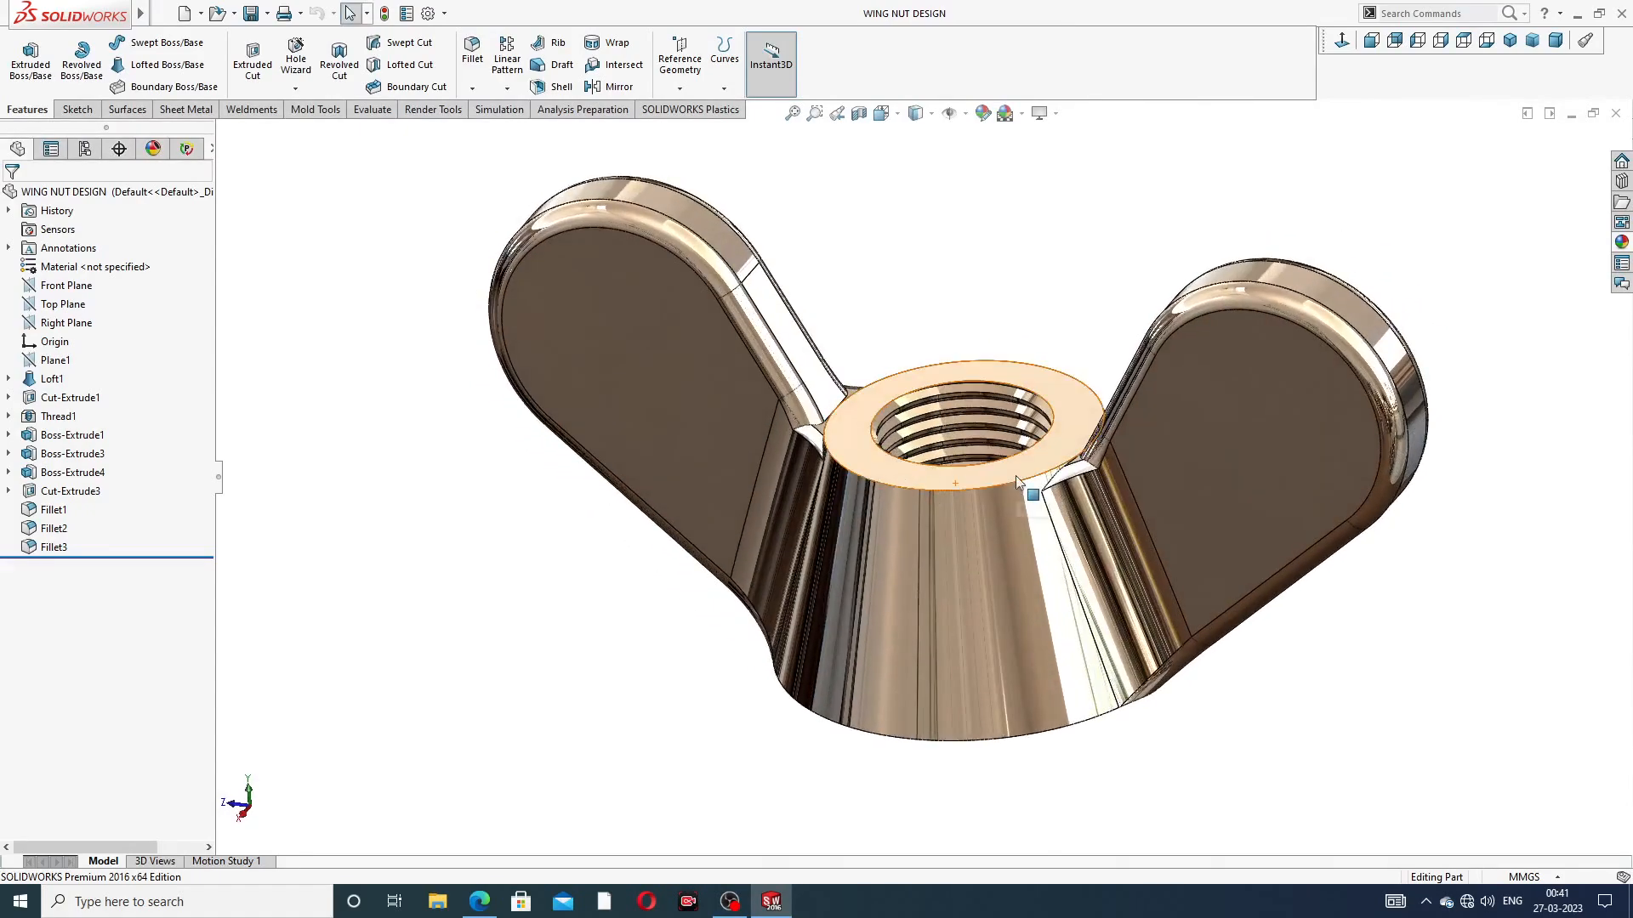
middle_click_drag(1018, 478, 1032, 442)
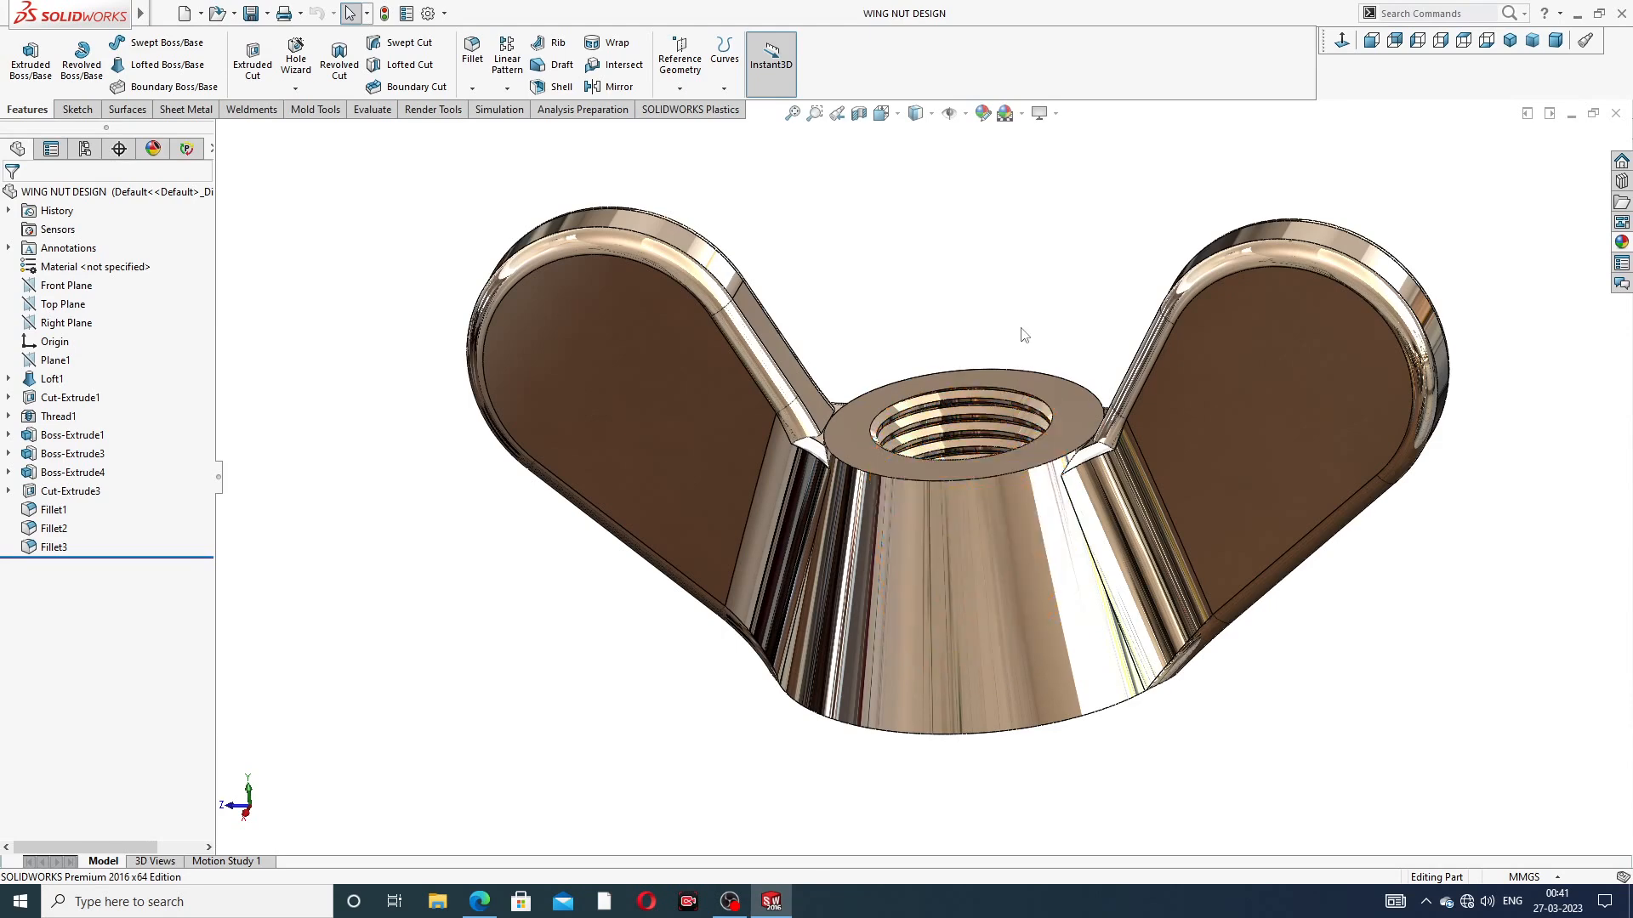
middle_click_drag(1023, 456, 1004, 422)
scroll(1004, 421, "up", 1)
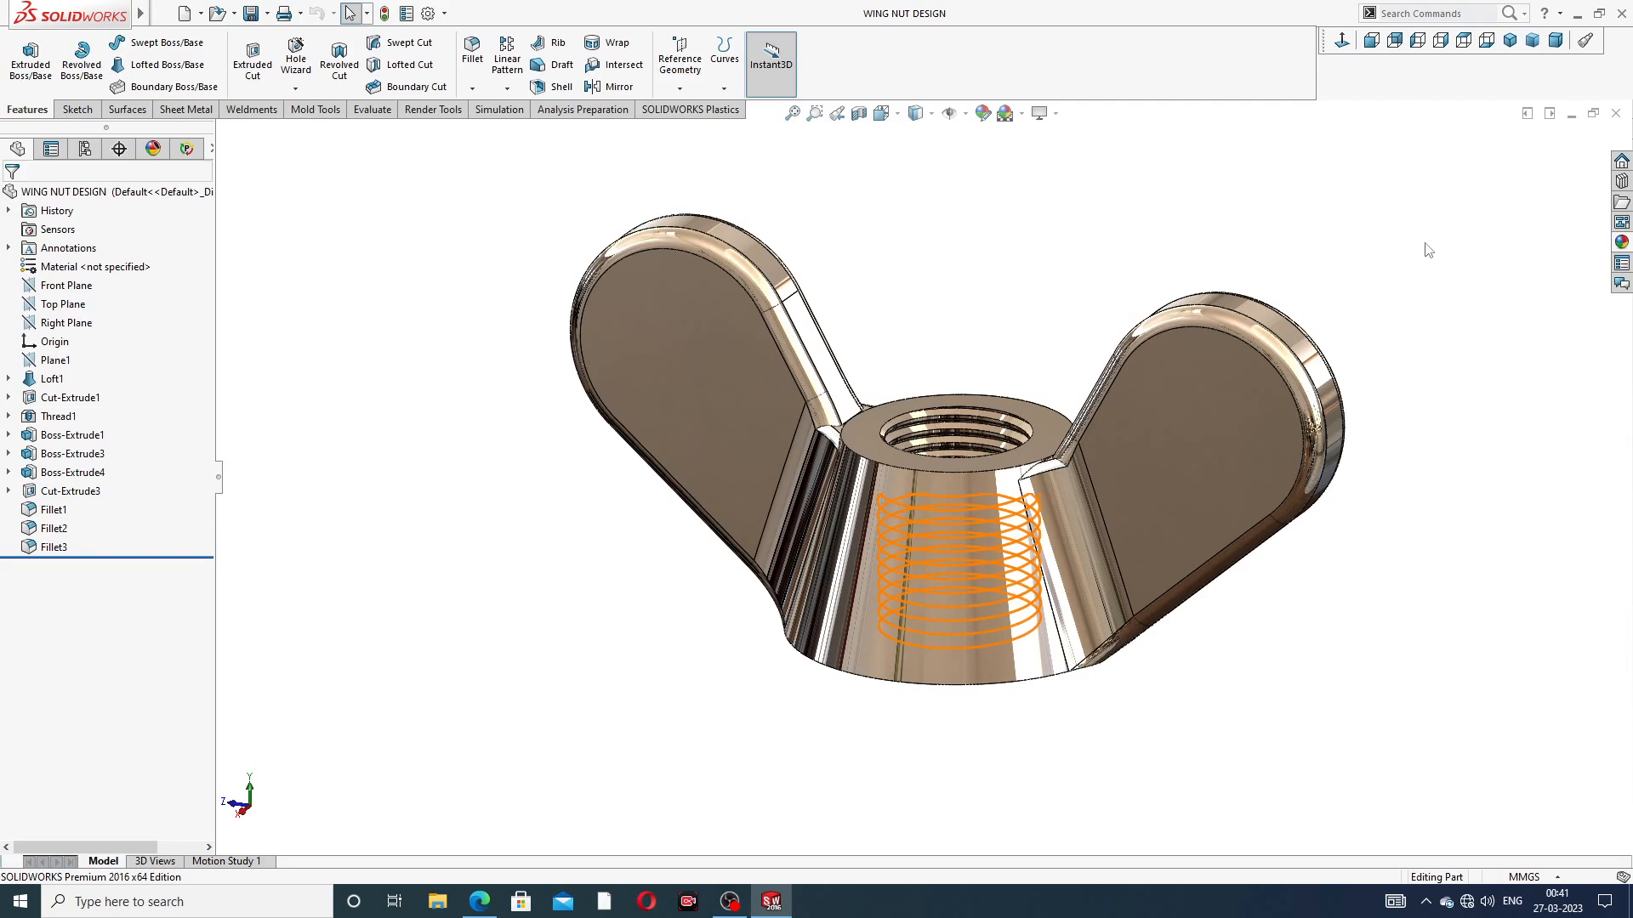
scroll(1400, 302, "up", 2)
scroll(941, 438, "down", 2)
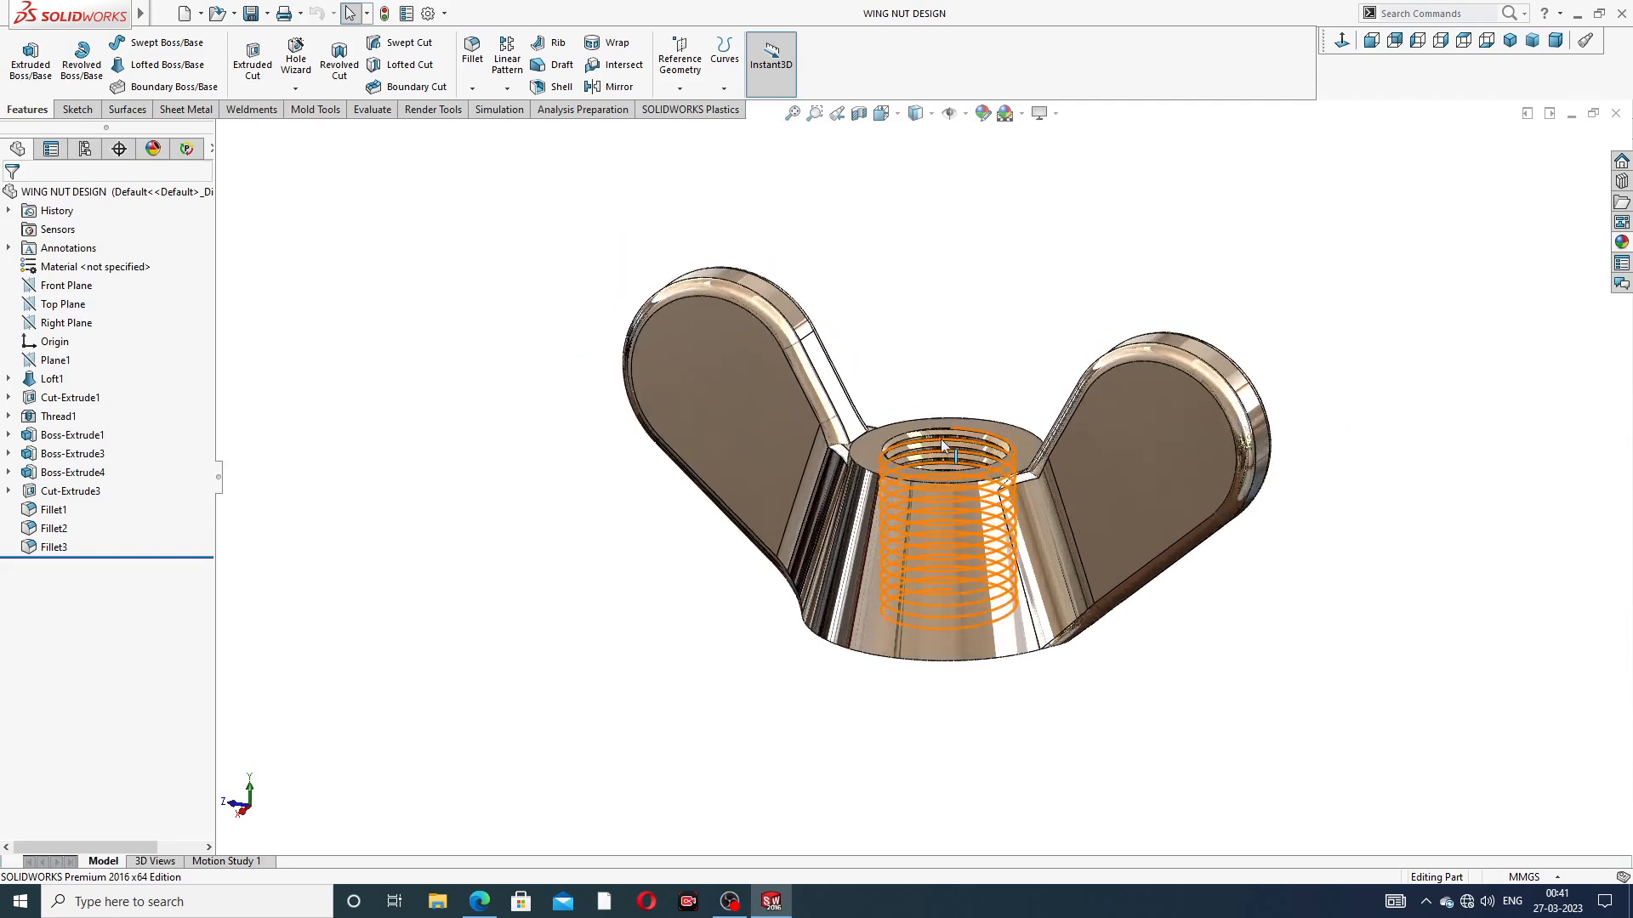
Close the finished wing nut model and create a new part document
left_click(1616, 114)
left_click(184, 14)
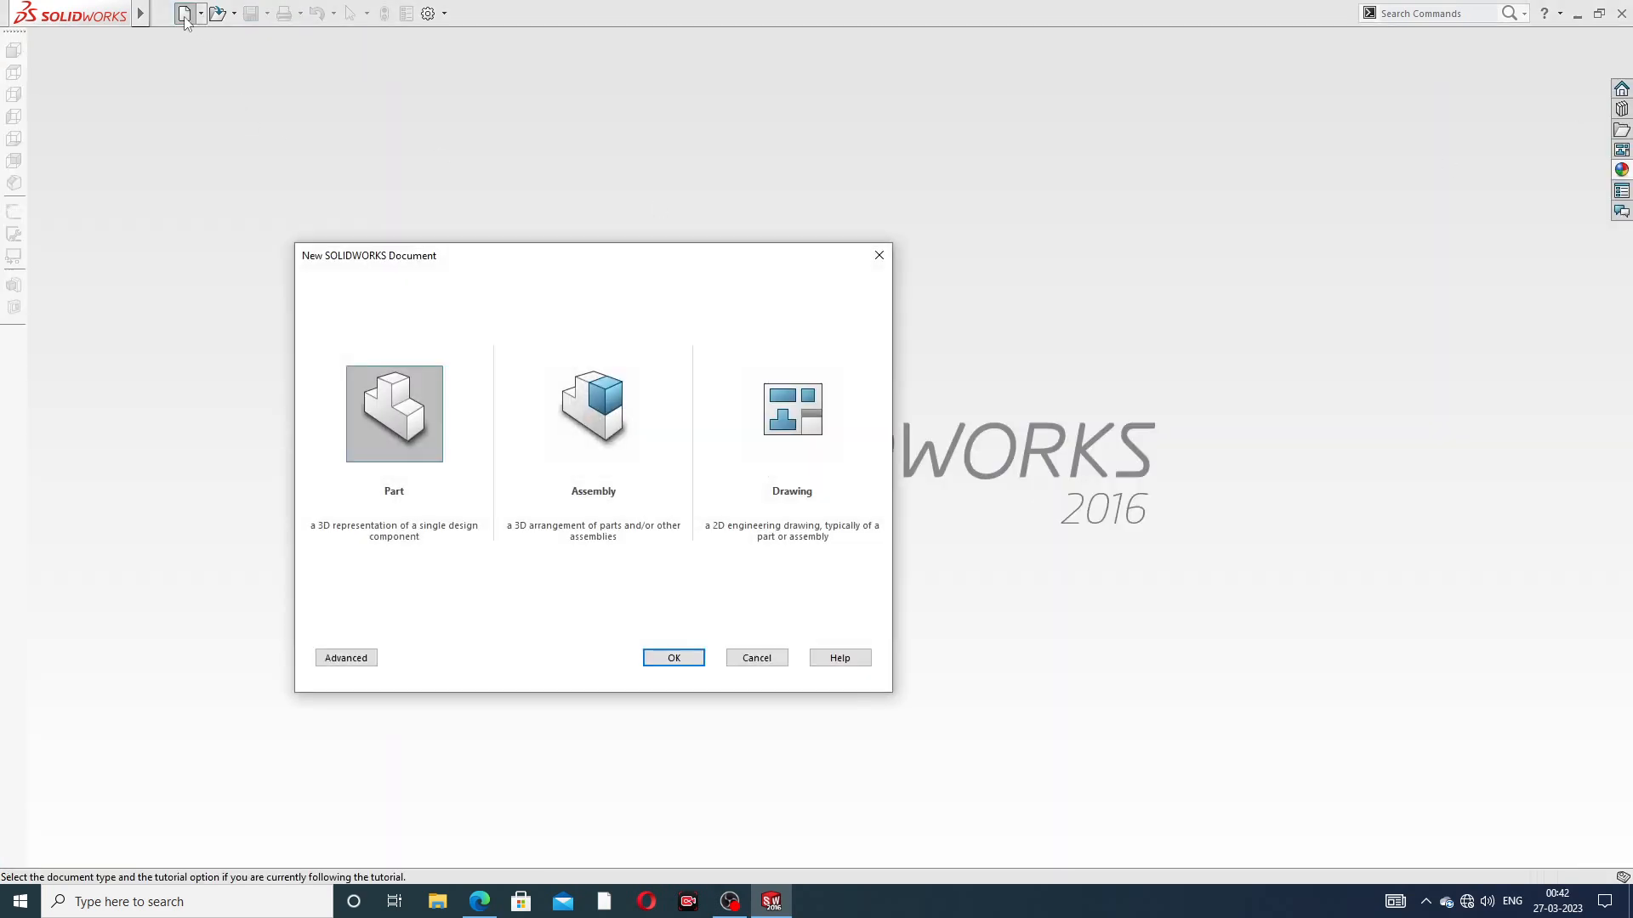
left_click(671, 657)
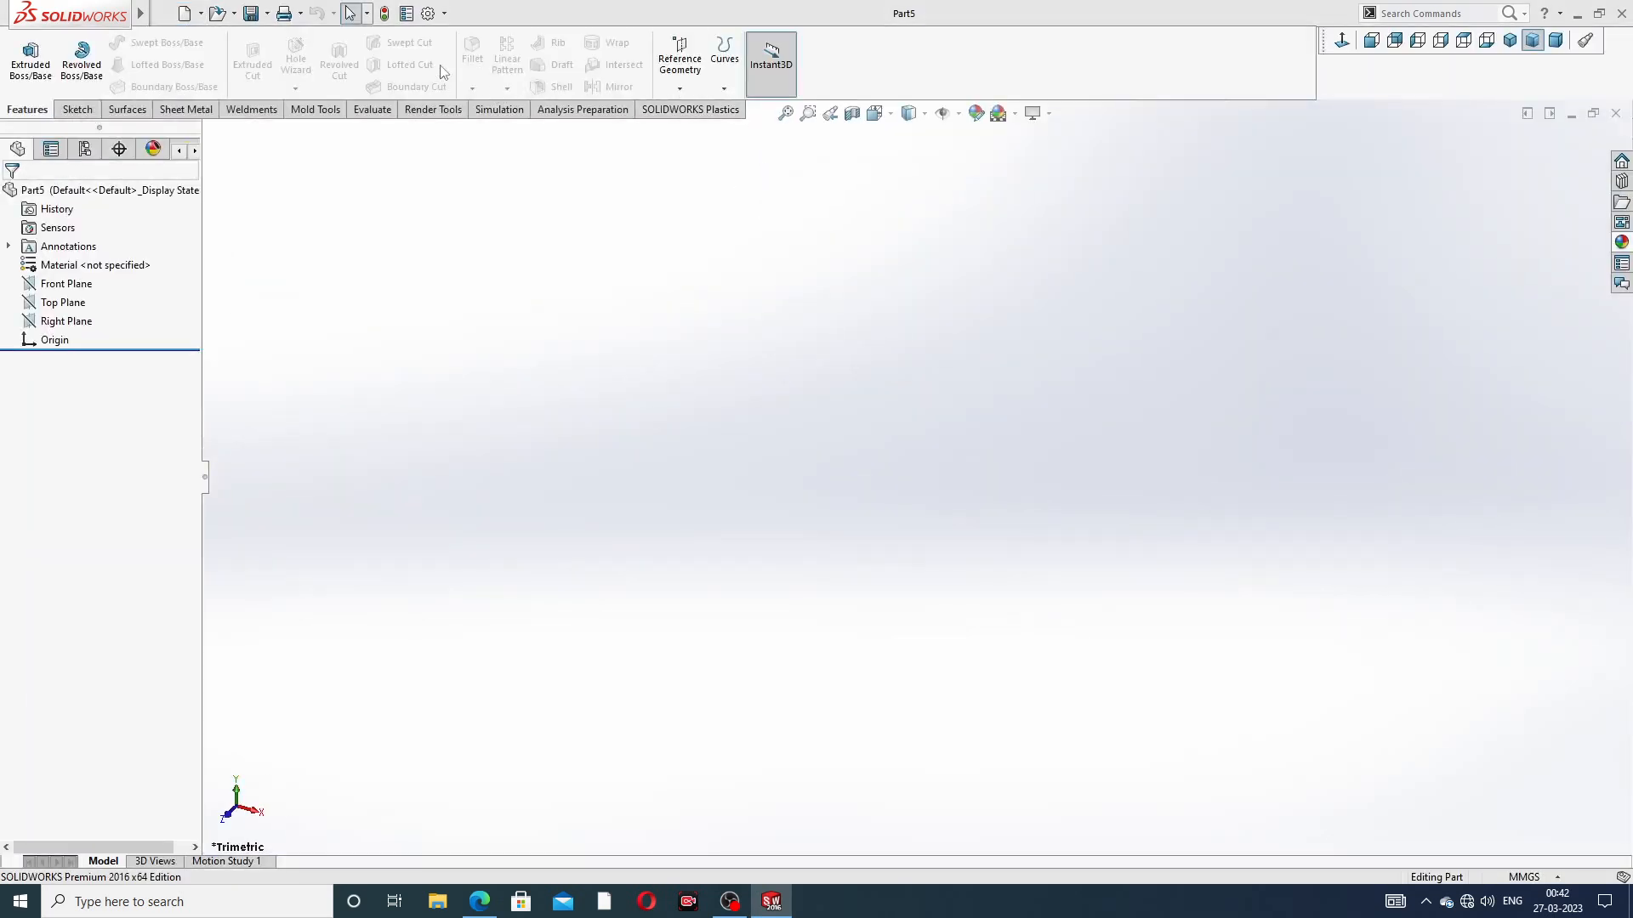
Raise both the shaded and wireframe image quality resolutions to the highest setting and apply the Plain White scene
left_click(429, 14)
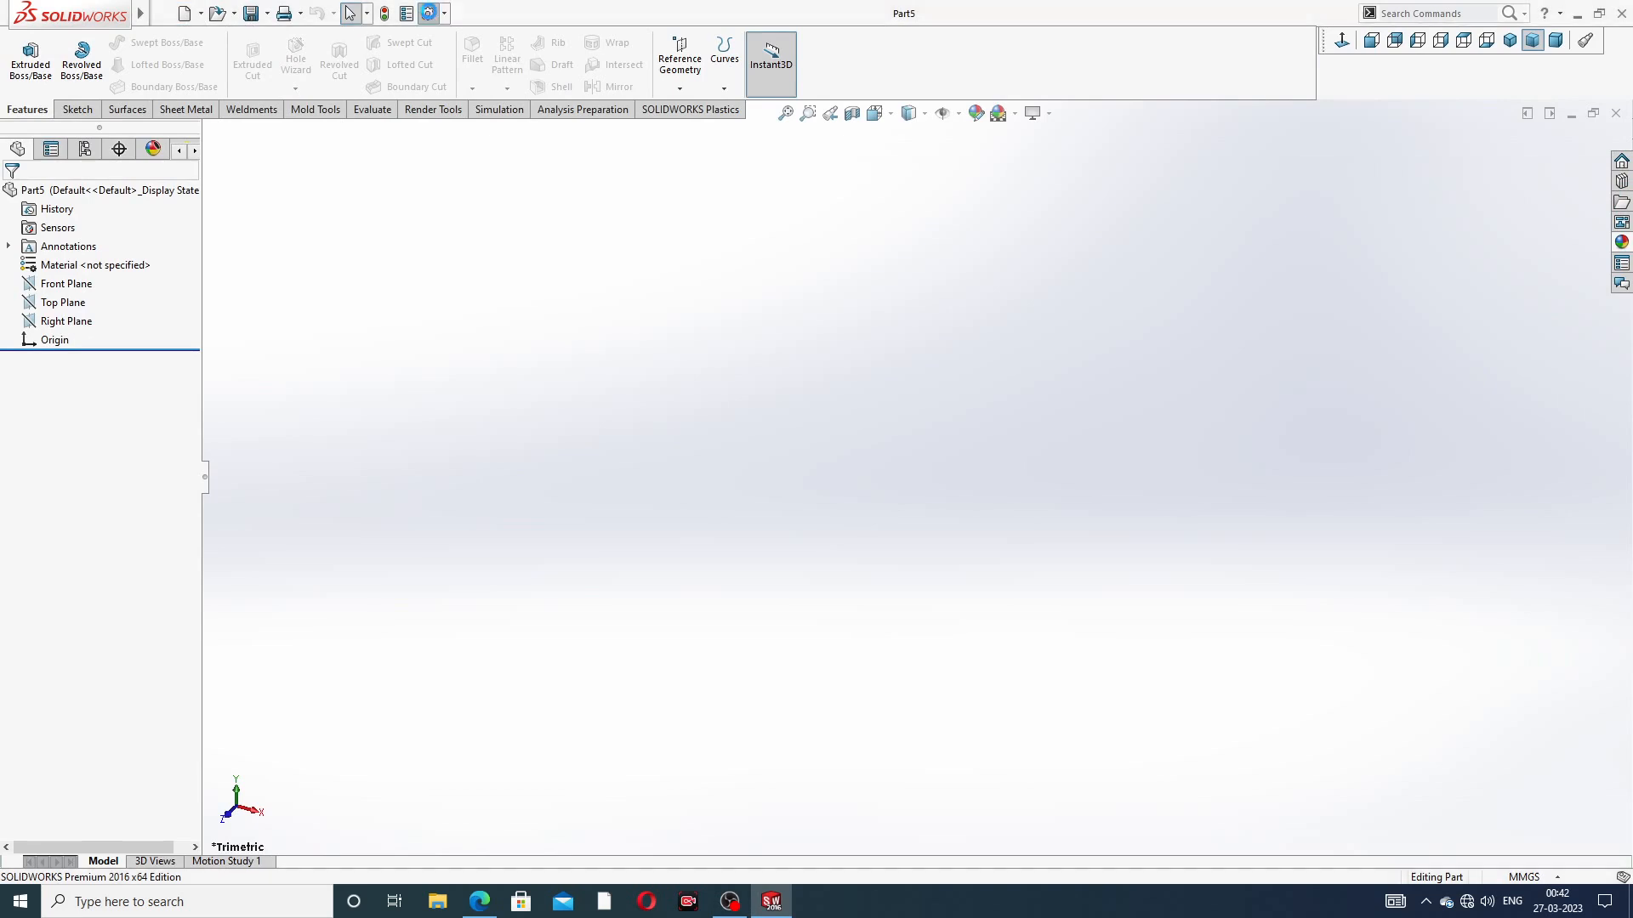
left_click(618, 167)
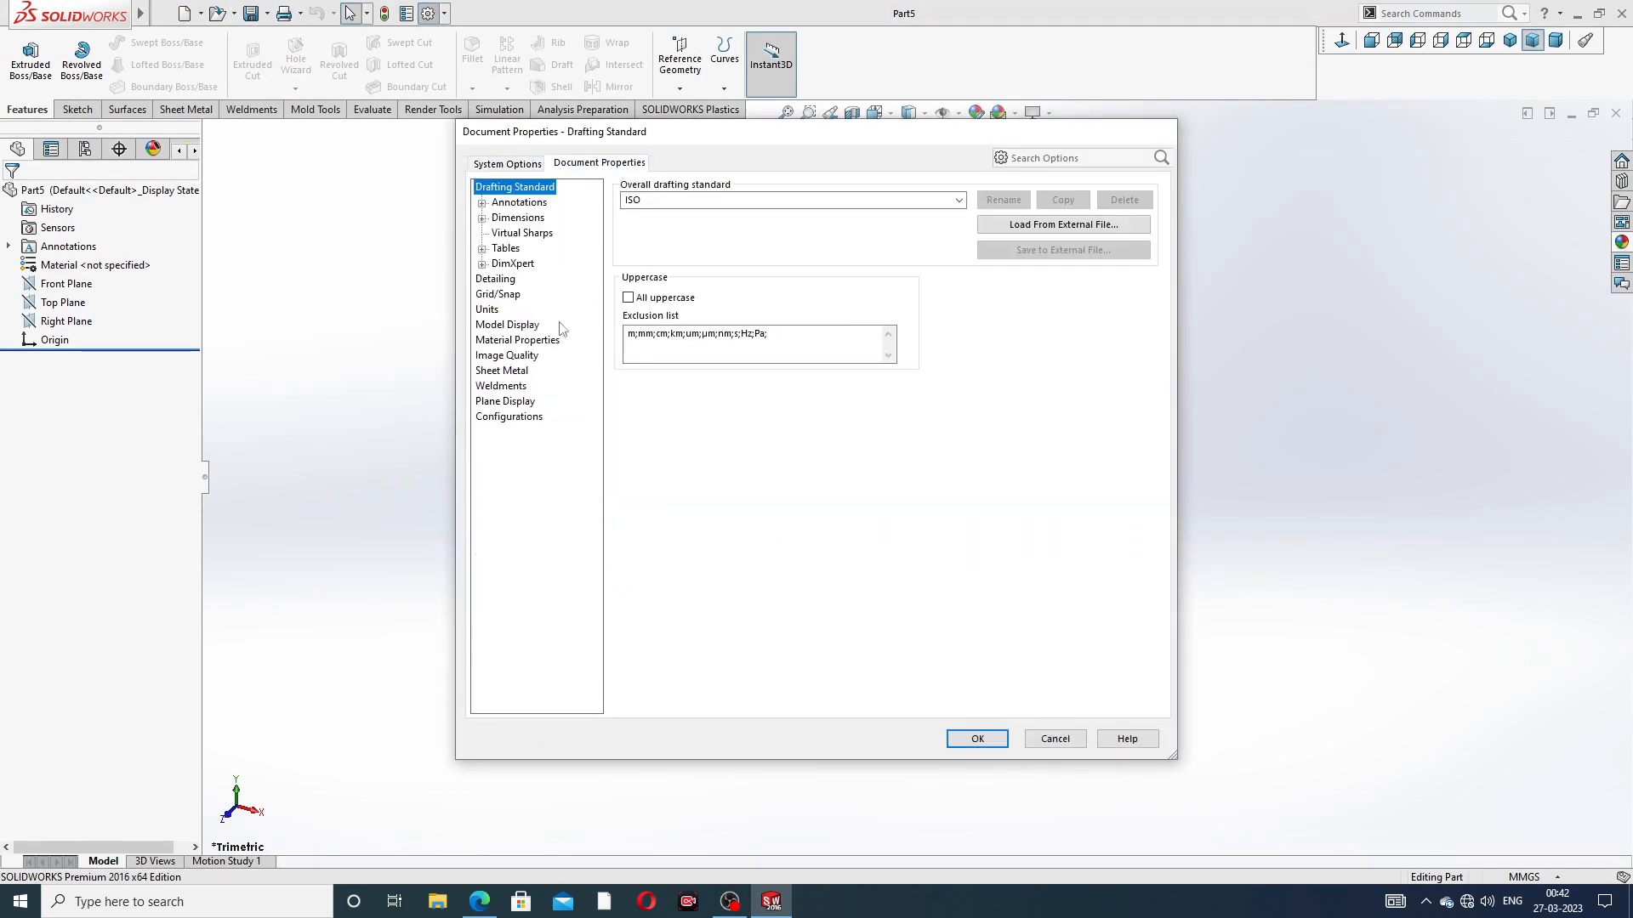
left_click(513, 357)
left_click_drag(763, 212, 936, 212)
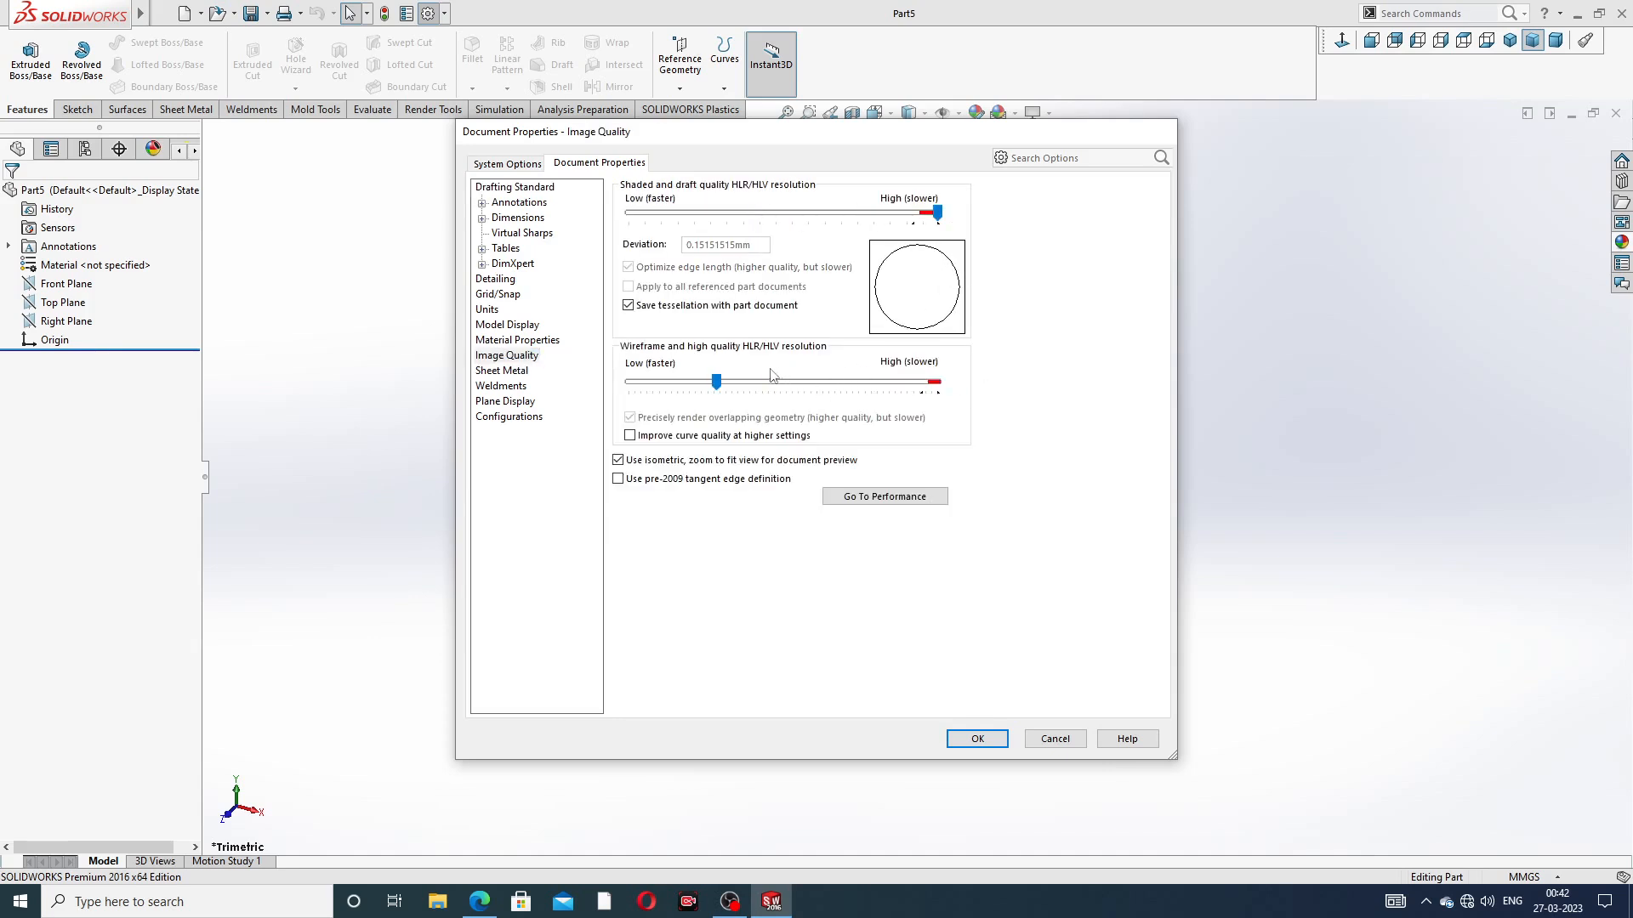
left_click_drag(775, 380, 985, 393)
left_click(978, 739)
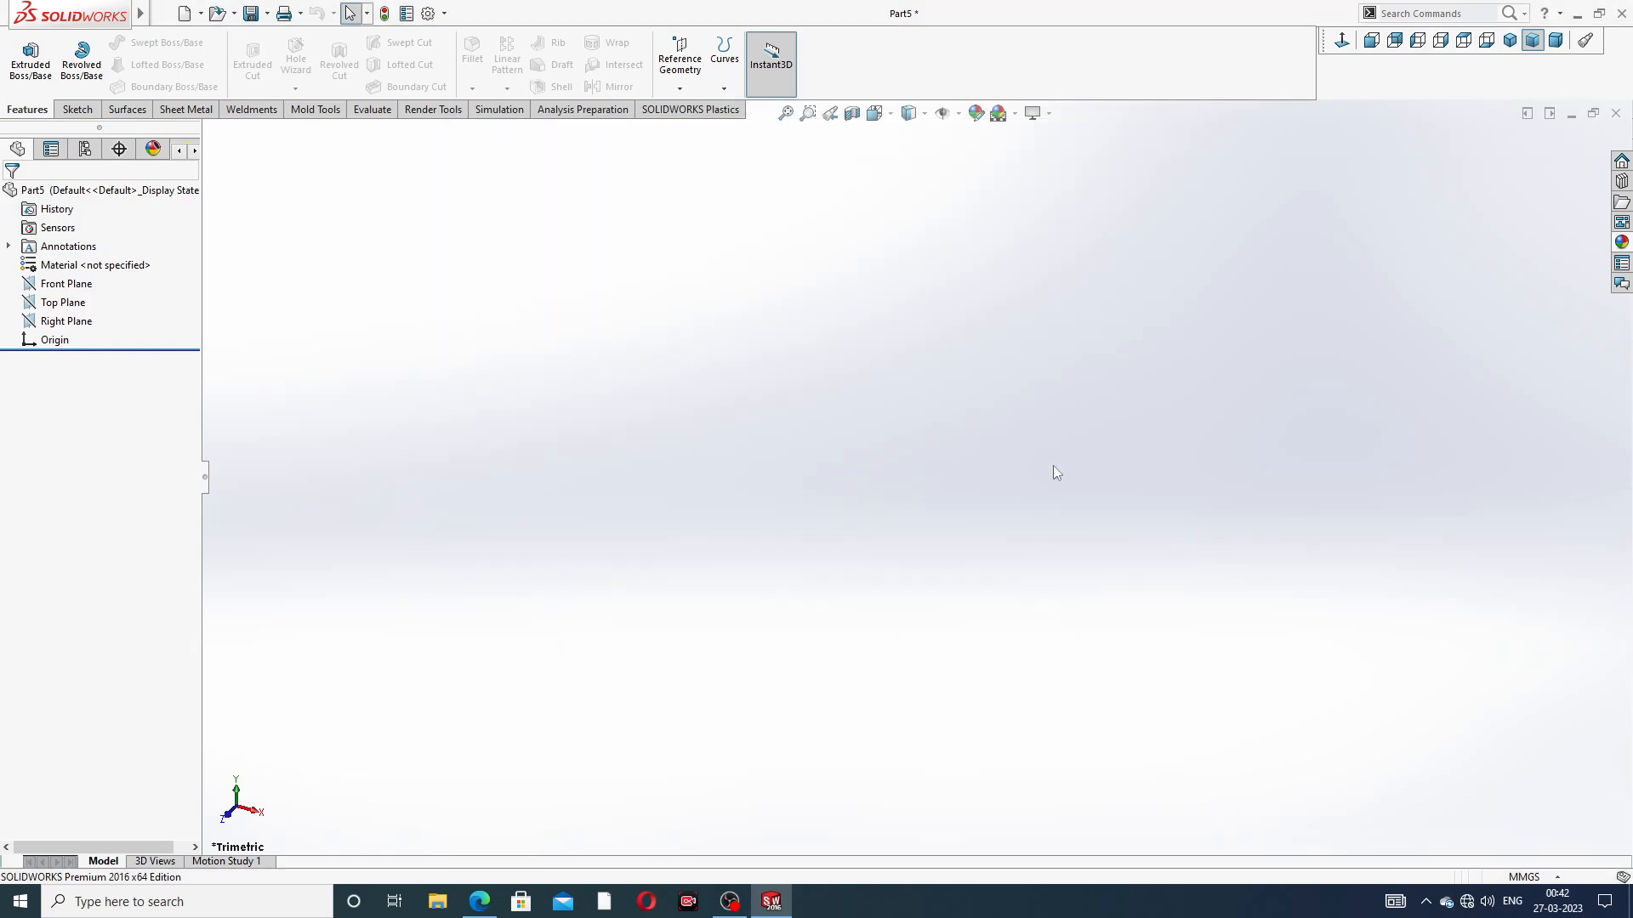
left_click(1016, 115)
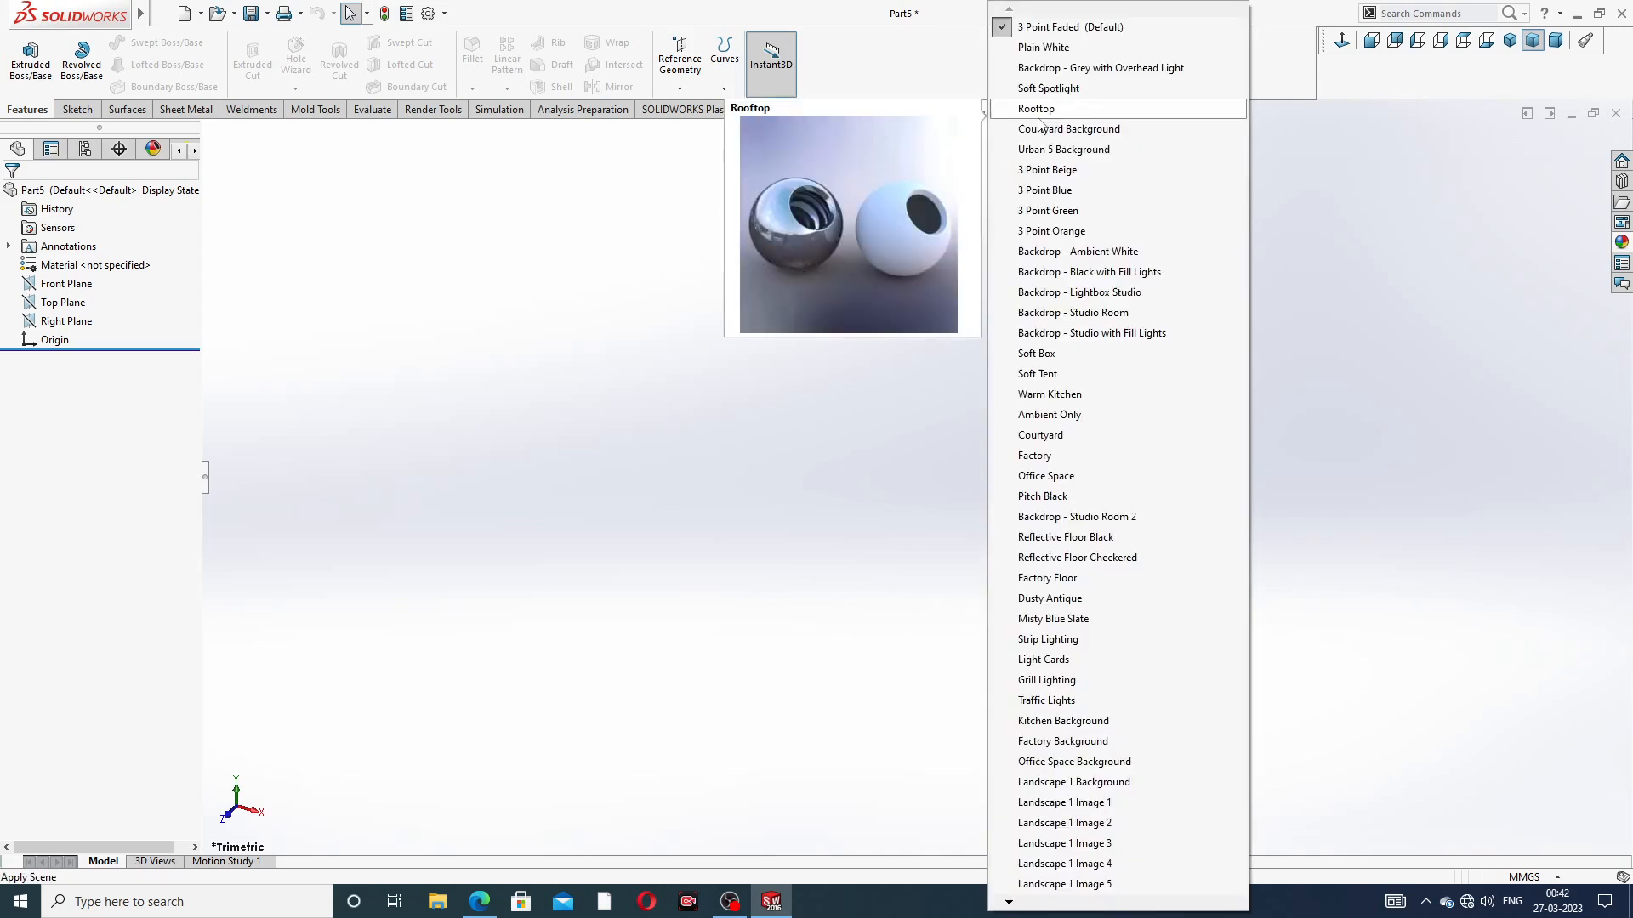
left_click(1046, 43)
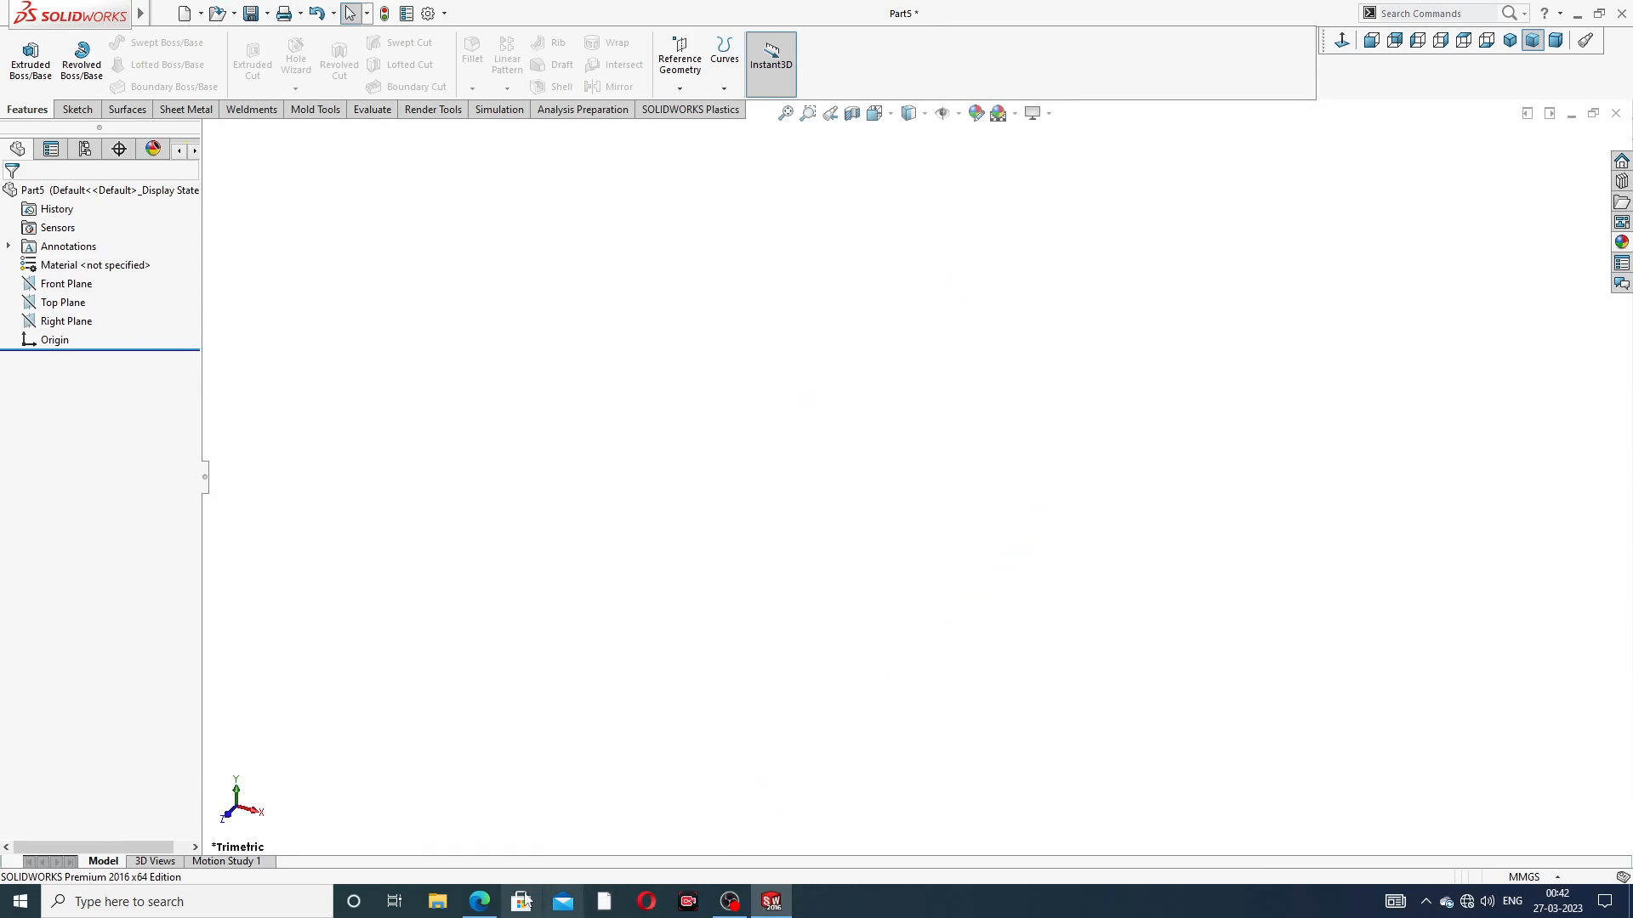
Consult the wing nut PDF drawing in the browser and create a reference plane offset 14 mm above the Top Plane
left_click(480, 902)
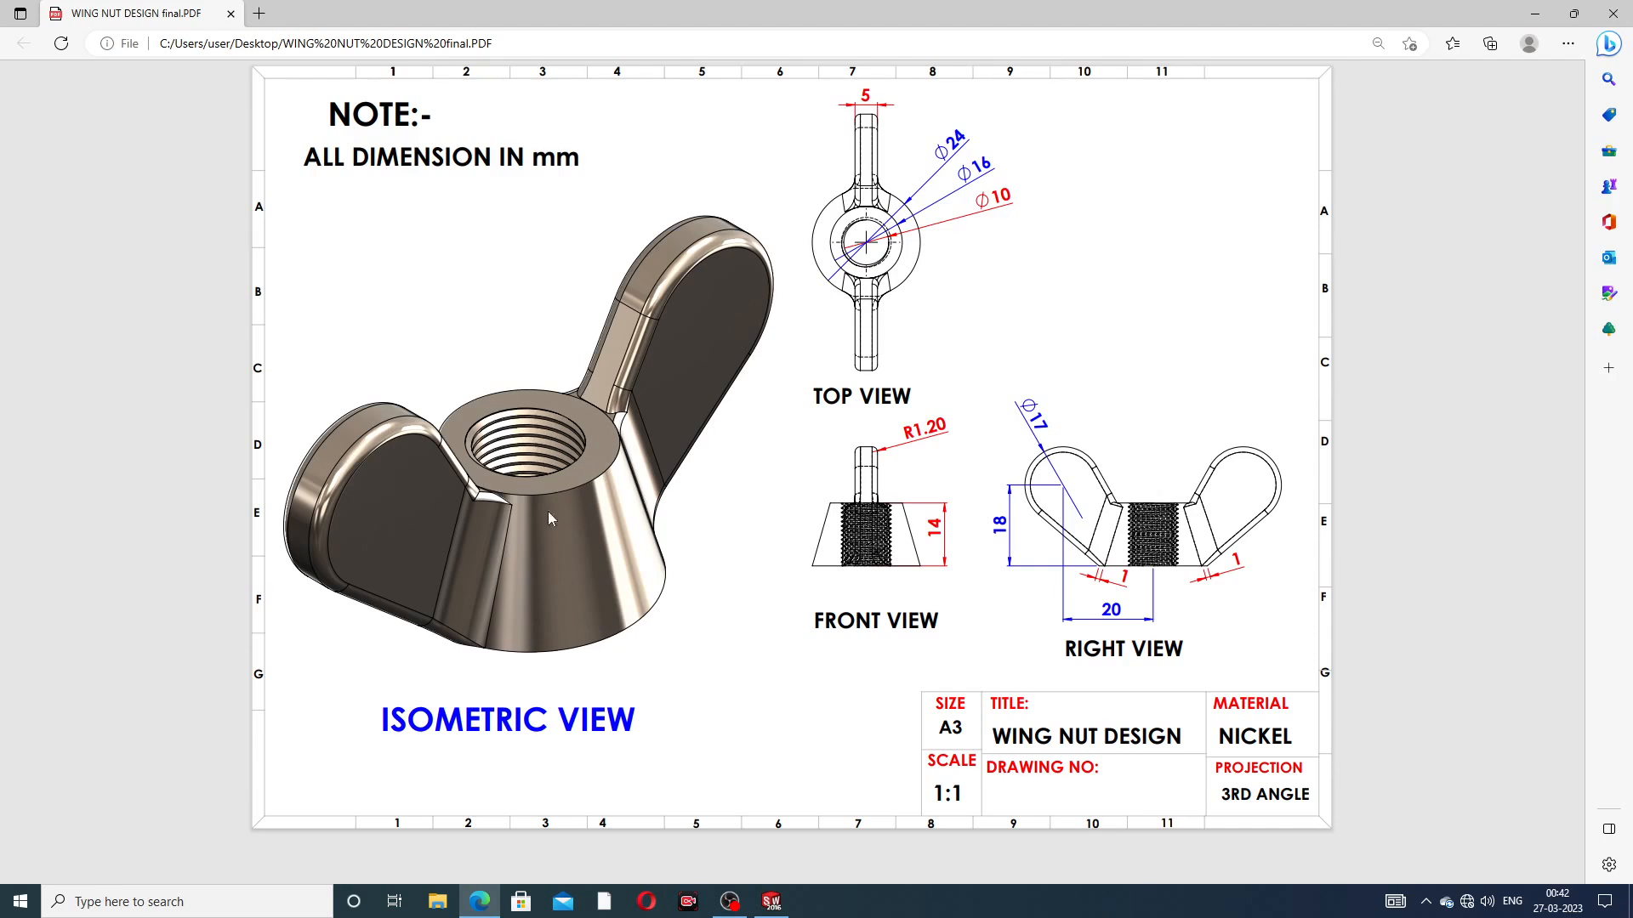
key("alt+Tab")
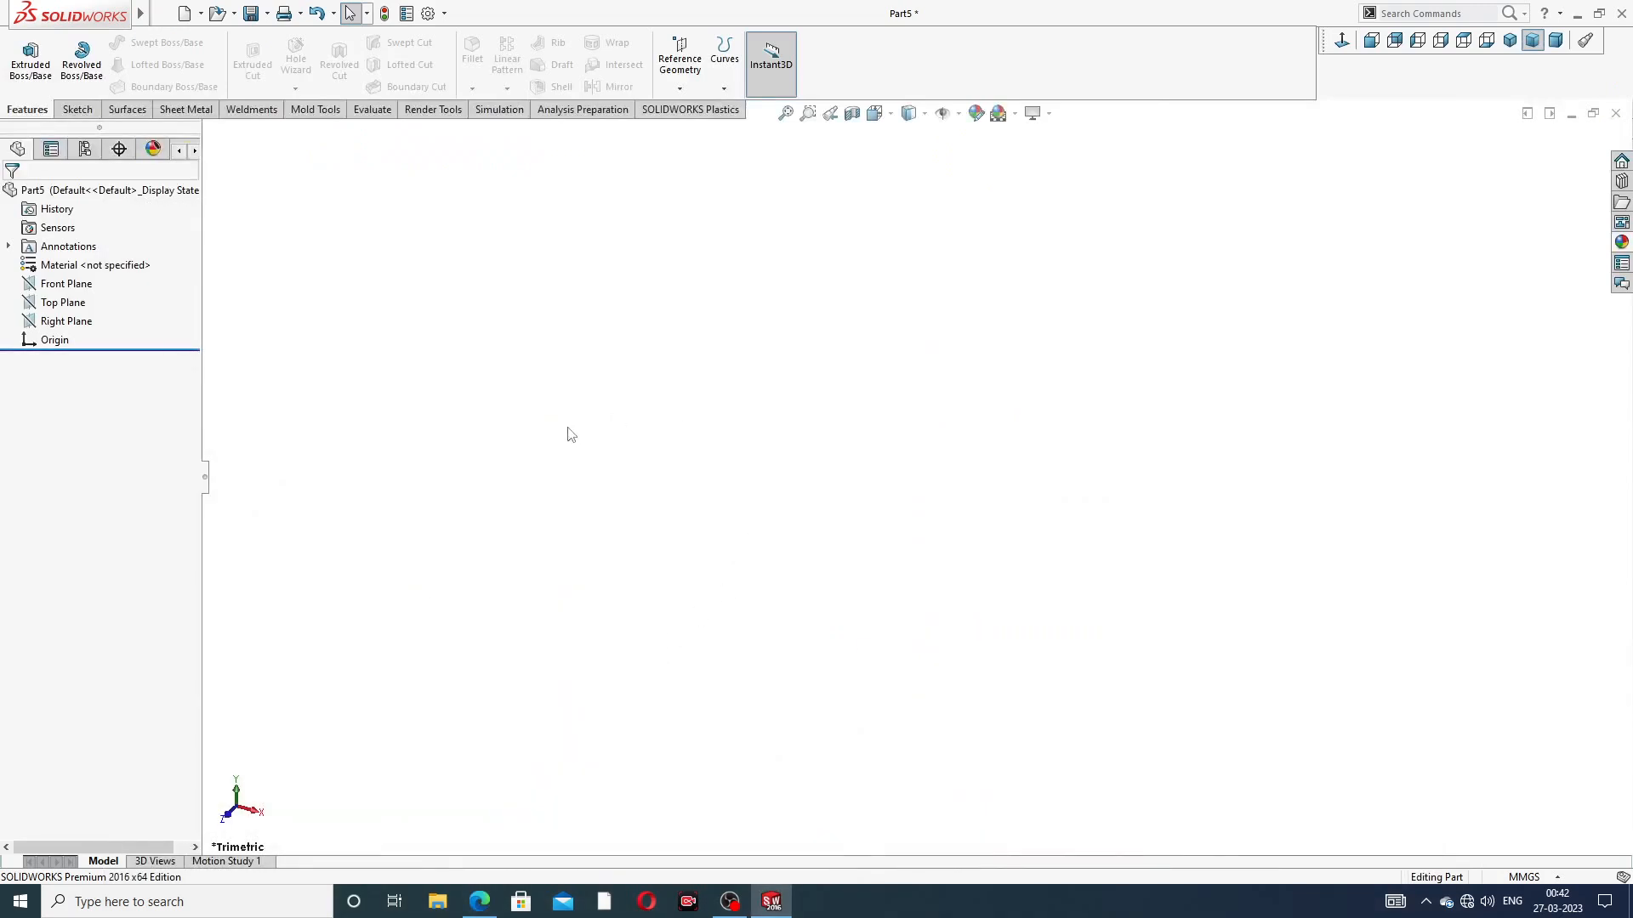
left_click(76, 304)
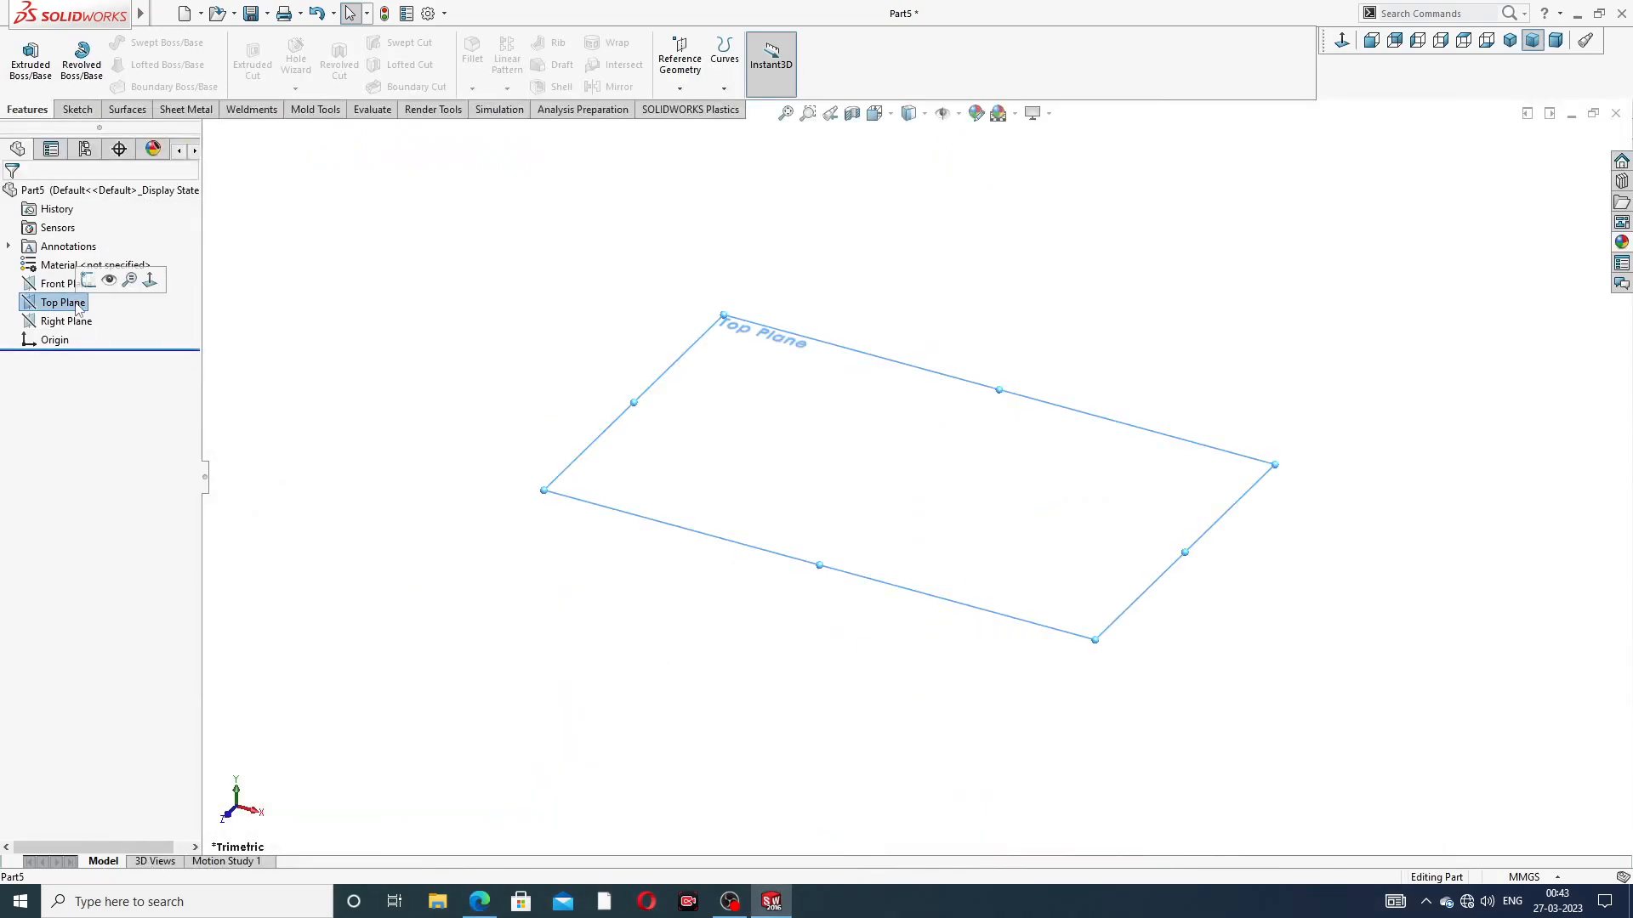
left_click(680, 89)
left_click(697, 110)
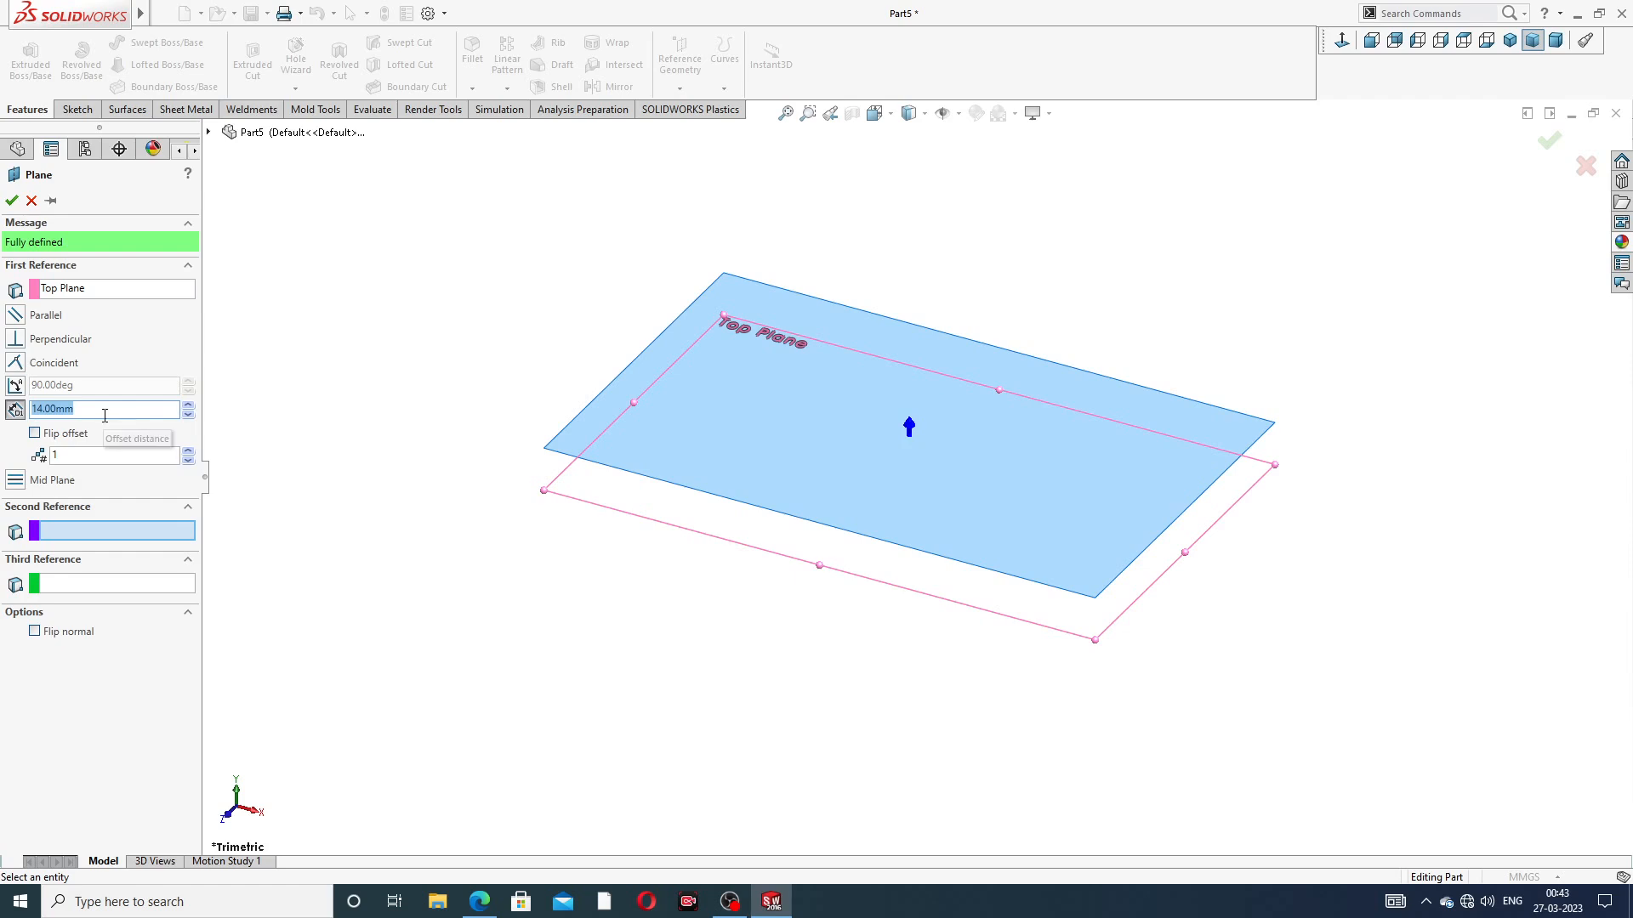
left_click(488, 907)
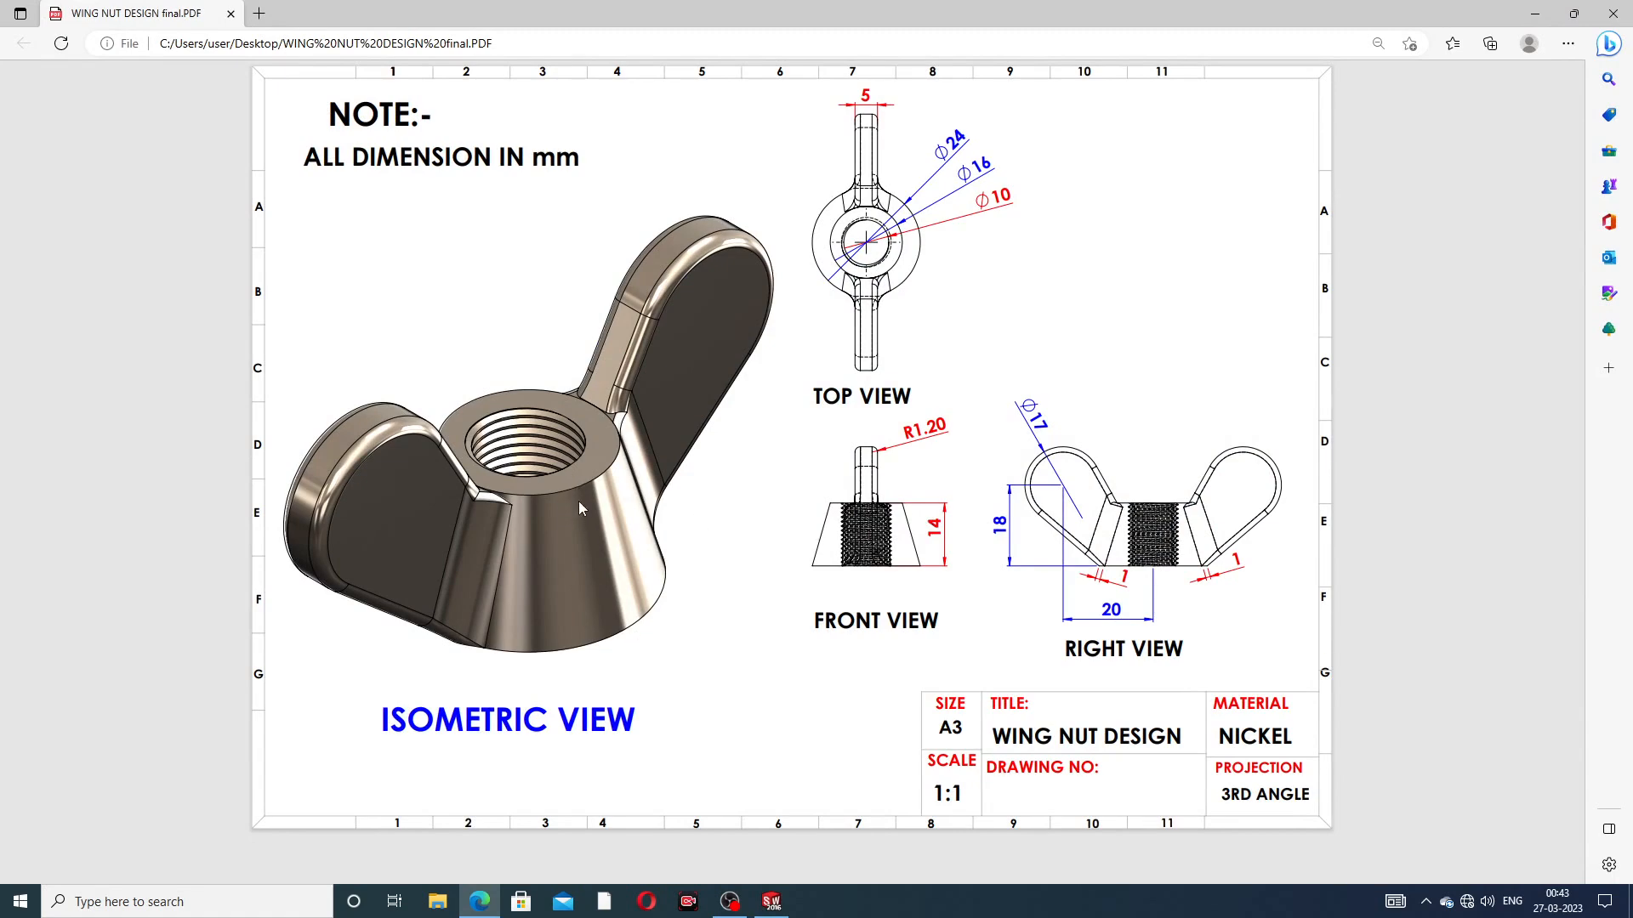
left_click(482, 903)
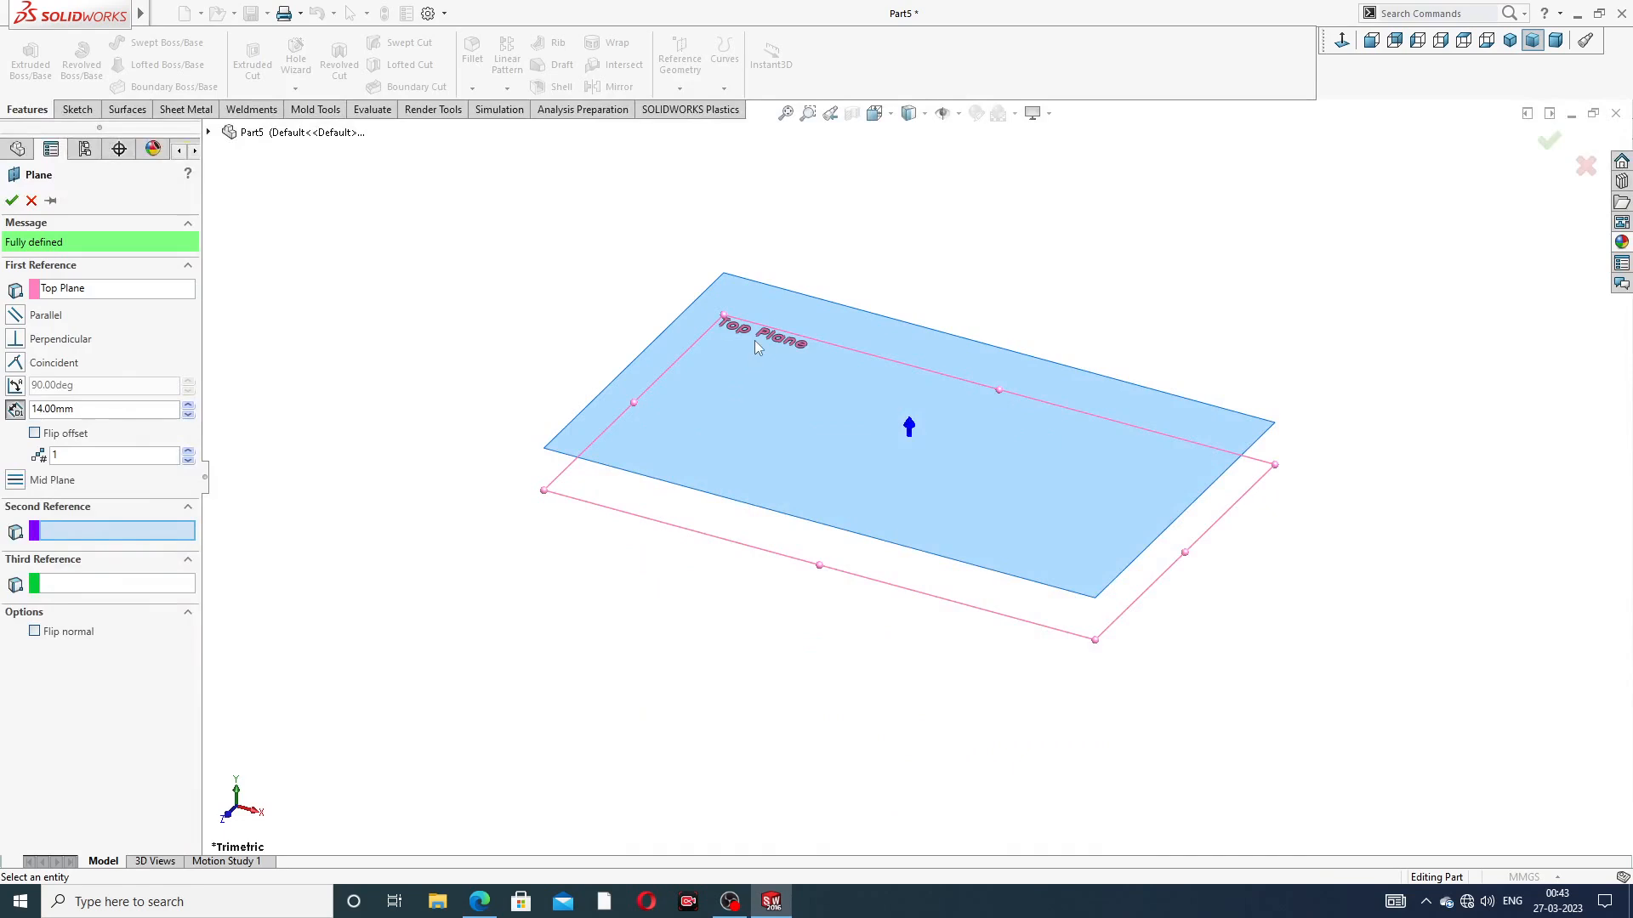
left_click(12, 201)
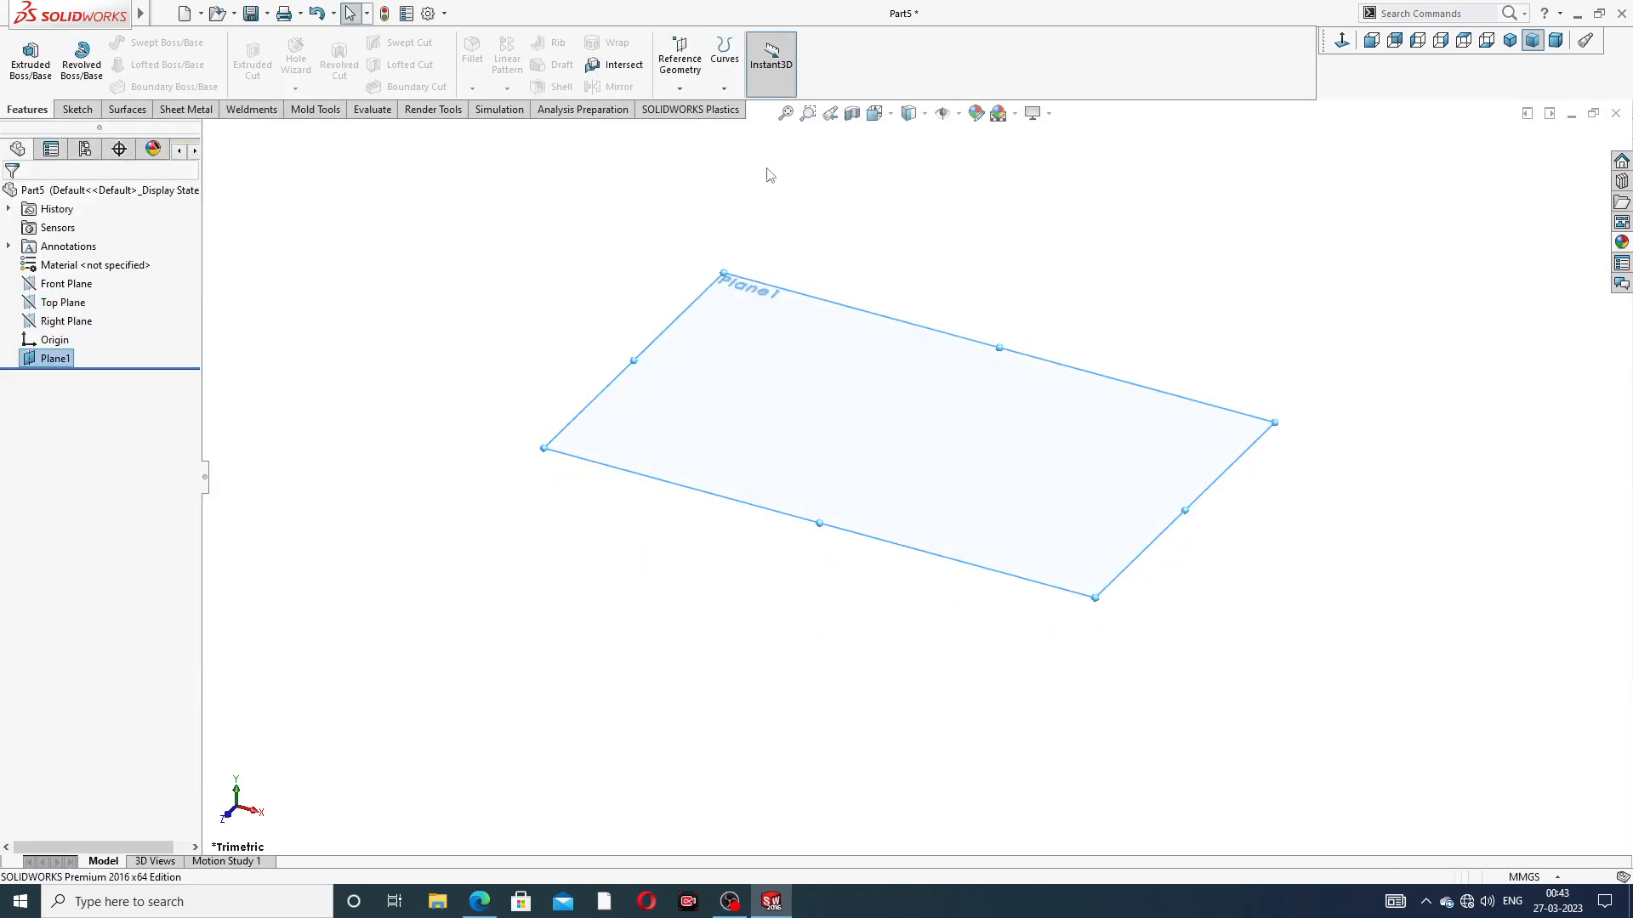
Start a sketch on the Top Plane and draw a circle of about 48 mm radius centred on the origin
left_click(77, 304)
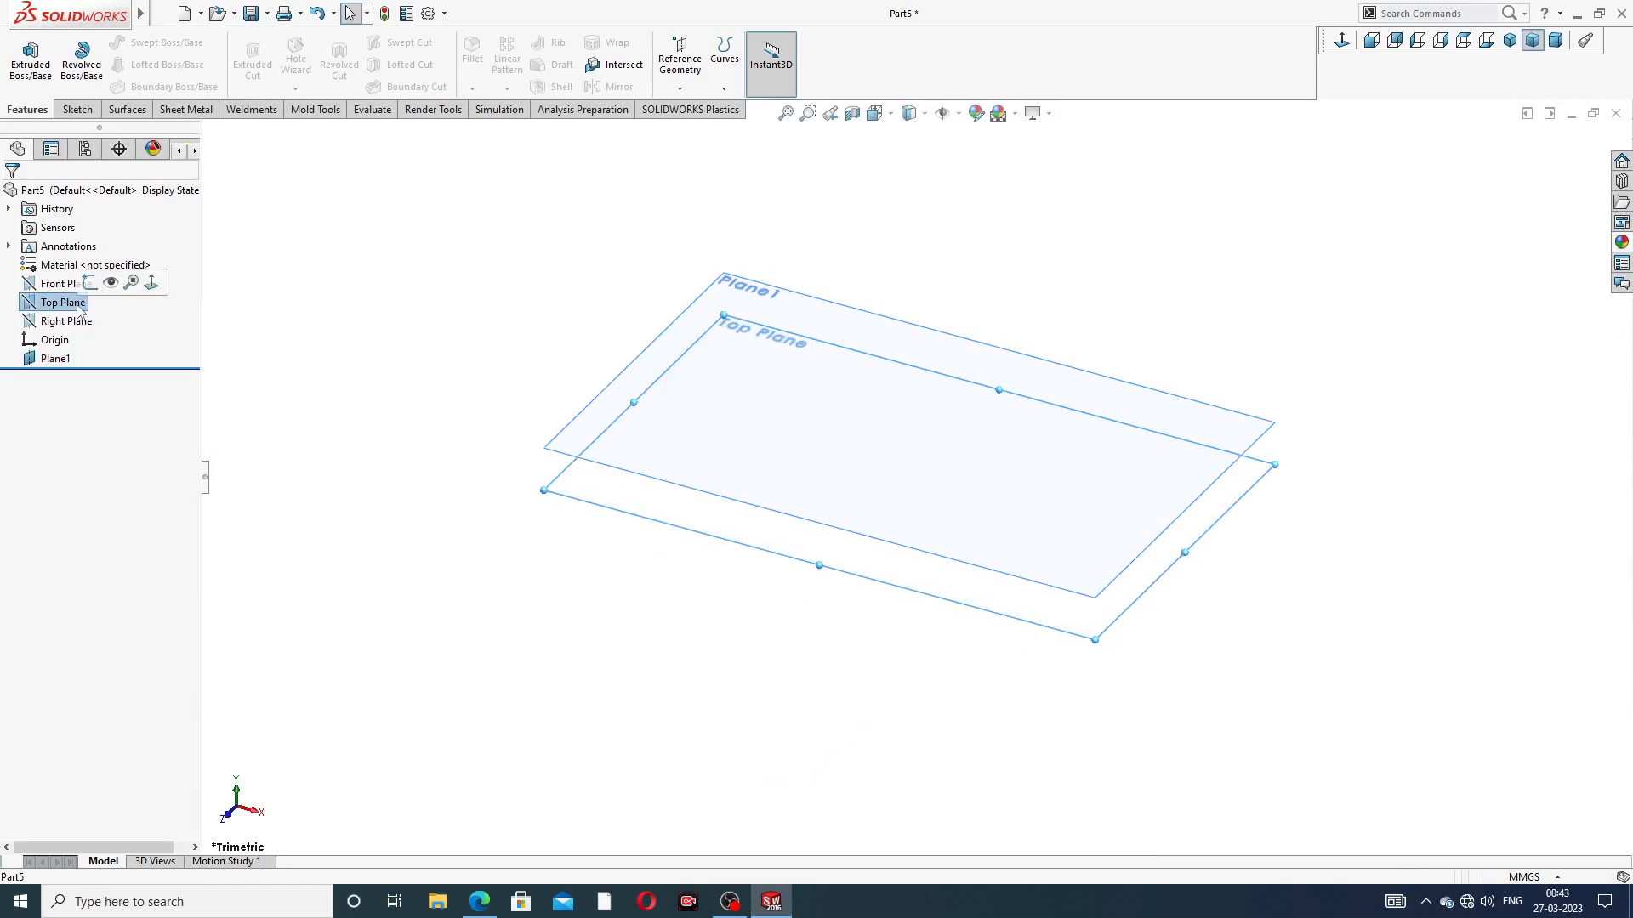
left_click(90, 282)
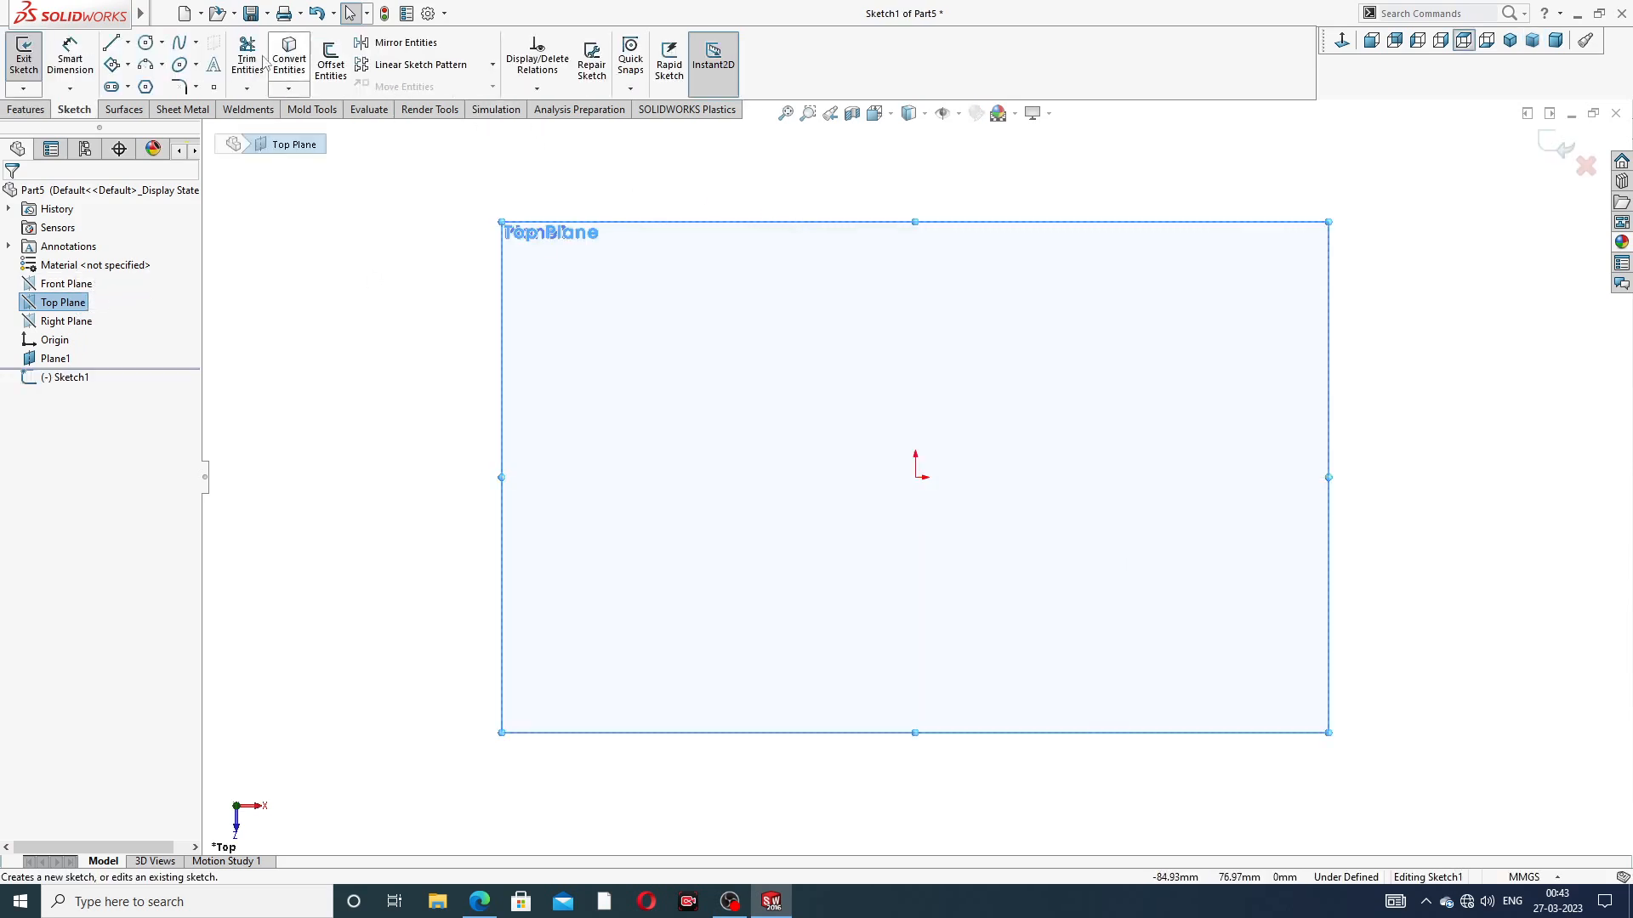
left_click(146, 41)
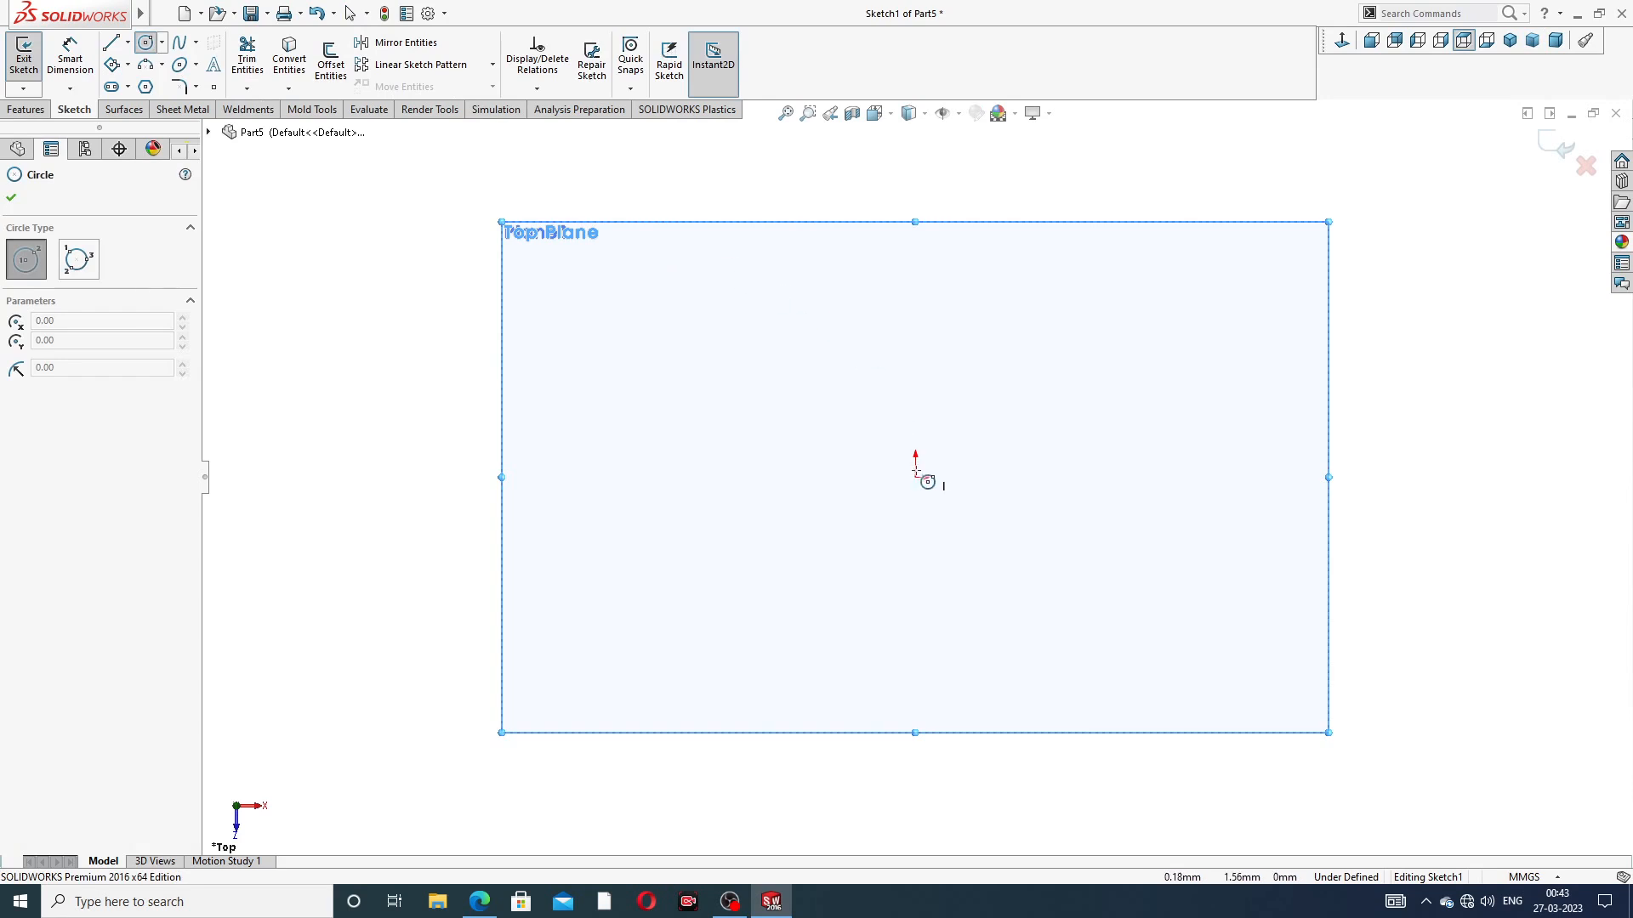
left_click(917, 476)
left_click(1017, 275)
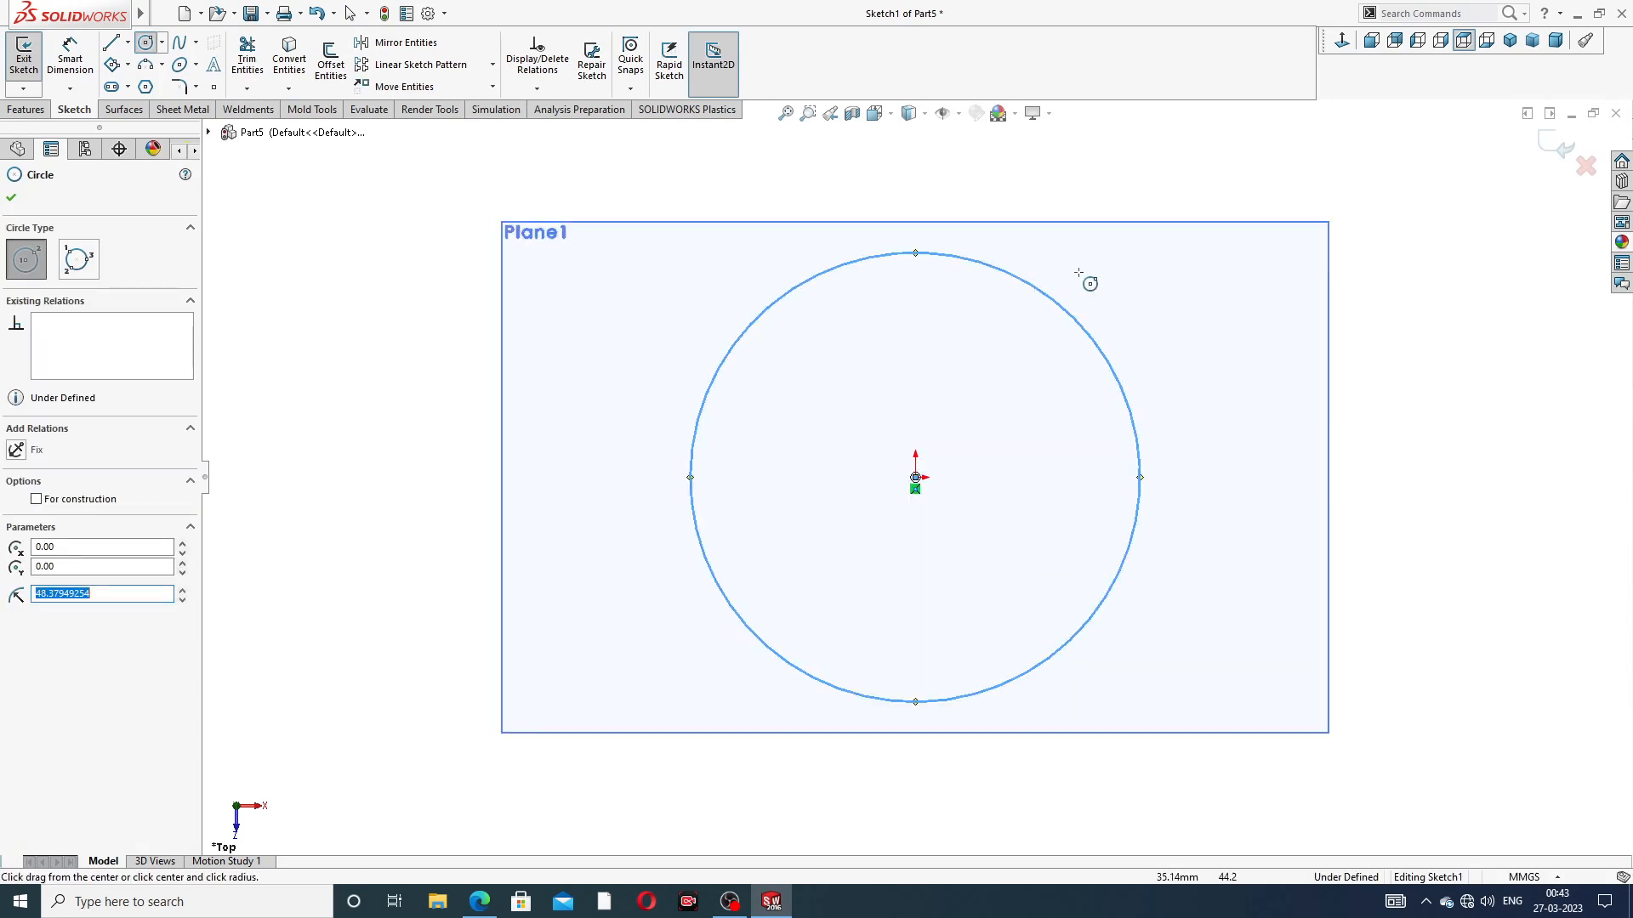
right_click(1082, 223)
left_click(1123, 286)
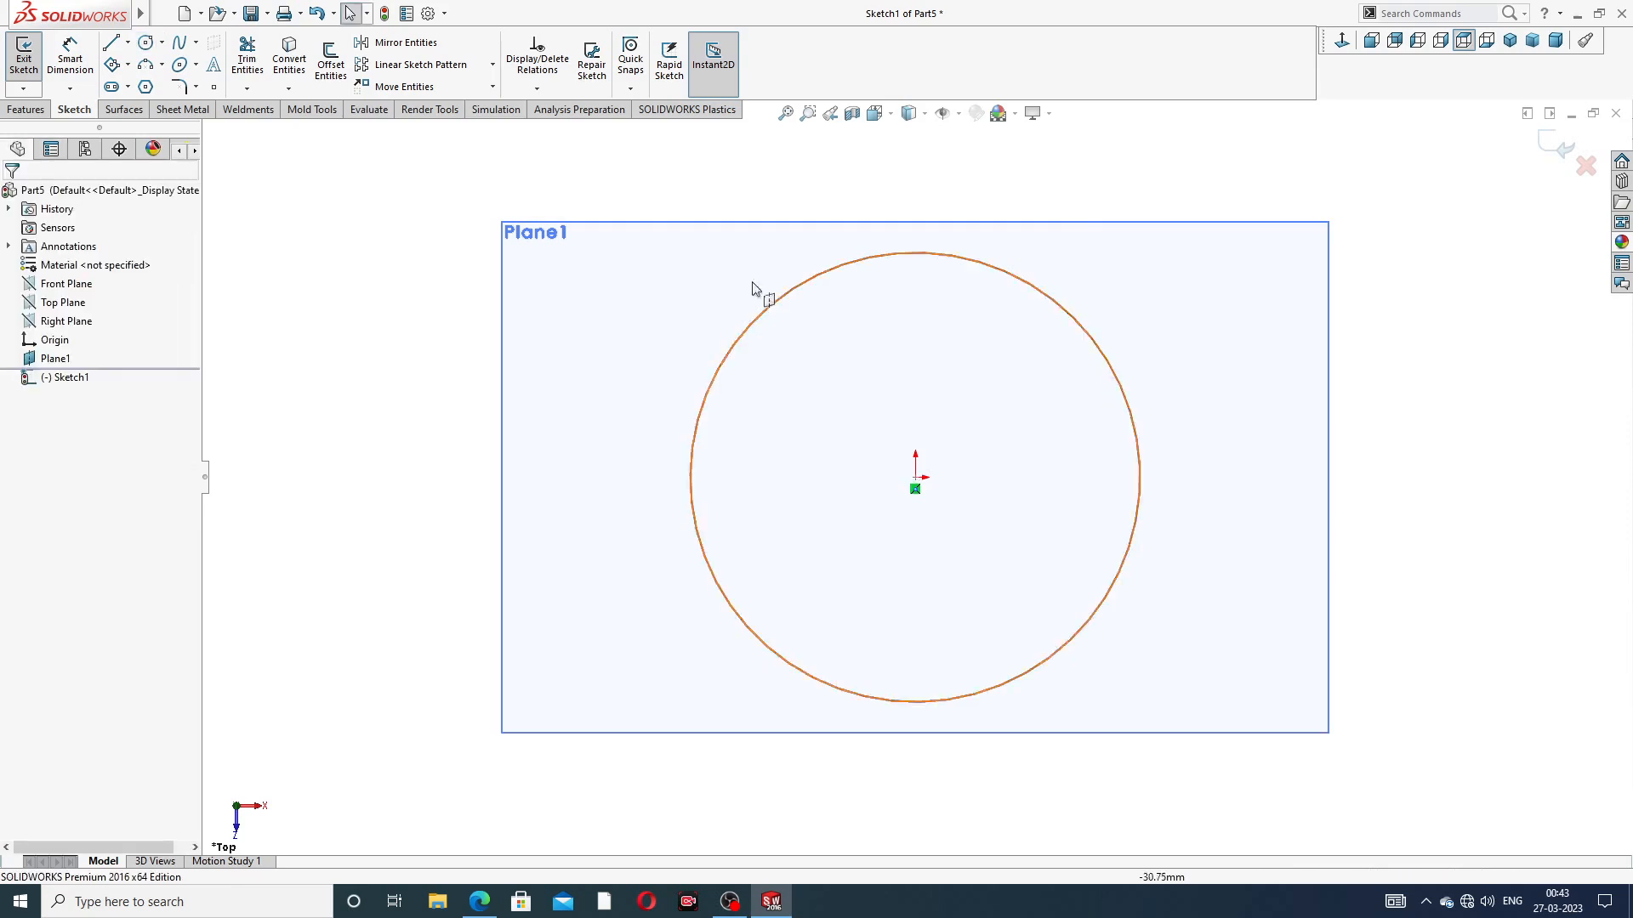
Dimension the Top Plane circle to a 24 mm diameter and exit the sketch
left_click(70, 56)
left_click(1039, 287)
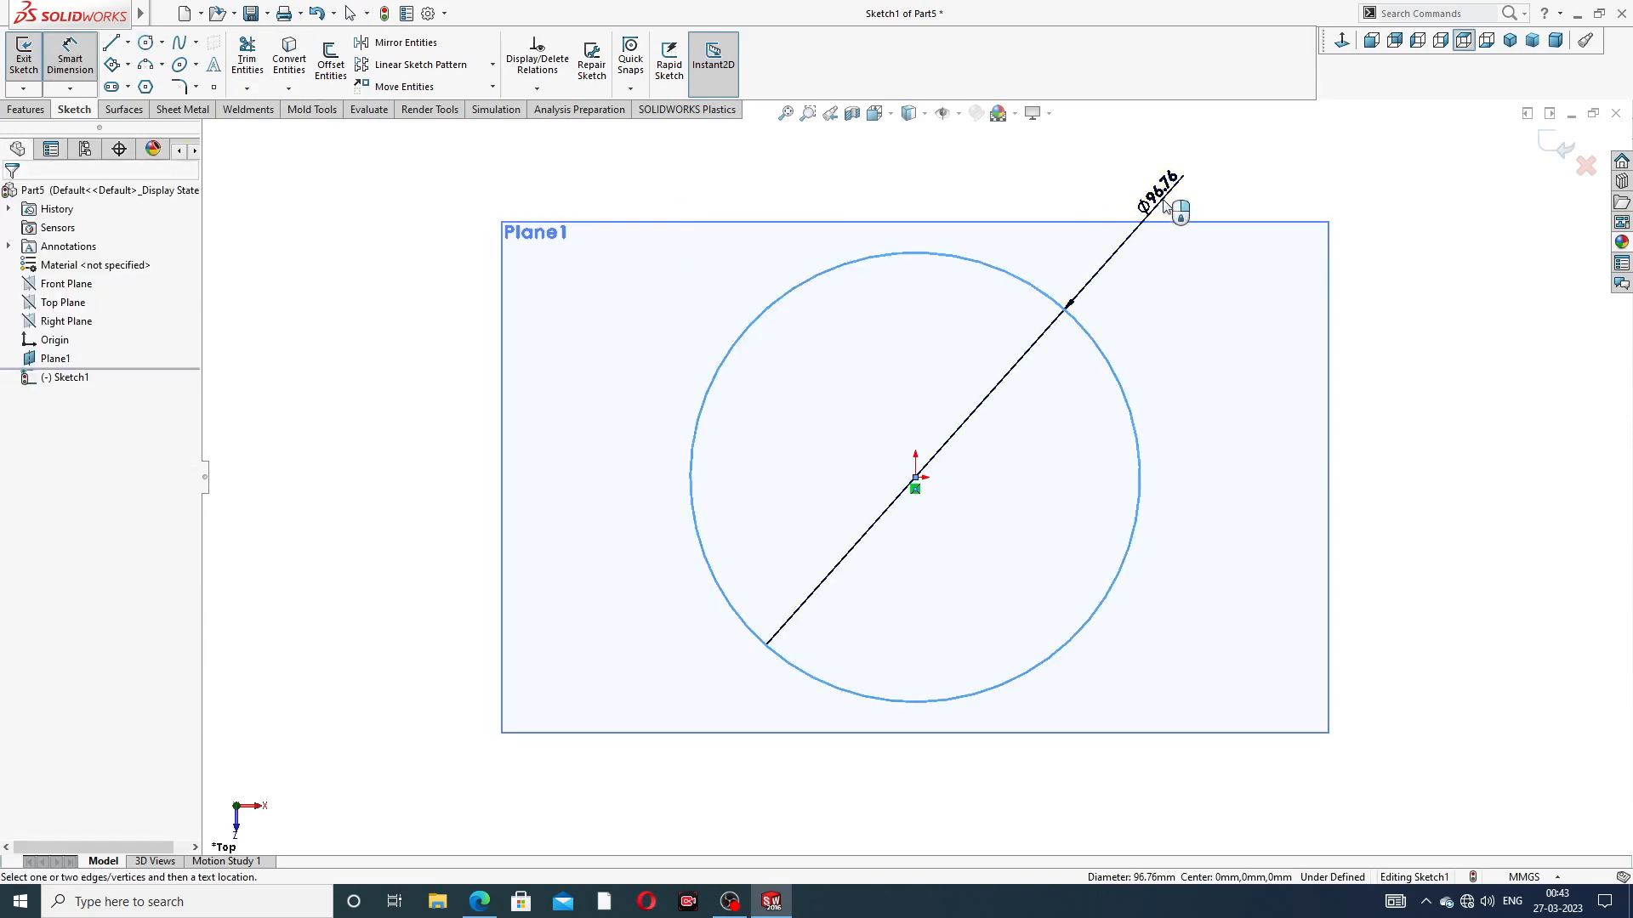
left_click(1172, 209)
type("24")
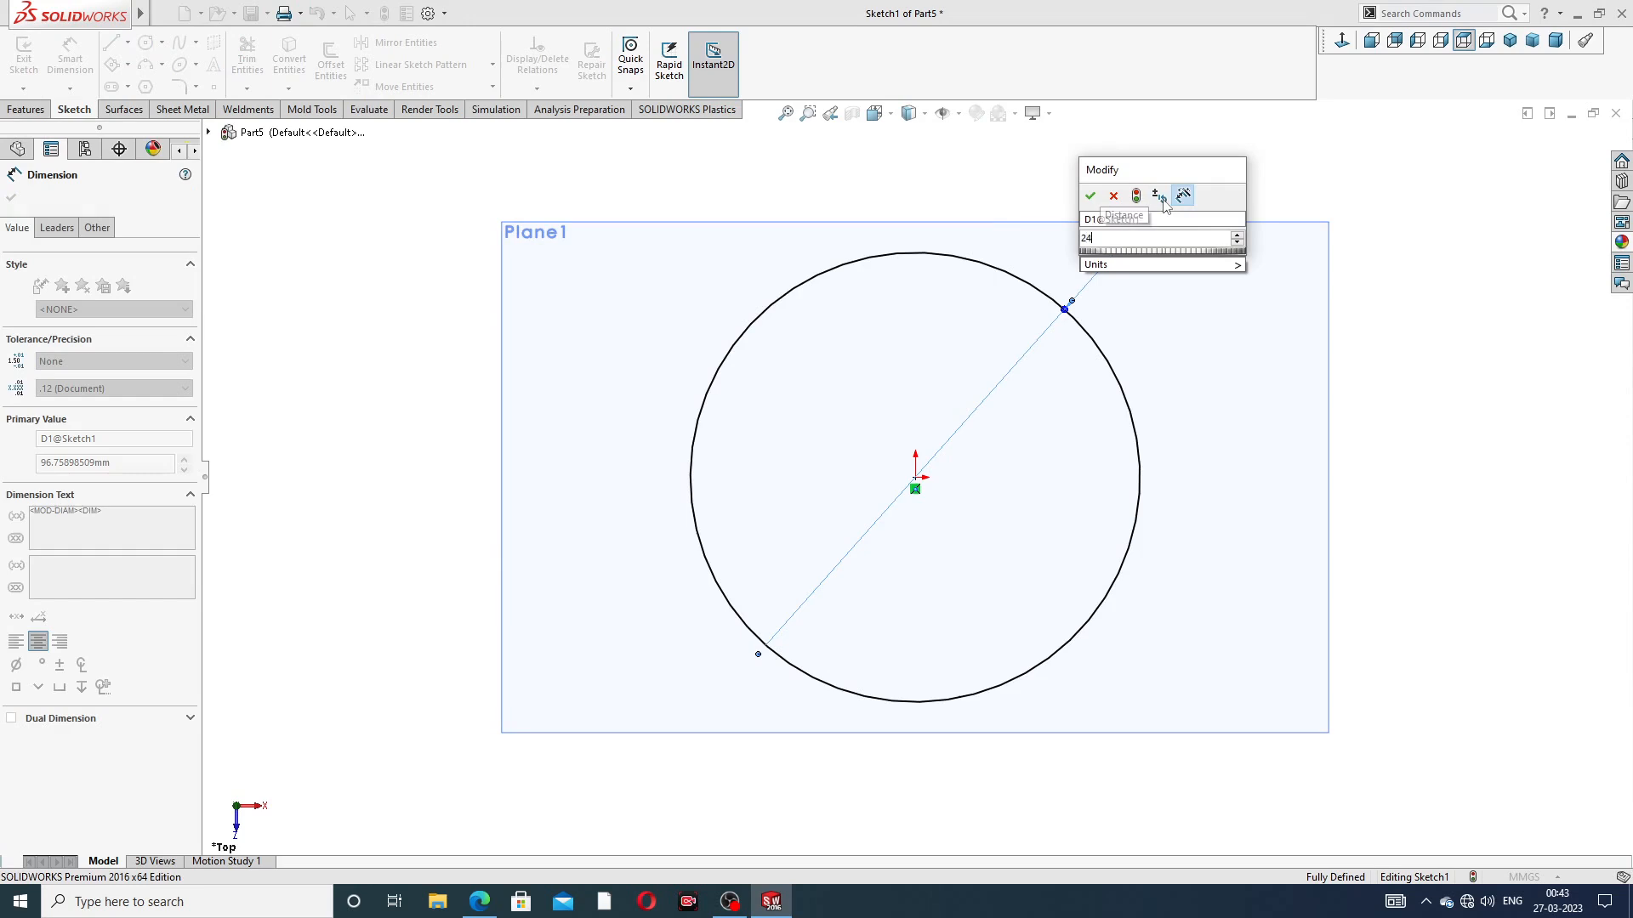
key("Return")
key("f")
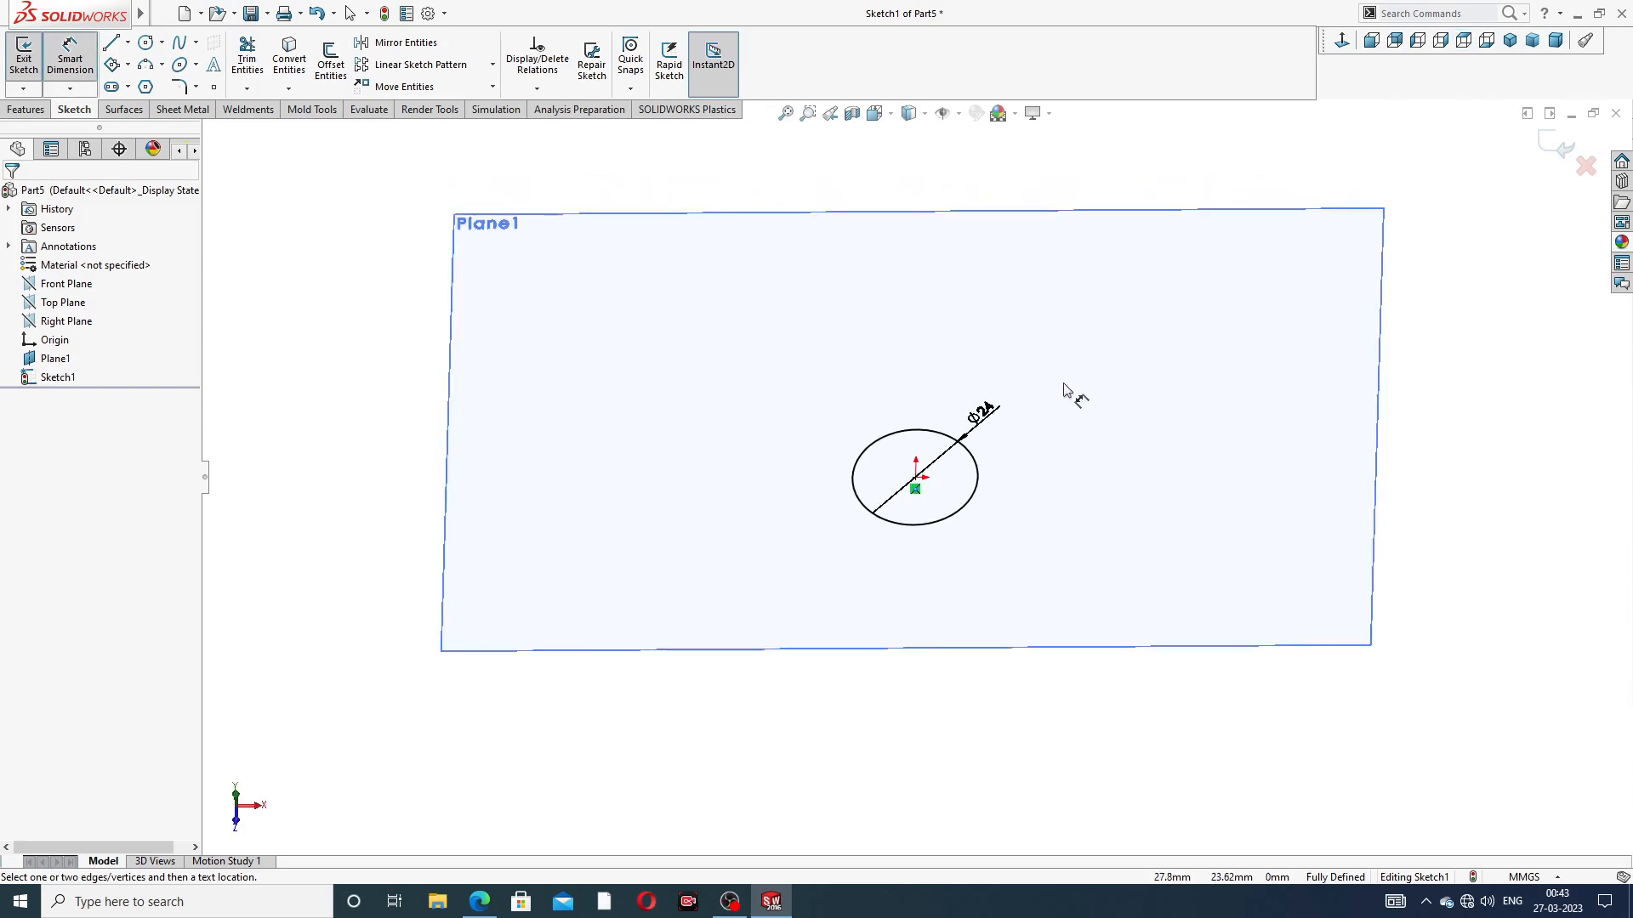
middle_click_drag(1068, 394, 1348, 202)
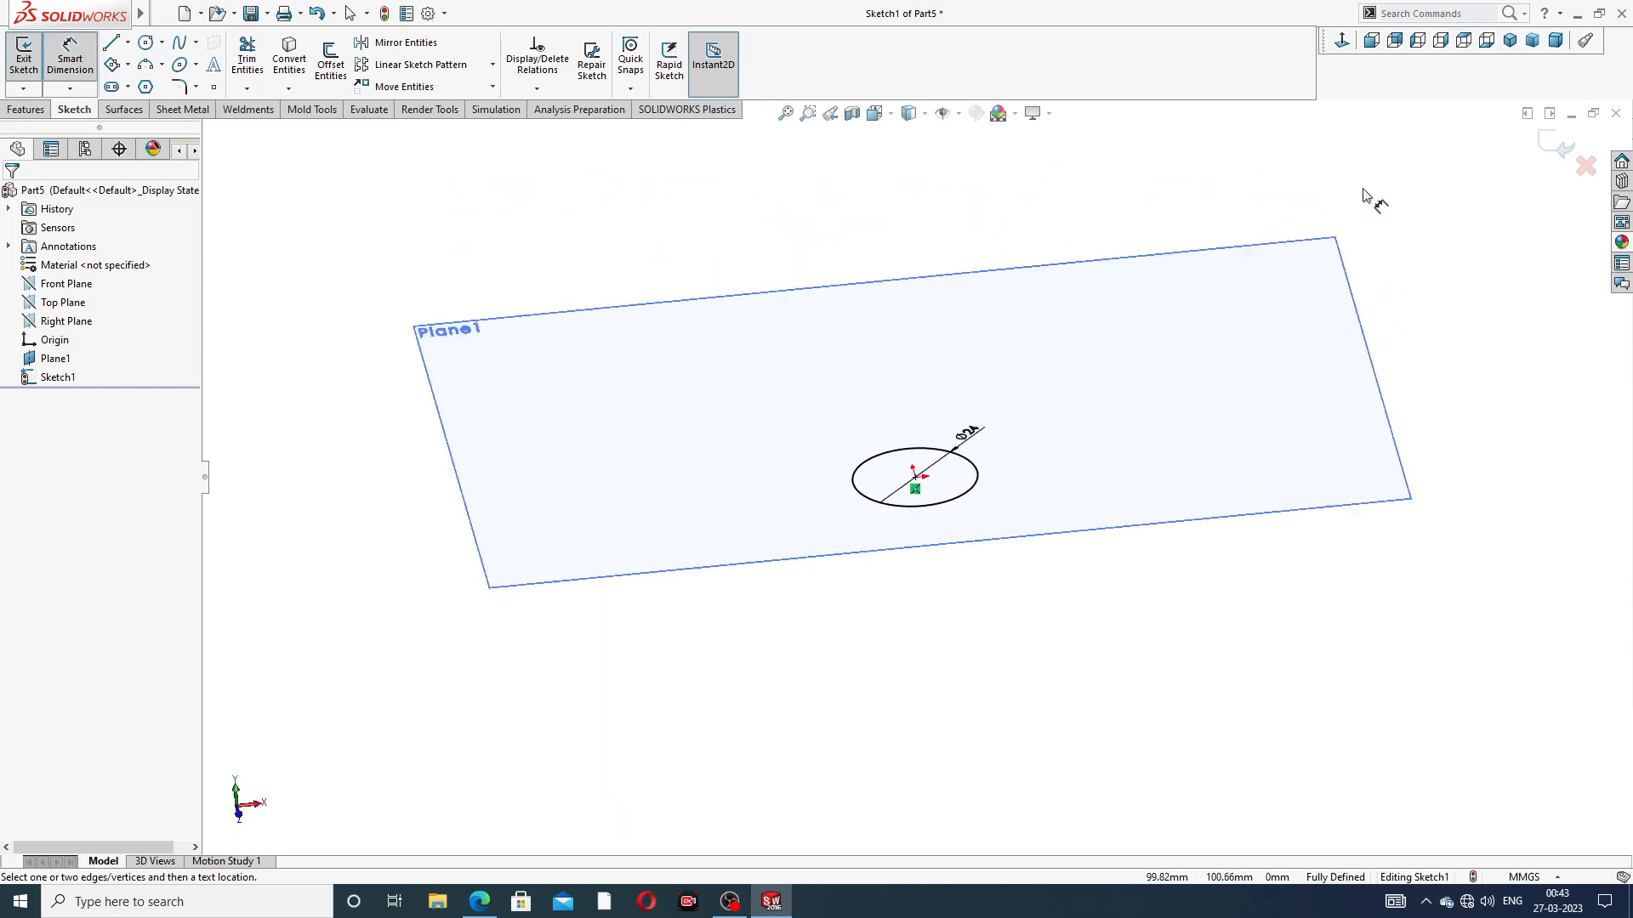
right_click(1364, 189)
left_click(1411, 222)
left_click(1561, 148)
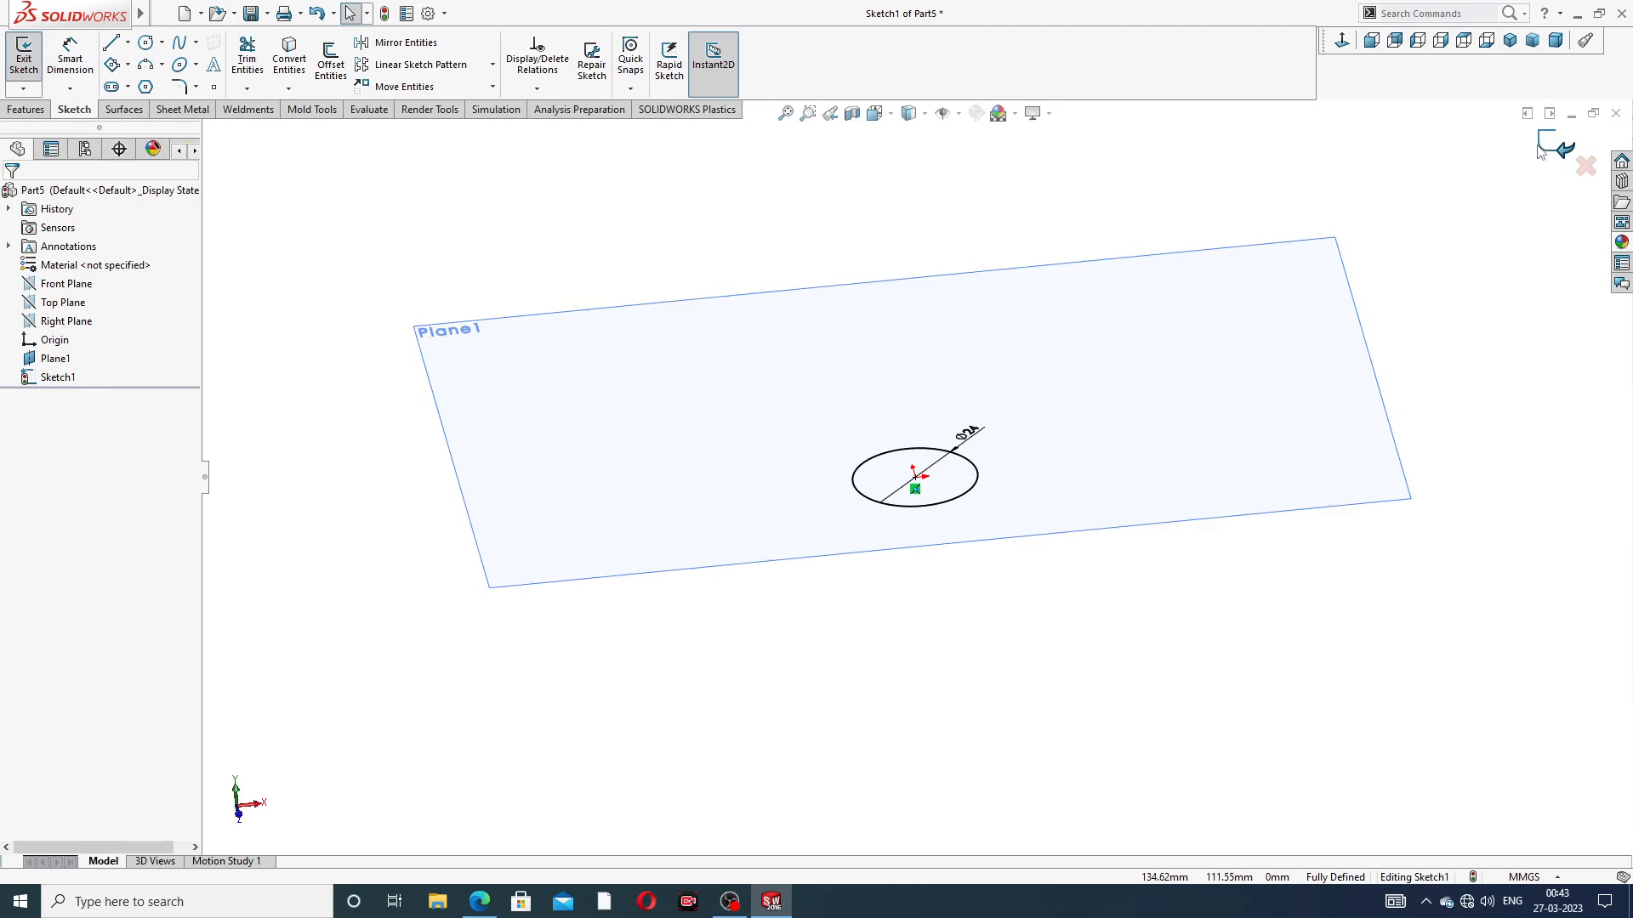
Start a sketch on the offset plane, viewed face-on, and draw a circle of about 8 mm radius centred on the origin
middle_click_drag(941, 477, 905, 461)
scroll(913, 460, "down", 3)
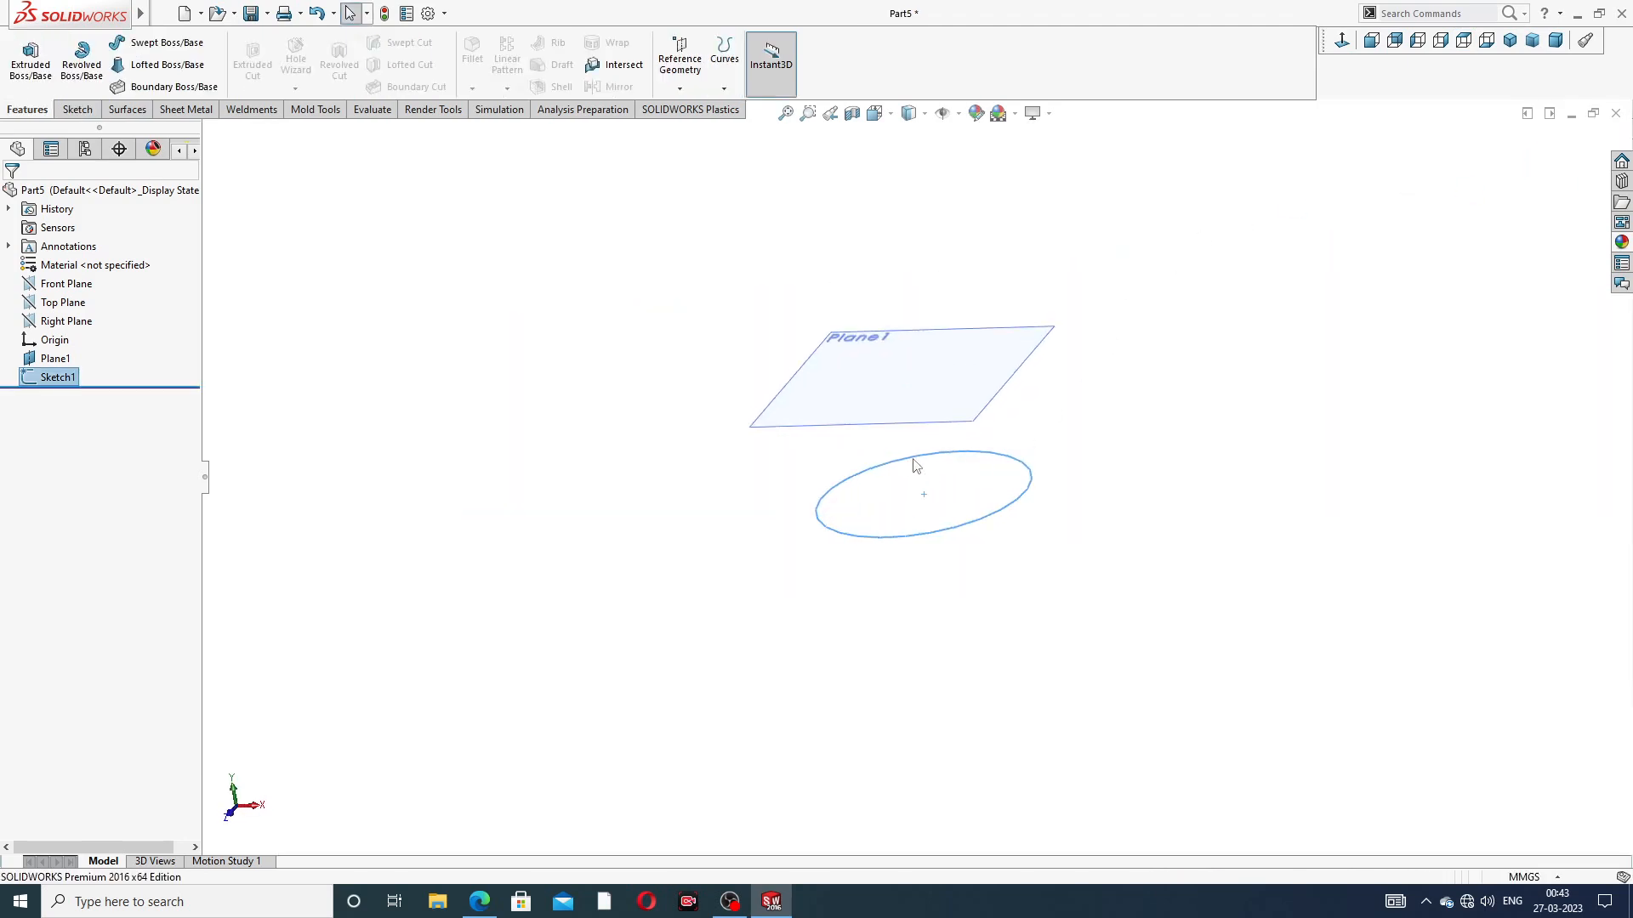
left_click(949, 421)
left_click(990, 374)
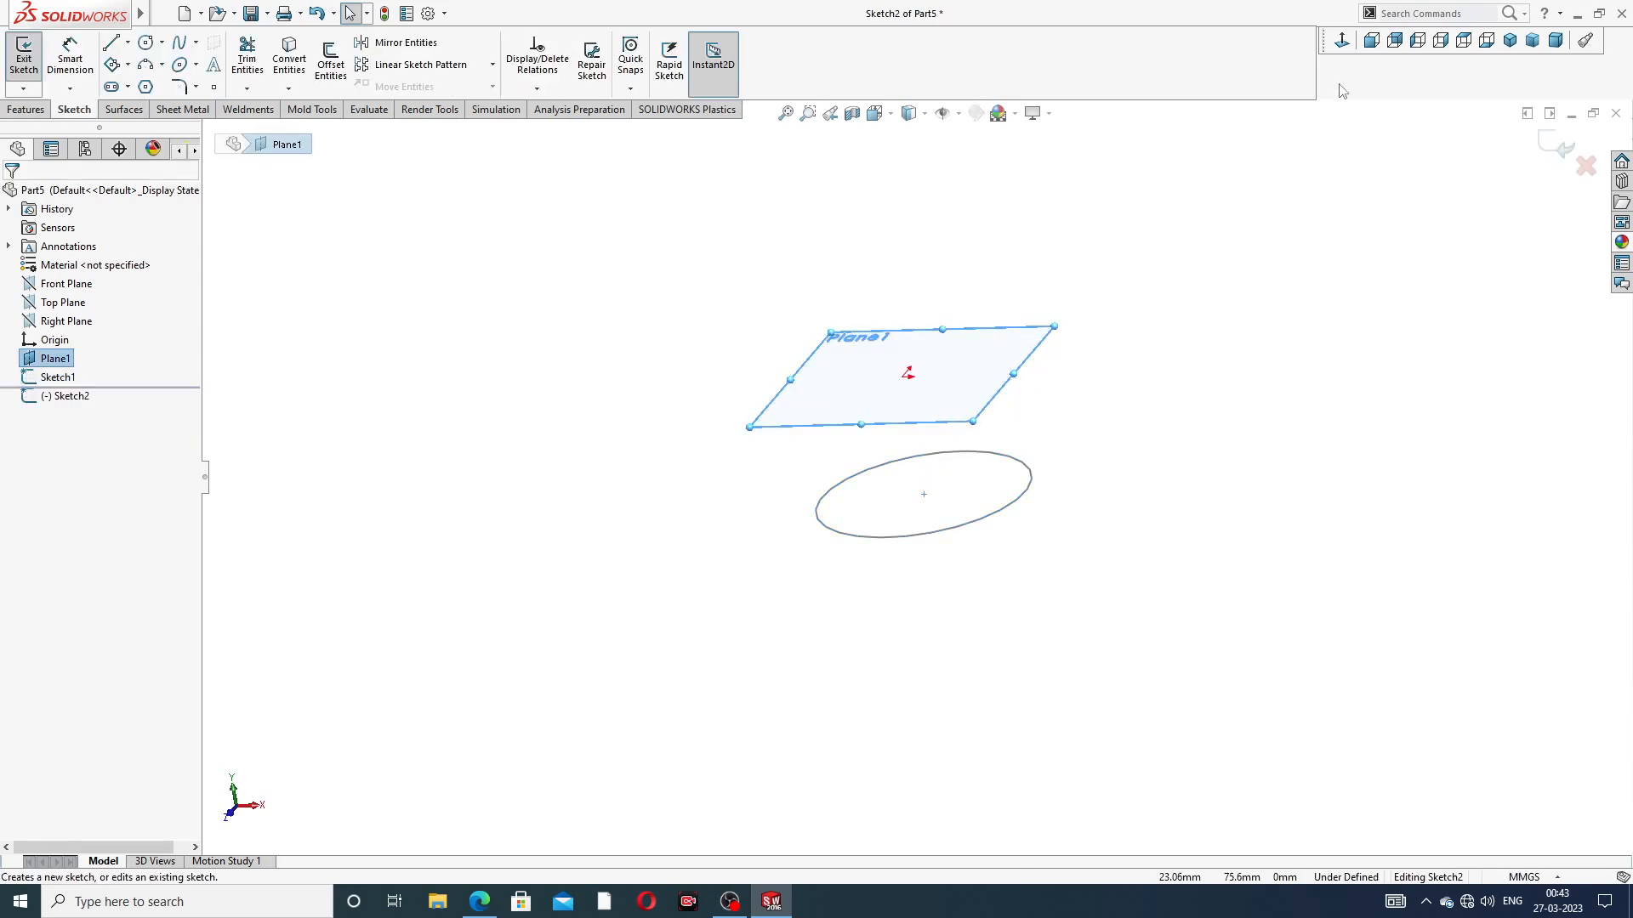
left_click(1342, 40)
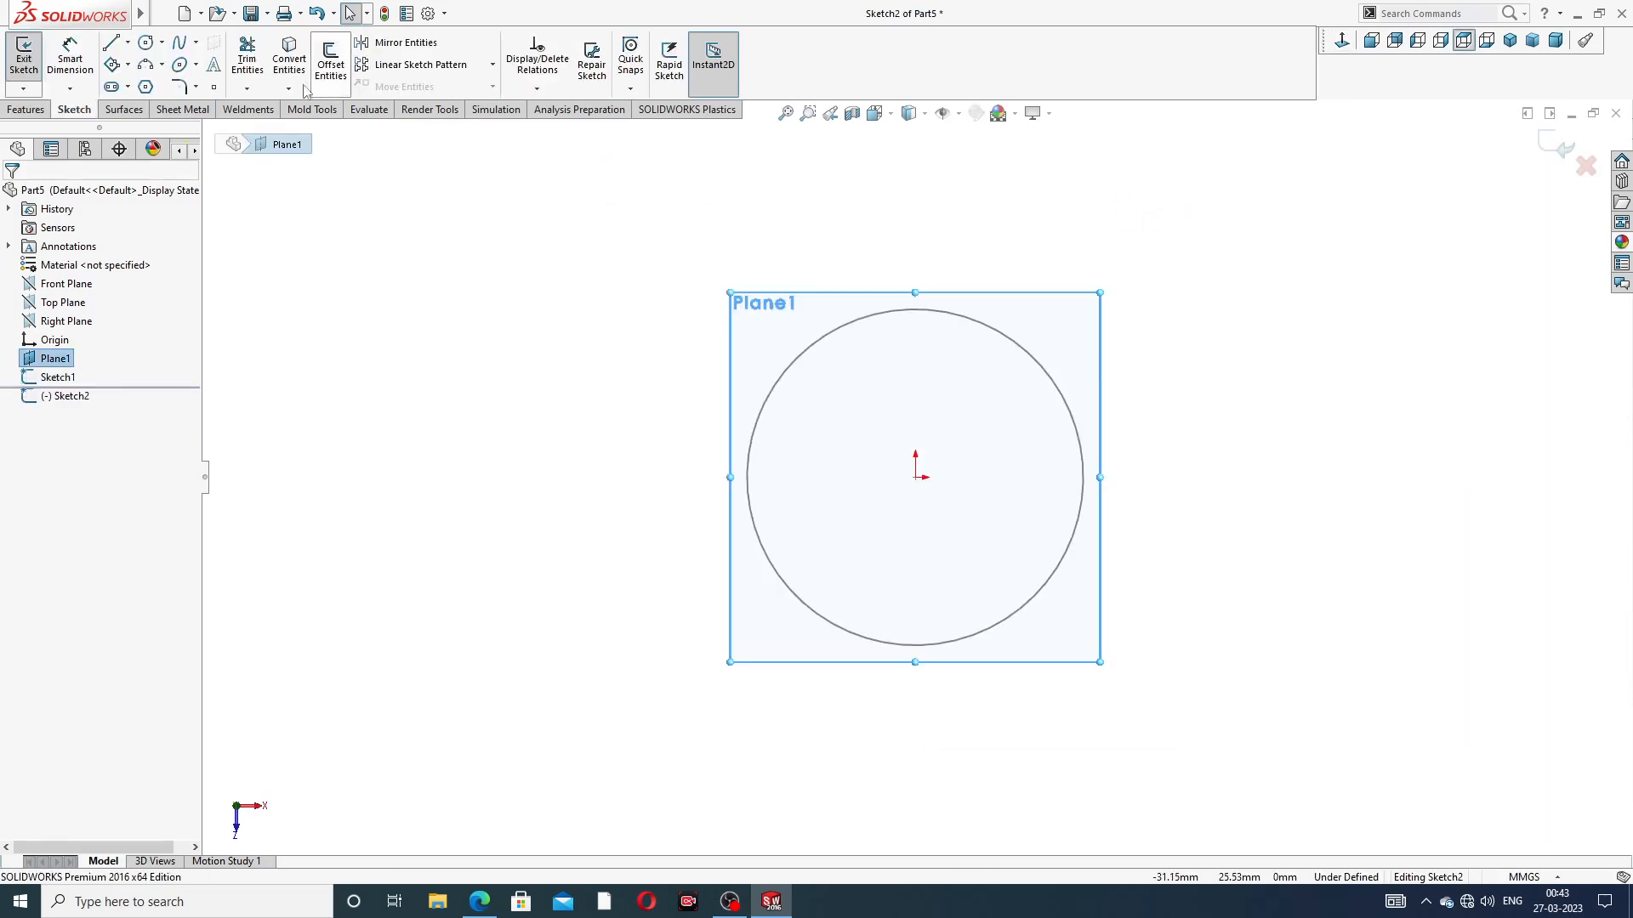
left_click(161, 43)
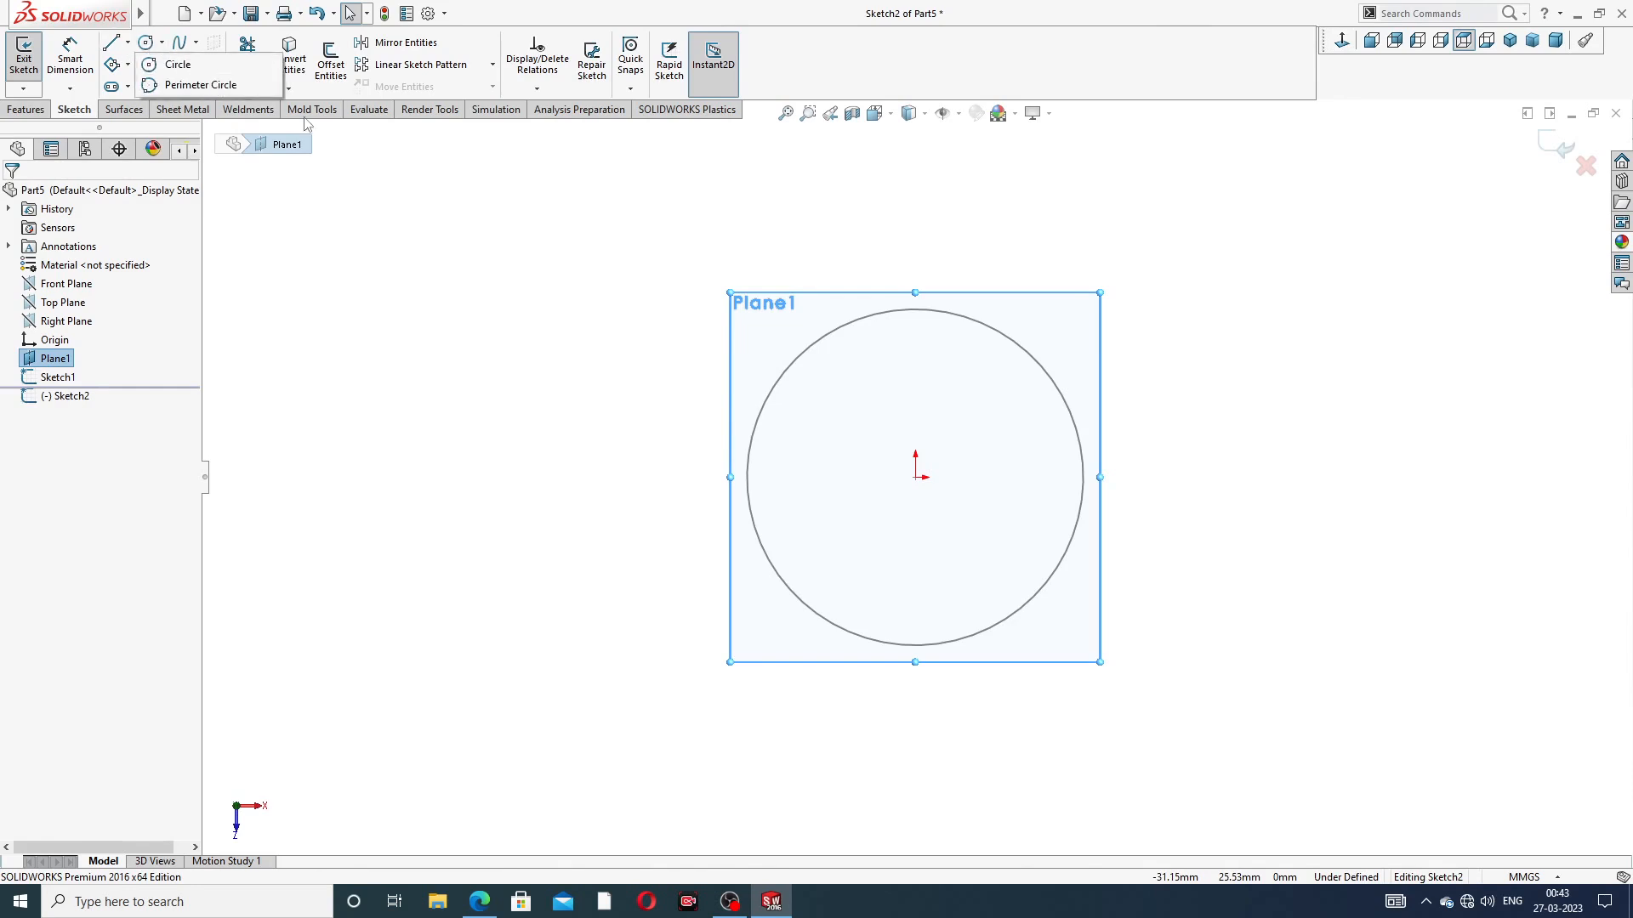
left_click(178, 65)
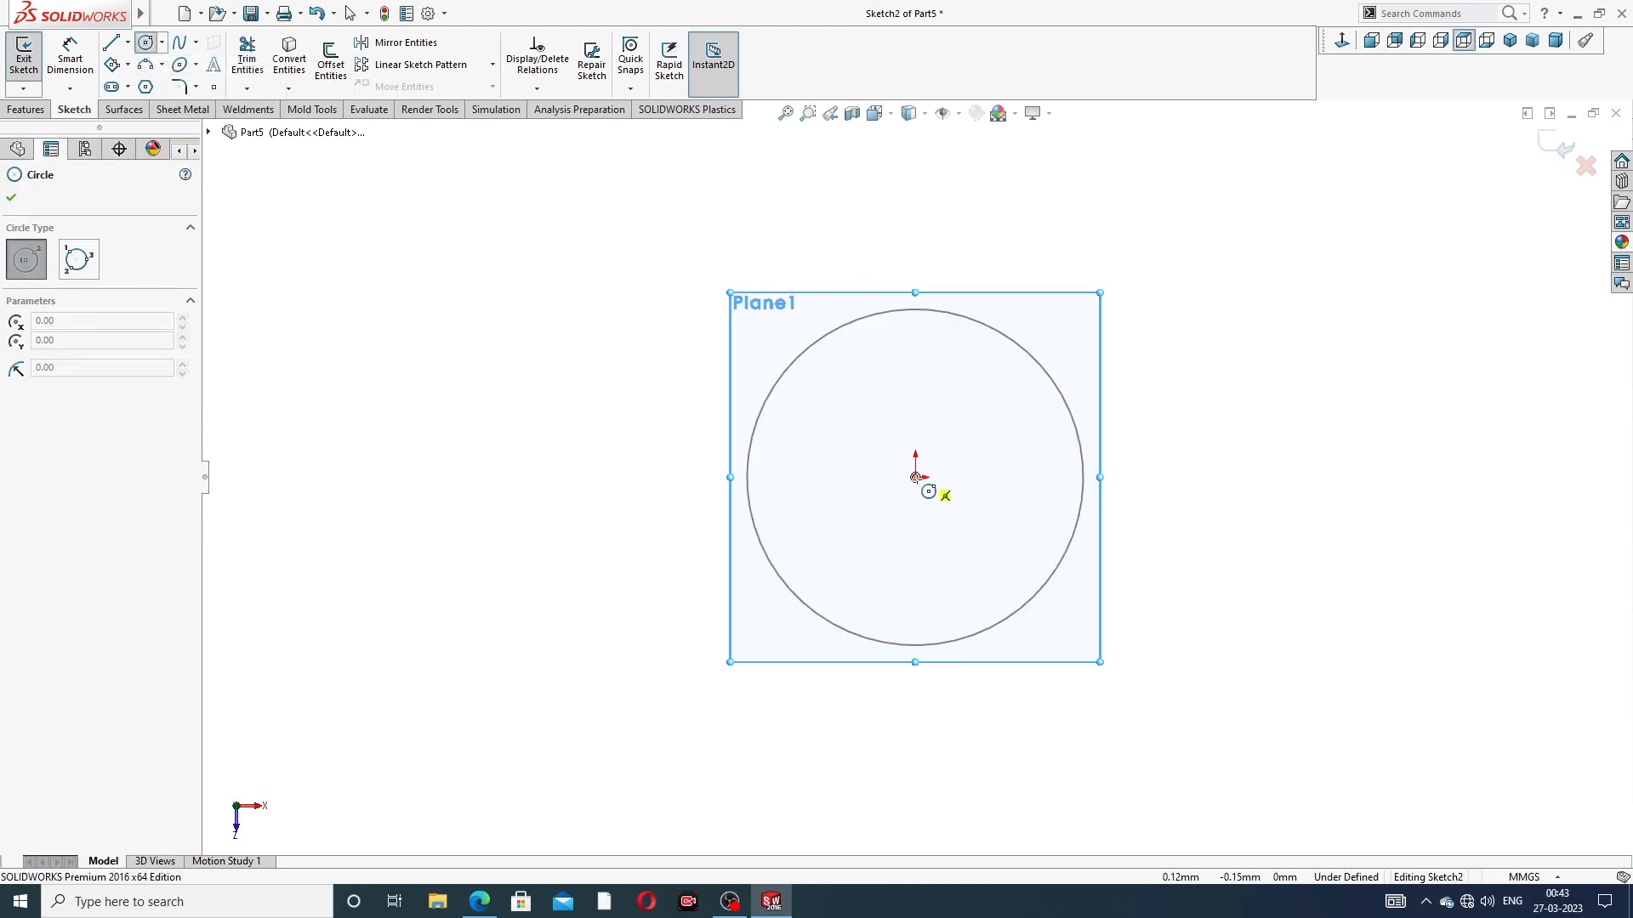
left_click(916, 477)
left_click(940, 369)
right_click(1131, 250)
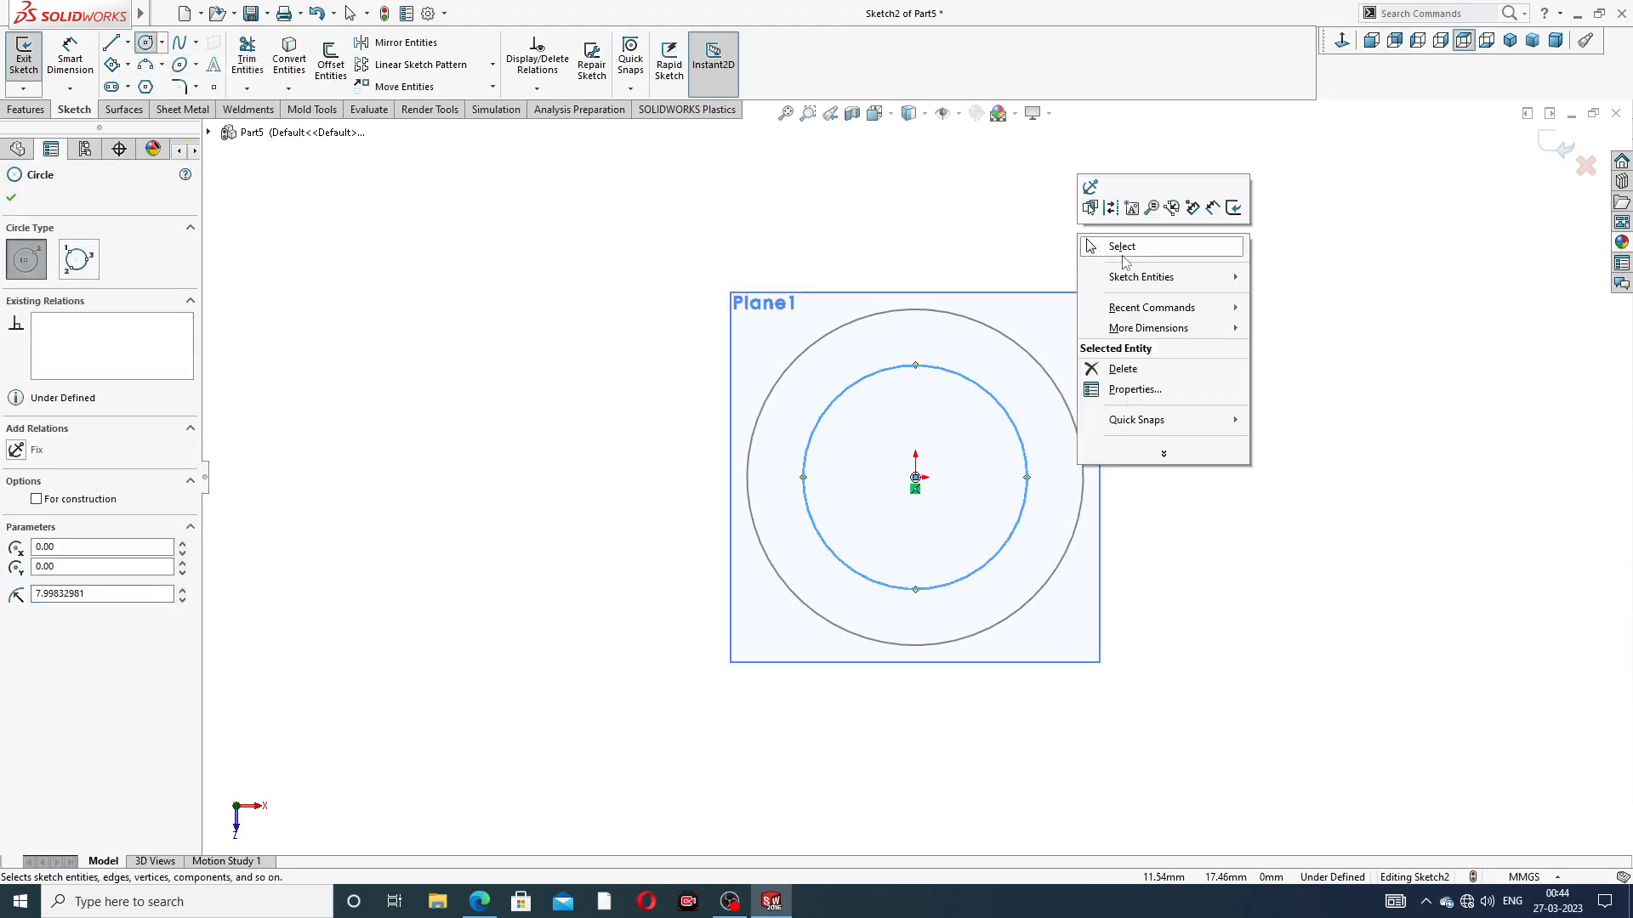
left_click(1129, 255)
Dimension the circle on the offset plane to a 16 mm diameter and exit the sketch
left_click(70, 55)
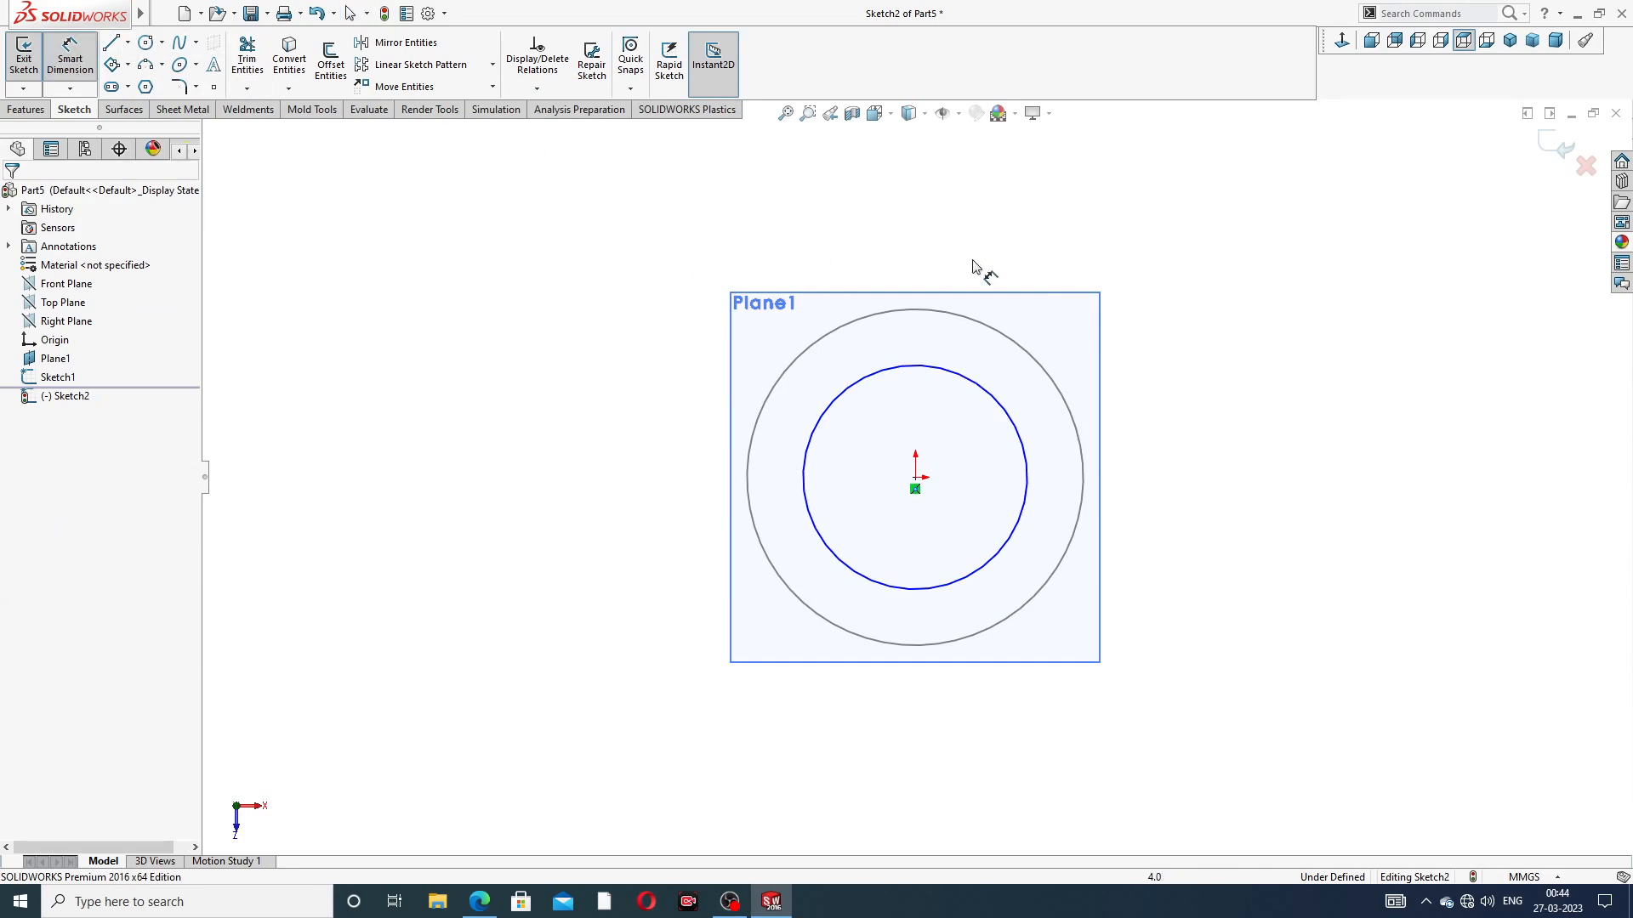
left_click(972, 379)
left_click(1155, 276)
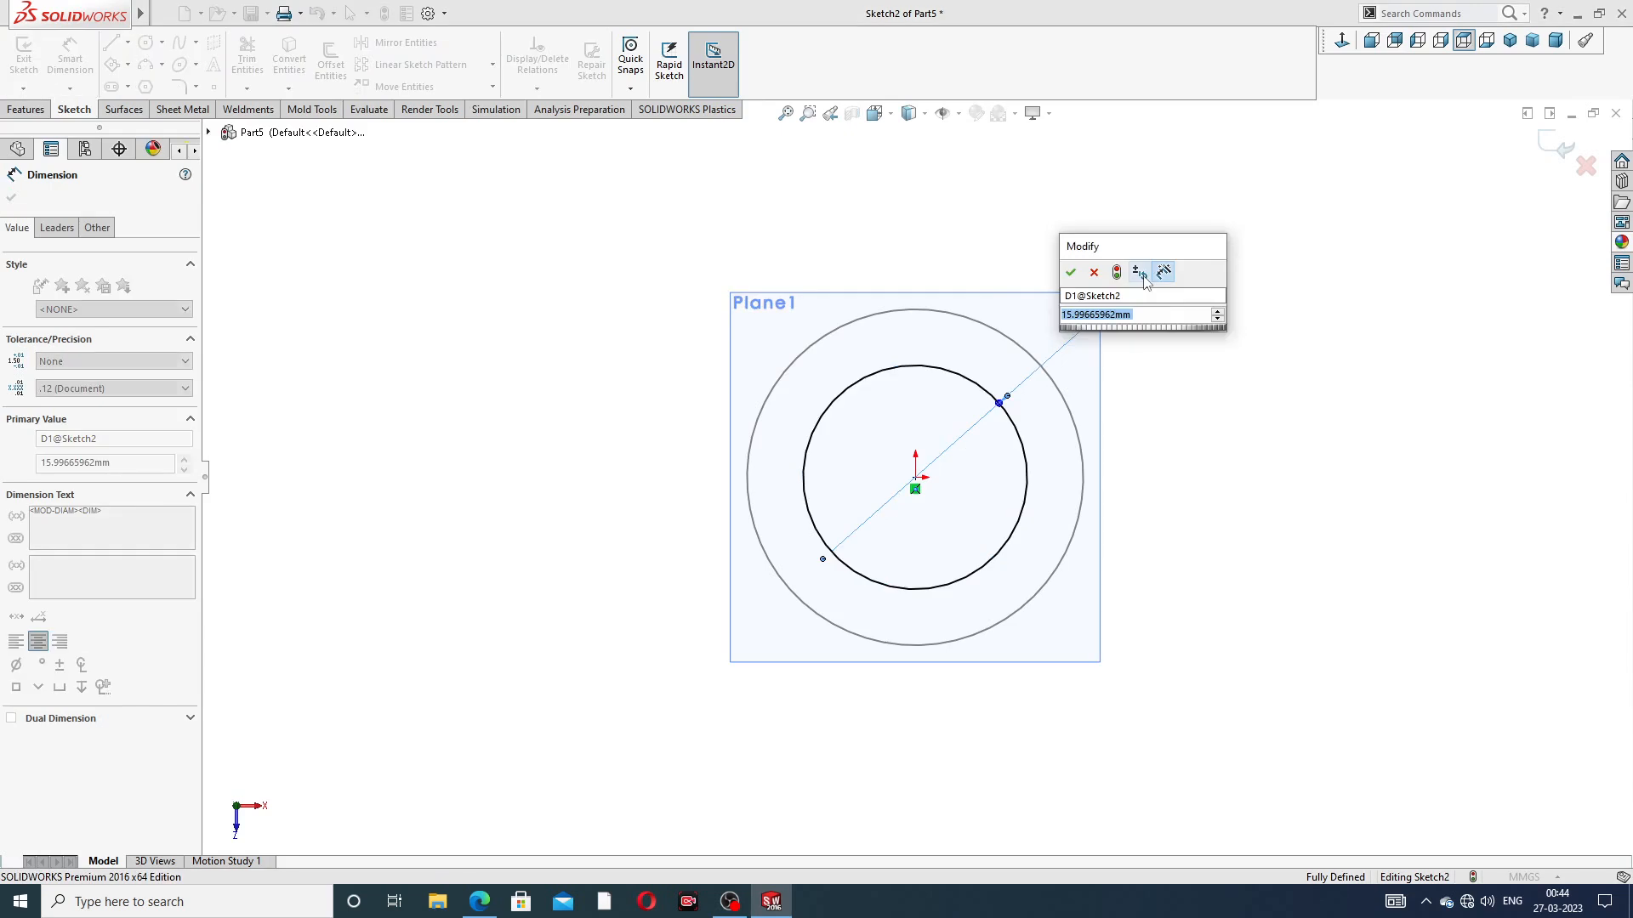
type("16")
key("Return")
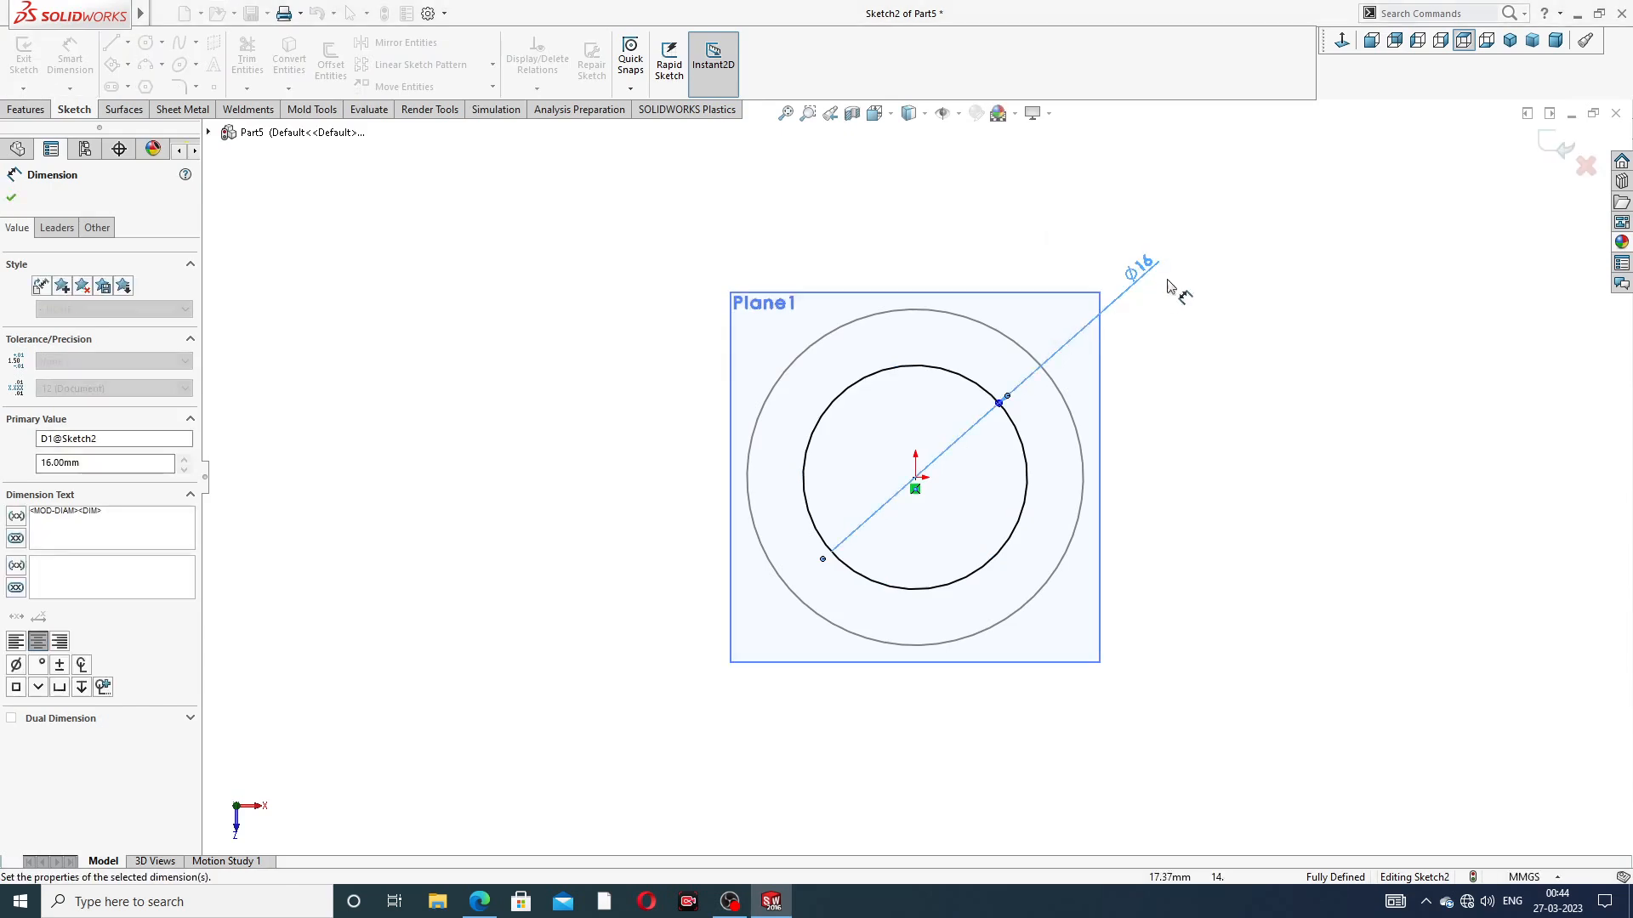
right_click(1312, 249)
left_click(1312, 255)
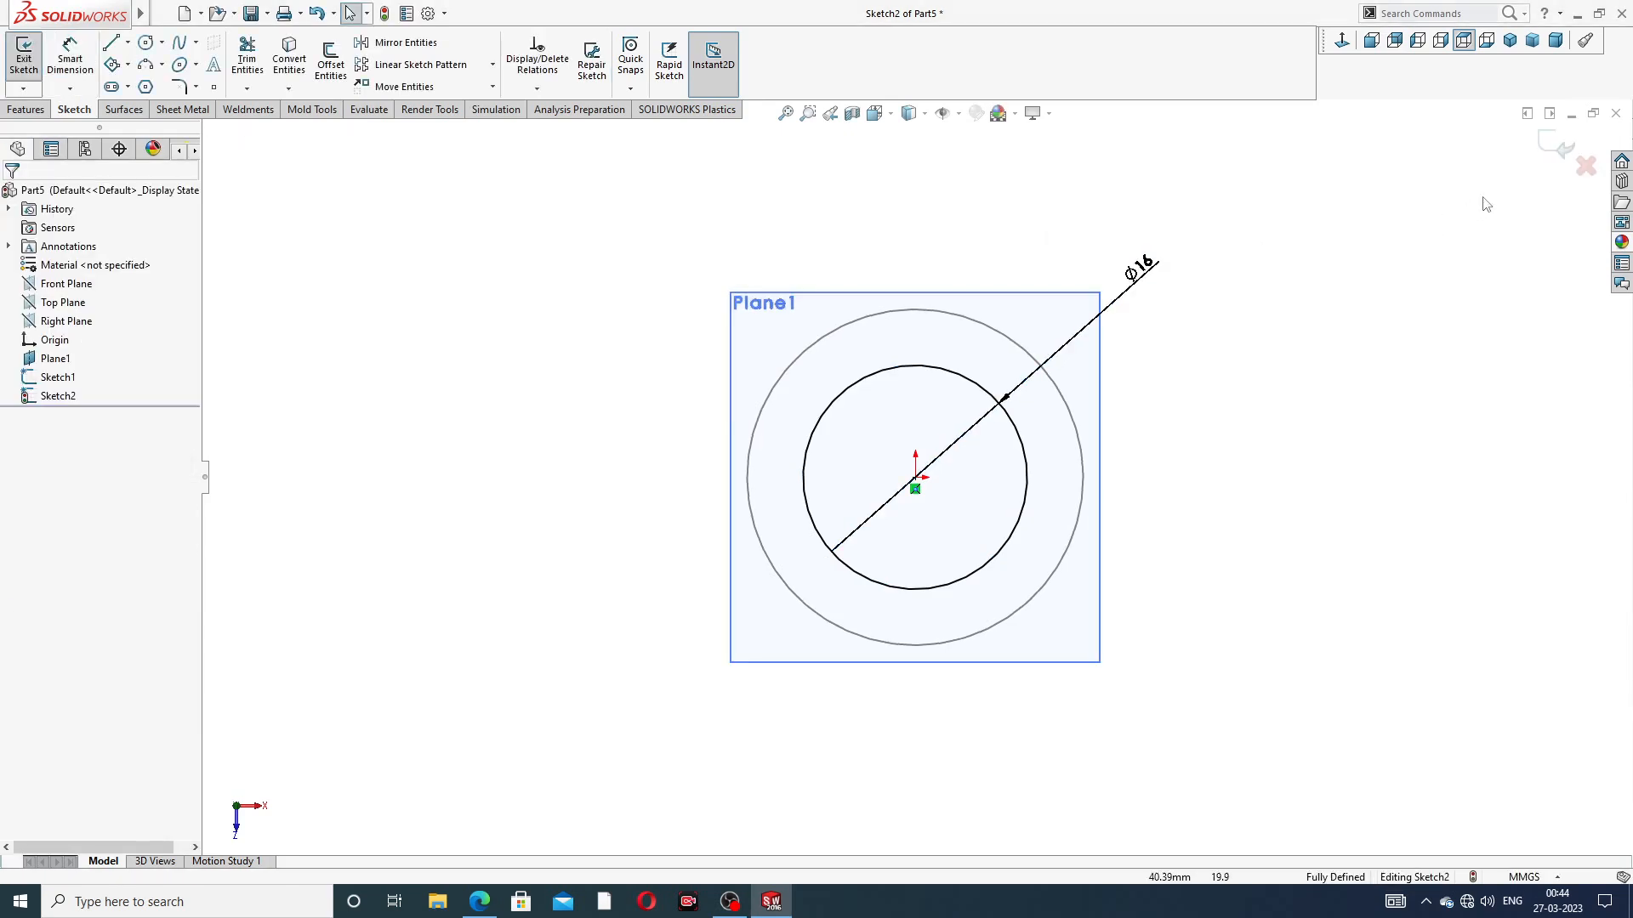
left_click(1561, 155)
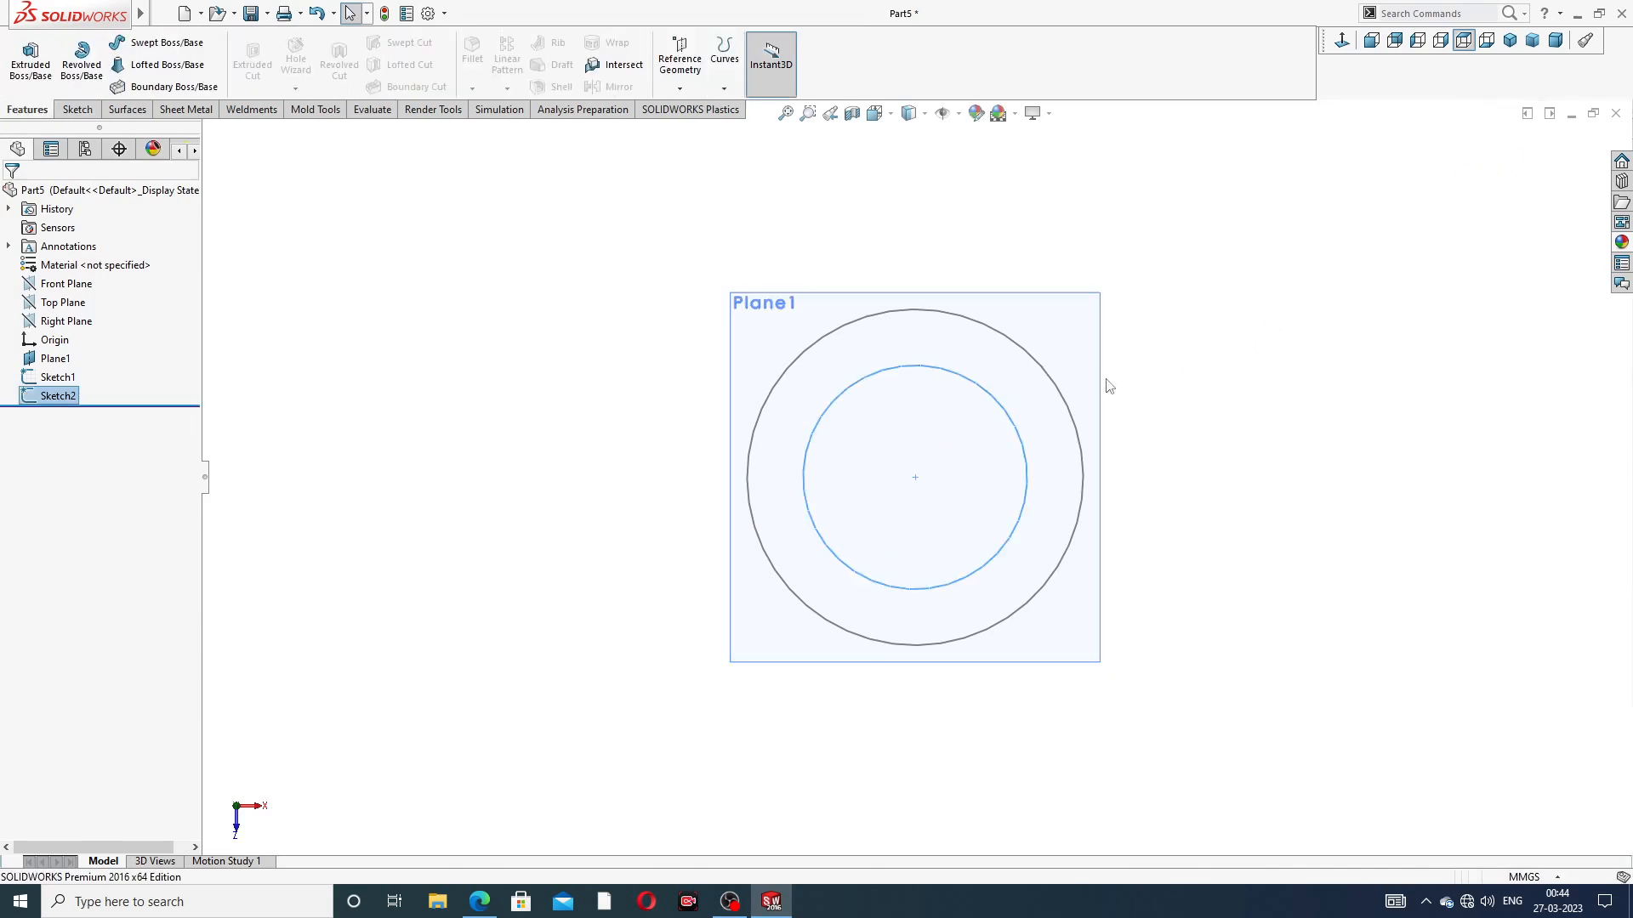
Start a Lofted Boss/Base using the 16 mm circle and the 24 mm base circle as profiles
middle_click_drag(1046, 423, 1116, 228)
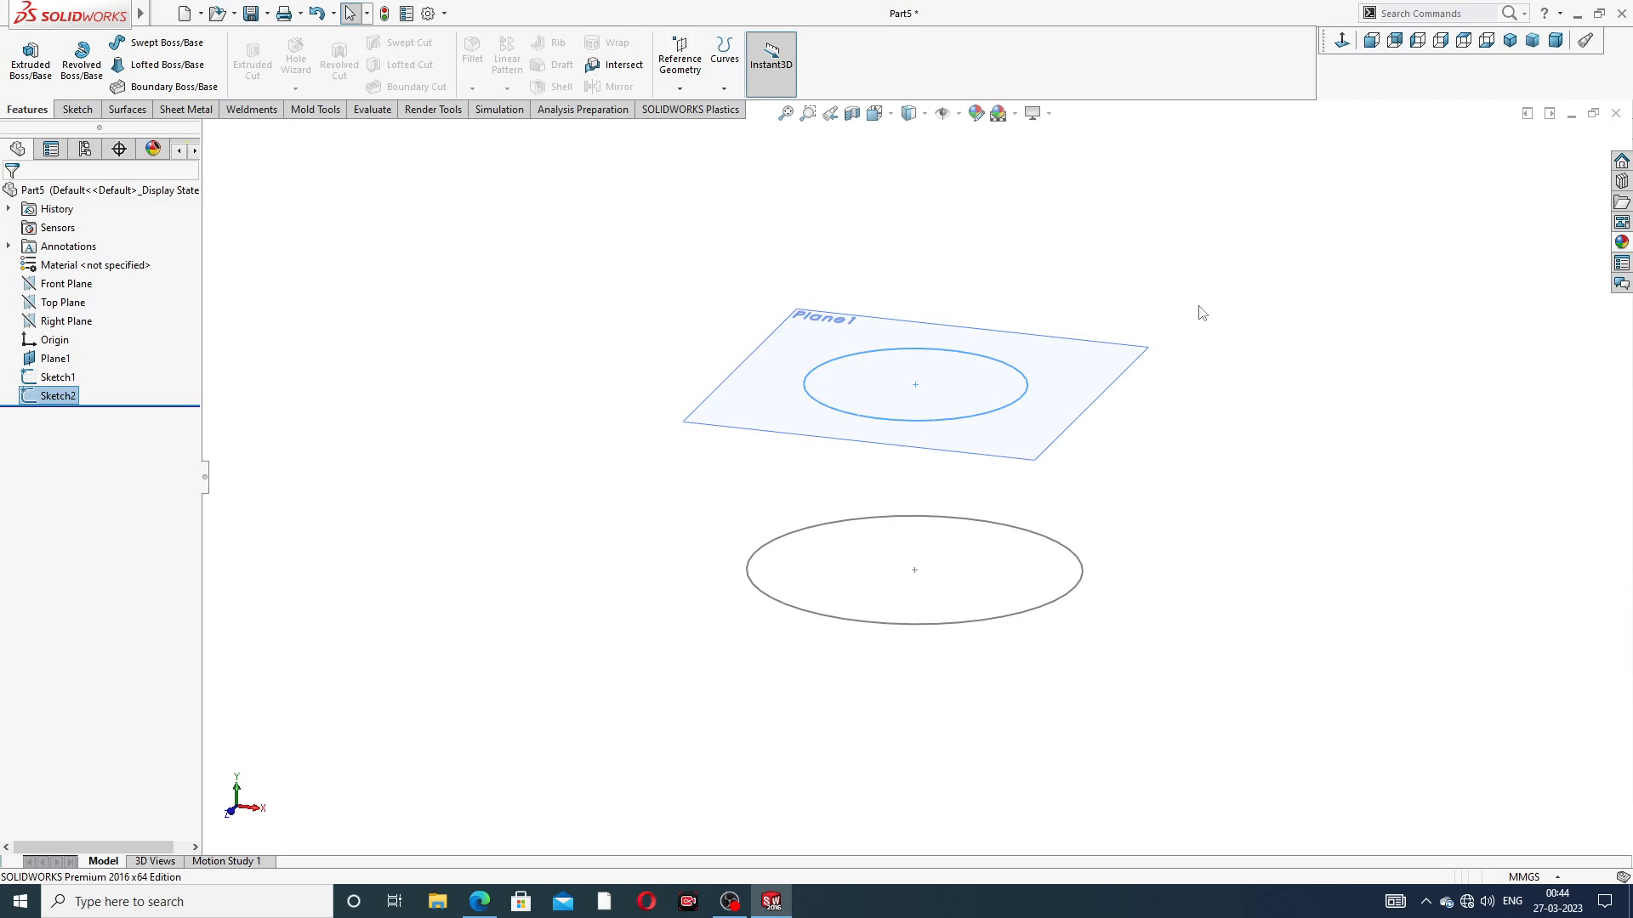
middle_click_drag(1090, 470, 1111, 437)
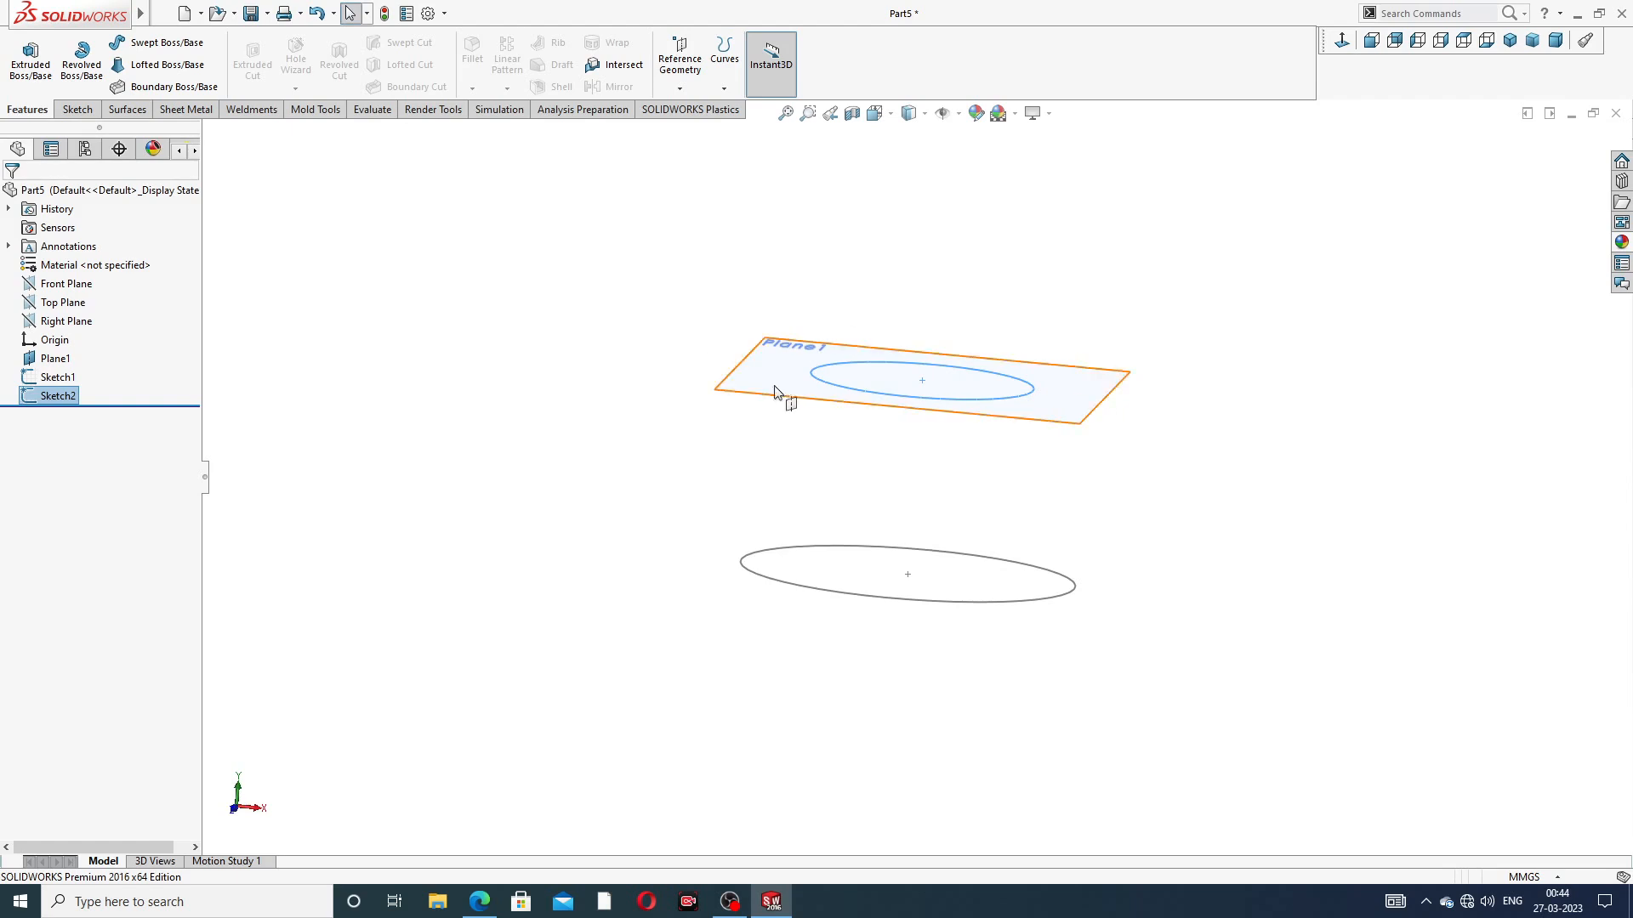
middle_click_drag(613, 317, 616, 368)
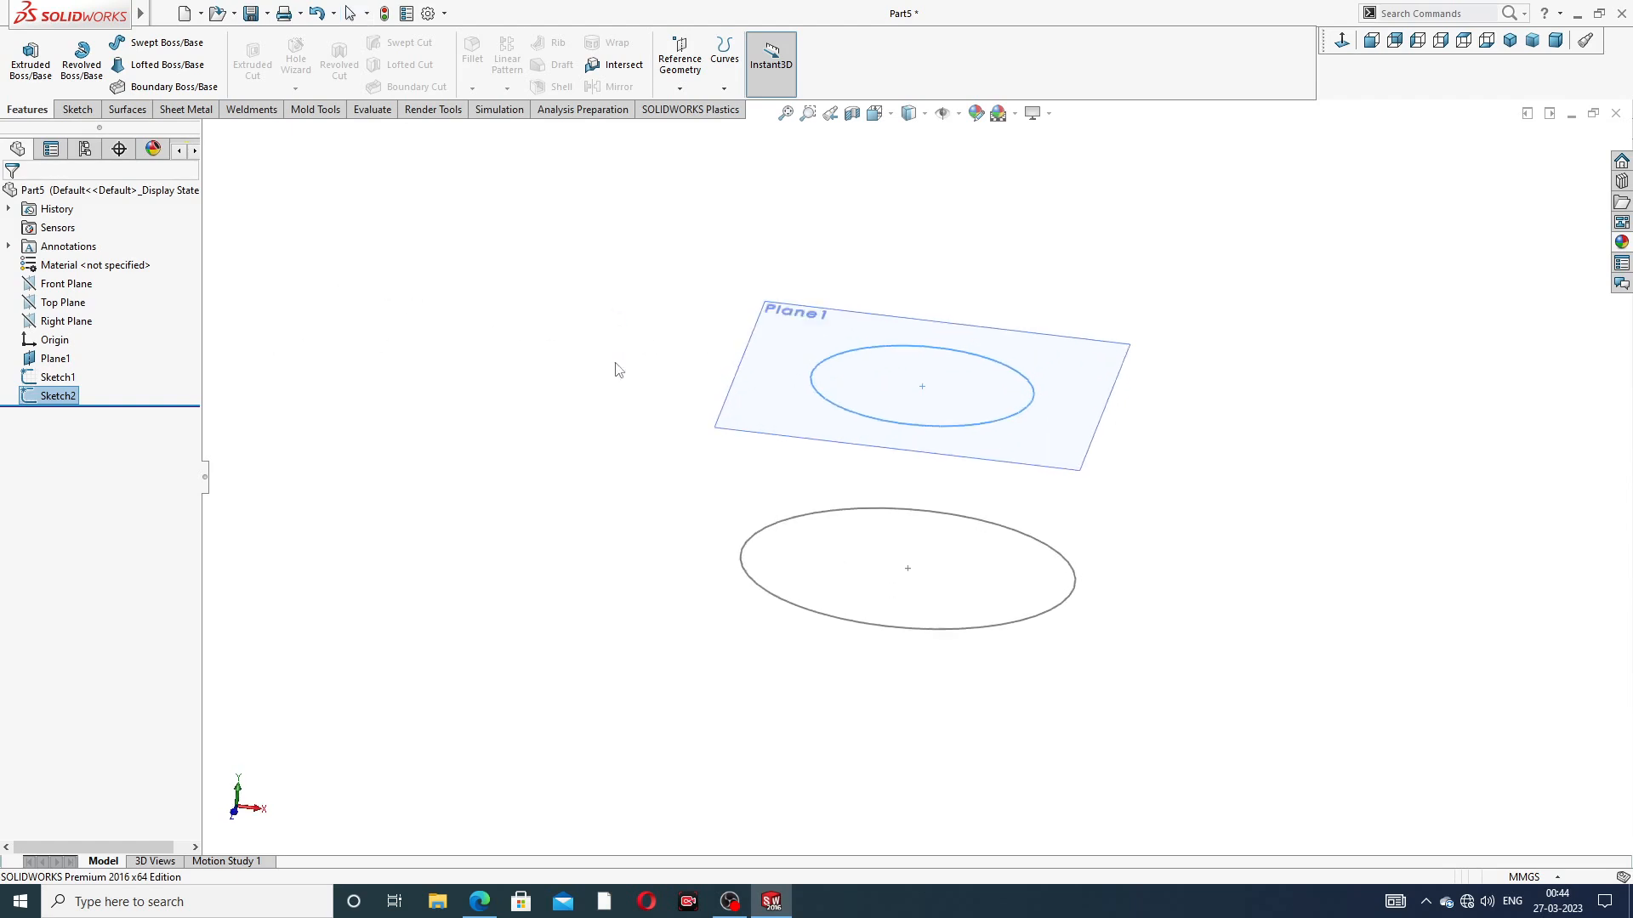
left_click(164, 69)
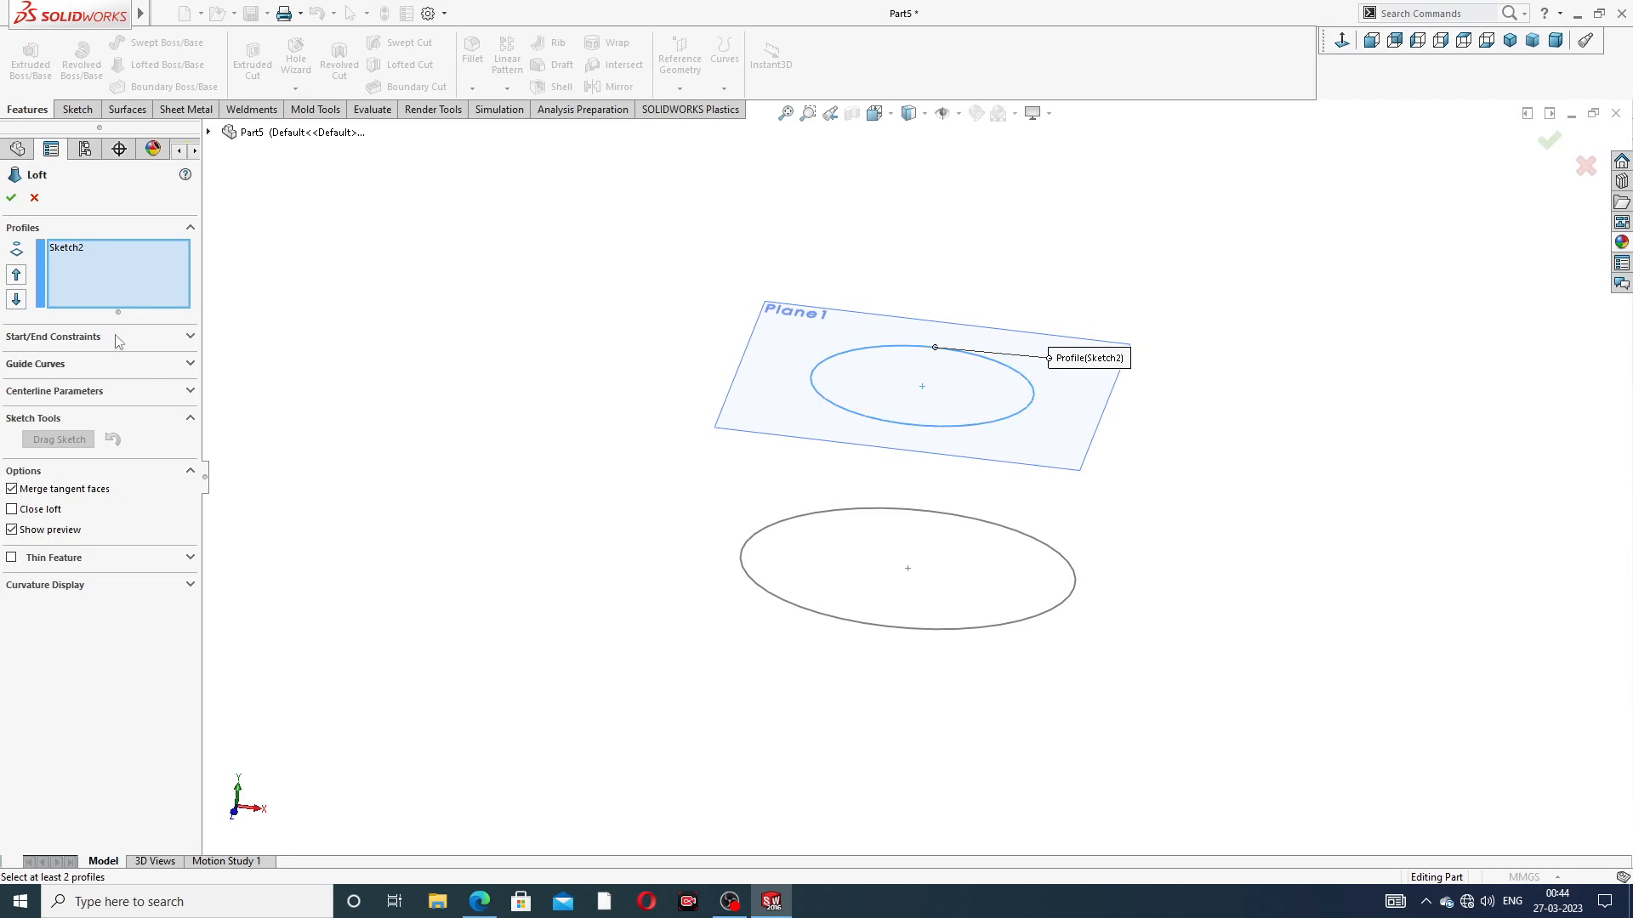
left_click(793, 612)
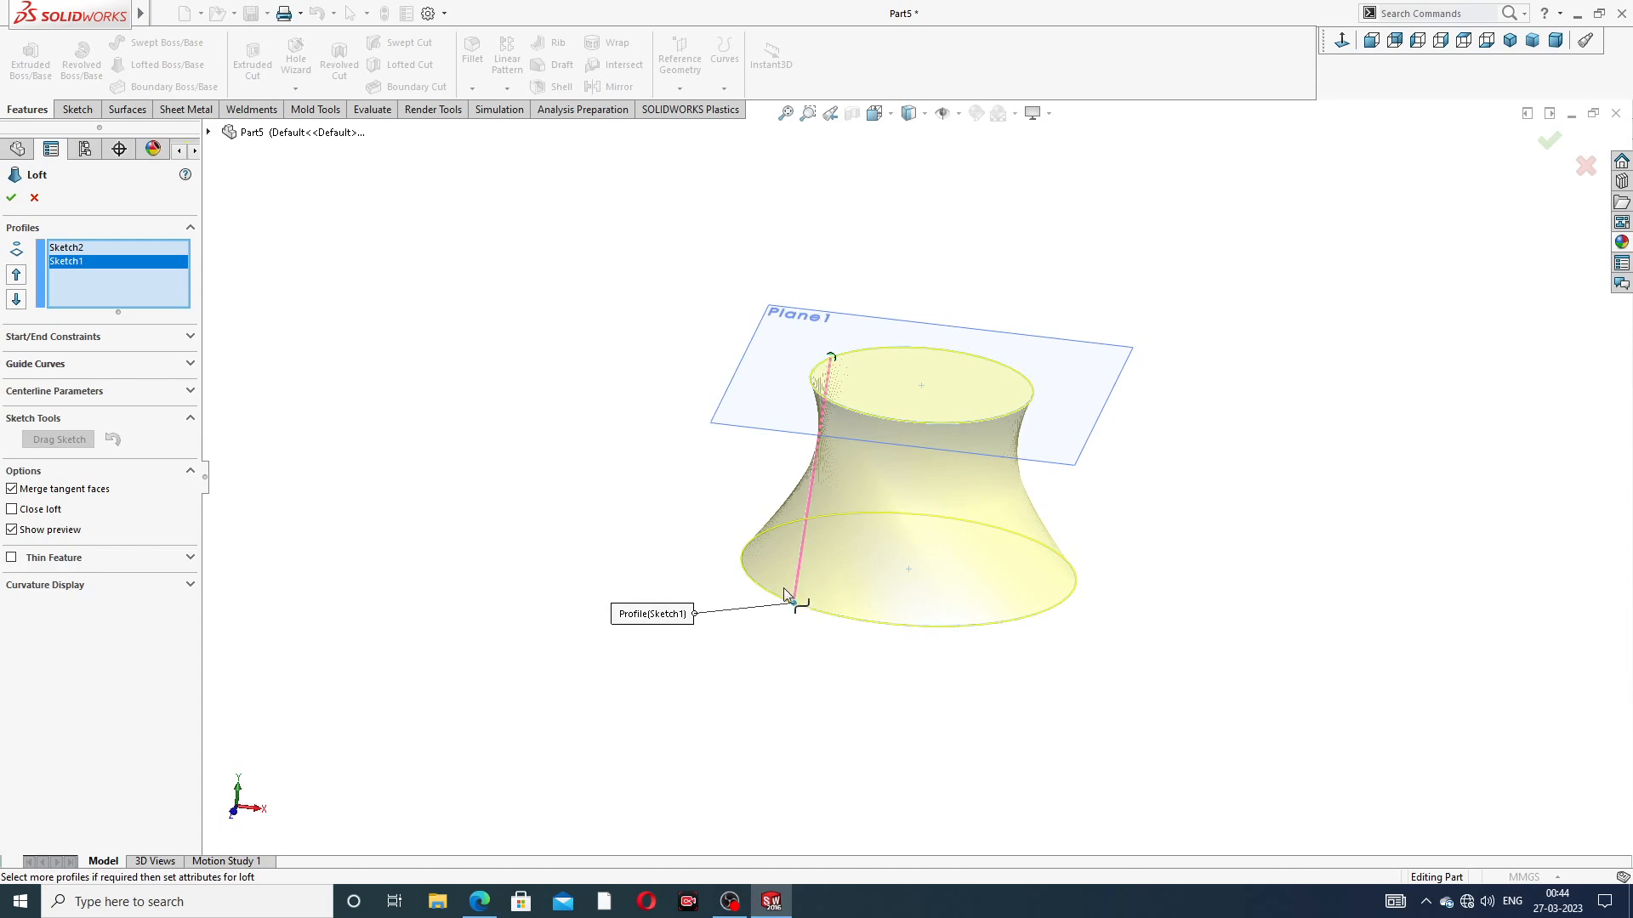
Line up the loft connector points on both circles for an untwisted taper and create the loft
left_click_drag(750, 565, 749, 564)
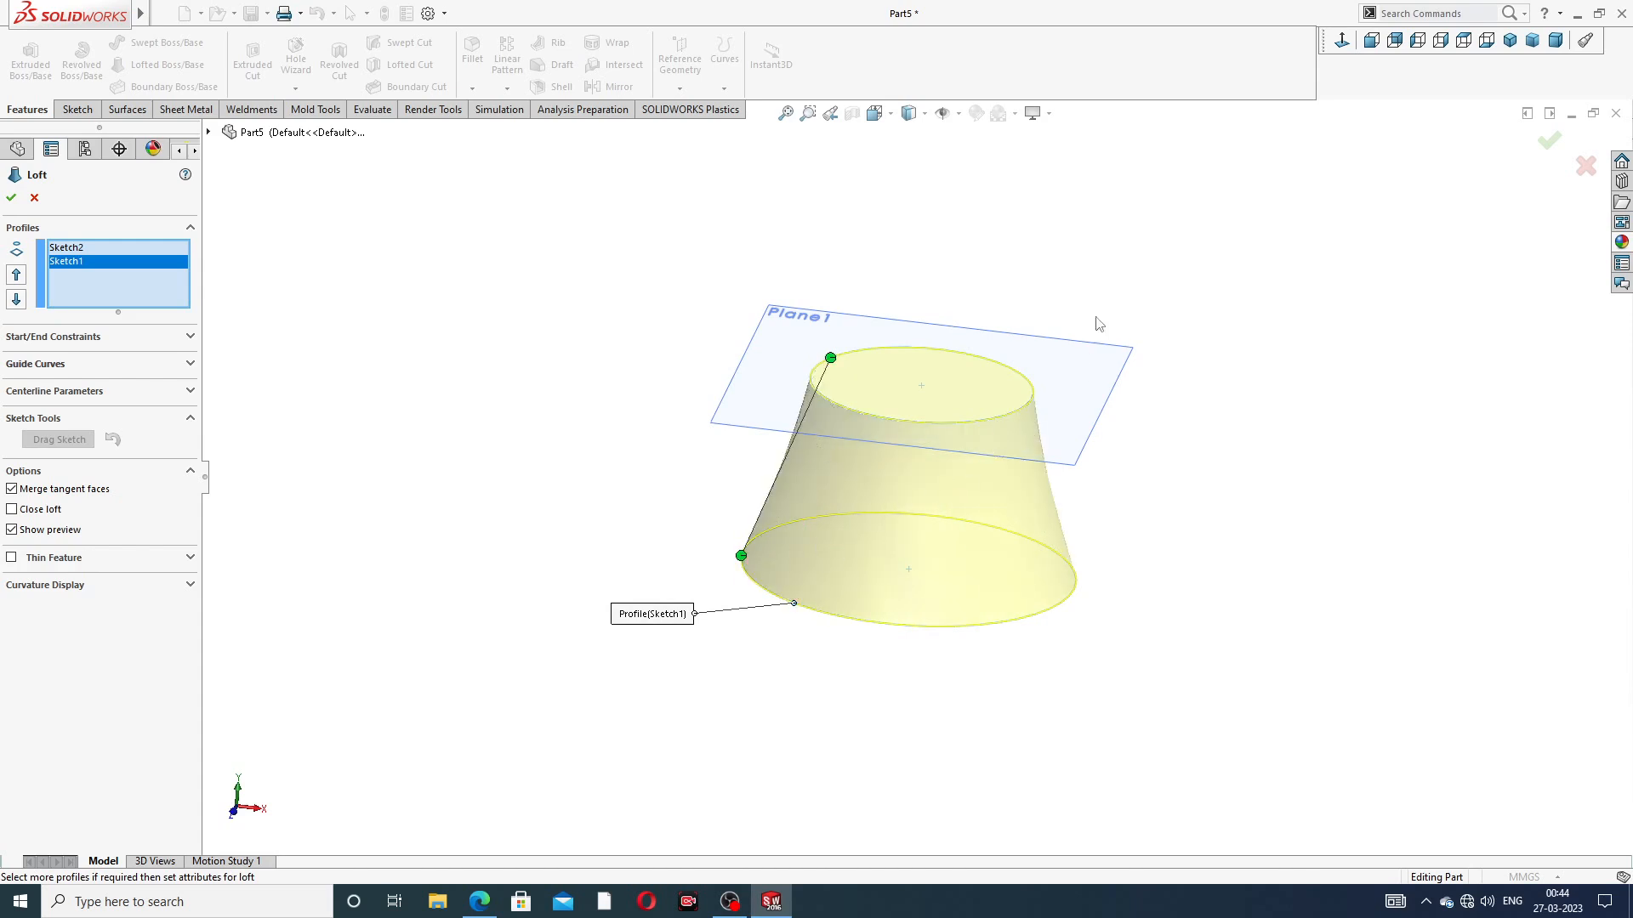
middle_click_drag(953, 404, 1002, 368)
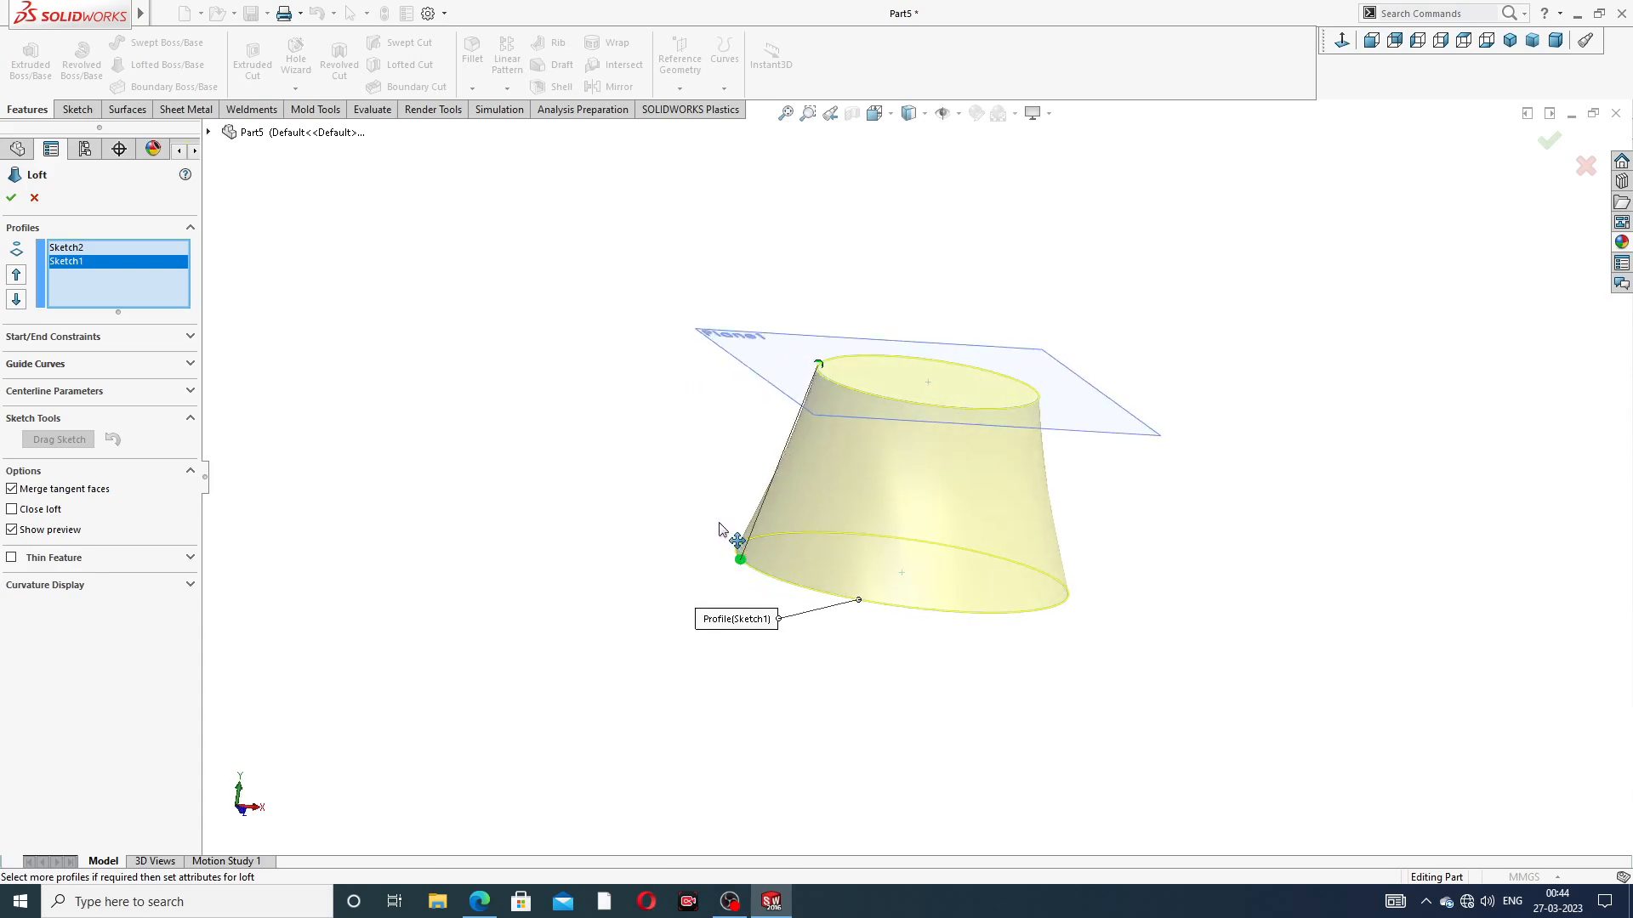
left_click_drag(818, 366, 824, 377)
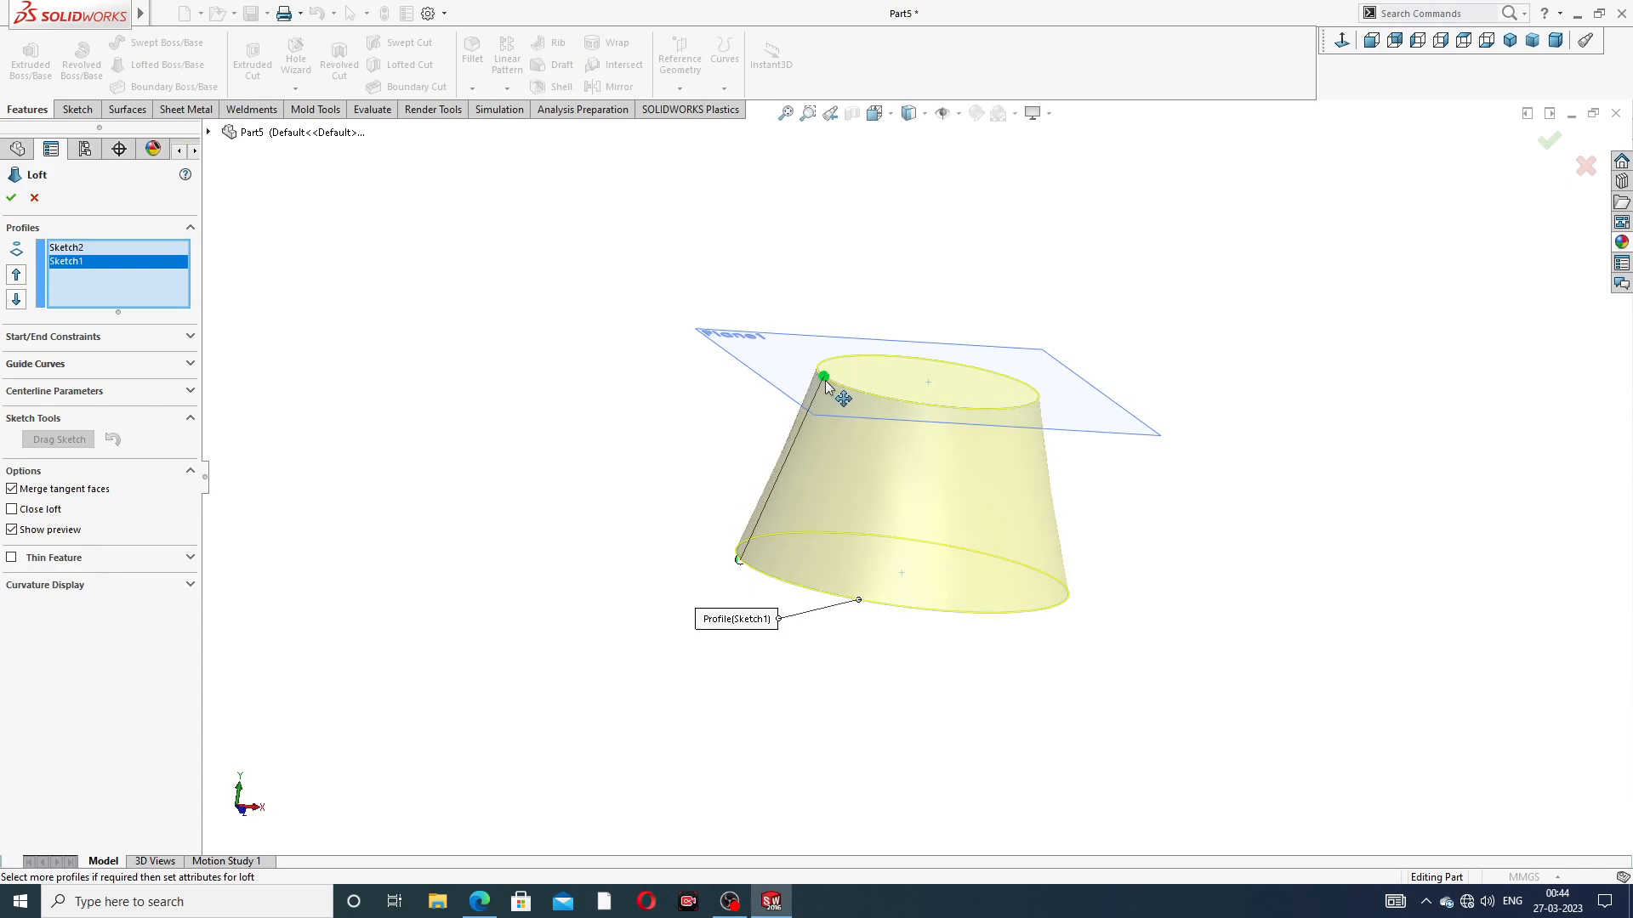
scroll(1052, 480, "up", 2)
middle_click_drag(1048, 480, 913, 454)
scroll(879, 472, "down", 3)
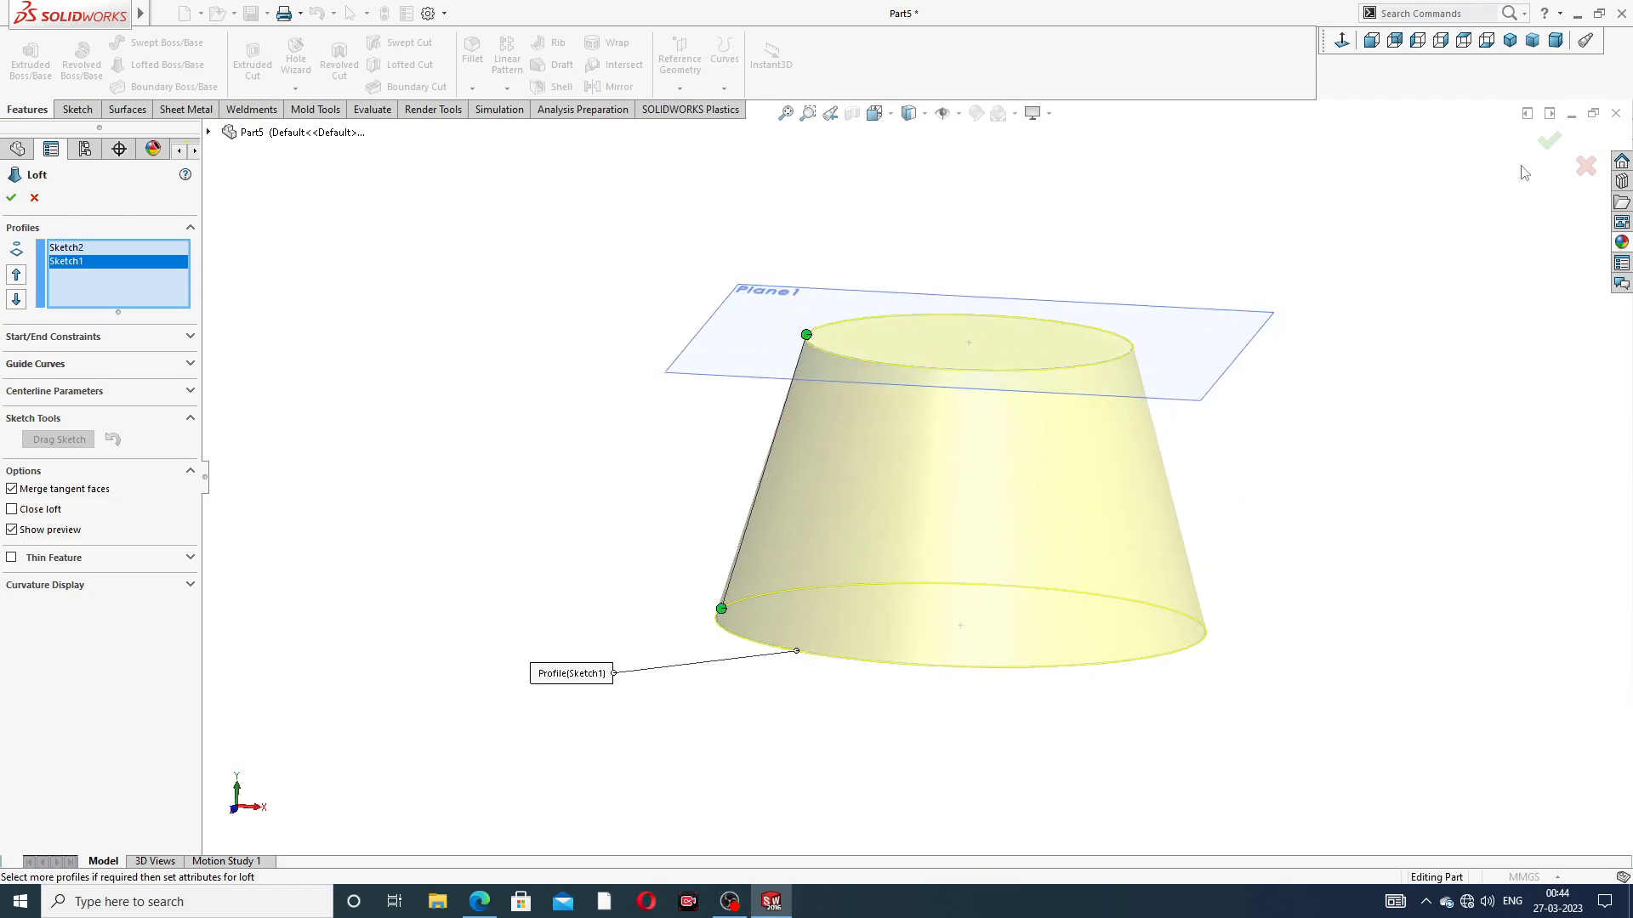
left_click(1549, 142)
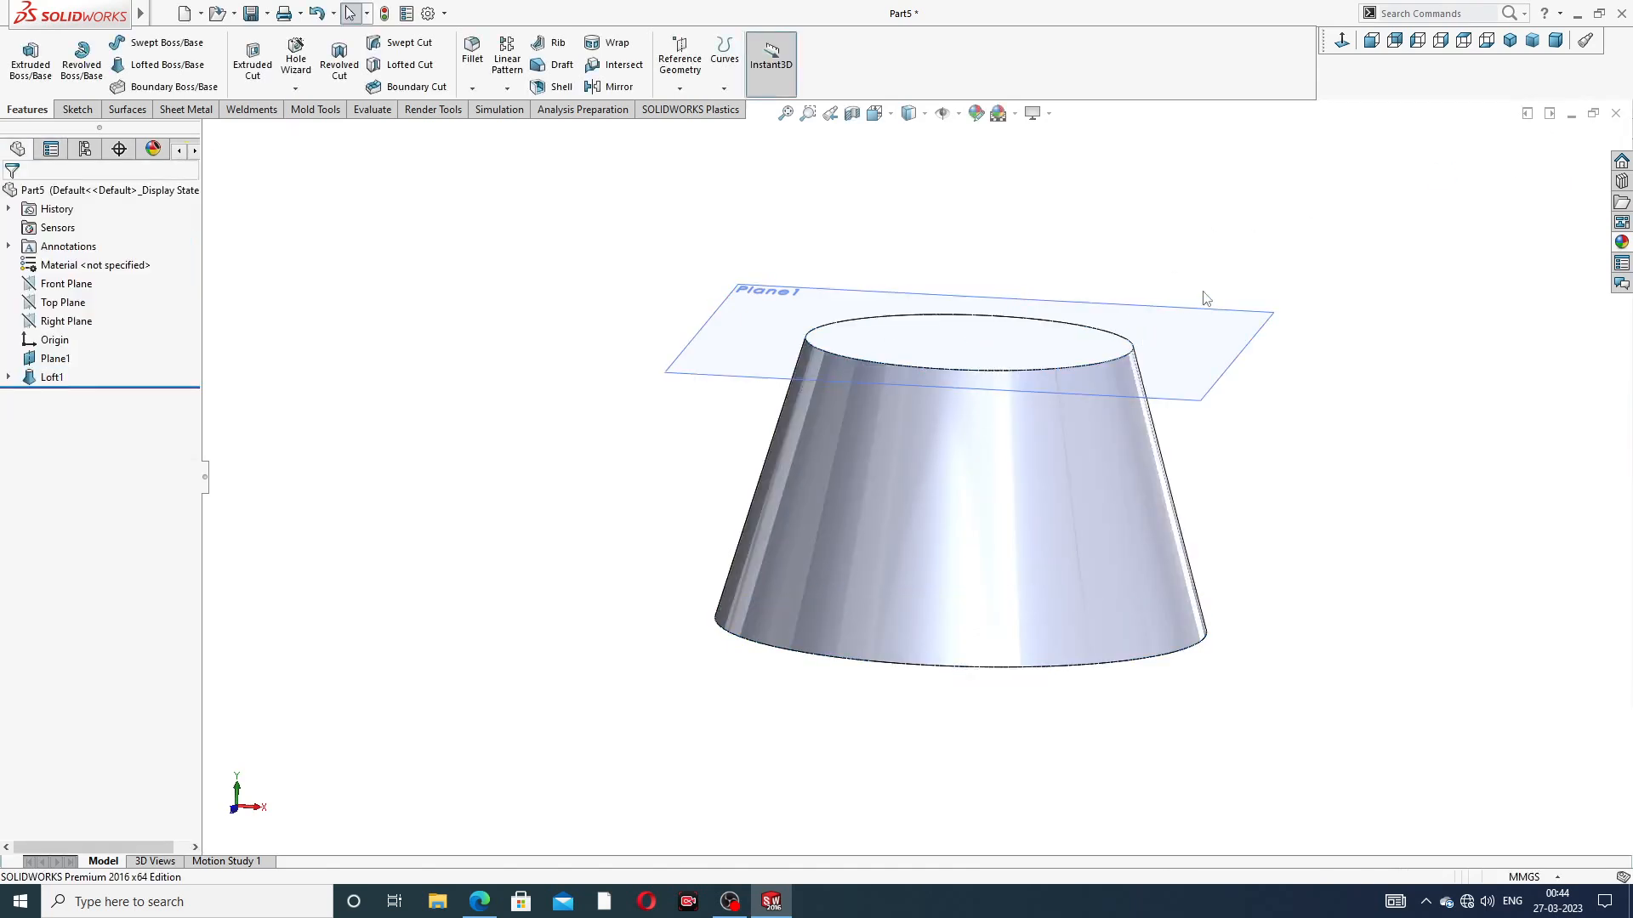
Hide the offset reference plane at the top of the lofted body
left_click(1233, 365)
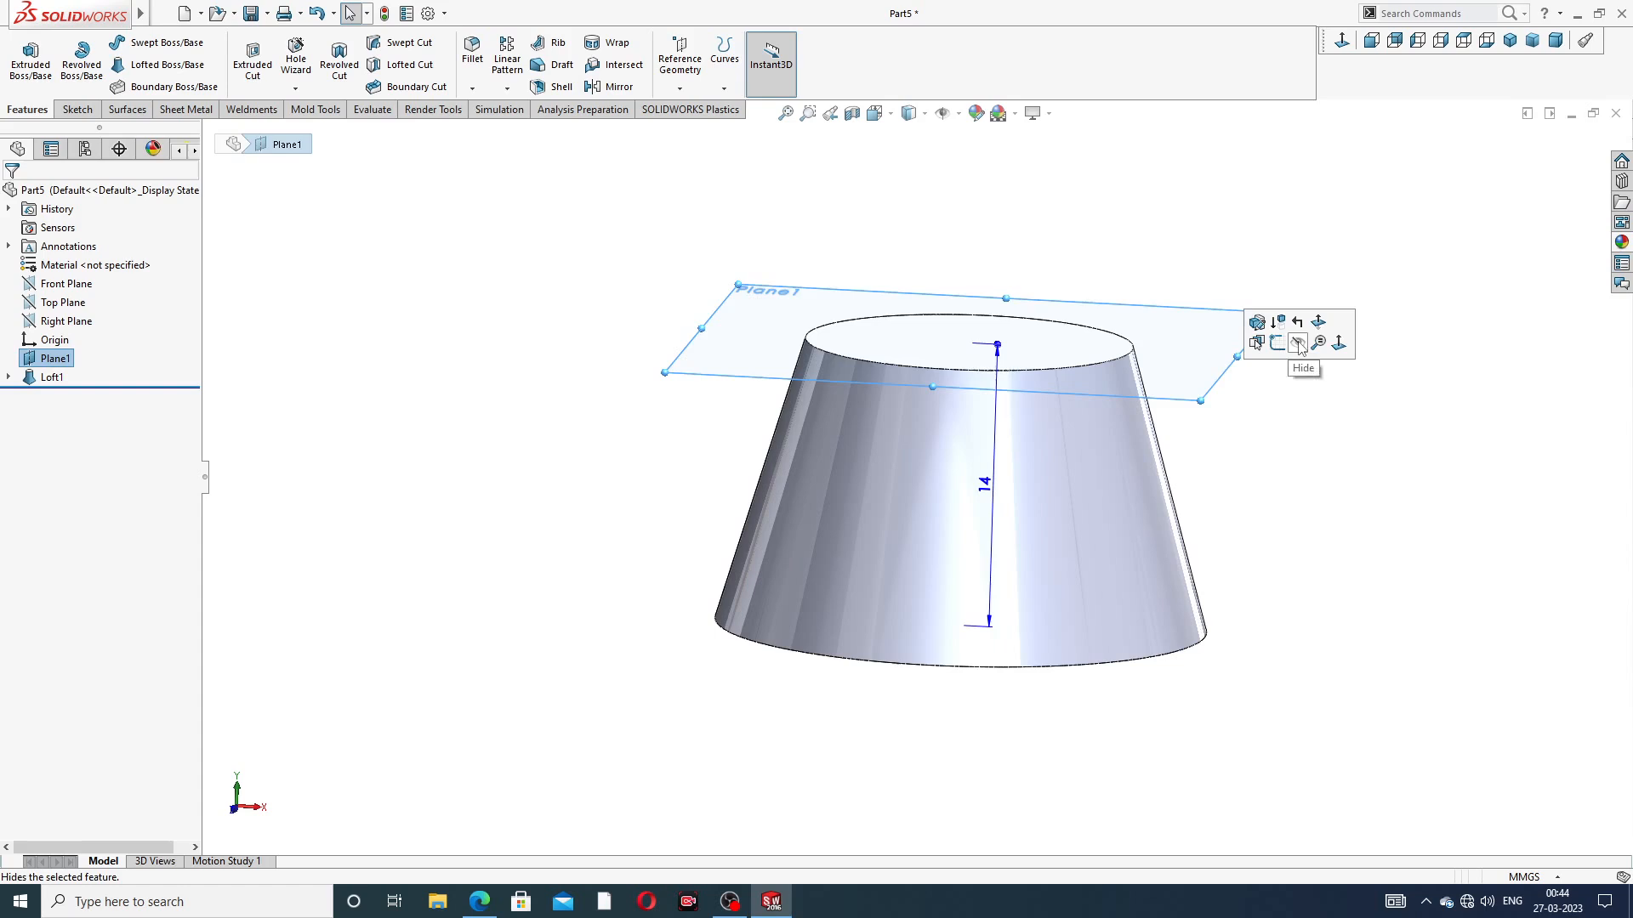
left_click(1292, 340)
middle_click_drag(1040, 480, 1020, 539)
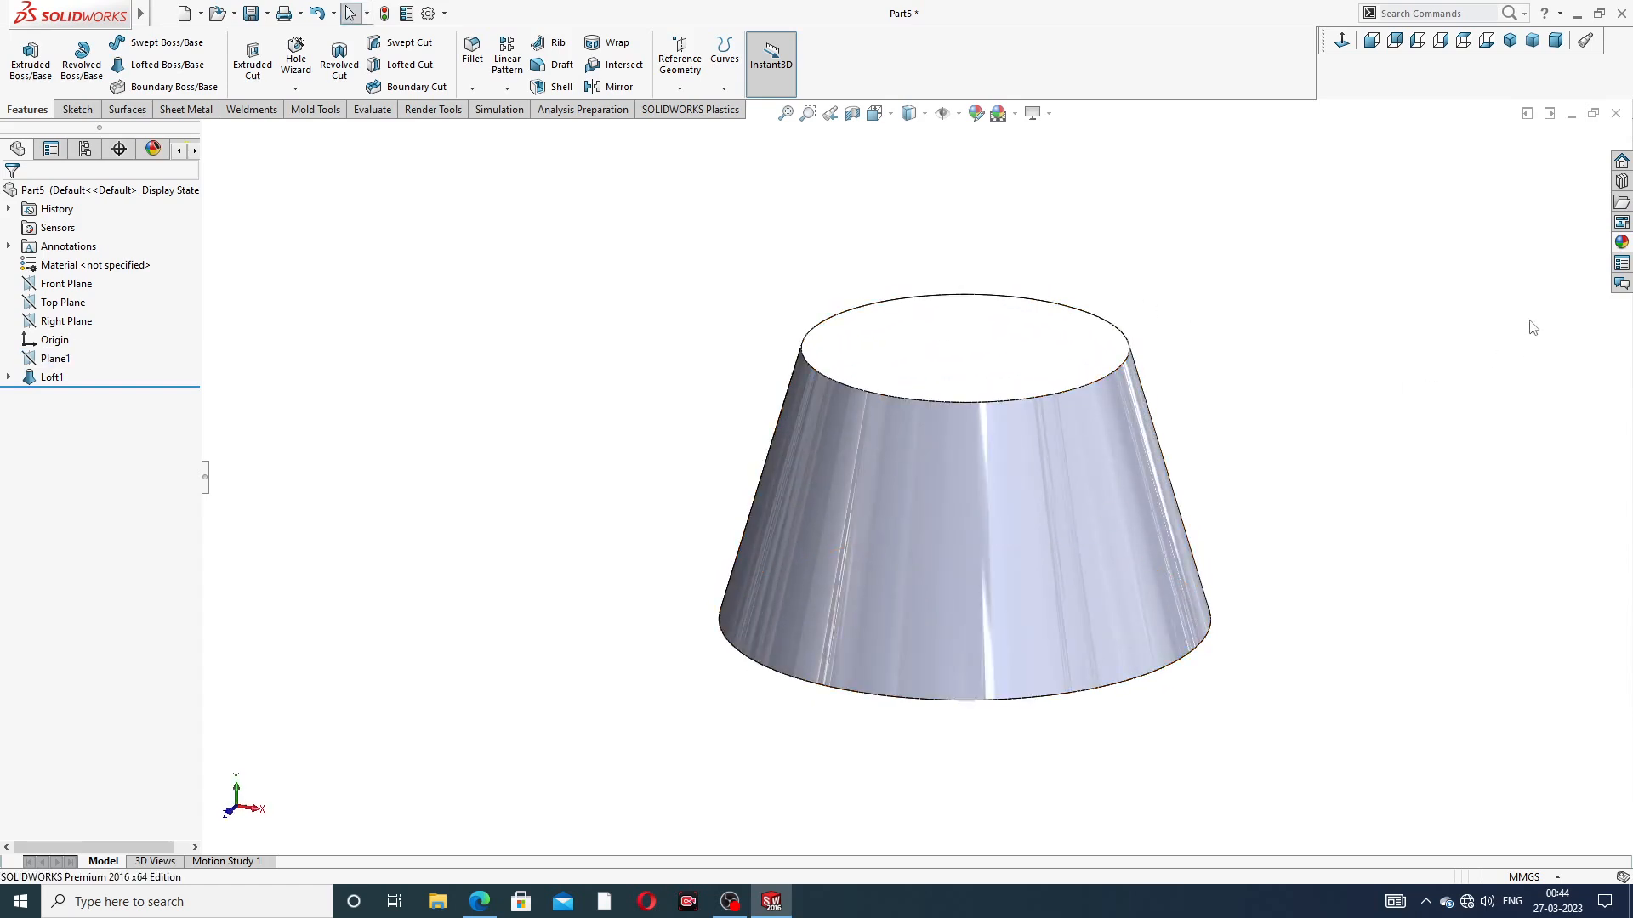
left_click(1622, 243)
Start a sketch on the body's large bottom face, viewed face-on, and draw a circle of about 10.3 mm diameter centred on the origin
mouse_move(1022, 459)
middle_mouse_down()
mouse_move(984, 511)
mouse_move(1019, 286)
middle_mouse_up()
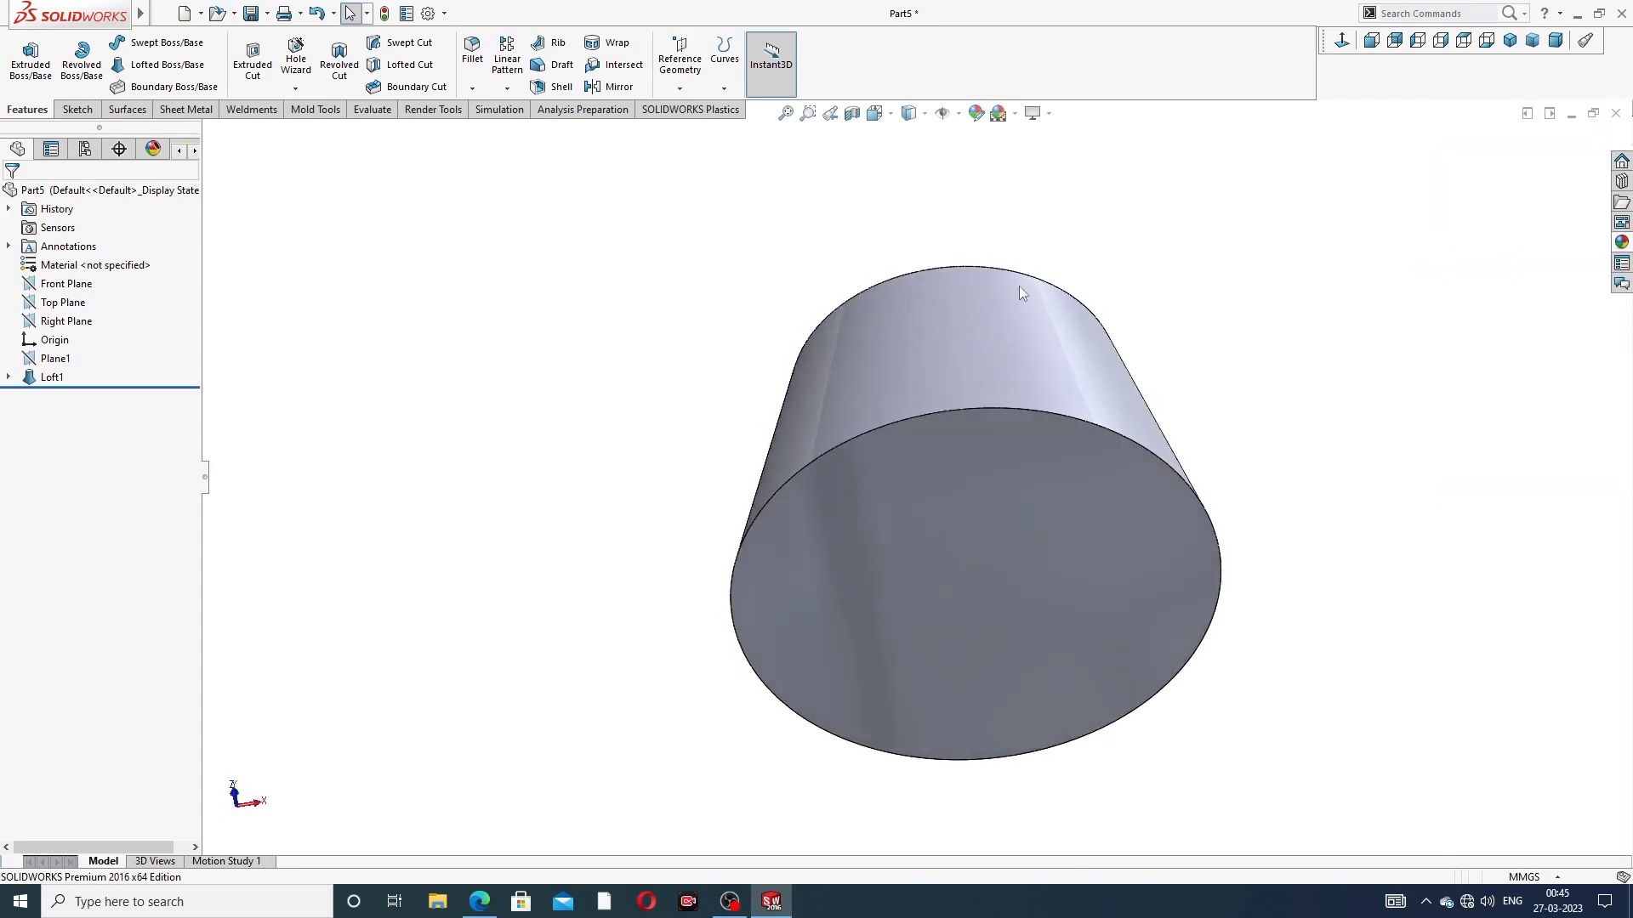
left_click(1009, 453)
left_click(1078, 401)
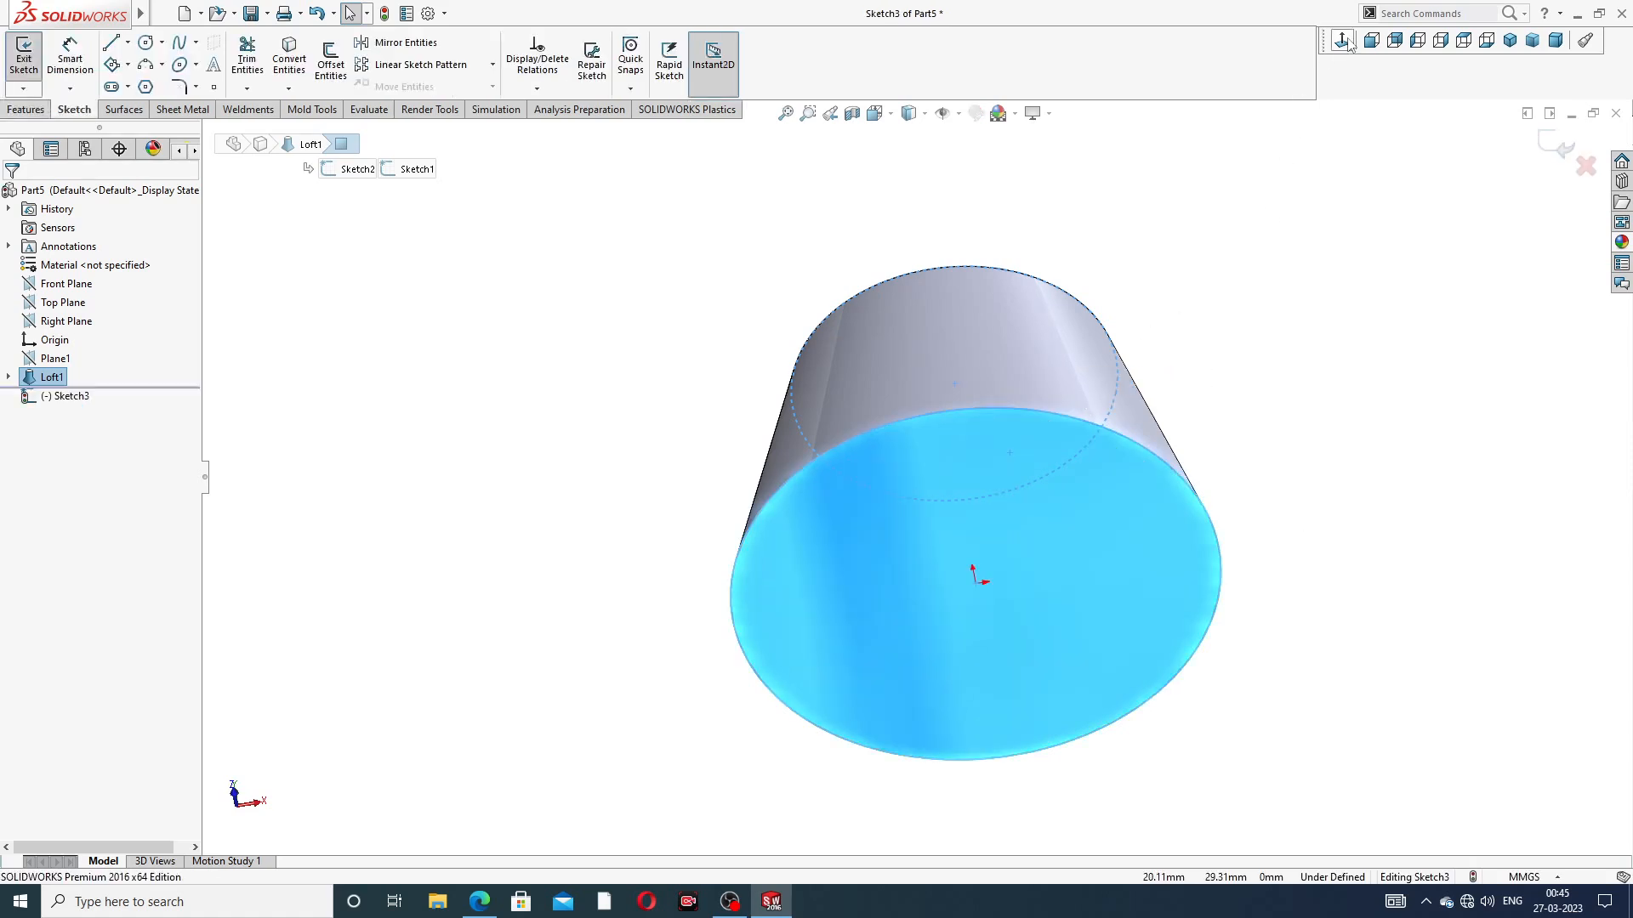
key("ctrl+8")
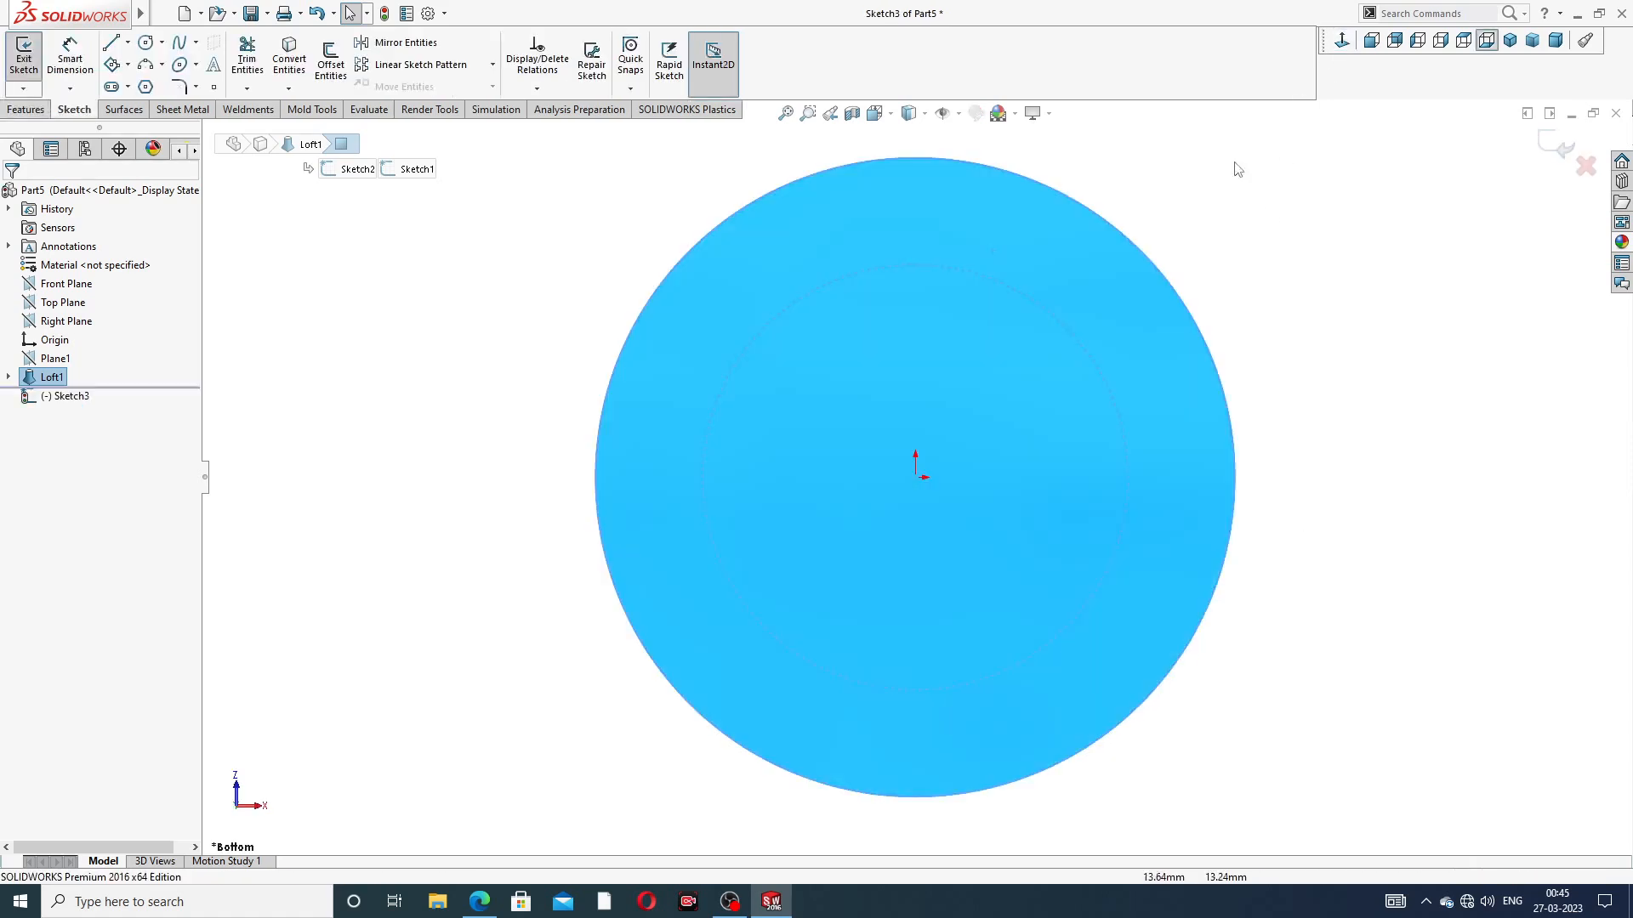
left_click(145, 45)
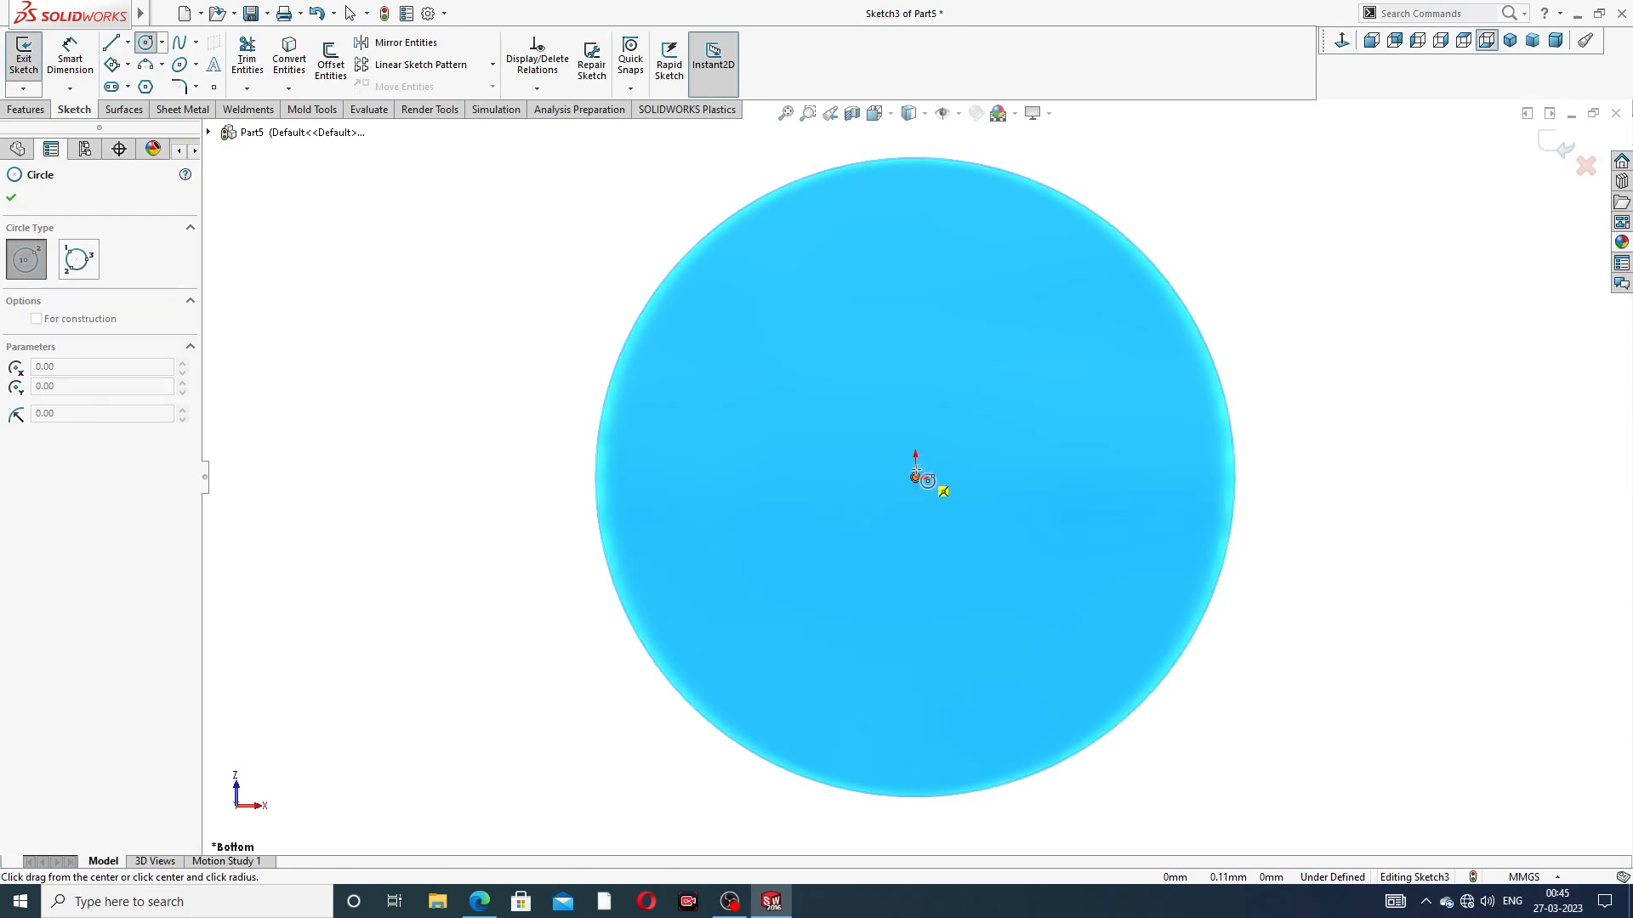
left_click(916, 476)
left_click(940, 342)
right_click(953, 280)
left_click(986, 335)
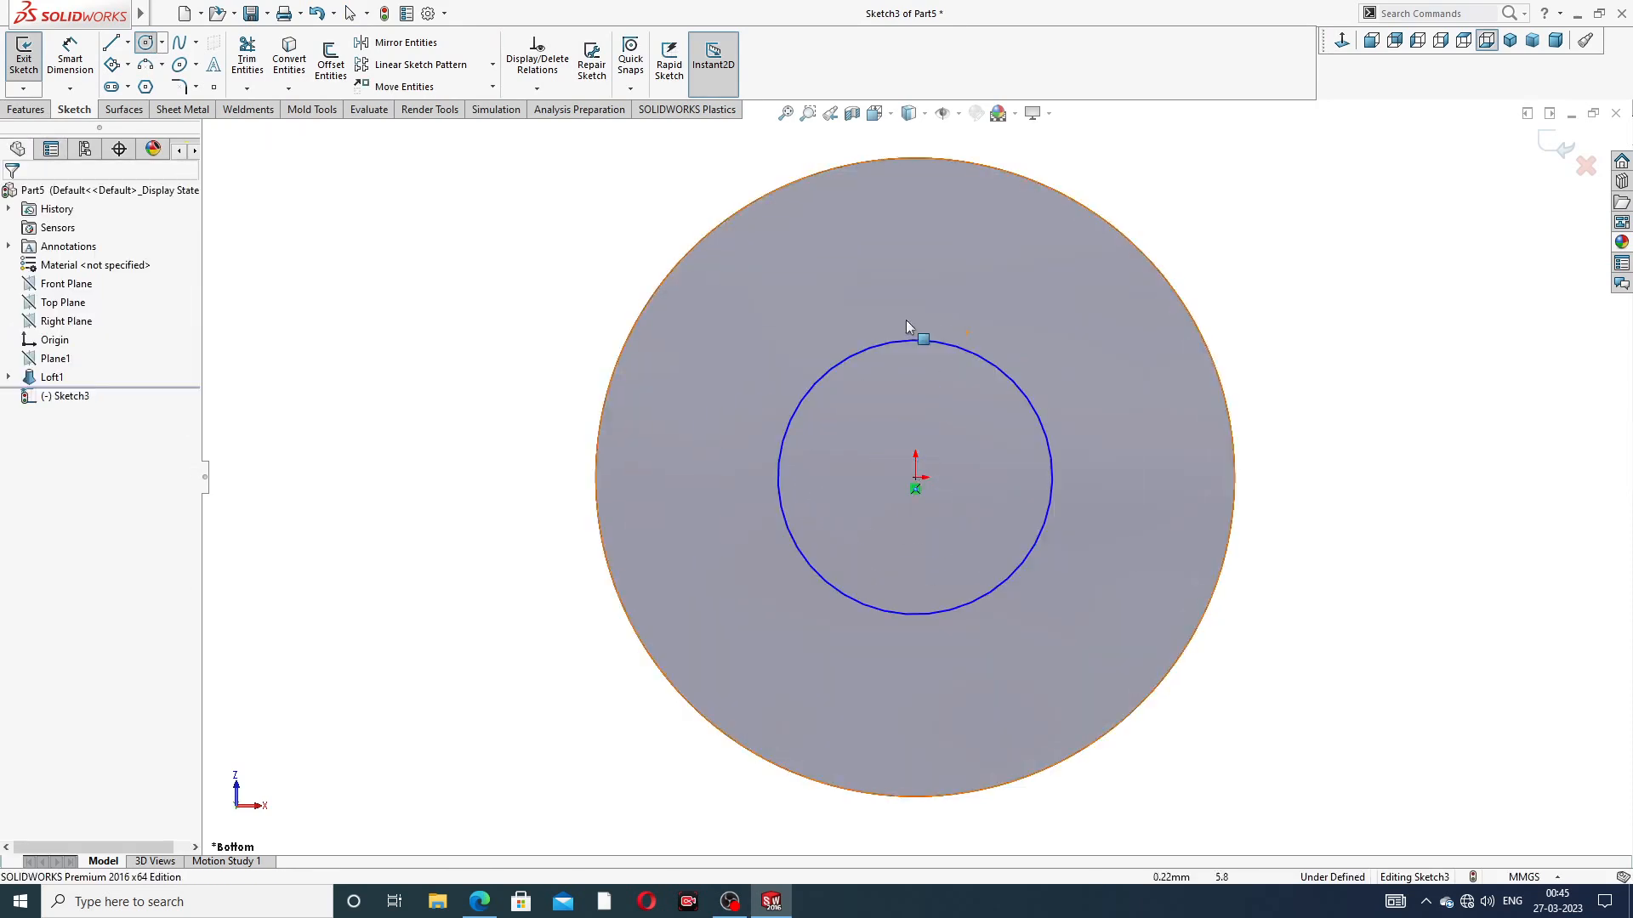
Dimension the bottom-face circle to a 10 mm diameter
left_click(70, 55)
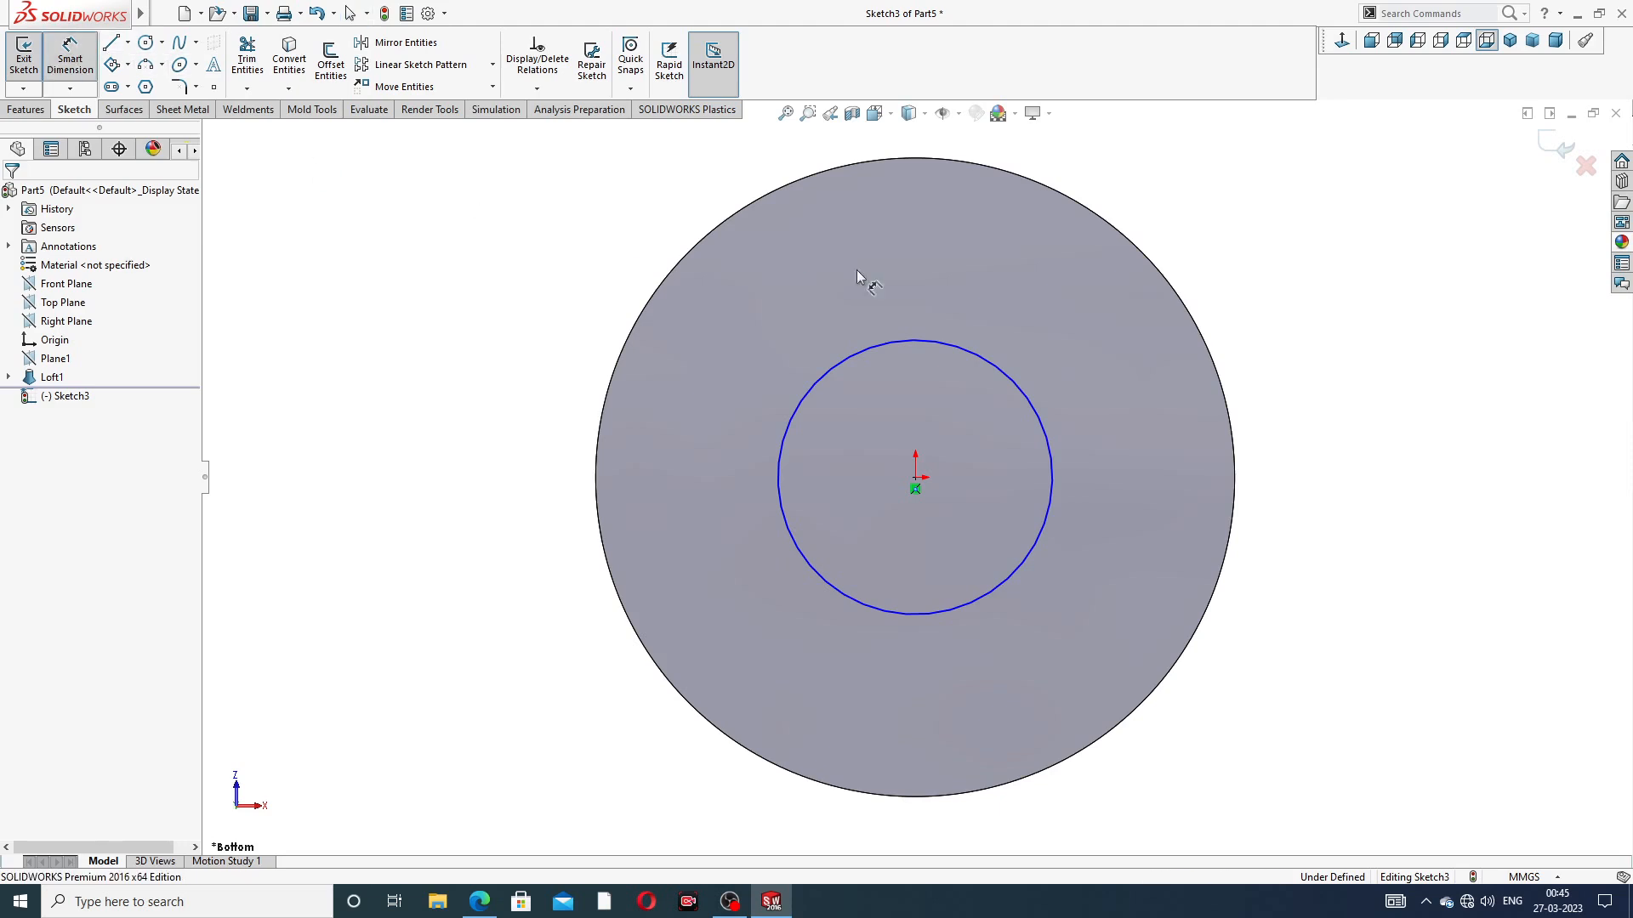
left_click(976, 355)
left_click(1248, 284)
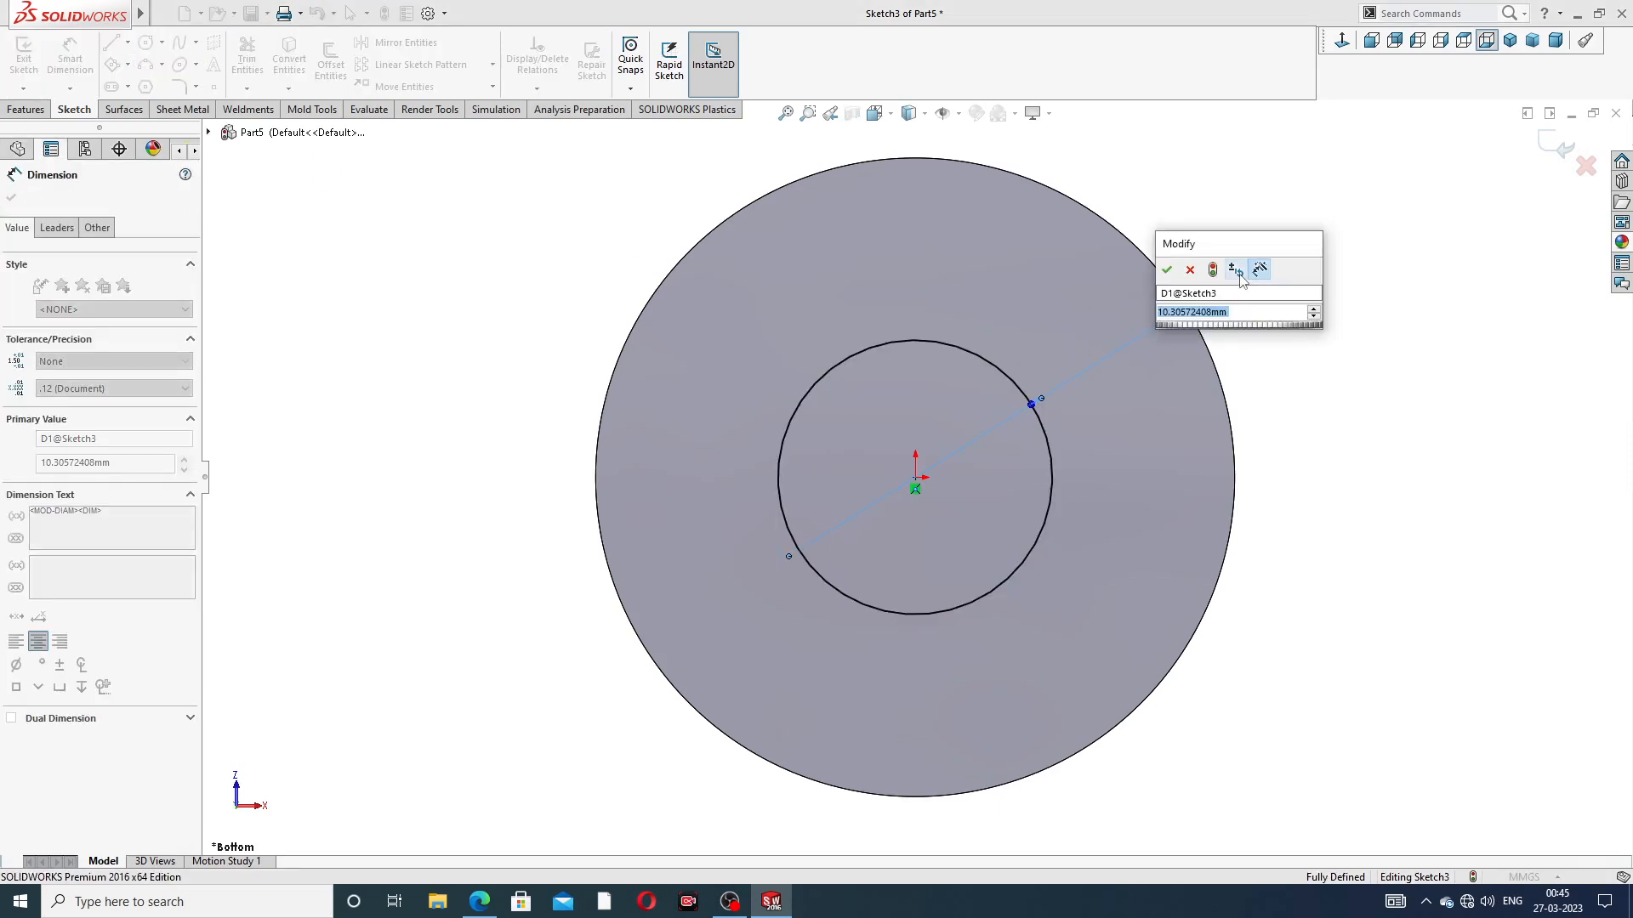
type("10")
key("Return")
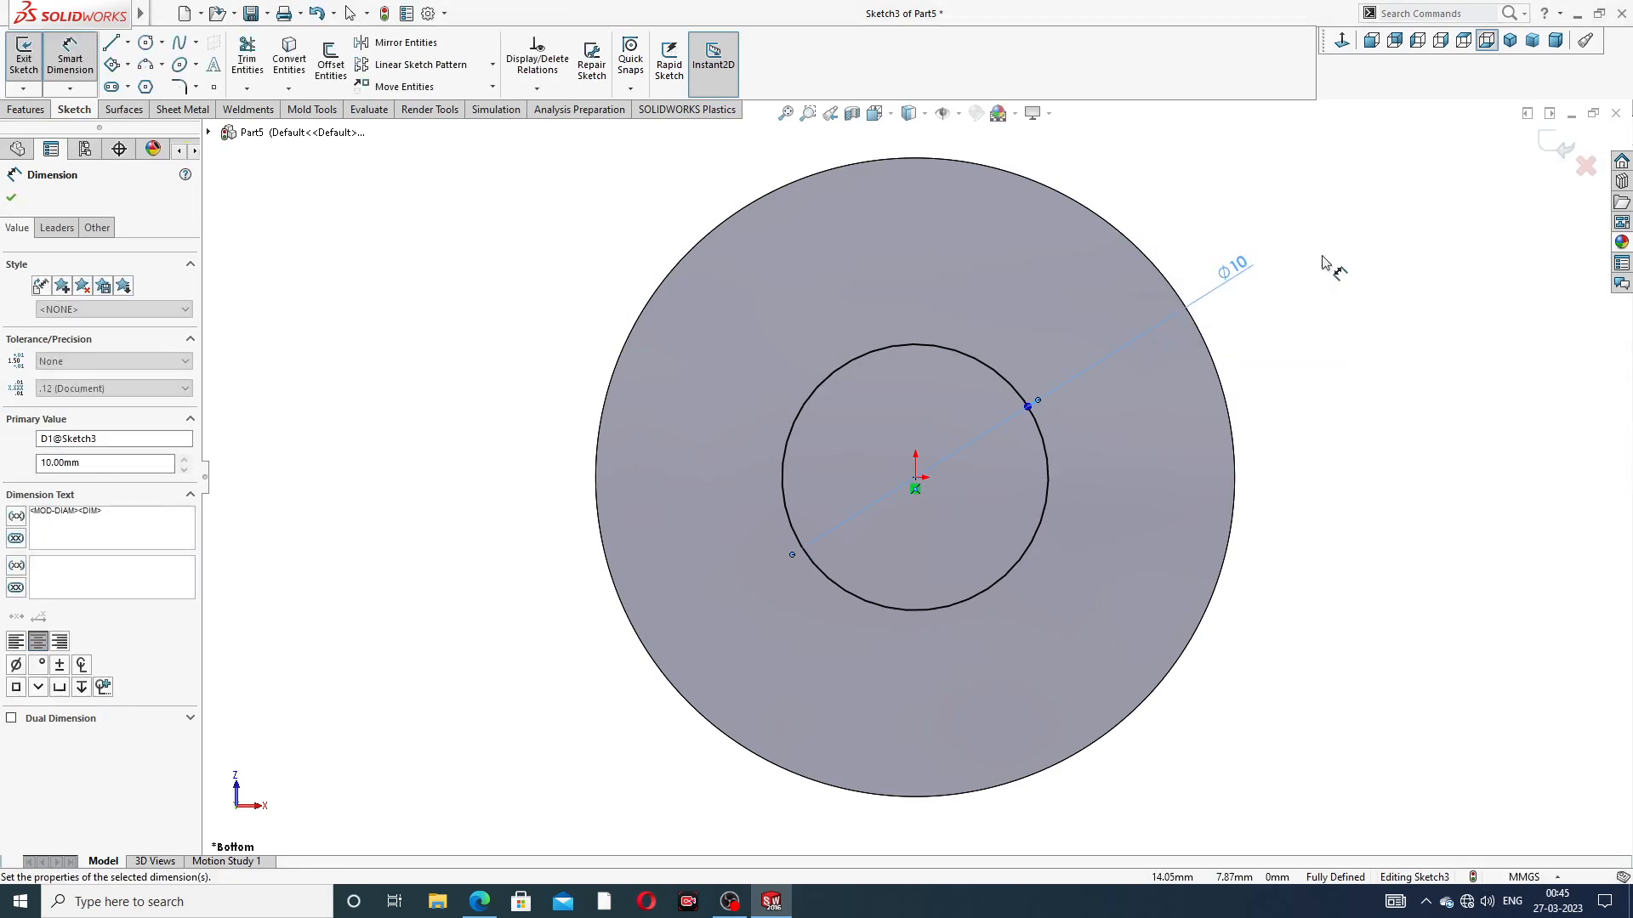
left_click(1336, 265)
right_click(1328, 141)
left_click(1369, 197)
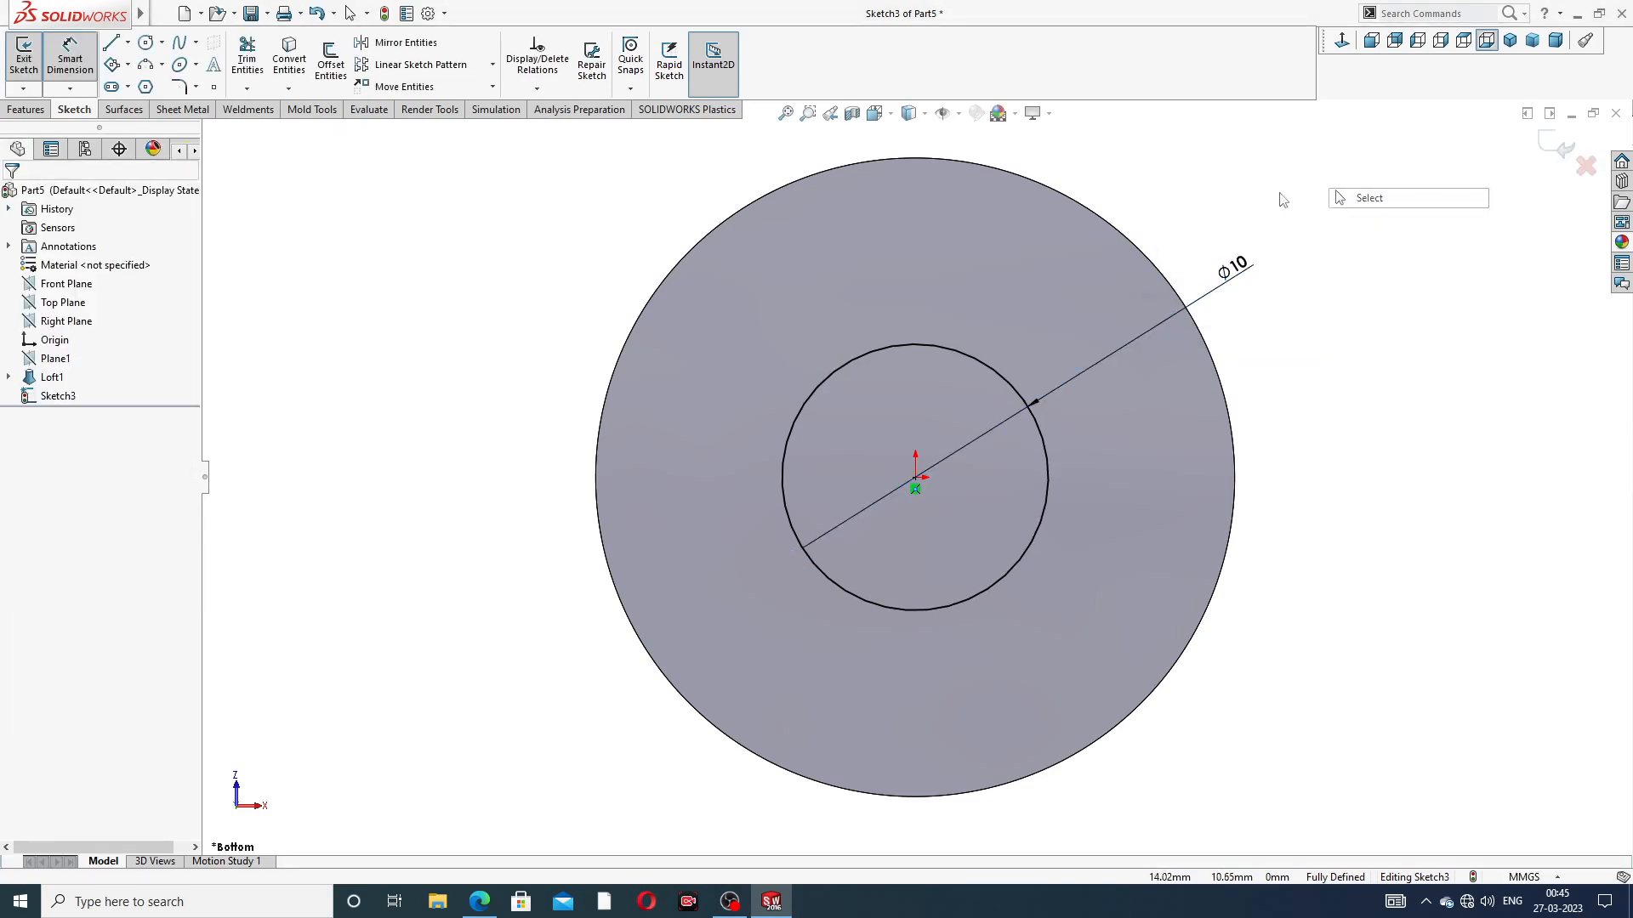
Cut the 10 mm circle through the whole tapered body with an Extruded Cut set to Through All in both directions
middle_click_drag(1140, 198, 857, 308)
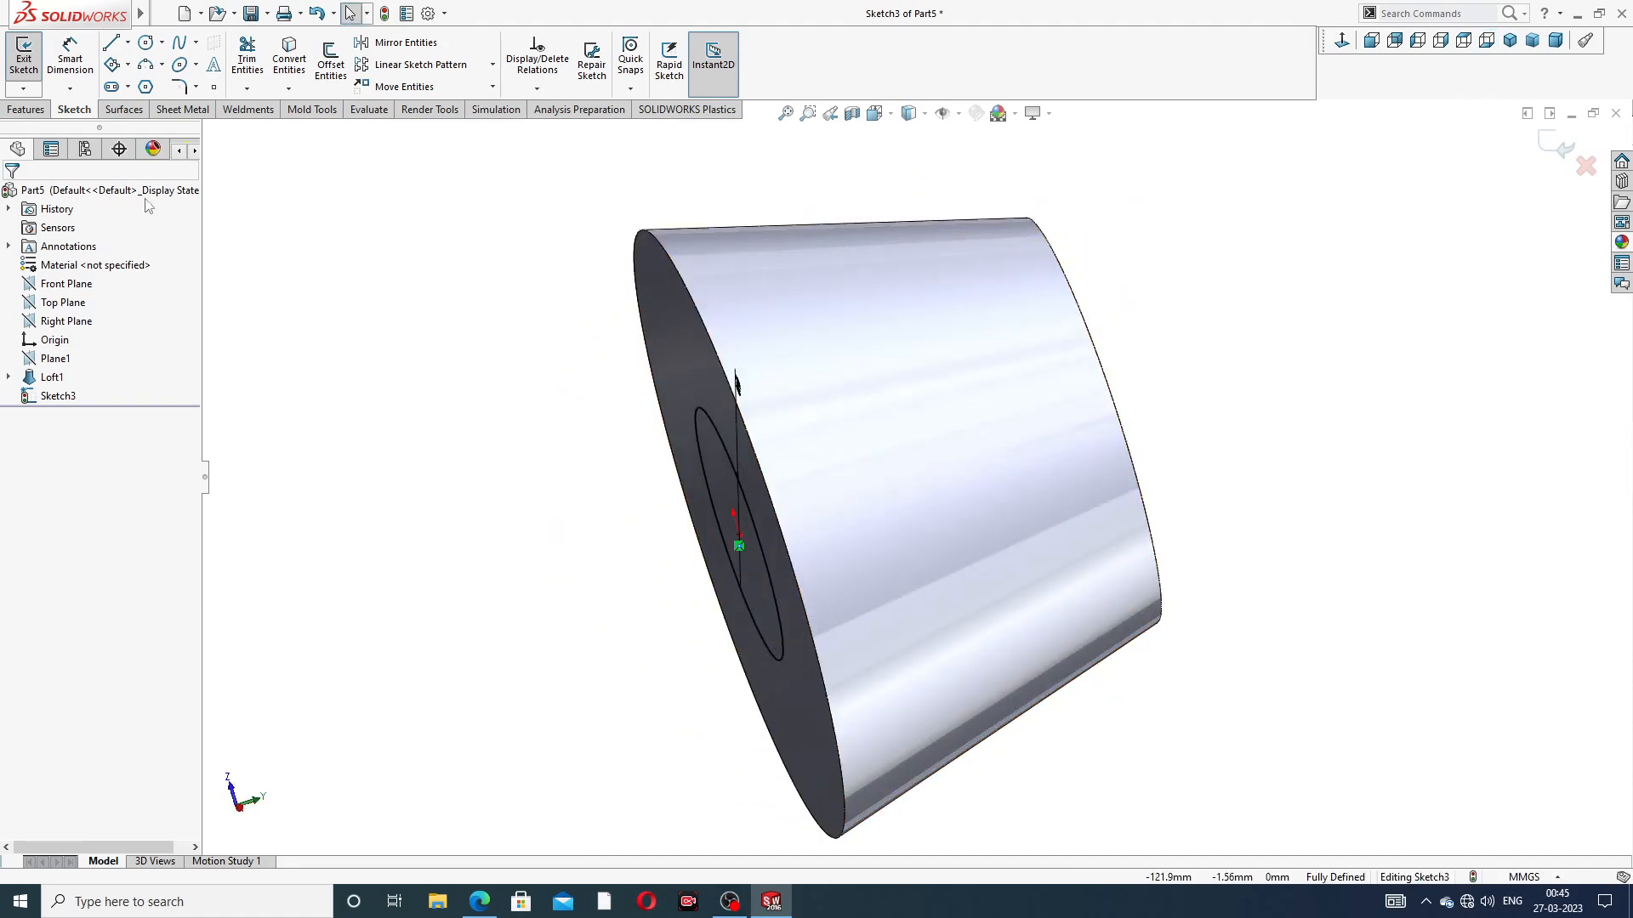
left_click(27, 109)
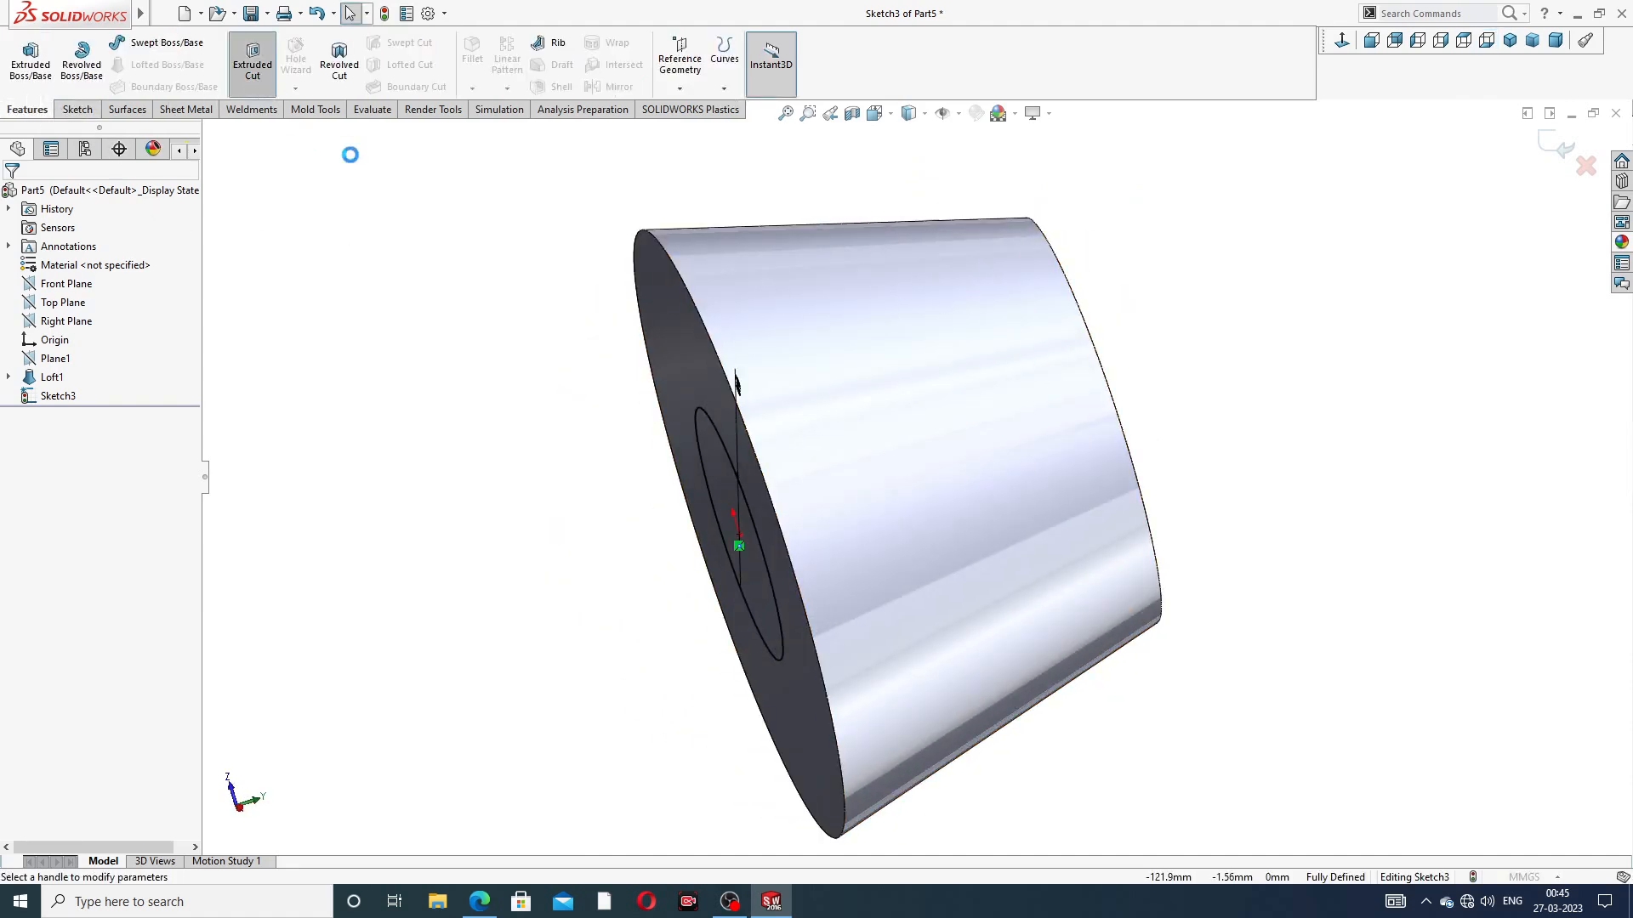
left_click(252, 60)
left_click(68, 302)
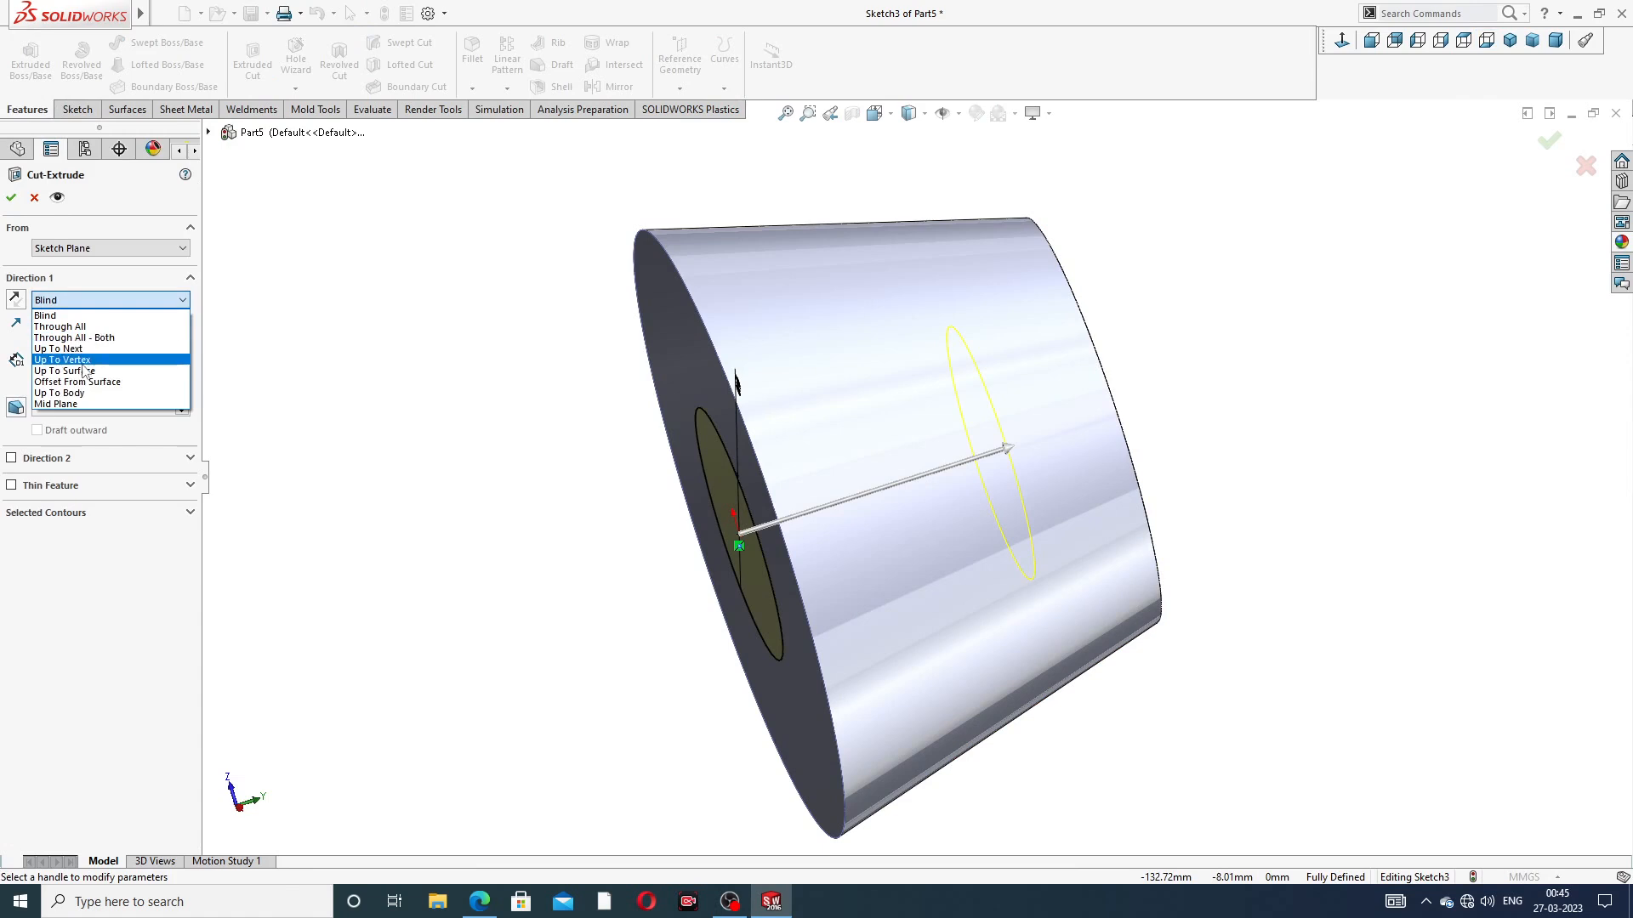
left_click(105, 333)
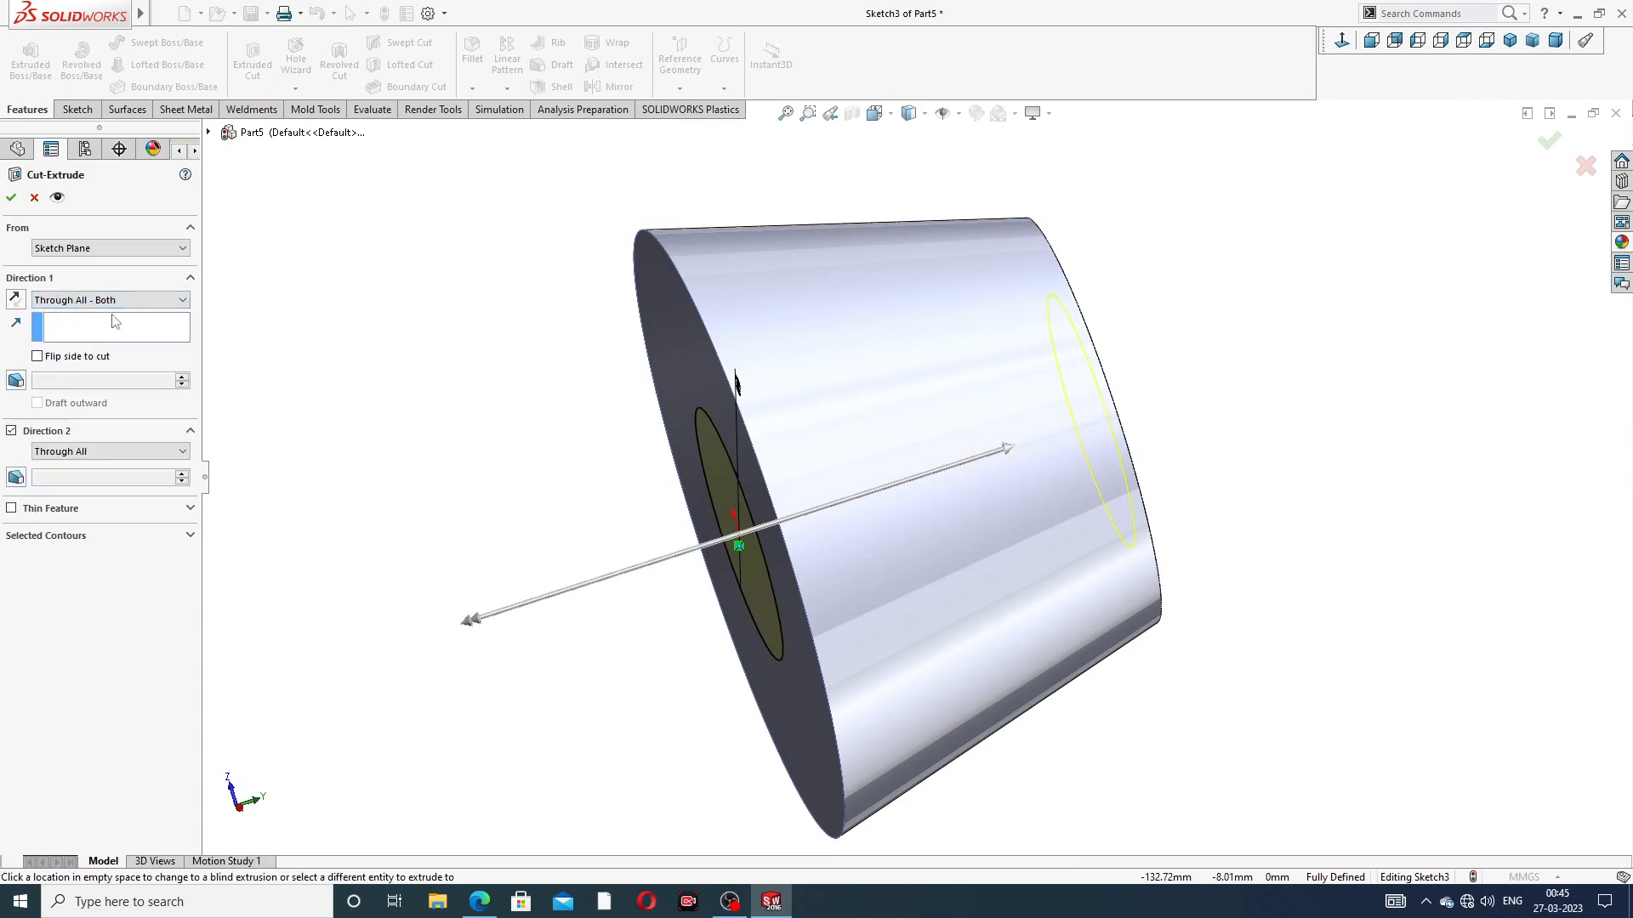
left_click(110, 300)
left_click(102, 327)
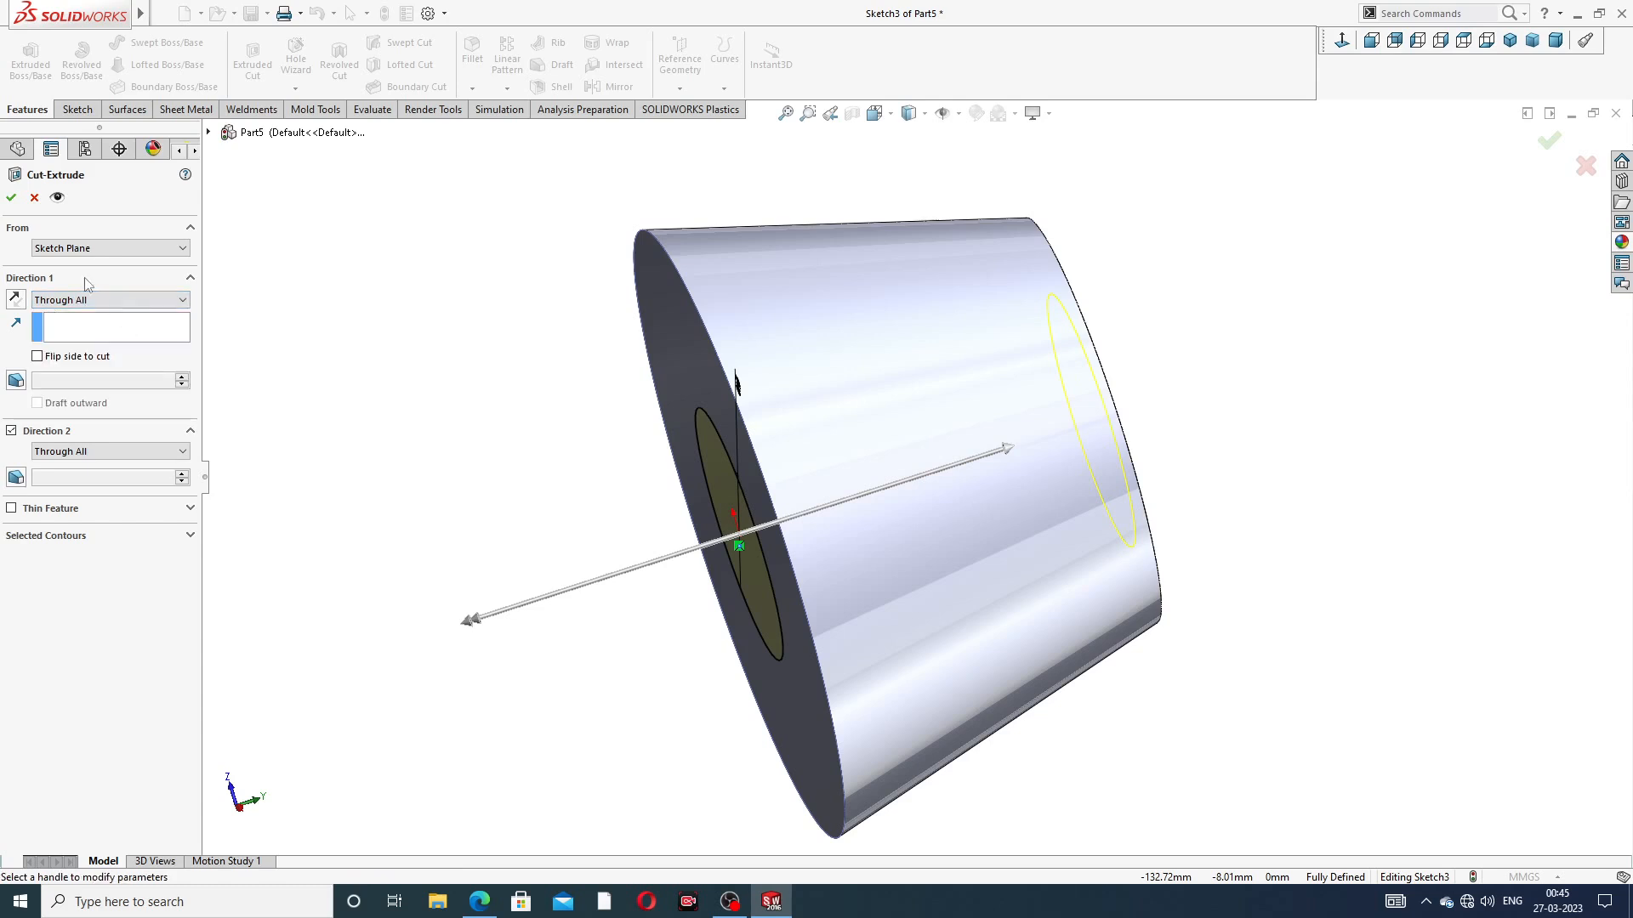
left_click(12, 199)
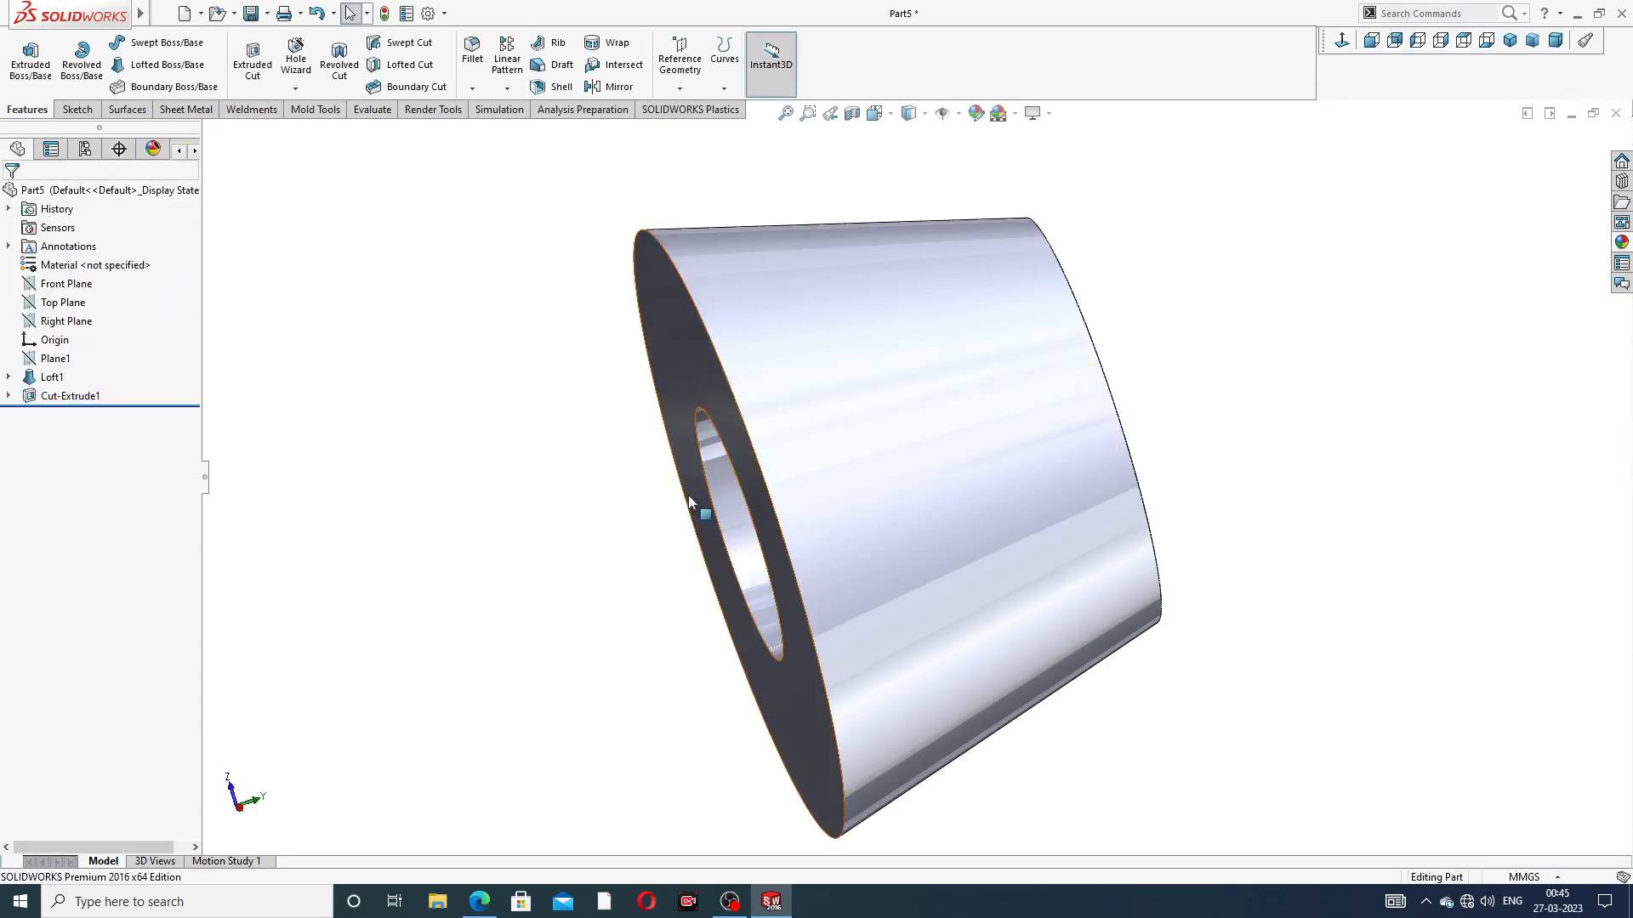
middle_click_drag(689, 502, 718, 454)
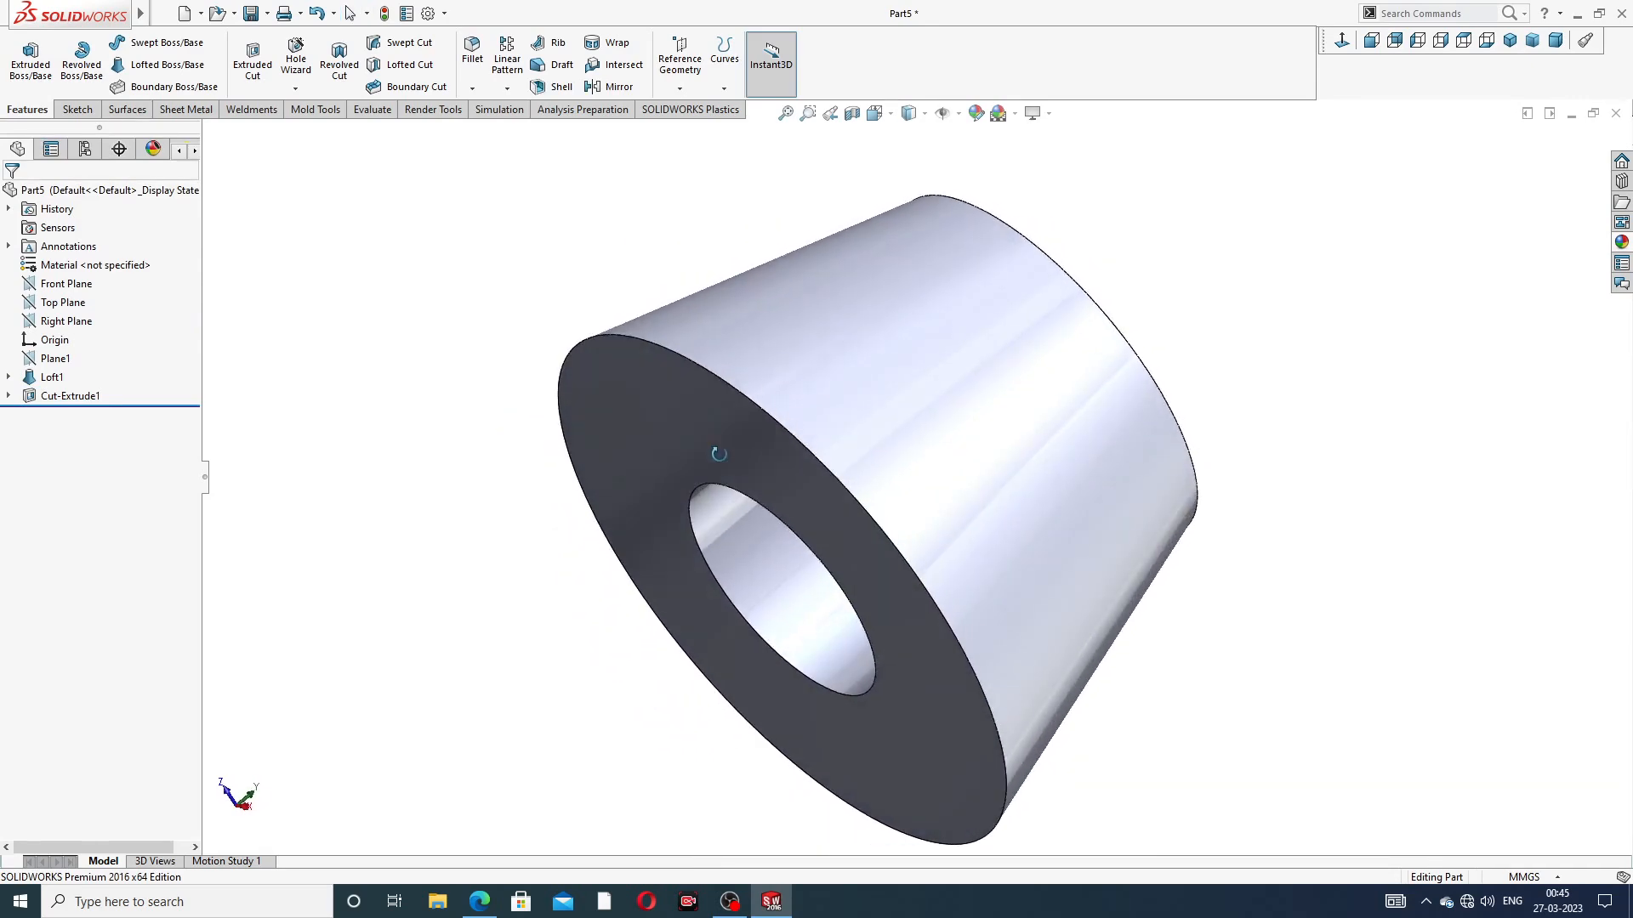
scroll(1083, 408, "up", 2)
middle_click_drag(1089, 410, 869, 351)
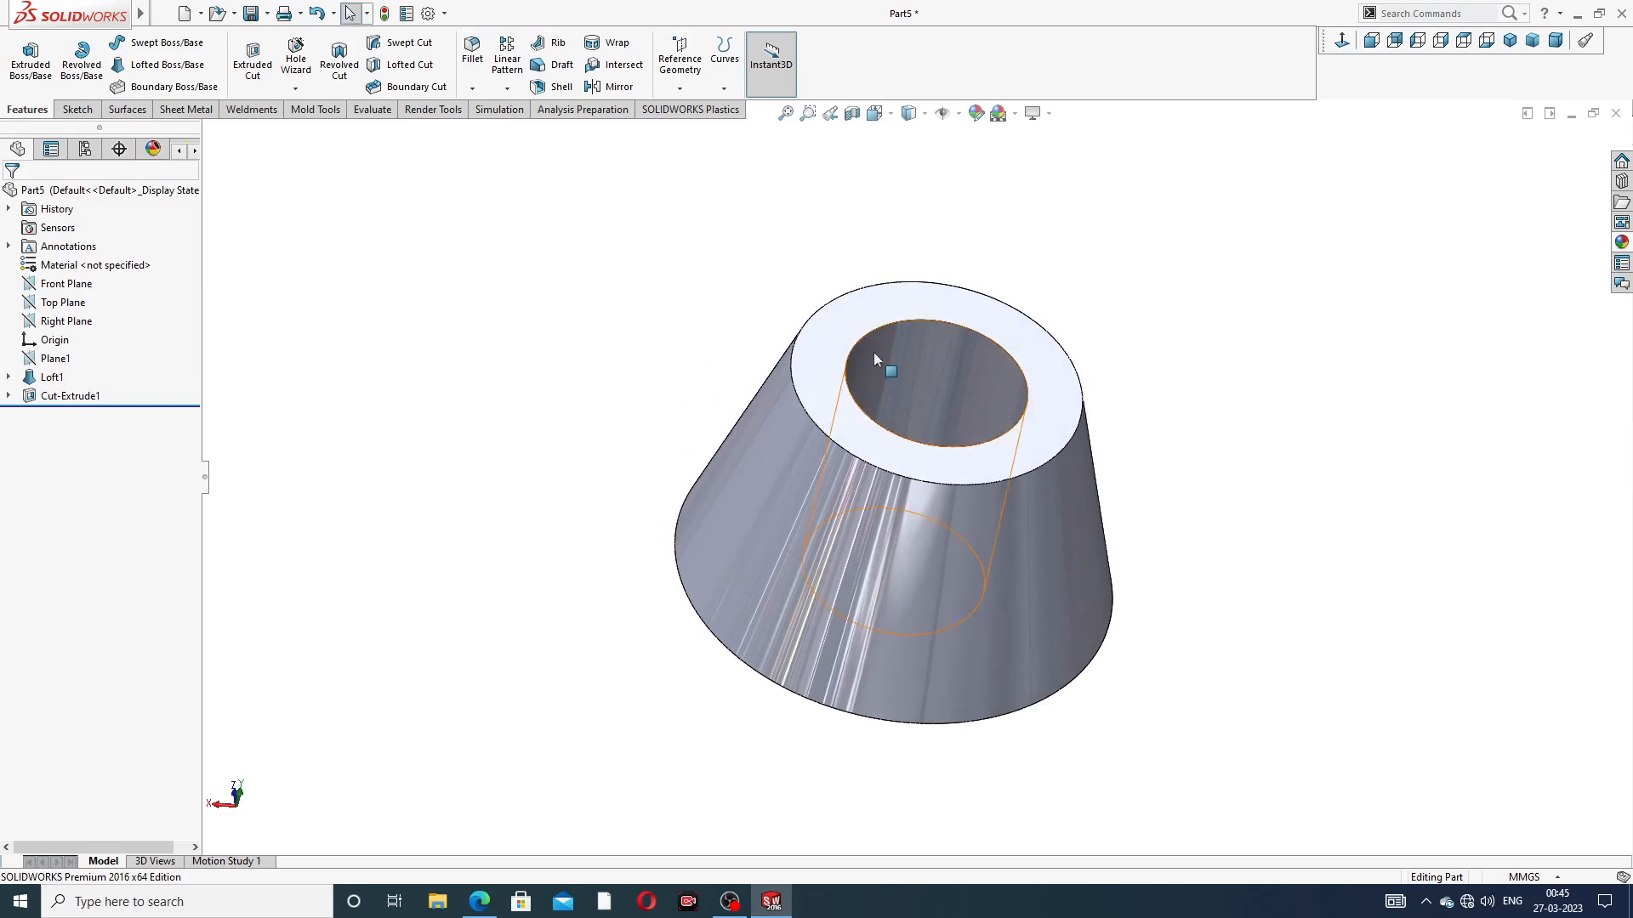
middle_click_drag(1093, 456, 984, 303)
scroll(945, 466, "down", 2)
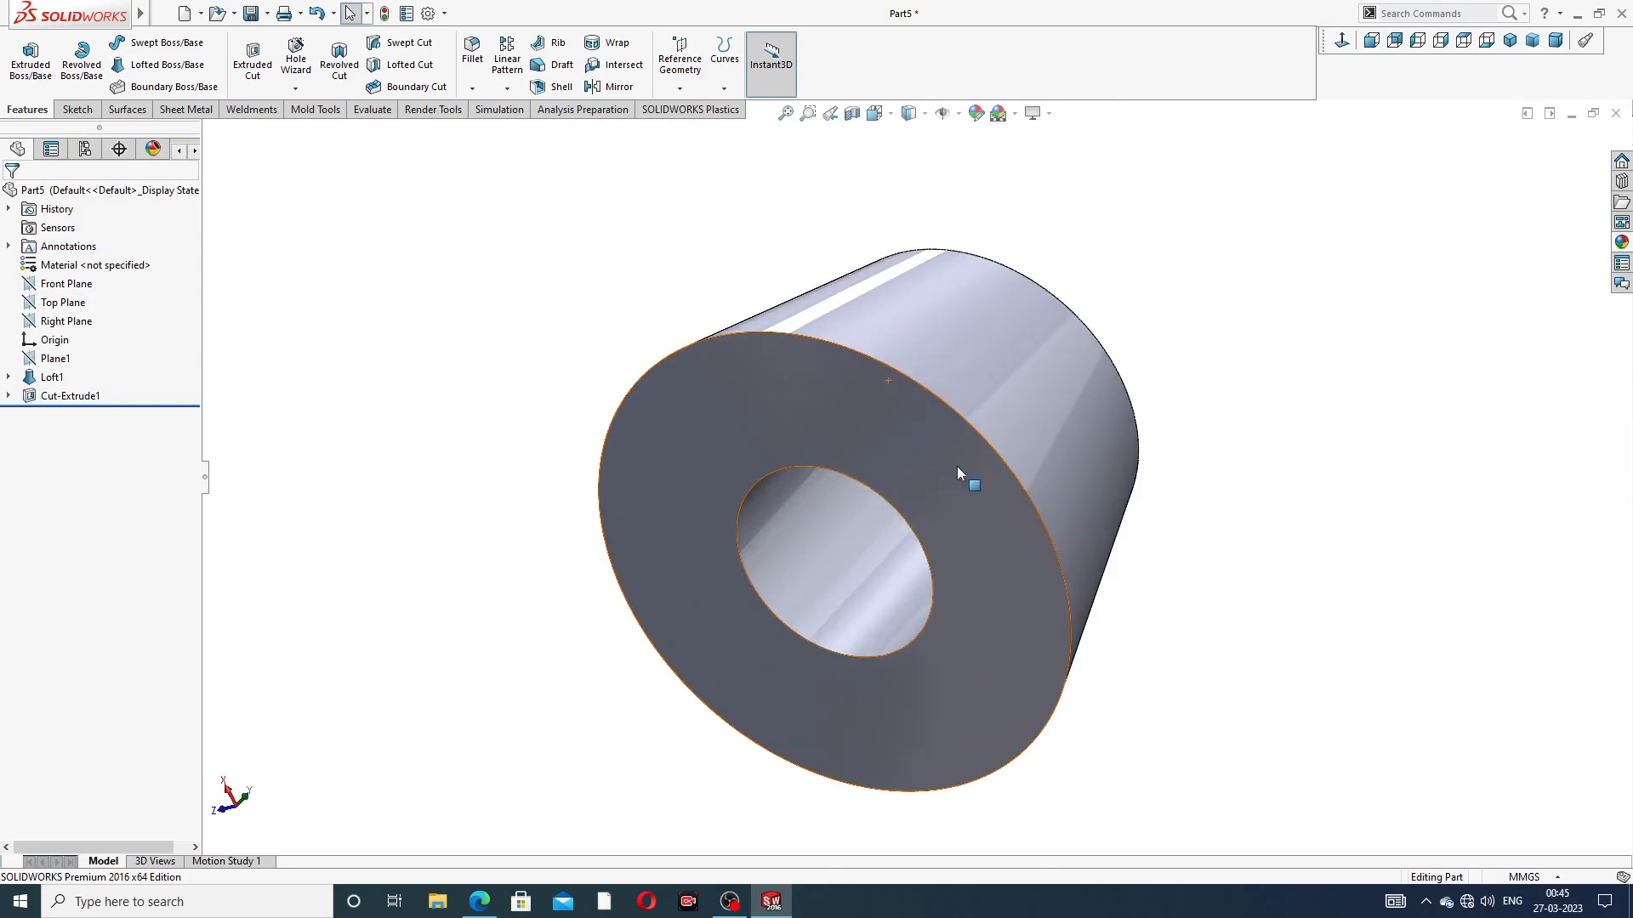
Cut a right-hand Metric Tap M7x1.0 thread, 20 mm blind, from the hole's large-face edge with a 3 mm start offset reversed to outside the body
left_click(297, 88)
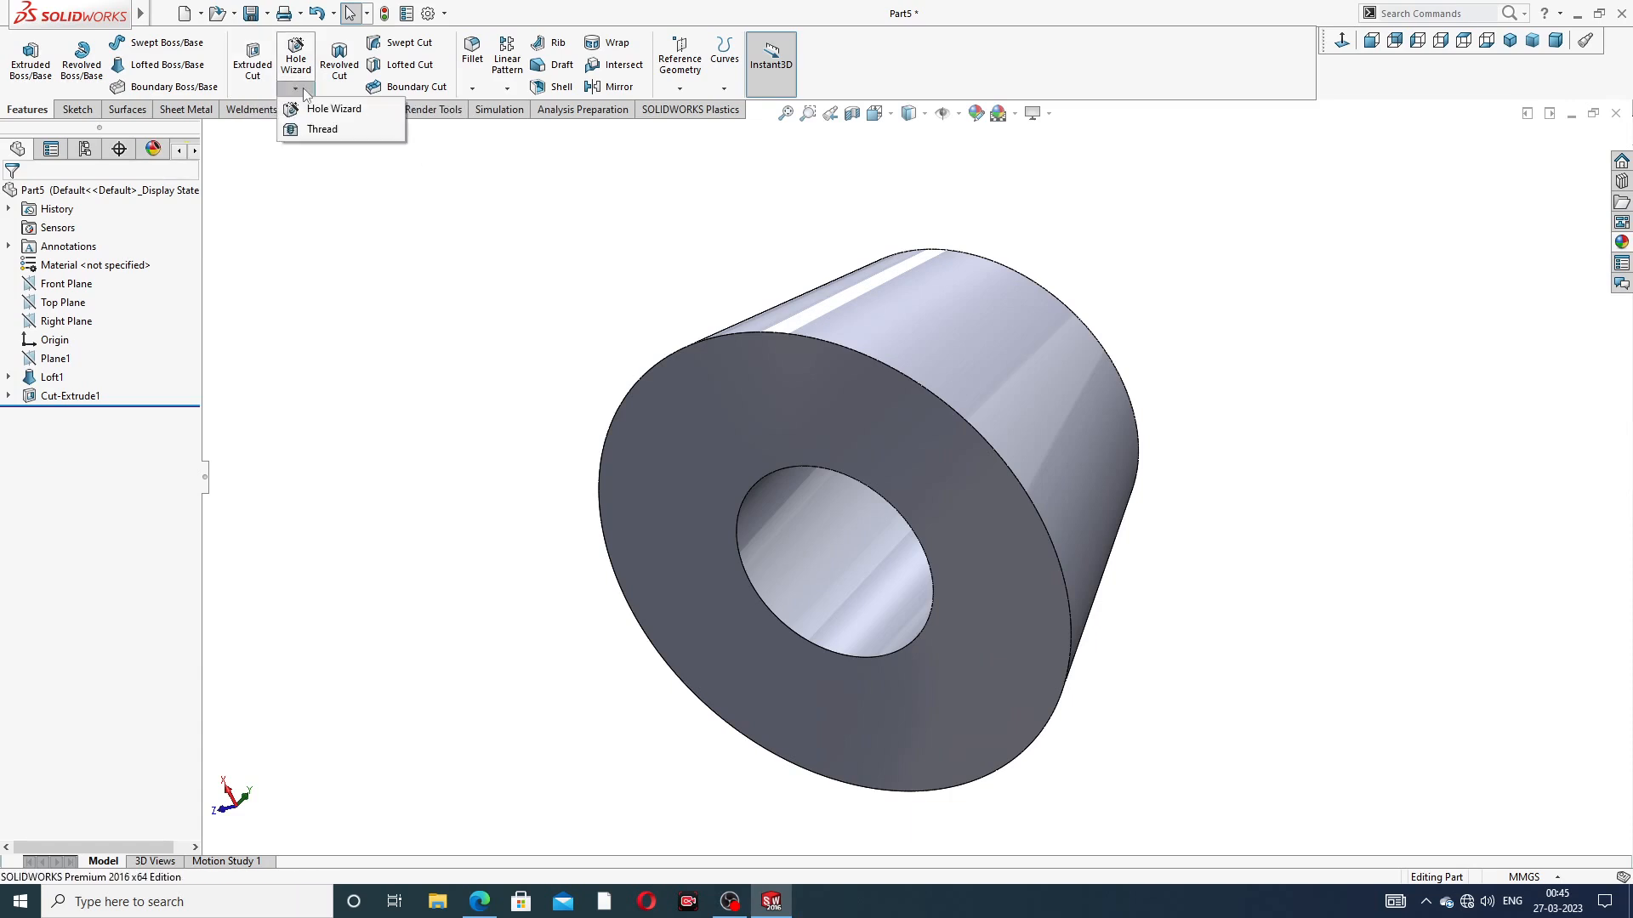
left_click(319, 135)
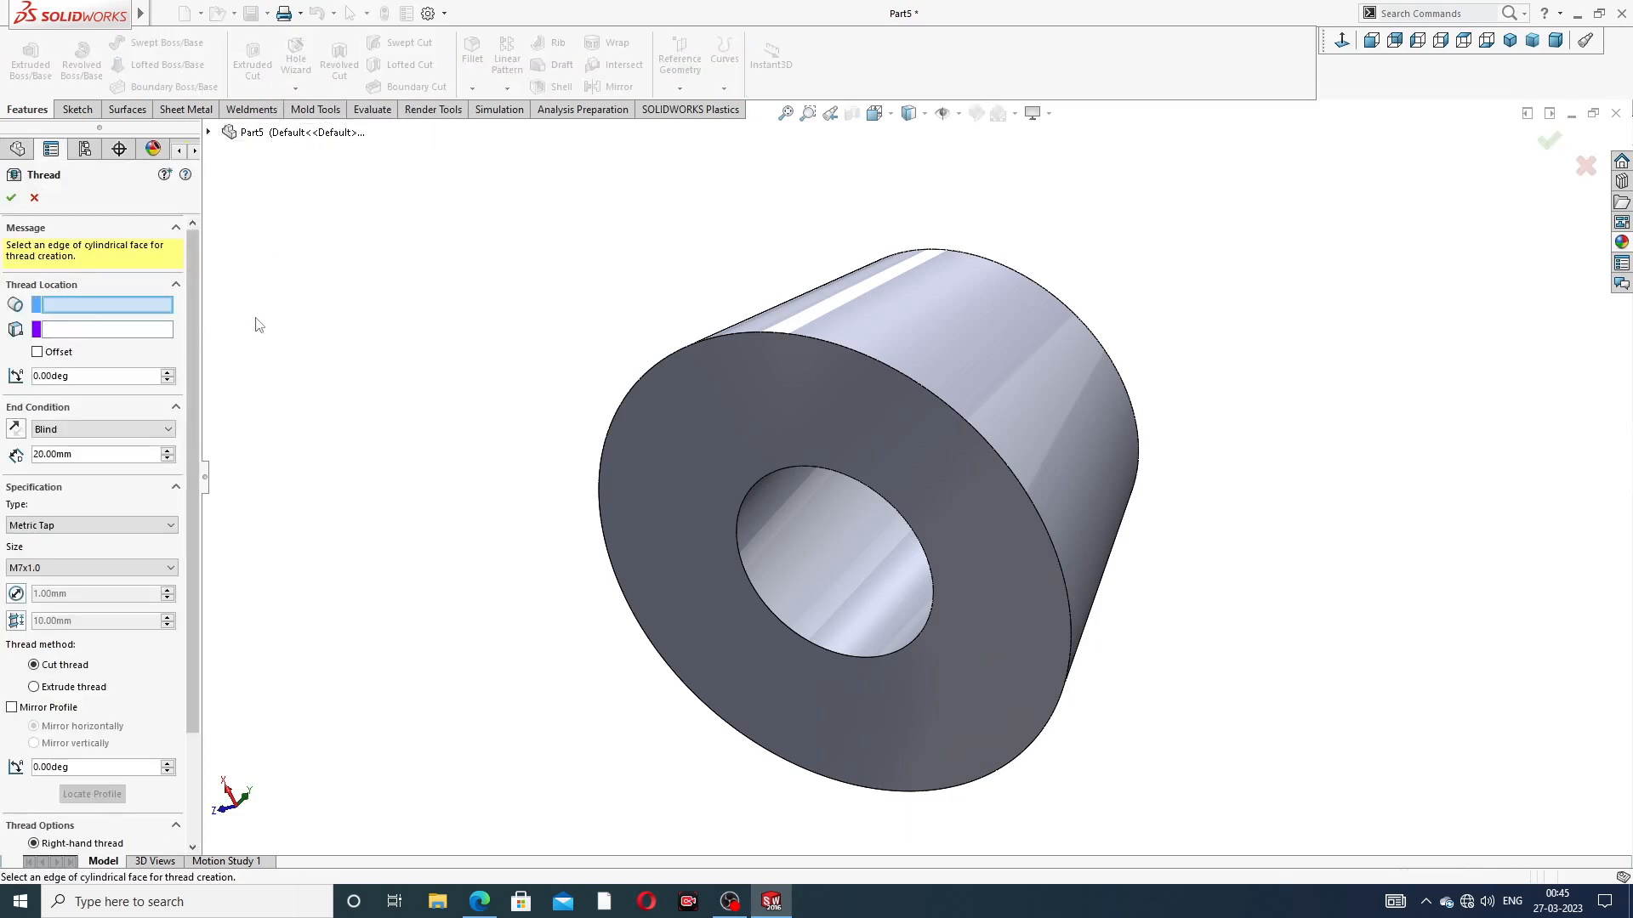
middle_click_drag(931, 568, 783, 462)
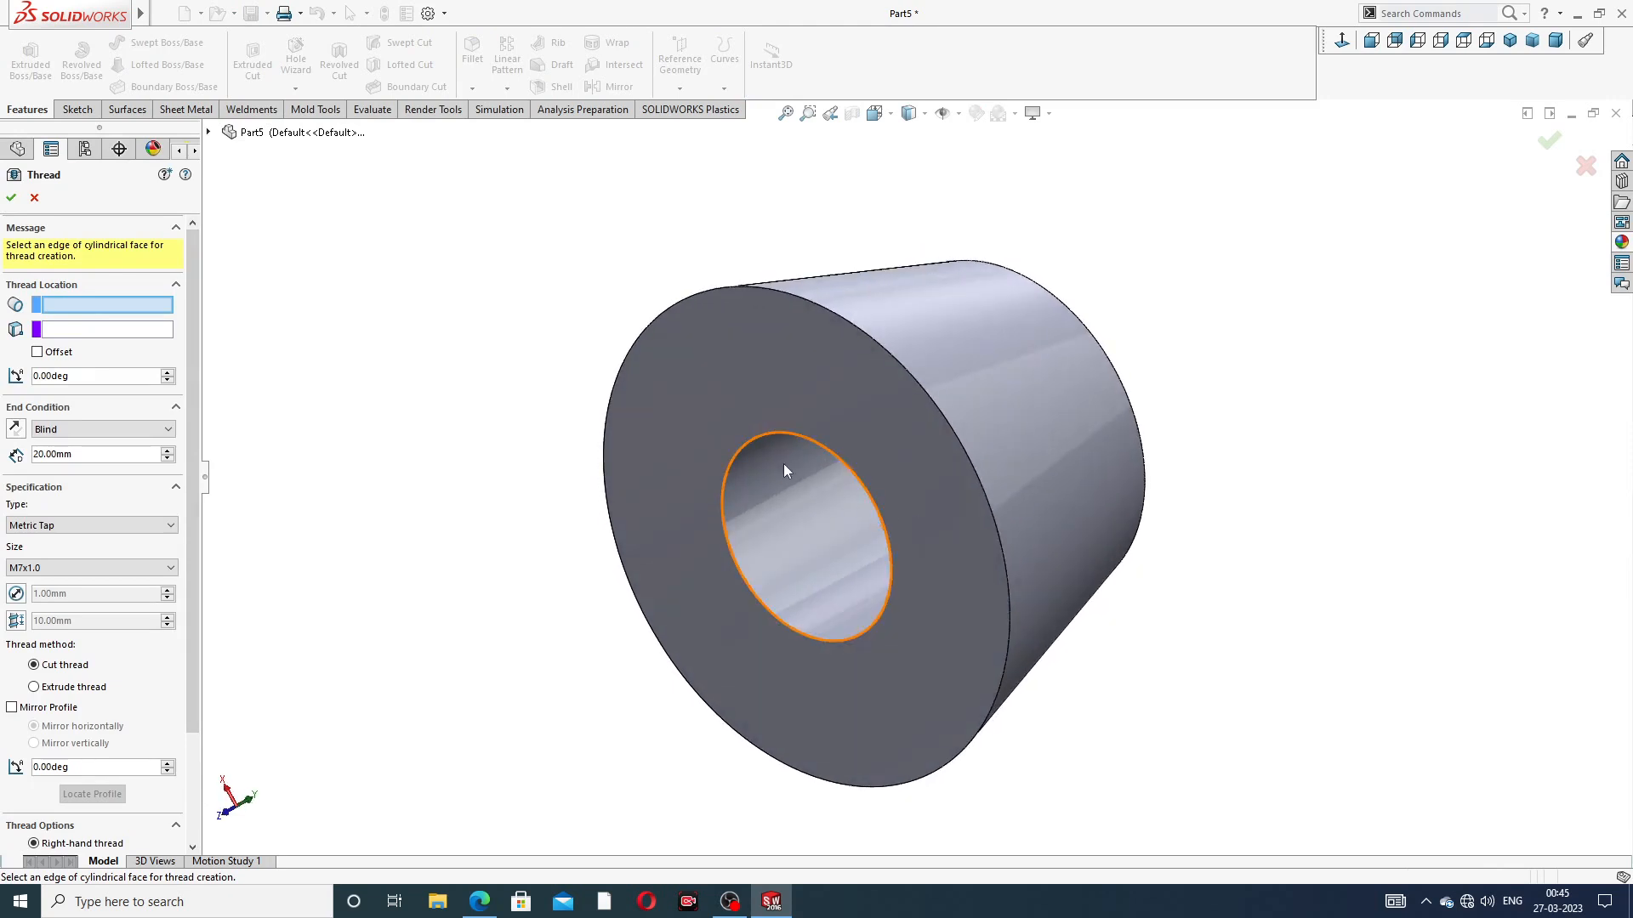
left_click(773, 432)
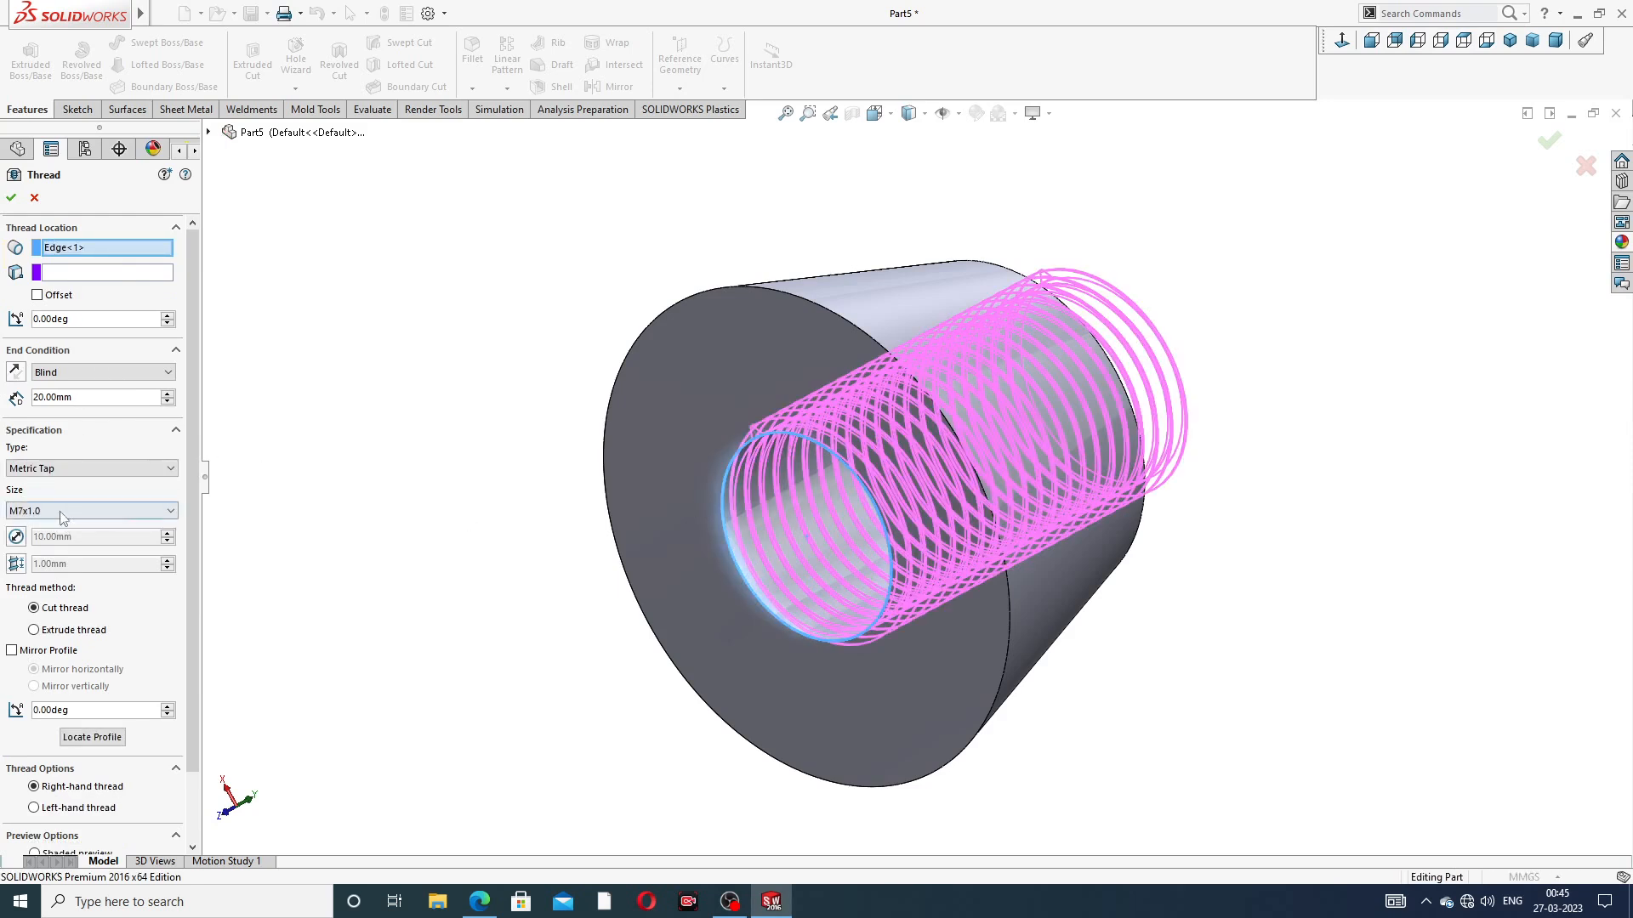
middle_click_drag(487, 413, 432, 415)
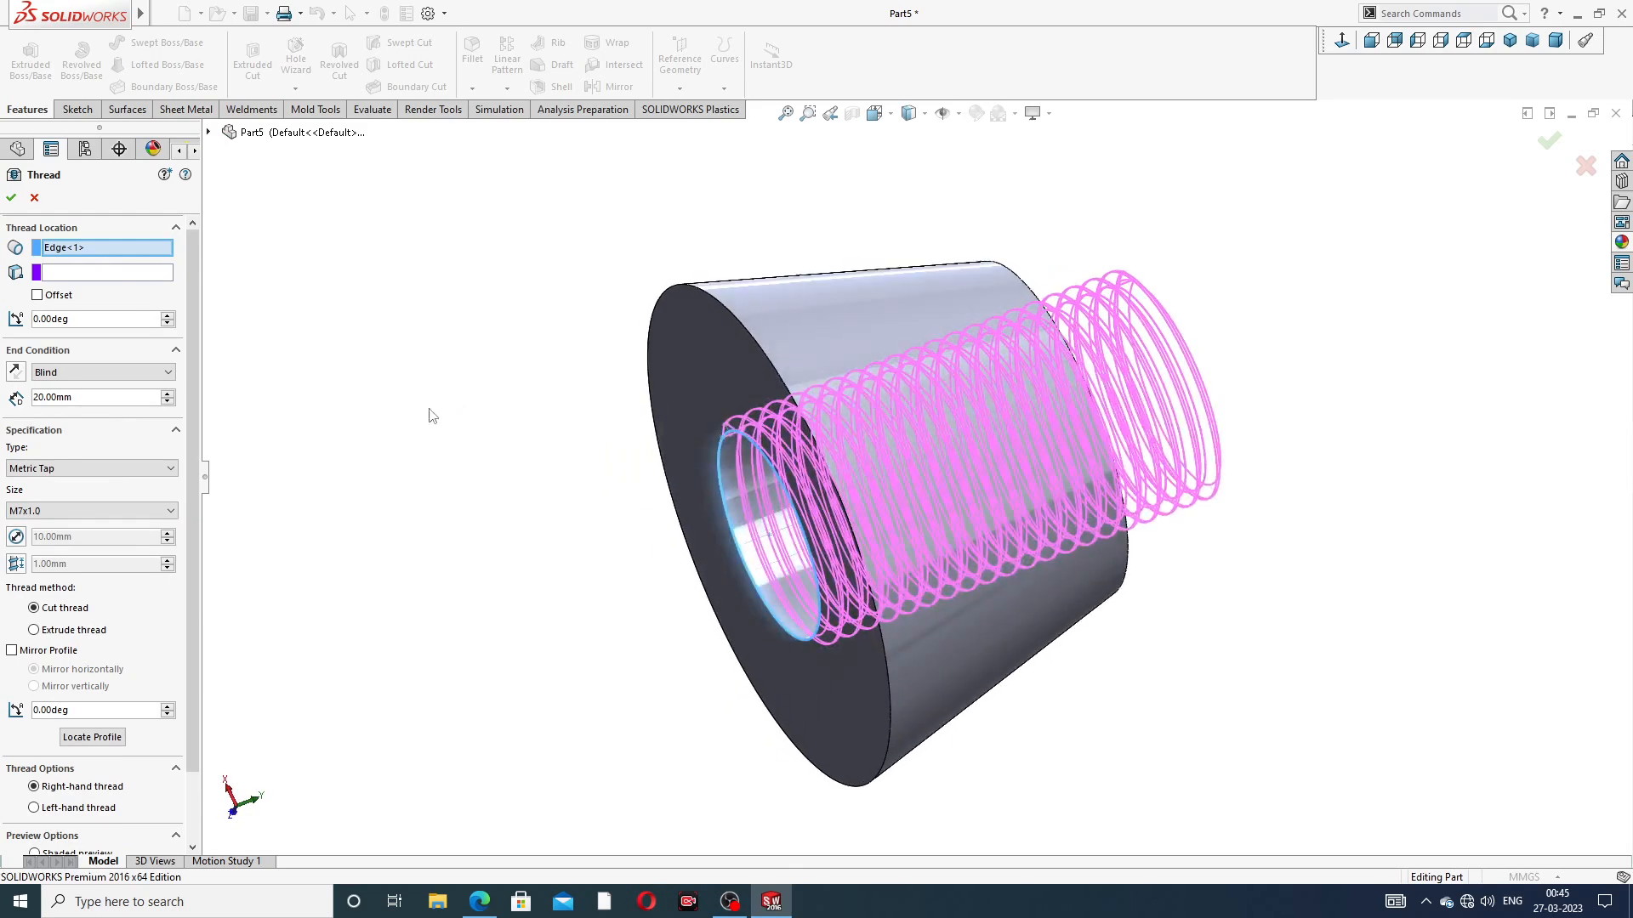
left_click(36, 295)
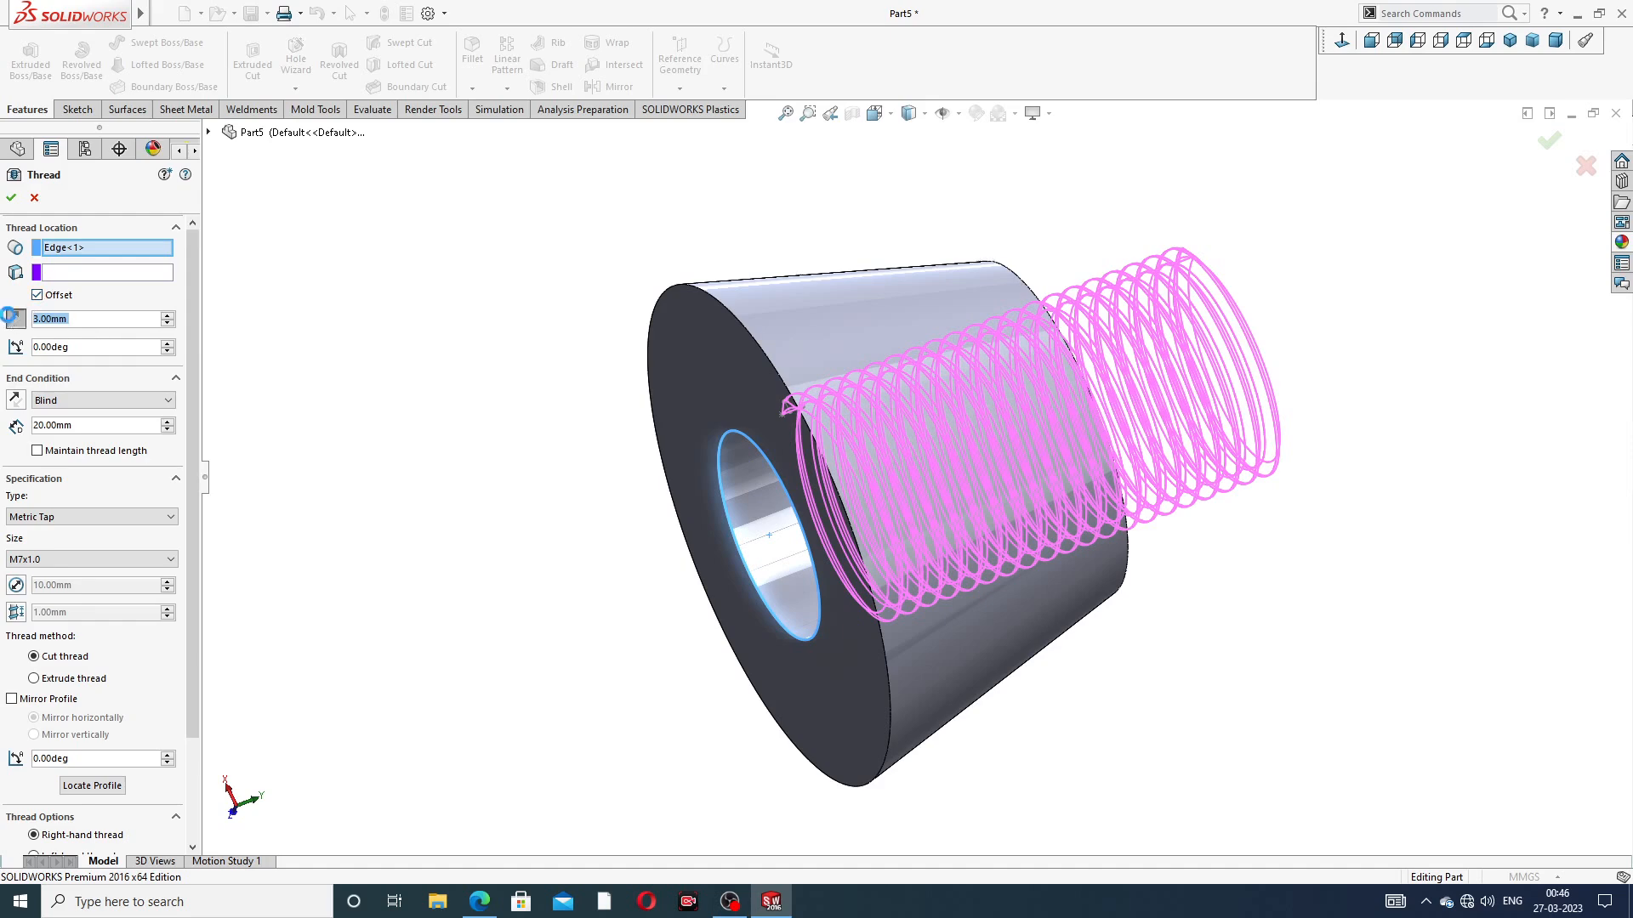
left_click(13, 318)
mouse_move(522, 382)
middle_mouse_down()
mouse_move(471, 368)
mouse_move(499, 372)
mouse_move(502, 398)
middle_mouse_up()
scroll(600, 451, "down", 2)
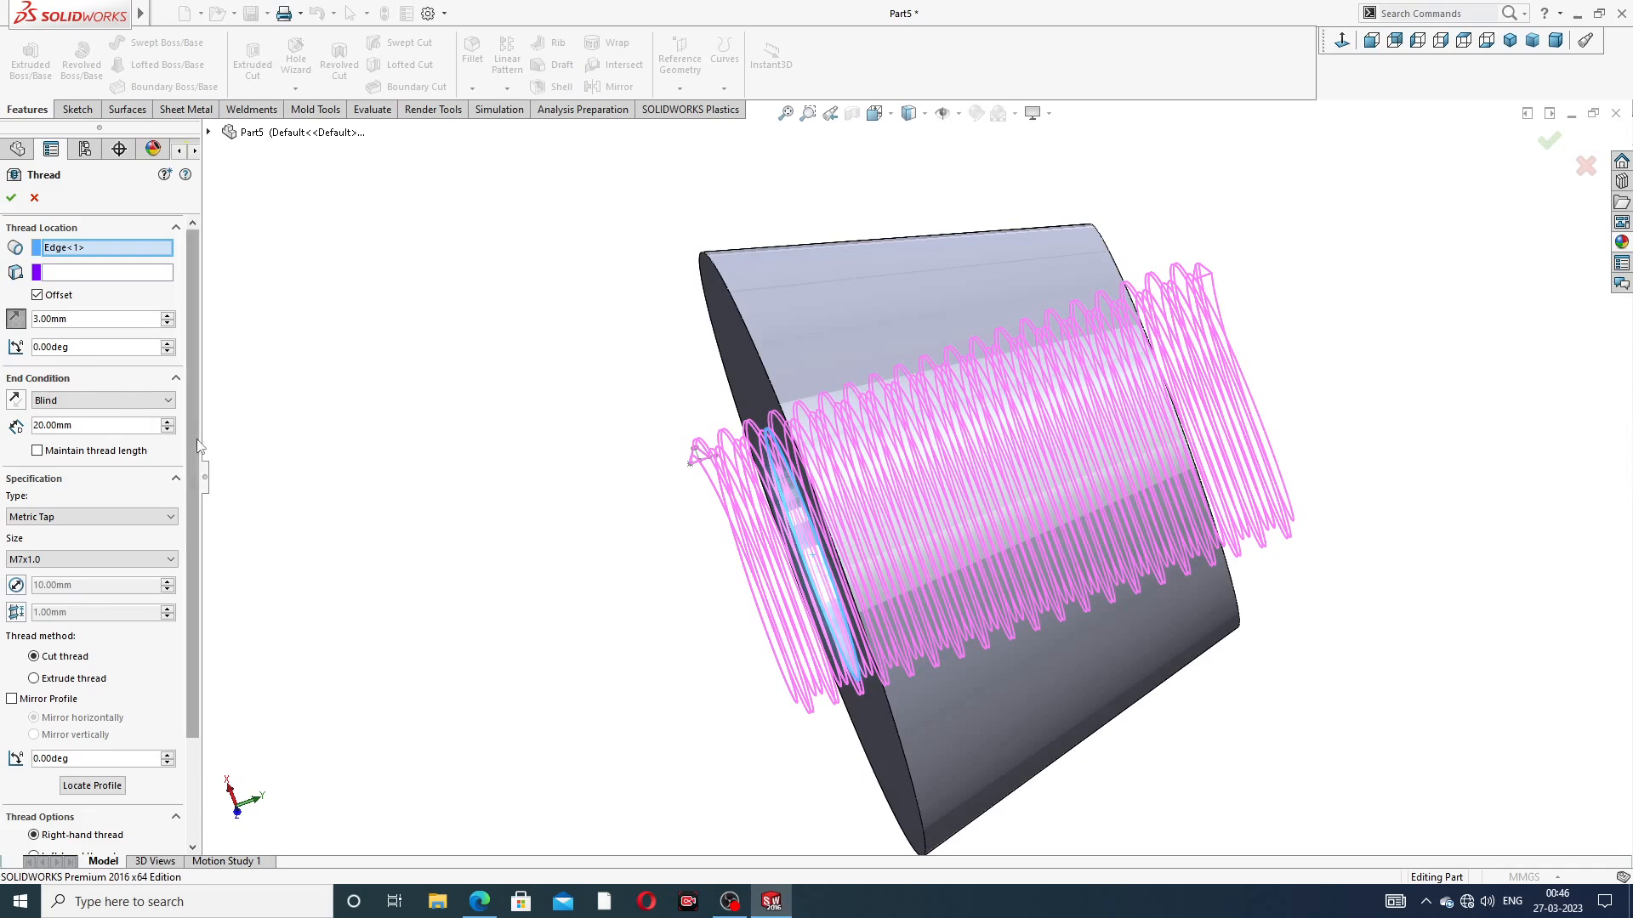
scroll(174, 530, "down", 3)
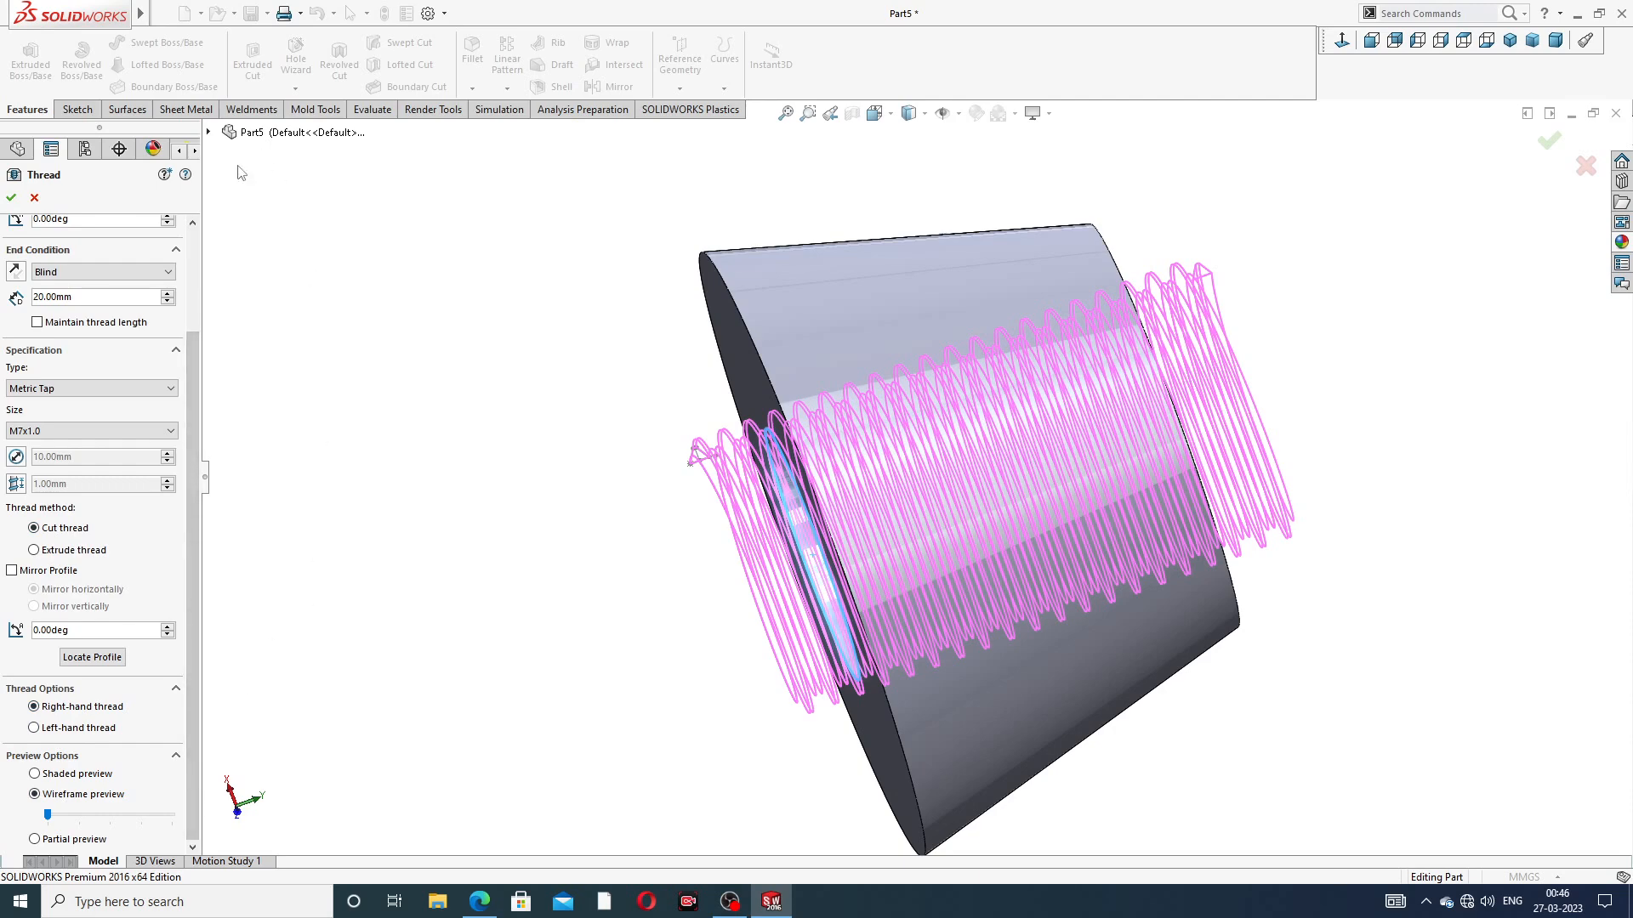
left_click(11, 198)
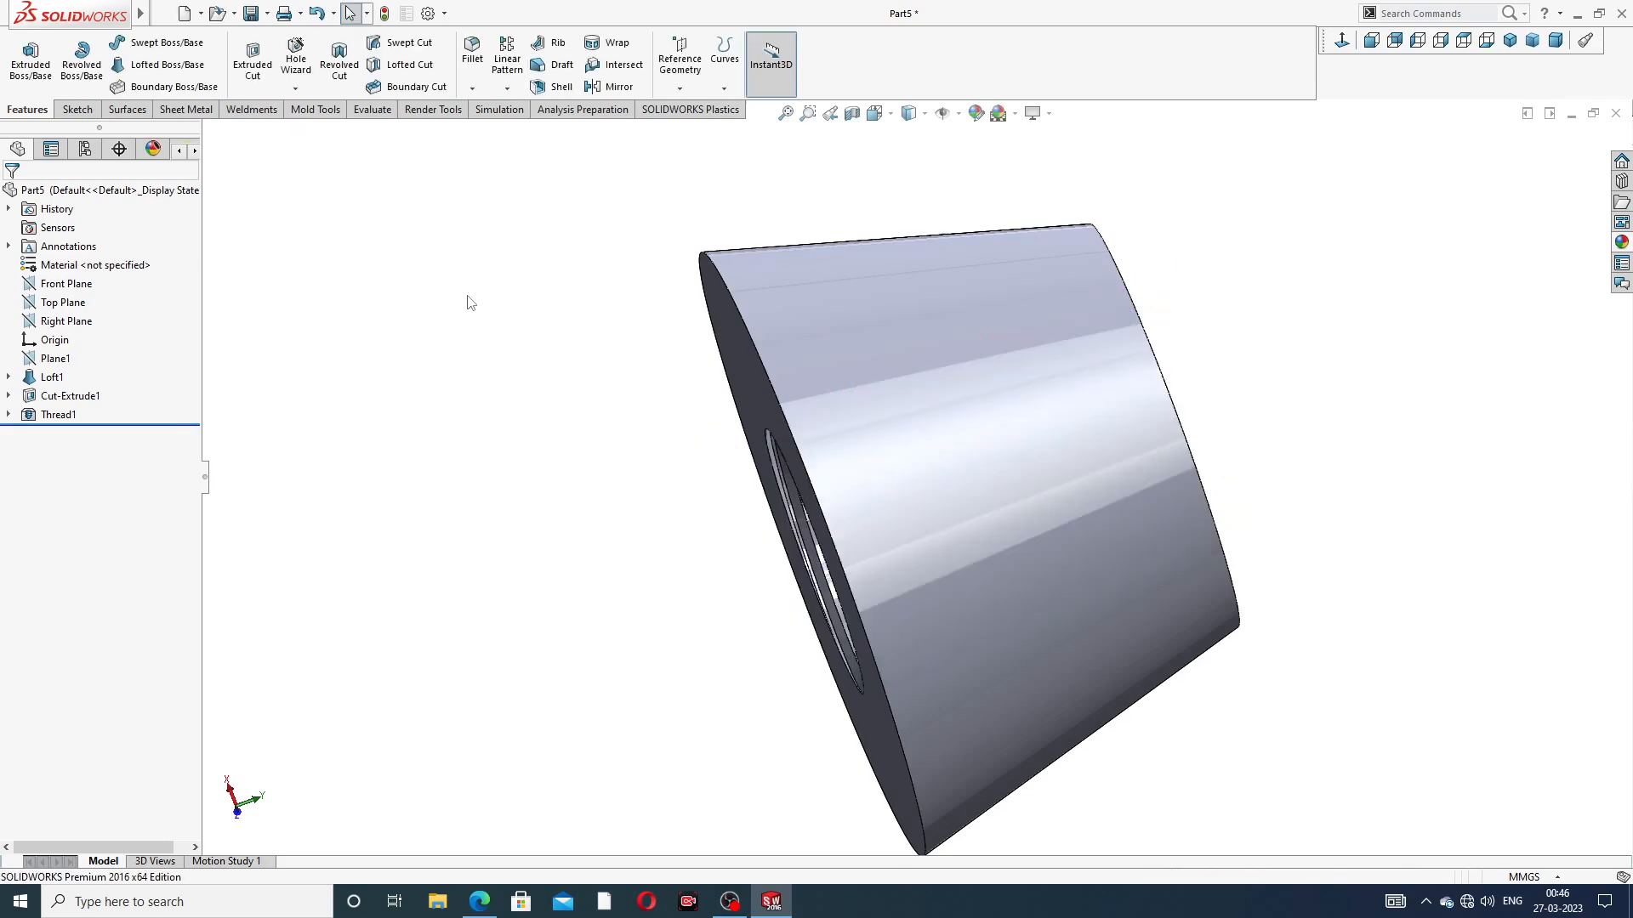
Apply the chromium plate appearance from the Chrome metals to the whole threaded body
middle_click_drag(696, 498, 578, 478)
scroll(916, 432, "up", 3)
middle_click_drag(916, 433, 819, 255)
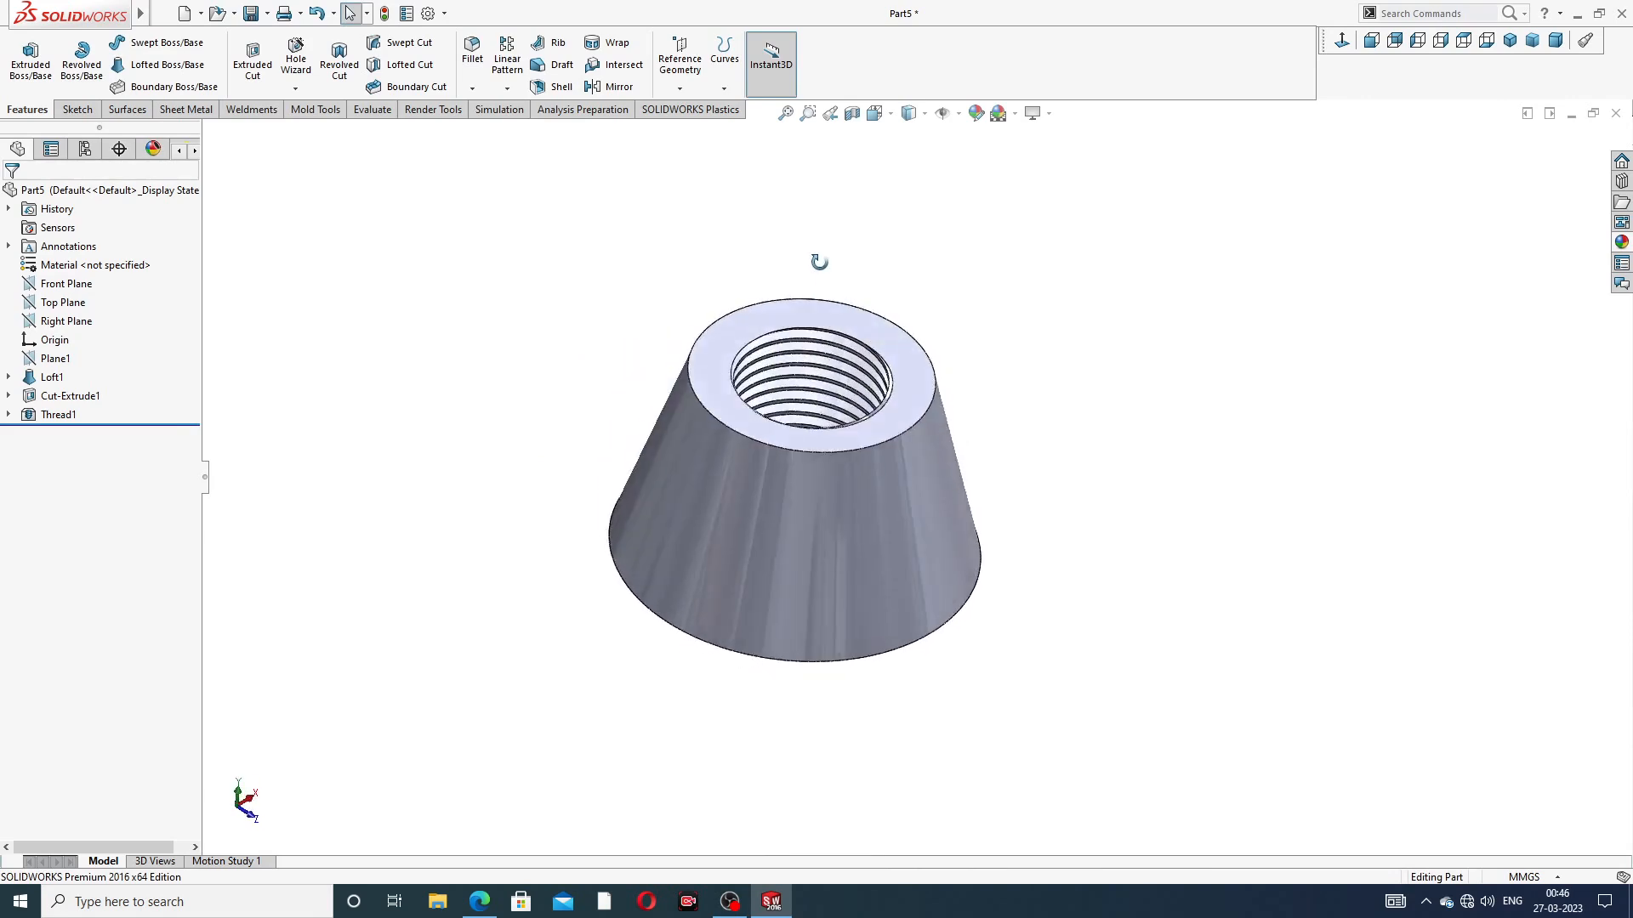
middle_click_drag(868, 480, 851, 359)
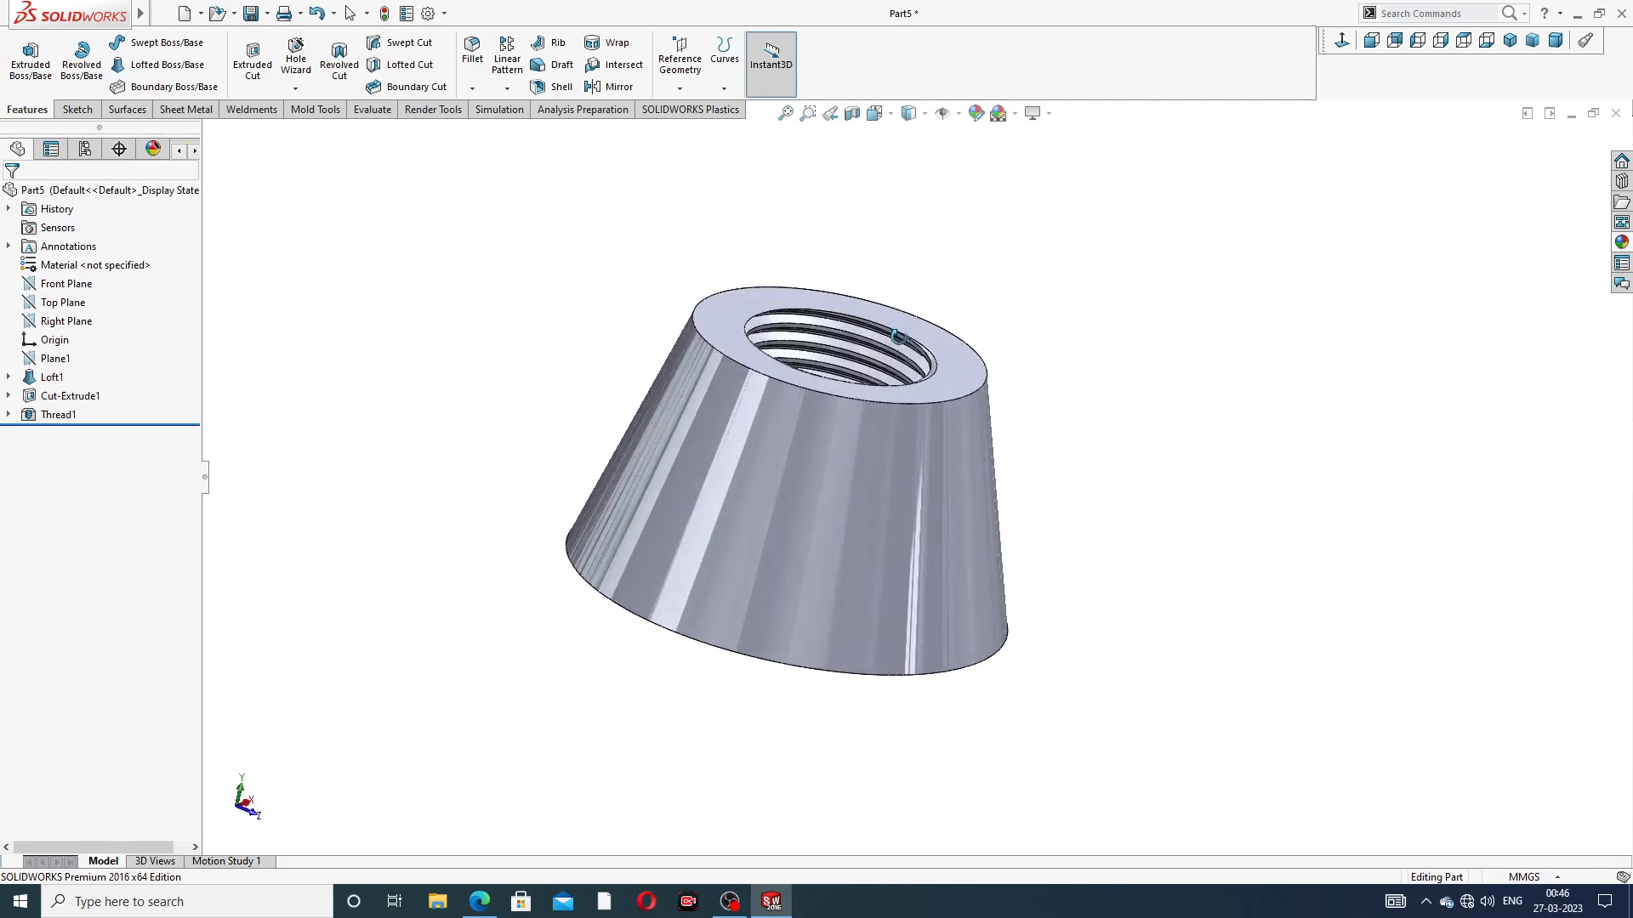
scroll(850, 359, "down", 5)
scroll(954, 387, "up", 8)
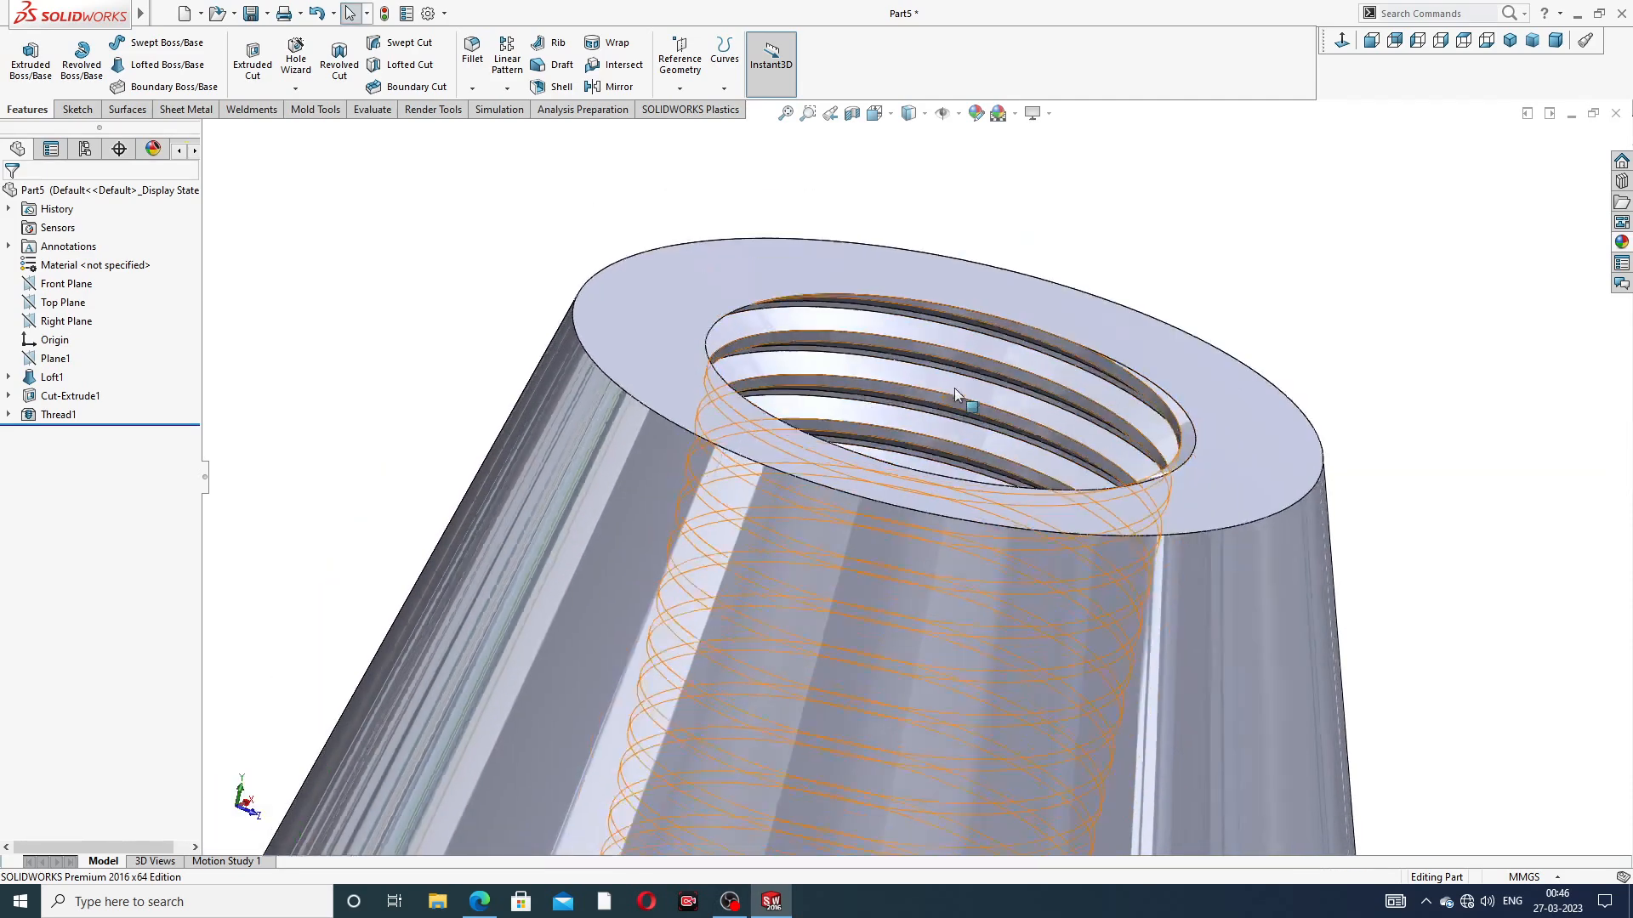
left_click(1622, 243)
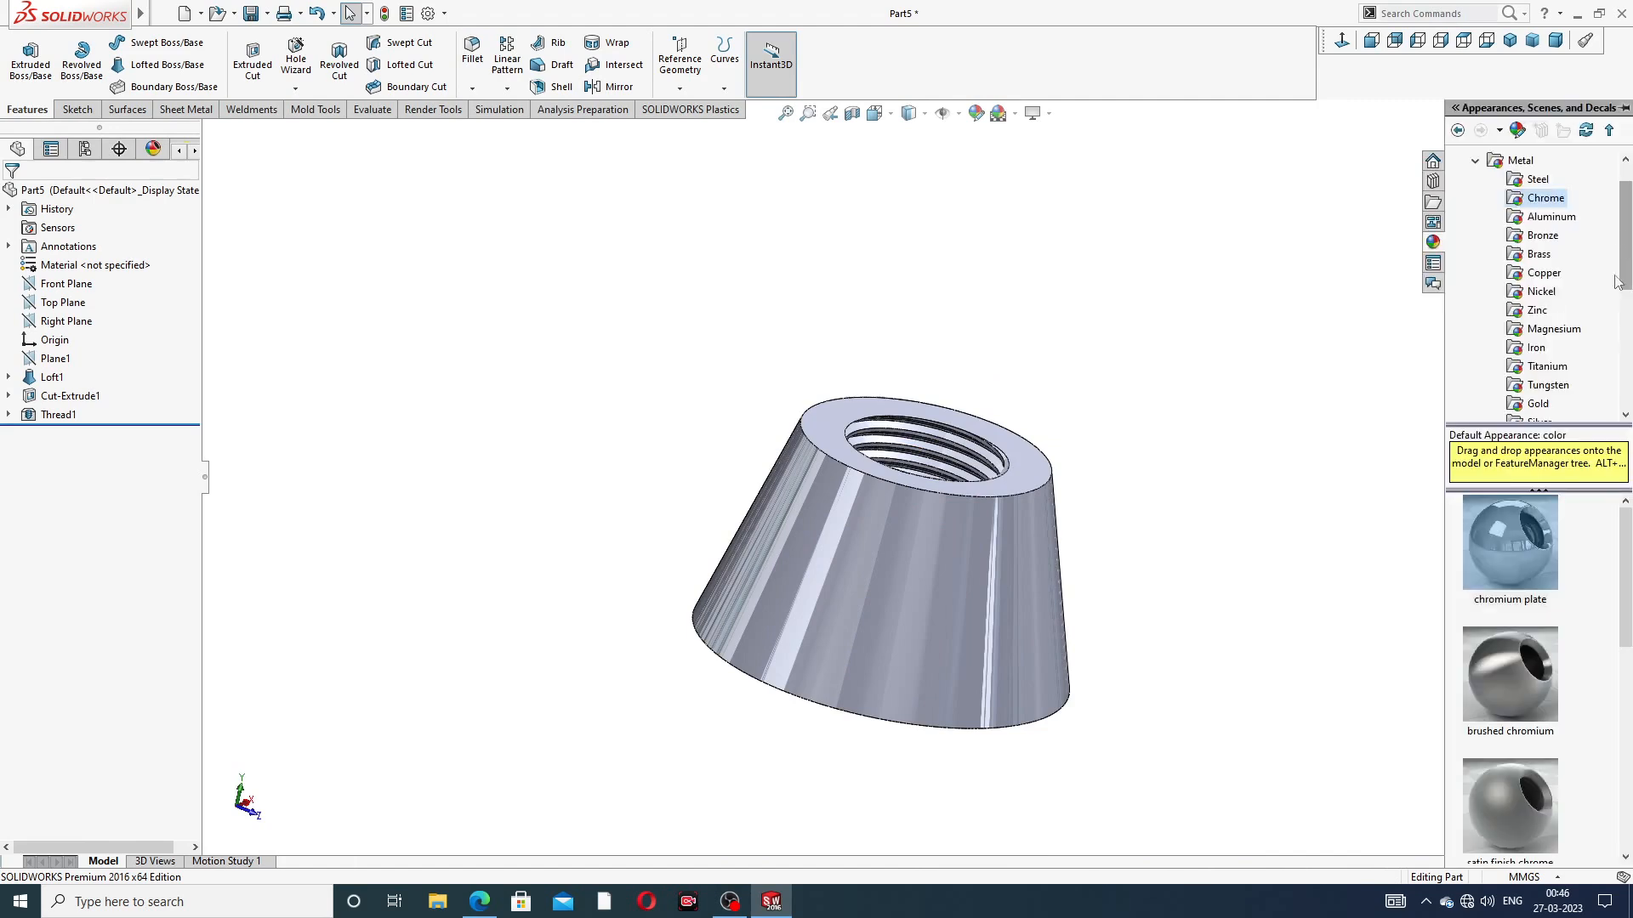
double_click(1514, 516)
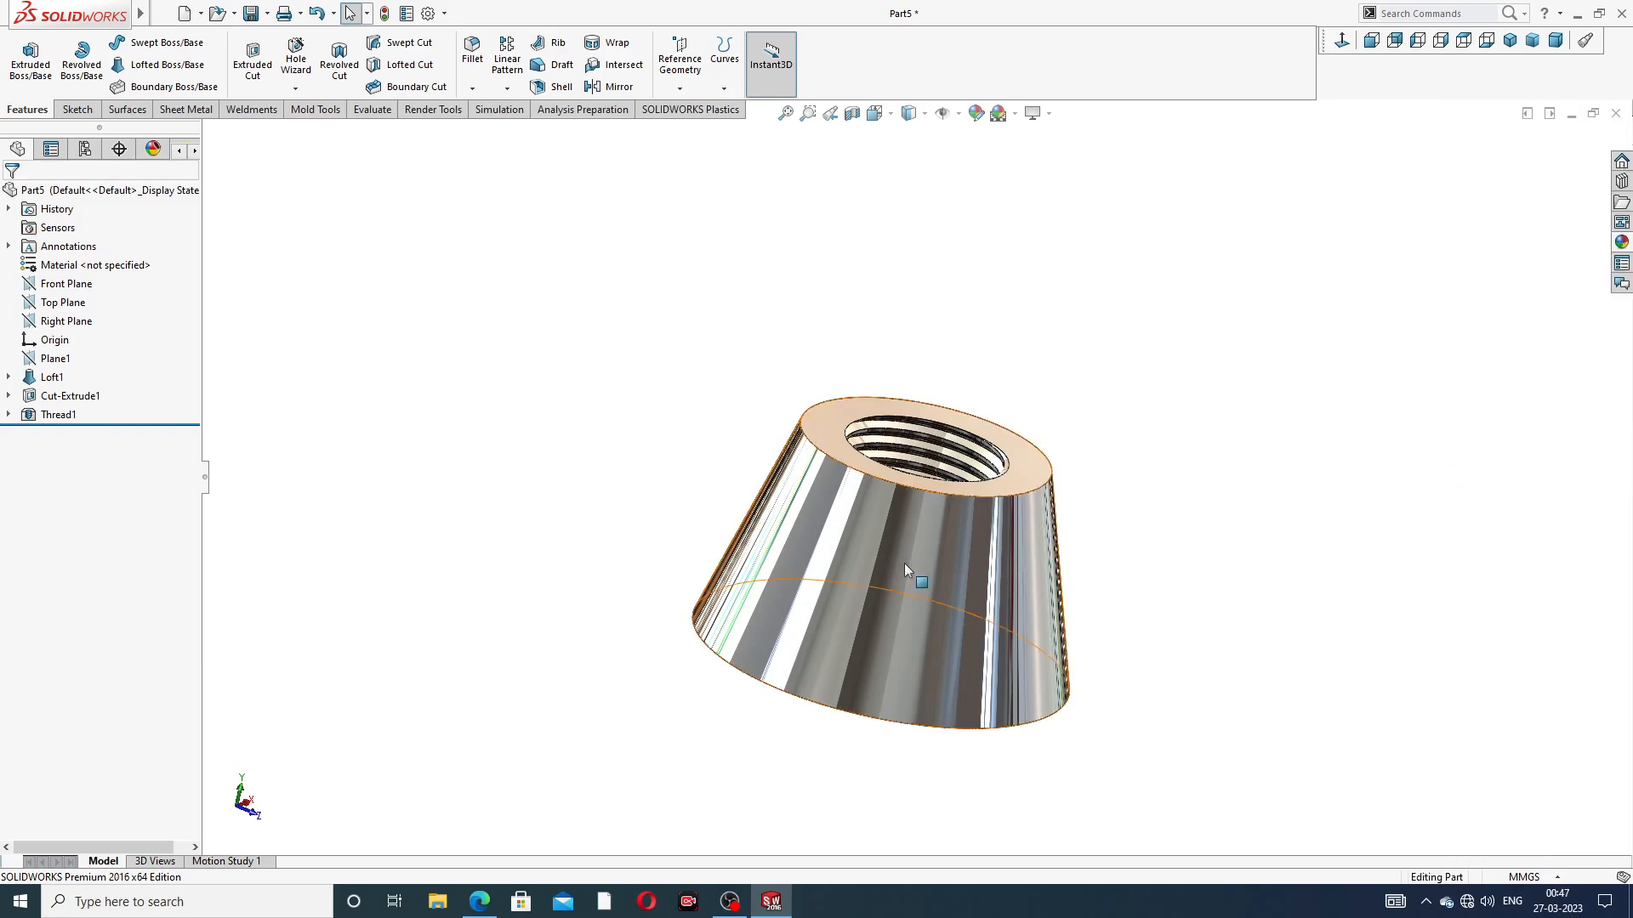
middle_click_drag(904, 563, 874, 640)
scroll(881, 636, "down", 3)
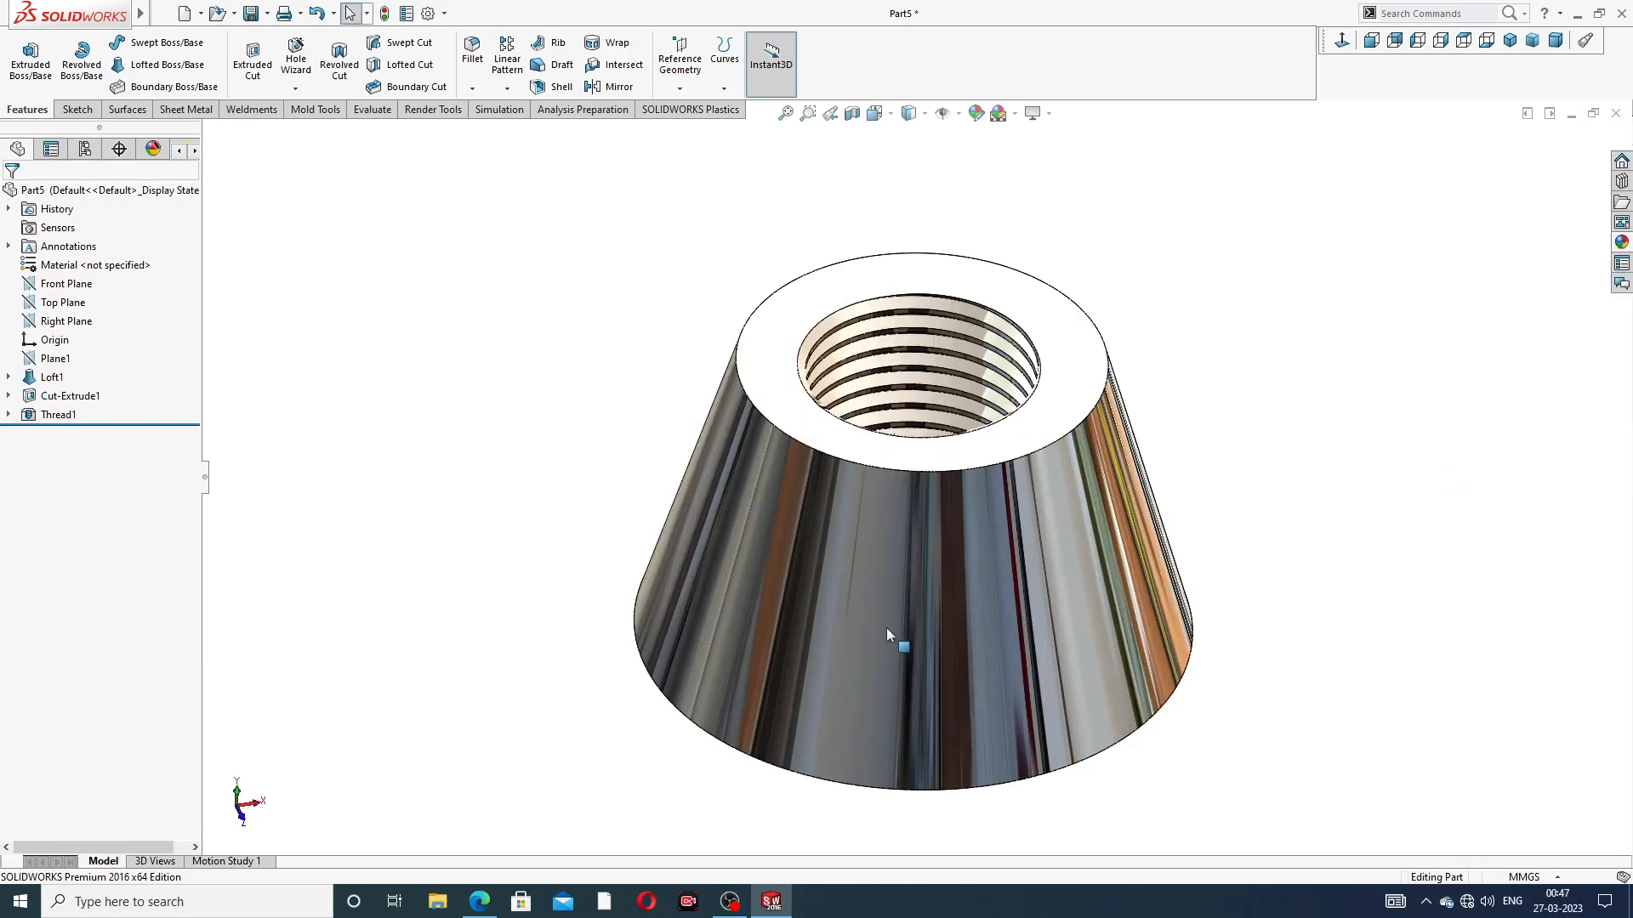
middle_click_drag(1127, 484, 1108, 421)
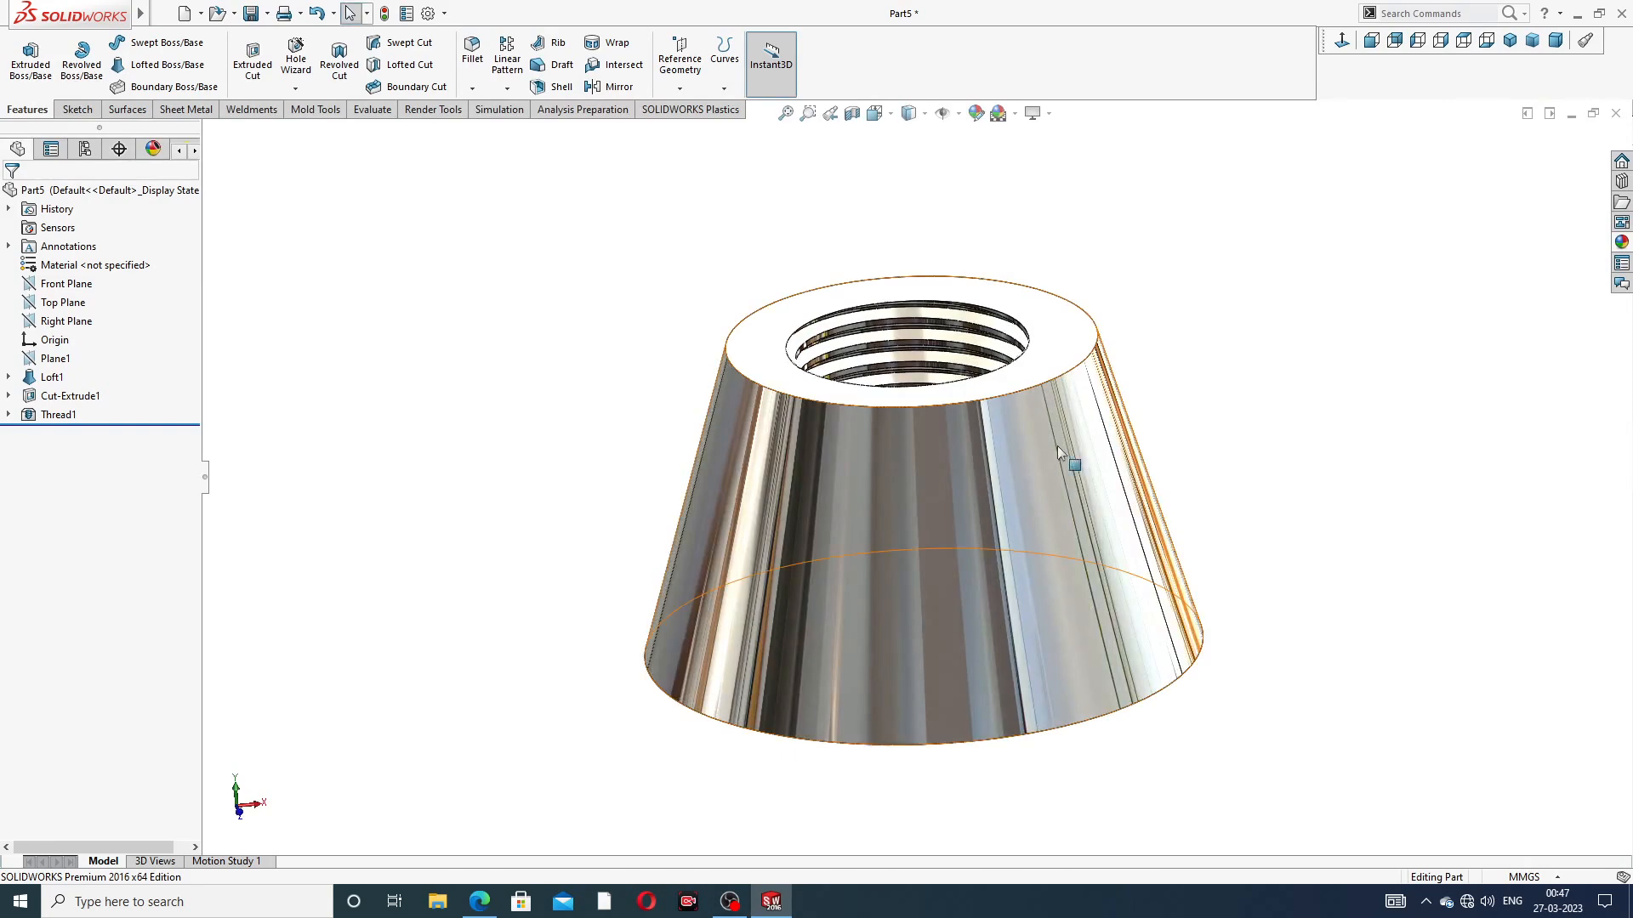
middle_click_drag(925, 461, 1013, 420)
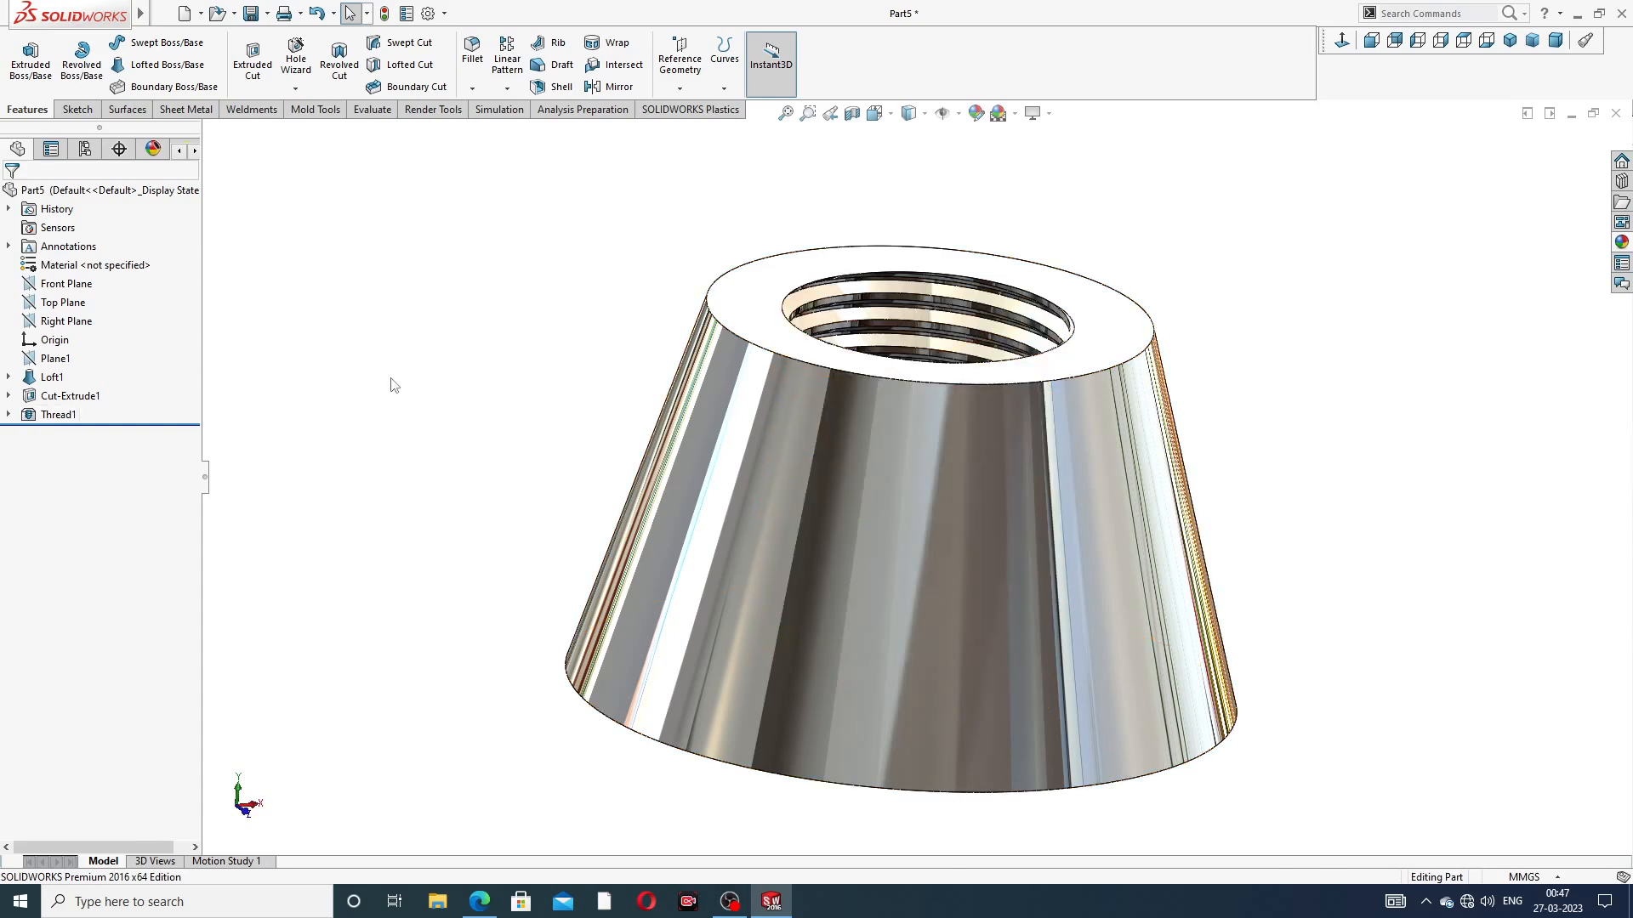
Check the wing dimensions in the PDF drawing in the browser, and start a sketch on the Right Plane back in SOLIDWORKS
left_click(479, 901)
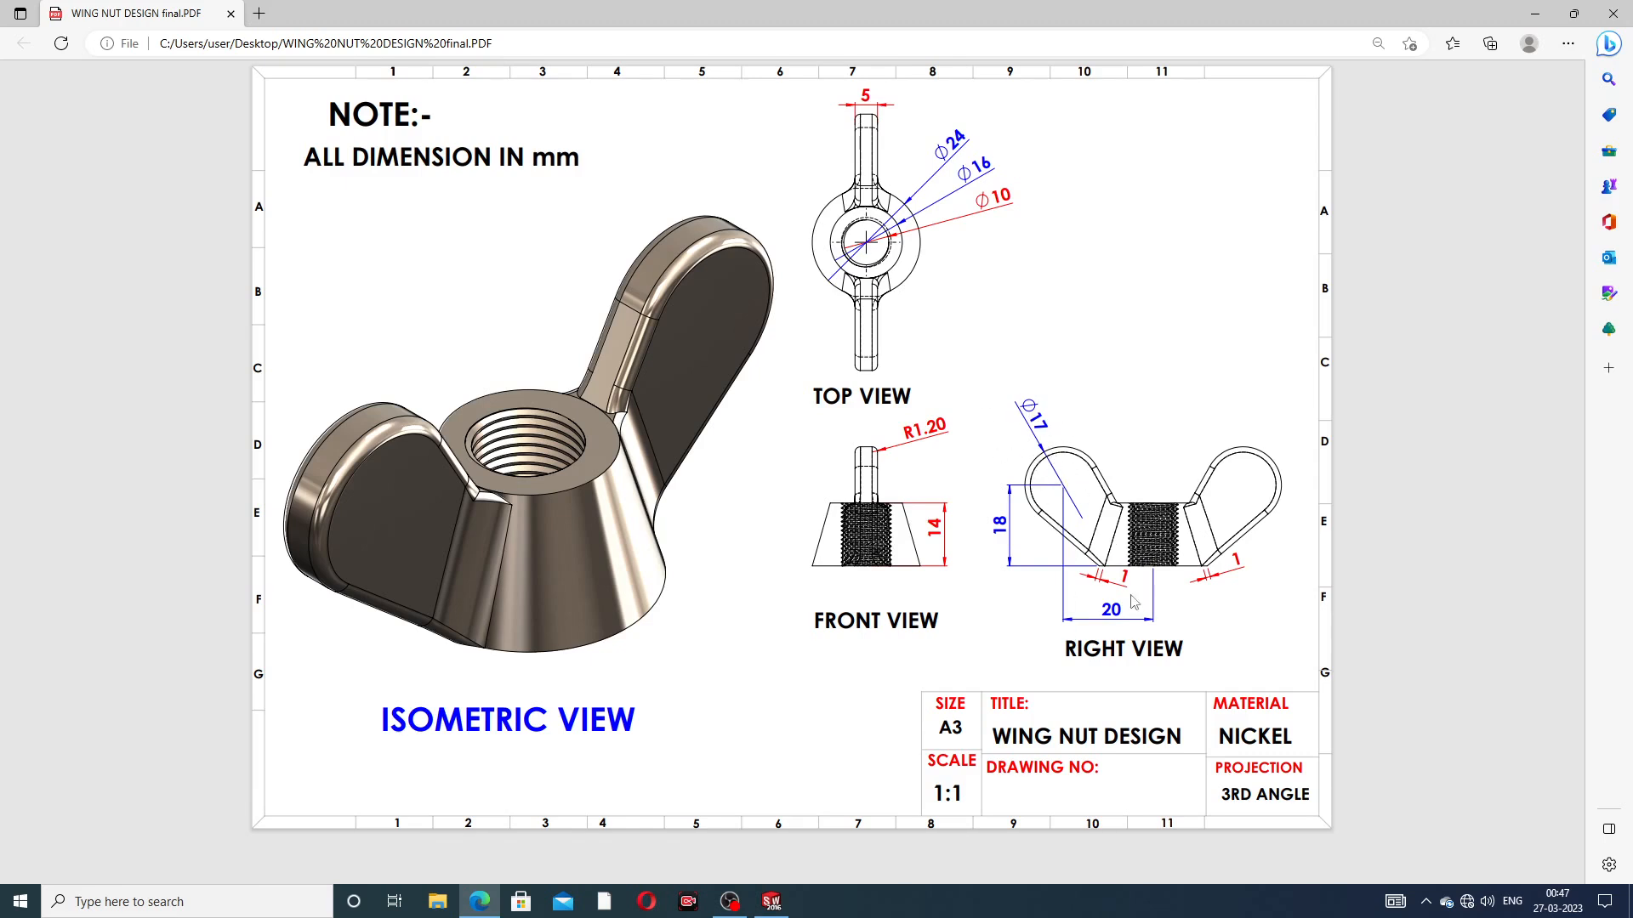
left_click(482, 903)
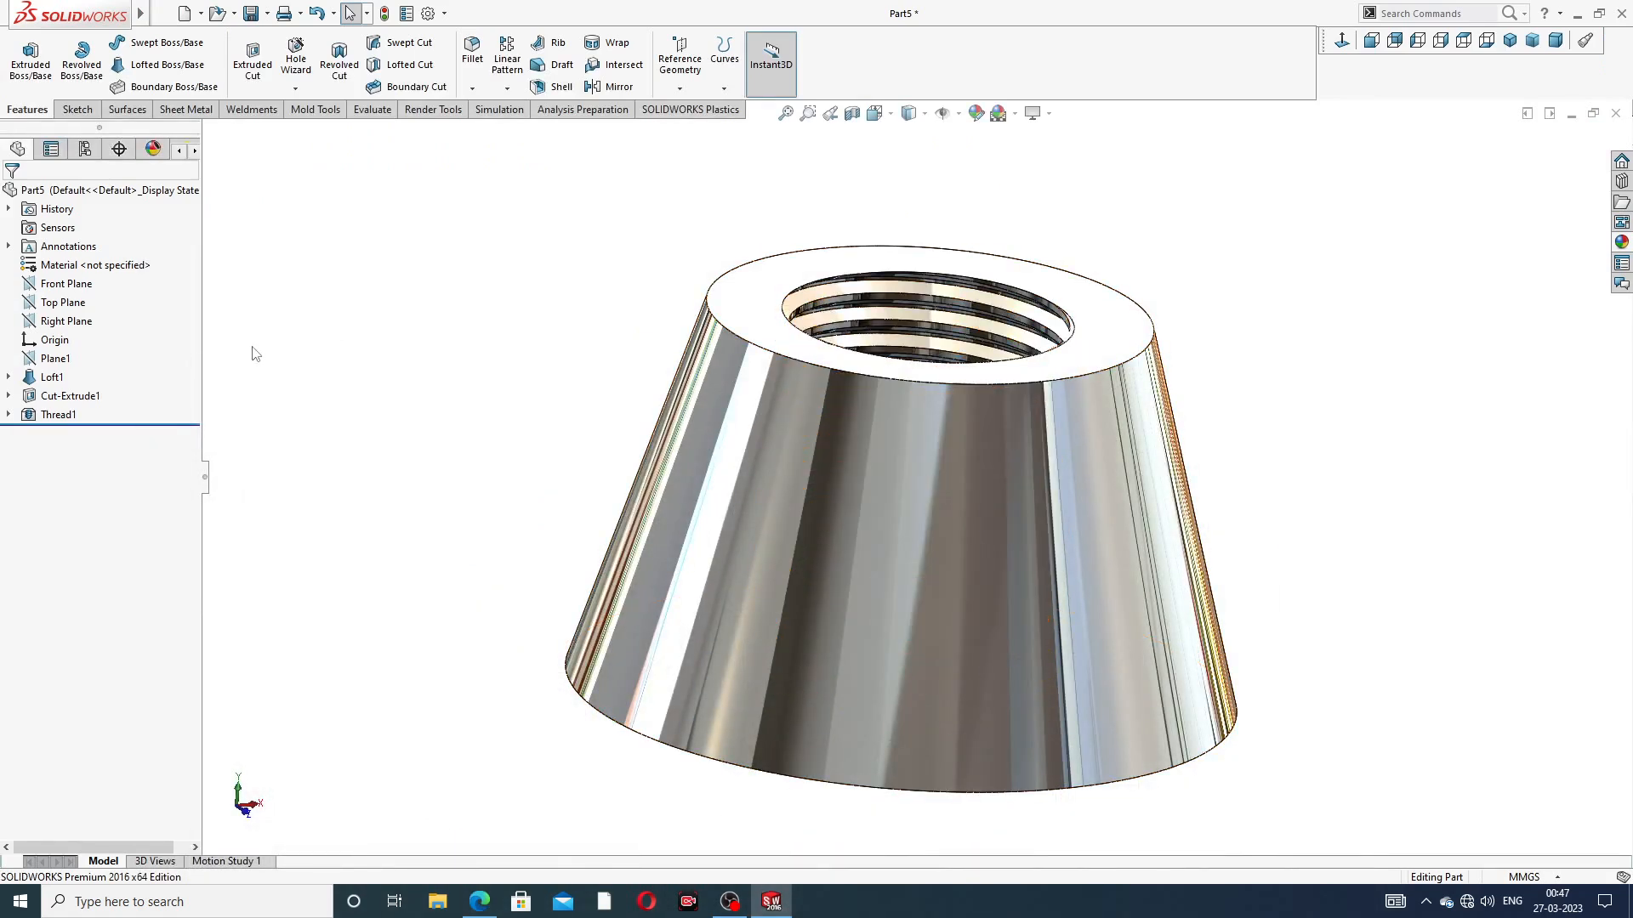
left_click(64, 321)
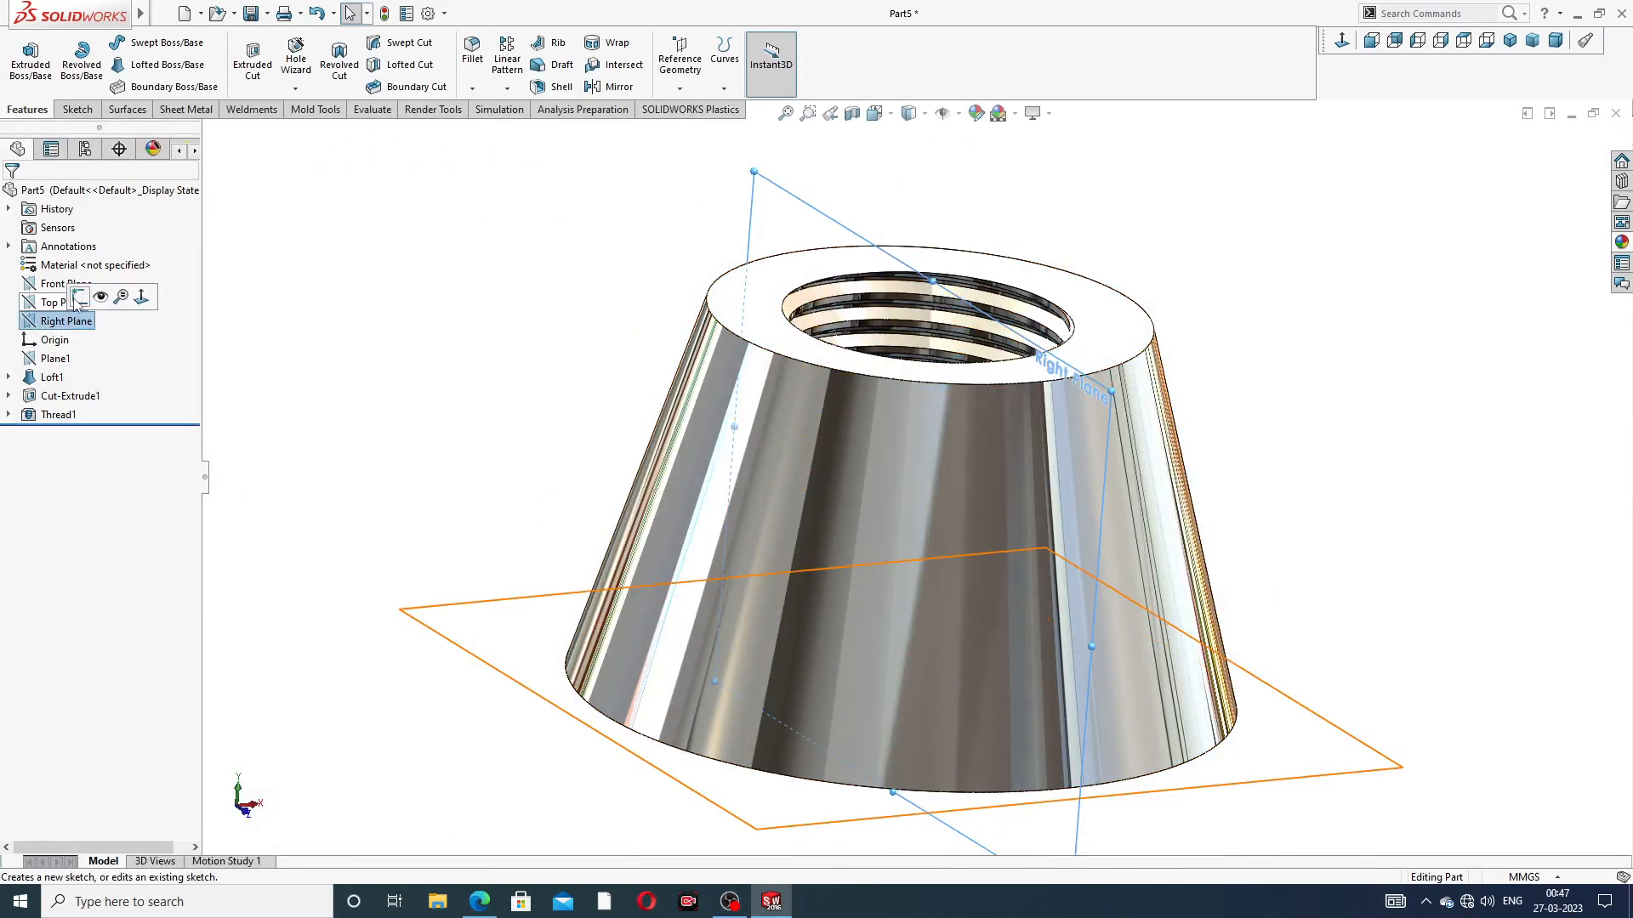
left_click(79, 297)
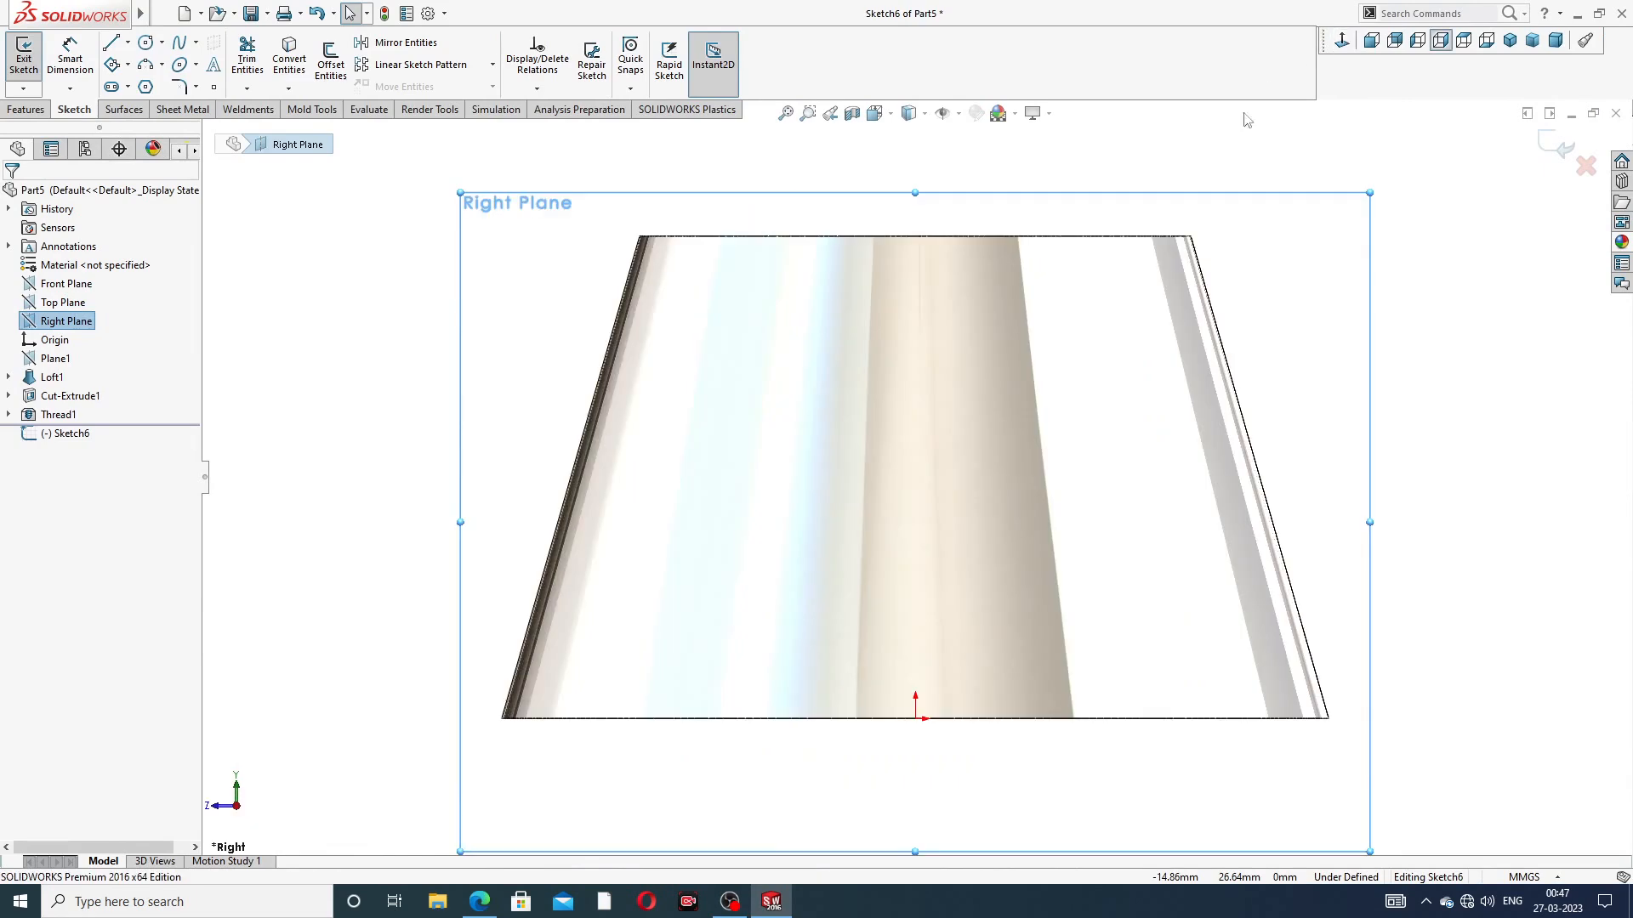
scroll(795, 364, "up", 2)
scroll(718, 416, "down", 2)
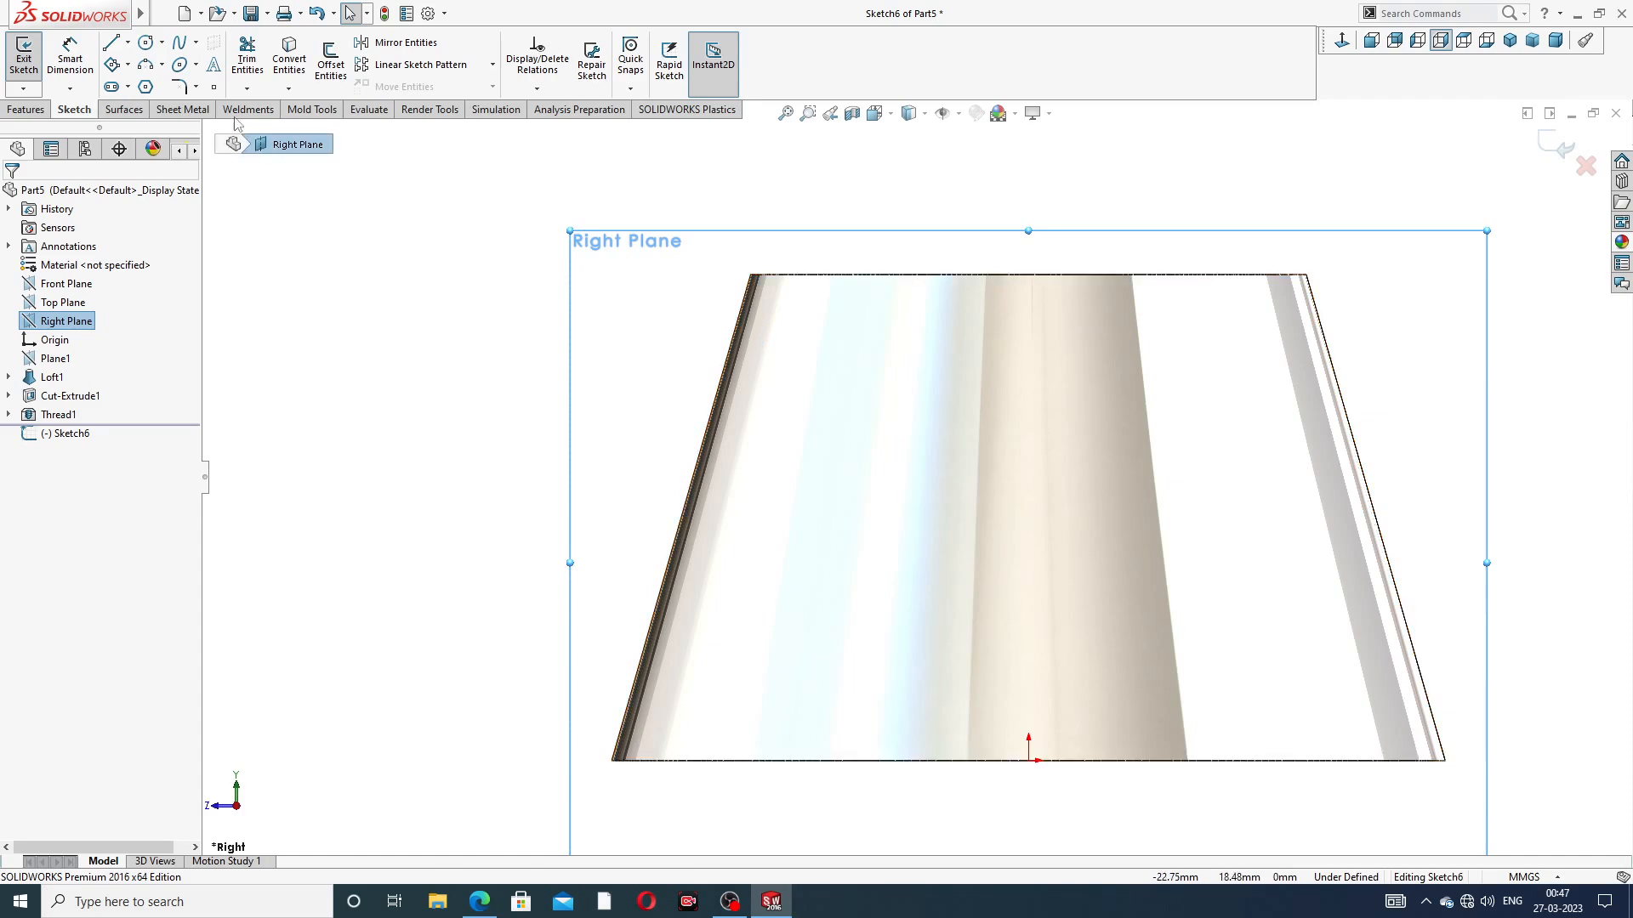
Draw a vertical centerline from the midpoint of the body's top edge down to the origin
left_click(128, 43)
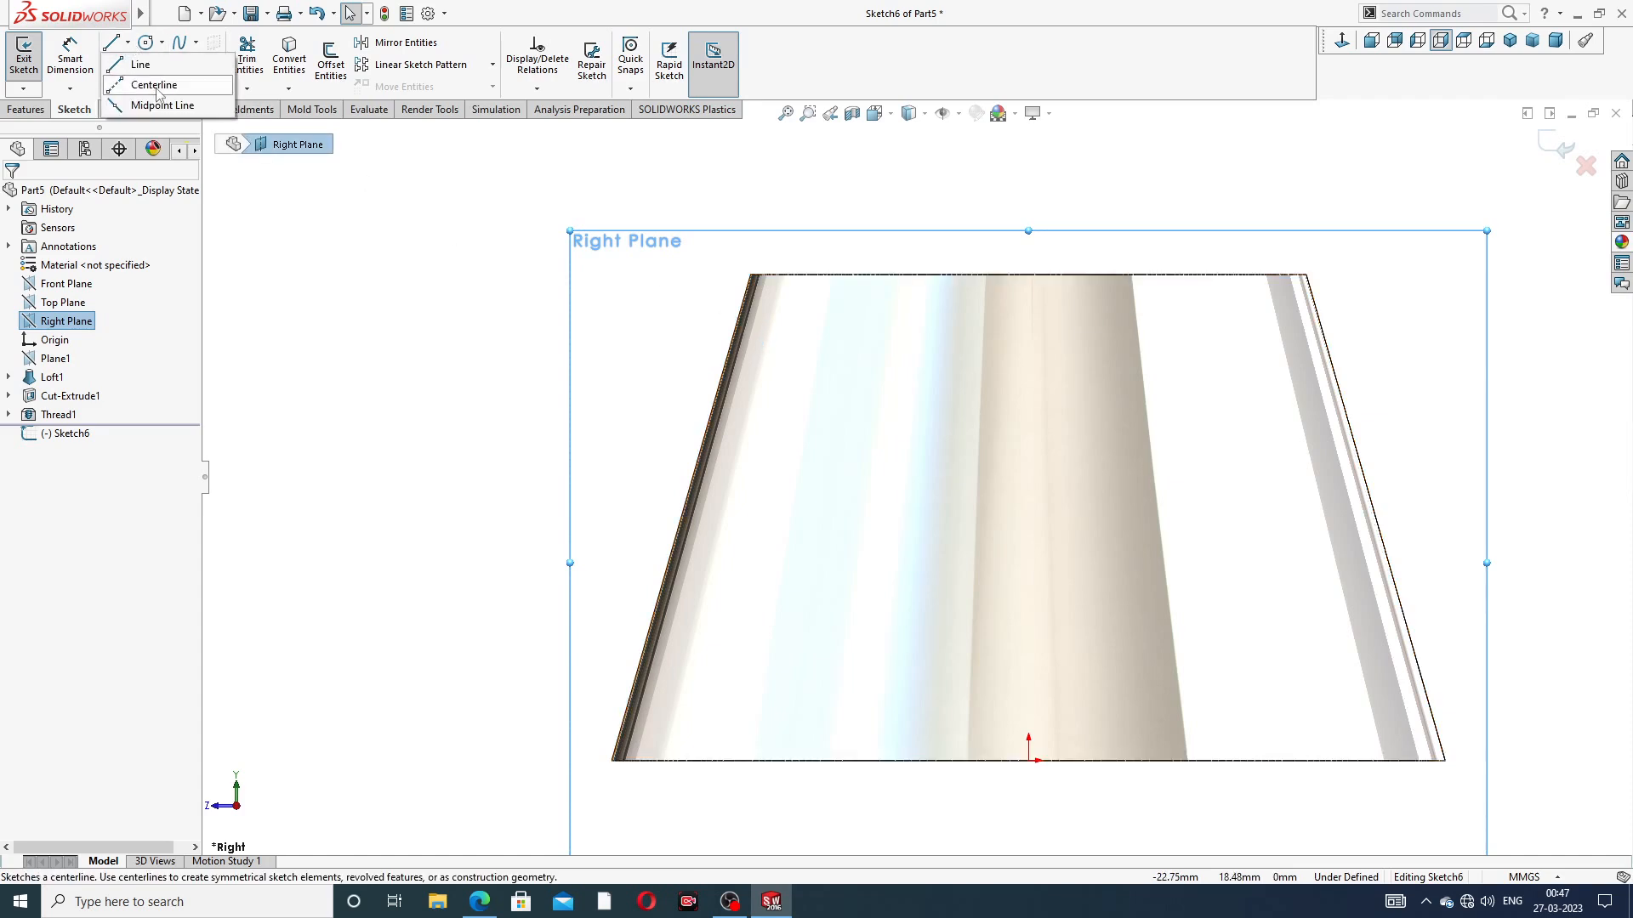
left_click(154, 86)
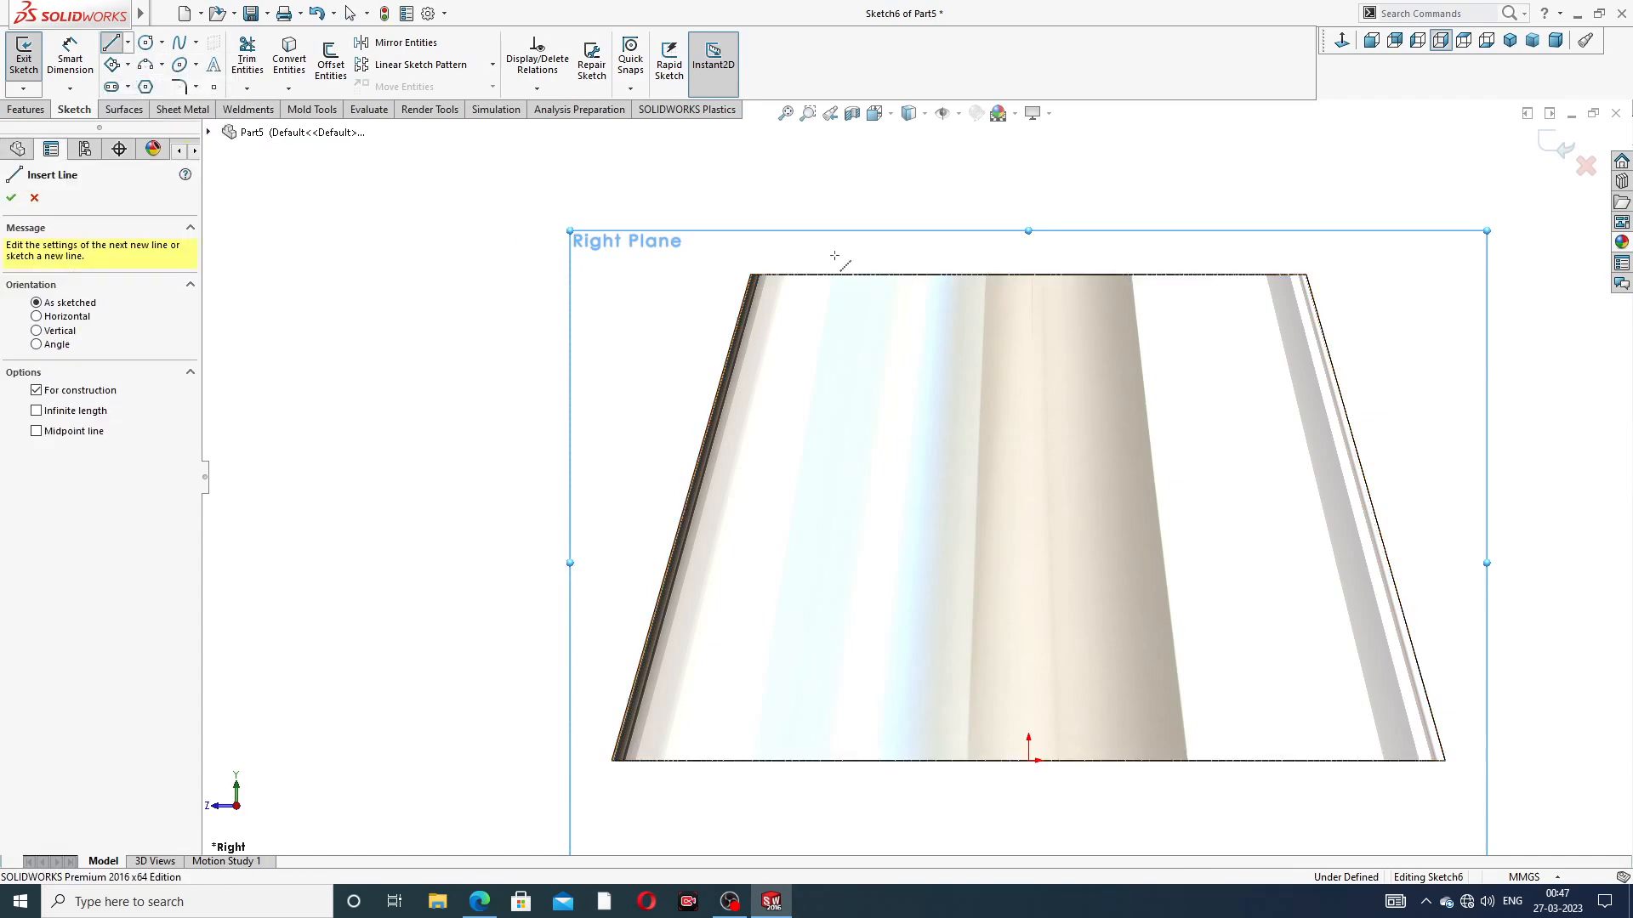
left_click(1028, 275)
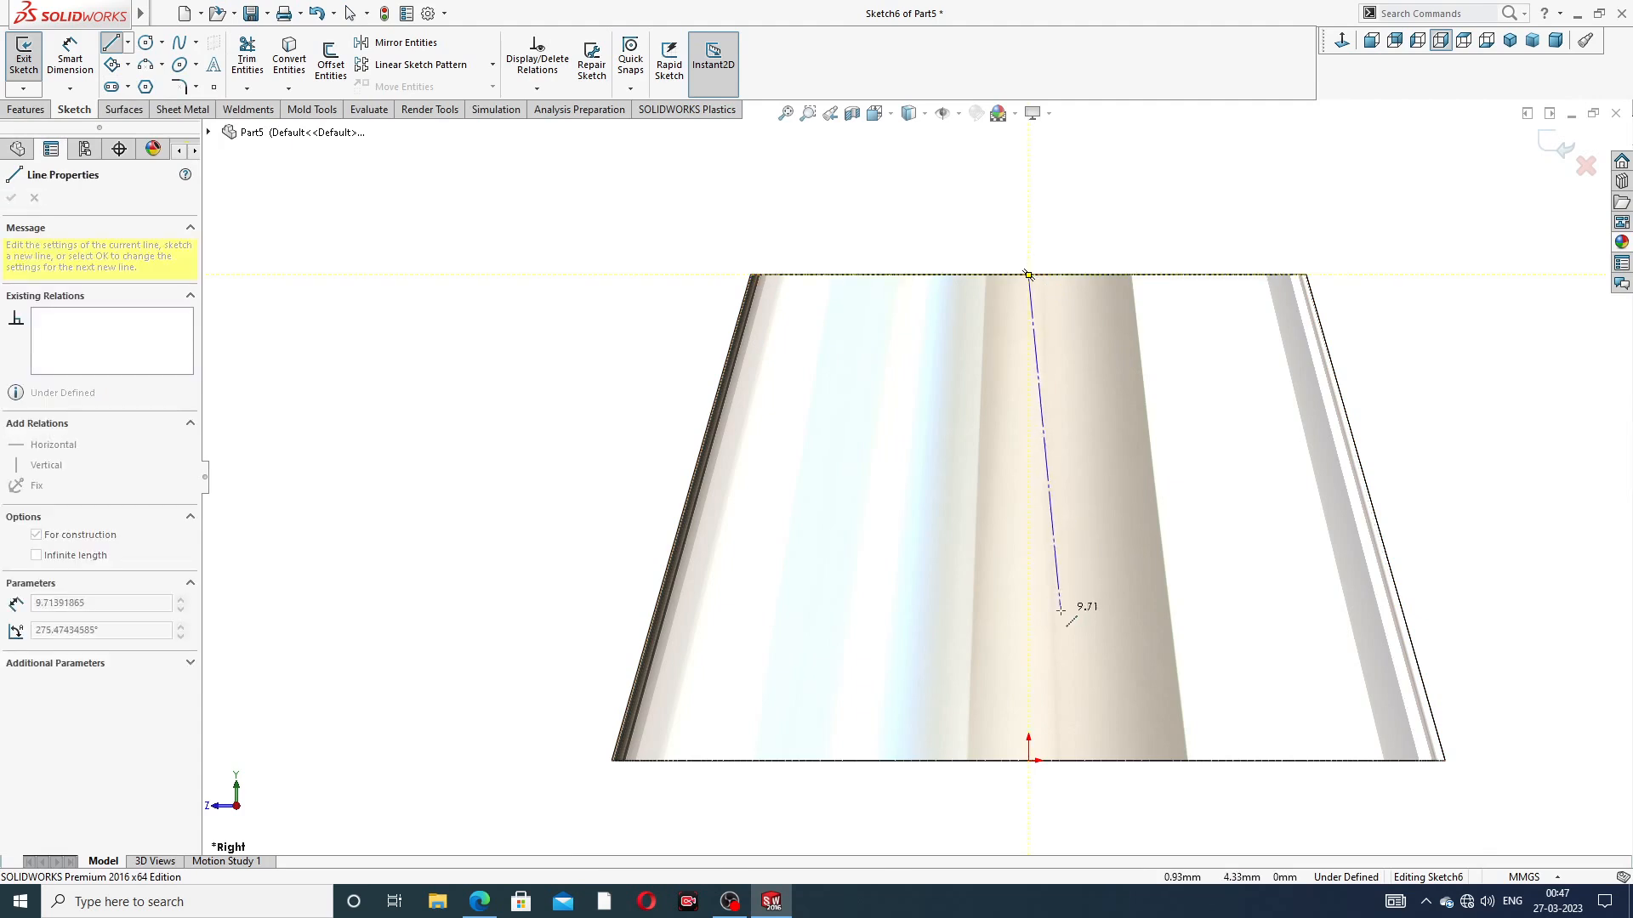
left_click(1029, 762)
right_click(1128, 403)
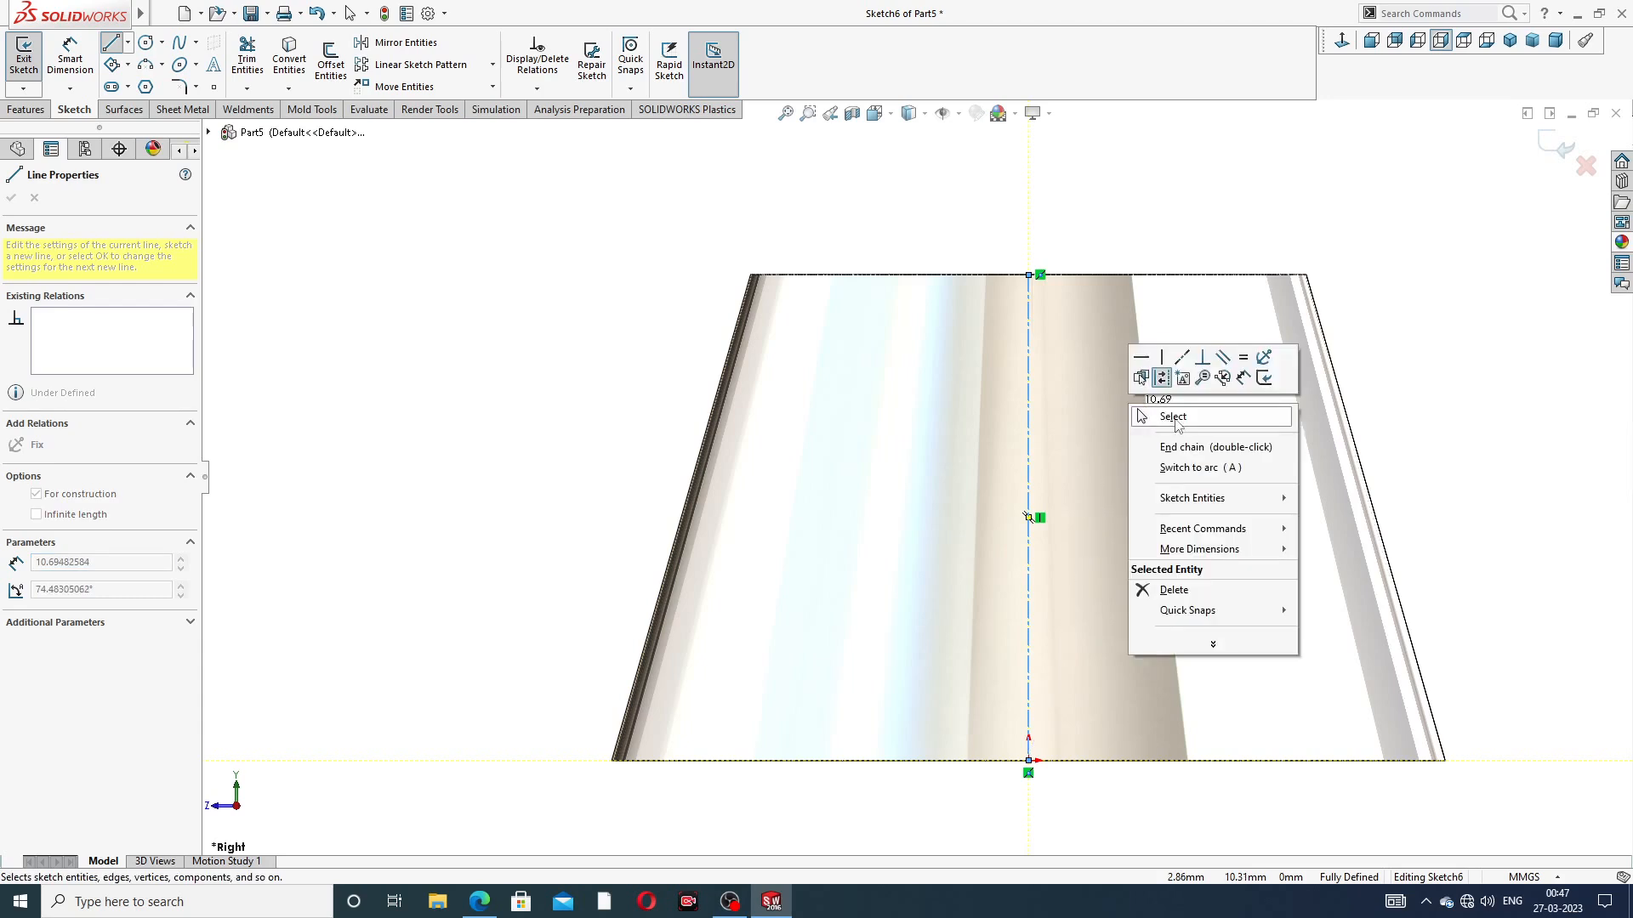
left_click(1174, 416)
scroll(1075, 485, "up", 2)
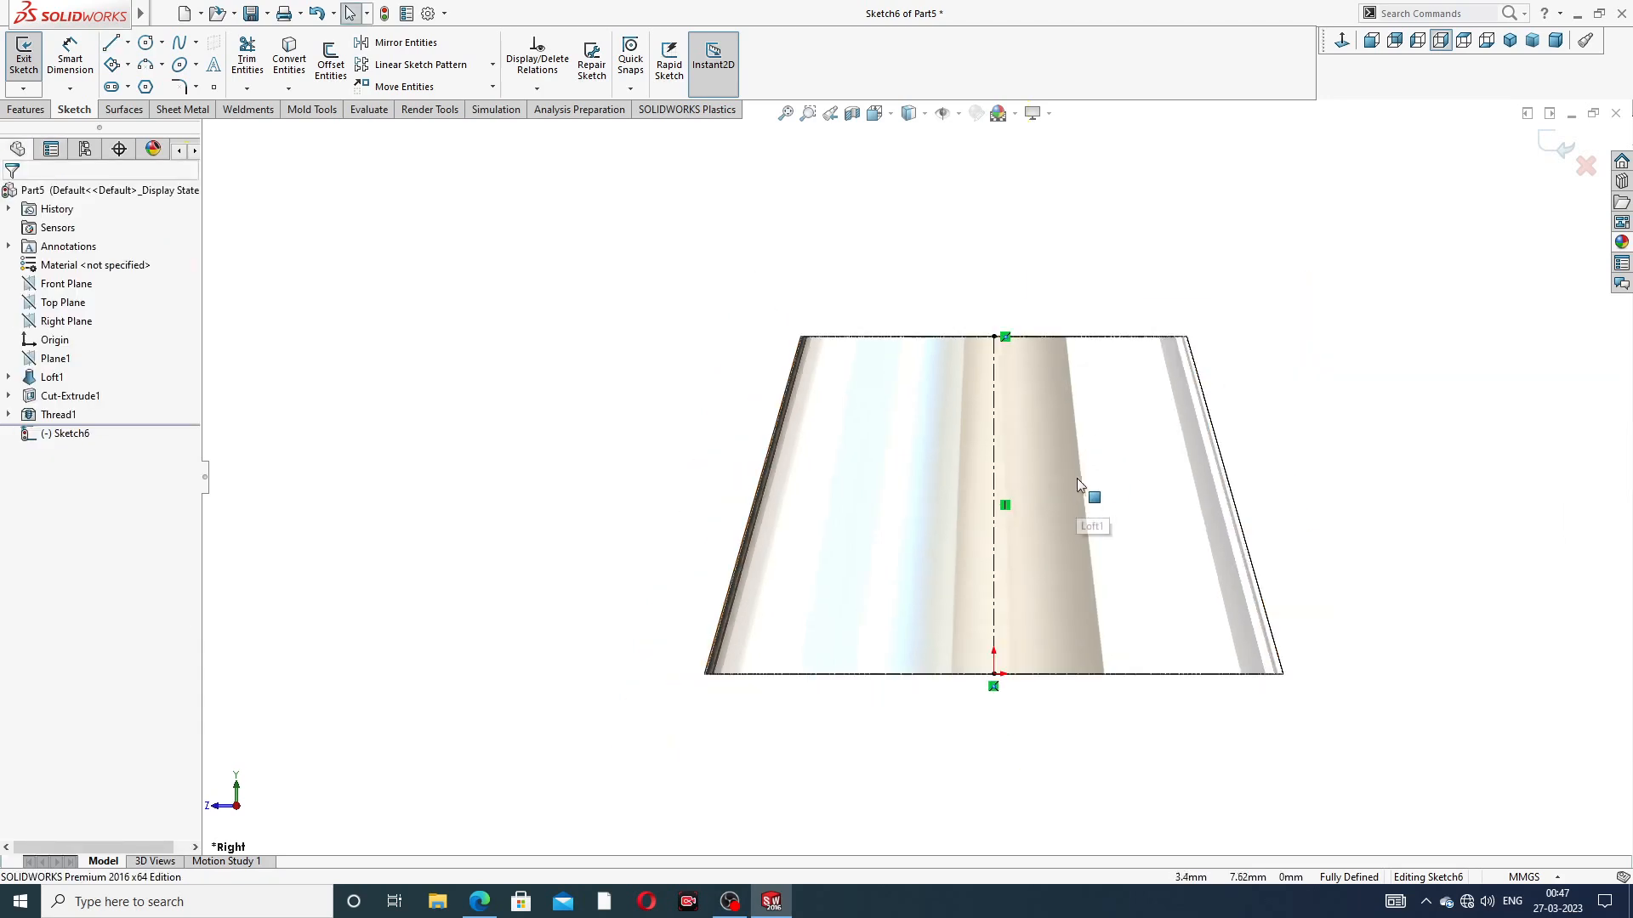
Convert the body's left slanted silhouette edge into a sketch line
left_click(788, 385)
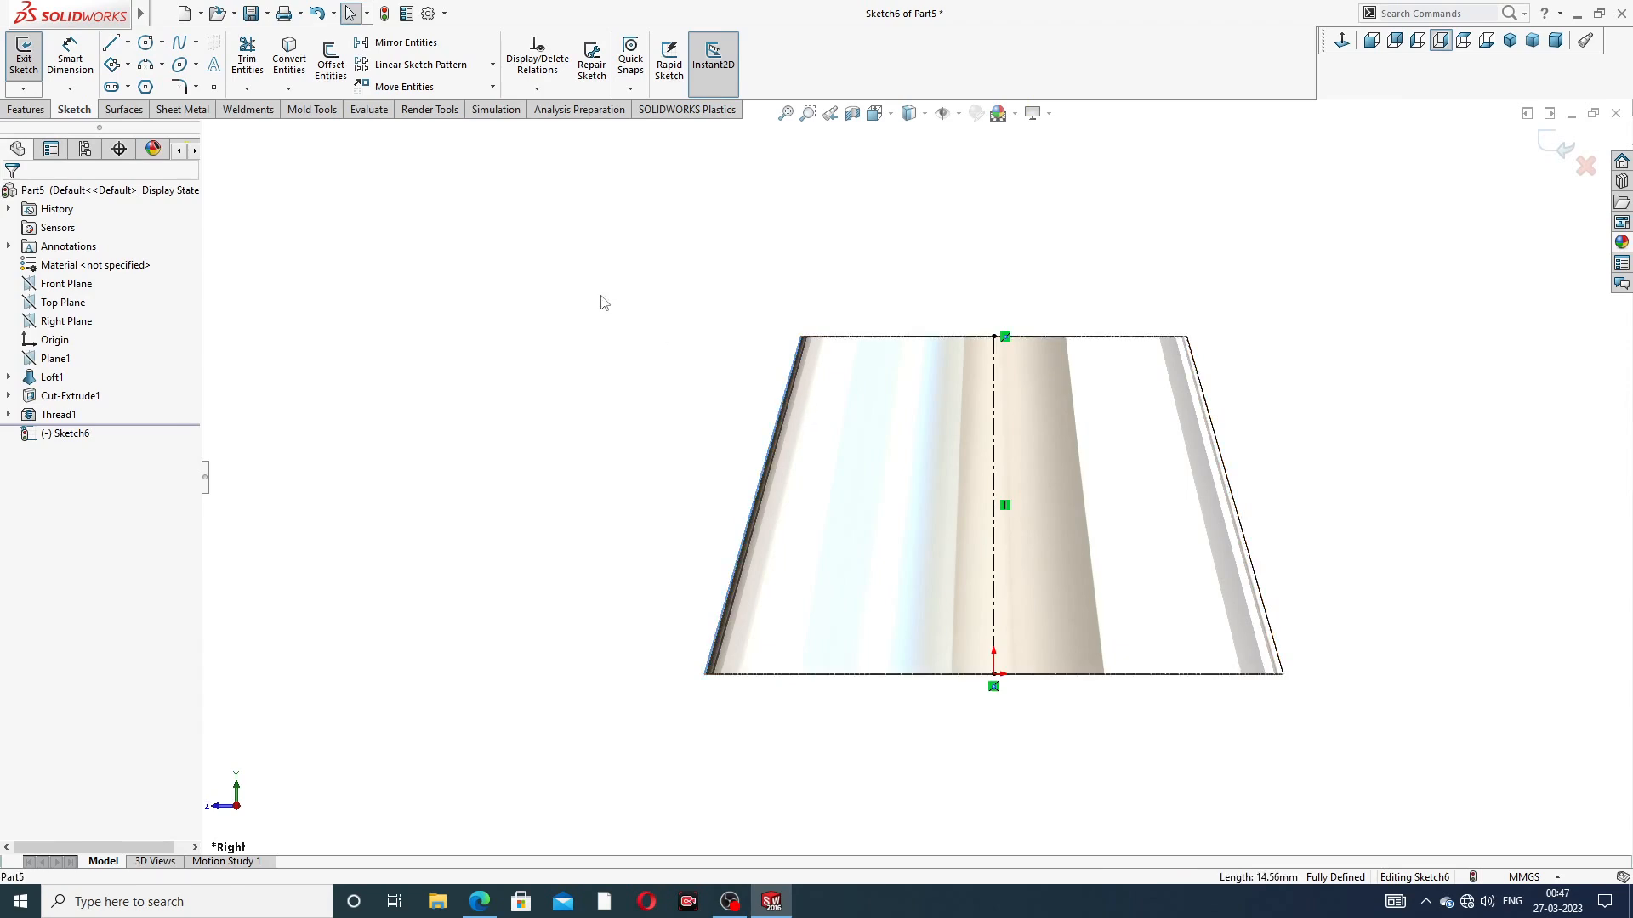
left_click(289, 68)
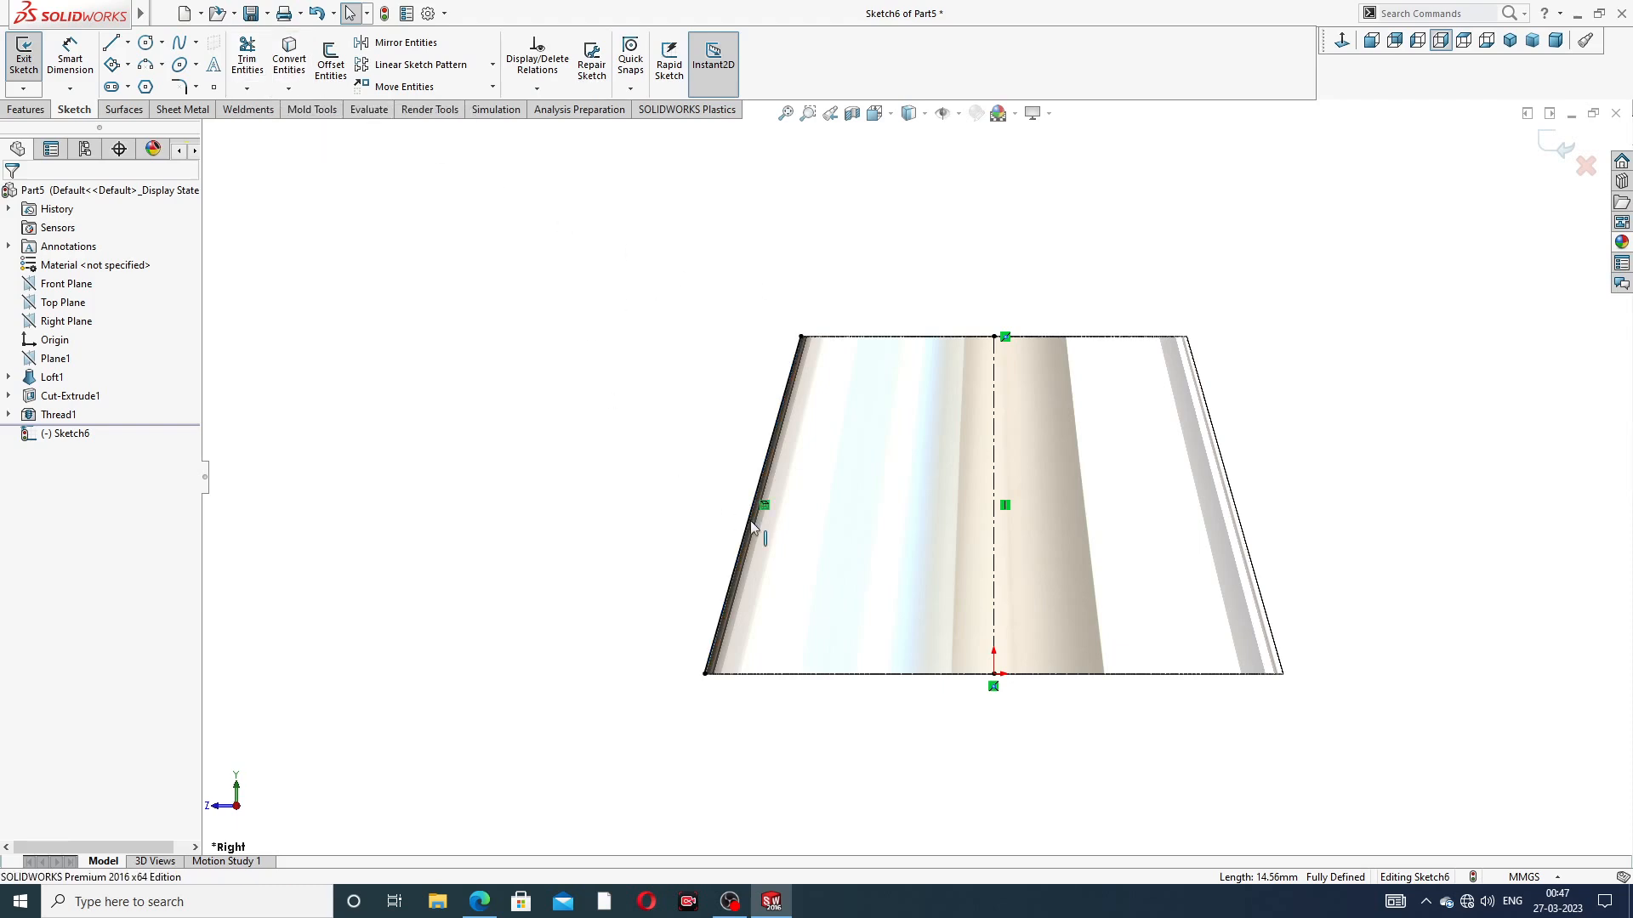
key("z")
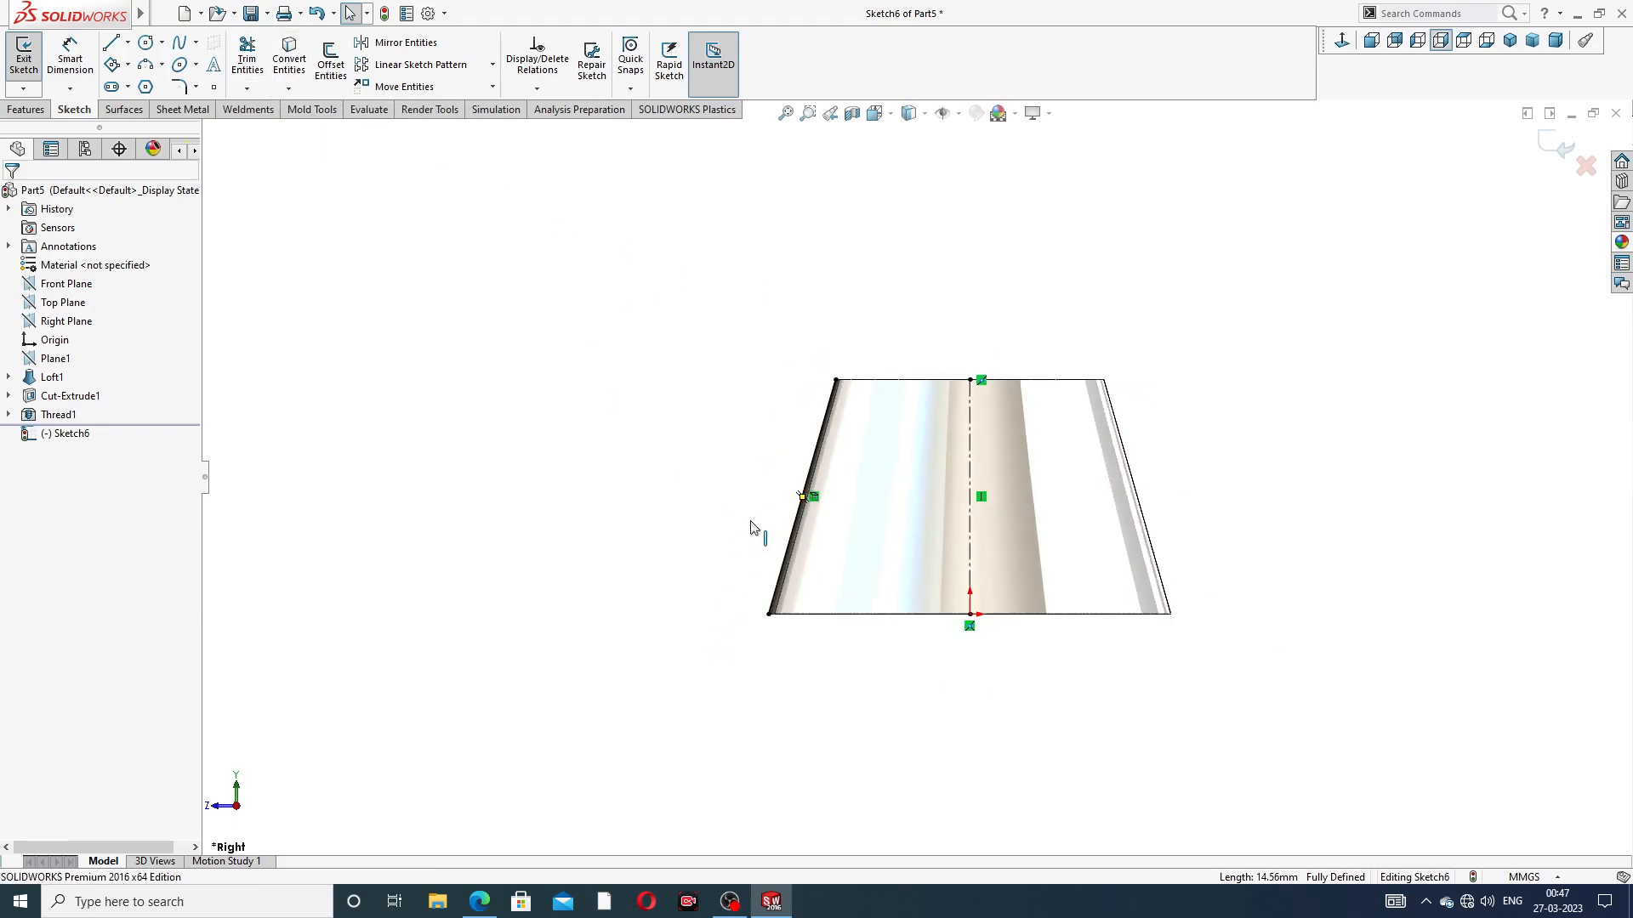
Draw a circle of about 13.5 mm diameter in the empty space above and to the left of the tapered body
left_click(146, 45)
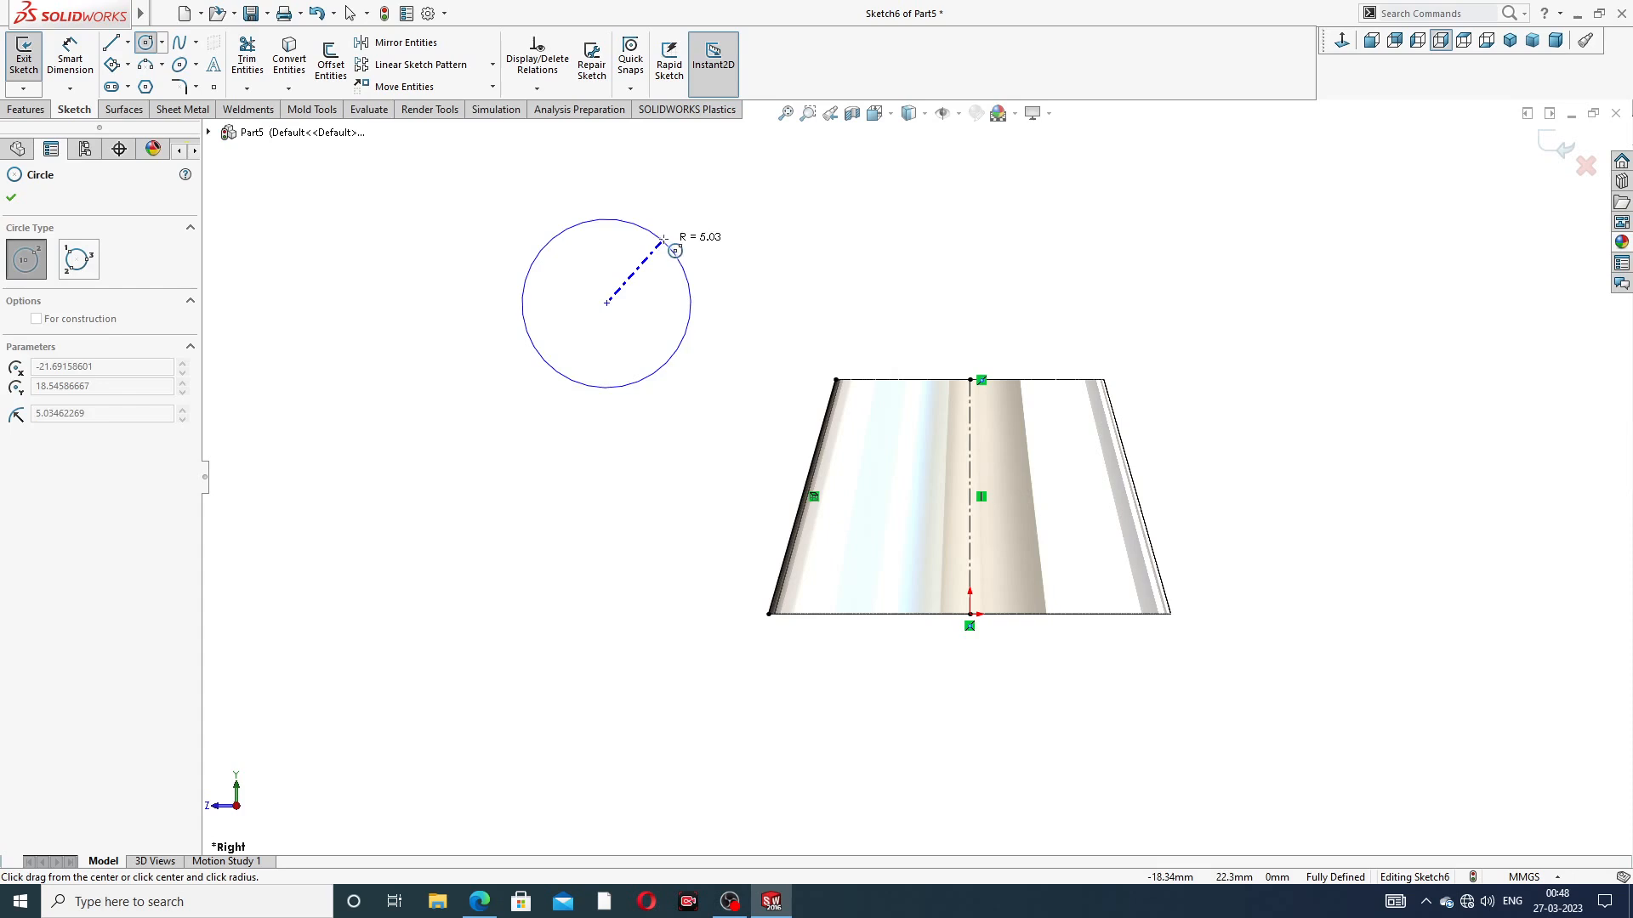
left_click(675, 216)
right_click(799, 256)
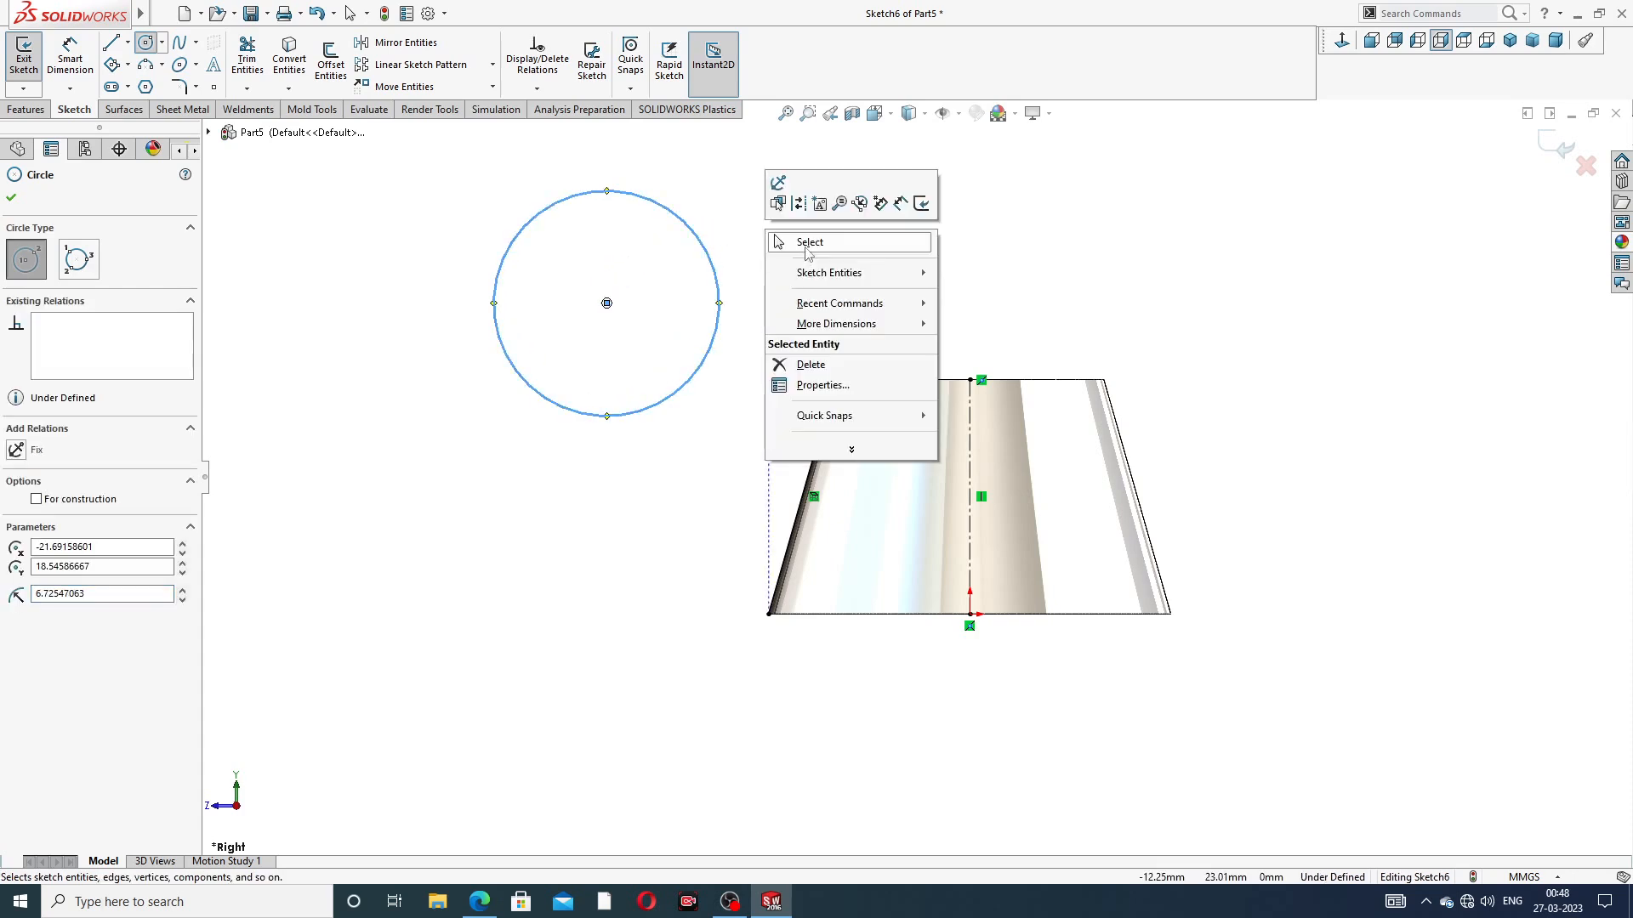
left_click(804, 243)
left_click(694, 219)
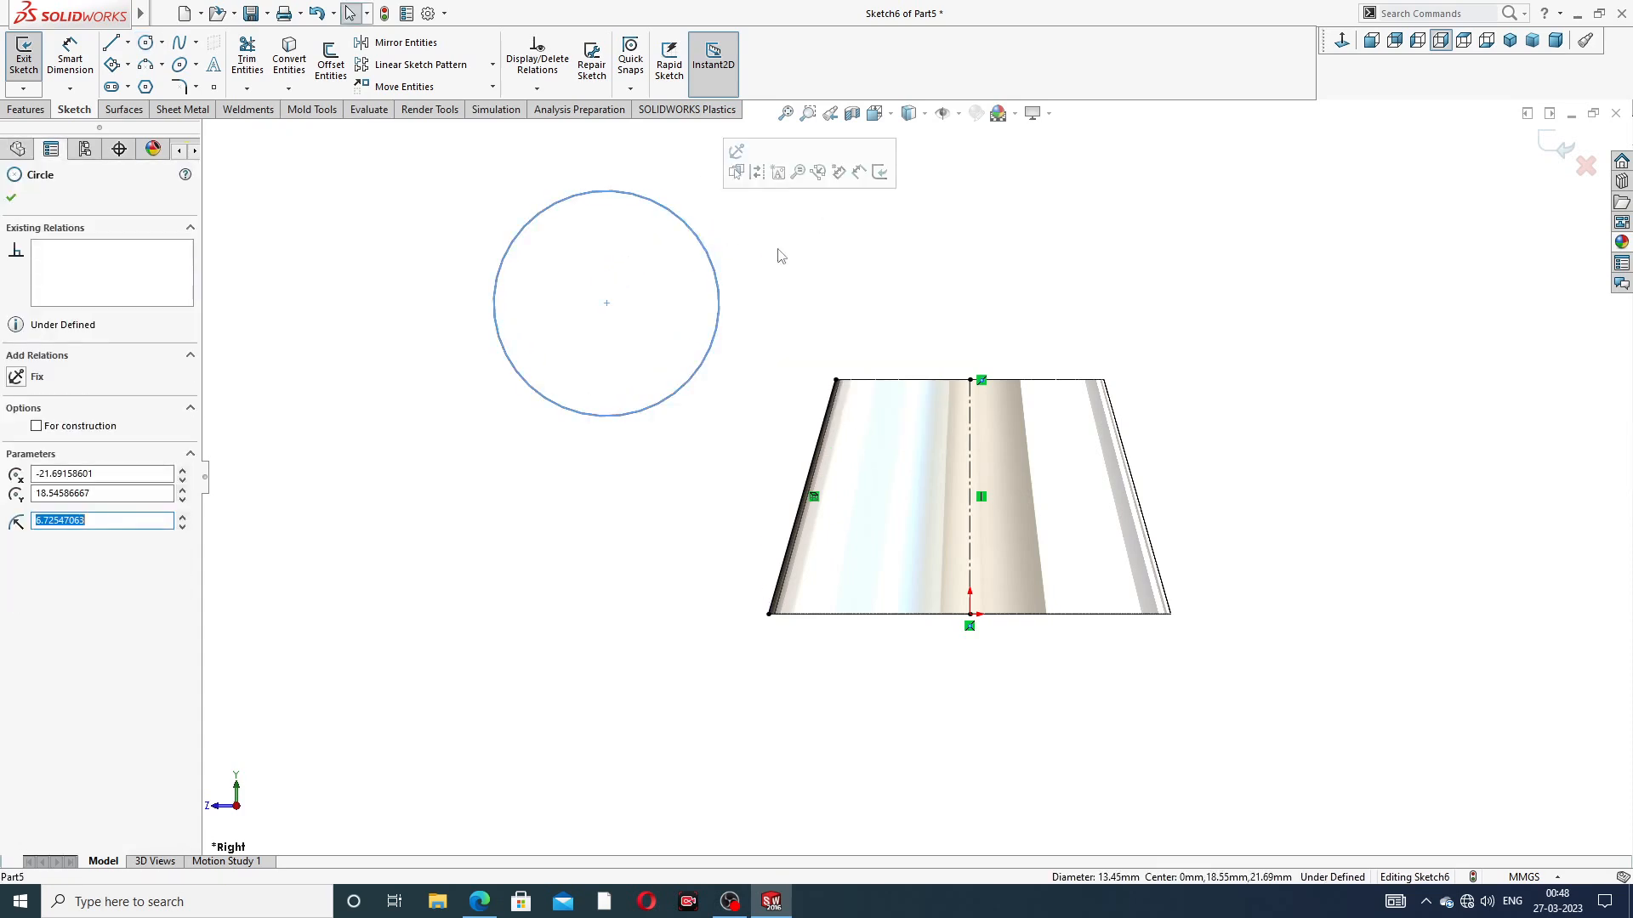
left_click(251, 140)
Dimension the circle's diameter and set it to 17 mm
left_click(66, 63)
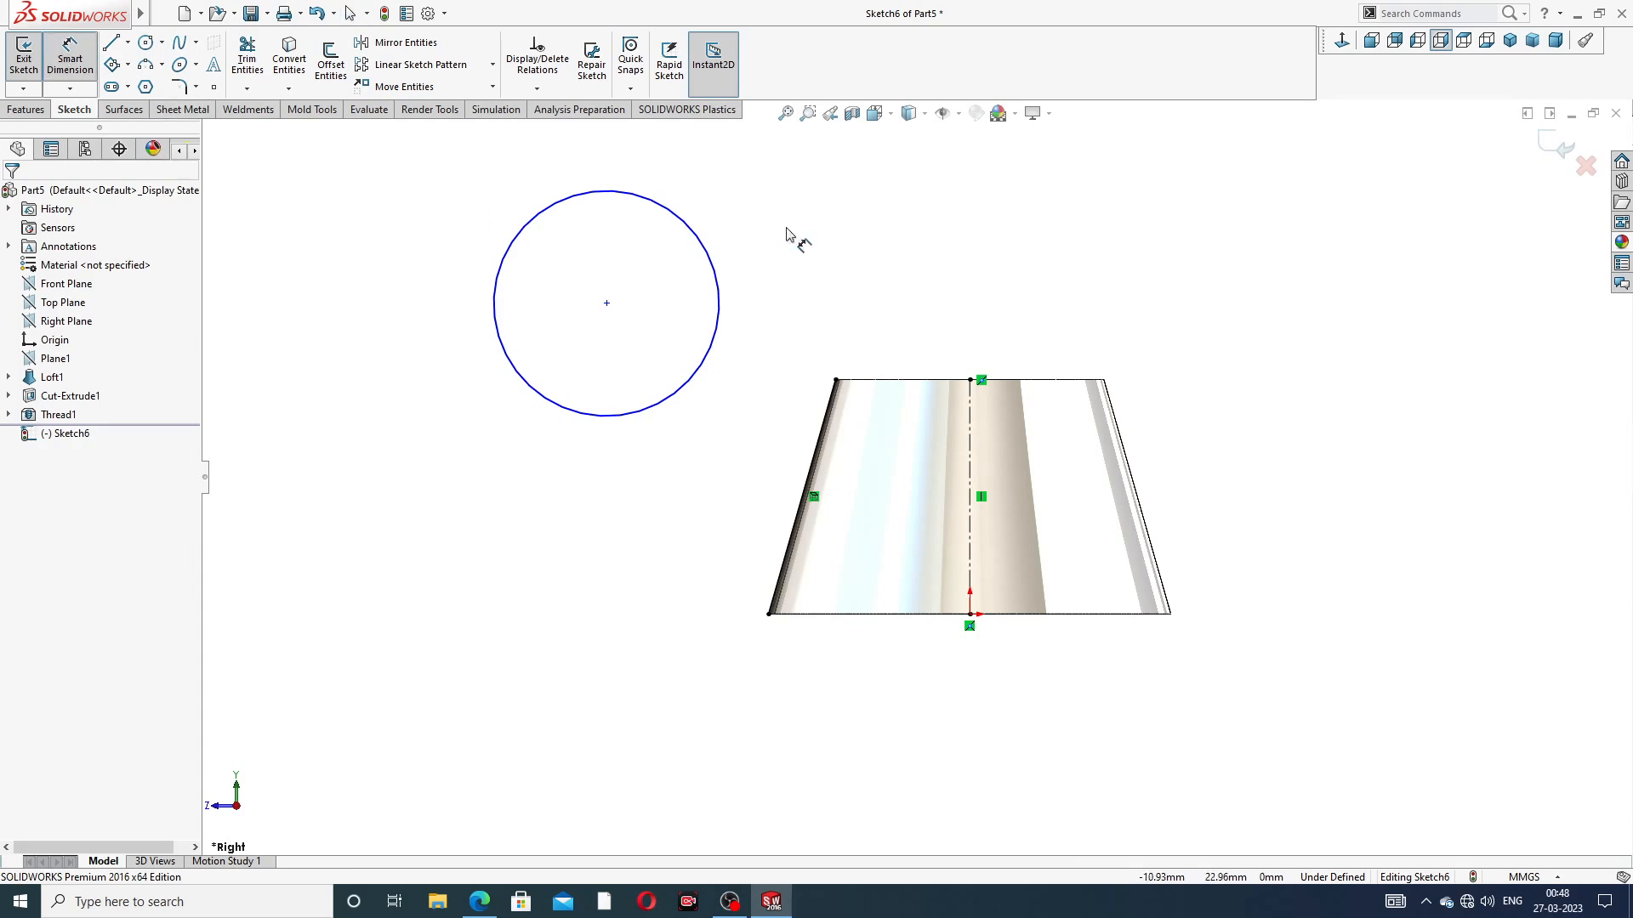
left_click(711, 248)
left_click(742, 187)
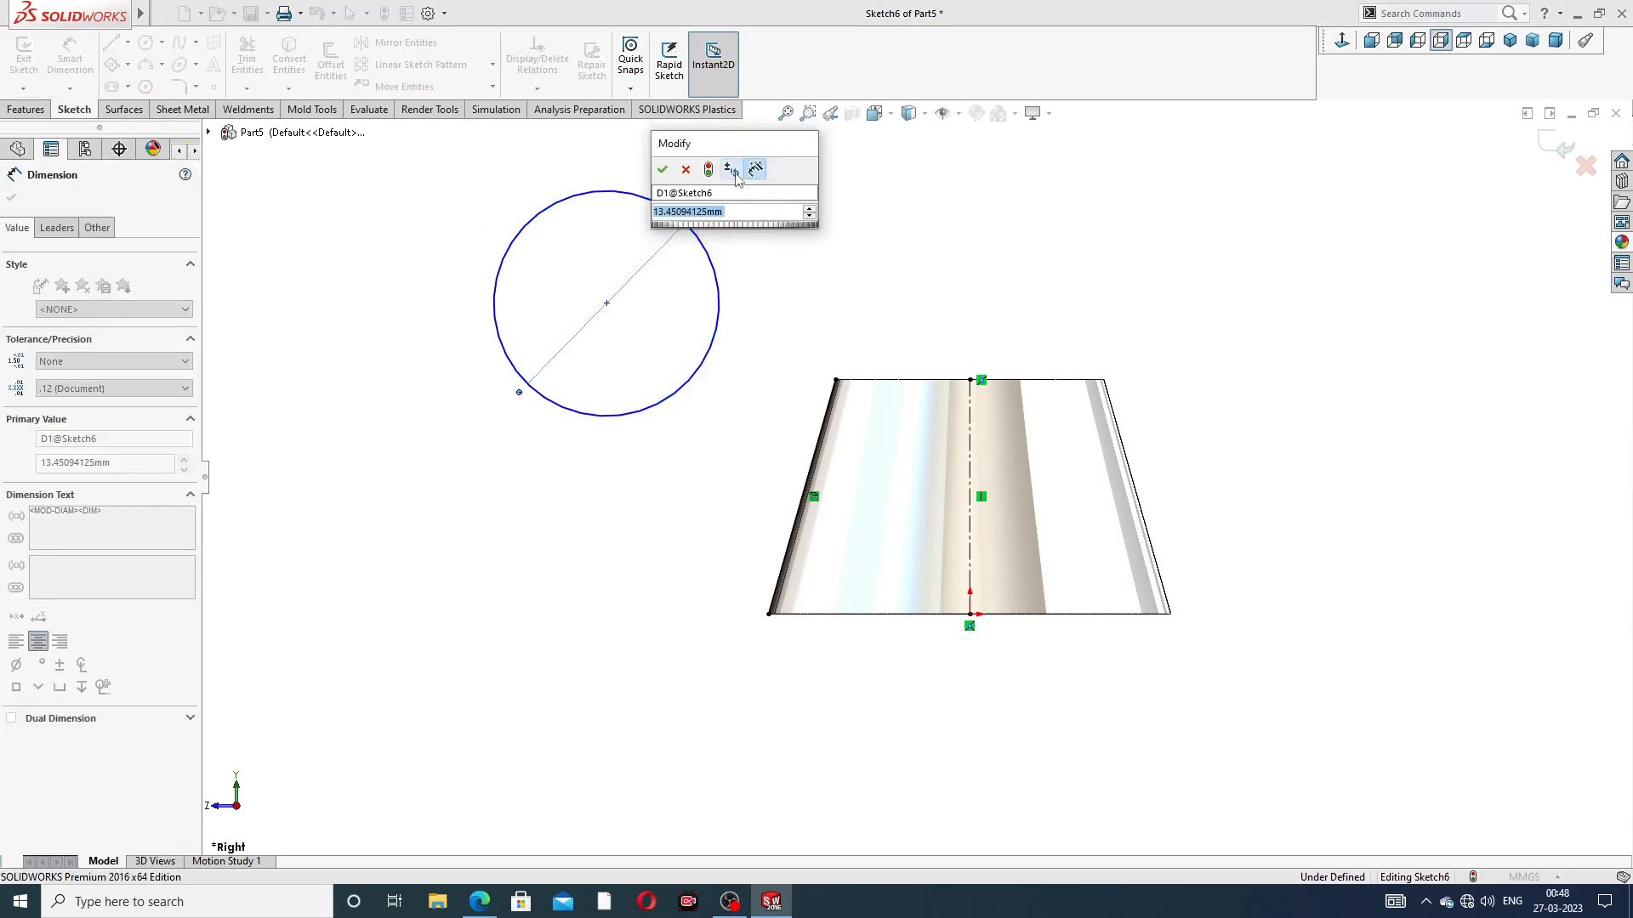
type("17")
key("Return")
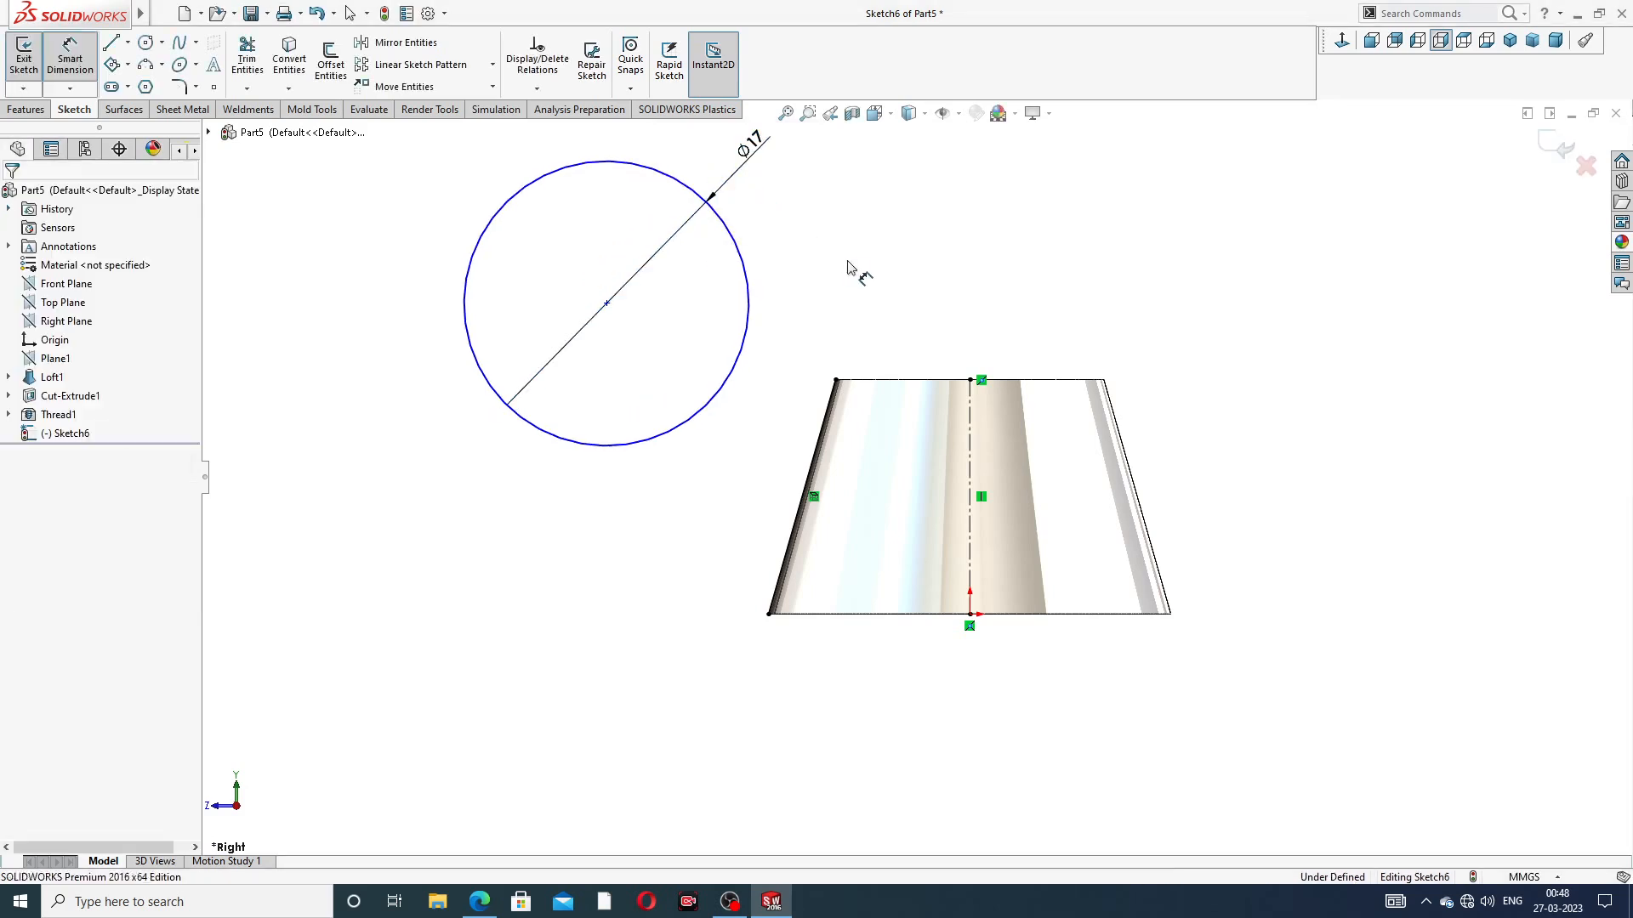
key("z")
right_click(902, 277)
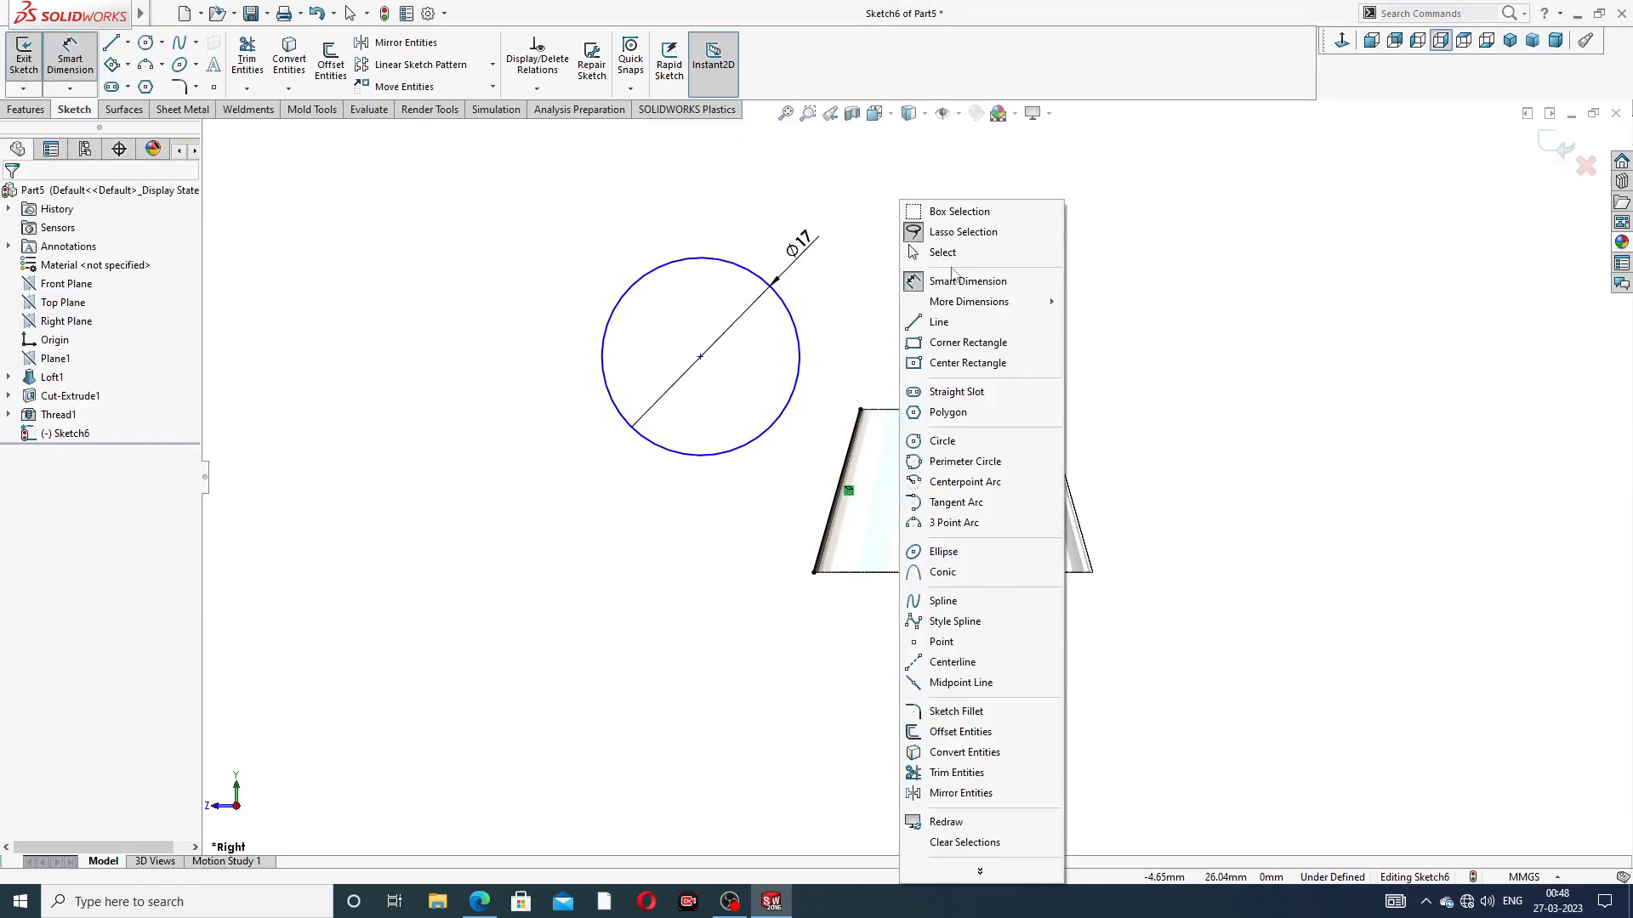
left_click(700, 358)
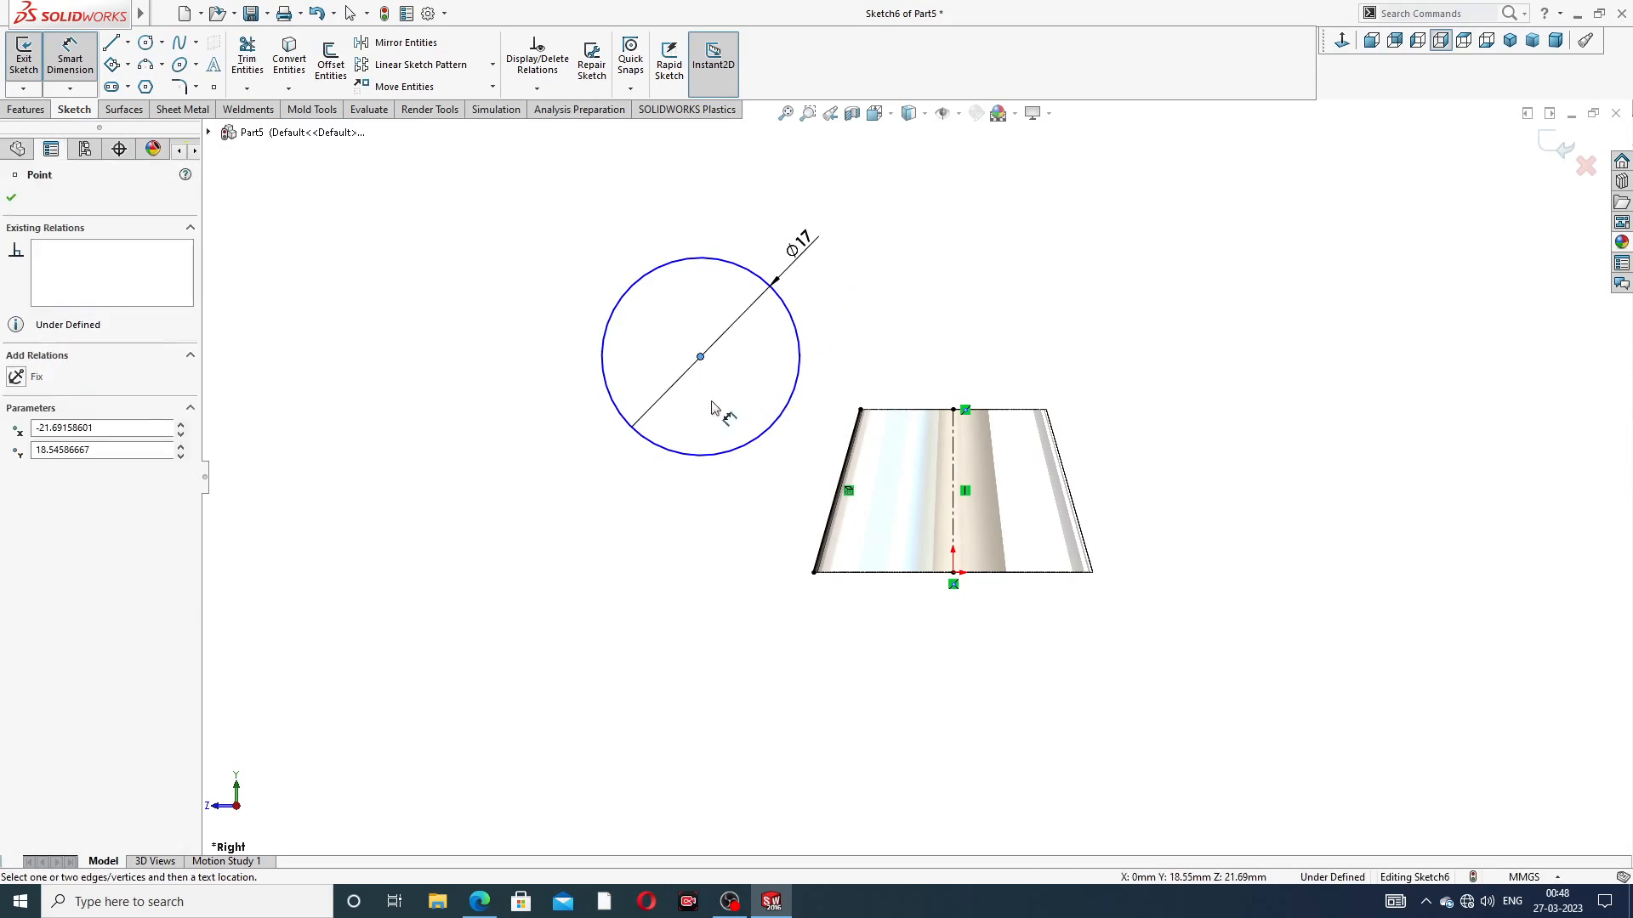
left_click(928, 574)
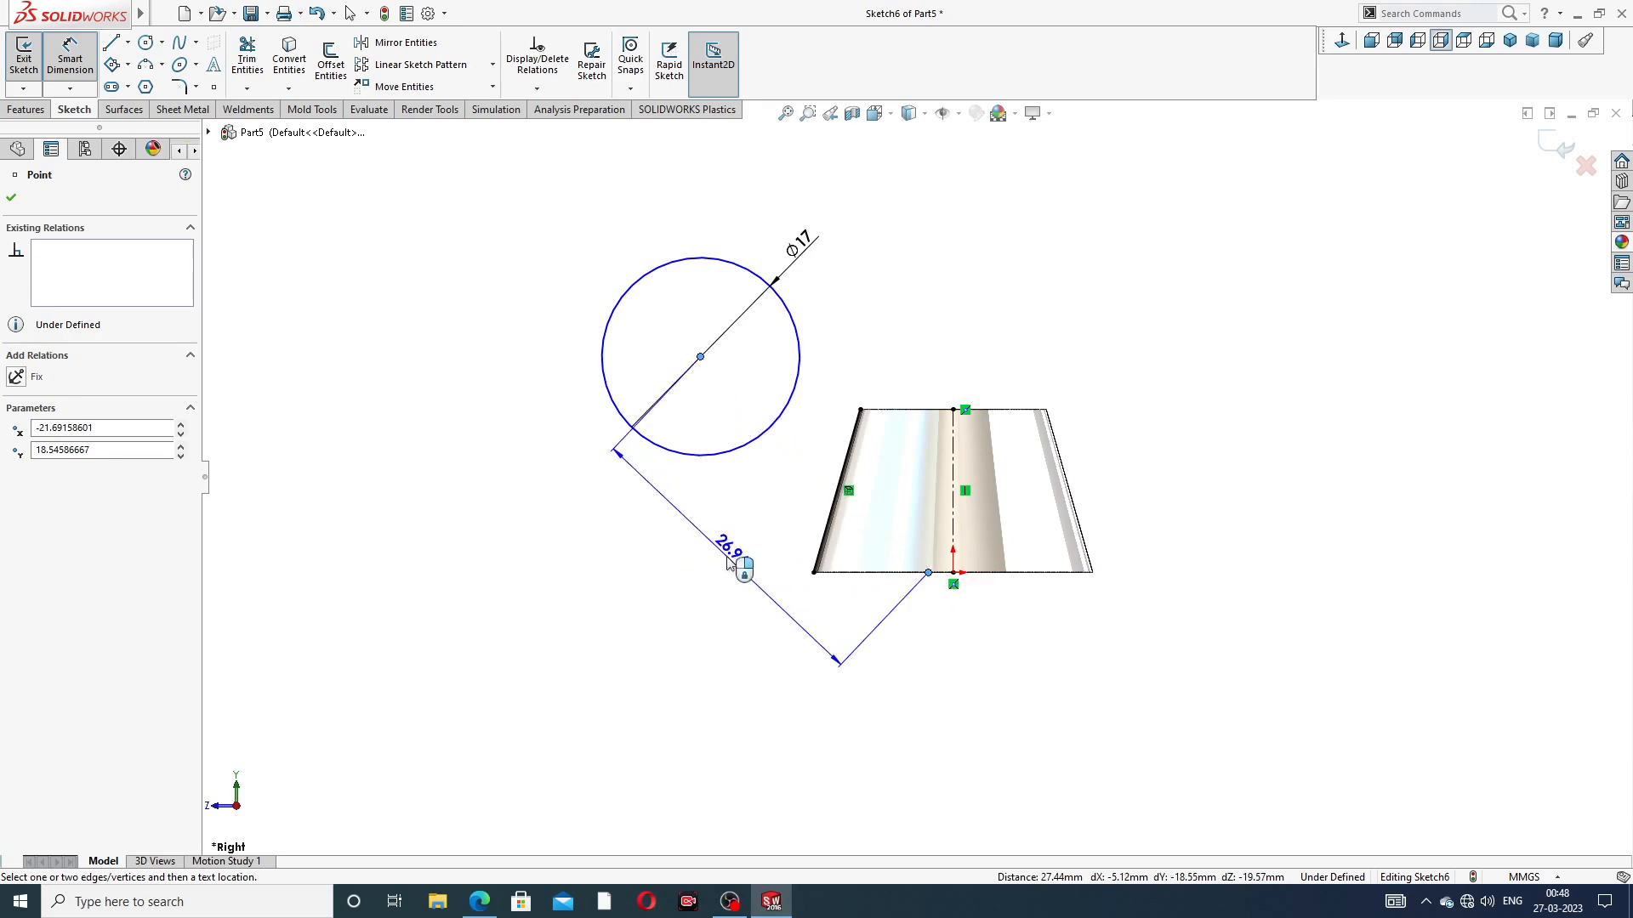
key("Escape")
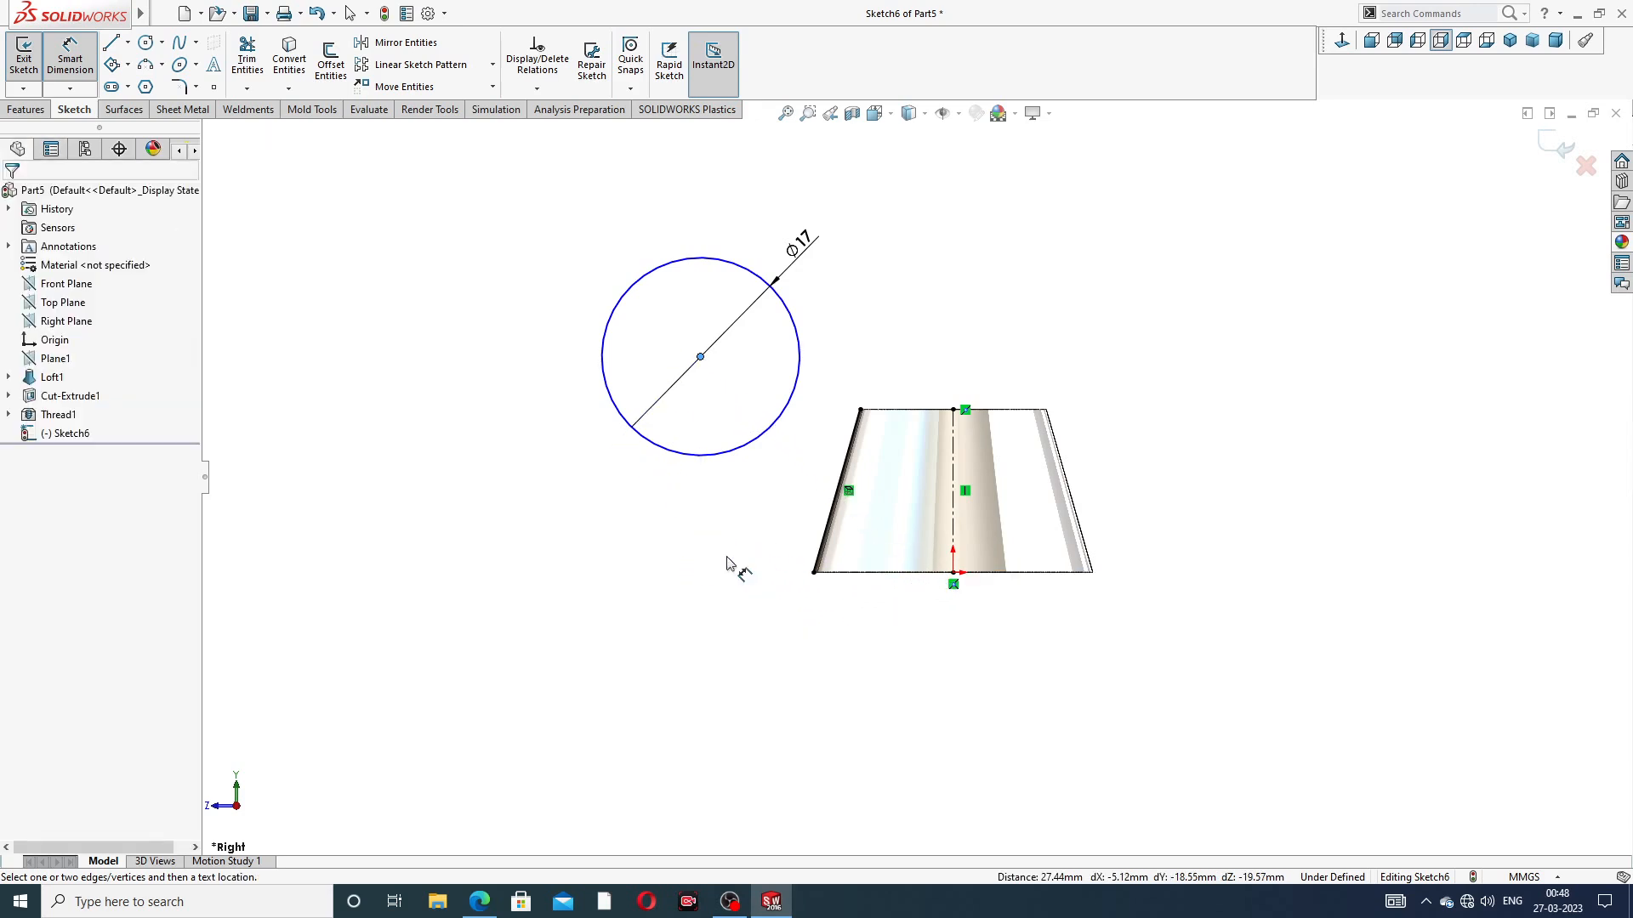
Dimension the vertical distance from the circle's center to the body's bottom edge as 18 mm
left_click(699, 358)
left_click(840, 573)
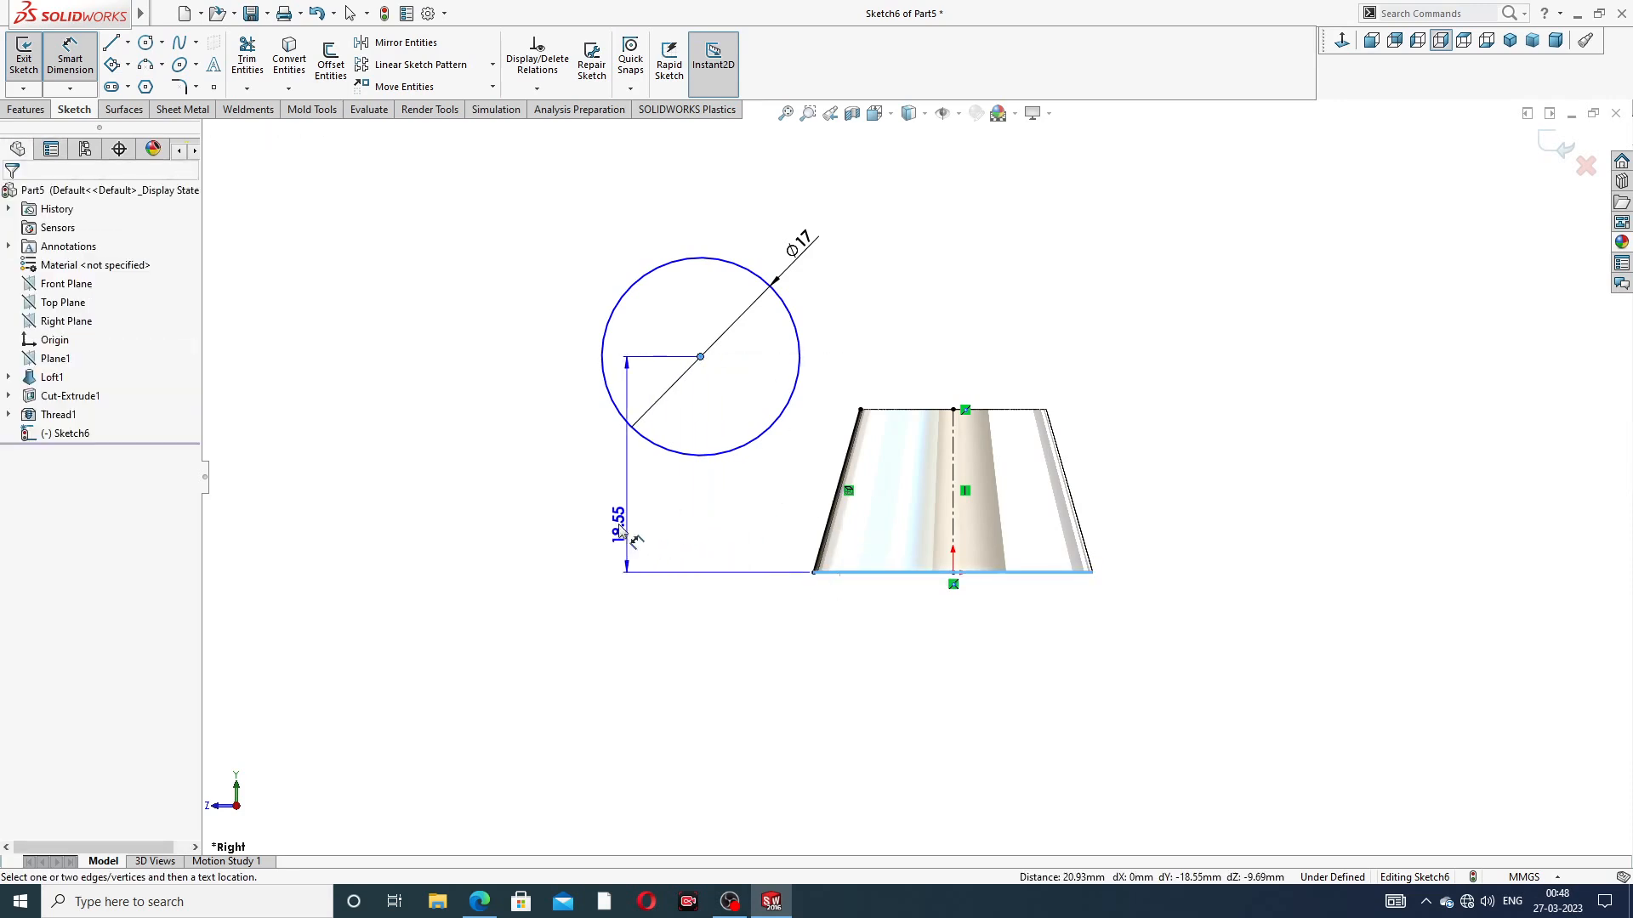
left_click(582, 510)
type("18")
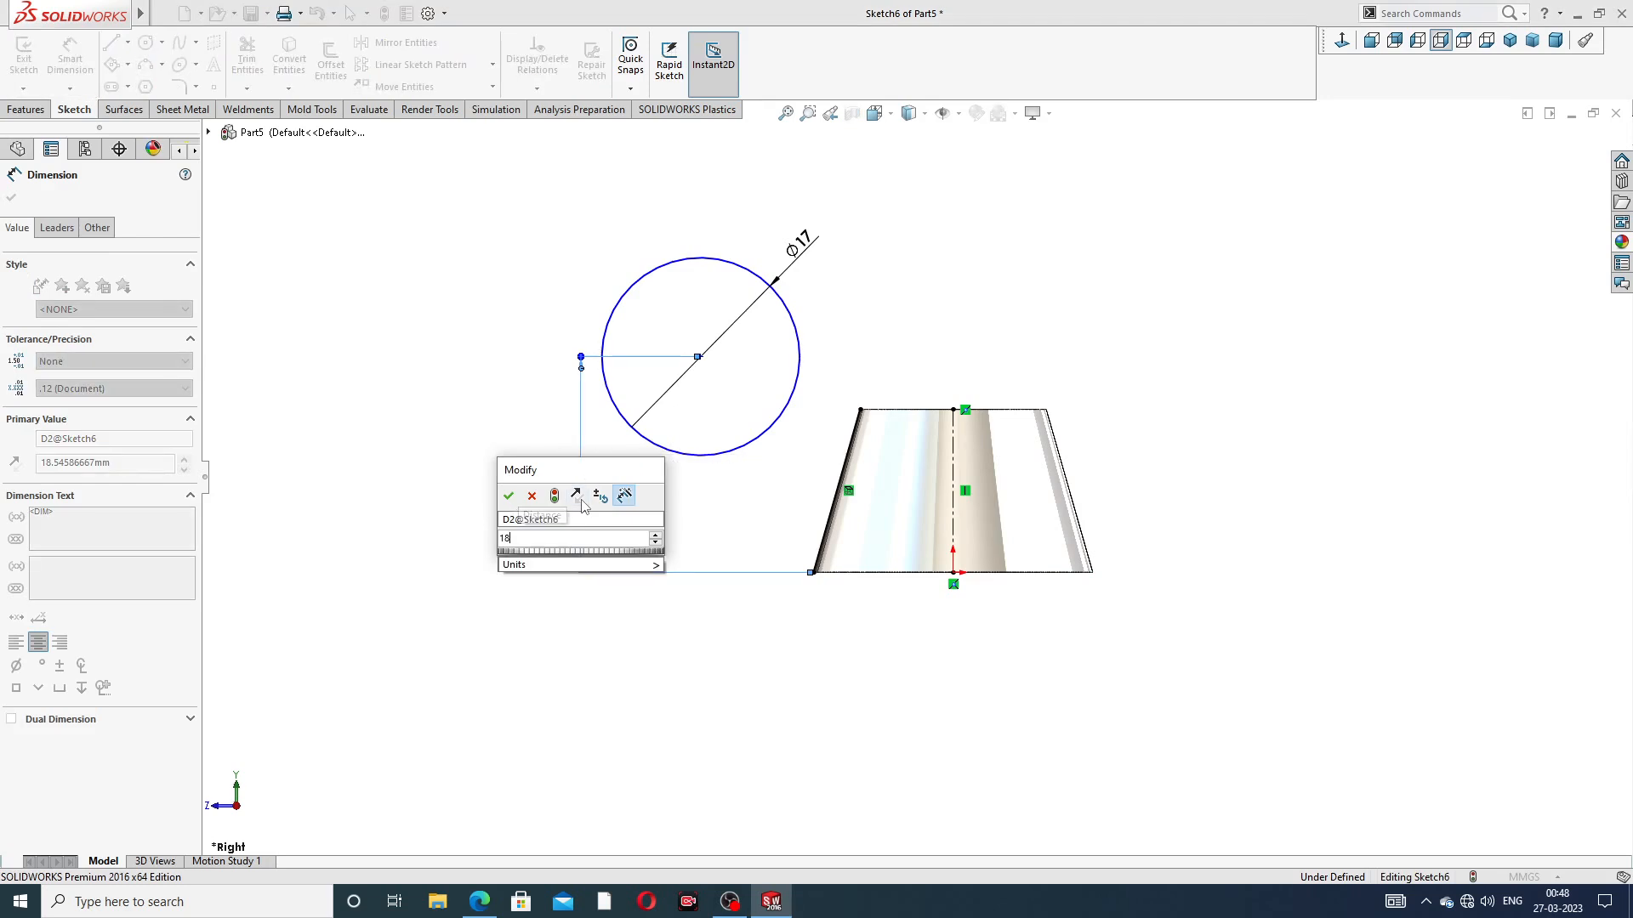
key("Return")
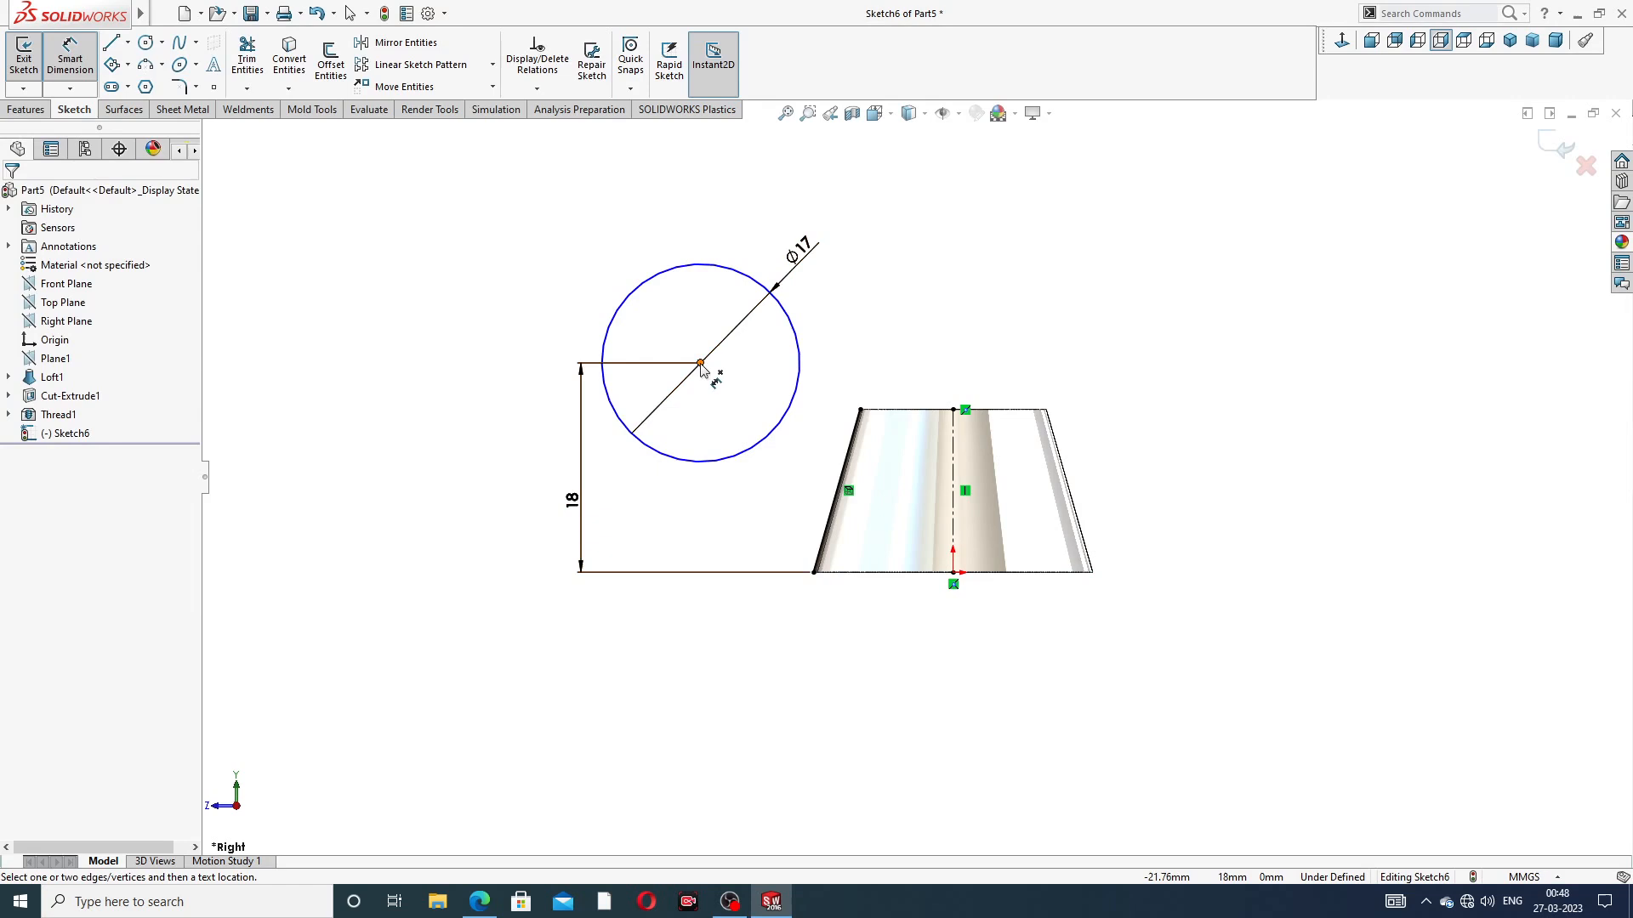
Dimension the horizontal distance from the circle's center to the vertical centerline as 20 mm
left_click(701, 364)
left_click(954, 474)
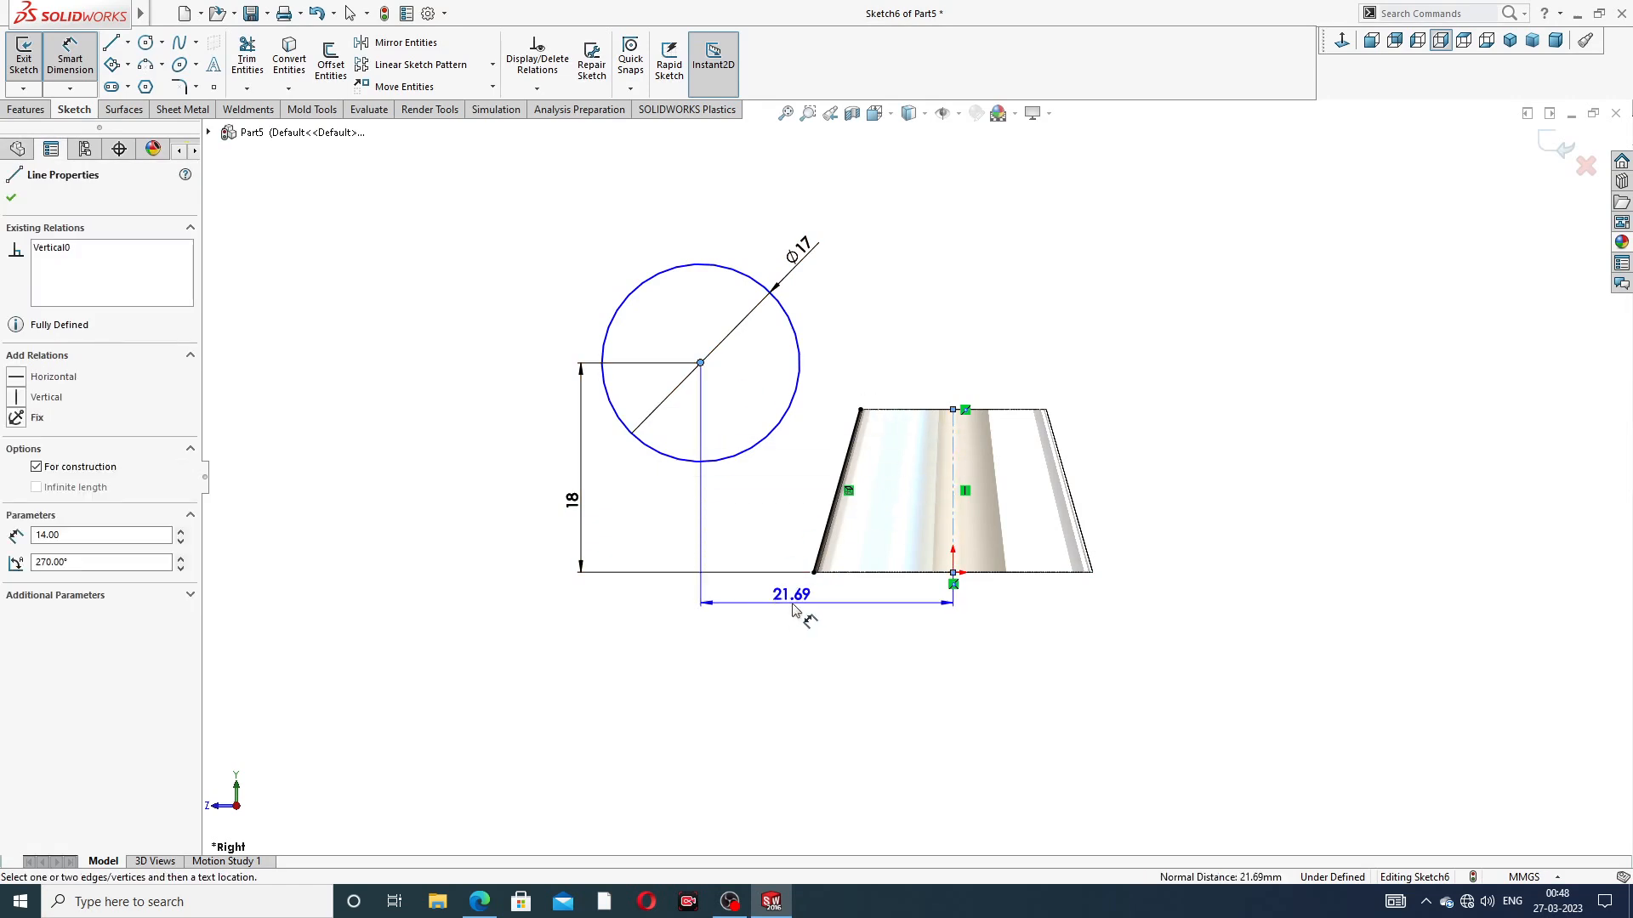
left_click(791, 624)
type("20")
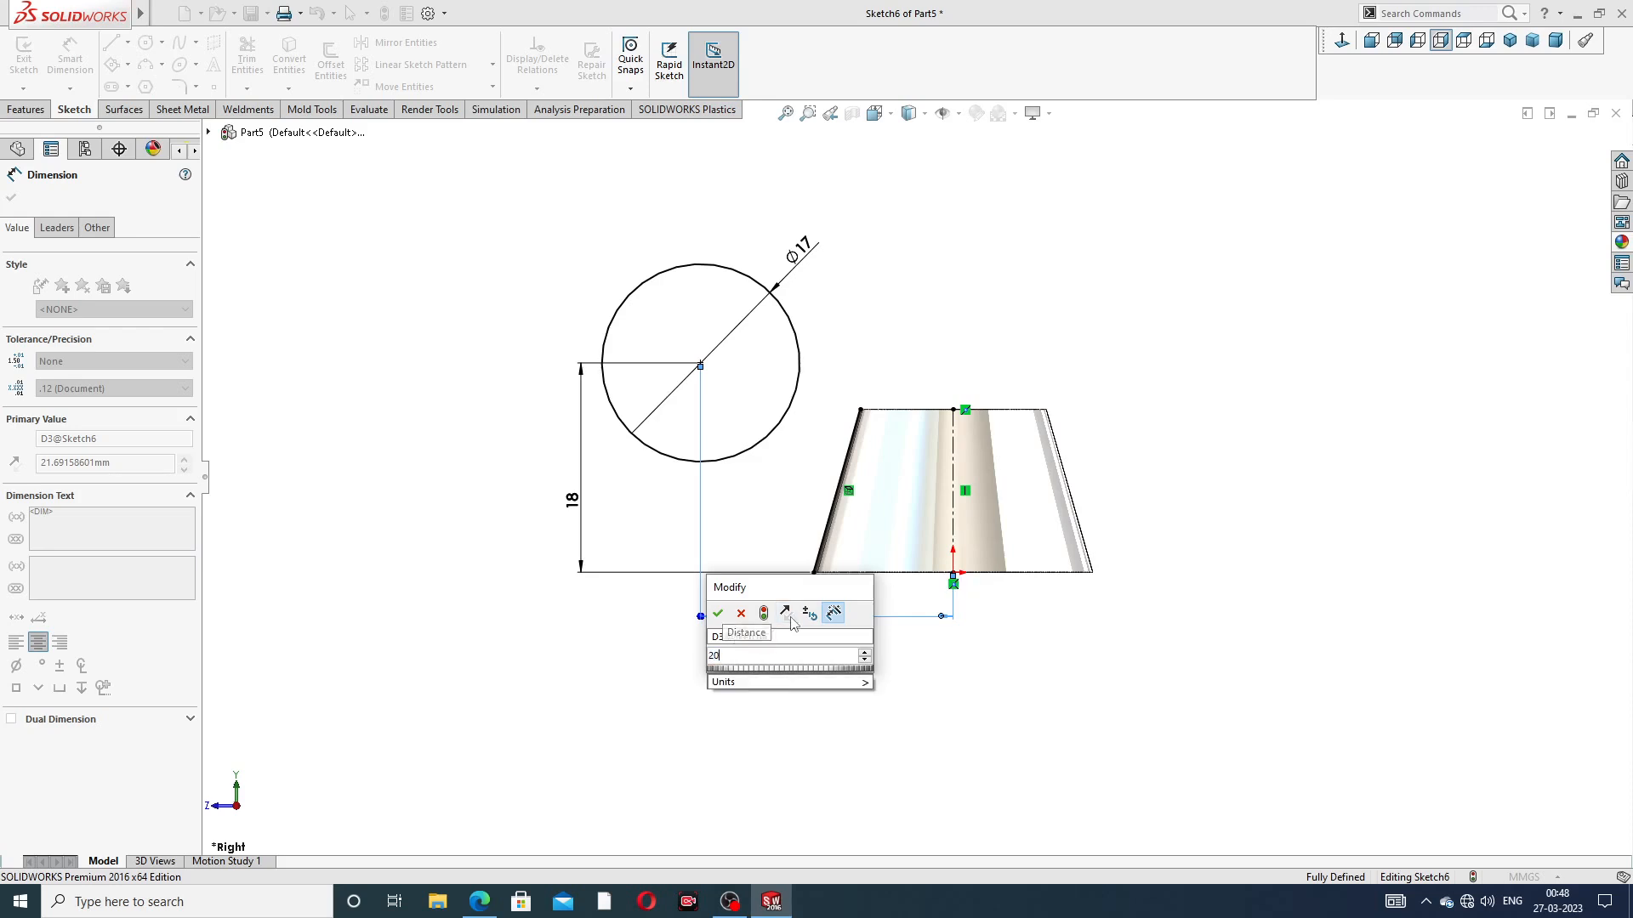
key("Return")
left_click(1018, 294)
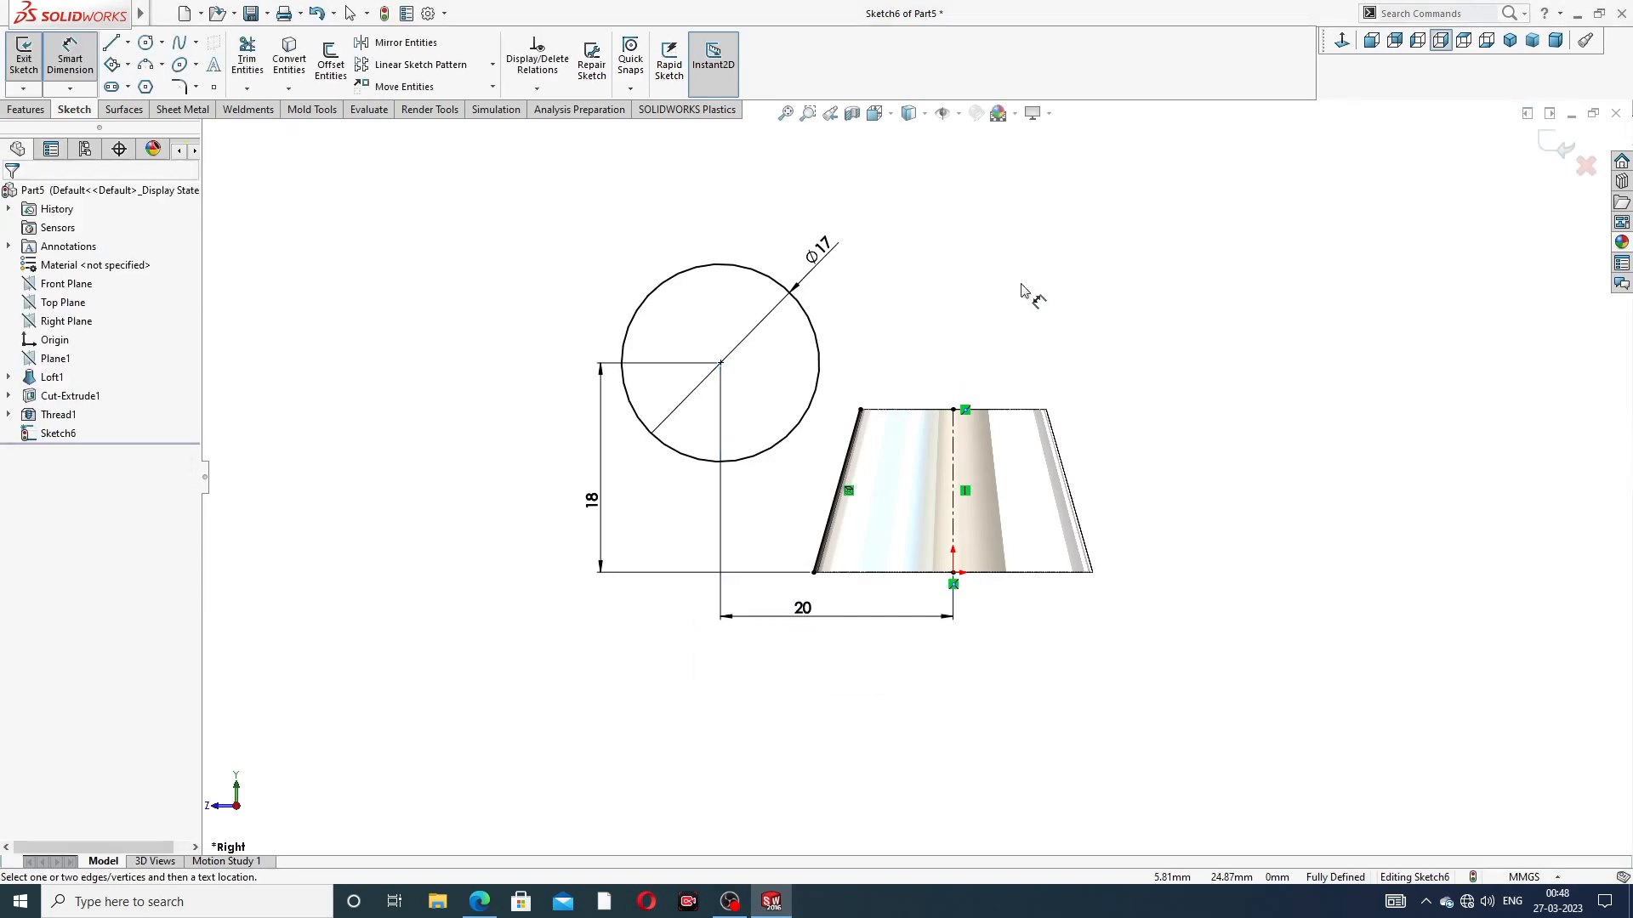
right_click(1023, 291)
left_click(1063, 252)
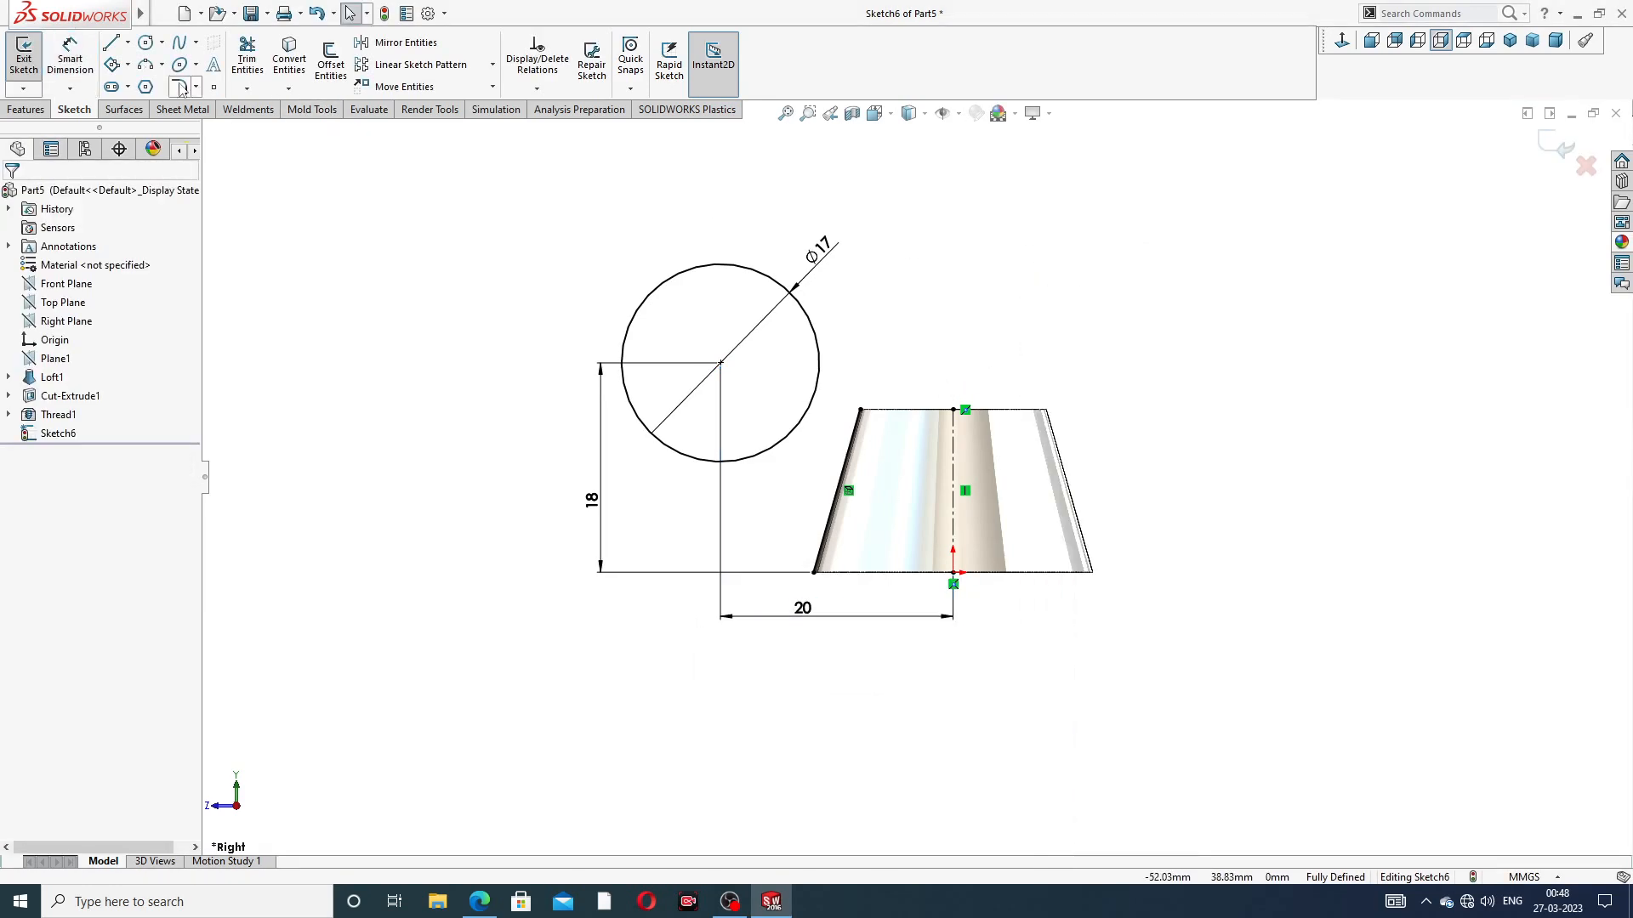
Draw a line tangent to the circle's lower-left side, ending at the body's bottom-left corner
left_click(114, 44)
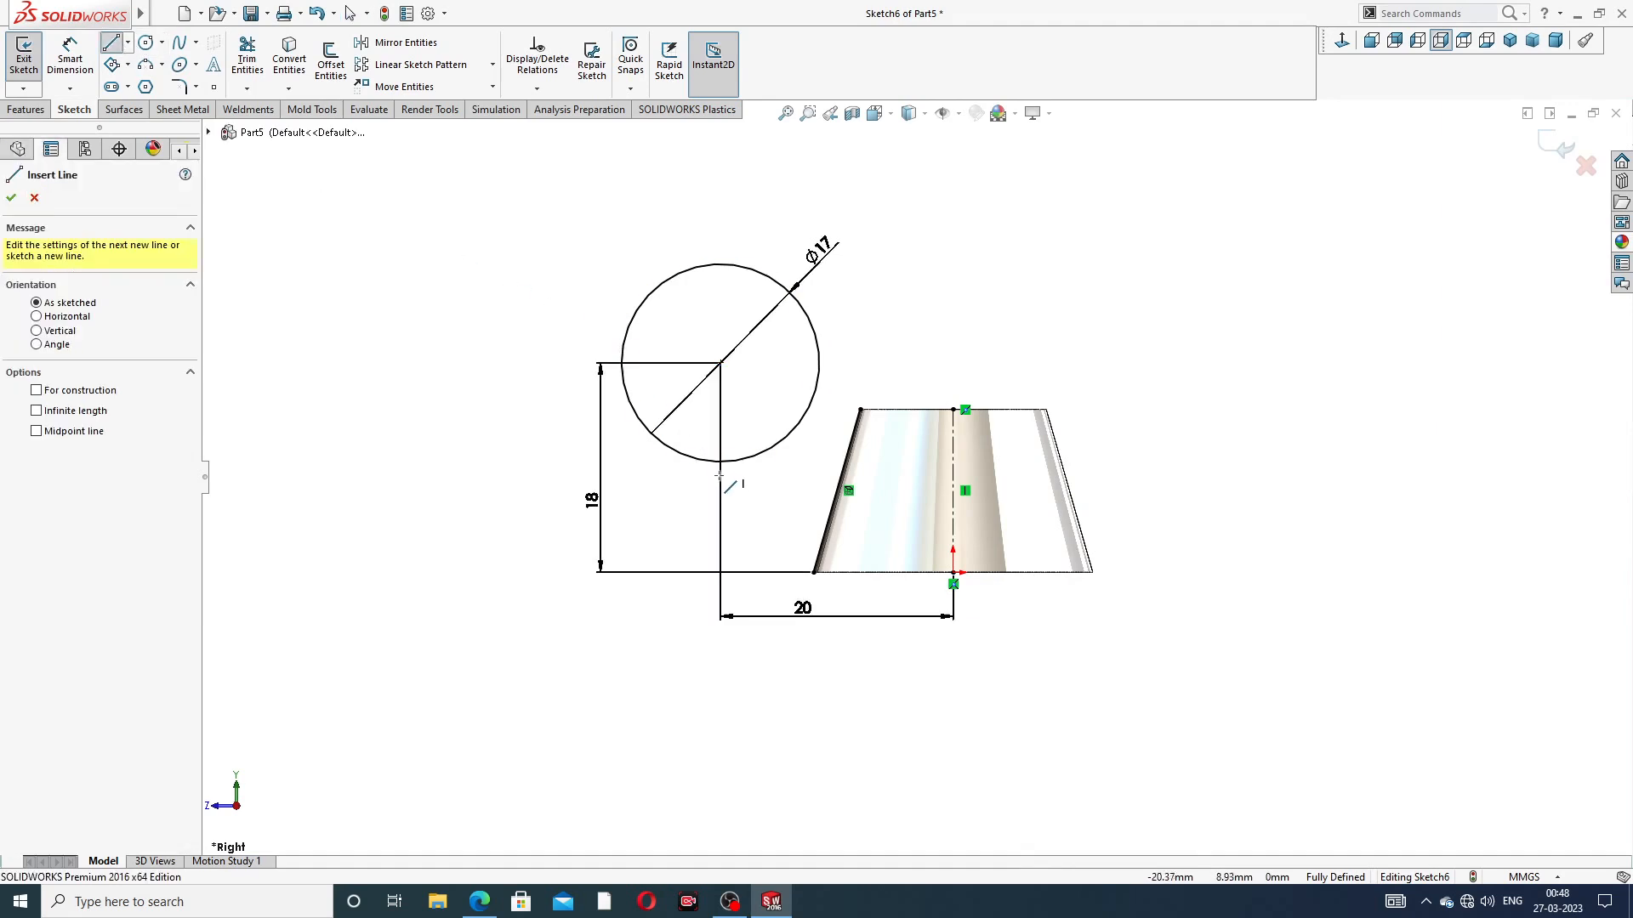
left_click(654, 436)
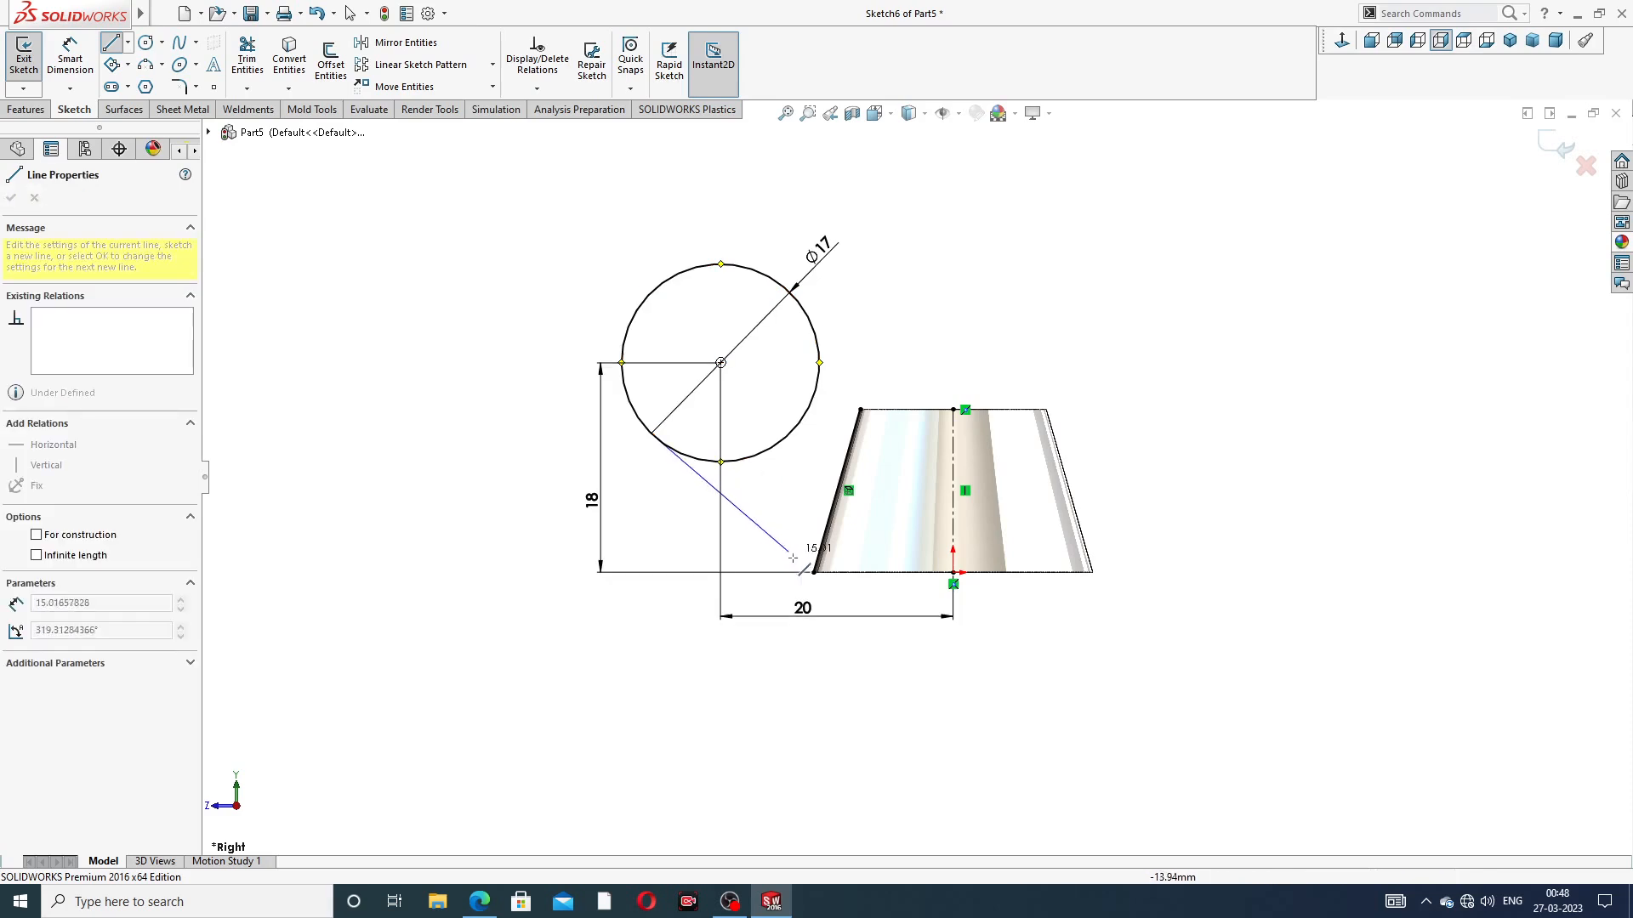
left_click(815, 571)
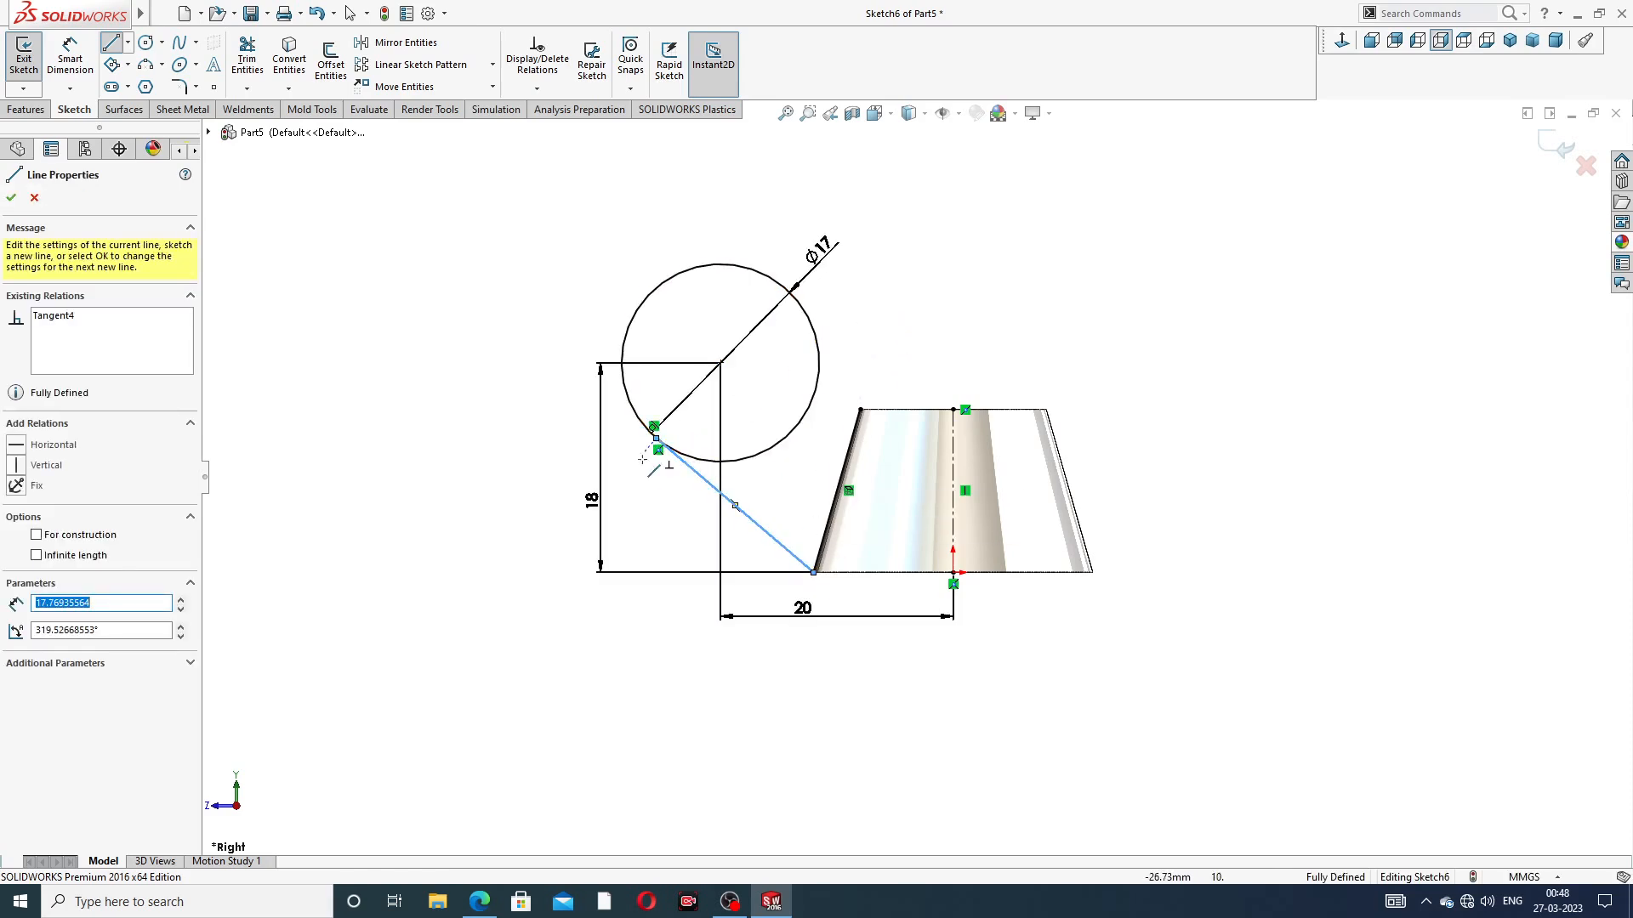
left_click(861, 317)
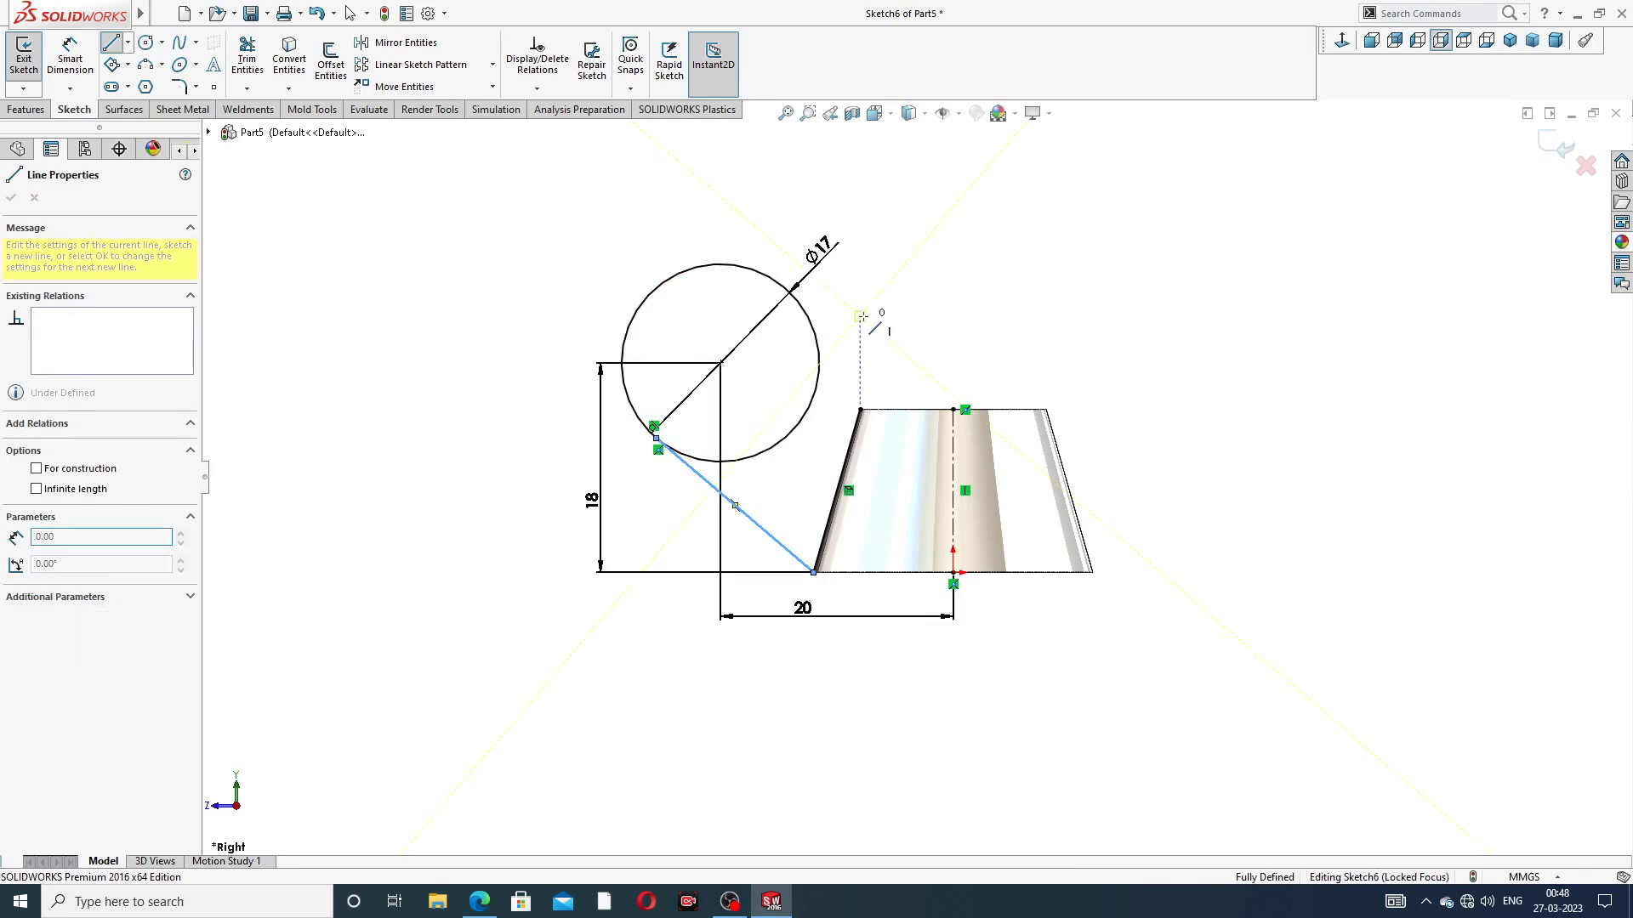
key("Escape")
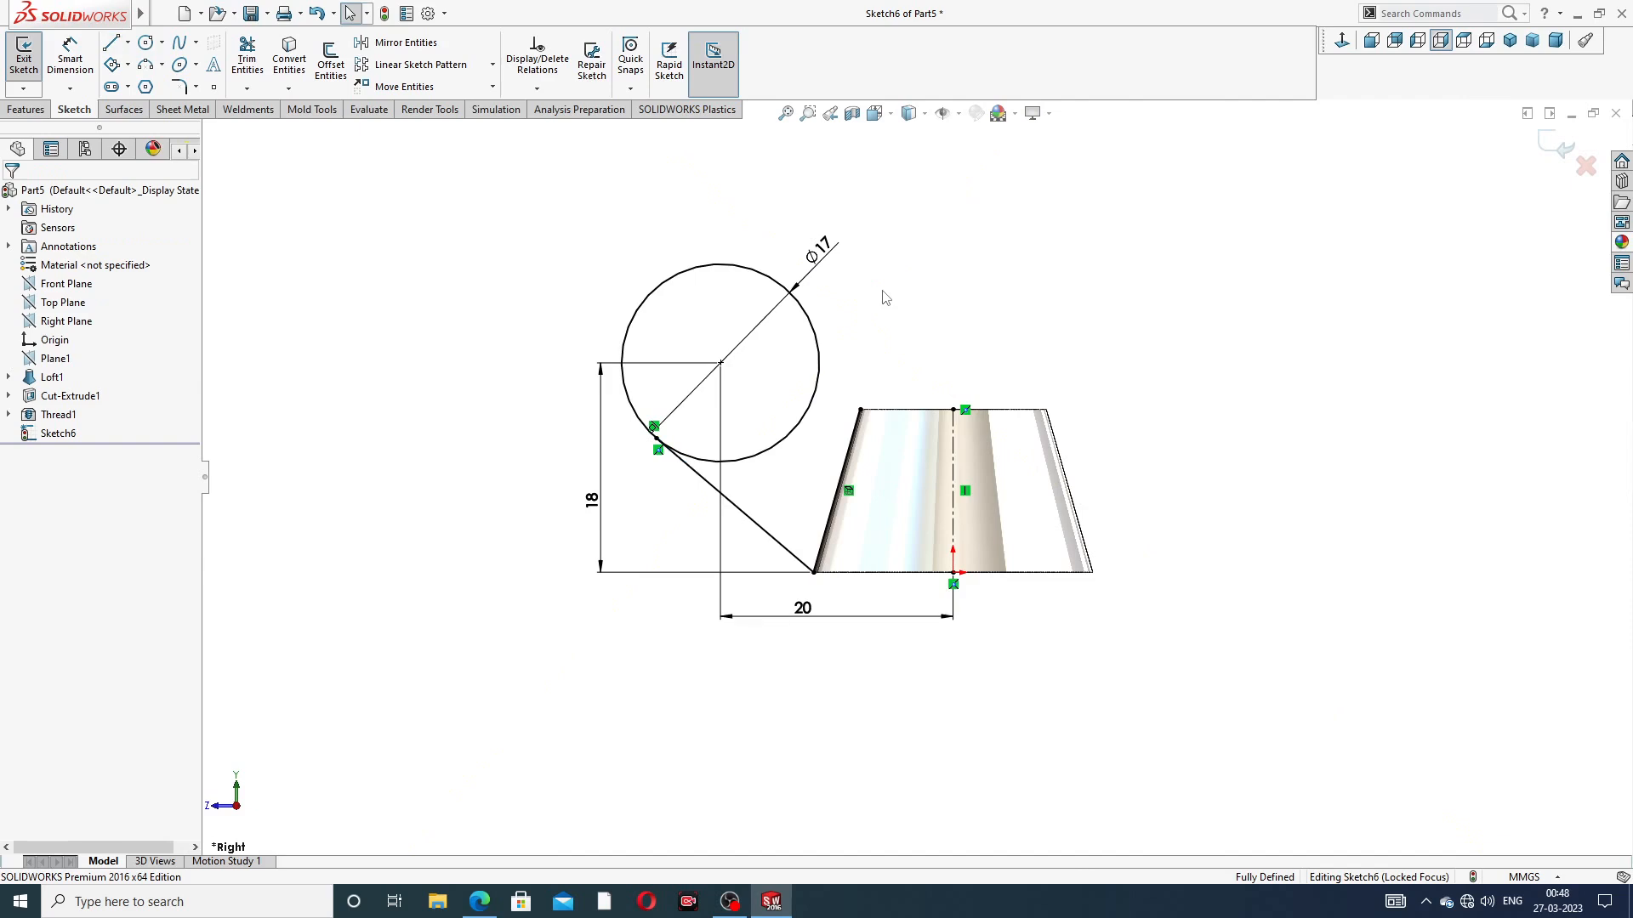
Draw a line from the circle's upper-right side to the body's top-left corner
left_click(111, 44)
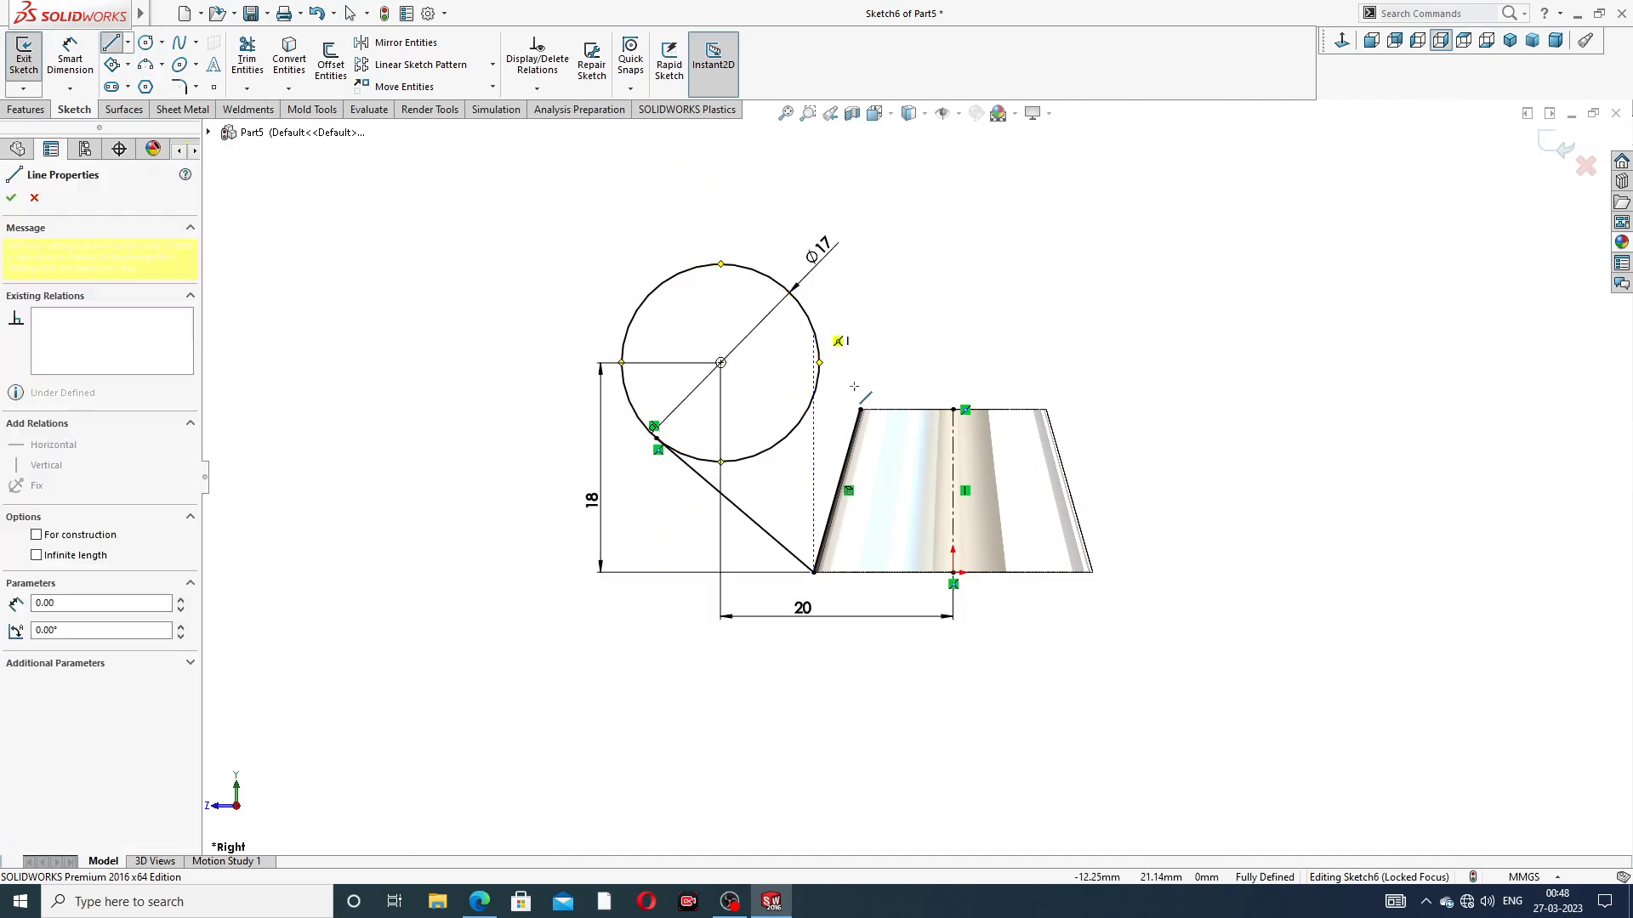
left_click(813, 331)
left_click(860, 410)
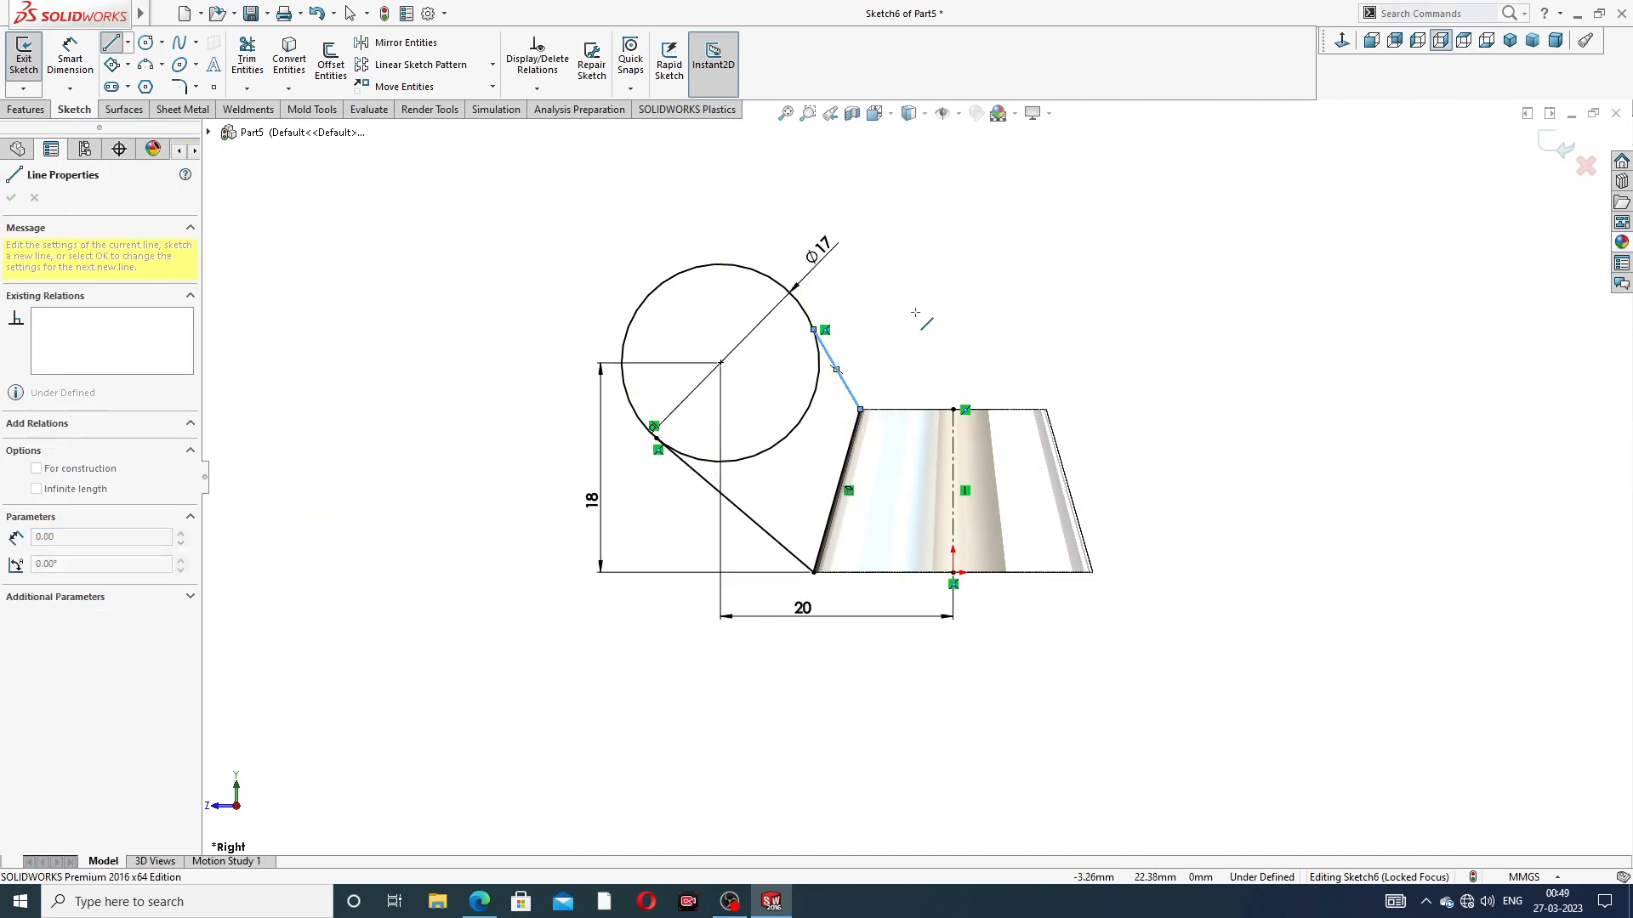
right_click(913, 312)
left_click(952, 327)
Add a tangent relation between the circle and the upper line running to the body's top-left corner
scroll(815, 389, "down", 5)
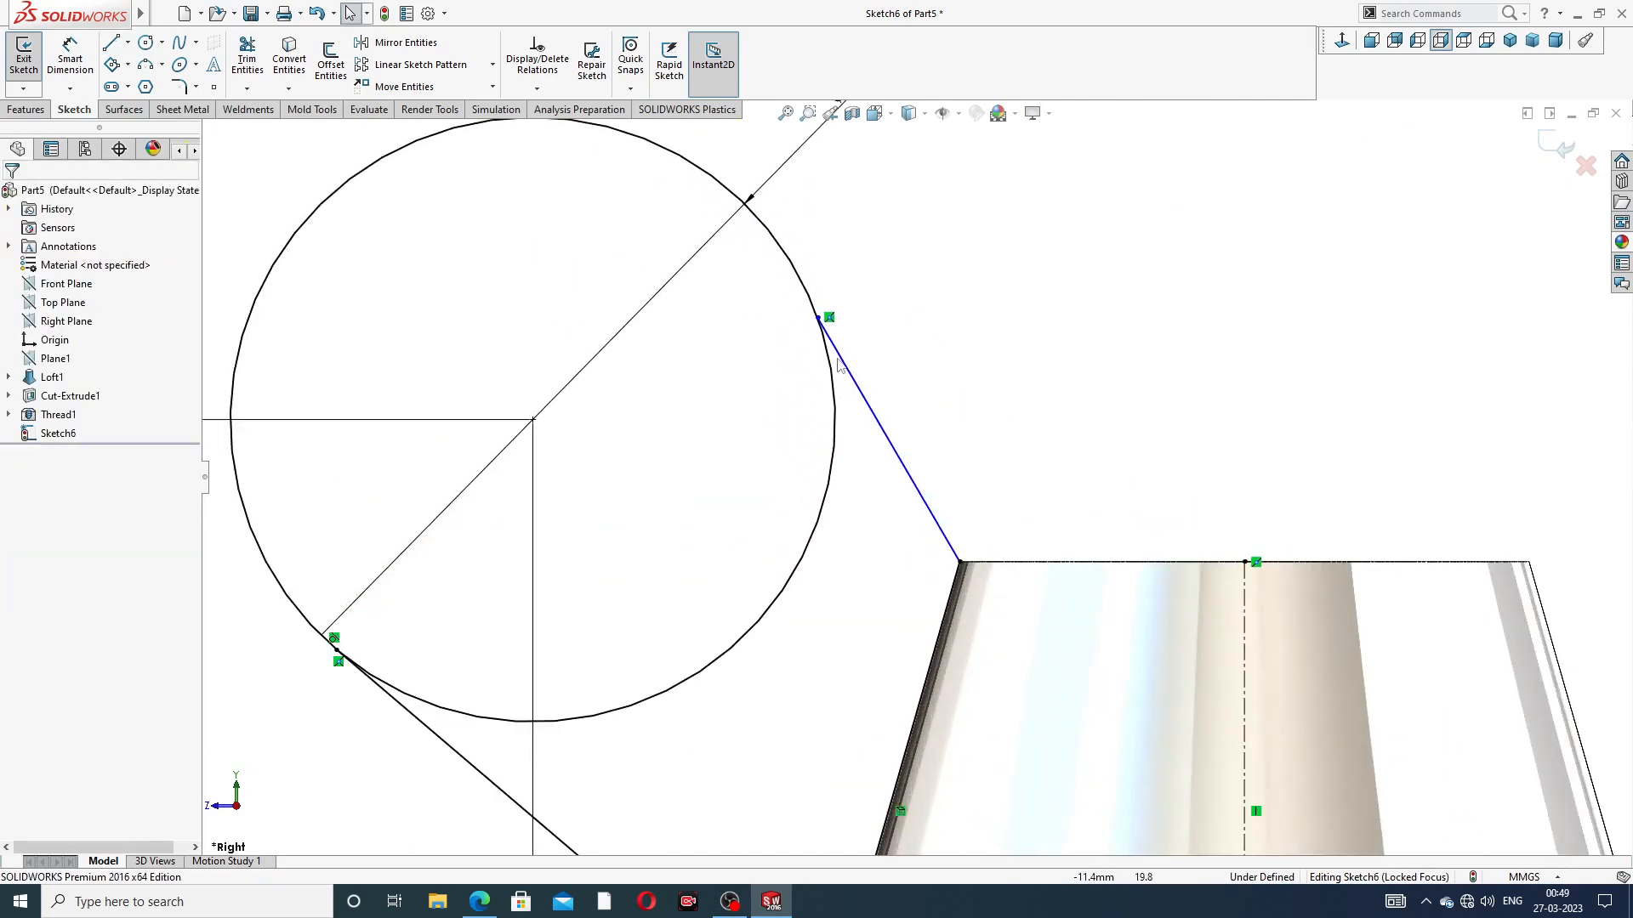
left_click(831, 372)
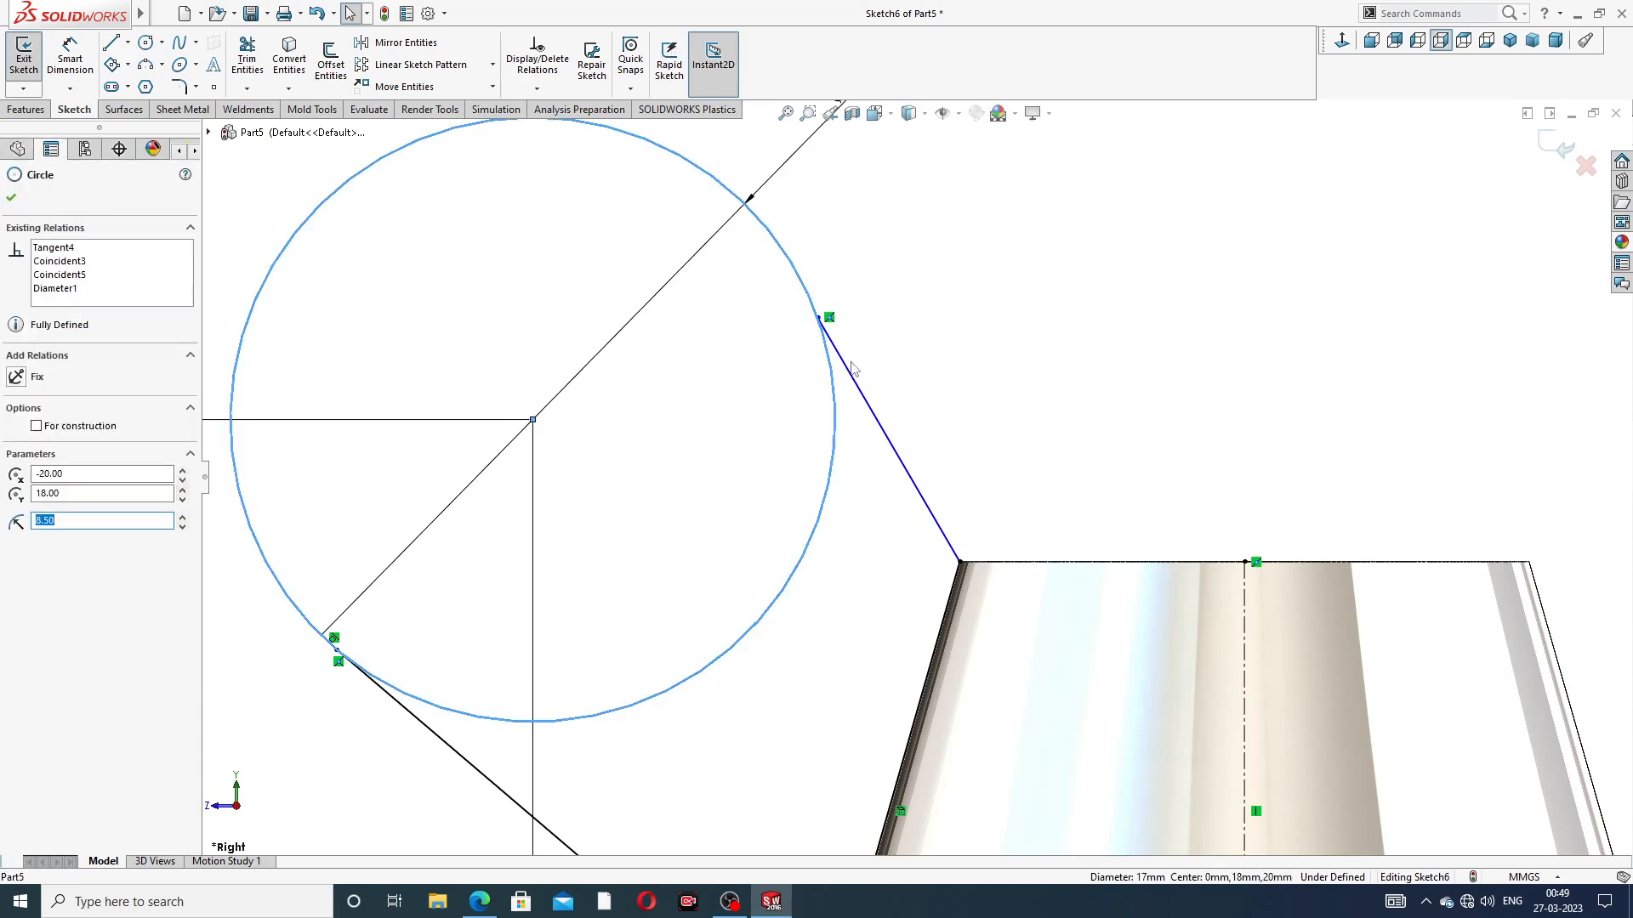
left_click(851, 374, "ctrl")
left_click(927, 313)
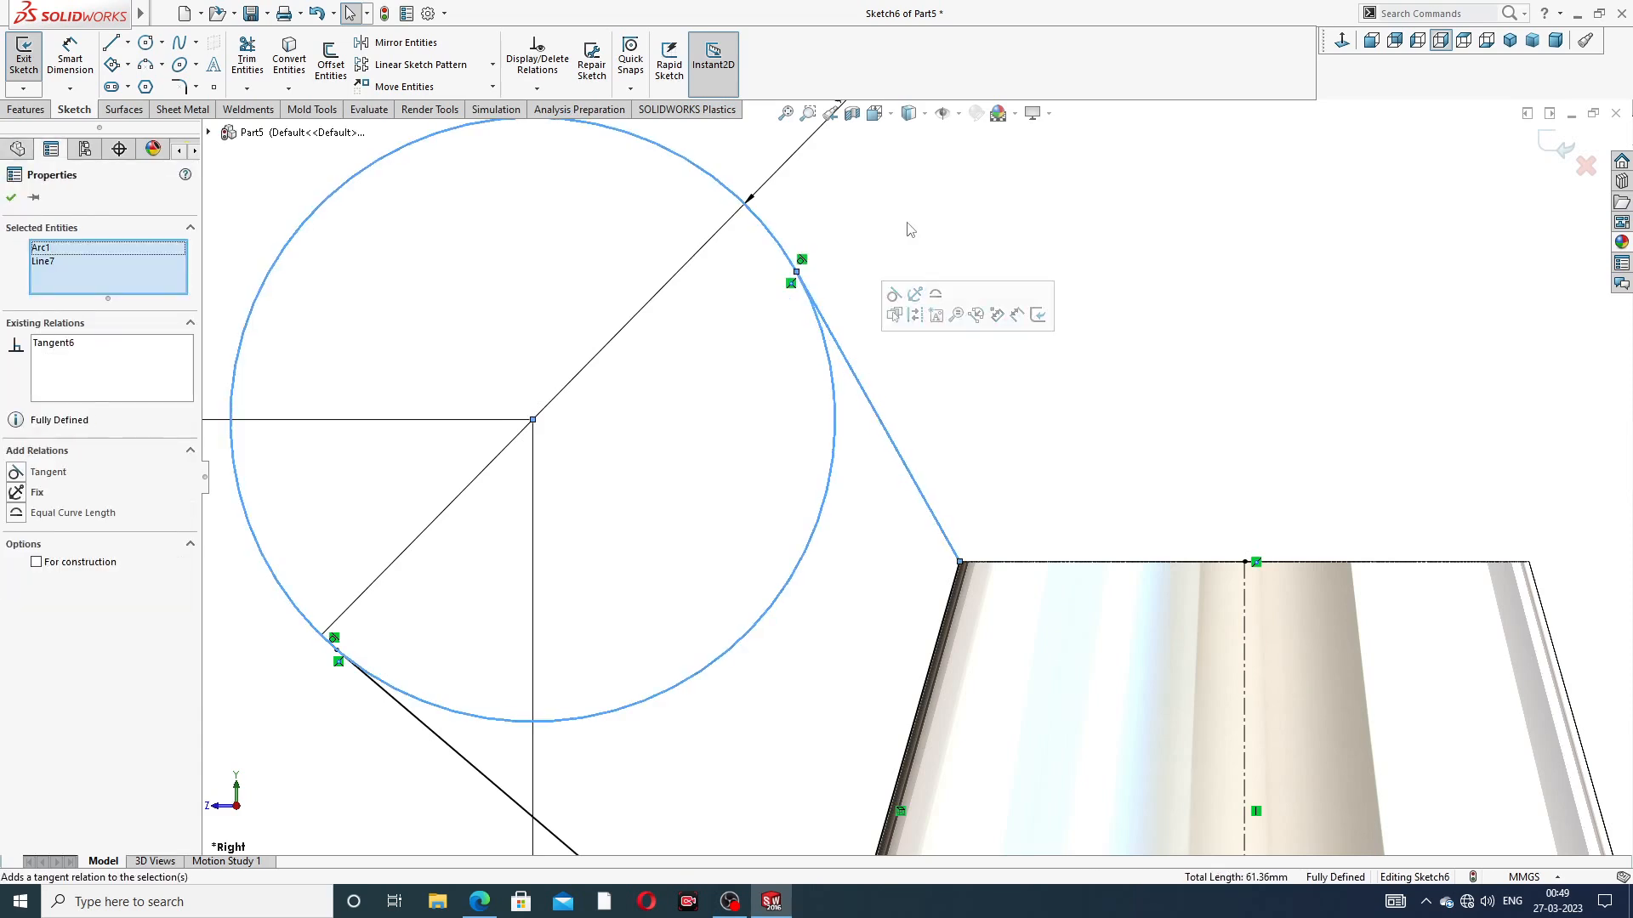
left_click(910, 330)
key("f")
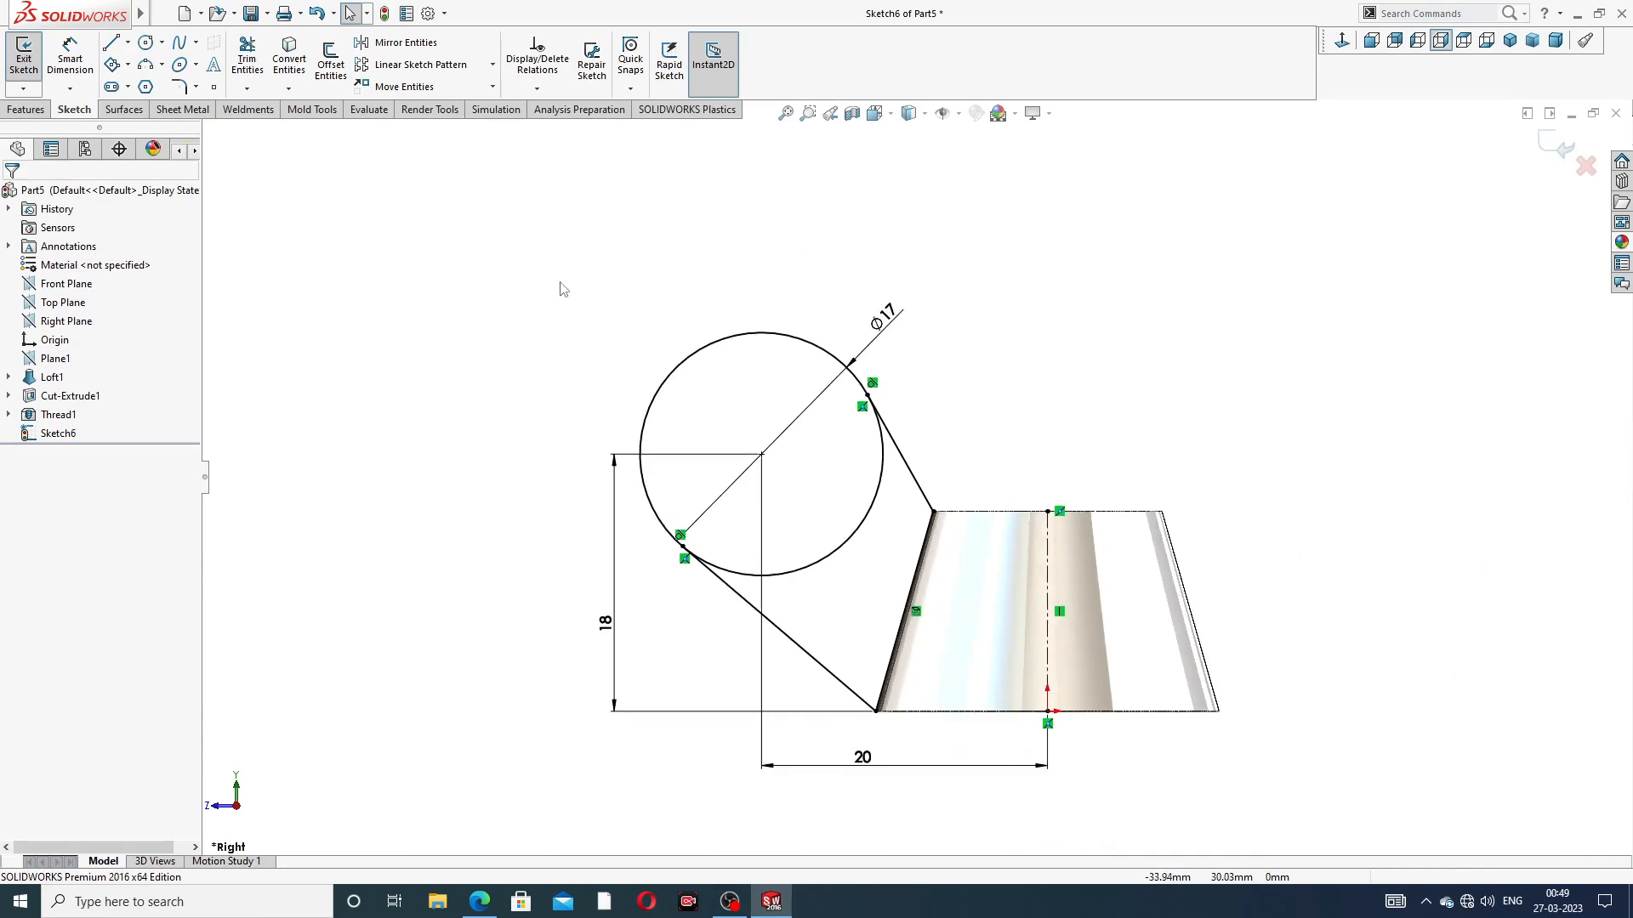
Trim away the circle's inner arc between the two tangent lines, leaving a closed wing outline
left_click(248, 68)
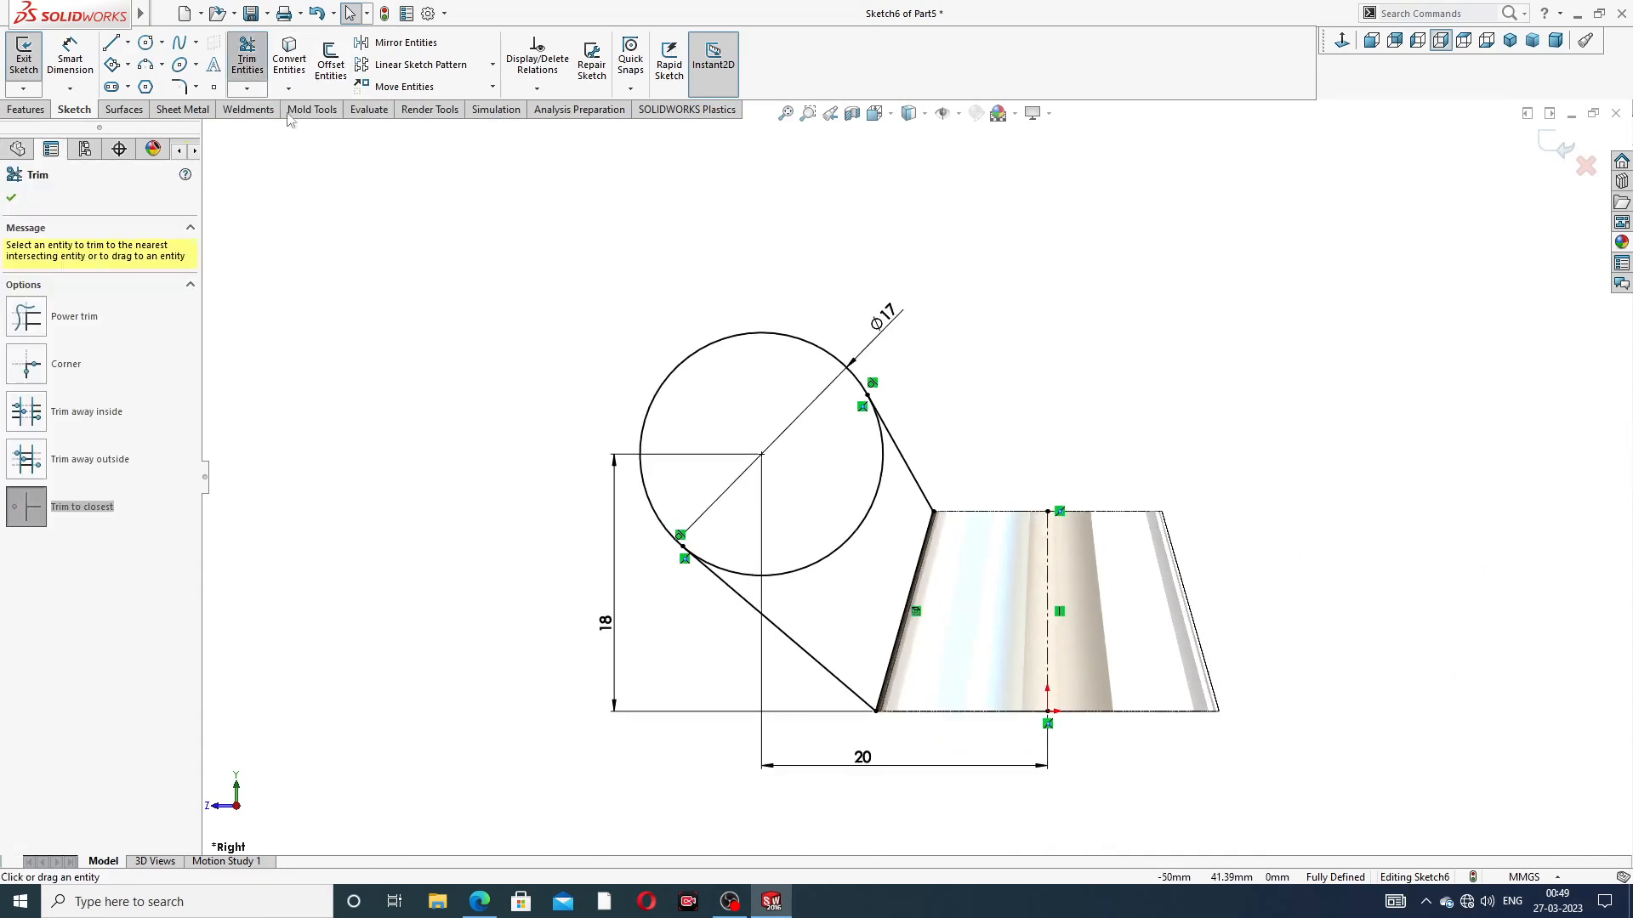
left_click(864, 532)
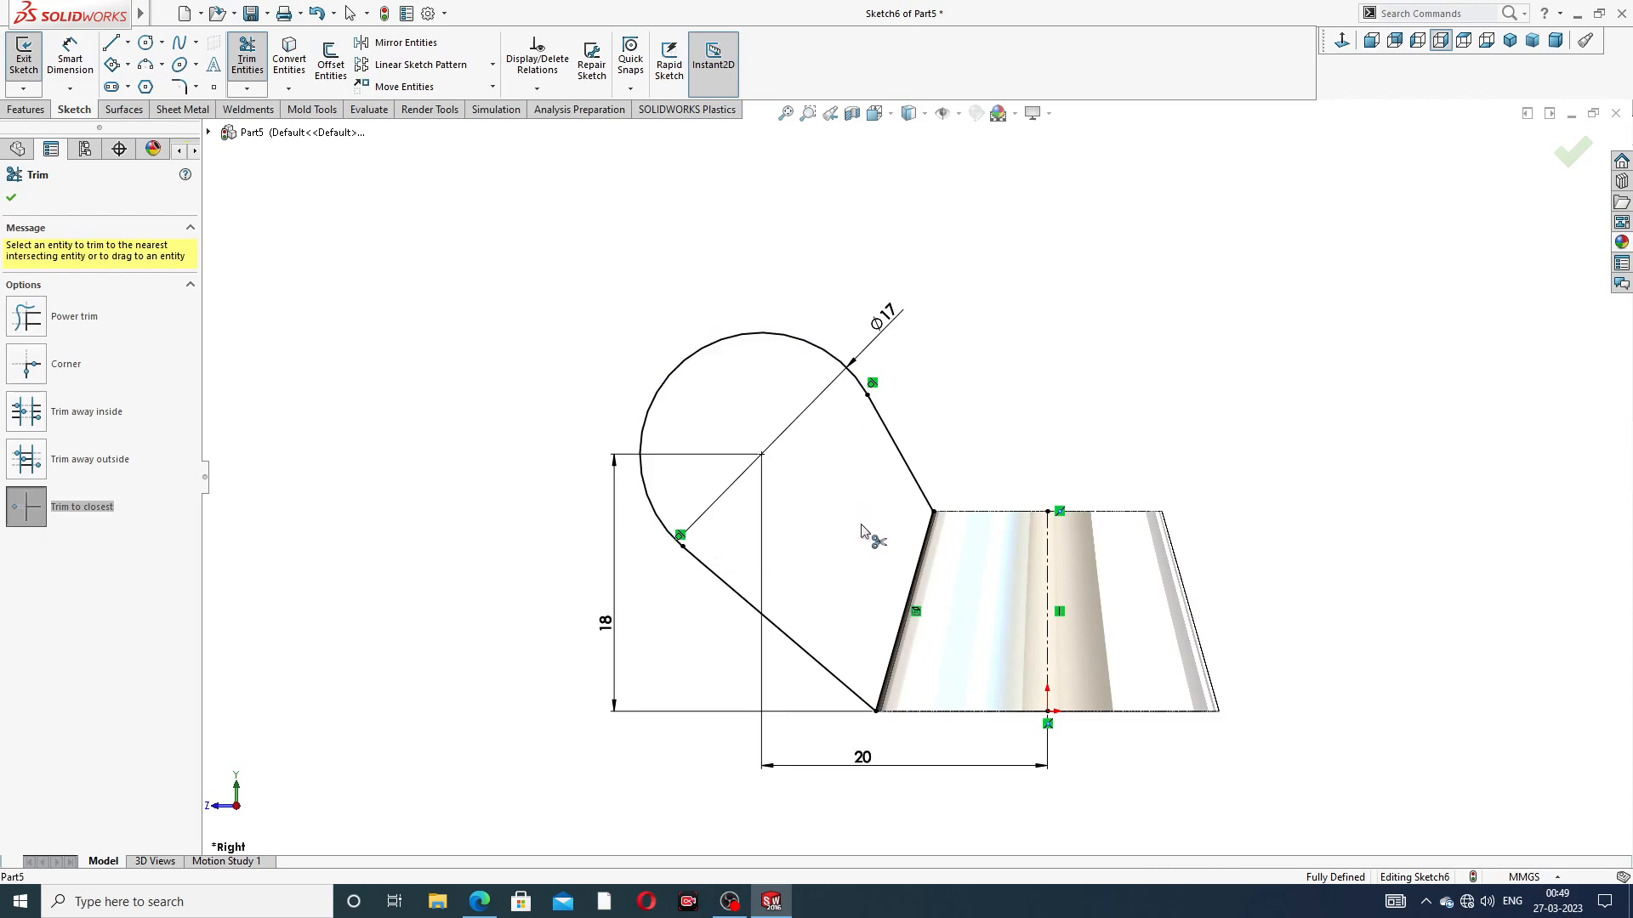
key("z")
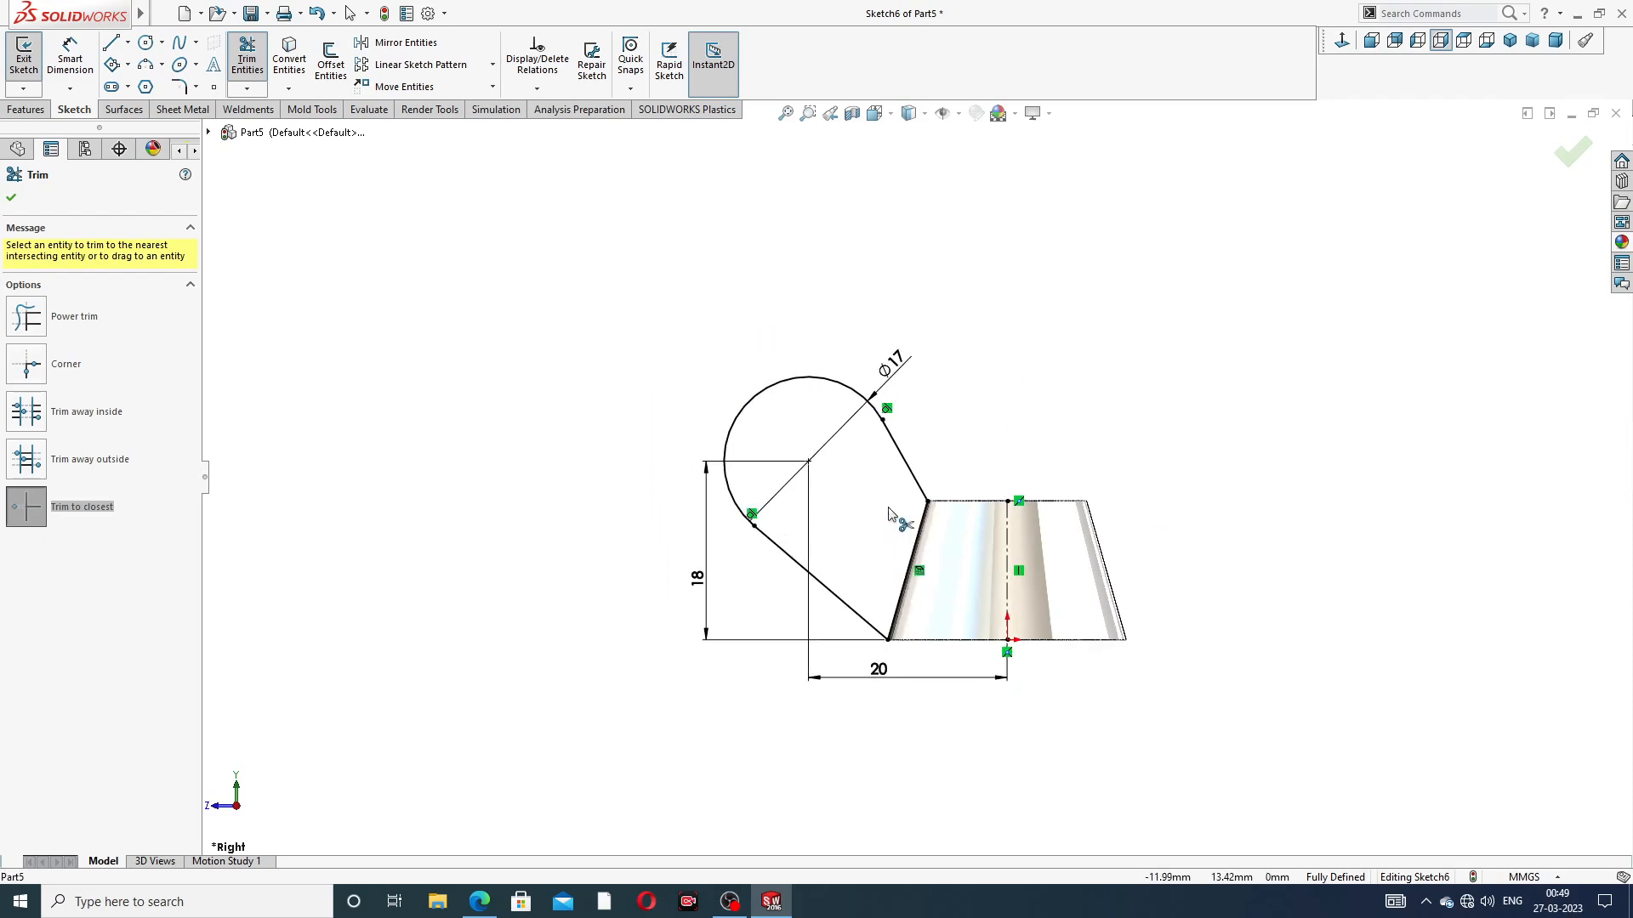
scroll(888, 514, "down", 2)
right_click(1086, 305)
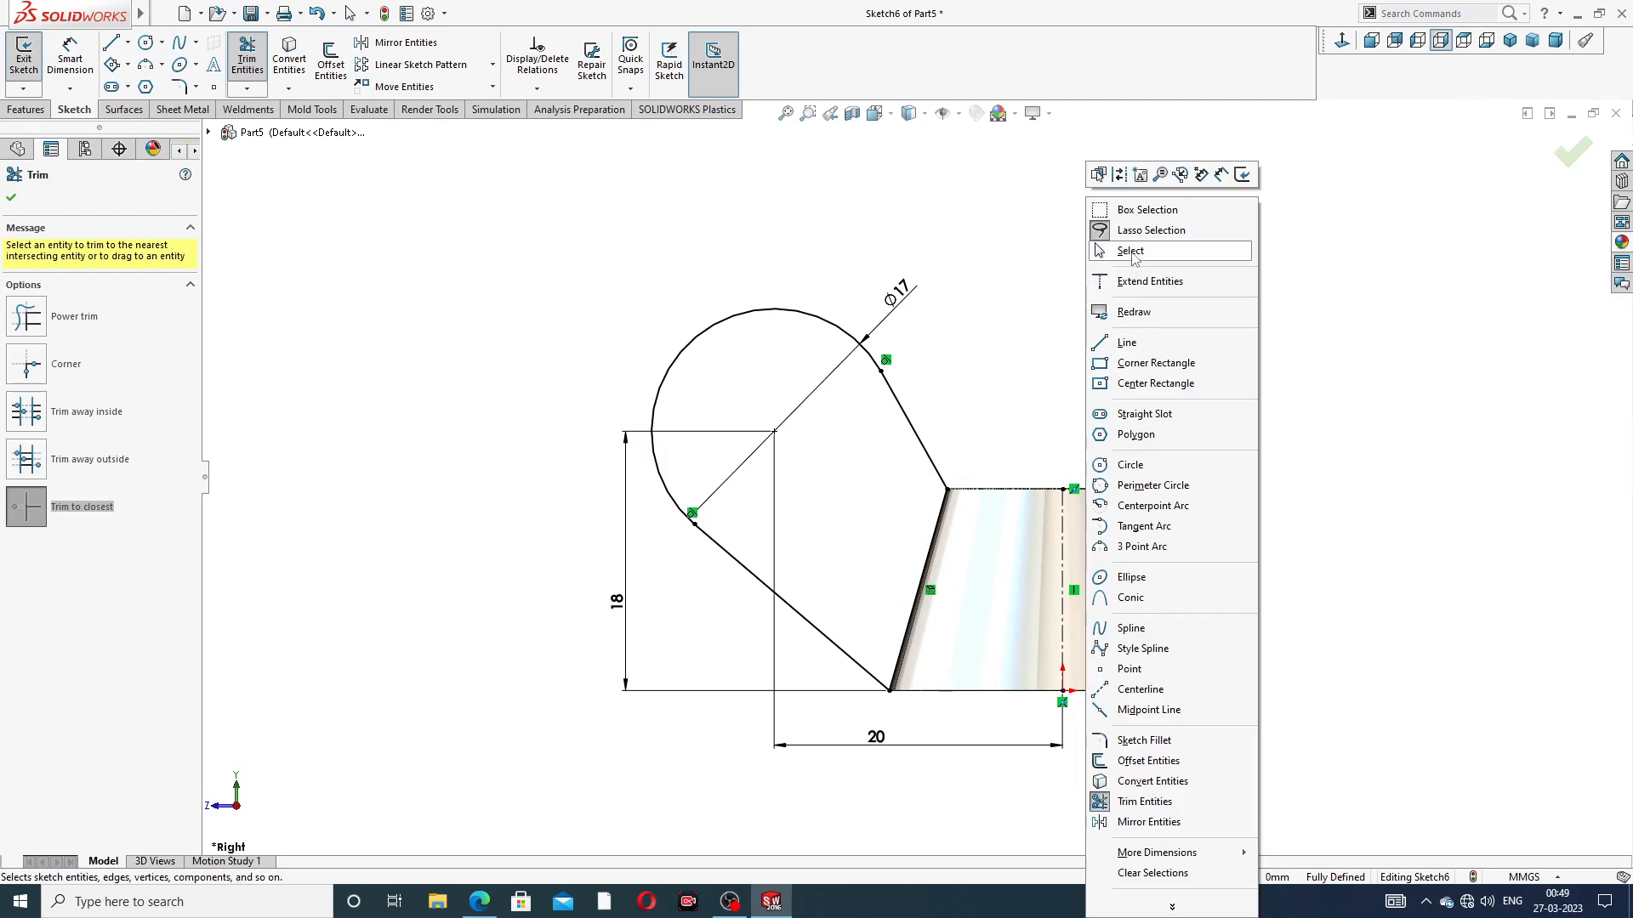
left_click(1131, 245)
Rearrange the wing's dimensions, shifting the two distance dimensions slightly and placing the diameter dimension above and to the left of the arc
left_click_drag(908, 763, 951, 769)
left_click_drag(627, 633, 620, 633)
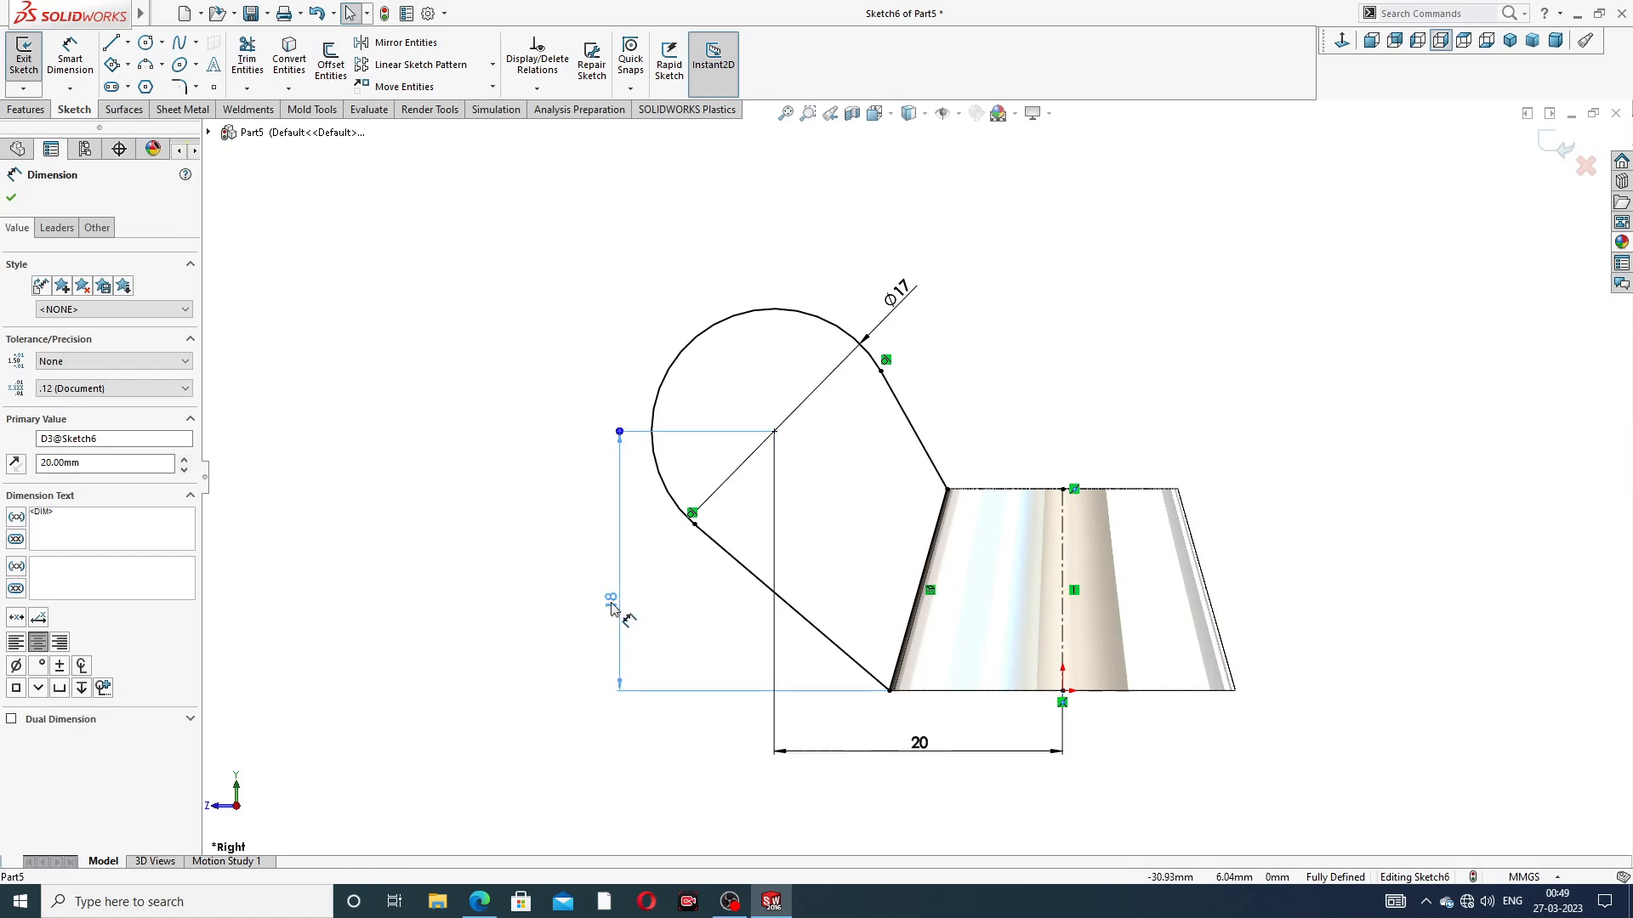
left_click_drag(907, 313, 683, 248)
left_click(1010, 316)
key("f")
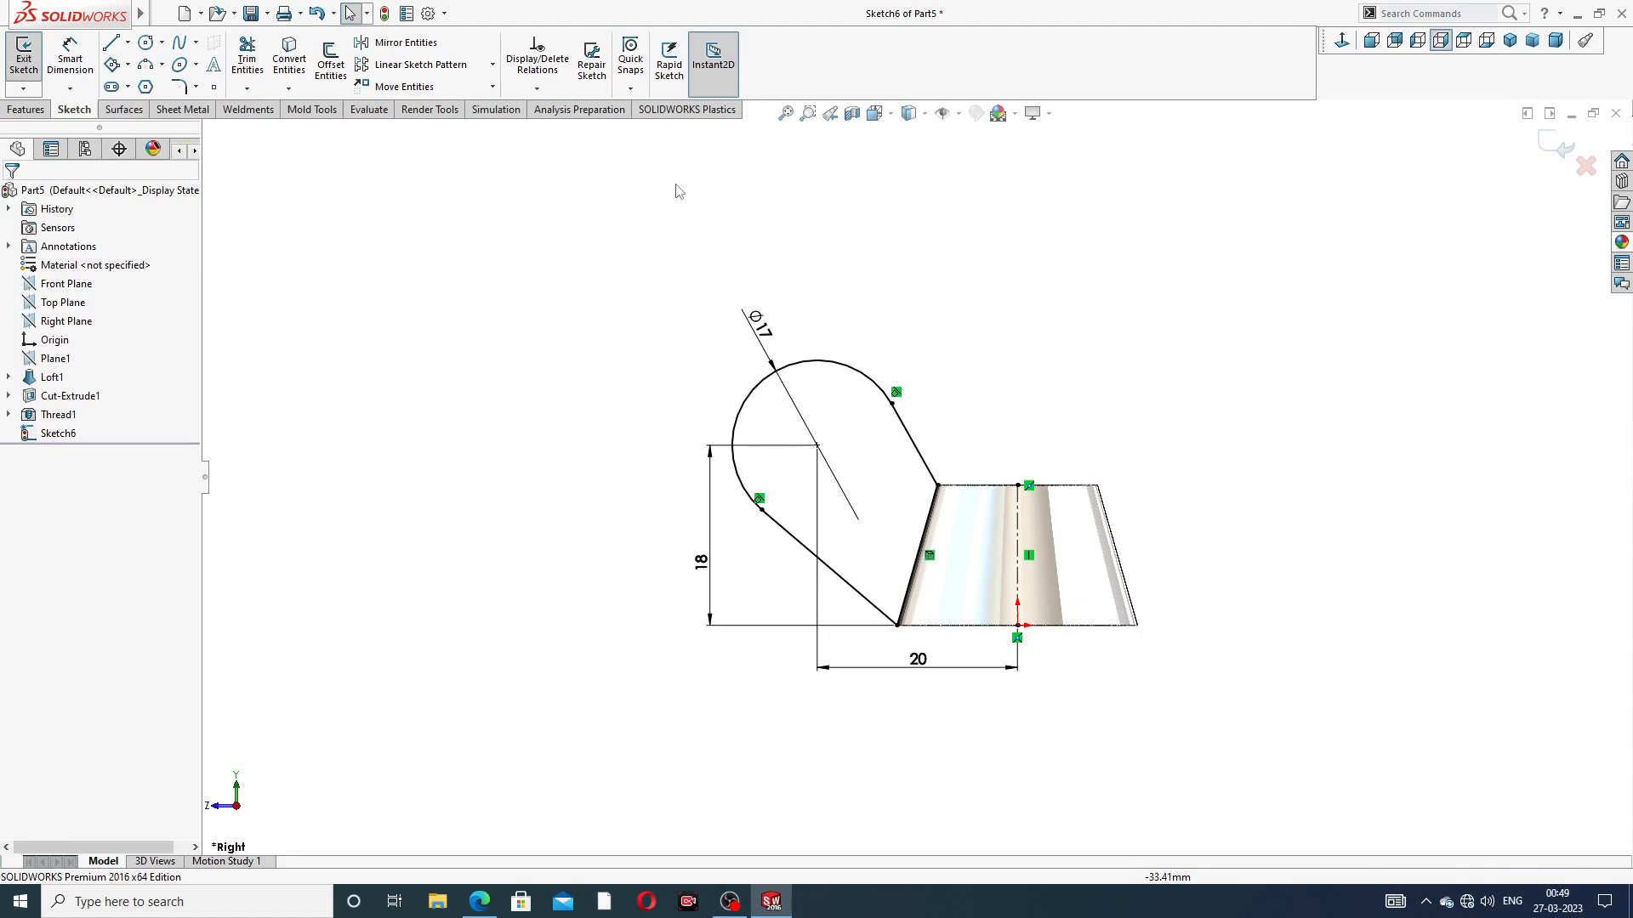
Mirror the wing's arc, two tangent lines and slanted body line about the vertical centerline
left_click(400, 43)
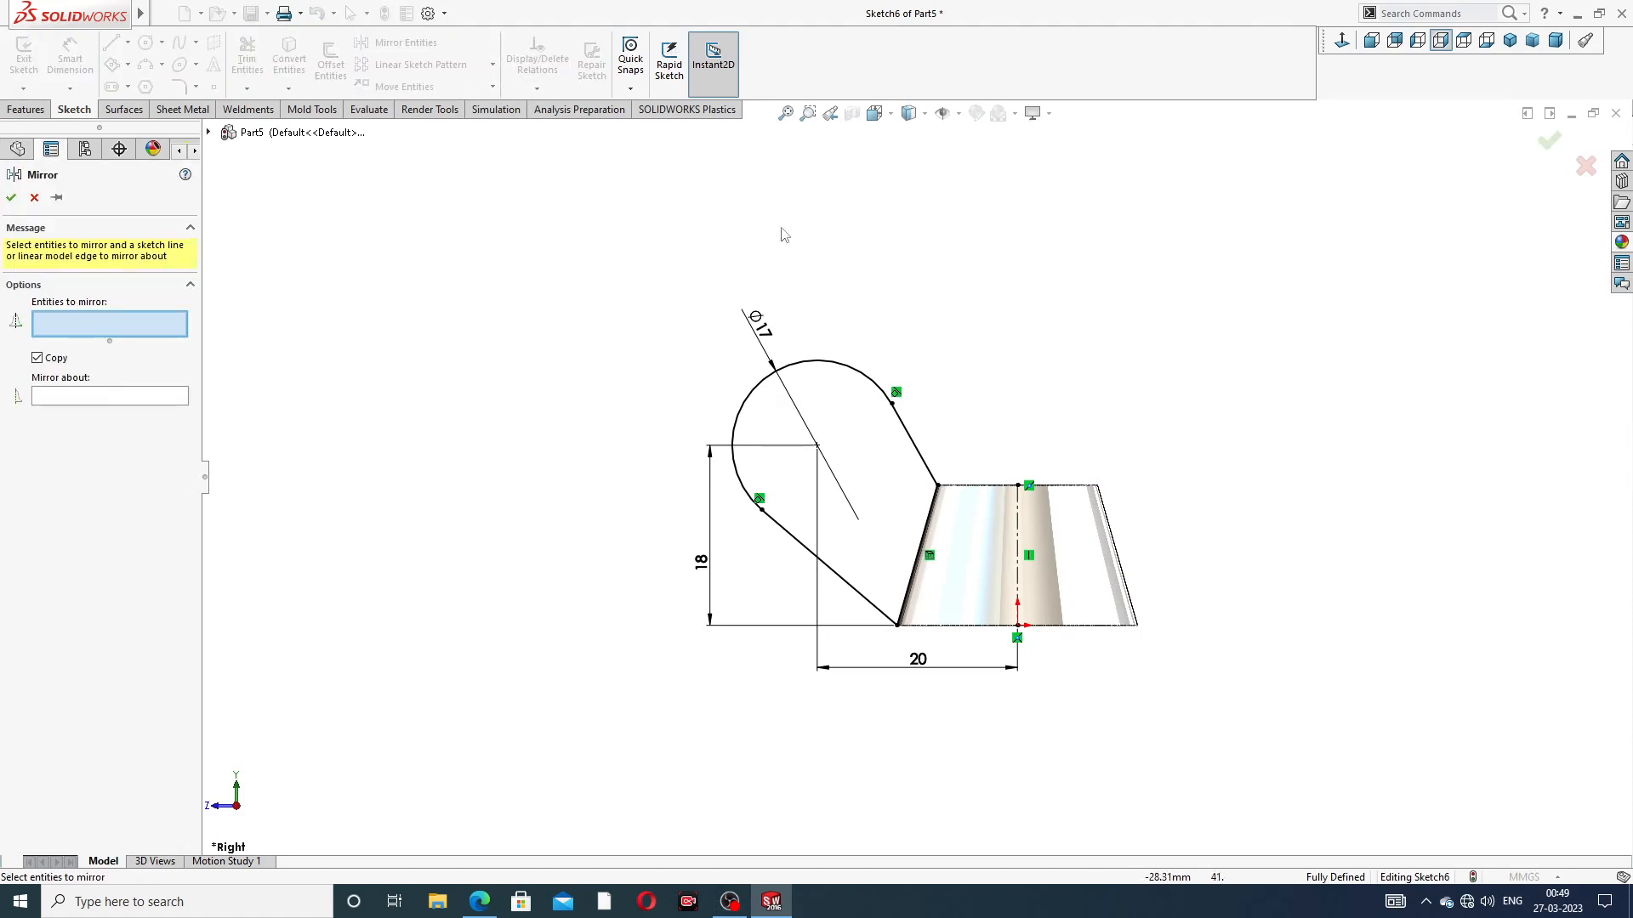
mouse_move(790, 280)
left_mouse_down()
mouse_move(1010, 467)
mouse_move(887, 652)
mouse_move(808, 659)
mouse_move(711, 590)
mouse_move(706, 511)
left_mouse_up()
left_click(134, 439)
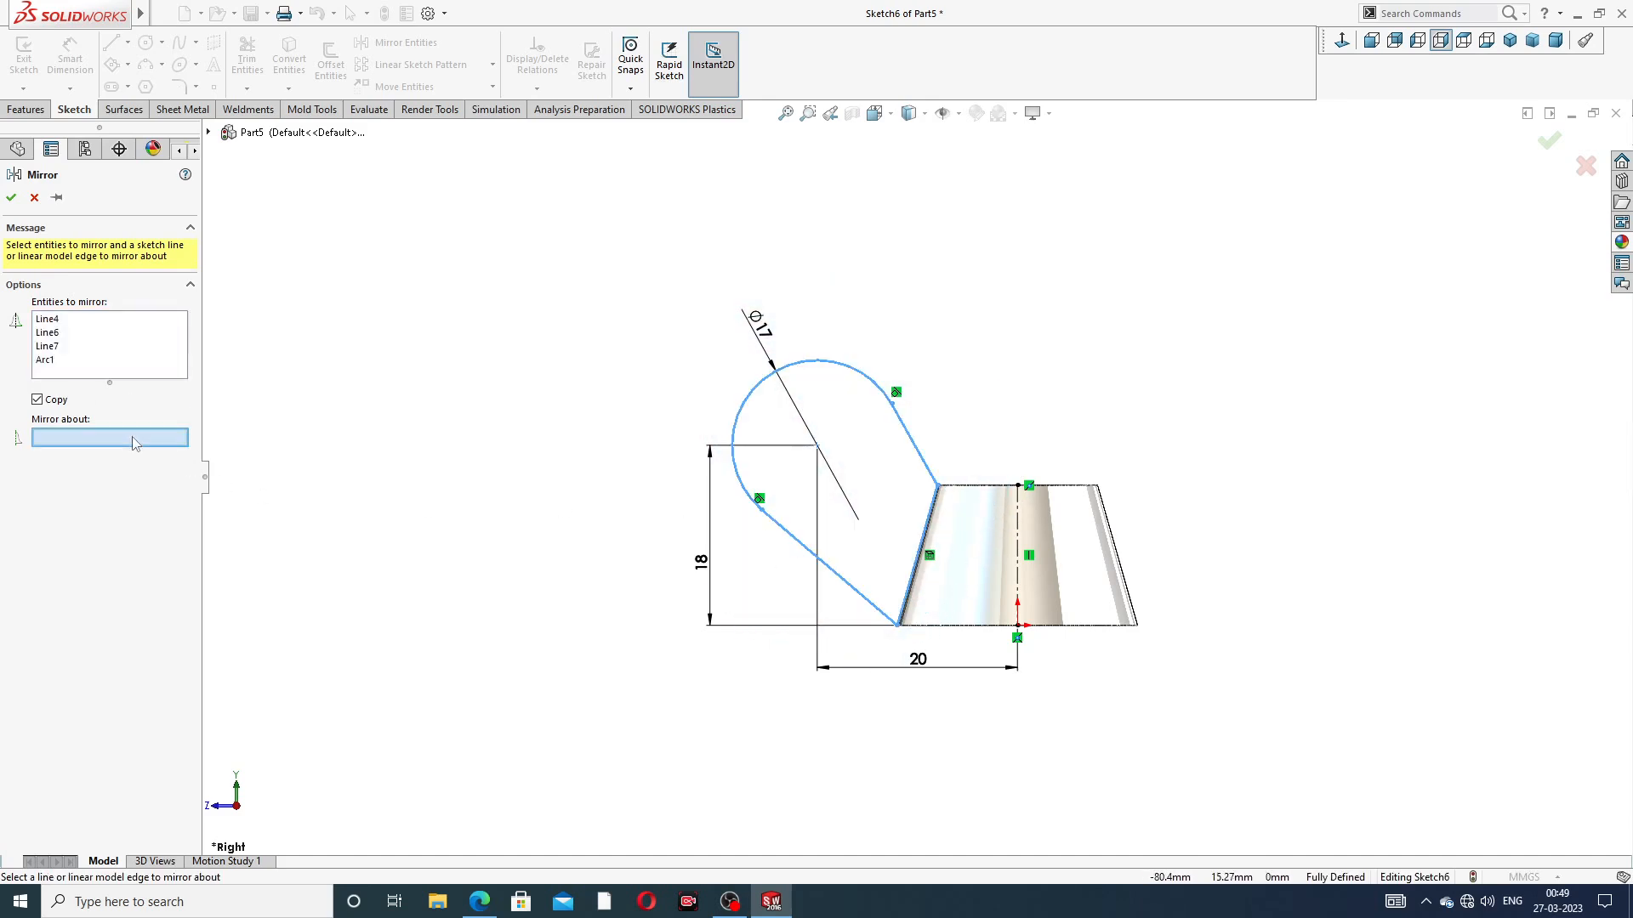
left_click(1018, 519)
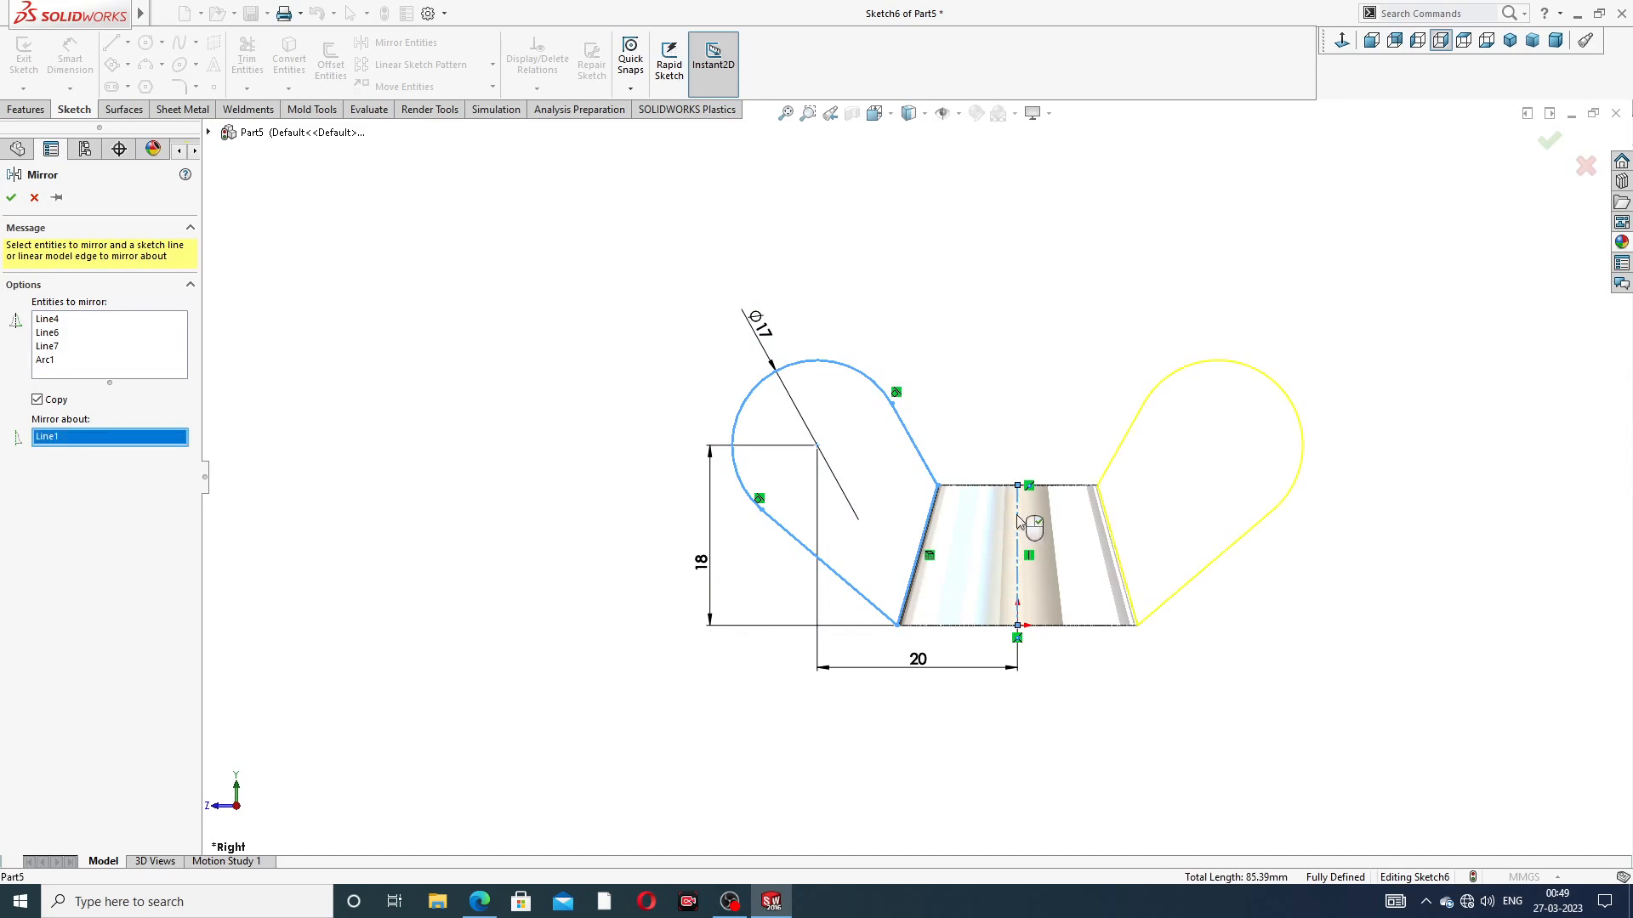
left_click(1551, 143)
scroll(1200, 469, "up", 2)
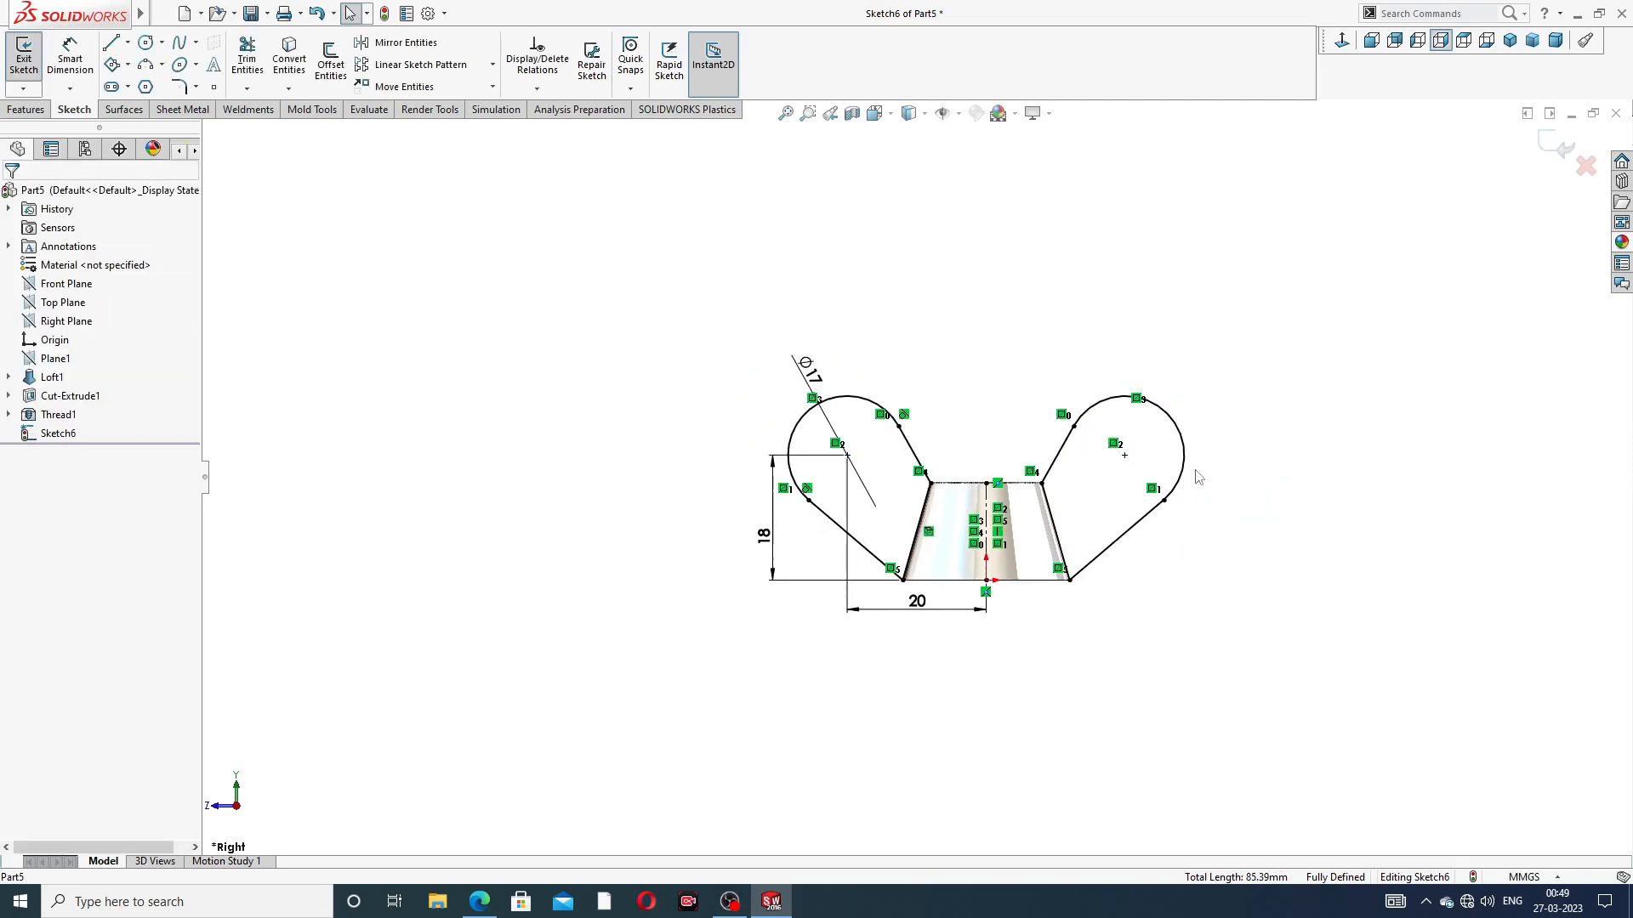
Extrude both wing profiles 5 mm with the Mid Plane condition, checking the thickness against the PDF drawing in the browser before accepting
scroll(985, 587, "down", 2)
middle_click_drag(1025, 338, 1006, 386)
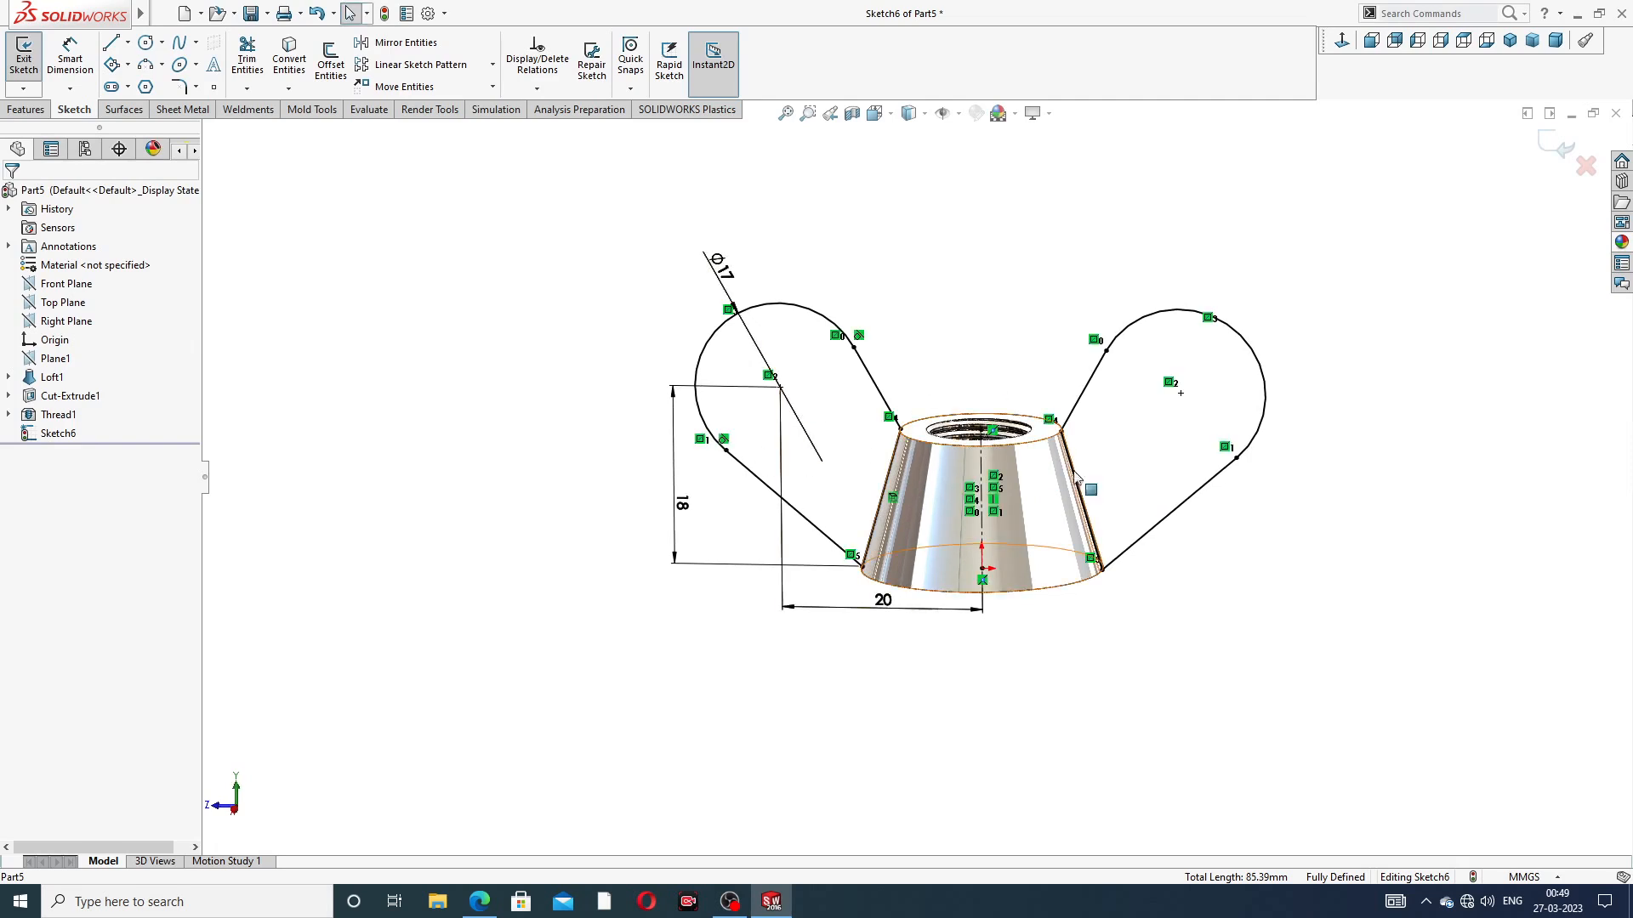
scroll(1093, 468, "down", 2)
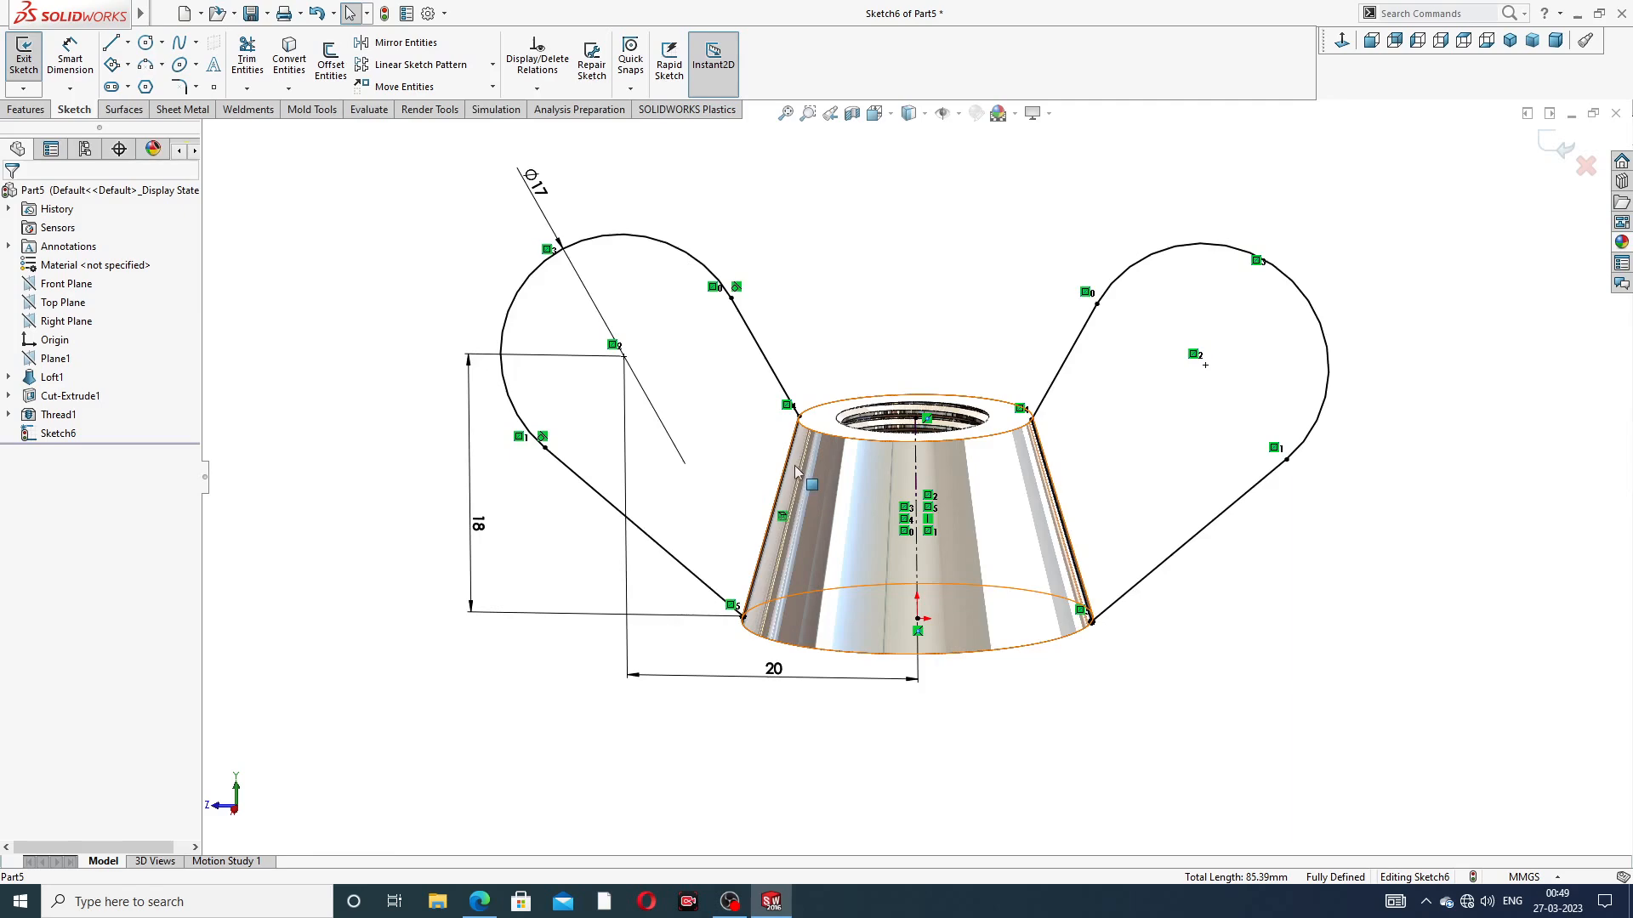
scroll(816, 406, "down", 6)
scroll(846, 401, "up", 8)
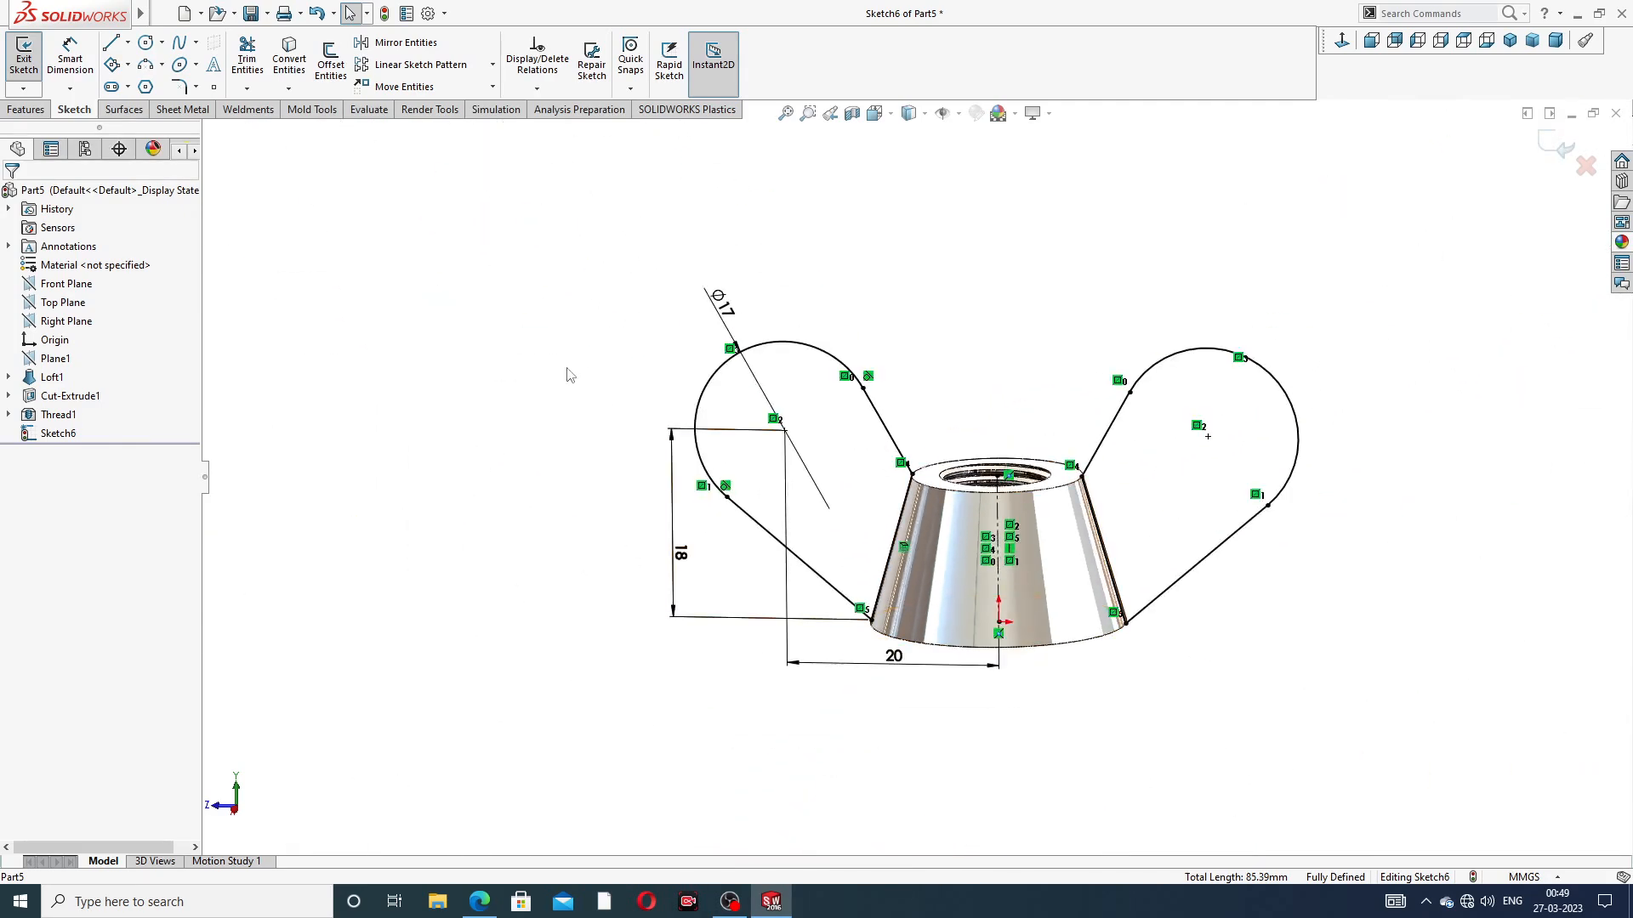
left_click(25, 109)
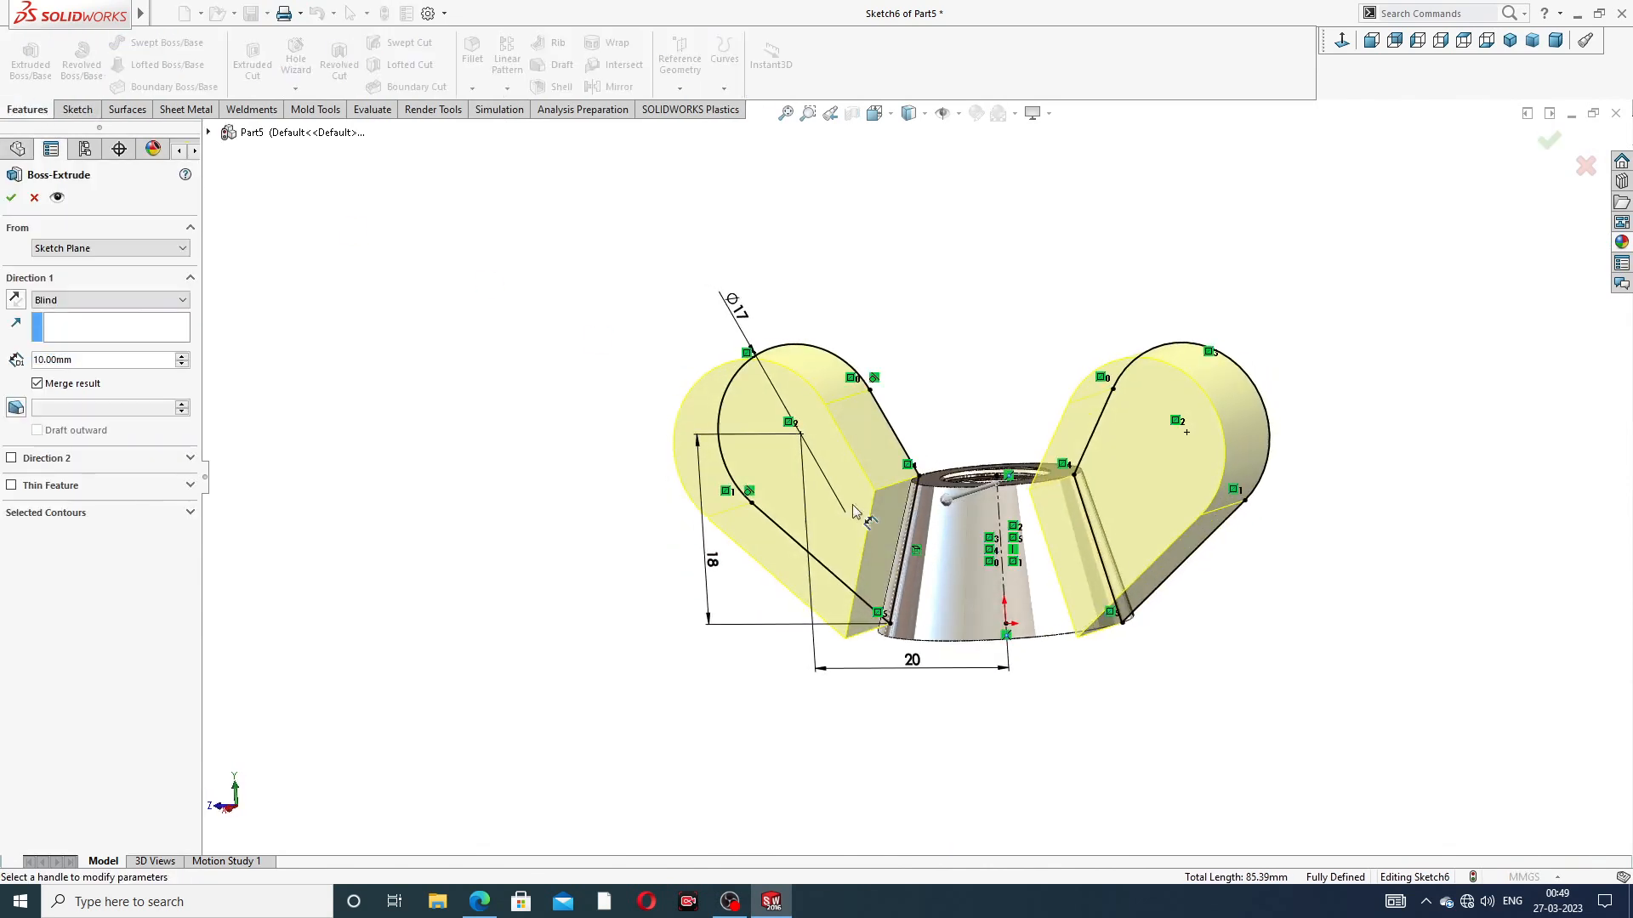
left_click(136, 300)
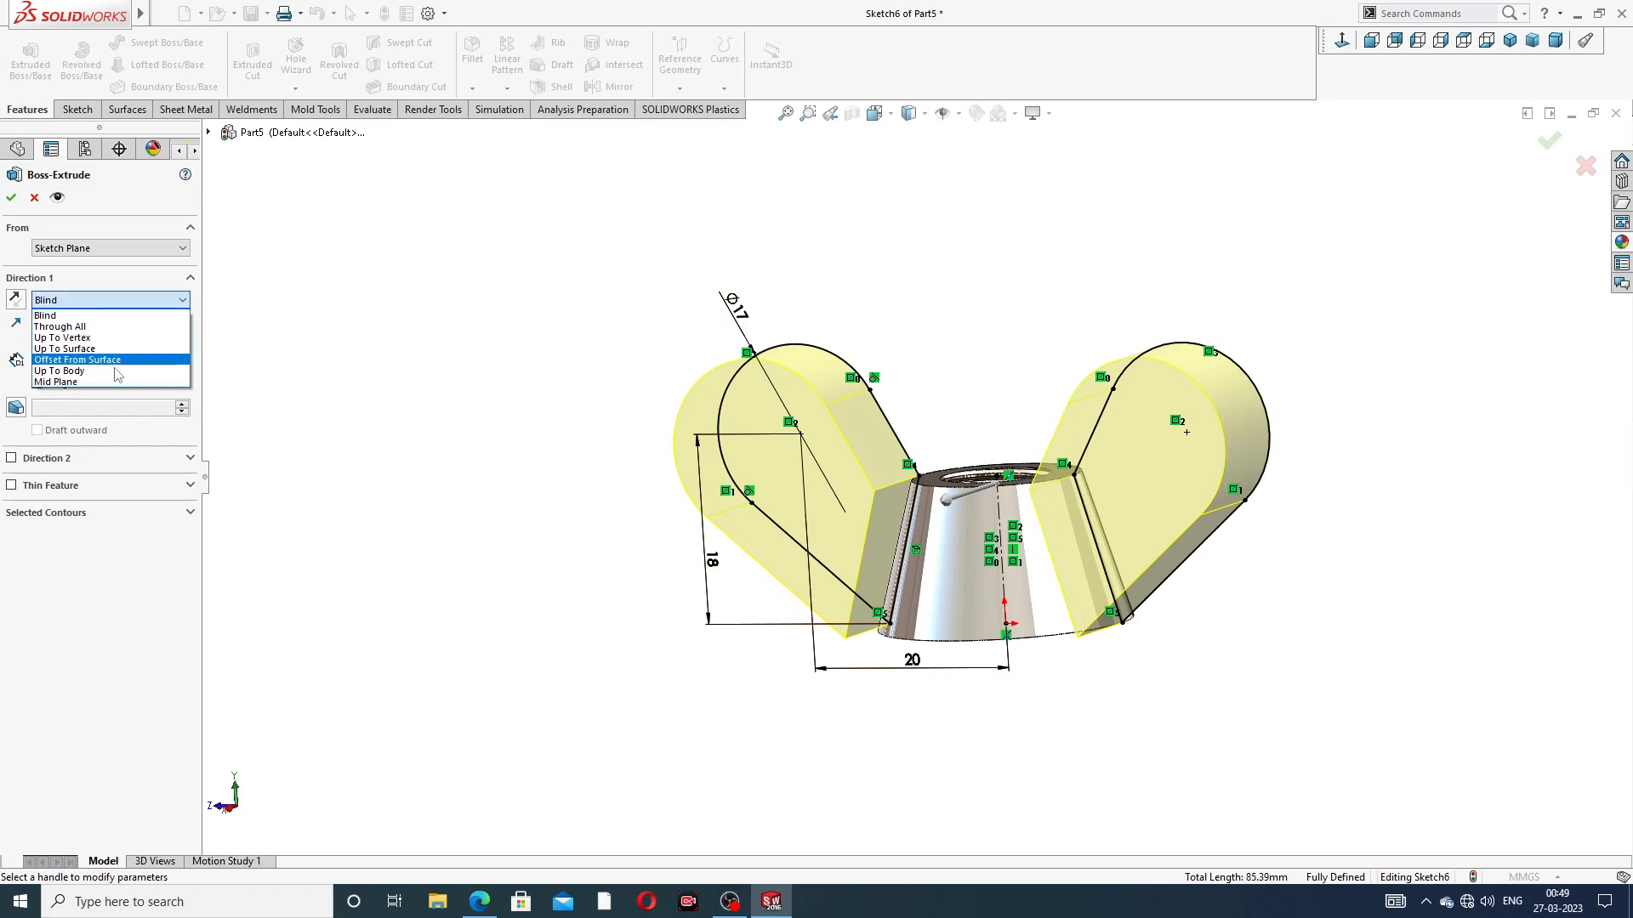
left_click(117, 390)
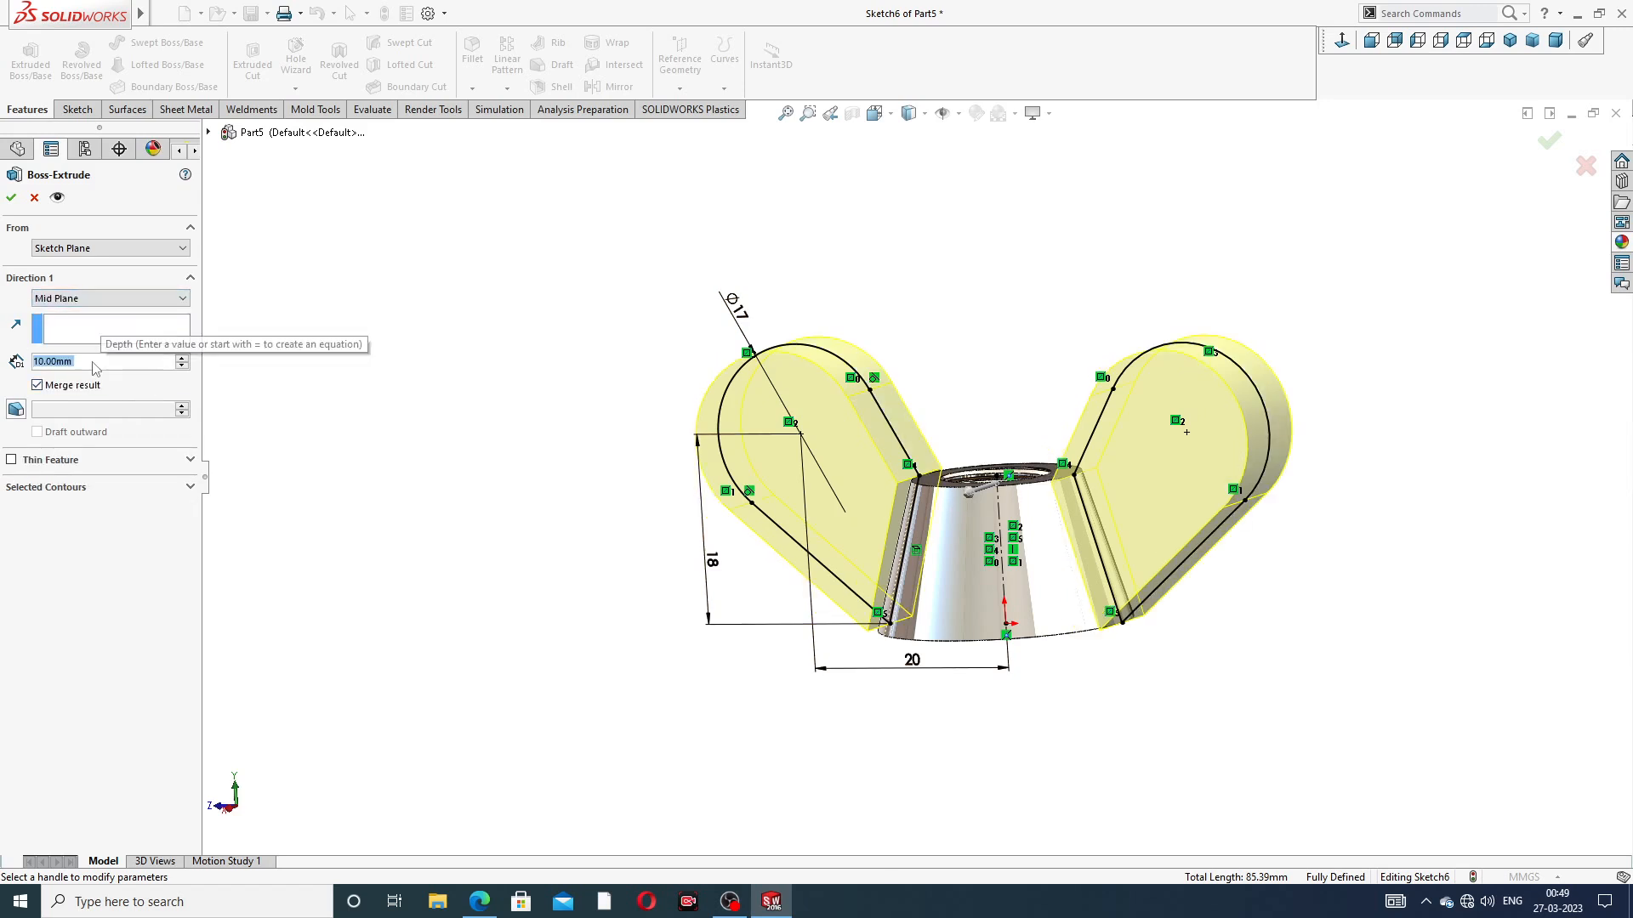
type("5")
key("Return")
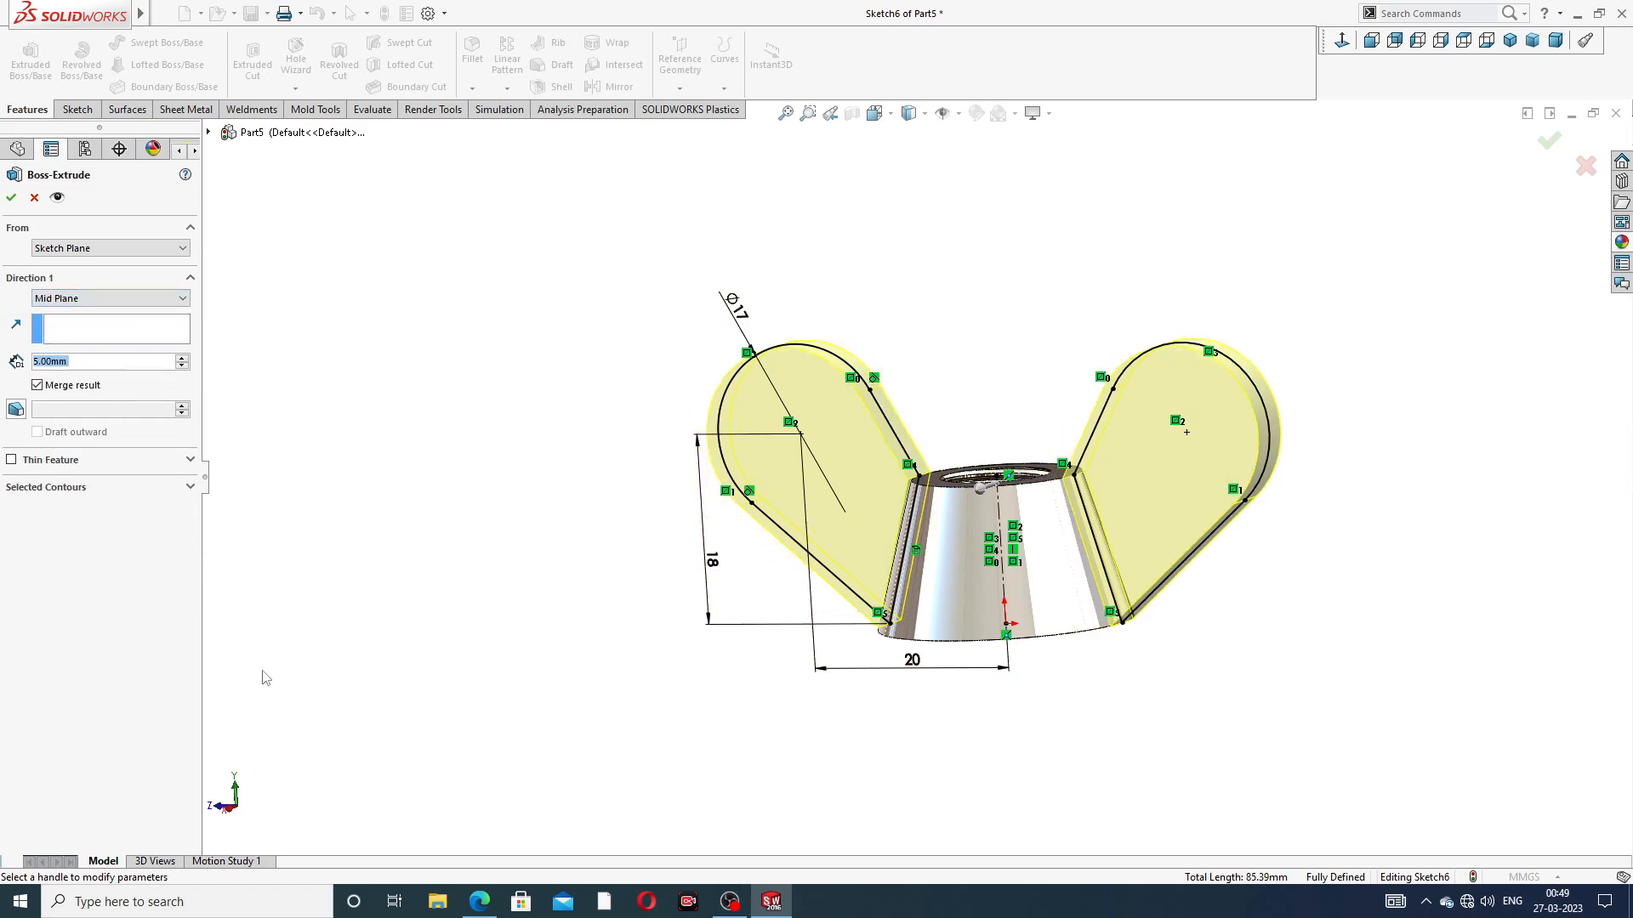
left_click(479, 899)
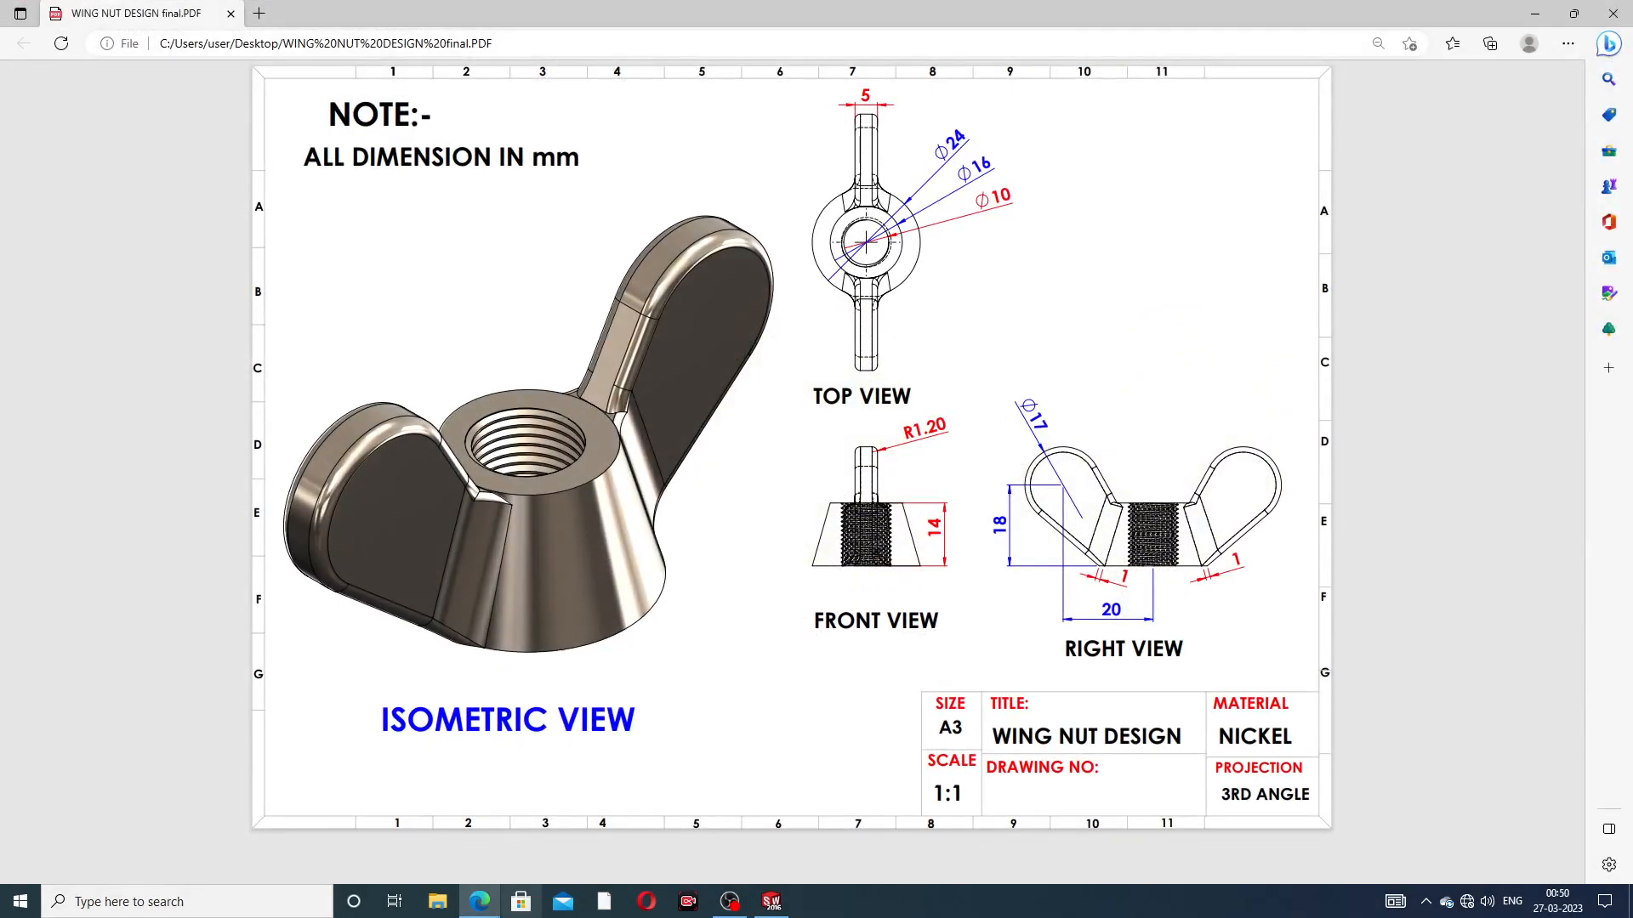
left_click(772, 901)
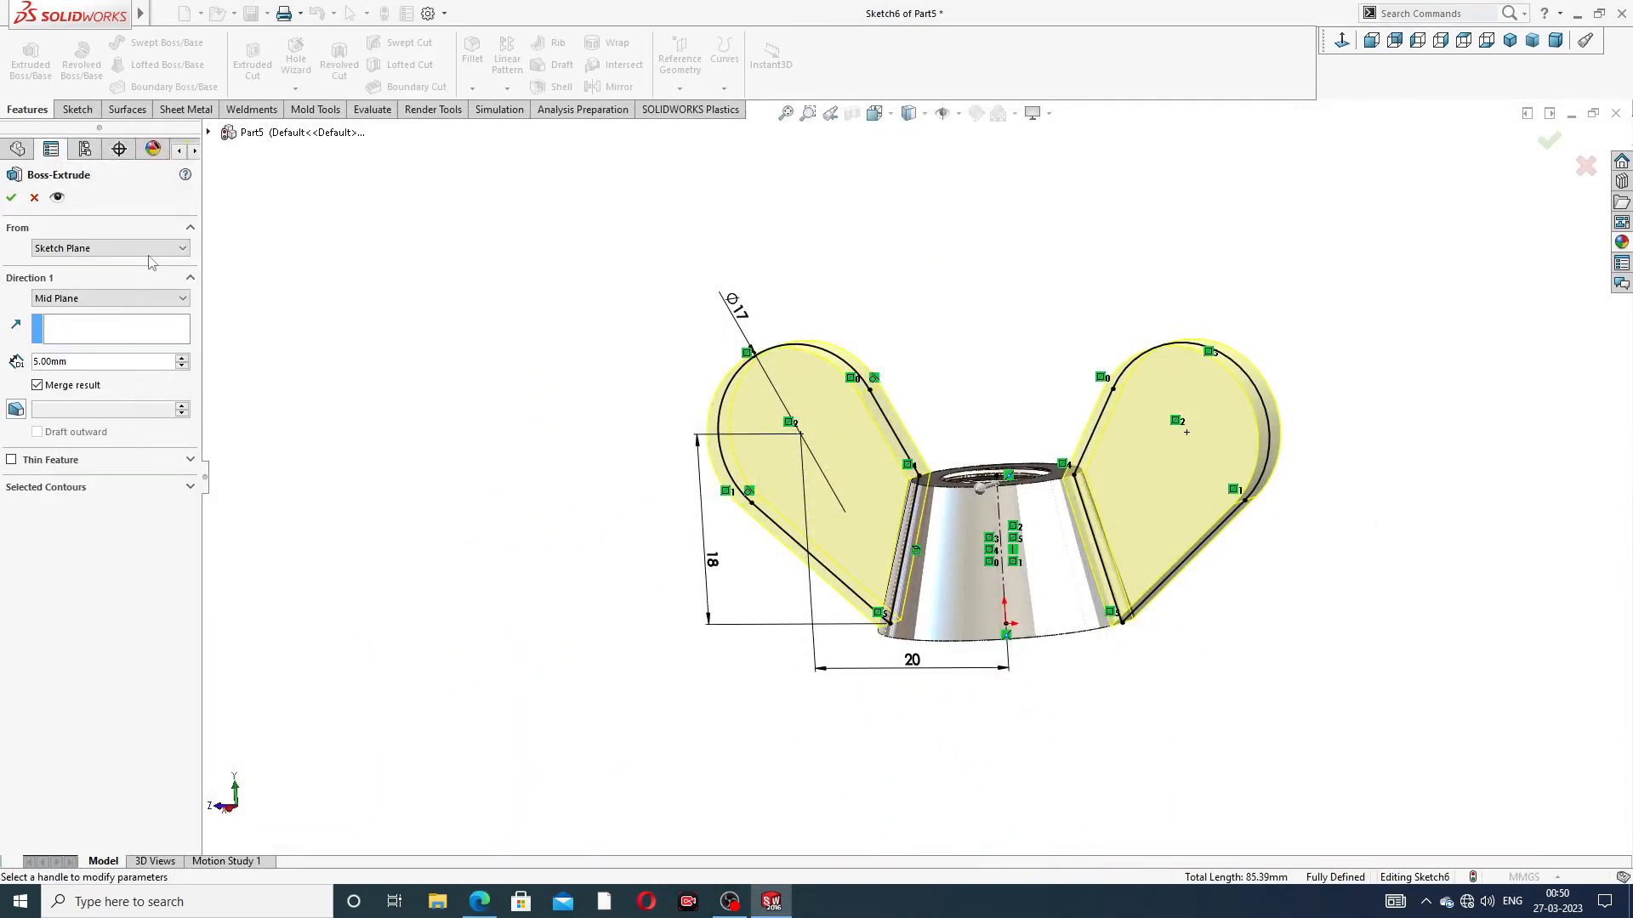
left_click(11, 199)
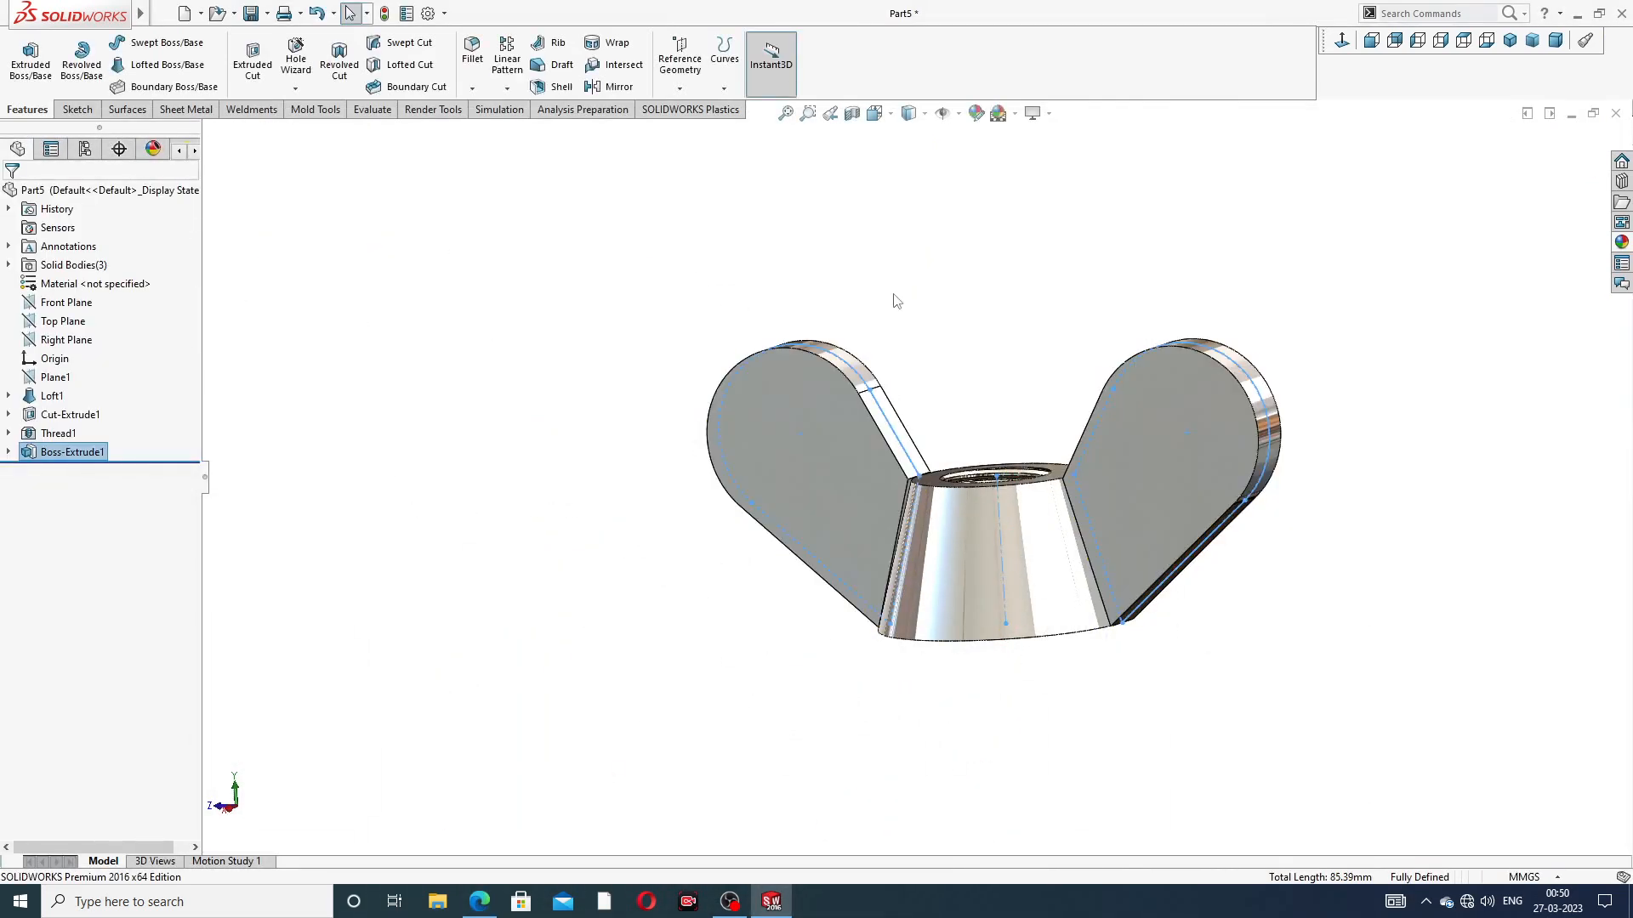
Start a sketch on the left wing's narrow inner face beside the tapered body and convert the face's edges into it
left_click(893, 301)
middle_click_drag(1029, 430, 1064, 430)
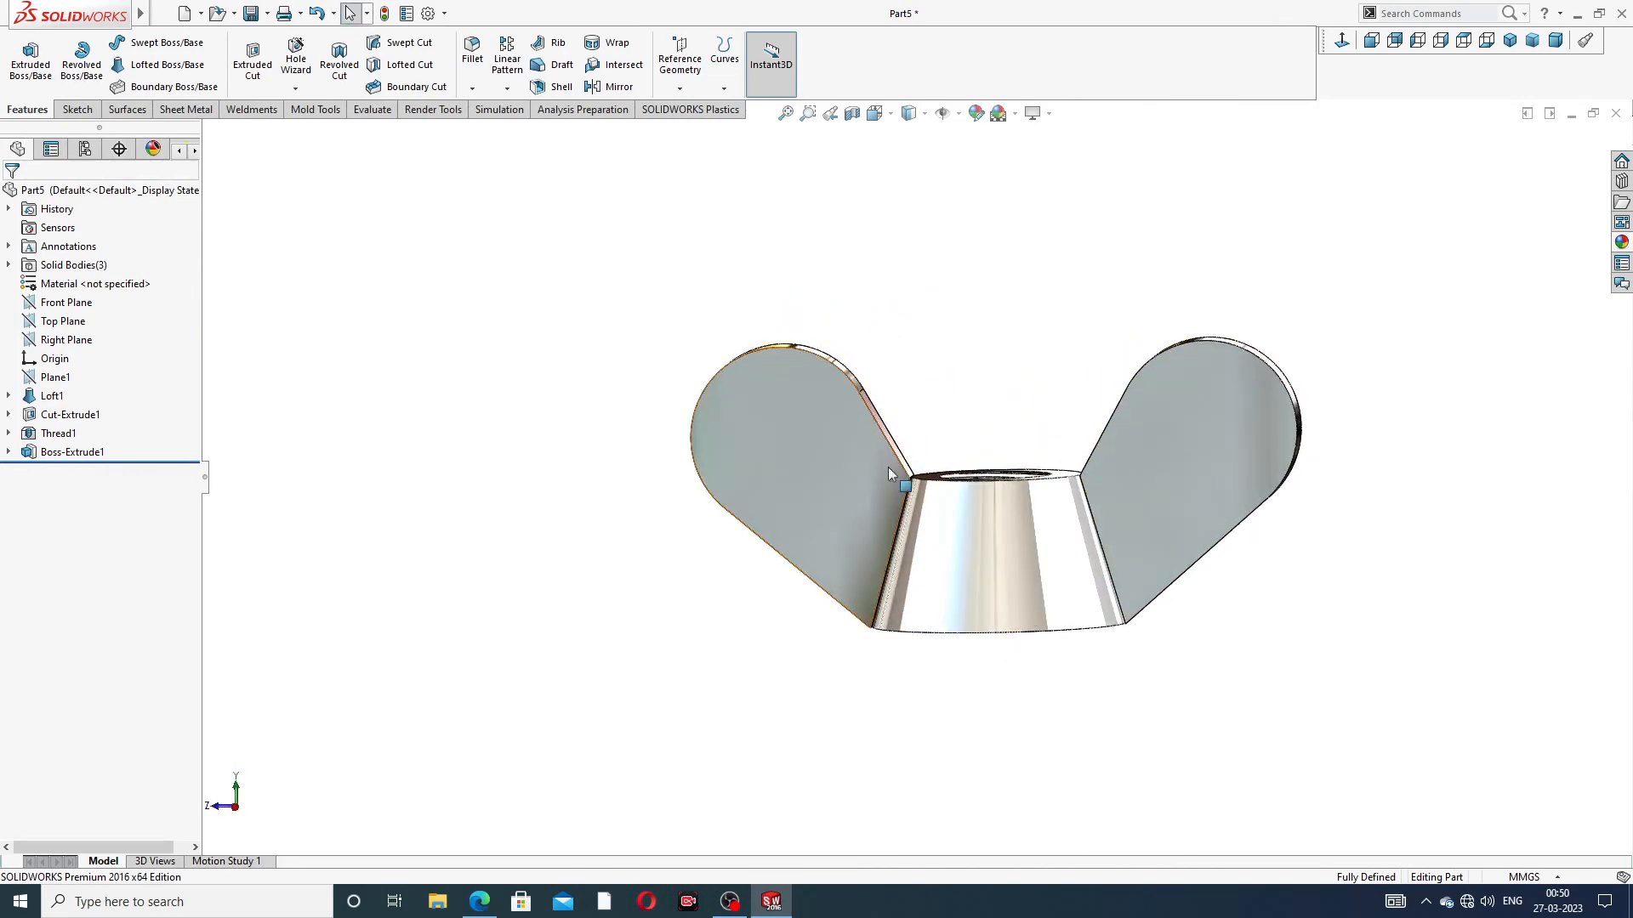
scroll(888, 467, "down", 6)
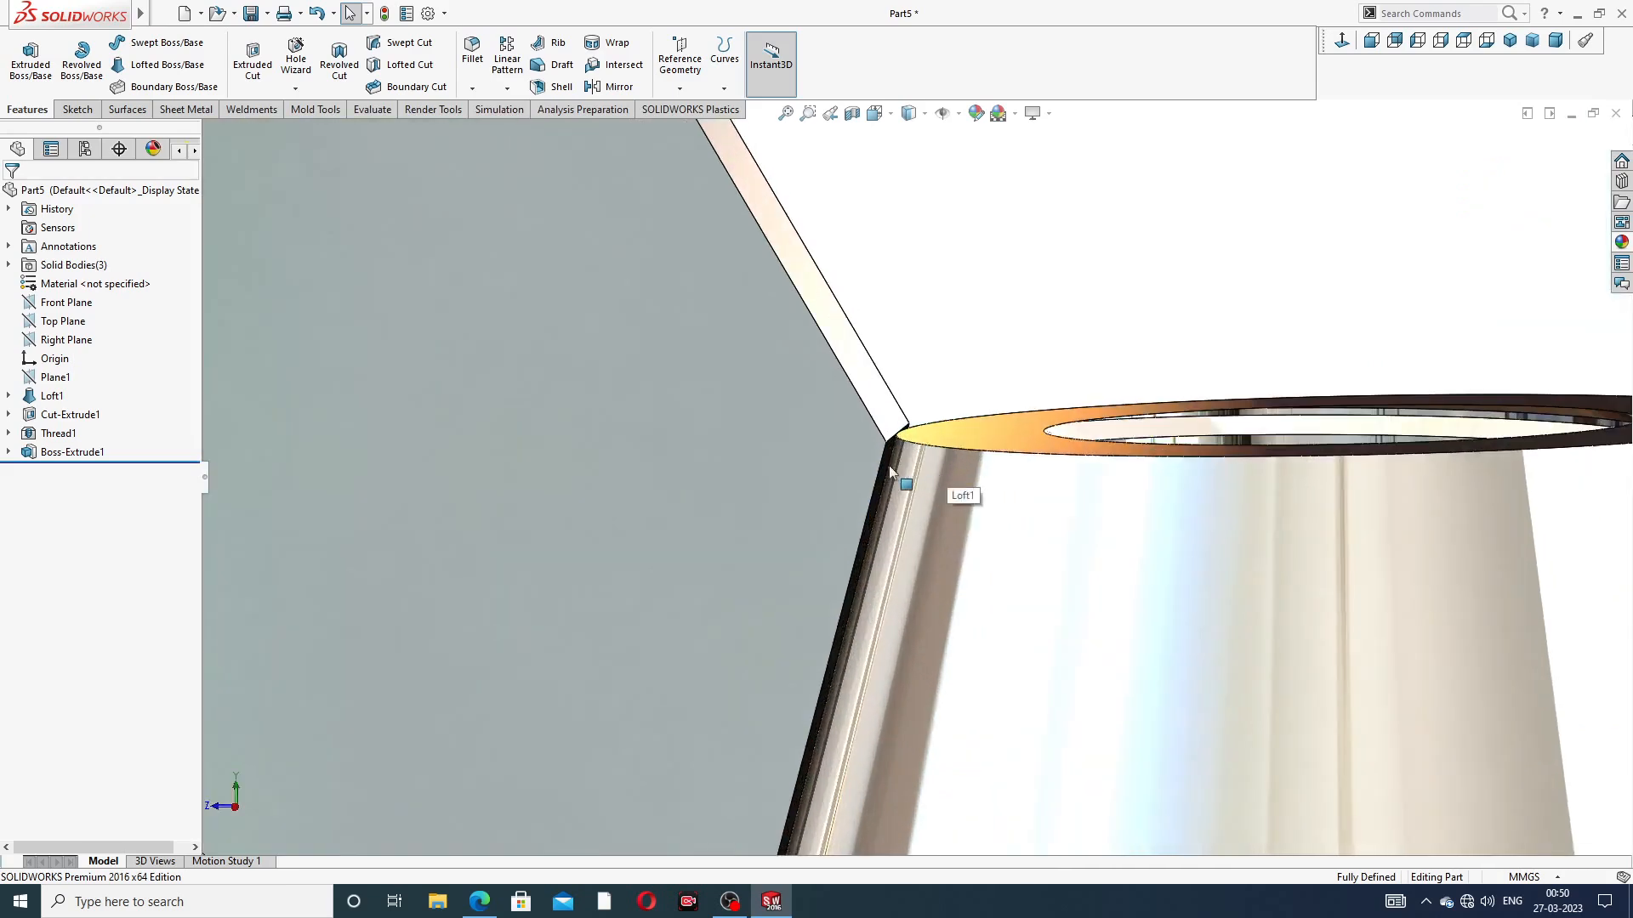
scroll(889, 470, "down", 3)
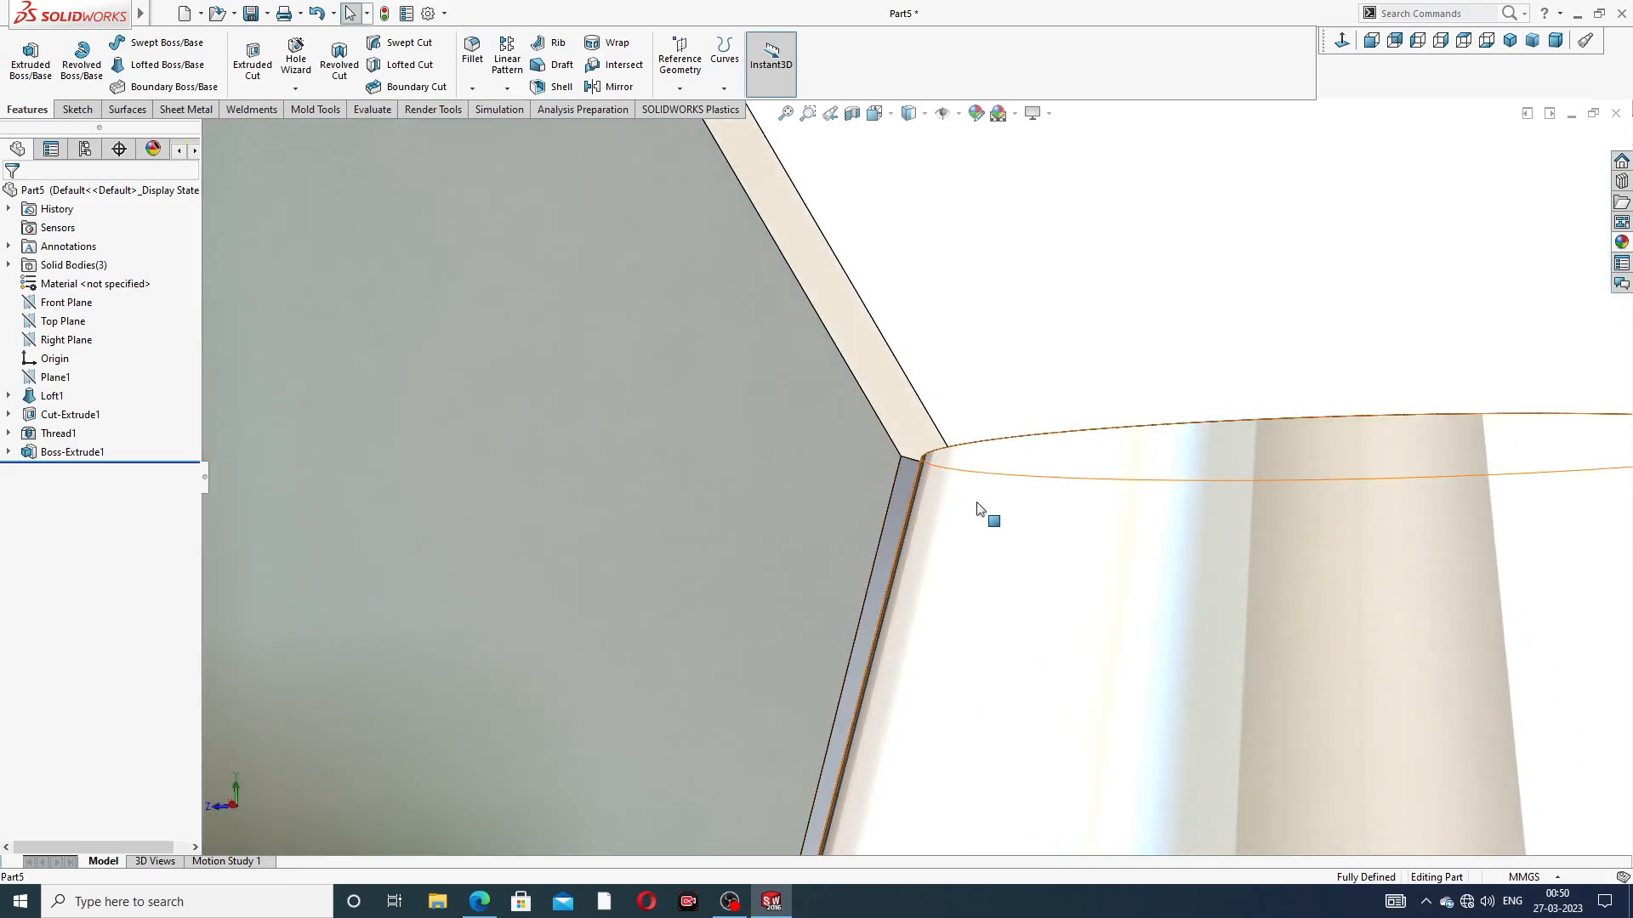
scroll(977, 508, "up", 8)
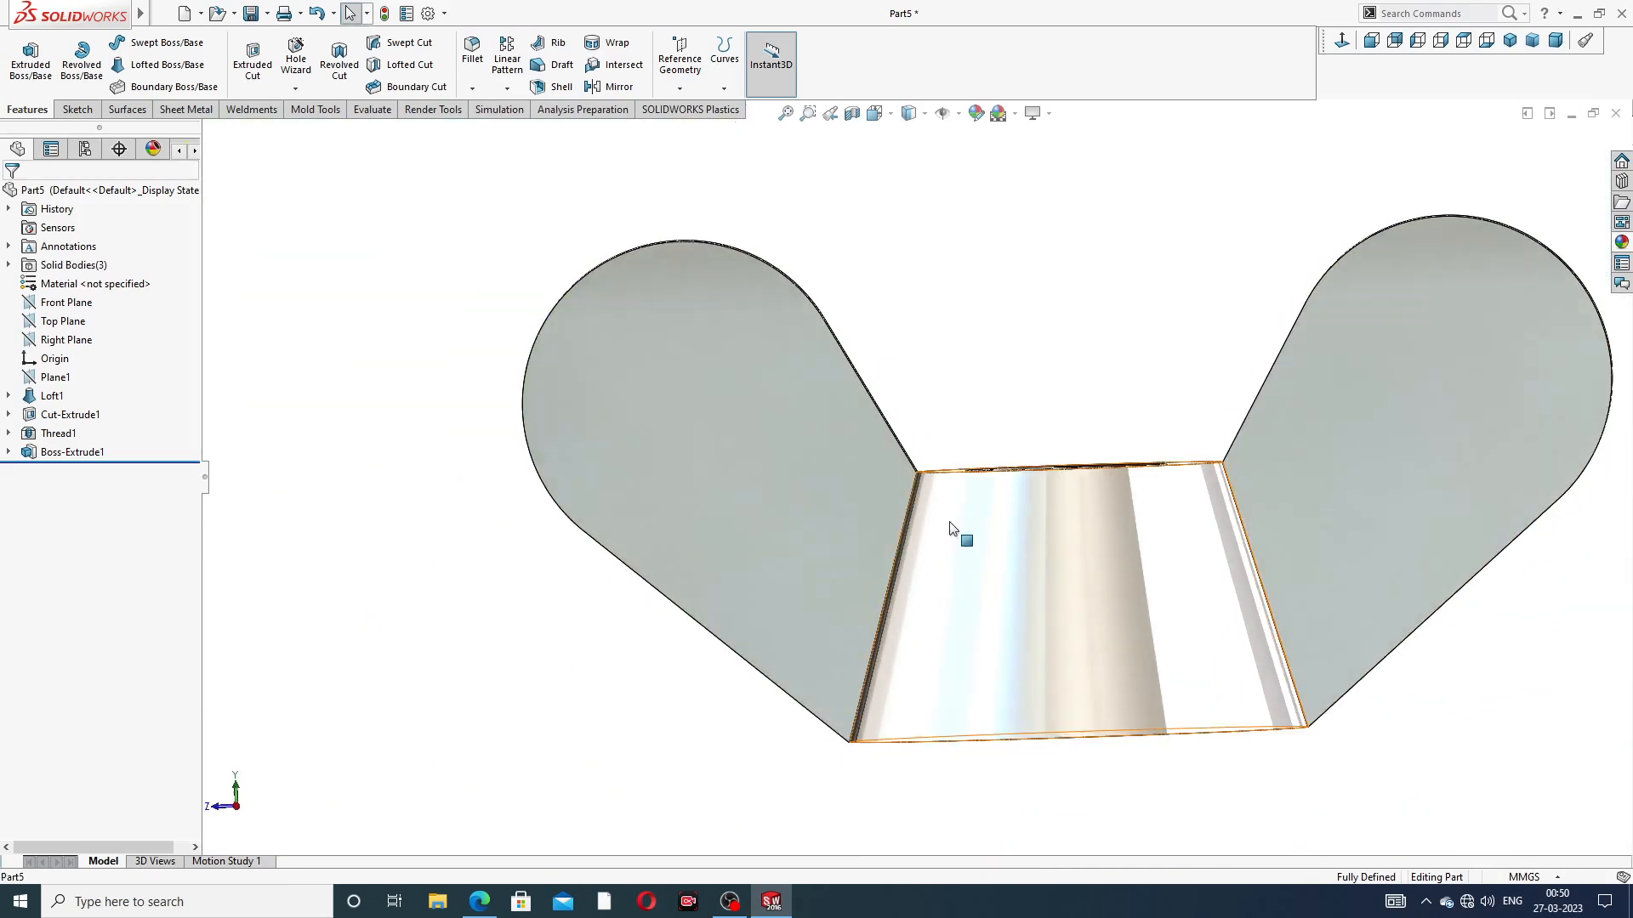
middle_click_drag(949, 520, 921, 511)
scroll(921, 512, "down", 3)
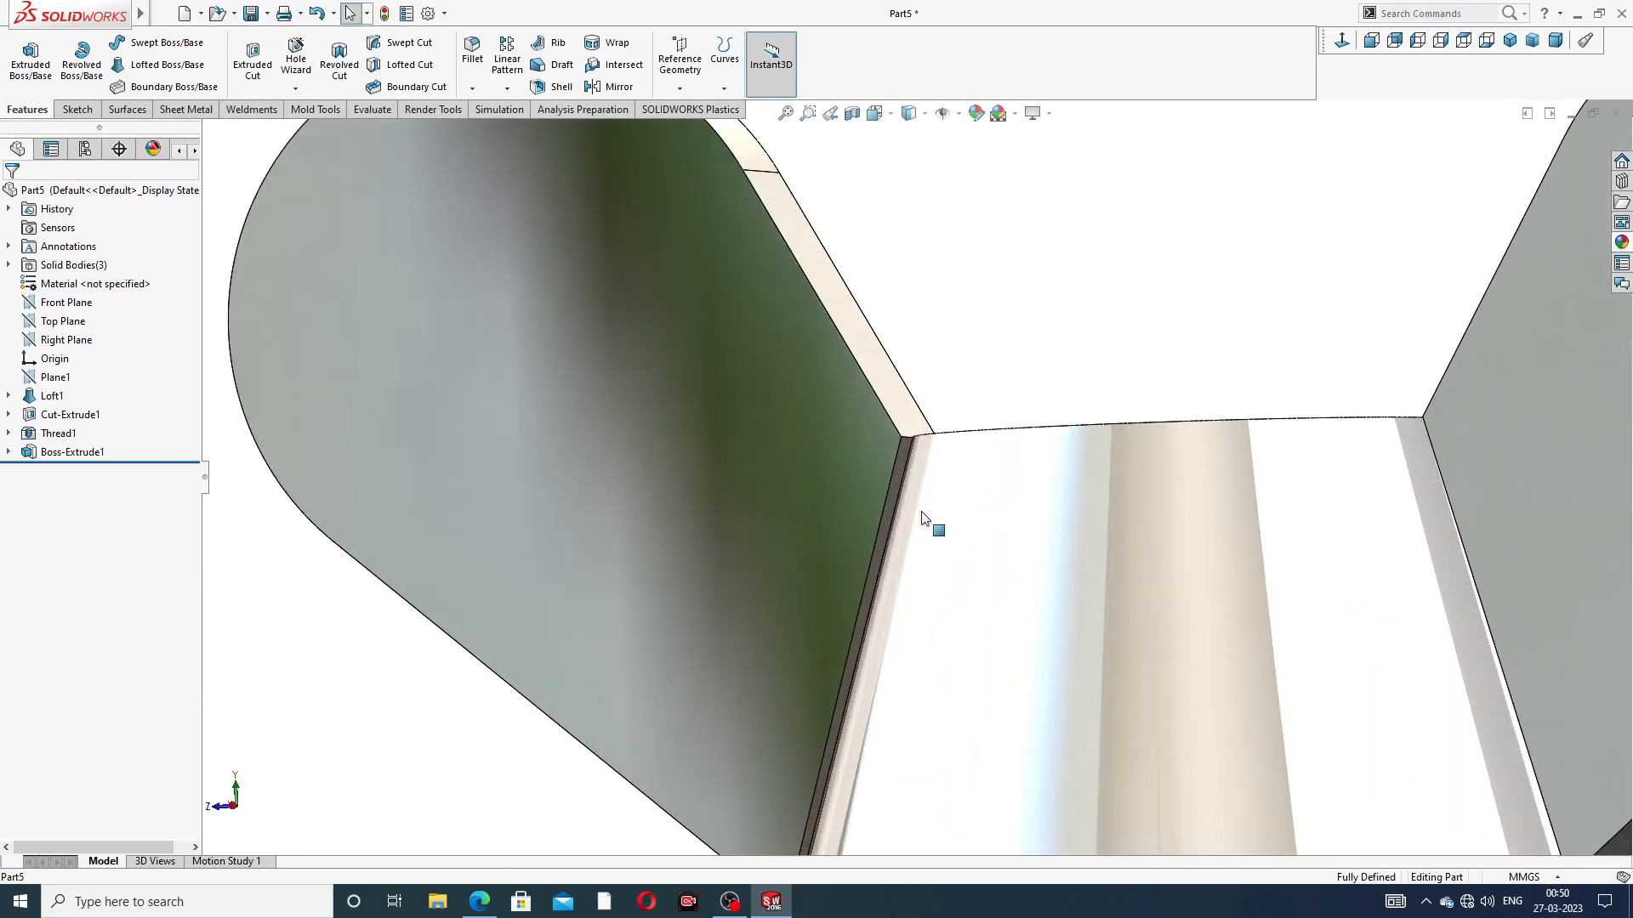
left_click(903, 470)
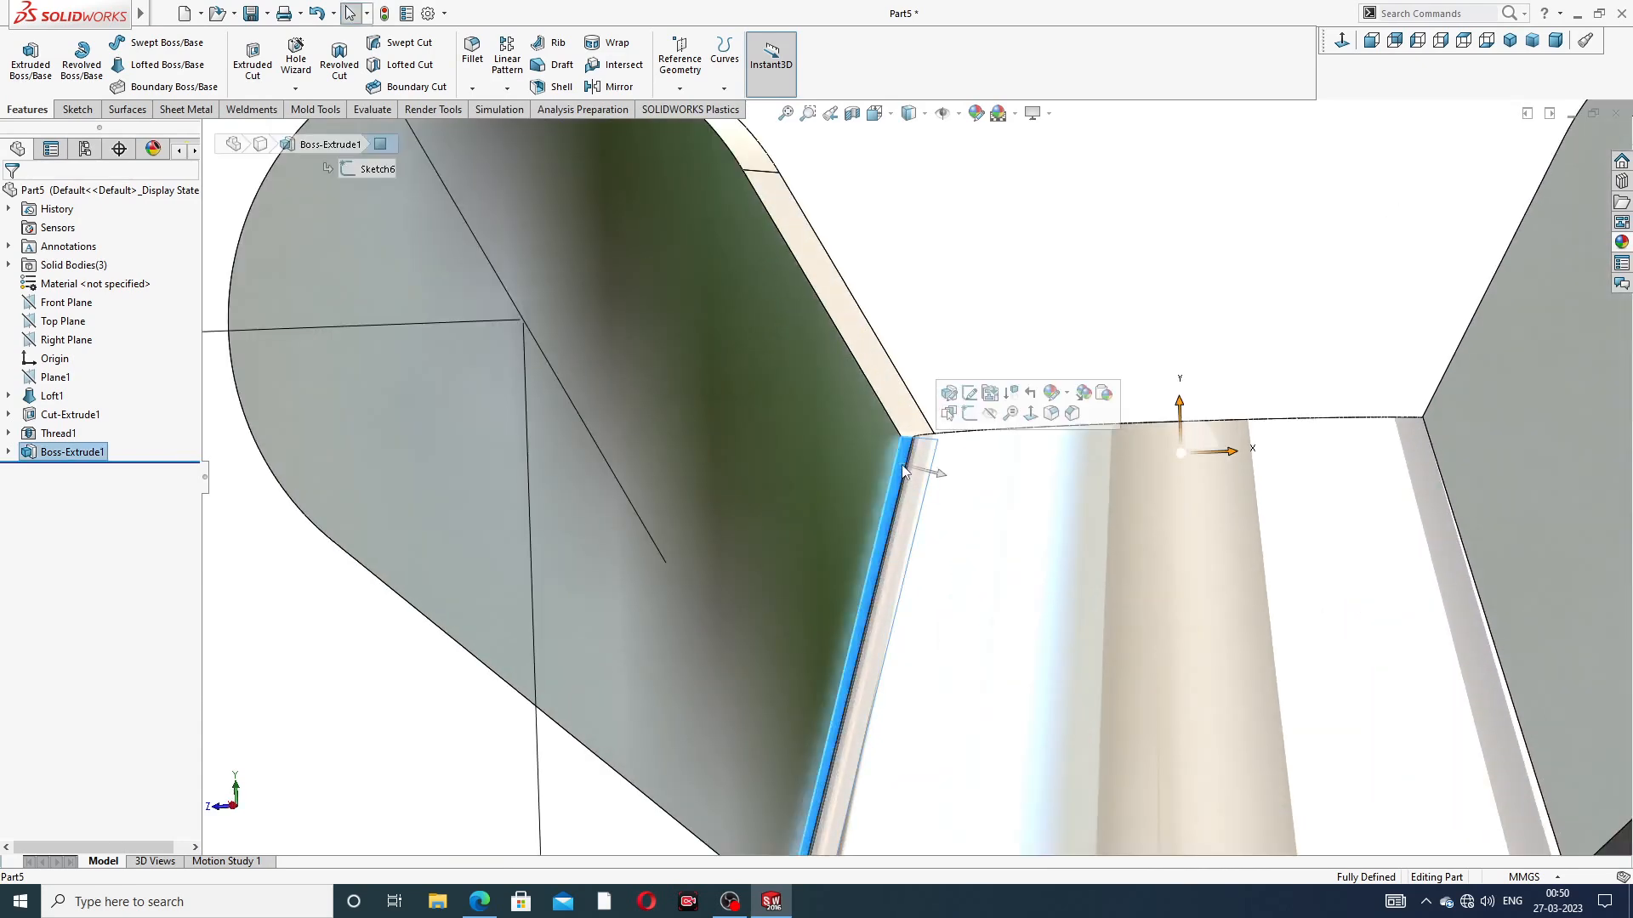
left_click(967, 417)
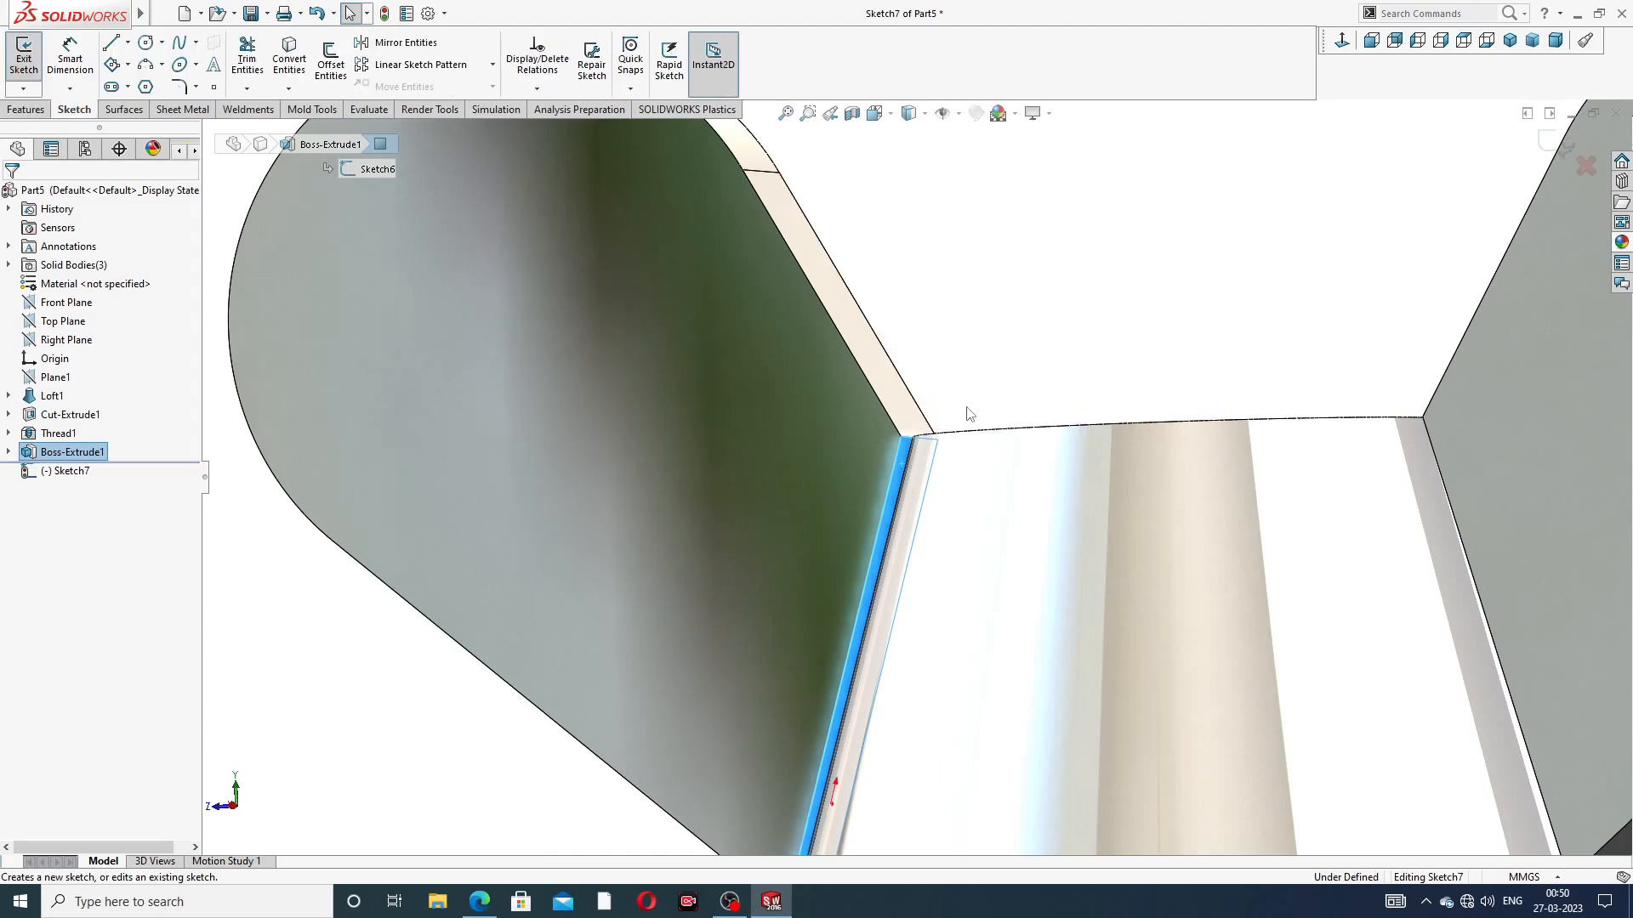
left_click(300, 65)
scroll(998, 354, "up", 3)
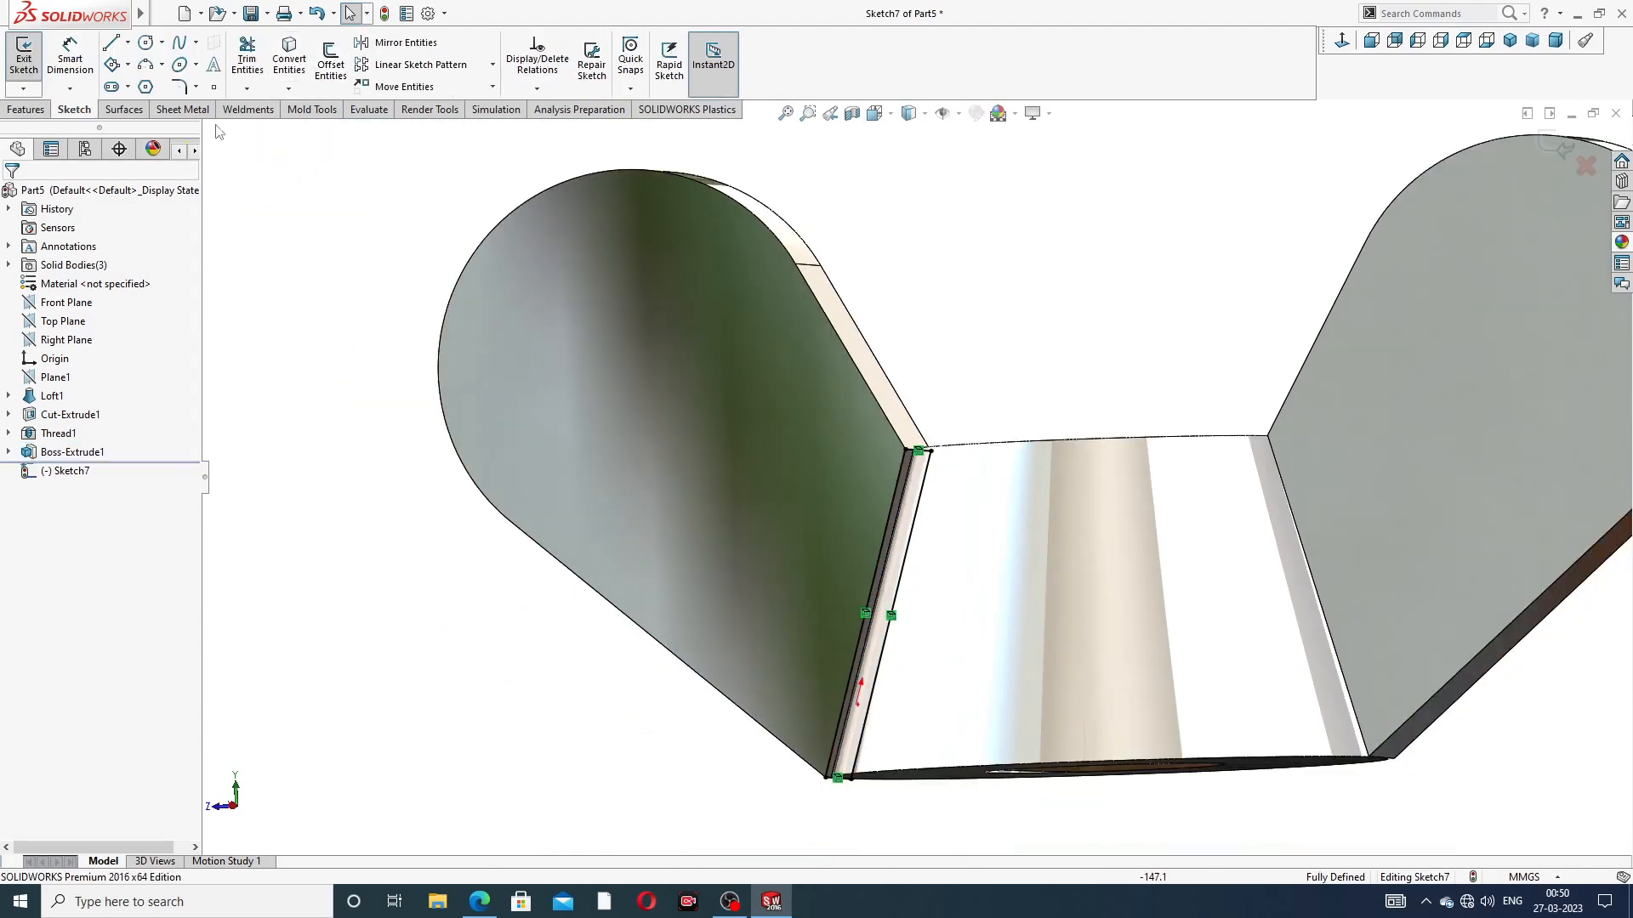
Extrude the left wing's converted inner-face outline 1 mm into the body with the result merged
left_click(26, 110)
left_click(31, 60)
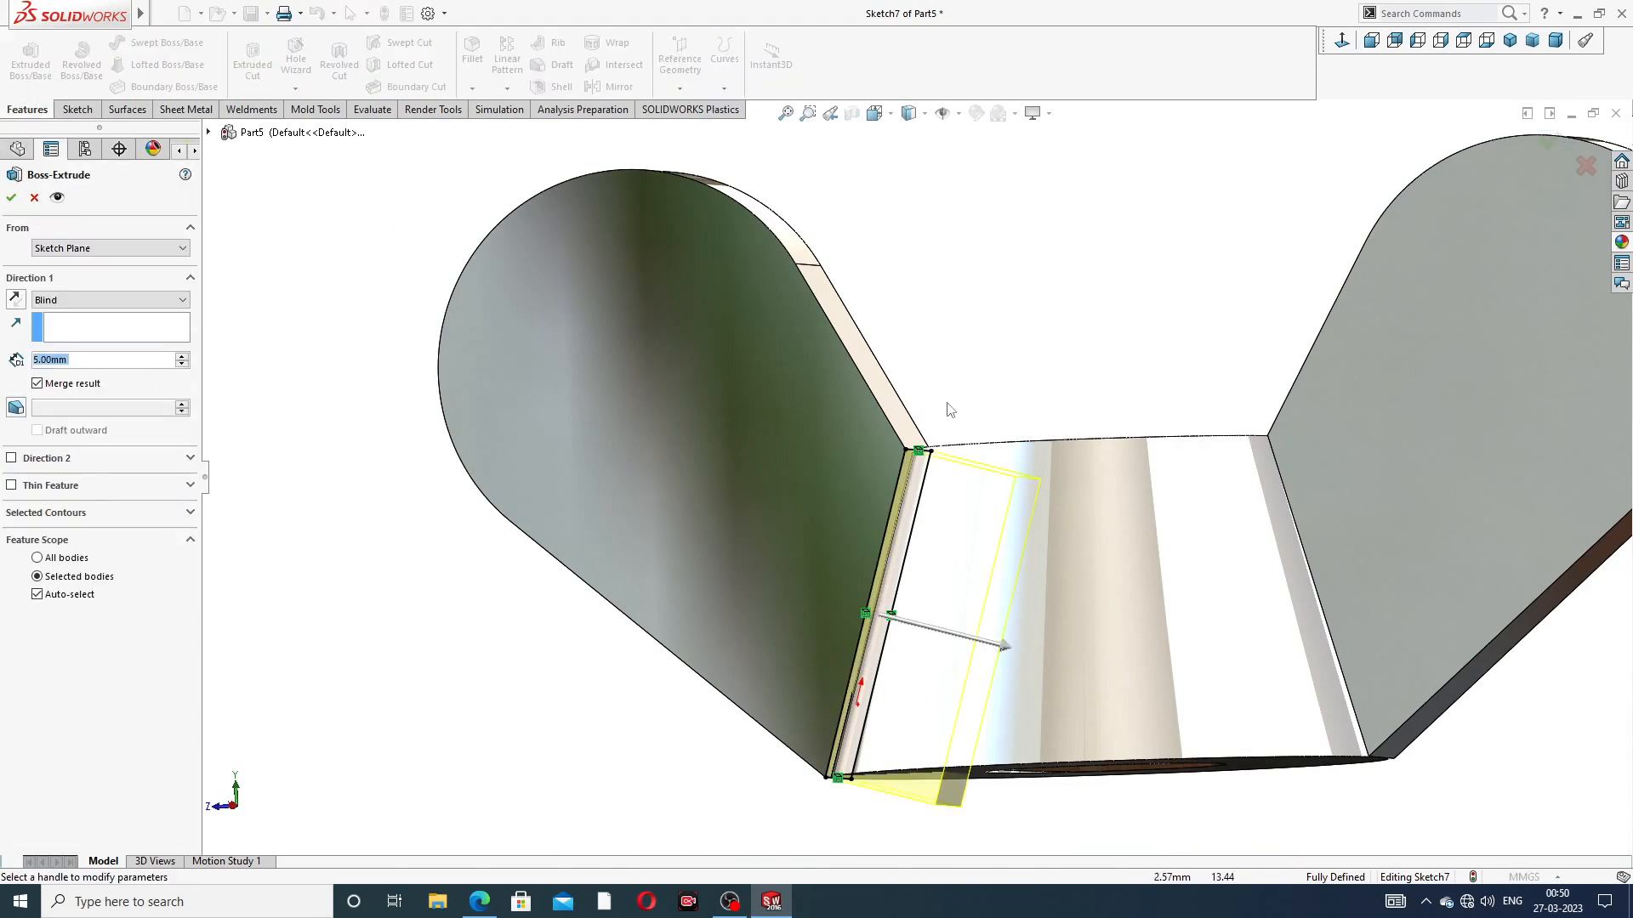
type("1")
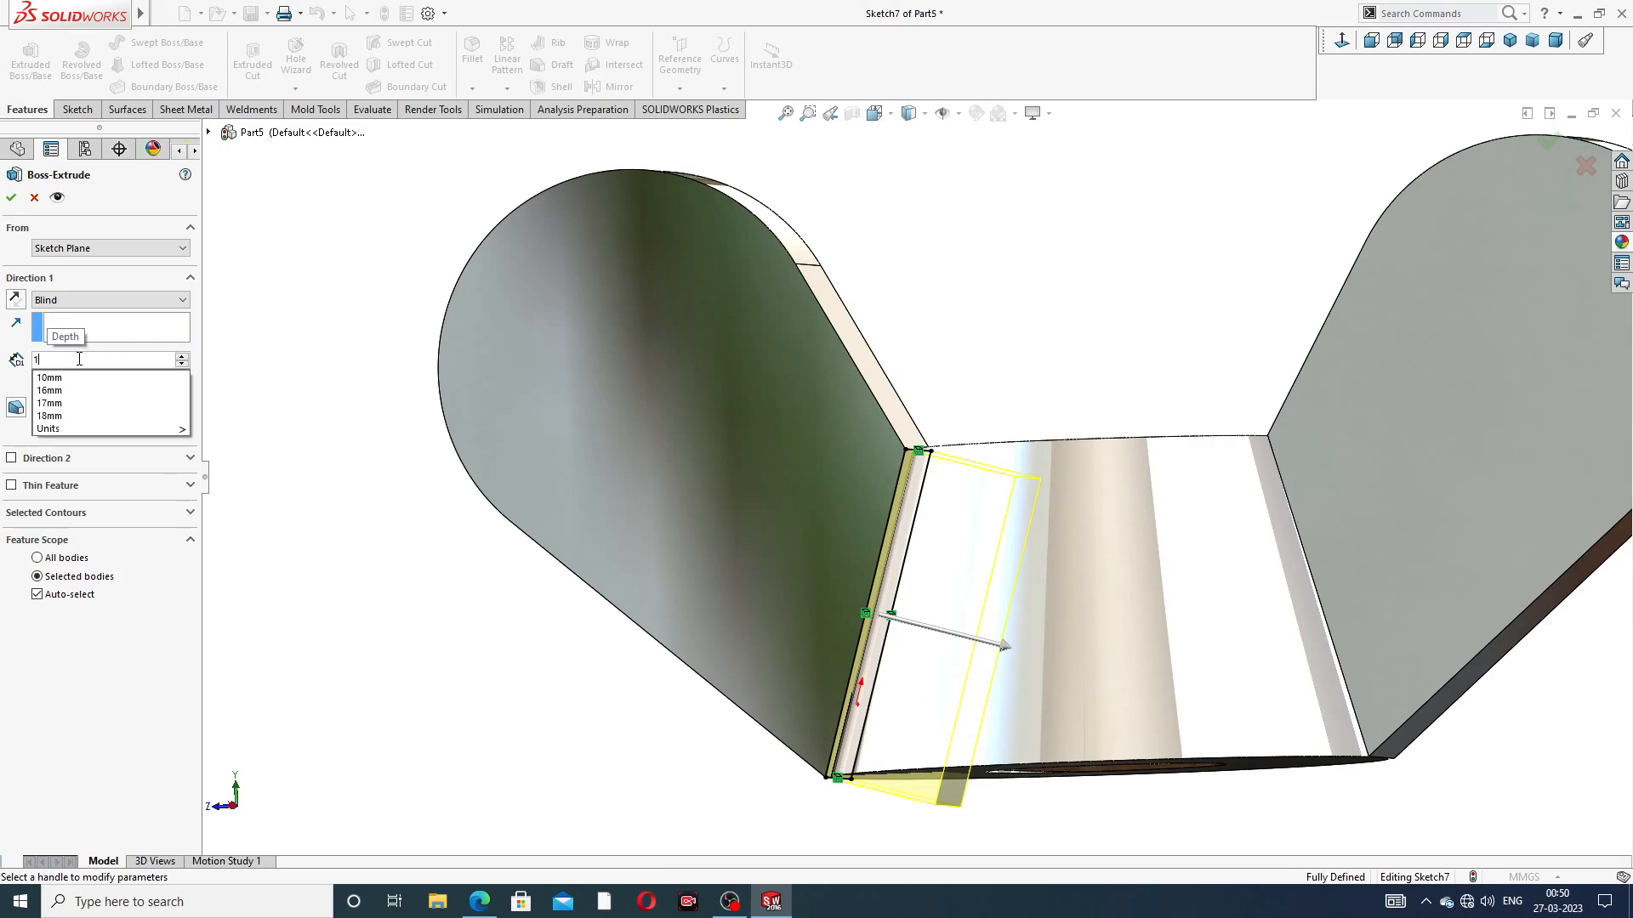
key("Return")
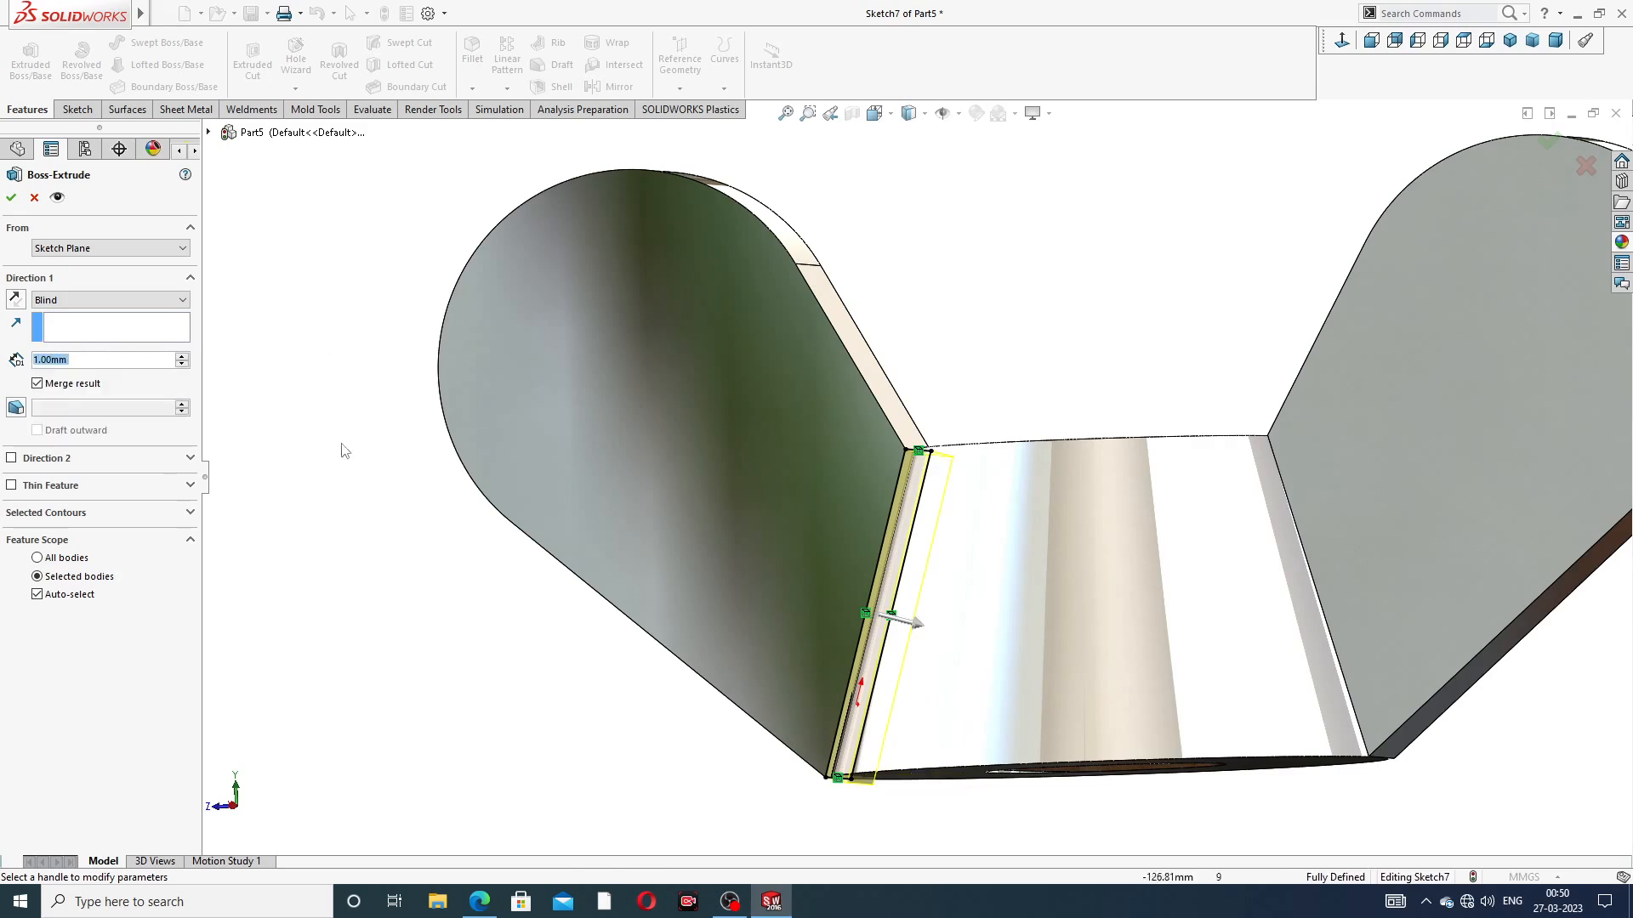
left_click(11, 198)
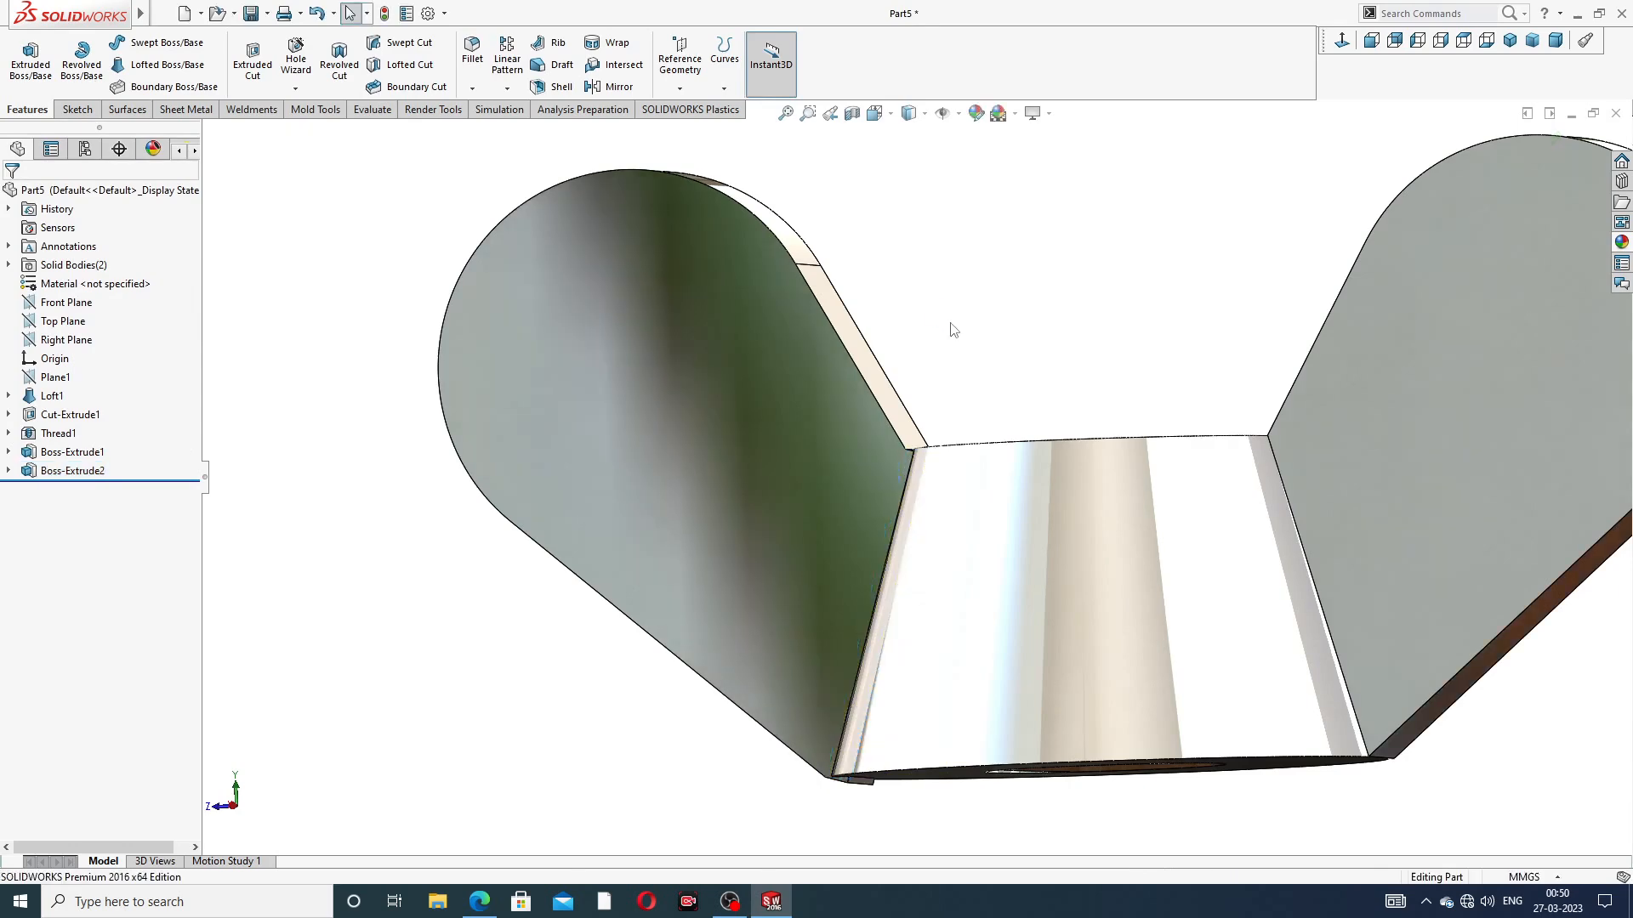
Start a sketch on the right wing's narrow inner face beside the body and convert the face's edges into it
middle_click_drag(966, 463, 968, 500)
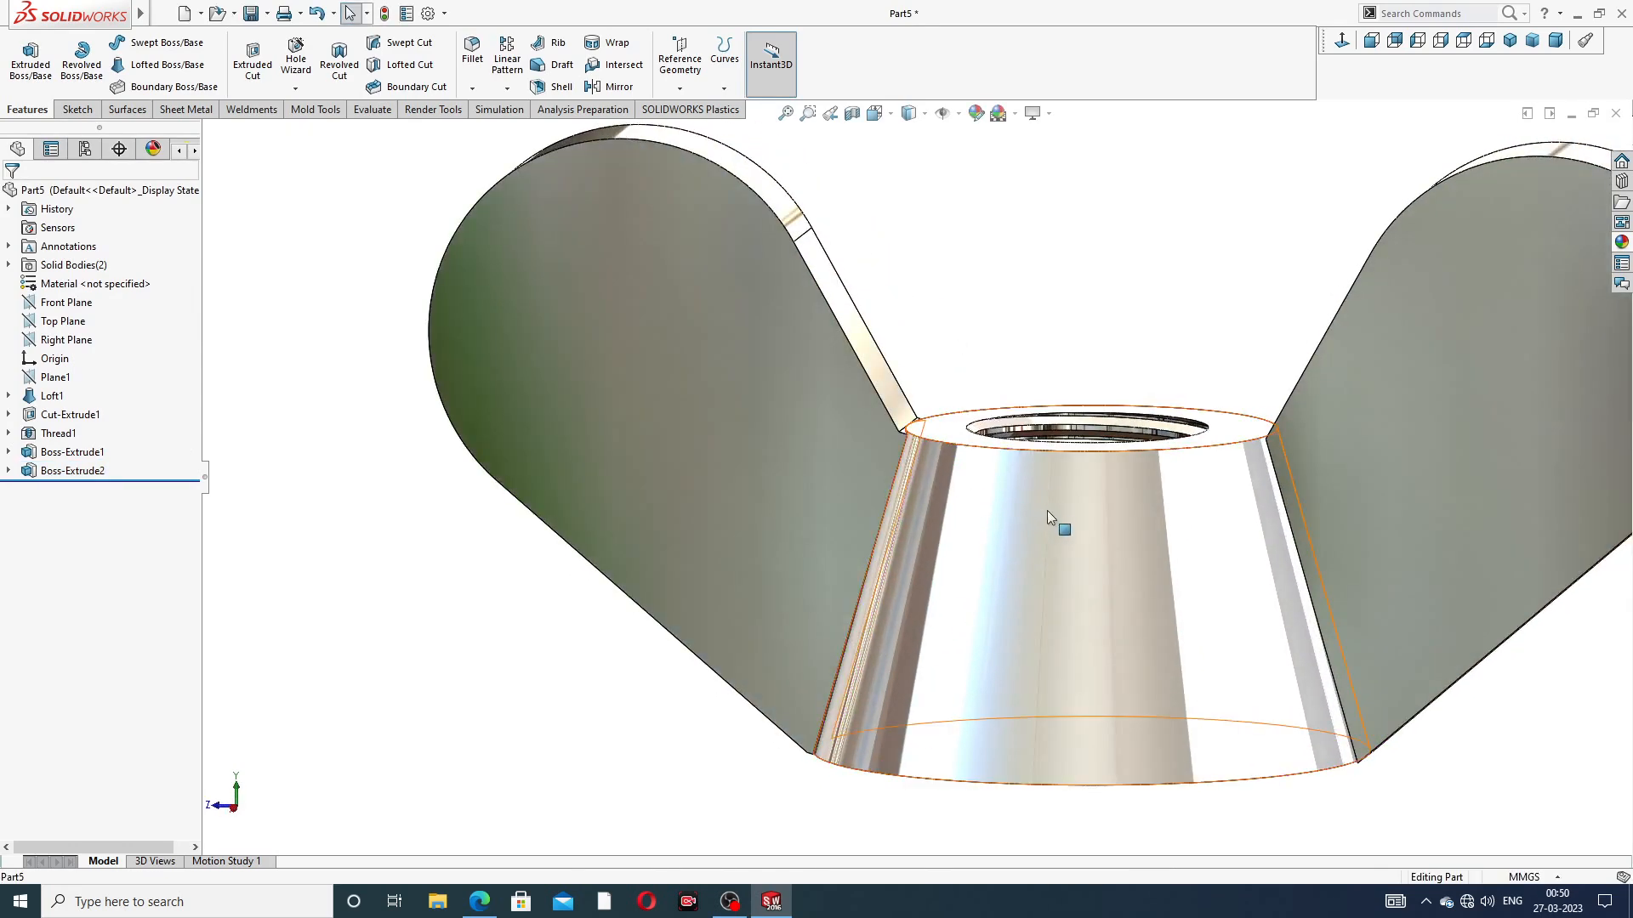
scroll(1048, 510, "up", 5)
scroll(1299, 488, "down", 8)
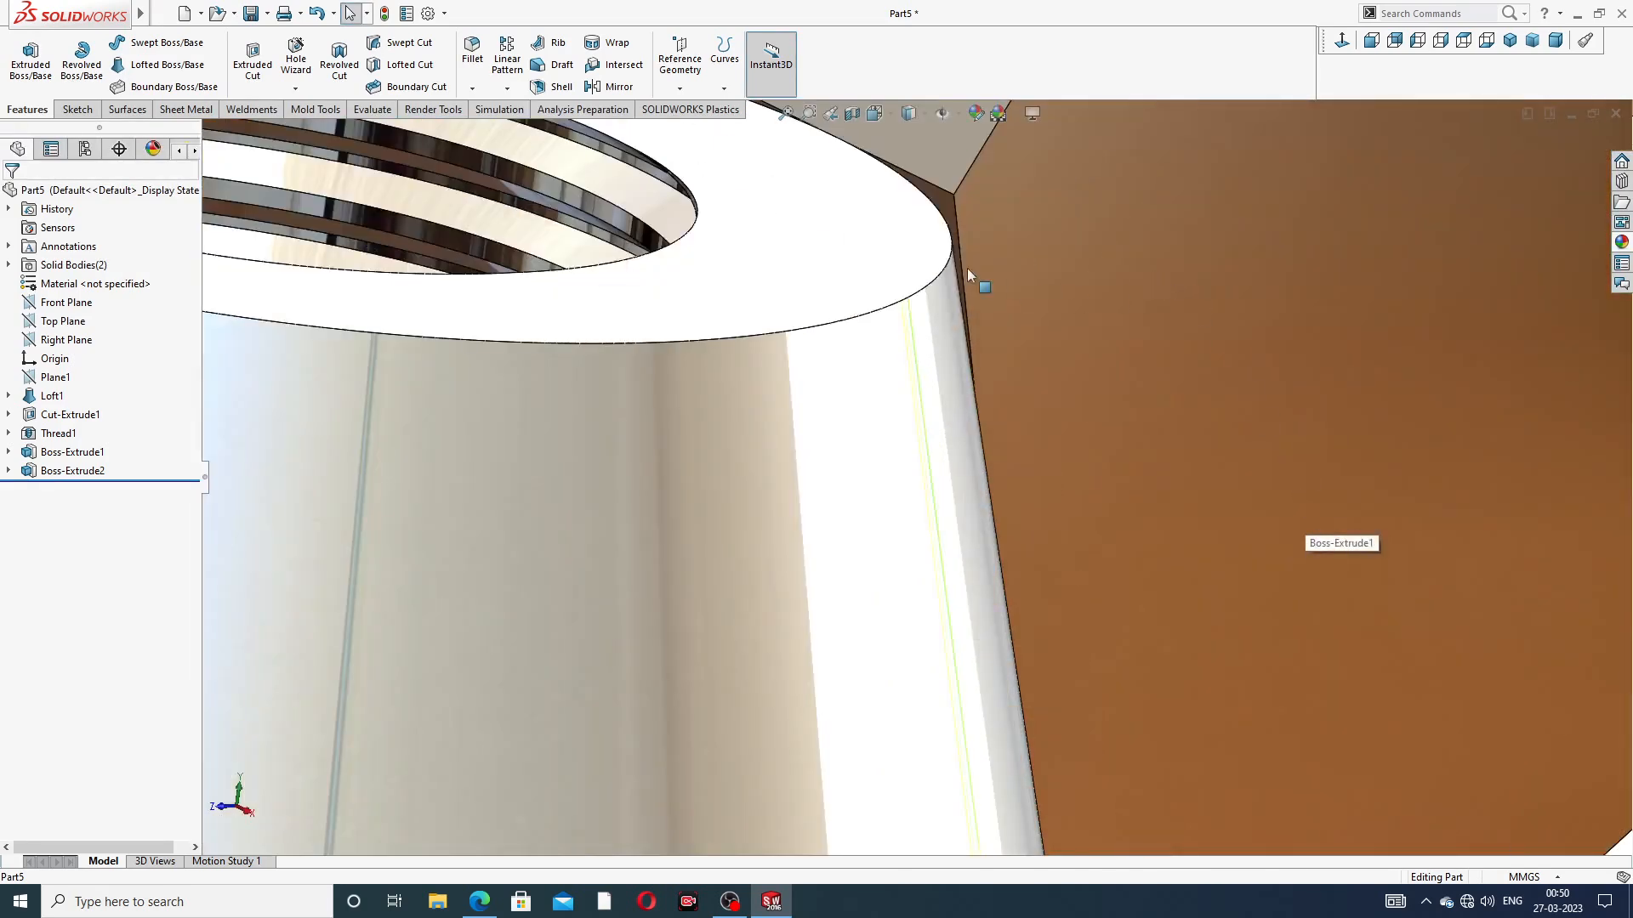
left_click(952, 207)
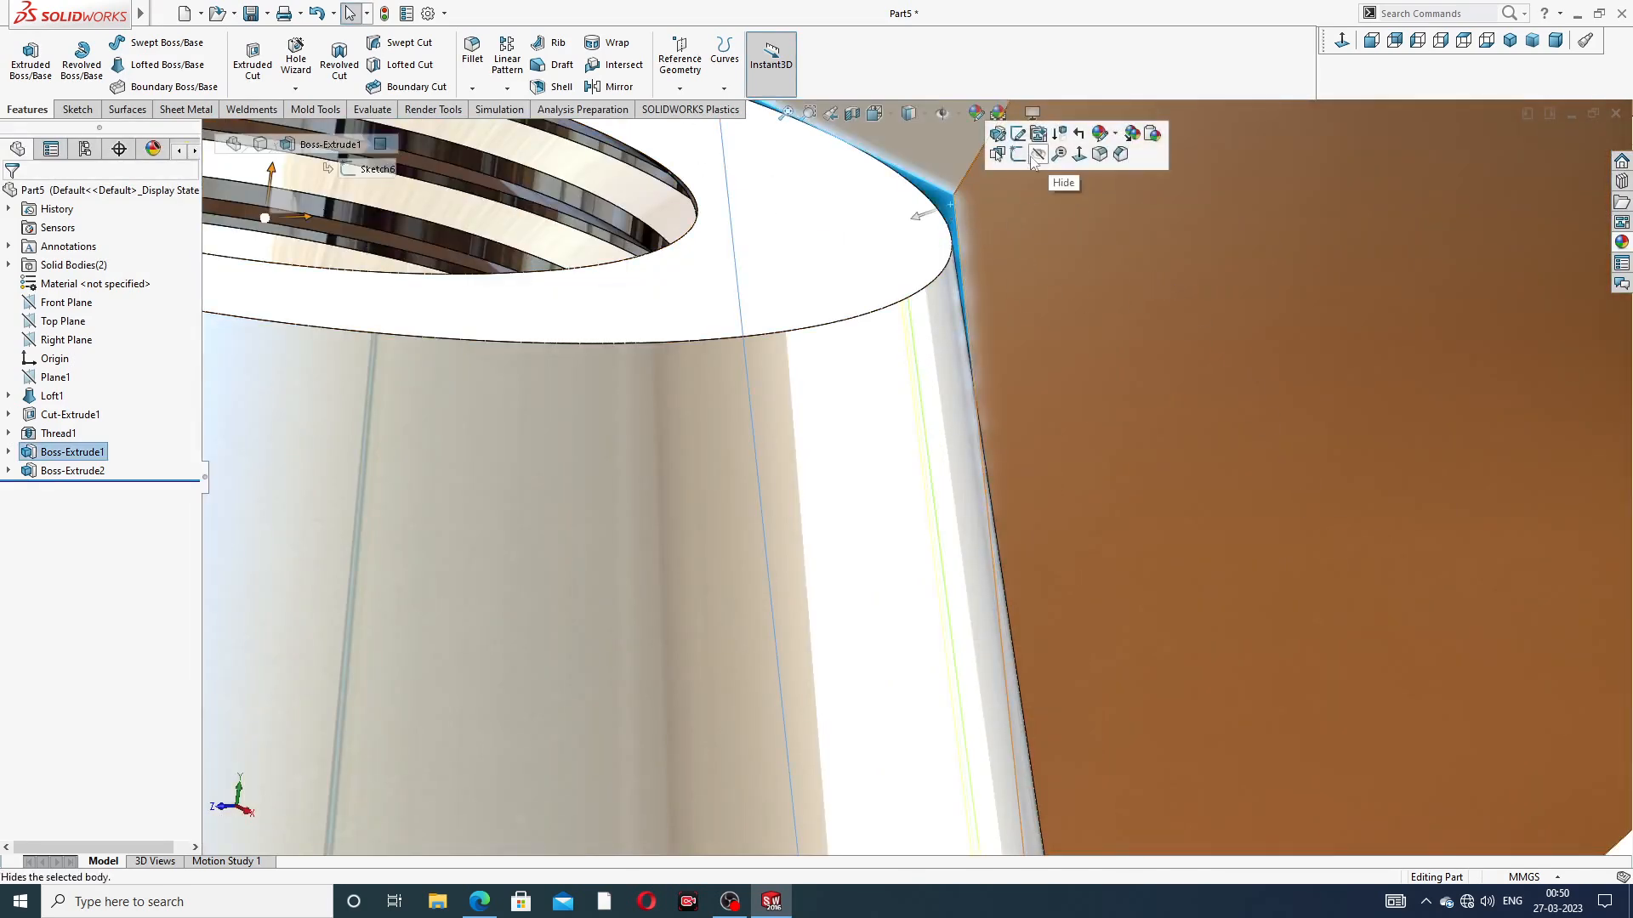
left_click(999, 156)
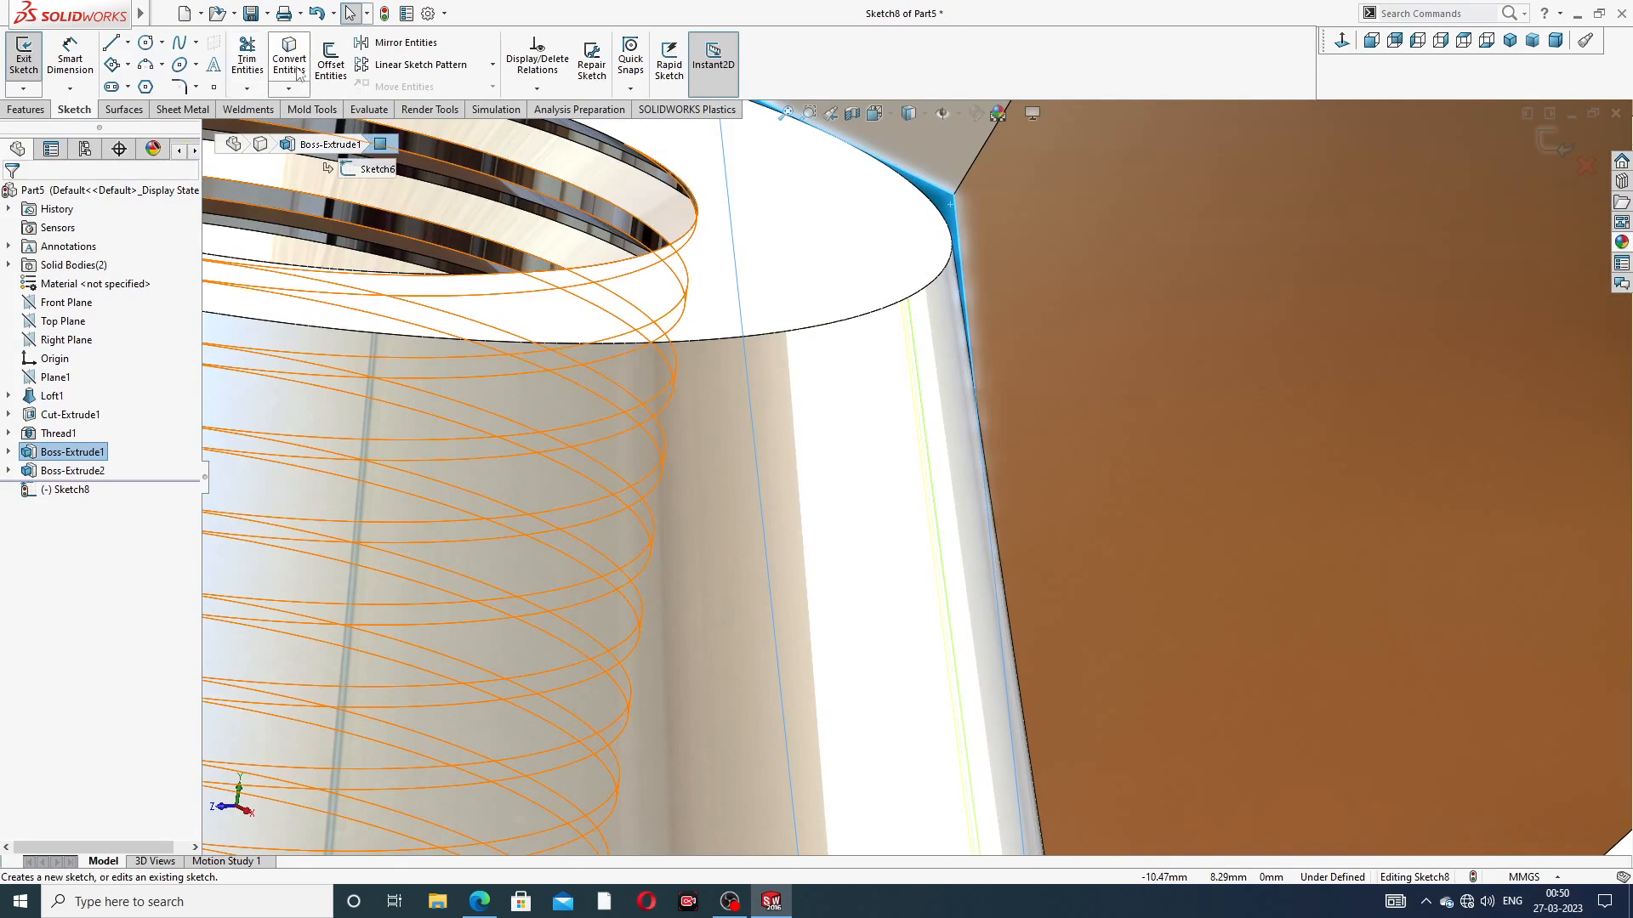
left_click(296, 73)
scroll(618, 230, "up", 4)
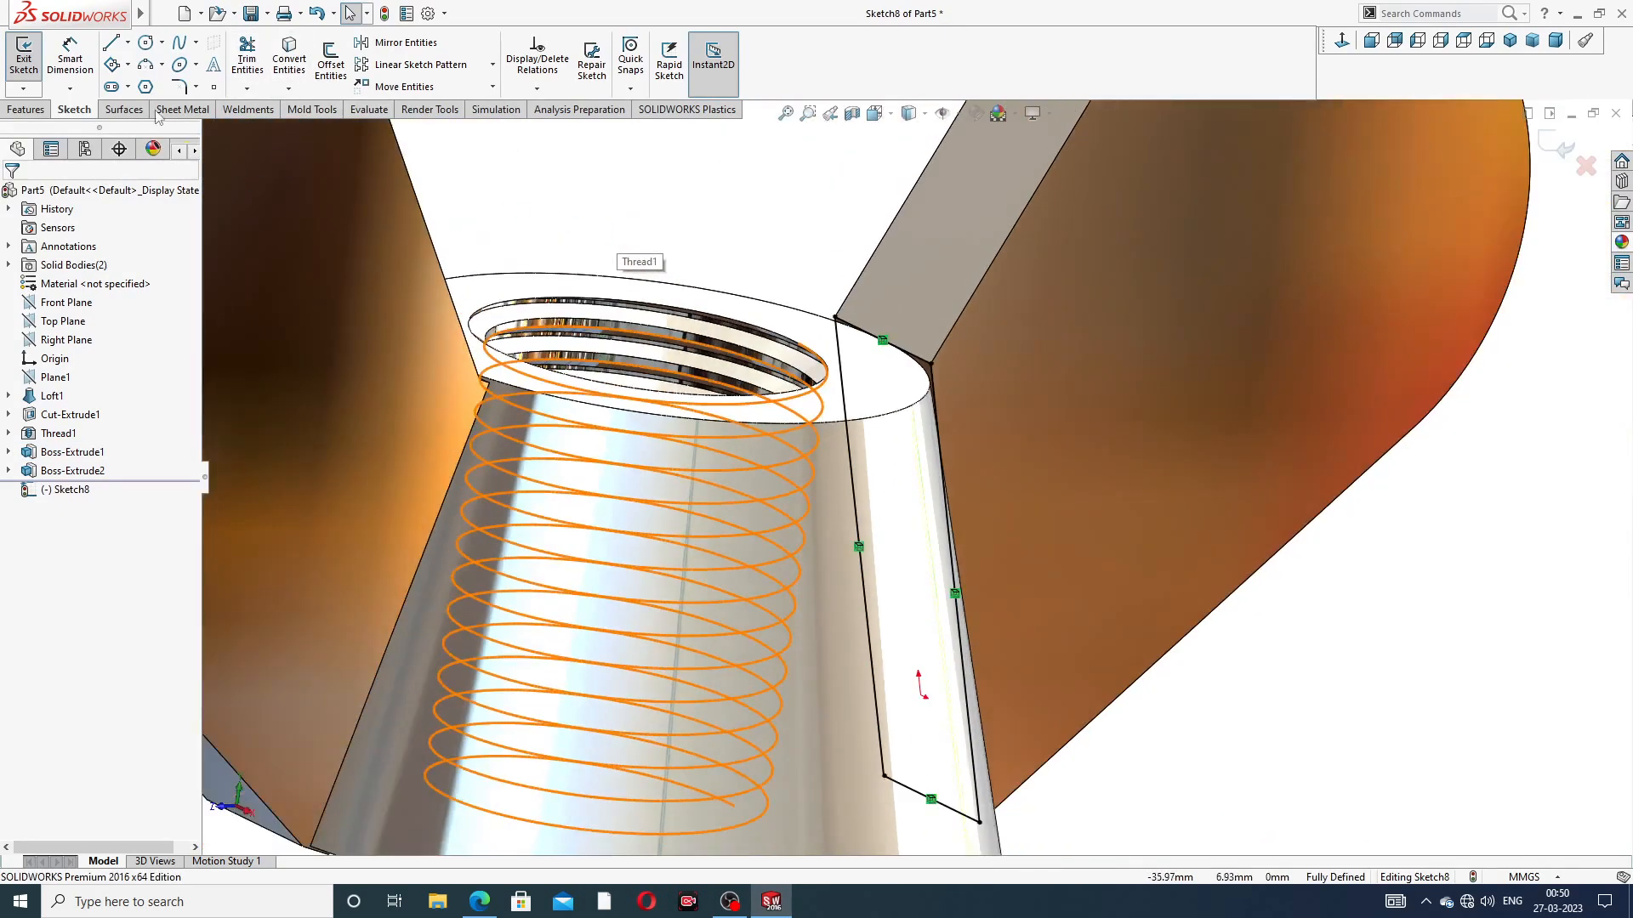
Extrude the right wing's converted inner-face outline 1 mm into the body with the result merged
left_click(26, 109)
left_click(30, 62)
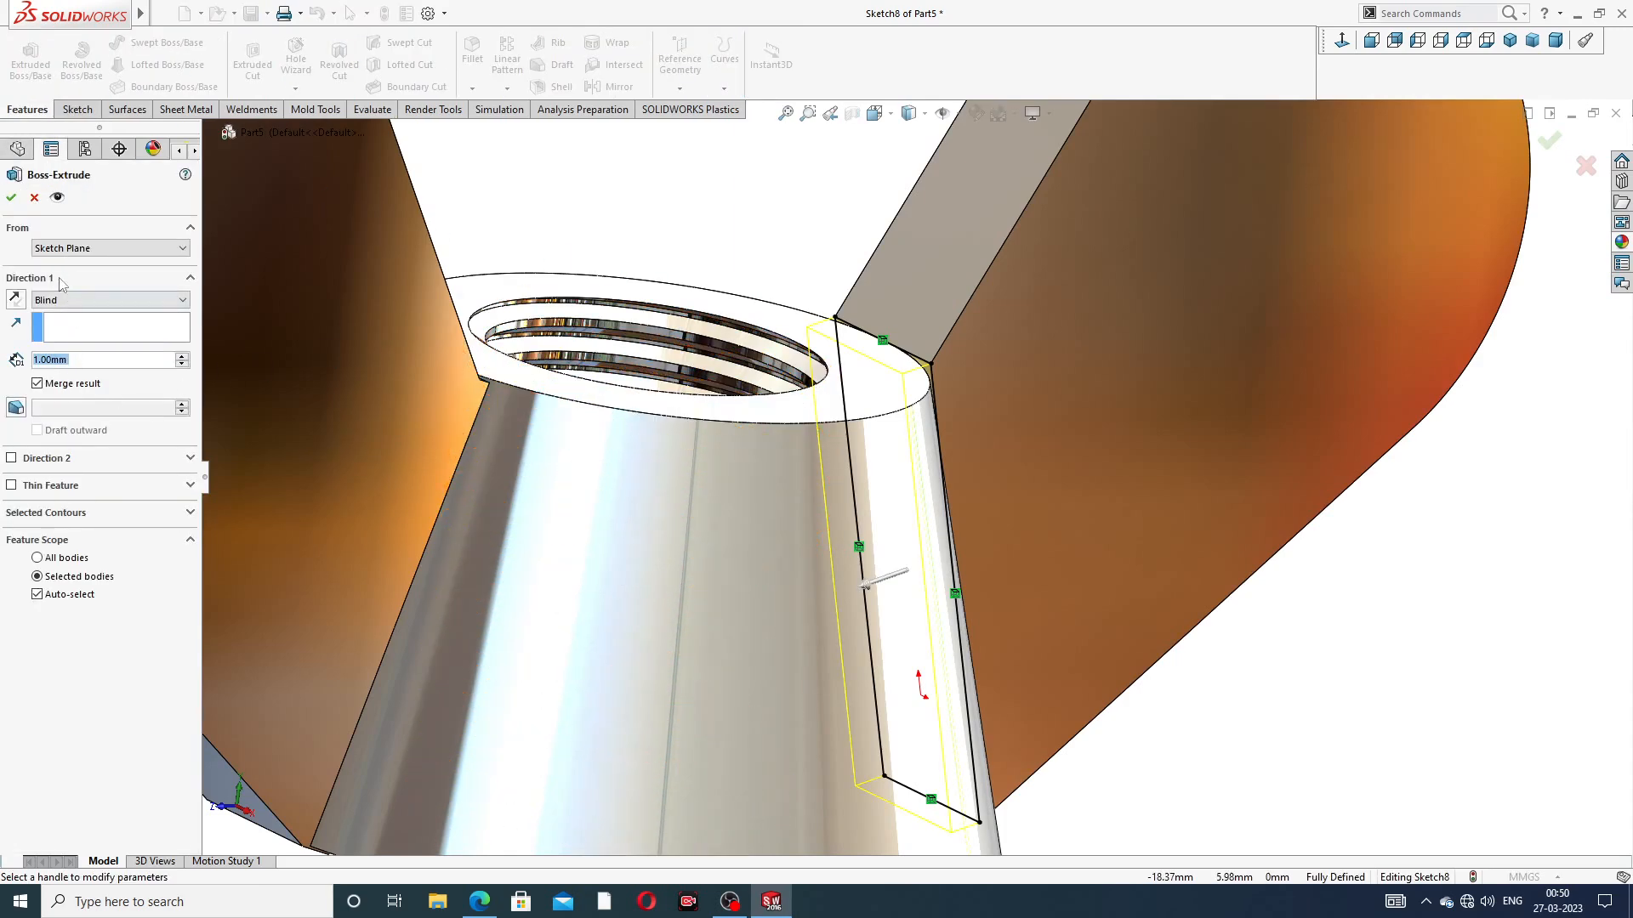
left_click(11, 199)
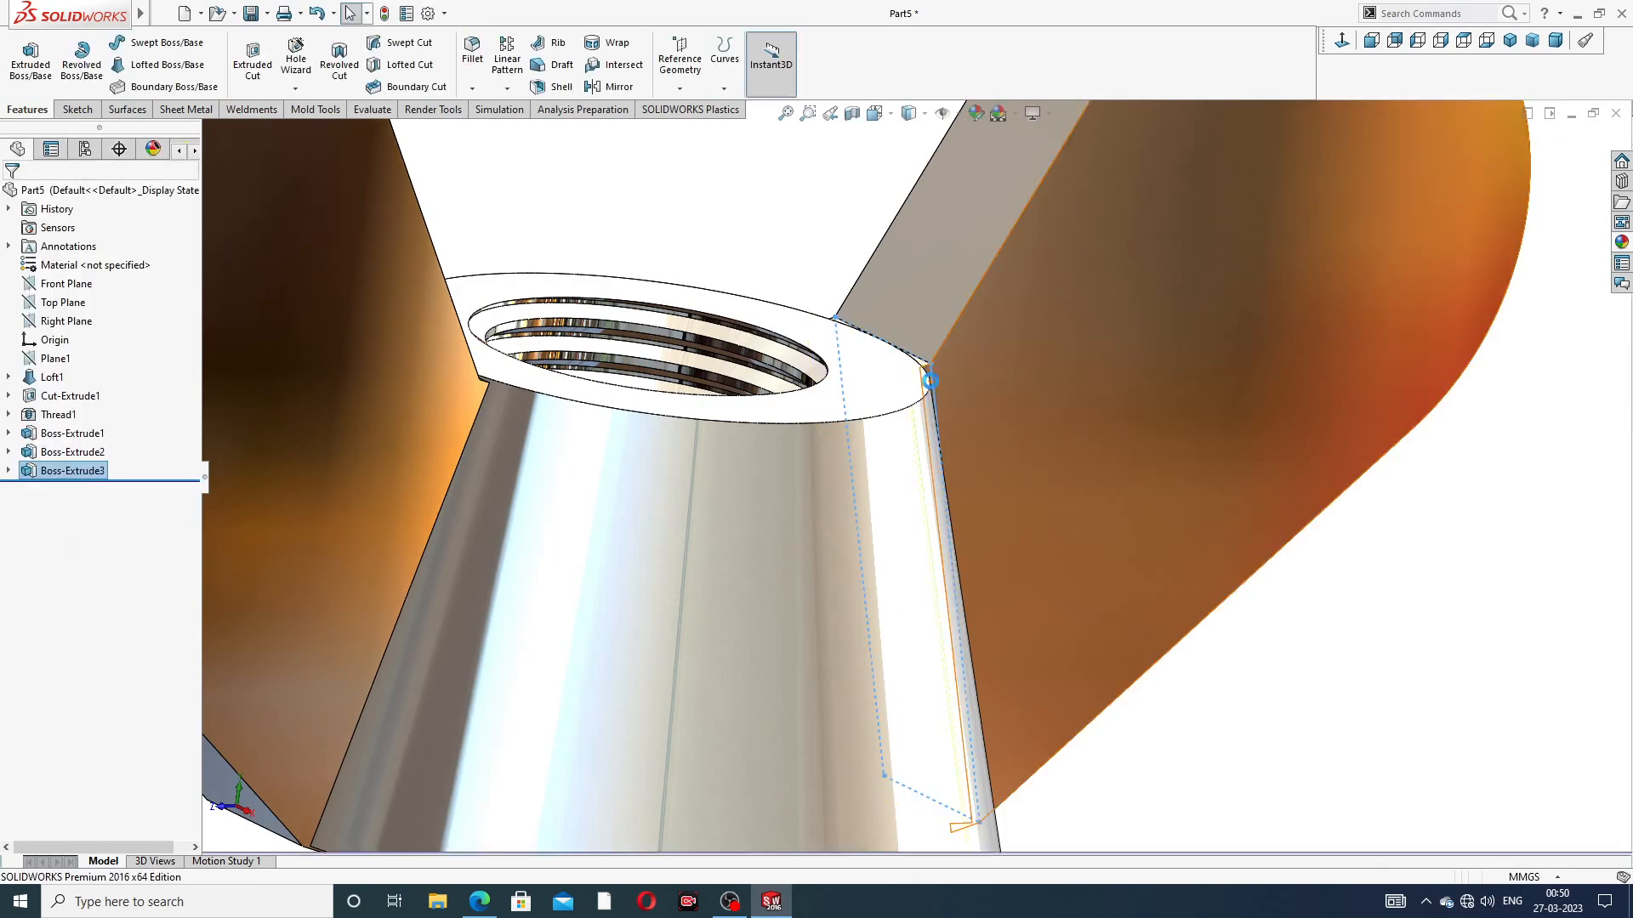
Start a sketch on the body's large bottom face, where the wing joints protrude, and convert the face's edges into it
key("f")
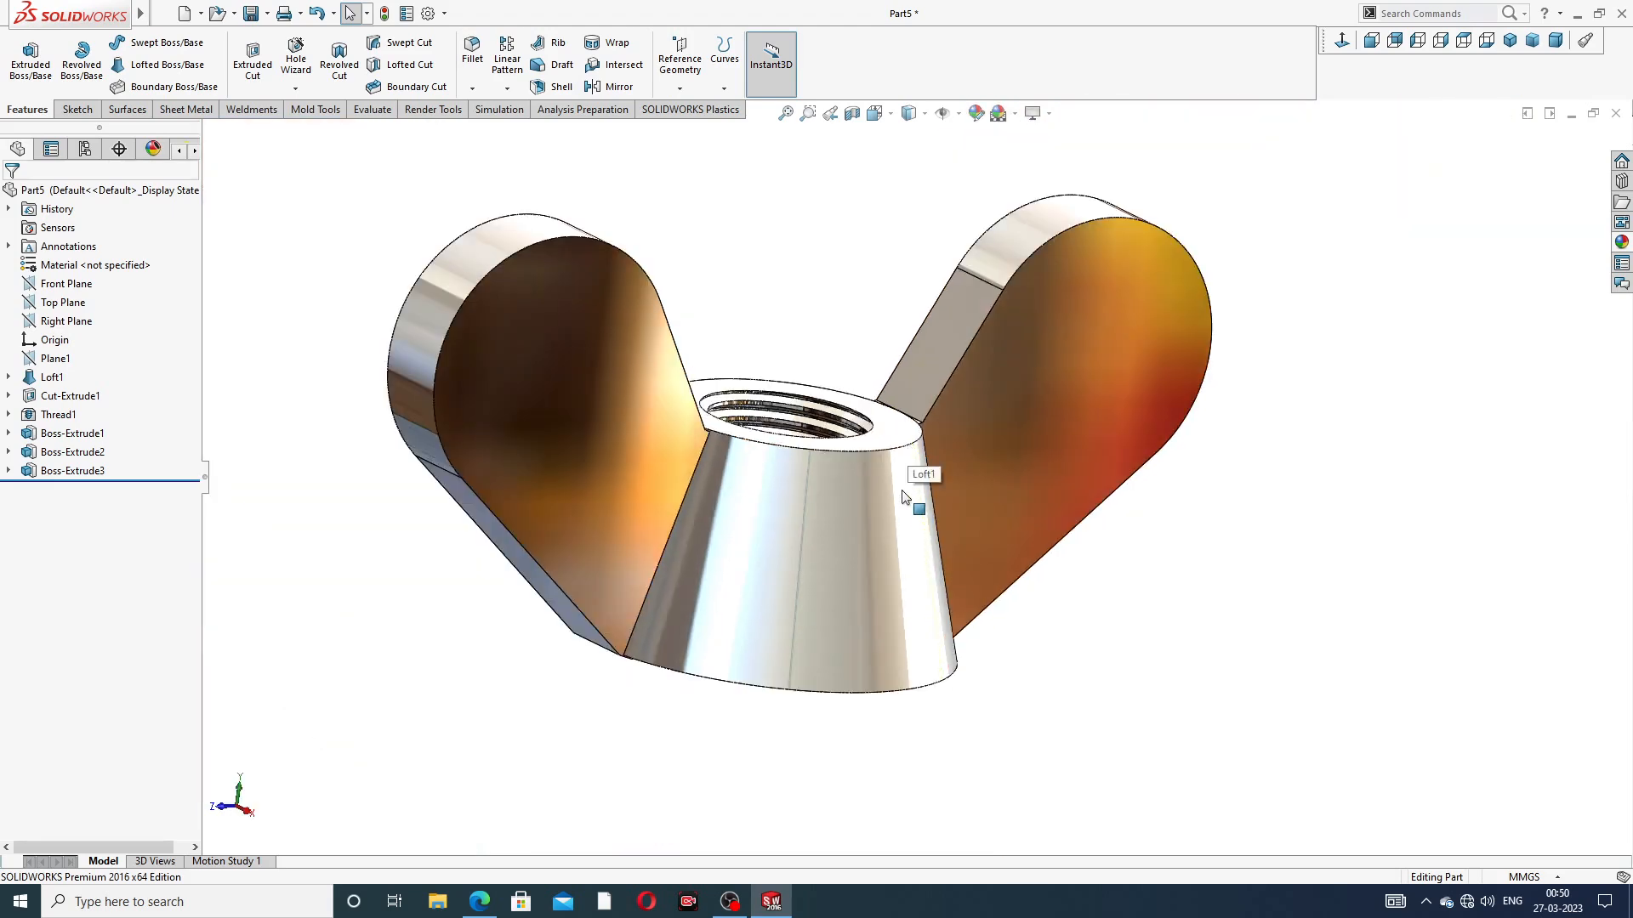
middle_click_drag(910, 493, 808, 435)
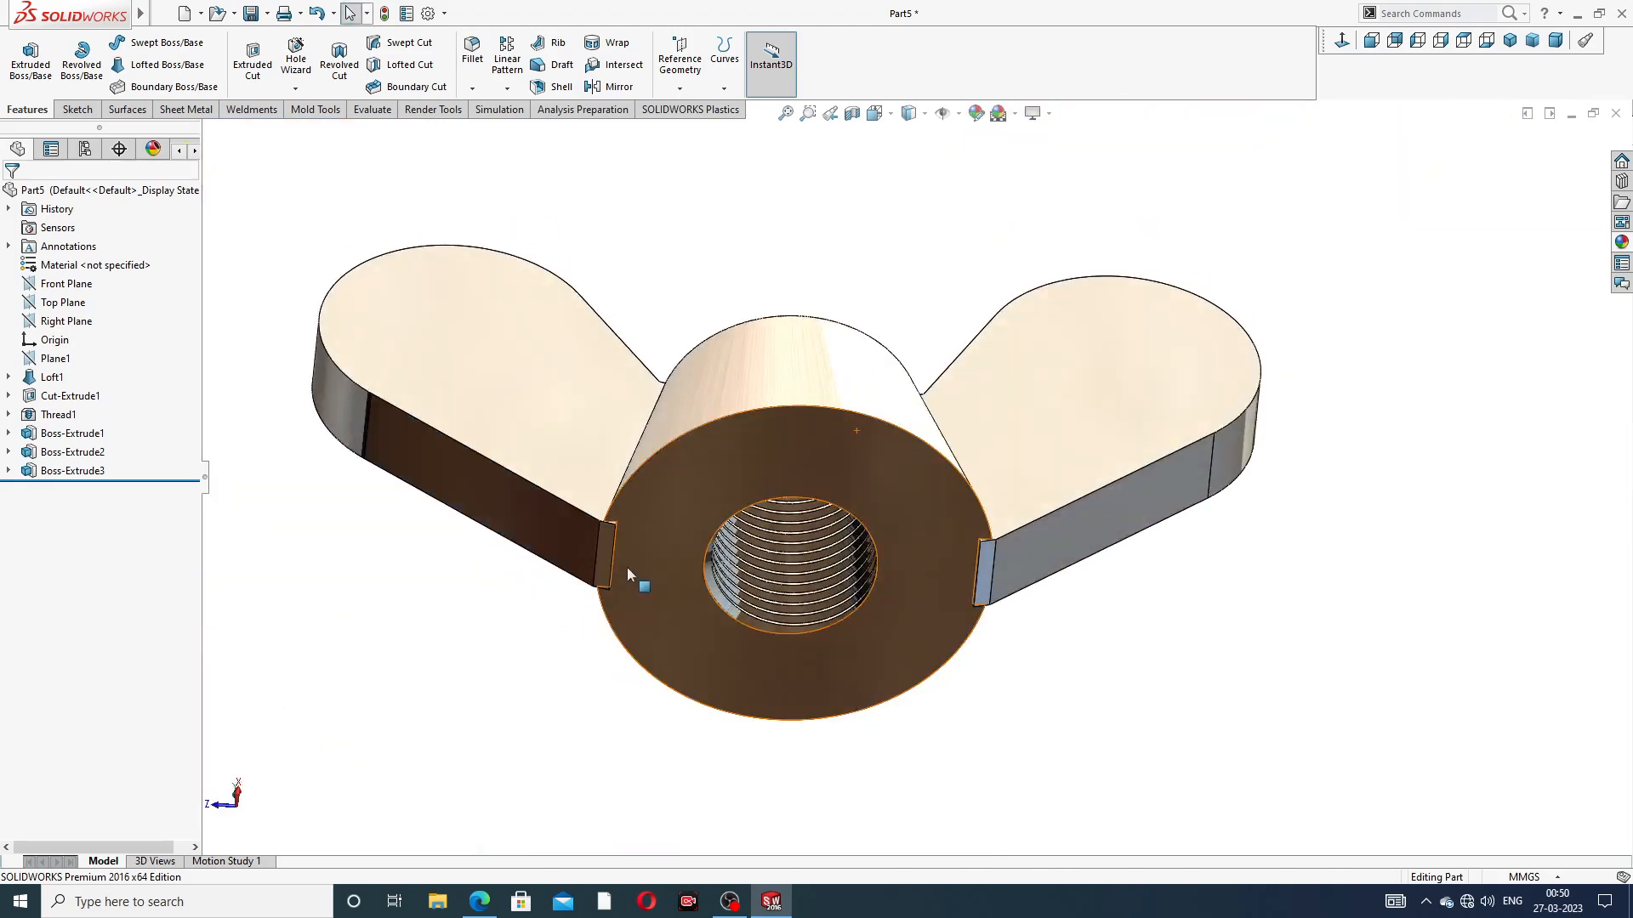
scroll(680, 519, "down", 5)
middle_click_drag(666, 489, 682, 488)
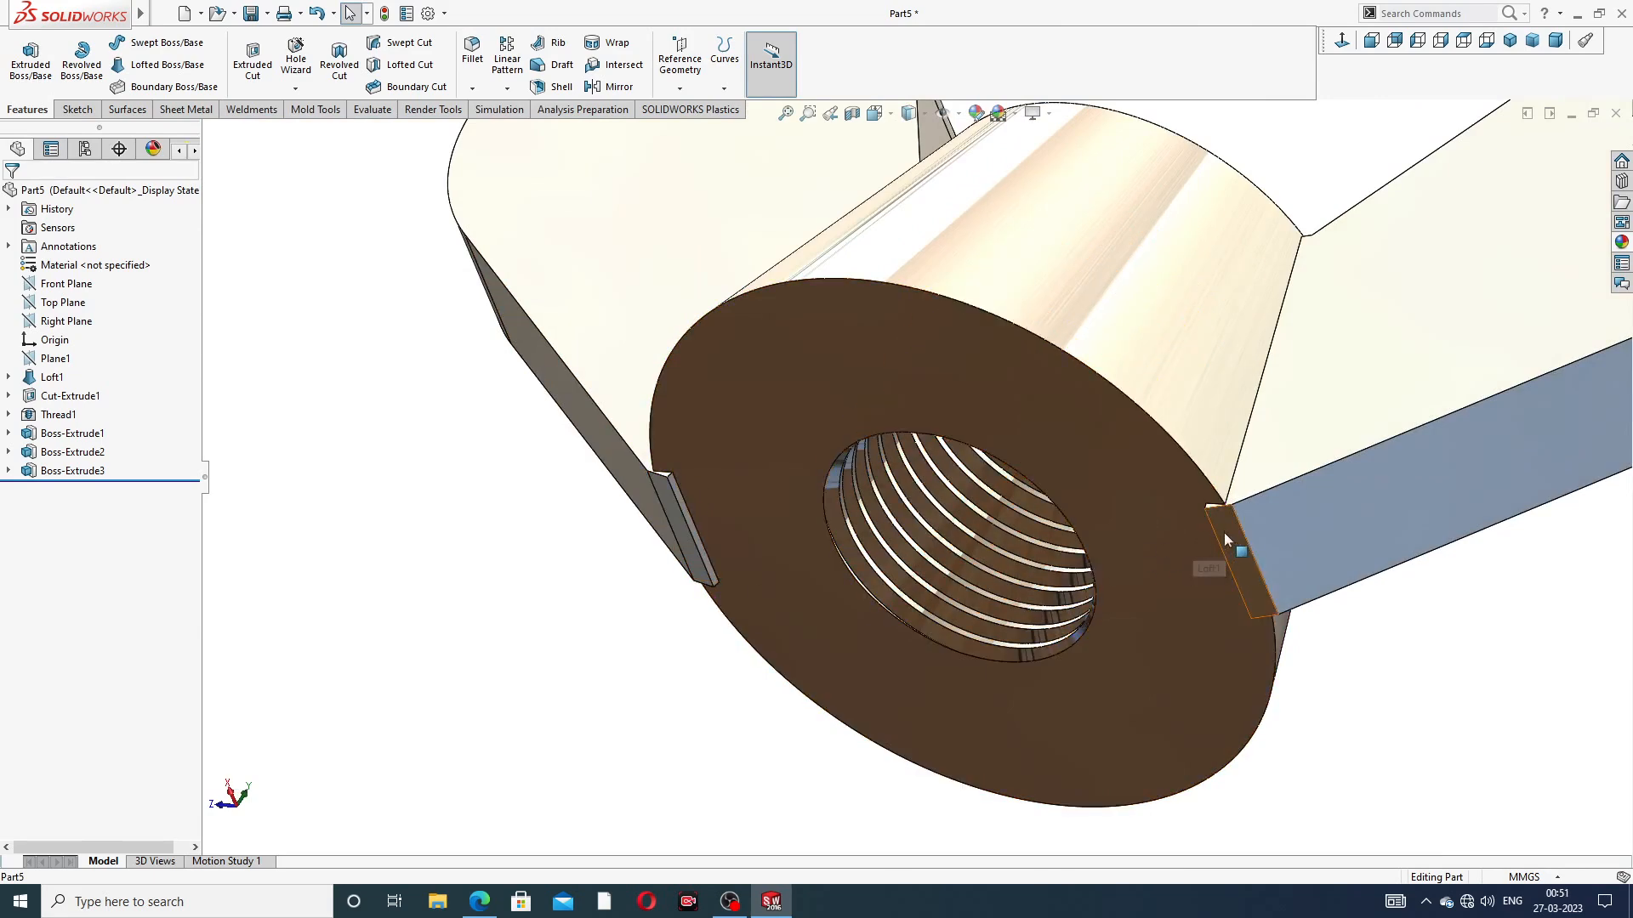
scroll(676, 492, "down", 5)
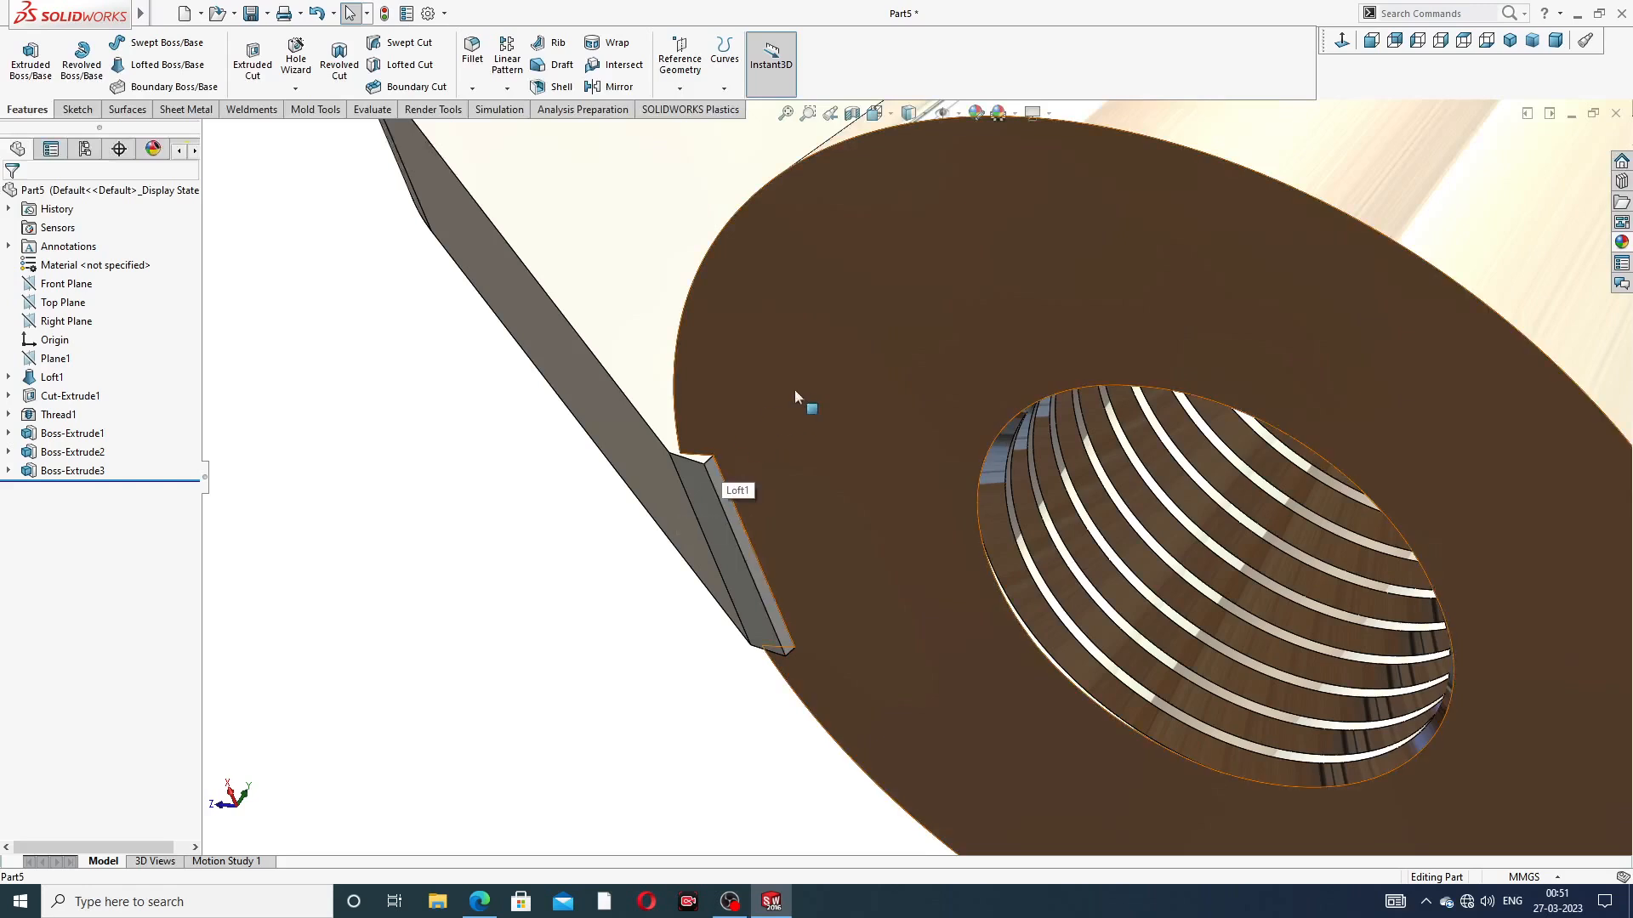
left_click(903, 317)
left_click(970, 264)
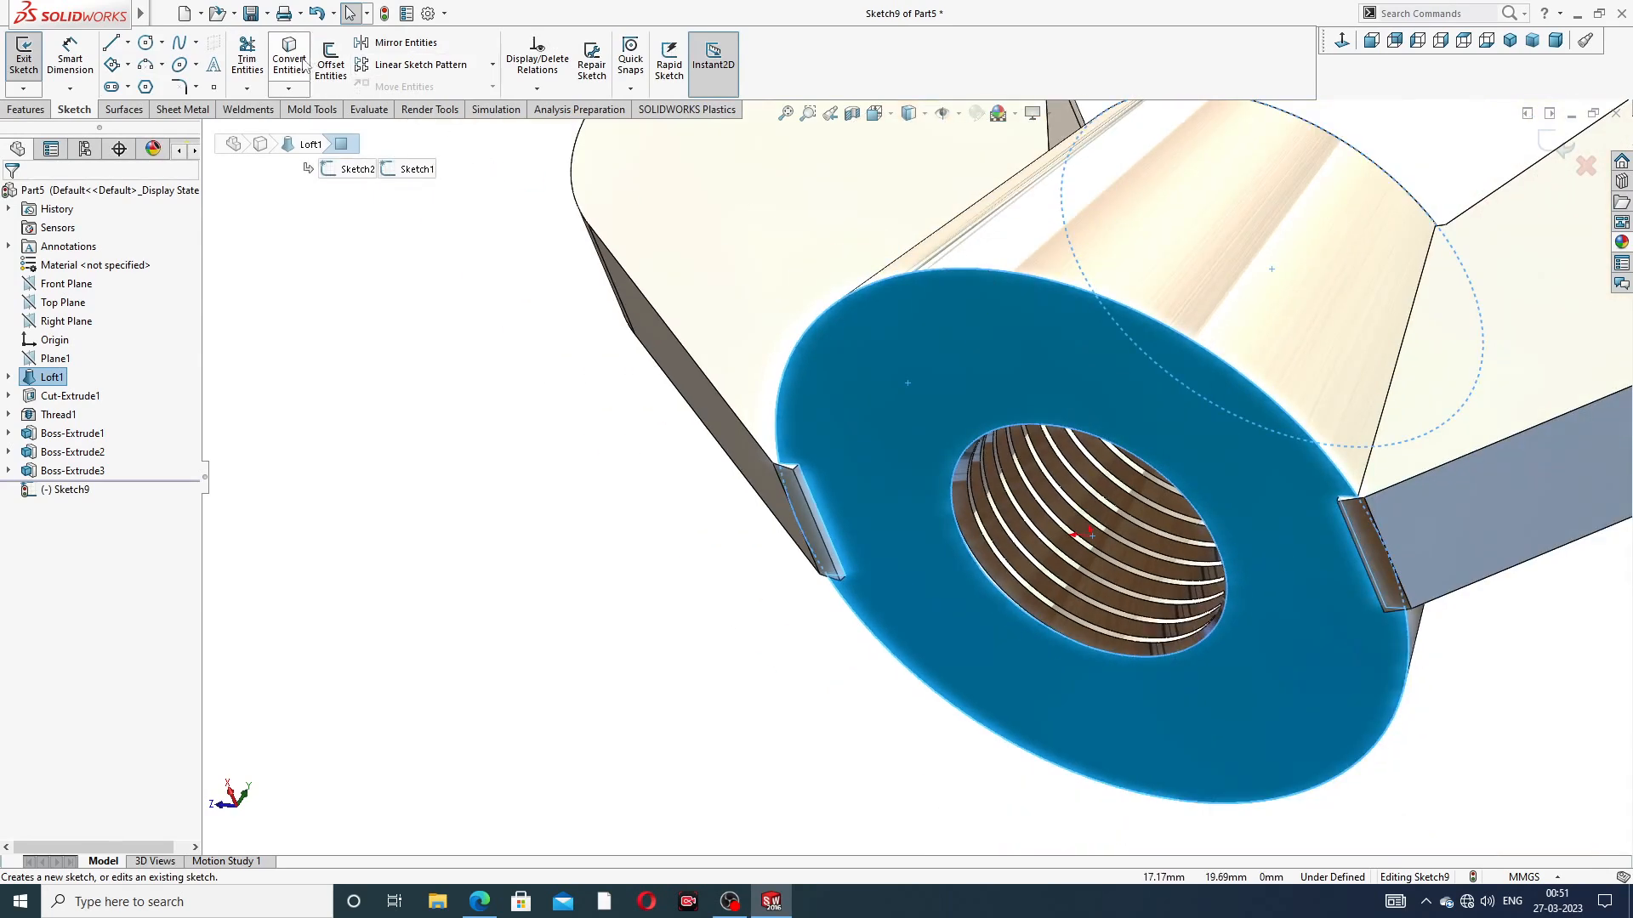
left_click(299, 62)
scroll(476, 281, "up", 2)
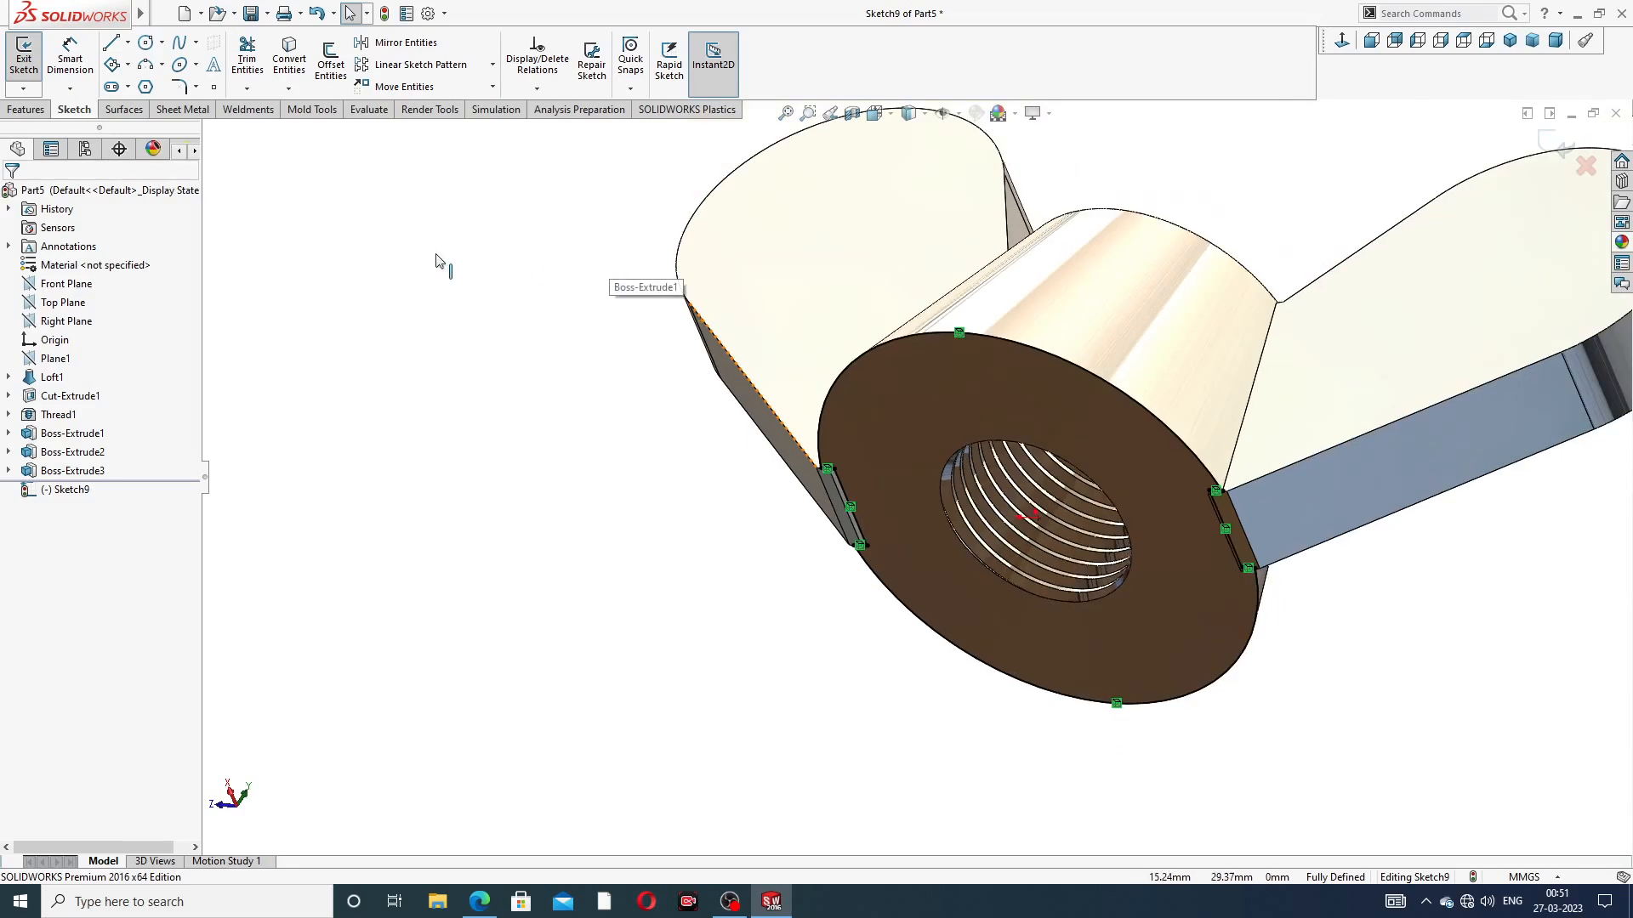
Cut the wing joint material protruding beyond the body's bottom face 5 mm outward, with the direction reversed and the side to cut flipped
left_click(28, 110)
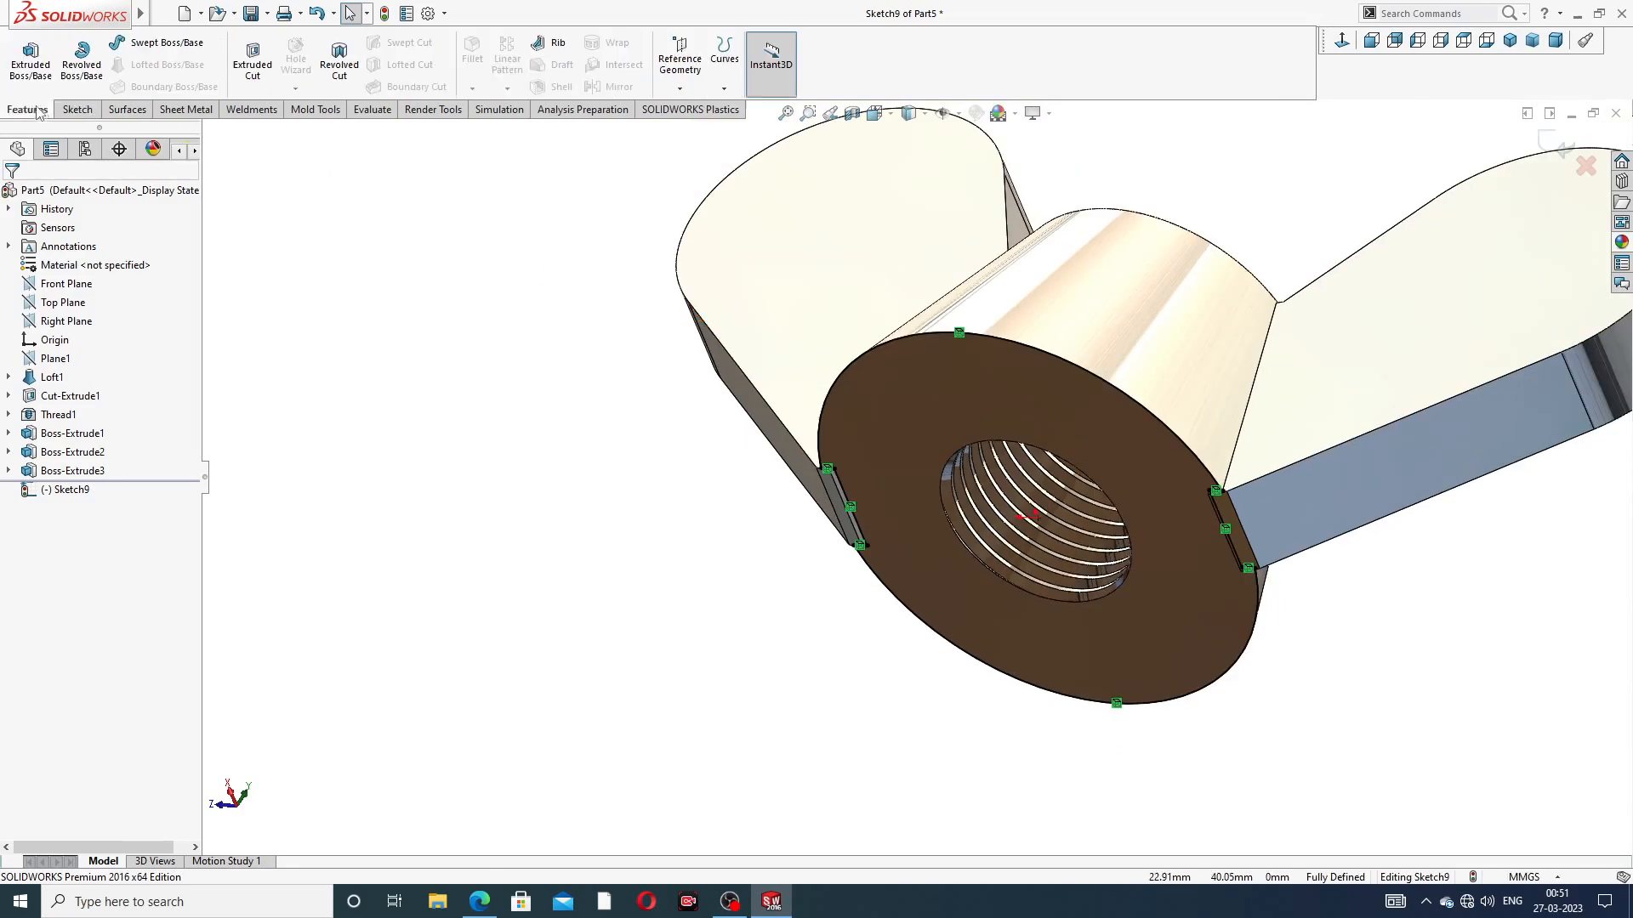
left_click(251, 68)
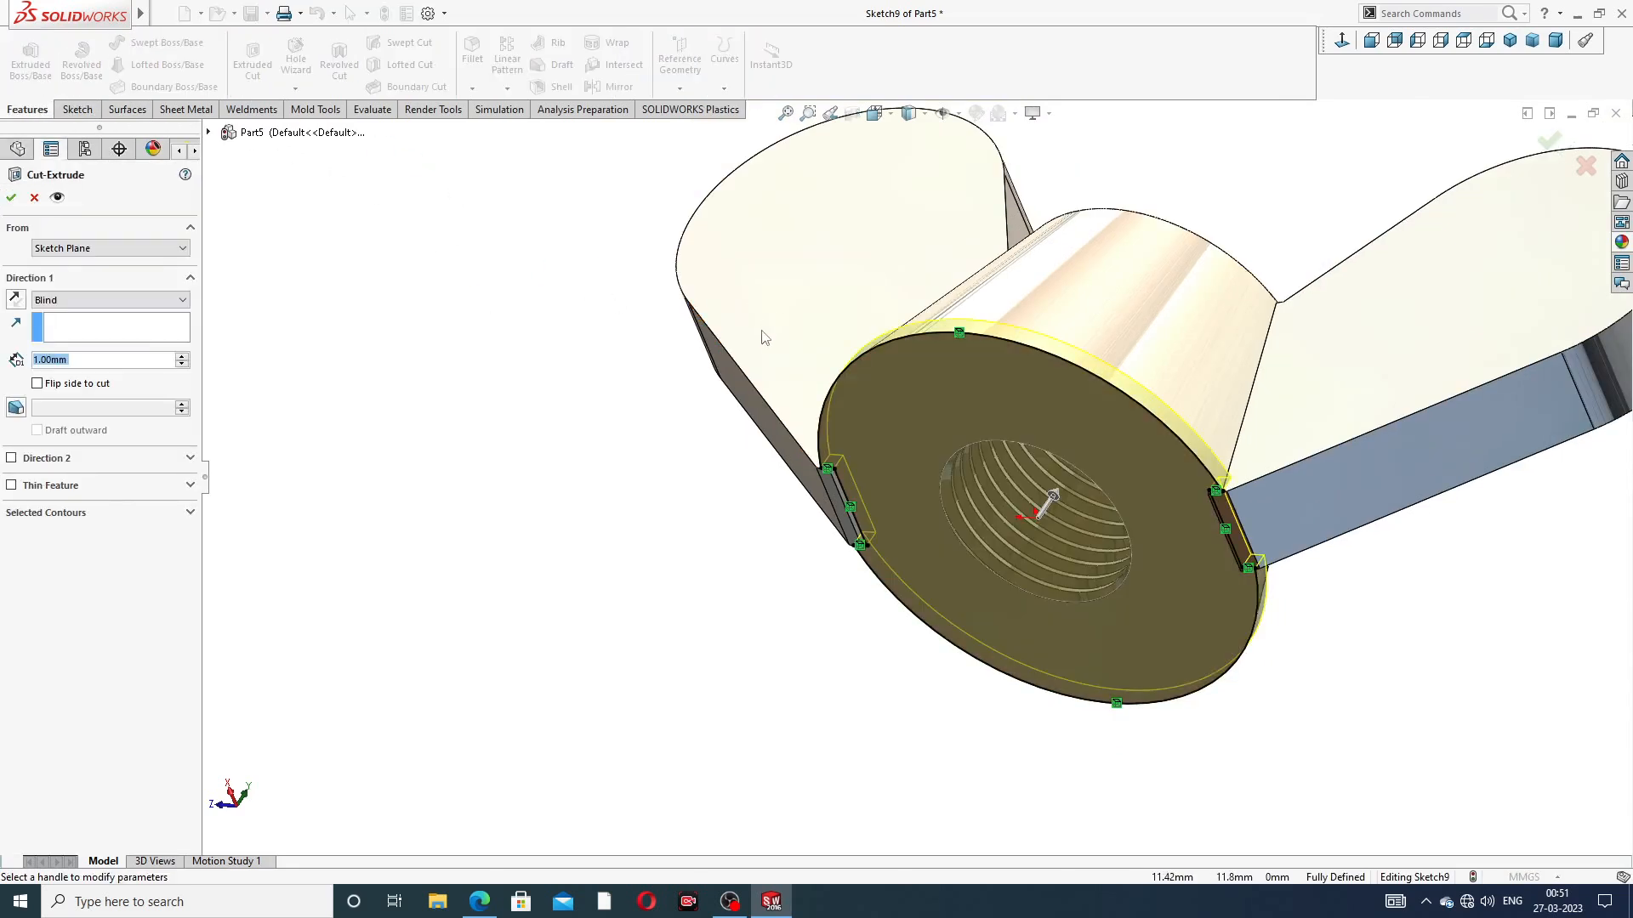
middle_click_drag(763, 337, 672, 384)
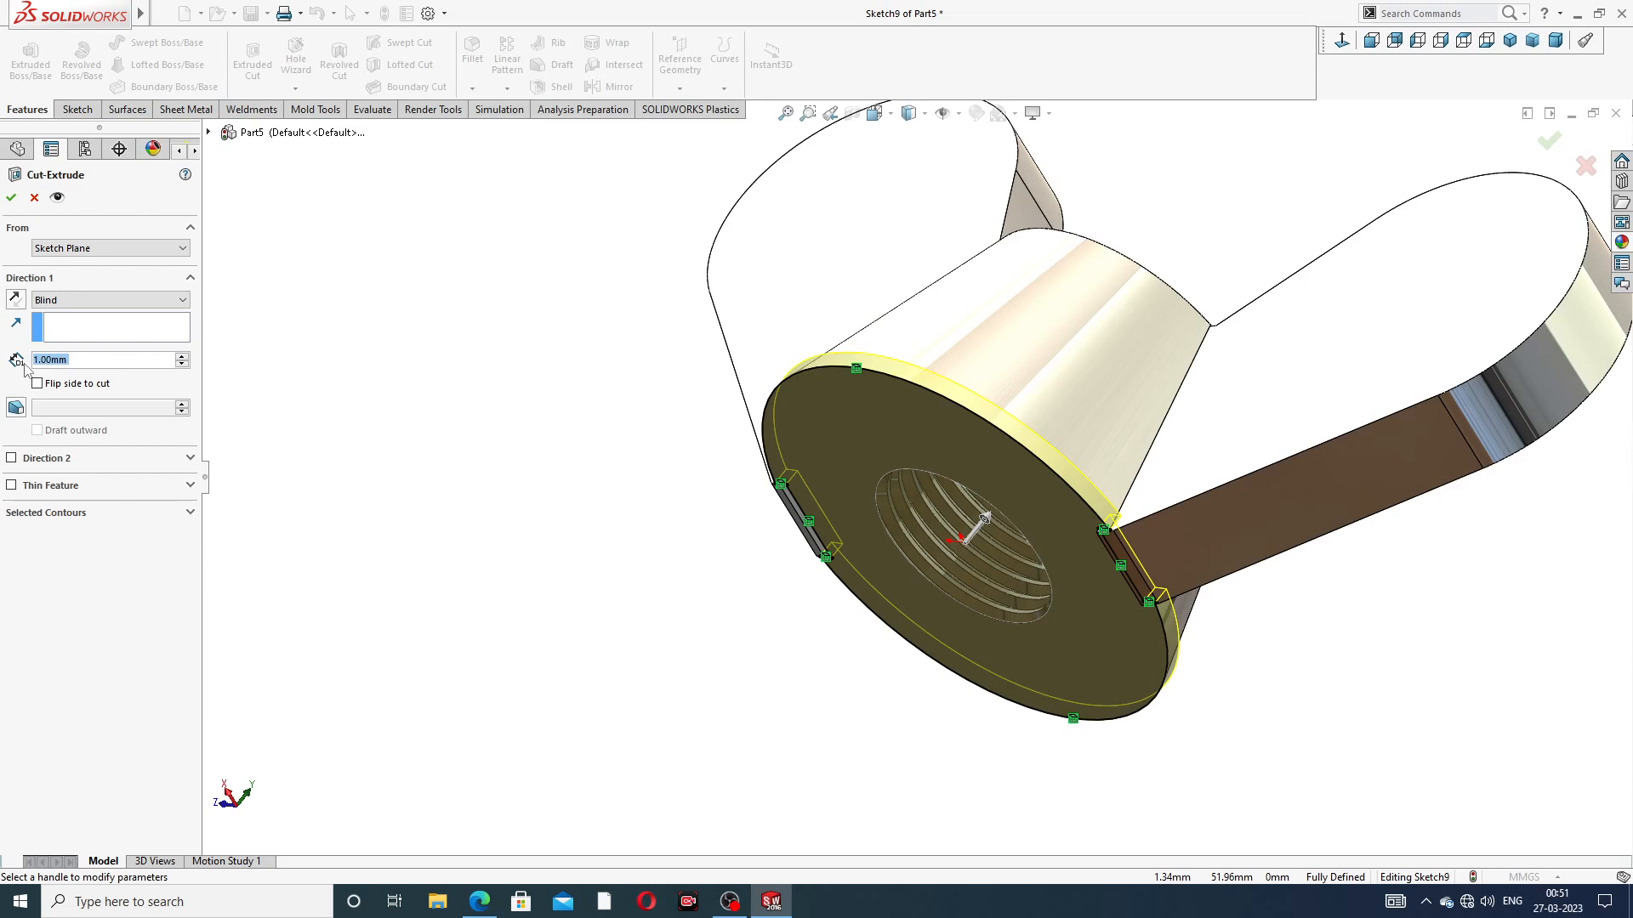
type("5")
key("Return")
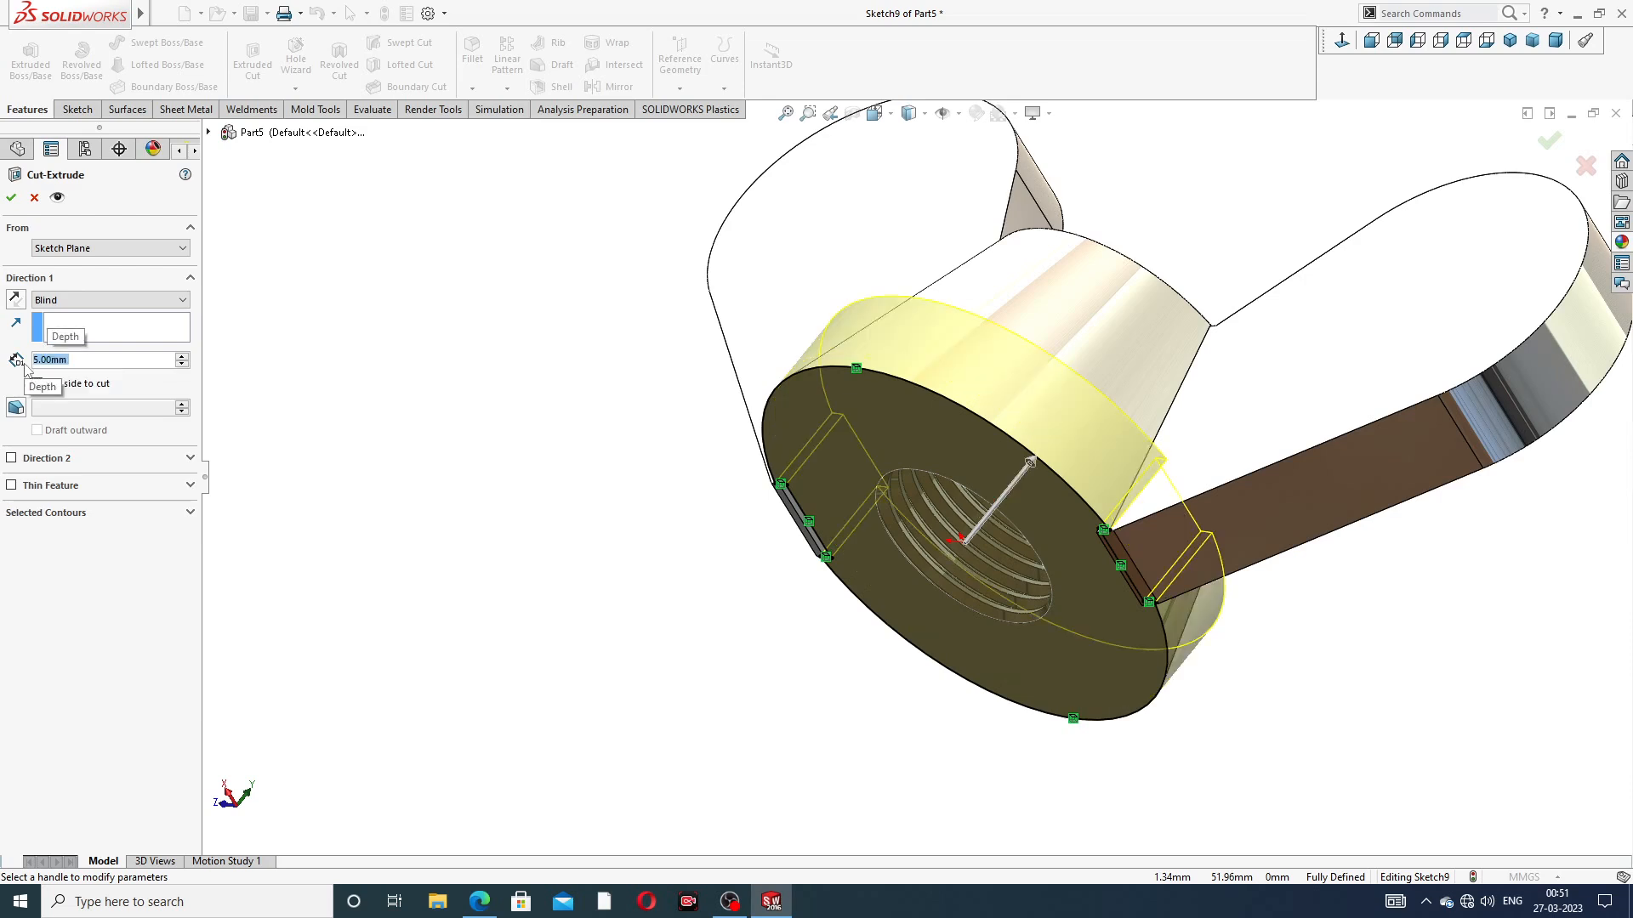
left_click(15, 298)
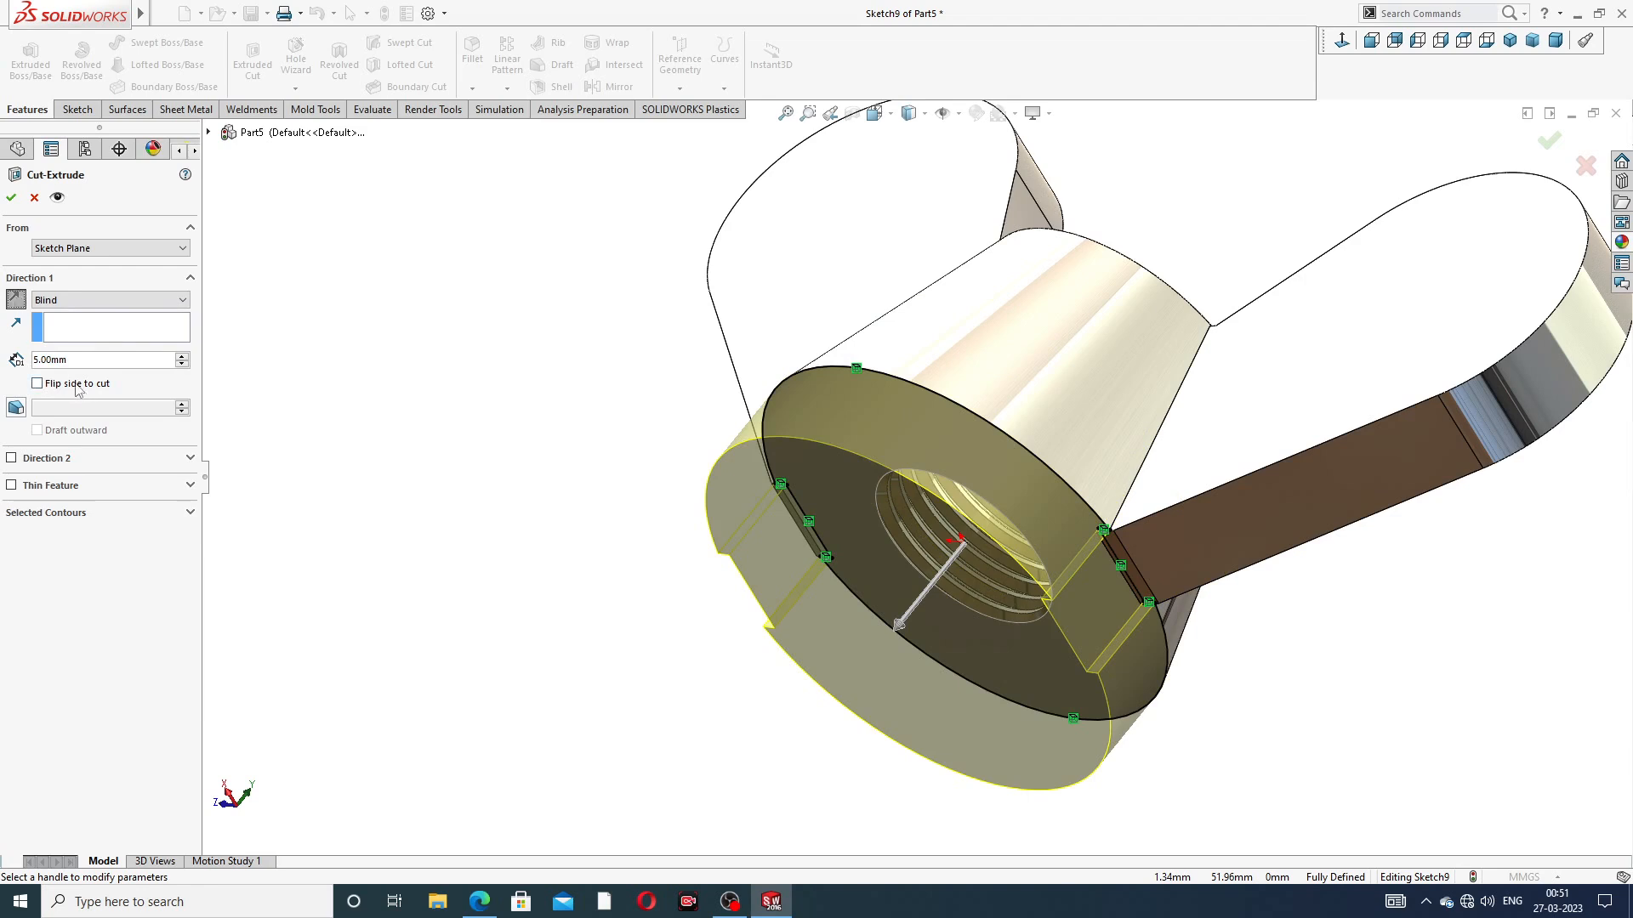
left_click(11, 200)
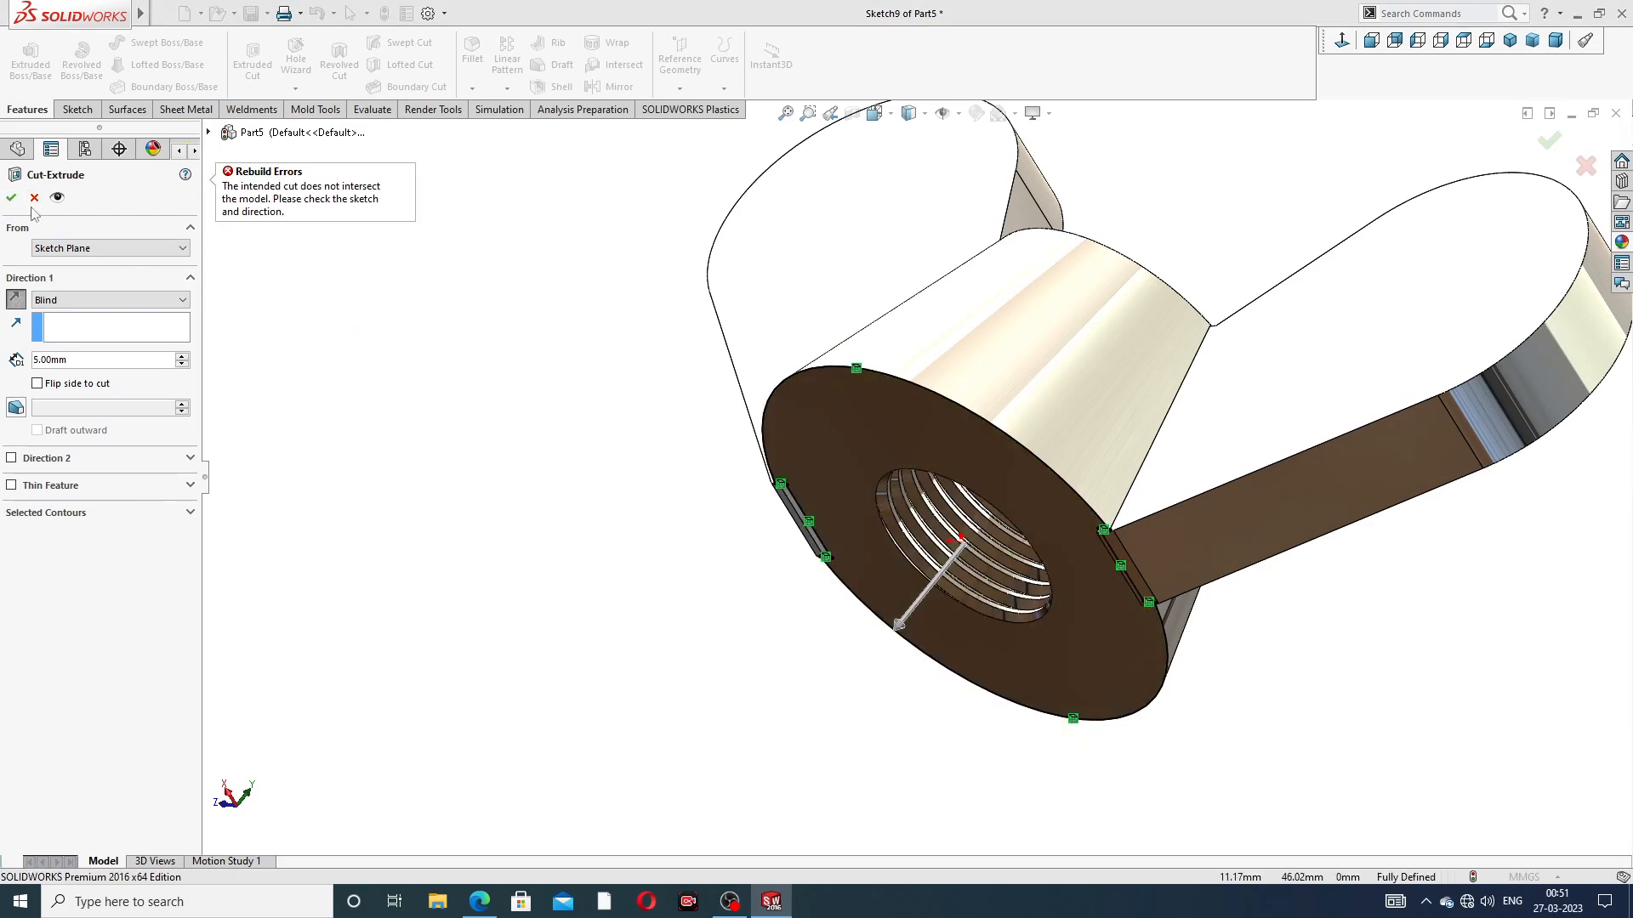
left_click(37, 383)
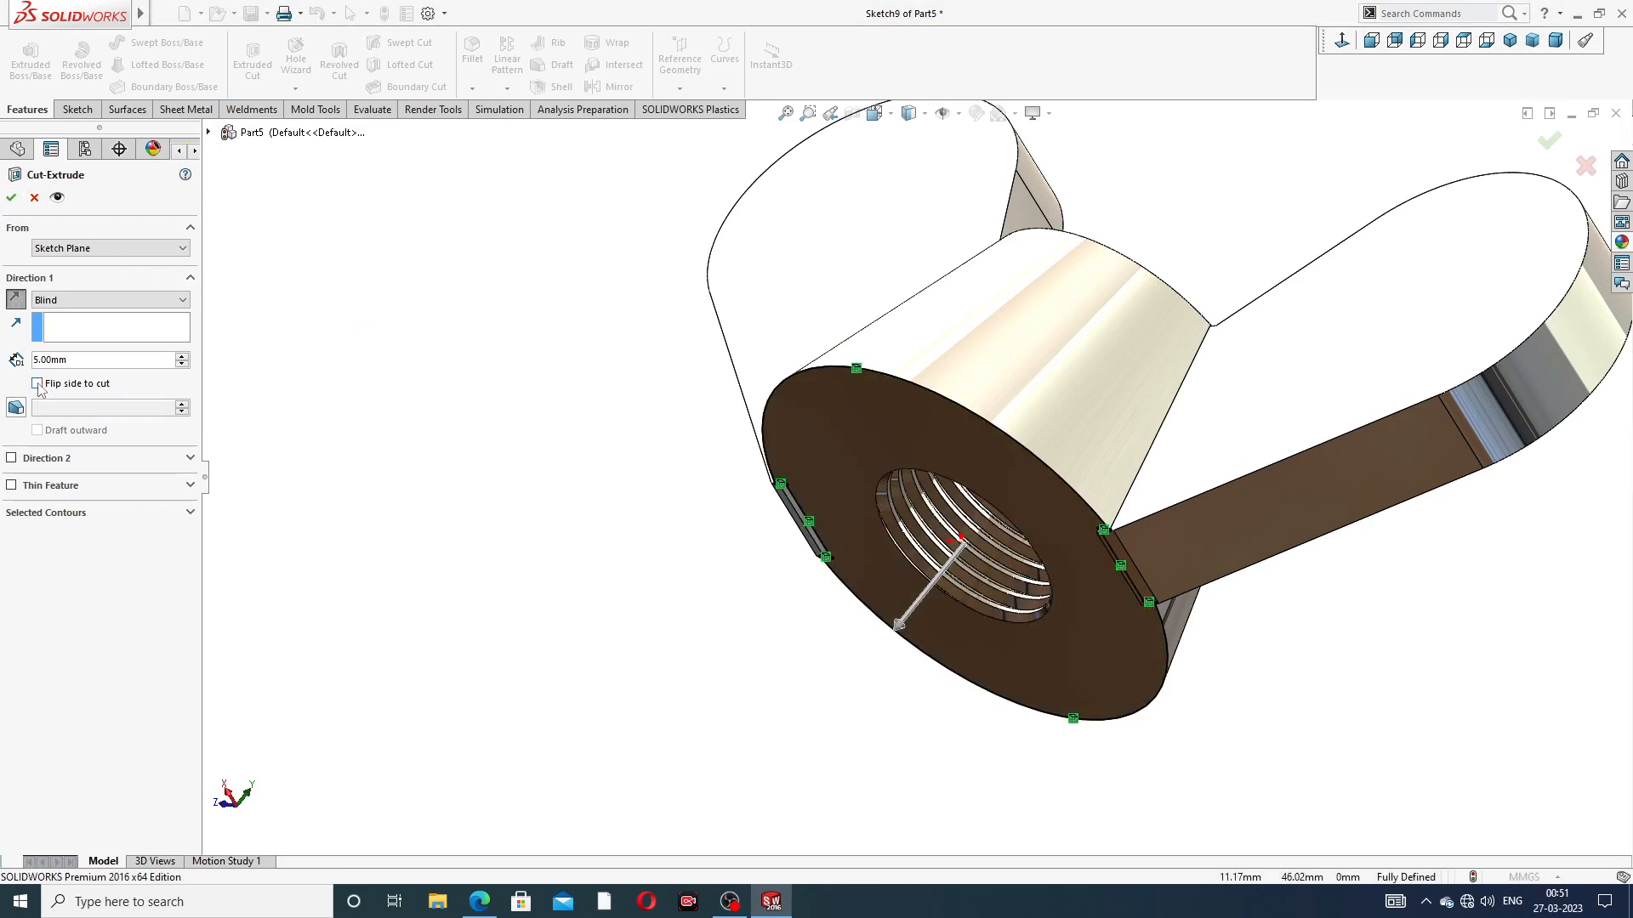
left_click(11, 201)
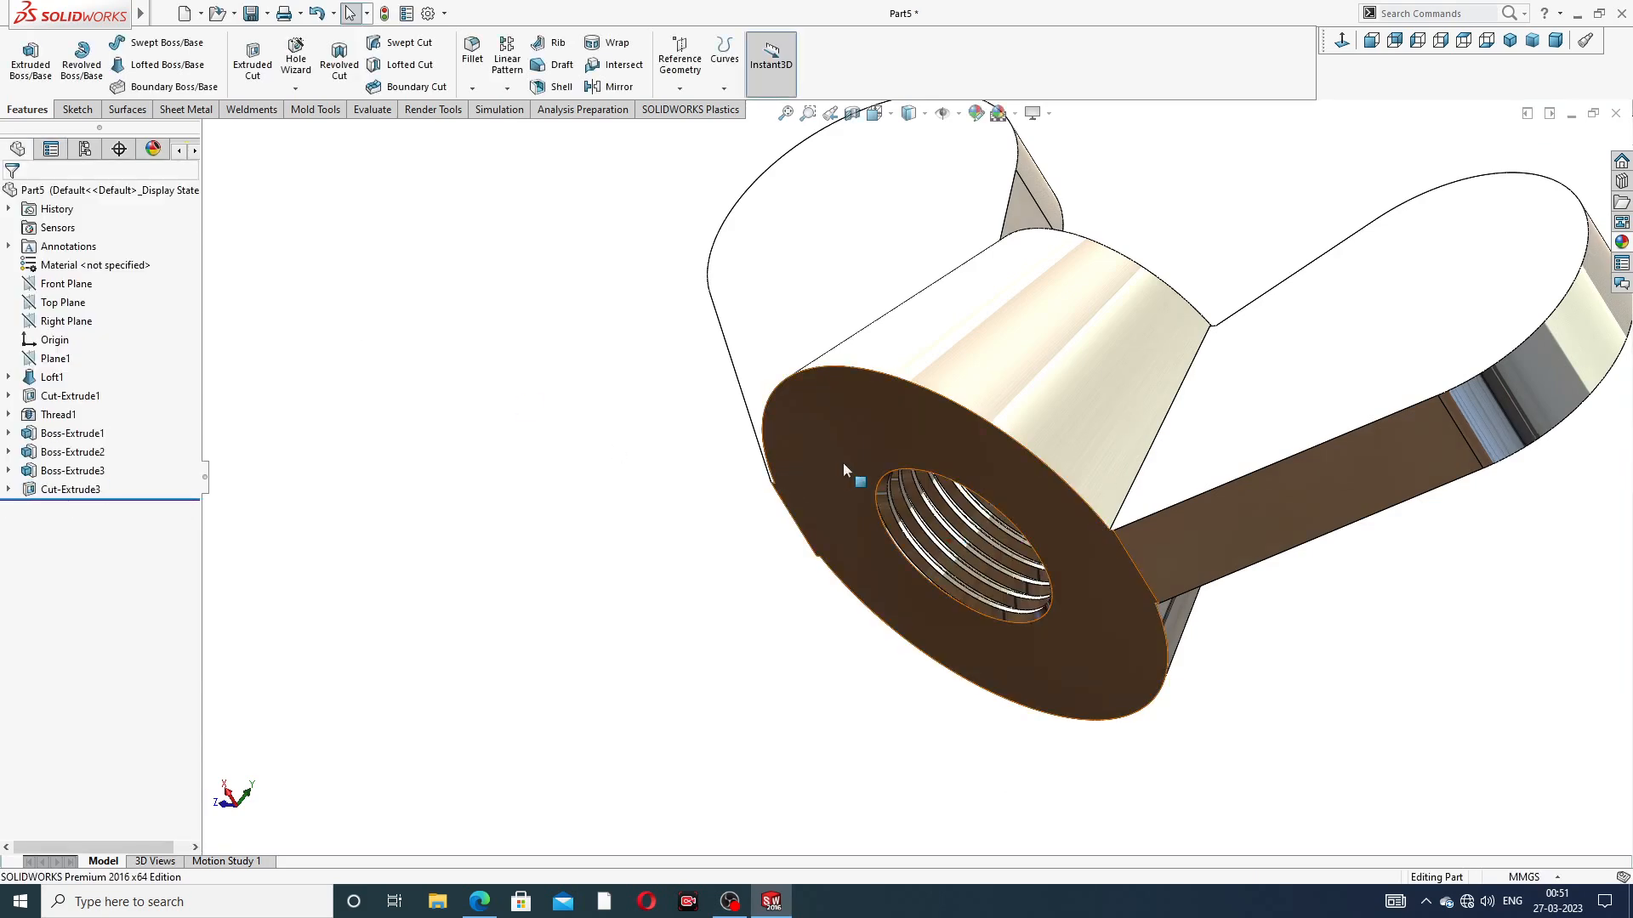
Examine the trimmed bottom face and both wing joints from below, above and the side
scroll(851, 476, "down", 5)
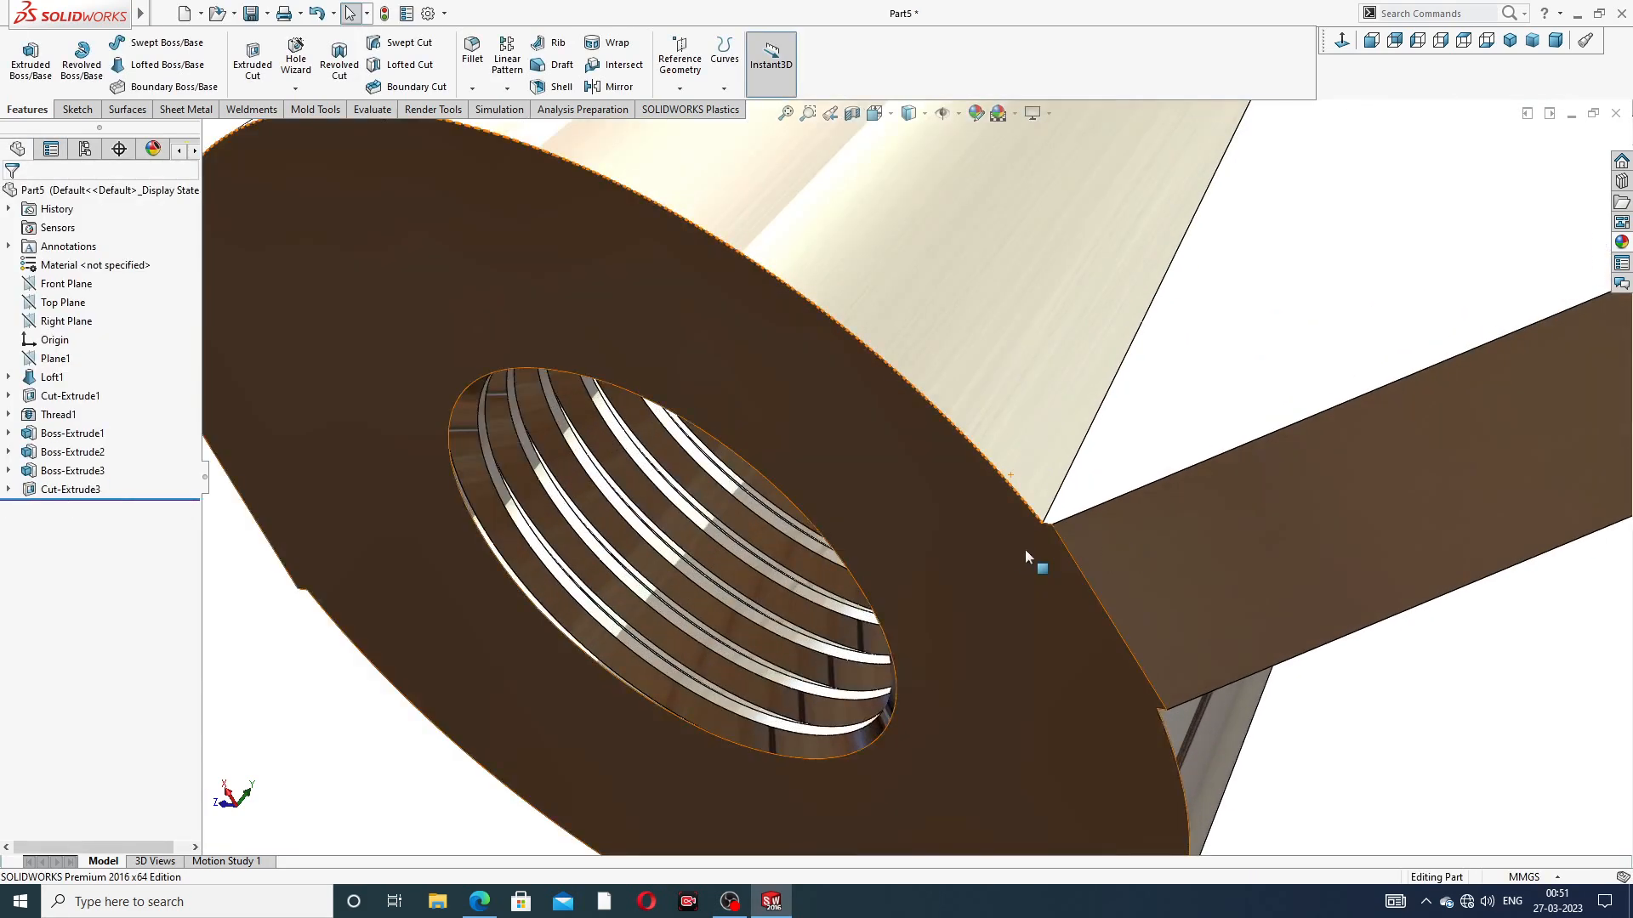
middle_click_drag(1026, 557, 1104, 486)
scroll(1044, 585, "up", 3)
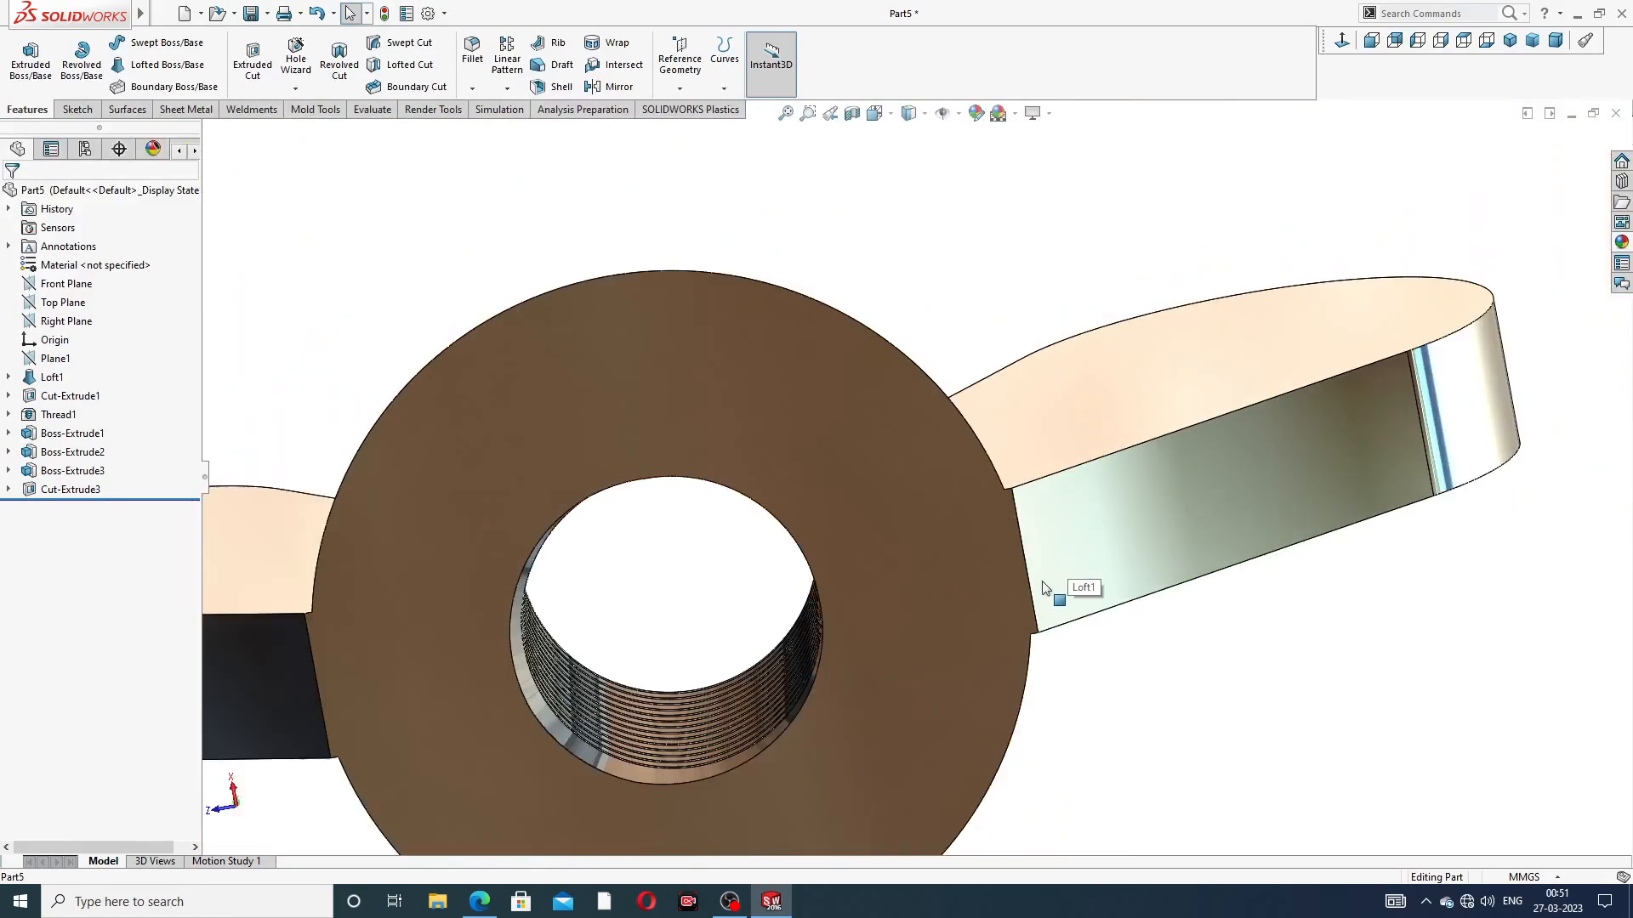
mouse_move(1045, 589)
middle_mouse_down()
mouse_move(1119, 394)
mouse_move(934, 610)
mouse_move(938, 483)
middle_mouse_up()
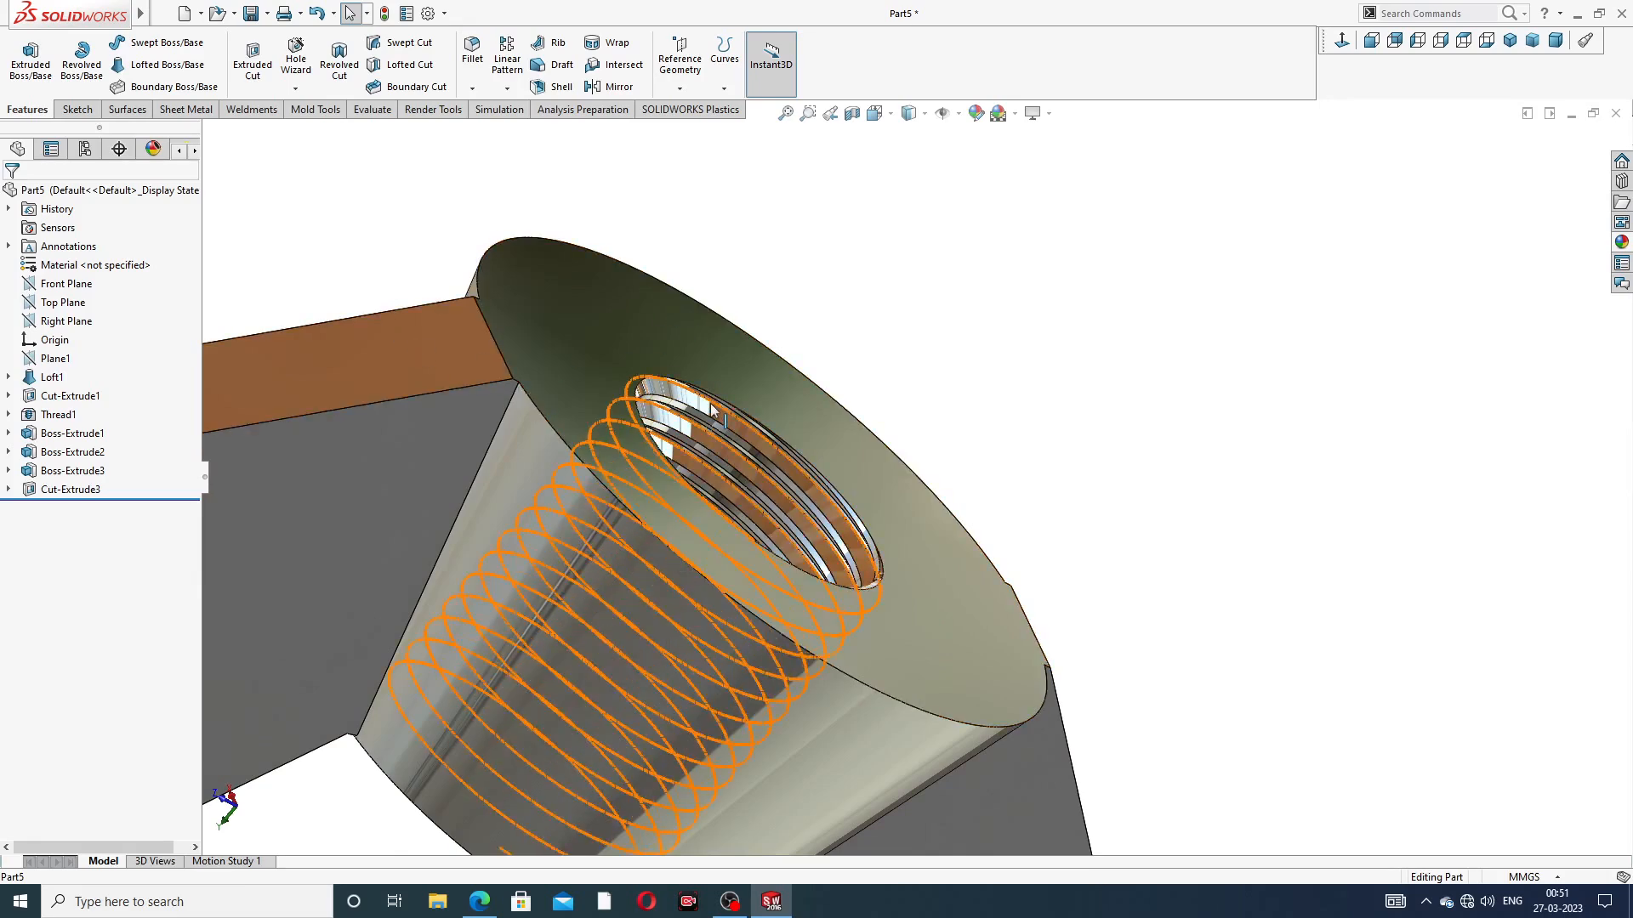
scroll(711, 403, "up", 3)
middle_click_drag(711, 403, 823, 277)
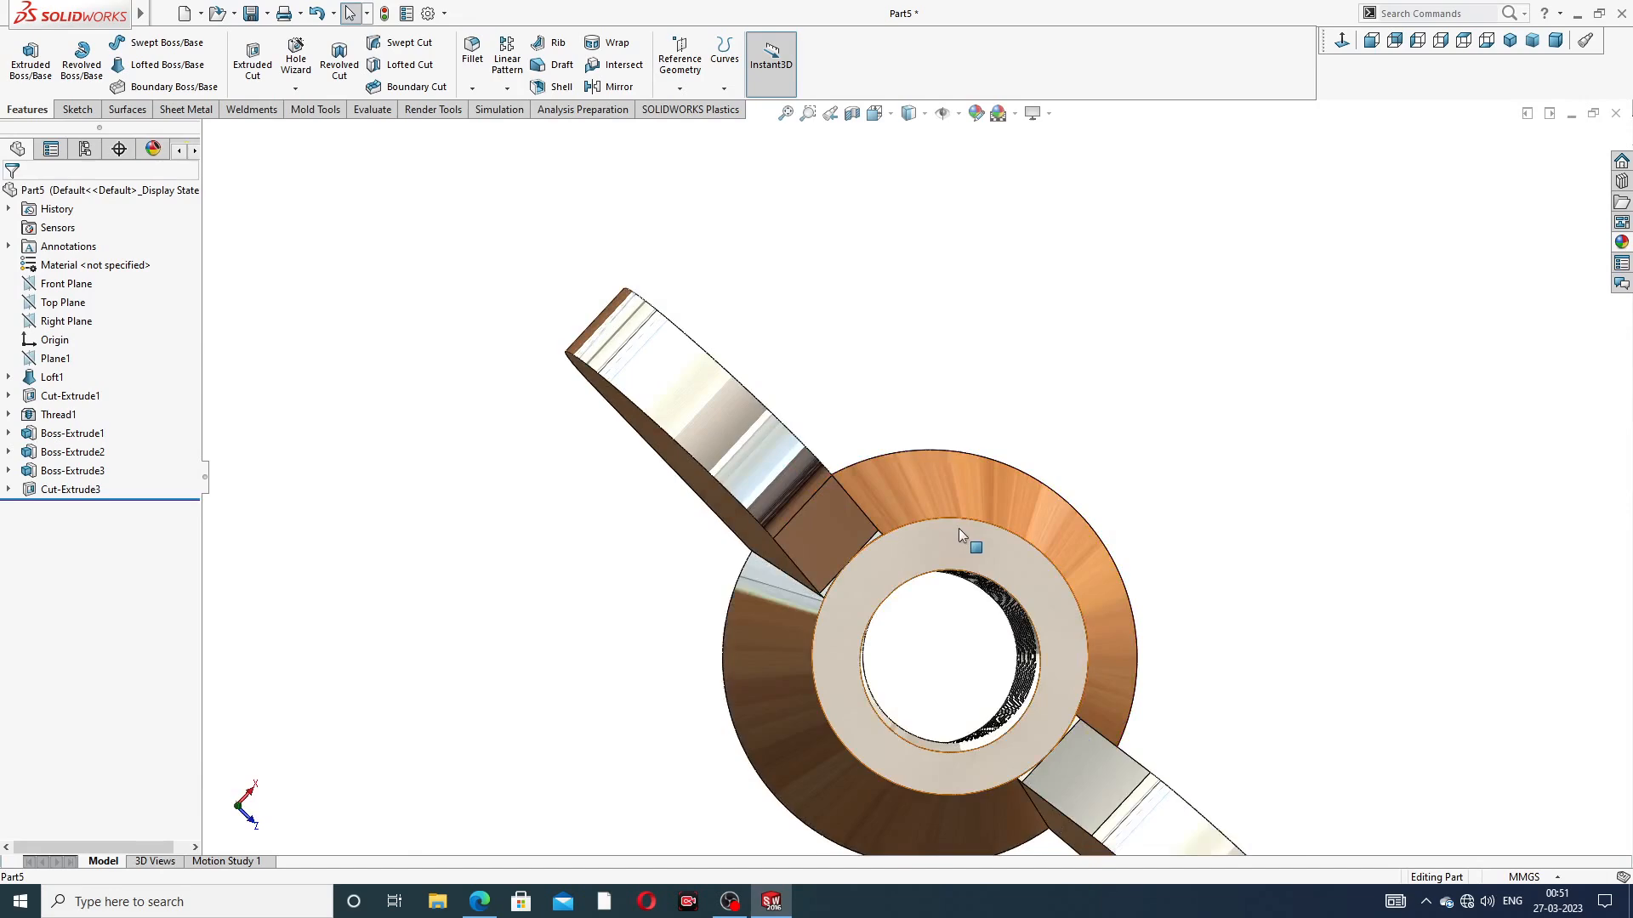
mouse_move(958, 528)
middle_mouse_down()
mouse_move(936, 442)
mouse_move(959, 523)
middle_mouse_up()
scroll(959, 523, "up", 3)
middle_click_drag(997, 687, 988, 518)
scroll(864, 636, "up", 1)
middle_click_drag(865, 636, 698, 674)
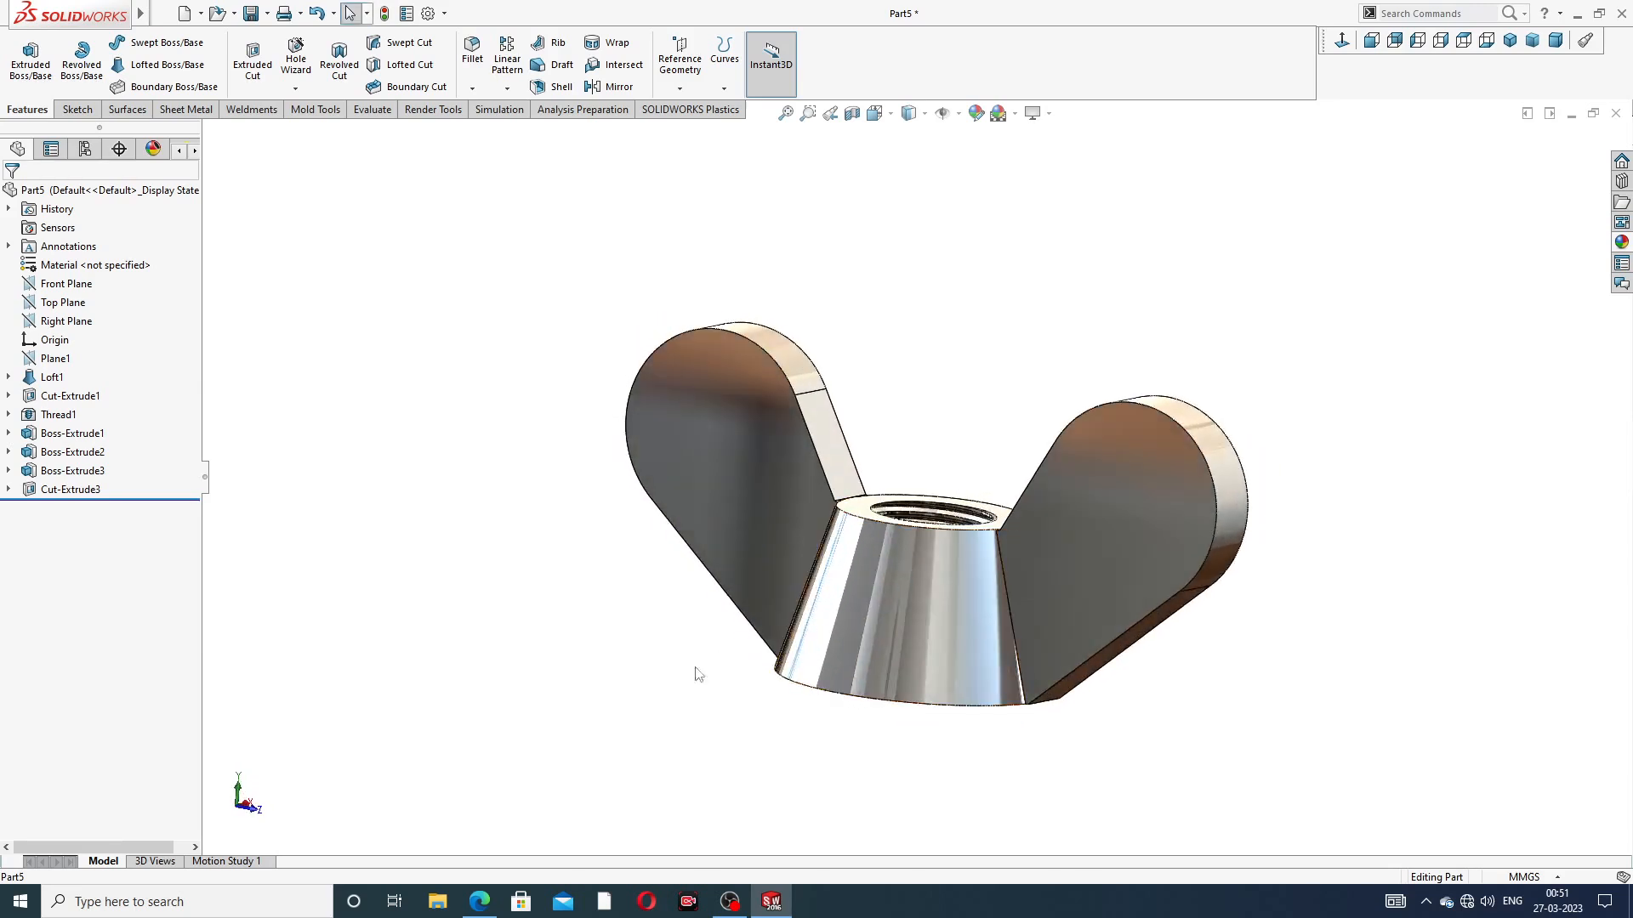
Check the wing edge radius in the PDF drawing, return to SOLIDWORKS and set up a 1.2 mm fillet on the left wing's front and back outline edges
left_click(479, 900)
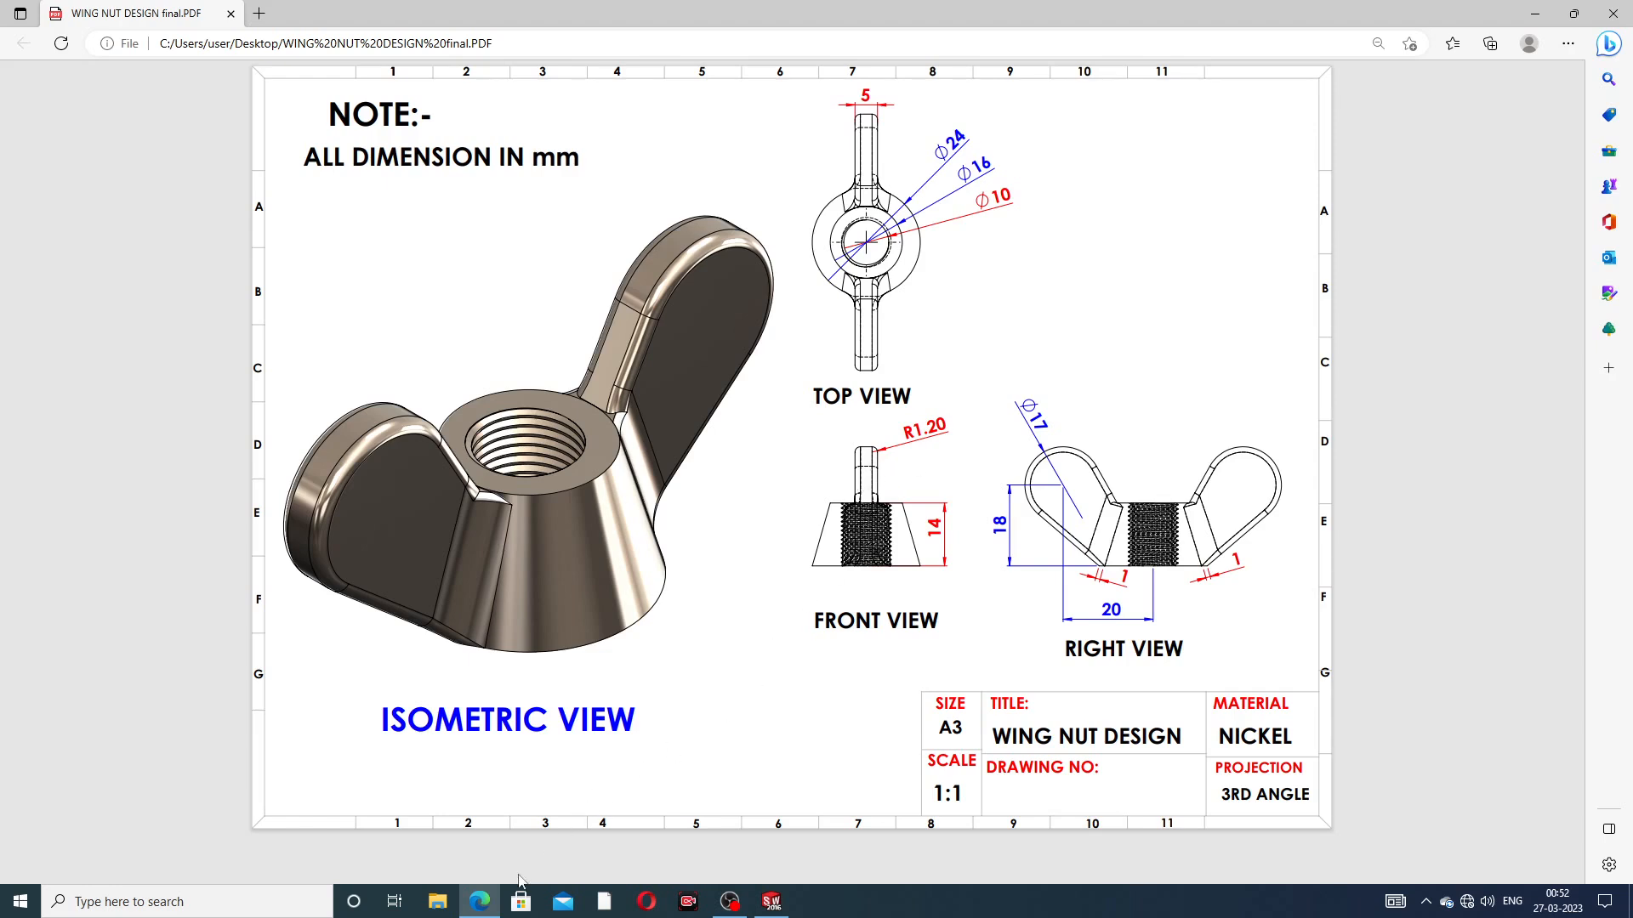
left_click(482, 900)
scroll(816, 409, "down", 1)
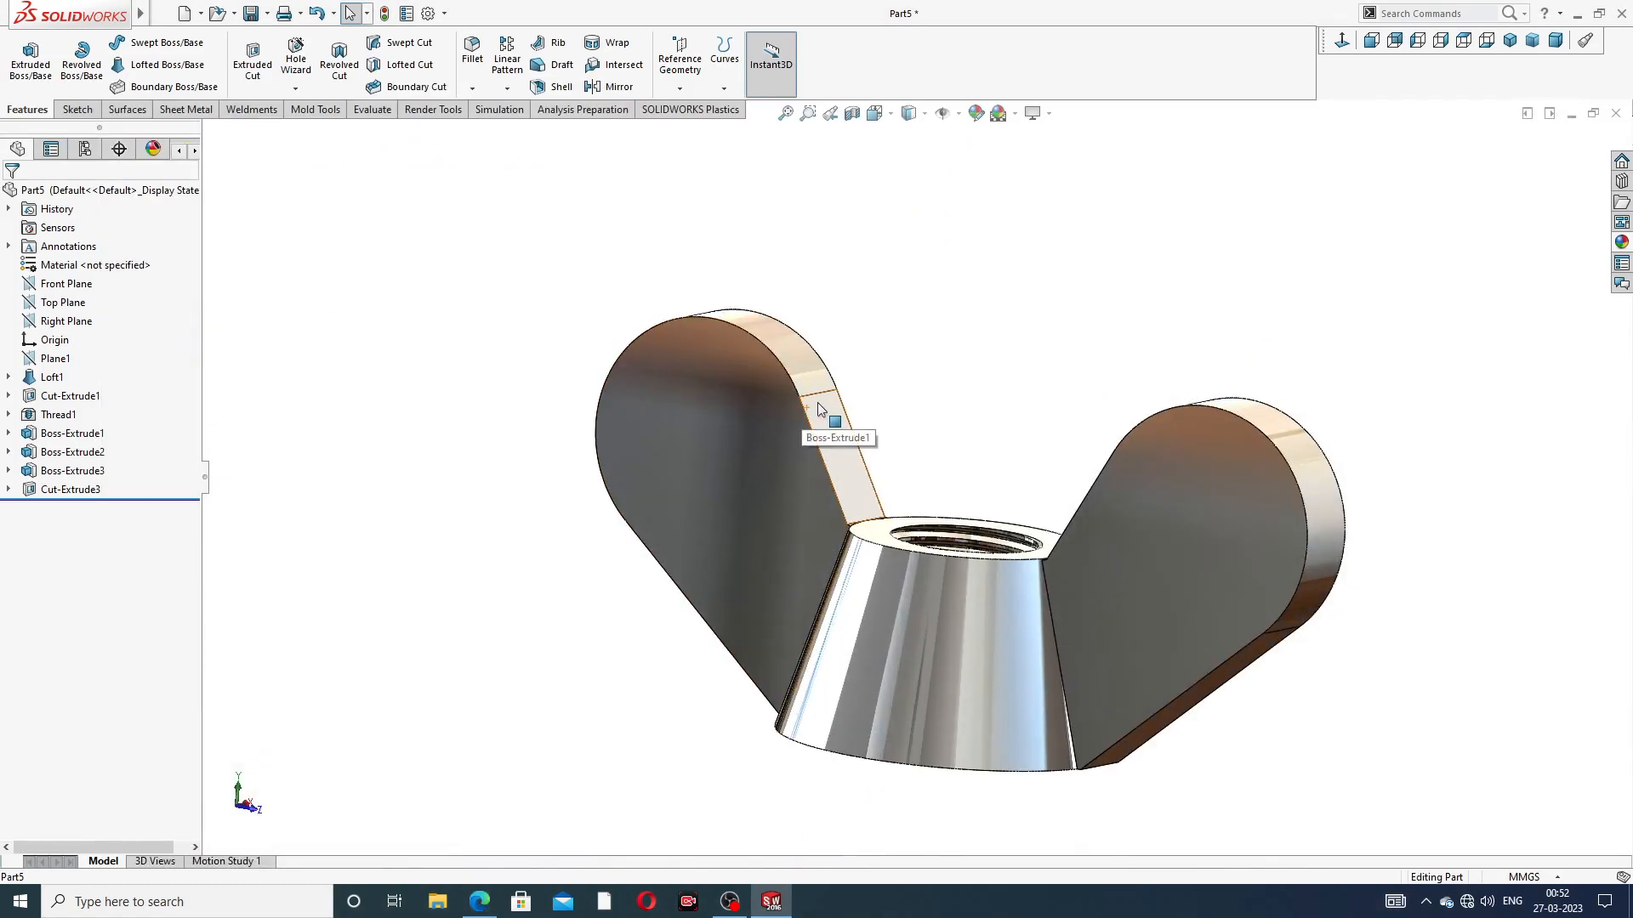
middle_click_drag(818, 409, 791, 361)
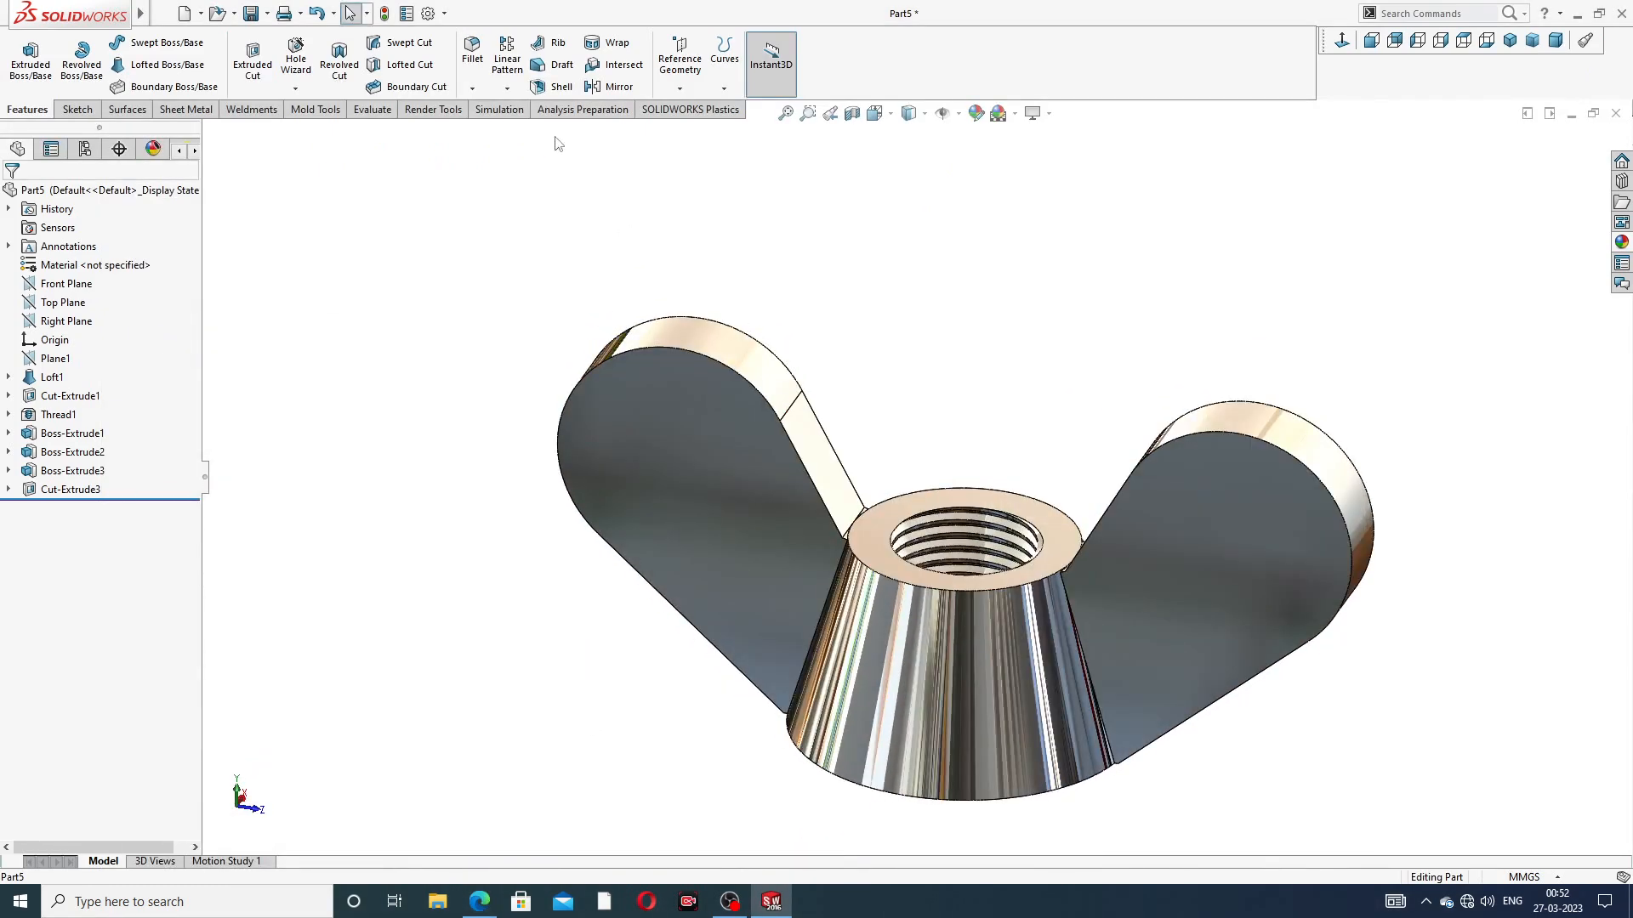
left_click(472, 52)
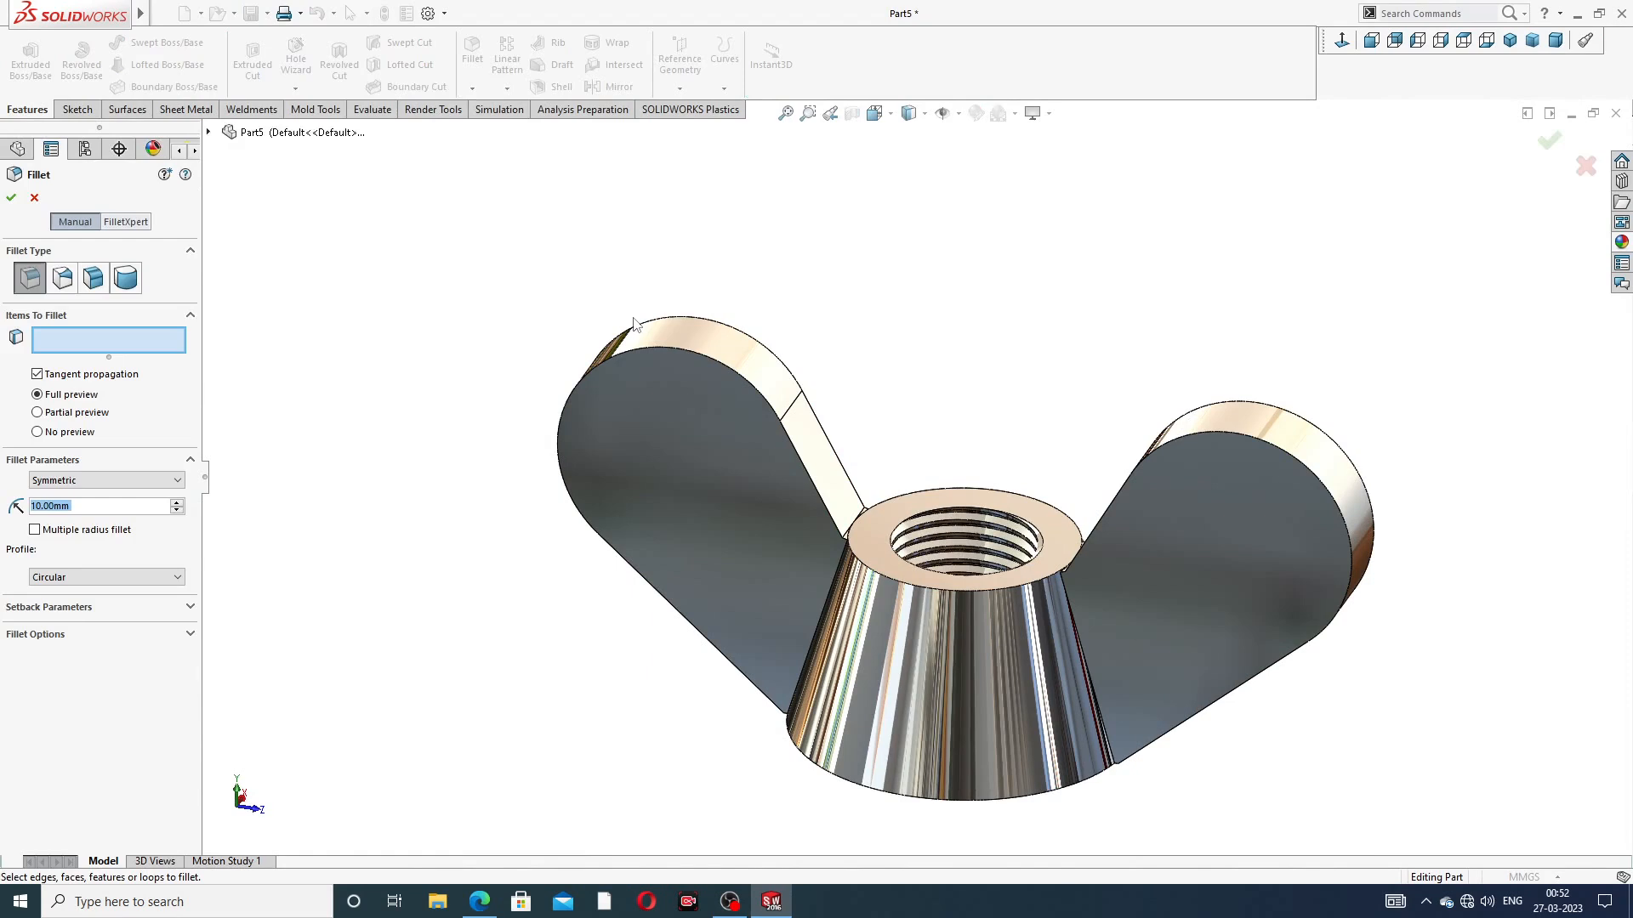
type("1.2")
key("Return")
scroll(751, 462, "down", 2)
scroll(752, 463, "down", 2)
left_click(762, 350)
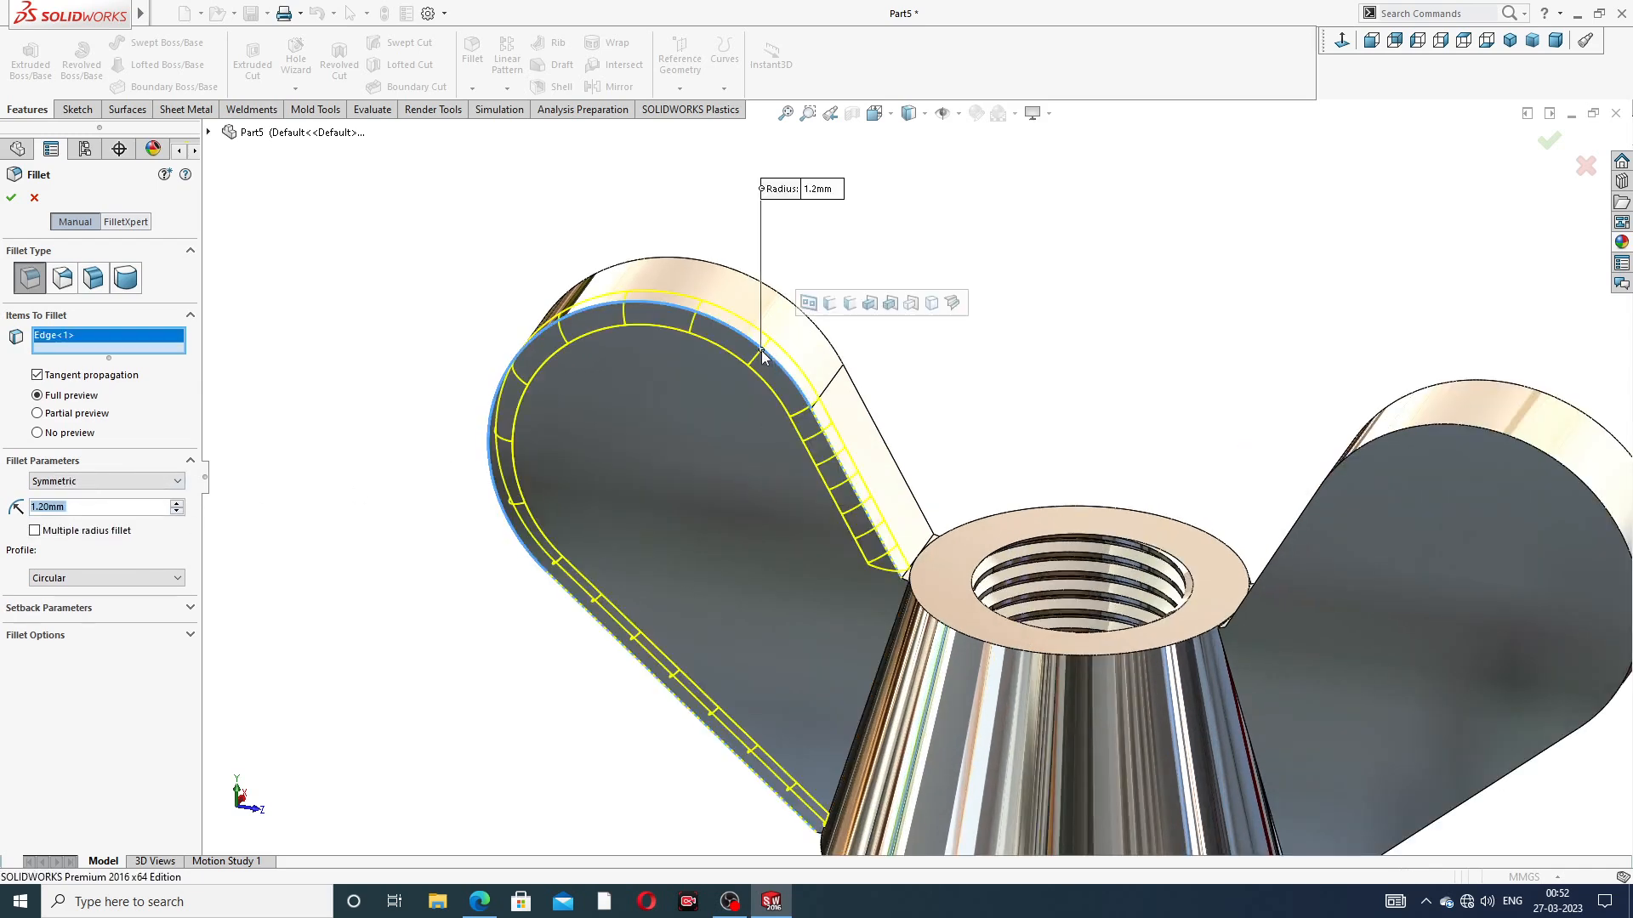
left_click(784, 299)
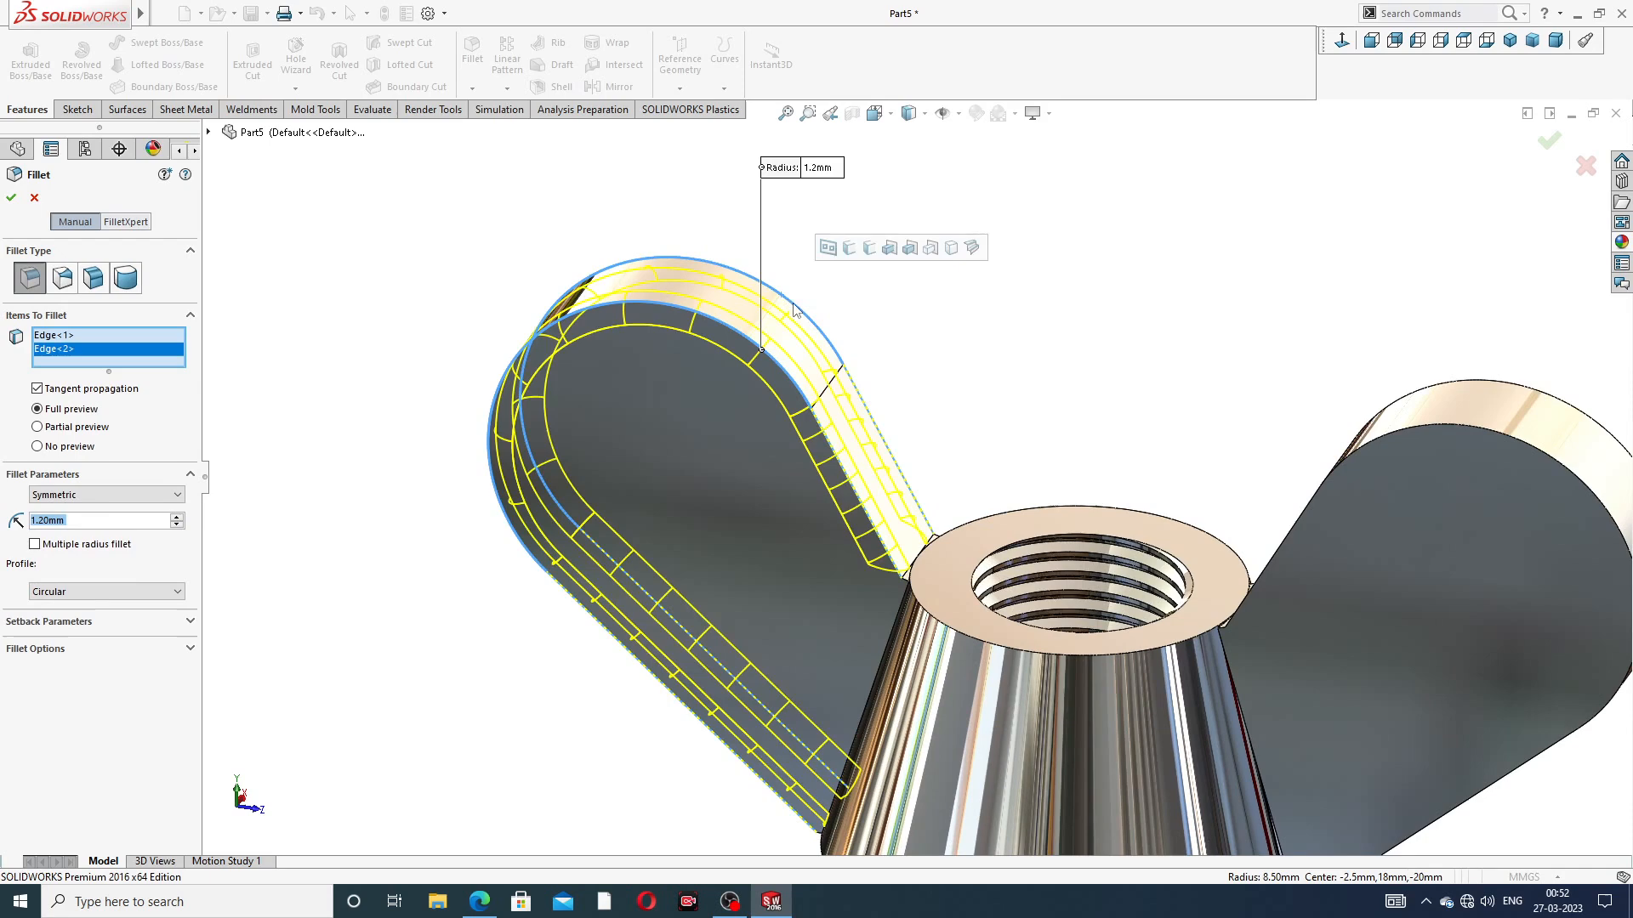
Include the right wing's front and back outline edges in the 1.2 mm fillet and apply it
scroll(1424, 449, "up", 1)
middle_click_drag(1430, 448, 1403, 450)
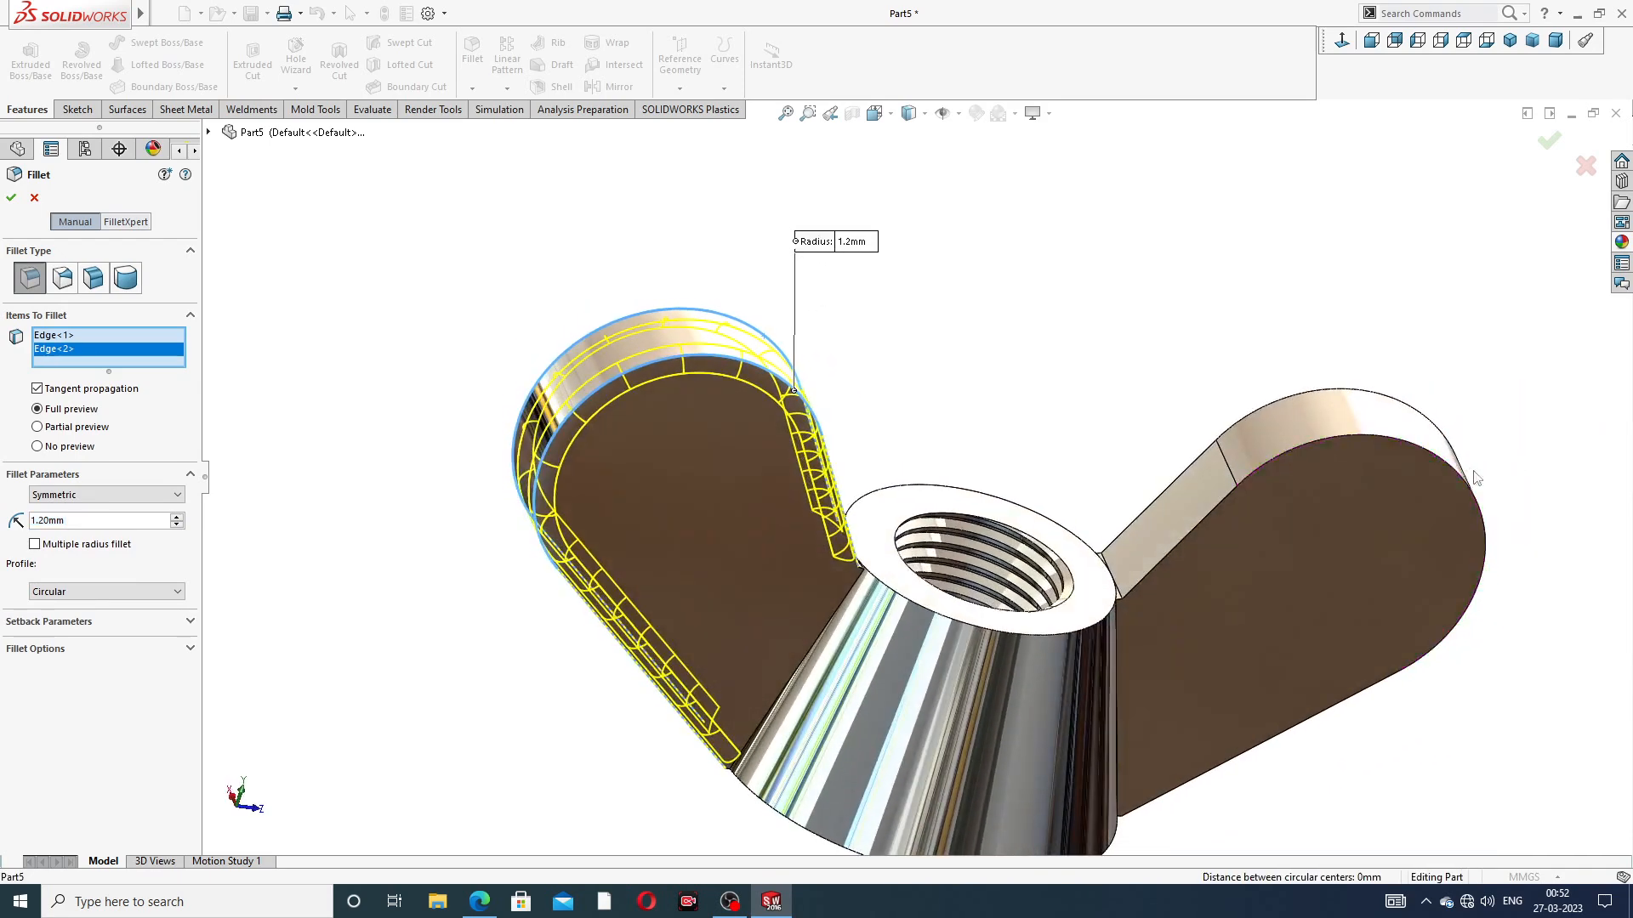
left_click(1388, 460)
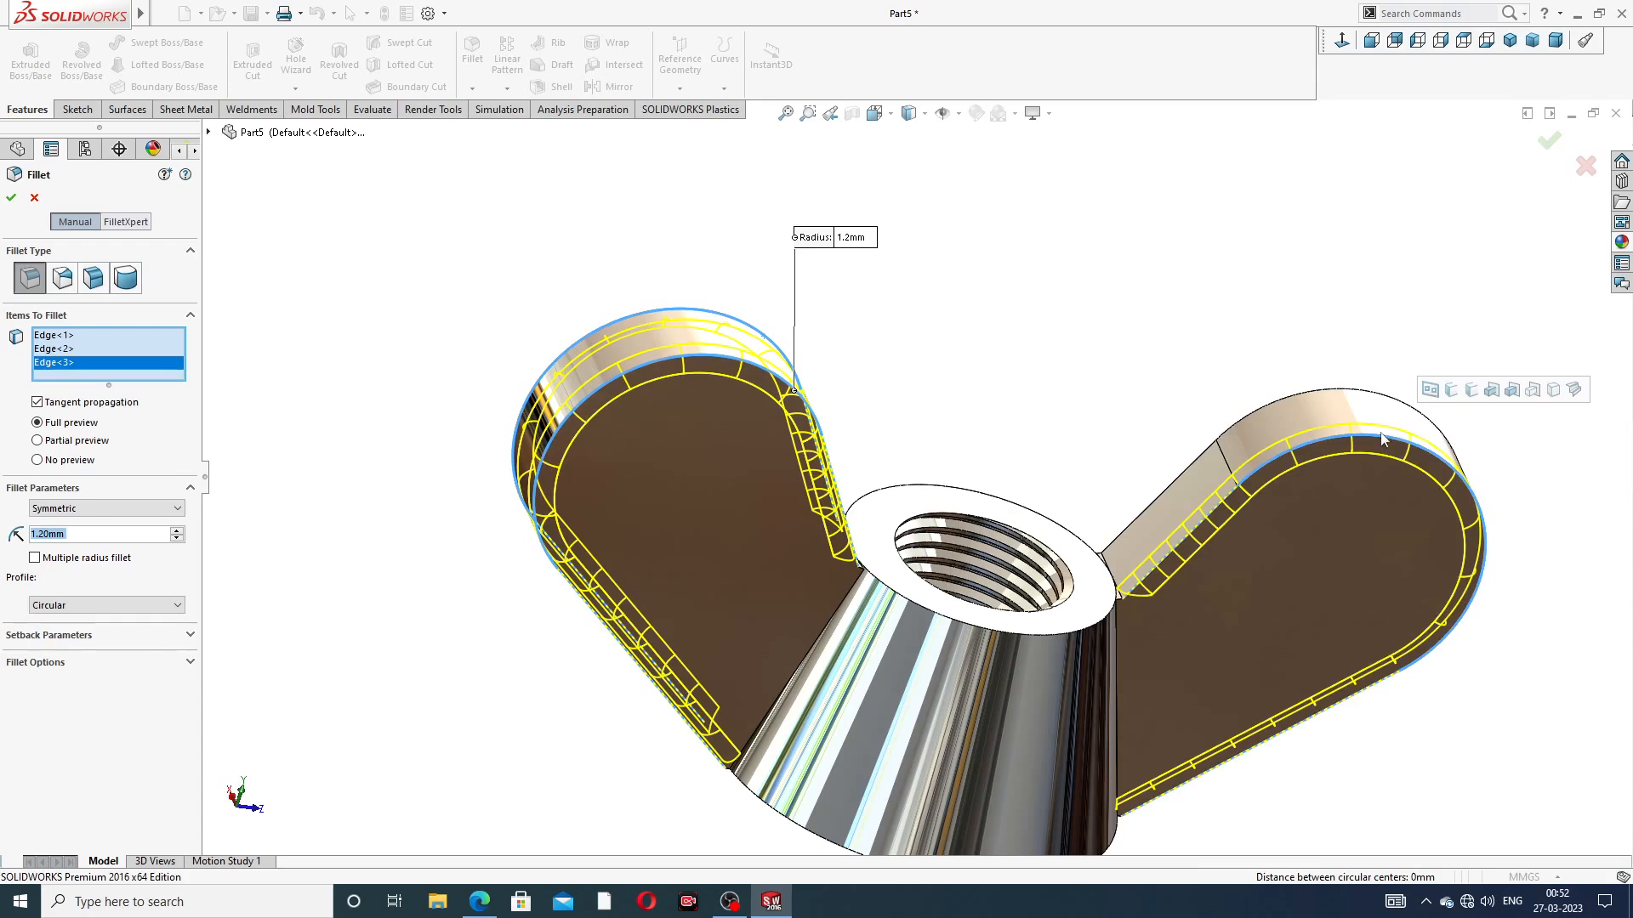
left_click(1352, 388)
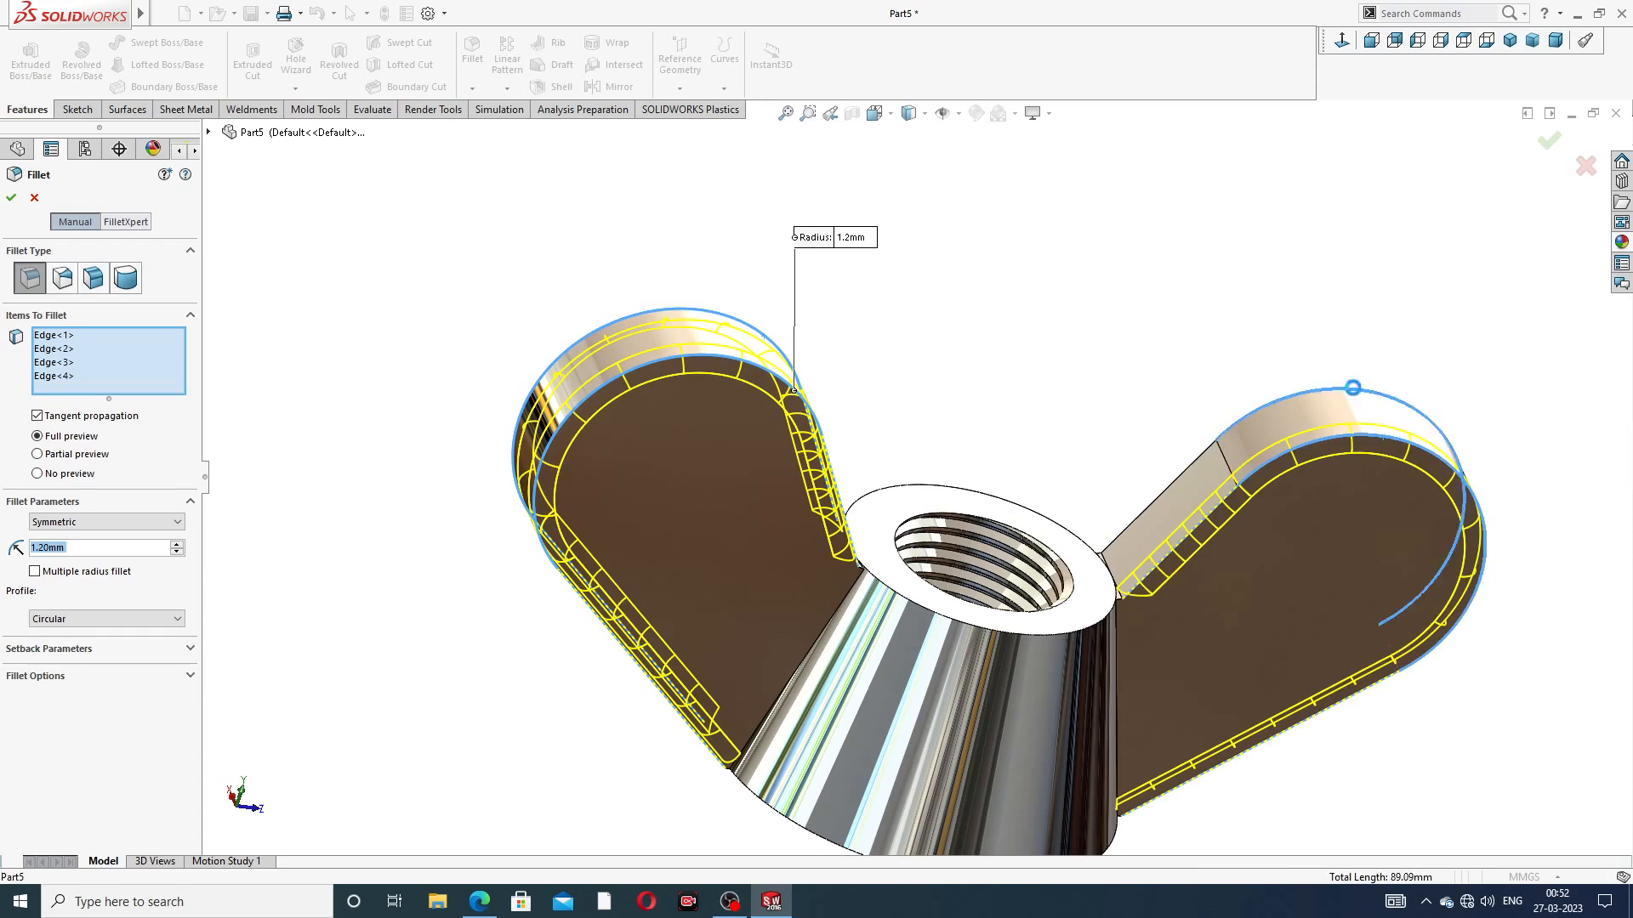
left_click(1546, 143)
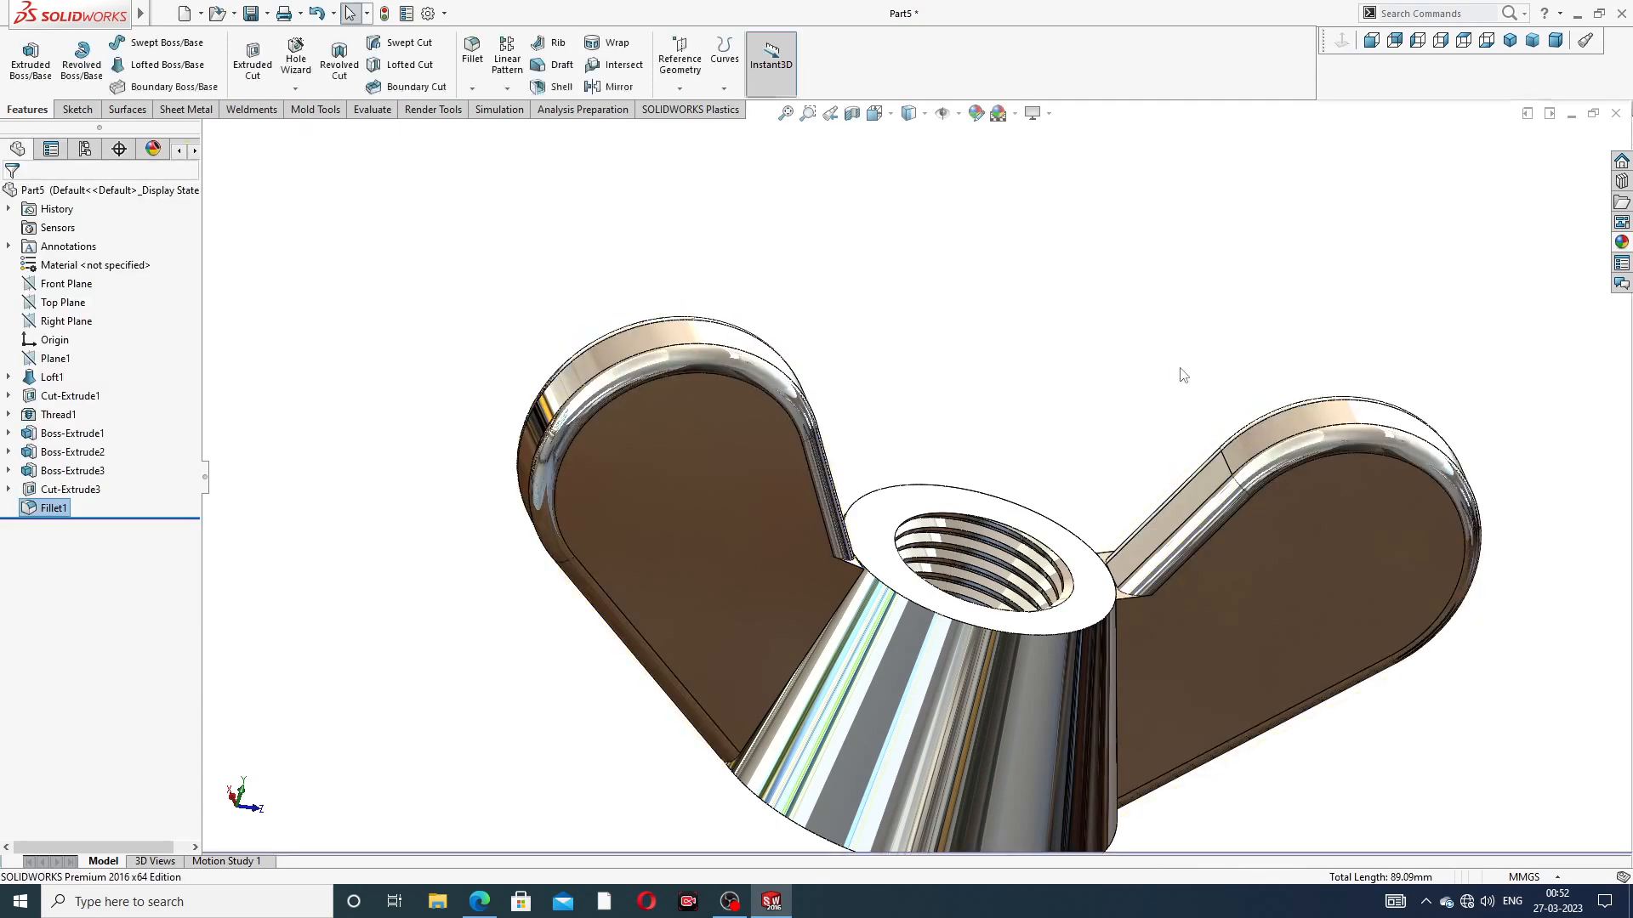
Set up a 1 mm fillet on the two short edges where the left wing's joint meets the body's top
scroll(1054, 417, "up", 2)
middle_click_drag(1057, 428, 965, 422)
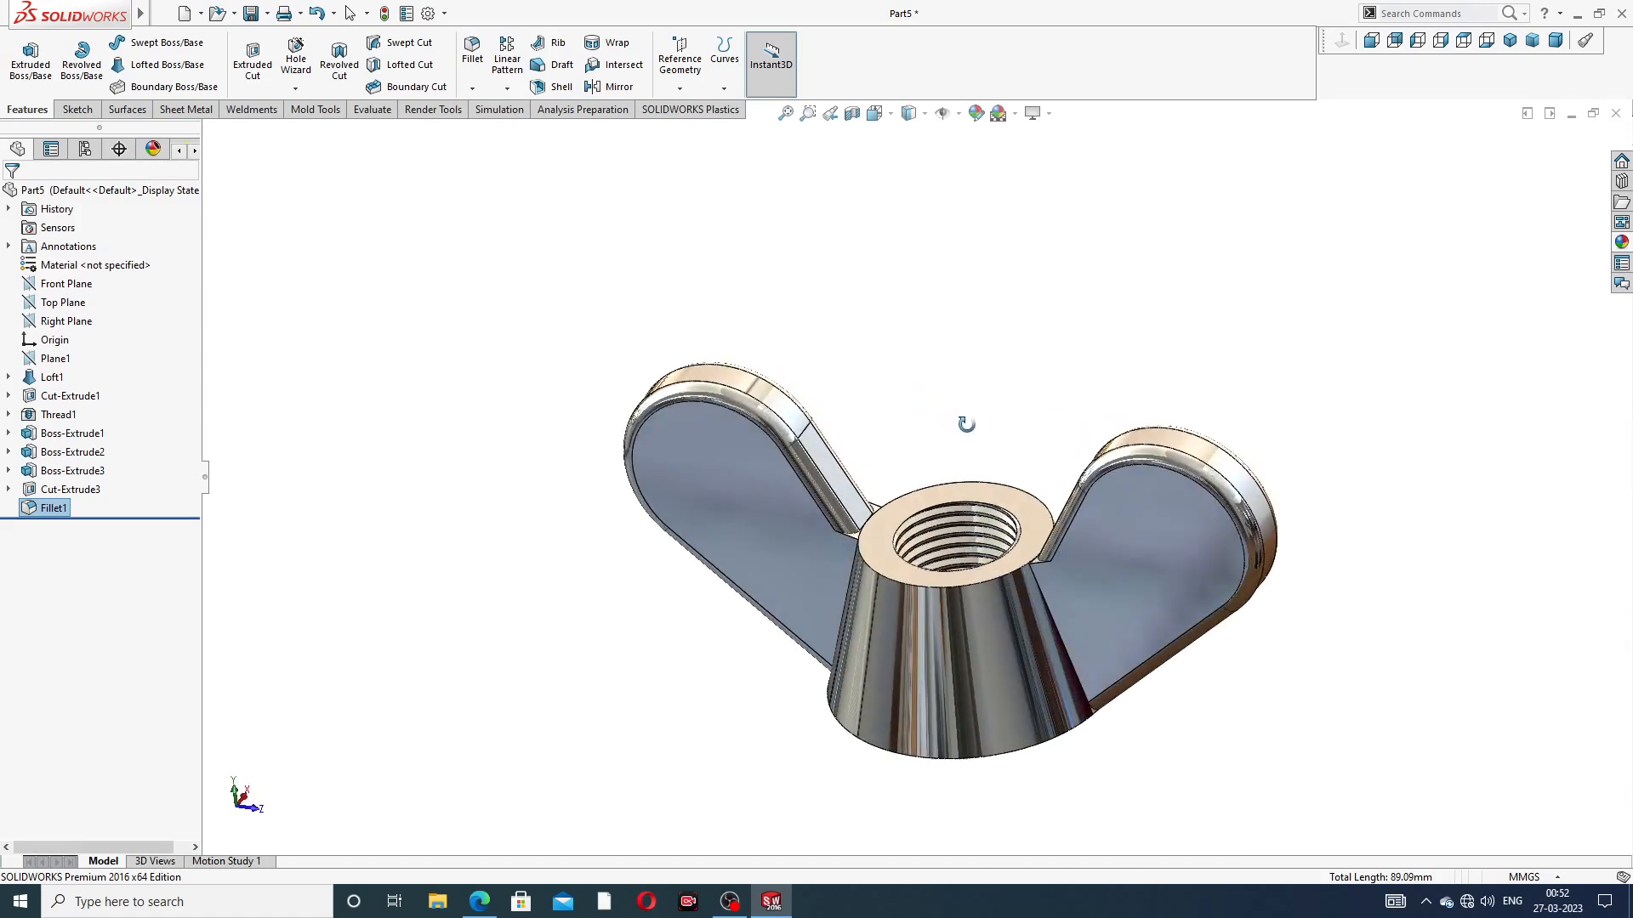
scroll(871, 521, "down", 3)
scroll(871, 520, "down", 4)
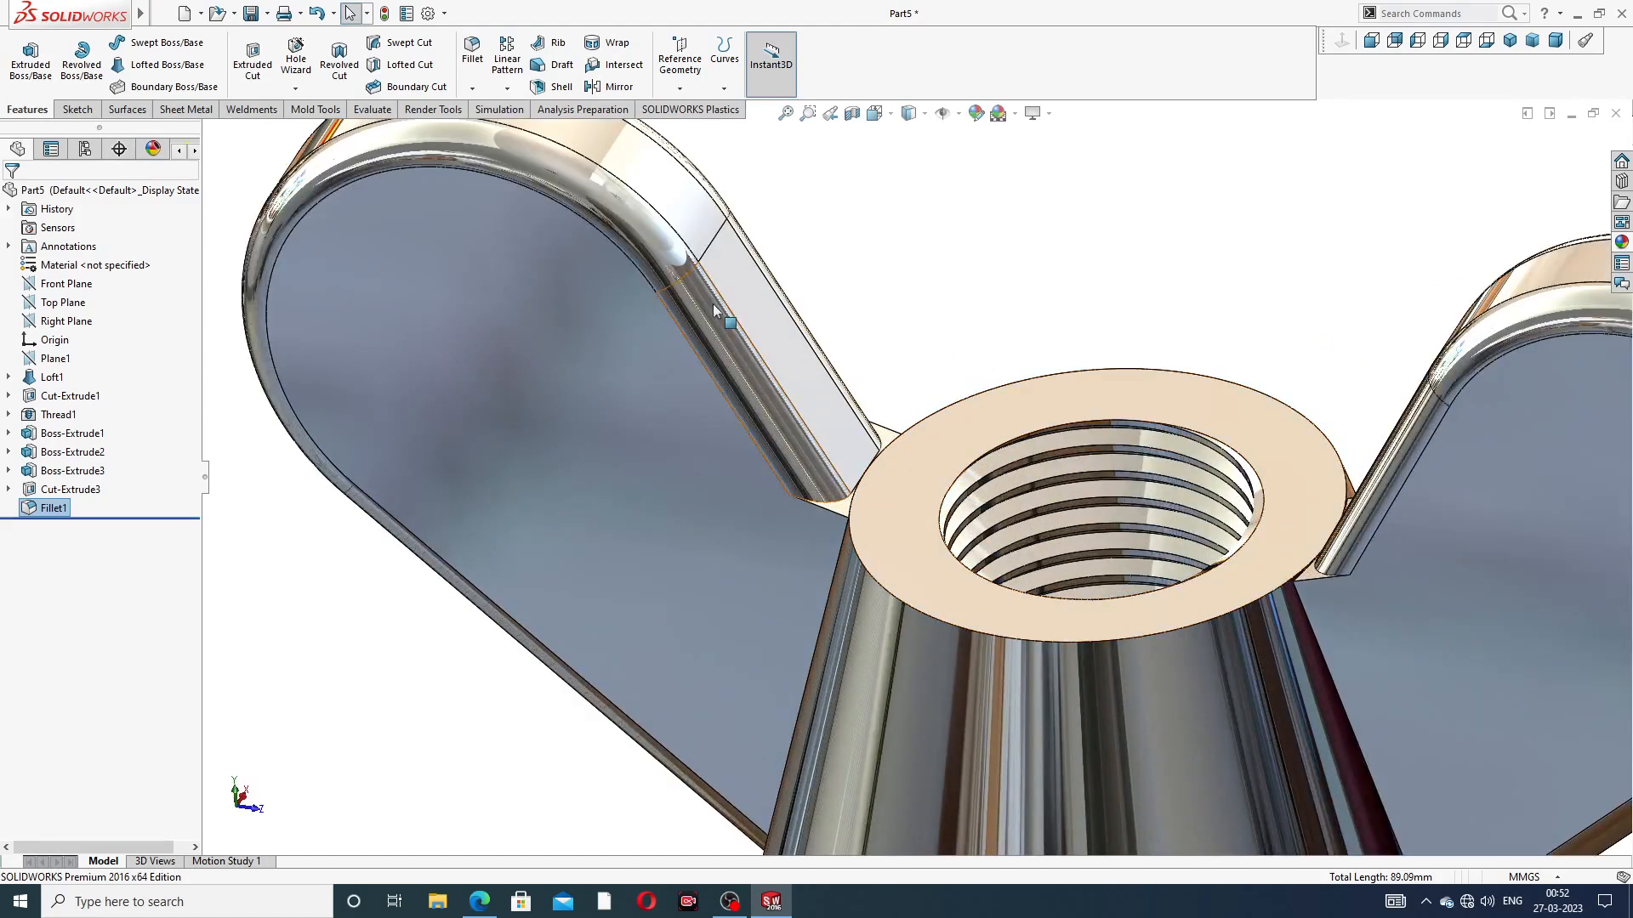
left_click(472, 51)
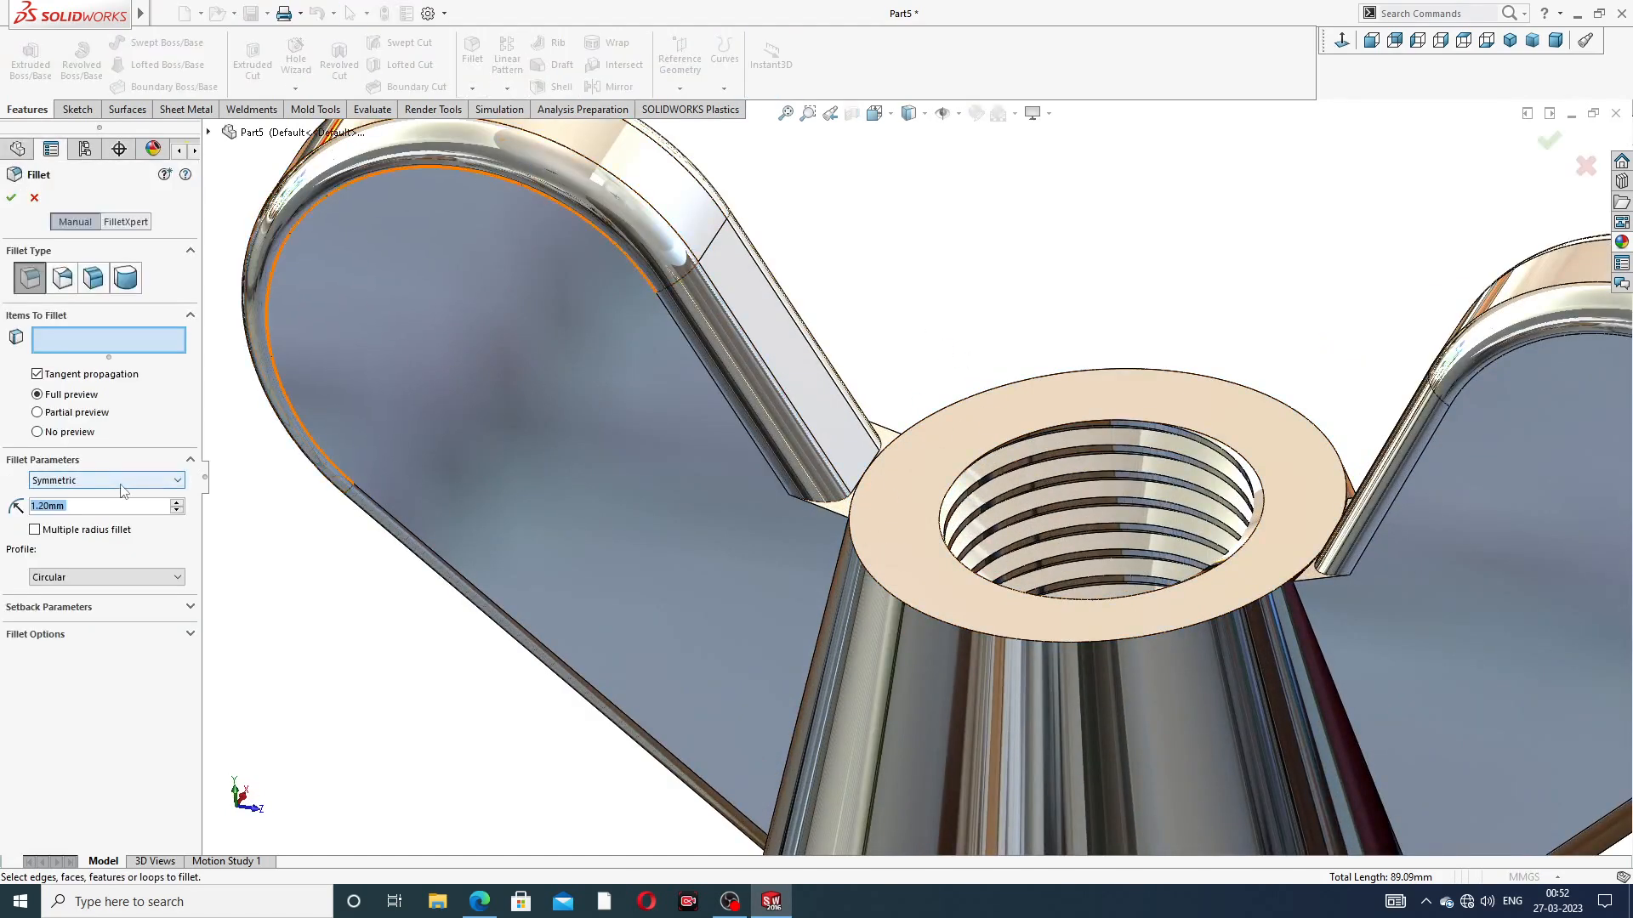
scroll(823, 477, "down", 3)
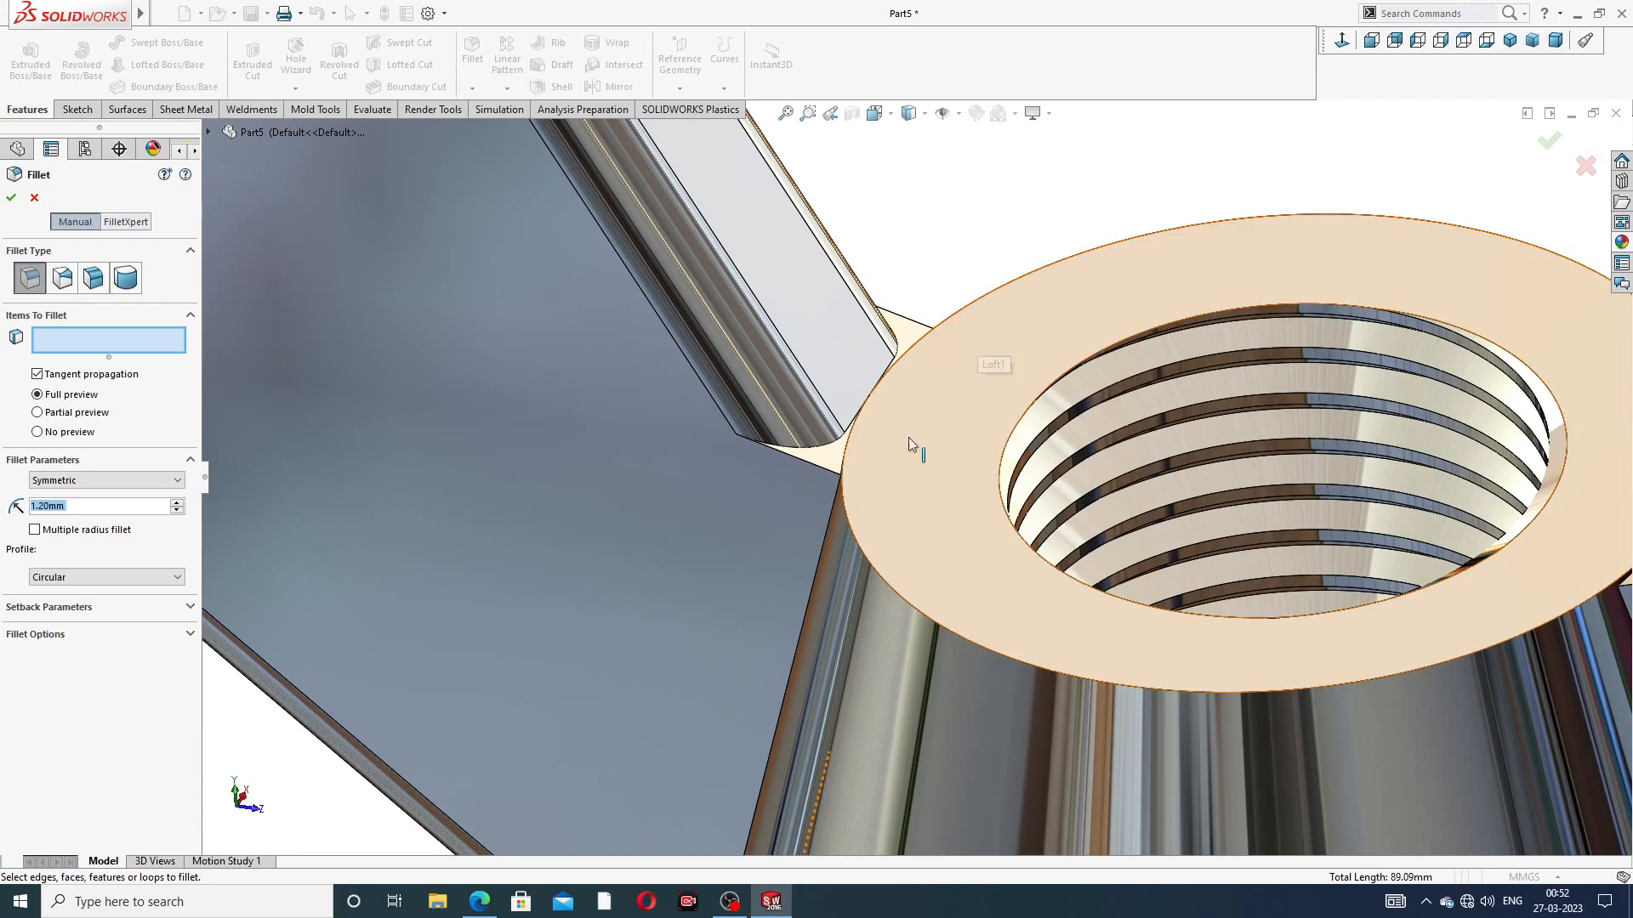
left_click(920, 330)
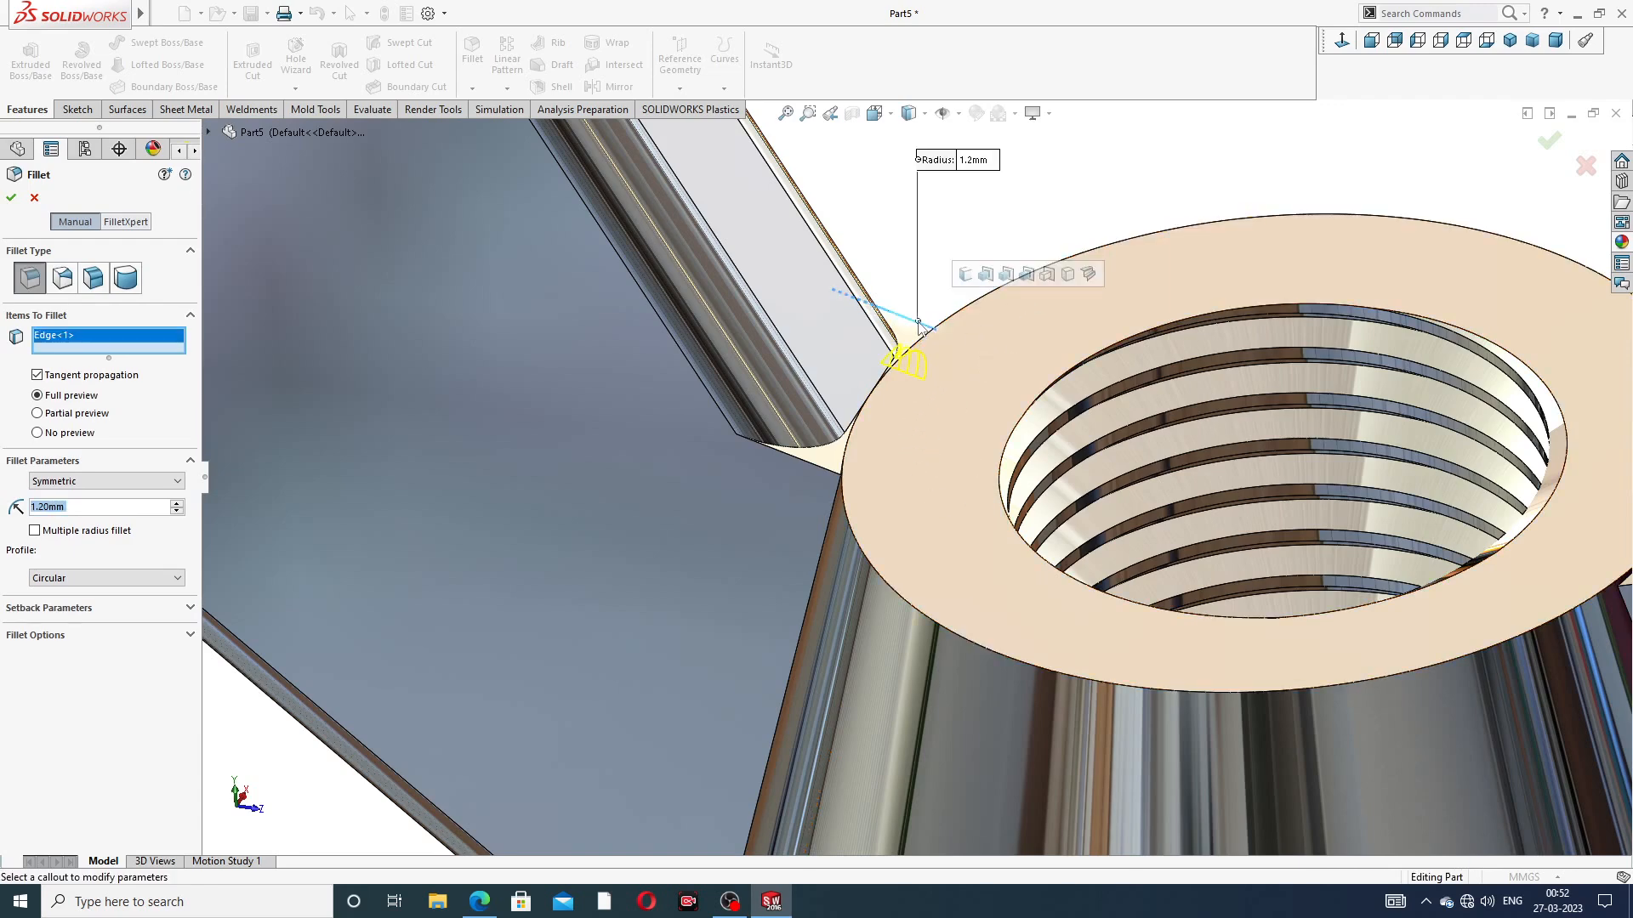
left_click(809, 457)
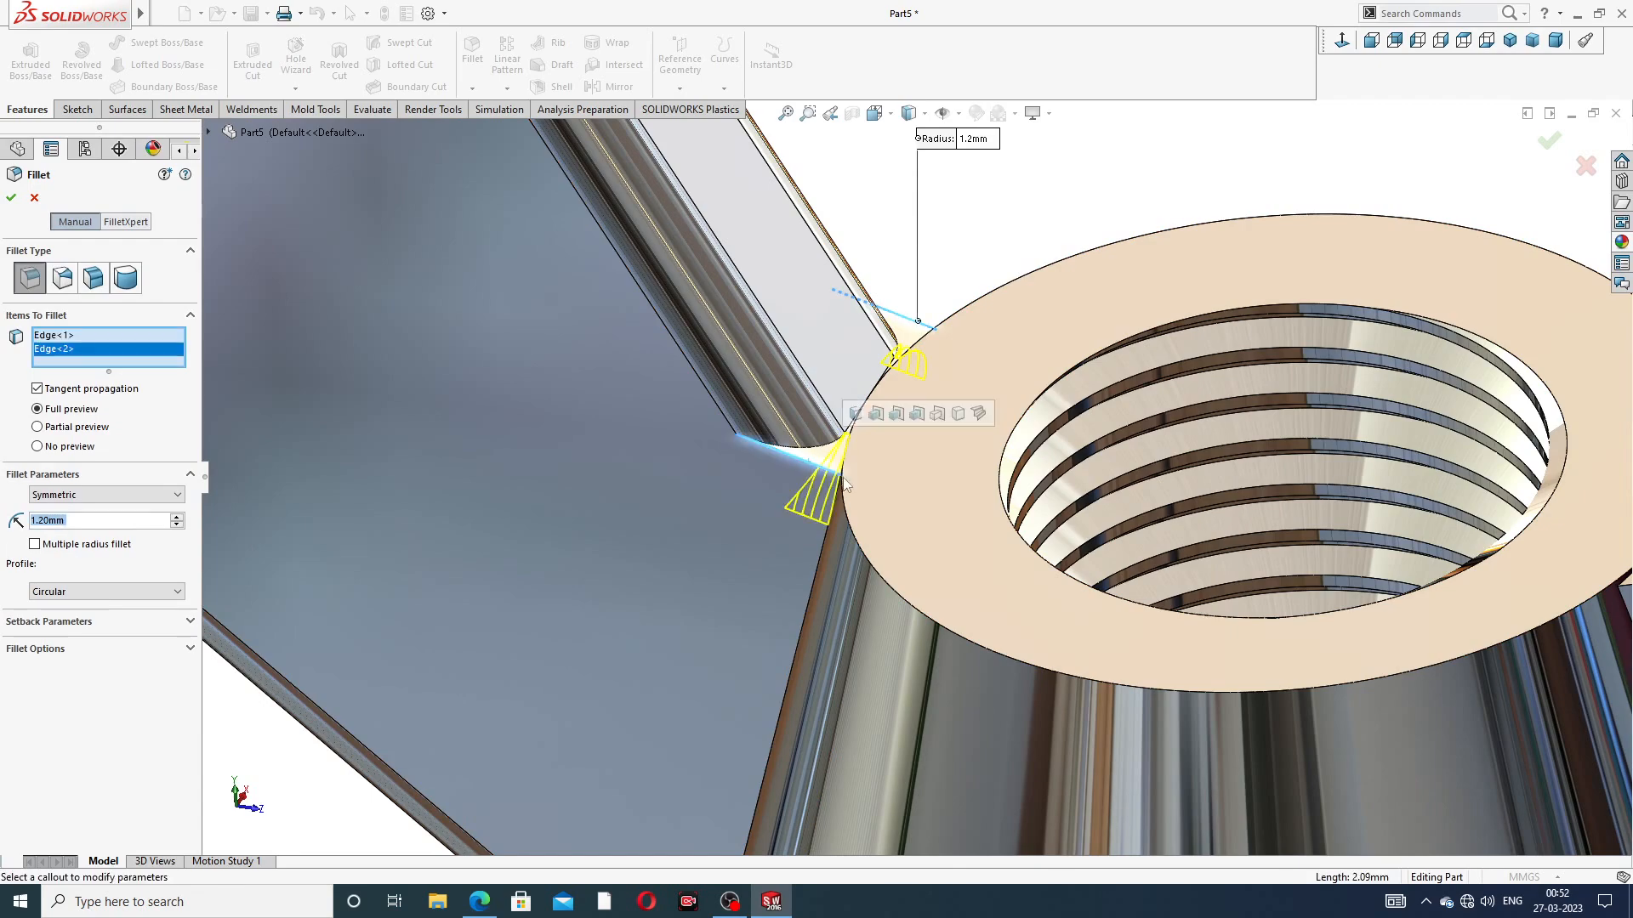
middle_click_drag(884, 509, 929, 517)
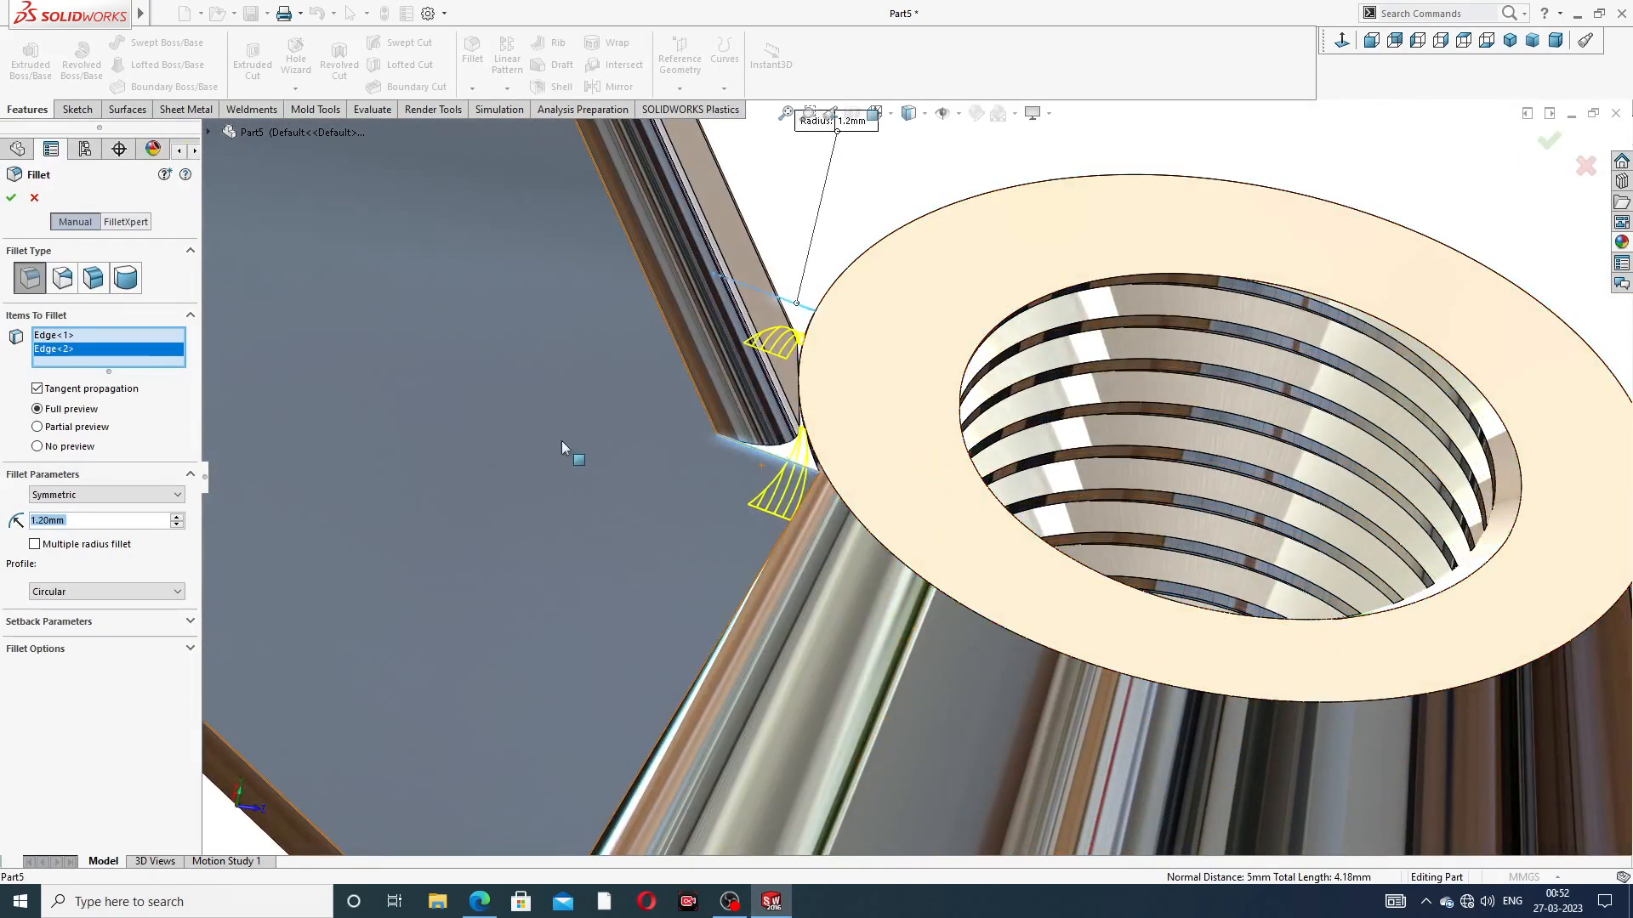
type("1")
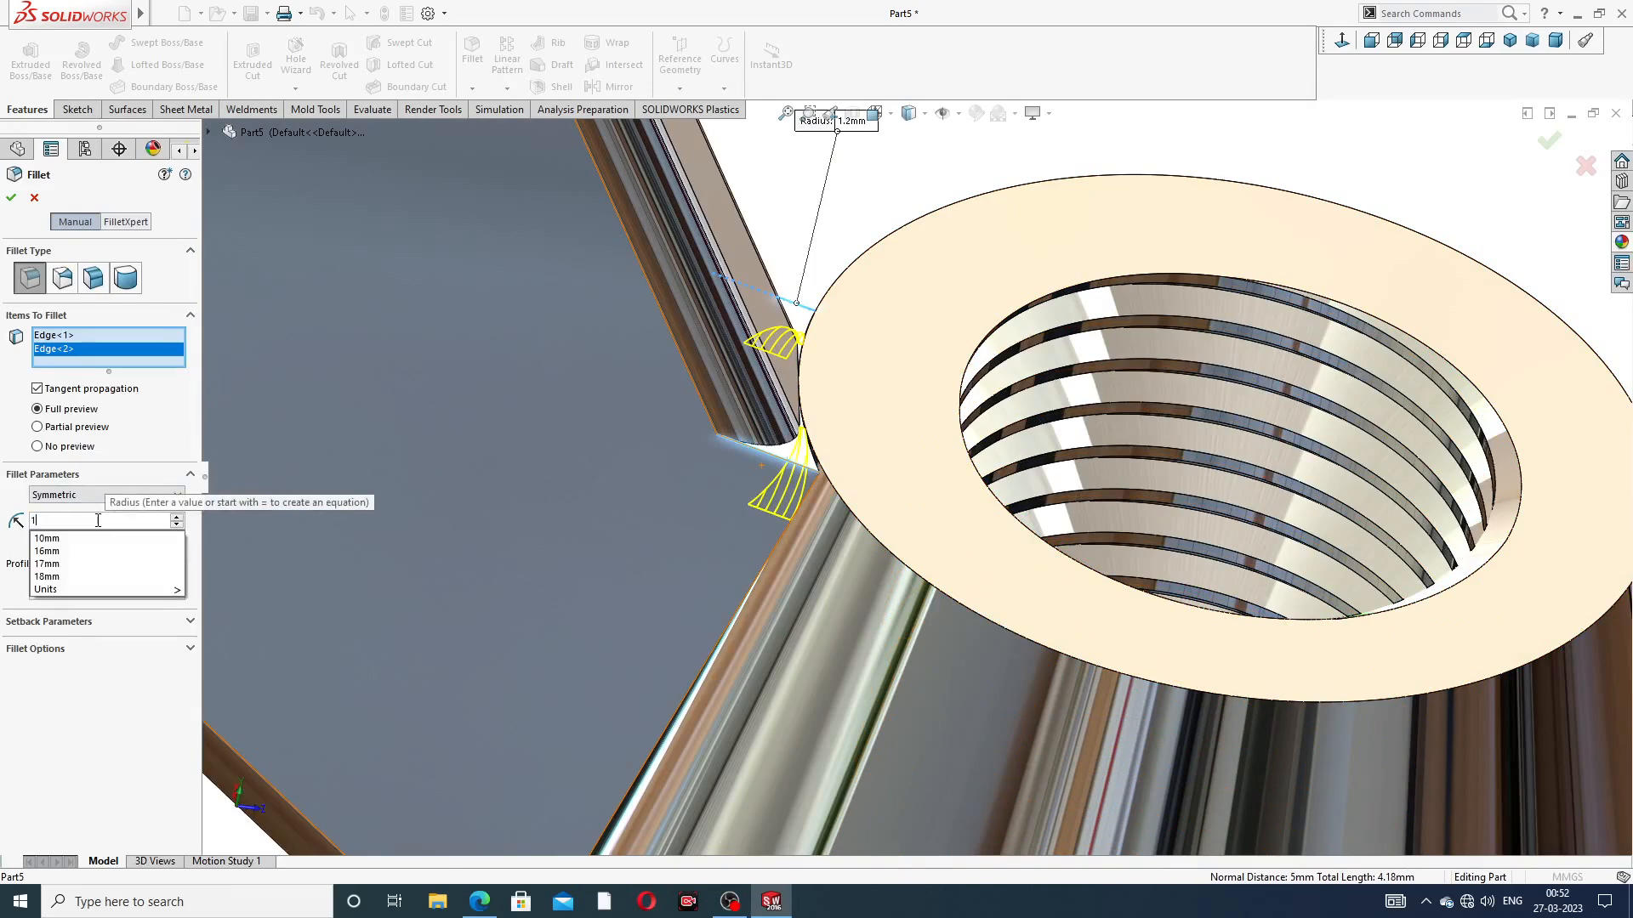
key("Return")
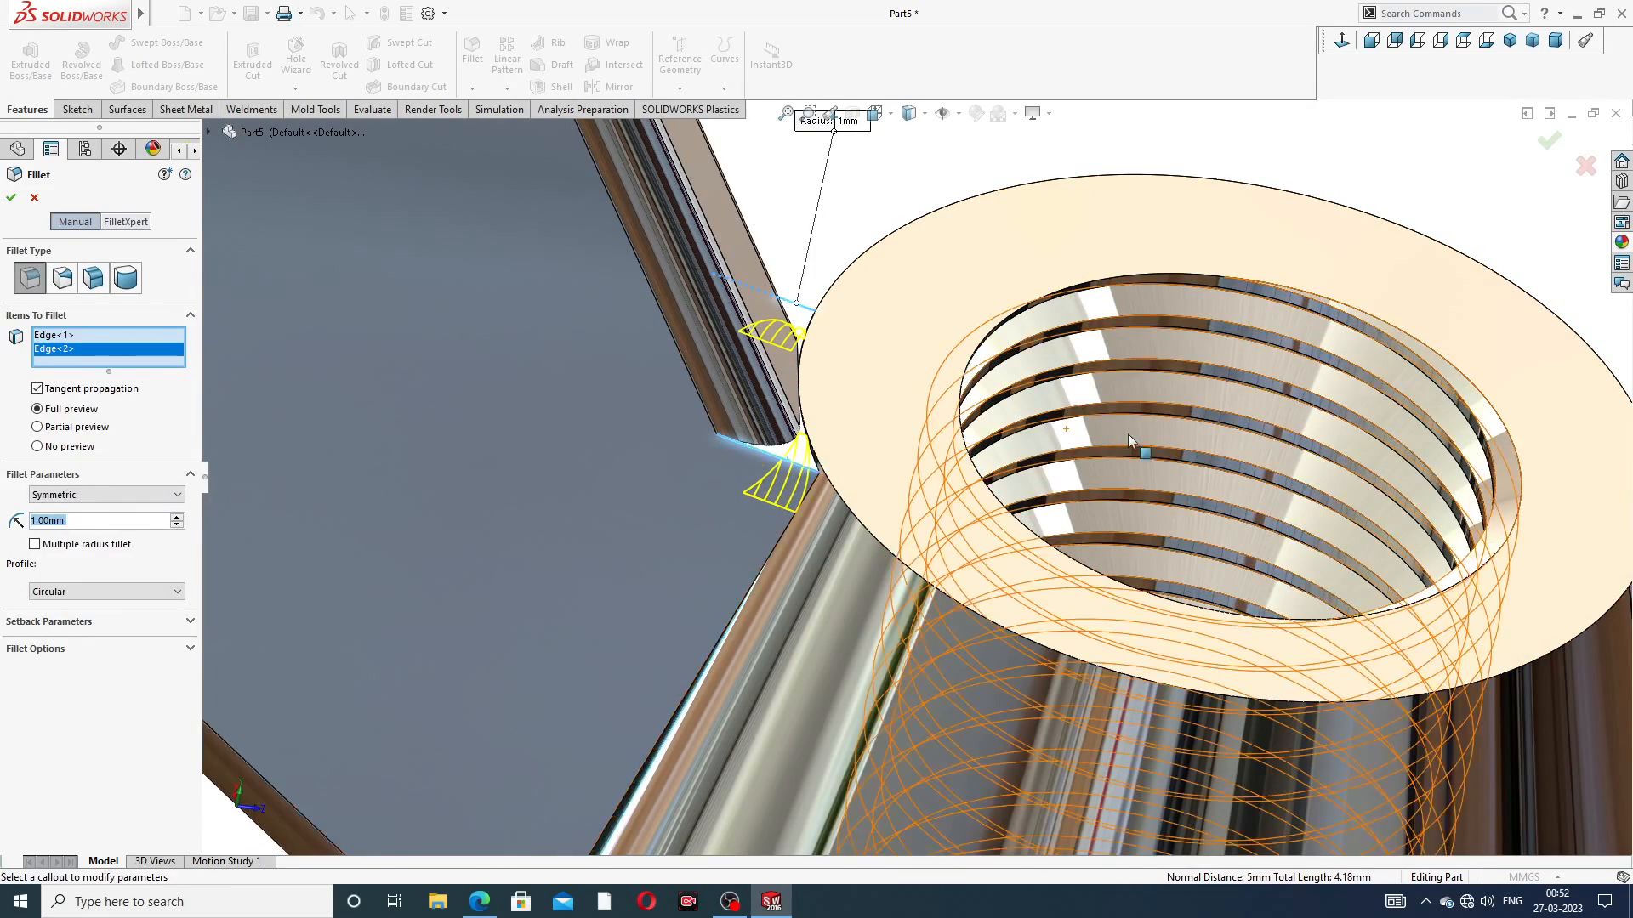
Include the two short edges at the right wing's top joint, set the fillet radius to 0.5 mm and apply it
scroll(912, 478, "up", 2)
scroll(1407, 562, "down", 2)
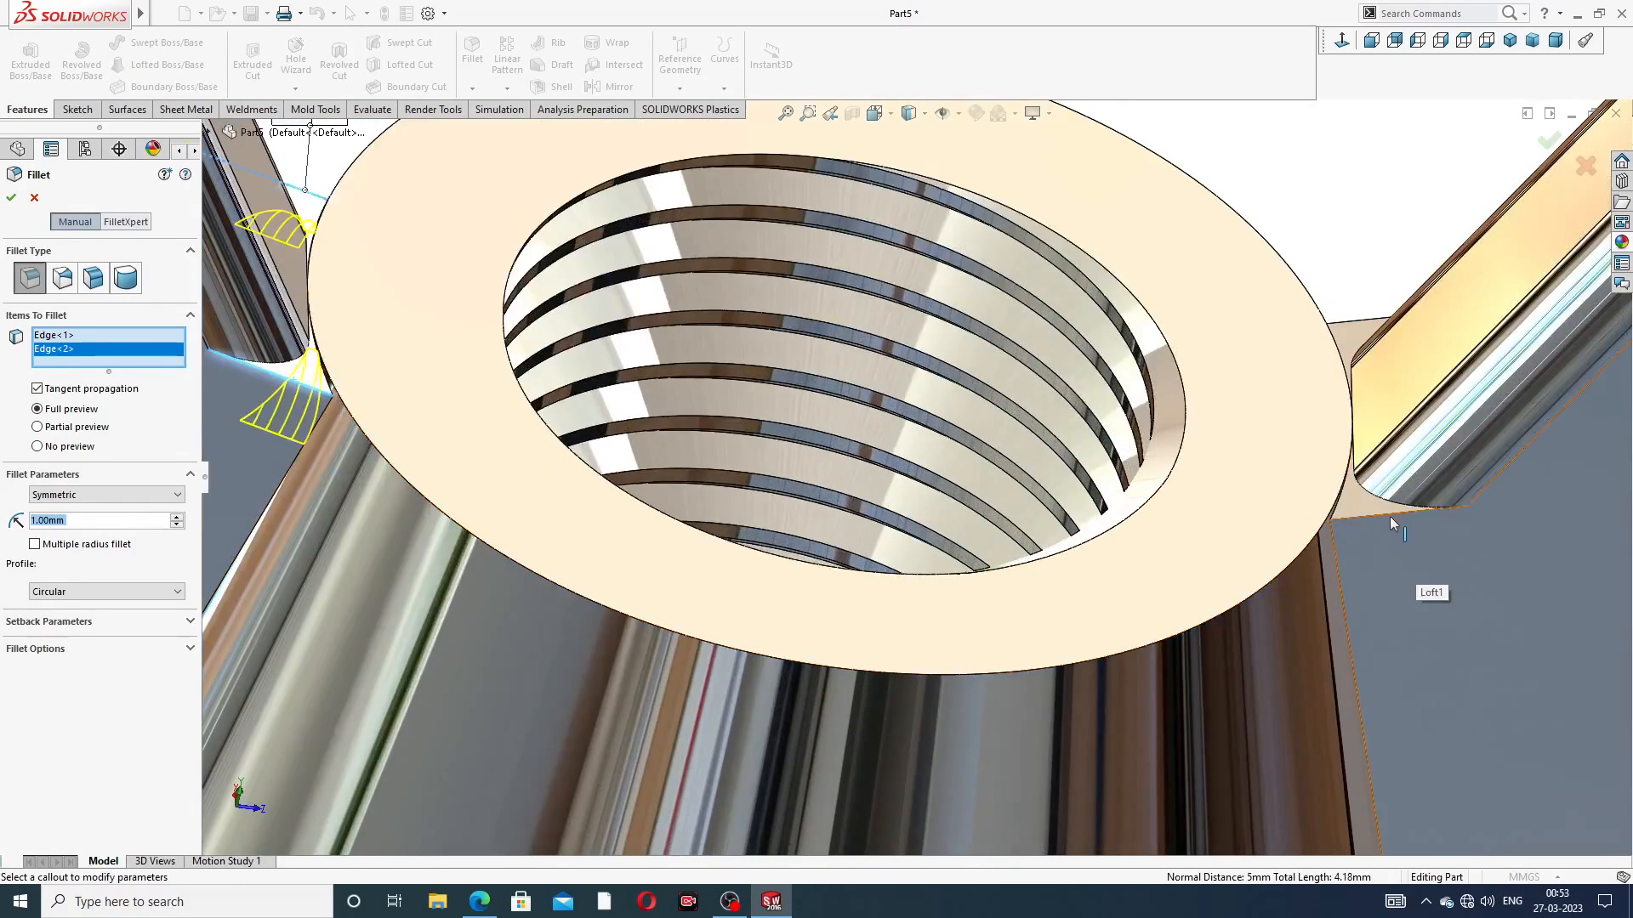
left_click(1381, 489)
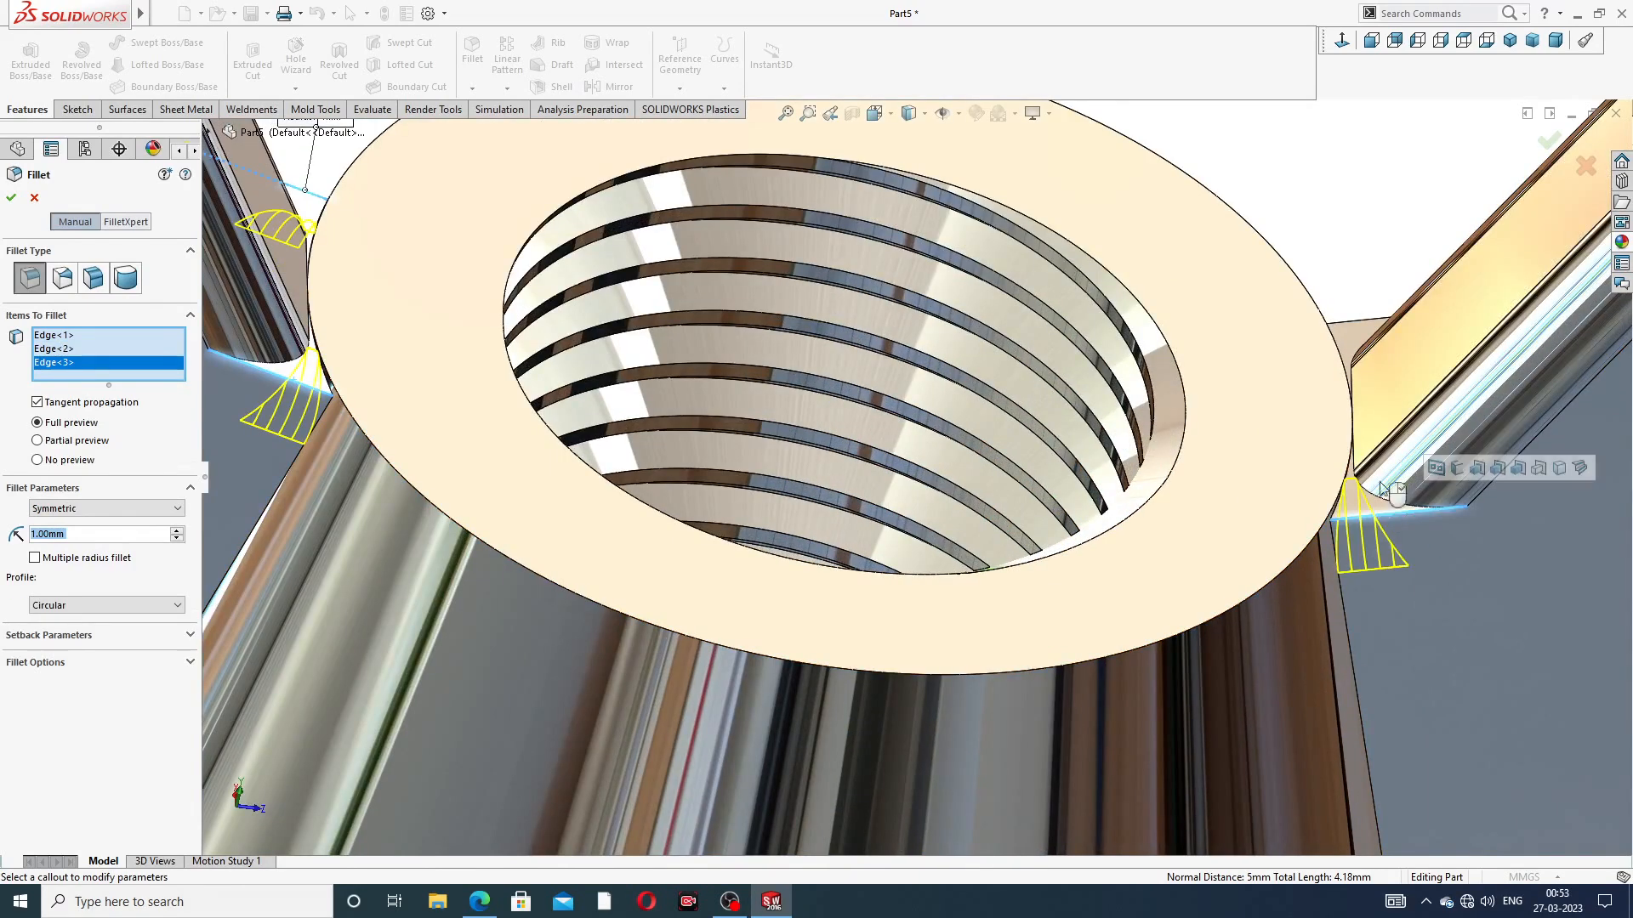
left_click(1355, 330)
scroll(1027, 448, "up", 3)
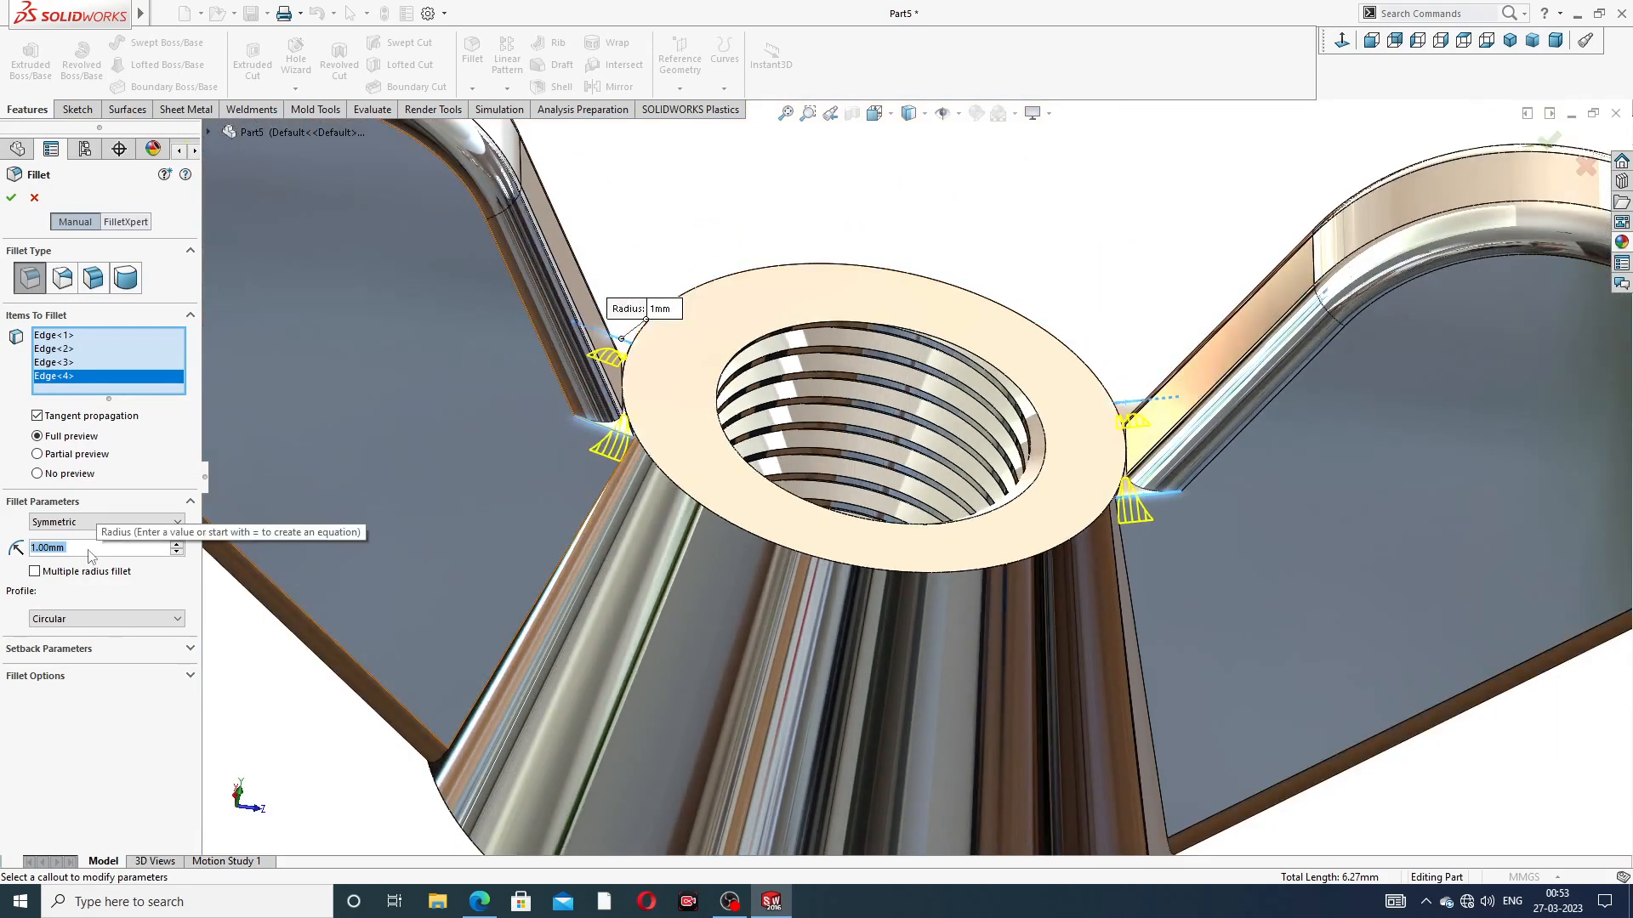
type("5")
key("Return")
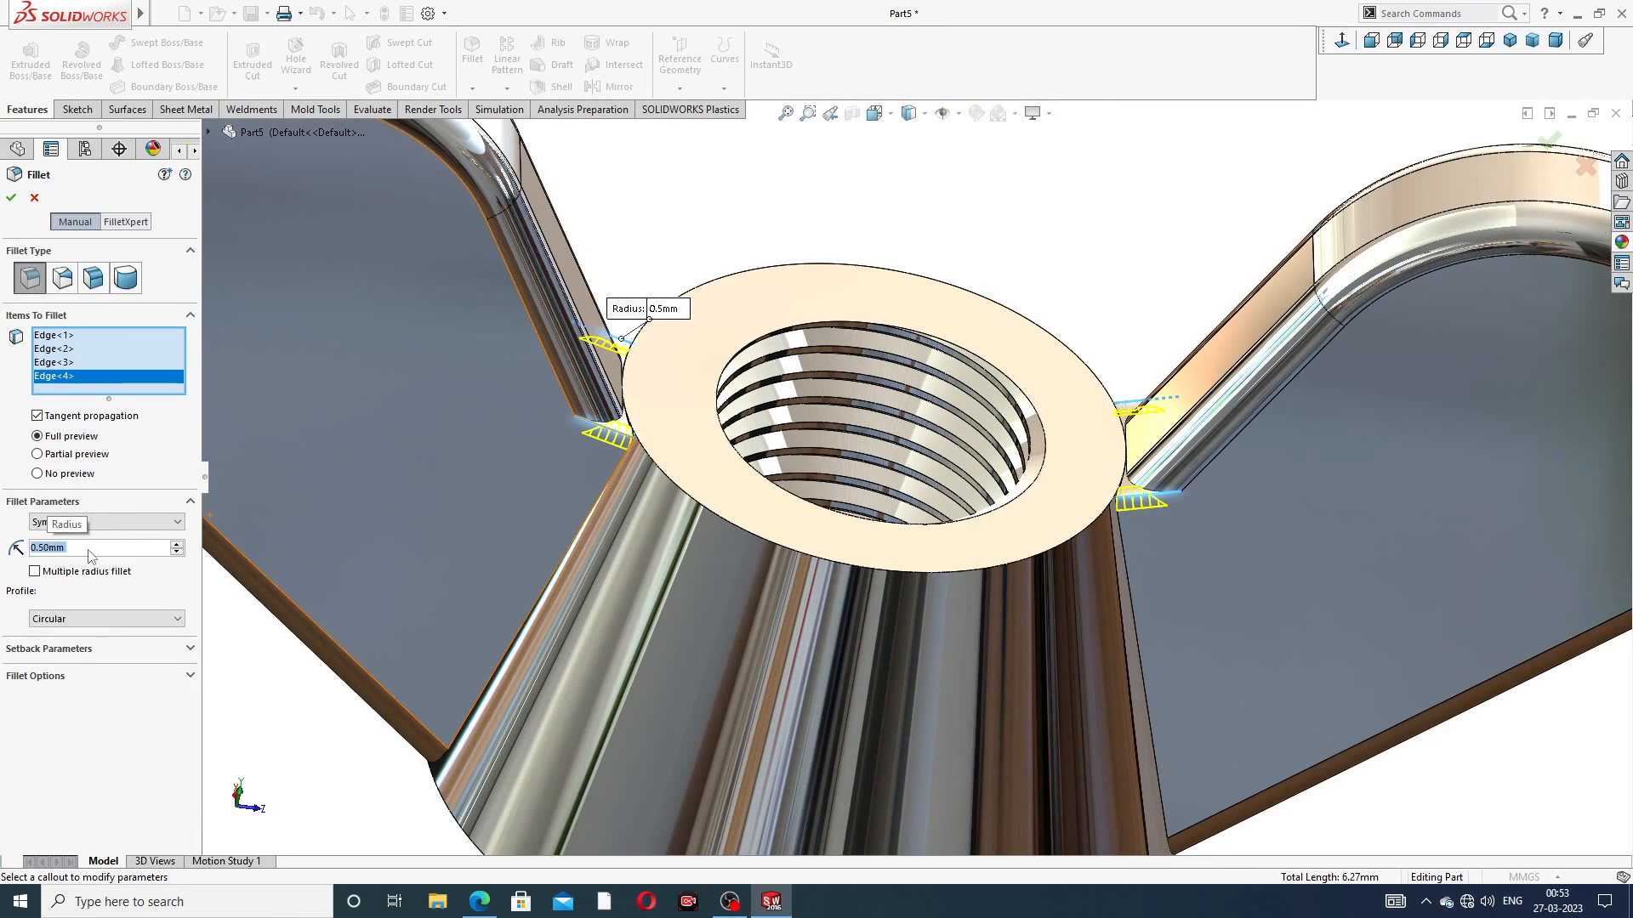
left_click(12, 200)
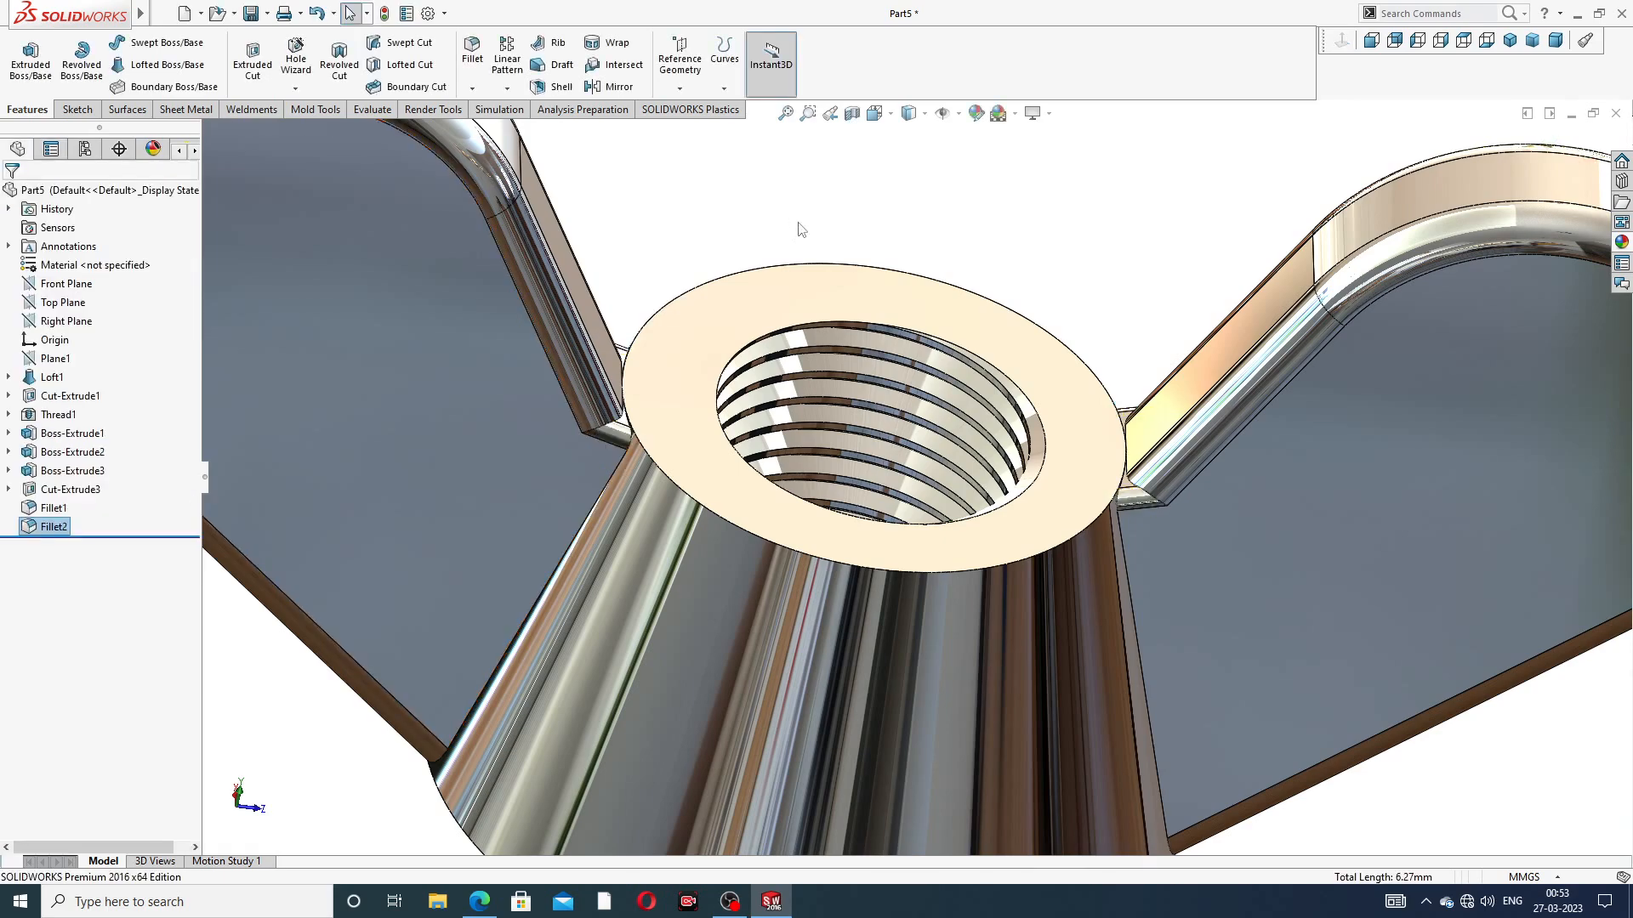
Examine the filleted wing nut from above and below, and compare its wing joints with the isometric view in the PDF drawing
scroll(765, 438, "up", 8)
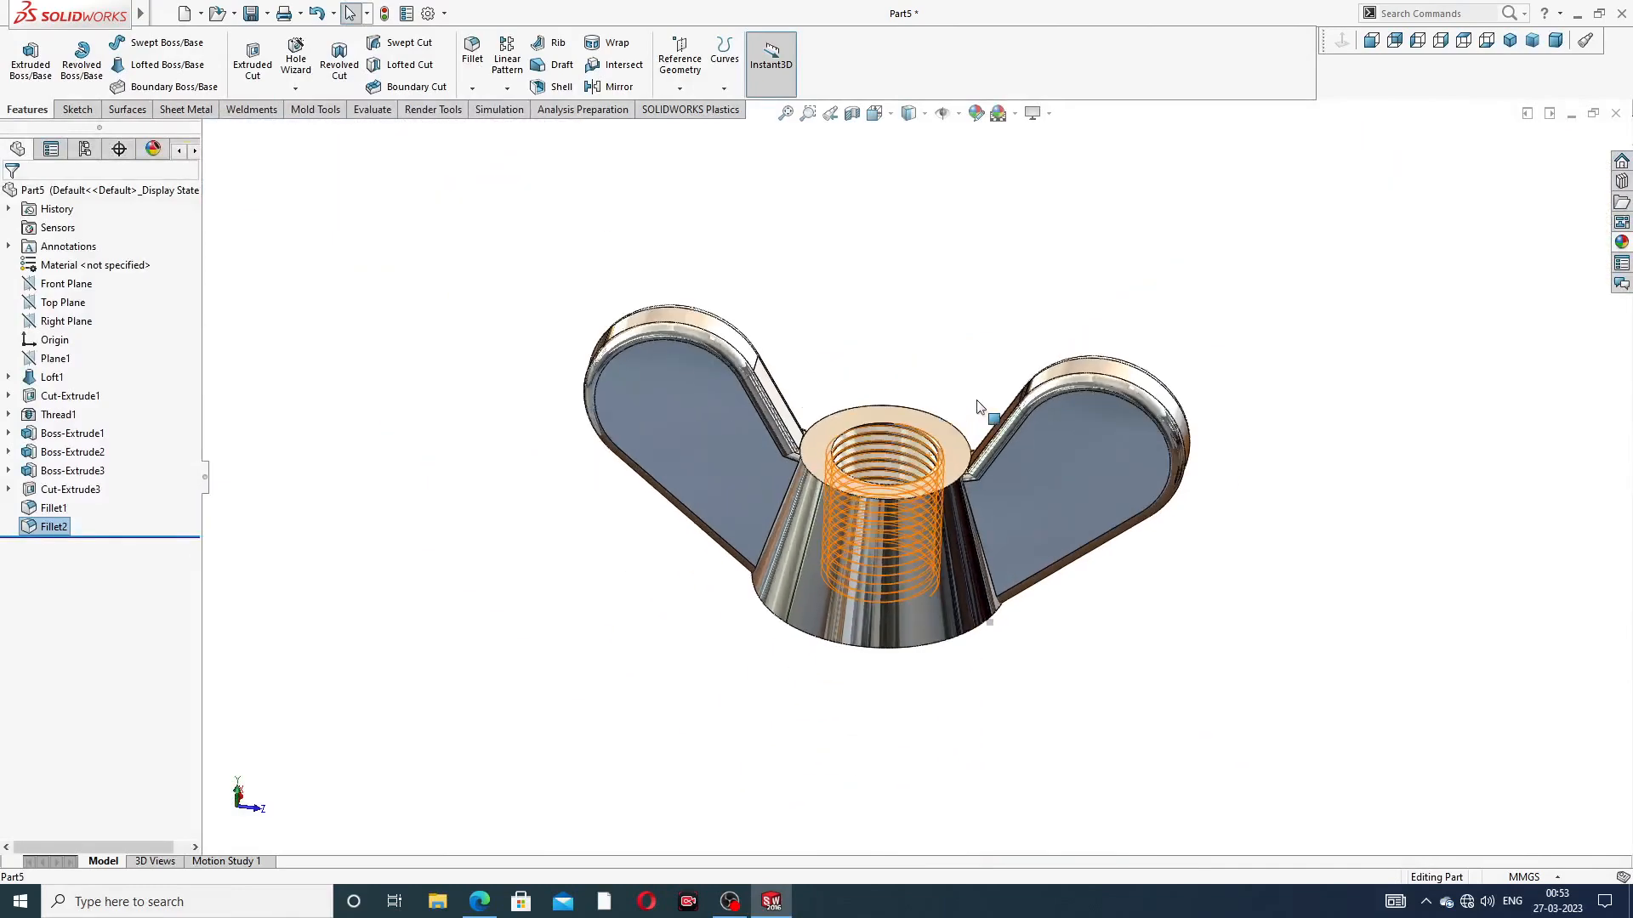
middle_click_drag(876, 458, 845, 284)
scroll(819, 507, "down", 6)
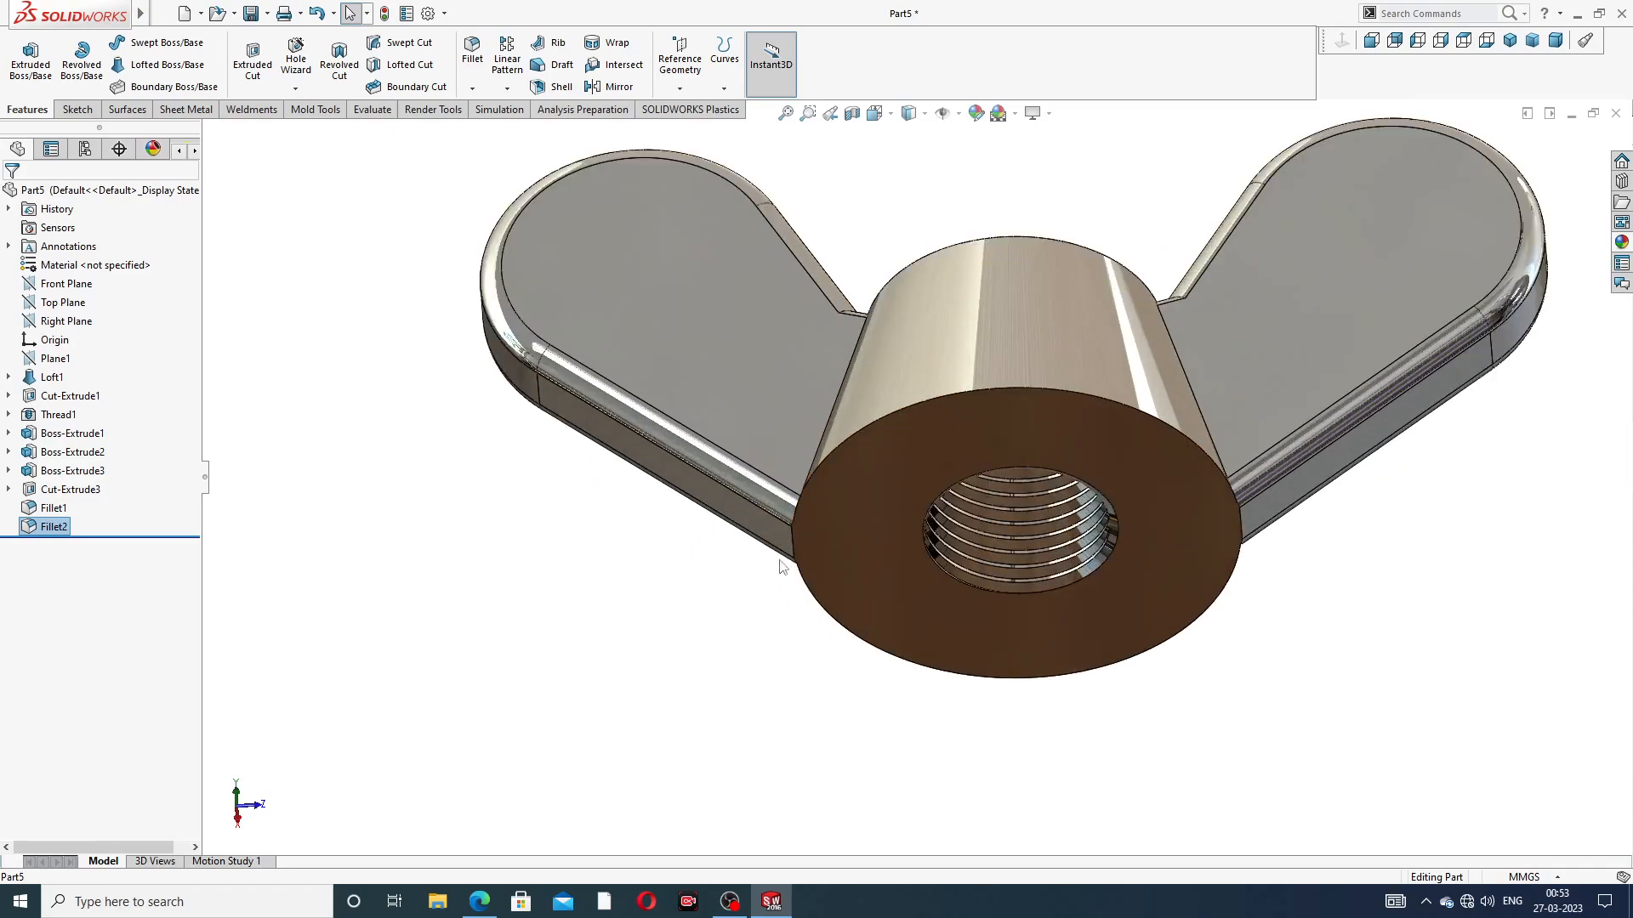
middle_click_drag(846, 554, 871, 507)
scroll(936, 483, "up", 4)
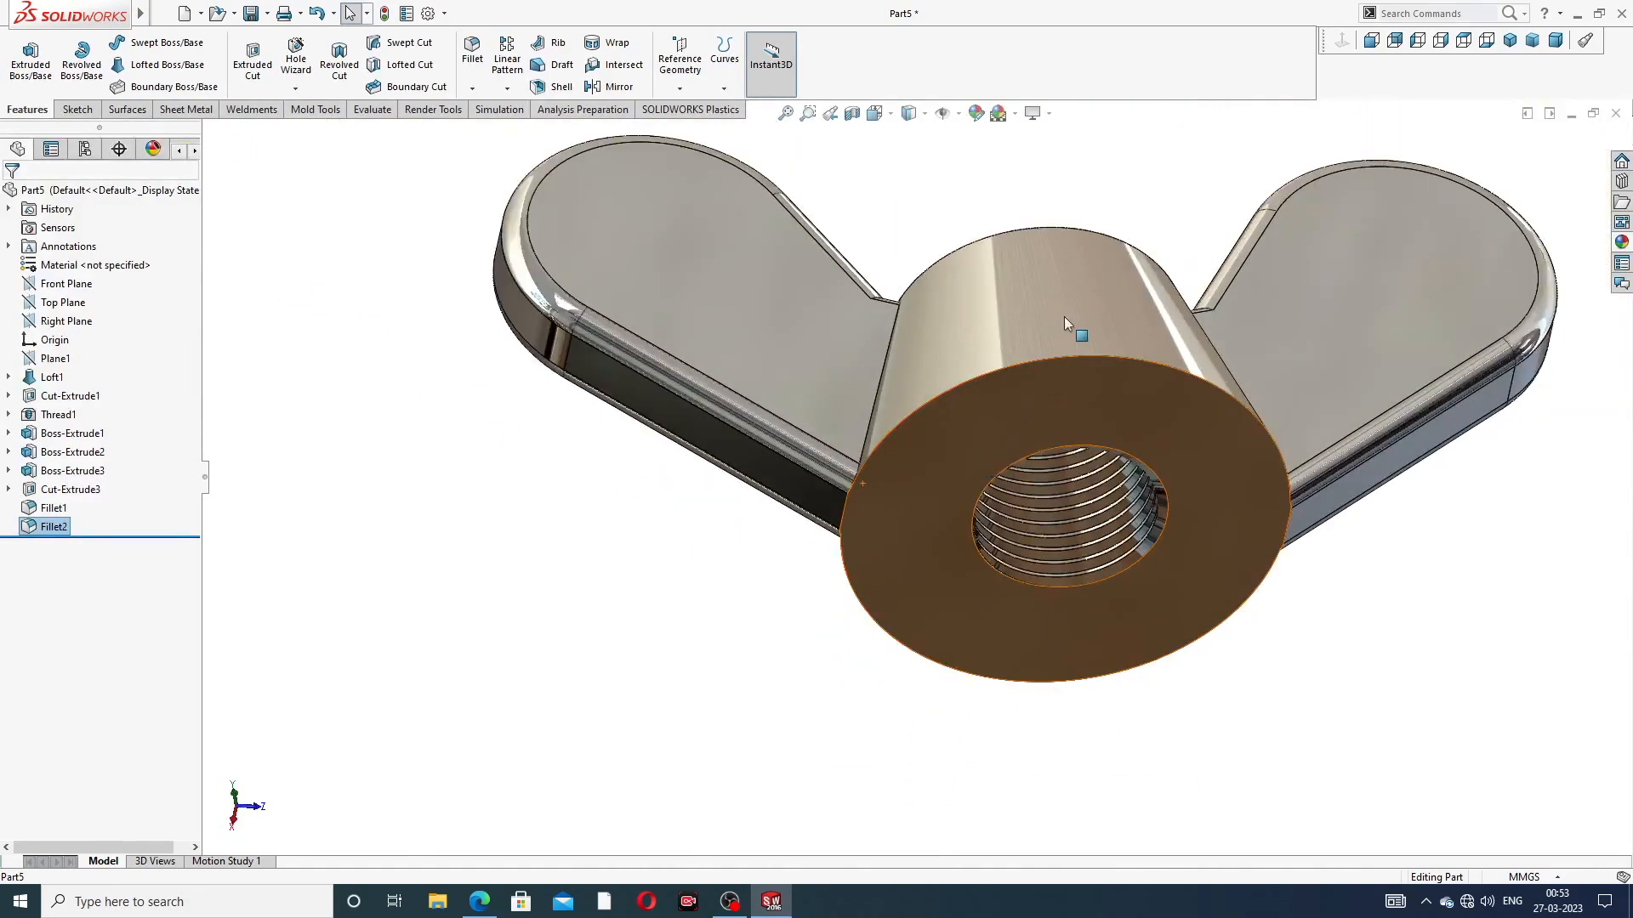
left_click(480, 902)
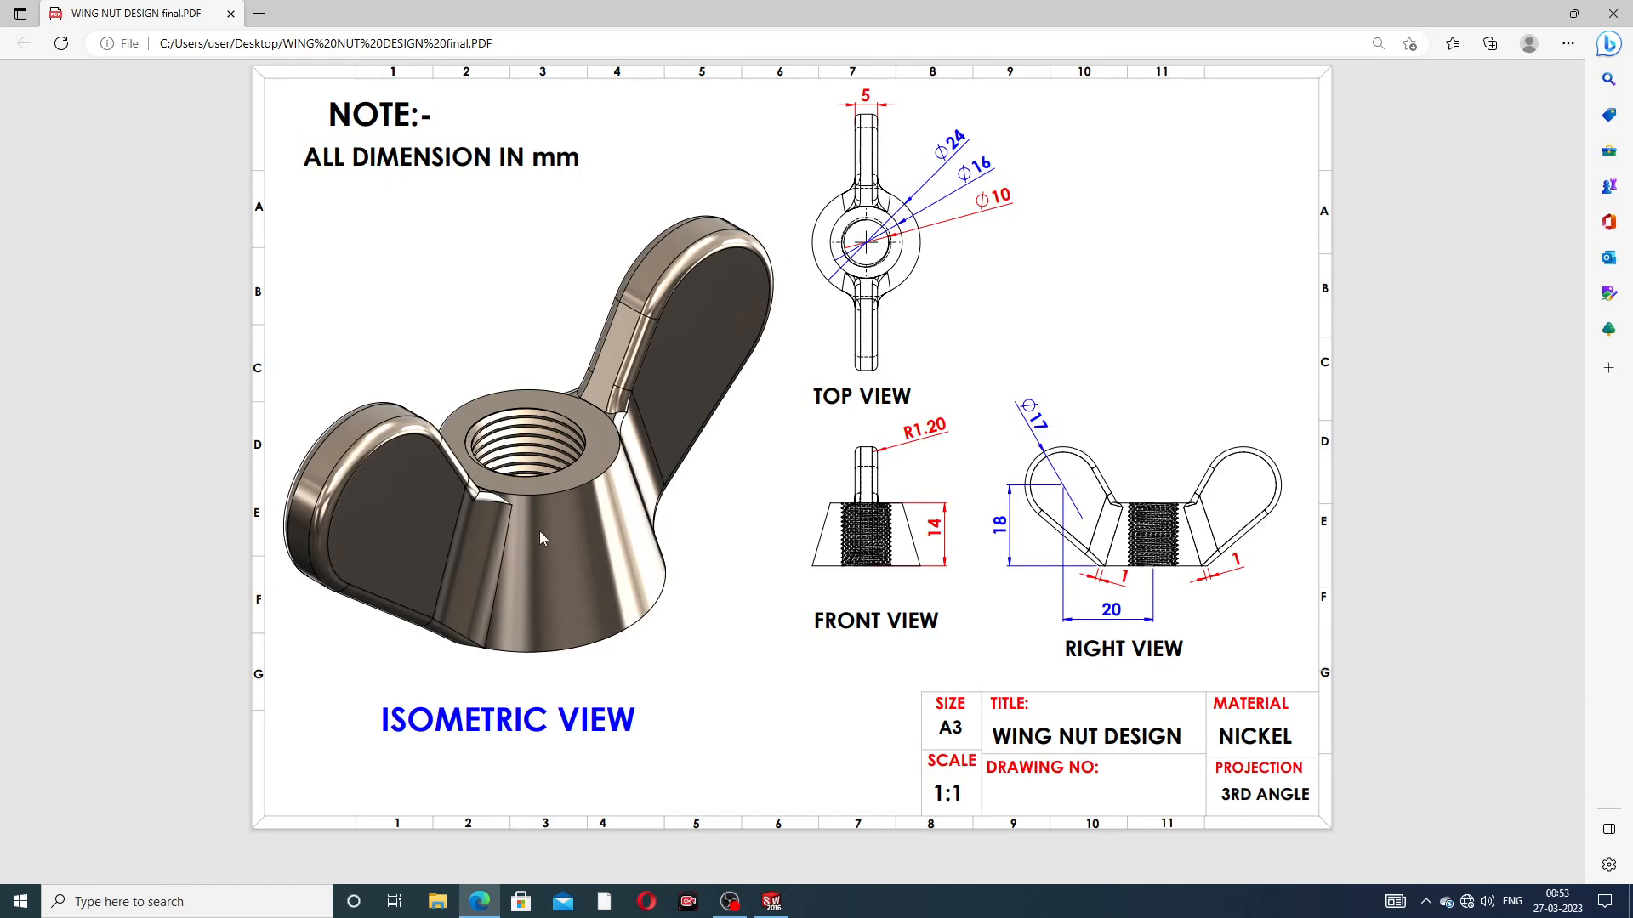
left_click(480, 901)
Try a 2 mm fillet on the slanted edge where the left wing's front face meets the tapered body
middle_click_drag(900, 428, 936, 415)
scroll(936, 414, "down", 3)
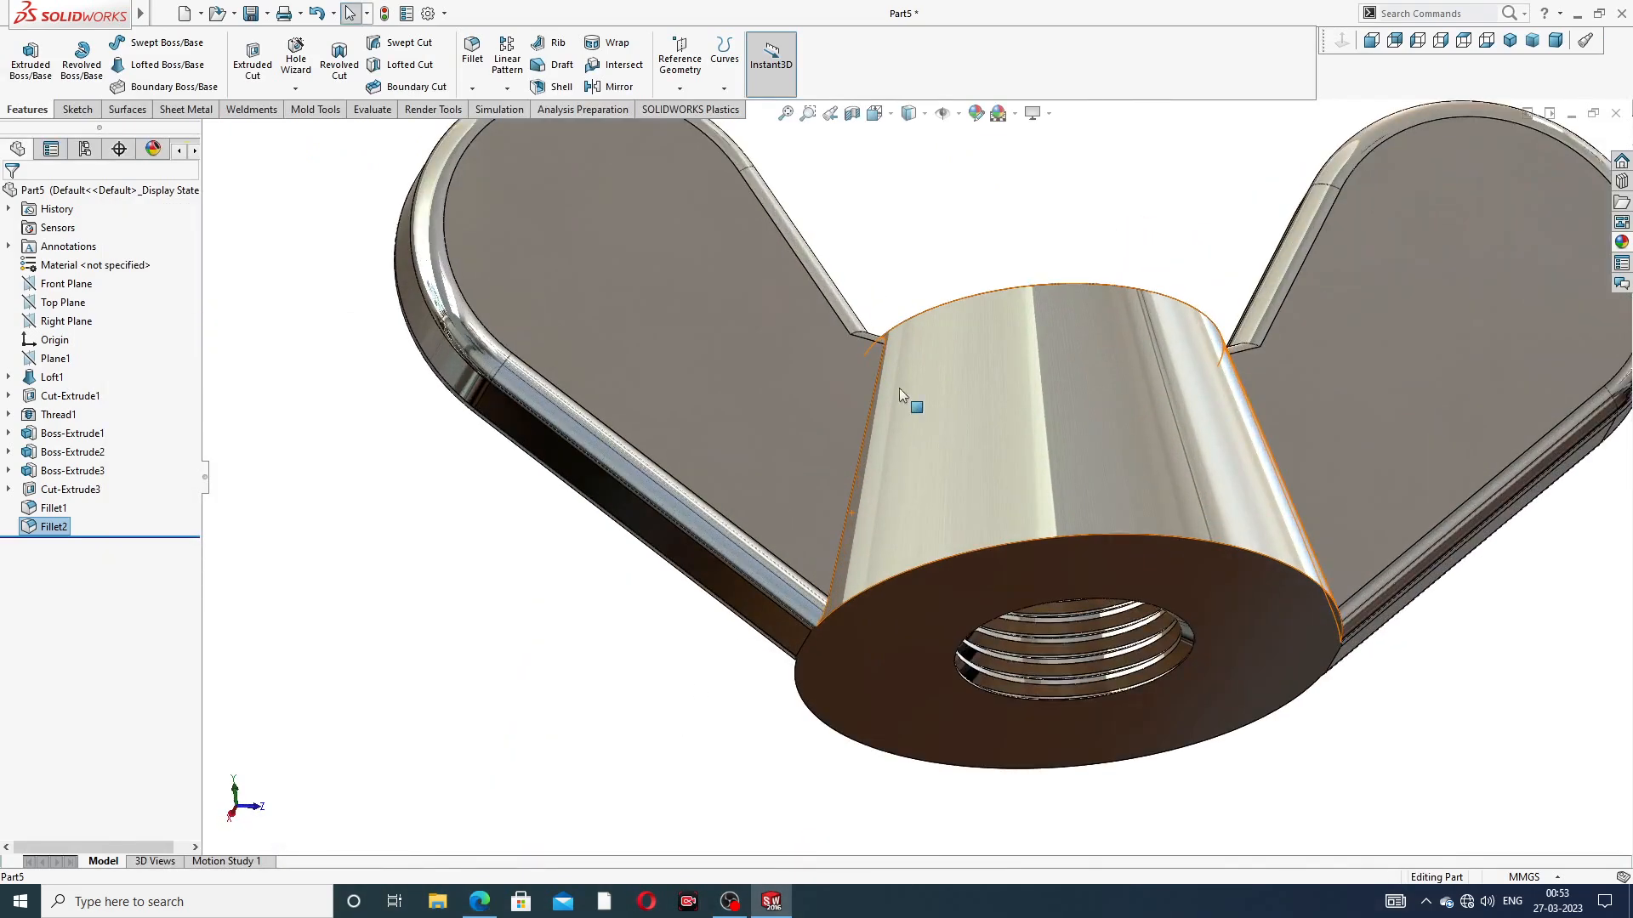
left_click(472, 51)
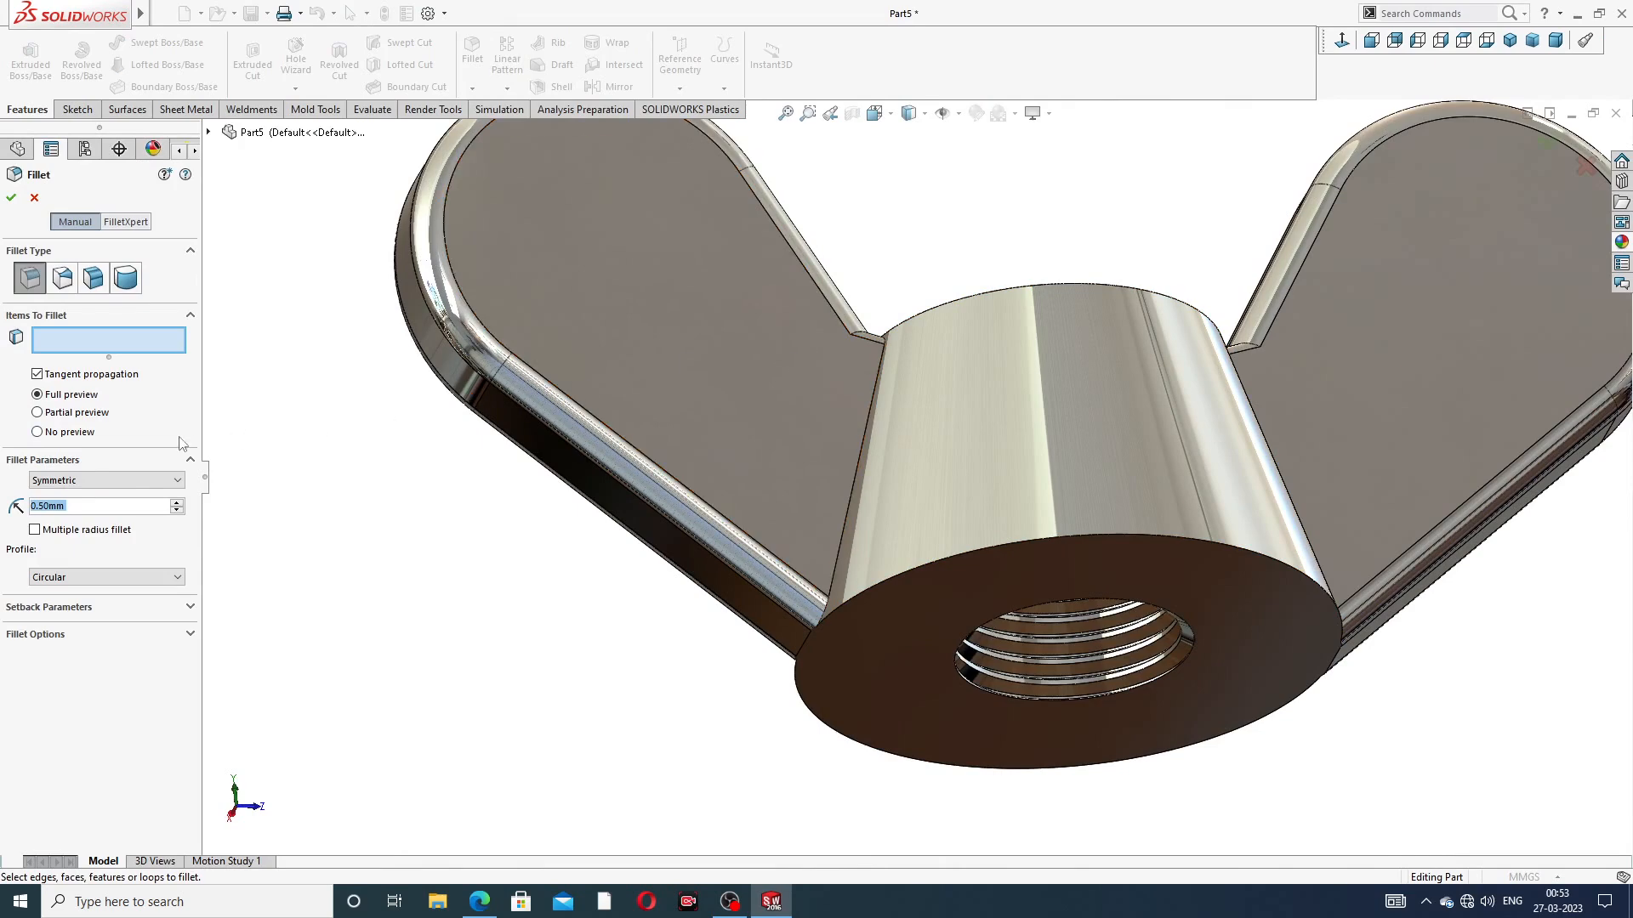
type("2")
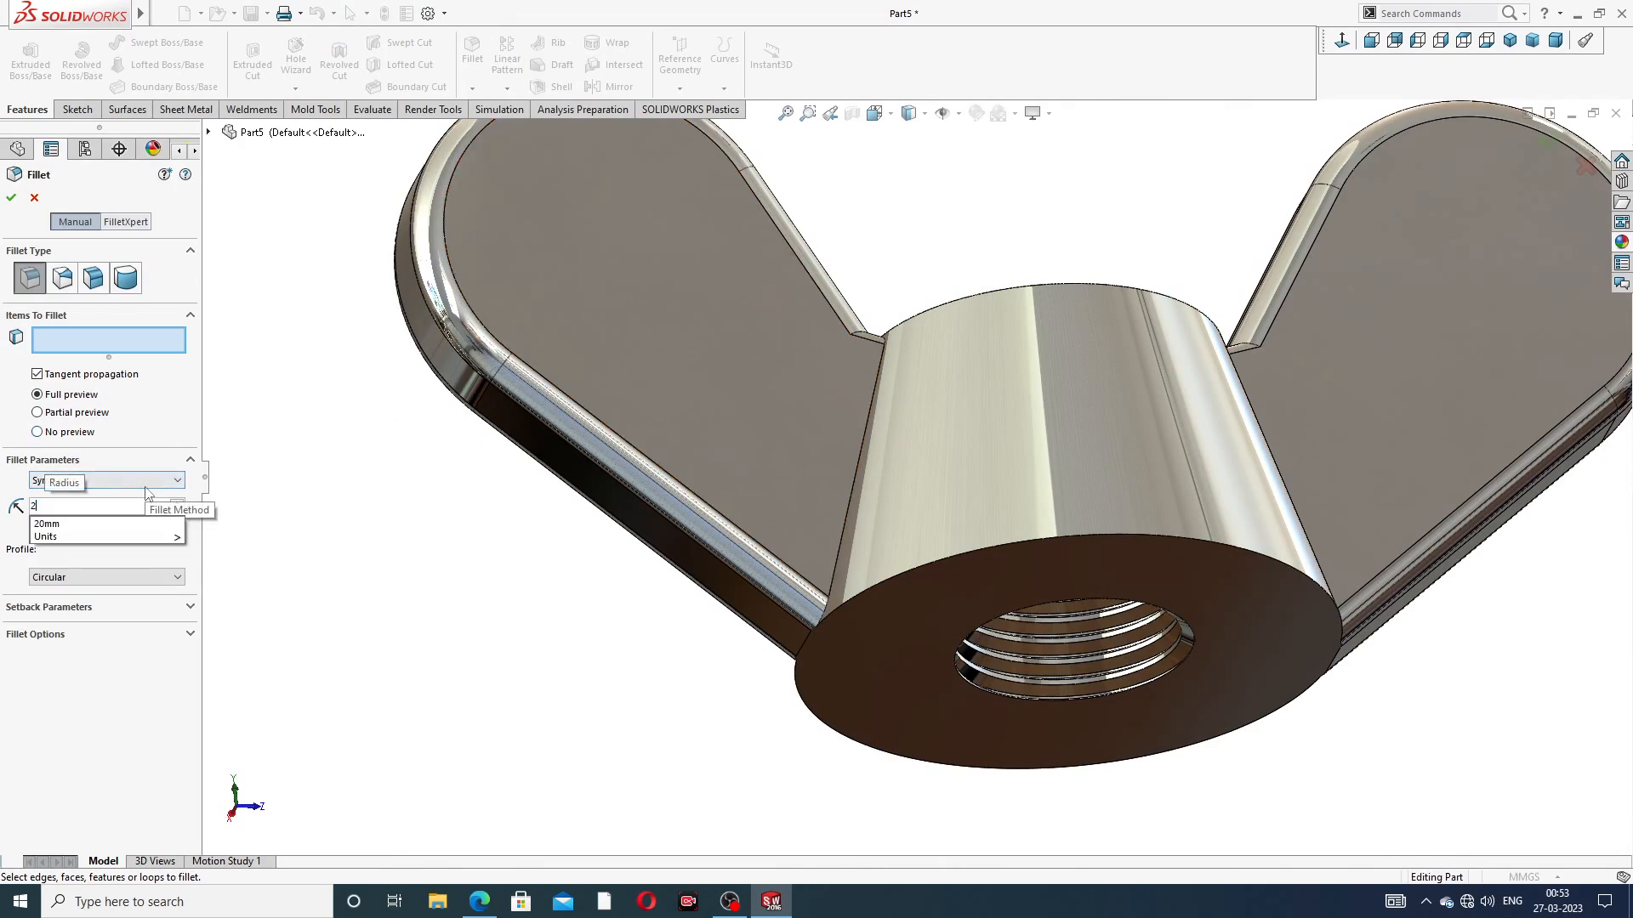
key("Return")
scroll(876, 383, "down", 3)
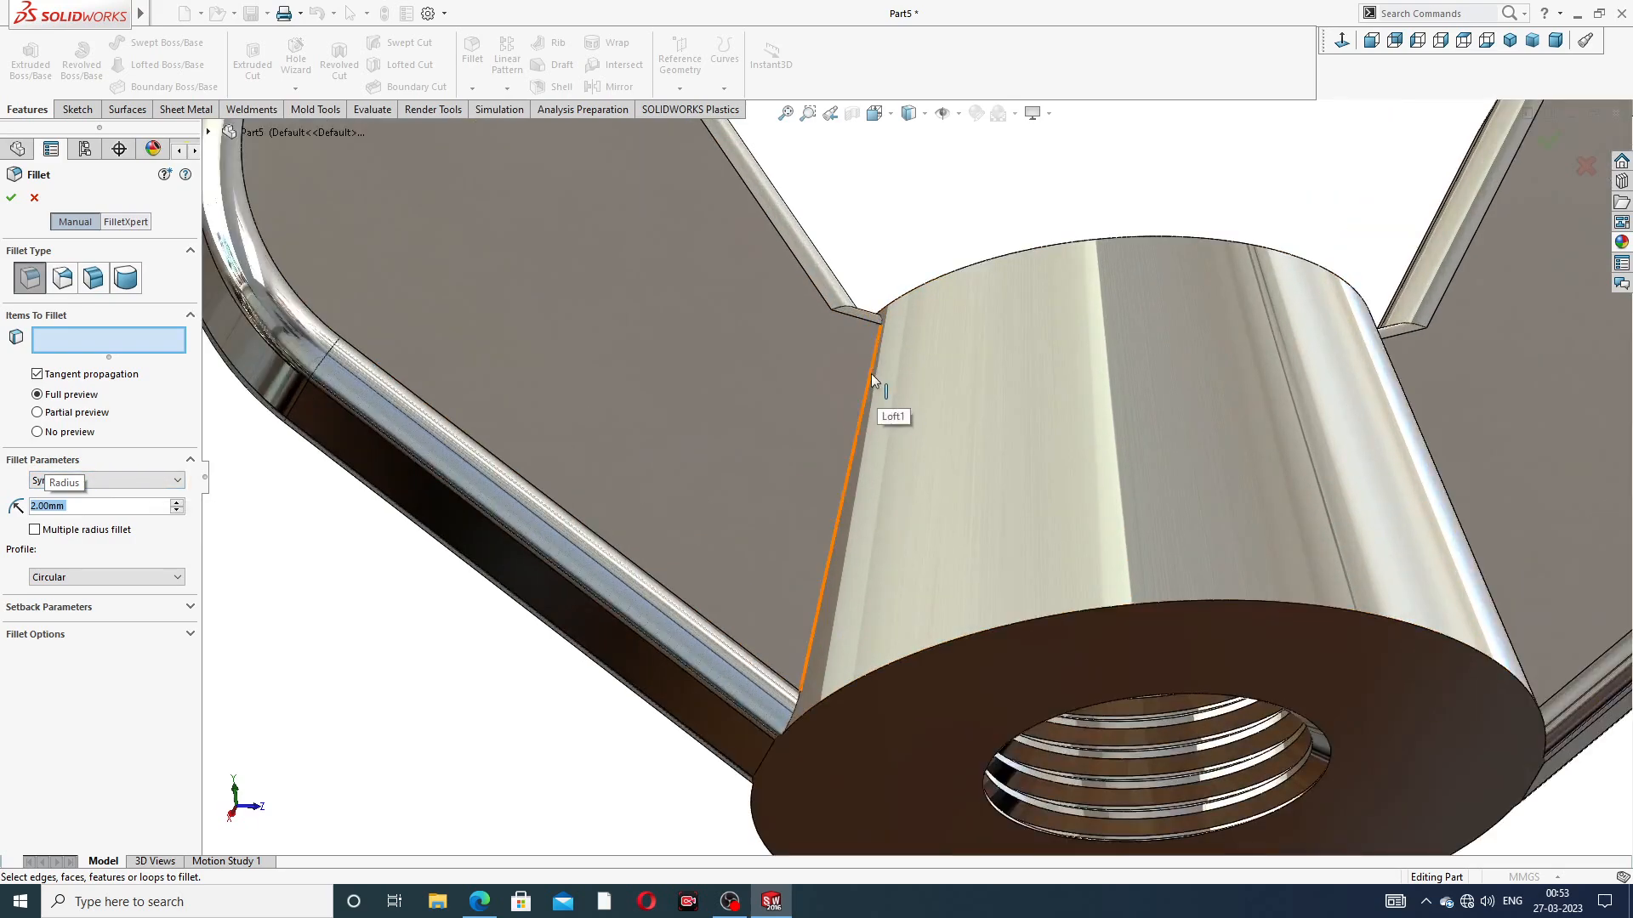
left_click(871, 374)
middle_click_drag(939, 378, 924, 503)
scroll(926, 509, "up", 3)
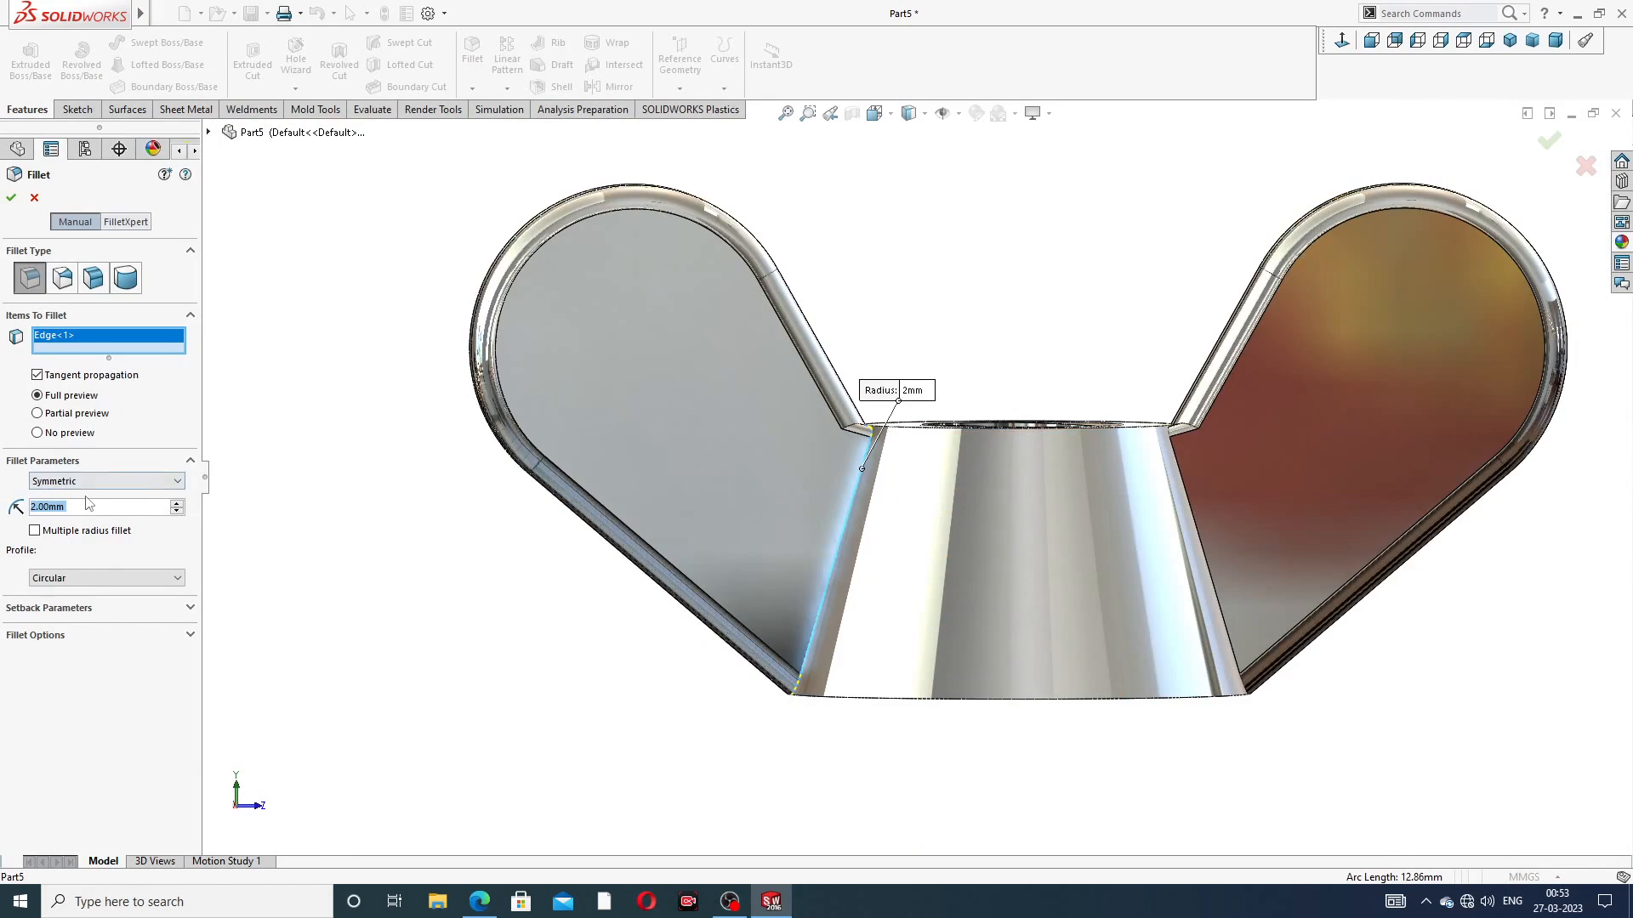
Try radii of 1 mm and 0.5 mm on the left wing's slanted joint edge, and cancel the fillet
type("1.00mm")
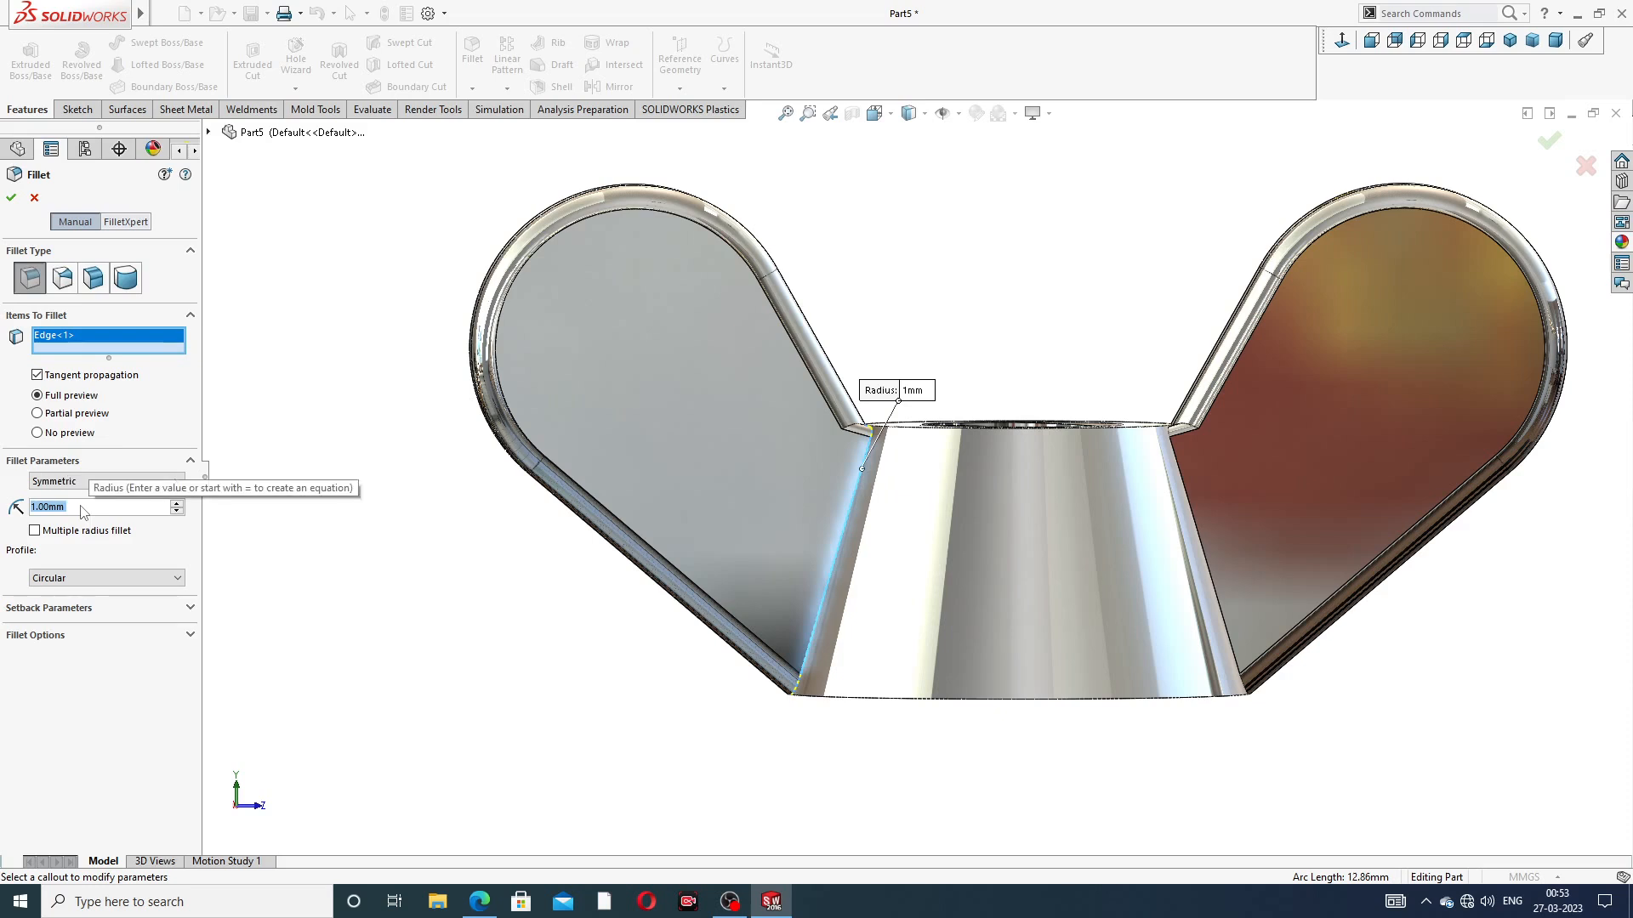
type(".")
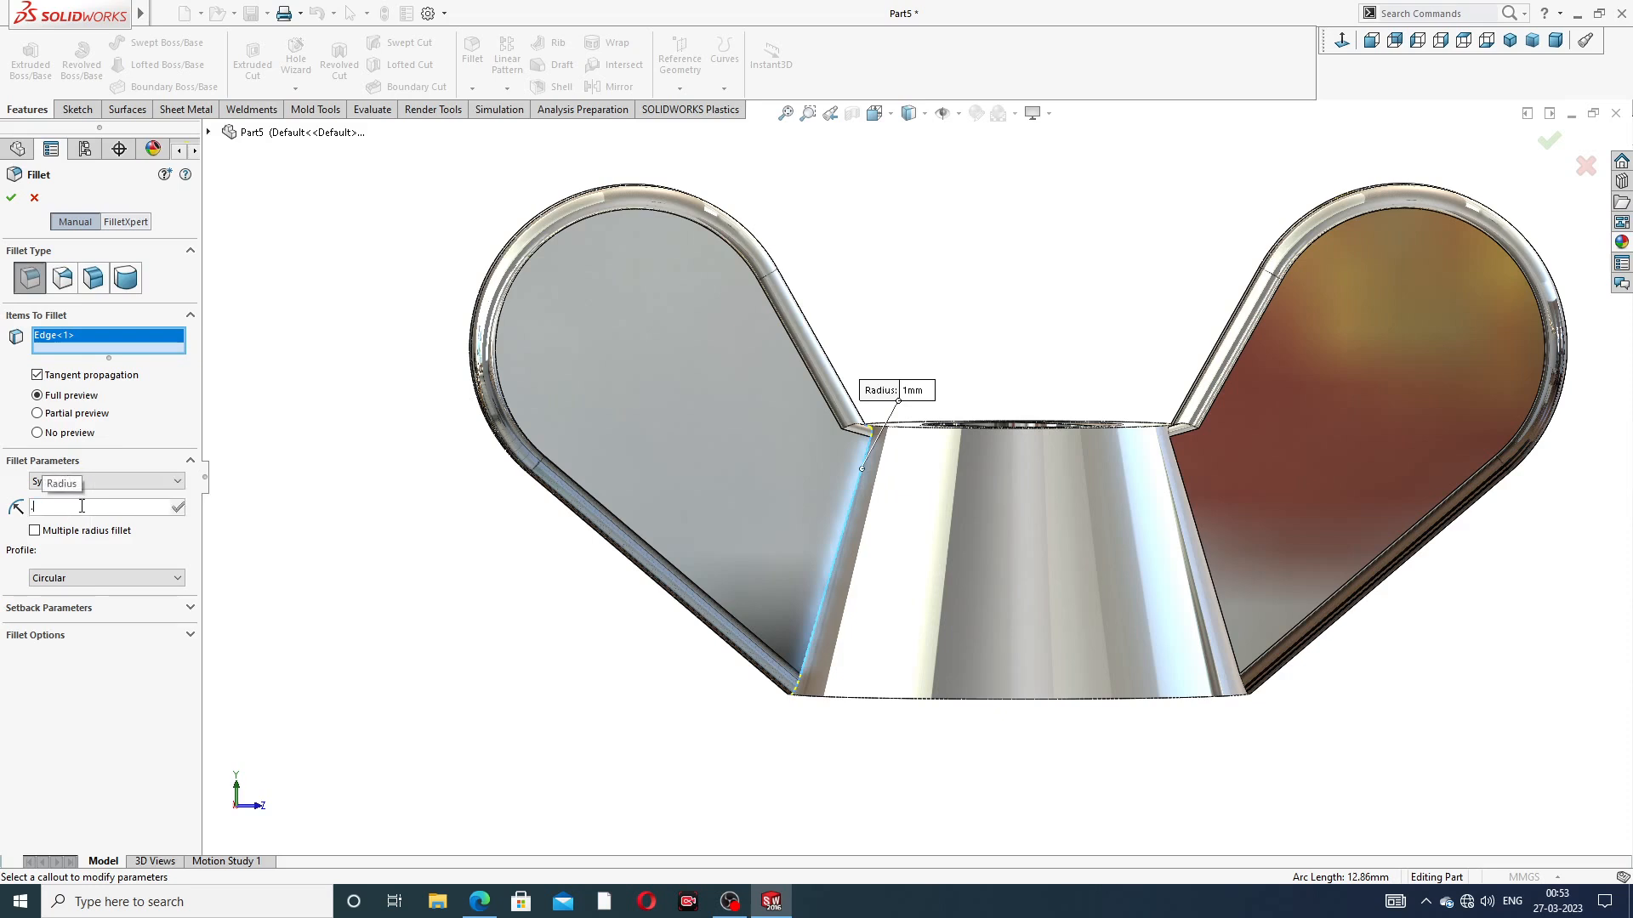
type("5")
key("Return")
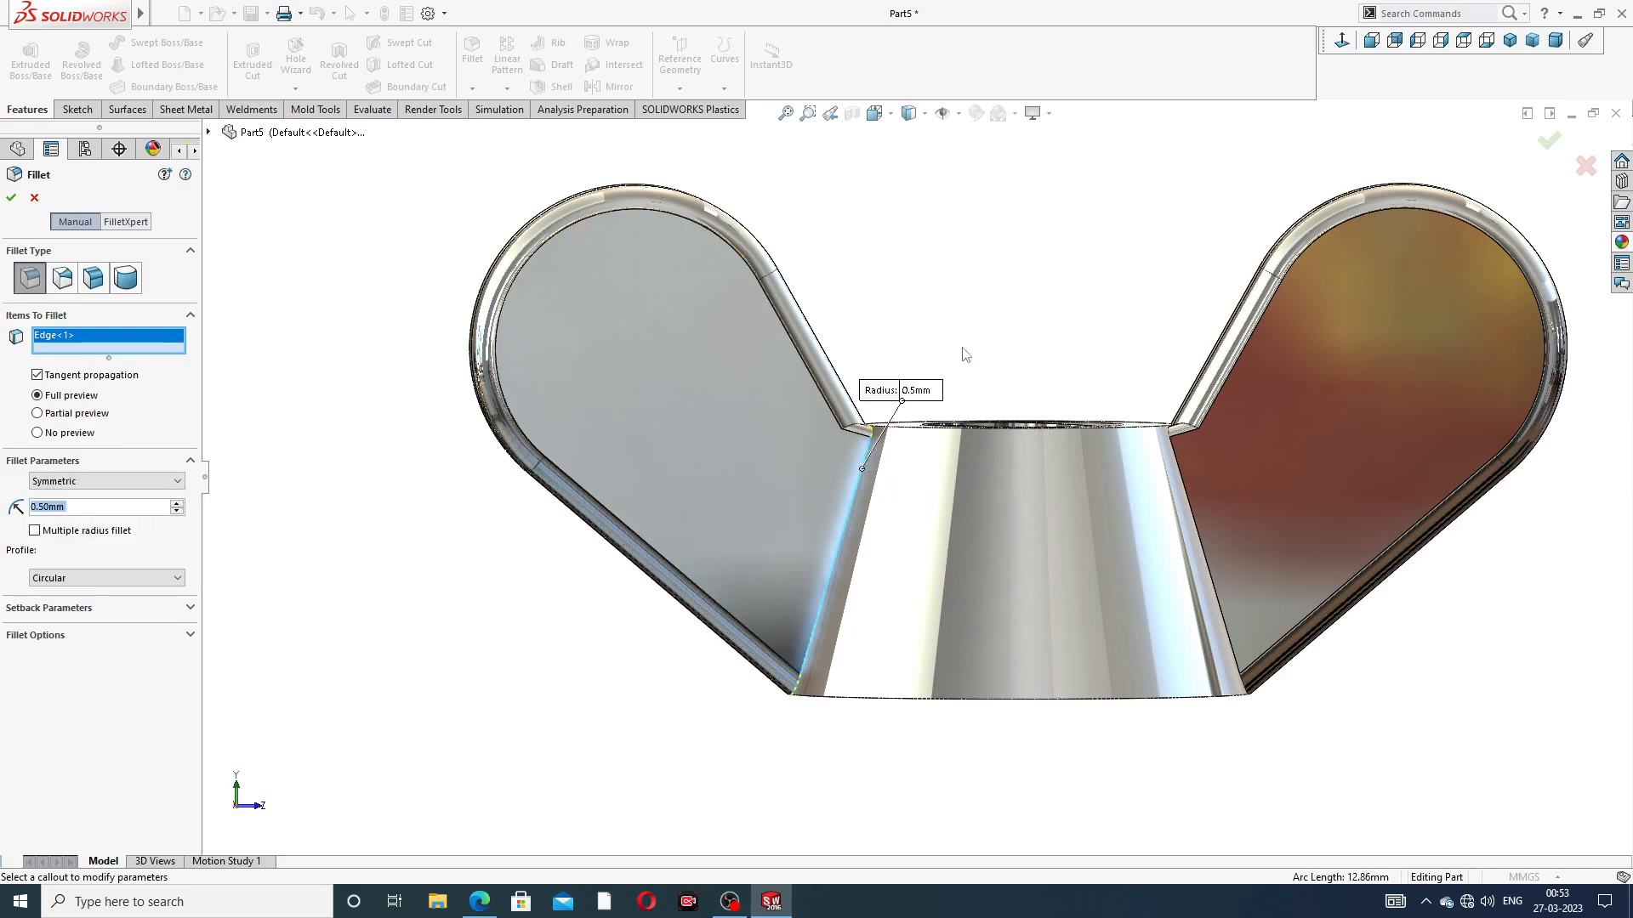
middle_click_drag(965, 355, 903, 481)
scroll(887, 478, "down", 3)
scroll(887, 477, "down", 2)
scroll(903, 477, "up", 4)
scroll(926, 316, "up", 3)
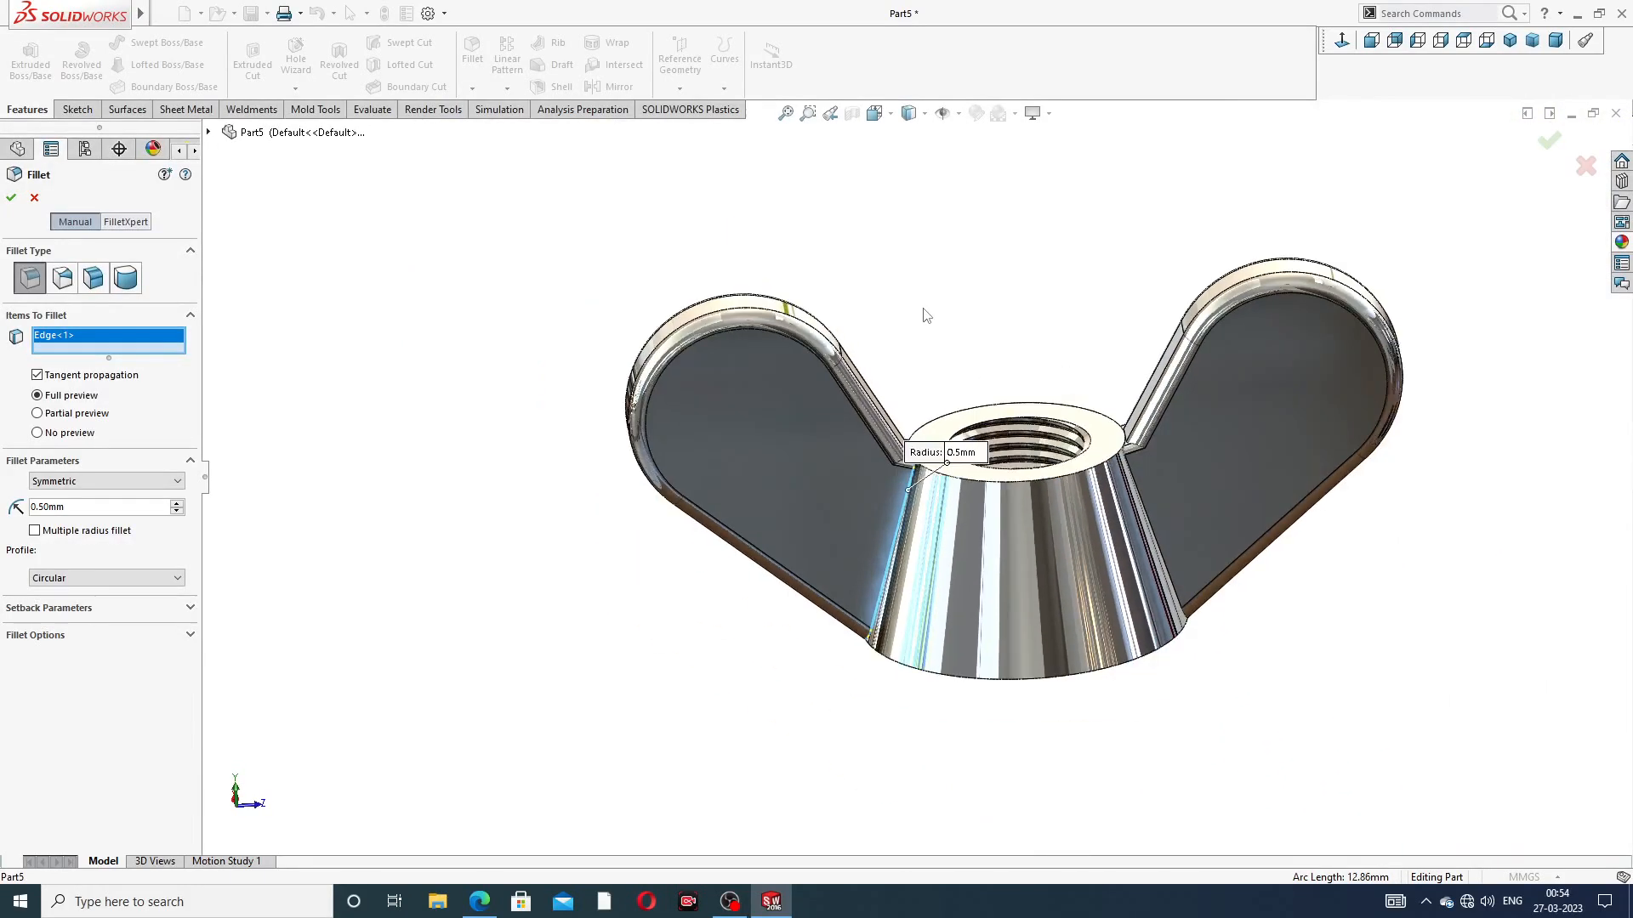
left_click(36, 198)
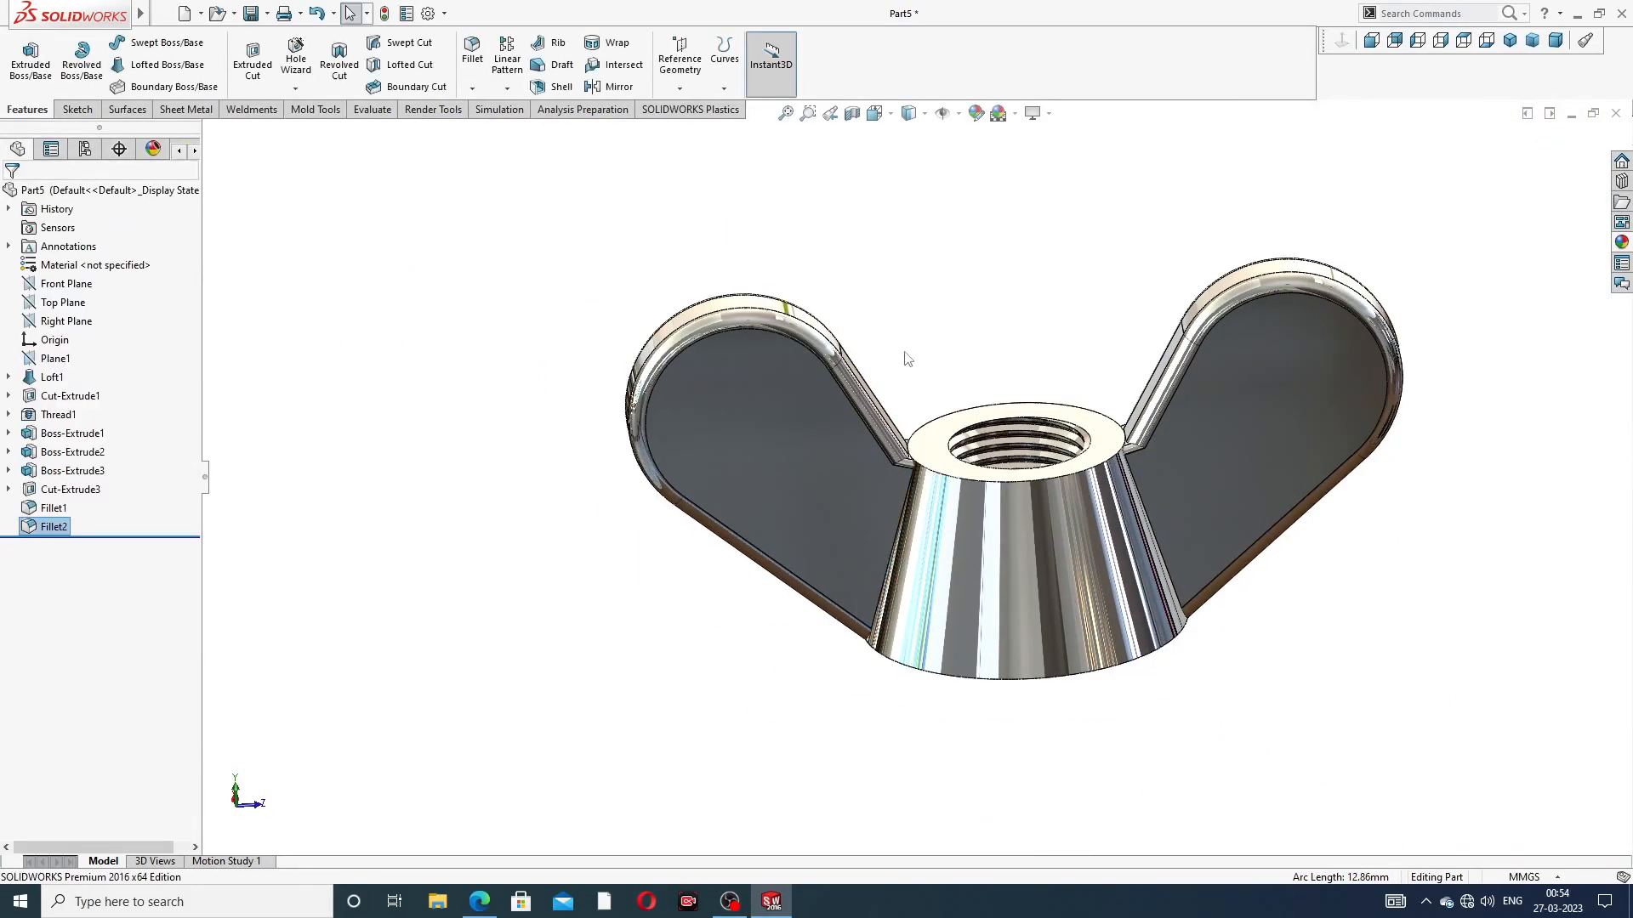
Try a 0.2 mm fillet on the left wing's slanted joint edge, extending the selection to the related joint edges on both wings
scroll(954, 568, "down", 5)
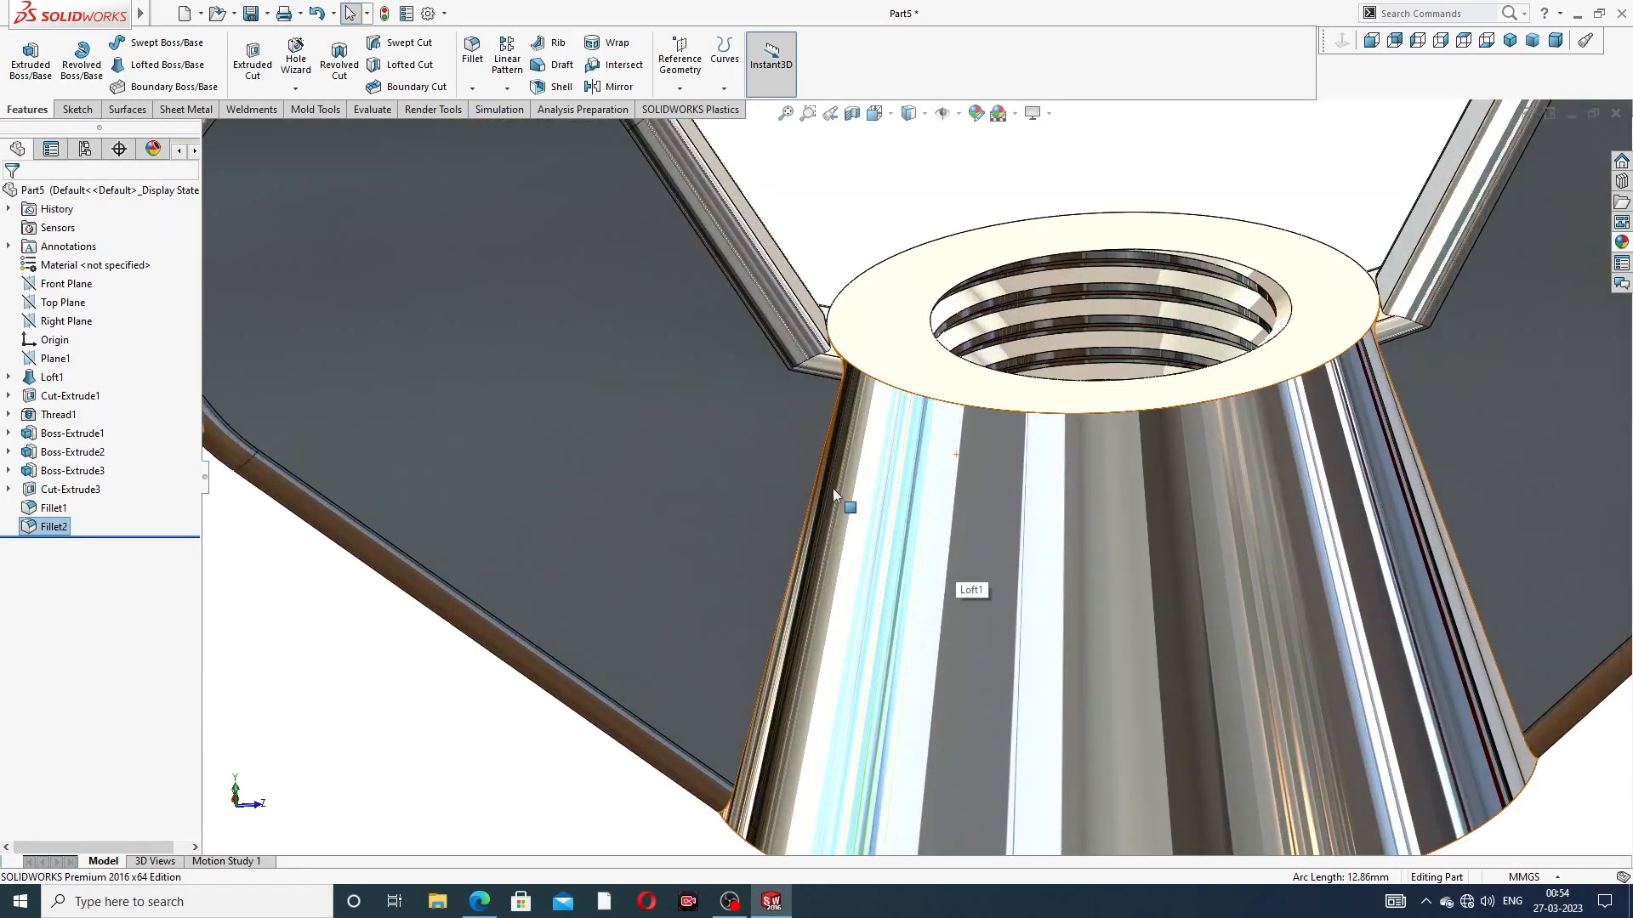
scroll(834, 488, "up", 3)
middle_click_drag(836, 487, 779, 350)
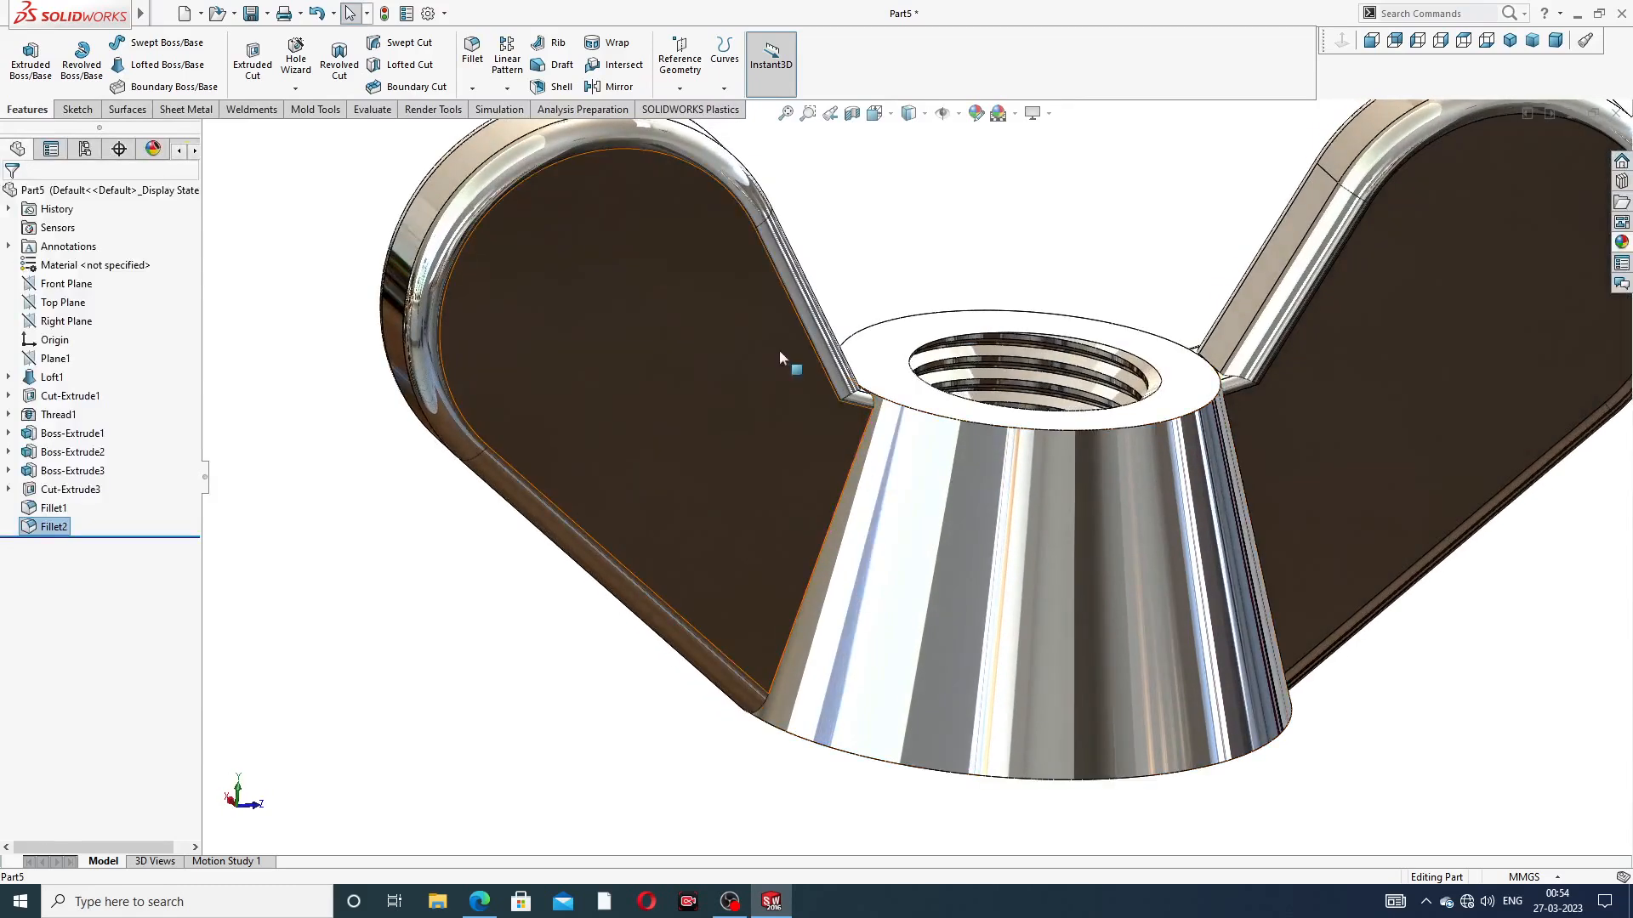
left_click(472, 51)
scroll(927, 474, "down", 2)
scroll(927, 475, "down", 2)
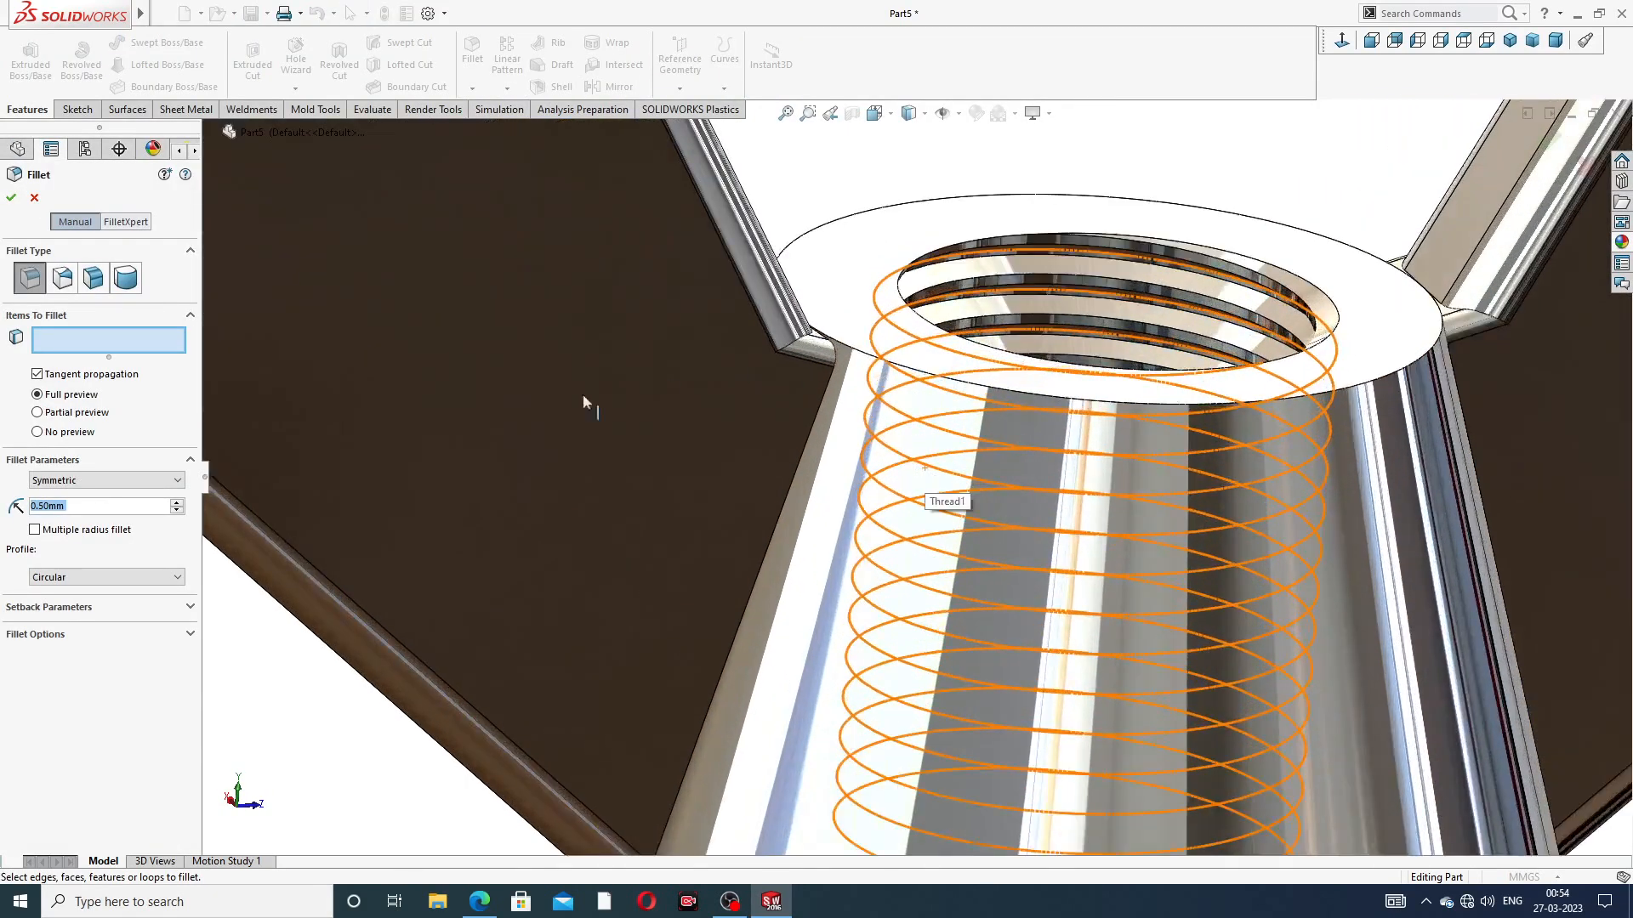
type(".2")
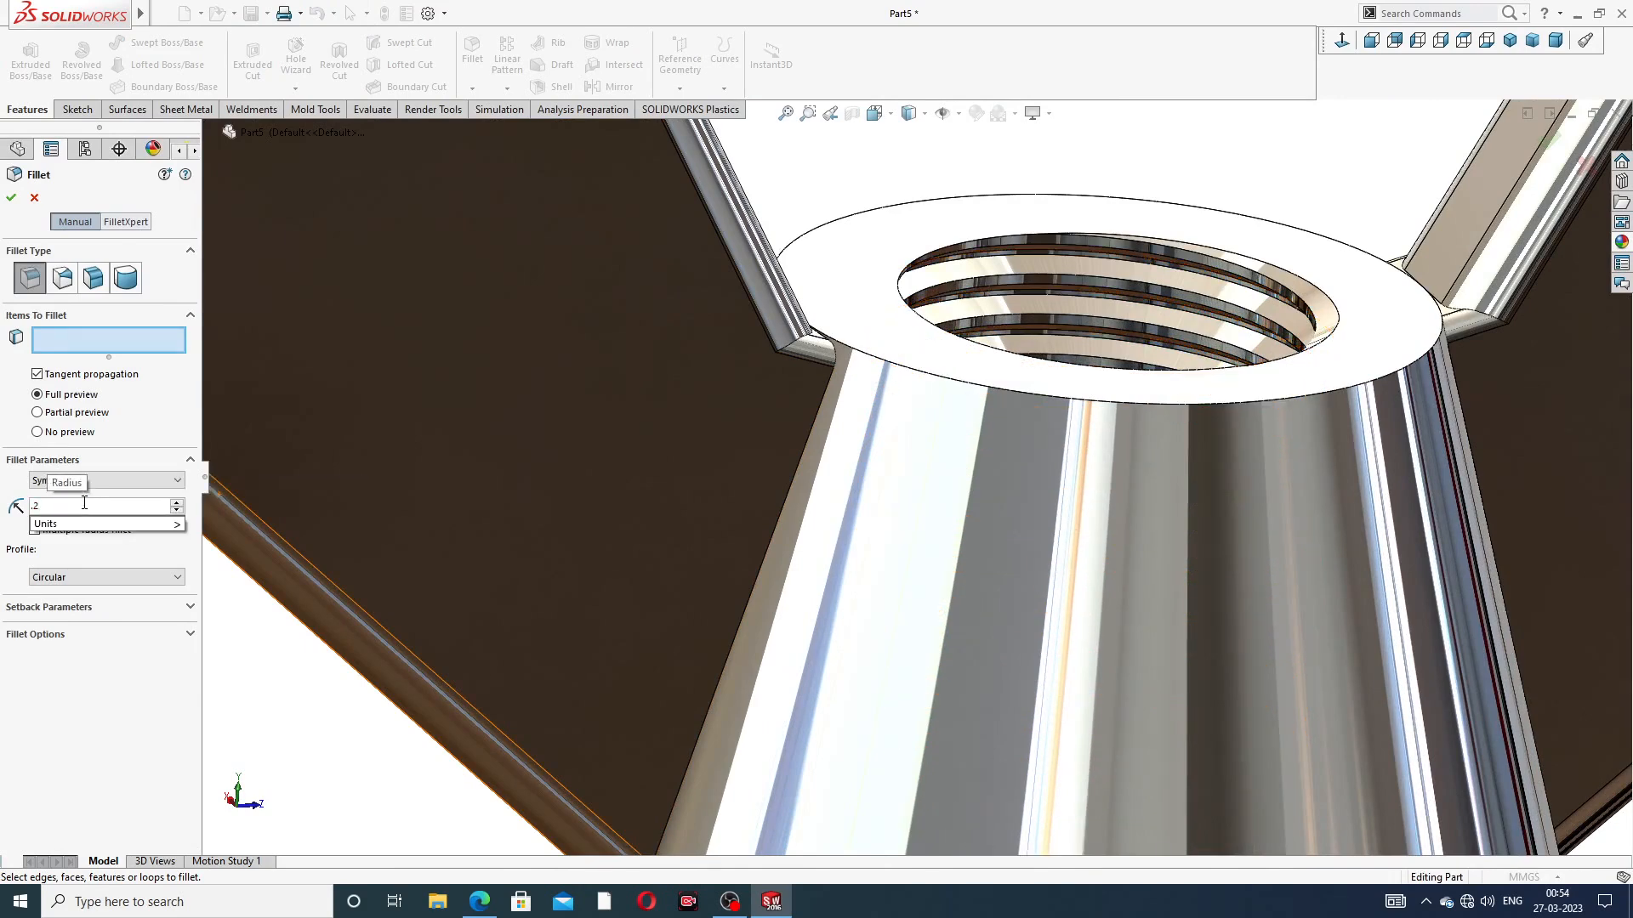
key("Return")
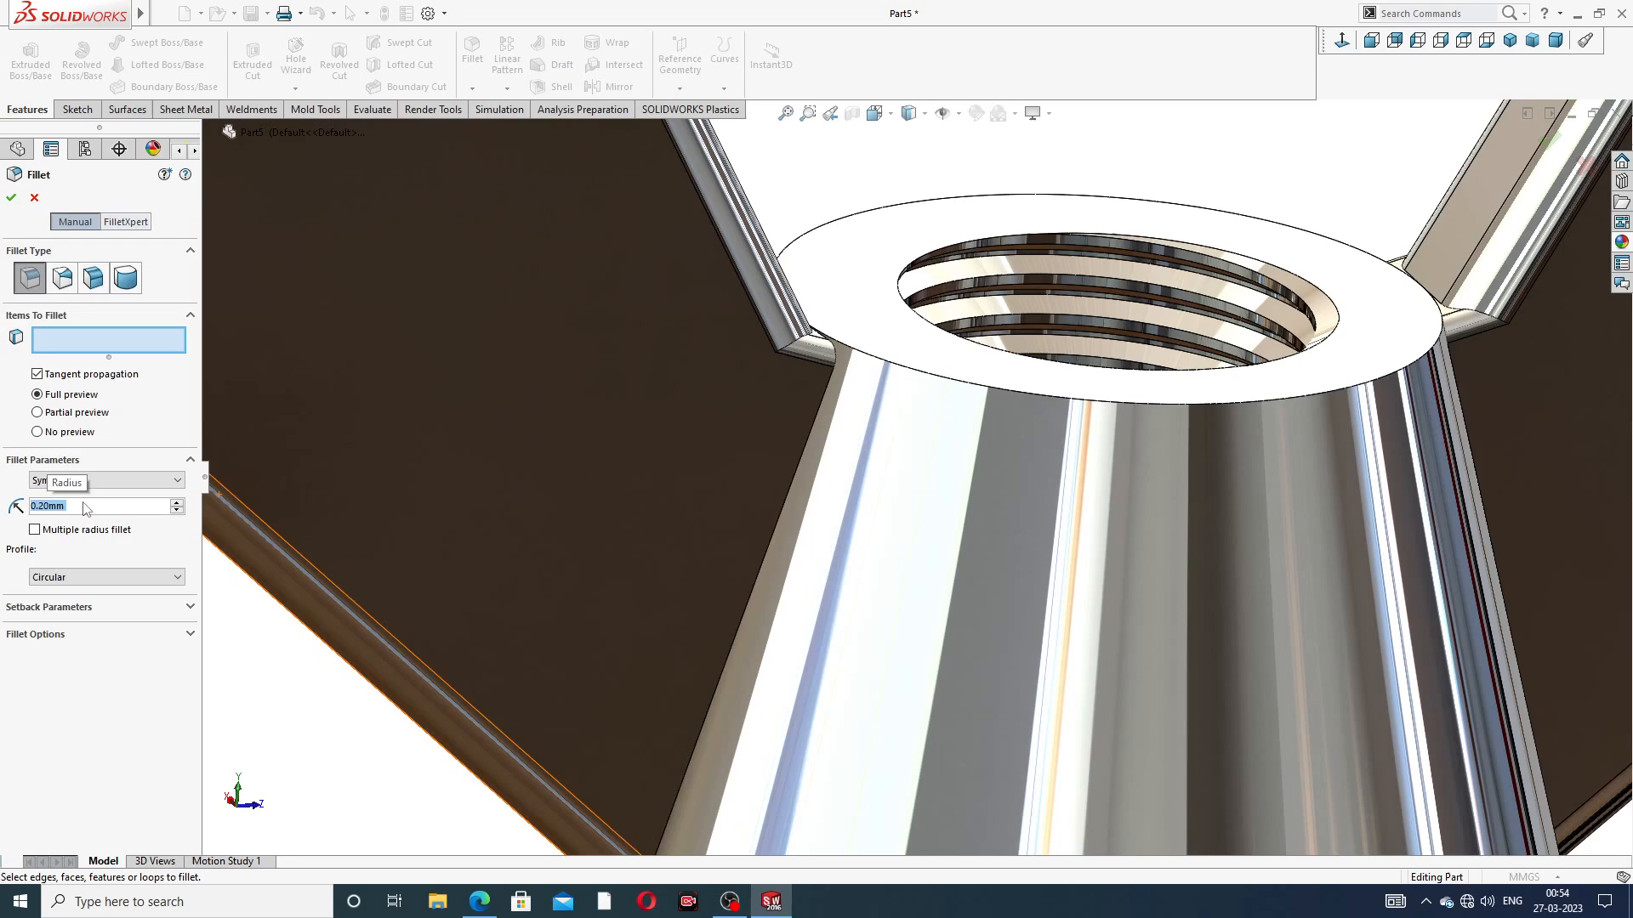
left_click(815, 428)
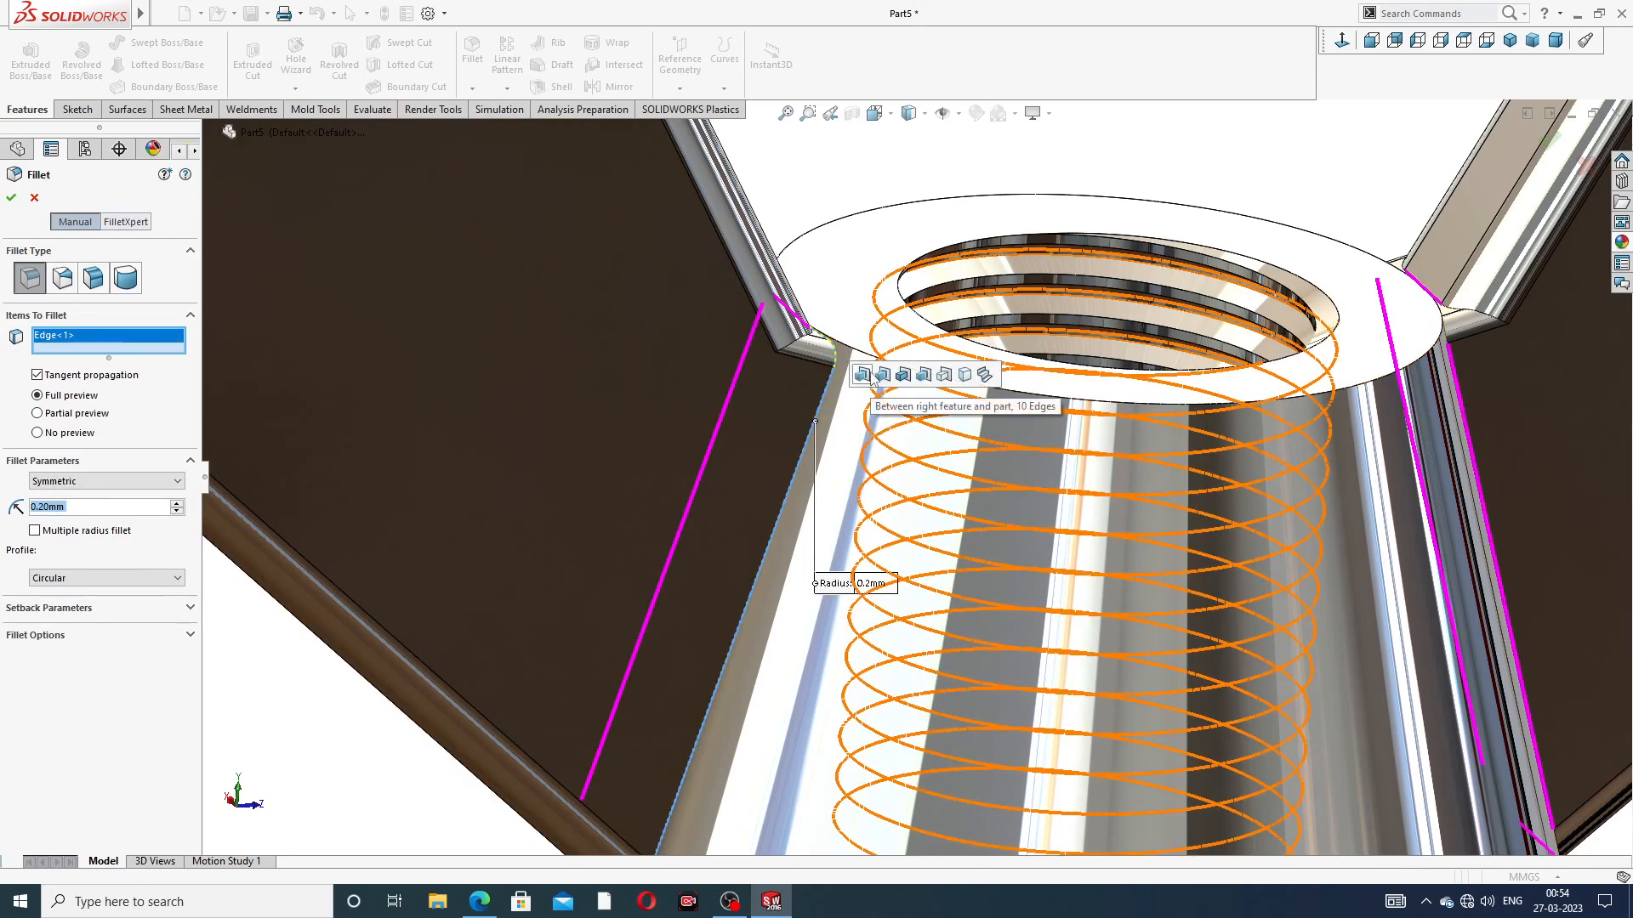
left_click(862, 376)
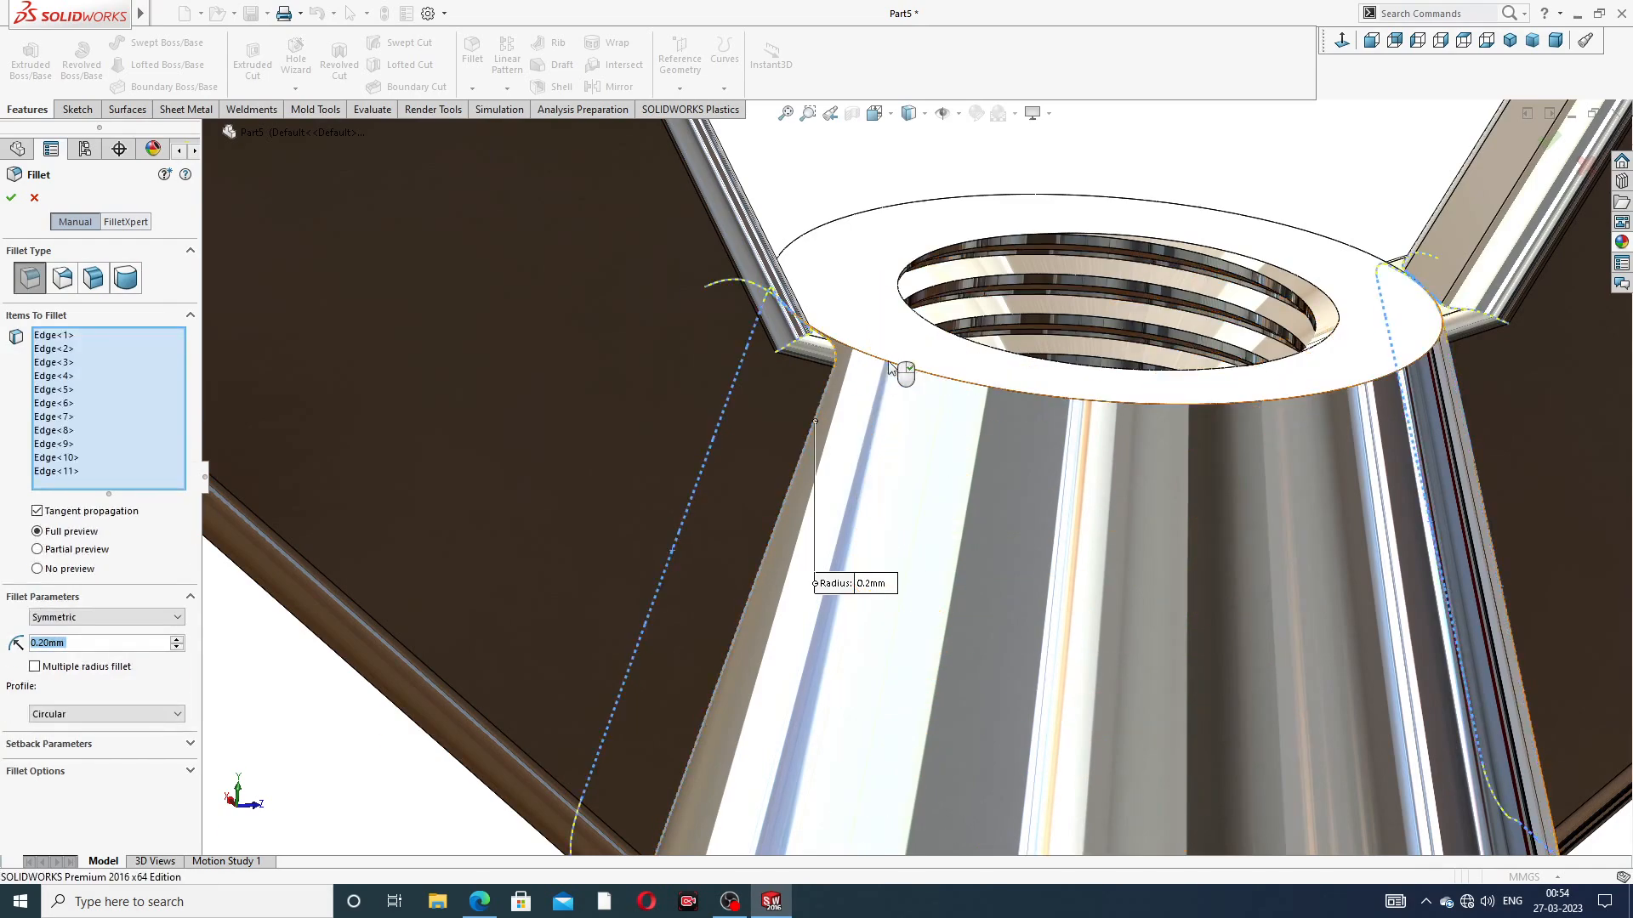
Inspect the selected joint edges of the 0.2 mm fillet up close and discard the fillet
scroll(904, 302, "down", 4)
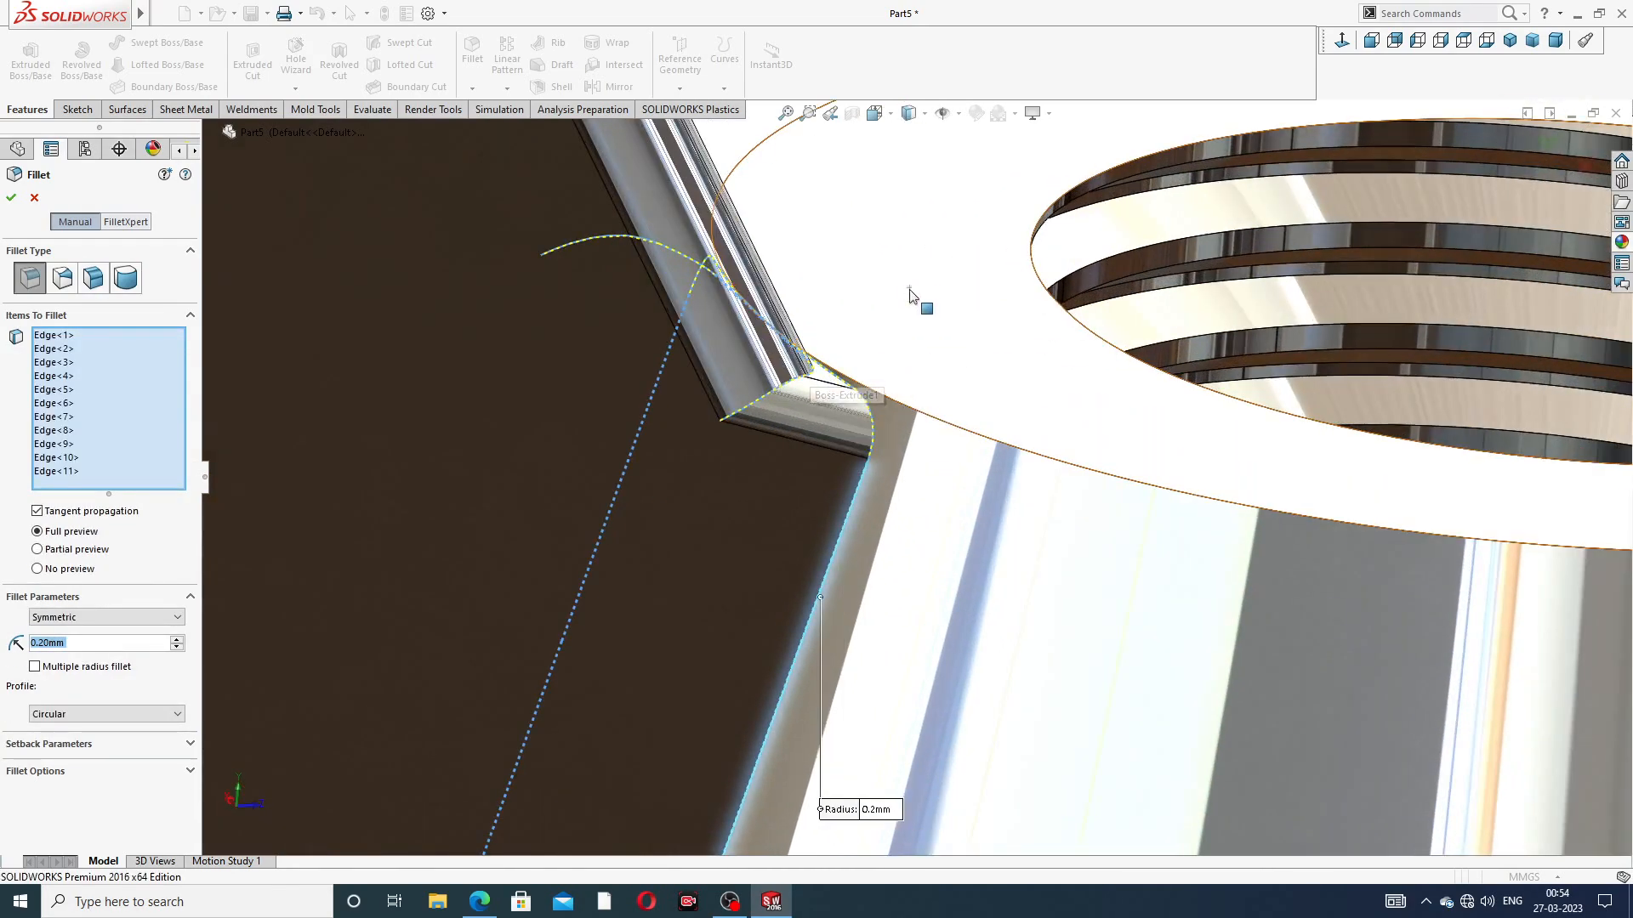
middle_click_drag(867, 407, 864, 475)
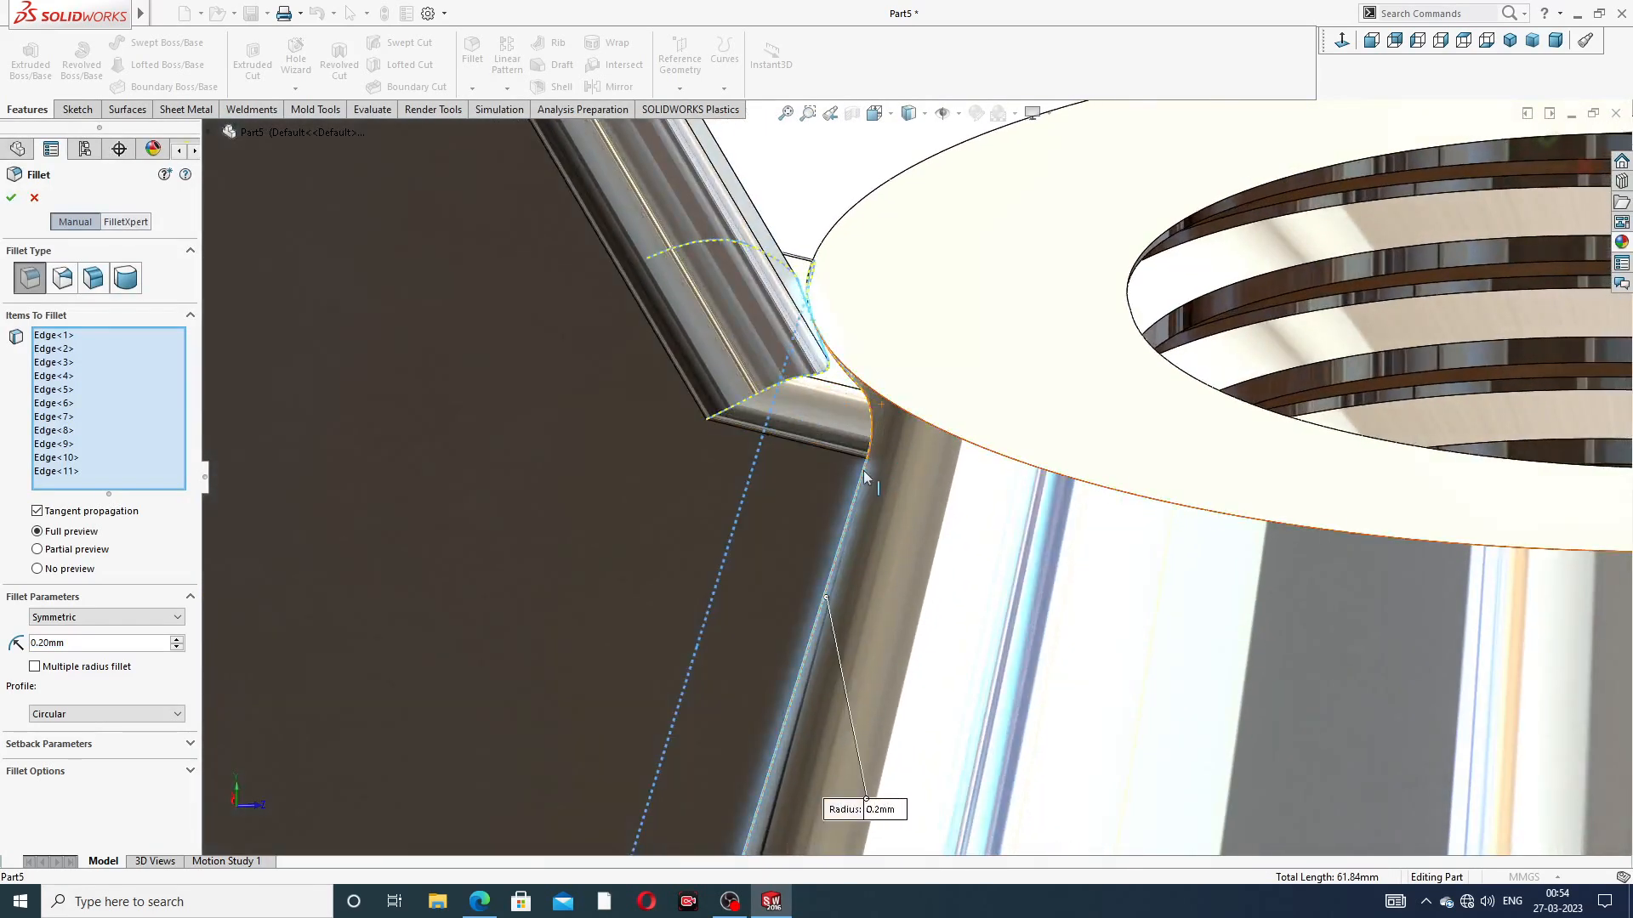
scroll(864, 475, "up", 3)
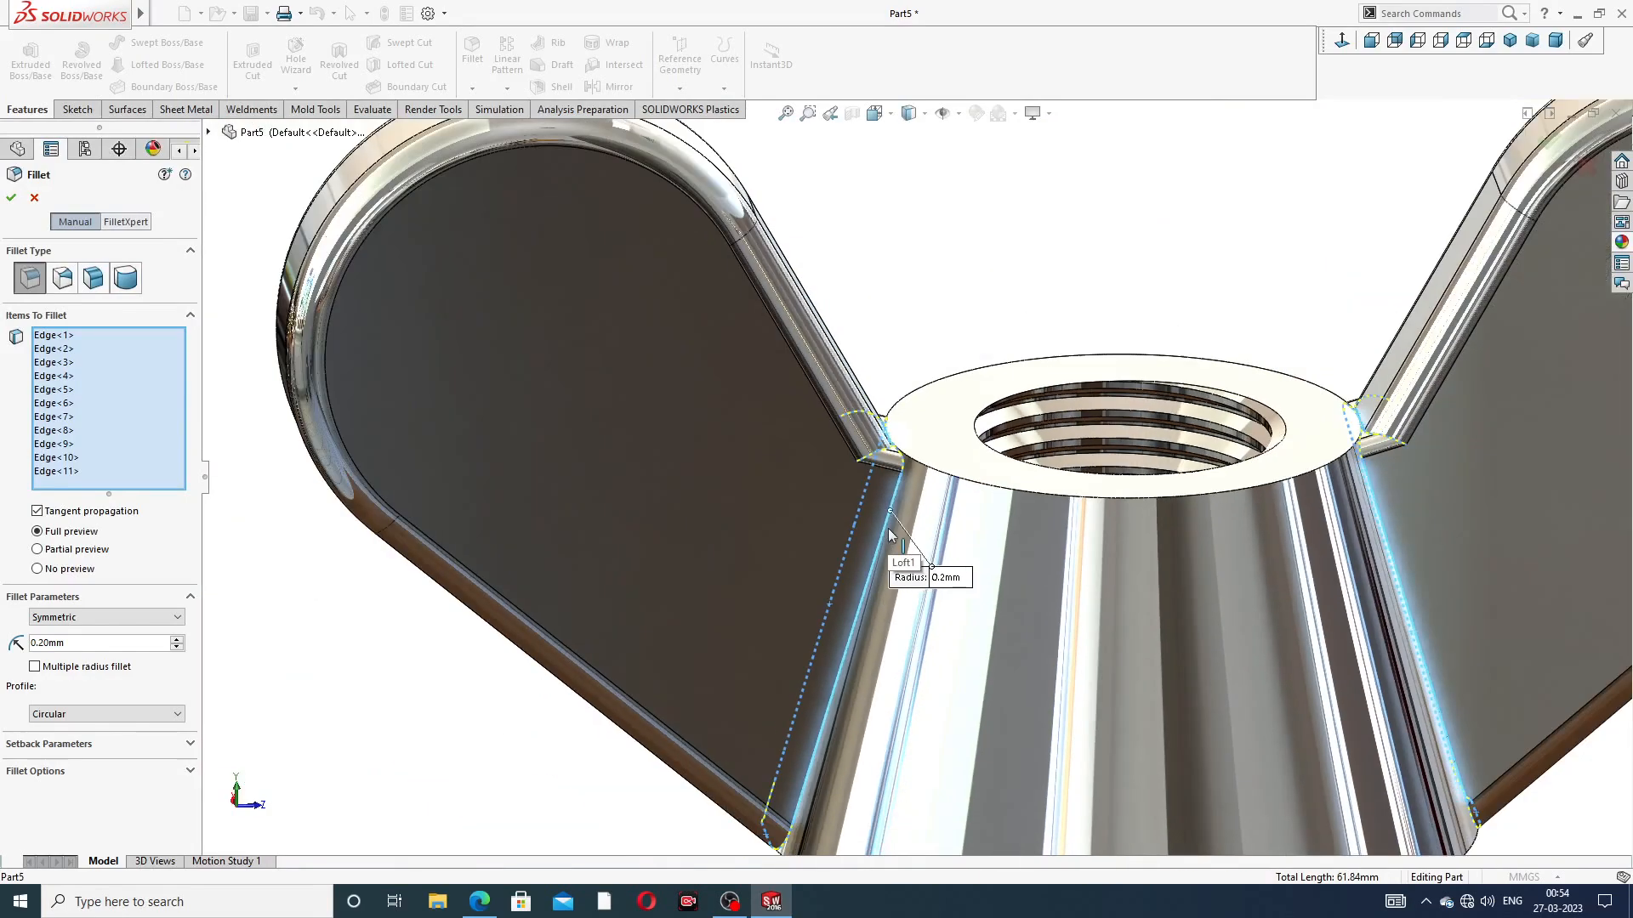
scroll(907, 555, "up", 1)
middle_click_drag(906, 554, 937, 433)
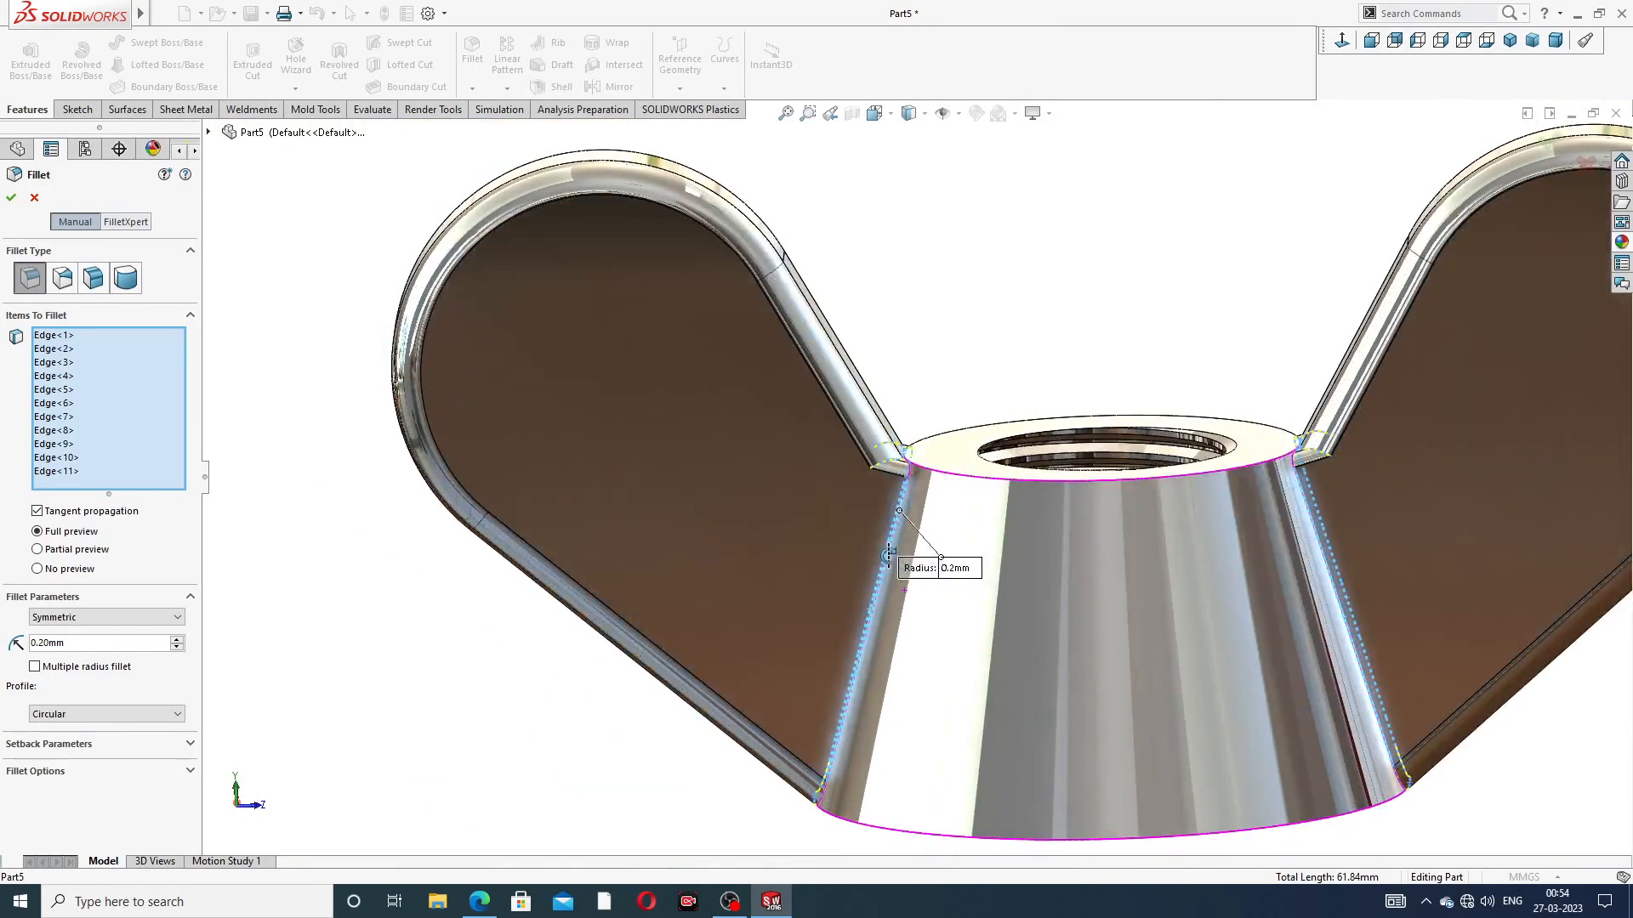
left_click(34, 199)
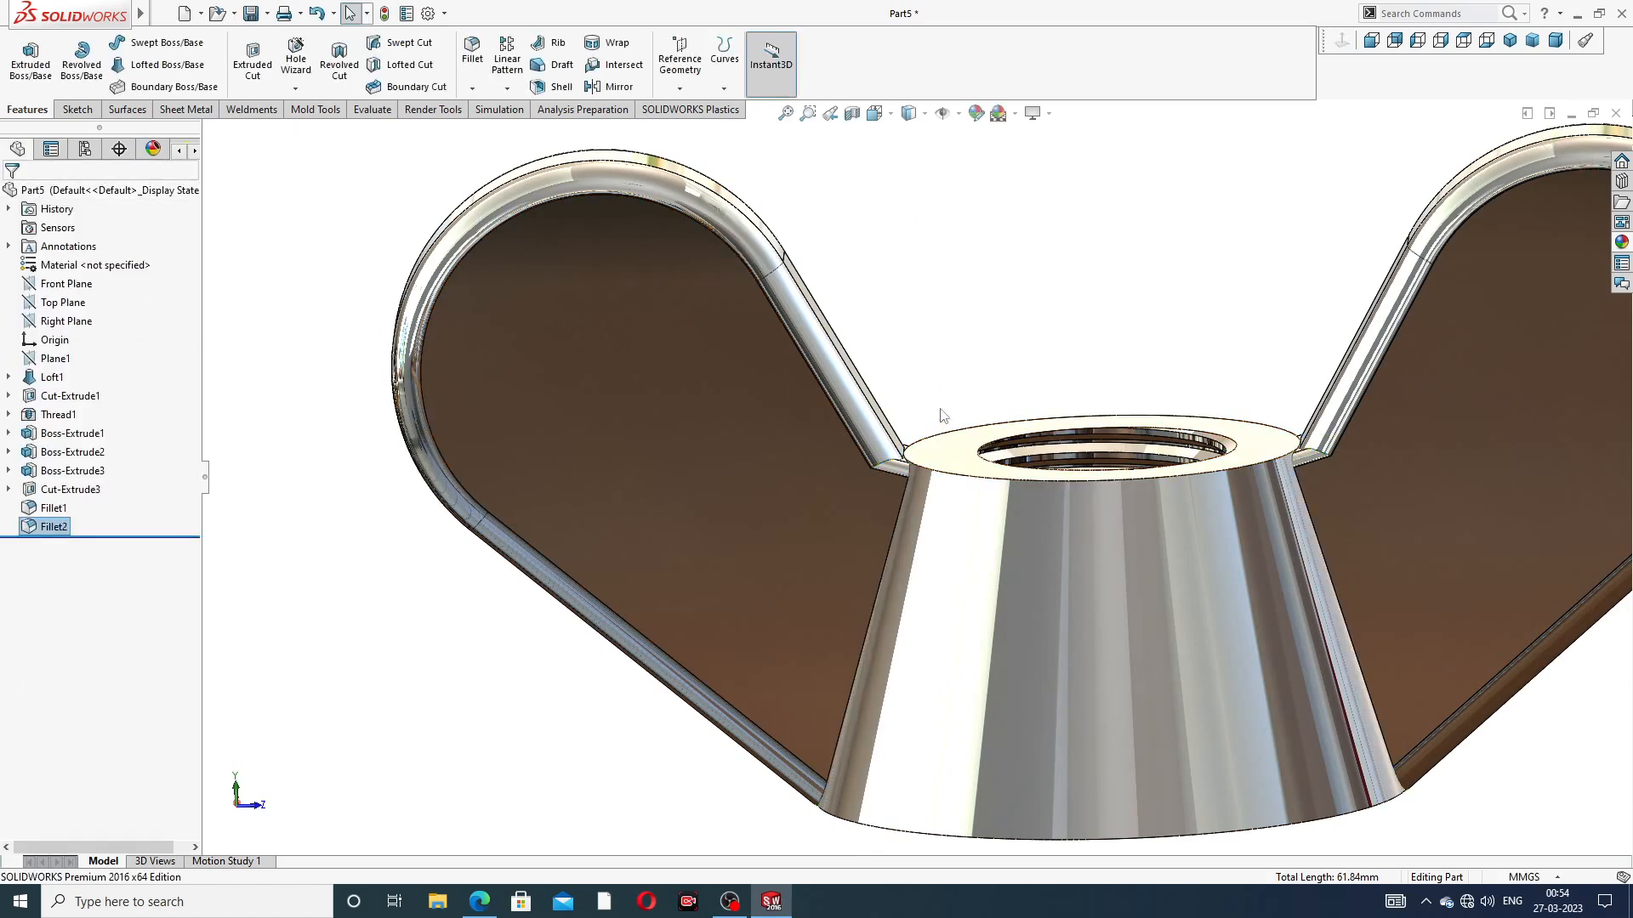
Try a 4 mm fillet on the slanted edge where the left wing meets the tapered body, and cancel the fillet
middle_click_drag(1073, 515, 1099, 486)
scroll(1099, 486, "up", 8)
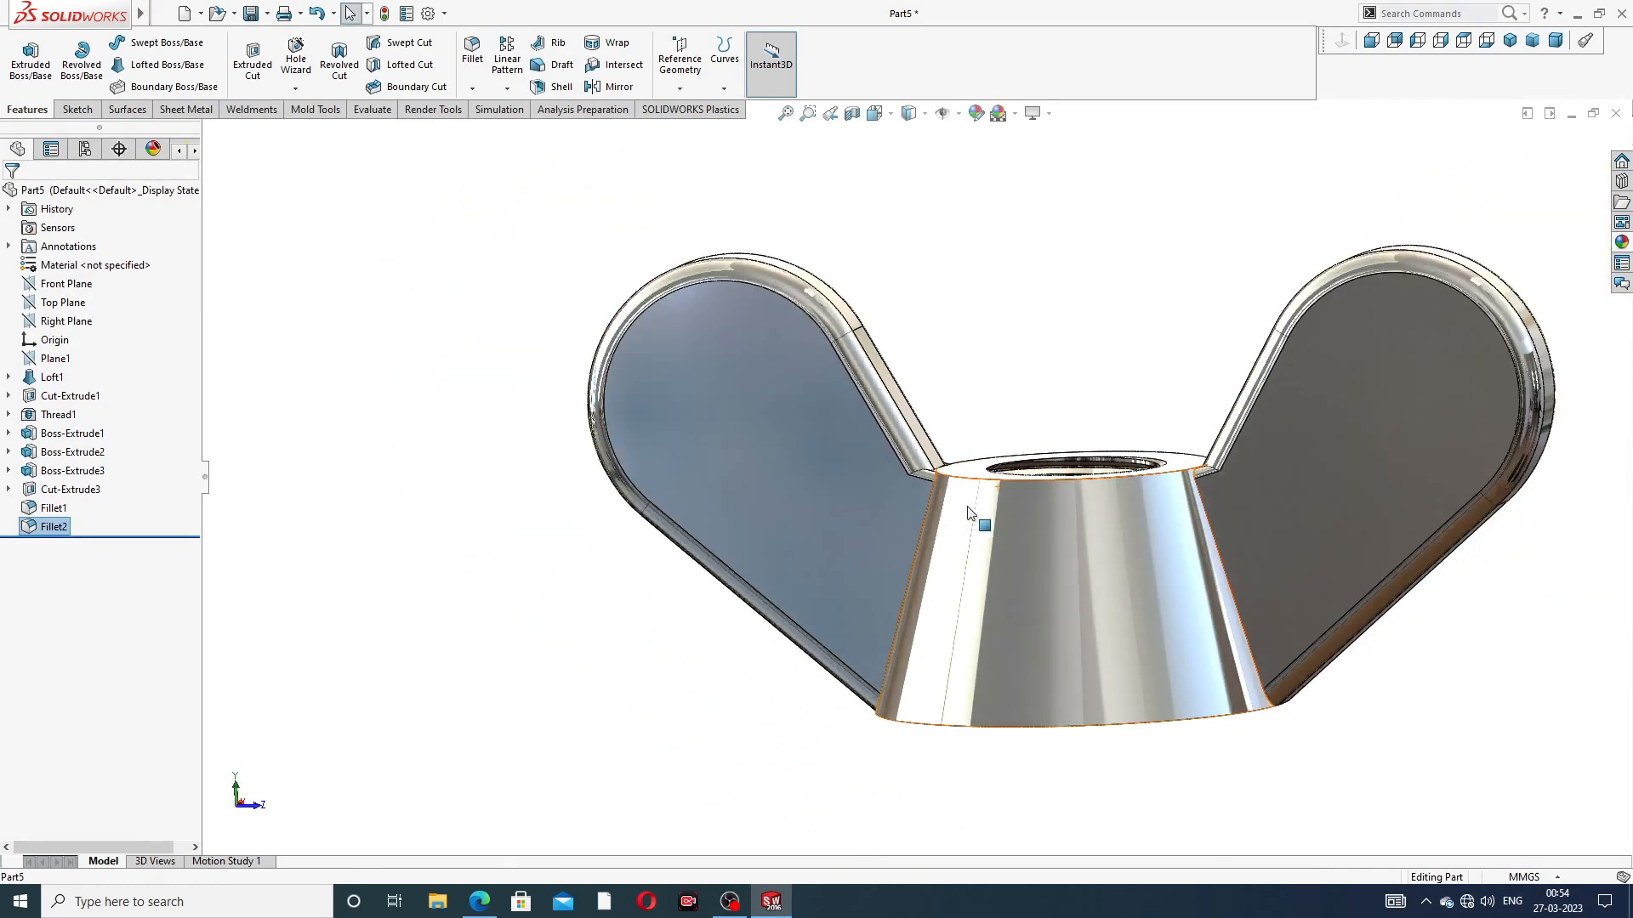
middle_click_drag(973, 511, 1064, 423)
scroll(952, 633, "down", 5)
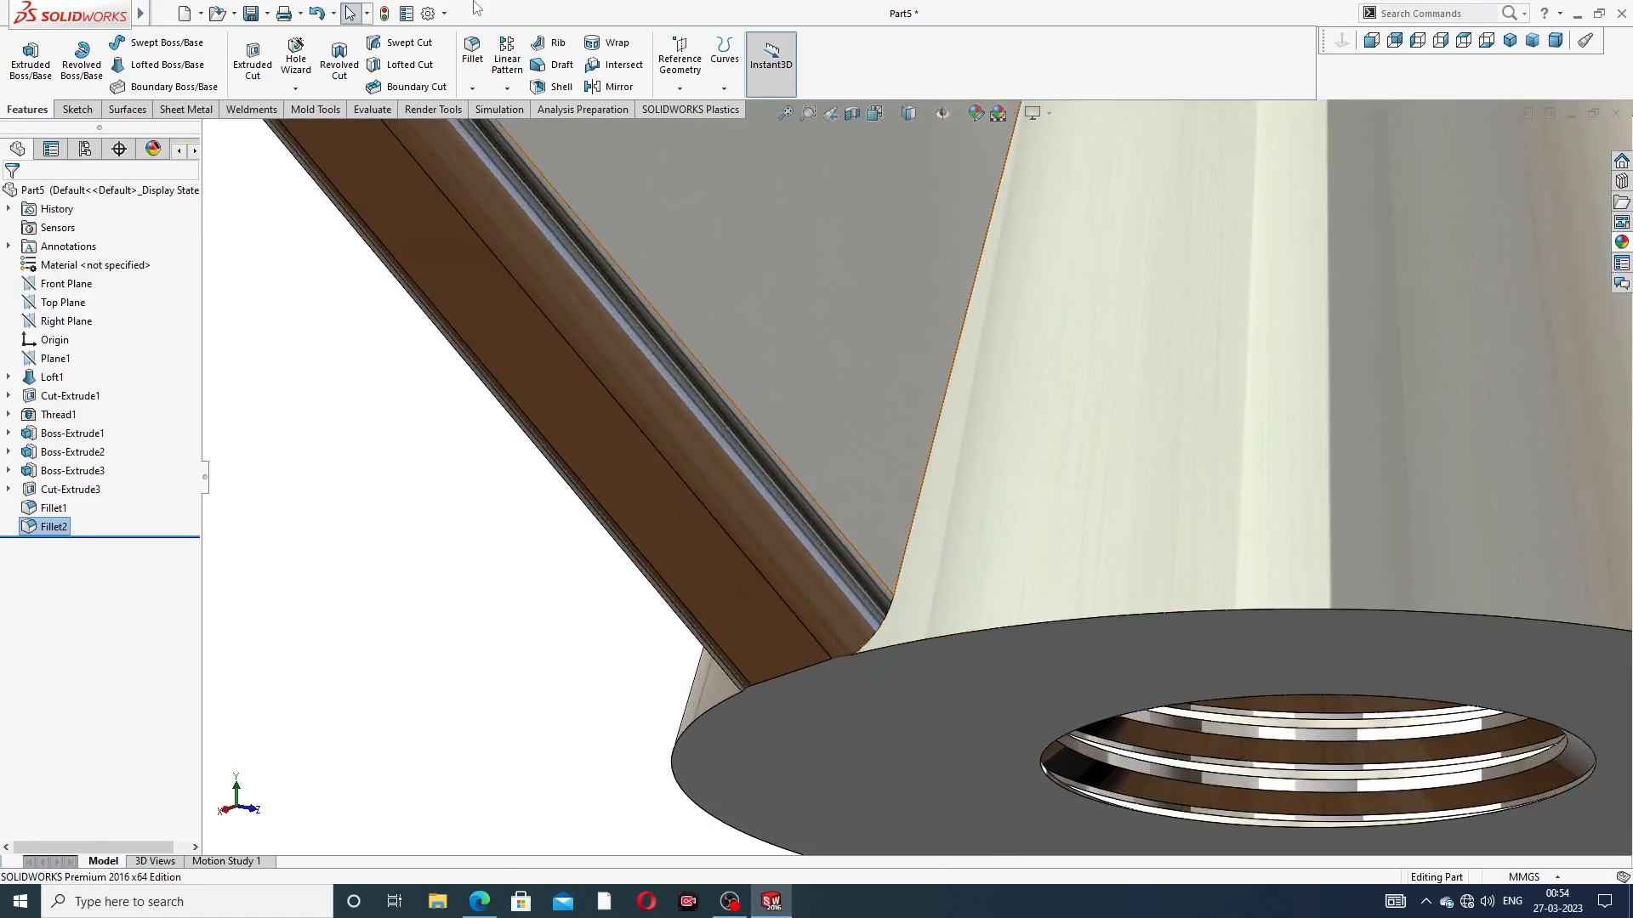
left_click(475, 63)
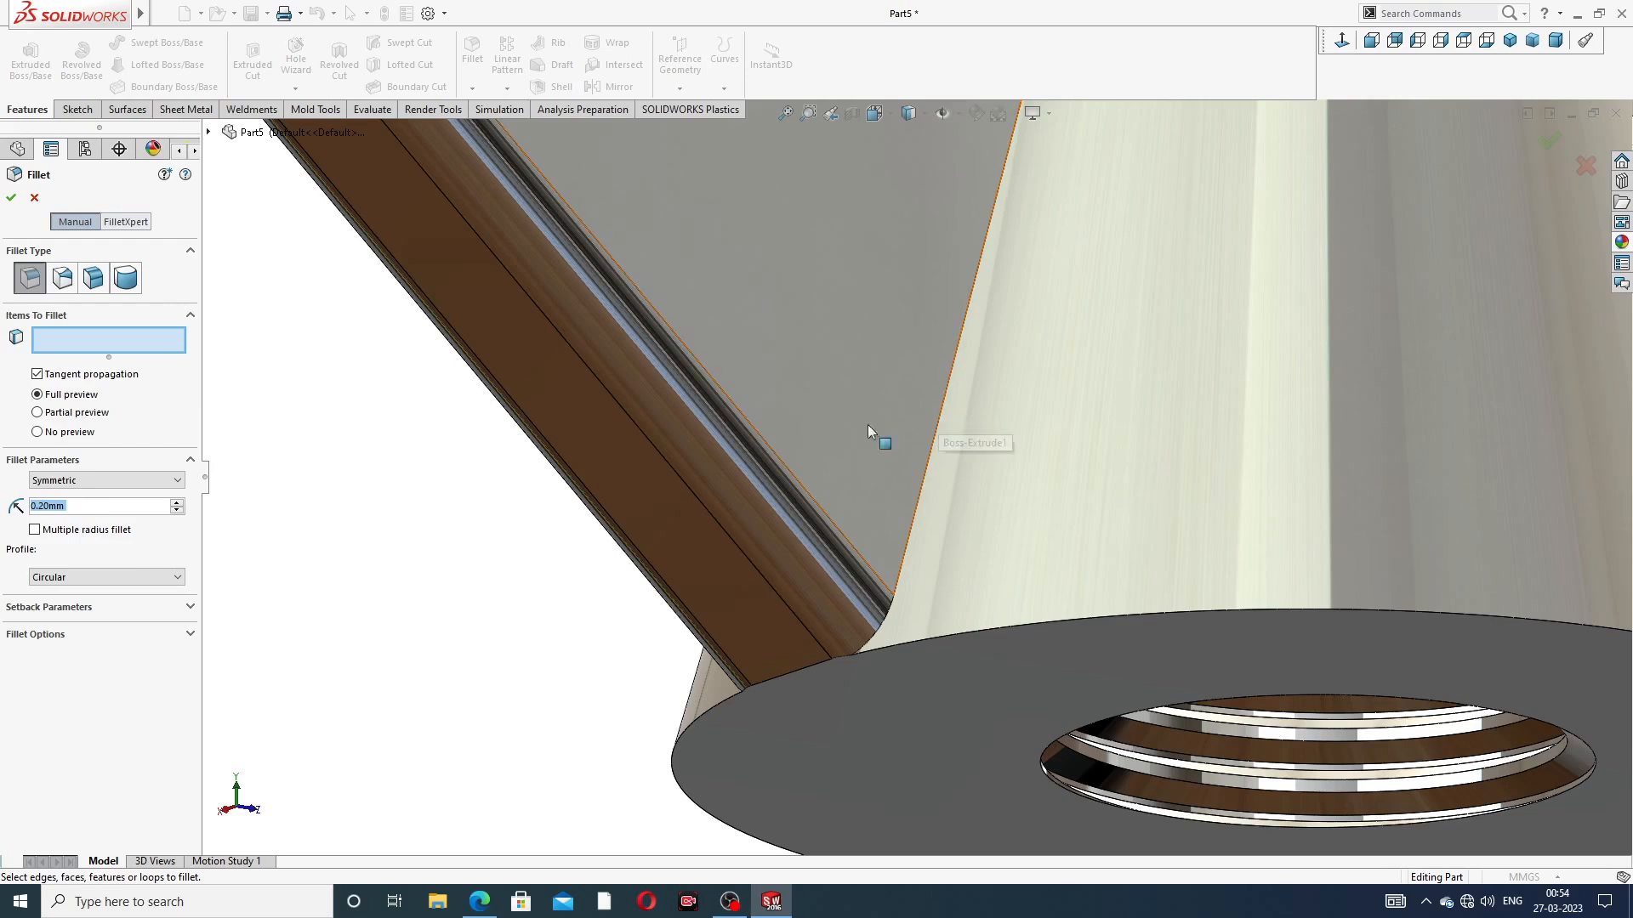
type("1")
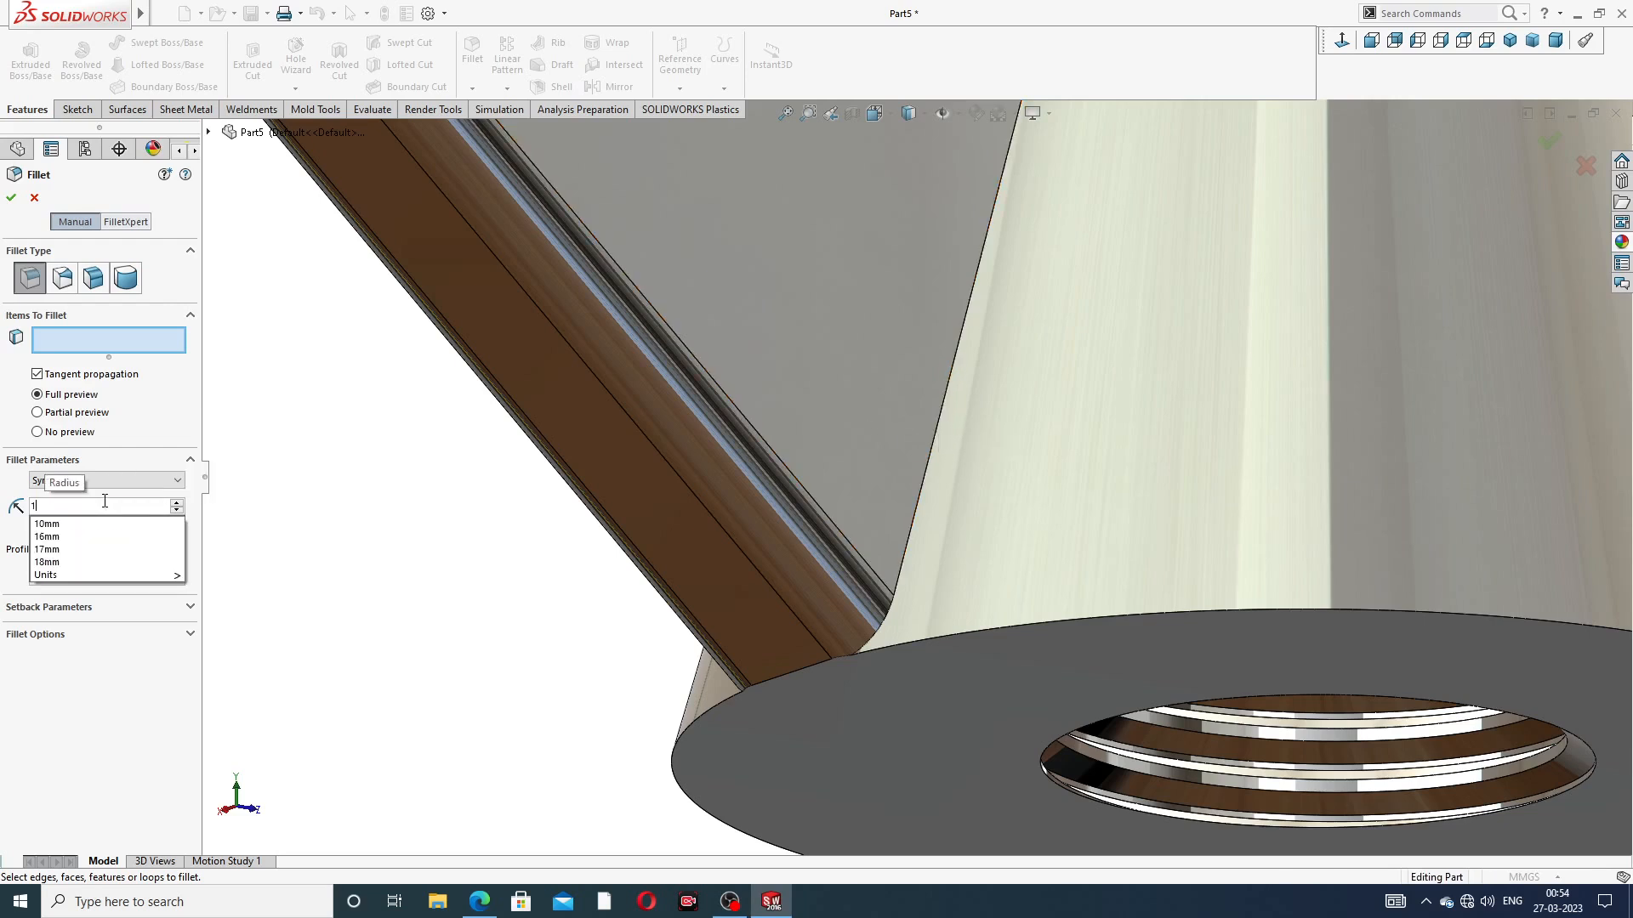
key("Return")
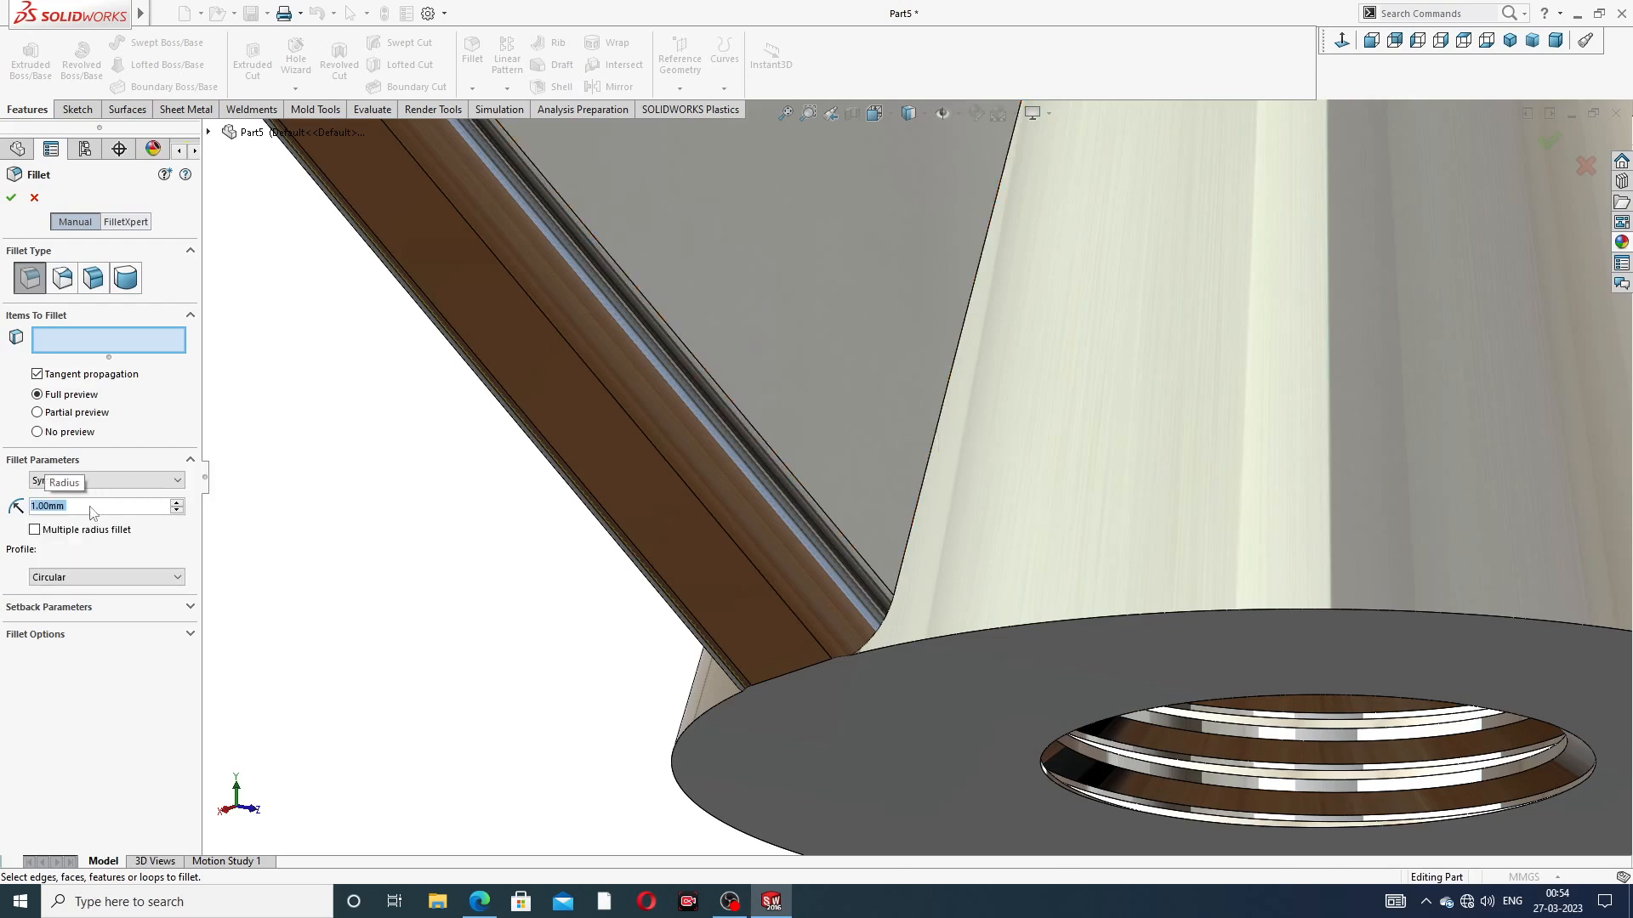
type("4")
key("Return")
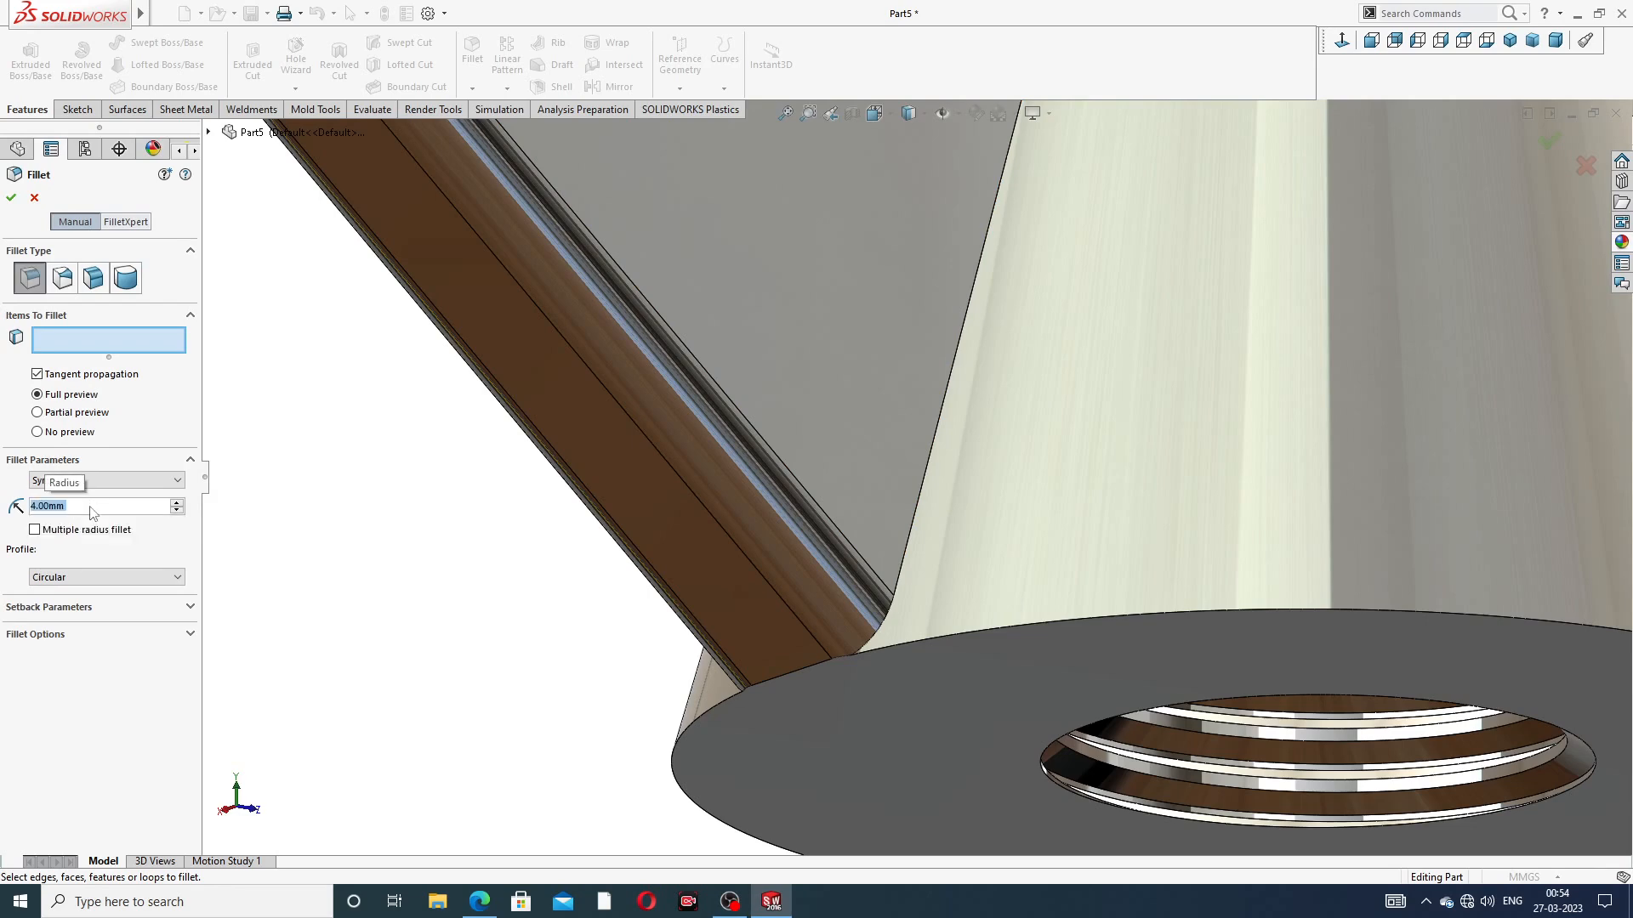
left_click(945, 391)
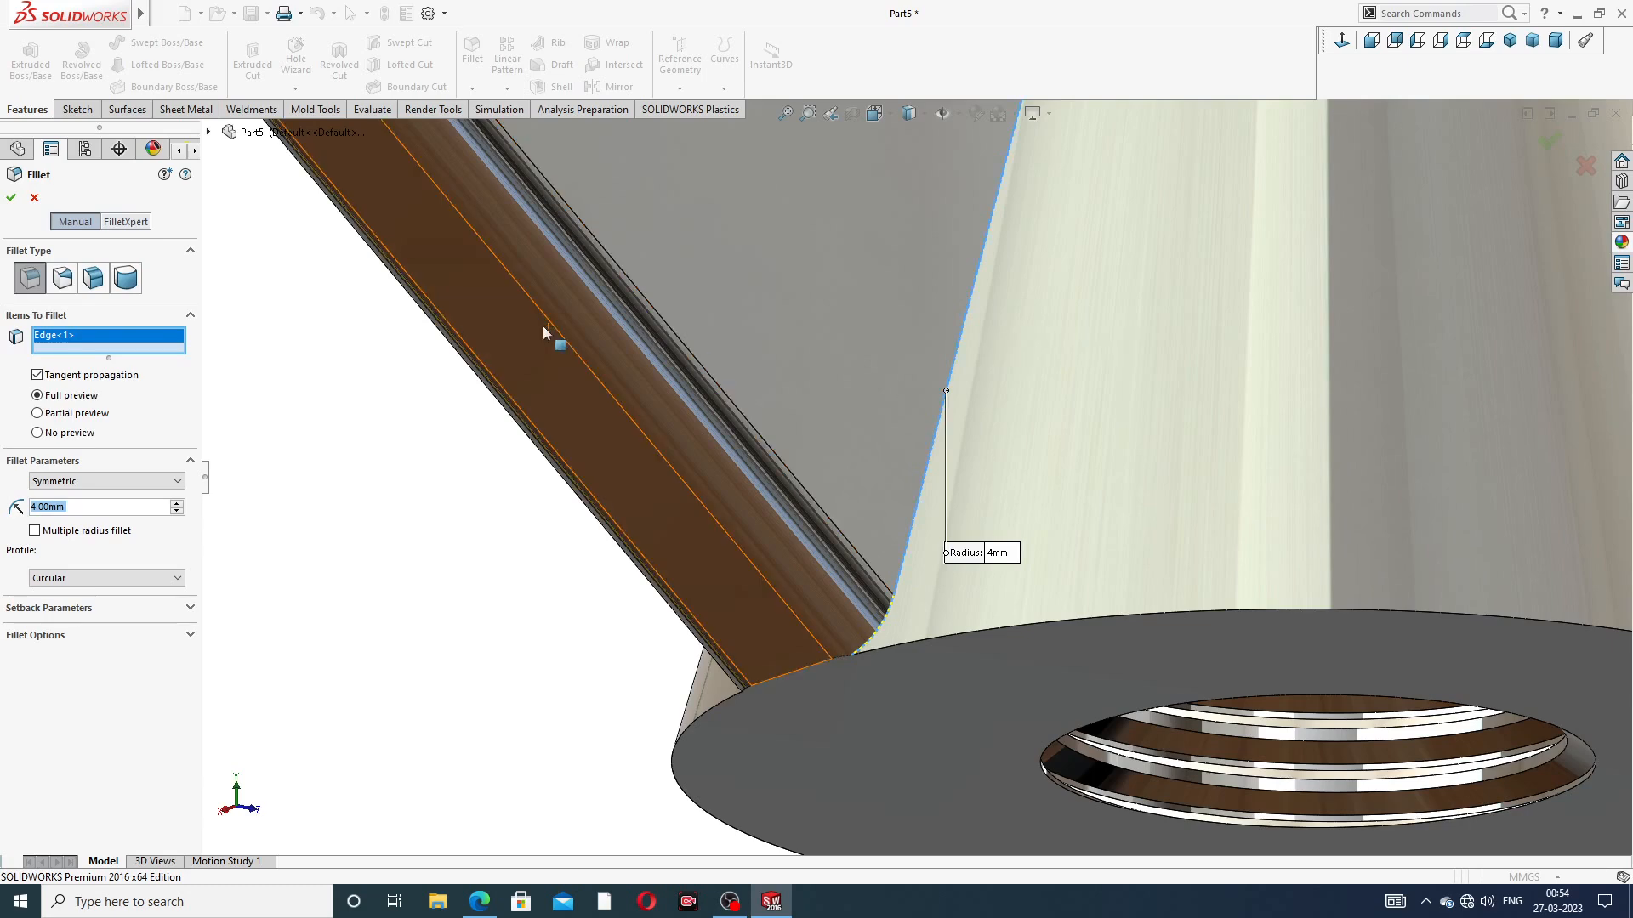
left_click(34, 198)
Extrude-cut the sketched base profile 5 mm blind, reversing the direction away from the body and flipping the side to cut
scroll(817, 272, "up", 6)
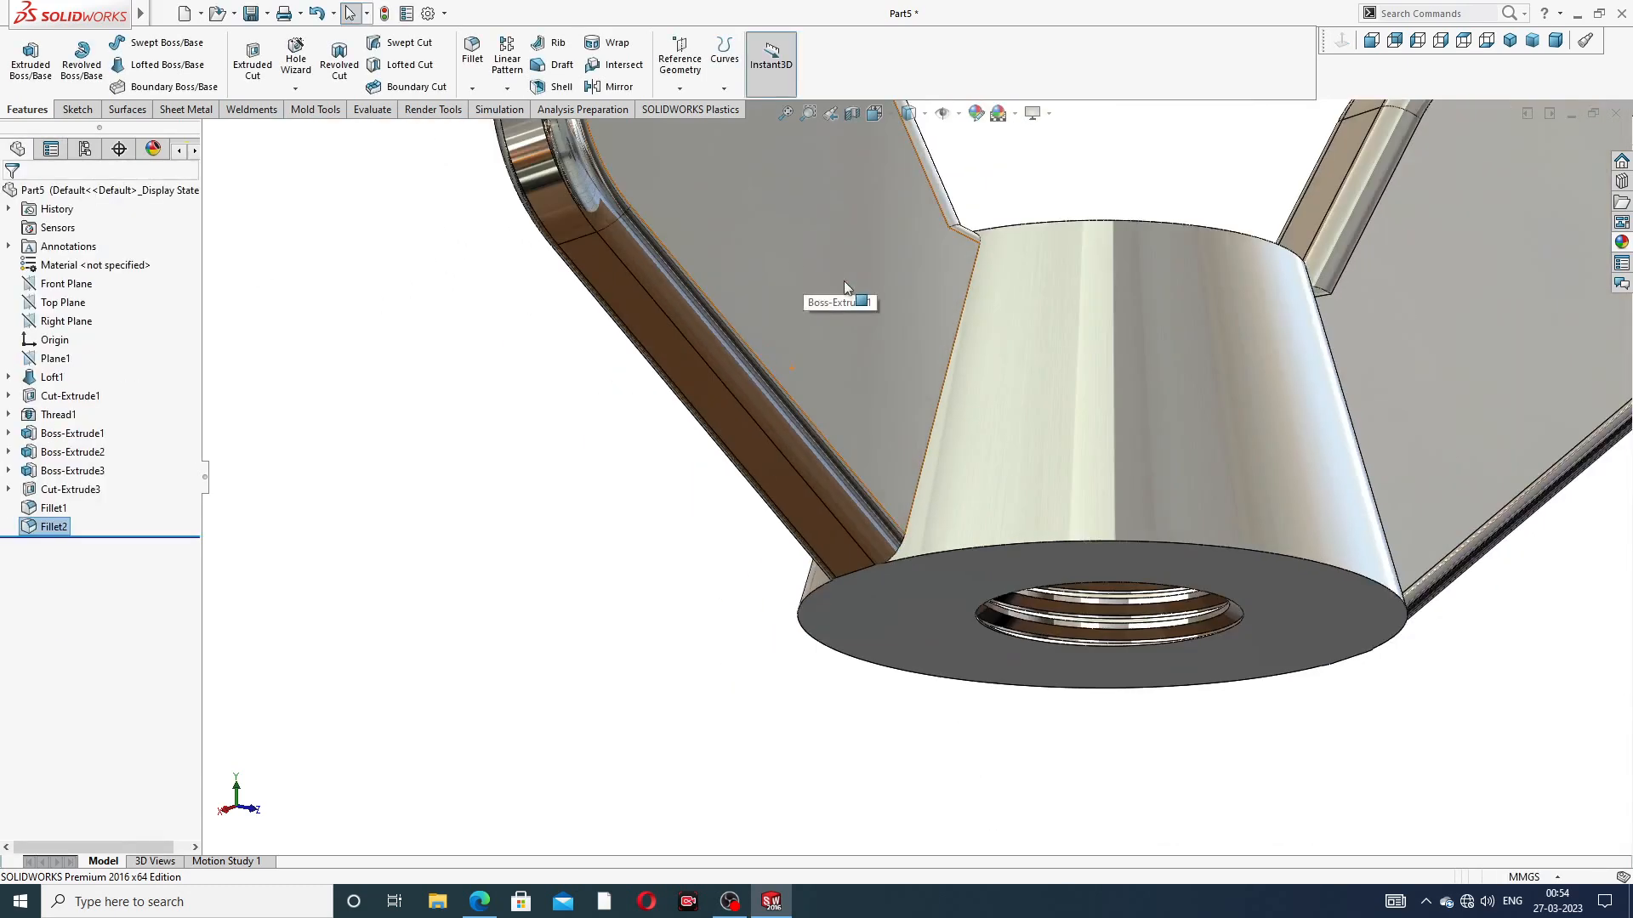
mouse_move(886, 249)
middle_mouse_down()
mouse_move(783, 321)
mouse_move(935, 294)
middle_mouse_up()
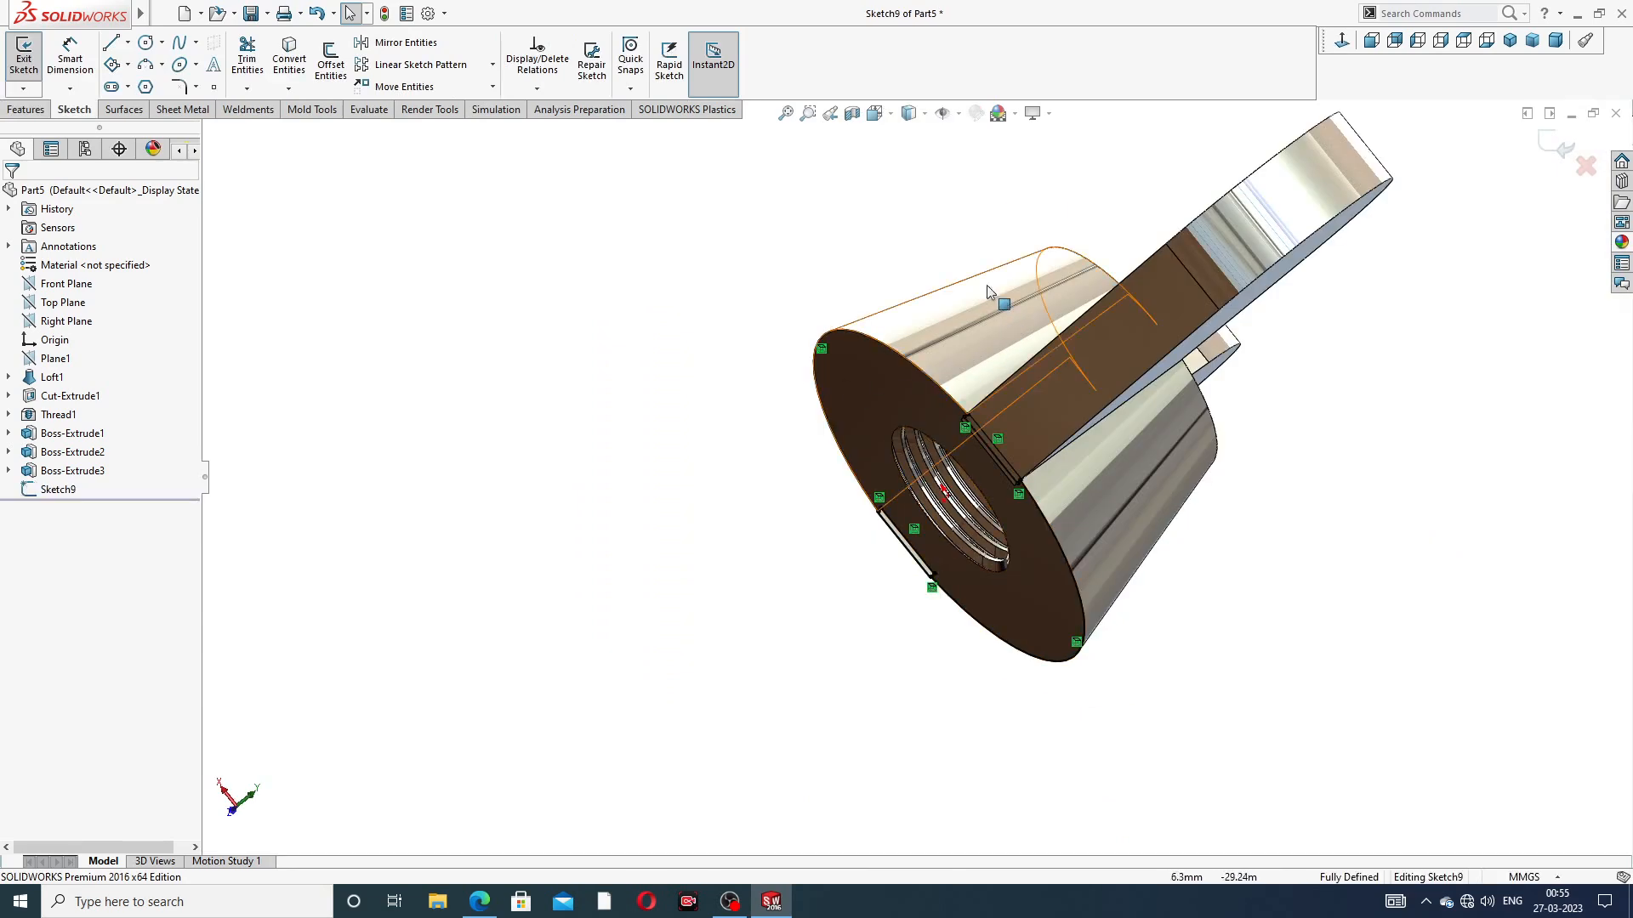
middle_click_drag(959, 303, 1068, 337)
scroll(937, 304, "up", 2)
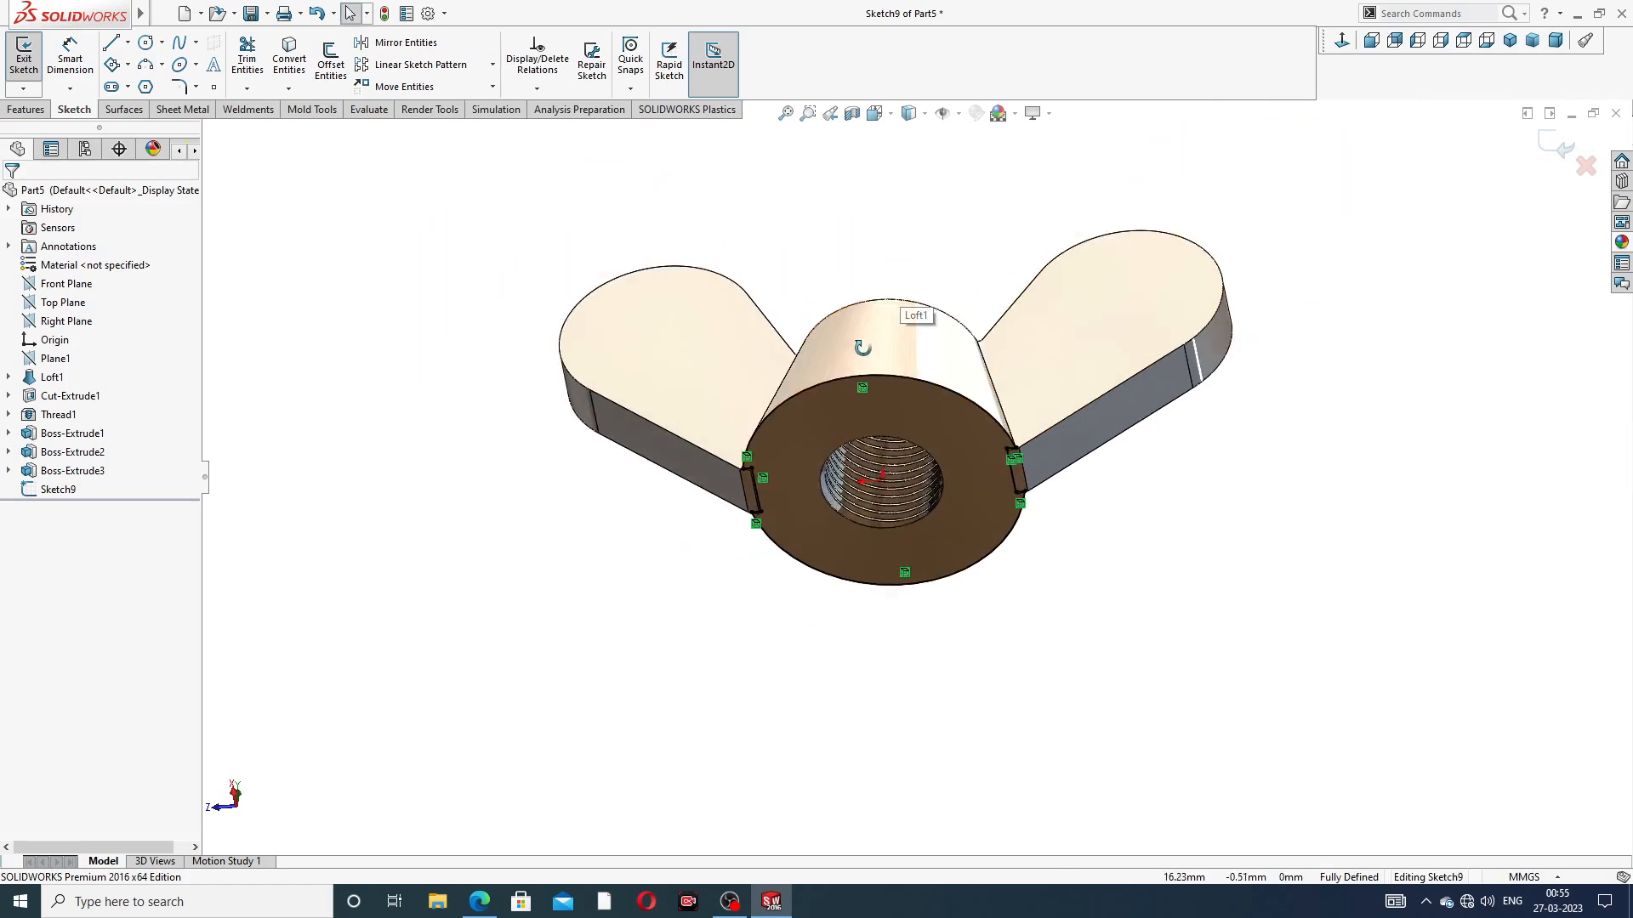
middle_click_drag(859, 302, 884, 387)
scroll(886, 385, "down", 2)
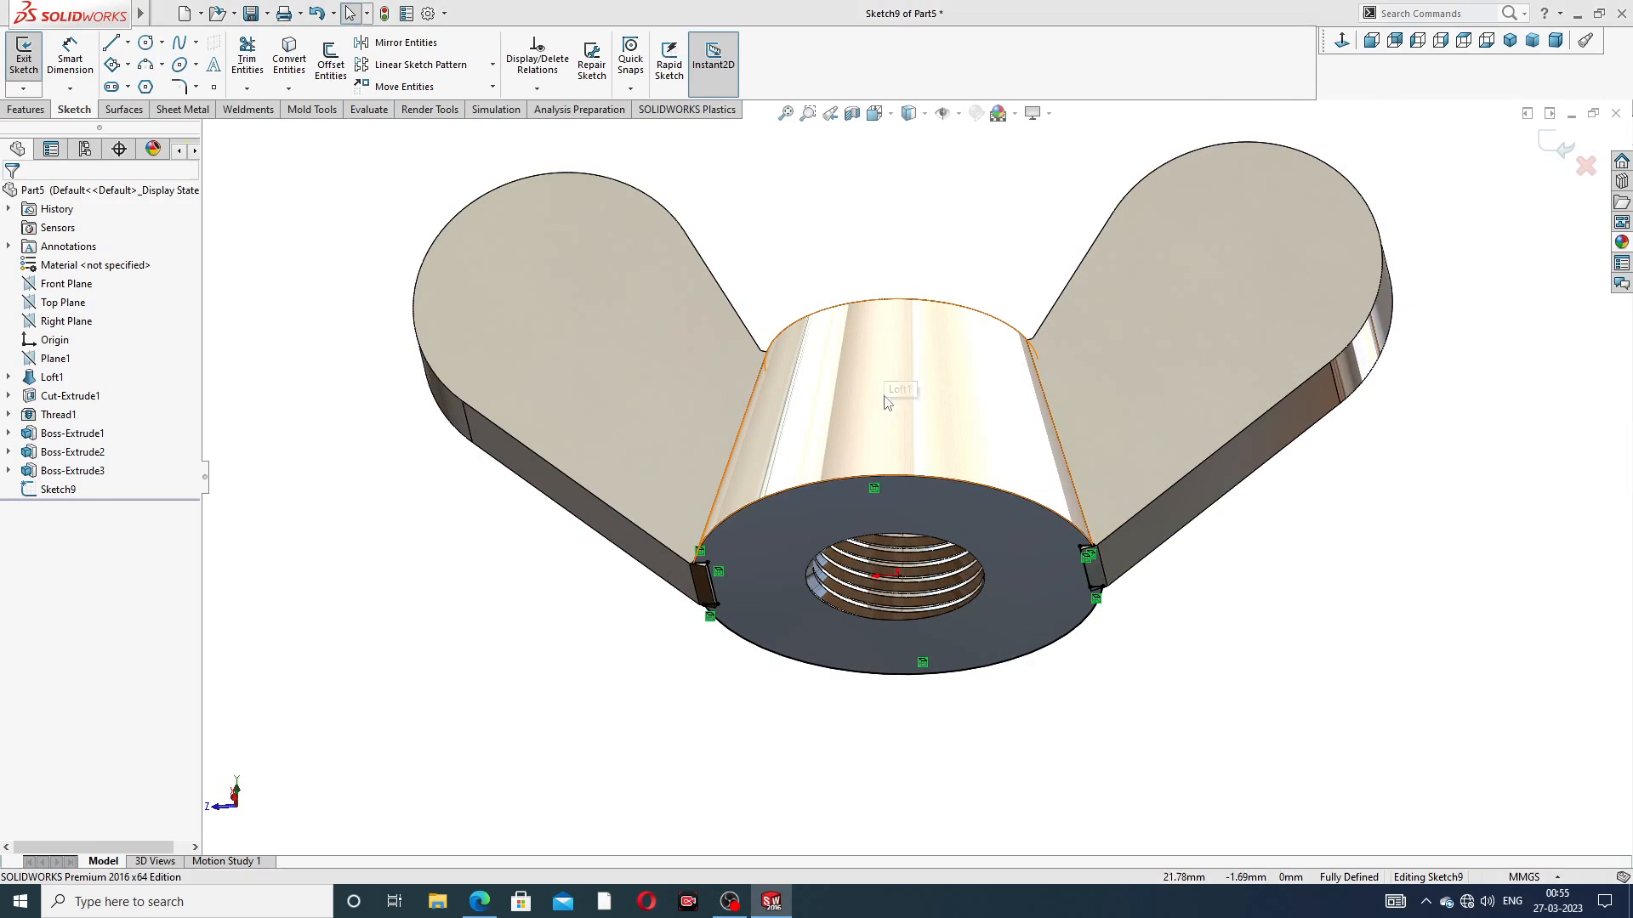
left_click(25, 109)
left_click(252, 59)
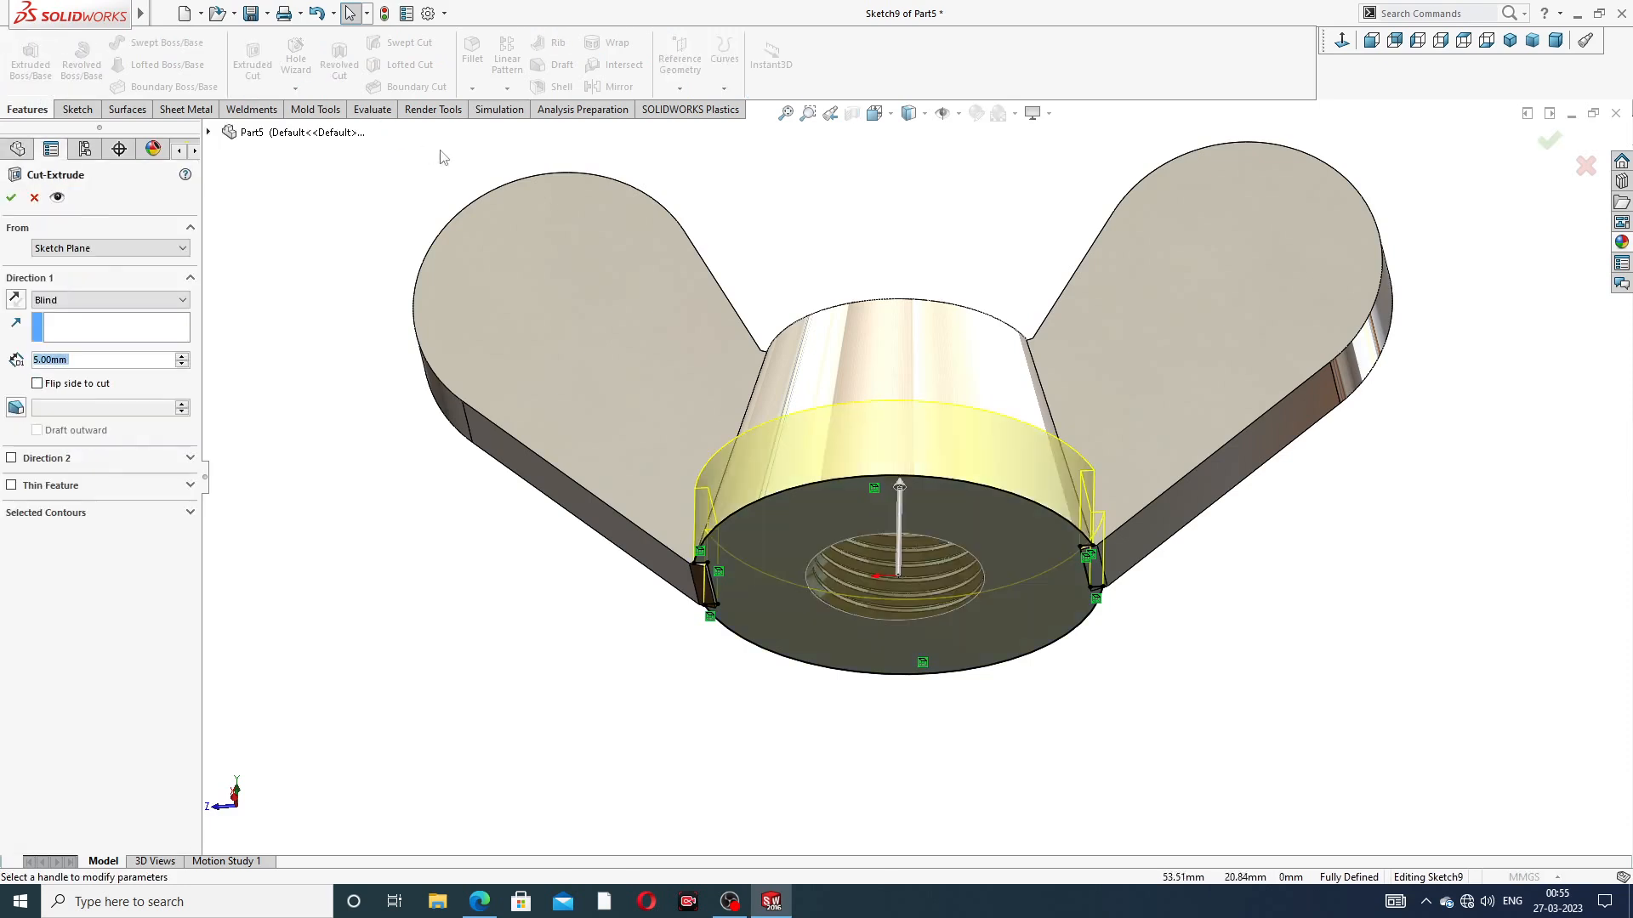
middle_click_drag(748, 323, 747, 421)
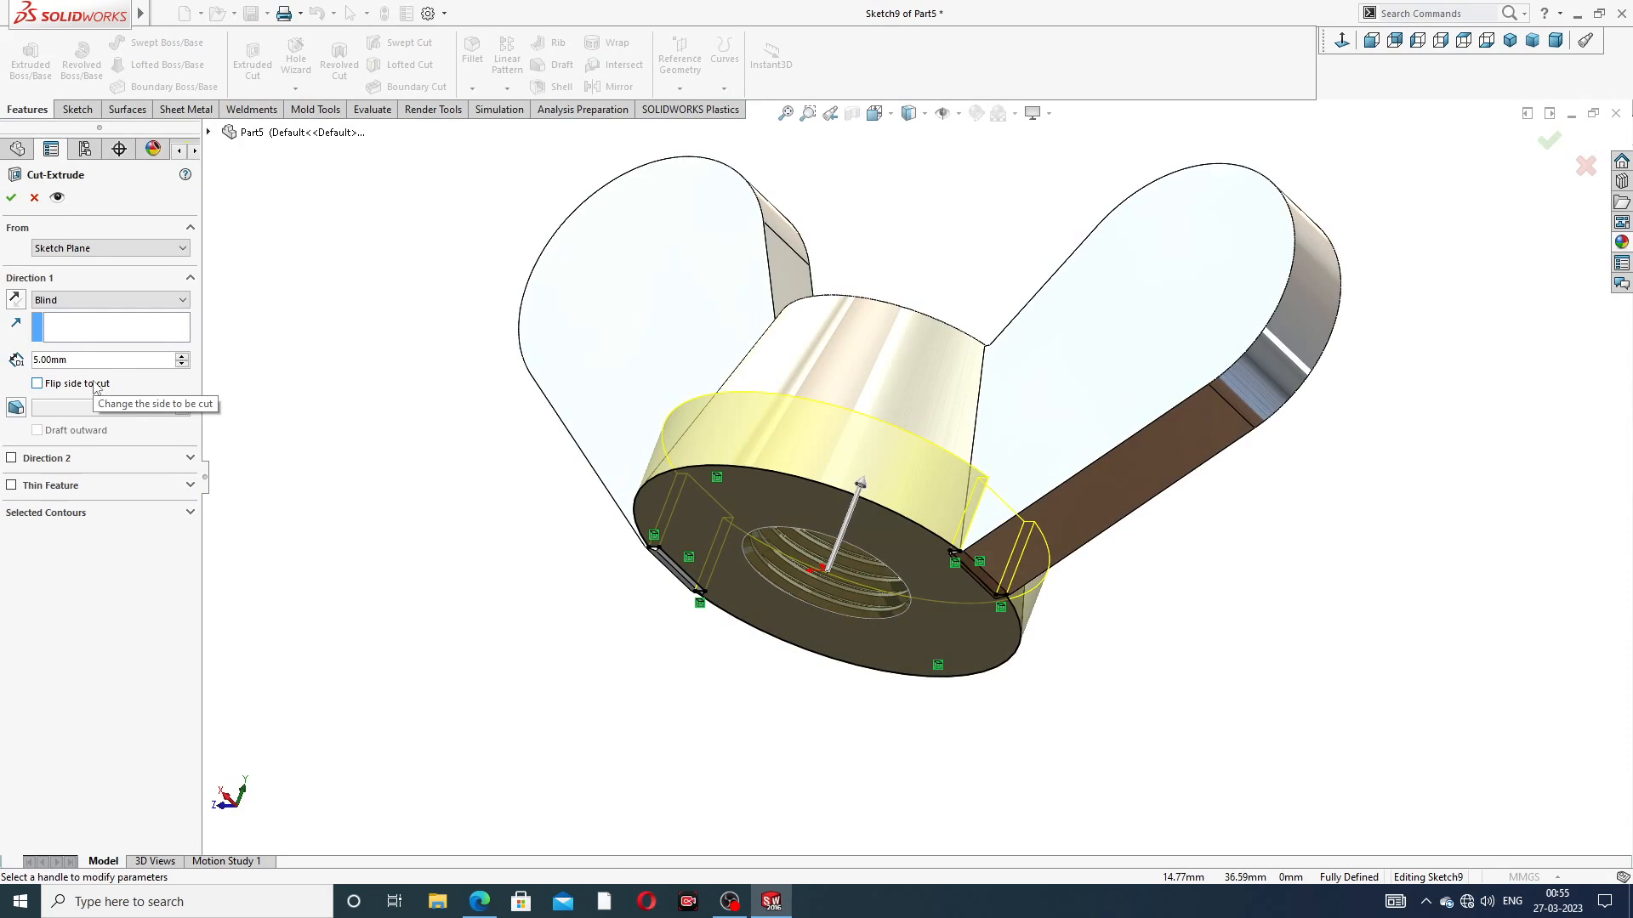
left_click(16, 300)
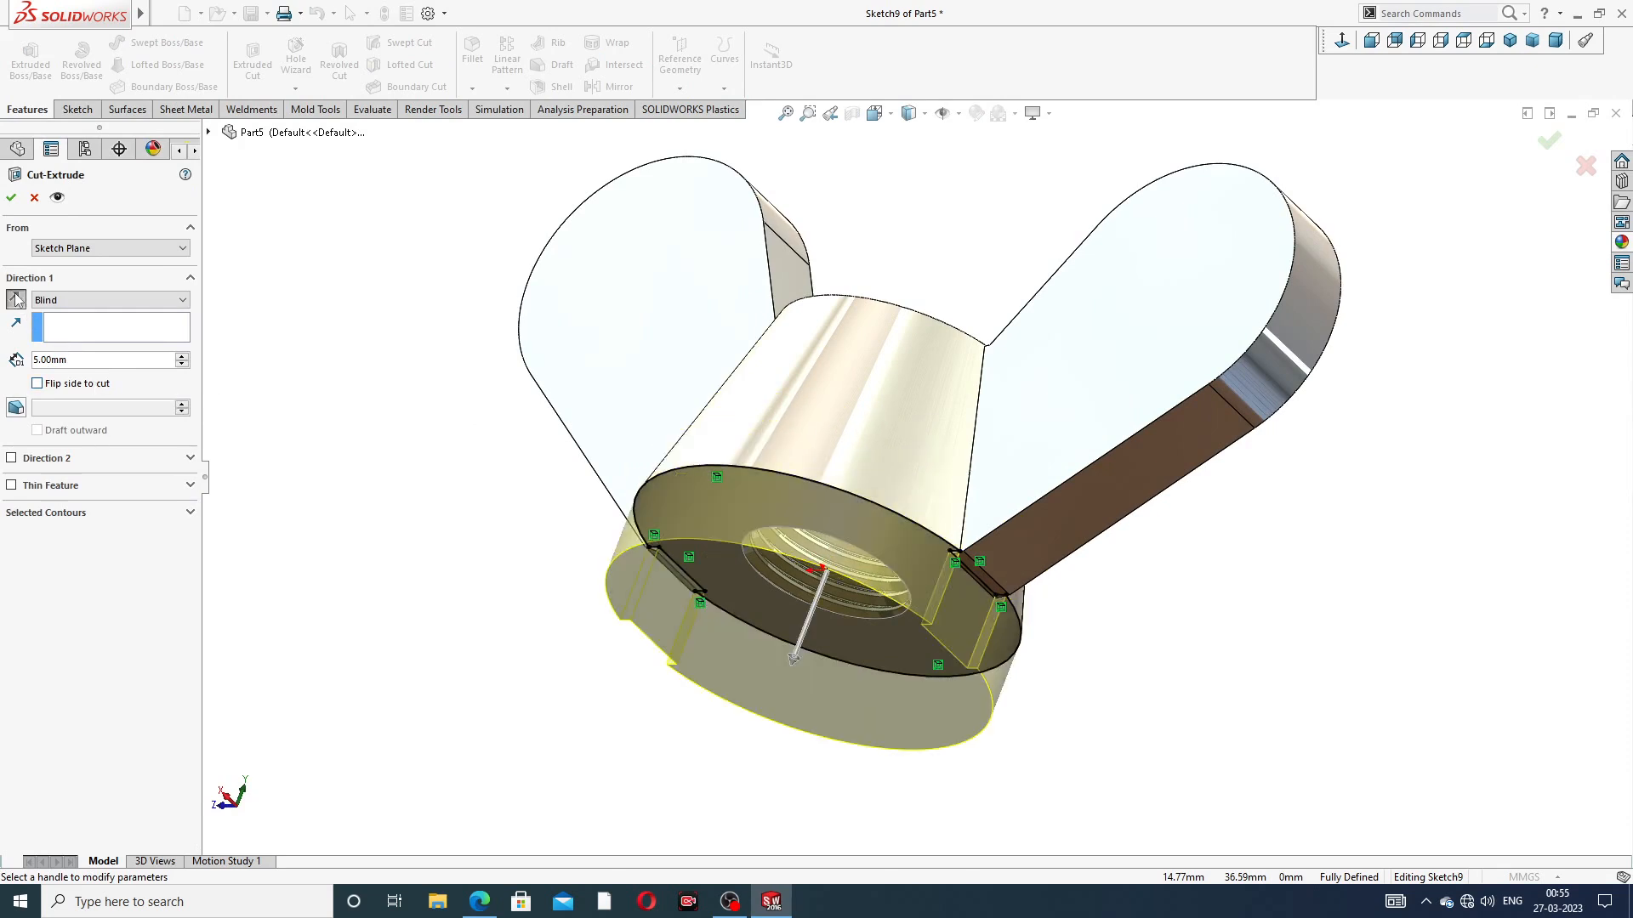
left_click(66, 386)
left_click(11, 199)
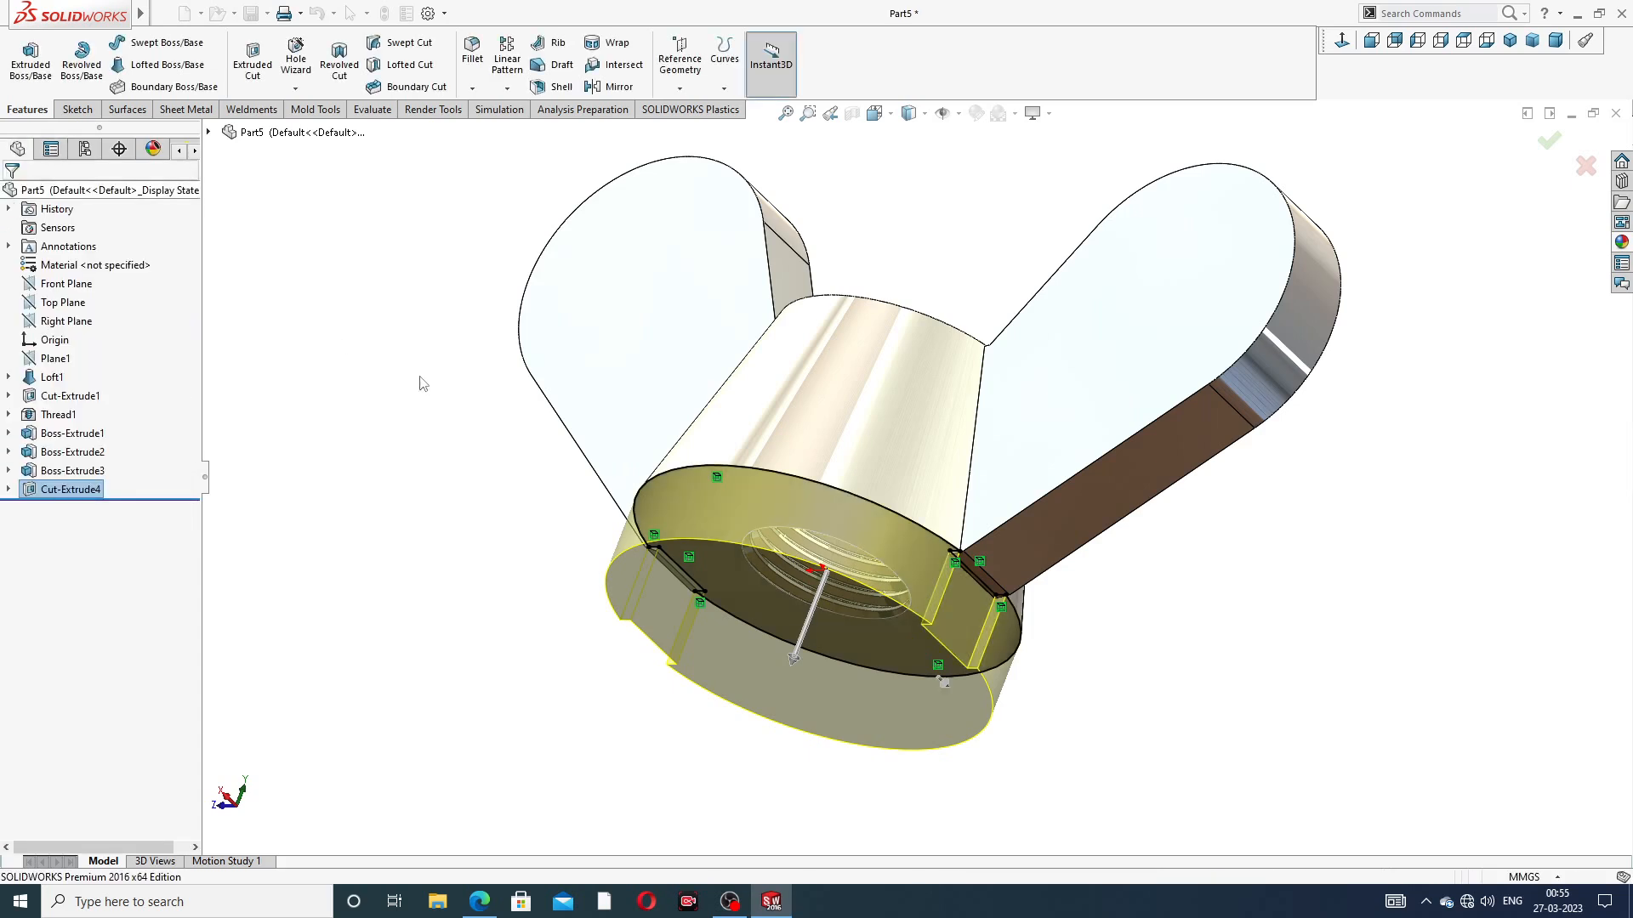
Start a 1 mm fillet on the two slanted edges where the wings' front faces meet the tapered body
scroll(745, 396, "up", 3)
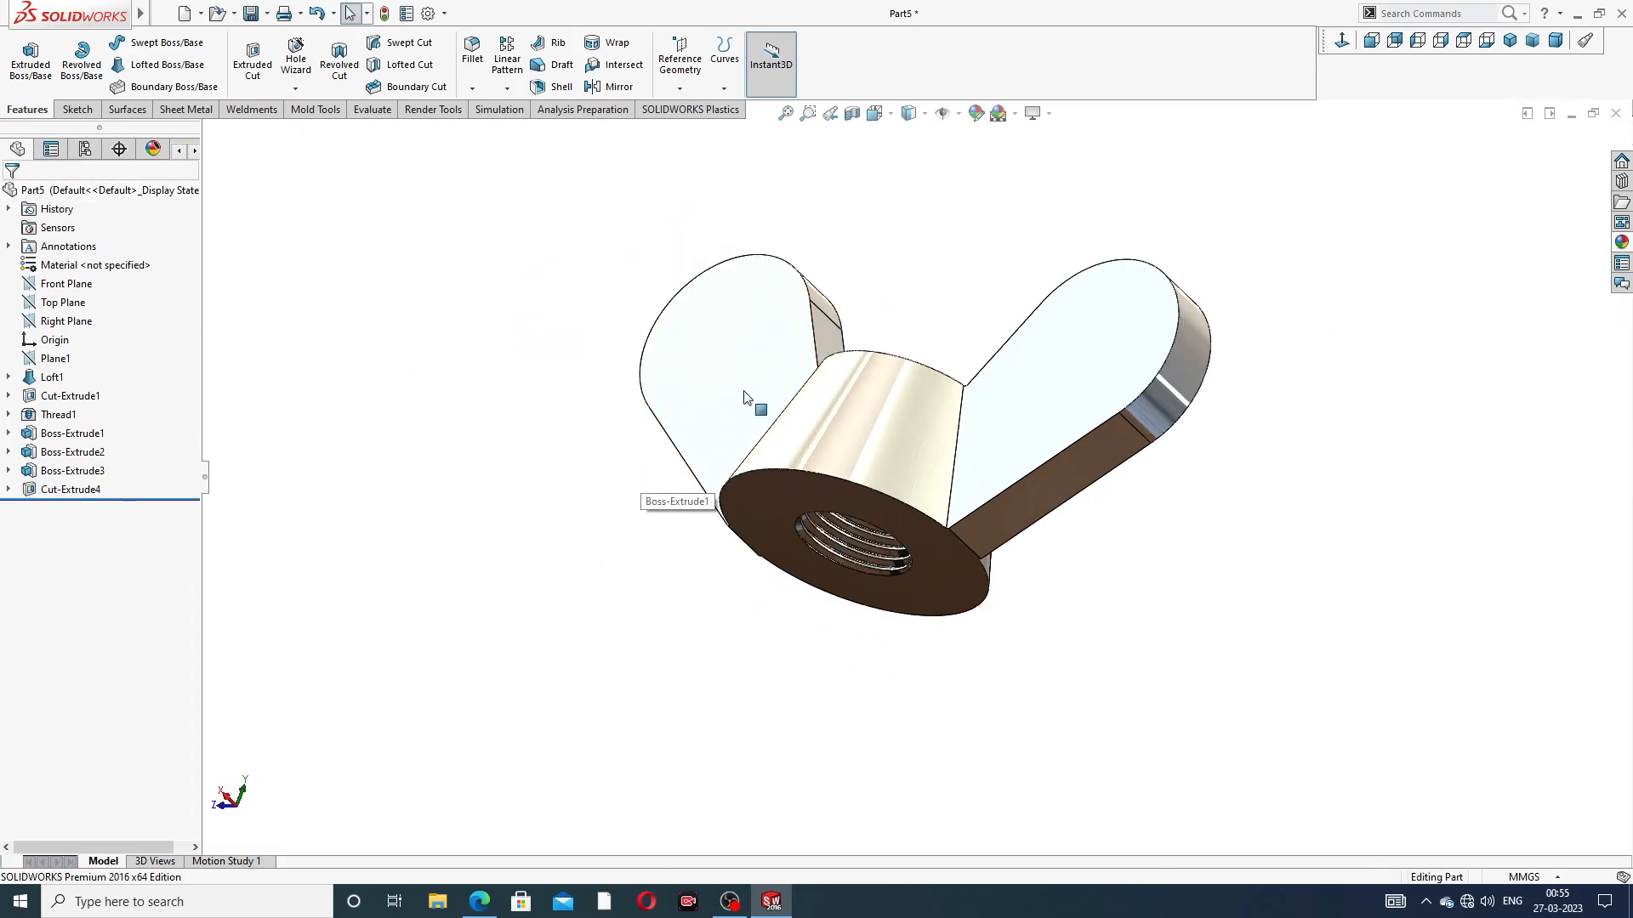
middle_click_drag(711, 330, 741, 390)
scroll(850, 392, "down", 5)
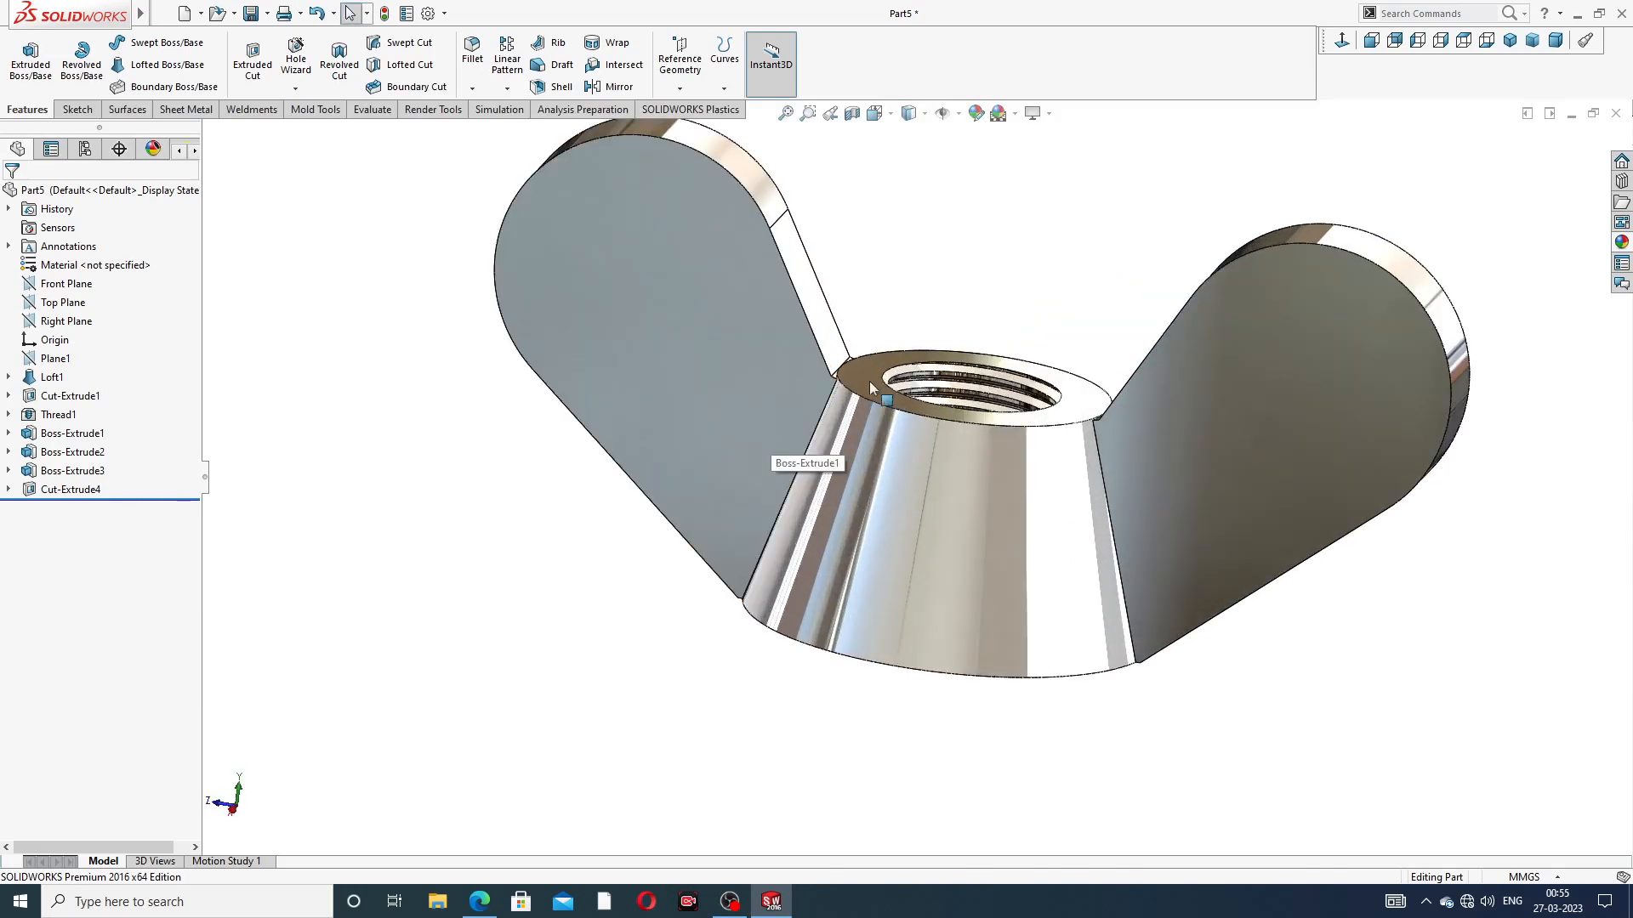
left_click(472, 53)
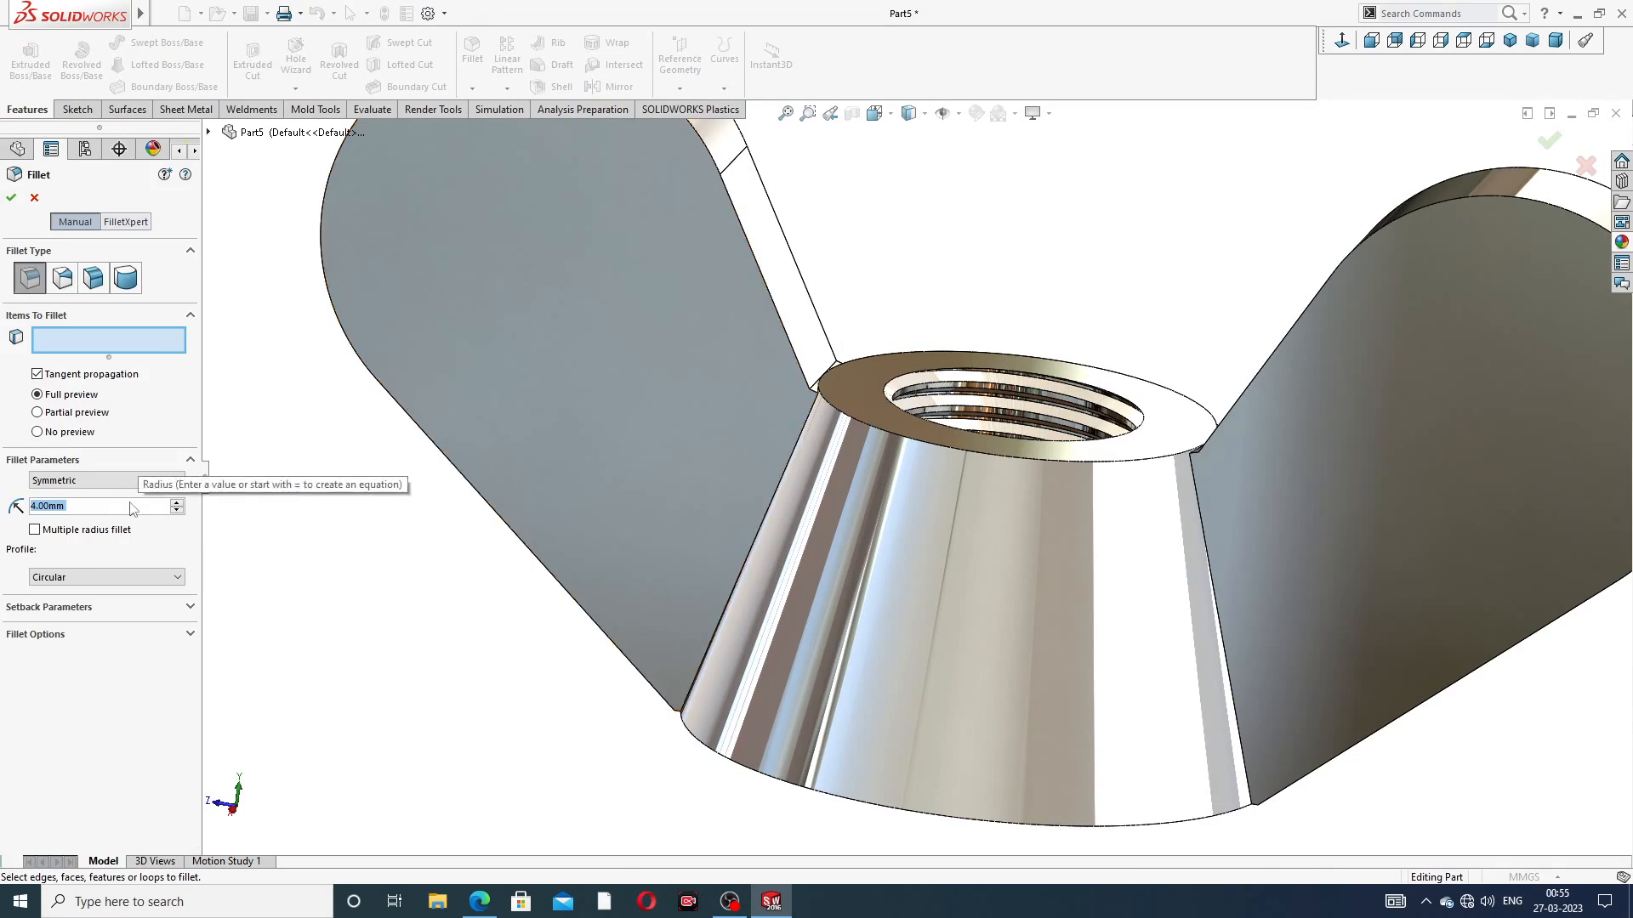
type("1")
key("Return")
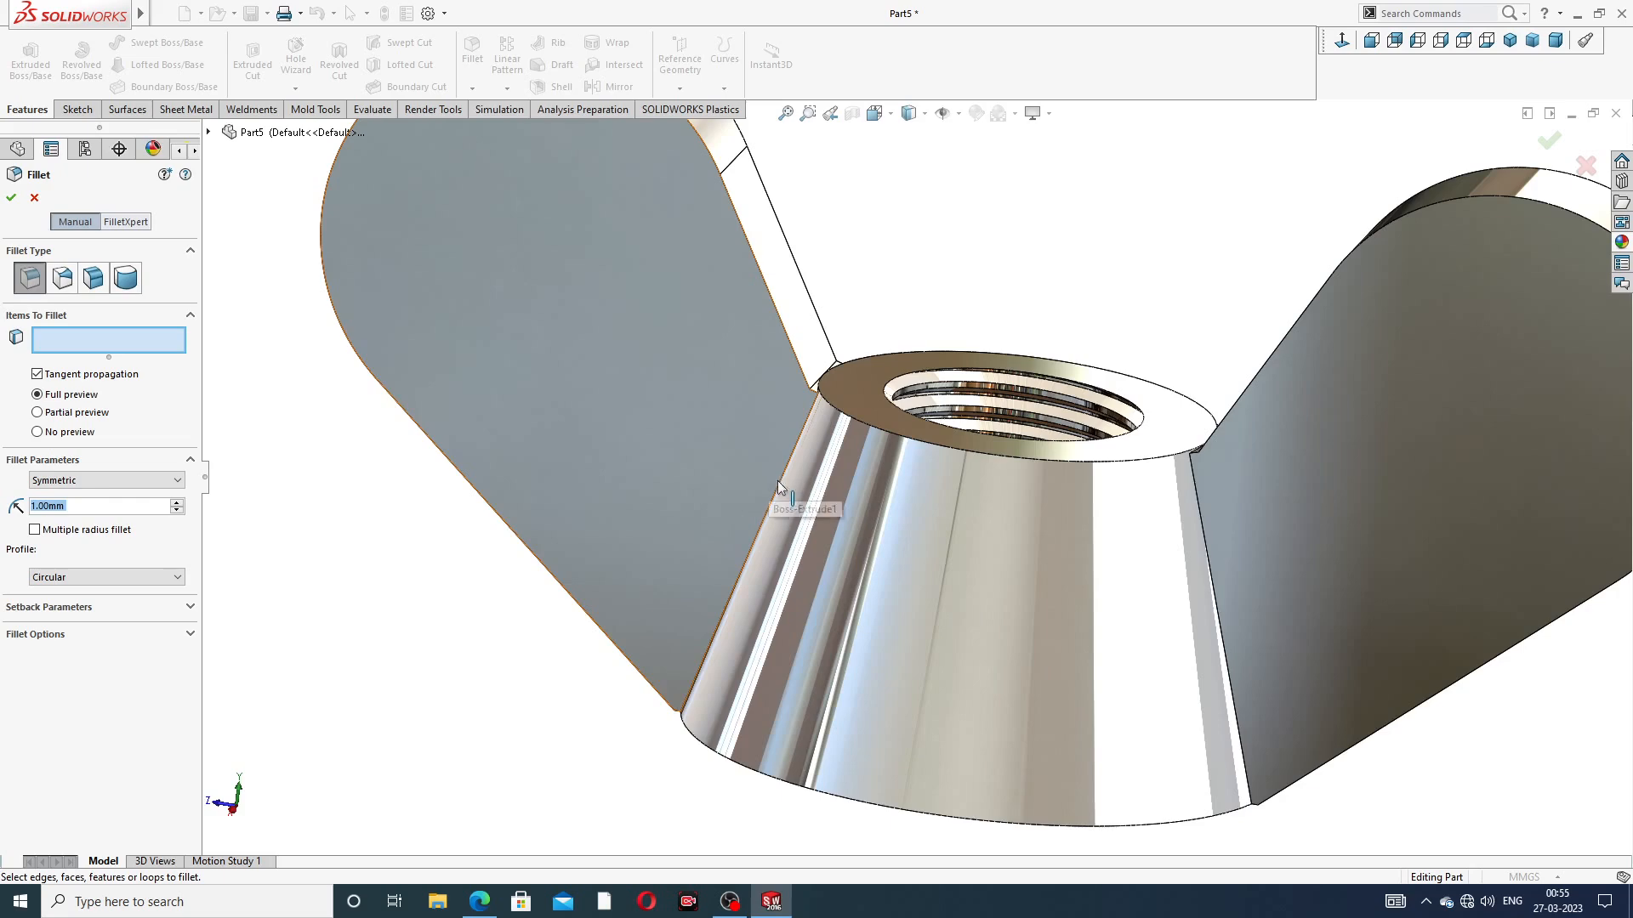
middle_click_drag(780, 478, 796, 447)
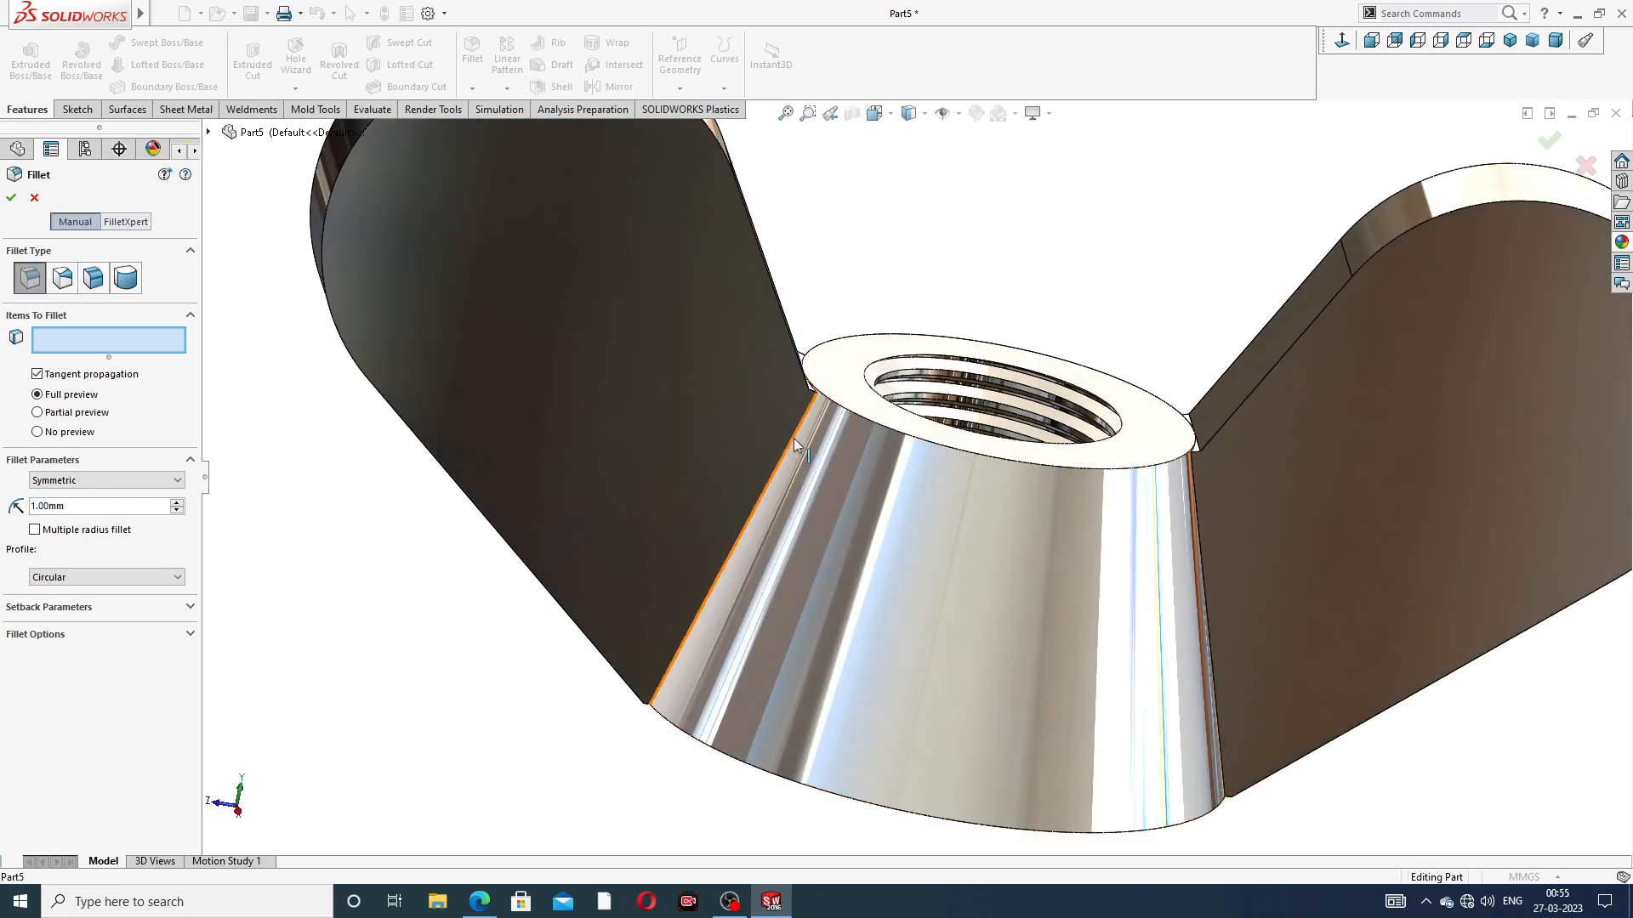
left_click(794, 443)
mouse_move(809, 292)
middle_mouse_down()
mouse_move(761, 306)
mouse_move(829, 325)
middle_mouse_up()
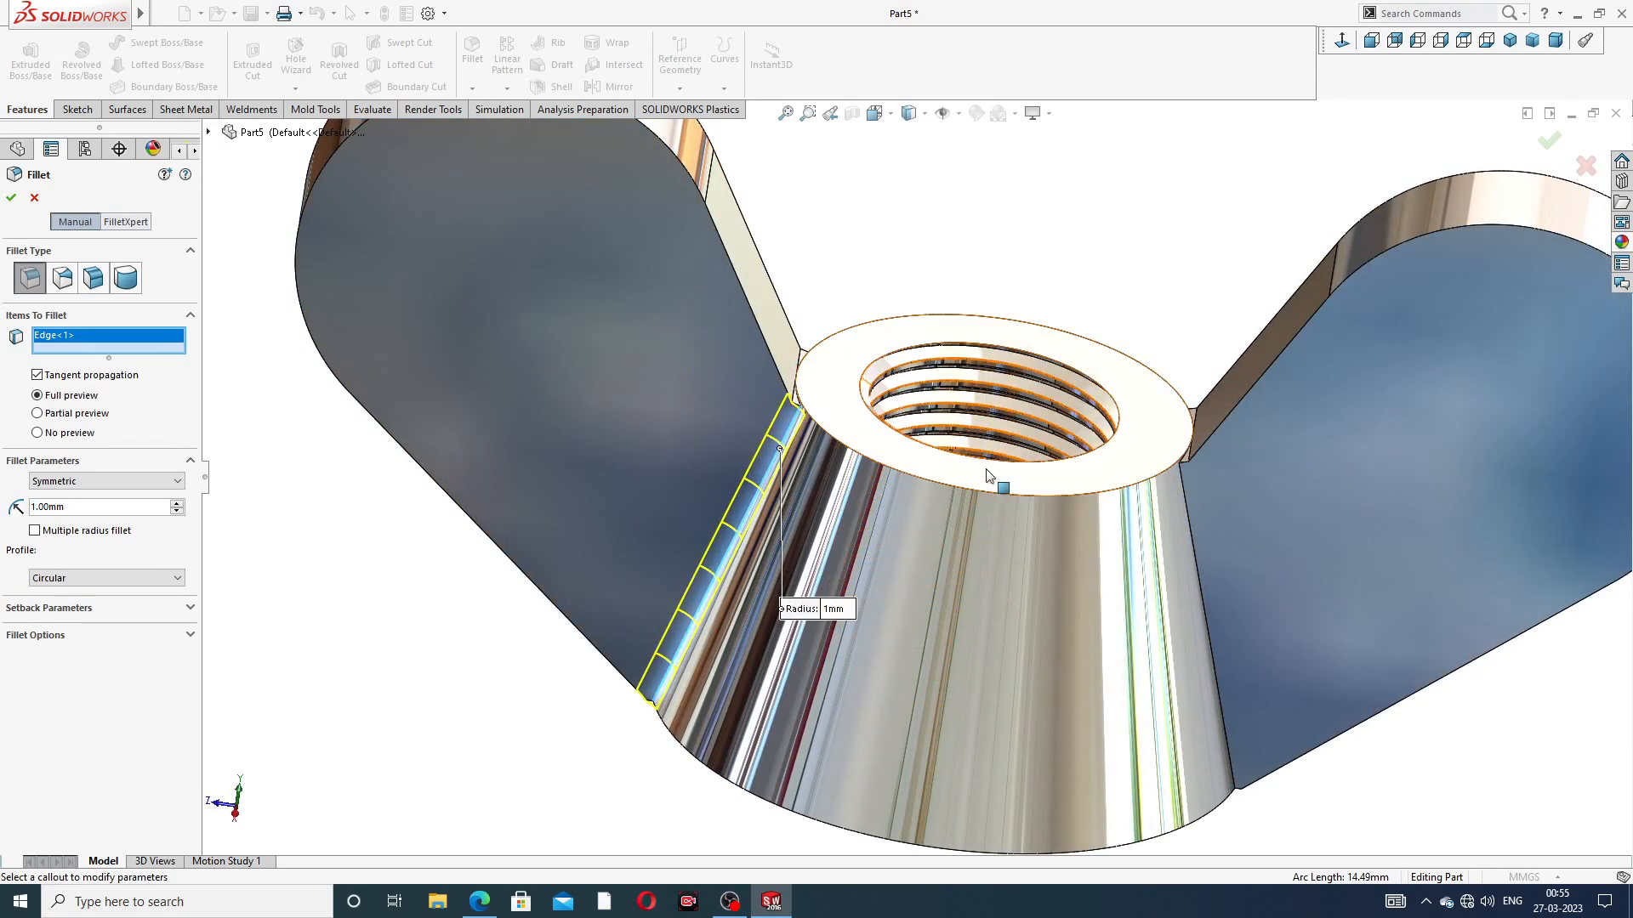
left_click(1195, 519)
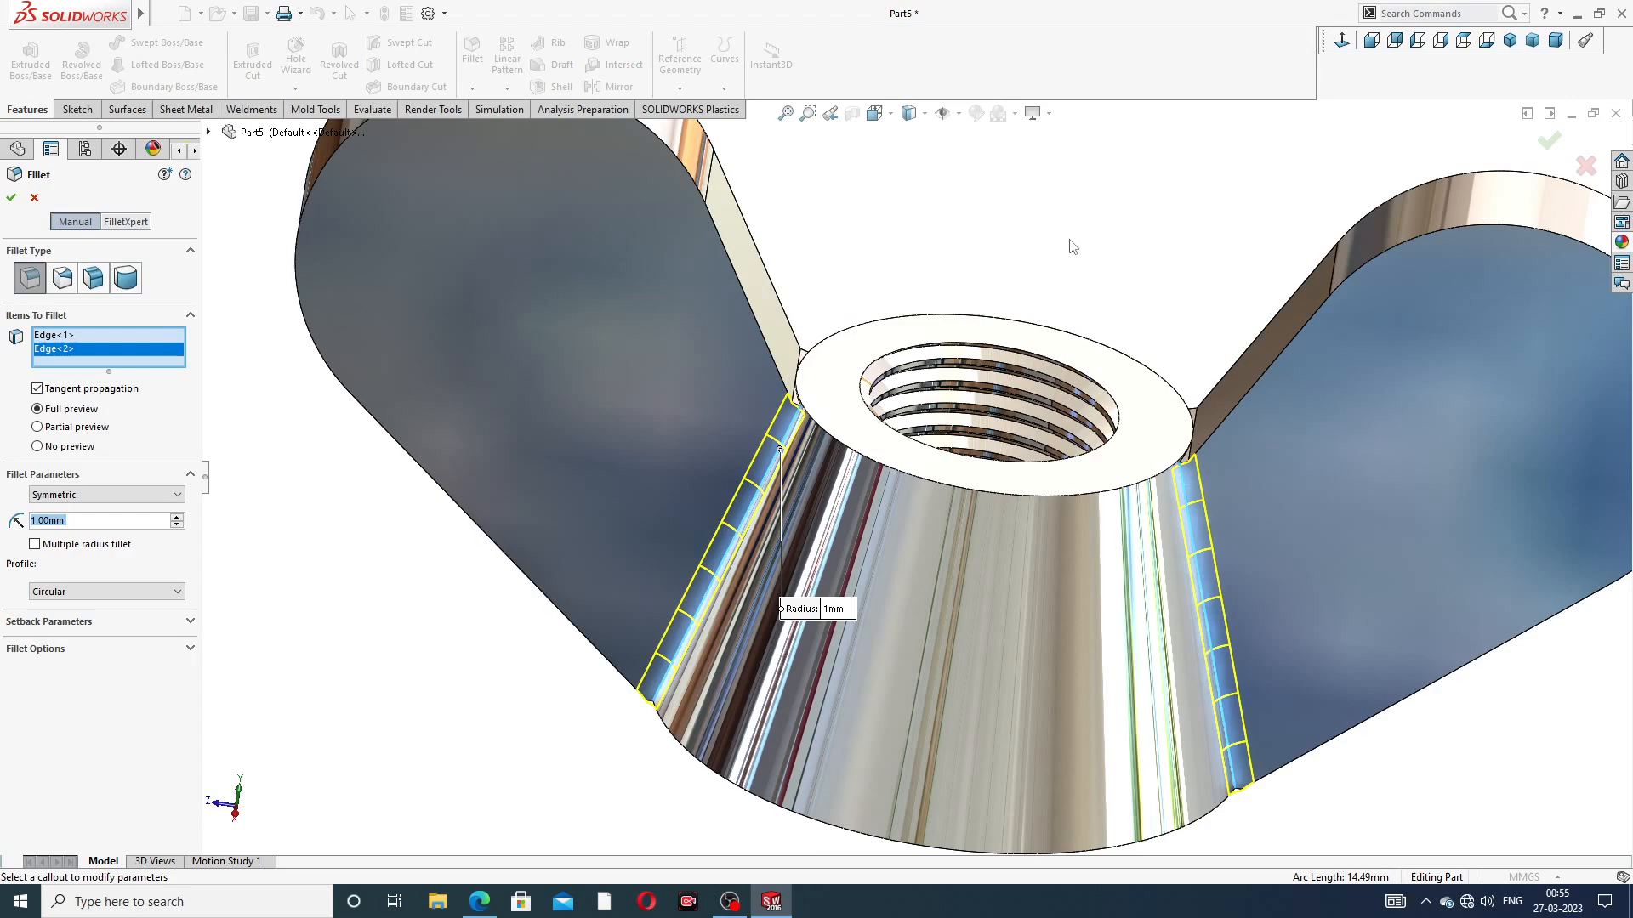
Add the two slanted joint edges on the wings' opposite faces to the fillet selection
middle_click_drag(758, 227, 876, 203)
left_click(853, 222)
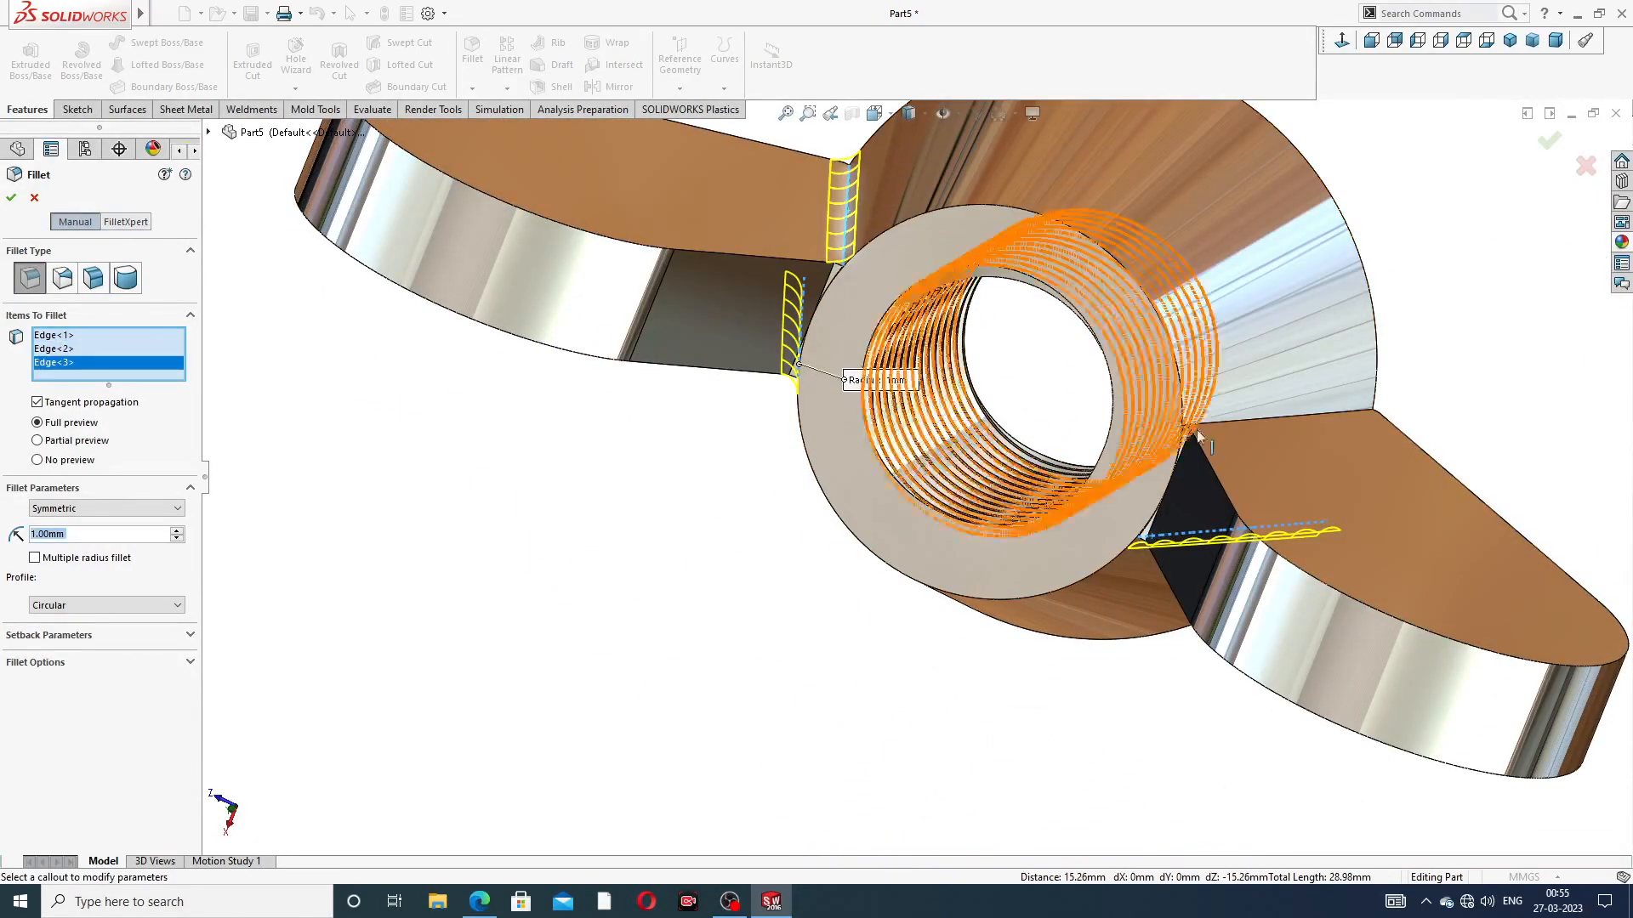
middle_click_drag(1251, 506, 1257, 462)
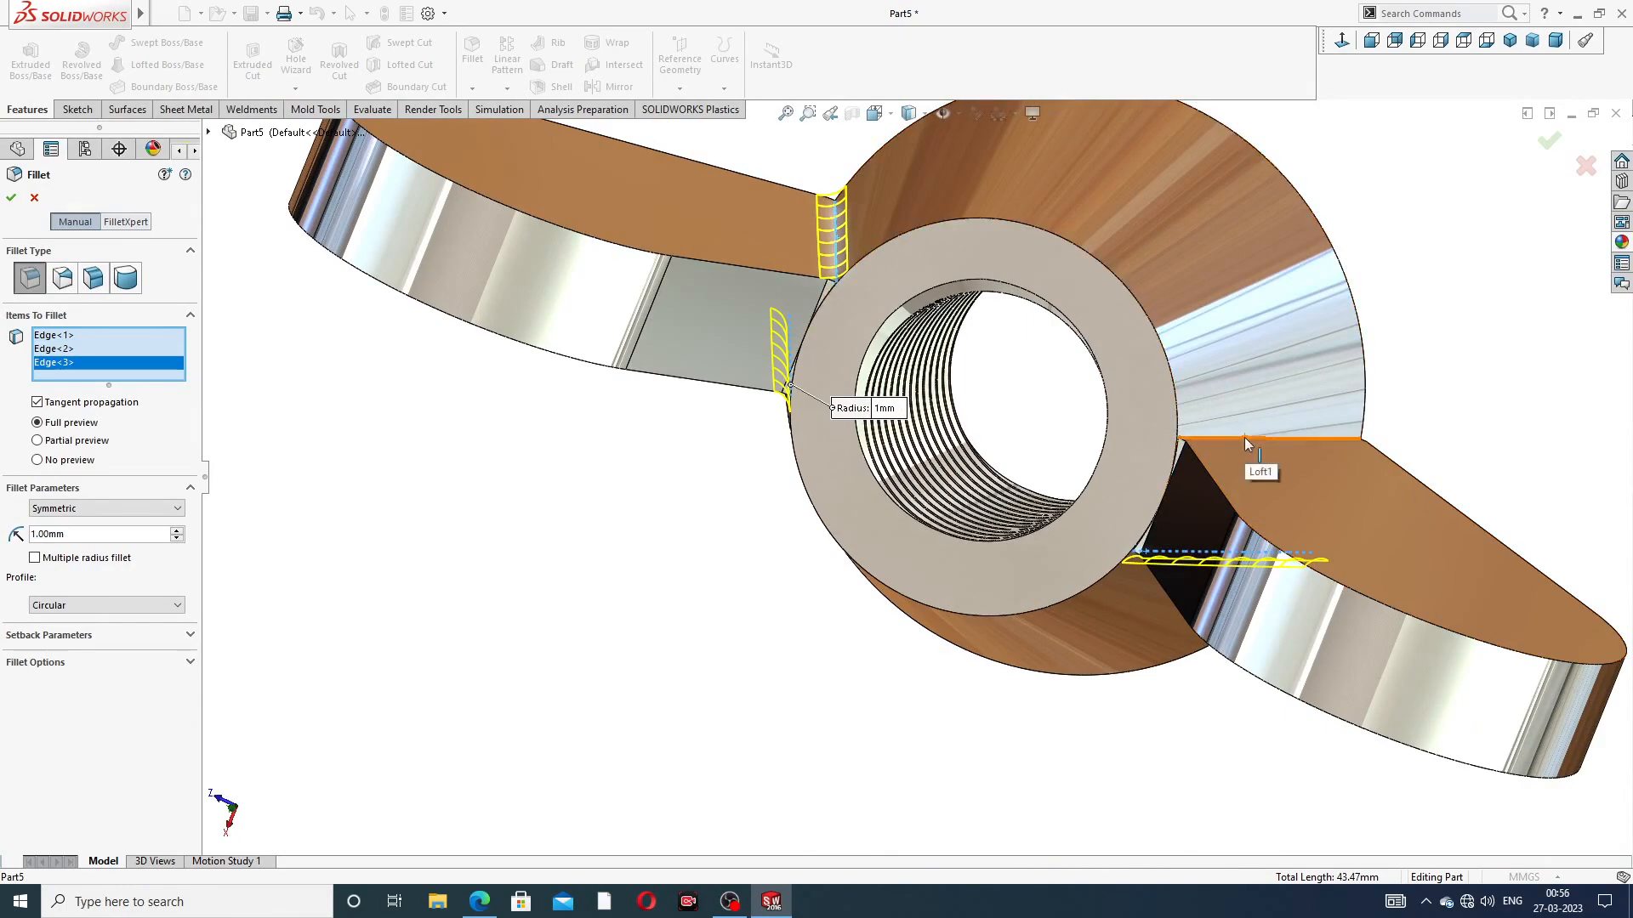
left_click(1258, 444)
Try a 2 mm radius for the four wing-to-body joint edges and check the preview
mouse_move(1082, 394)
middle_mouse_down()
mouse_move(922, 247)
mouse_move(837, 240)
mouse_move(872, 249)
middle_mouse_up()
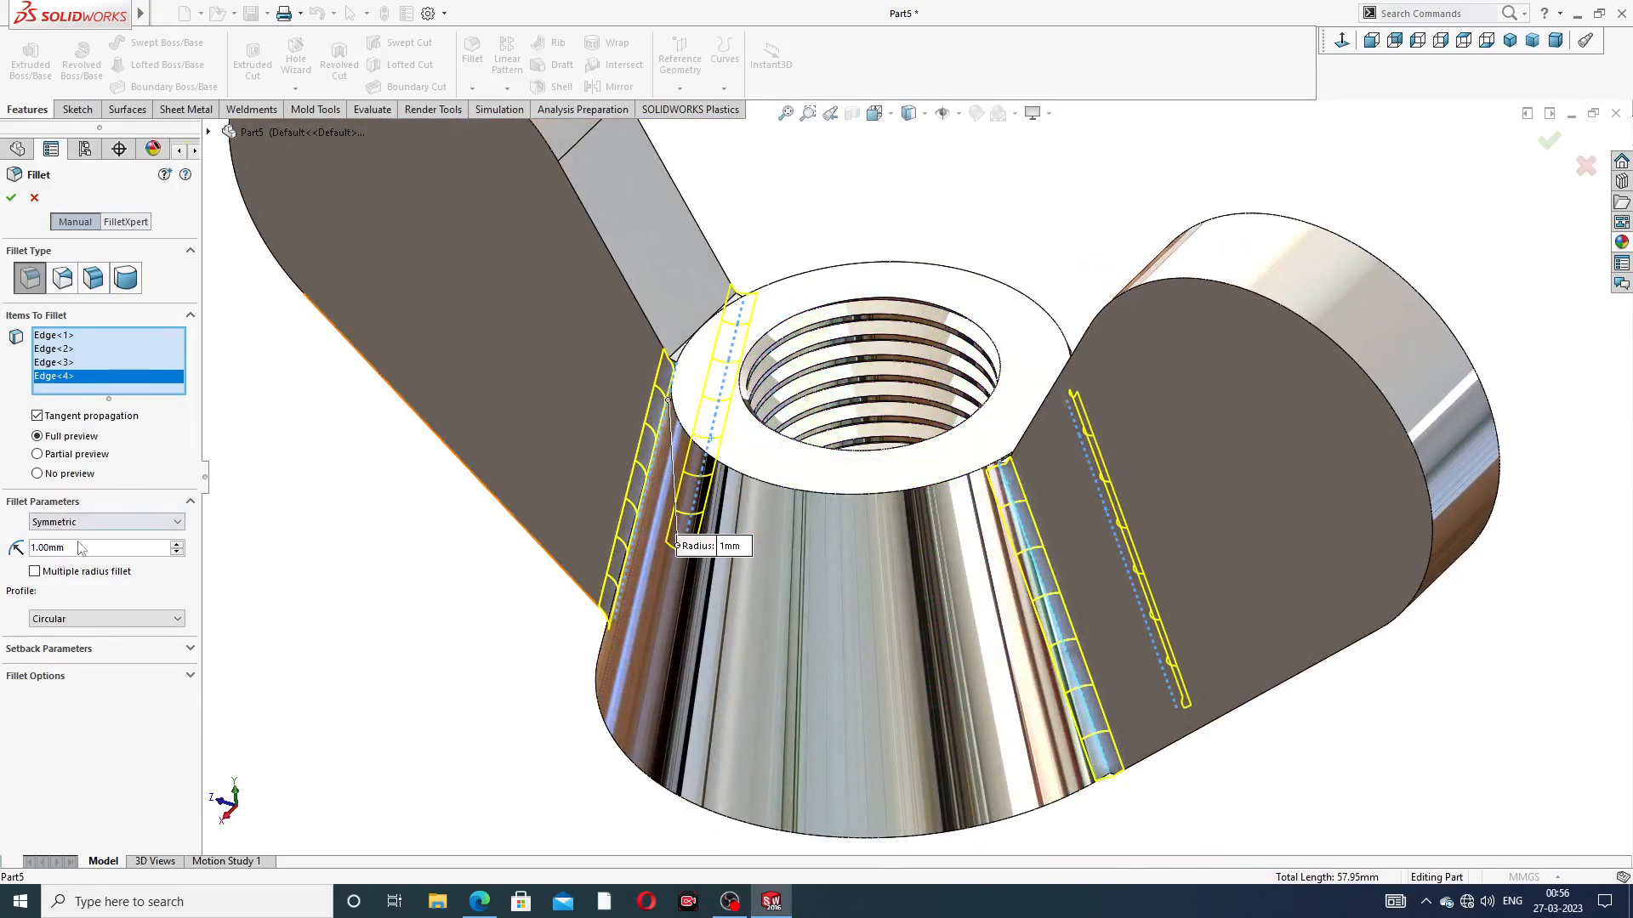
left_click_drag(81, 549, 25, 545)
type("2")
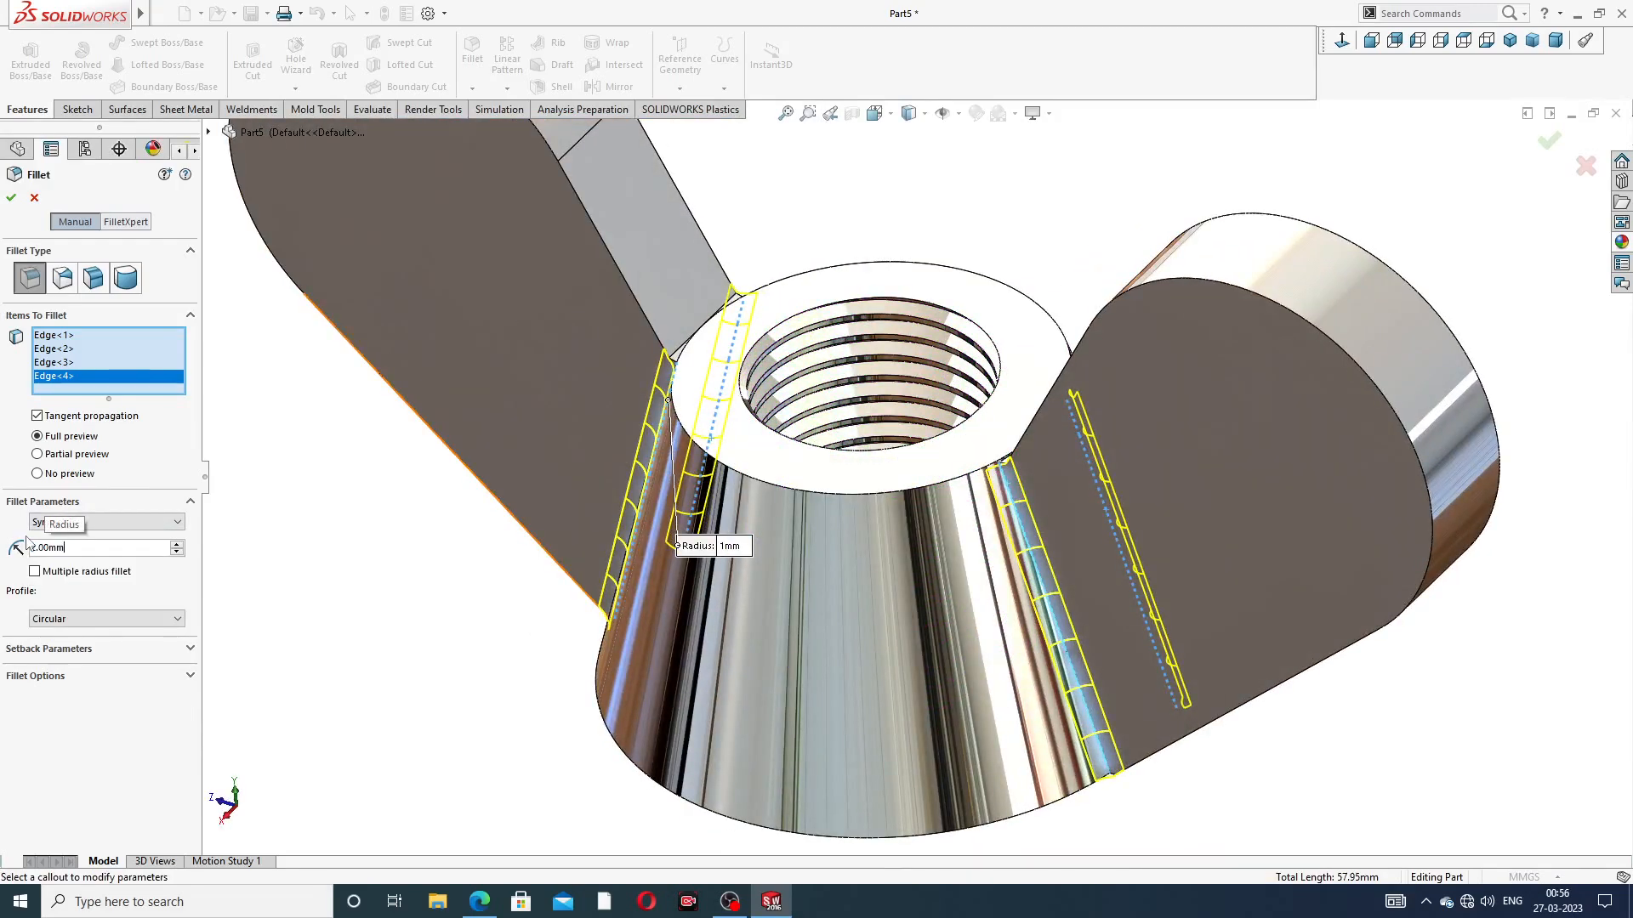
key("Return")
middle_click_drag(699, 486, 783, 365)
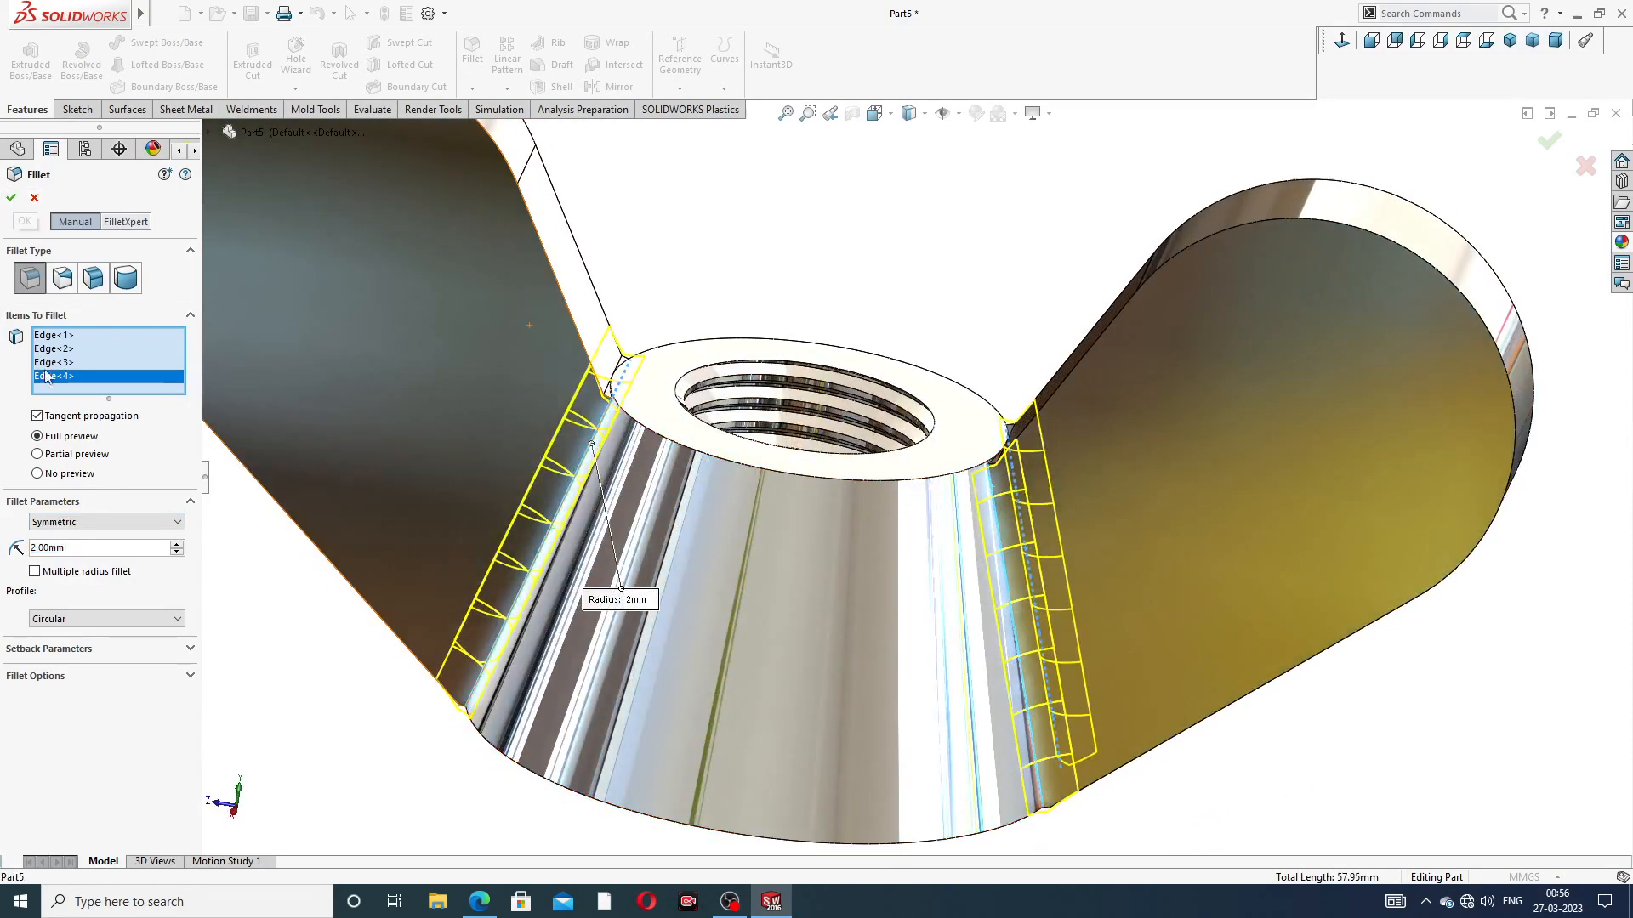
Set the joint fillet radius to 1.2 mm and apply it to all four wing-to-body edges
left_click_drag(74, 548, 34, 553)
type("1.2")
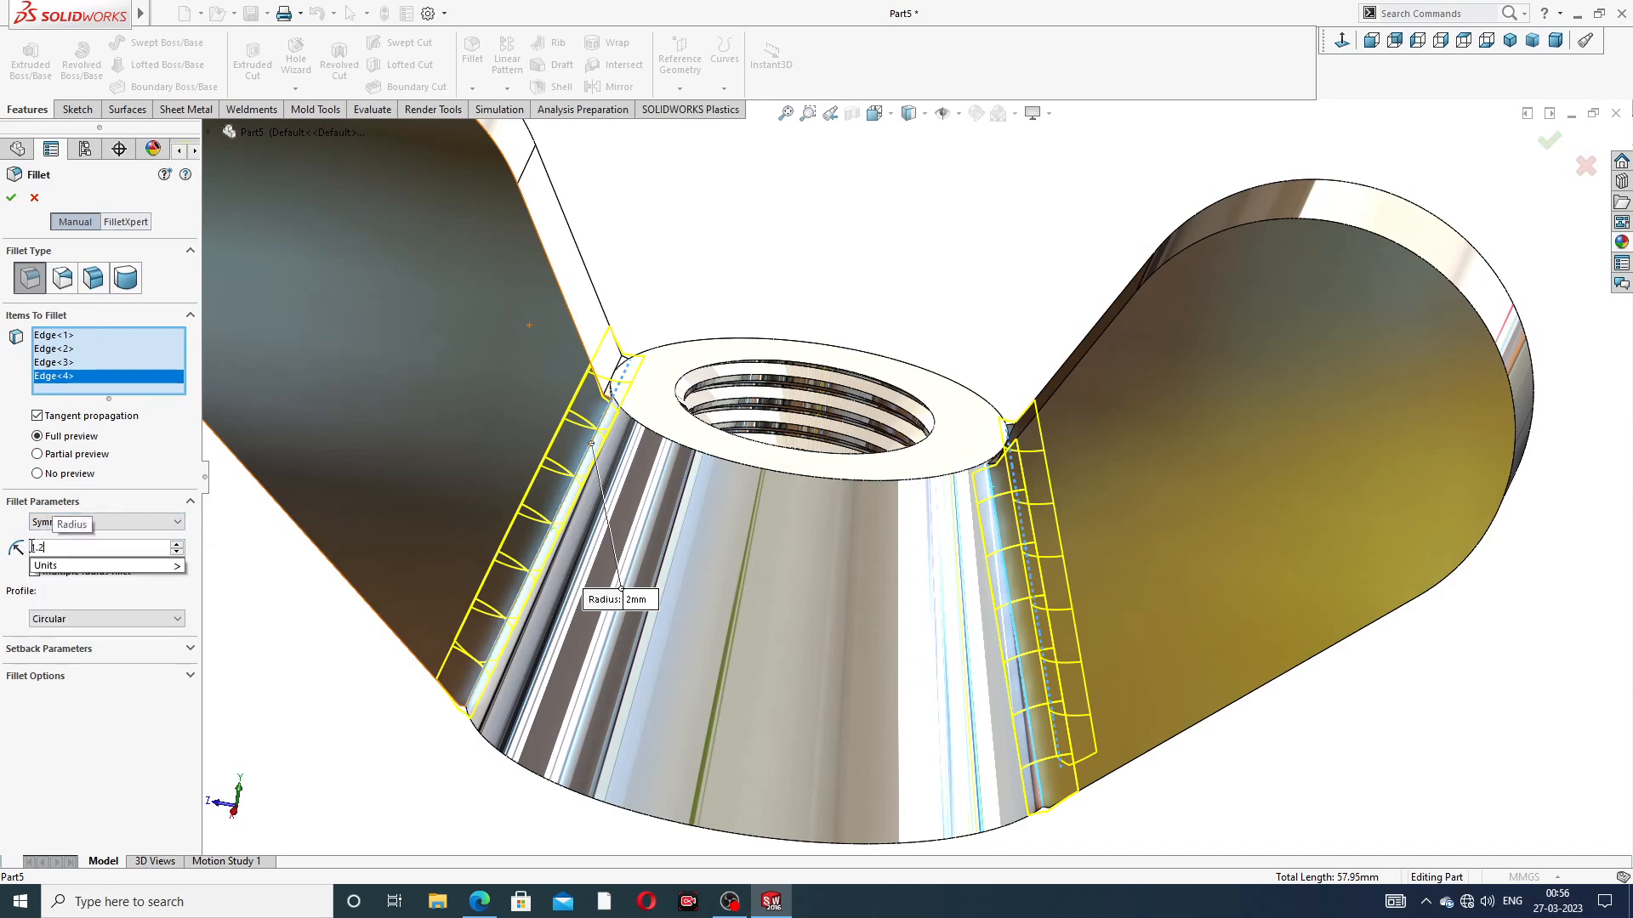
key("Return")
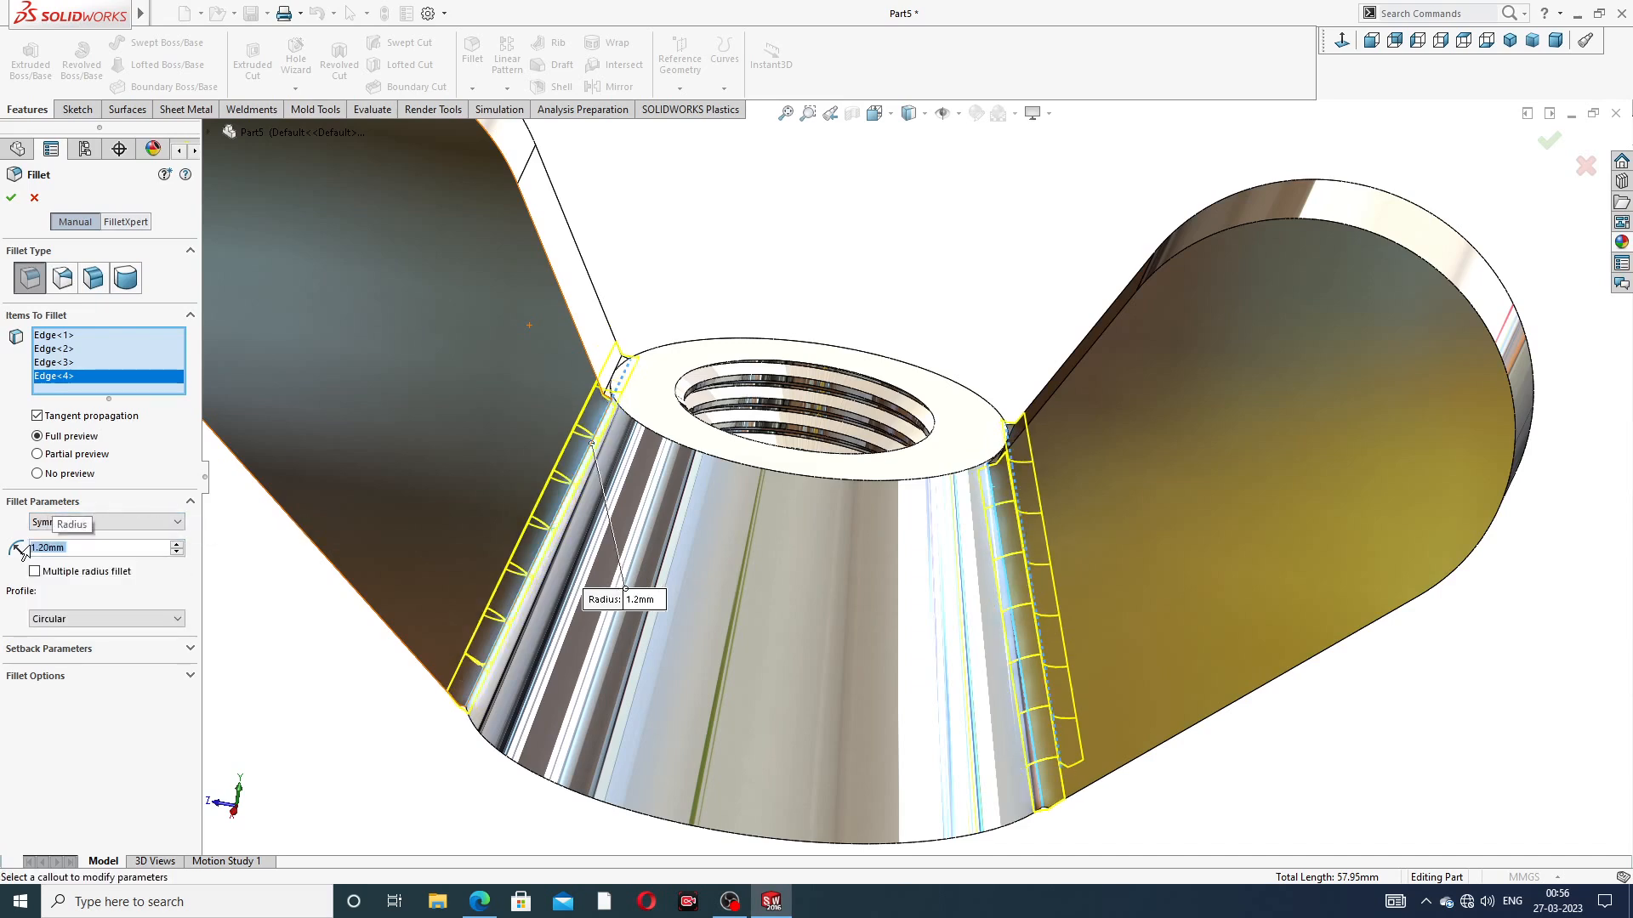
left_click(12, 200)
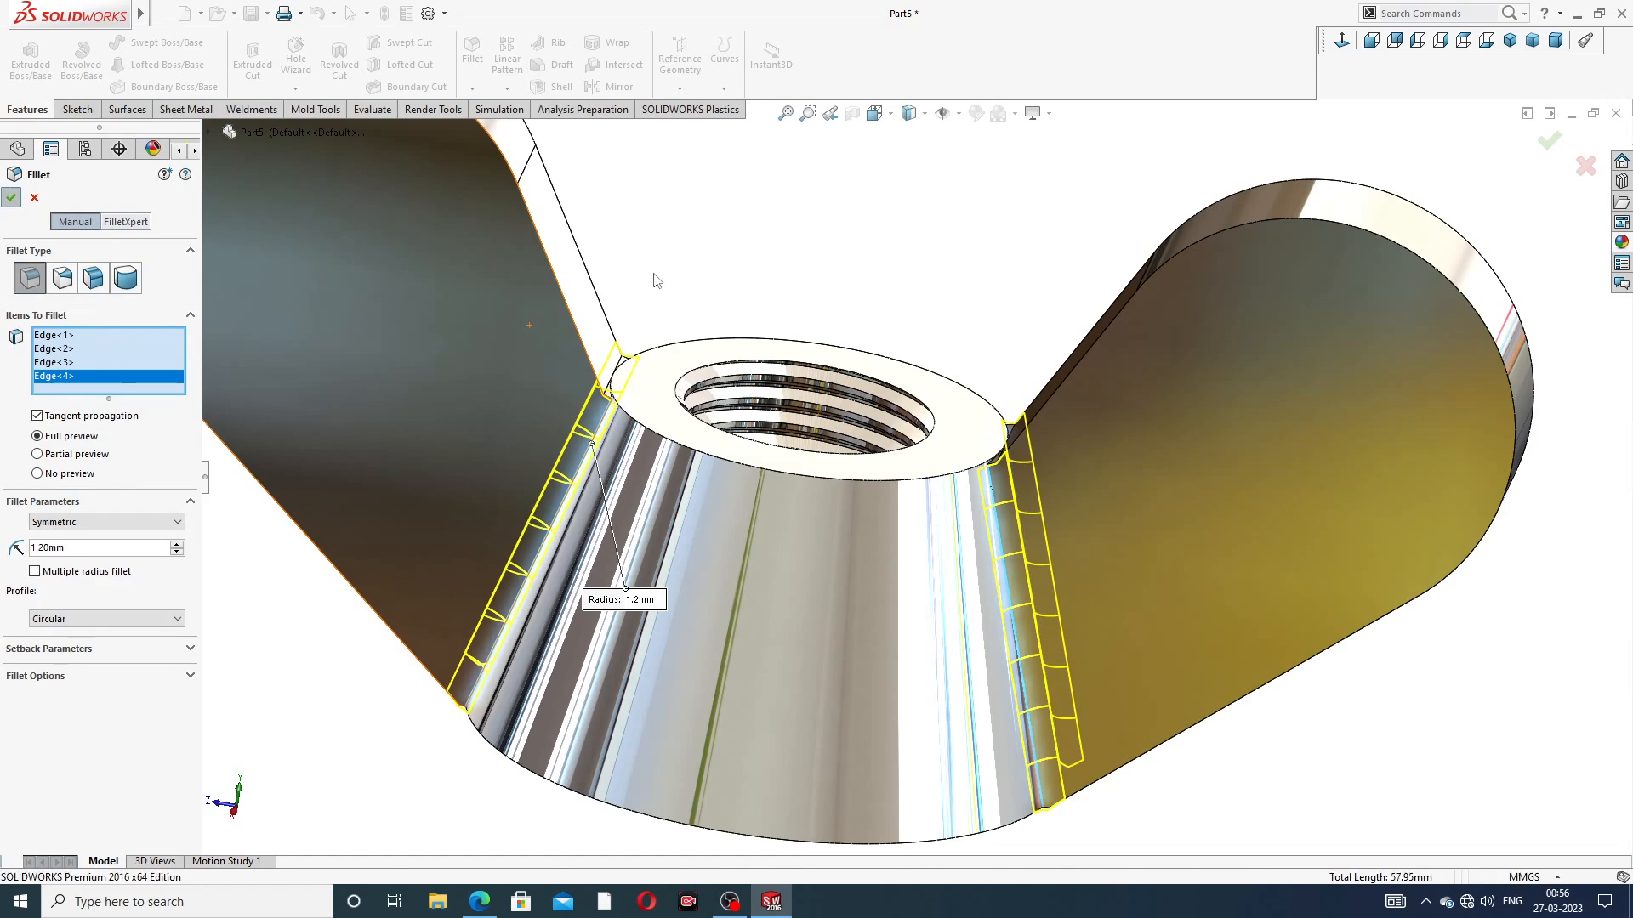
Fillet the front and back outline edges of both wings with a 1.2 mm radius
scroll(796, 367, "up", 2)
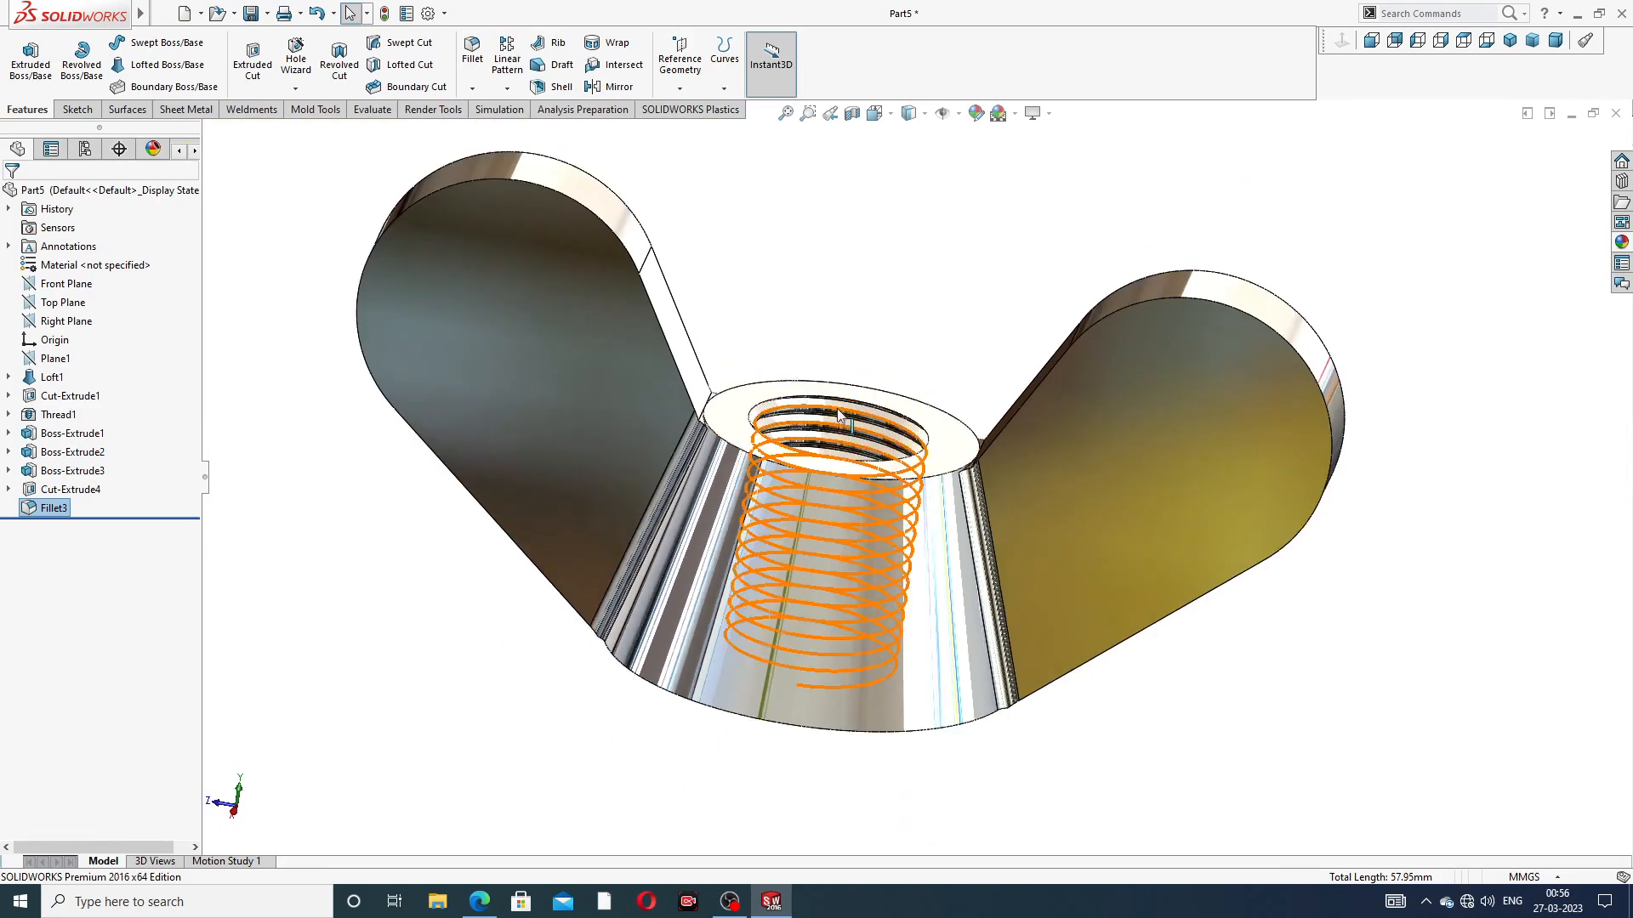
middle_click_drag(837, 408, 815, 335)
scroll(719, 462, "down", 2)
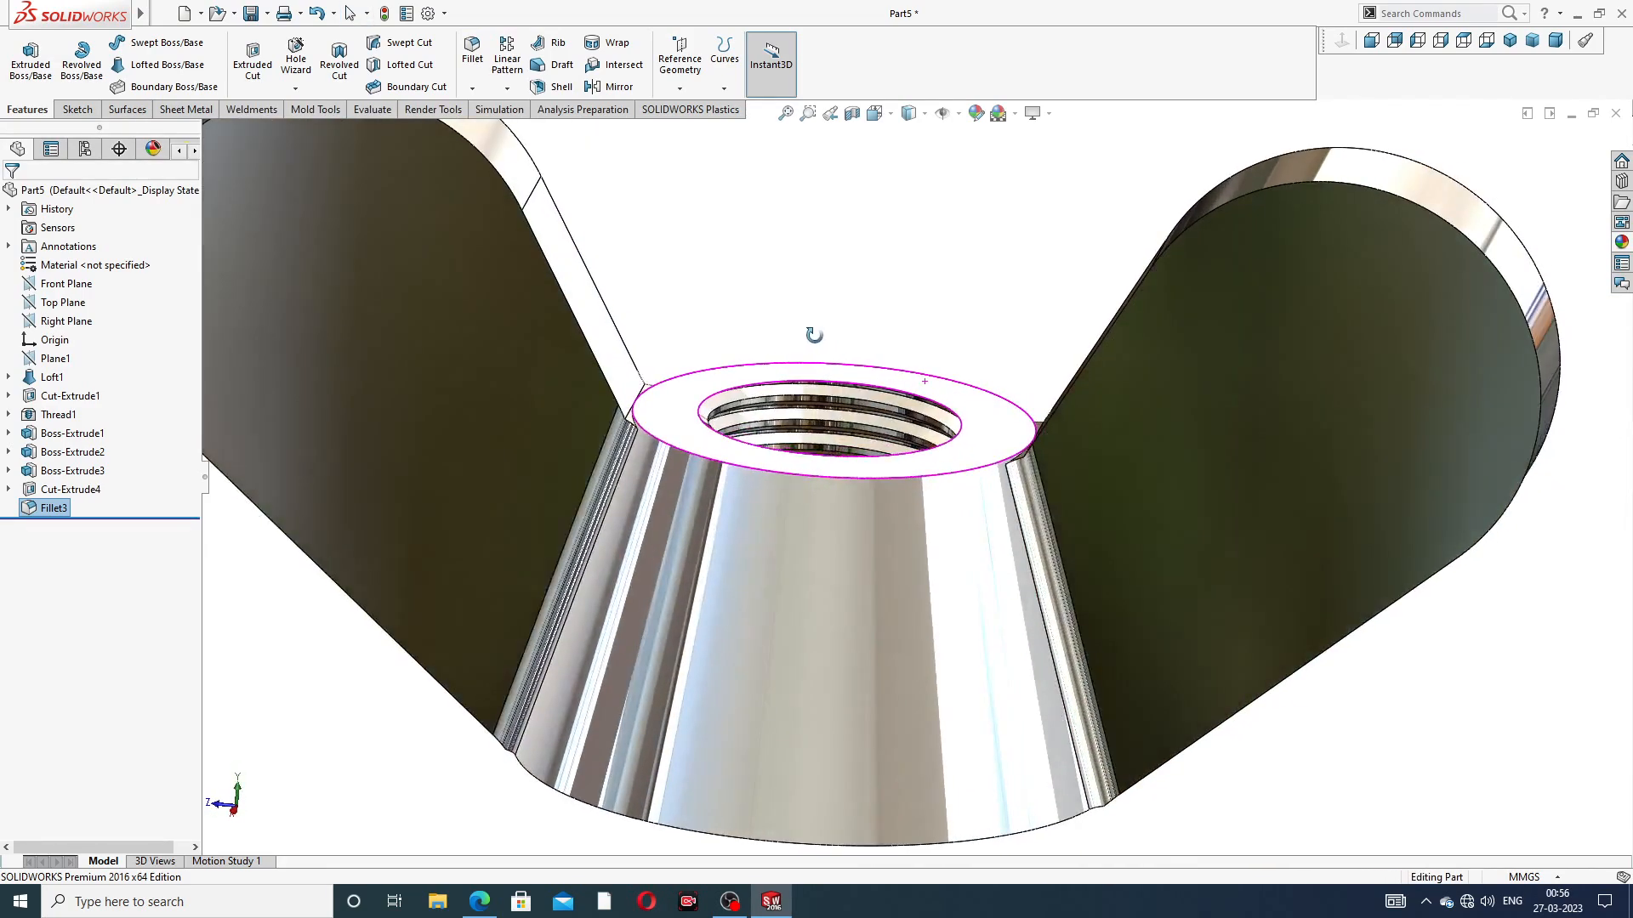
scroll(816, 336, "up", 3)
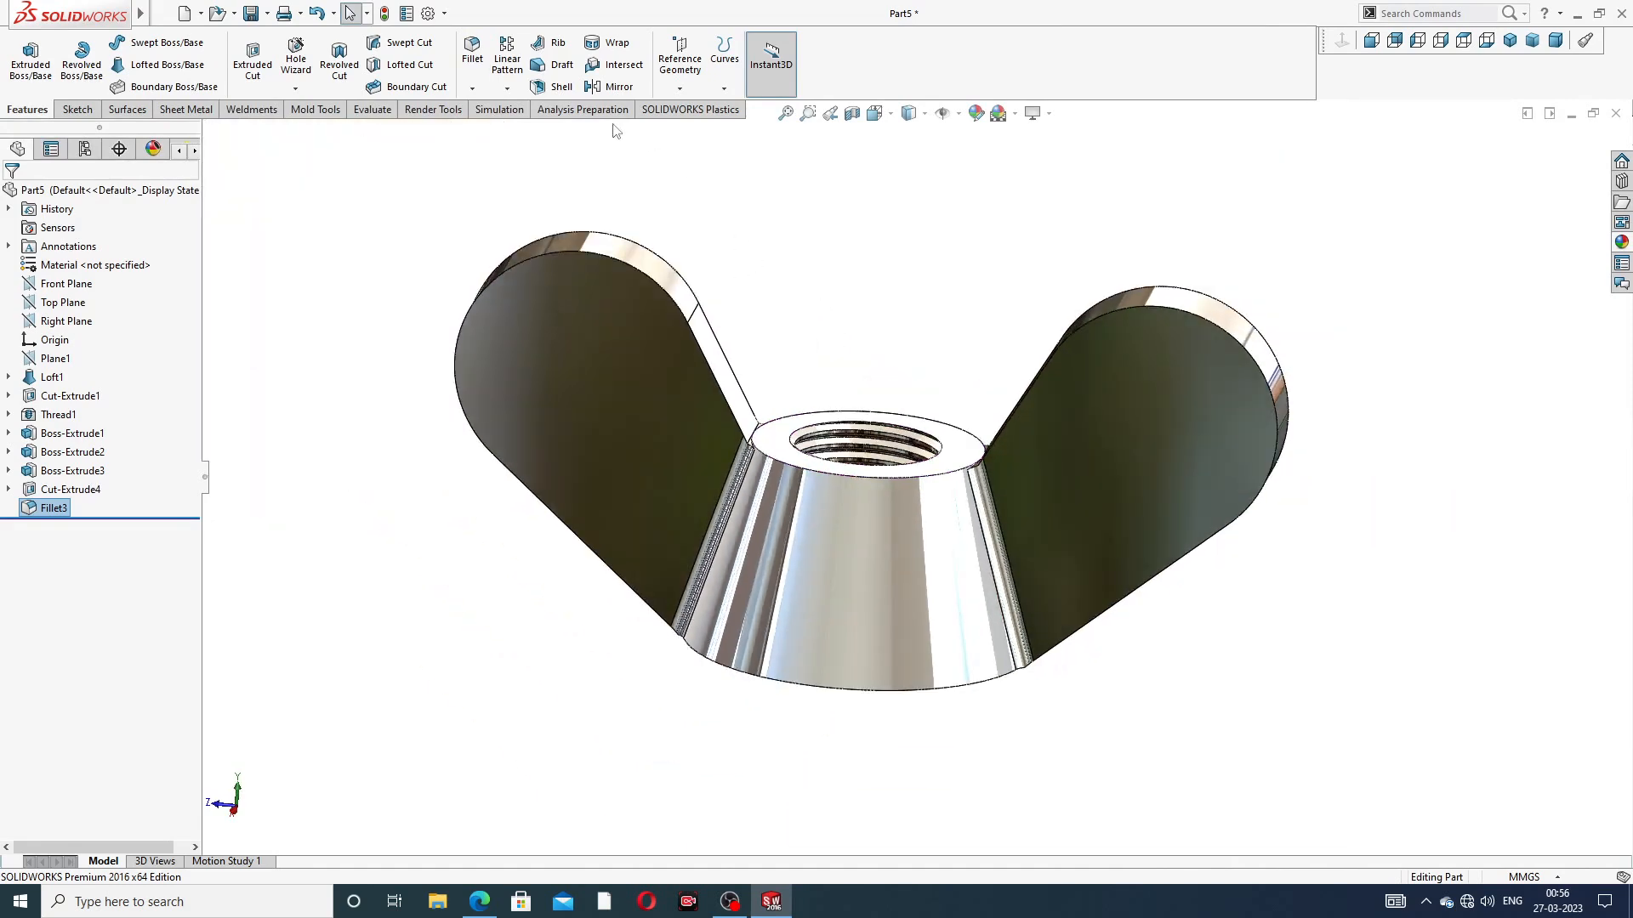
left_click(472, 51)
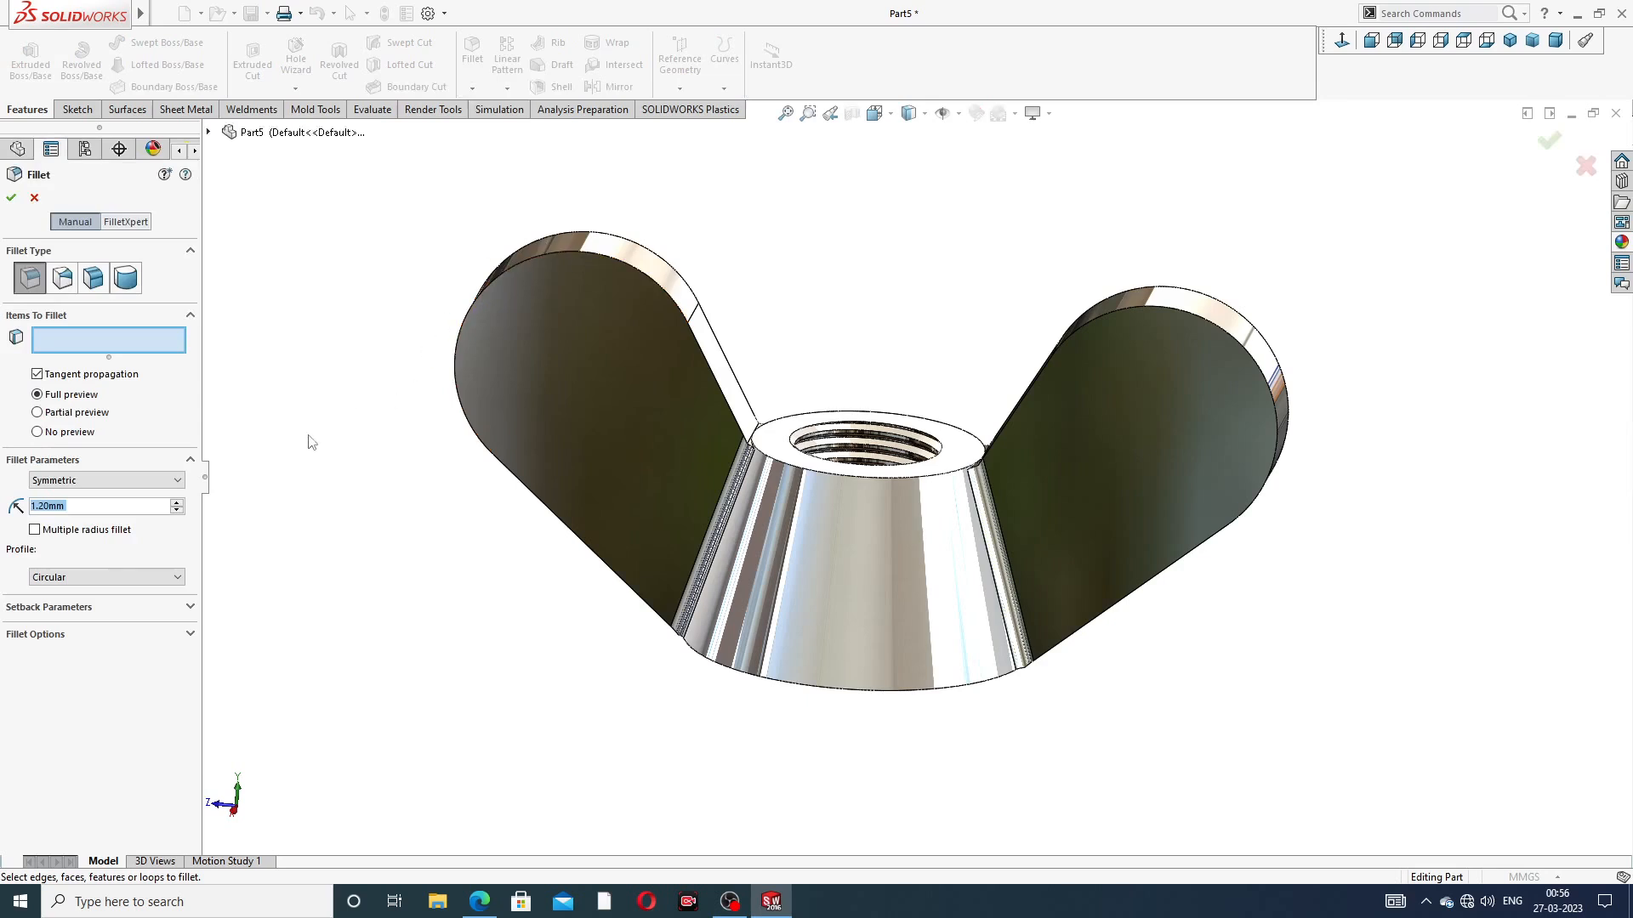
left_click(637, 274)
left_click(668, 261)
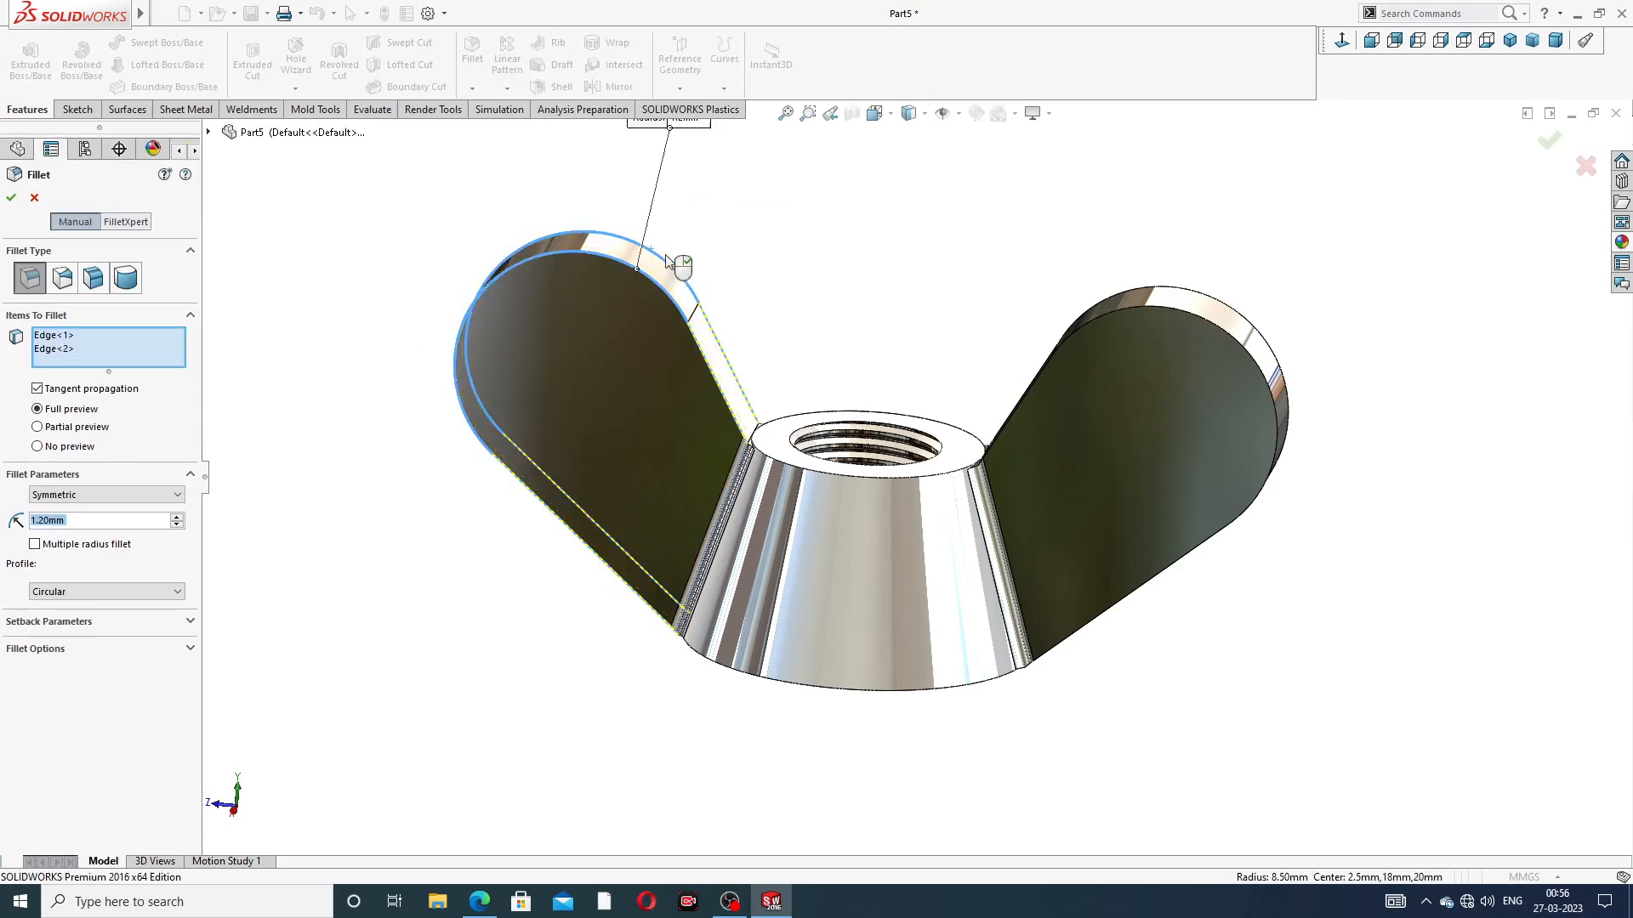
left_click(1181, 294)
left_click(1182, 295)
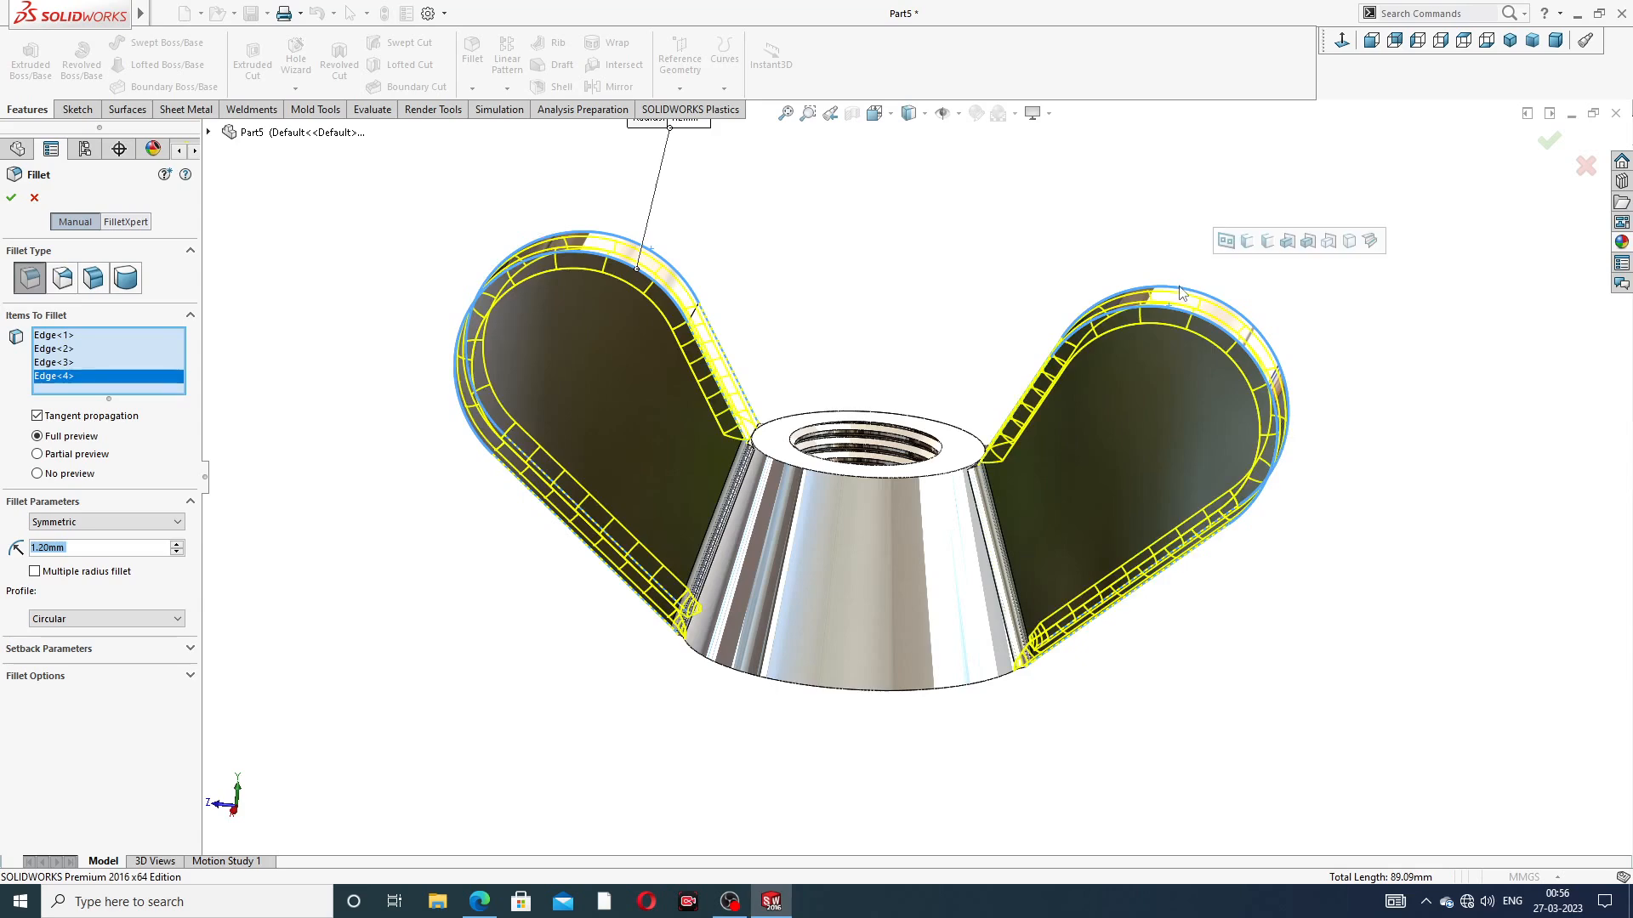
middle_click_drag(910, 400, 1003, 409)
left_click(1547, 145)
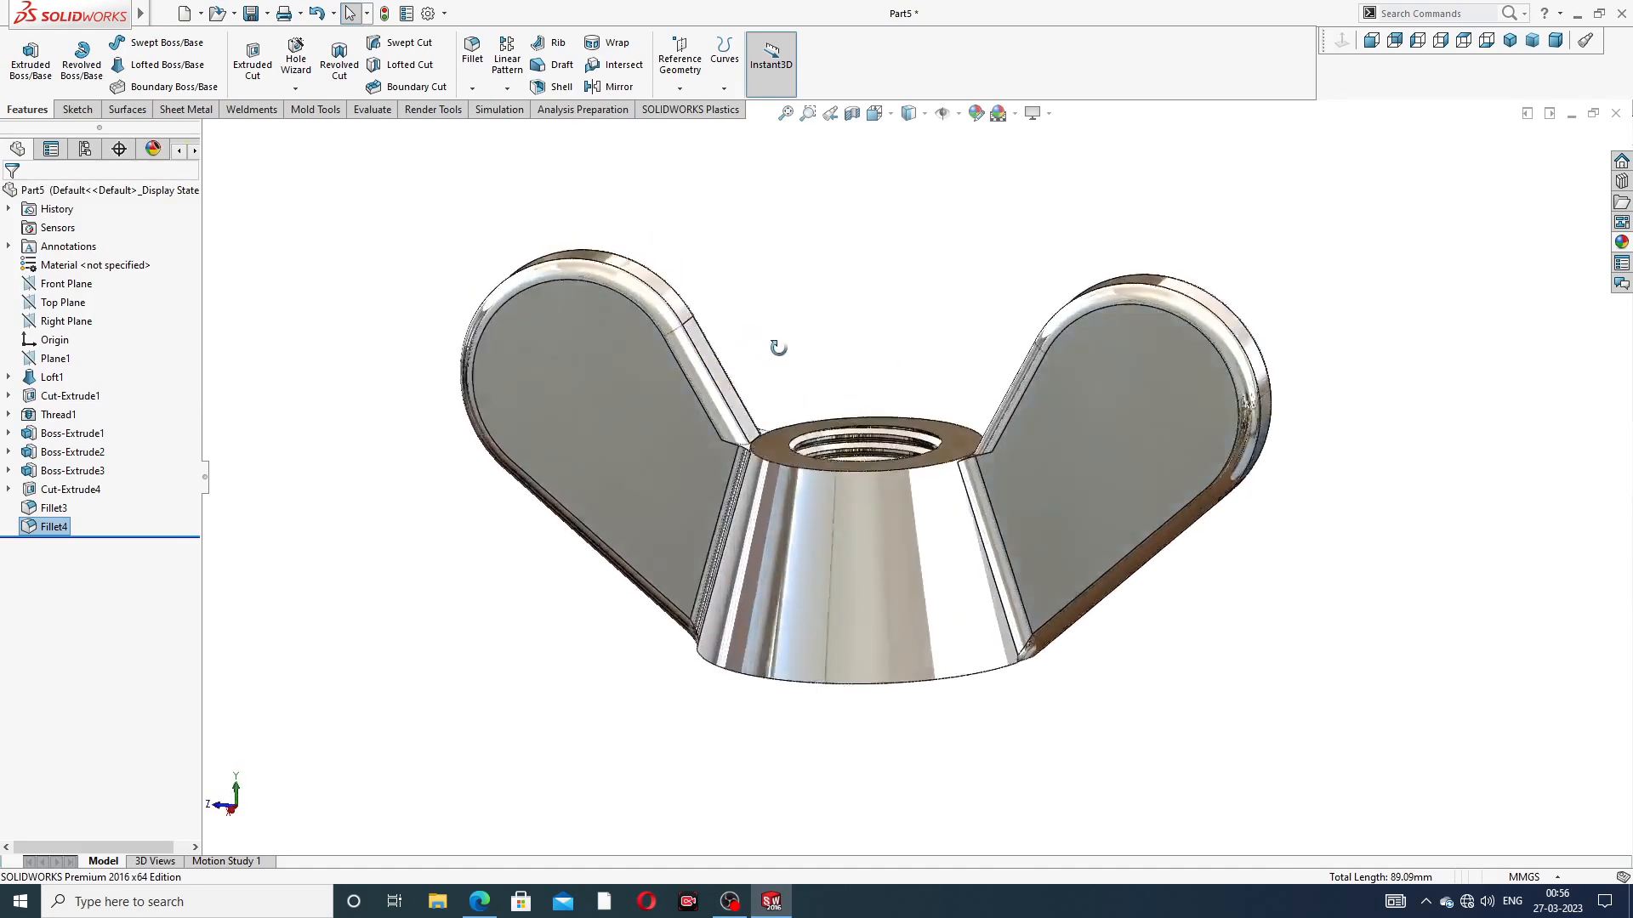
Fillet the four short curved edges where the wing joints meet the body's upper rim with a 0.5 mm radius
scroll(757, 451, "down", 3)
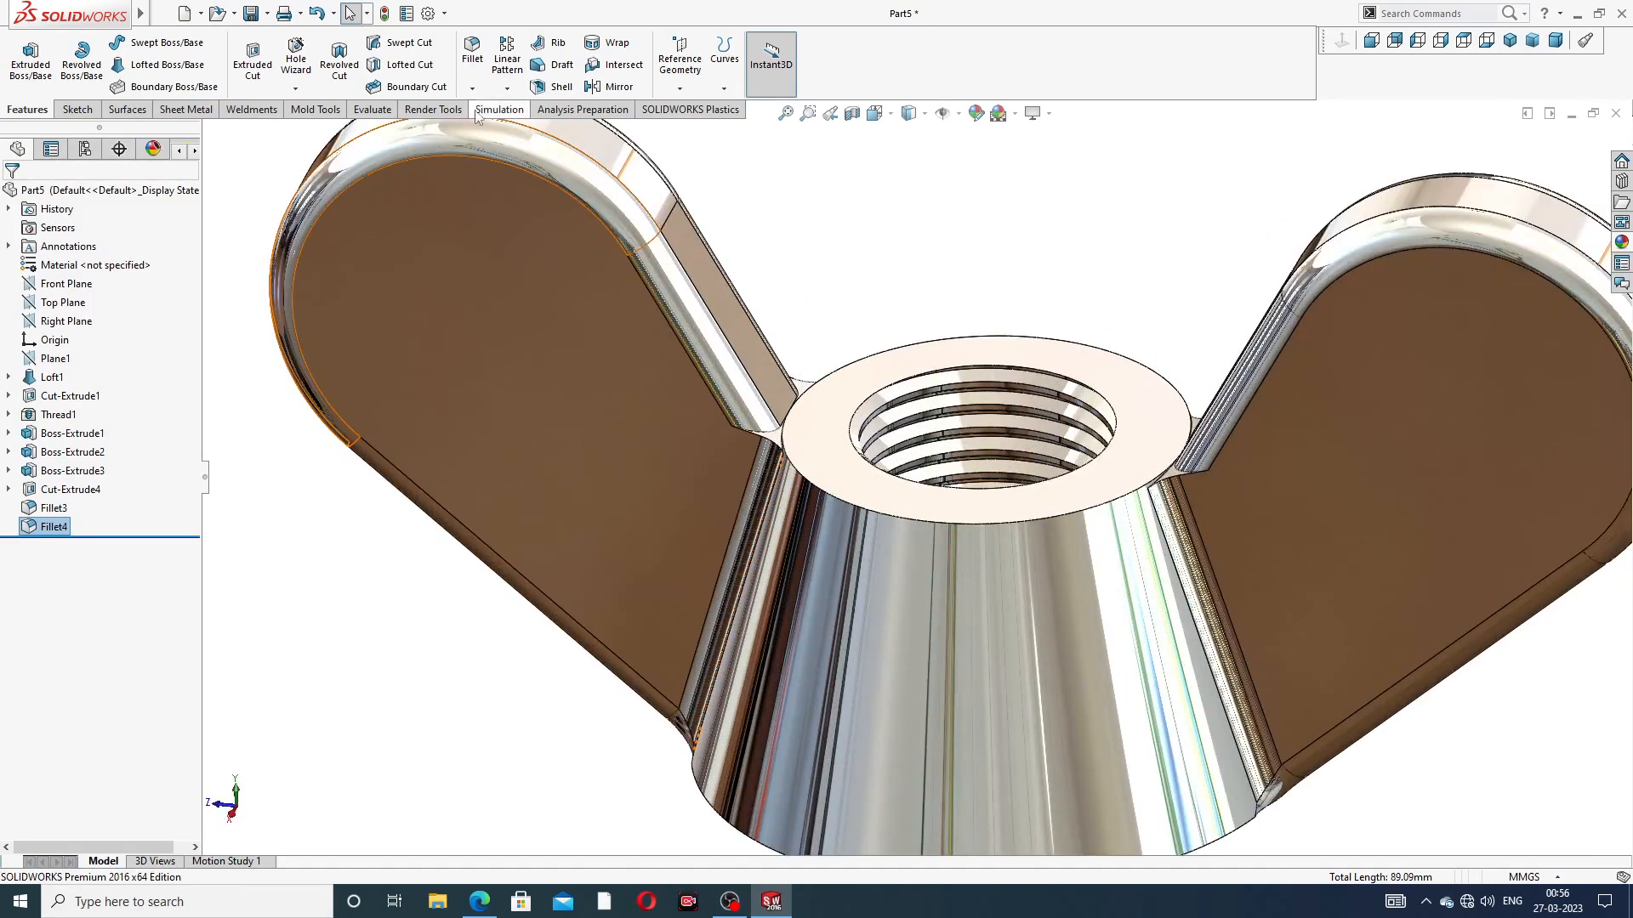
left_click(471, 51)
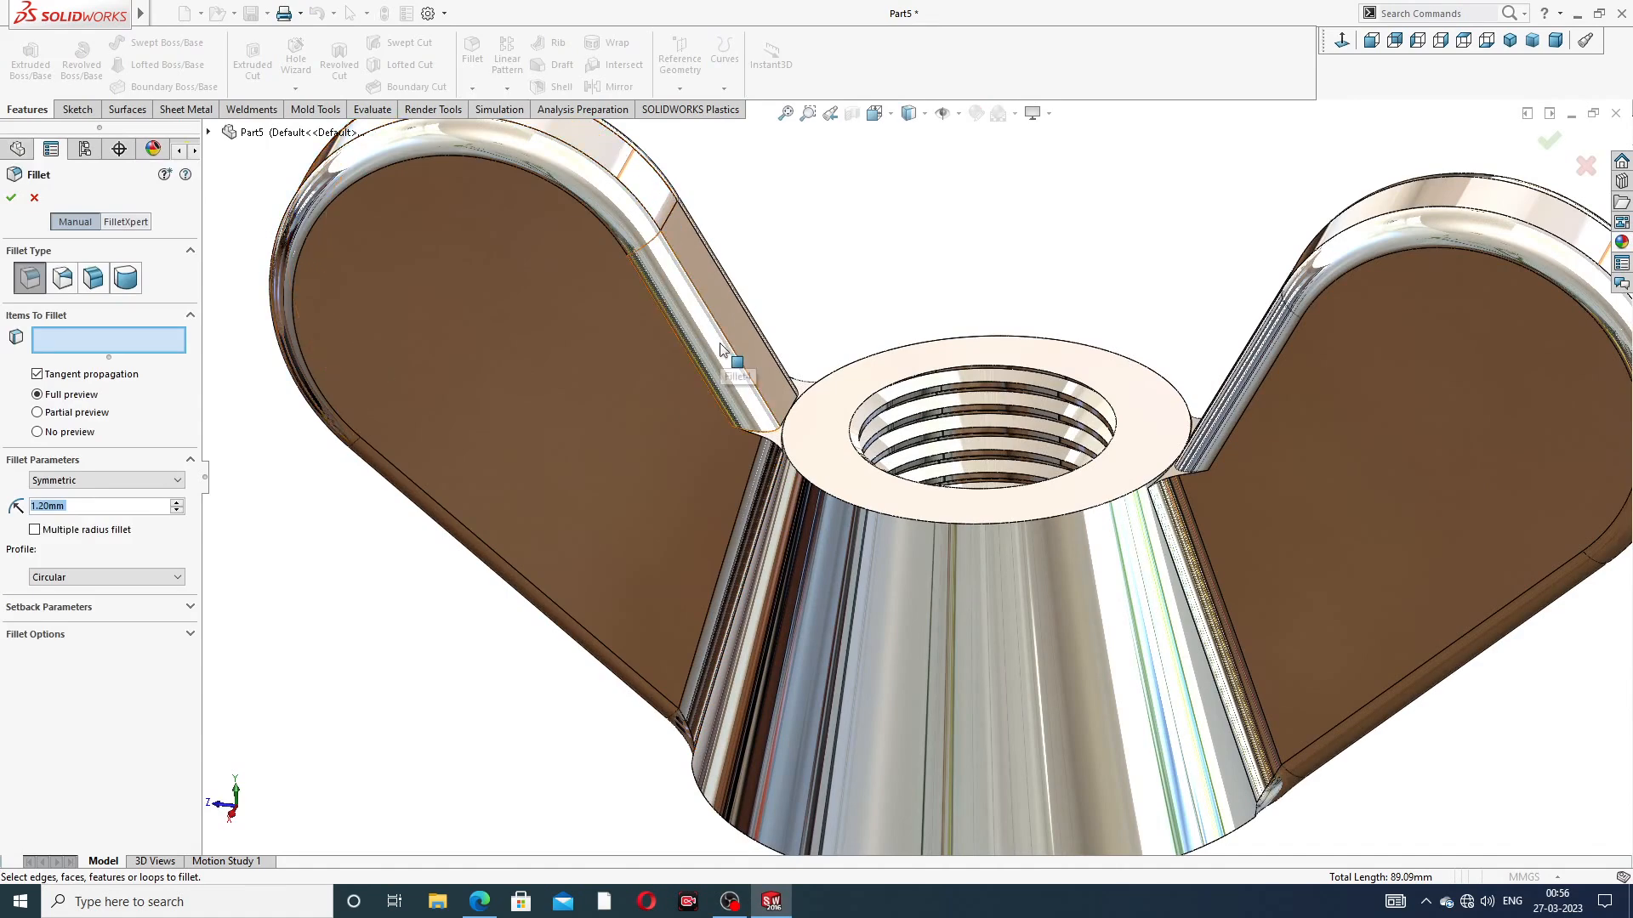
type("0.5")
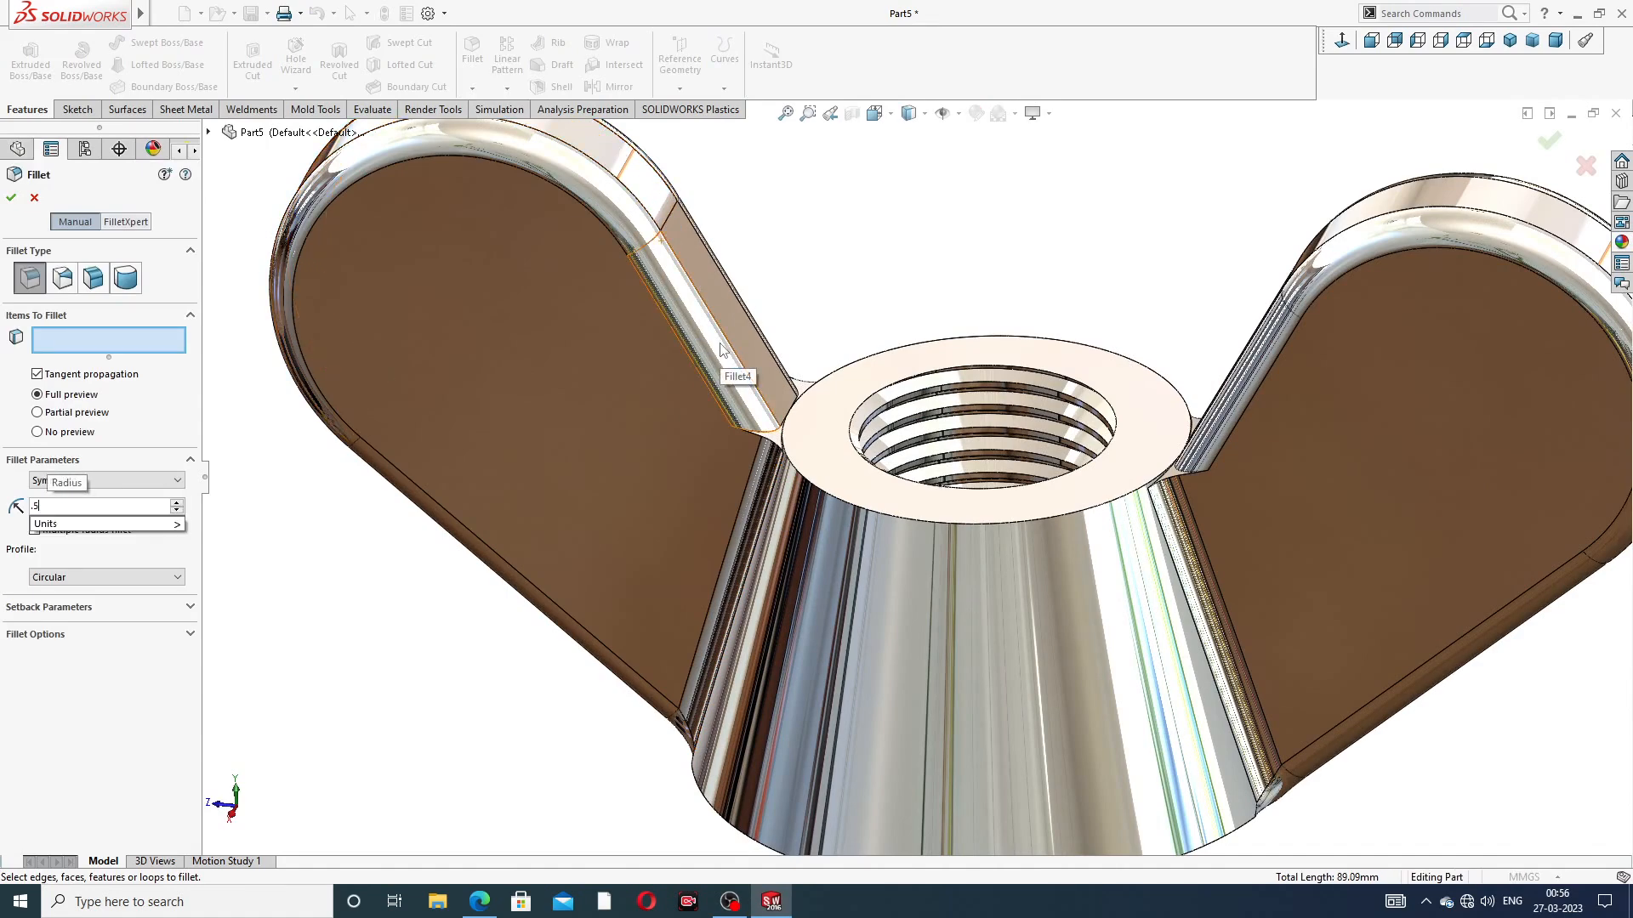
key("Return")
scroll(788, 489, "down", 4)
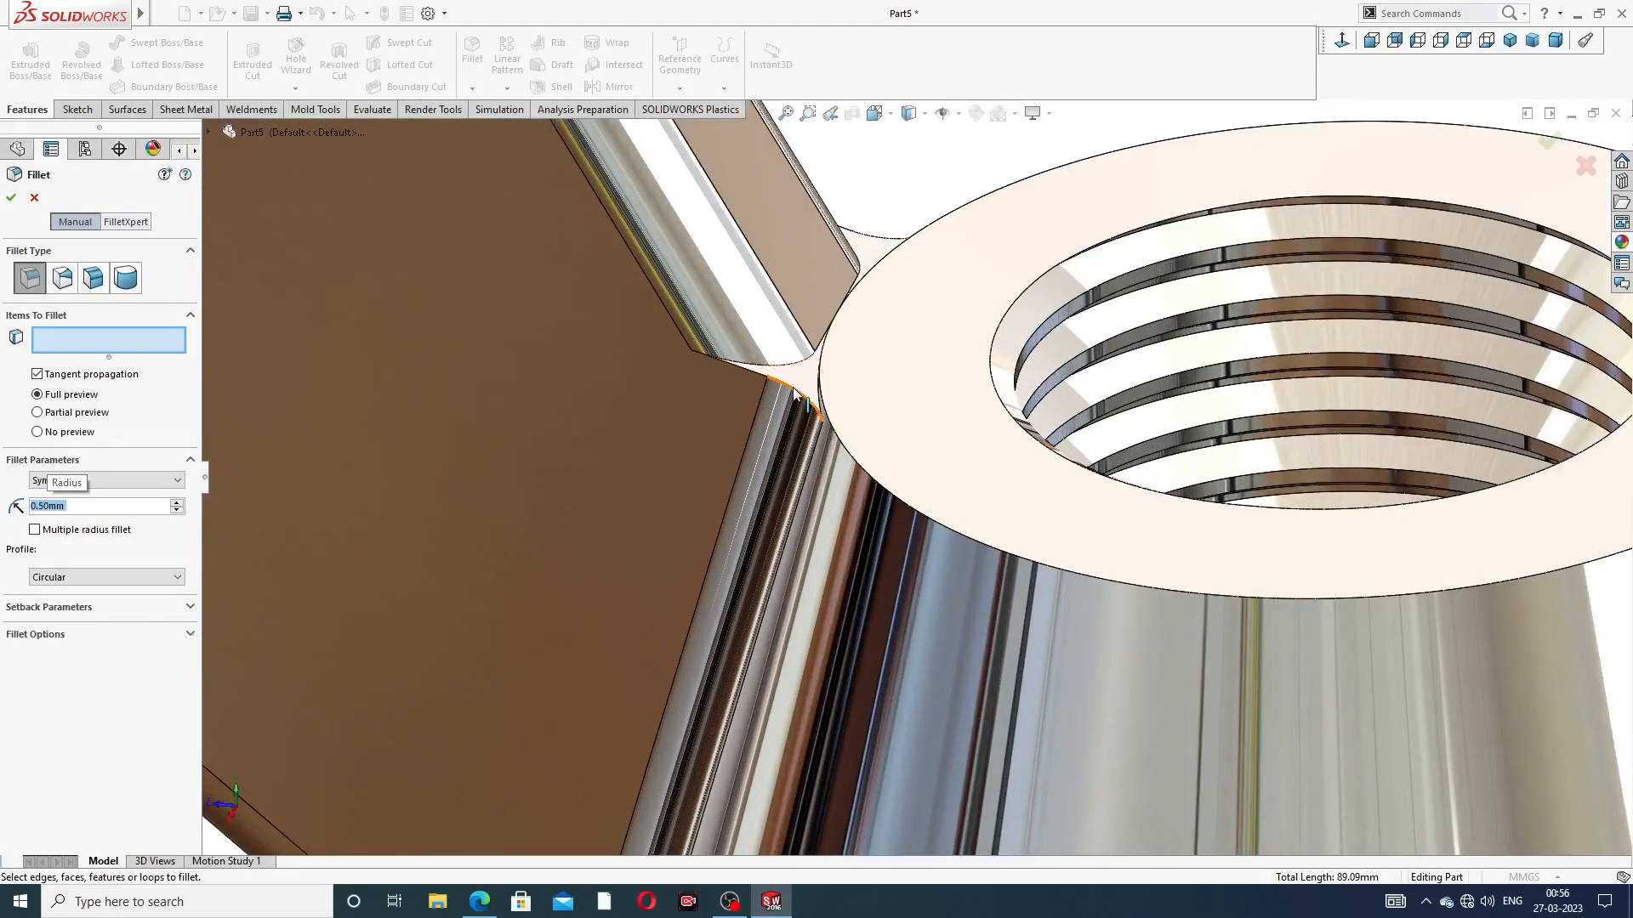
left_click(793, 391)
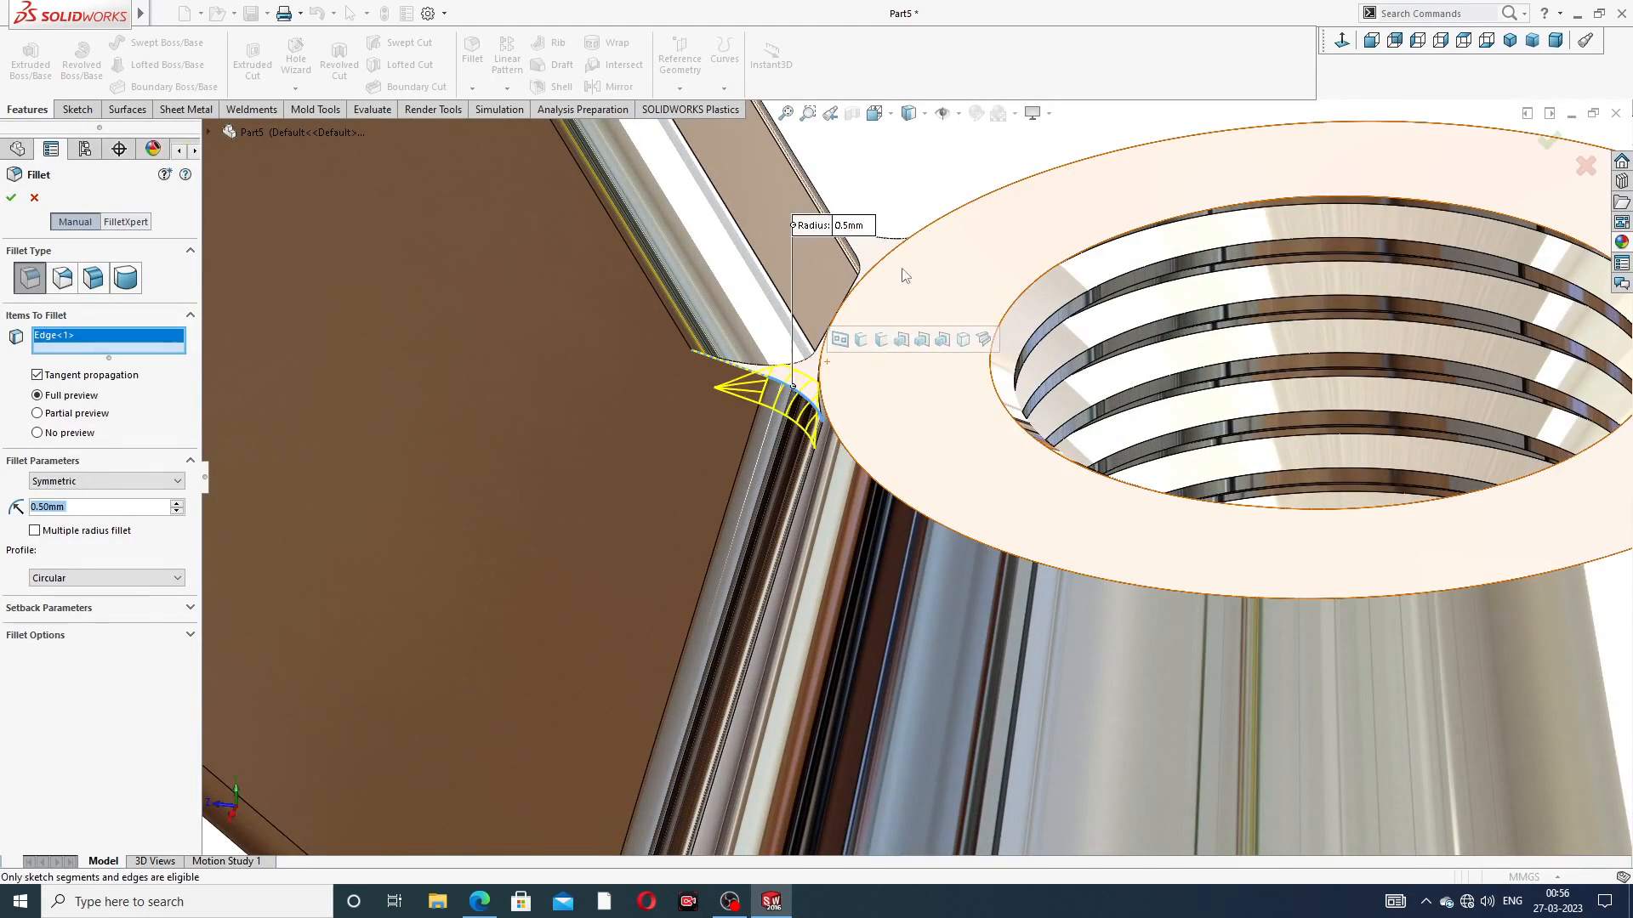
left_click(884, 241)
scroll(1063, 540, "up", 3)
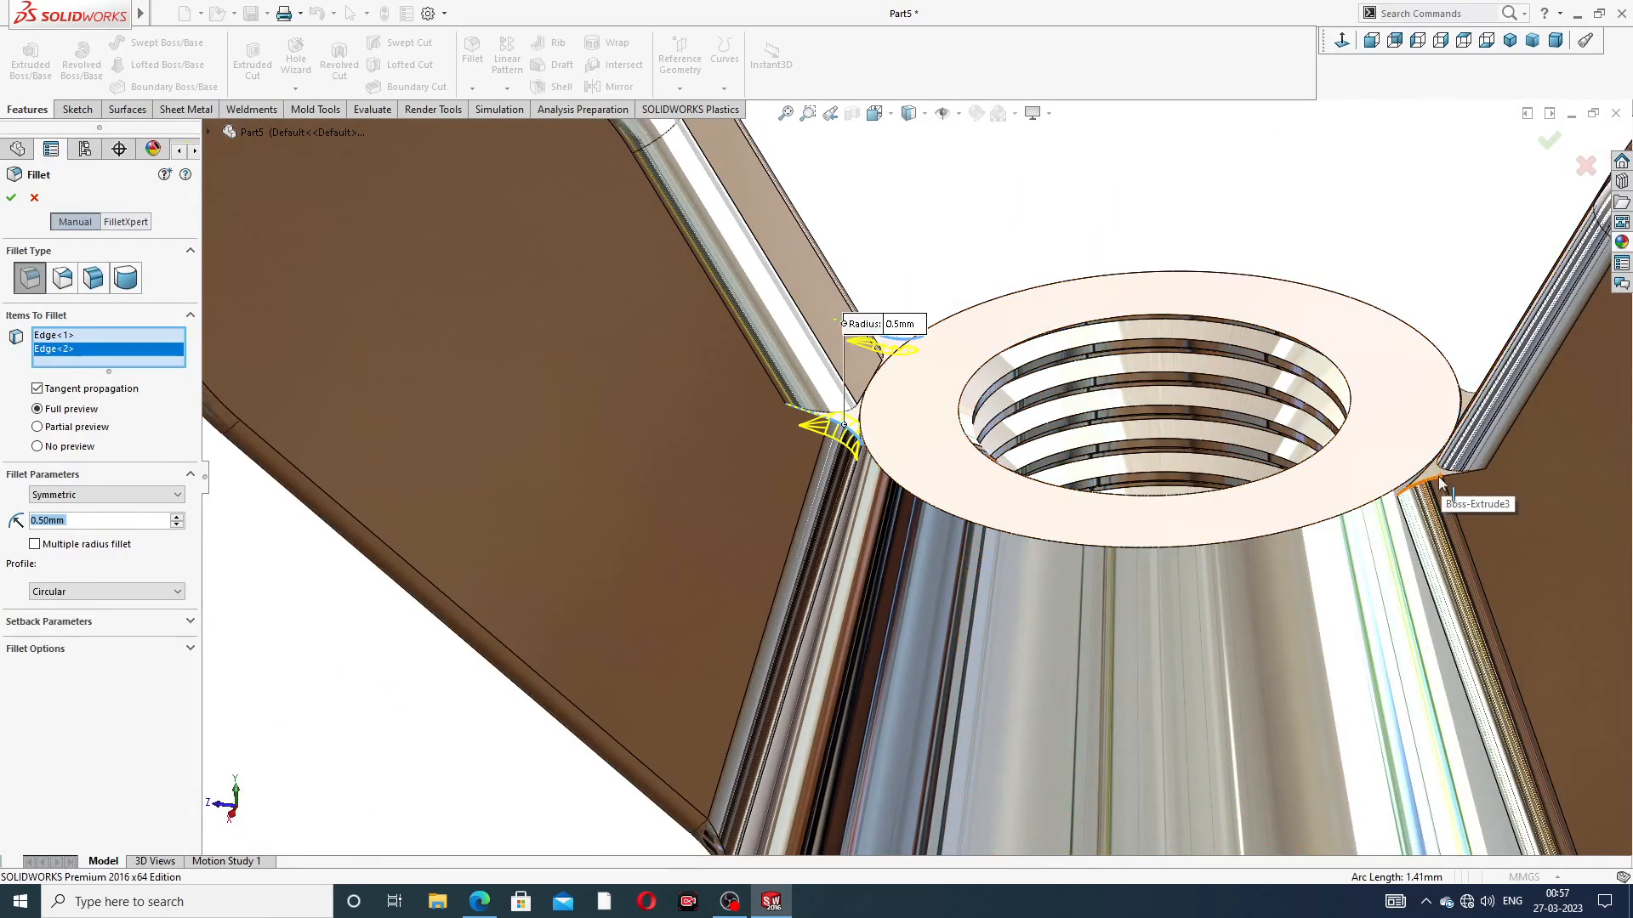
left_click(1469, 414)
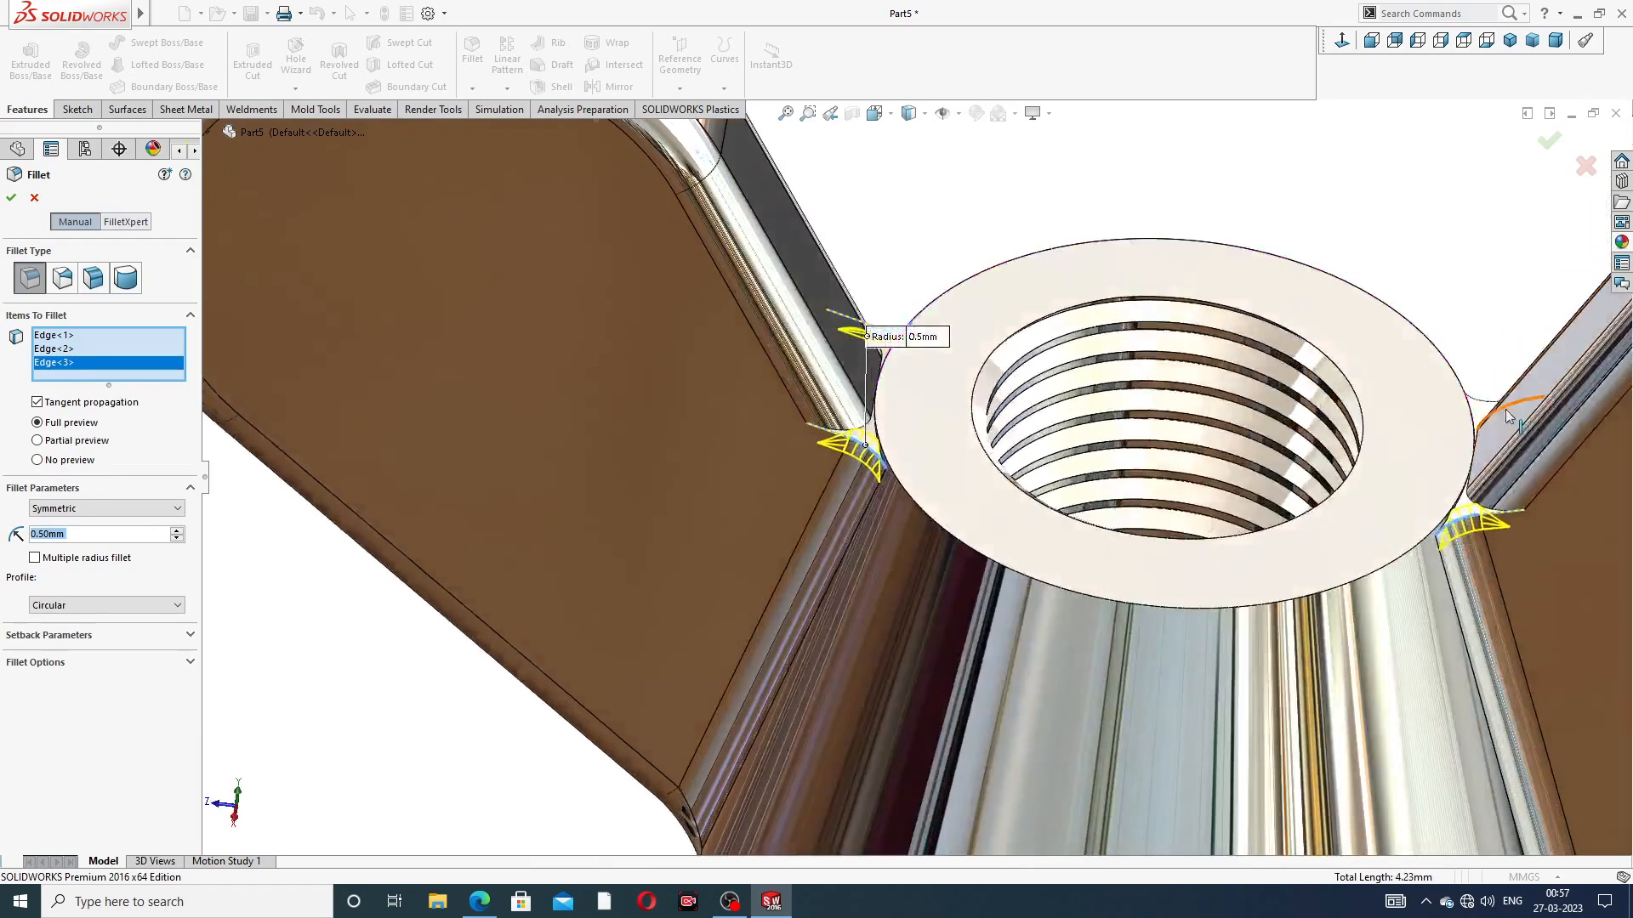
scroll(1361, 411, "down", 3)
left_click(1361, 412)
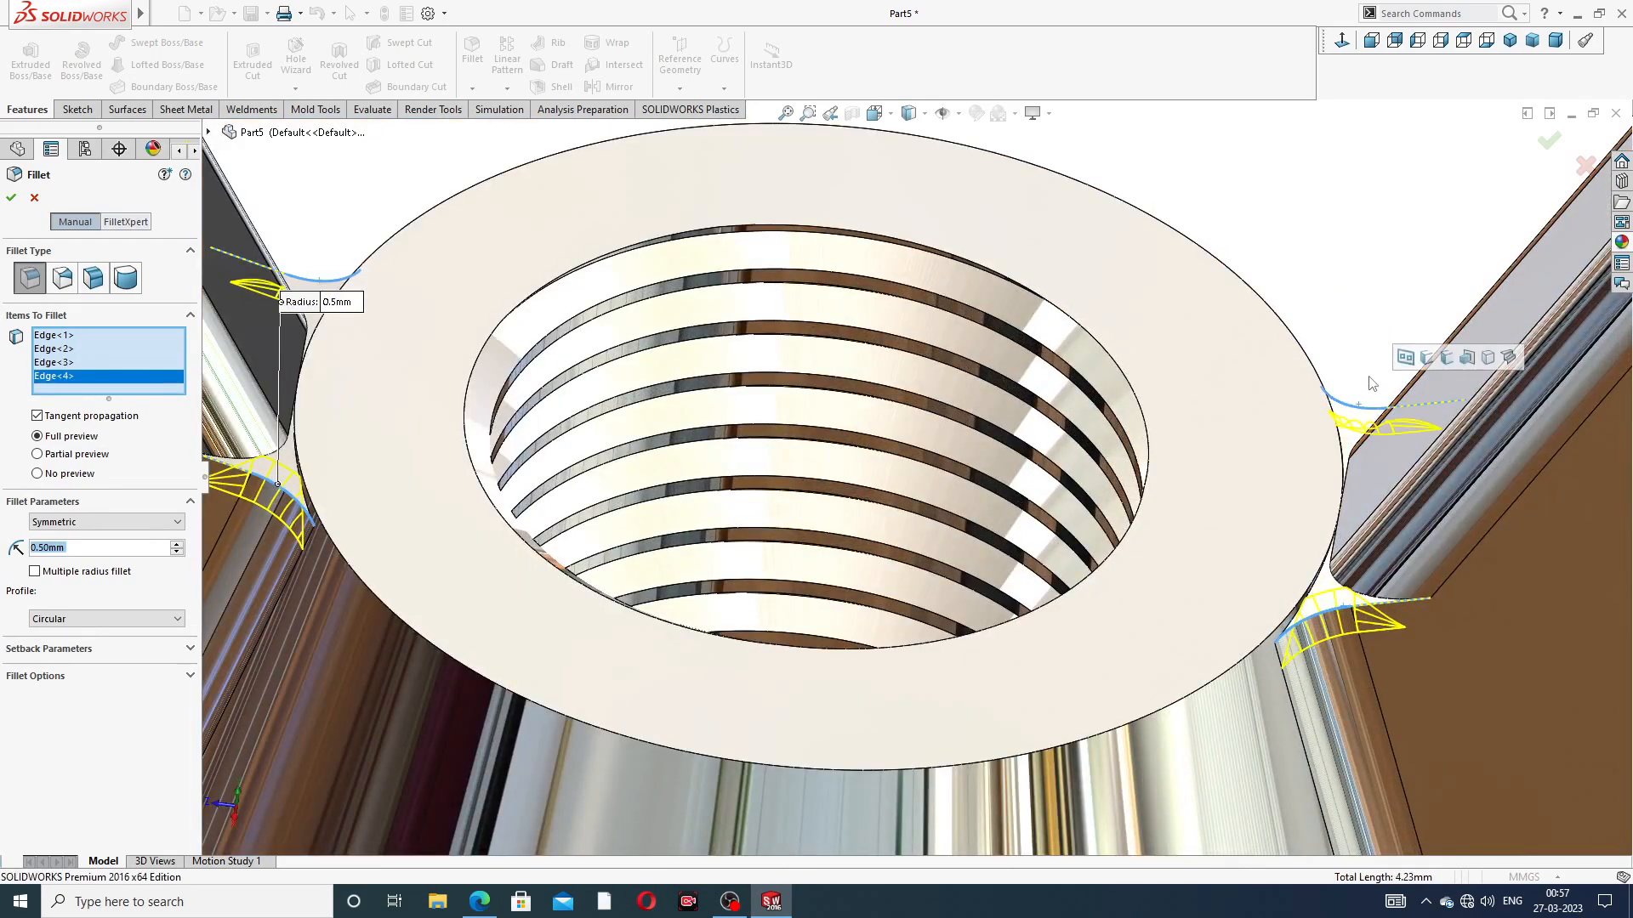
scroll(1371, 387, "up", 3)
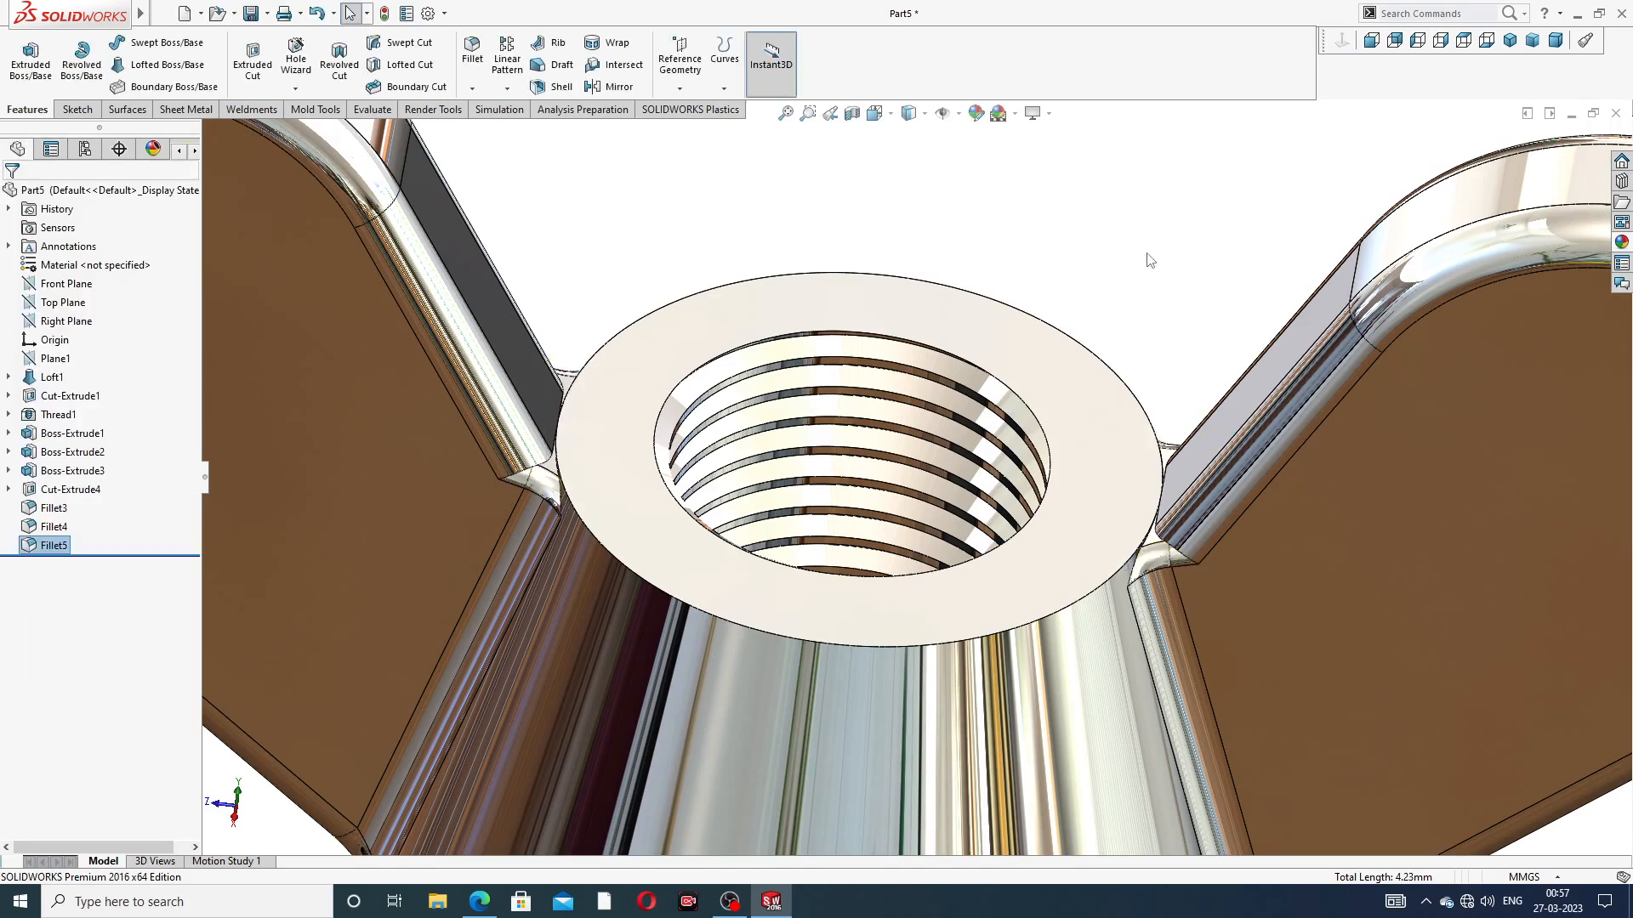
Examine the finished wing nut from several sides and in isometric view, comparing it with the PDF drawing
scroll(1168, 381, "up", 5)
middle_click_drag(878, 478, 933, 426)
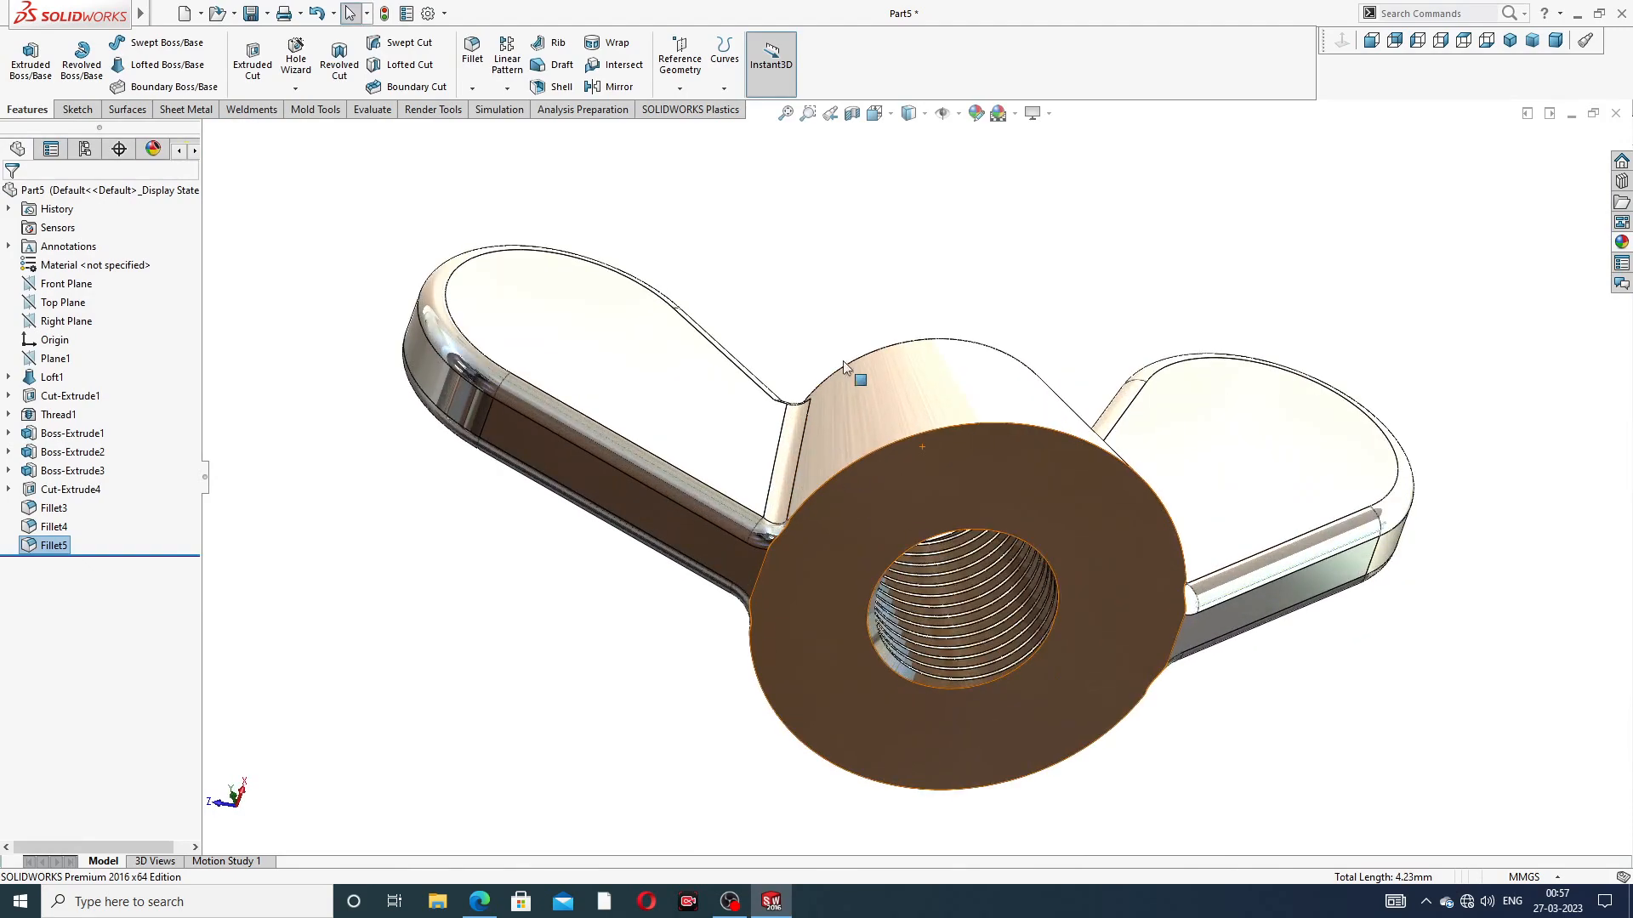
middle_click_drag(860, 298, 946, 568)
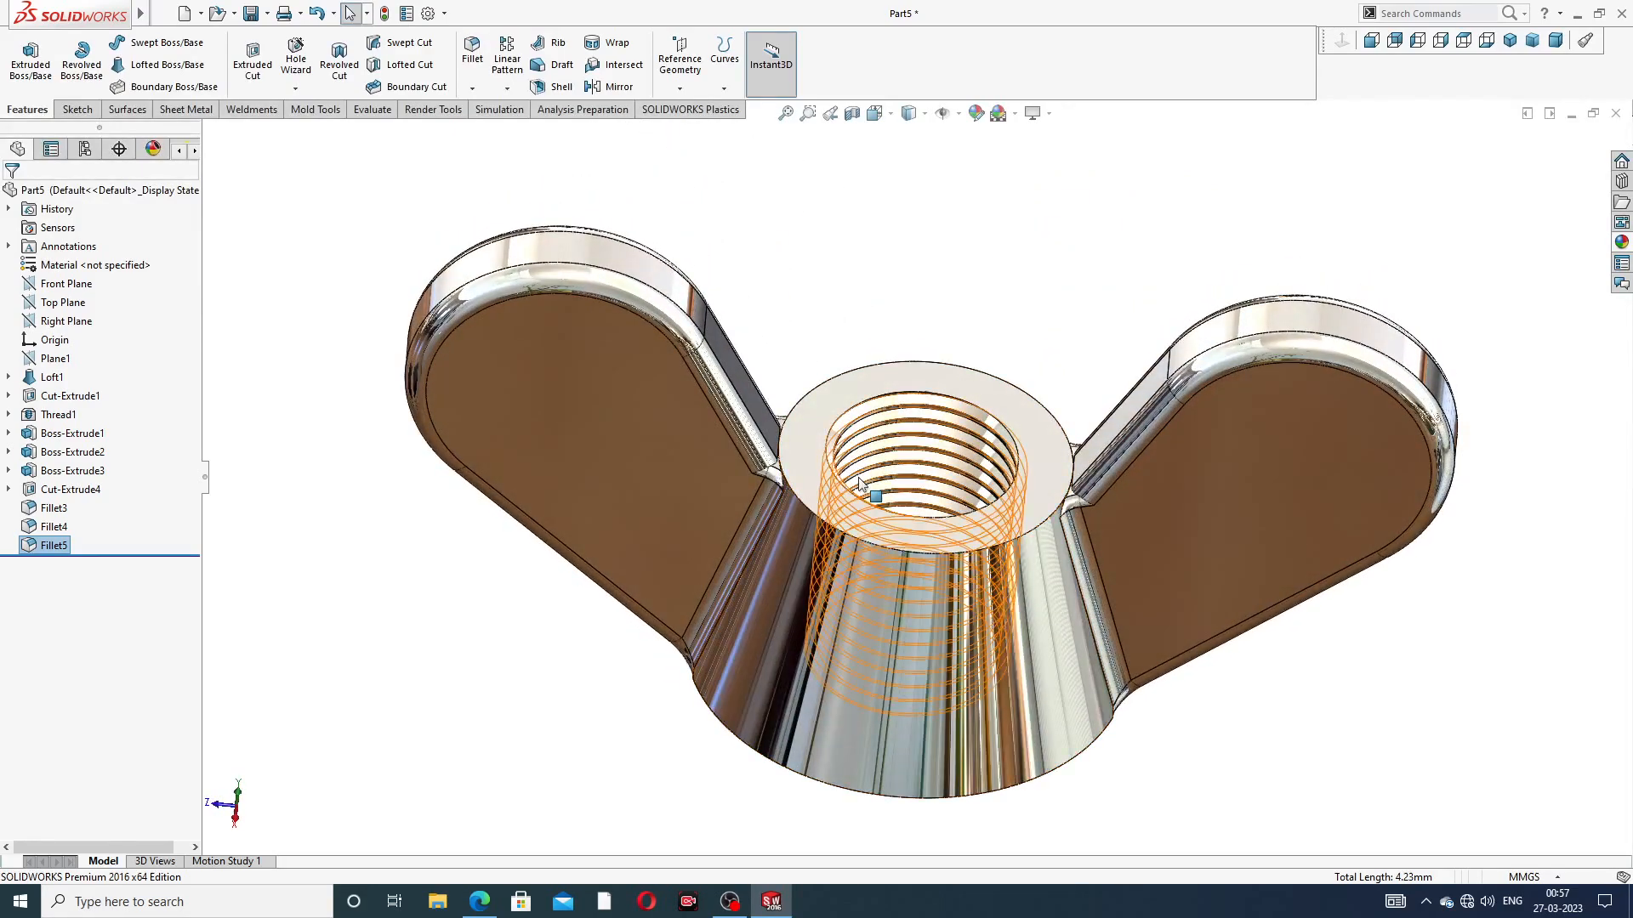
left_click(477, 907)
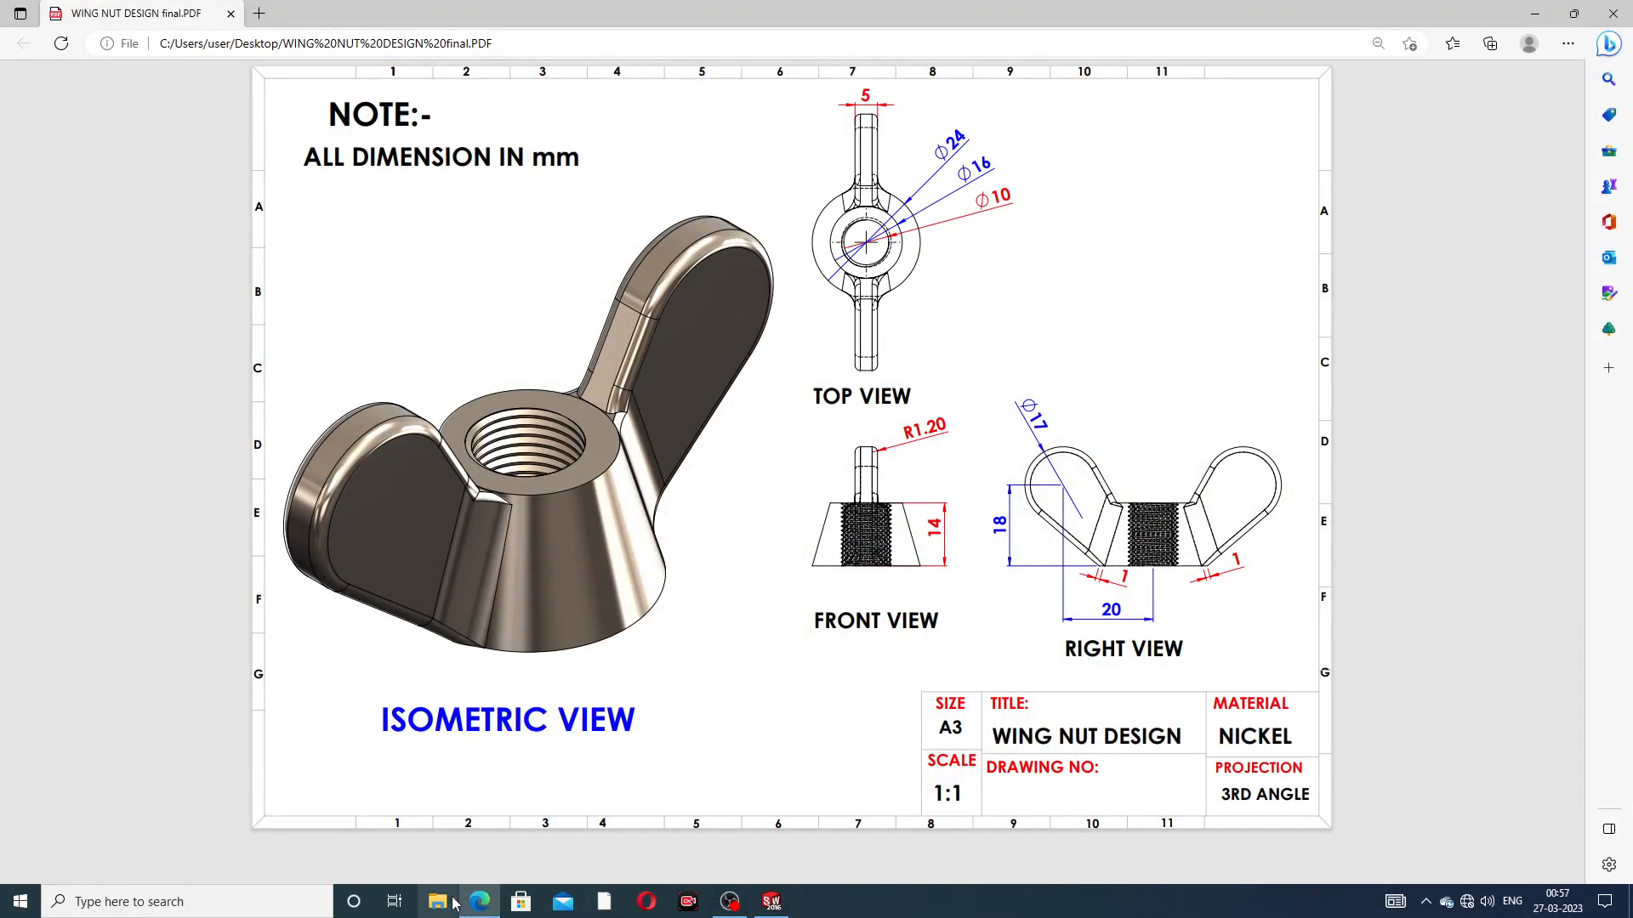
left_click(479, 902)
scroll(950, 573, "up", 1)
middle_click_drag(951, 574, 968, 505)
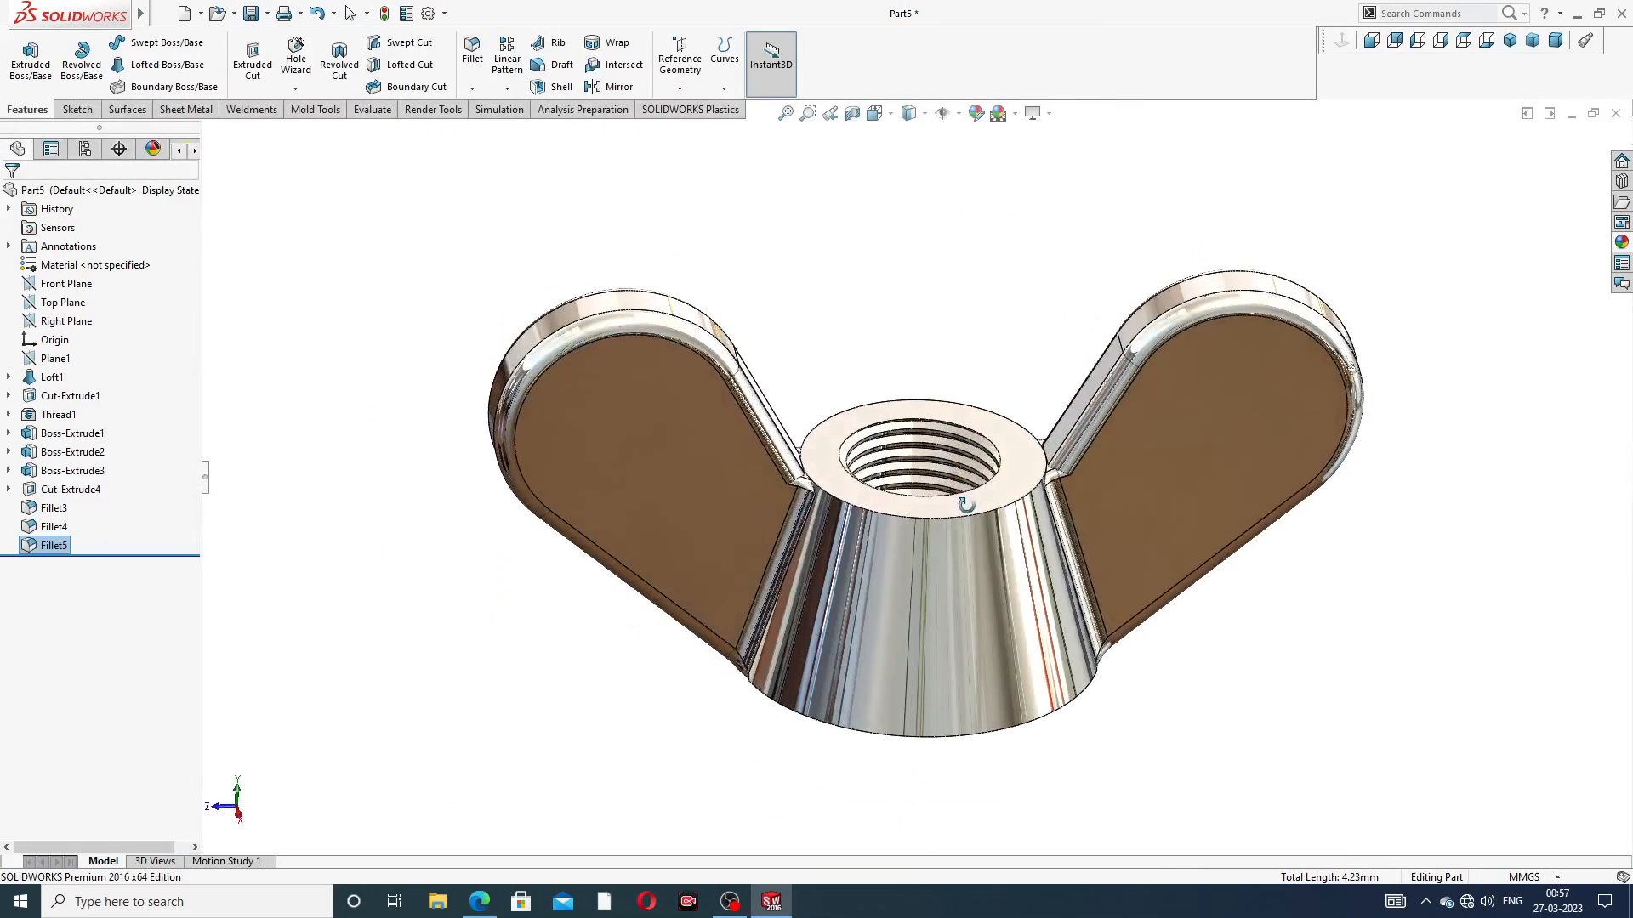
scroll(968, 505, "down", 2)
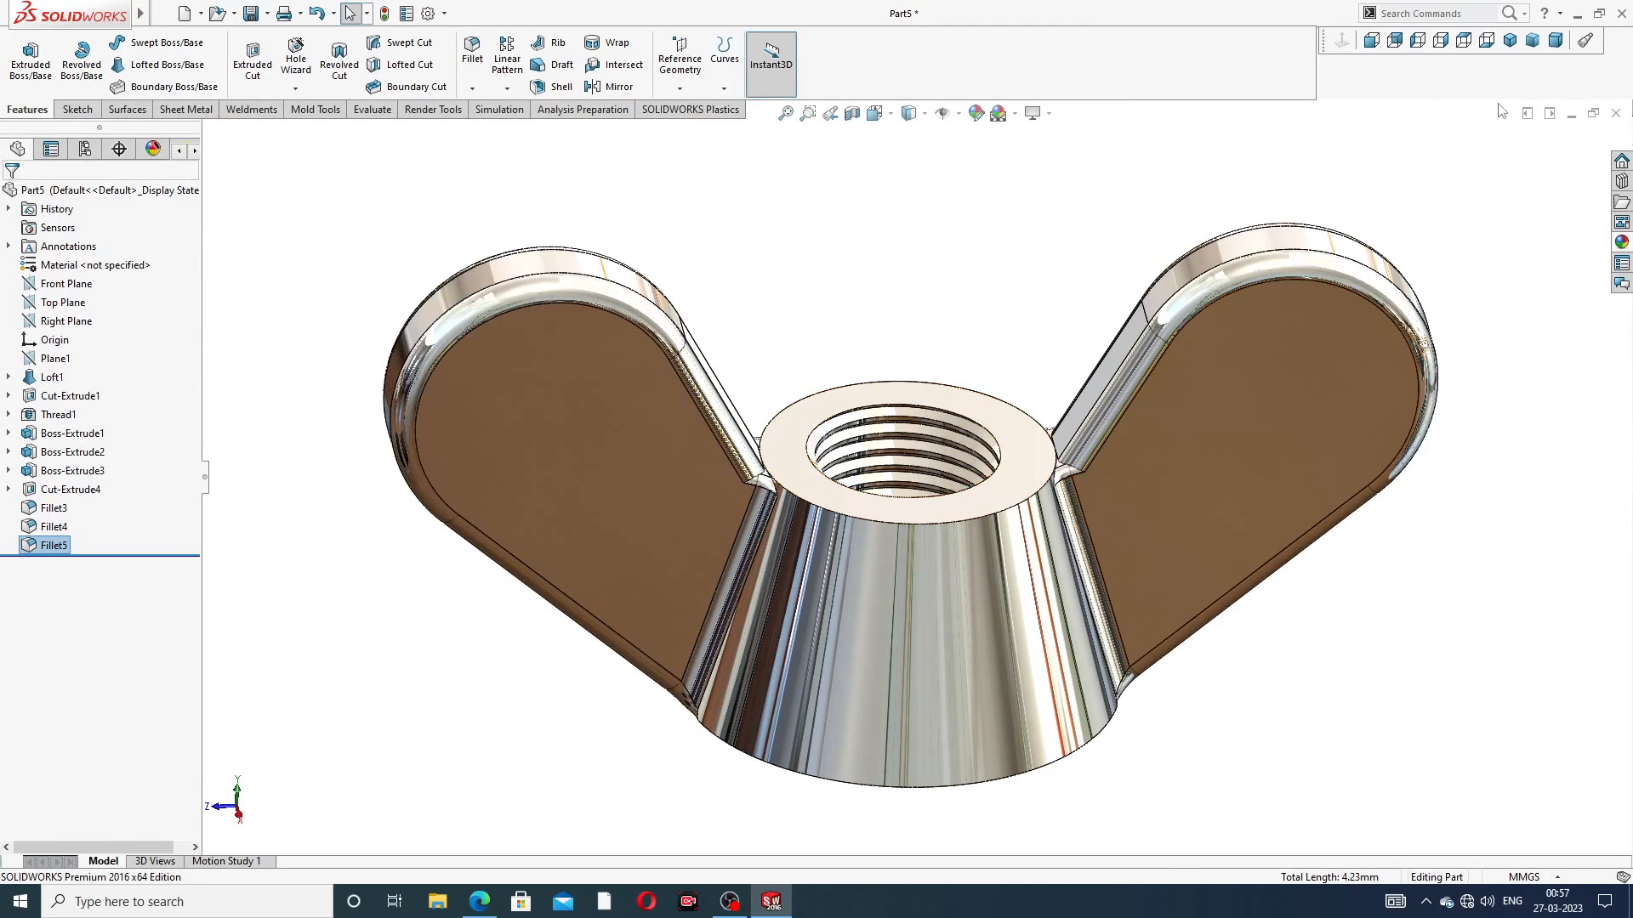
left_click(1511, 46)
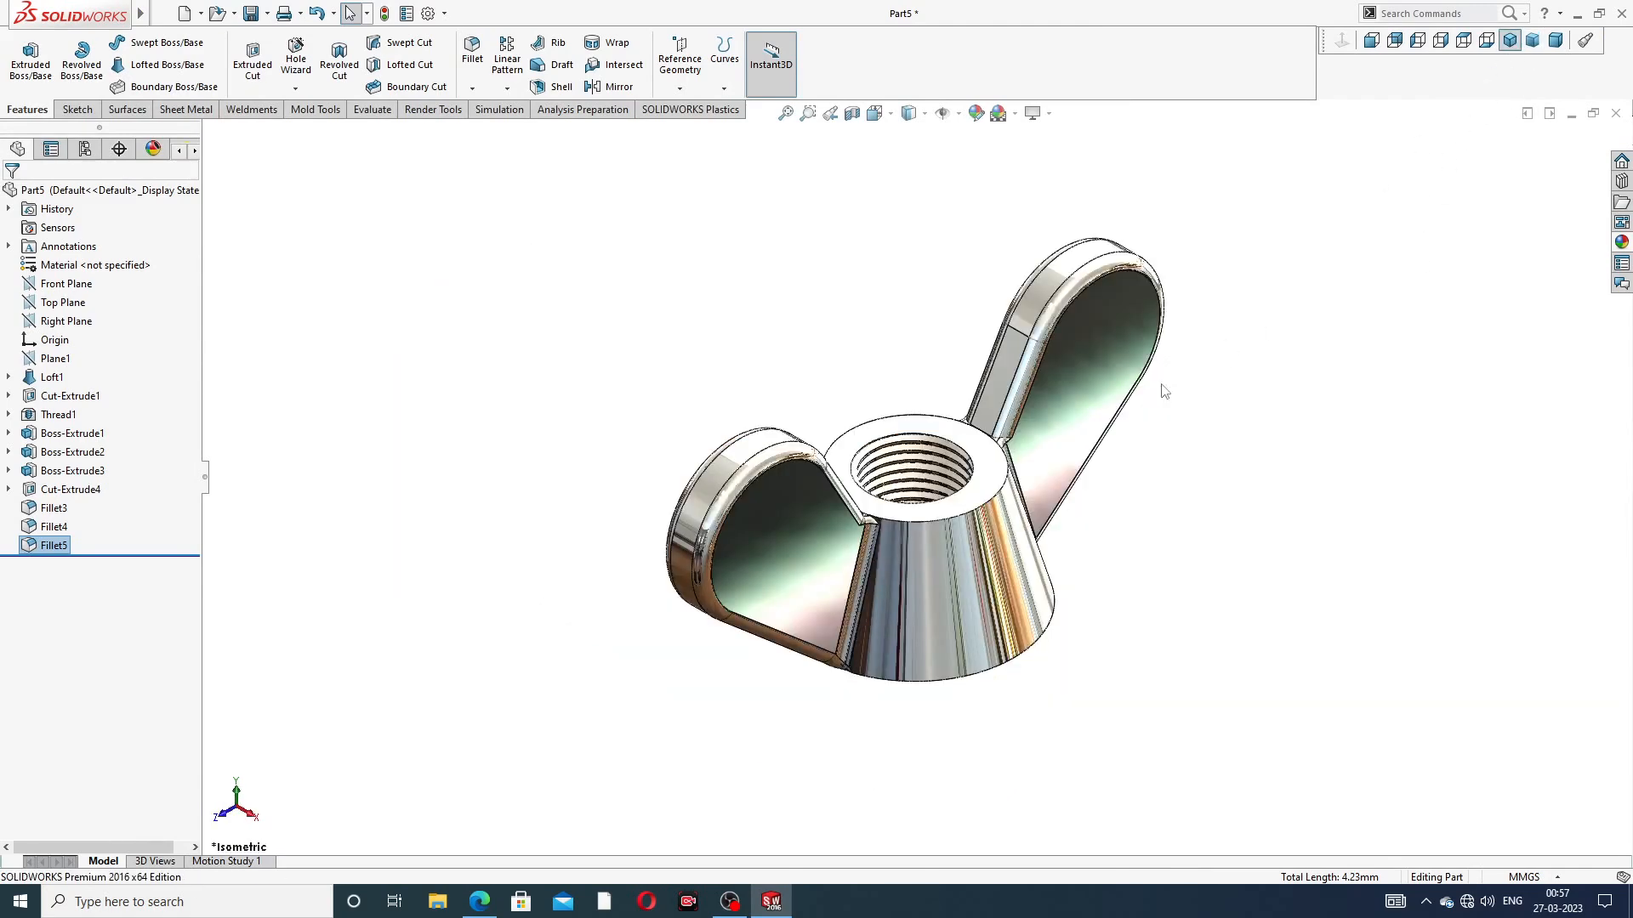
middle_click_drag(1008, 568, 912, 571)
scroll(920, 552, "down", 2)
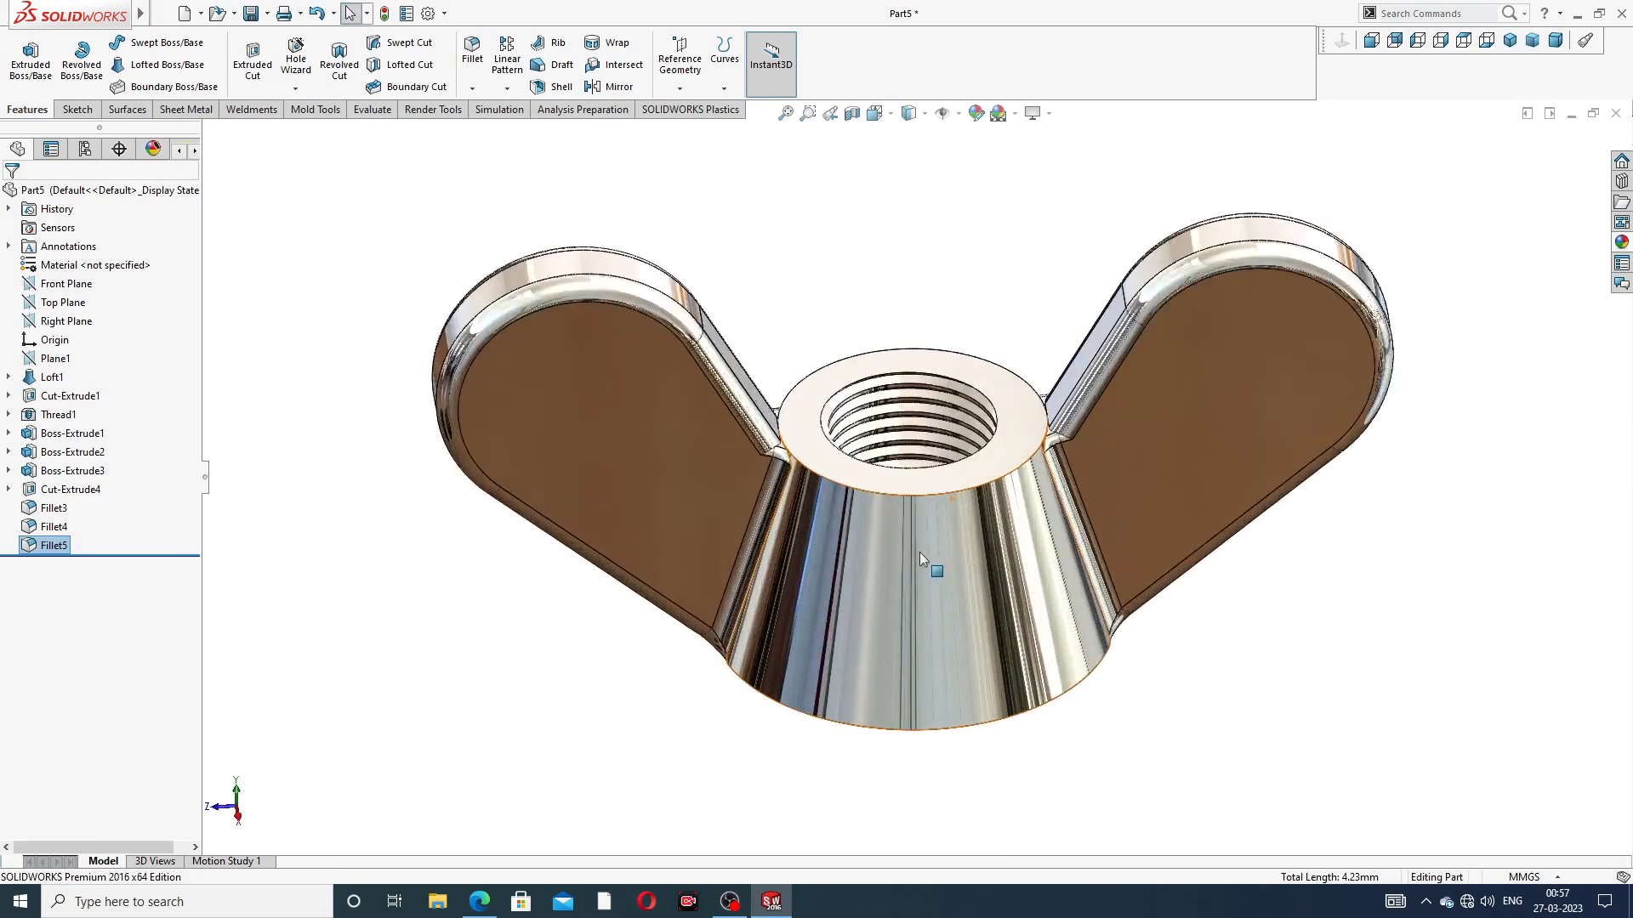
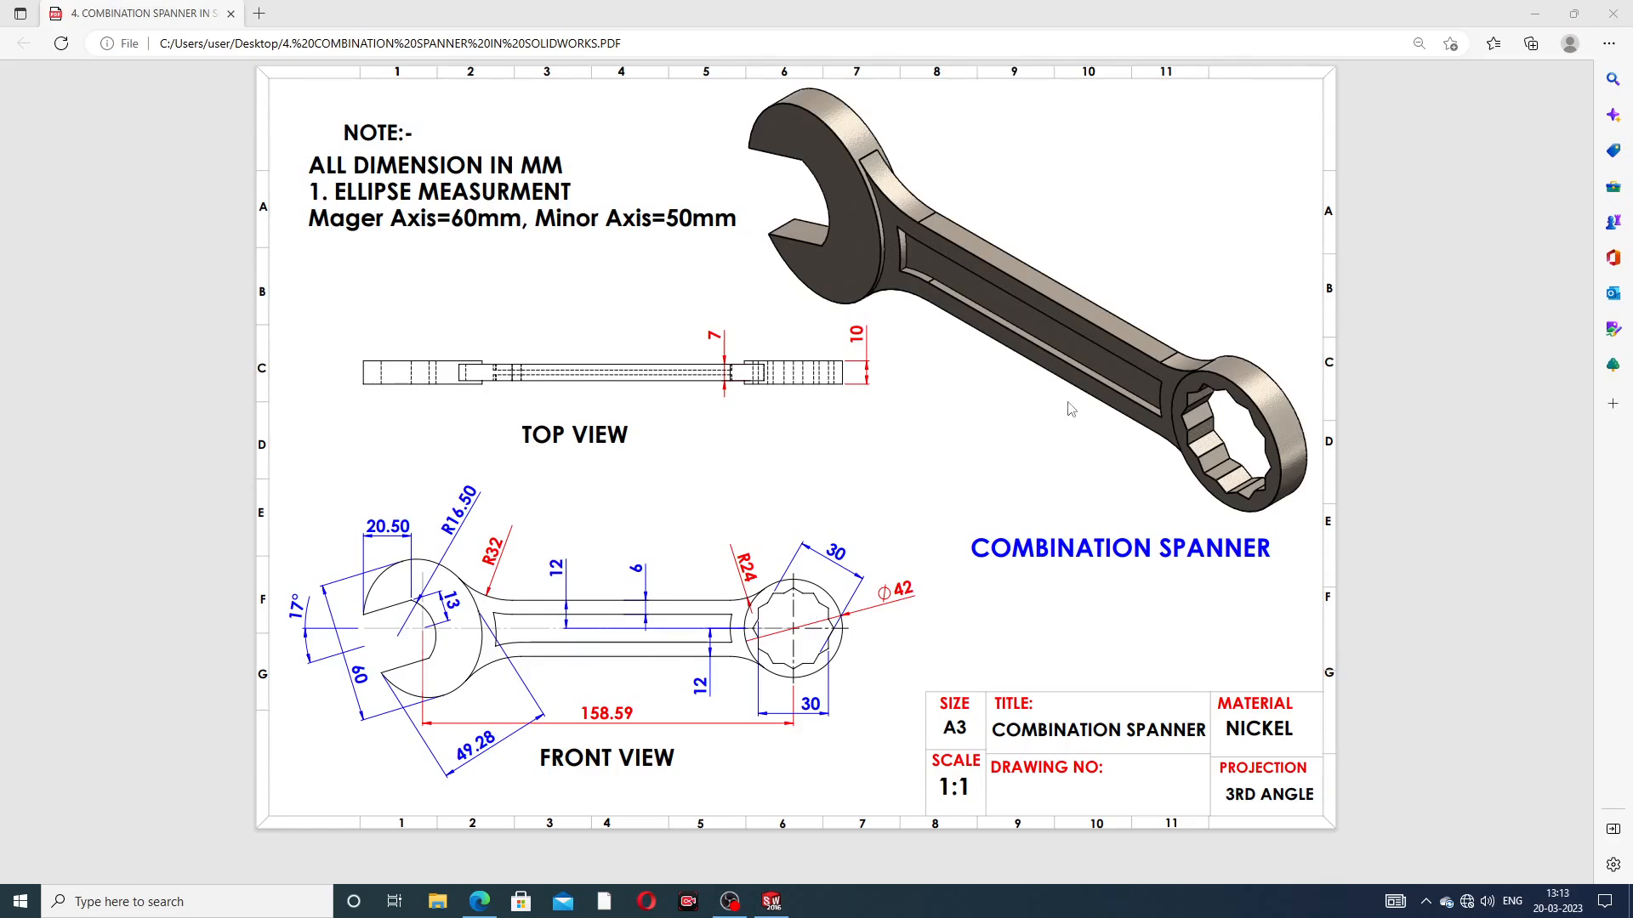
Switch to SOLIDWORKS and examine both faces and ends of the combination spanner model, finishing in isometric view
left_click(771, 903)
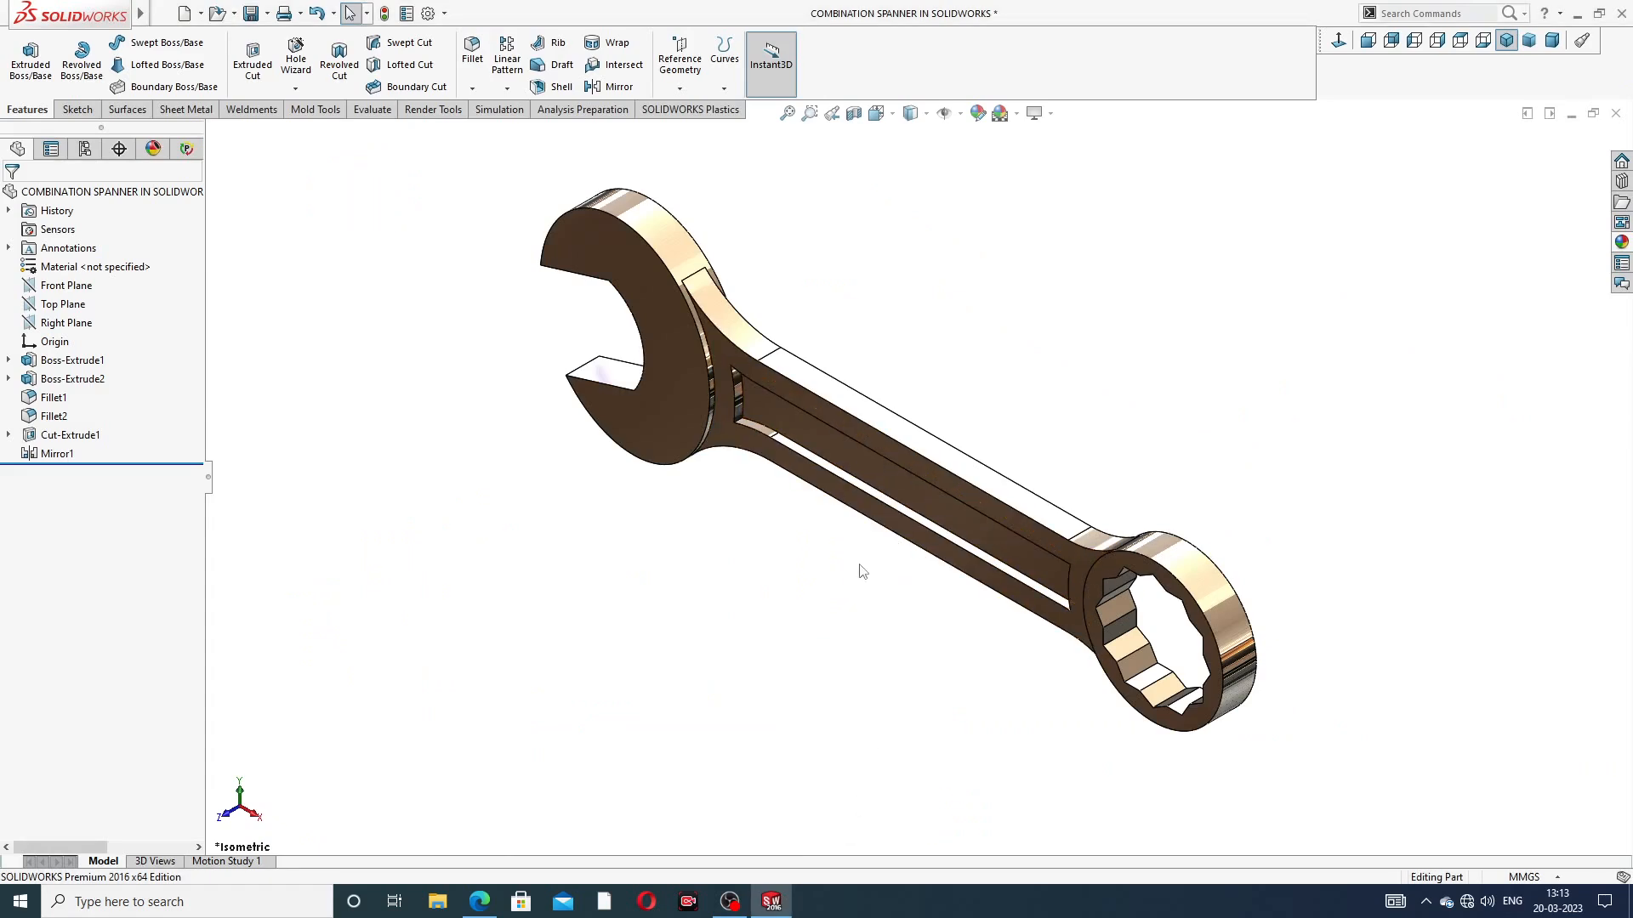
middle_click_drag(859, 565, 612, 583)
middle_click_drag(1057, 351, 1038, 456)
scroll(958, 474, "down", 2)
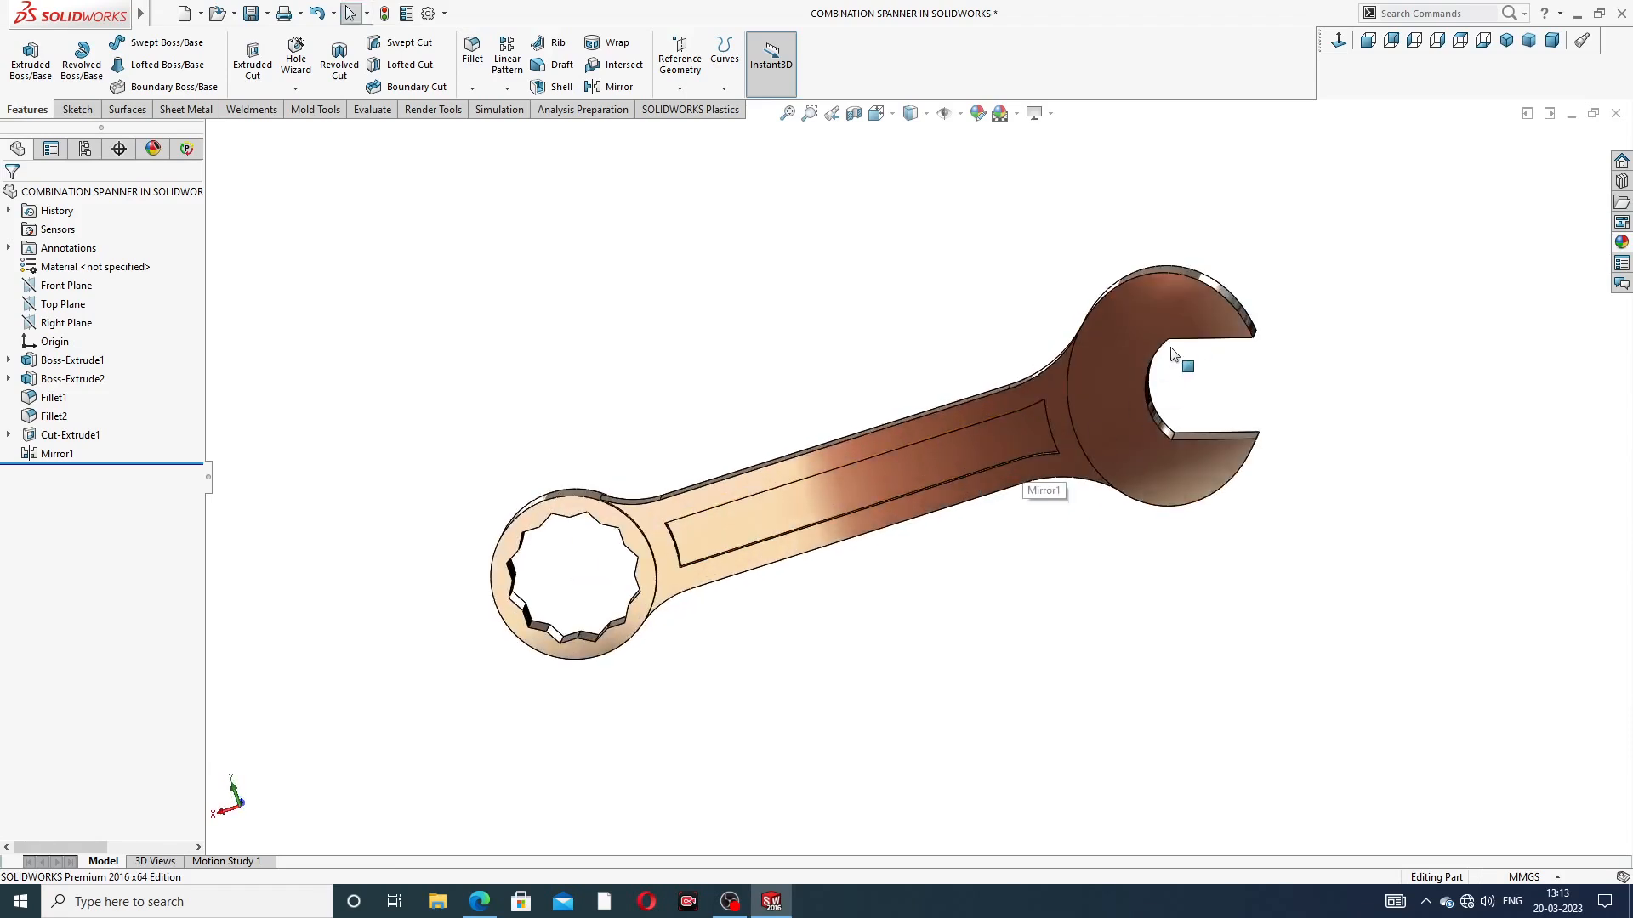
mouse_move(1173, 356)
middle_mouse_down()
mouse_move(1195, 437)
mouse_move(1203, 361)
mouse_move(1014, 450)
mouse_move(1206, 456)
mouse_move(1217, 488)
mouse_move(1206, 388)
mouse_move(908, 510)
mouse_move(896, 502)
mouse_move(997, 479)
mouse_move(904, 502)
mouse_move(868, 477)
mouse_move(1159, 562)
mouse_move(1213, 547)
mouse_move(847, 461)
mouse_move(809, 539)
mouse_move(816, 609)
mouse_move(773, 573)
middle_mouse_up()
scroll(1038, 472, "down", 2)
scroll(970, 478, "up", 3)
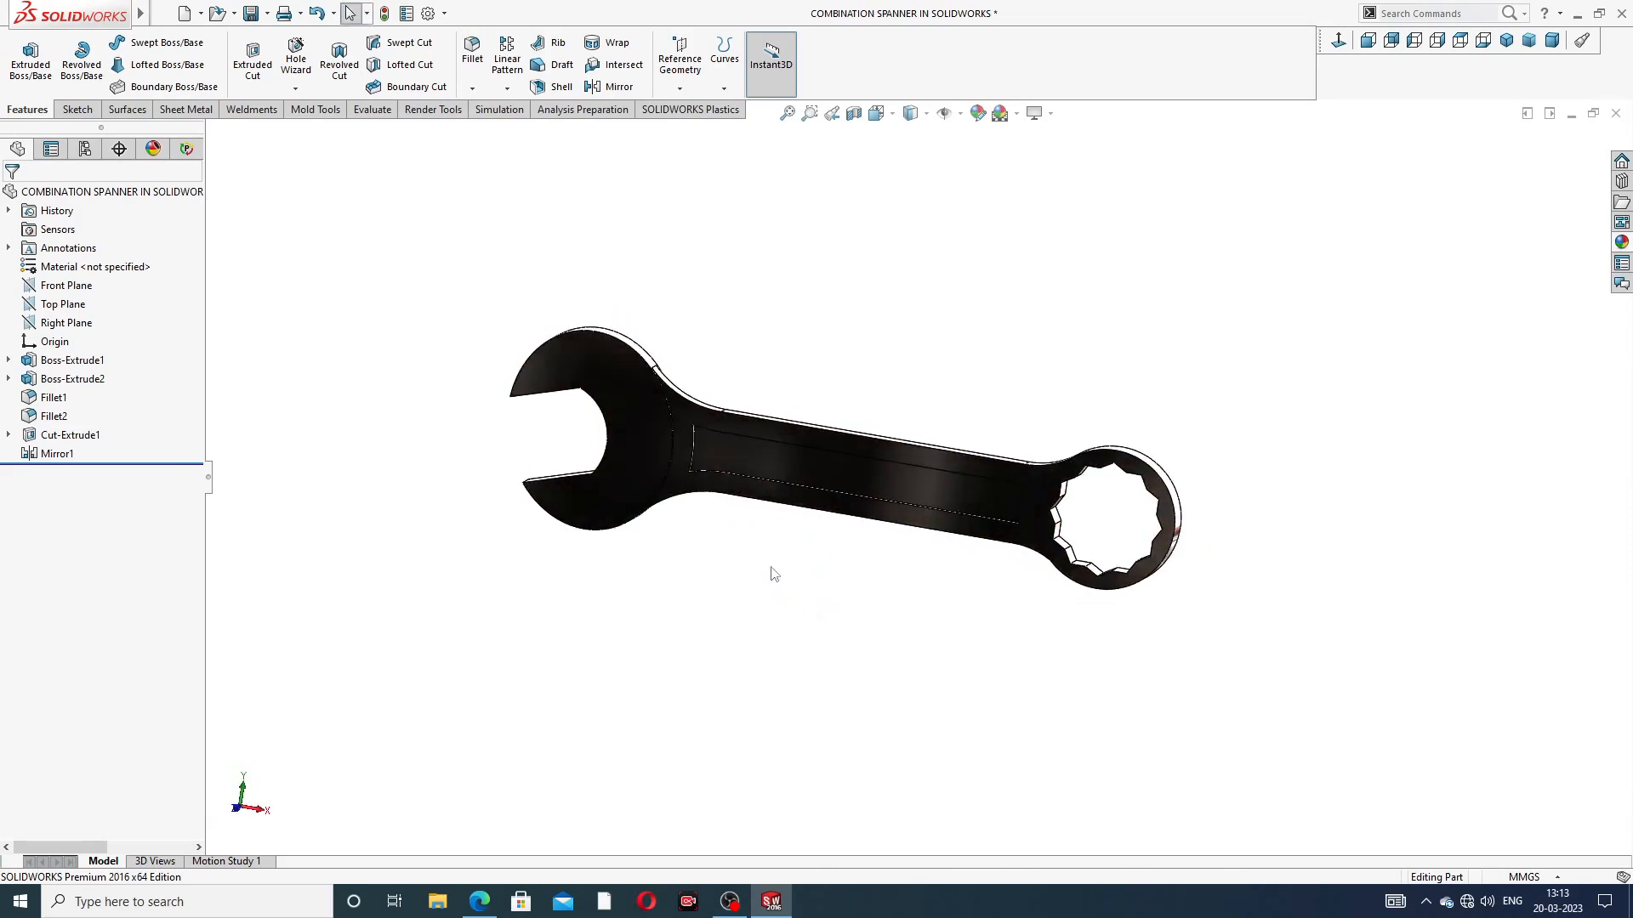
scroll(936, 354, "up", 2)
mouse_move(936, 354)
middle_mouse_down()
mouse_move(799, 375)
mouse_move(829, 373)
middle_mouse_up()
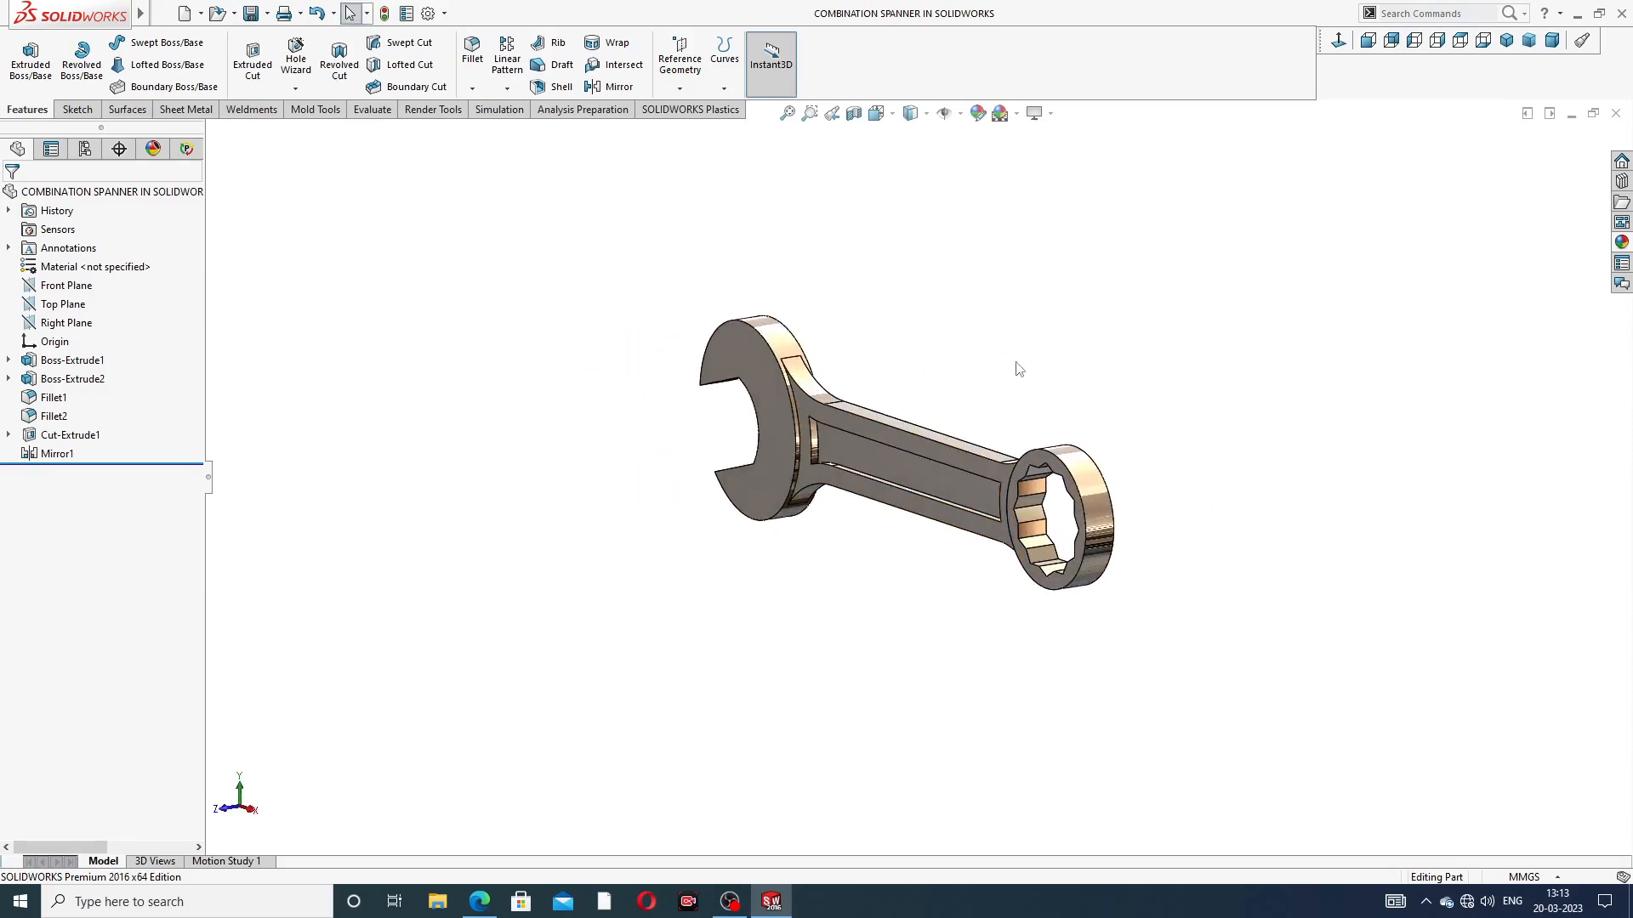
left_click(1507, 41)
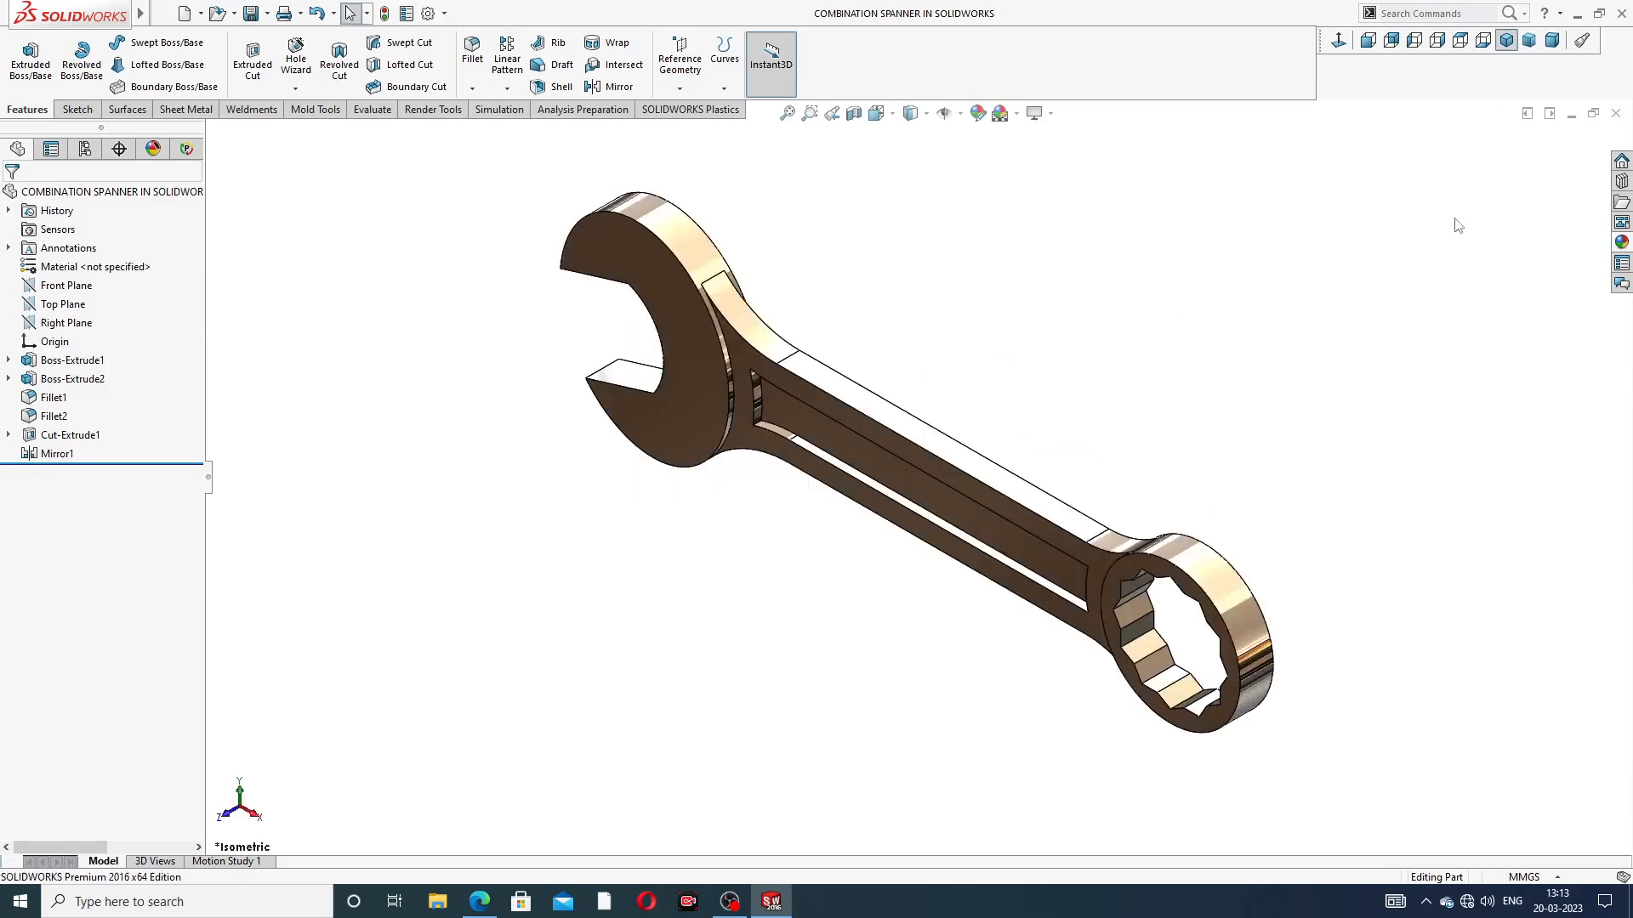
Close the combination spanner model and create a new part document
left_click(1616, 114)
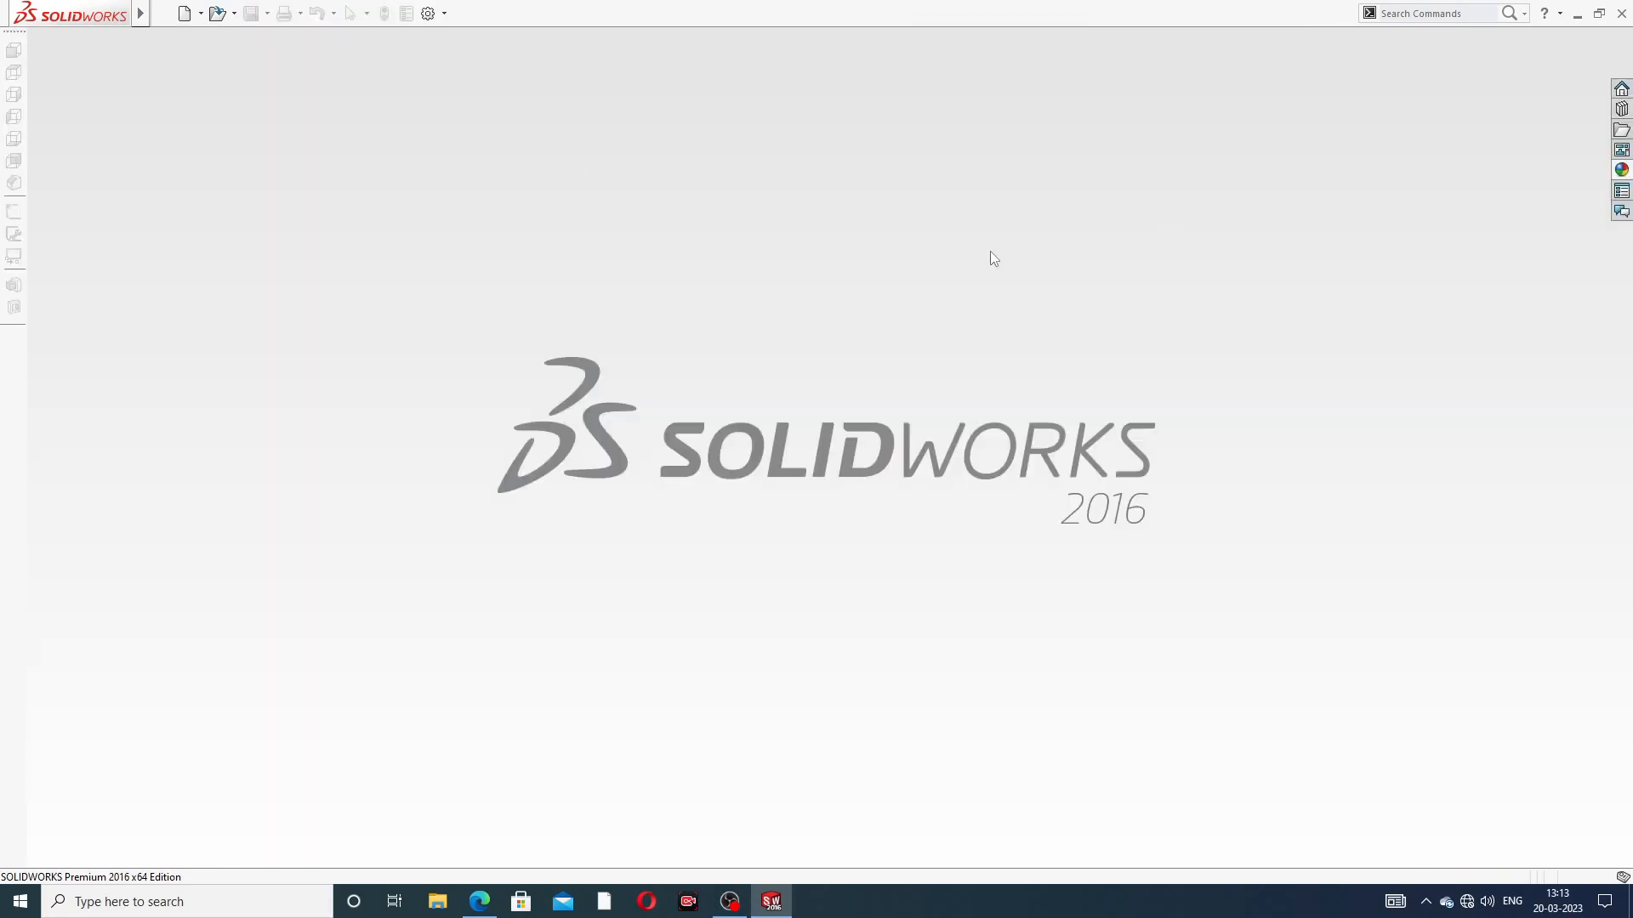
left_click(184, 13)
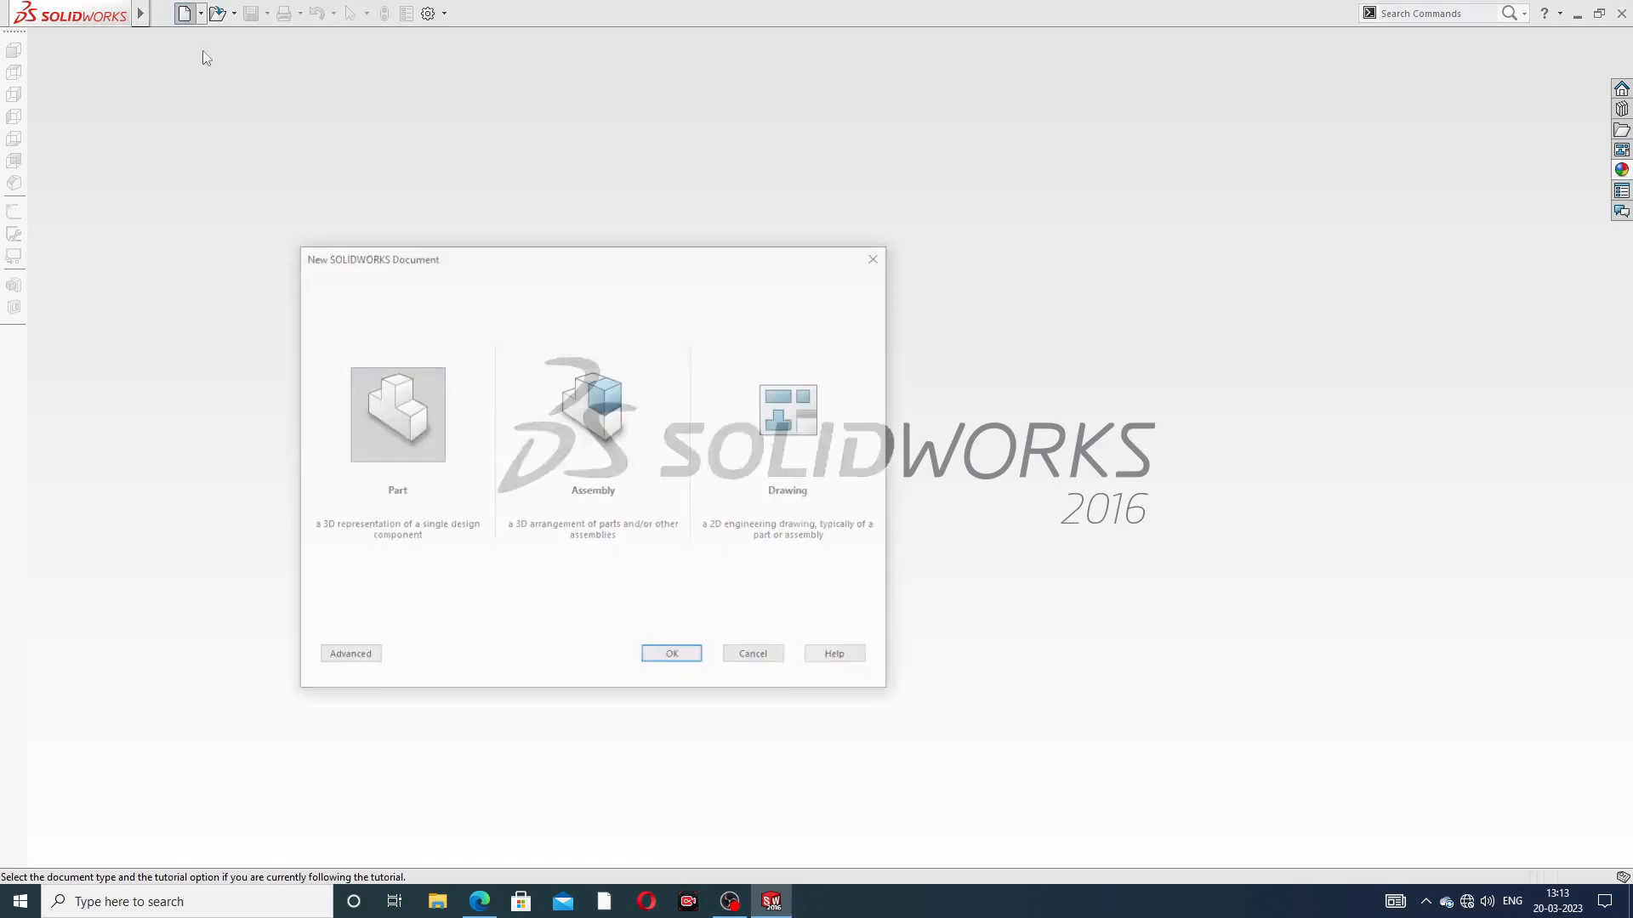
left_click(657, 660)
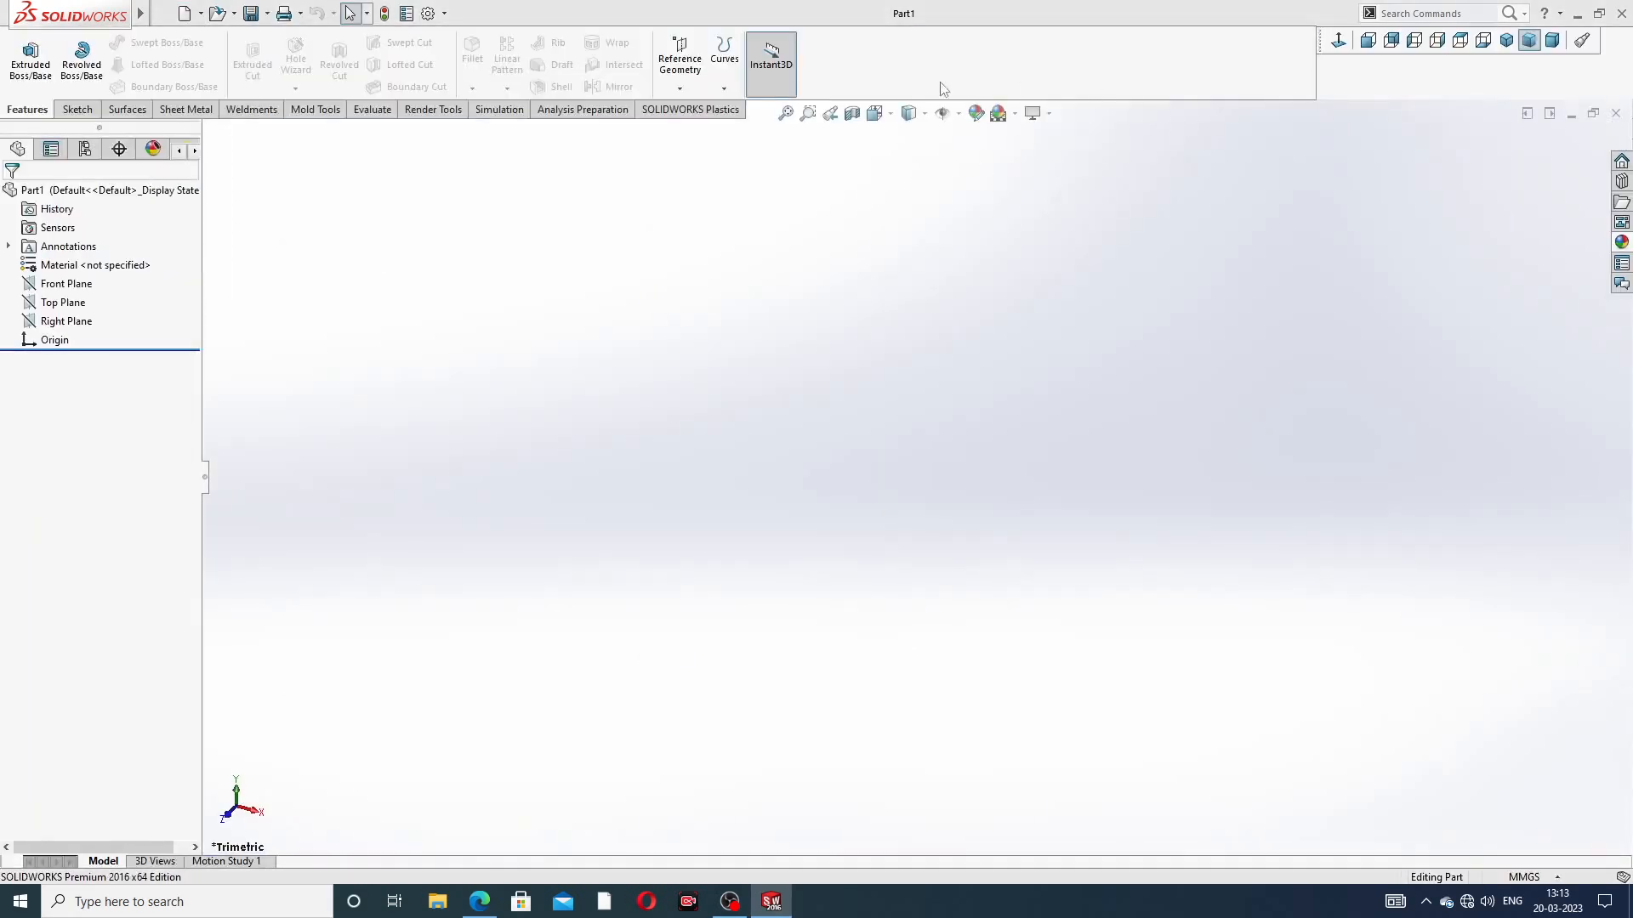
Apply a plain white scene to the new part and raise both image quality resolution settings to their maximum
left_click(1016, 114)
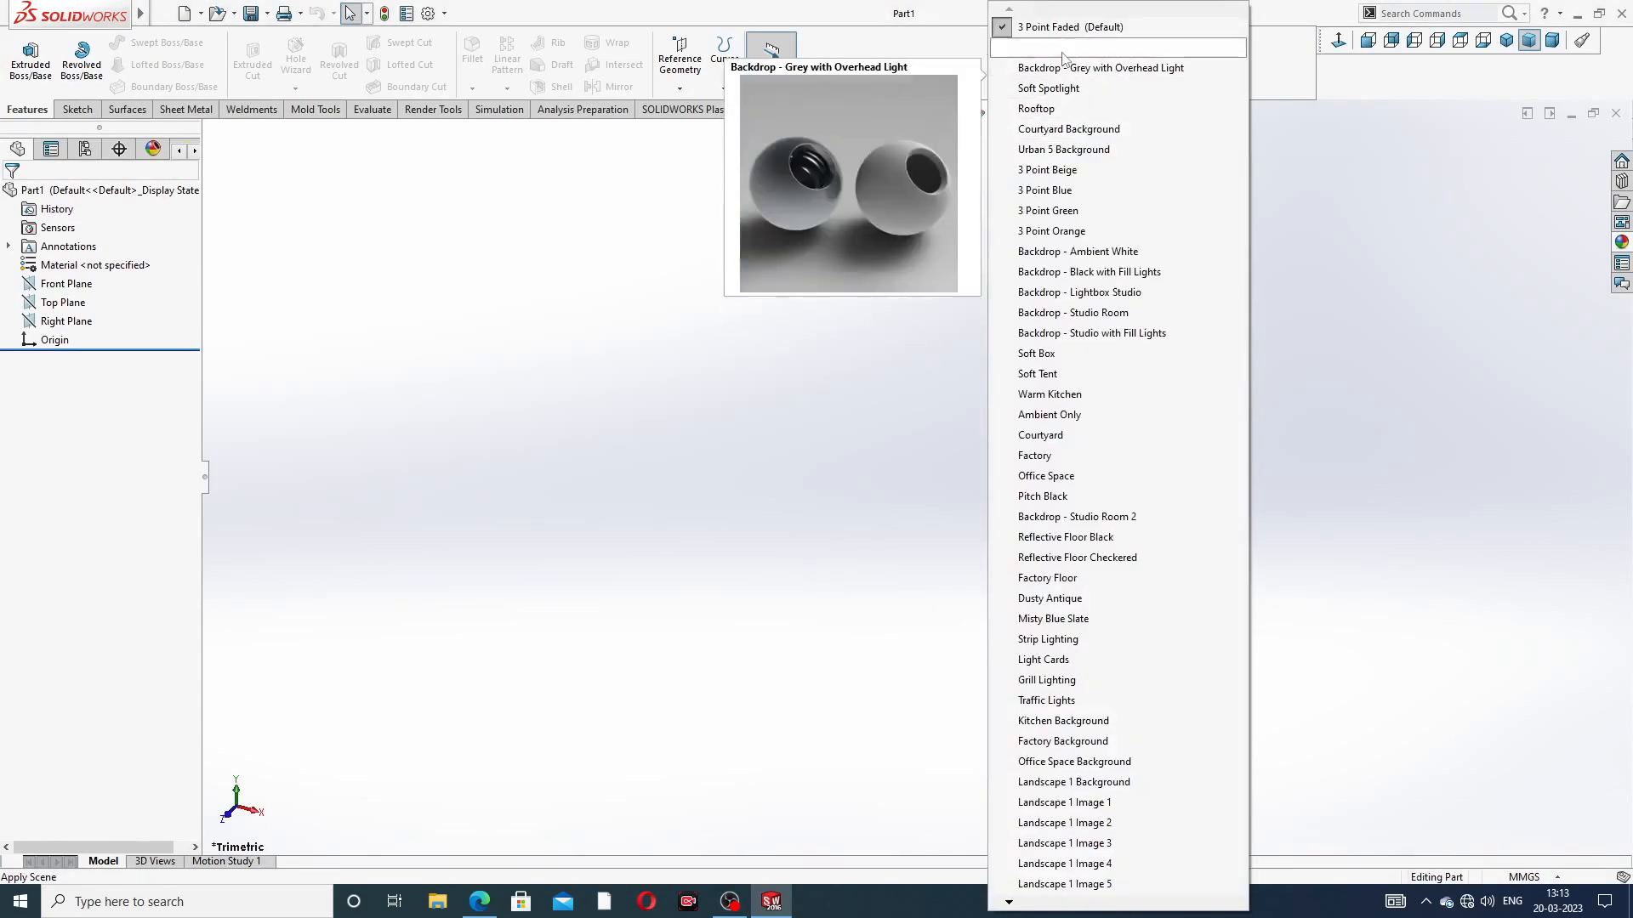
left_click(1101, 67)
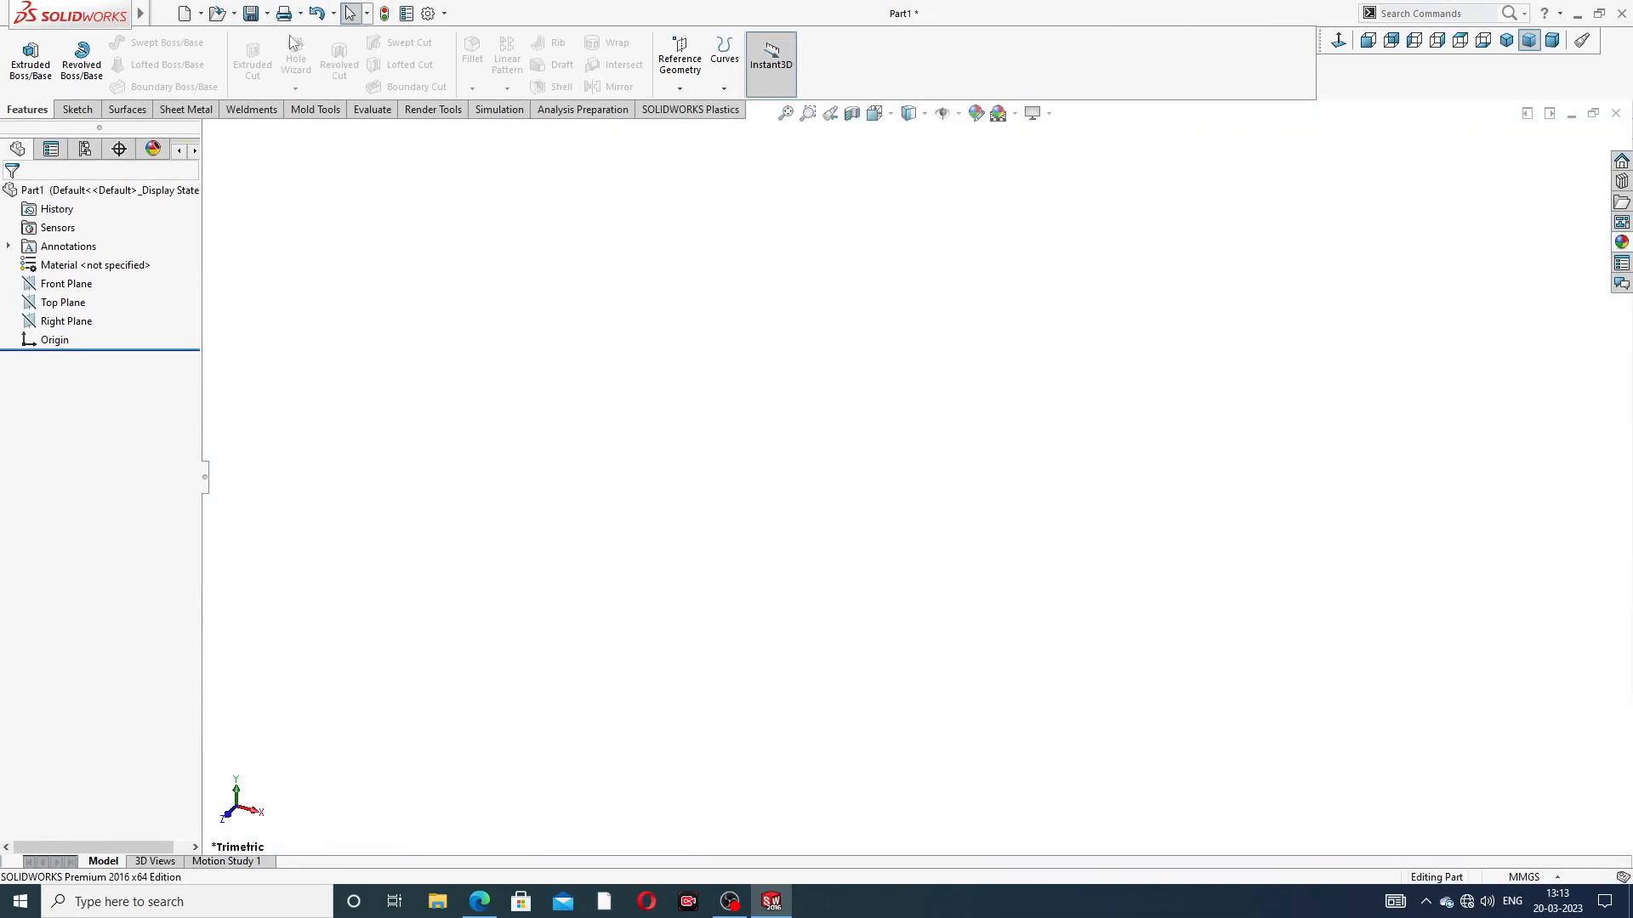
left_click(427, 12)
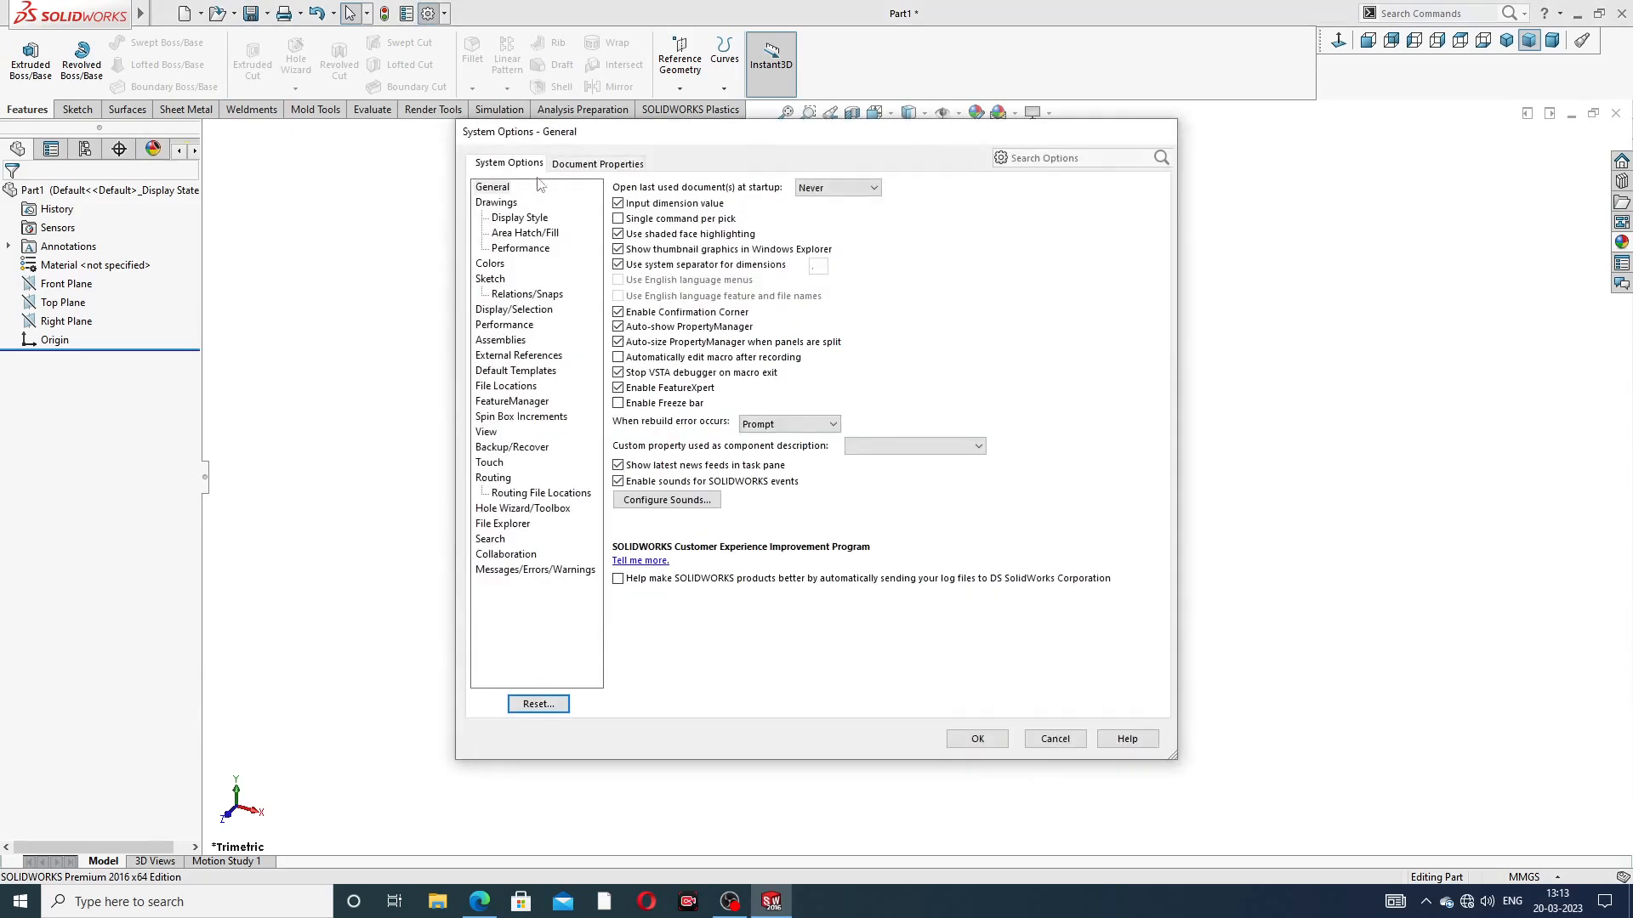
left_click(598, 163)
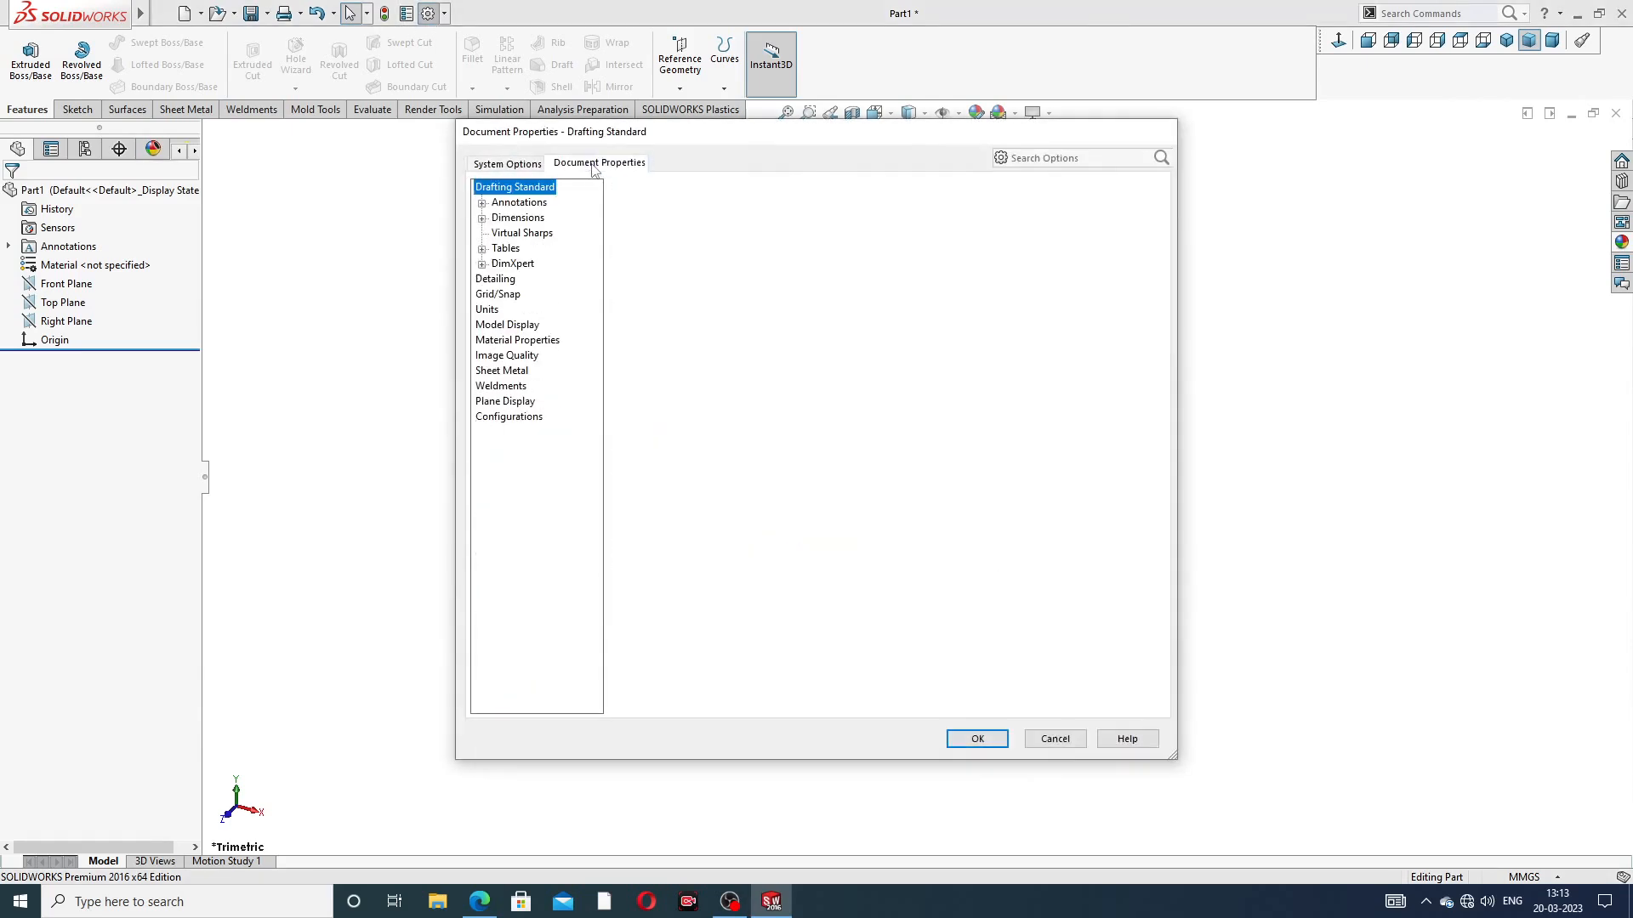
left_click(507, 355)
left_click_drag(761, 215, 939, 217)
mouse_move(776, 381)
left_mouse_down()
mouse_move(716, 382)
mouse_move(935, 384)
left_mouse_up()
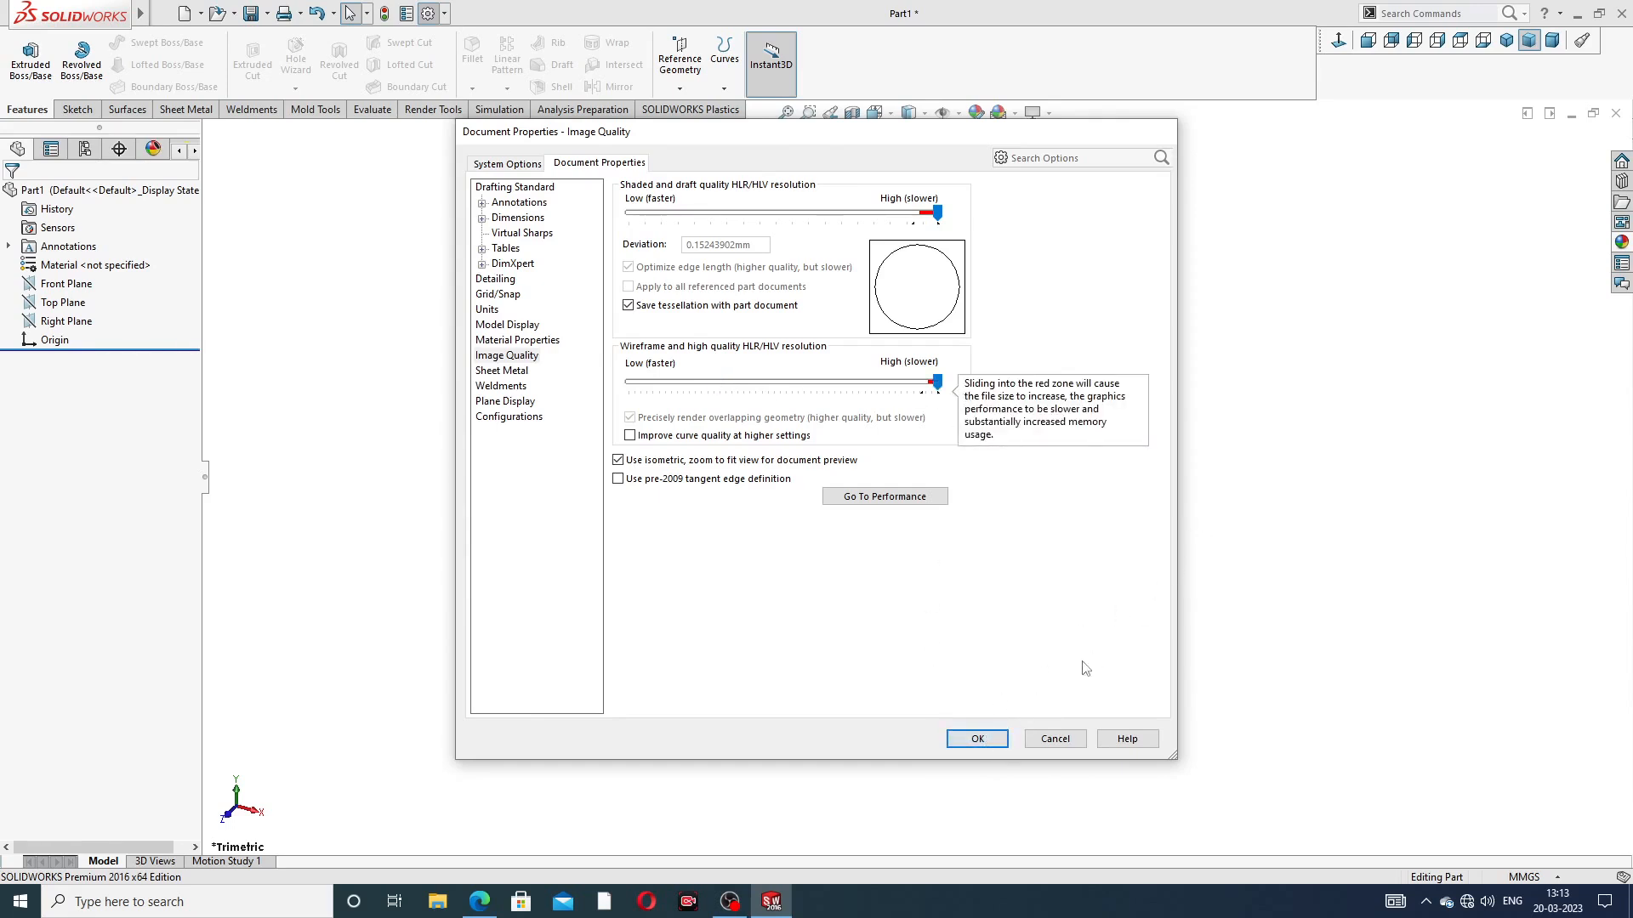
left_click(976, 739)
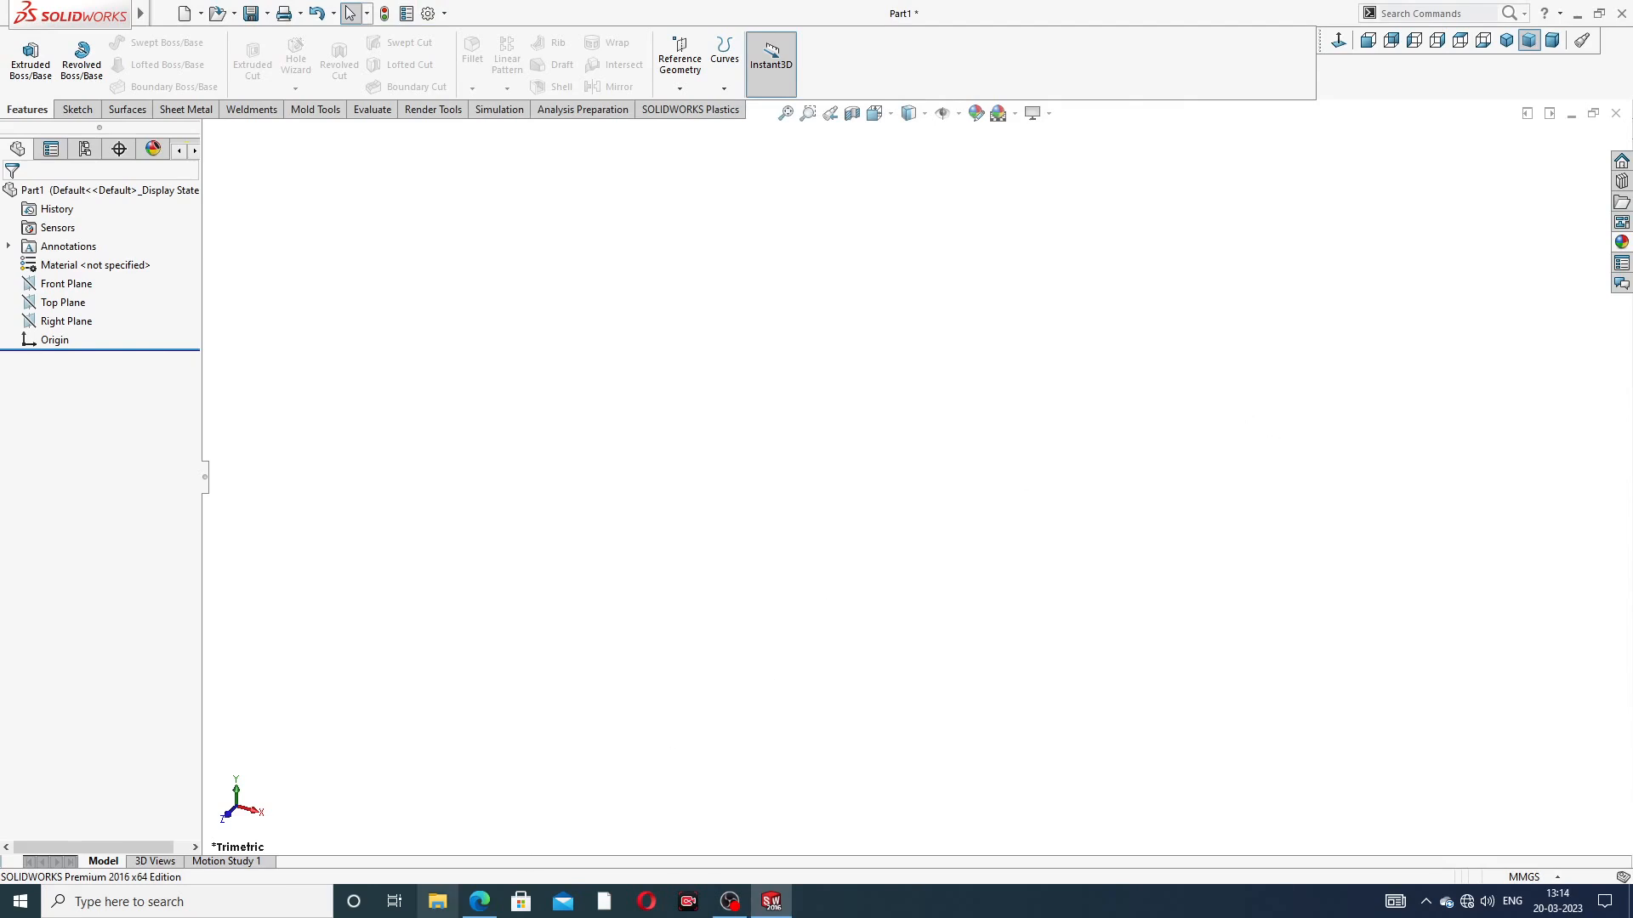
Check the spanner PDF, then sketch a horizontal centerline about 101 mm long on the Front Plane, ending at the origin
left_click(483, 903)
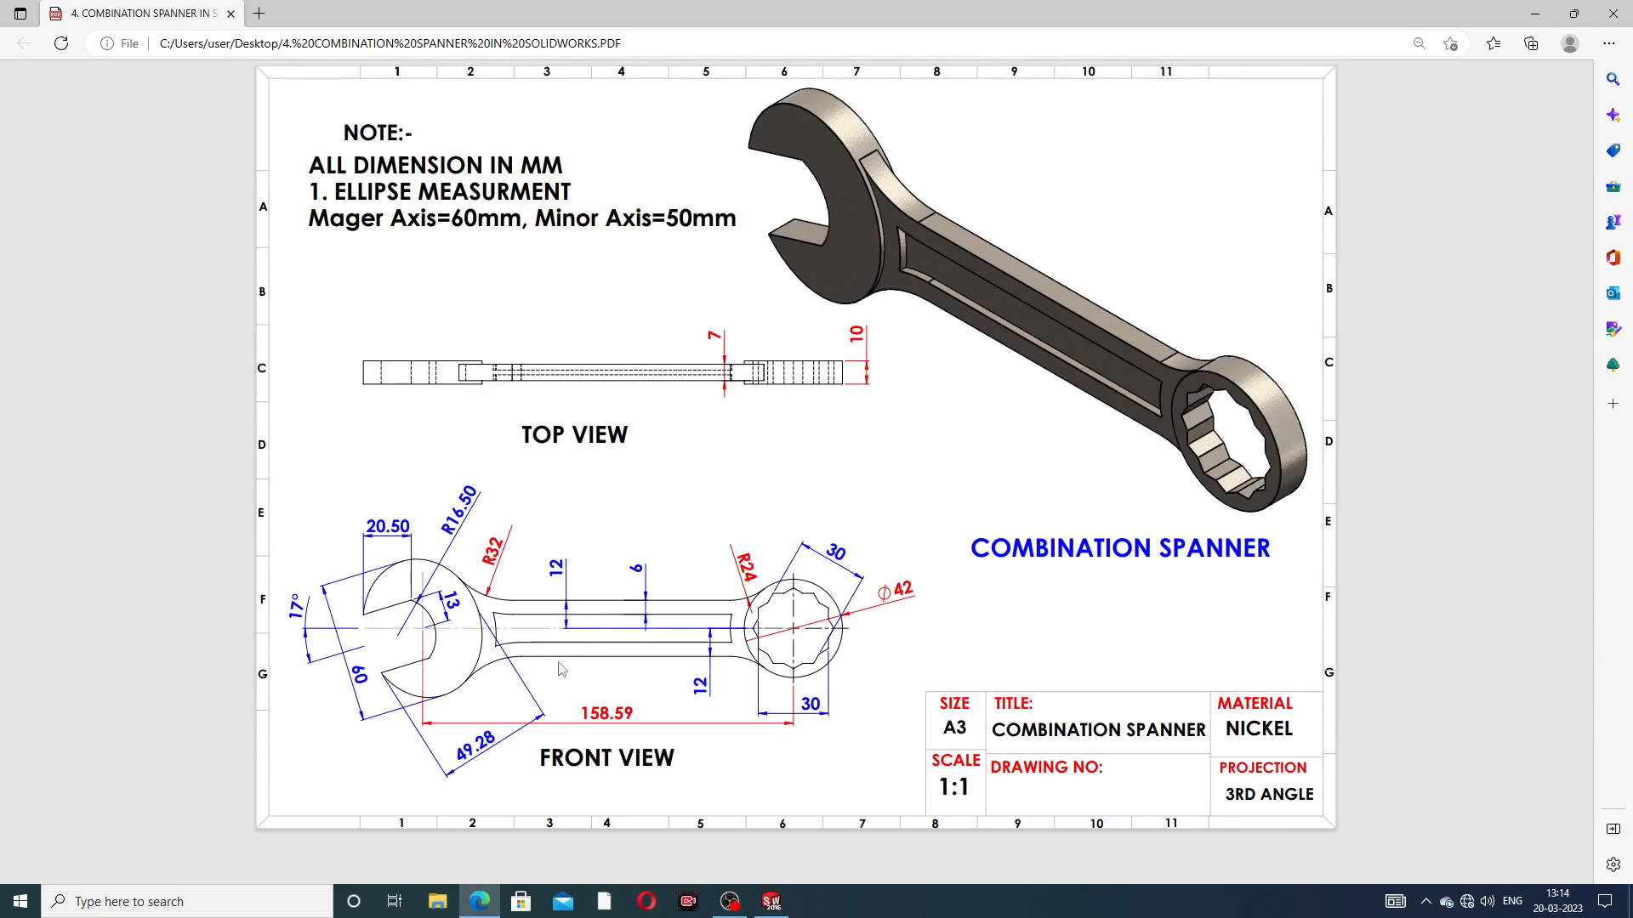
left_click(480, 902)
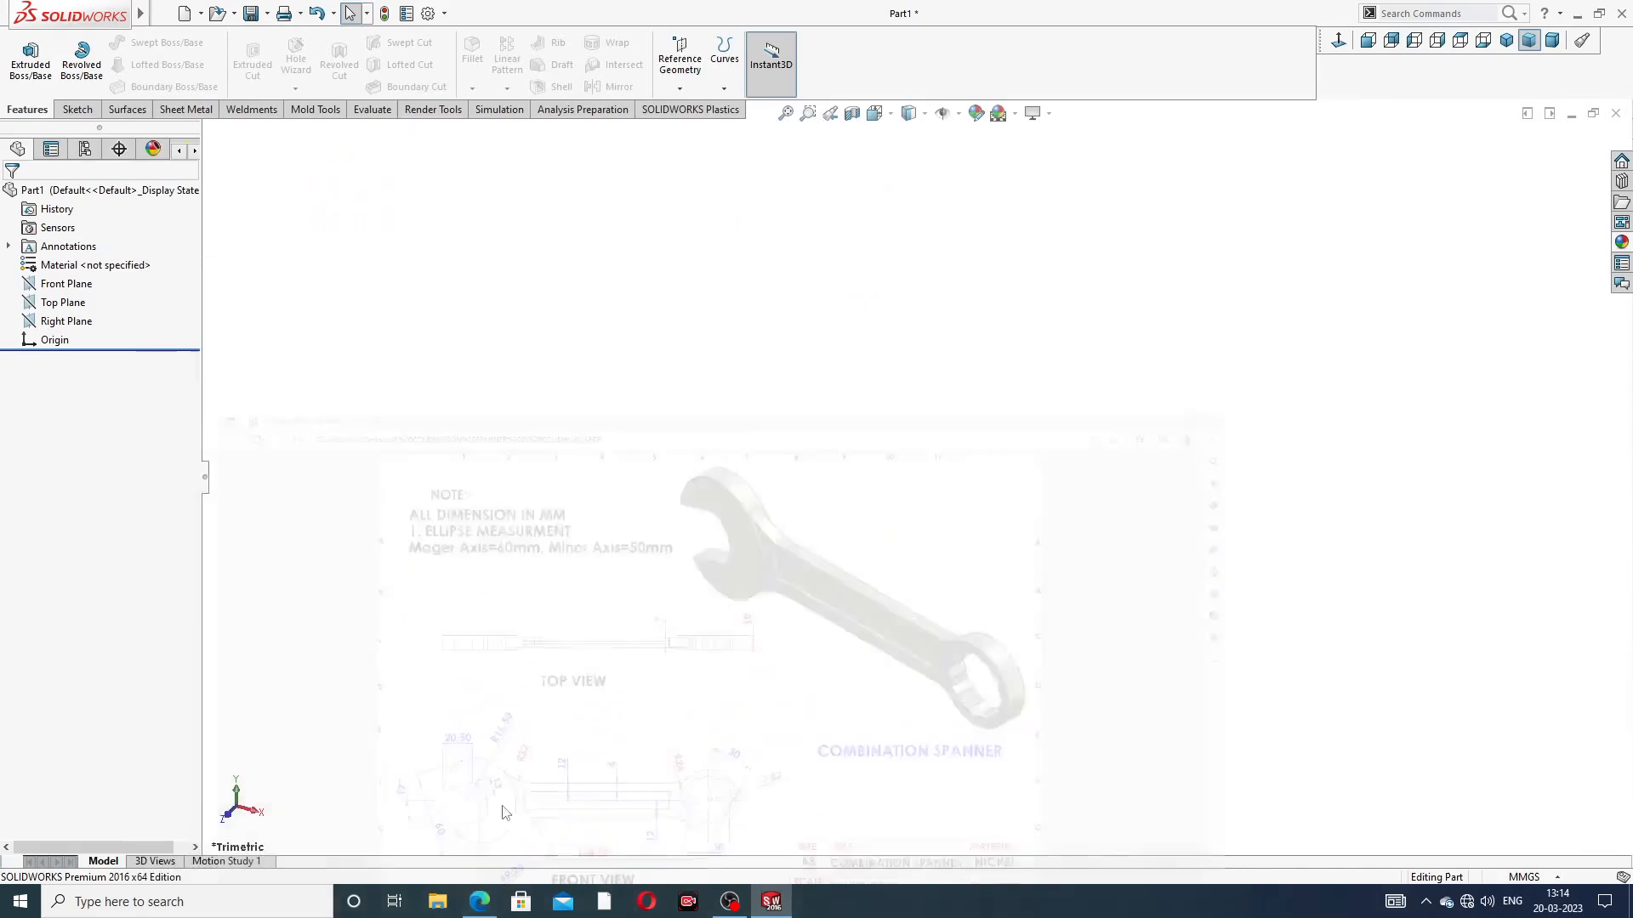
left_click(79, 111)
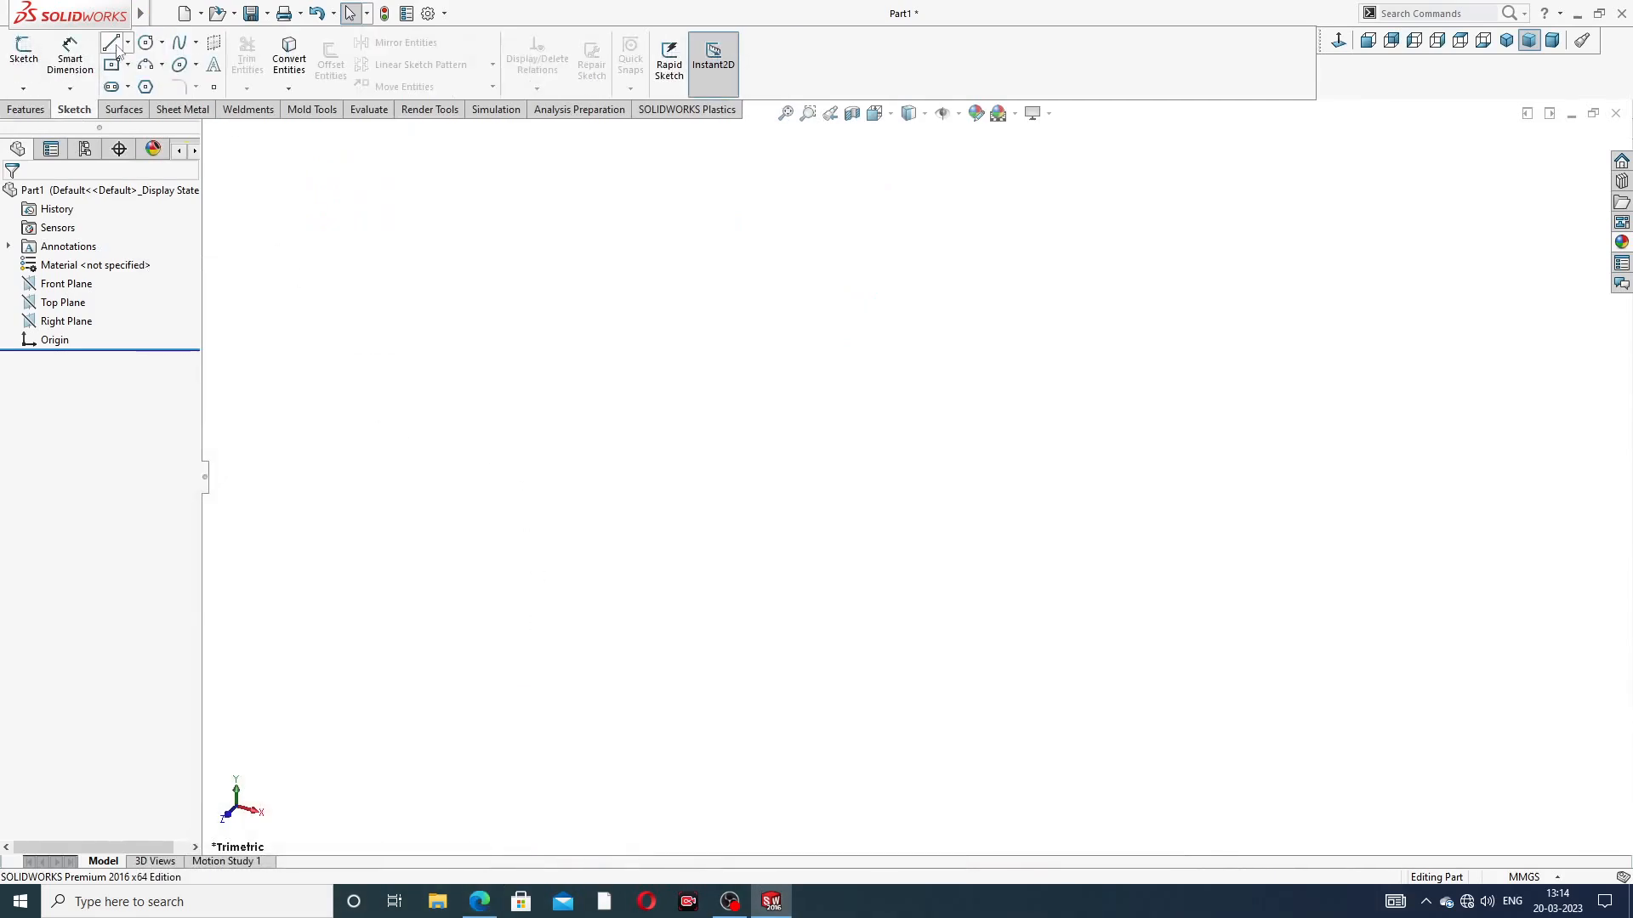
left_click(75, 285)
left_click(109, 262)
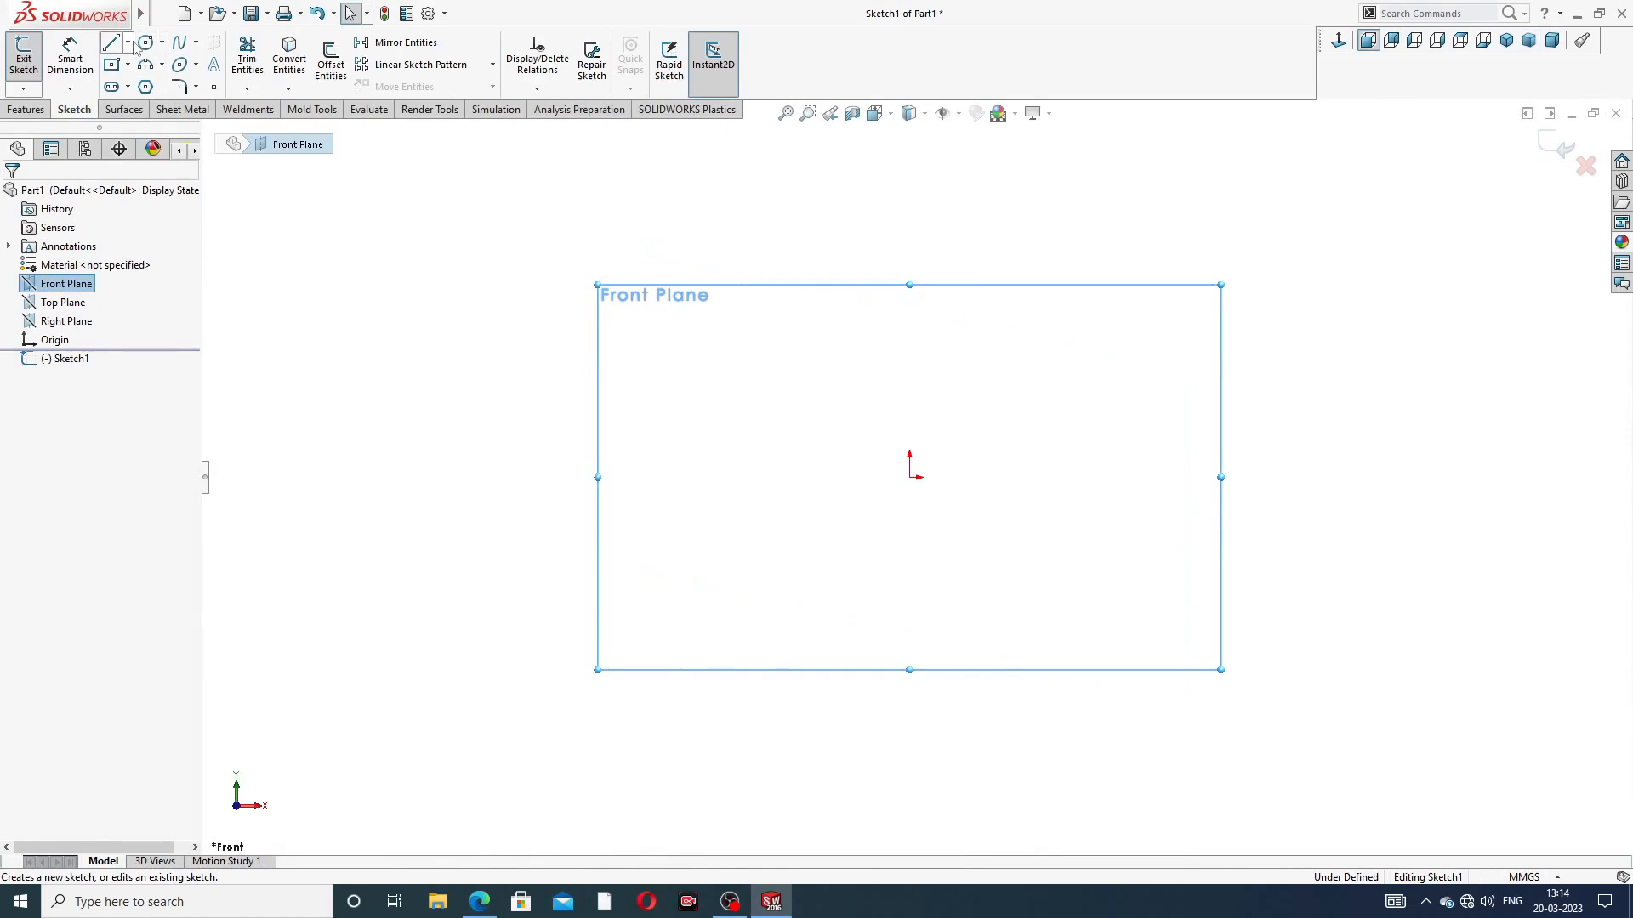
left_click(127, 42)
left_click(145, 83)
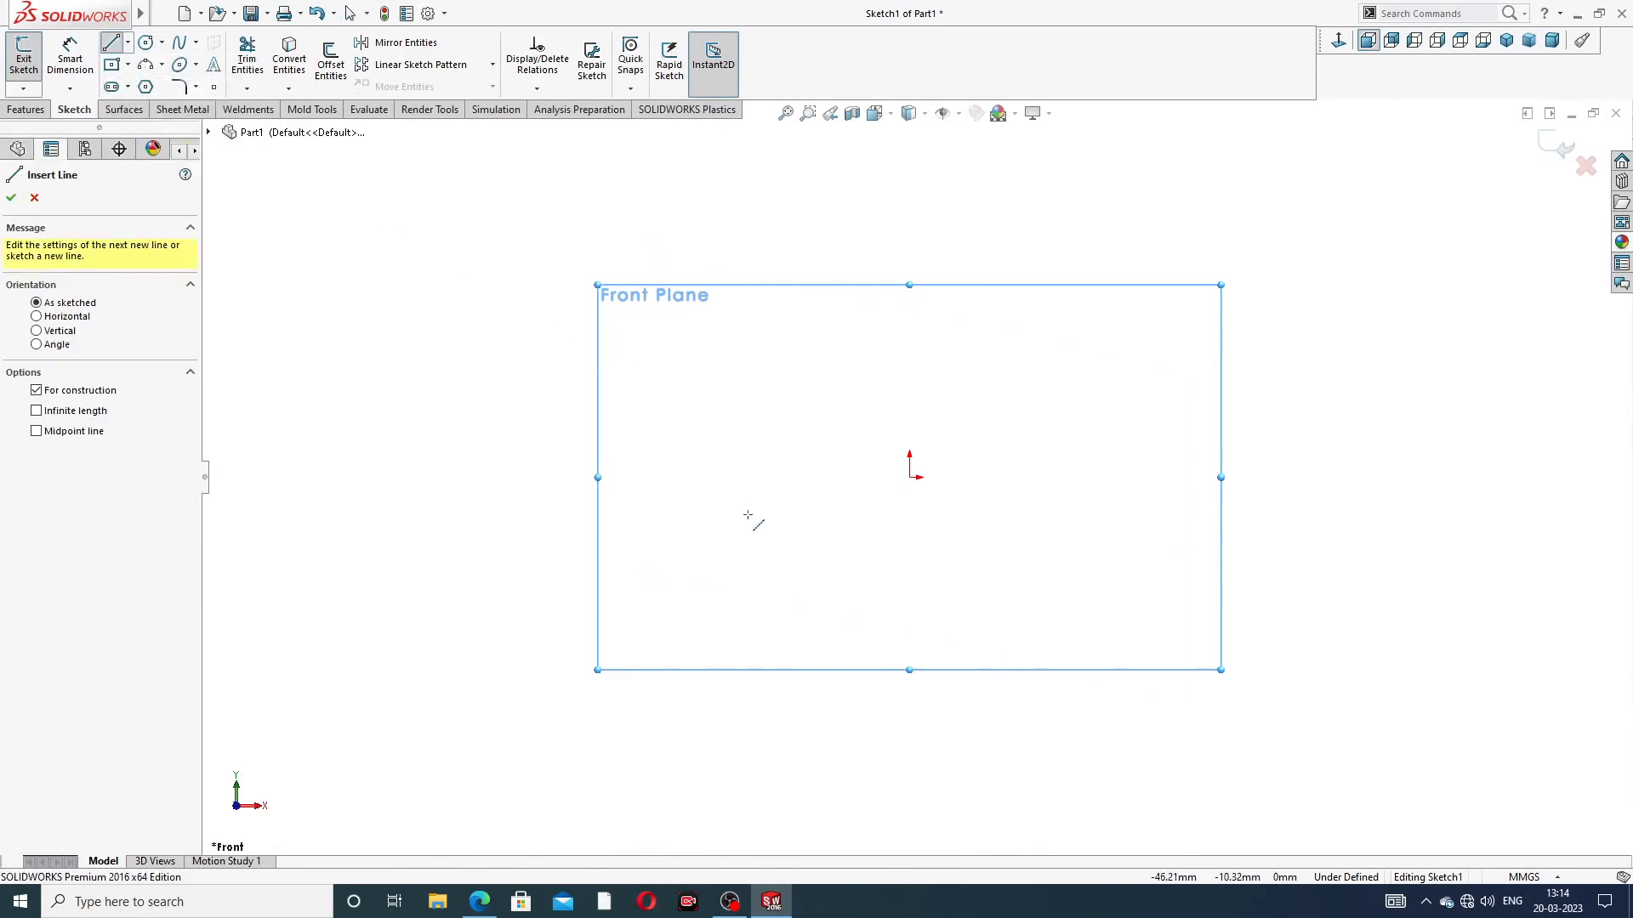
left_click(555, 477)
left_click(909, 477)
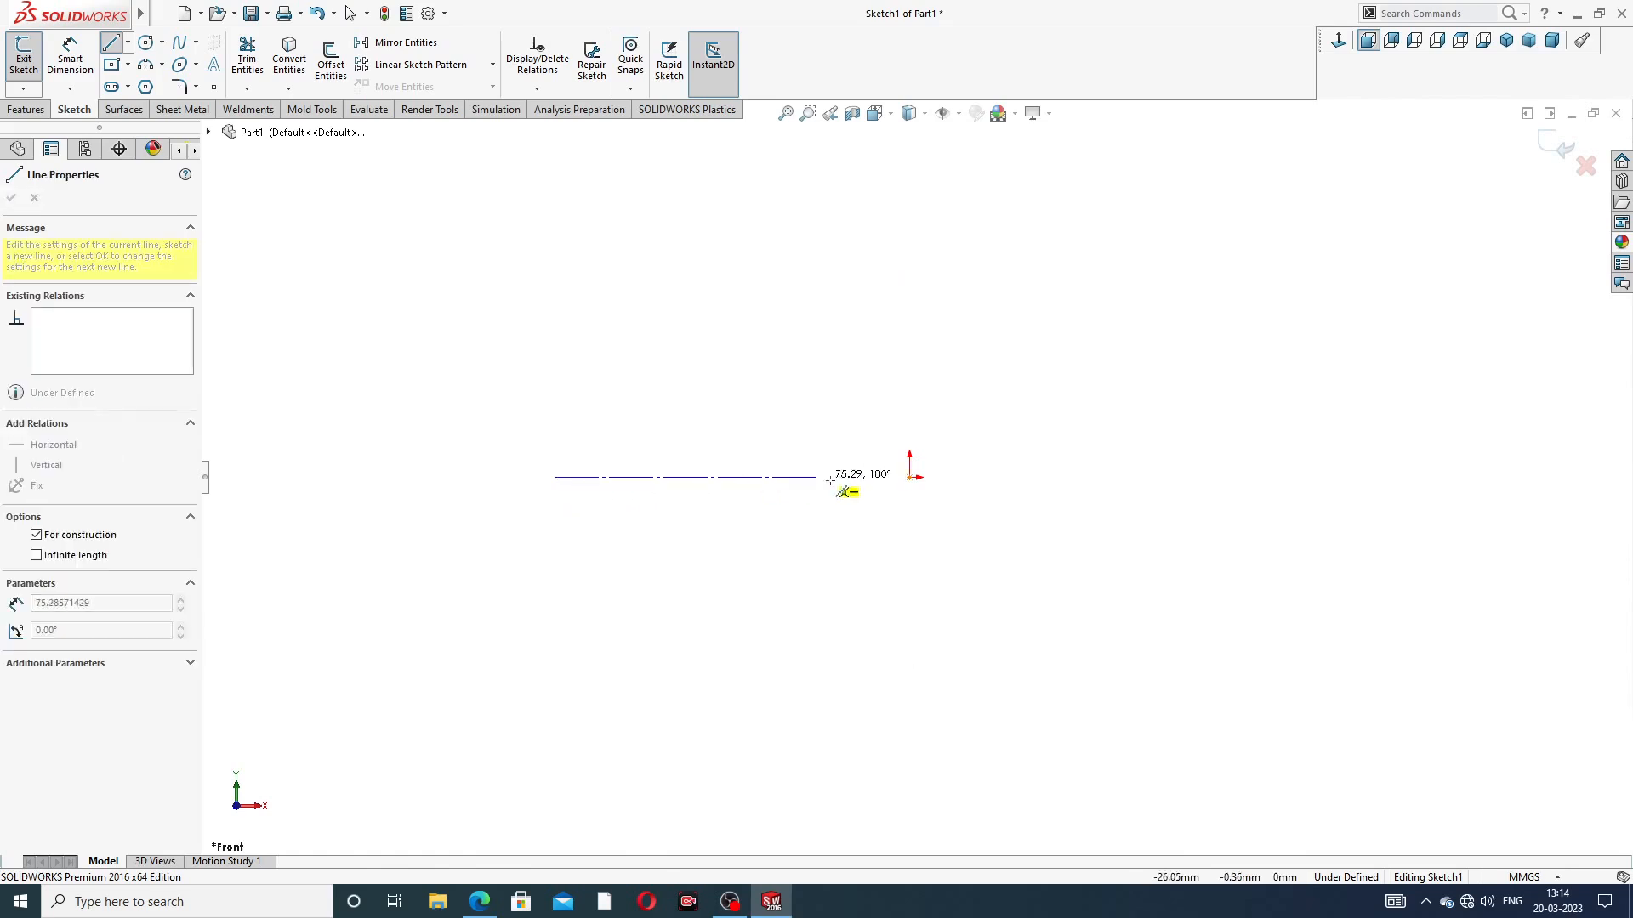
left_click(909, 477)
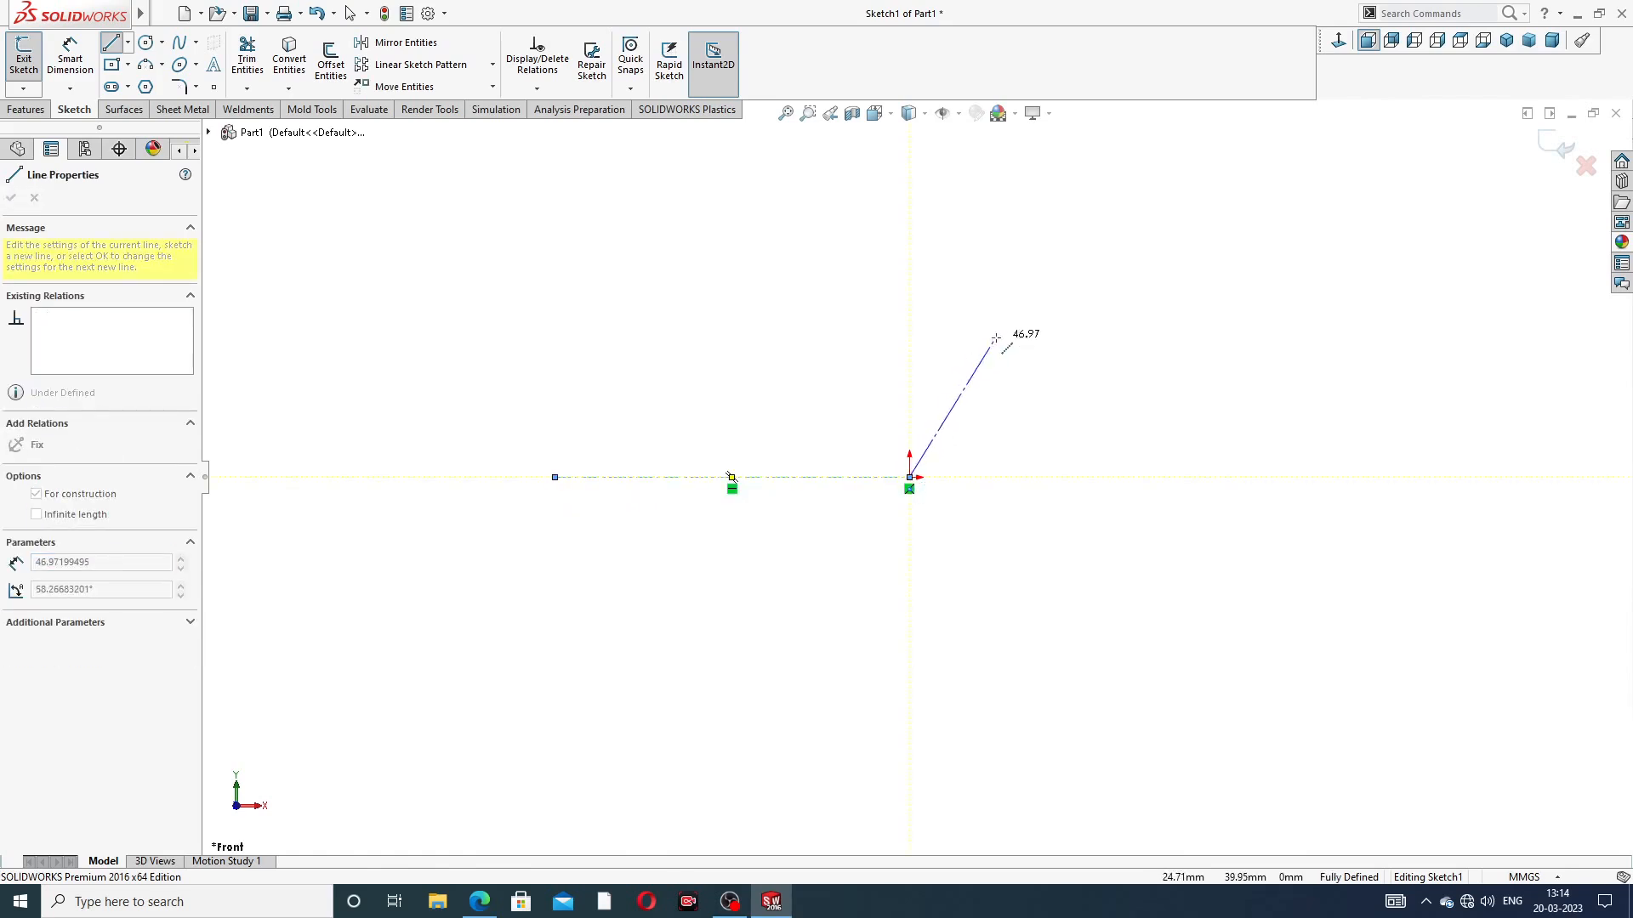
right_click(993, 337)
left_click(1039, 352)
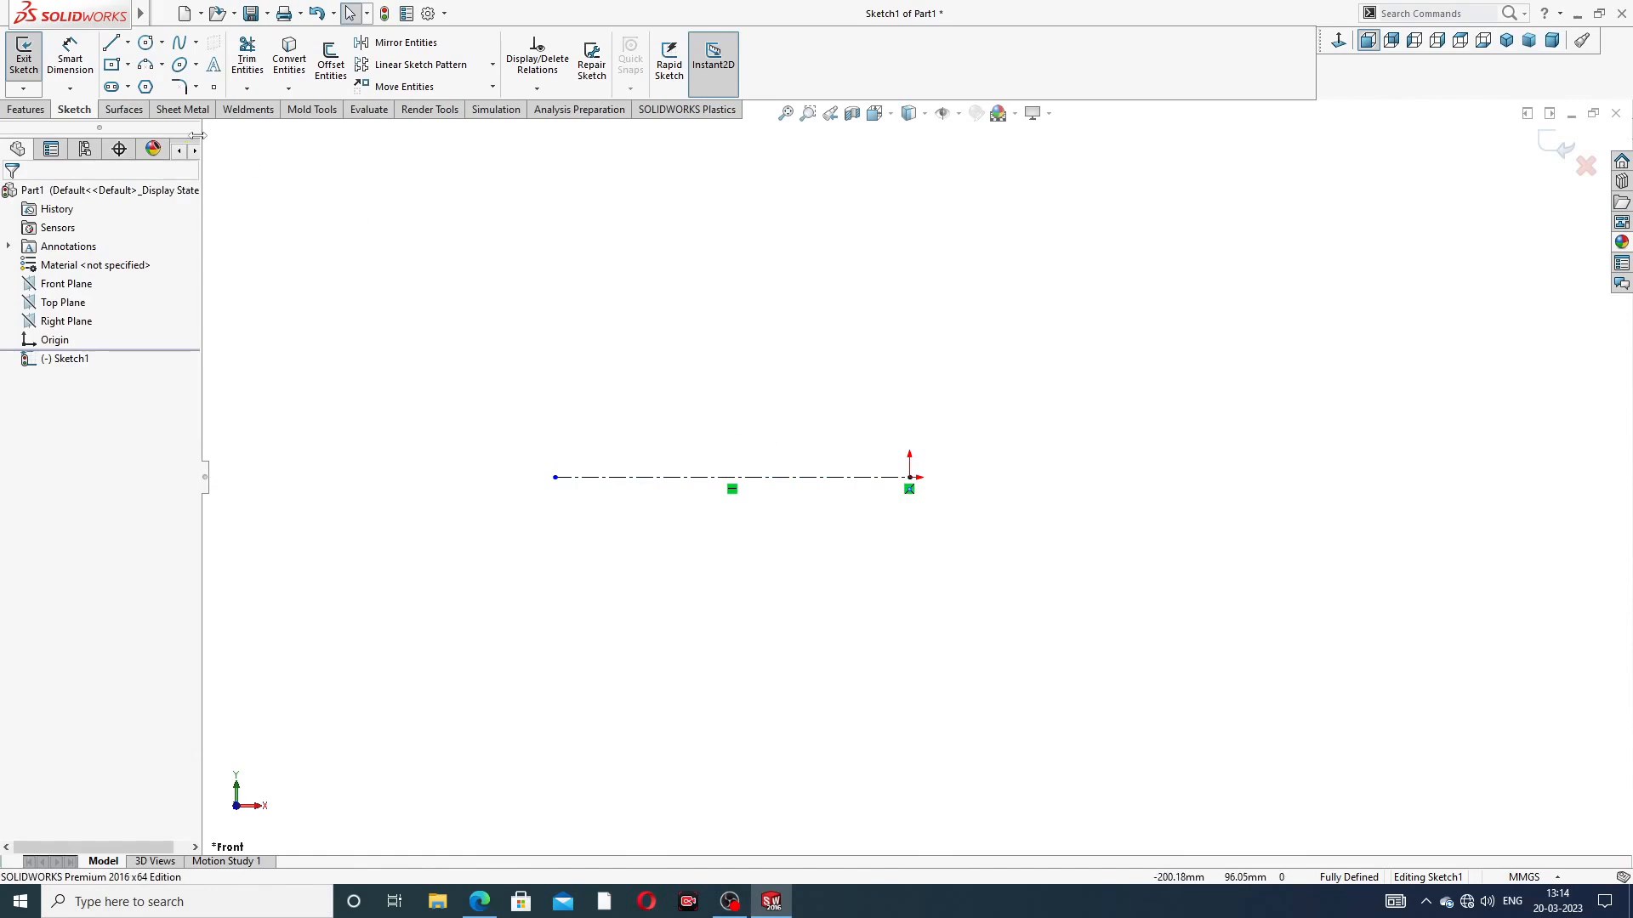
Dimension the horizontal centerline's length as 158.4 mm
left_click(70, 55)
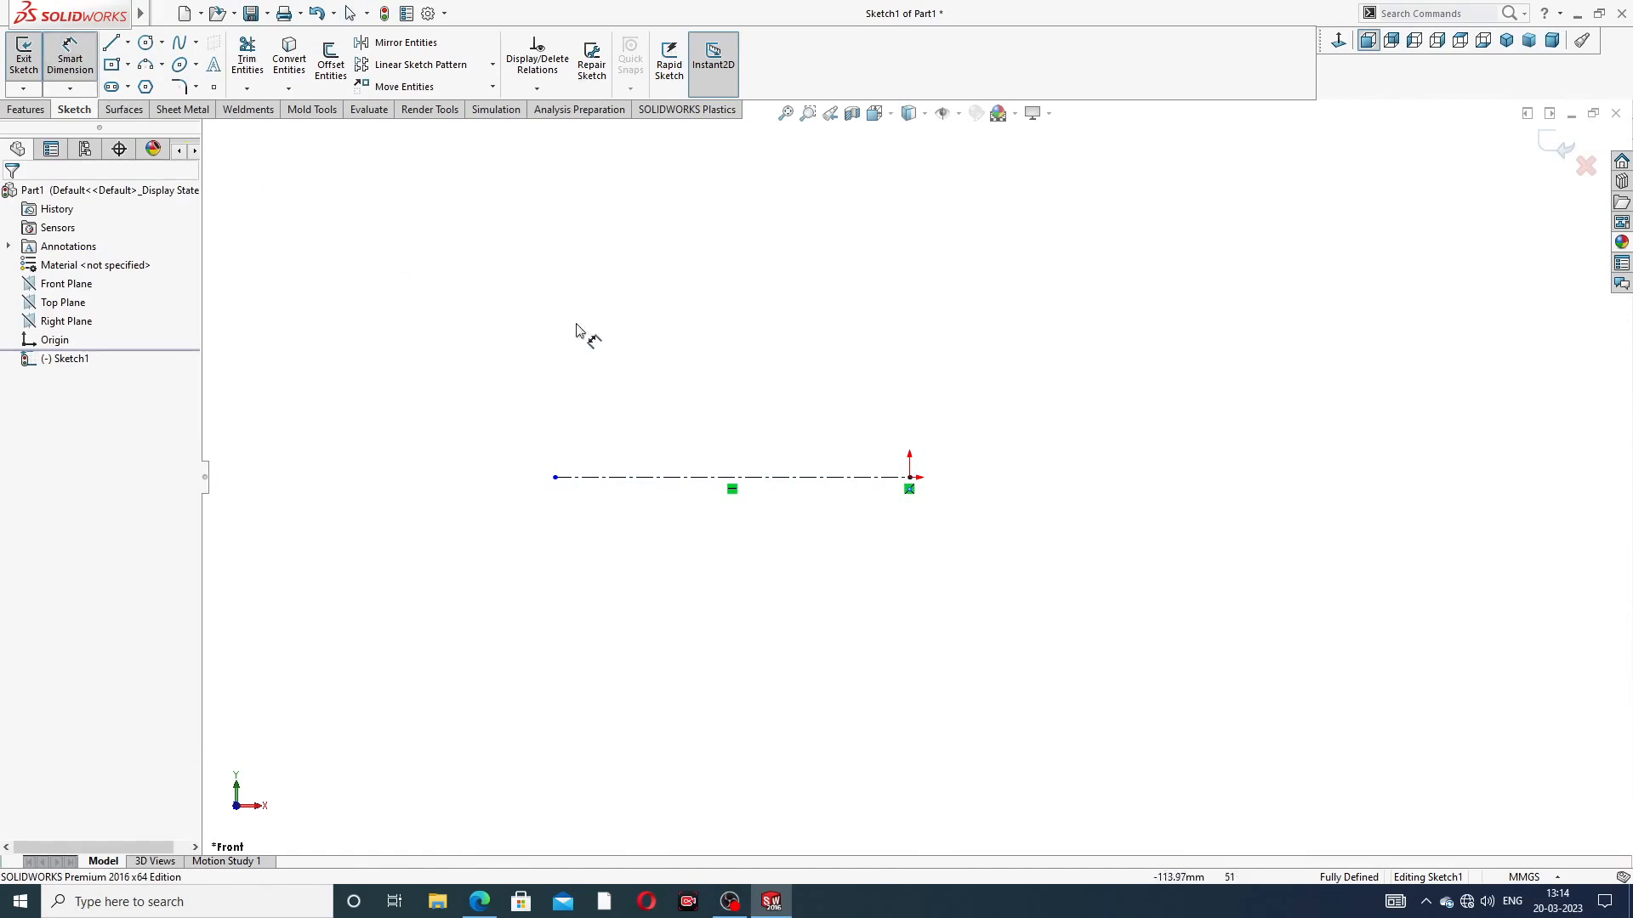
left_click(765, 478)
left_click(748, 393)
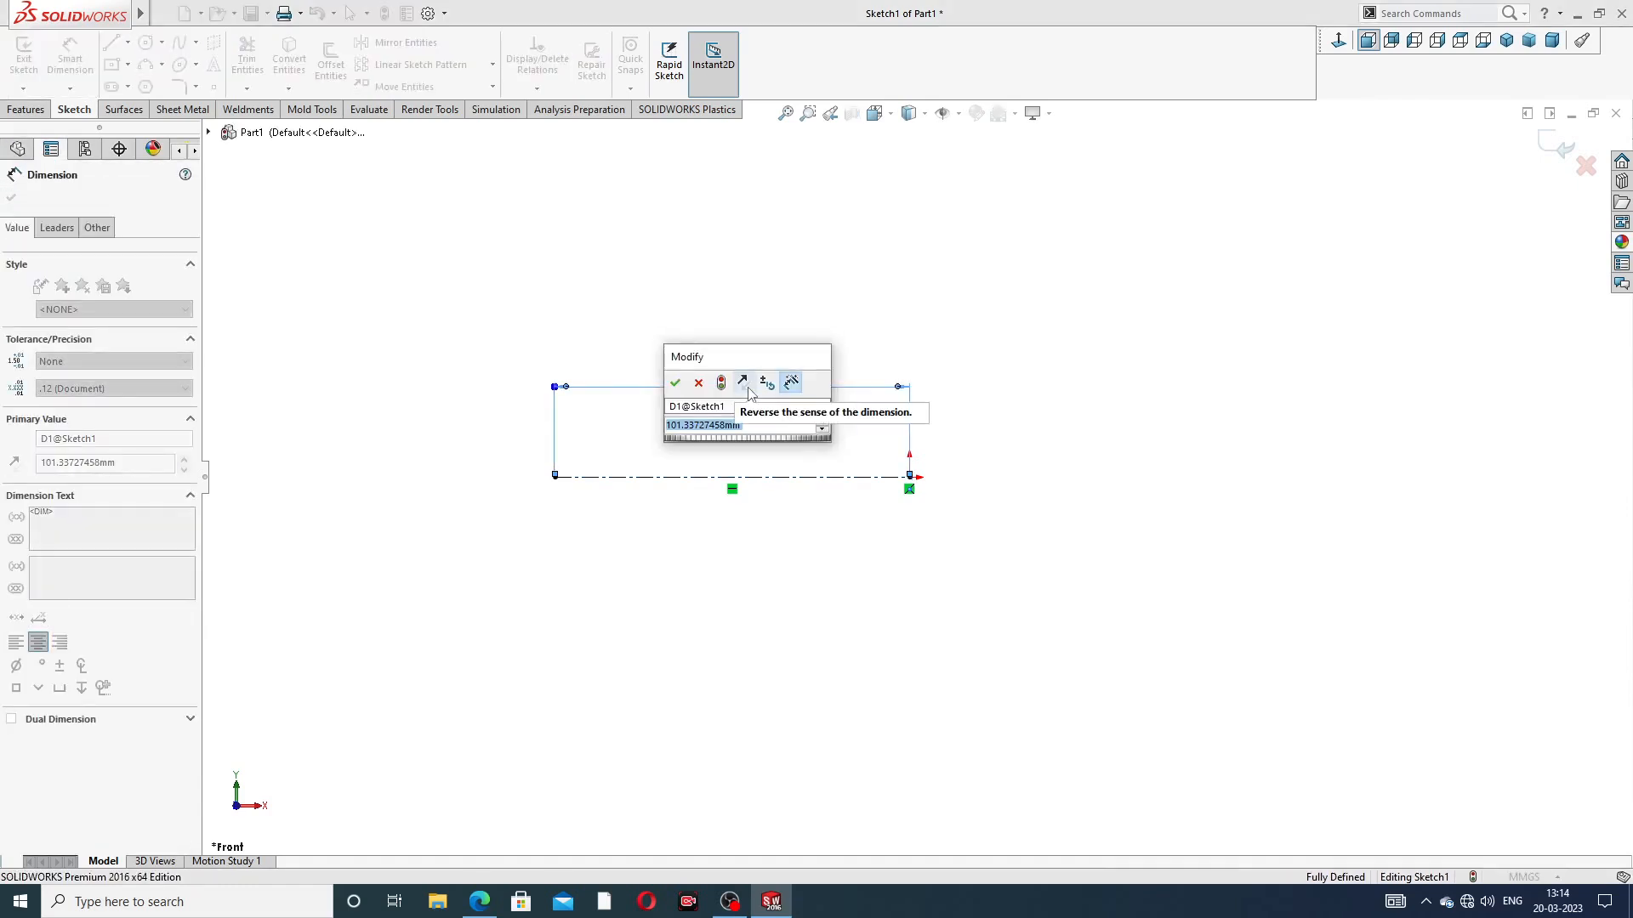
type("158.")
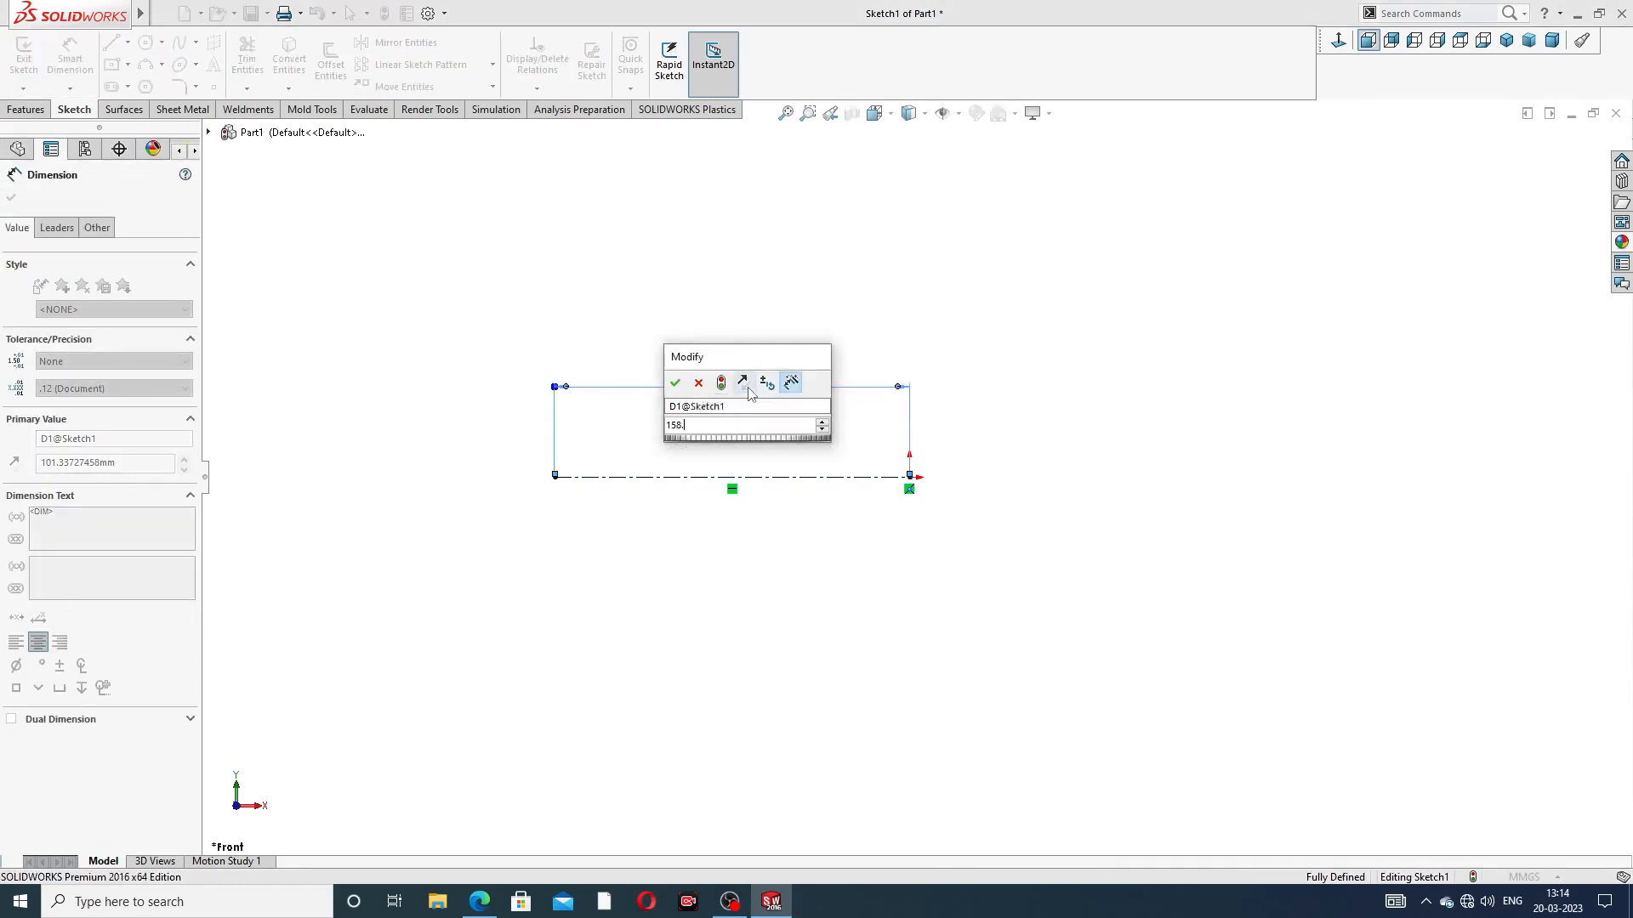
type("4")
key("Return")
left_click(1009, 306)
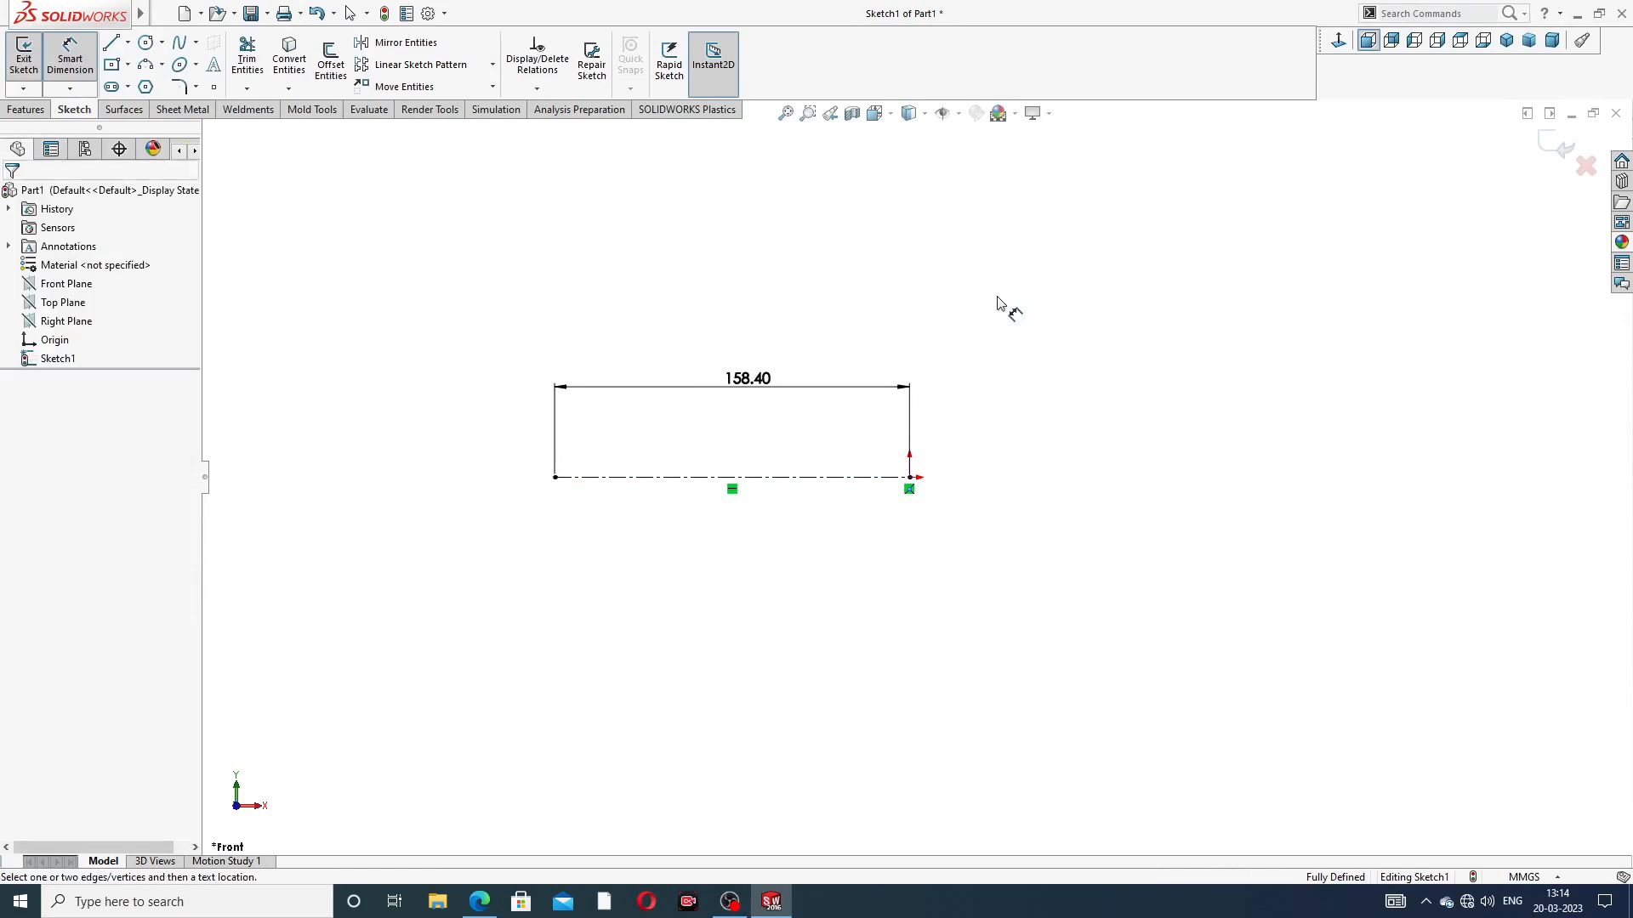
Recheck the spanner's centre distance in the PDF drawing and set the centerline's length to 158.6 mm
left_click(480, 901)
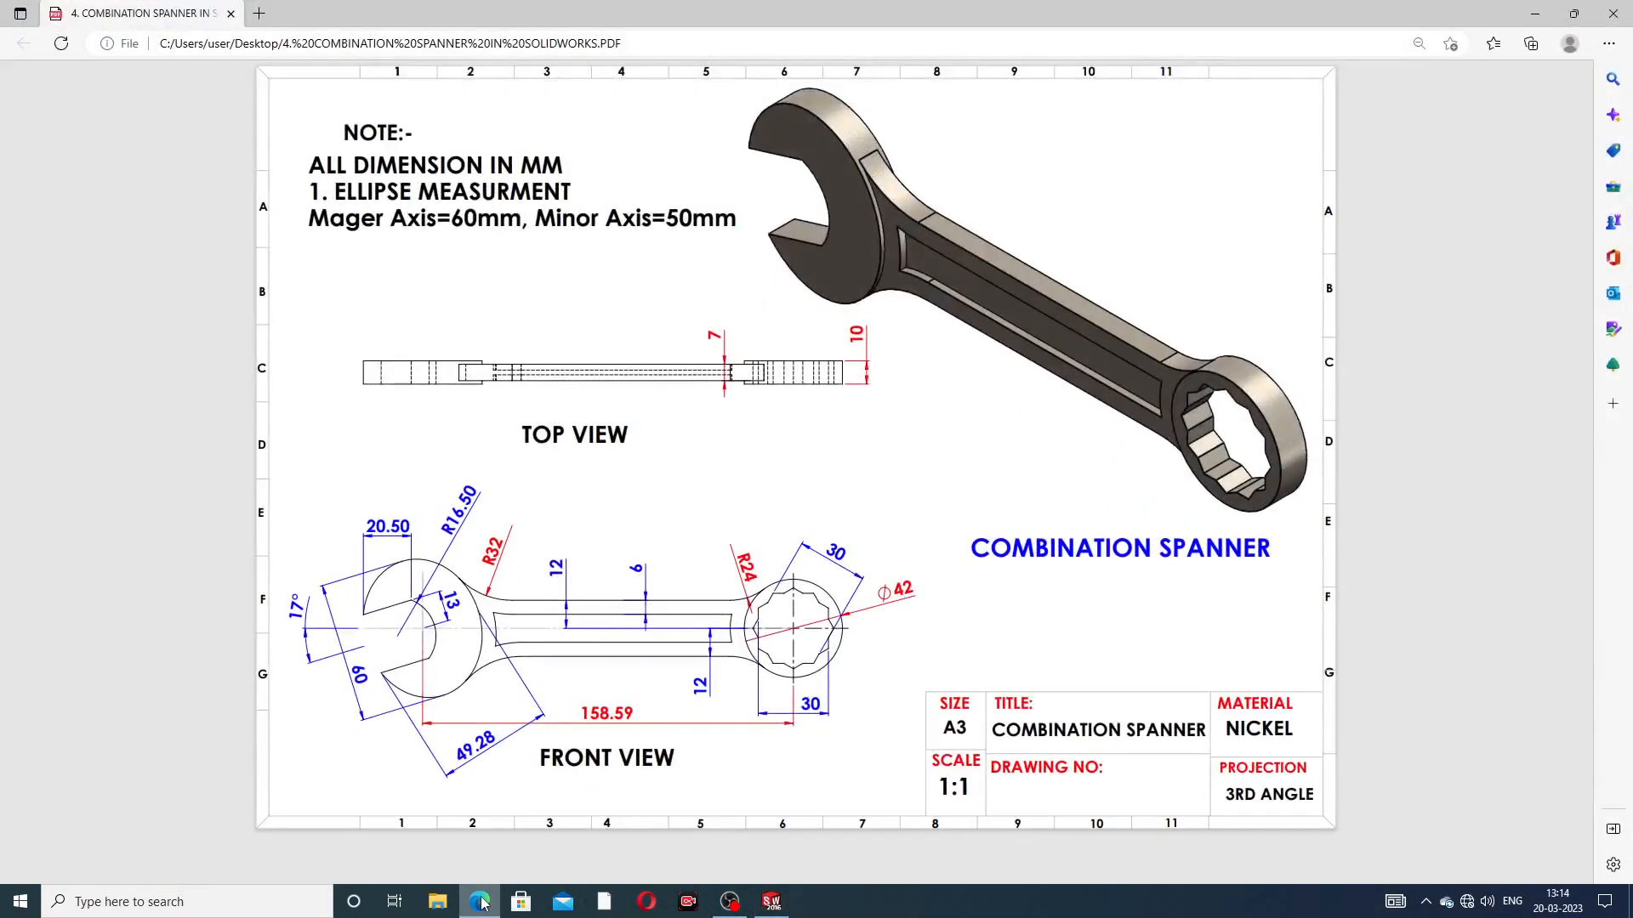
left_click(481, 902)
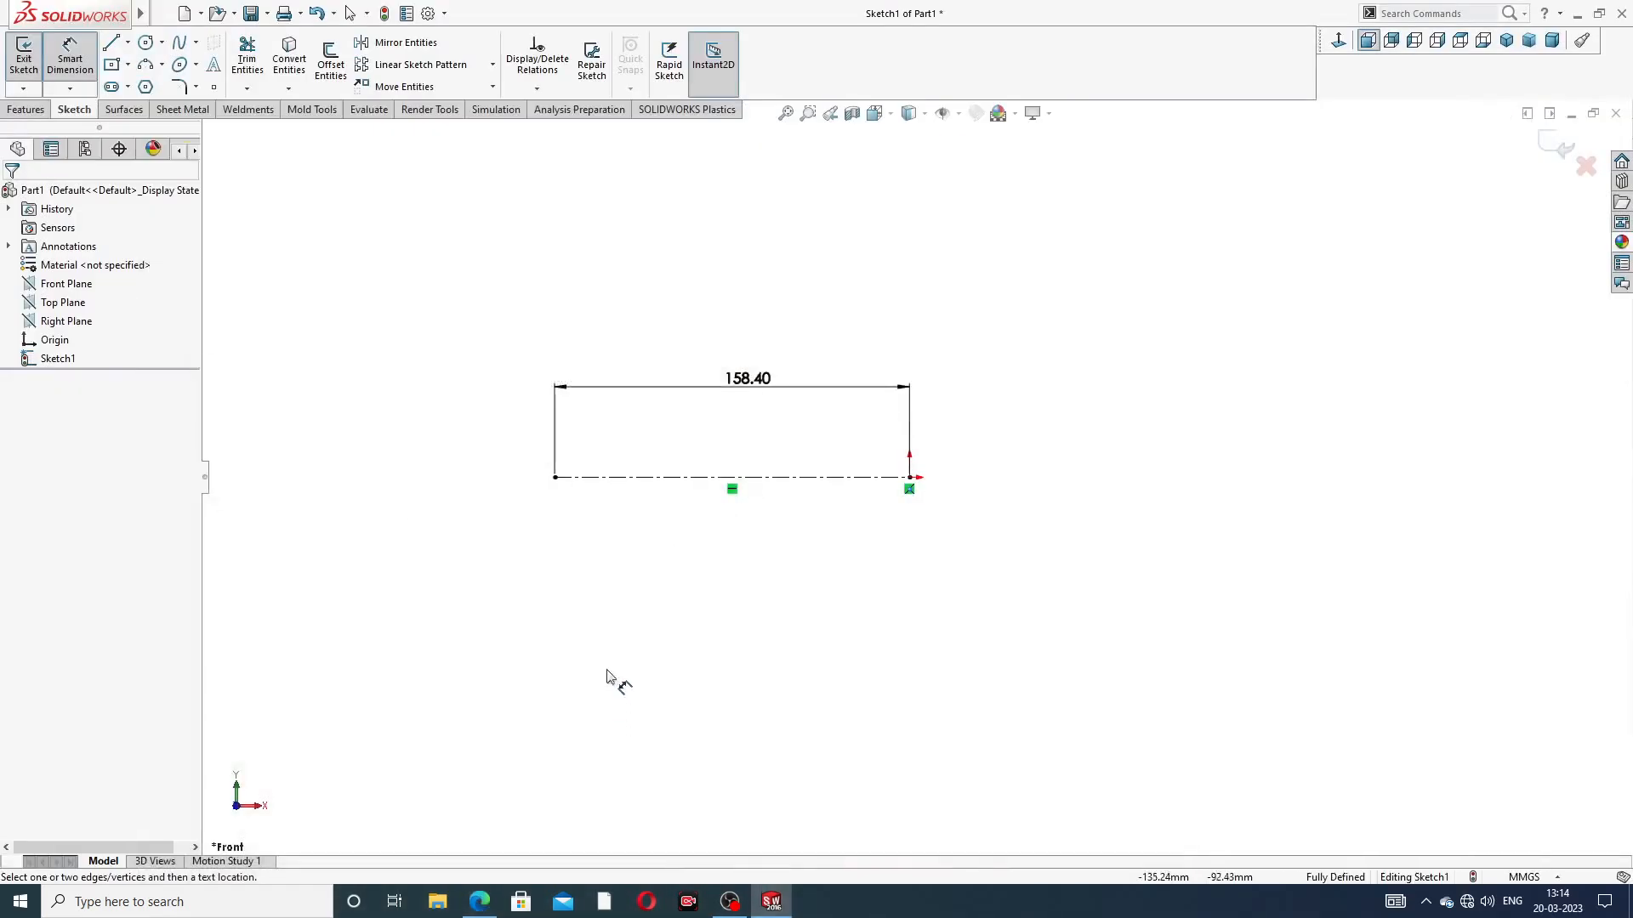
double_click(764, 380)
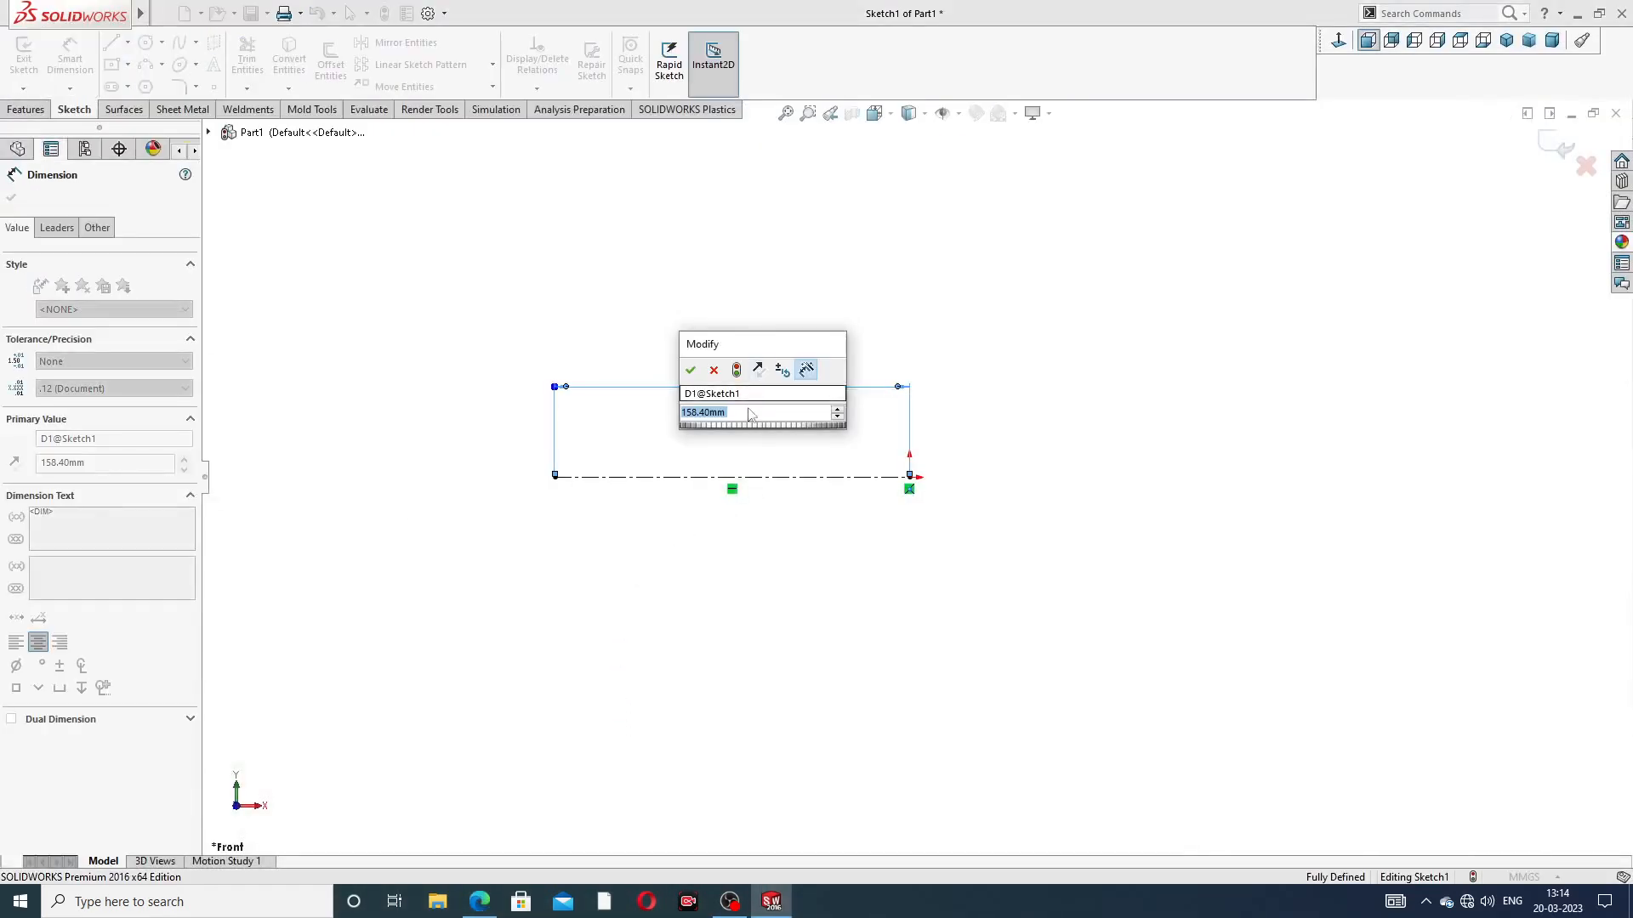
left_click(745, 413)
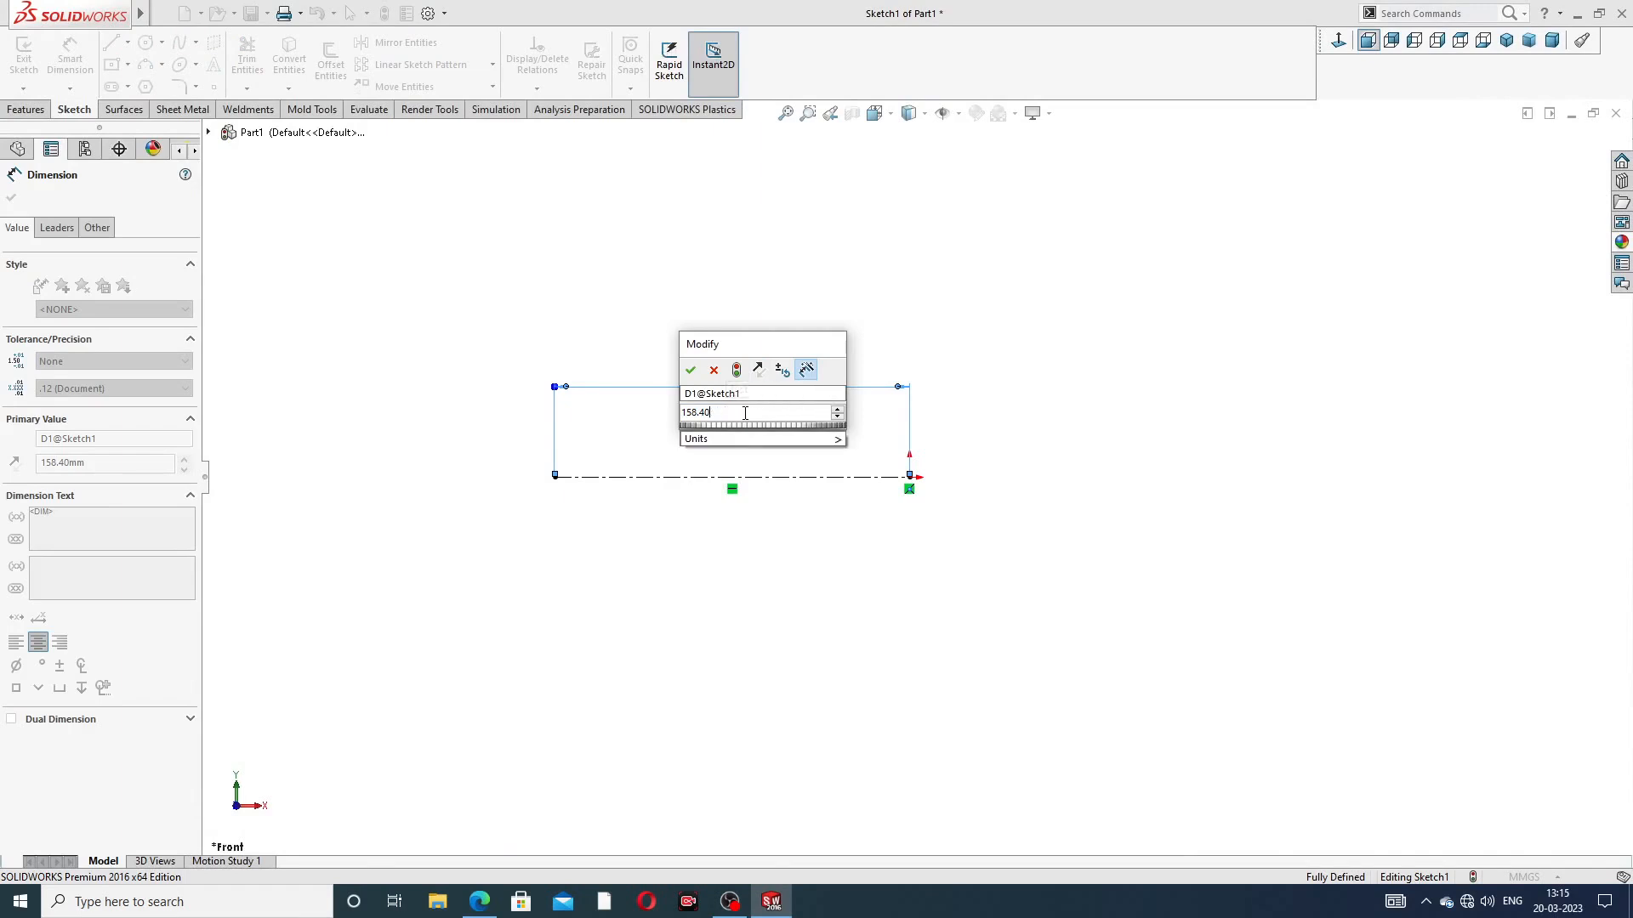
key("BackSpace")
key("BackSpace")
key("BackSpace")
key("BackSpace")
type("6")
key("Return")
key("Escape")
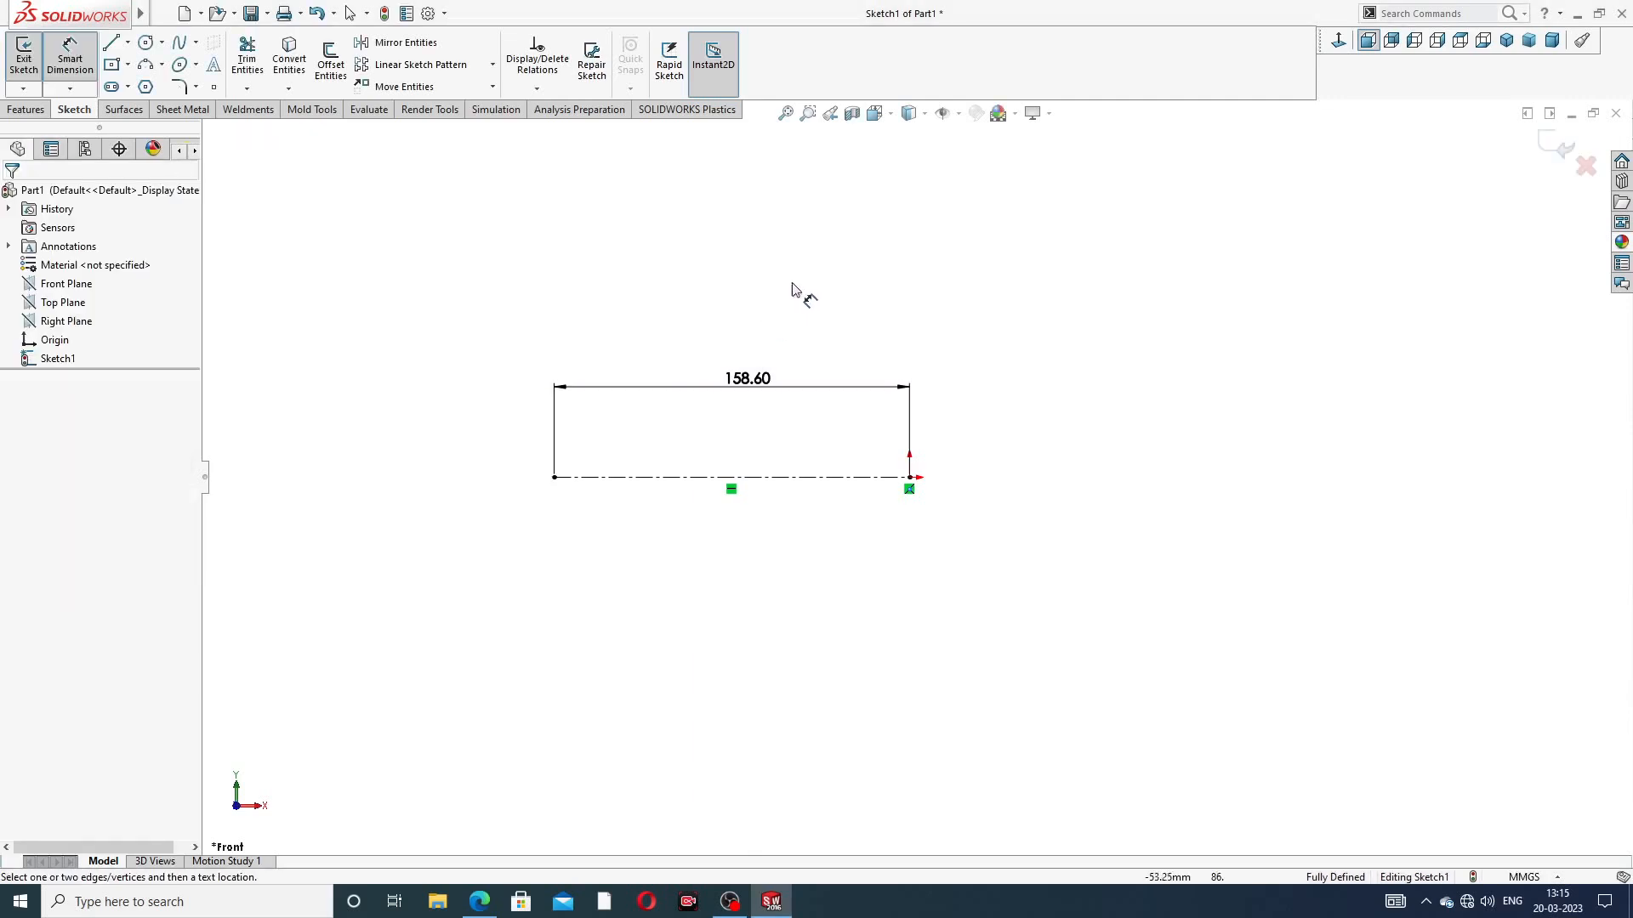
right_click(794, 284)
left_click(851, 256)
Sketch a tilted ellipse centred on the centerline's free end, with semi-axes of about 42.7 mm and 25.4 mm
scroll(656, 467, "down", 3)
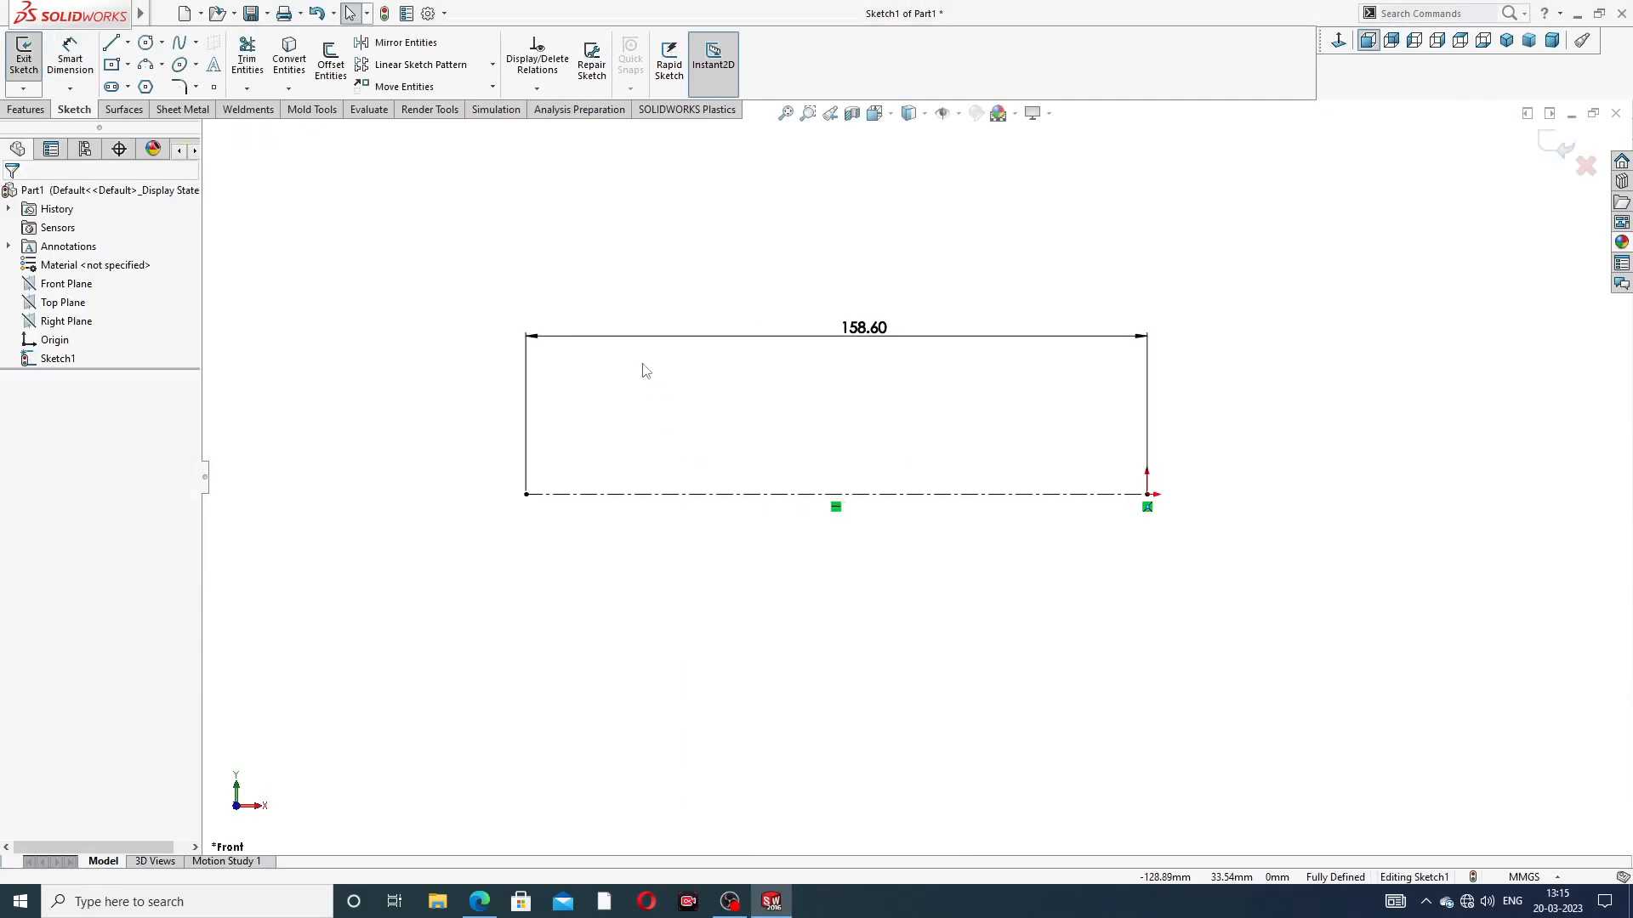
left_click(195, 66)
left_click(213, 87)
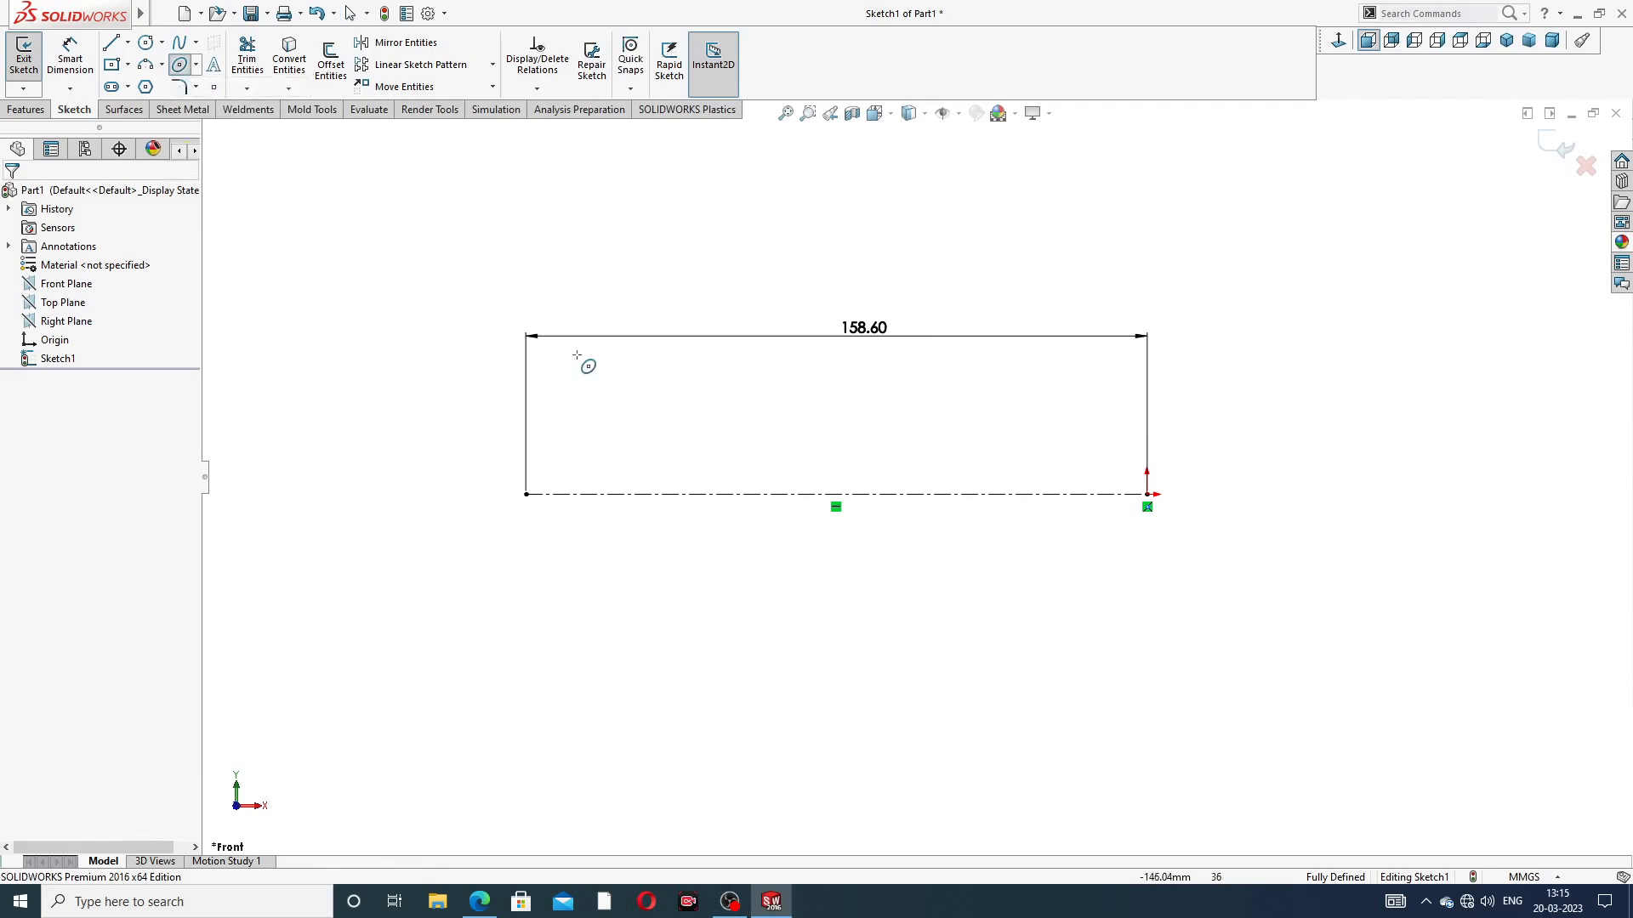
scroll(465, 490, "up", 1)
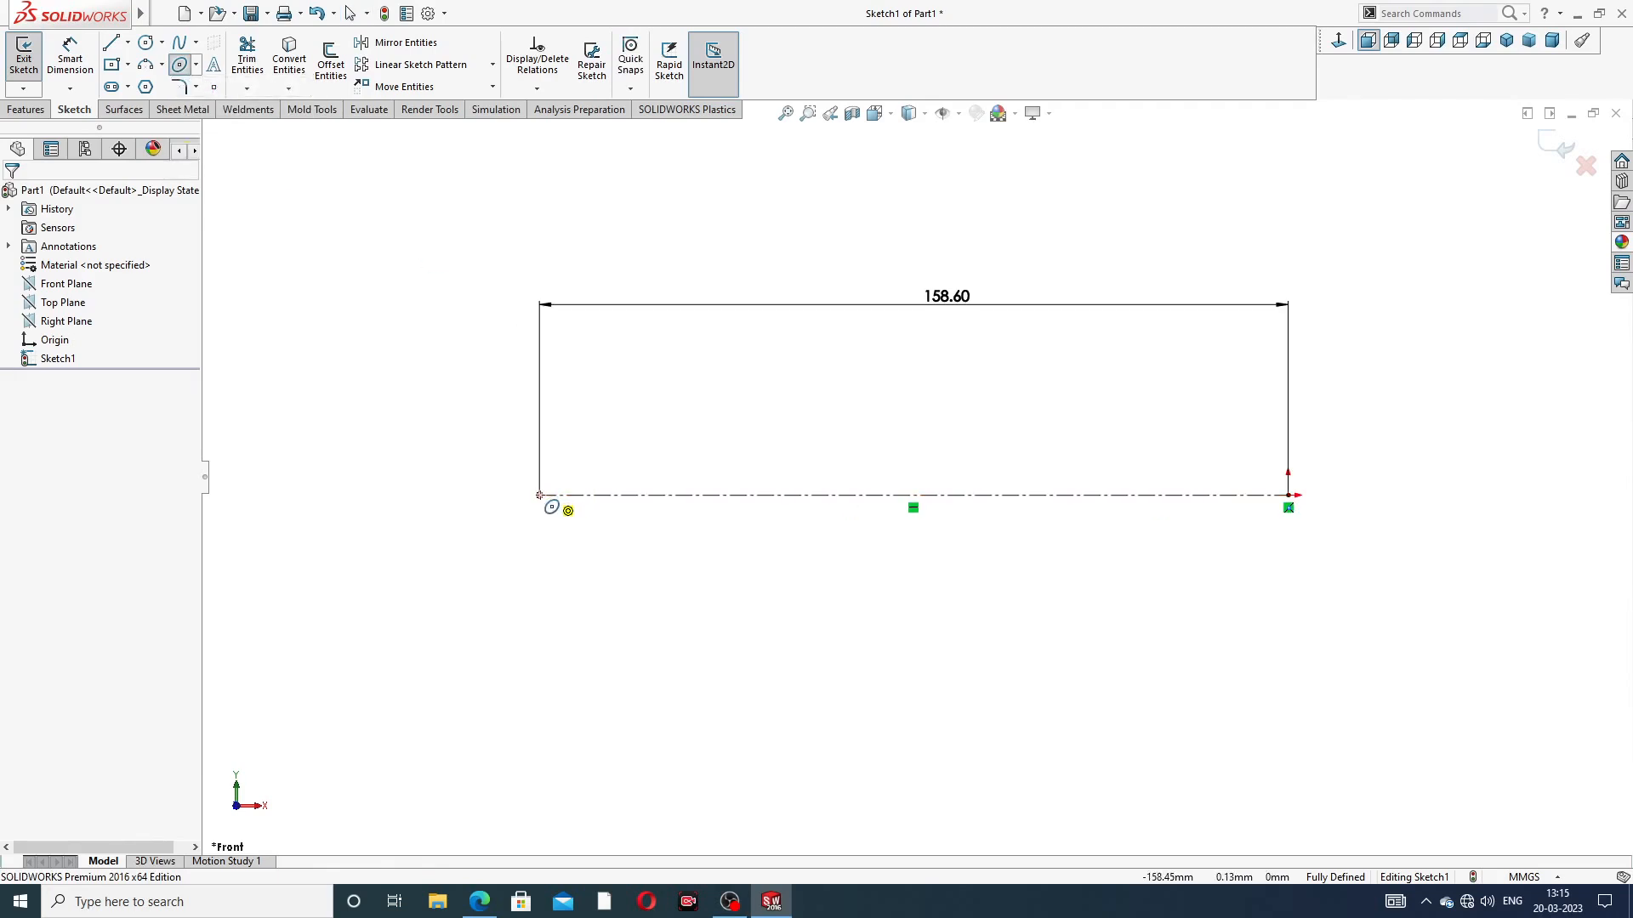
left_click(526, 494)
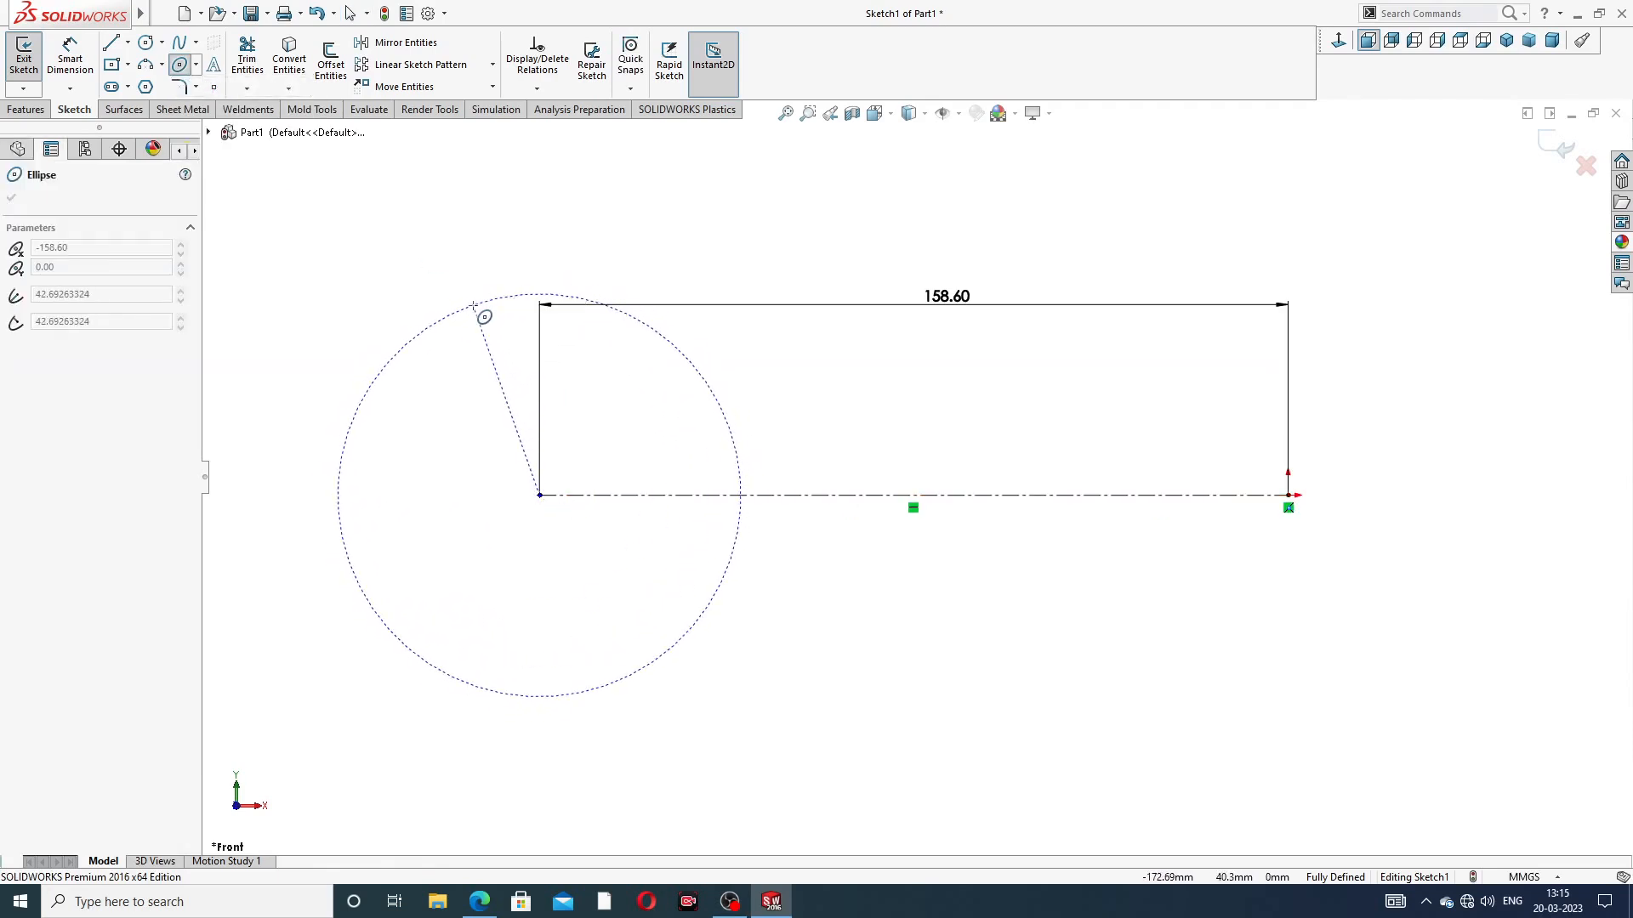
left_click(474, 305)
left_click(402, 464)
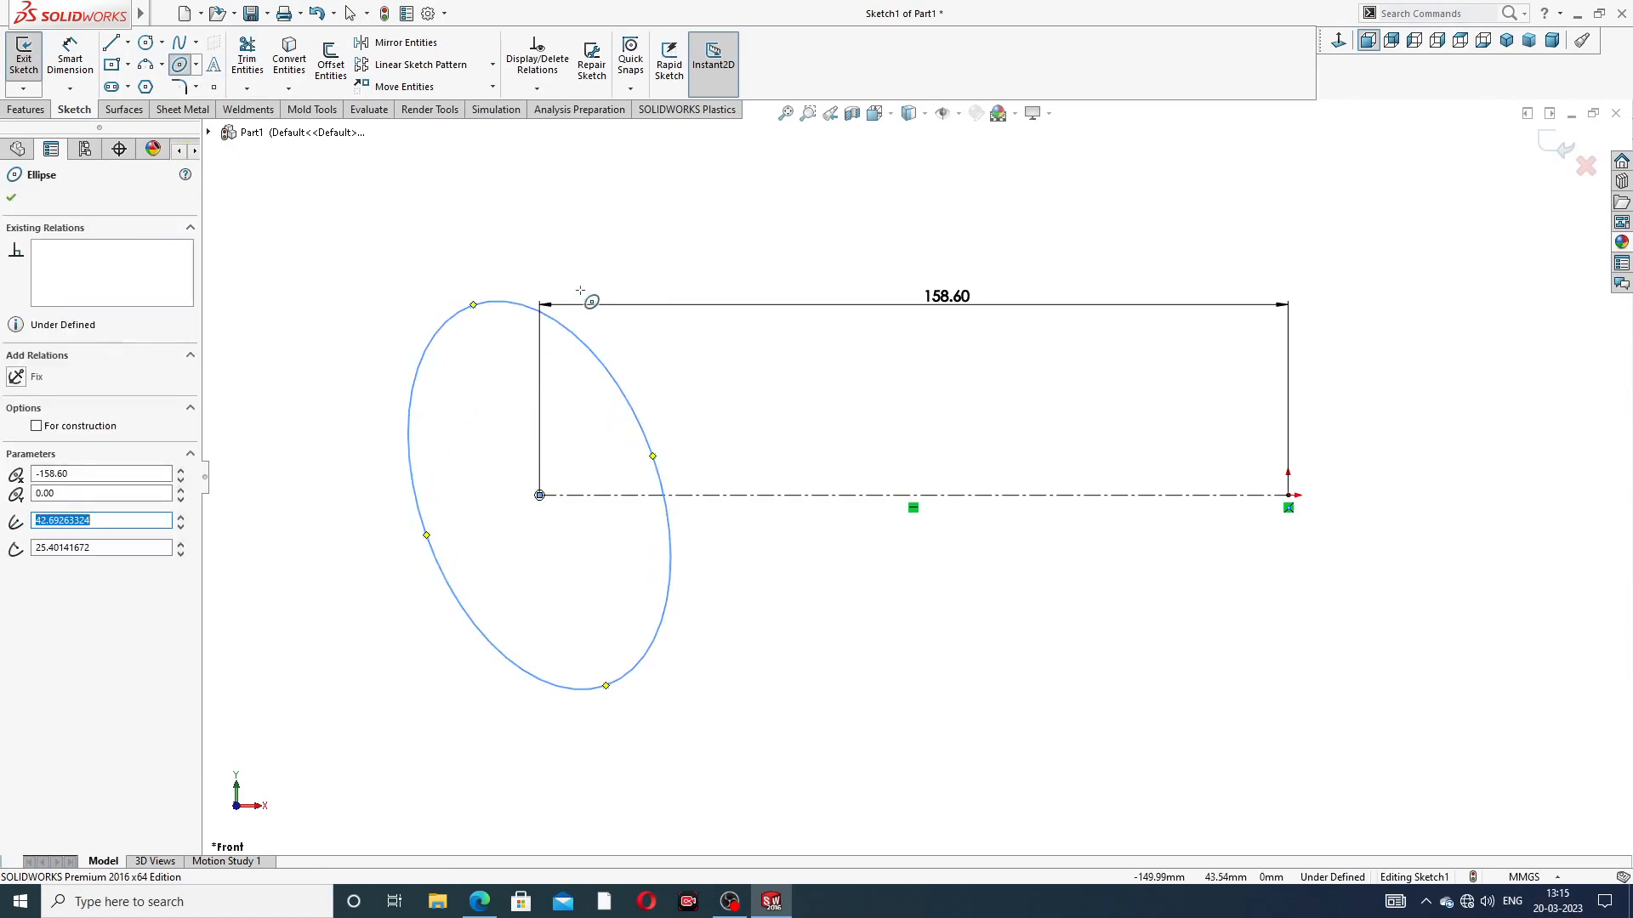
right_click(598, 270)
left_click(625, 272)
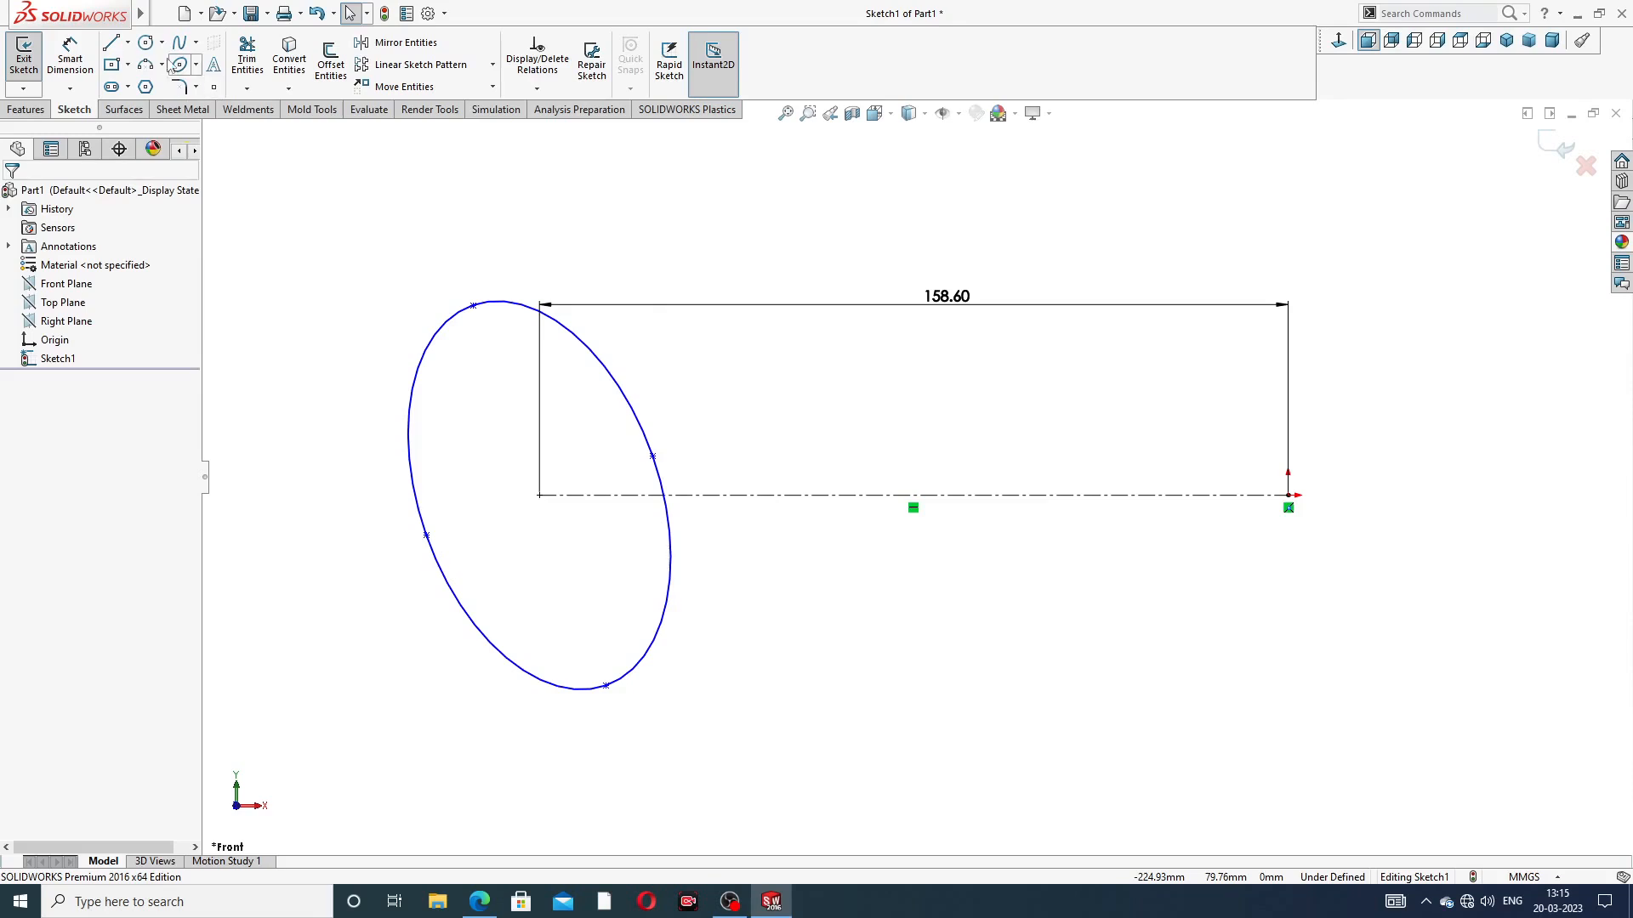
Sketch a circle centred on the origin for the spanner's ring end
left_click(146, 44)
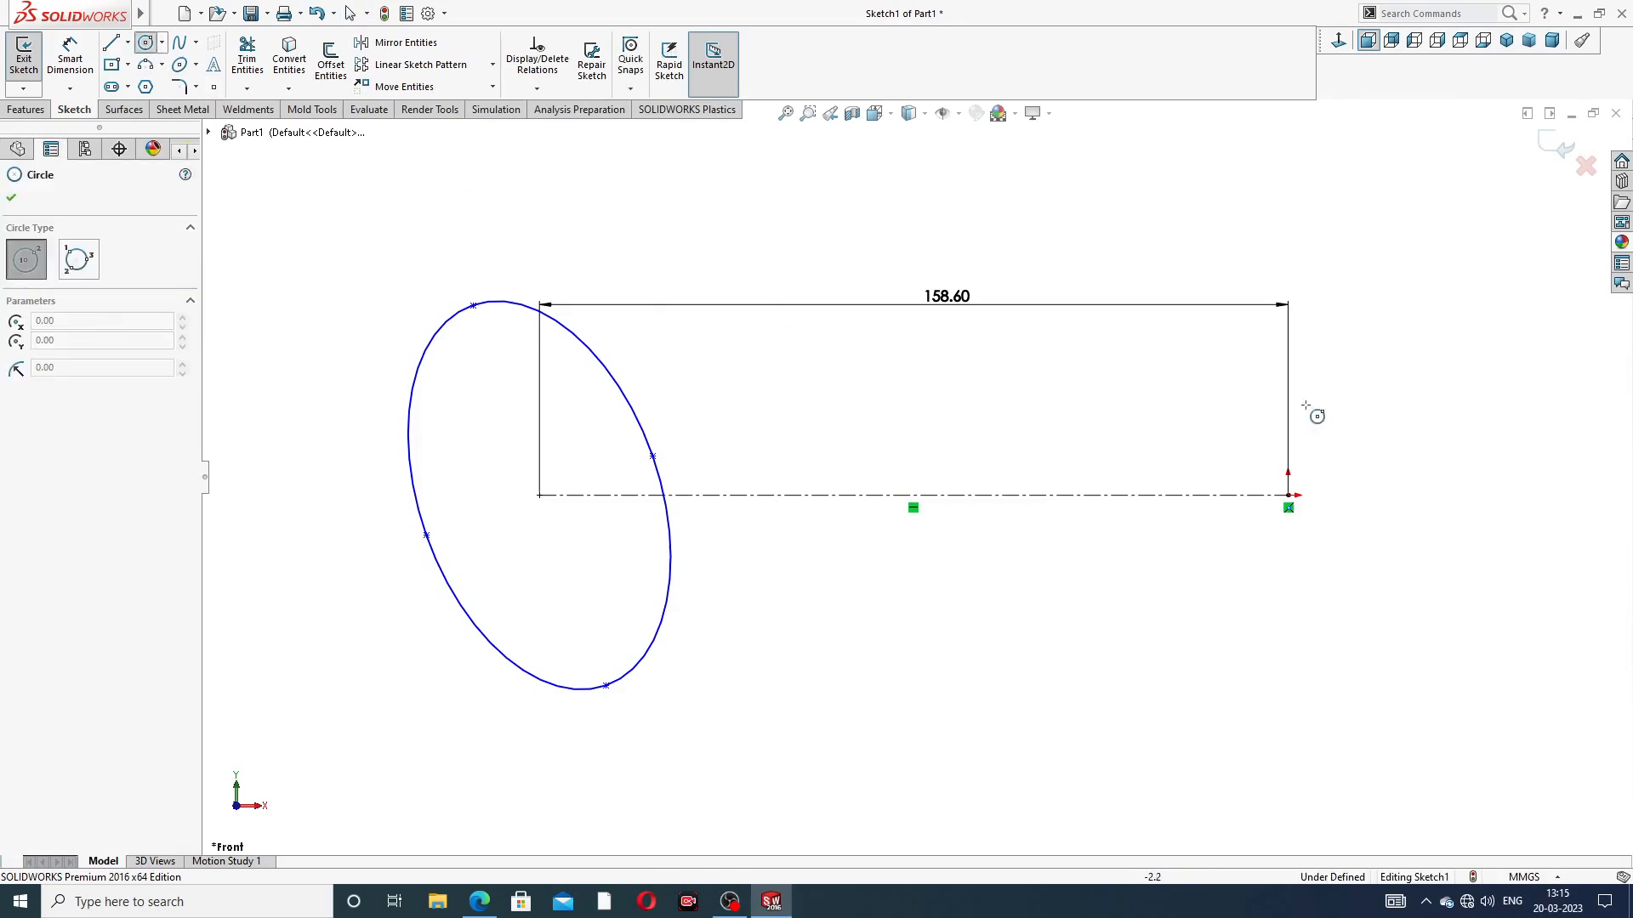
left_click(1288, 495)
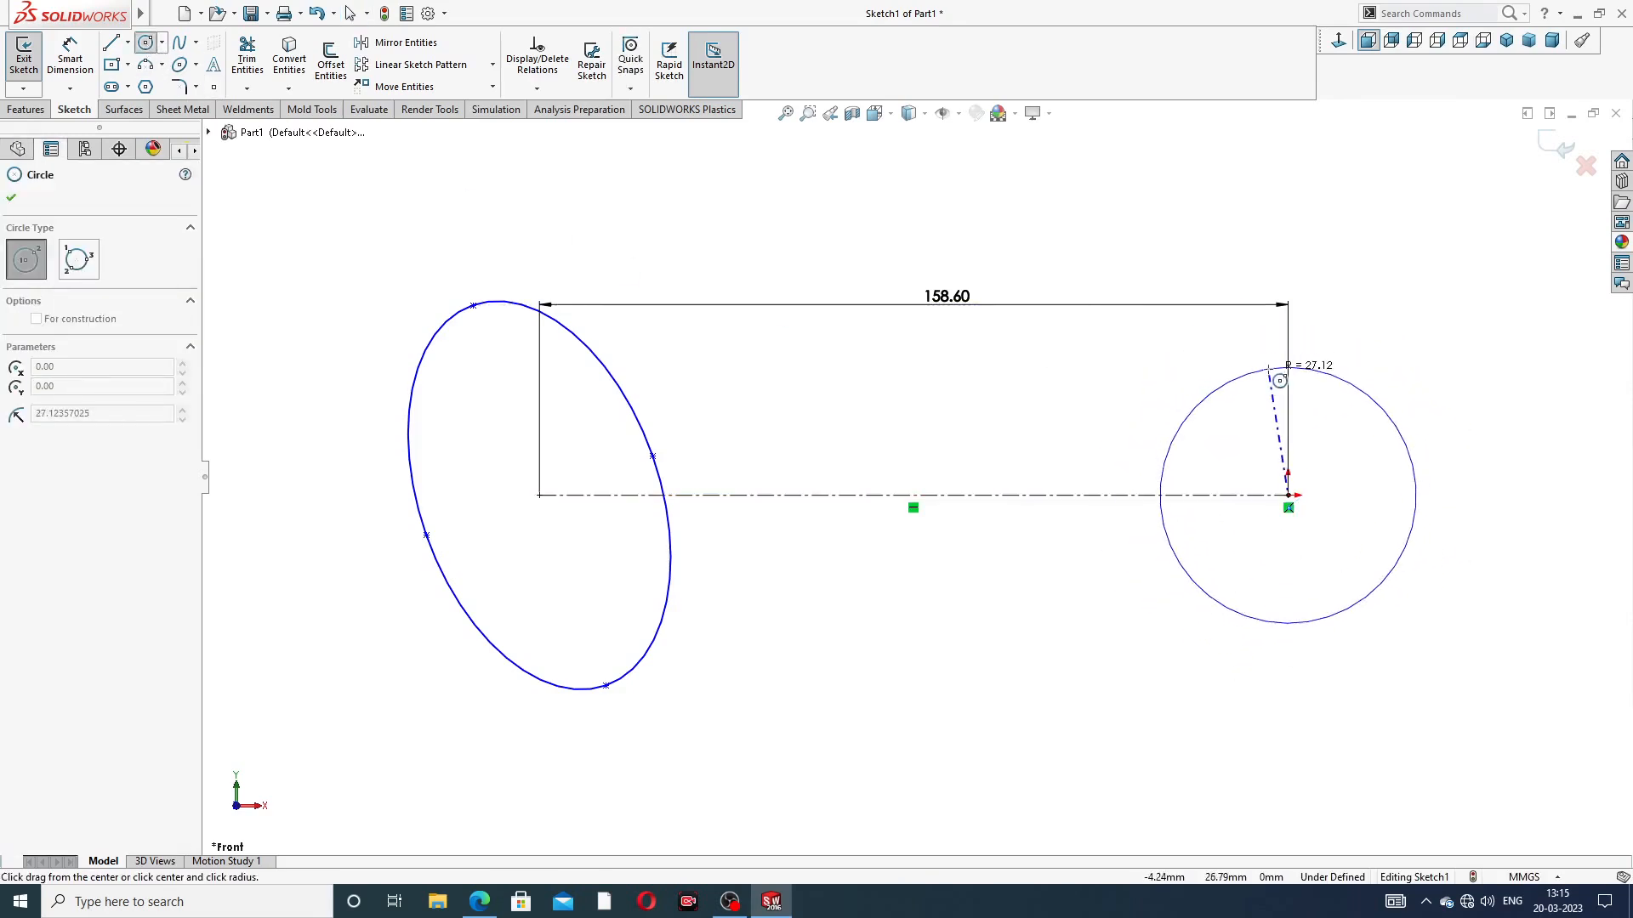
left_click(1281, 365)
right_click(1348, 277)
left_click(1378, 291)
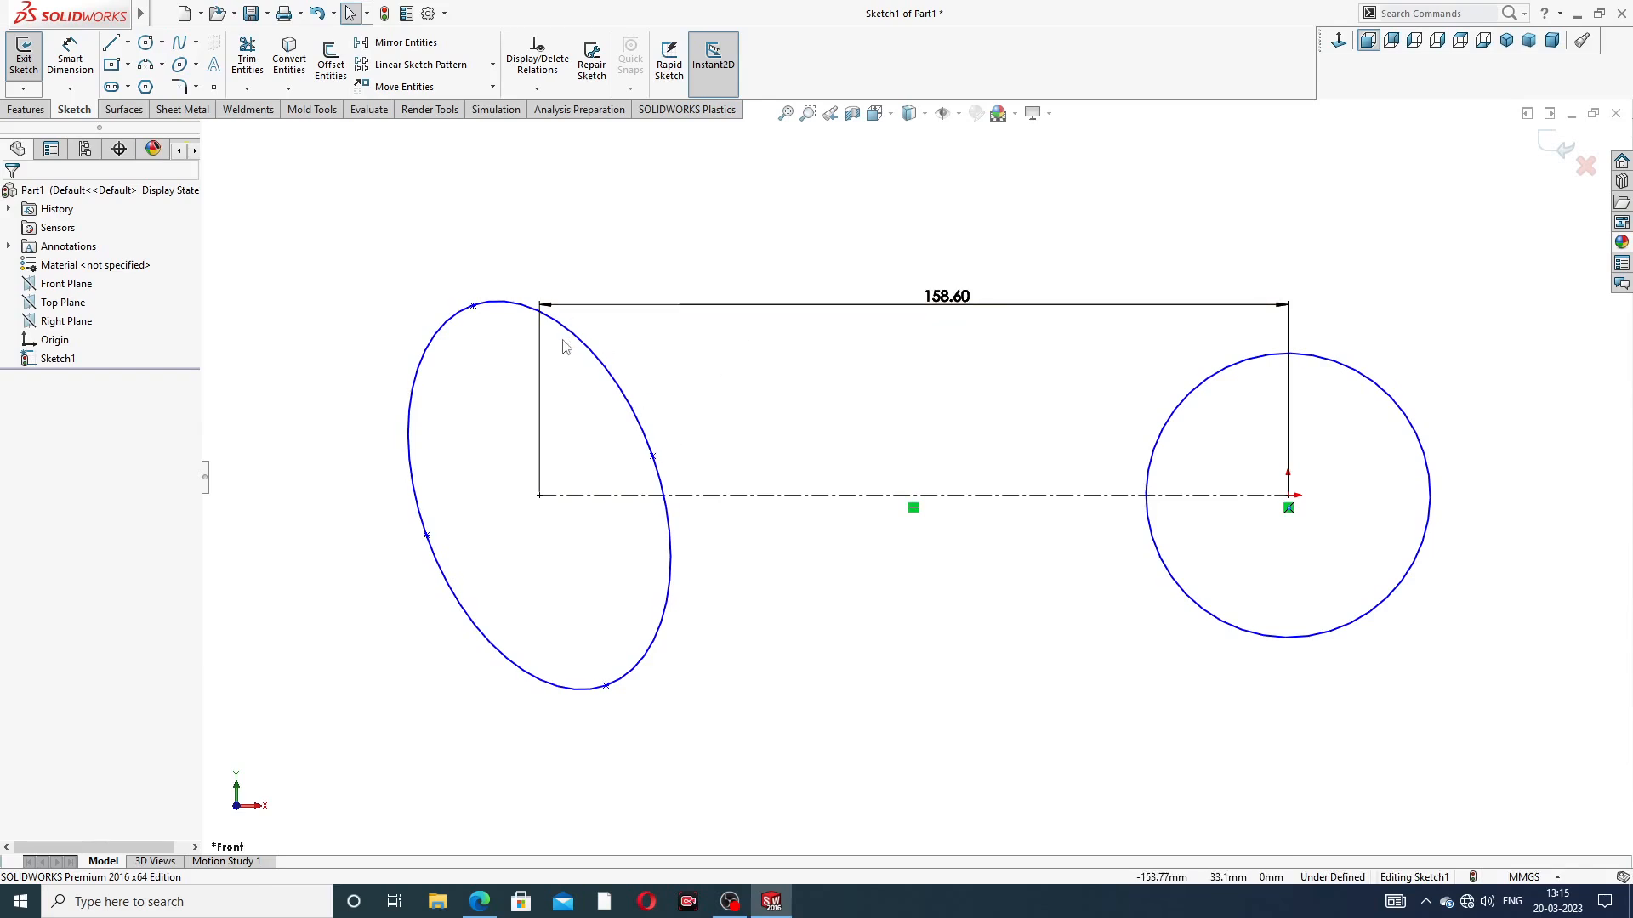
Check the ellipse measurements in the PDF drawing and dimension the open-end ellipse's major axis as 60 mm
left_click(478, 902)
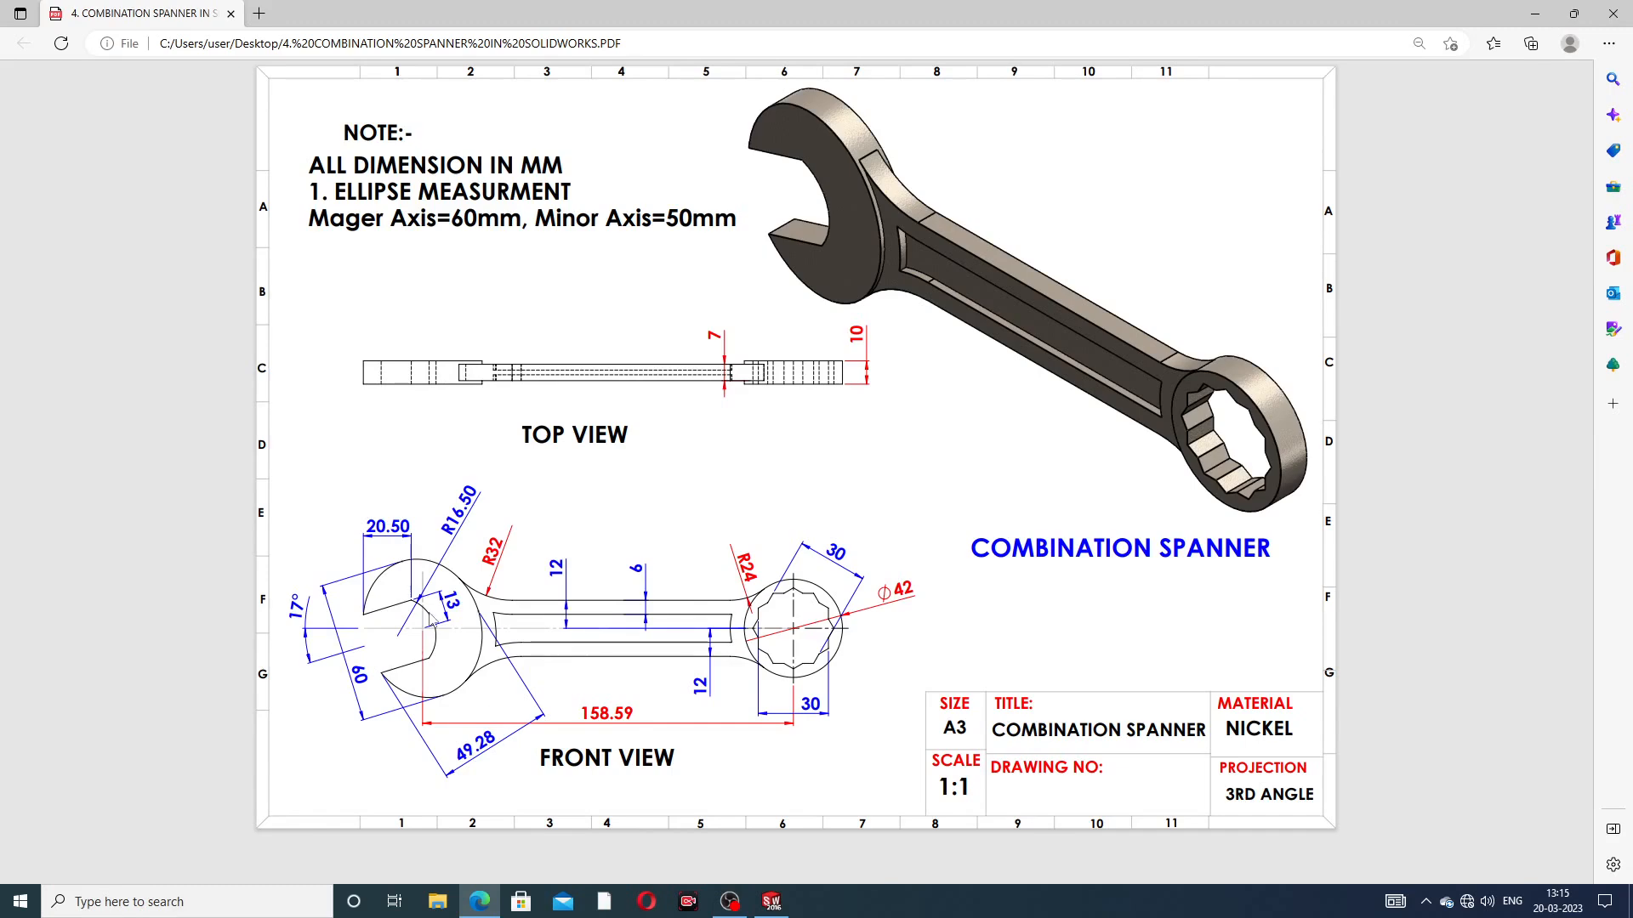
left_click(475, 907)
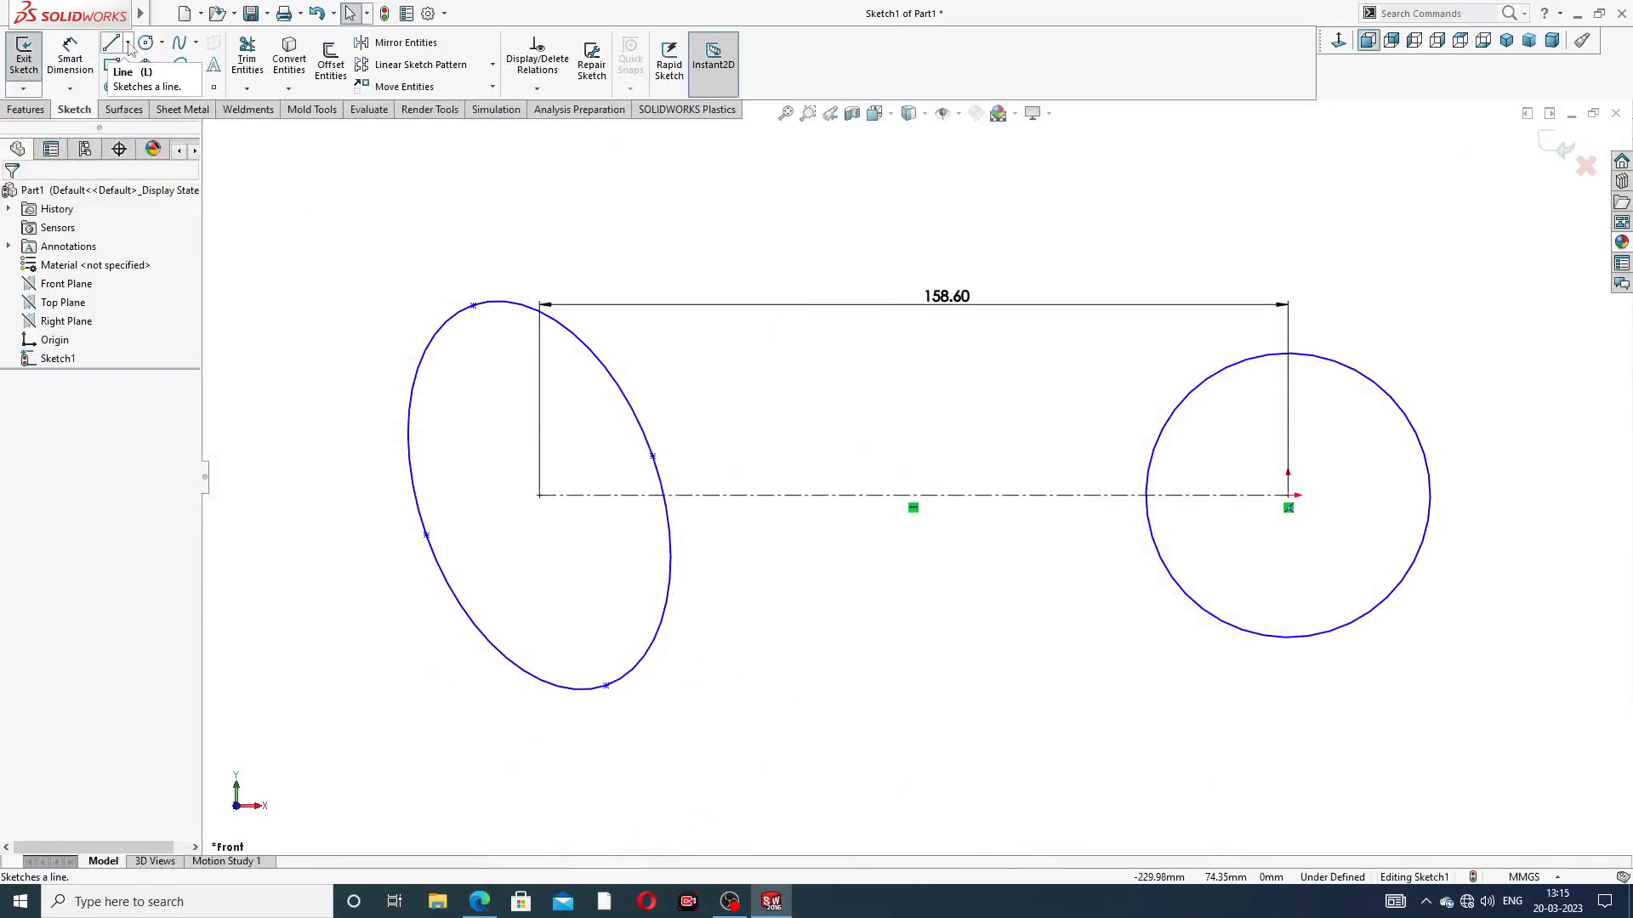
left_click(69, 60)
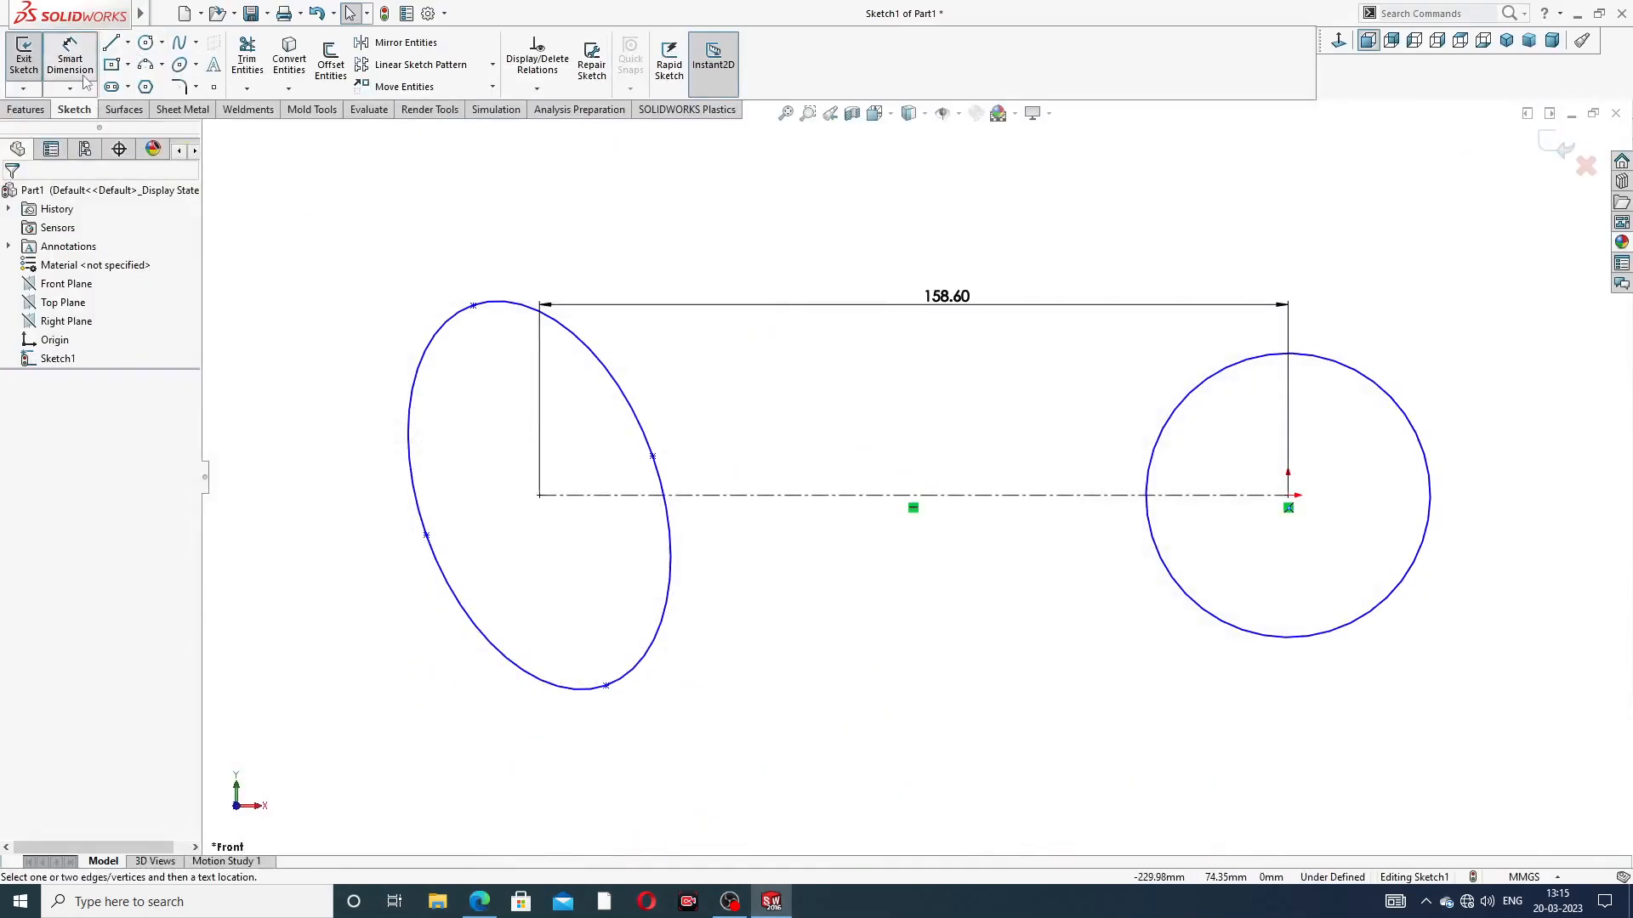
left_click(473, 306)
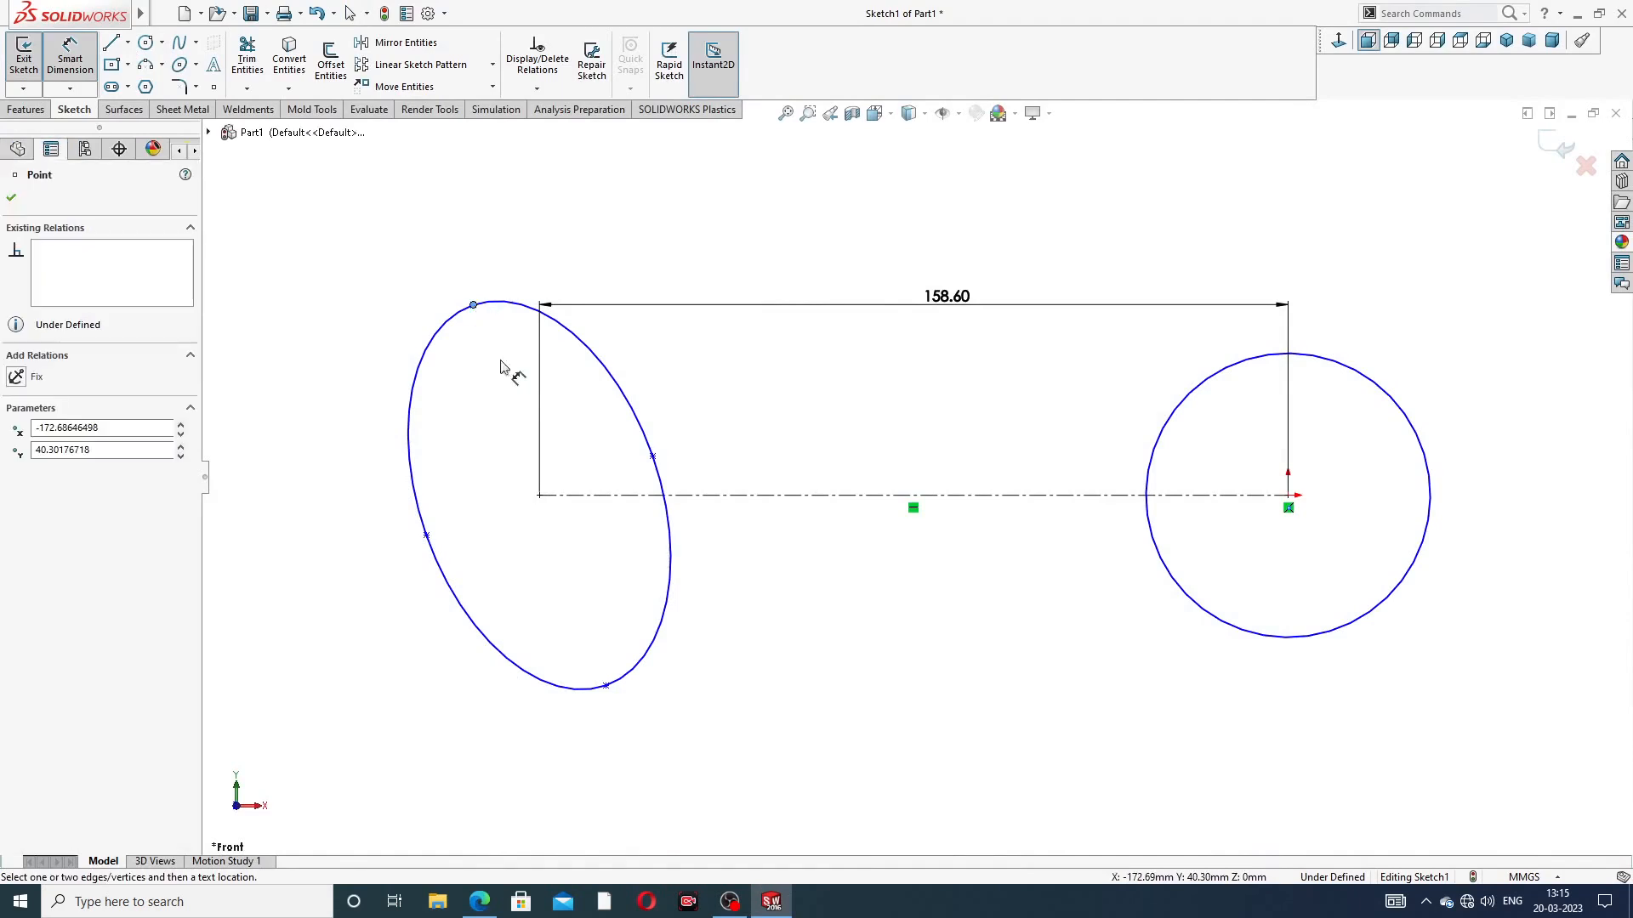
left_click(605, 687)
left_click(516, 519)
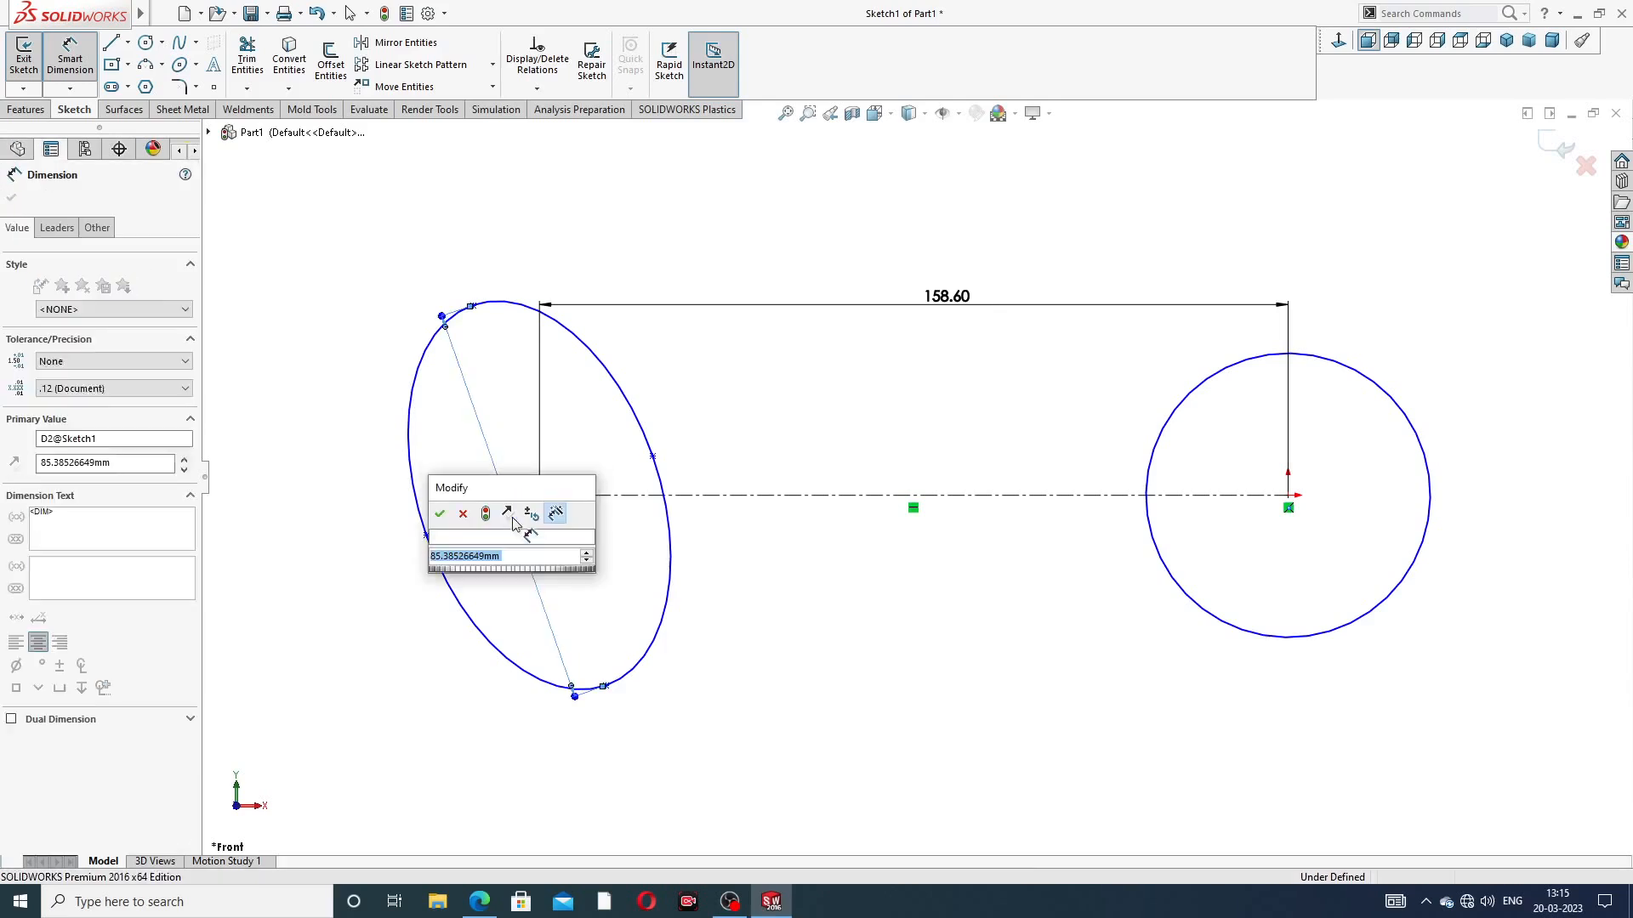
type("80")
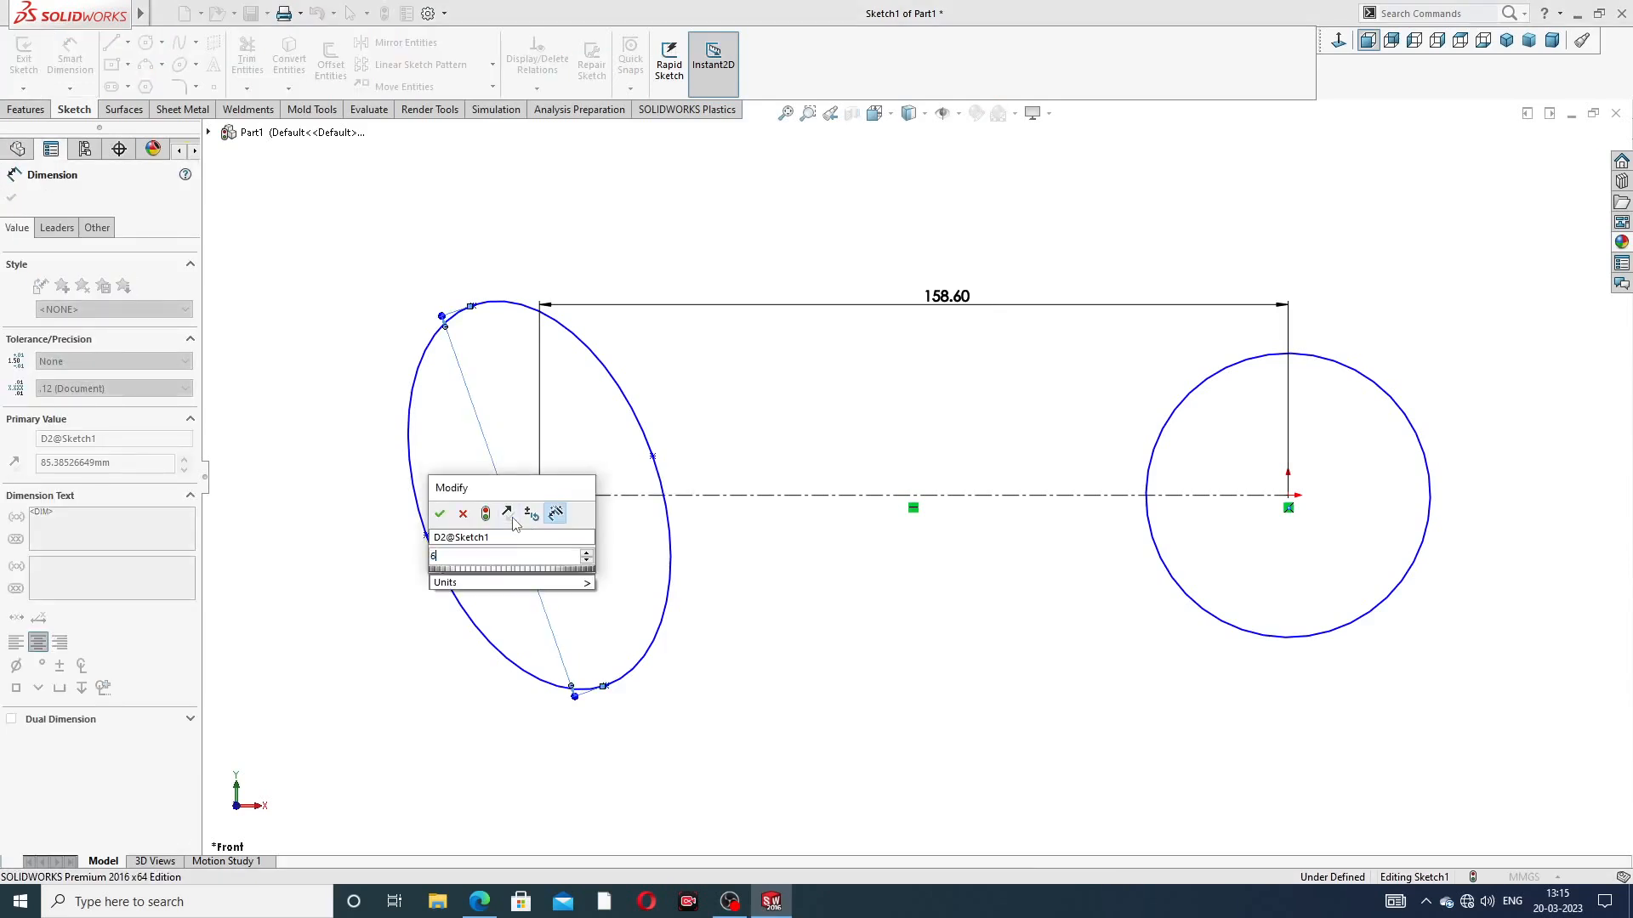
key("Return")
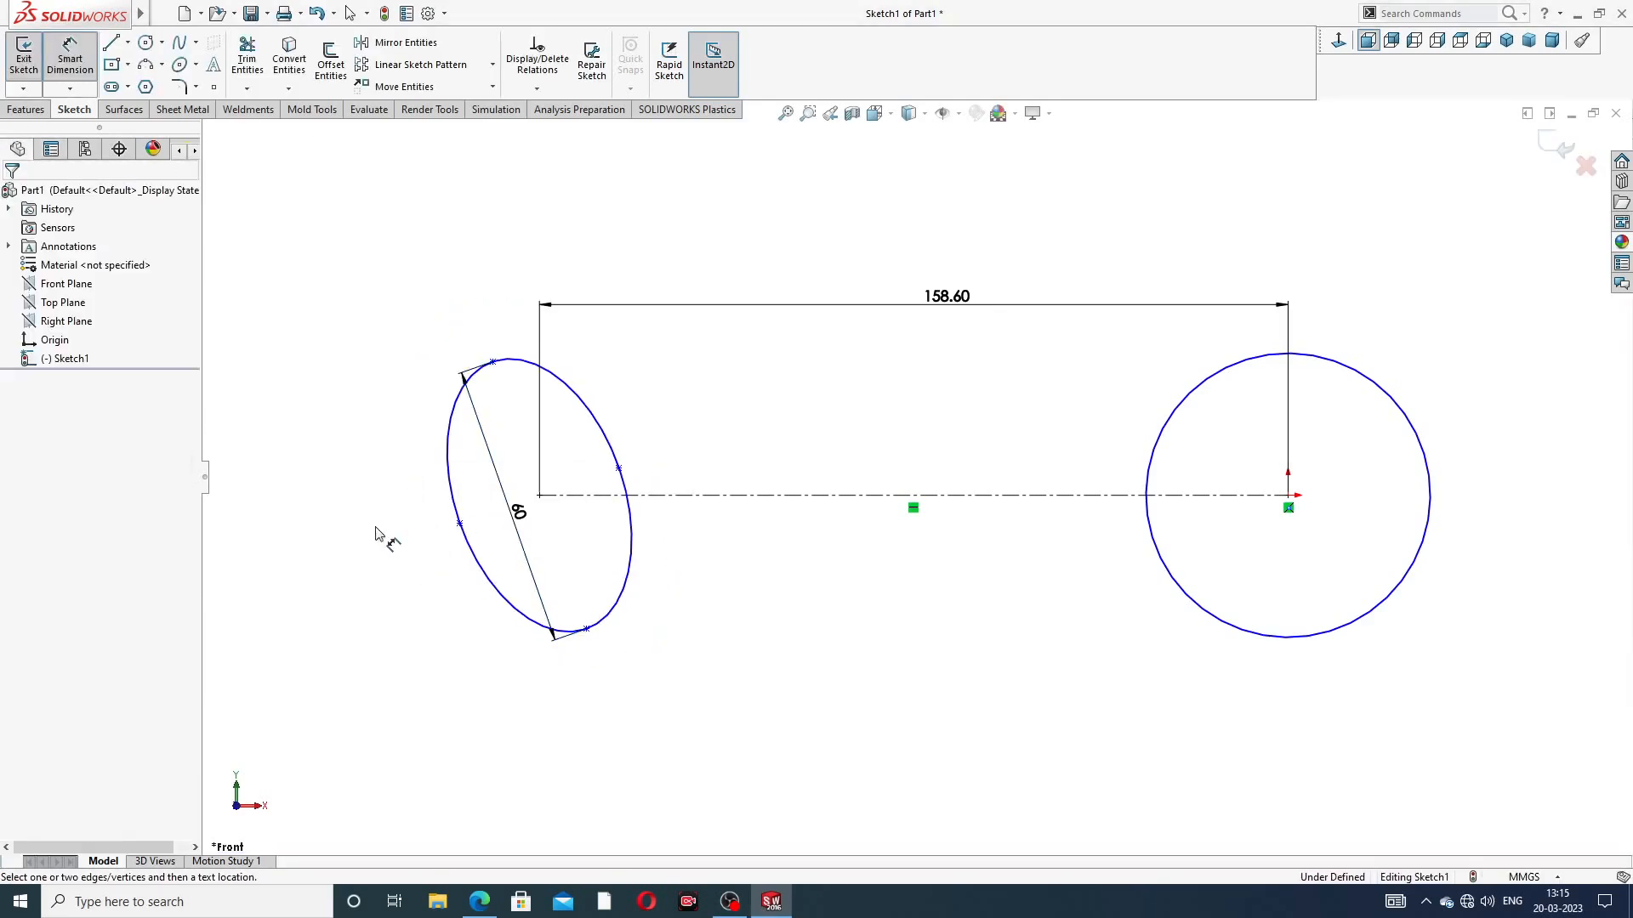
Dimension the ellipse's minor axis as 50 mm between its two side points
left_click(460, 524)
left_click(619, 469)
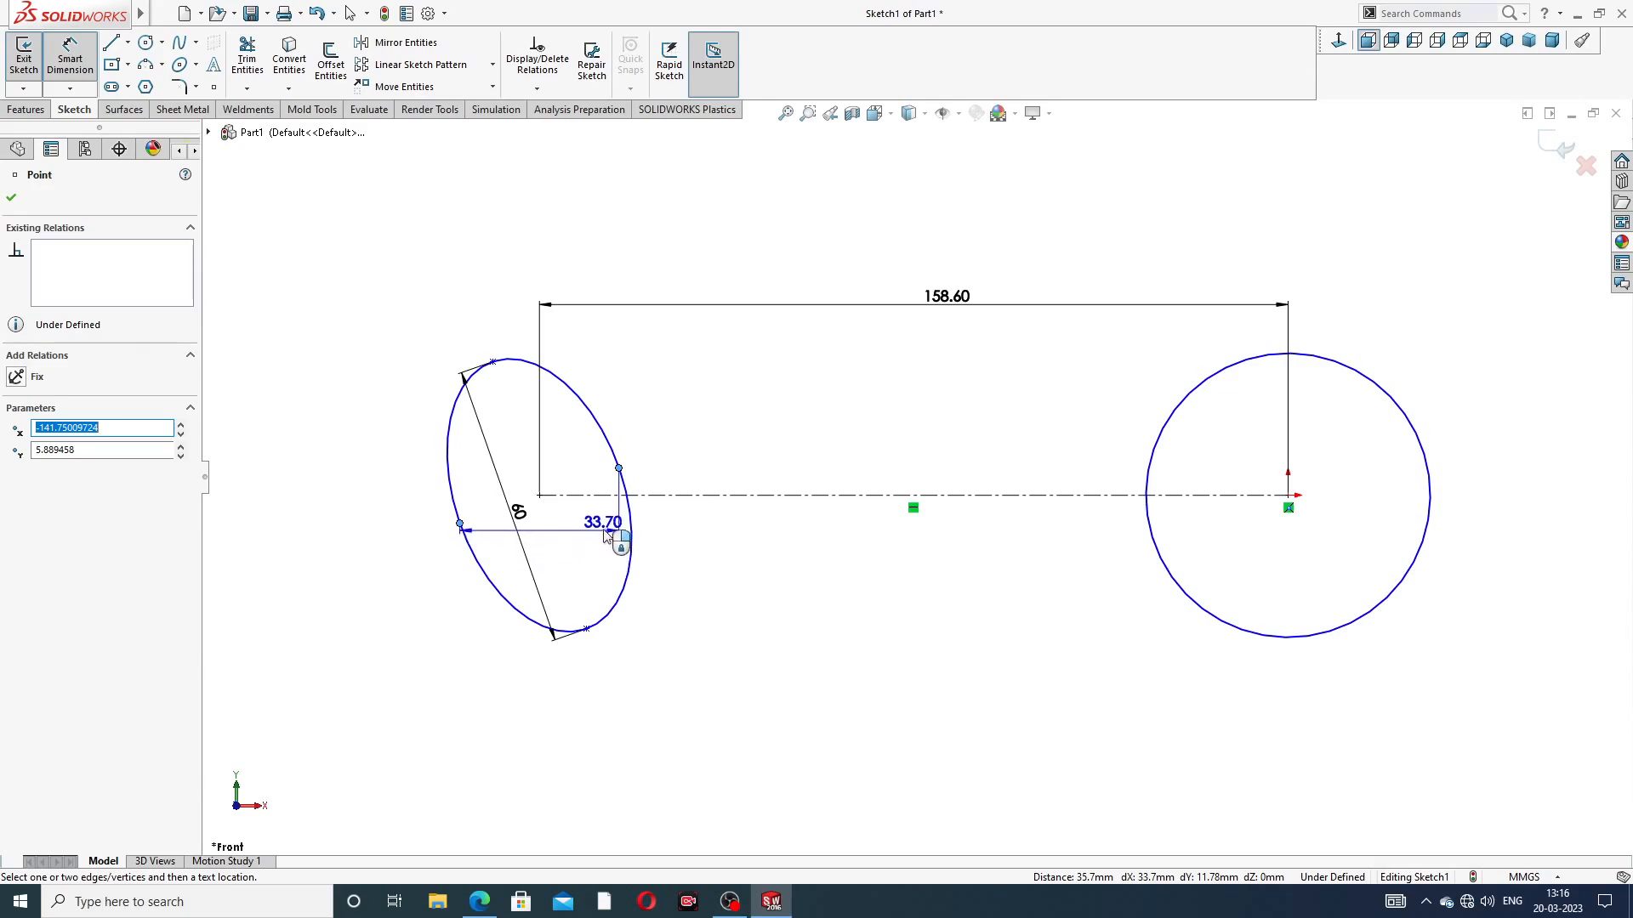
left_click(602, 509)
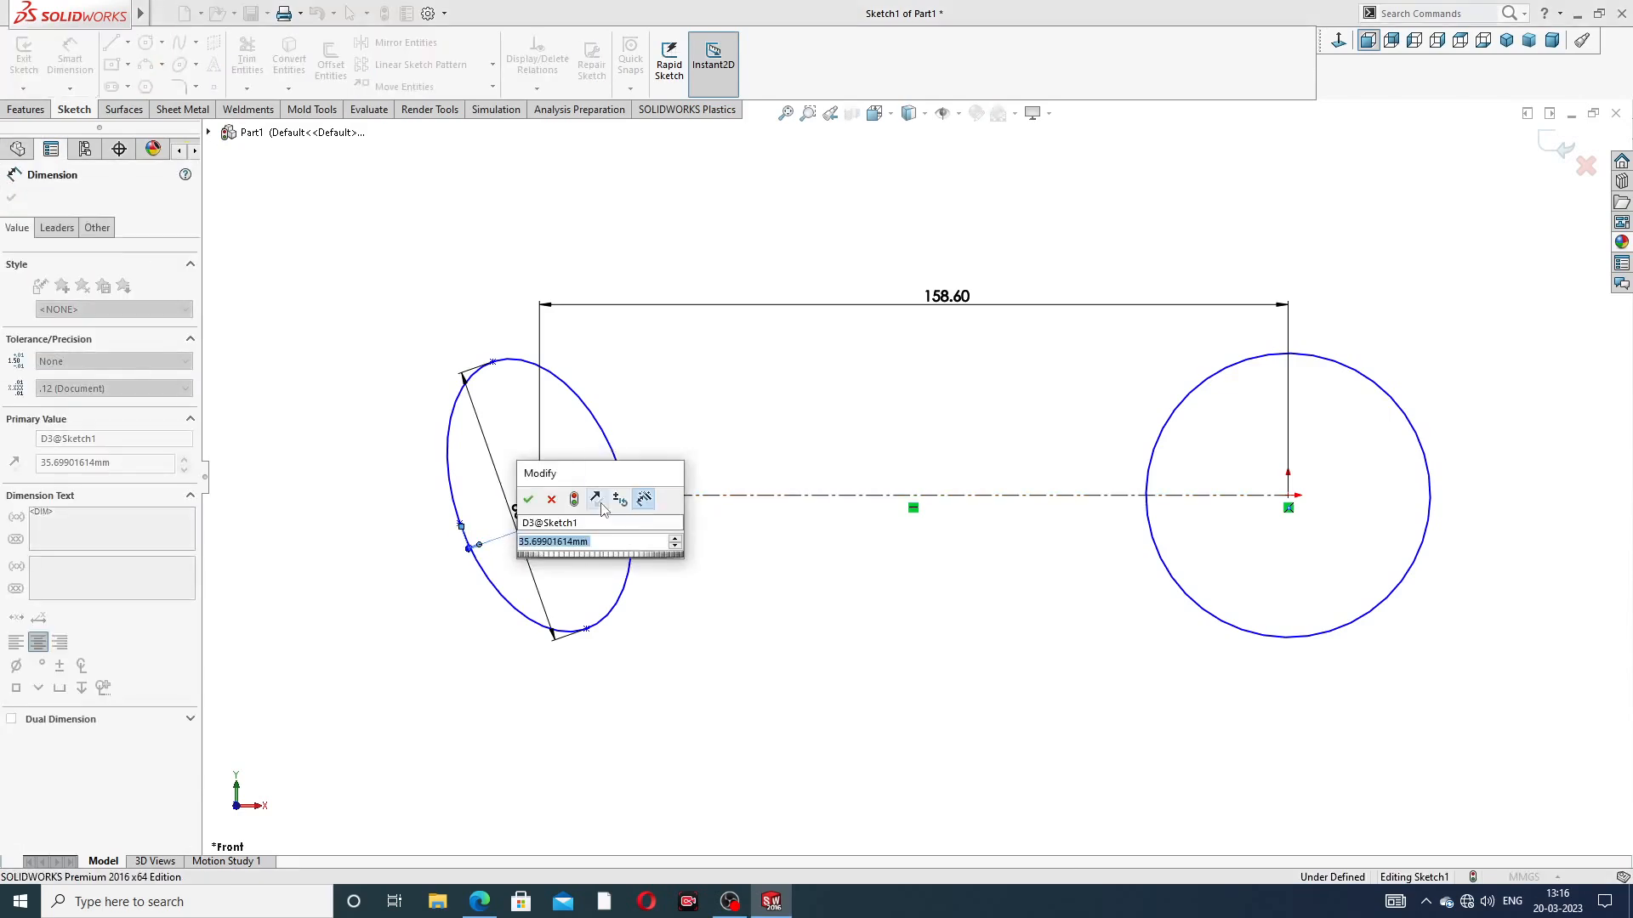
type("50")
key("Return")
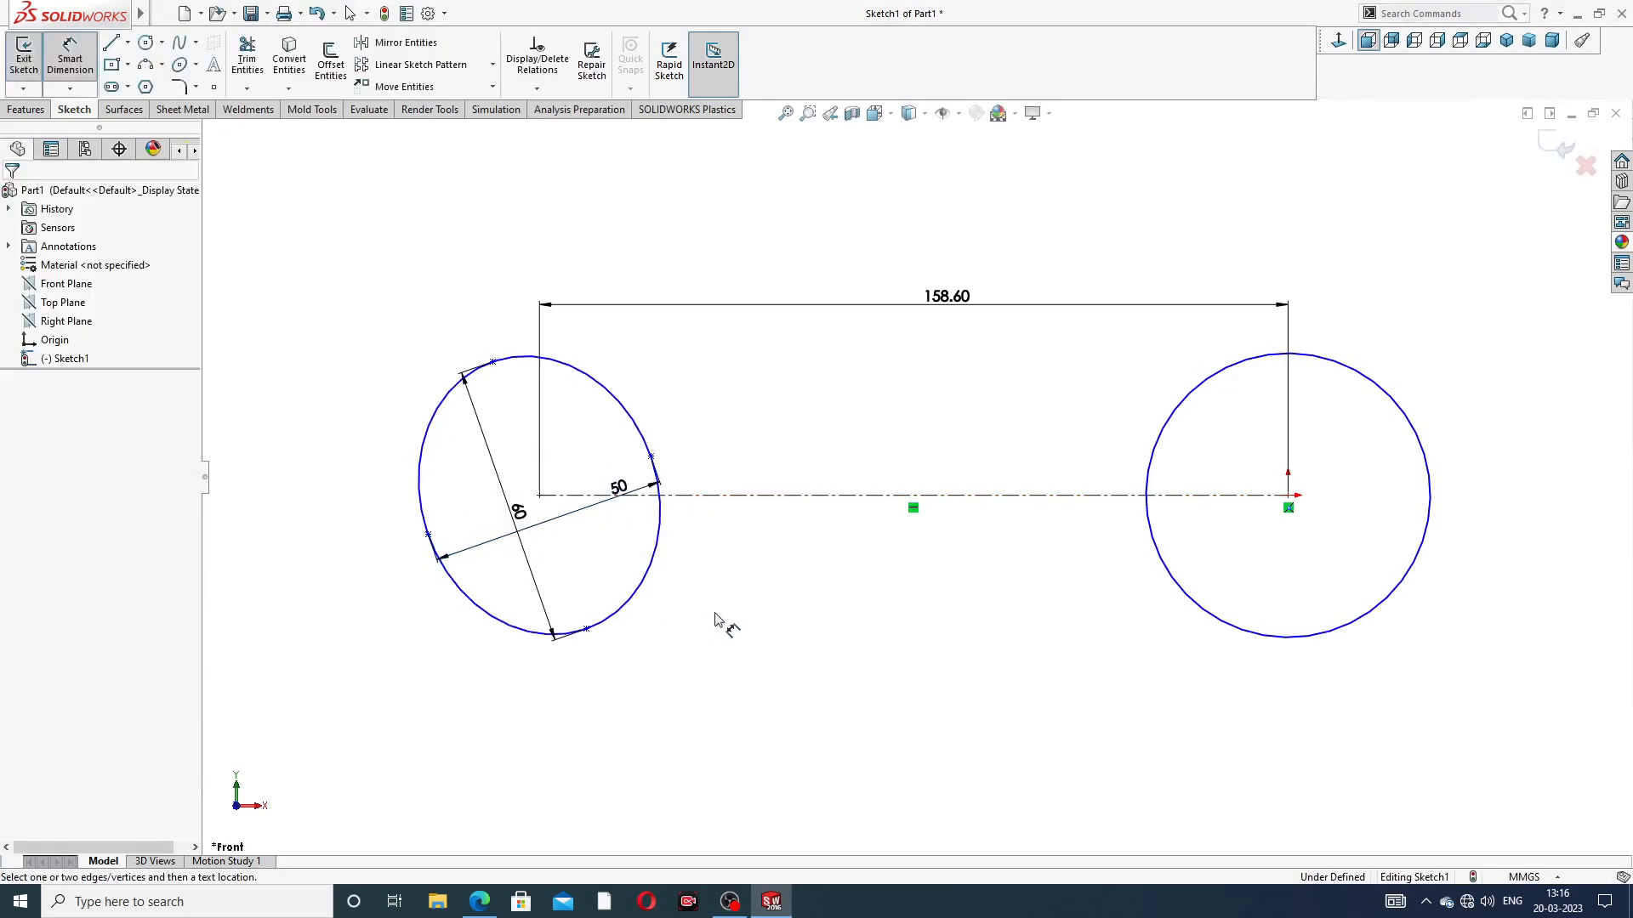
Reposition the 50 mm and 60 mm axis dimensions outside the ellipse, below it and to its left
left_click_drag(620, 483, 624, 633)
left_click_drag(525, 551, 393, 552)
left_click(787, 571)
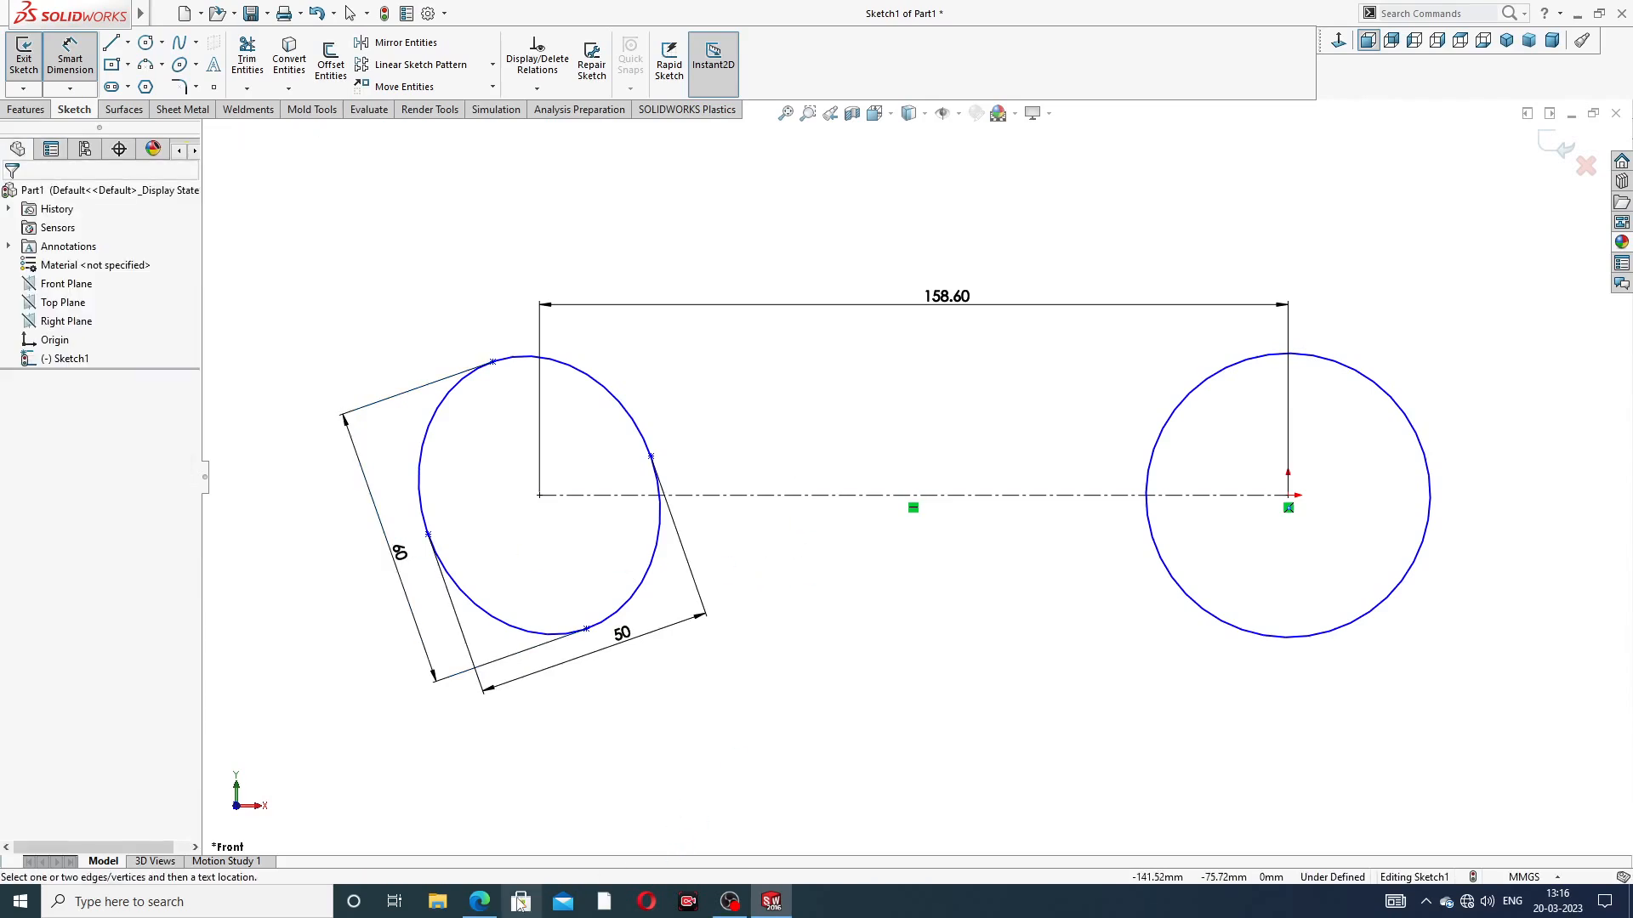
Check the ring end's size in the PDF drawing and dimension the circle's diameter as 42 mm
left_click(481, 903)
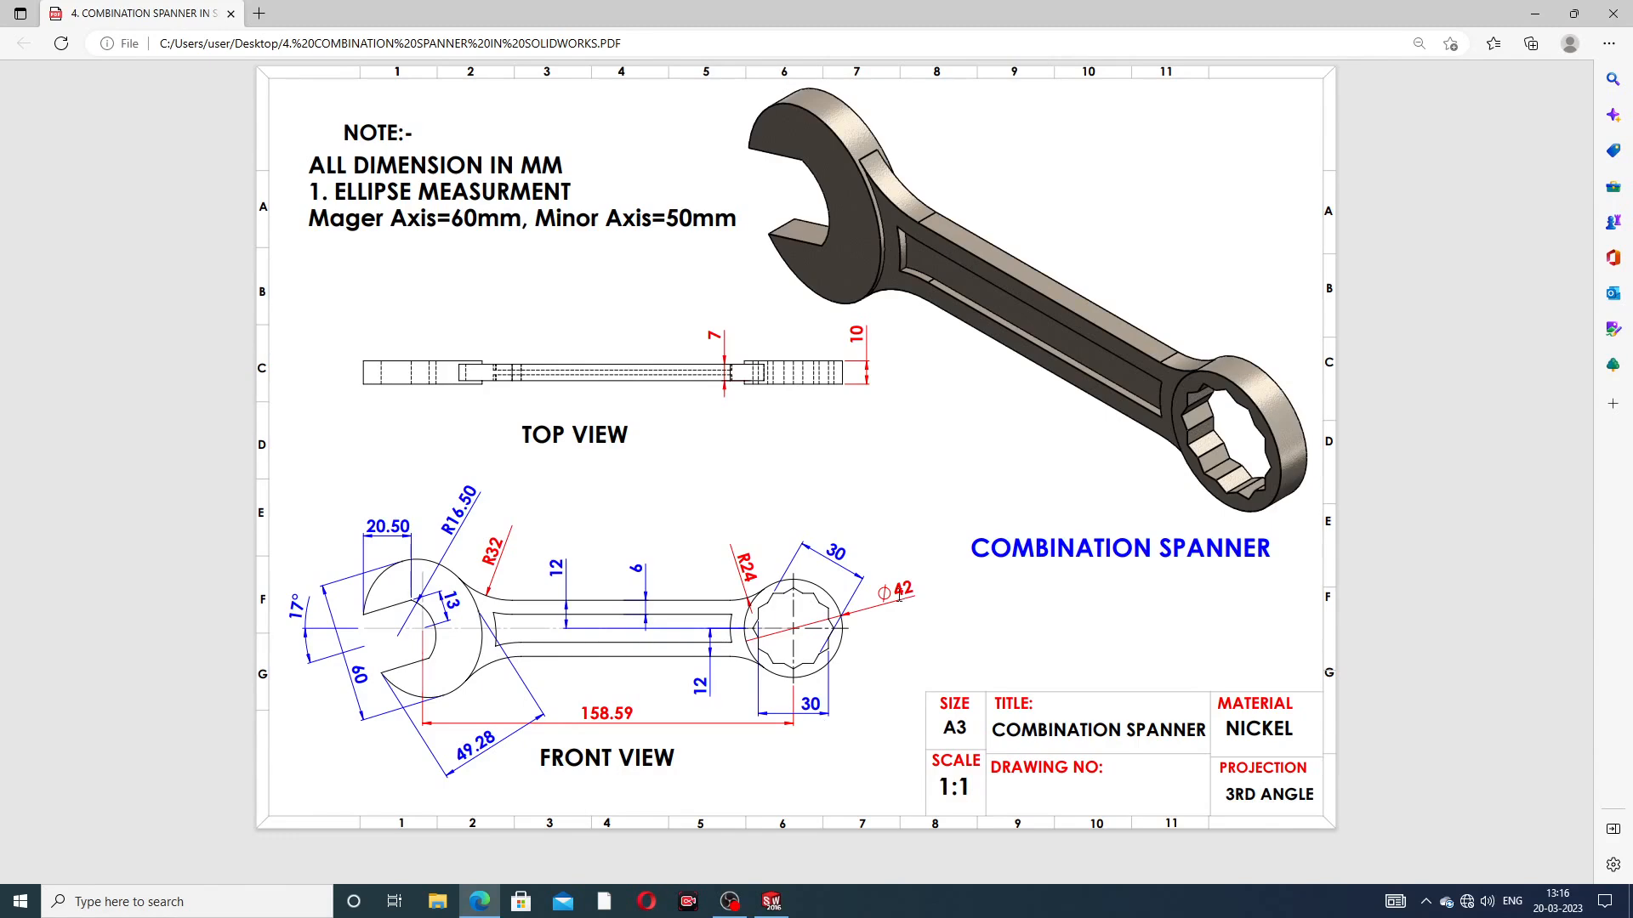
left_click(472, 912)
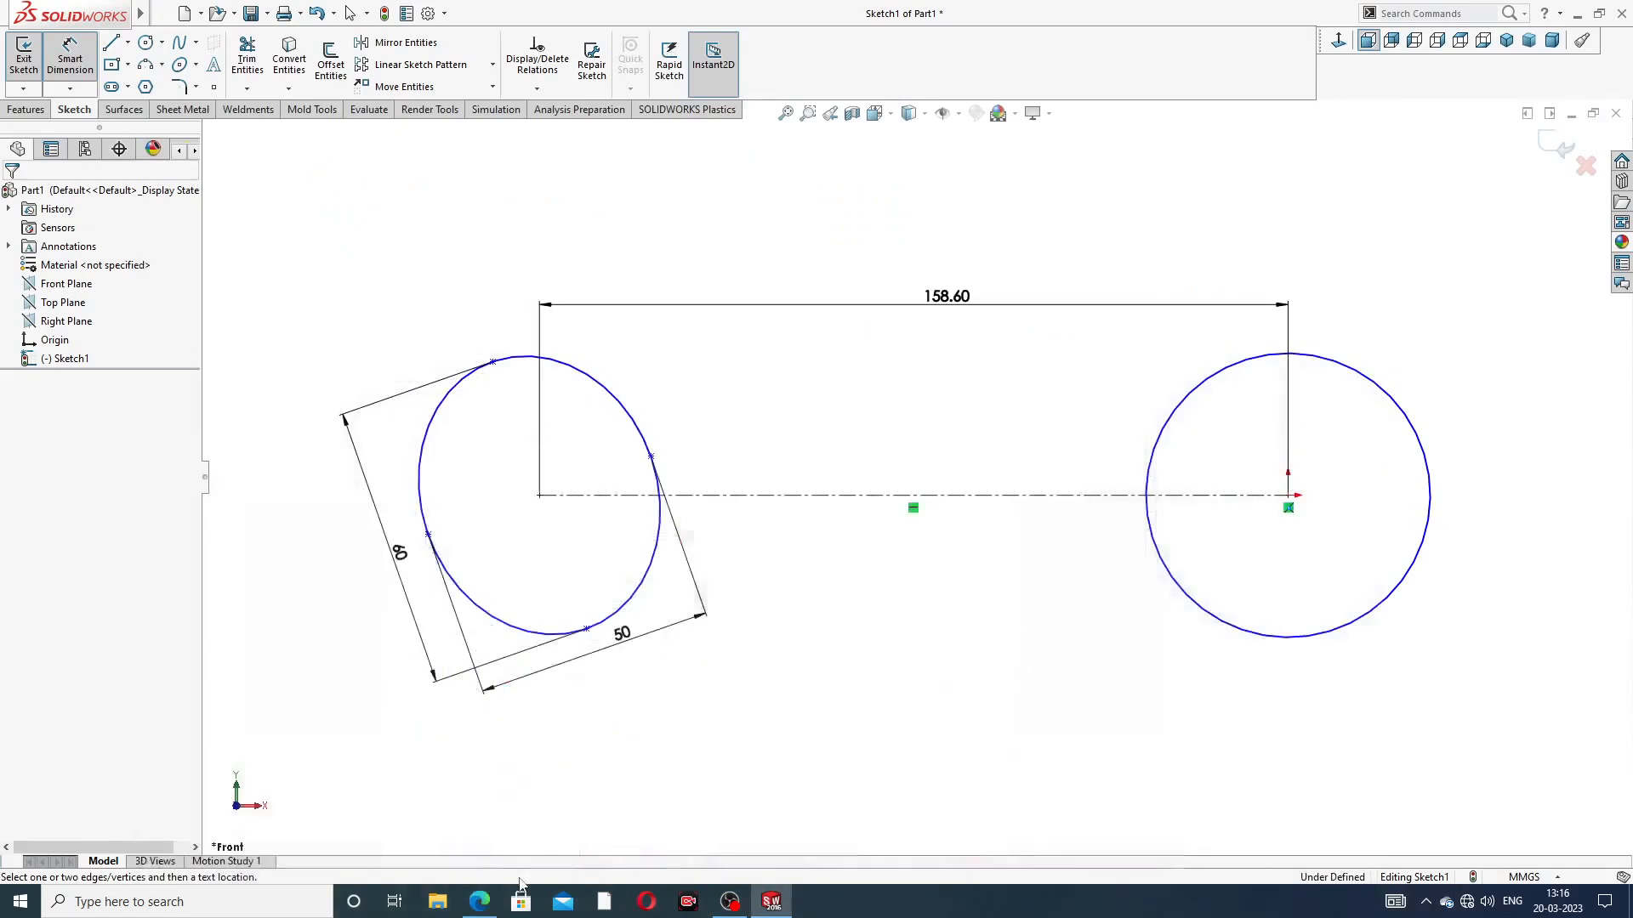
left_click(1367, 384)
left_click(1450, 284)
type("4")
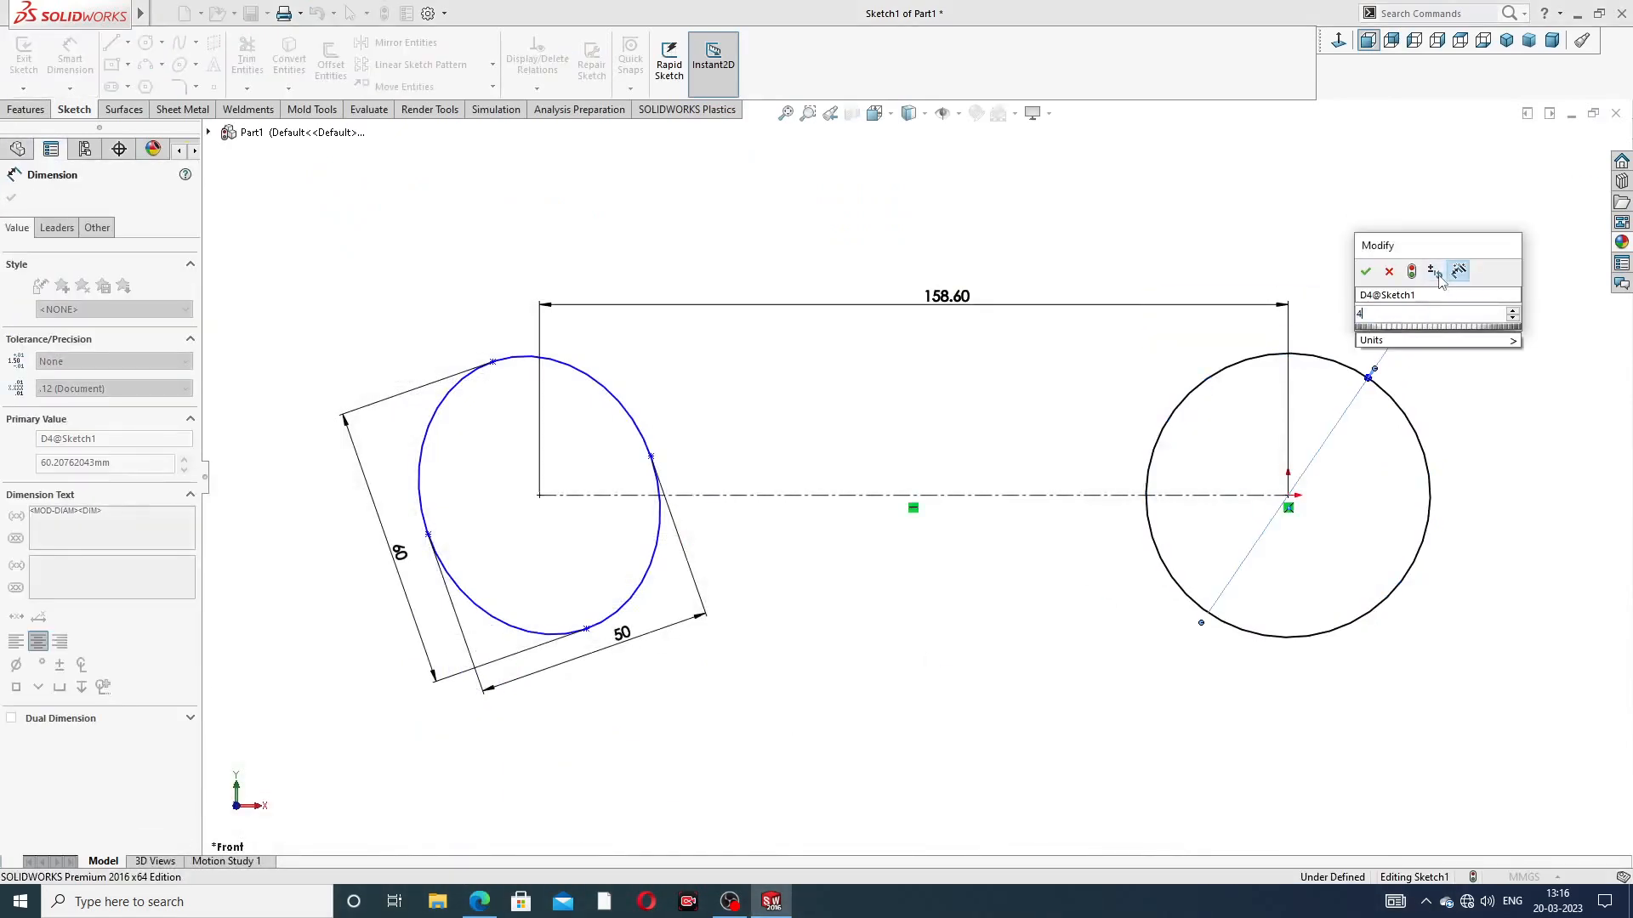
Set the diameter of the circle at the origin to 42 mm
type("2")
key("Return")
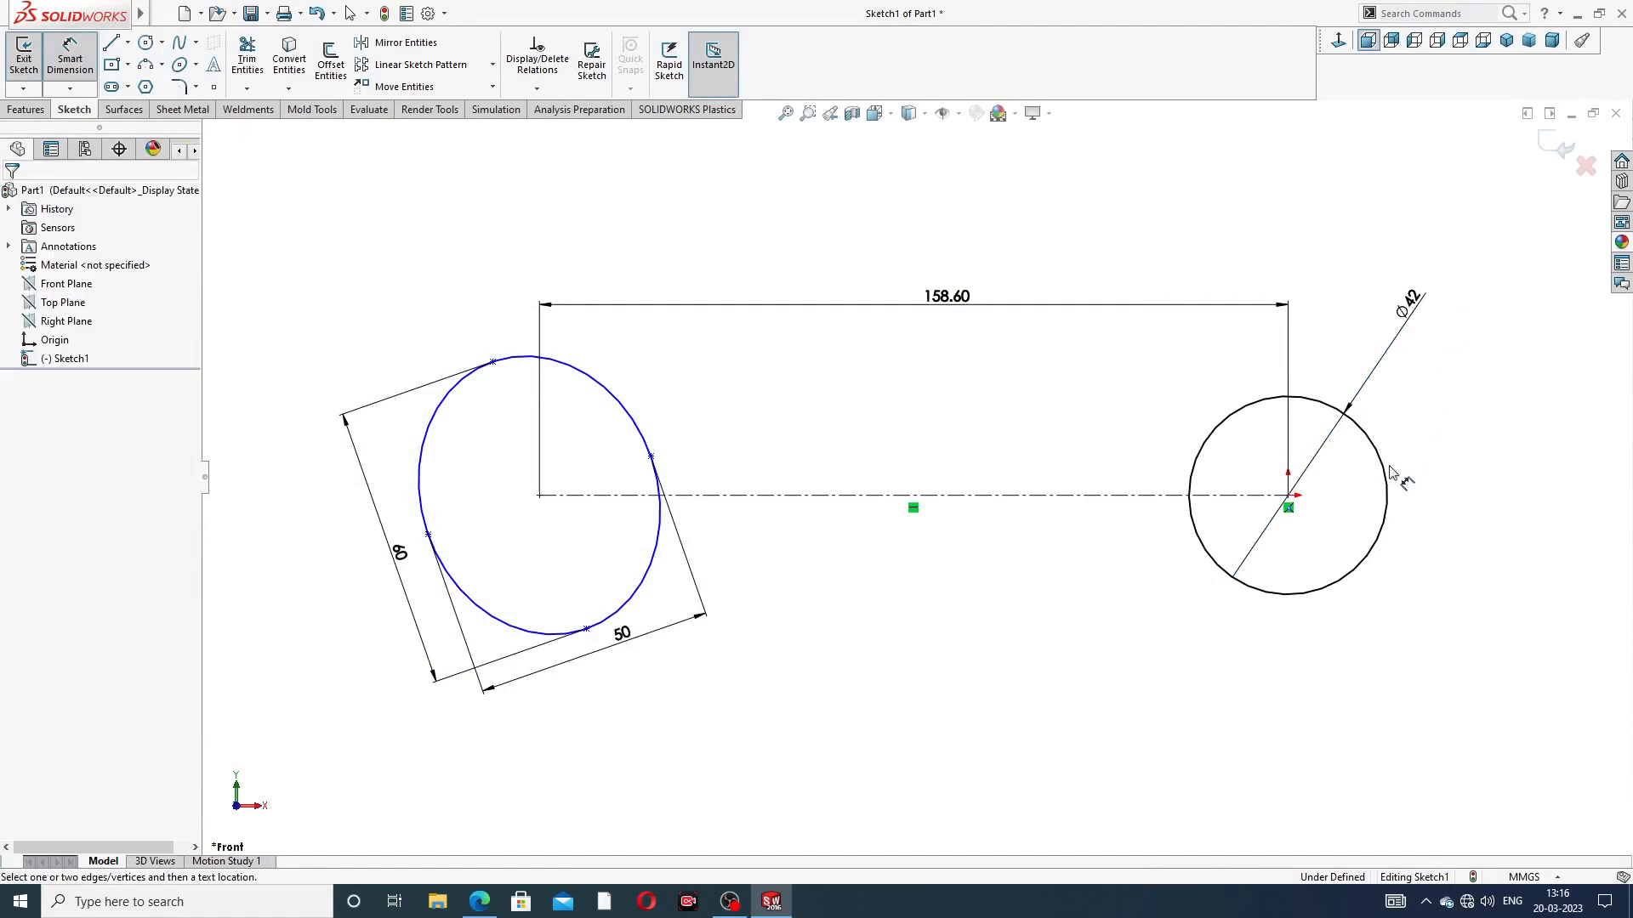
scroll(1391, 474, "down", 4)
right_click(995, 426)
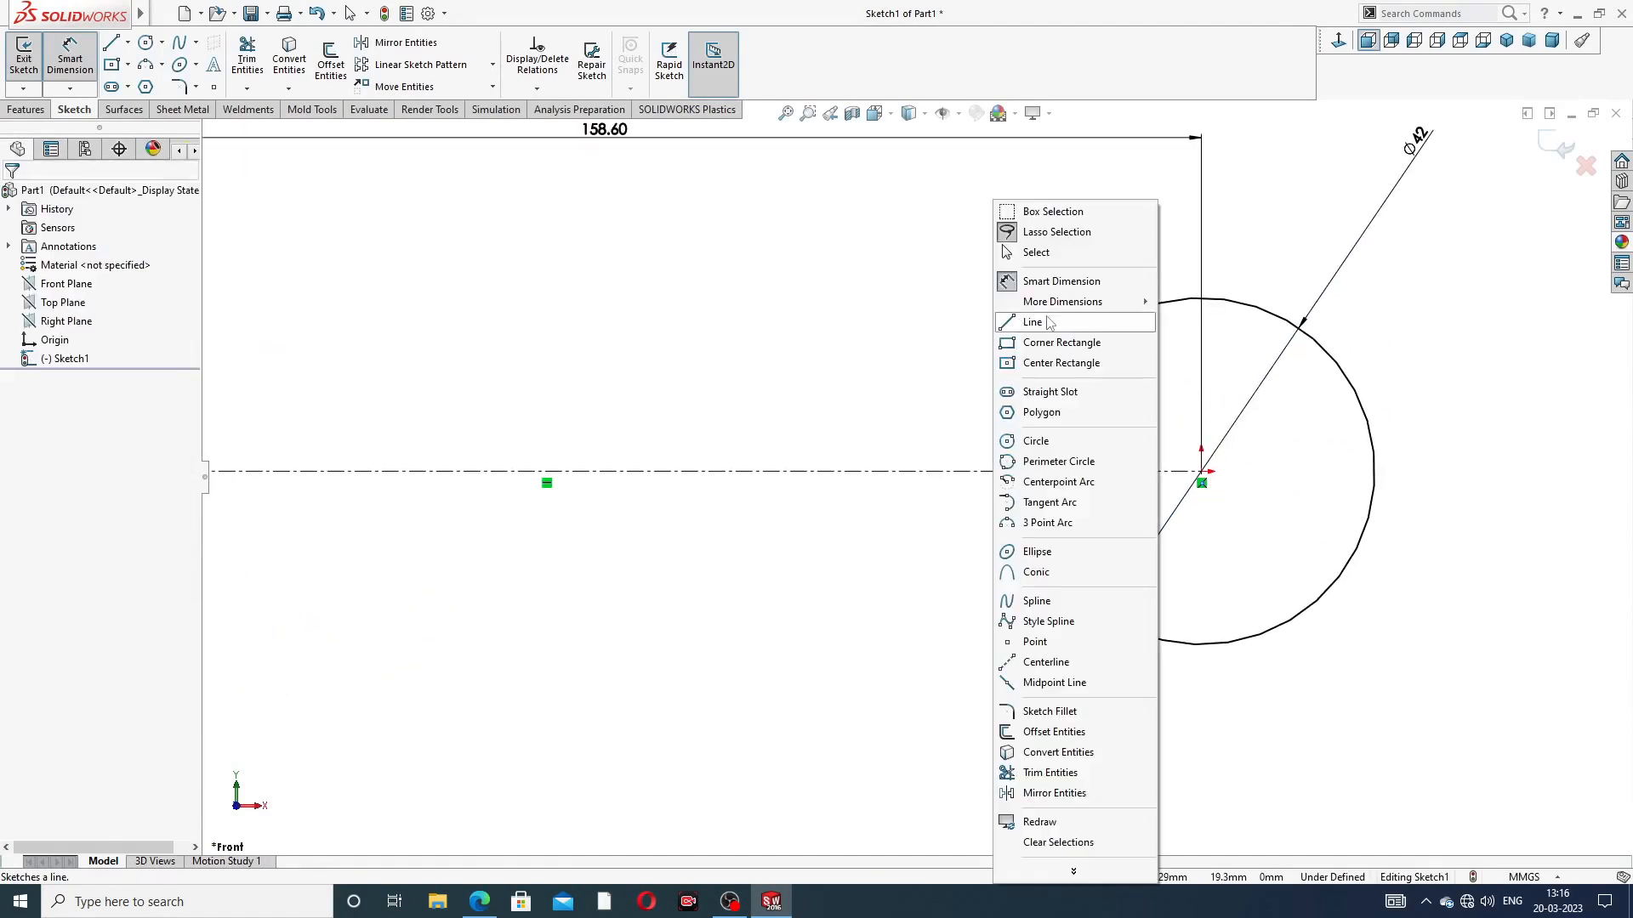
left_click(1047, 258)
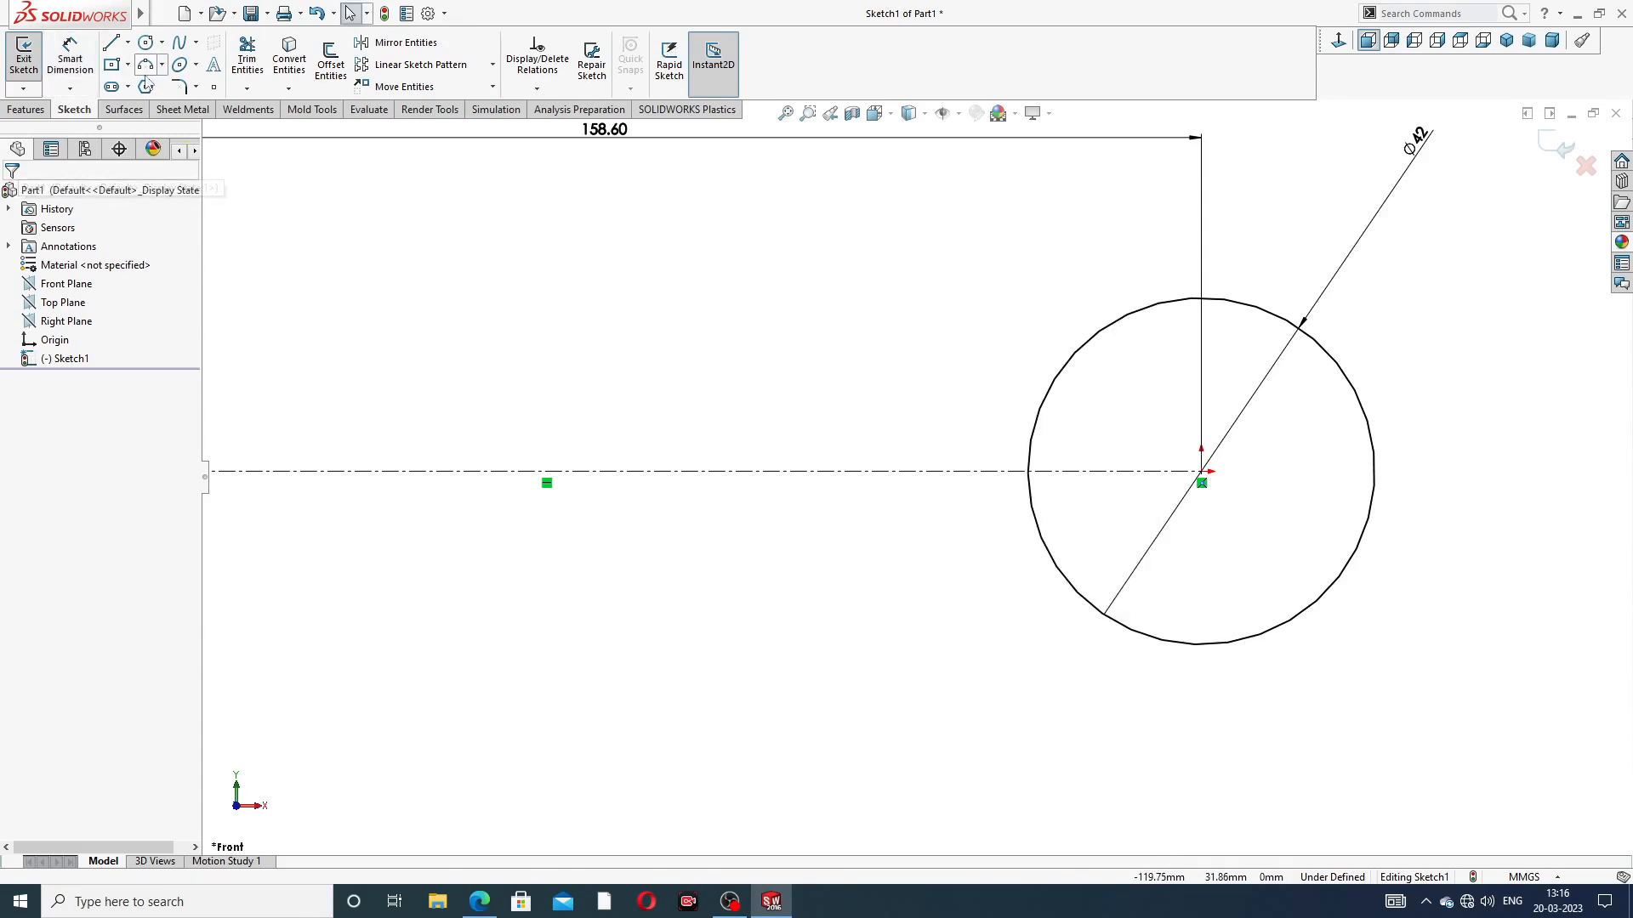
Draw a six-sided polygon centred on the origin inside the 42 mm circle, about 31 mm across flats, with one vertex straight up
left_click(1202, 473)
left_click(636, 318)
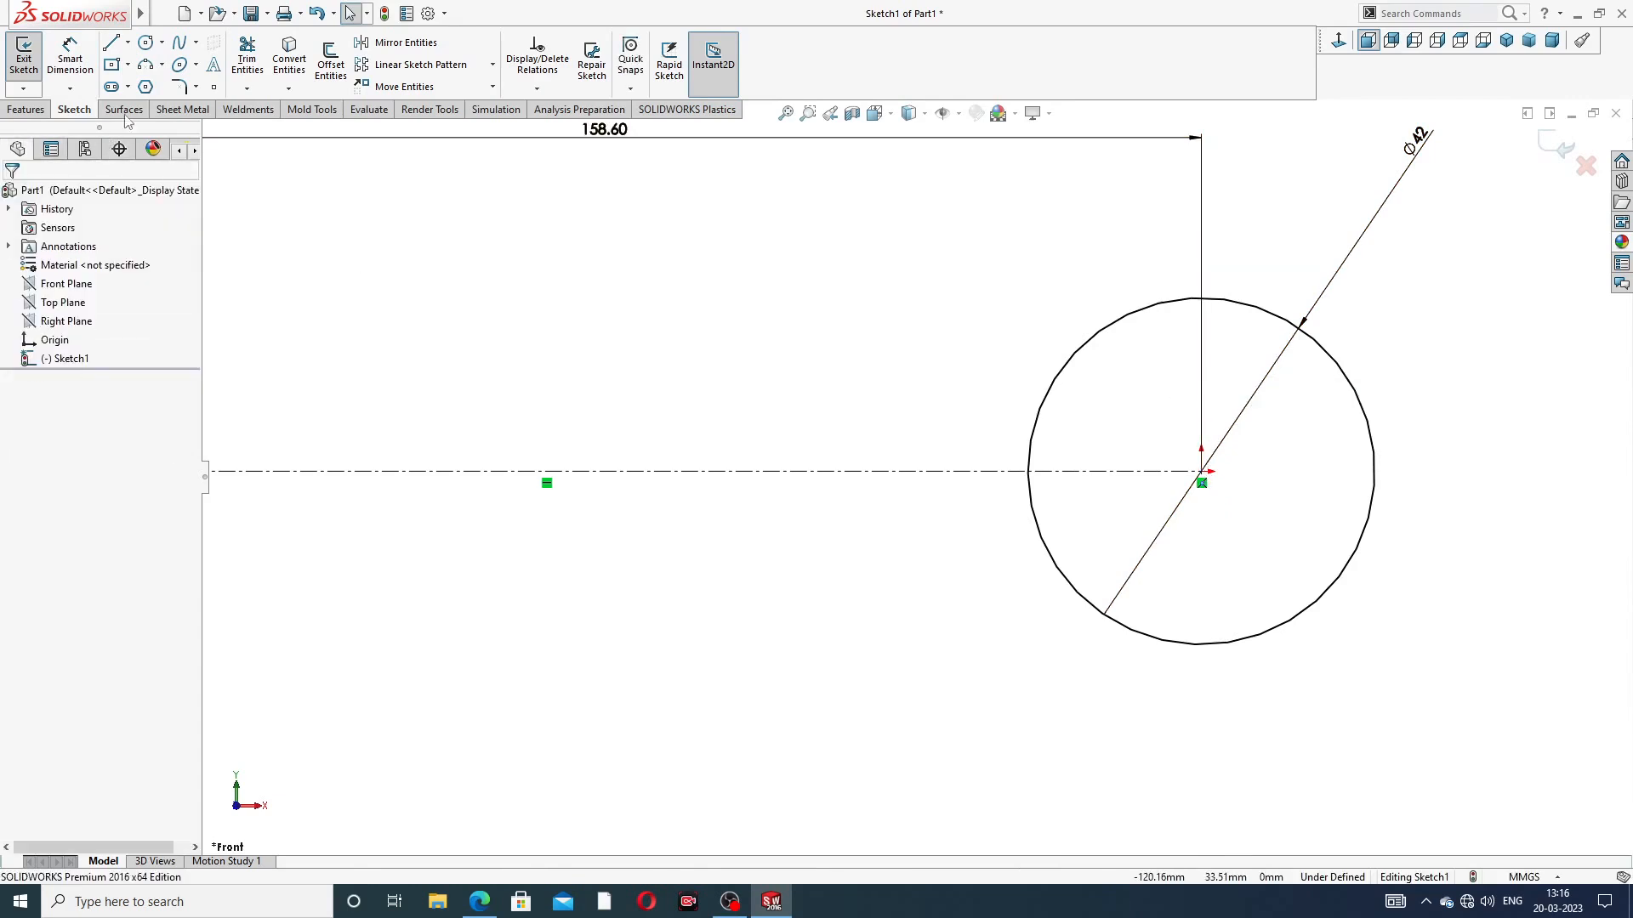
left_click(1202, 472)
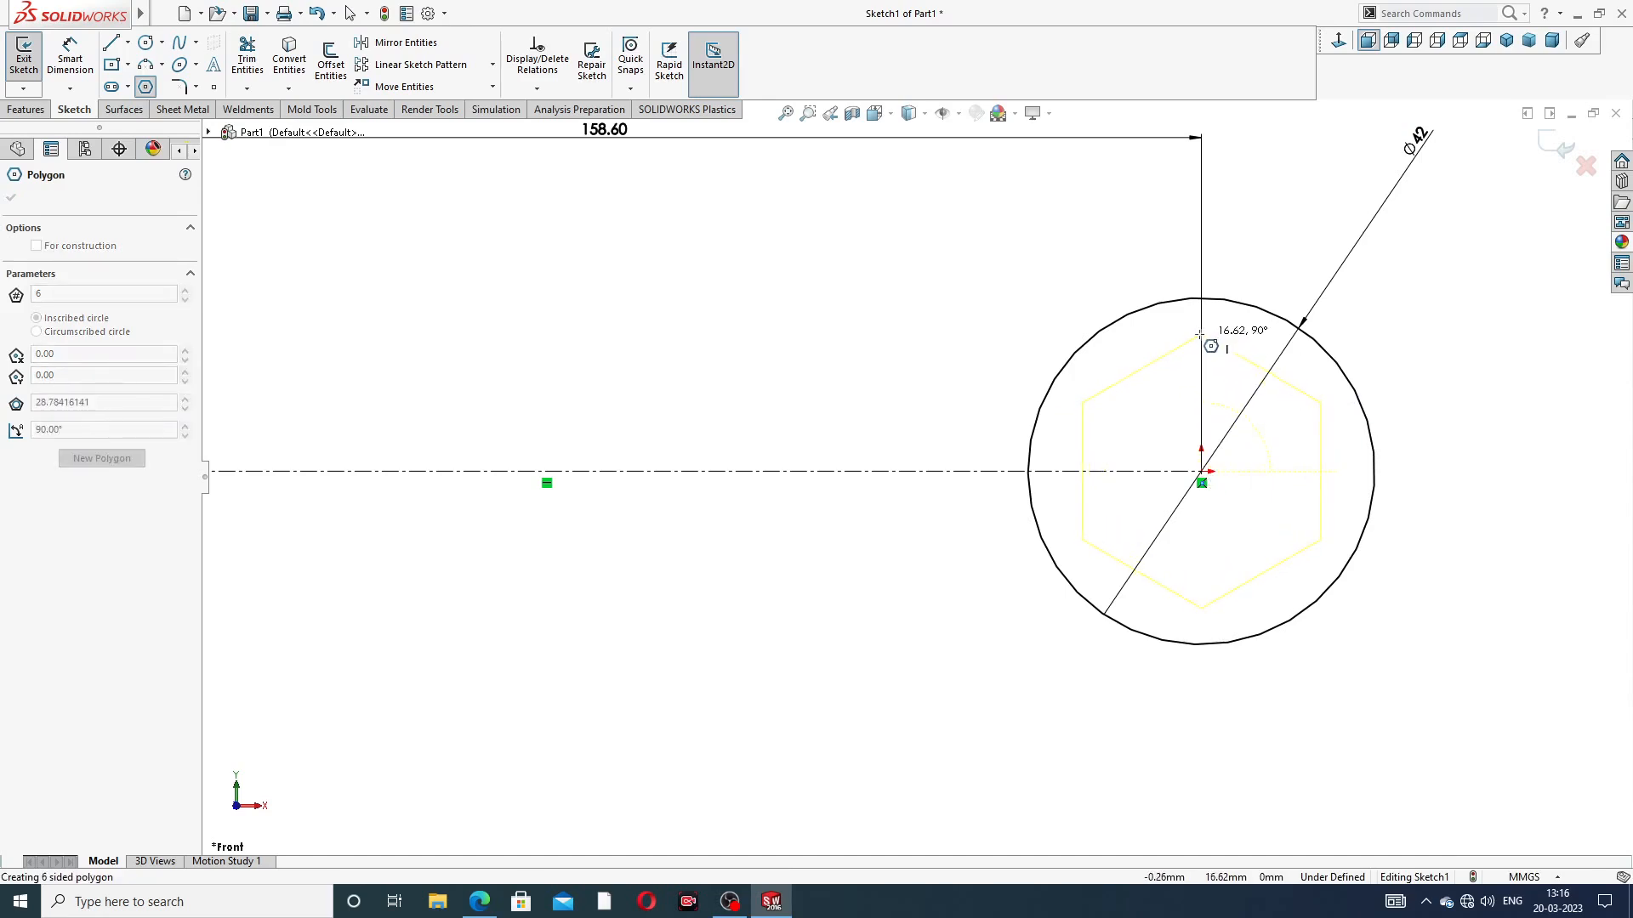
left_click(1200, 325)
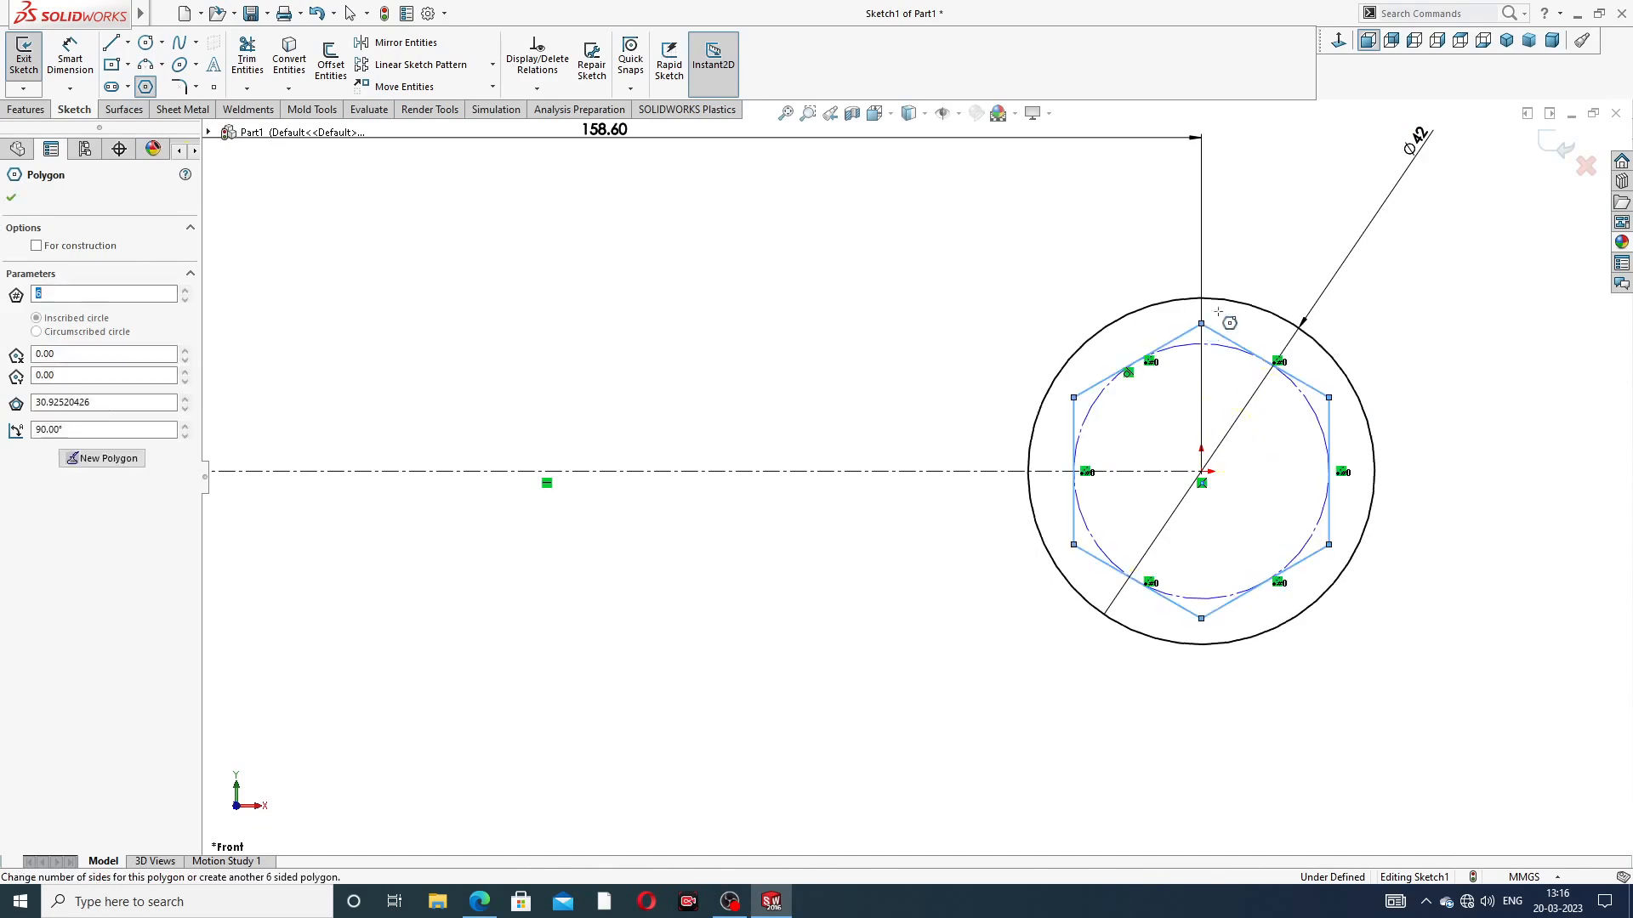
right_click(1268, 248)
left_click(1301, 265)
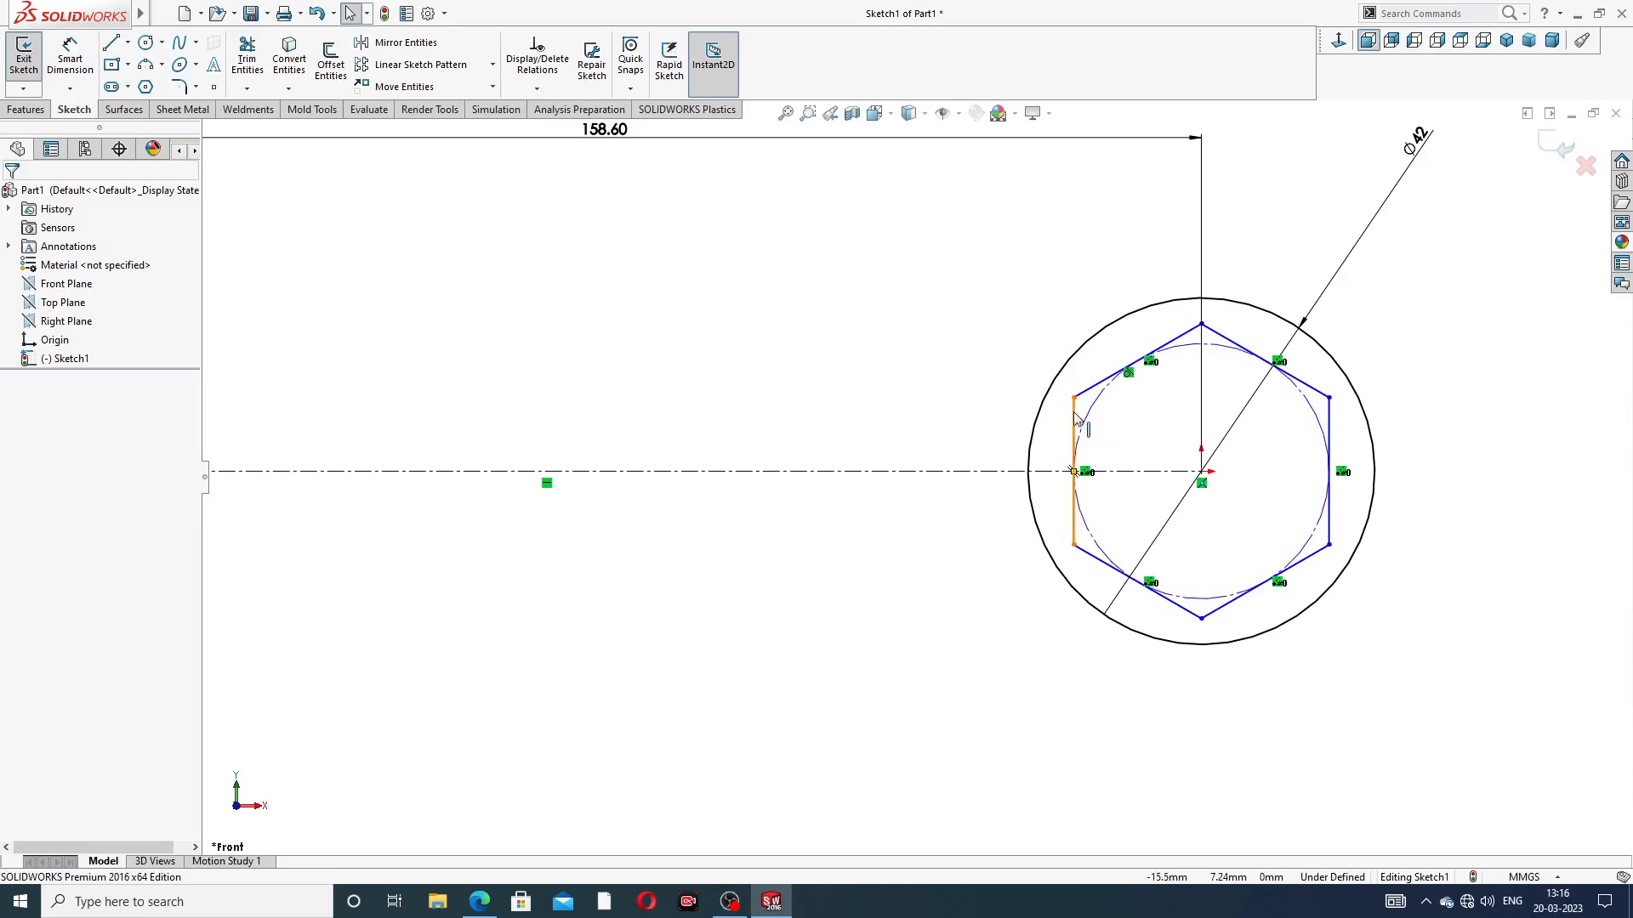
Add a vertical relation to the side of the hexagon facing the ellipse
left_click(1074, 425)
left_click(1141, 340)
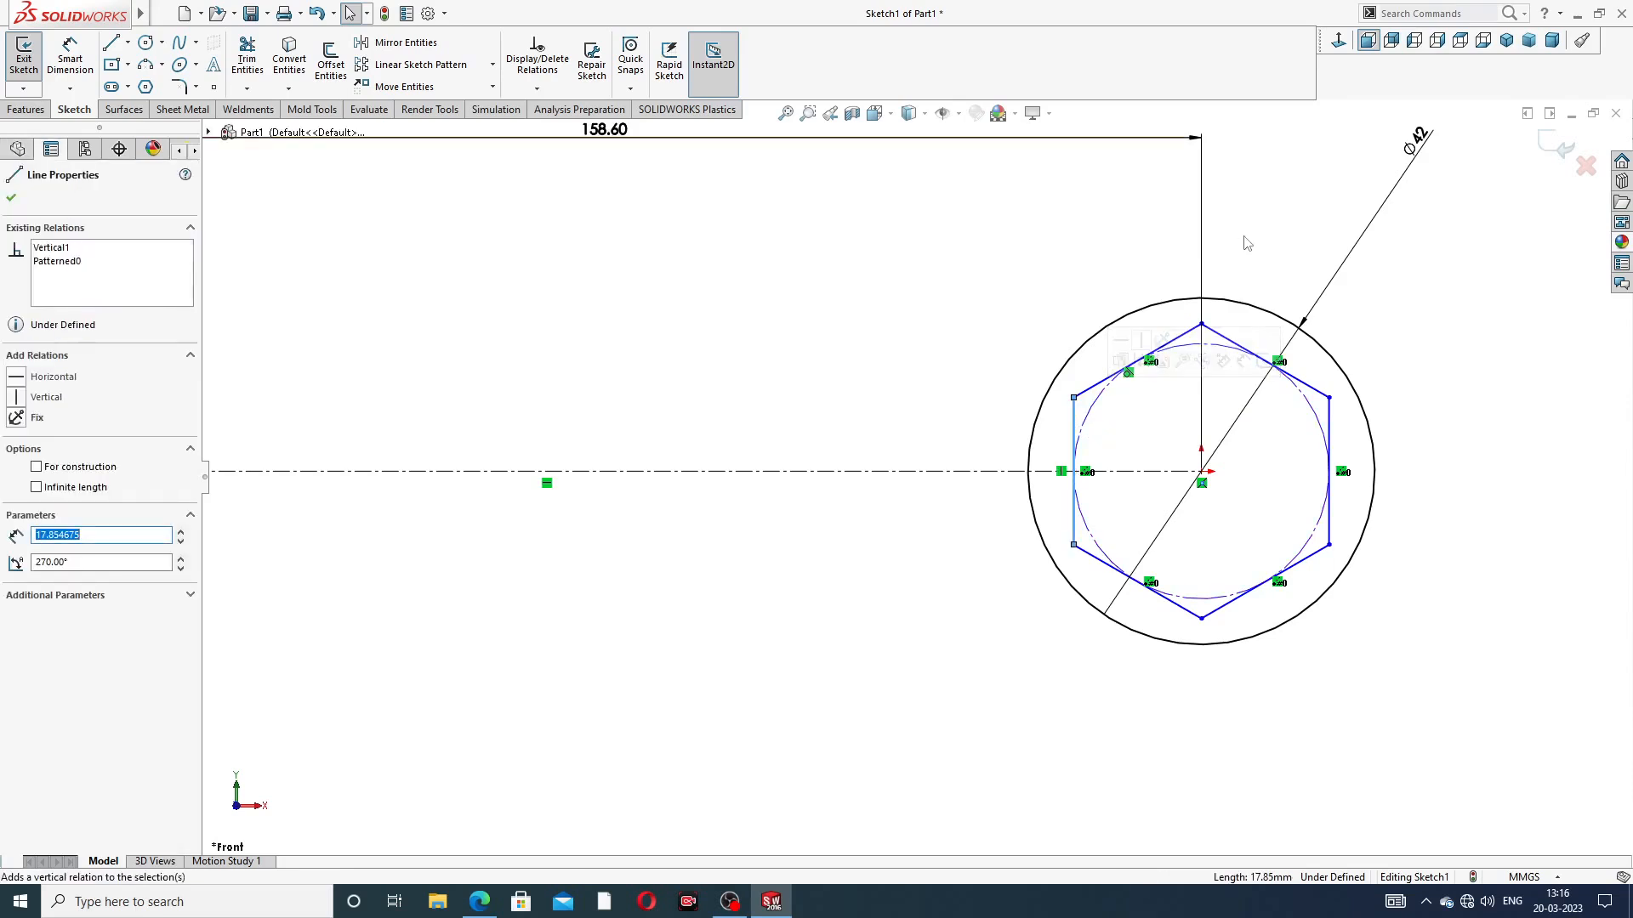
left_click(1246, 244)
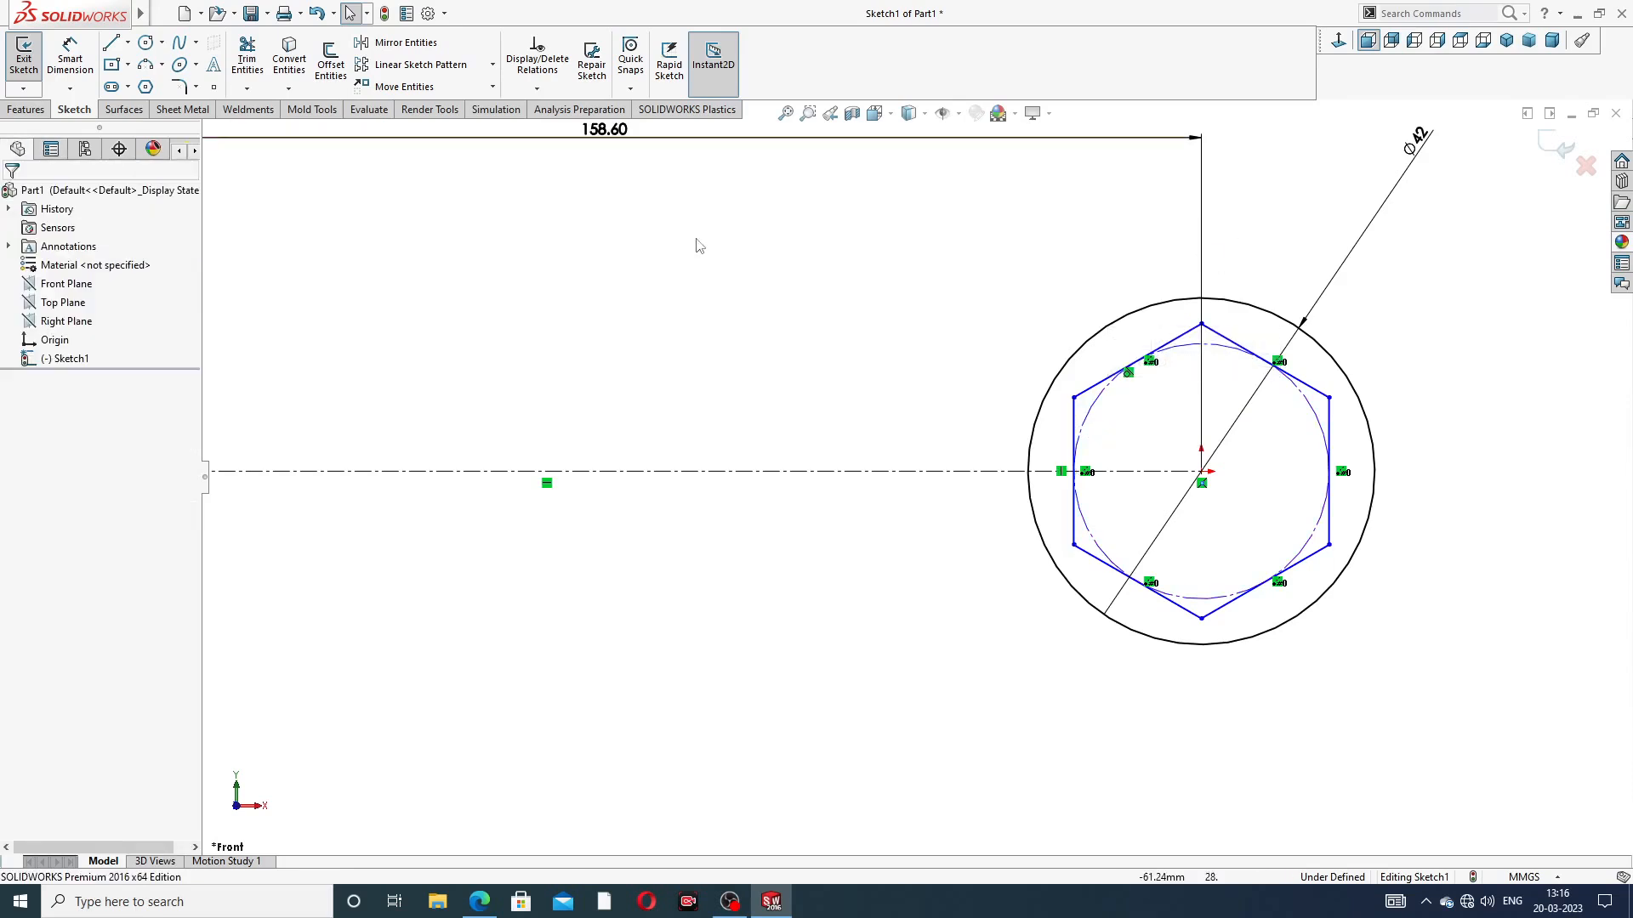
Draw a second hexagon from the same centre, about 34 mm across flats at 180°, with a vertex pointing toward the ellipse
left_click(146, 88)
left_click(1201, 472)
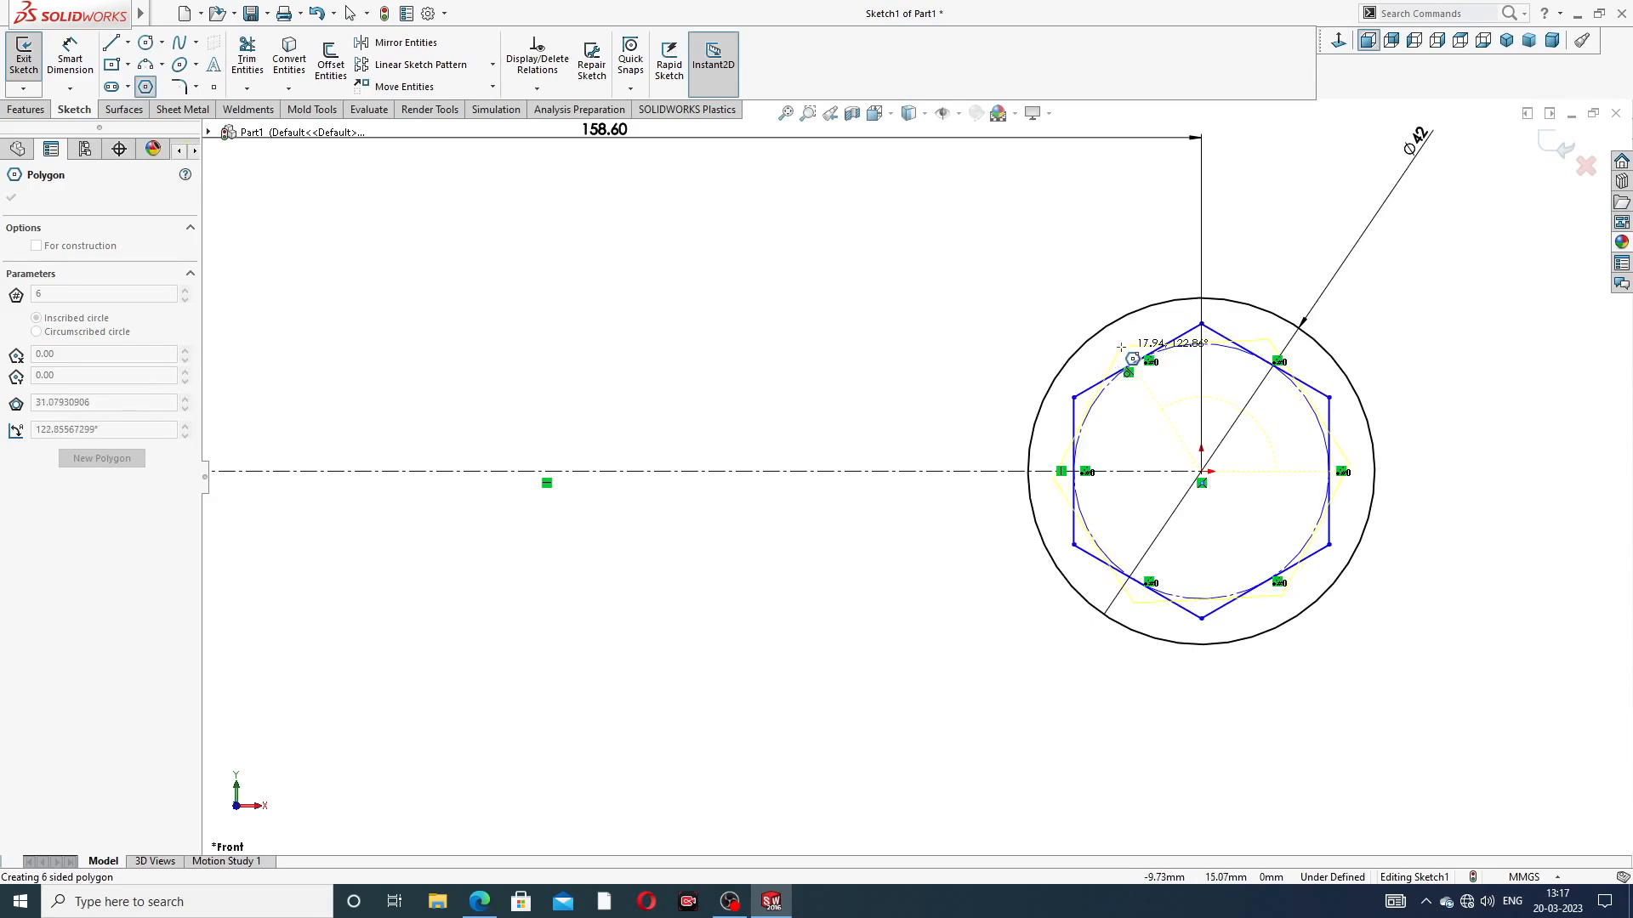
left_click(1043, 471)
right_click(959, 385)
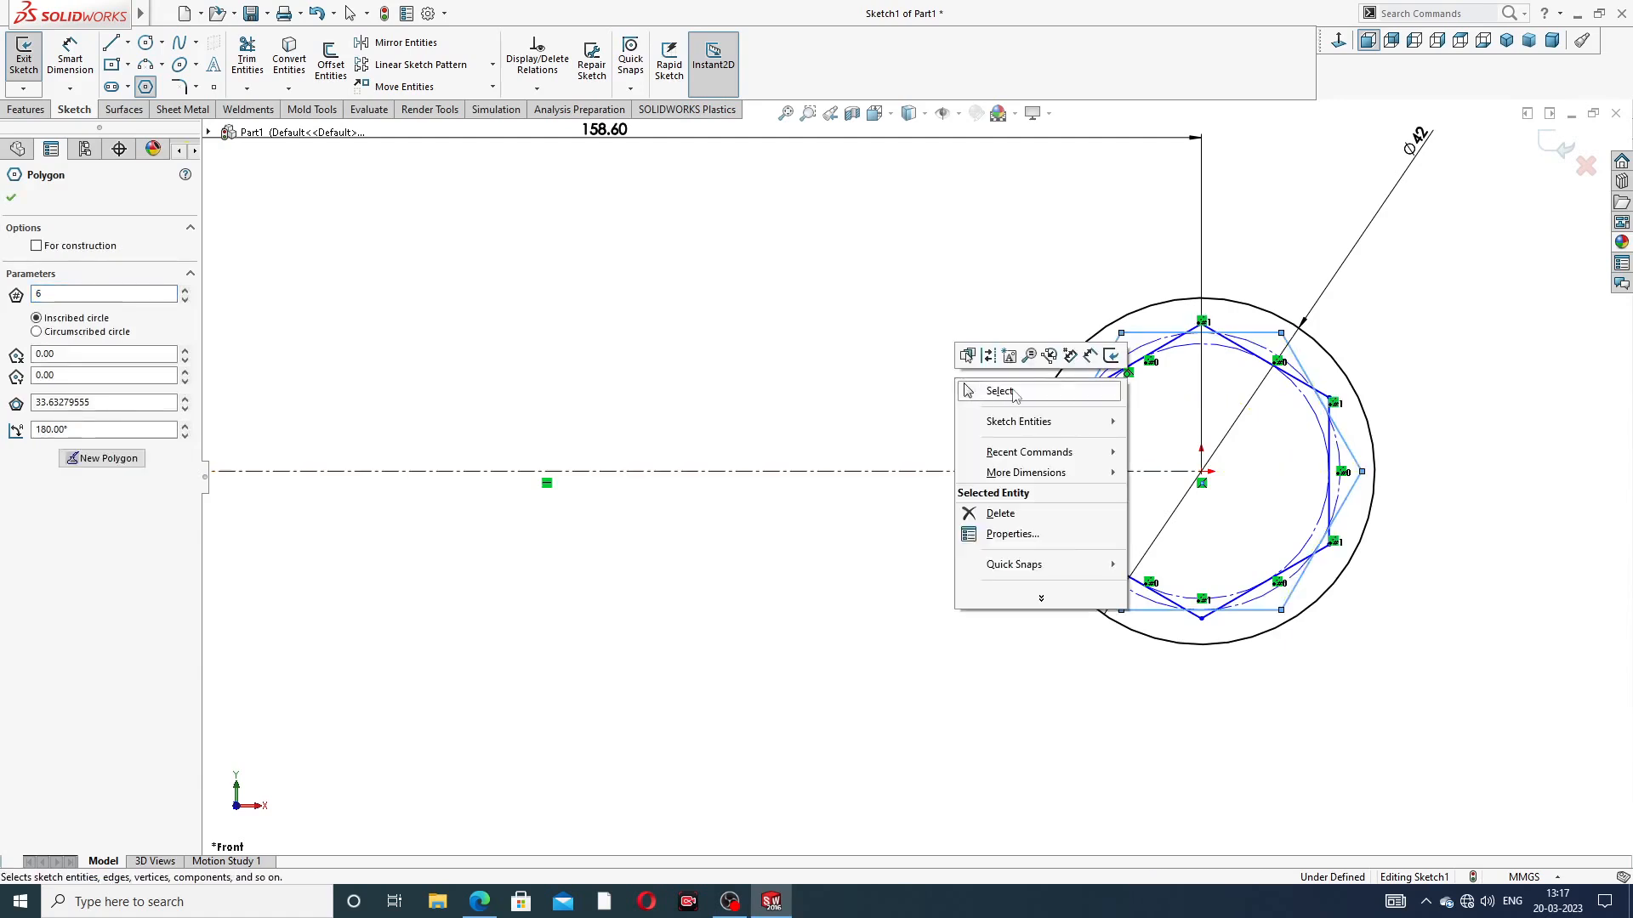
left_click(1000, 391)
scroll(1165, 425, "down", 2)
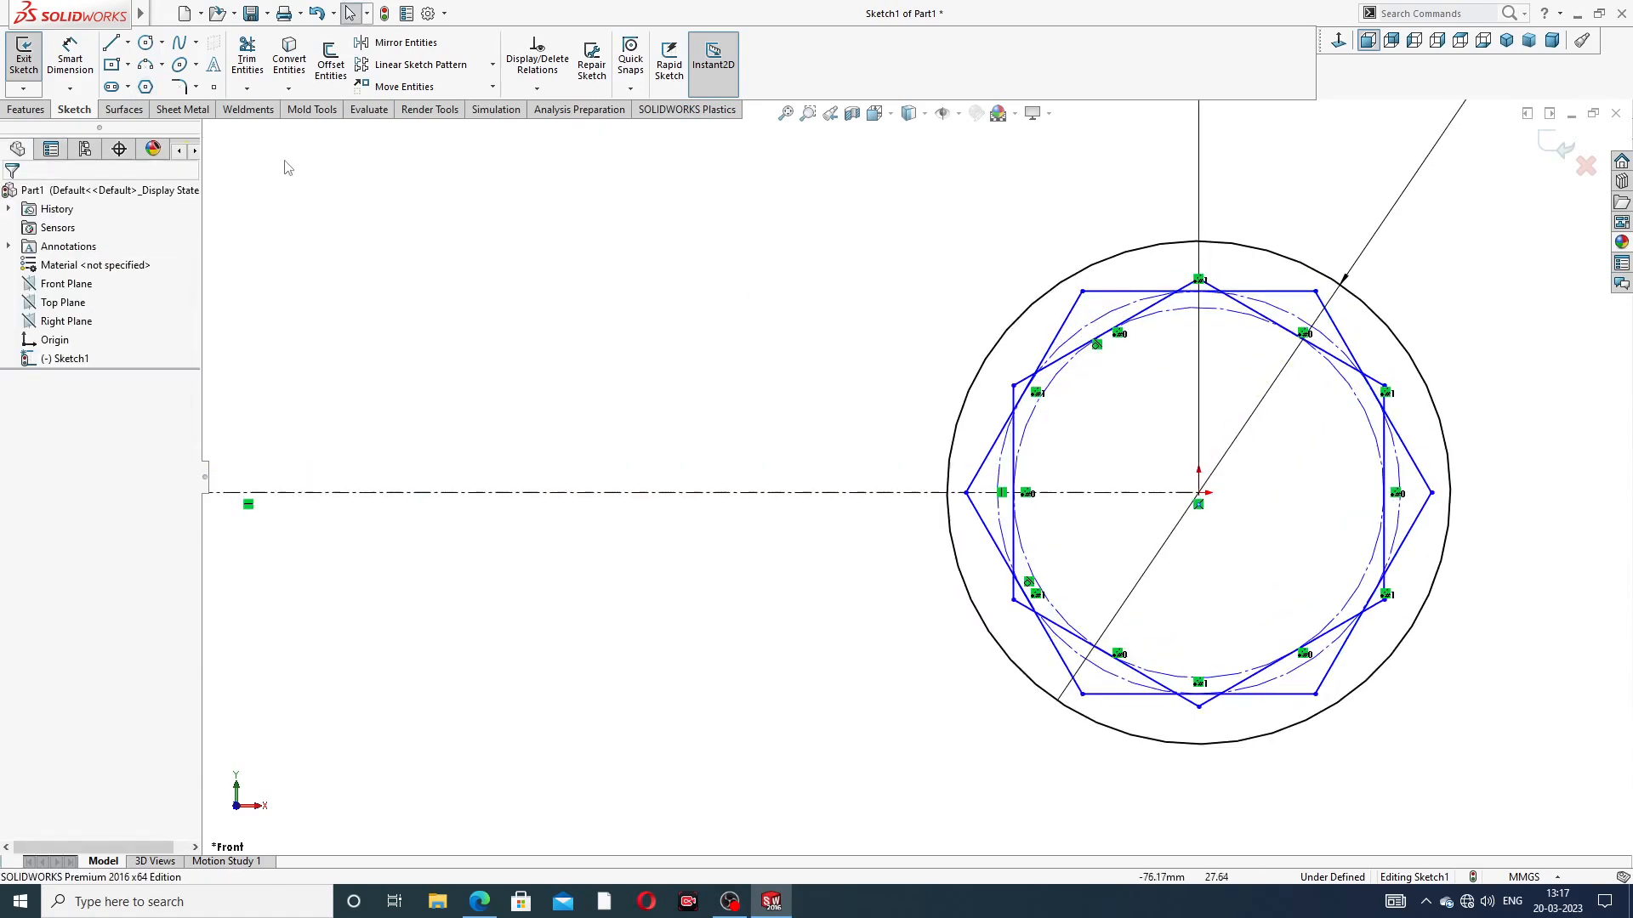
left_click(70, 56)
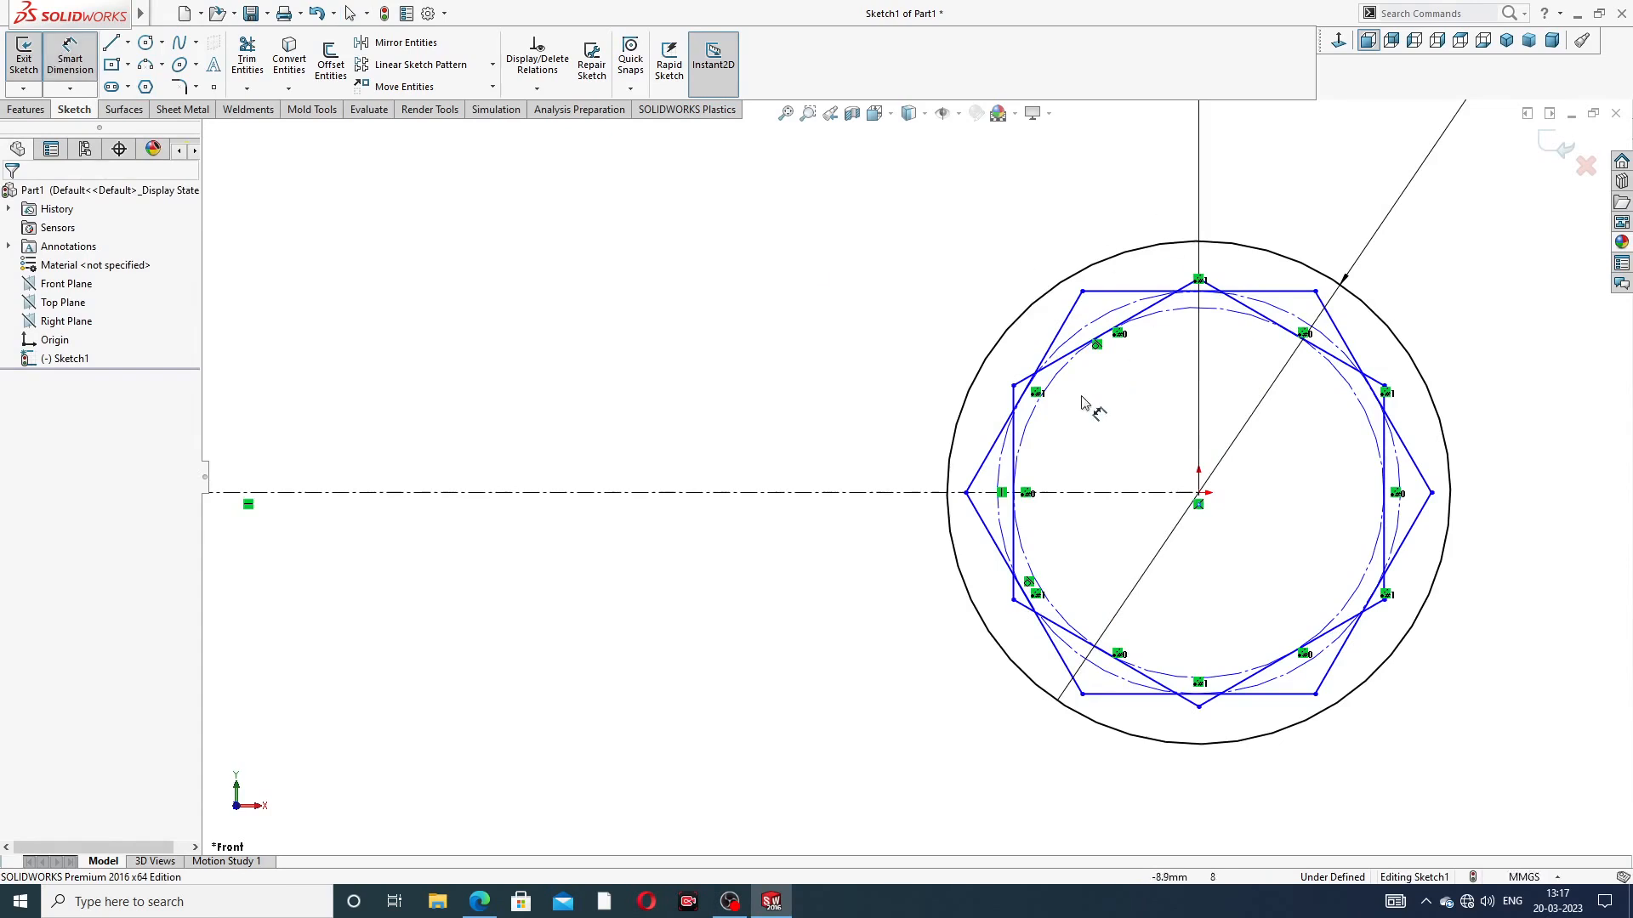
right_click(921, 279)
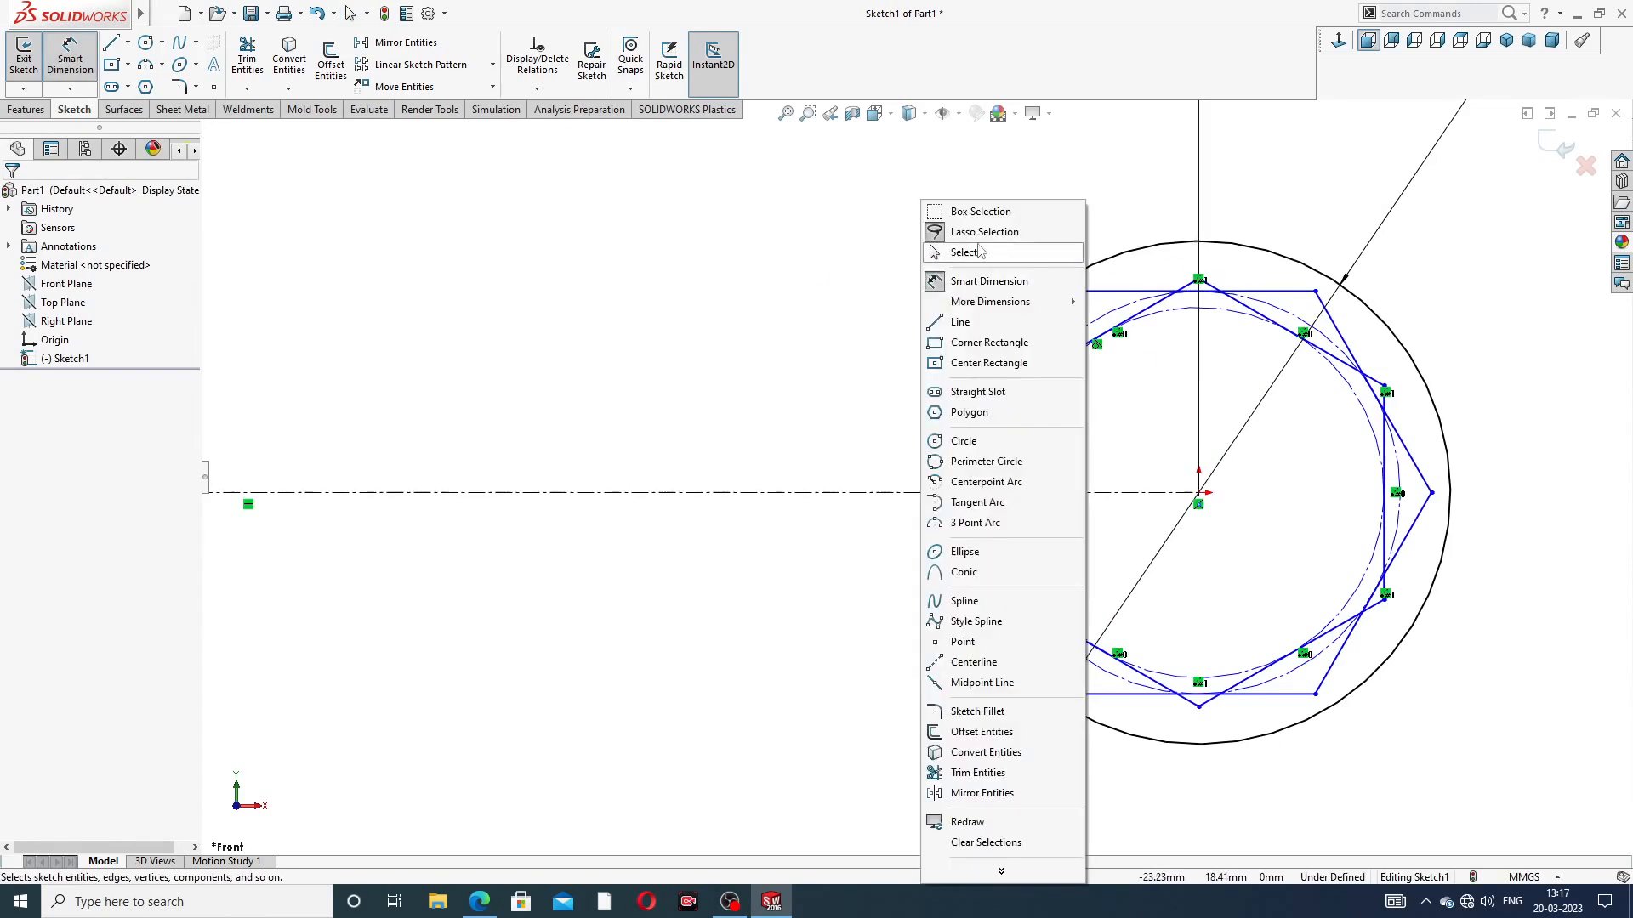
left_click(980, 253)
Add a horizontal relation to the upper side of the second hexagon
left_click(1182, 291)
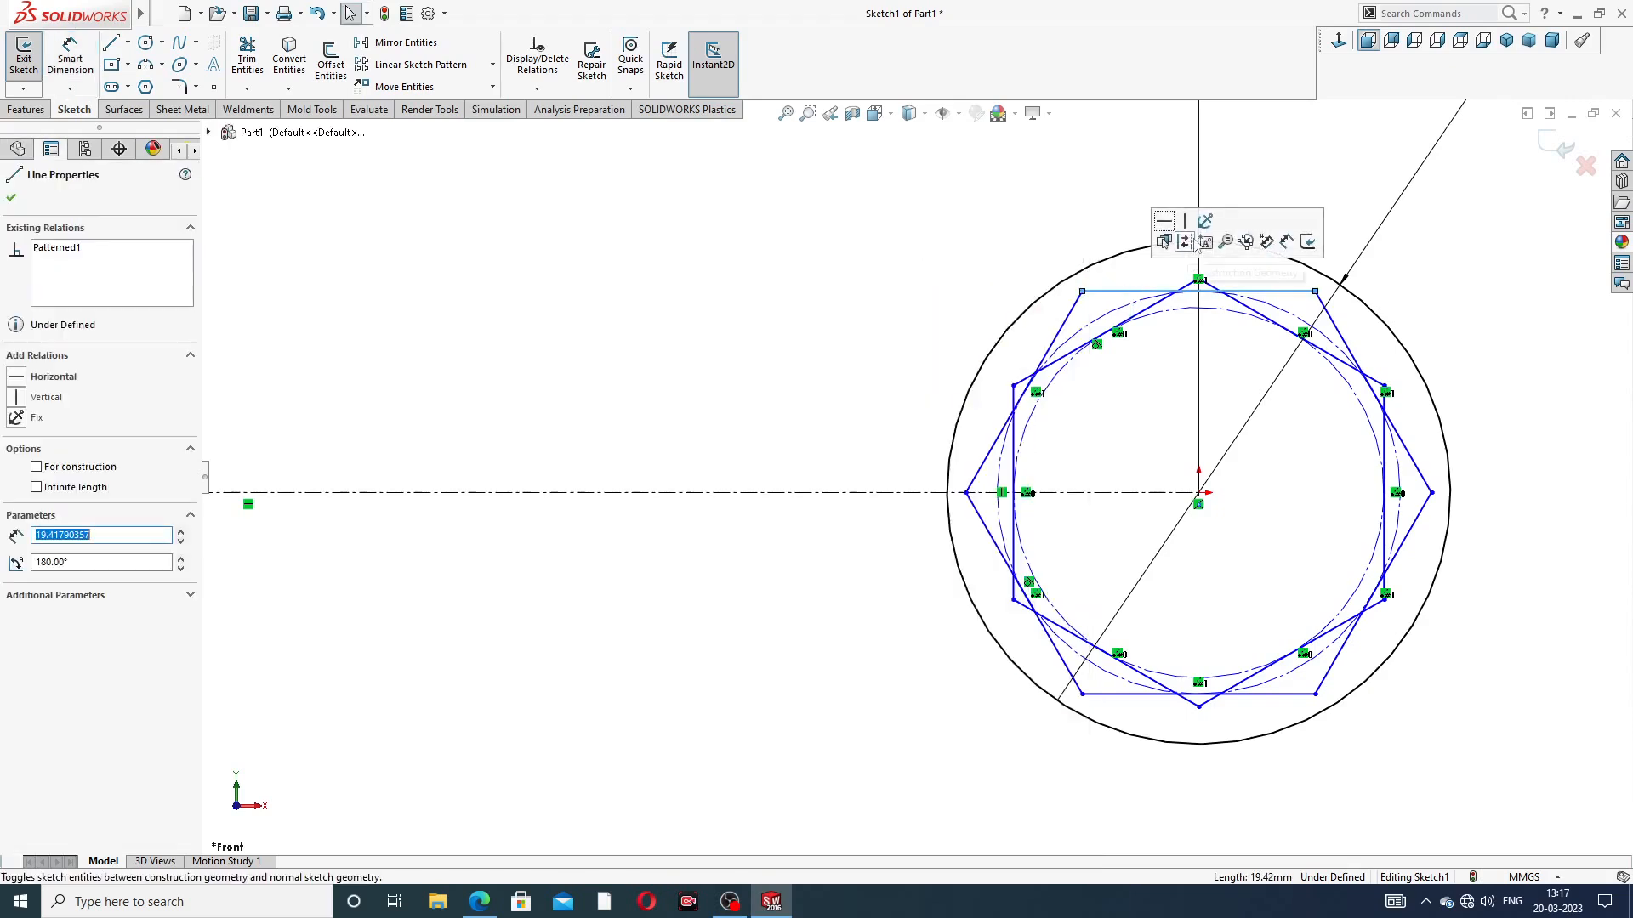
left_click(1163, 223)
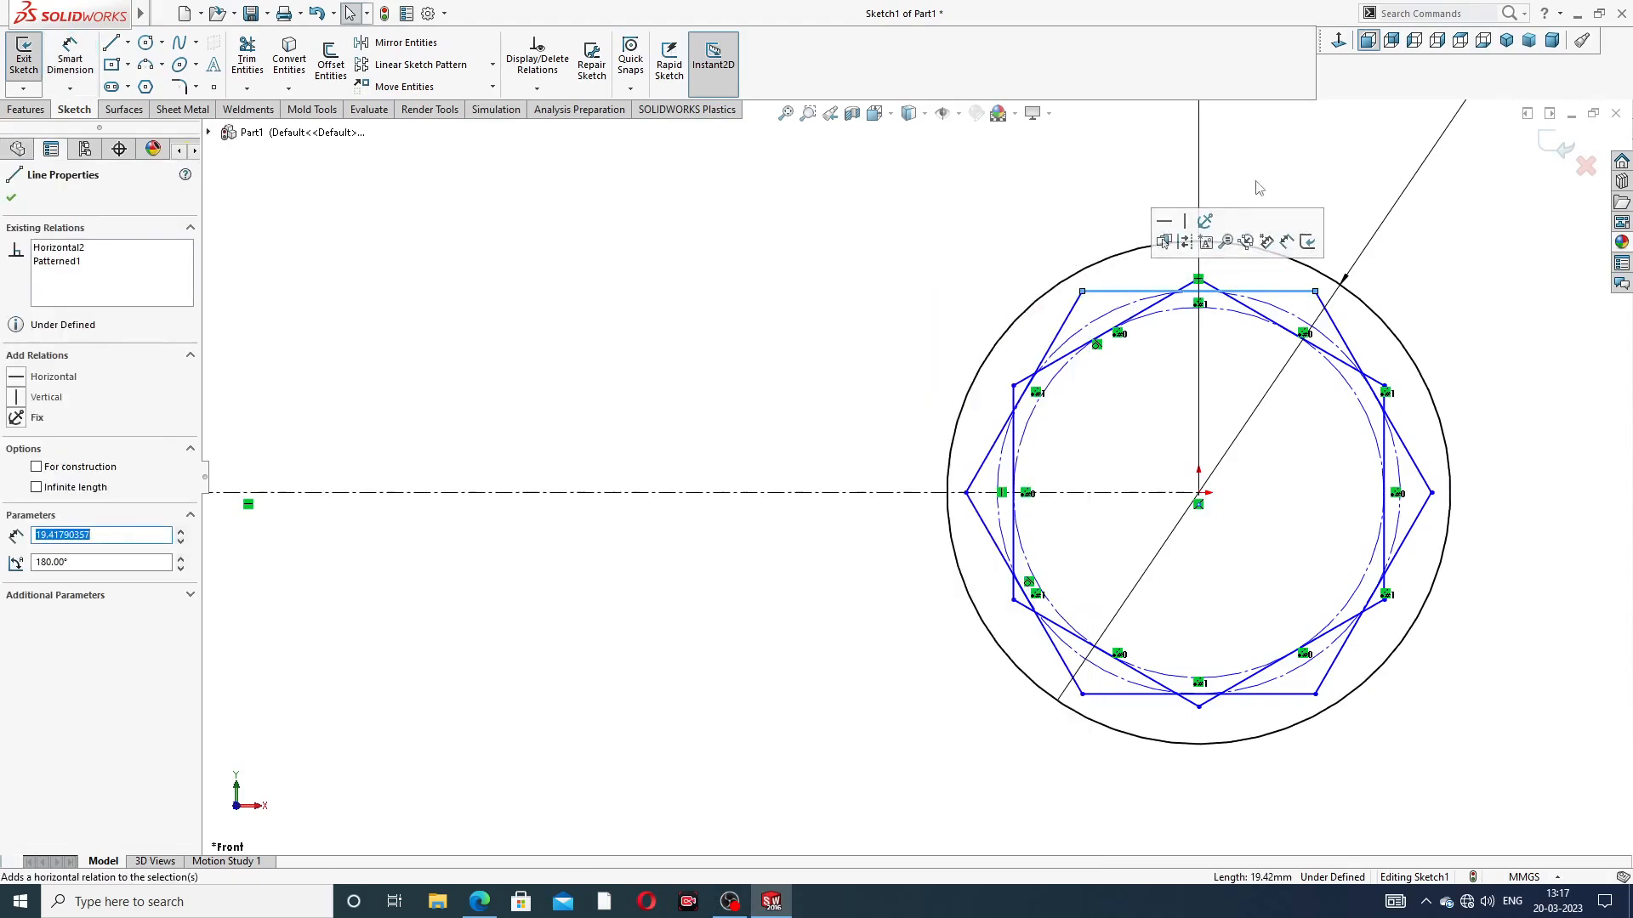
left_click(1273, 173)
Dimension the distance between the first hexagon's two vertical sides and set it to 30 mm
left_click(70, 59)
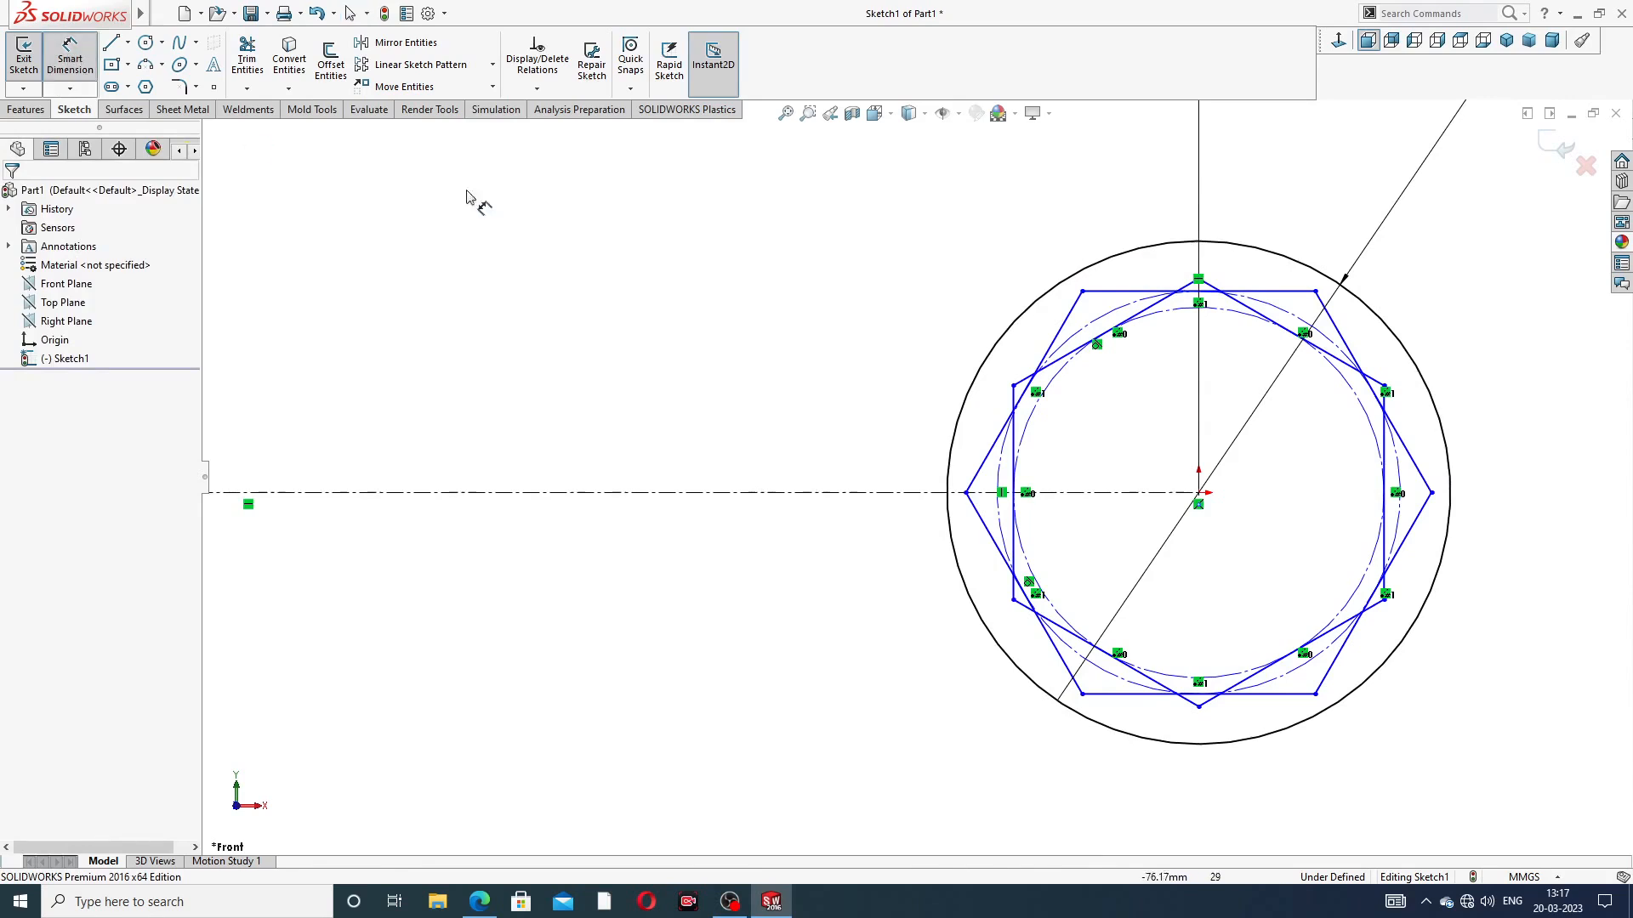
left_click(1016, 441)
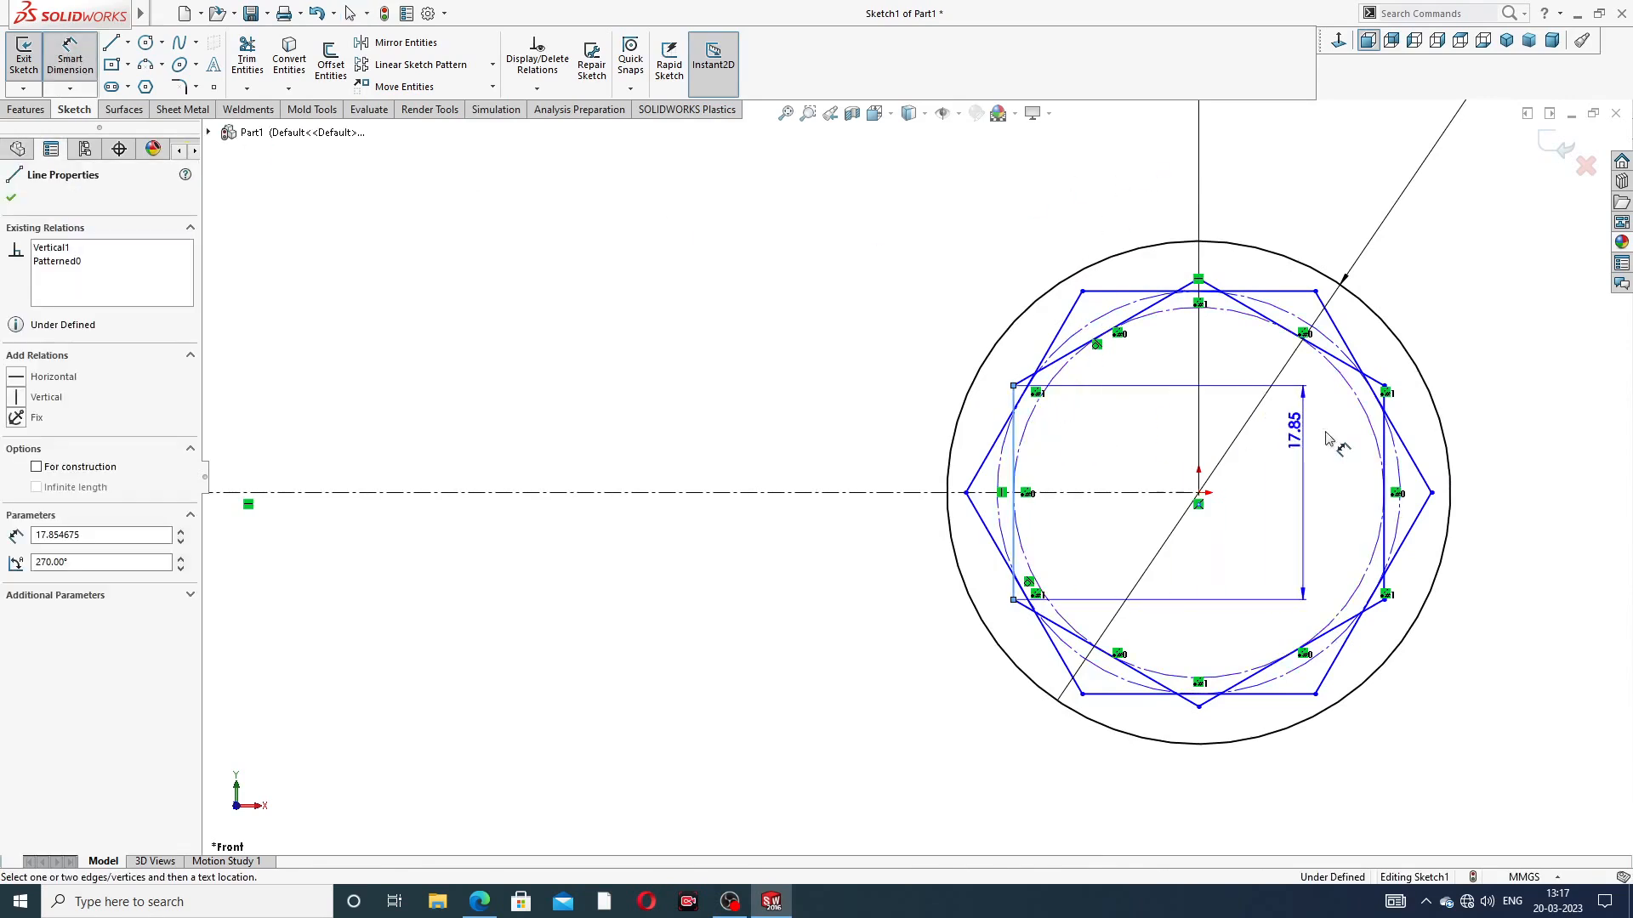
left_click(1386, 438)
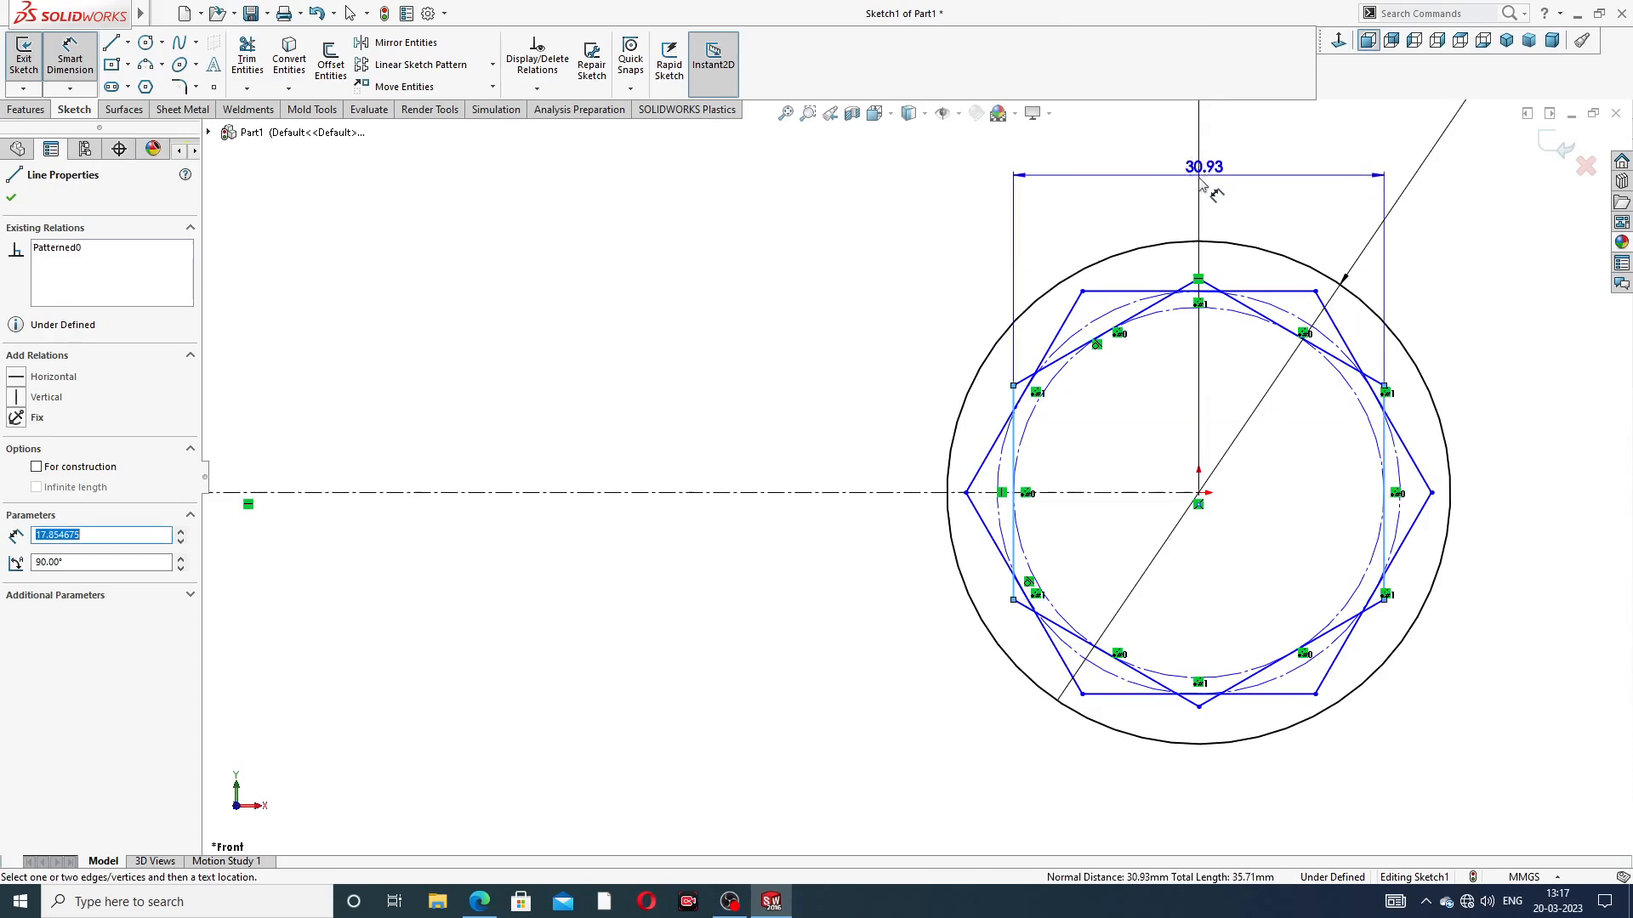
left_click(1196, 193)
type("30")
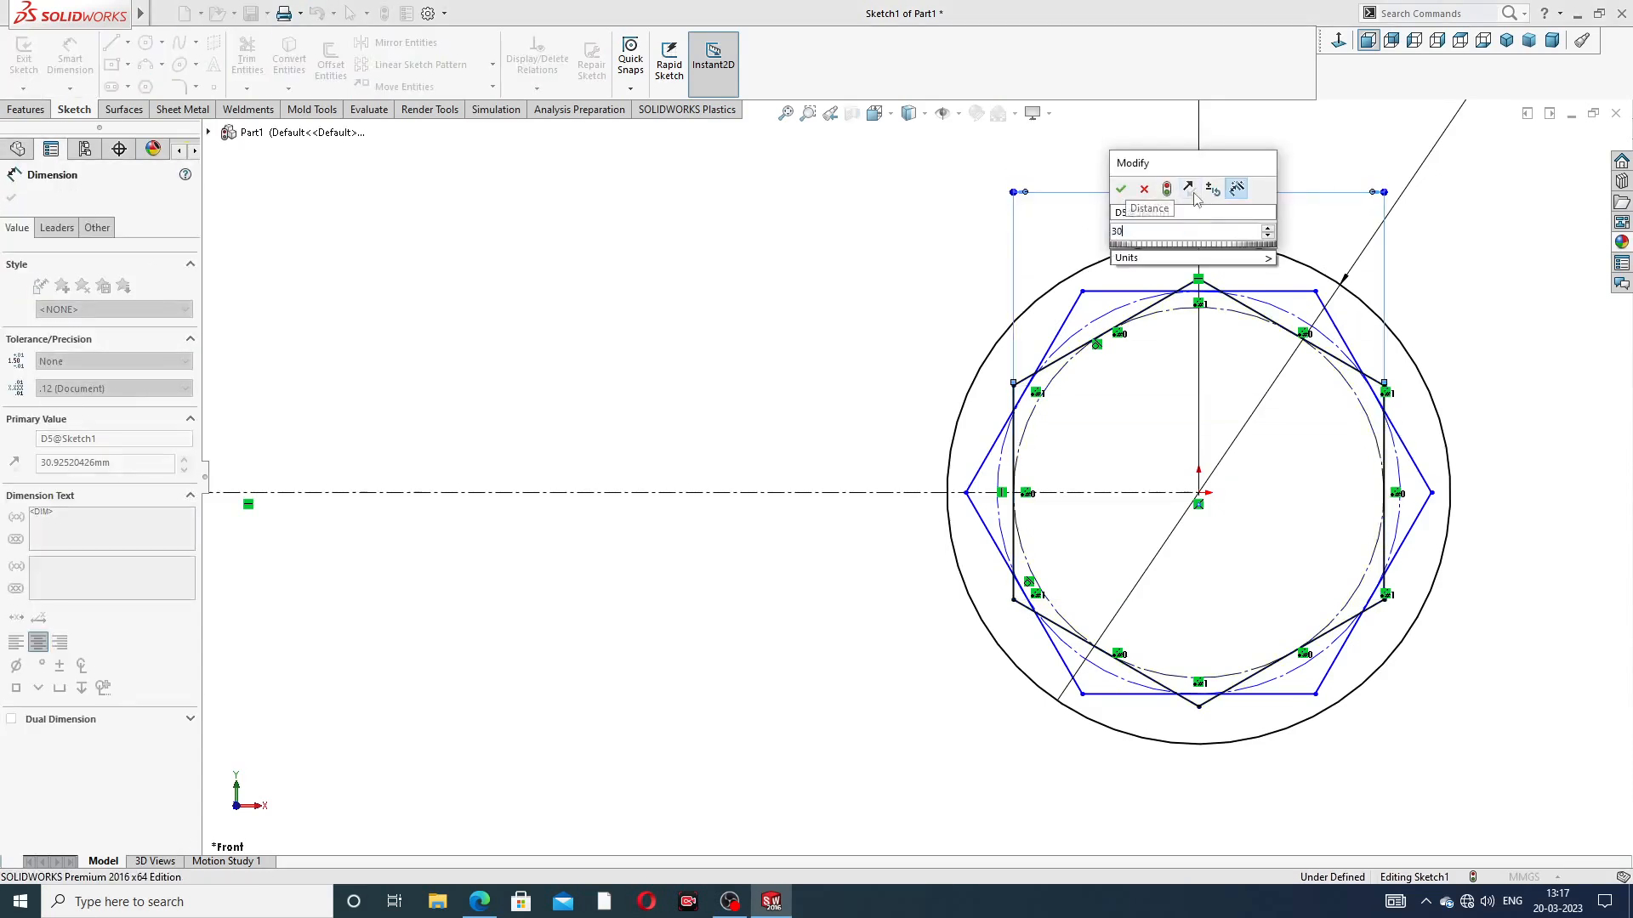
key("Return")
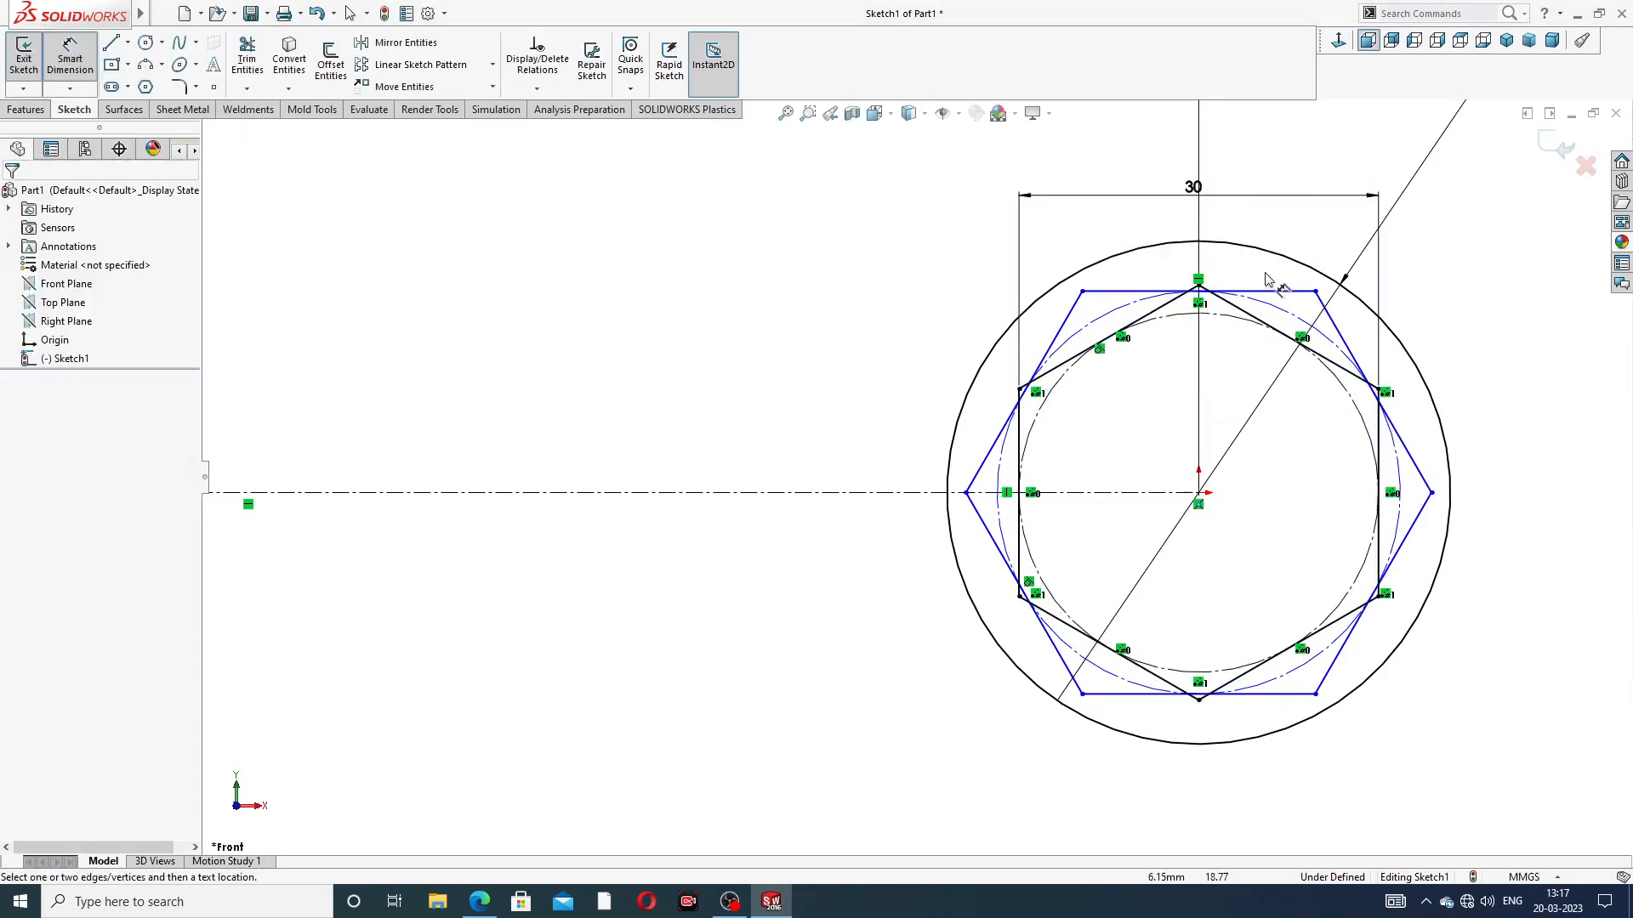
Dimension the distance between the second hexagon's upper and lower horizontal sides and set it to 30 mm
left_click(1140, 291)
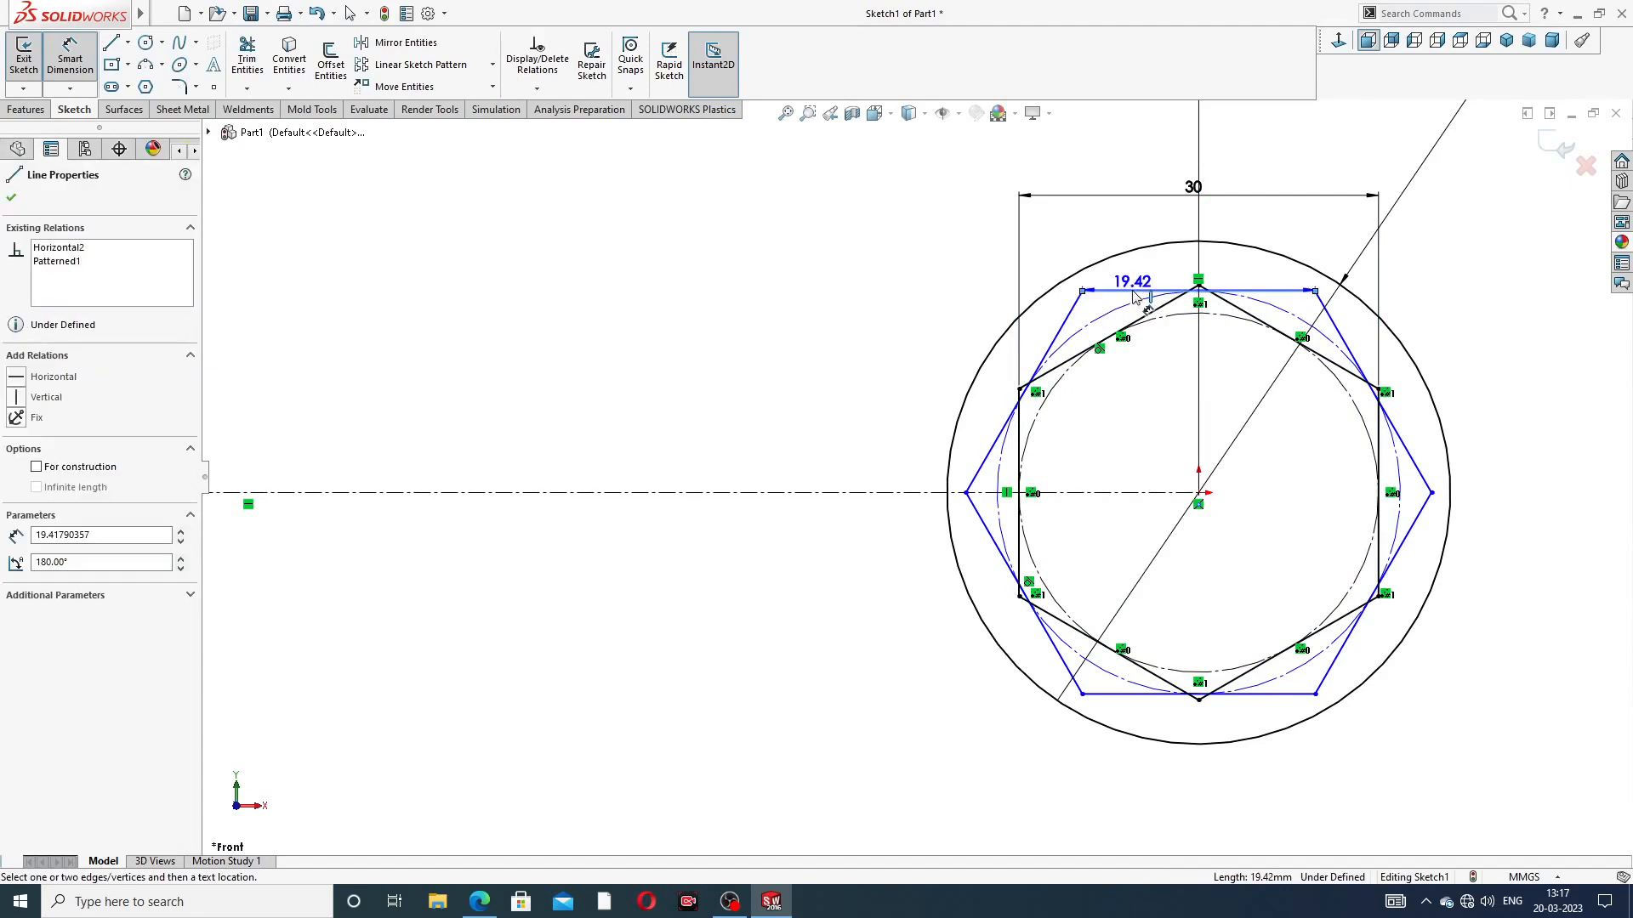
left_click(1158, 696)
left_click(1473, 476)
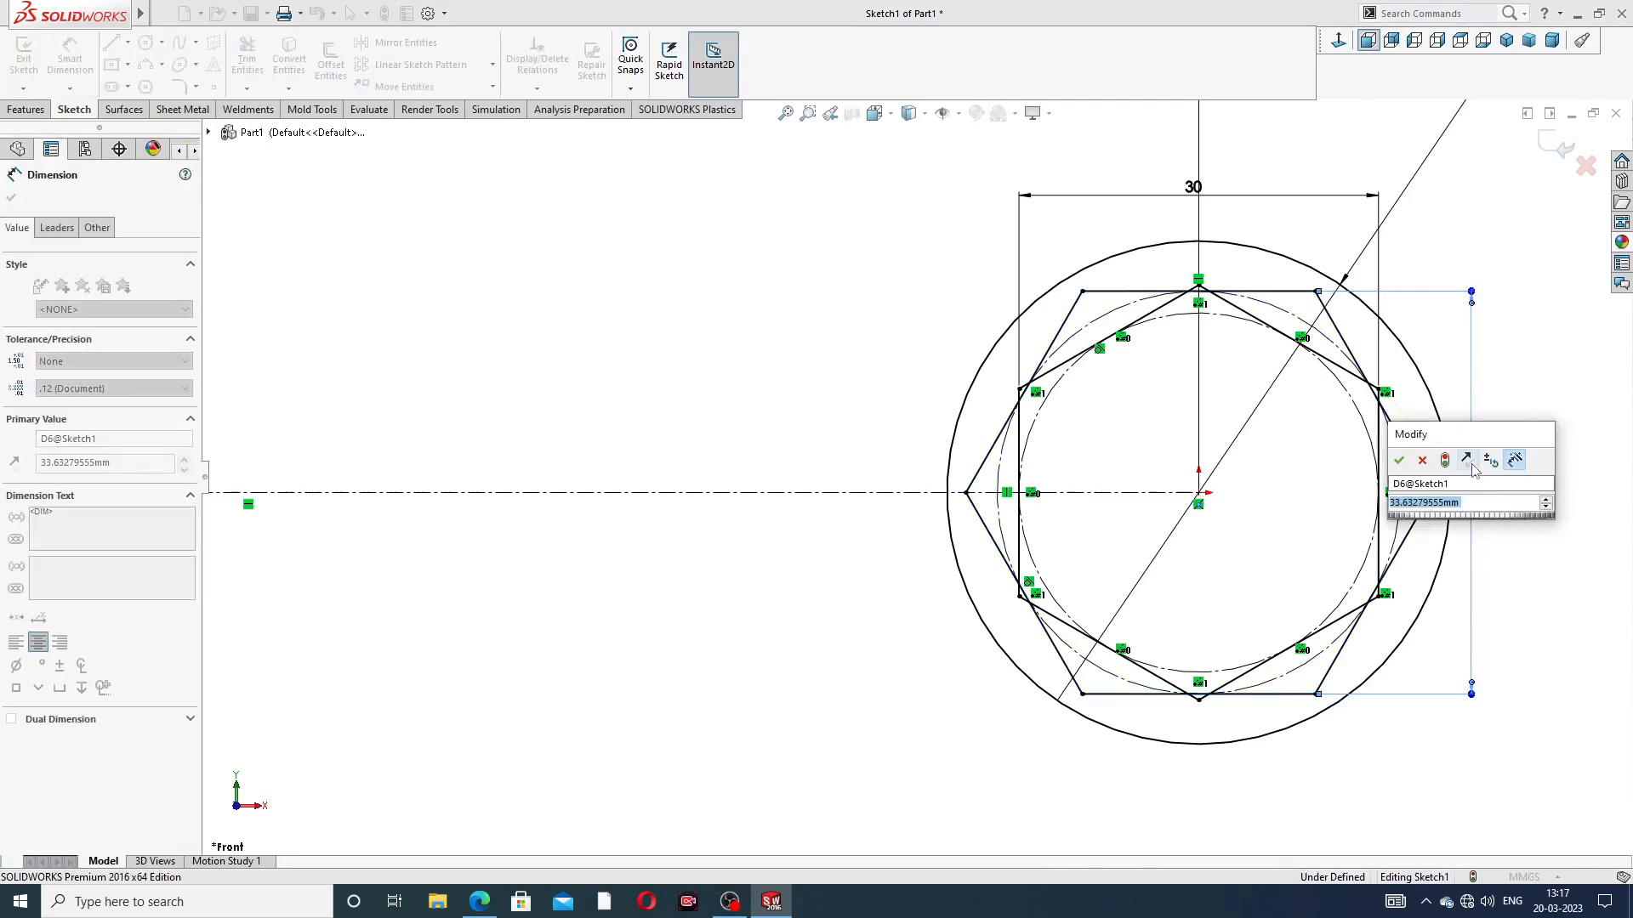
type("30")
key("Return")
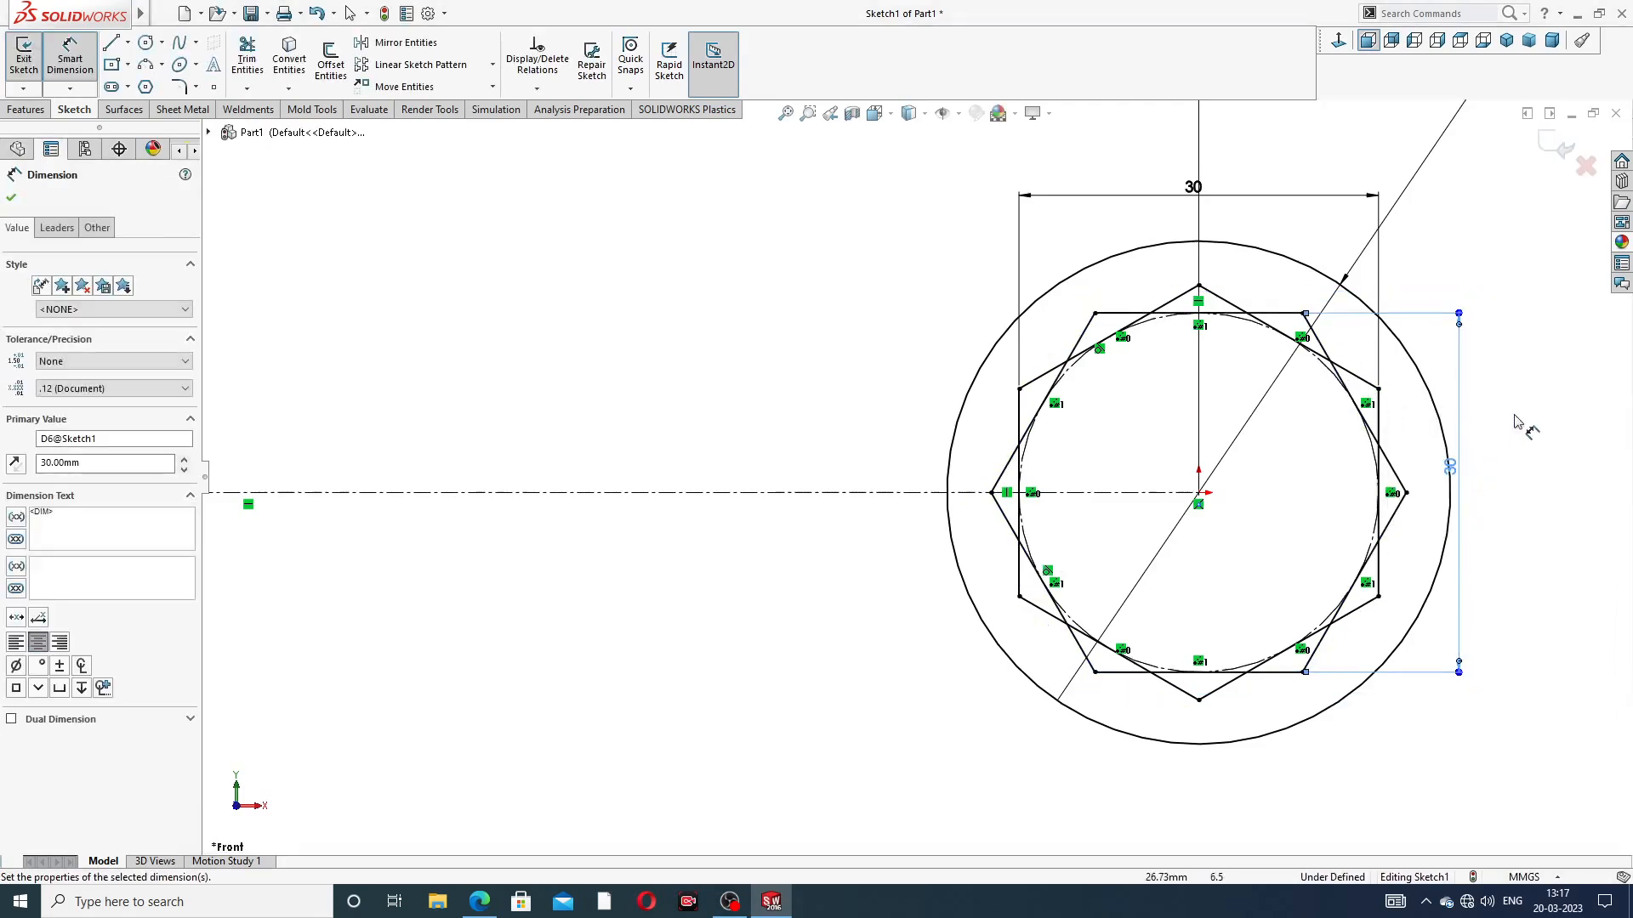
left_click(1518, 282)
right_click(872, 311)
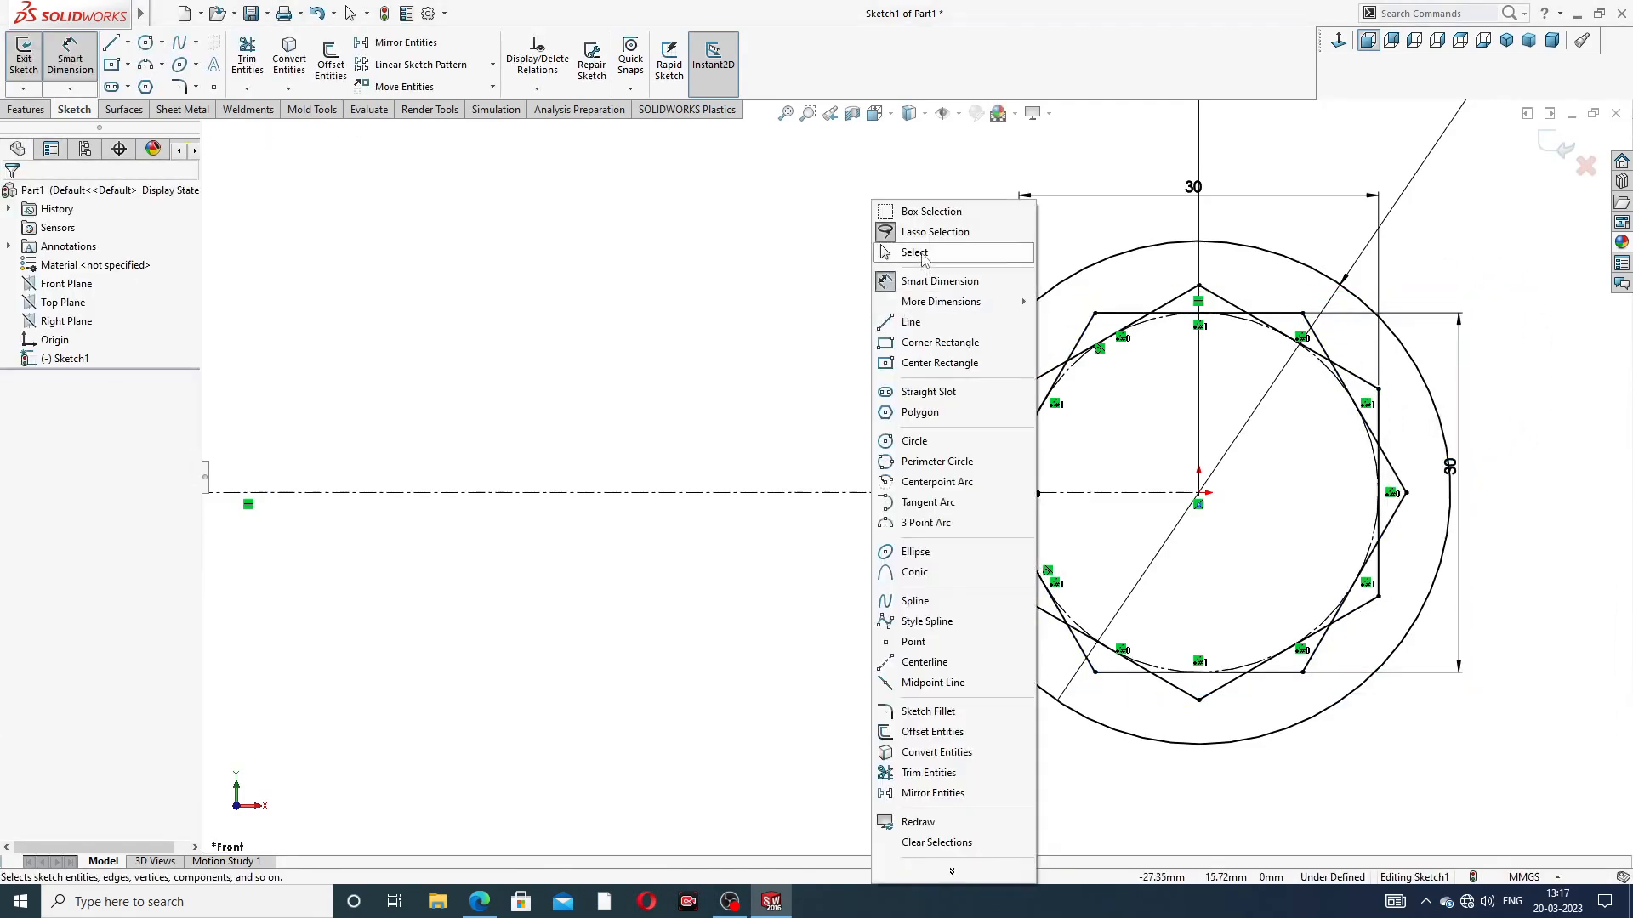
left_click(927, 259)
Trim the inner overlapping segments of the two hexagons along the upper part of the star outline
scroll(1244, 364, "down", 2)
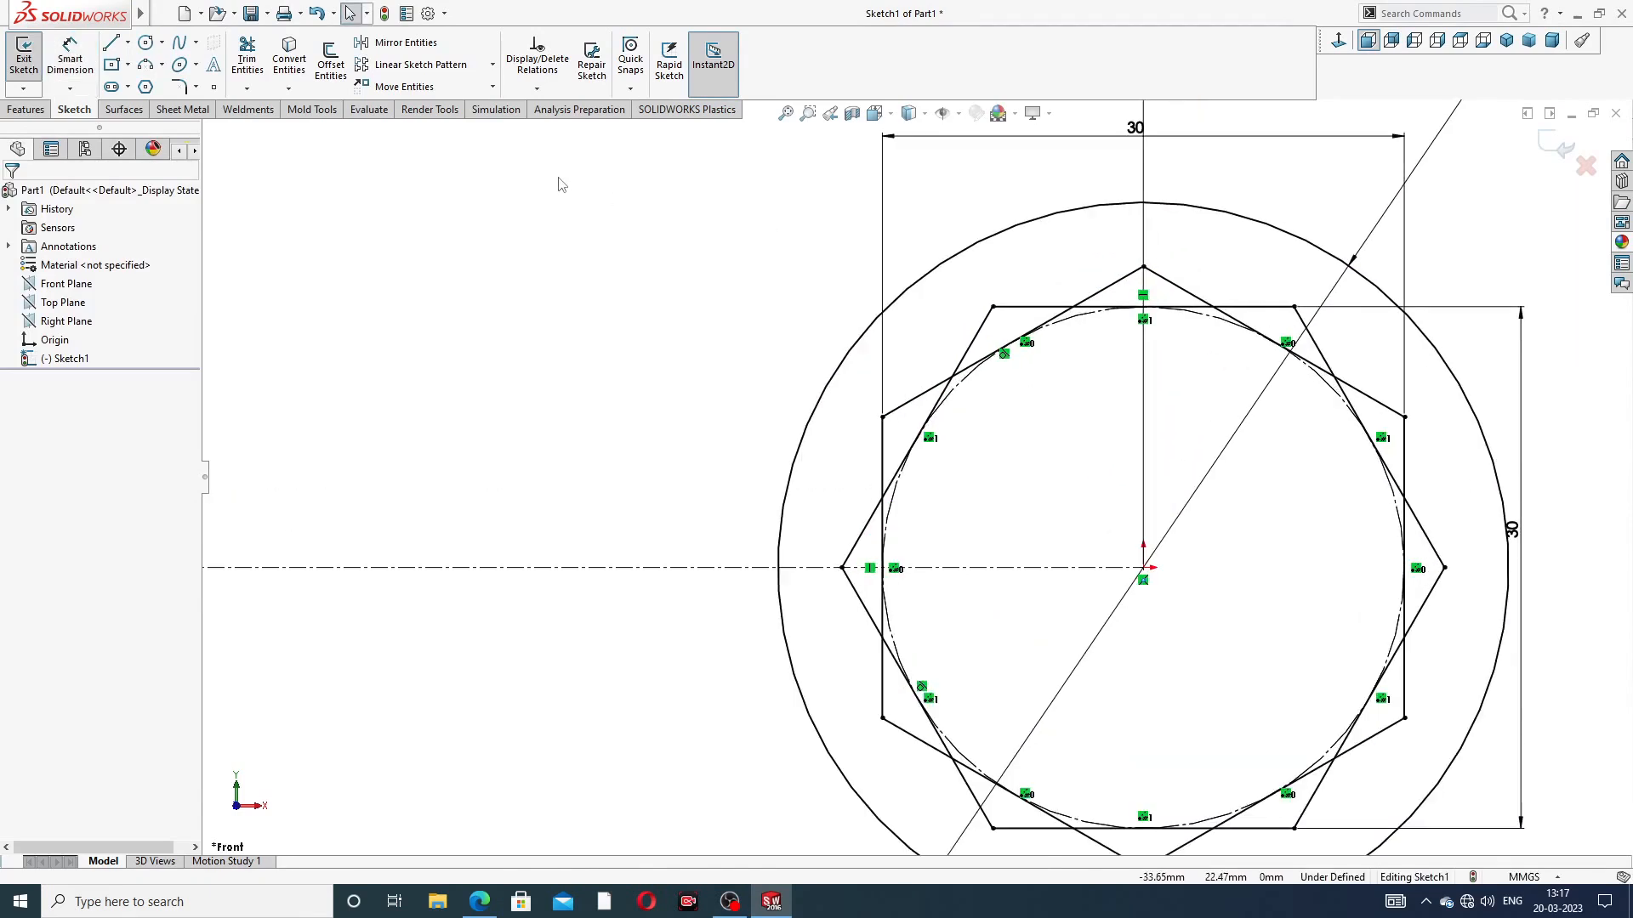
left_click(246, 60)
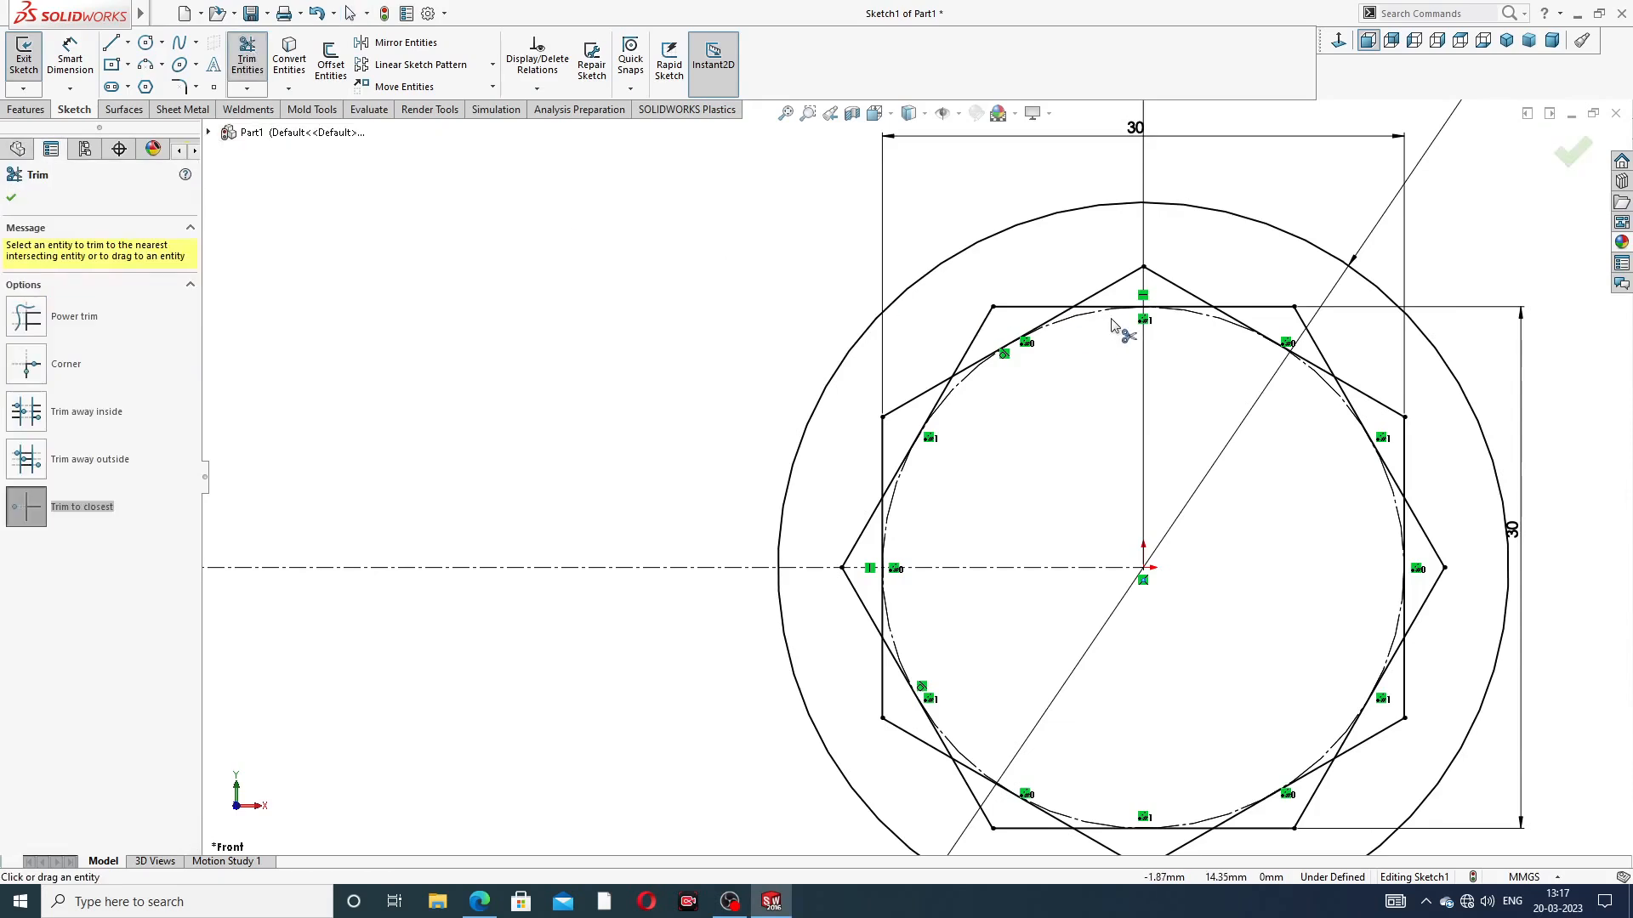
scroll(1118, 331, "down", 2)
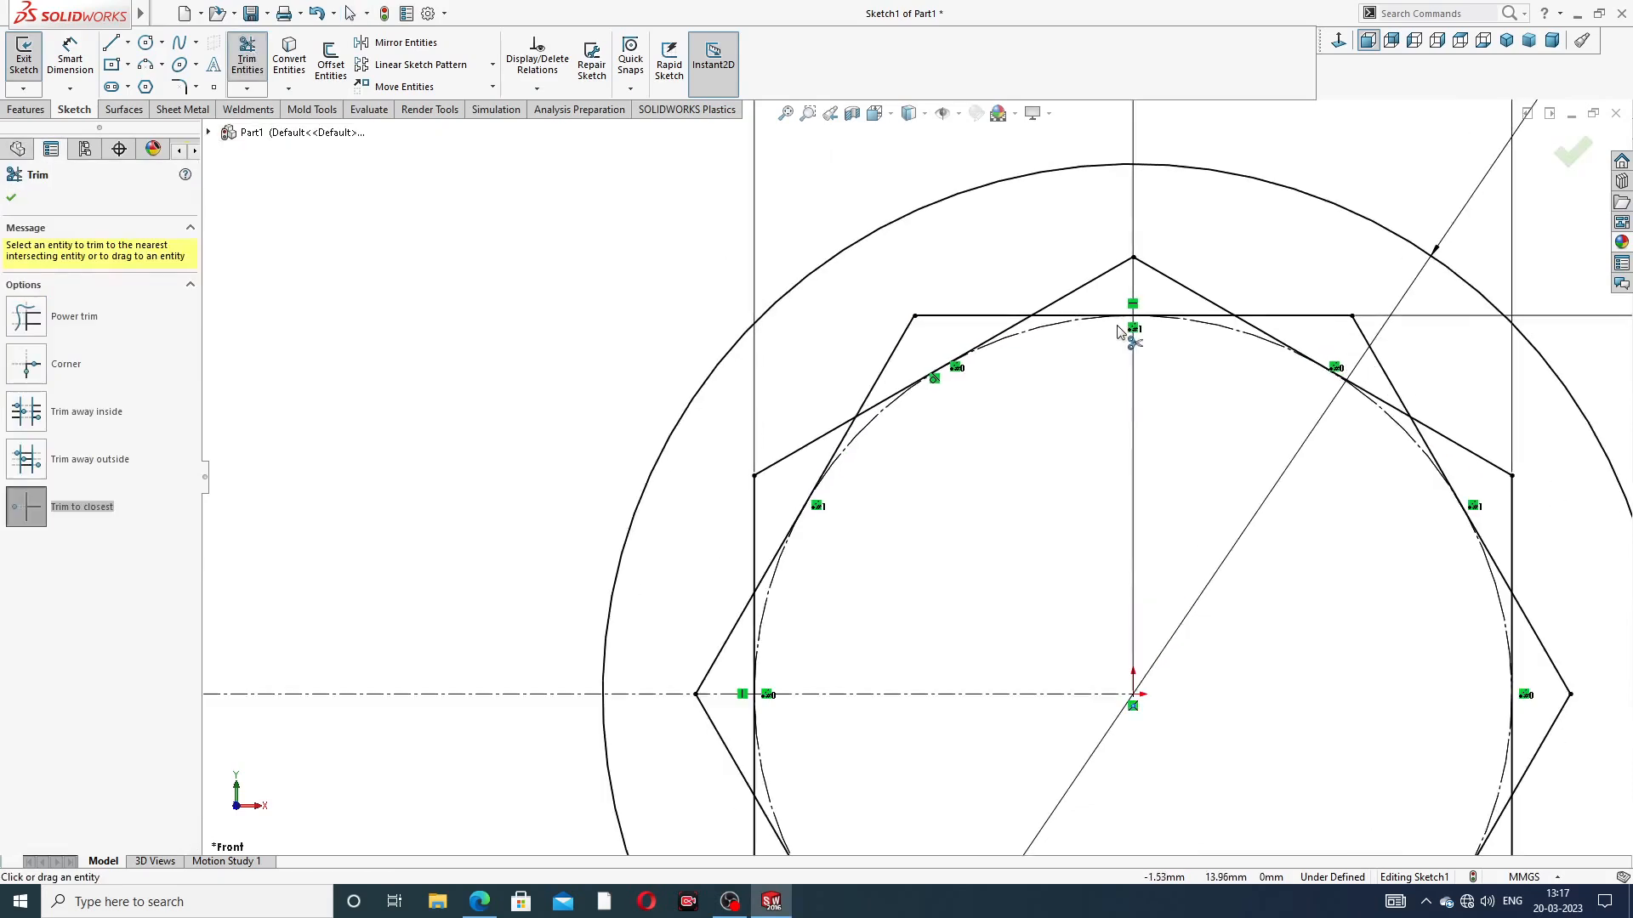
left_click(1012, 332)
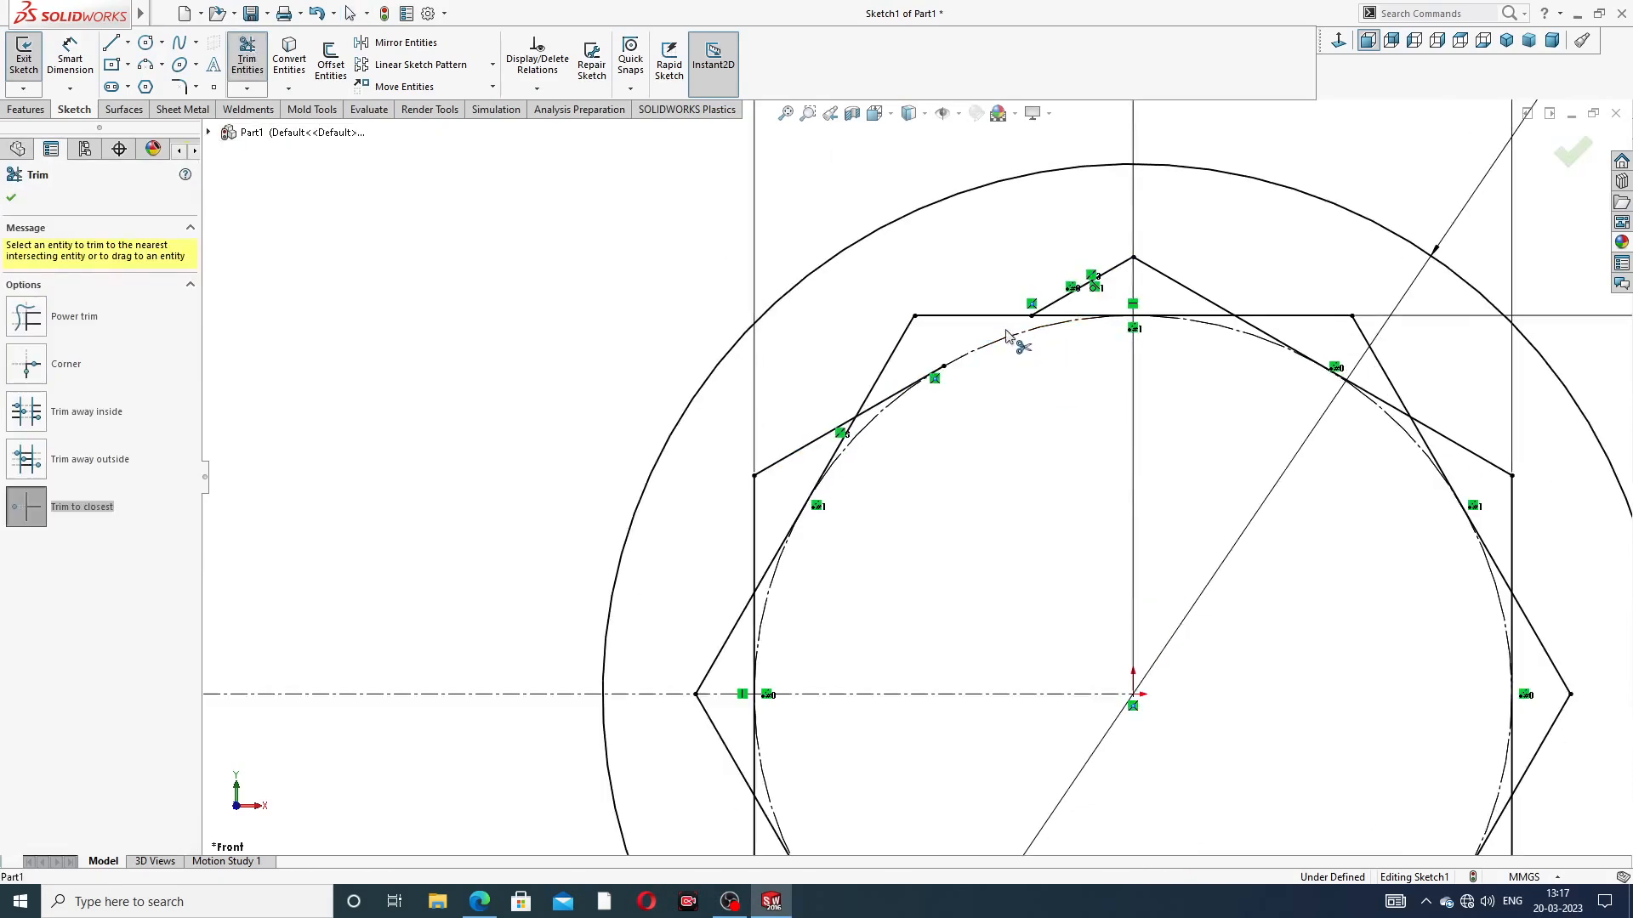
left_click(1109, 321)
left_click(1222, 319)
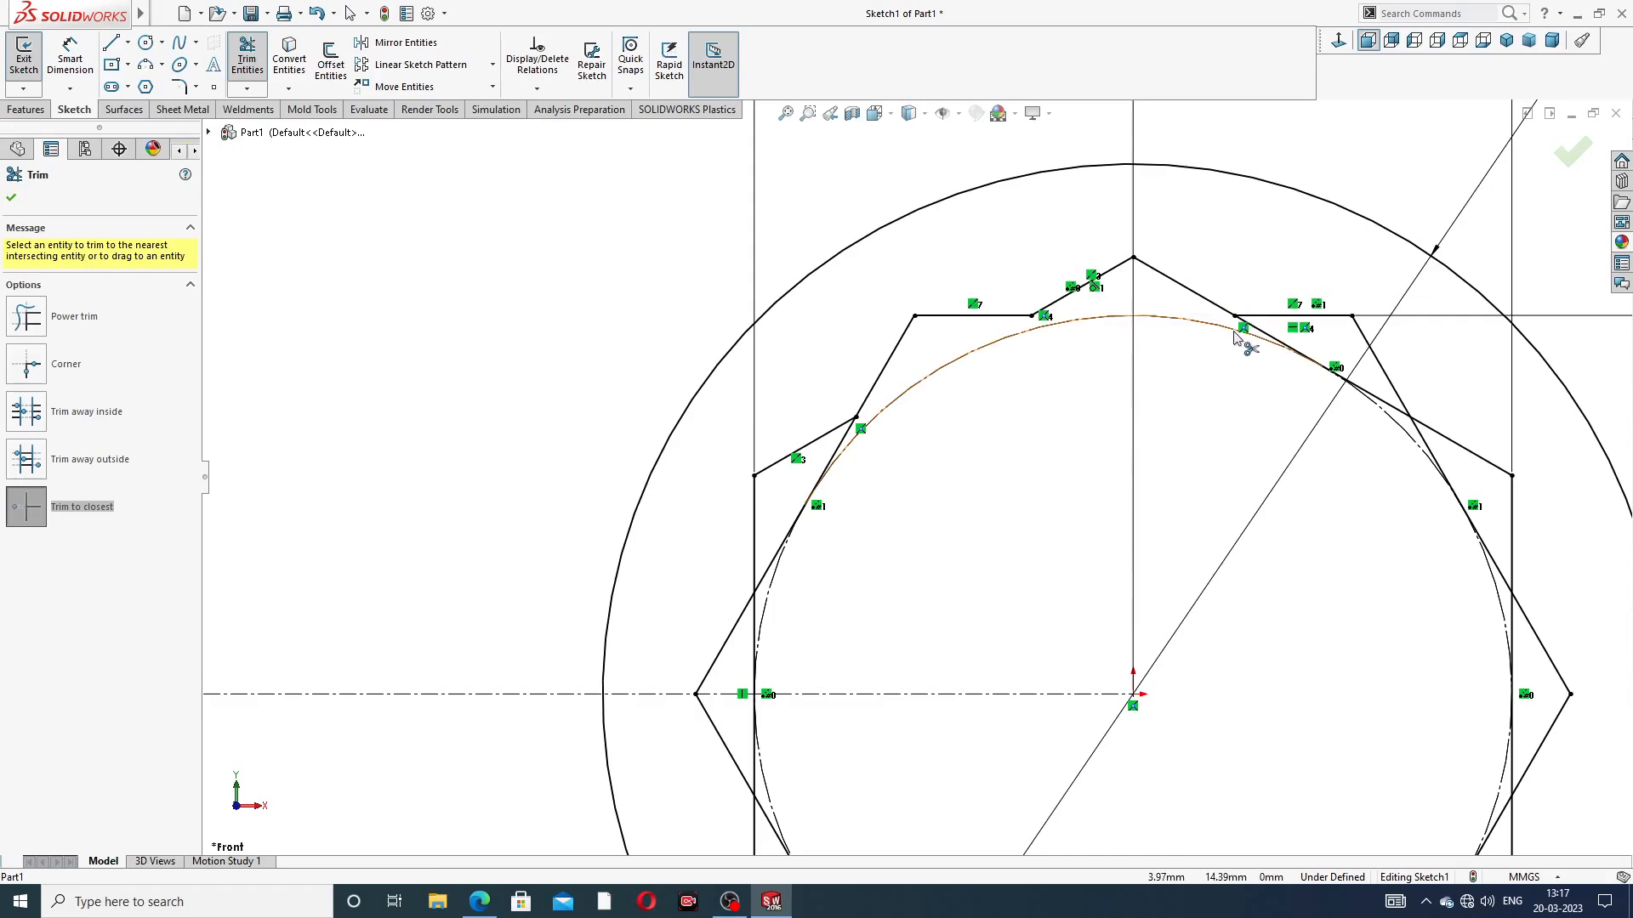
left_click(1301, 352)
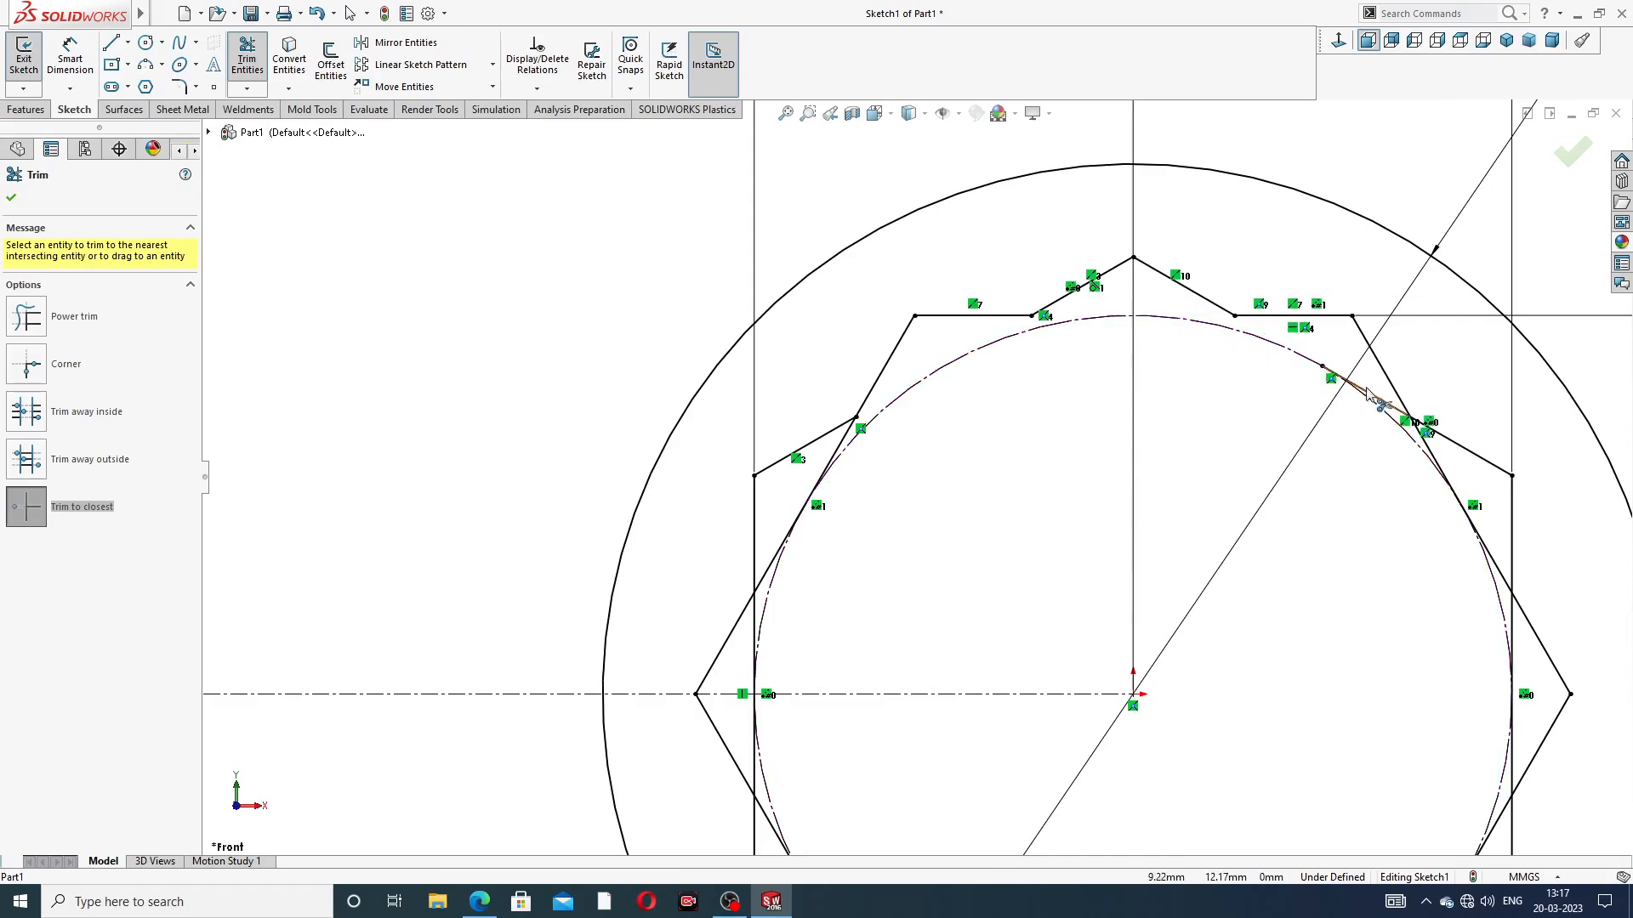
Trim the inner overlapping segments of the two hexagons along the right side of the star outline
key("z")
scroll(1227, 545, "down", 3)
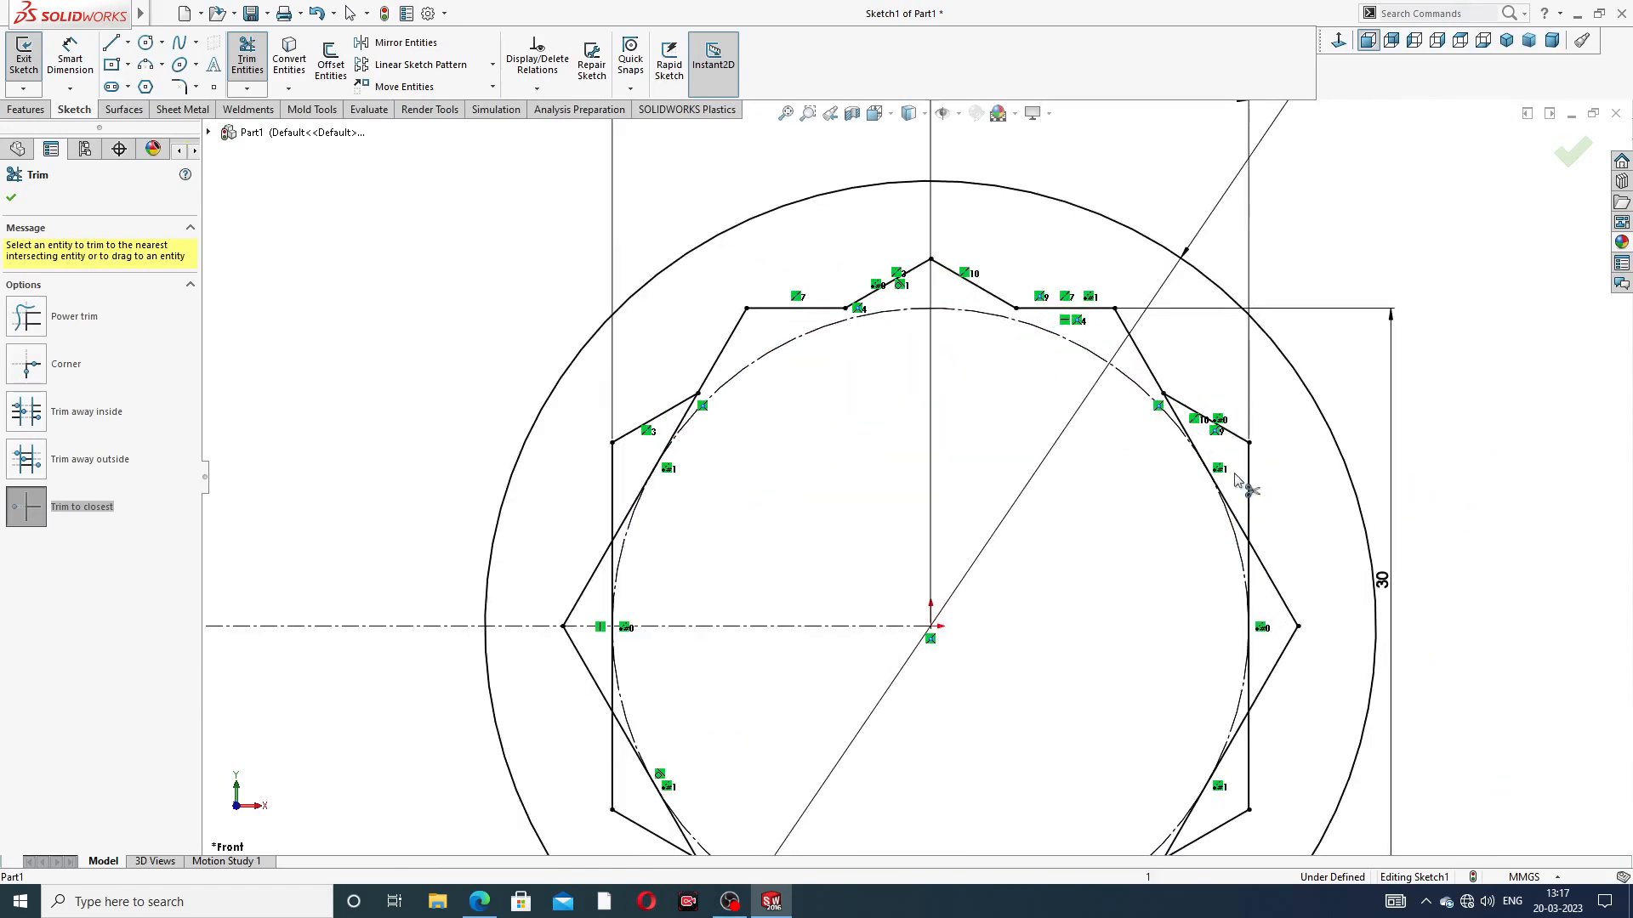
left_click(1211, 490)
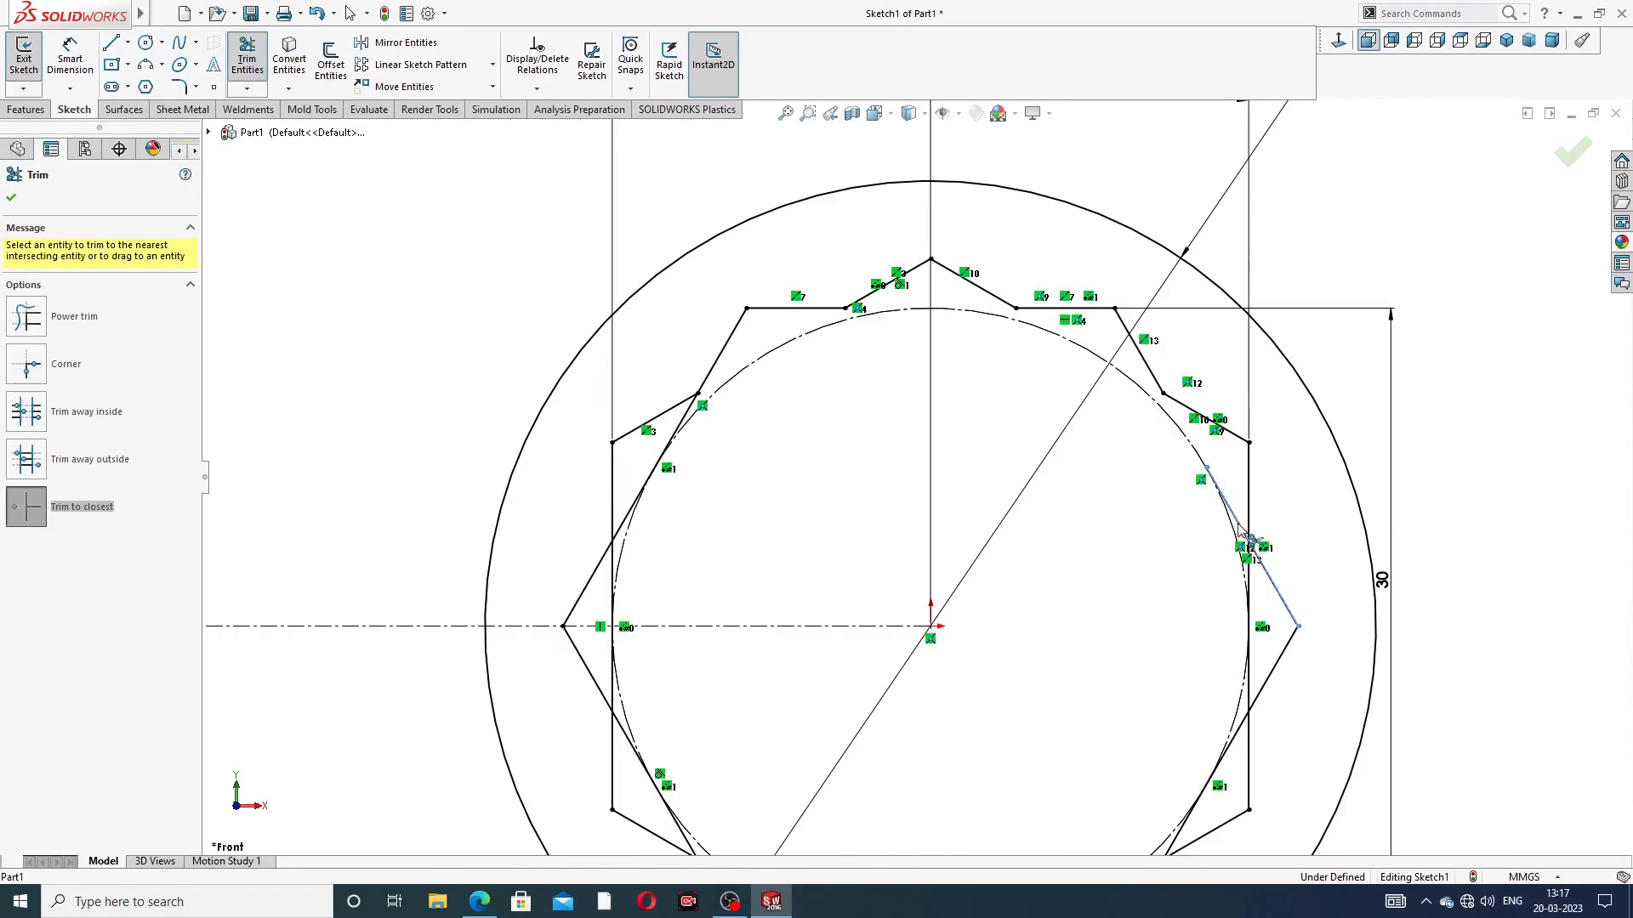
left_click(1243, 535)
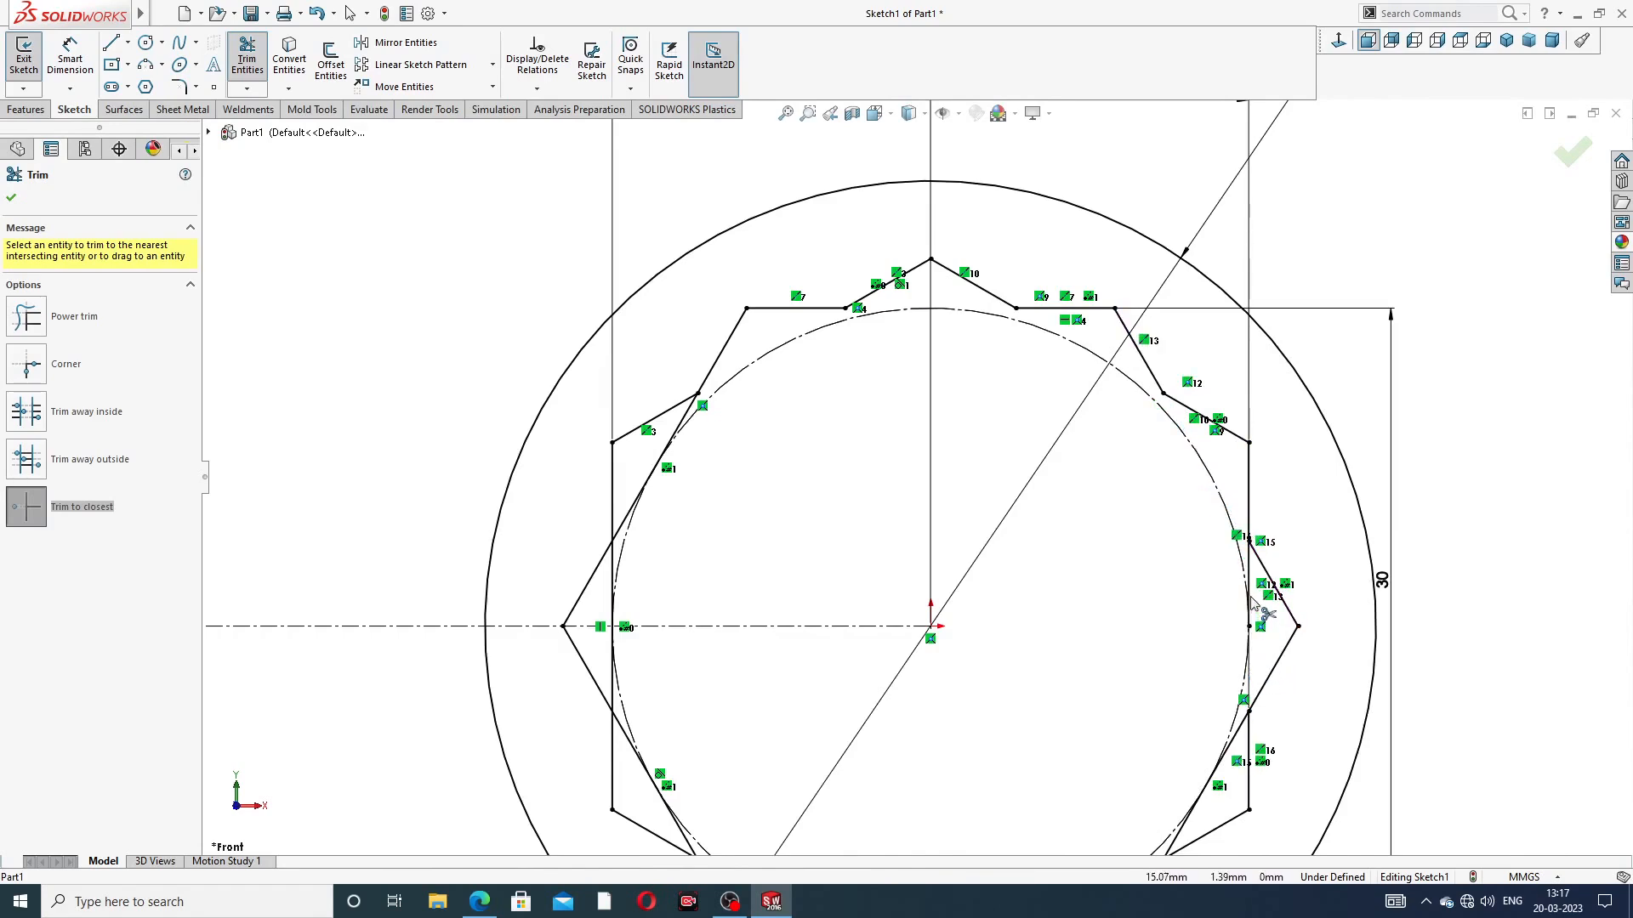
left_click(1250, 646)
Trim the inner overlapping segments of the two hexagons along the left side of the star outline
left_click(671, 443)
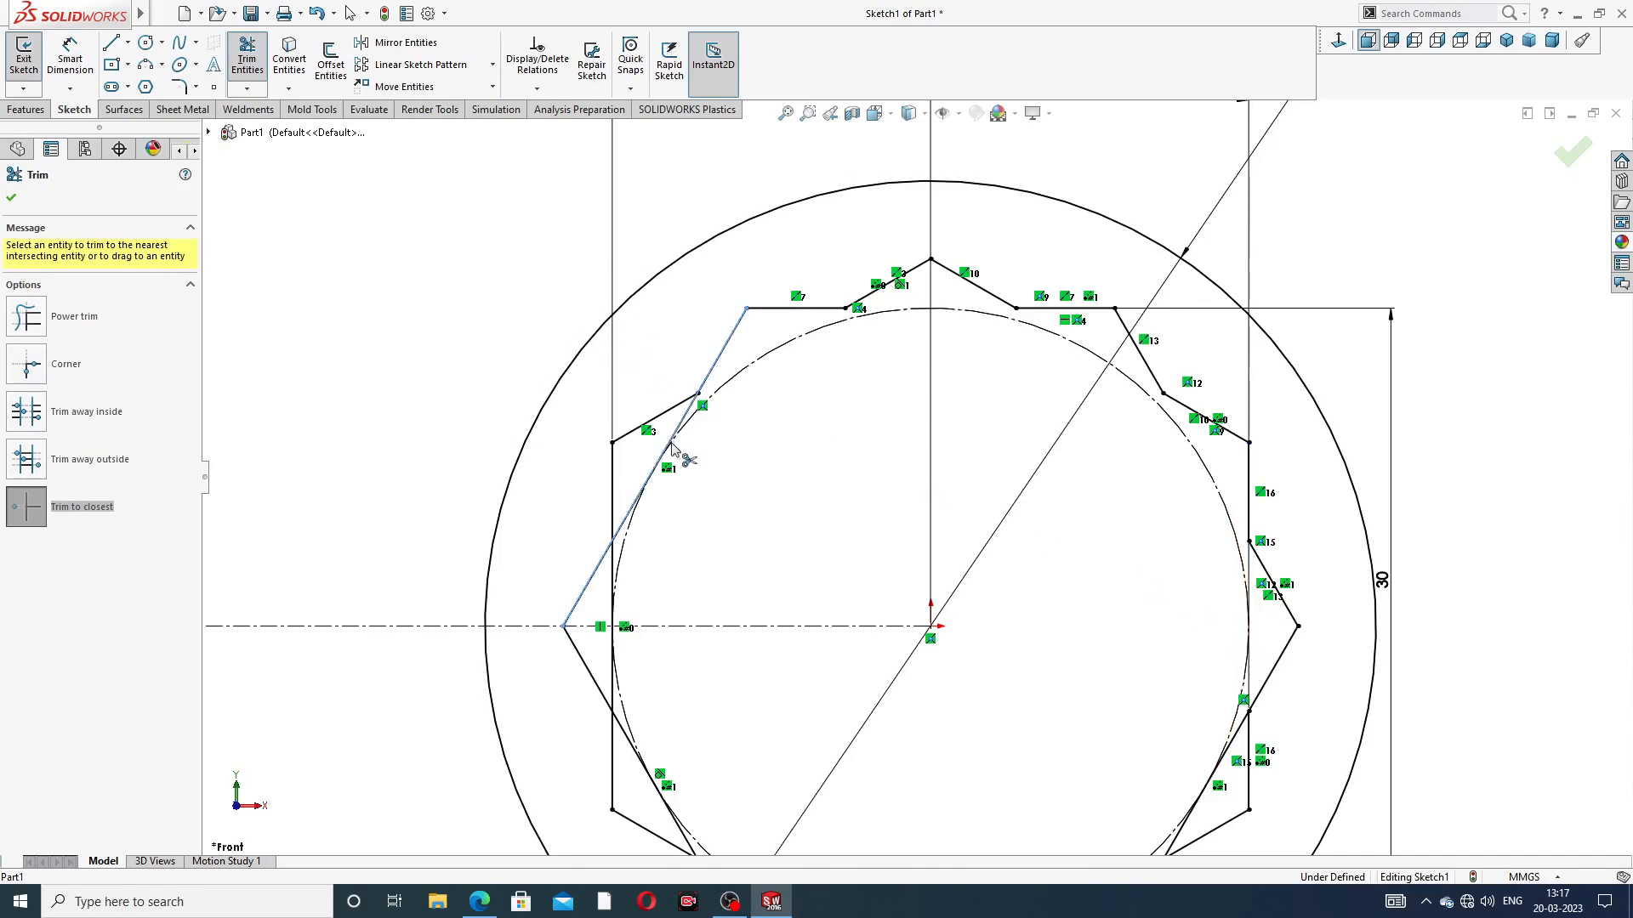
key("f")
scroll(764, 618, "down", 3)
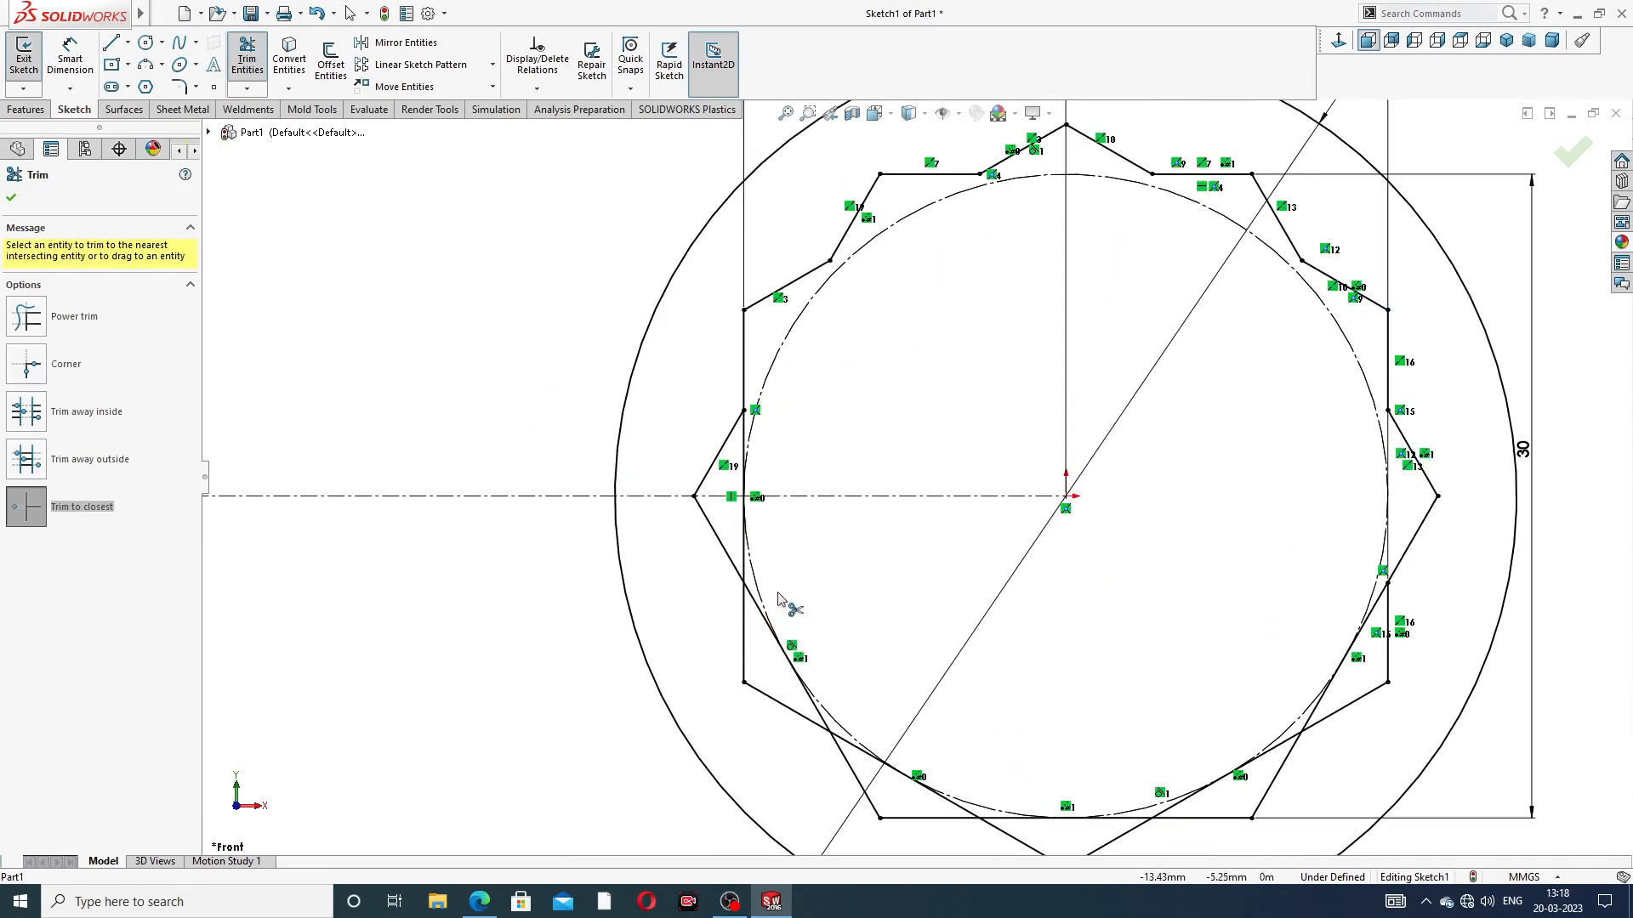
left_click(743, 467)
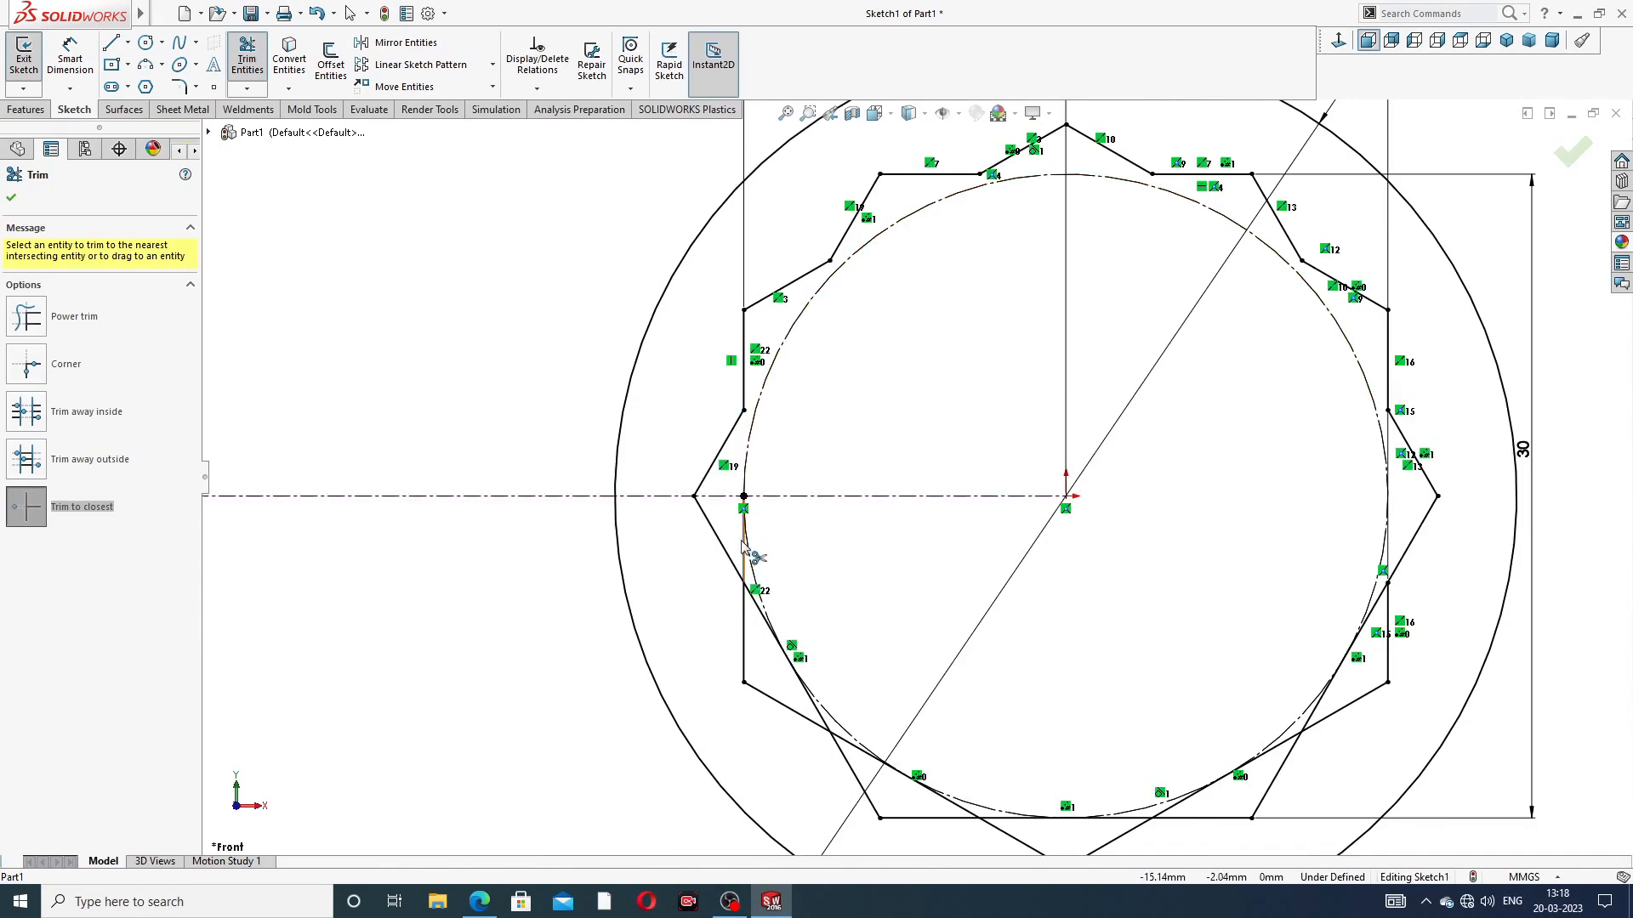
left_click(745, 544)
scroll(795, 672, "down", 2)
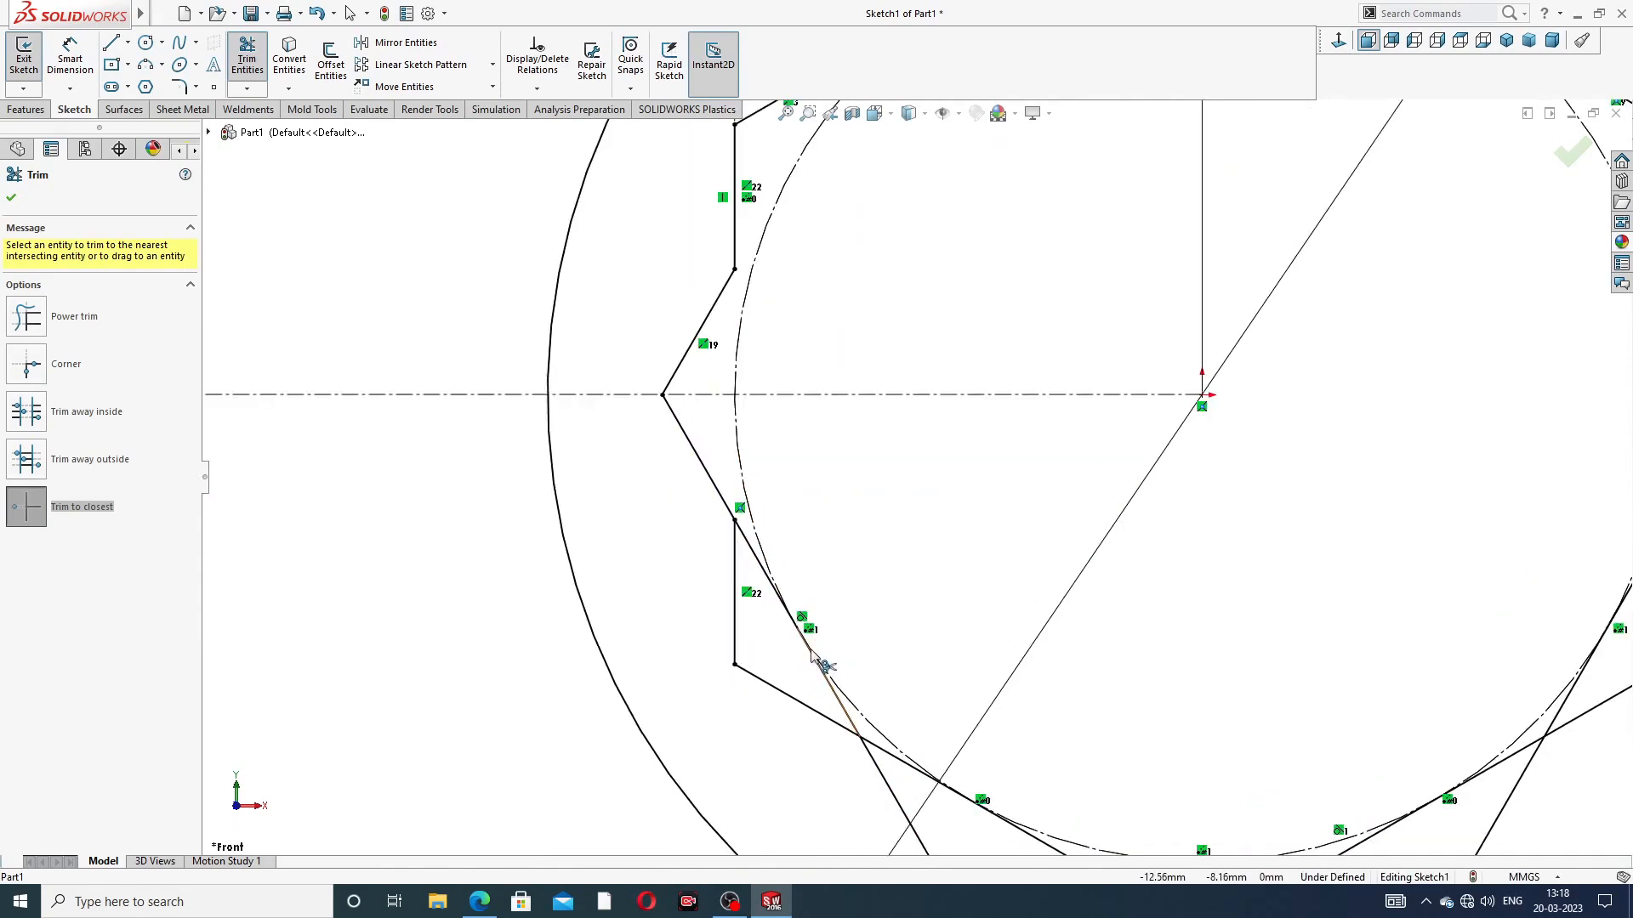
left_click(788, 612)
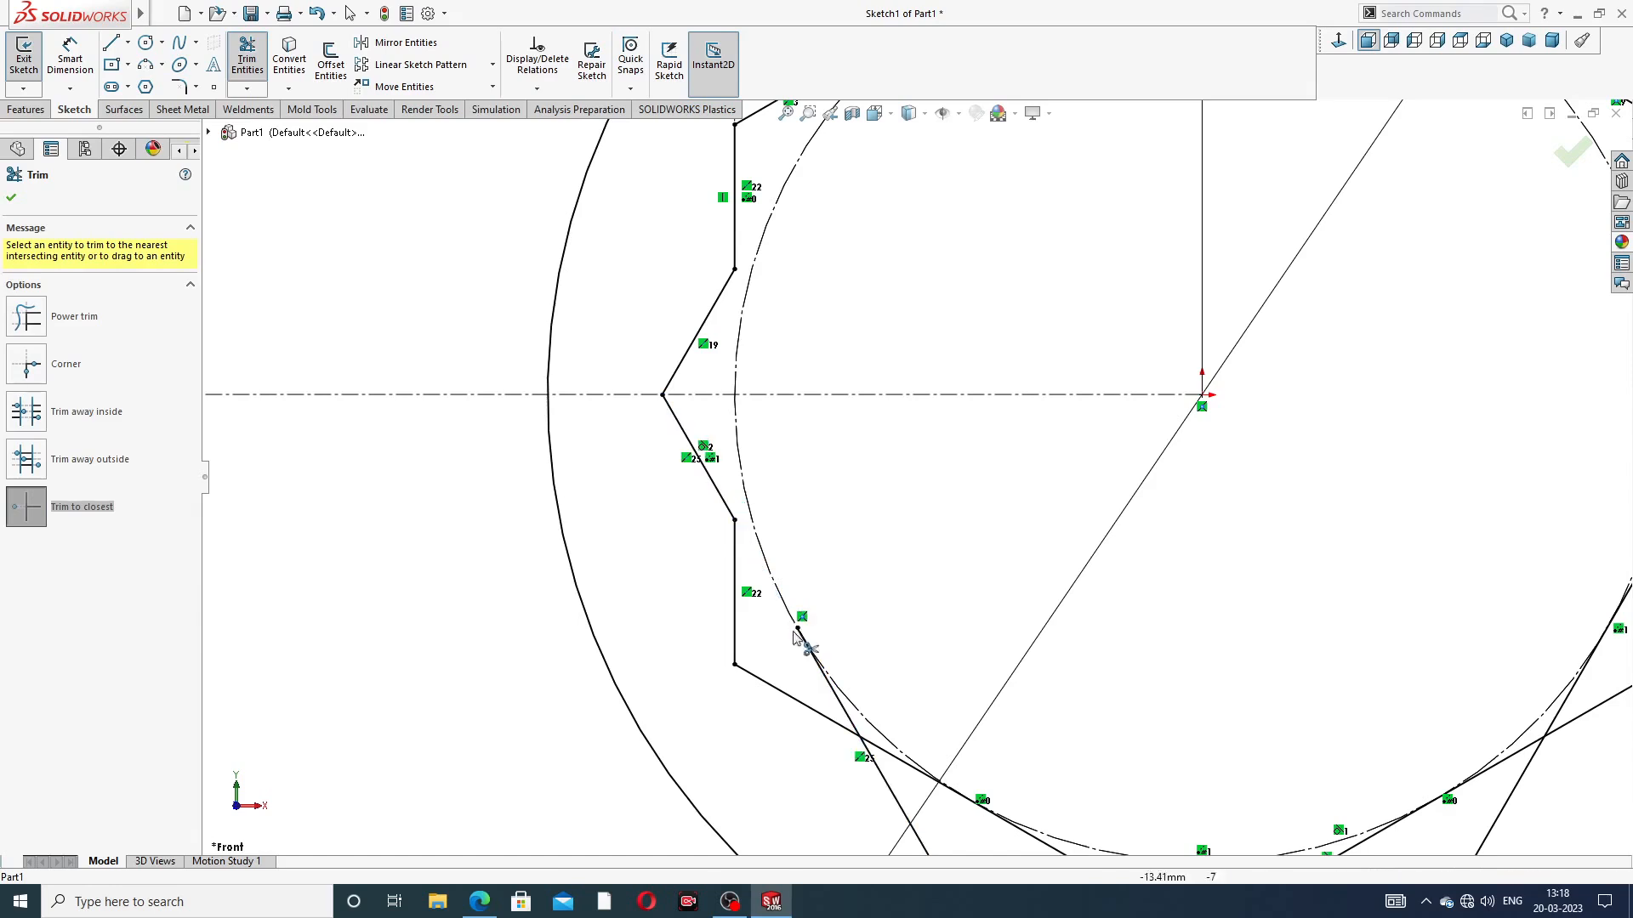
left_click(830, 687)
Trim the overlapping hexagon segments inside the star at its lower-left corner and along its lowest point
scroll(1033, 791, "up", 2)
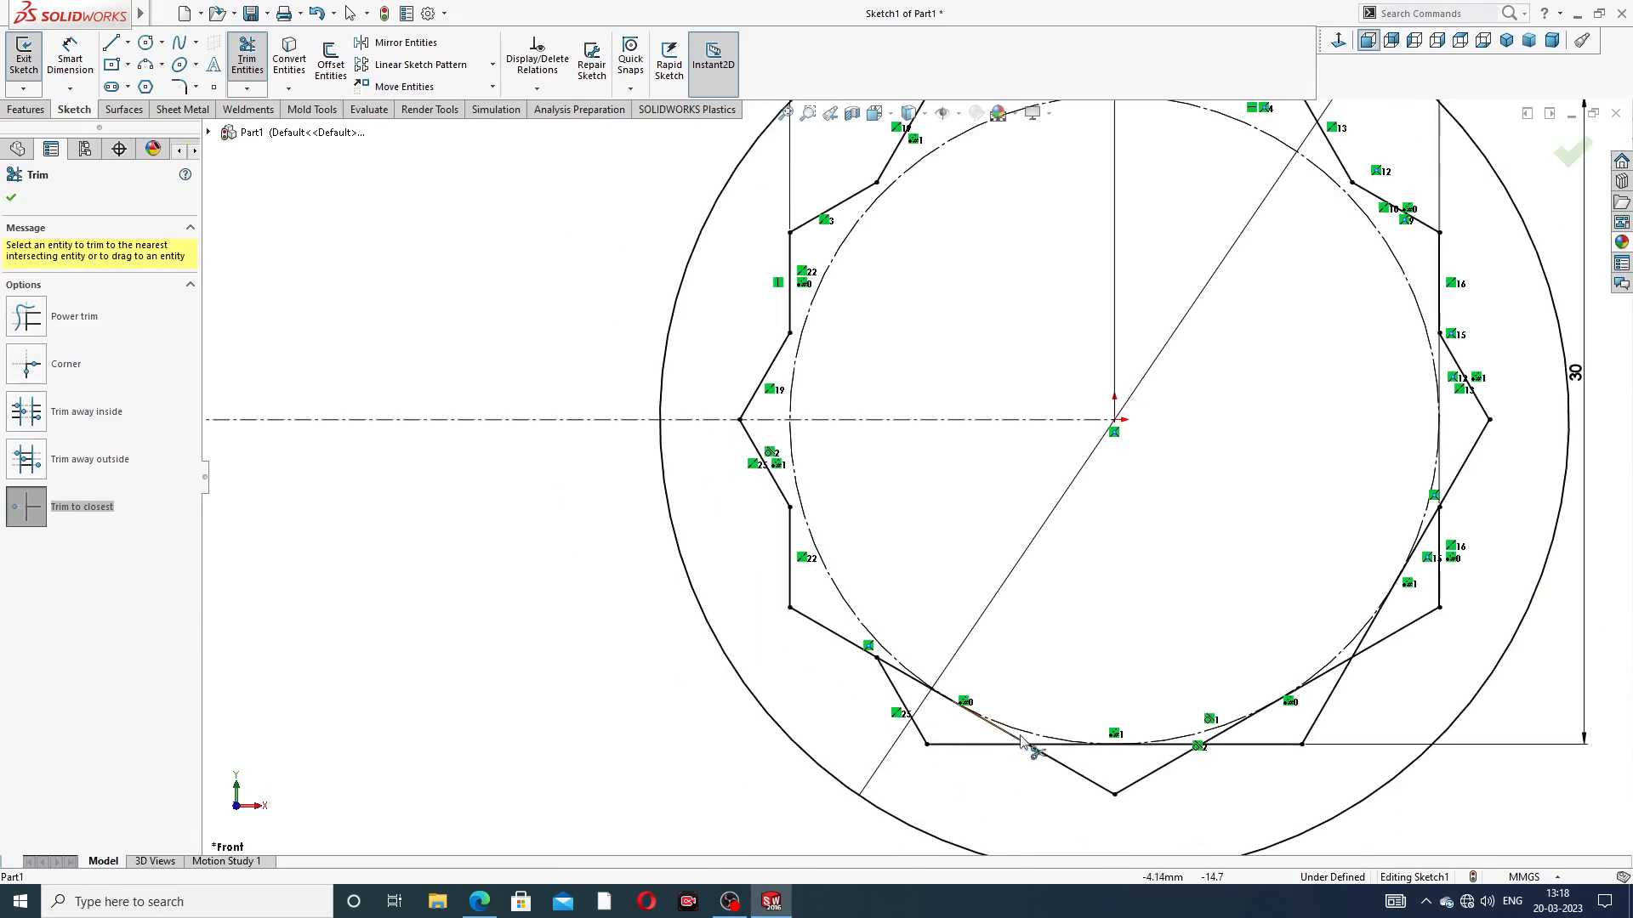
left_click(954, 706)
scroll(978, 719, "down", 3)
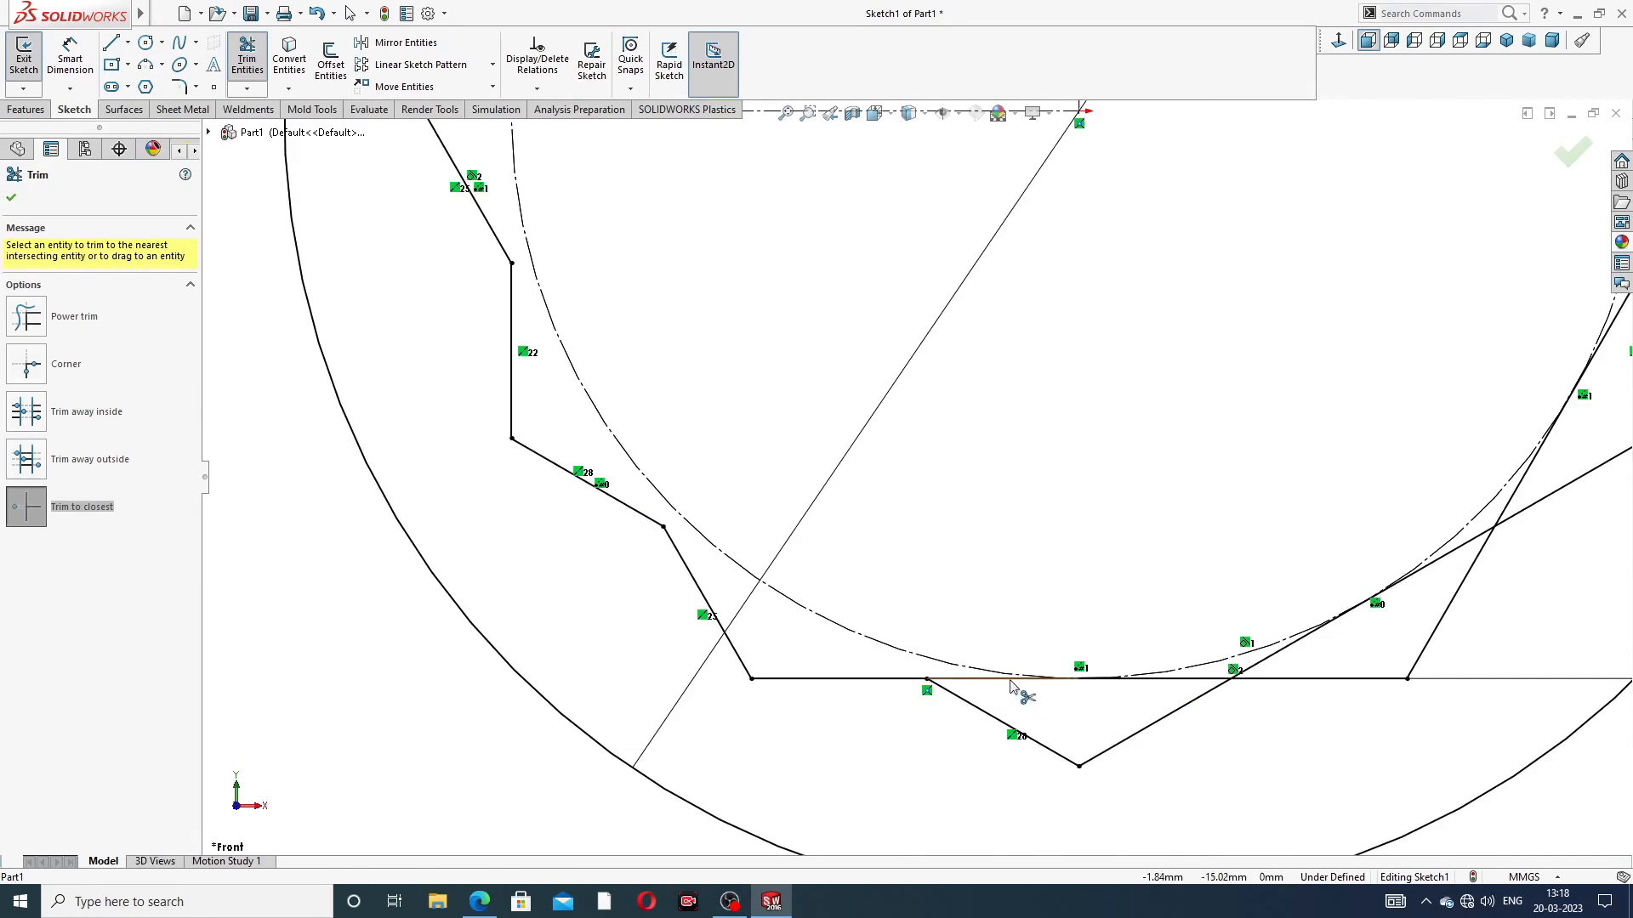
left_click(1012, 686)
left_click(1151, 682)
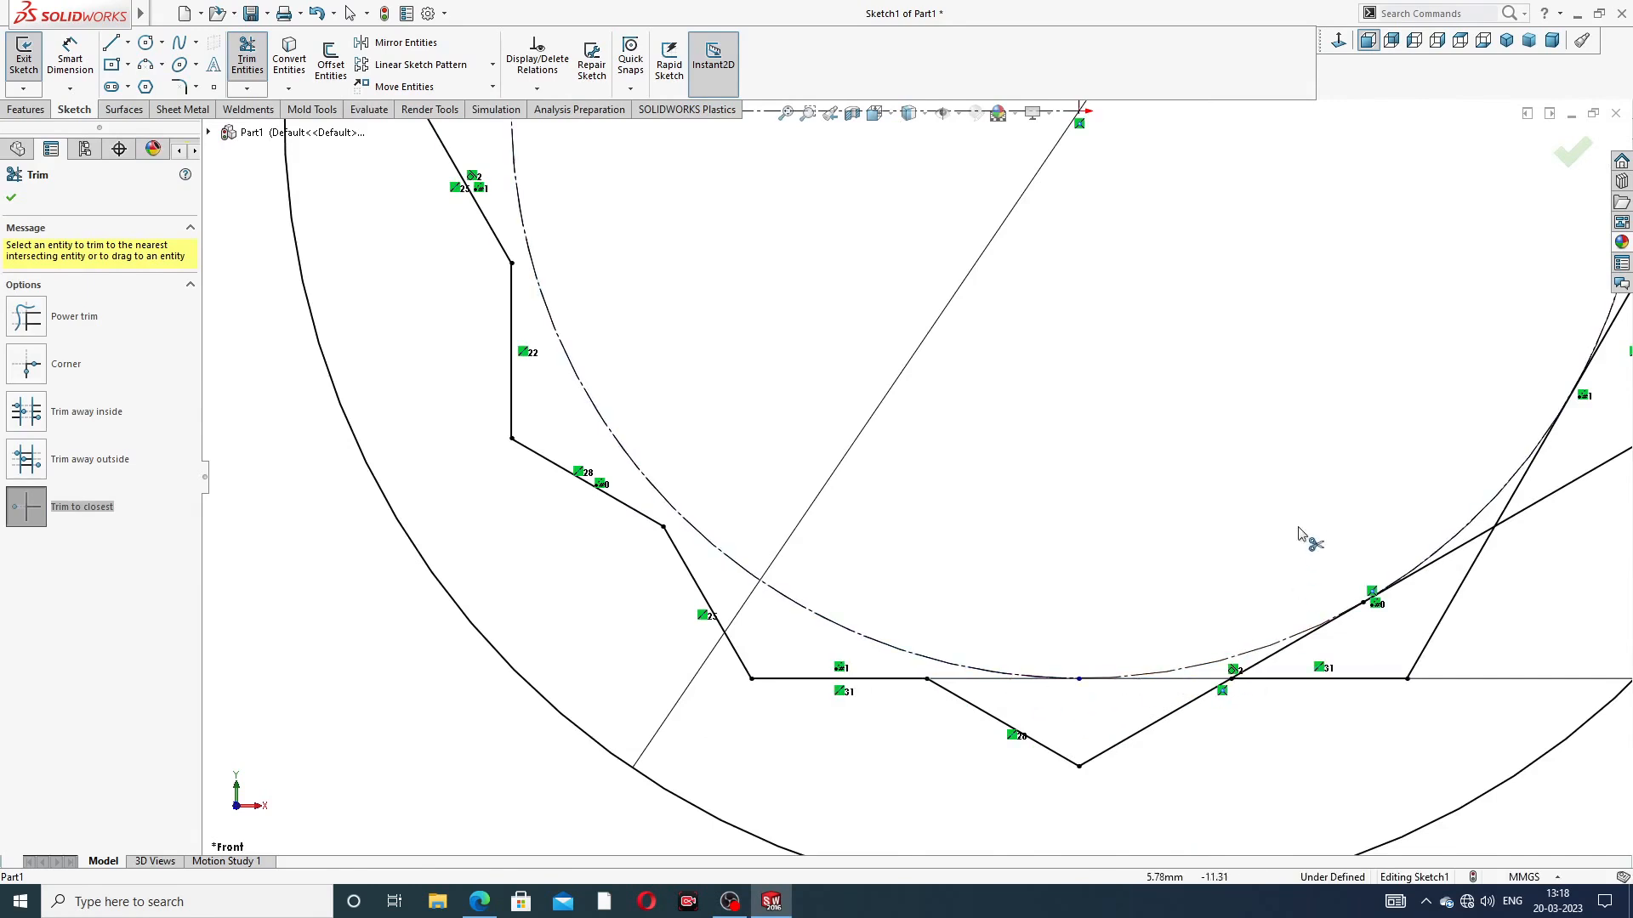
Trim the remaining inner hexagon segments at the lower right to complete the twelve-point star outline
scroll(1267, 650, "up", 2)
scroll(1239, 612, "down", 3)
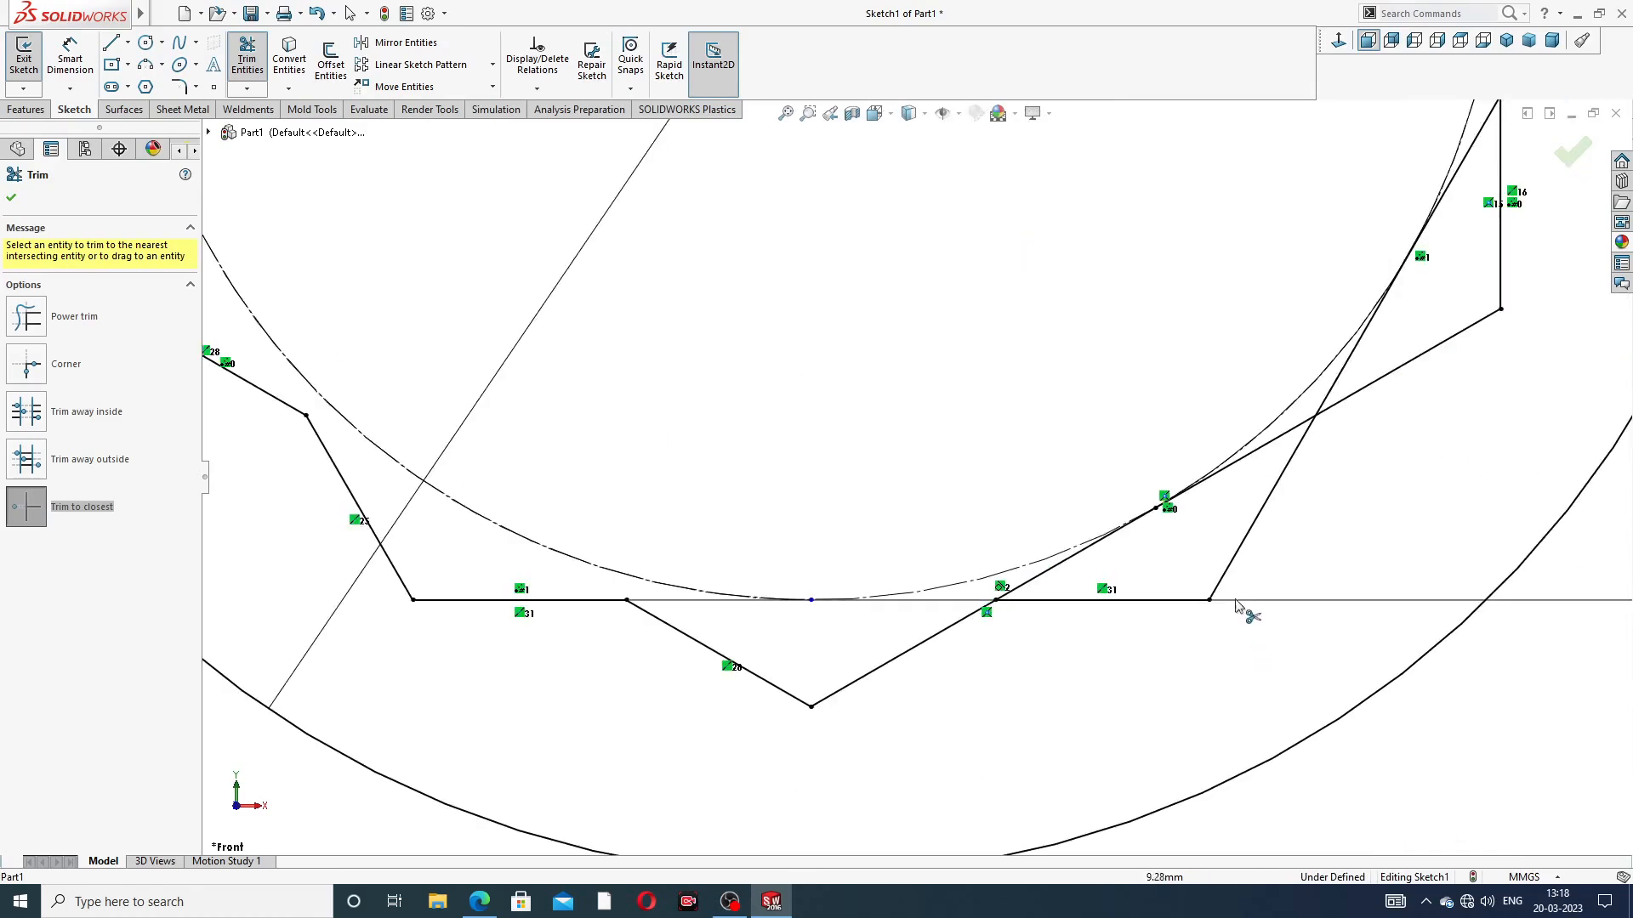
left_click(1104, 548)
left_click(1253, 460)
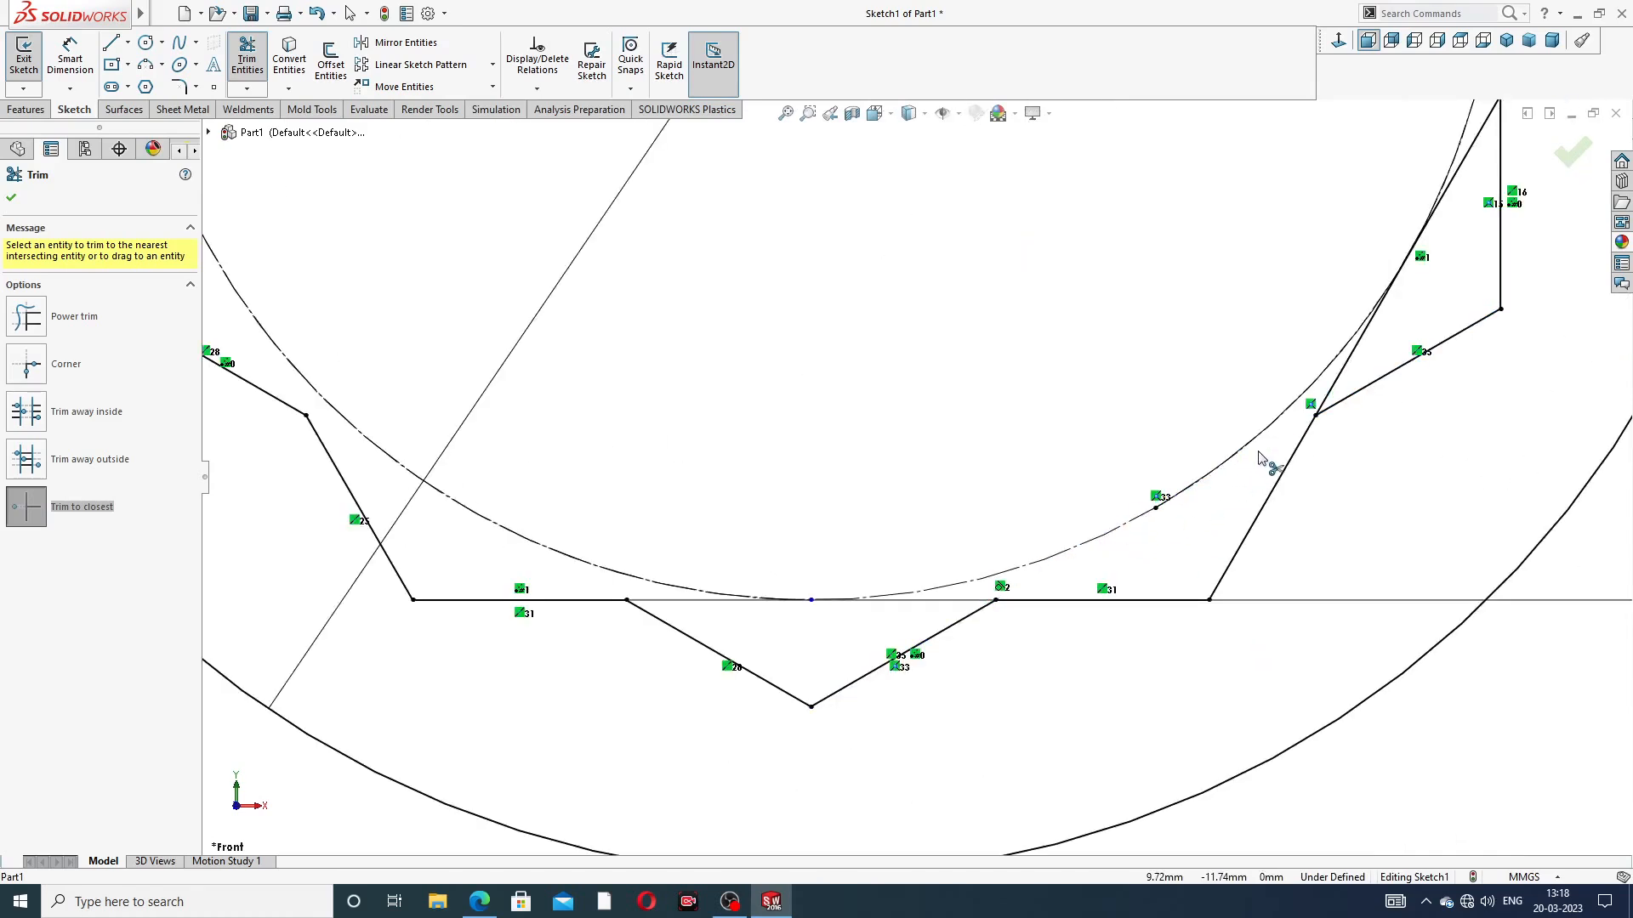
left_click(1361, 340)
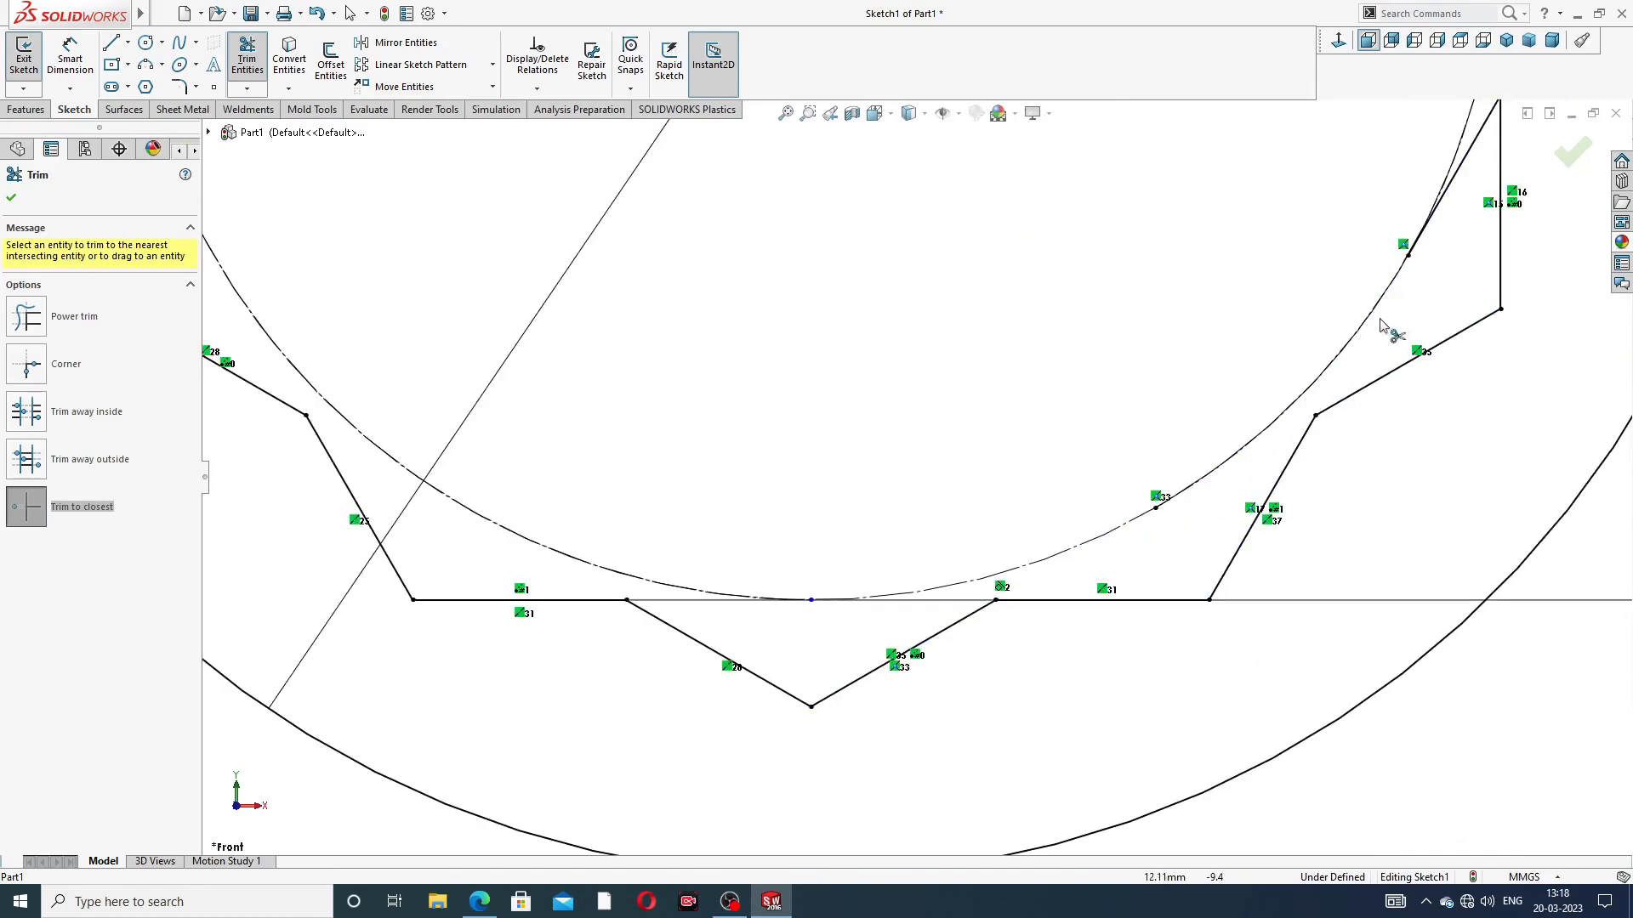
left_click(1451, 189)
Try to trim the construction circle near the star's lowest point, then undo that trim
scroll(1395, 255, "up", 2)
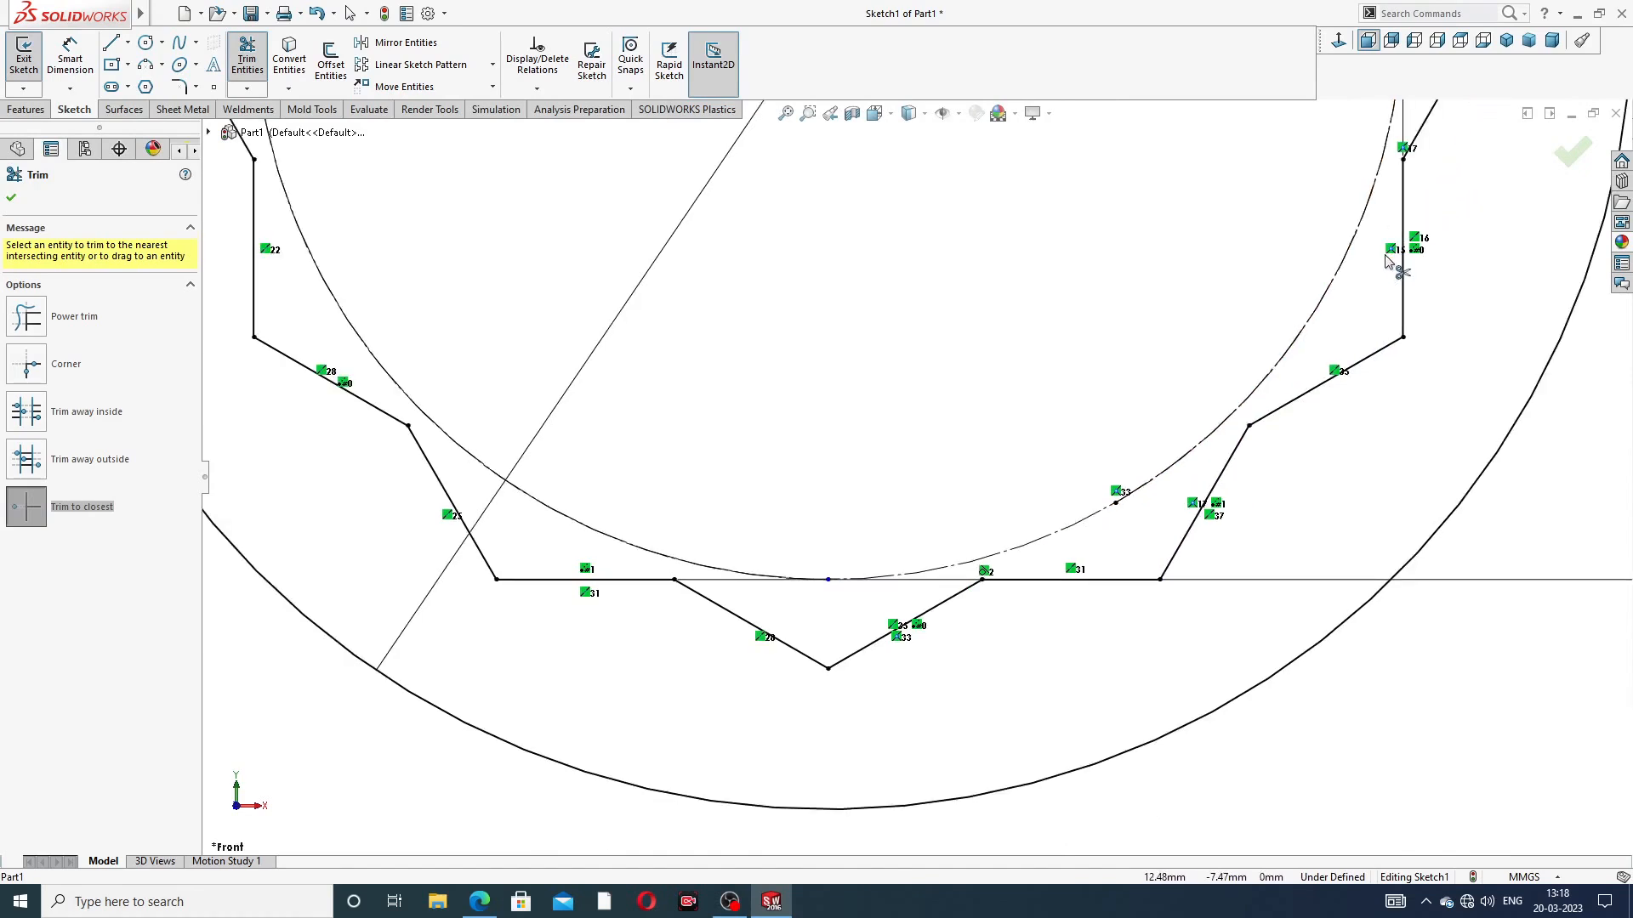
scroll(1016, 377, "up", 2)
scroll(1016, 377, "up", 2)
scroll(966, 273, "down", 2)
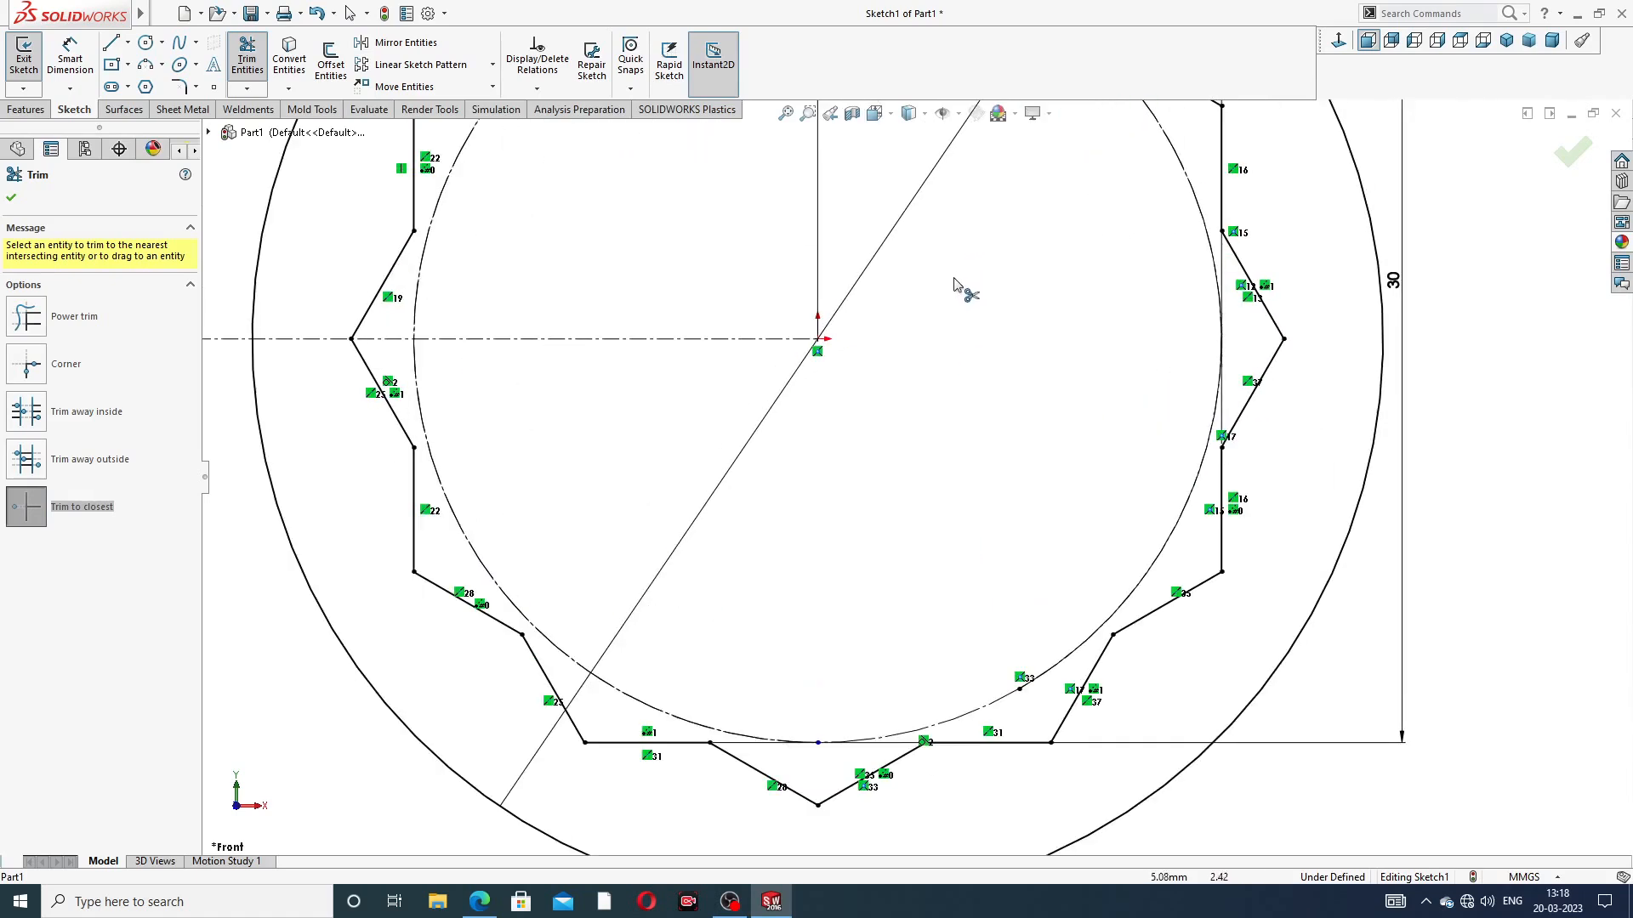
scroll(749, 791, "down", 2)
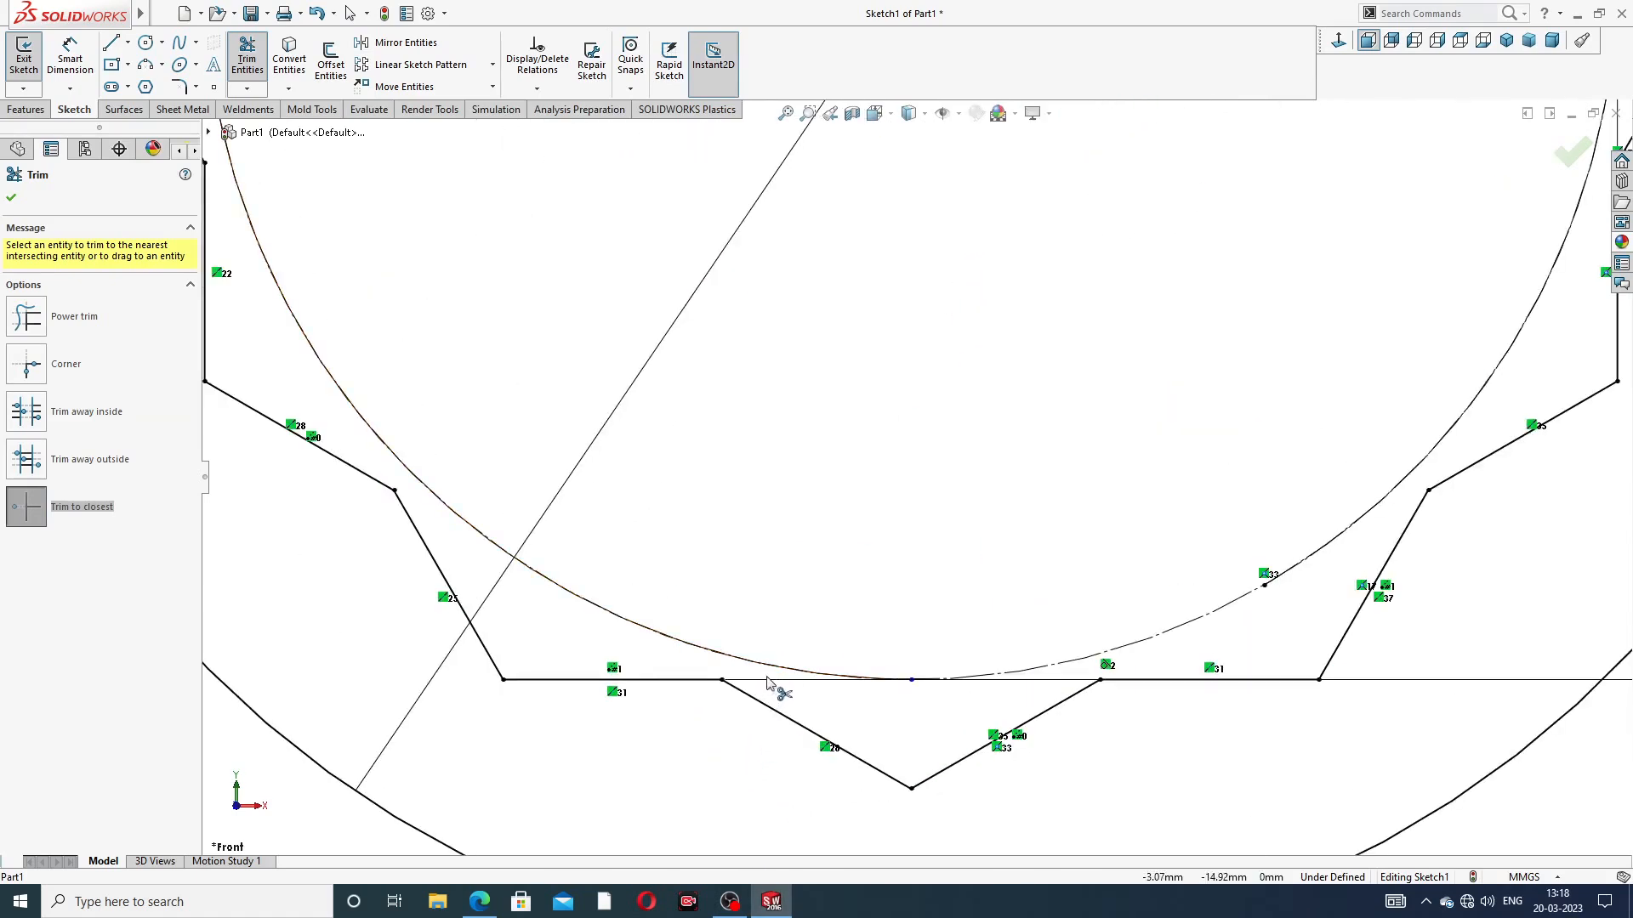
left_click(972, 686)
scroll(1024, 477, "up", 3)
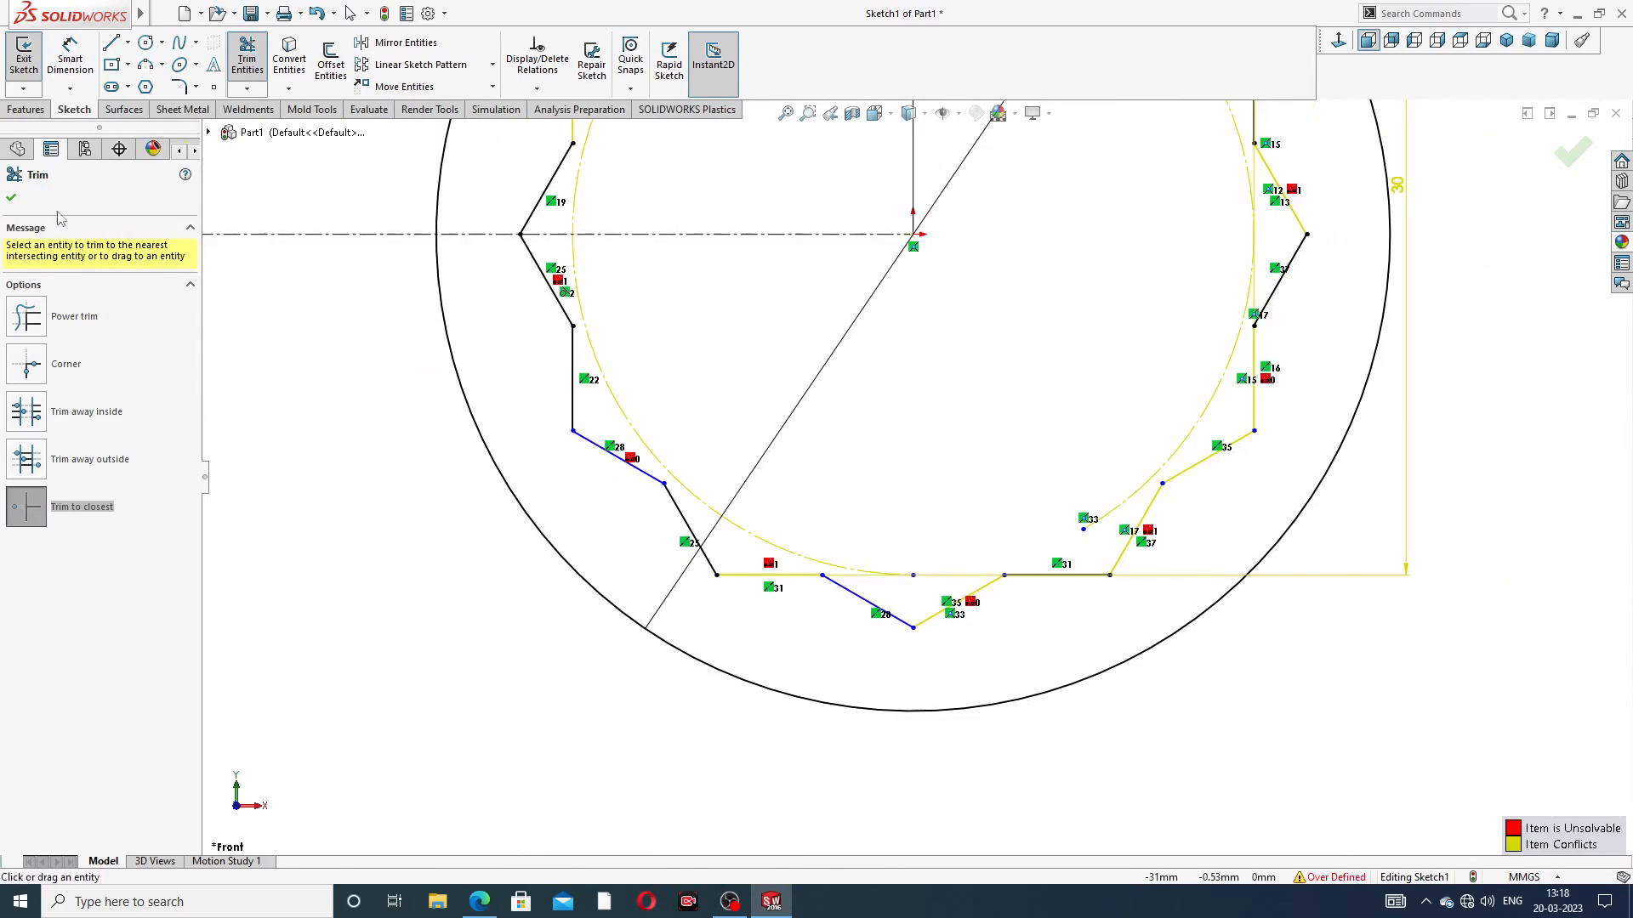
left_click(12, 199)
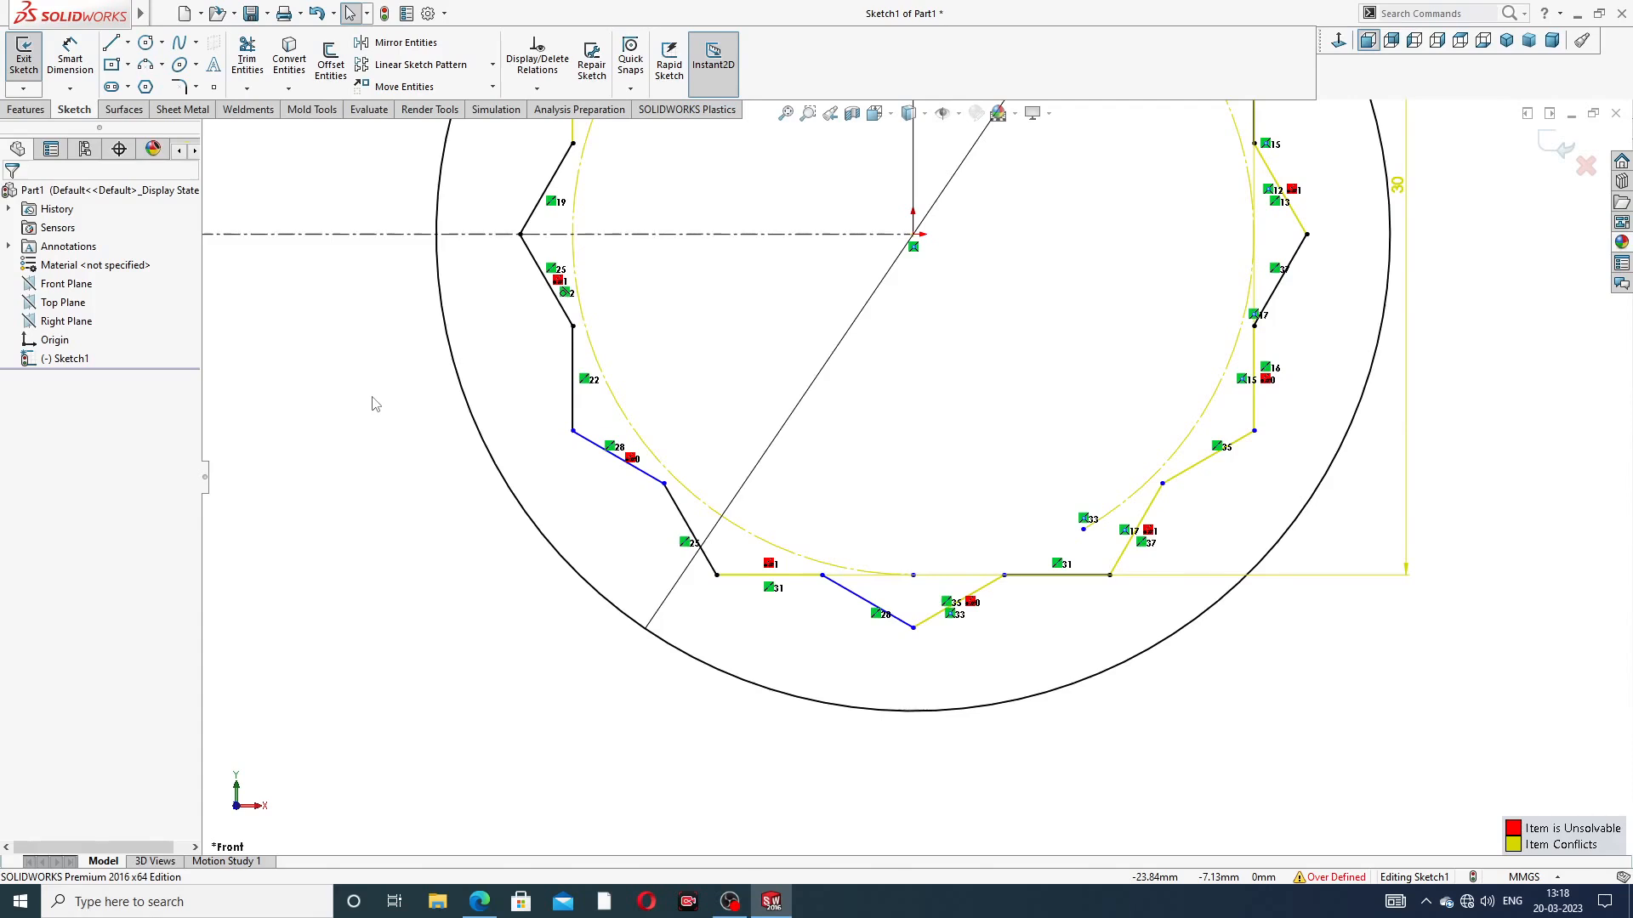
key("ctrl+z")
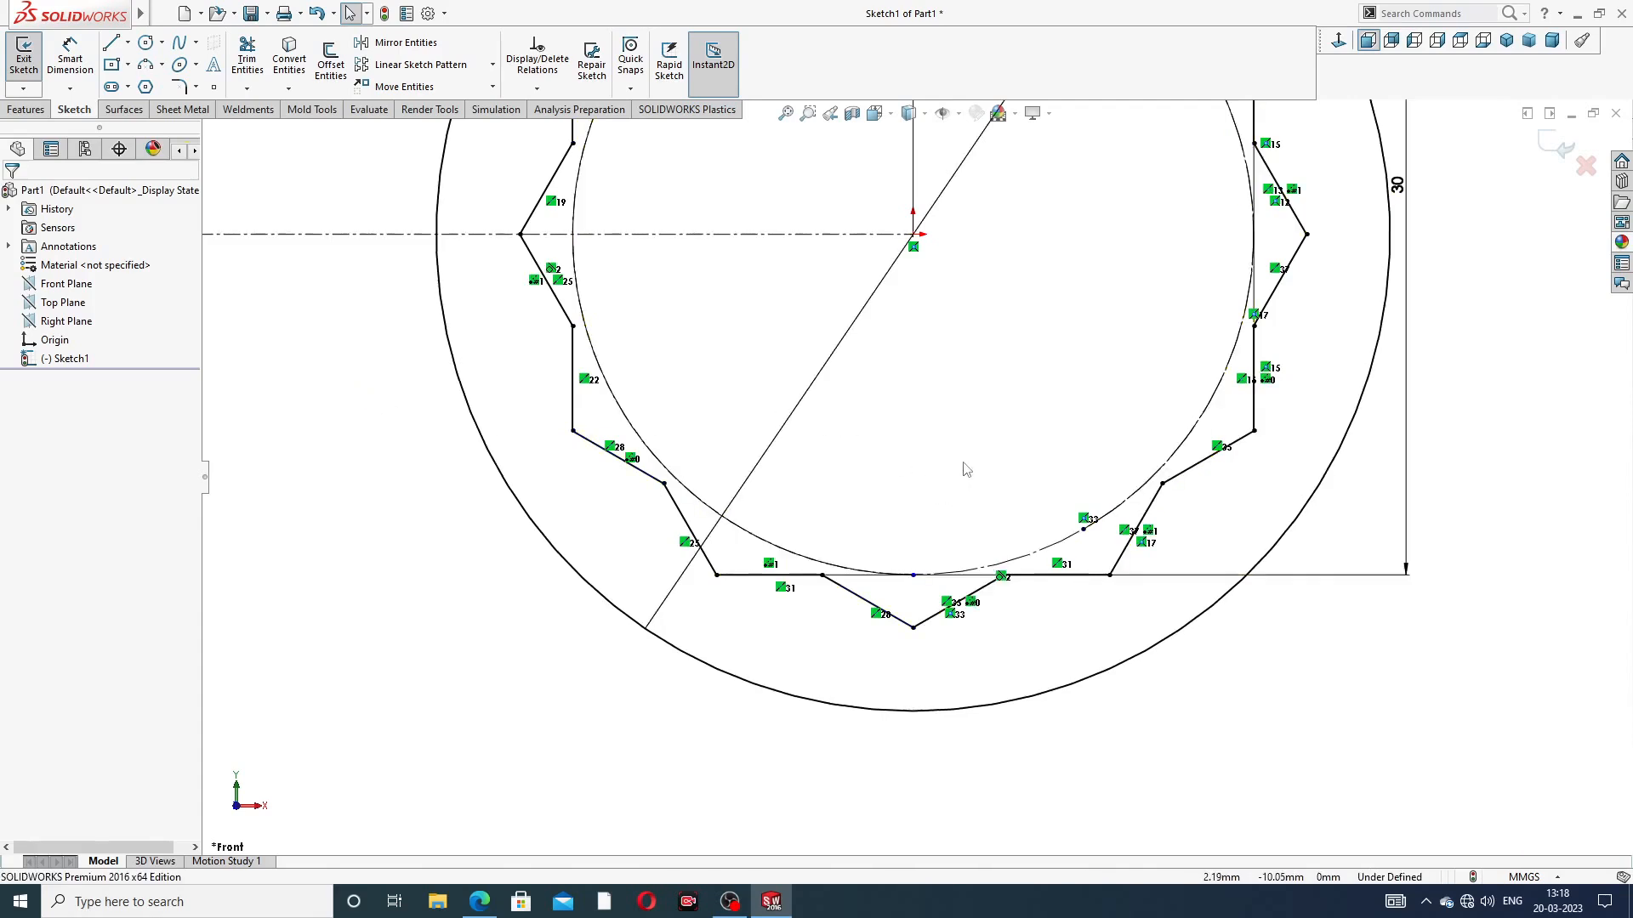
Reposition the star's vertical 30 mm dimension outside the 42 mm circle and adjust the placement of its horizontal 30 mm dimension
scroll(966, 469, "down", 5)
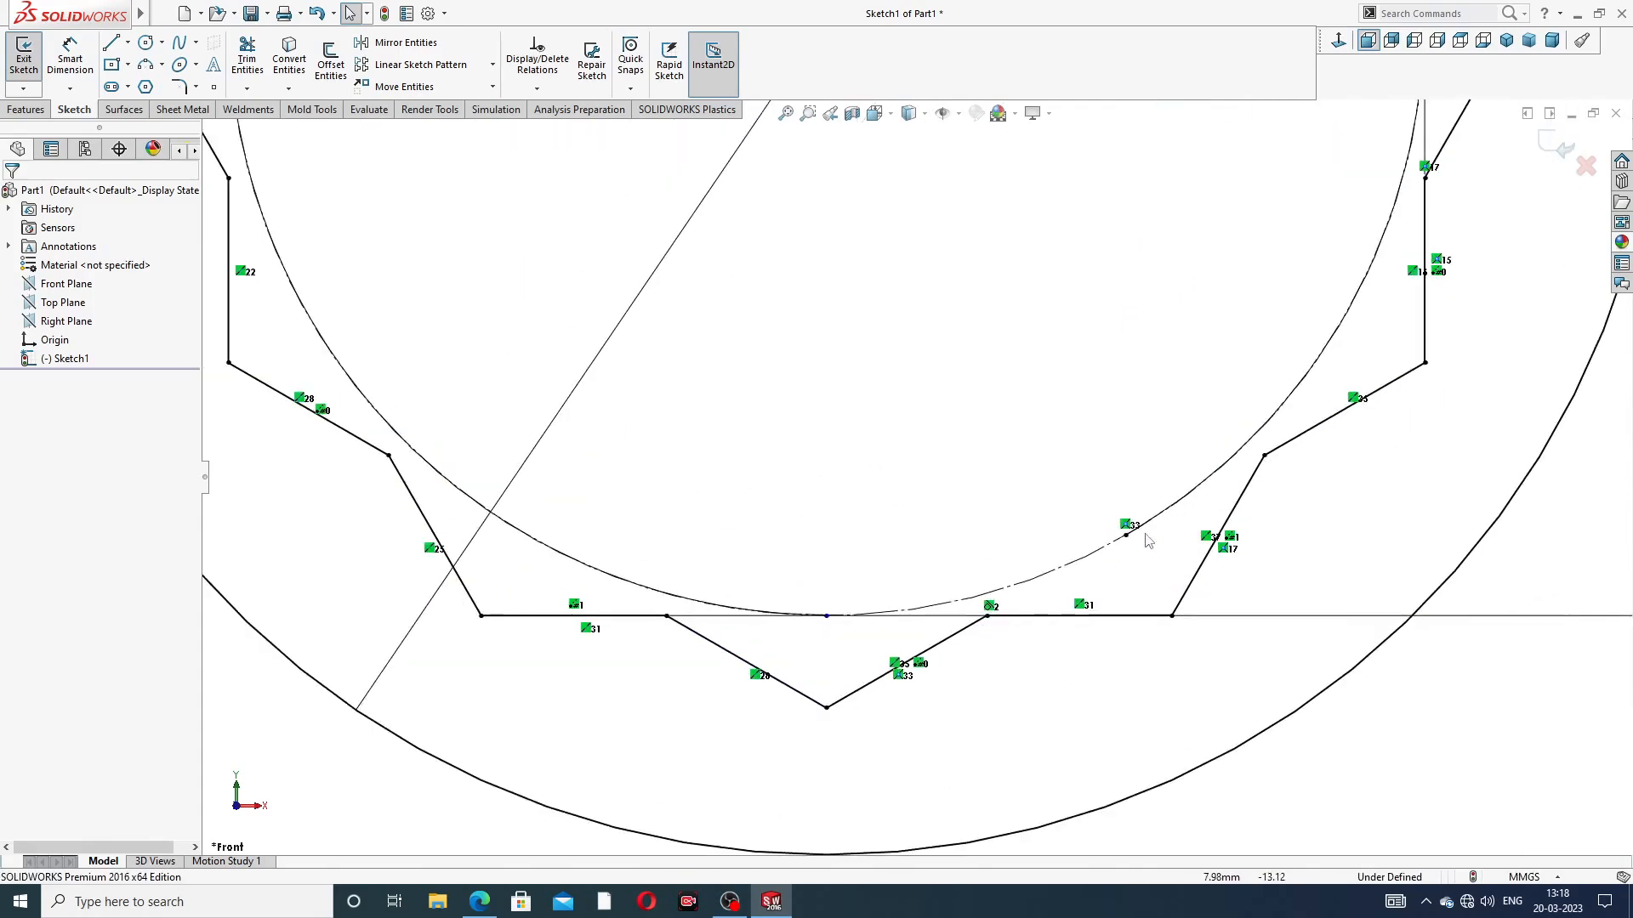
scroll(1097, 413, "up", 7)
scroll(927, 269, "down", 3)
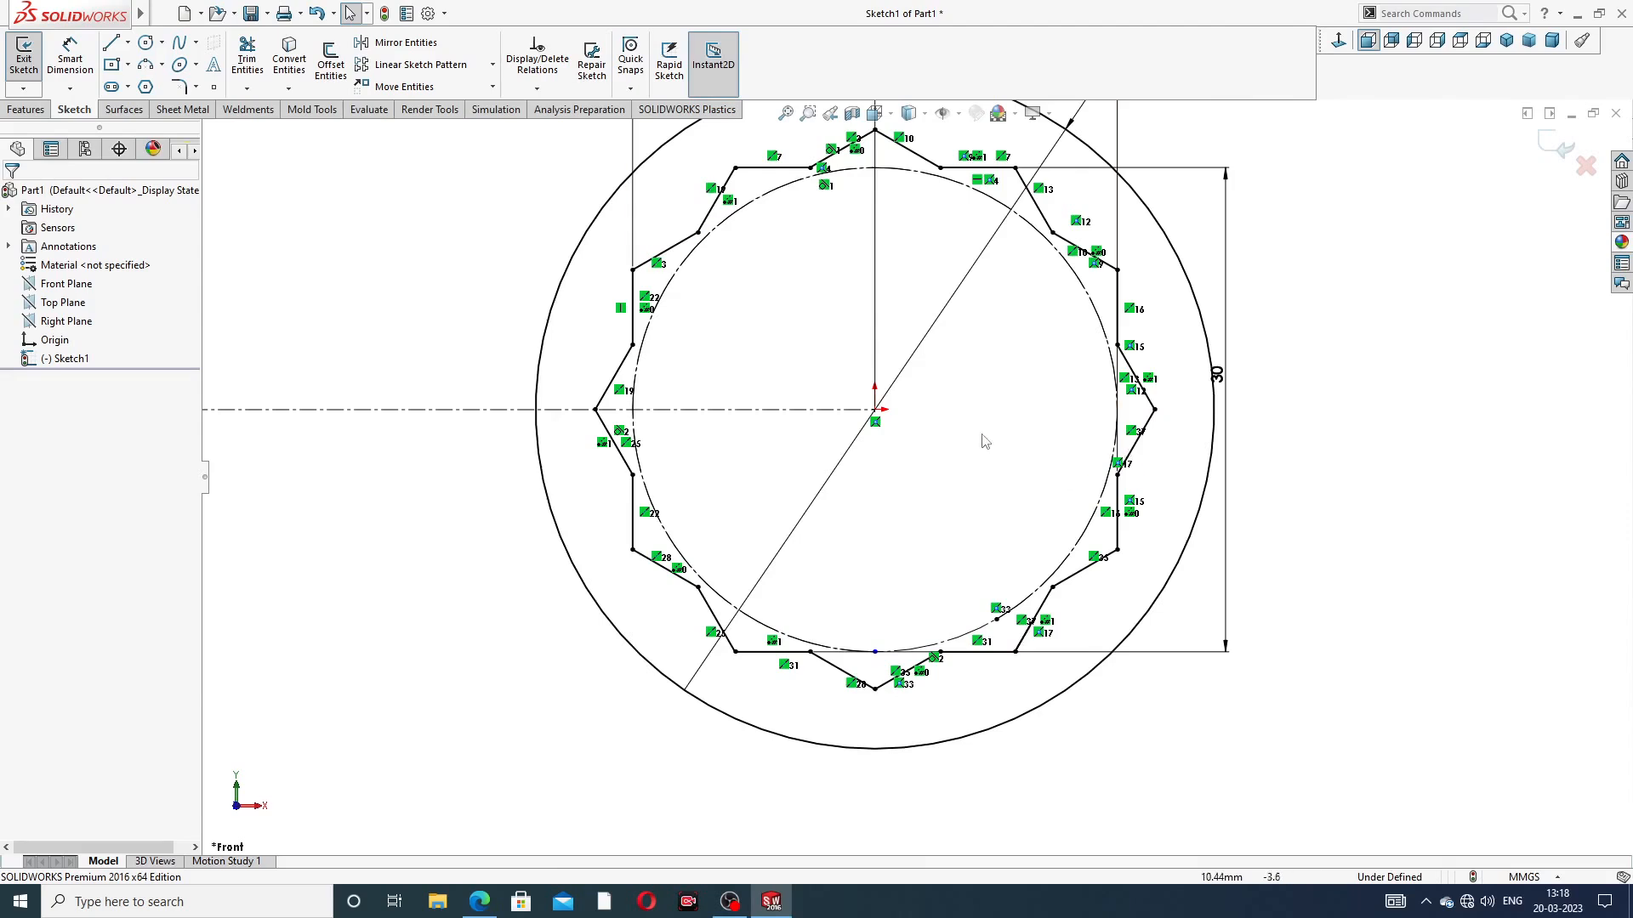
scroll(692, 417, "up", 4)
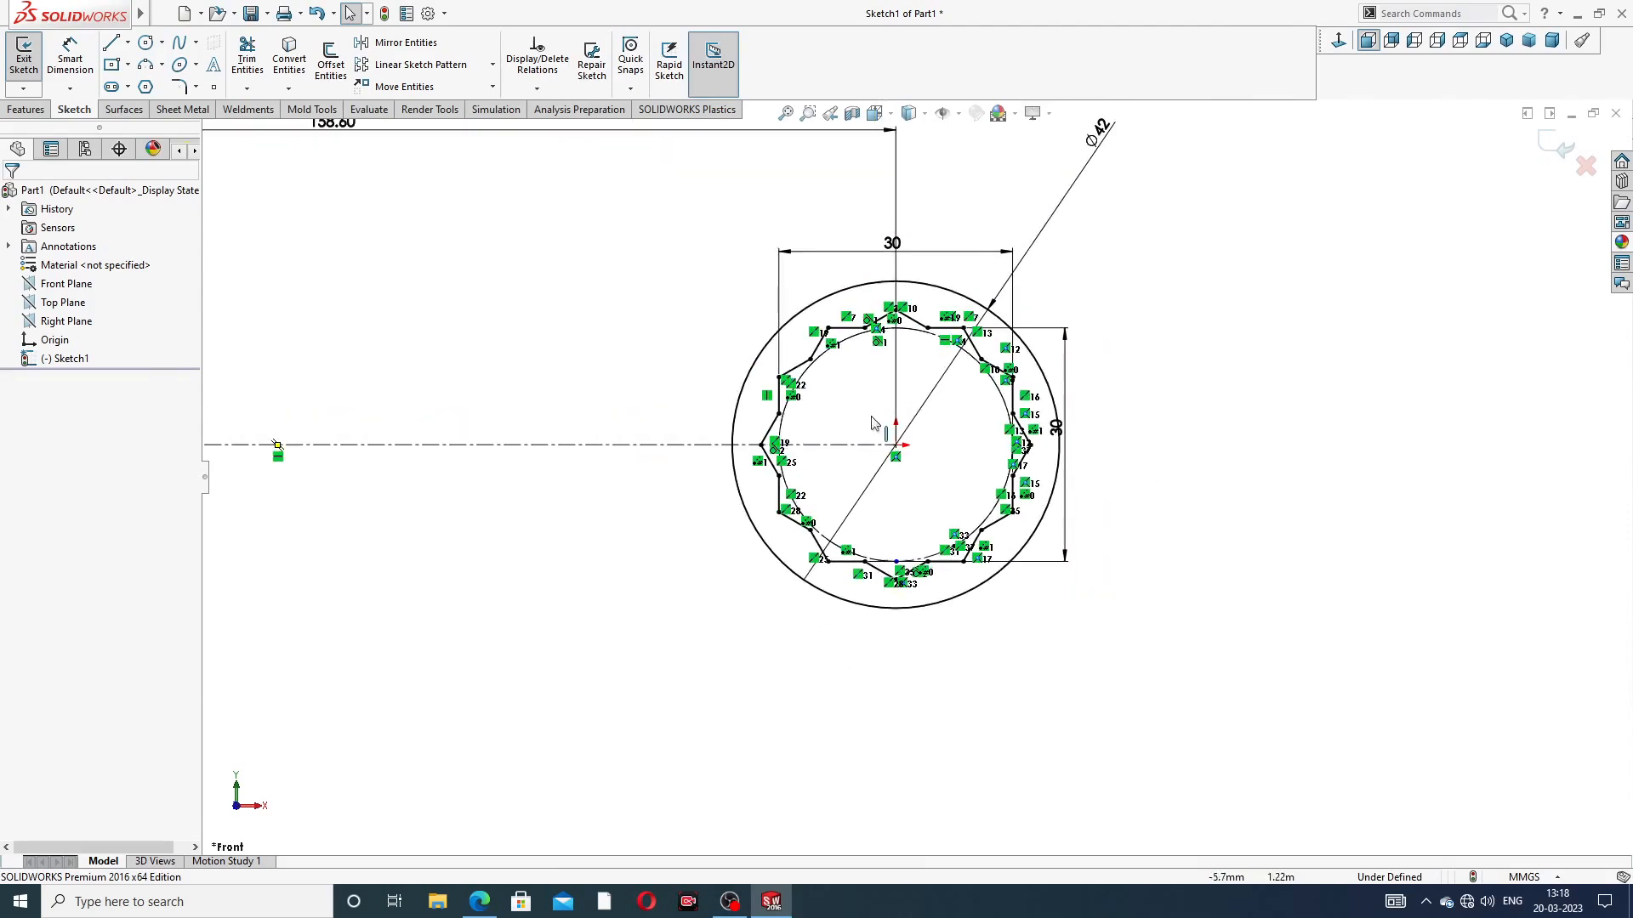
left_click_drag(1056, 427, 1114, 417)
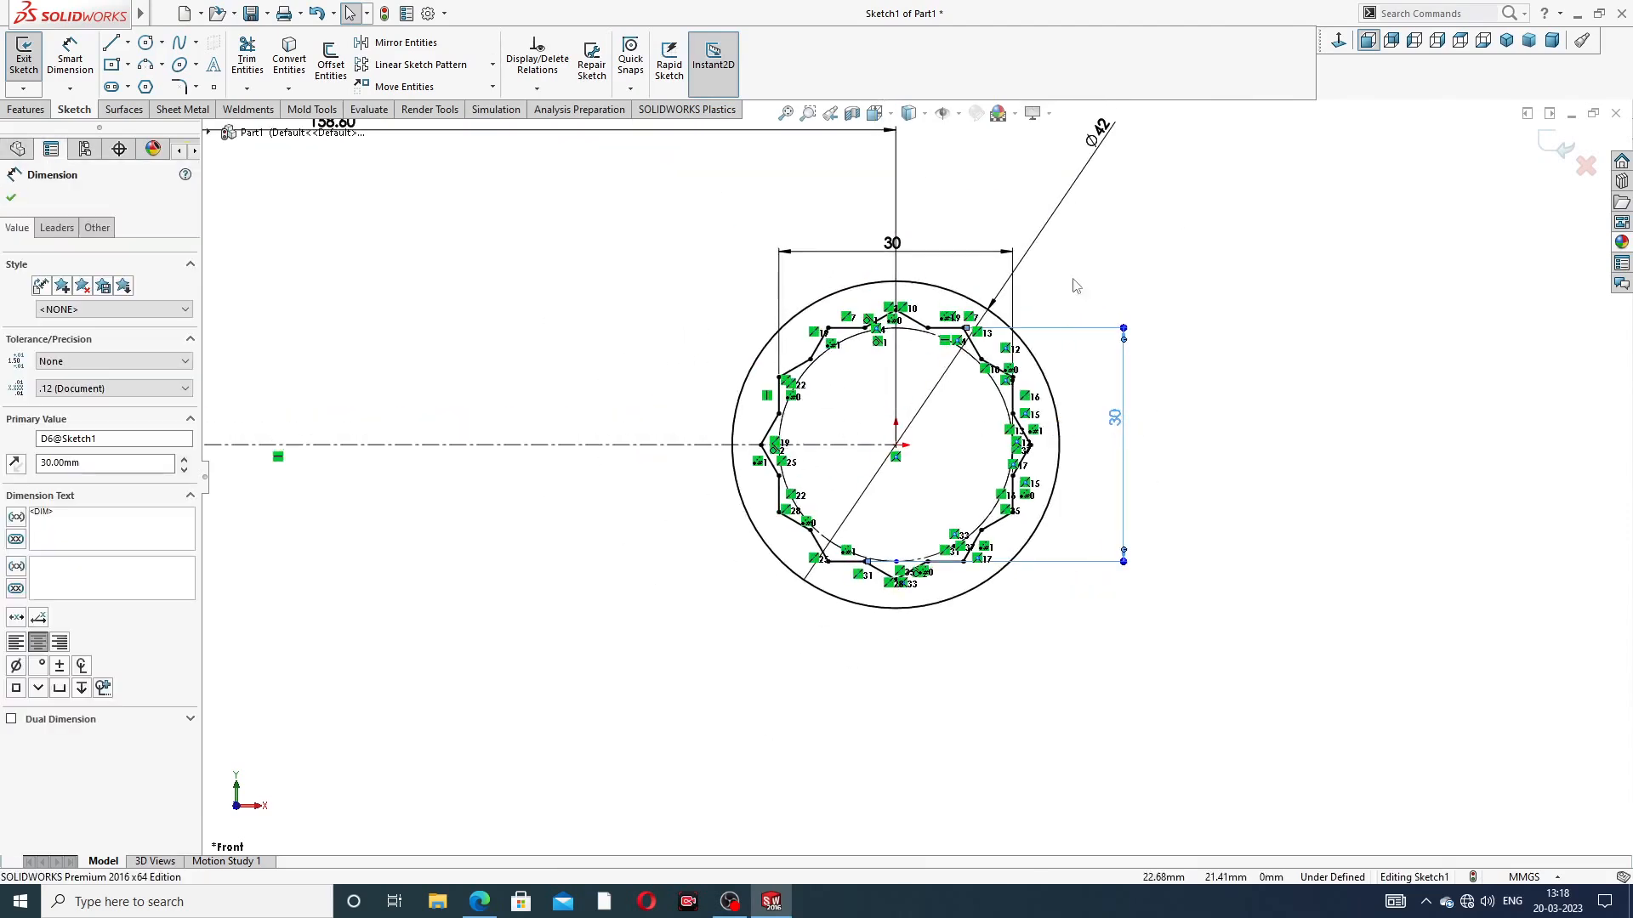
left_click_drag(892, 244, 893, 254)
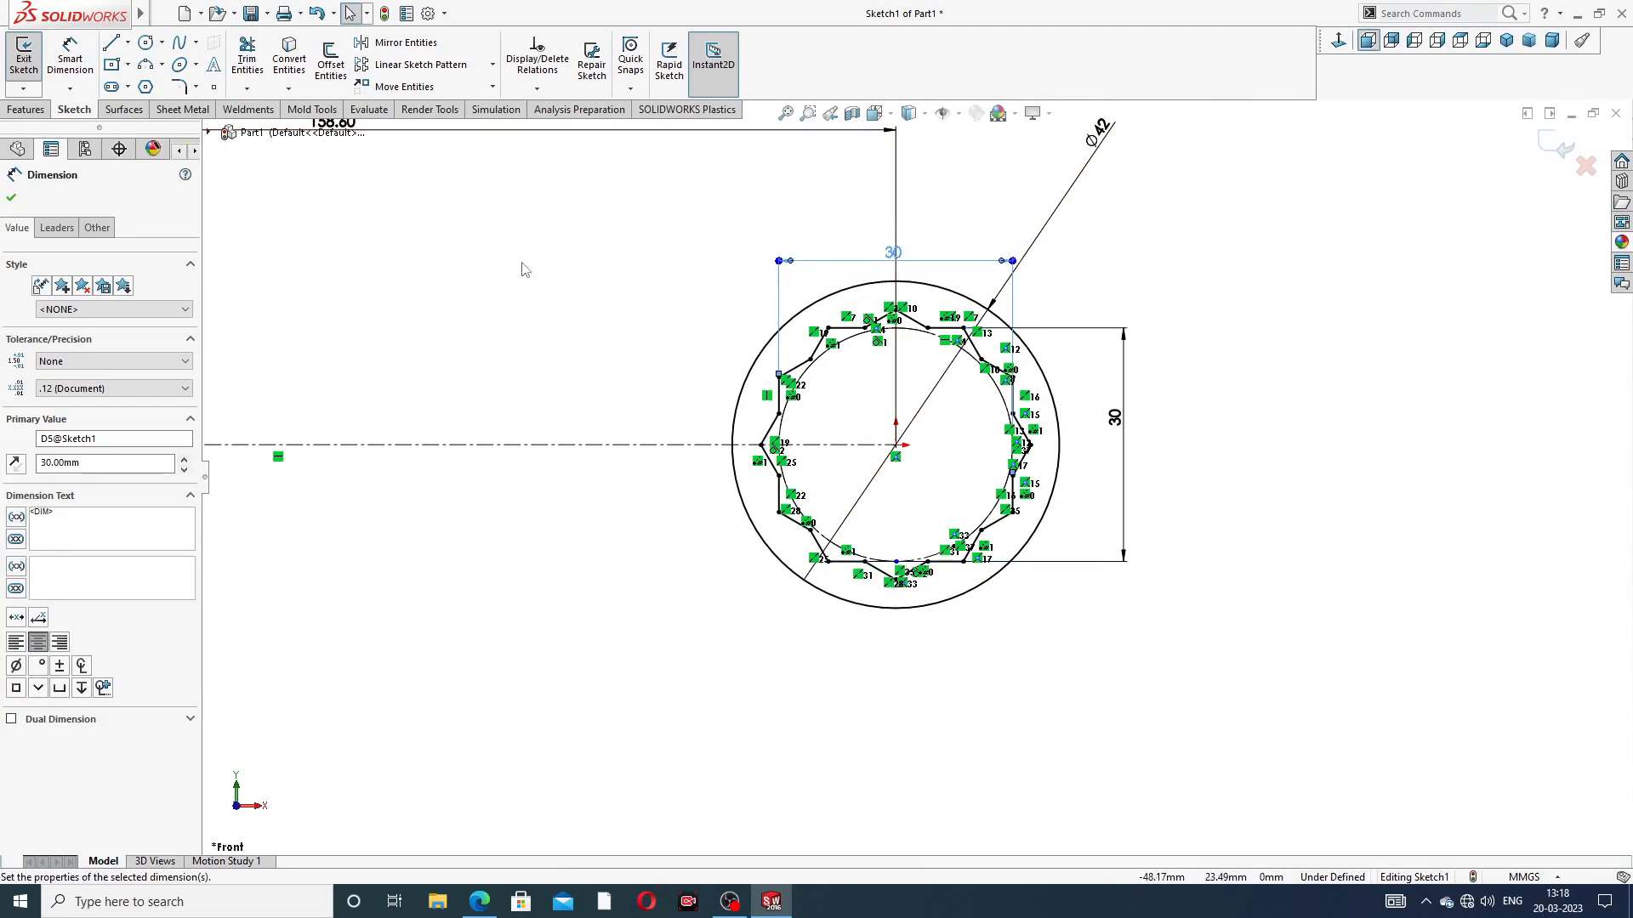
Draw a short horizontal centerline inside the ellipse from its centre, extending away from the 42 mm circle
scroll(522, 269, "up", 5)
scroll(487, 334, "down", 3)
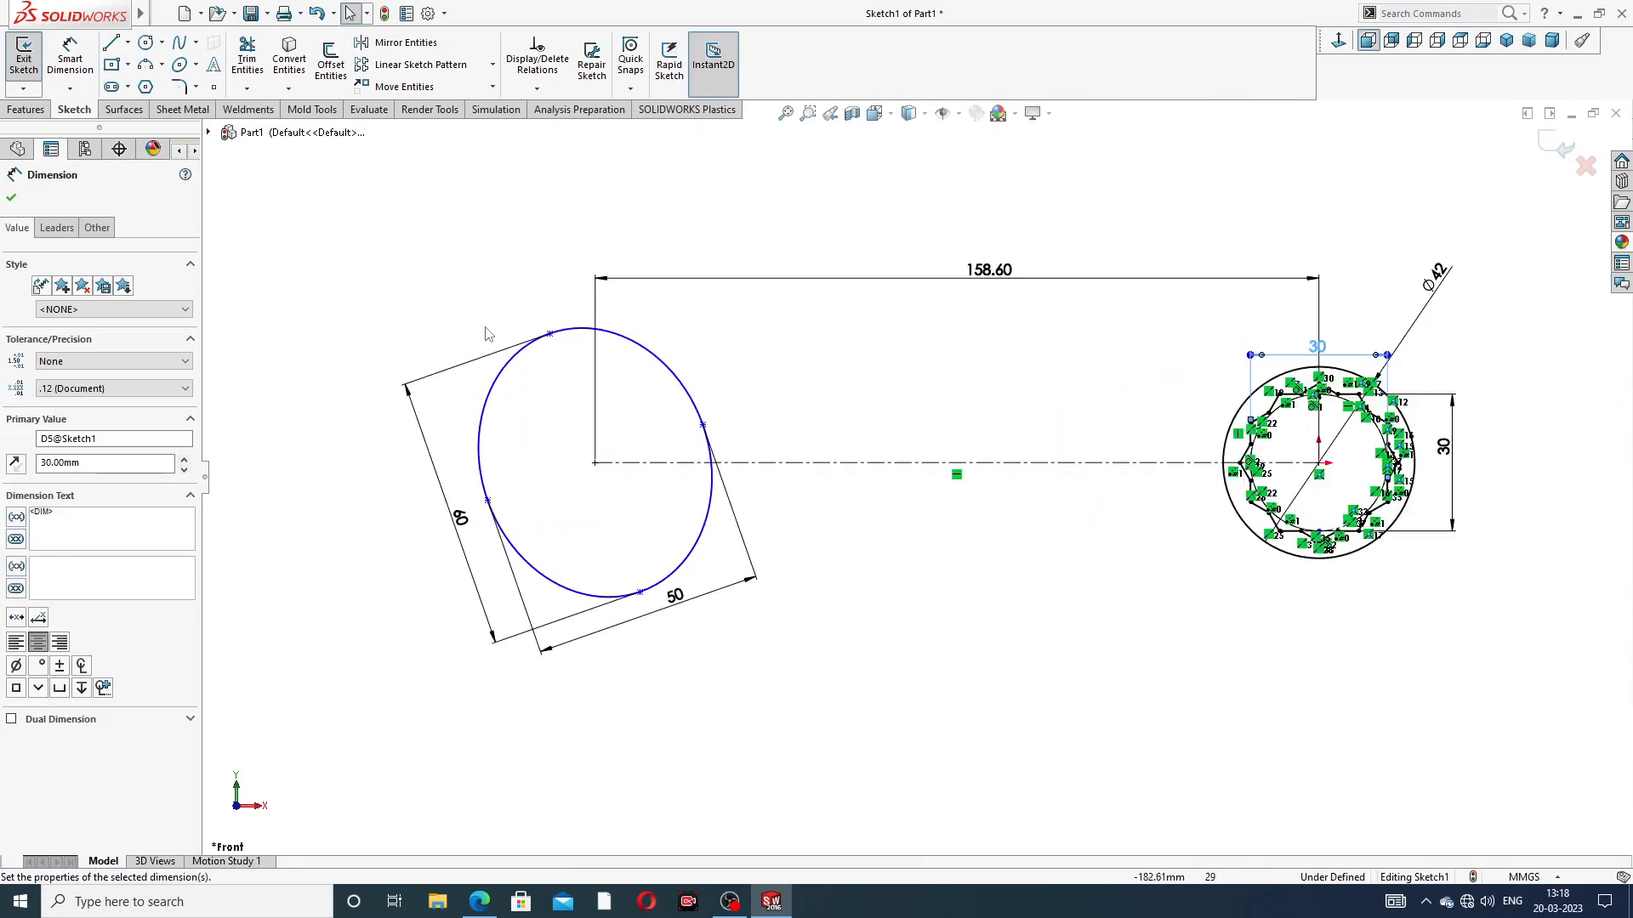
scroll(395, 384, "down", 2)
left_click(128, 43)
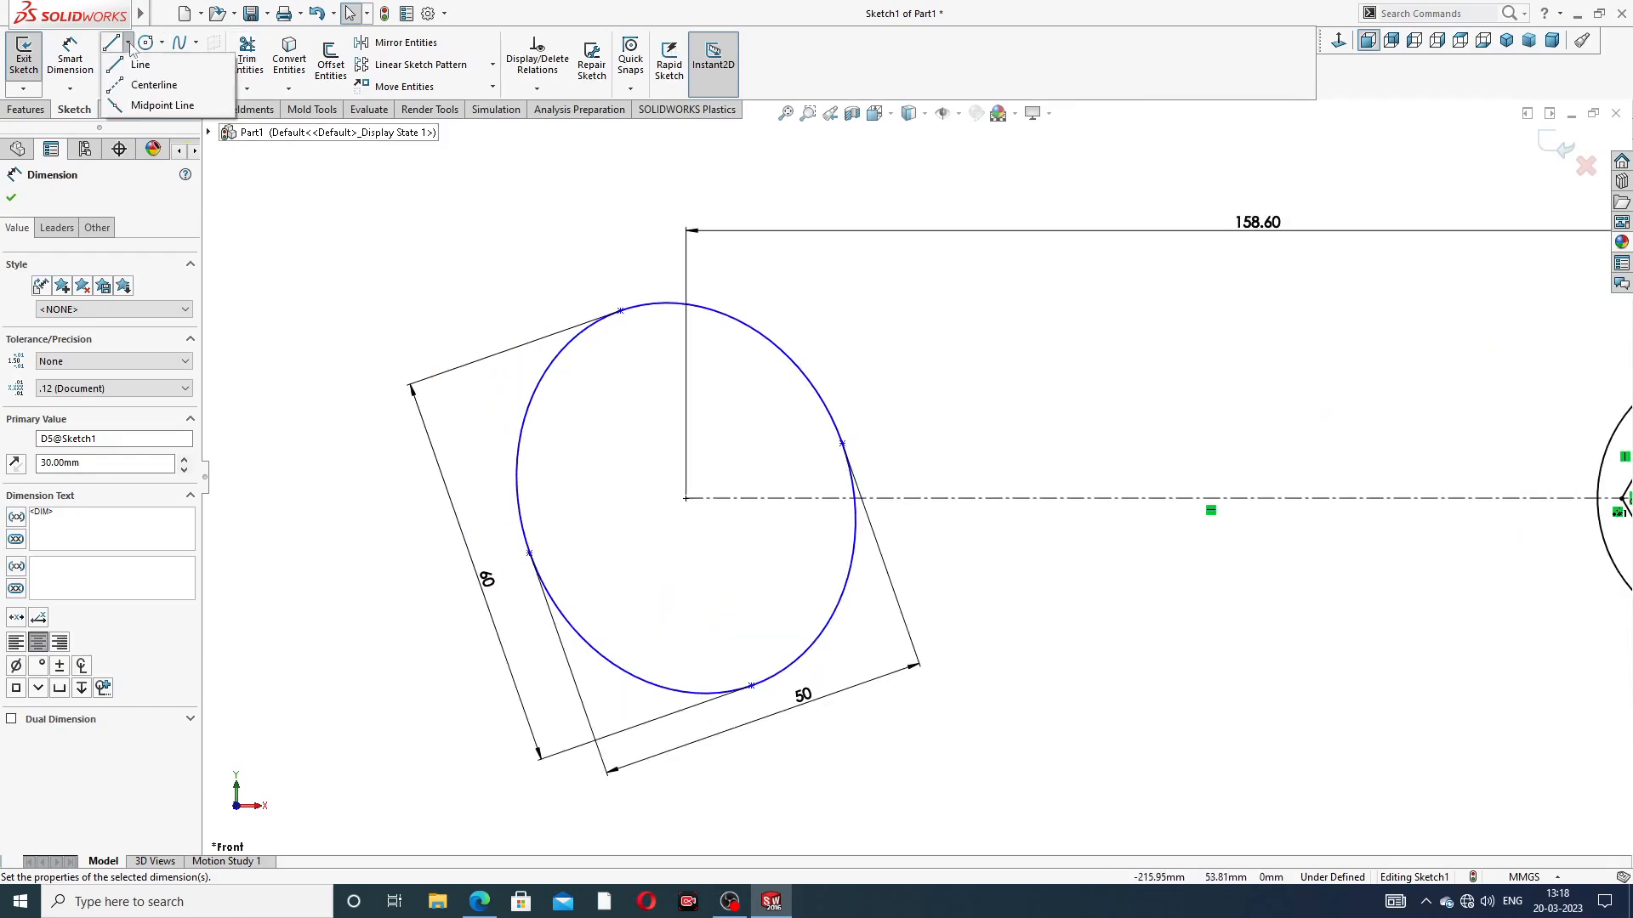
left_click(154, 85)
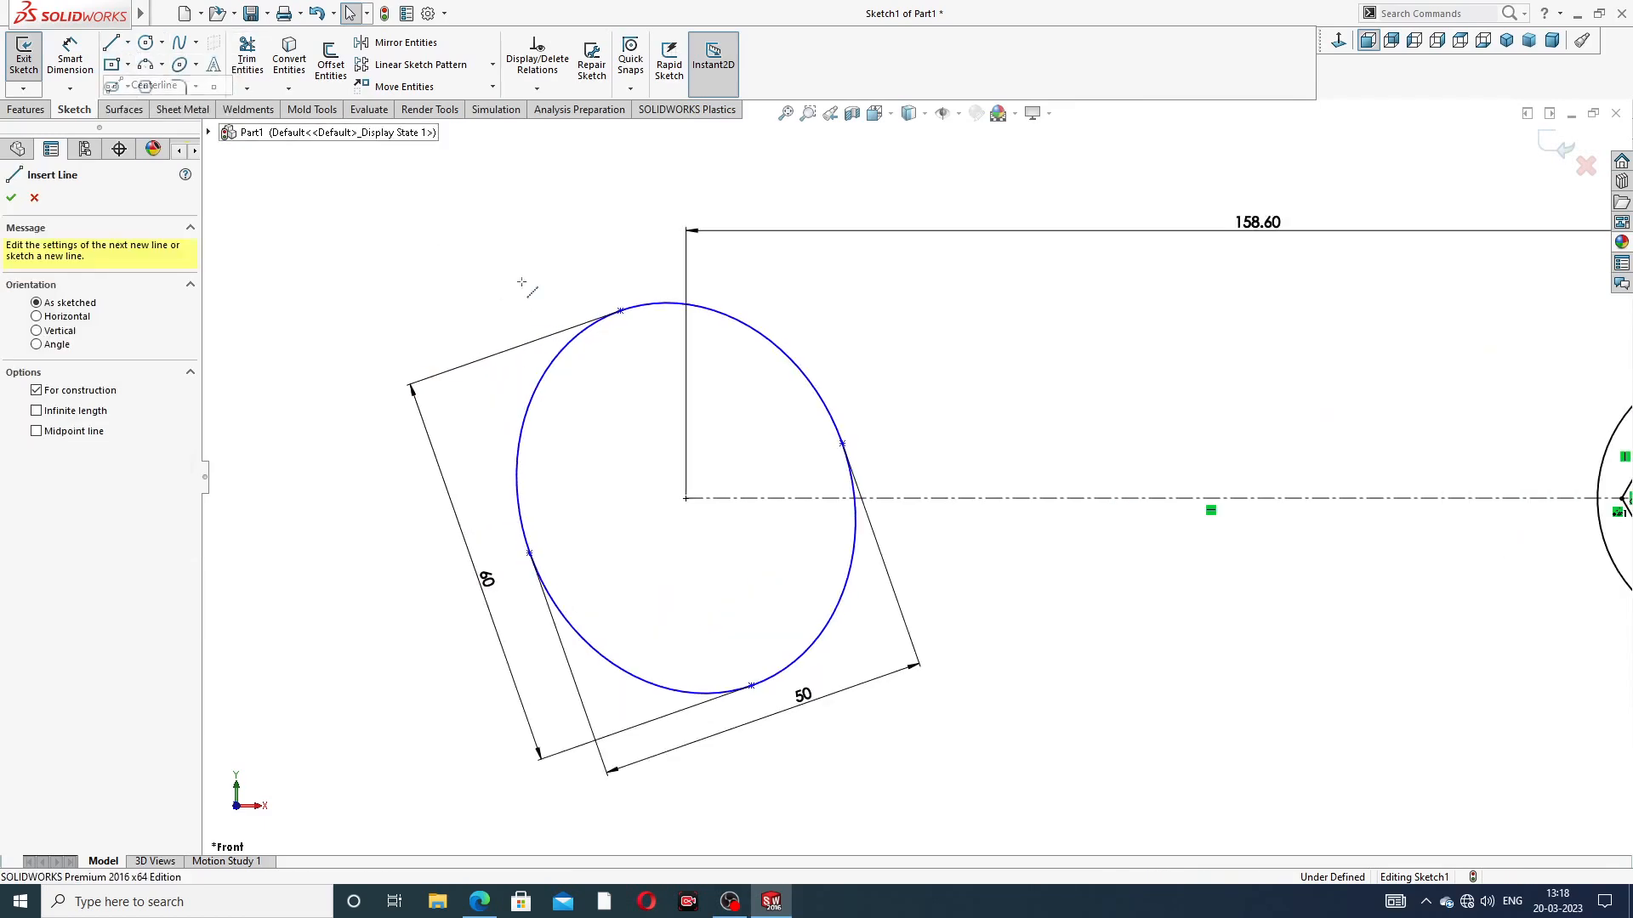
left_click(686, 498)
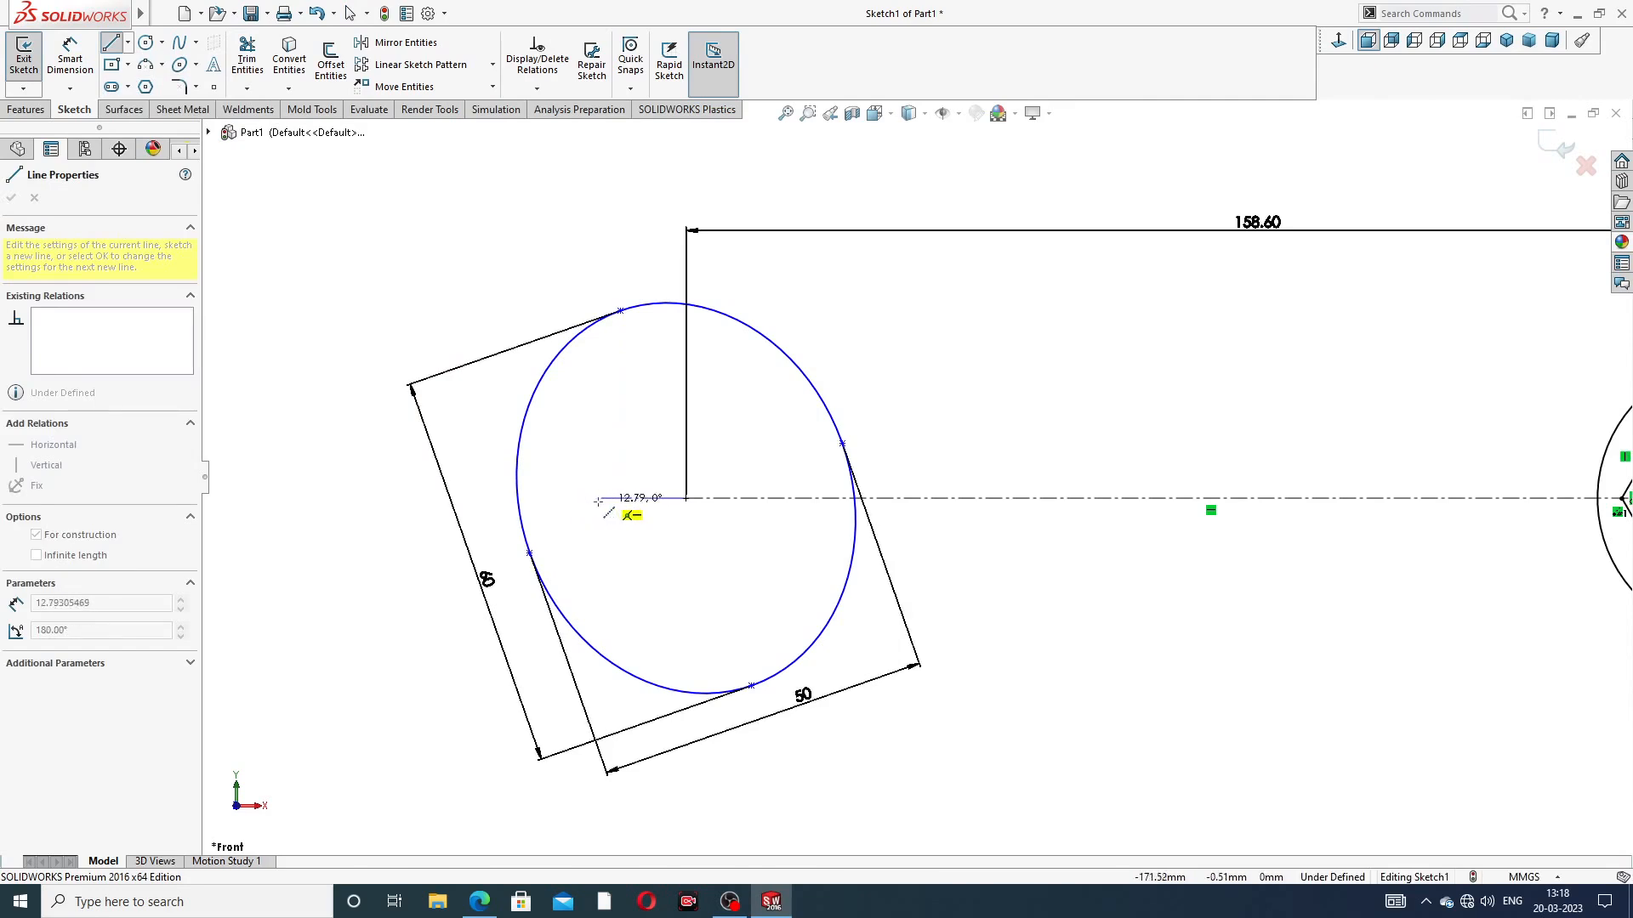
left_click(585, 500)
right_click(638, 427)
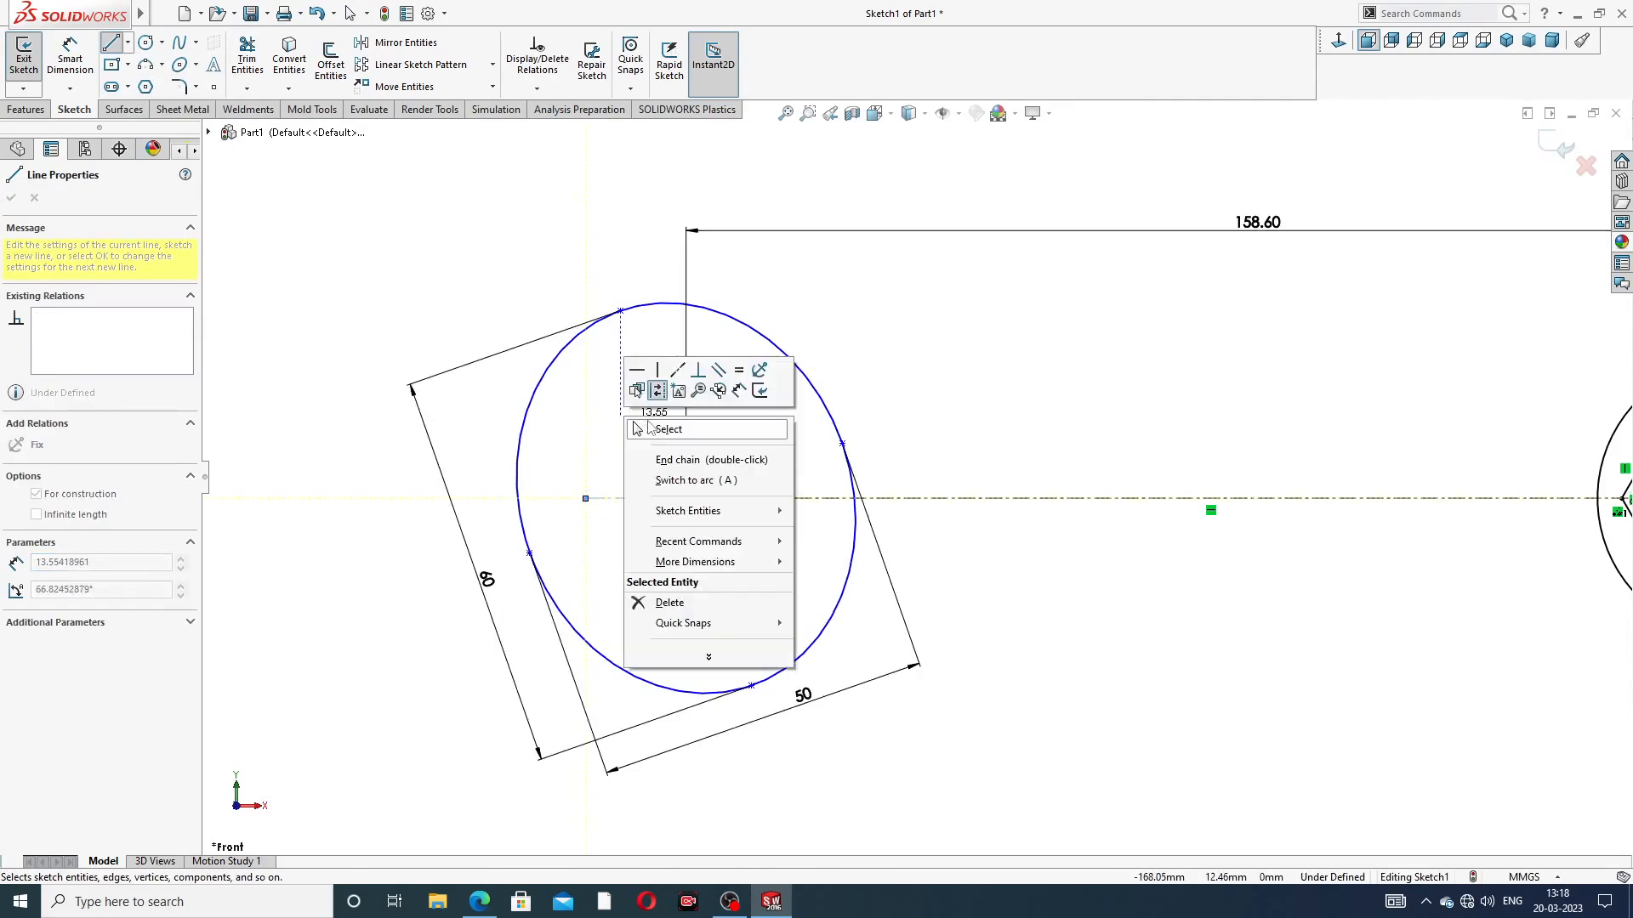
left_click(656, 432)
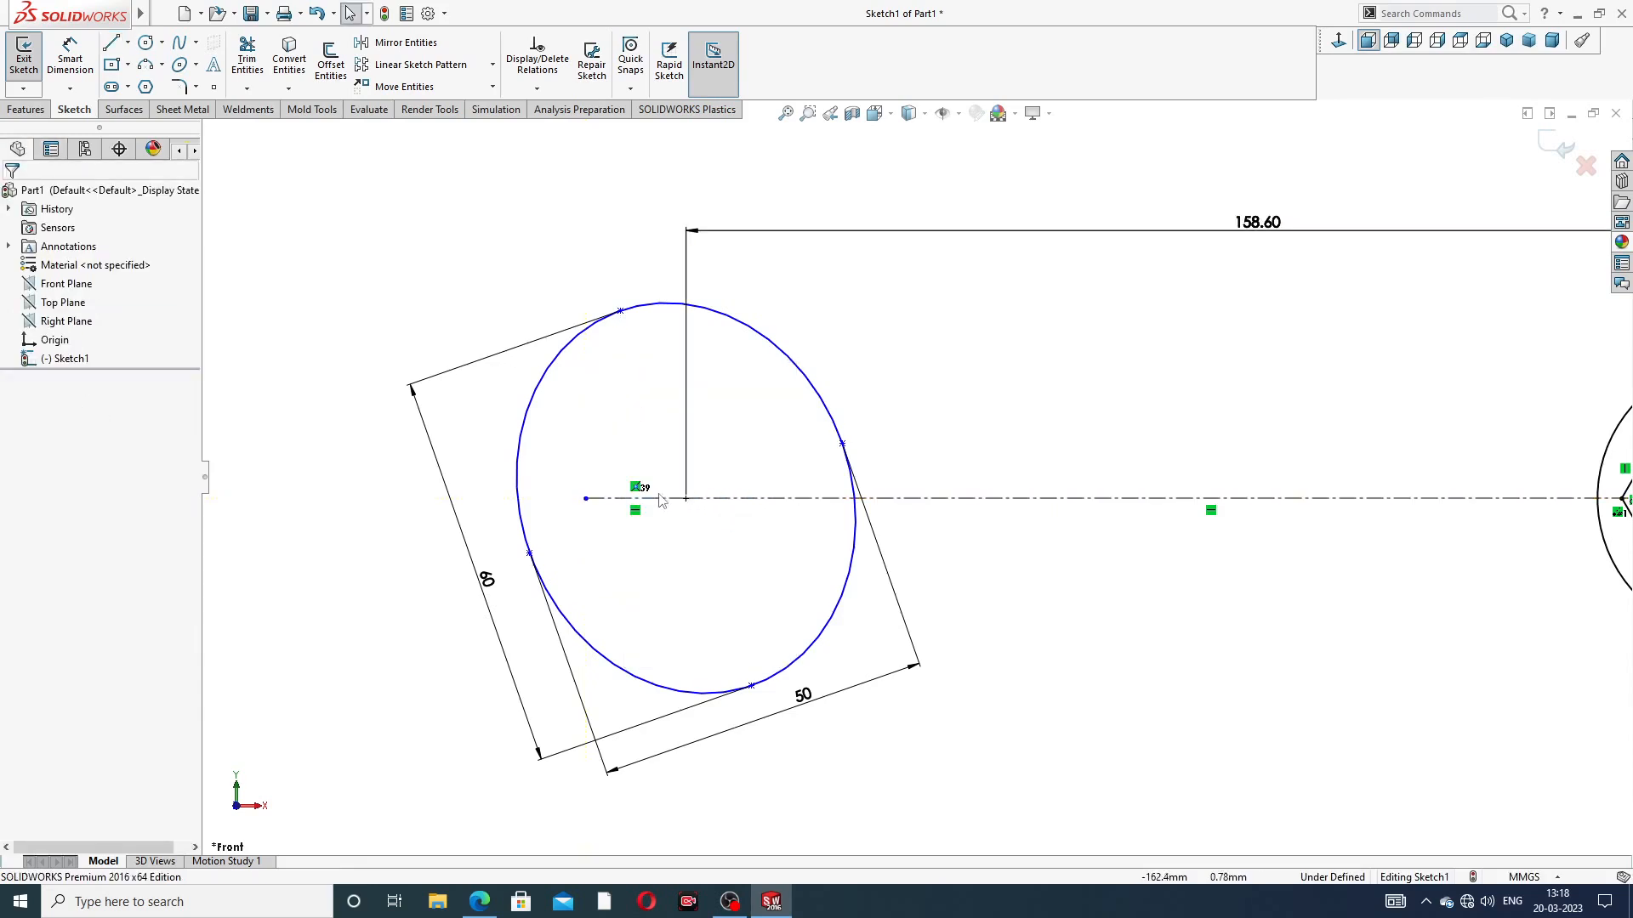
Draw a centerline along the ellipse's major axis, joining its upper and lower axis endpoints through the centre
left_click(127, 42)
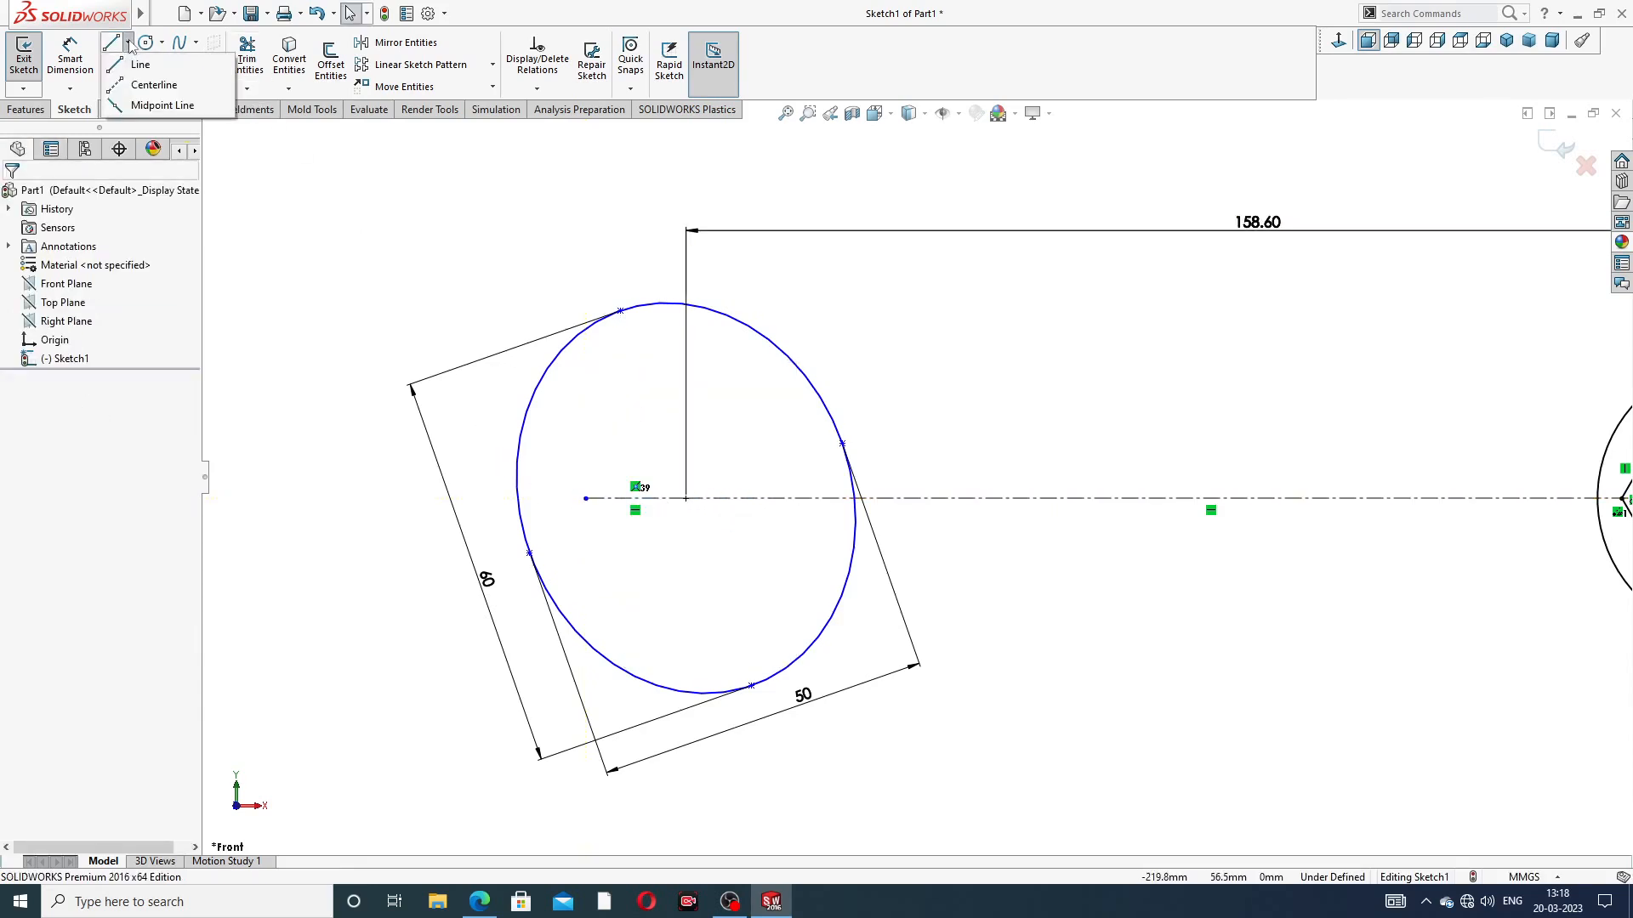
left_click(151, 86)
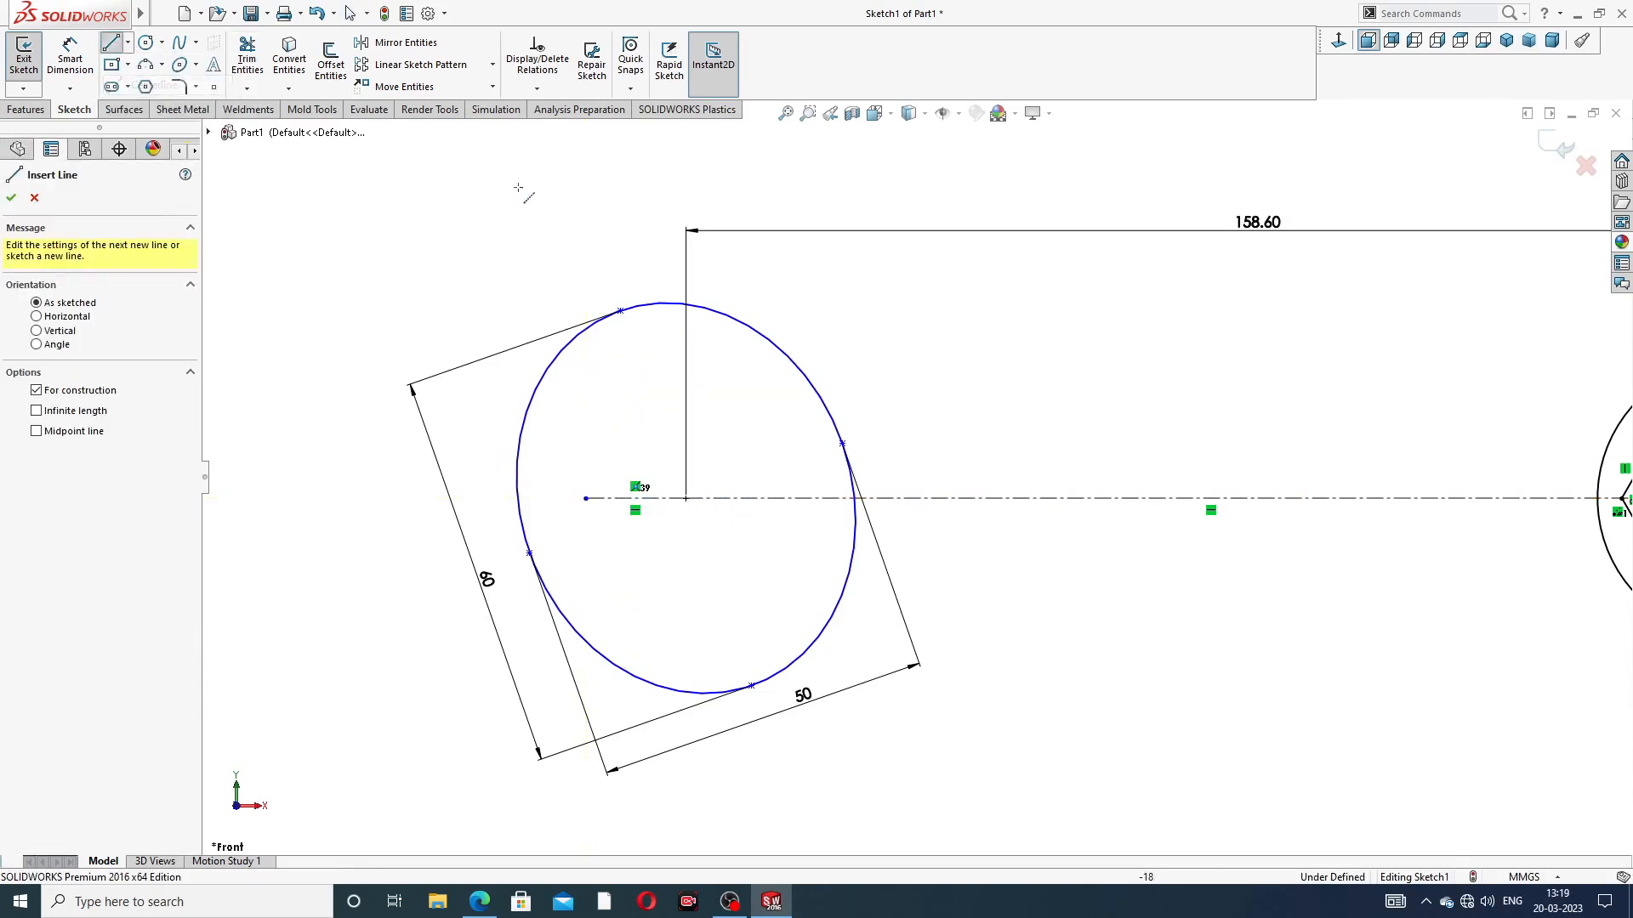
left_click(620, 311)
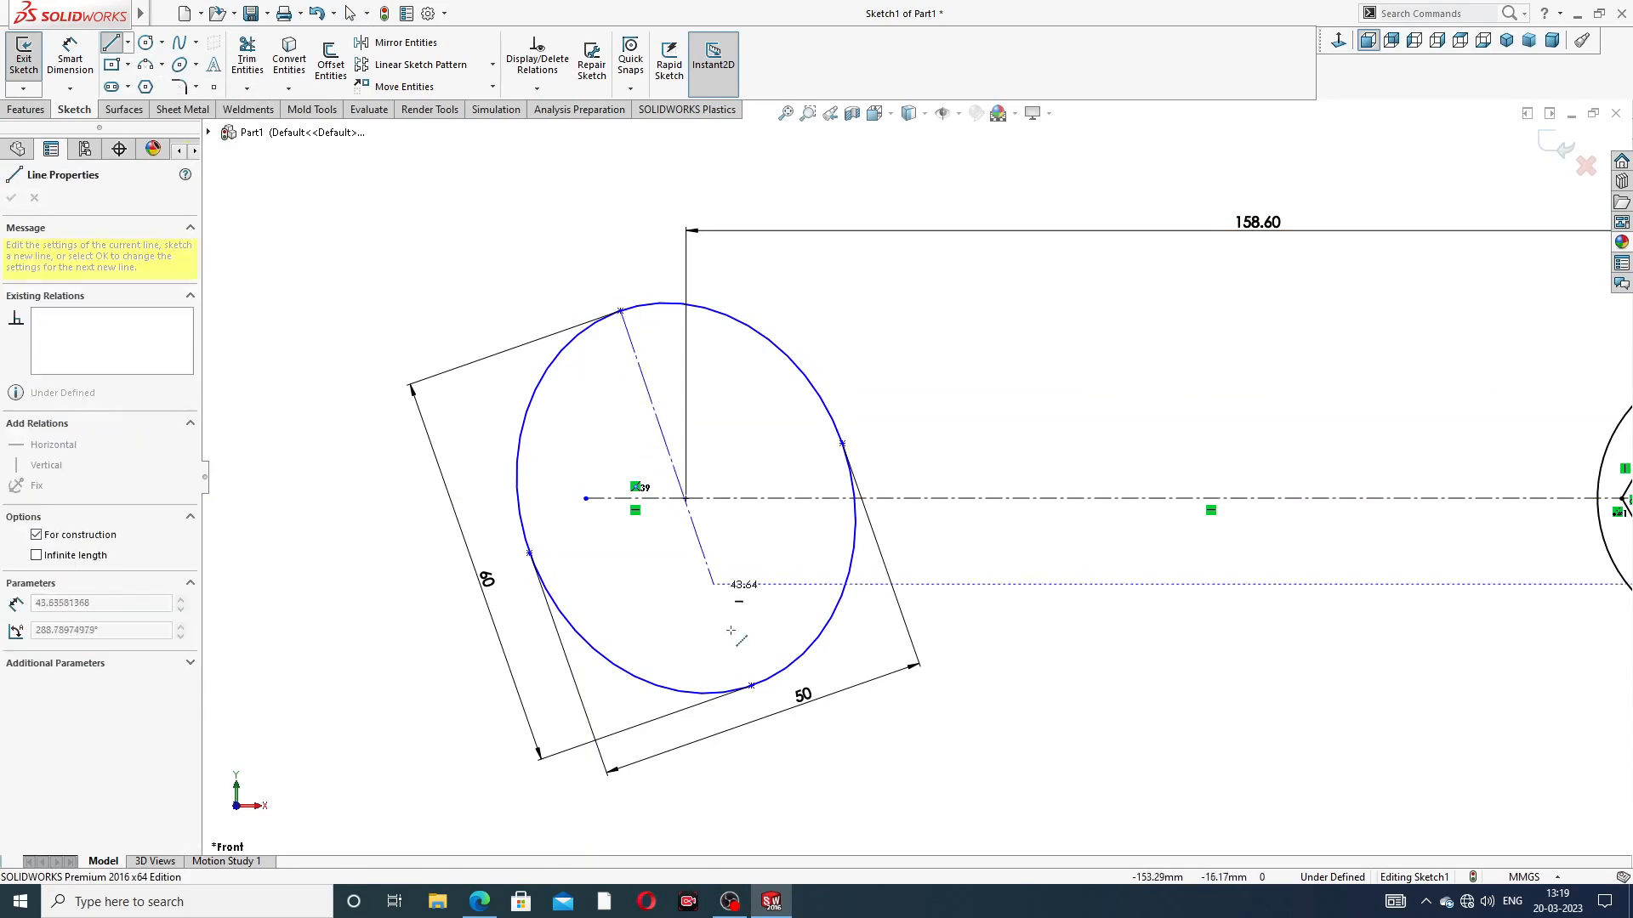
left_click(751, 686)
right_click(808, 383)
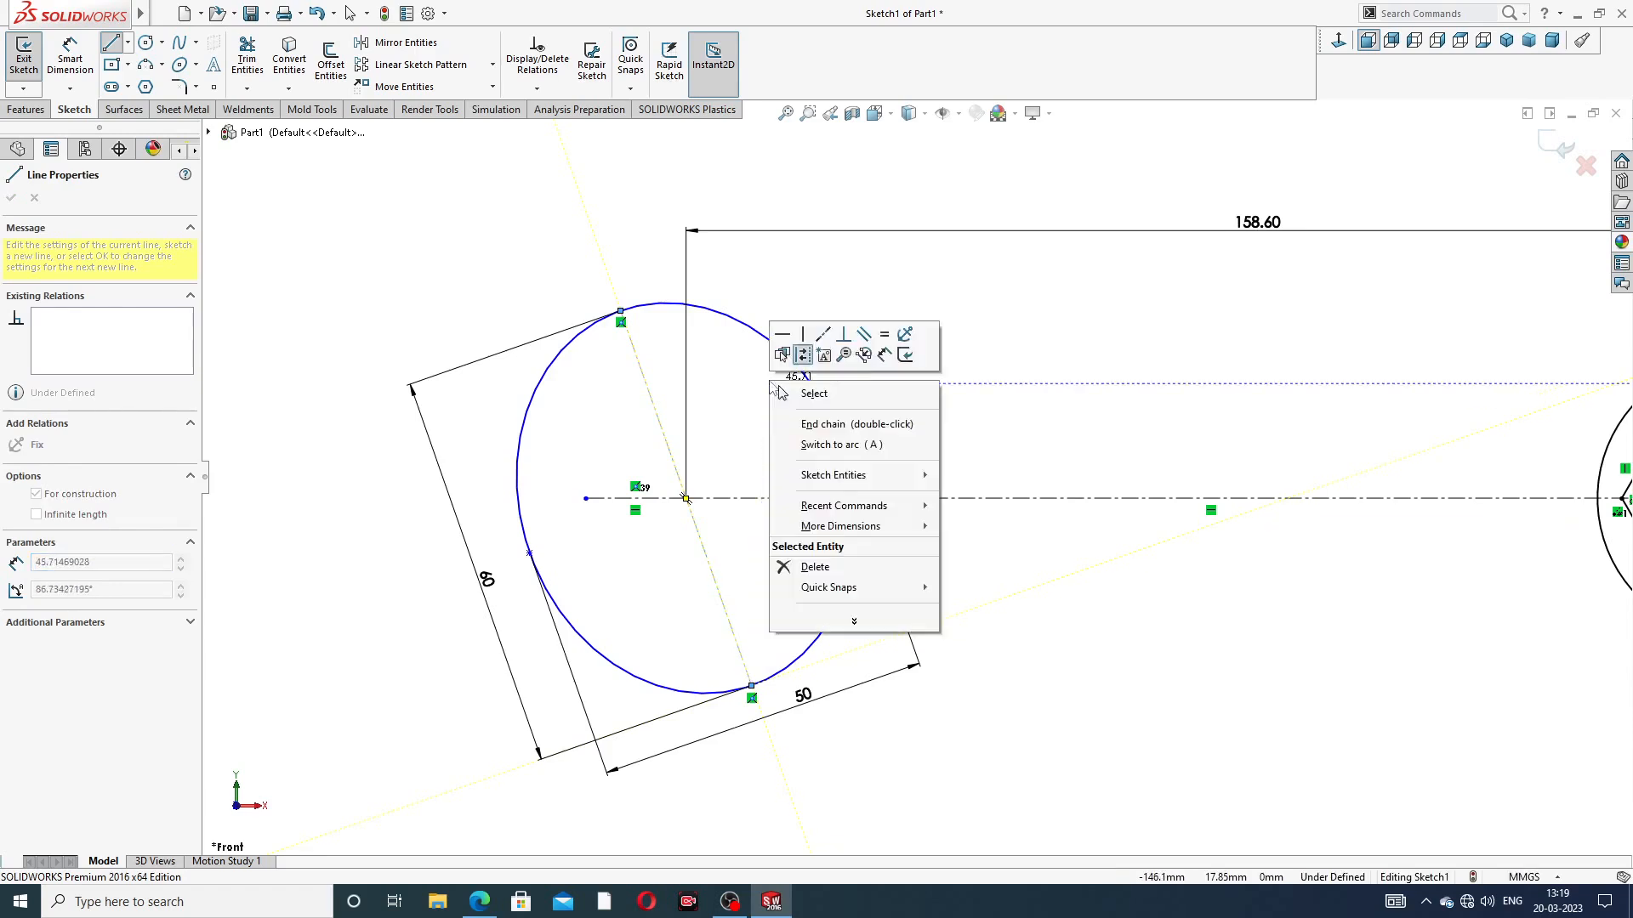
left_click(829, 394)
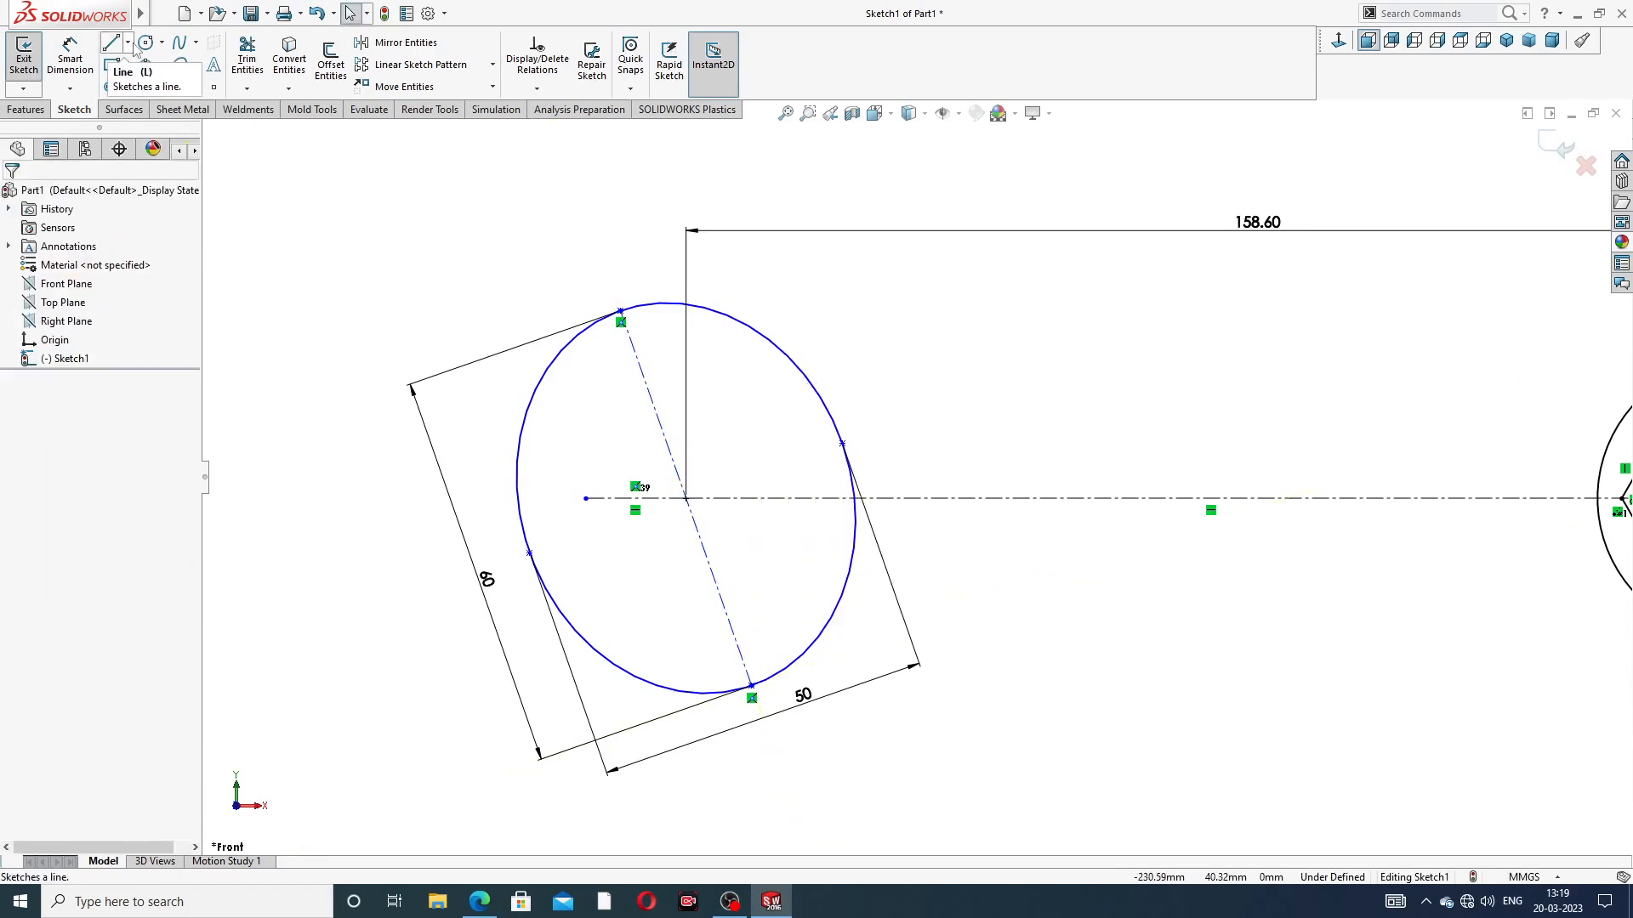
Draw a centerline from the ellipse's centre to the minor-axis endpoint on the side away from the 42 mm circle
left_click(127, 42)
left_click(145, 80)
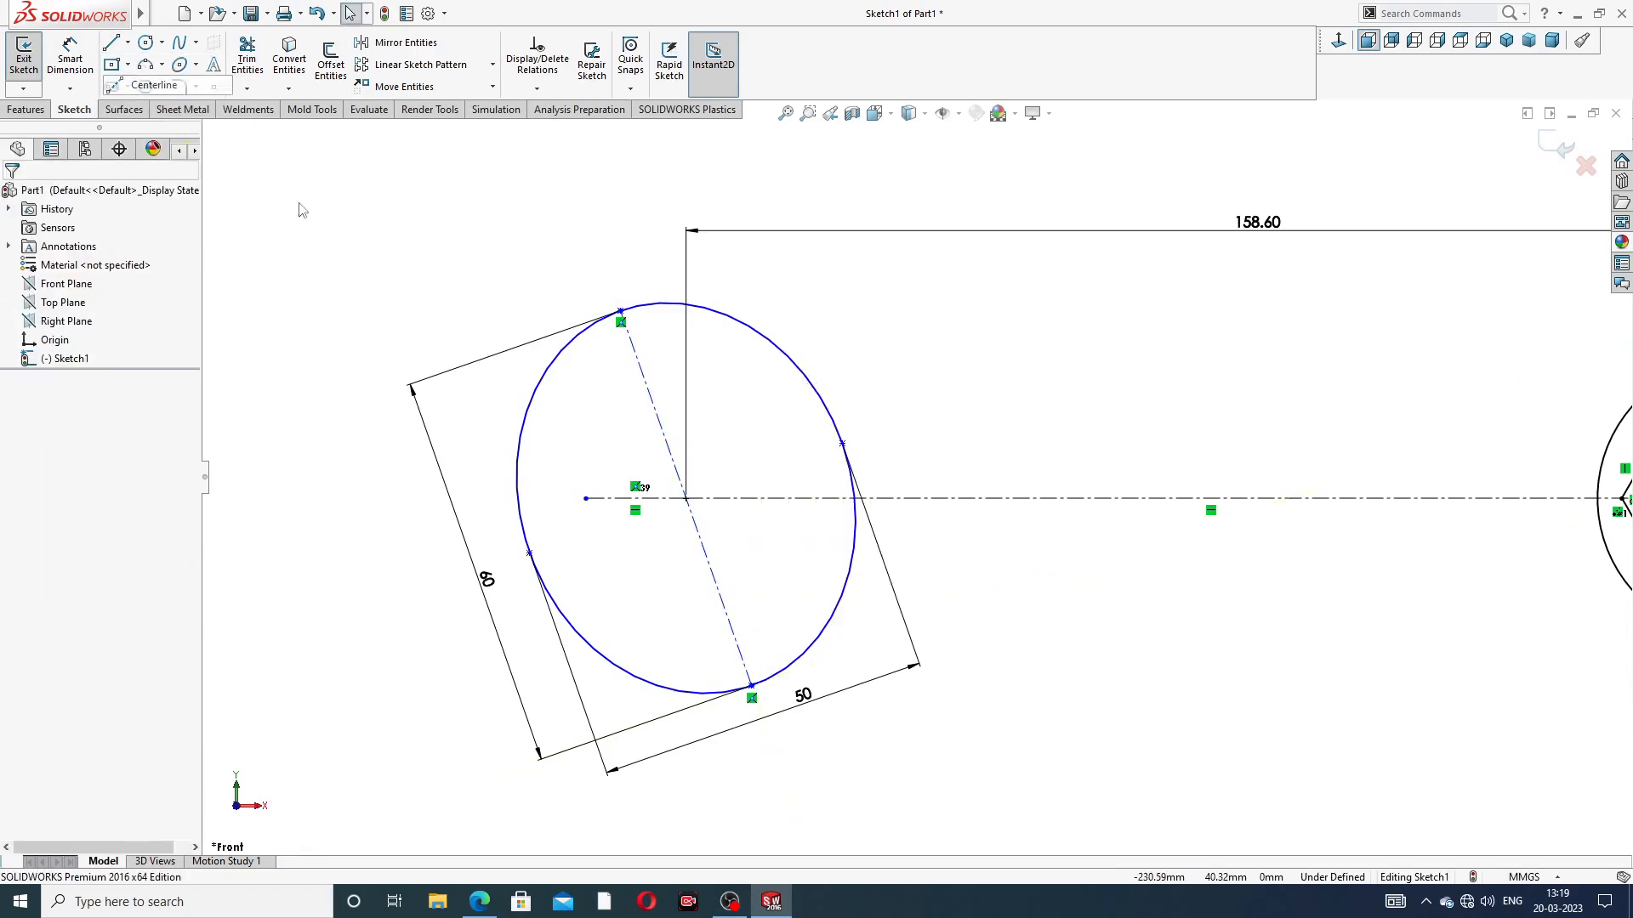
left_click(686, 499)
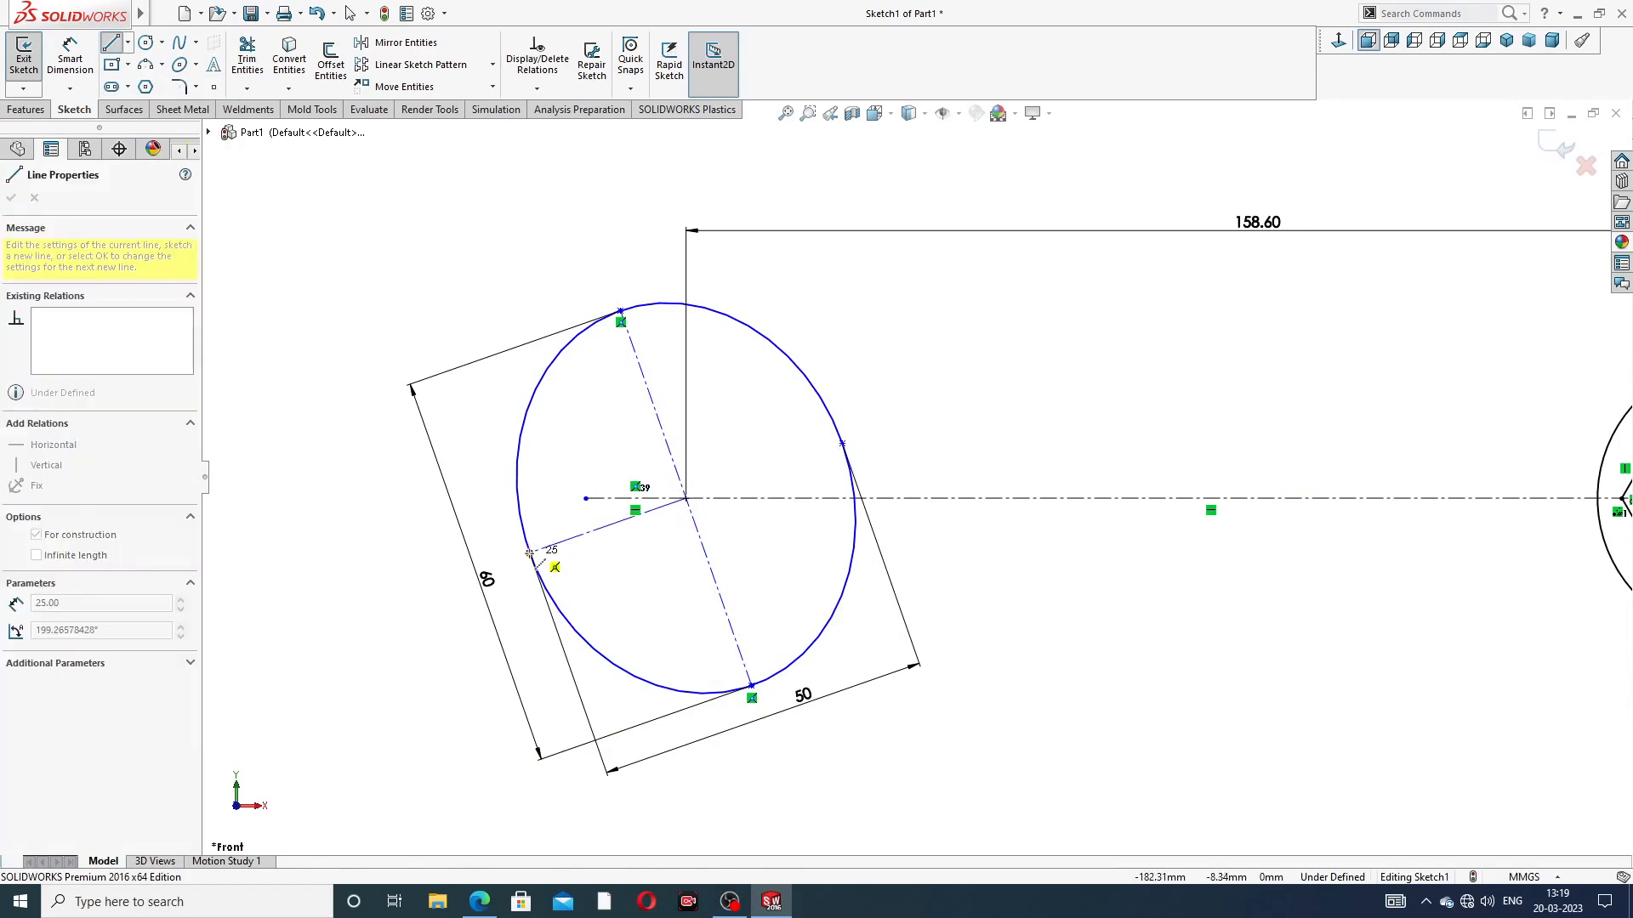
left_click(529, 554)
right_click(481, 468)
left_click(518, 465)
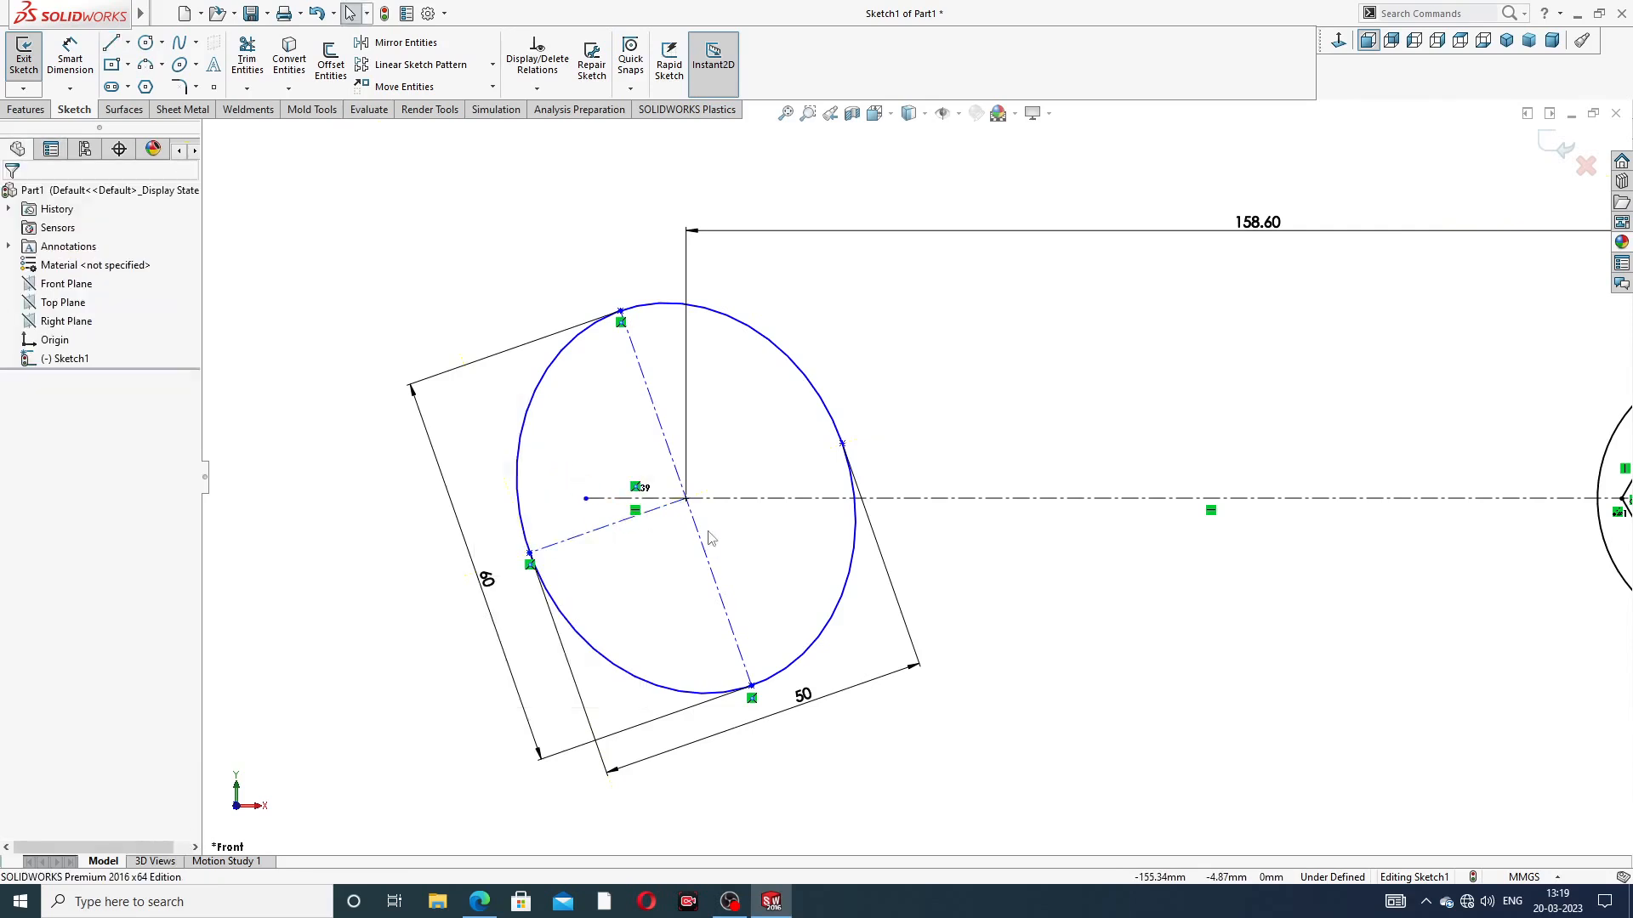
Dimension the angle between the short horizontal centerline and the minor-axis centerline and set it to 17°
scroll(710, 538, "down", 2)
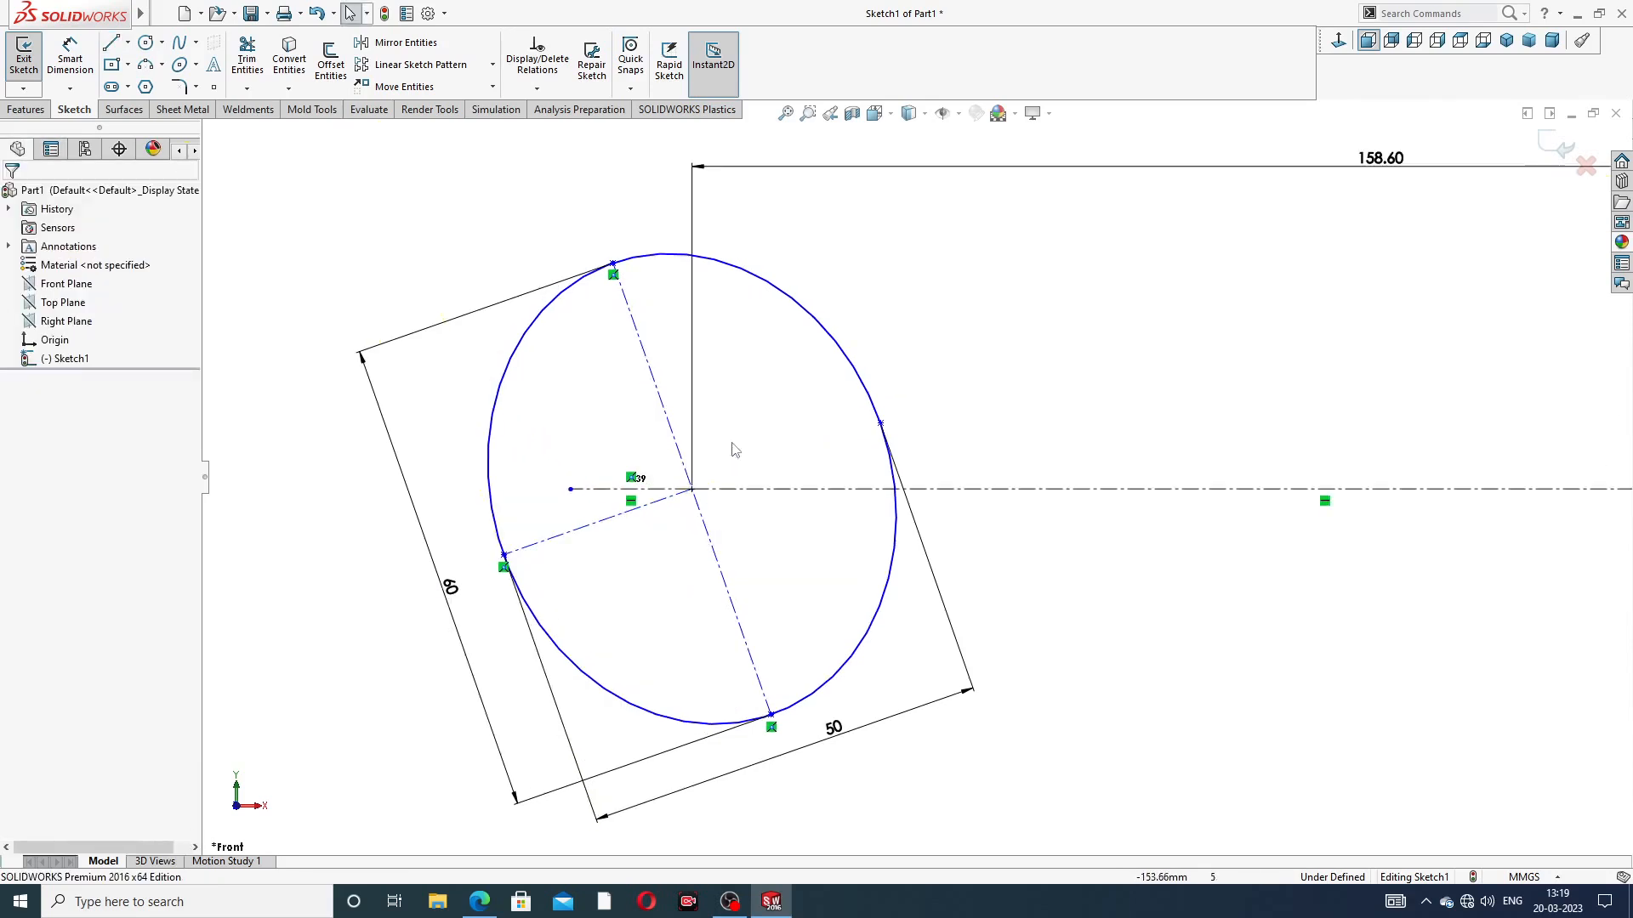
left_click(68, 61)
left_click(587, 526)
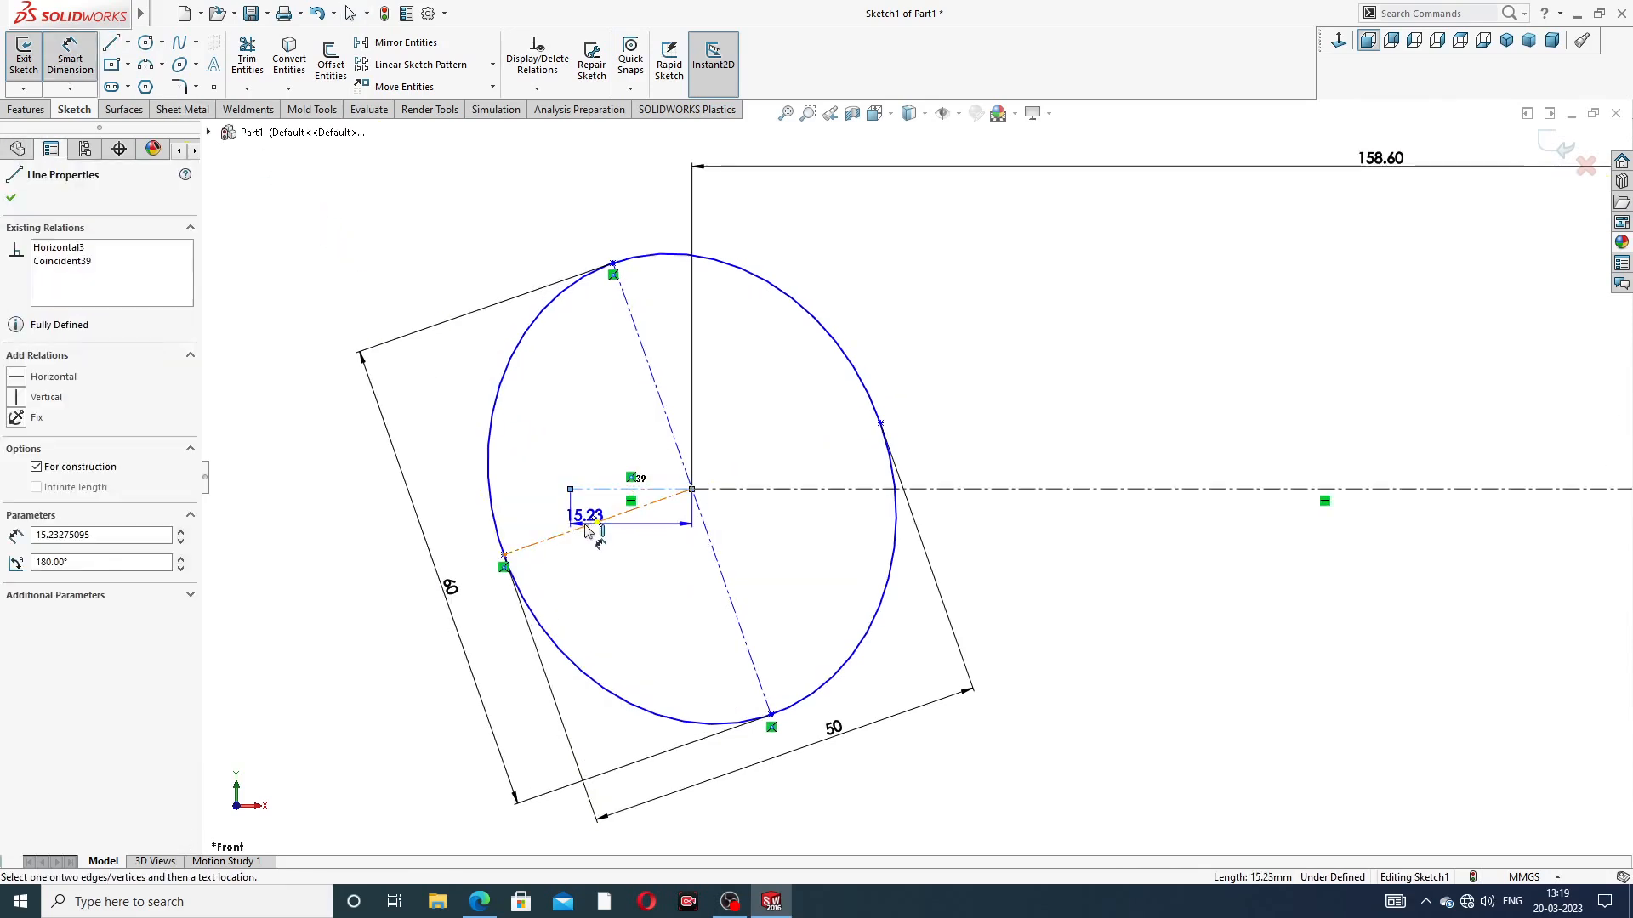
left_click(580, 490)
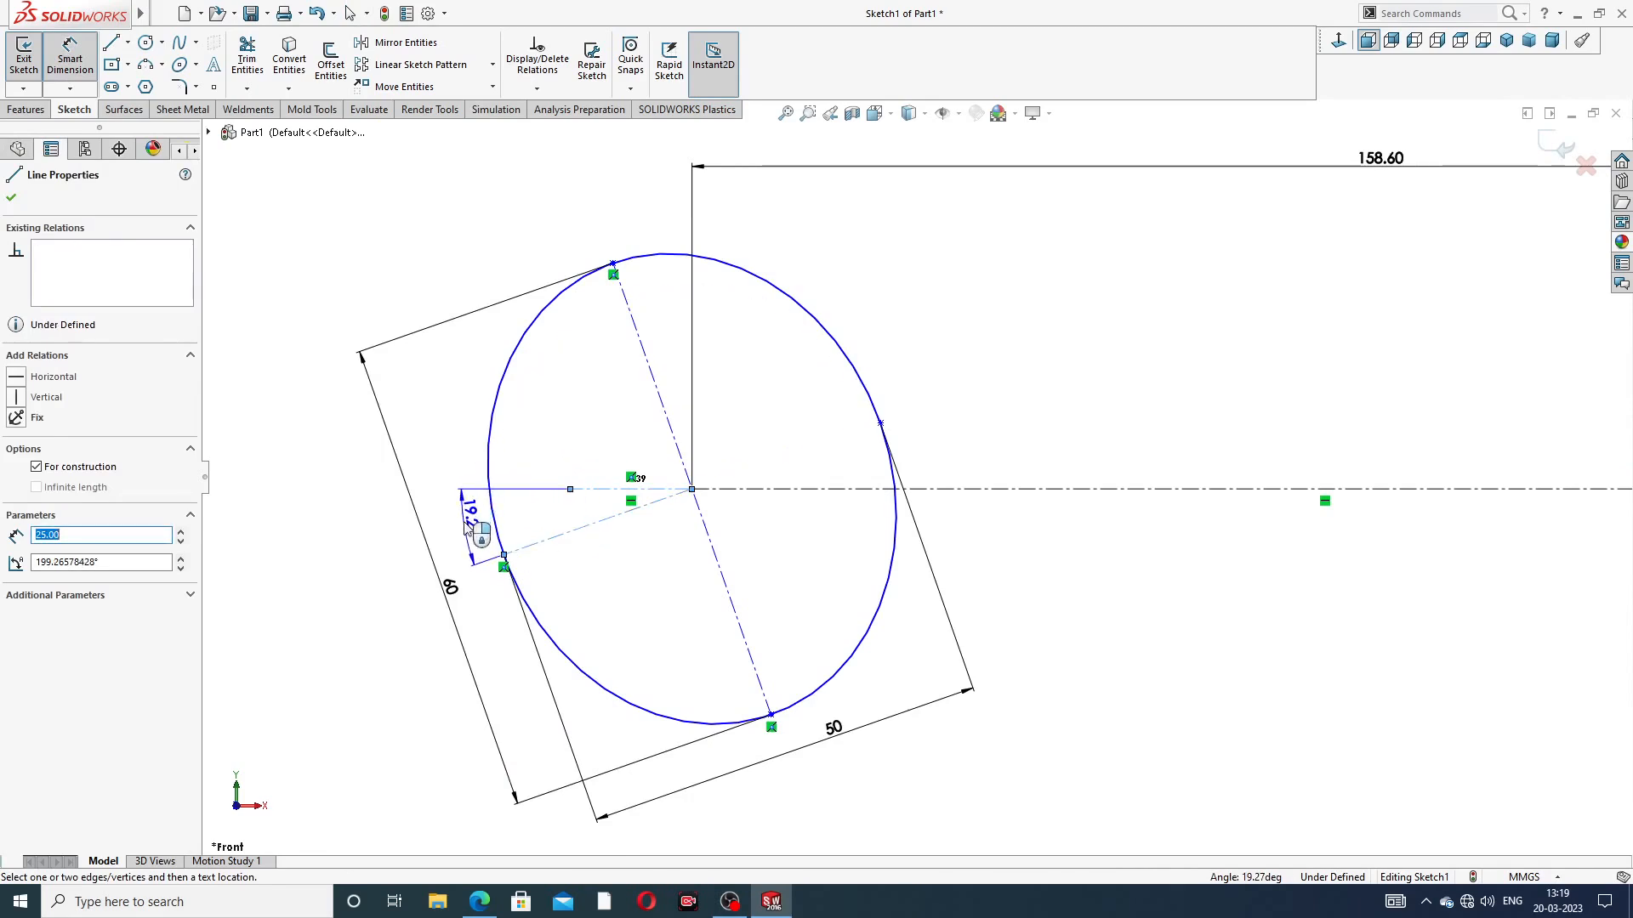
left_click(466, 529)
left_click(480, 902)
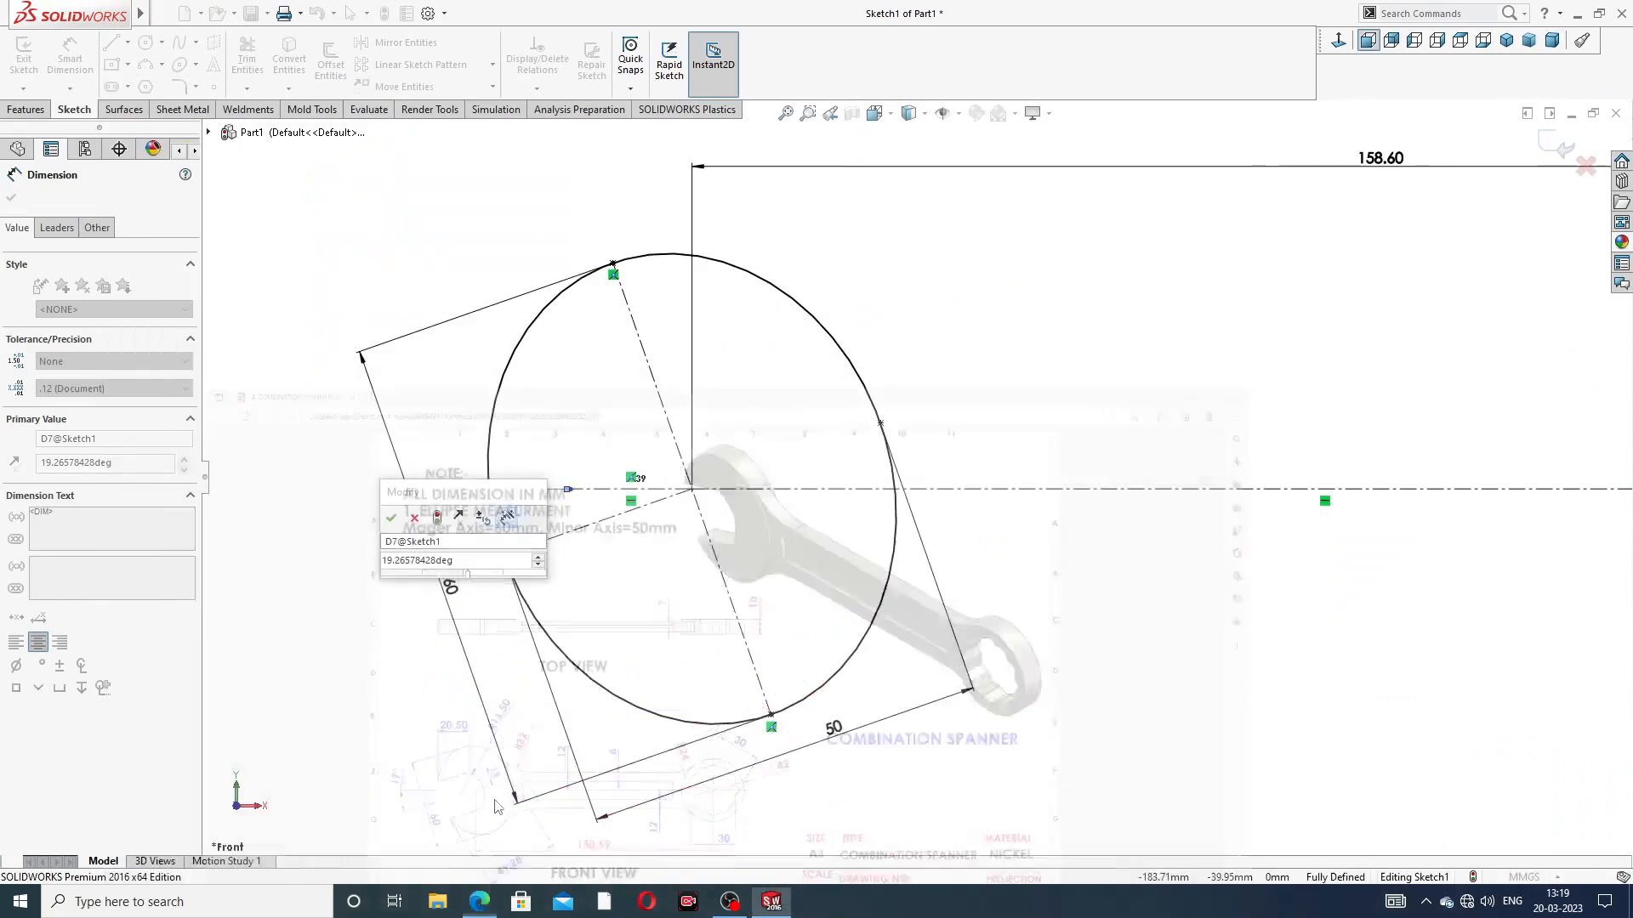
left_click(479, 902)
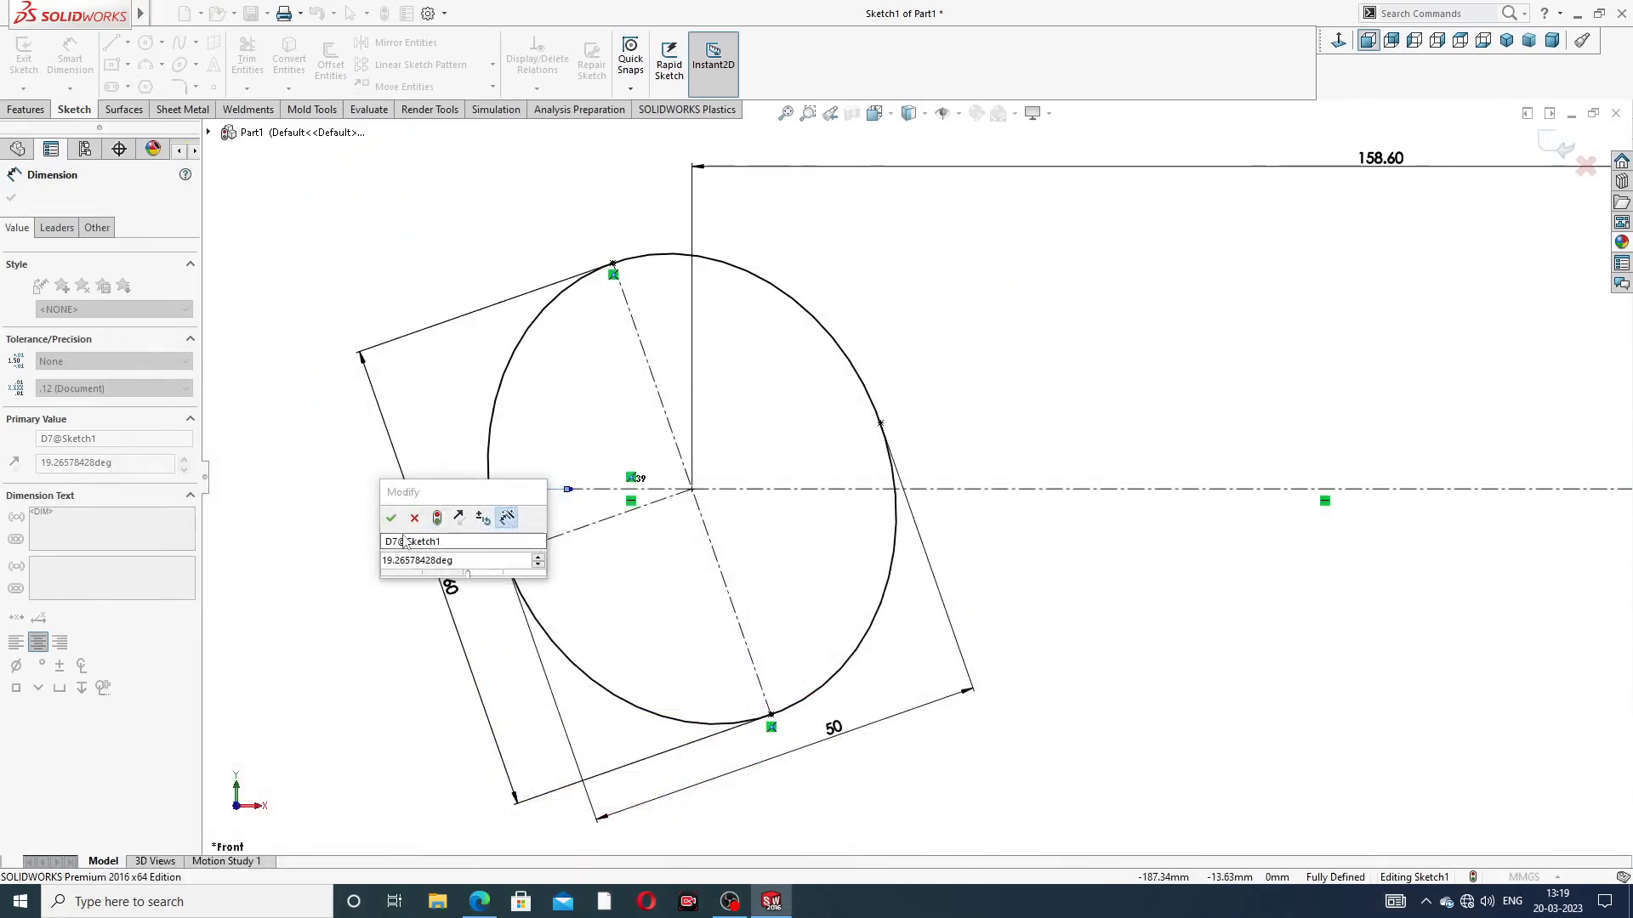
left_click(459, 561)
type("17")
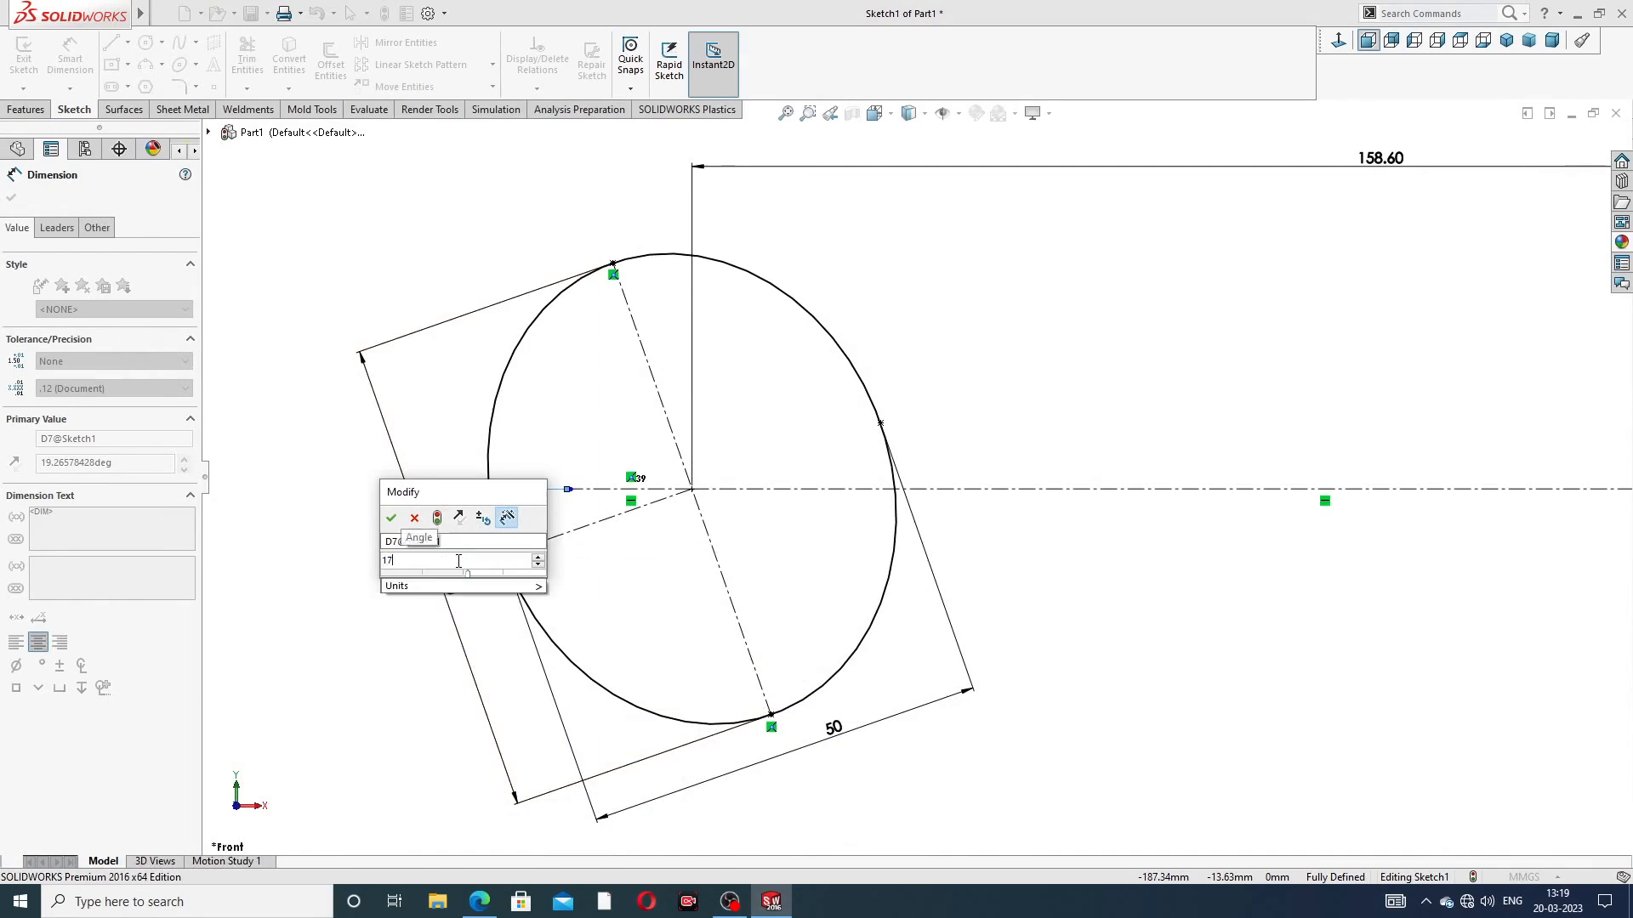
key("Return")
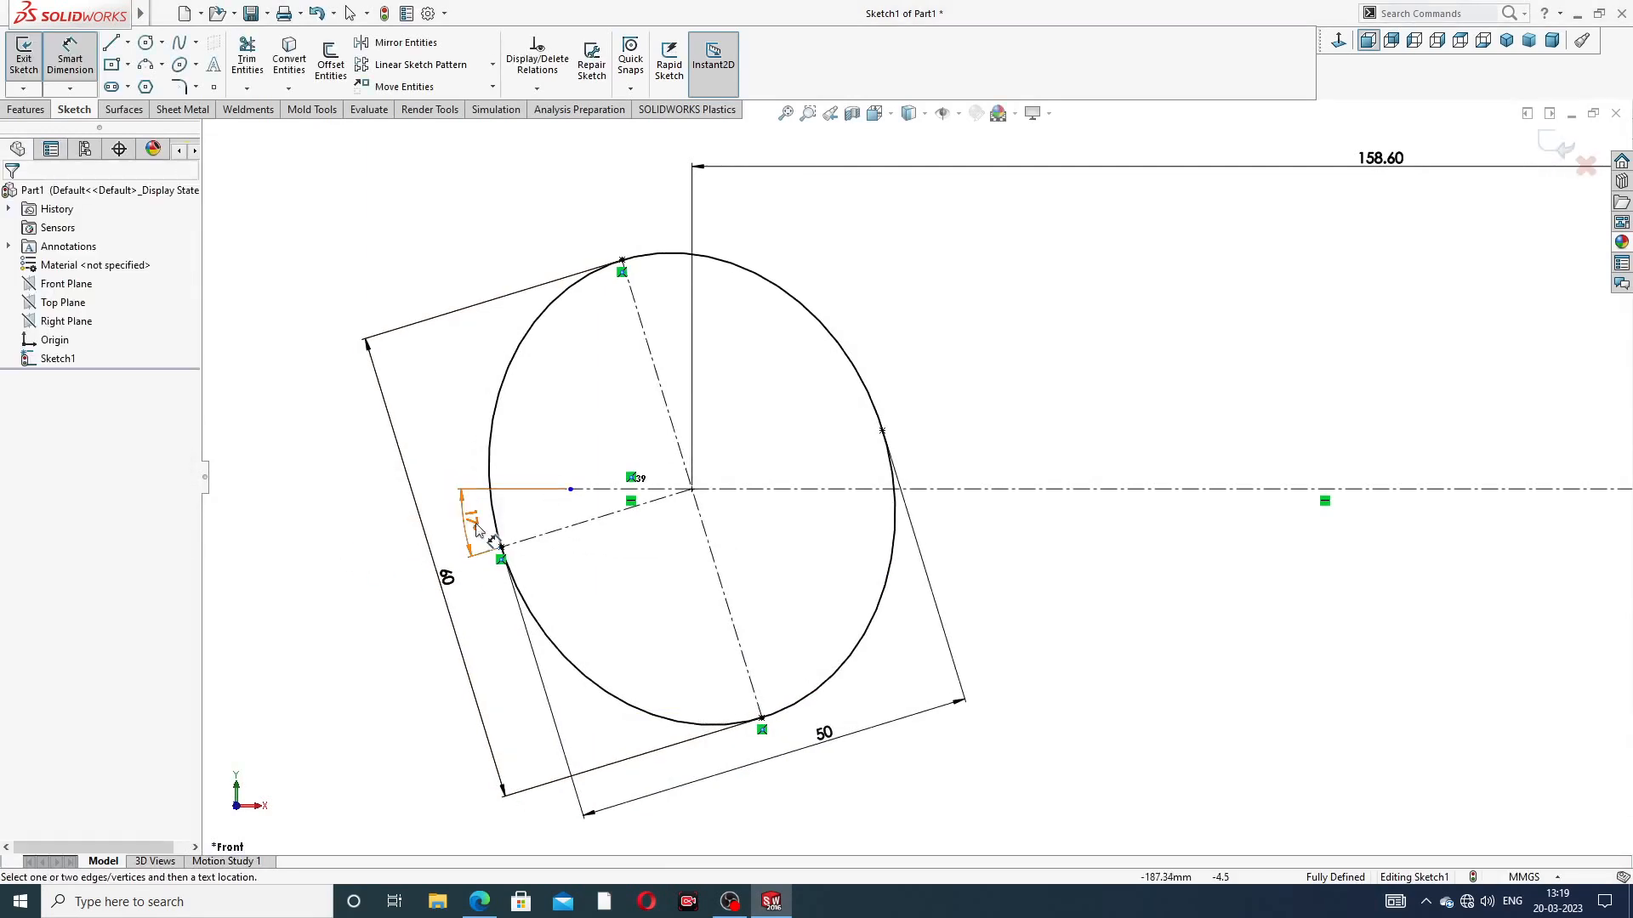
Move the 17° angle dimension and the 60 mm major-axis dimension farther out from the ellipse
left_click_drag(474, 530, 463, 536)
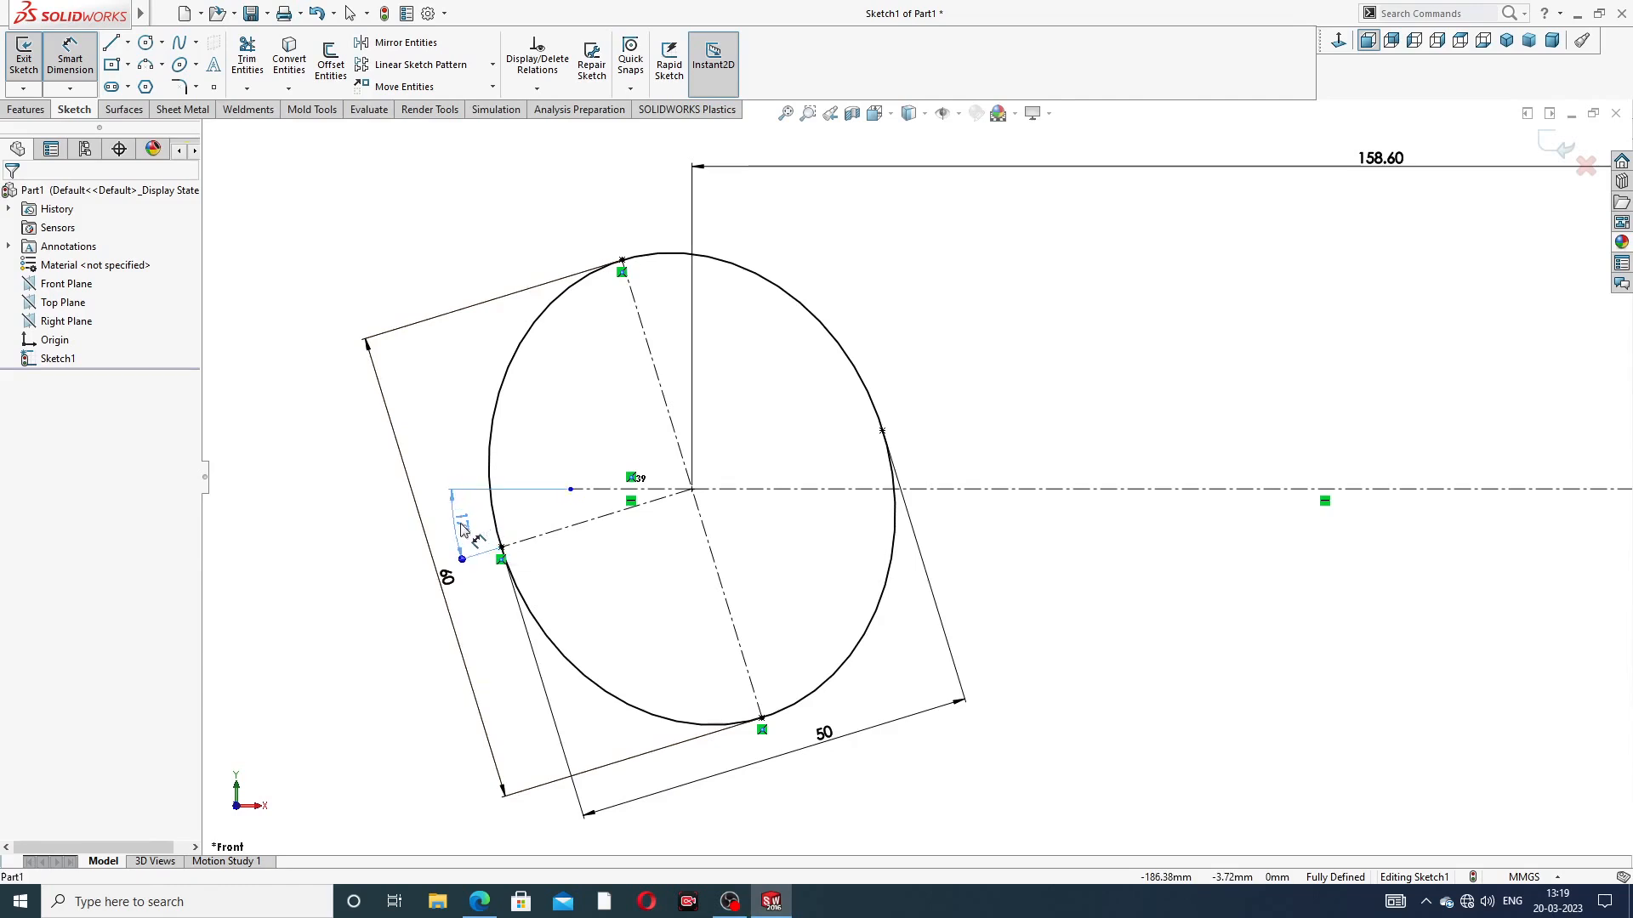
left_click(354, 553)
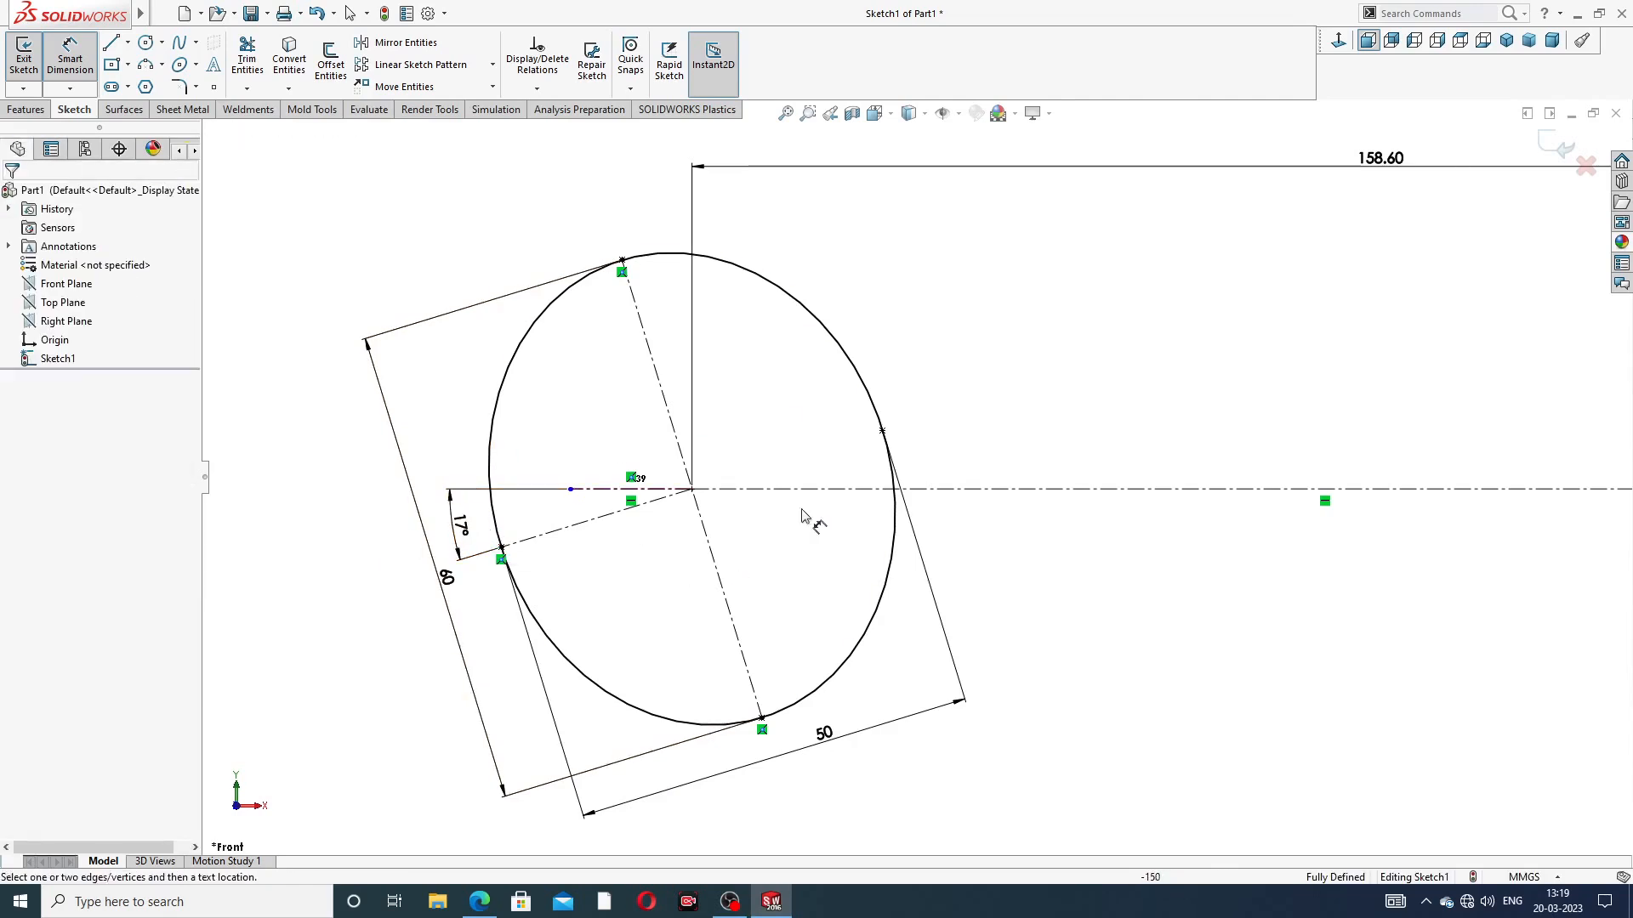
left_click_drag(465, 591, 444, 593)
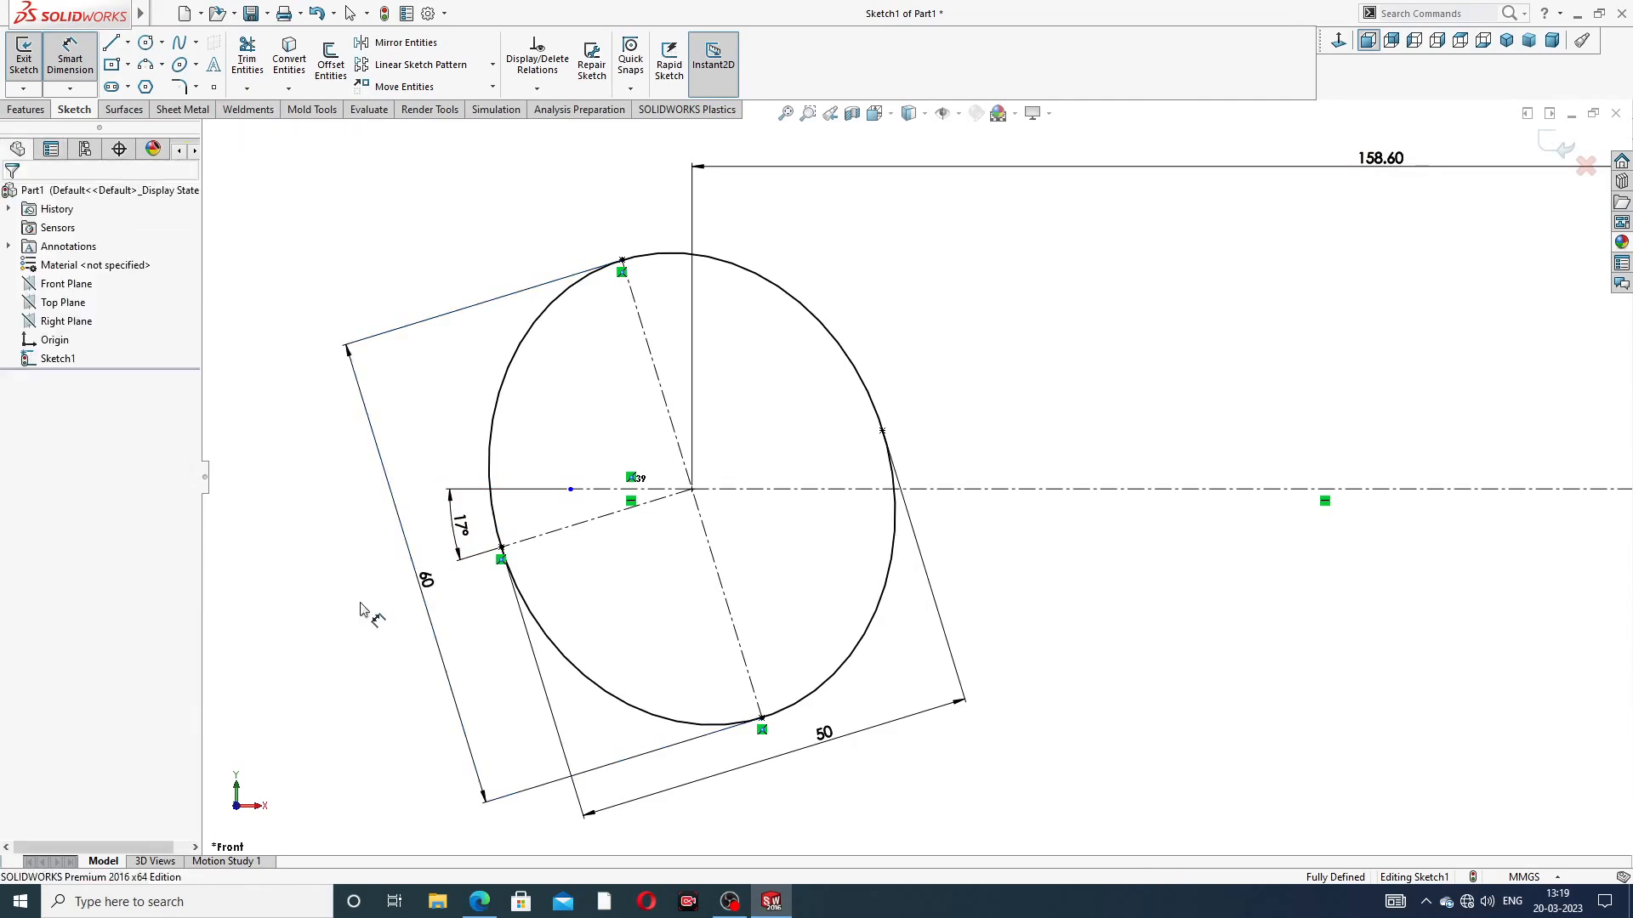
right_click(931, 288)
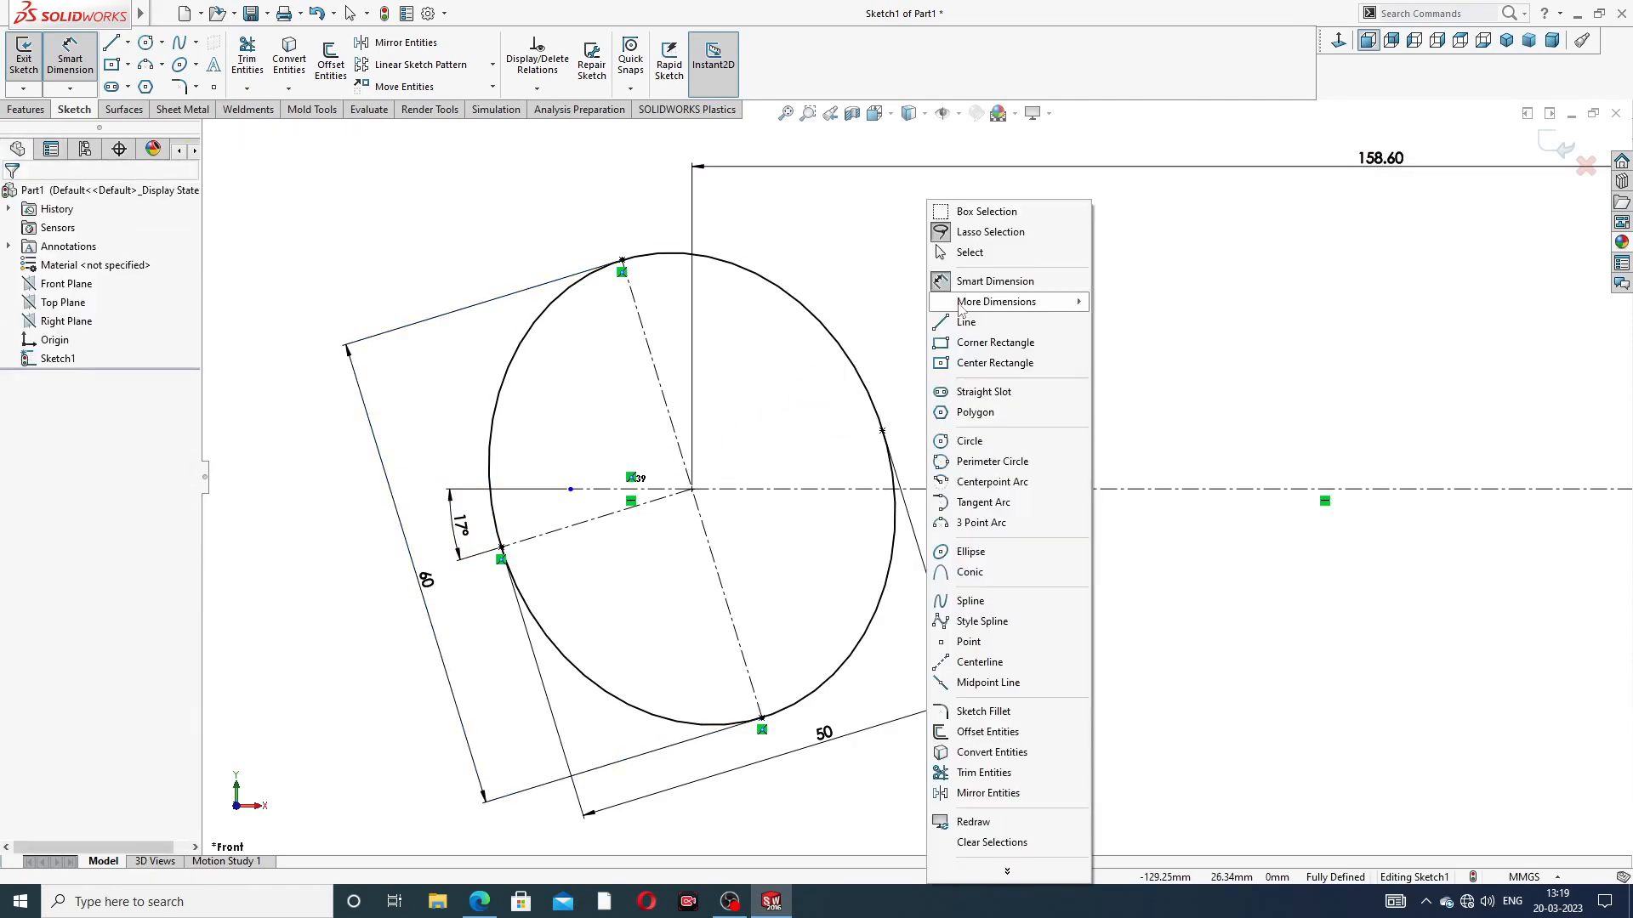
left_click(971, 260)
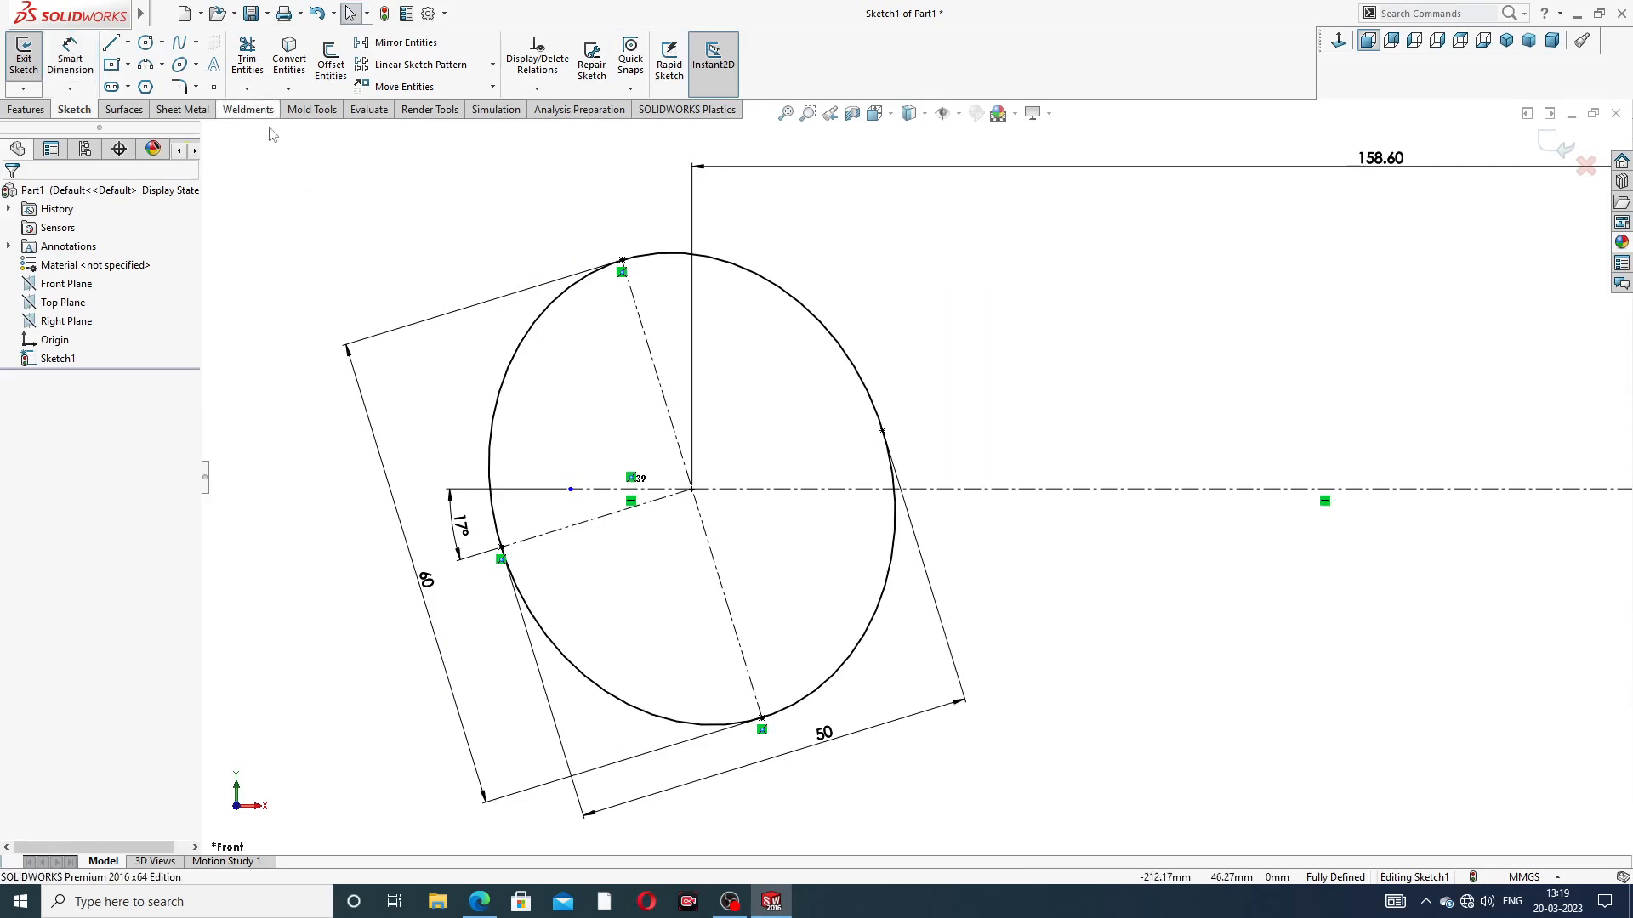
Offset the minor-axis centerline 13 mm bi-directionally to form the two parallel jaw edges
left_click(333, 68)
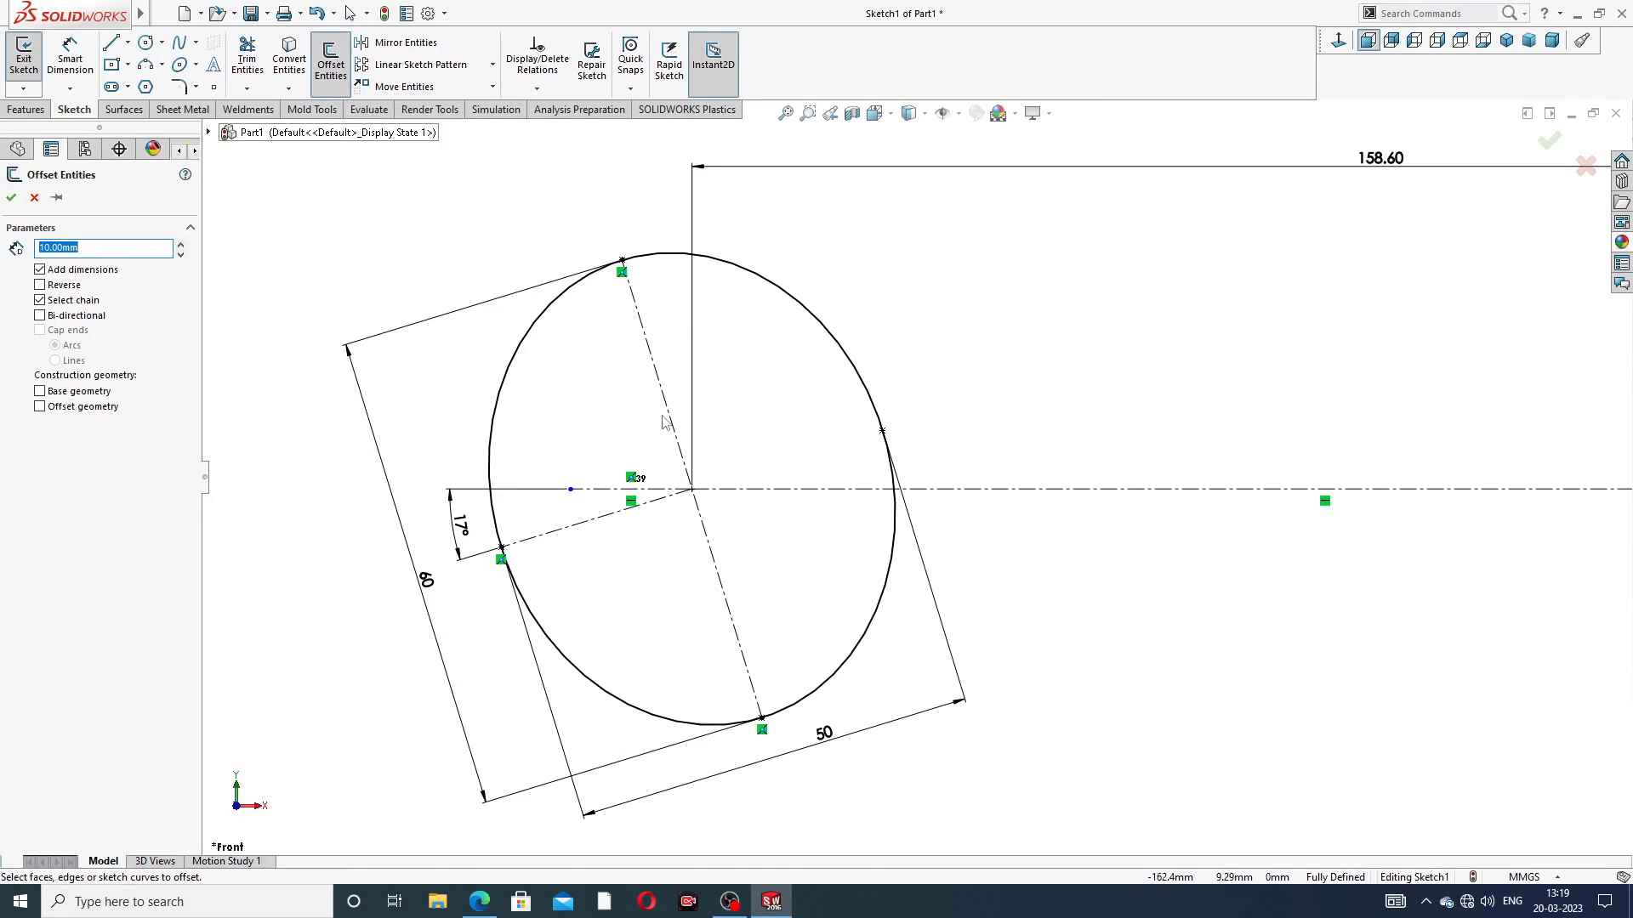
left_click(479, 901)
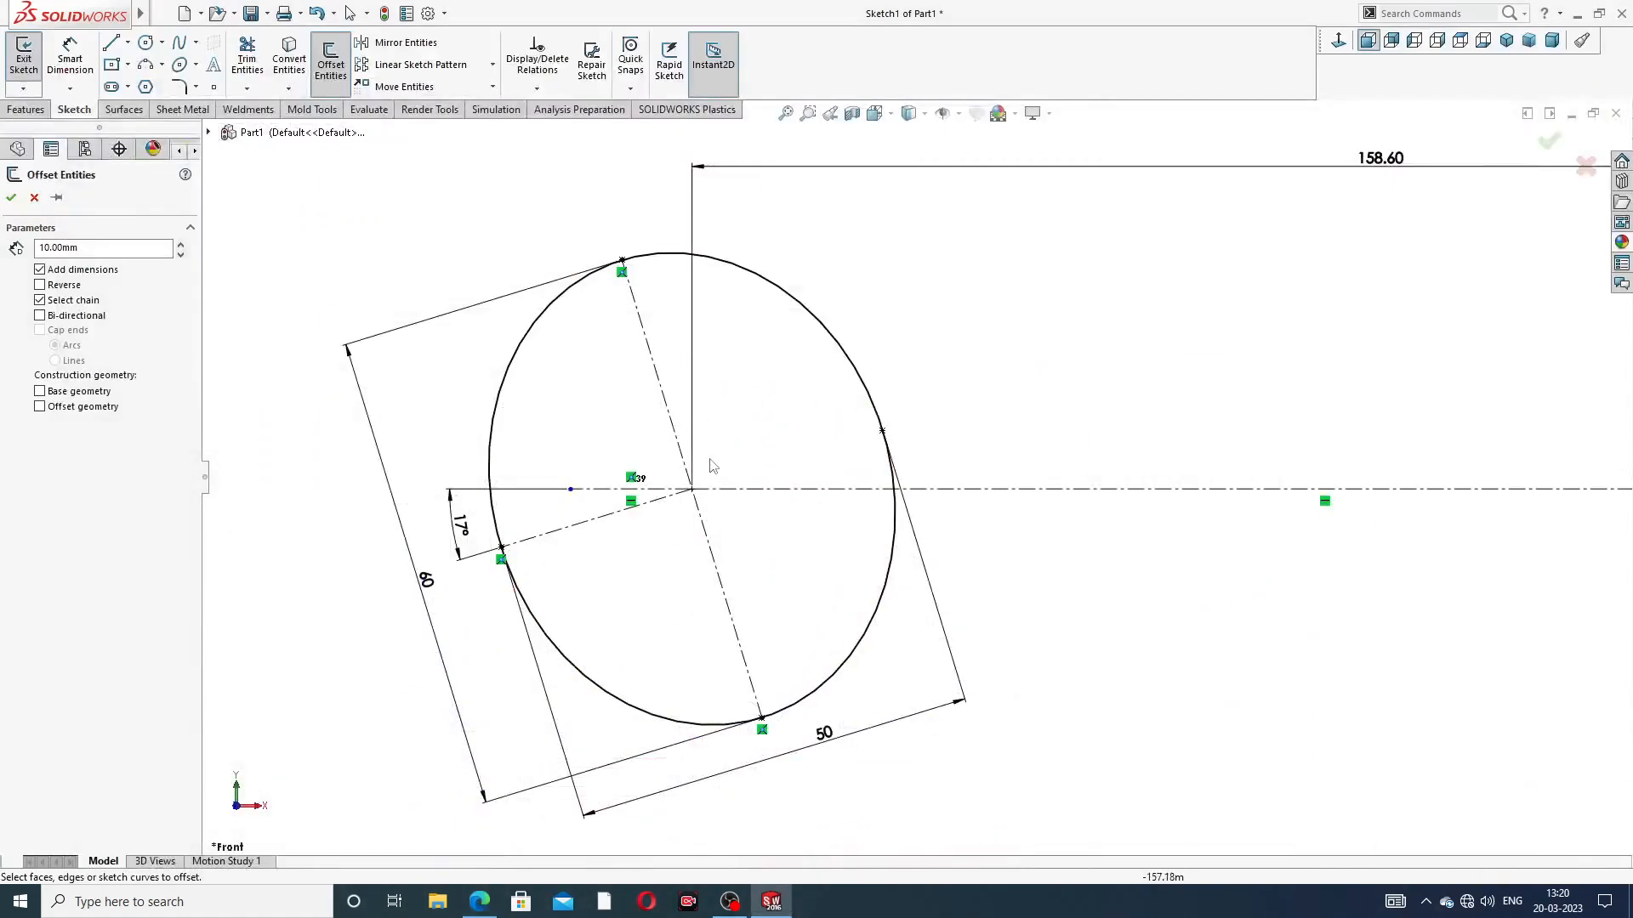
left_click_drag(90, 248, 7, 252)
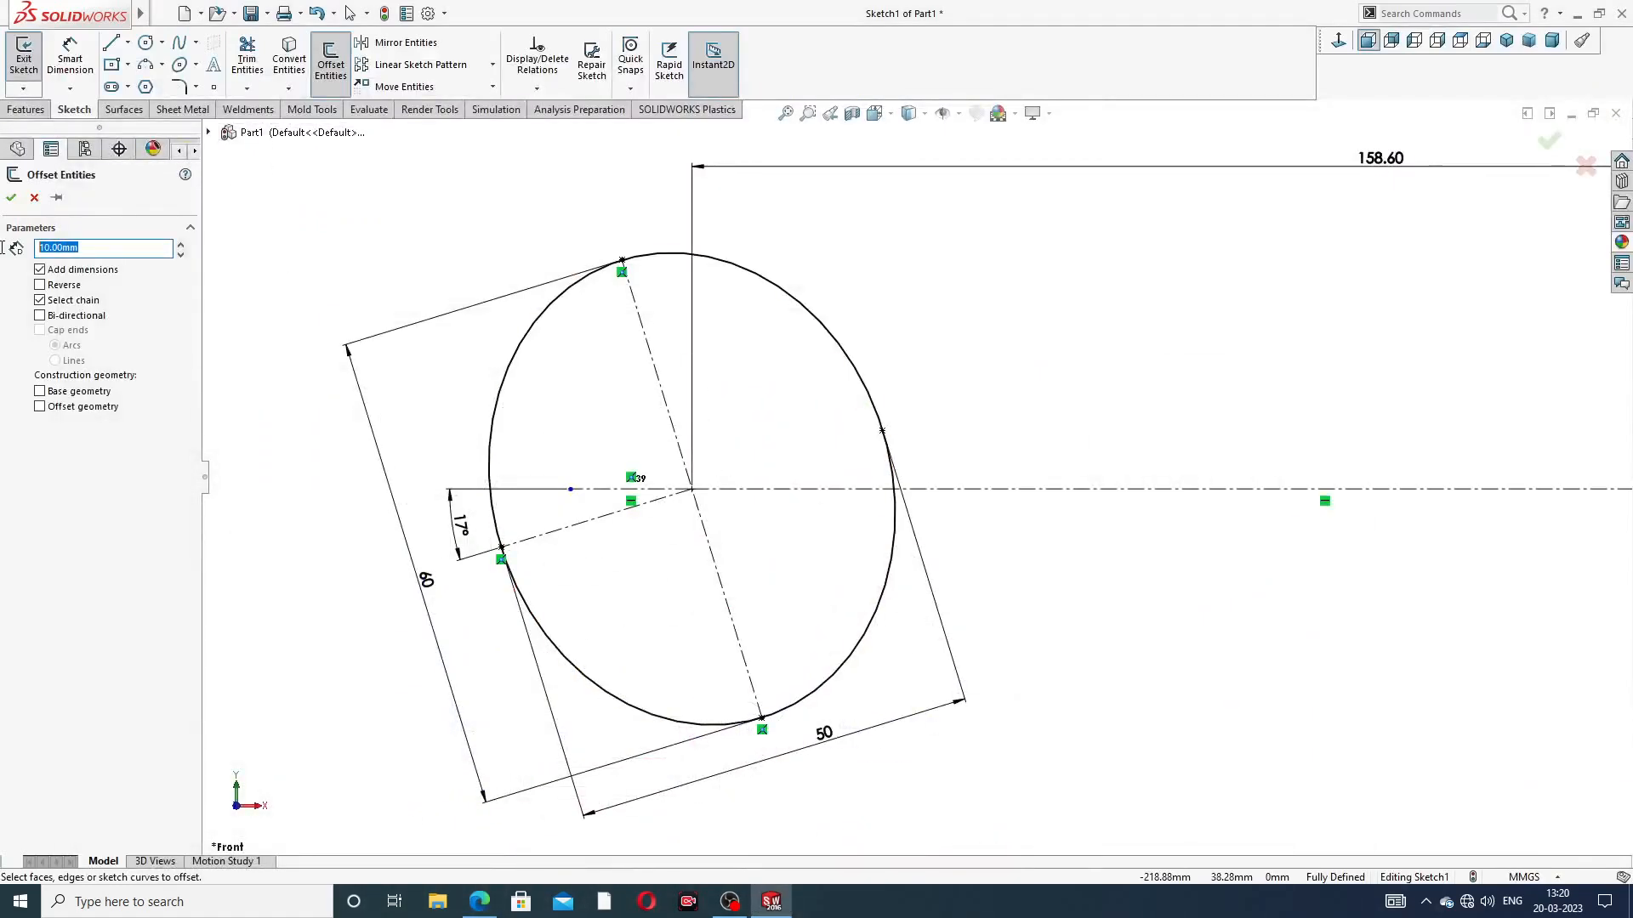
type("1")
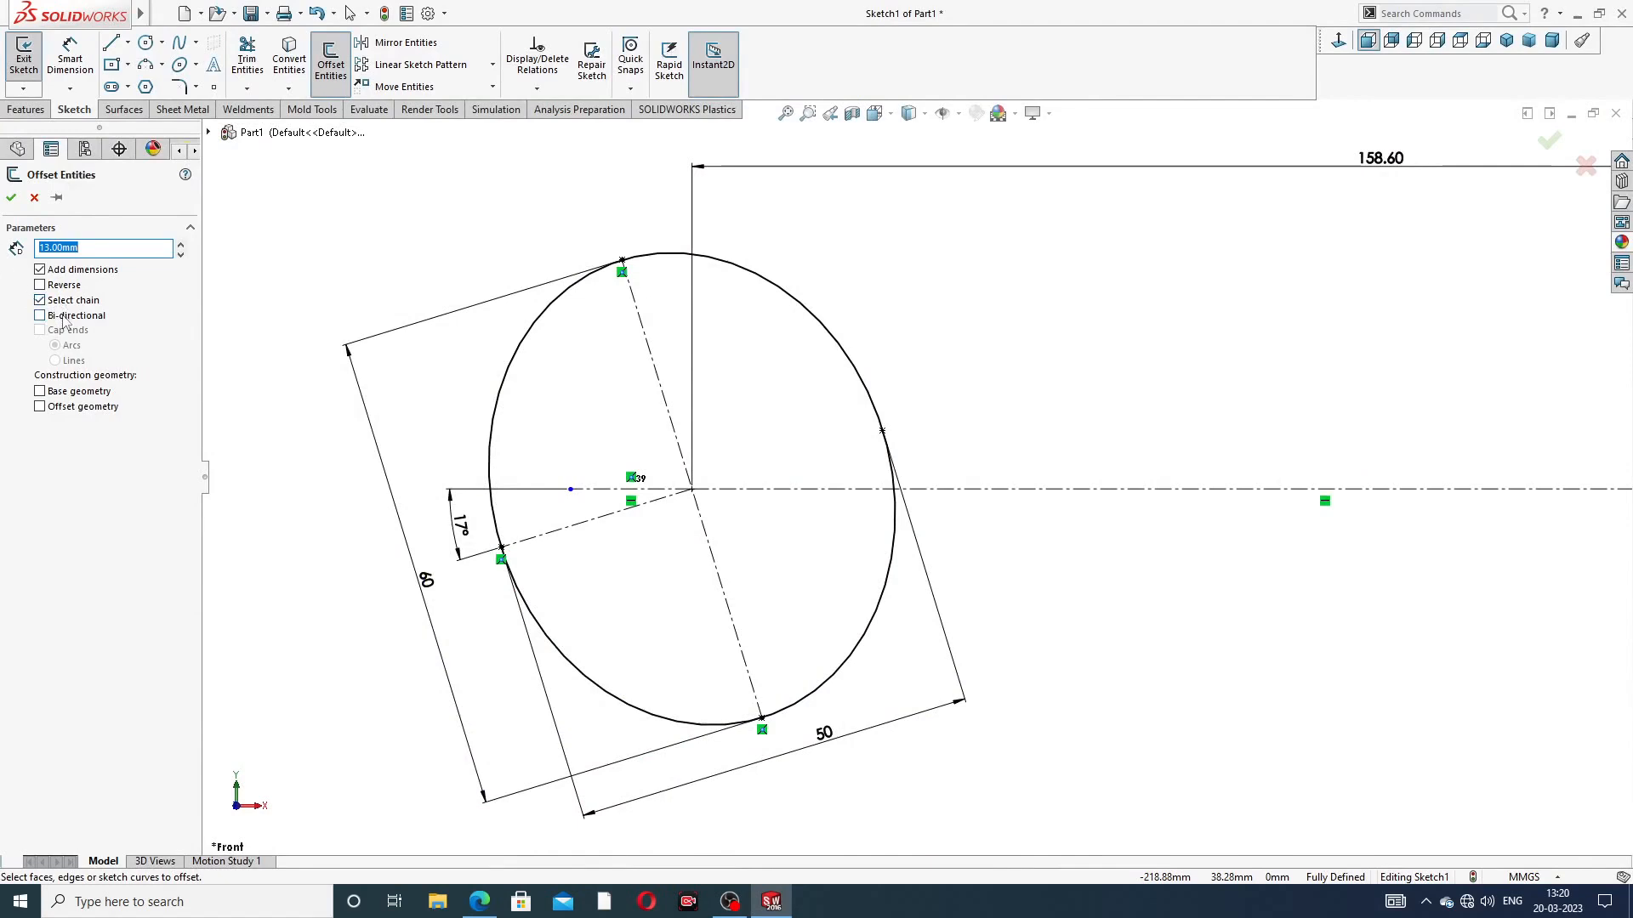
left_click(580, 524)
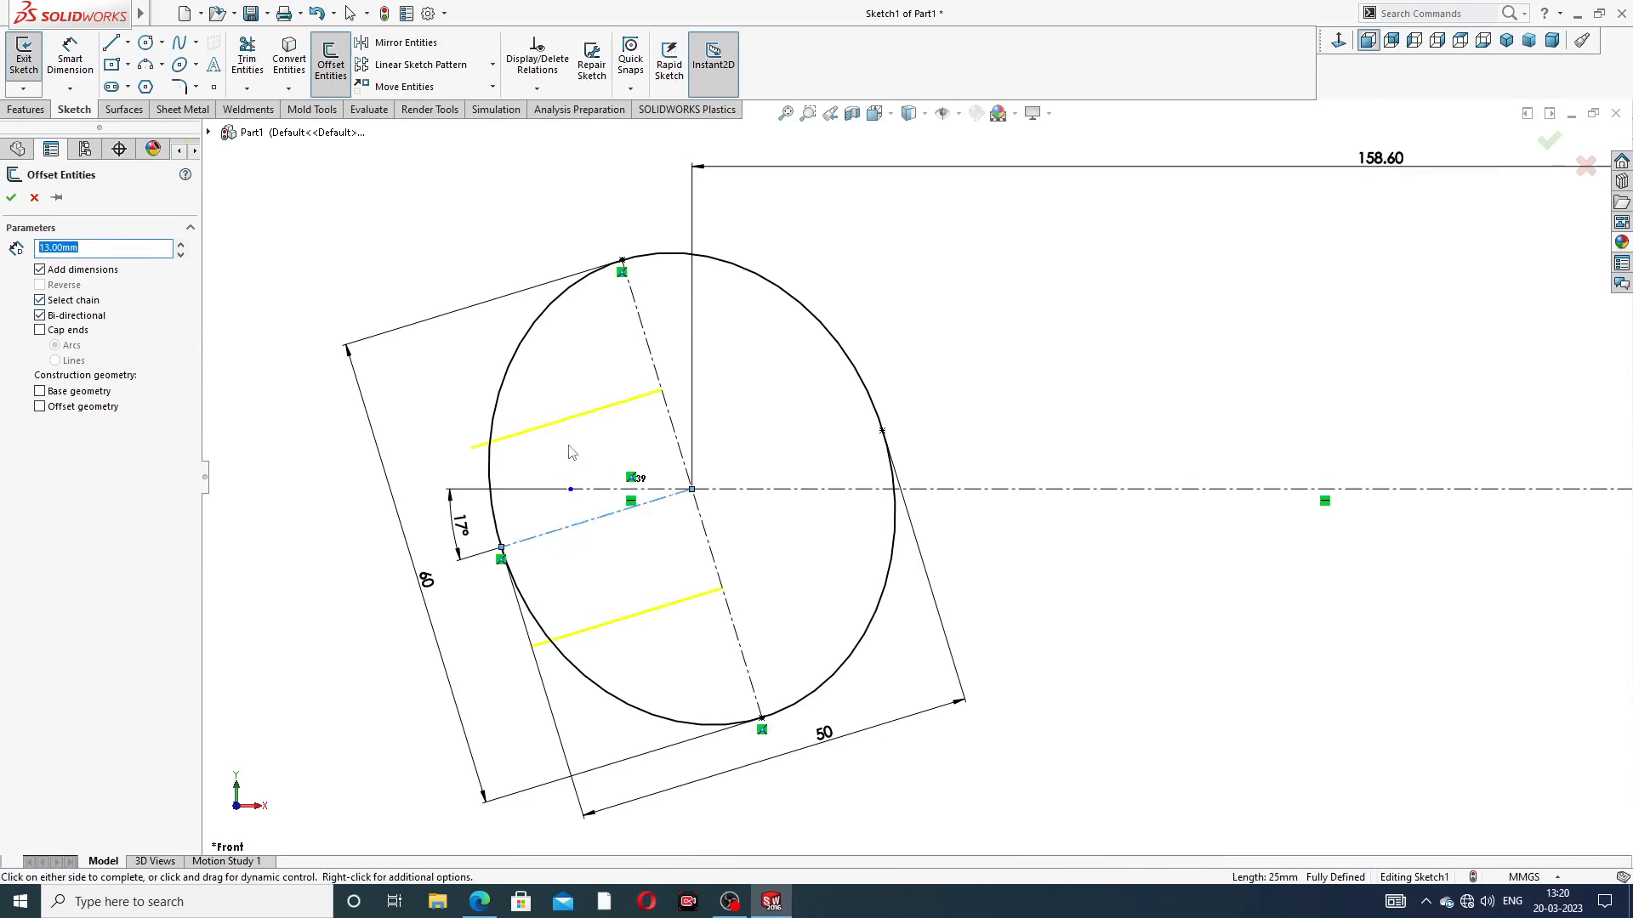
left_click(11, 199)
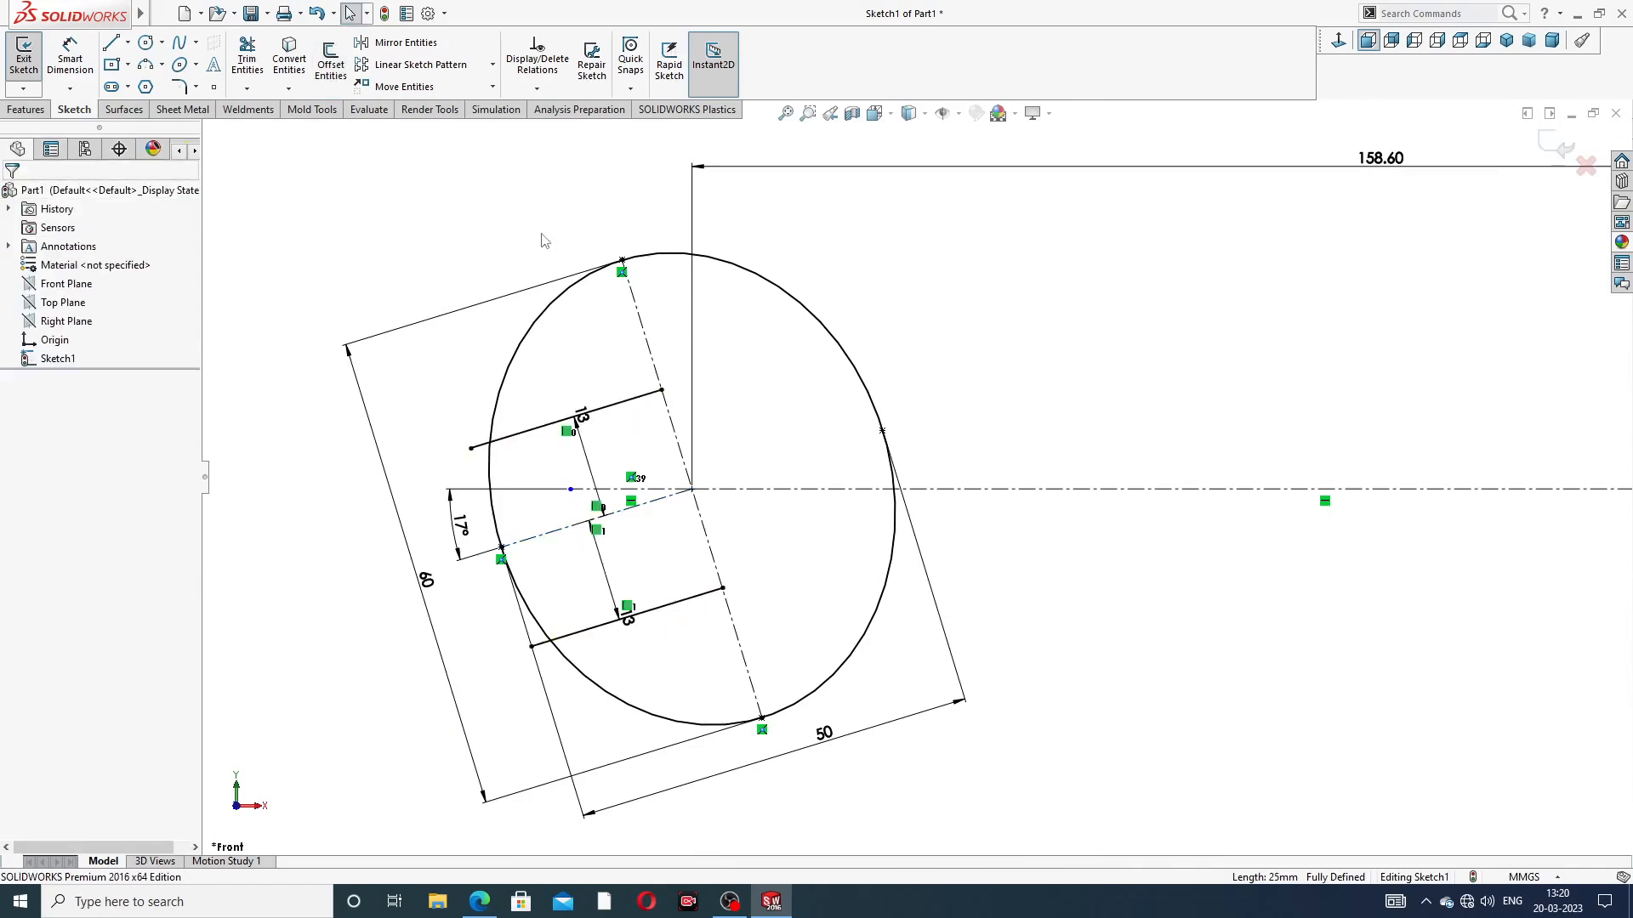
Draw a 3 Point Arc of about 15 mm radius joining the two jaw lines' inner ends, bulging toward the handle side
left_click(161, 64)
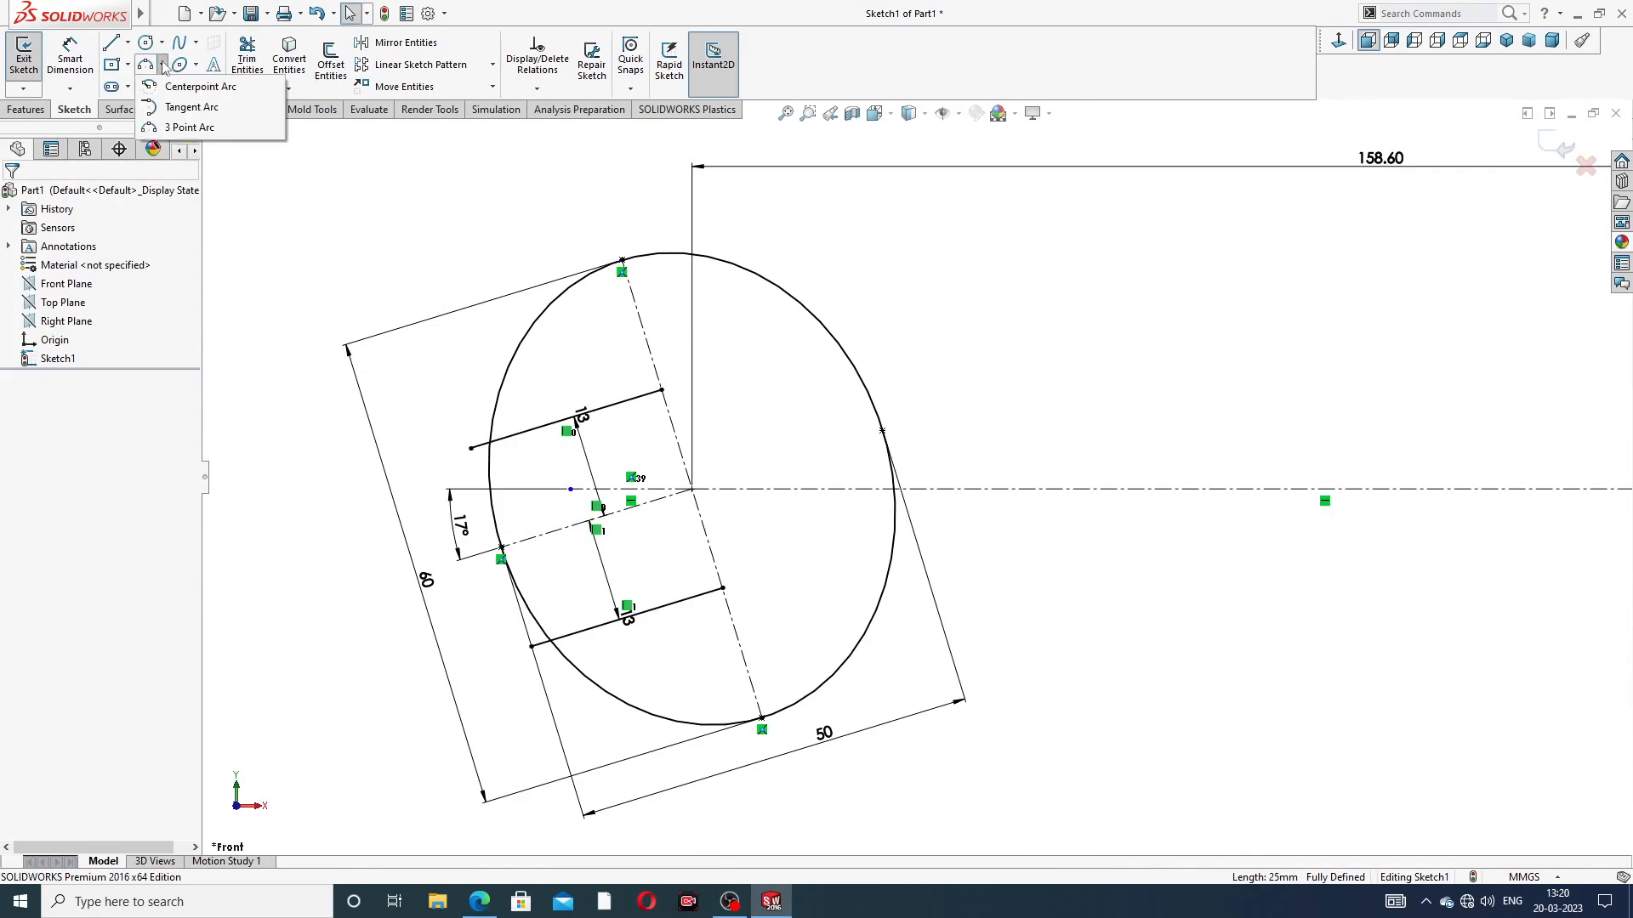
left_click(190, 127)
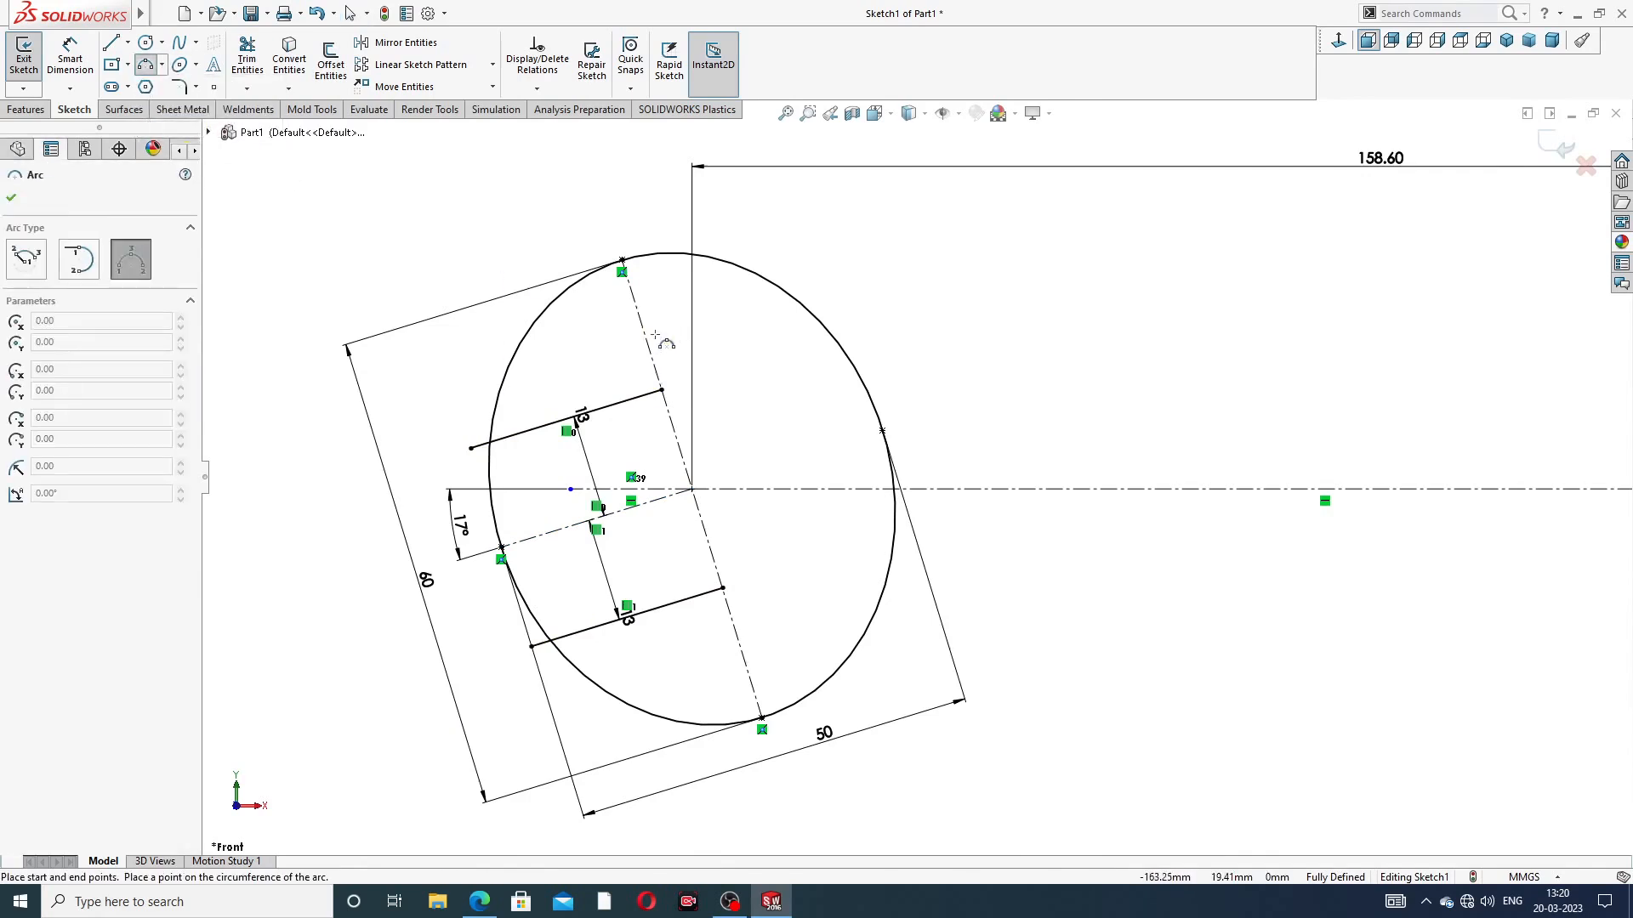
left_click(662, 390)
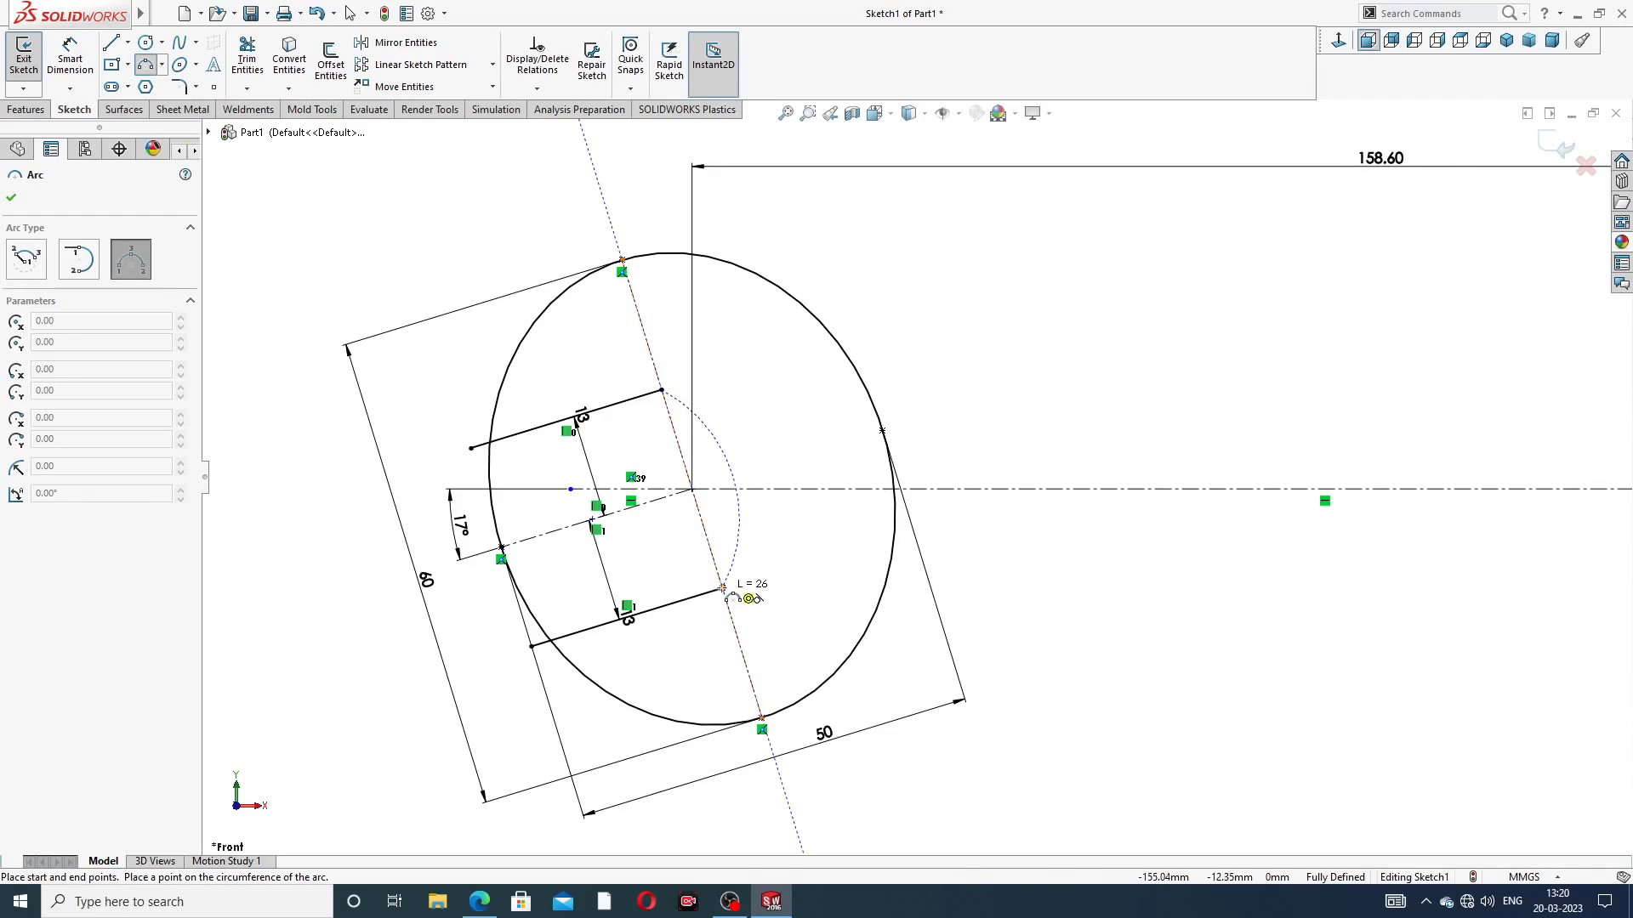
left_click(723, 587)
left_click(748, 471)
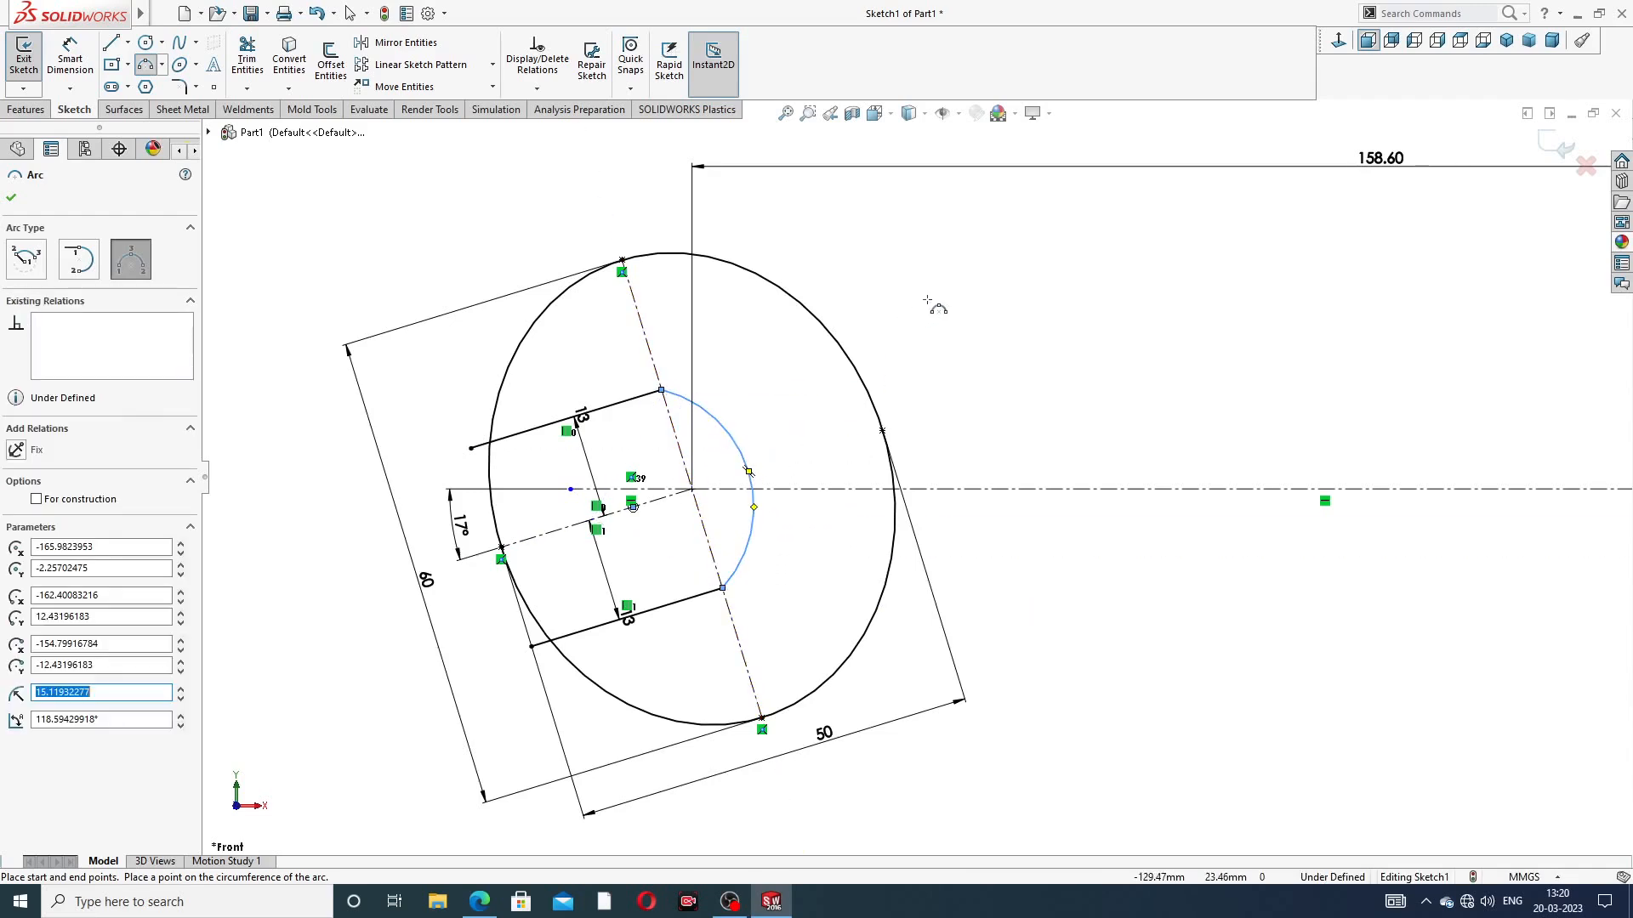
right_click(939, 311)
left_click(973, 312)
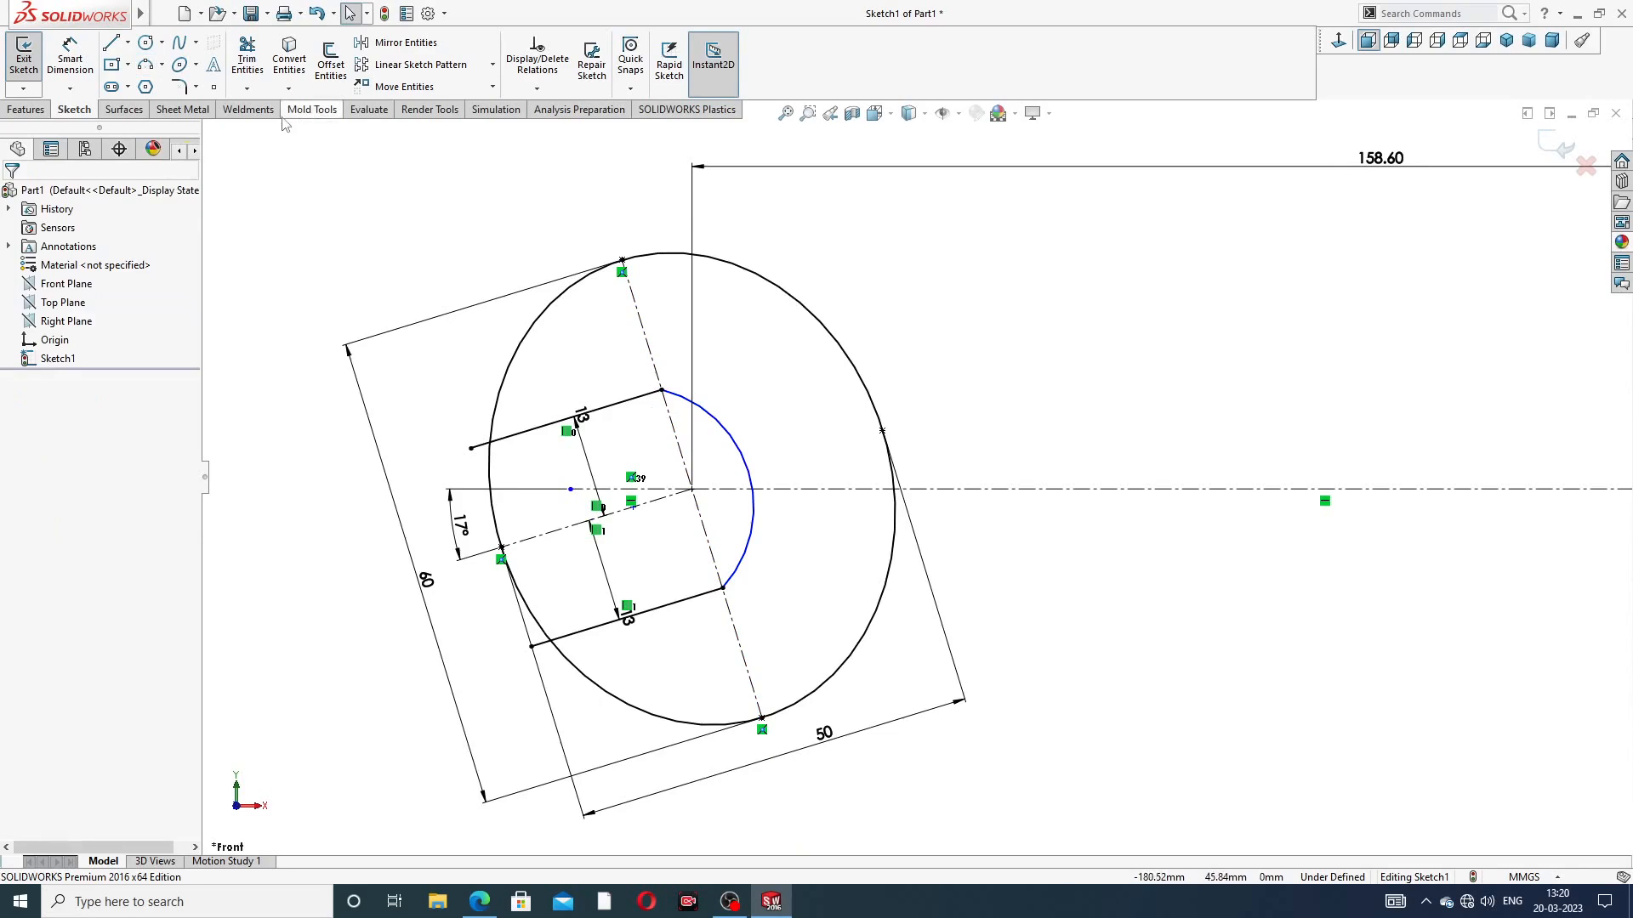
Dimension the radius of the jaw arc and set it to 16.5 mm
left_click(70, 55)
left_click(729, 431)
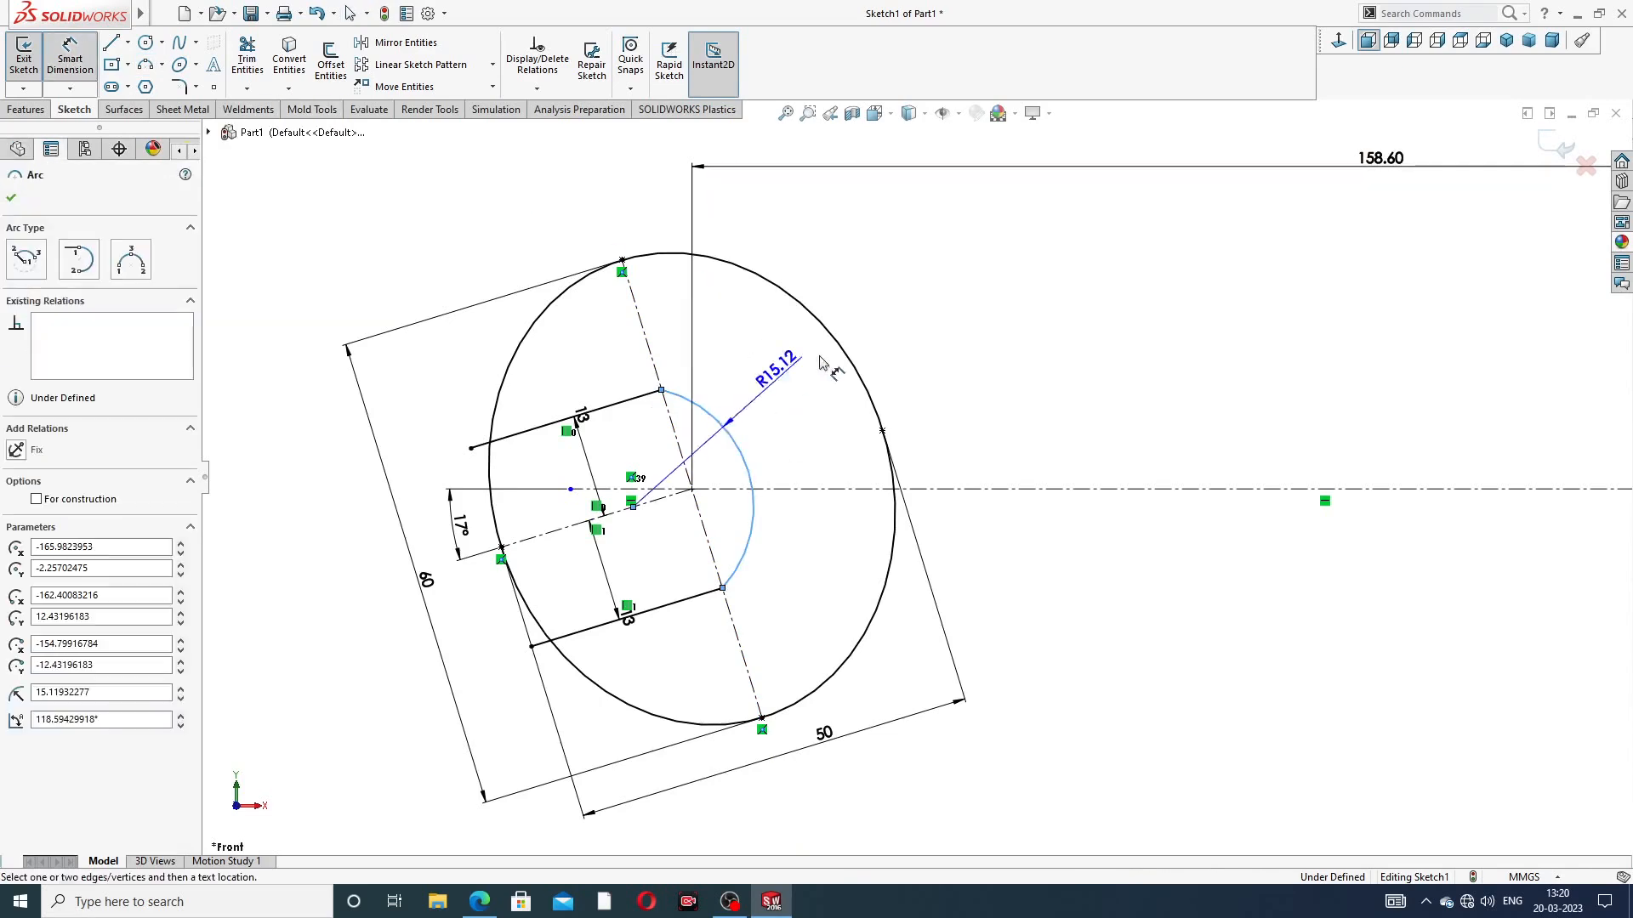
left_click(879, 327)
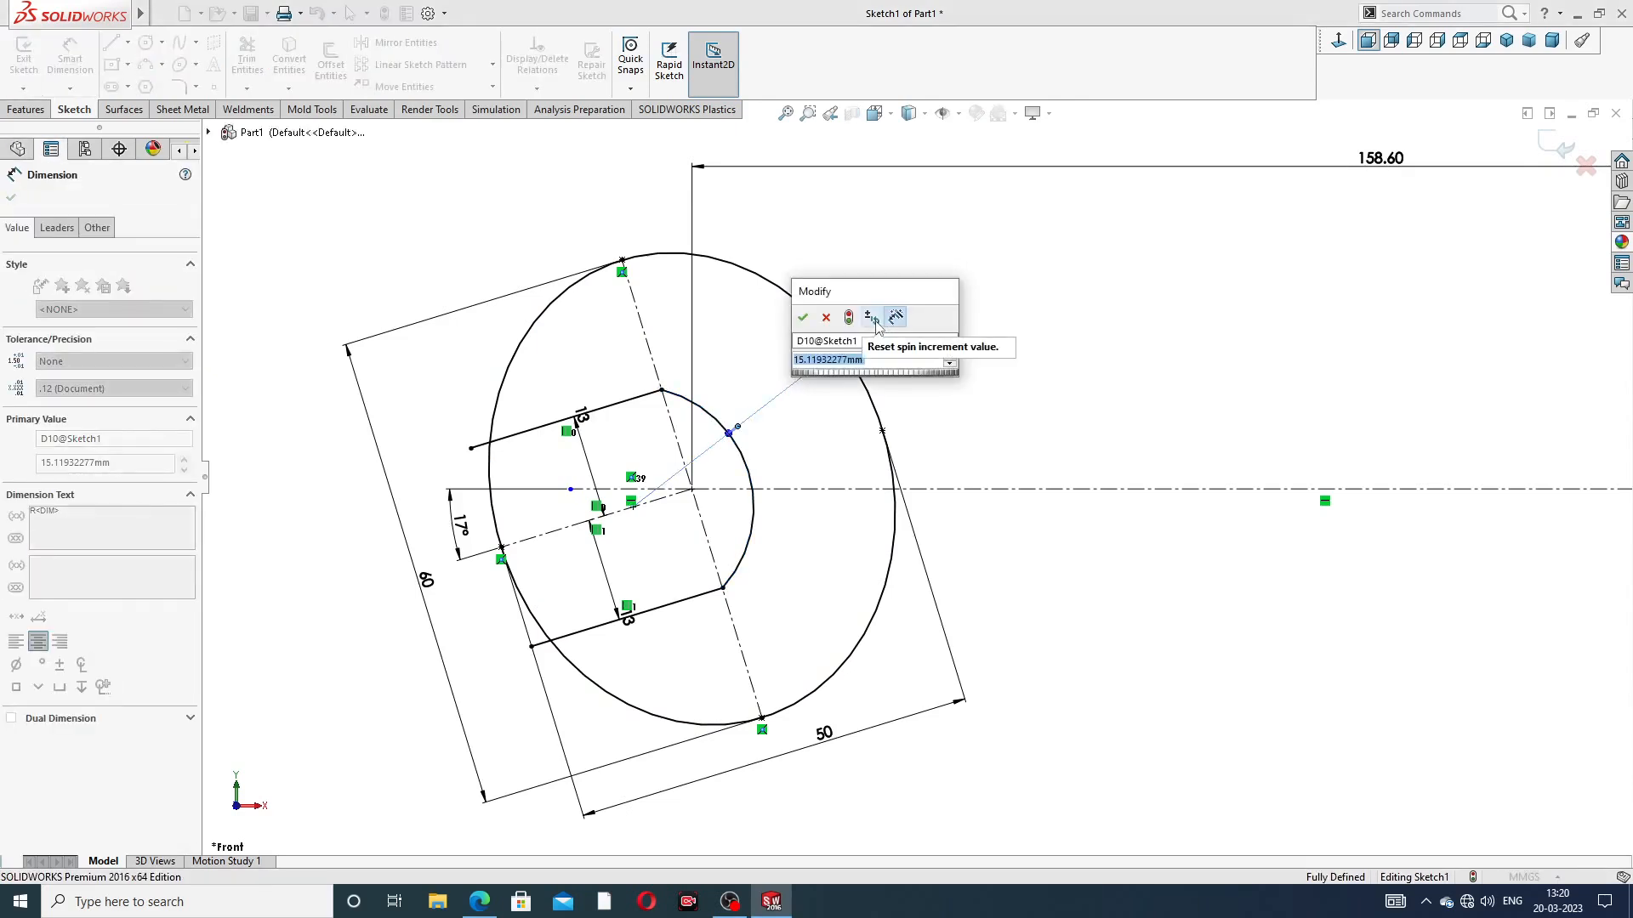
type("16.5")
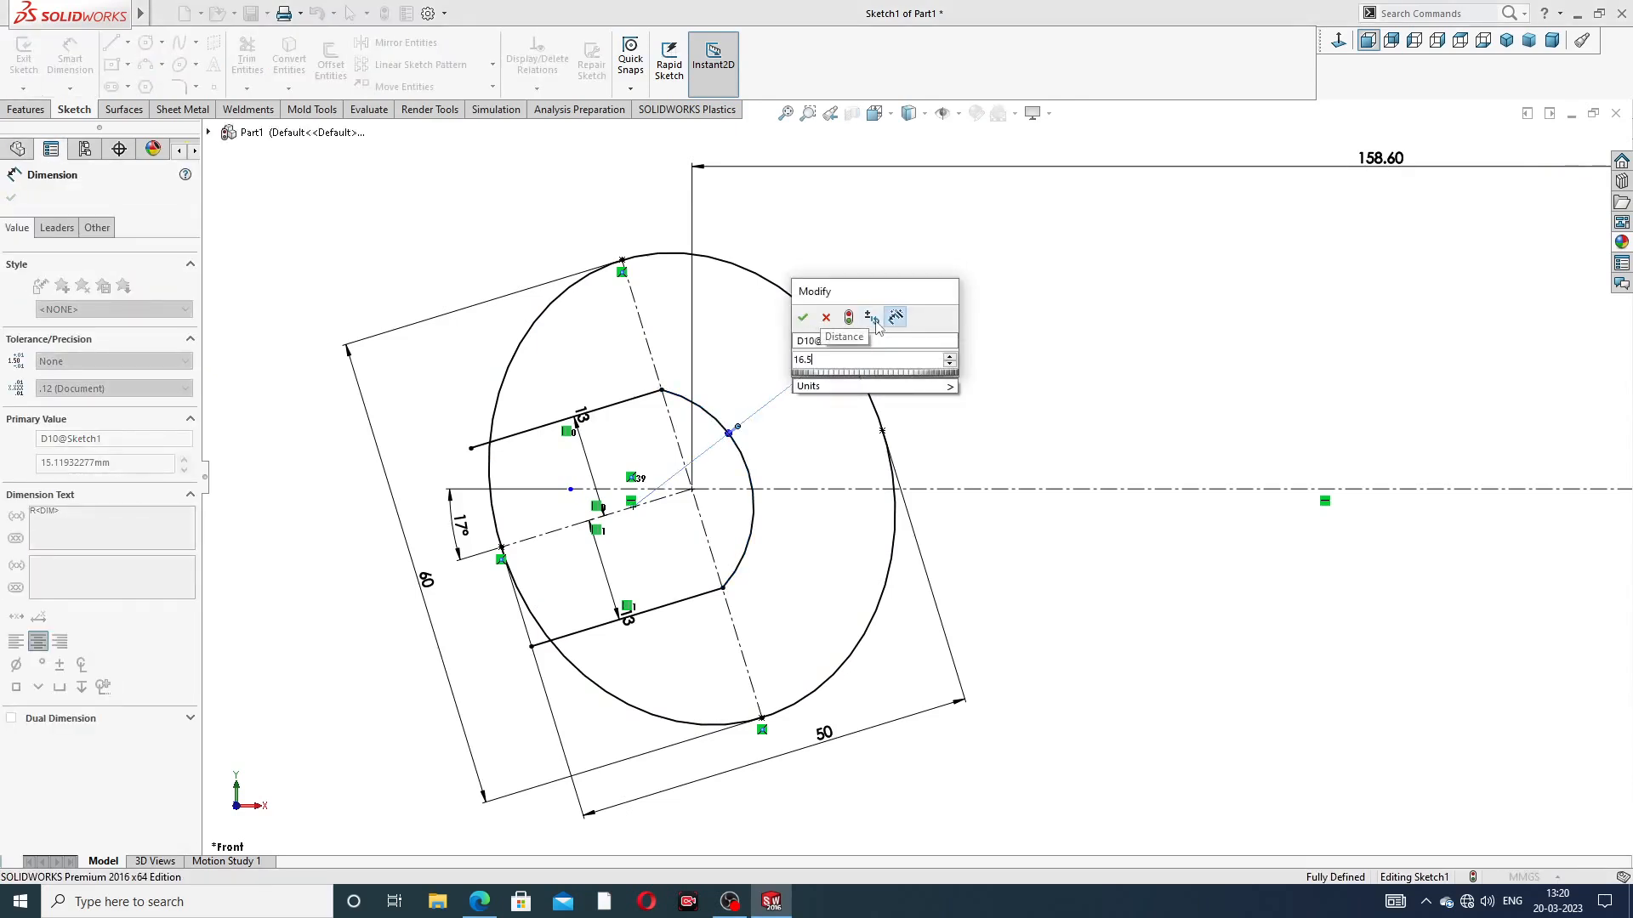
key("Return")
right_click(1018, 323)
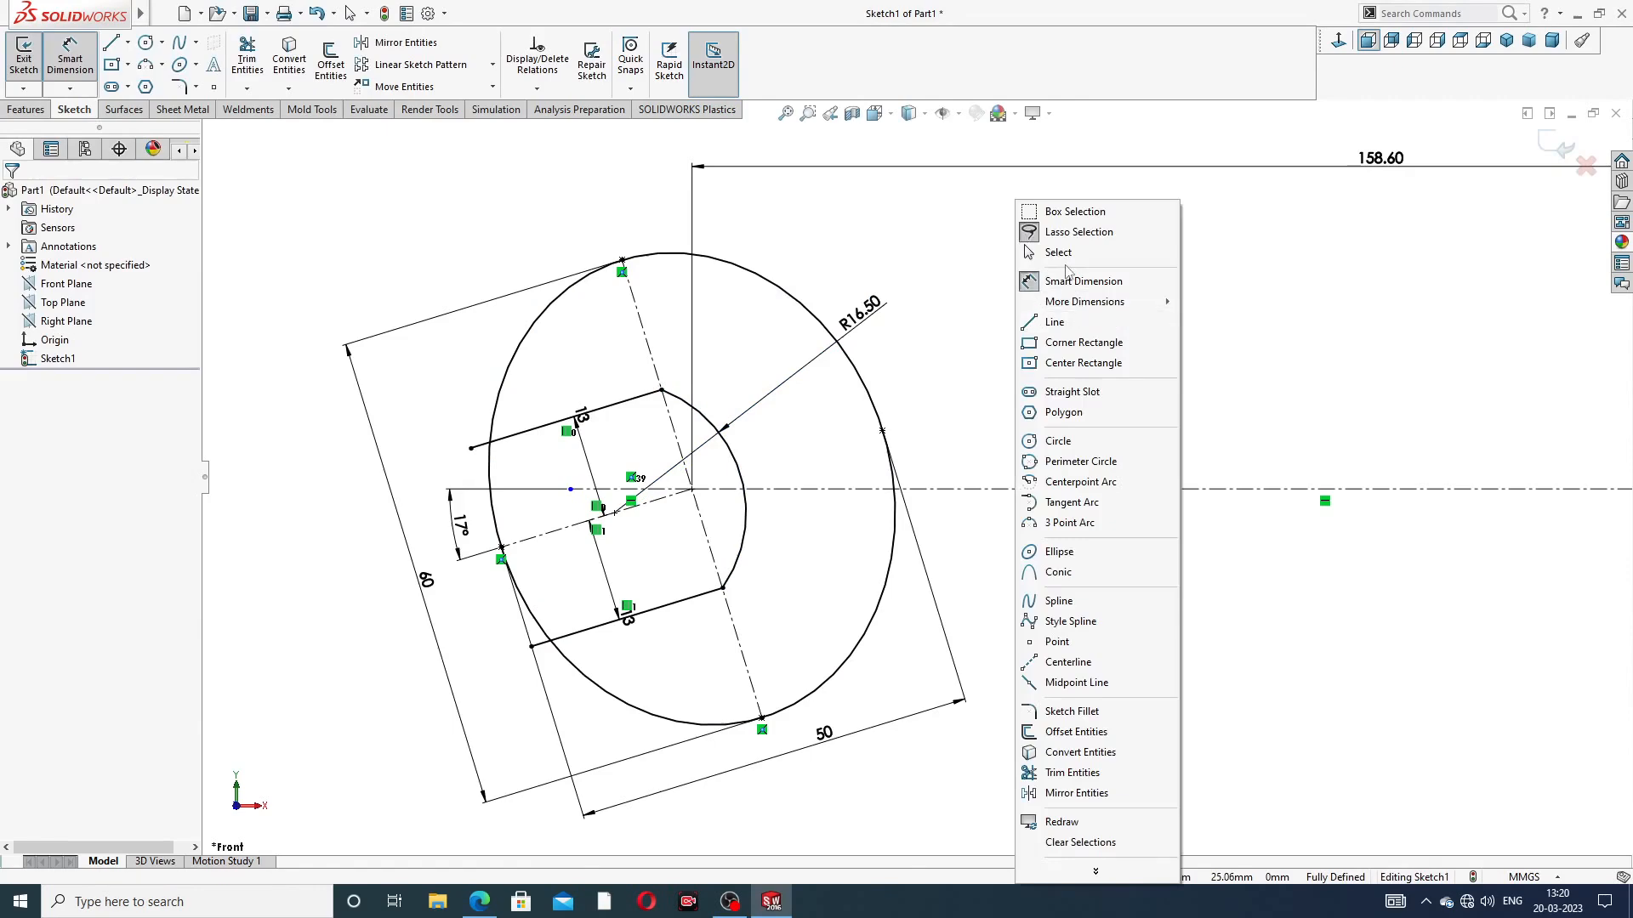
Trim the jaw lines' ends projecting beyond the ellipse and remove the ellipse segments across the jaw opening
left_click(1063, 253)
left_click(478, 900)
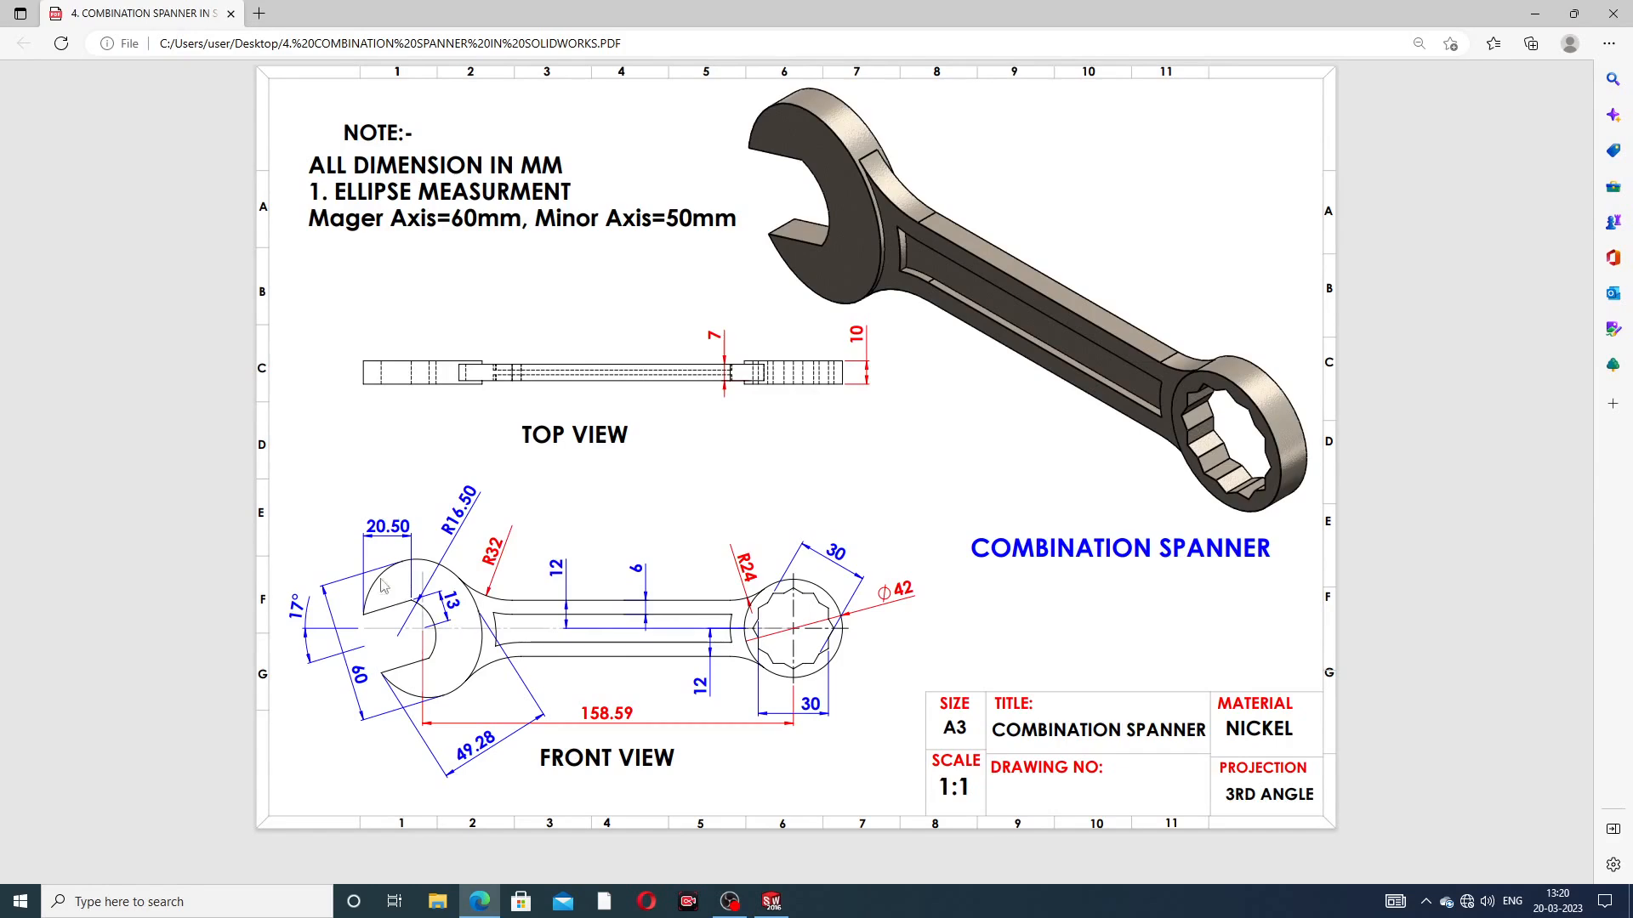
left_click(478, 900)
scroll(711, 515, "down", 4)
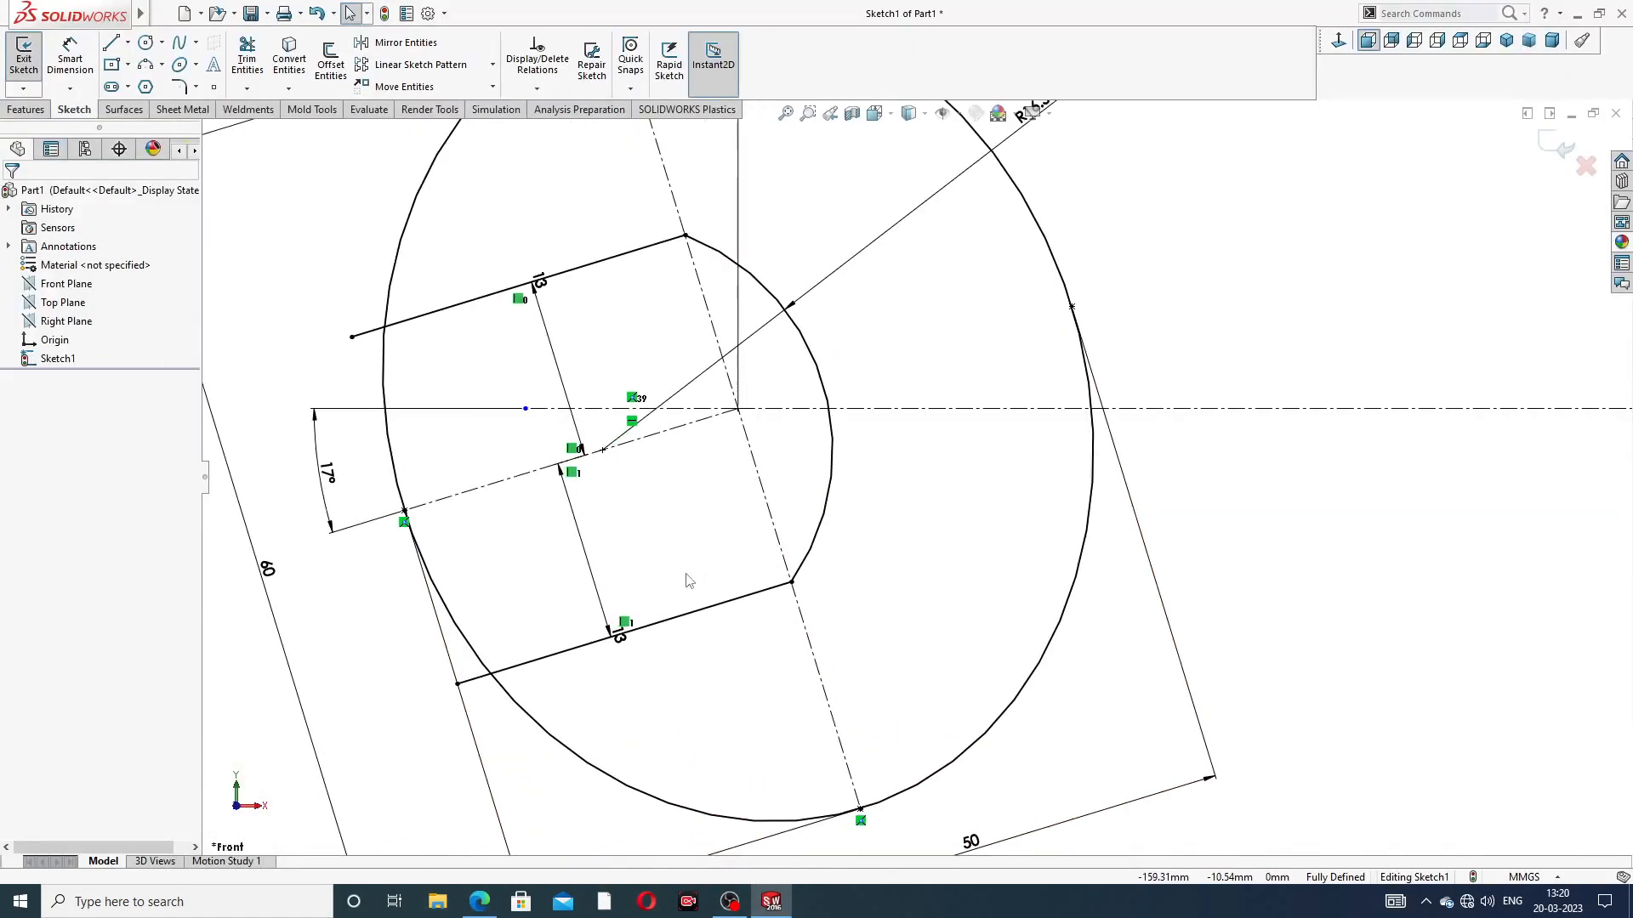
scroll(697, 381, "up", 2)
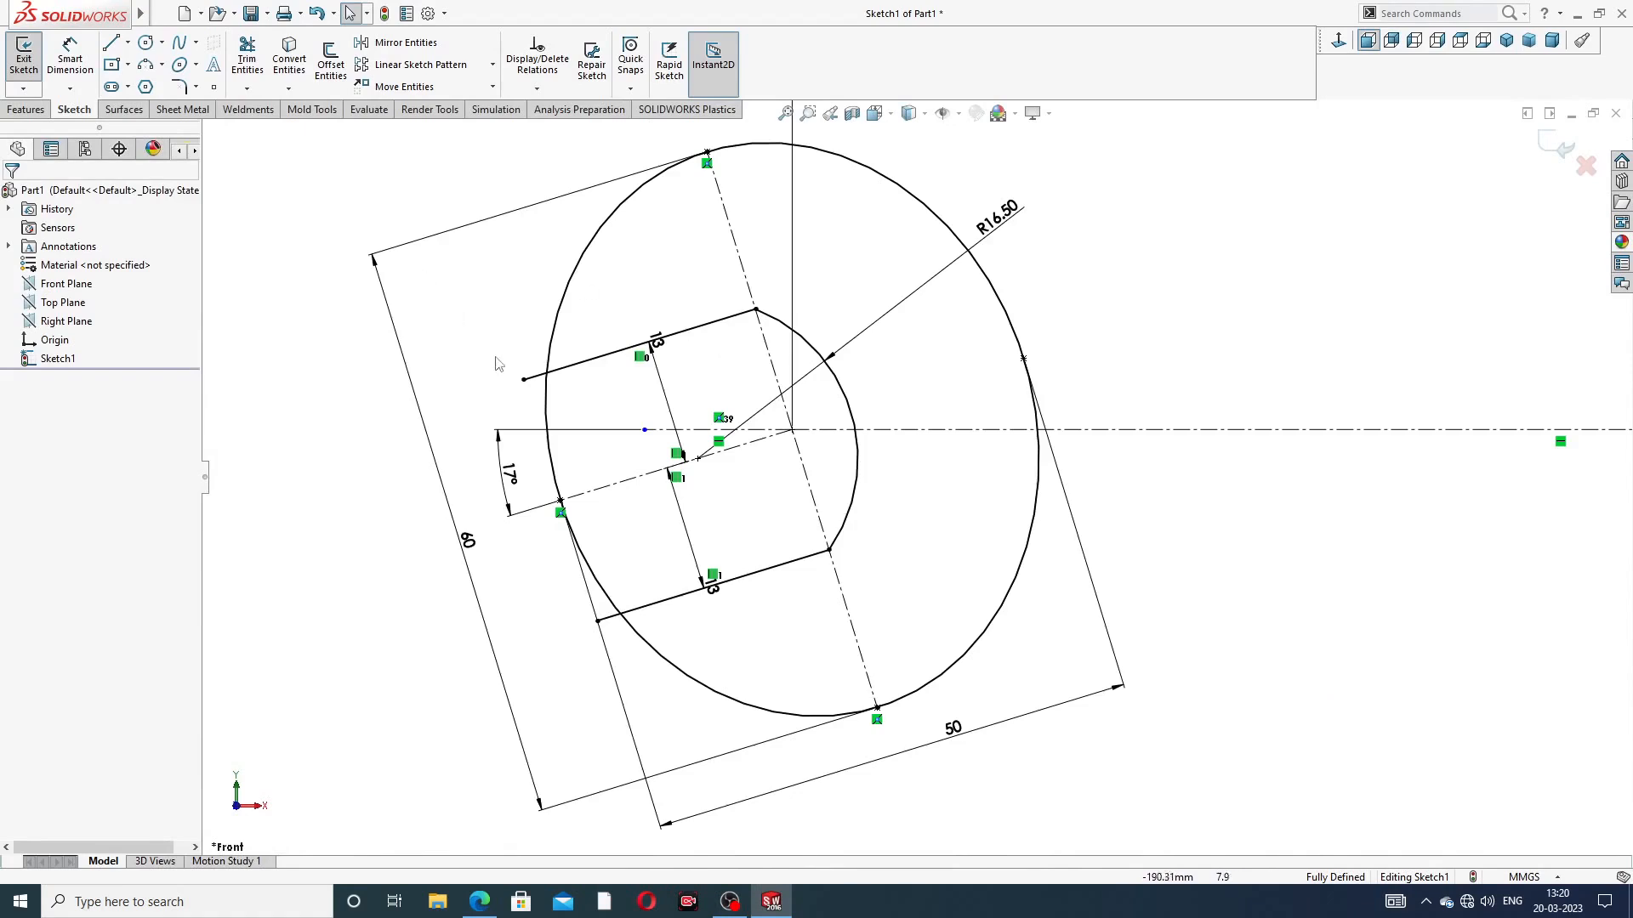
left_click(247, 58)
scroll(582, 396, "down", 2)
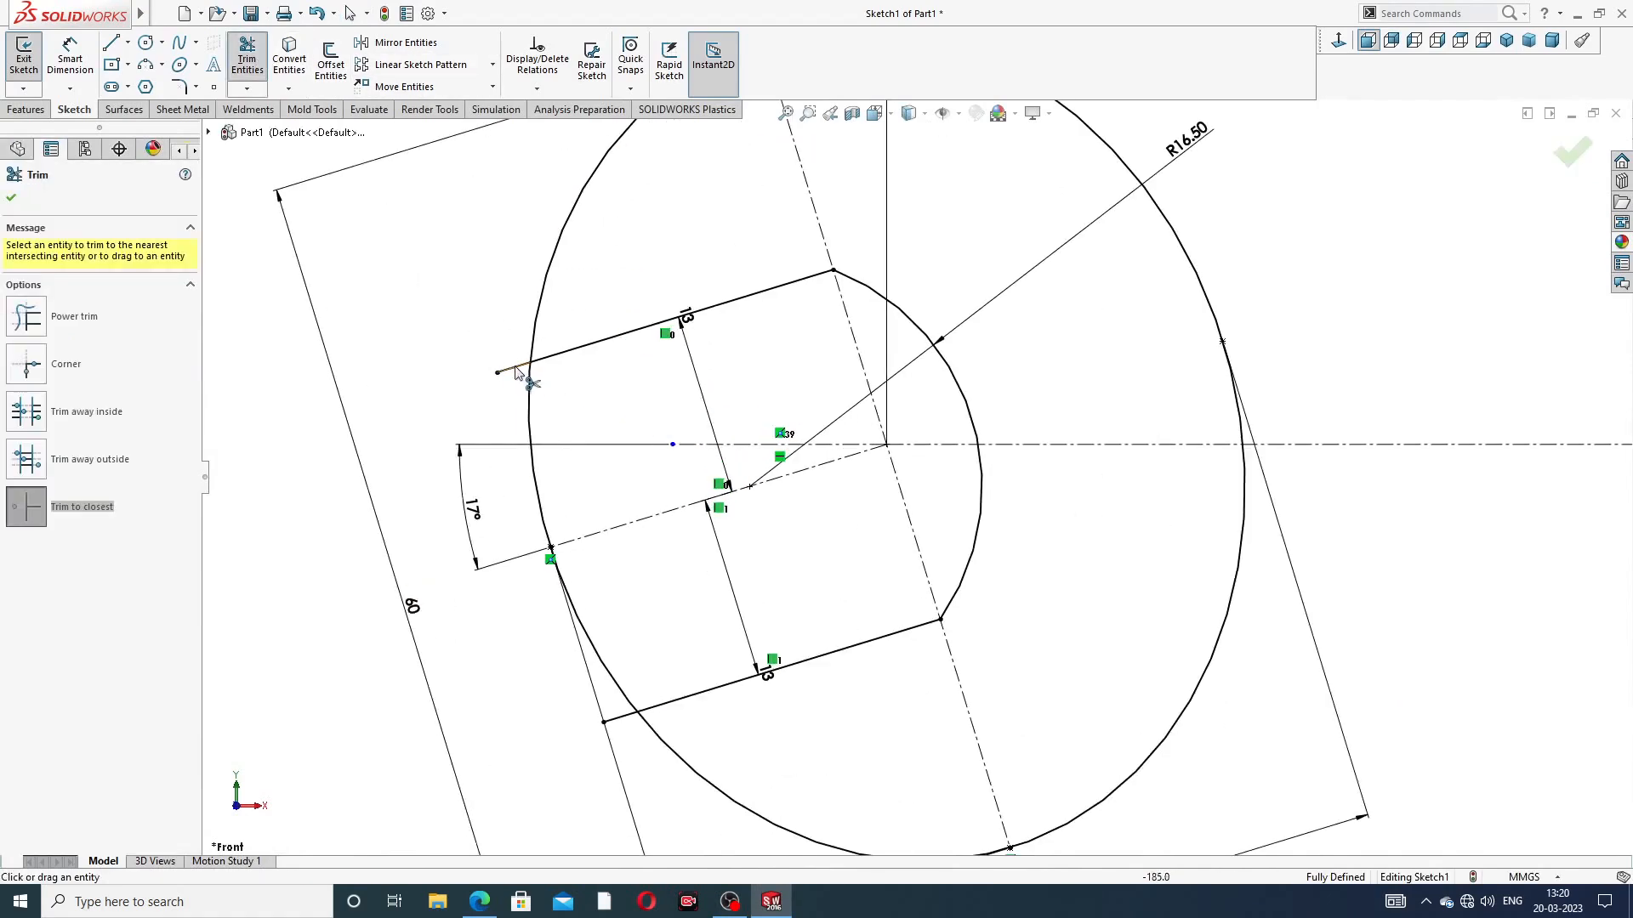
left_click(514, 371)
left_click(531, 411)
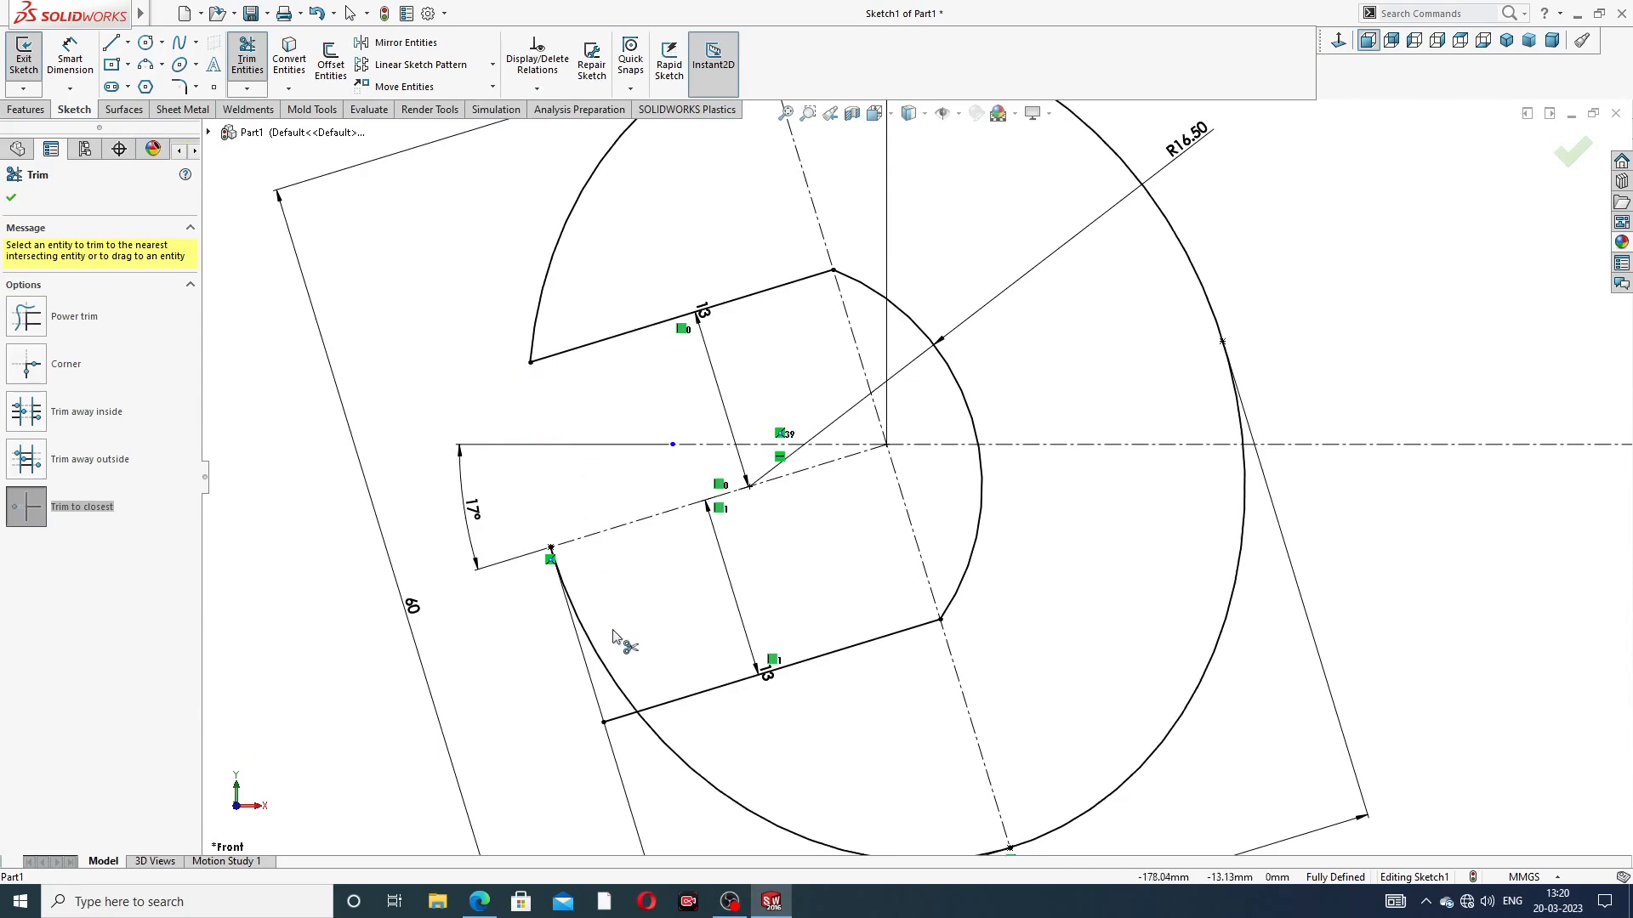
left_click(596, 655)
left_click(620, 718)
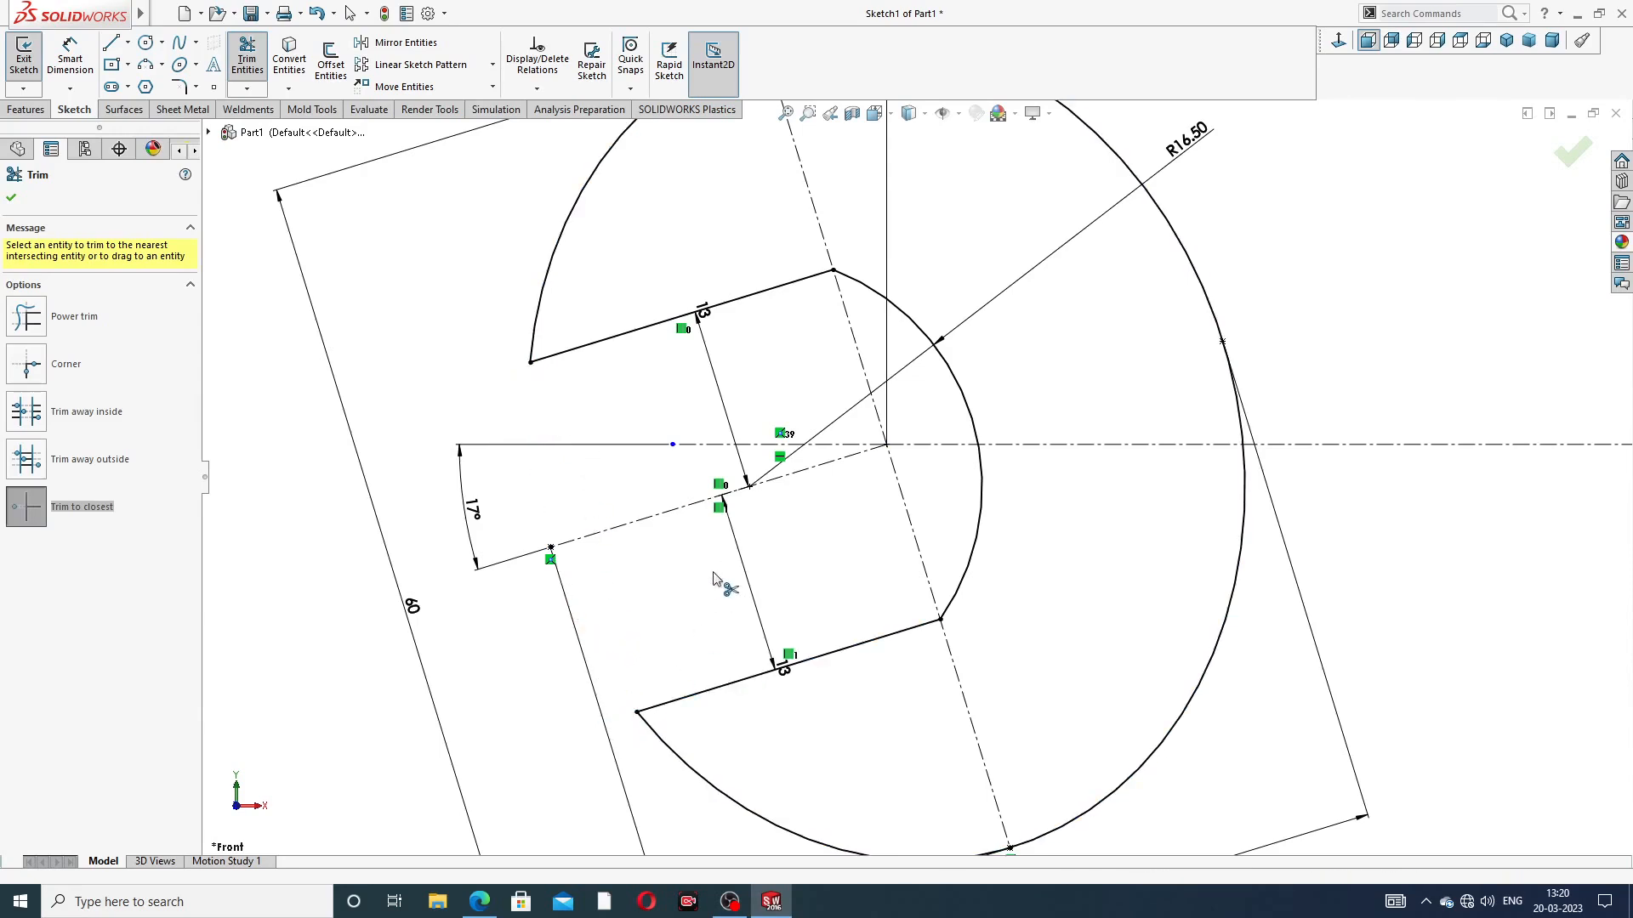
scroll(722, 519, "up", 3)
right_click(474, 371)
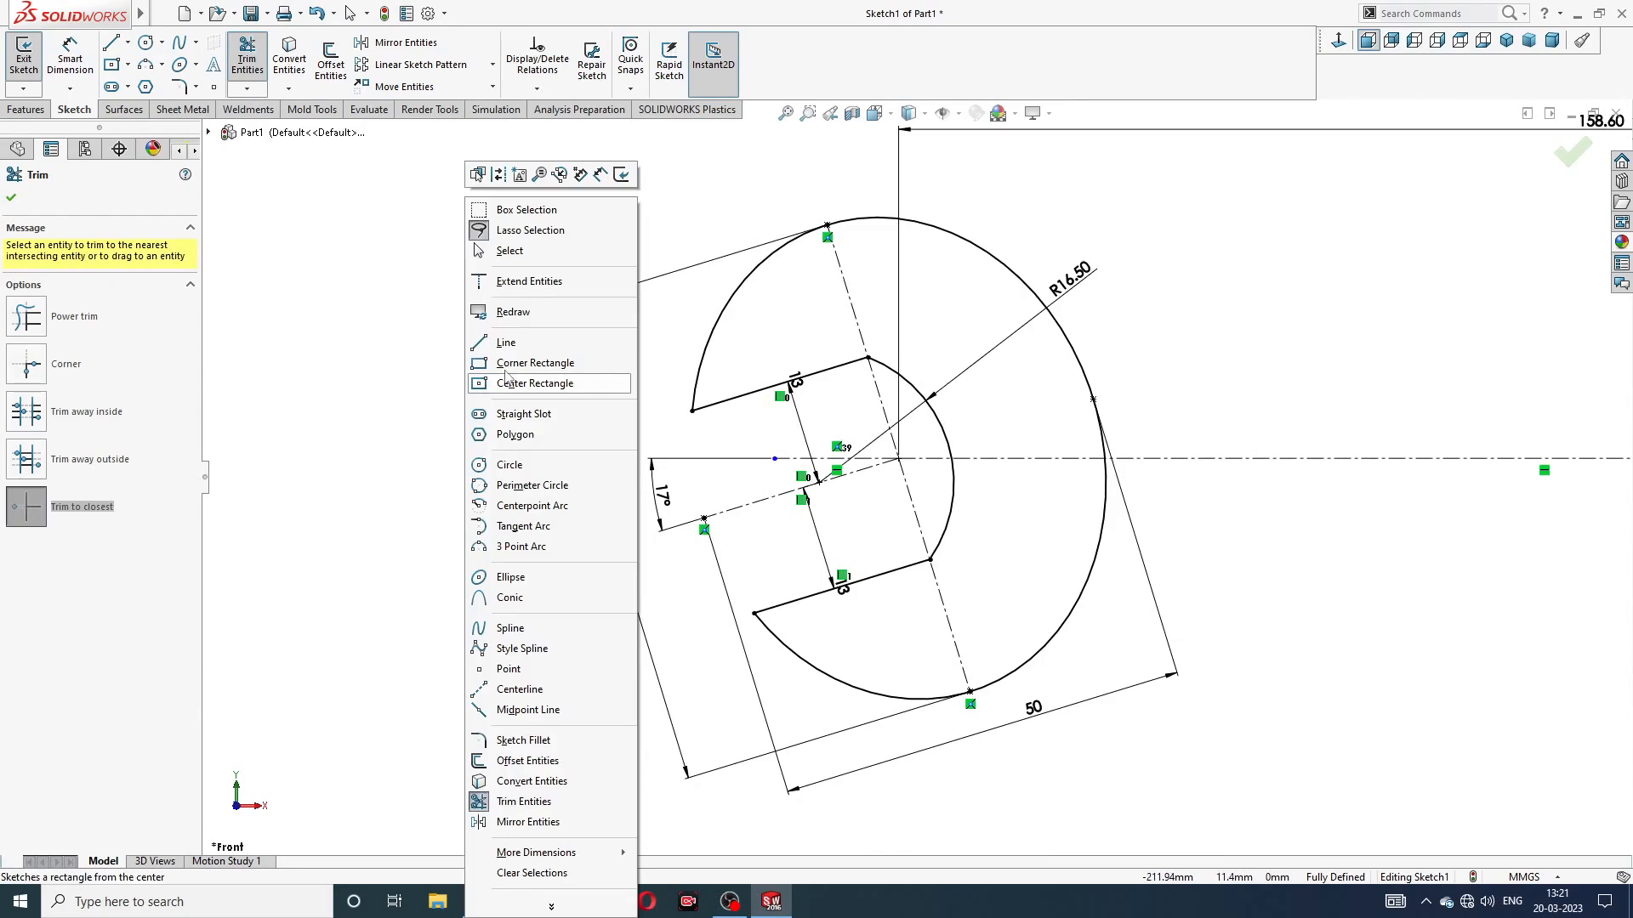
left_click(511, 251)
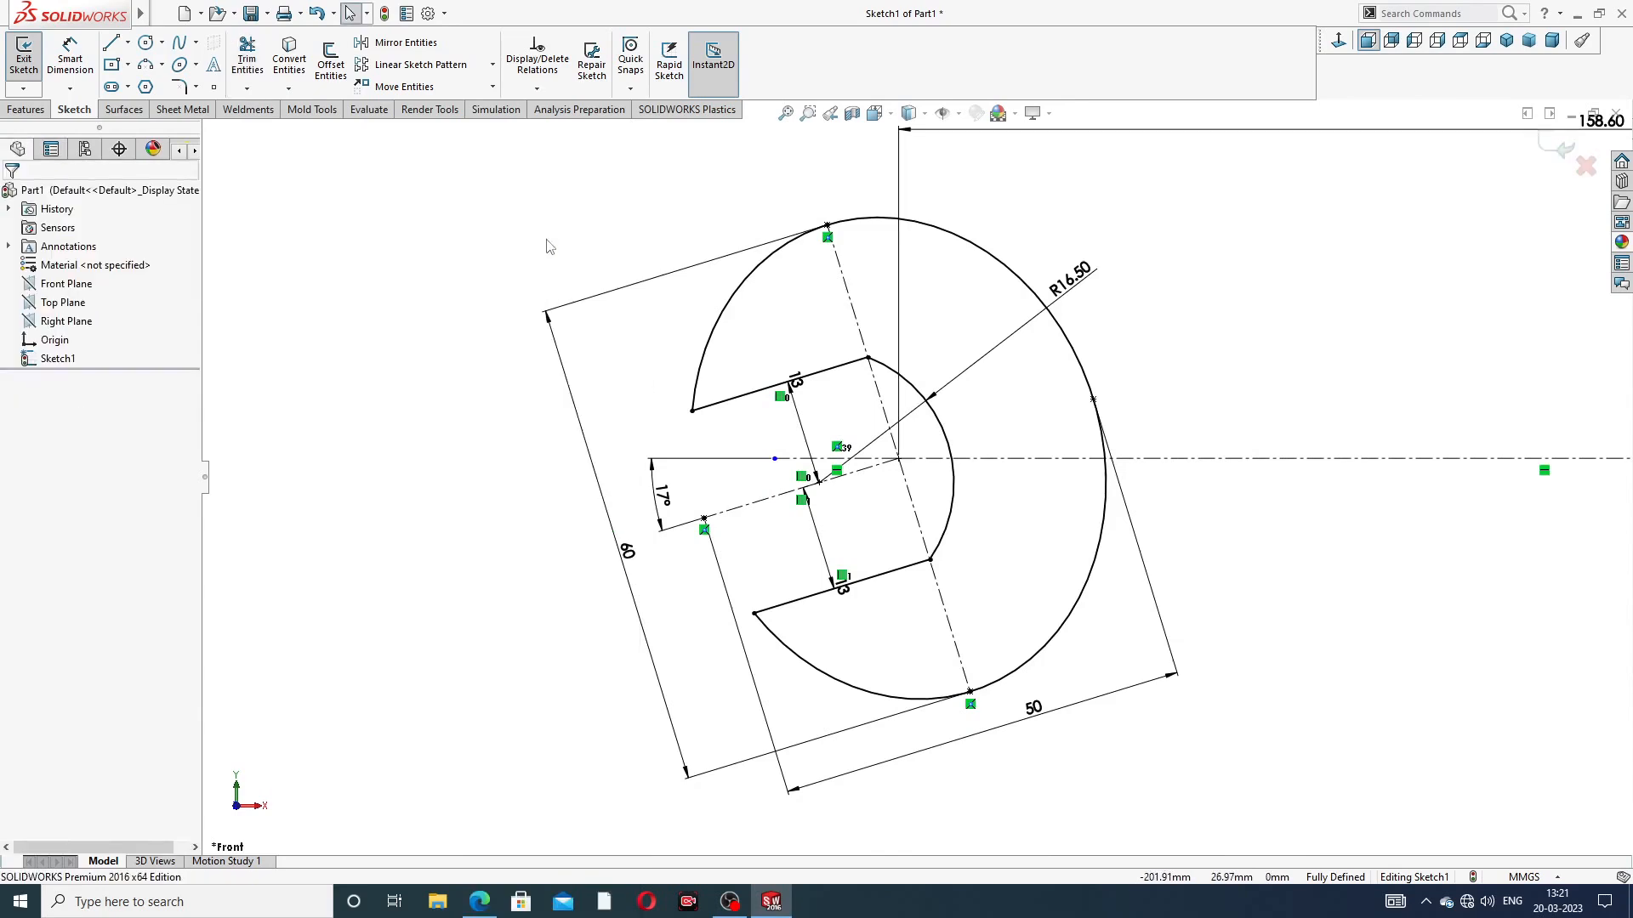
left_click(71, 70)
left_click(753, 393)
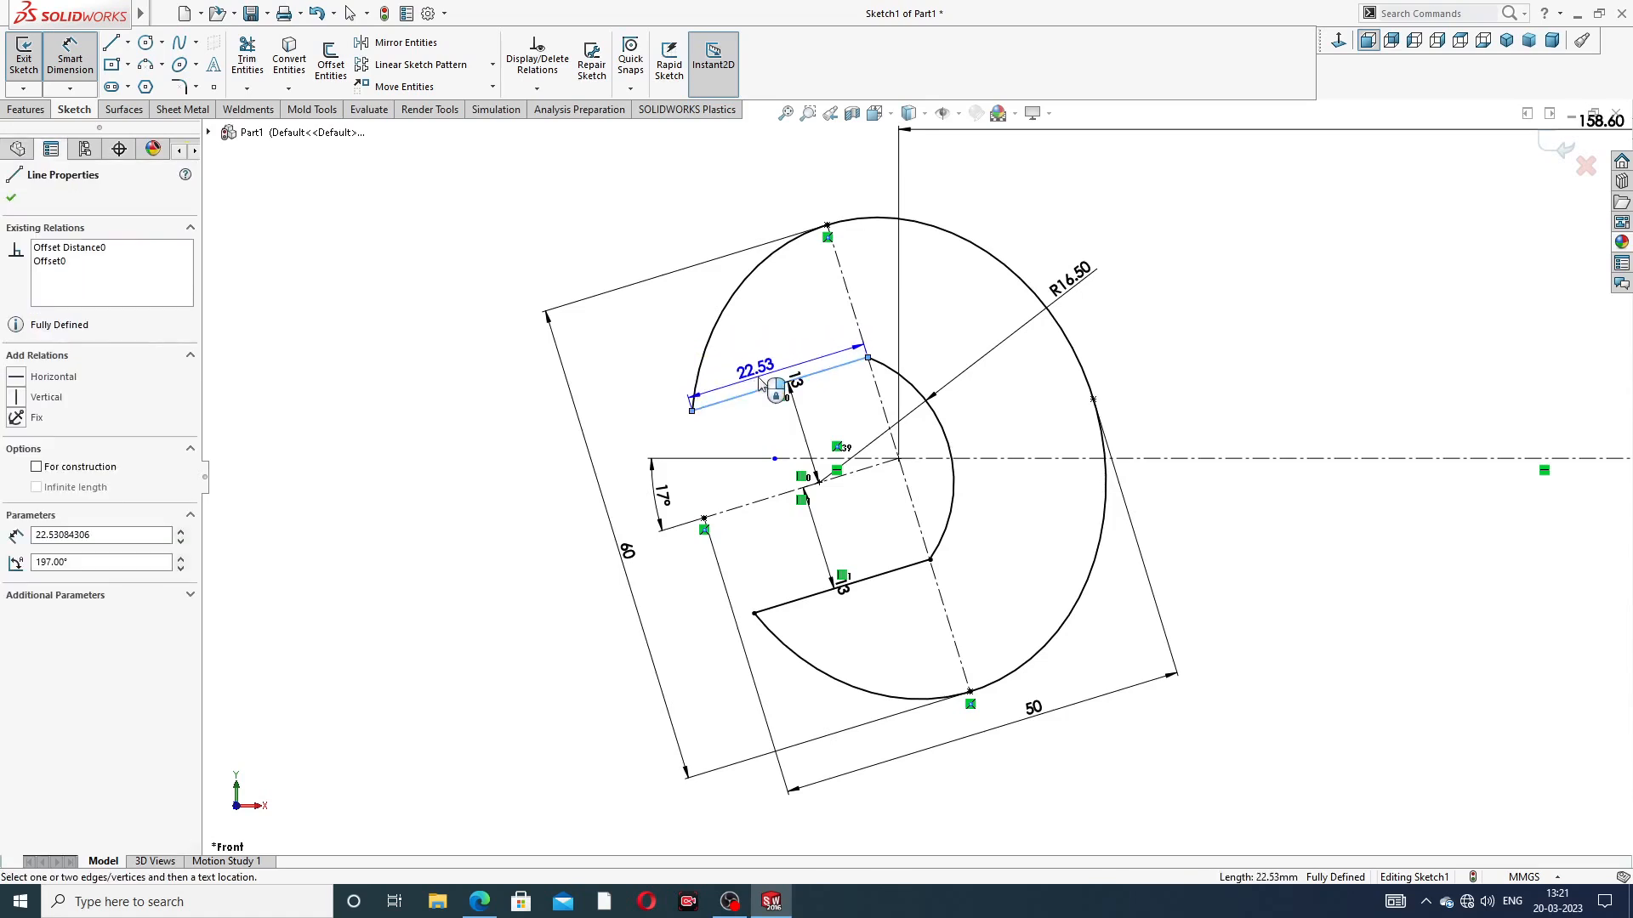
left_click(762, 381)
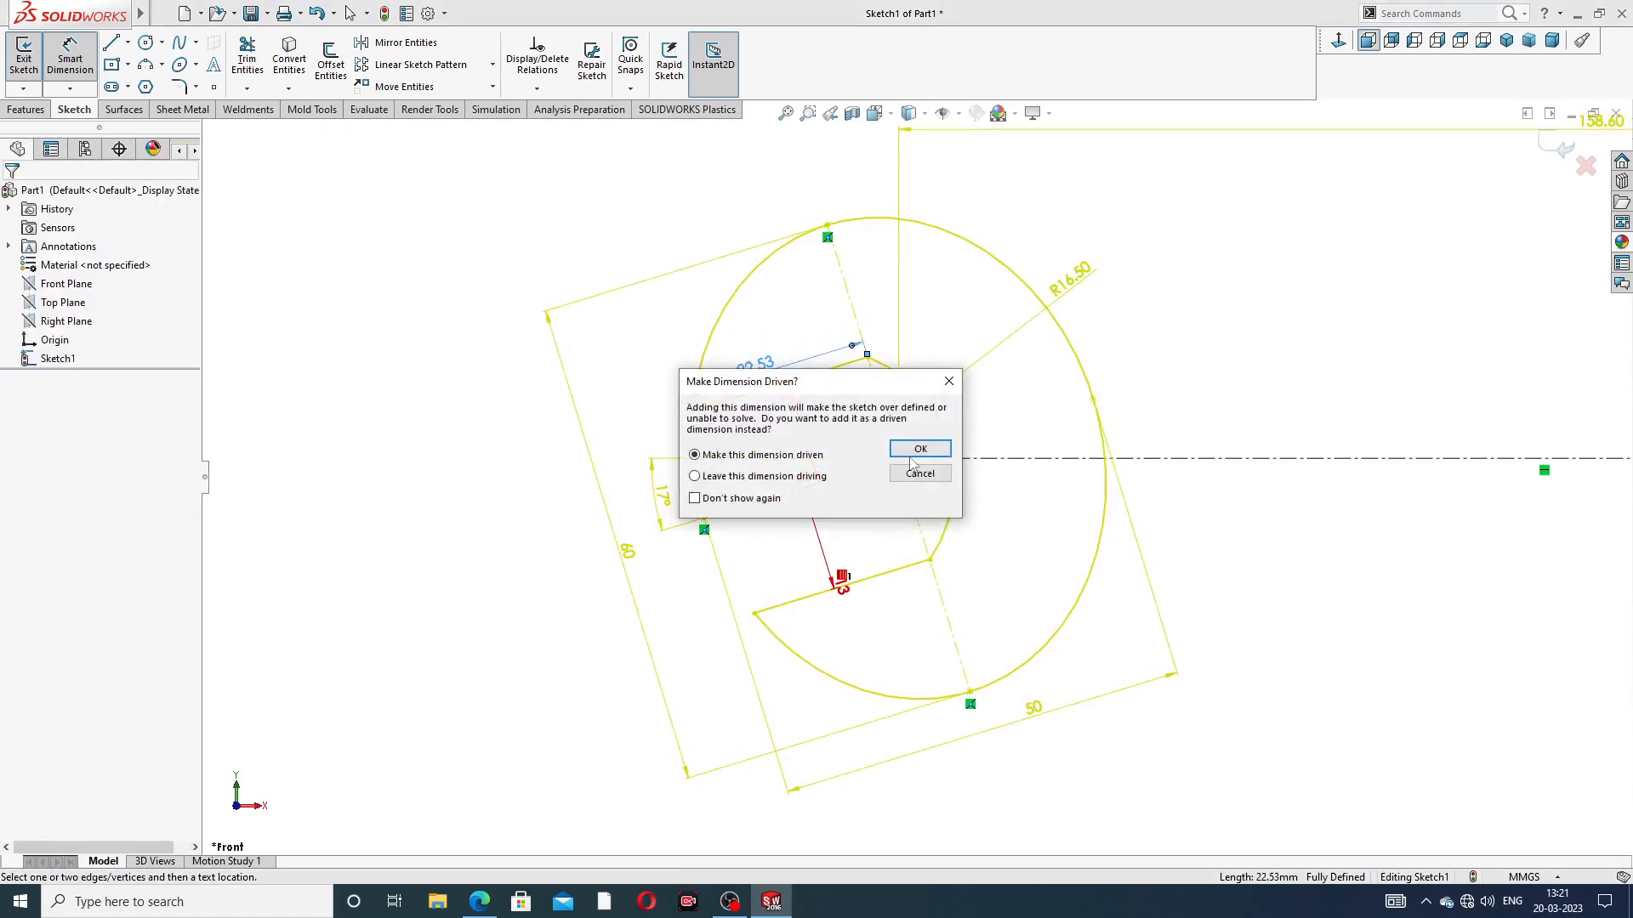
left_click(949, 381)
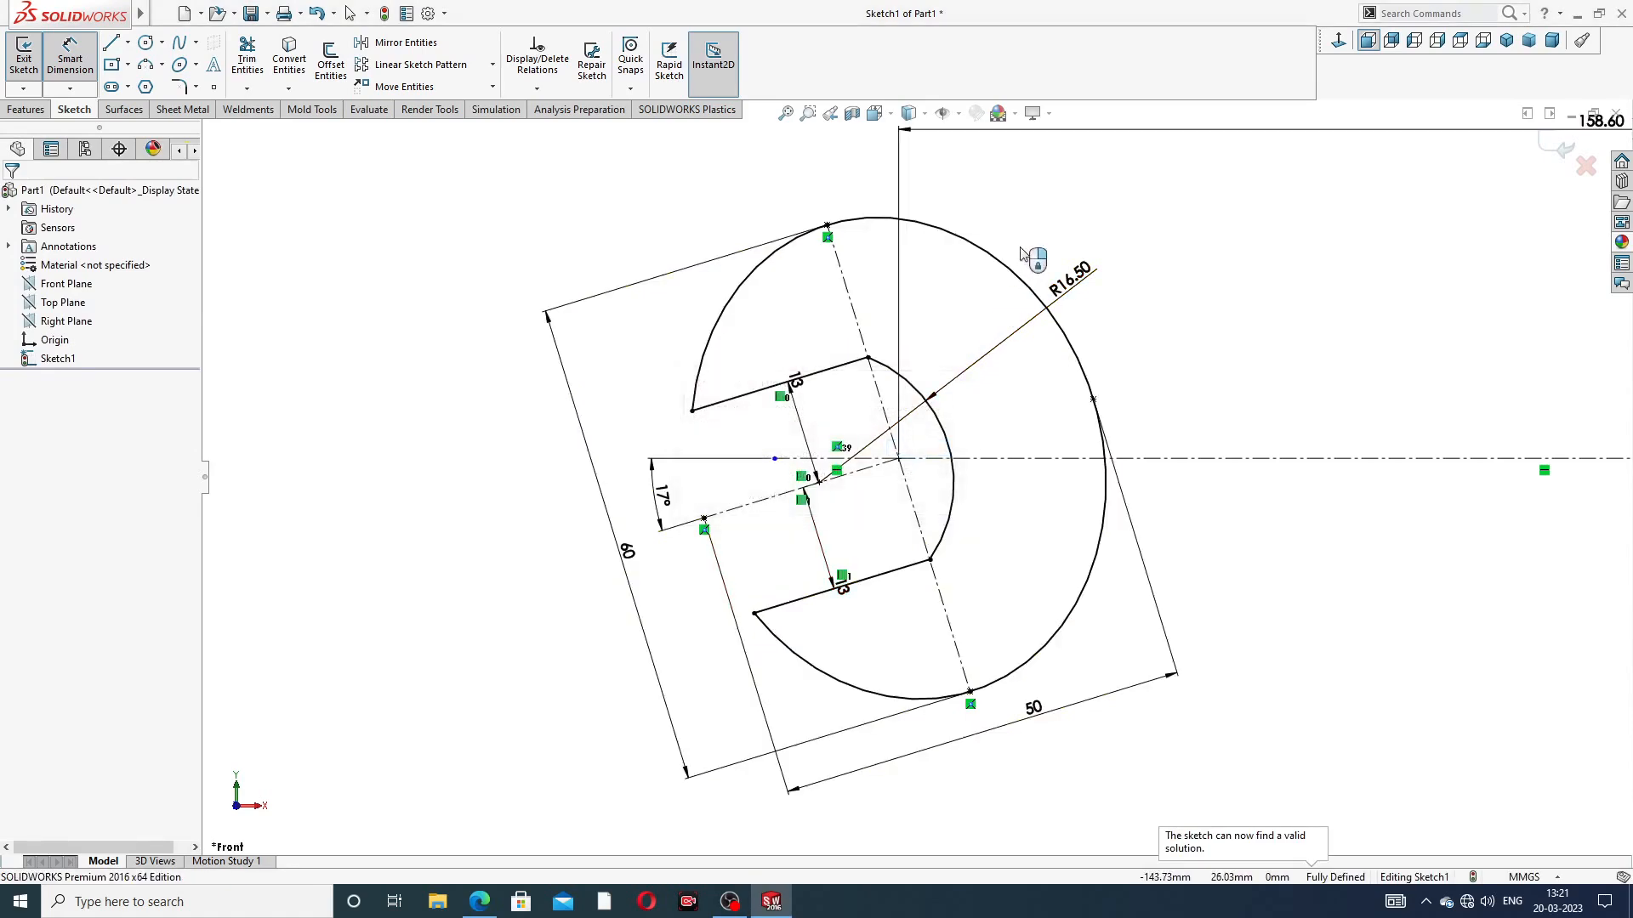
left_click(480, 902)
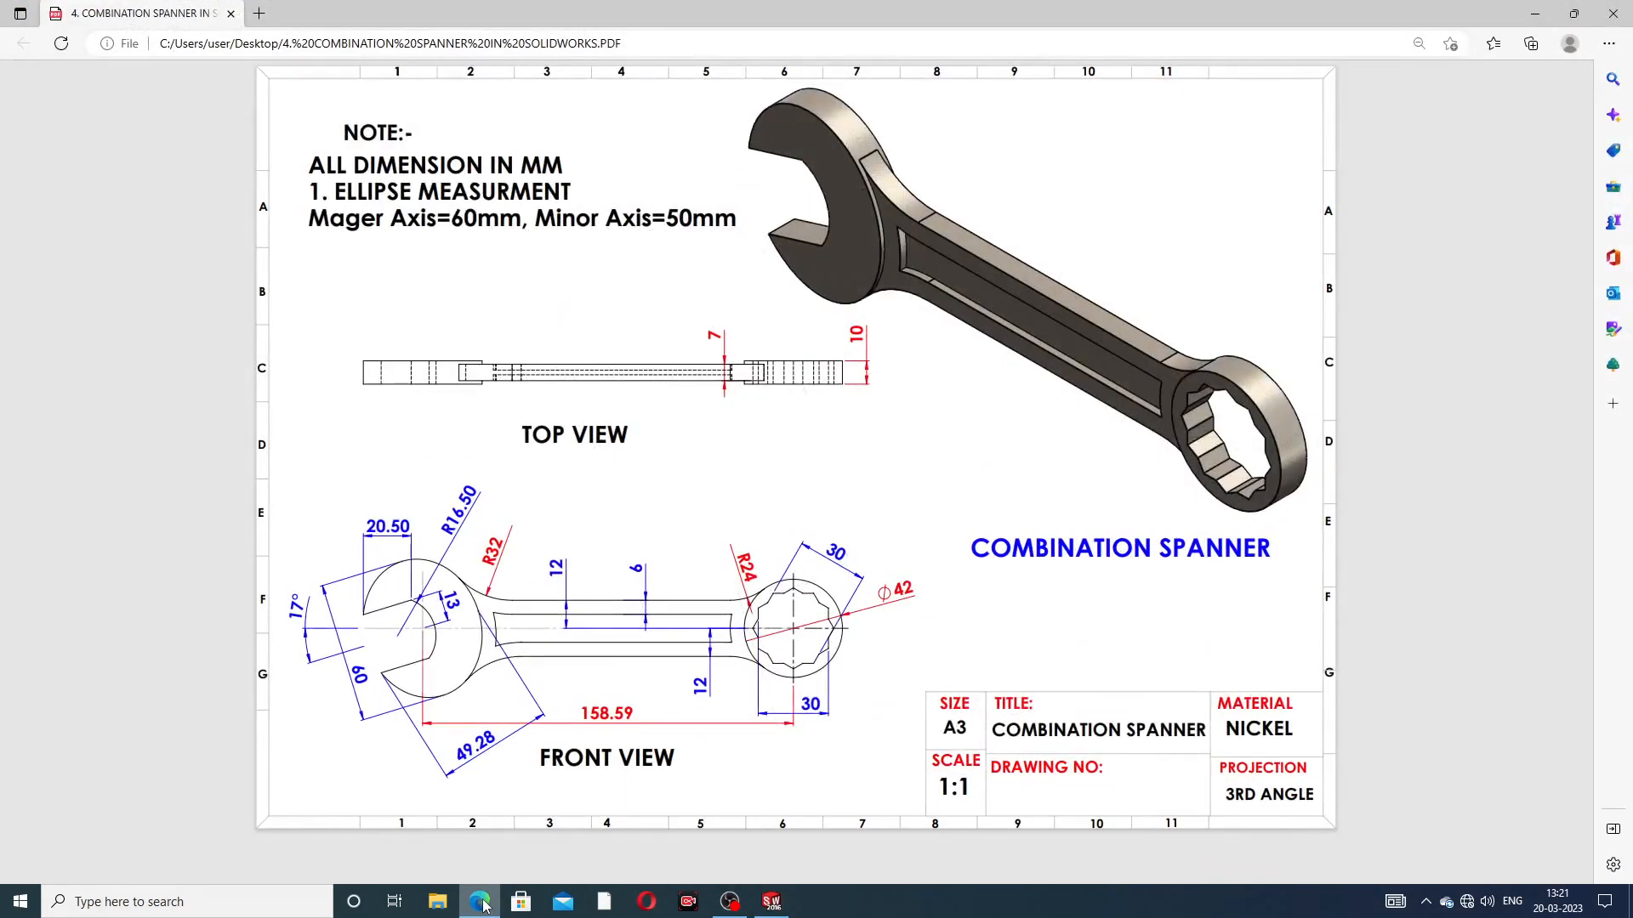
left_click(480, 902)
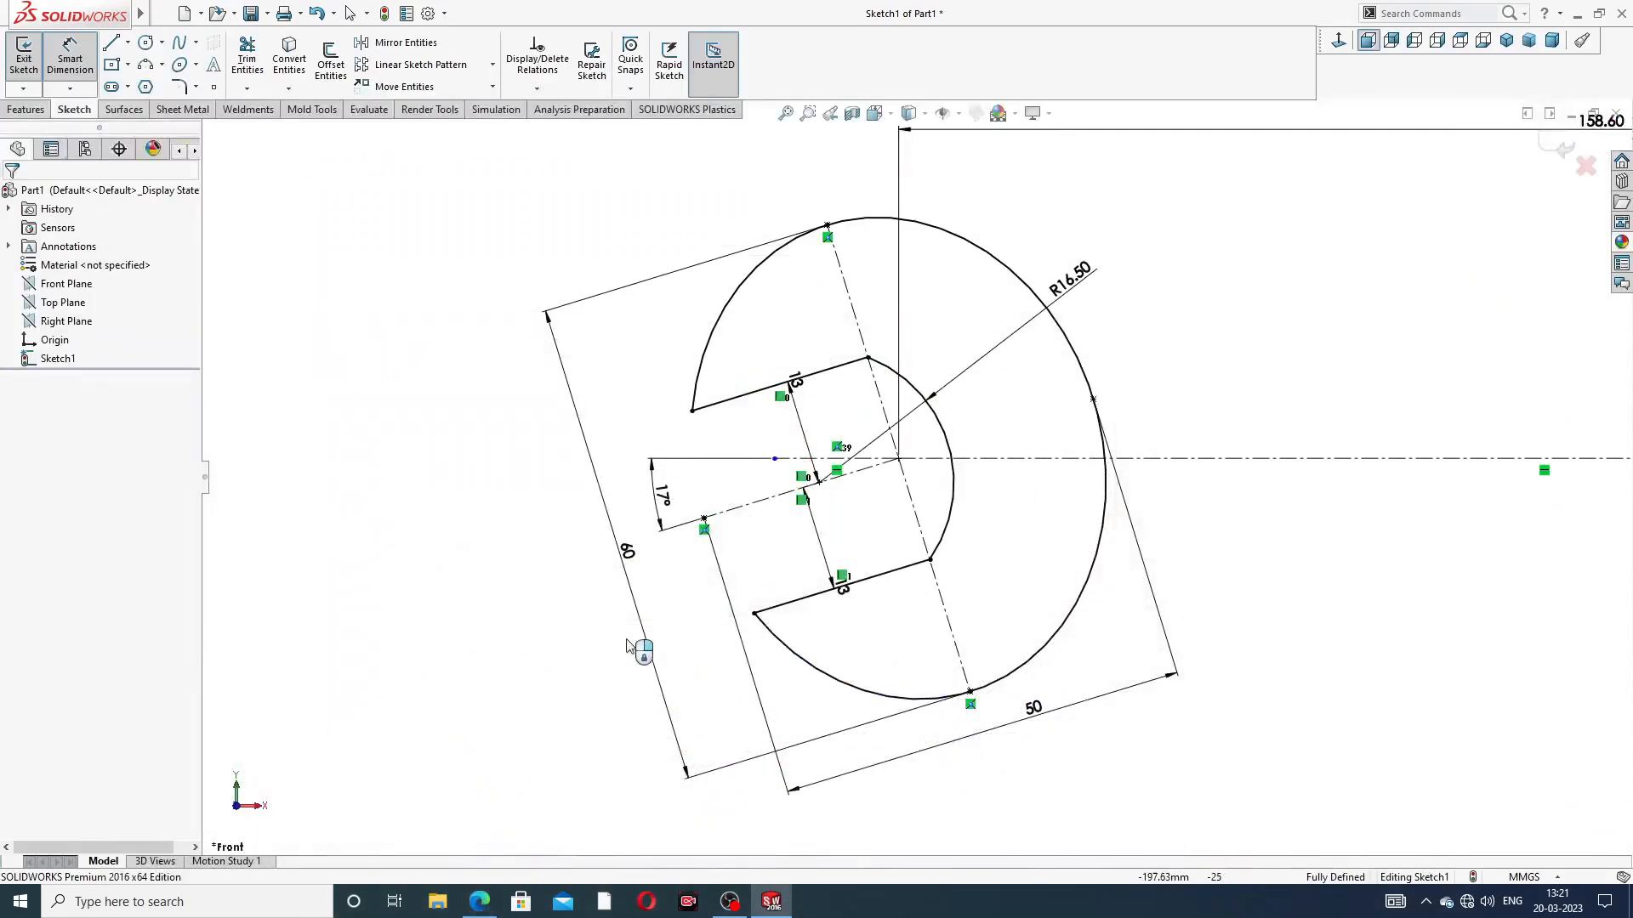
Move the two 13 mm offset dimensions into the open space between the jaw lines
left_click(825, 412)
left_click_drag(841, 588, 838, 526)
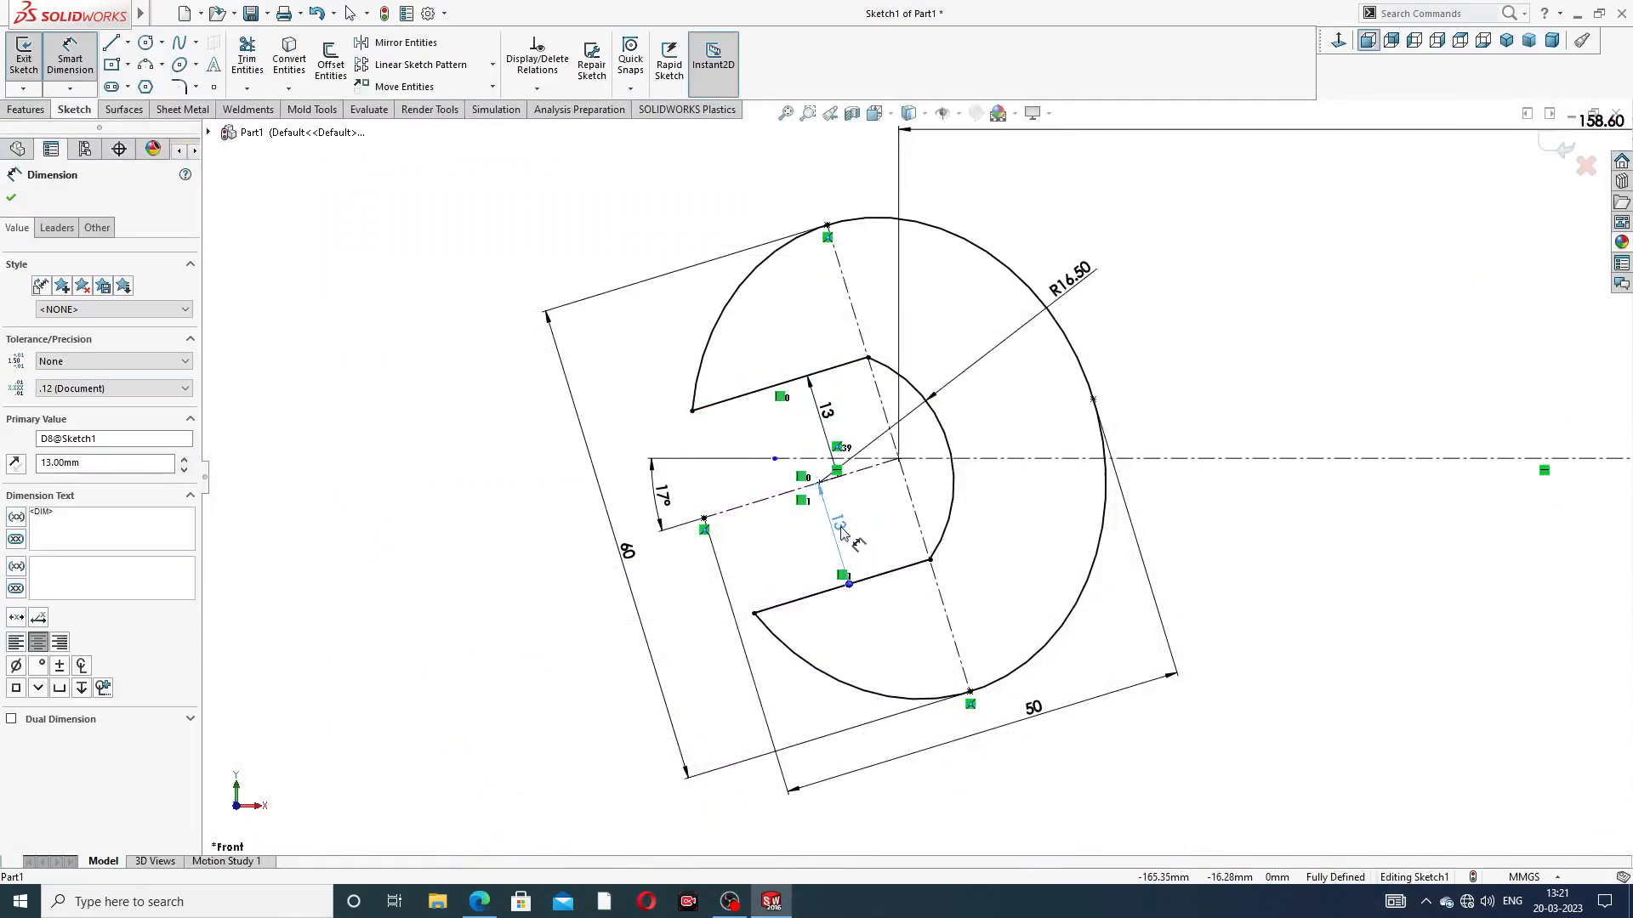
left_click(1161, 357)
Offset the horizontal centerline between the head and the ring 12 mm bi-directionally to form the handle edges
scroll(1233, 349, "down", 3)
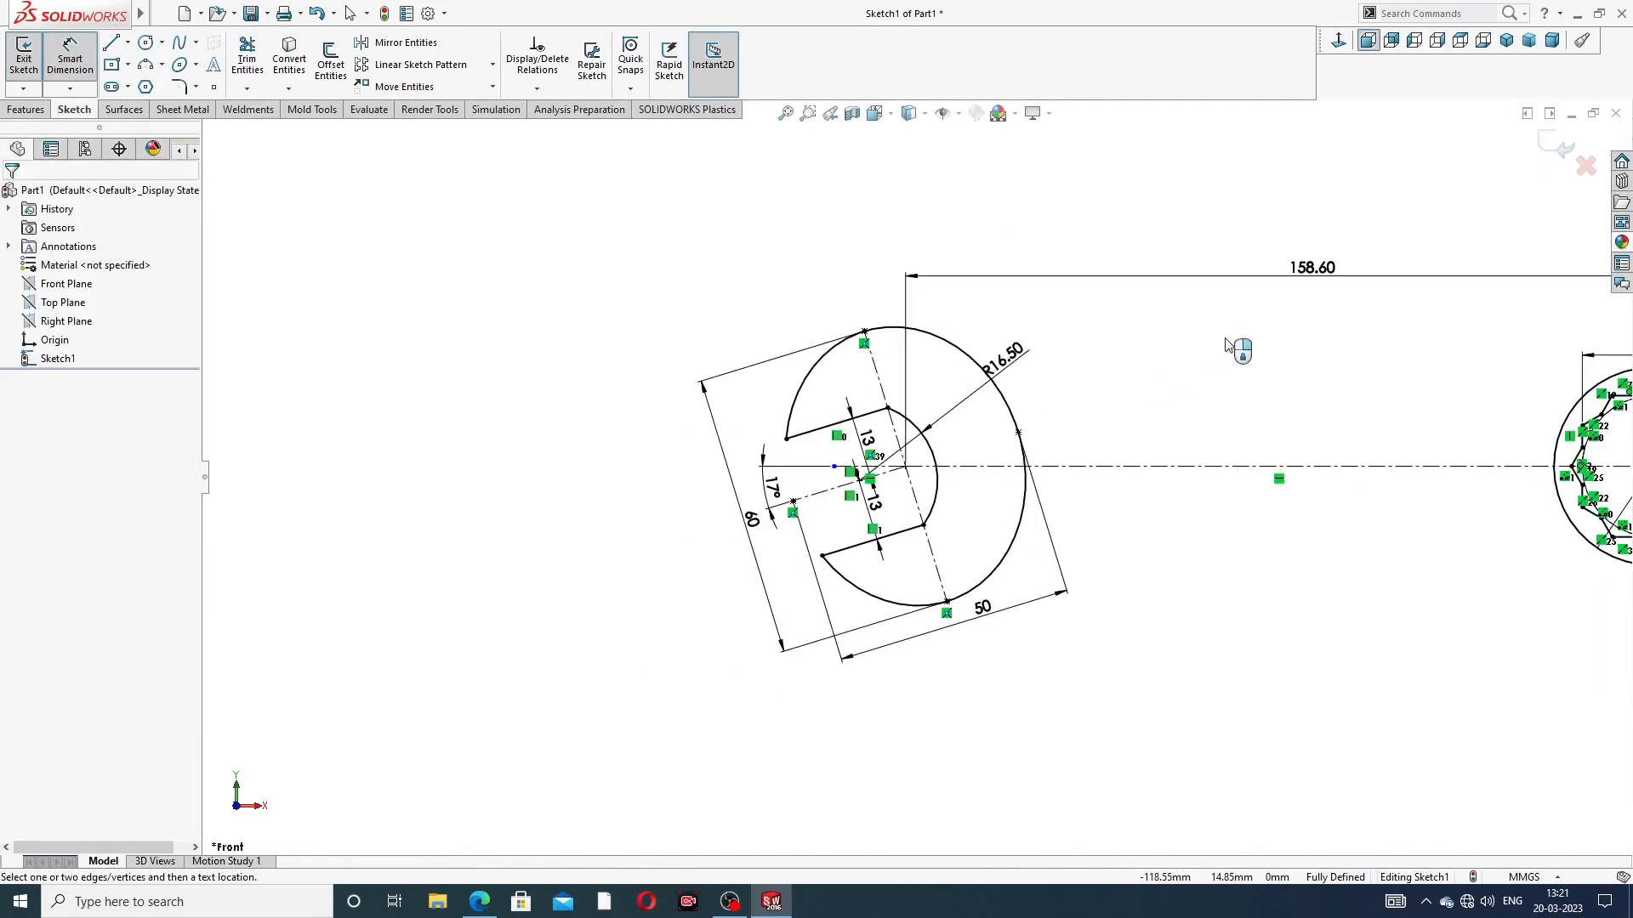
scroll(1207, 431, "down", 3)
scroll(1273, 507, "down", 5)
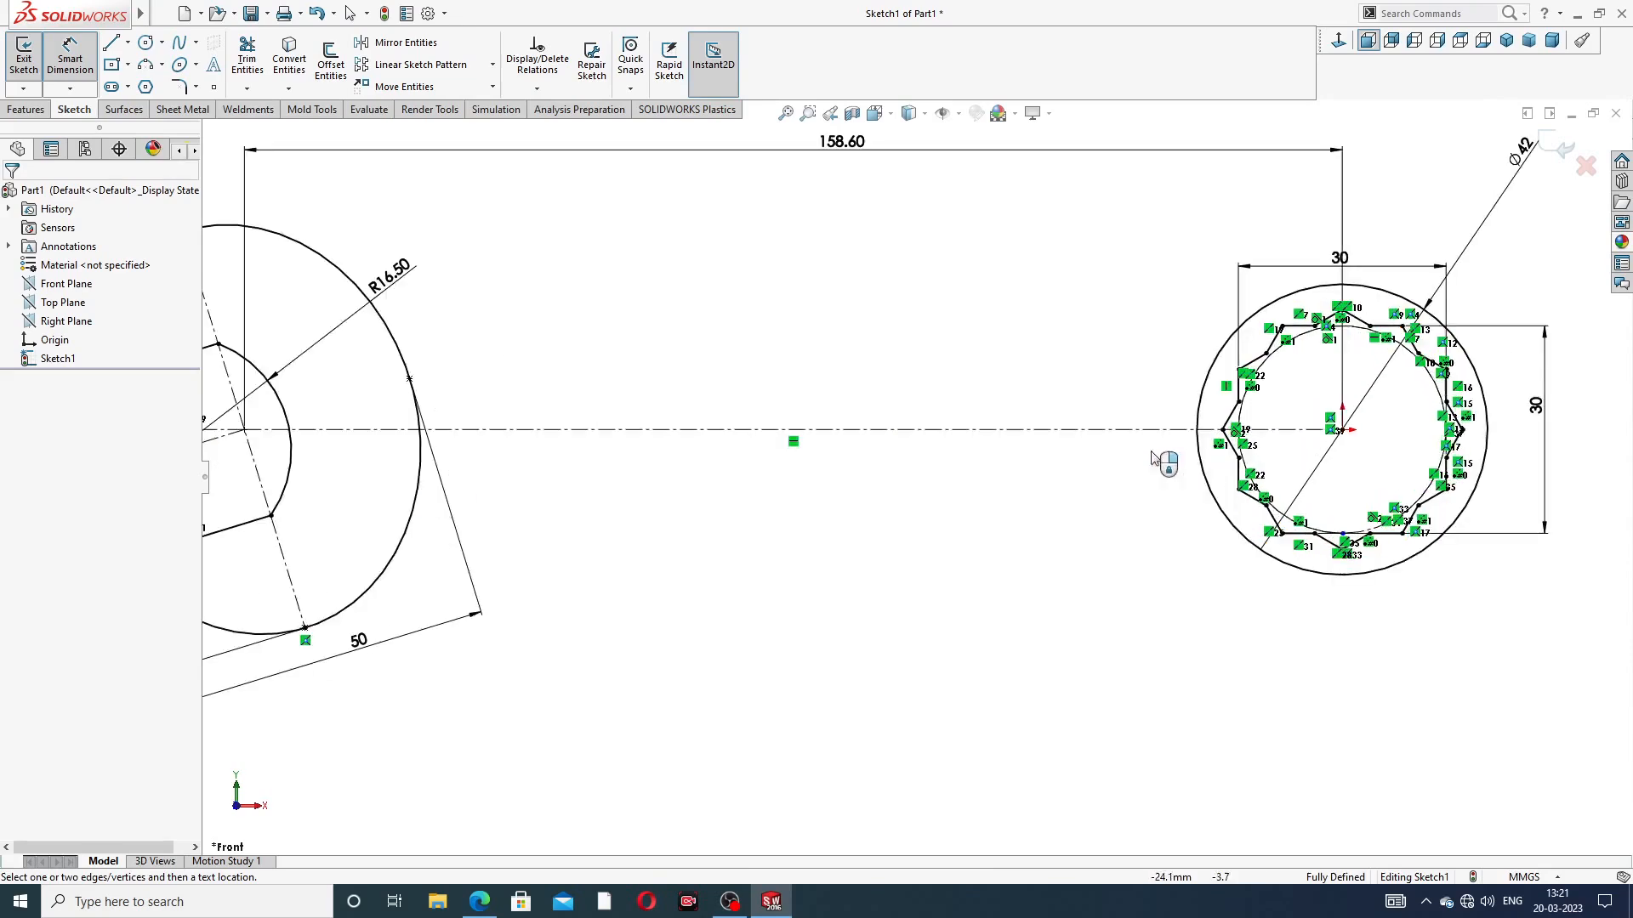
scroll(859, 344, "up", 3)
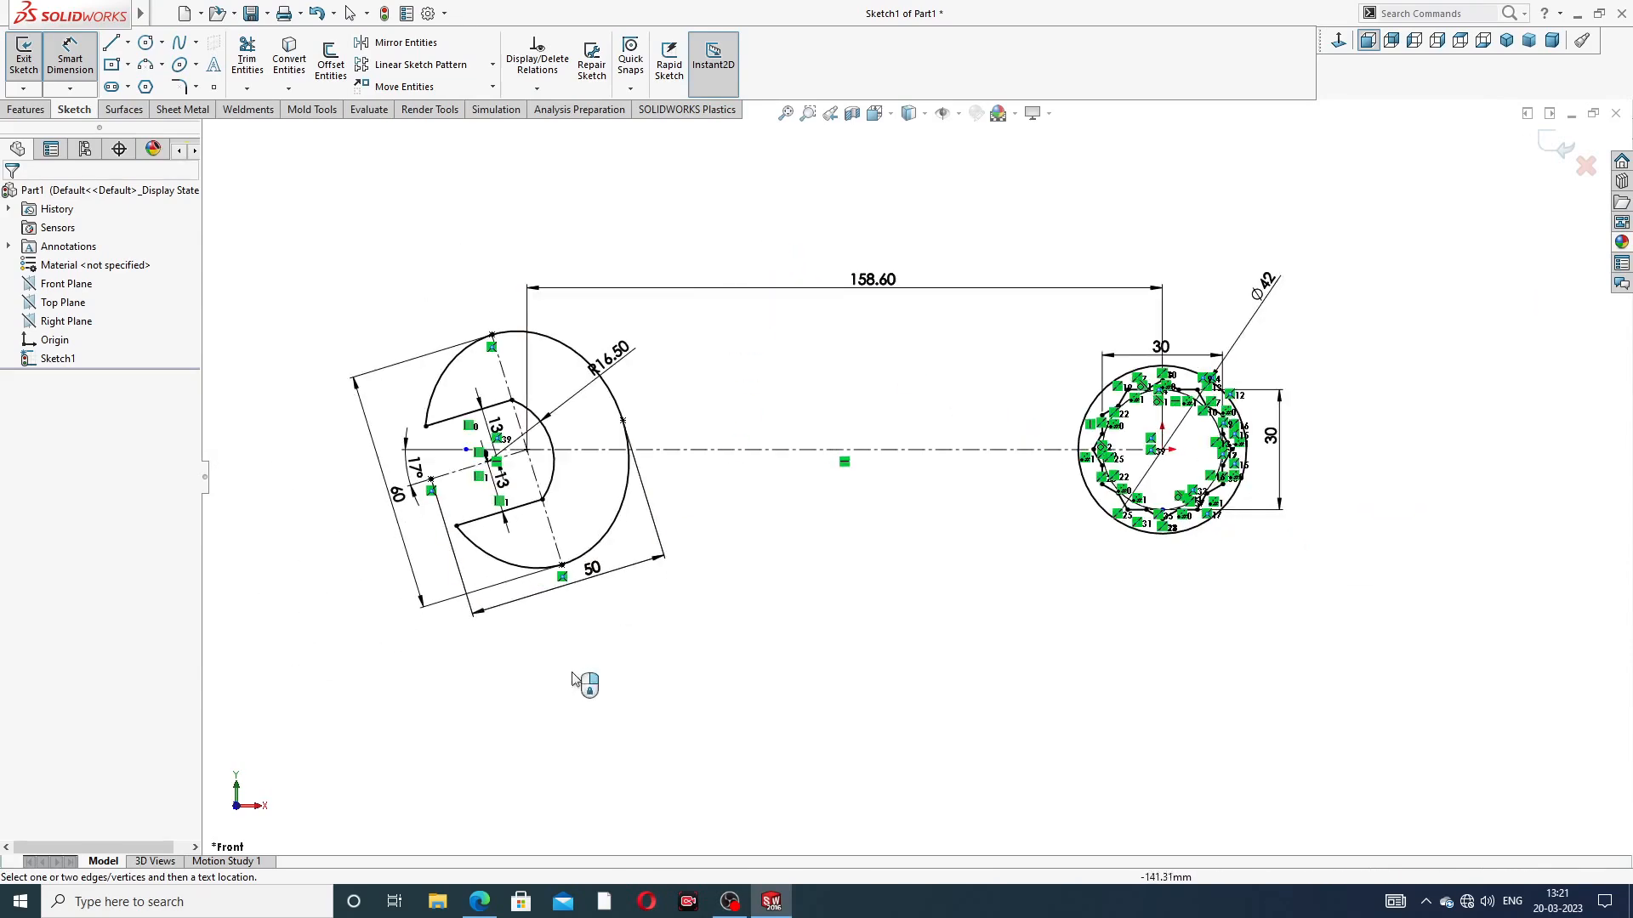
left_click(480, 901)
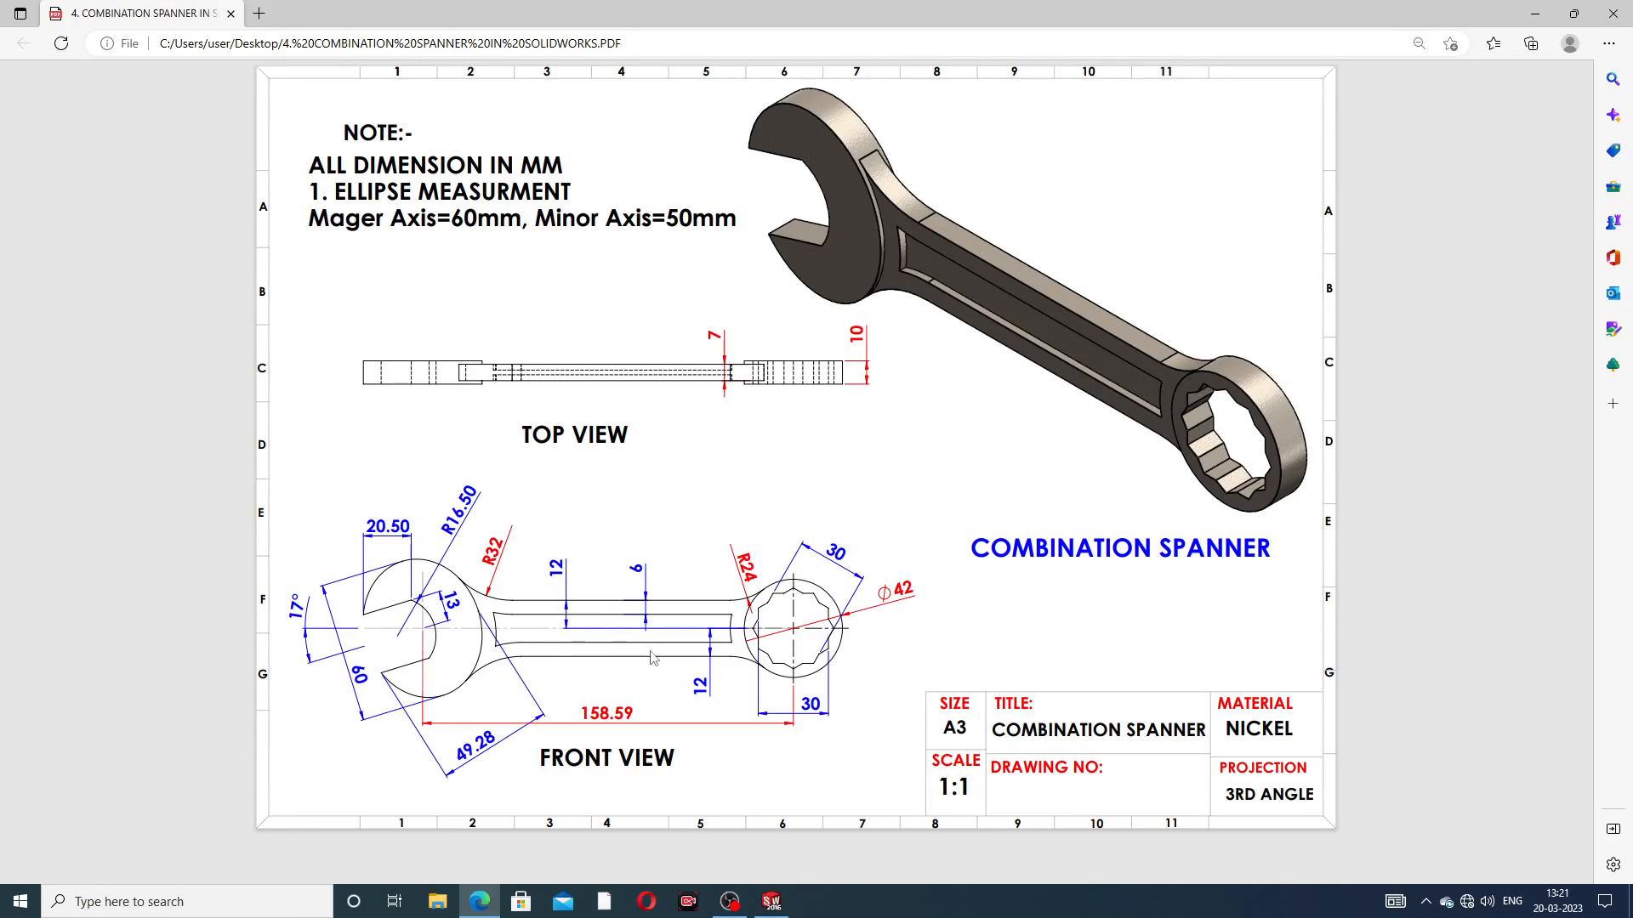
left_click(480, 901)
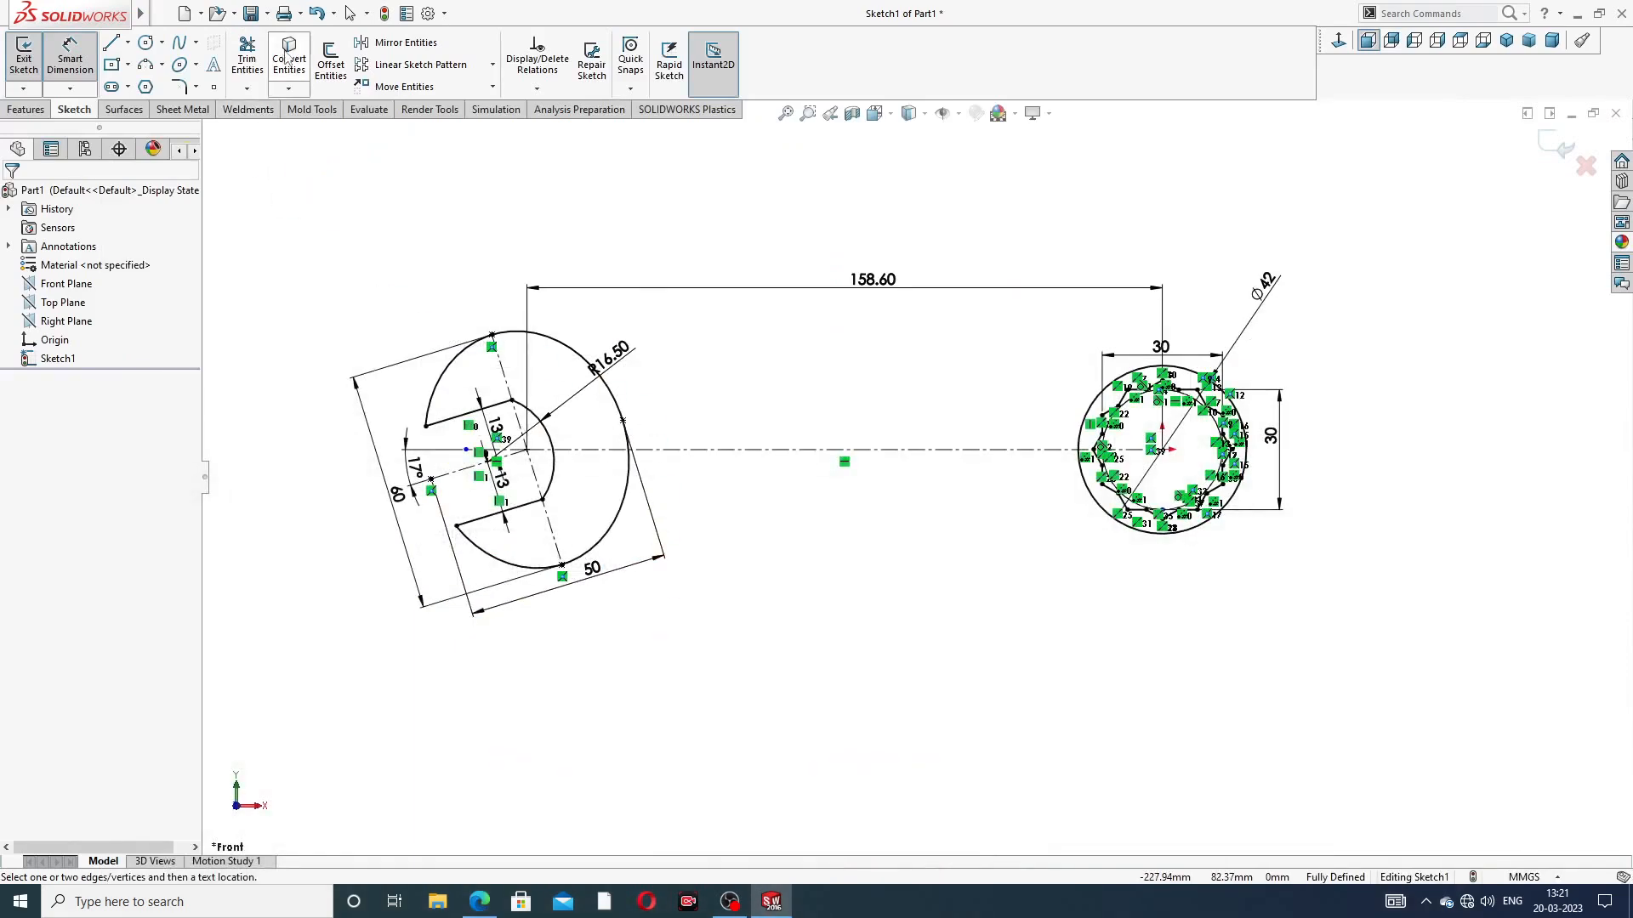
left_click(80, 64)
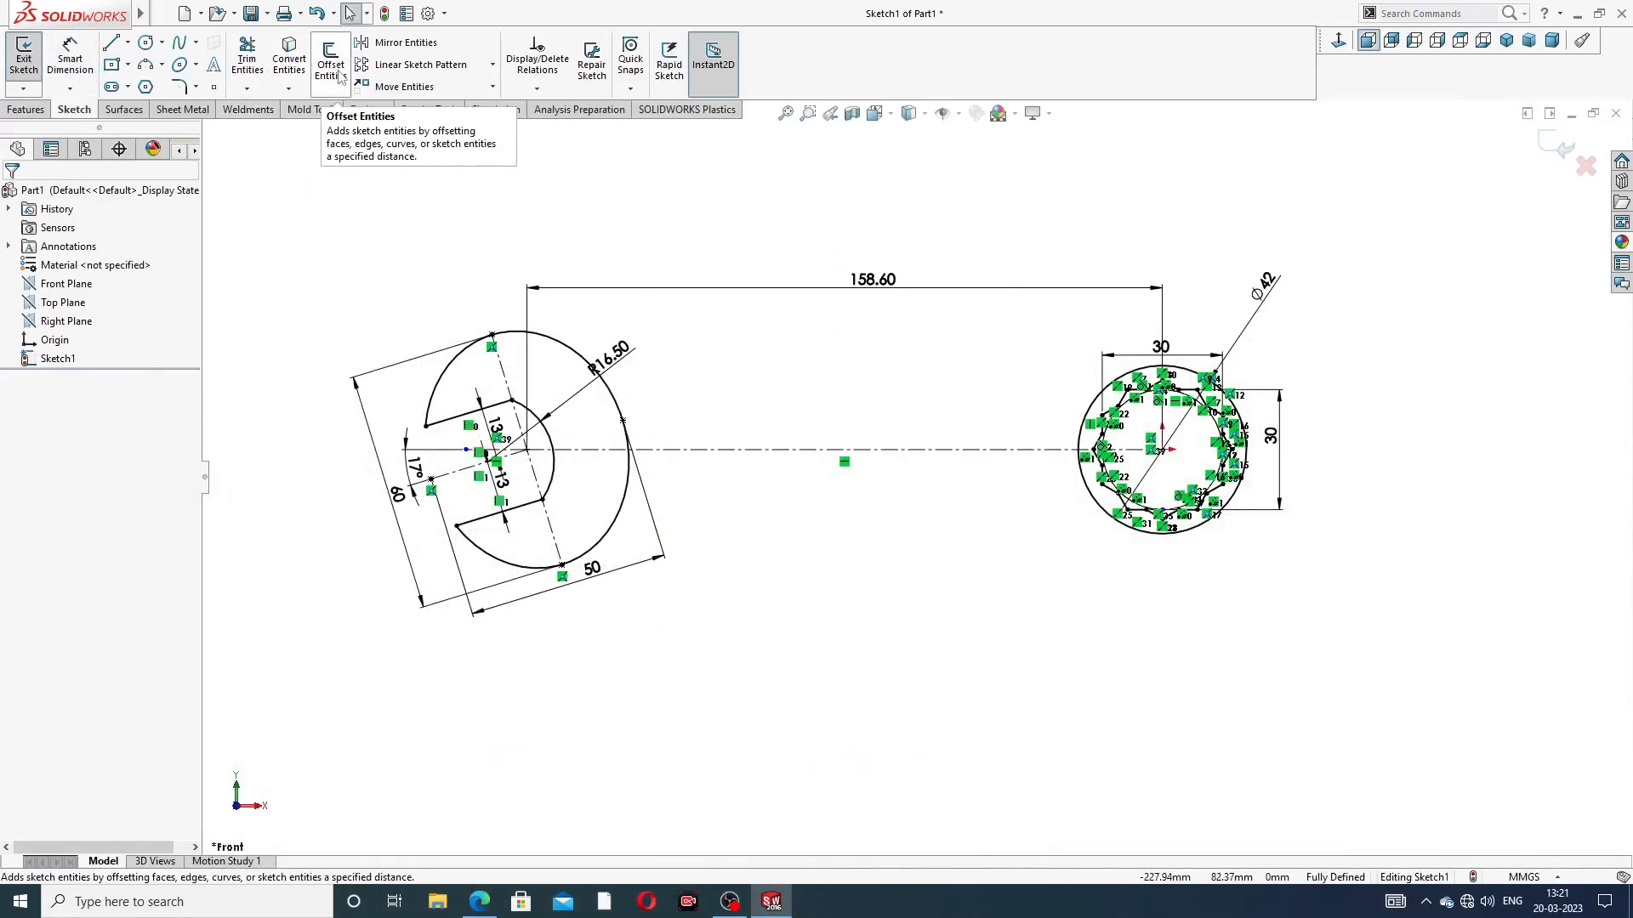
left_click(340, 76)
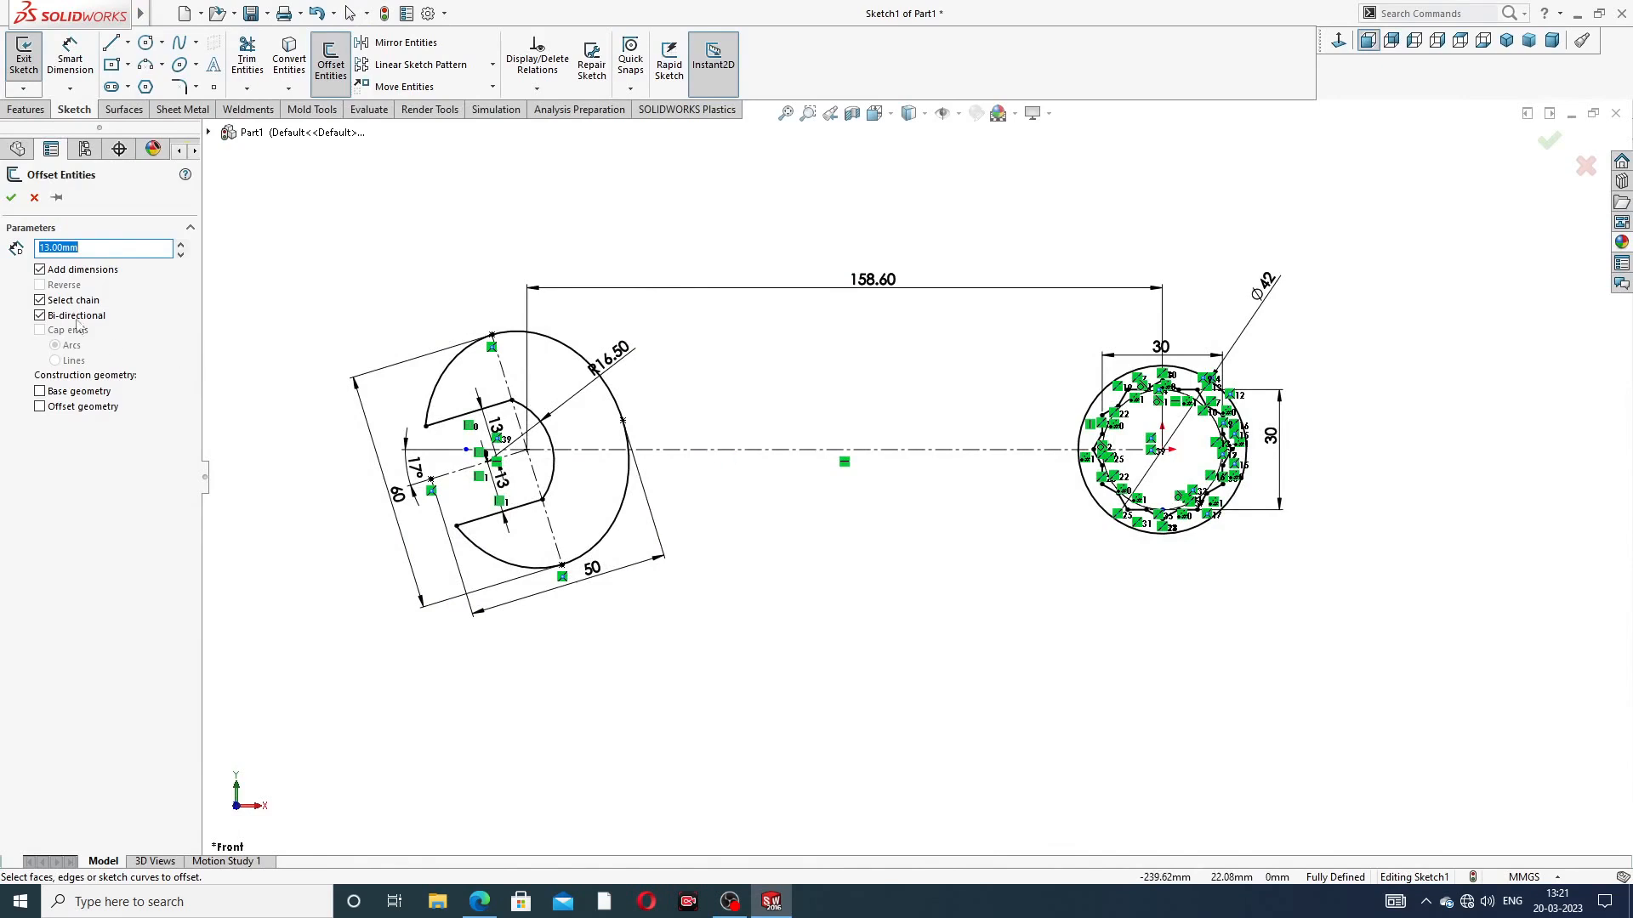
type("12")
left_click(739, 451)
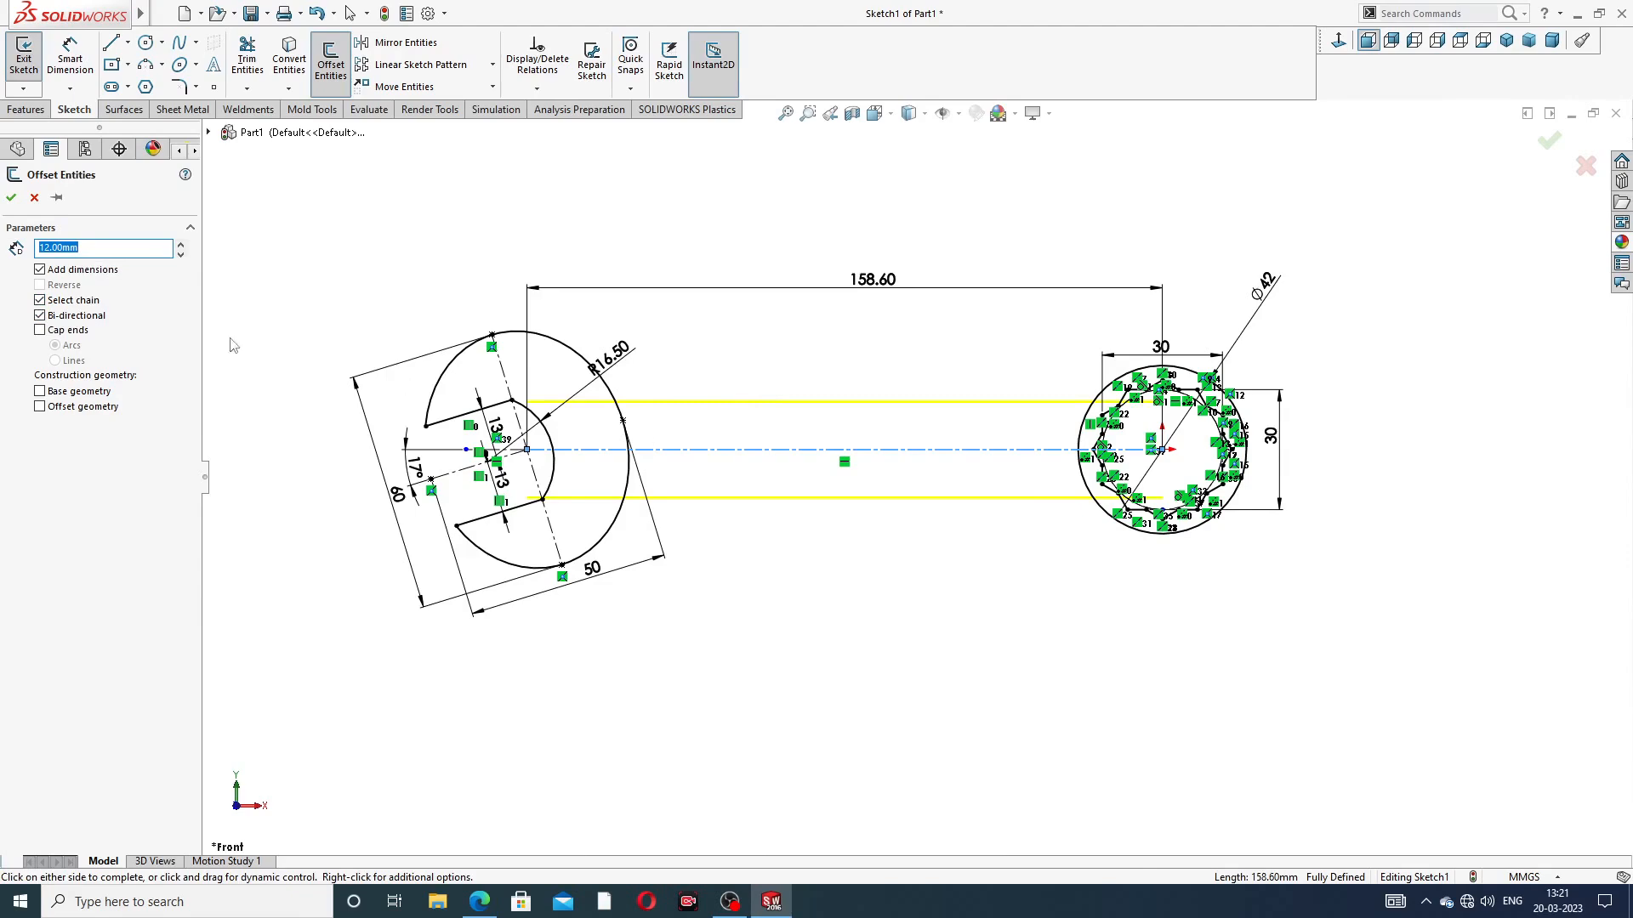
left_click(12, 198)
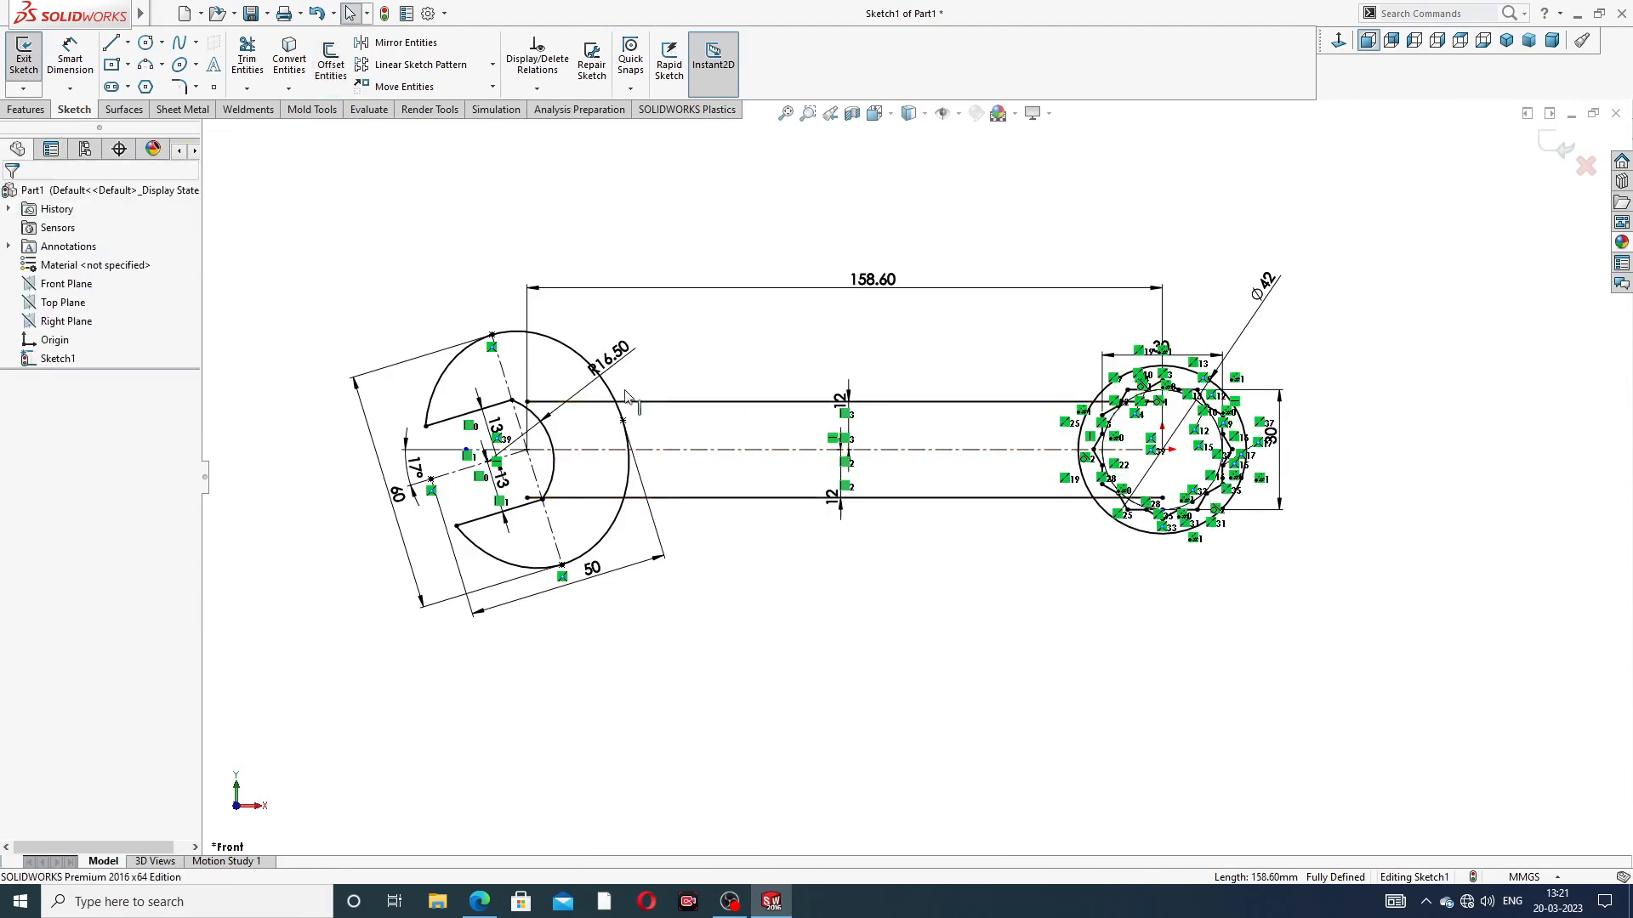
Trim the parts of both handle lines inside the elliptical head, including the short stub at the lower jaw corner
scroll(569, 469, "down", 5)
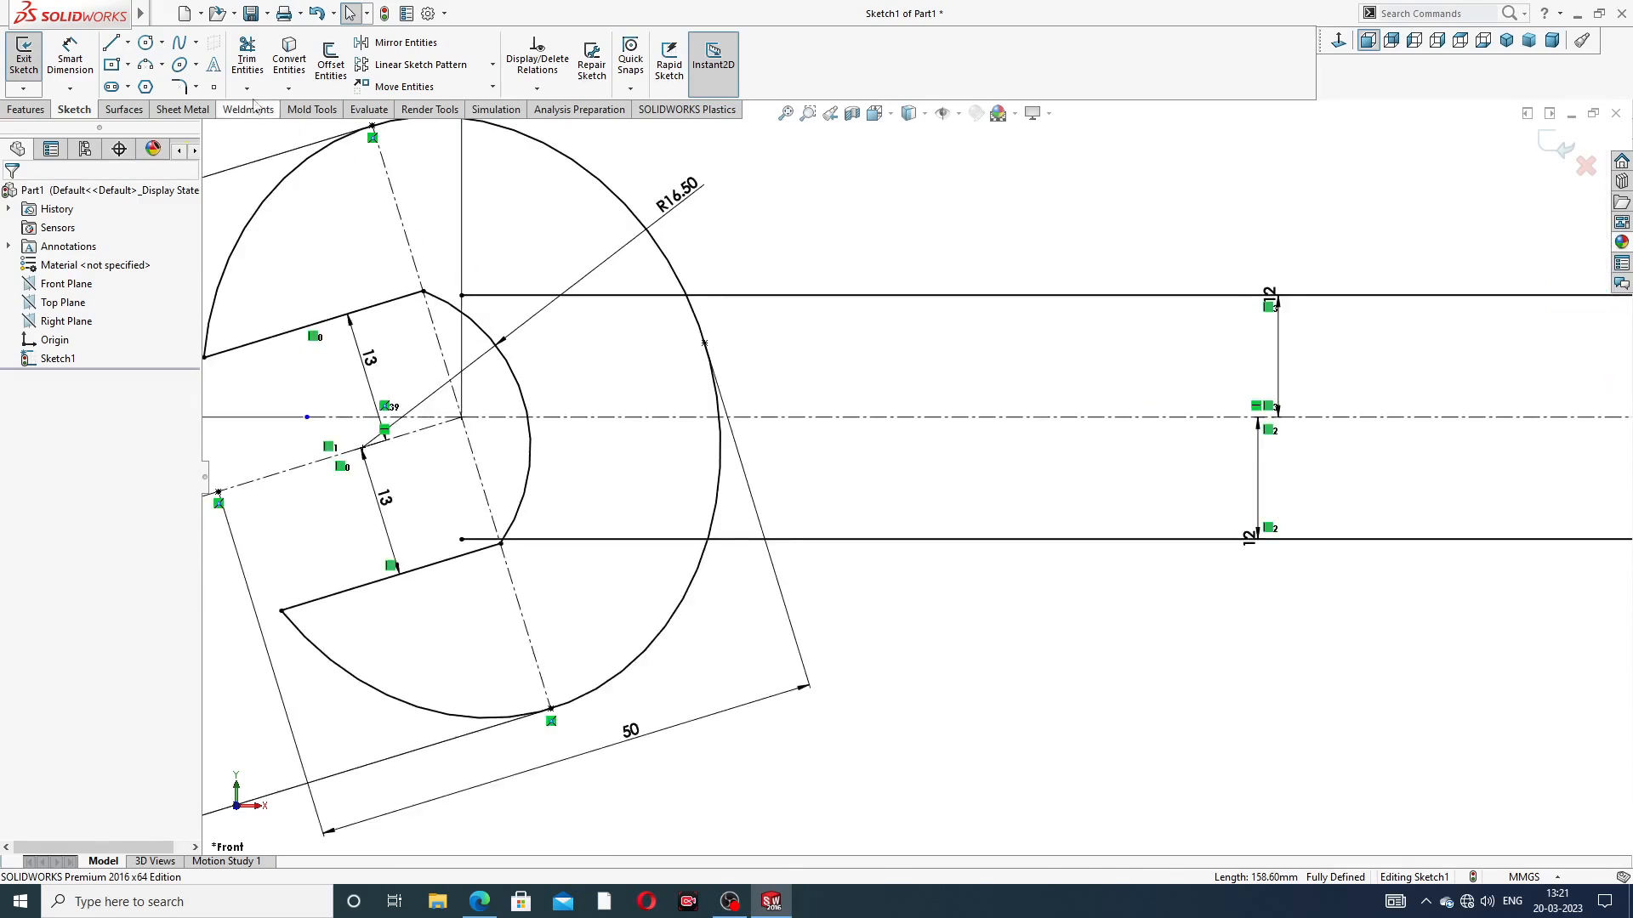
left_click(247, 55)
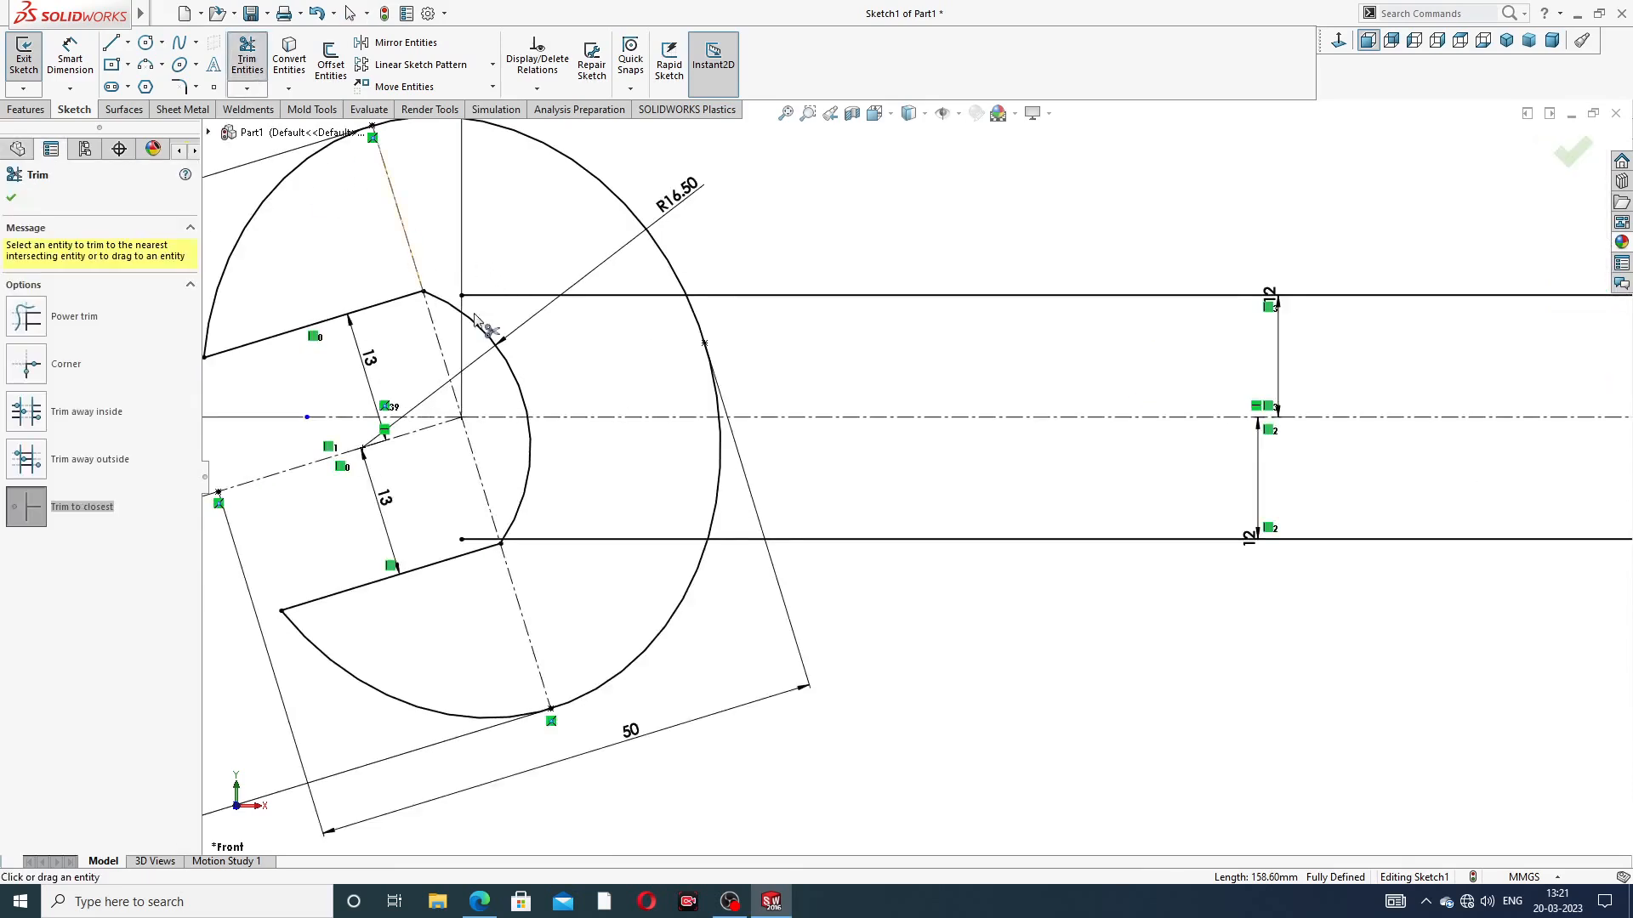
left_click(531, 296)
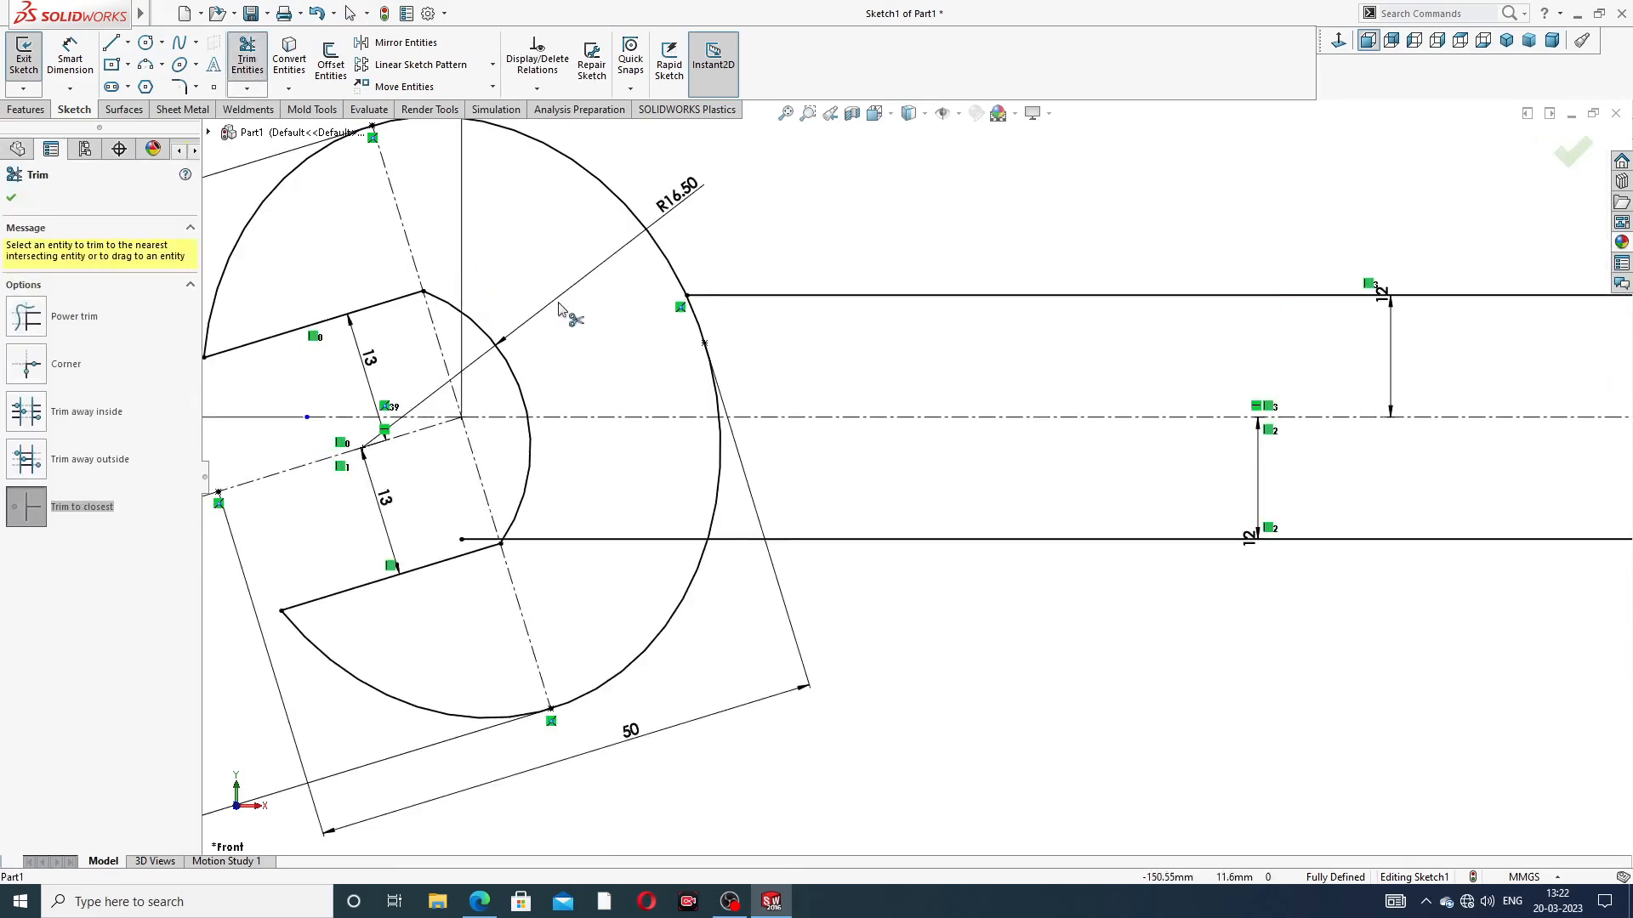
left_click(534, 545)
scroll(502, 540, "down", 2)
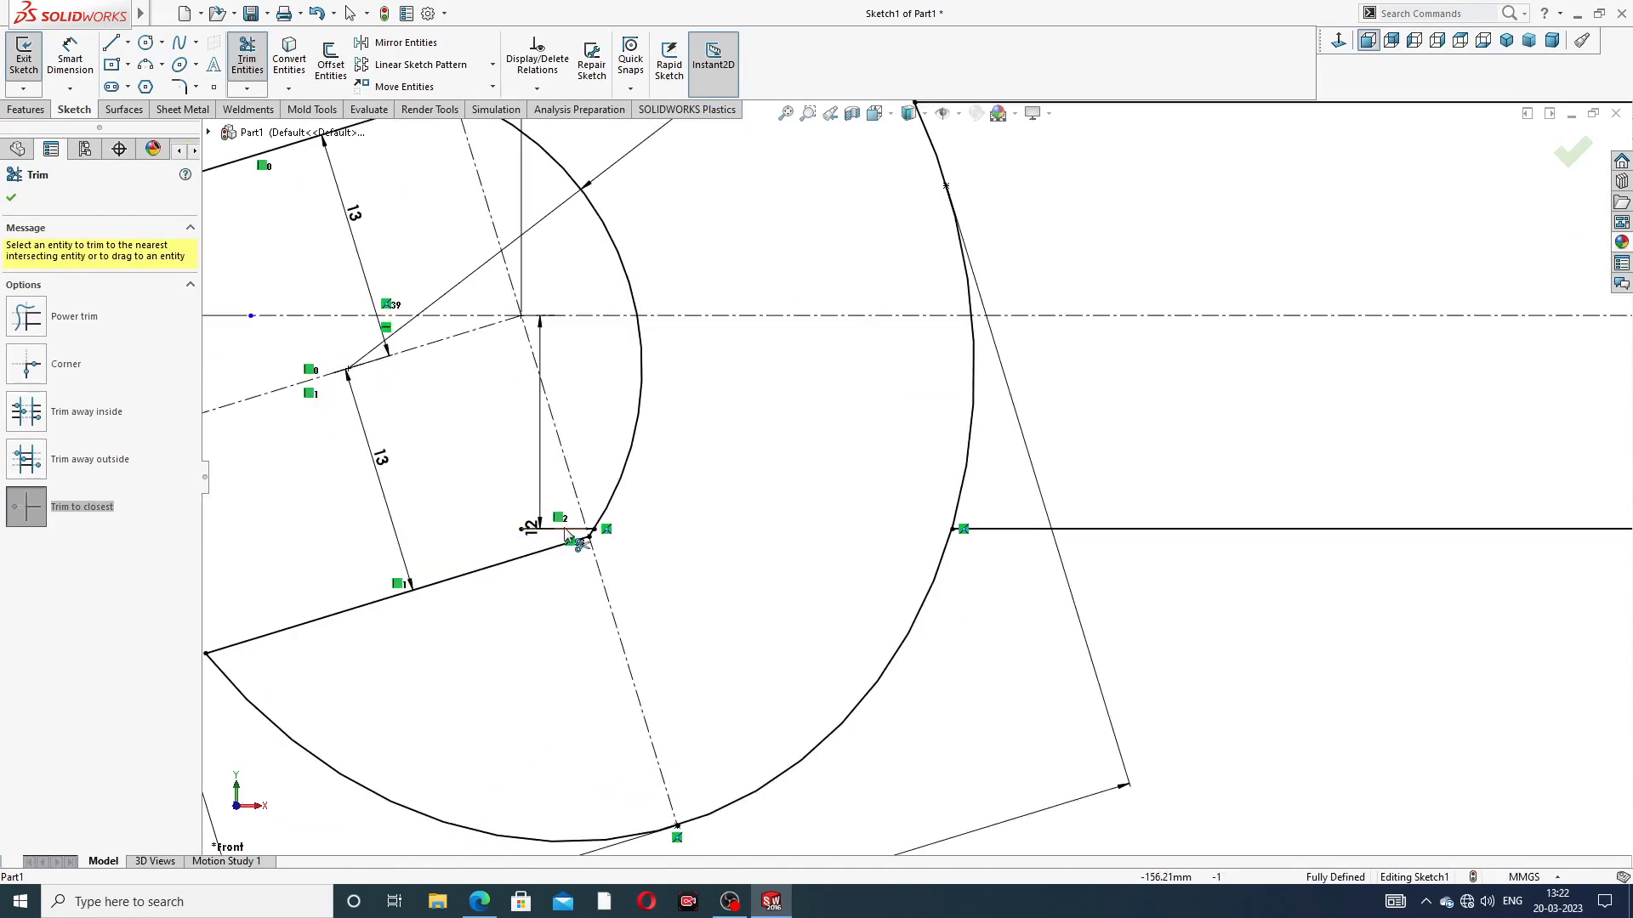
scroll(776, 521, "up", 2)
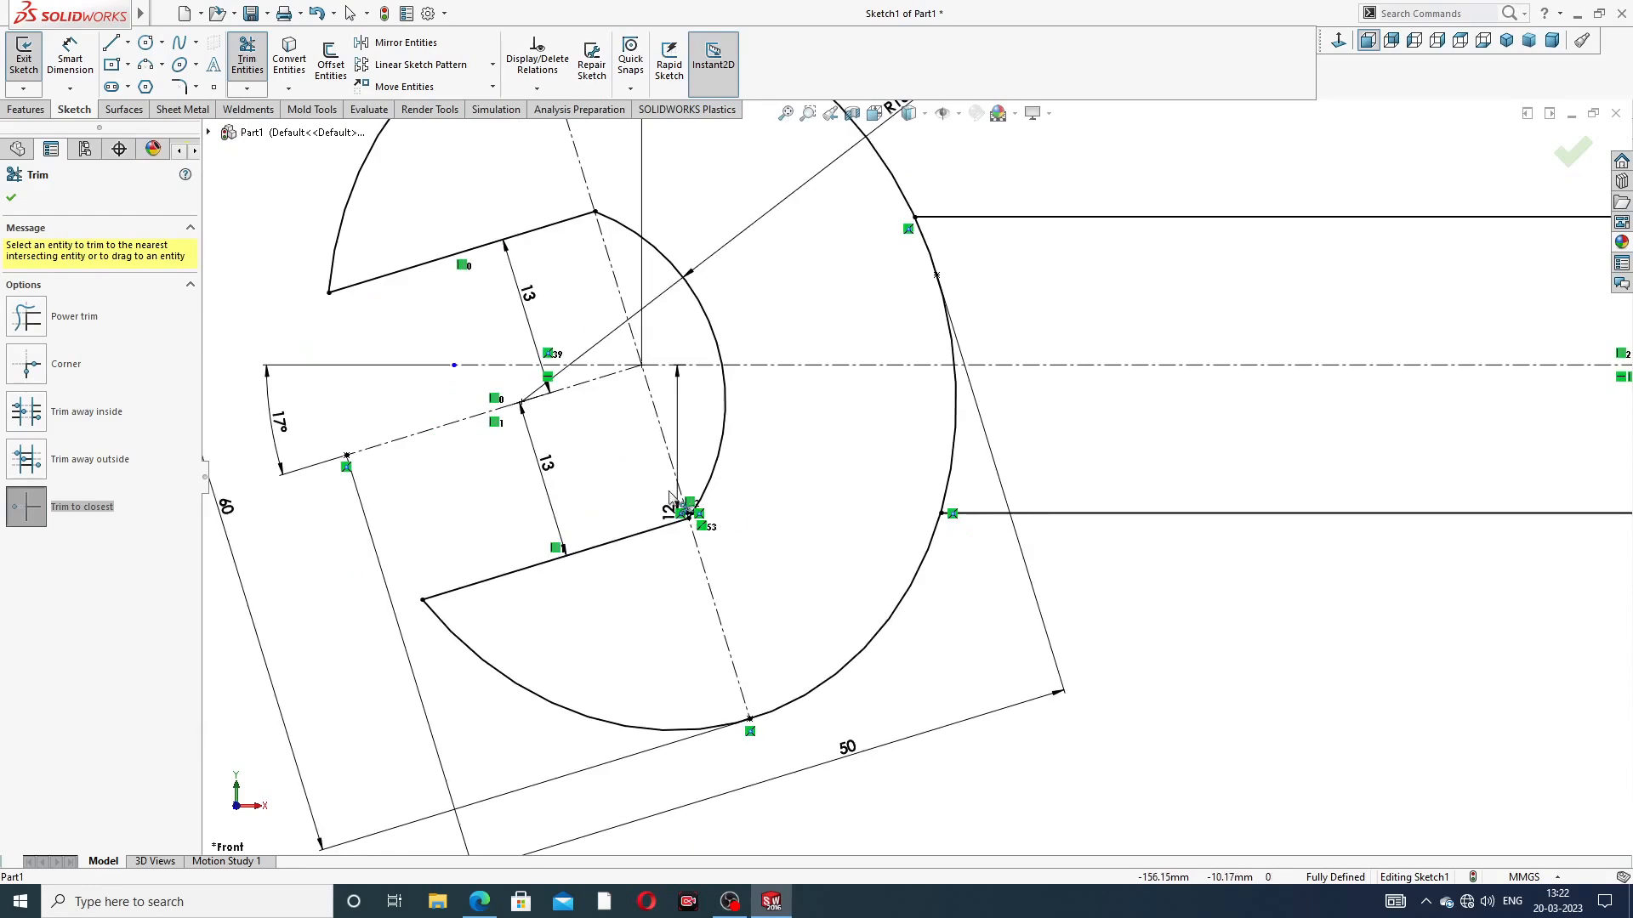
scroll(871, 504, "down", 5)
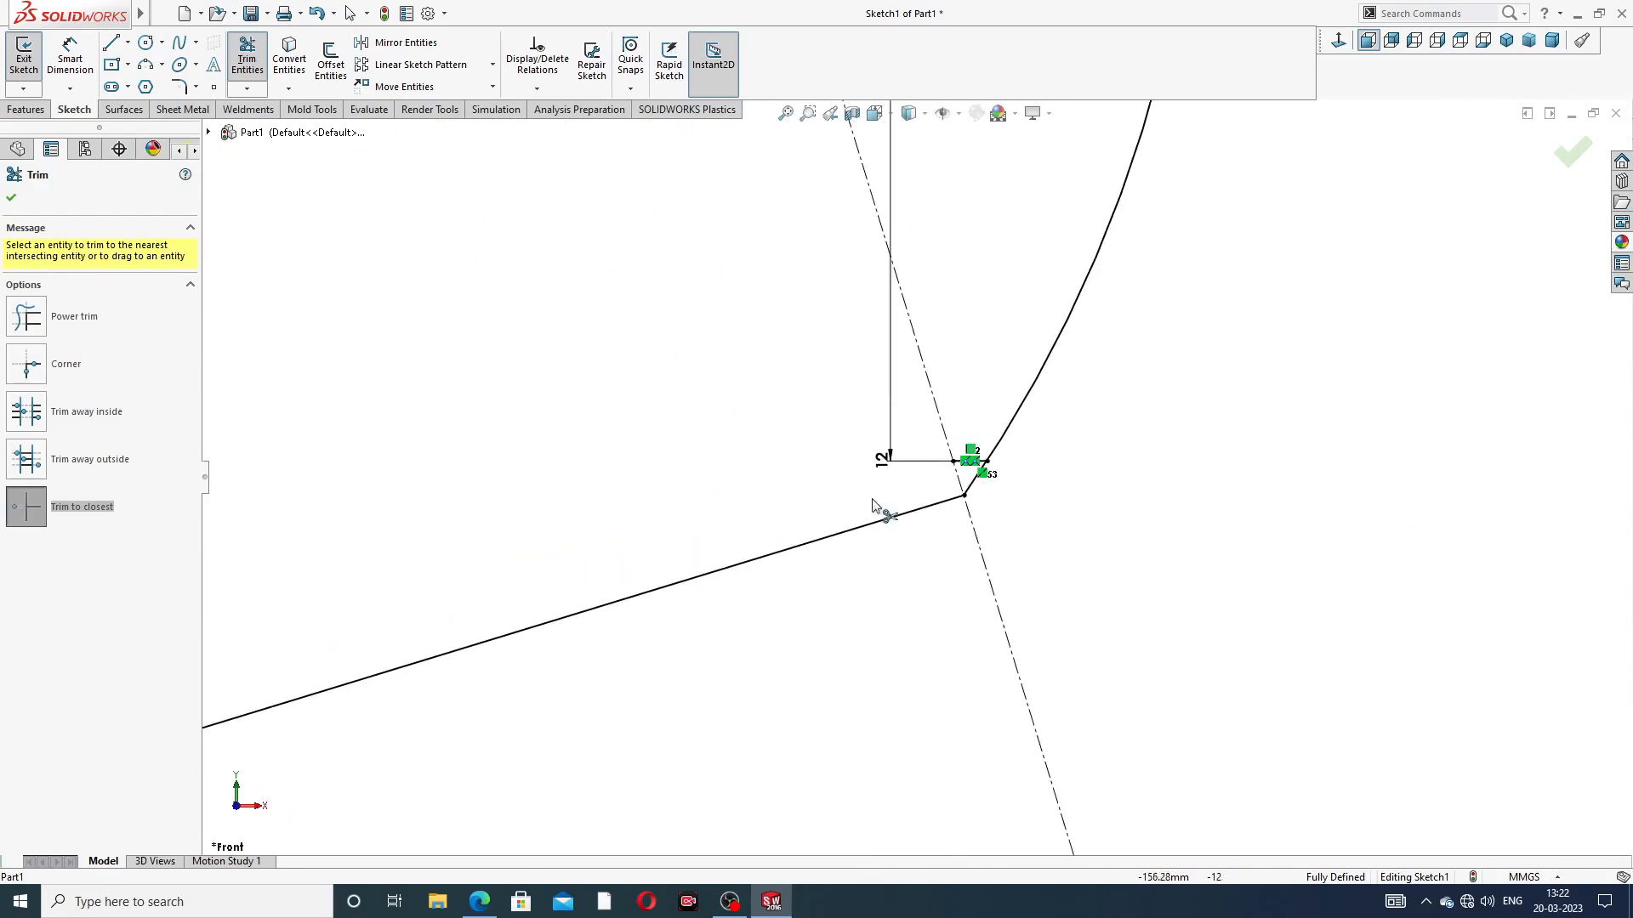
left_click(969, 463)
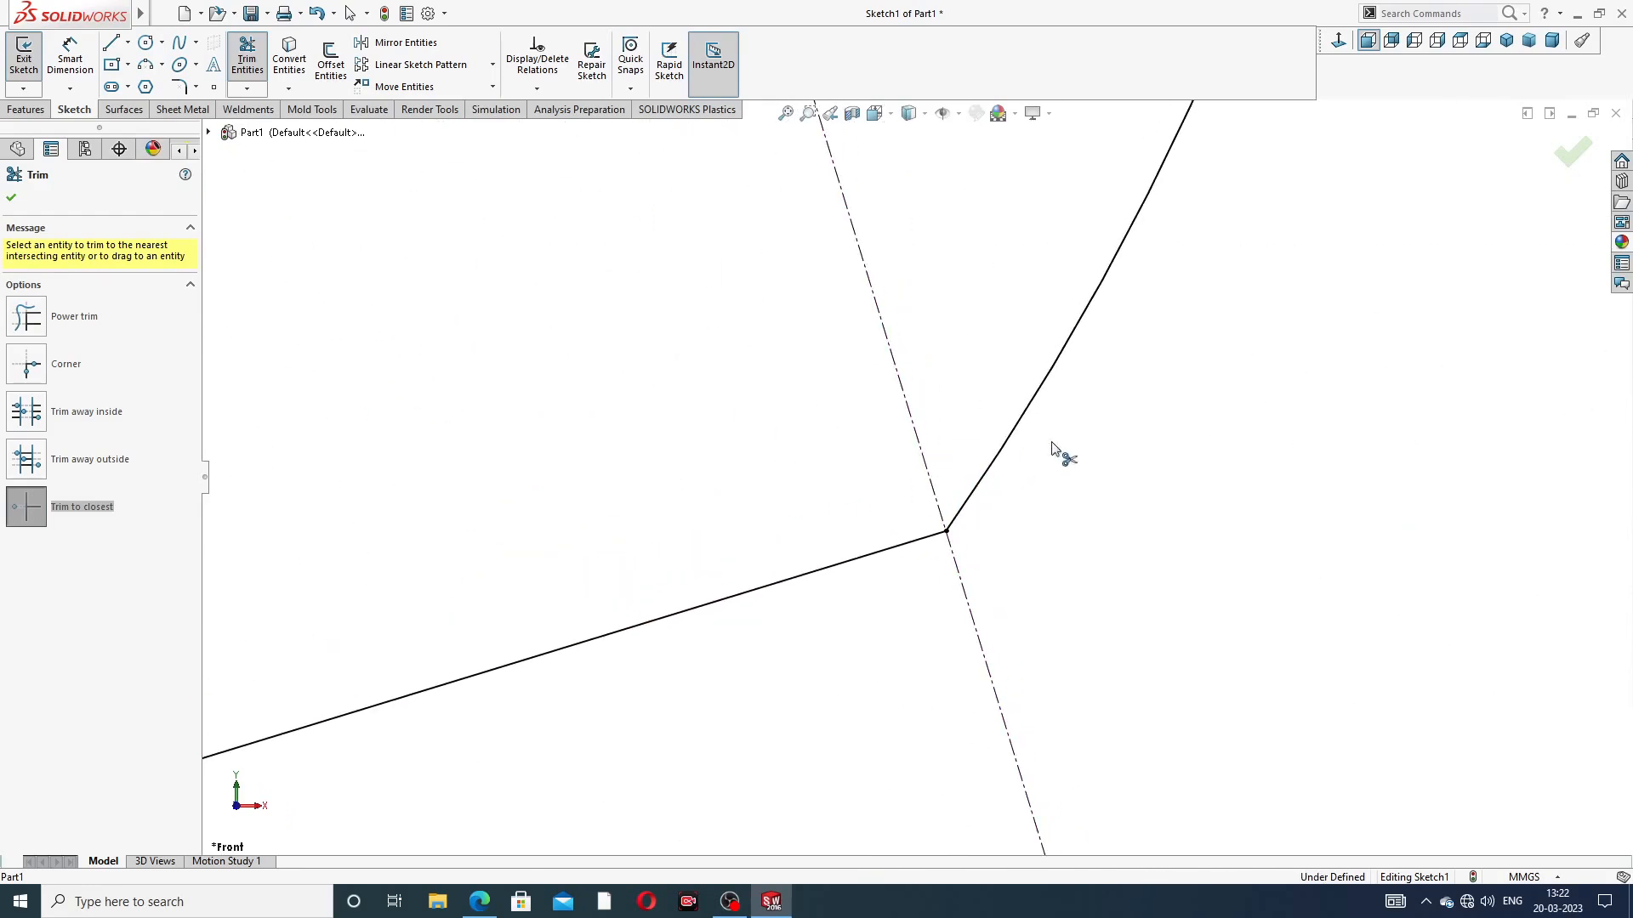
Trim the parts of both handle lines that lie inside the ring's 42 mm outer circle
scroll(1145, 293, "up", 6)
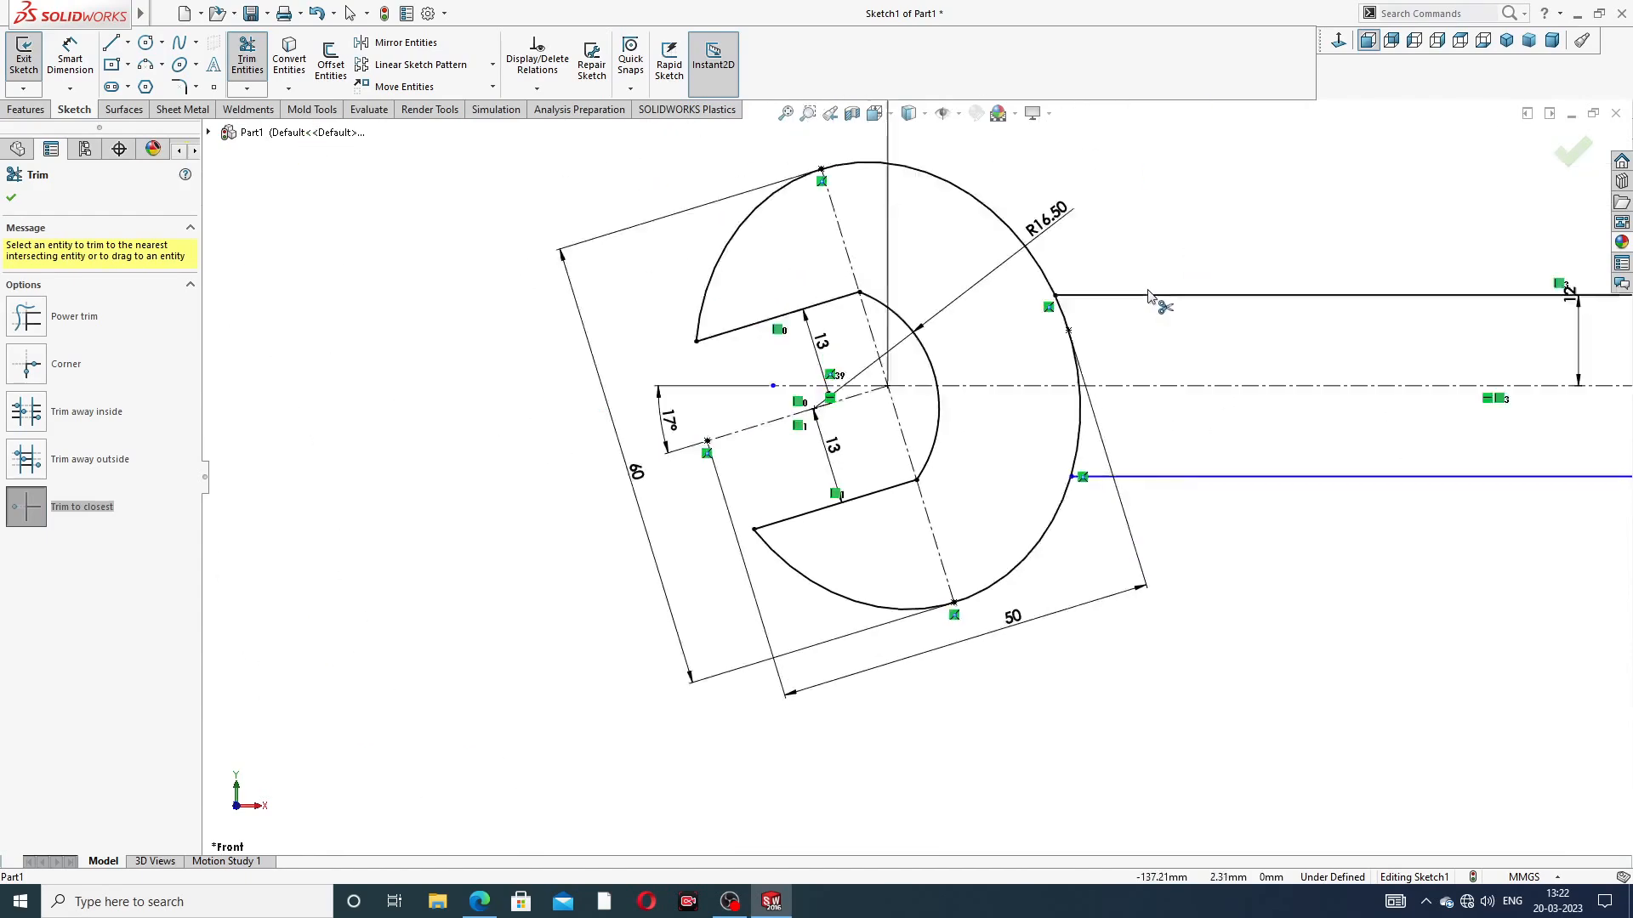
scroll(1279, 438, "down", 3)
scroll(1307, 393, "up", 5)
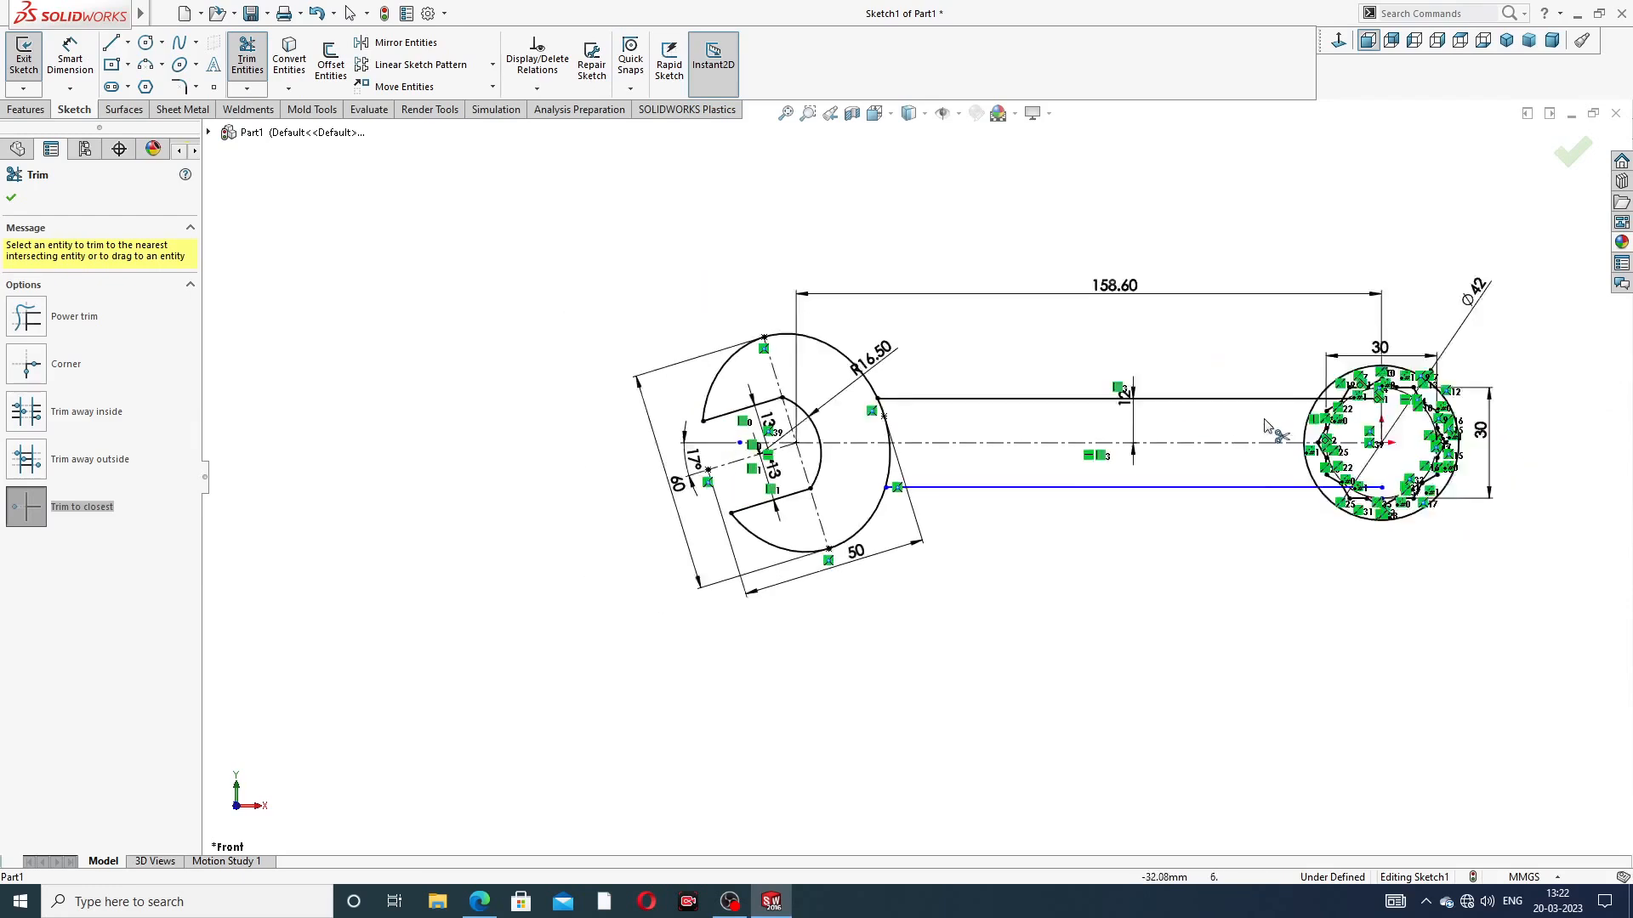
scroll(1143, 406, "down", 5)
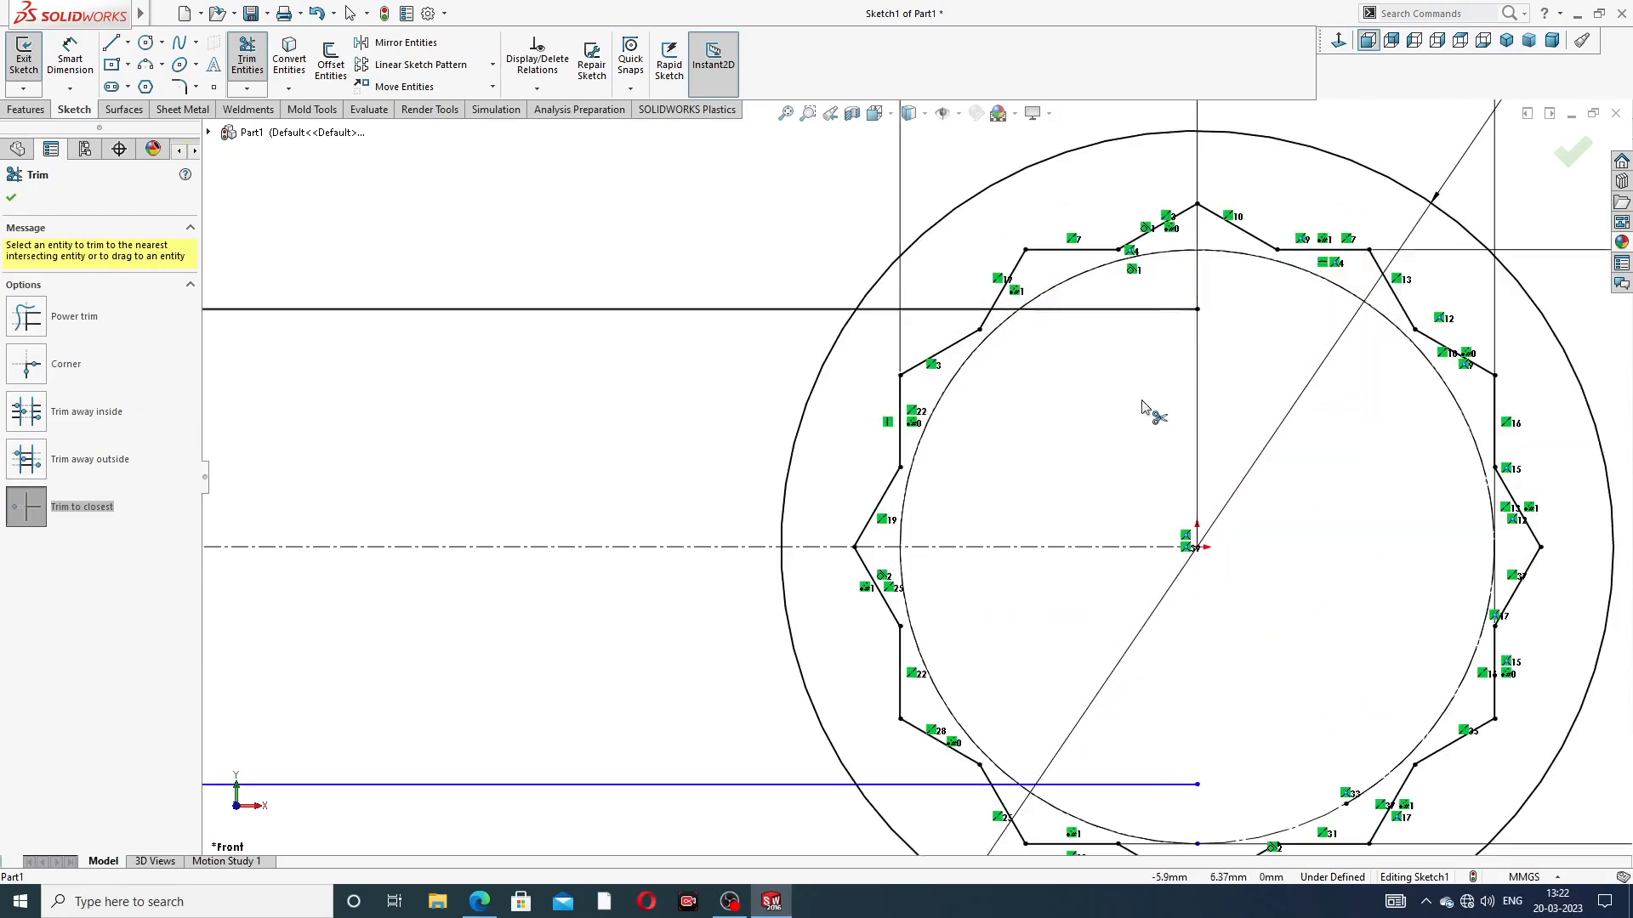
left_click(1149, 309)
left_click(994, 309)
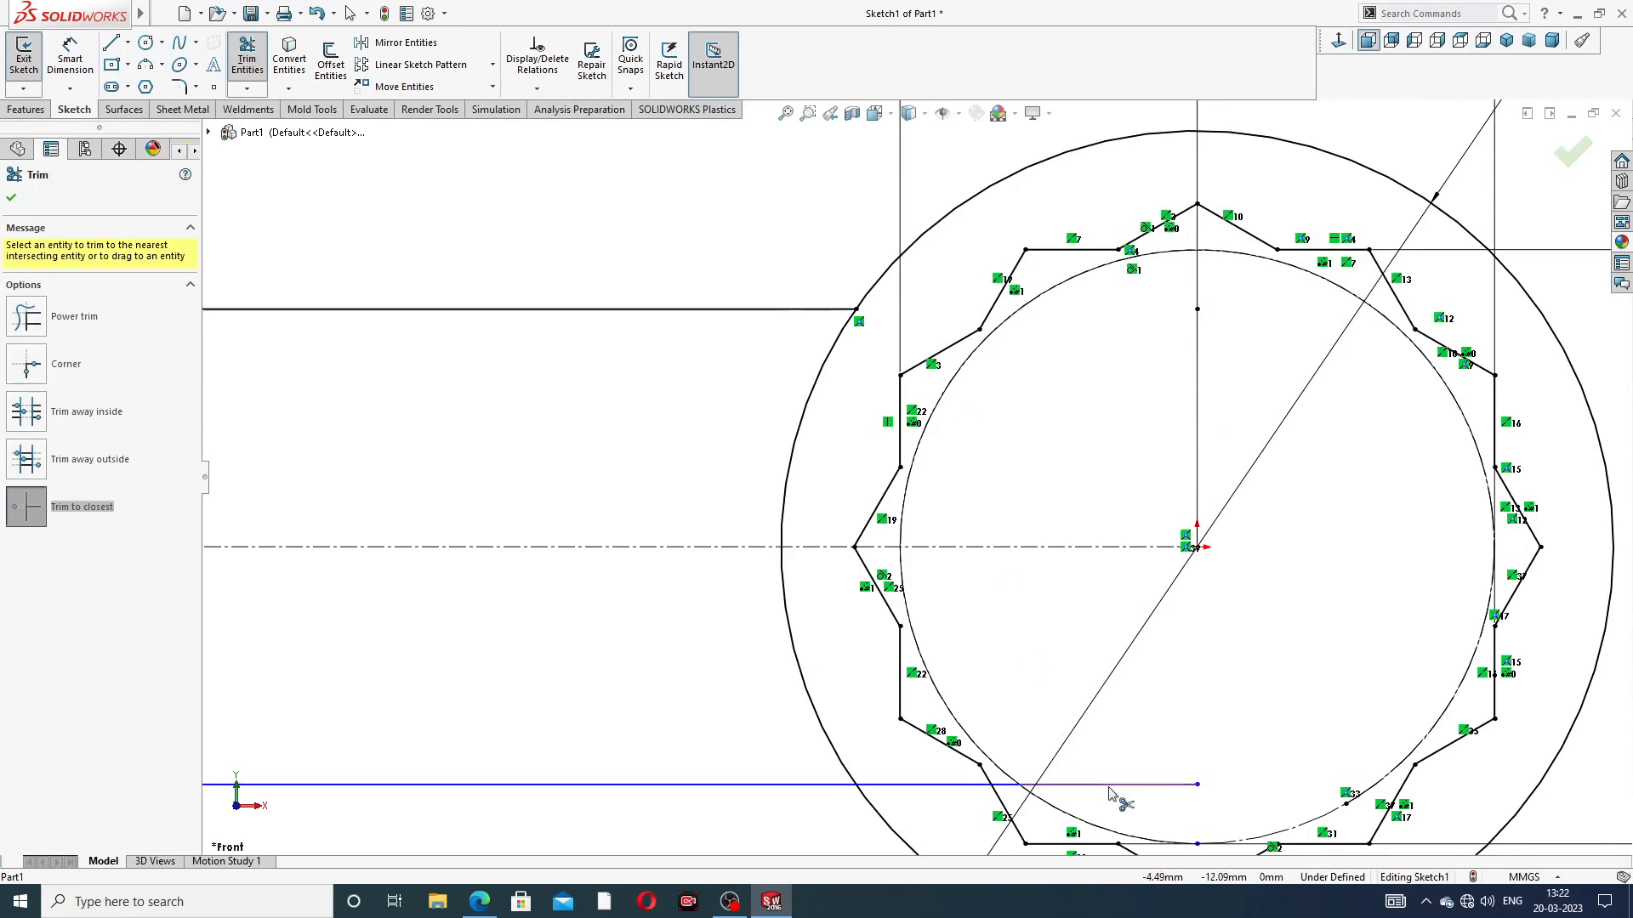
left_click(1007, 785)
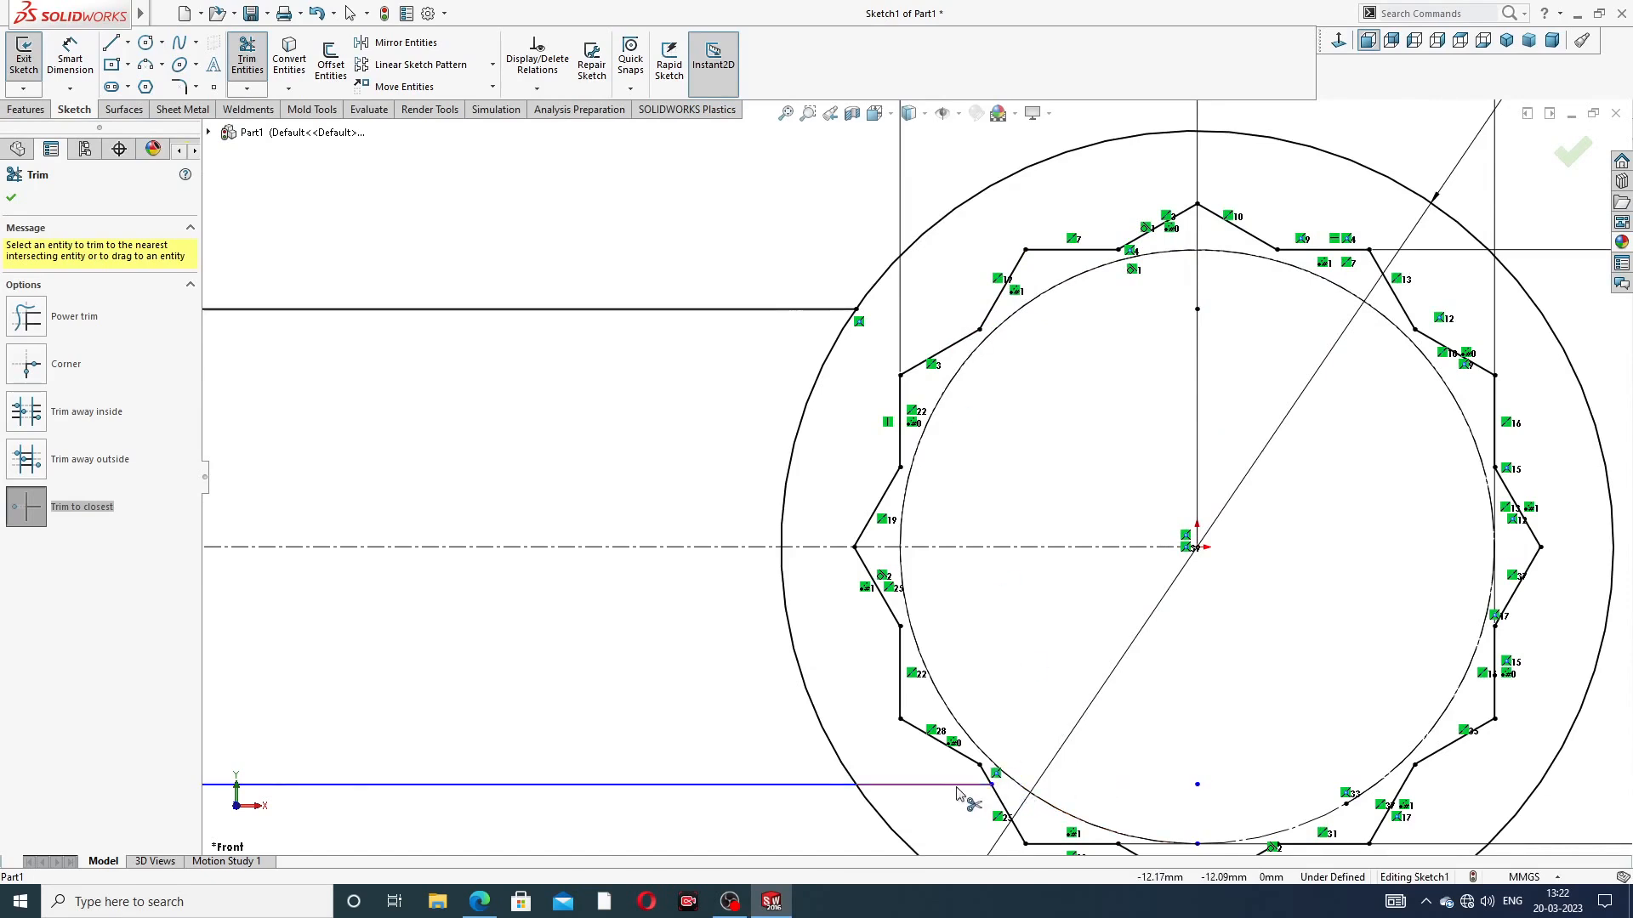
left_click(954, 788)
scroll(768, 691, "up", 5)
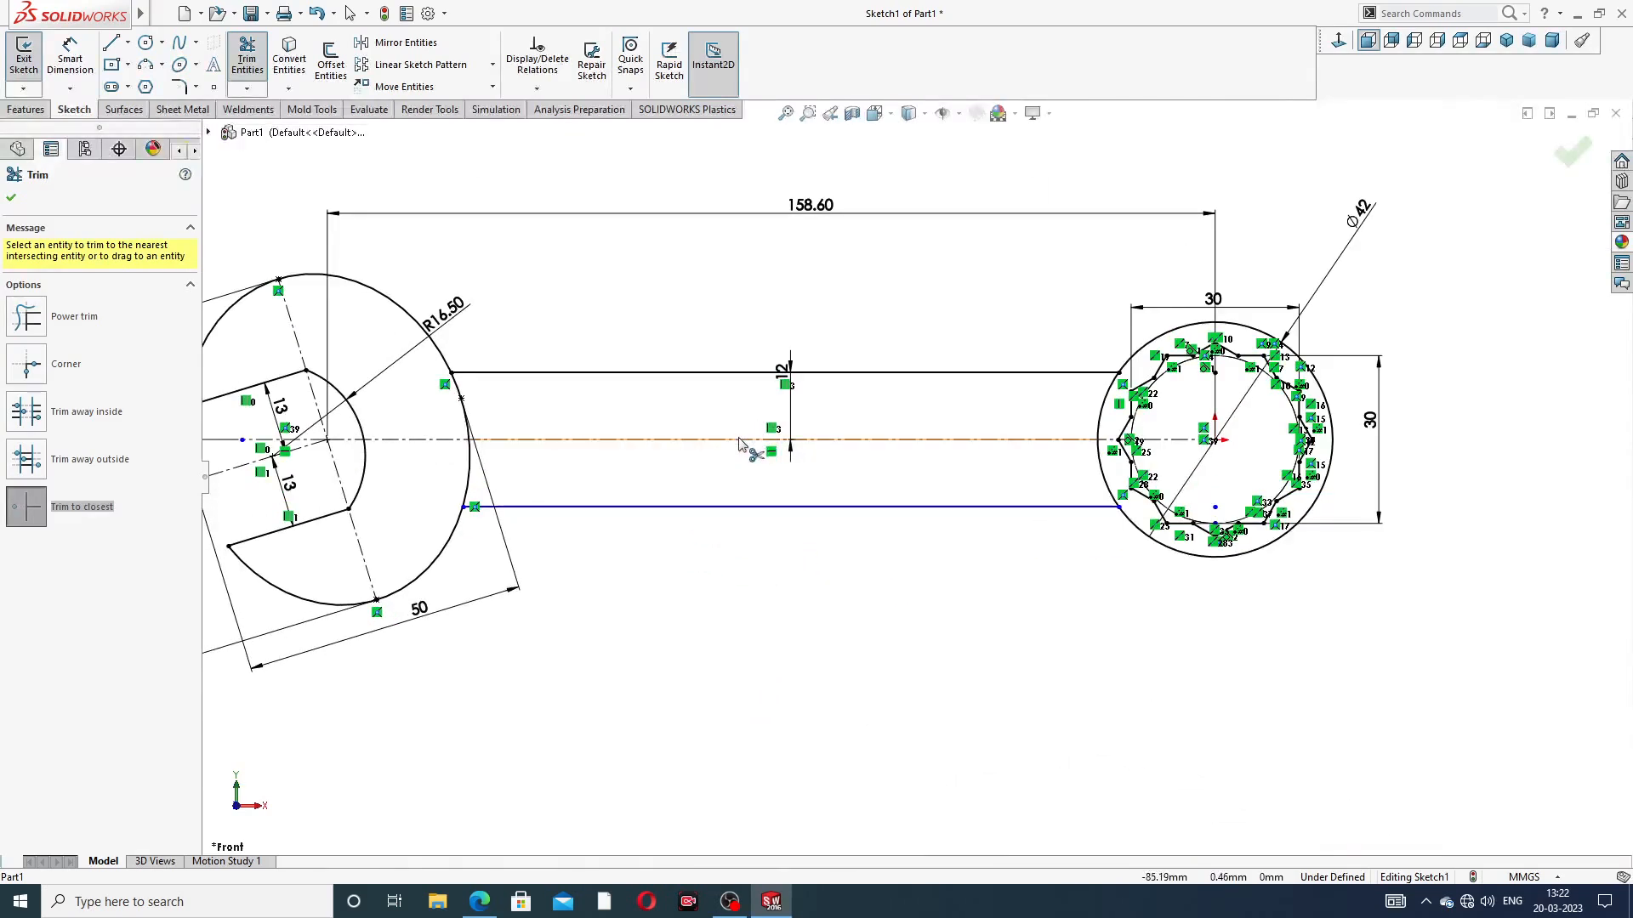
left_click(13, 198)
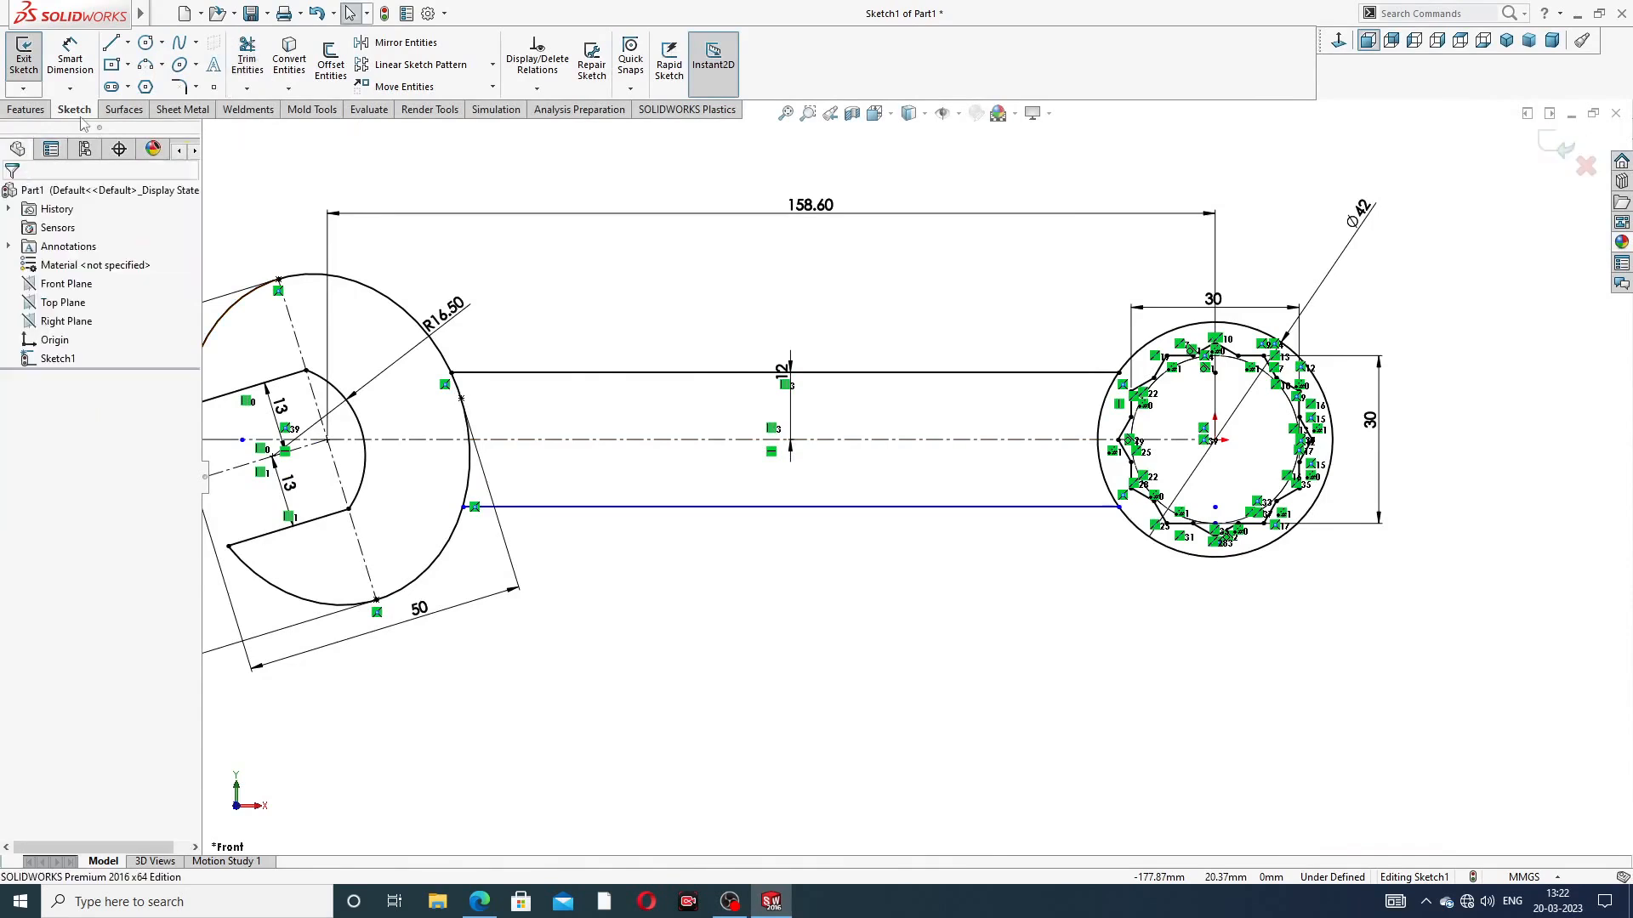
Dimension the lower handle line 12 mm from the horizontal centerline and move the upper line's 12 mm dimension into the space between them
left_click(85, 64)
left_click(664, 507)
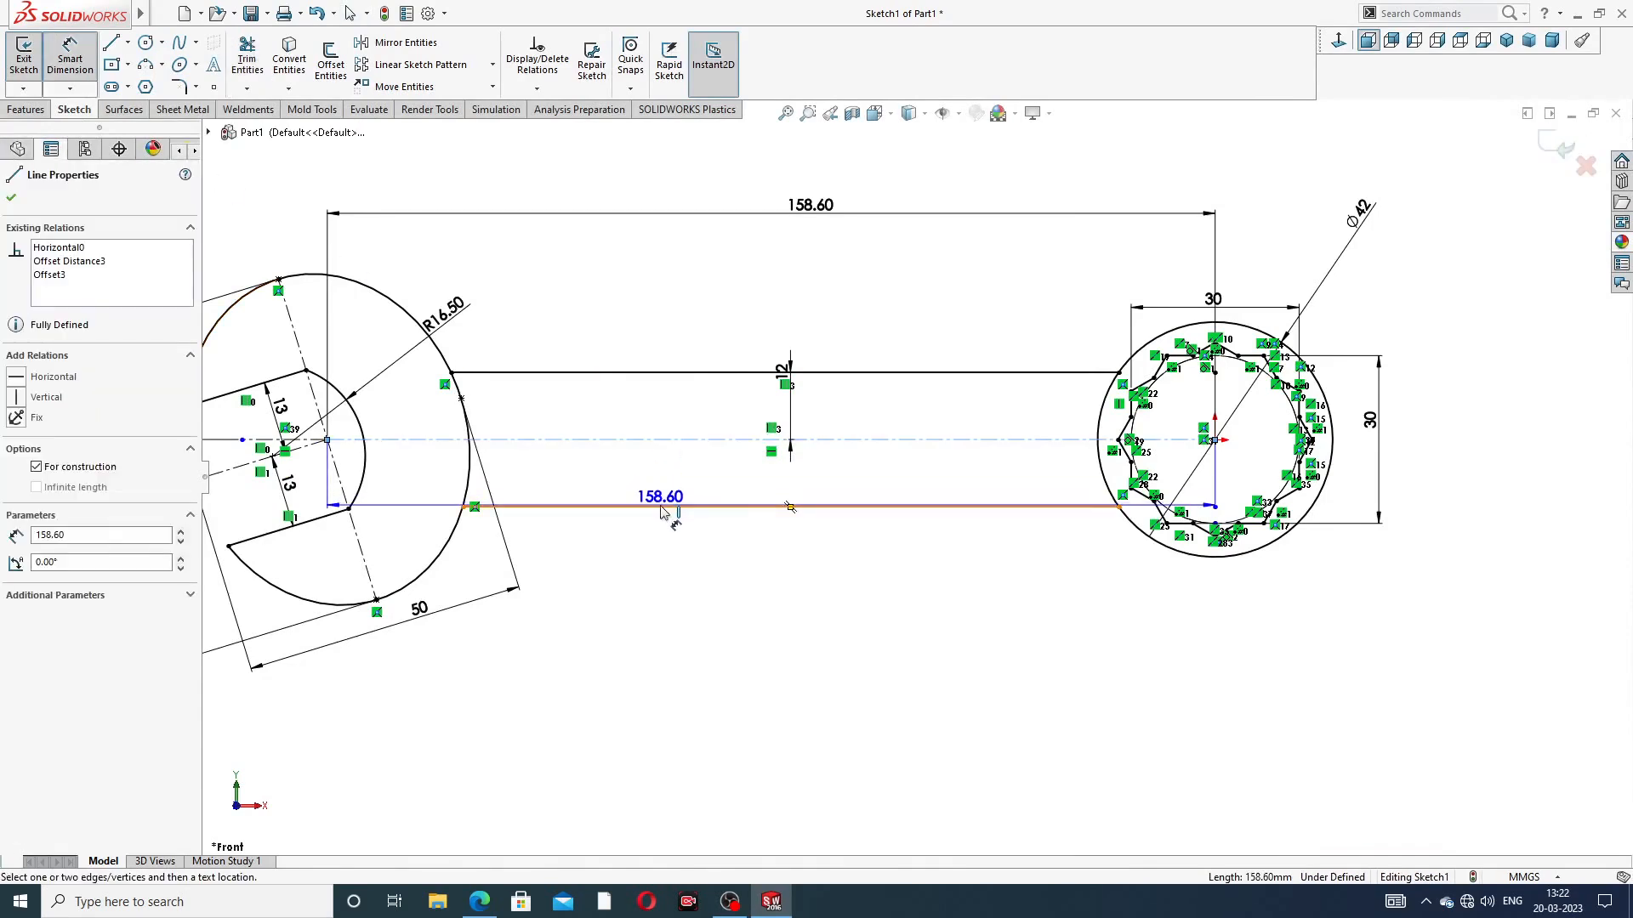
left_click(670, 440)
left_click(674, 478)
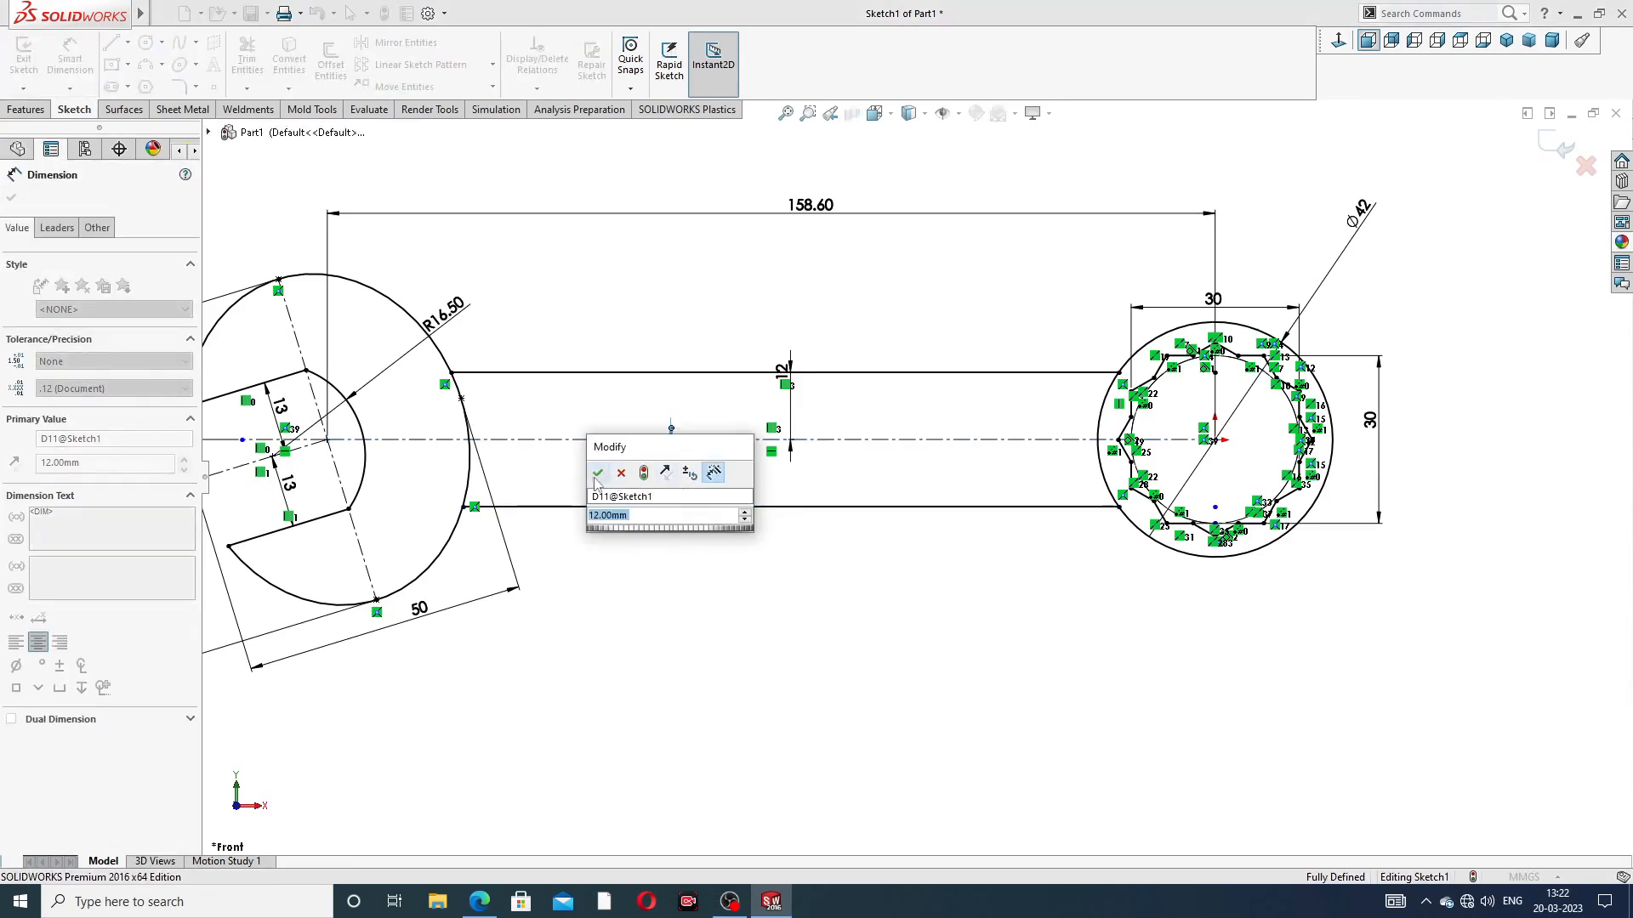
left_click(597, 474)
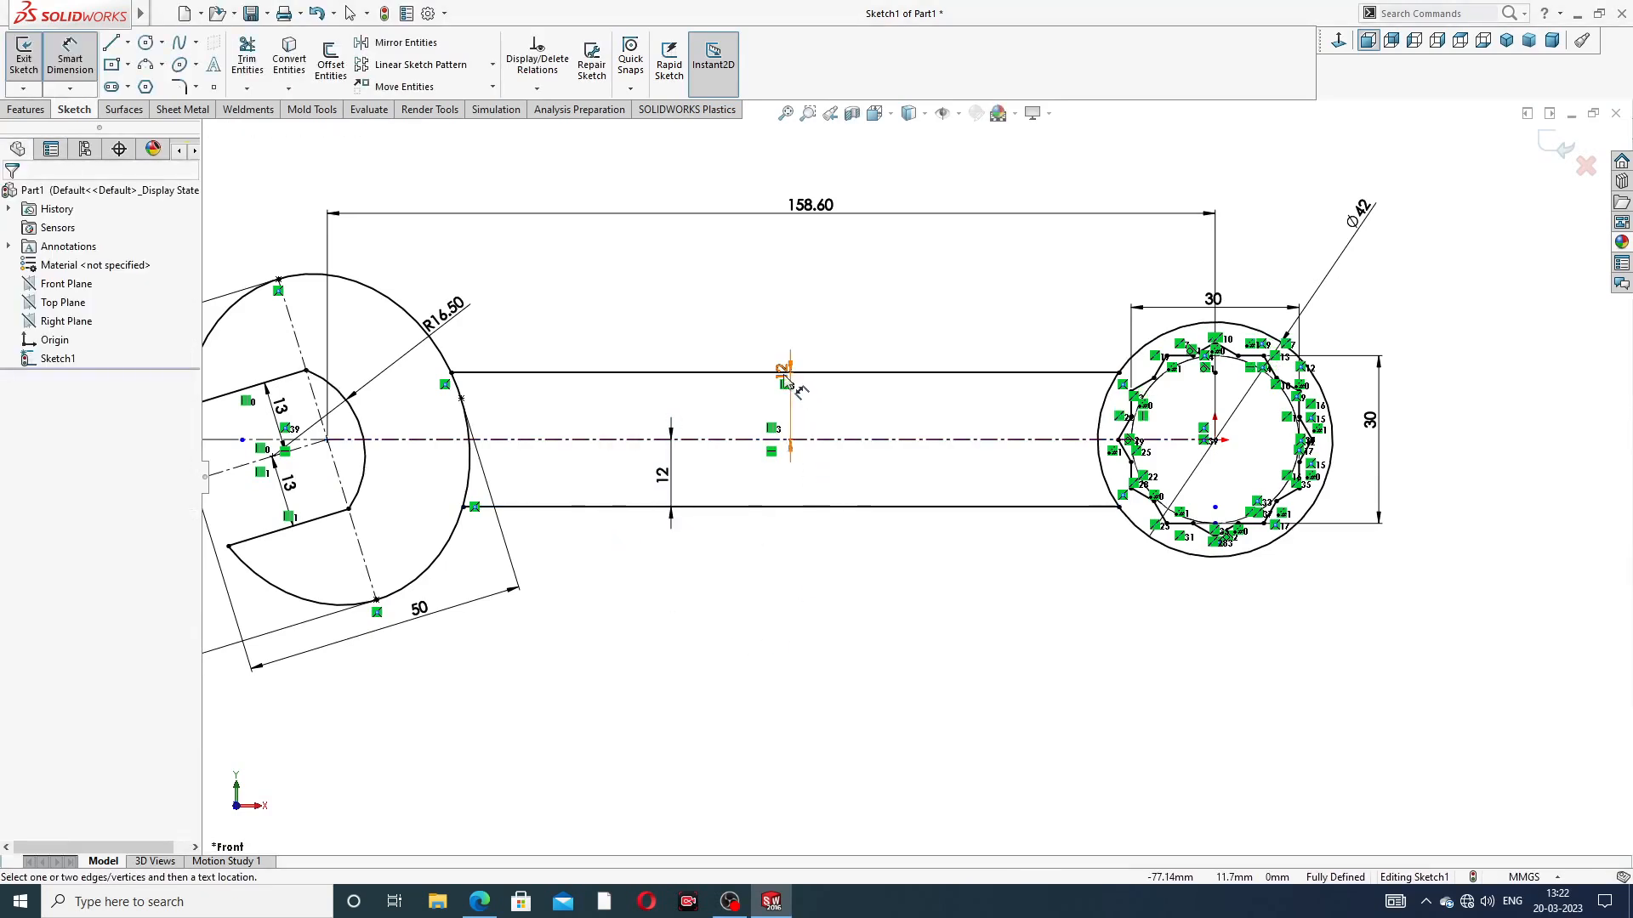
left_click(765, 416)
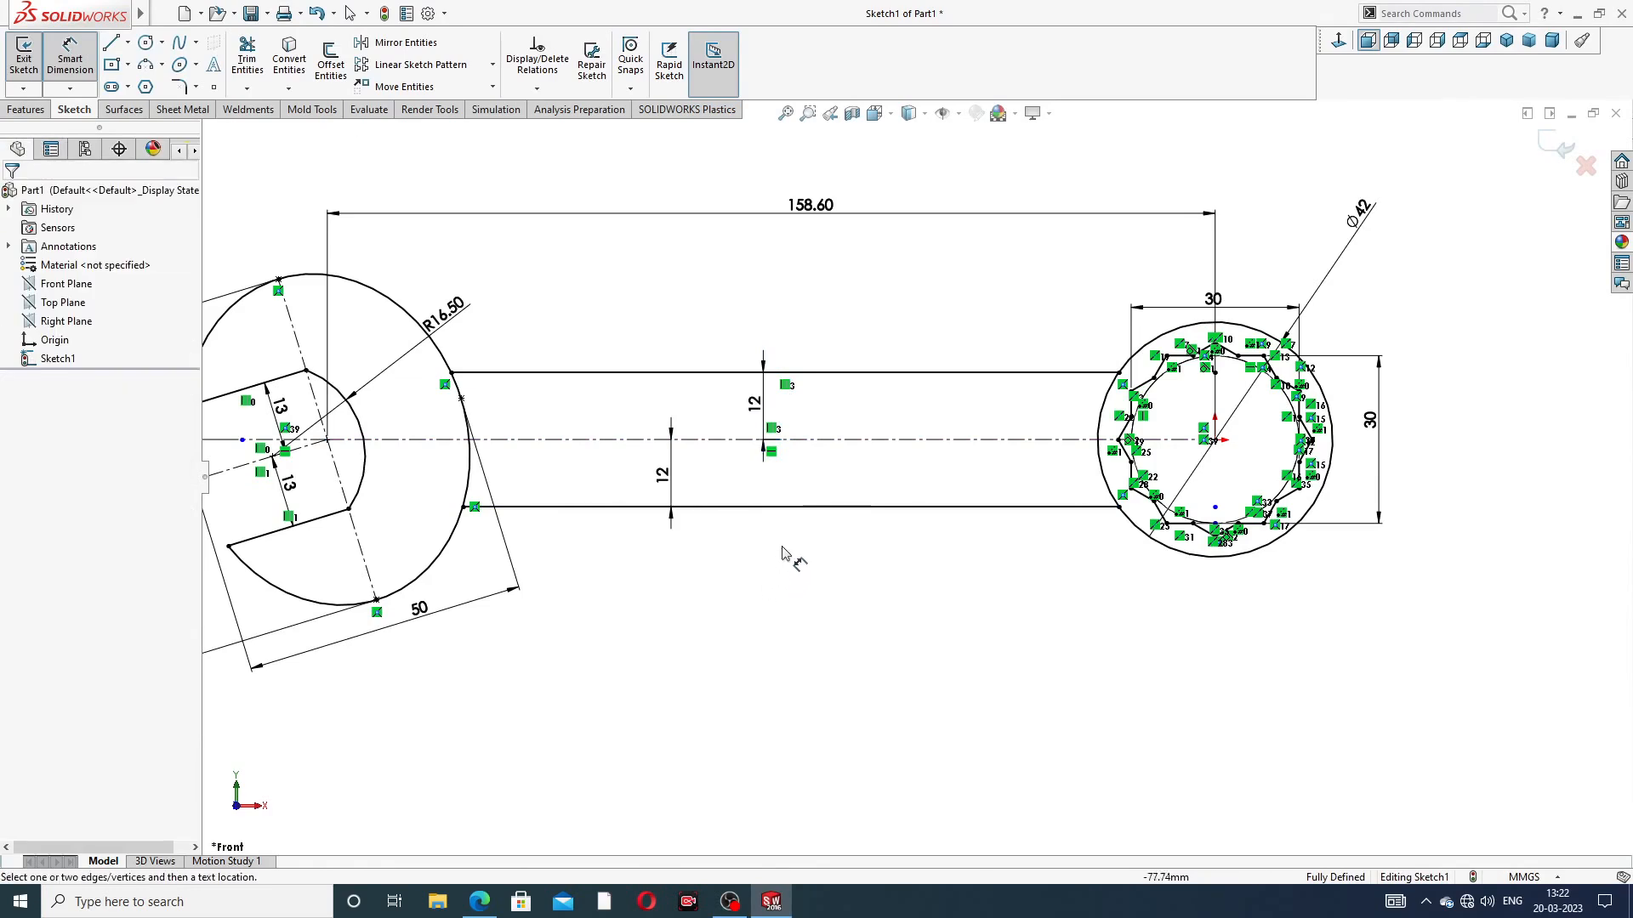
scroll(783, 553, "down", 3)
scroll(715, 515, "up", 3)
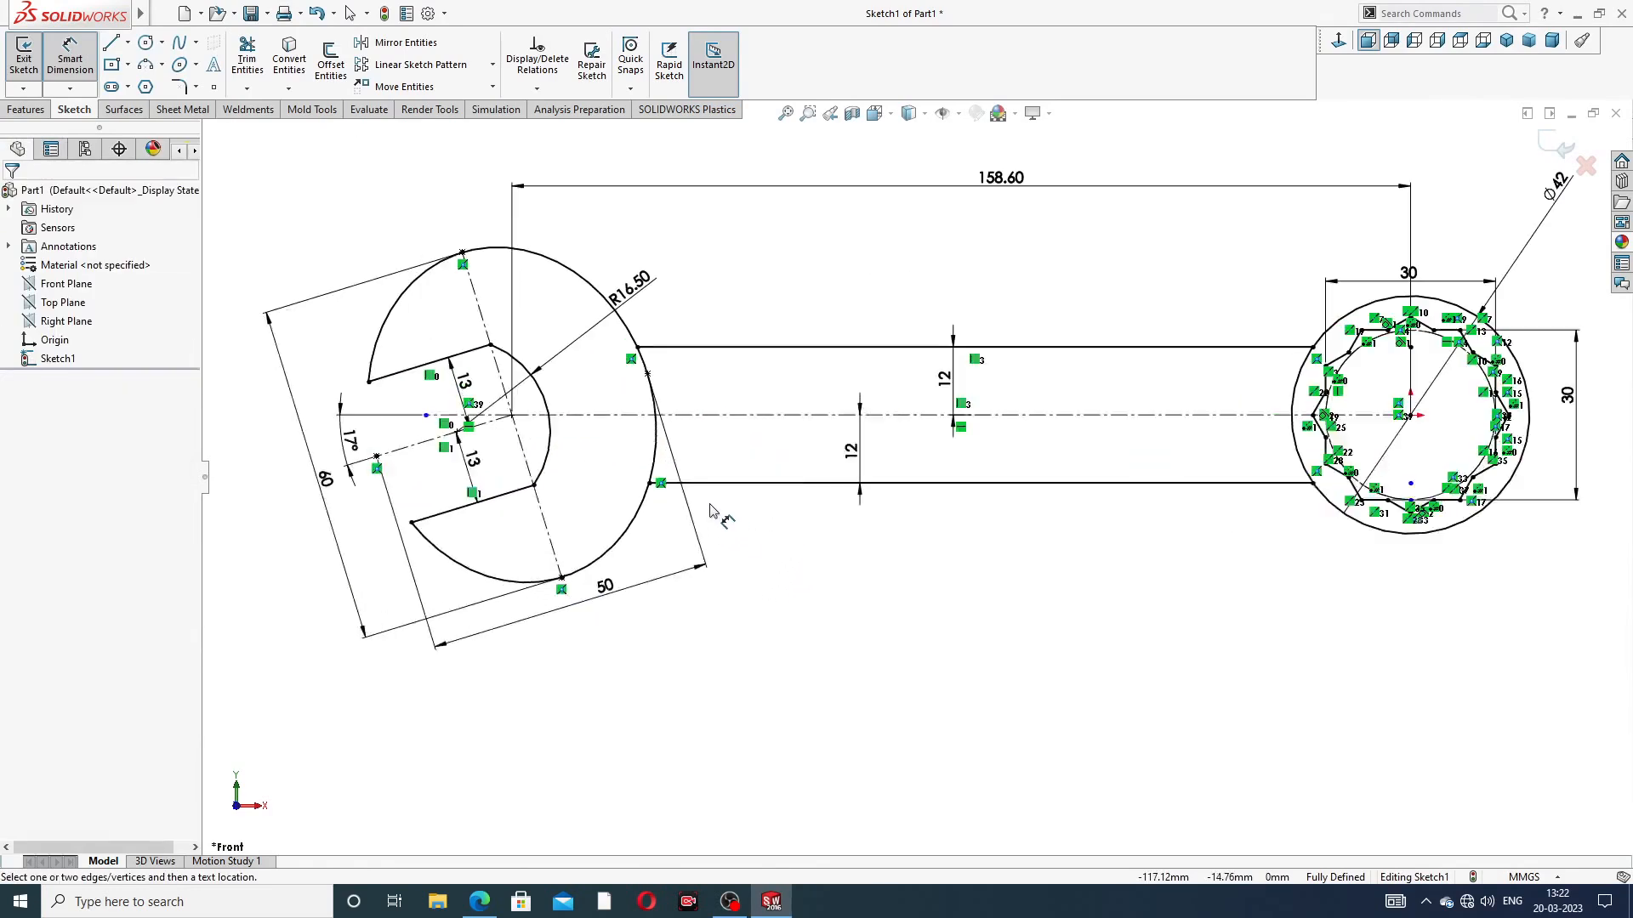
right_click(1084, 201)
left_click(1114, 250)
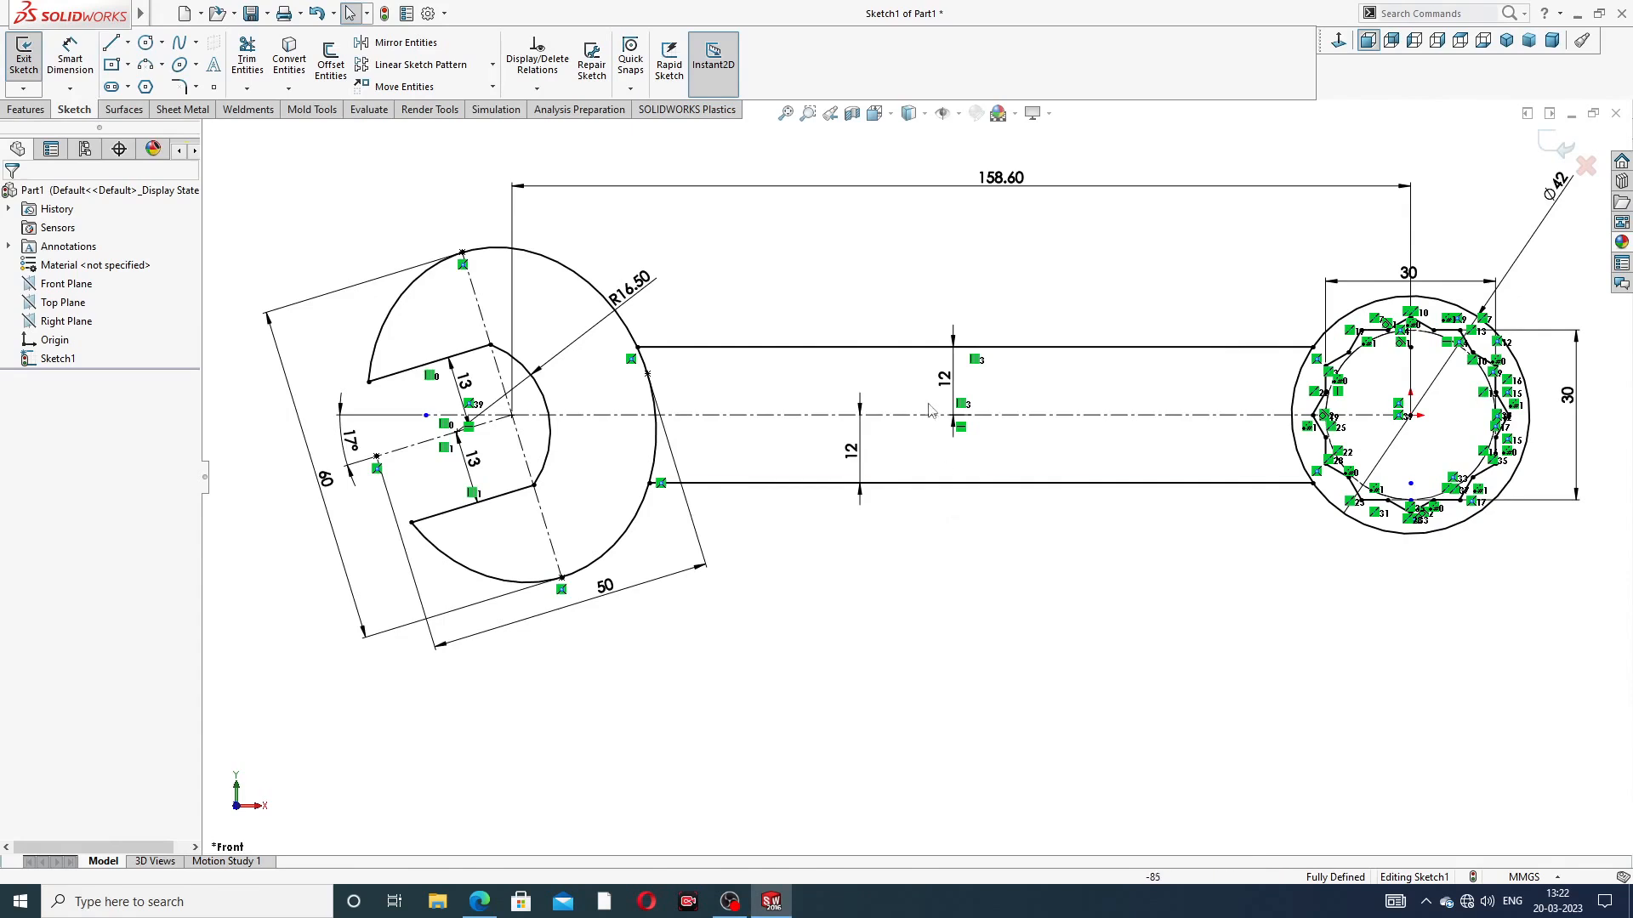
Extrude the open-jaw head and twelve-point ring regions 10 mm with Mid Plane, checking the thickness against the spanner PDF drawing
left_click(25, 110)
left_click(31, 61)
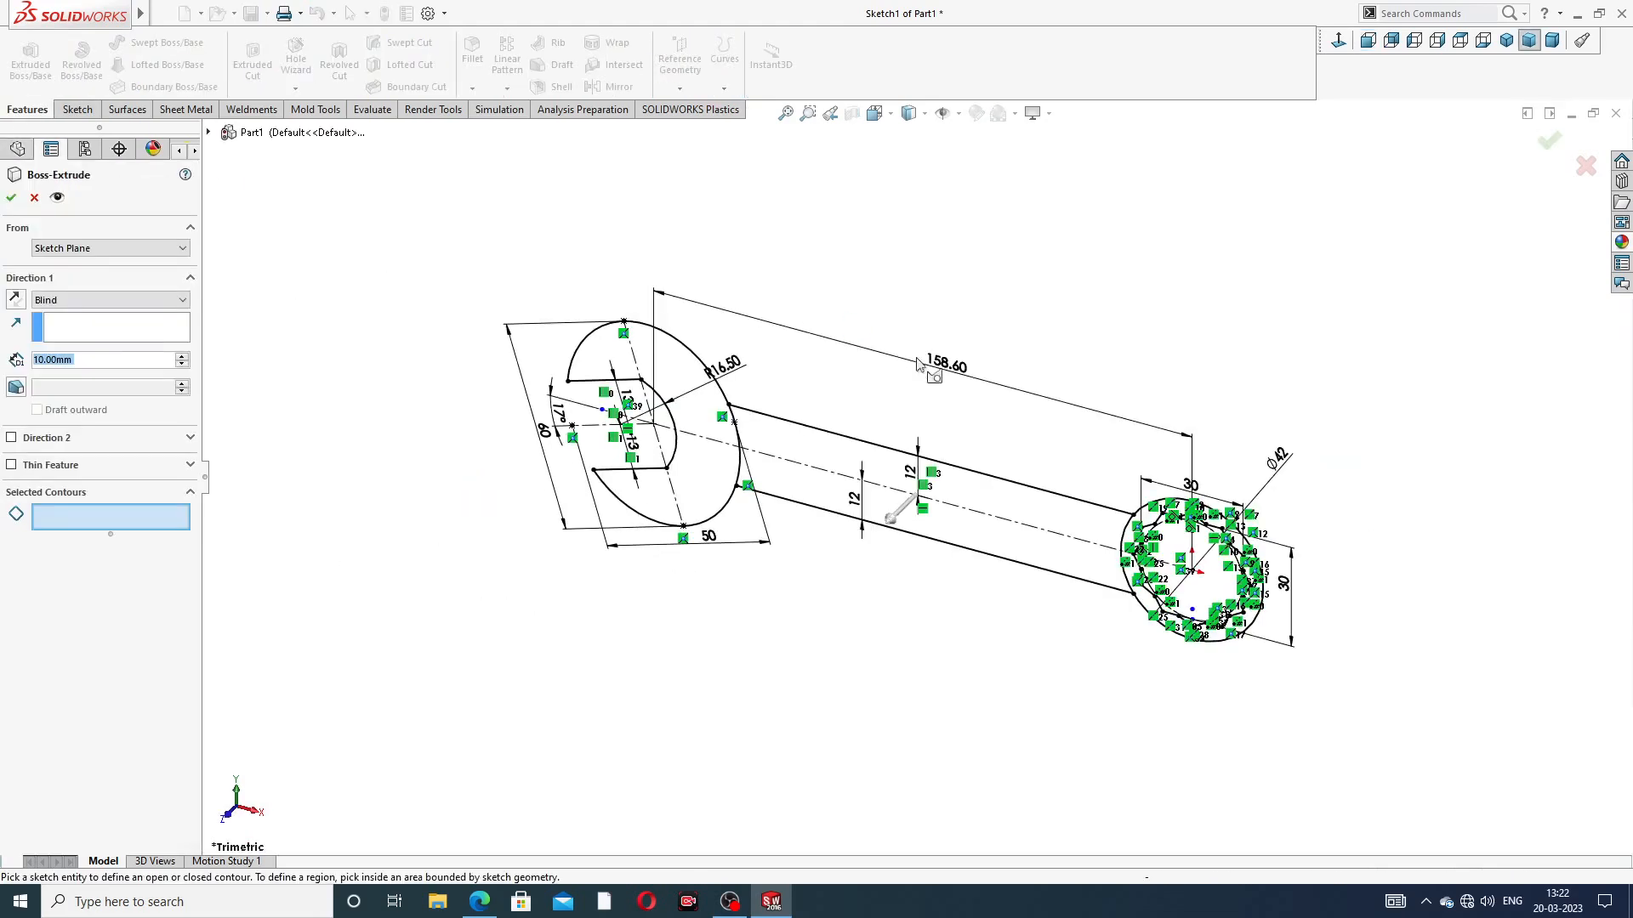
left_click(701, 406)
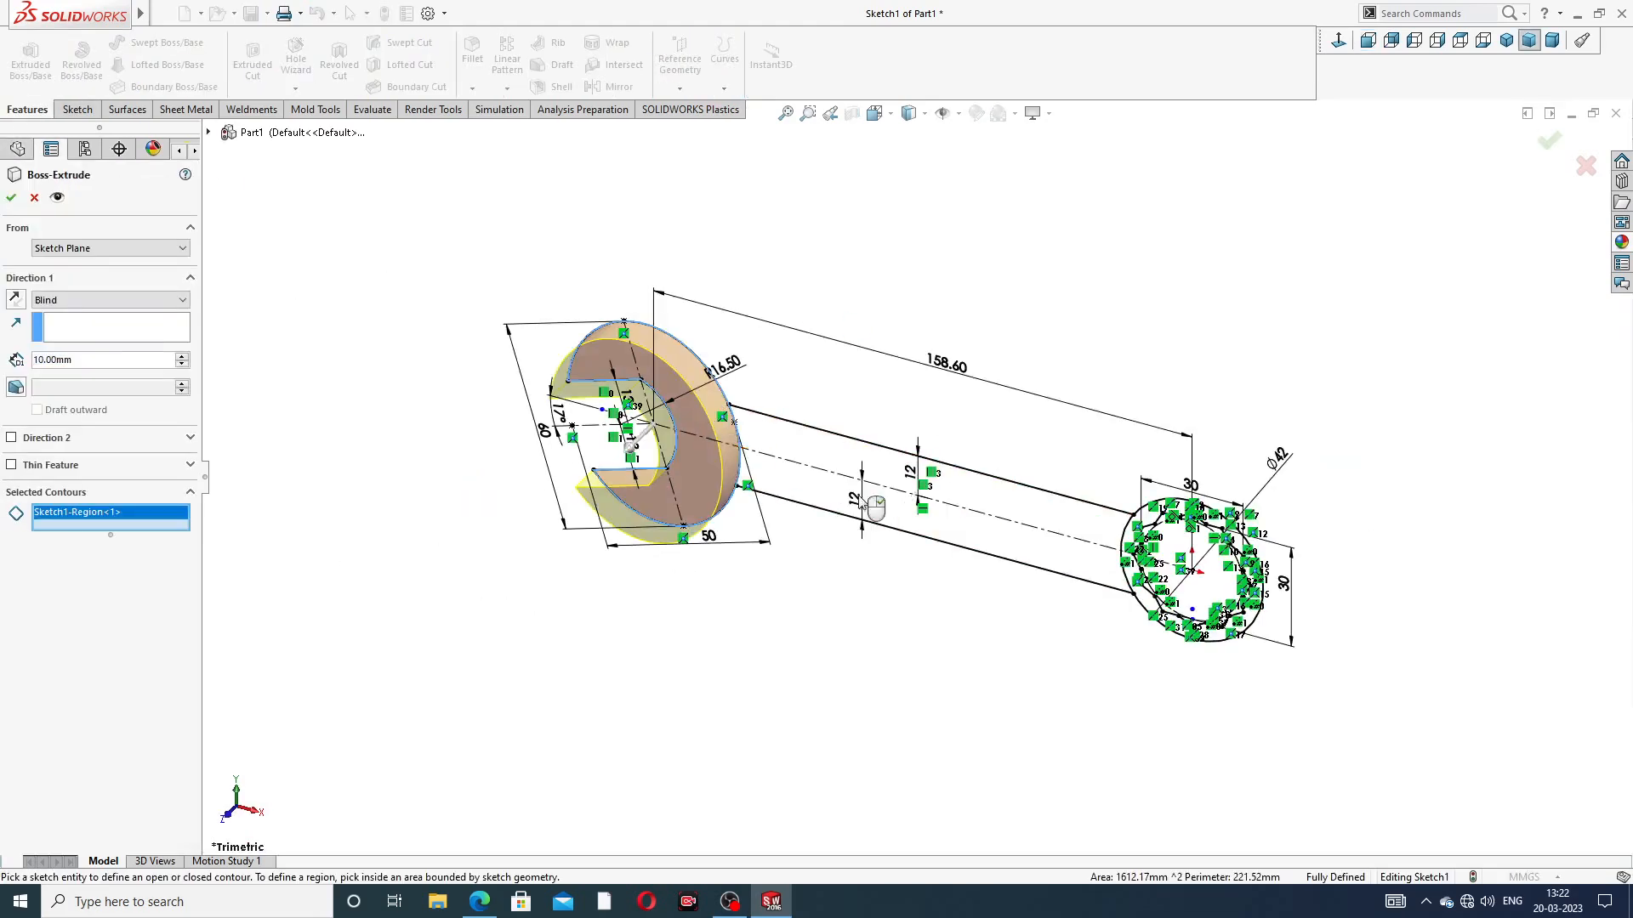
scroll(1190, 553, "down", 5)
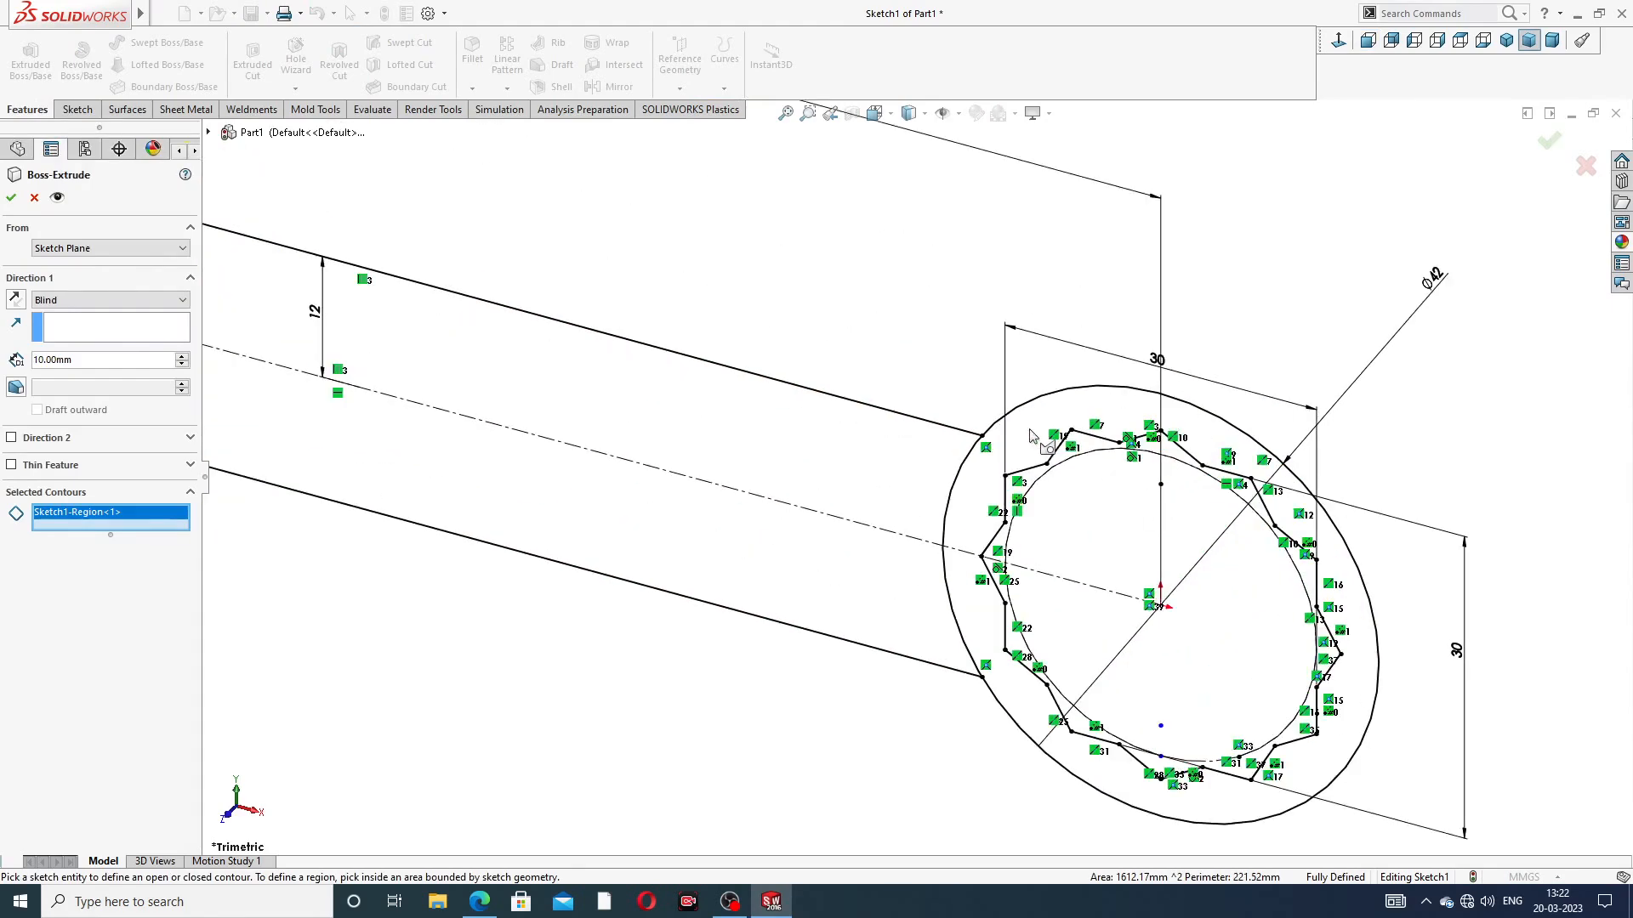
left_click(998, 465)
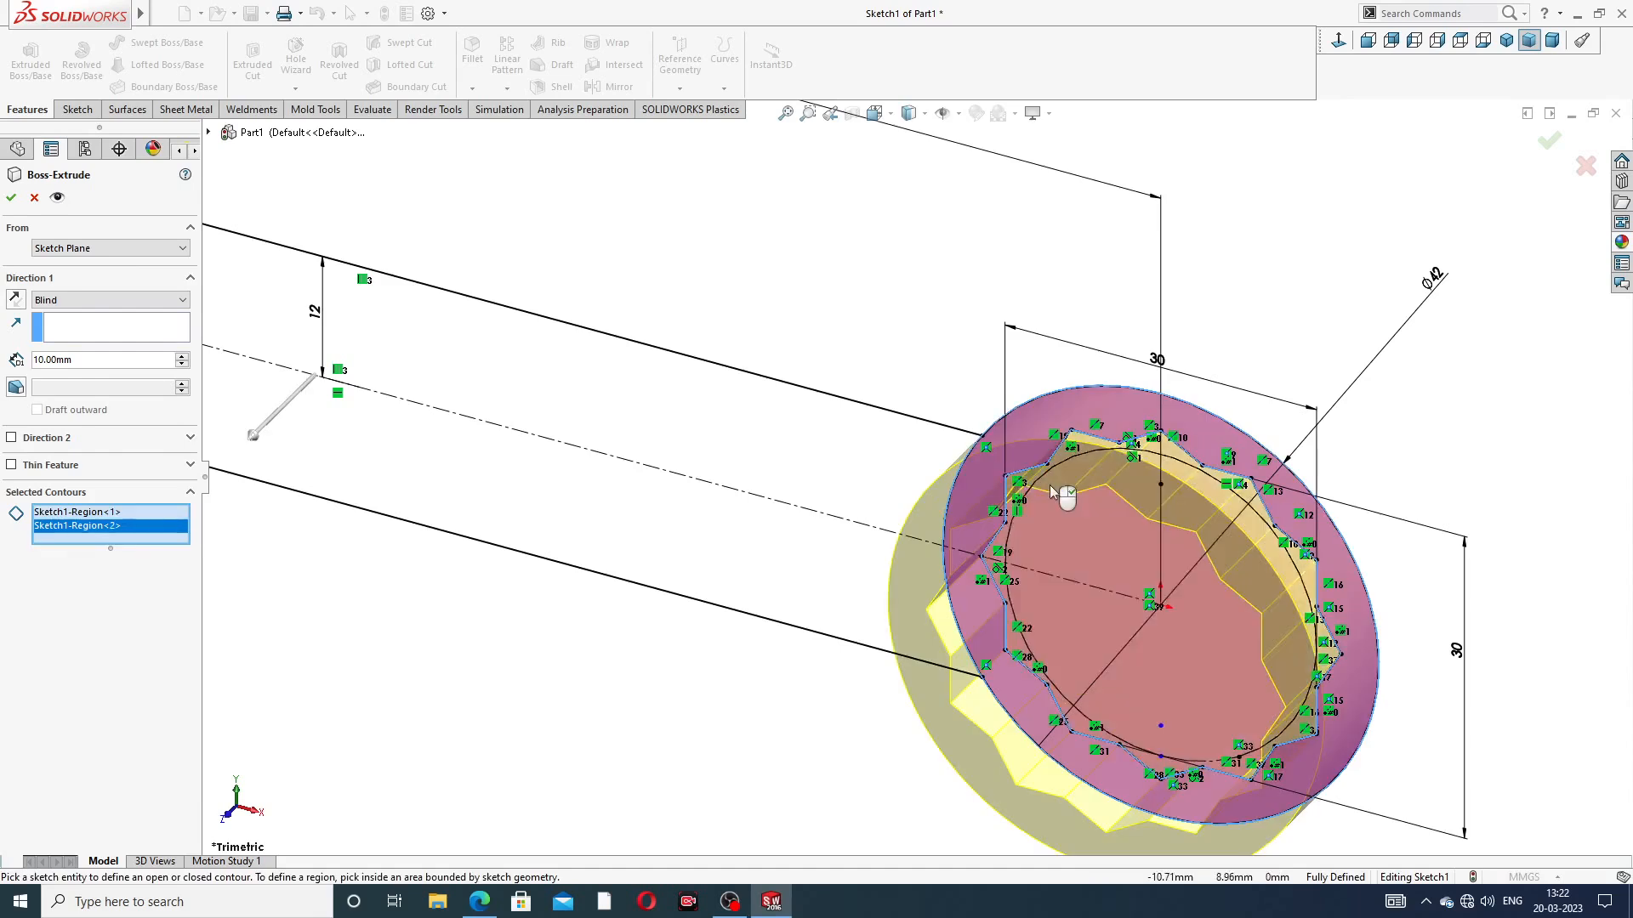
scroll(1057, 493, "up", 4)
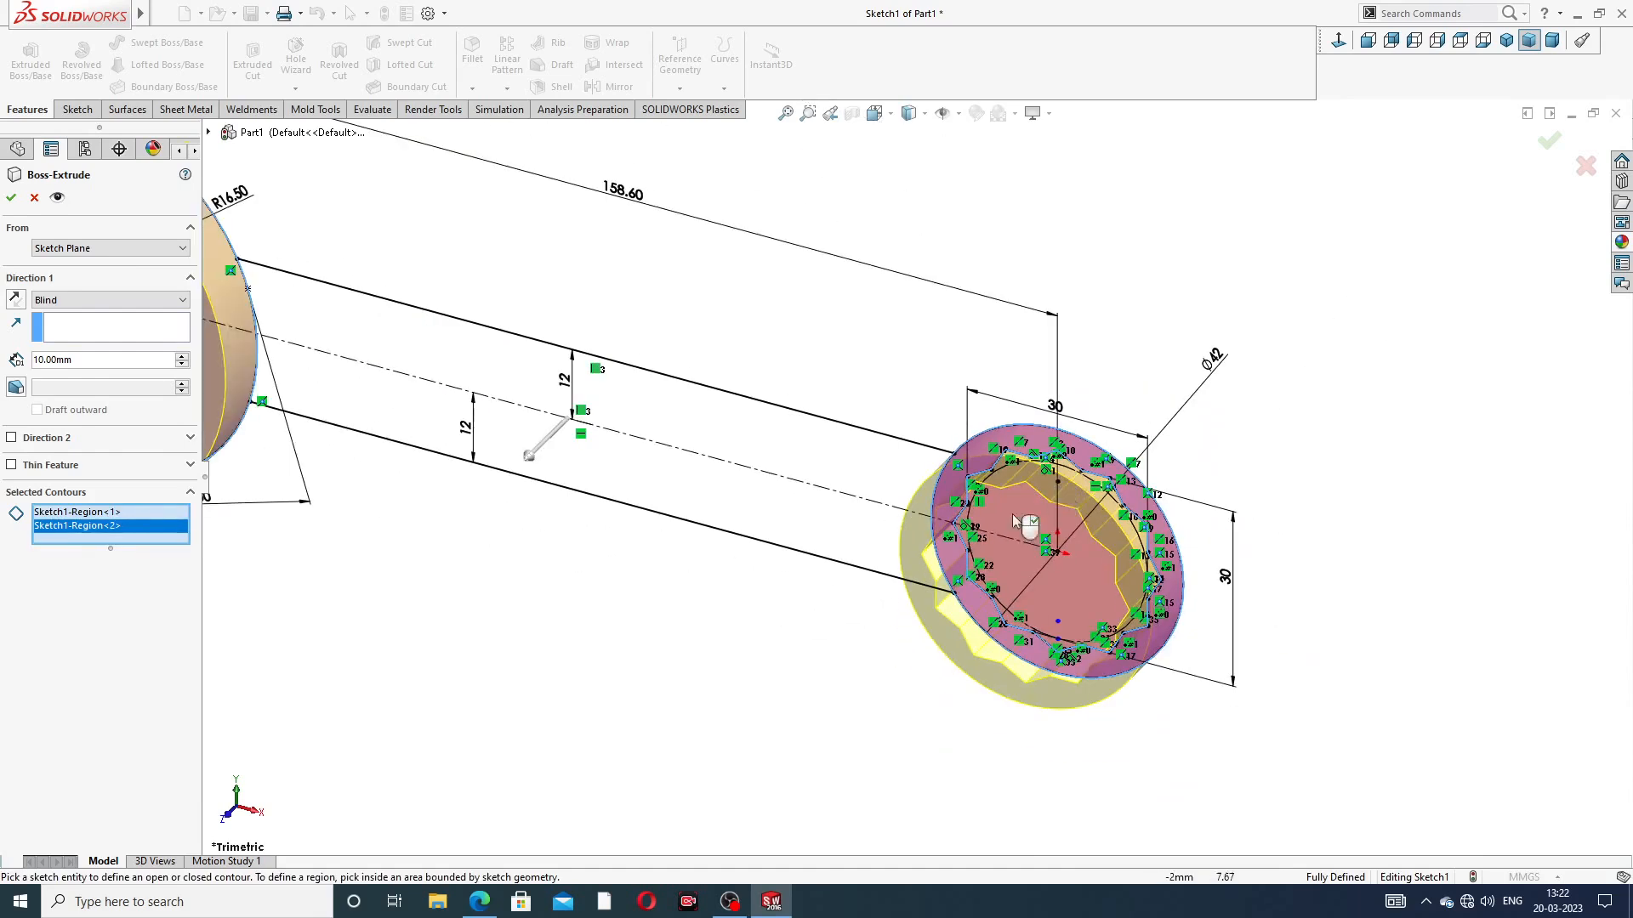
left_click(109, 306)
left_click(102, 374)
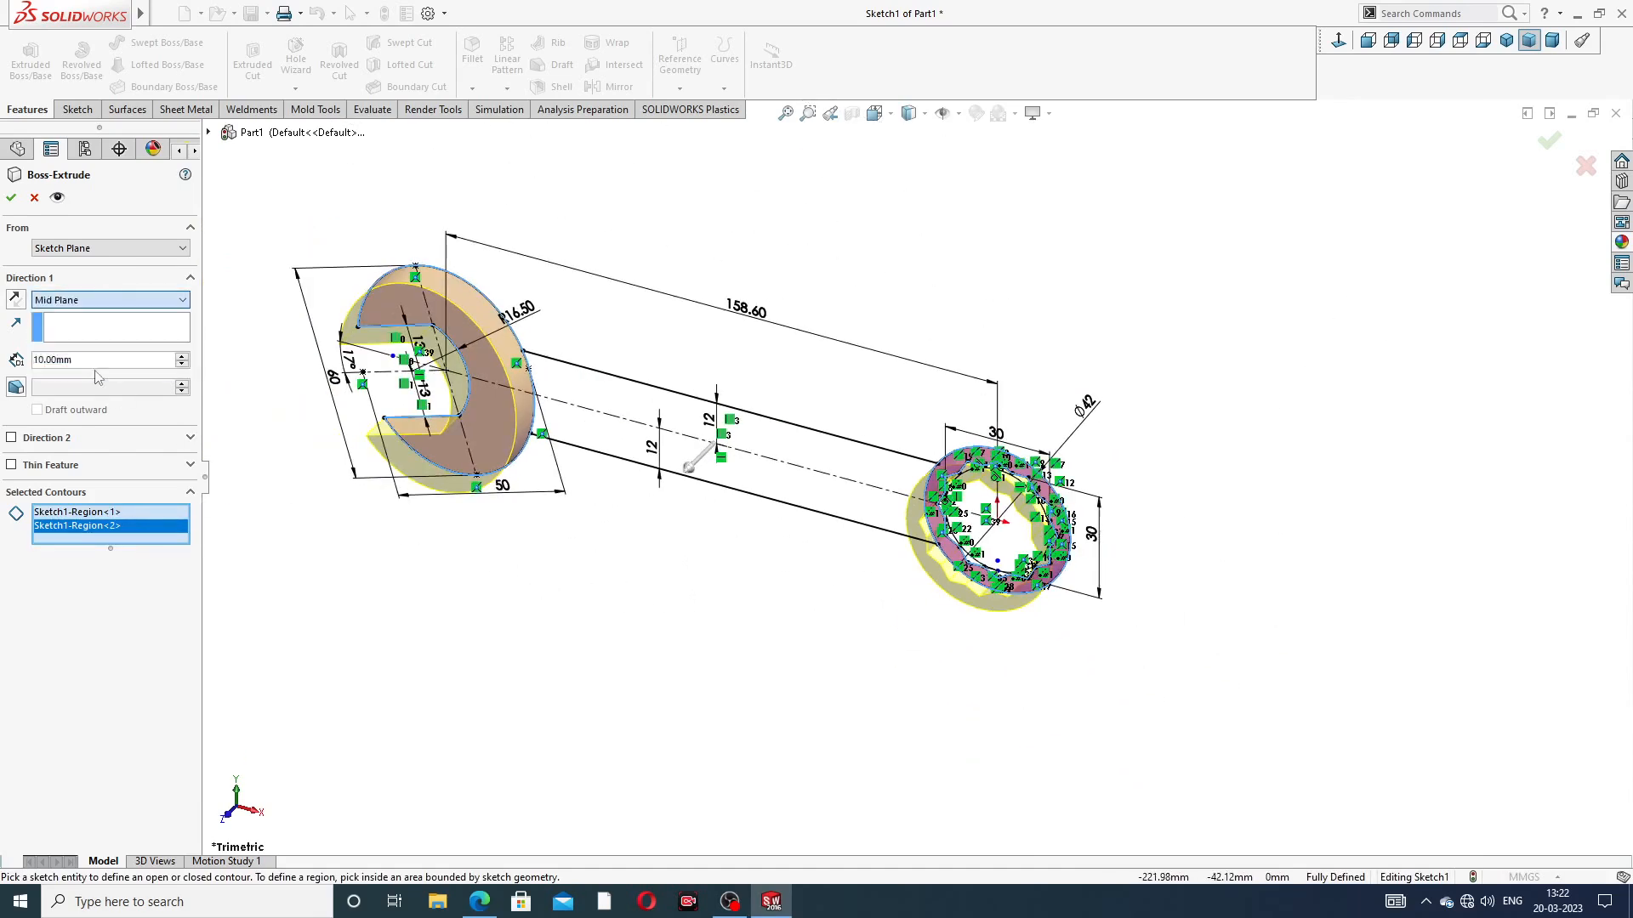
left_click(478, 902)
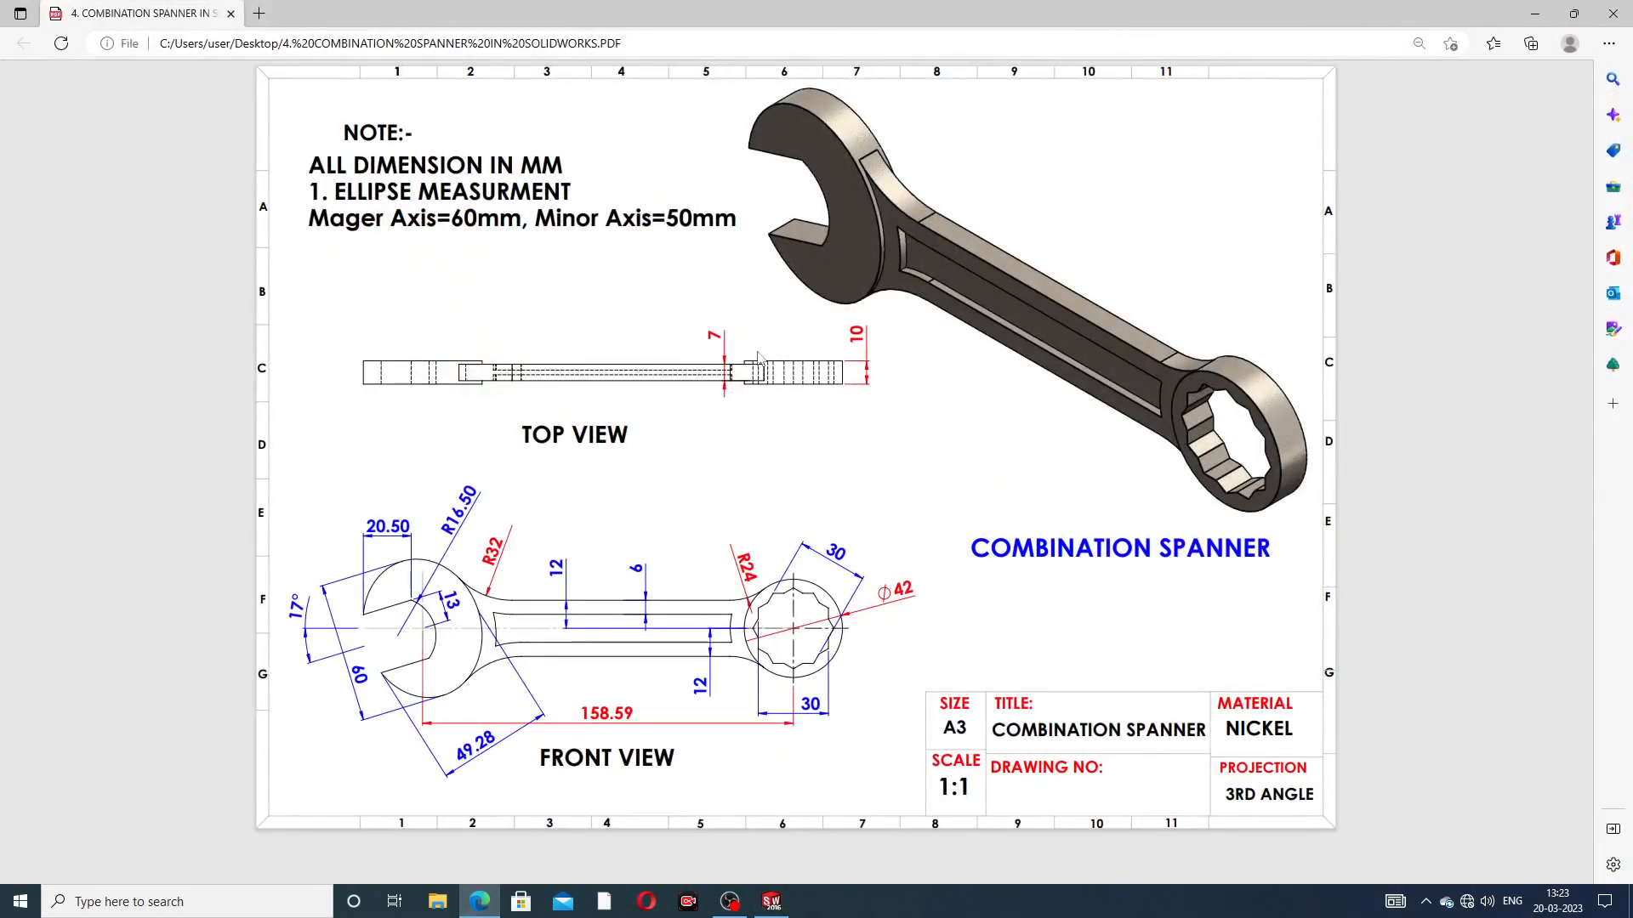
left_click(481, 902)
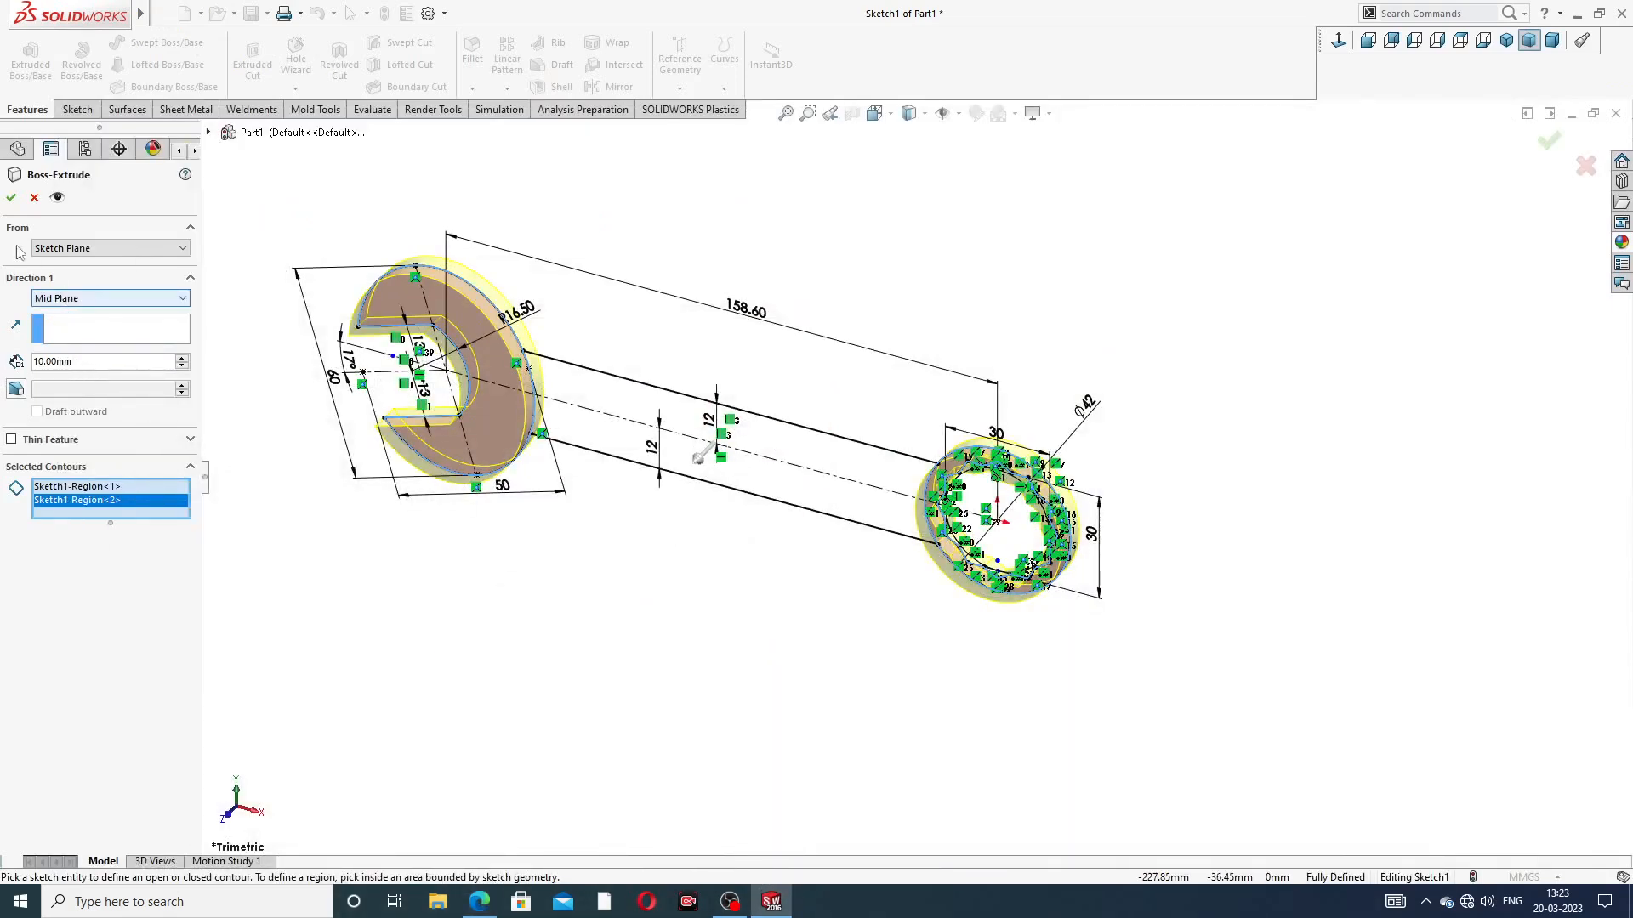
left_click(13, 200)
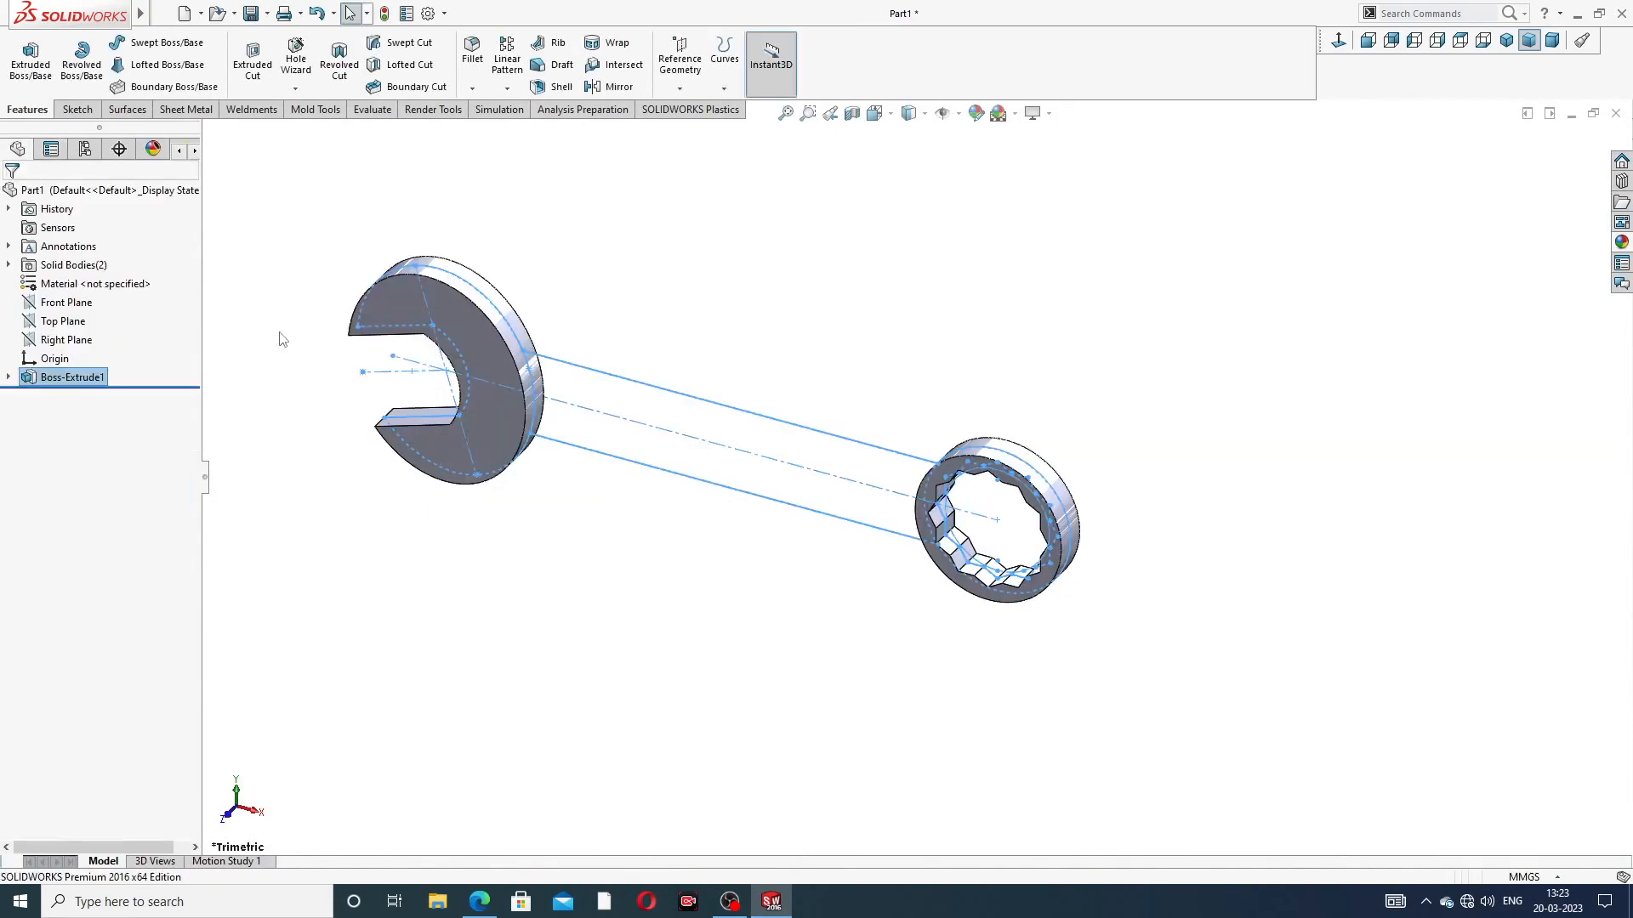
Extrude the handle region of the same sketch 7 mm with Mid Plane, merging it with the head and ring
left_click(9, 377)
left_click(77, 395)
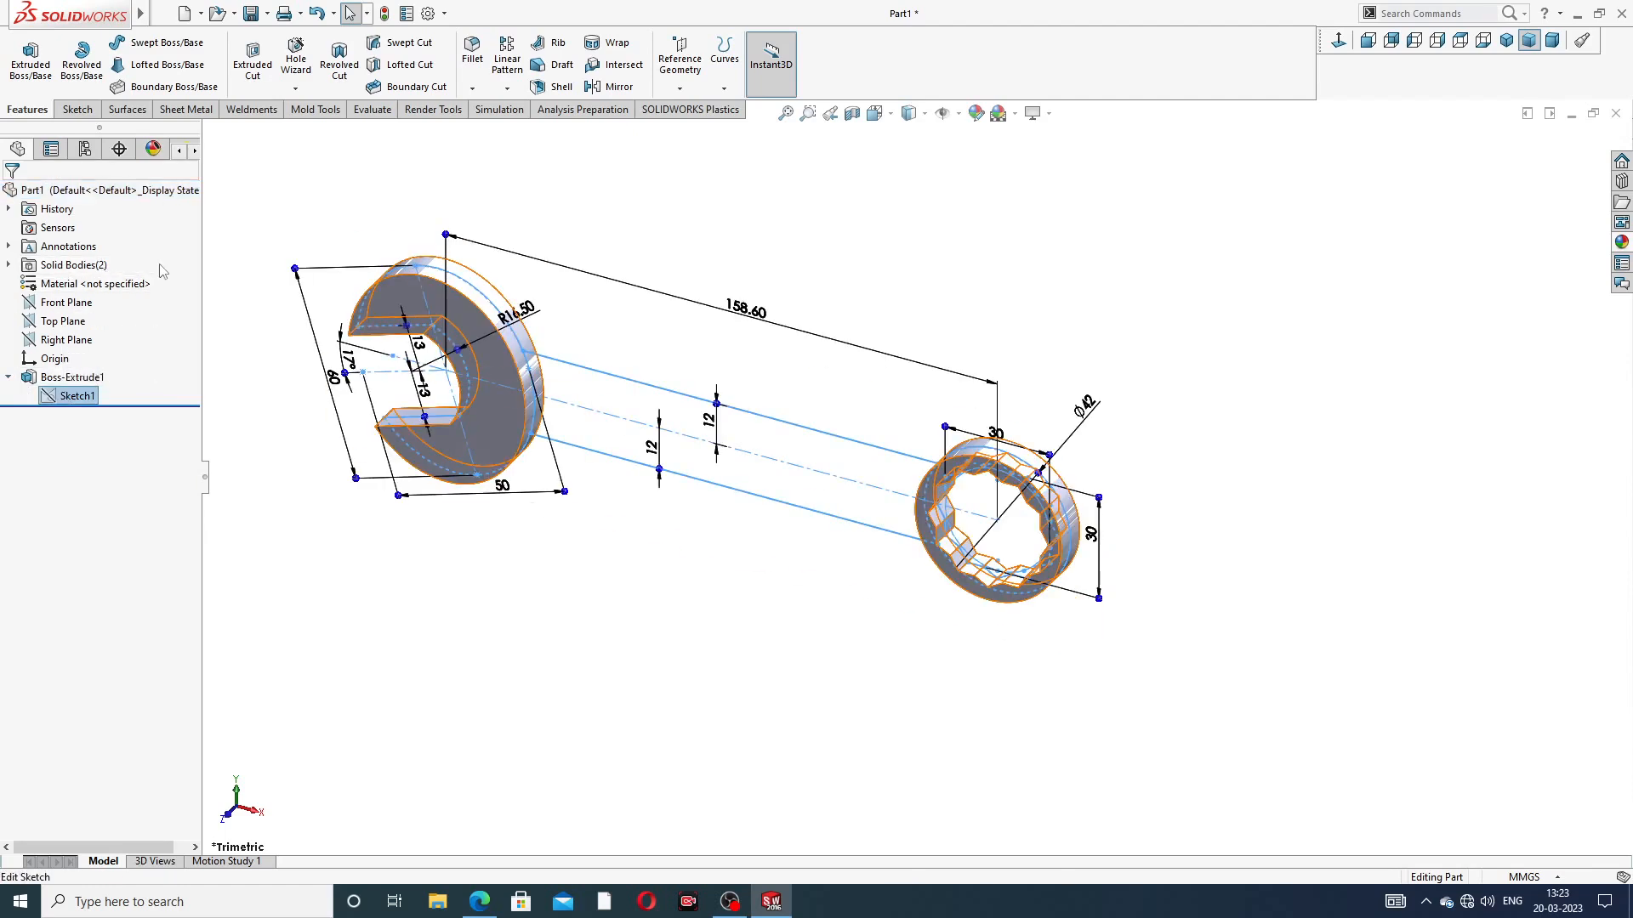
left_click(31, 58)
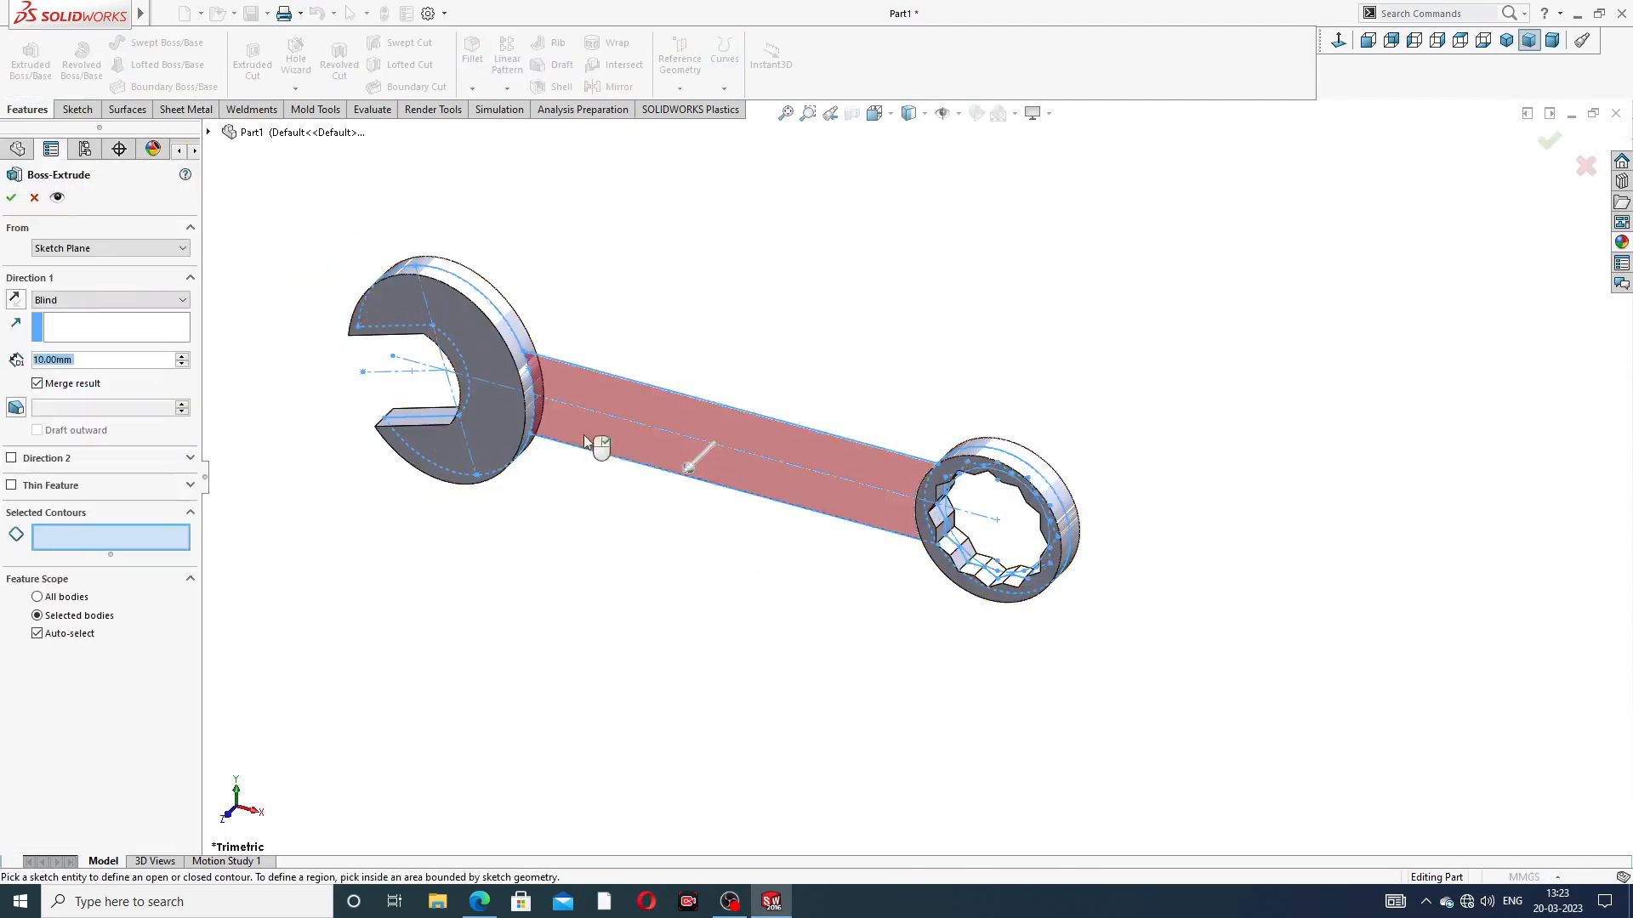
left_click(661, 419)
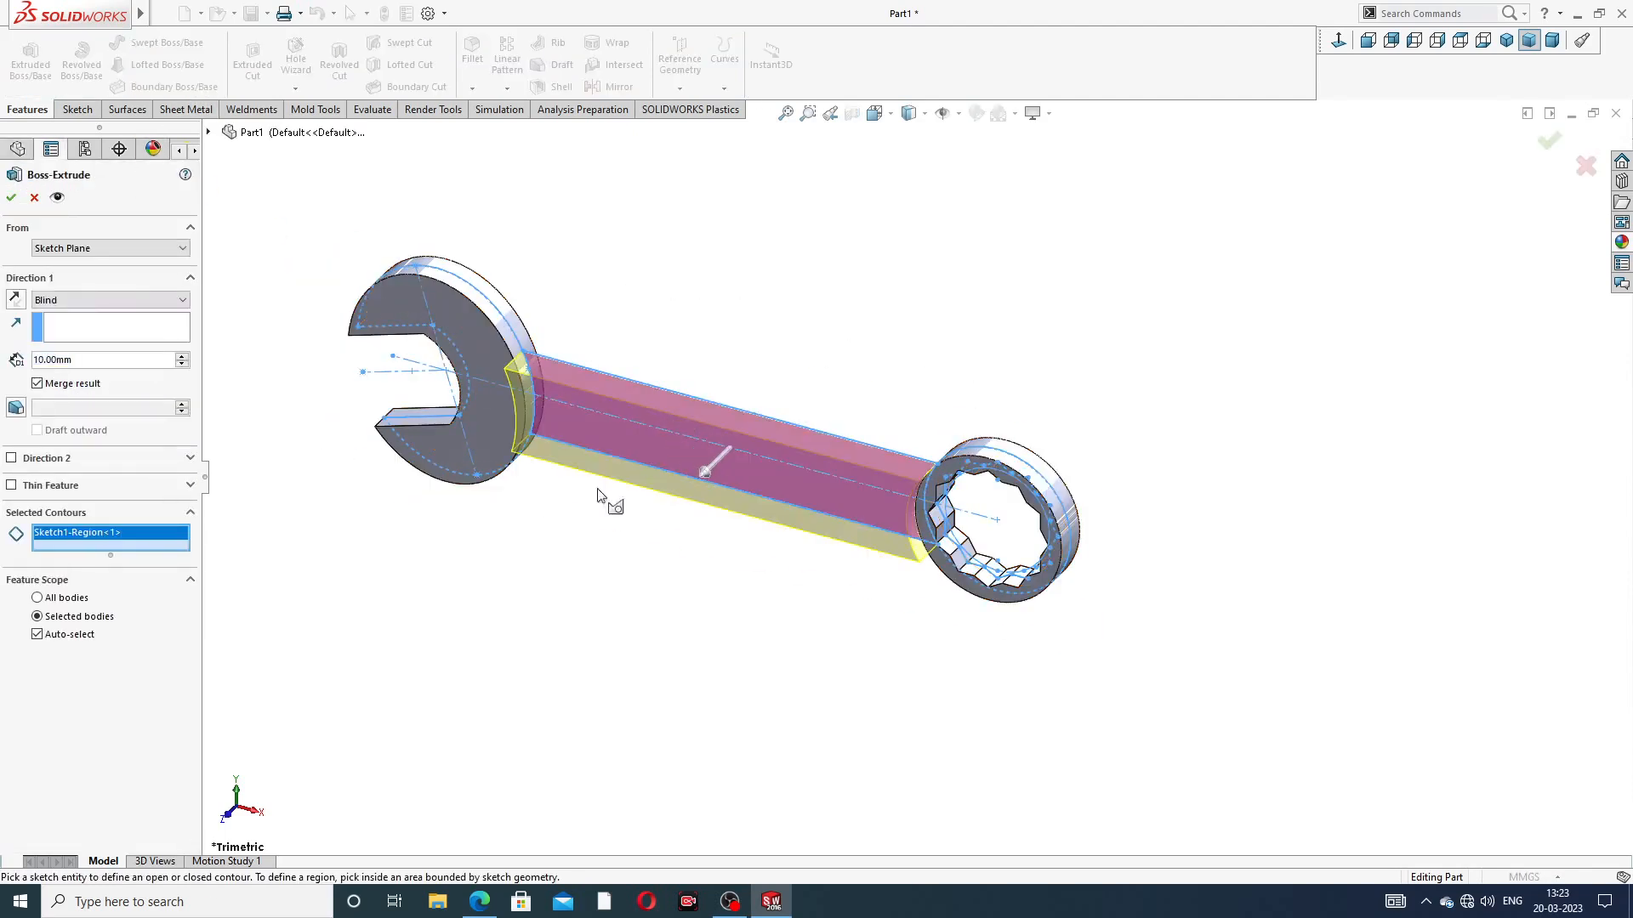
left_click(159, 302)
left_click(111, 382)
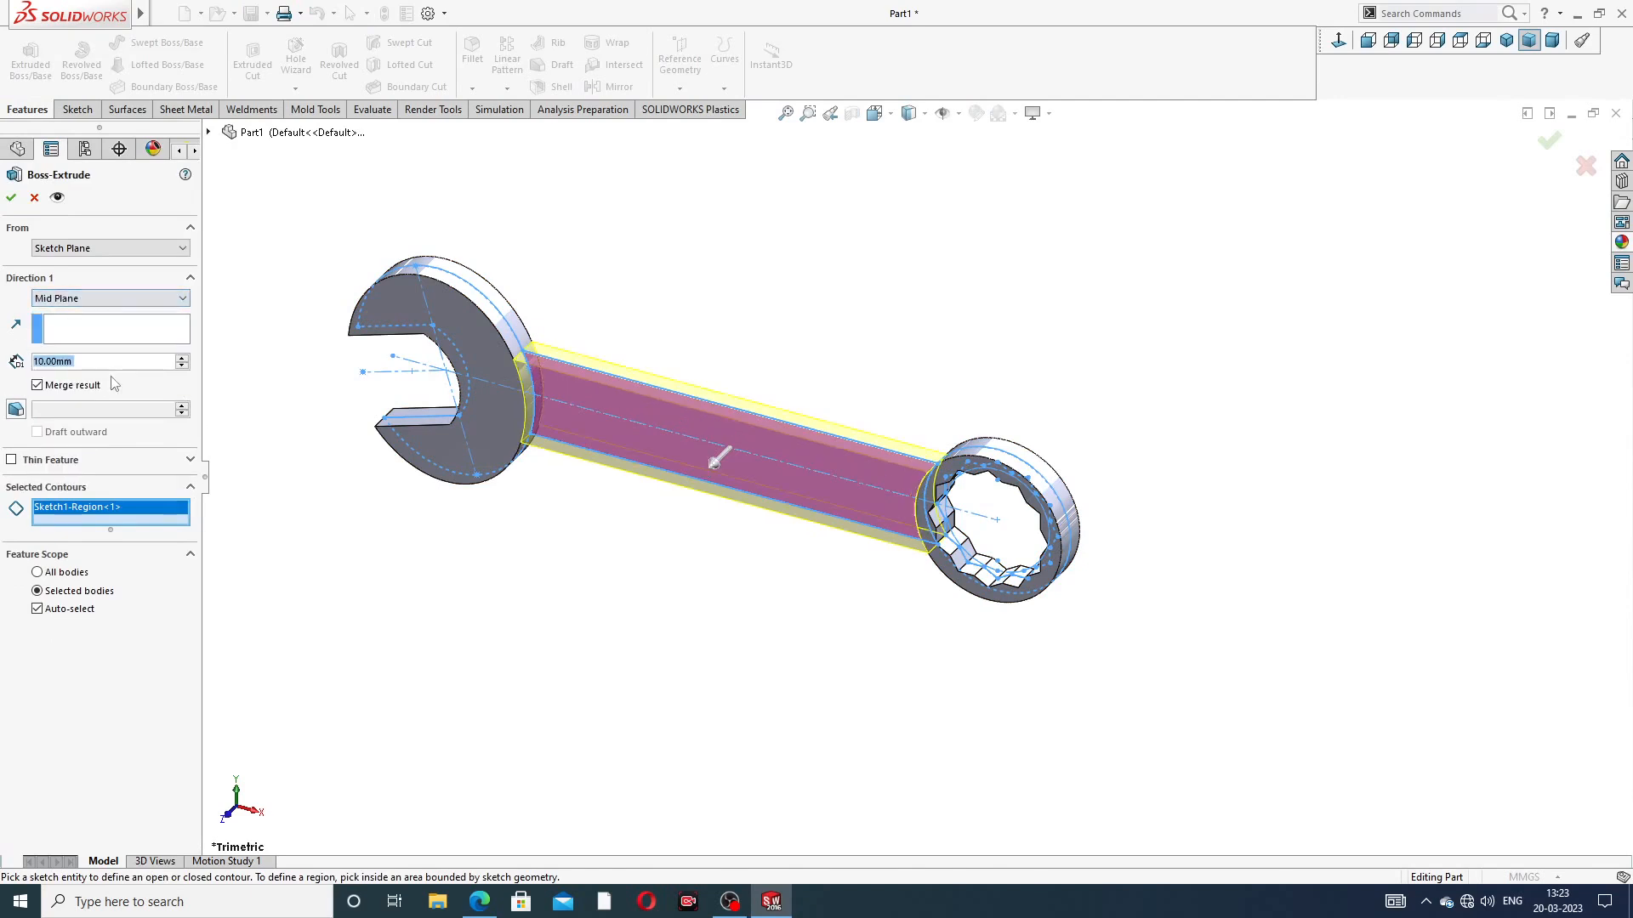
type("7")
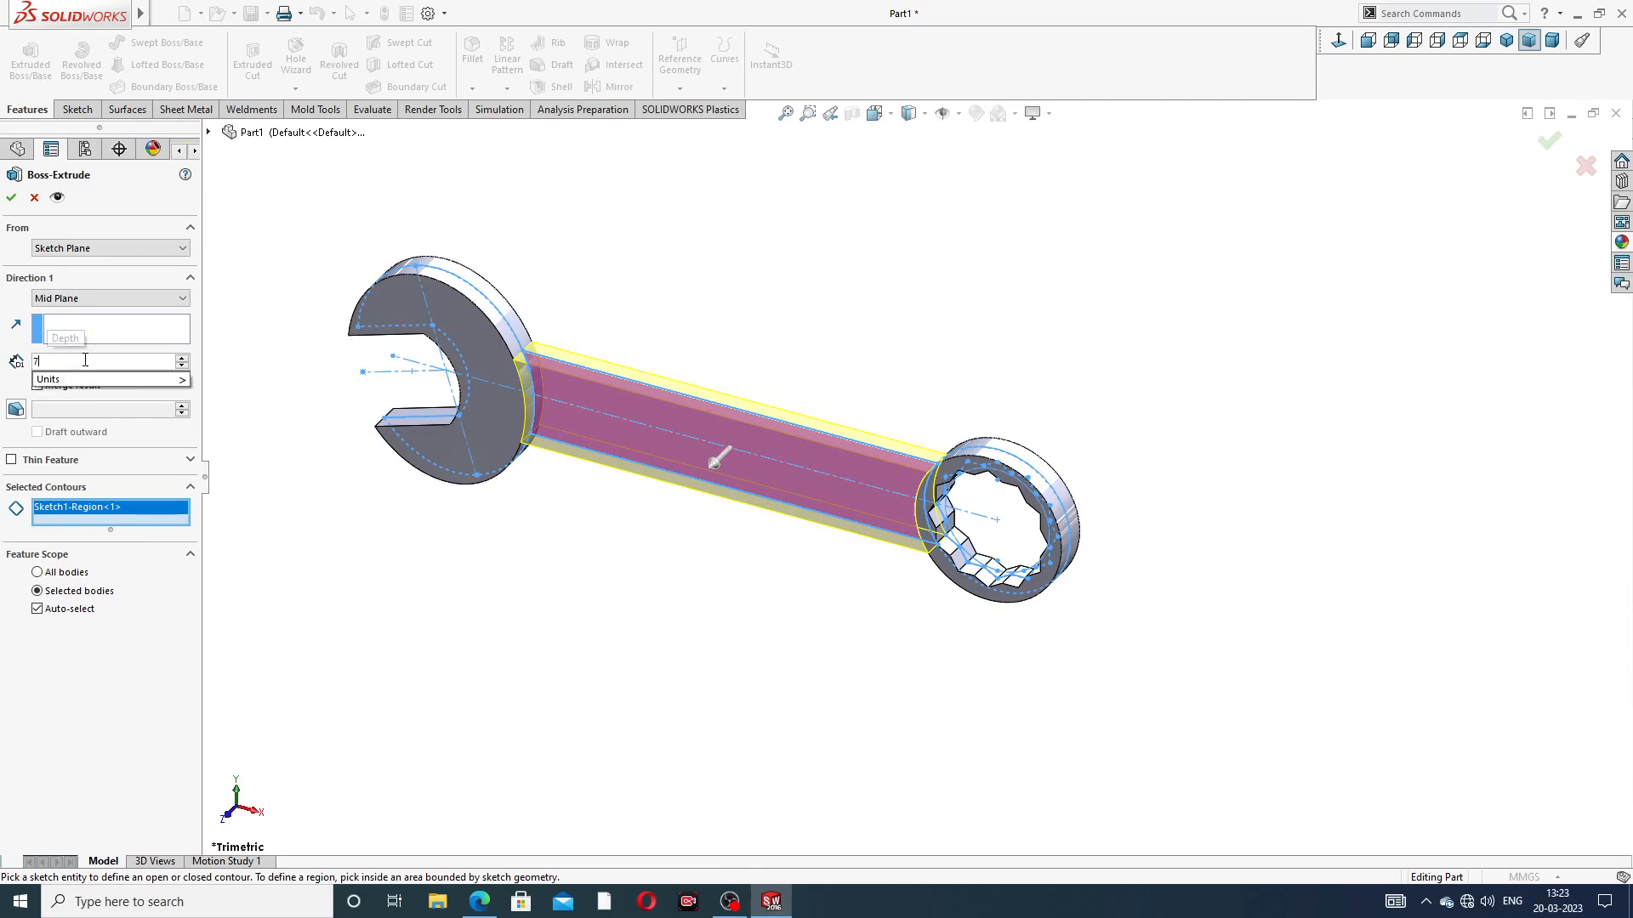
key("Return")
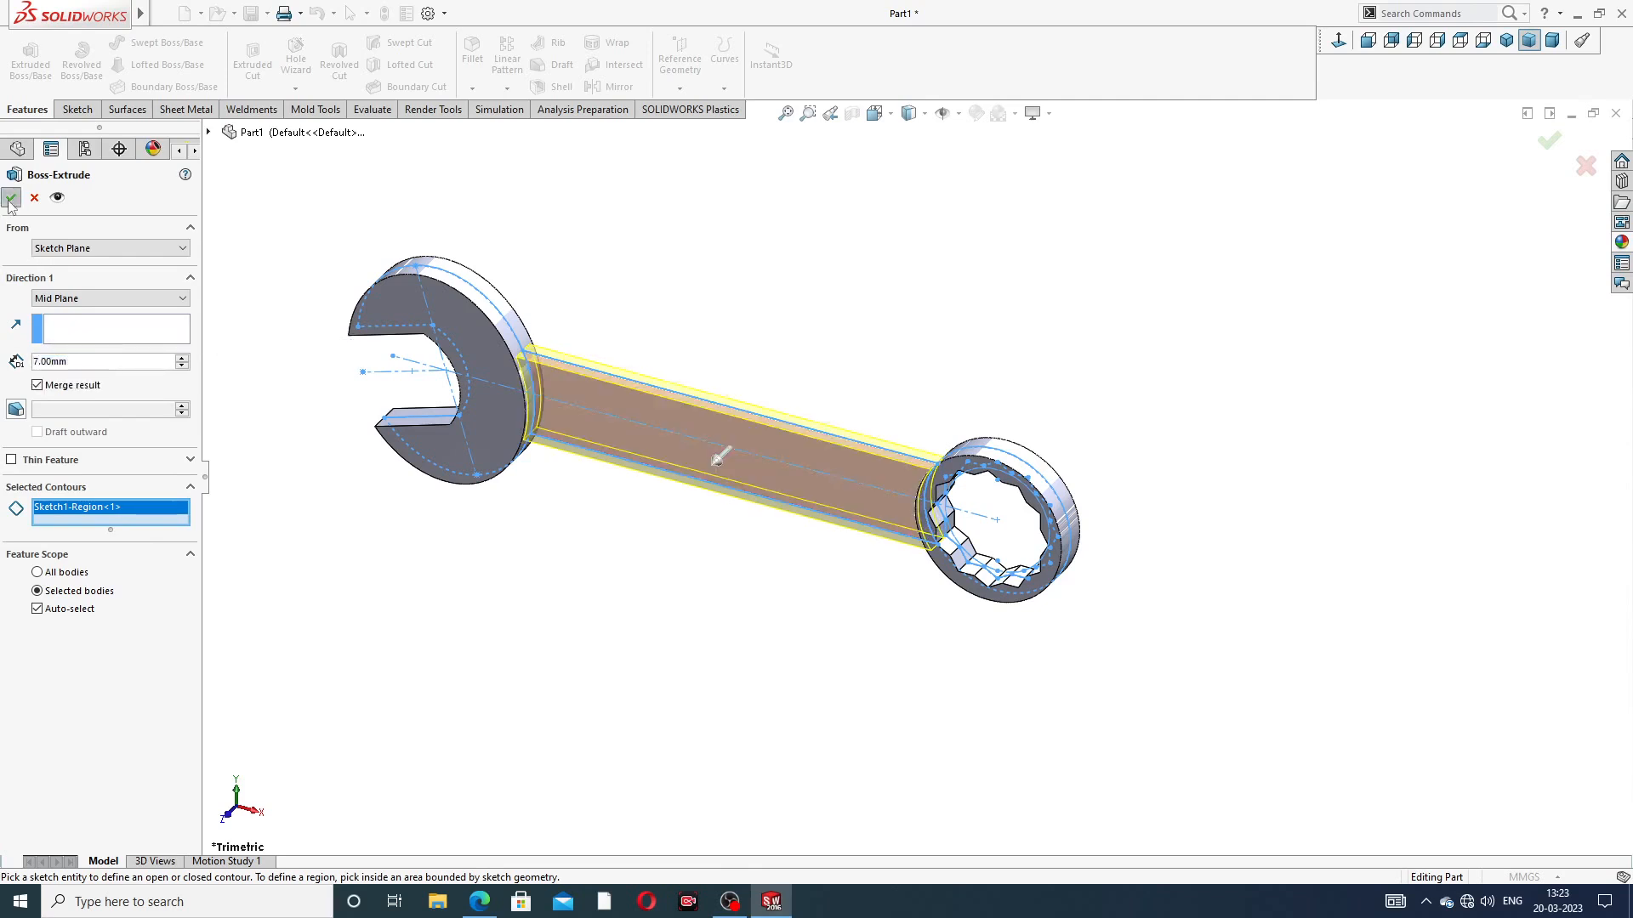
left_click(10, 199)
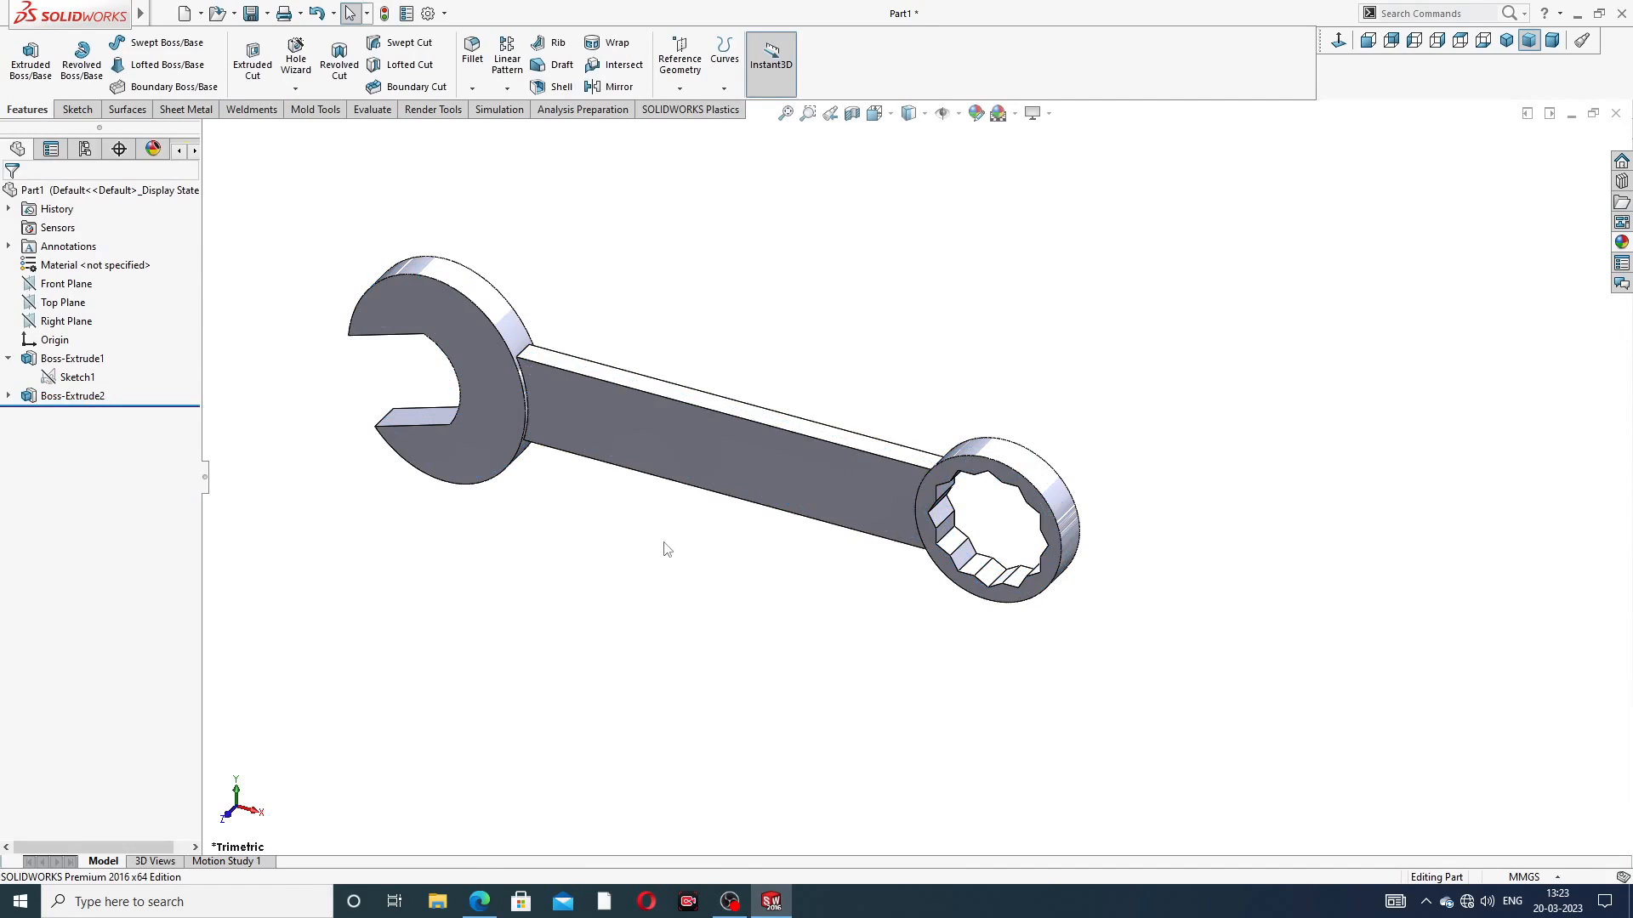
Apply the polished nickel appearance to the whole spanner
middle_click_drag(664, 542, 715, 492)
scroll(754, 446, "up", 3)
scroll(713, 494, "down", 4)
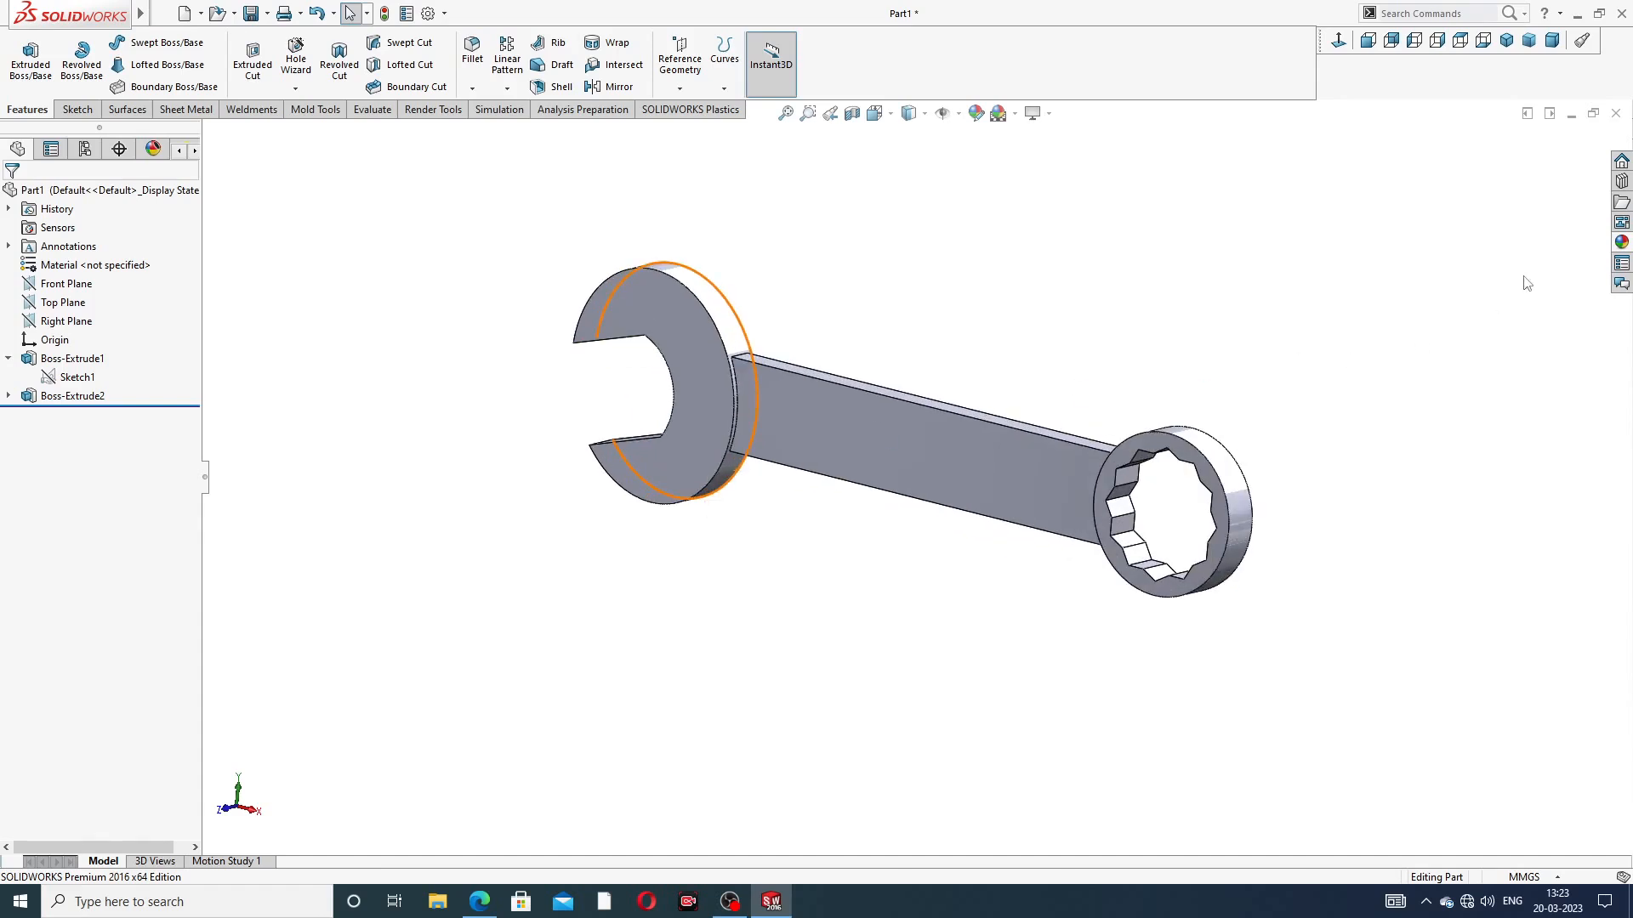
left_click(1621, 244)
double_click(1511, 523)
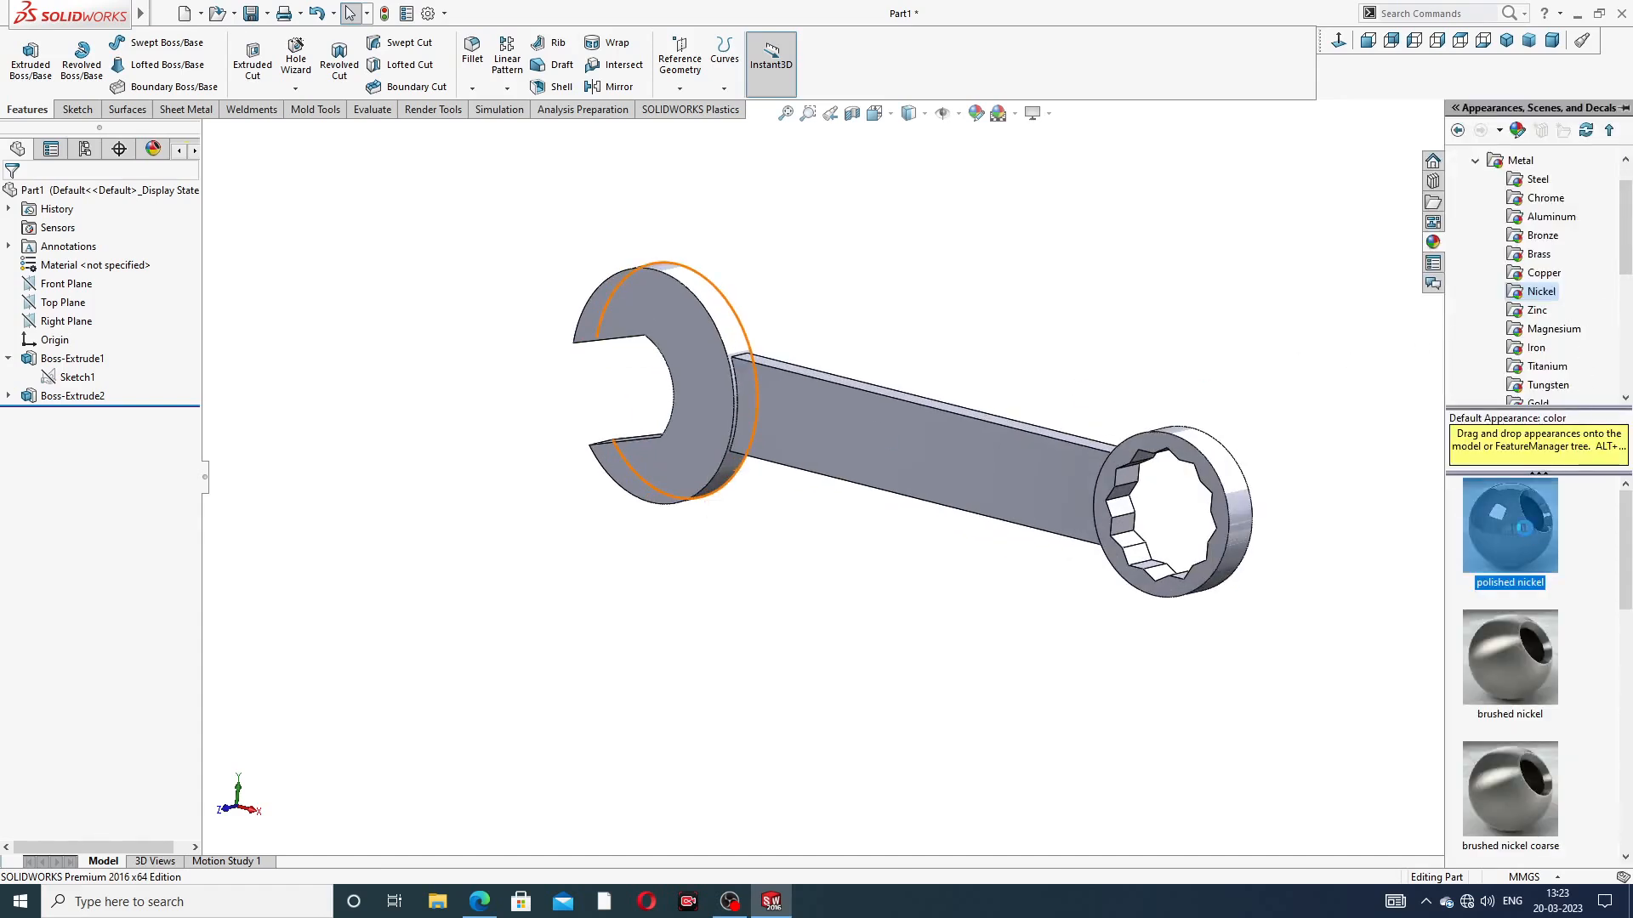
left_click_drag(1493, 528, 793, 441)
middle_click_drag(793, 443, 808, 477)
scroll(724, 405, "down", 2)
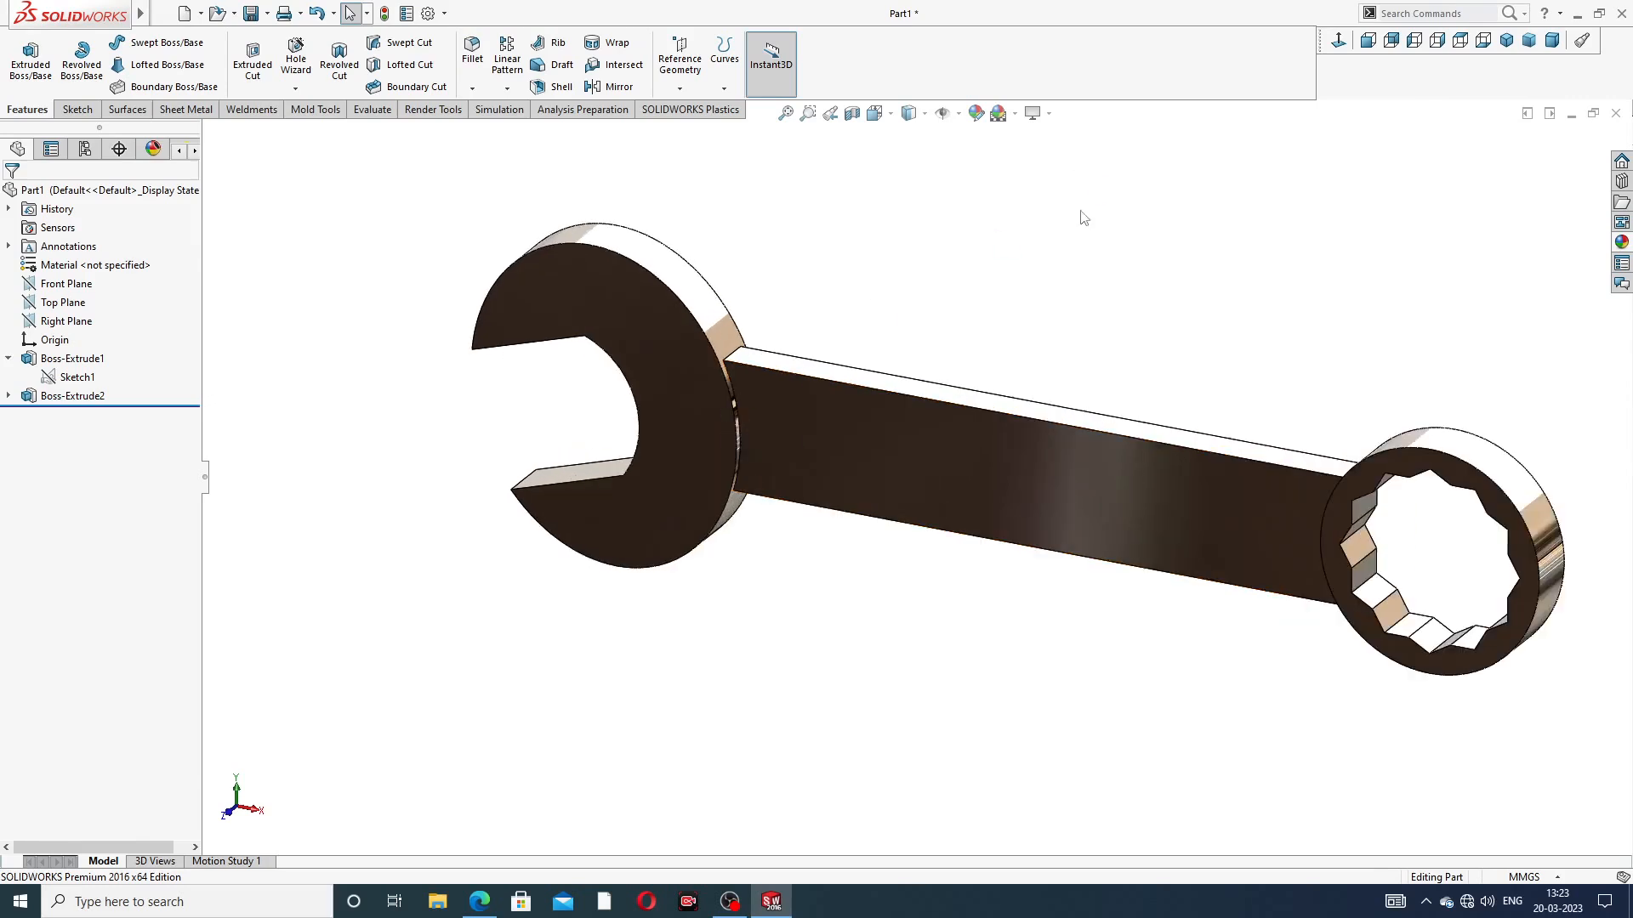
Show the spanner in isometric view and examine the PDF drawing for the remaining handle details
scroll(1080, 215, "up", 2)
left_click(1504, 43)
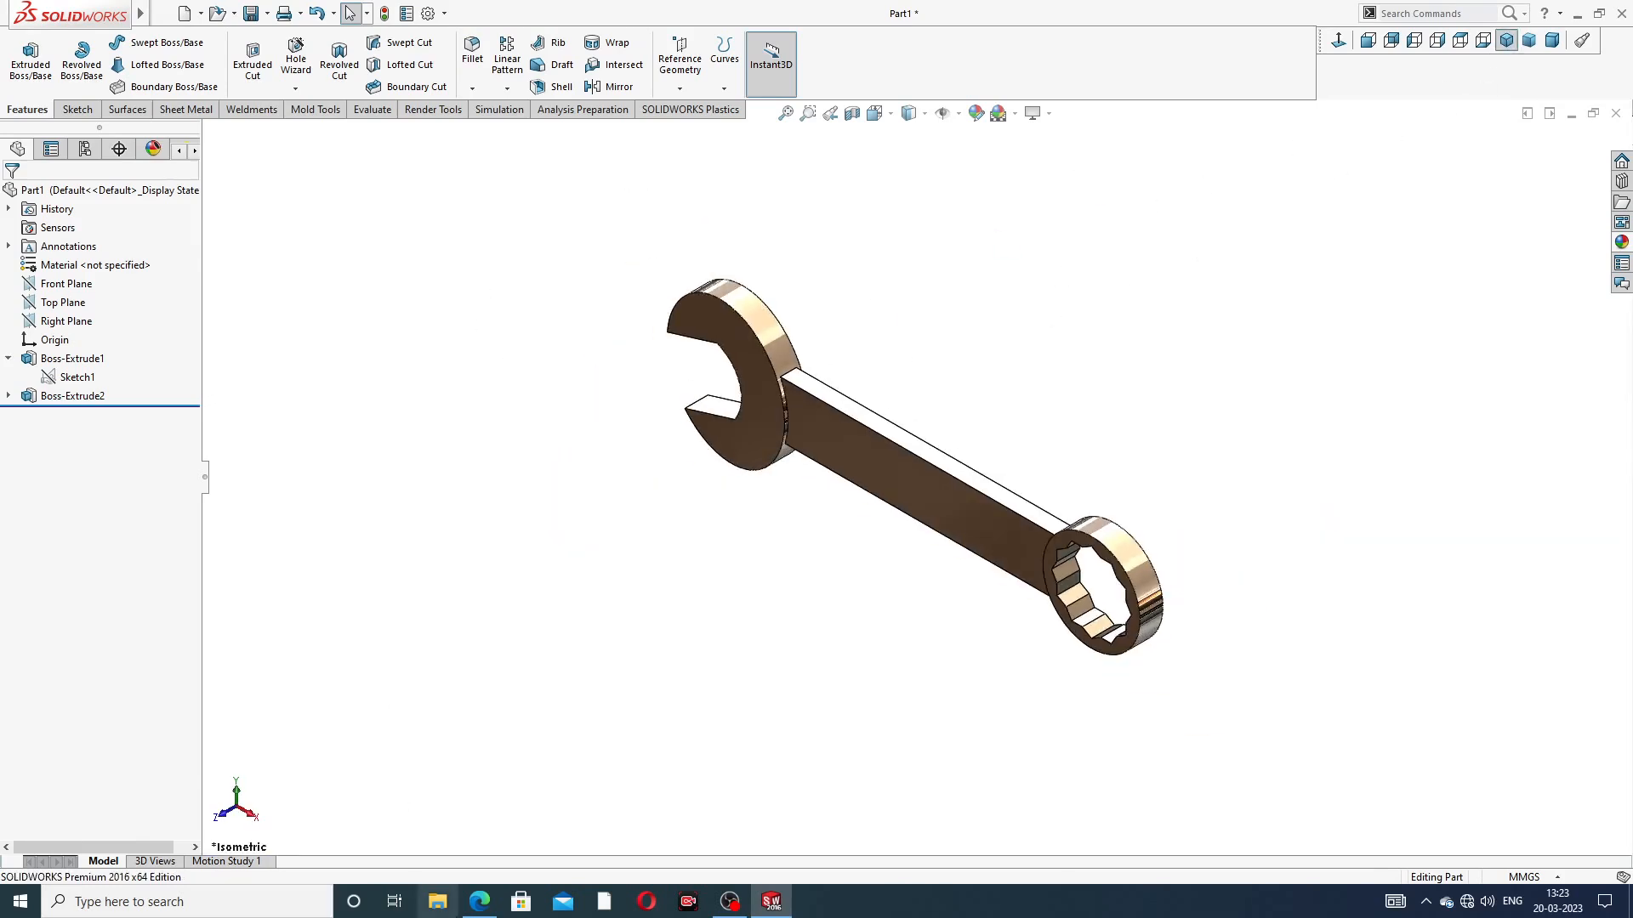
left_click(479, 902)
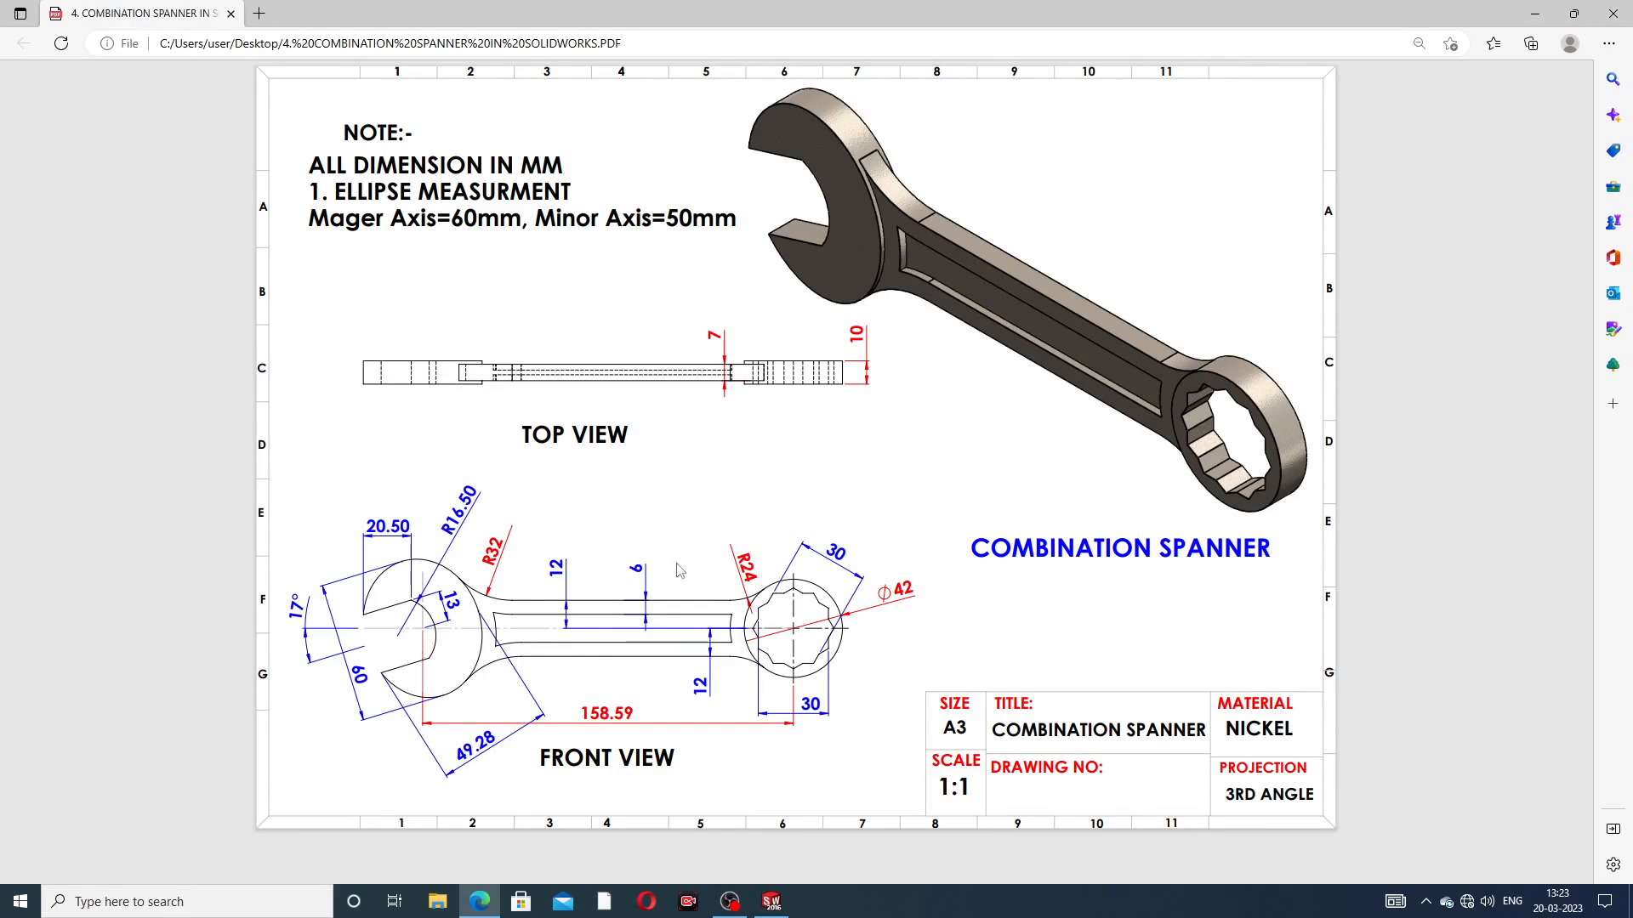
left_click(480, 903)
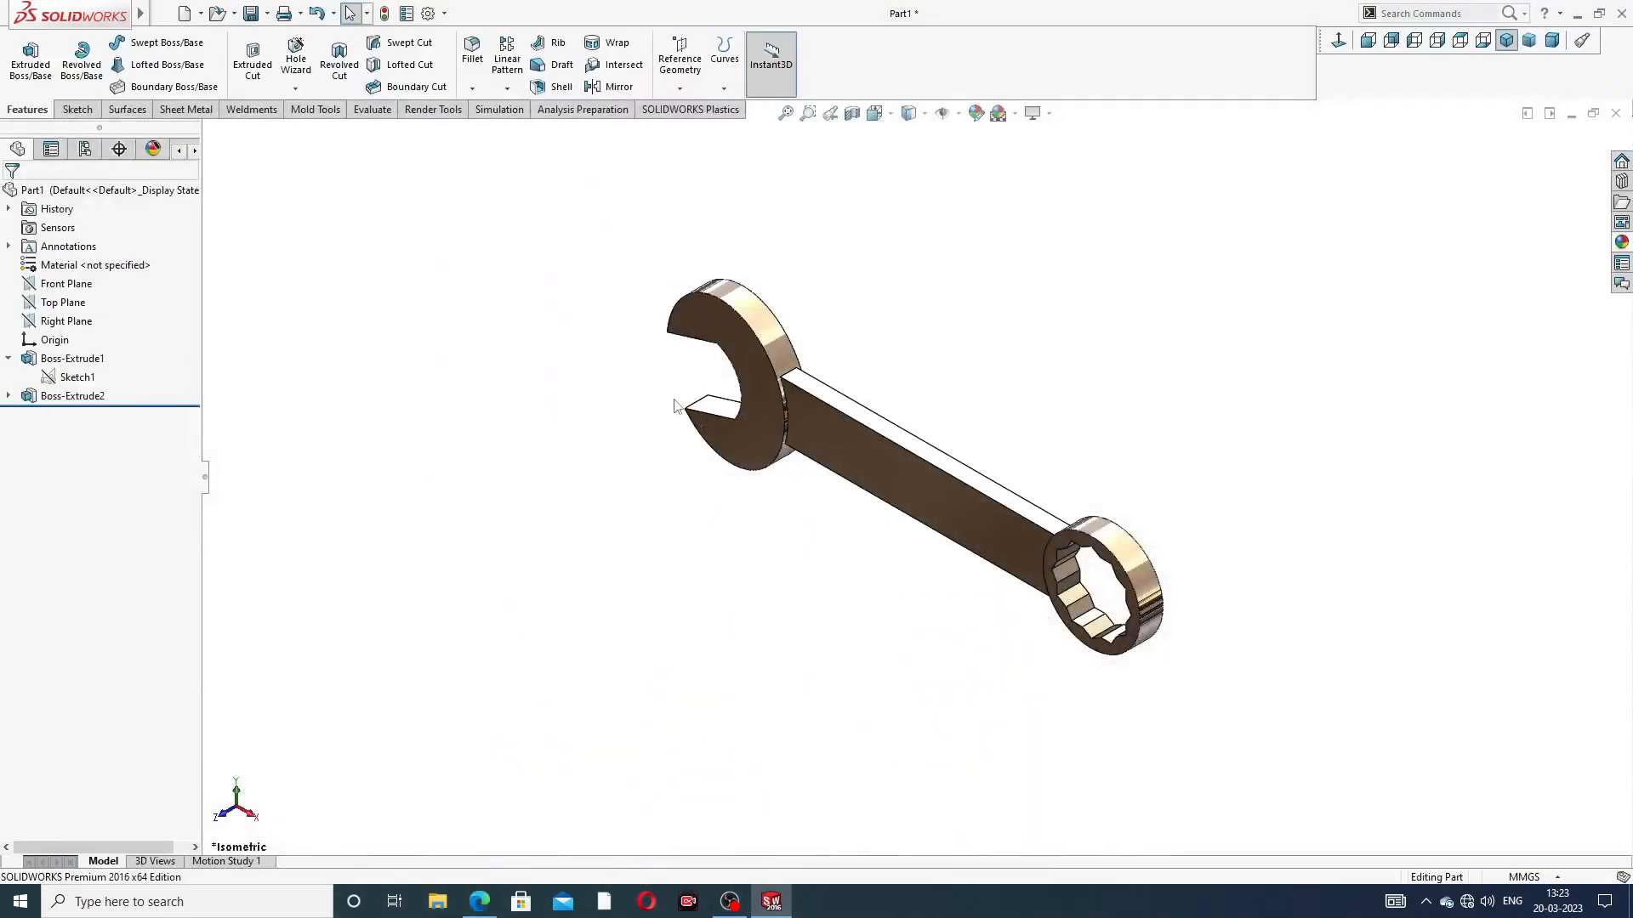
Fillet the two corner edges where the handle's sides meet the open-jaw head with a 32 mm radius
scroll(677, 405, "down", 1)
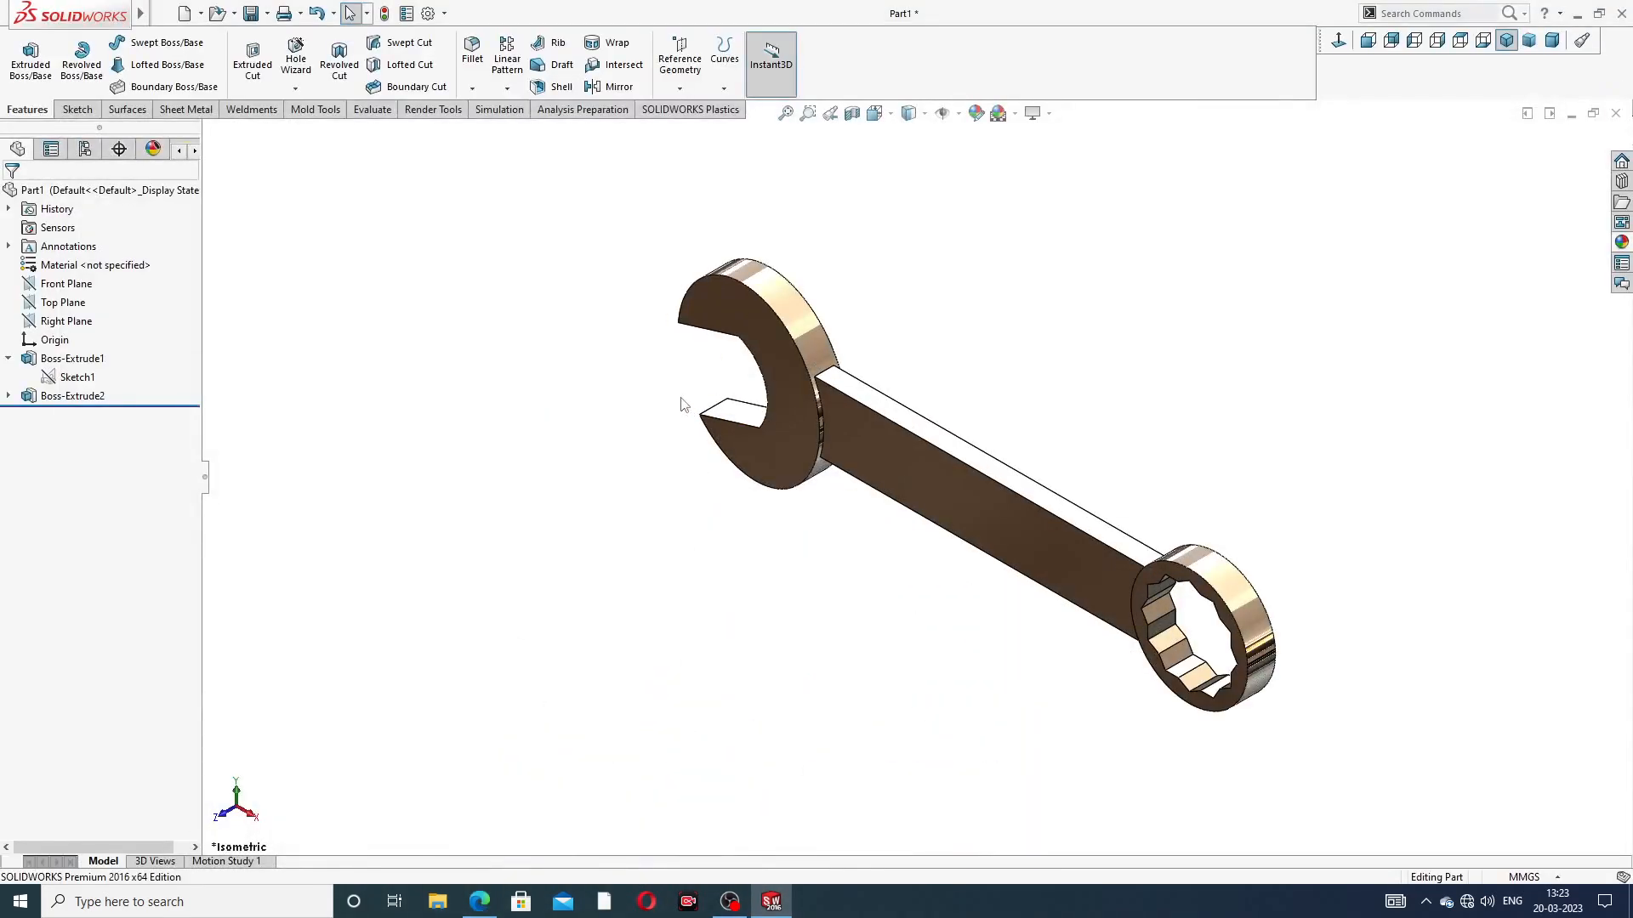
left_click(472, 51)
type("32")
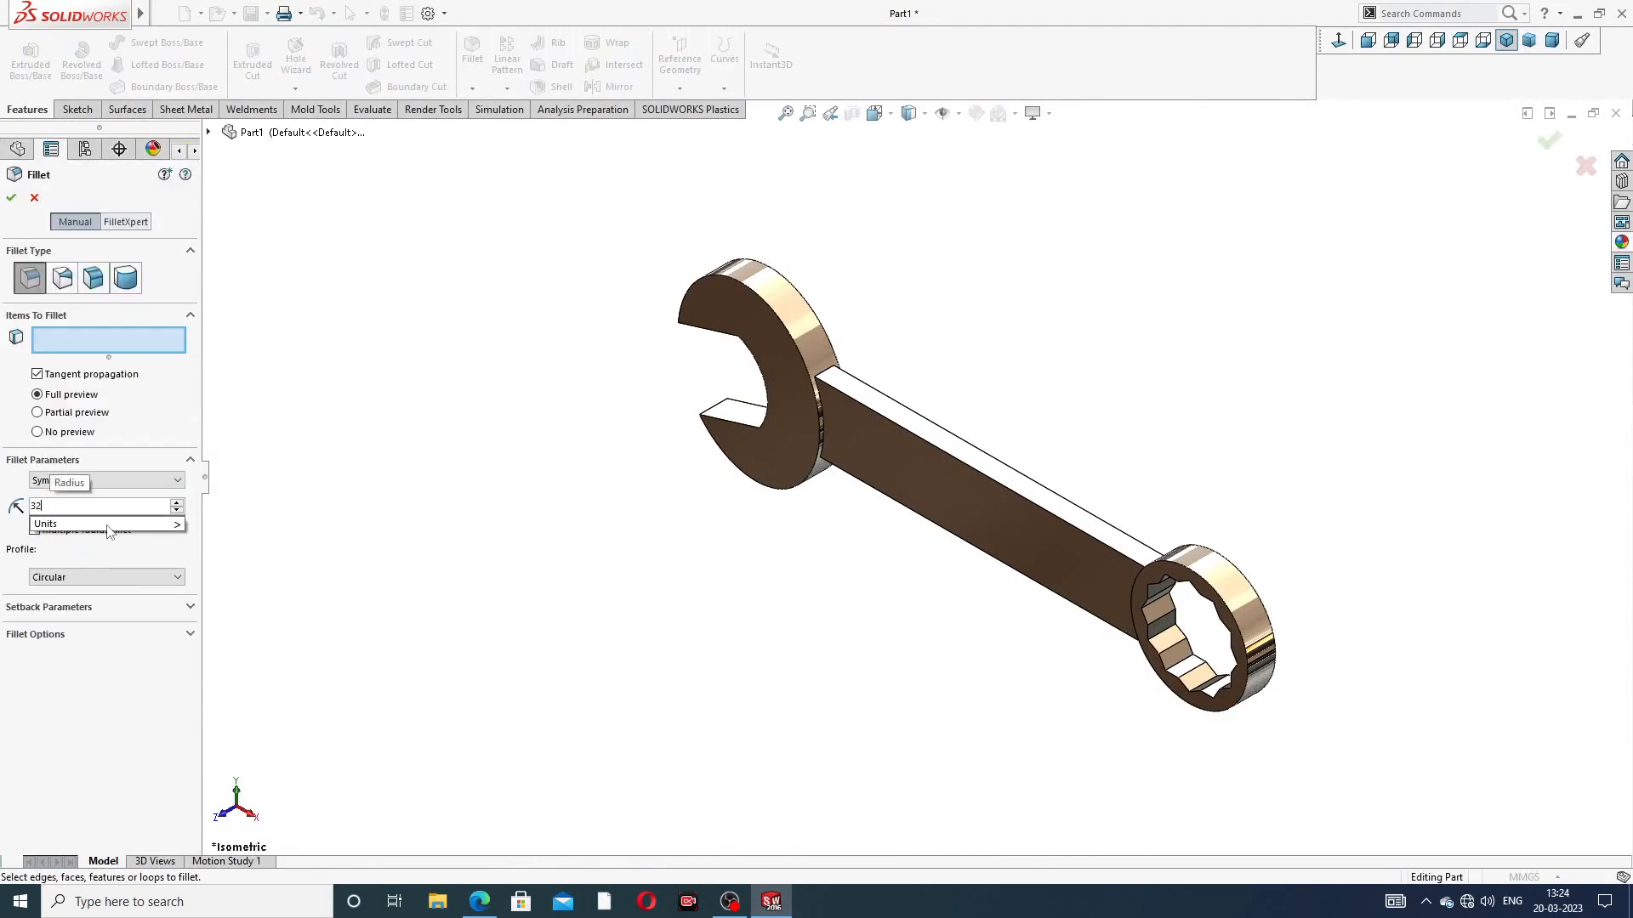
key("Return")
scroll(758, 529, "down", 1)
scroll(758, 529, "down", 1)
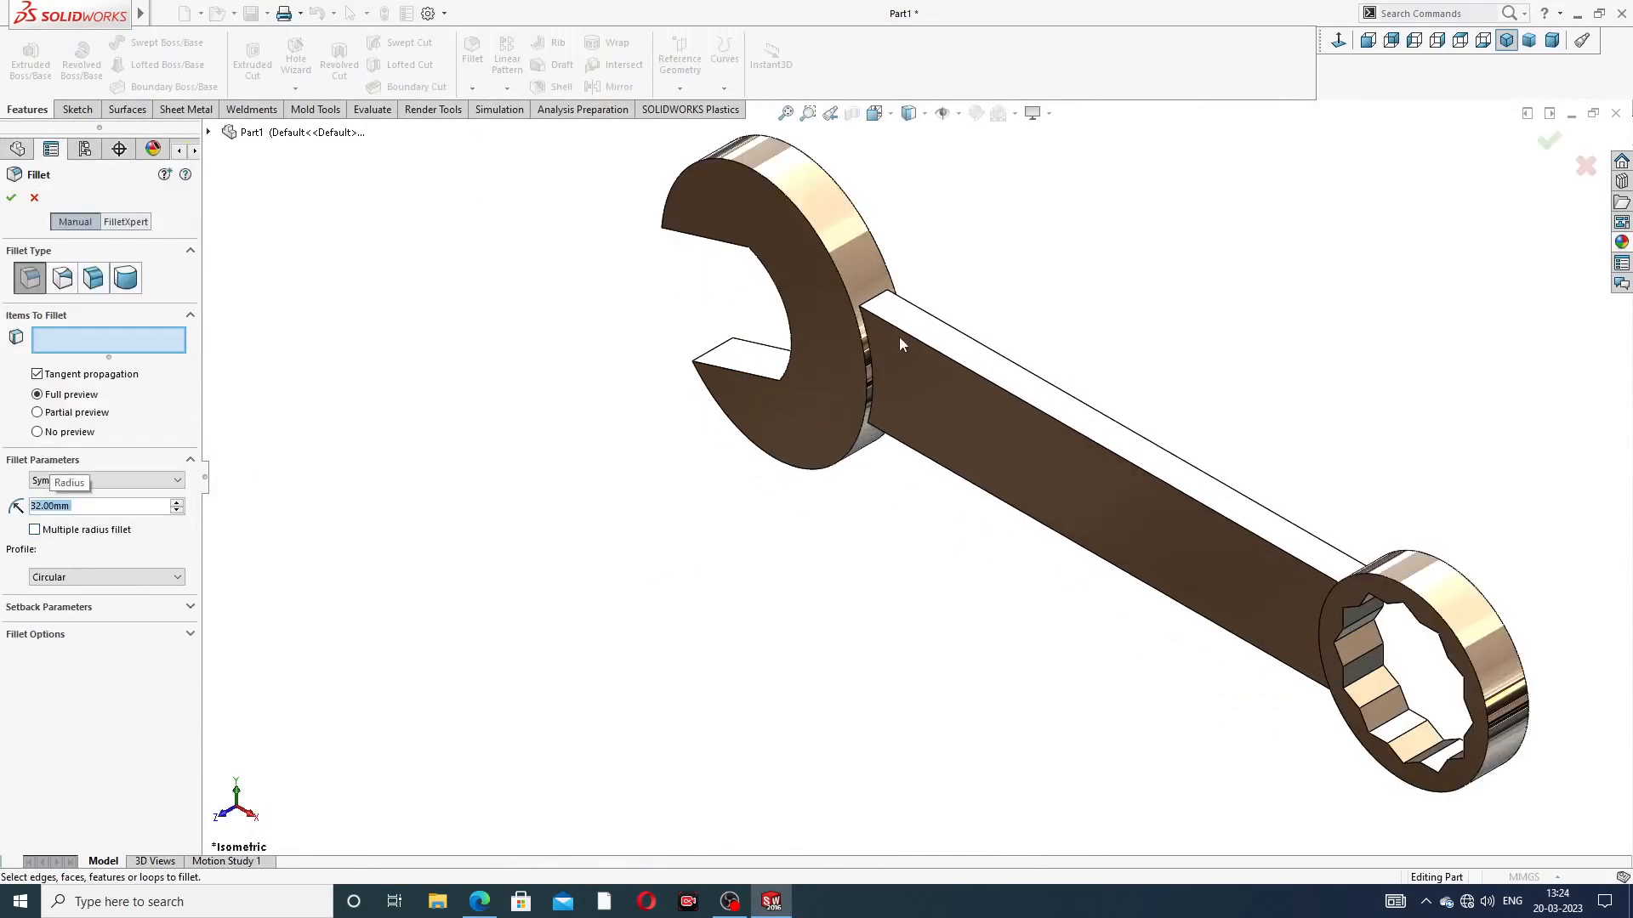
left_click(881, 304)
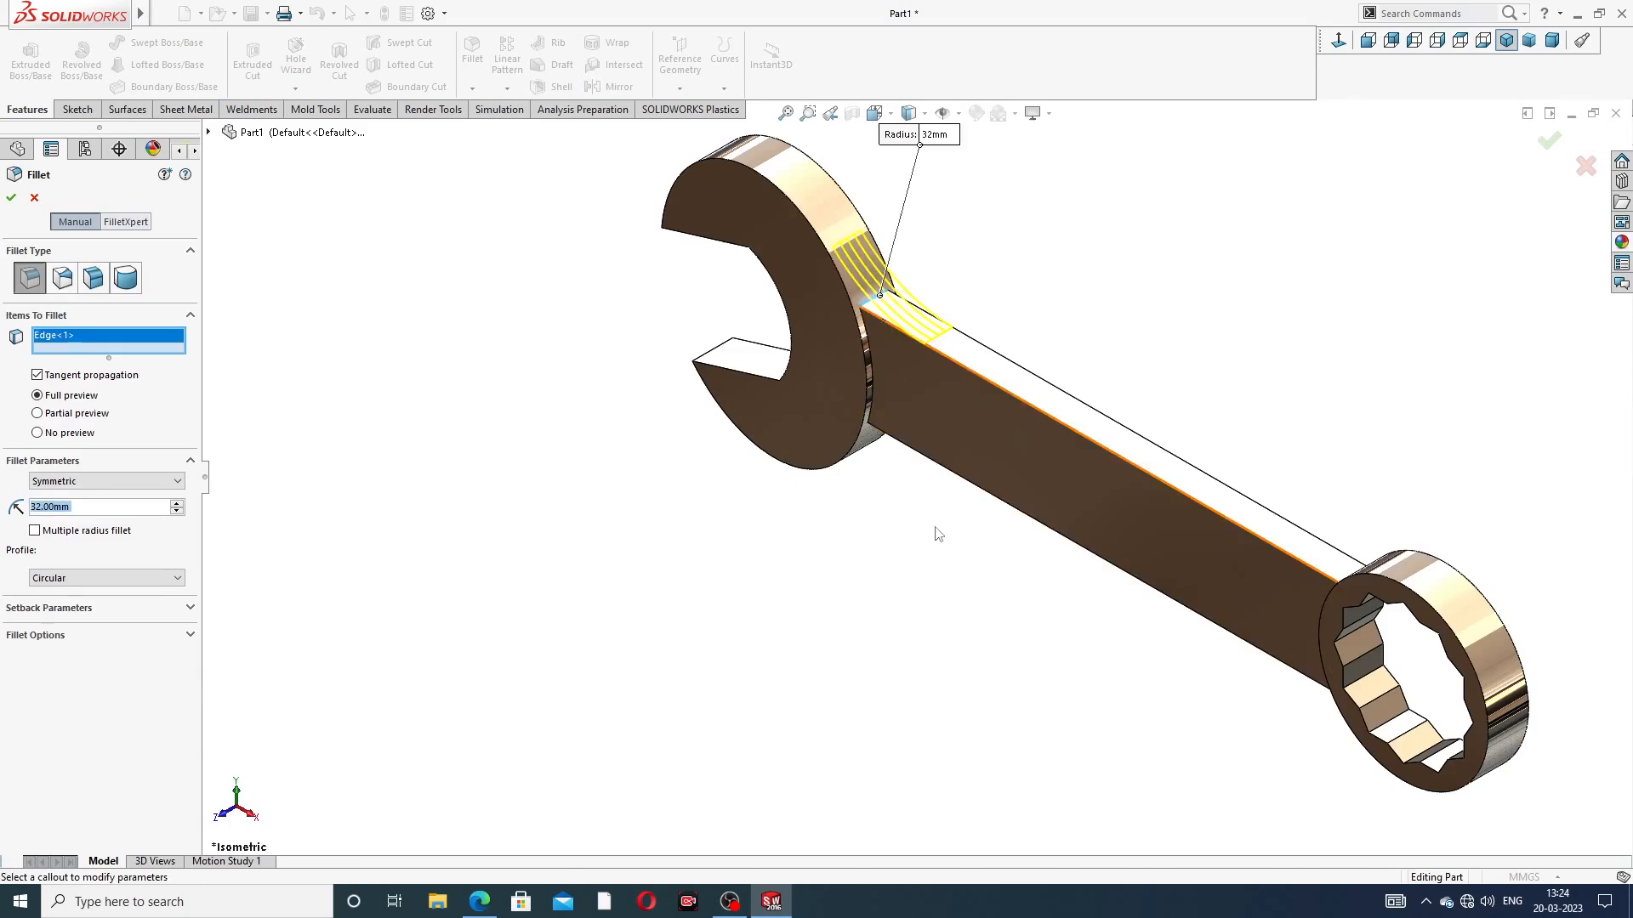
scroll(863, 536, "down", 5)
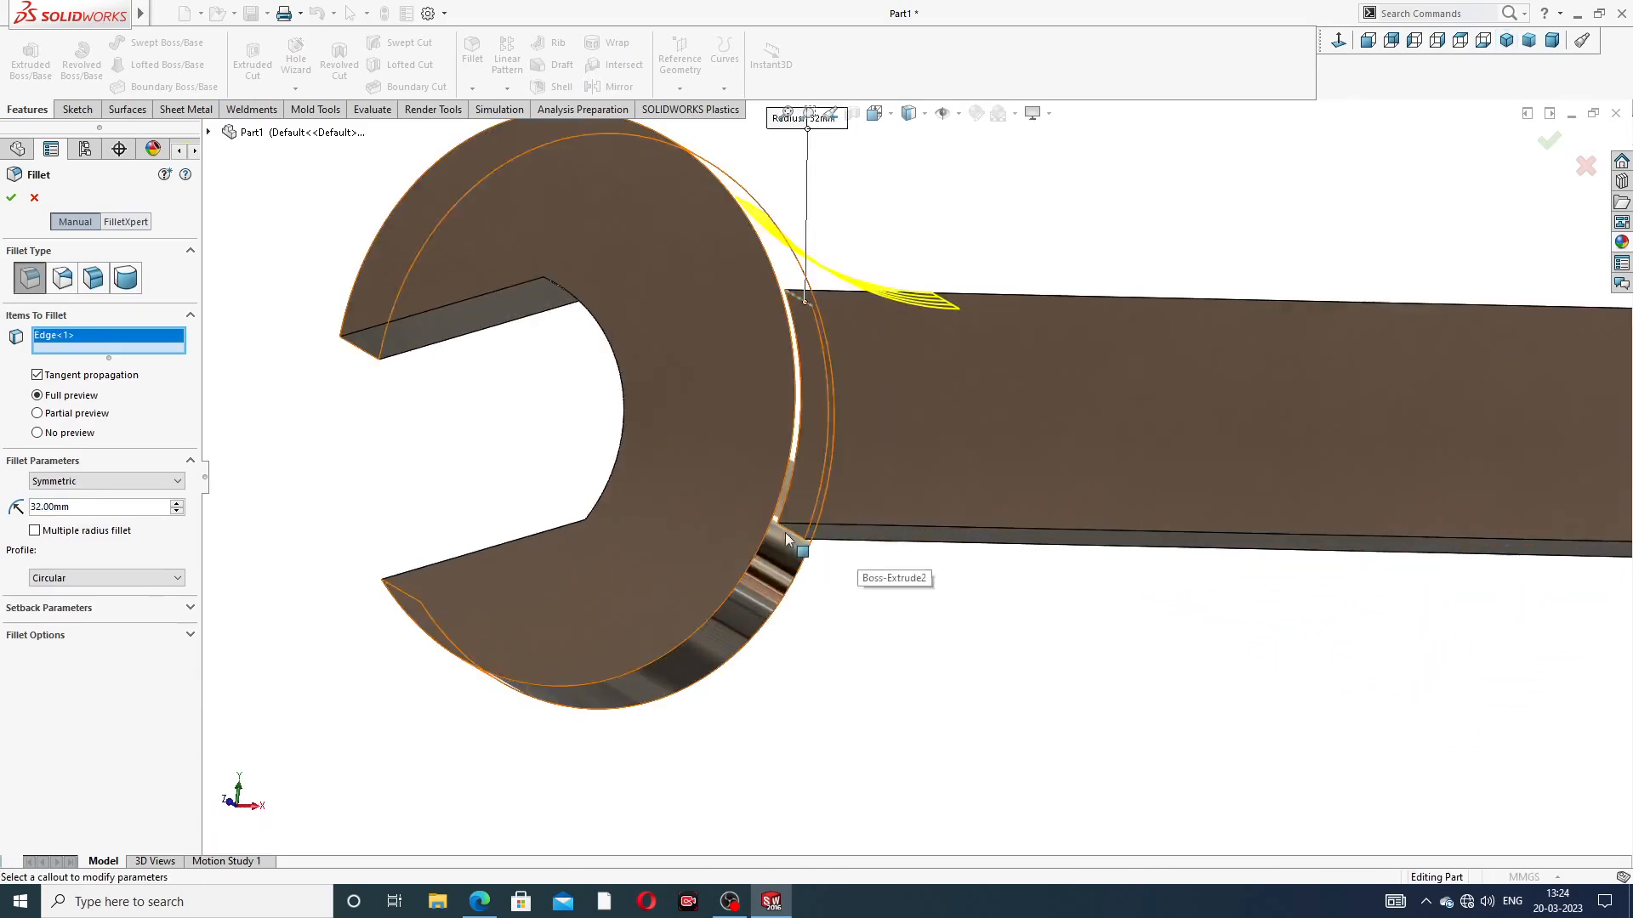
left_click(859, 544)
scroll(923, 480, "up", 5)
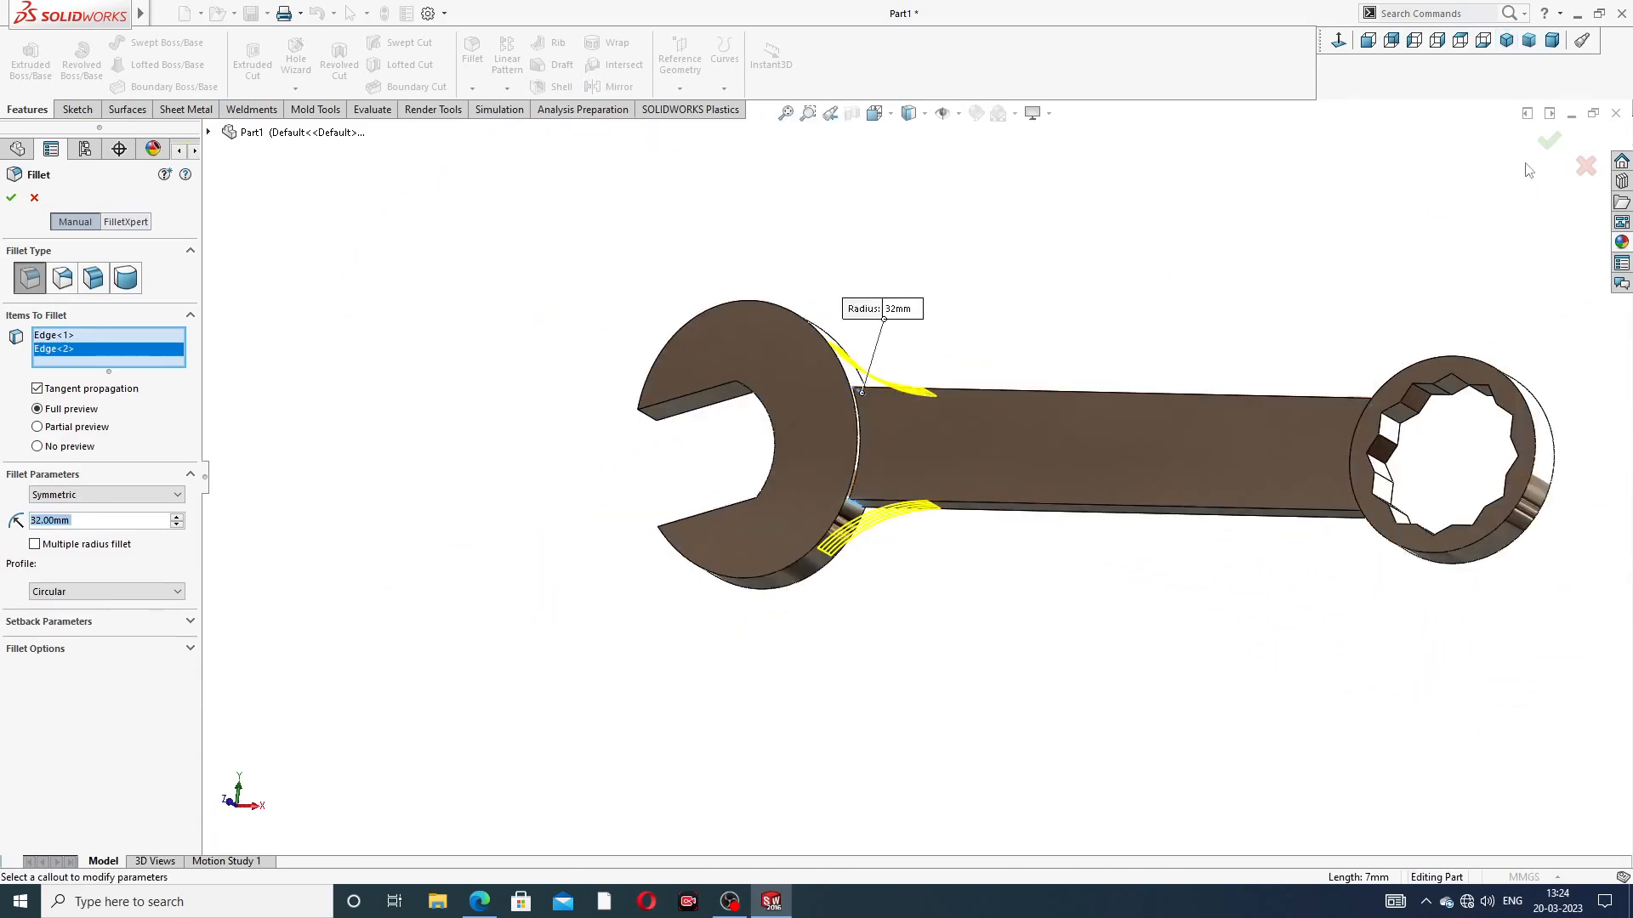
left_click(1546, 142)
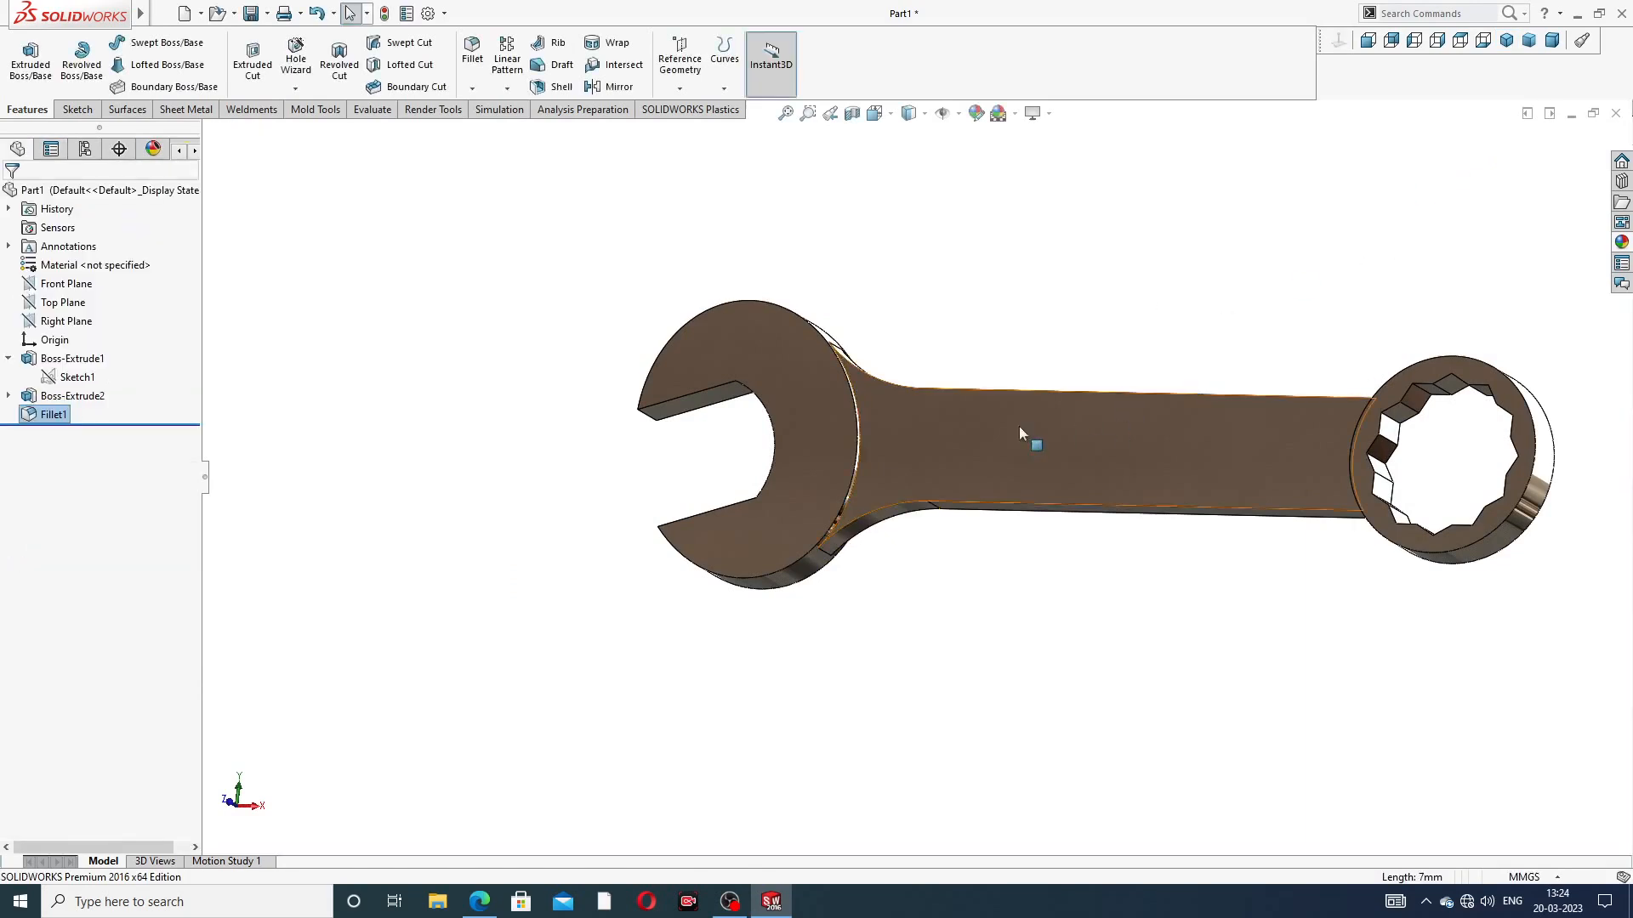
Fillet the two corner edges where the handle's sides meet the twelve-point ring with a 24 mm radius
middle_click_drag(972, 246, 875, 432)
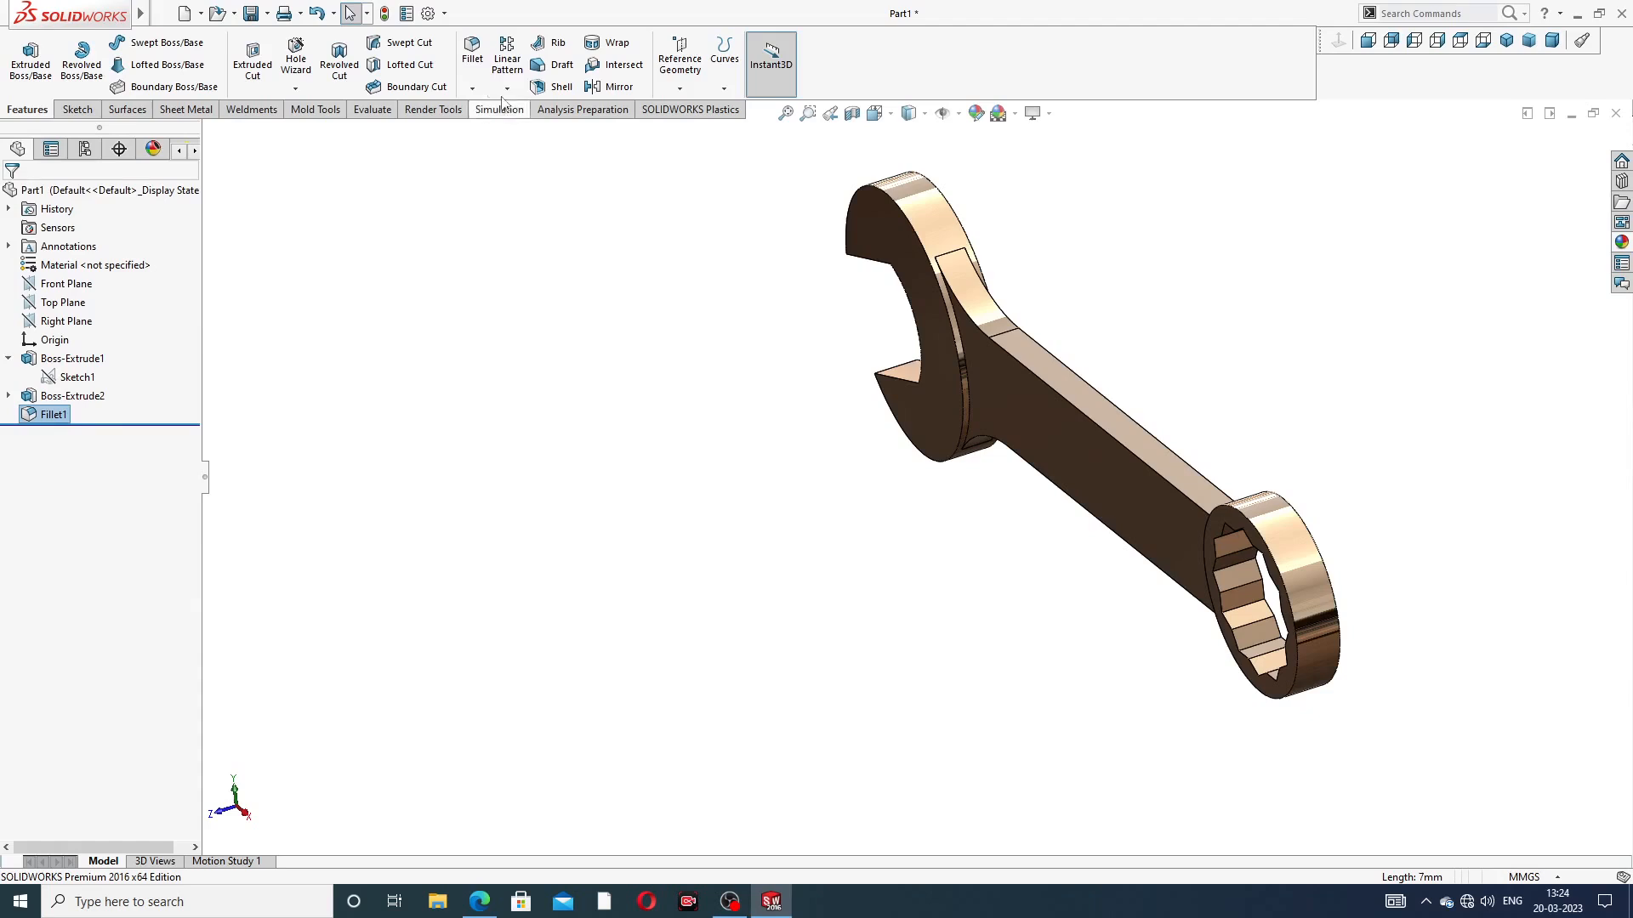
left_click(477, 77)
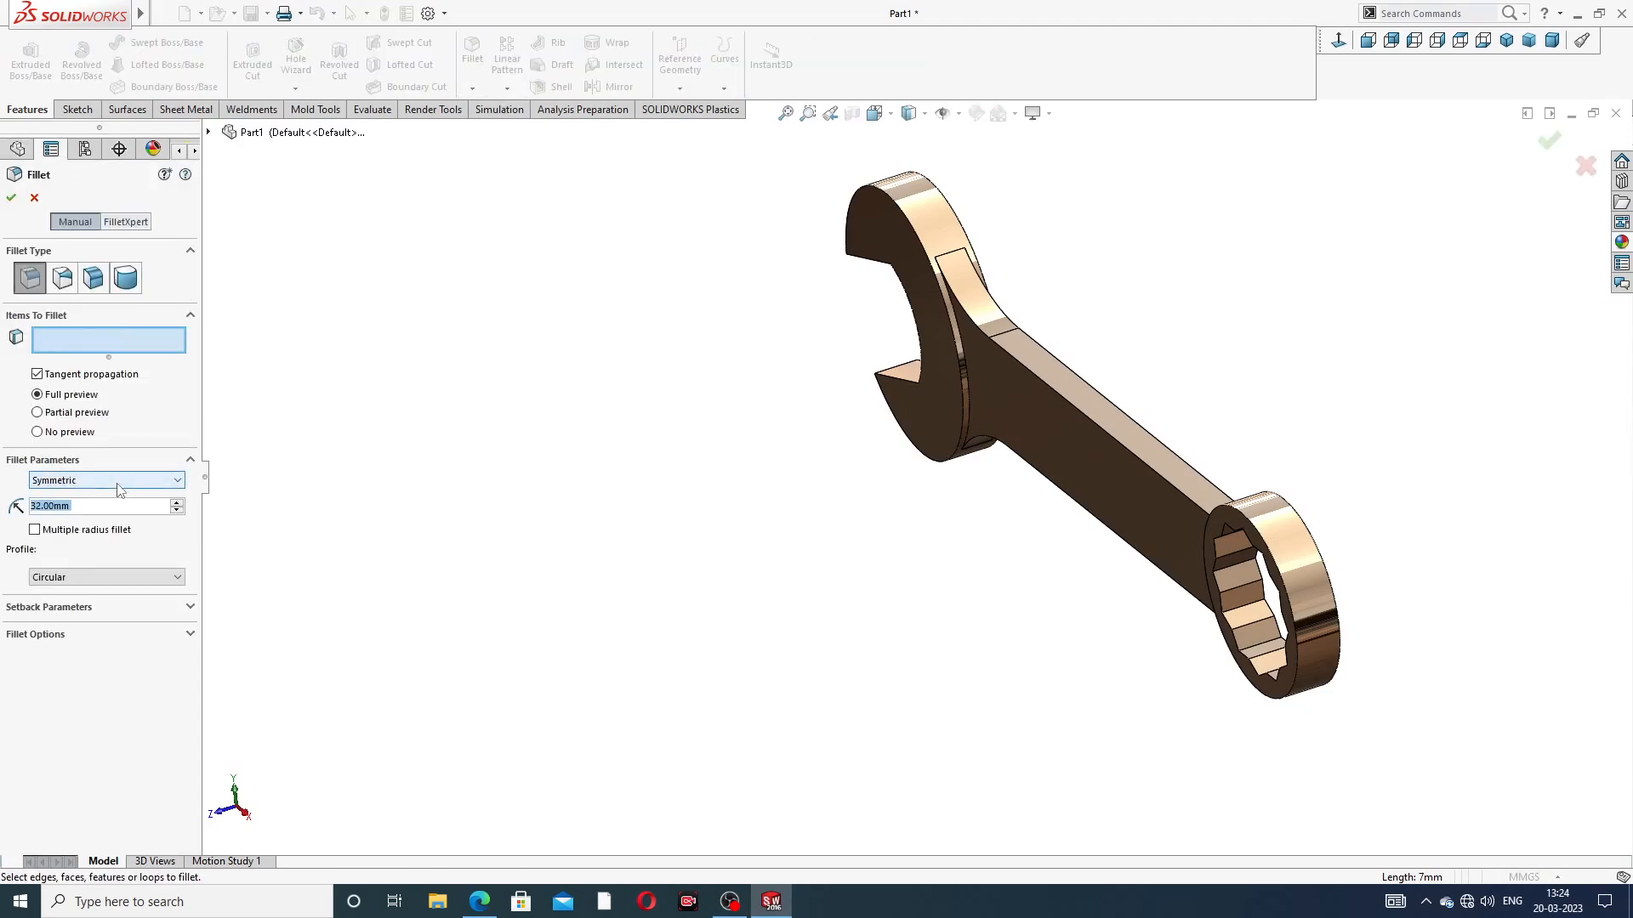
type("24")
key("Return")
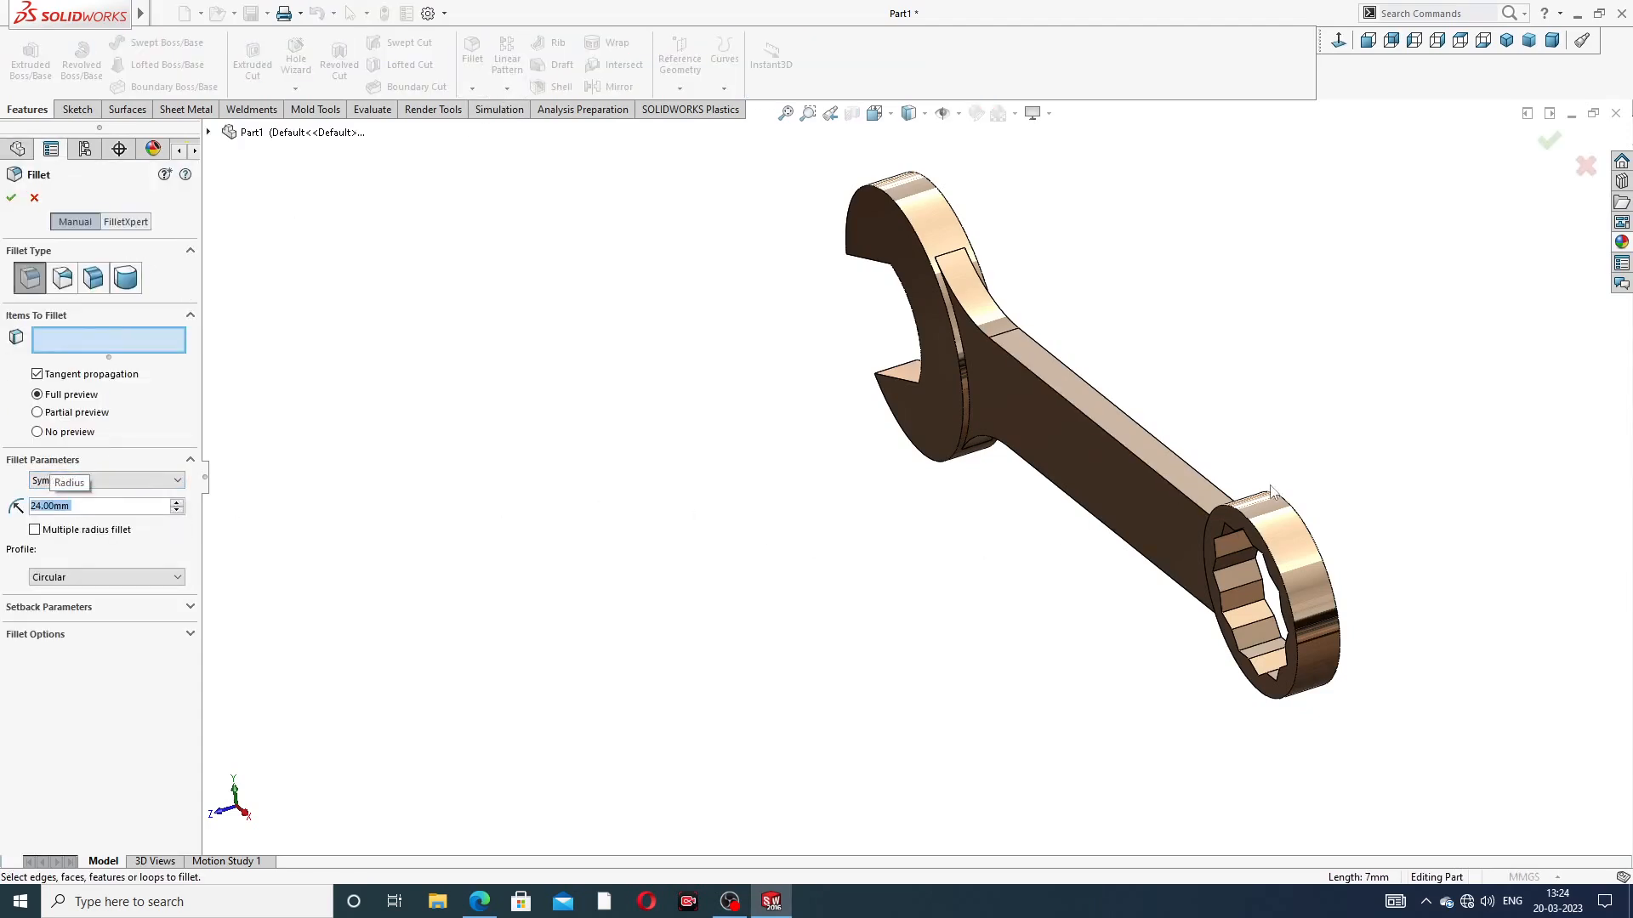
scroll(1257, 476, "down", 8)
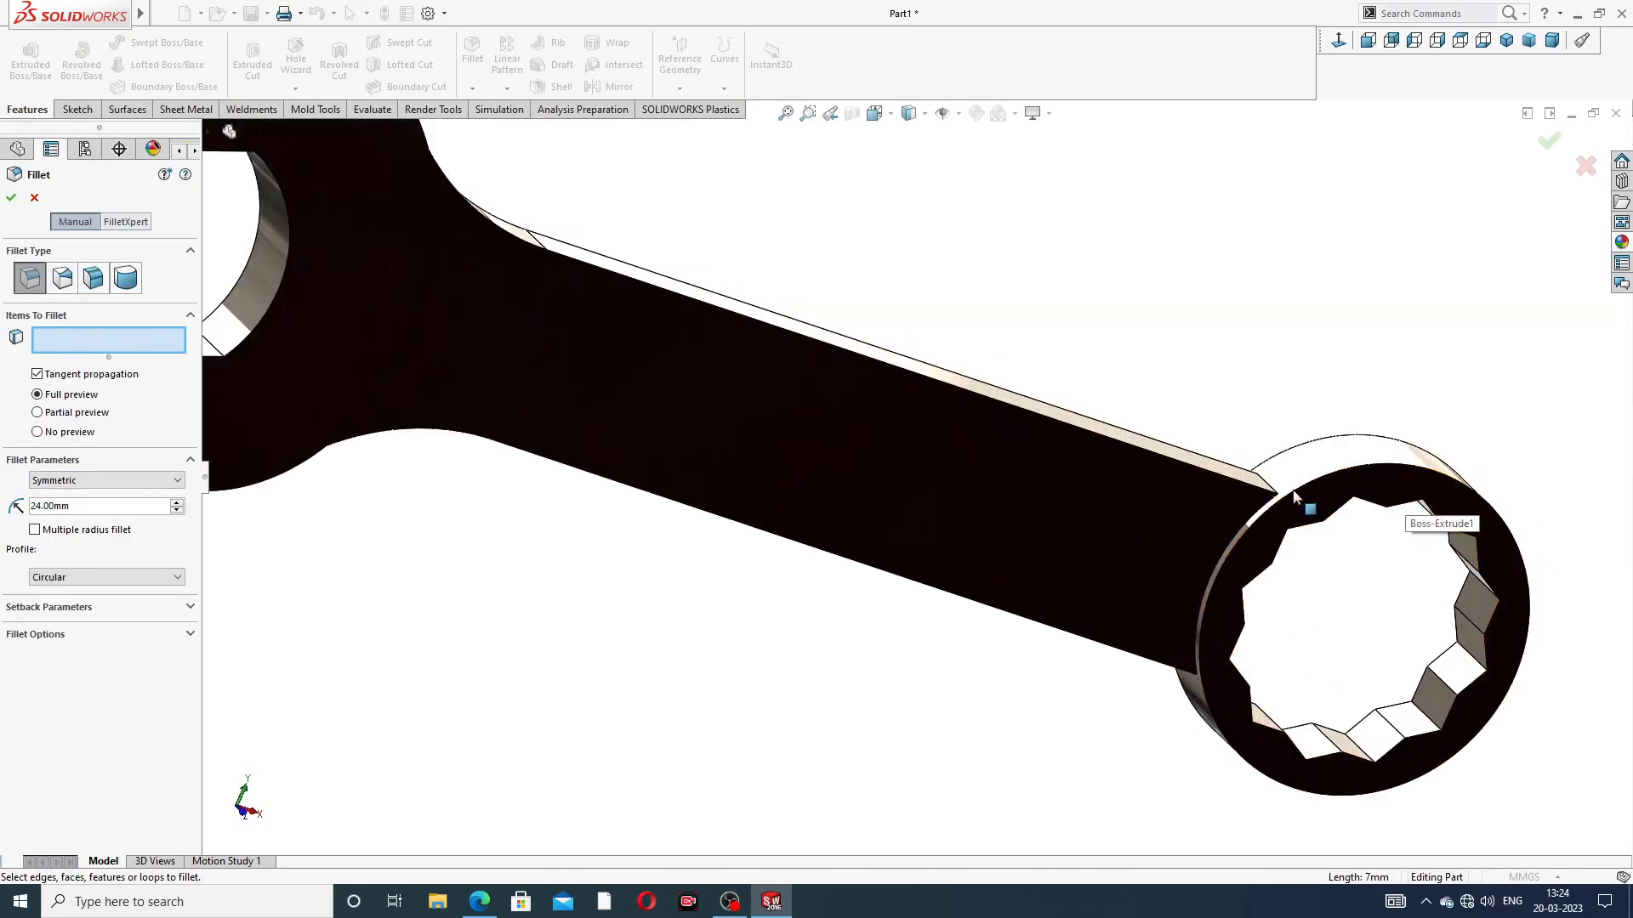
middle_click_drag(1184, 347, 1137, 401)
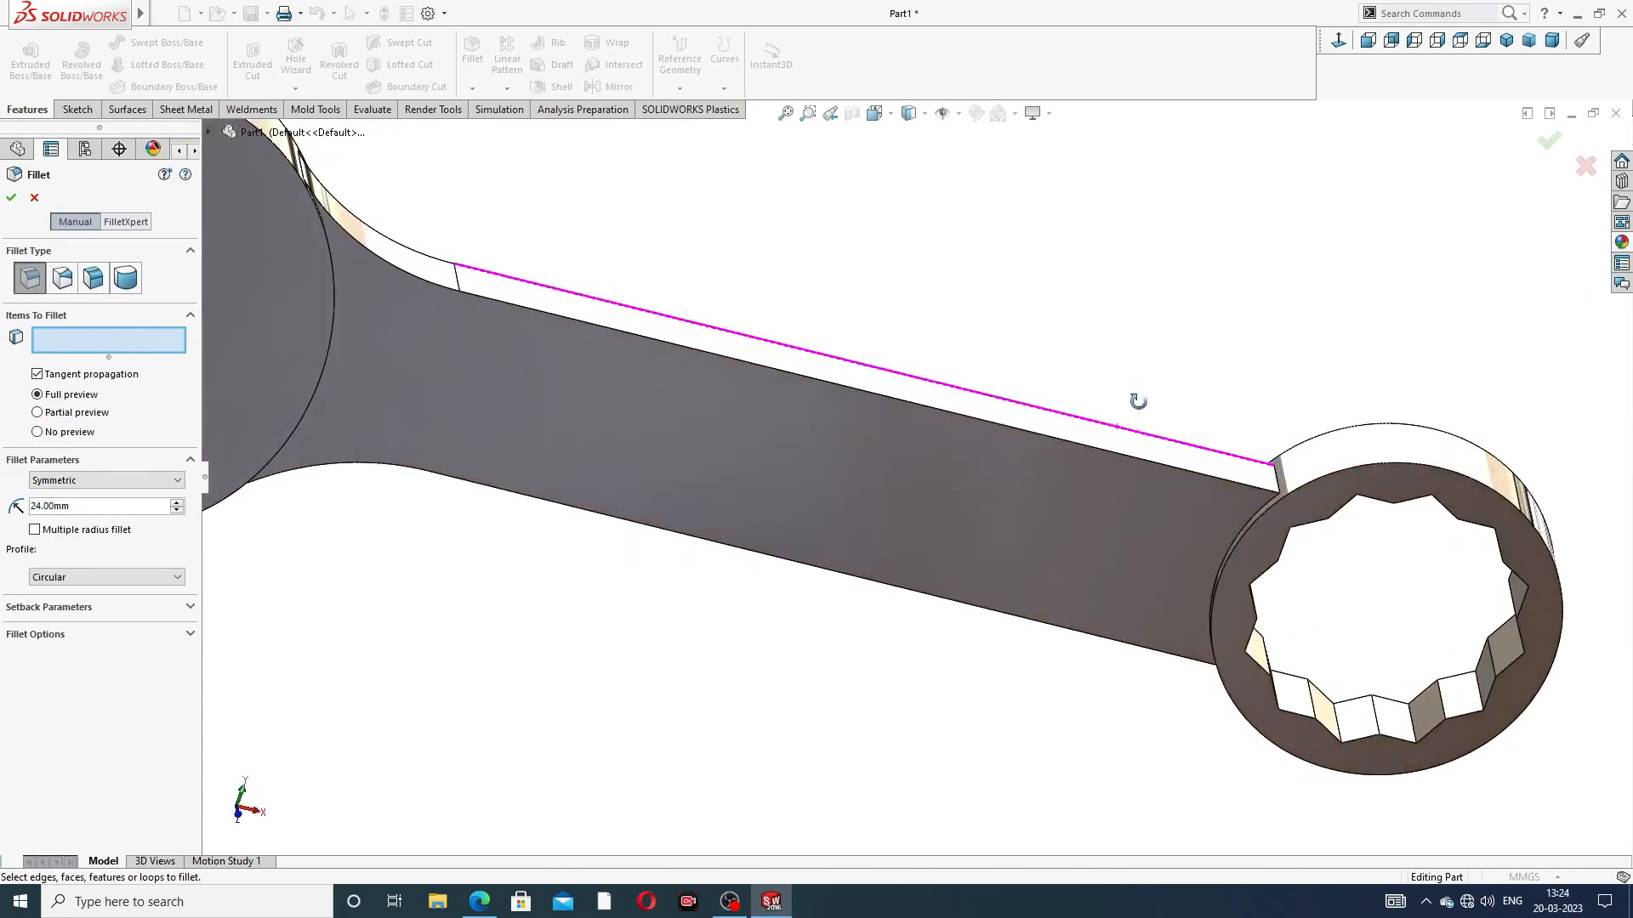
left_click(1283, 482)
middle_click_drag(1276, 472, 1208, 676)
left_click(1205, 688)
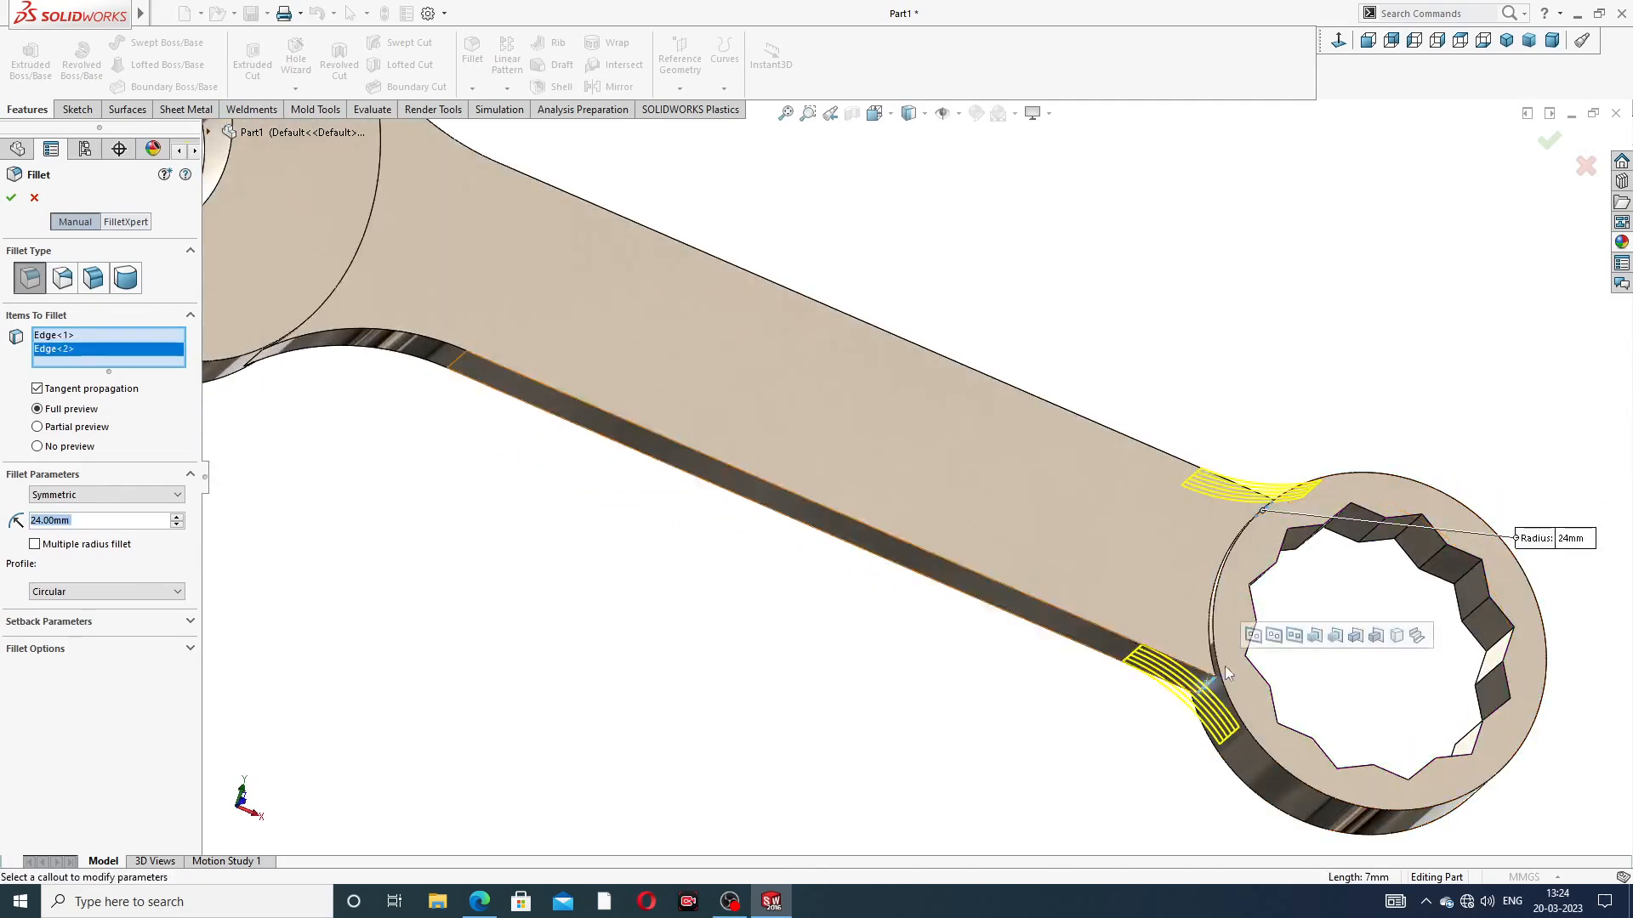
left_click(1550, 143)
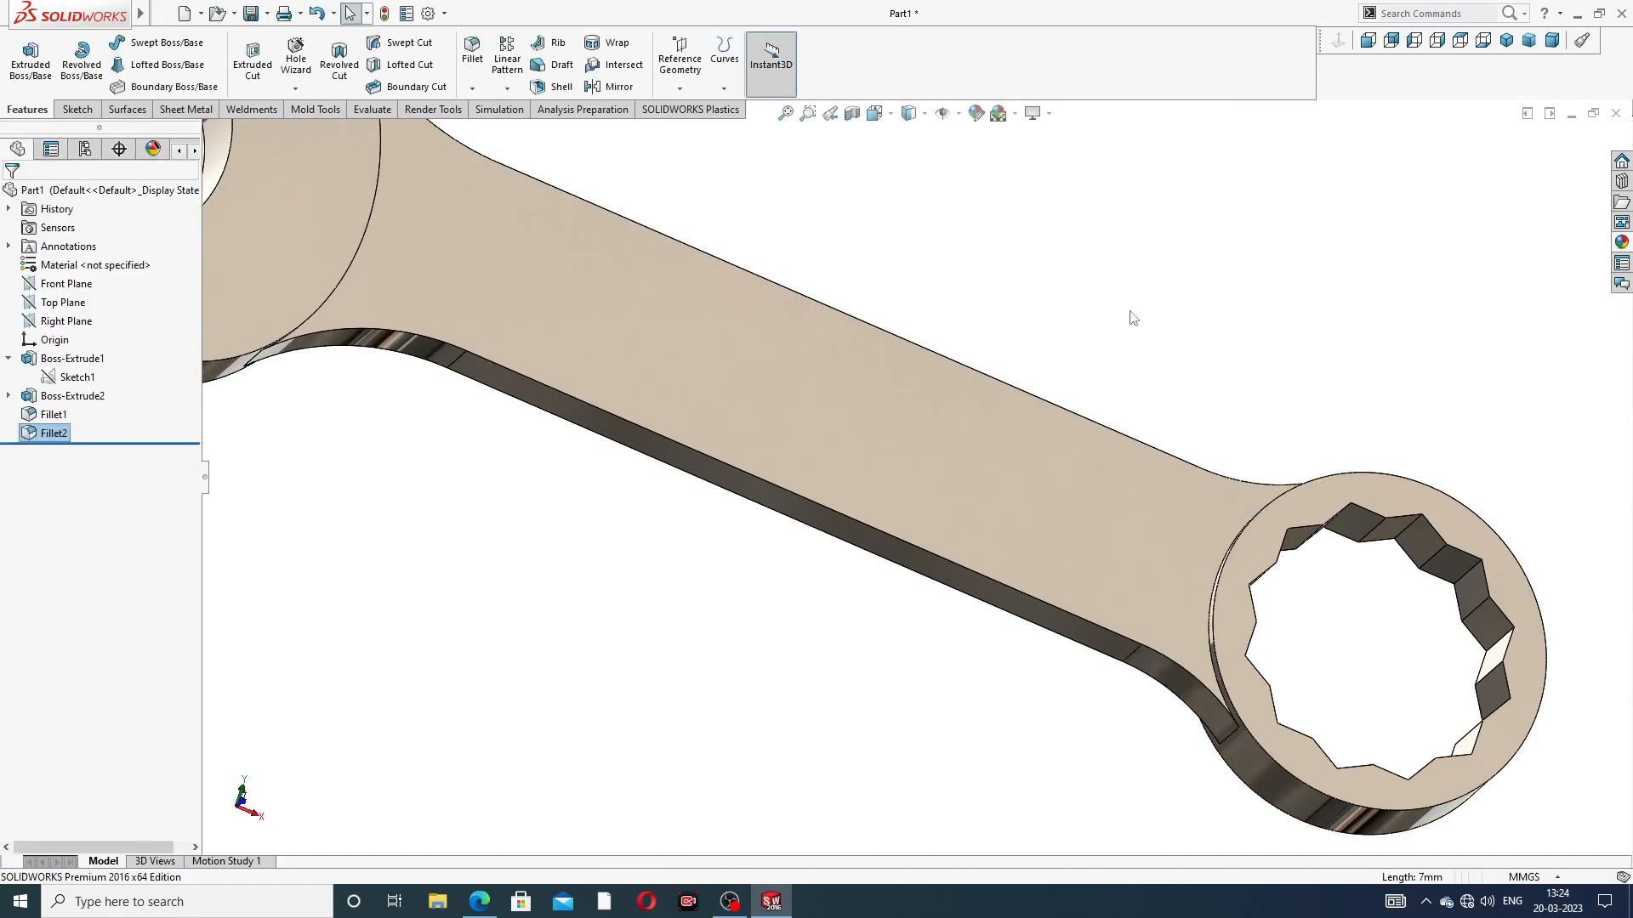
Start a 0.5 mm fillet and include the curved edges where both handle faces meet the open-jaw head
scroll(1061, 431, "up", 5)
middle_click_drag(824, 306, 702, 372)
scroll(719, 384, "down", 4)
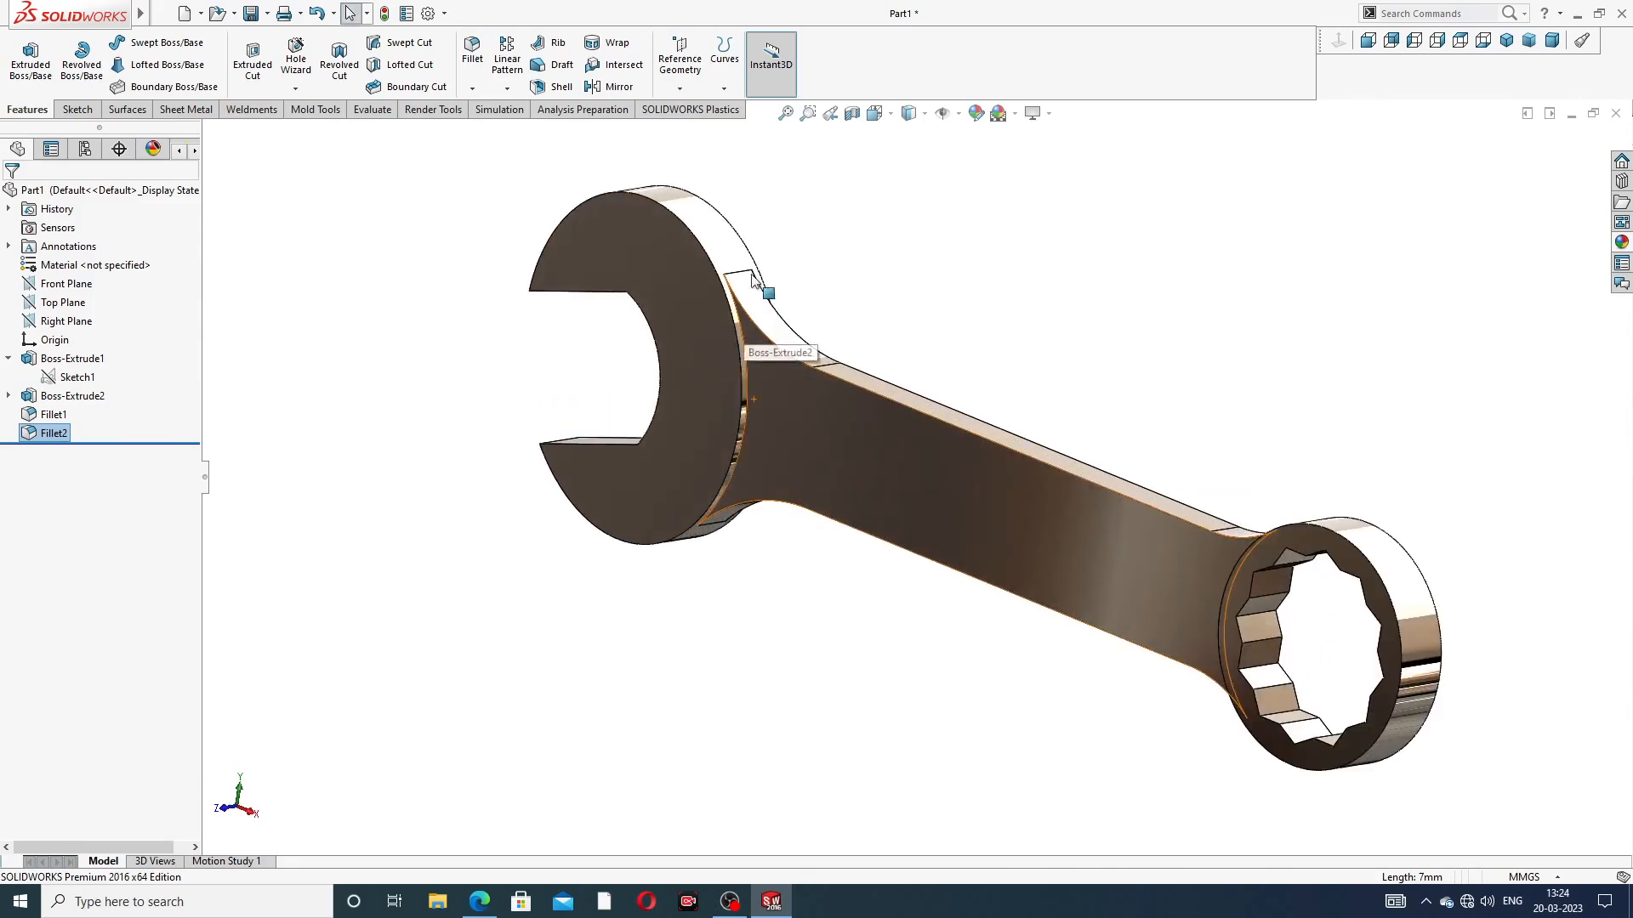
left_click(471, 52)
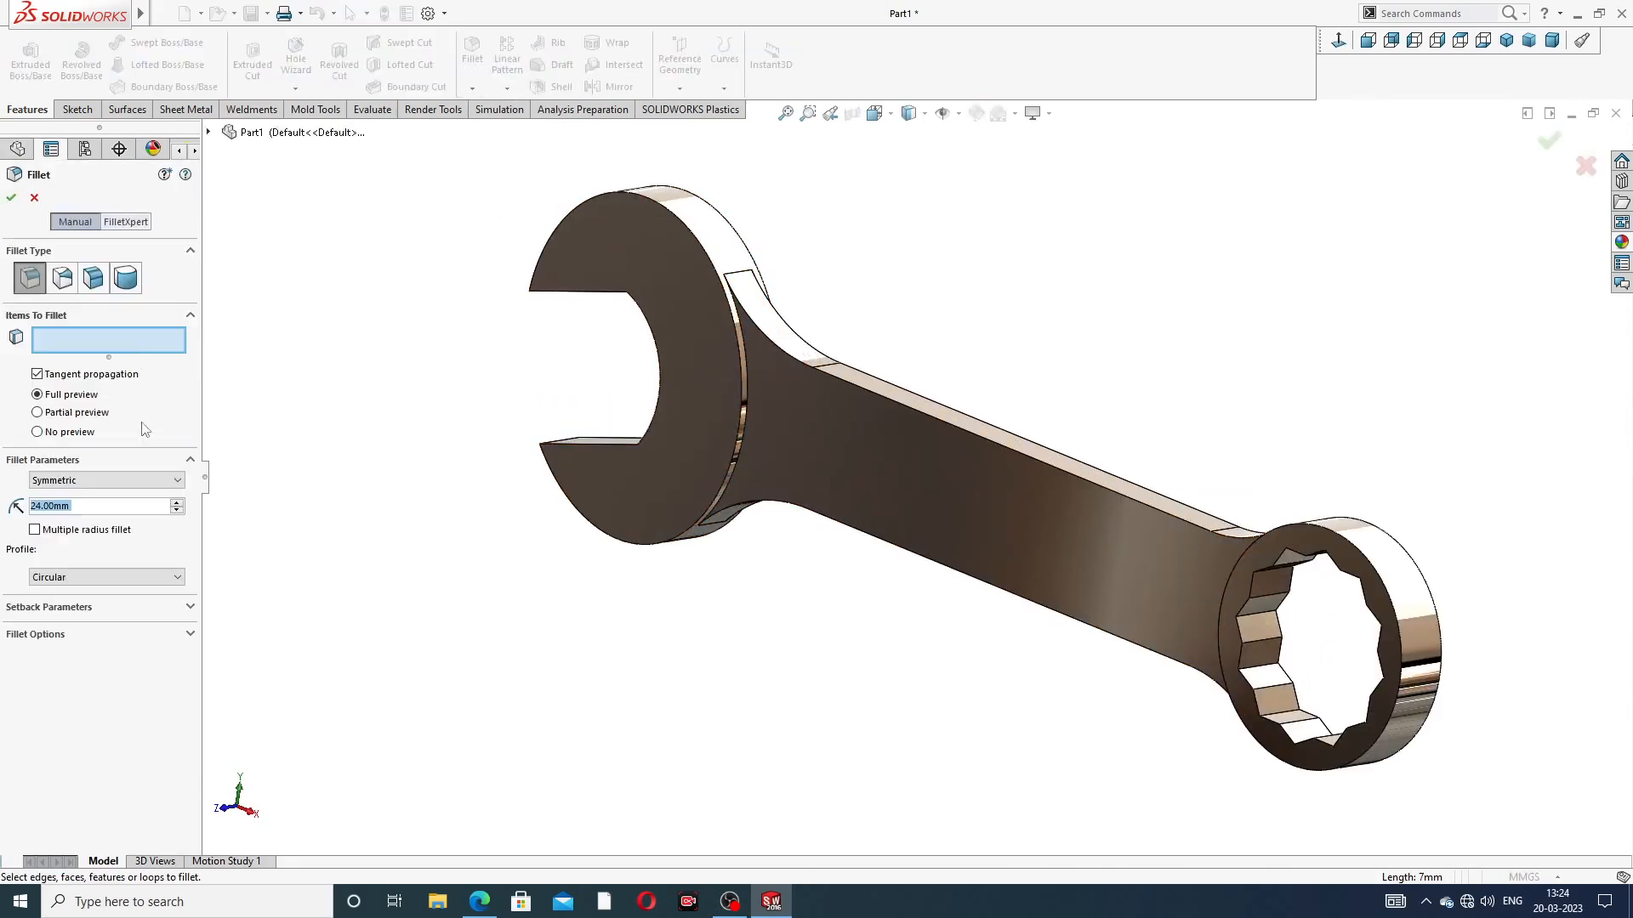
key("BackSpace")
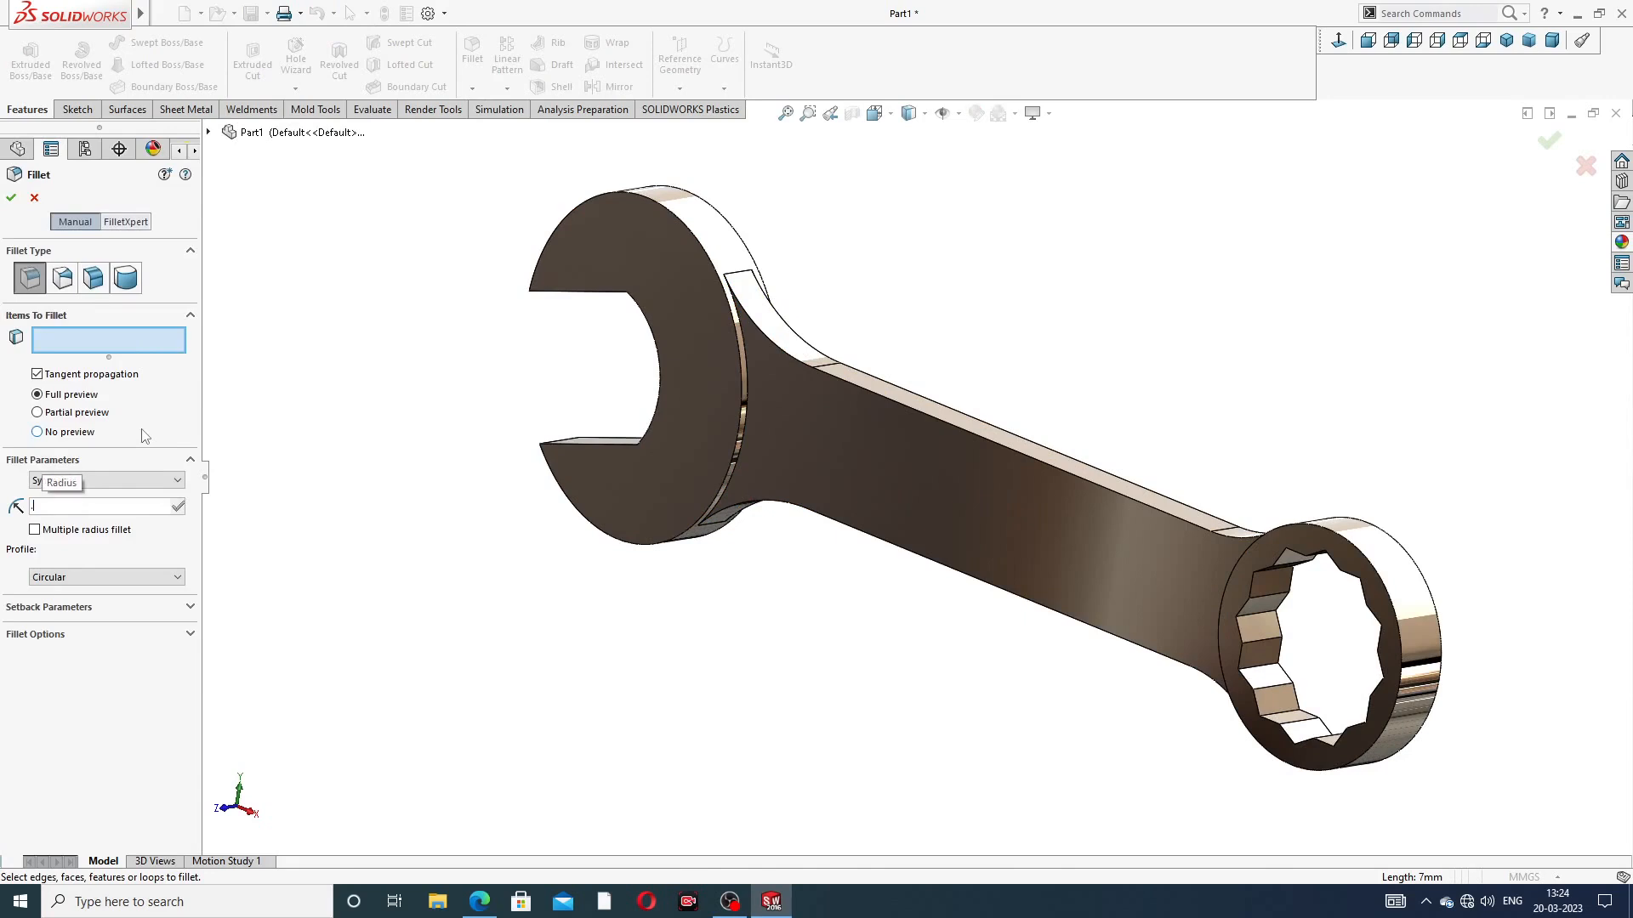
type("0.50mm")
key("Return")
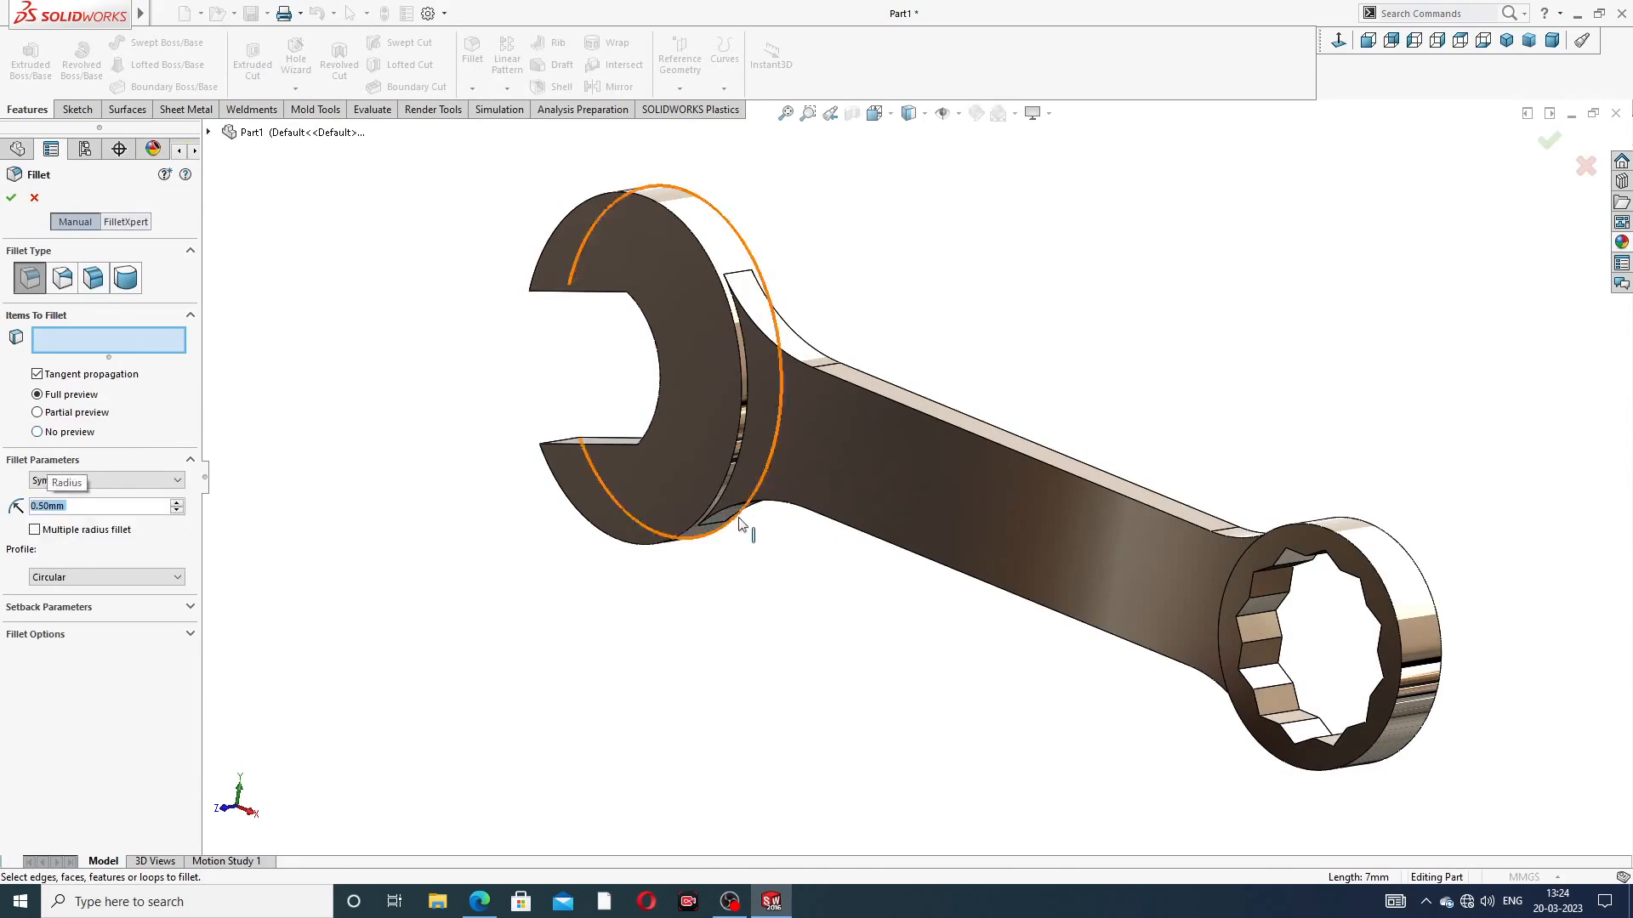
scroll(789, 469, "down", 3)
scroll(748, 446, "down", 2)
left_click(737, 350)
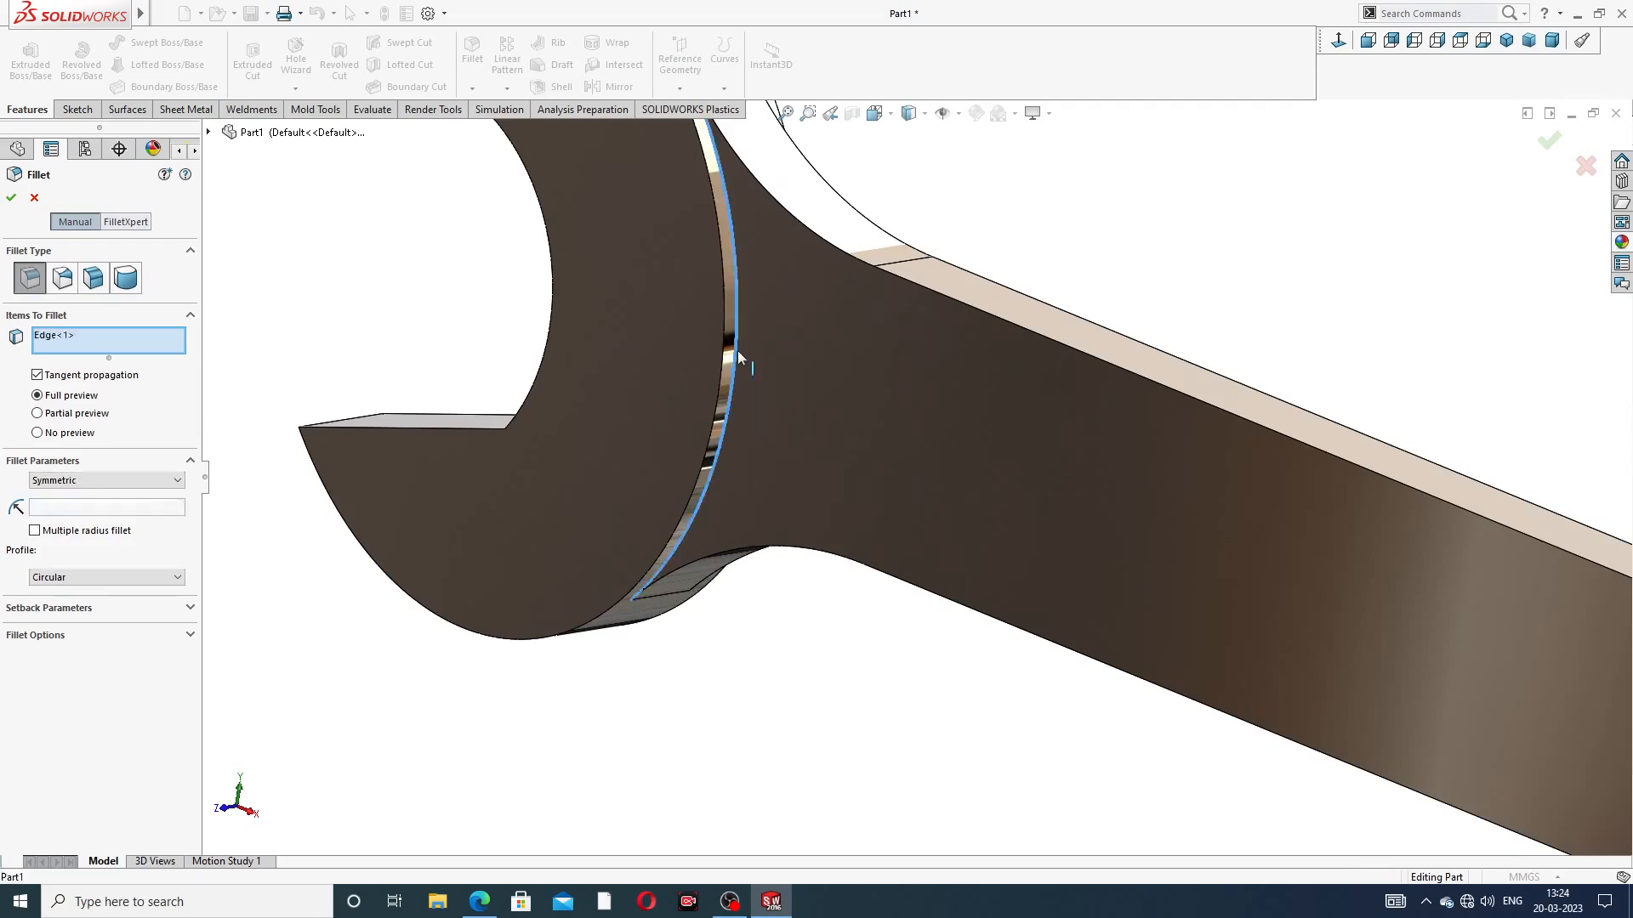
scroll(973, 233, "up", 3)
middle_click_drag(973, 233, 840, 272)
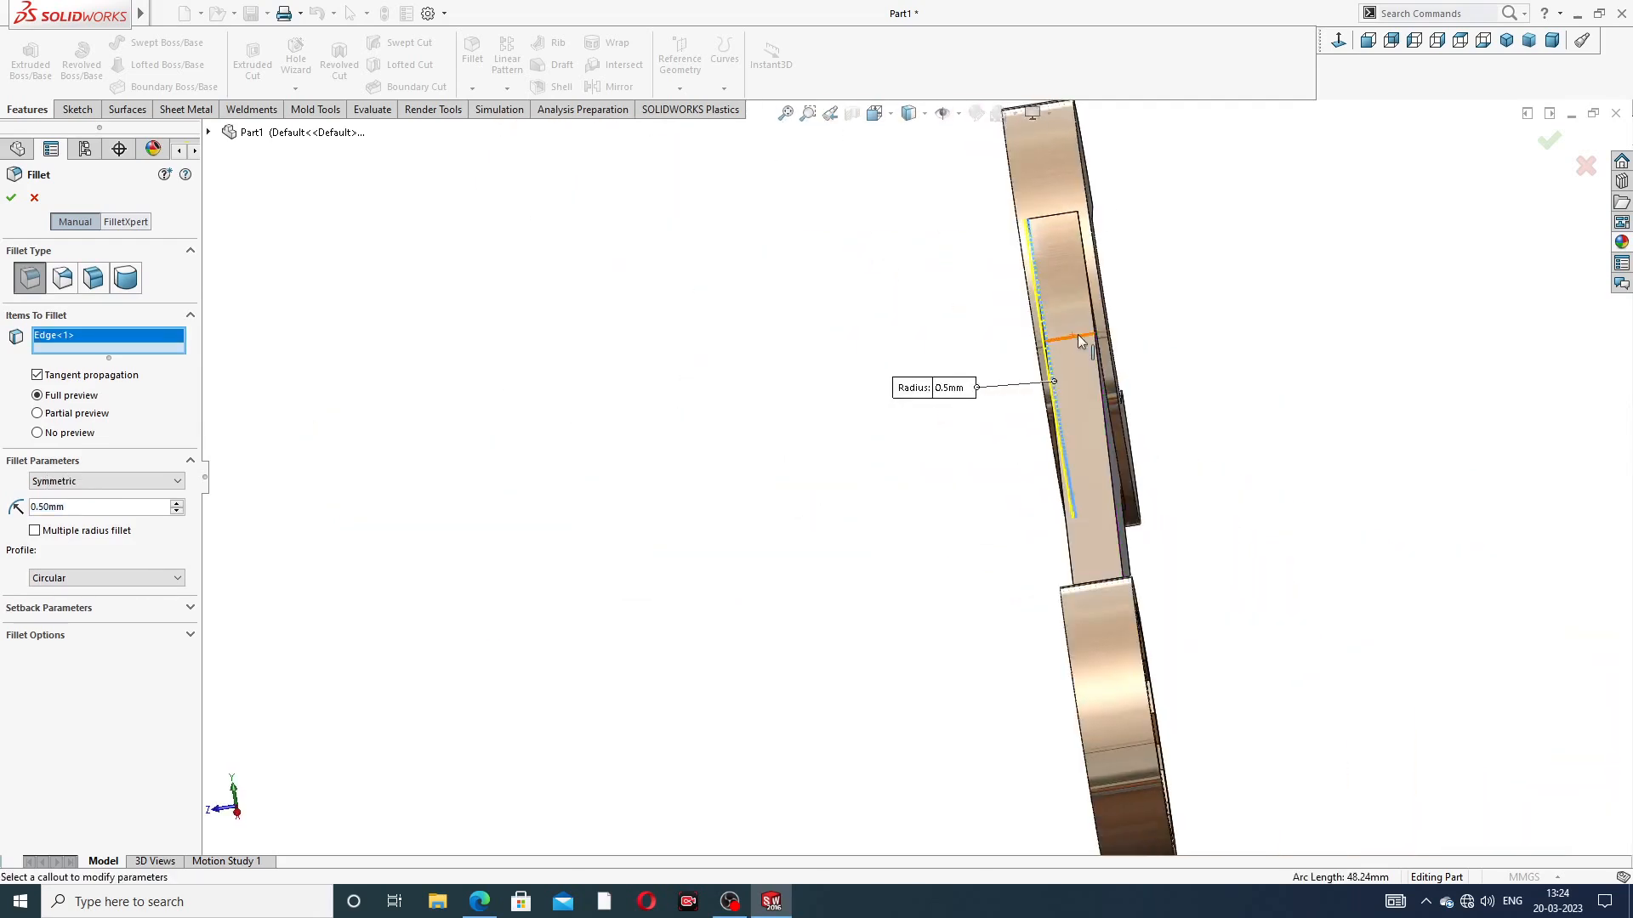
scroll(1101, 306, "down", 3)
middle_click_drag(1124, 295, 1070, 298)
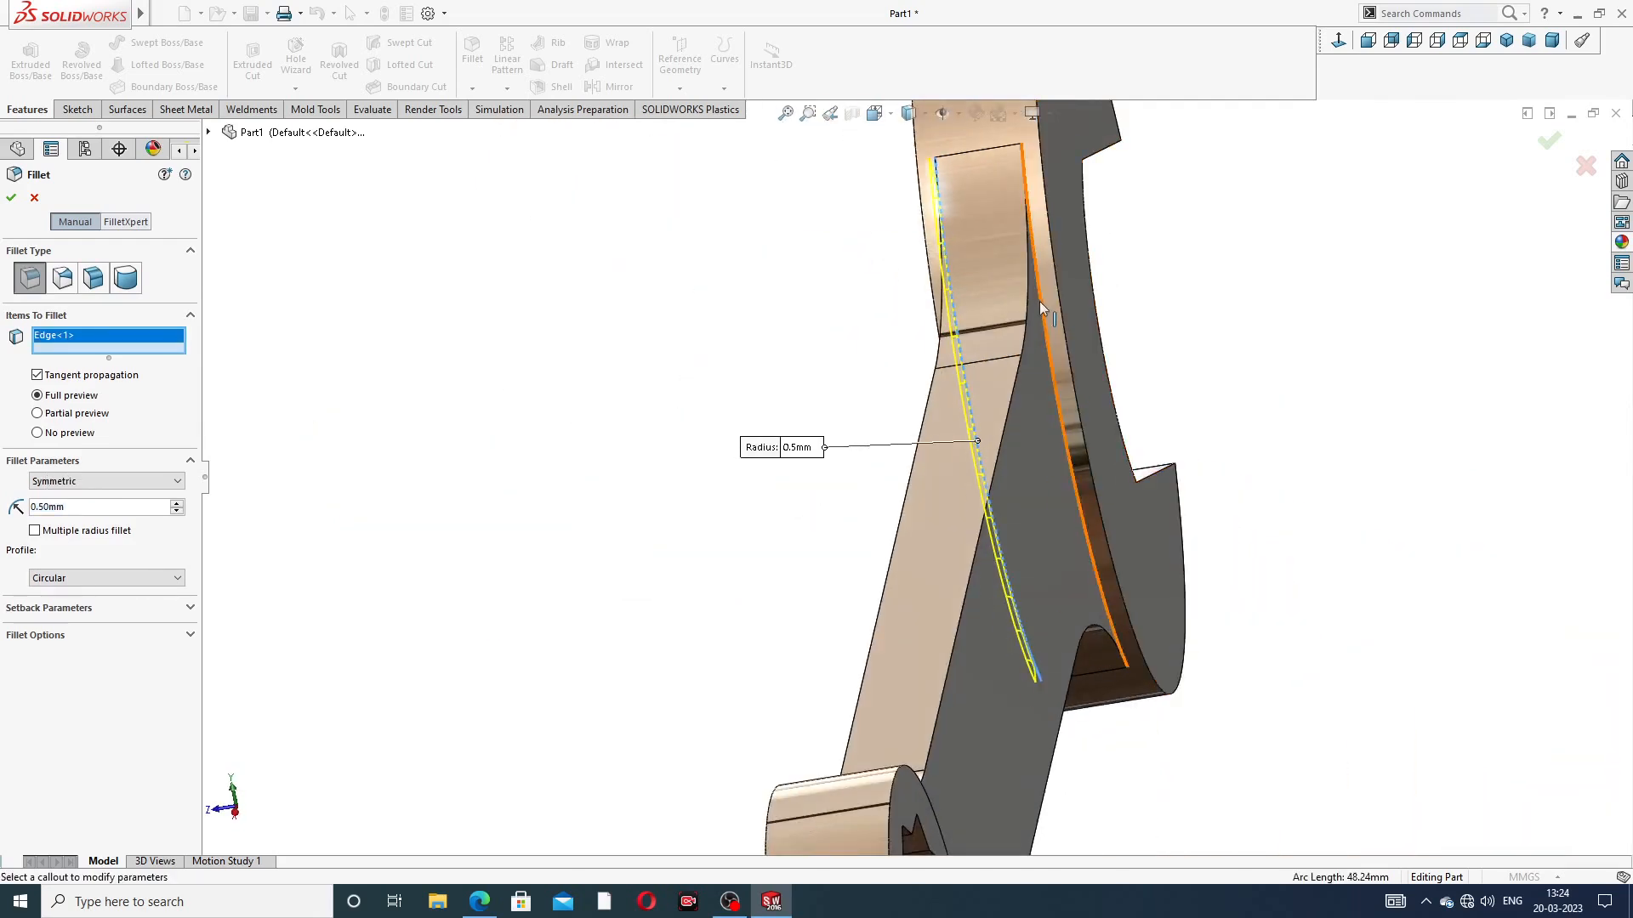
left_click(1039, 300)
Add the curved edges where both handle faces meet the ring to the 0.5 mm fillet and apply it
scroll(982, 590, "up", 5)
middle_click_drag(966, 621, 1338, 635)
scroll(1153, 641, "down", 3)
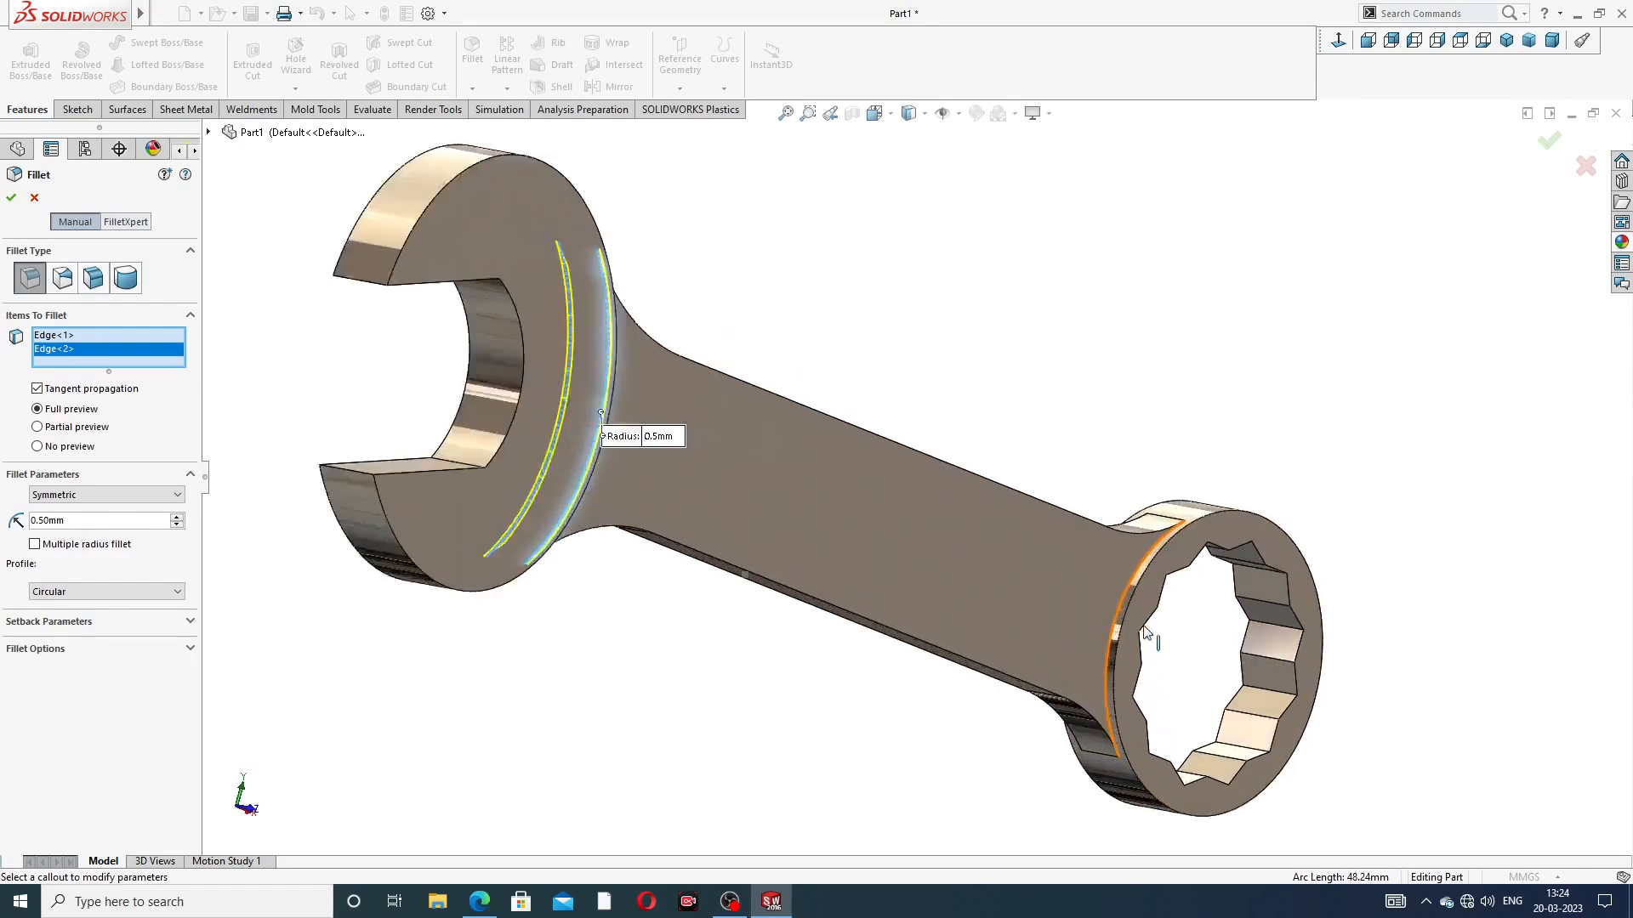
middle_click_drag(1153, 641, 646, 408)
scroll(1074, 522, "down", 3)
left_click(1074, 522)
scroll(1074, 523, "up", 3)
scroll(663, 404, "down", 4)
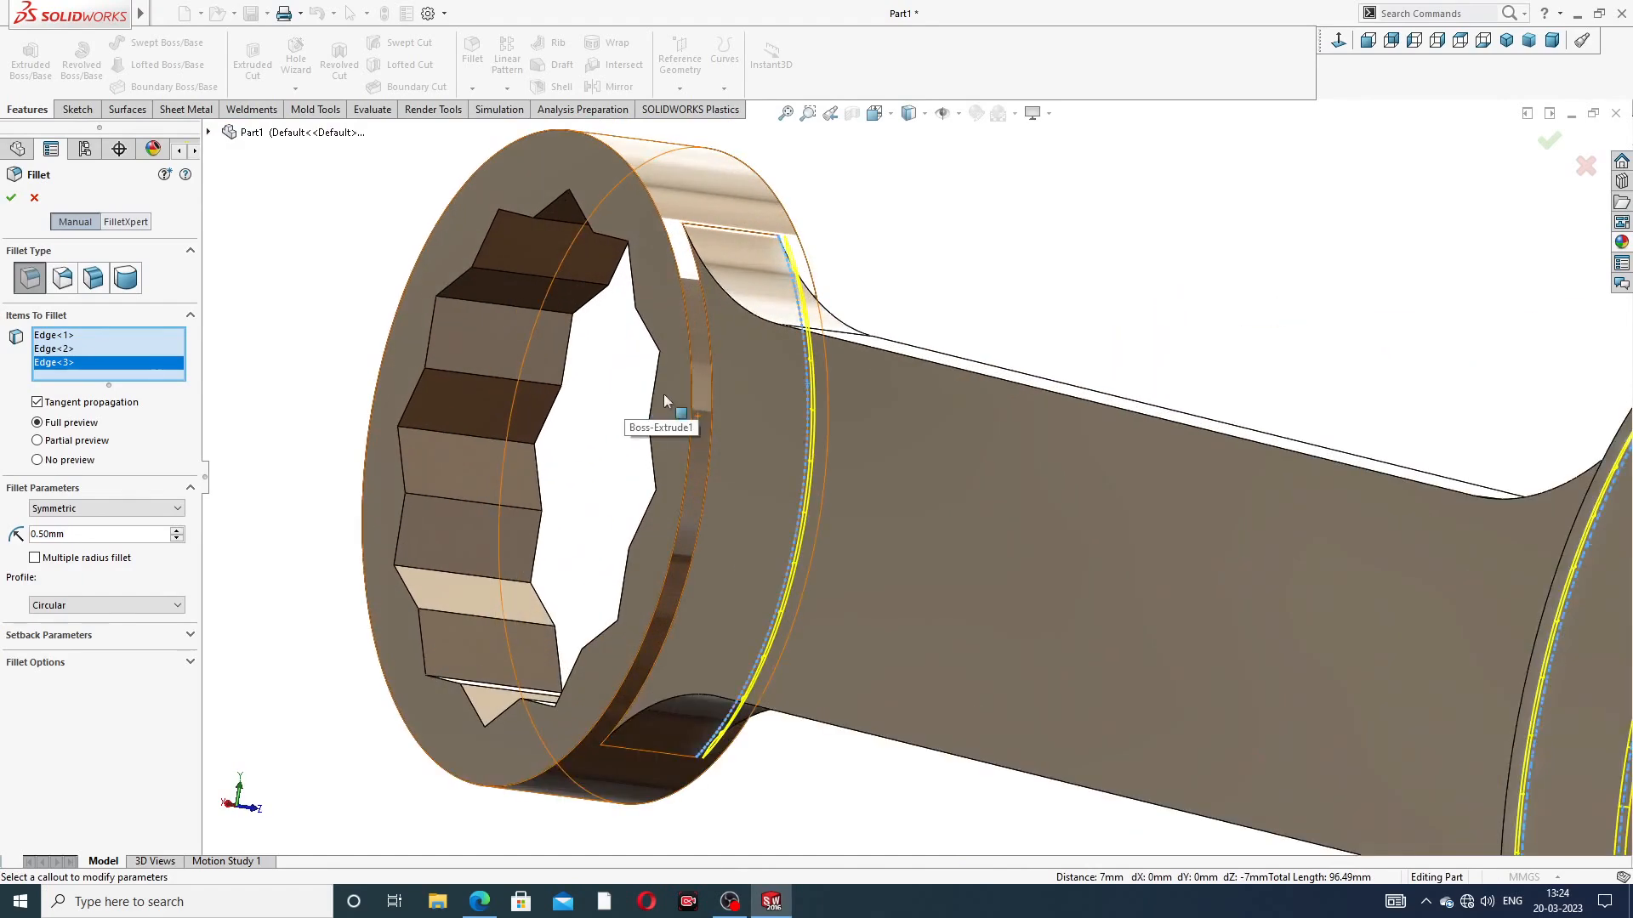
left_click(712, 382)
scroll(1167, 298, "up", 3)
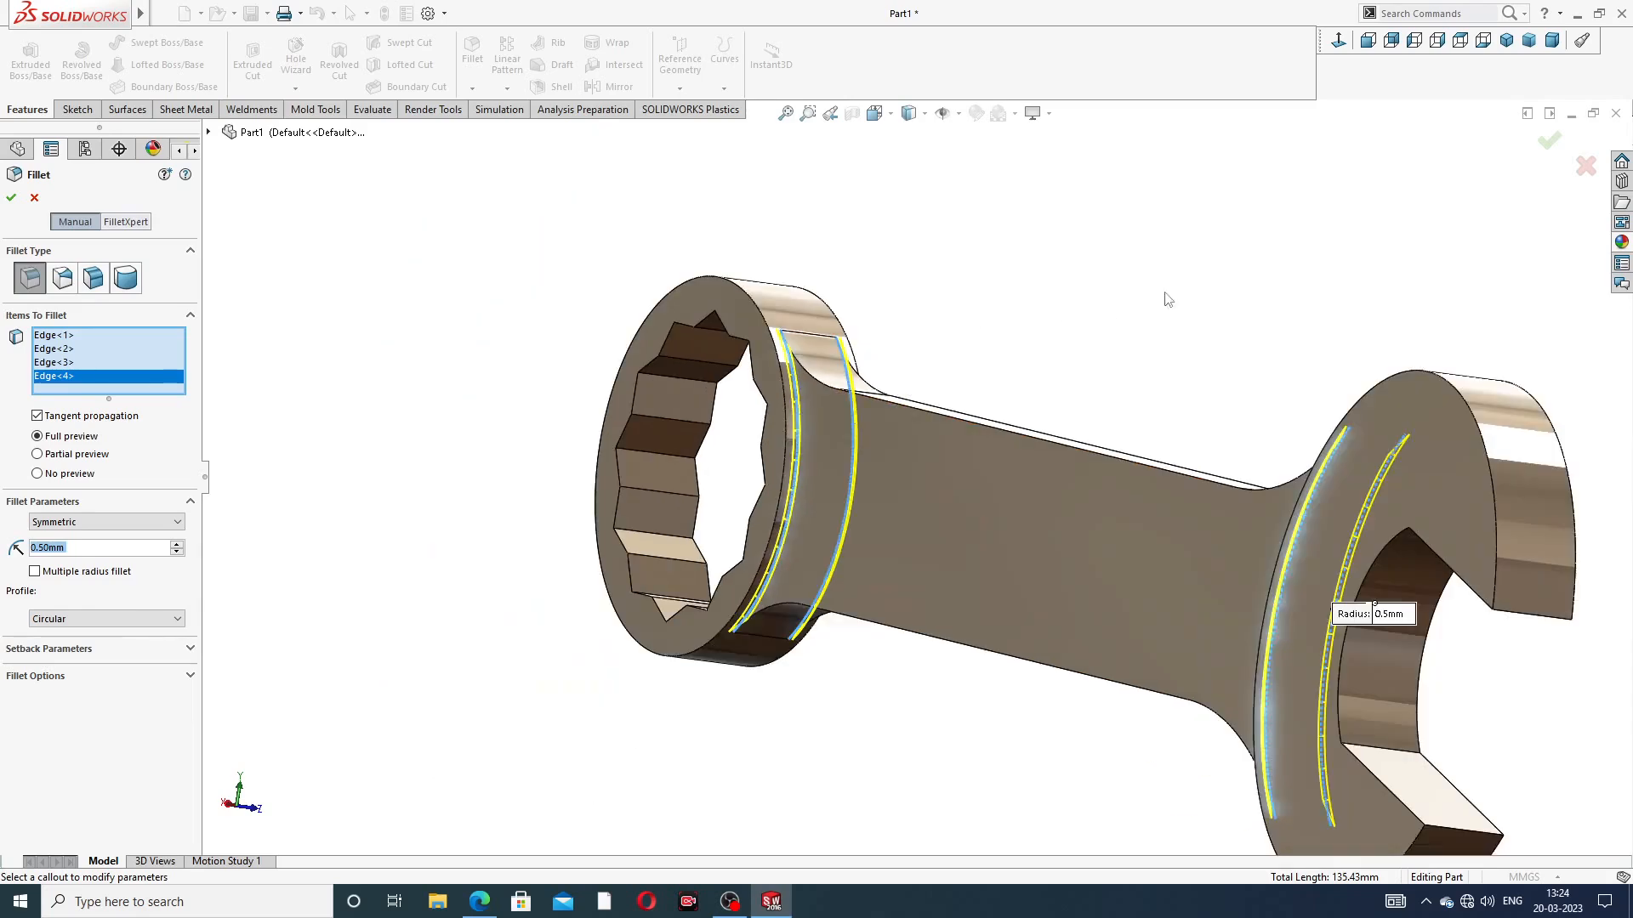
left_click(1550, 143)
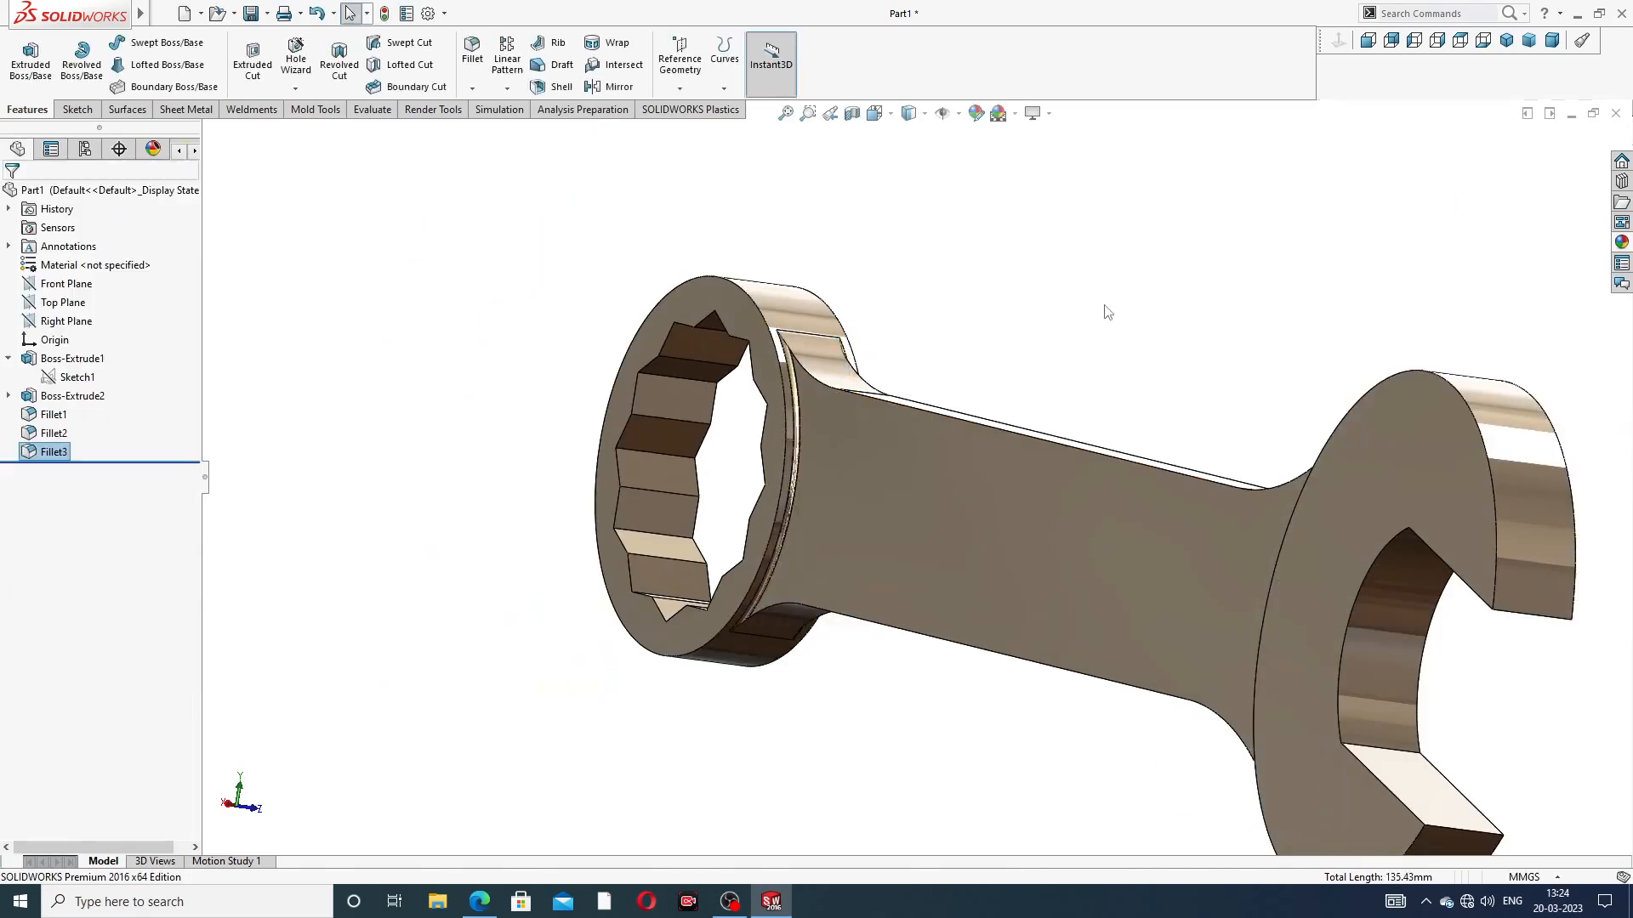
Inspect the filleted spanner and check the PDF drawing for the recess in the handle
scroll(1069, 409, "up", 2)
mouse_move(1069, 410)
middle_mouse_down()
mouse_move(941, 419)
mouse_move(824, 324)
mouse_move(940, 422)
mouse_move(982, 430)
mouse_move(868, 492)
mouse_move(922, 539)
mouse_move(937, 483)
middle_mouse_up()
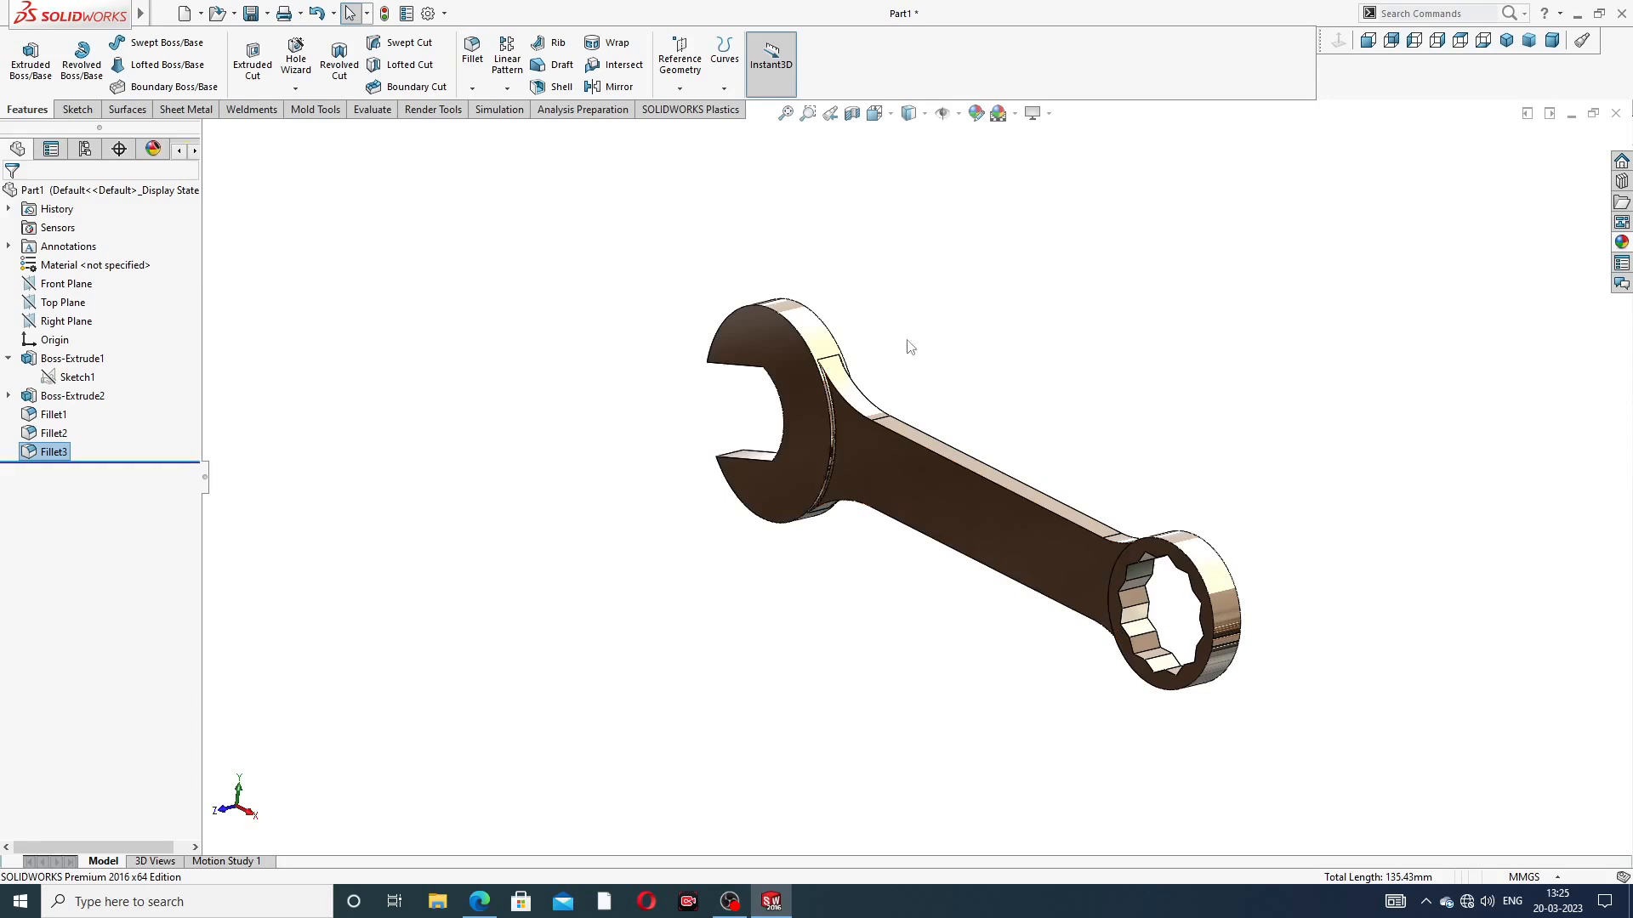
left_click(479, 902)
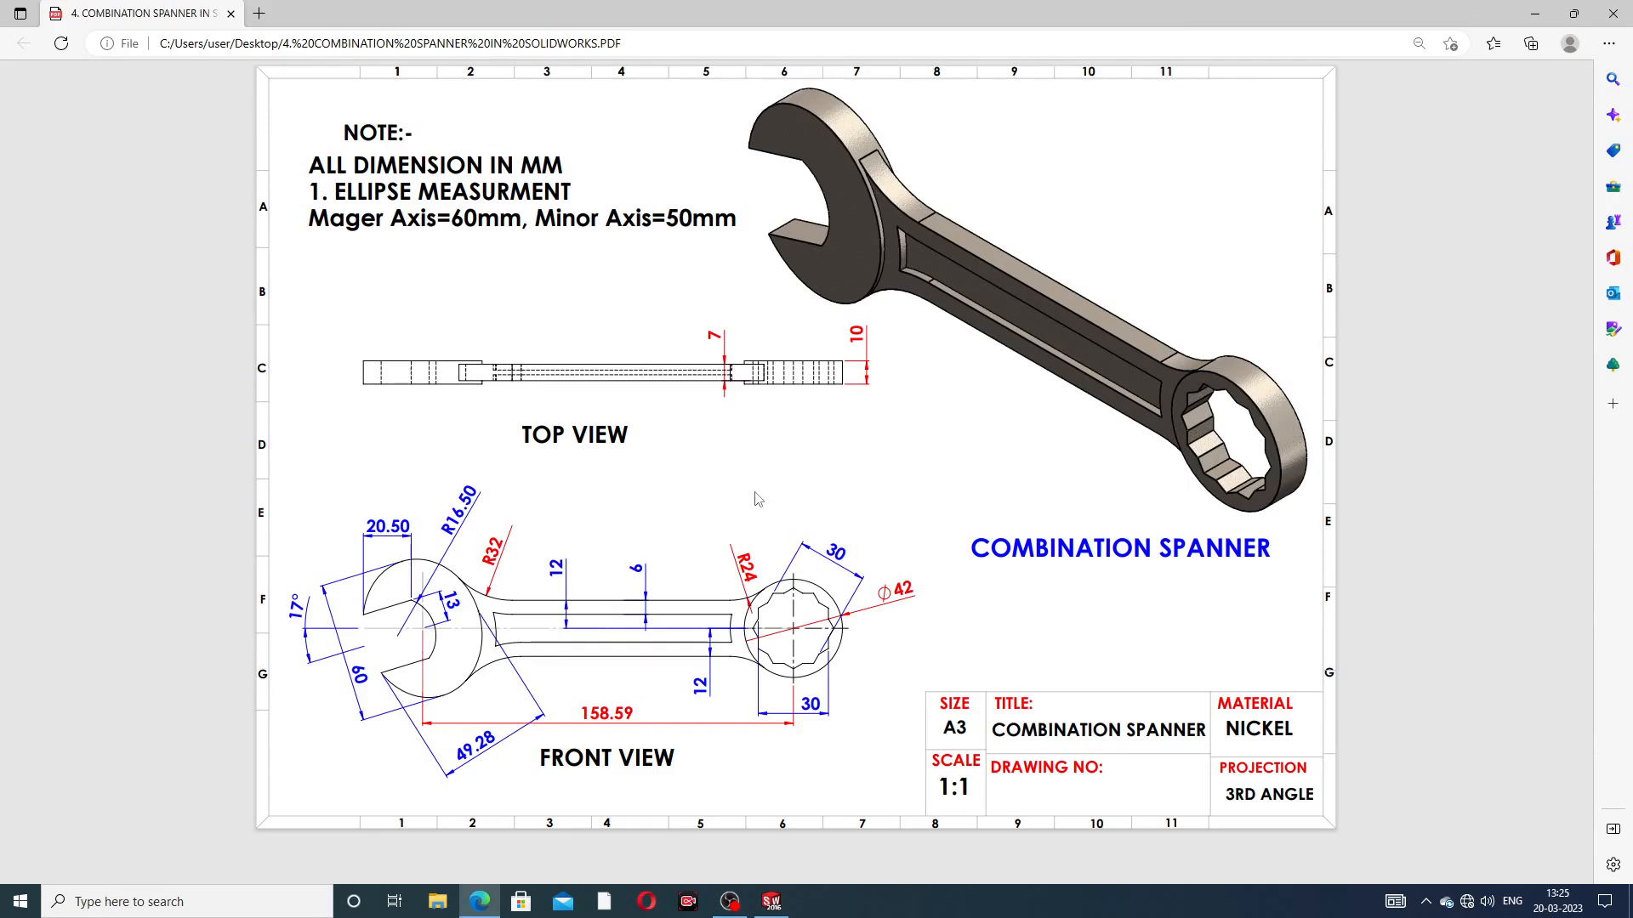
left_click(772, 902)
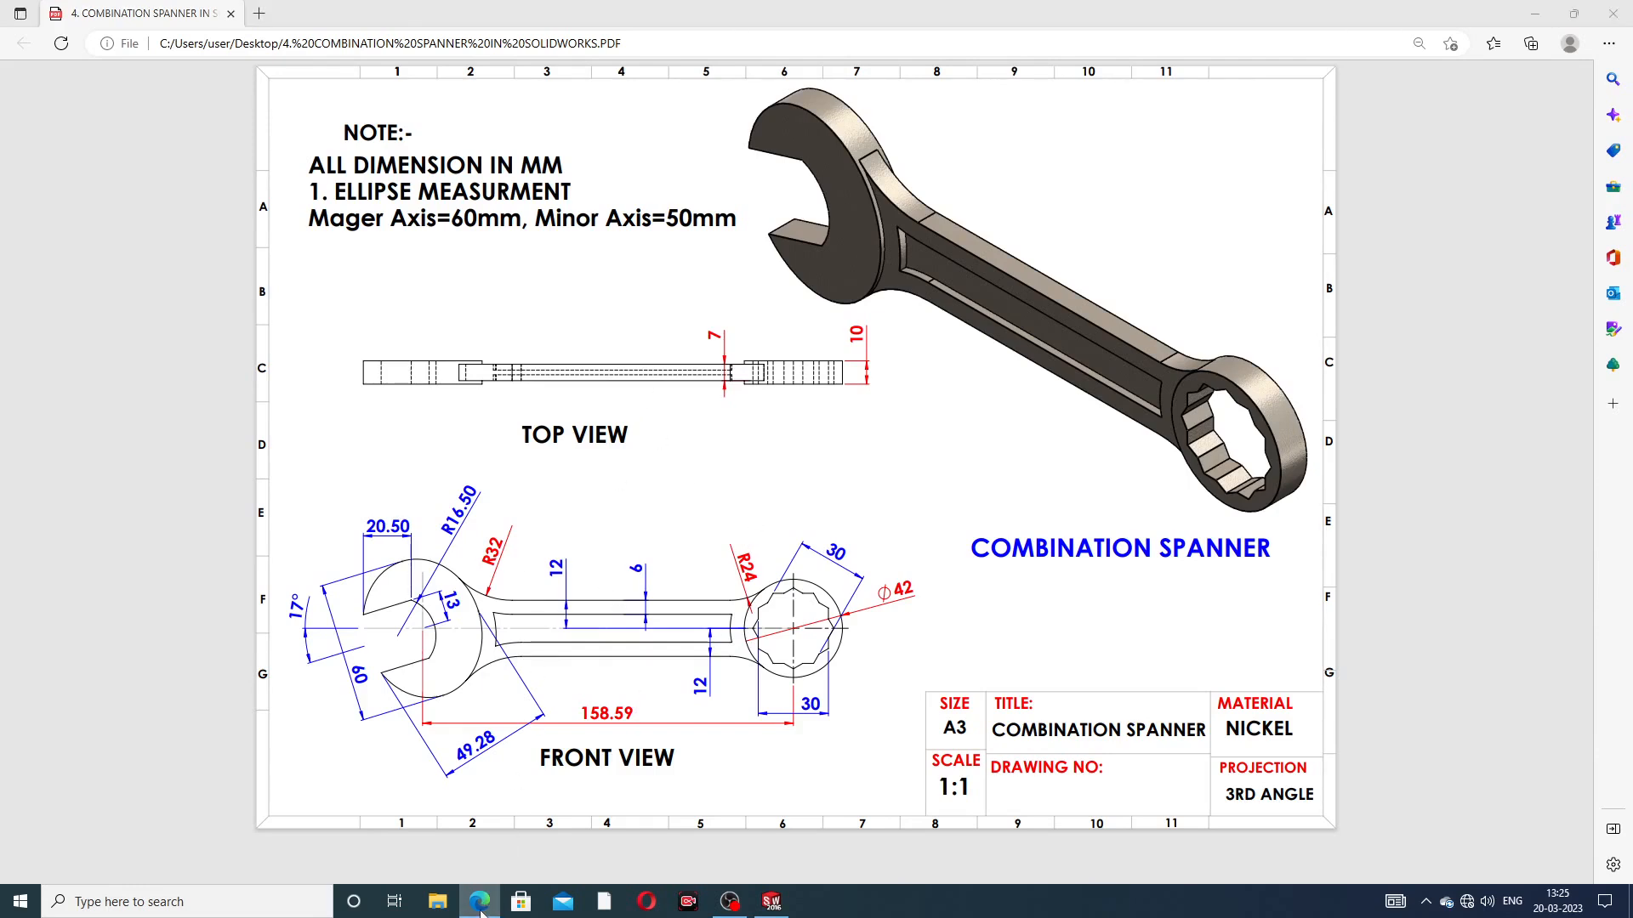
left_click(1000, 523)
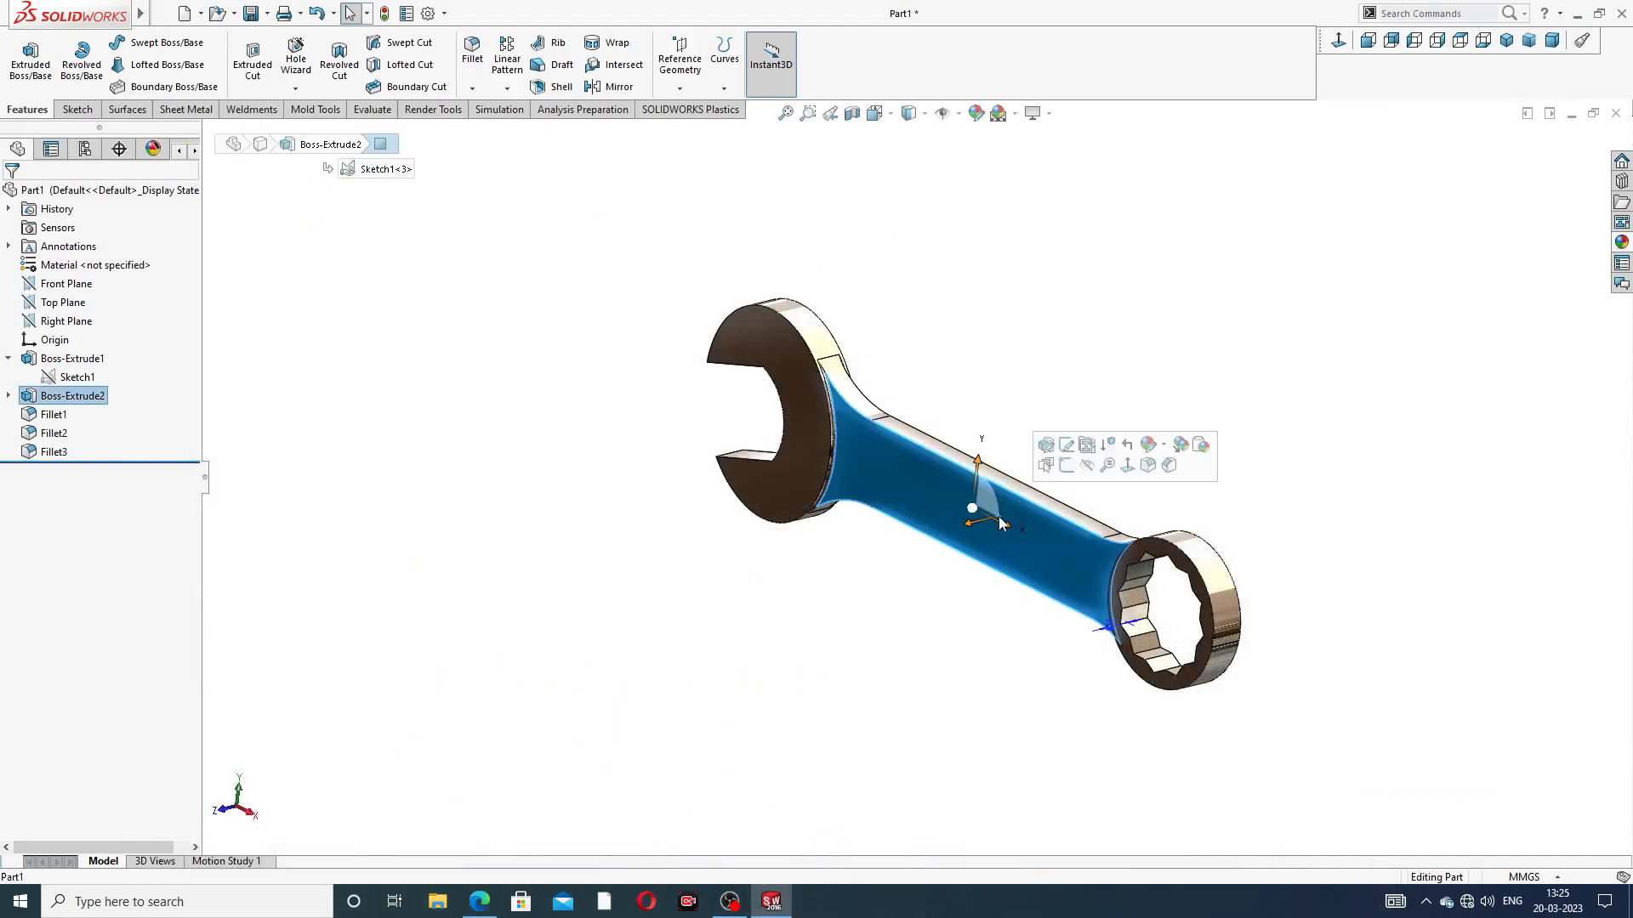
middle_click_drag(1037, 557, 1063, 543)
left_click(1125, 372)
left_click(1014, 526)
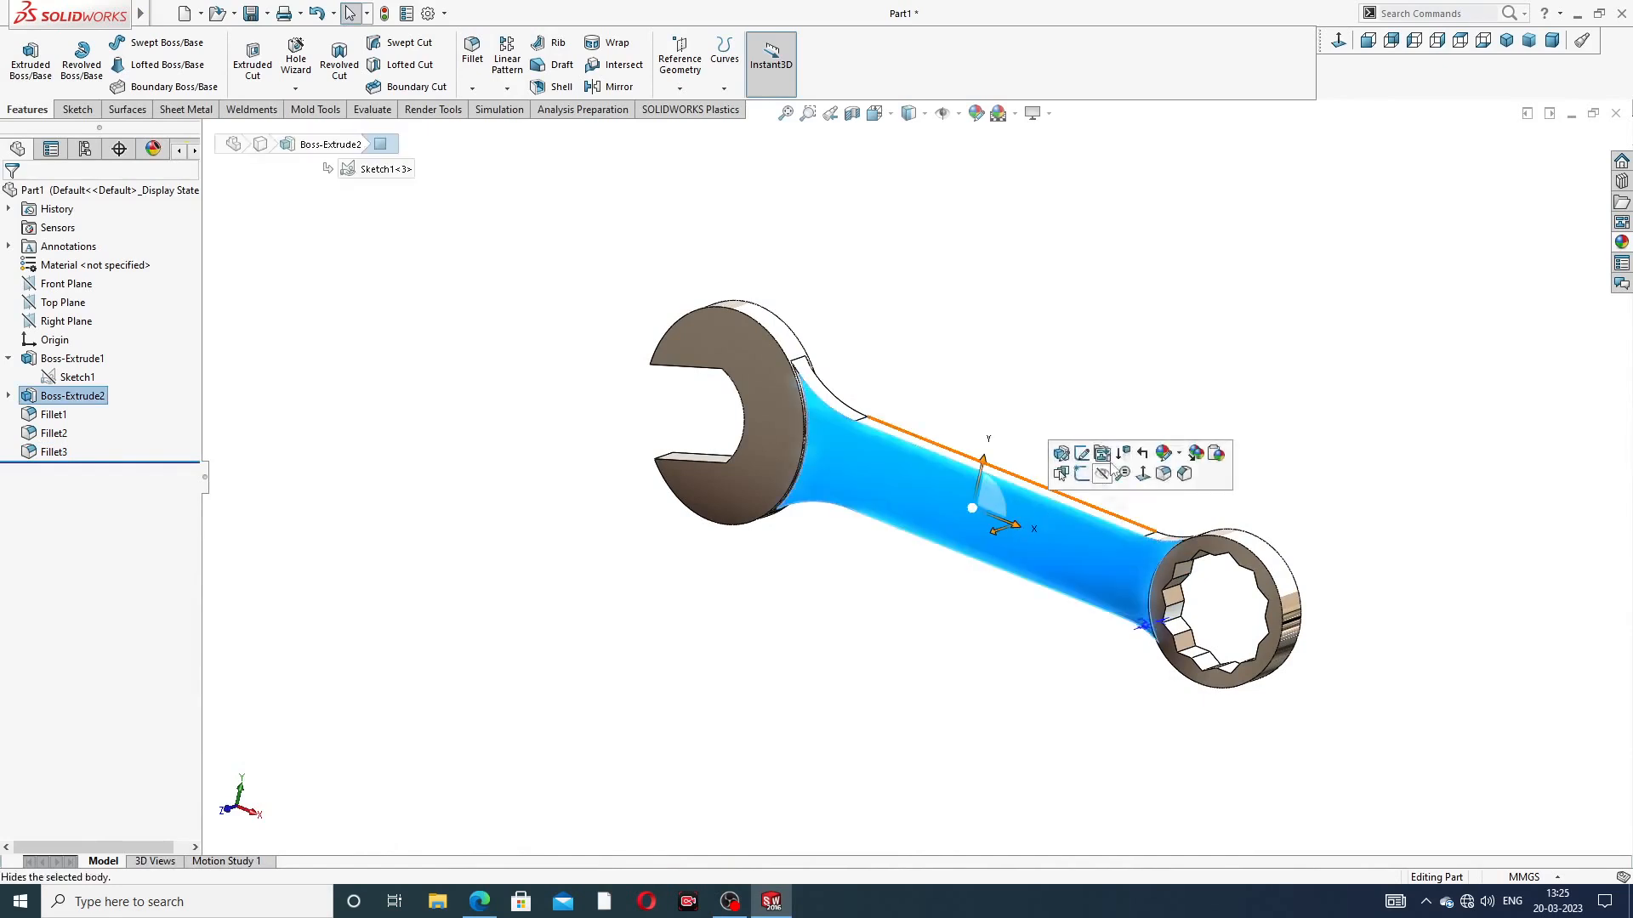
left_click(1086, 466)
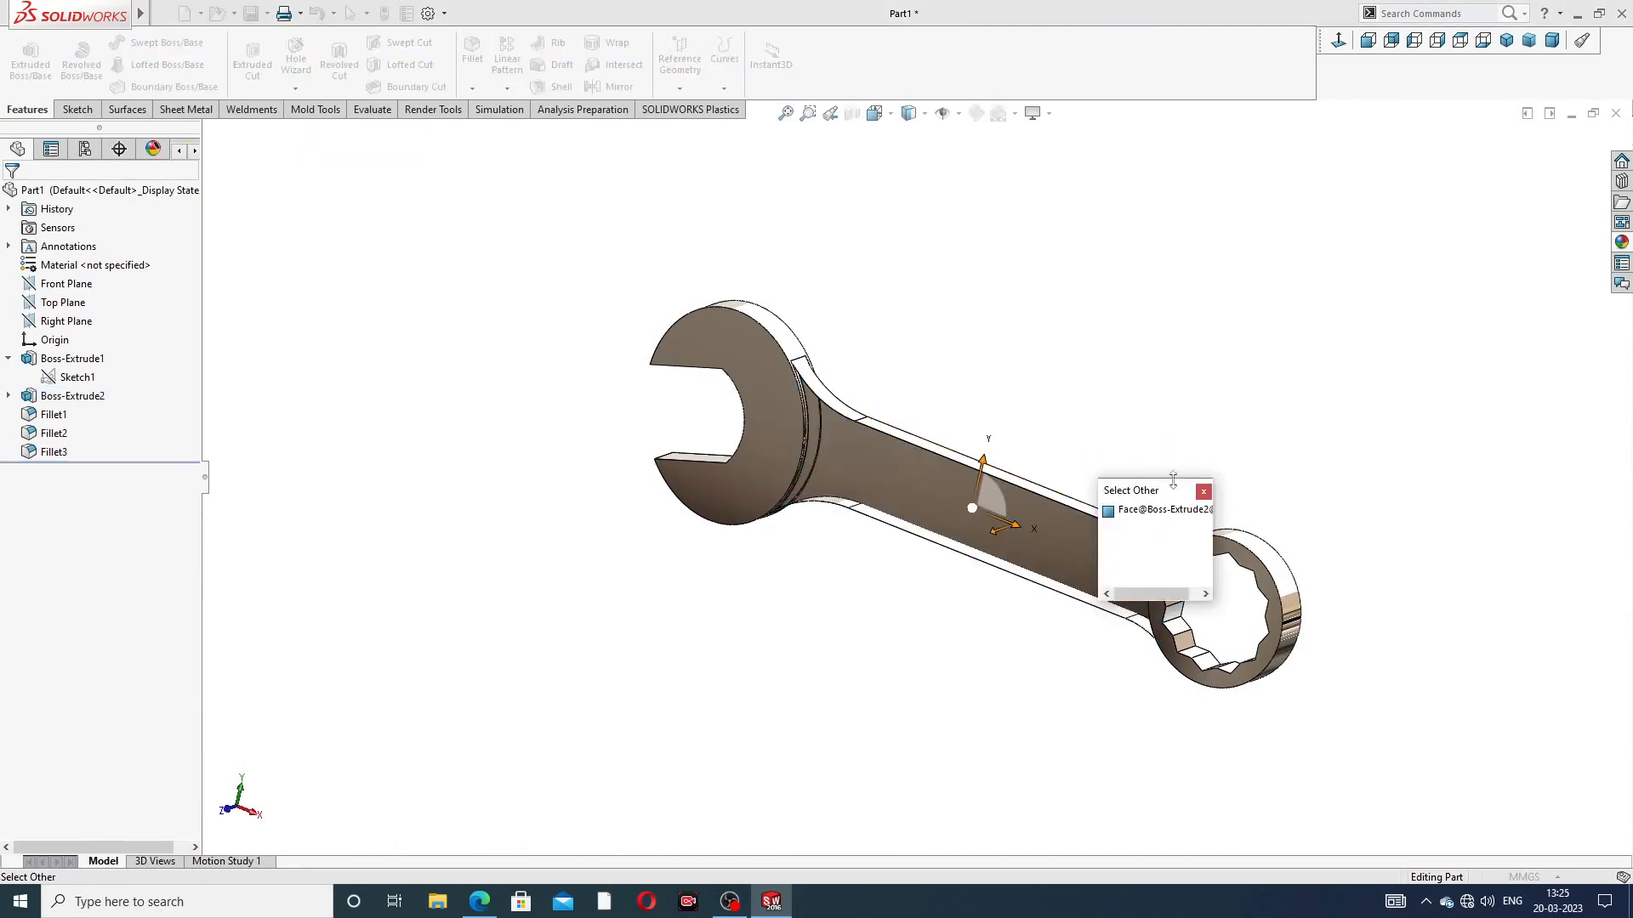
left_click(1203, 493)
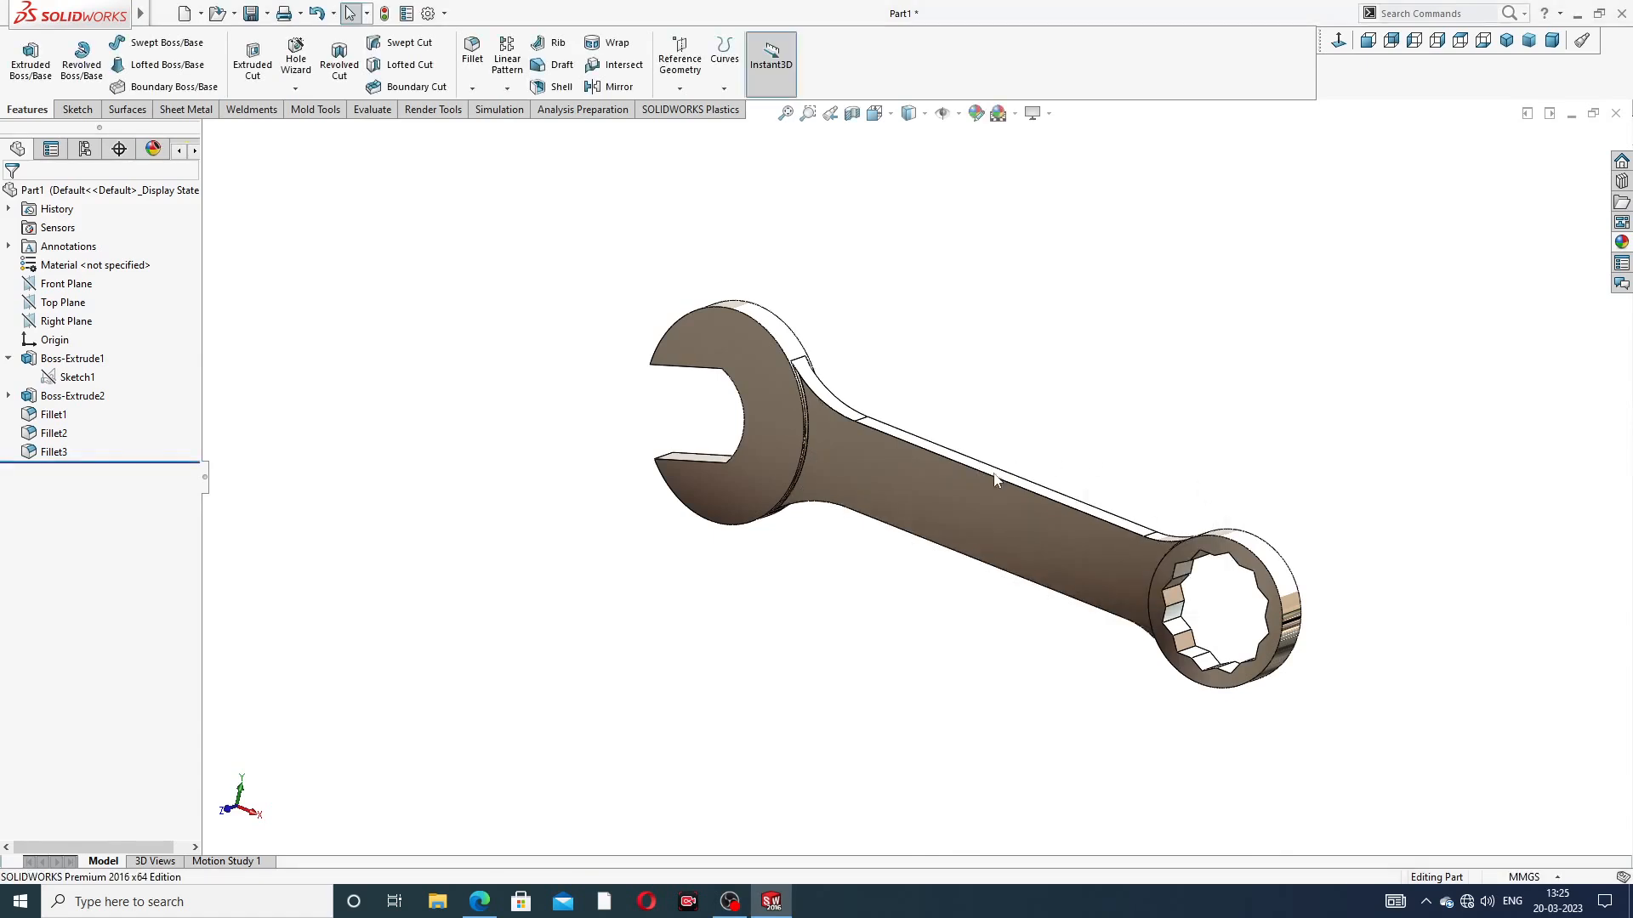
Open a new sketch on the handle's flat front face and convert the face's outline into sketch entities
left_click(996, 479)
left_click(1034, 444)
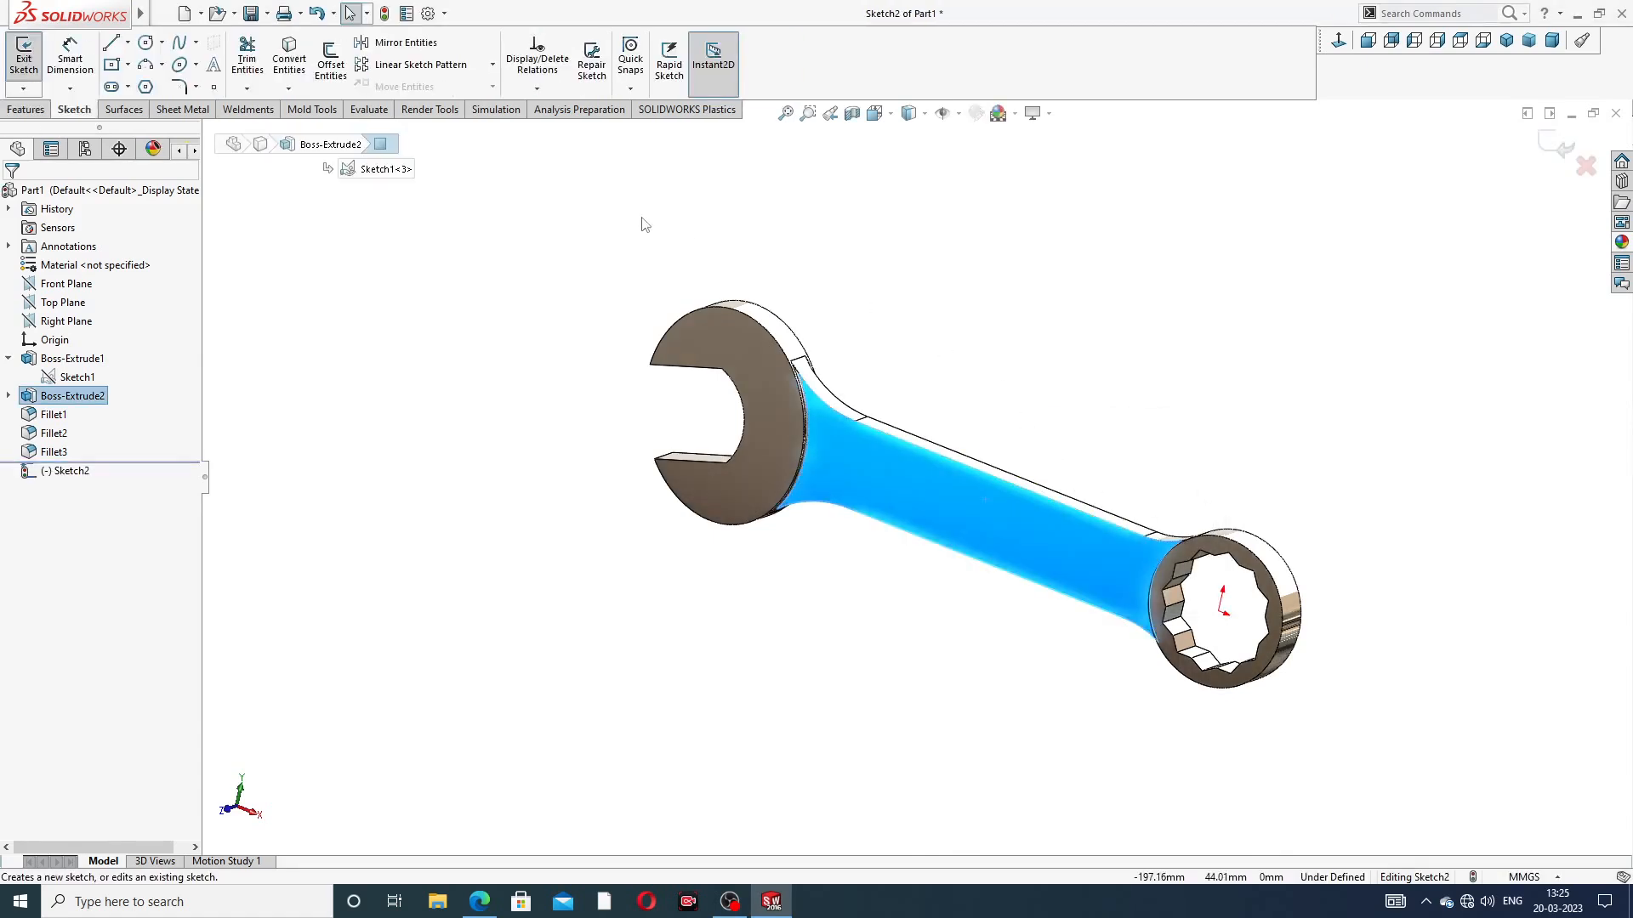
left_click(289, 60)
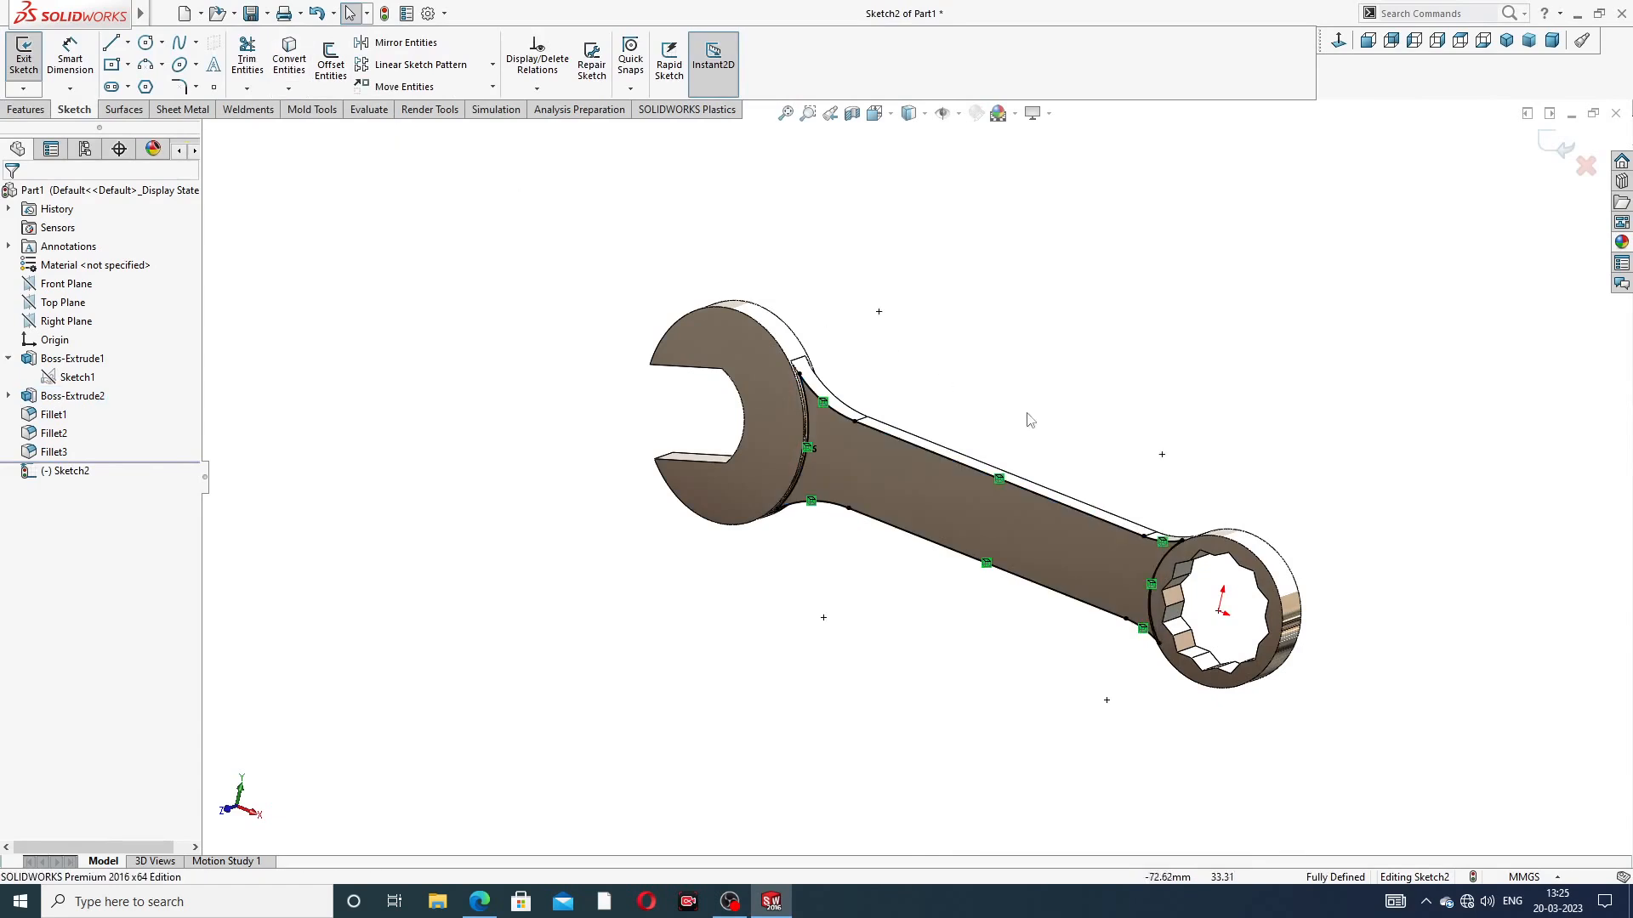
scroll(1029, 419, "up", 2)
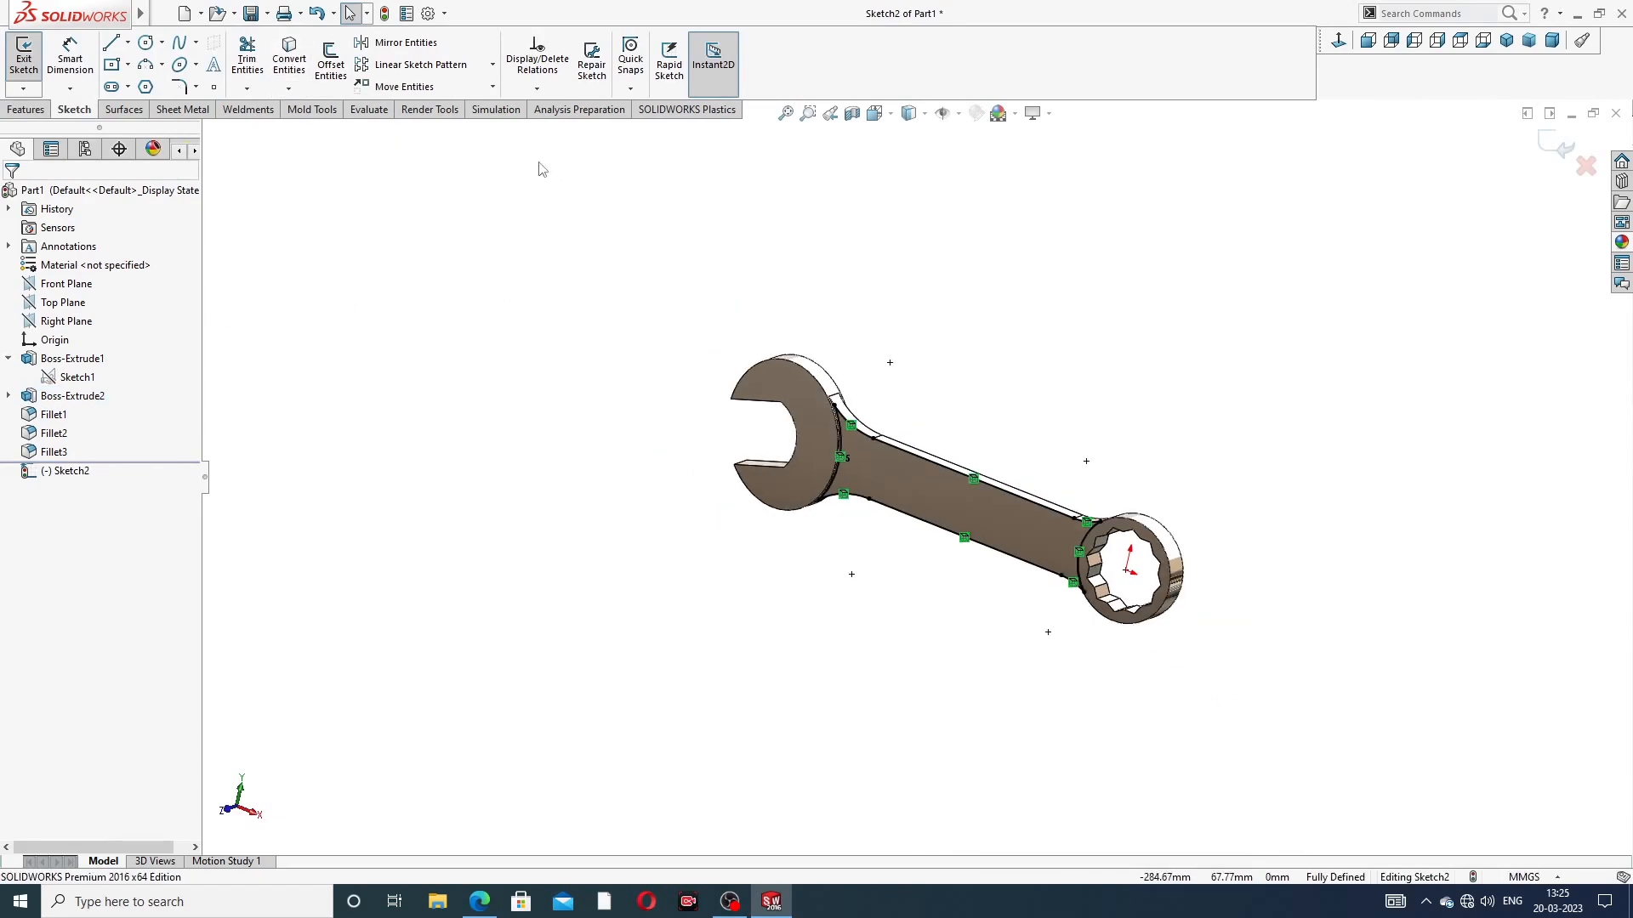
Offset the converted handle outline 6 mm inward to form the recess contour and reposition its dimension
left_click(339, 74)
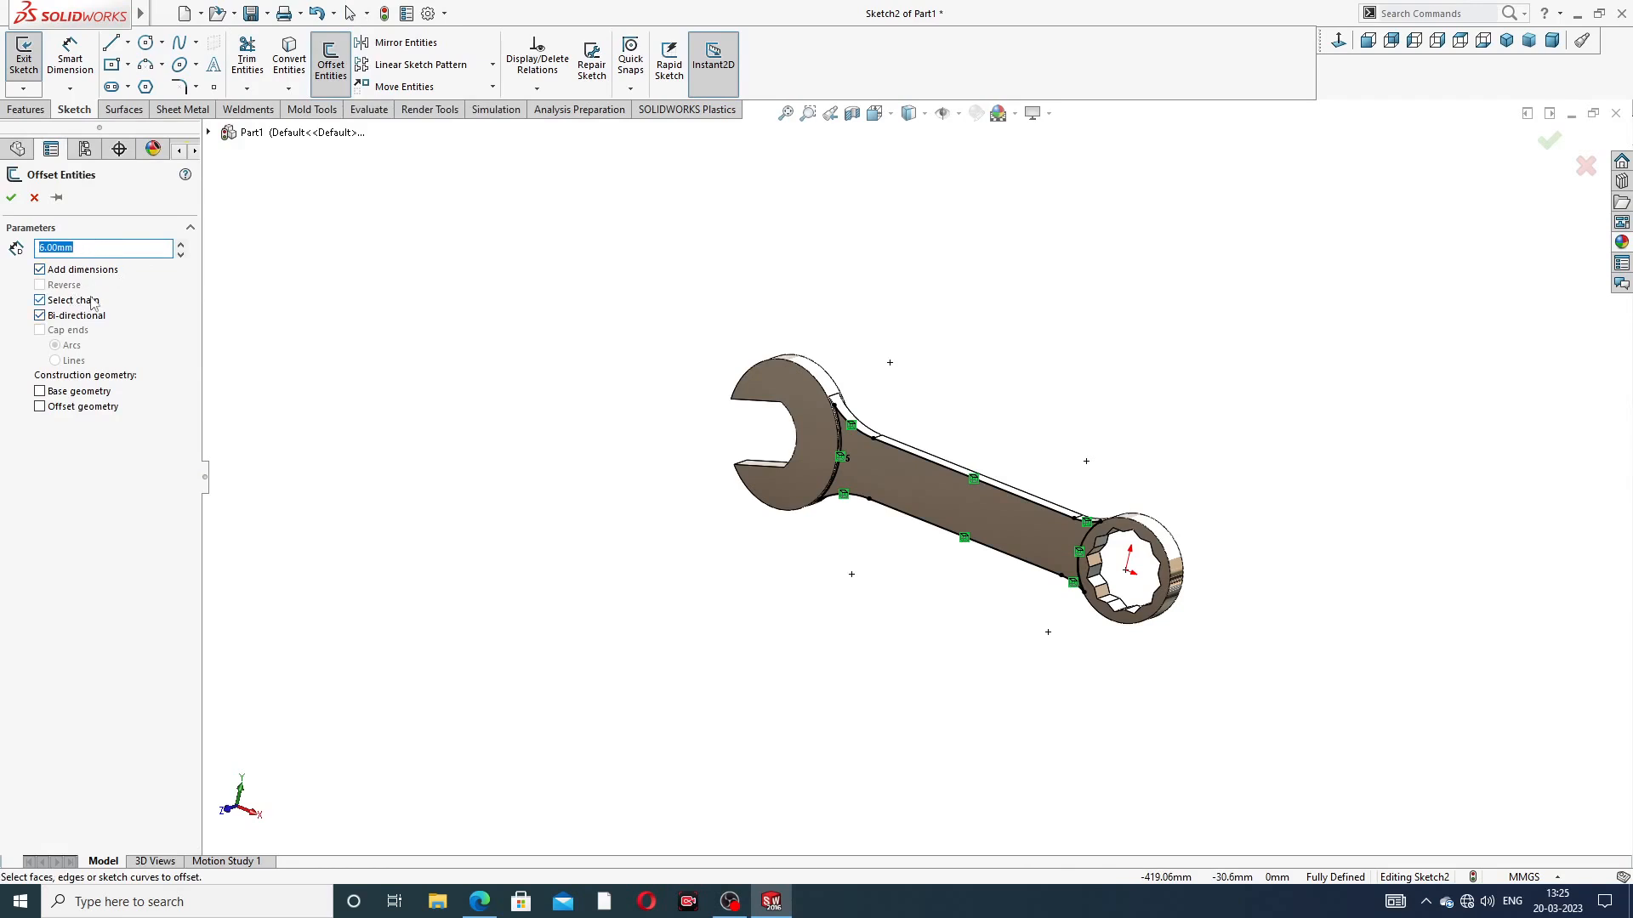
scroll(954, 477, "down", 3)
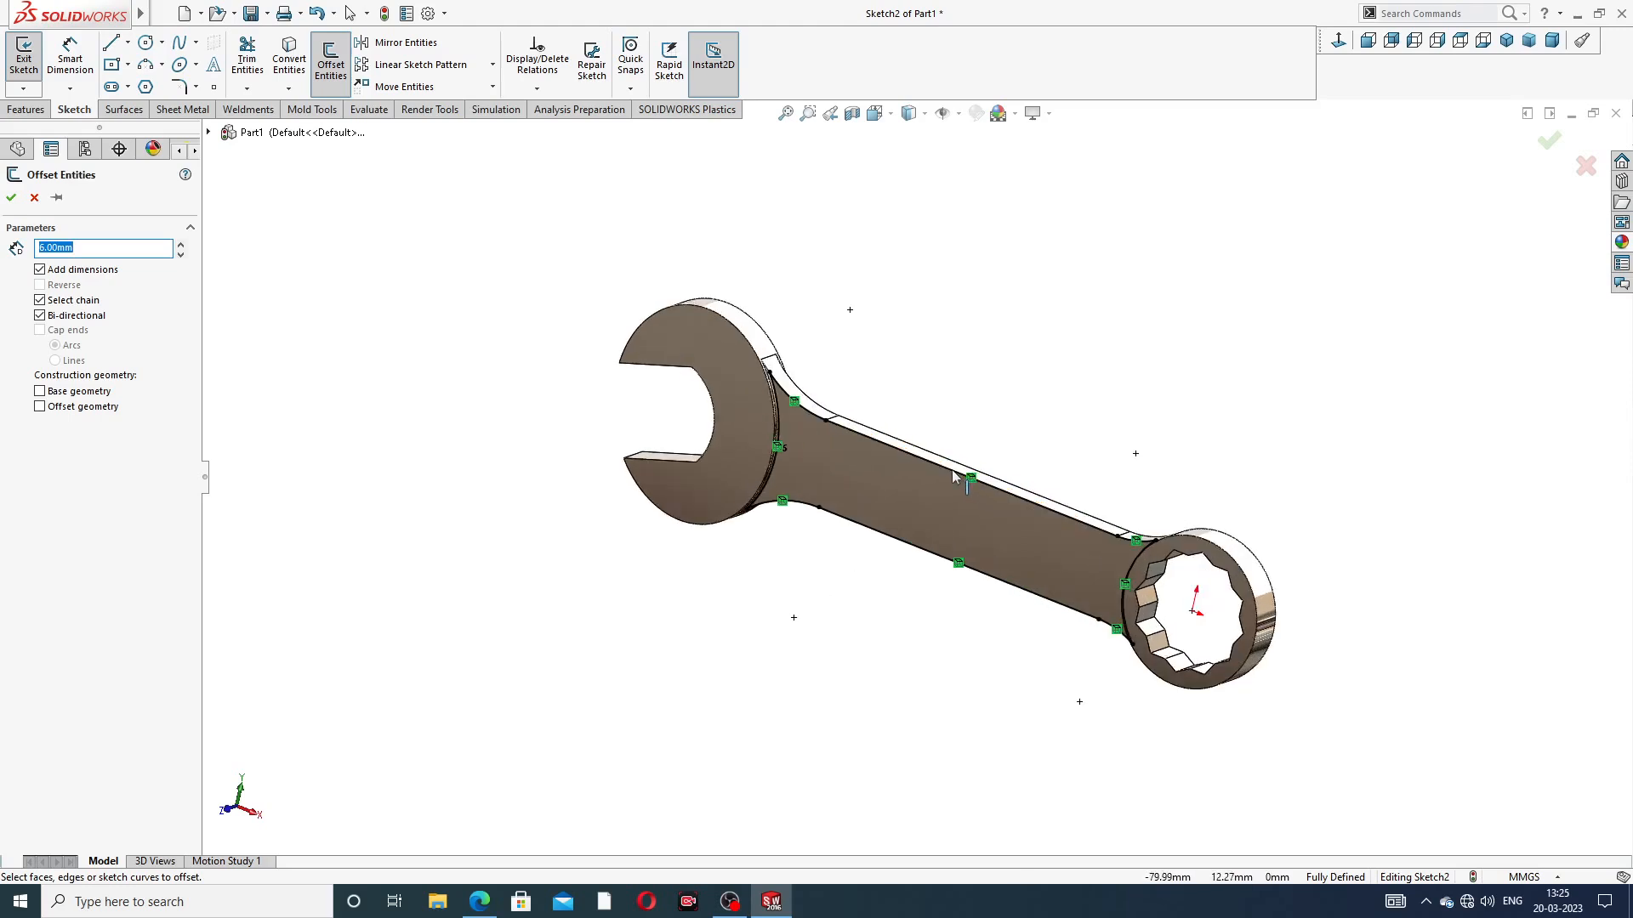
left_click(953, 474)
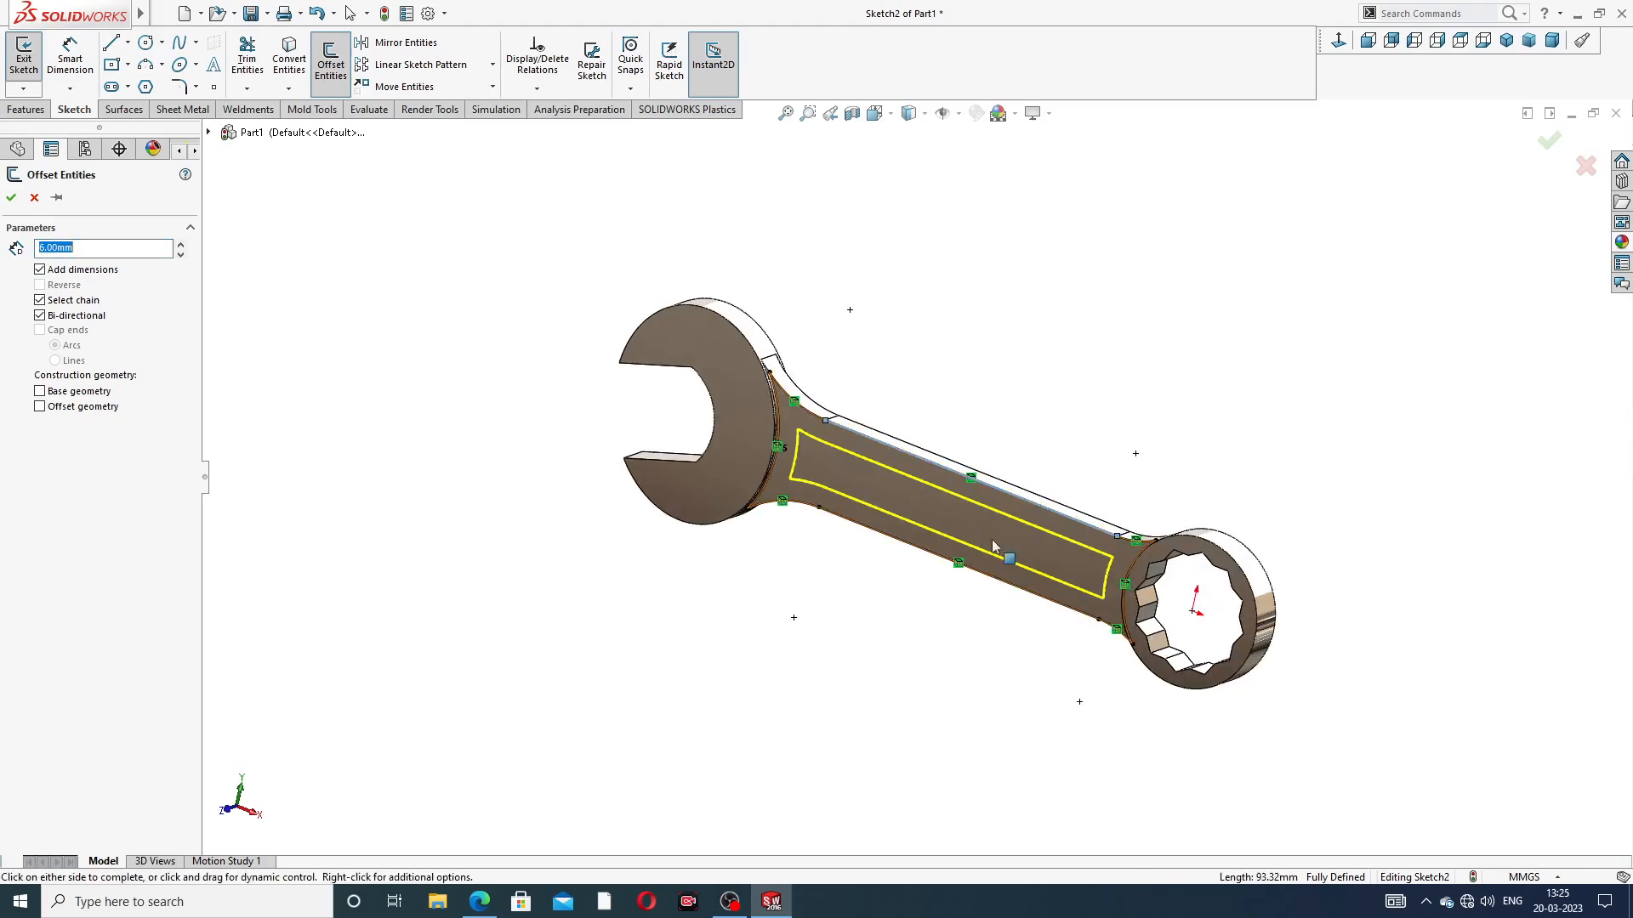
mouse_move(1007, 548)
middle_mouse_down()
mouse_move(991, 524)
mouse_move(1015, 531)
middle_mouse_up()
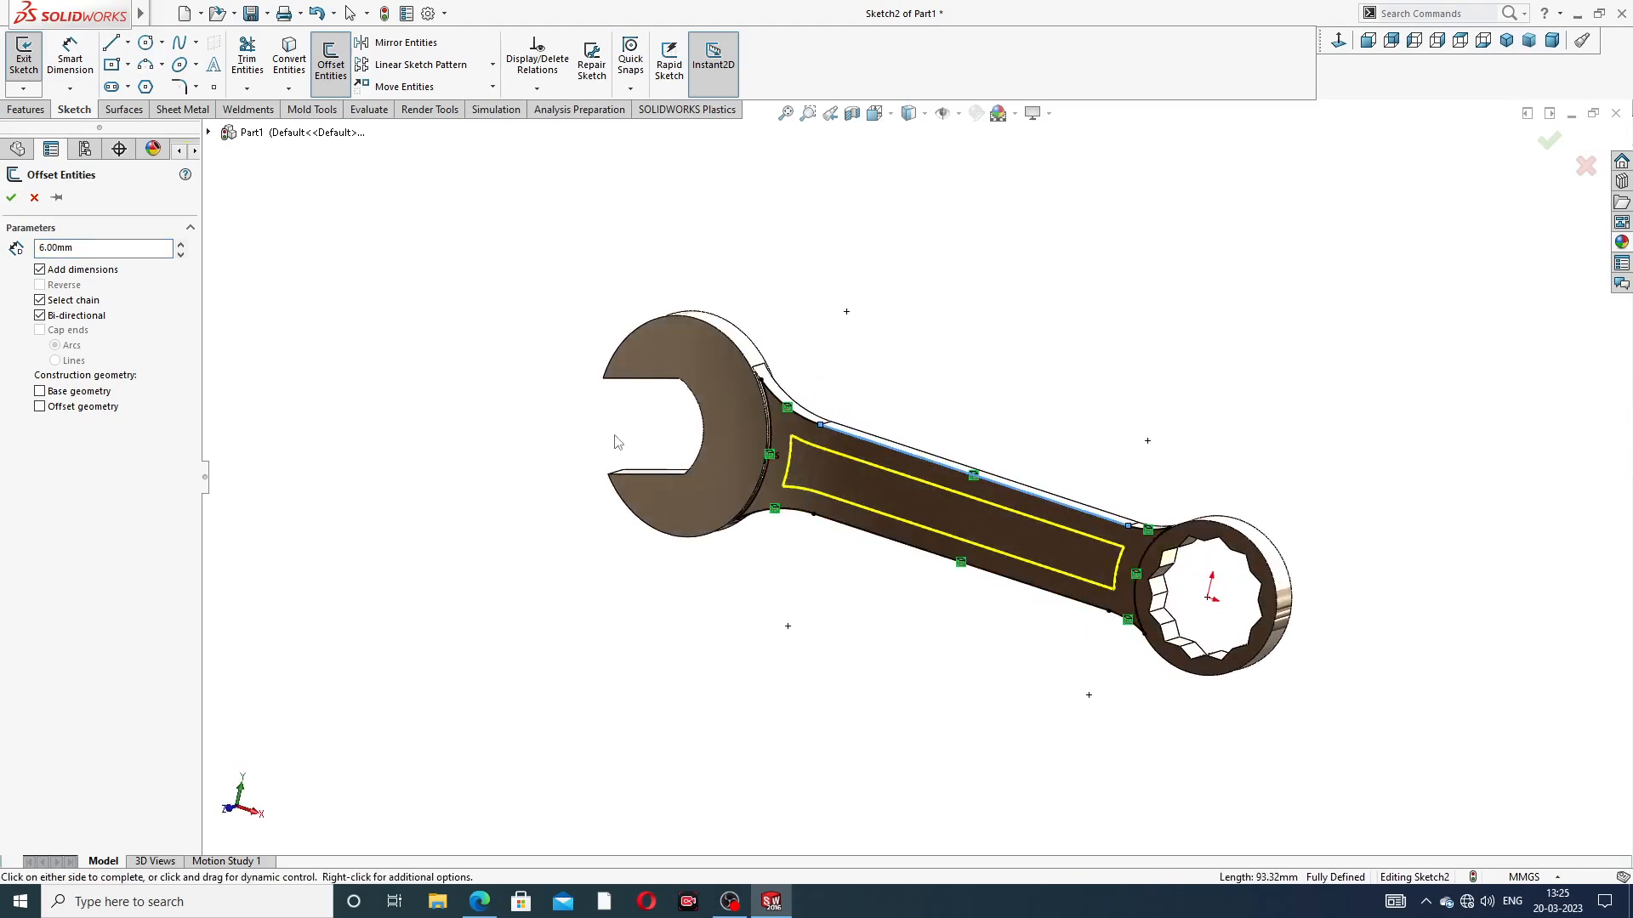
left_click(10, 199)
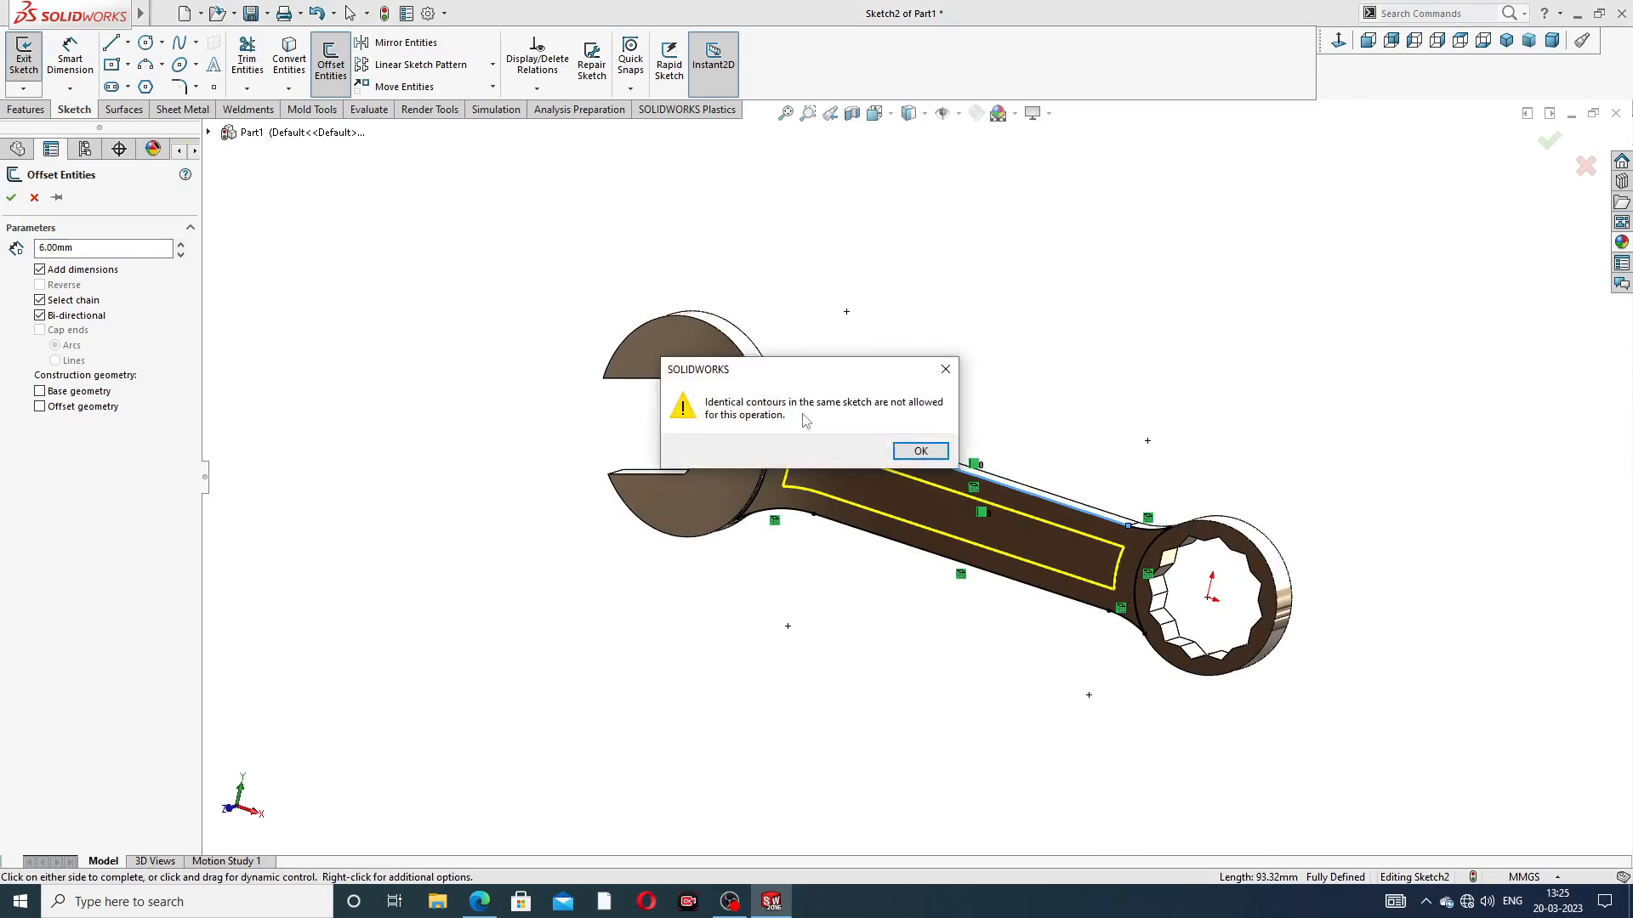
left_click(932, 453)
middle_click_drag(932, 528, 978, 433)
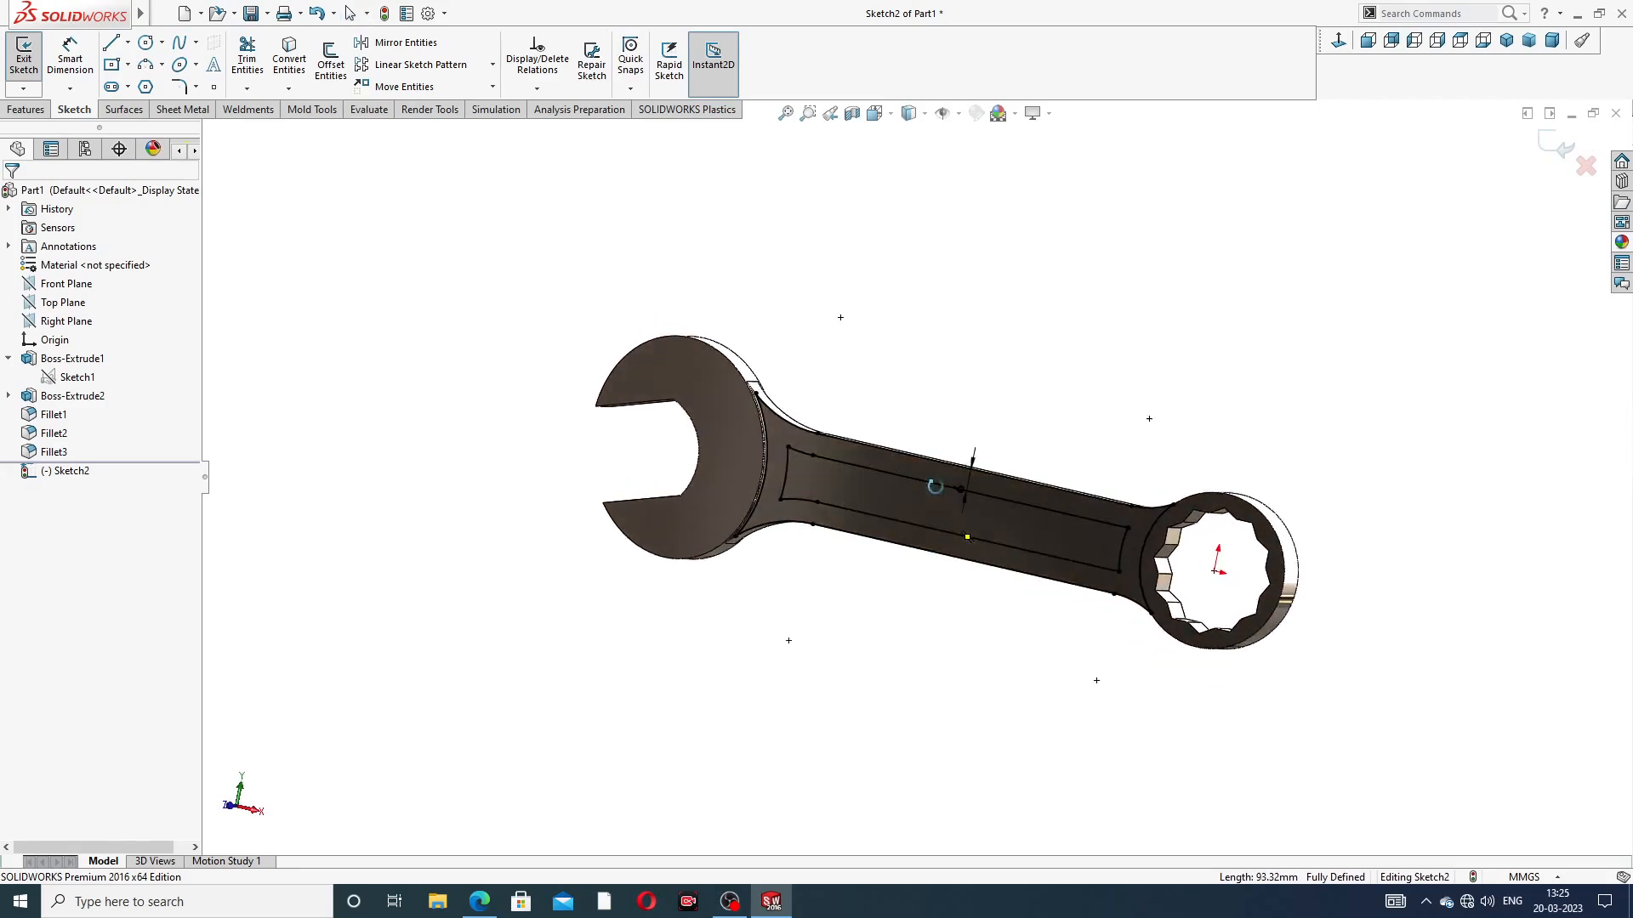
scroll(967, 493, "down", 3)
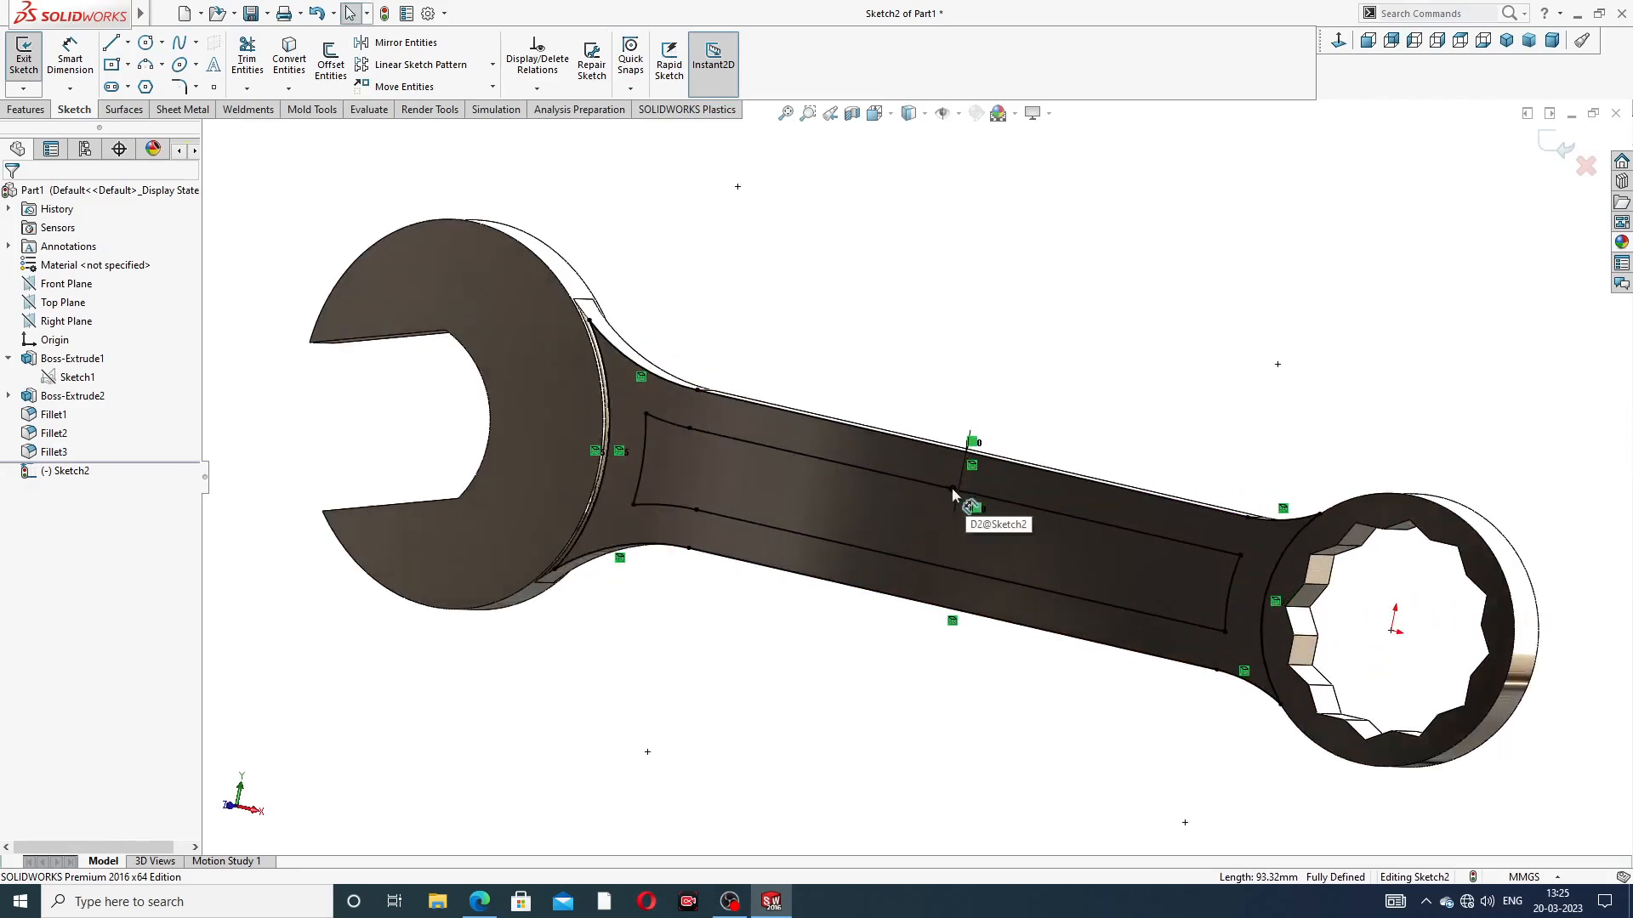
left_click_drag(950, 489, 956, 473)
left_click(1002, 397)
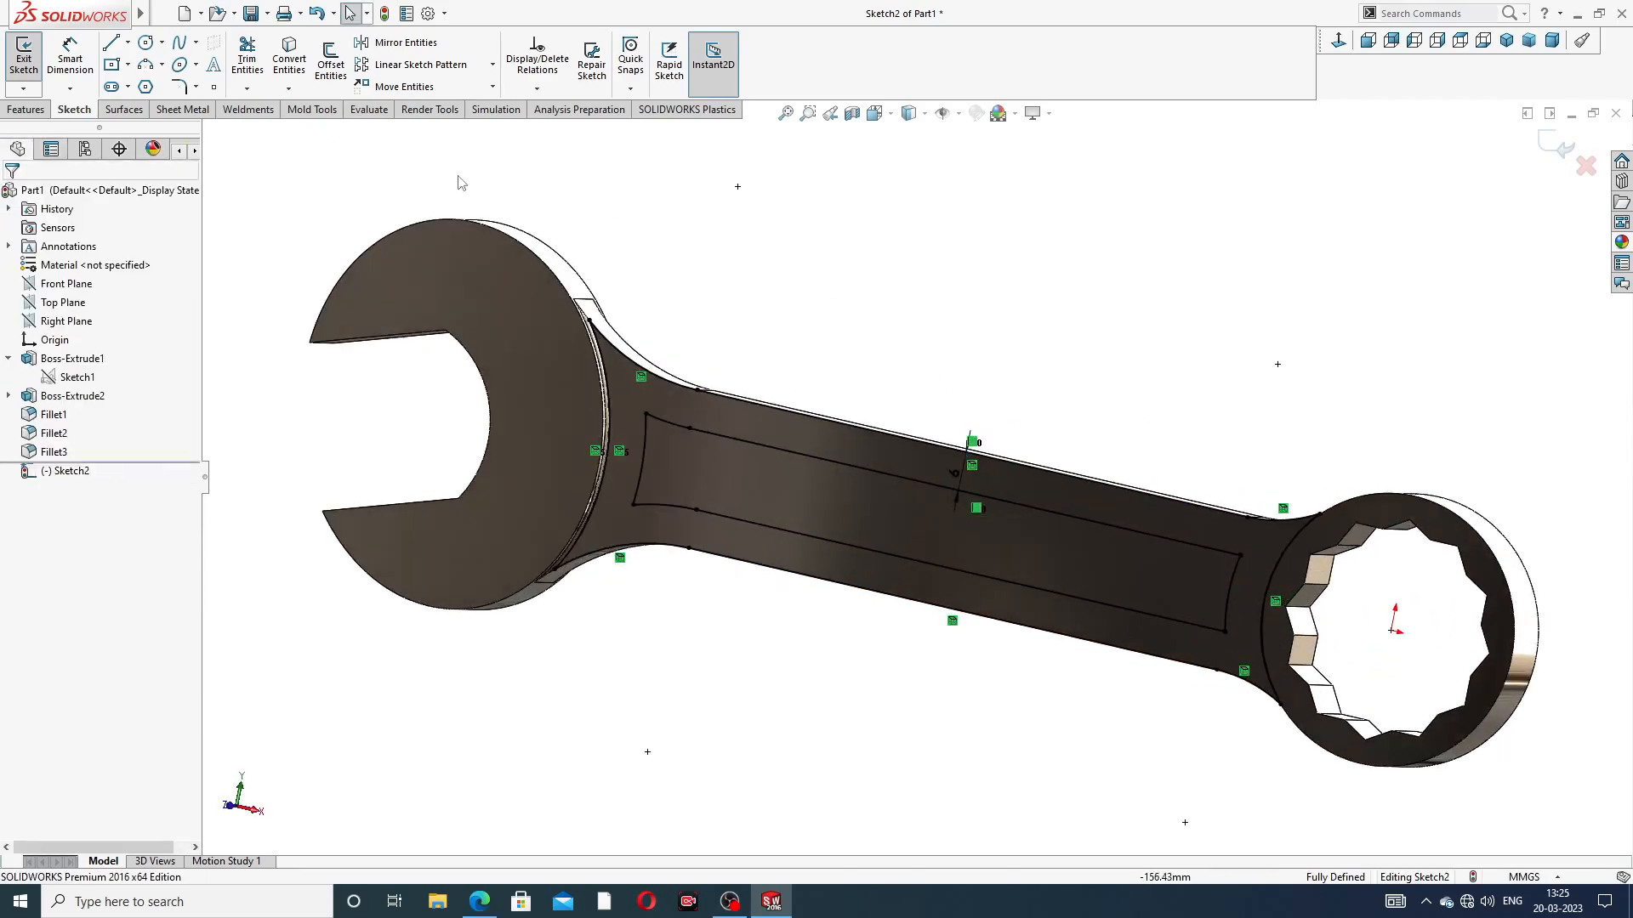
Extrude-cut only the inner offset region of the handle to a blind depth of 2 mm
left_click(25, 109)
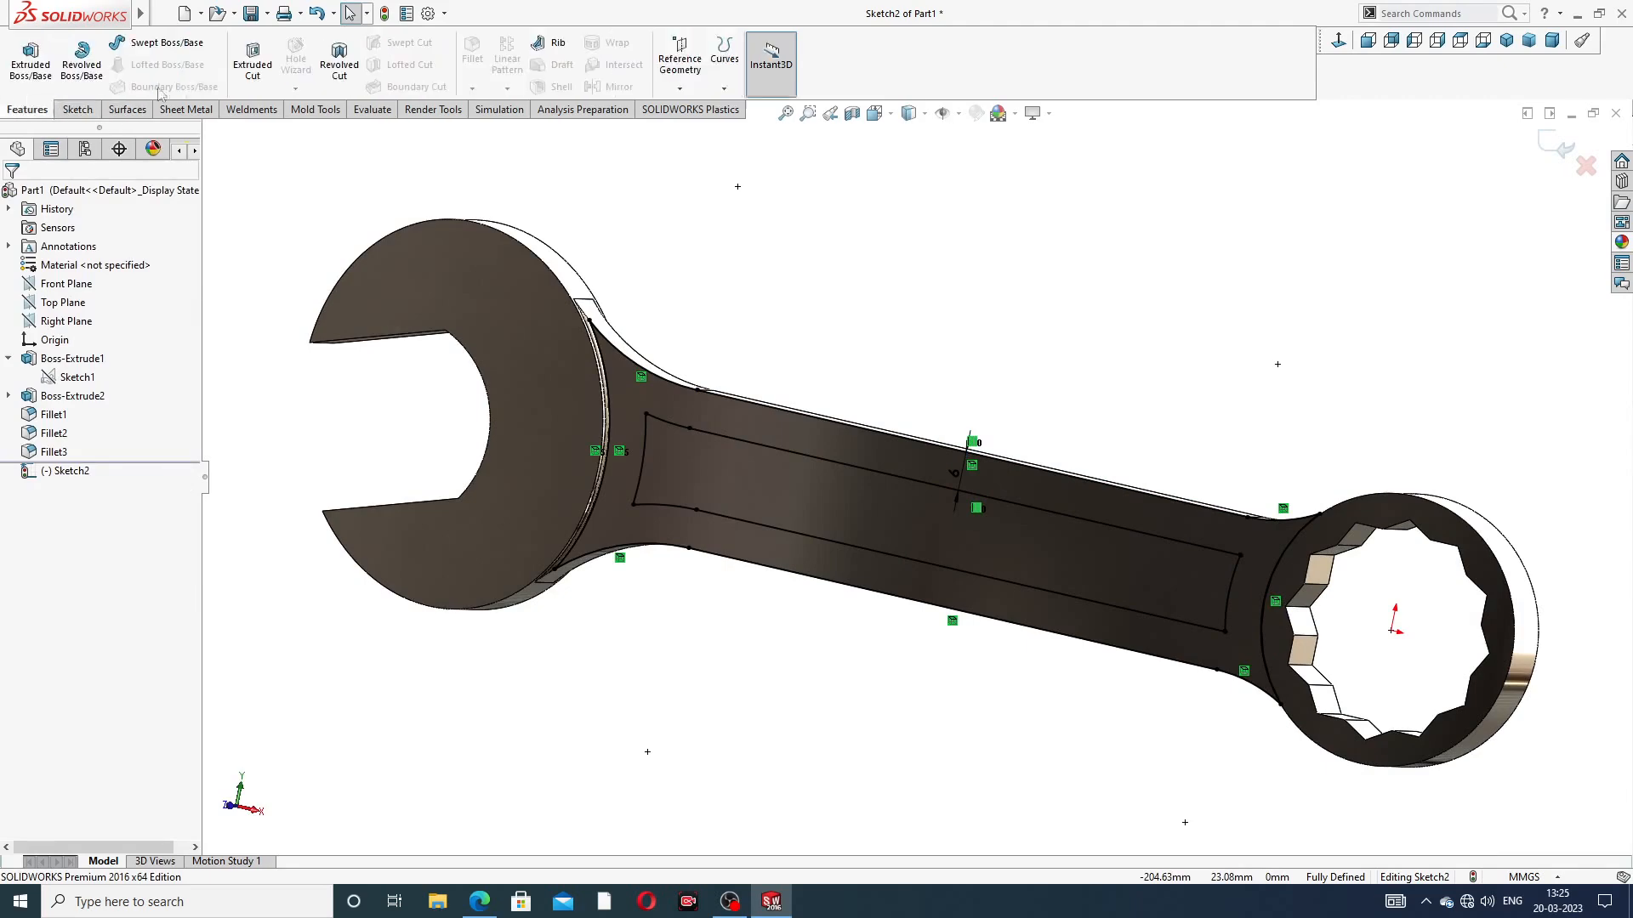
left_click(253, 68)
middle_click_drag(875, 375, 839, 401)
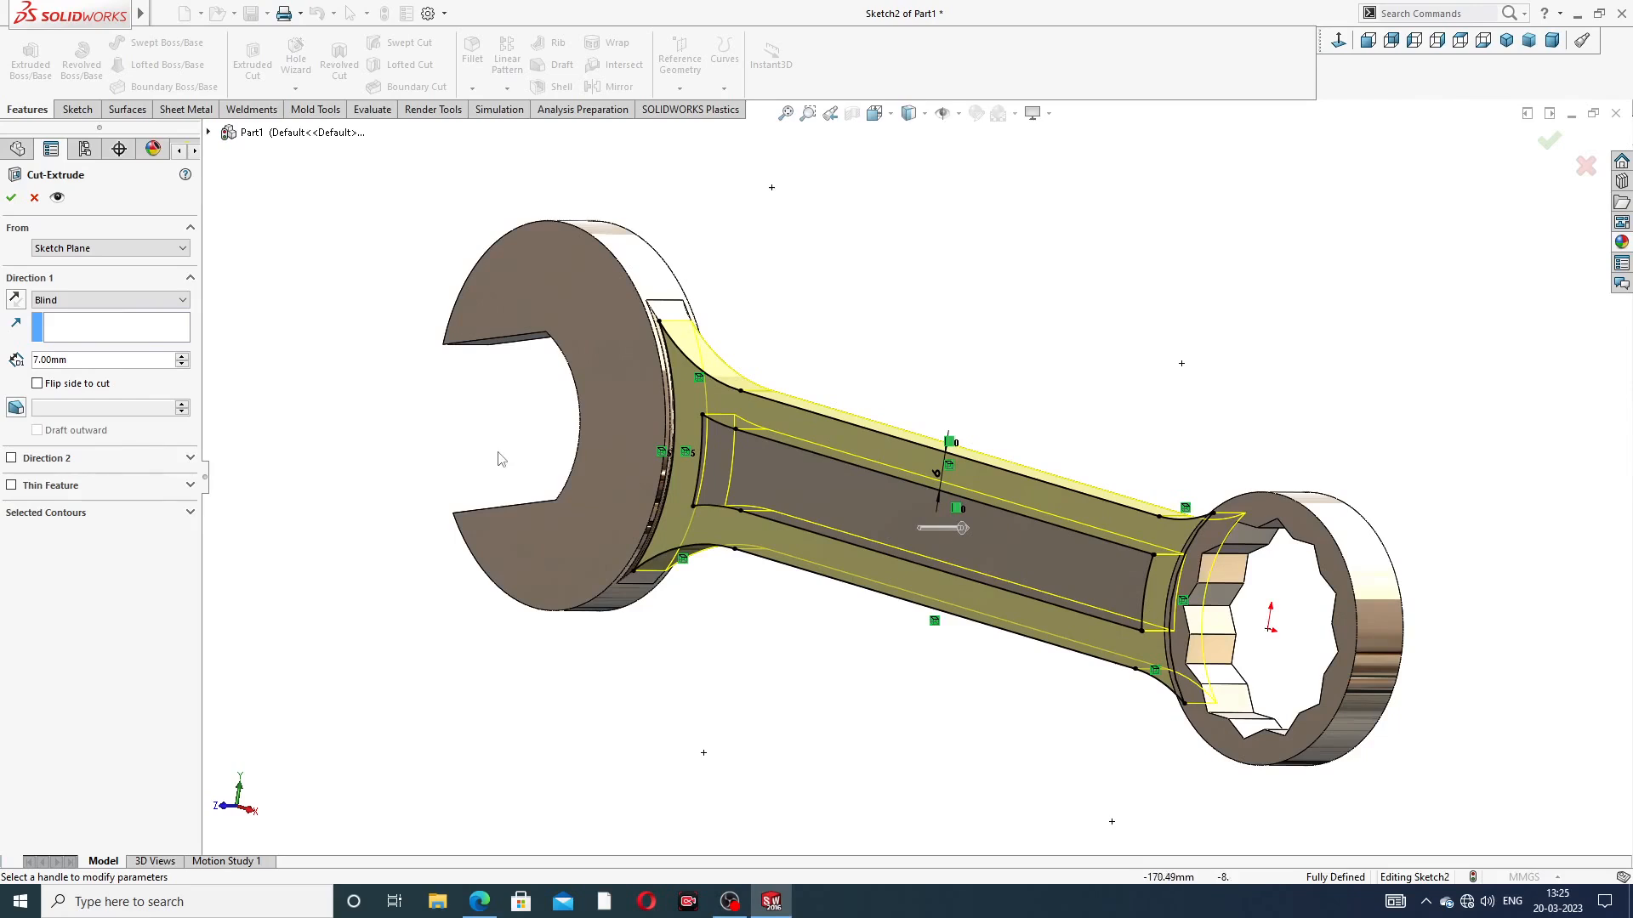
left_click(68, 515)
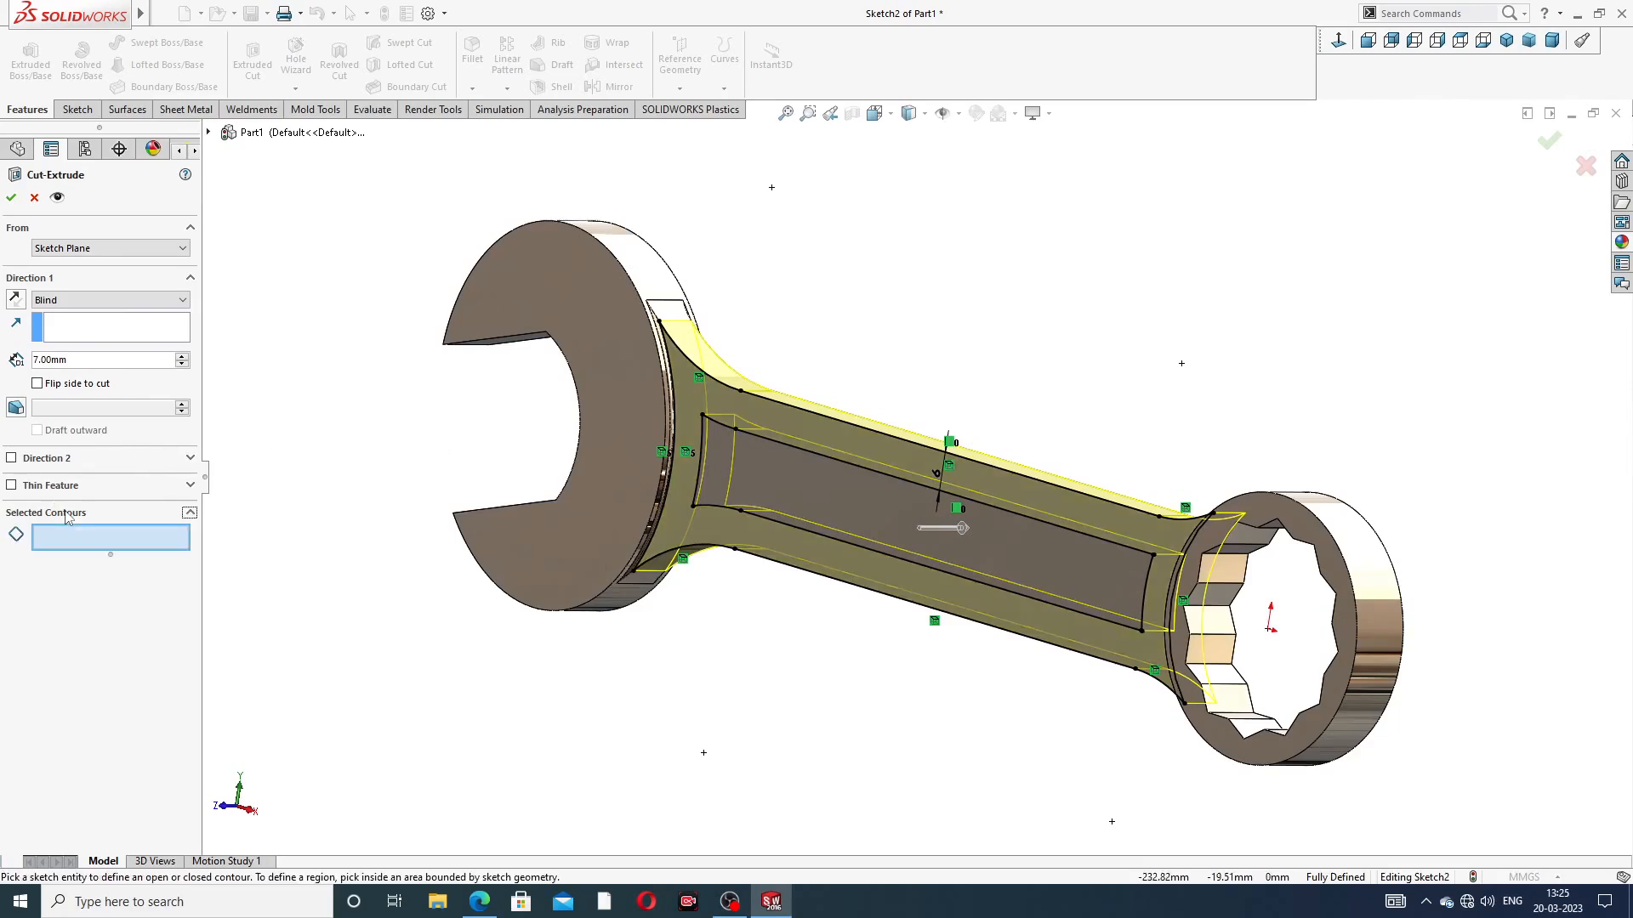
left_click(798, 489)
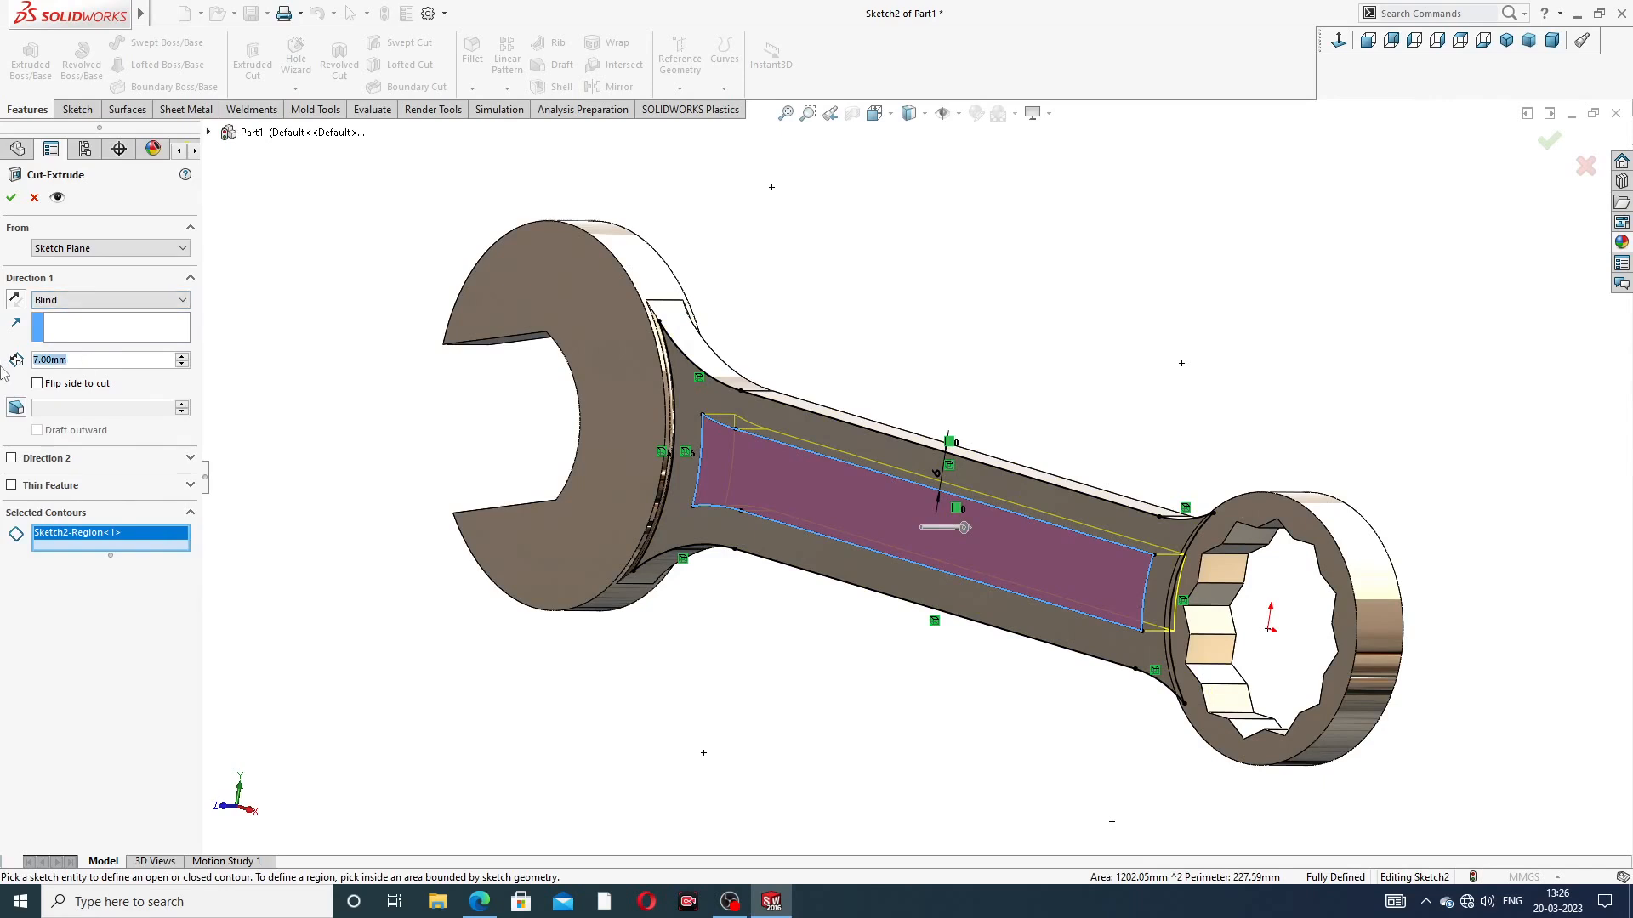
type("2")
key("Return")
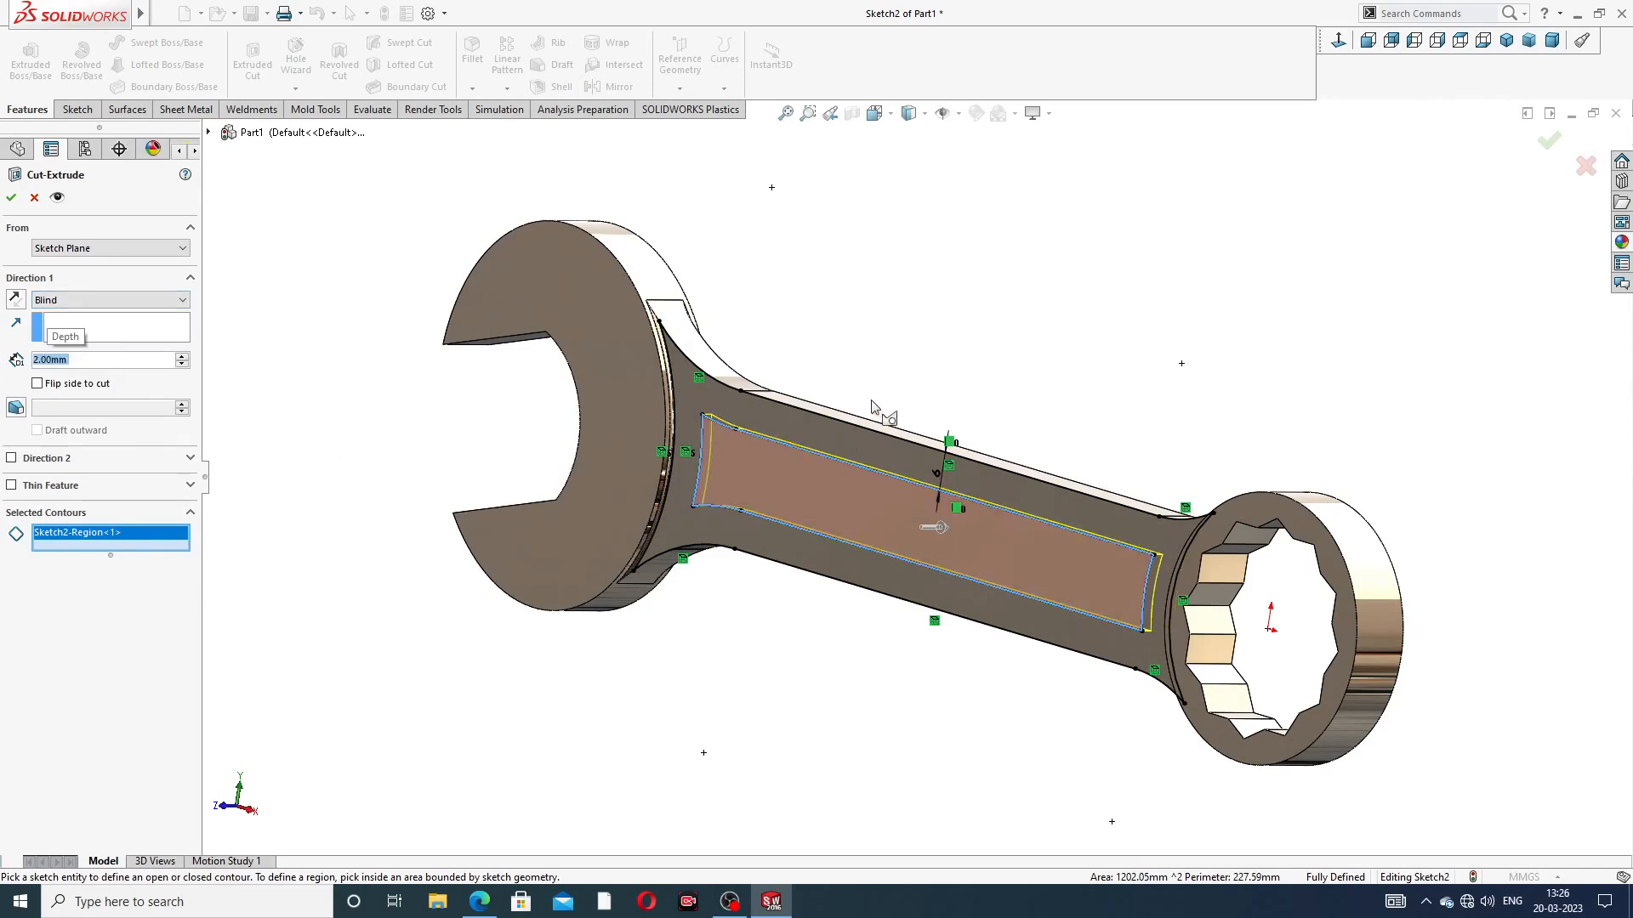
left_click(12, 198)
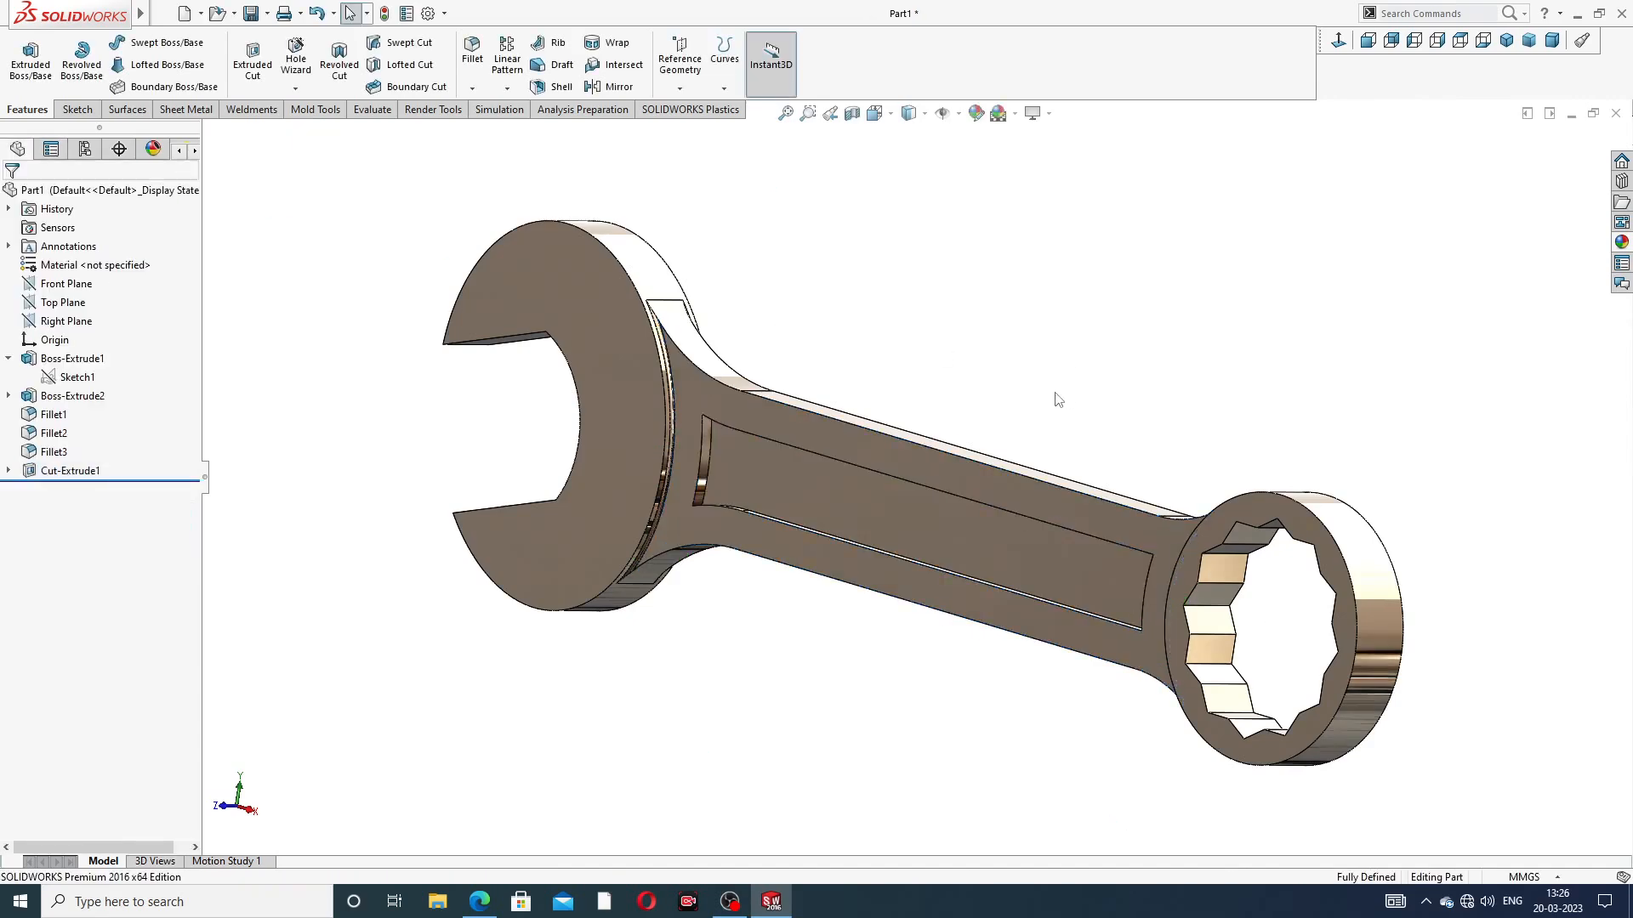
Set up a 2 mm fillet on the recess's two short corner edges beside the open-jaw head
mouse_move(1055, 393)
middle_mouse_down()
mouse_move(1032, 354)
mouse_move(1090, 384)
mouse_move(1064, 391)
middle_mouse_up()
scroll(809, 492, "down", 1)
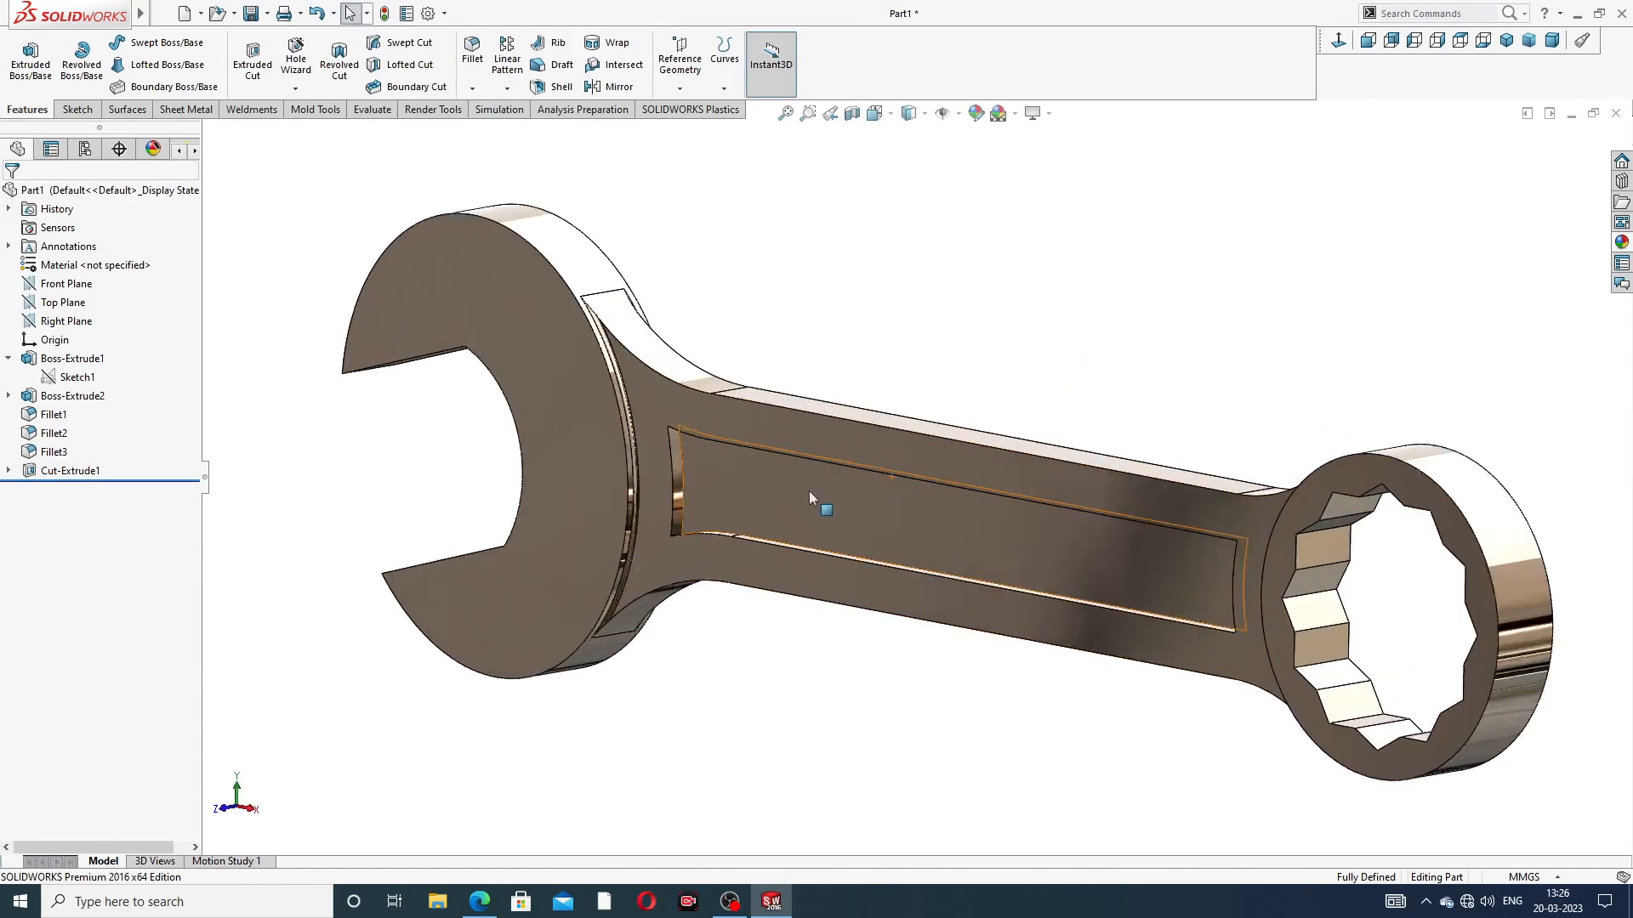
scroll(809, 491, "down", 1)
left_click(472, 51)
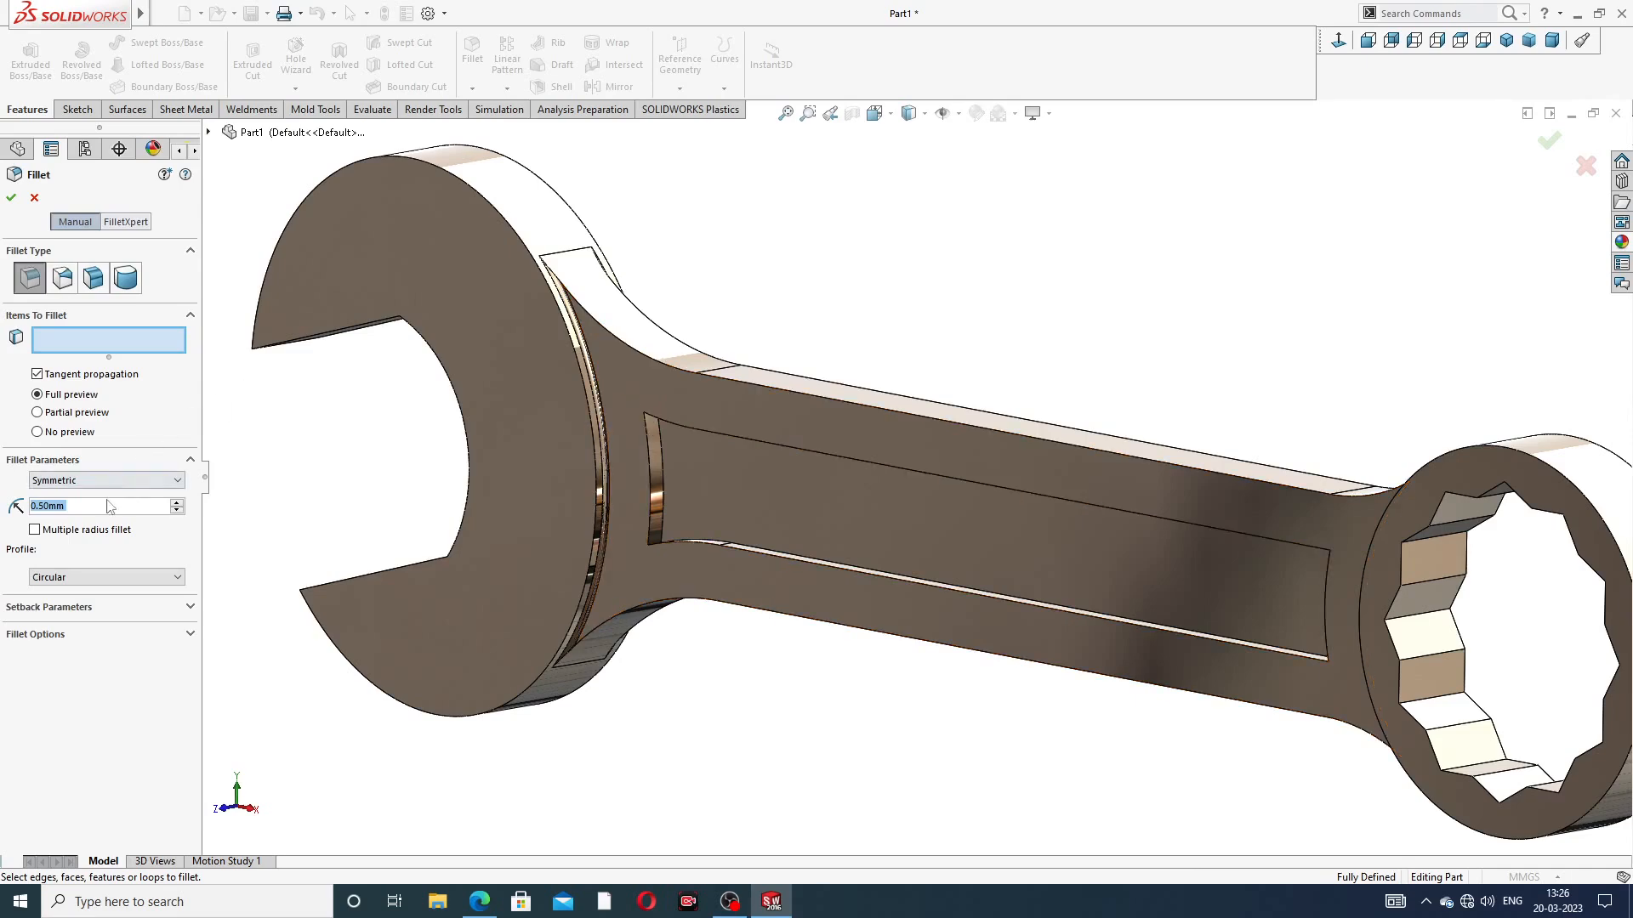
type("2")
key("Return")
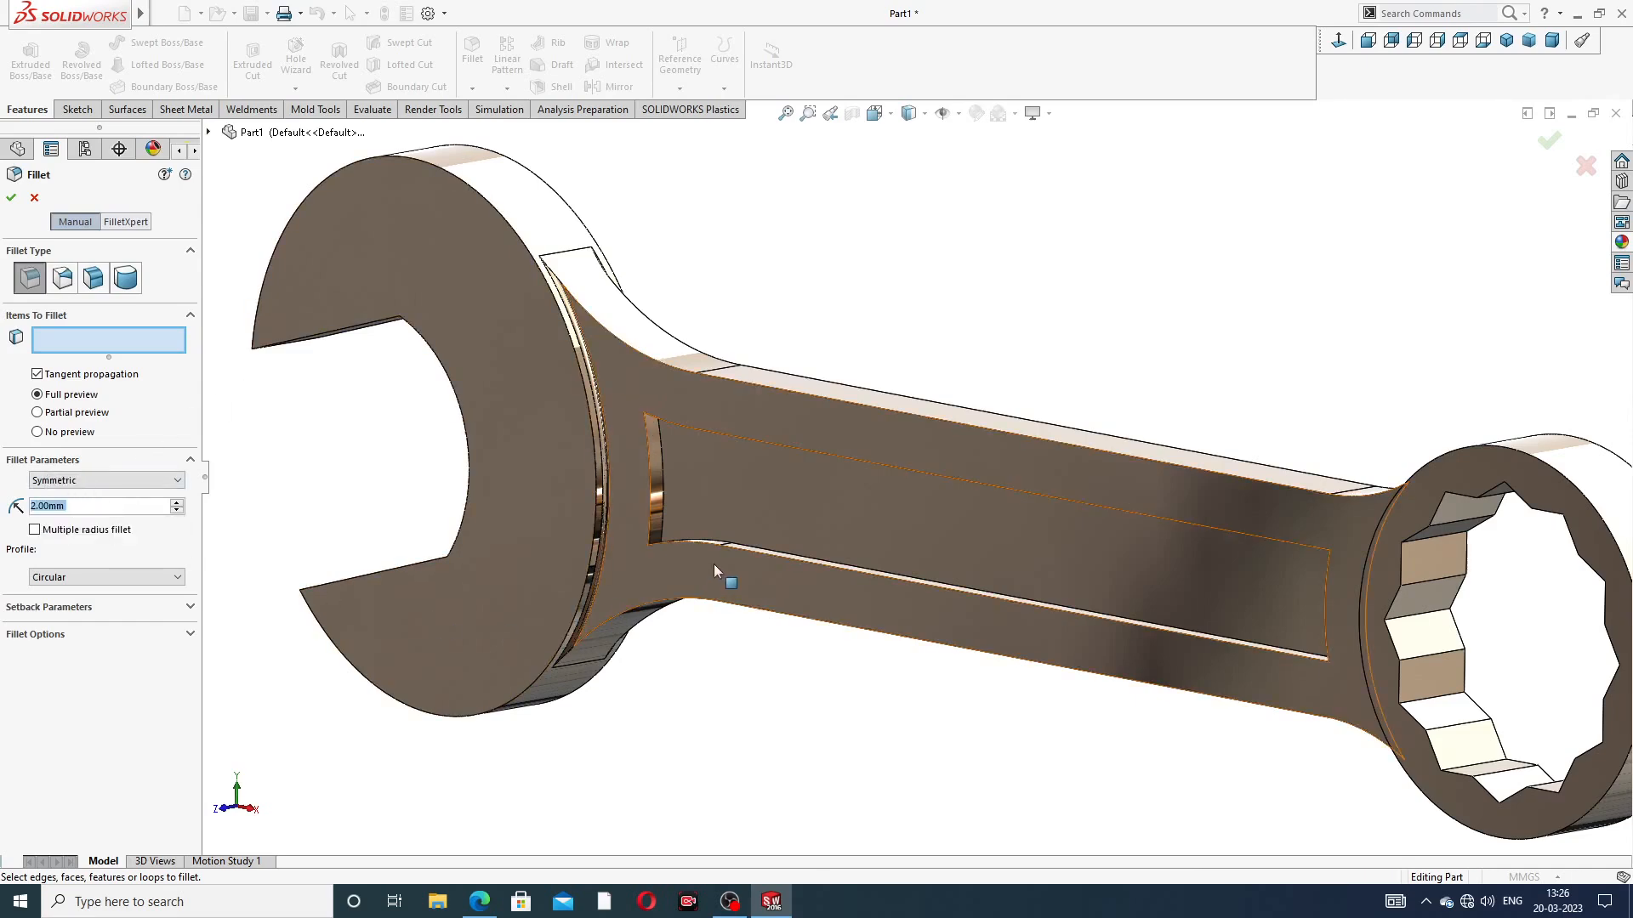
middle_click_drag(723, 565, 704, 434)
scroll(704, 434, "down", 3)
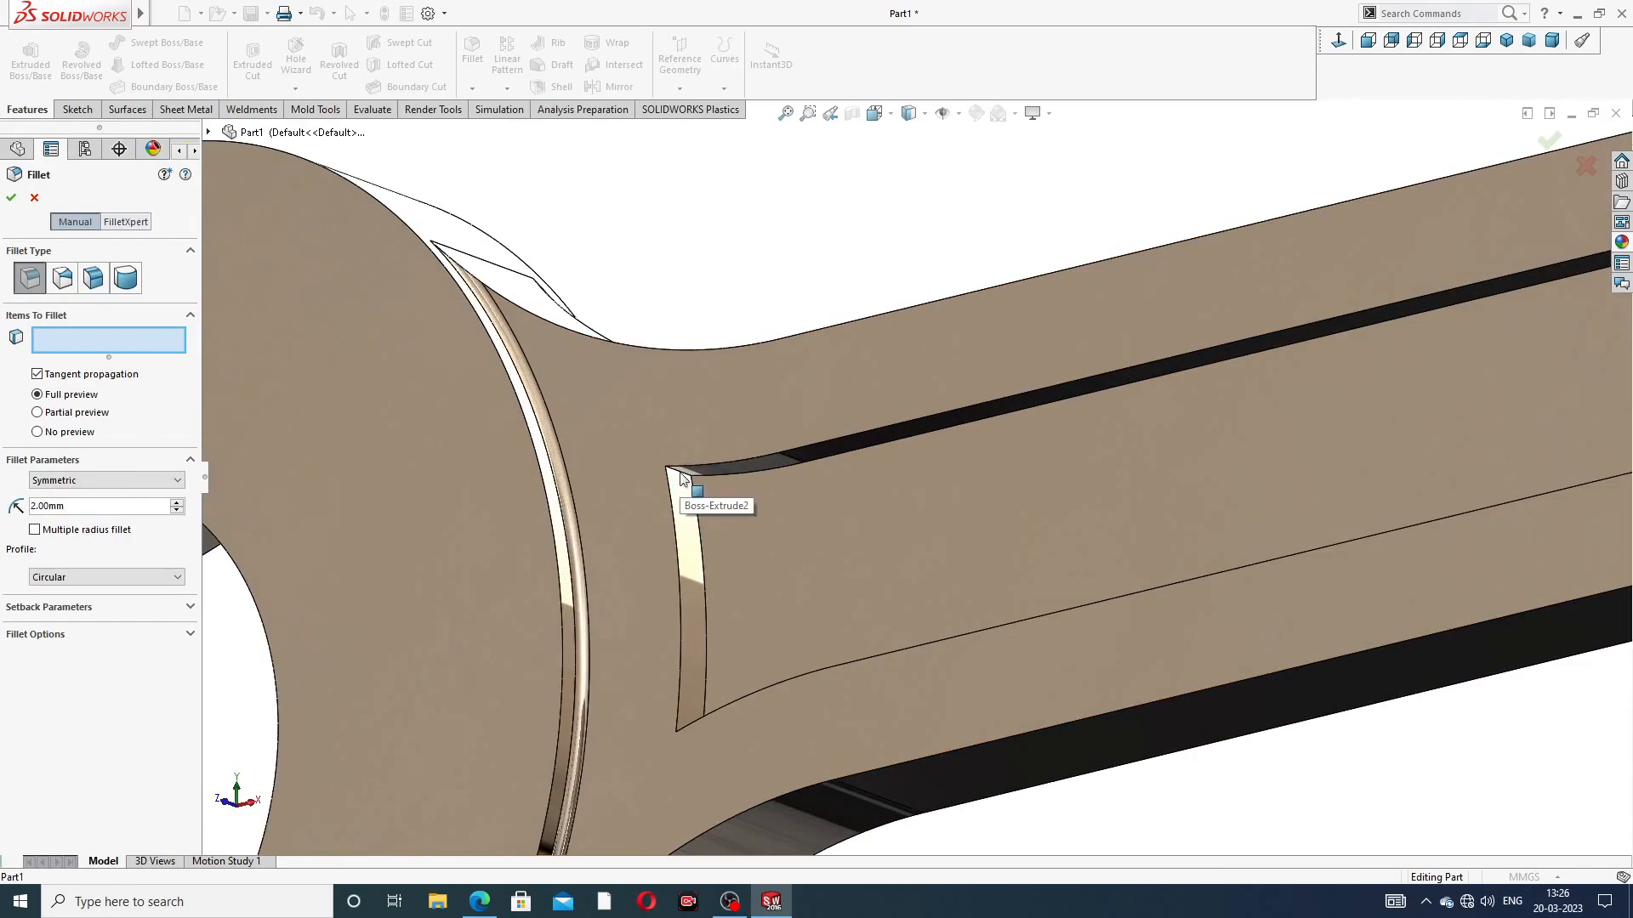
left_click(683, 481)
scroll(776, 569, "up", 4)
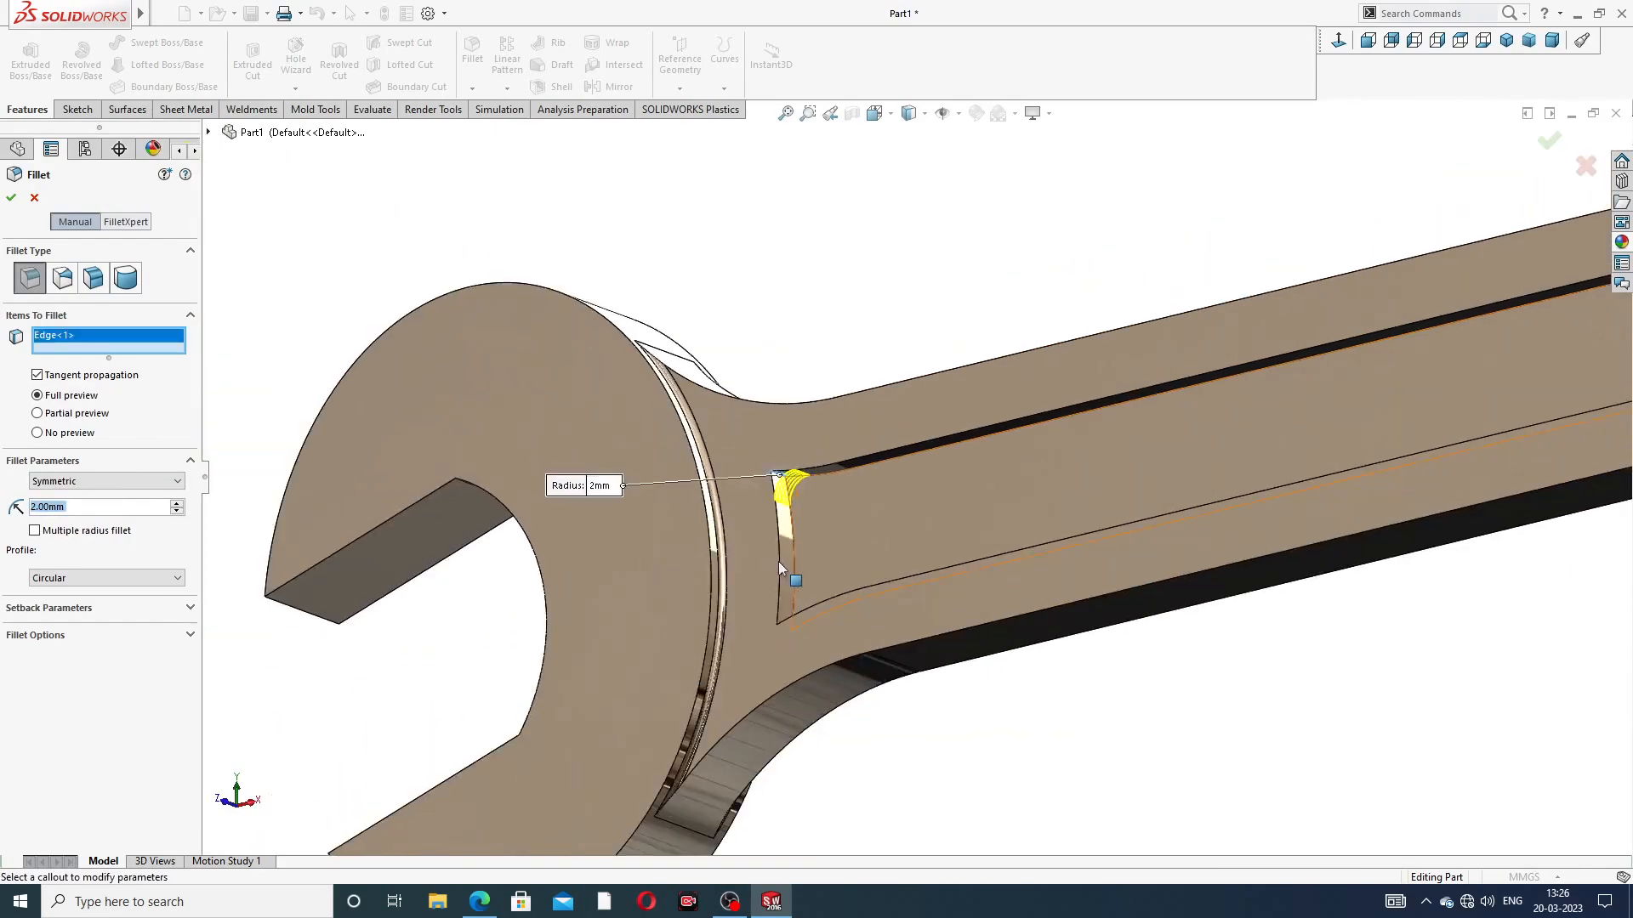
middle_click_drag(791, 573, 816, 655)
scroll(838, 565, "down", 4)
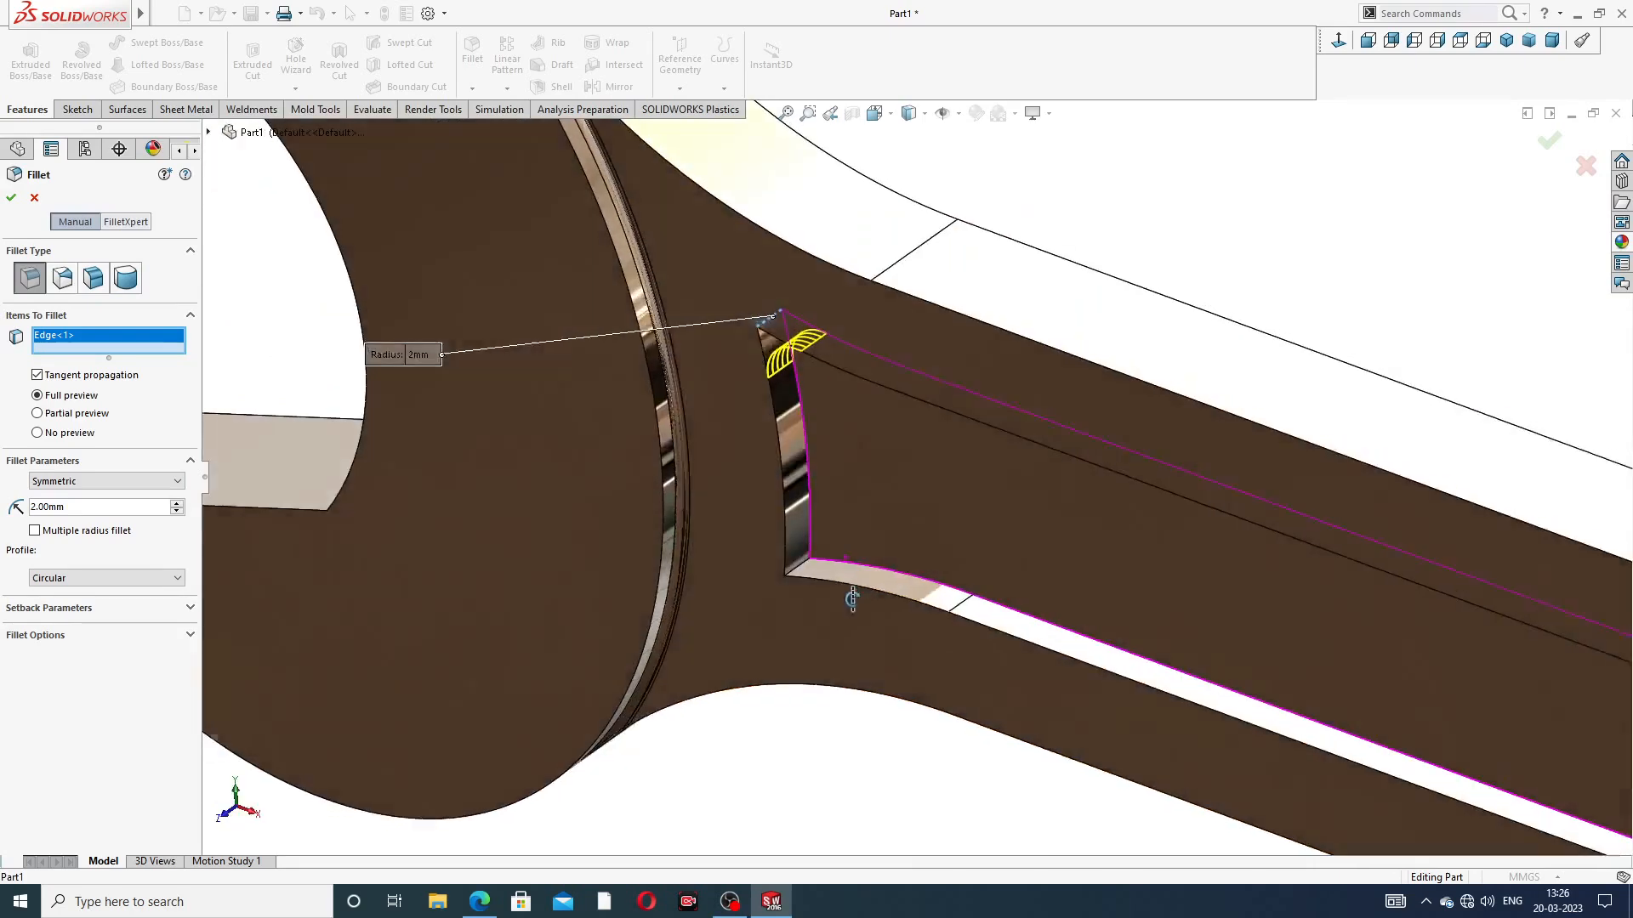
left_click(806, 586)
scroll(1097, 642, "up", 4)
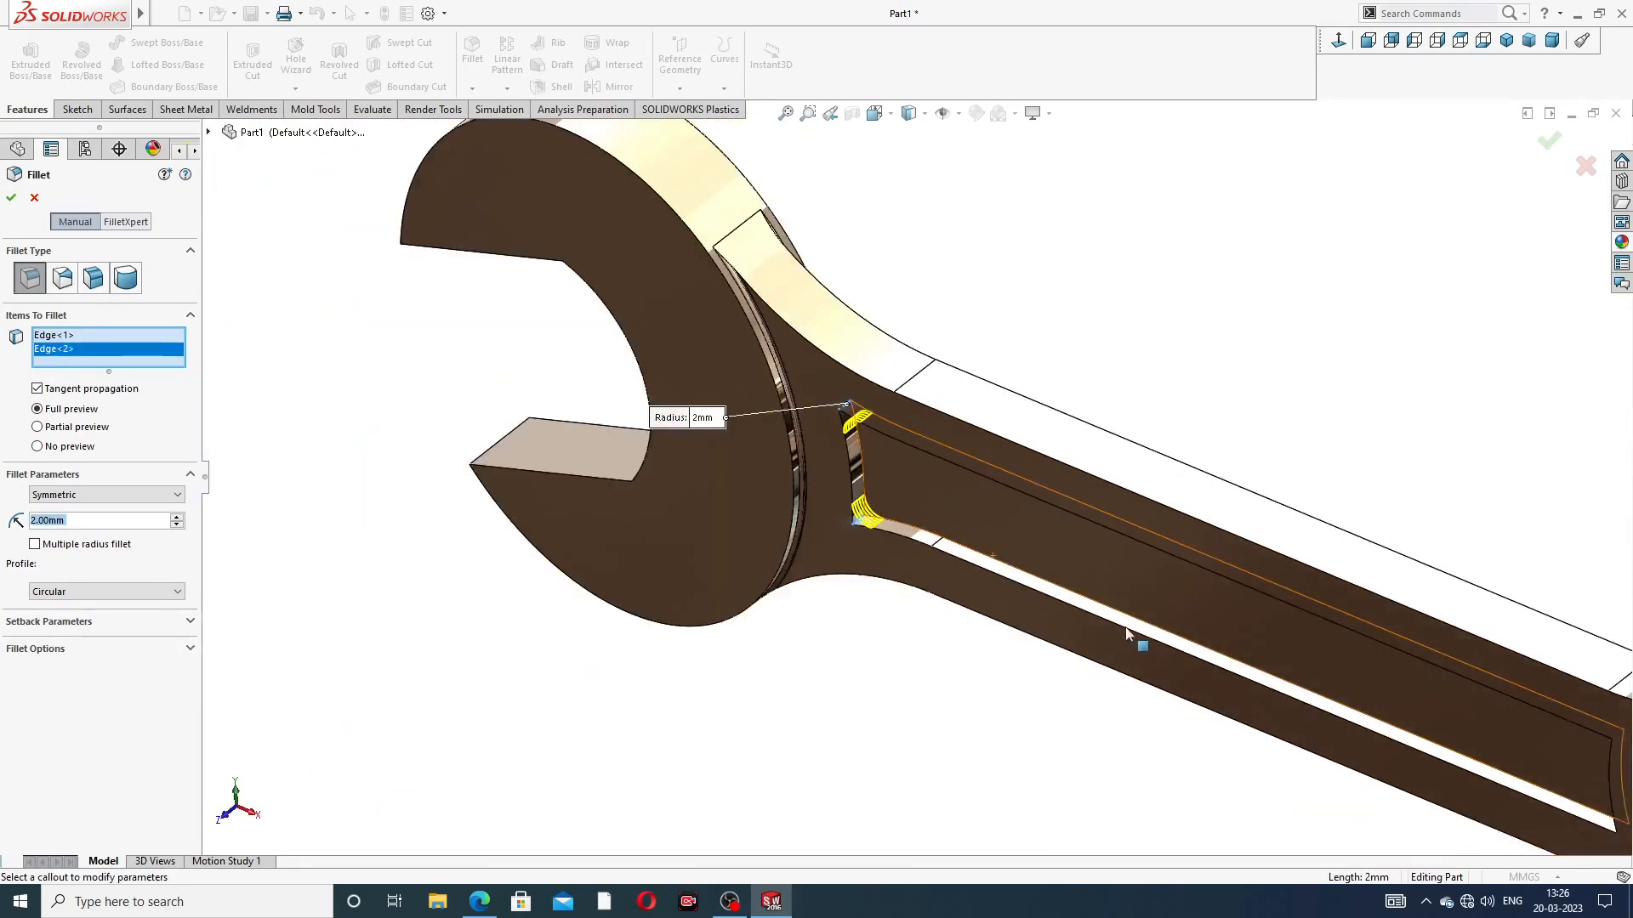
Try to add the recess's two ring-end corner edges to the 2 mm fillet, and clear the whole selection
middle_click_drag(1228, 703, 1399, 444)
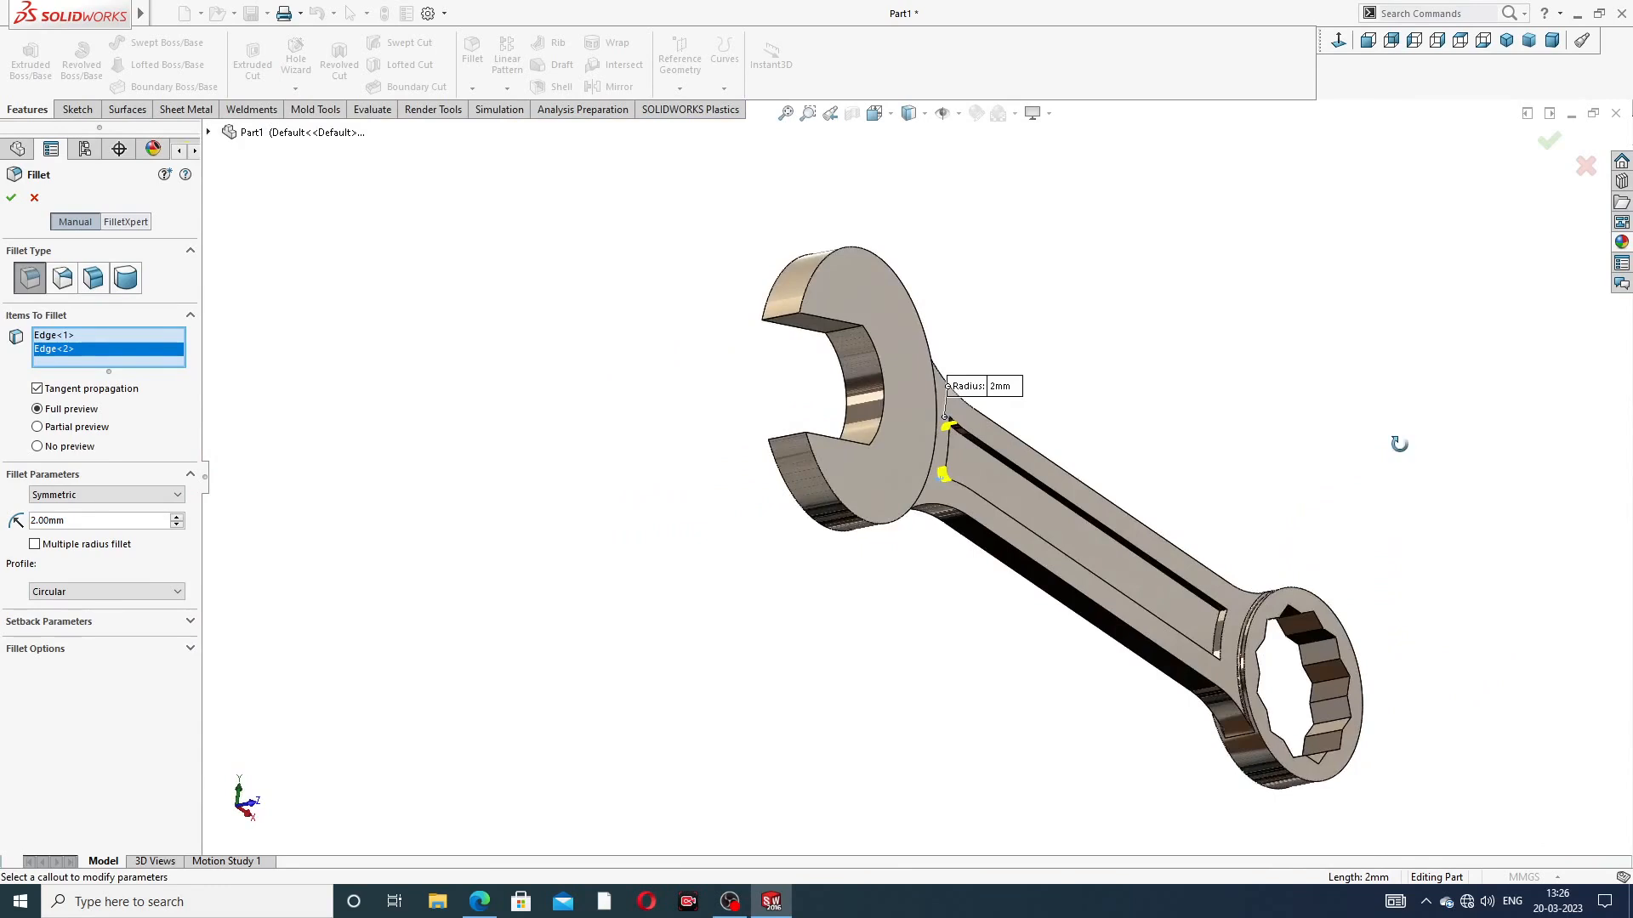
scroll(1218, 636, "down", 5)
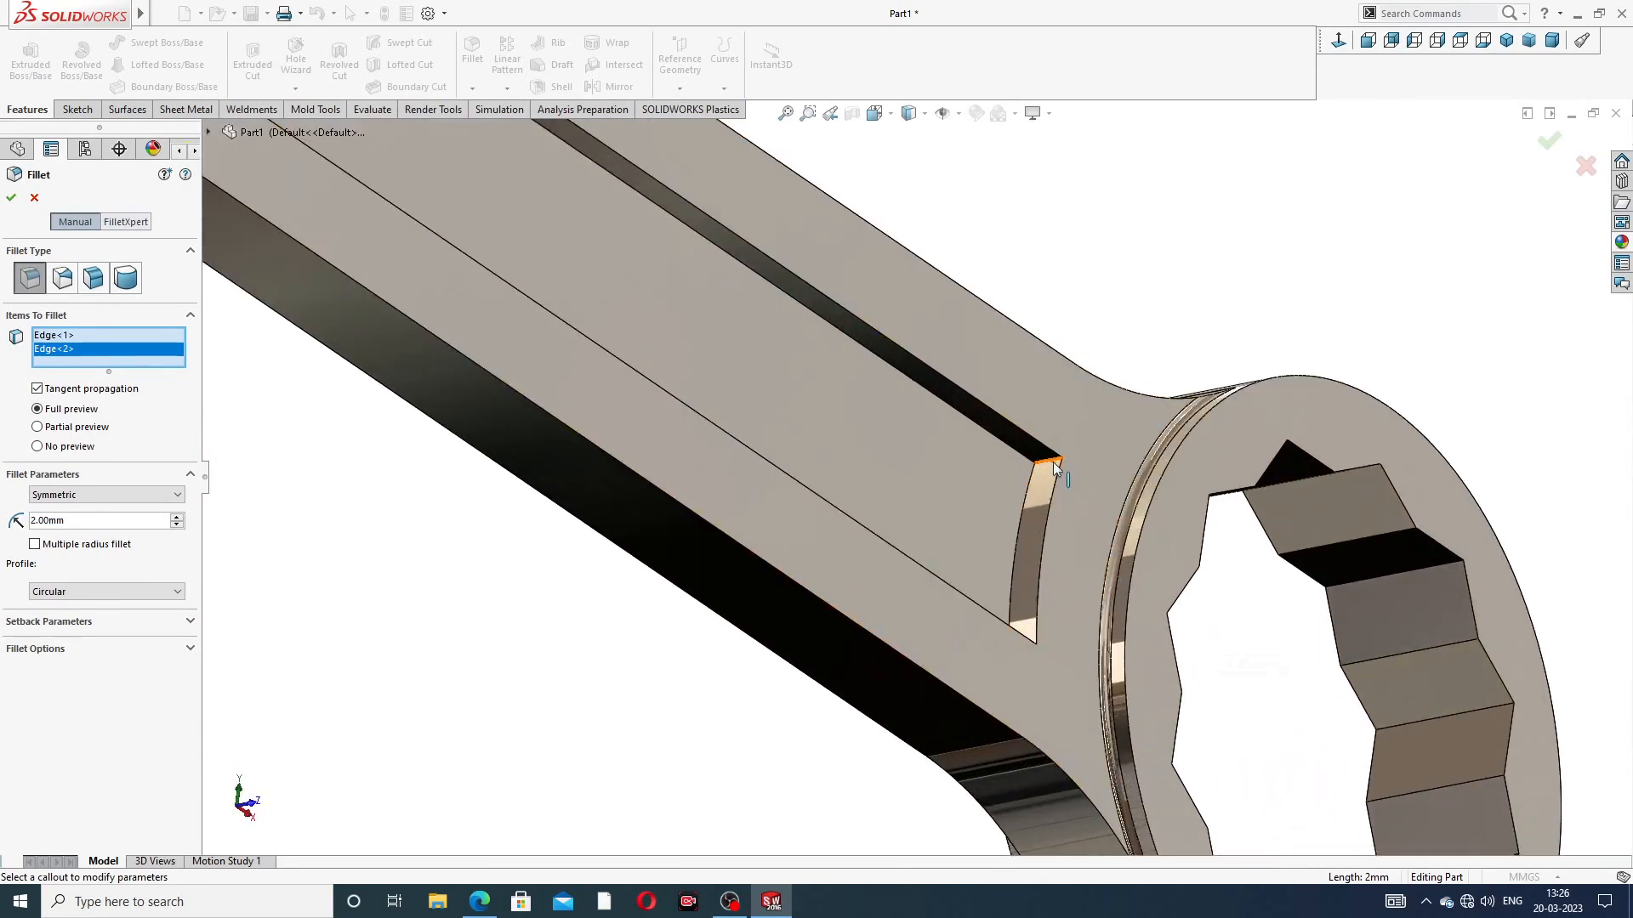
left_click(1053, 506)
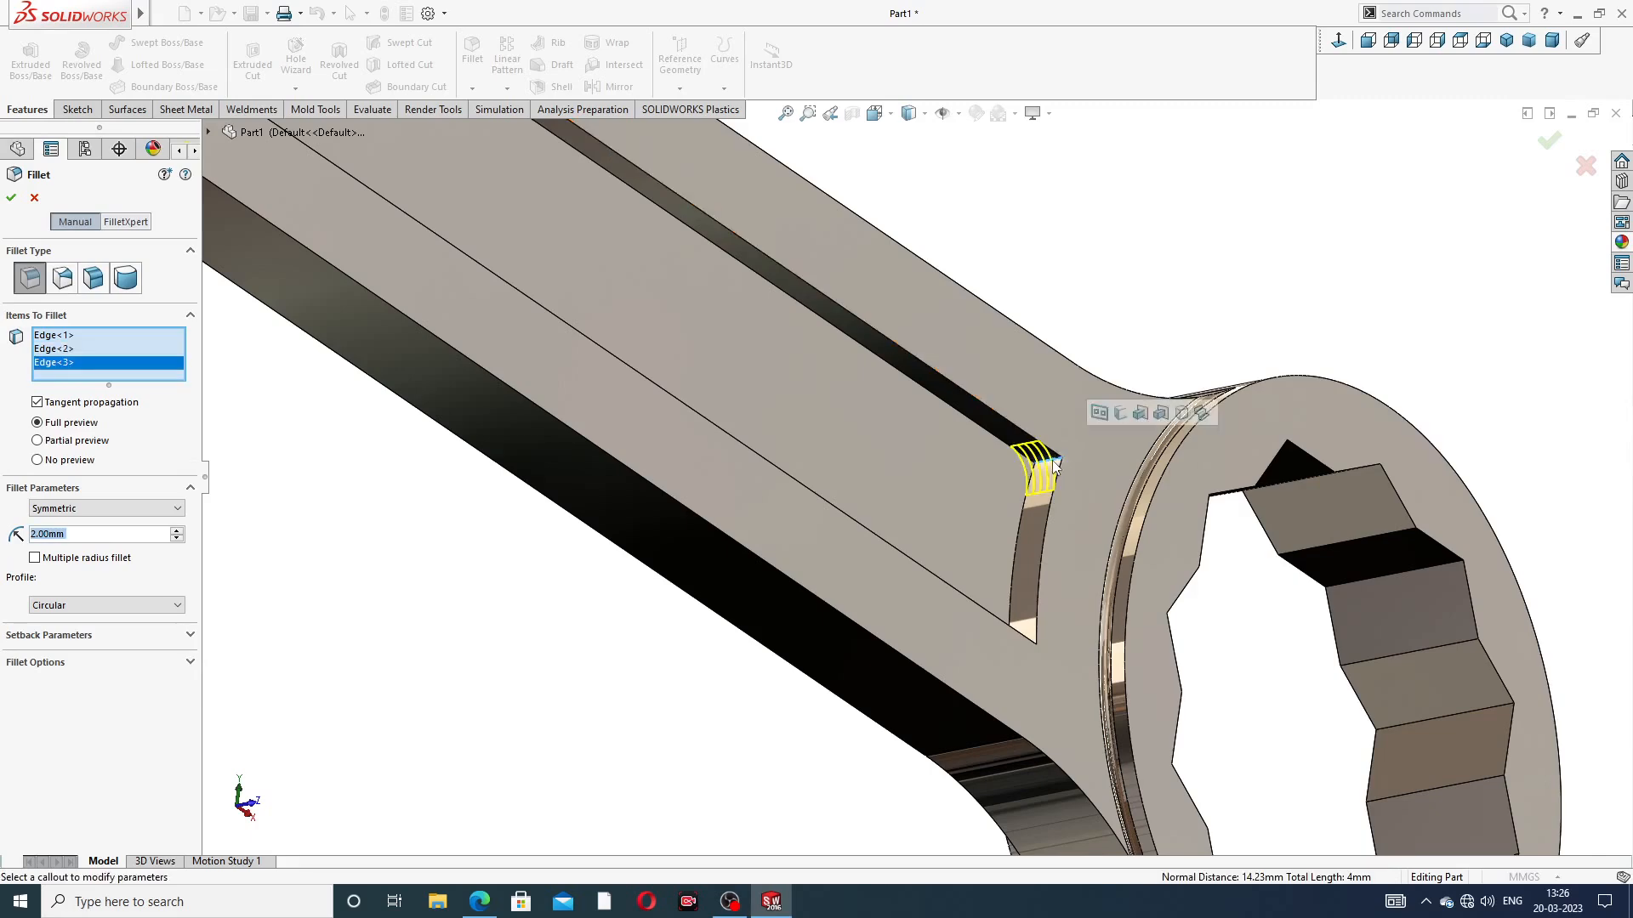
middle_click_drag(1053, 510, 1004, 629)
scroll(1001, 629, "down", 3)
left_click(1016, 644)
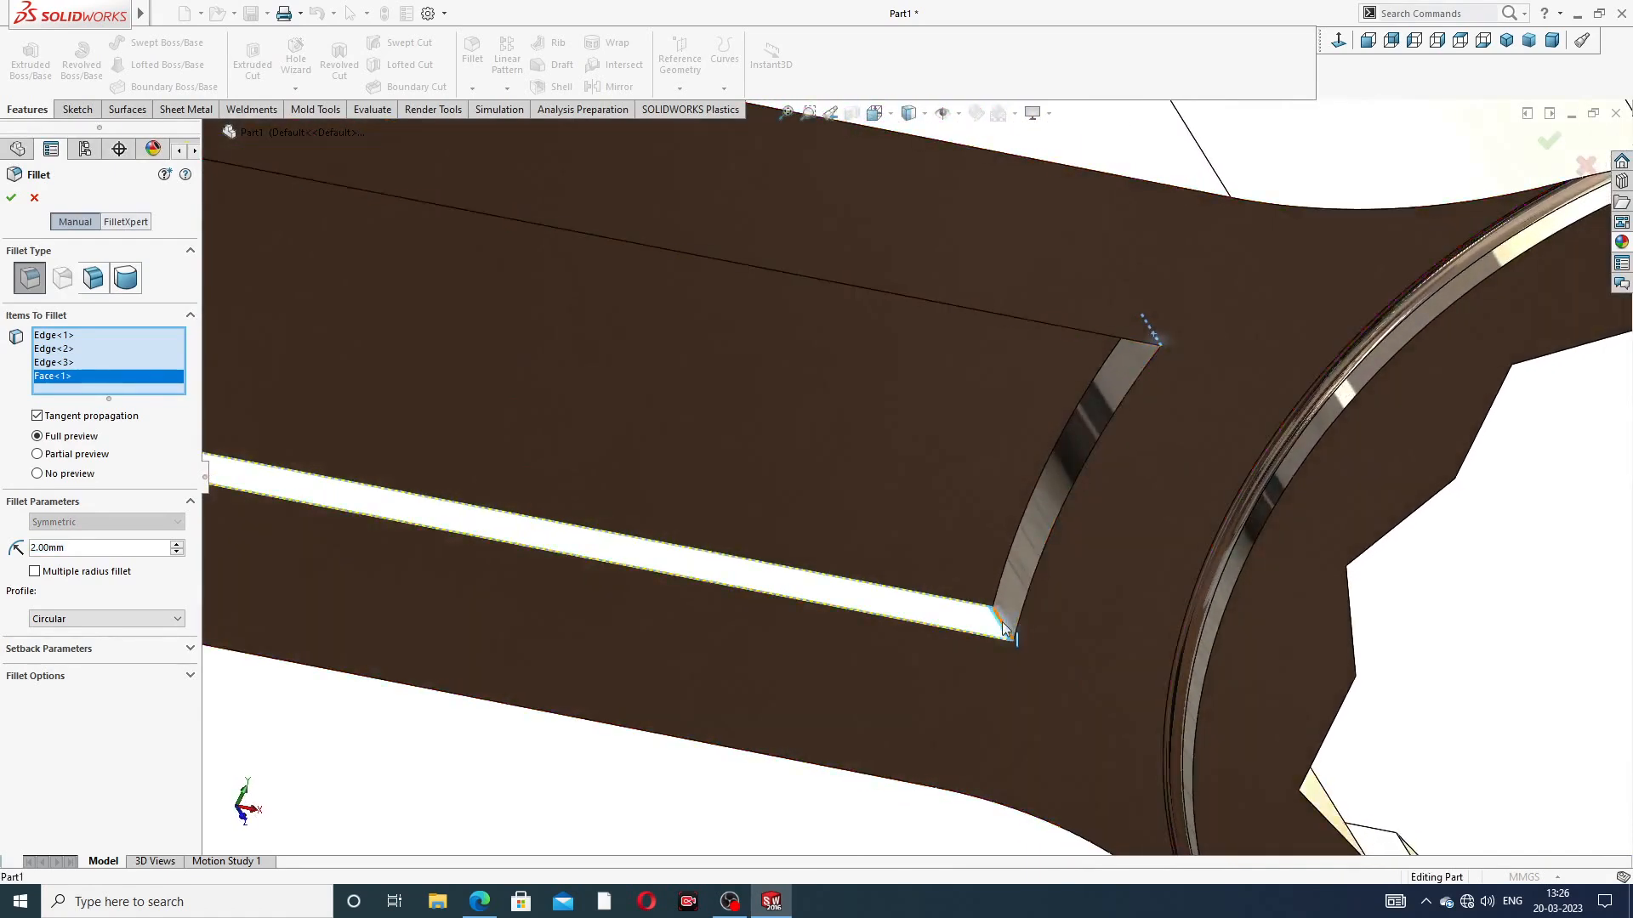
left_click(1003, 630)
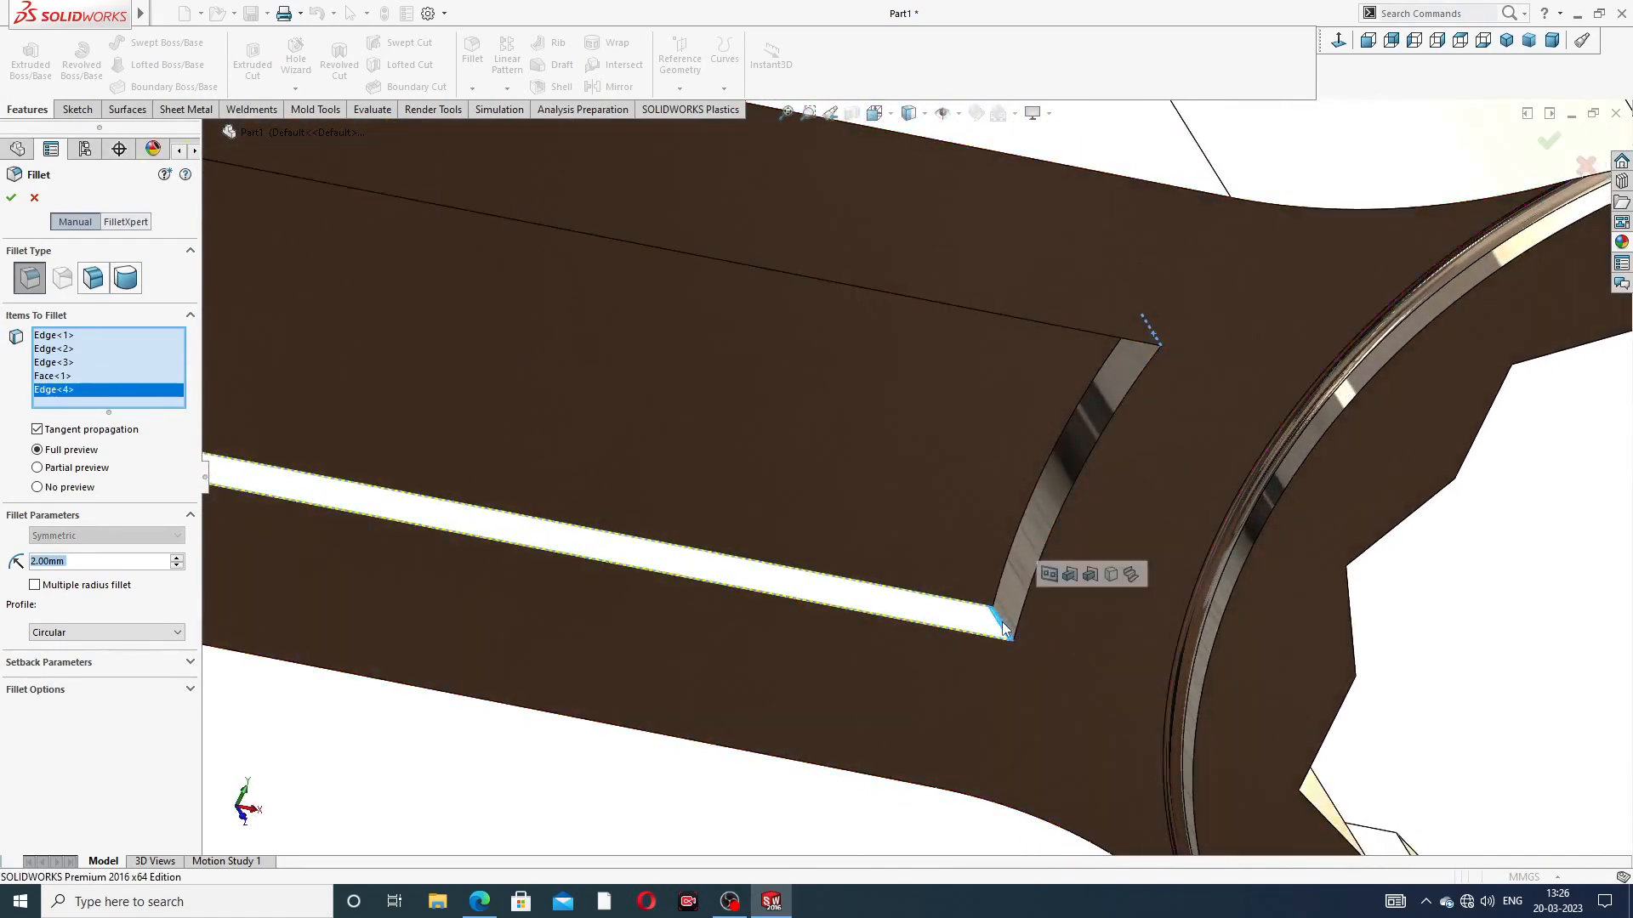
right_click(63, 382)
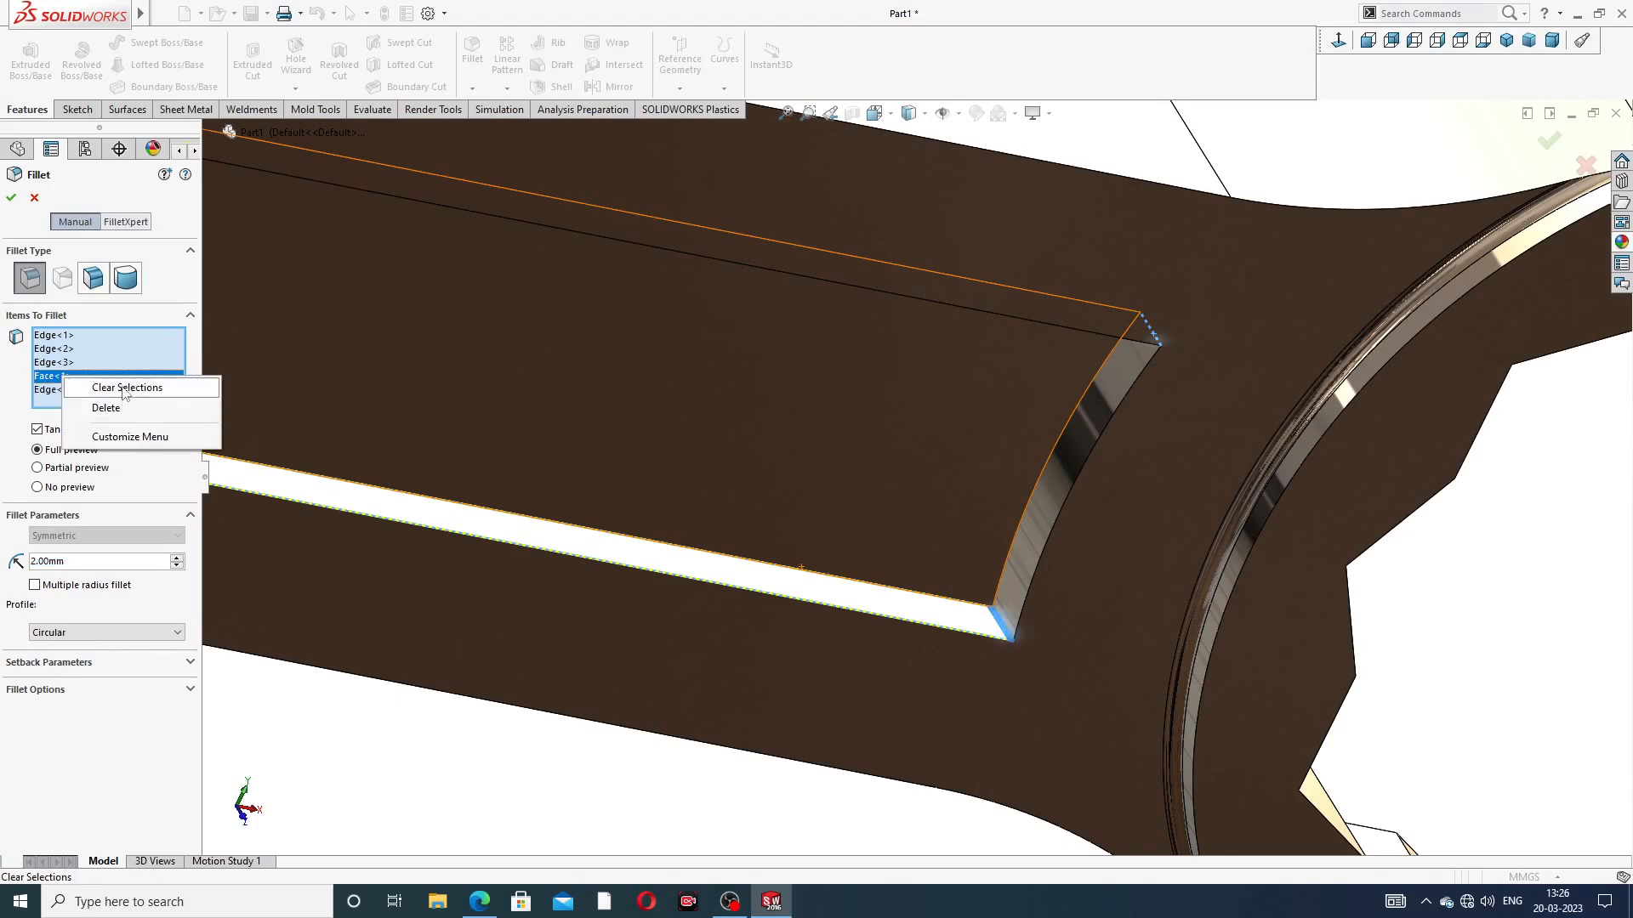
left_click(93, 391)
mouse_move(1031, 368)
middle_mouse_down()
mouse_move(1042, 395)
mouse_move(1043, 329)
mouse_move(1028, 426)
mouse_move(1077, 382)
mouse_move(1035, 349)
mouse_move(1037, 387)
mouse_move(846, 583)
mouse_move(840, 676)
middle_mouse_up()
scroll(1093, 392, "down", 3)
scroll(823, 711, "up", 3)
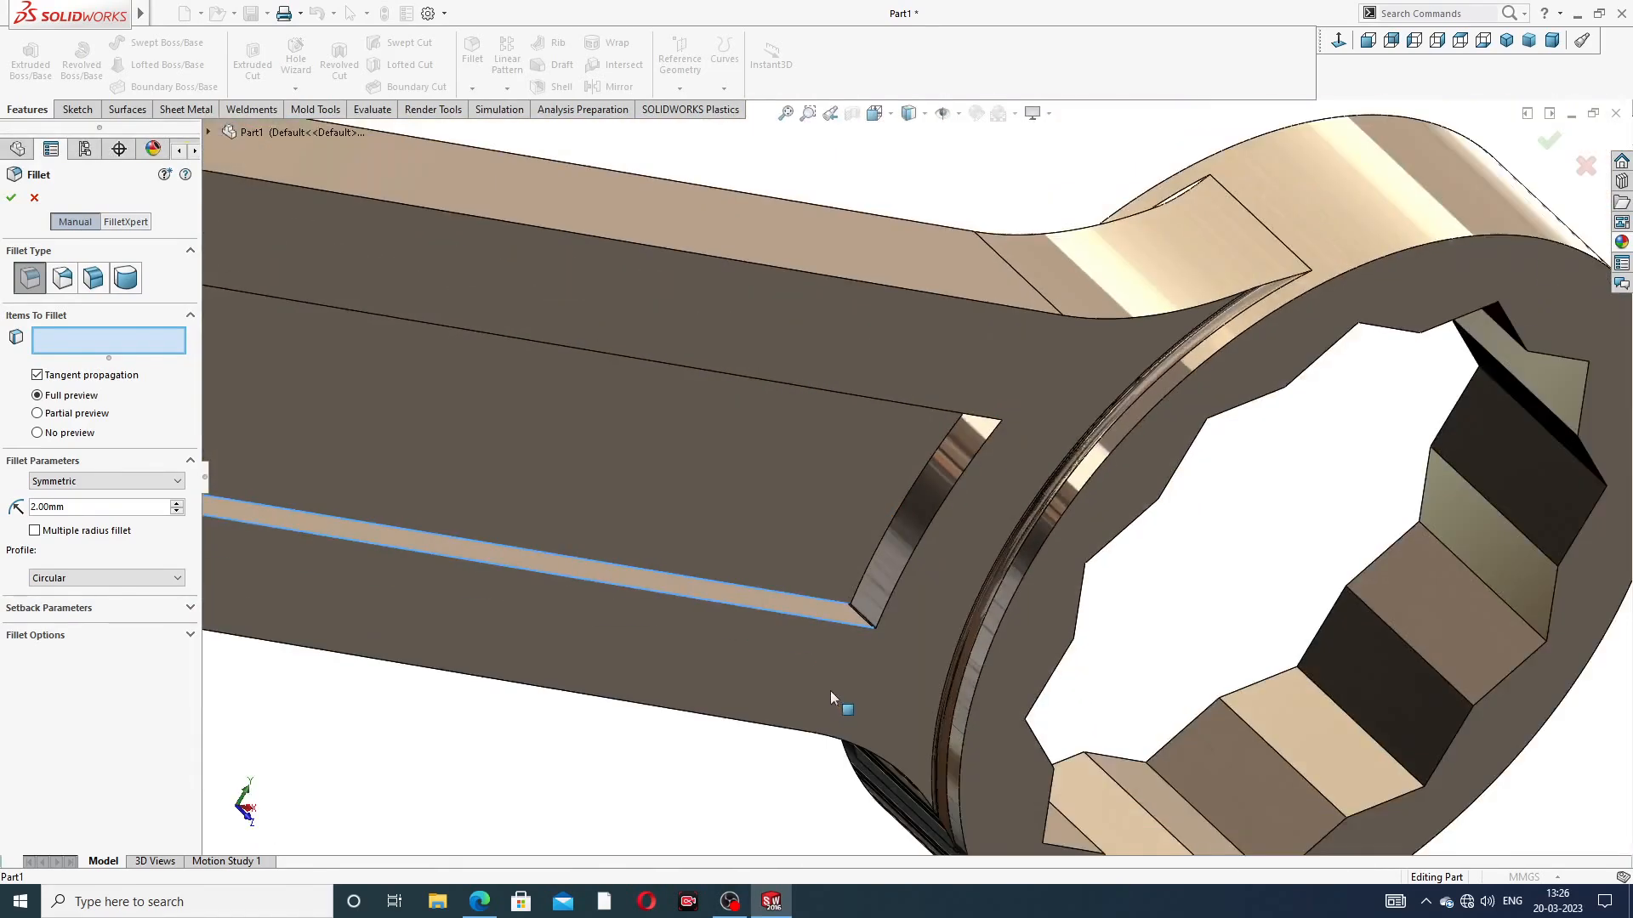
scroll(880, 549, "up", 3)
middle_click_drag(913, 412, 985, 472)
scroll(985, 471, "down", 2)
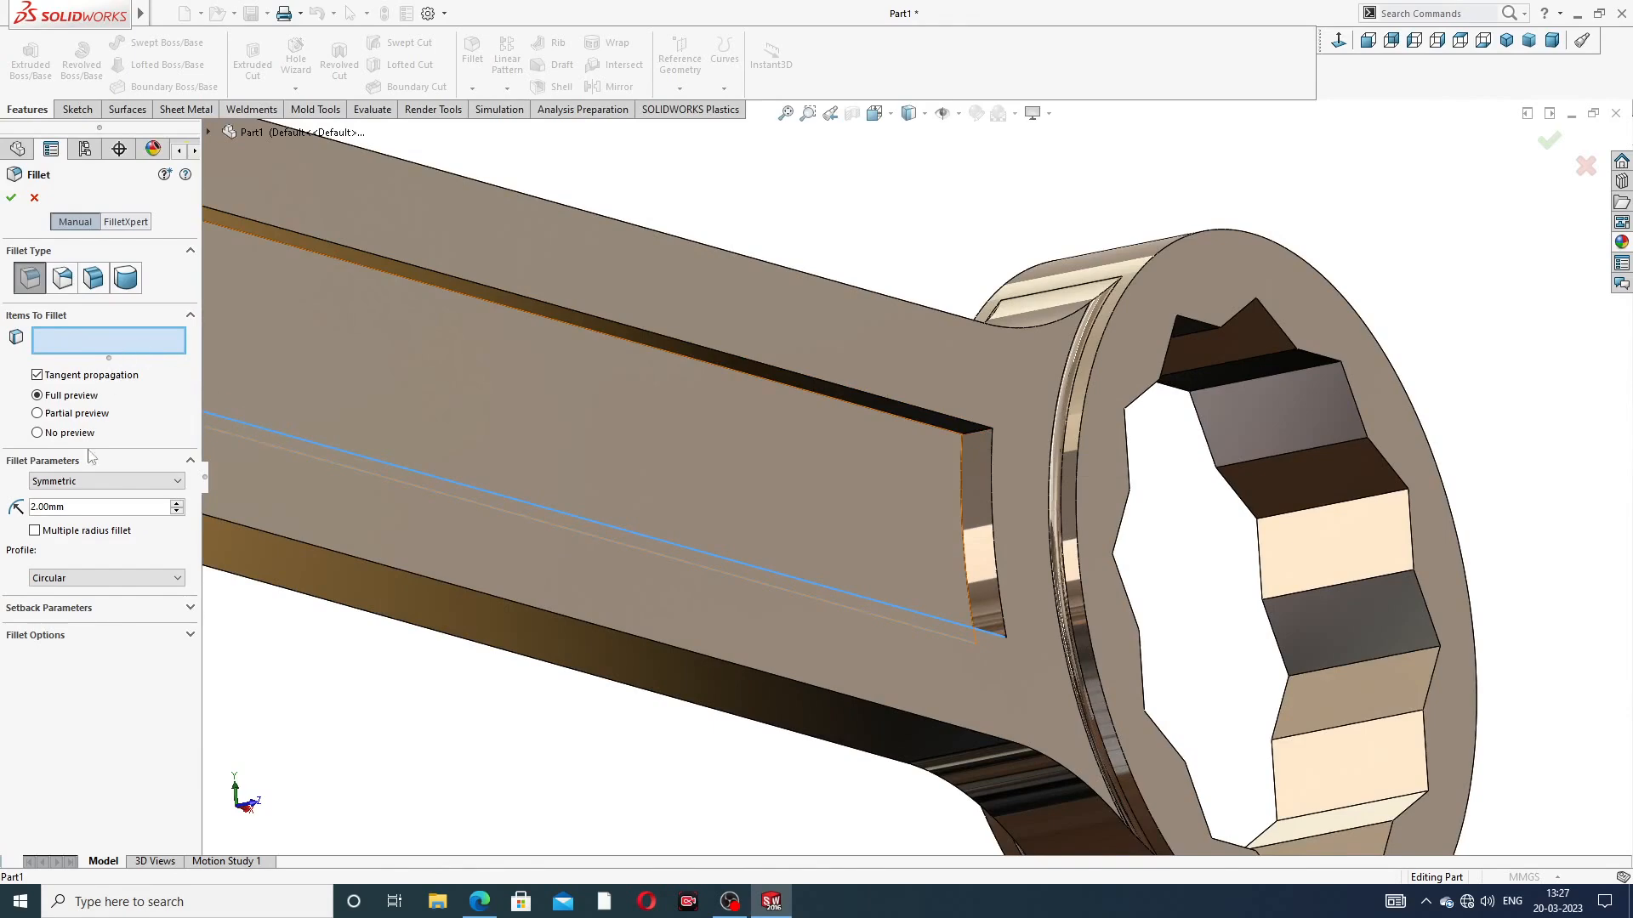
left_click(34, 199)
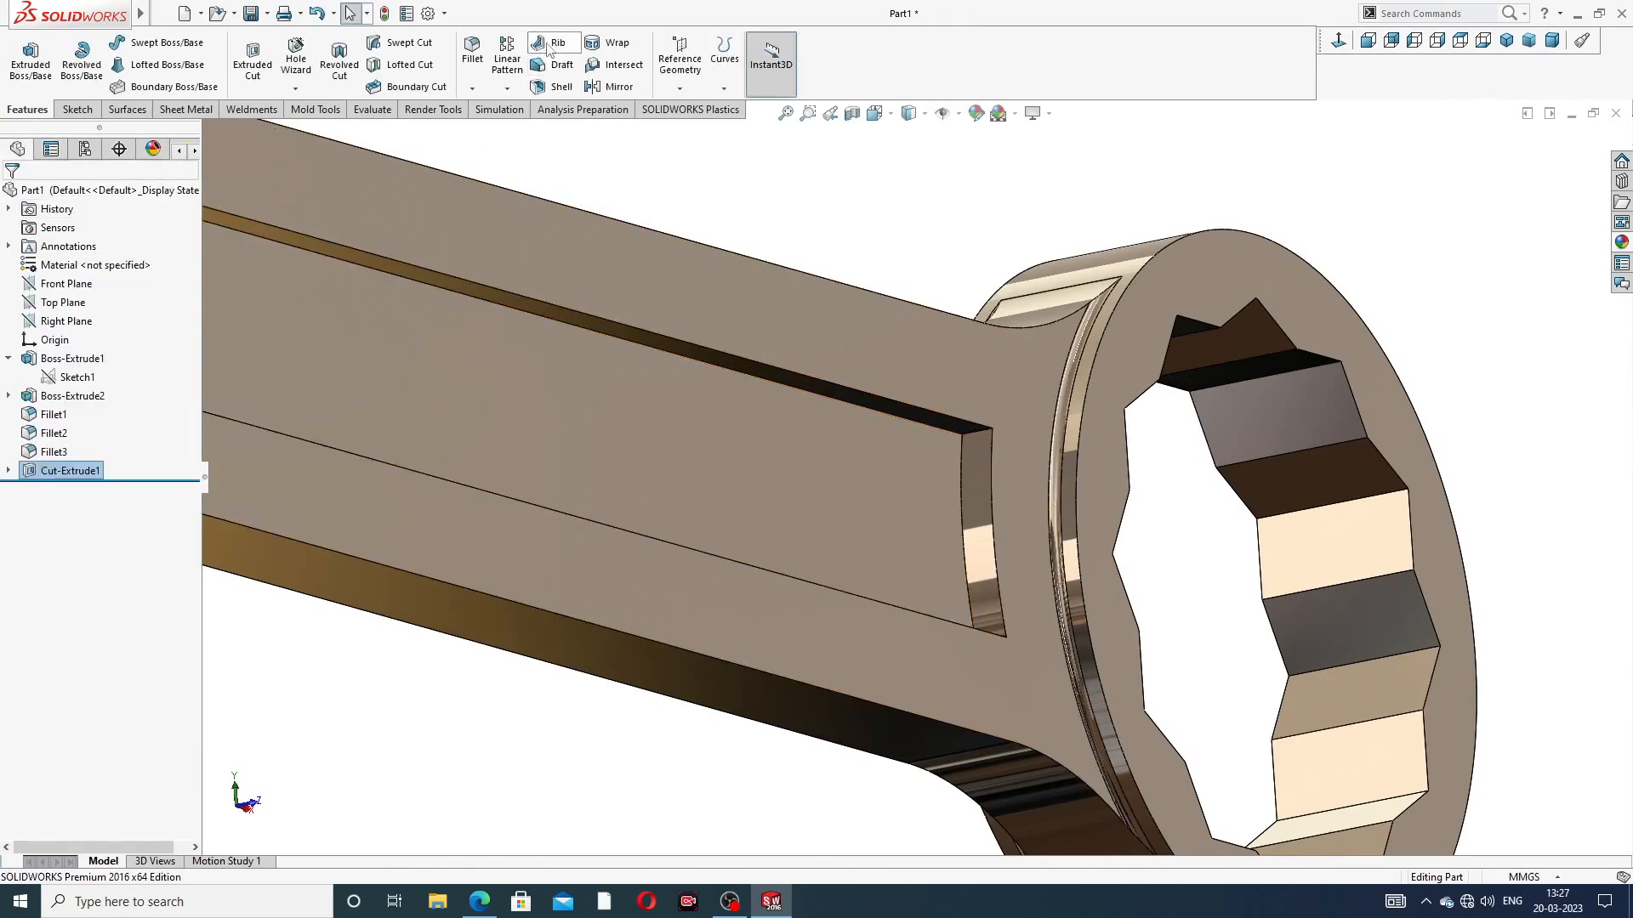
left_click(472, 52)
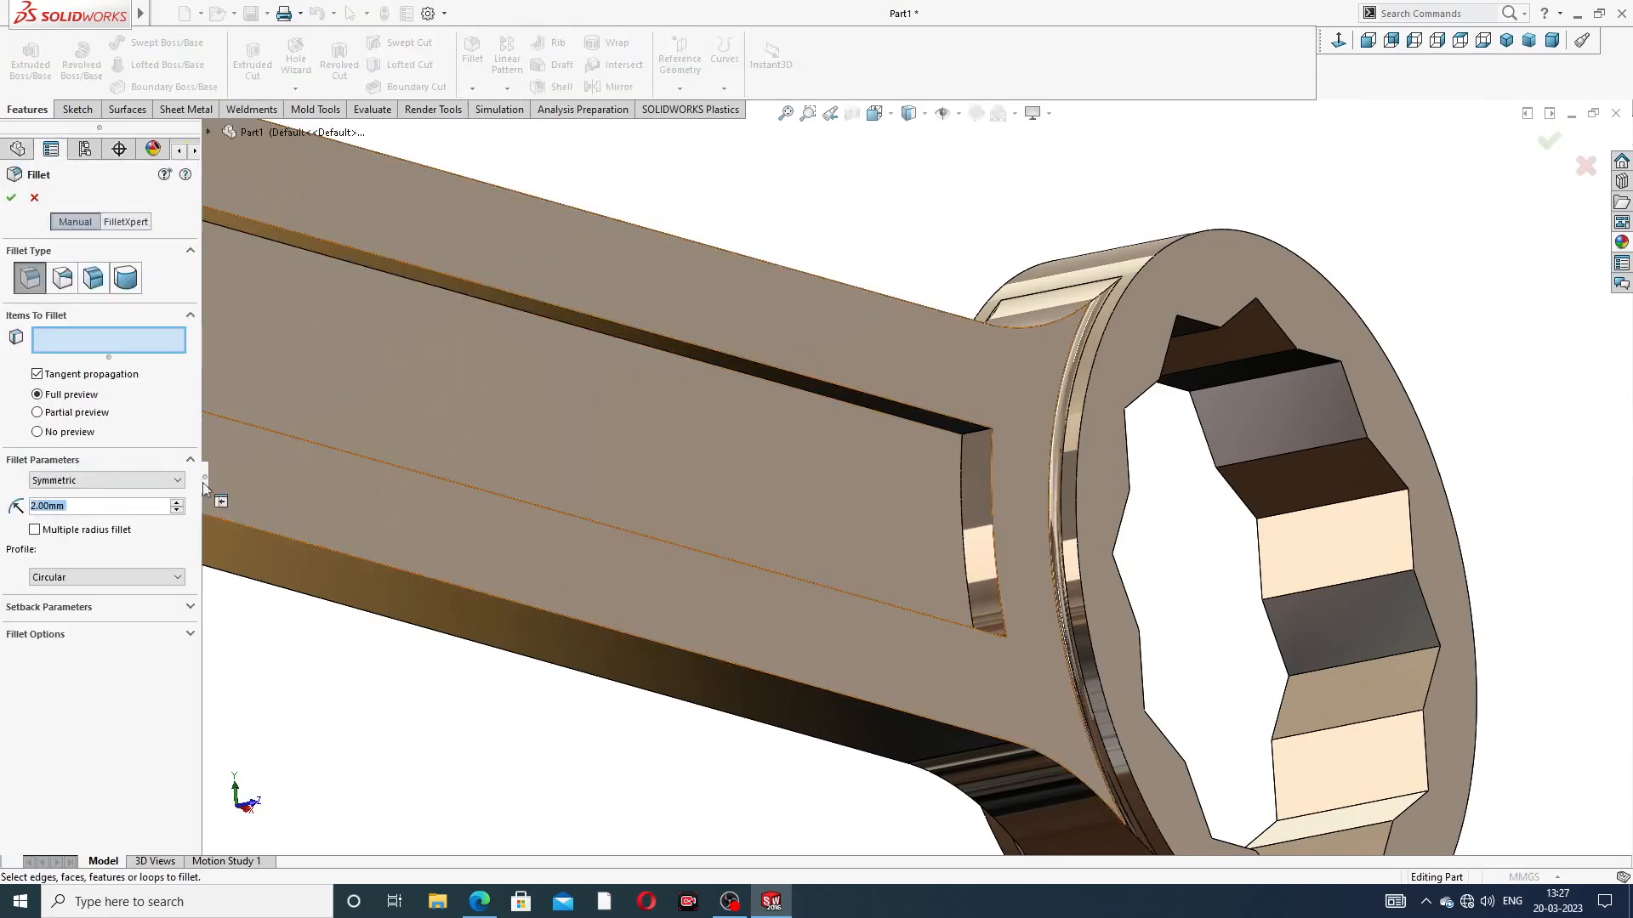
left_click(985, 435)
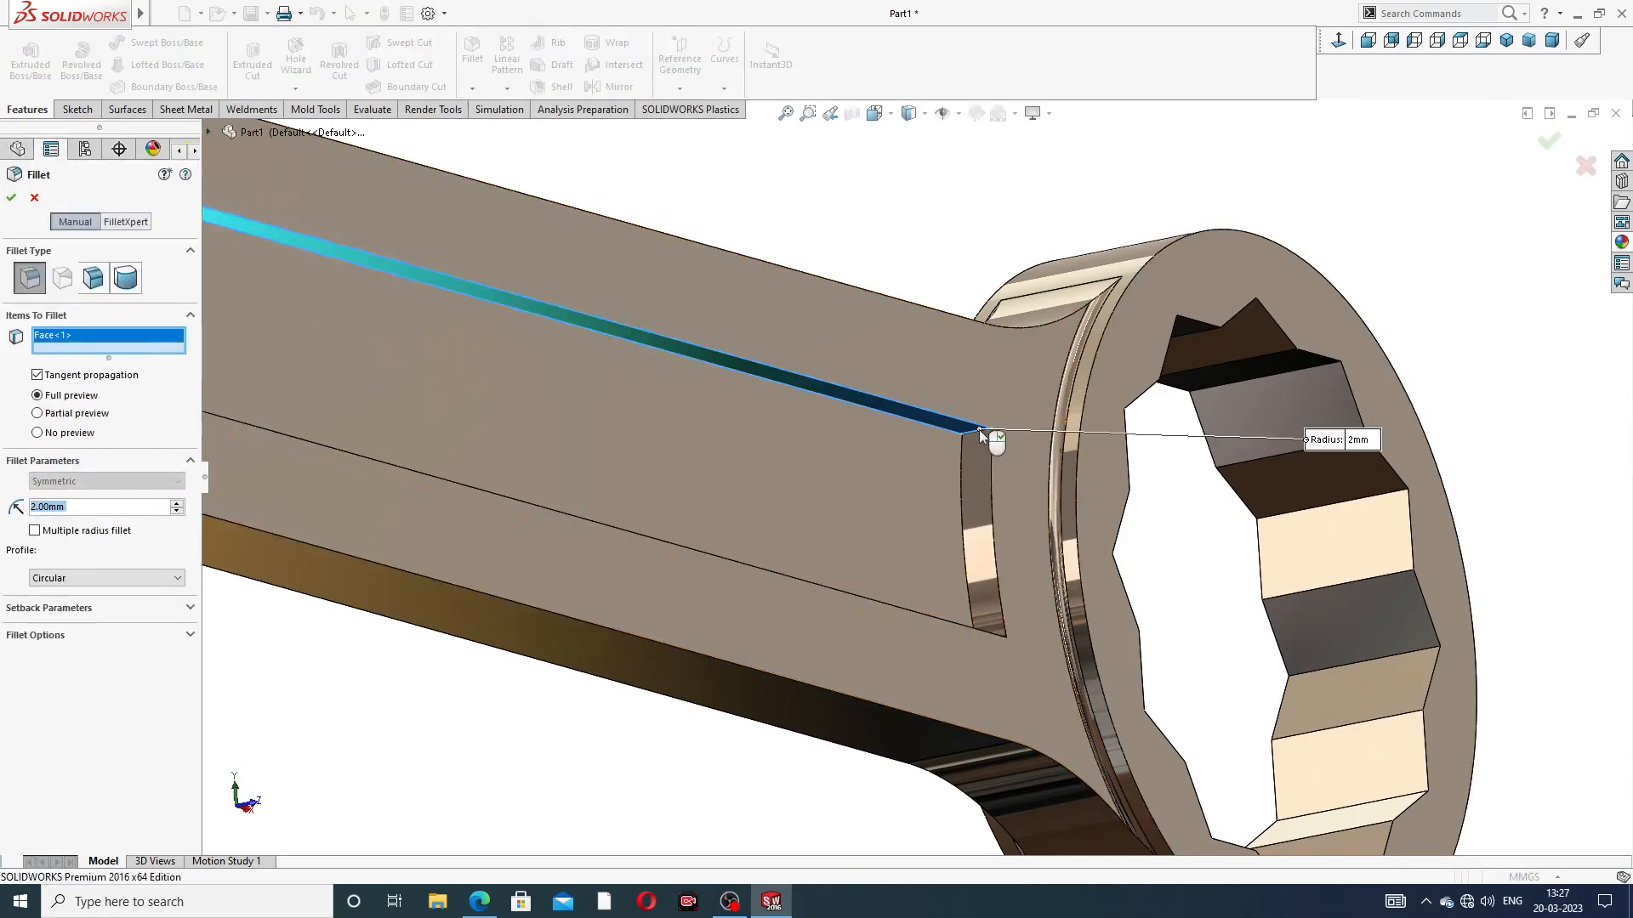
left_click(35, 199)
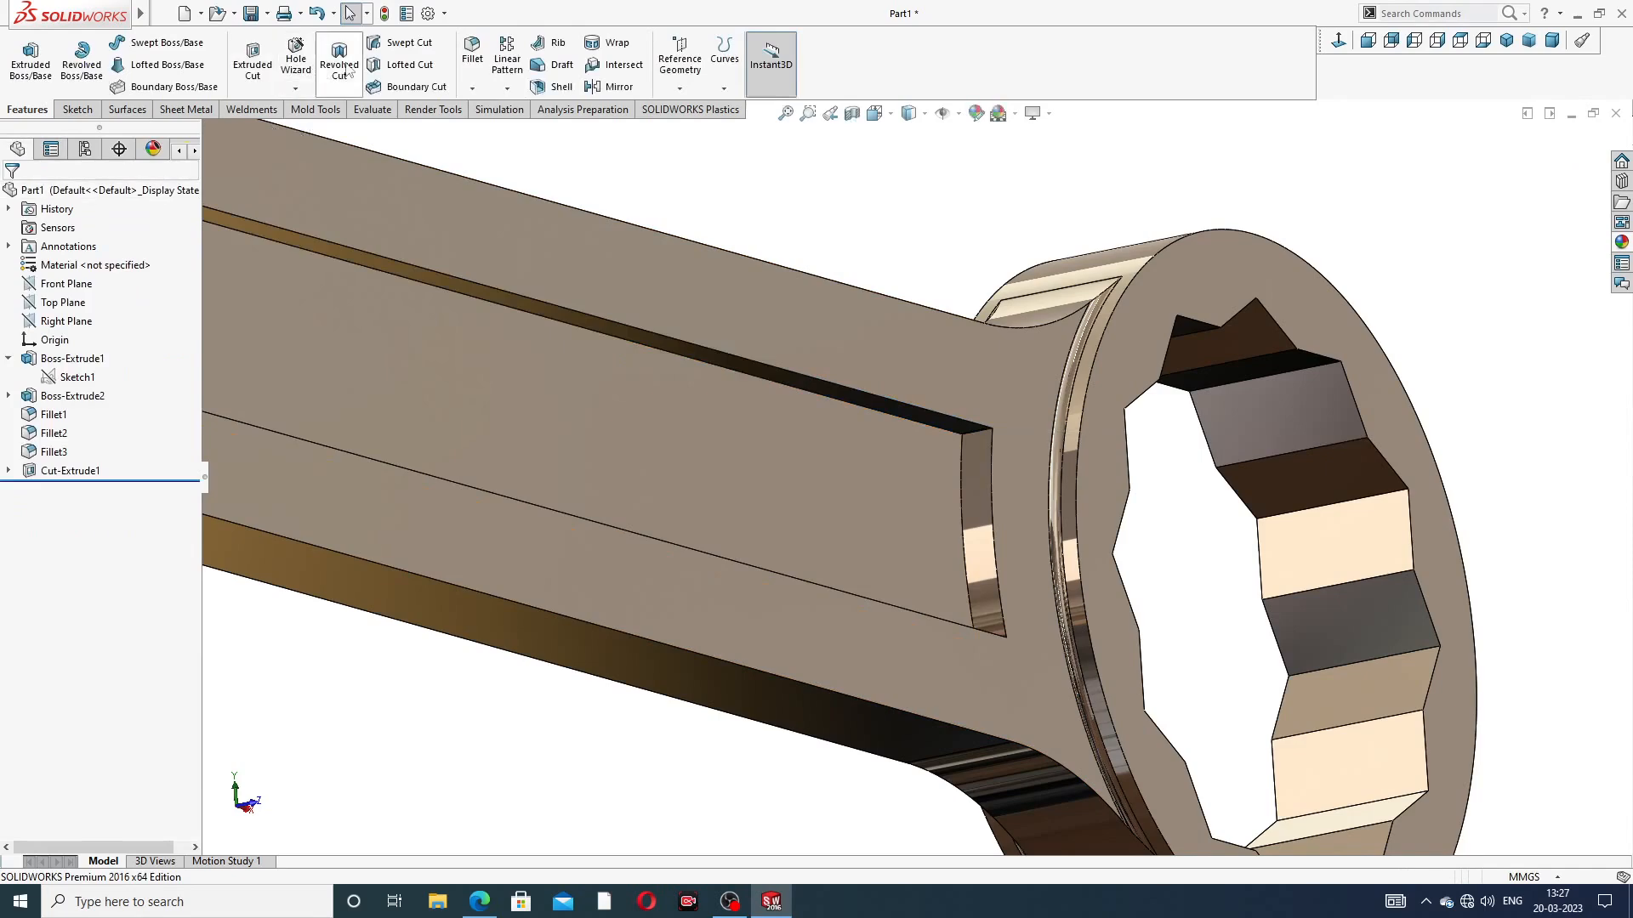
Start a fillet on the recess's two short corner edges at the ring end of the handle
left_click(976, 439)
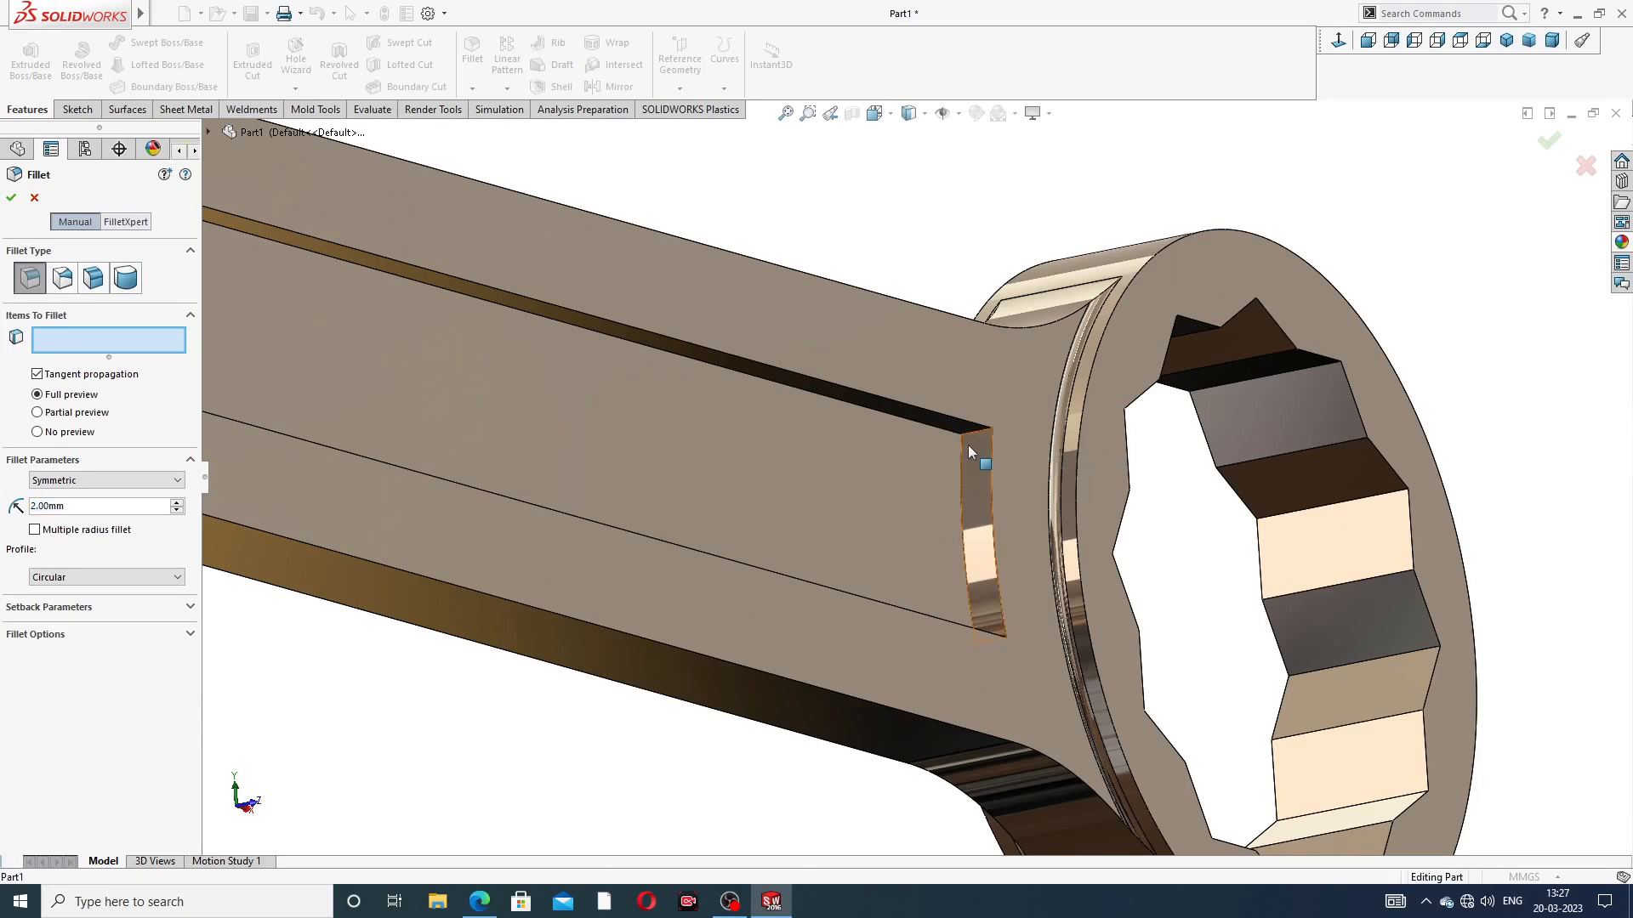
scroll(970, 437, "down", 6)
scroll(943, 502, "down", 2)
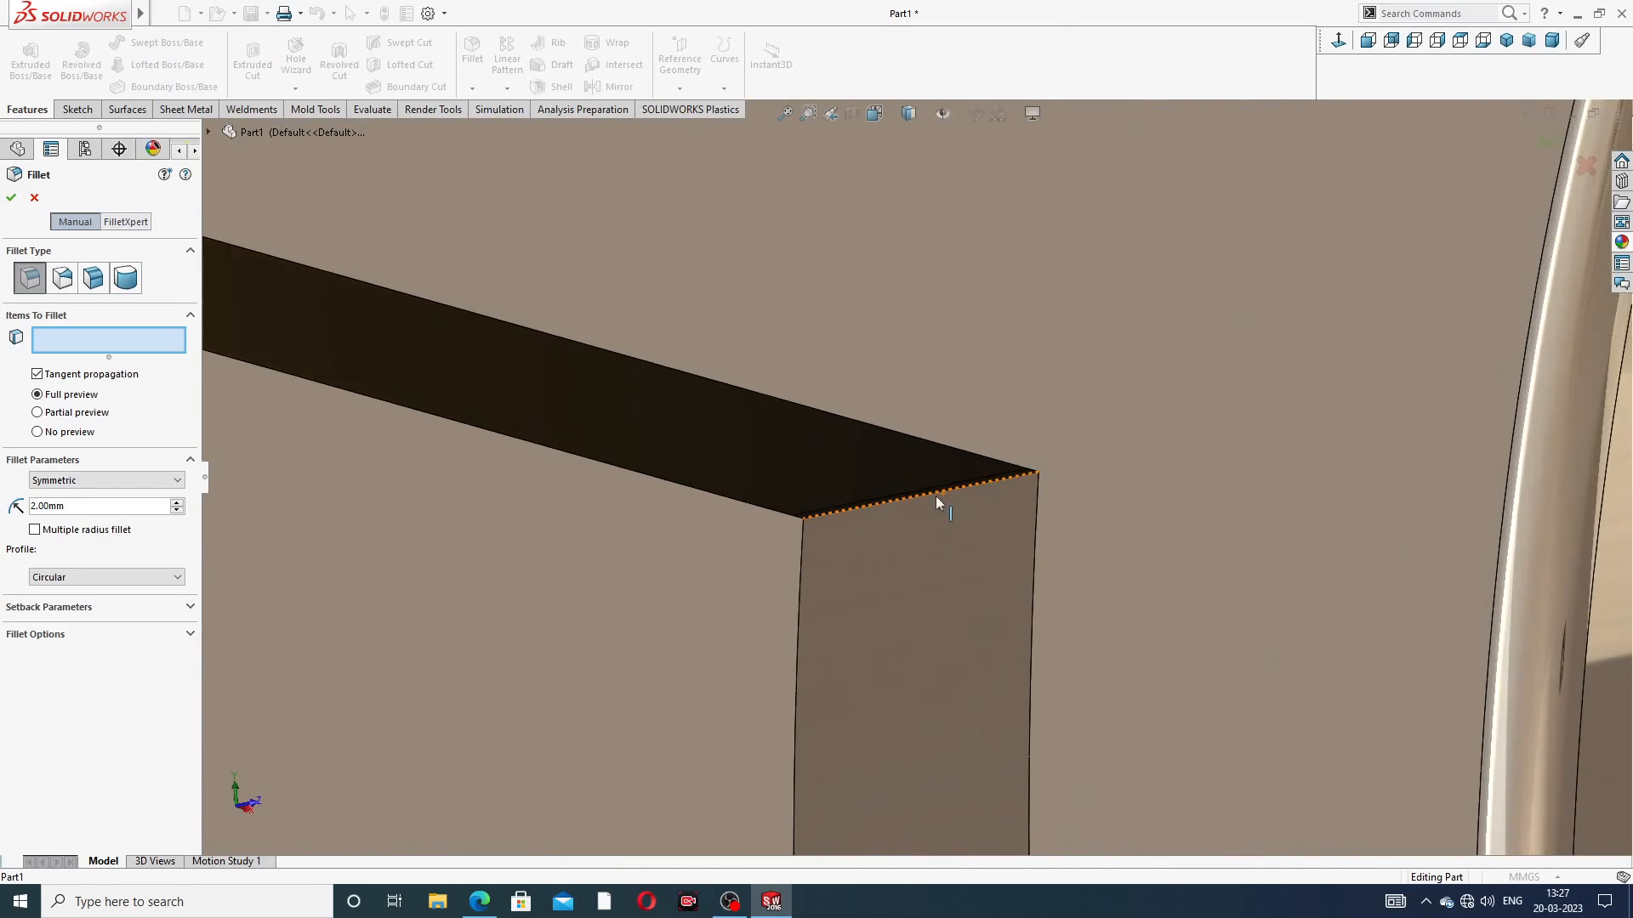
left_click(824, 515)
scroll(823, 521, "up", 6)
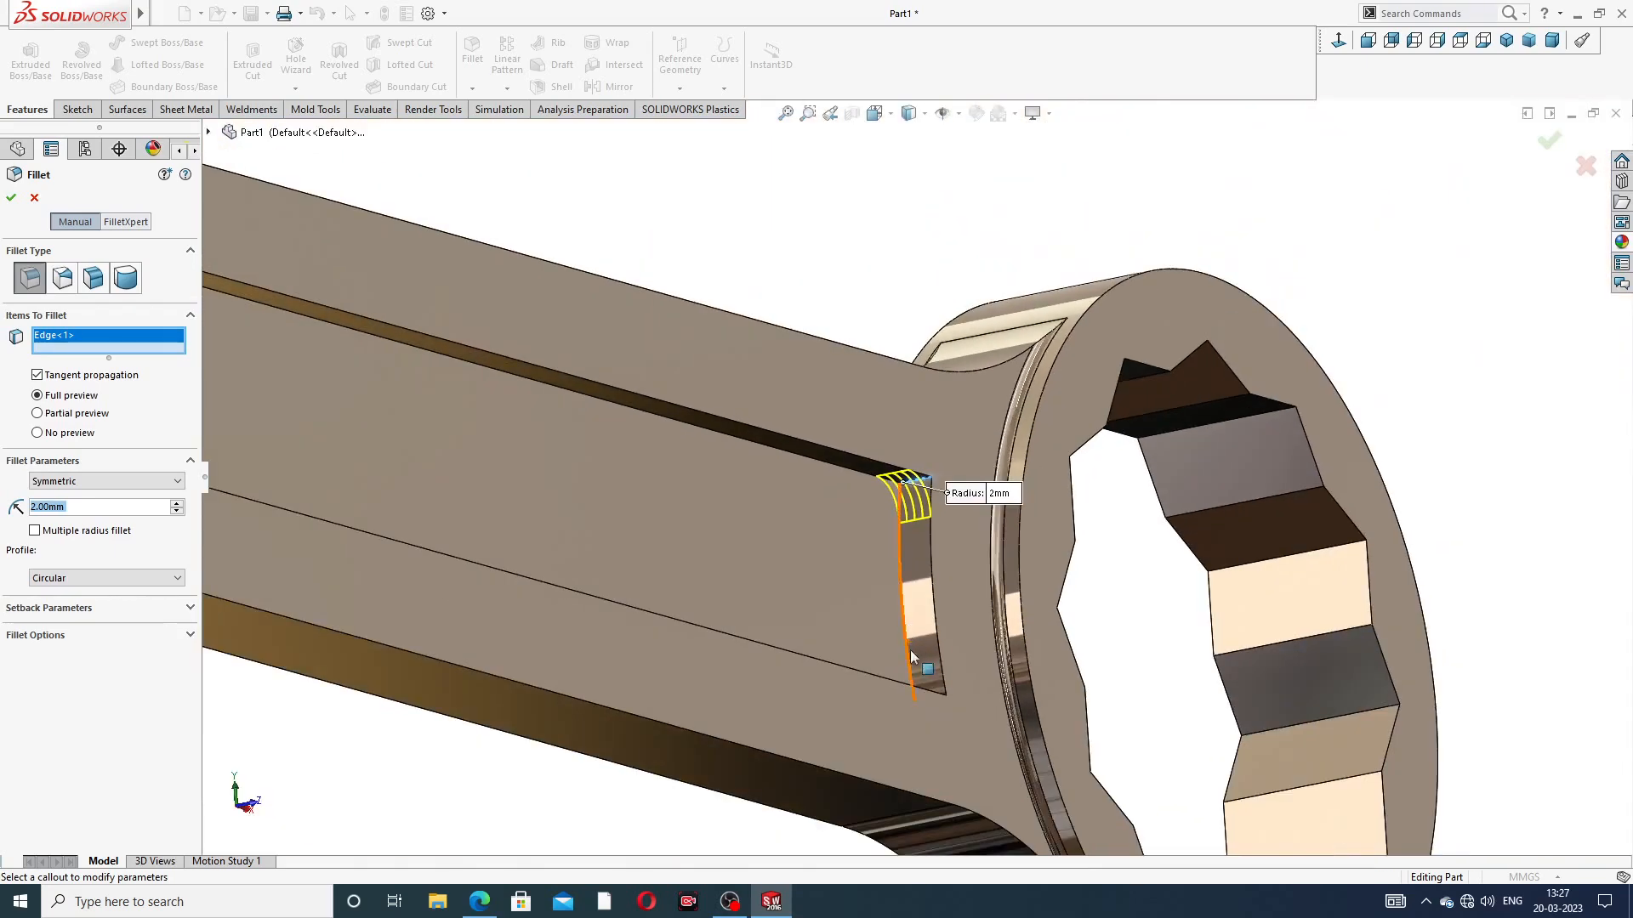
scroll(905, 630, "down", 5)
scroll(946, 631, "down", 5)
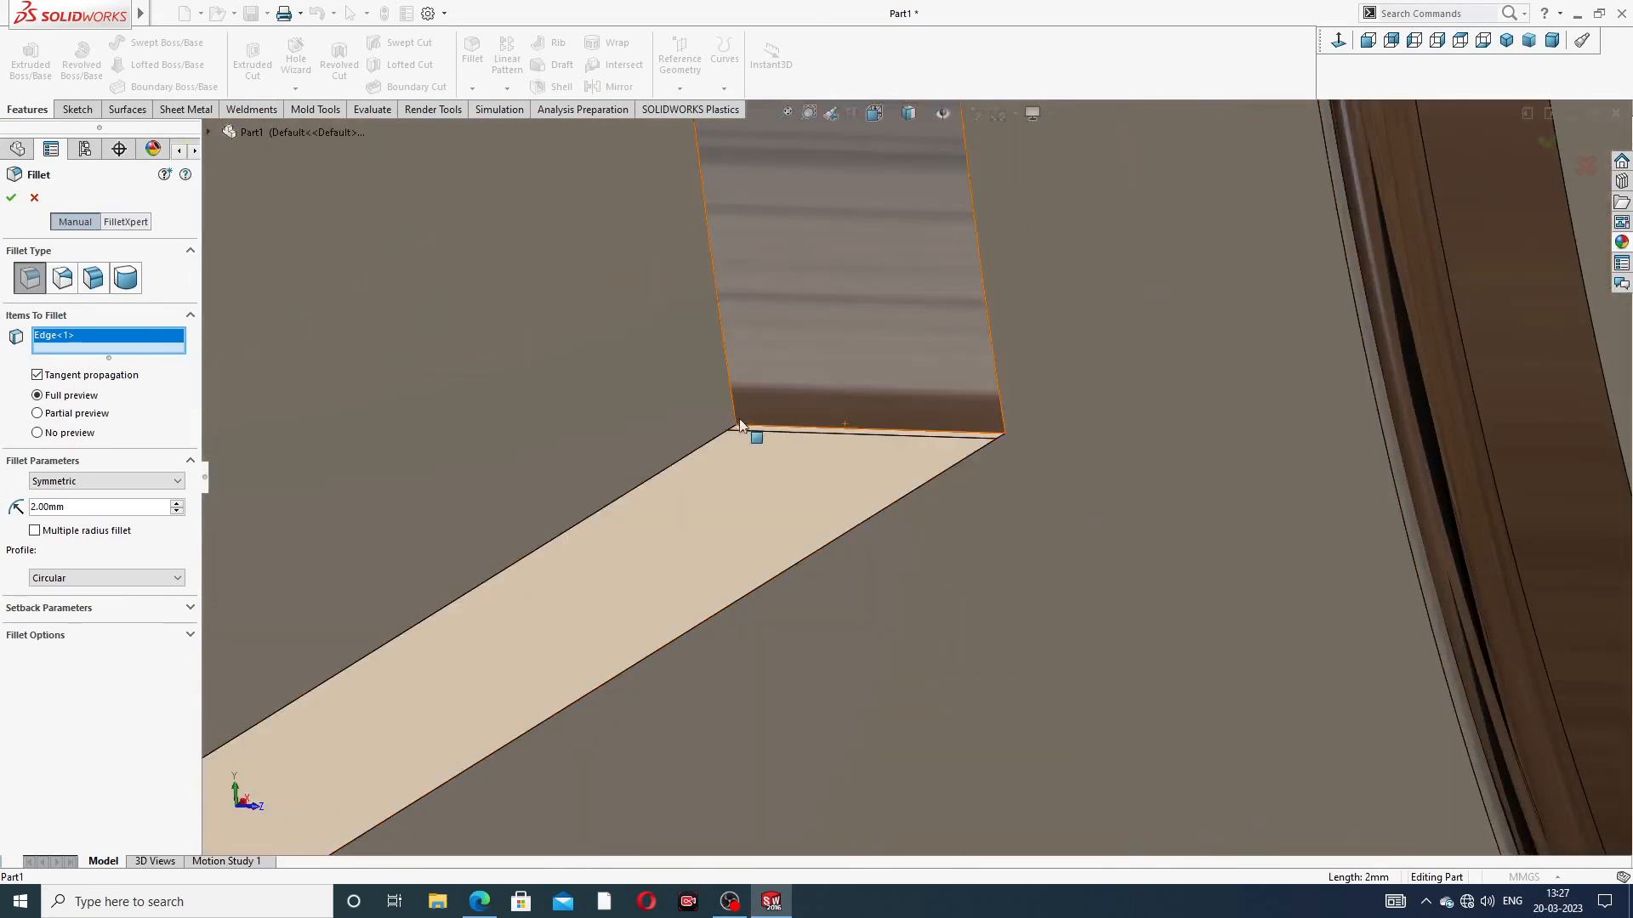
left_click(772, 431)
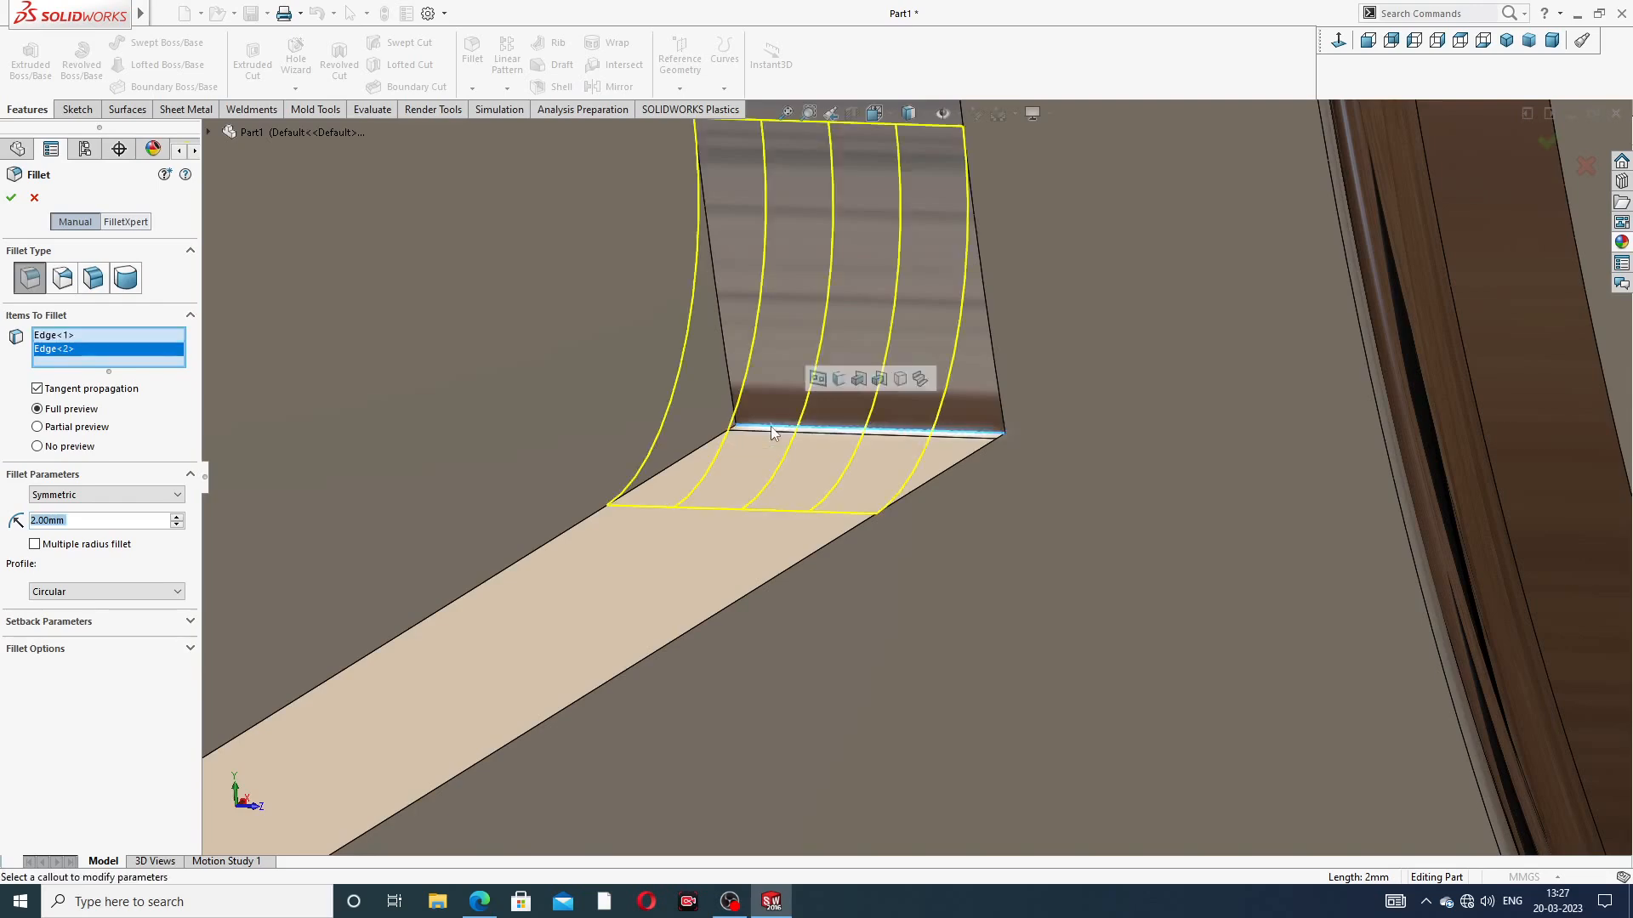
scroll(772, 428, "up", 10)
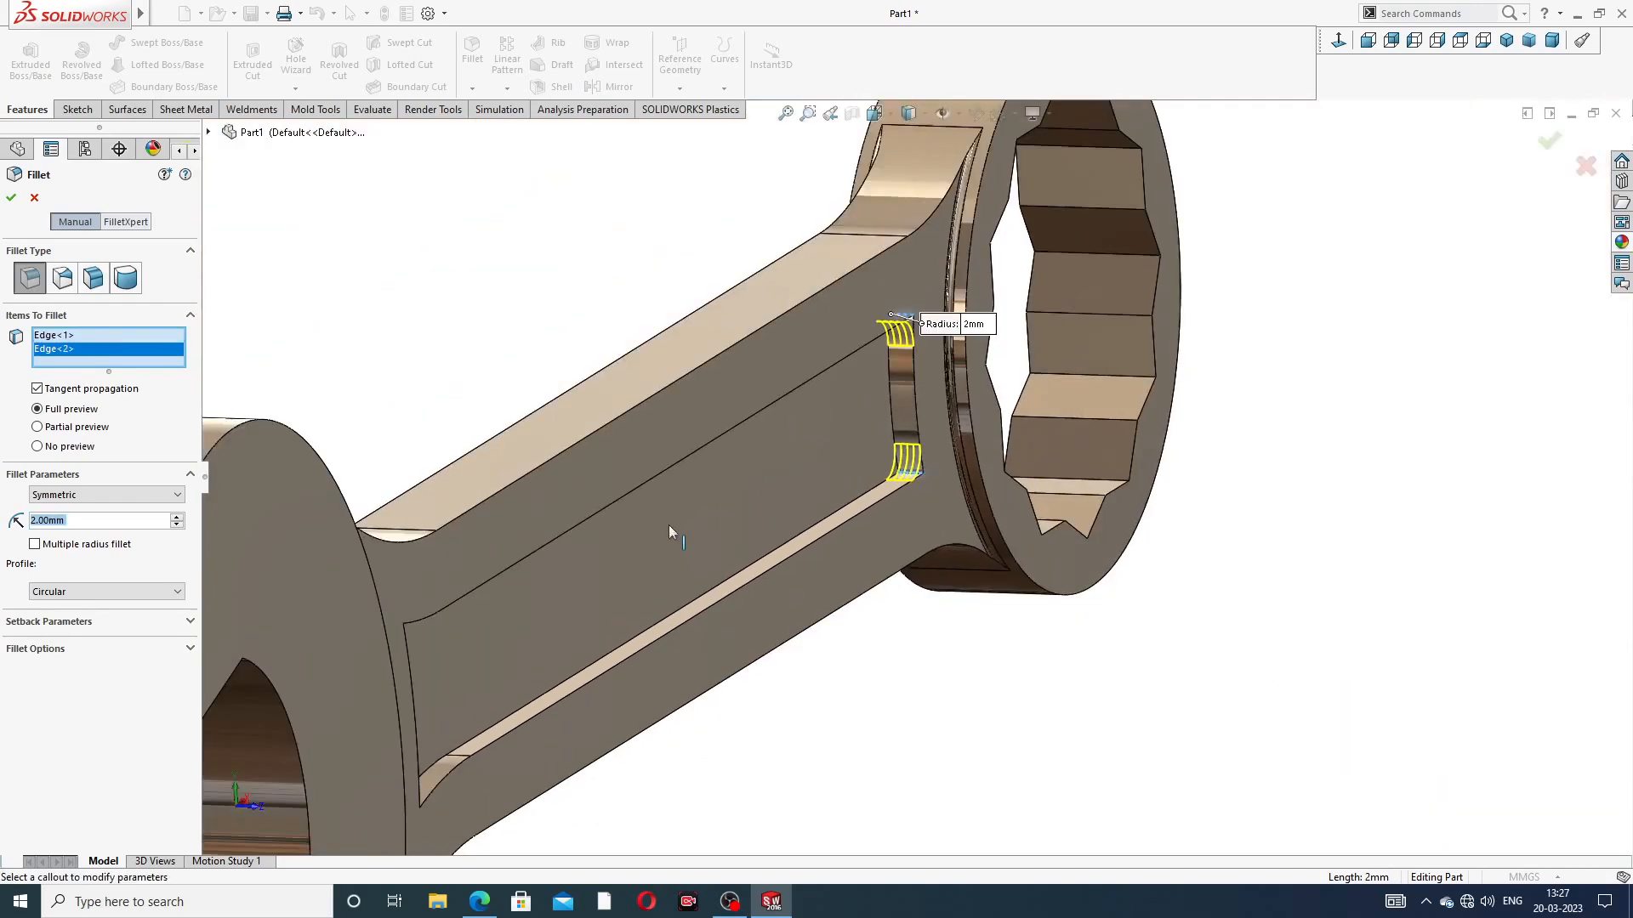
Add the recess's two short corner edges beside the open-jaw head to the fillet selection
middle_click_drag(669, 525, 406, 486)
scroll(415, 438, "down", 8)
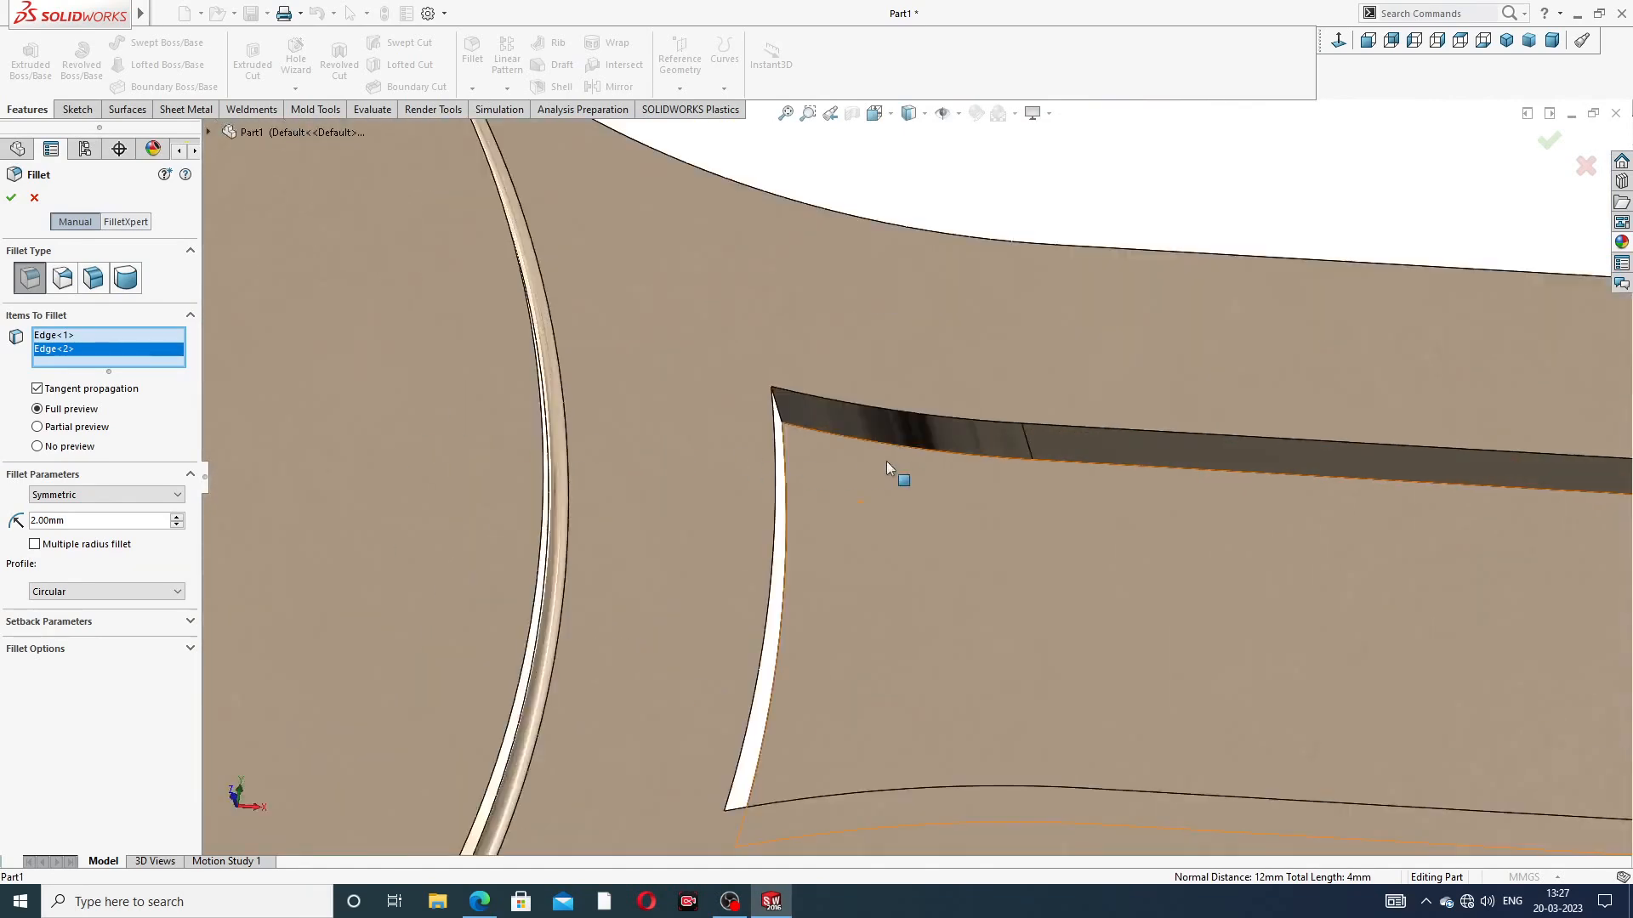
scroll(850, 464, "down", 4)
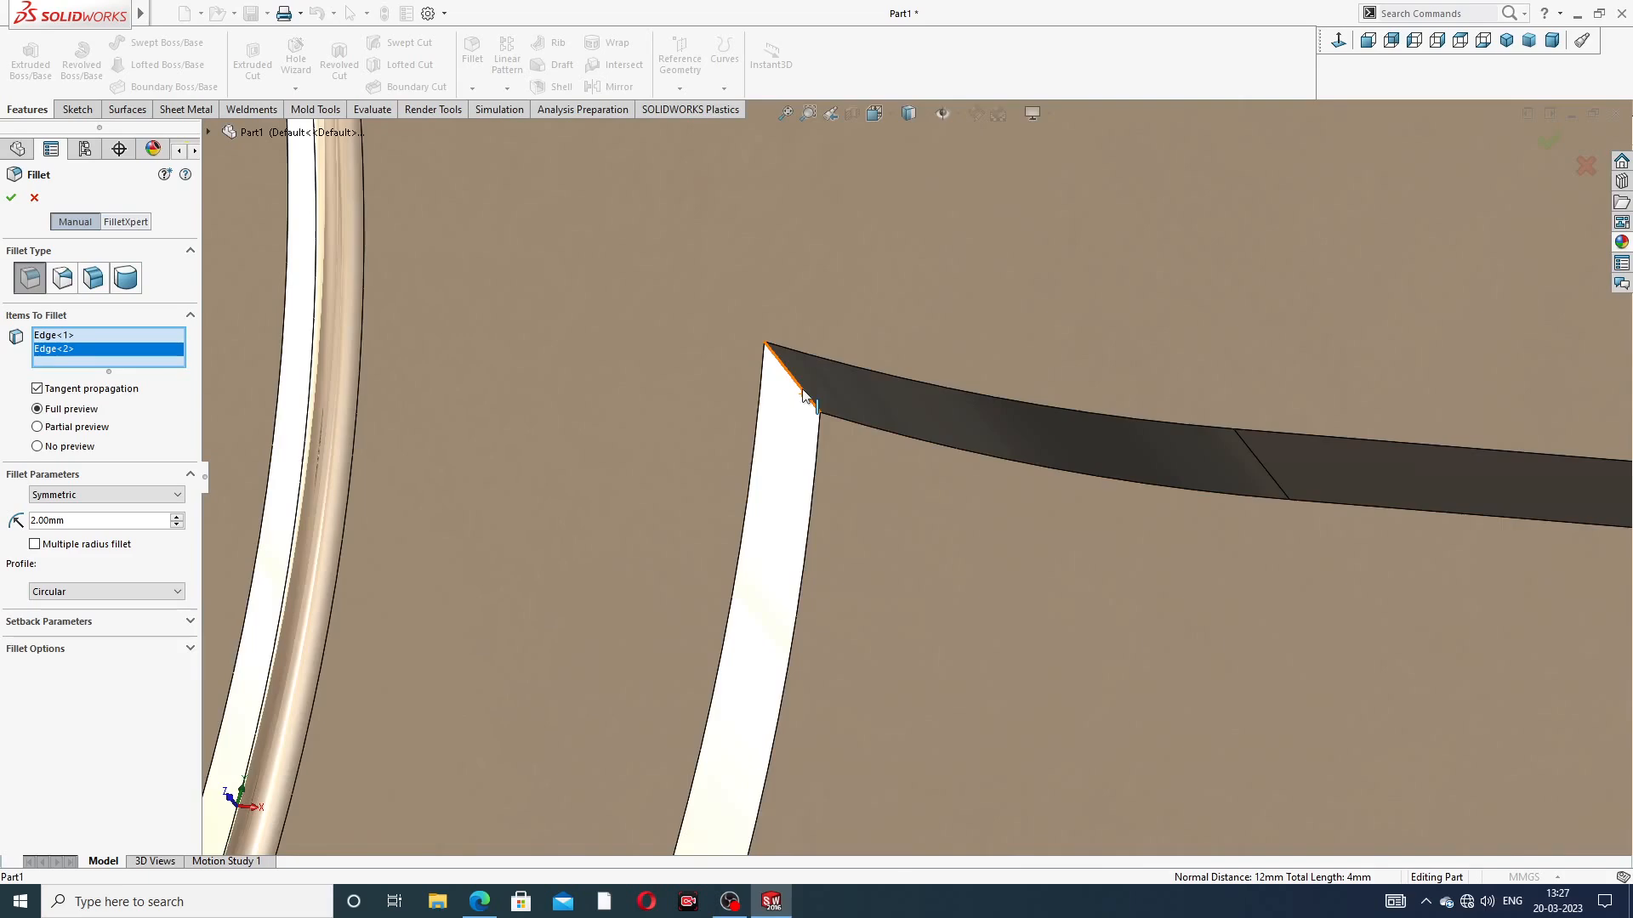
left_click(804, 393)
scroll(910, 527, "up", 10)
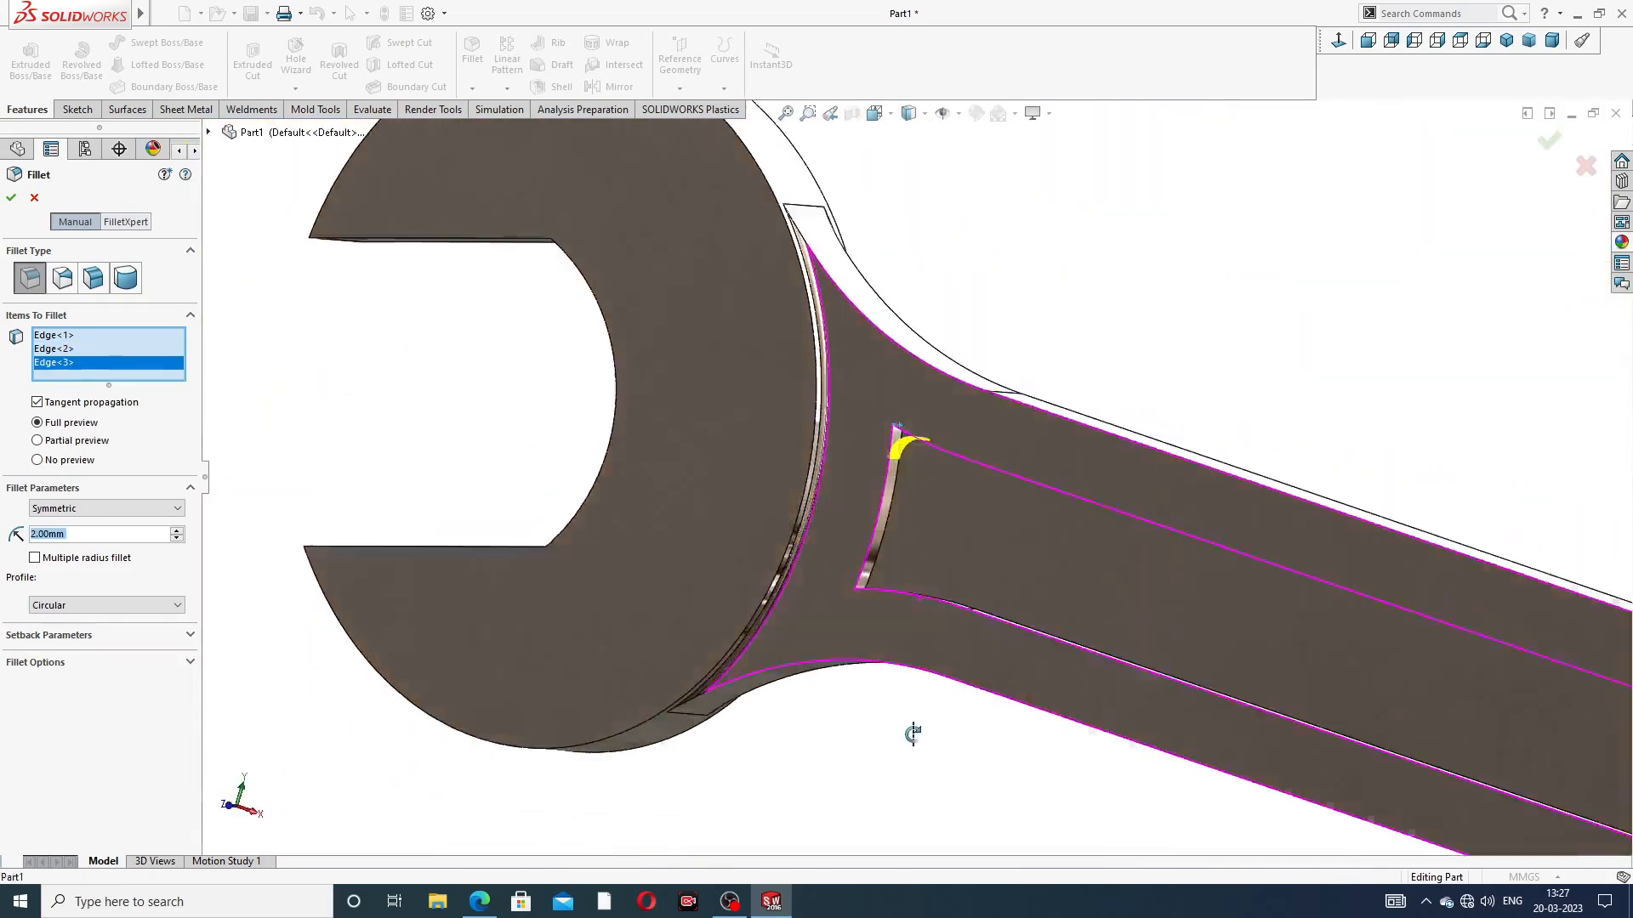
middle_click_drag(912, 734, 911, 765)
middle_click_drag(916, 544, 827, 599)
scroll(850, 596, "down", 8)
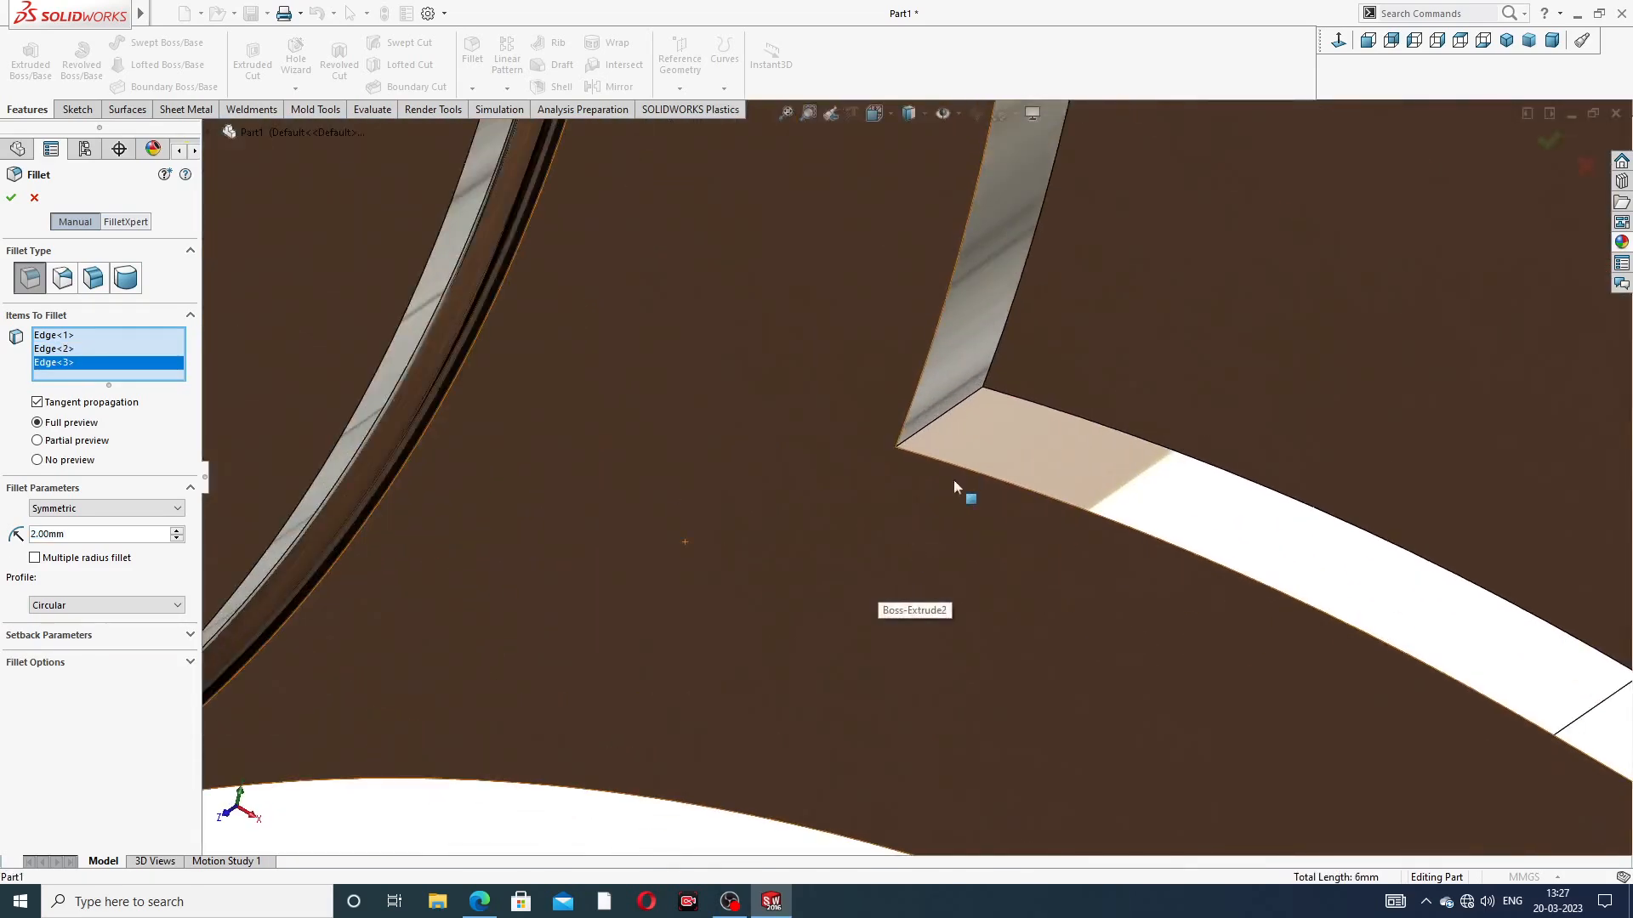
left_click(938, 425)
Set the fillet radius to 3 mm and apply it to the four recess corner edges
scroll(1208, 370, "up", 3)
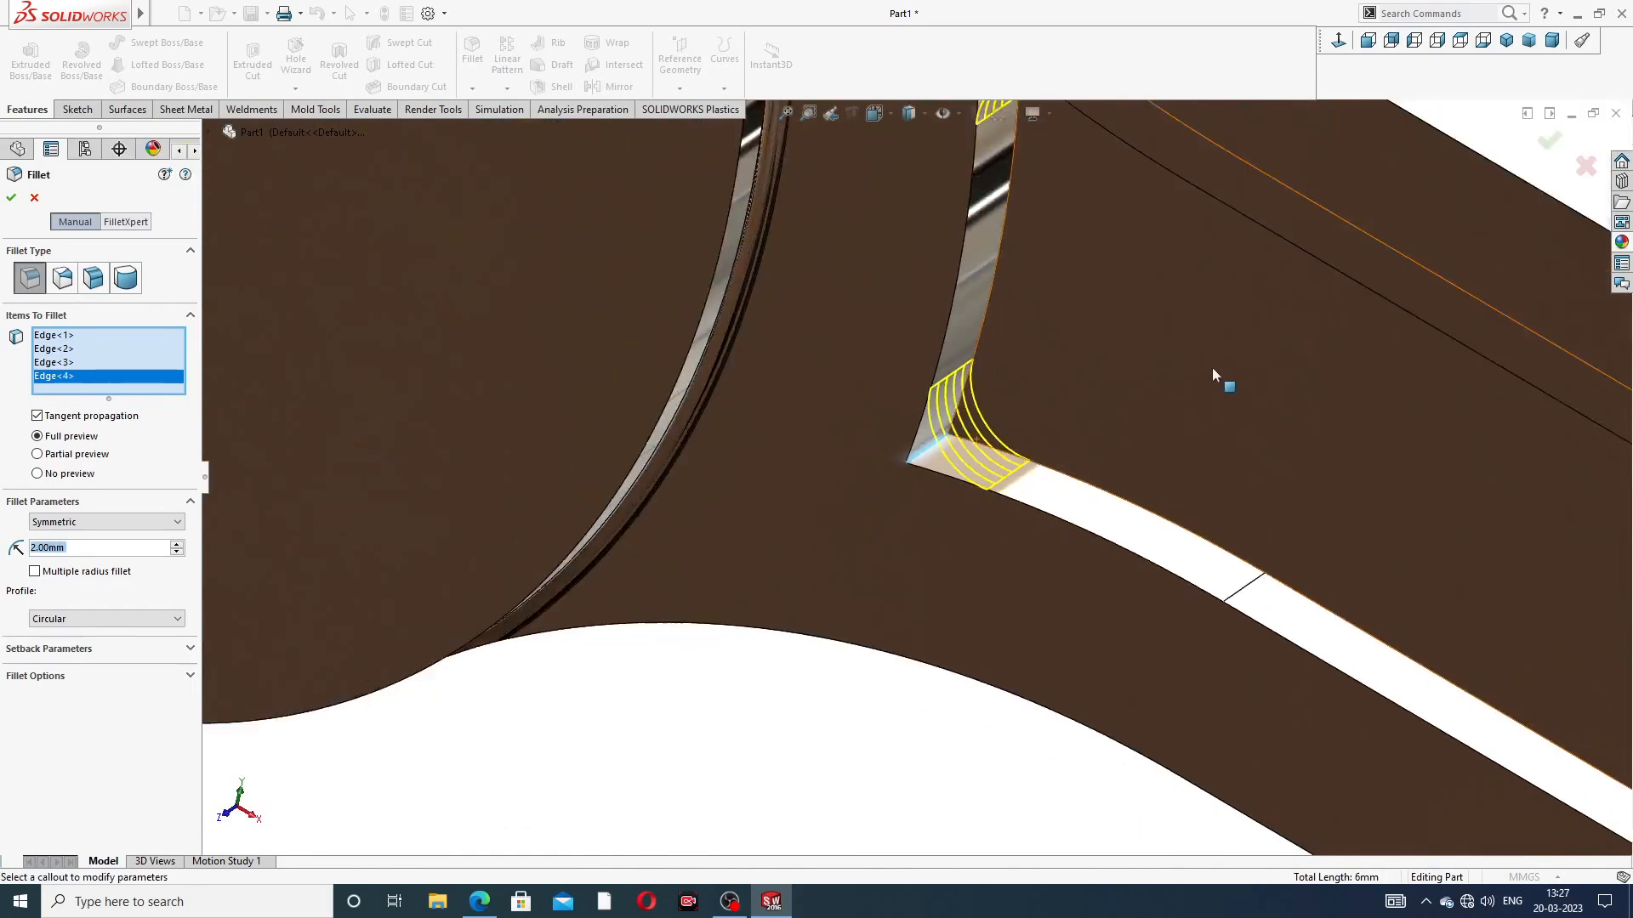
scroll(1214, 374, "up", 5)
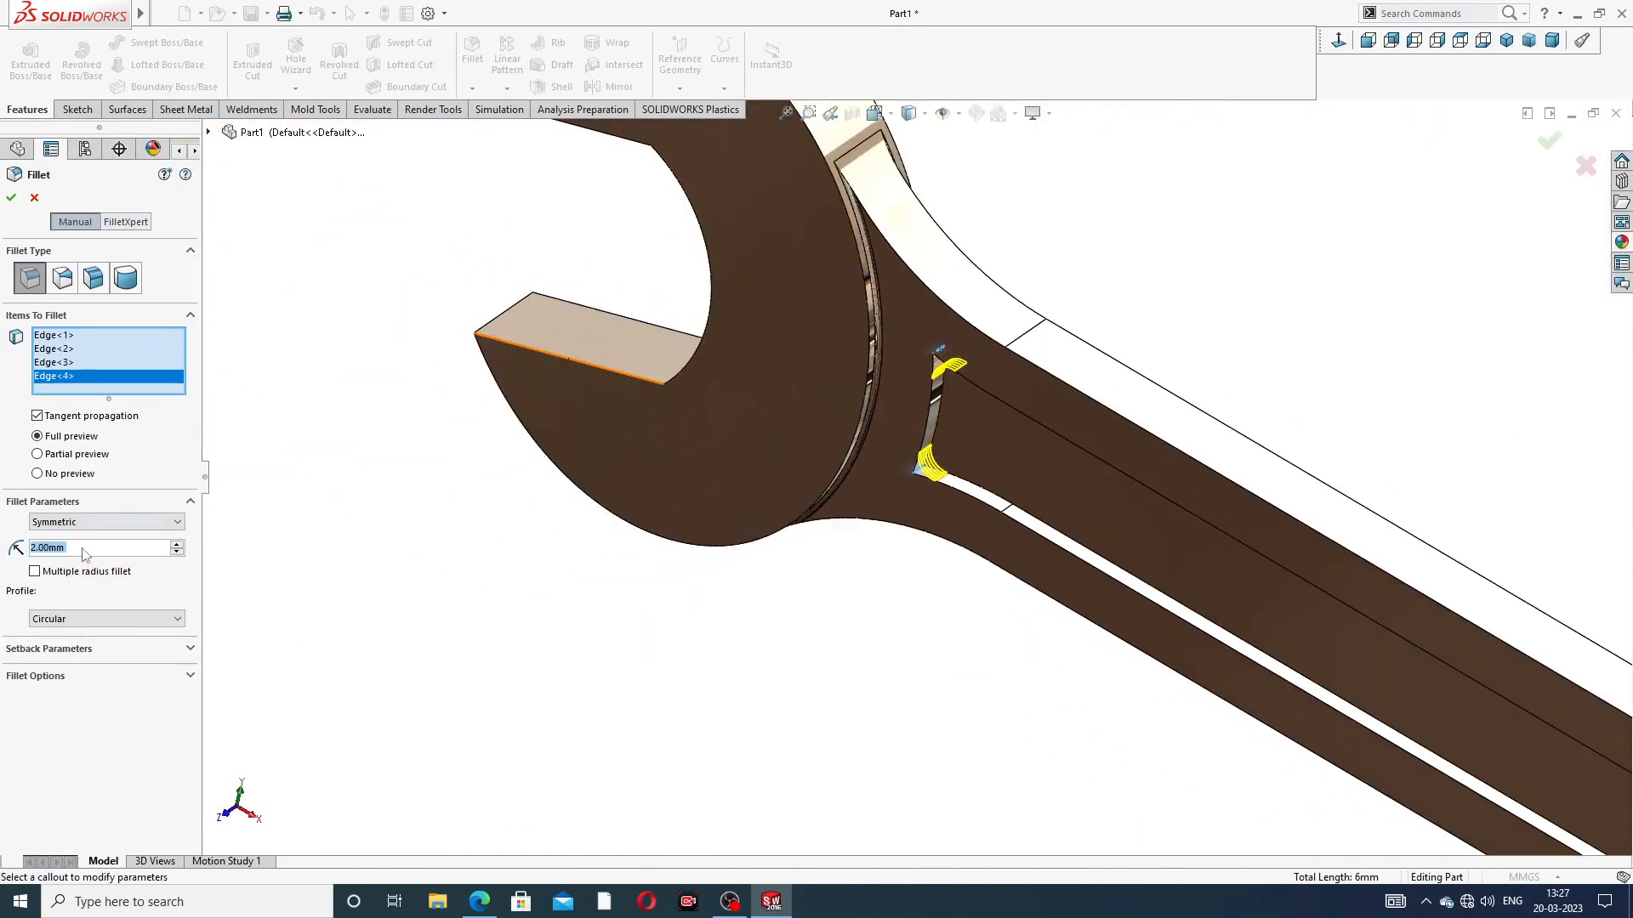
type("3")
key("Return")
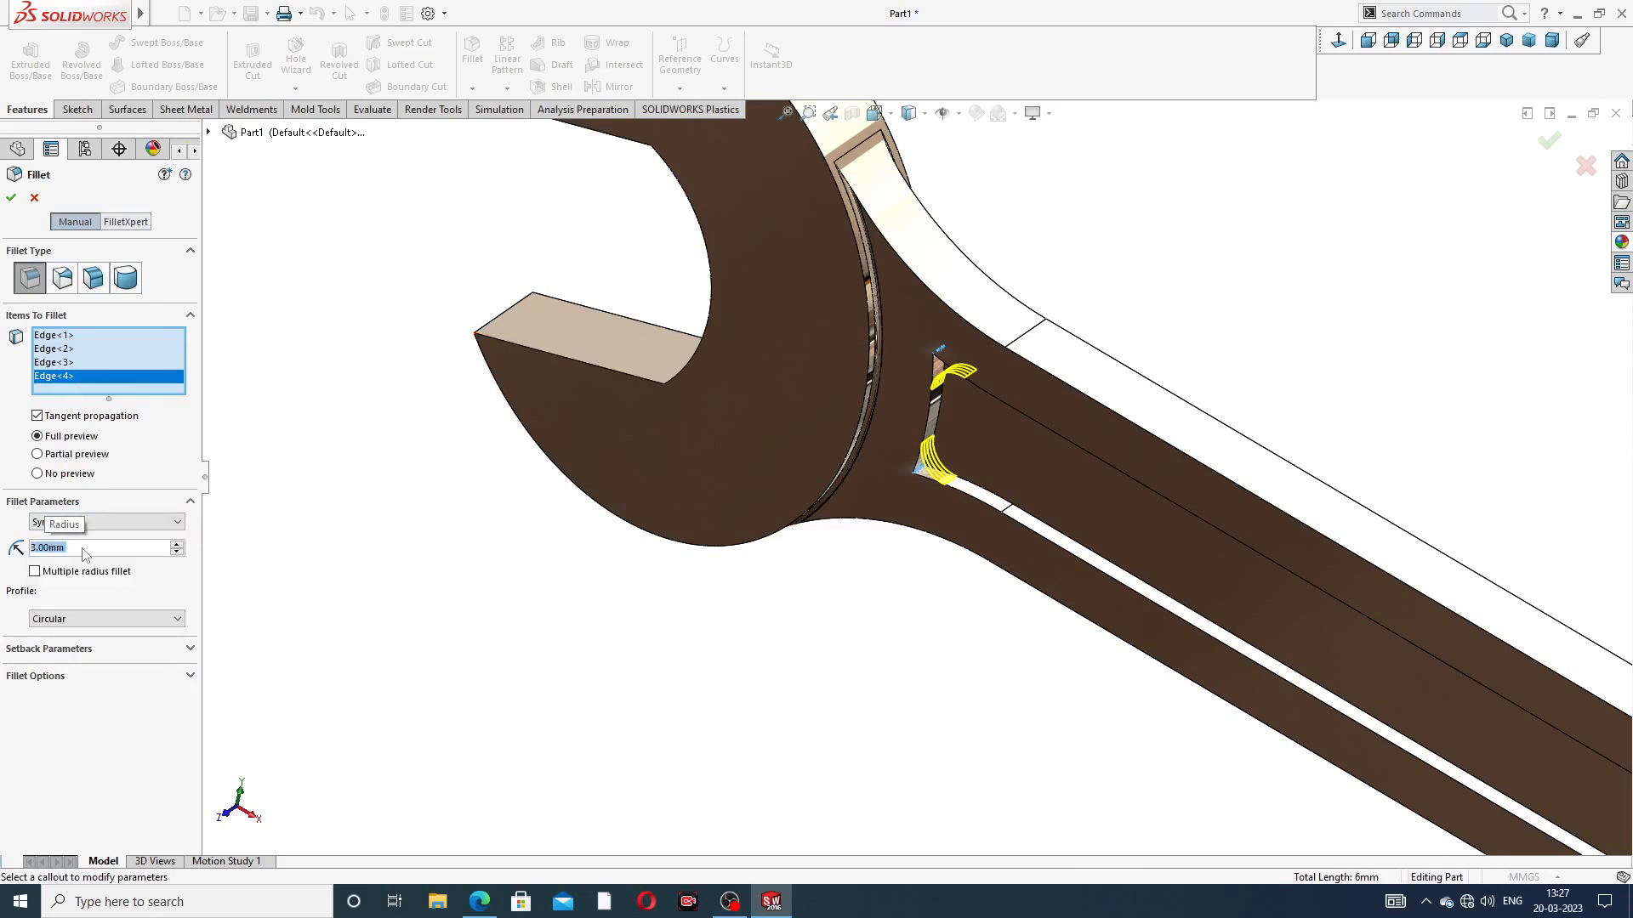
left_click(12, 198)
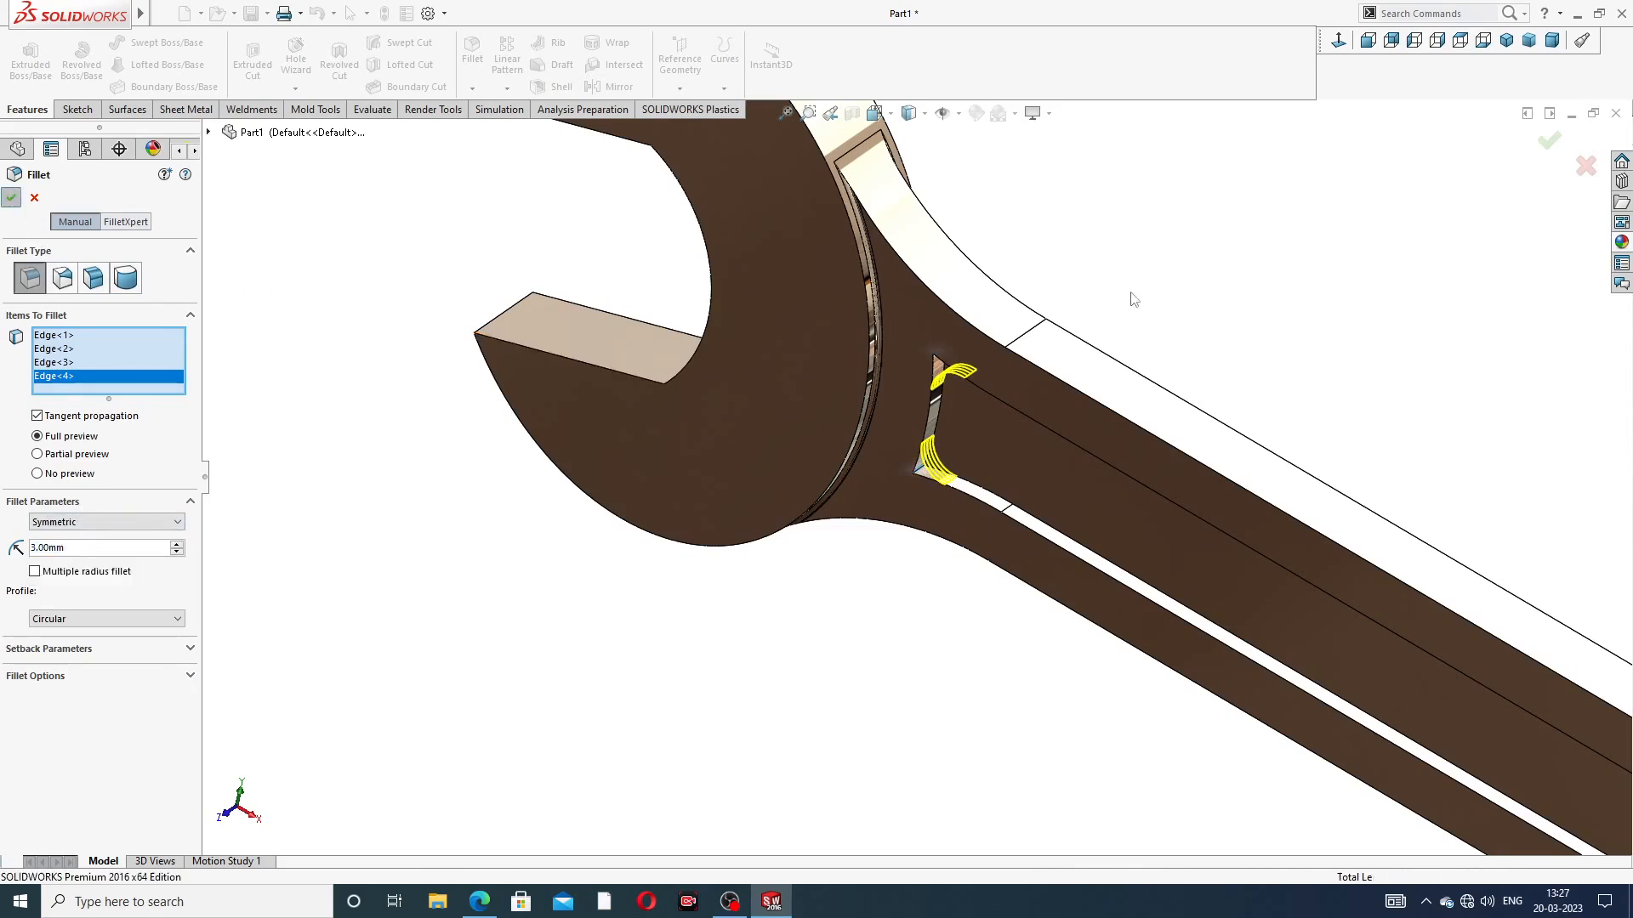
Mirror the handle recess cut and its corner fillet about the Front Plane
scroll(1296, 469, "up", 4)
scroll(1296, 469, "up", 2)
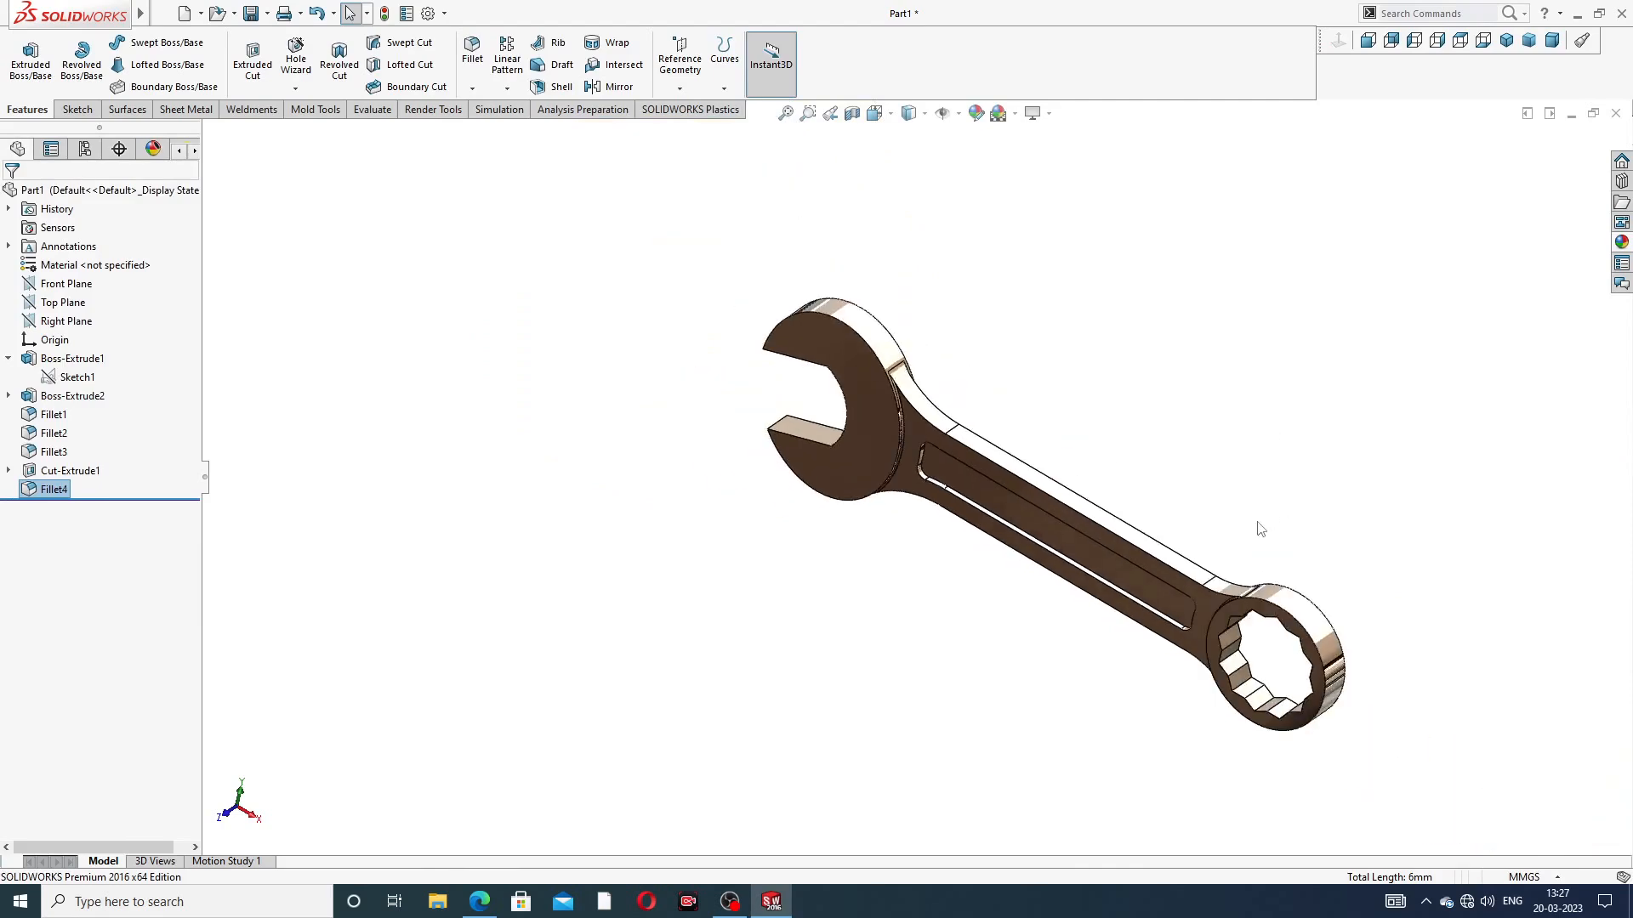
middle_click_drag(1261, 529, 1224, 381)
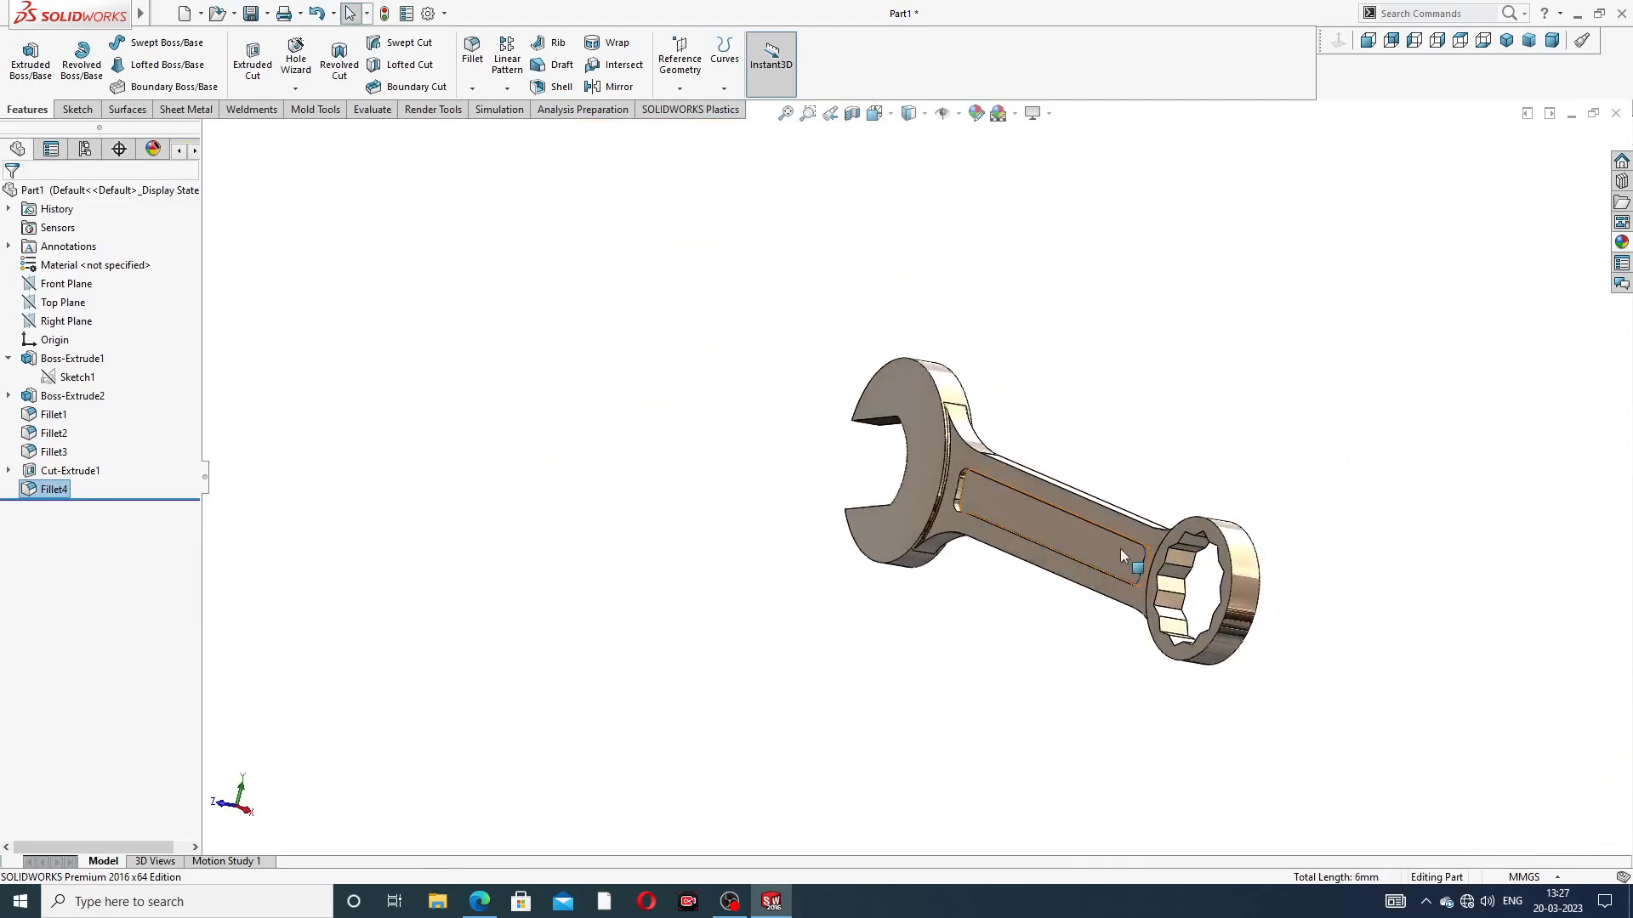
scroll(1120, 548, "down", 2)
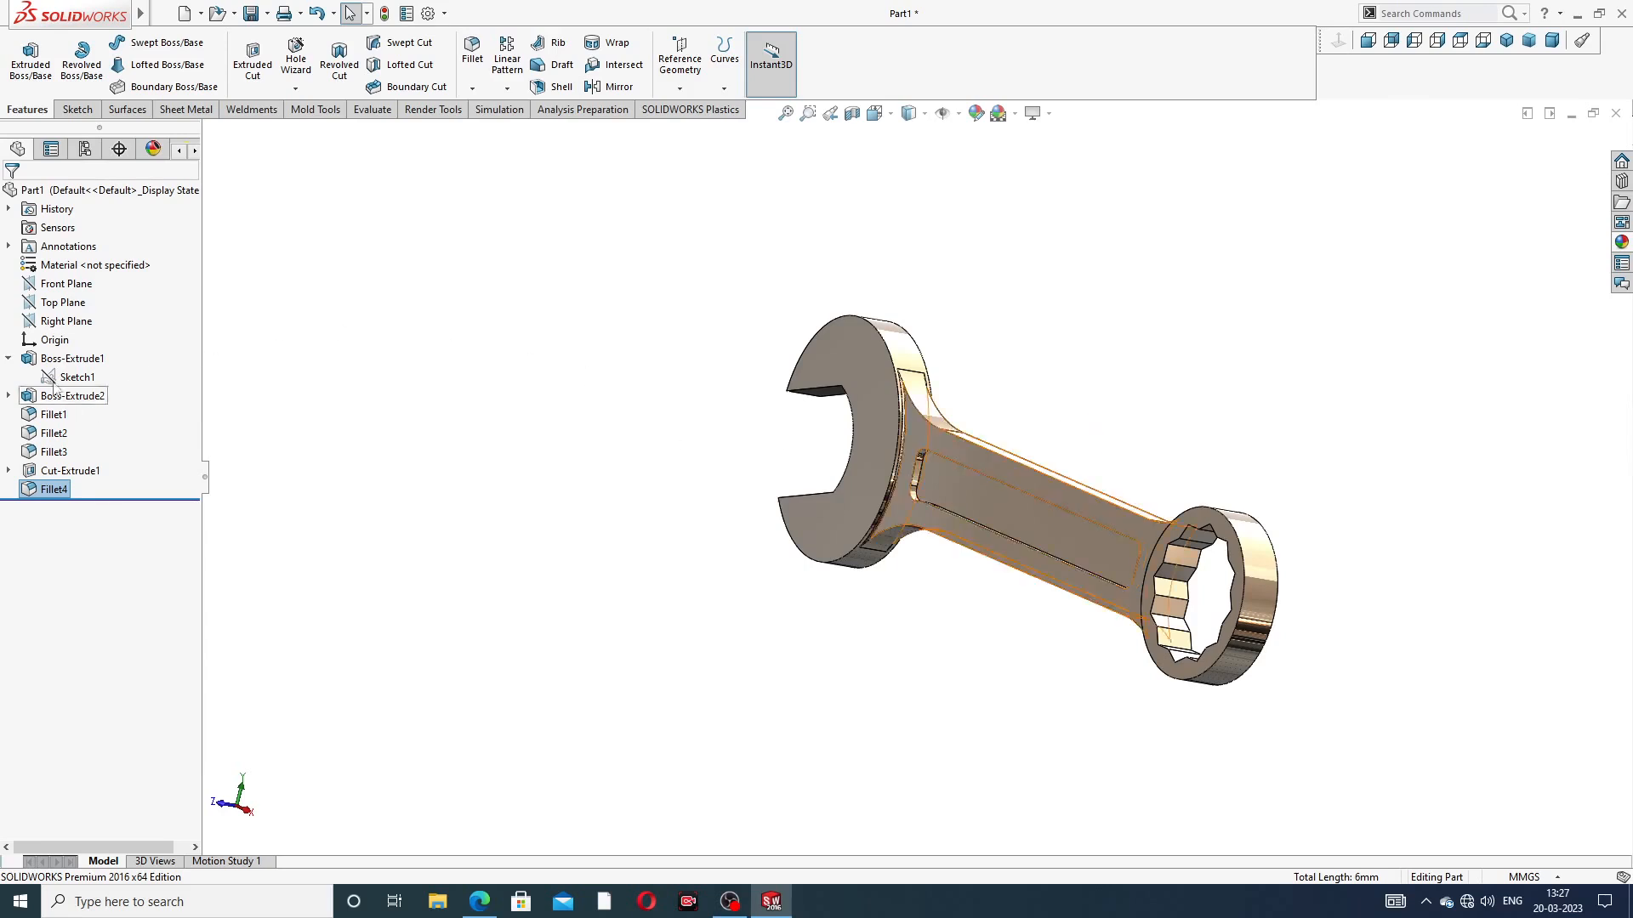
left_click(8, 358)
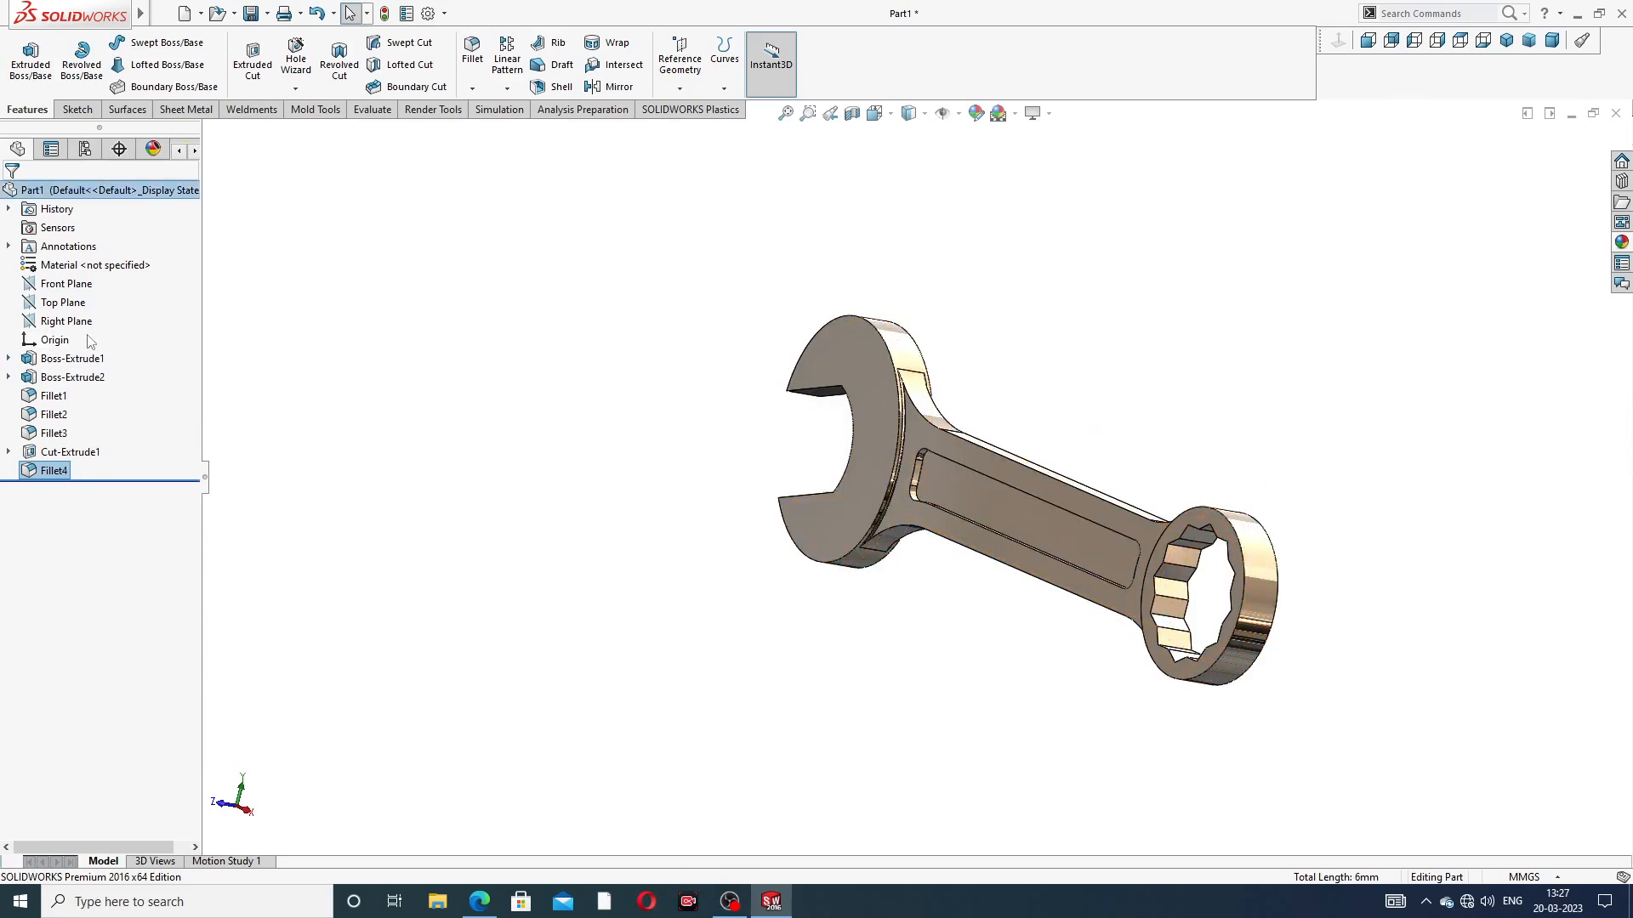
left_click(77, 285)
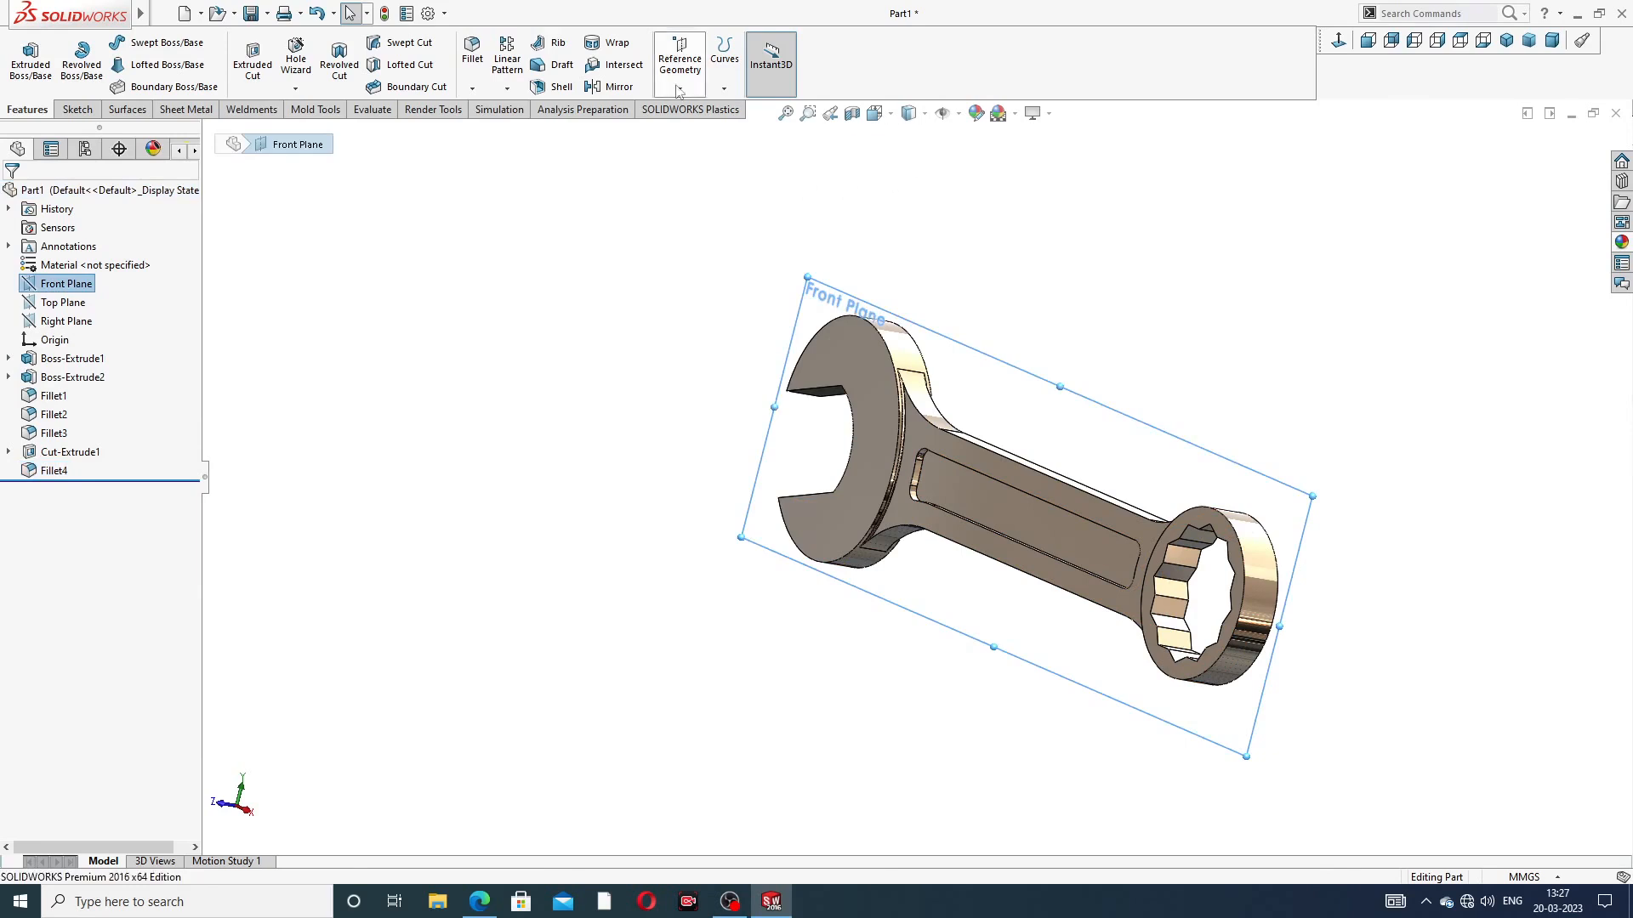
left_click(620, 88)
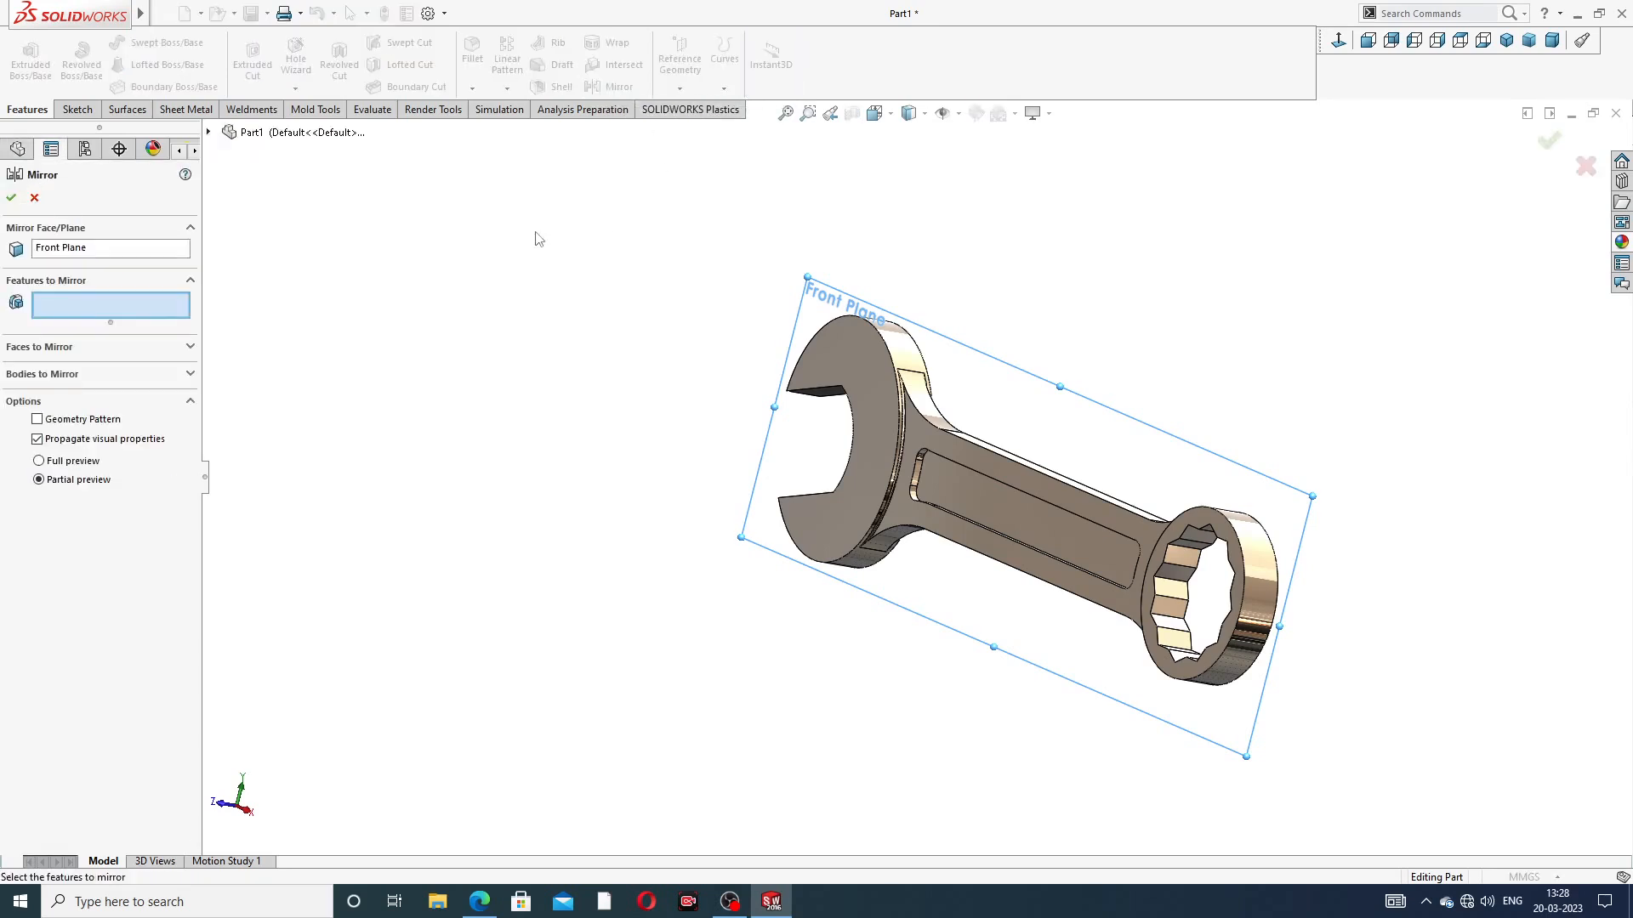
left_click(207, 132)
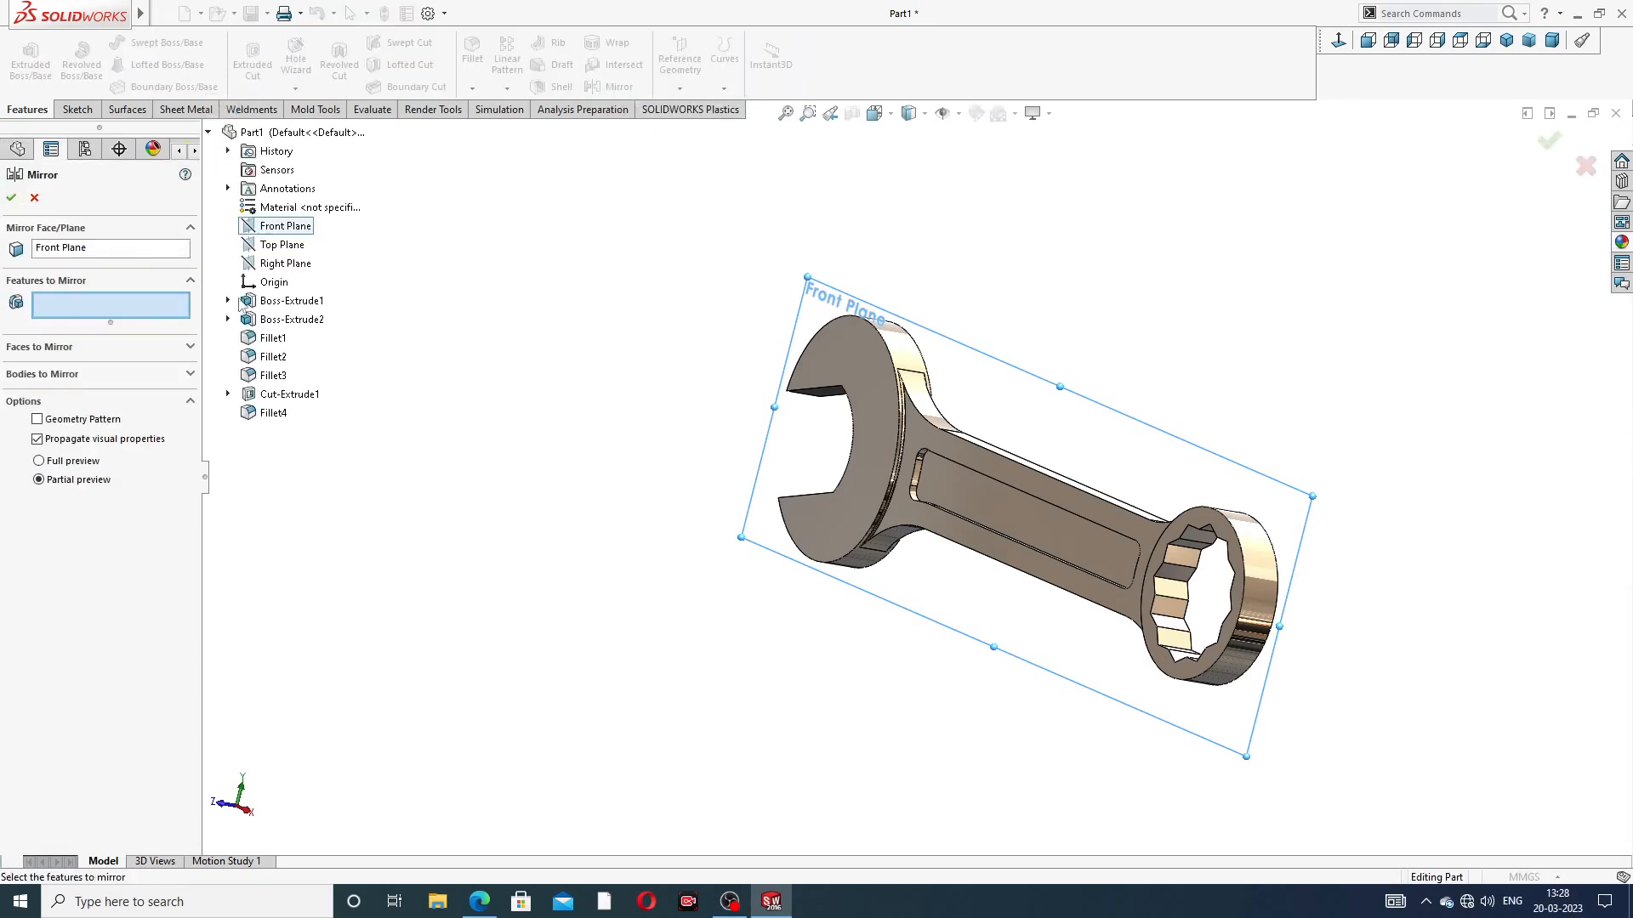
left_click(290, 397)
left_click(277, 415)
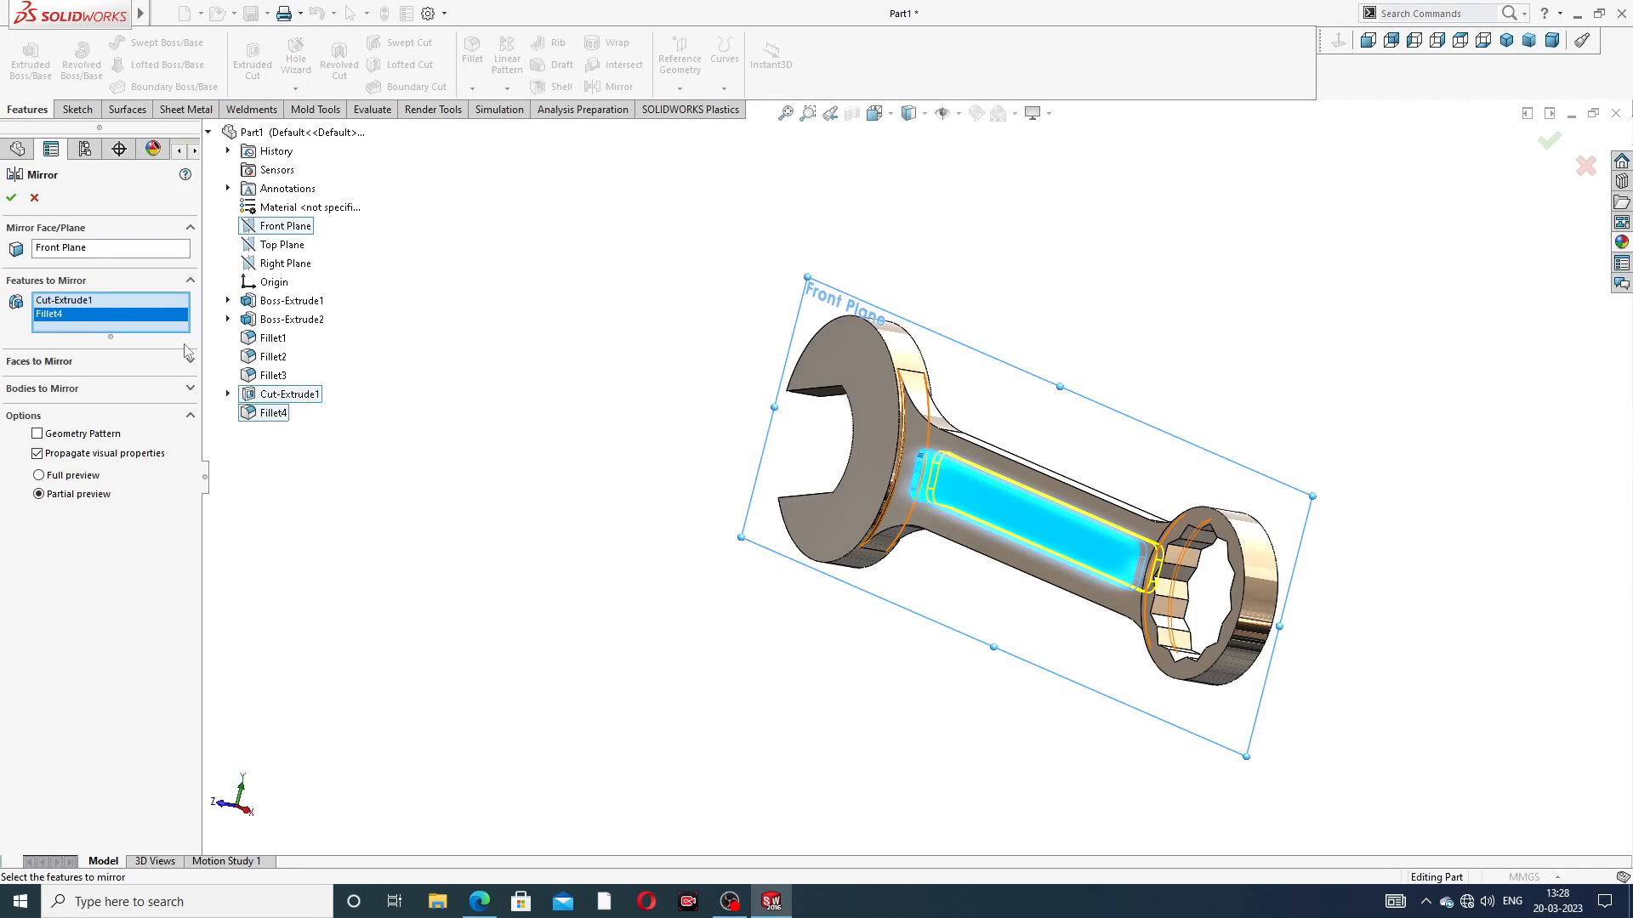
left_click(11, 199)
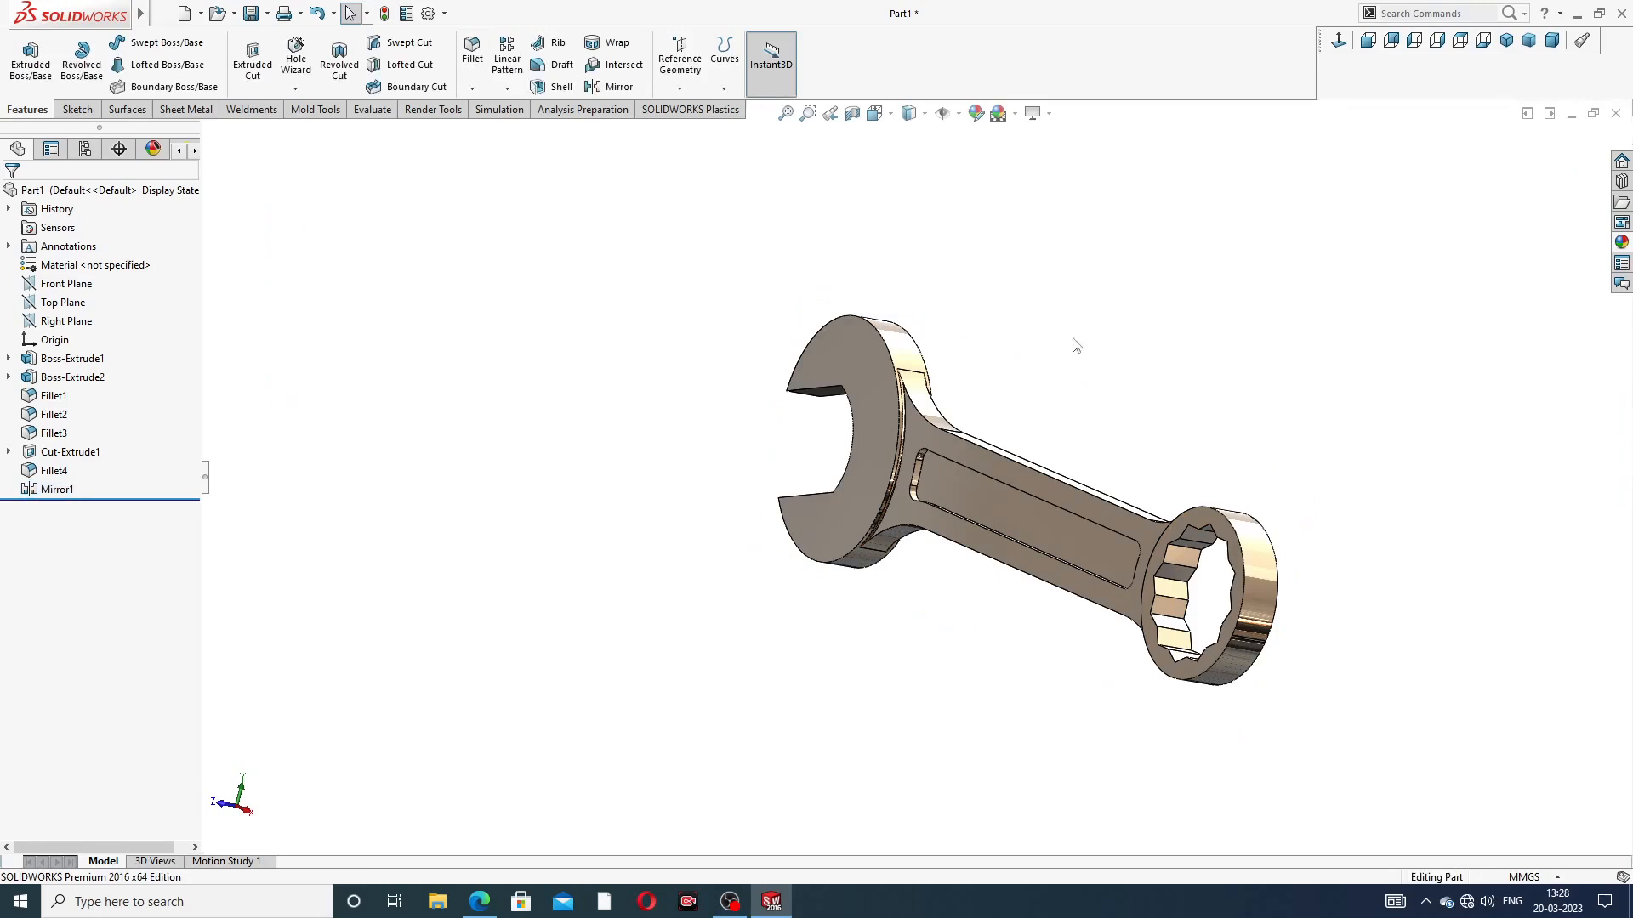
Examine both sides of the spanner, including the handle recess and the transition at the open-jaw head
mouse_move(1074, 346)
middle_mouse_down()
mouse_move(947, 364)
mouse_move(930, 266)
mouse_move(1045, 532)
mouse_move(915, 486)
mouse_move(1119, 648)
mouse_move(1258, 594)
mouse_move(1214, 667)
middle_mouse_up()
middle_click_drag(1202, 589, 1182, 640)
scroll(1136, 587, "down", 2)
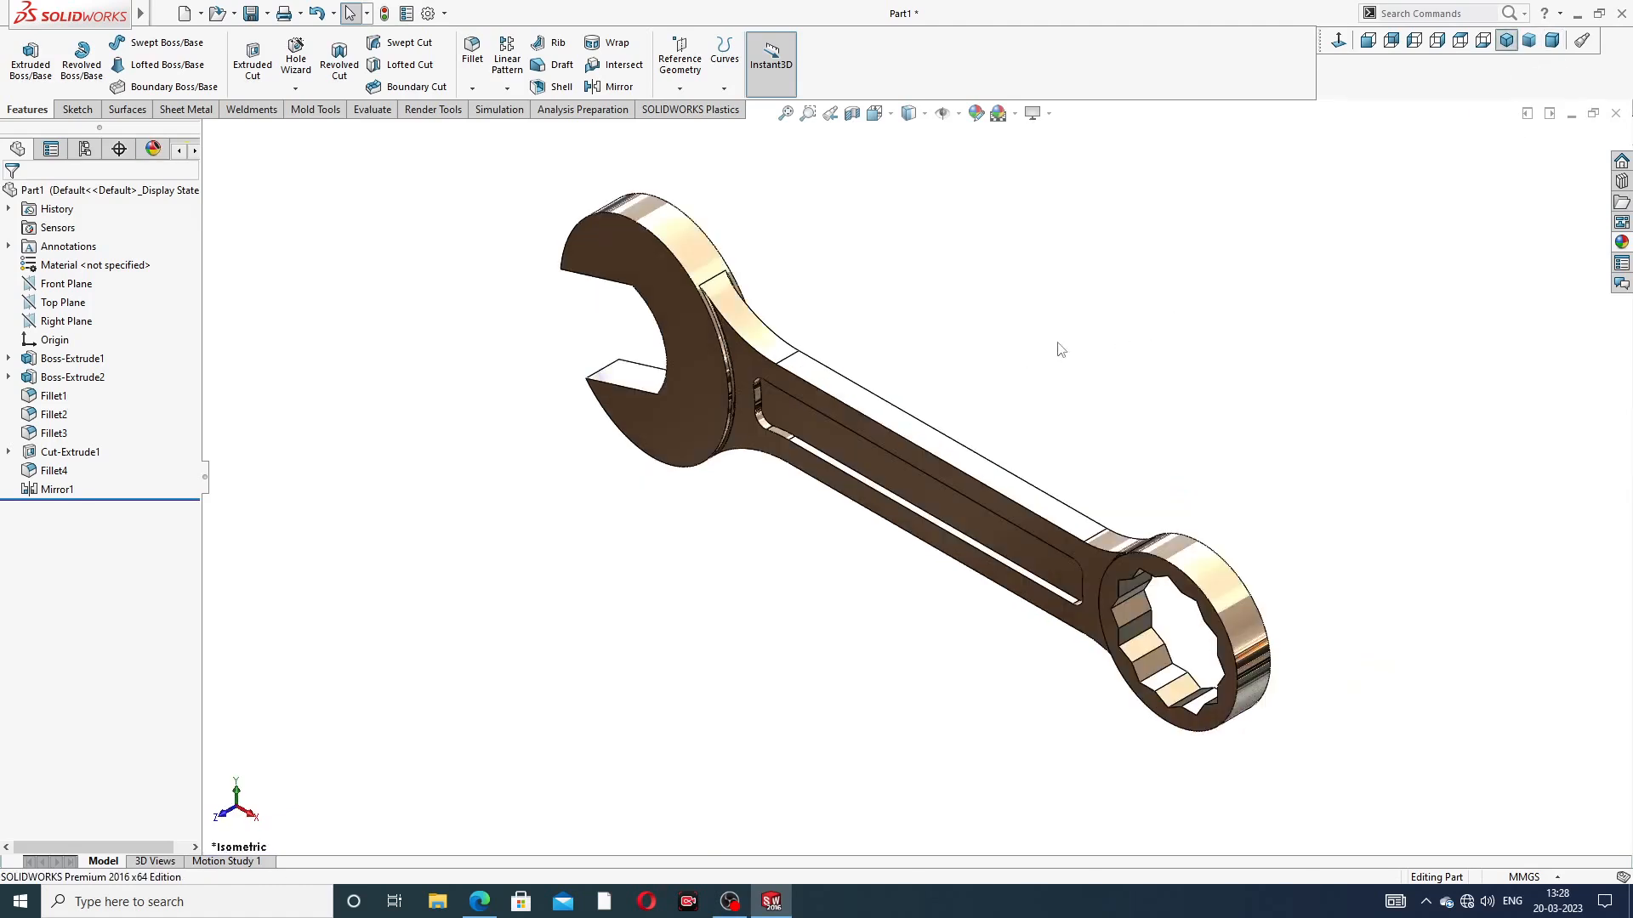
middle_click_drag(1051, 375, 1076, 331)
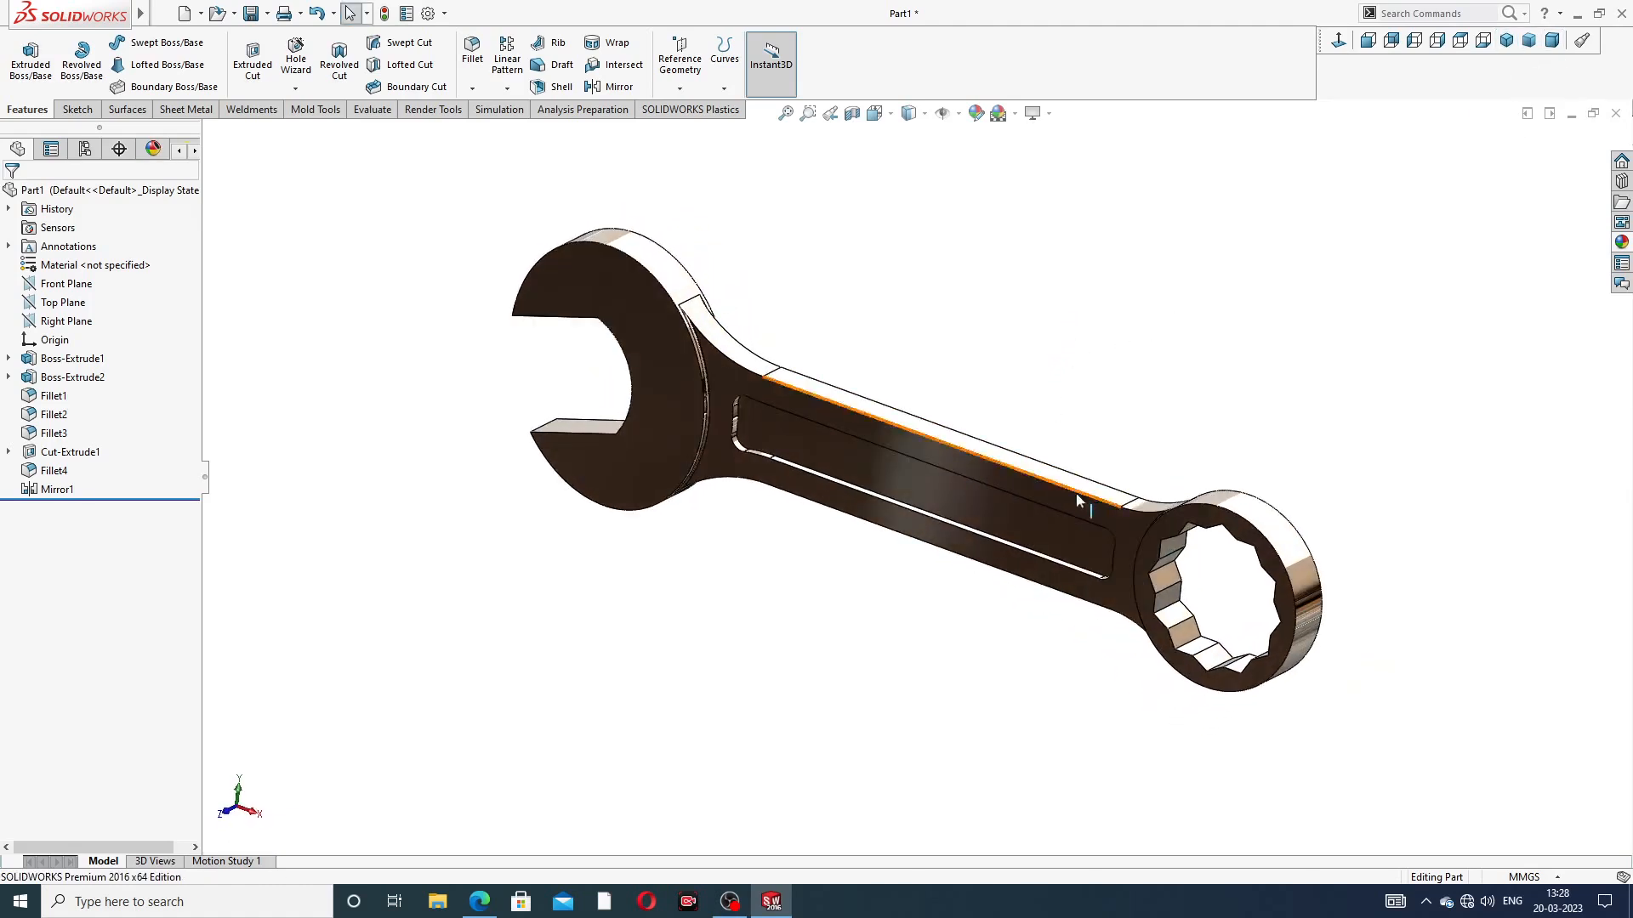
scroll(738, 375, "down", 8)
middle_click_drag(738, 374, 686, 420)
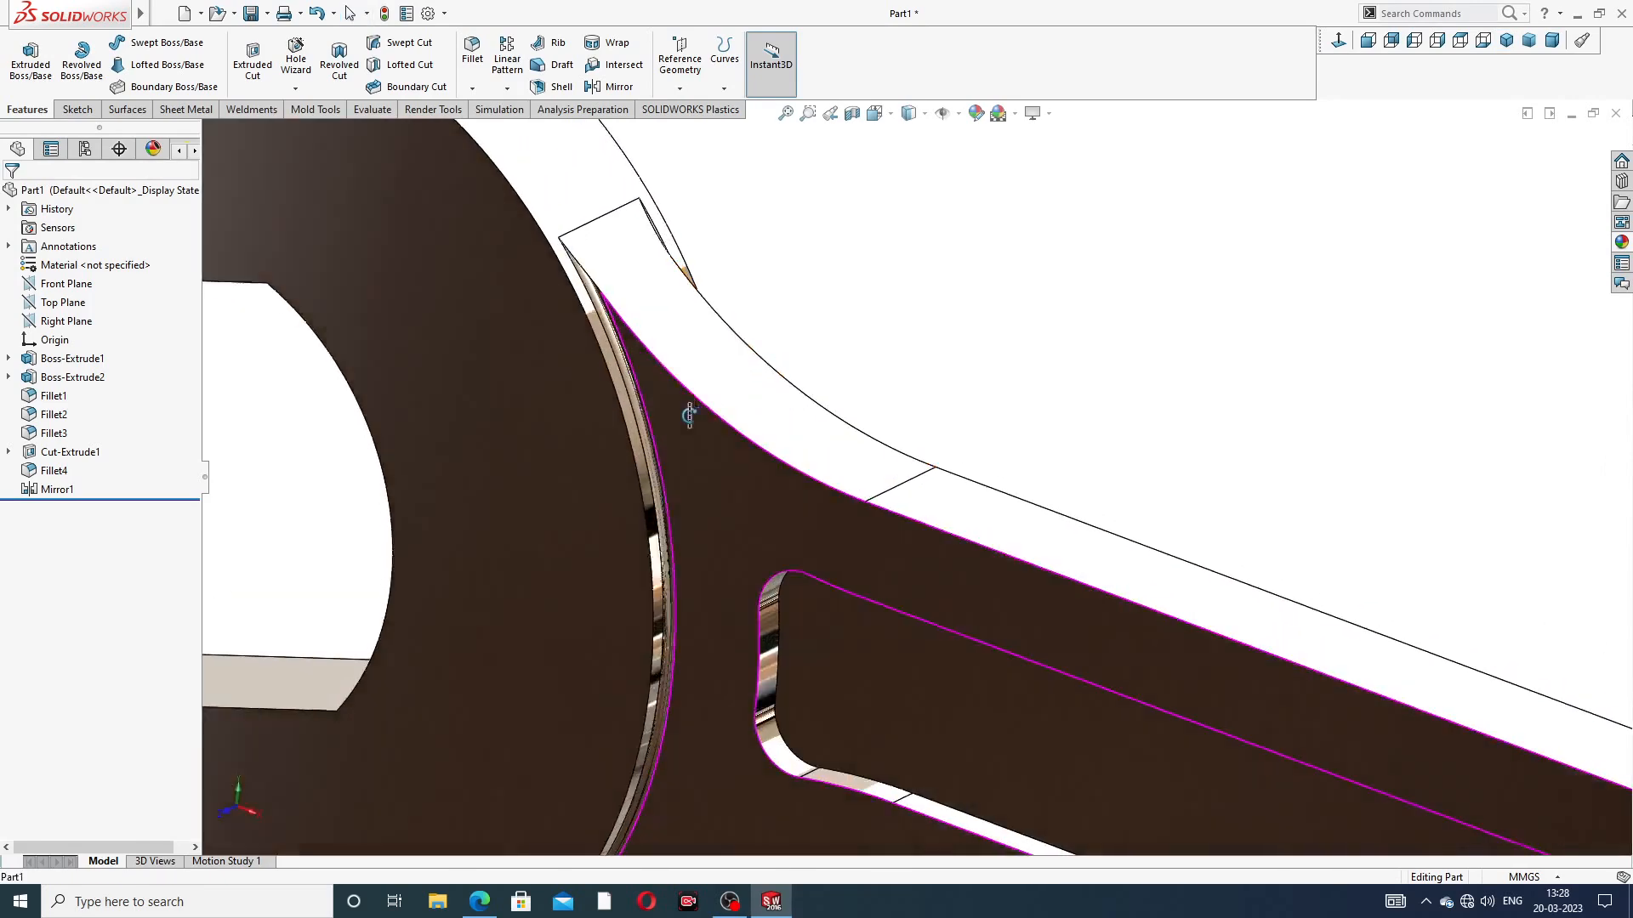
scroll(682, 467, "up", 10)
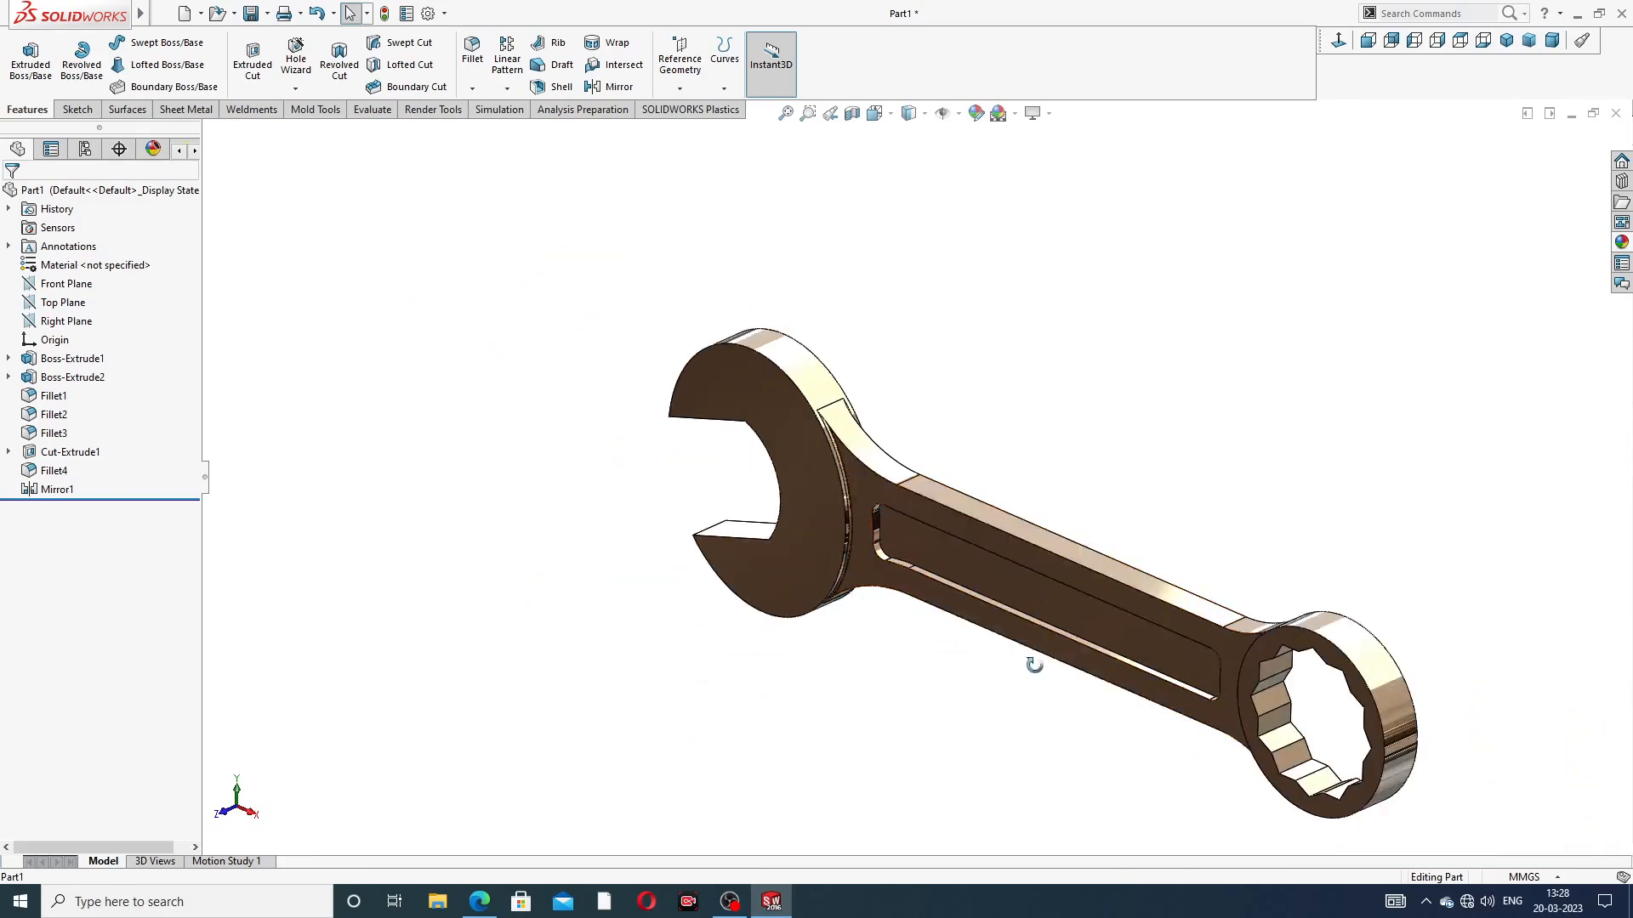
middle_click_drag(1022, 523, 1048, 585)
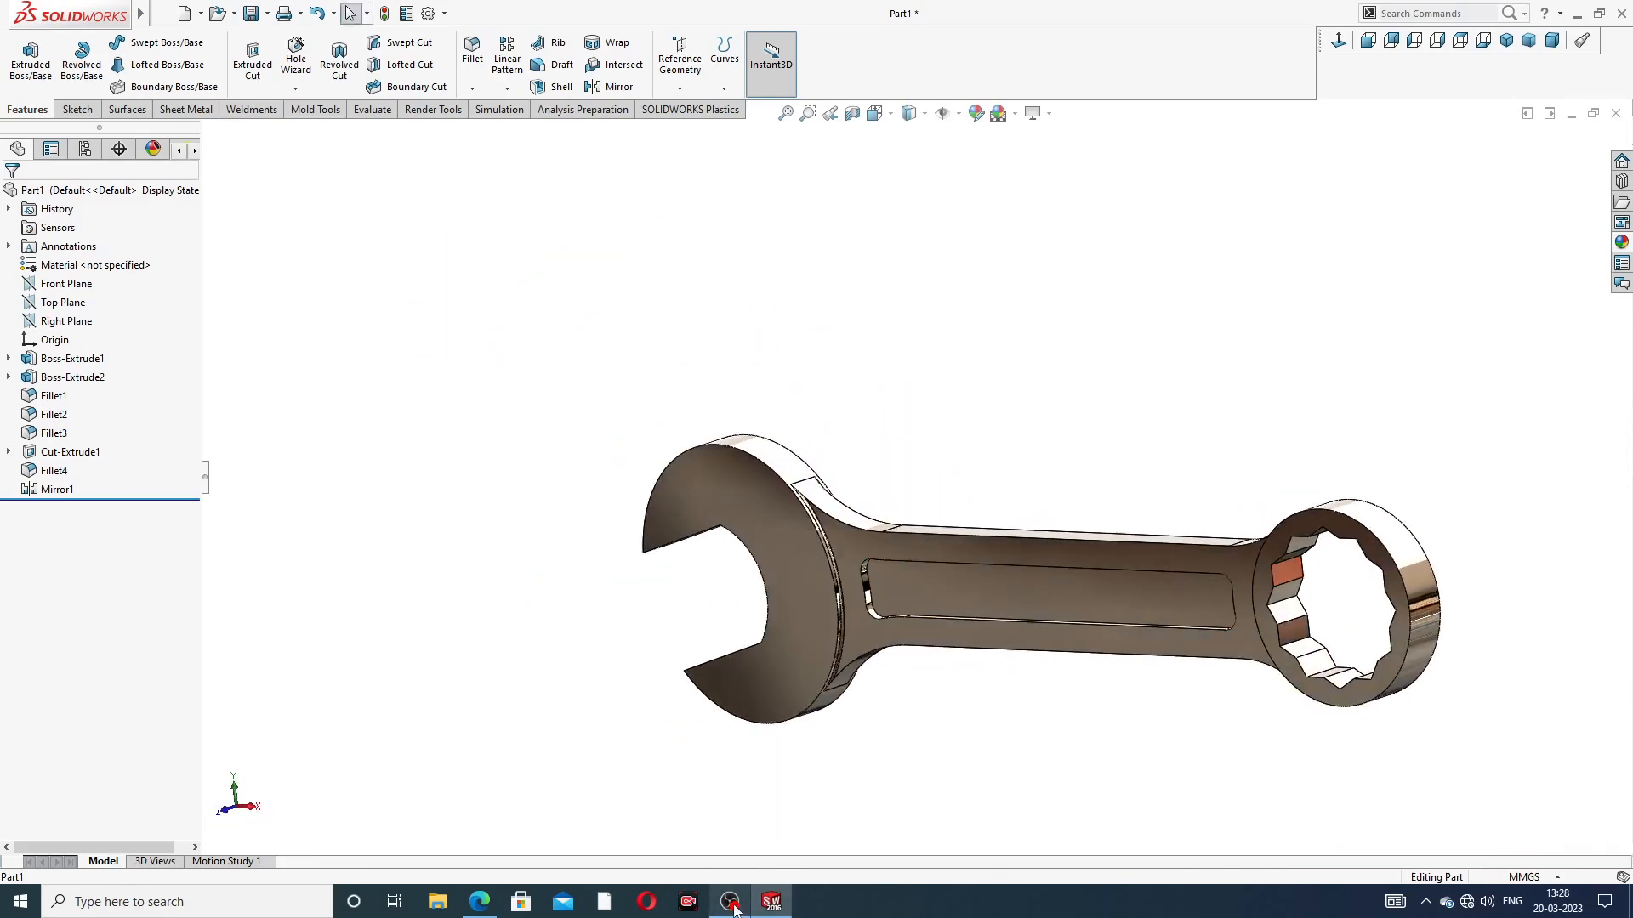
left_click(773, 903)
left_click(777, 905)
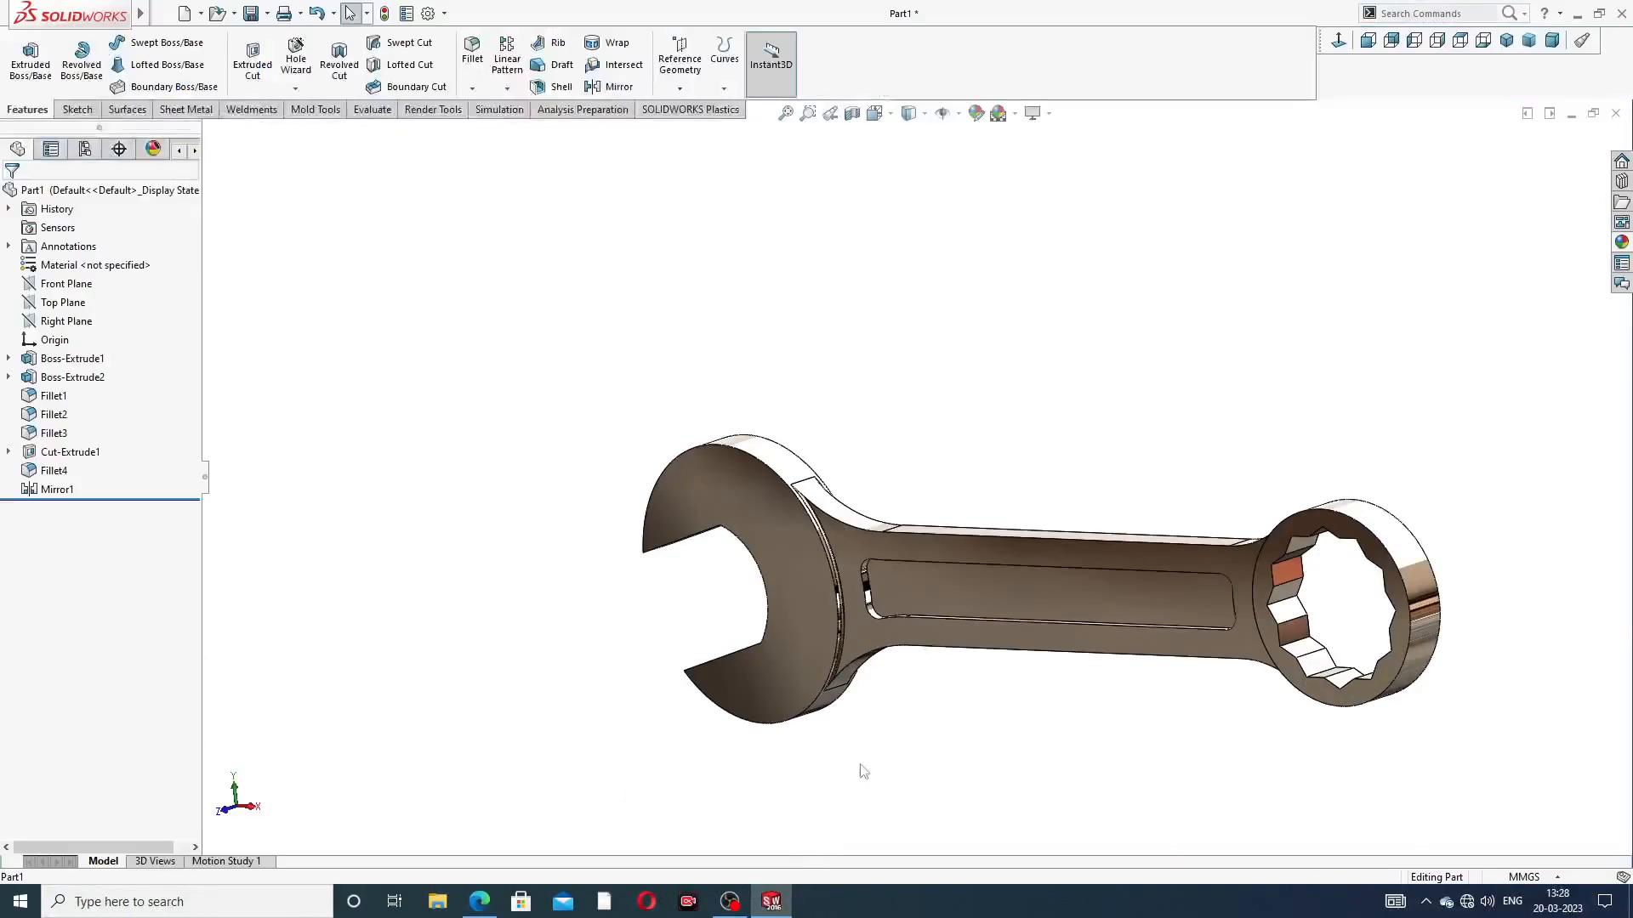
Show the whole spanner in isometric view and compare it with the PDF drawing in the browser
middle_click_drag(1026, 635, 1175, 716)
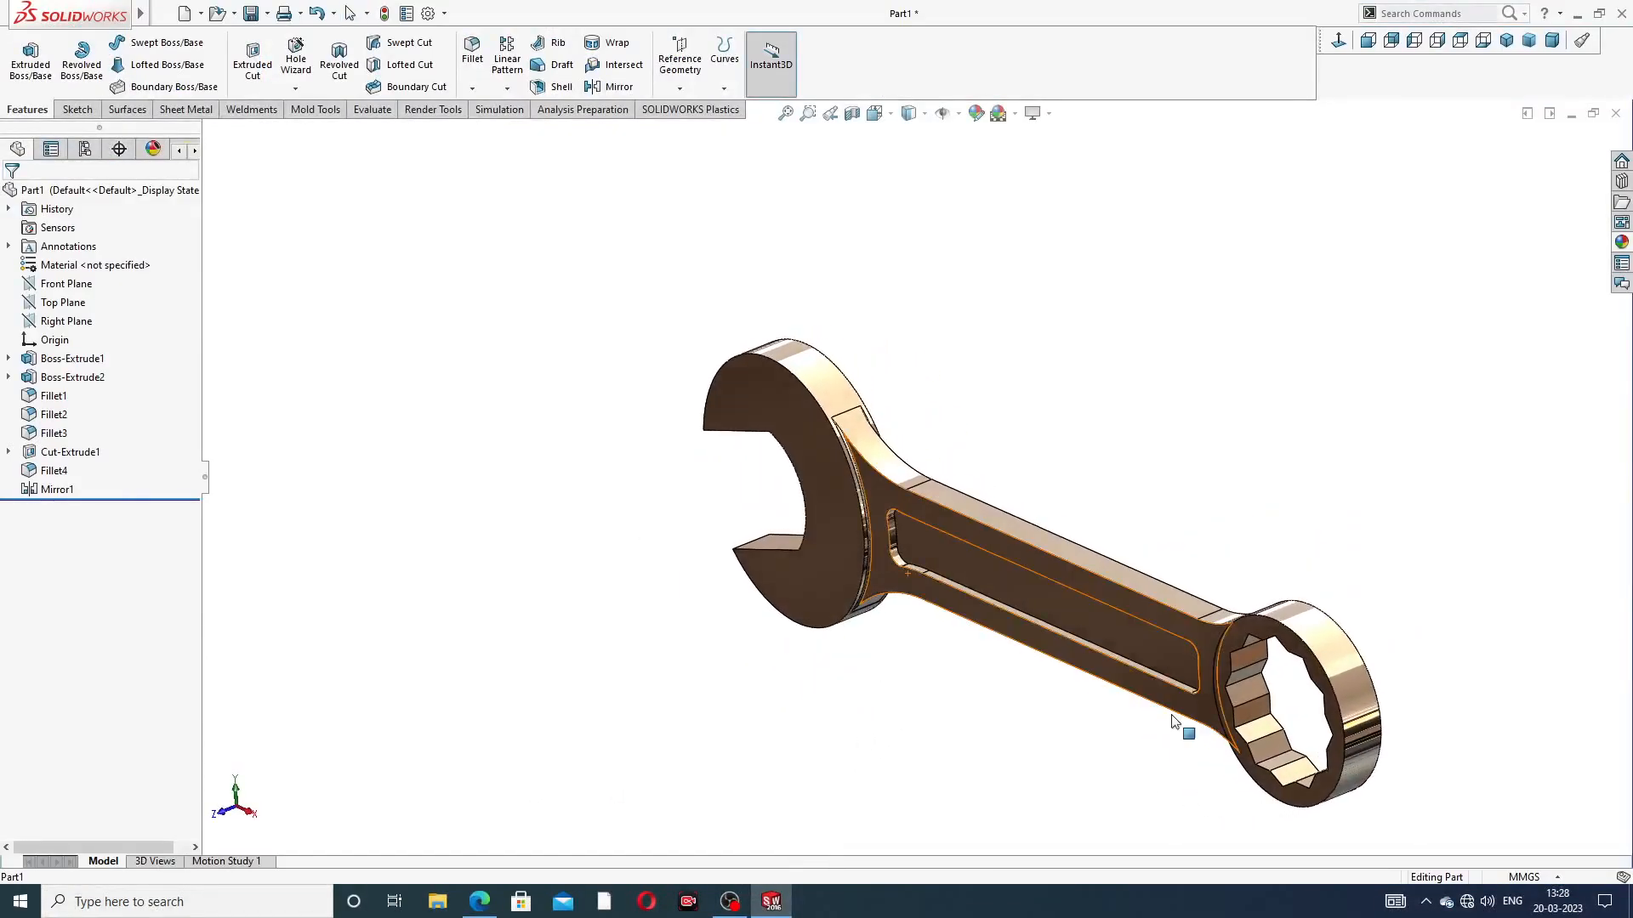
scroll(1191, 692, "down", 1)
key("f")
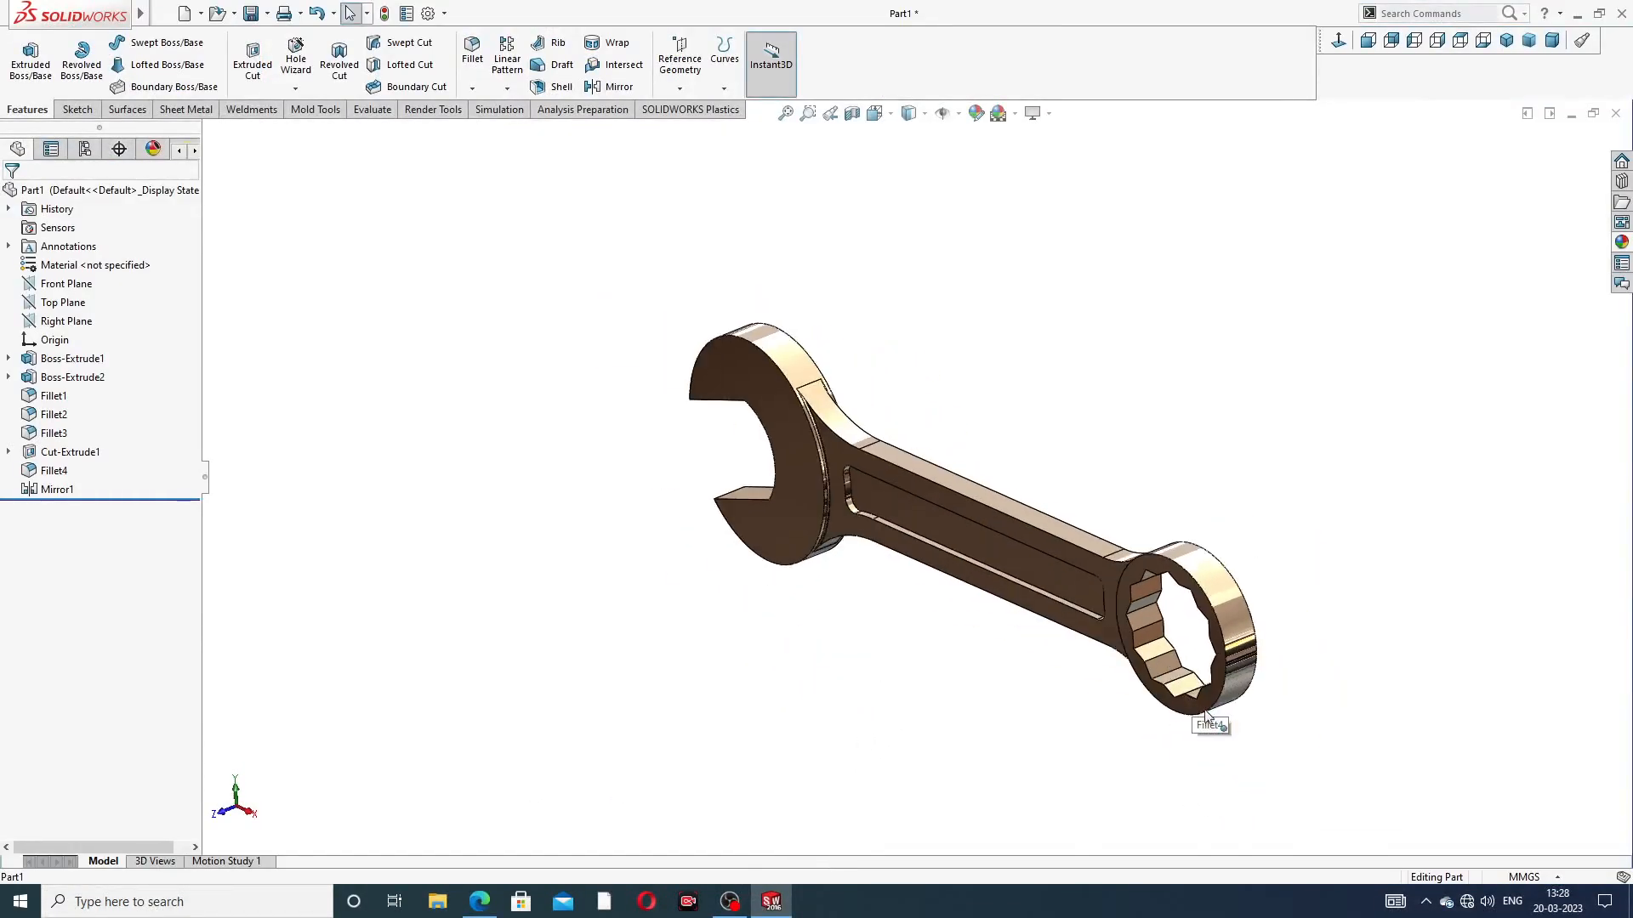
left_click(1506, 41)
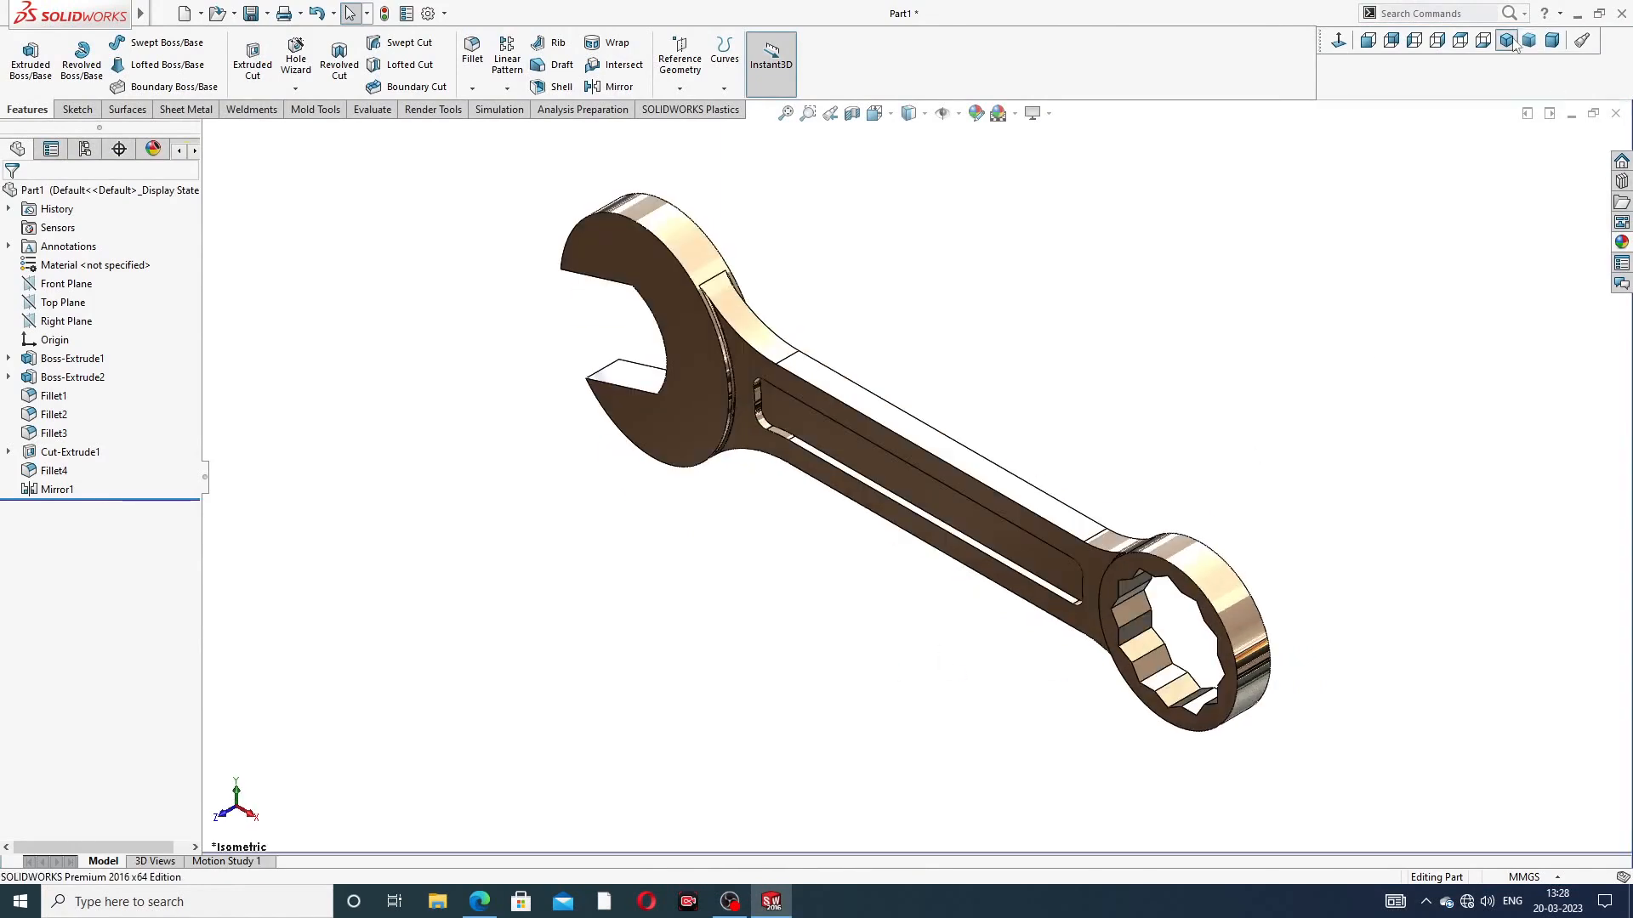
left_click(477, 903)
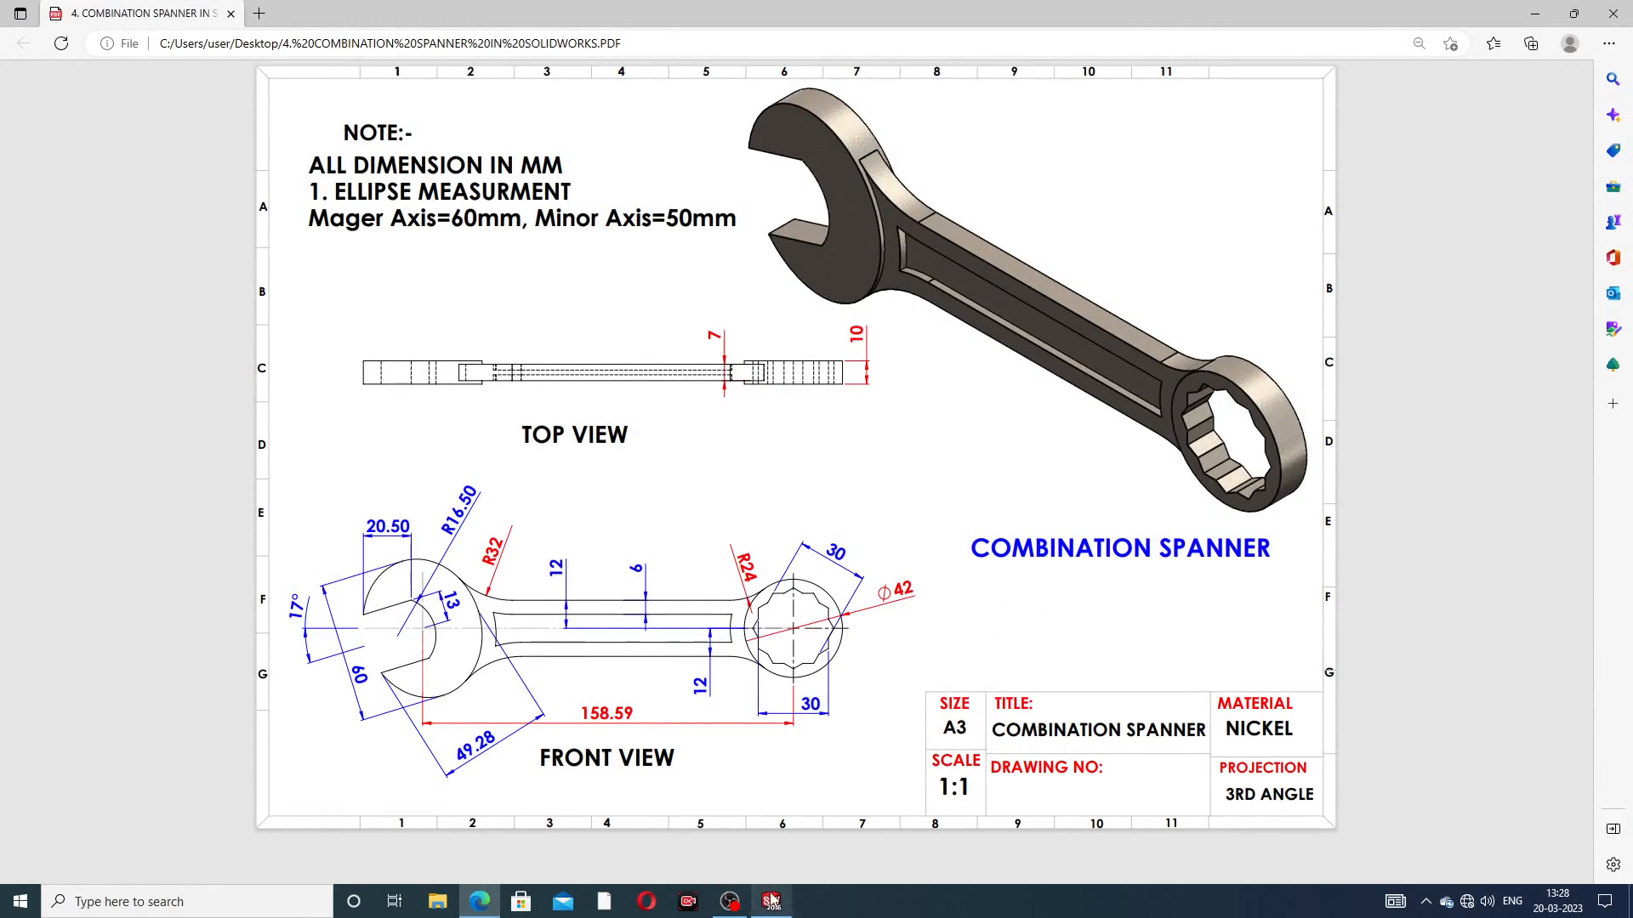
left_click(477, 905)
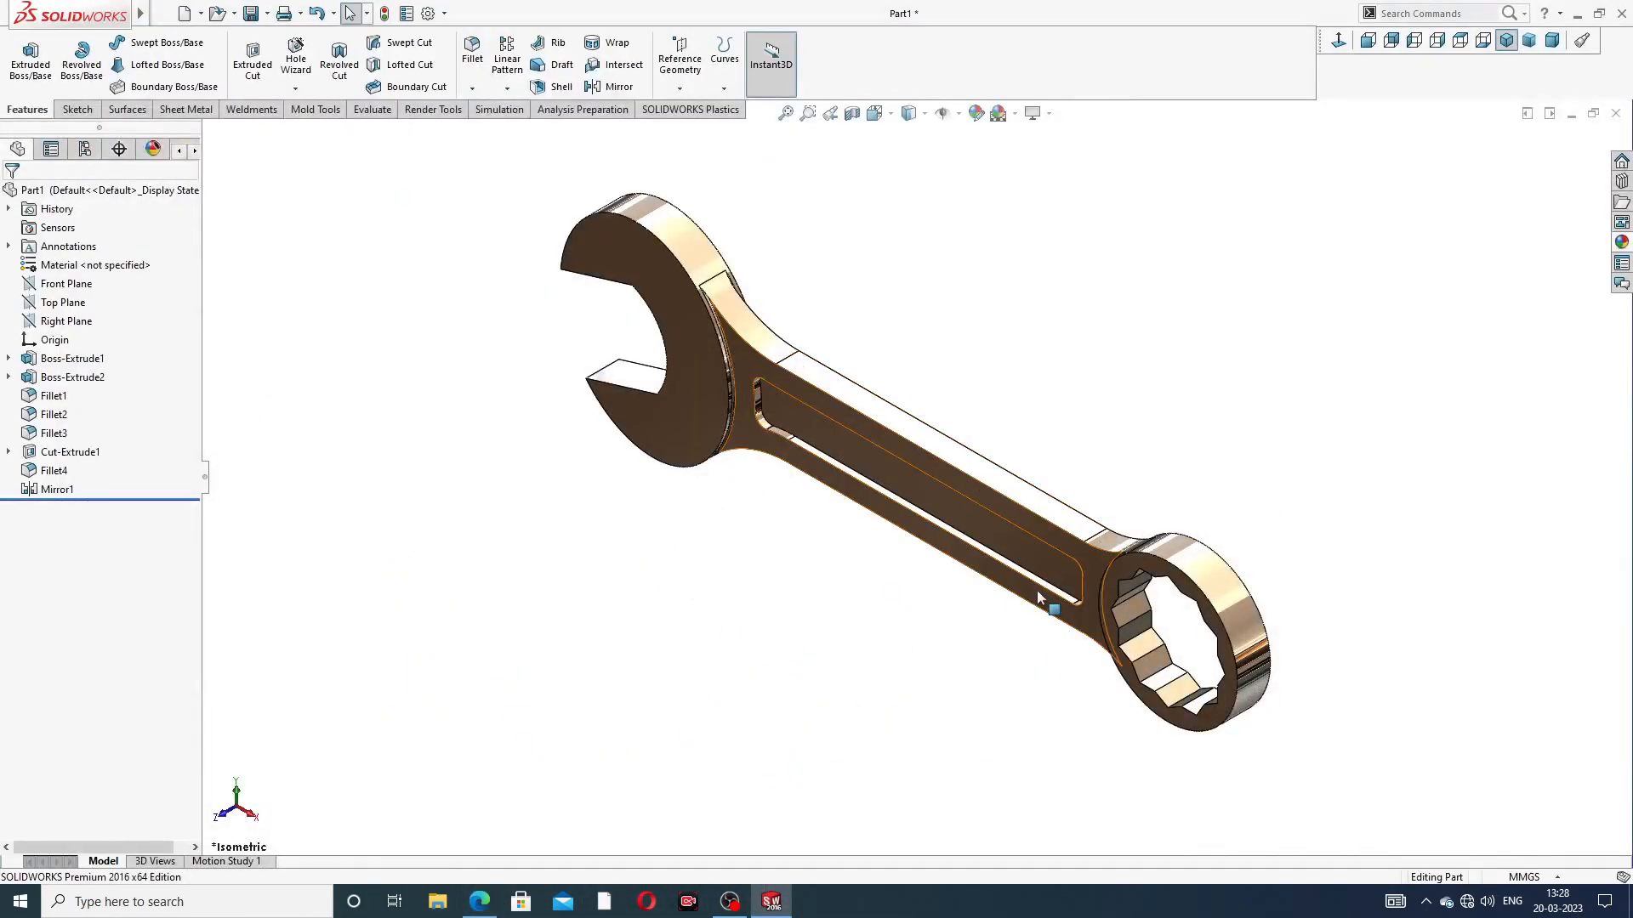
scroll(1037, 592, "down", 2)
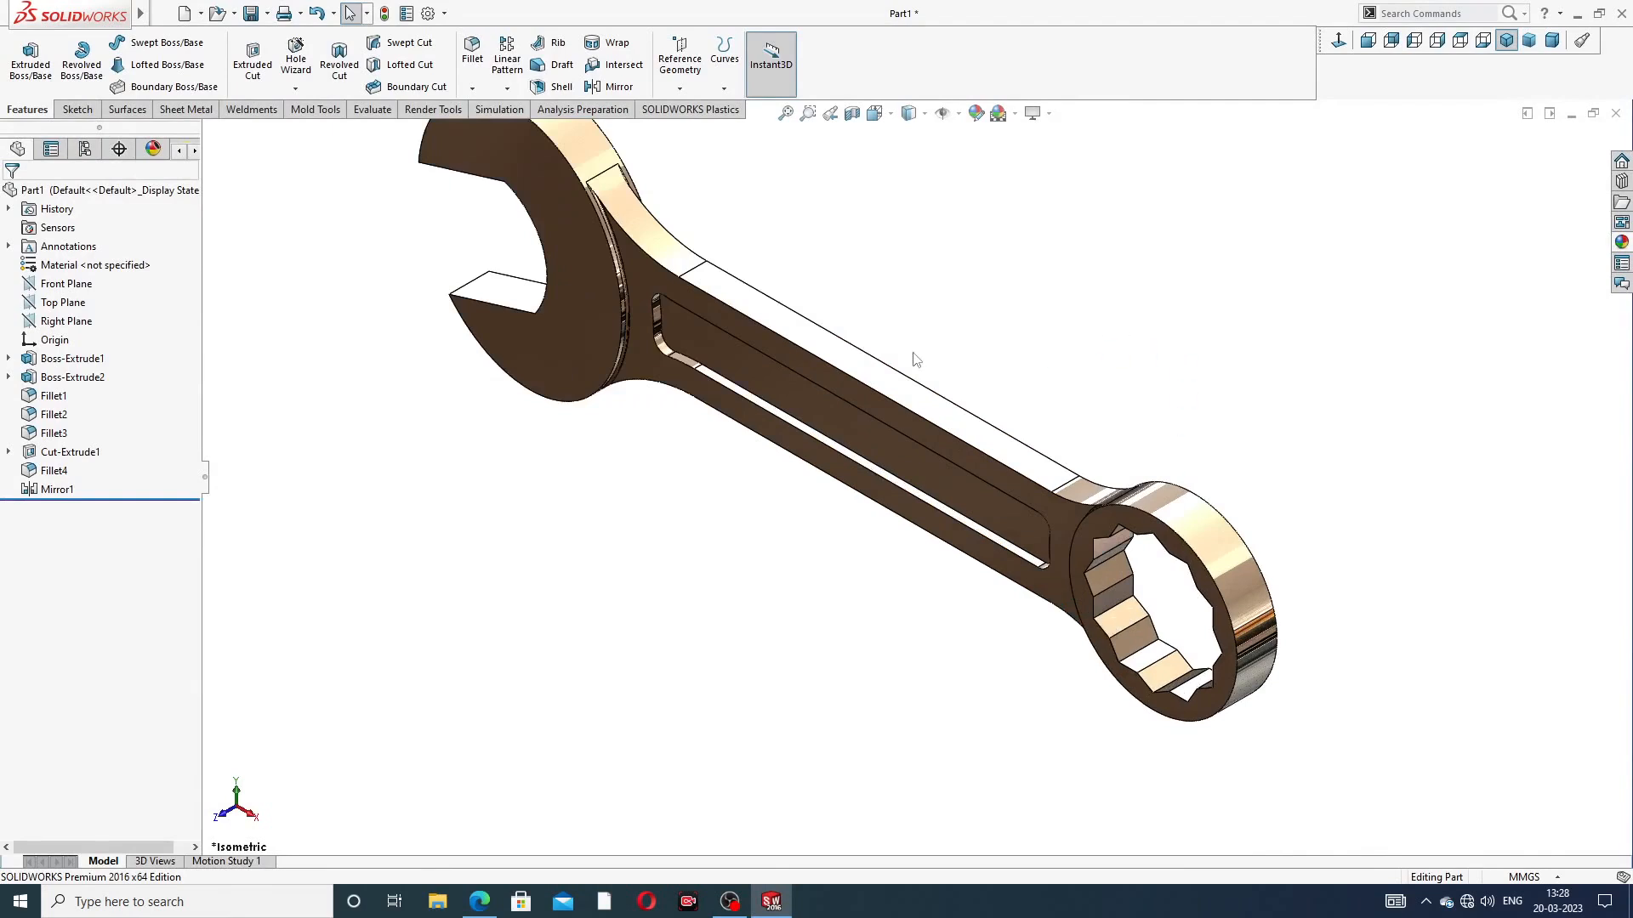
Examine the finished spanner from a slightly rotated angle and in isometric view
scroll(849, 319, "up", 3)
scroll(786, 412, "down", 2)
scroll(786, 411, "down", 1)
scroll(745, 206, "up", 2)
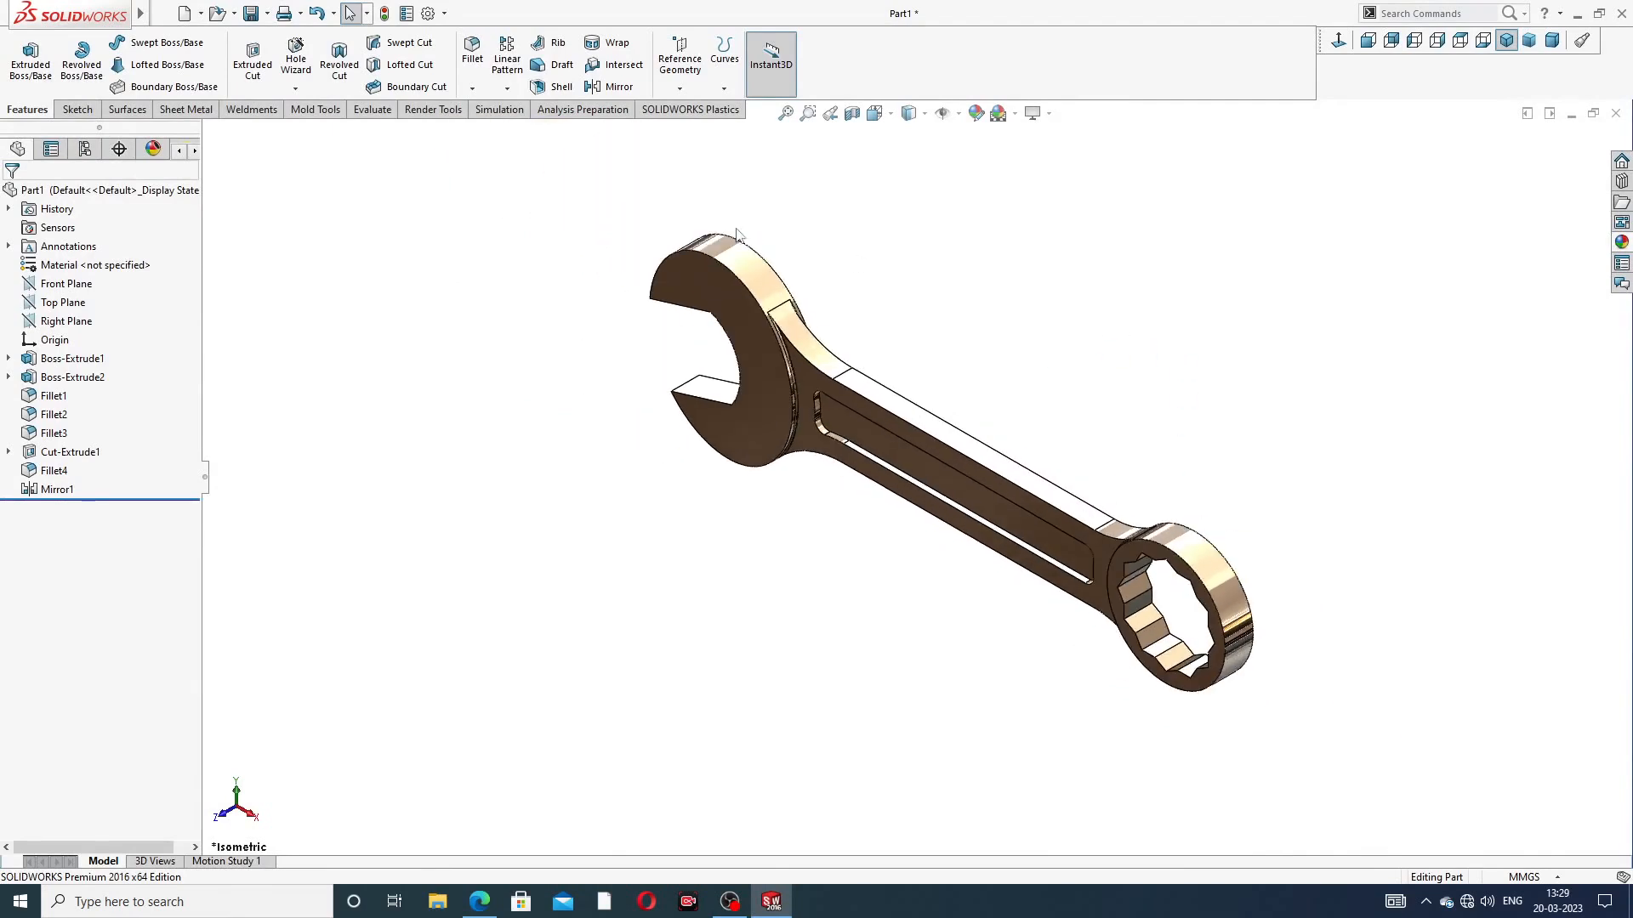
mouse_move(733, 266)
middle_mouse_down()
mouse_move(776, 292)
mouse_move(757, 263)
middle_mouse_up()
scroll(881, 415, "down", 2)
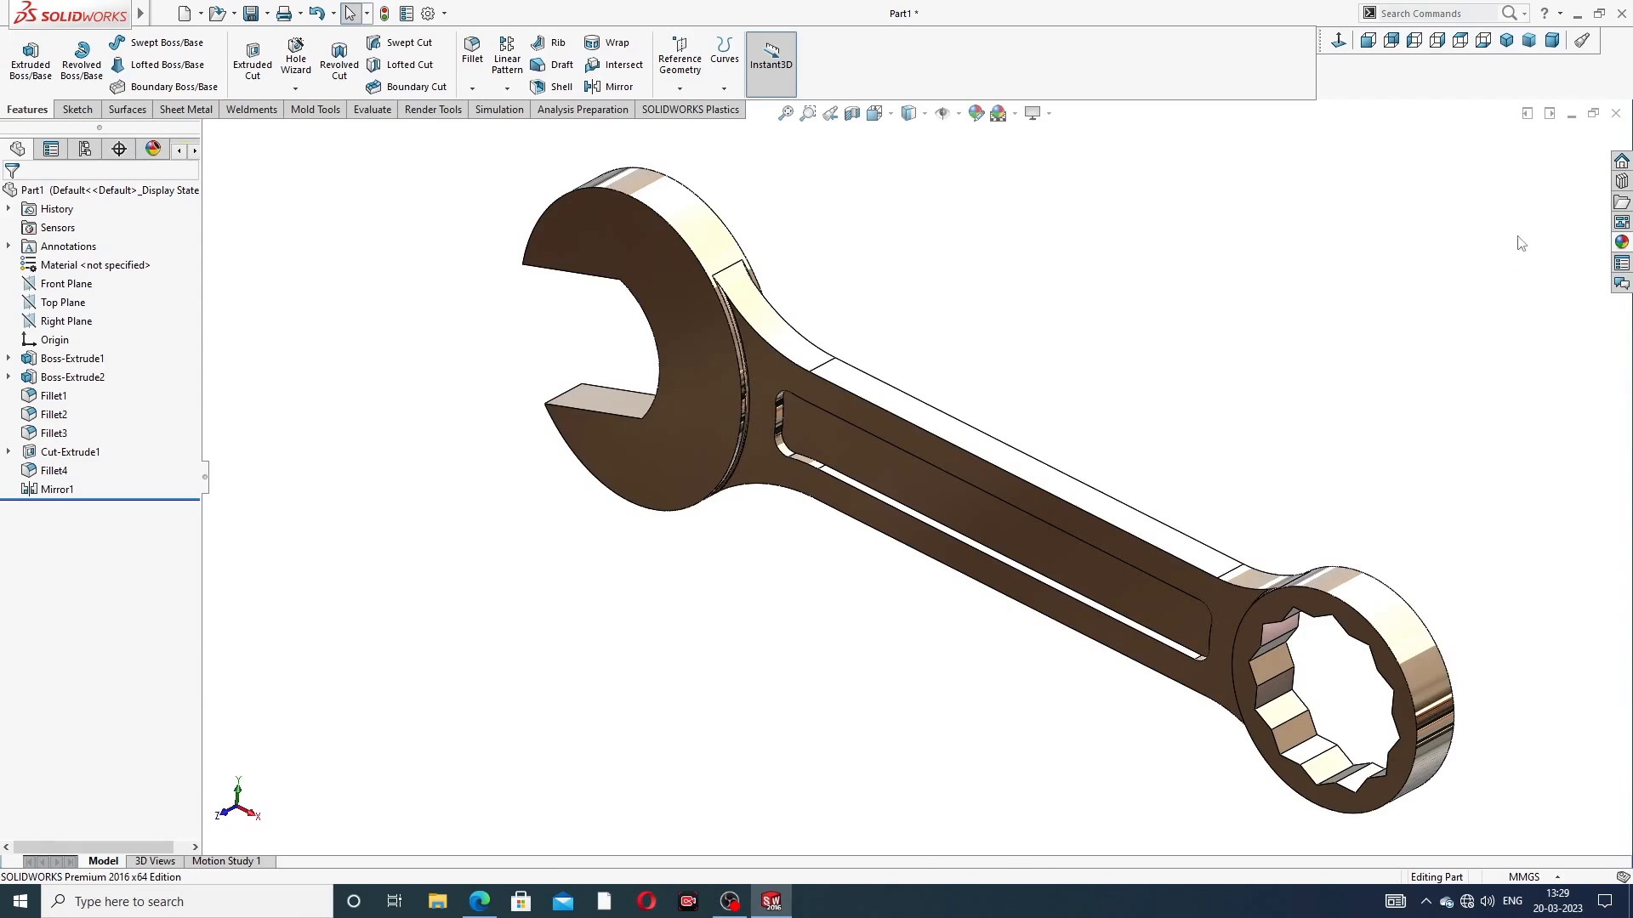
left_click(1506, 40)
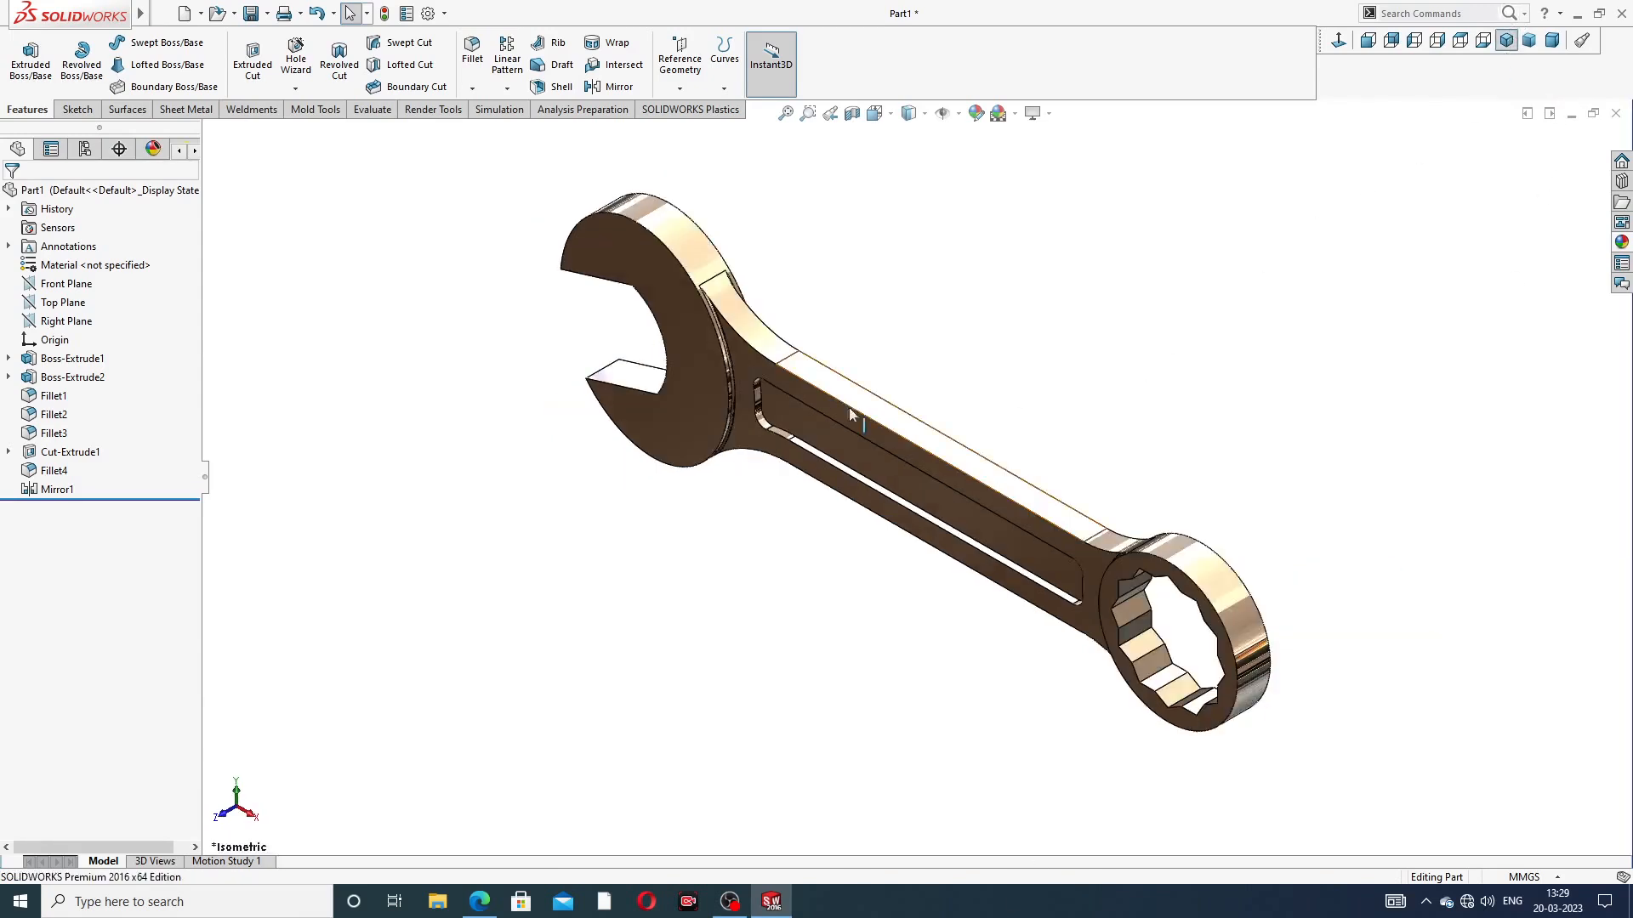
scroll(855, 408, "down", 3)
scroll(859, 405, "up", 2)
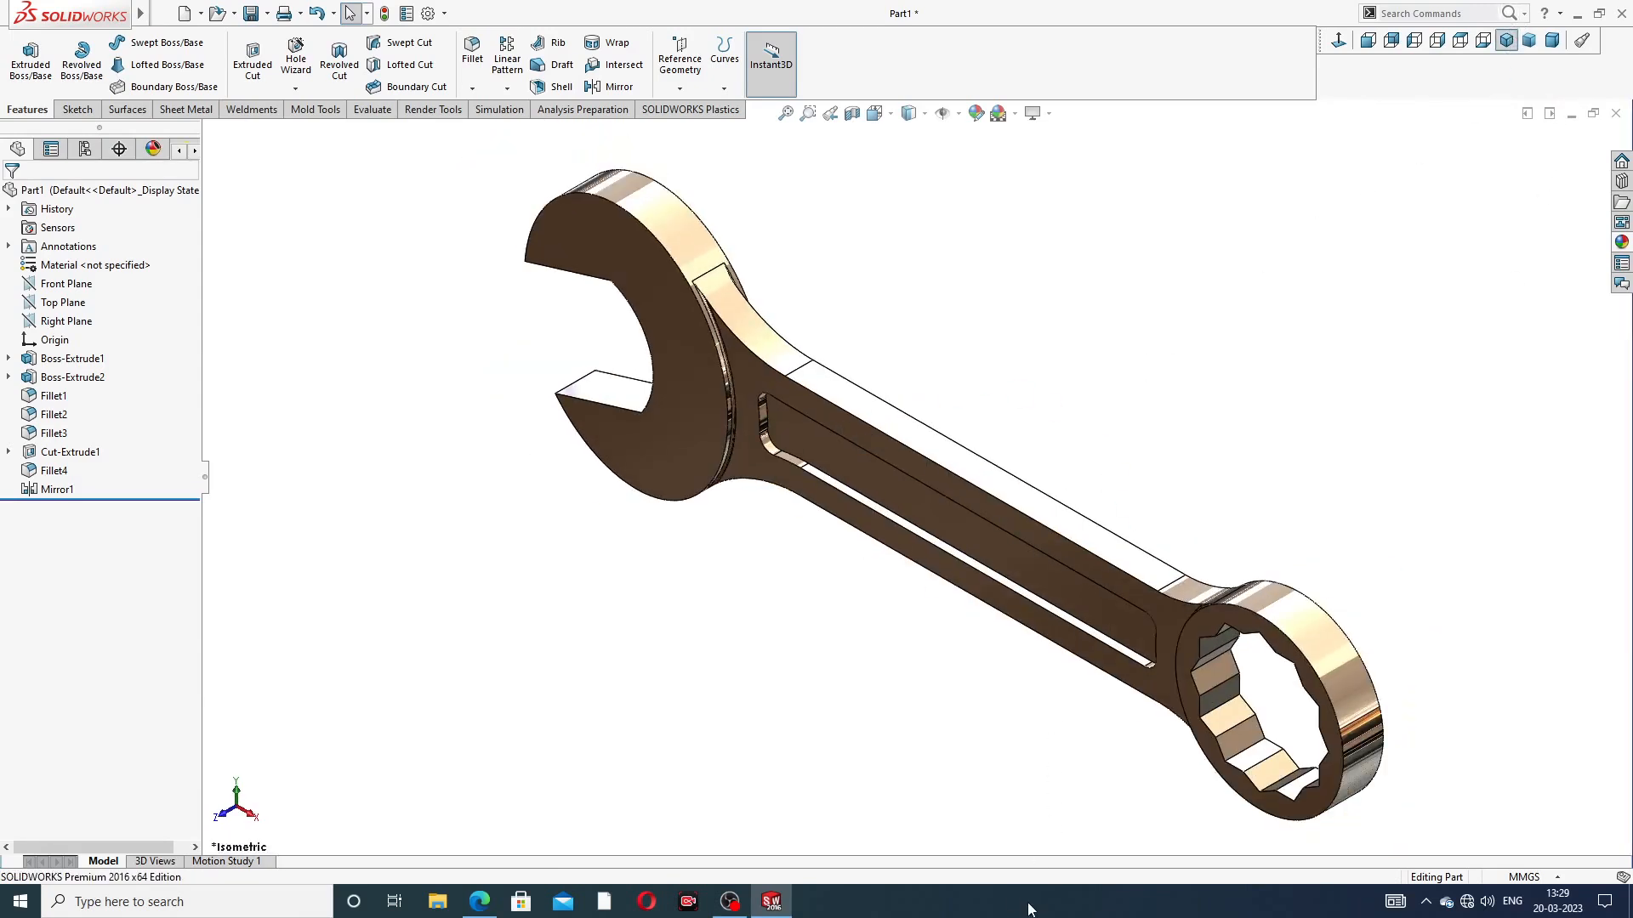
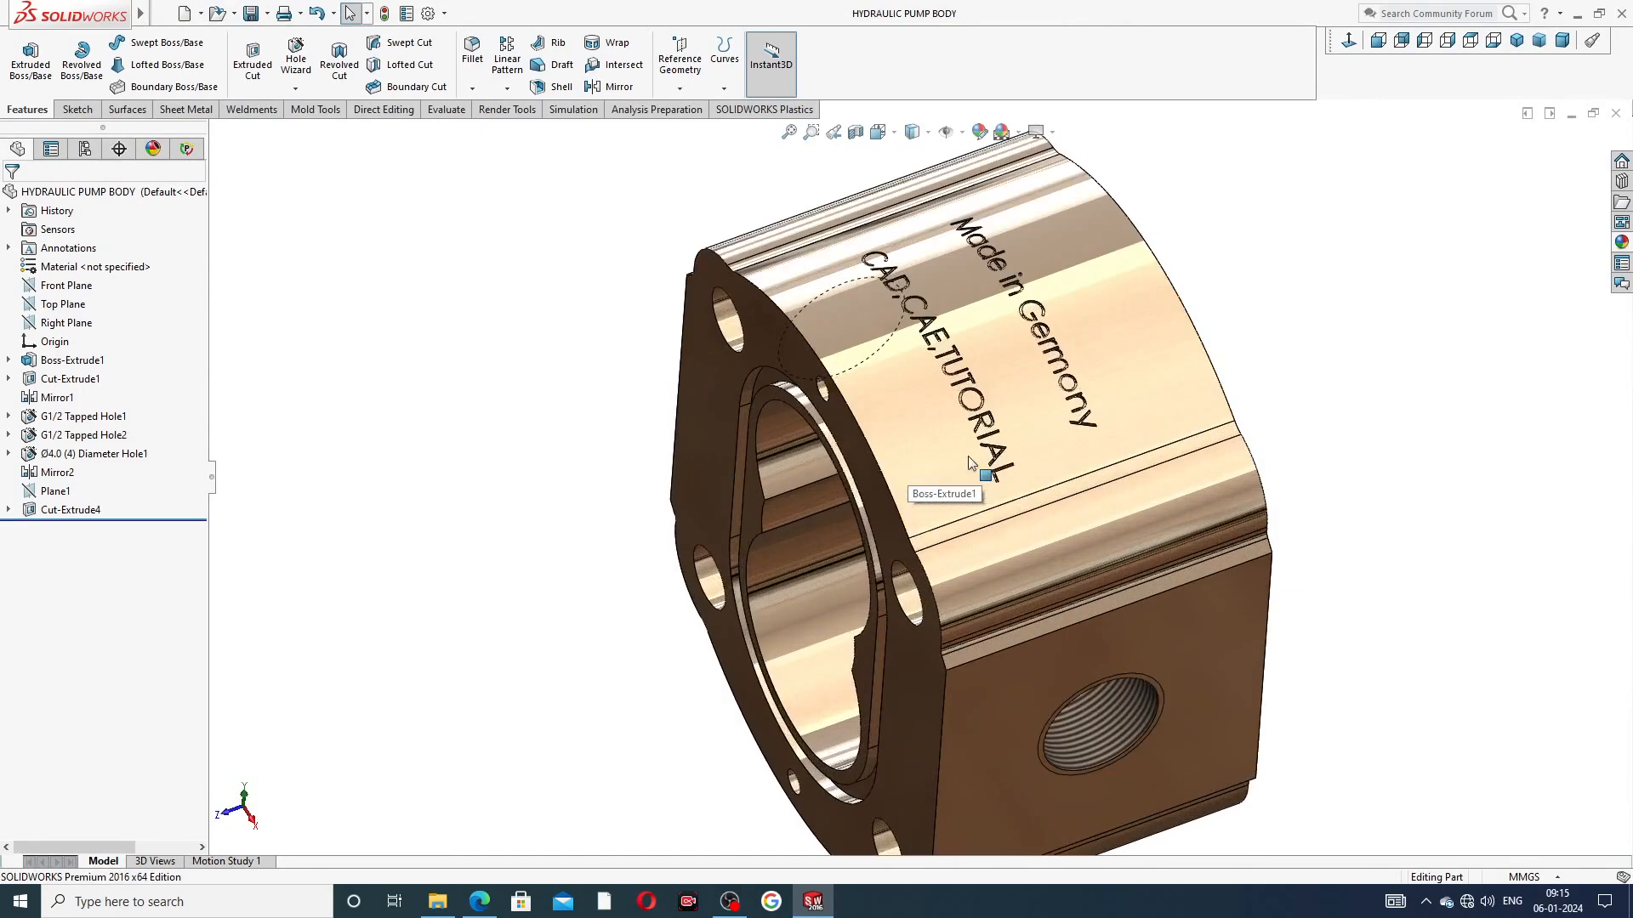
Examine the hydraulic pump body from all sides, including the engraved text, threaded ports and inner cavity, ending in isometric view
scroll(970, 462, "up", 3)
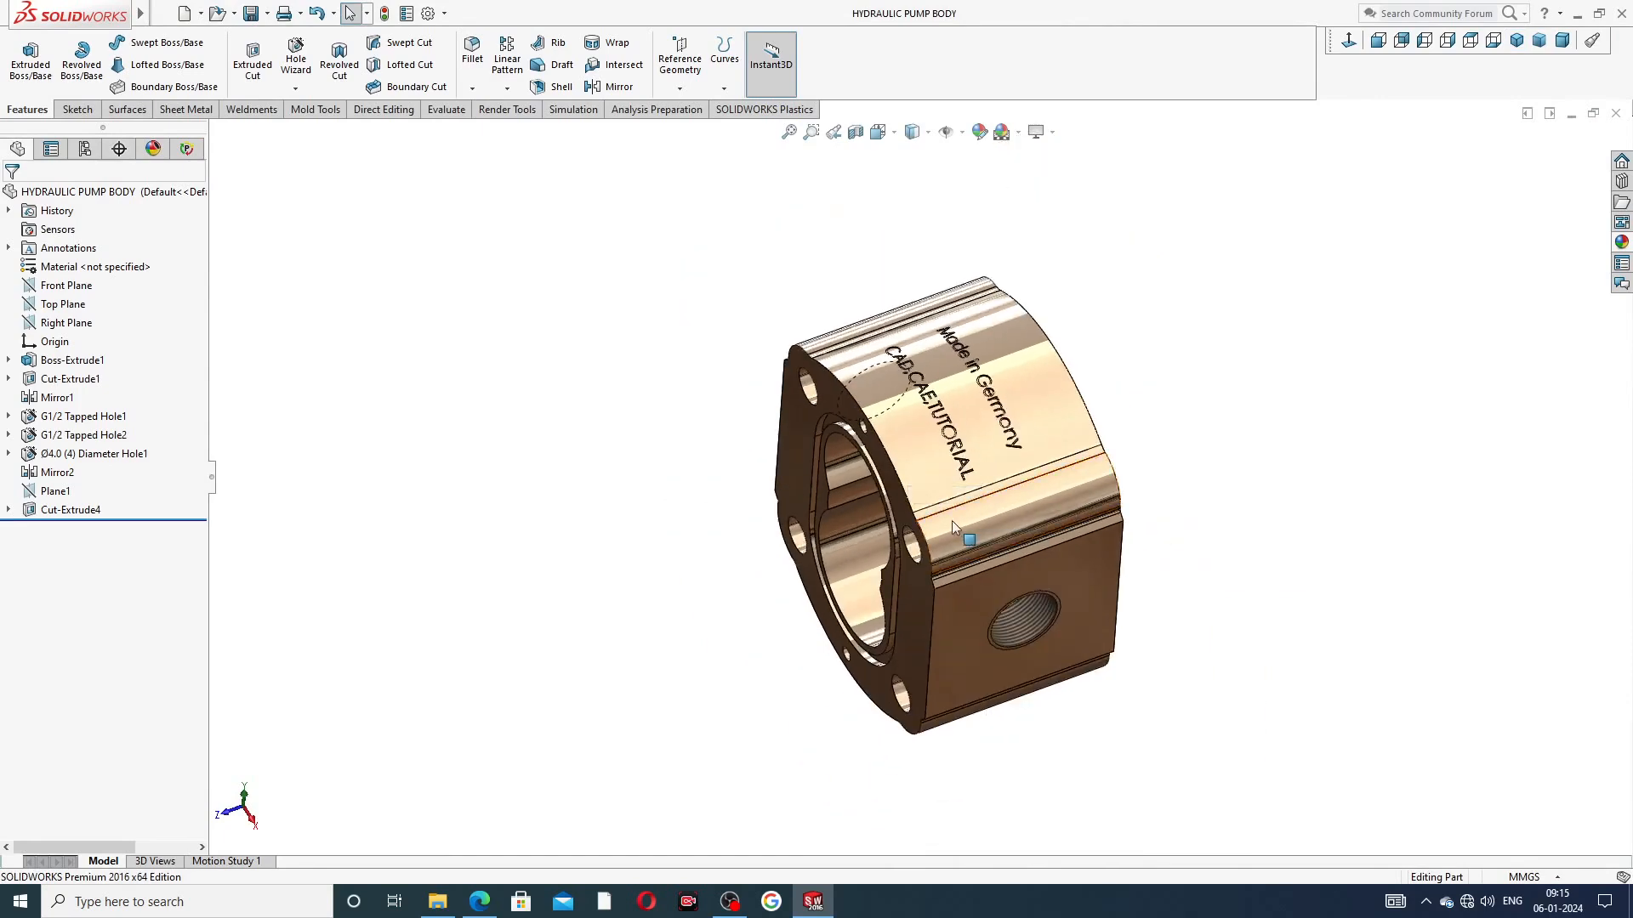
middle_click_drag(952, 520, 878, 465)
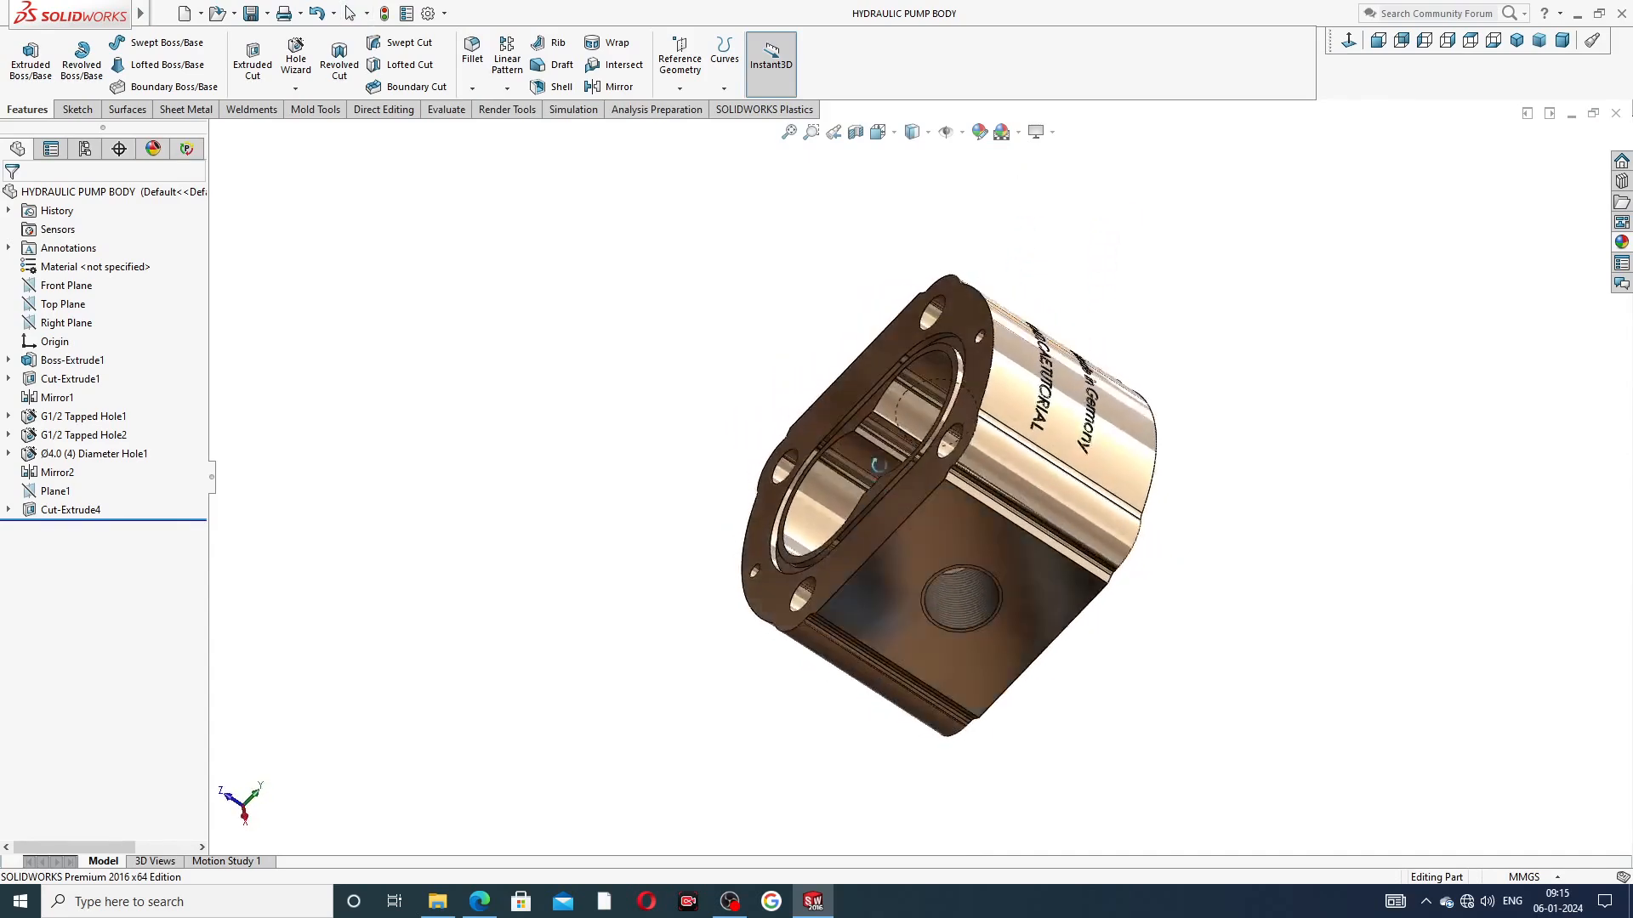
middle_click_drag(1002, 569, 1233, 264)
middle_click_drag(987, 277, 1102, 521)
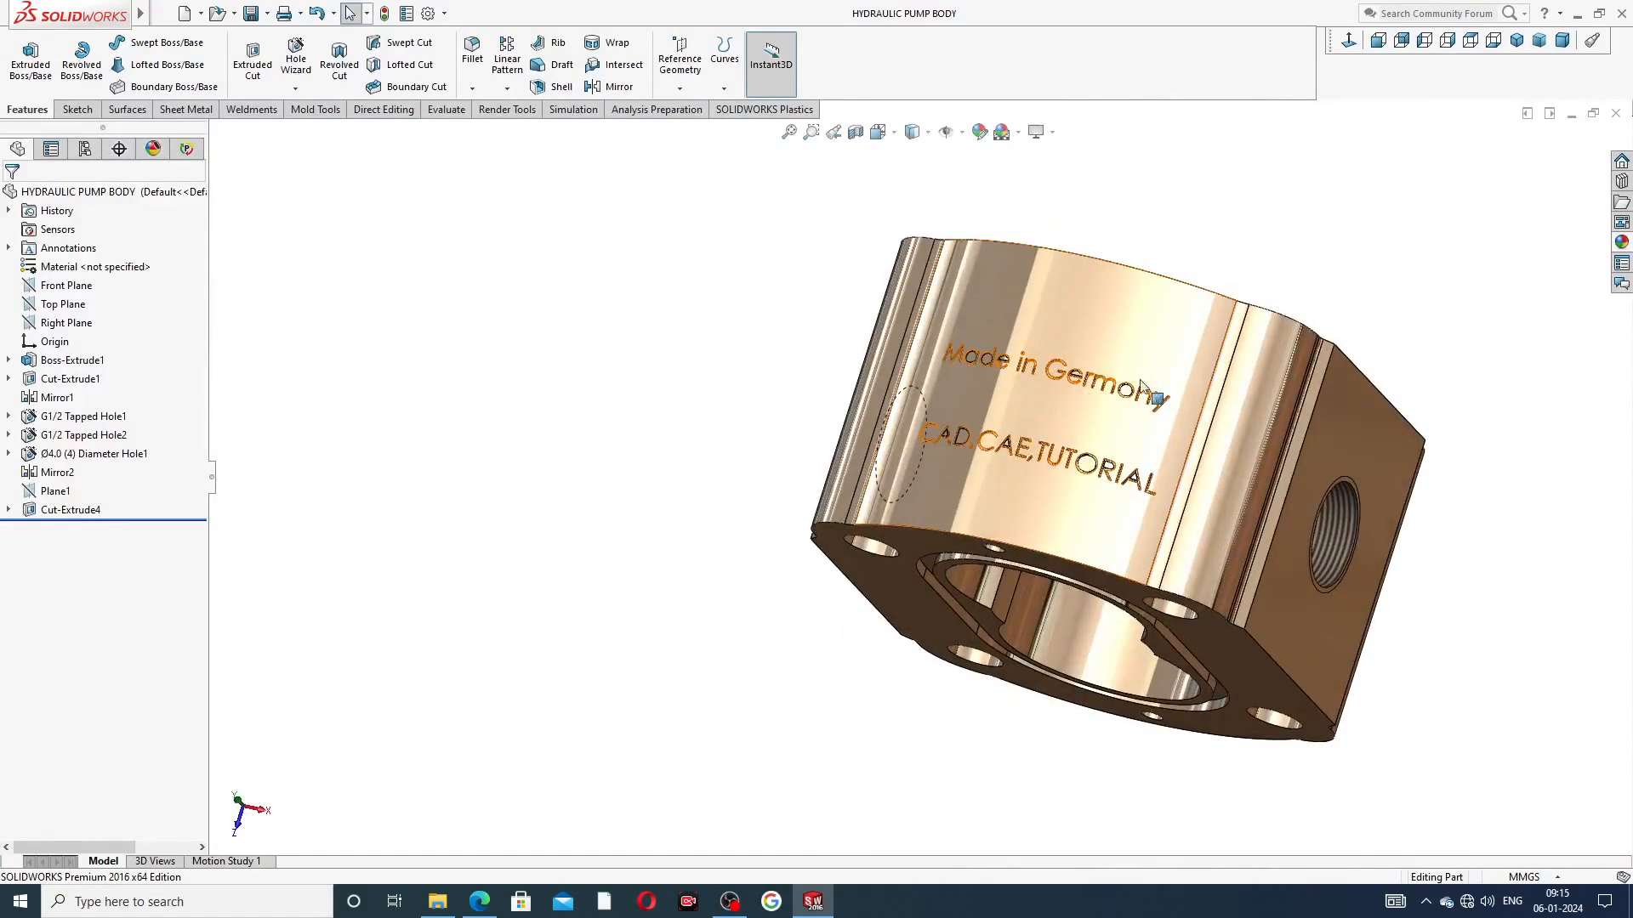
middle_click_drag(1140, 467, 1036, 431)
middle_click_drag(1046, 503, 850, 435)
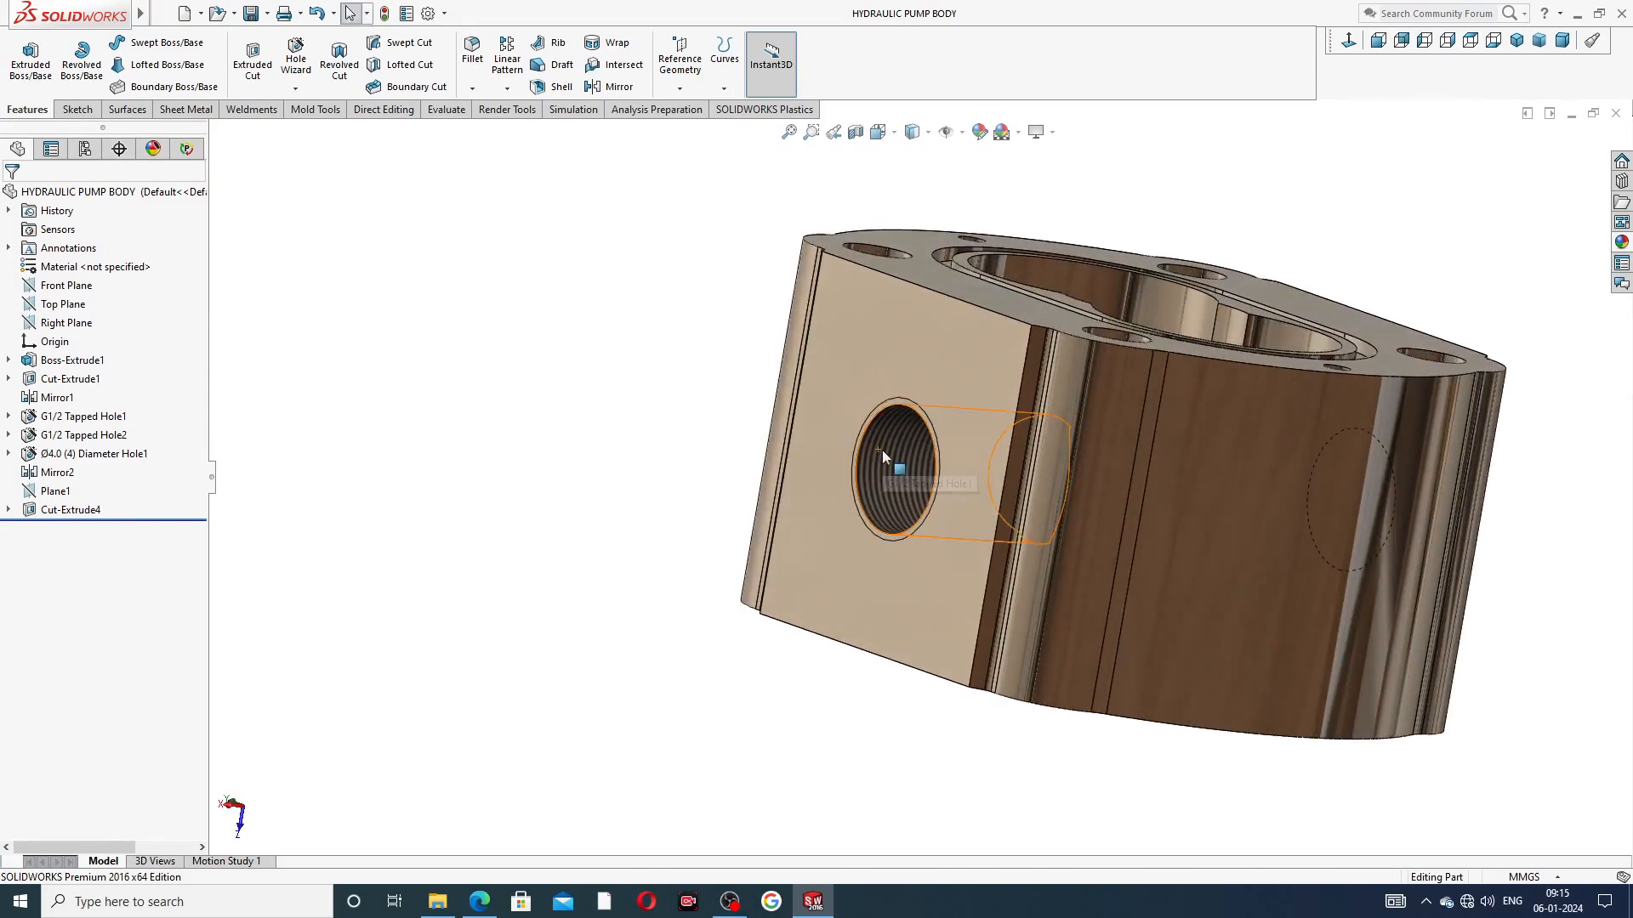
middle_click_drag(1161, 324, 1074, 459)
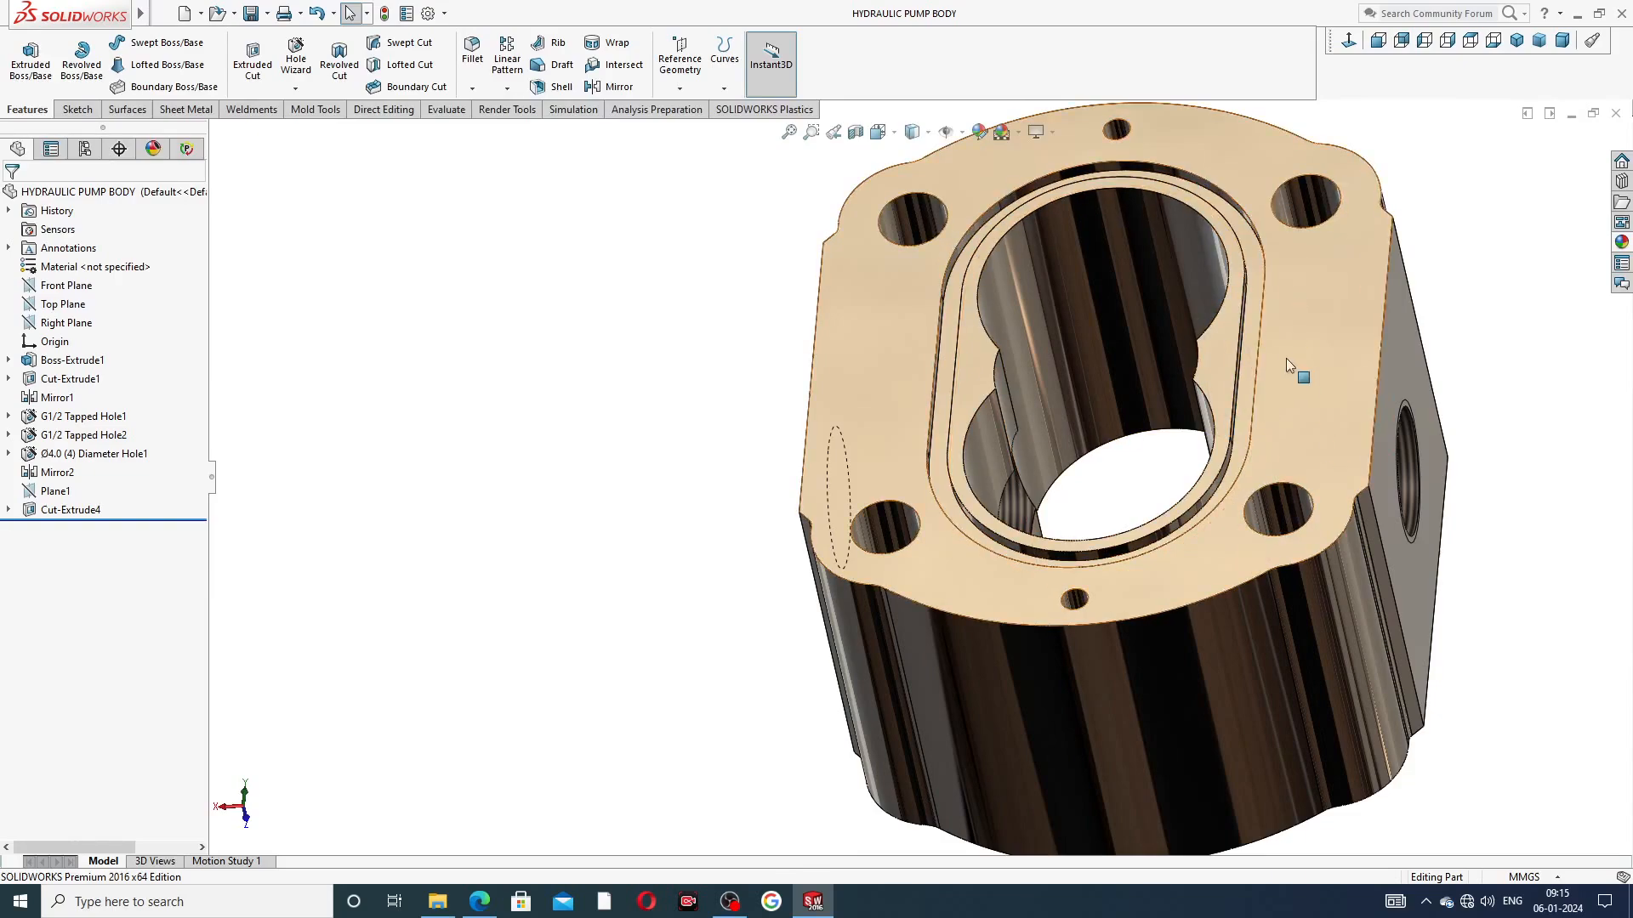
middle_click_drag(1294, 364, 1002, 454)
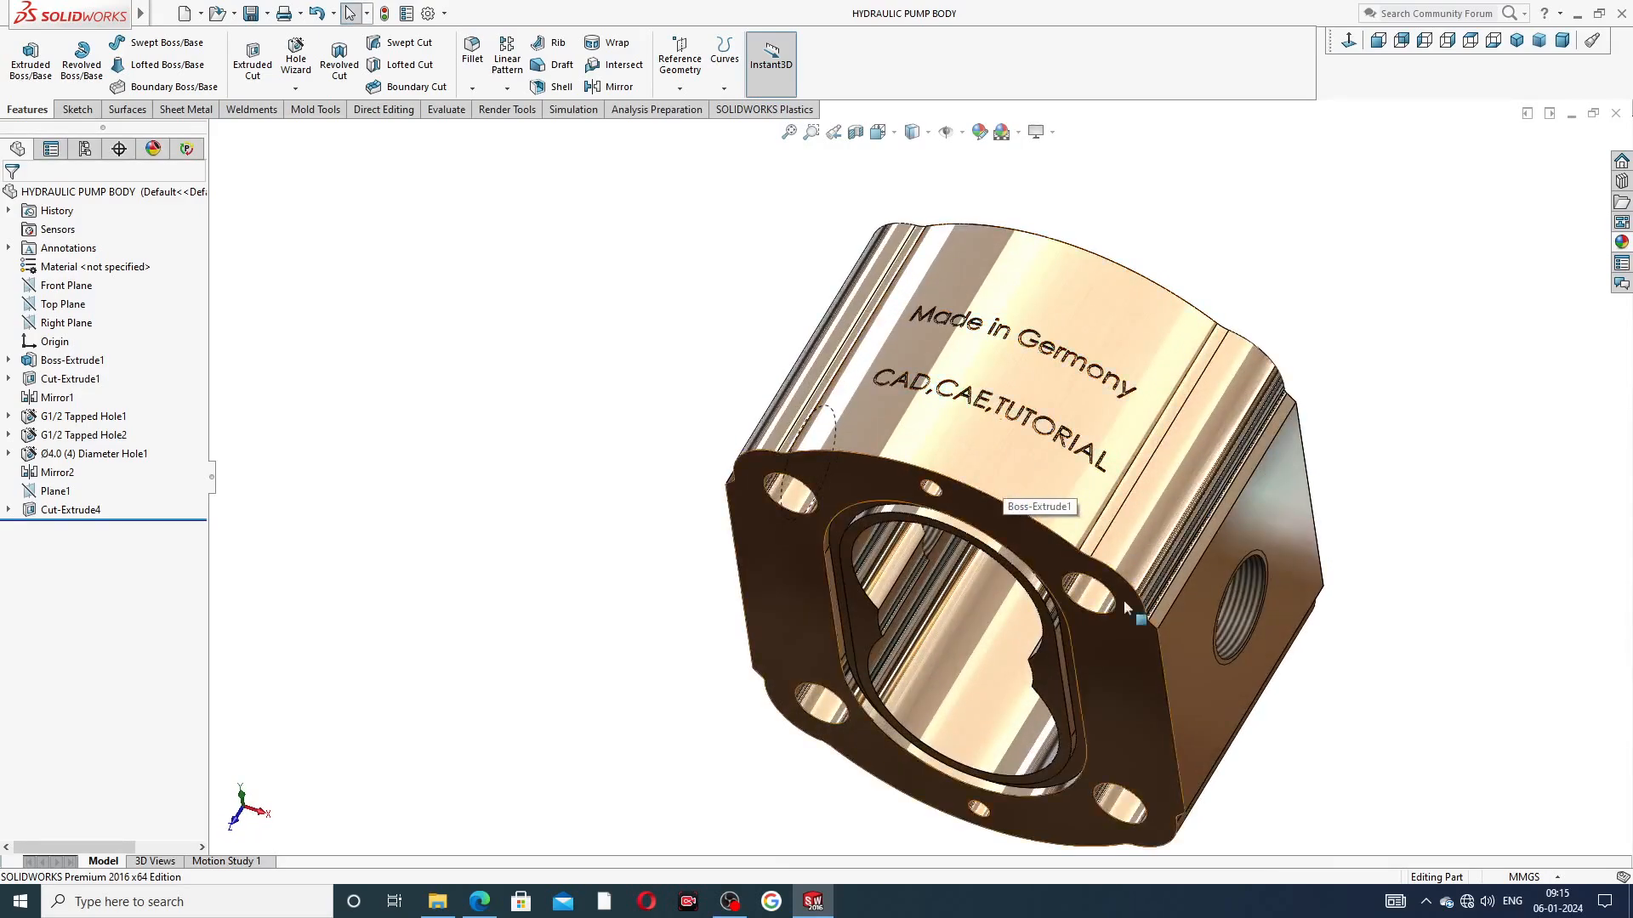
mouse_move(1124, 600)
middle_mouse_down()
mouse_move(1143, 577)
mouse_move(1157, 604)
middle_mouse_up()
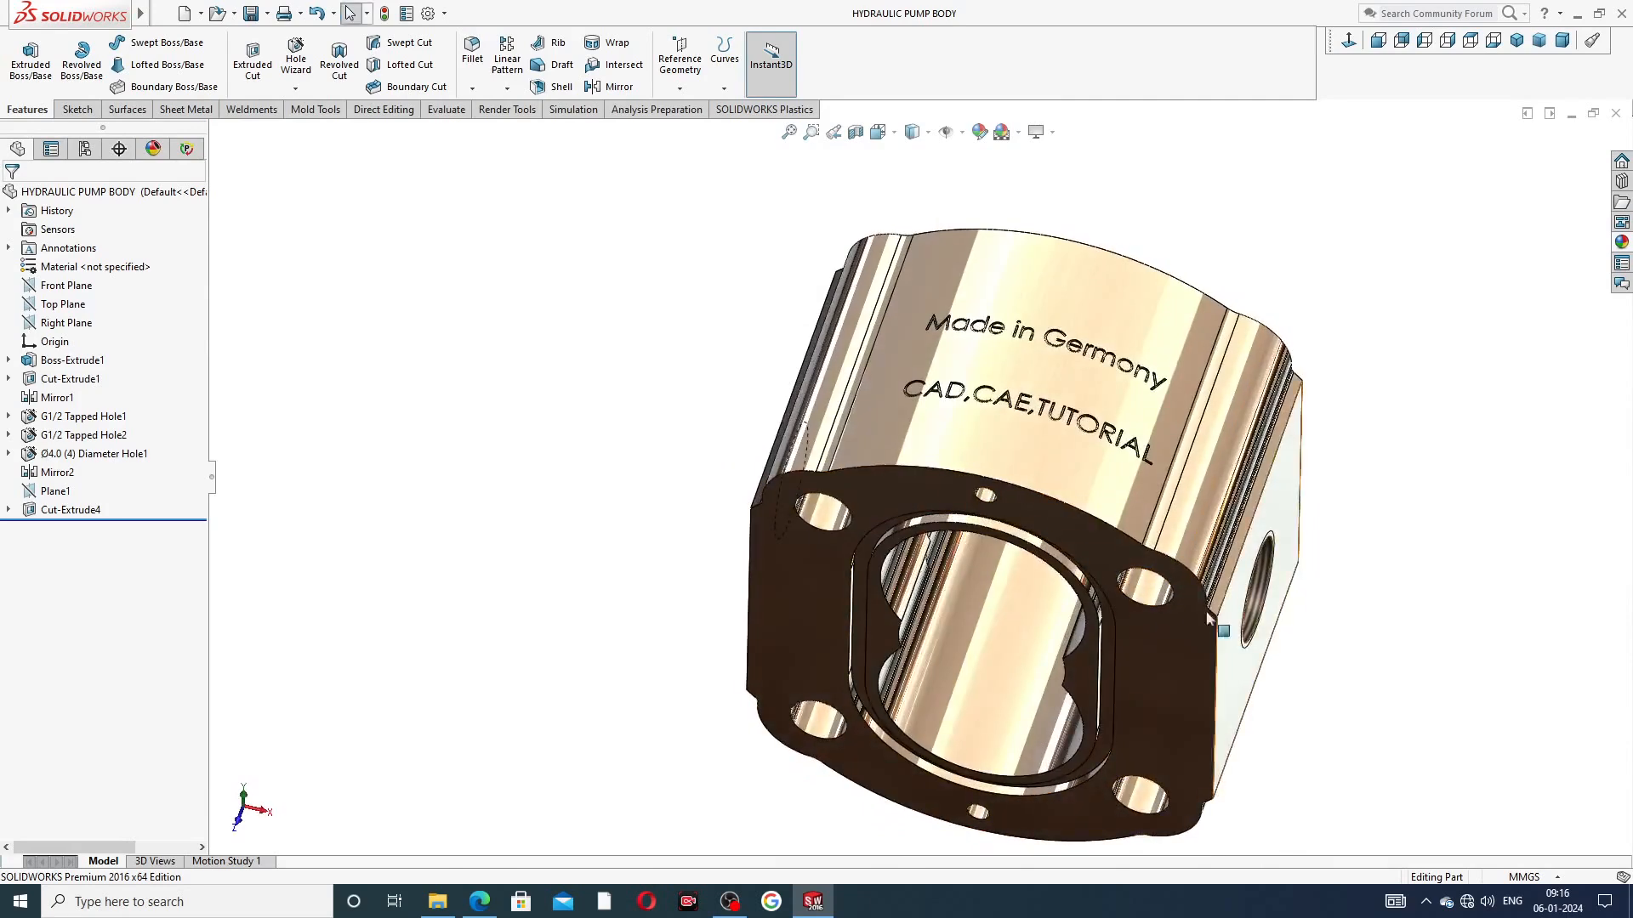
left_click(1518, 42)
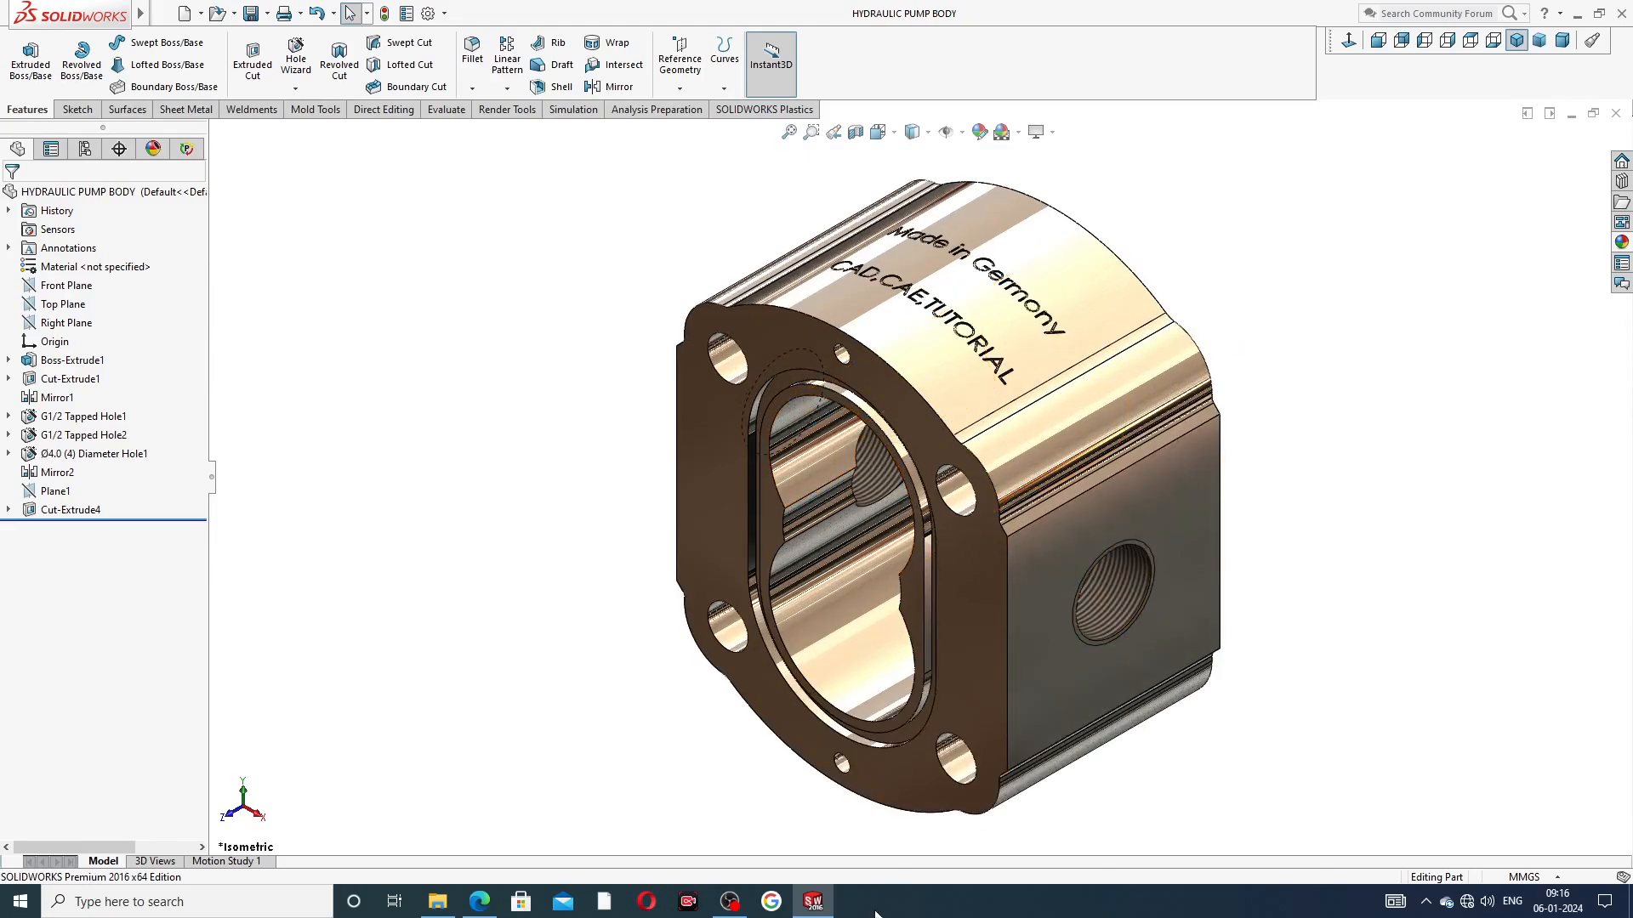
Close the hydraulic pump body model and create a new part document
left_click(1617, 113)
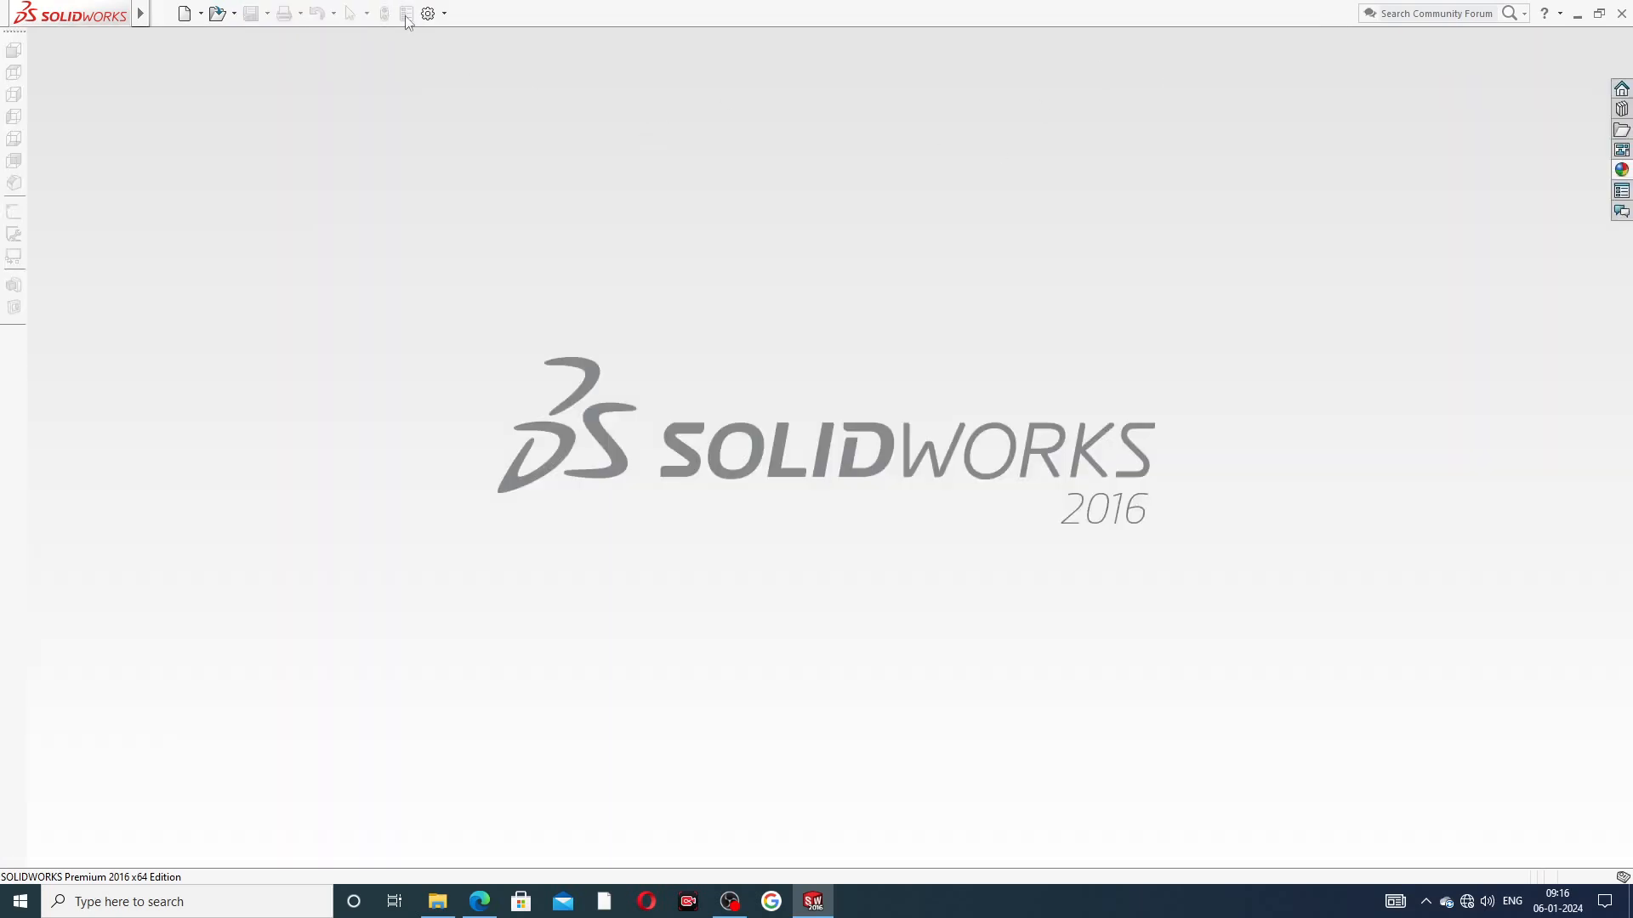
left_click(185, 14)
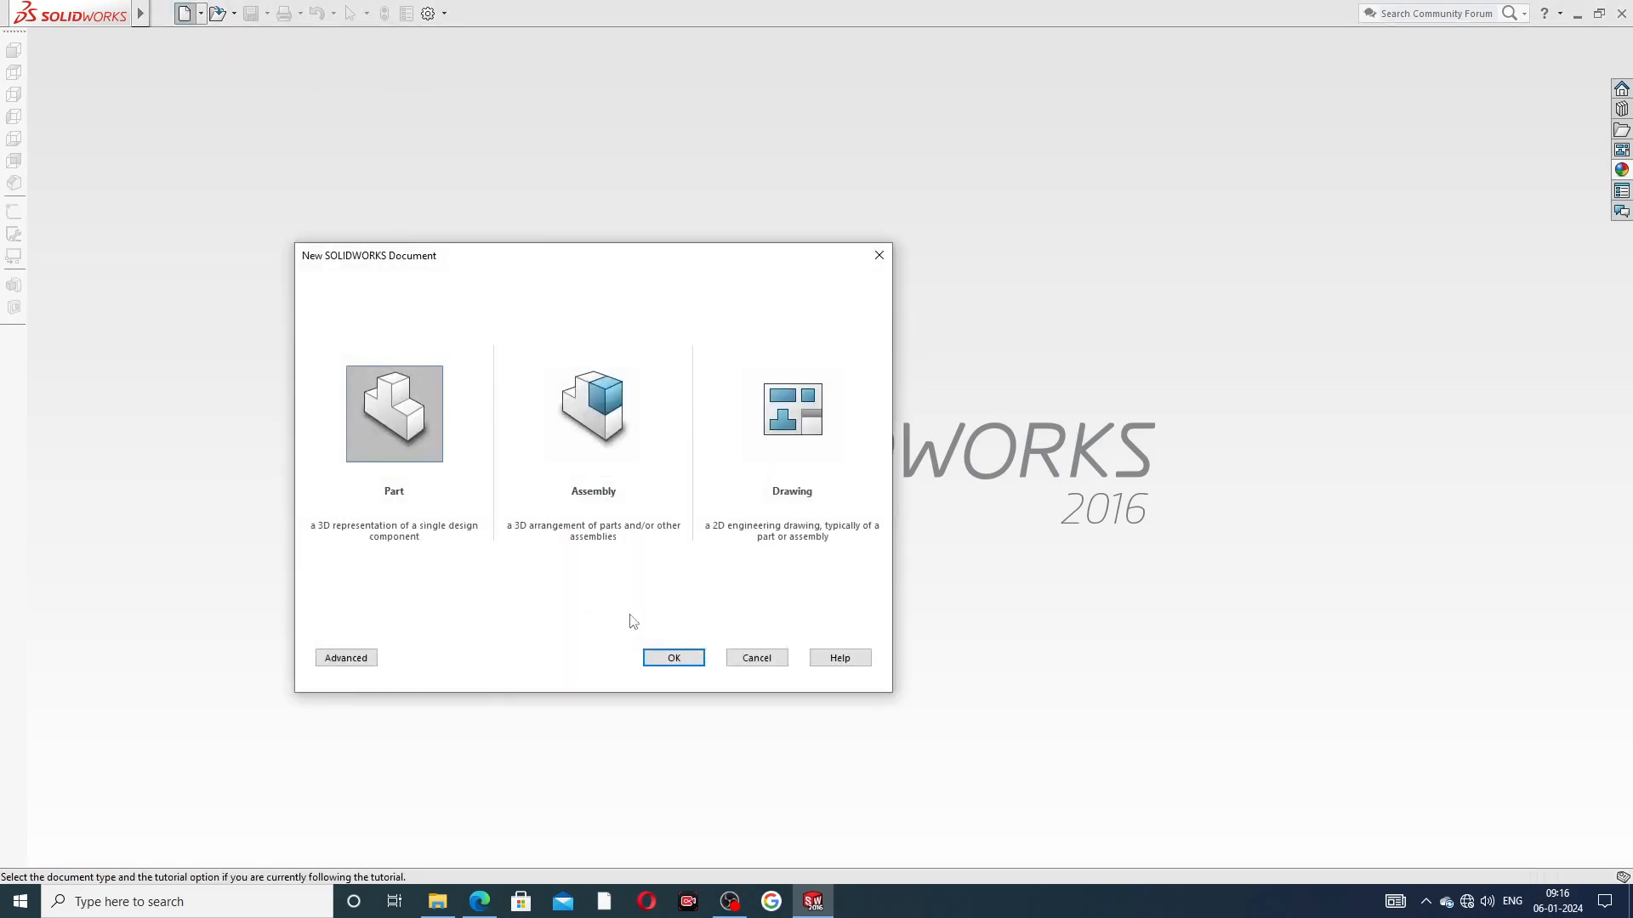
left_click(672, 658)
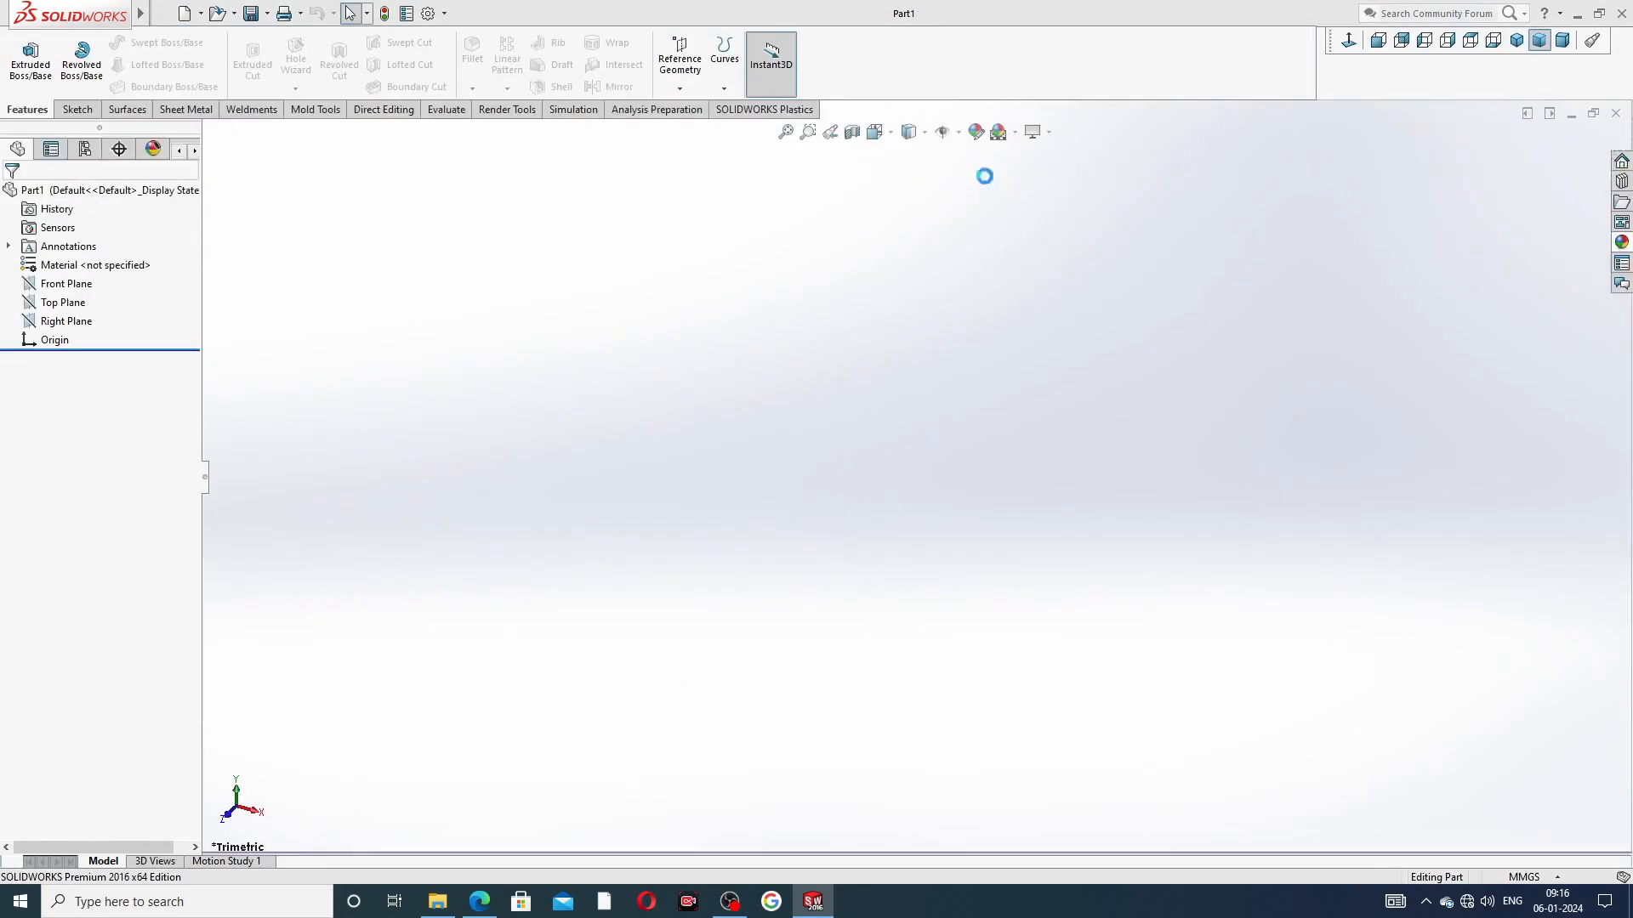
Apply the Plain White scene and raise both the shaded and wireframe image quality resolutions to their highest setting
left_click(1016, 134)
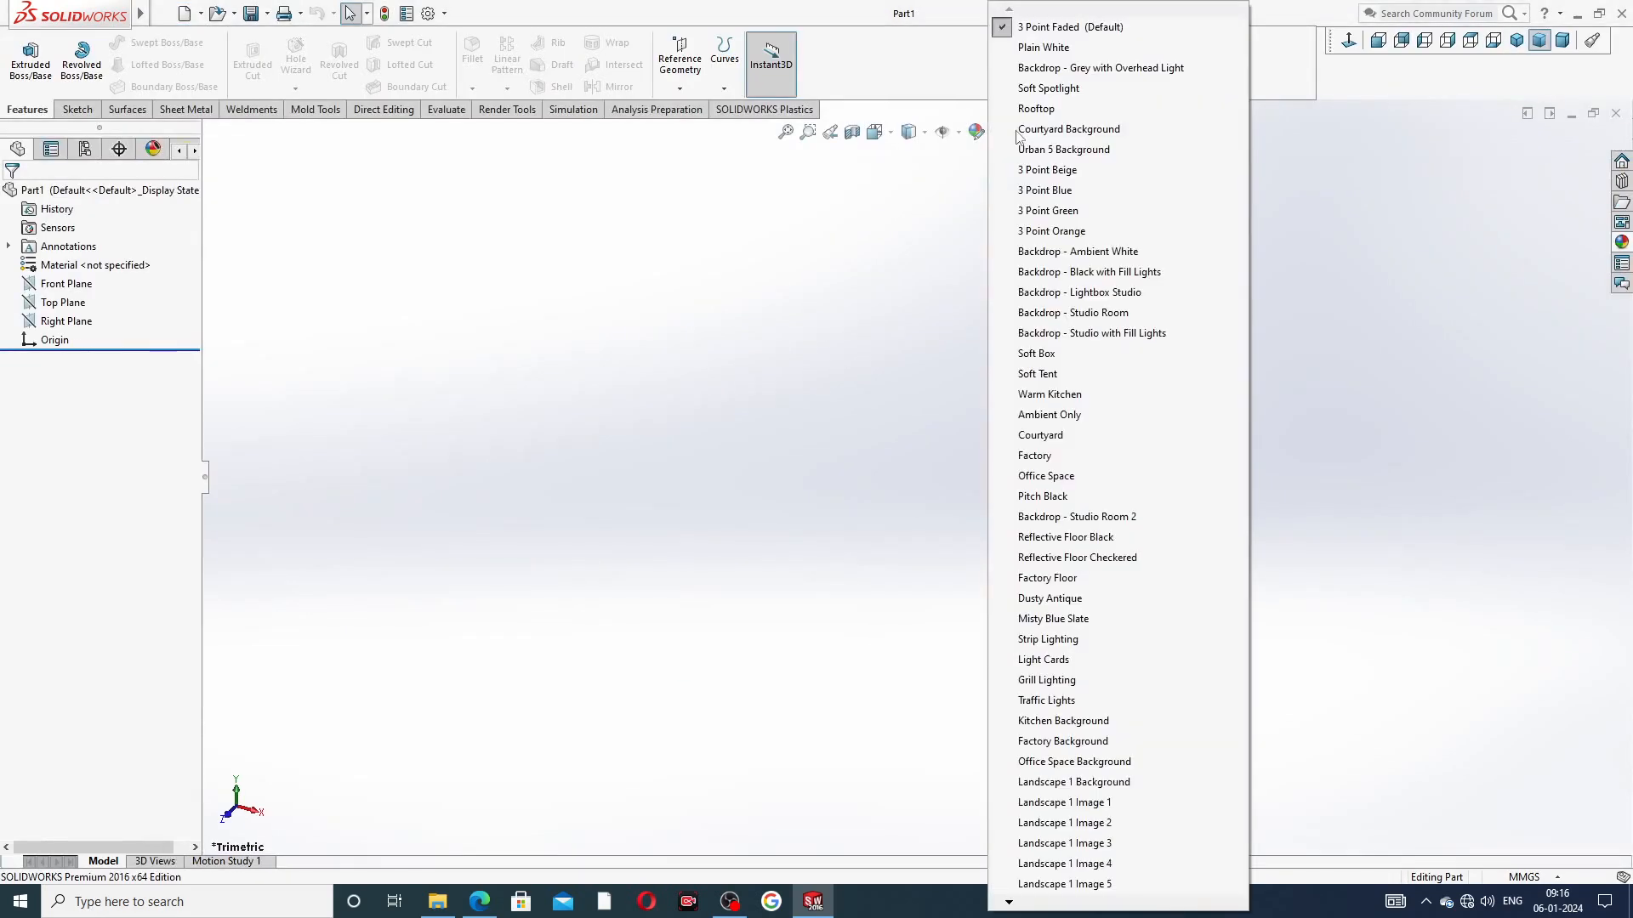
left_click(1043, 48)
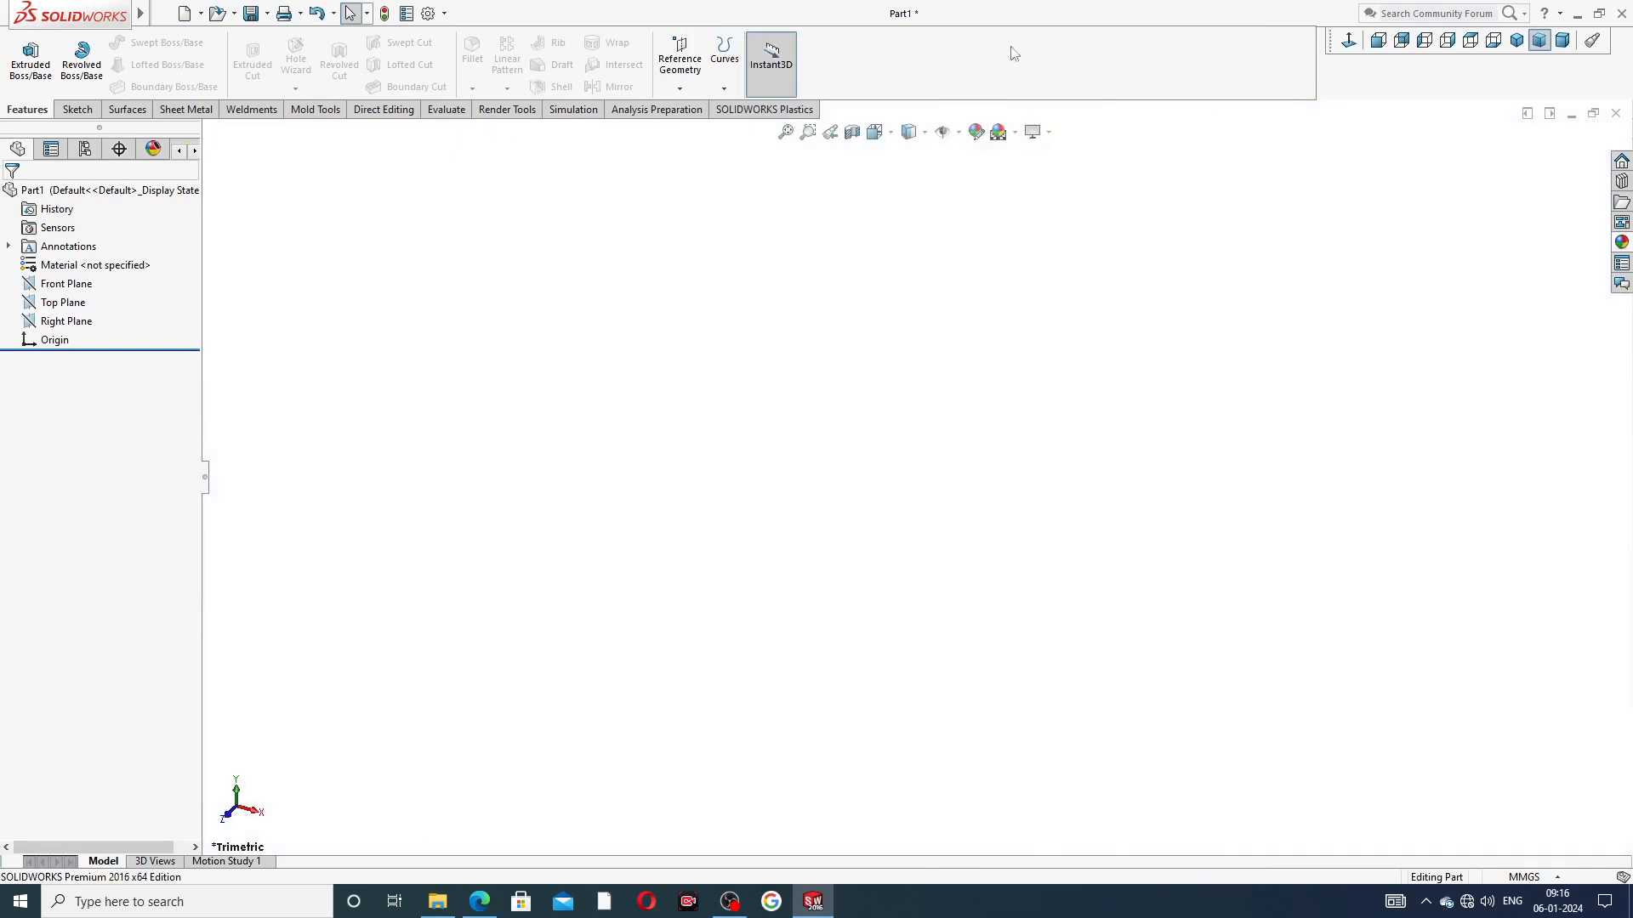
left_click(427, 13)
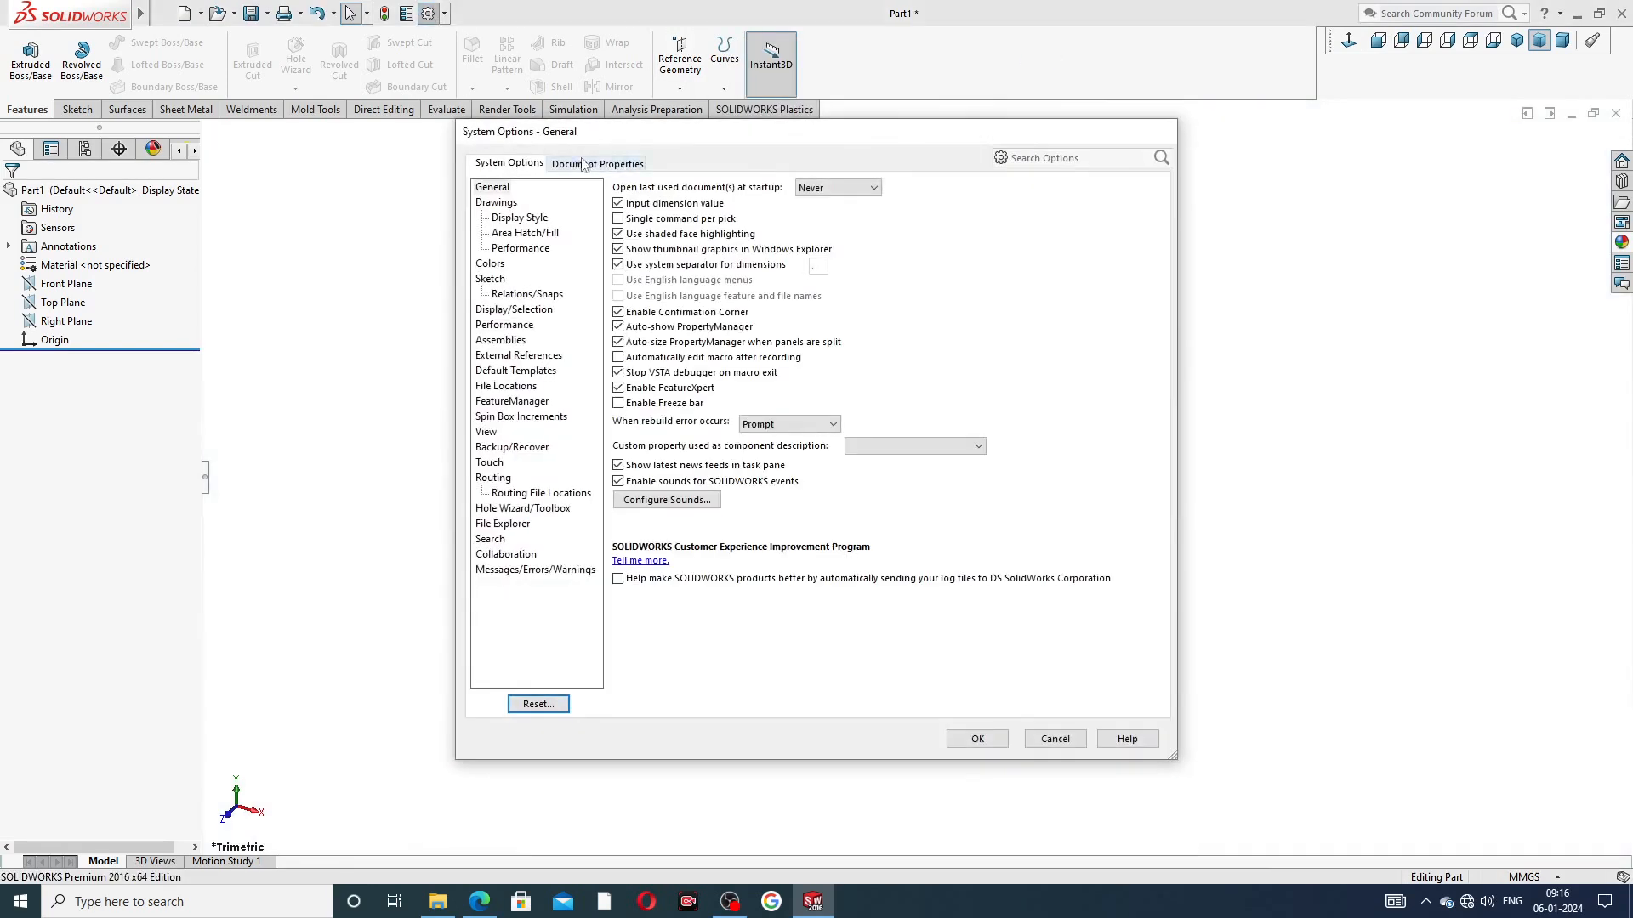
left_click(598, 164)
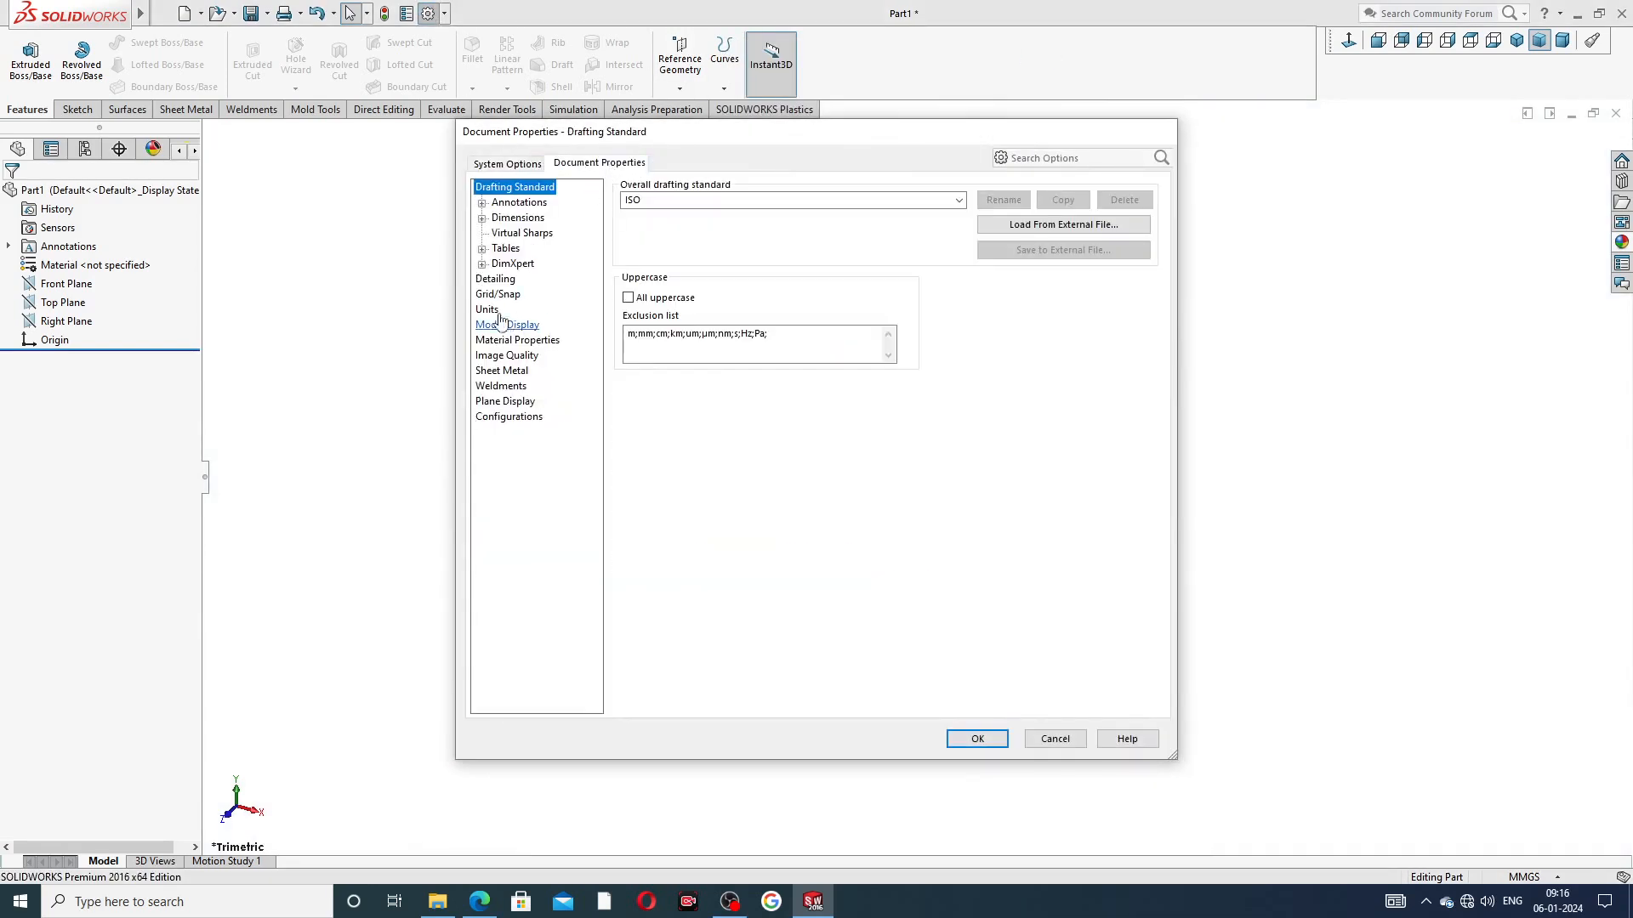
left_click(508, 362)
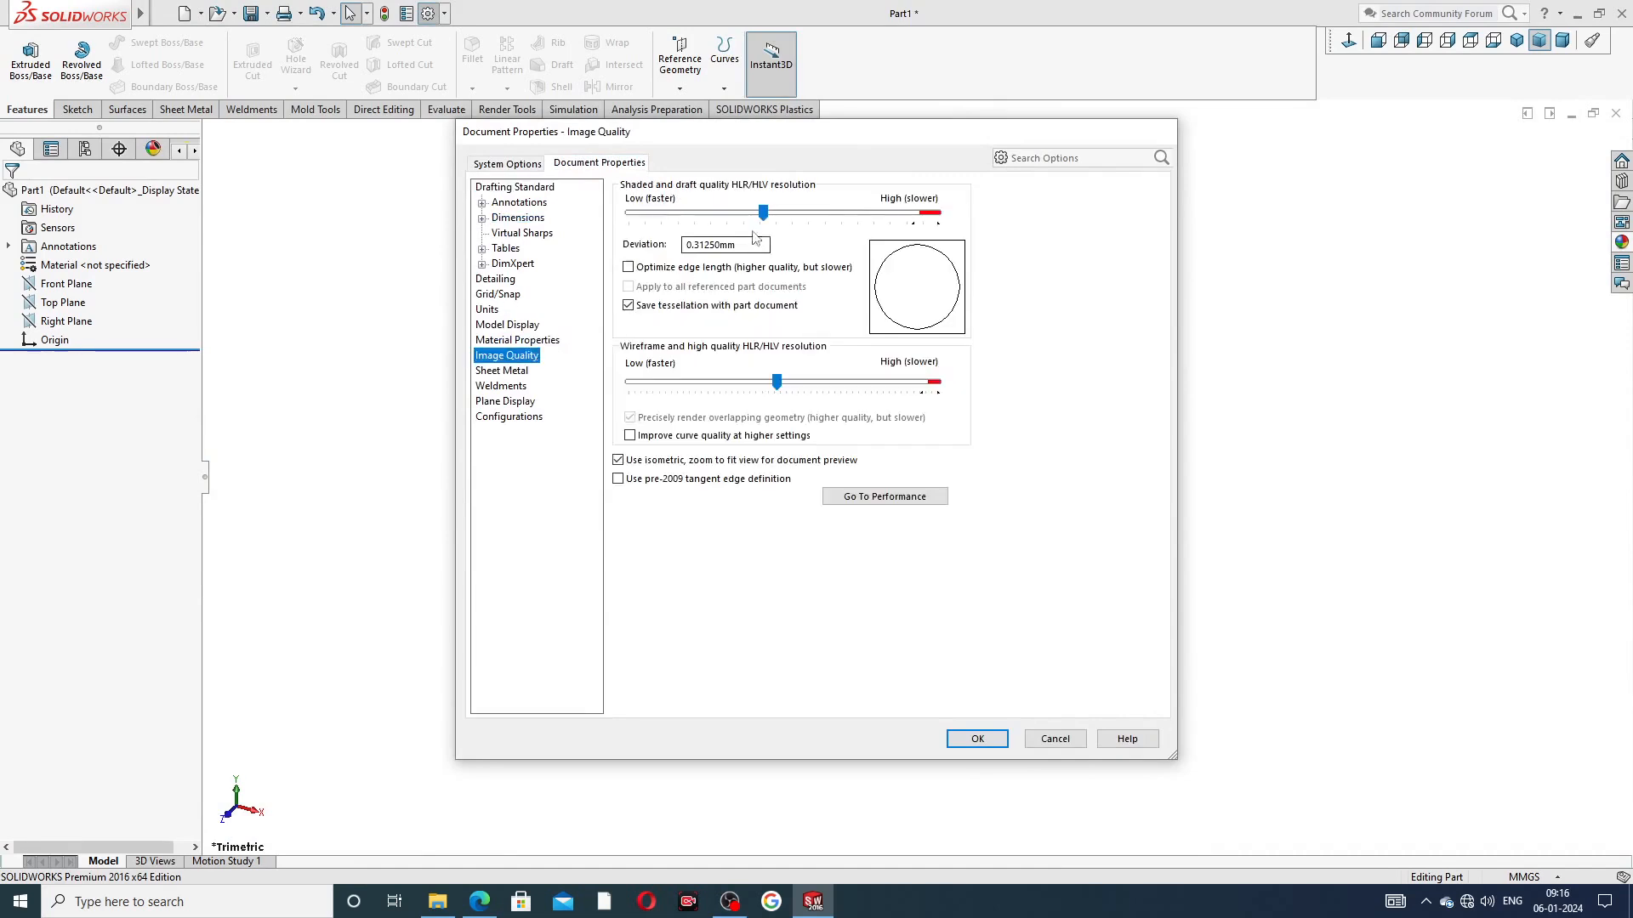
left_click_drag(763, 213, 953, 220)
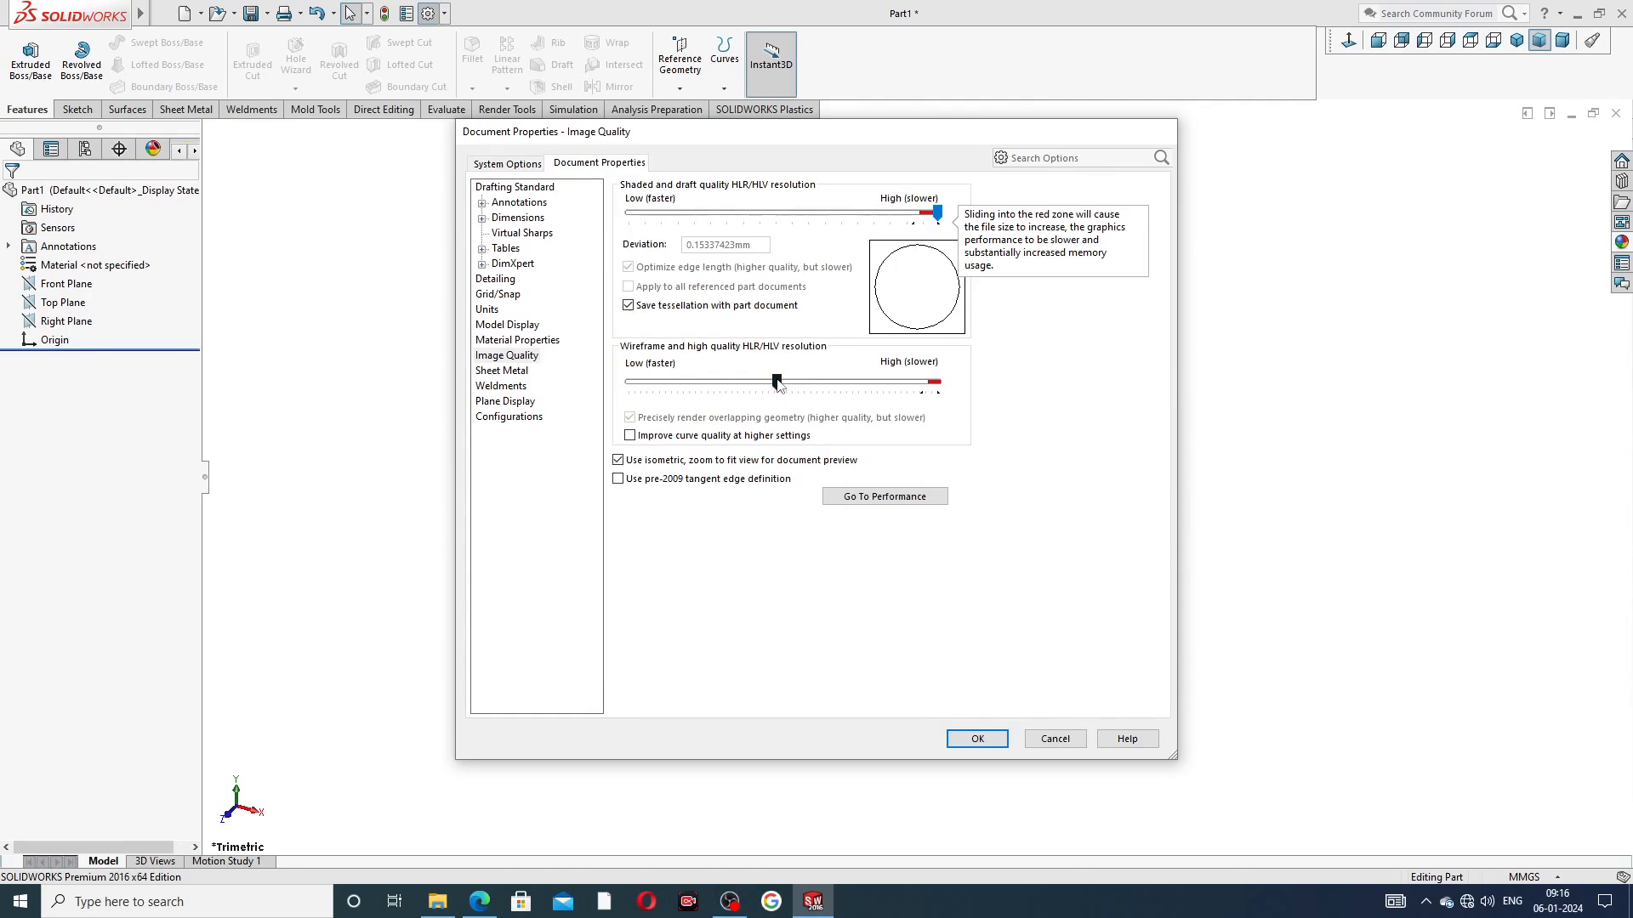
left_click_drag(778, 384, 956, 397)
left_click(977, 738)
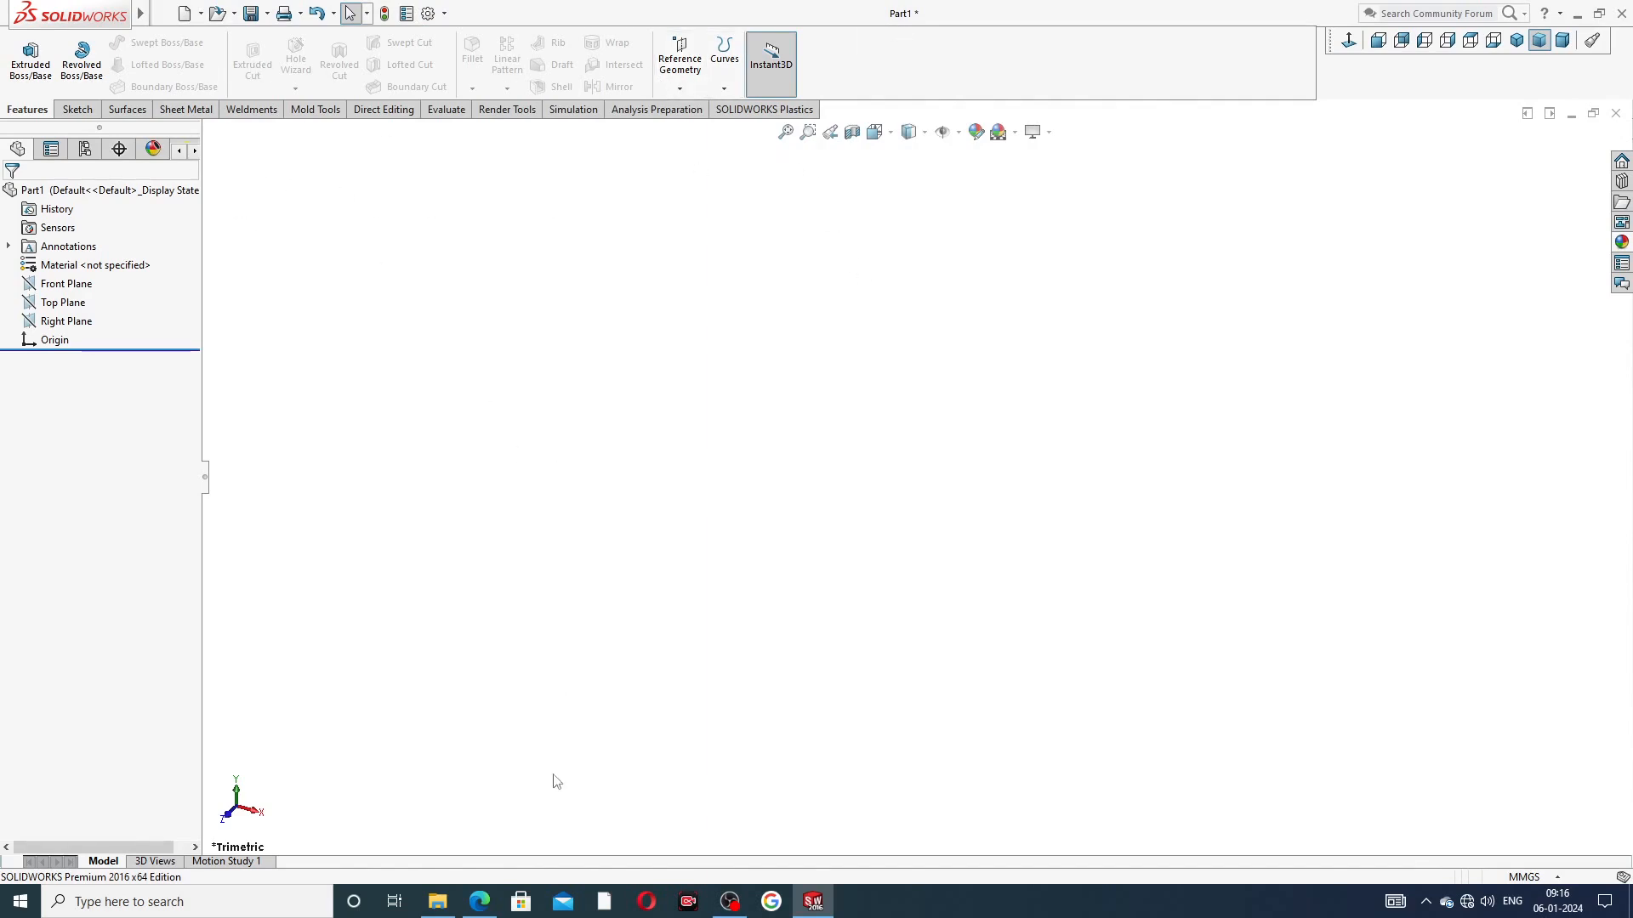
Consult the hydraulic body PDF drawing in the browser and start a sketch on the Front Plane in SolidWorks
left_click(483, 902)
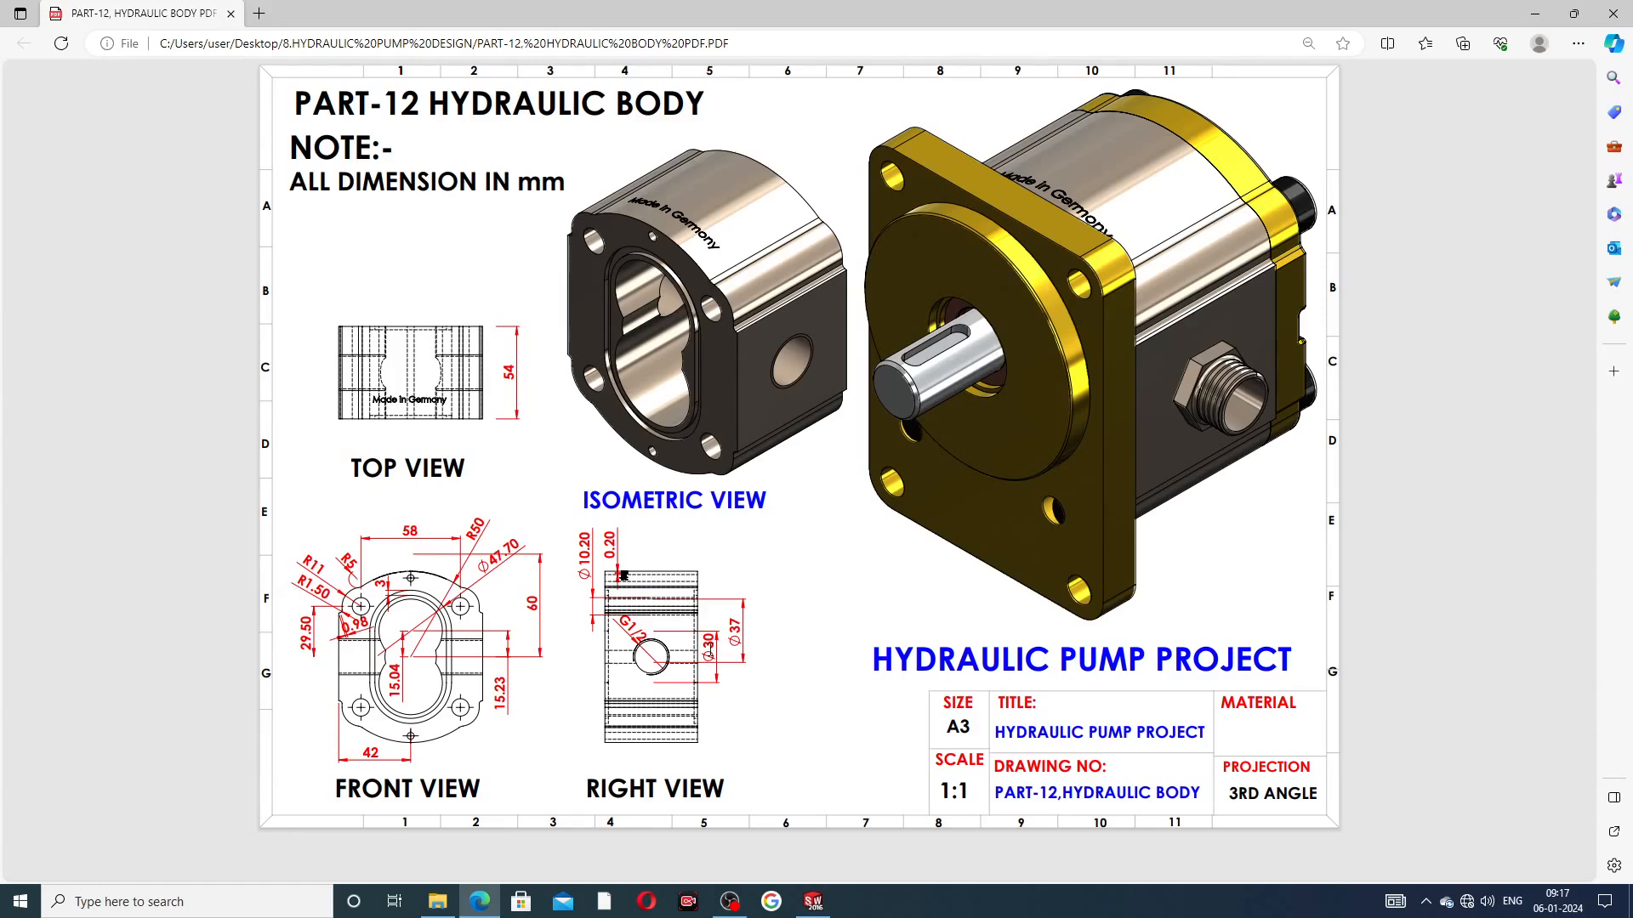
left_click(494, 897)
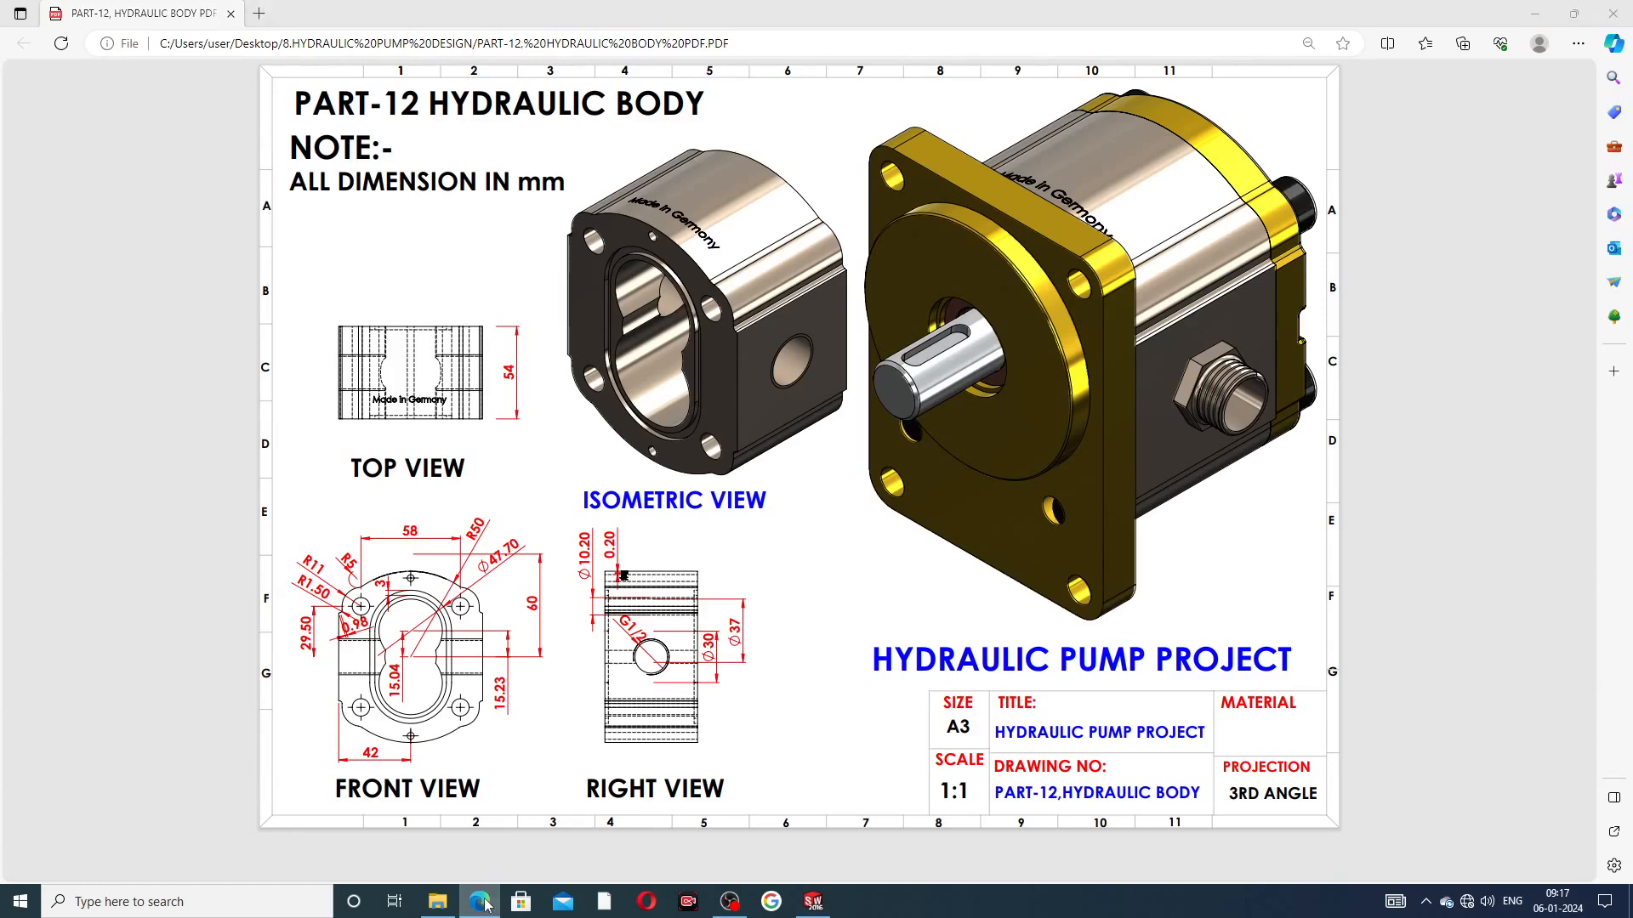
left_click(92, 287)
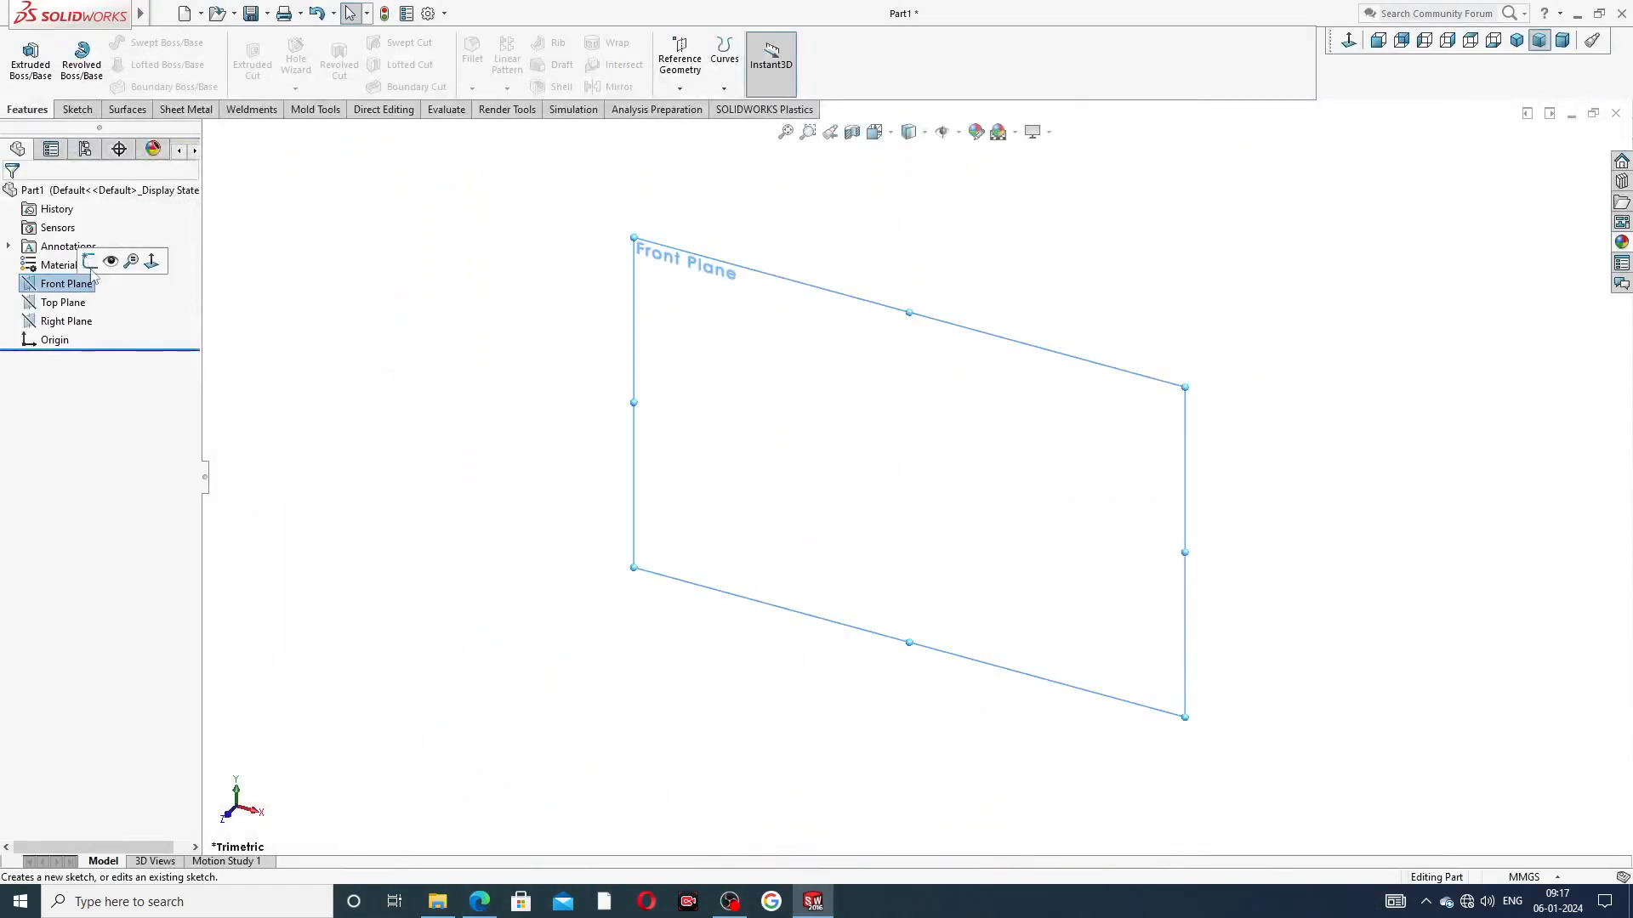
left_click(91, 267)
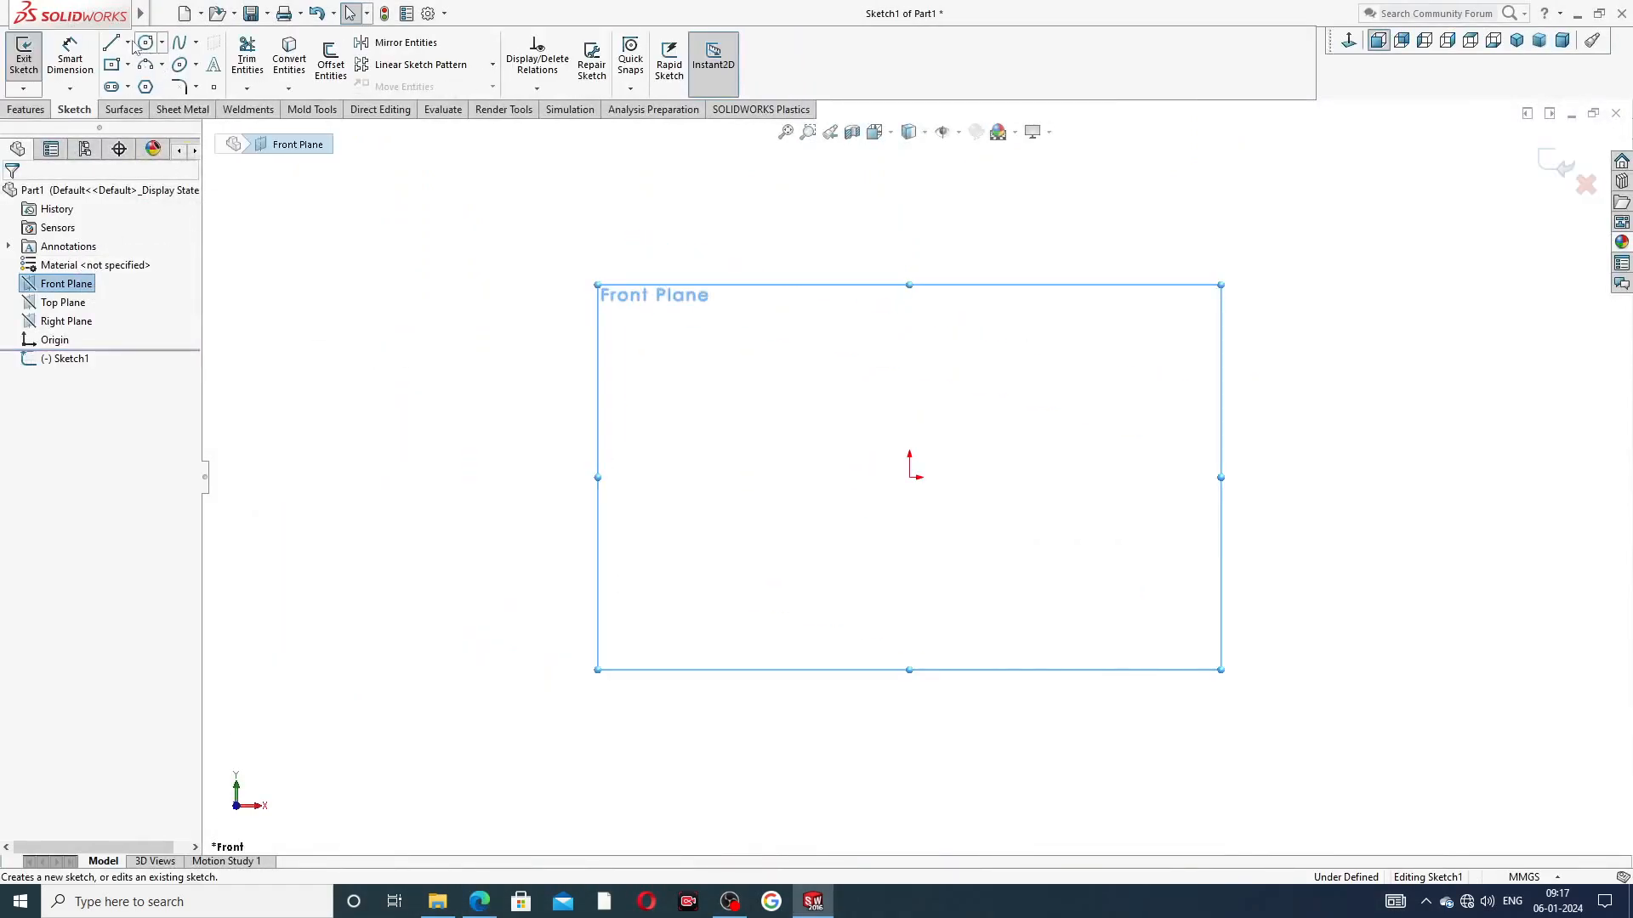
Draw a vertical centerline down to the origin and a horizontal centerline from the origin toward negative X
left_click(127, 42)
left_click(154, 85)
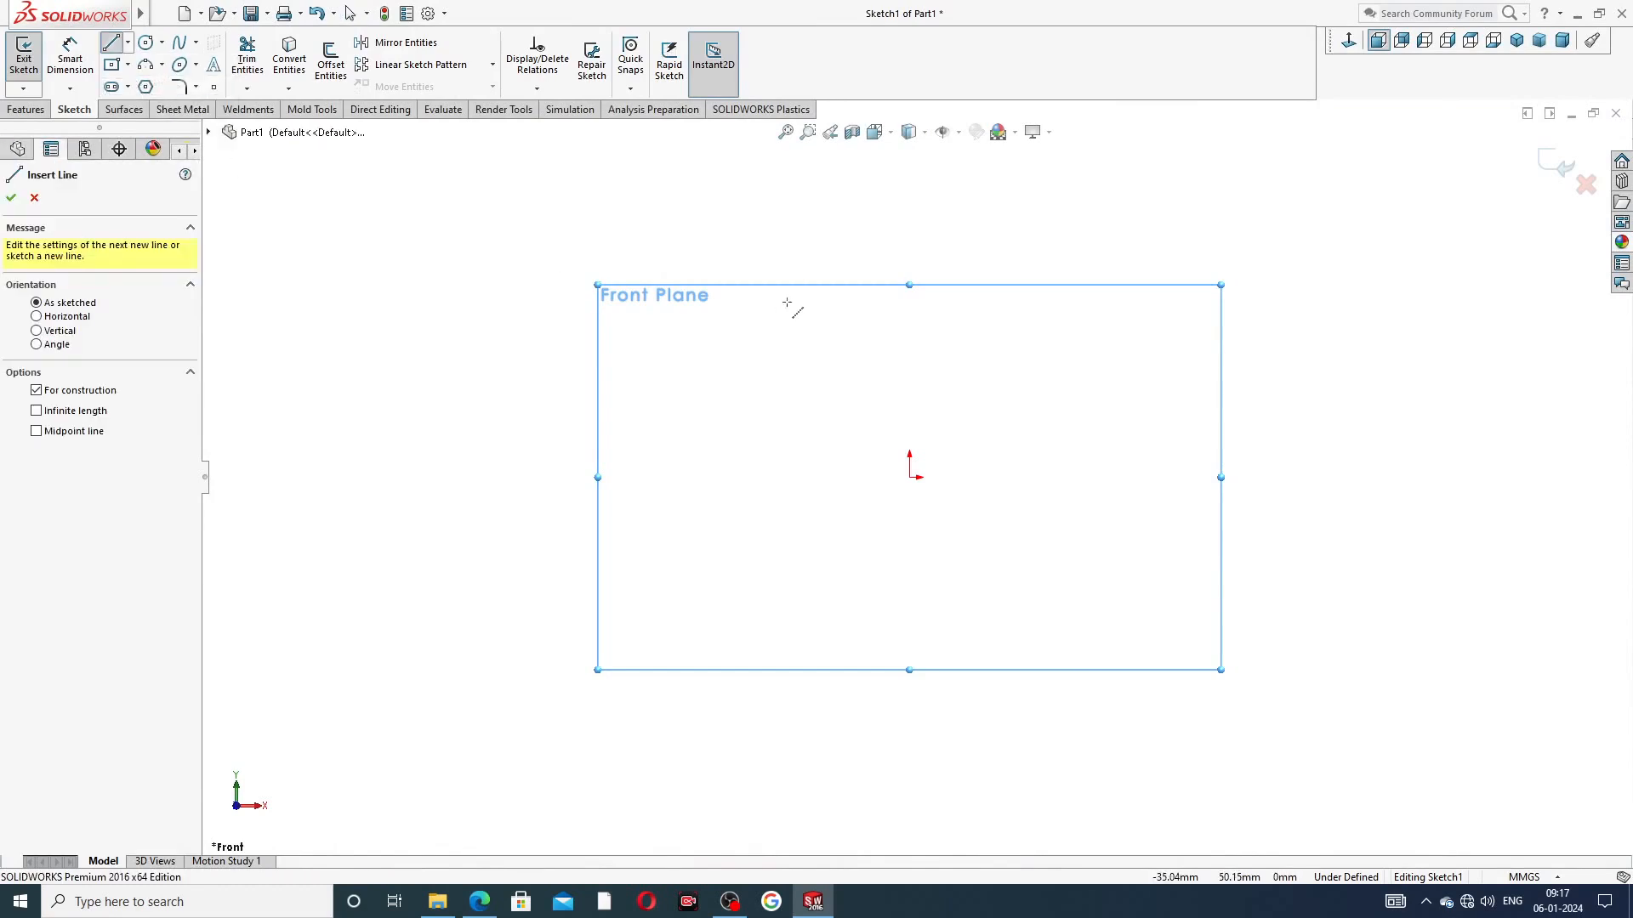
left_click_drag(909, 198, 909, 477)
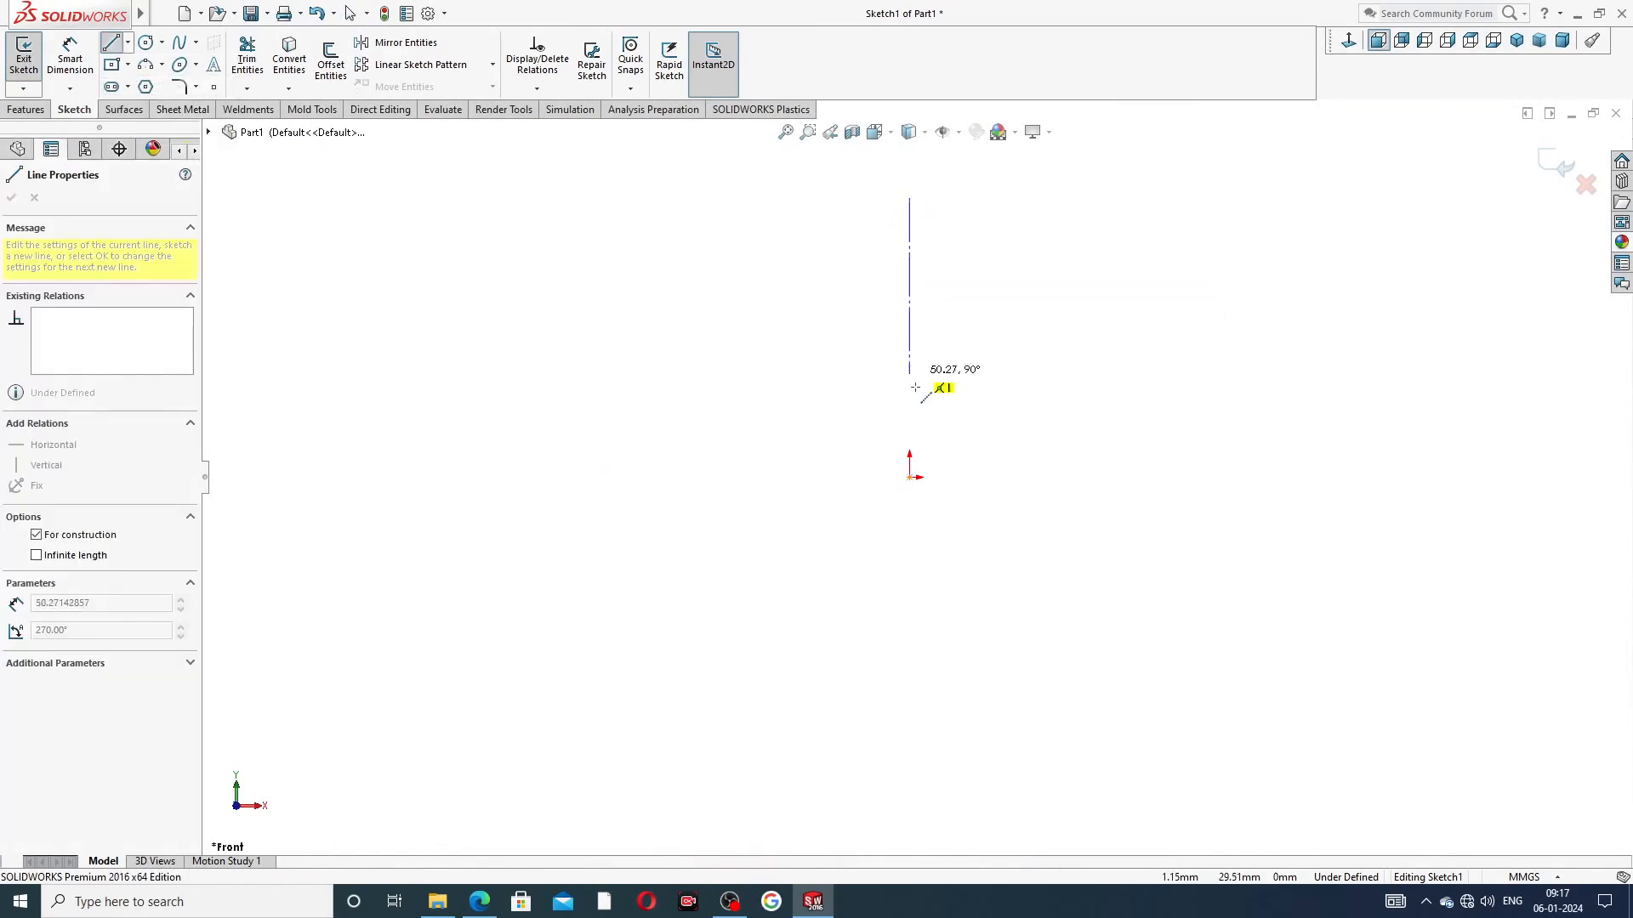
left_click(909, 477)
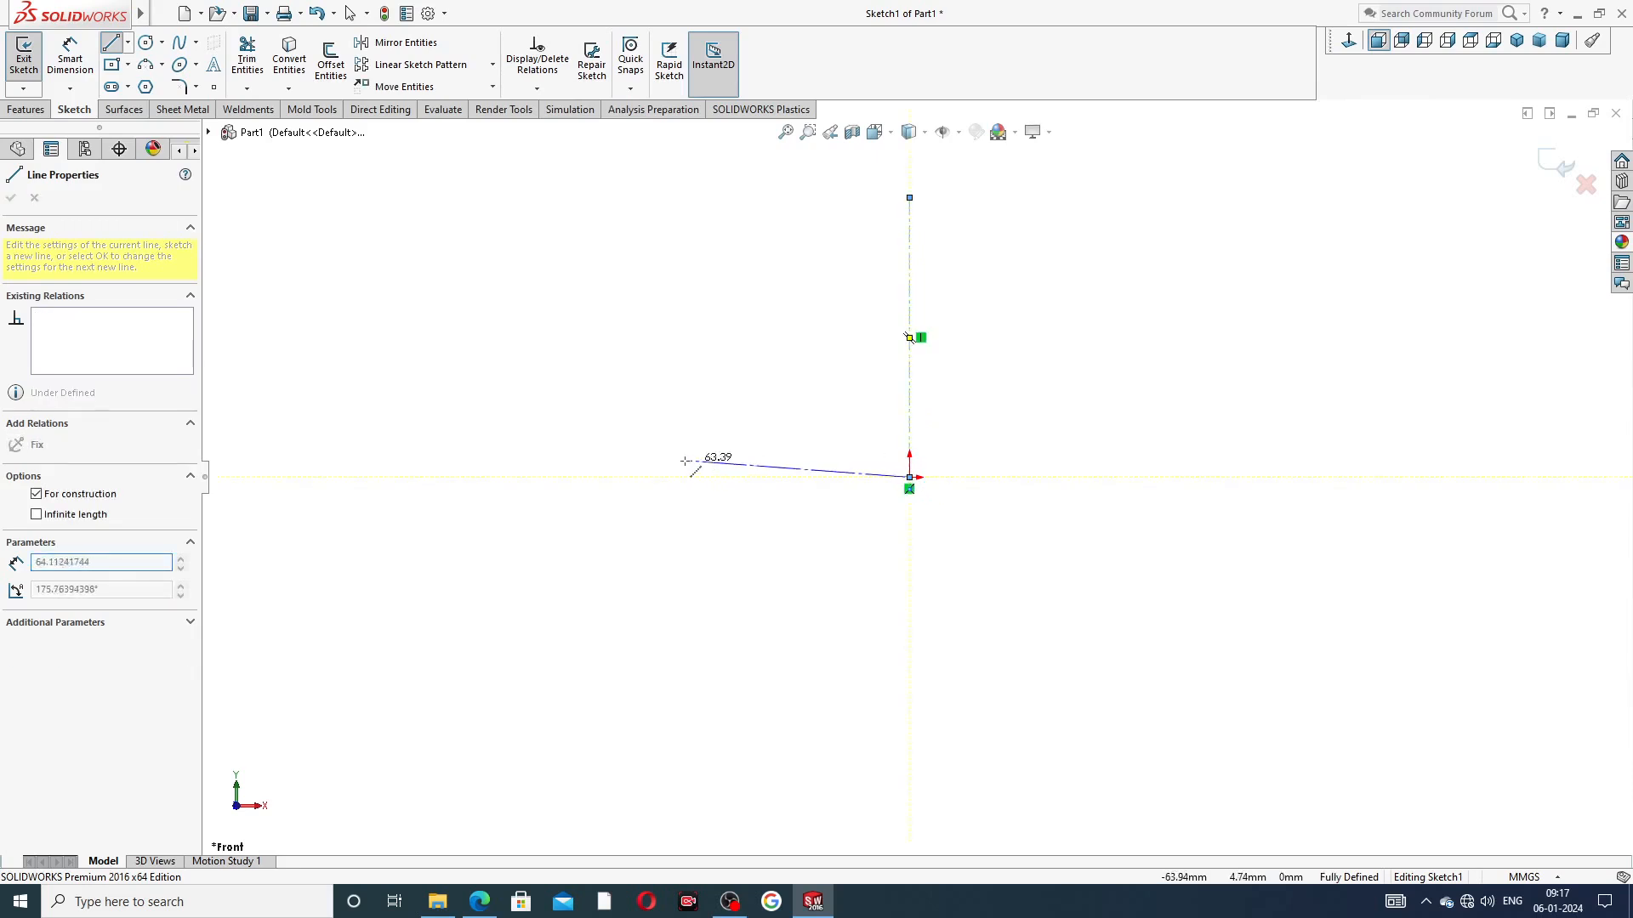
left_click(649, 476)
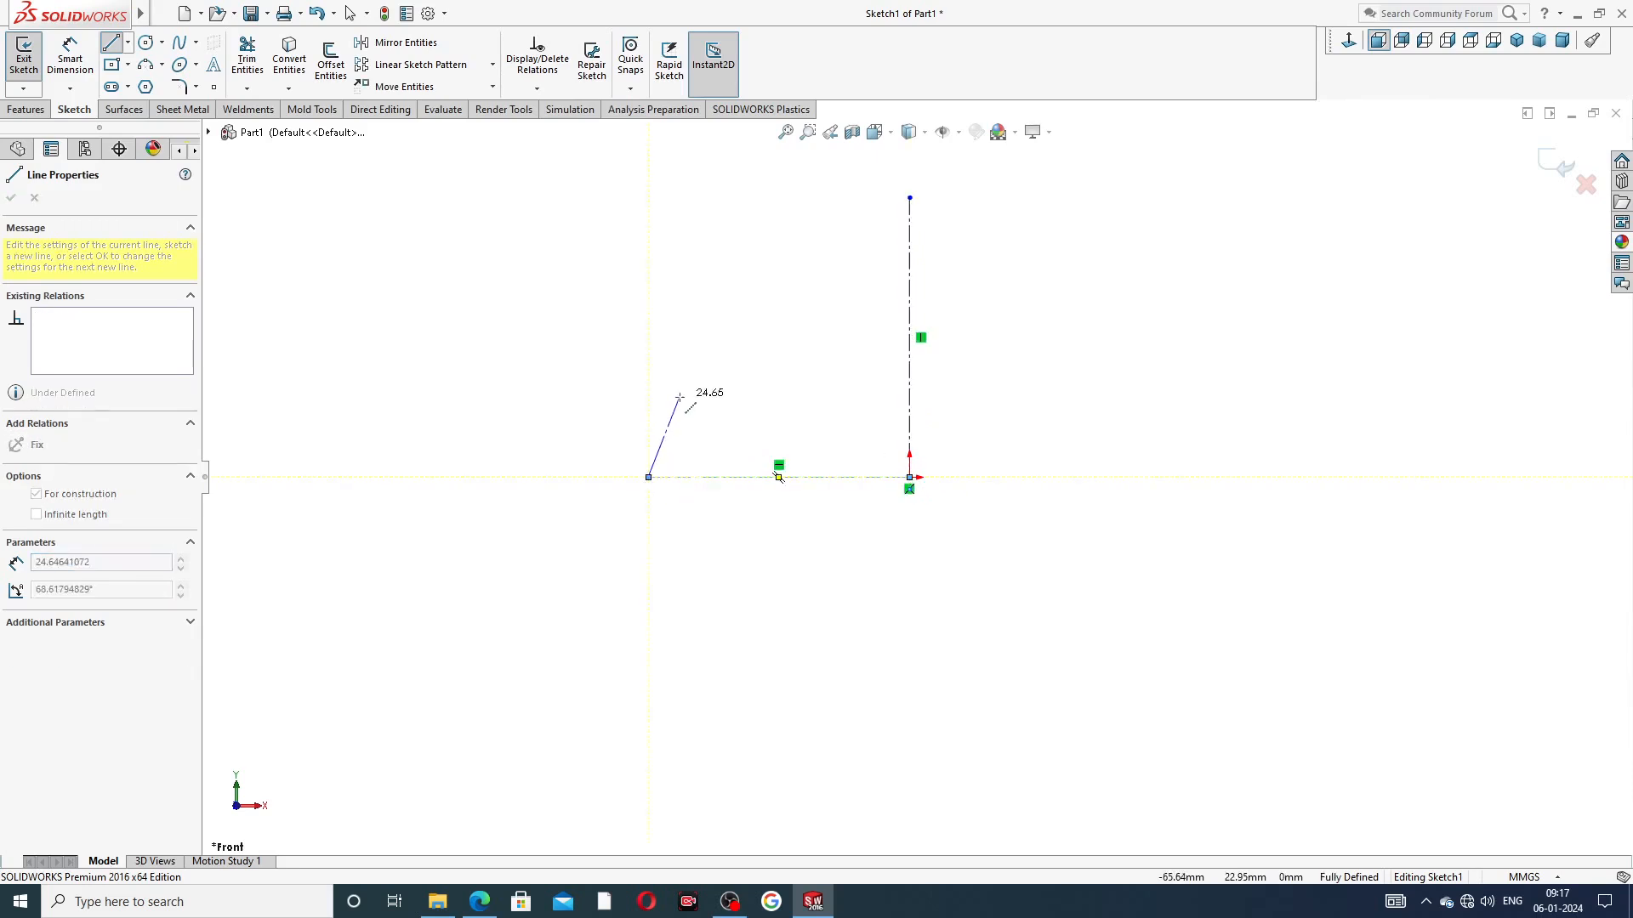
right_click(696, 410)
left_click(725, 412)
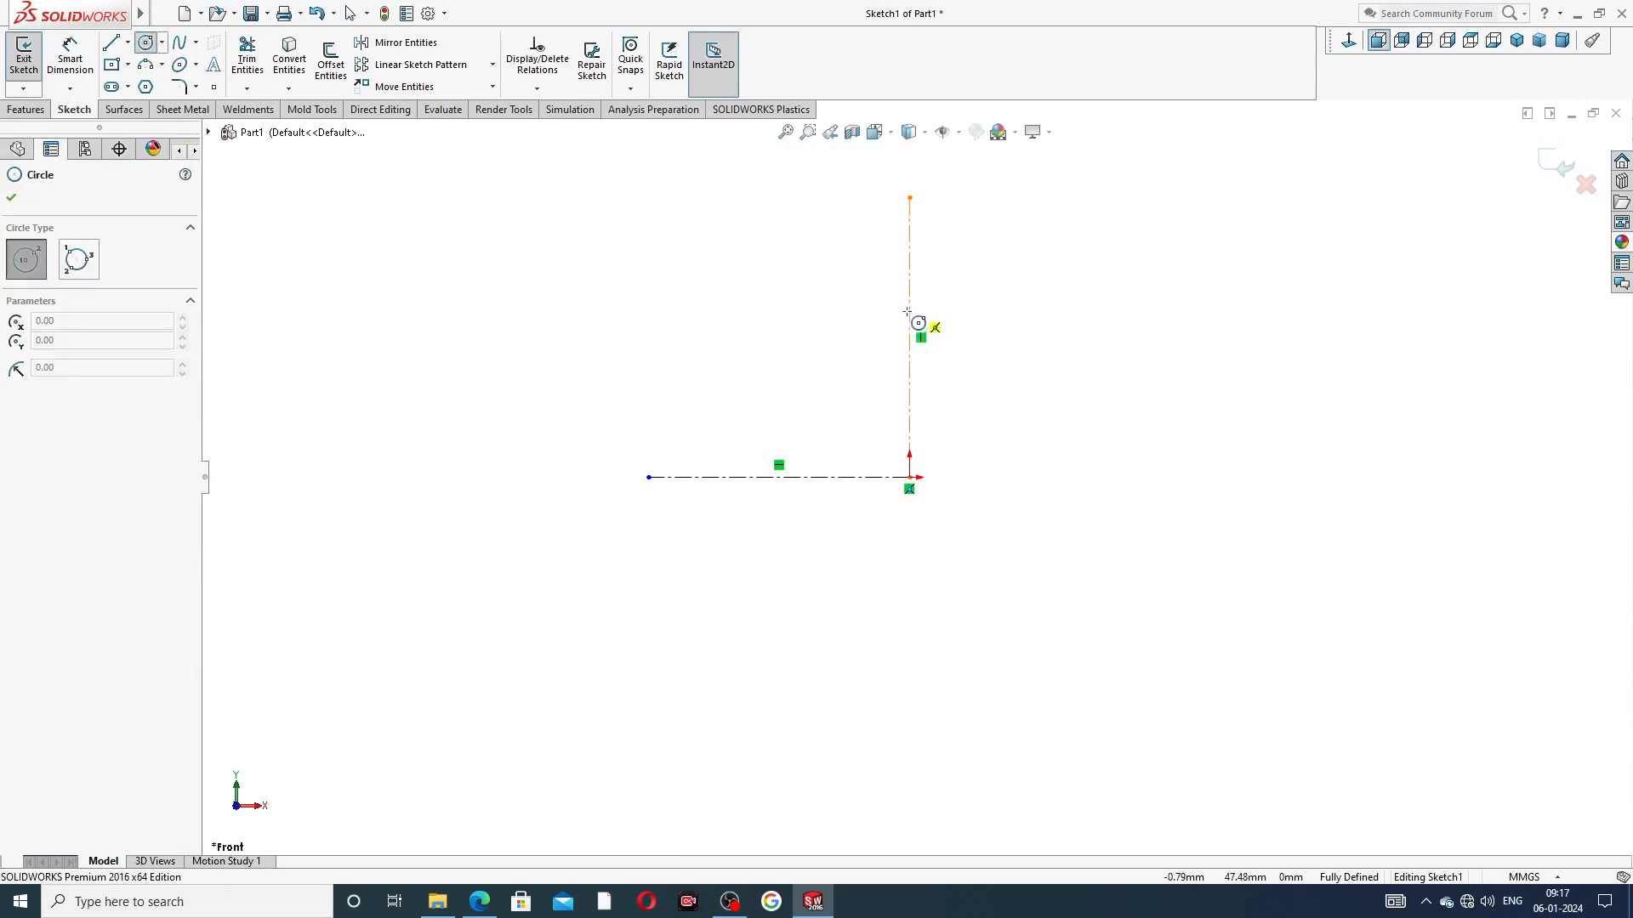
Draw a circle of about 34 mm radius centred on the vertical centerline about 37 mm above the origin
left_click(909, 348)
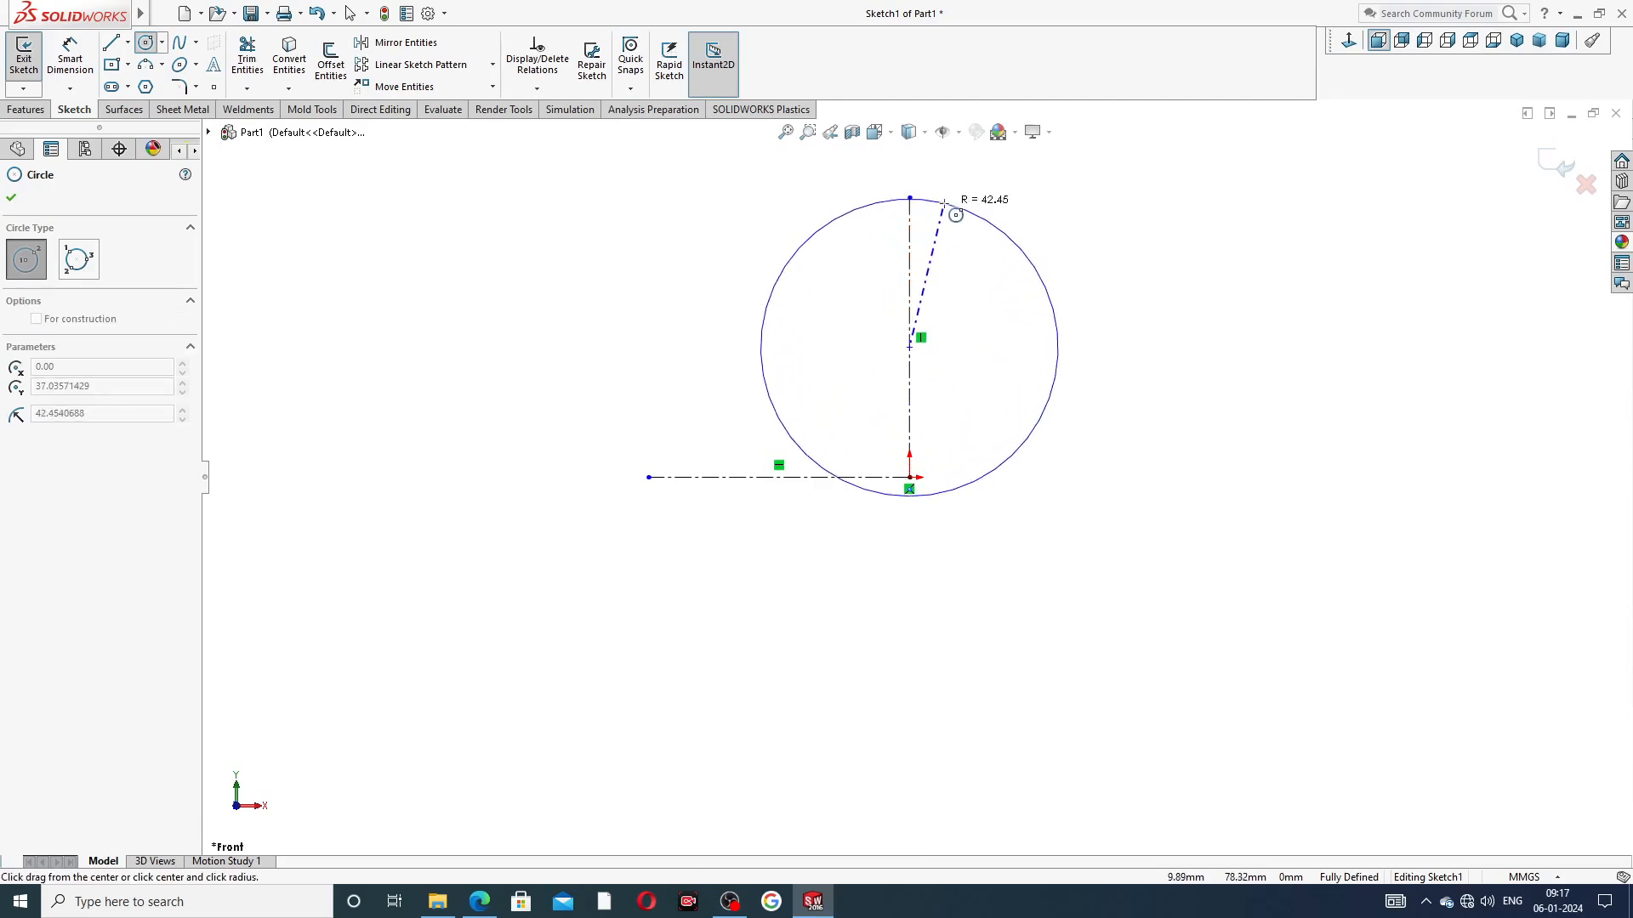
left_click(964, 241)
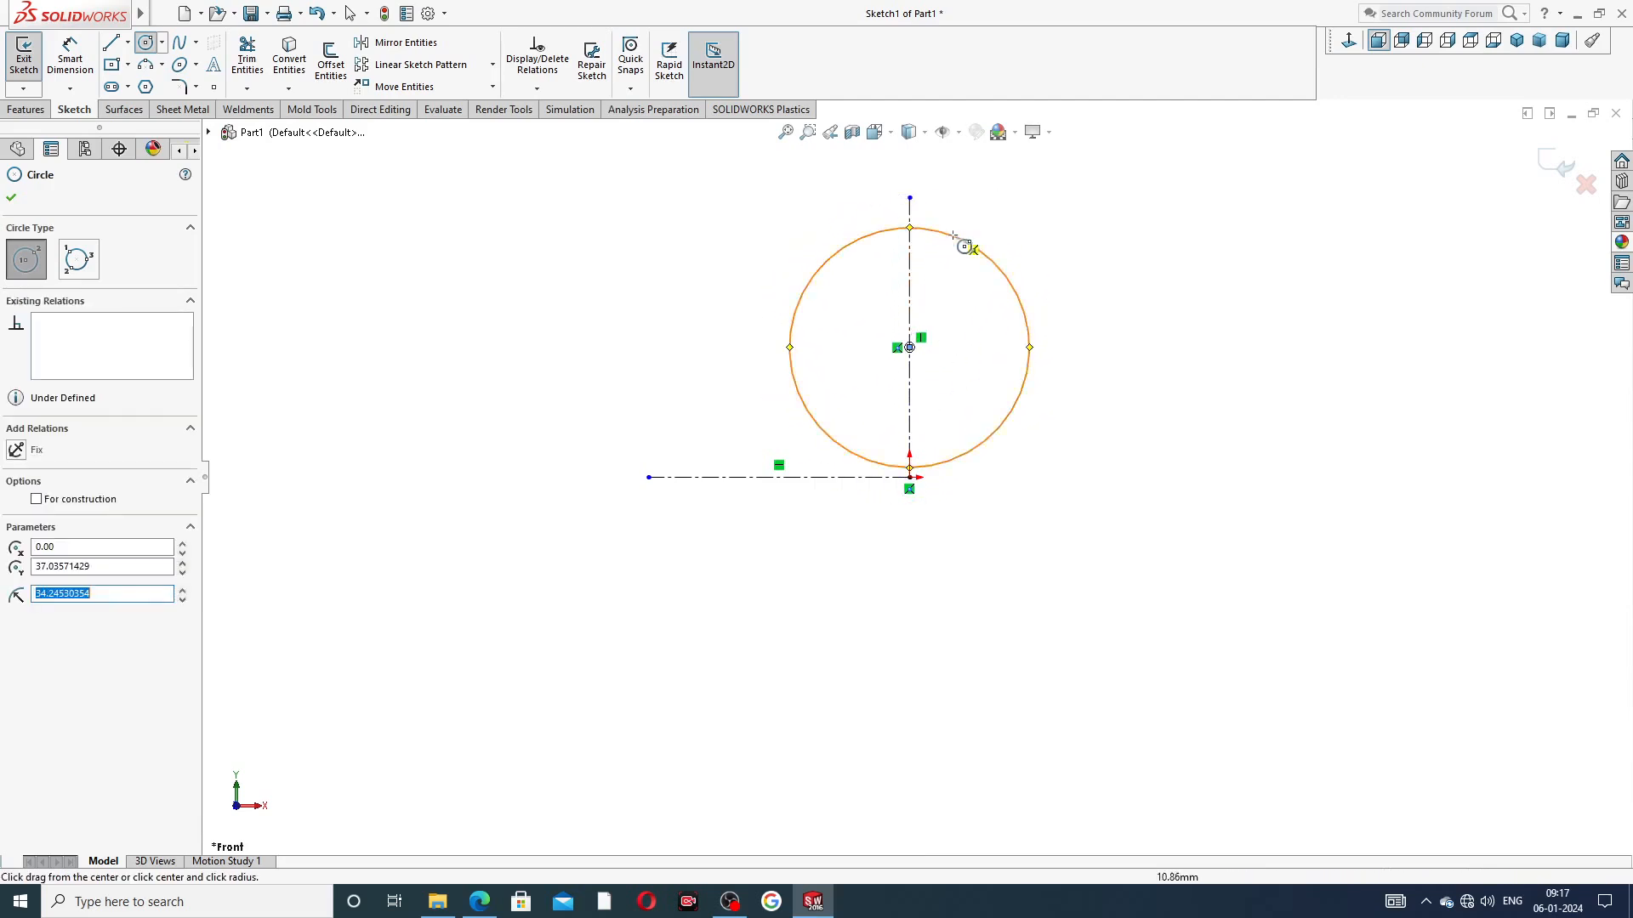
right_click(1008, 230)
left_click(1052, 250)
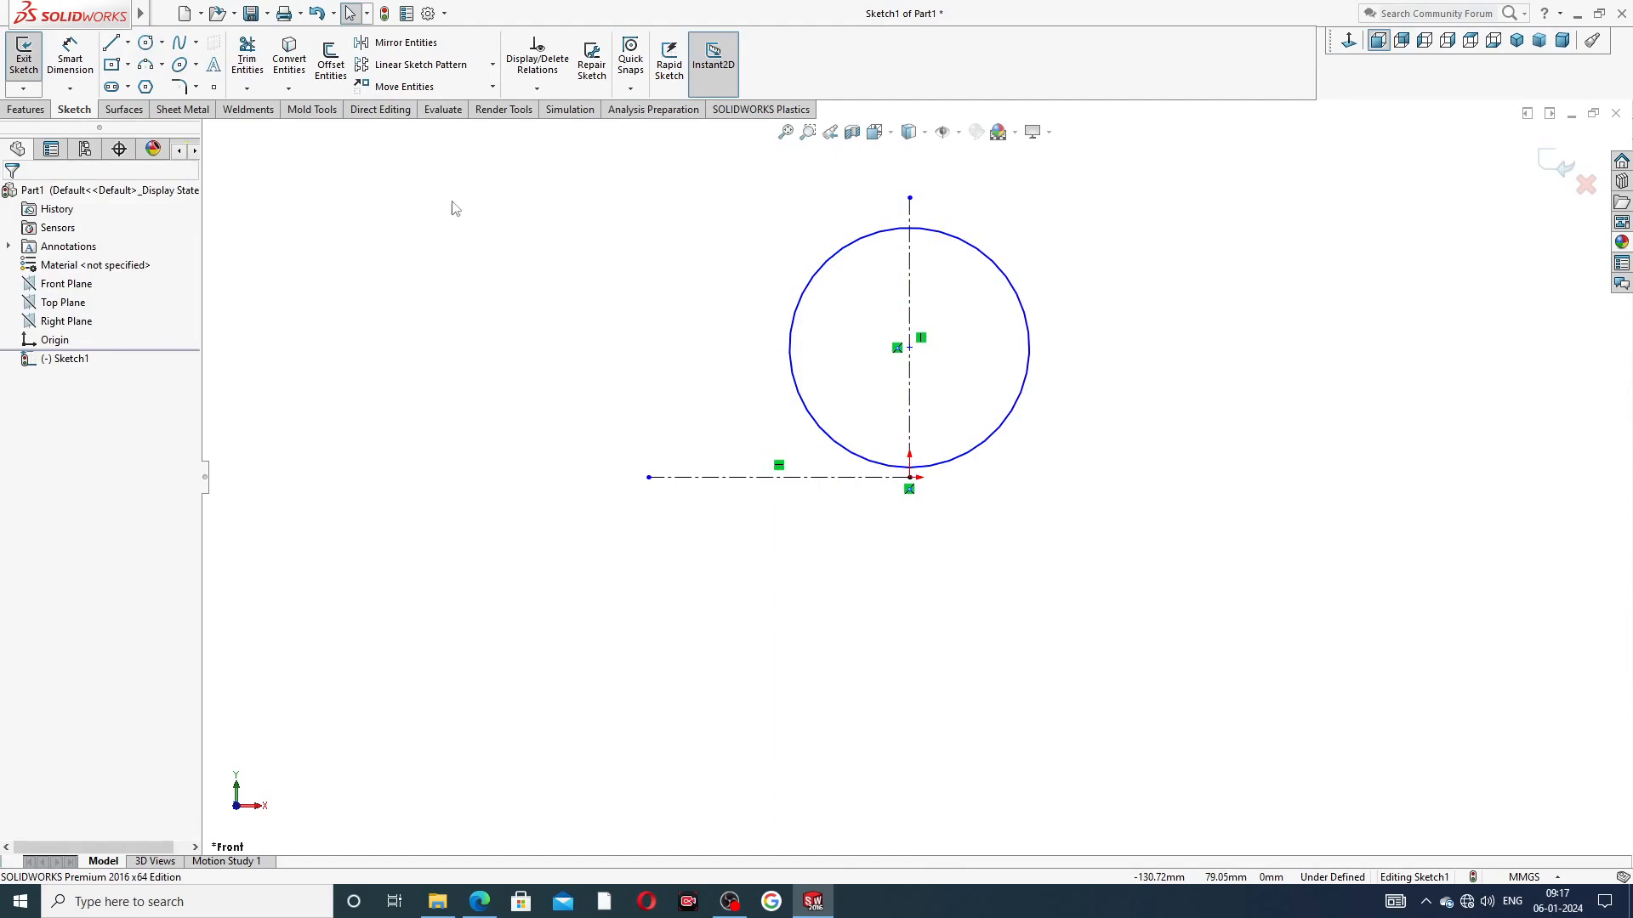
Dimension the circle's diameter and set it to 37 mm
left_click(70, 58)
left_click(968, 252)
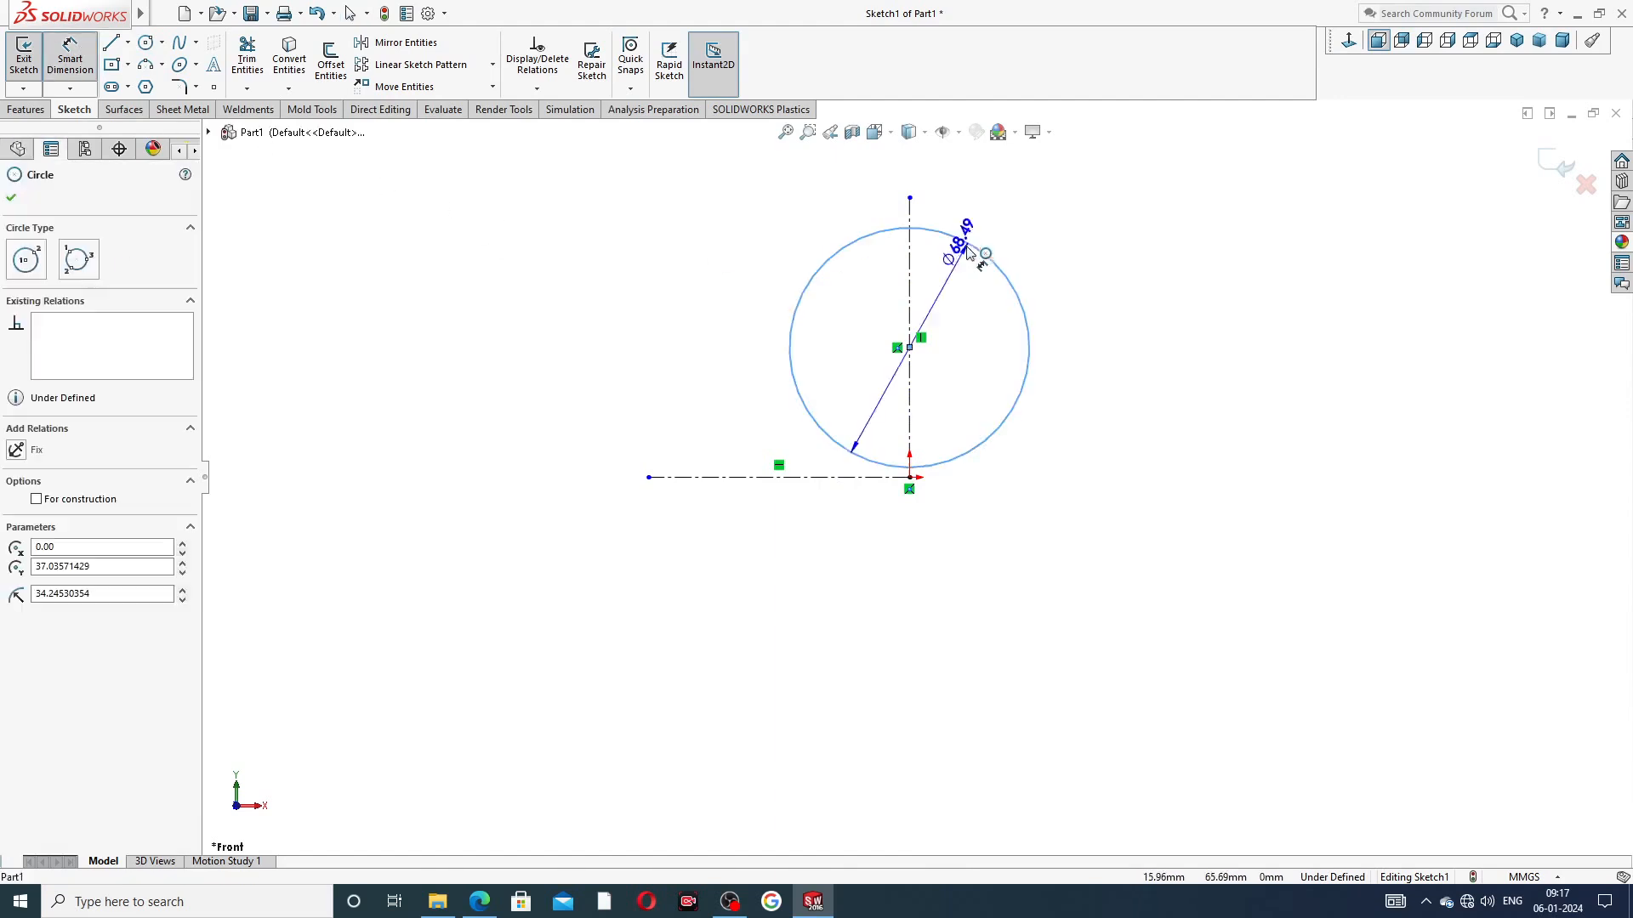
left_click(1084, 221)
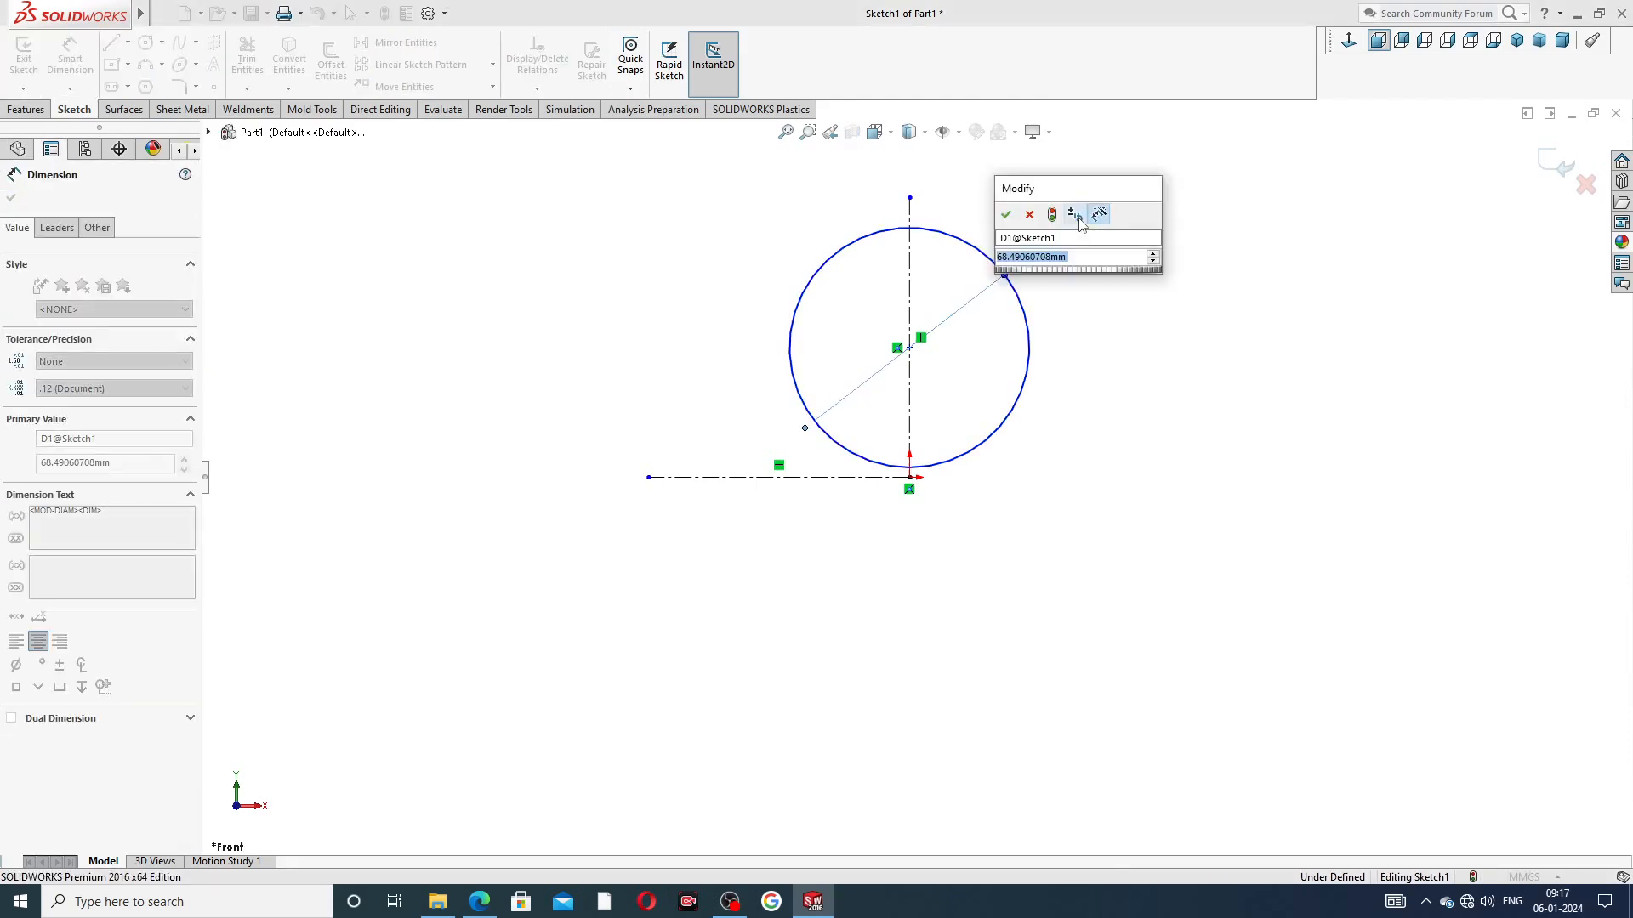
type("37")
key("Return")
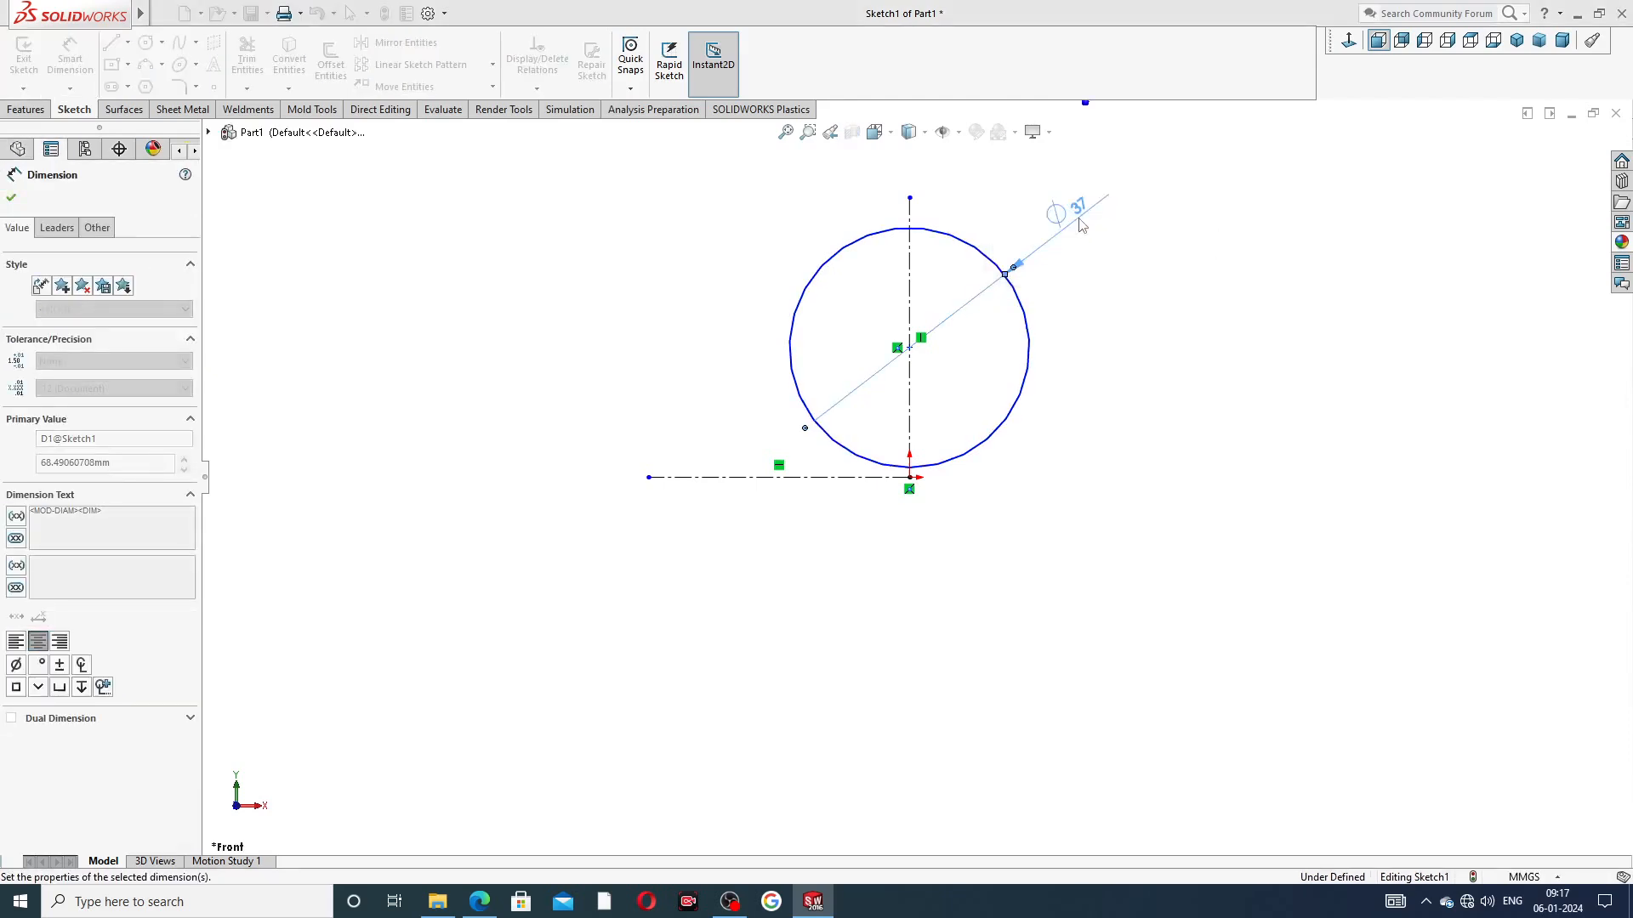
left_click(1105, 257)
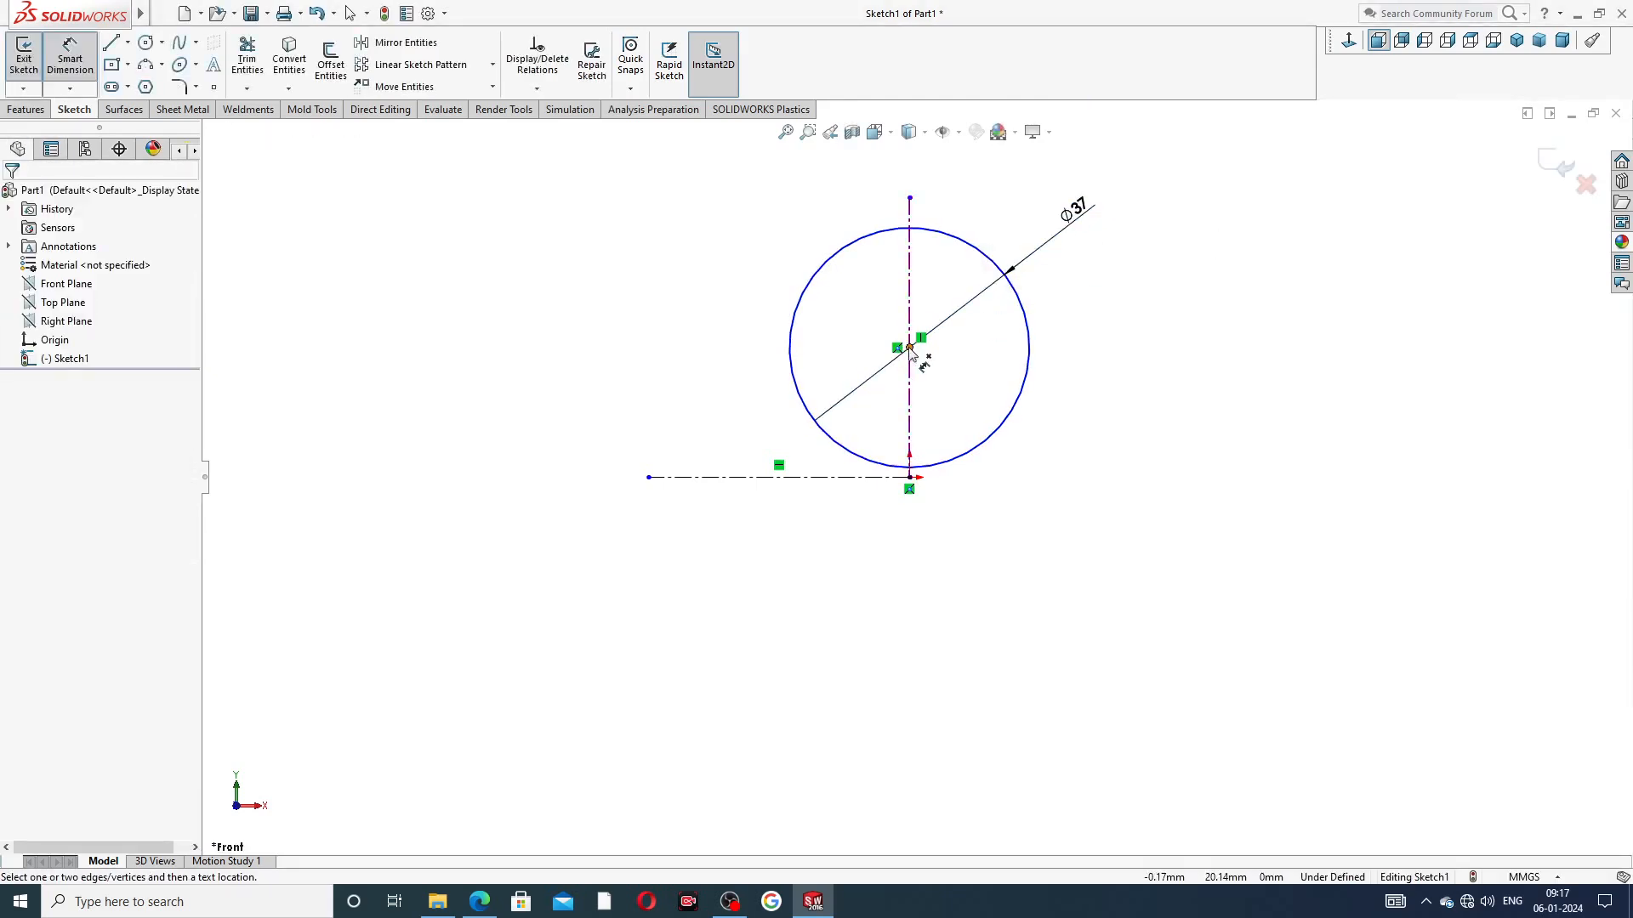
Dimension the vertical distance from the circle's centre to the origin and set it to 15.2319 mm
left_click(910, 348)
left_click(910, 480)
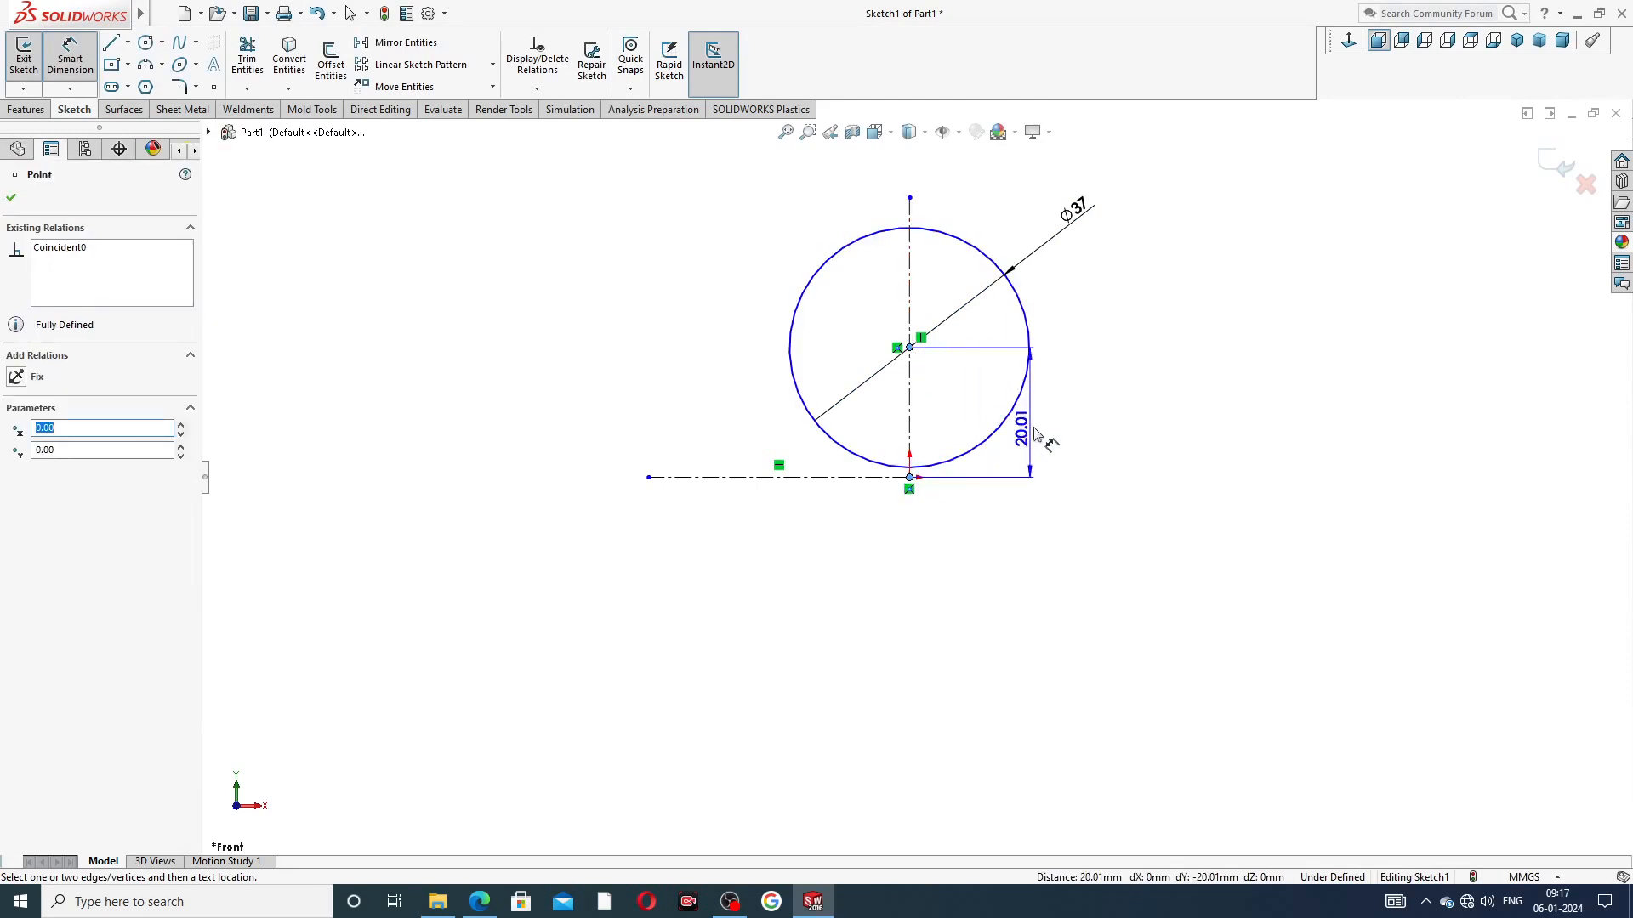
left_click(1068, 429)
type("1")
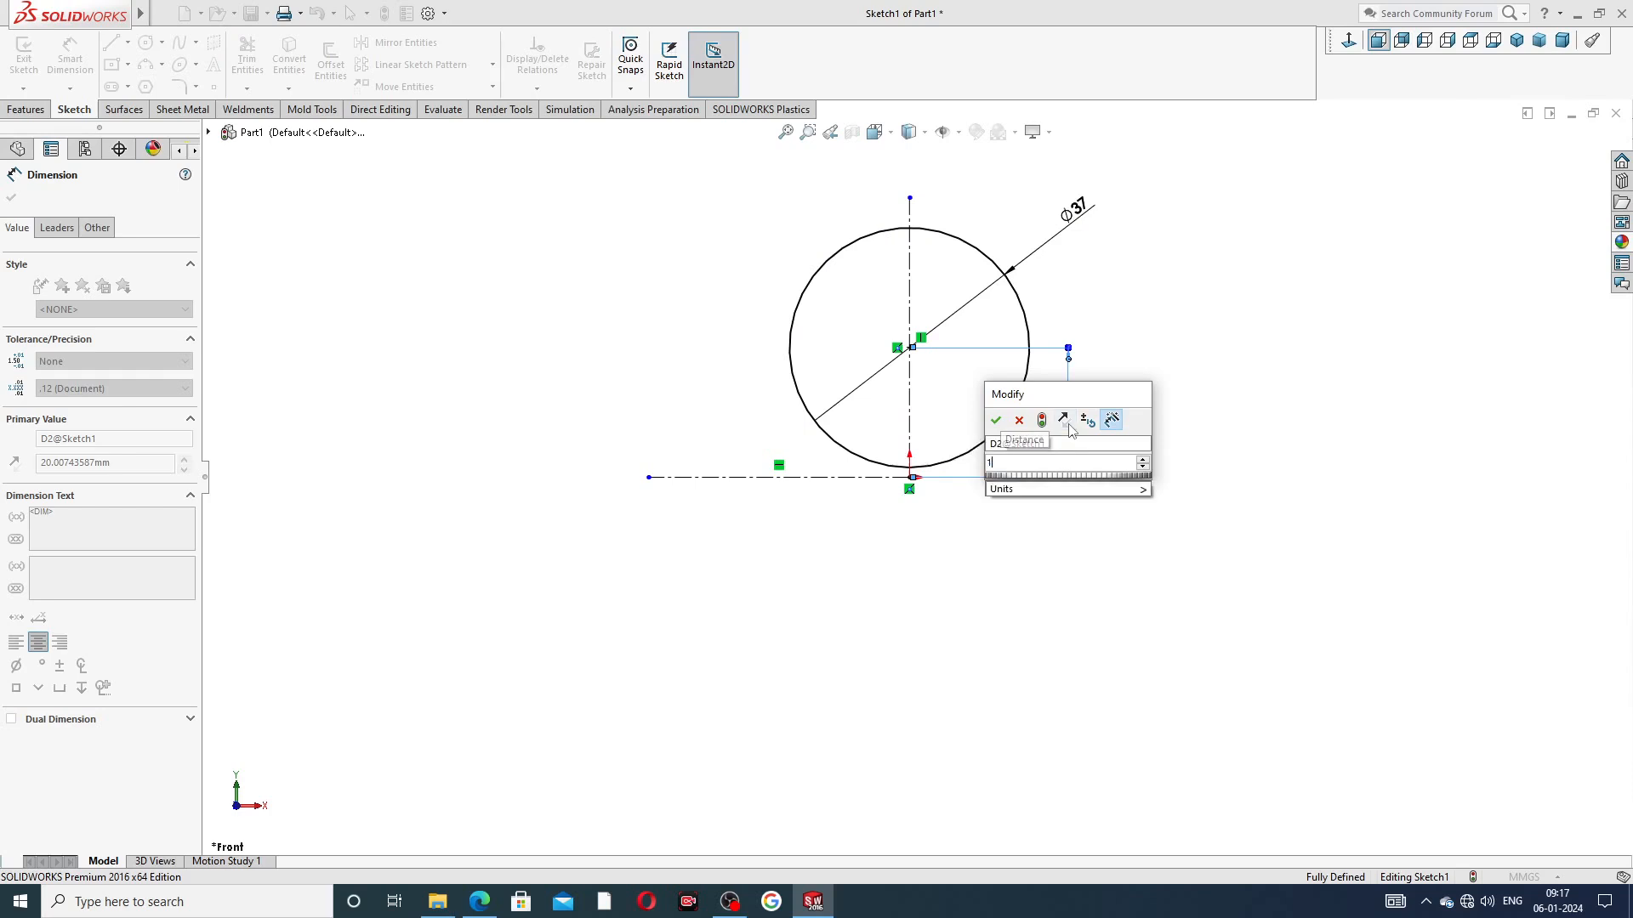
type("5.")
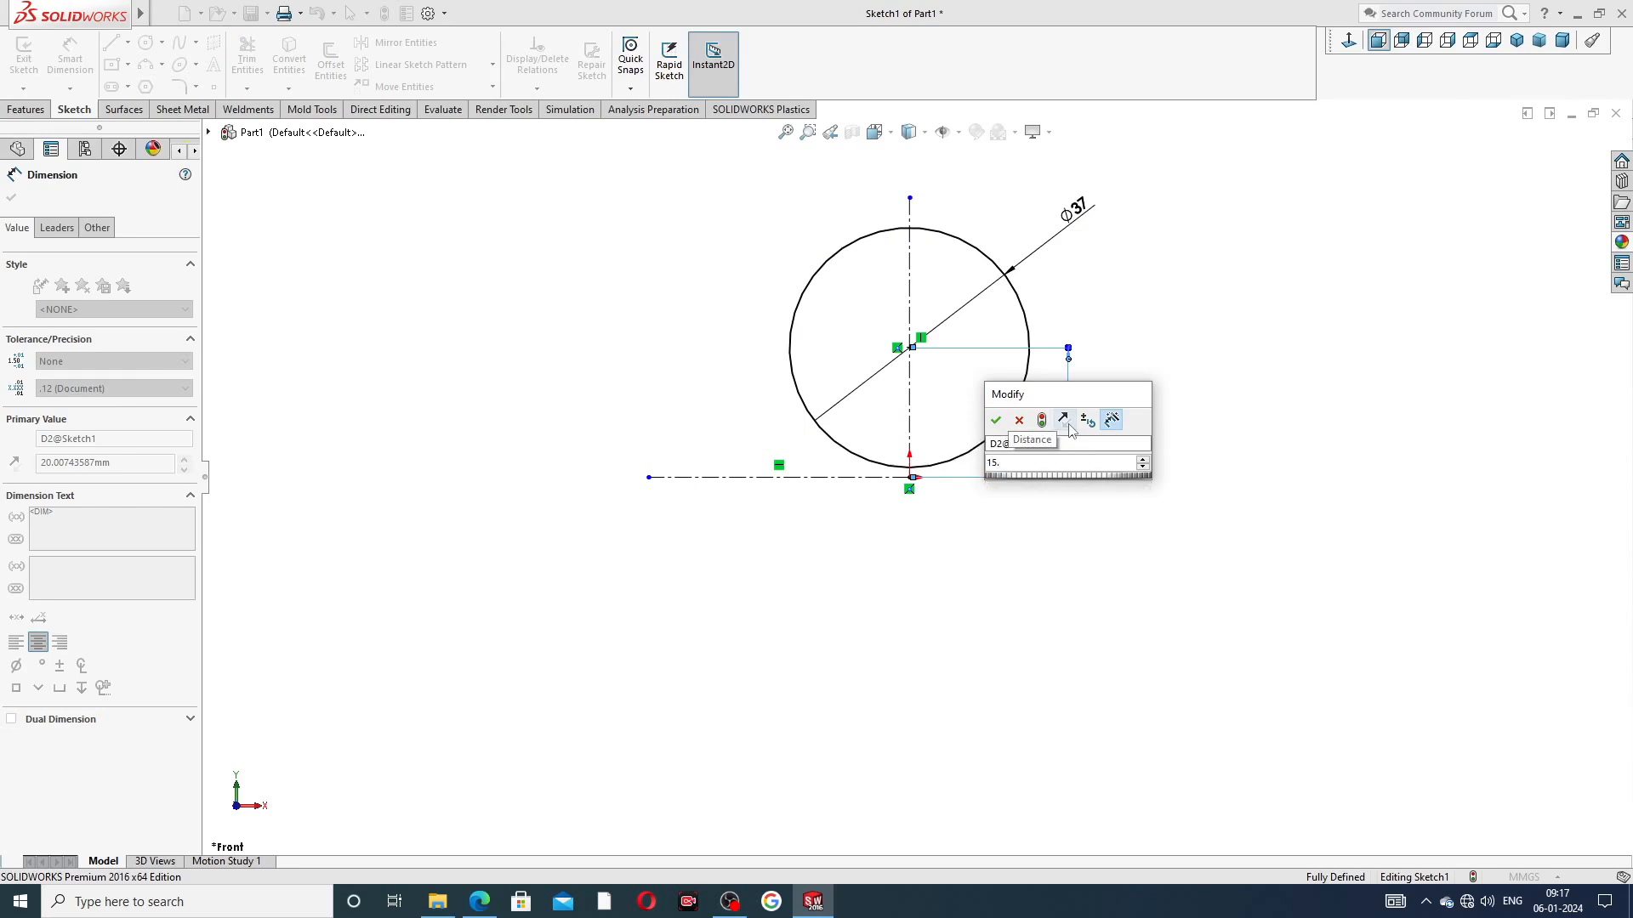
type("2319")
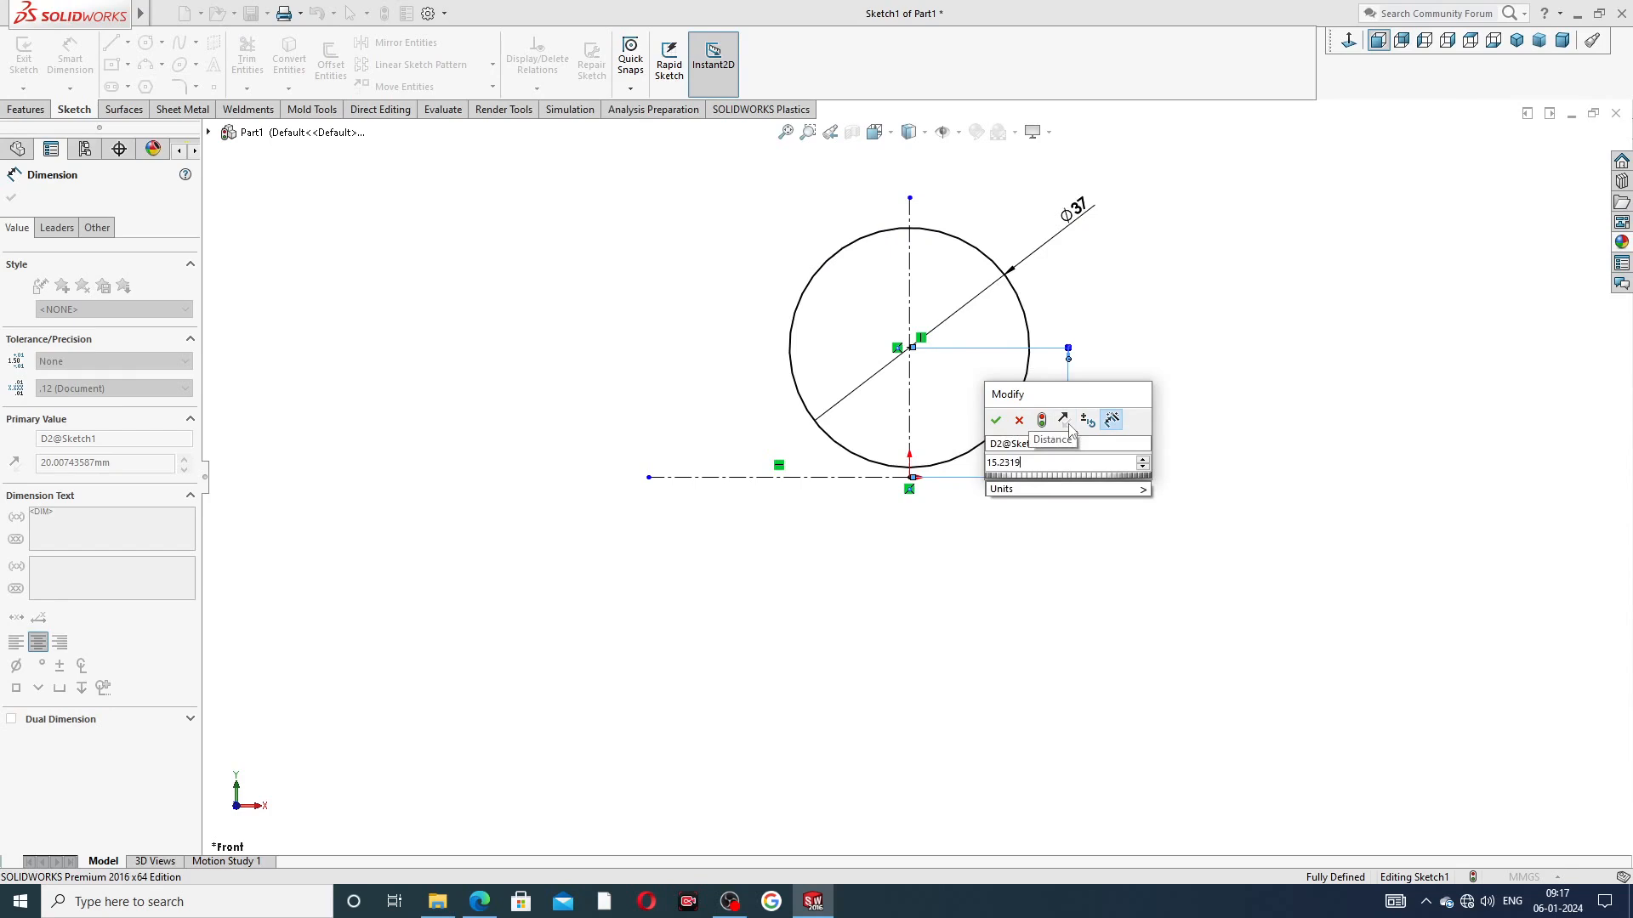
key("Return")
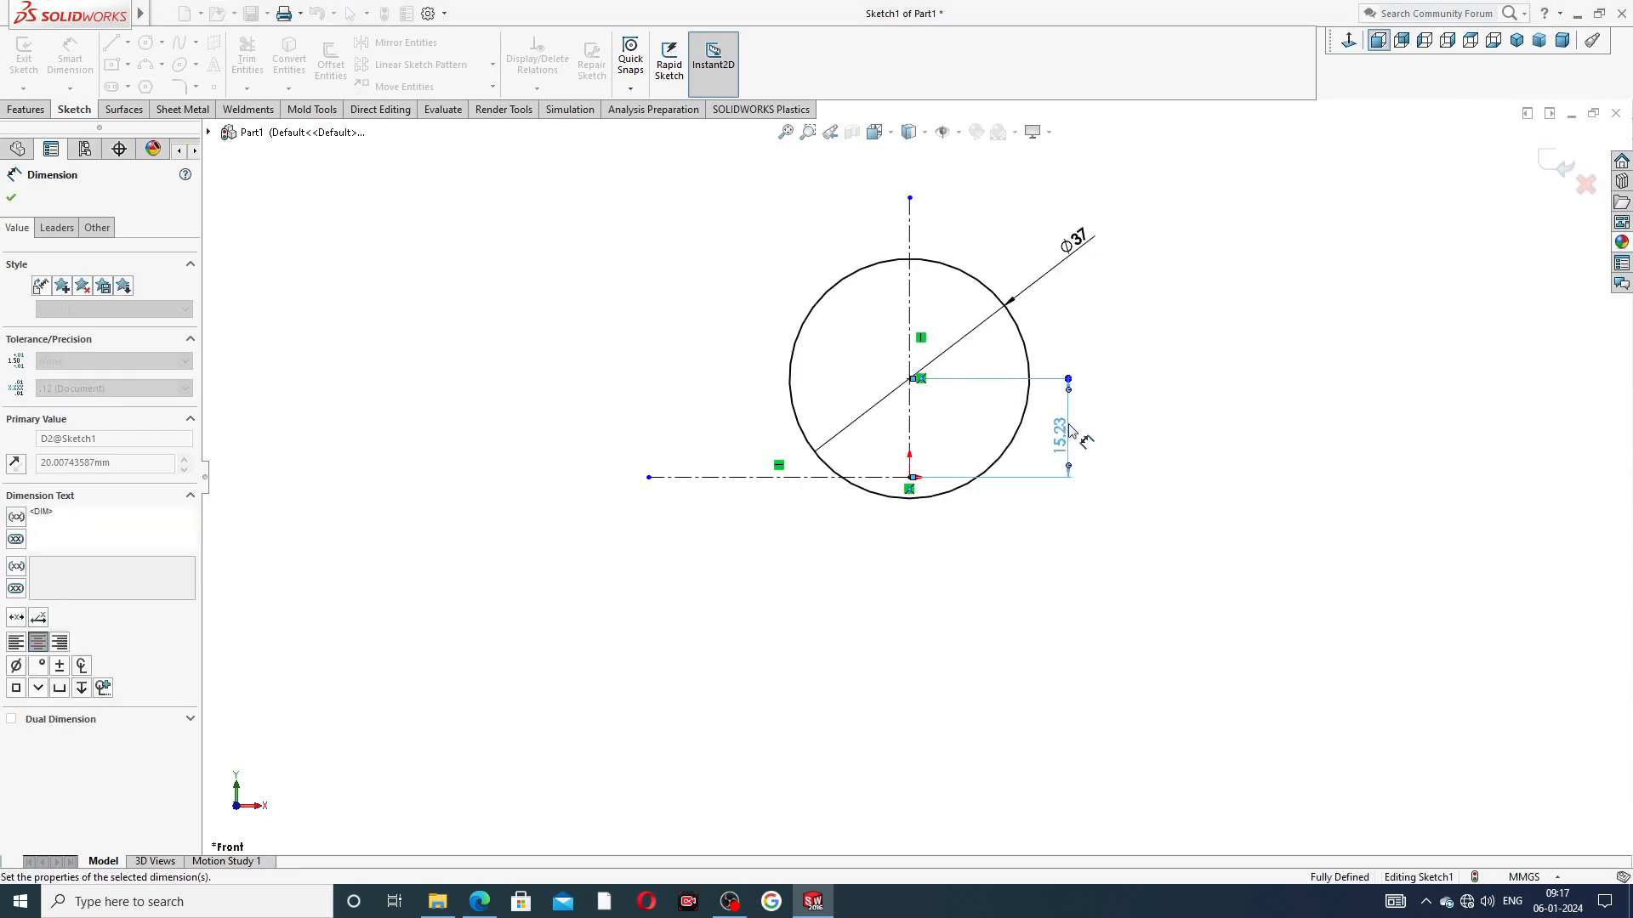
left_click(1131, 393)
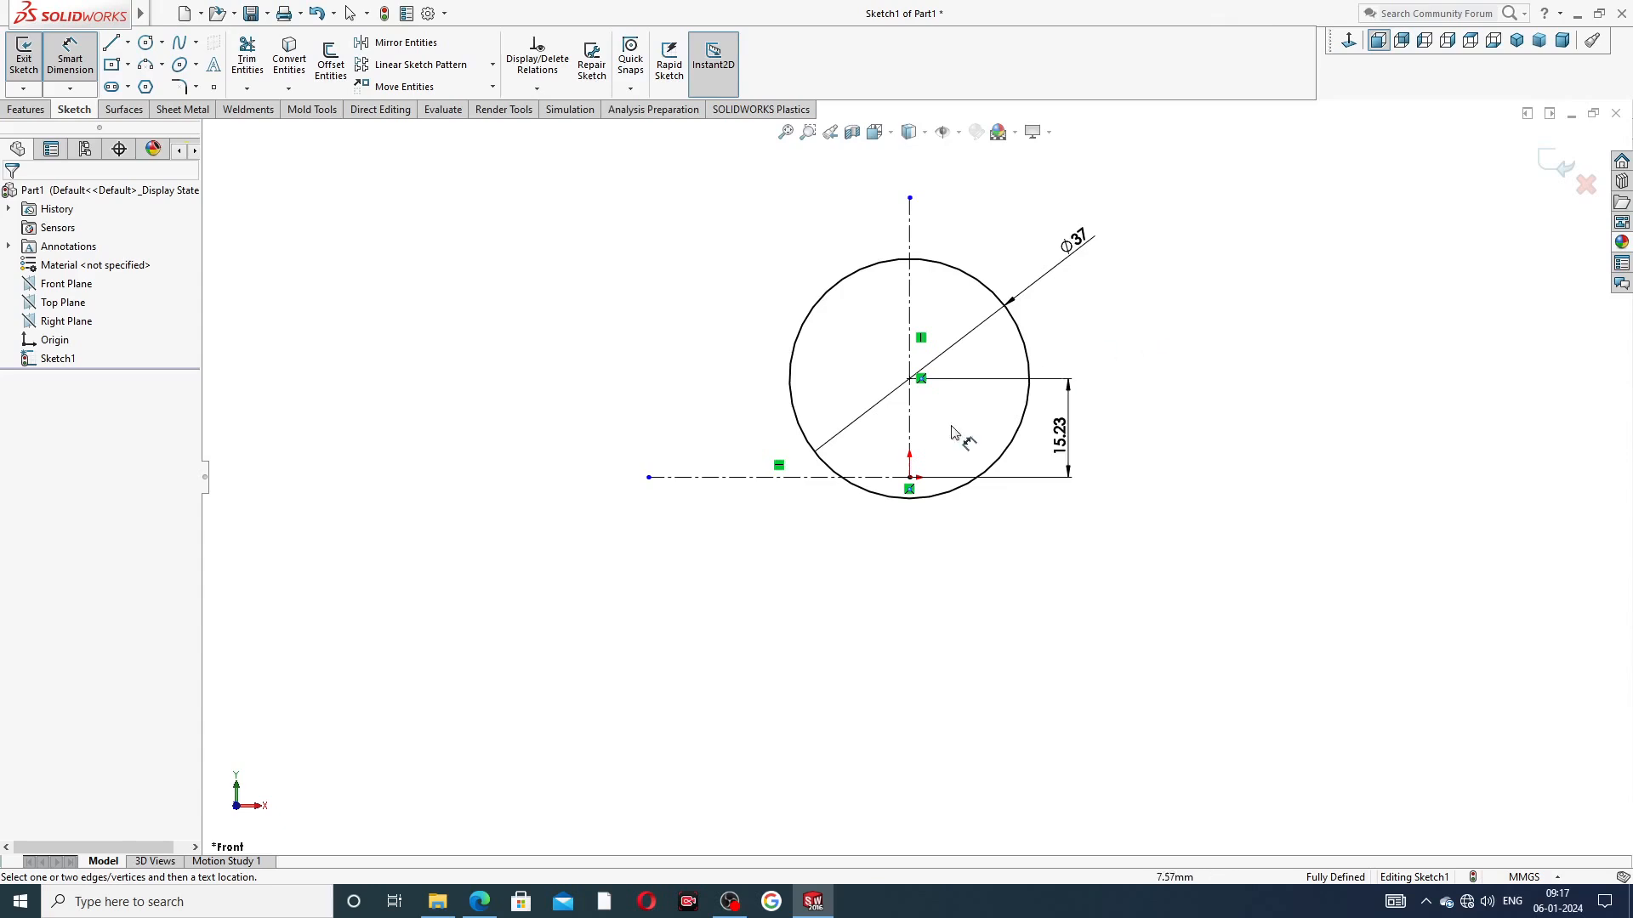
scroll(953, 429, "down", 1)
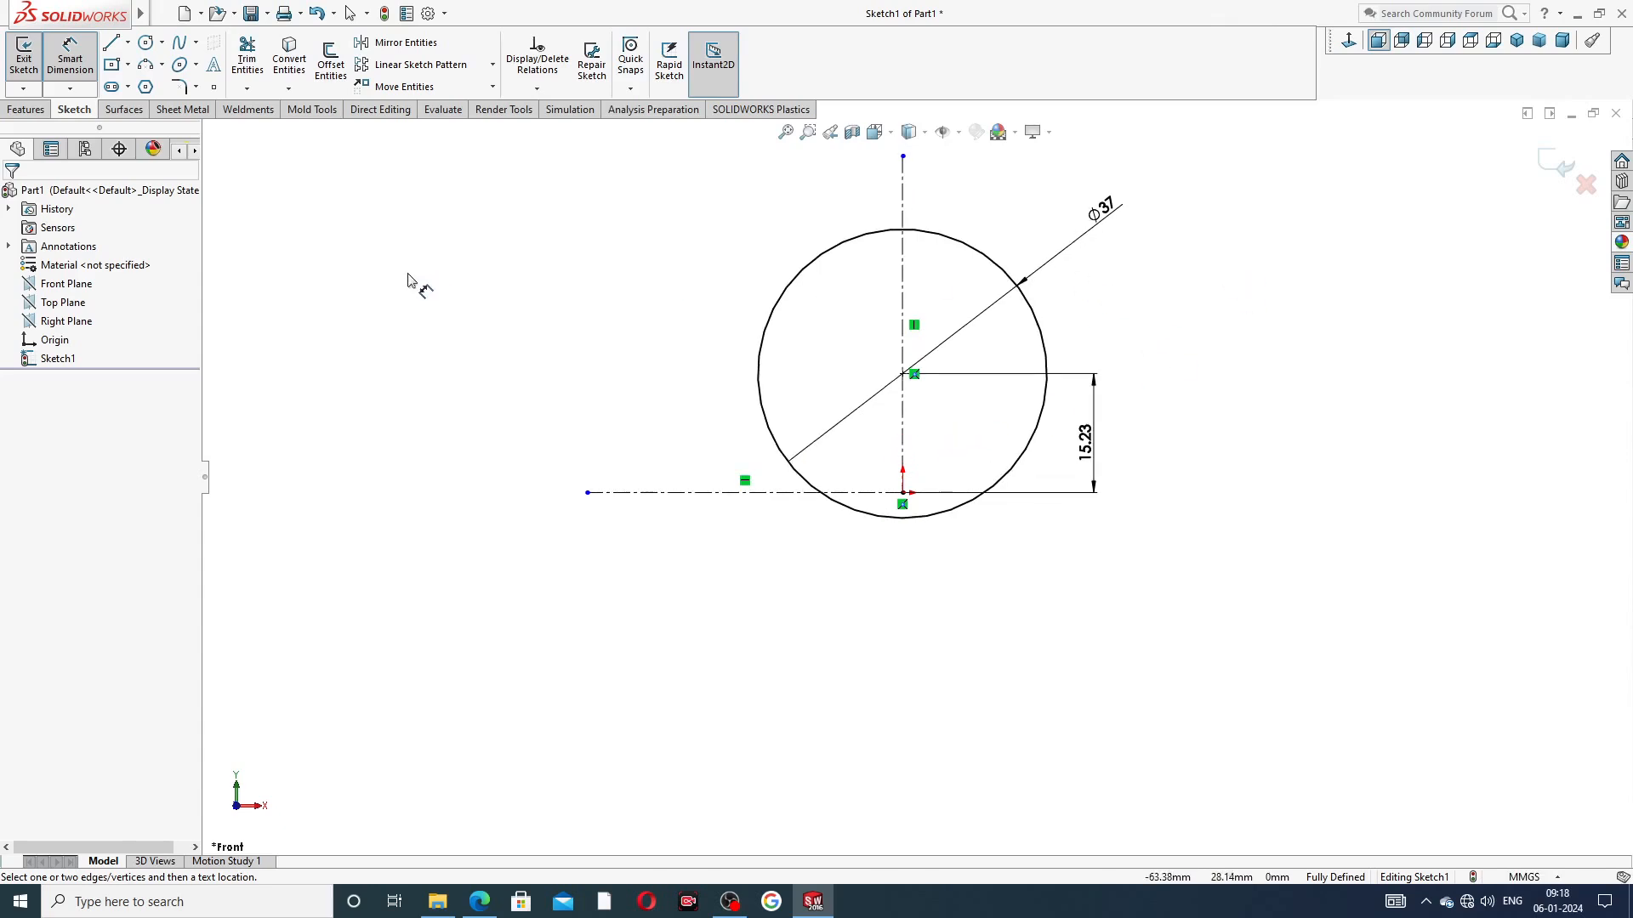
right_click(509, 284)
key("Escape")
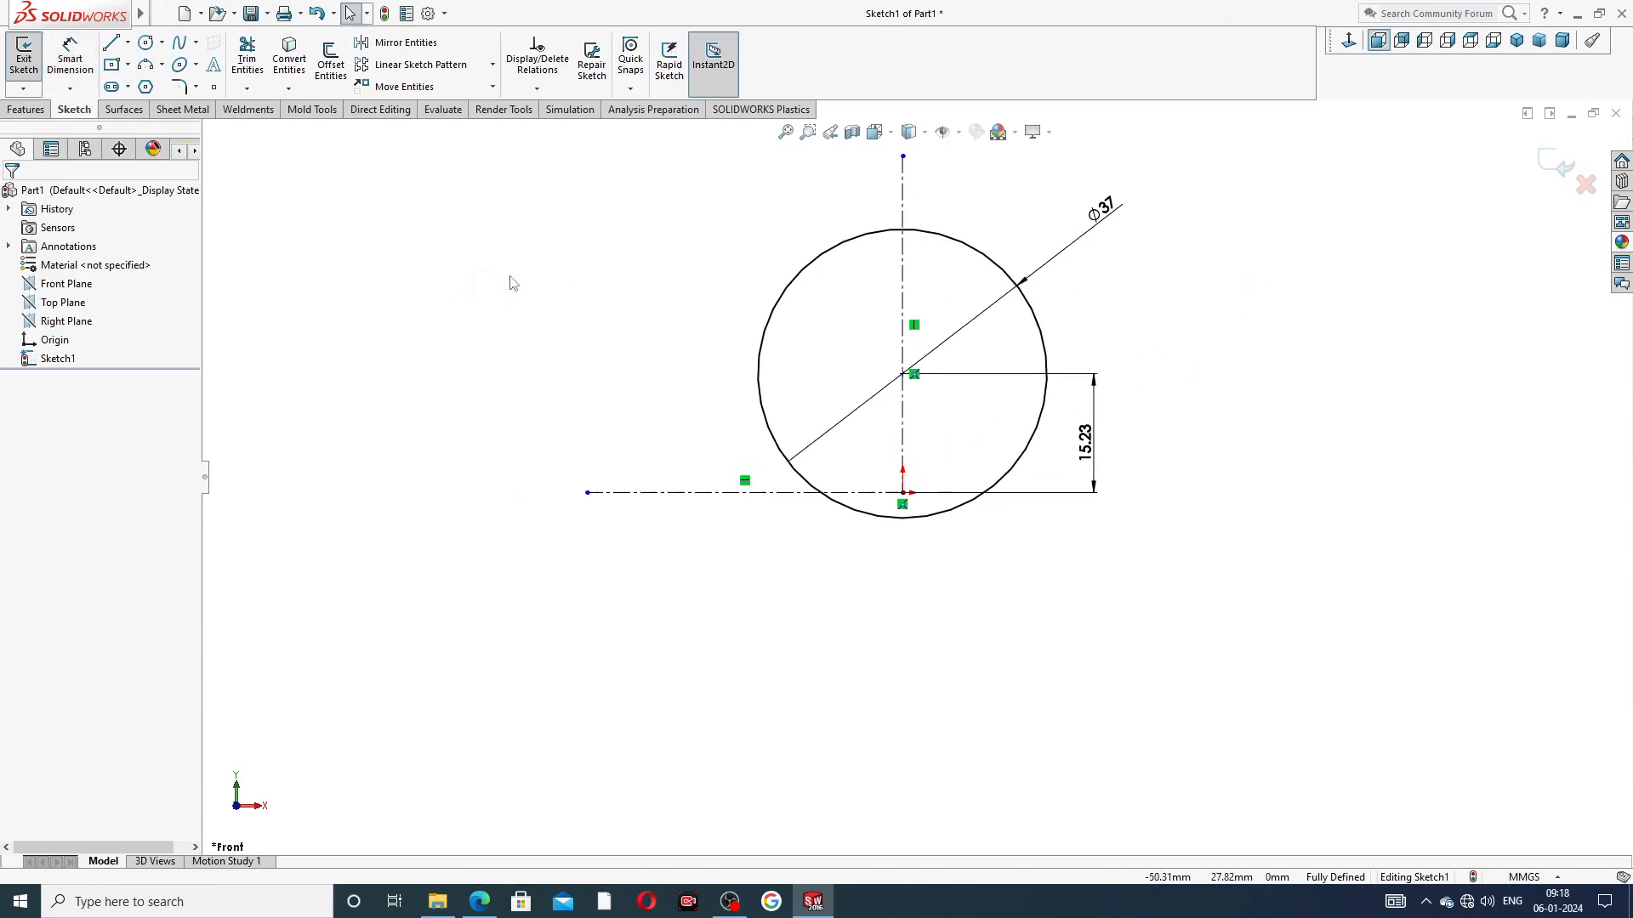
right_click(513, 264)
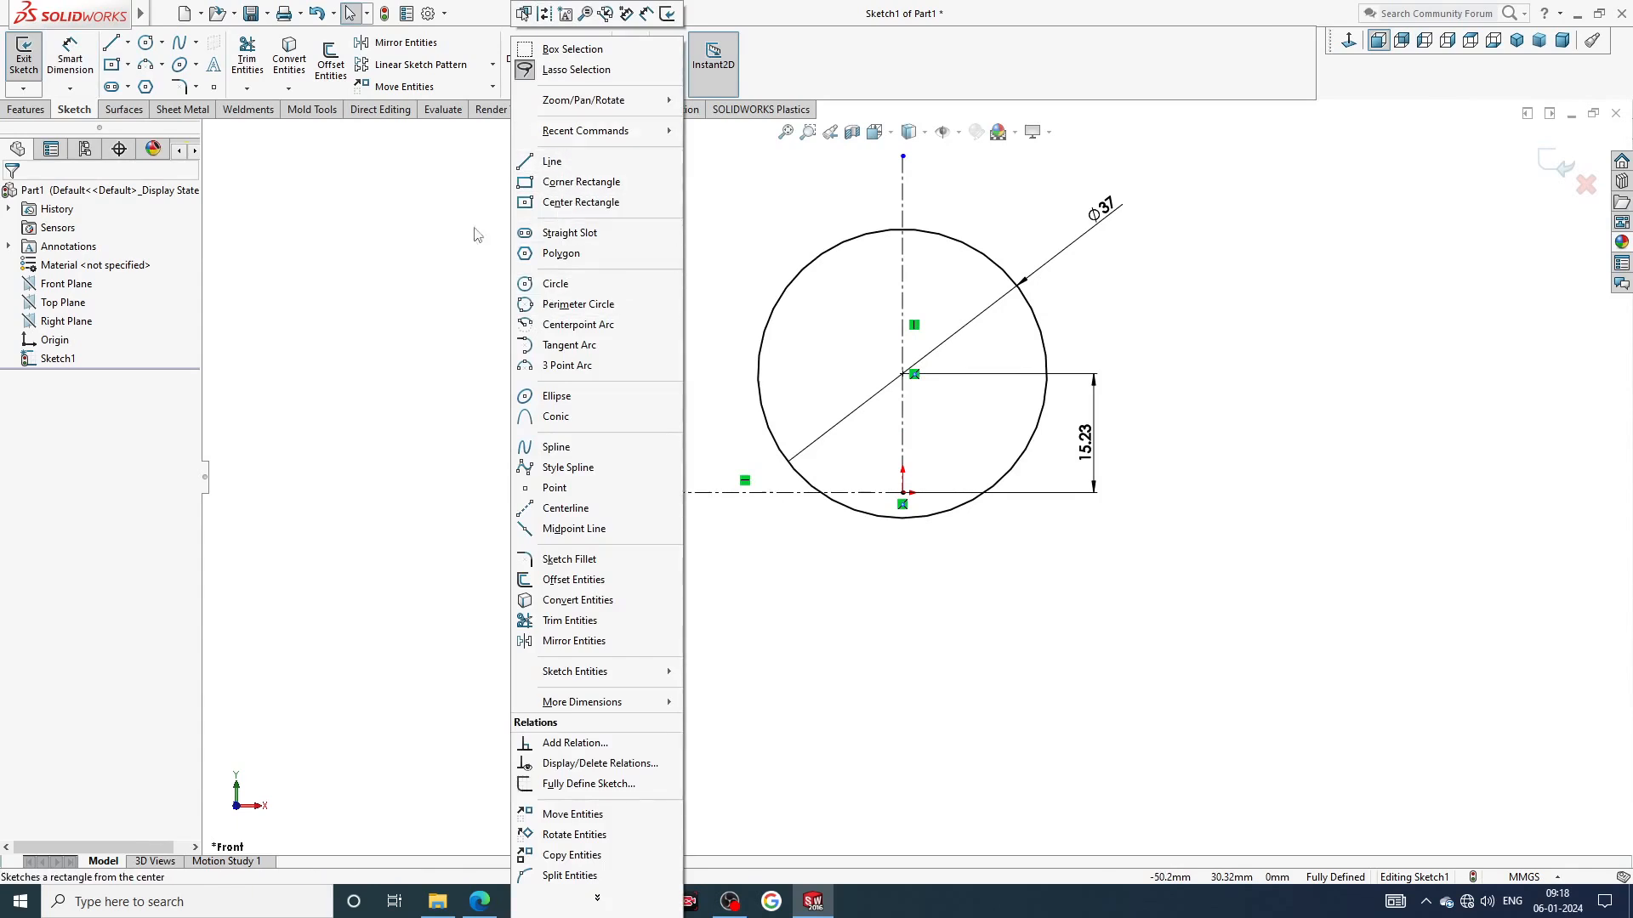
key("Escape")
left_click(146, 42)
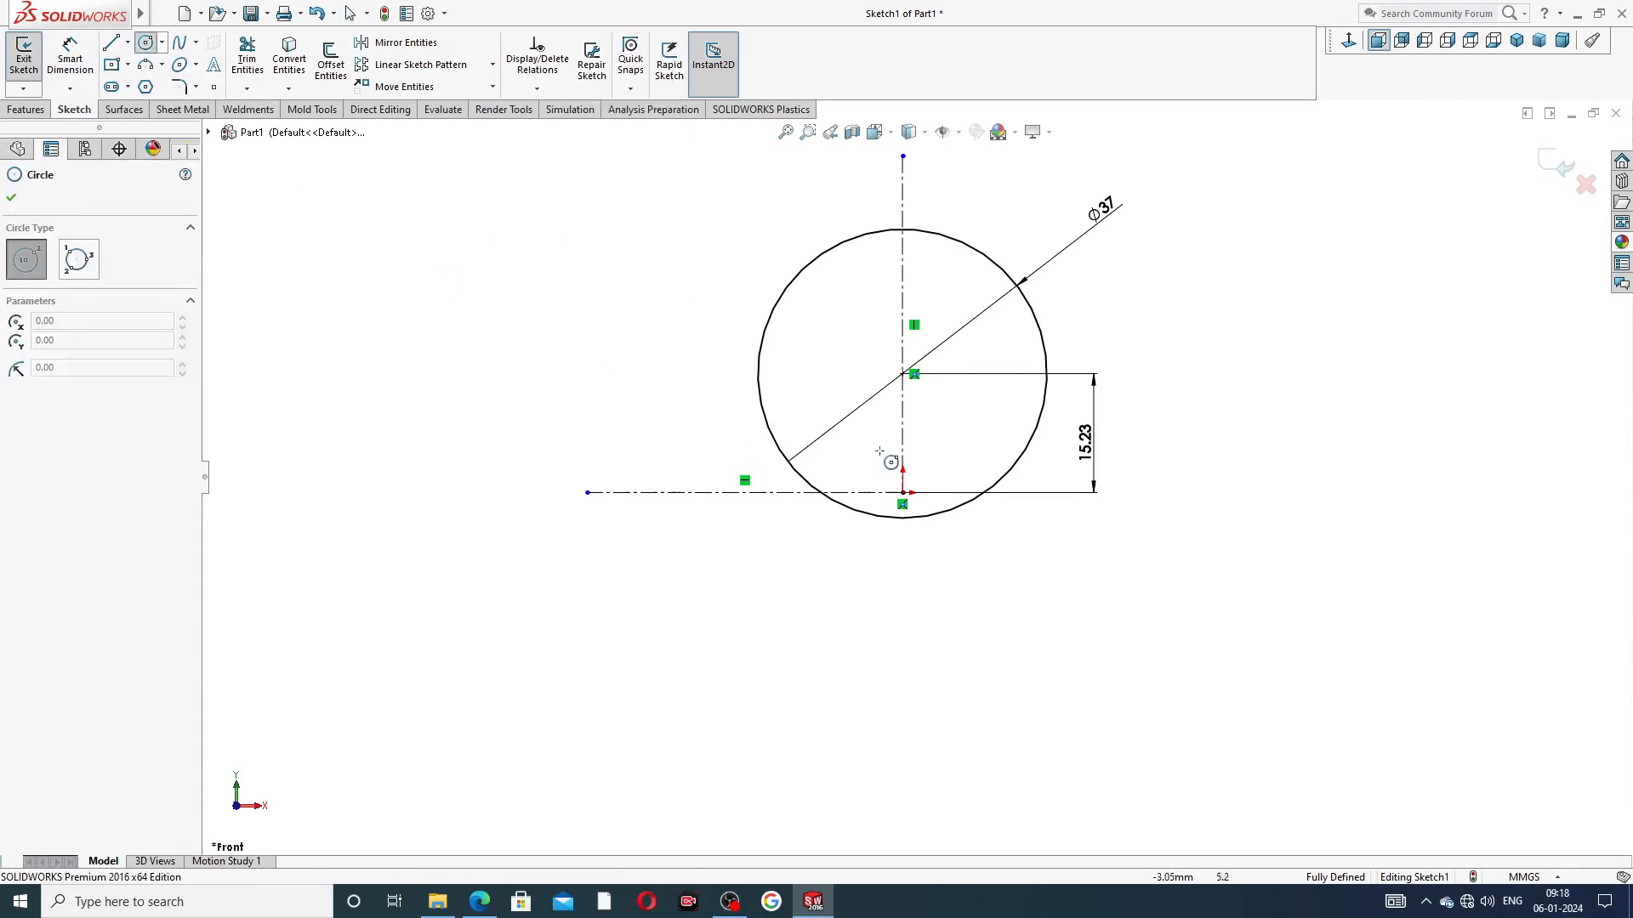
left_click(902, 375)
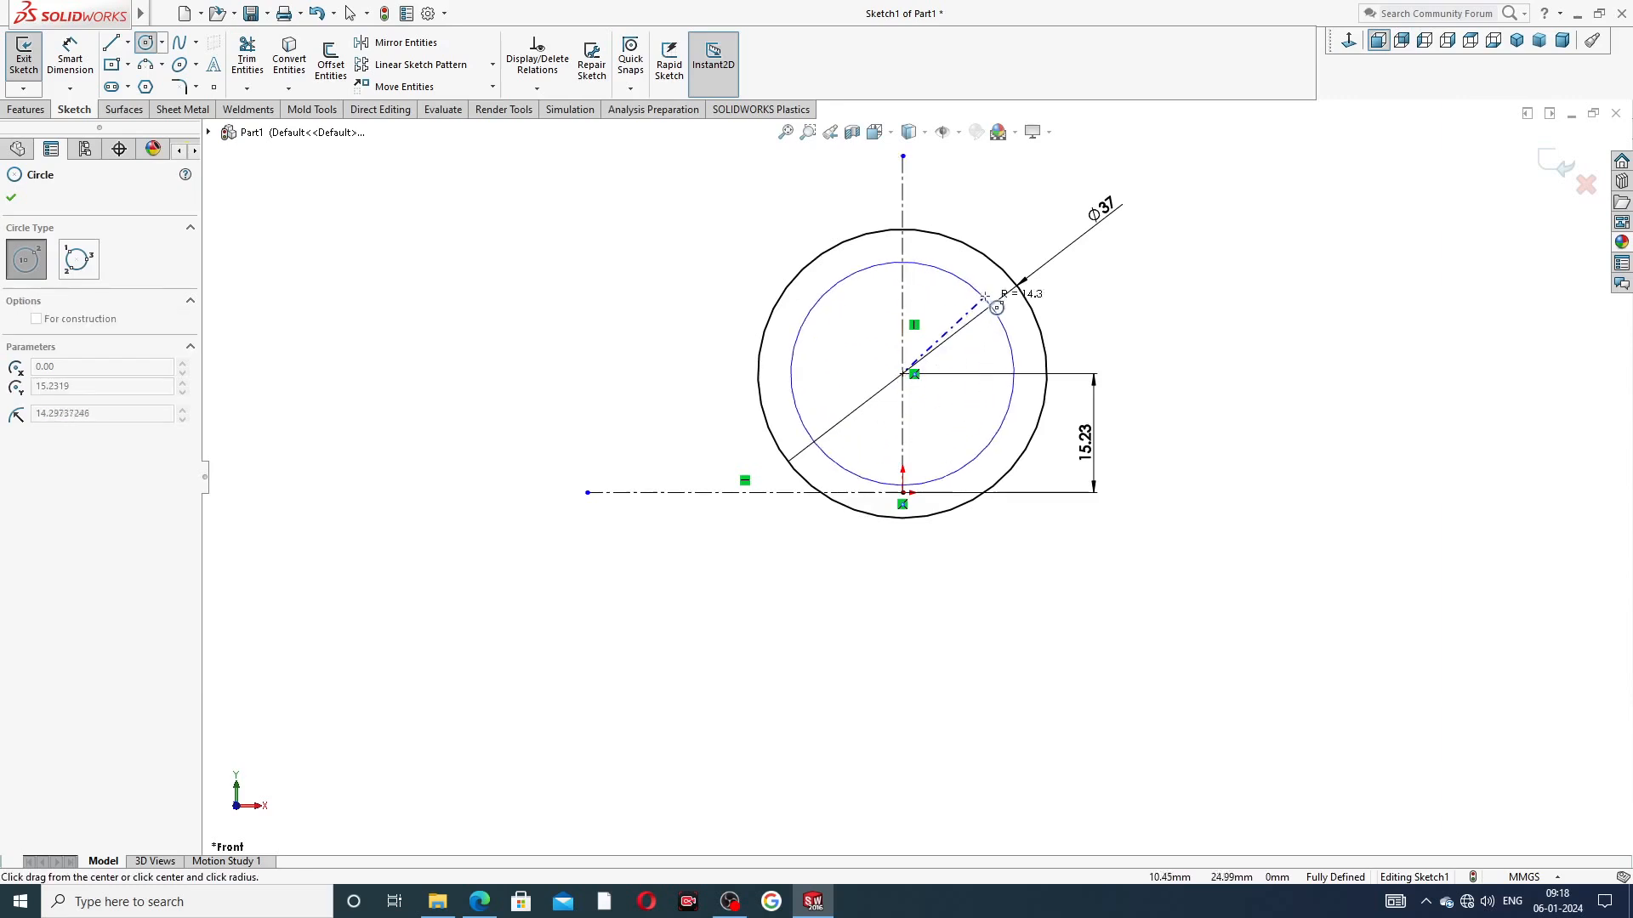
key("Escape")
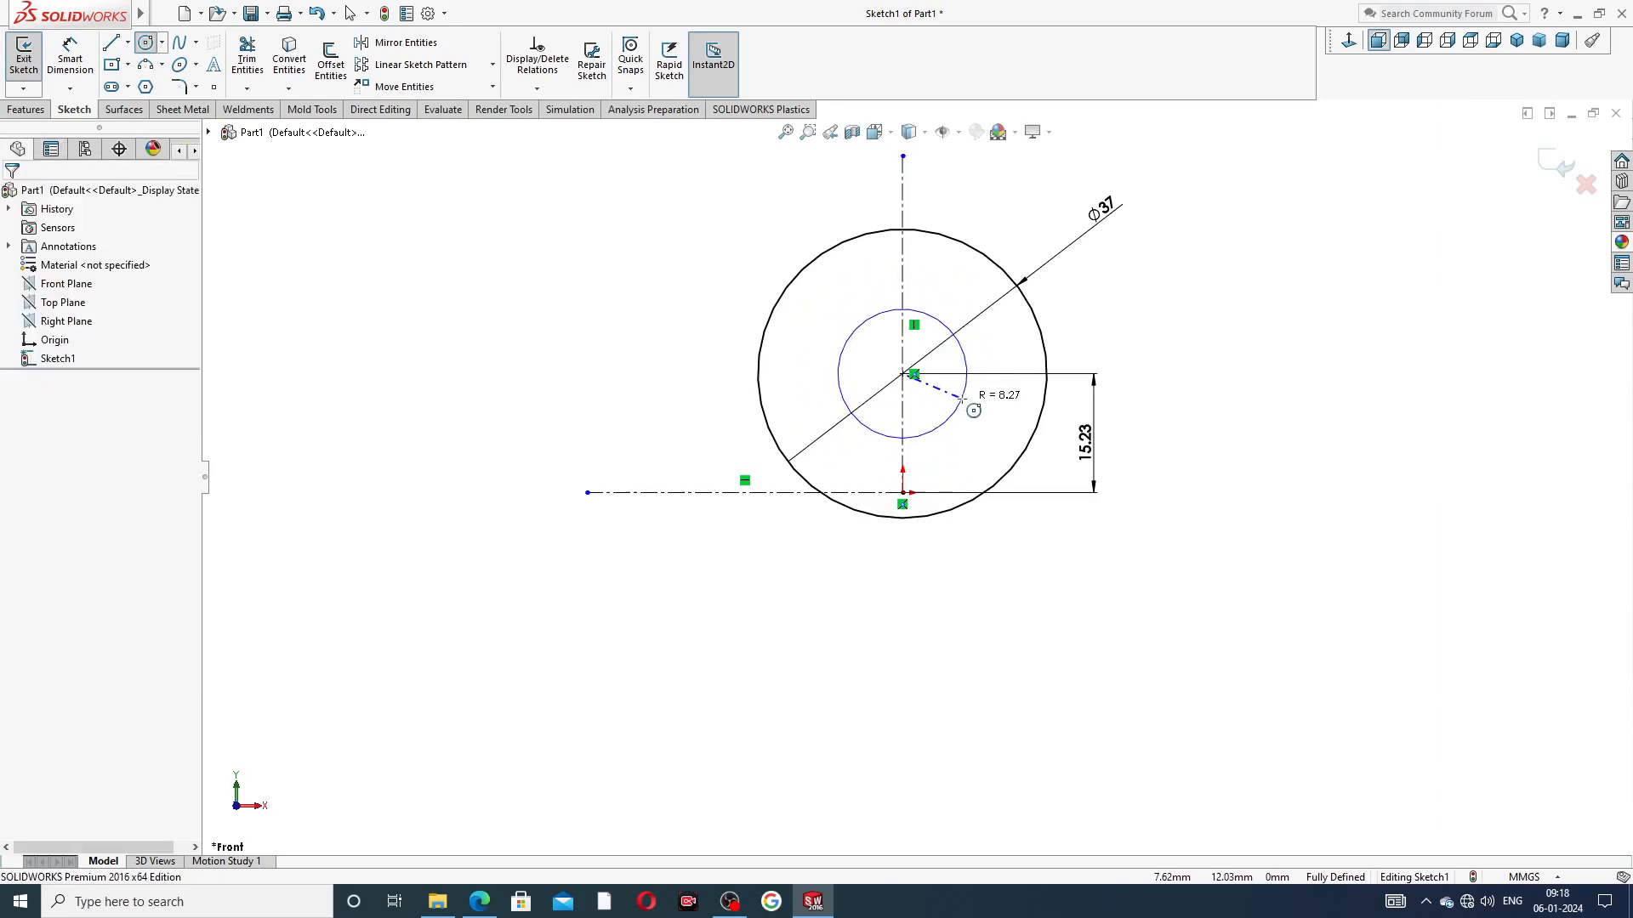
Draw a second circle centred on the origin with a radius of about 14 mm, overlapping the first circle
left_click(146, 43)
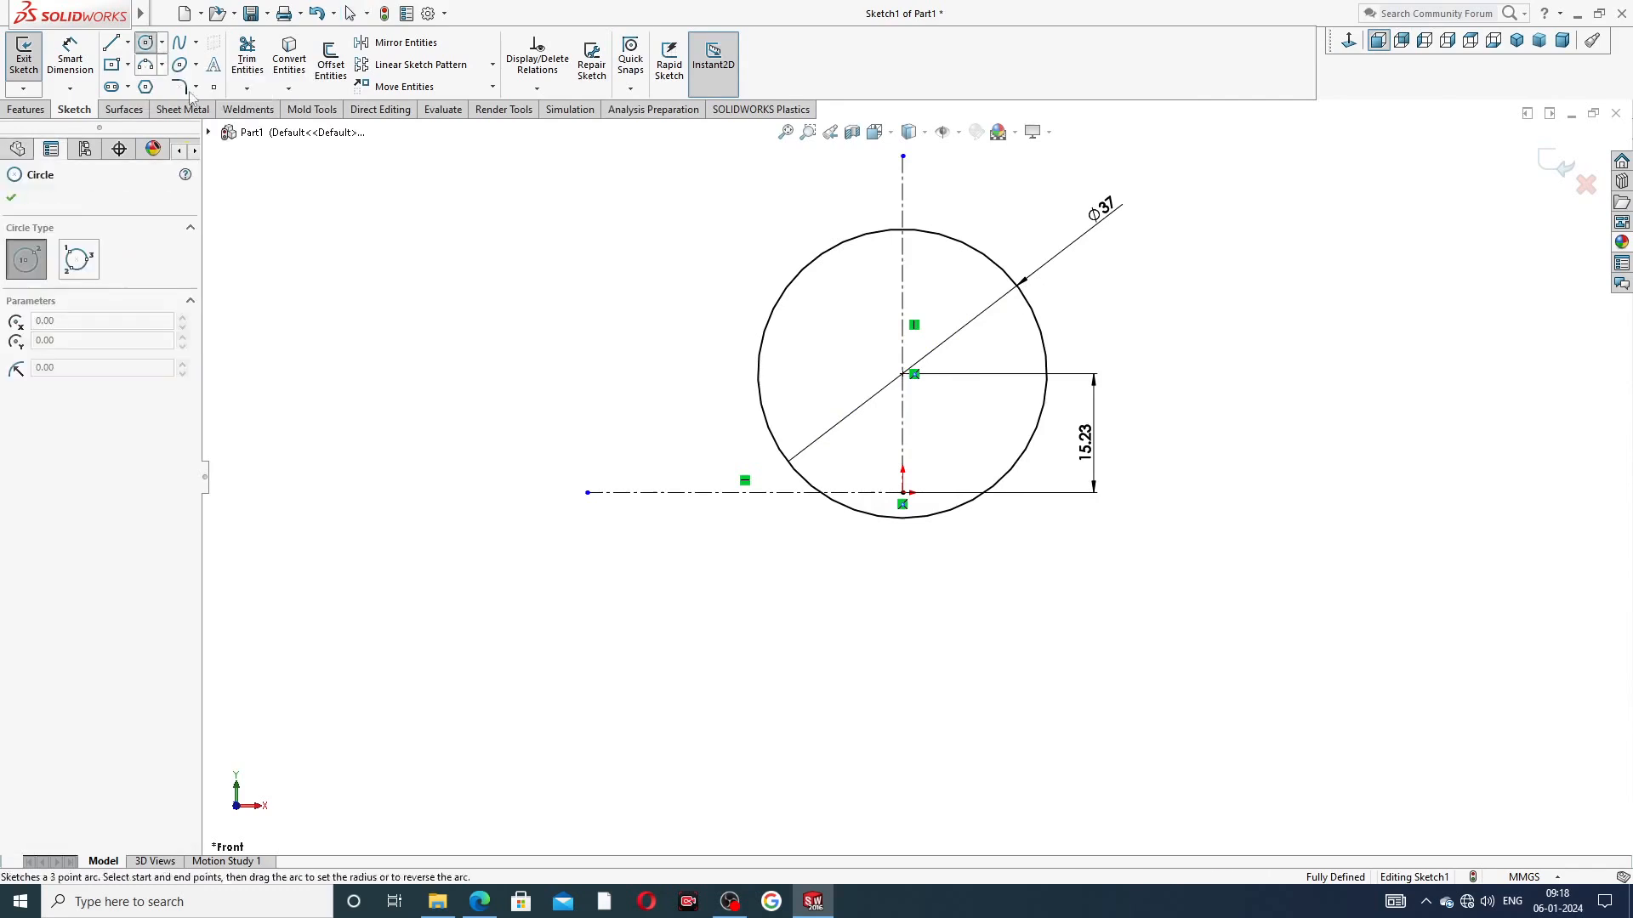
left_click(902, 492)
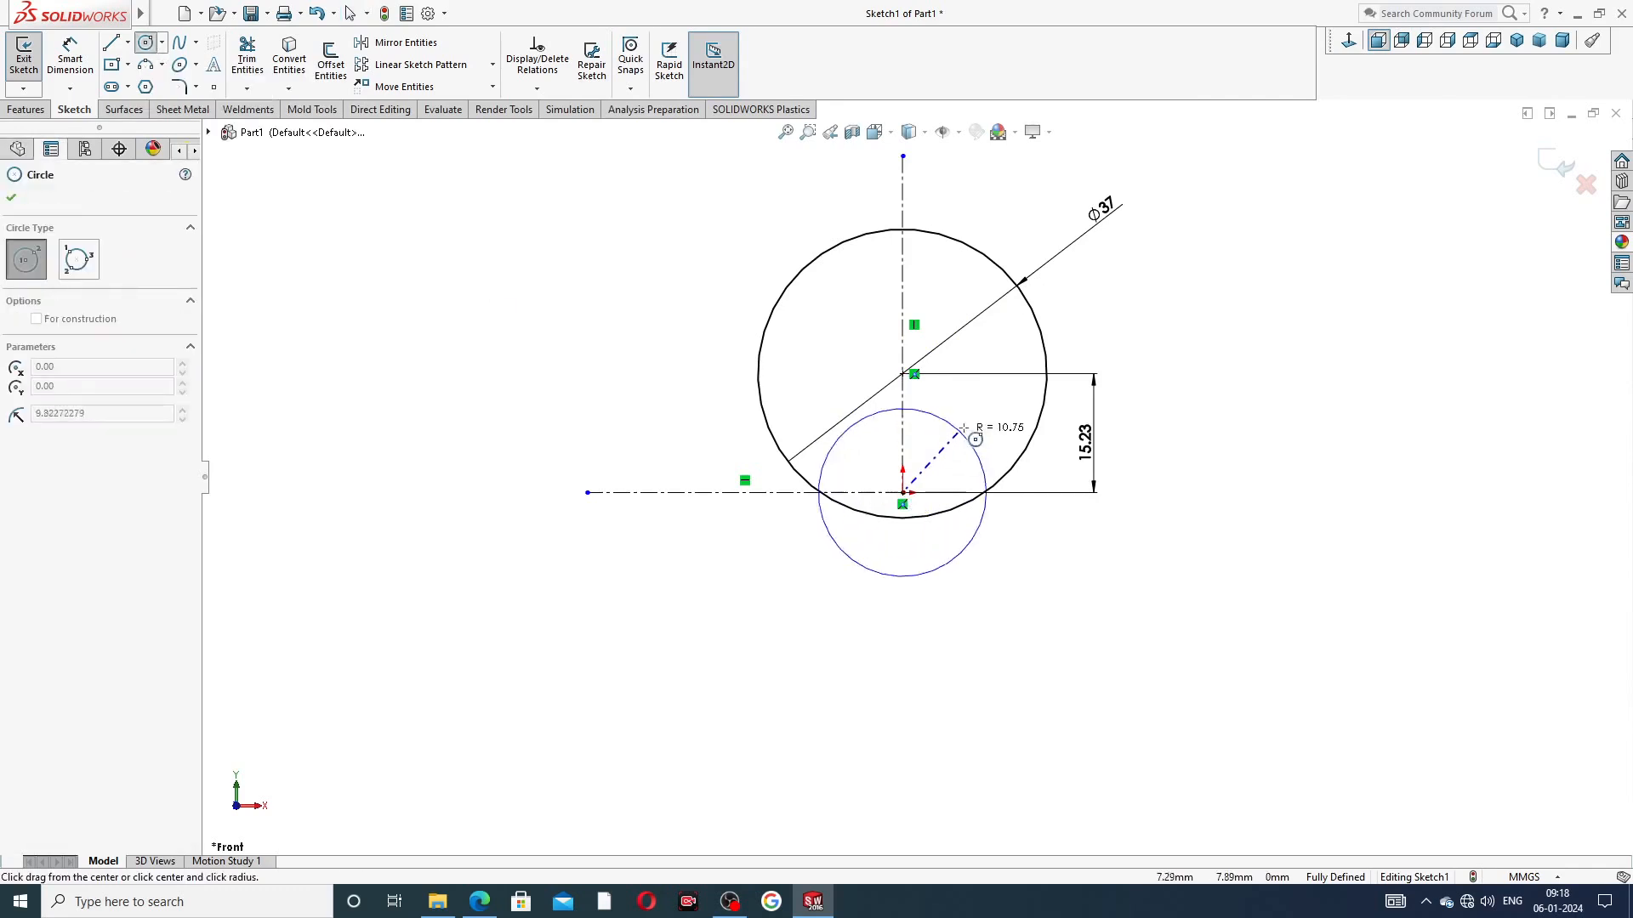
left_click(976, 412)
right_click(1165, 310)
left_click(1187, 328)
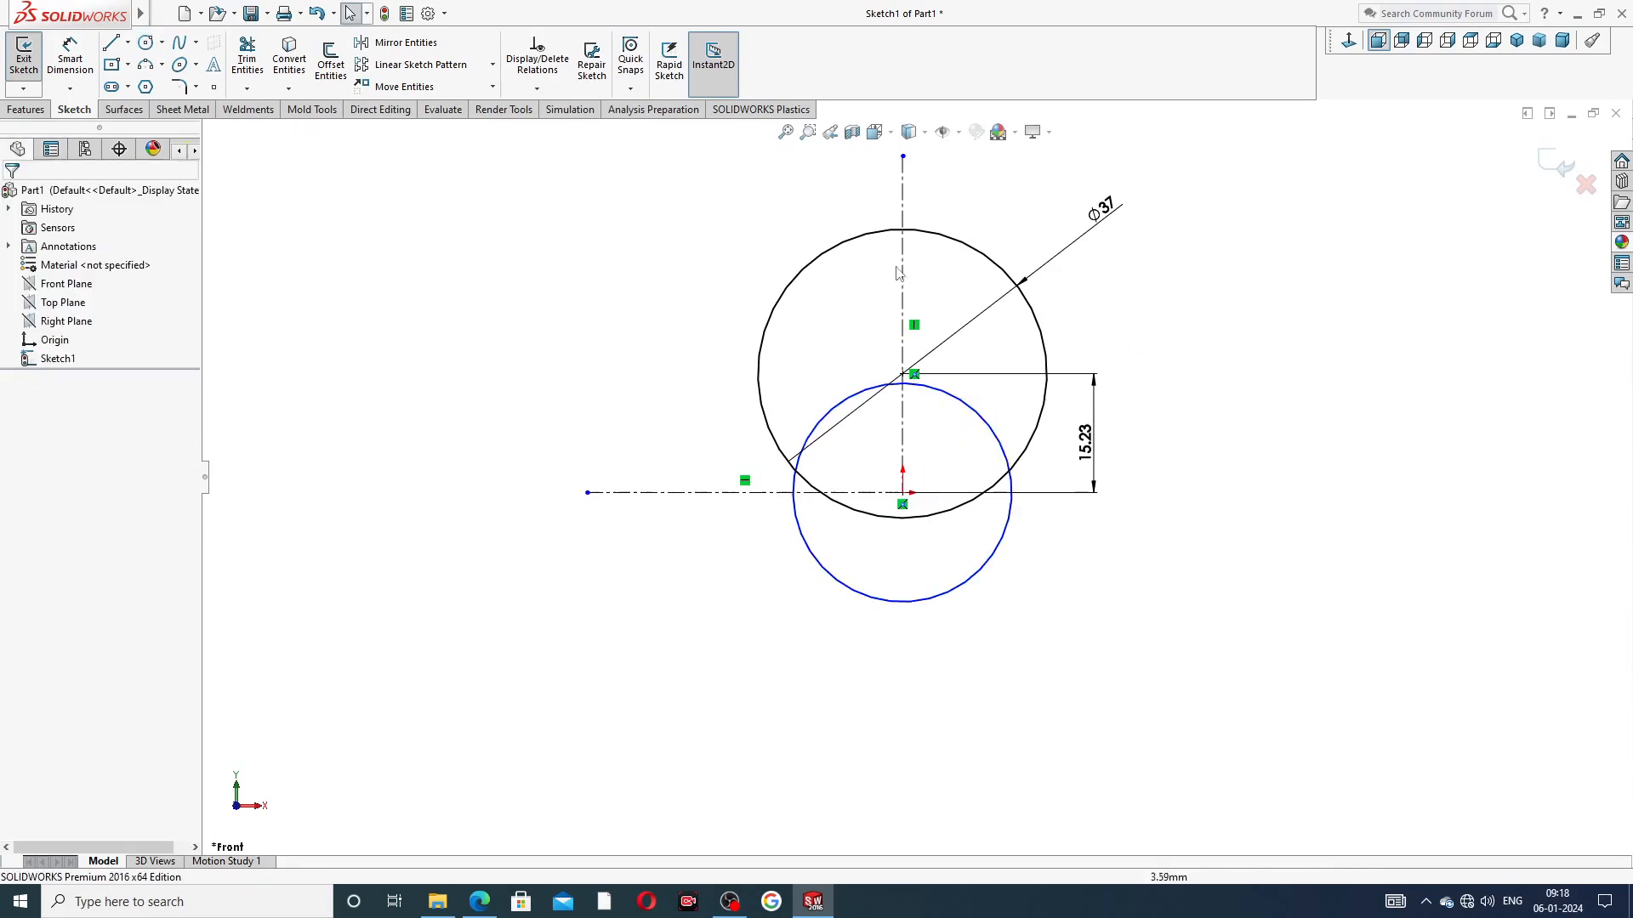
Dimension the diameter of the circle at the origin and set it to 30 mm
left_click(69, 58)
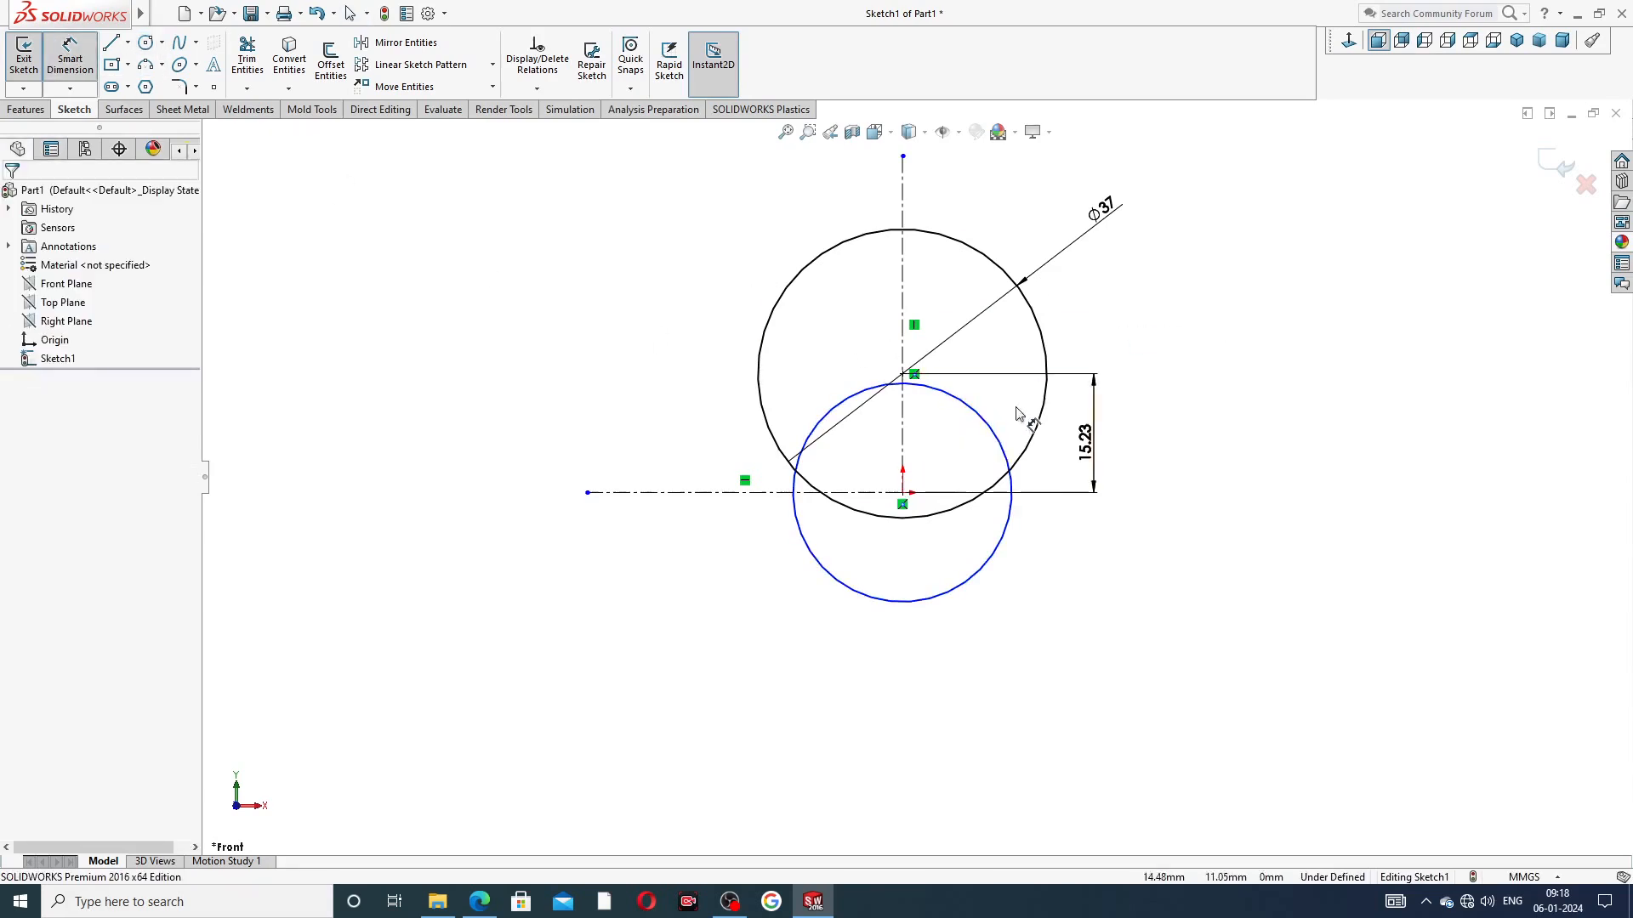
left_click(989, 429)
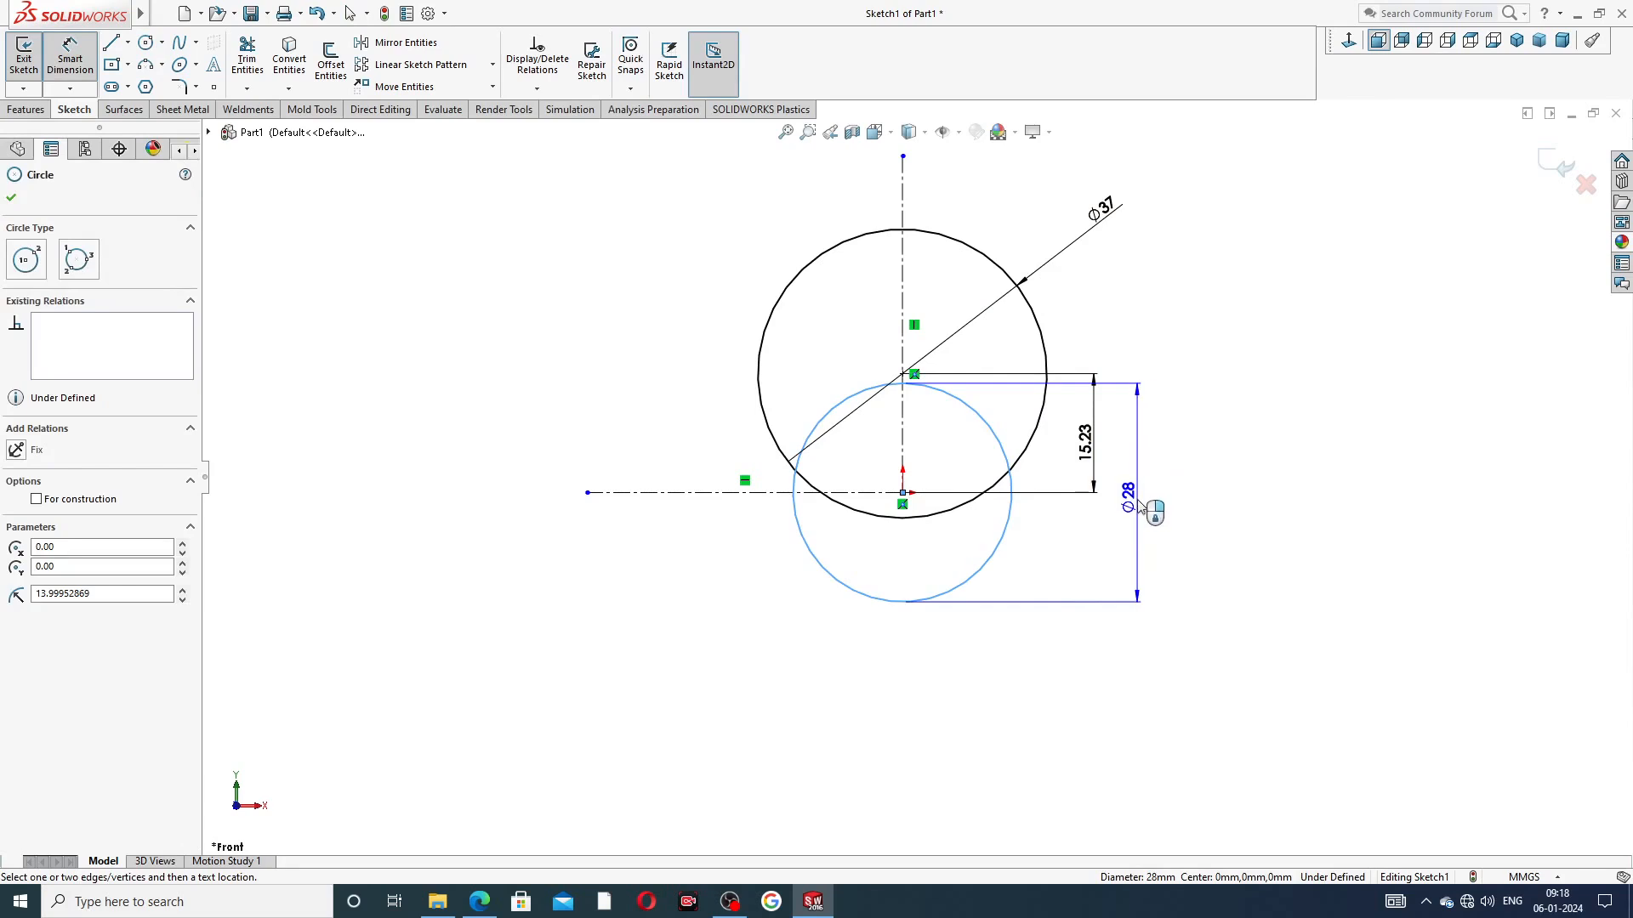
left_click(1142, 505)
type("30")
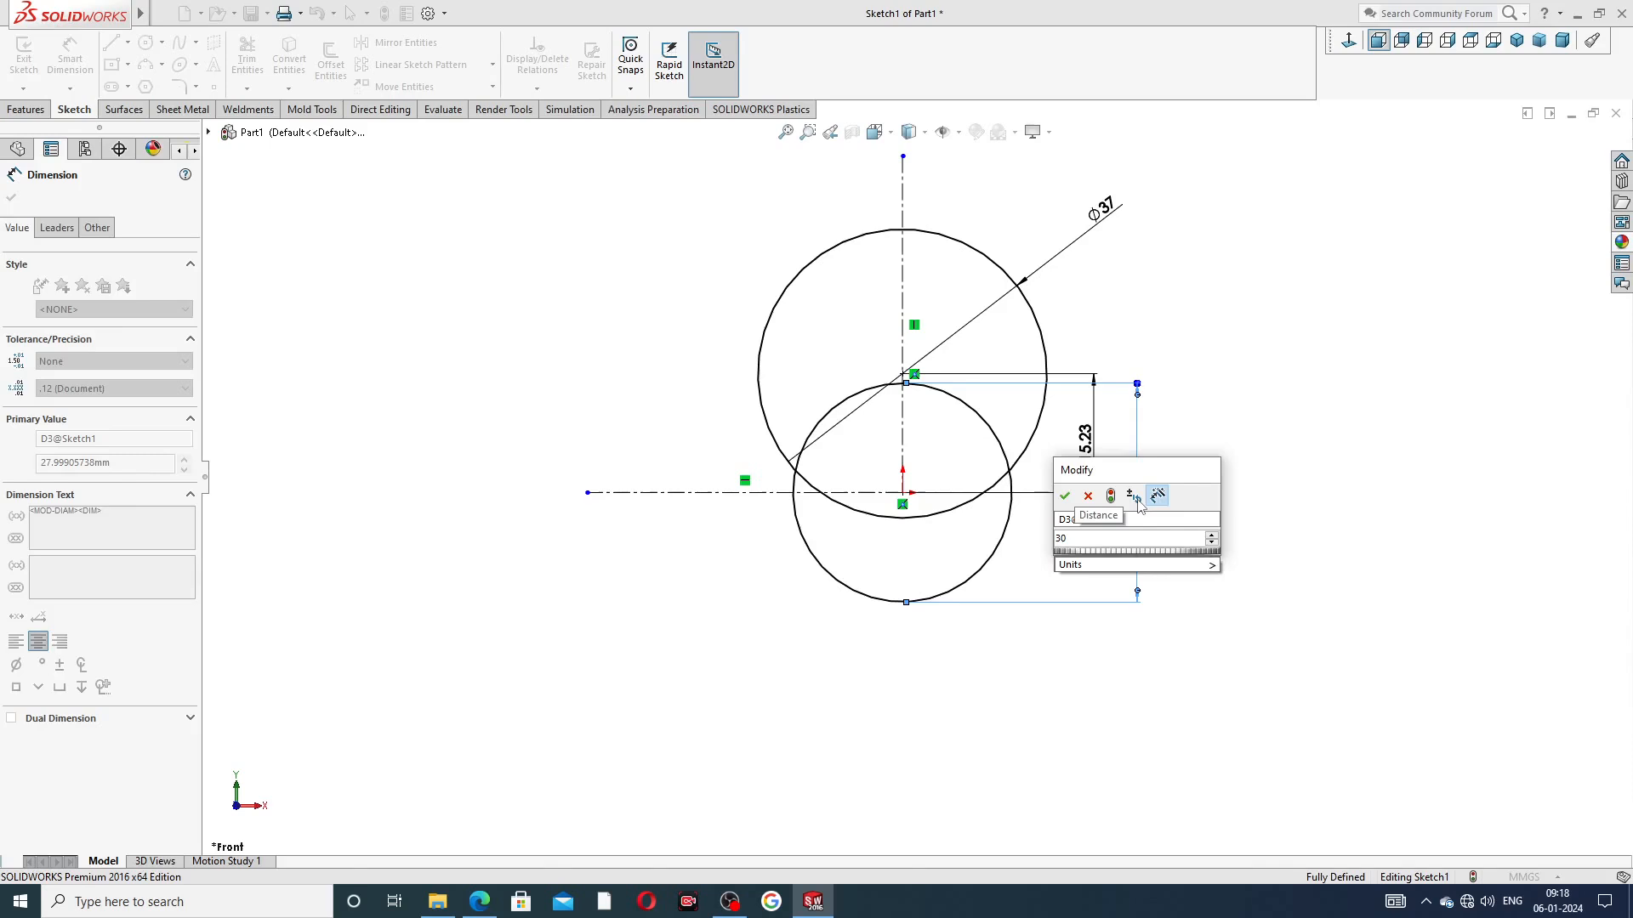
key("Return")
key("Escape")
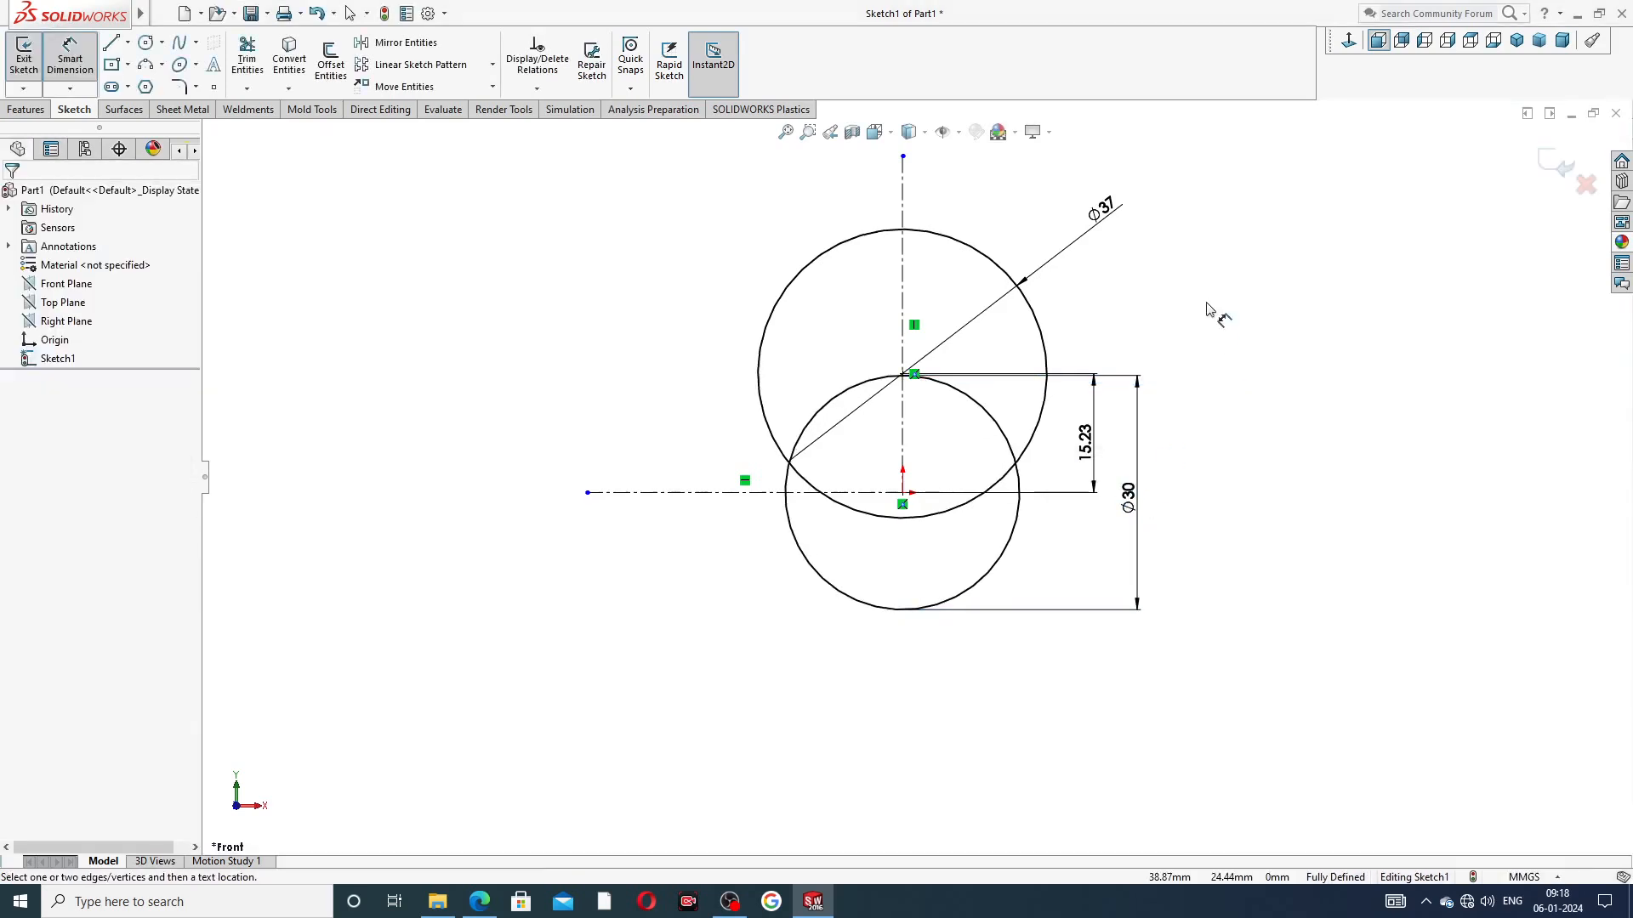
right_click(1221, 316)
left_click(1255, 253)
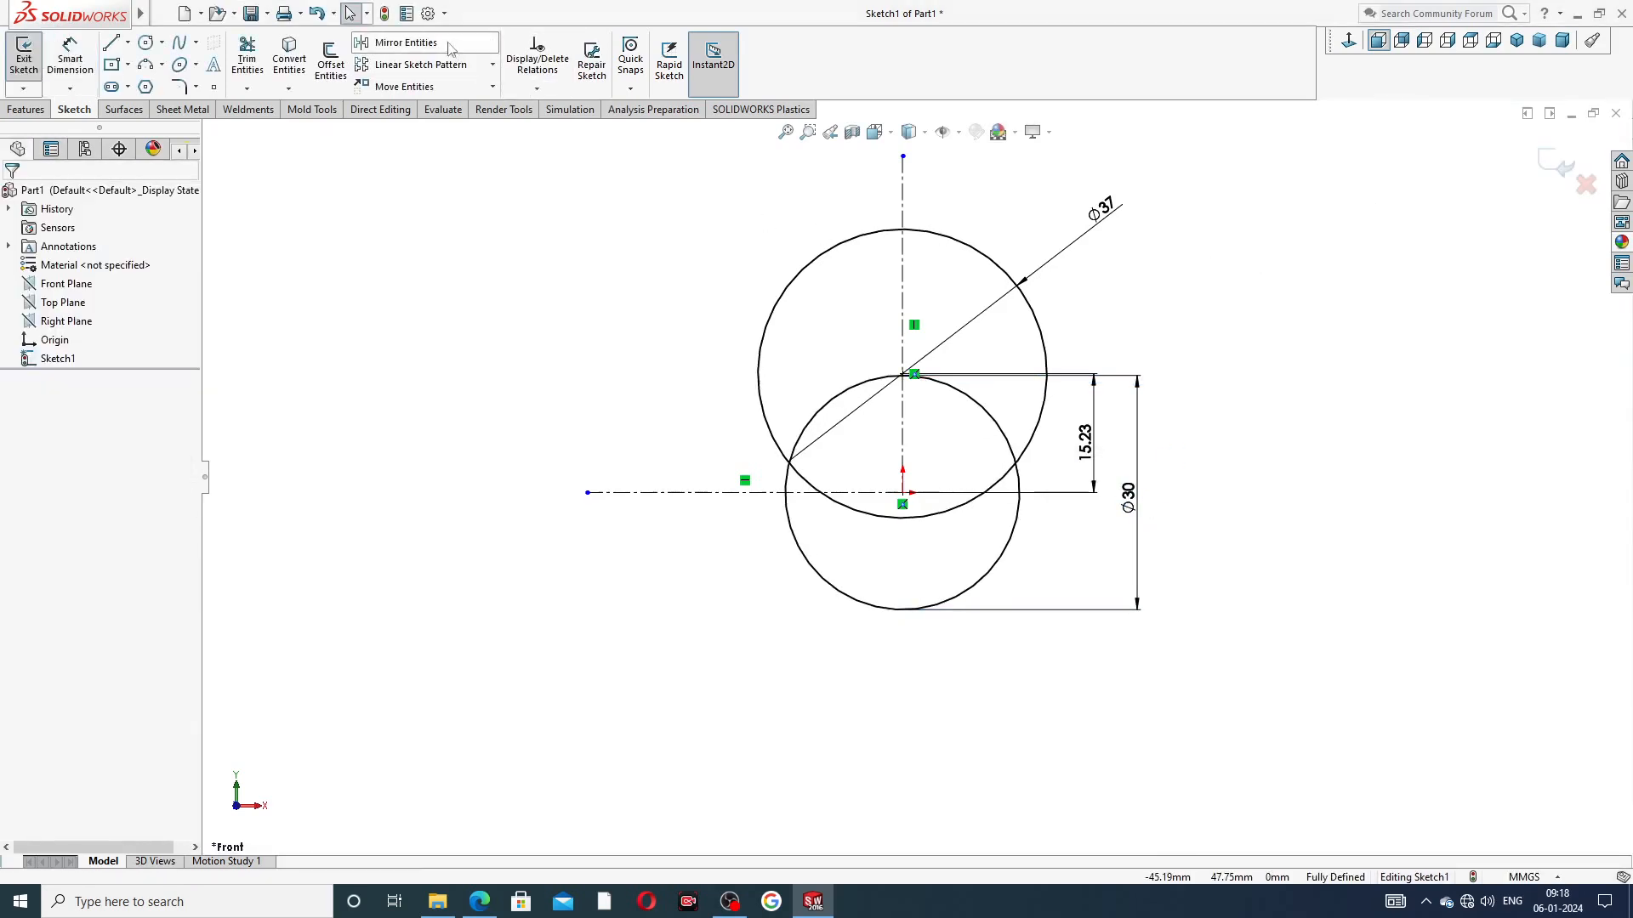
Mirror the 37 mm circle about the horizontal centerline, keeping the original as a copy
left_click(958, 245)
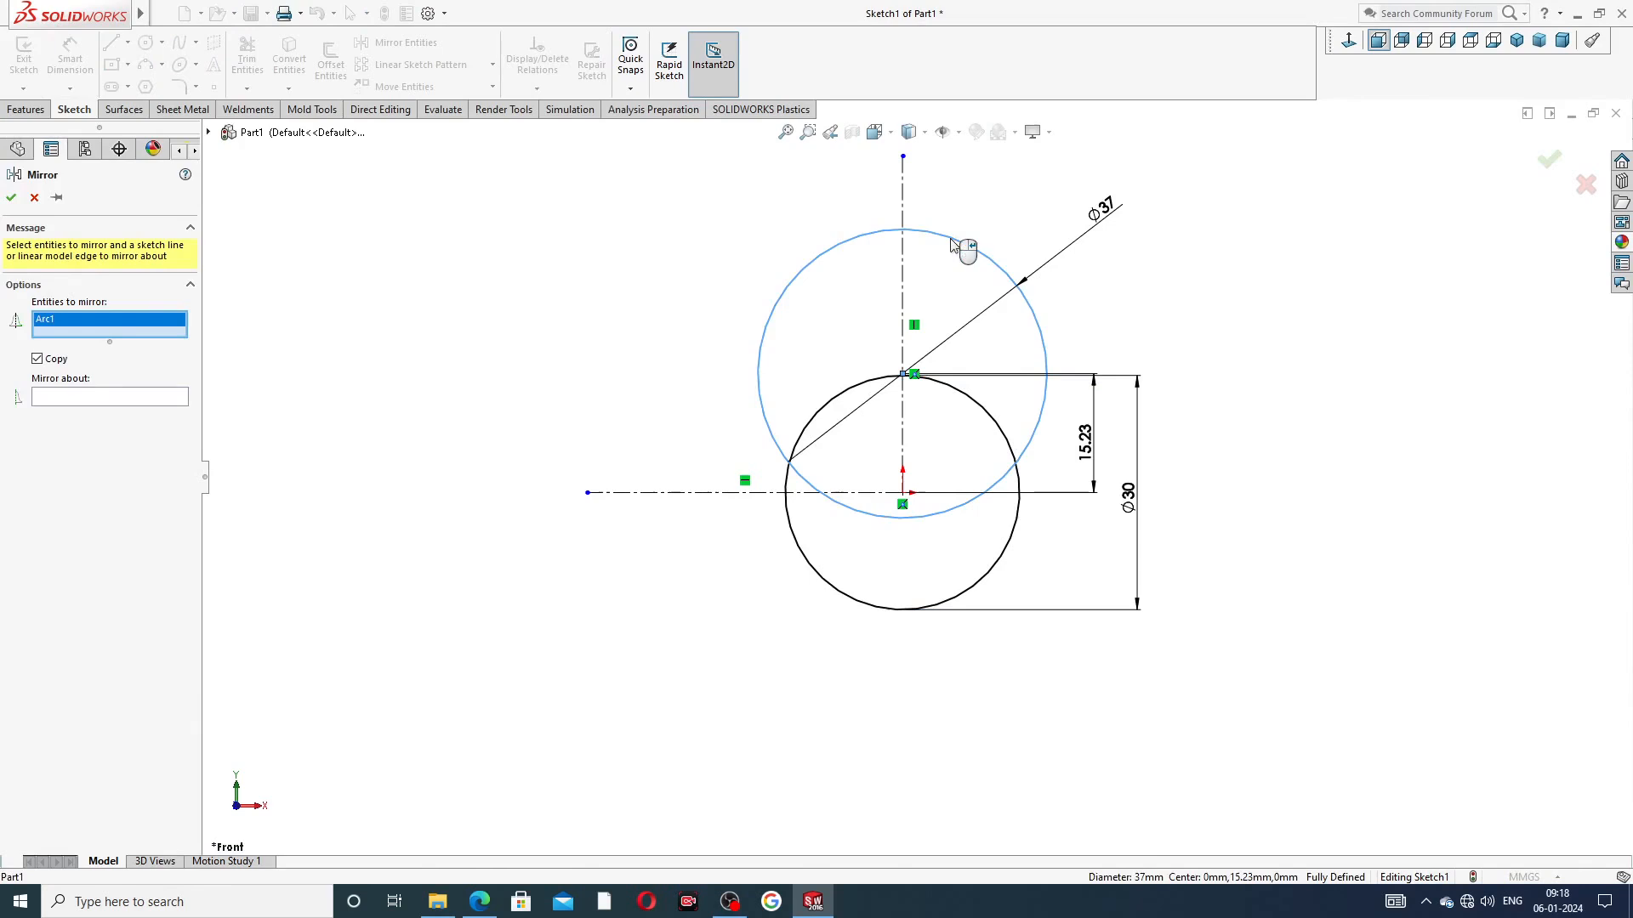
left_click(110, 400)
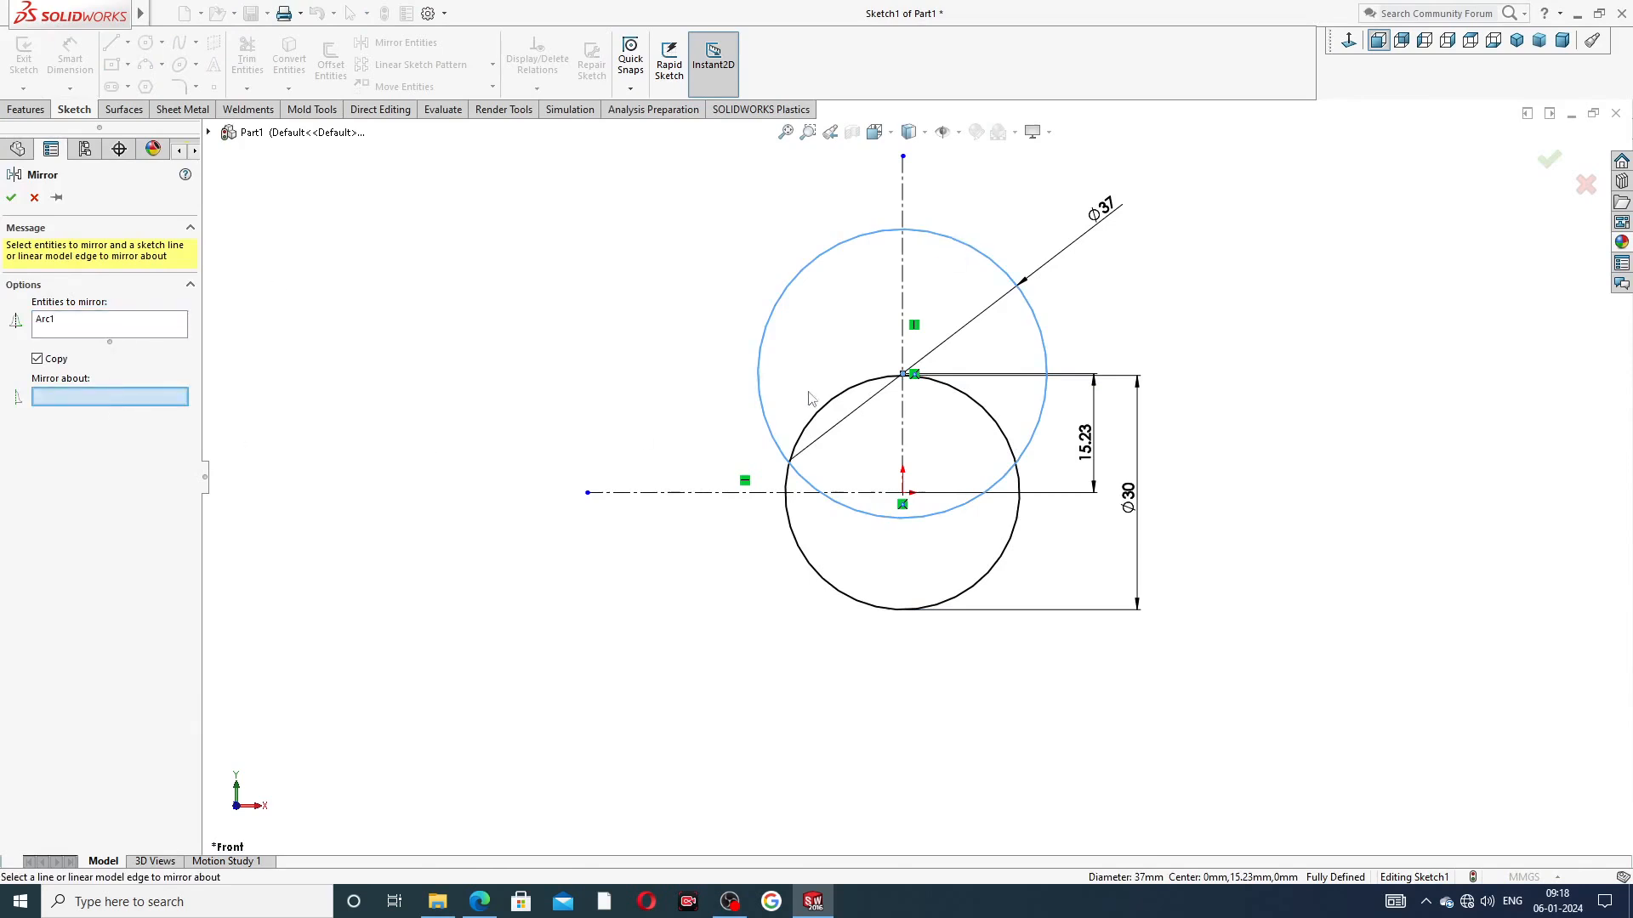
left_click(812, 492)
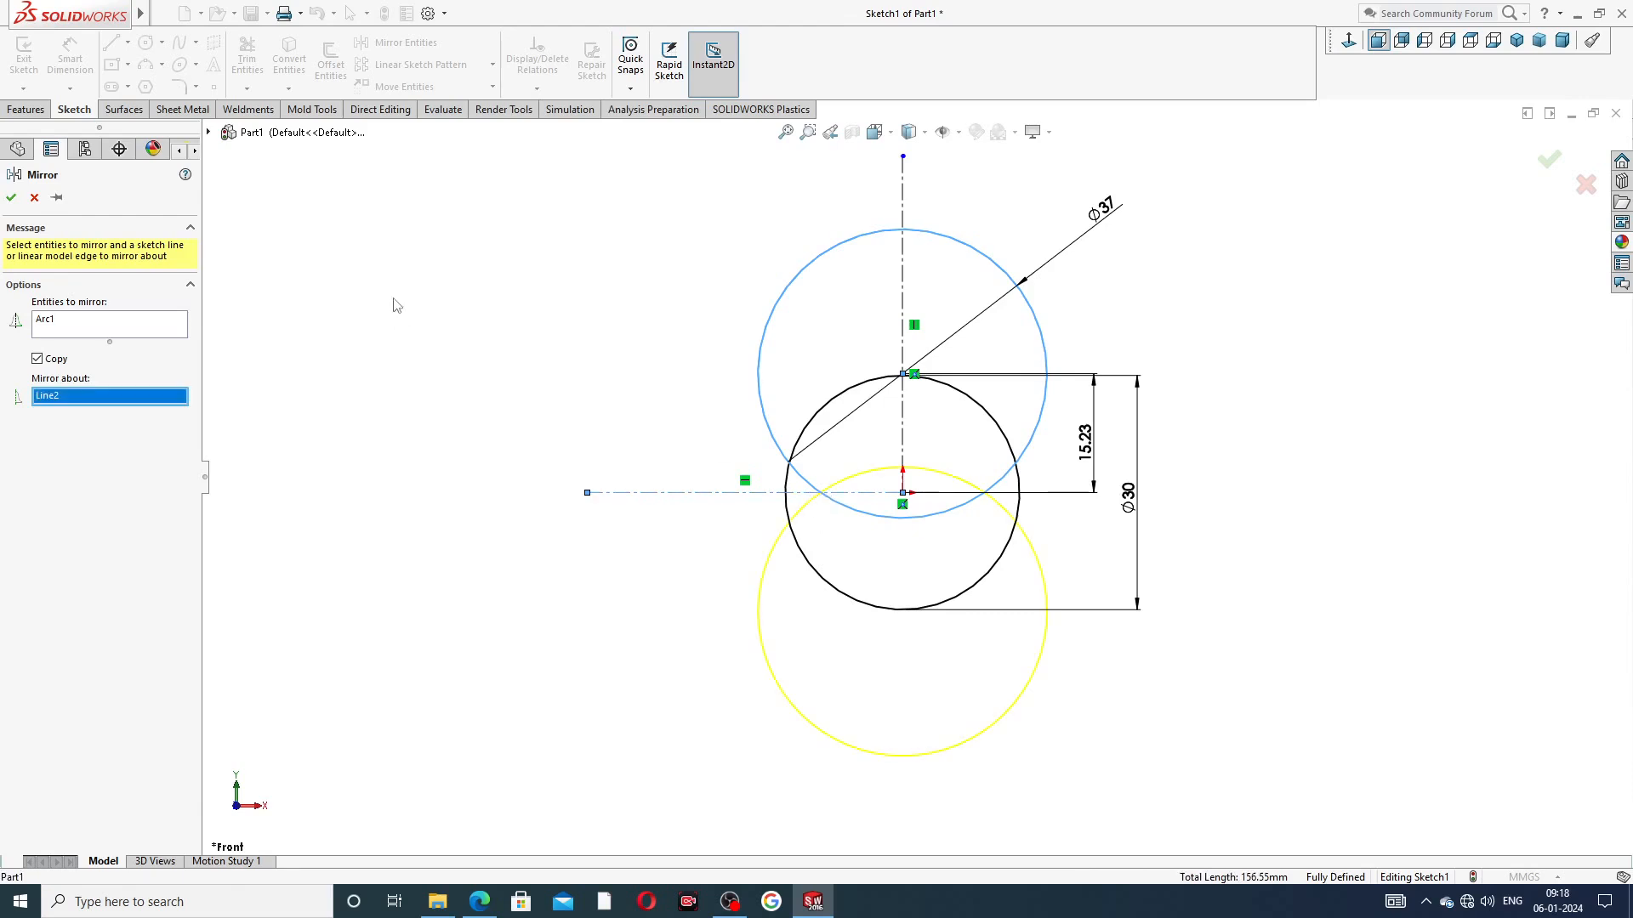
key("Return")
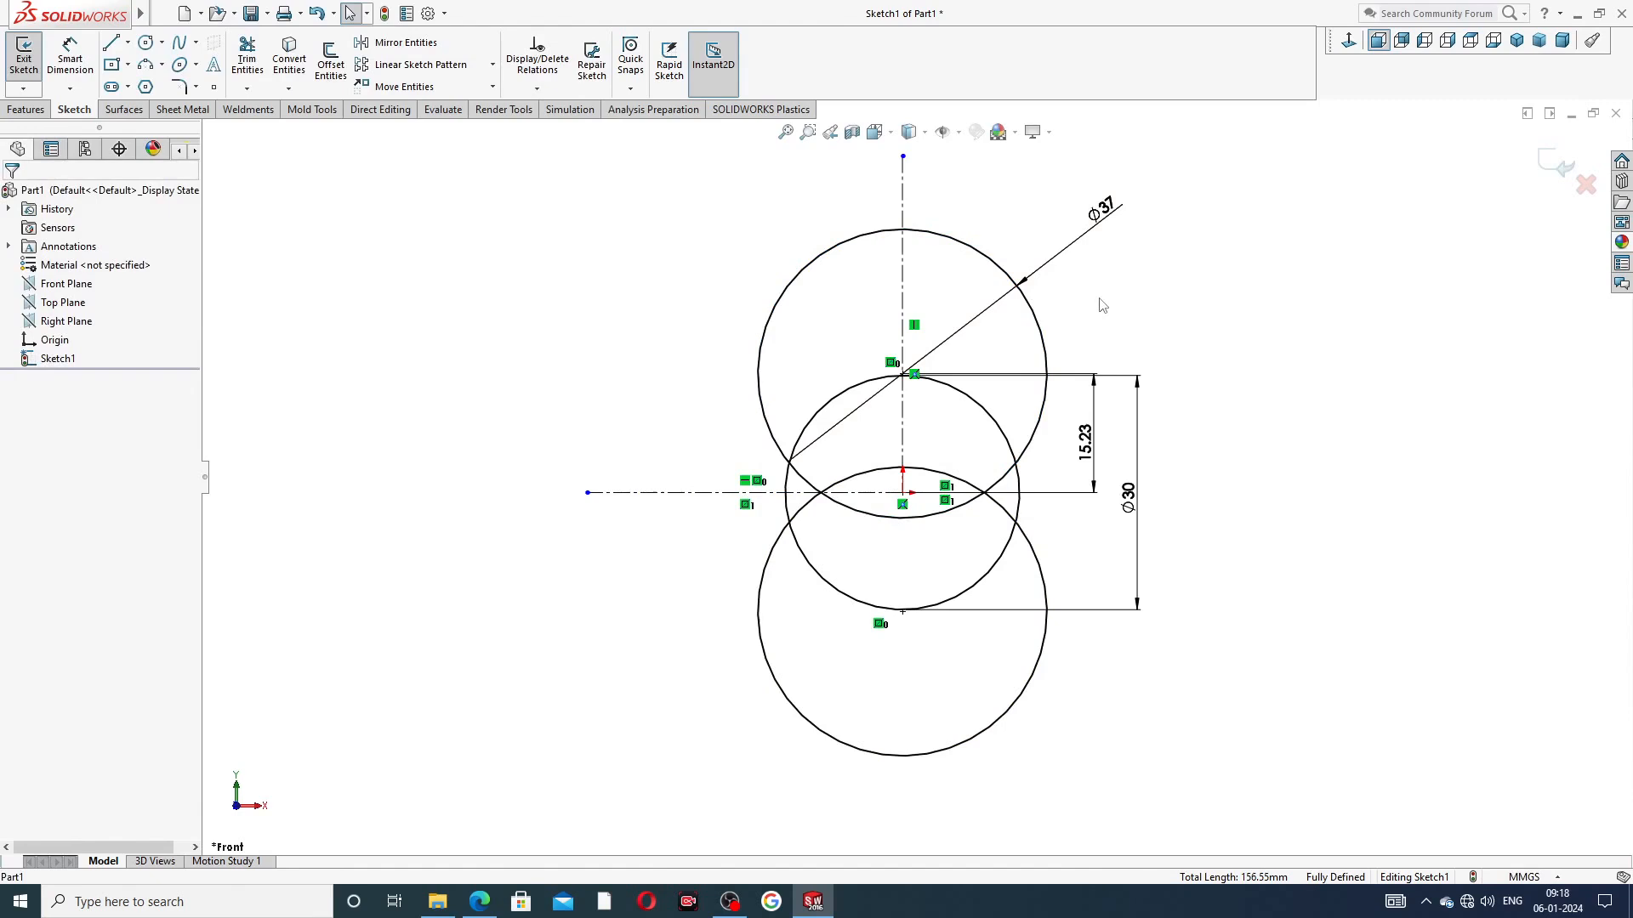
Trim the overlapping inner arcs of the three circles to closest, leaving a single closed figure-eight outline with short arcs at the waist
left_click(248, 60)
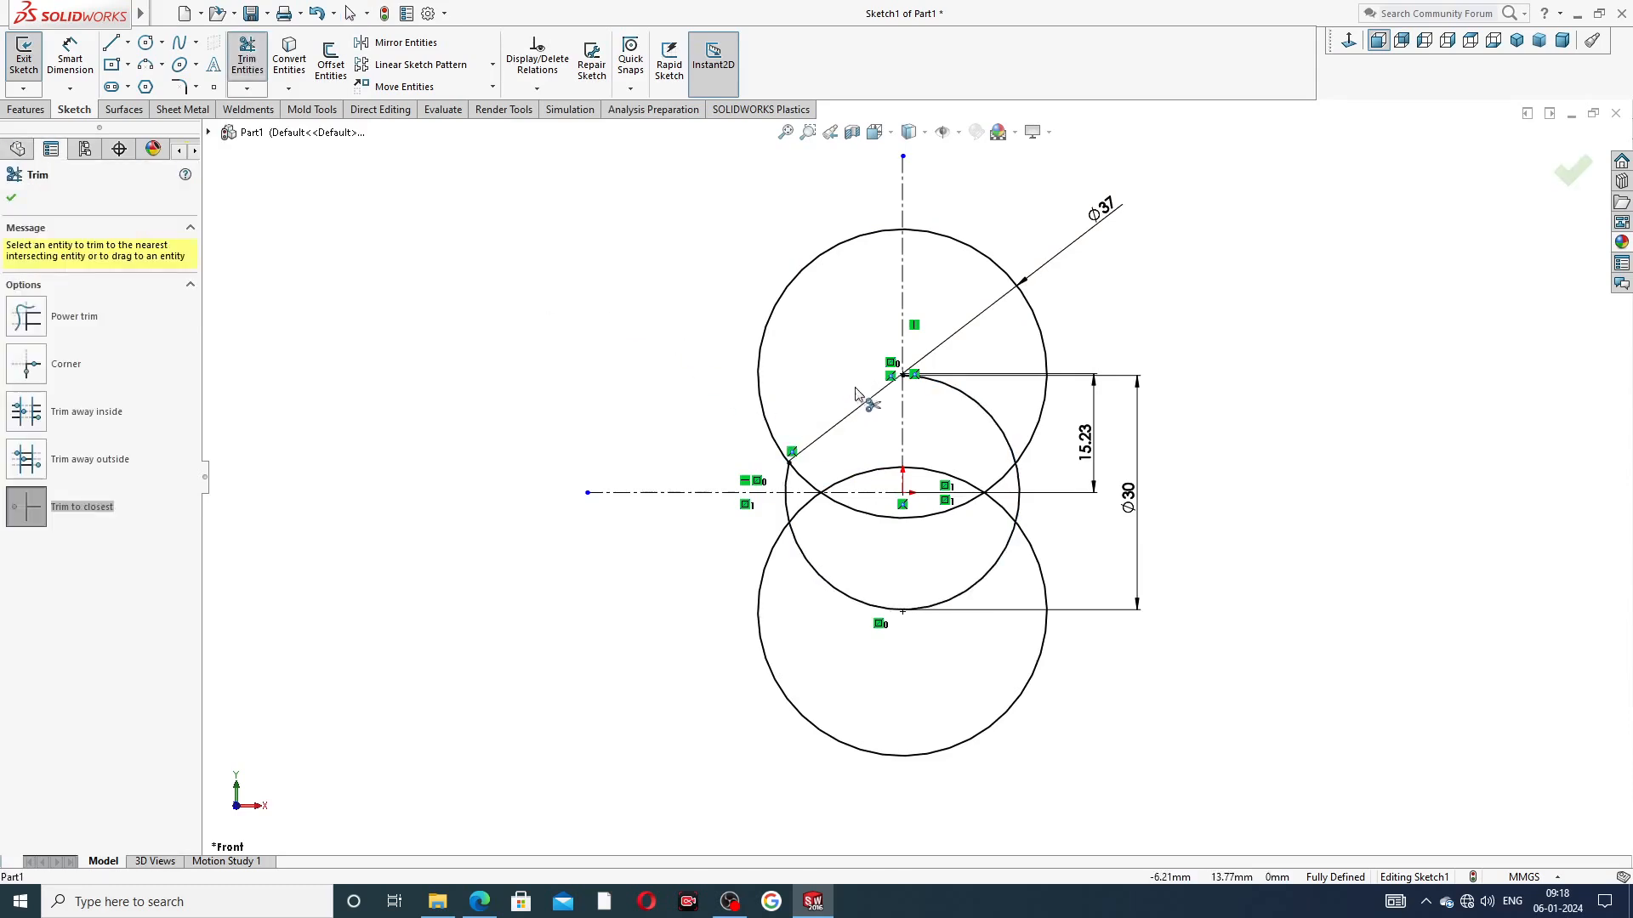
left_click(889, 608)
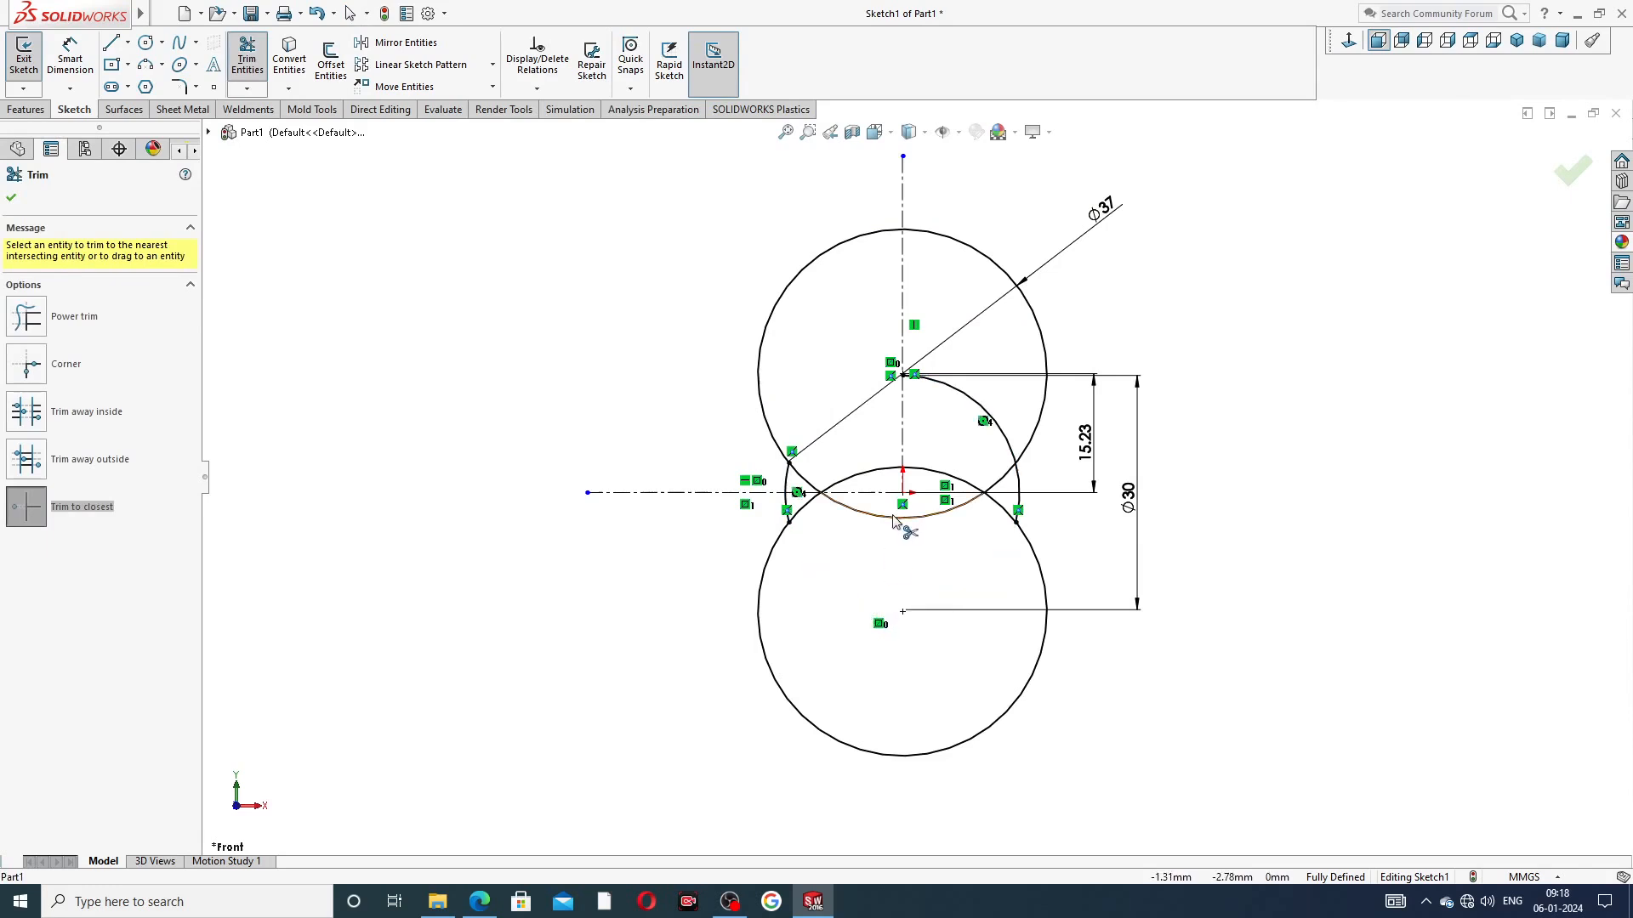
left_click(893, 517)
left_click(883, 473)
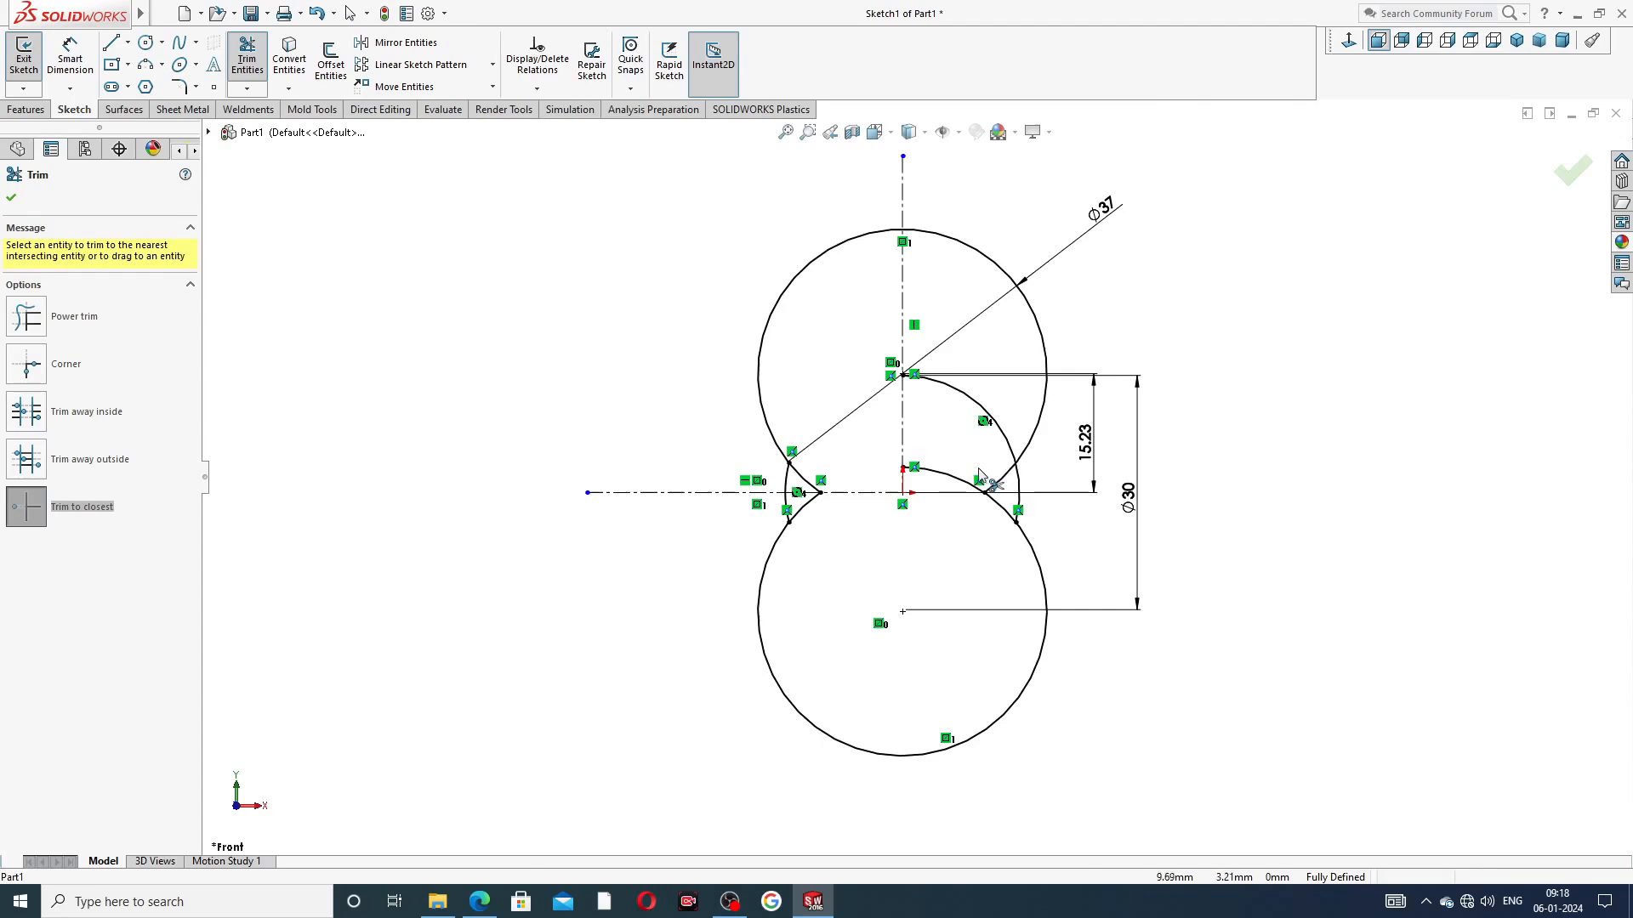
left_click(977, 477)
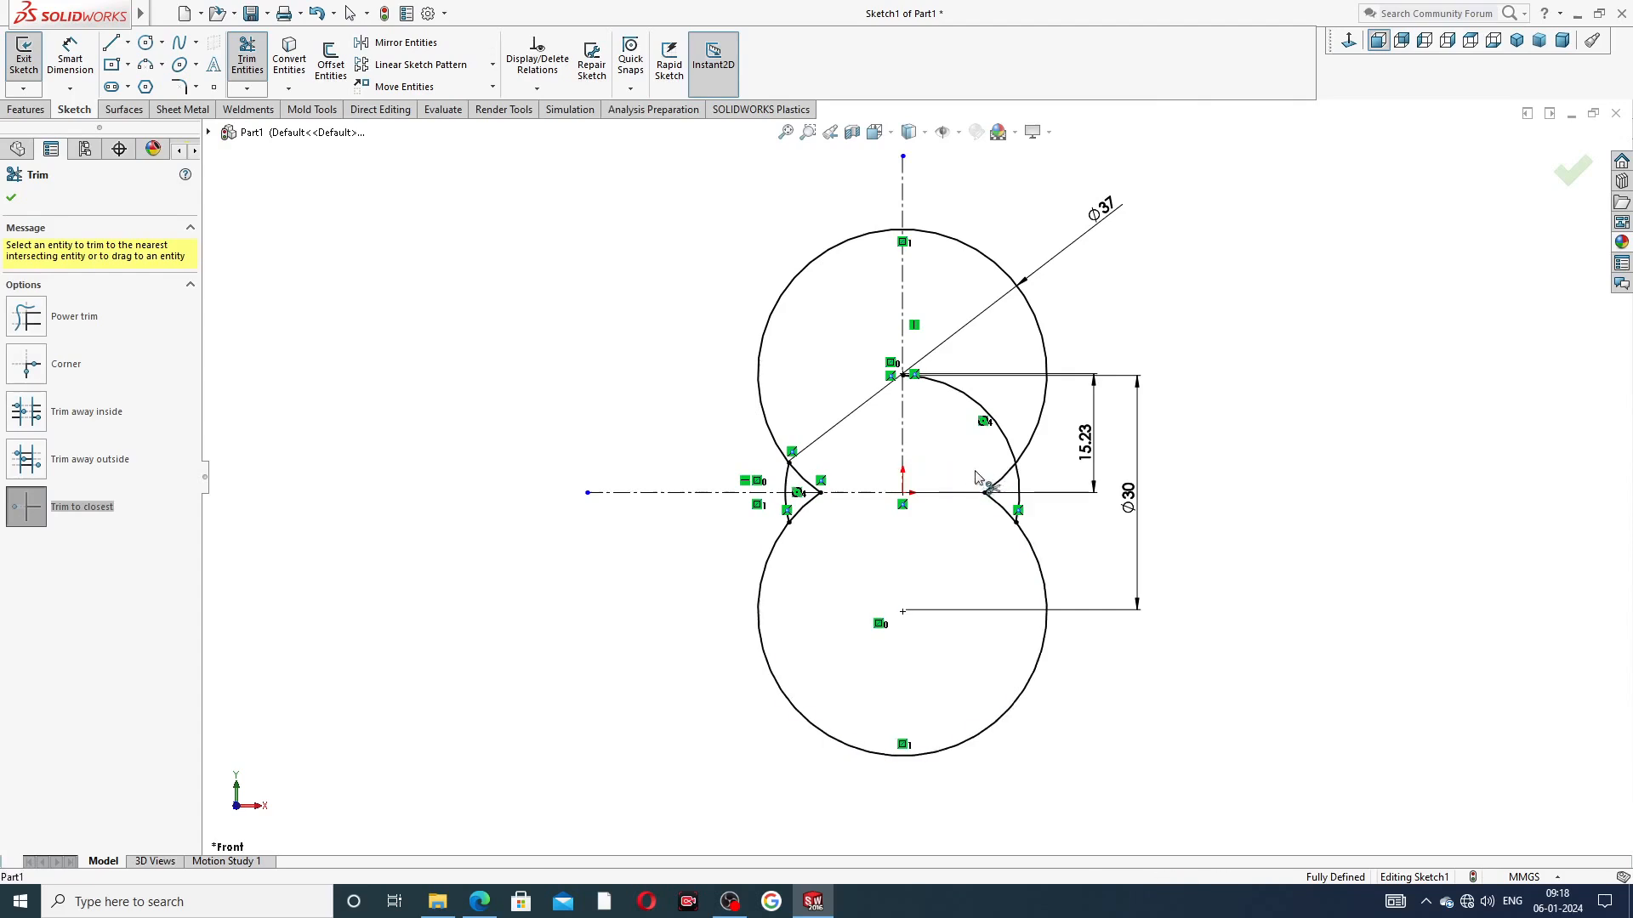
left_click(1014, 448)
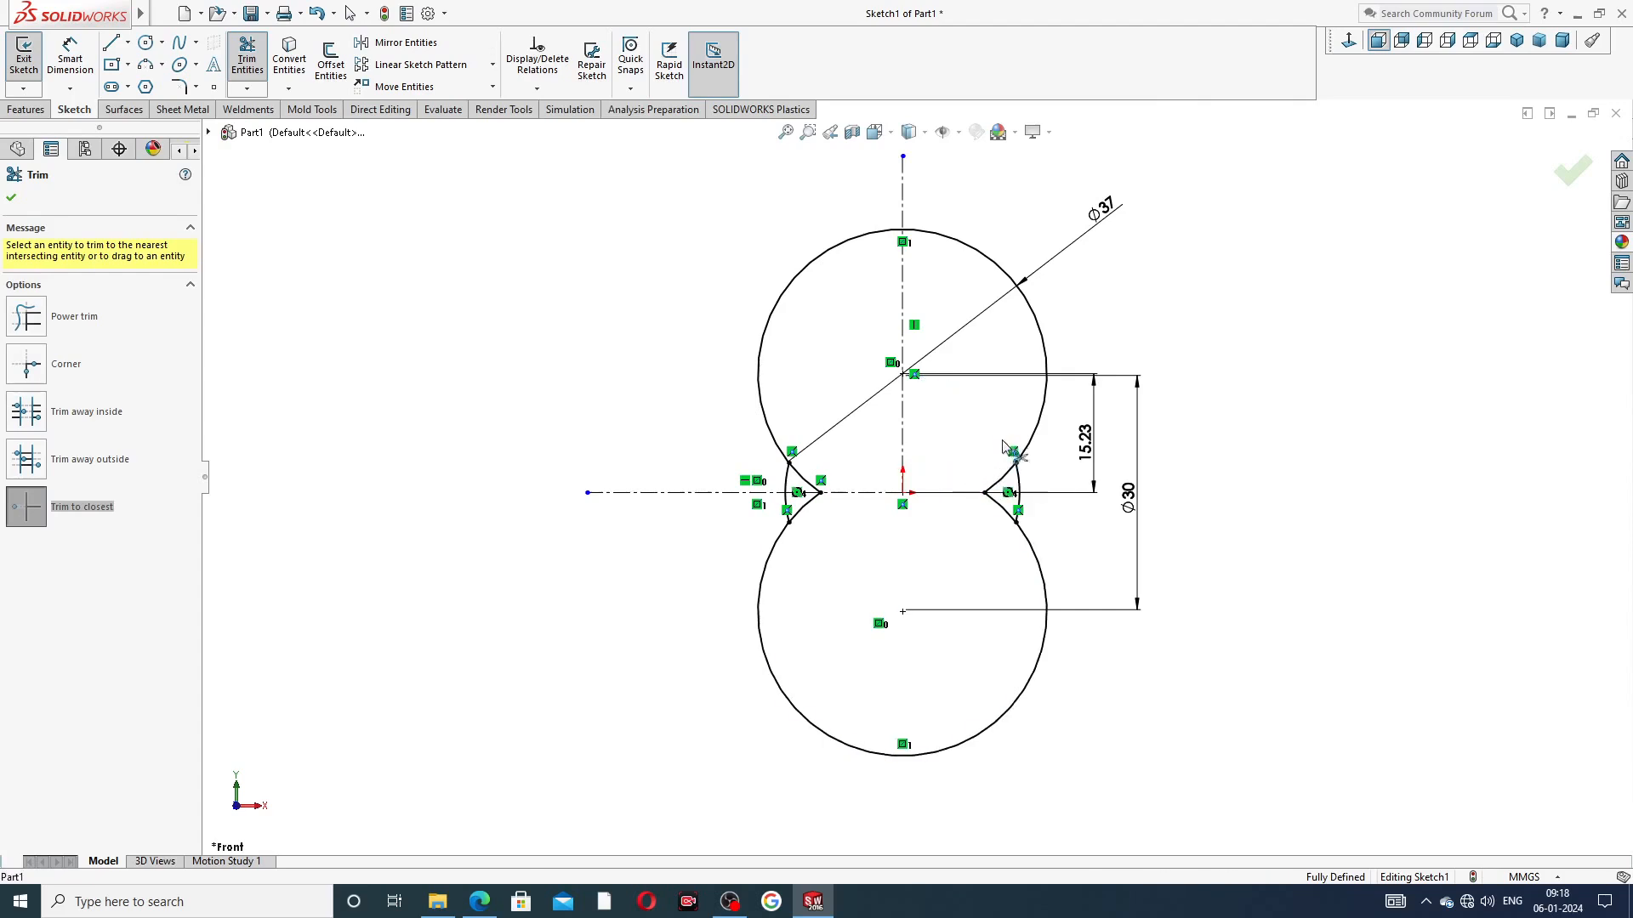
left_click(1000, 486)
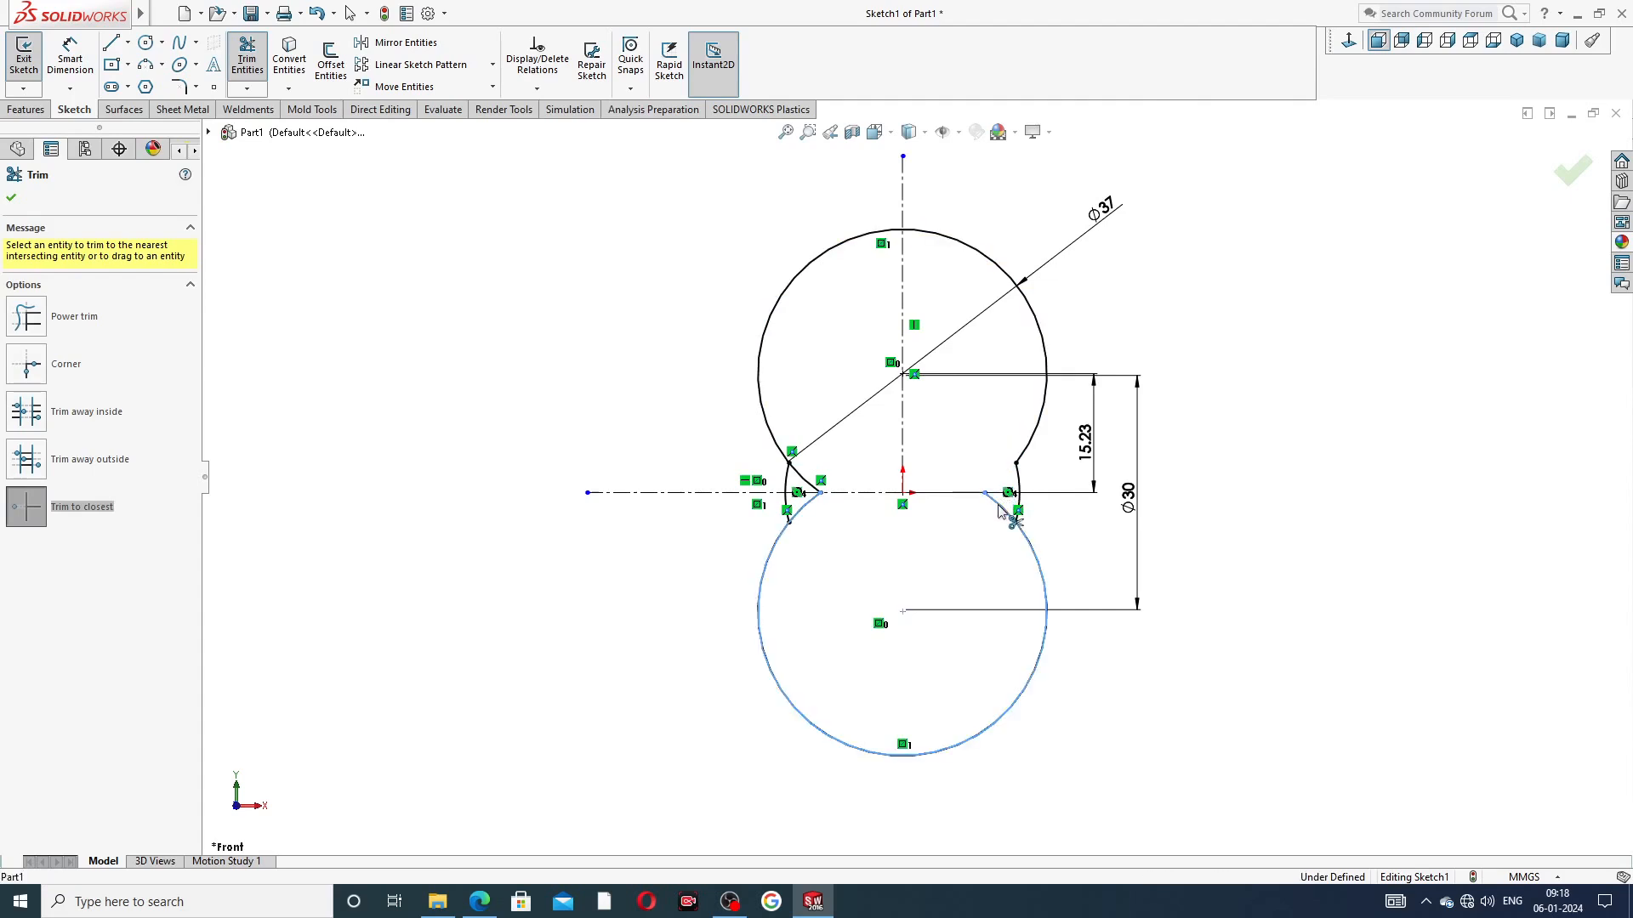
left_click(1001, 507)
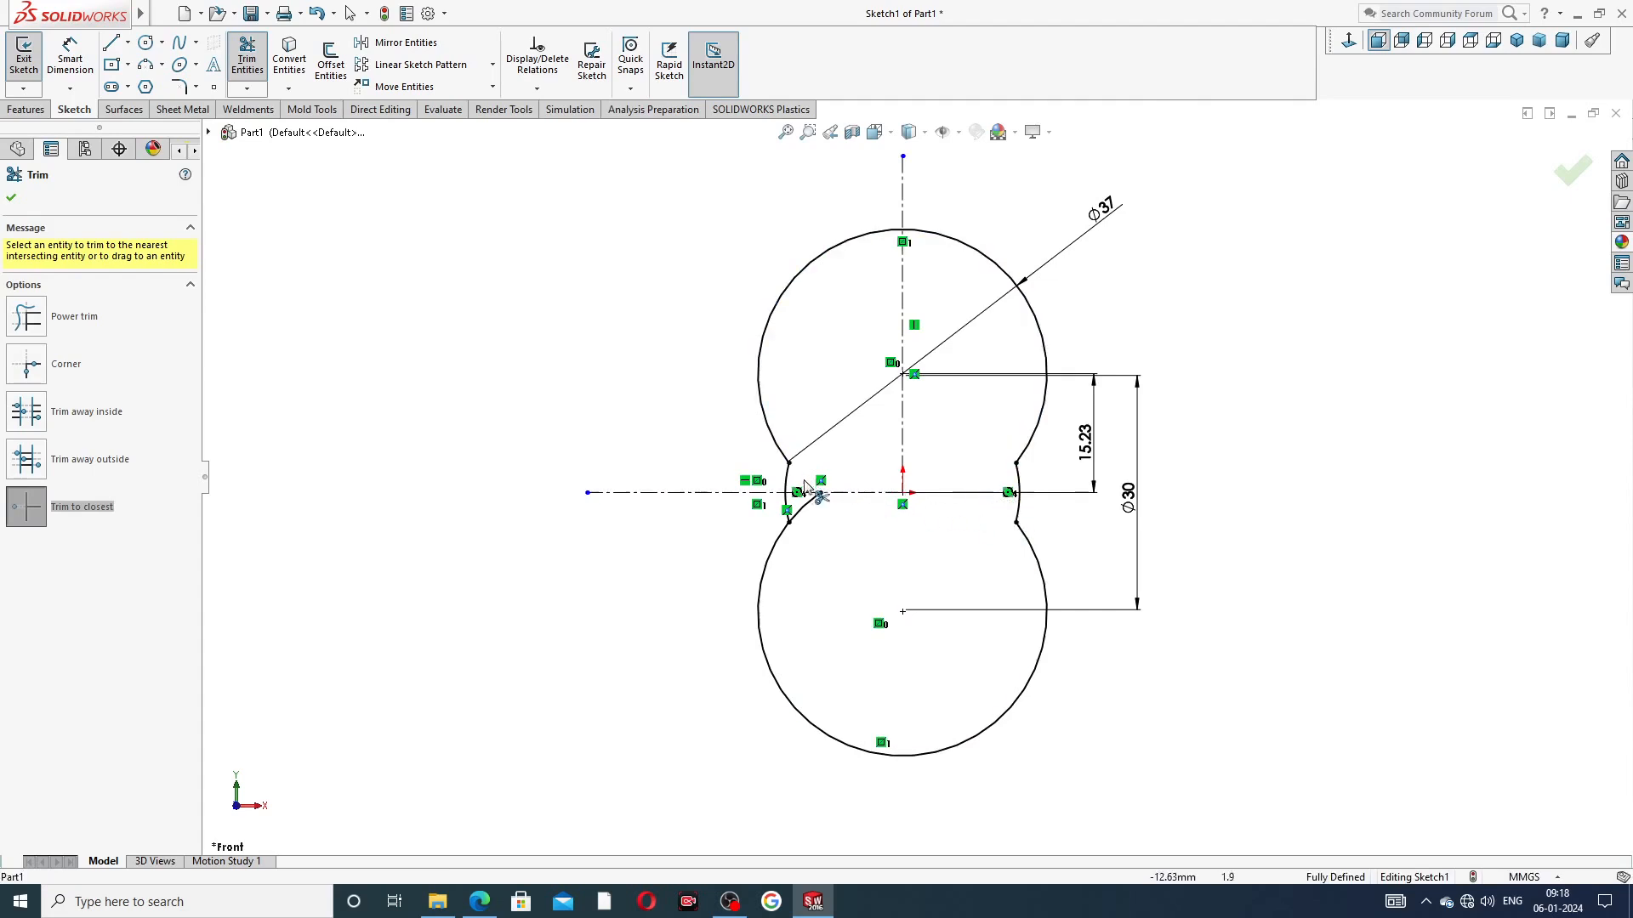
left_click(805, 487)
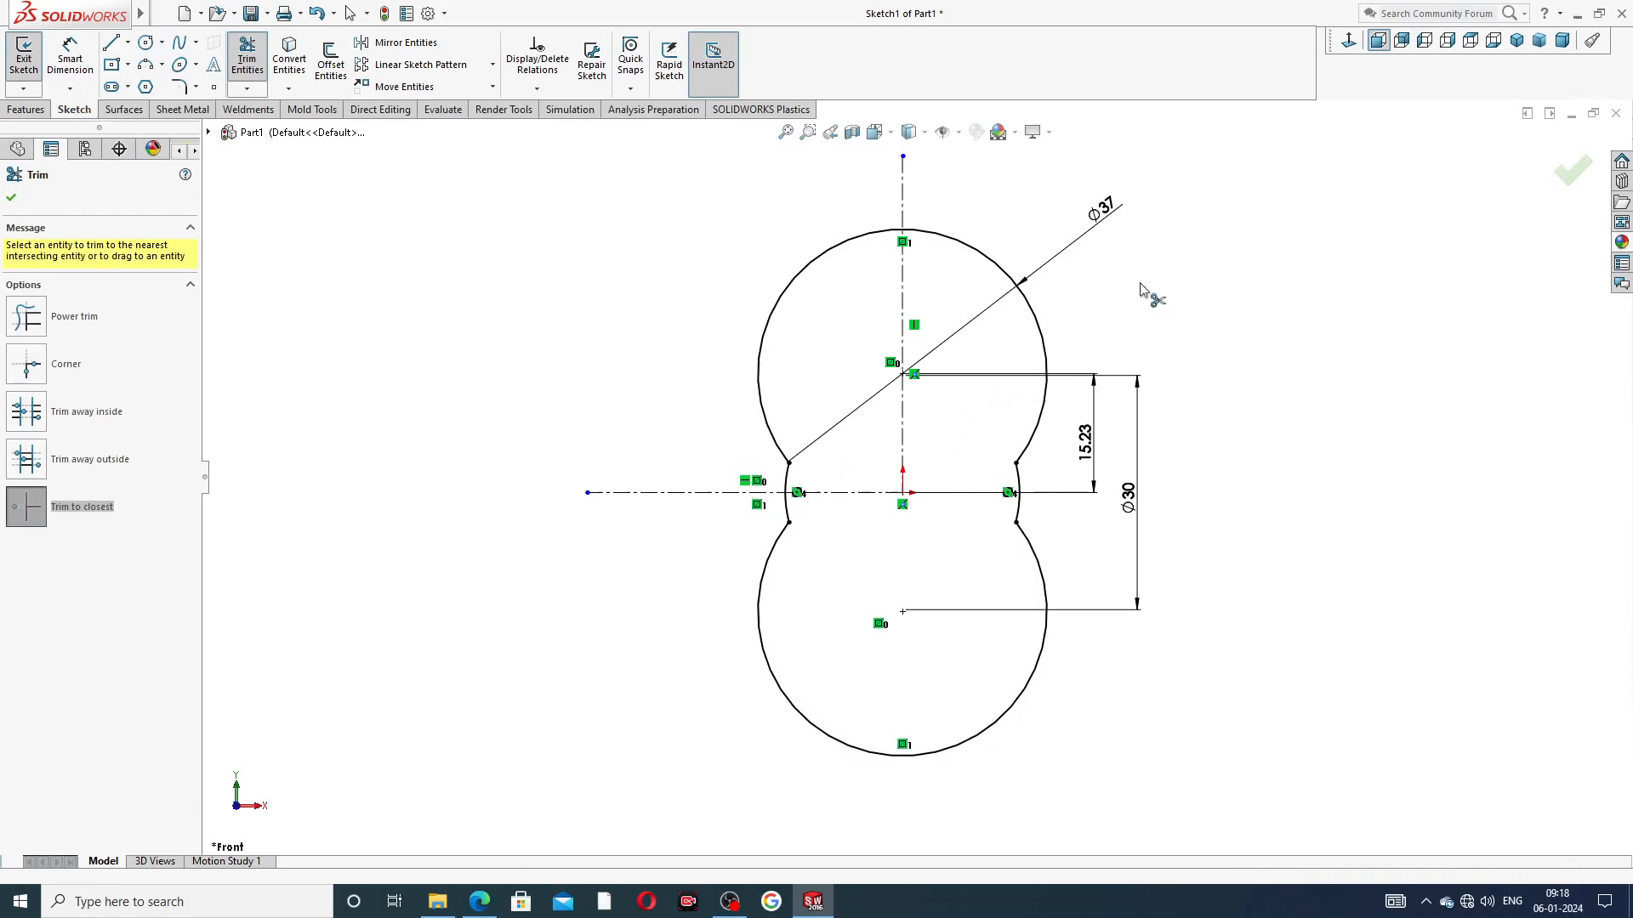
right_click(1217, 248)
left_click(1259, 249)
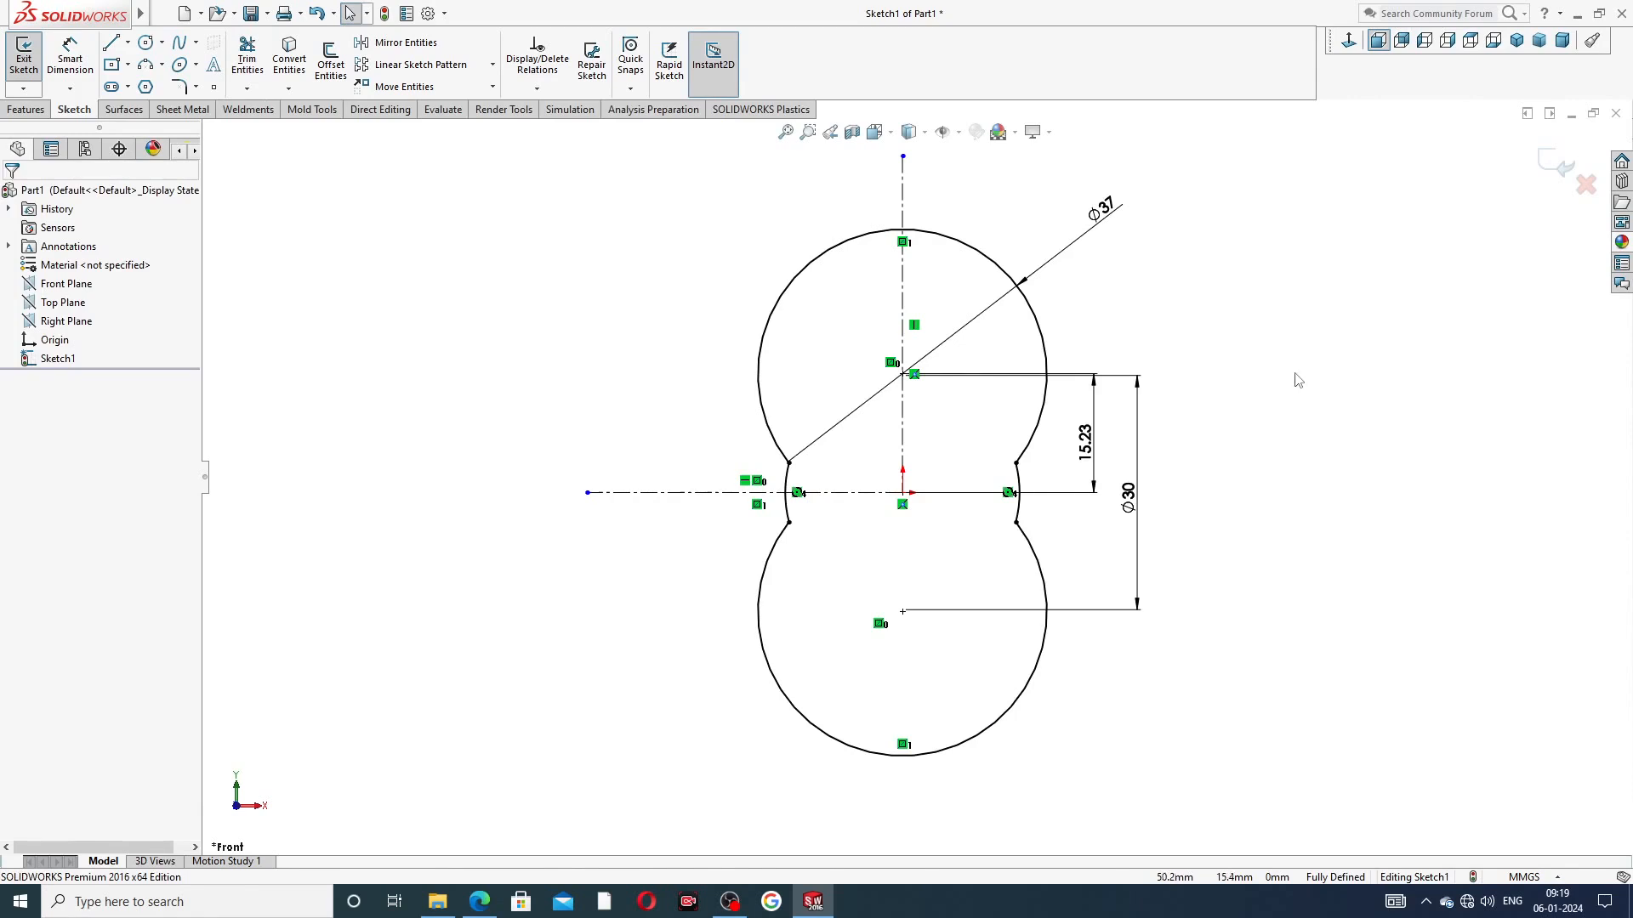
Reposition the 37 mm diameter, 15.23 mm vertical and 30 mm diameter dimensions closer to the trimmed outline
left_click_drag(1104, 209, 1072, 232)
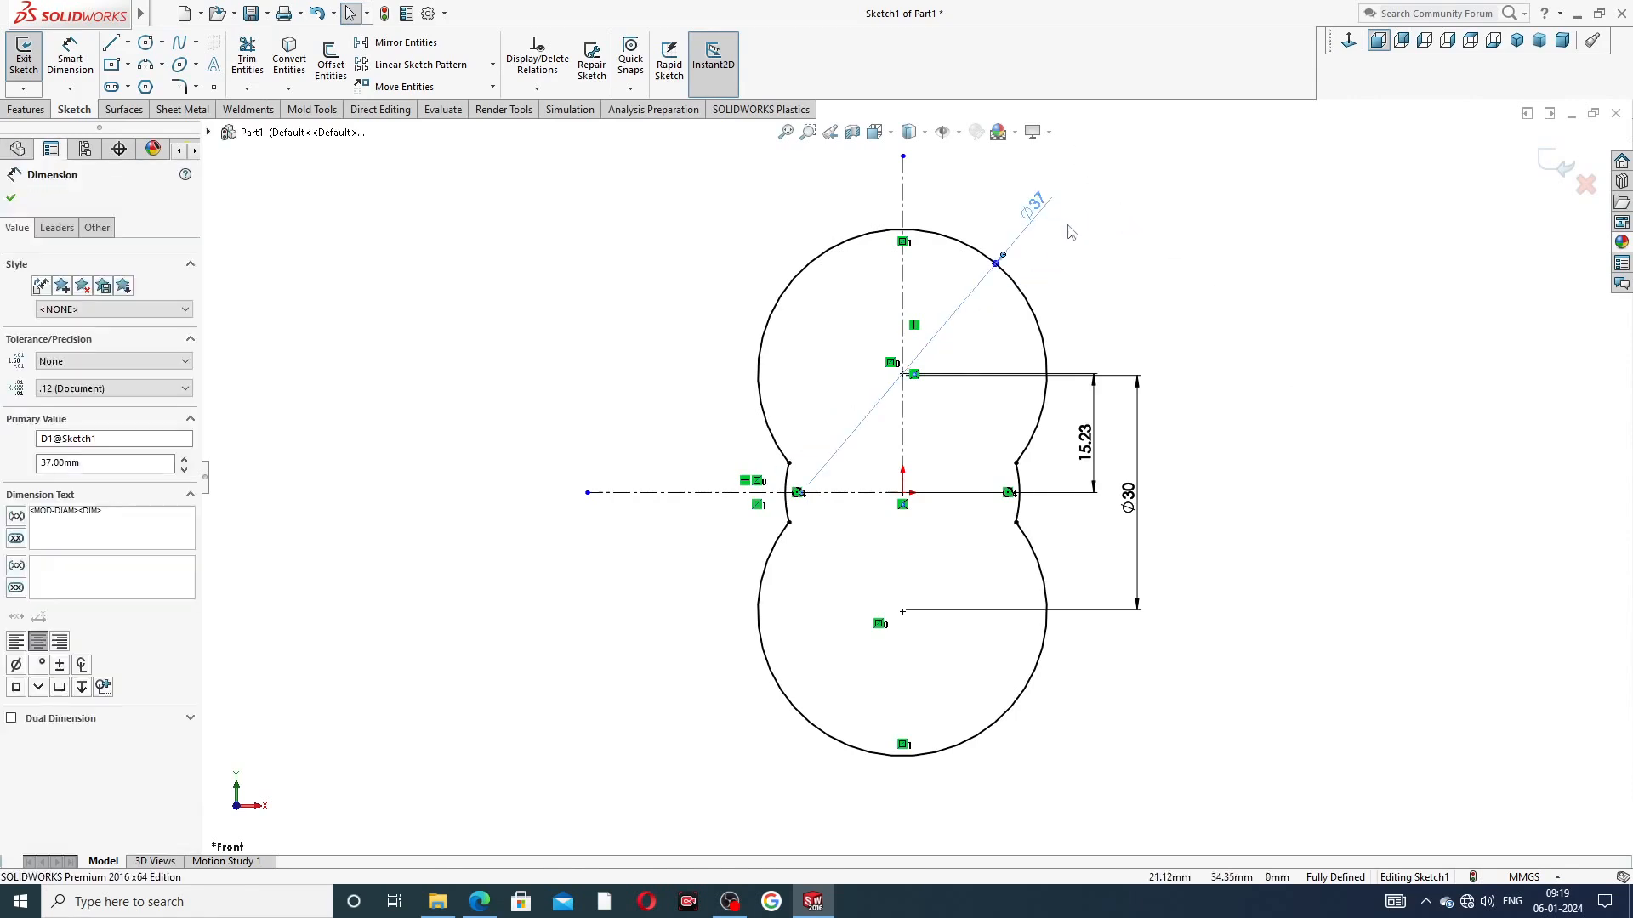
left_click(1070, 232)
left_click_drag(1085, 442, 1068, 442)
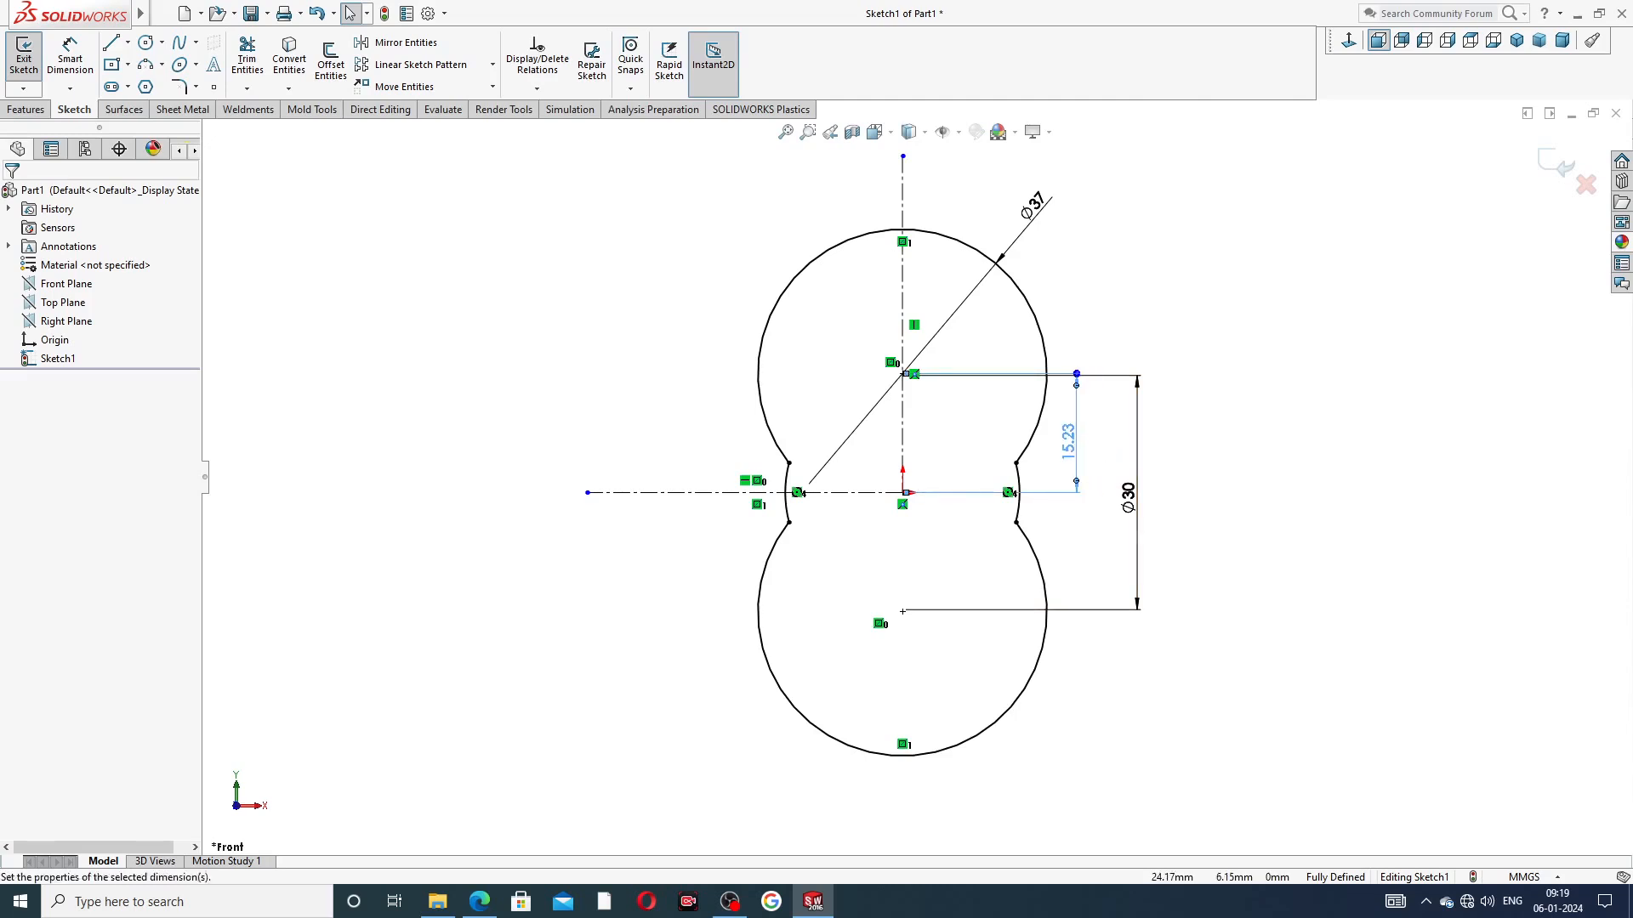
left_click_drag(1131, 511, 1122, 506)
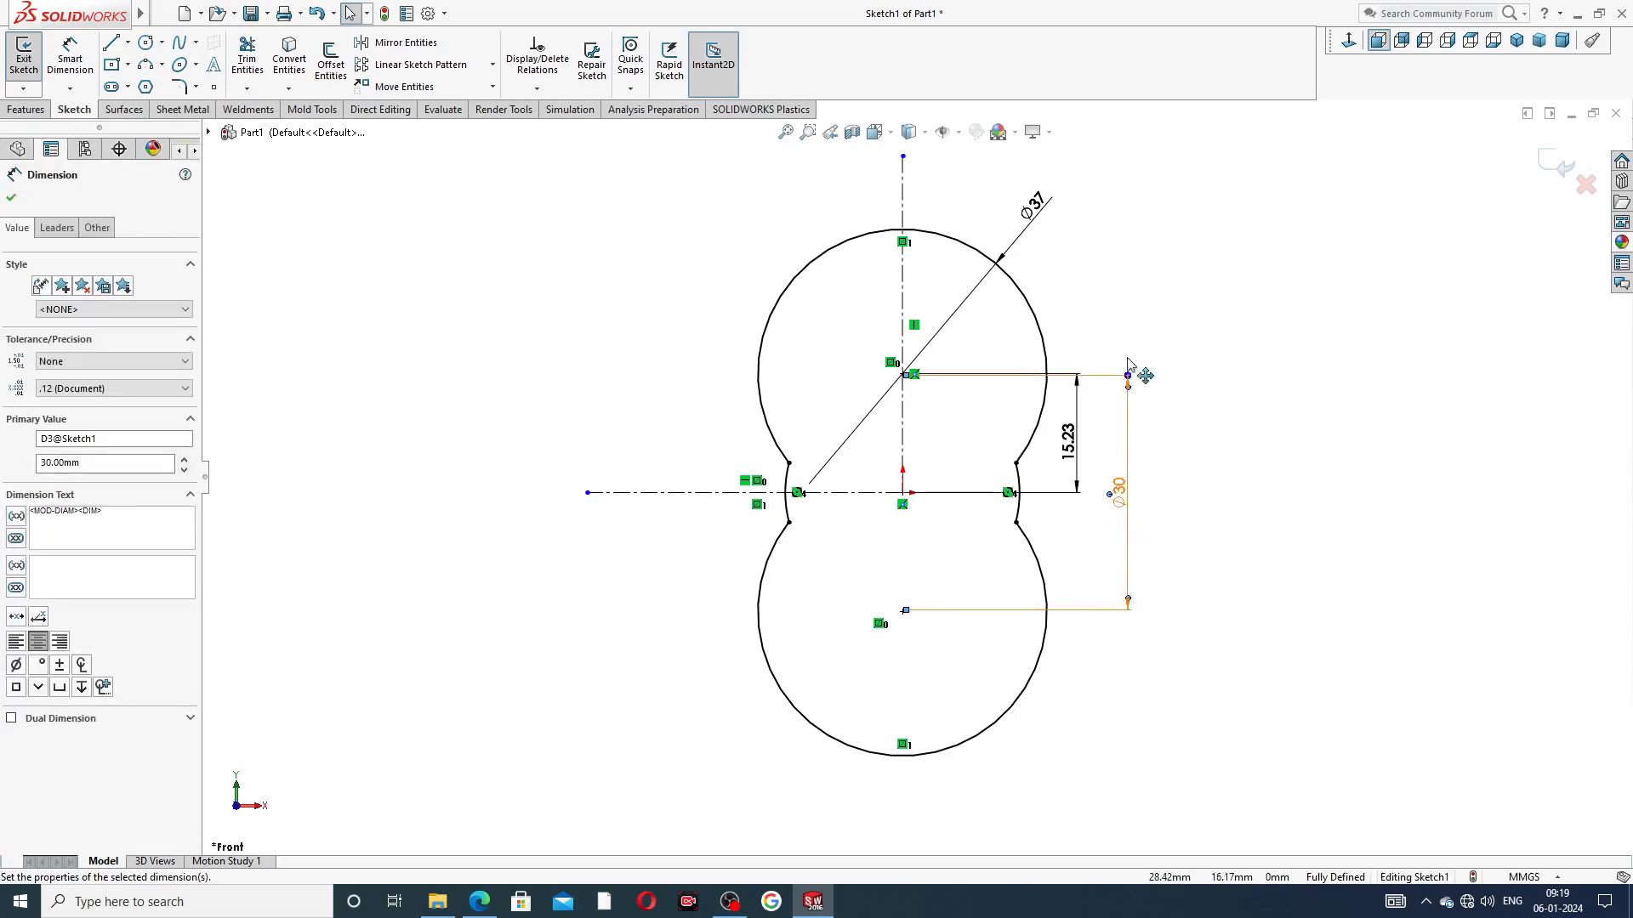
right_click(1137, 258)
left_click(1348, 273)
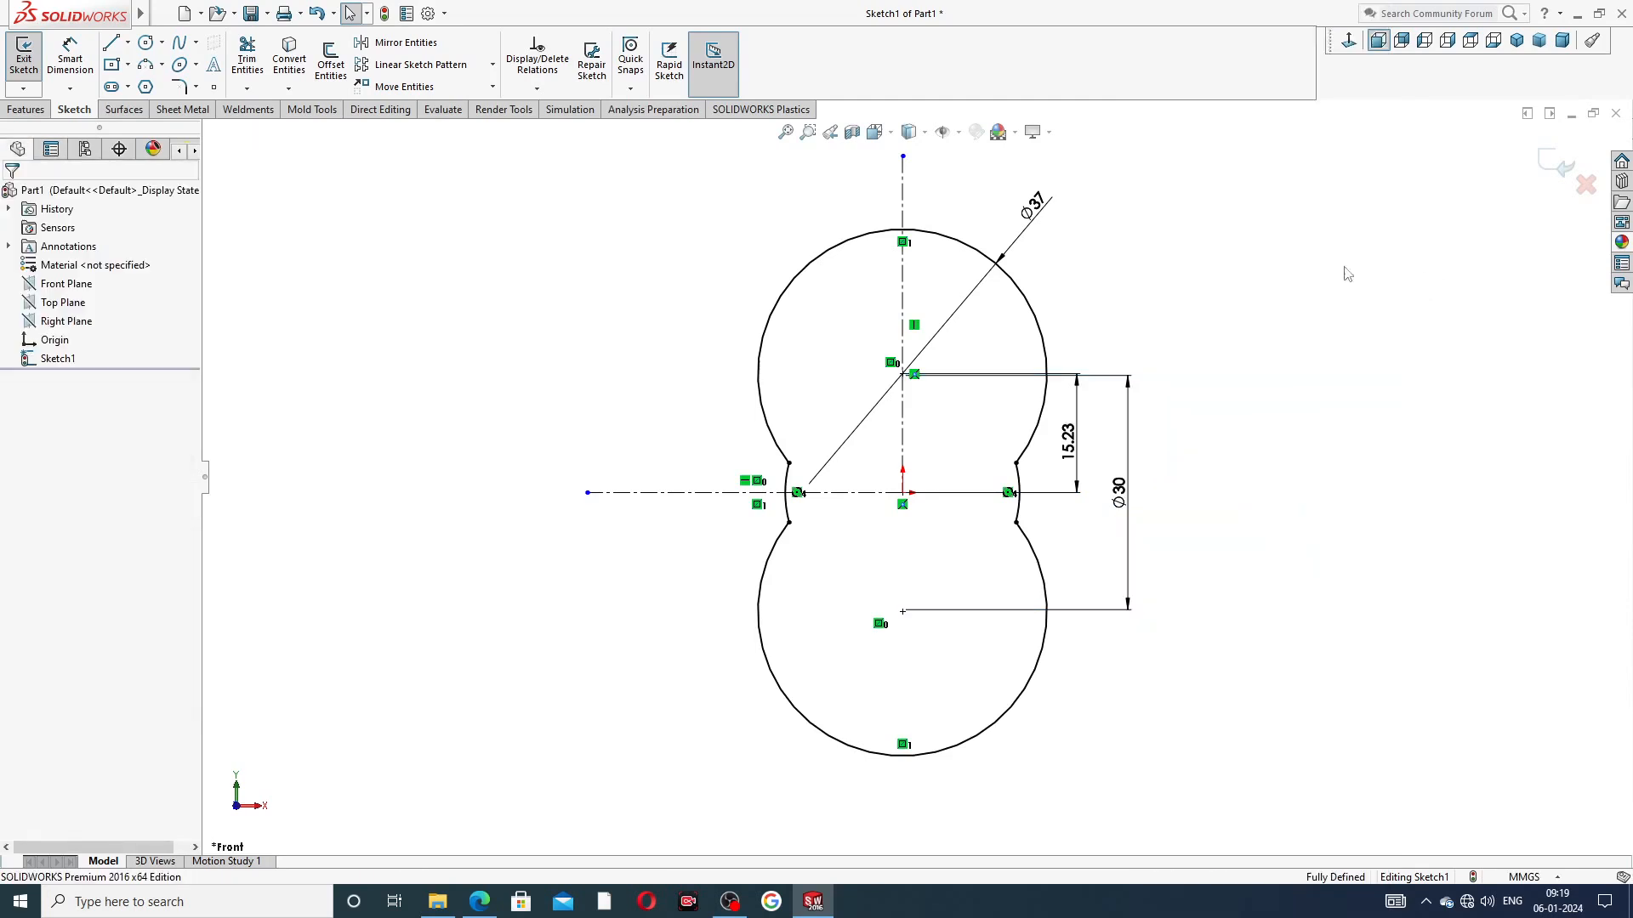
Bring up the sketch arc types to start an arc in the profile sketch
scroll(962, 297, "up", 3)
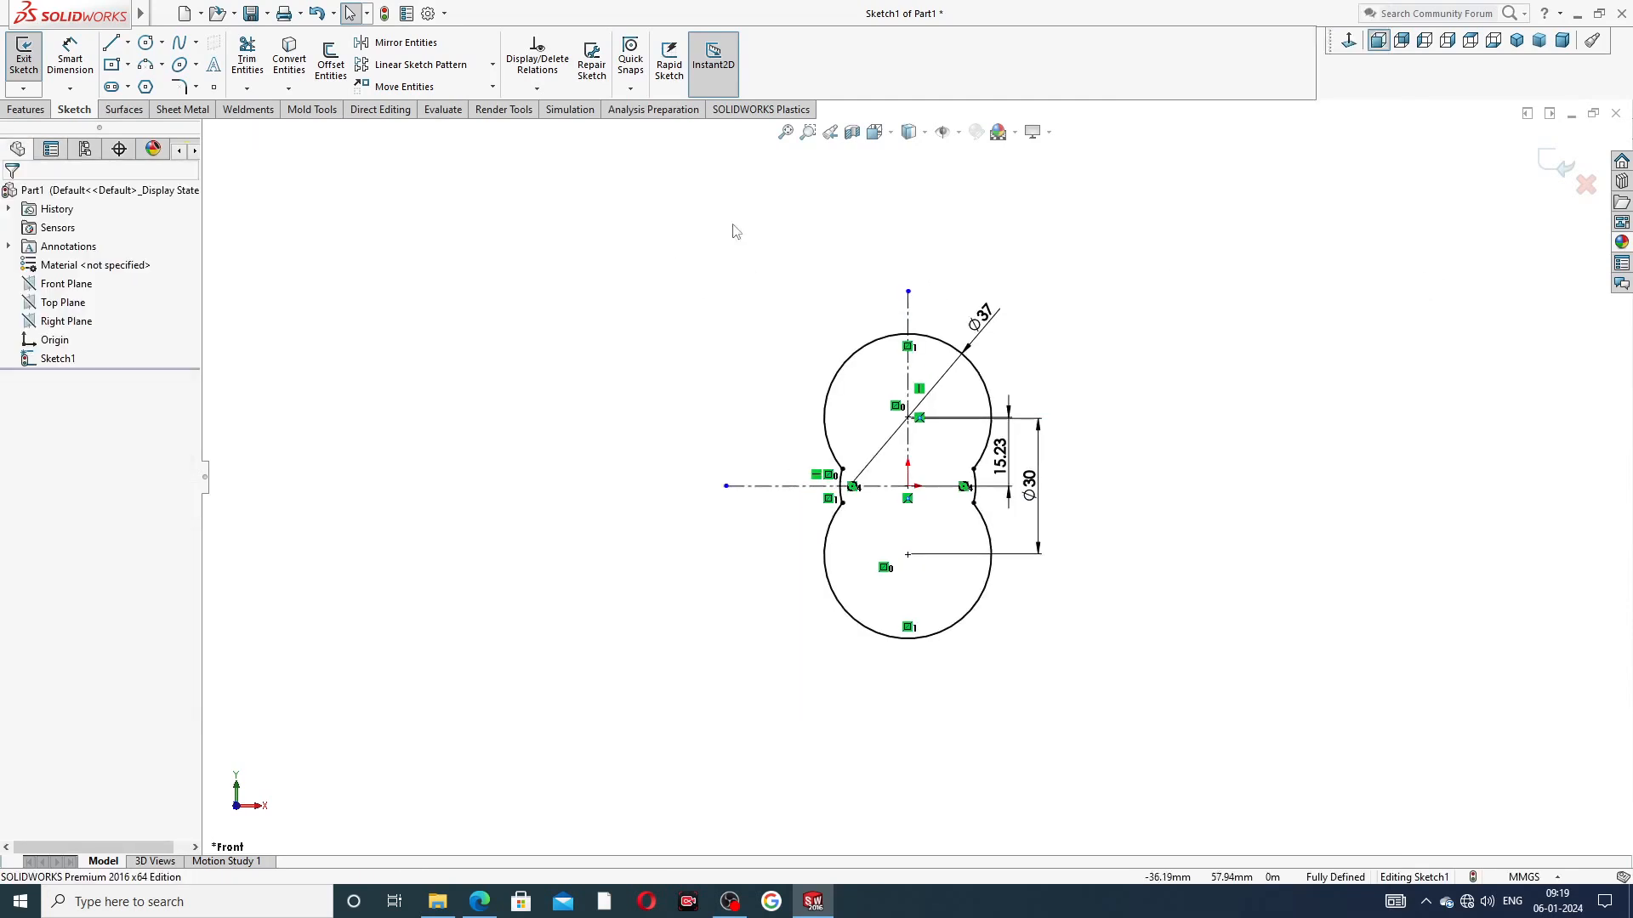
left_click(161, 66)
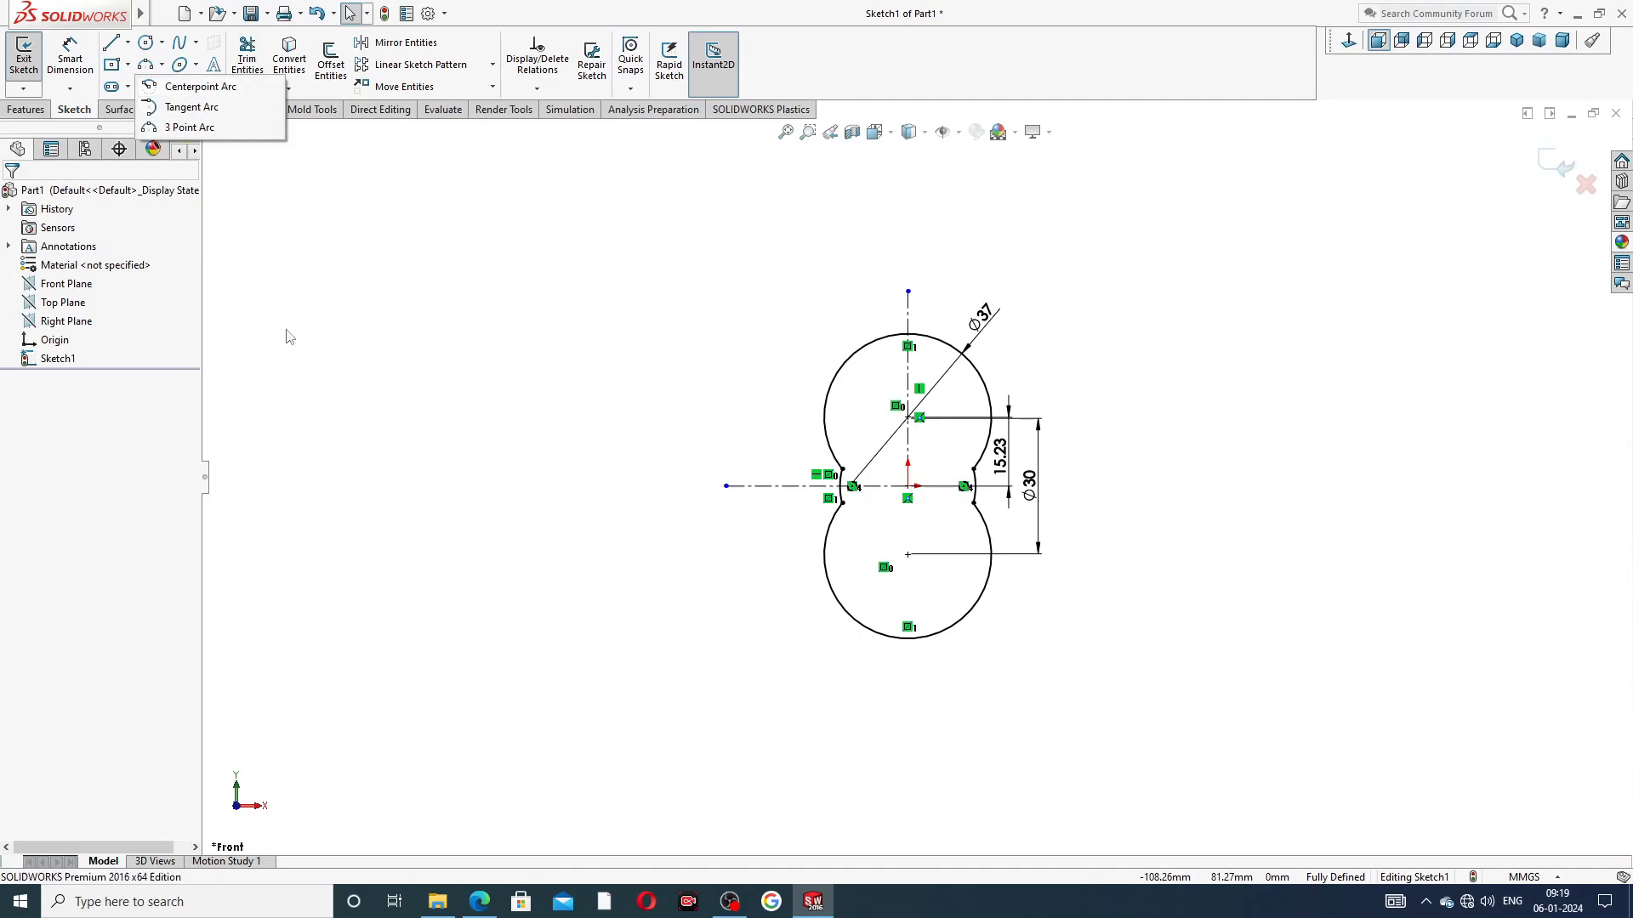
Switch to Edge to examine the front-view dimensions in the PART-12 hydraulic body drawing, and return to SOLIDWORKS
left_click(481, 908)
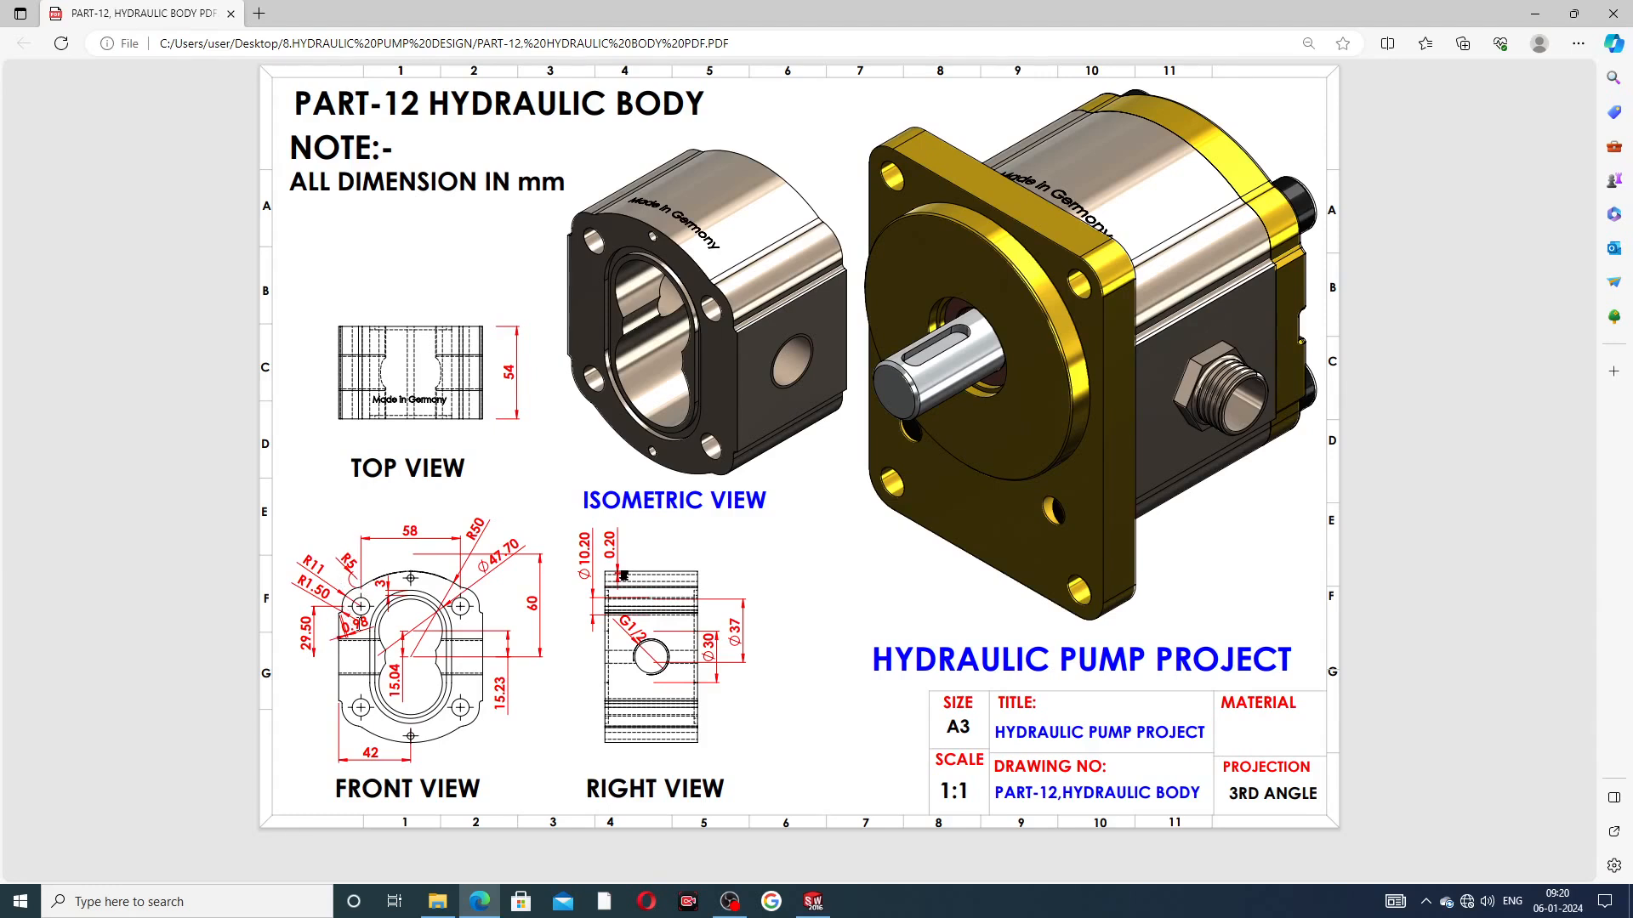
left_click(480, 903)
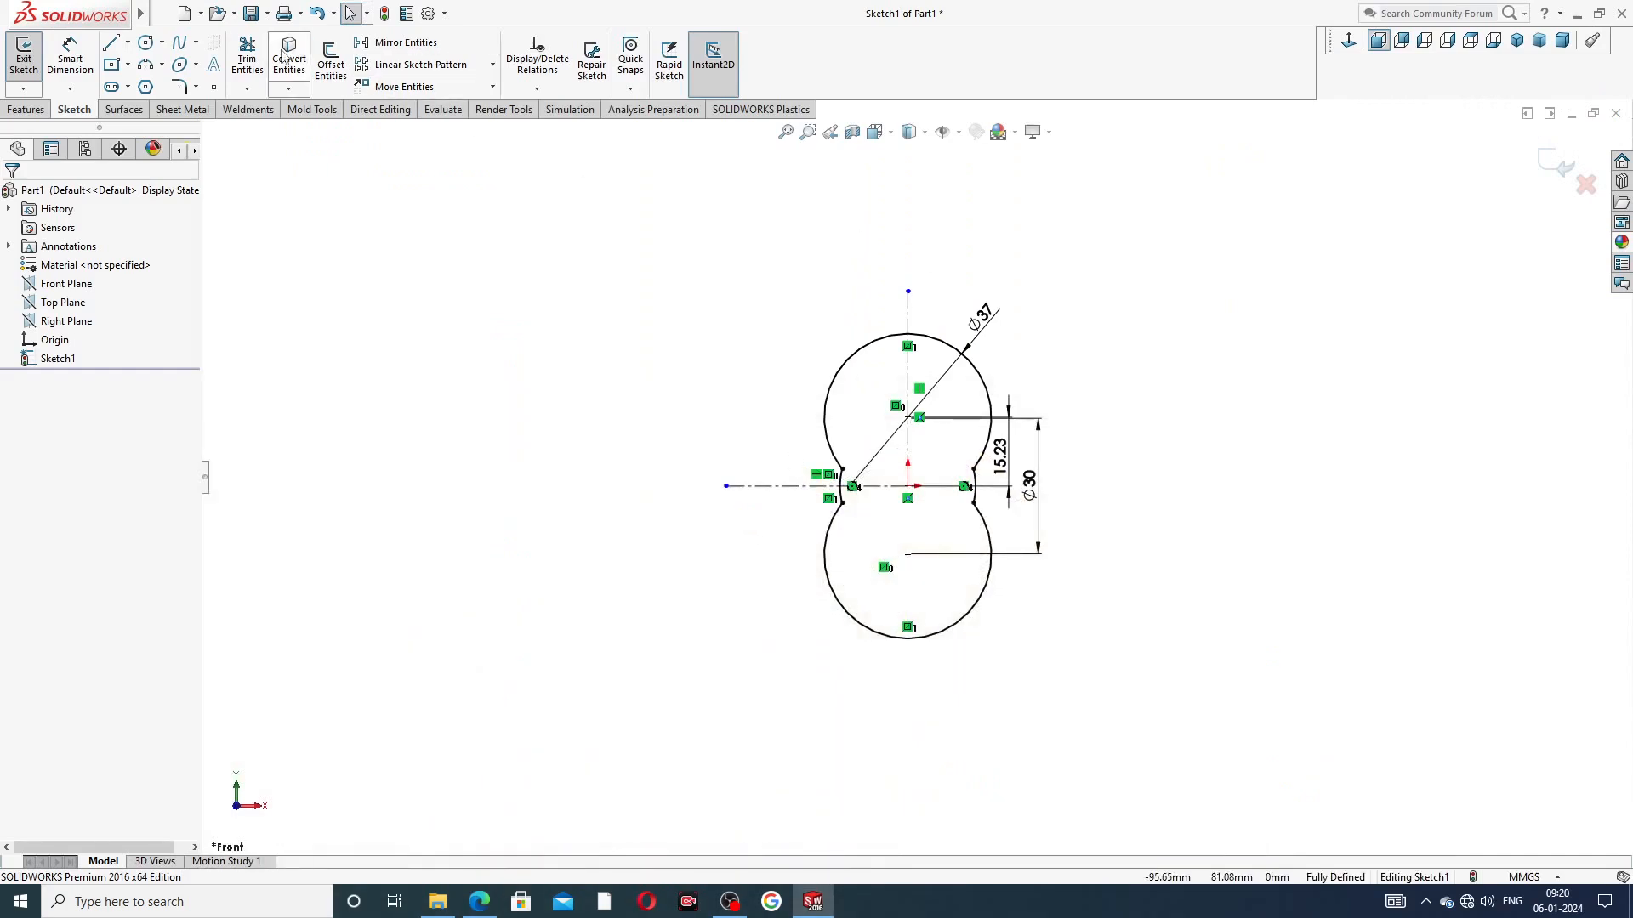
left_click(161, 66)
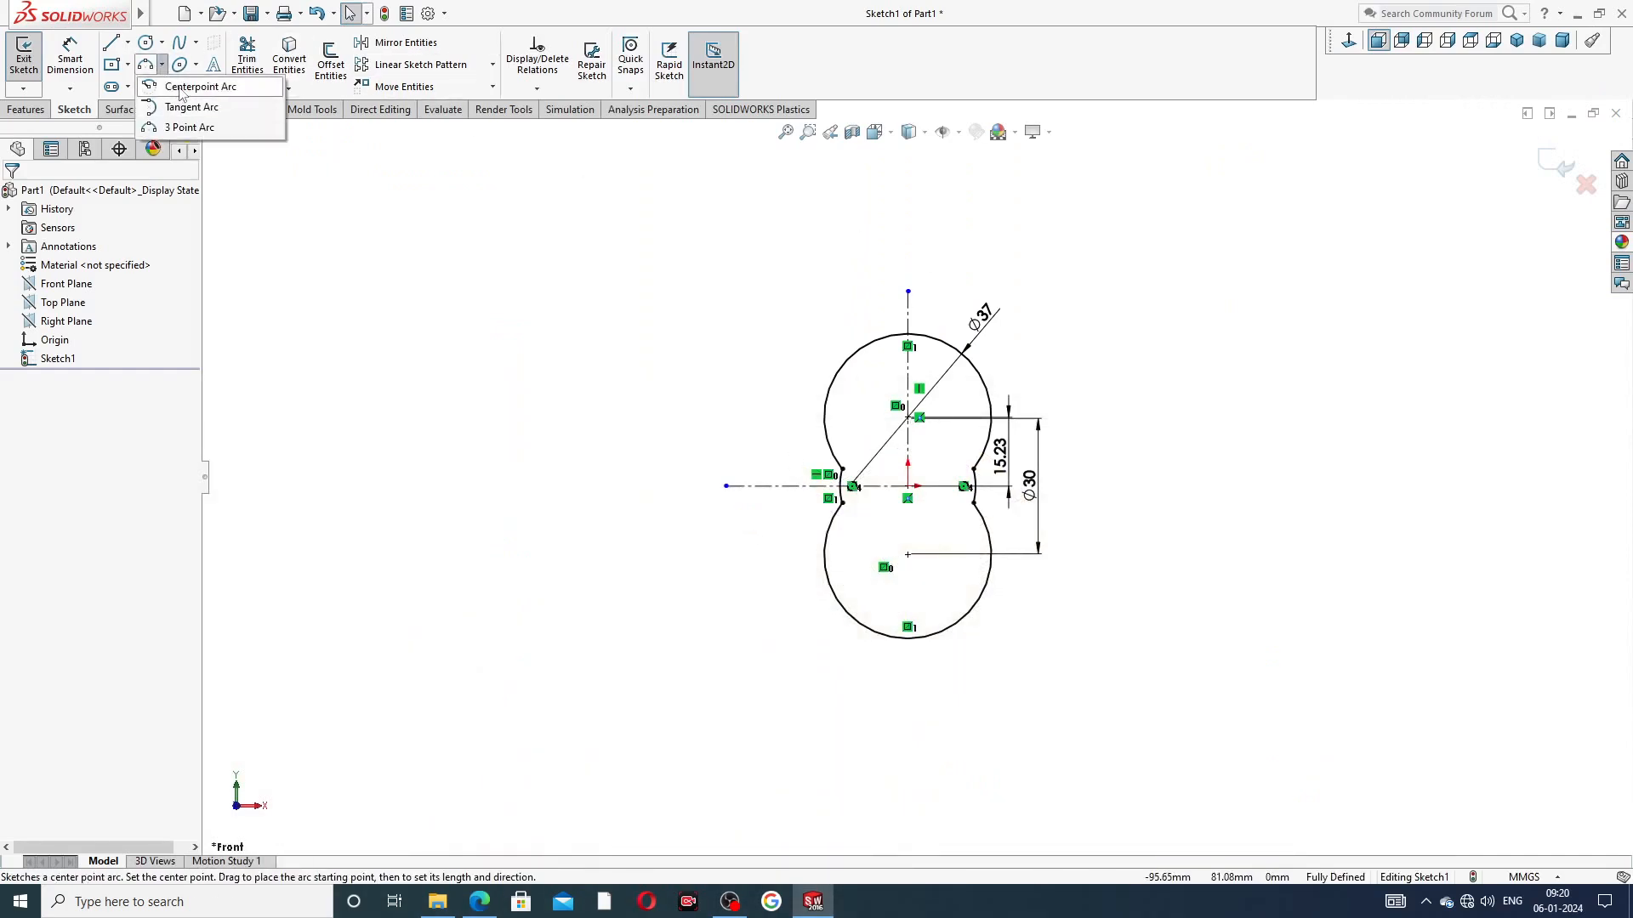
left_click(198, 86)
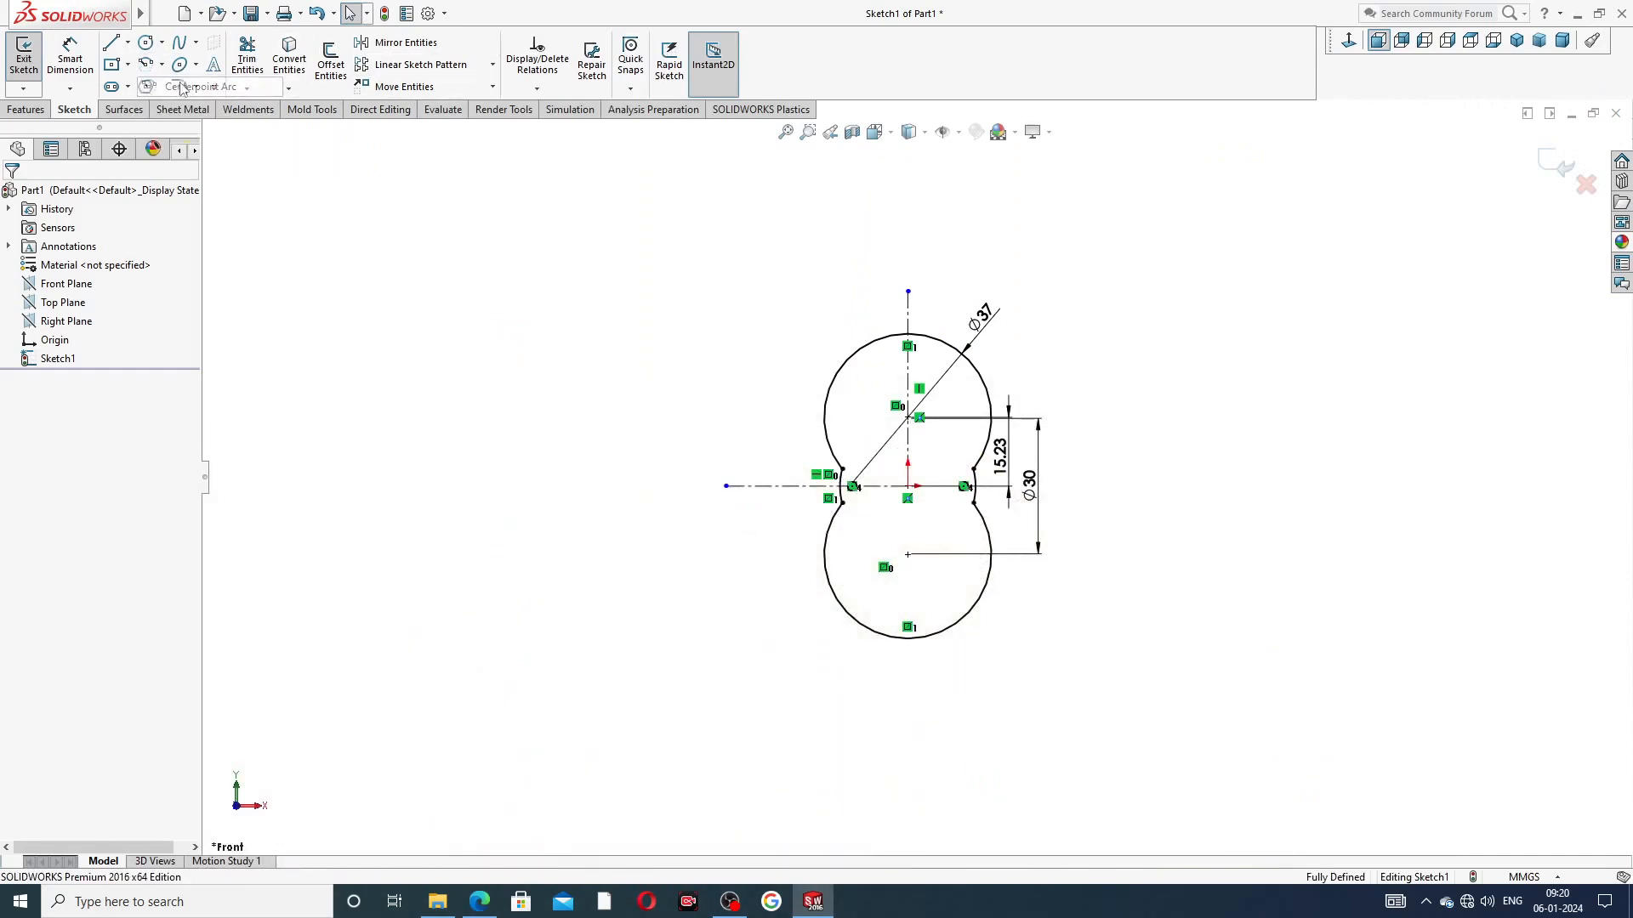
left_click(907, 487)
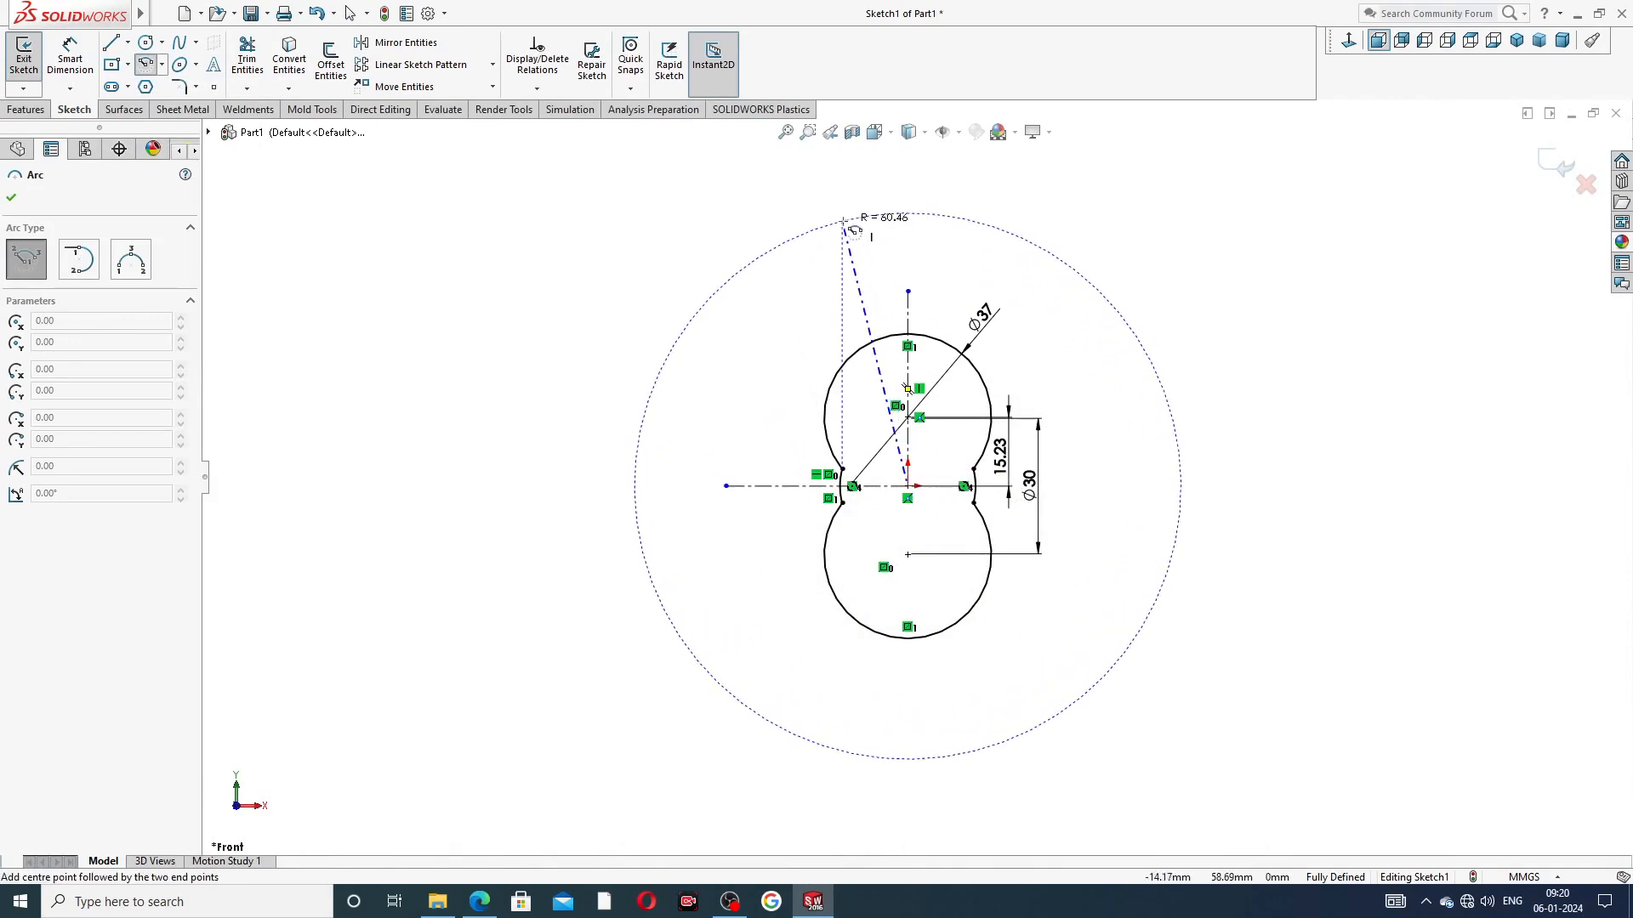
left_click(909, 214)
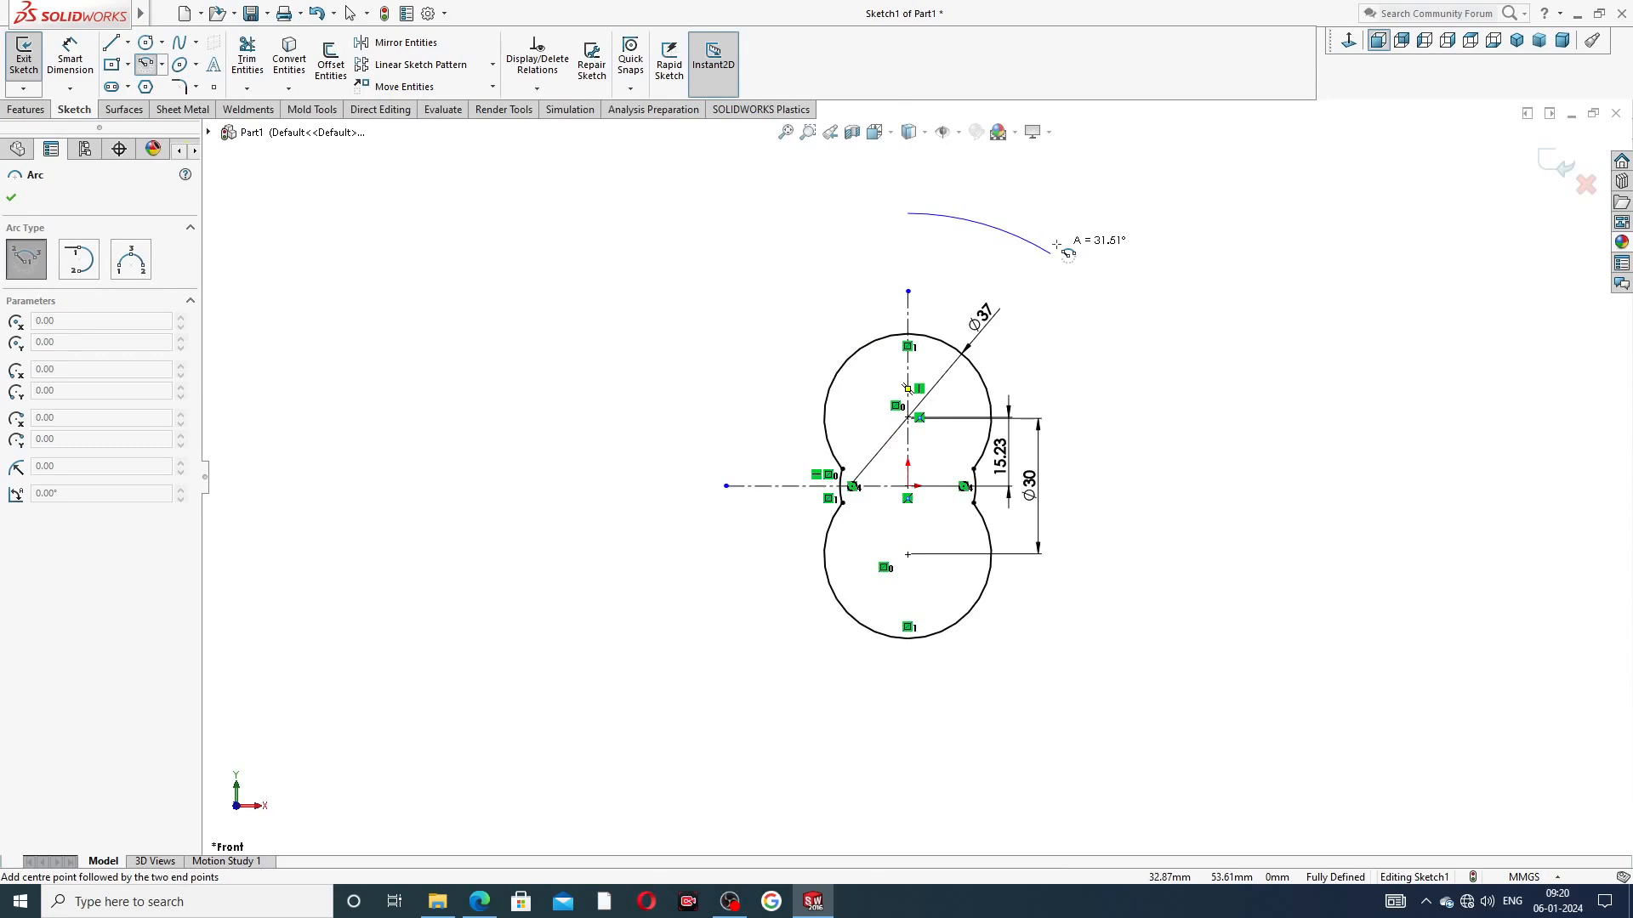
key("Escape")
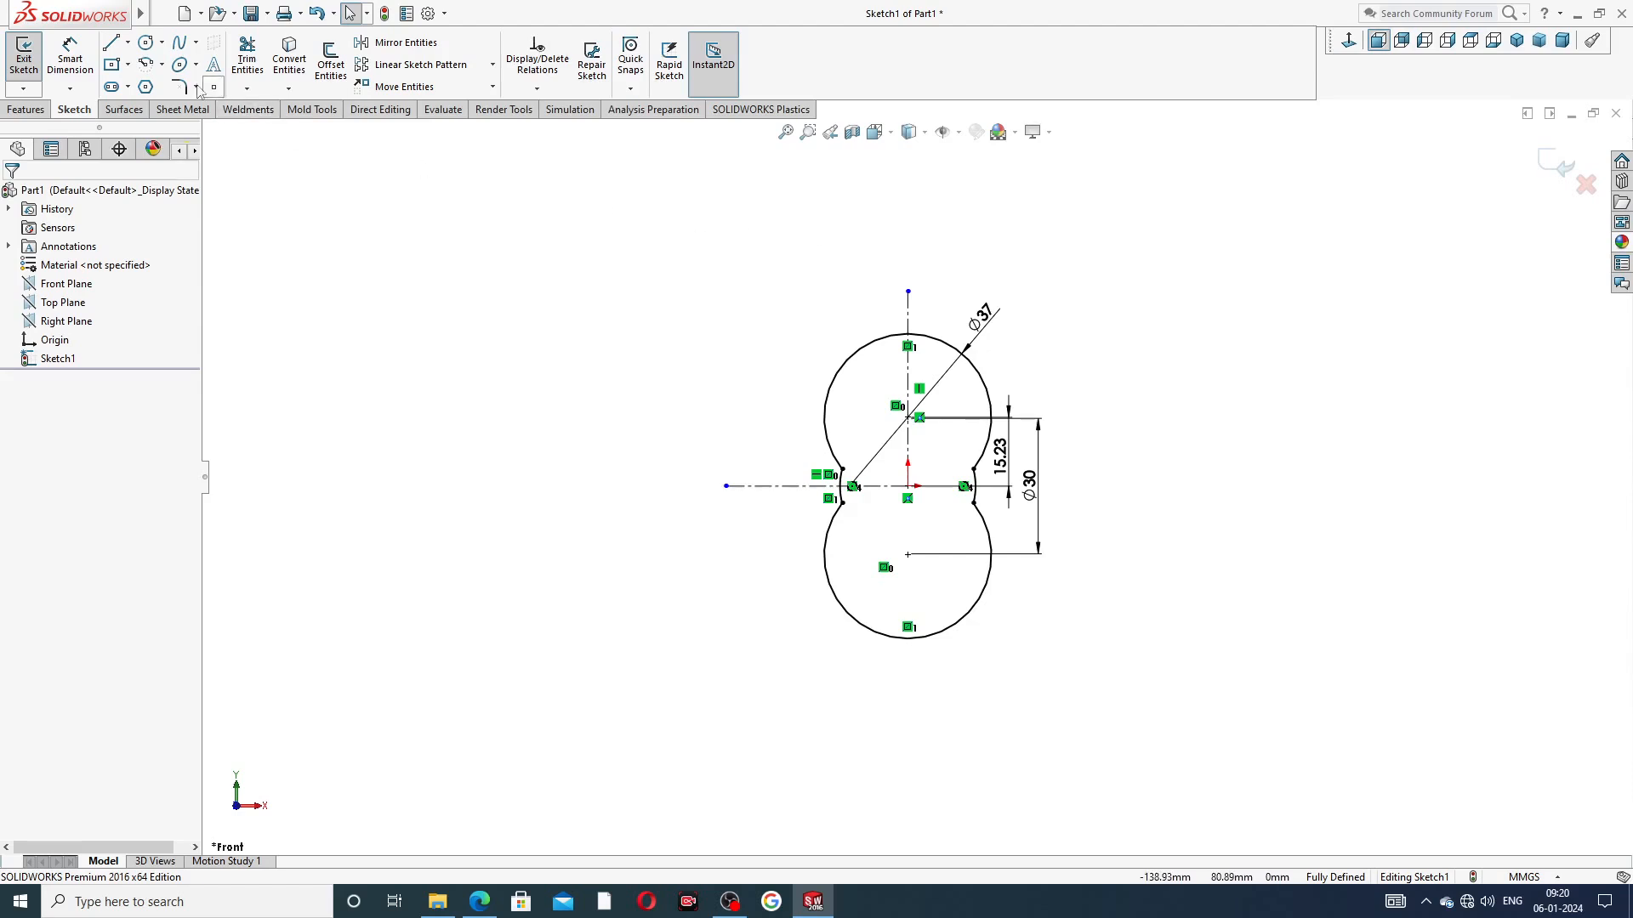
Sketch a centerpoint arc centred on the origin above the figure-eight profile, radius about 63 mm and spanning about 50°
left_click(146, 64)
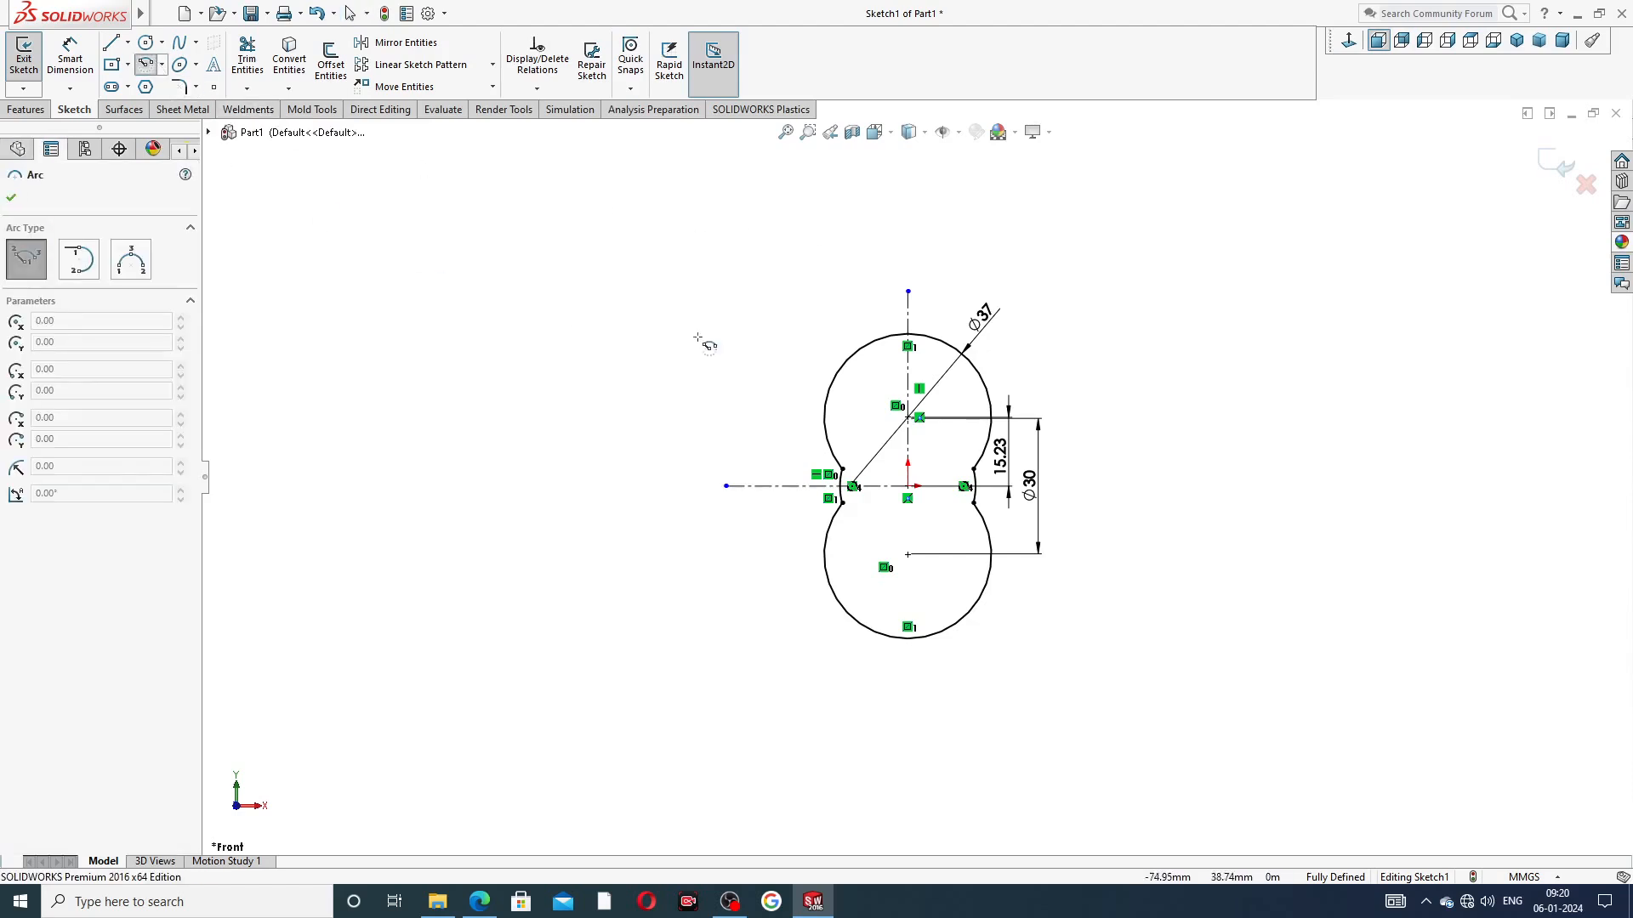
left_click(908, 486)
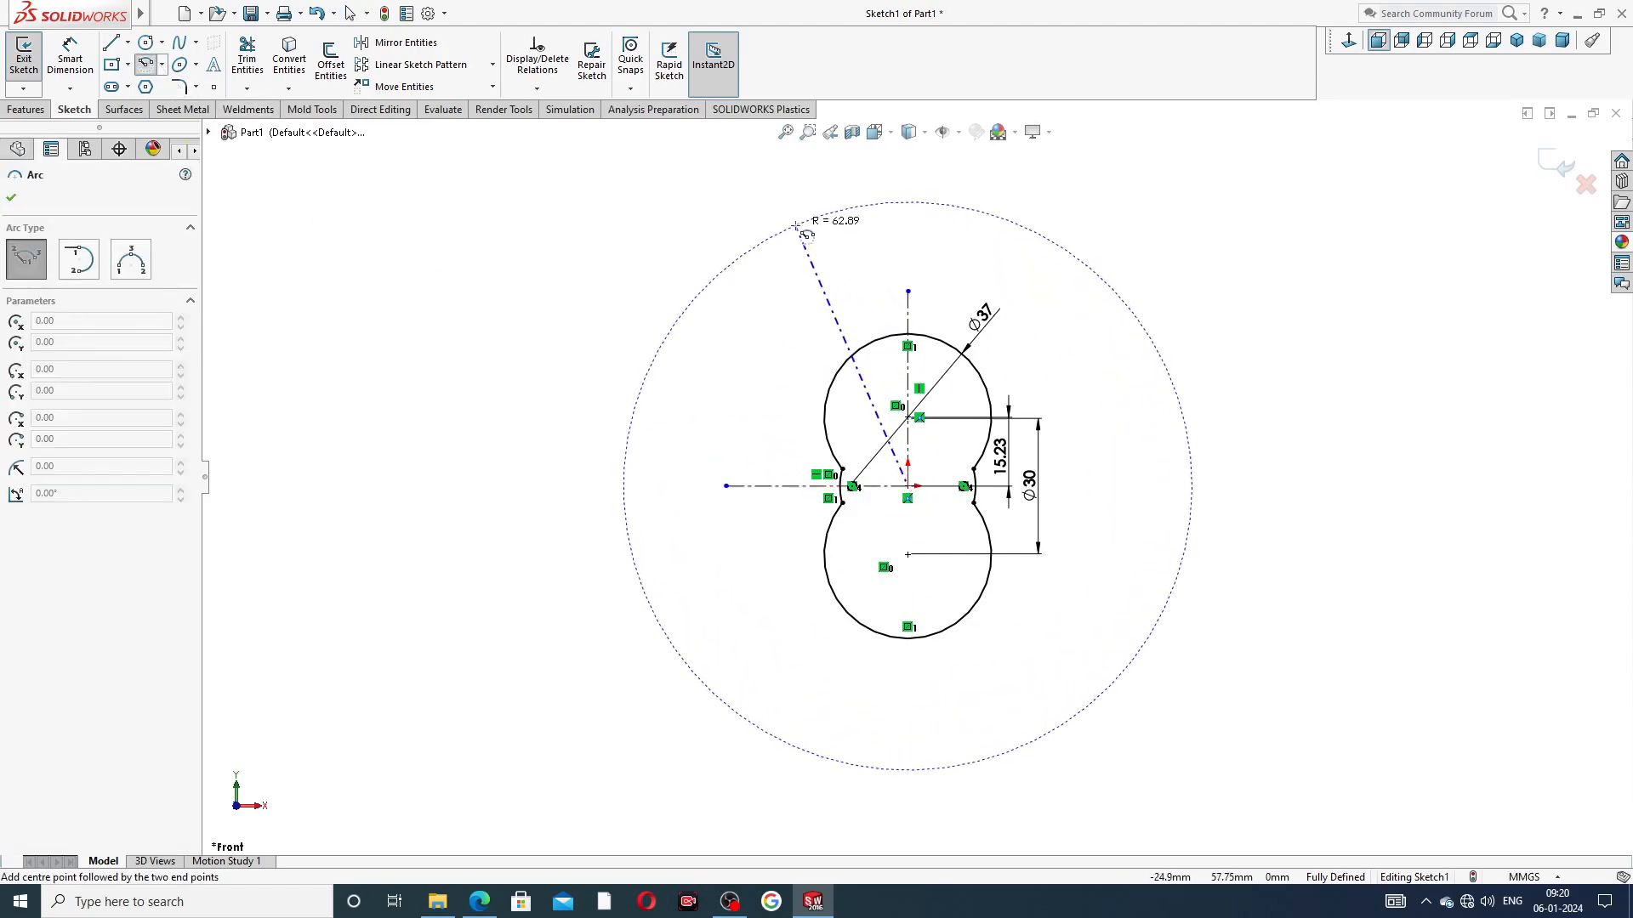
left_click(797, 227)
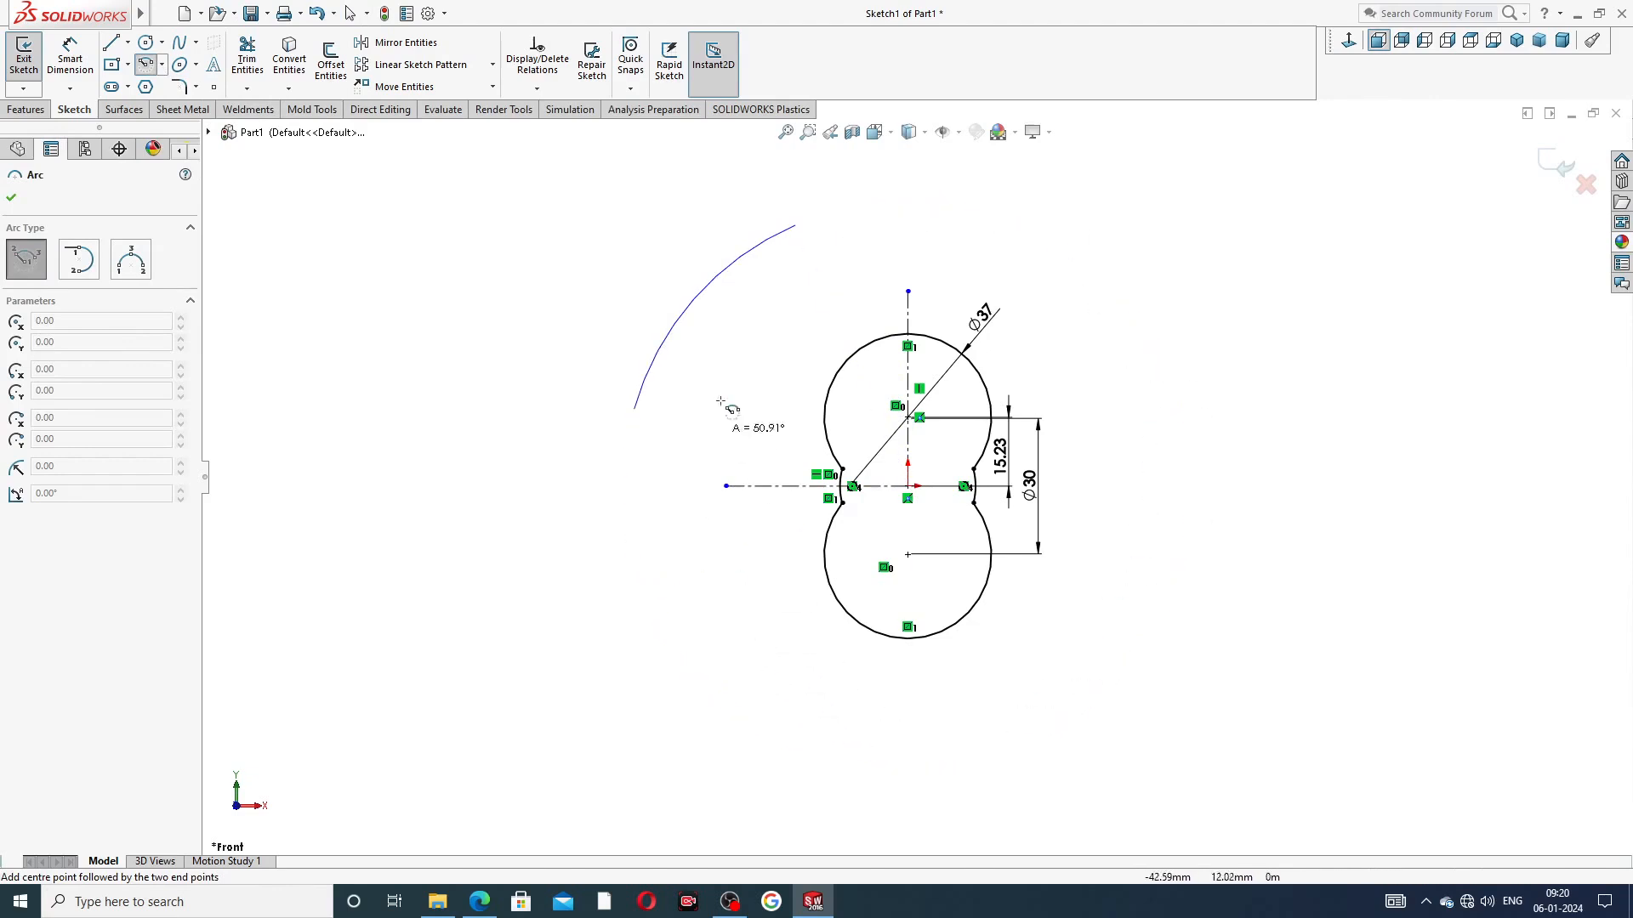
left_click(1031, 244)
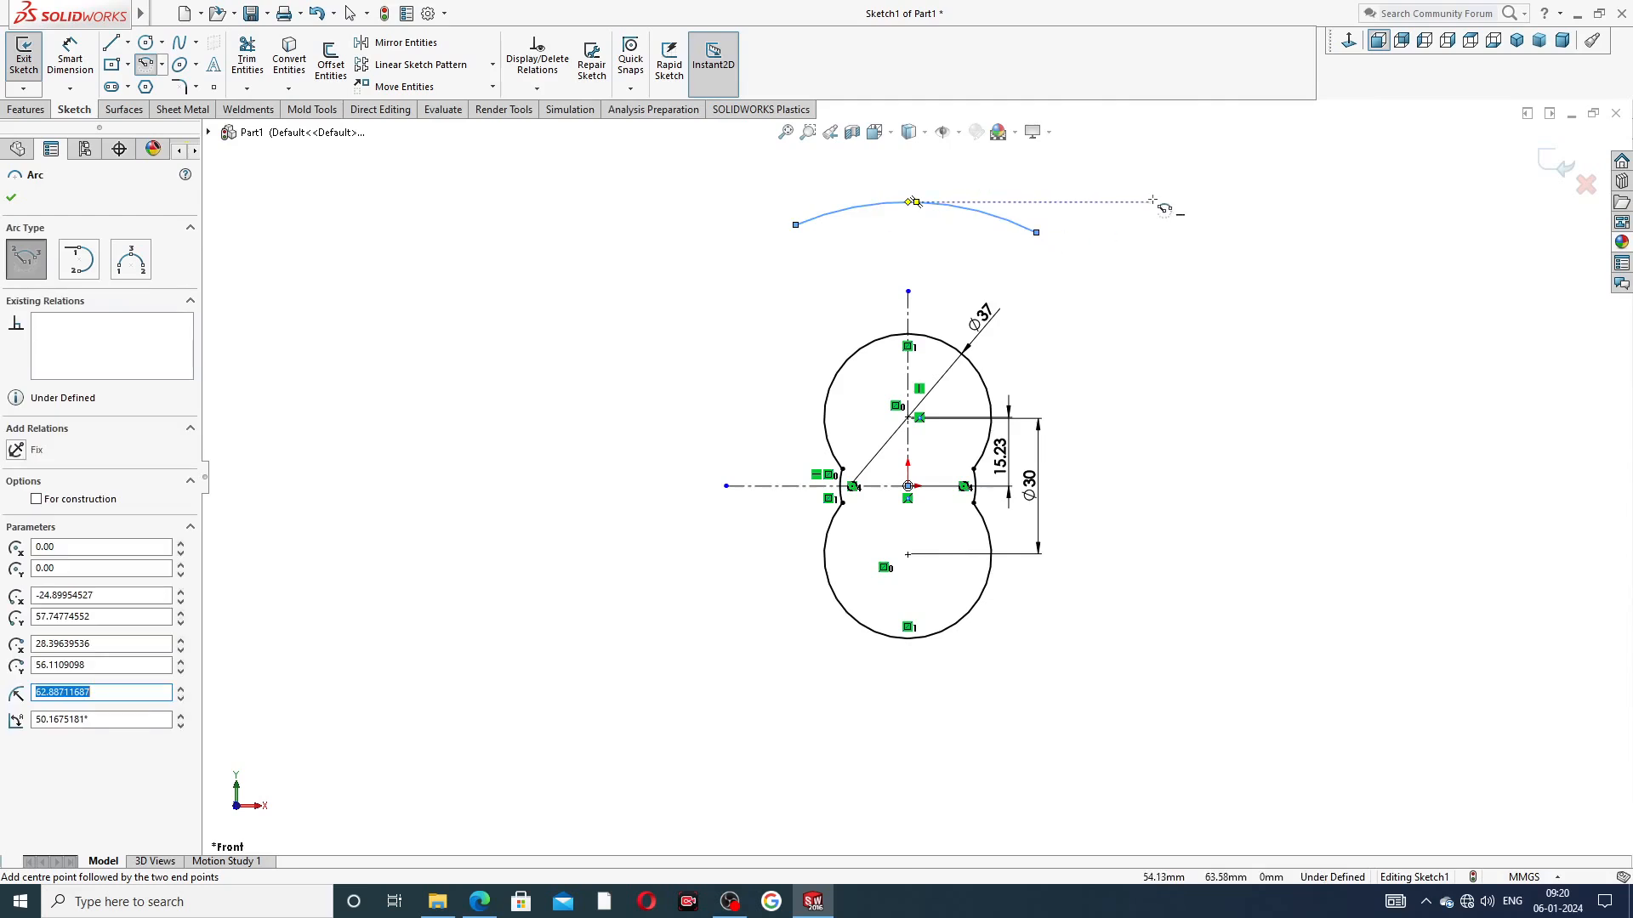
right_click(1196, 219)
left_click(1238, 230)
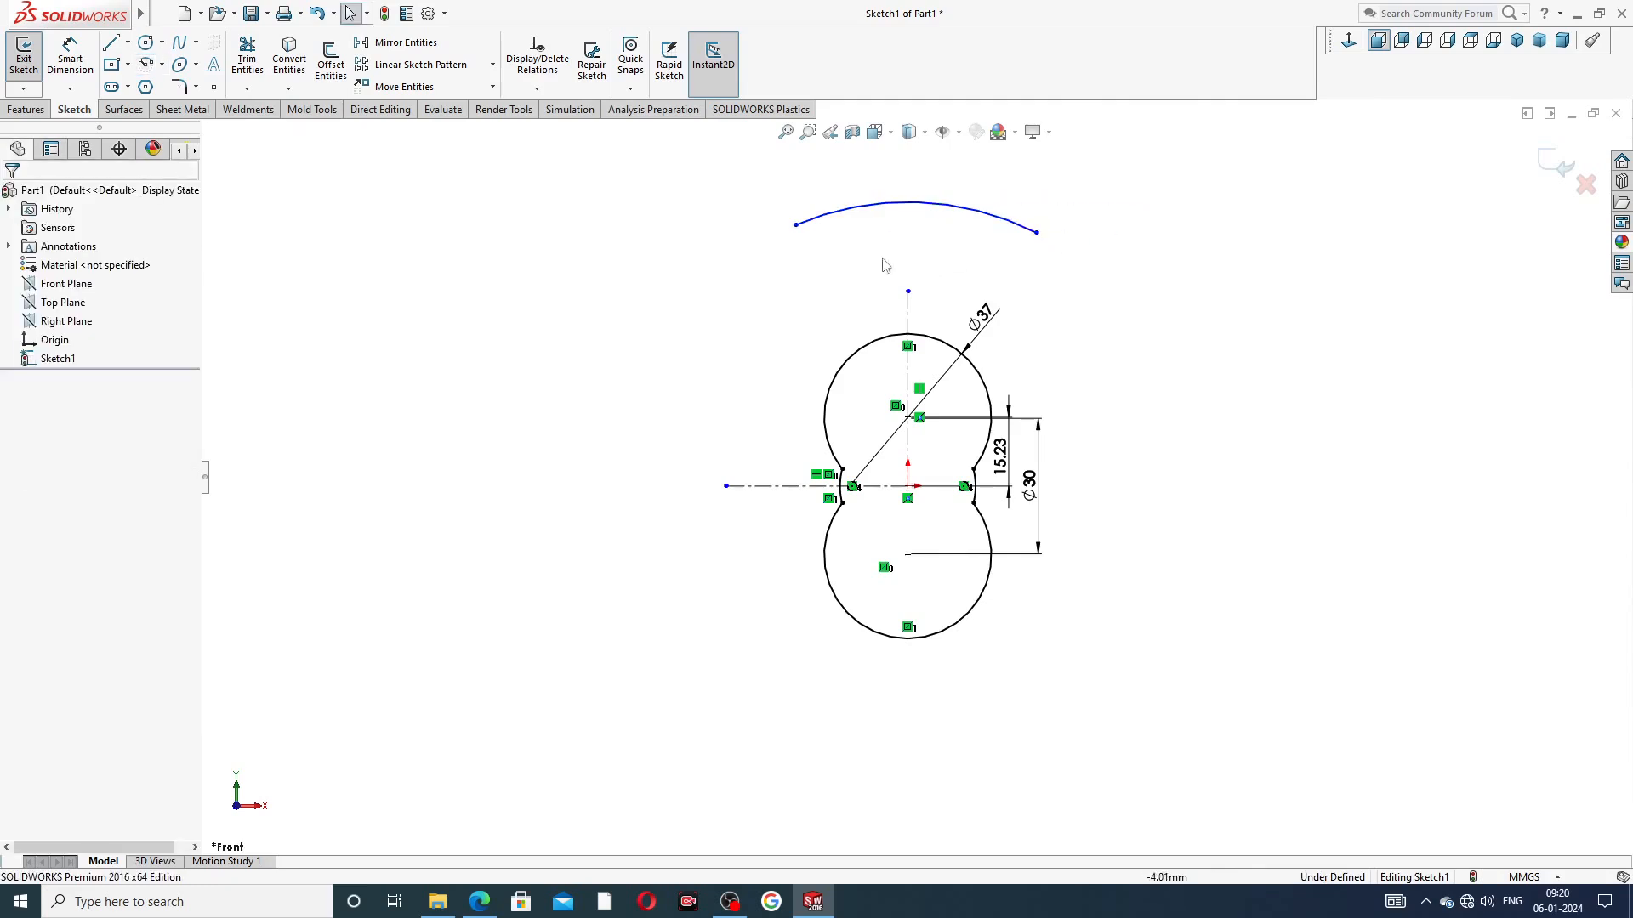
Add a horizontal relation between the two endpoints of the arc above the profile
left_click(796, 226)
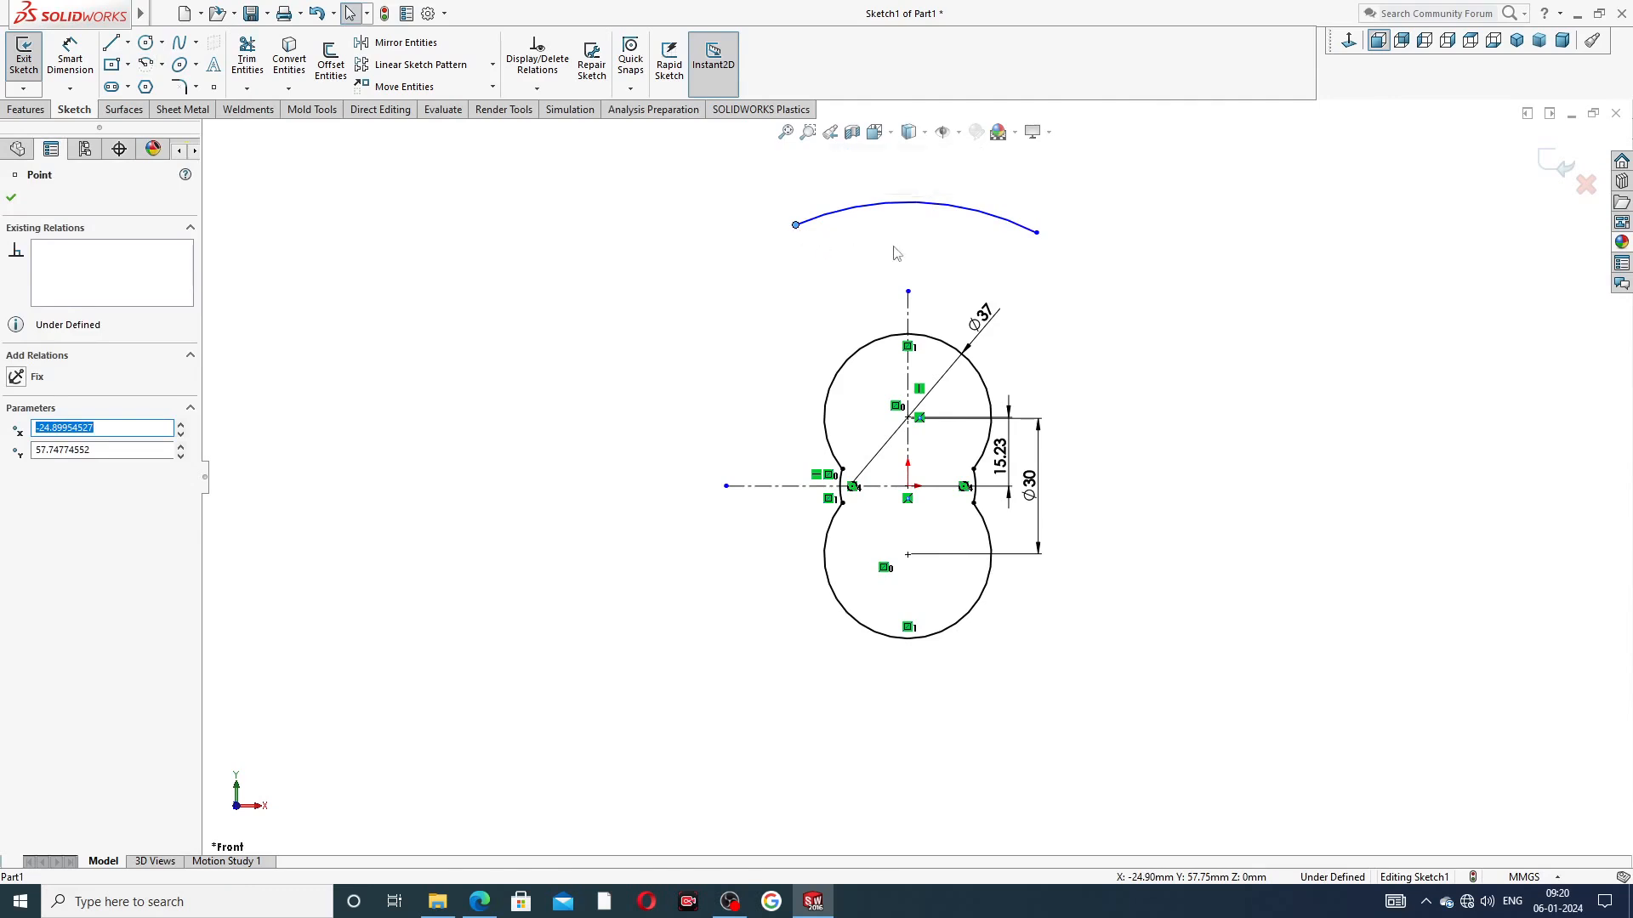
left_click(1037, 232, "ctrl")
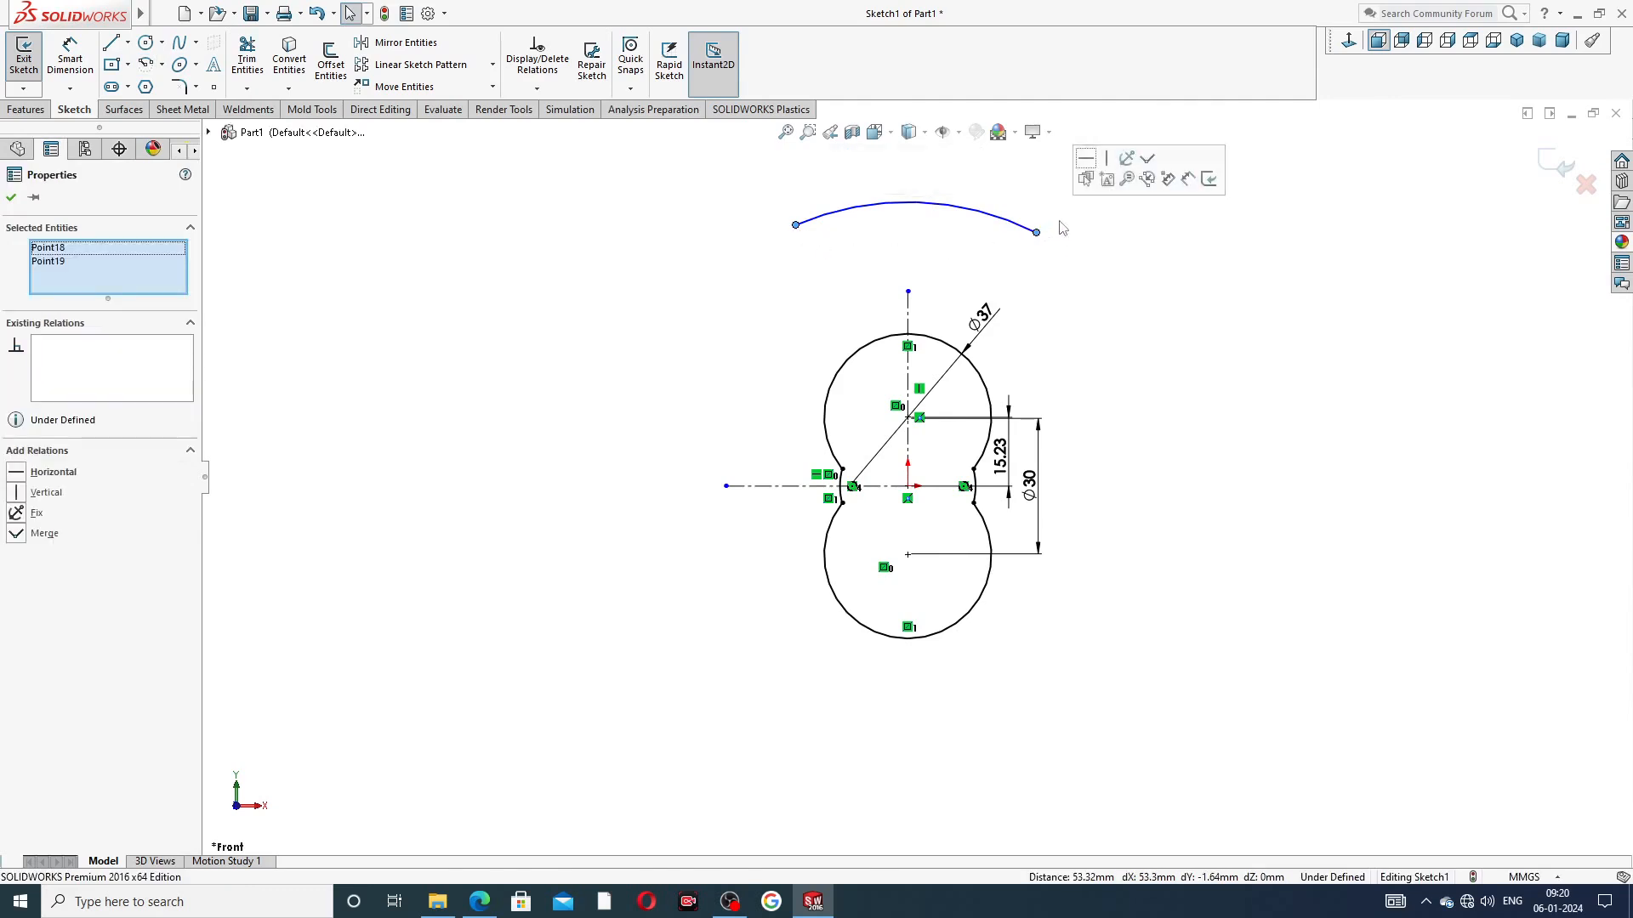
left_click(1086, 158)
left_click(1072, 256)
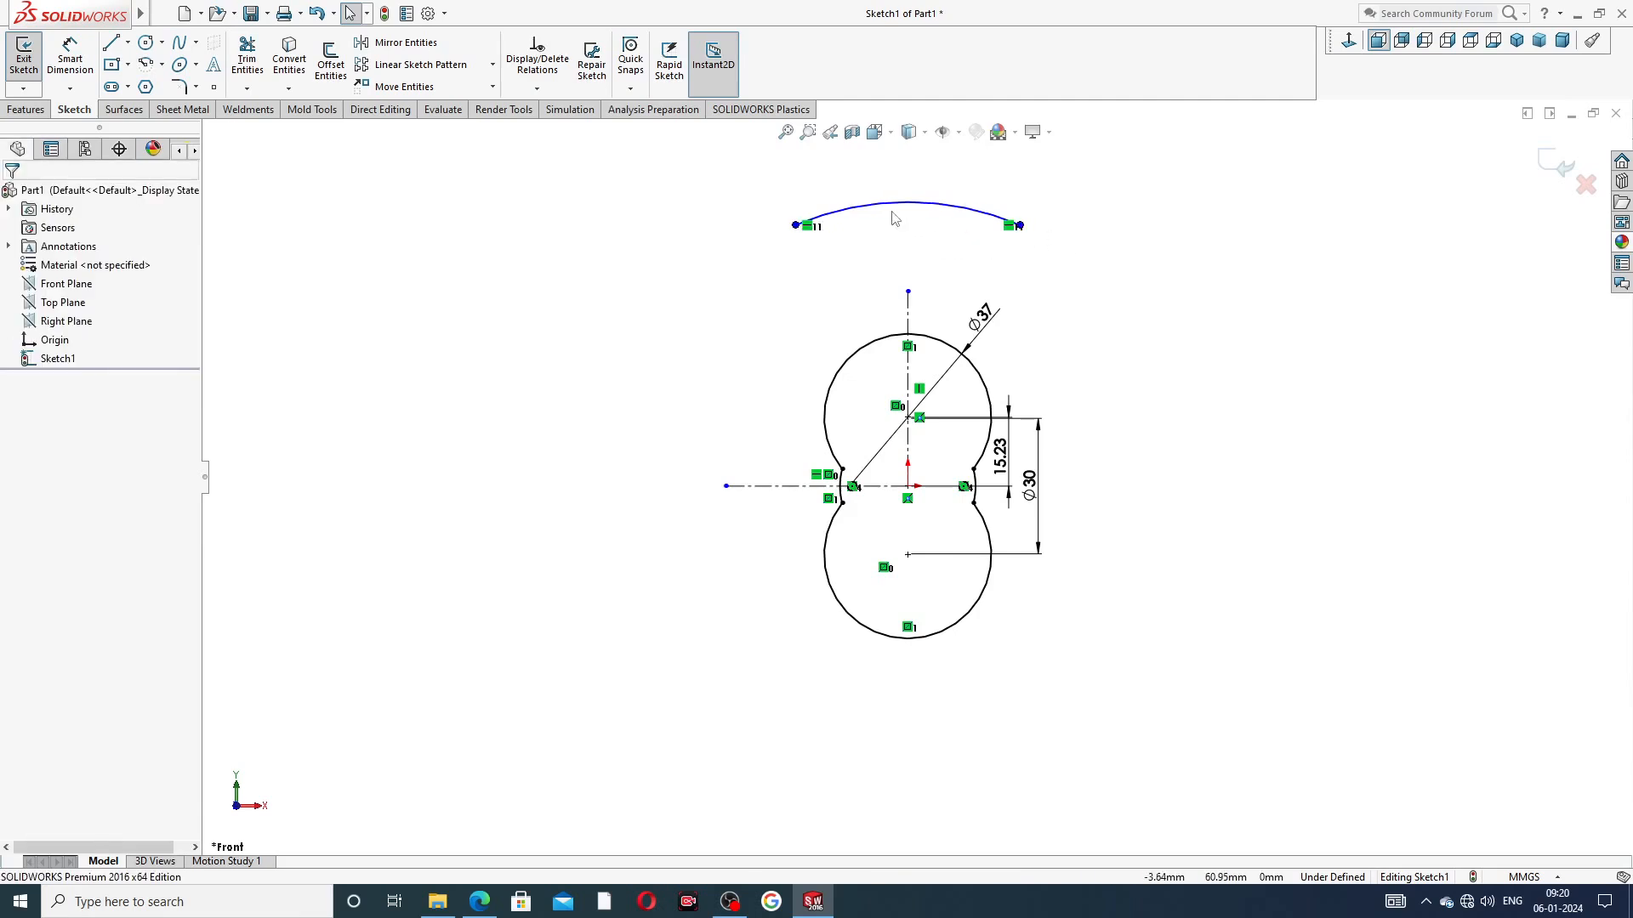
Dimension the radius of the arc above the profile as 50 mm
left_click(69, 64)
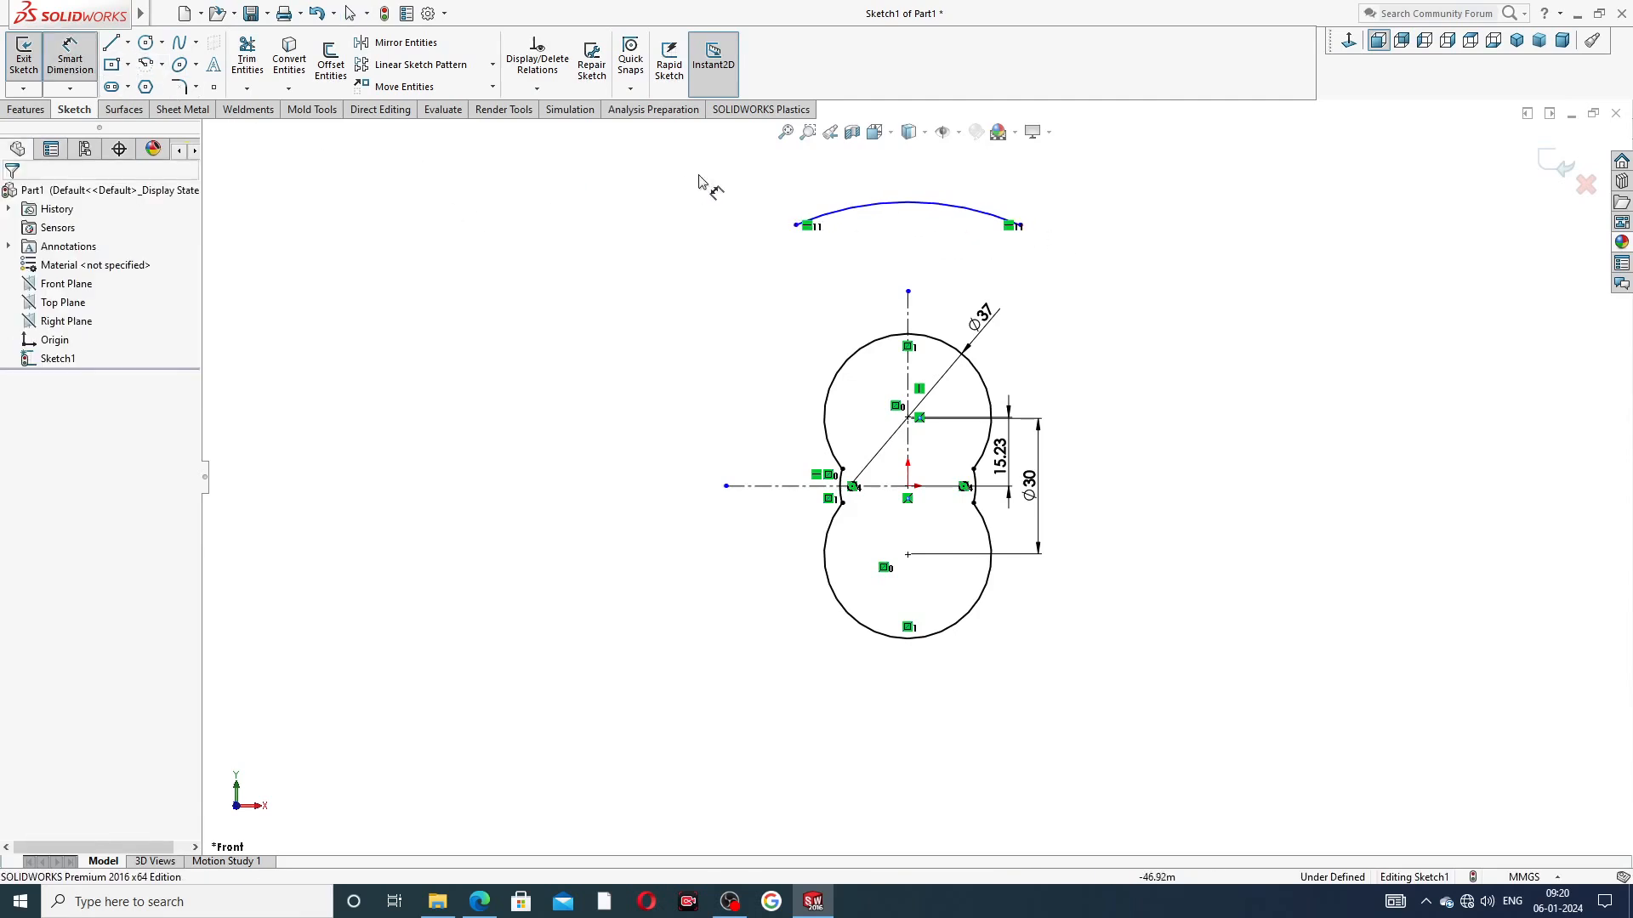
left_click(884, 204)
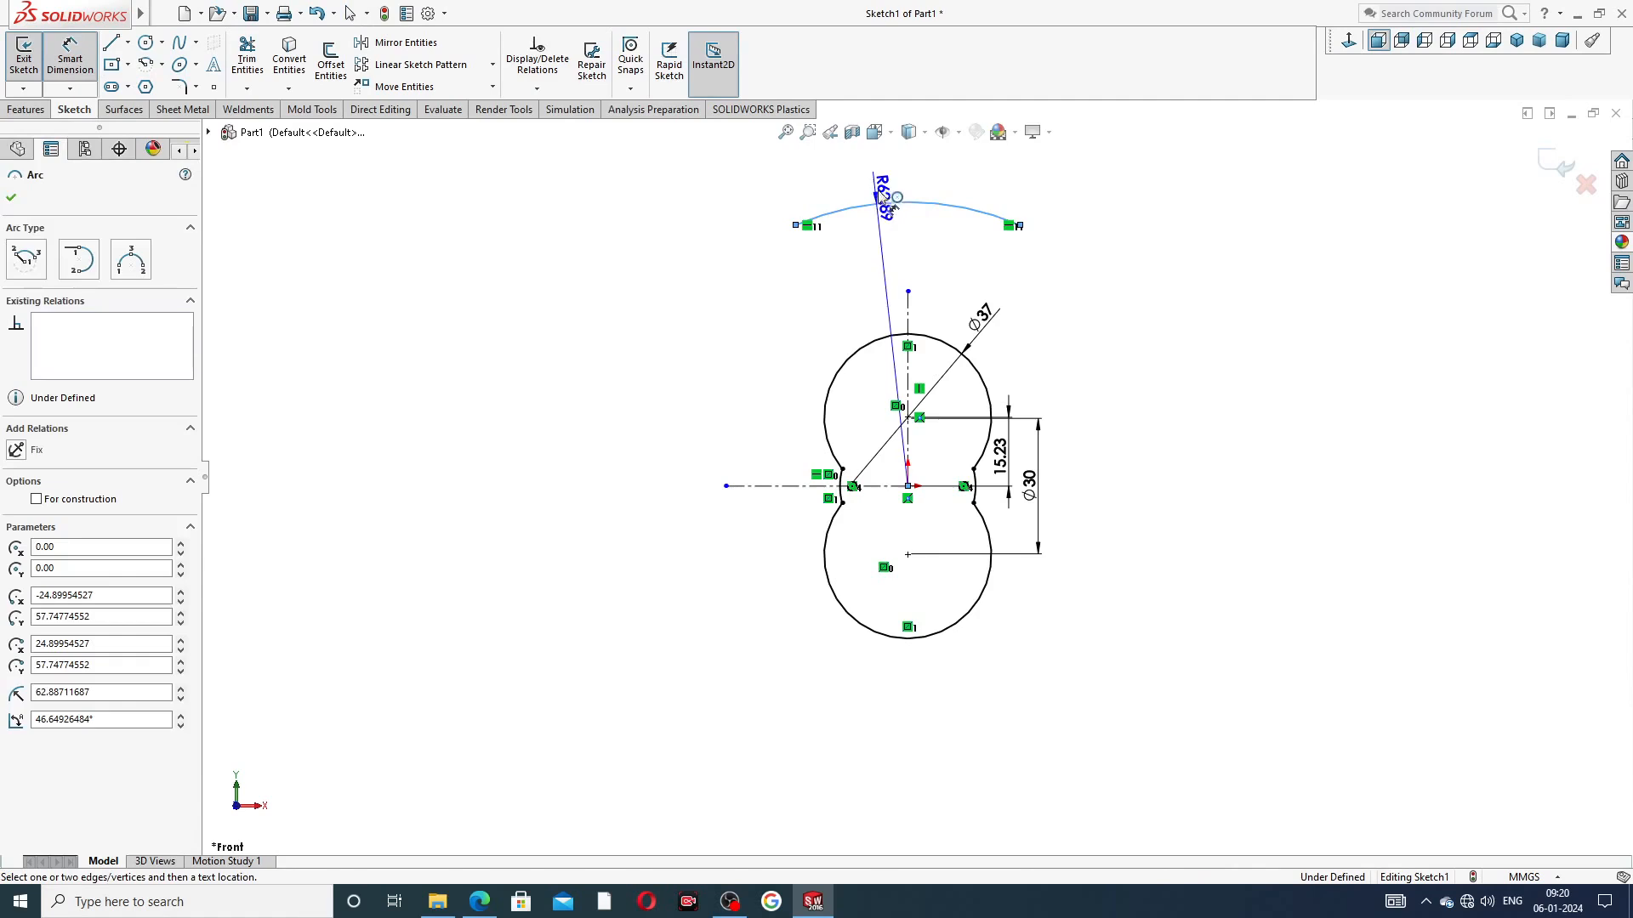
left_click(940, 170)
type("50")
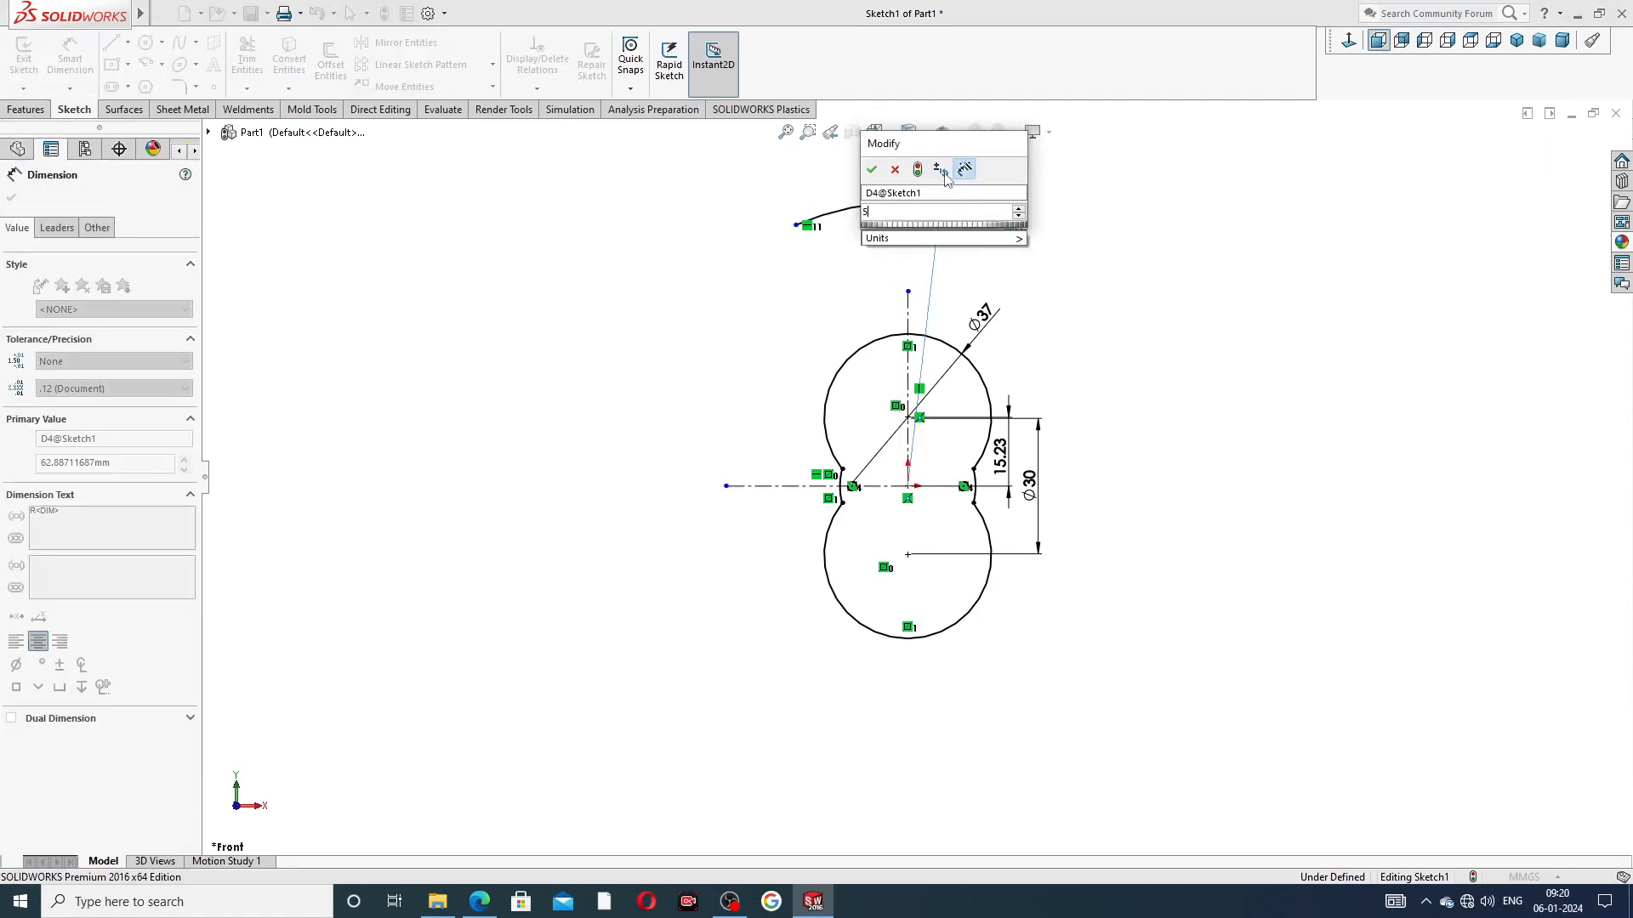
key("Return")
key("Escape")
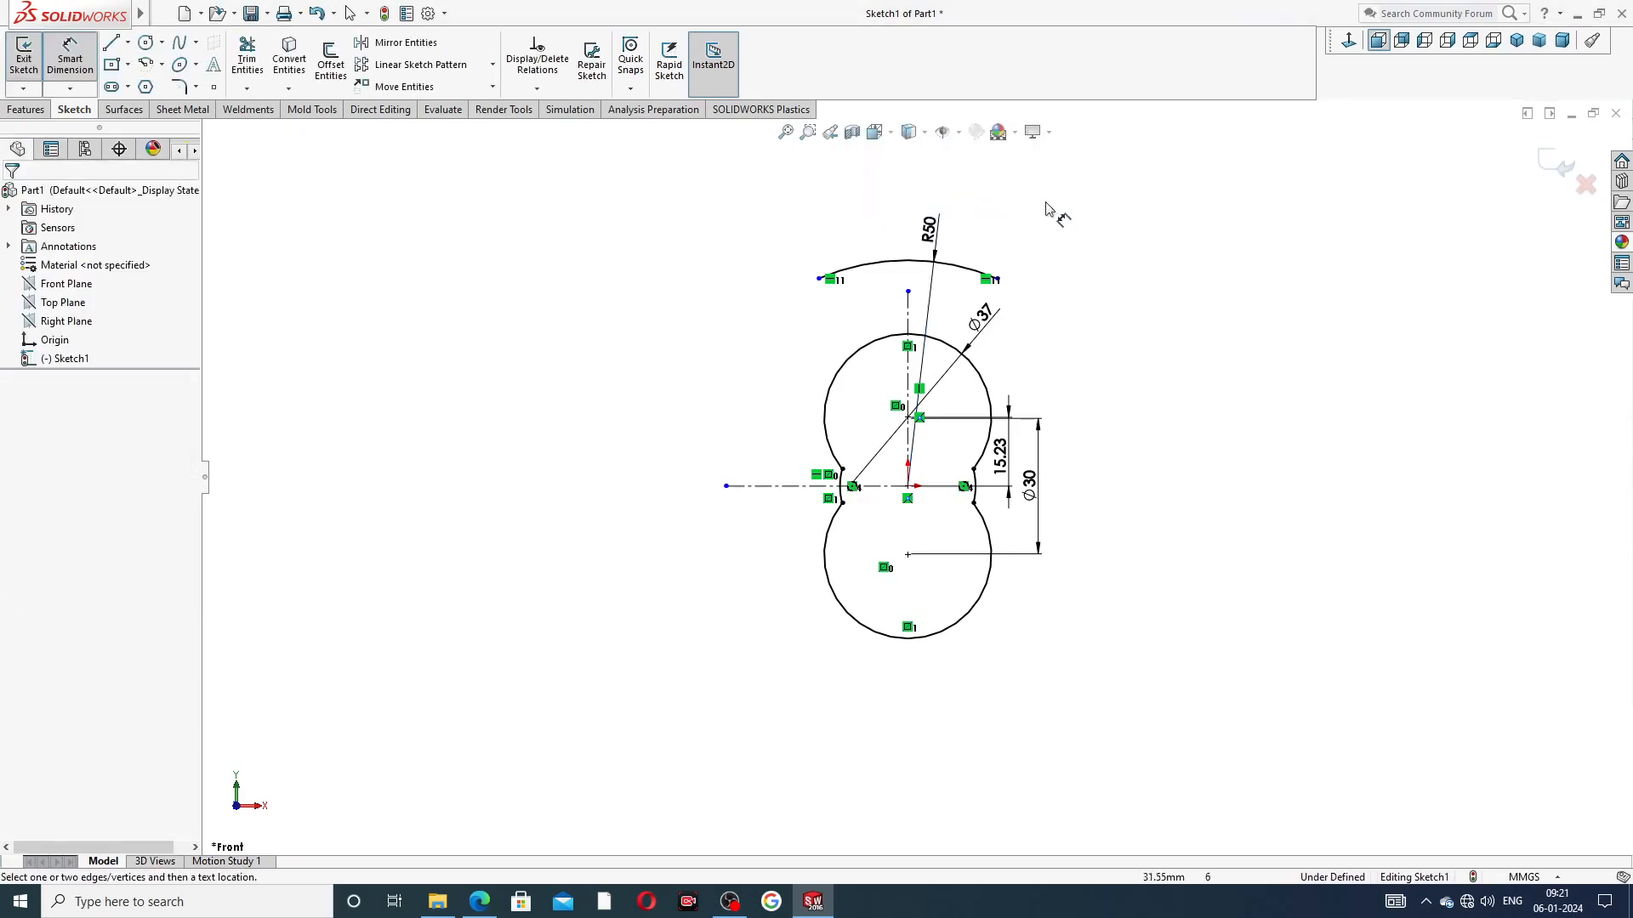
right_click(1042, 194)
left_click(1101, 245)
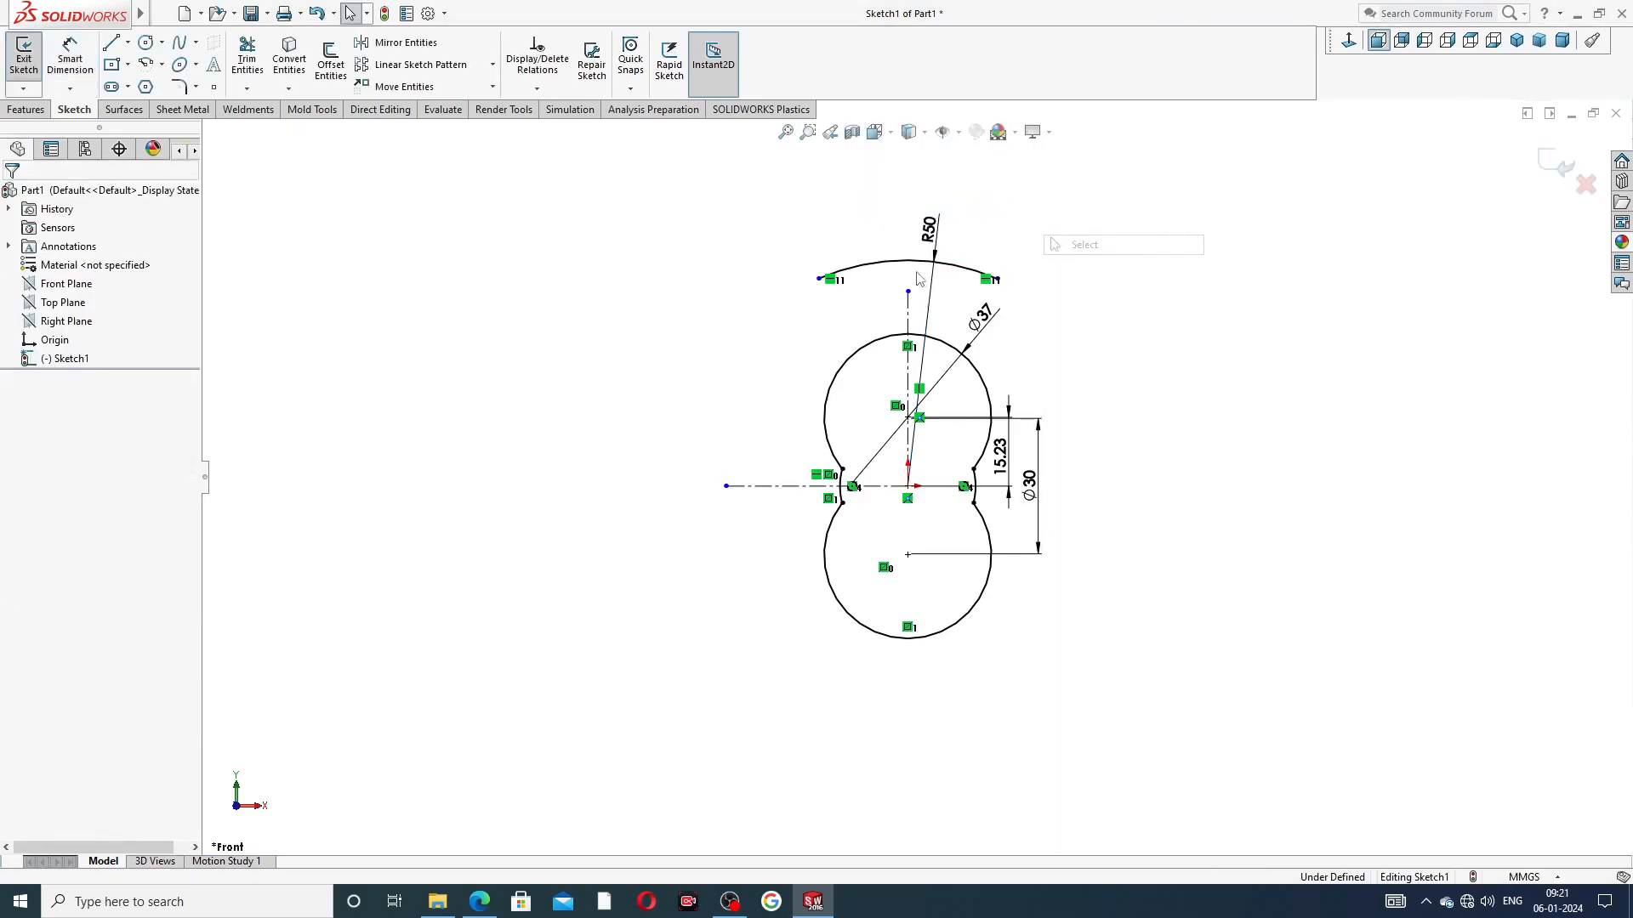
Sketch a circle of about 7.2 mm diameter vertically below the arc's left endpoint
key("f")
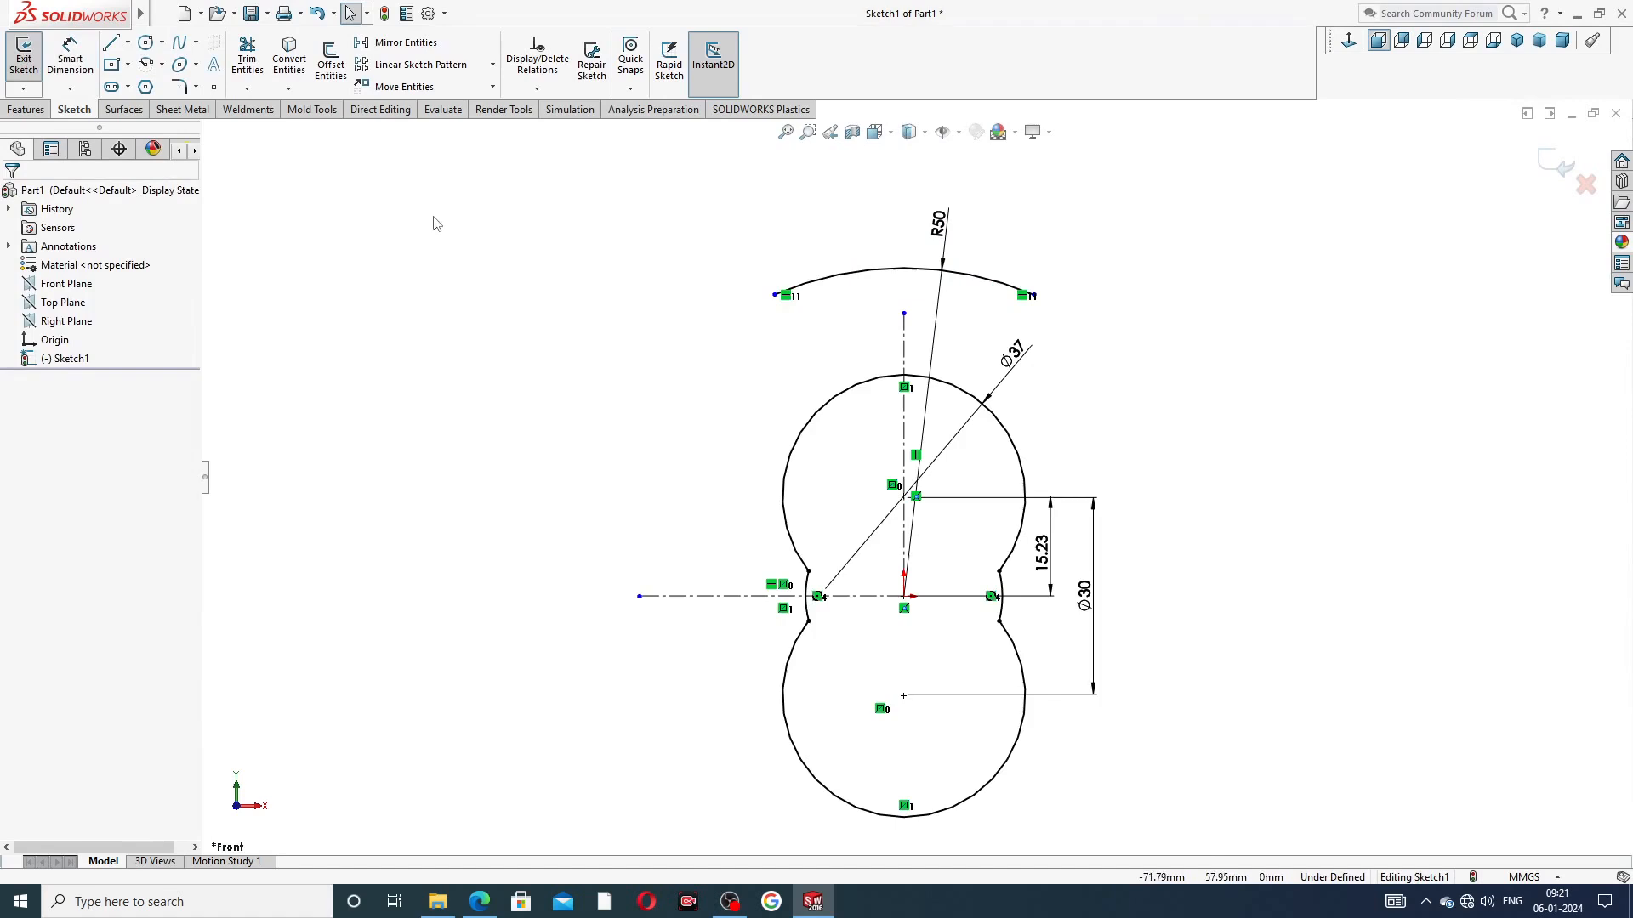
left_click(145, 42)
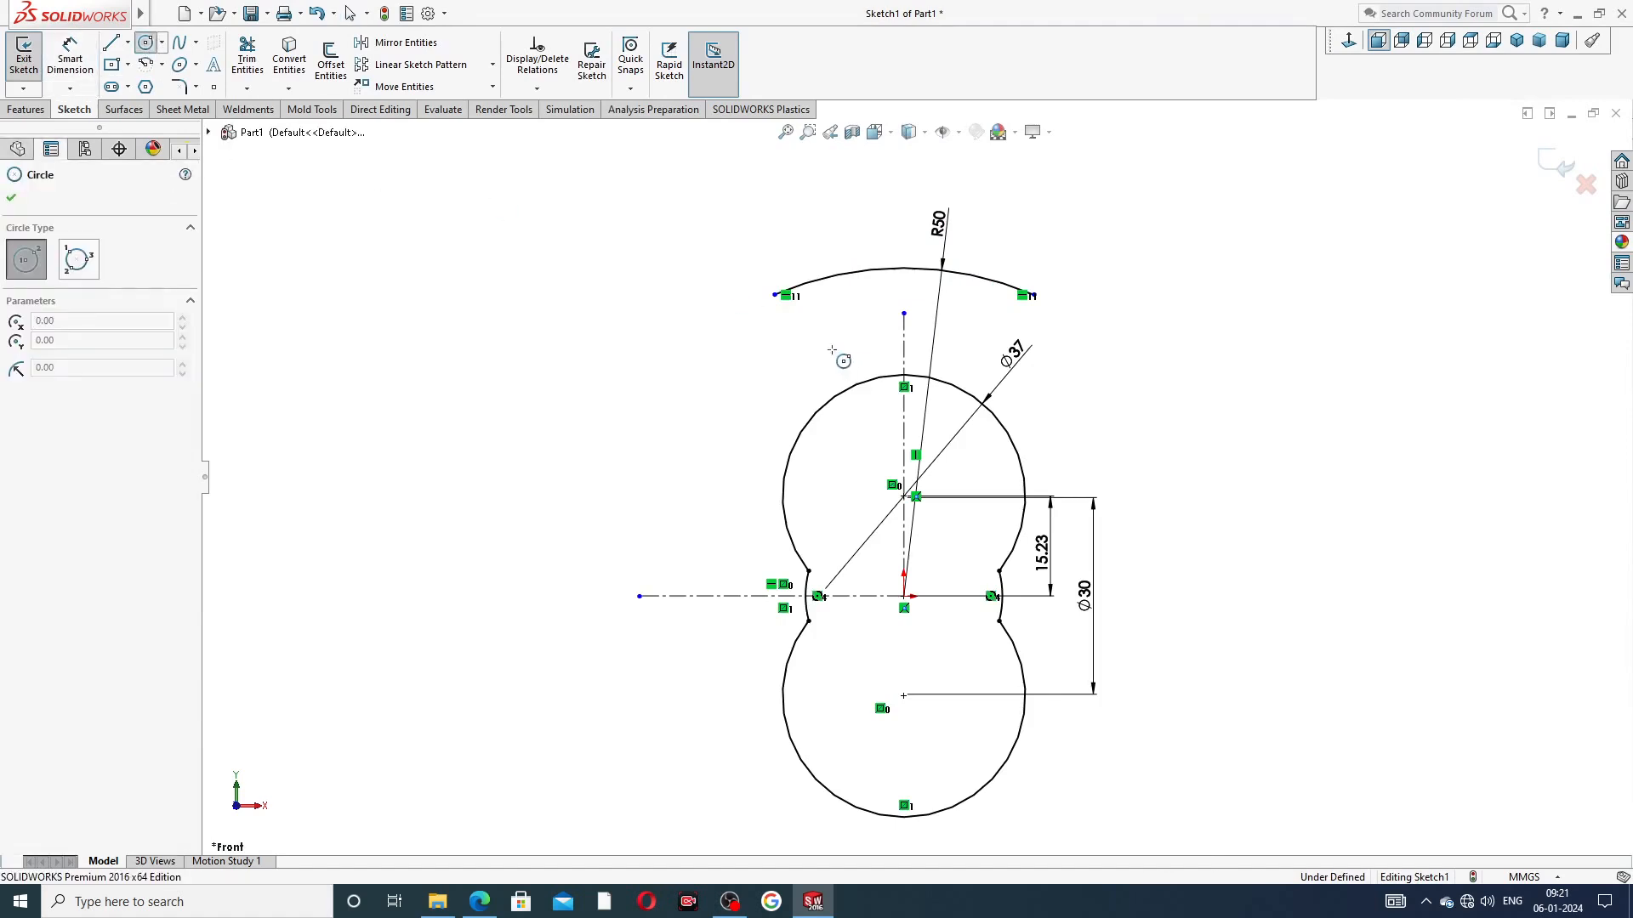
left_click(774, 356)
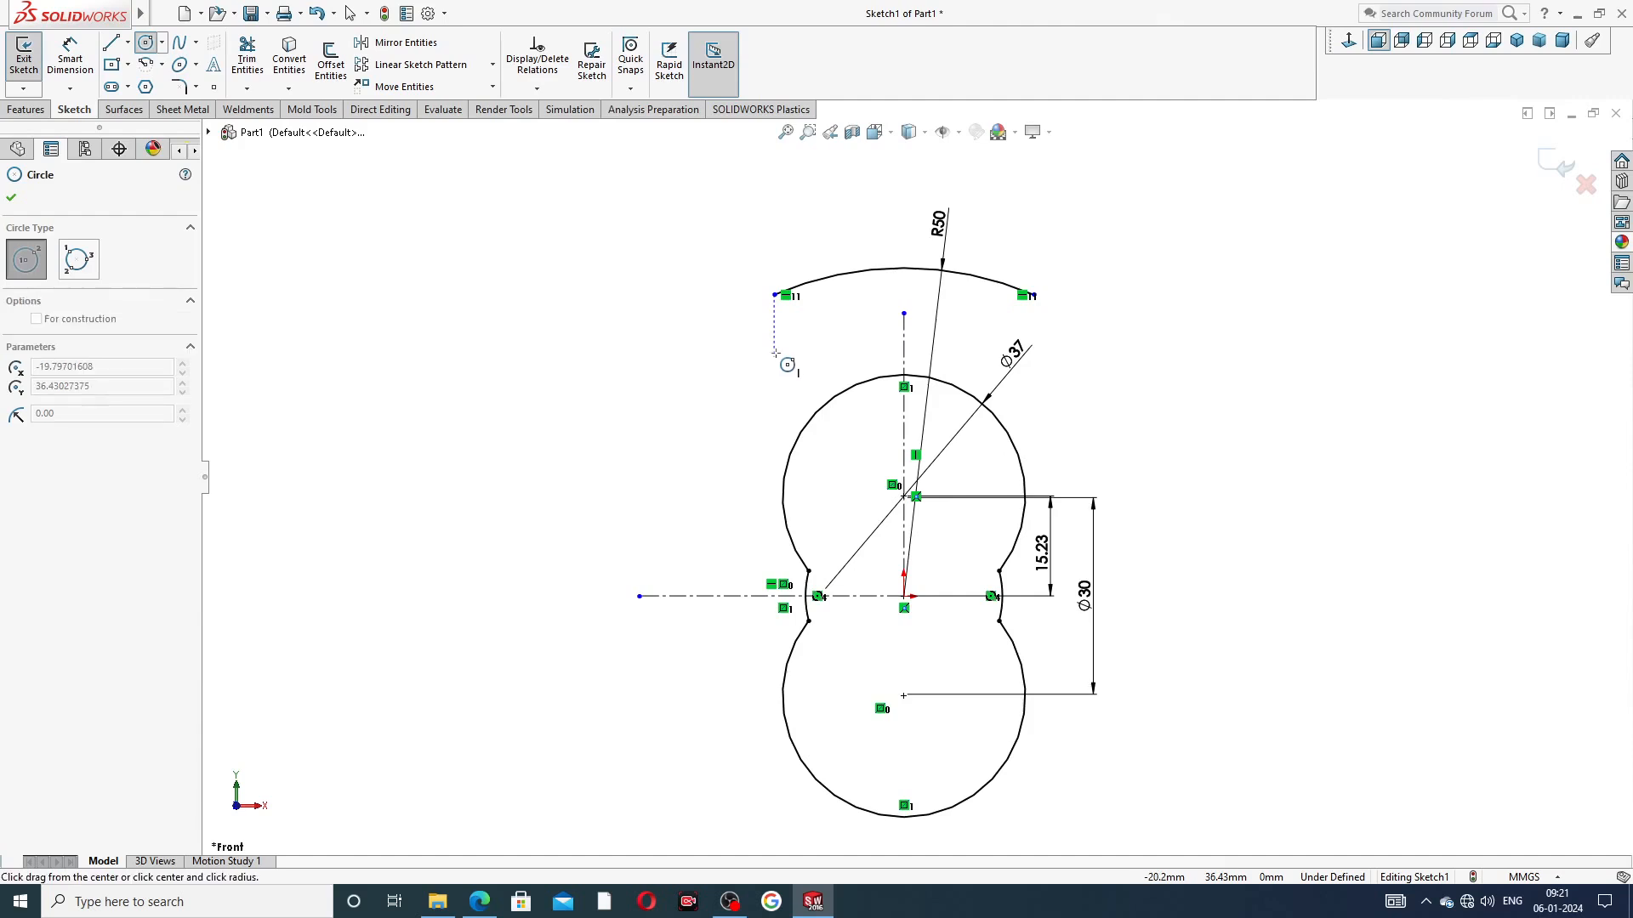
left_click(796, 364)
right_click(836, 317)
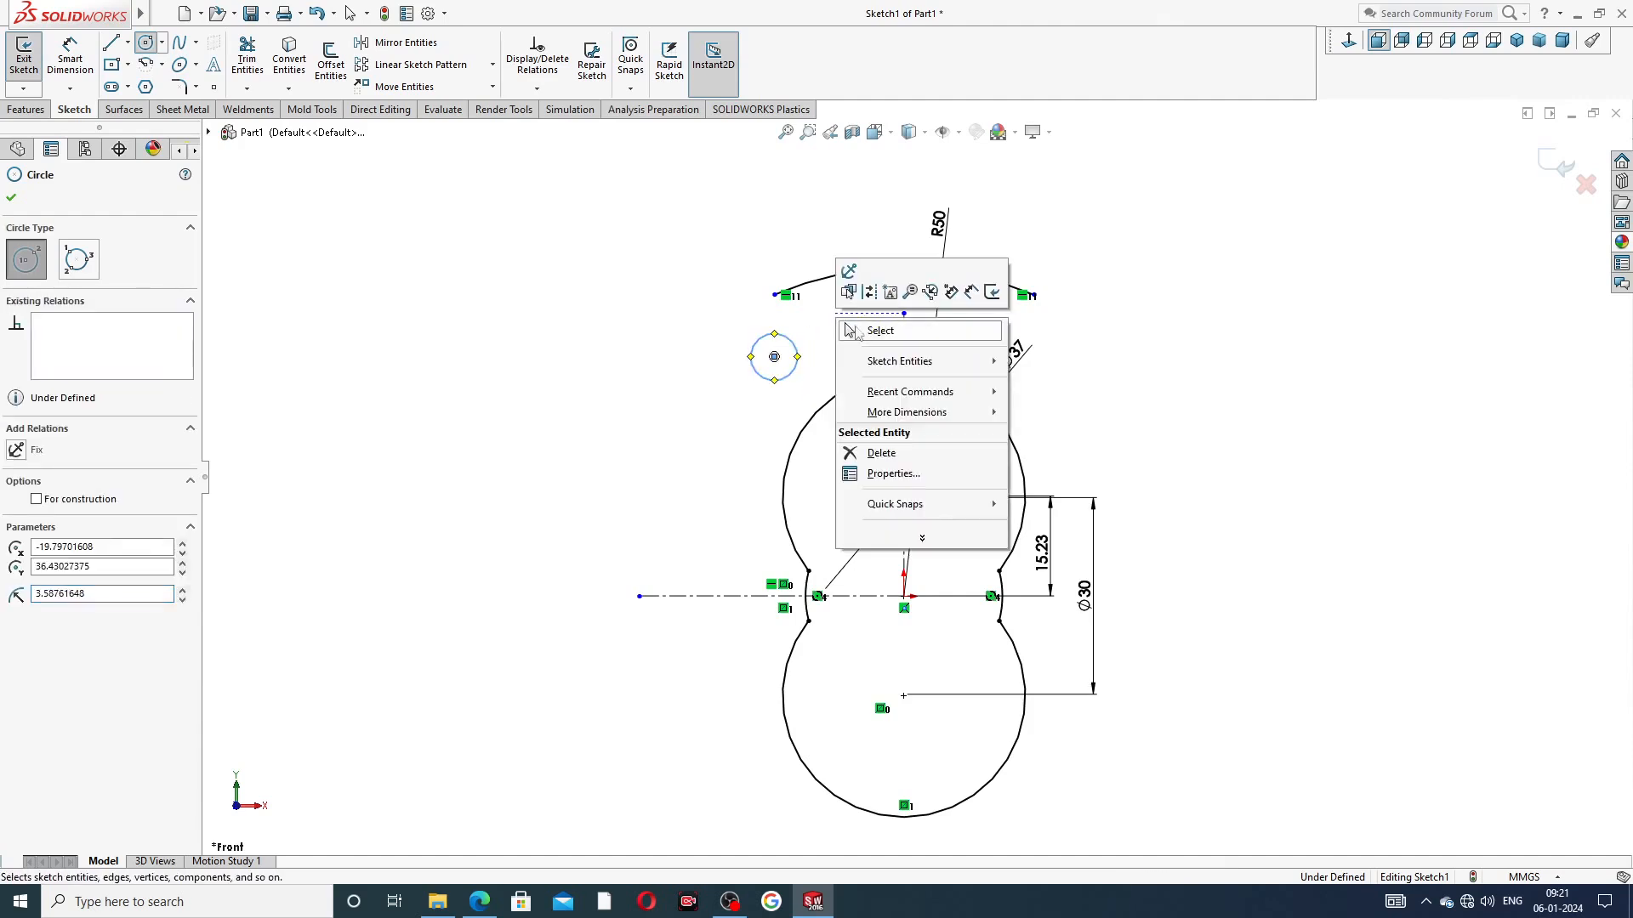
left_click(880, 331)
Sketch a second circle of about 4.1 mm diameter vertically below the arc's right endpoint
left_click(162, 42)
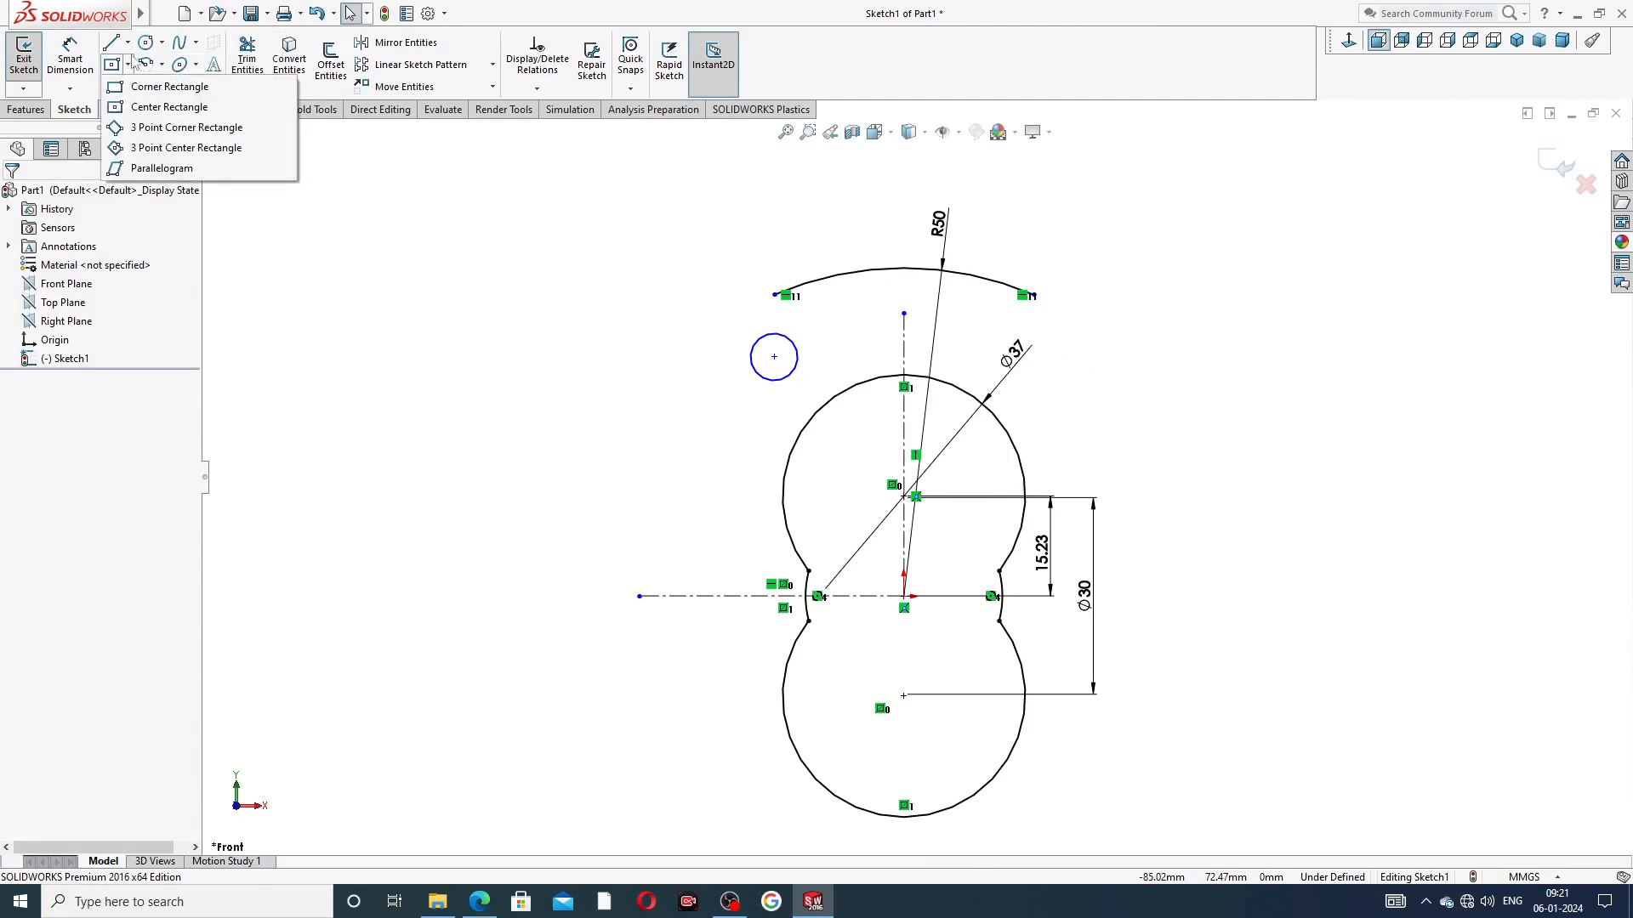
left_click(178, 64)
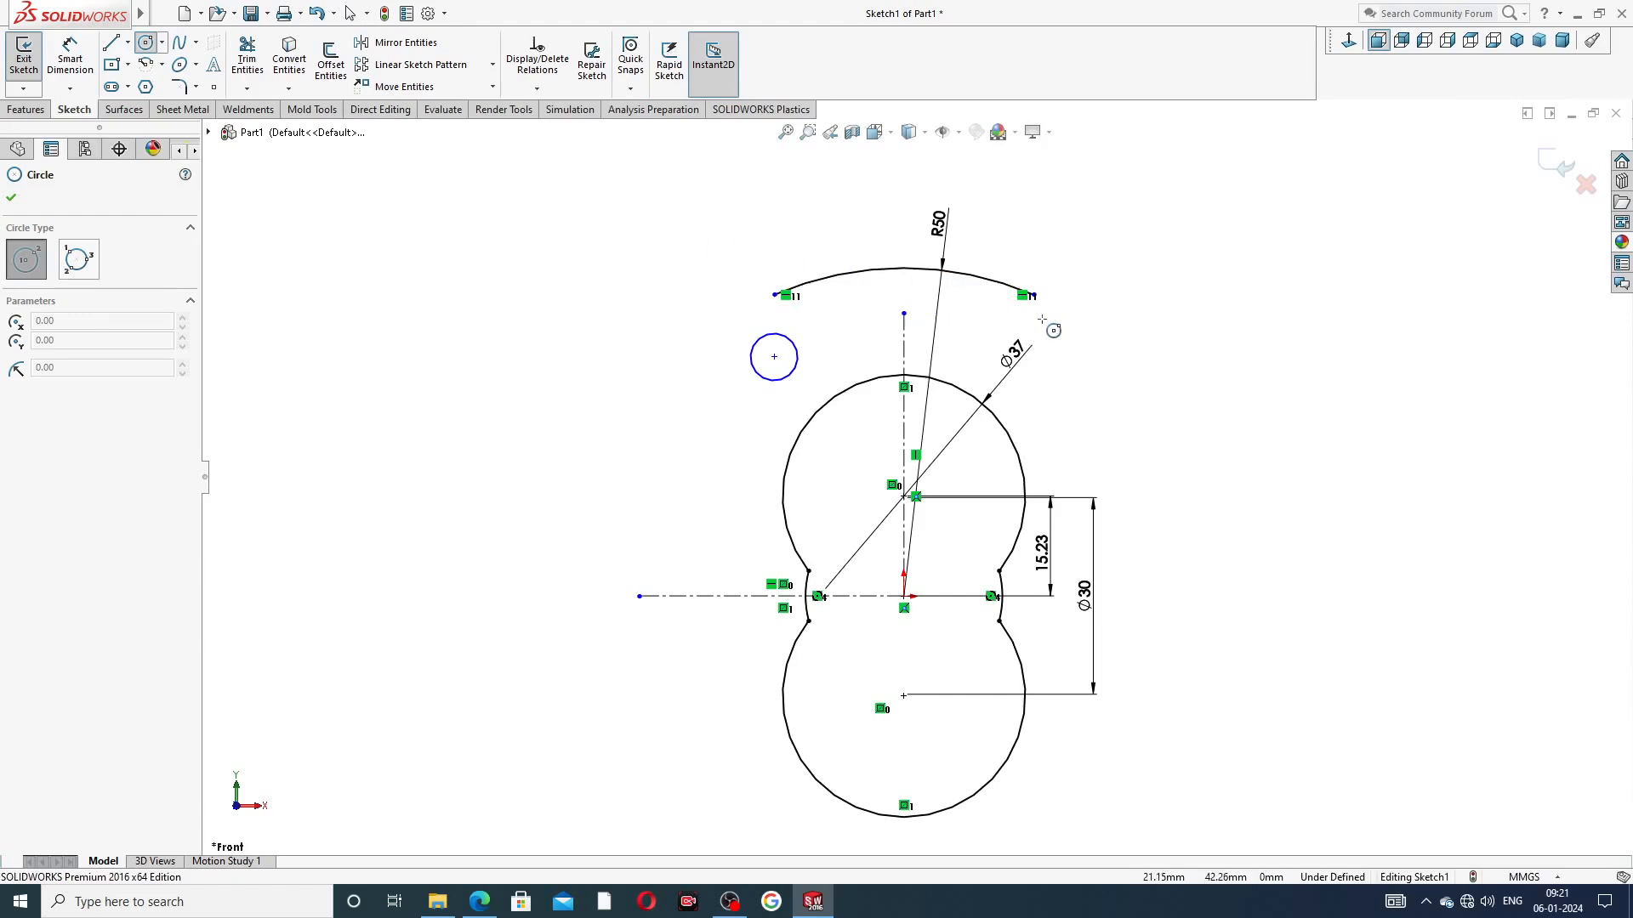
scroll(1046, 327, "down", 3)
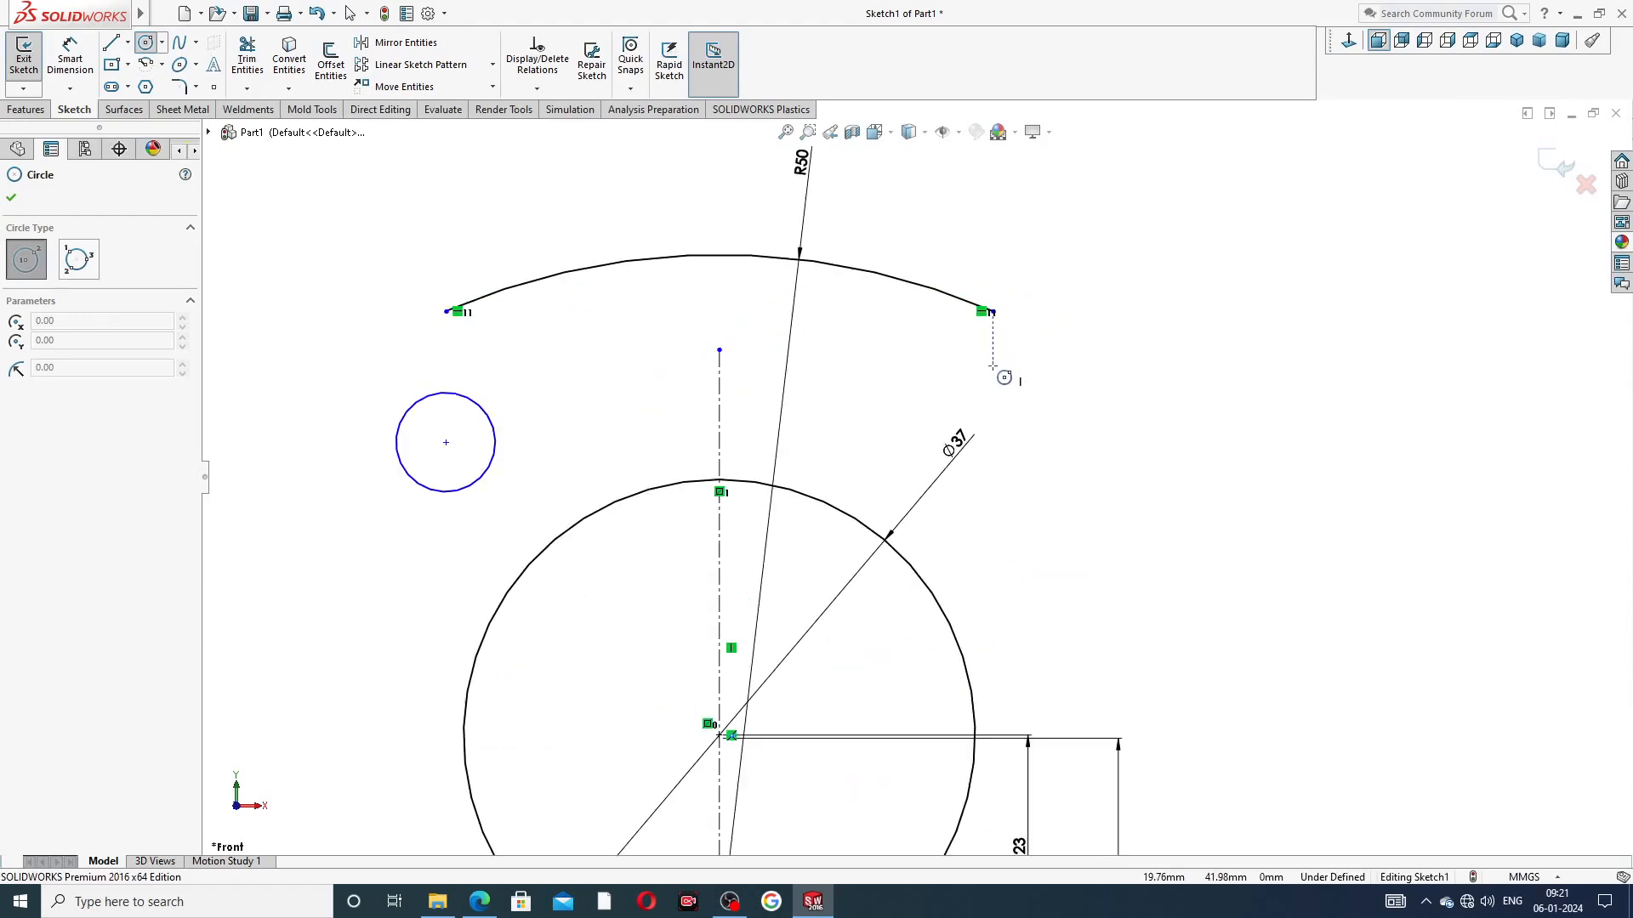
left_click(992, 366)
left_click(1008, 342)
right_click(1122, 270)
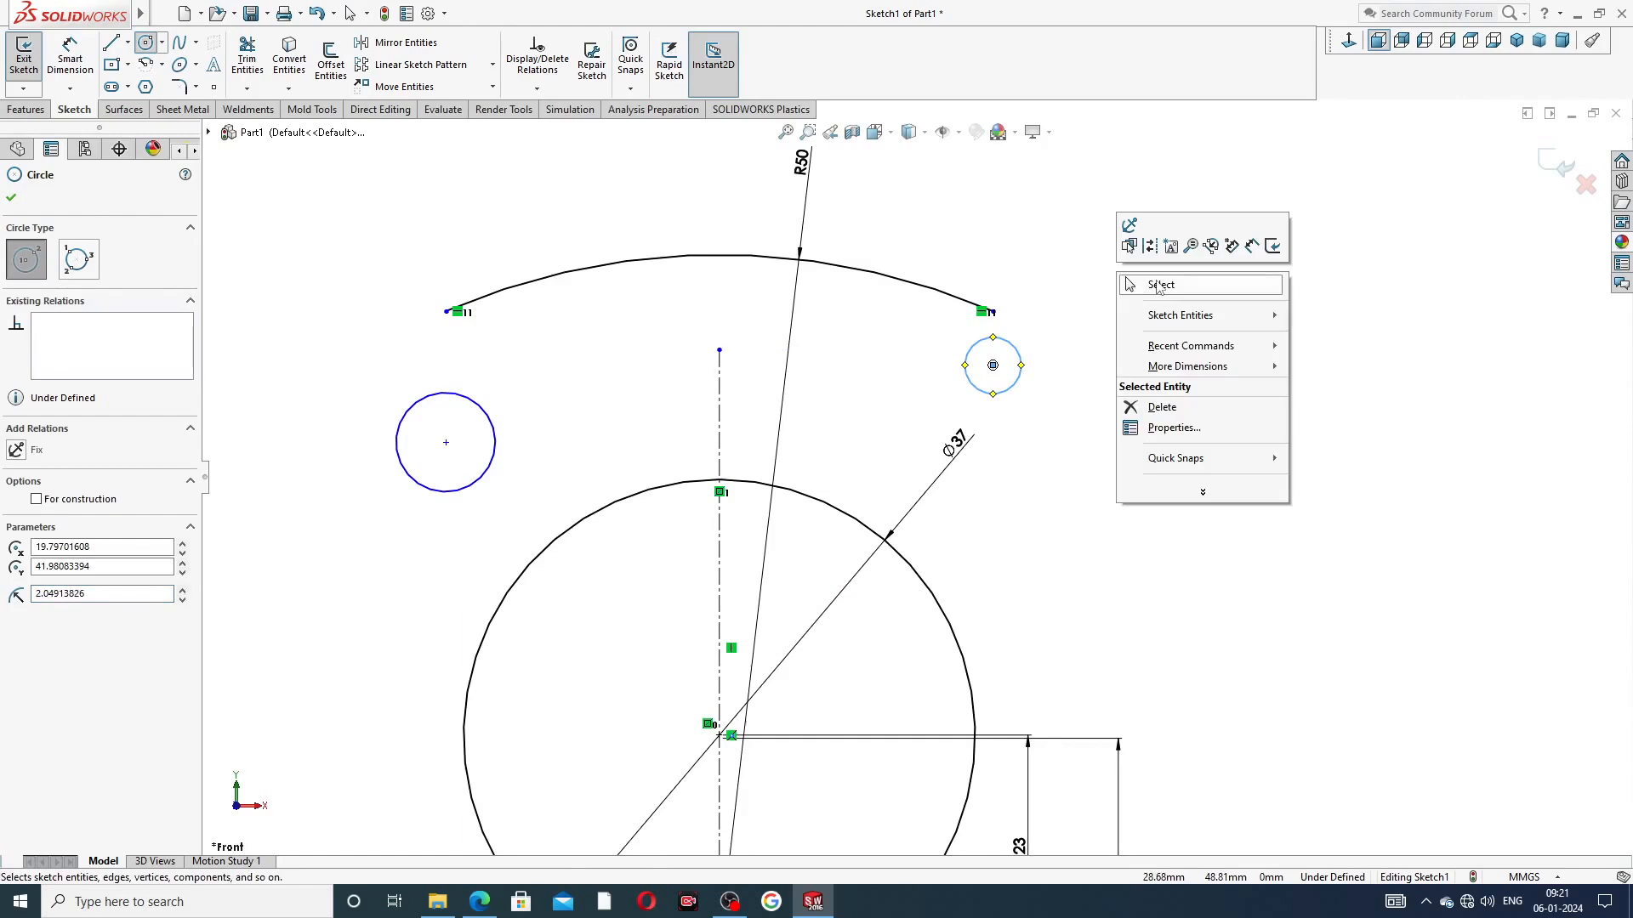
left_click(1157, 287)
Make the two small circles below the arc equal in size and add a horizontal relation between their centres
left_click(477, 407)
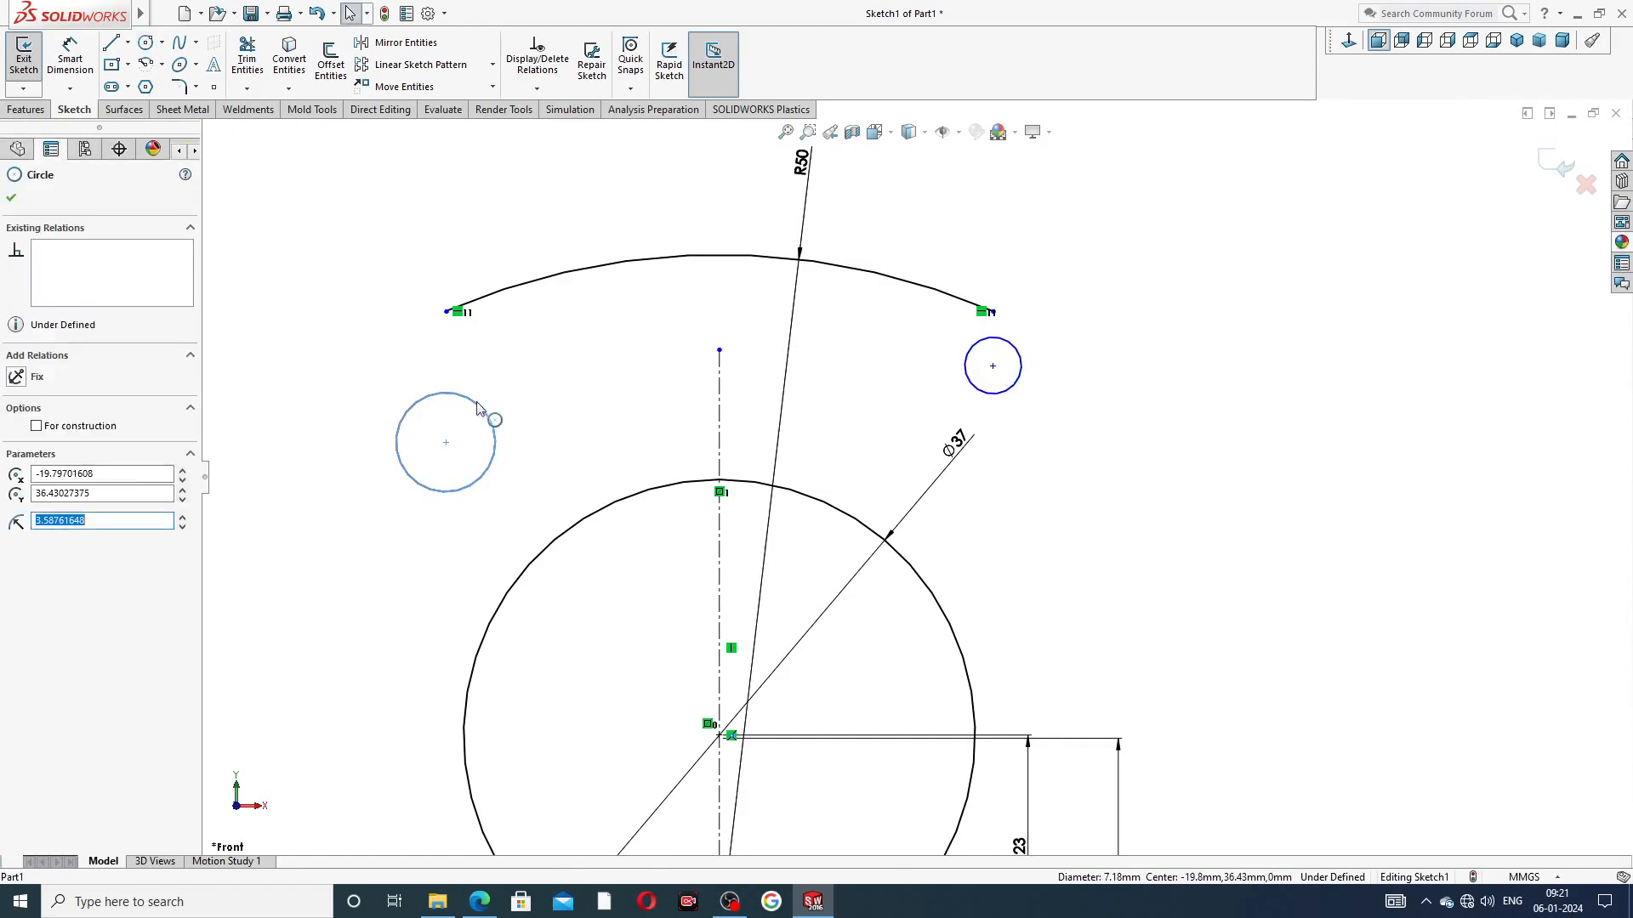
left_click(1023, 381, "ctrl")
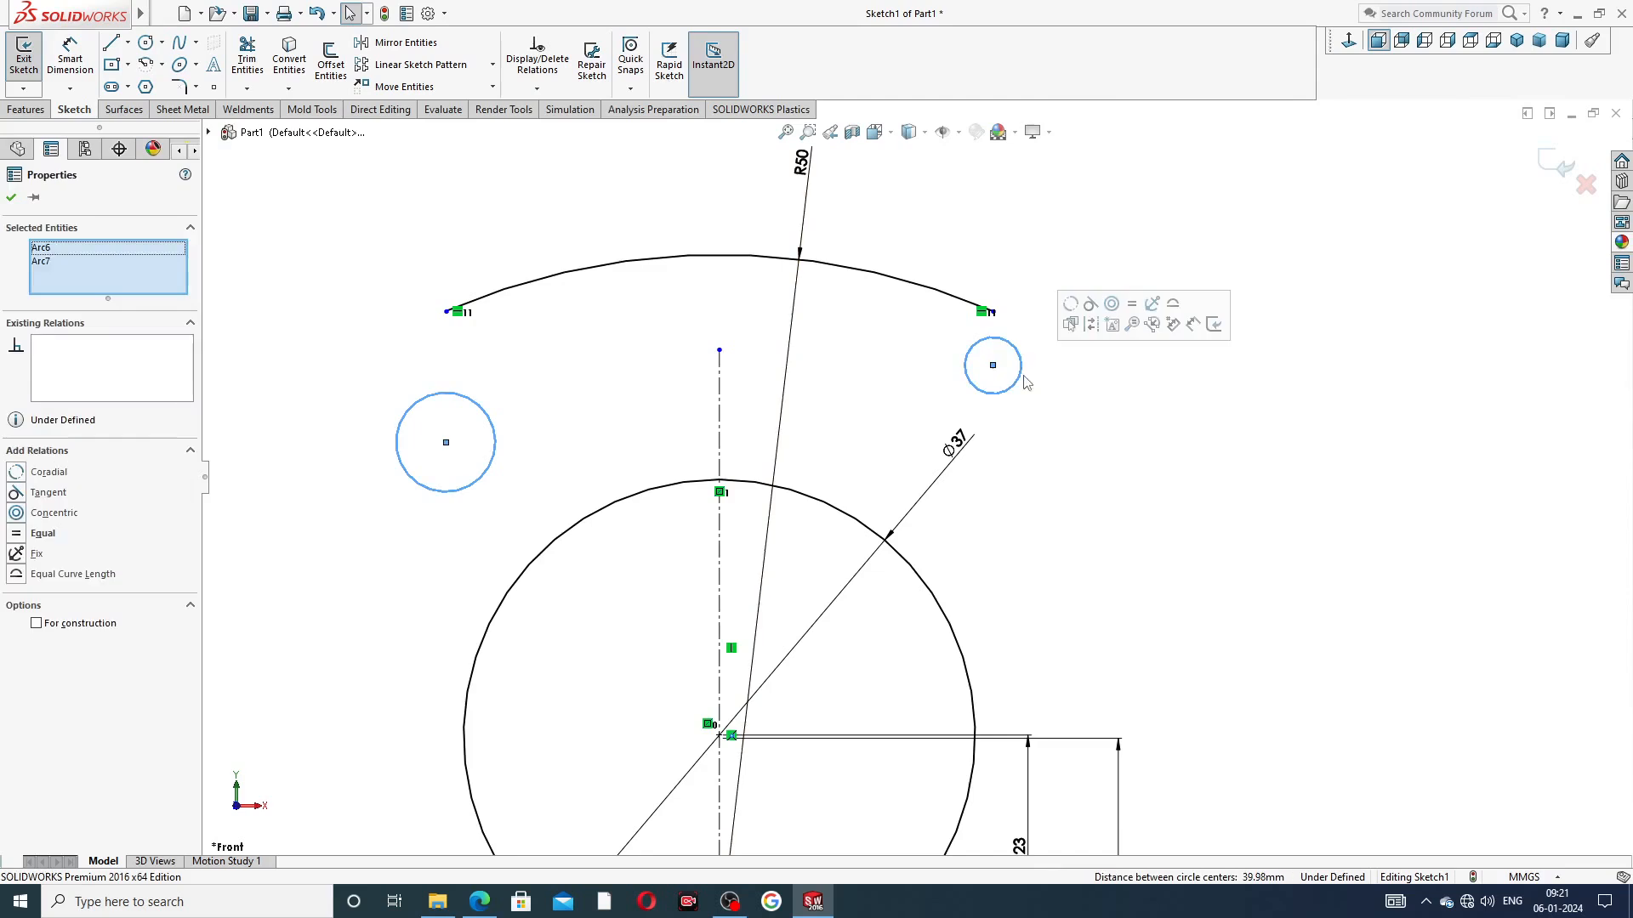
left_click(1131, 328)
left_click(850, 357)
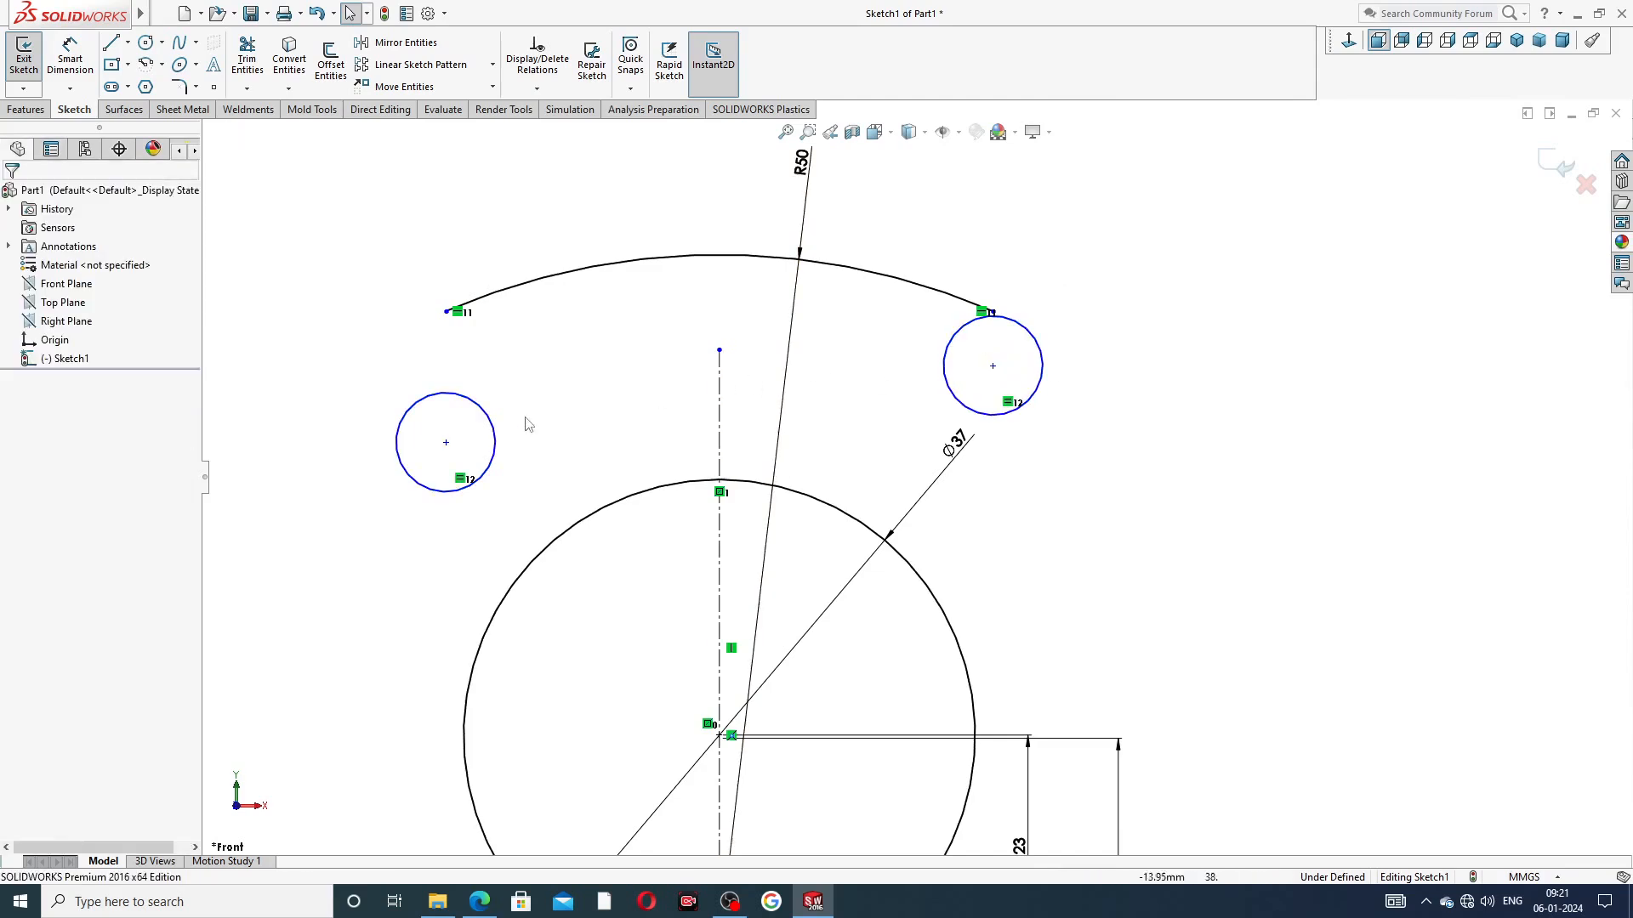
left_click(446, 443)
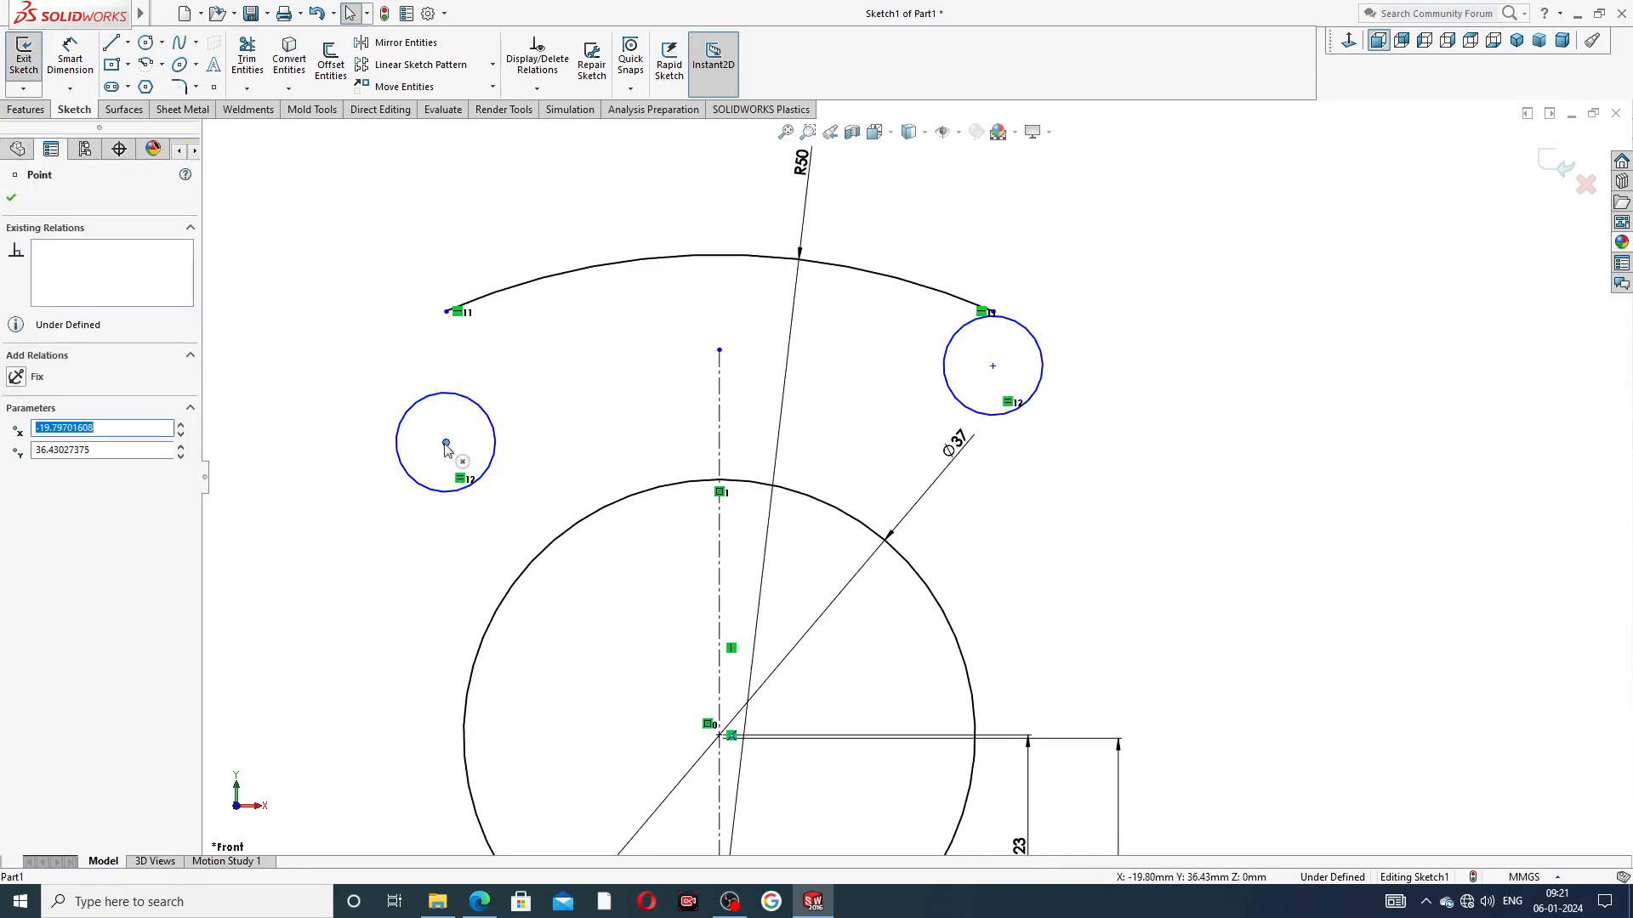
left_click(992, 367, "ctrl")
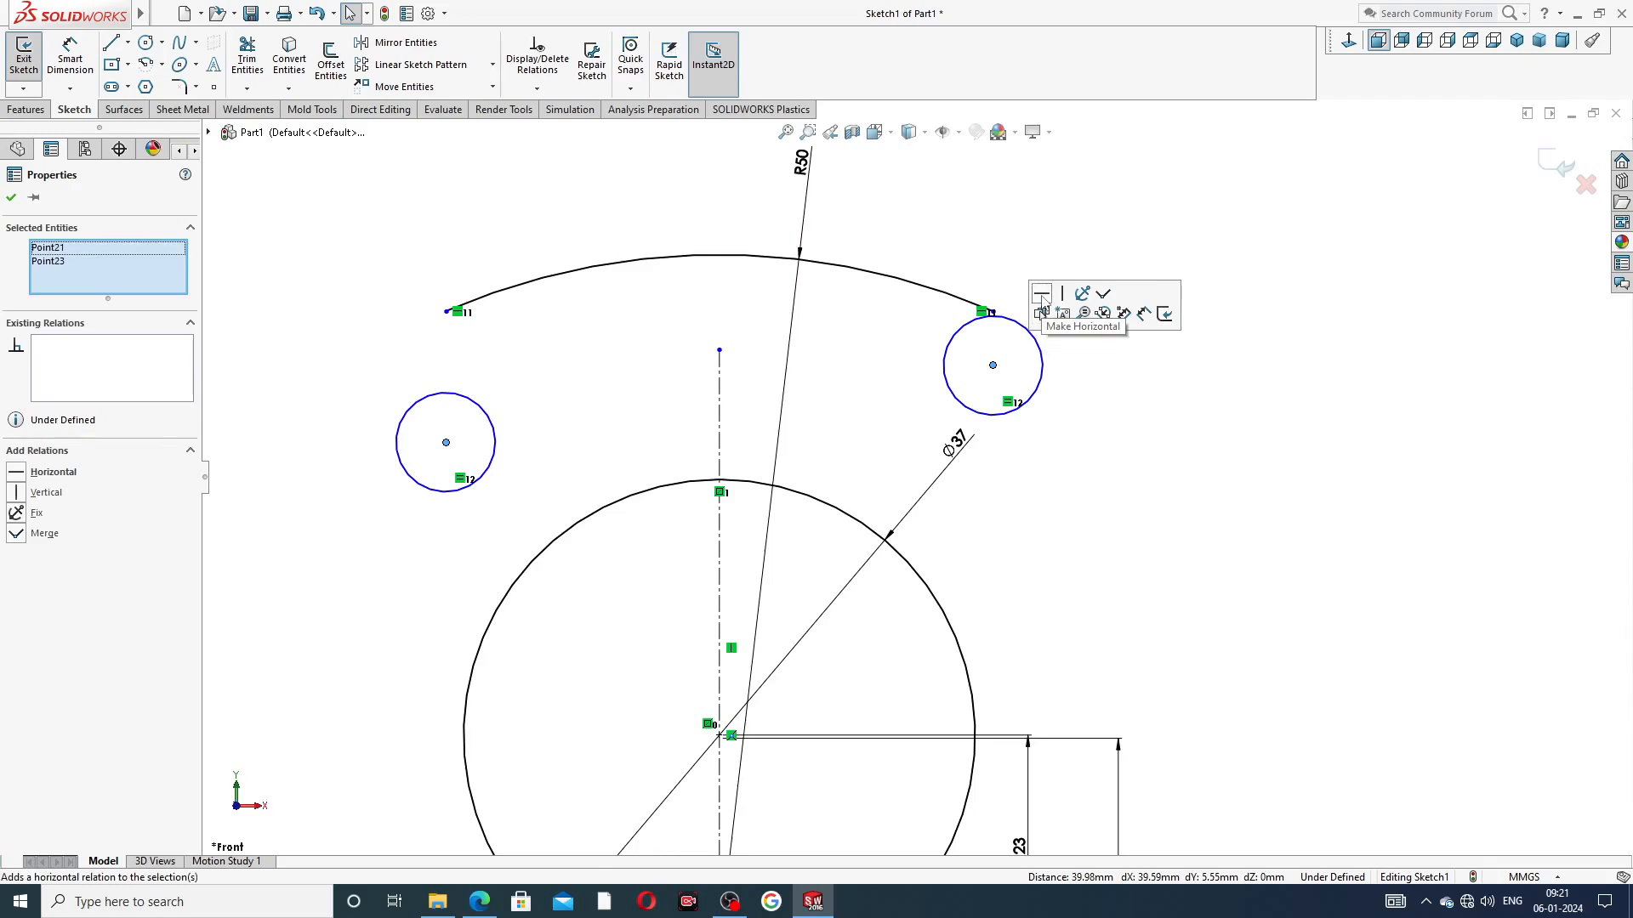
left_click(1042, 293)
left_click(682, 232)
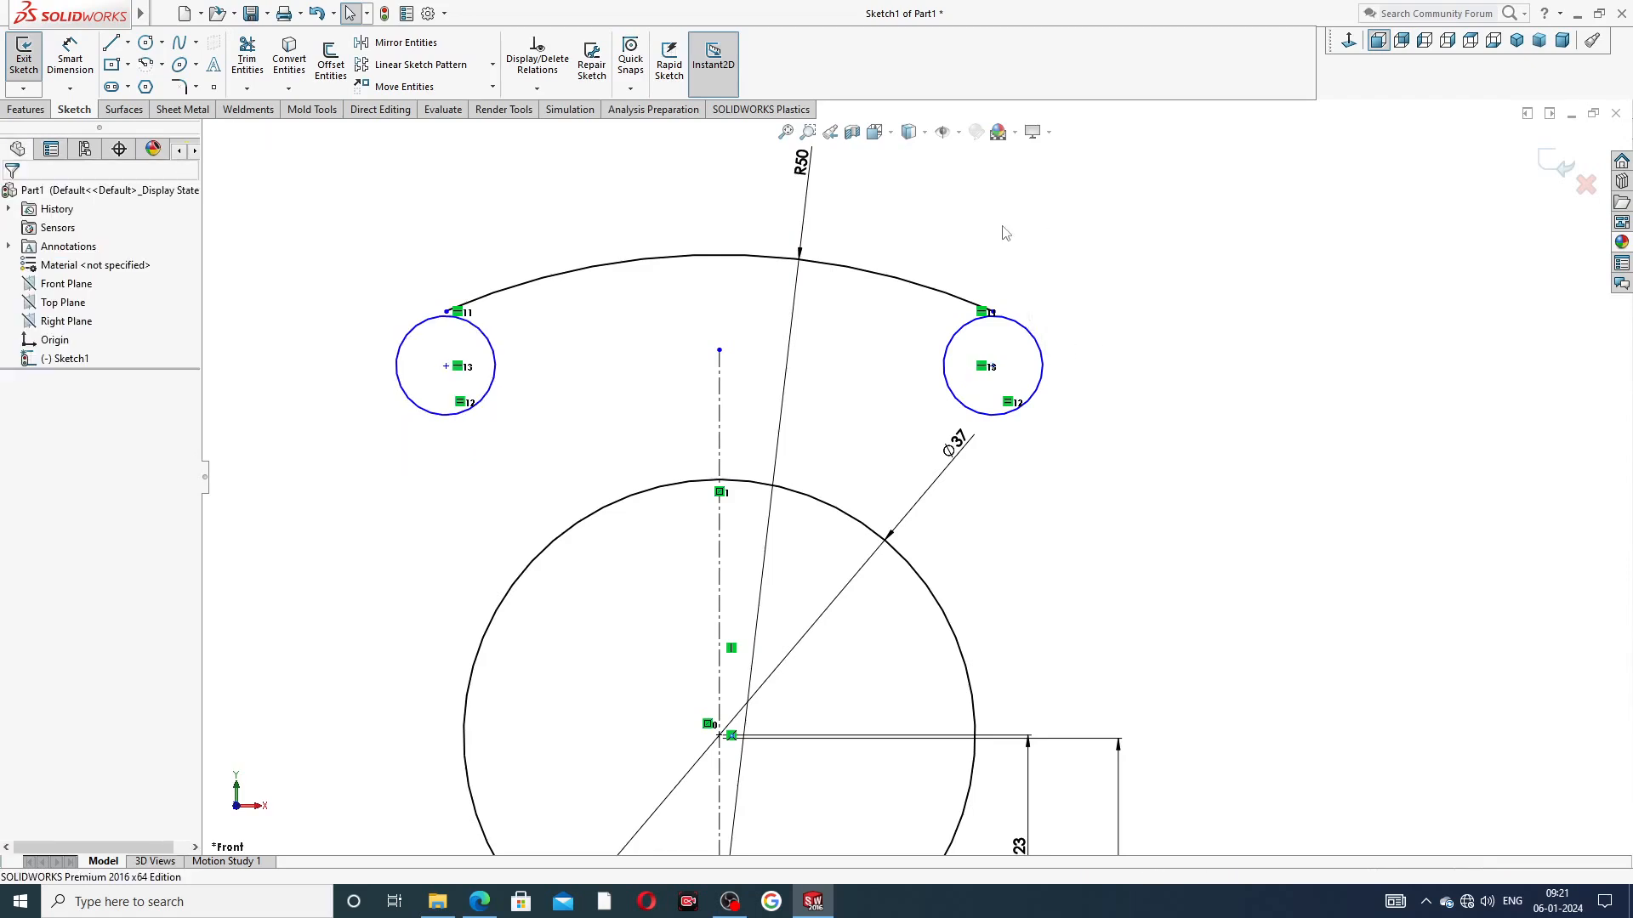
Dimension the diameter of the left small circle below the arc as 10.2 mm
left_click(70, 58)
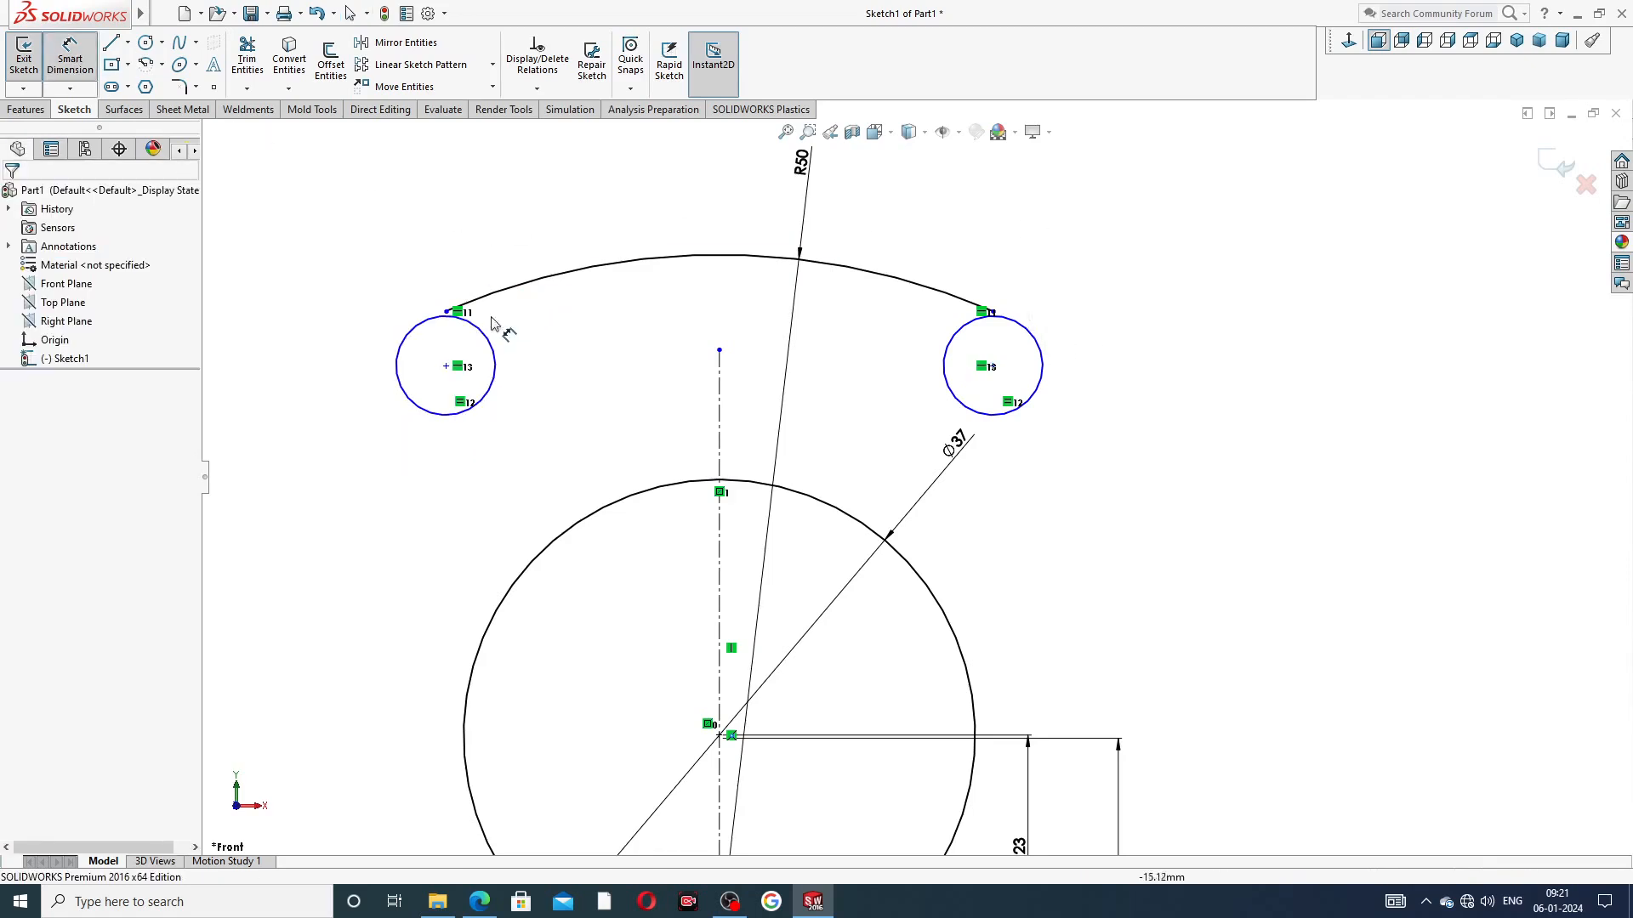
left_click(429, 326)
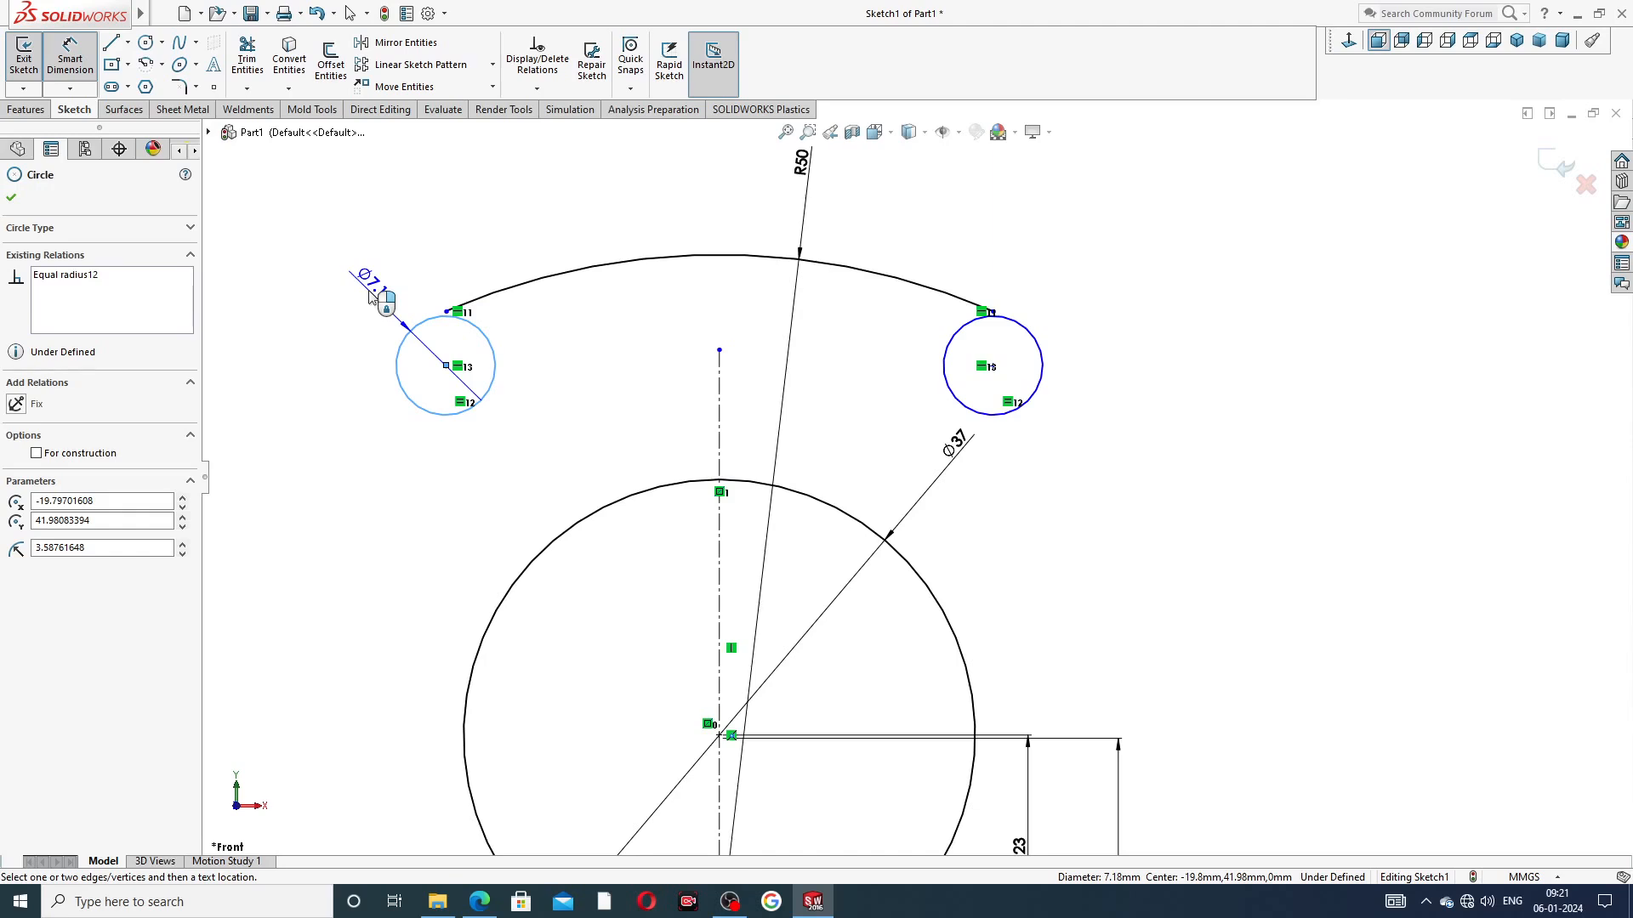
left_click(361, 302)
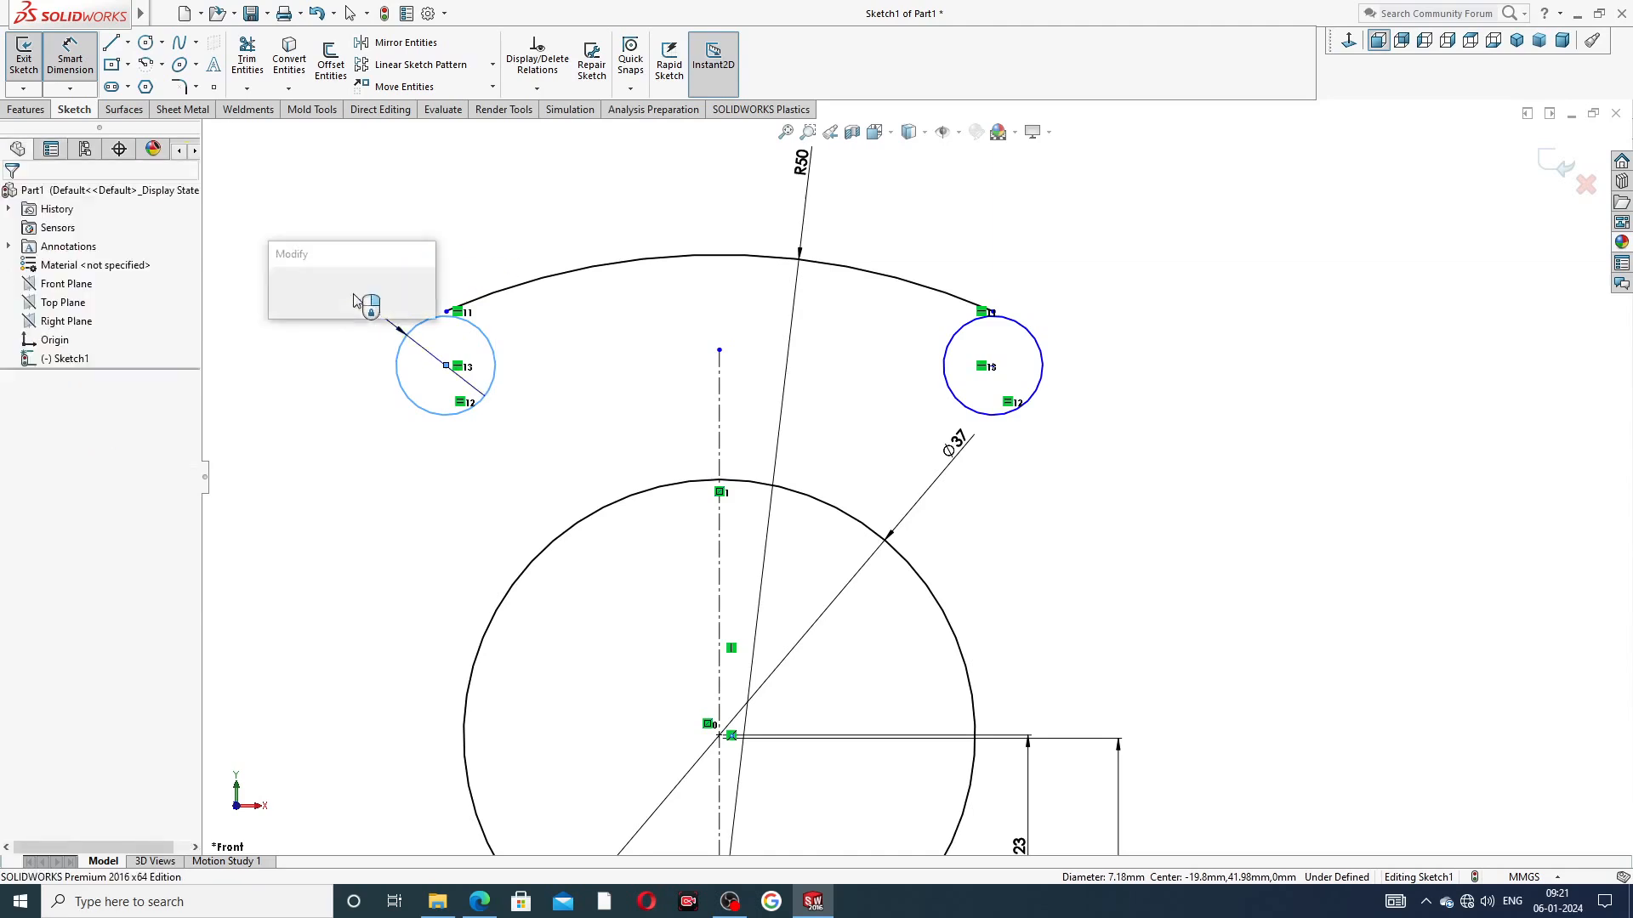
type("1")
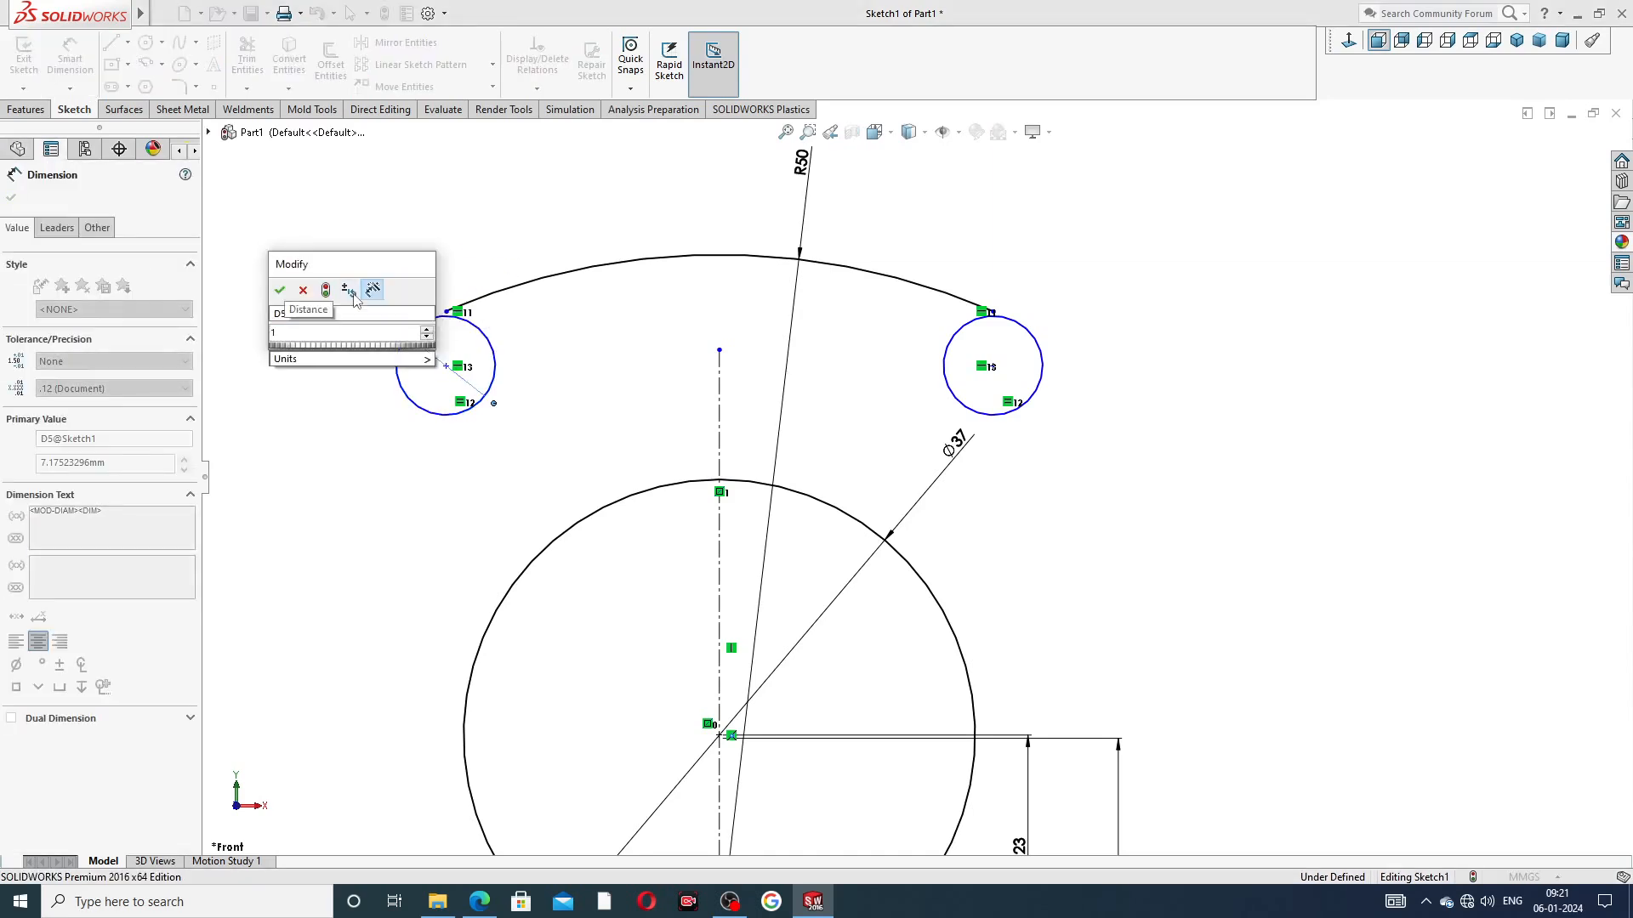
type("0.5")
key("Return")
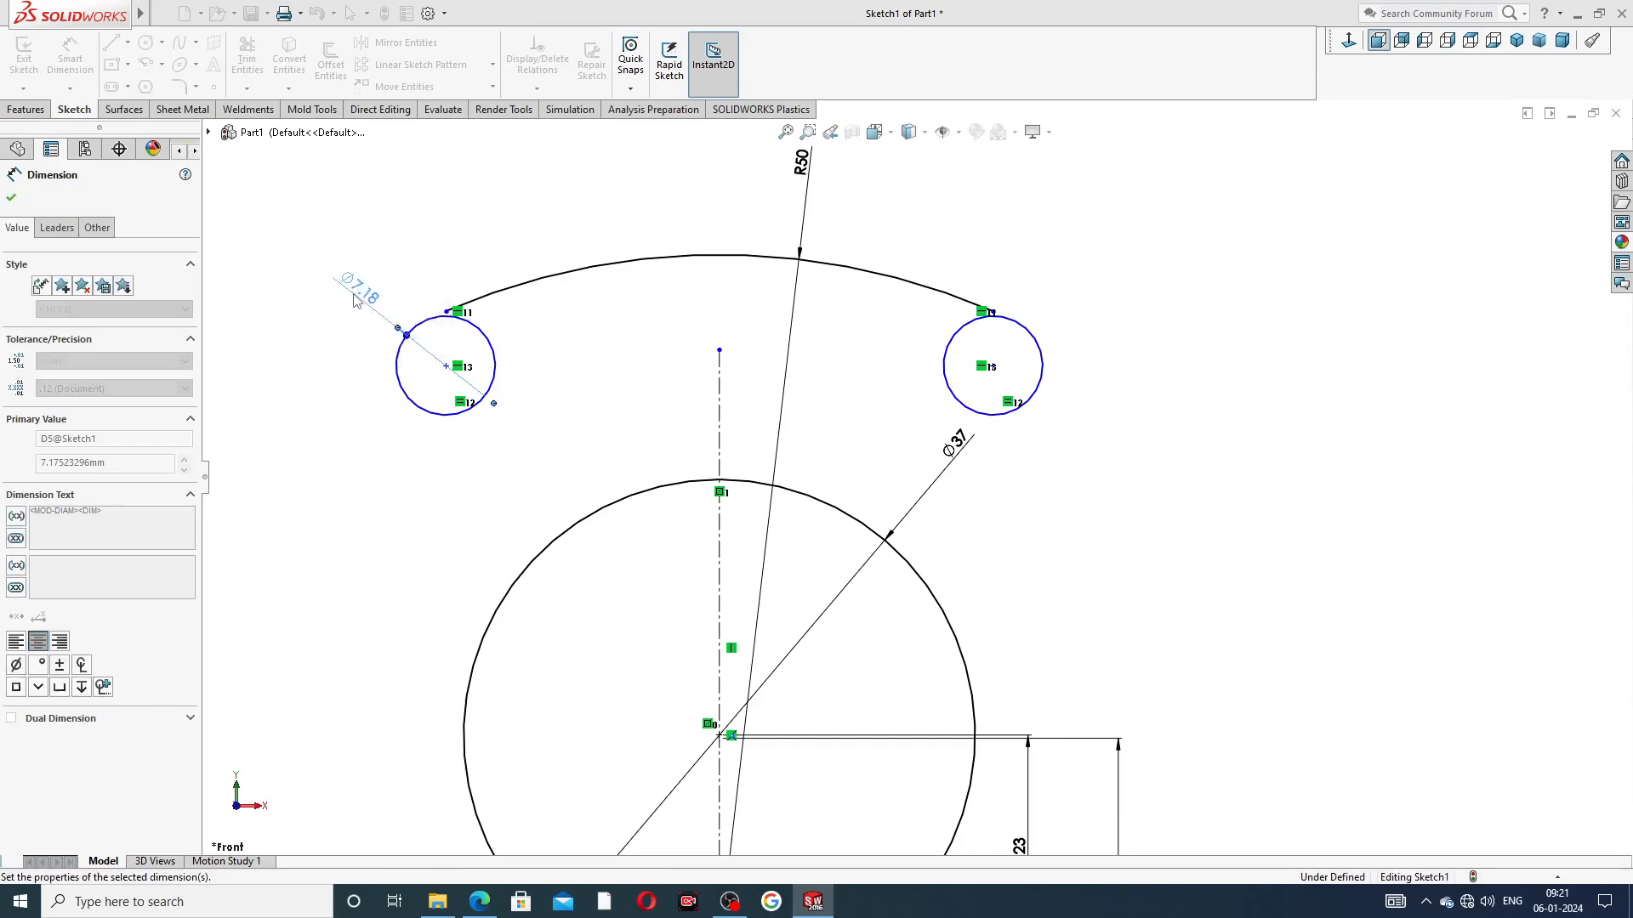
left_click(447, 237)
Dimension the vertical distance from the left small circle's centre to the horizontal centreline as 29.5 mm
scroll(579, 370, "up", 3)
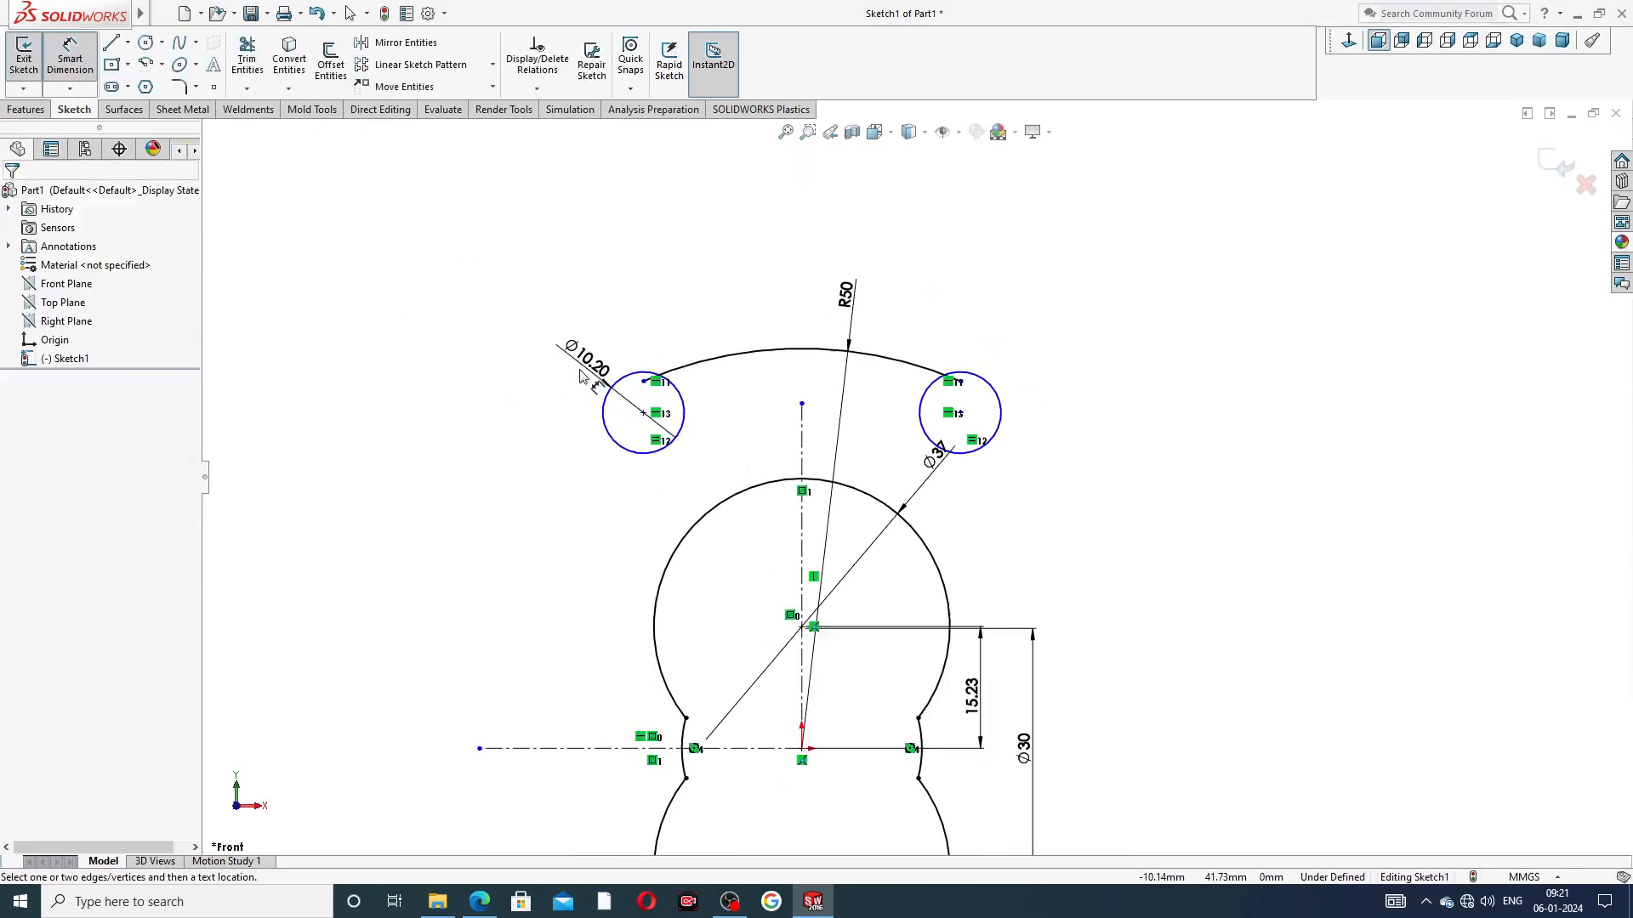
left_click(644, 413)
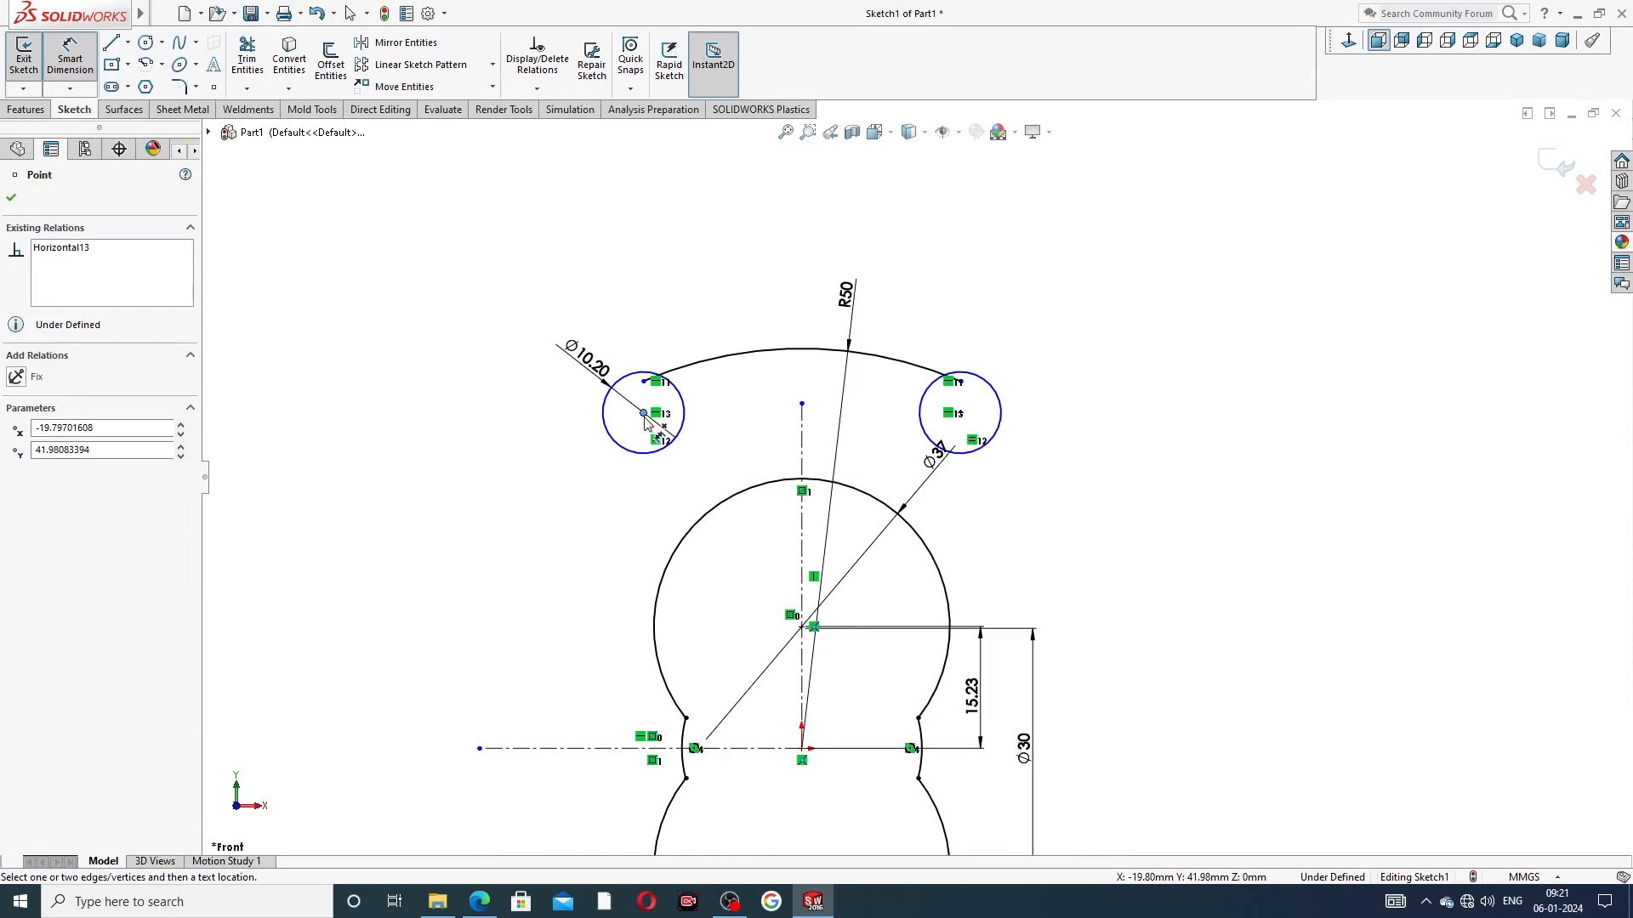
left_click(595, 749)
left_click(516, 570)
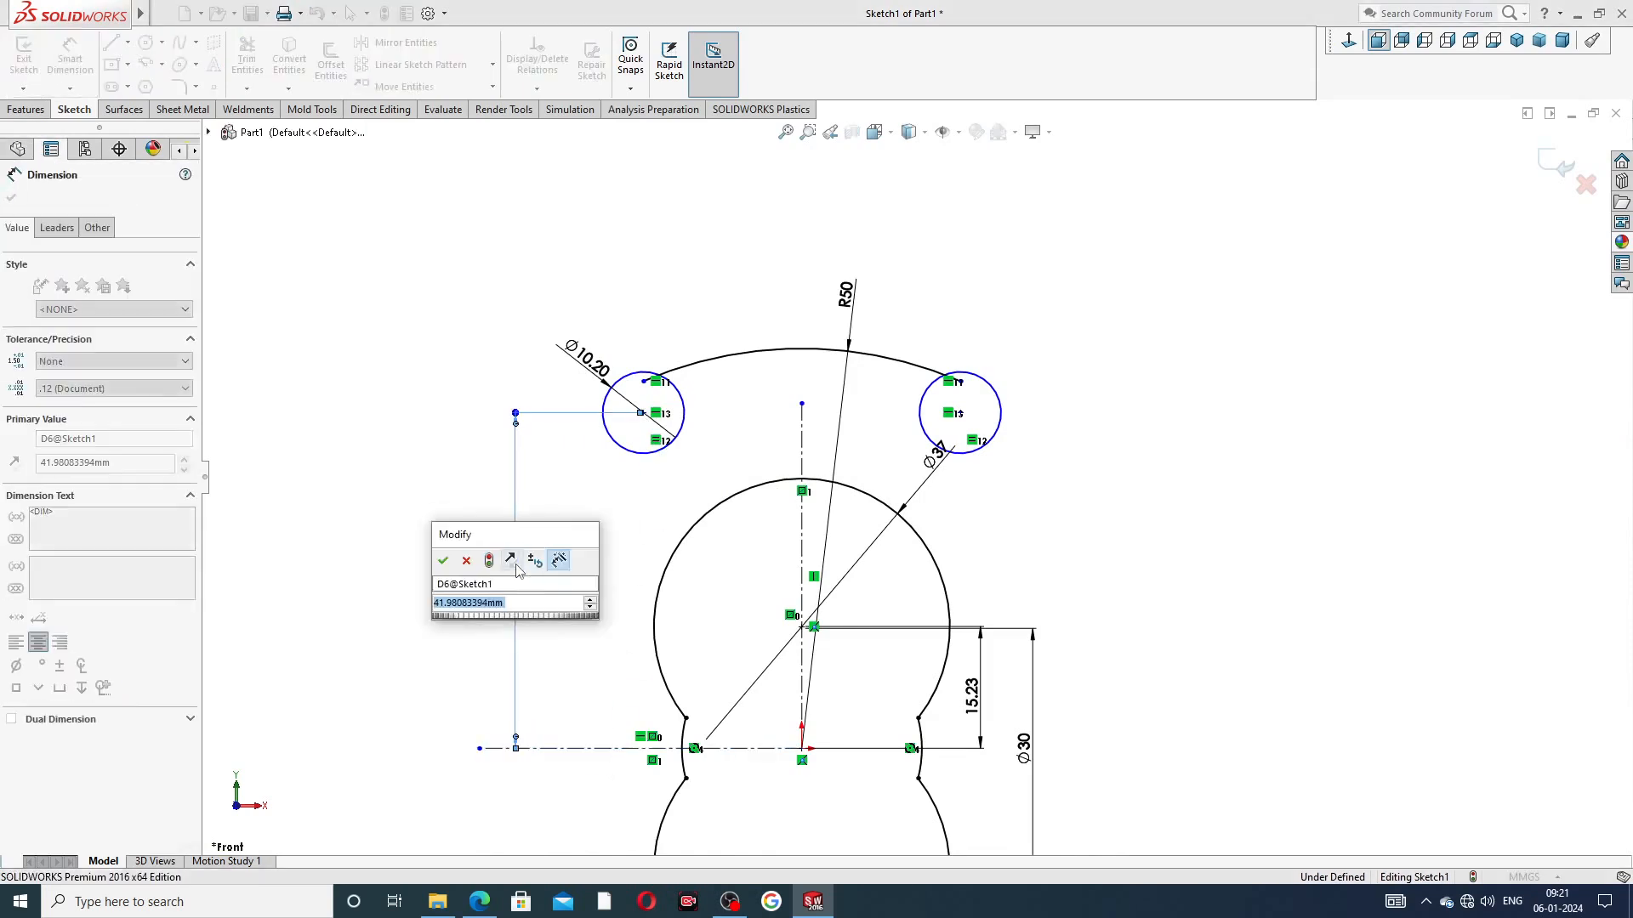
type("29")
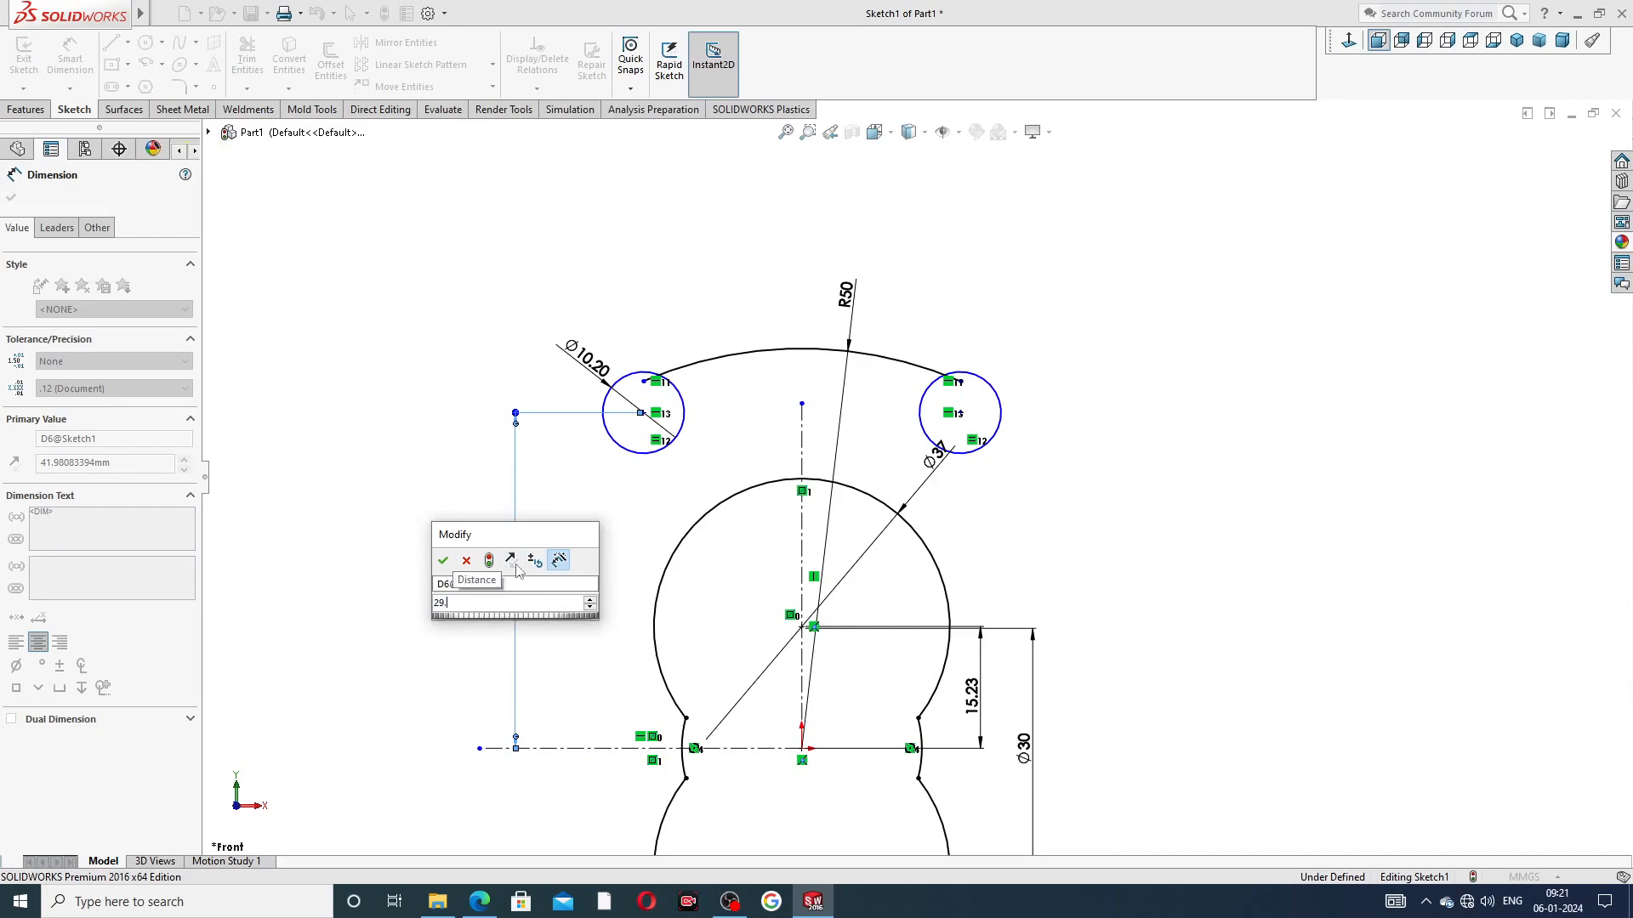
type(".5")
key("Return")
left_click(466, 487)
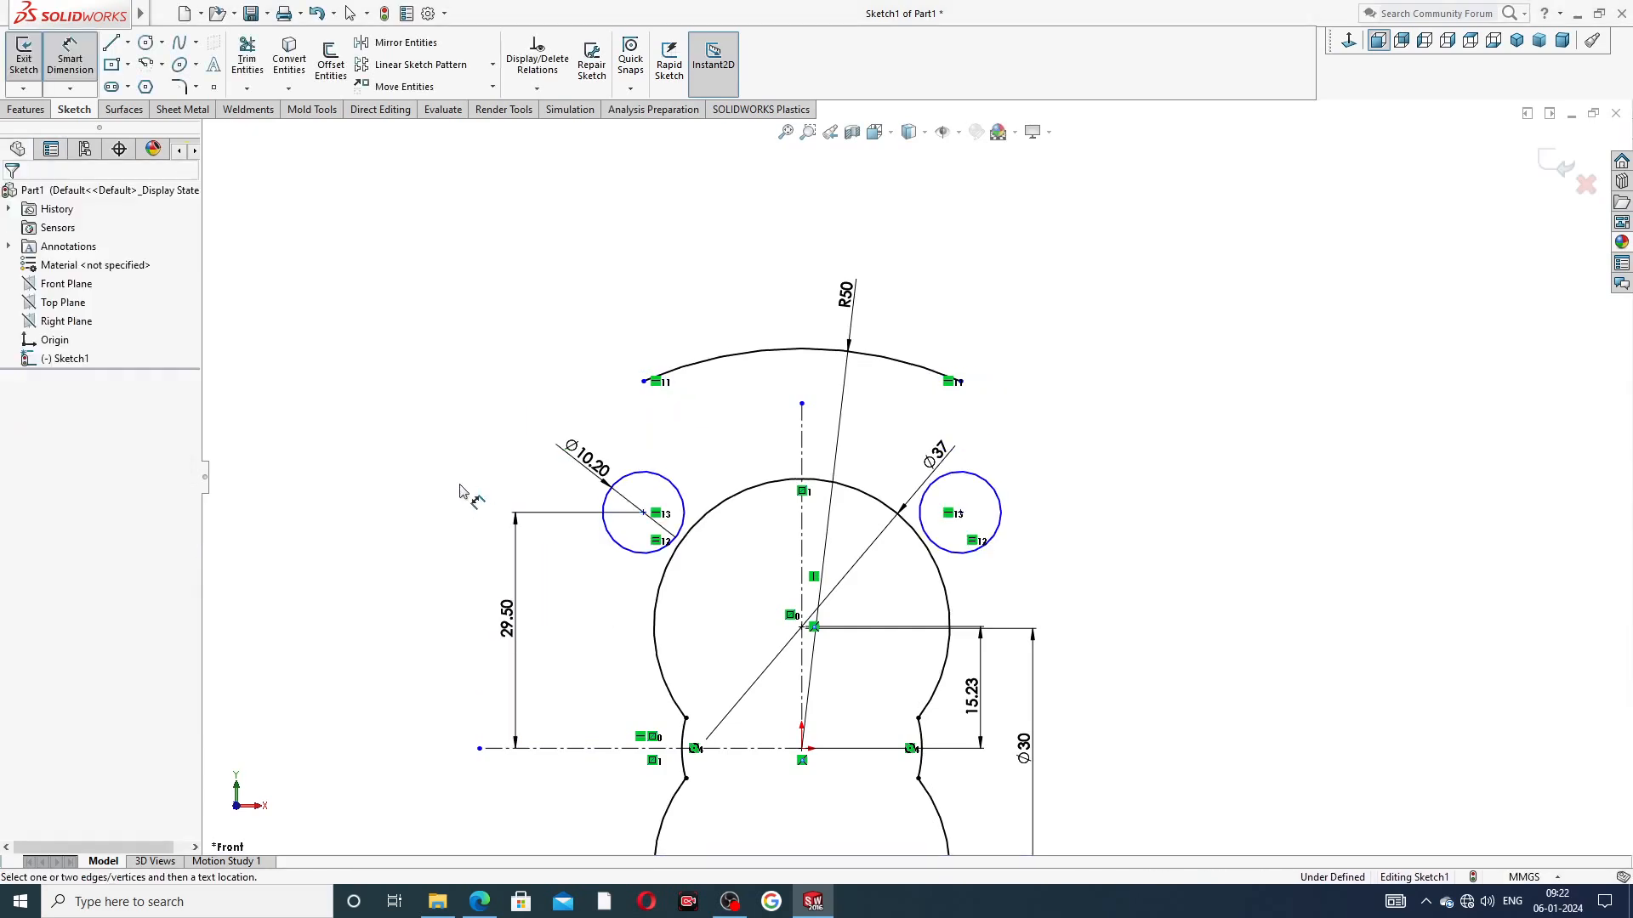
Dimension the horizontal distance between the two small circles' centres as 58 mm
left_click(644, 513)
left_click(960, 512)
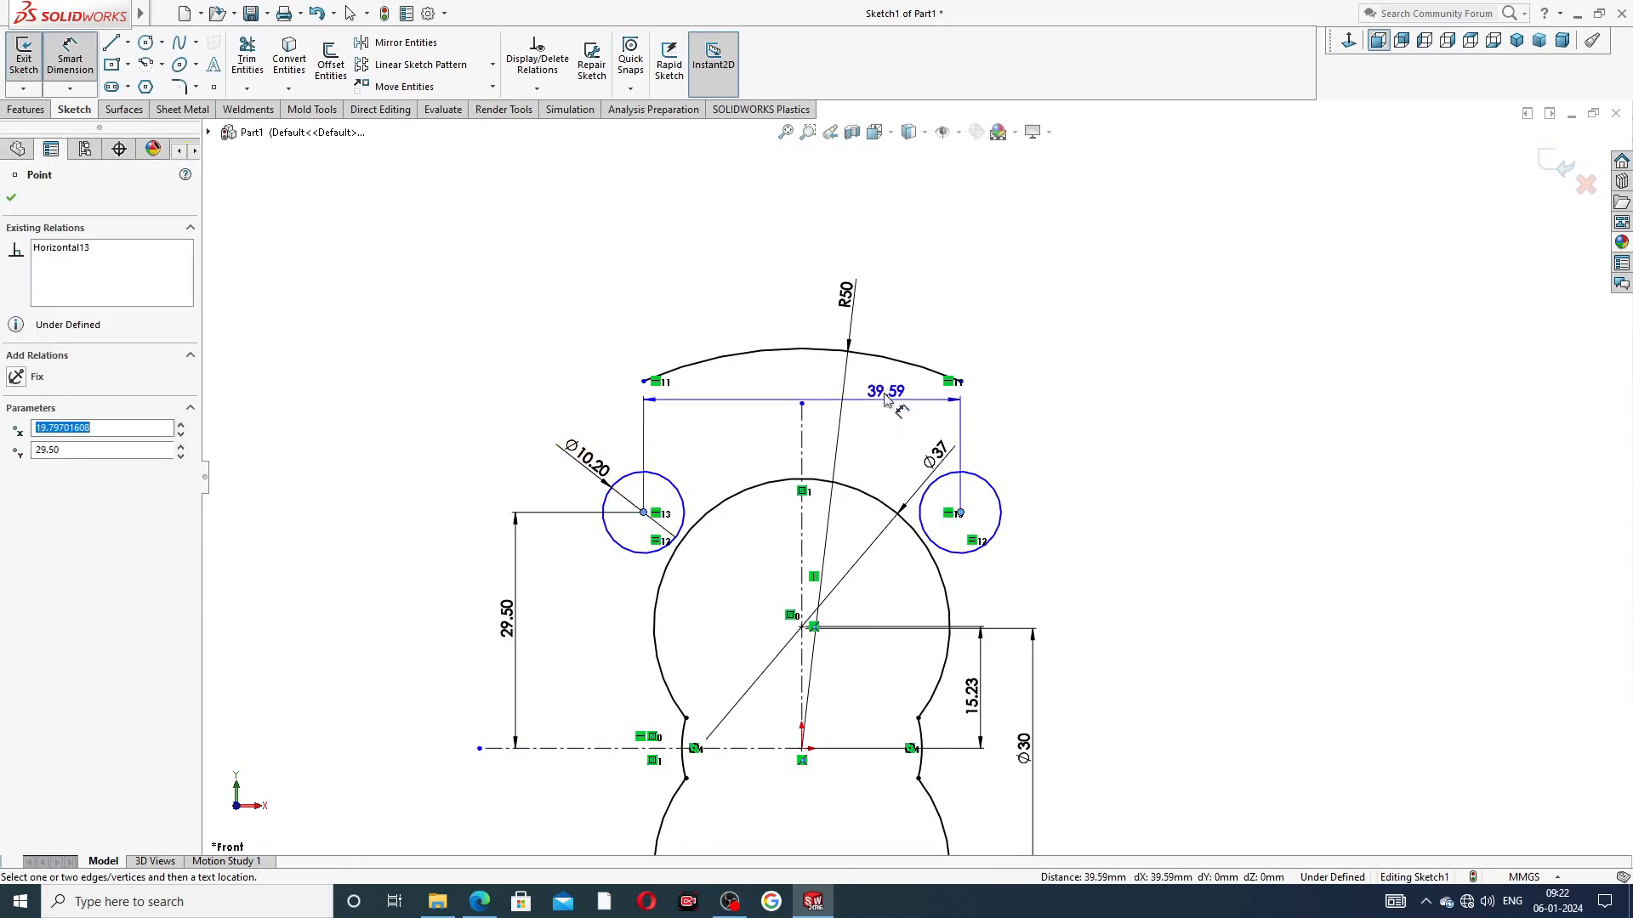
left_click(825, 340)
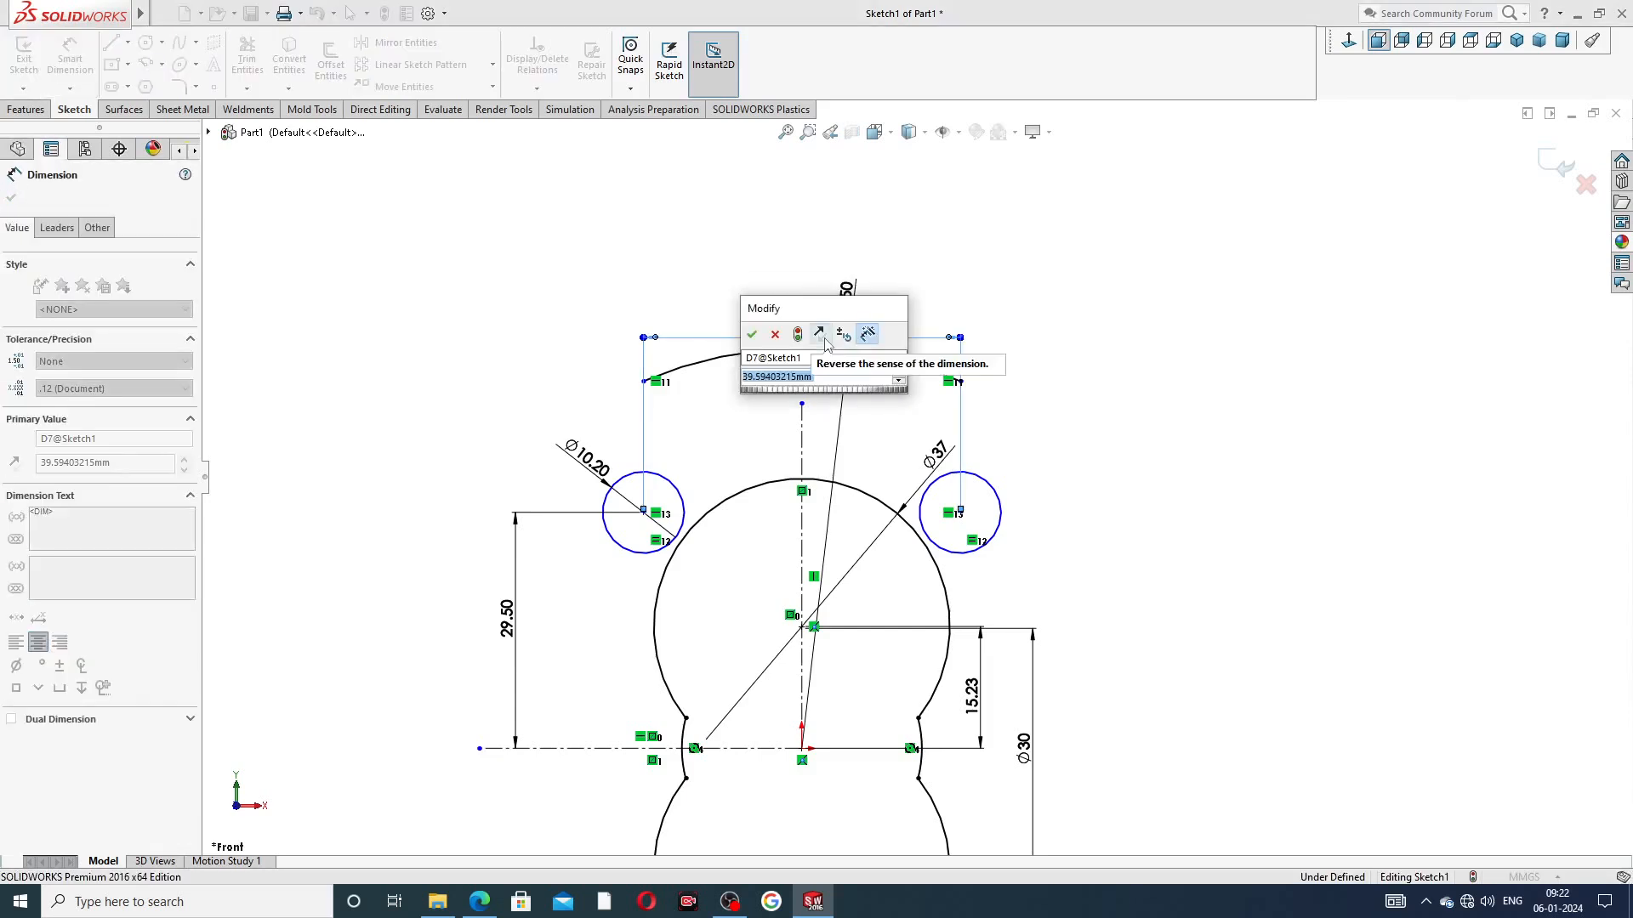
type("58")
key("Return")
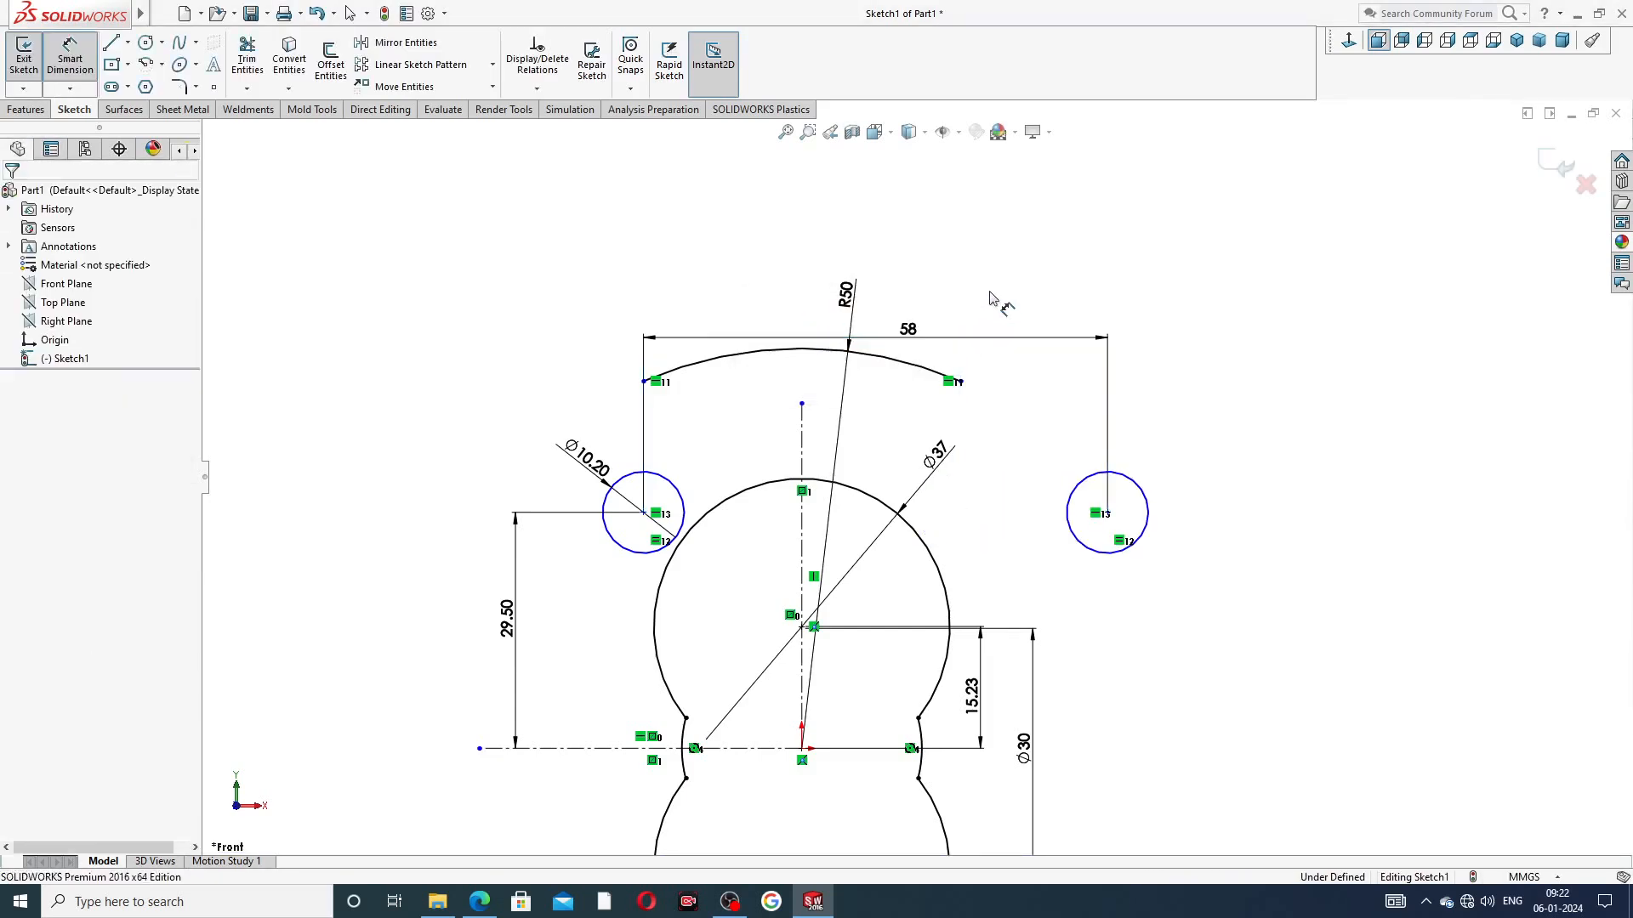
Dimension the distance from the left small circle's centre to the vertical centreline as 29 mm and leave the dimension command
scroll(916, 477, "up", 2)
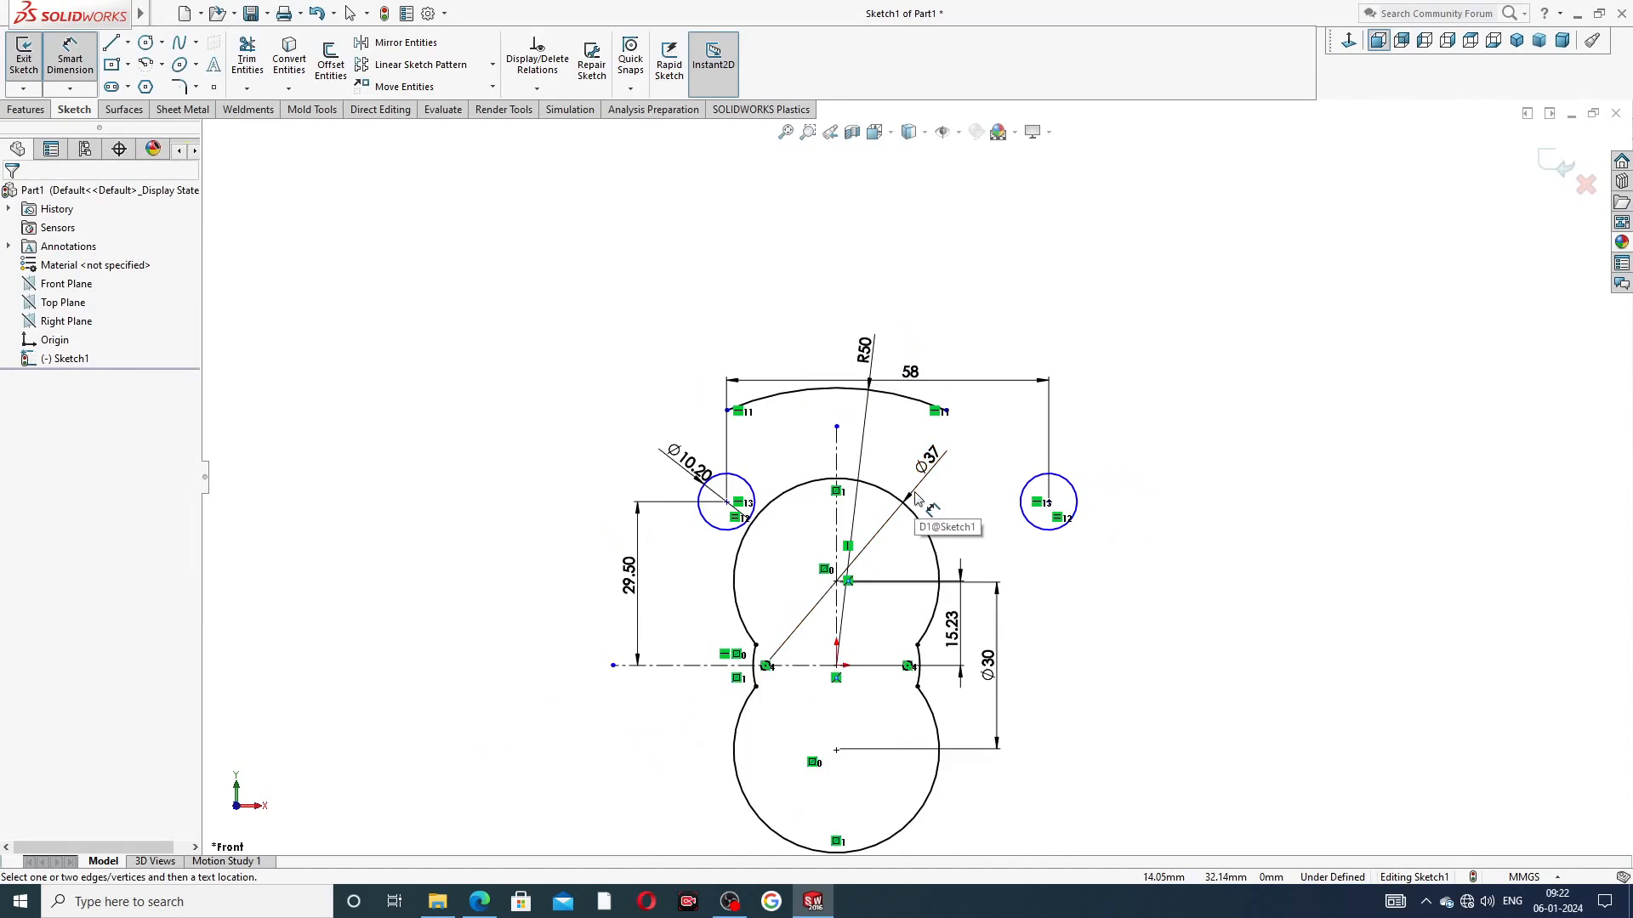
left_click(727, 503)
left_click(836, 507)
left_click(802, 449)
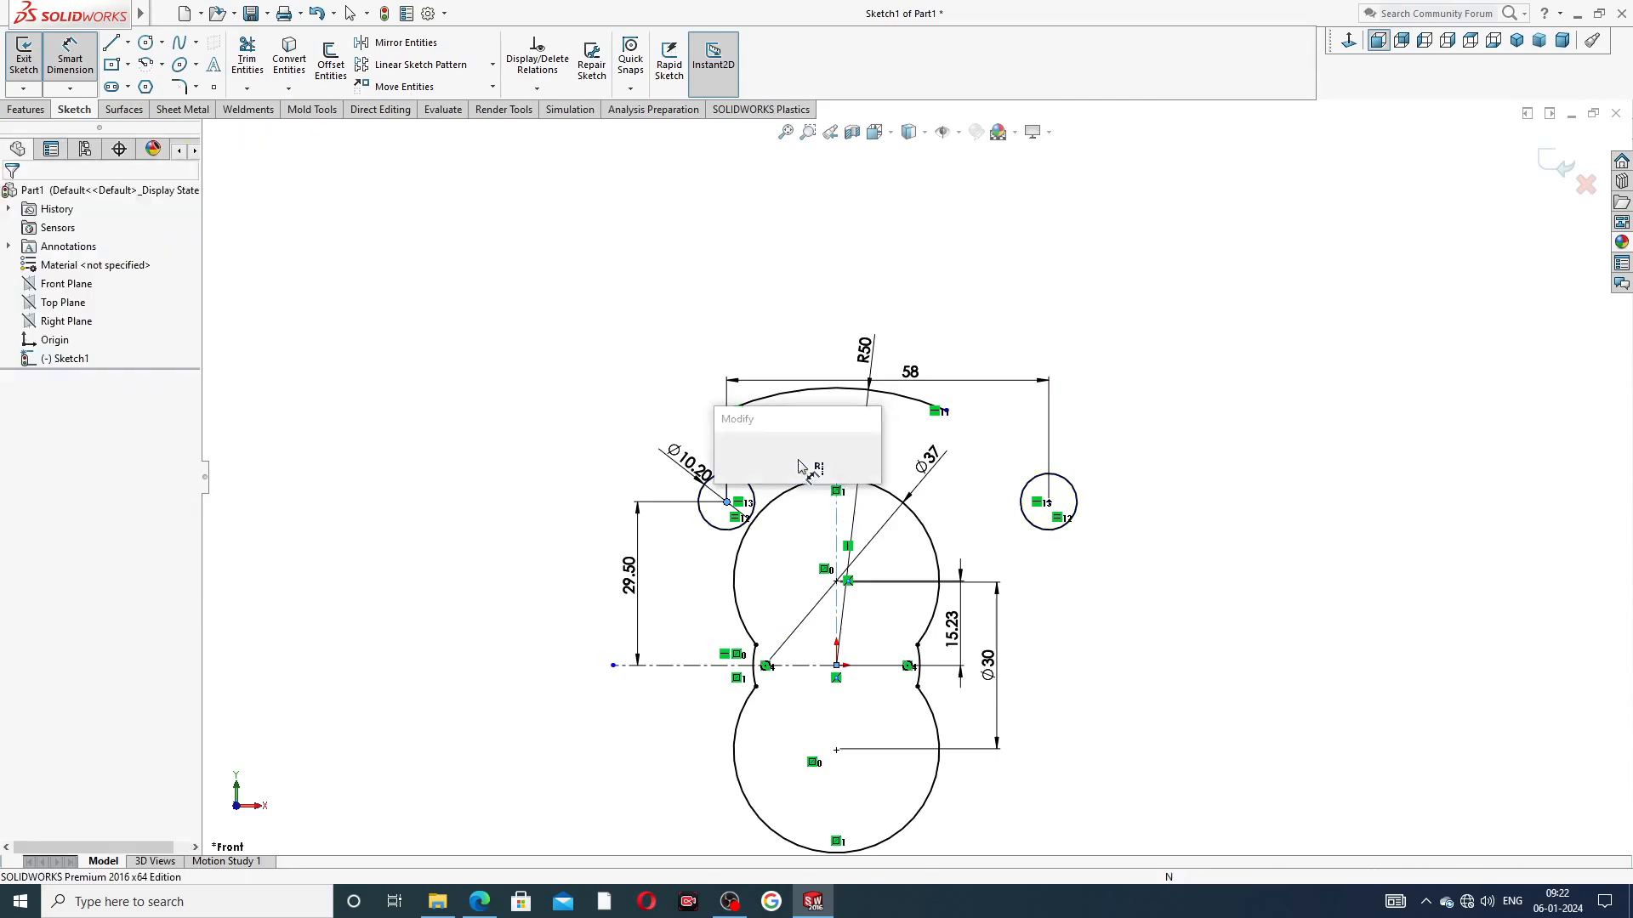
type("2")
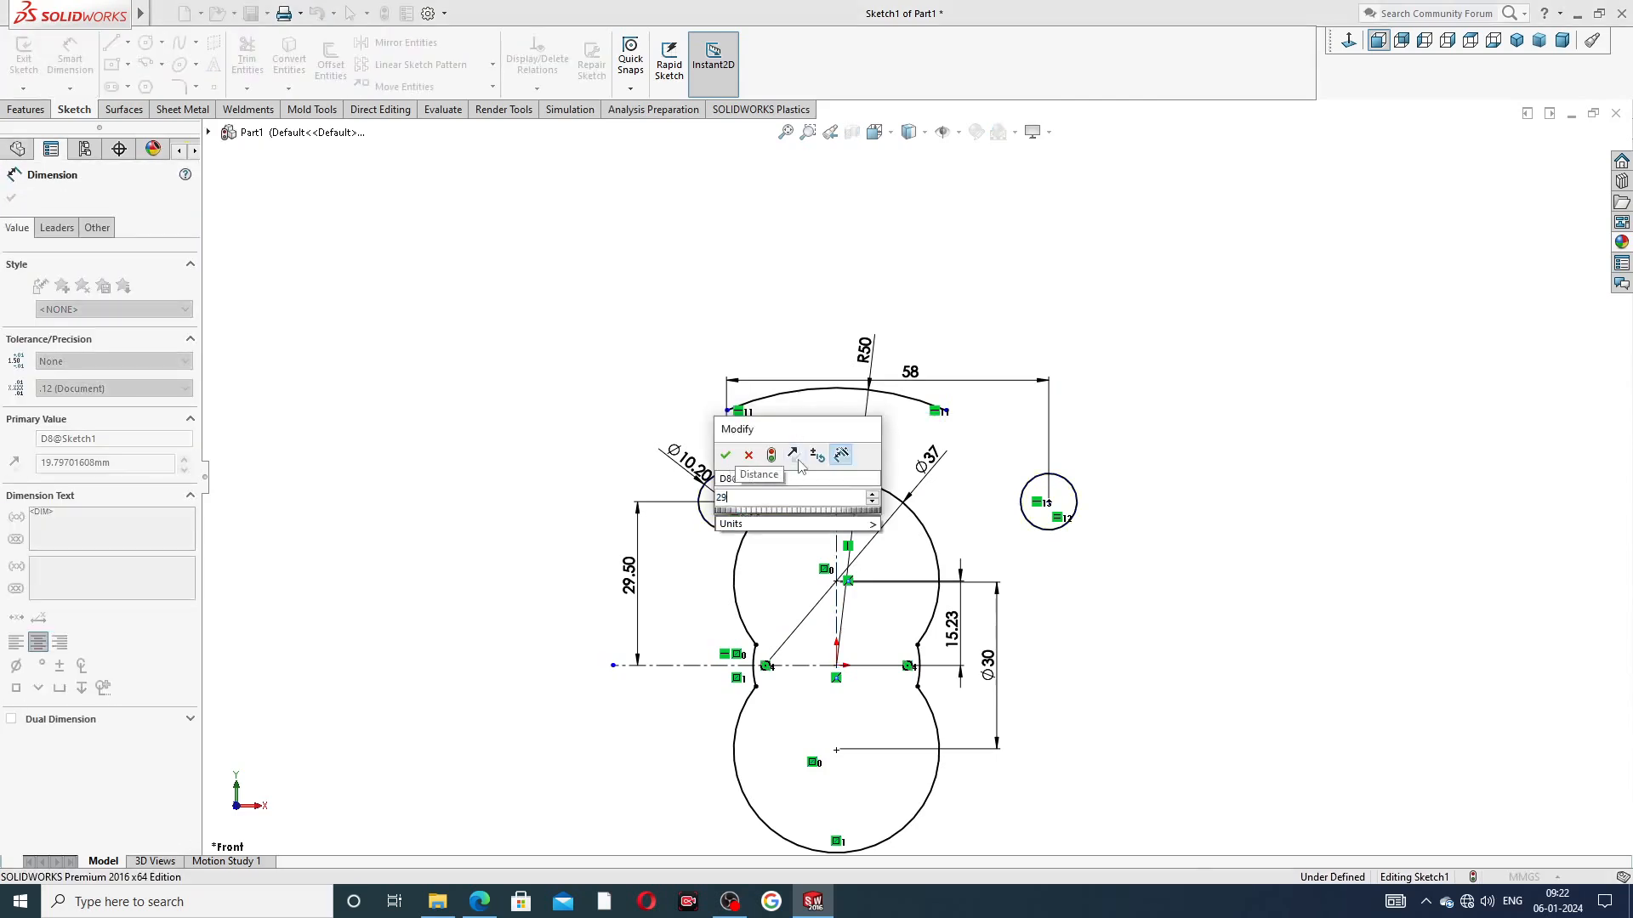
type("9")
key("Return")
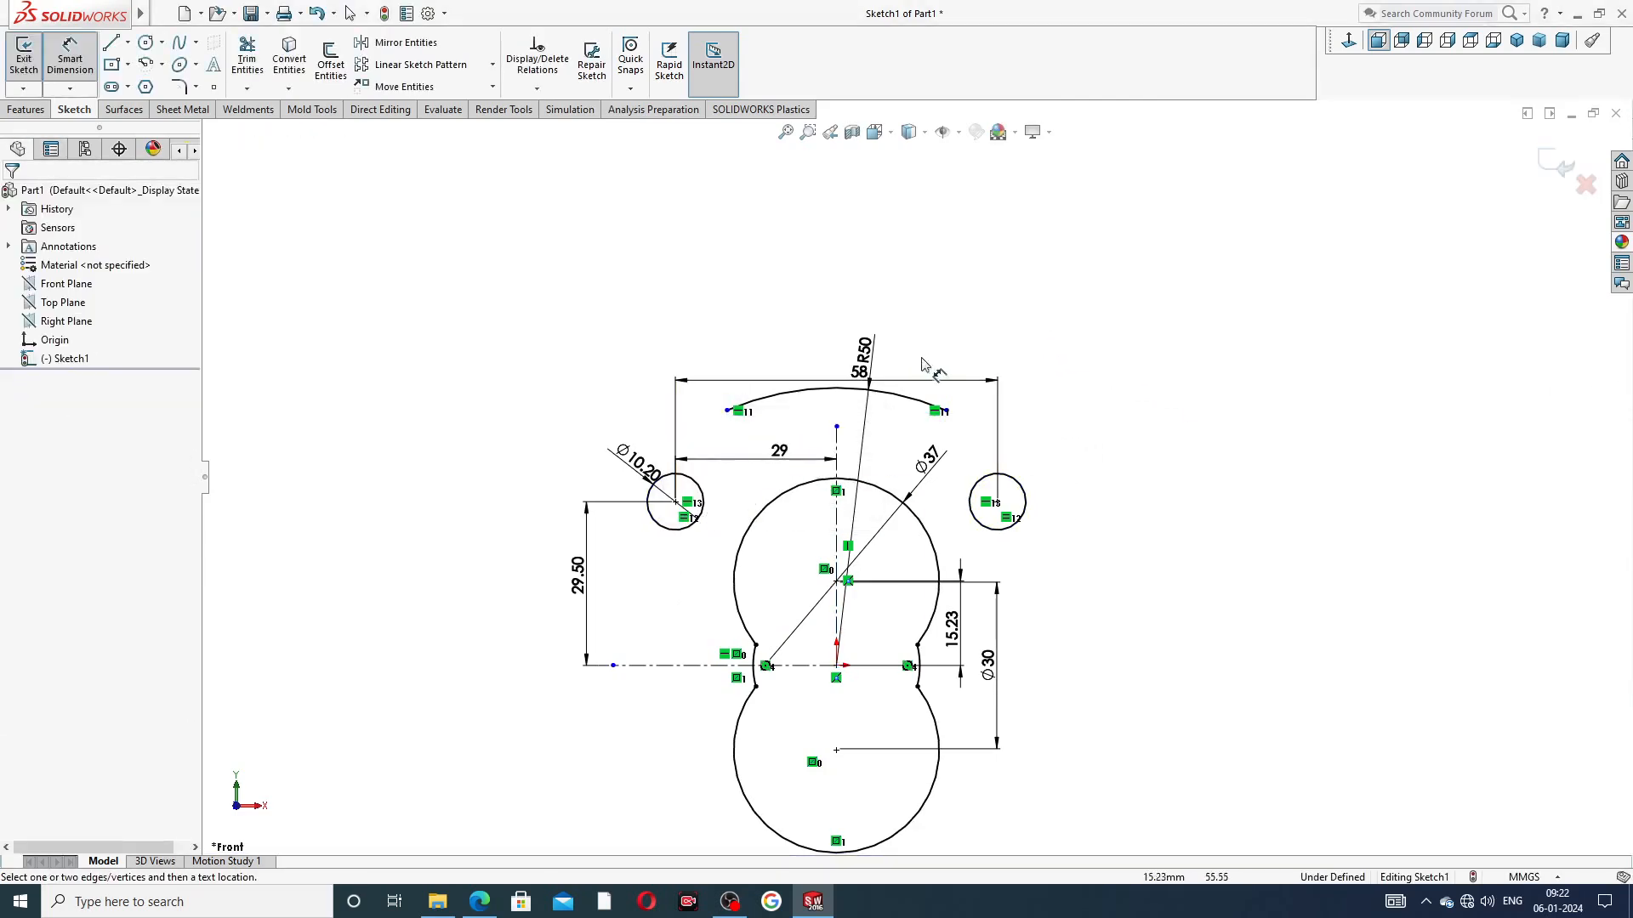
right_click(982, 308)
left_click(1042, 257)
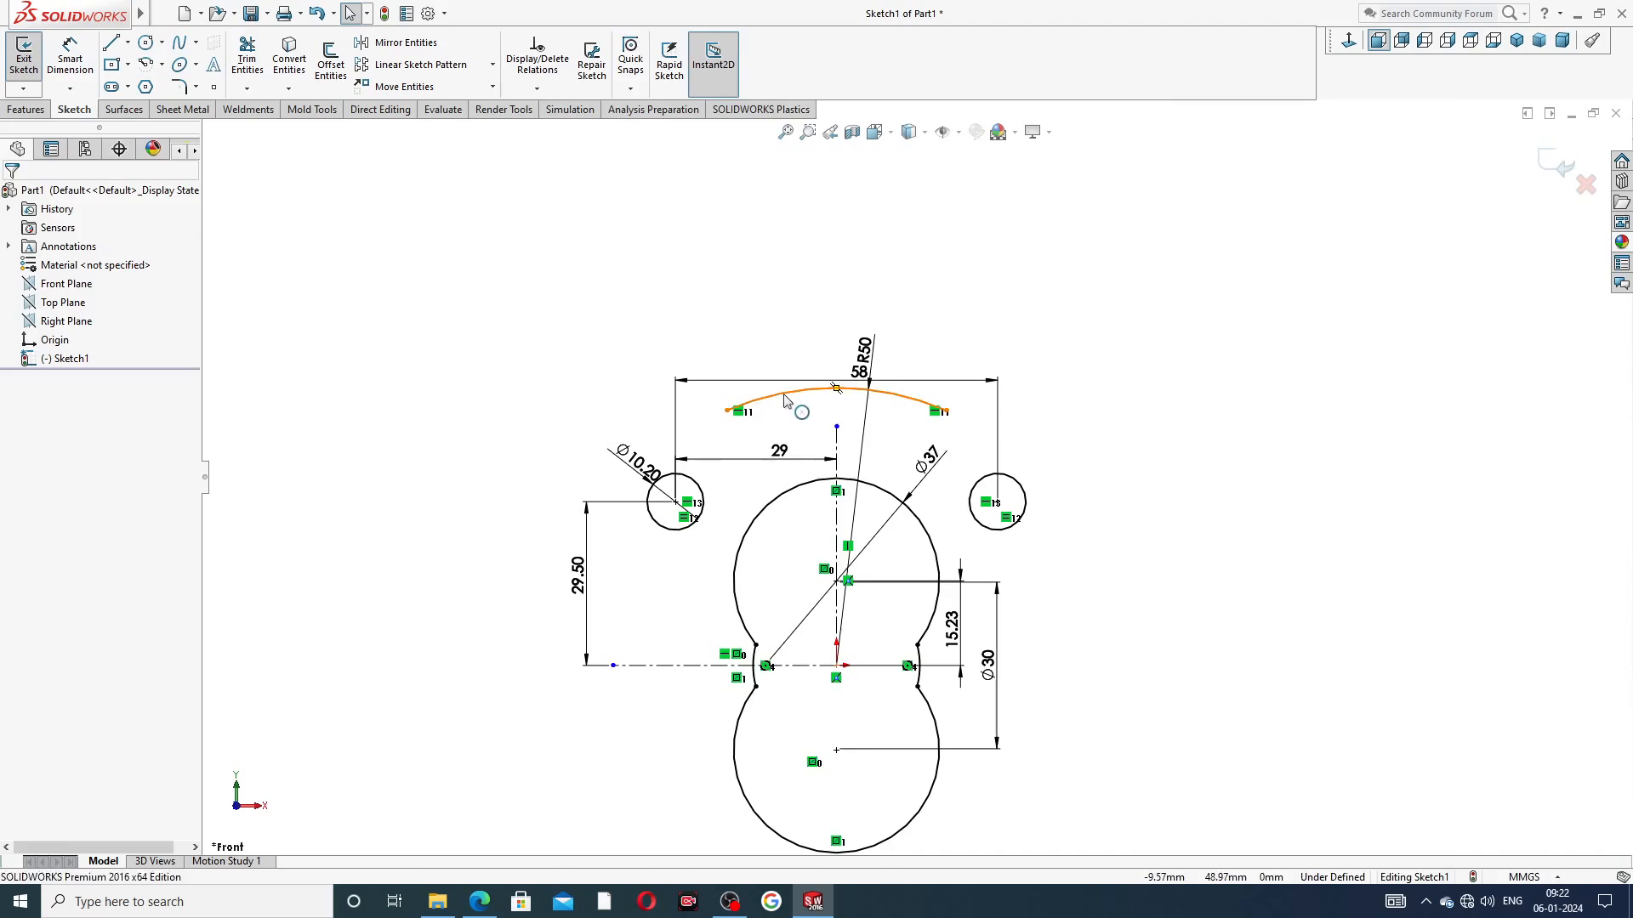
left_click(789, 396)
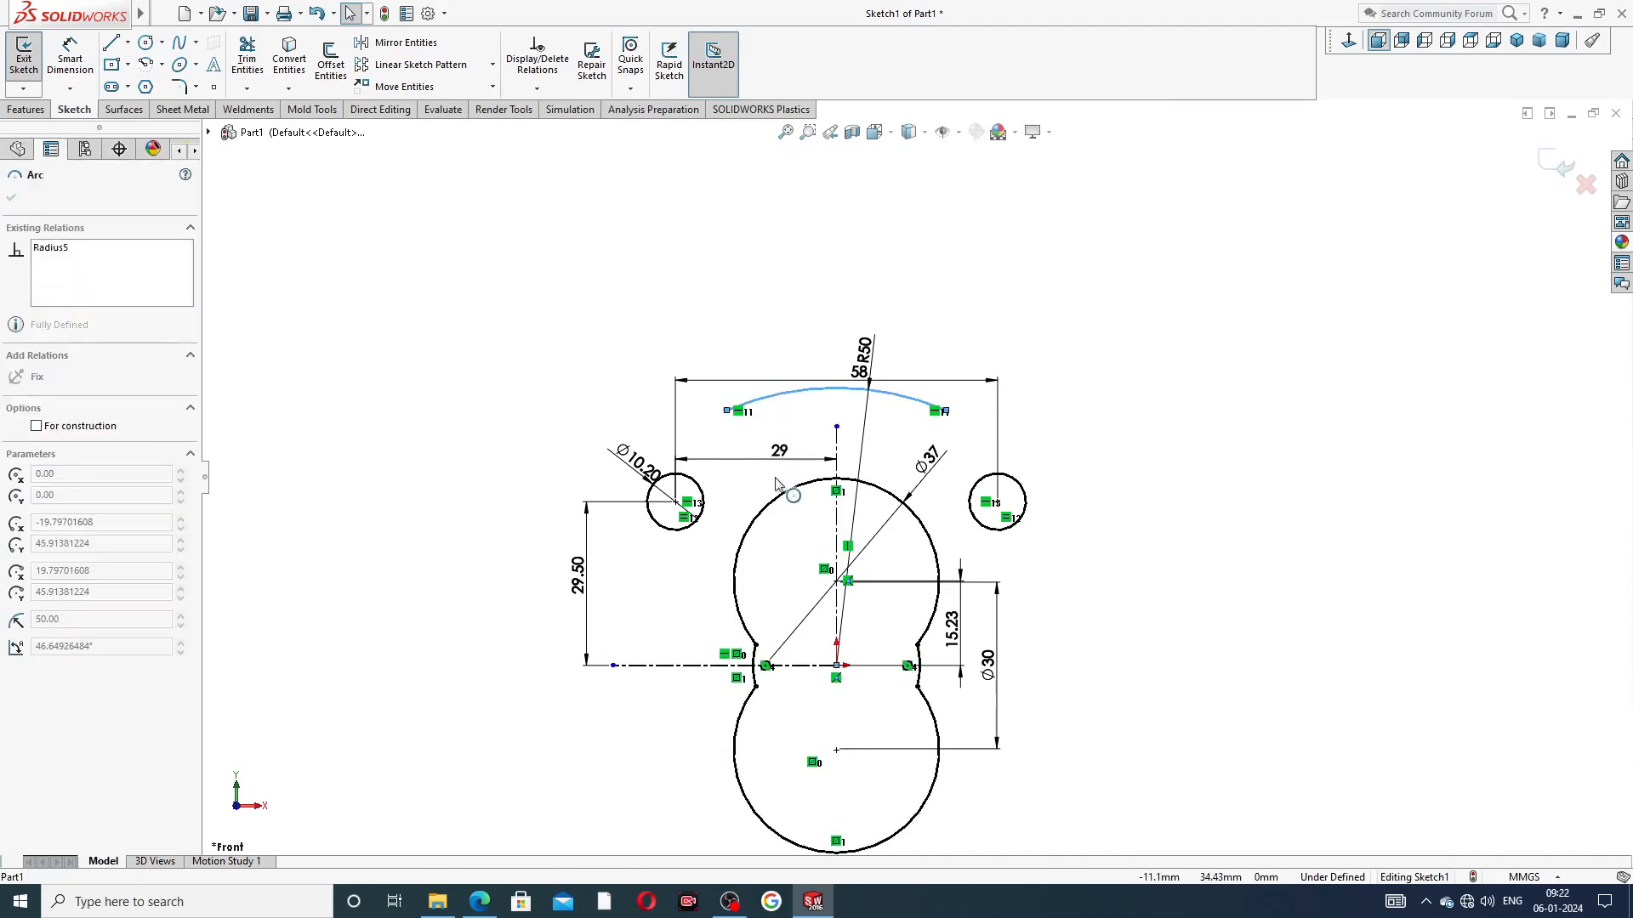
left_click_drag(772, 496, 772, 488)
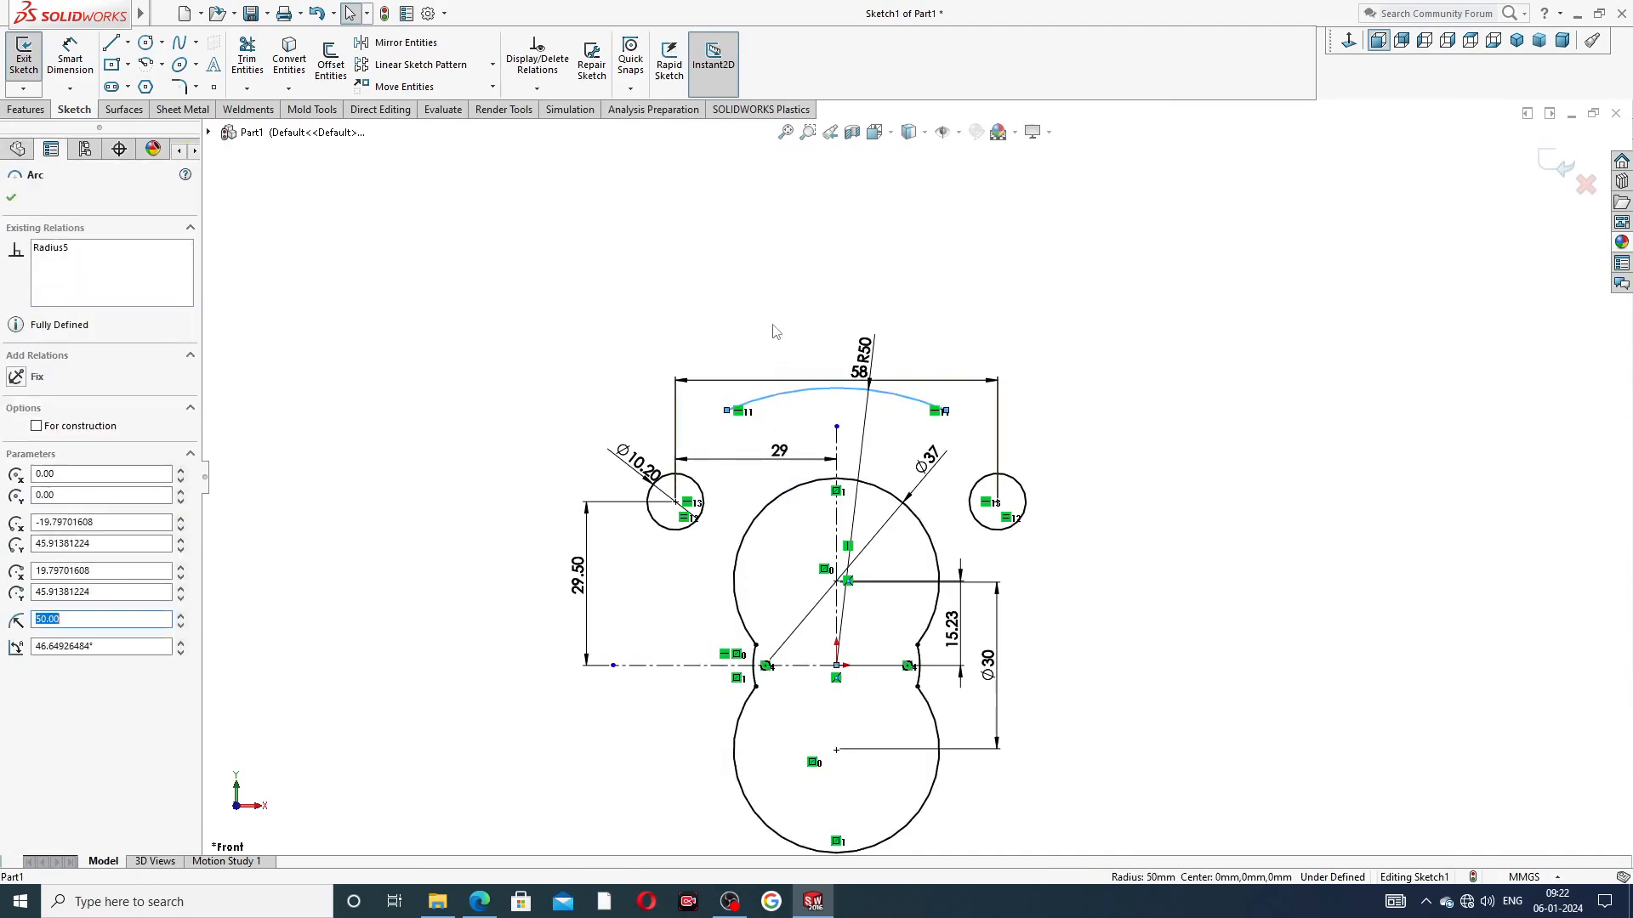
left_click(773, 327)
left_click(820, 392)
left_click_drag(821, 398, 822, 440)
Lengthen the R50 arc by moving its left endpoint outward until it sits directly above the left small circle's centre
left_click(784, 320)
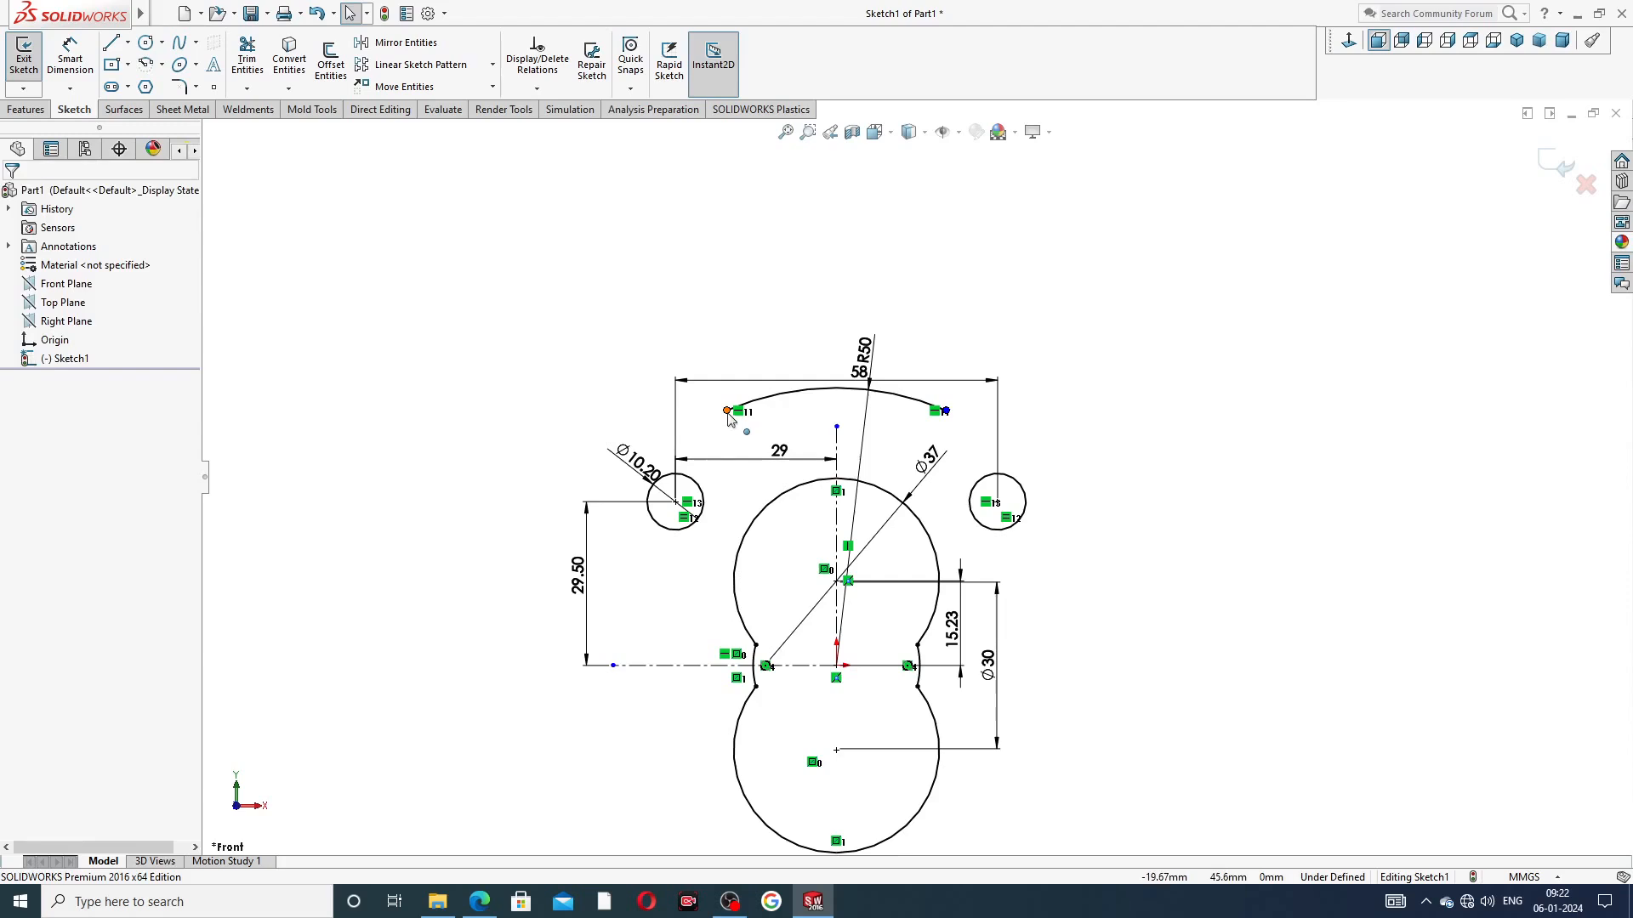
left_click_drag(728, 418, 677, 441)
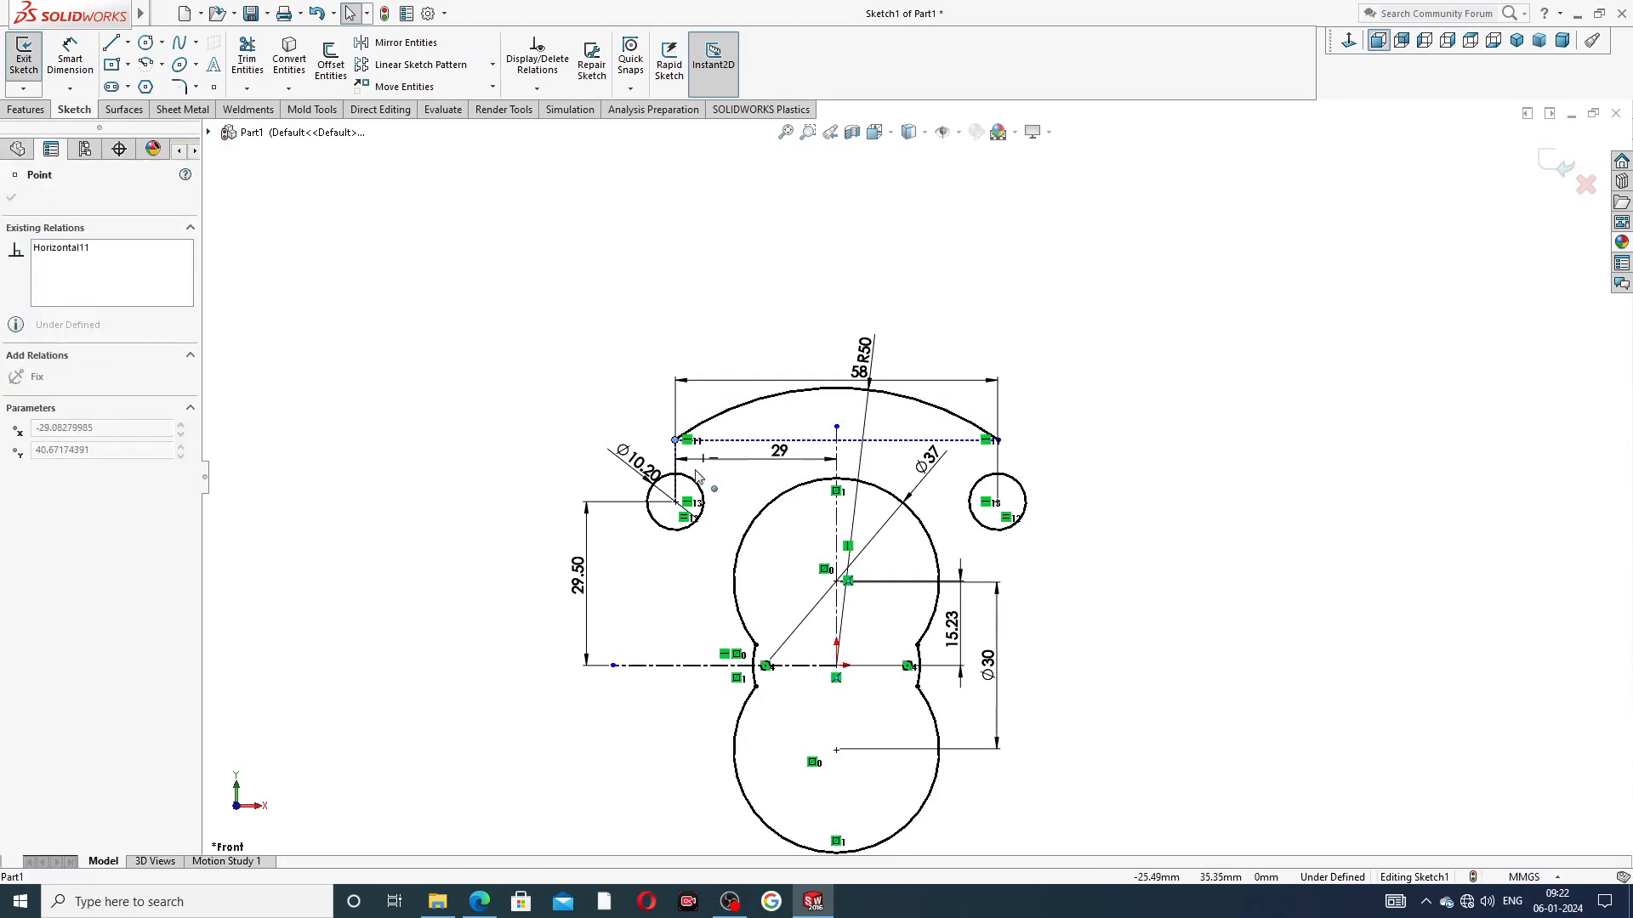
left_click(701, 475)
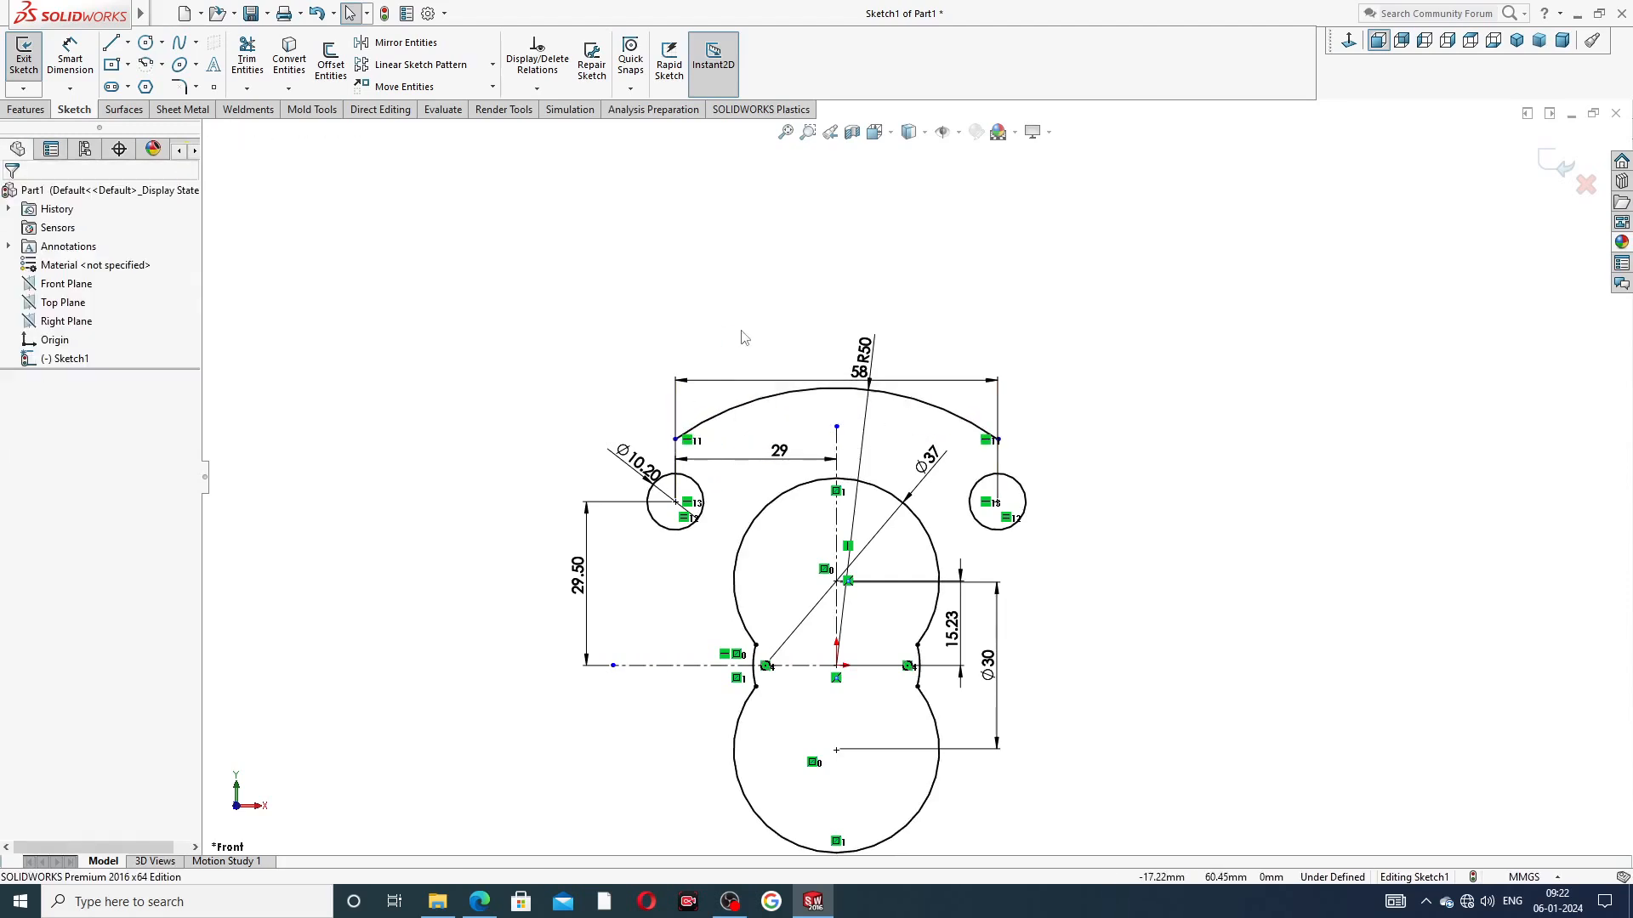
Replace the left small circle's slanted diameter dimension with a vertically aligned 10.2 mm diameter dimension beside the circle
scroll(708, 476, "down", 3)
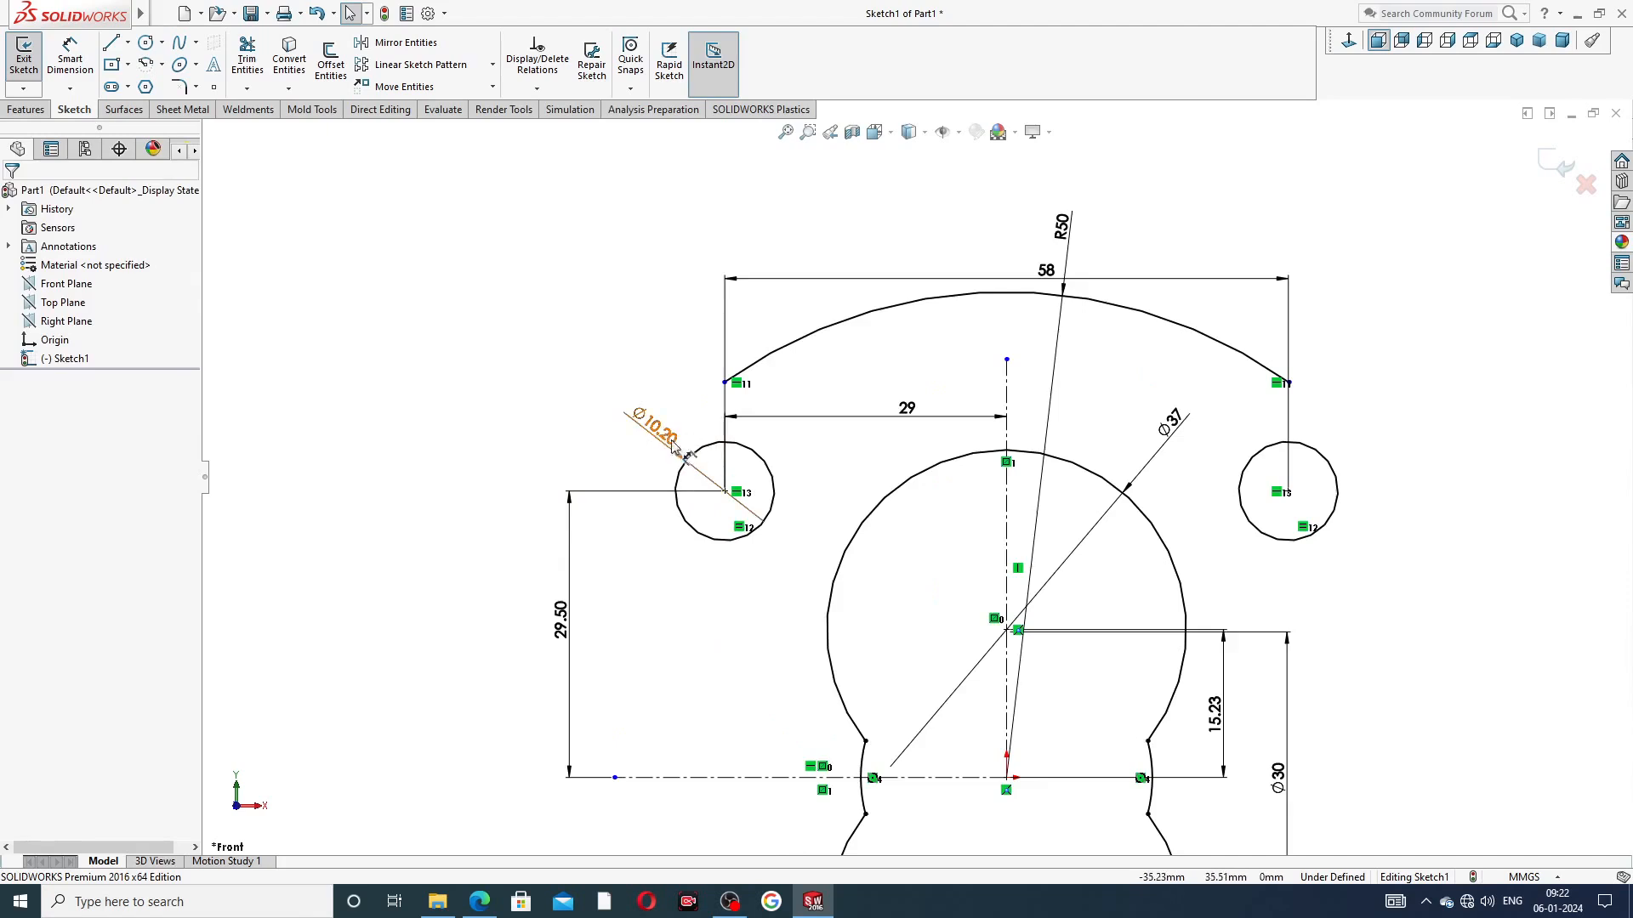
left_click(704, 481)
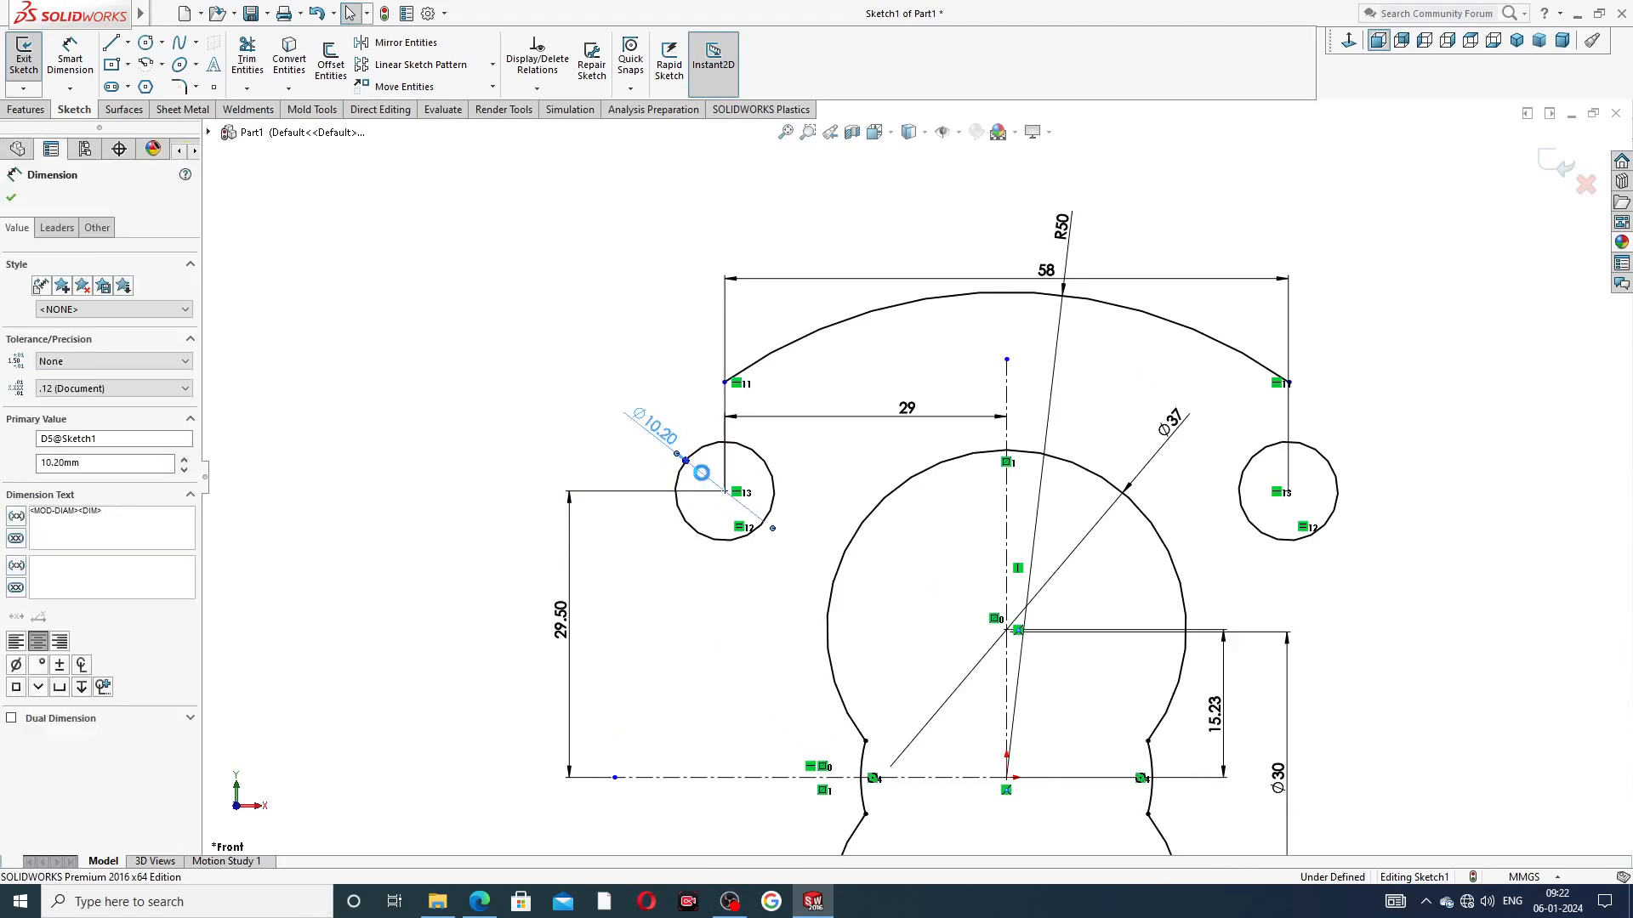
key("Delete")
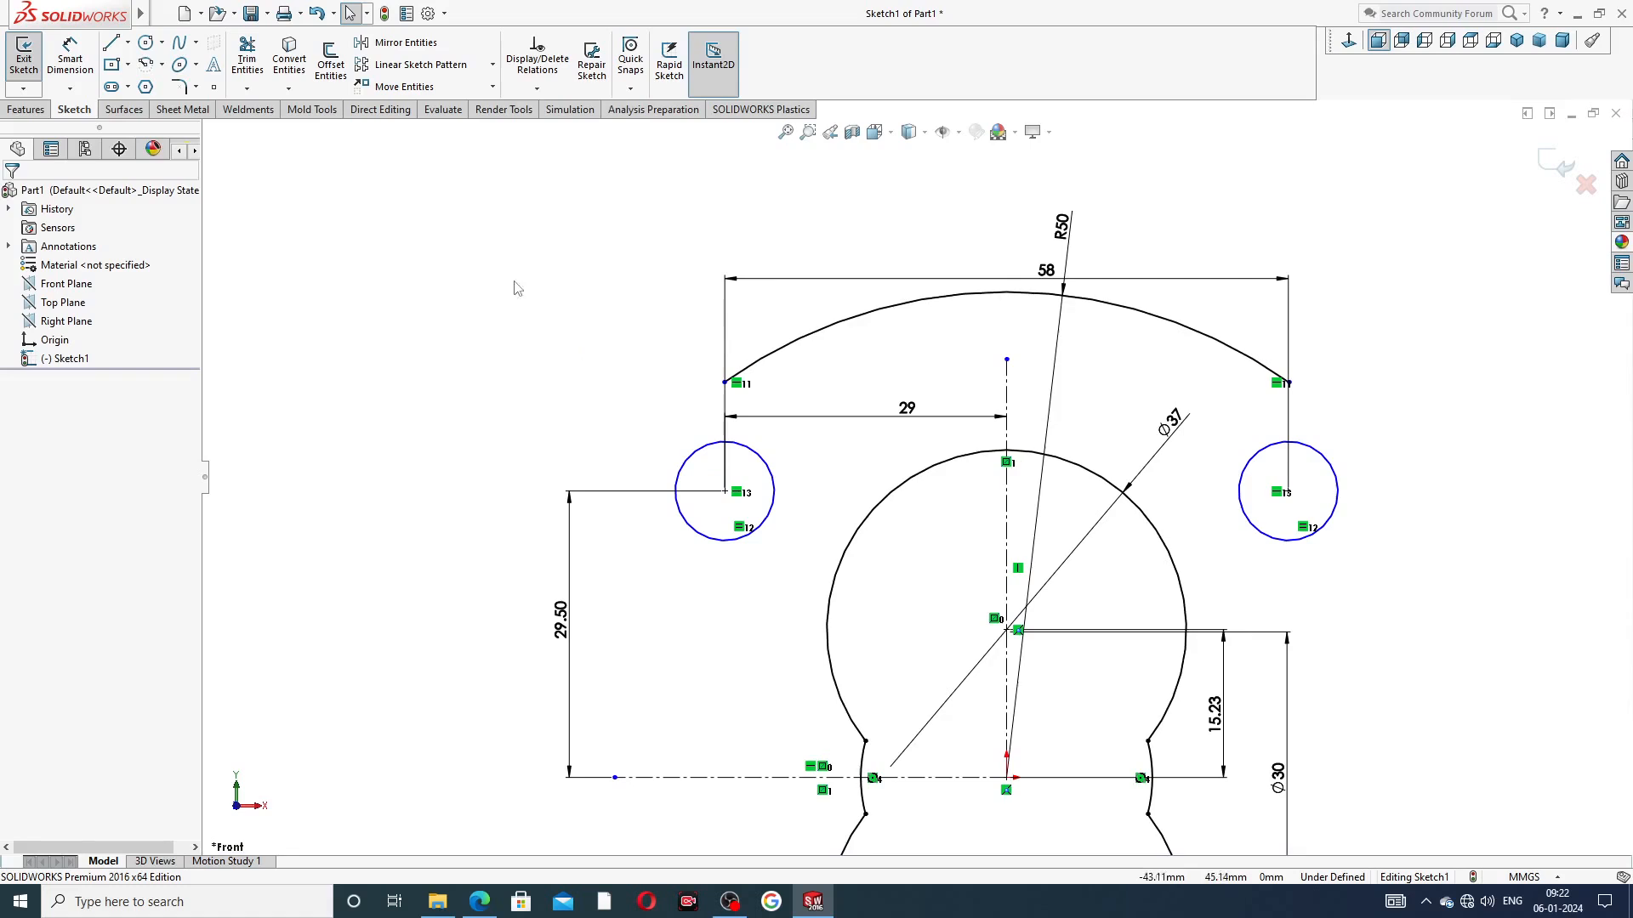
left_click(70, 56)
left_click(689, 466)
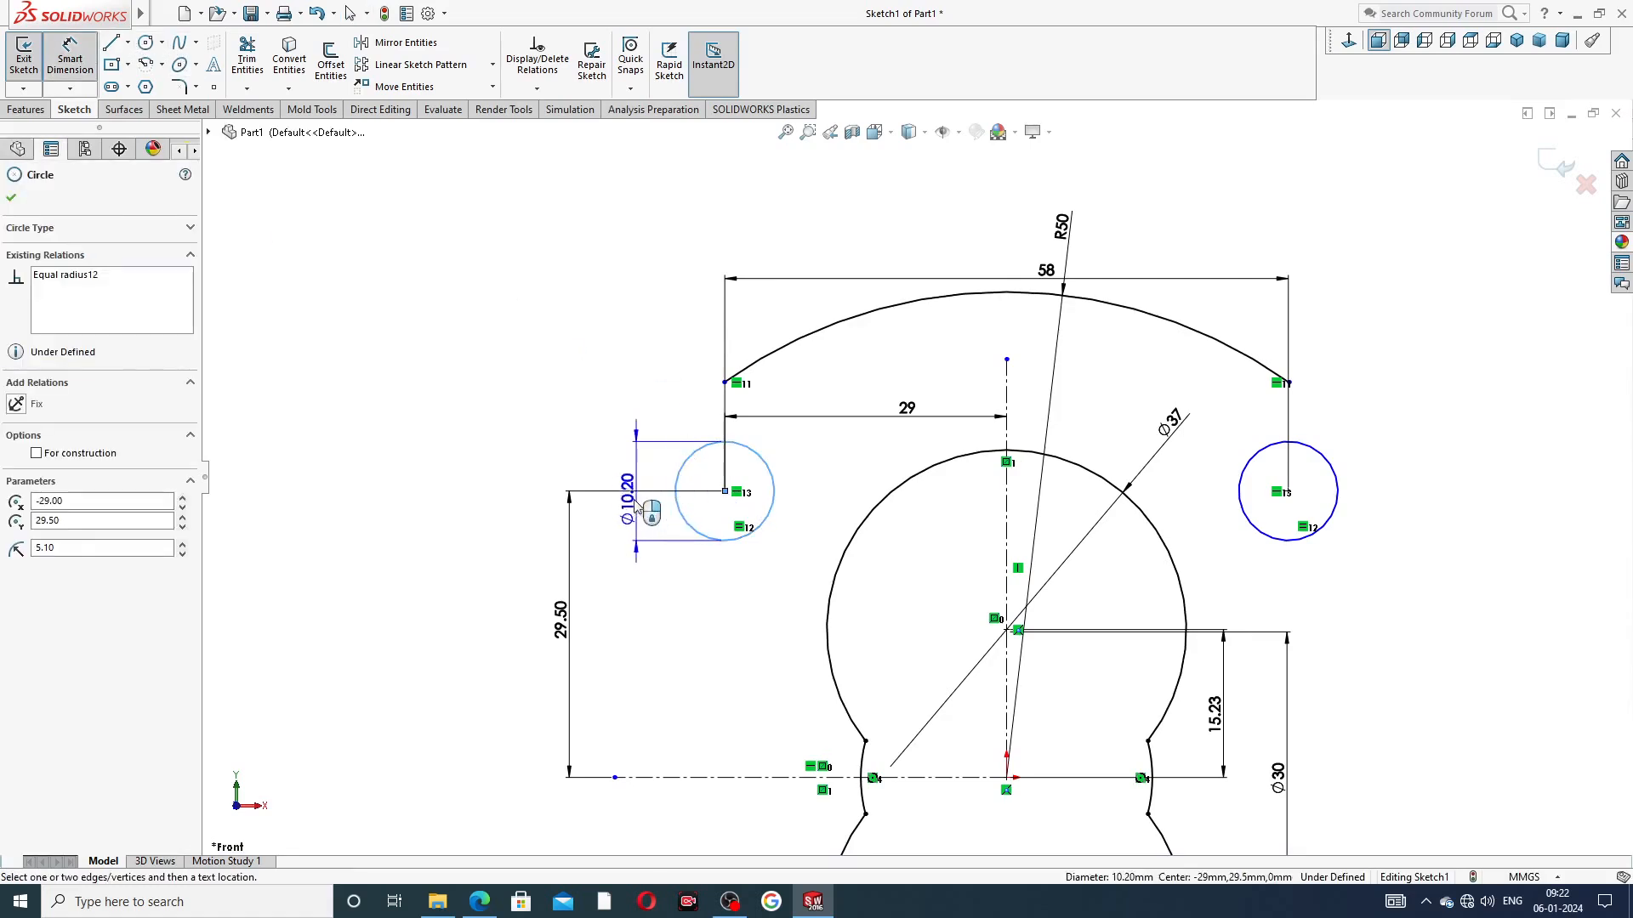
left_click(609, 474)
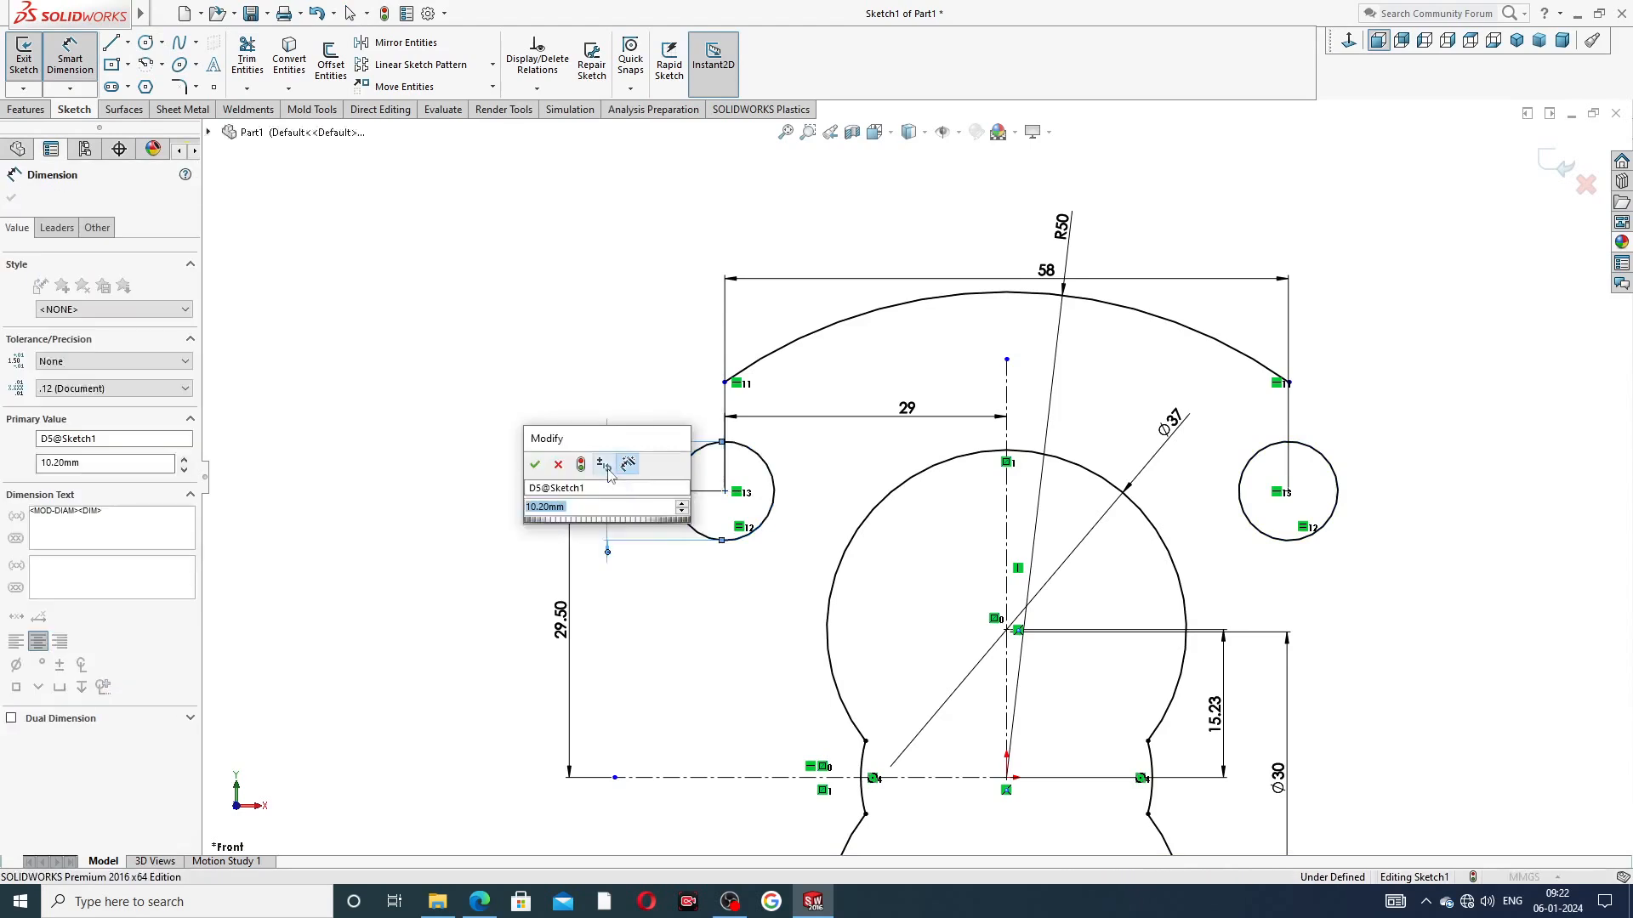
left_click(535, 465)
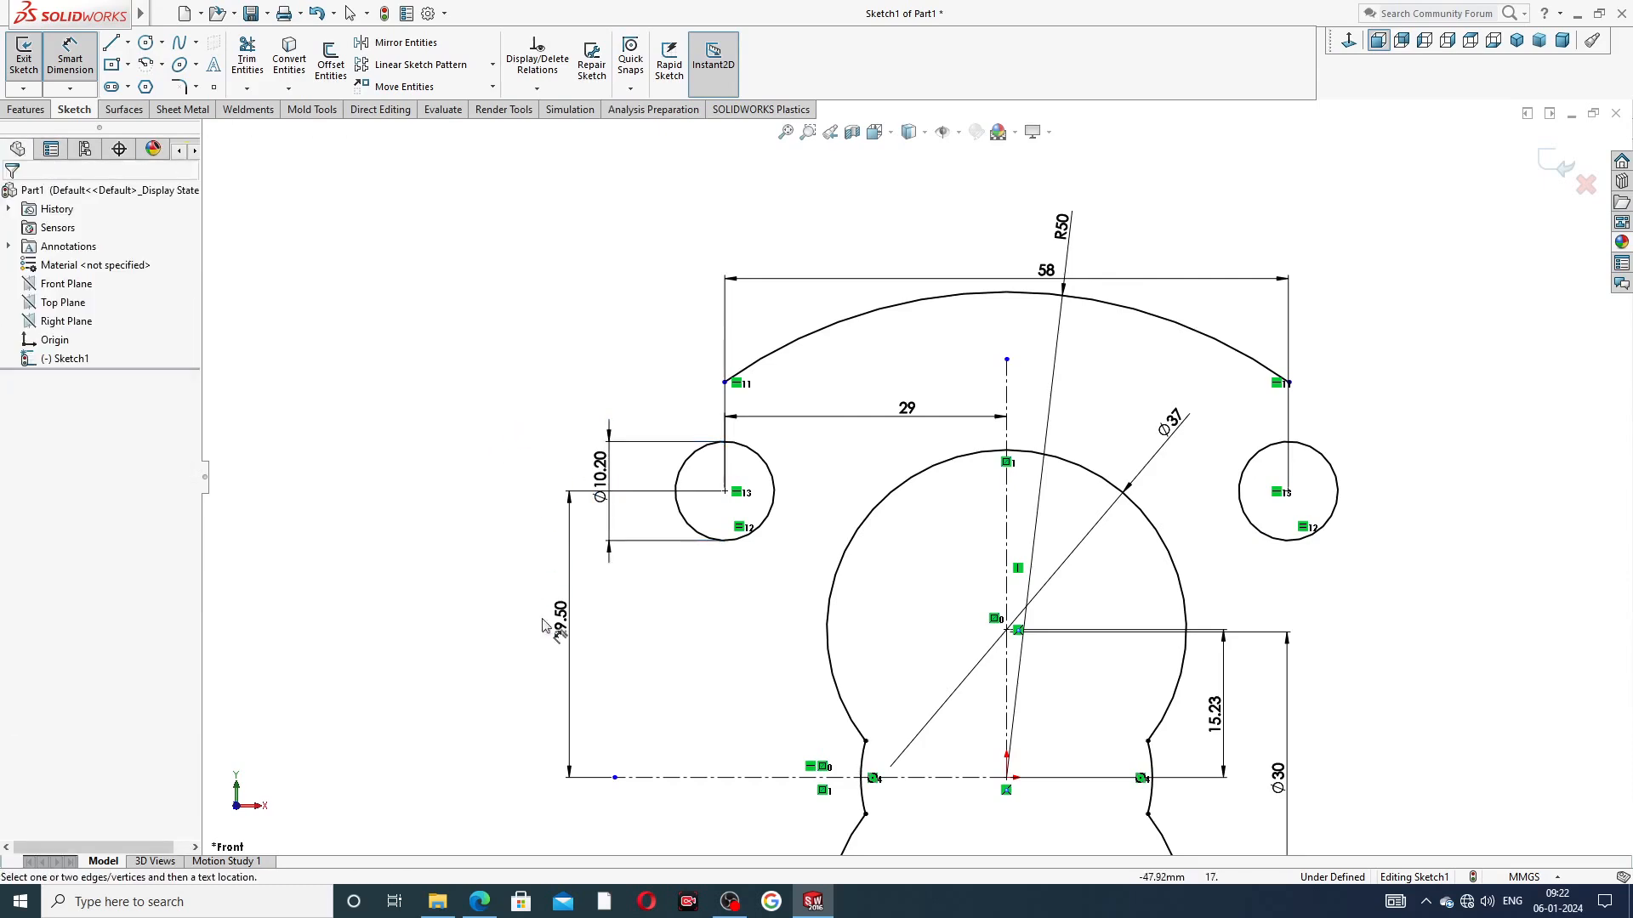
Reposition the 29.5 mm, R50 and 58 mm dimensions so they sit clear of the neighbouring dimensions and geometry
left_click_drag(558, 630, 539, 624)
left_click(431, 396)
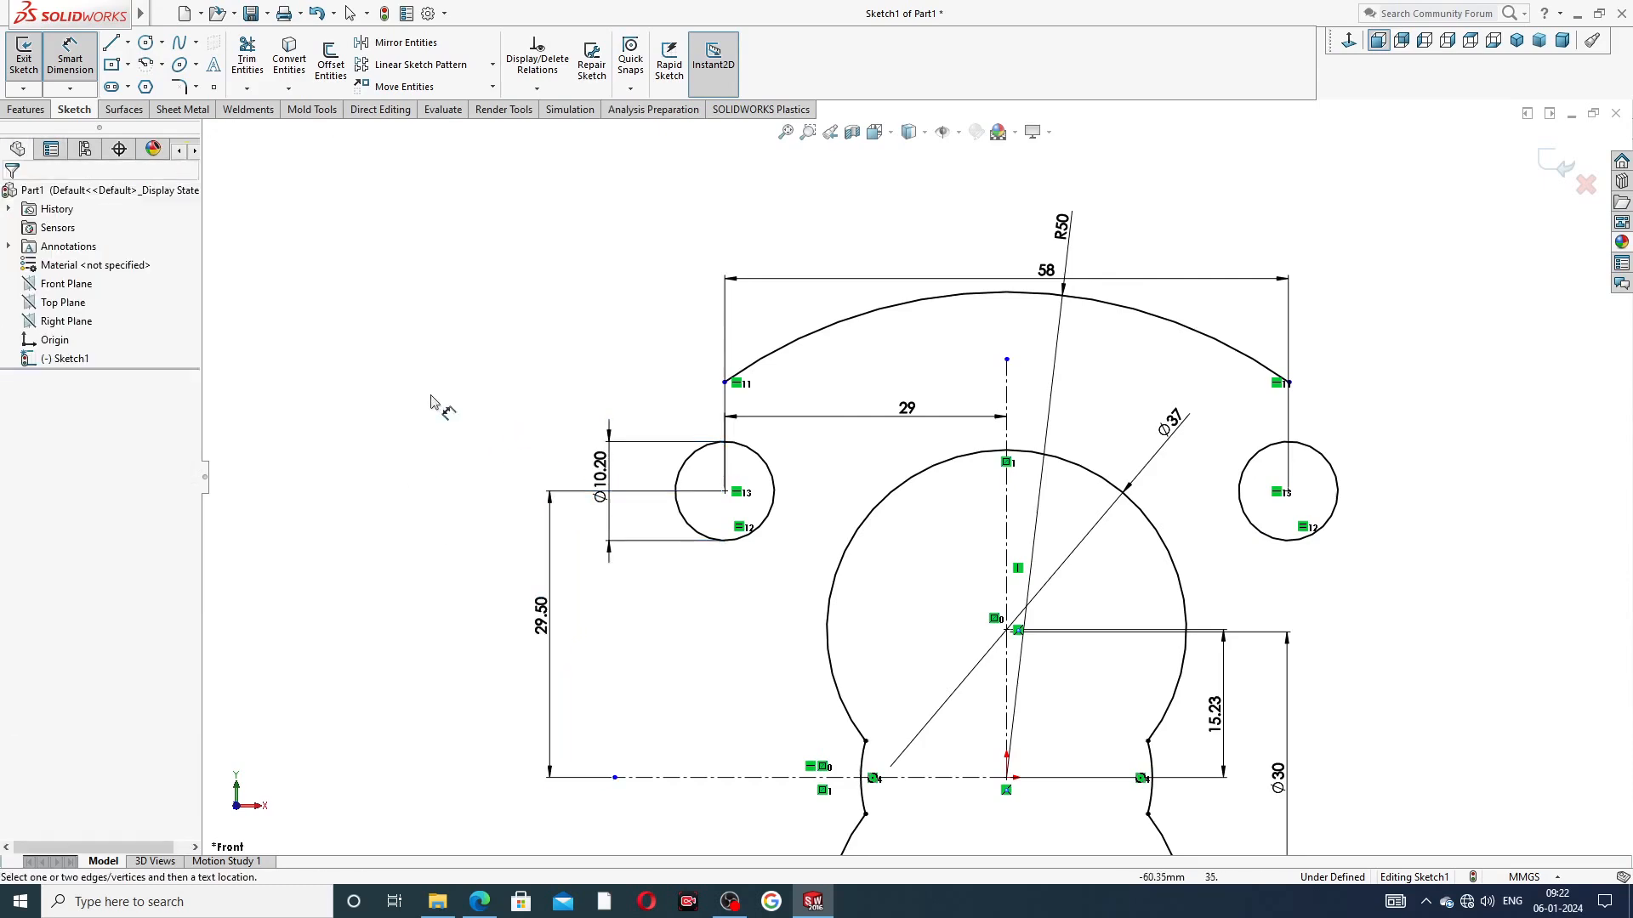
right_click(423, 292)
left_click(450, 255)
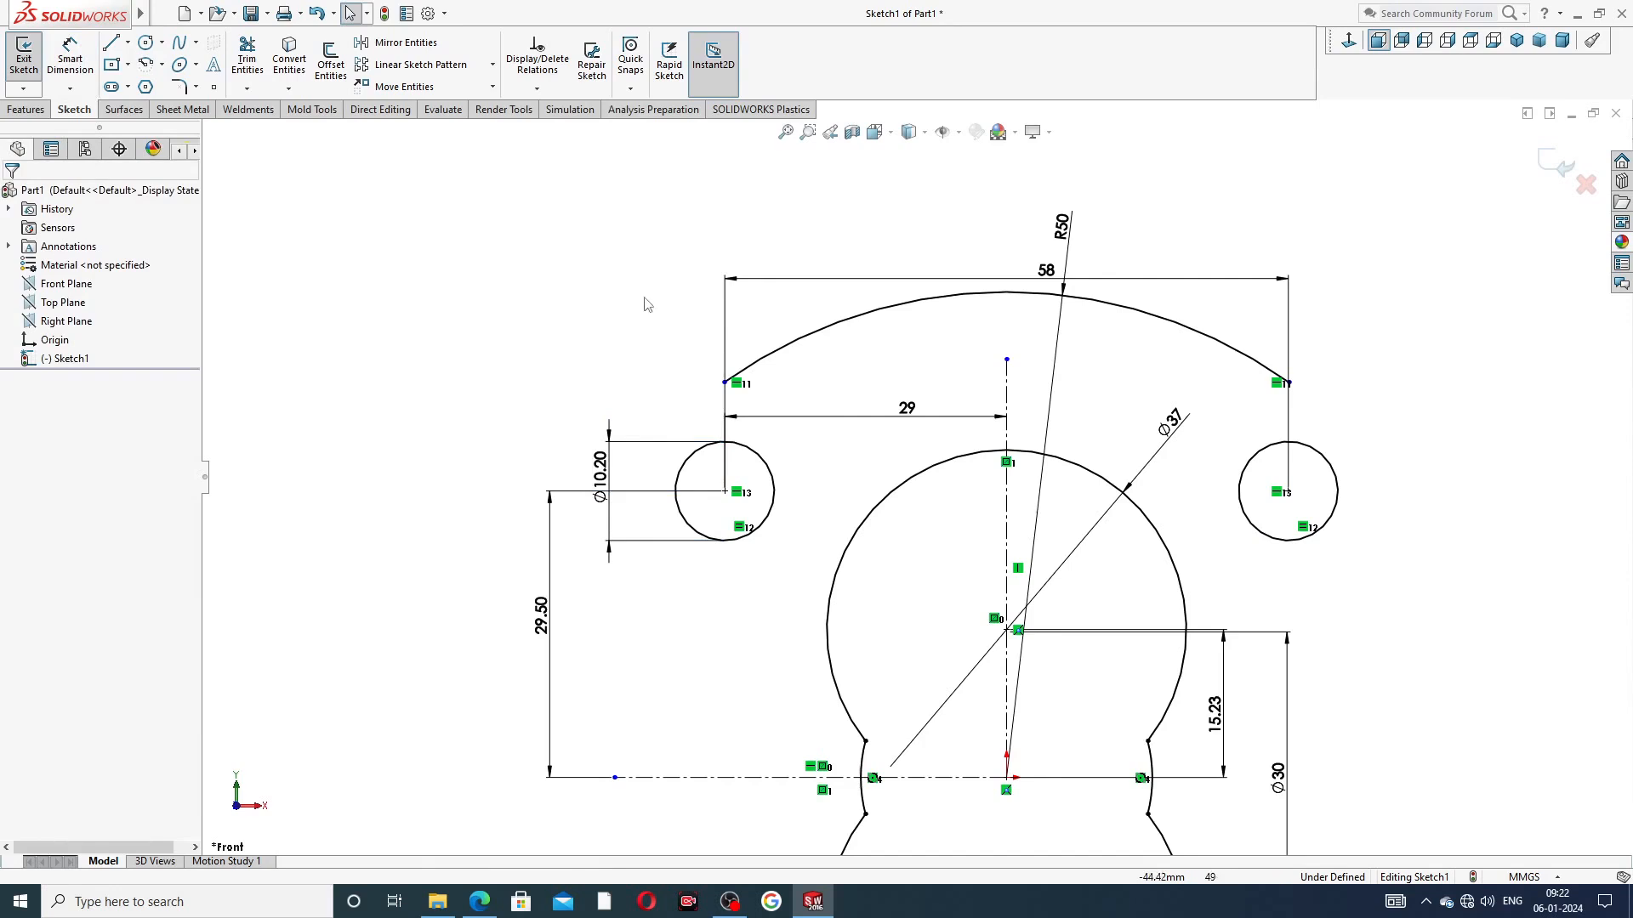
left_click_drag(1097, 218, 1084, 269)
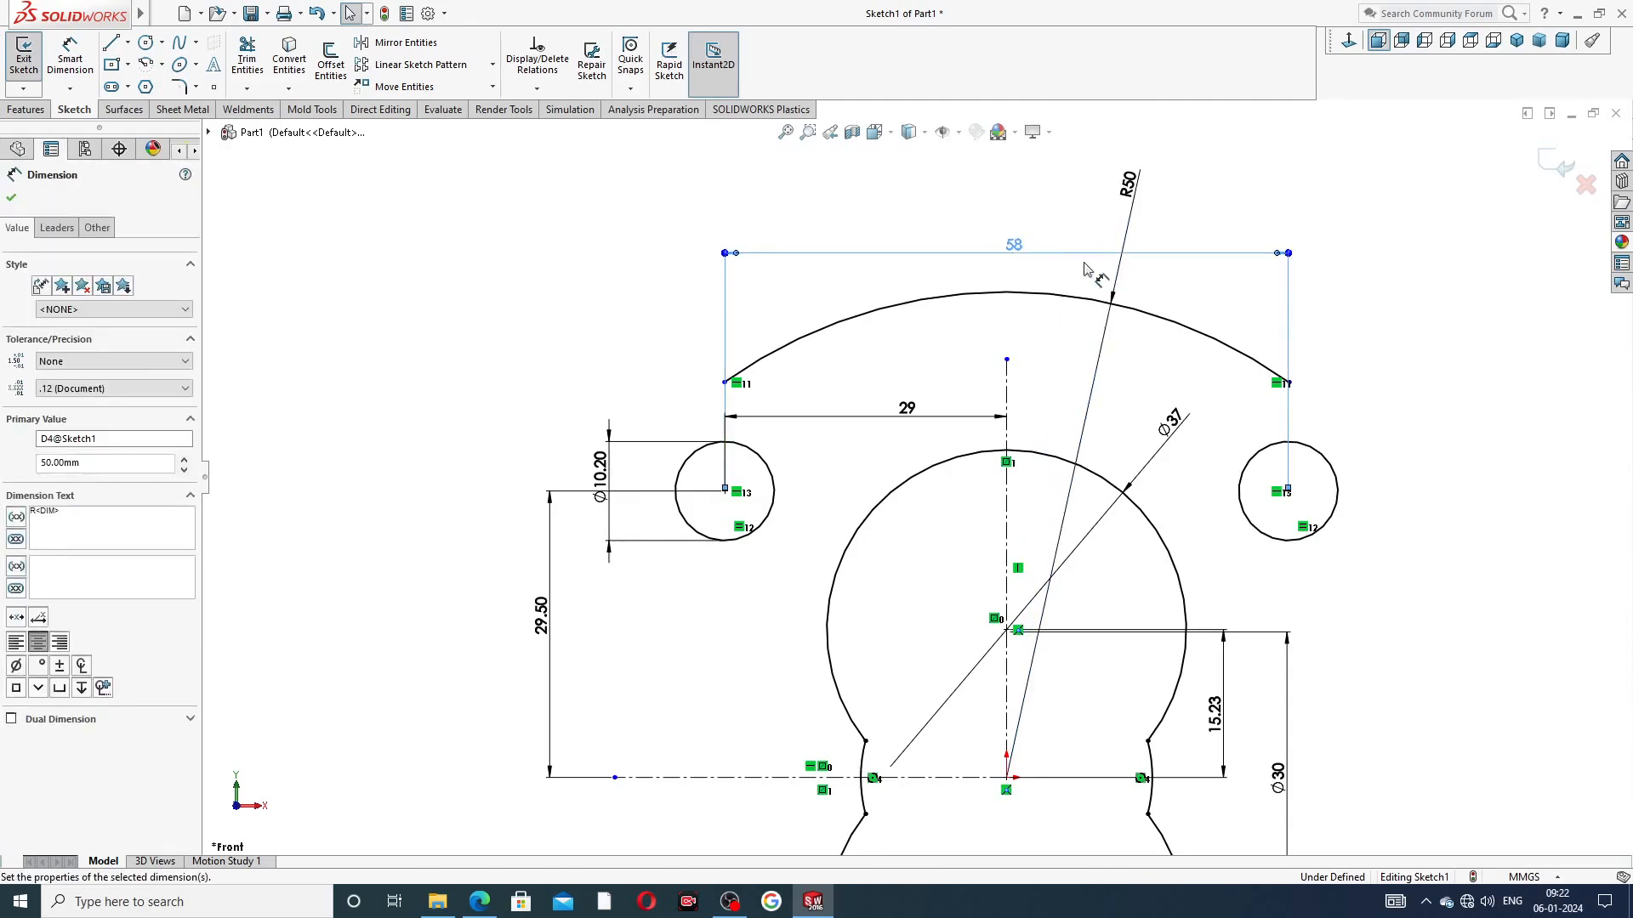
left_click(1371, 311)
Draw a three-point arc from the R50 arc's left endpoint around the left small circle, ending level with the circle's centre
key("f")
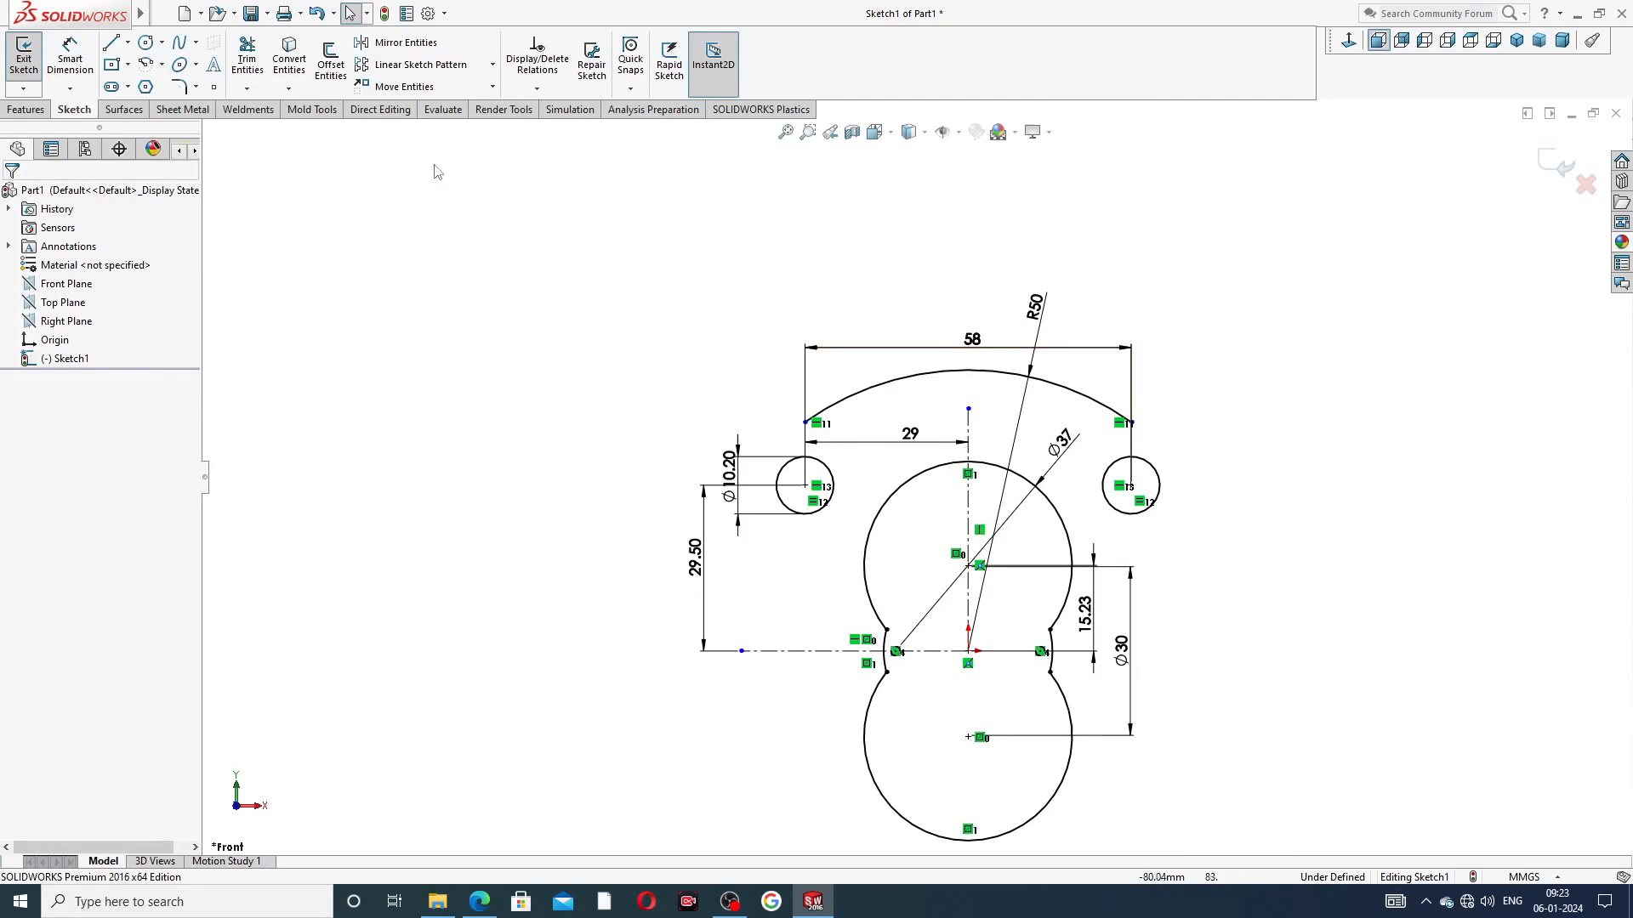
left_click(164, 65)
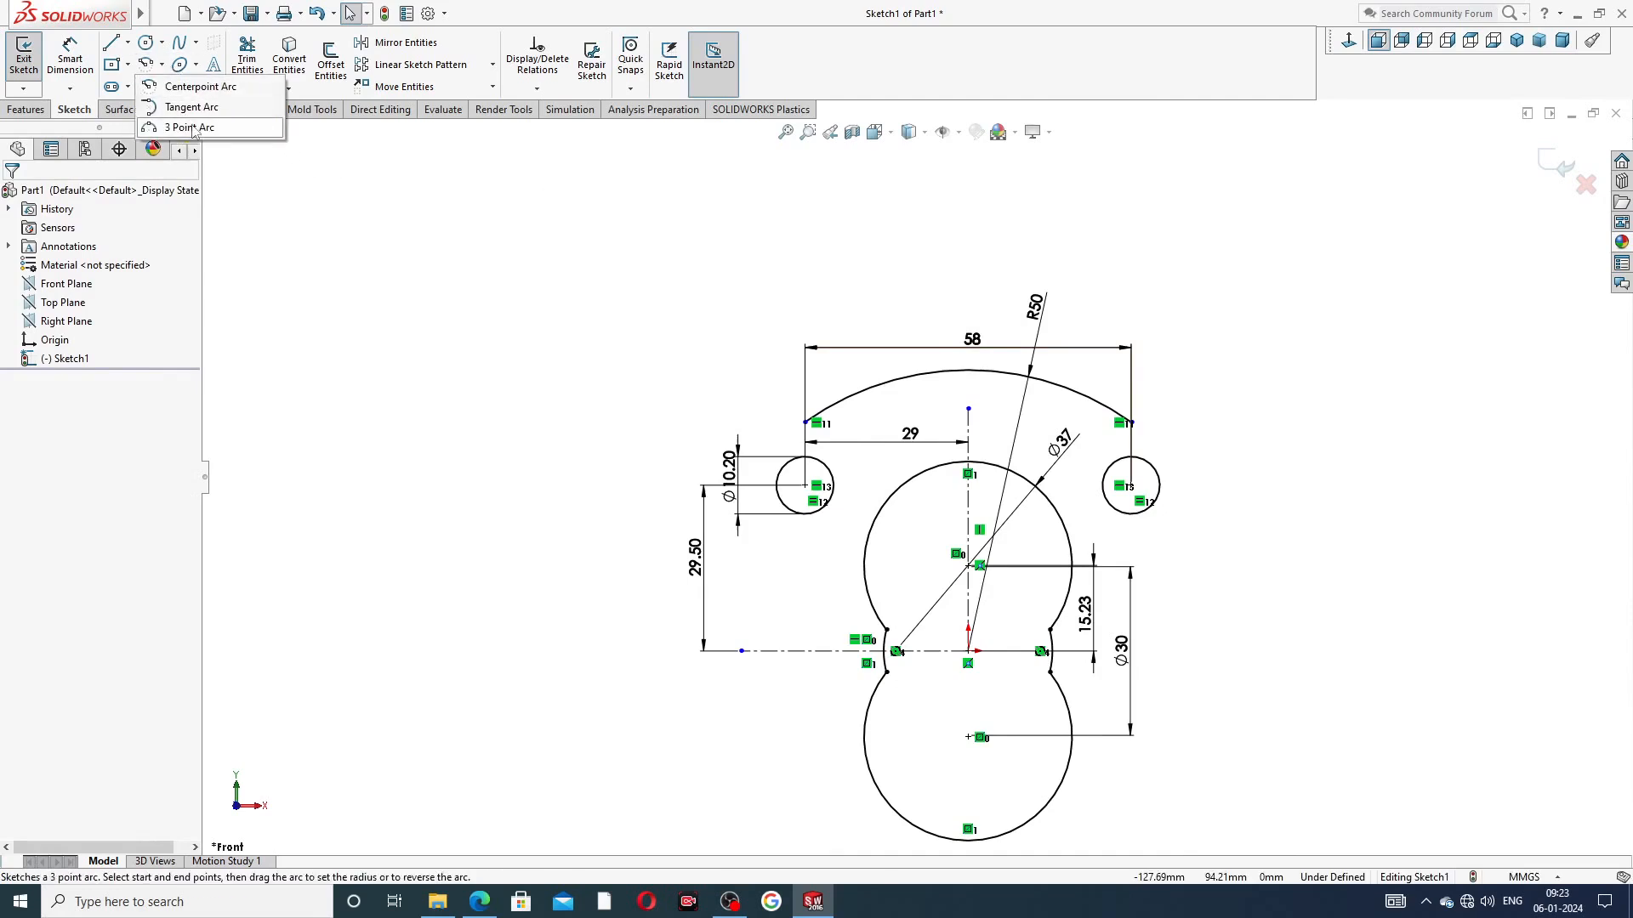
left_click(213, 171)
scroll(796, 431, "down", 4)
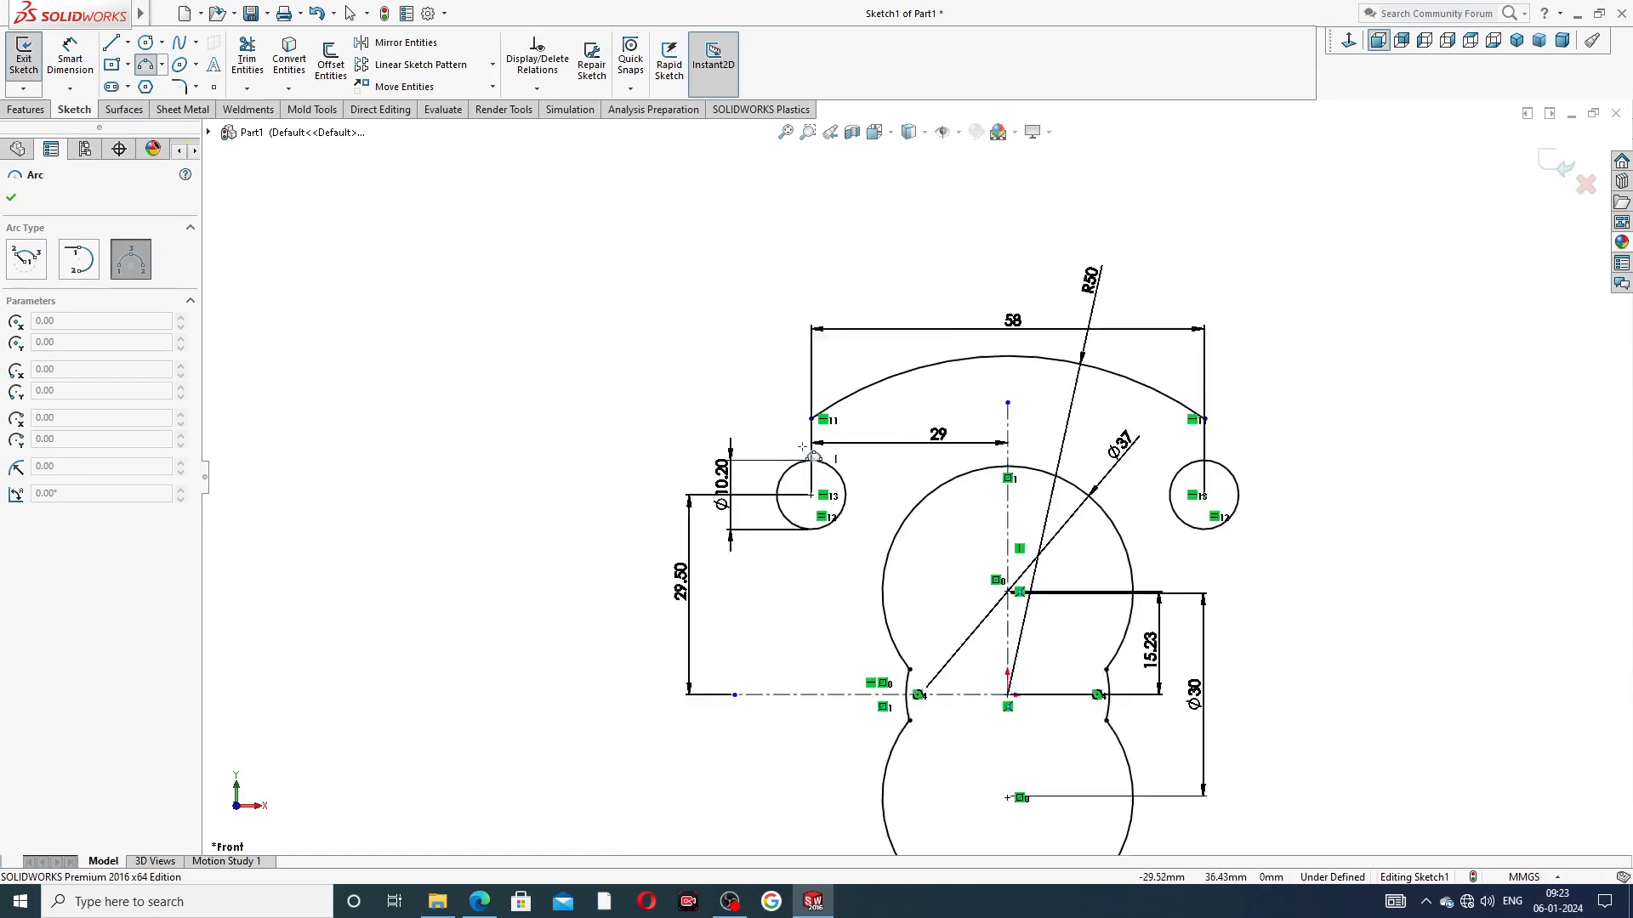
left_click(839, 406)
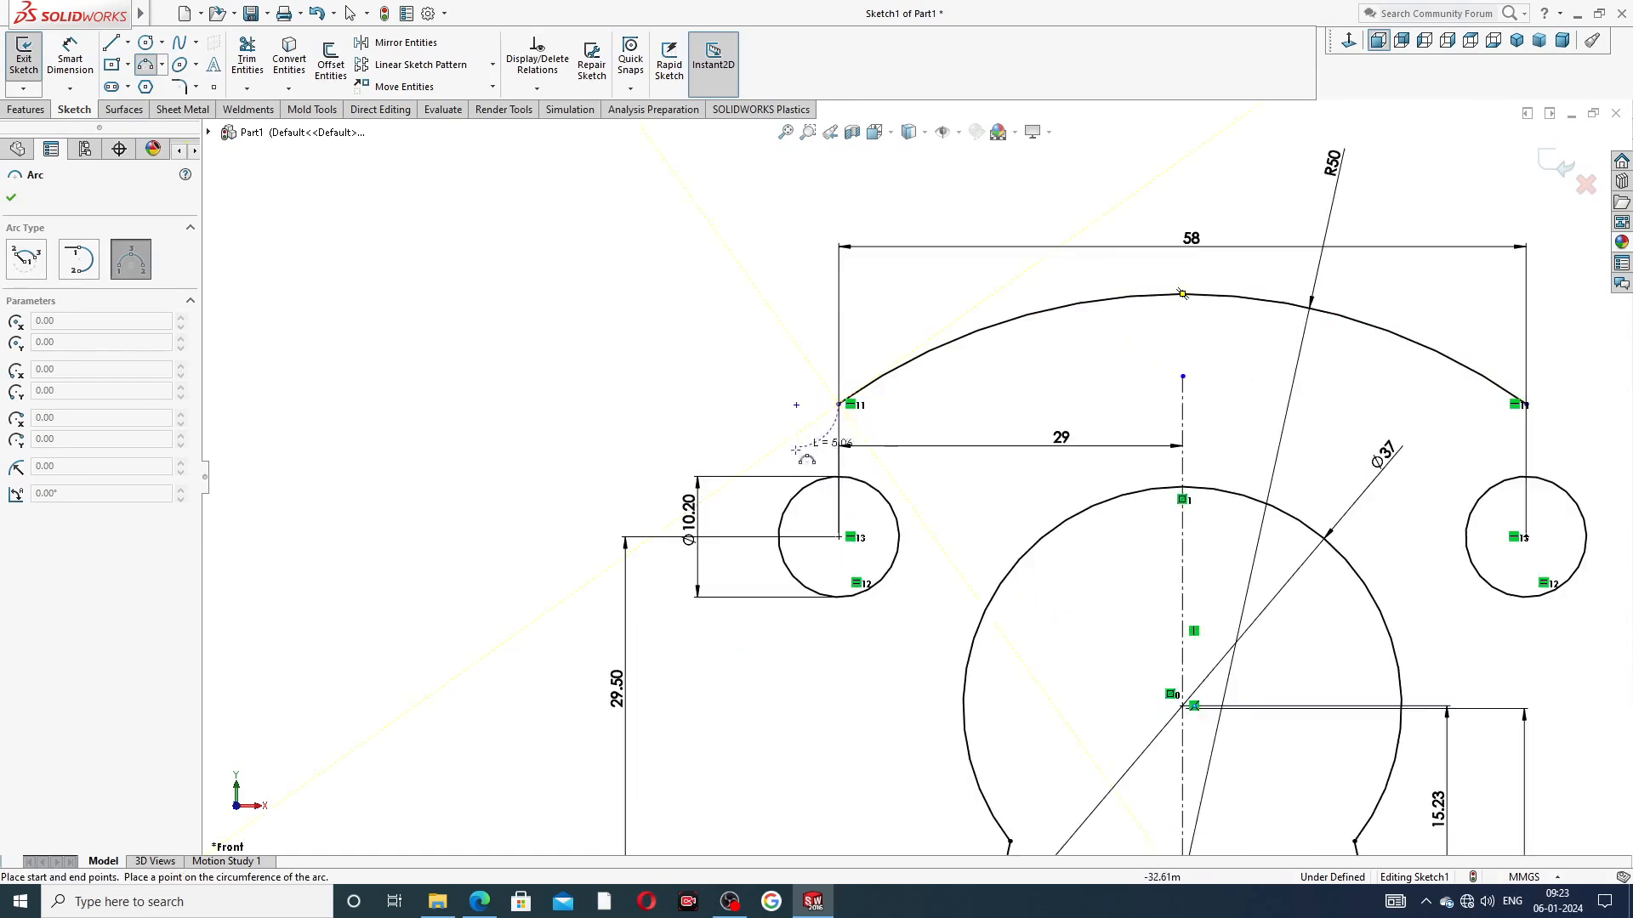
left_click(711, 537)
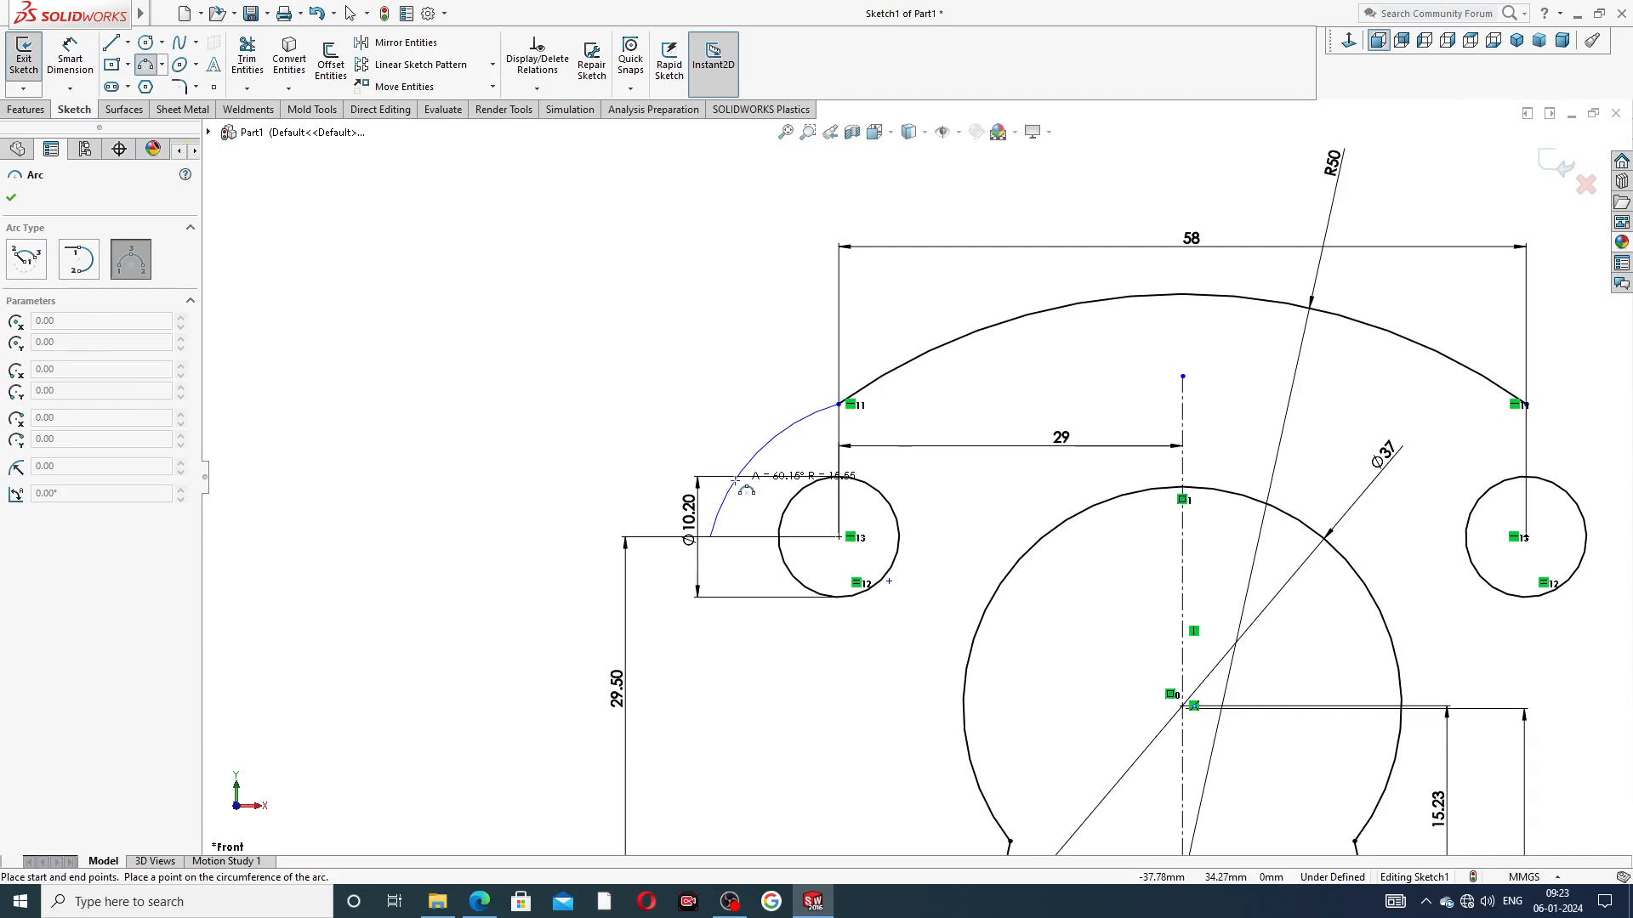
left_click(737, 482)
right_click(714, 396)
left_click(770, 413)
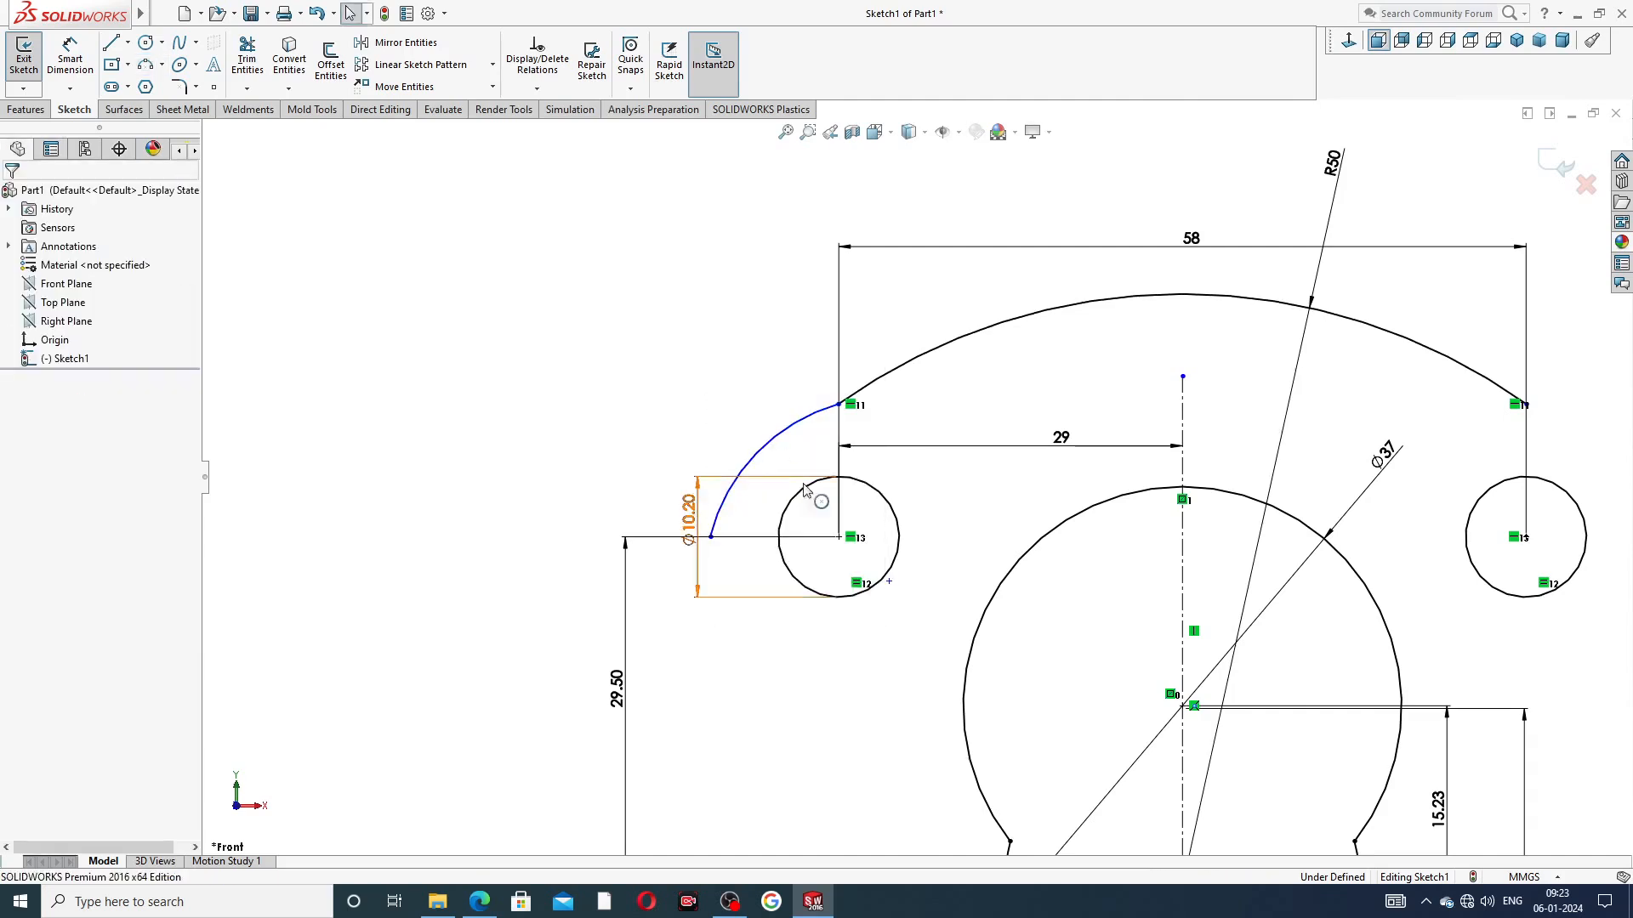
Merge the new arc's centre point with the left small circle's centre
left_click(890, 583)
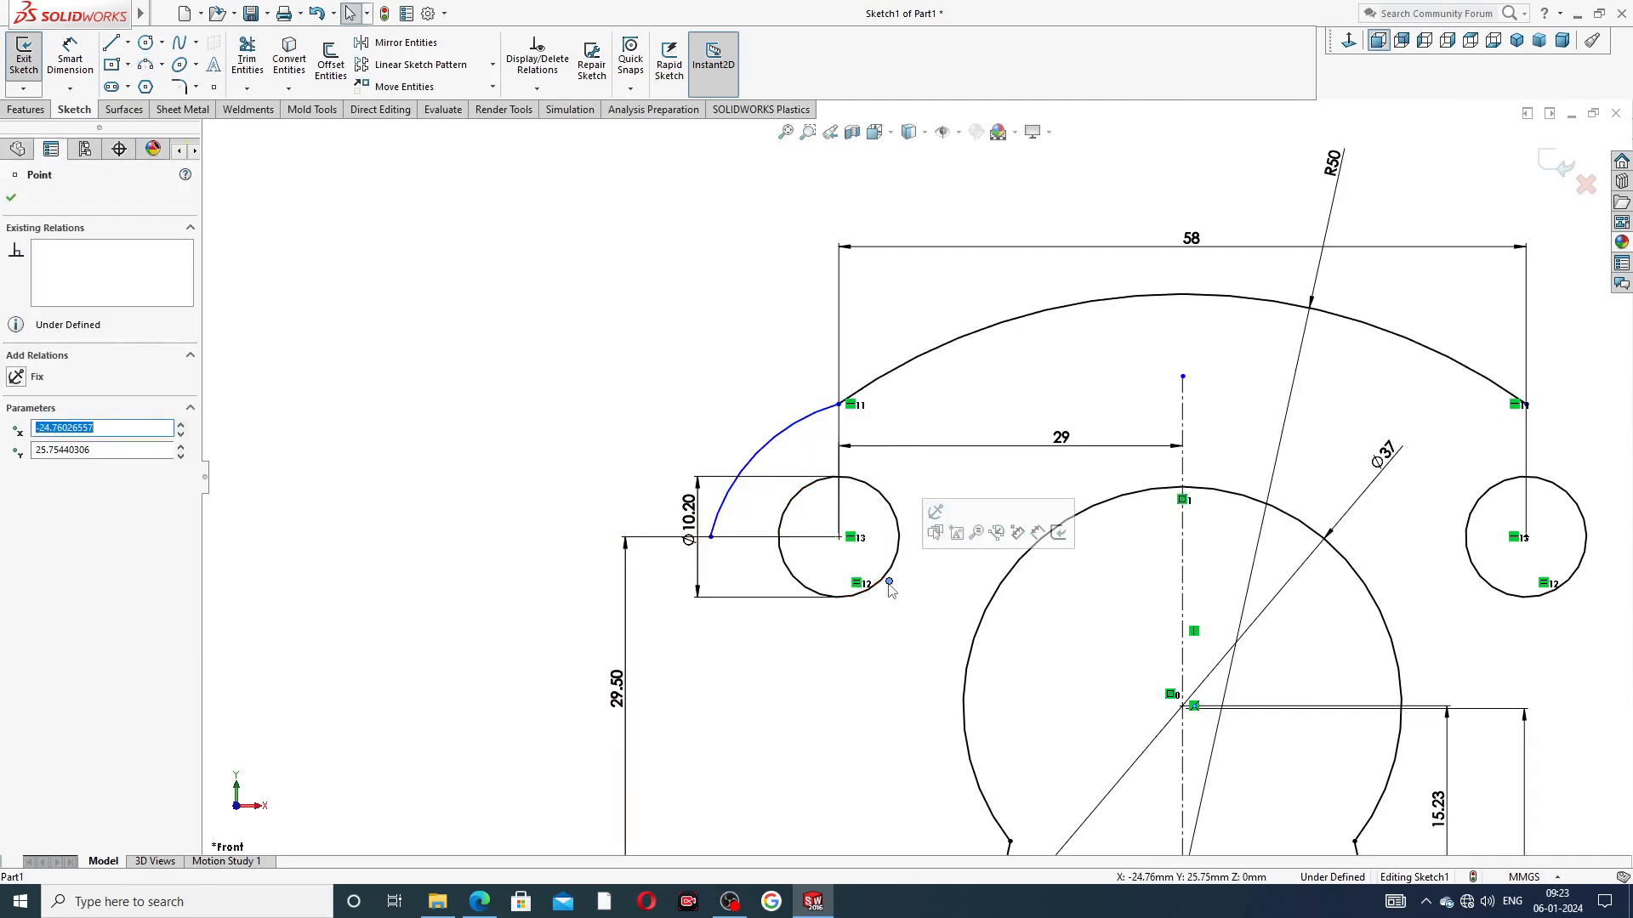
left_click(840, 538, "ctrl")
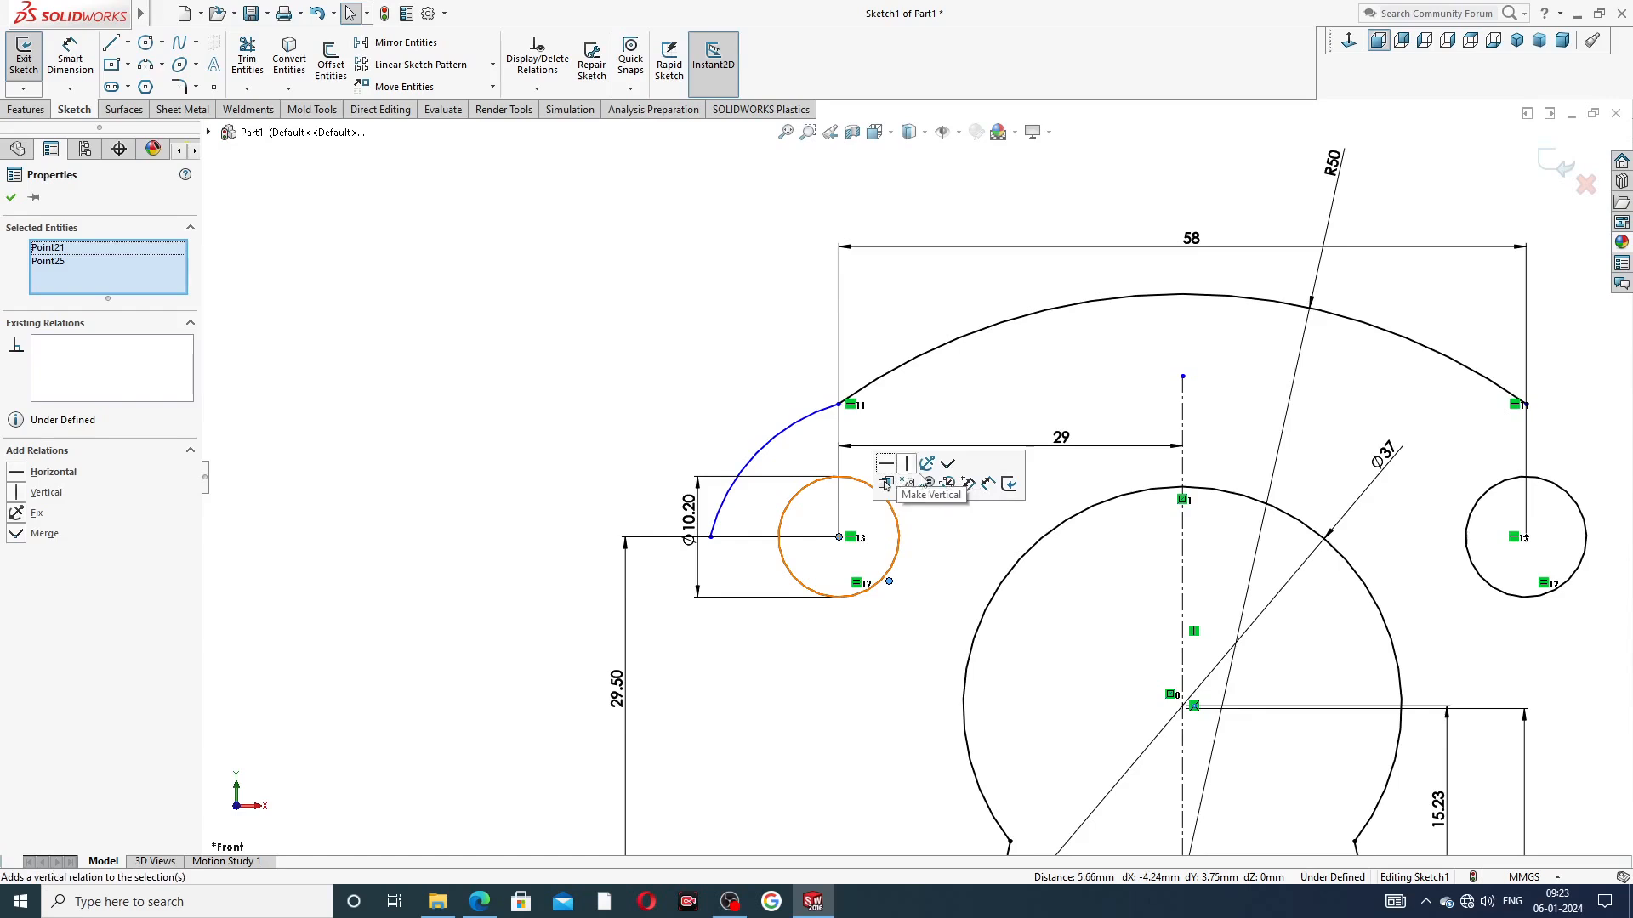
left_click(953, 468)
left_click(664, 401)
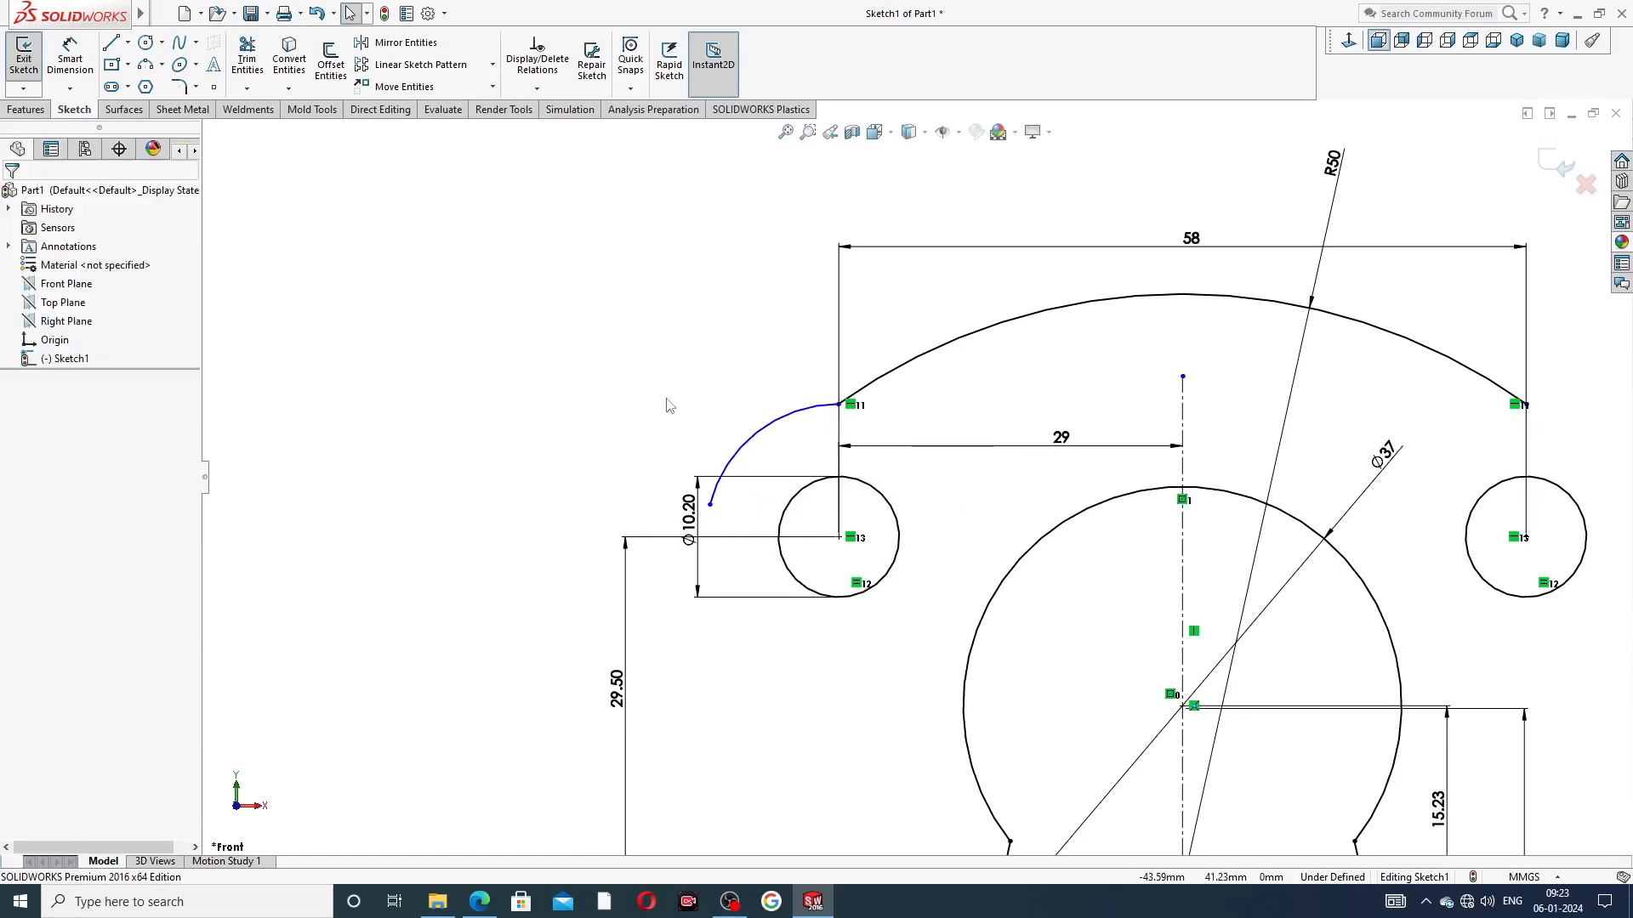
Dimension the arc around the left small circle with a radius of 11 mm and leave the dimension command
left_click(69, 56)
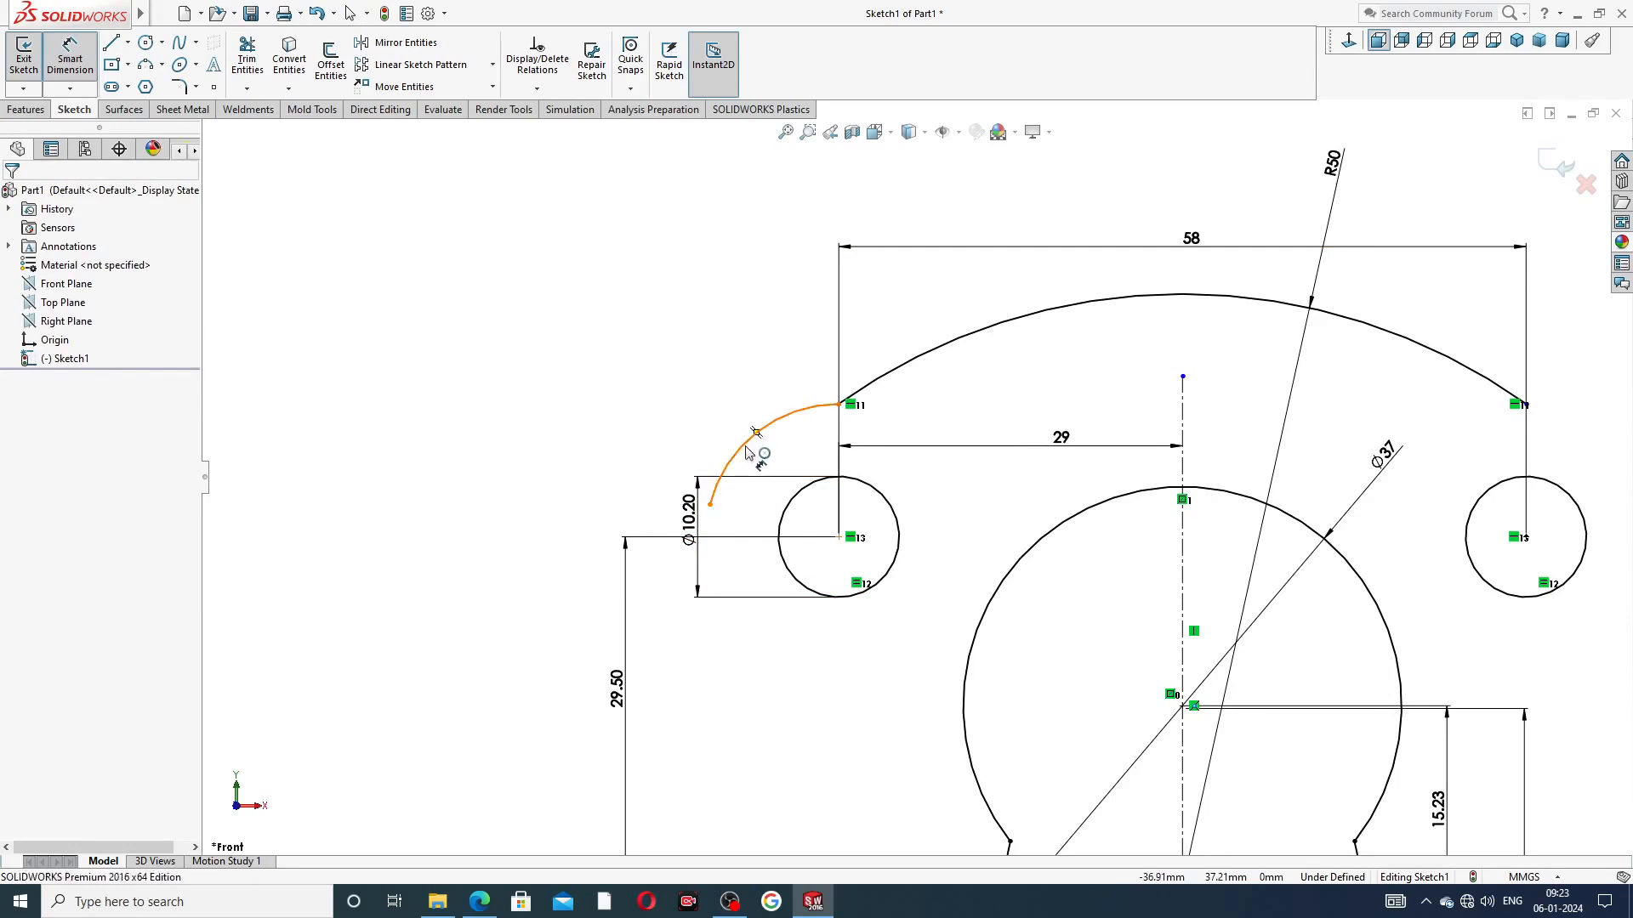
left_click(735, 441)
left_click(705, 396)
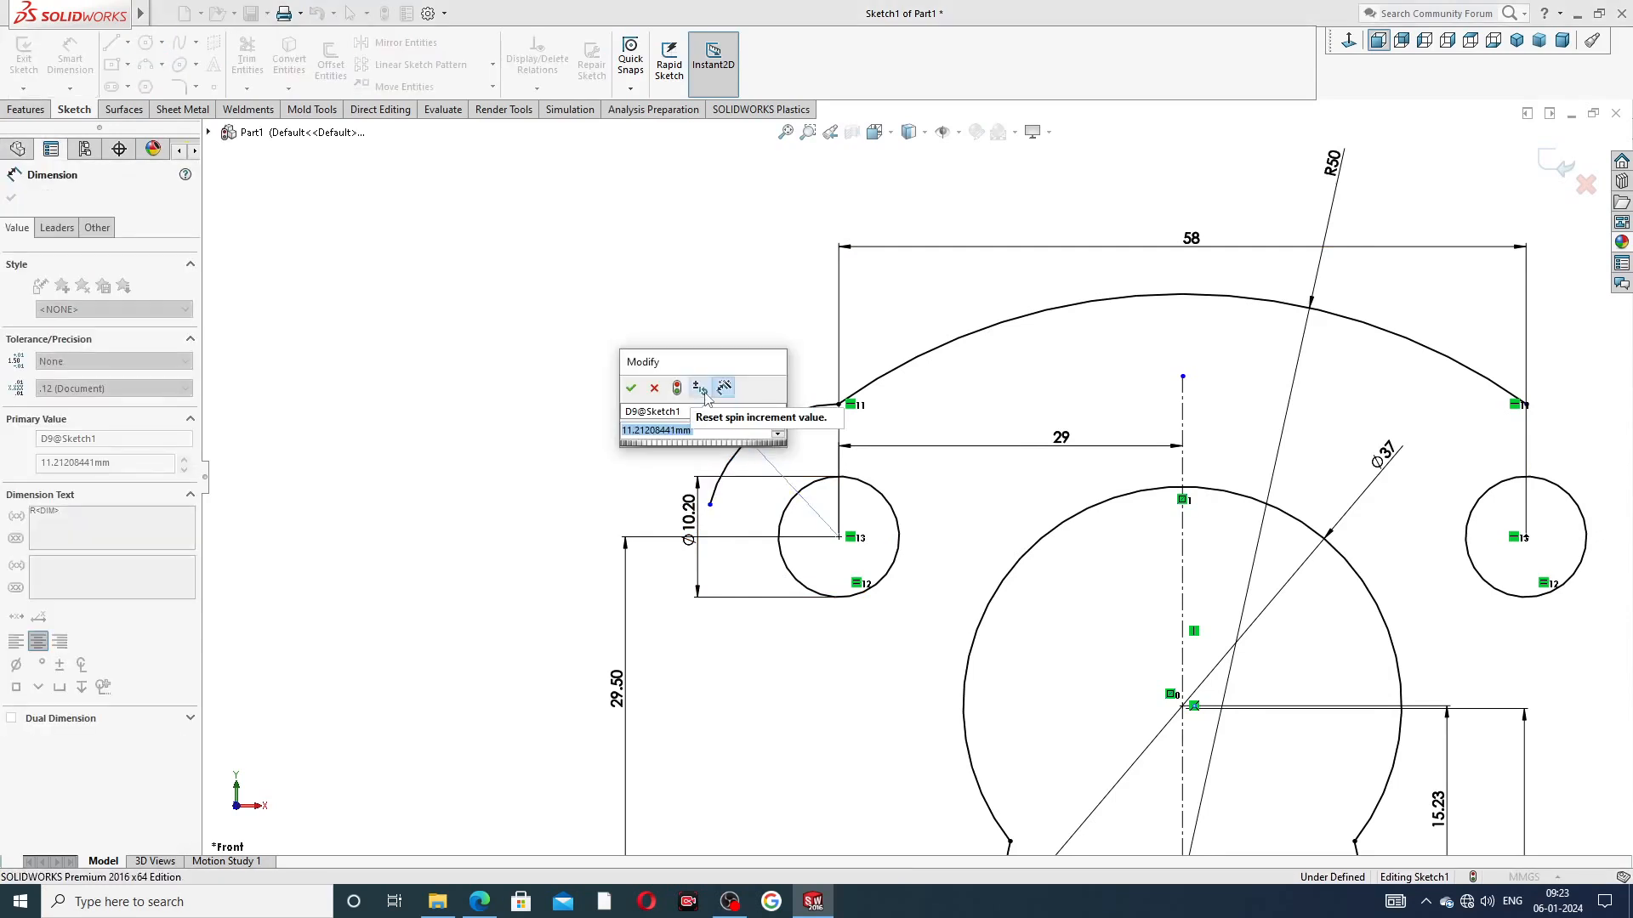
type("11")
key("Return")
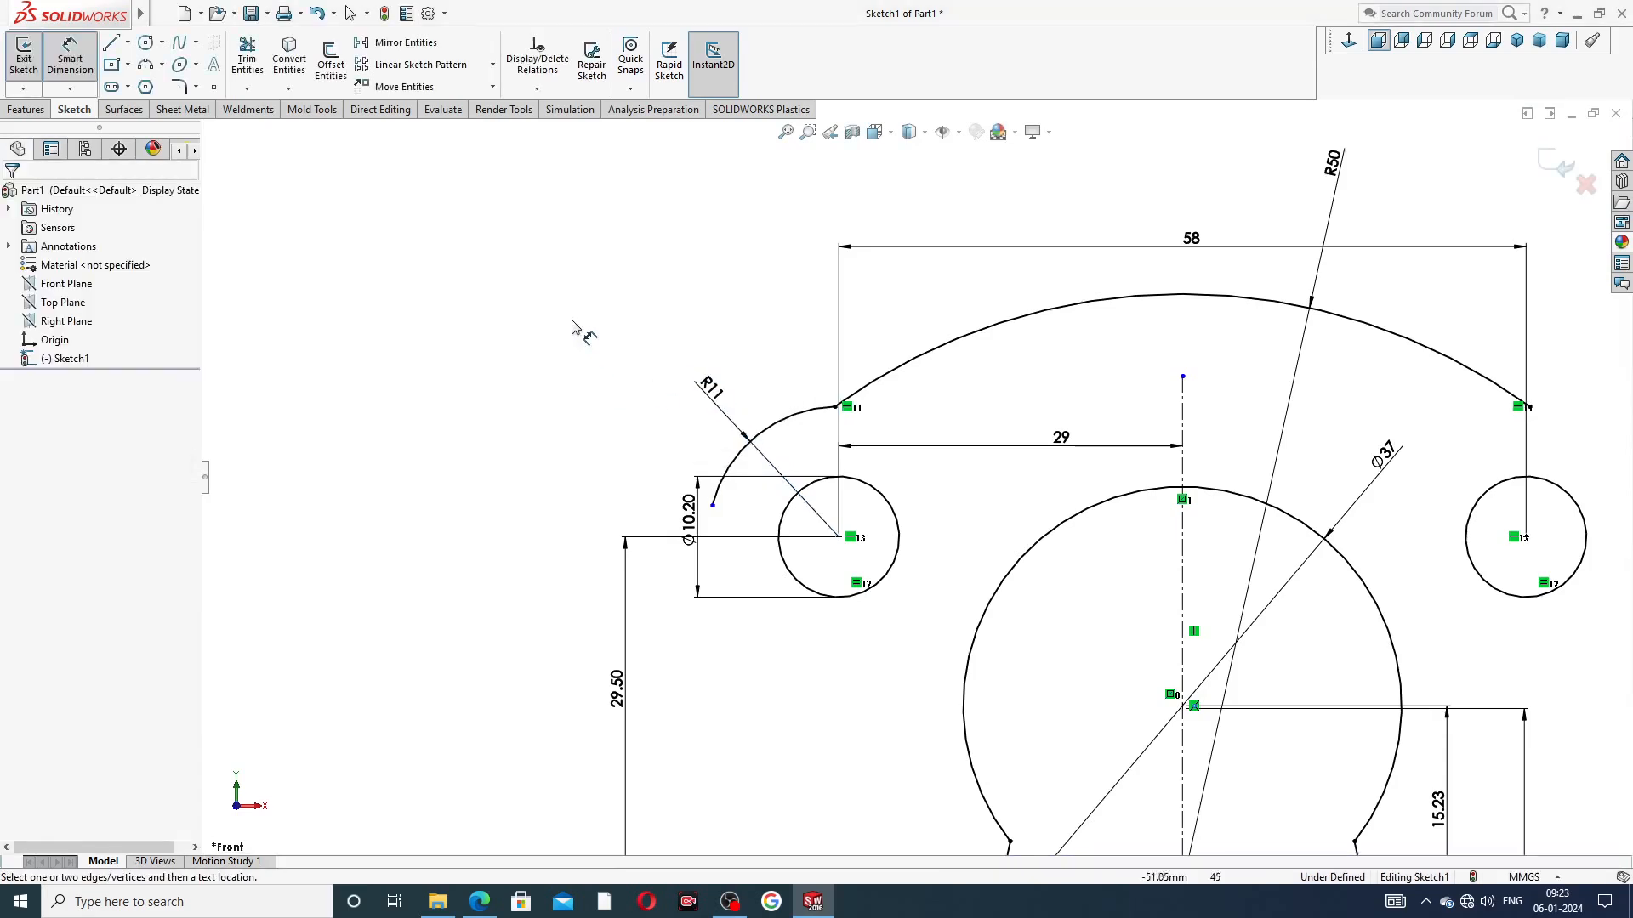
right_click(572, 326)
left_click(621, 253)
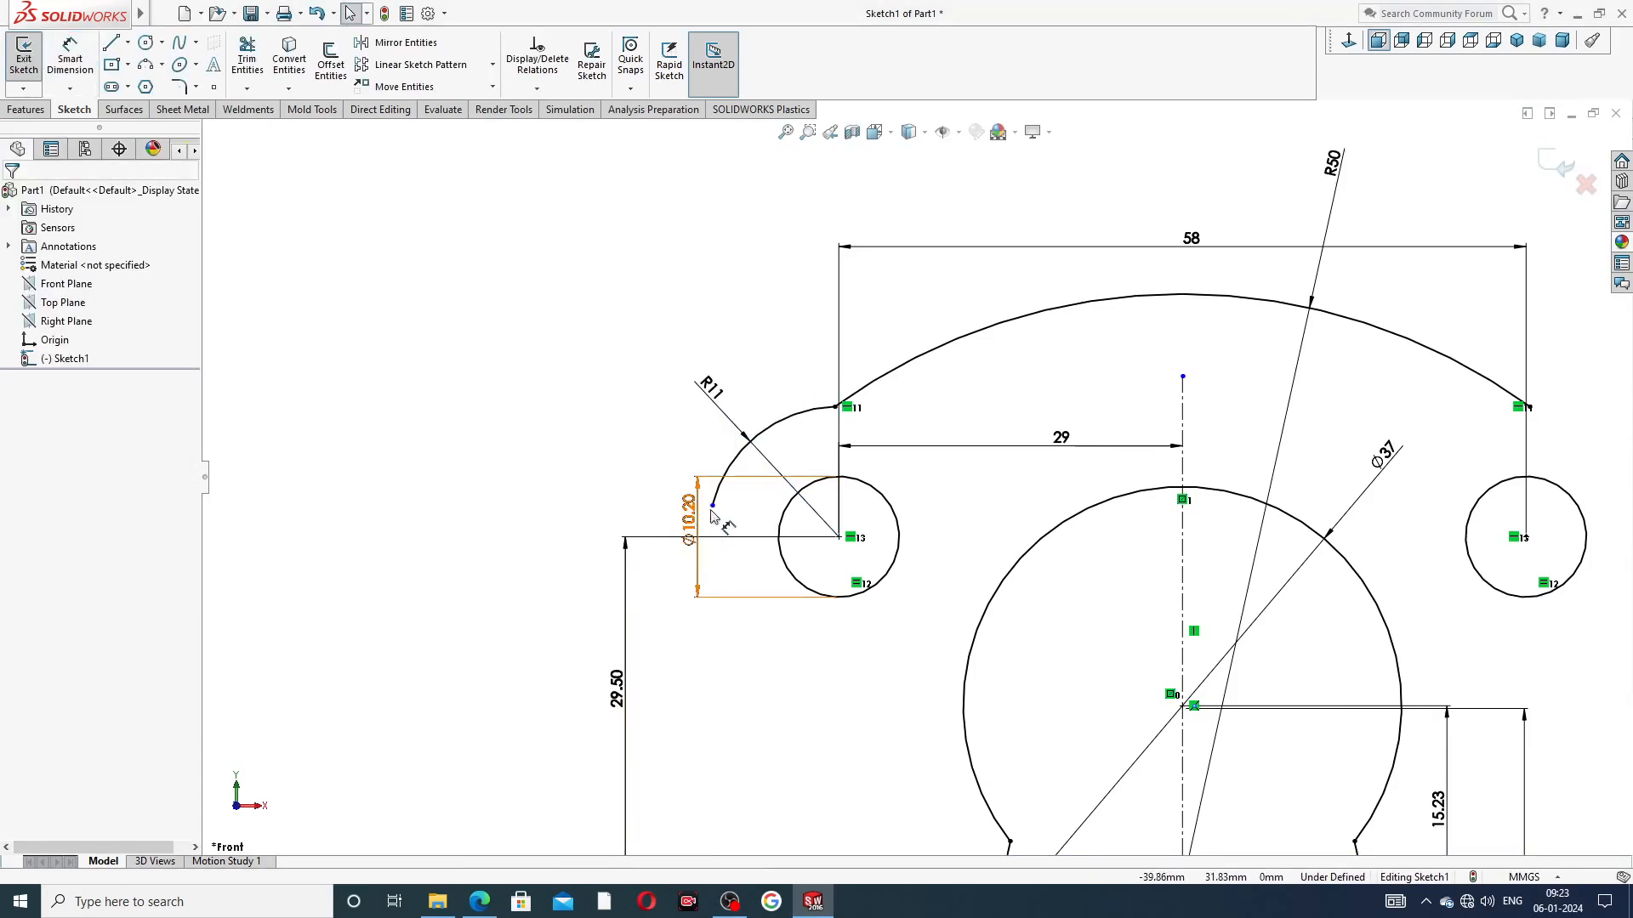
Move the 10.2 mm diameter dimension further outward and bring the R11 arc's lower endpoint level with the small circle's centre
left_click_drag(713, 516, 688, 517)
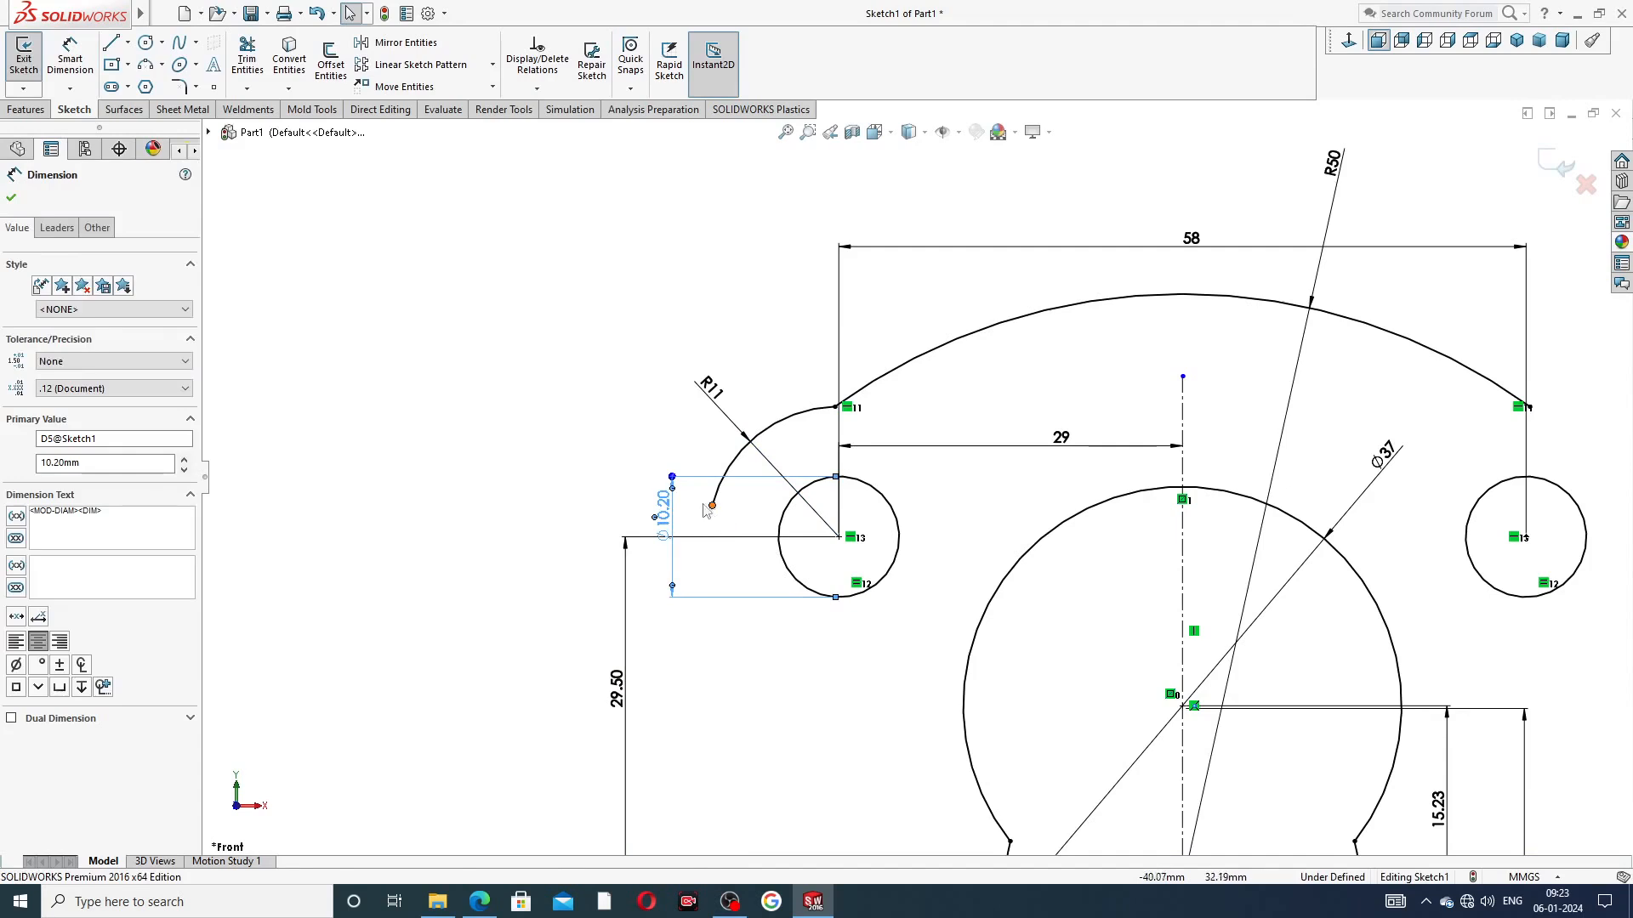
left_click(704, 512)
left_click(712, 507)
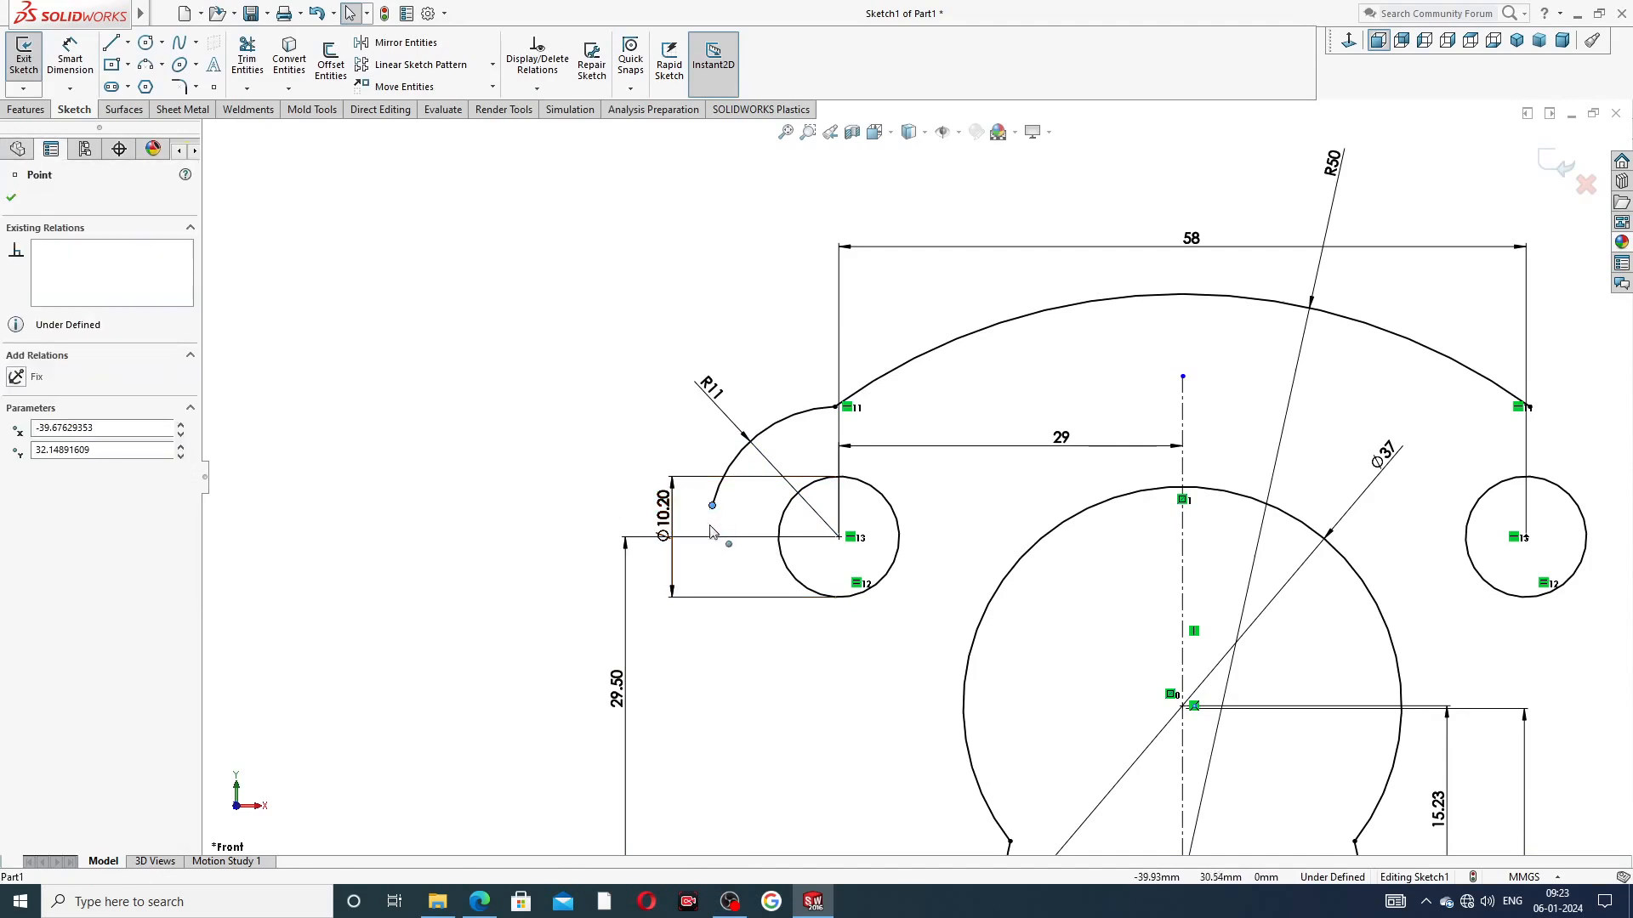
left_click_drag(713, 531, 709, 538)
left_click(574, 467)
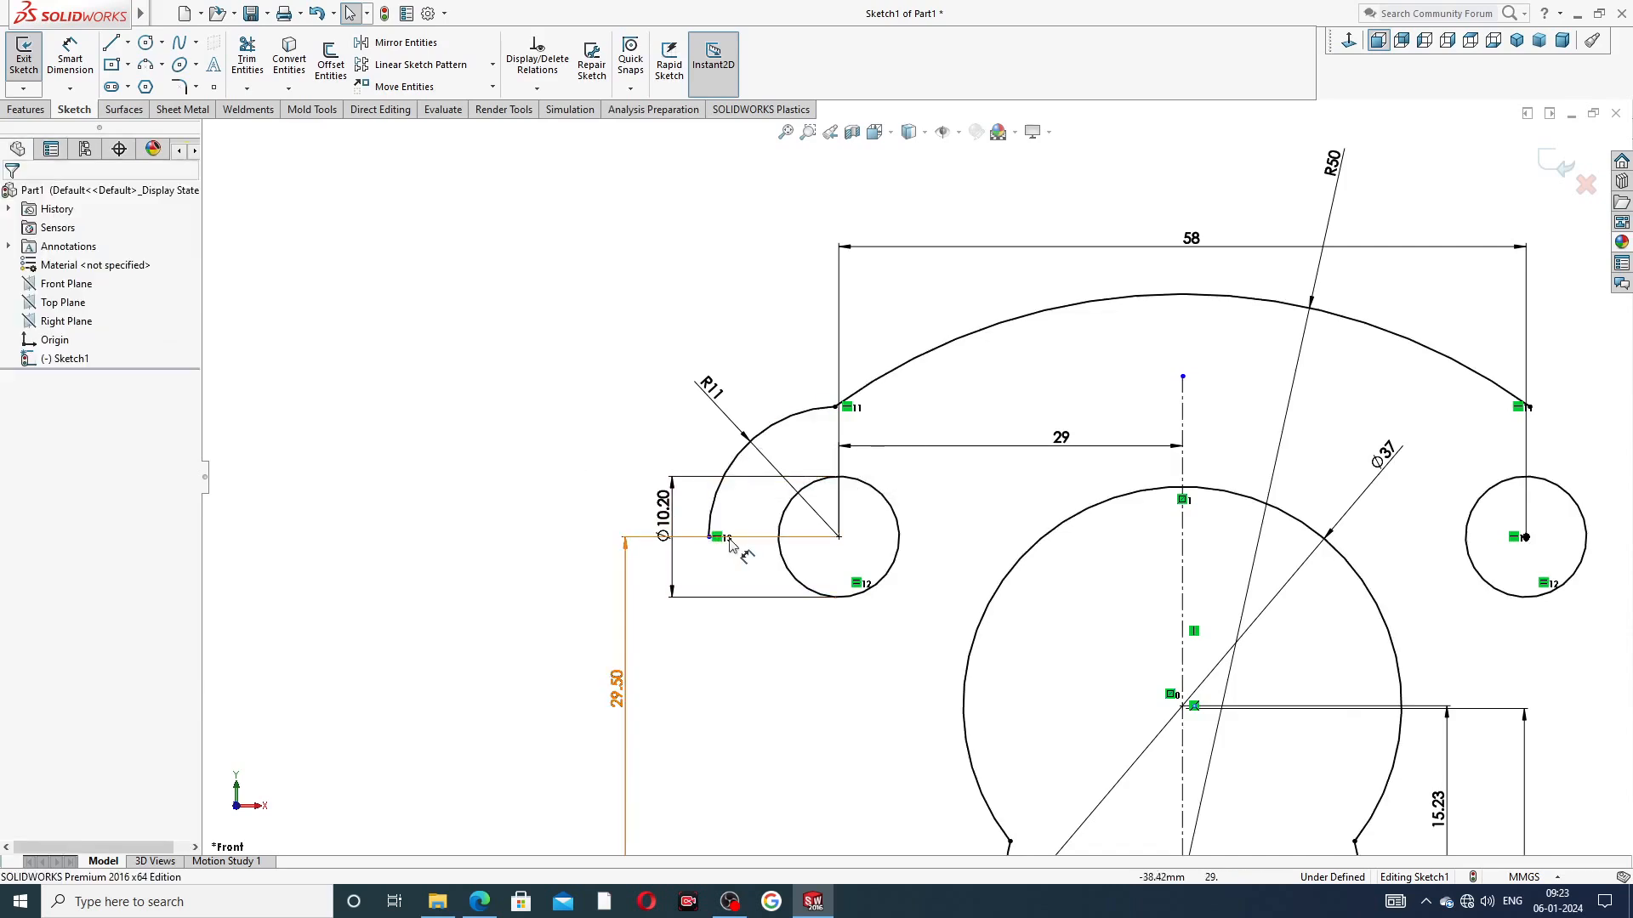
Add a horizontal relation between the R11 arc's lower endpoint and the left small circle's centre
left_click(711, 539)
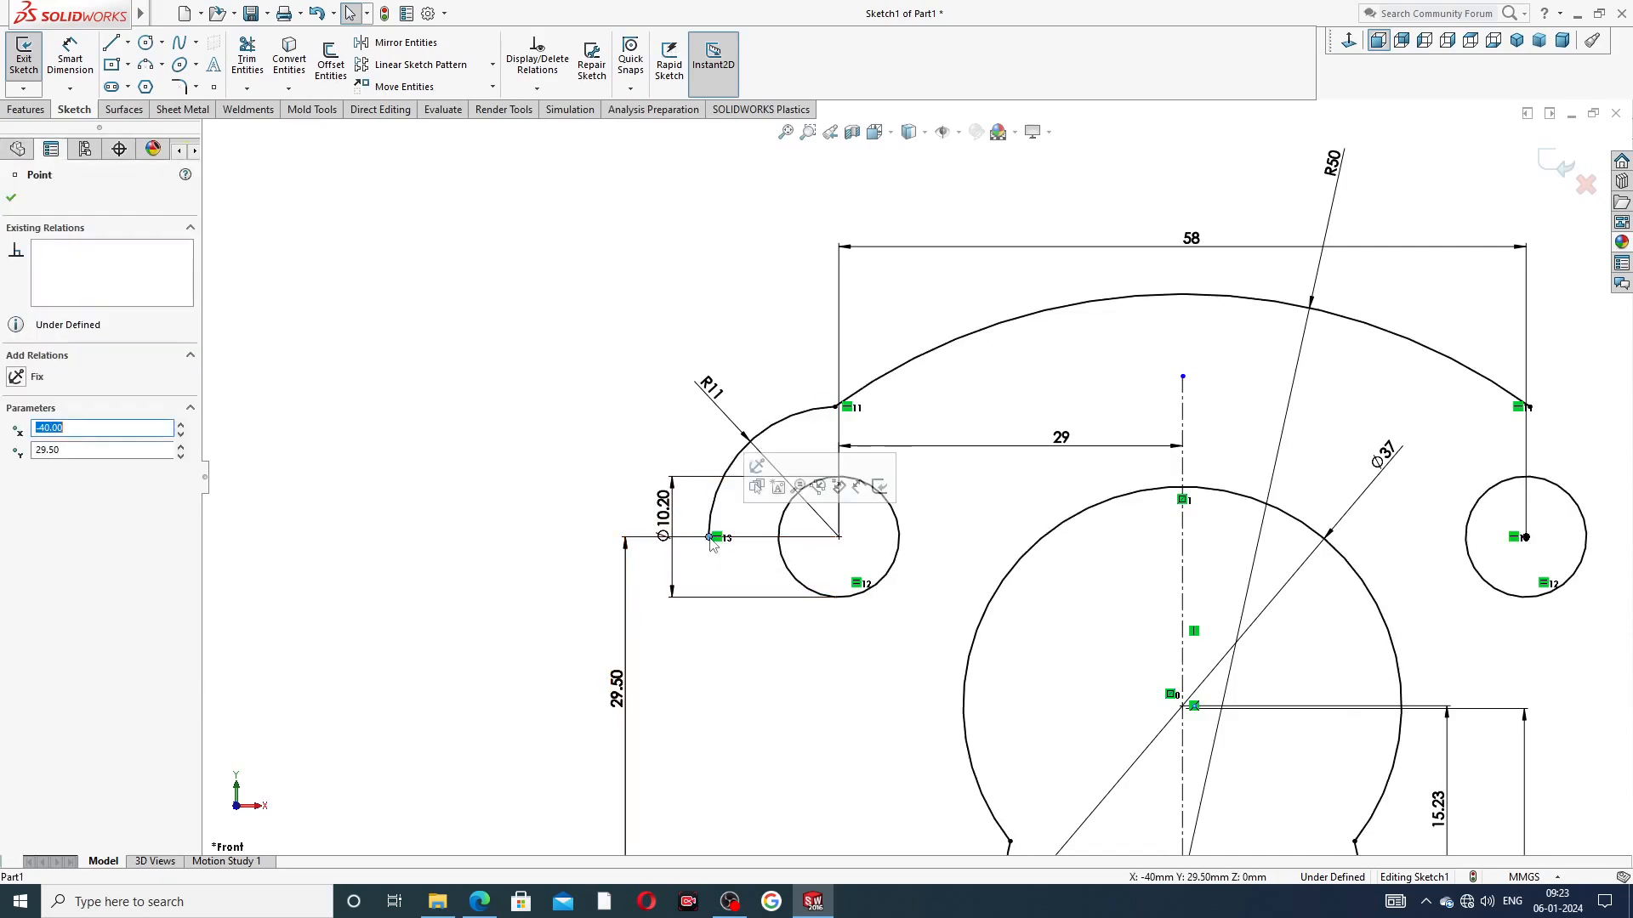
left_click(840, 536, "ctrl")
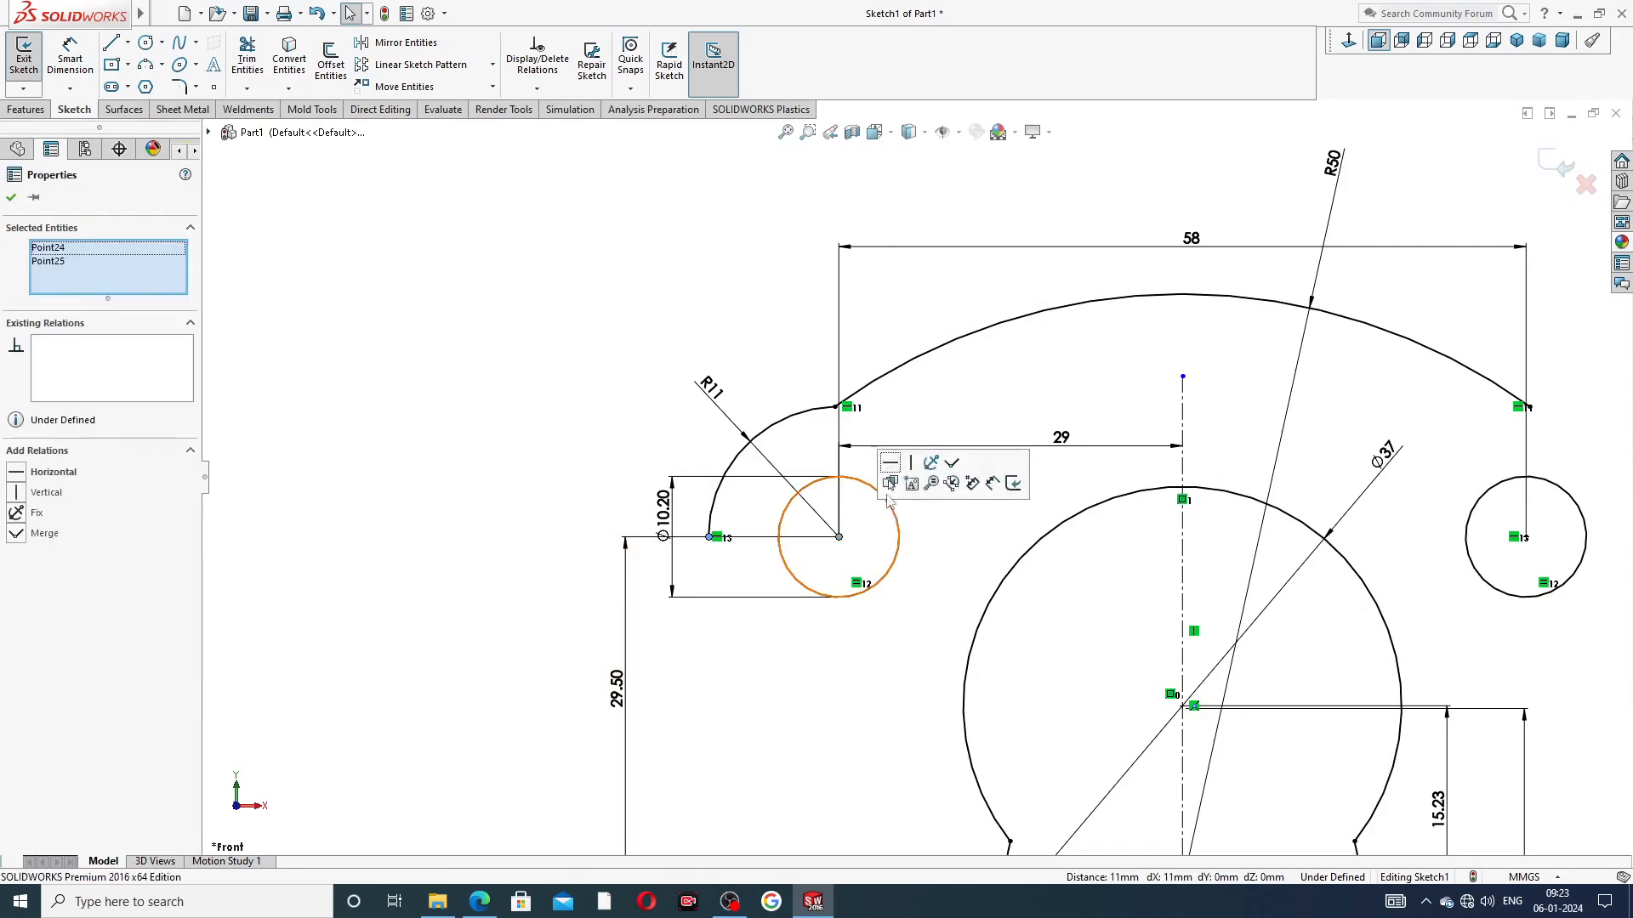
left_click(655, 414)
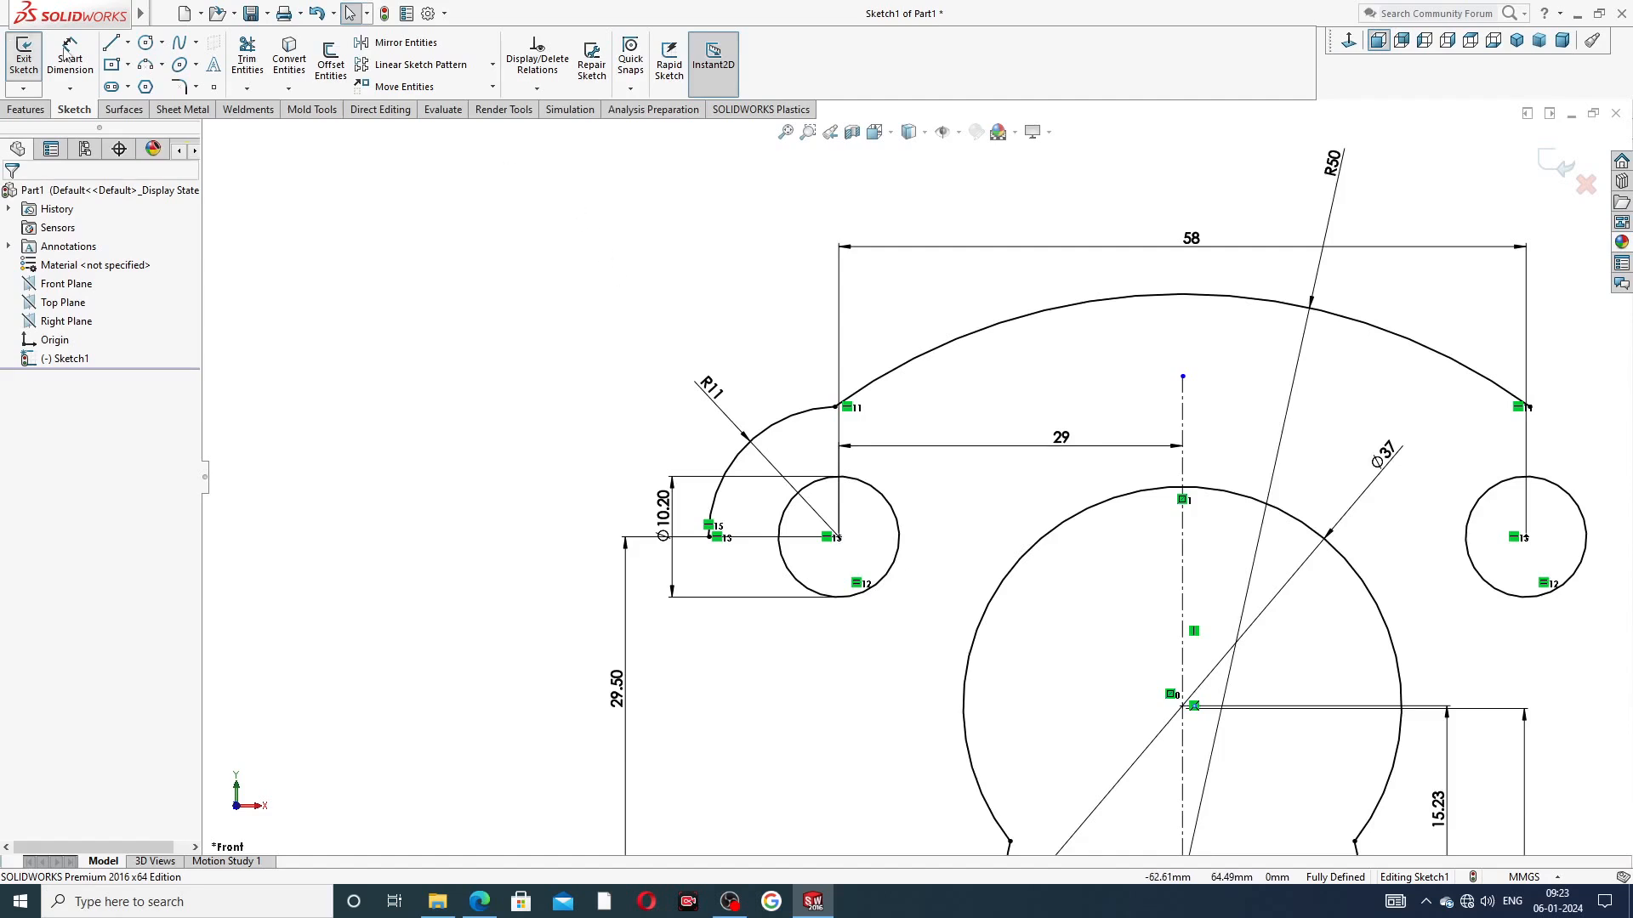
Draw a short vertical line about 2 mm long down from the R11 arc's lower endpoint
left_click(111, 43)
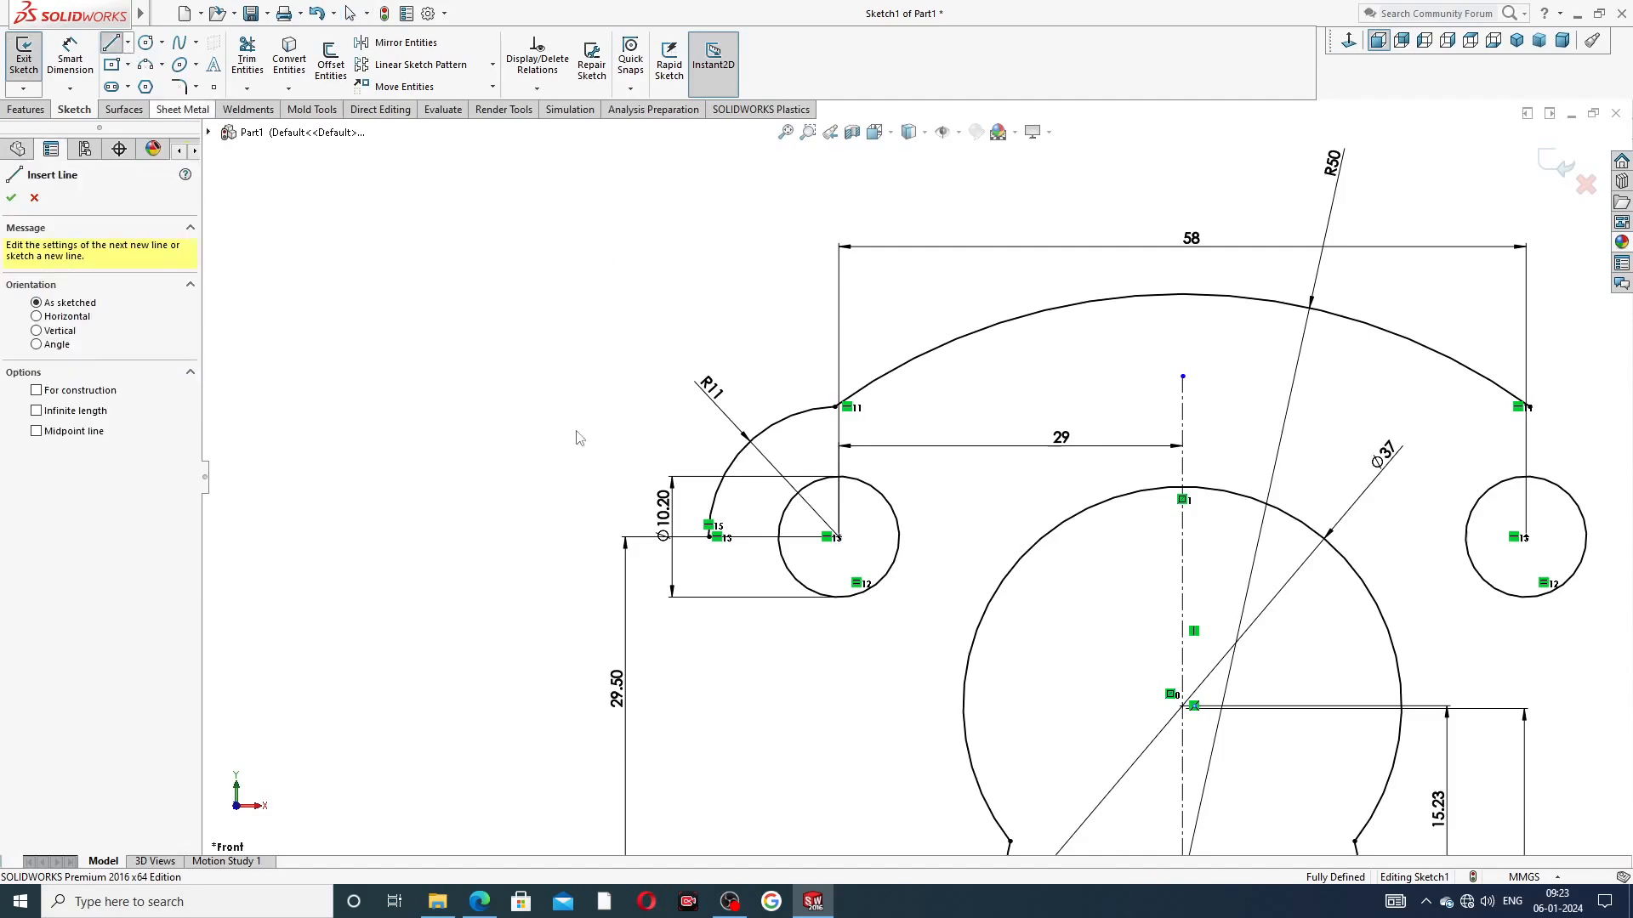
left_click(710, 537)
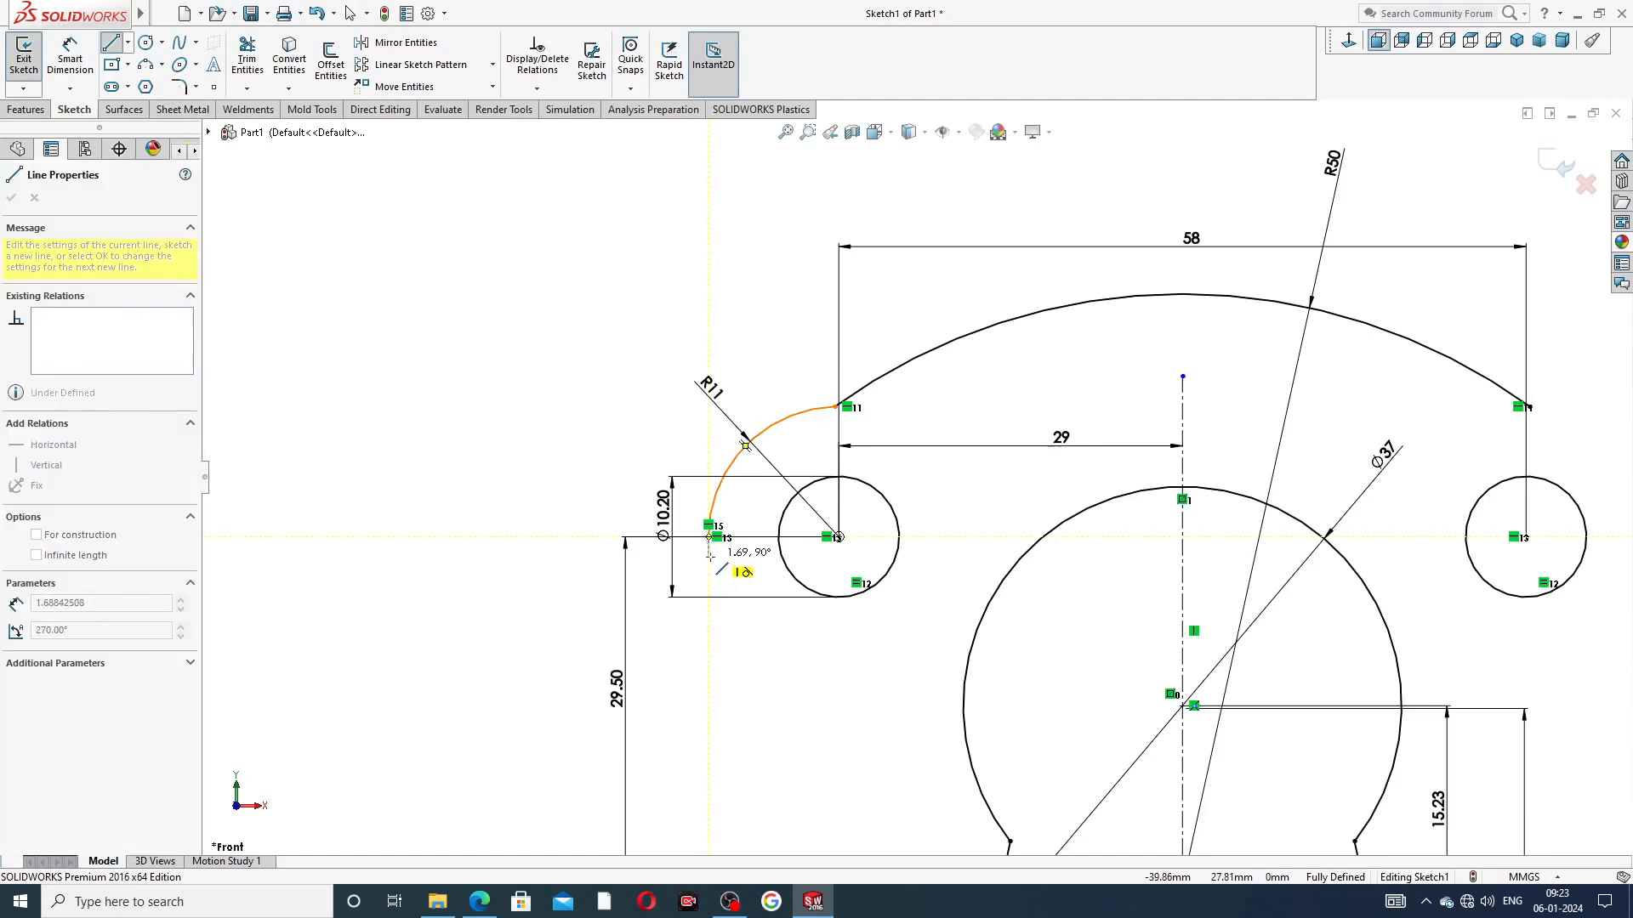
left_click(710, 563)
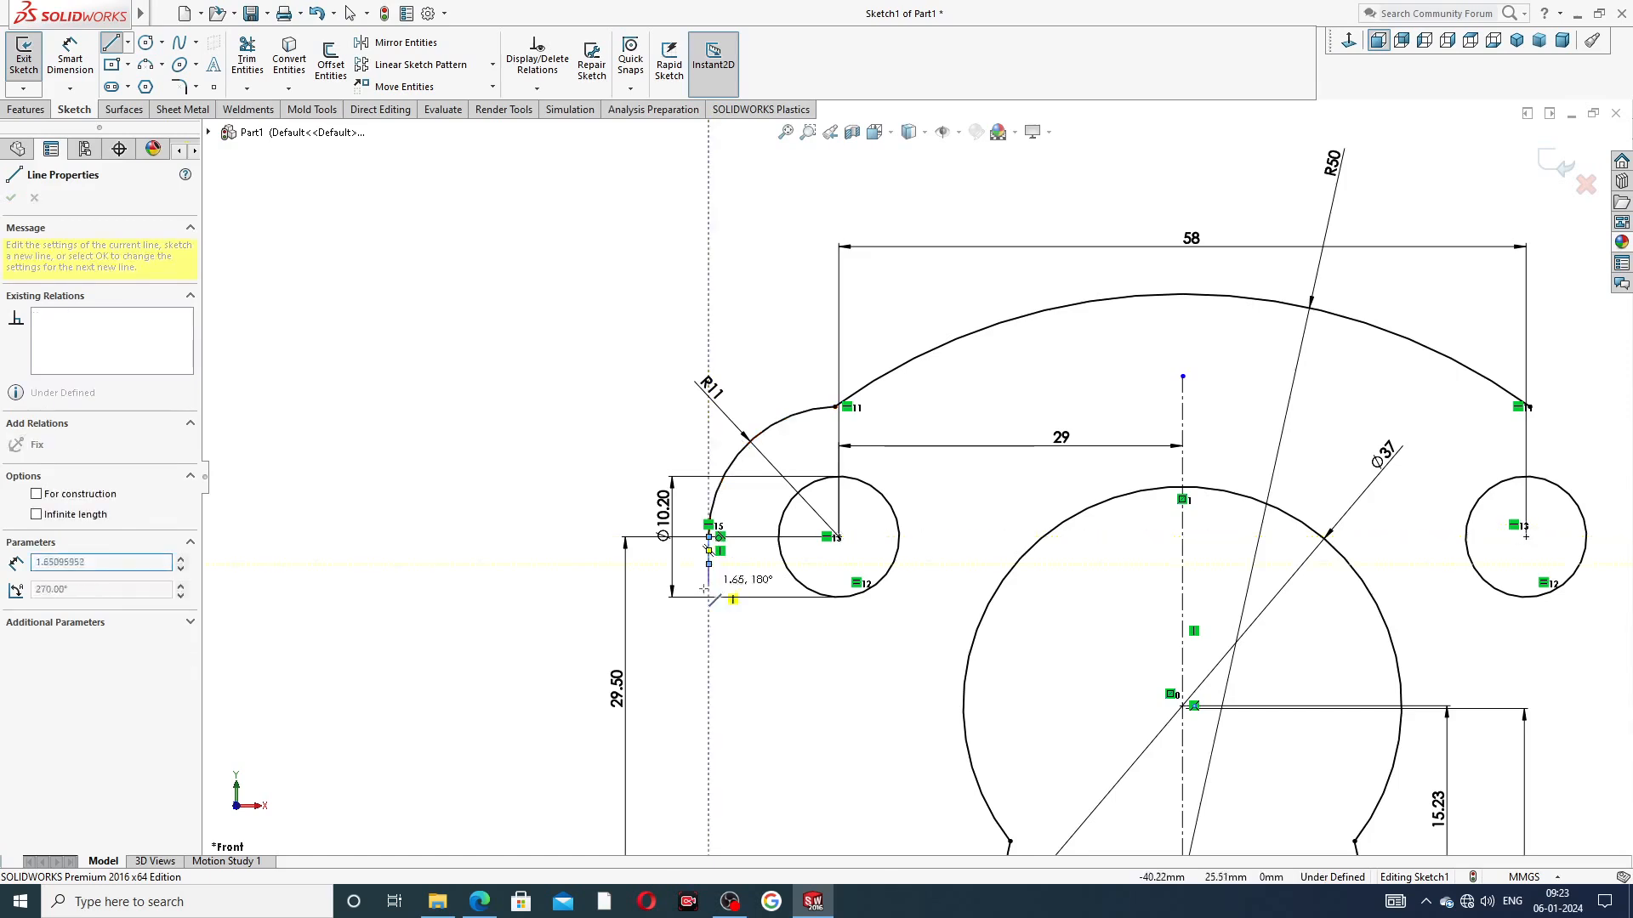
Continue the line with a second vertical segment about 3.5 mm long, end the line command and delete that second segment
left_click(708, 606)
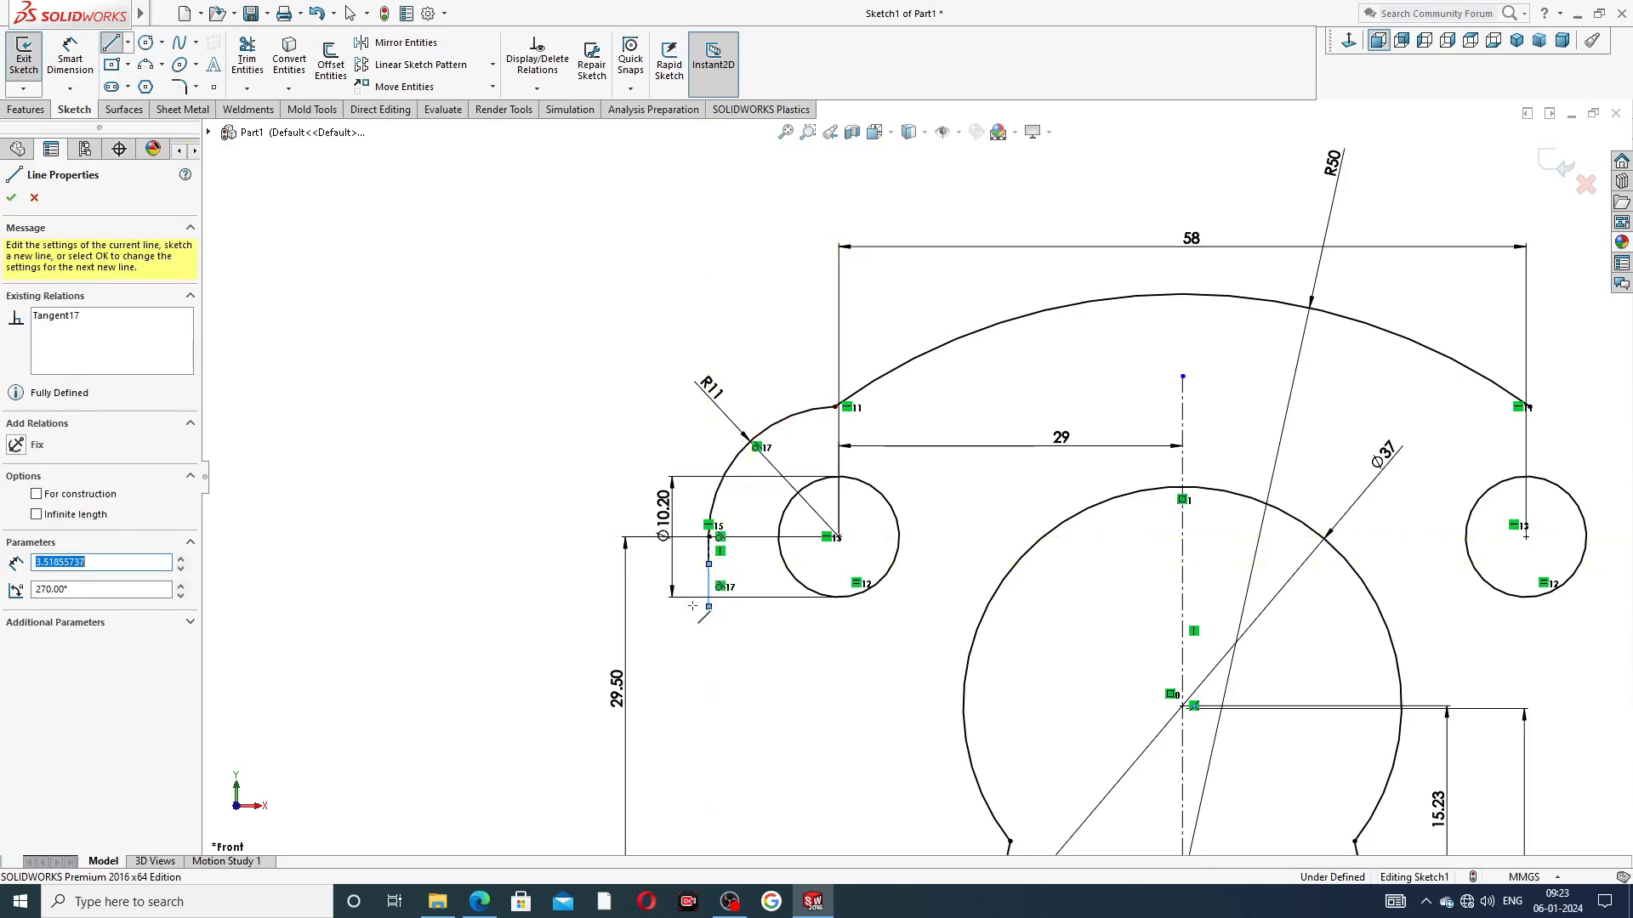
scroll(793, 596, "up", 3)
scroll(794, 597, "down", 3)
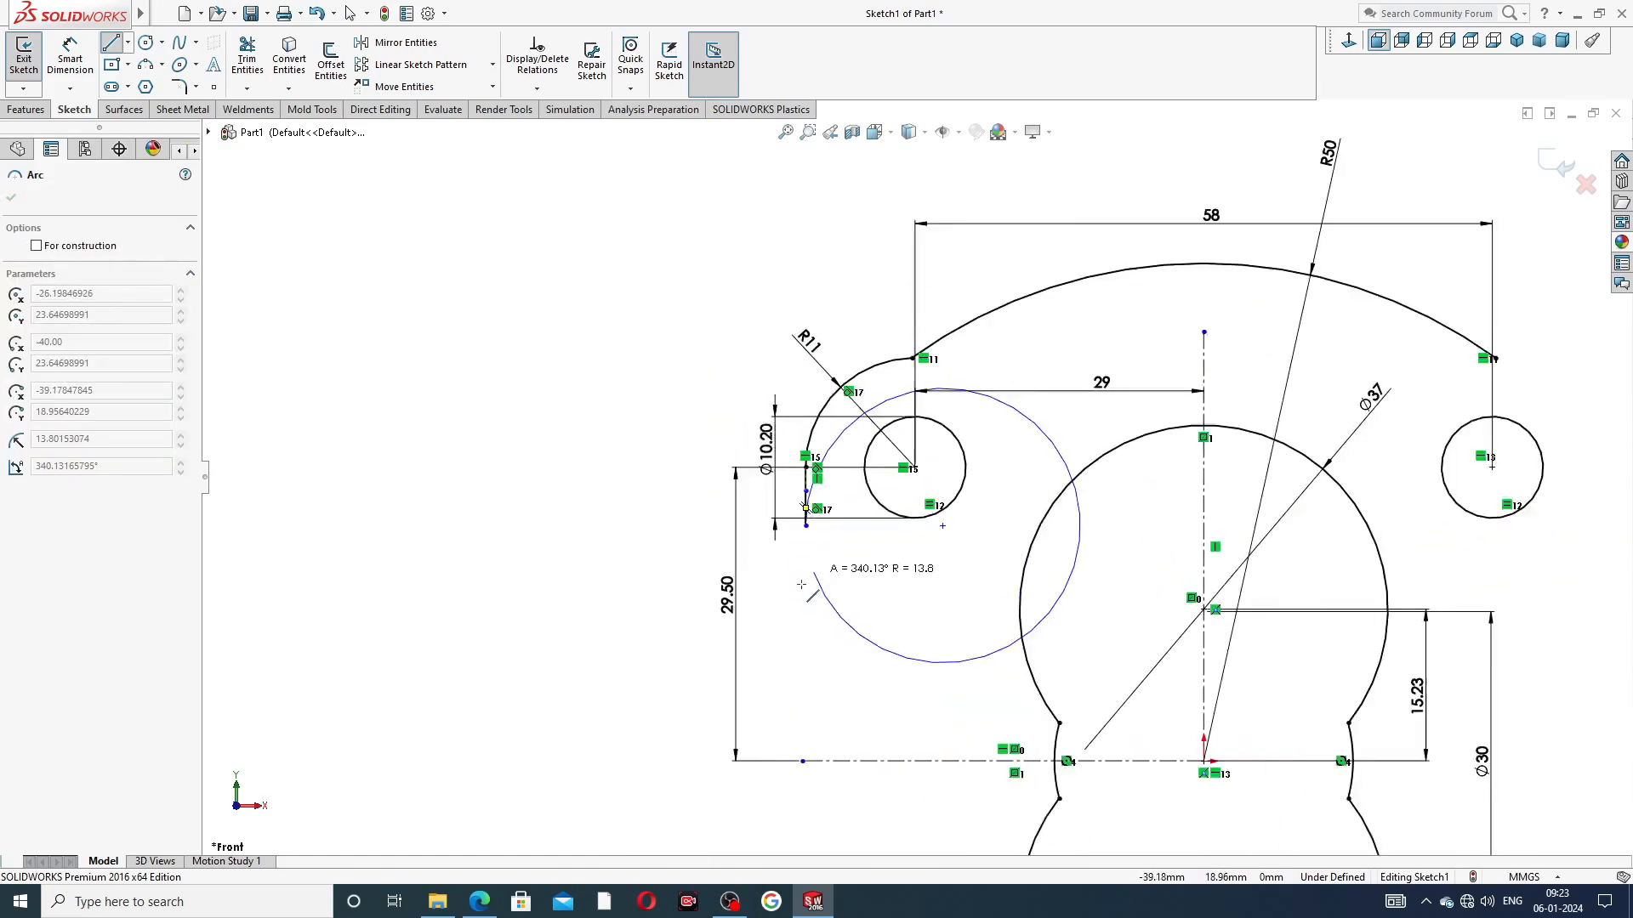
right_click(747, 368)
left_click(770, 371)
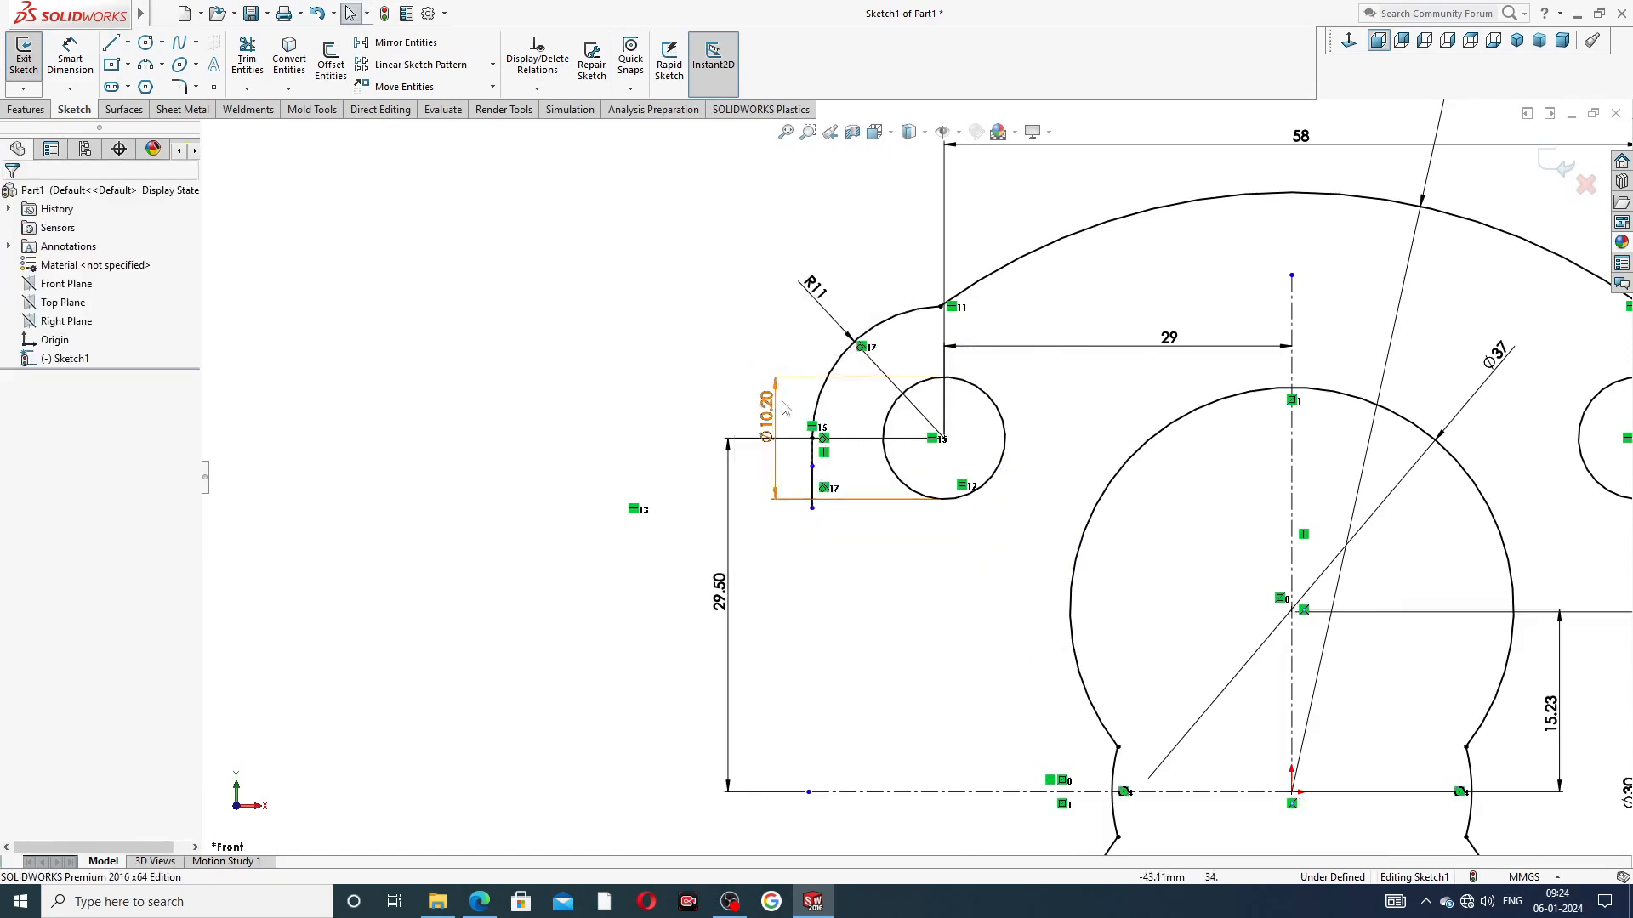
left_click(812, 486)
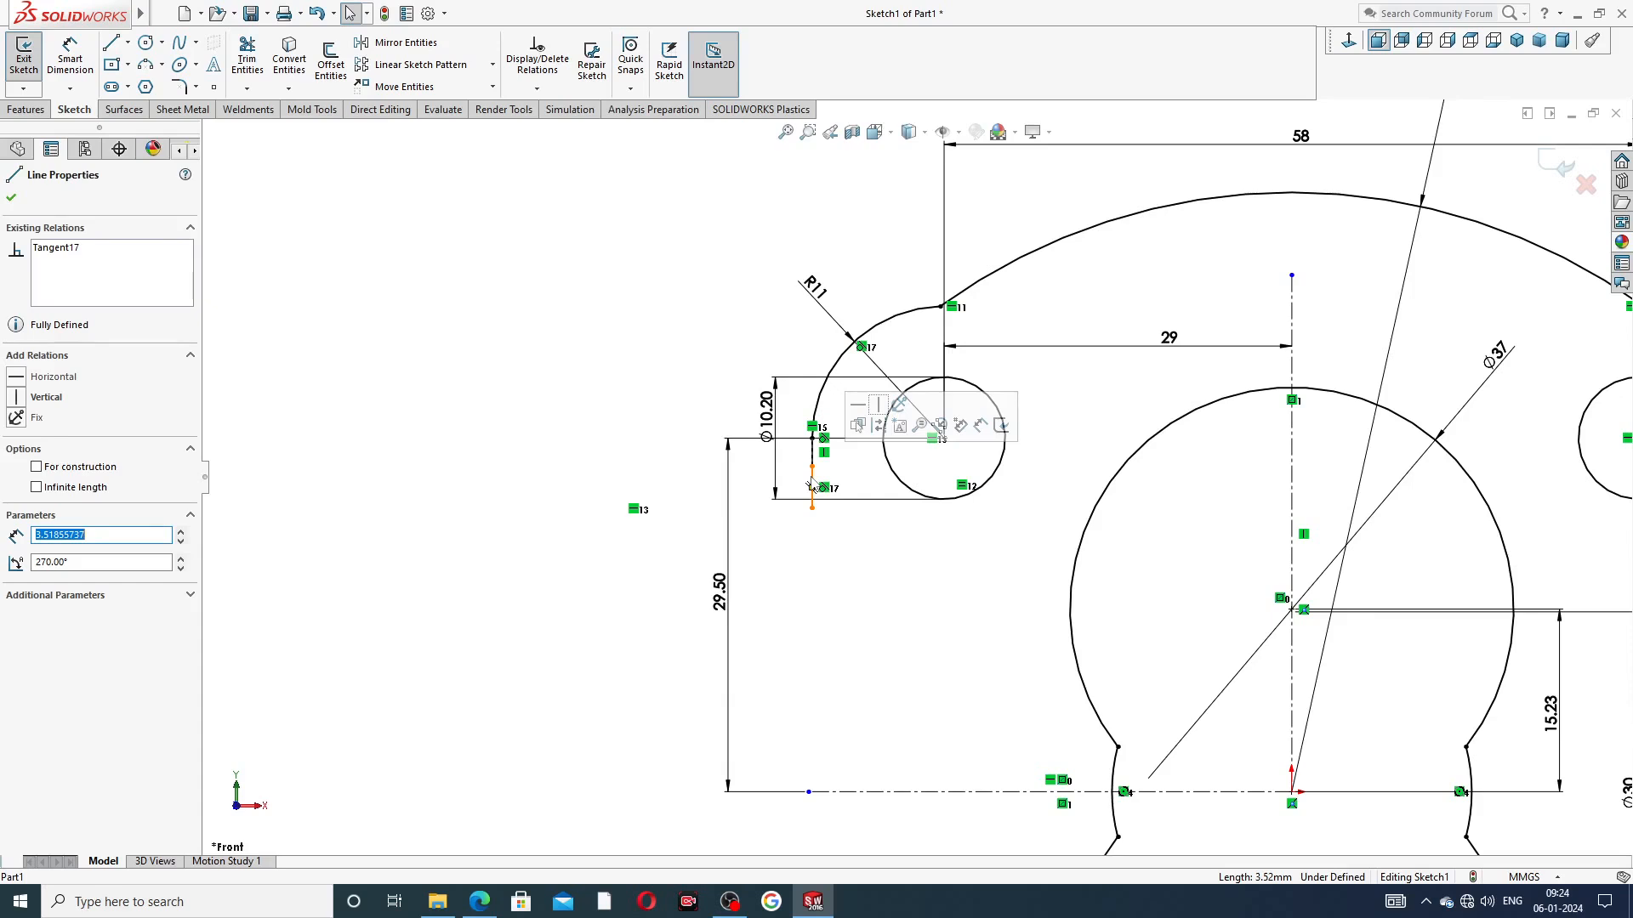
key("Delete")
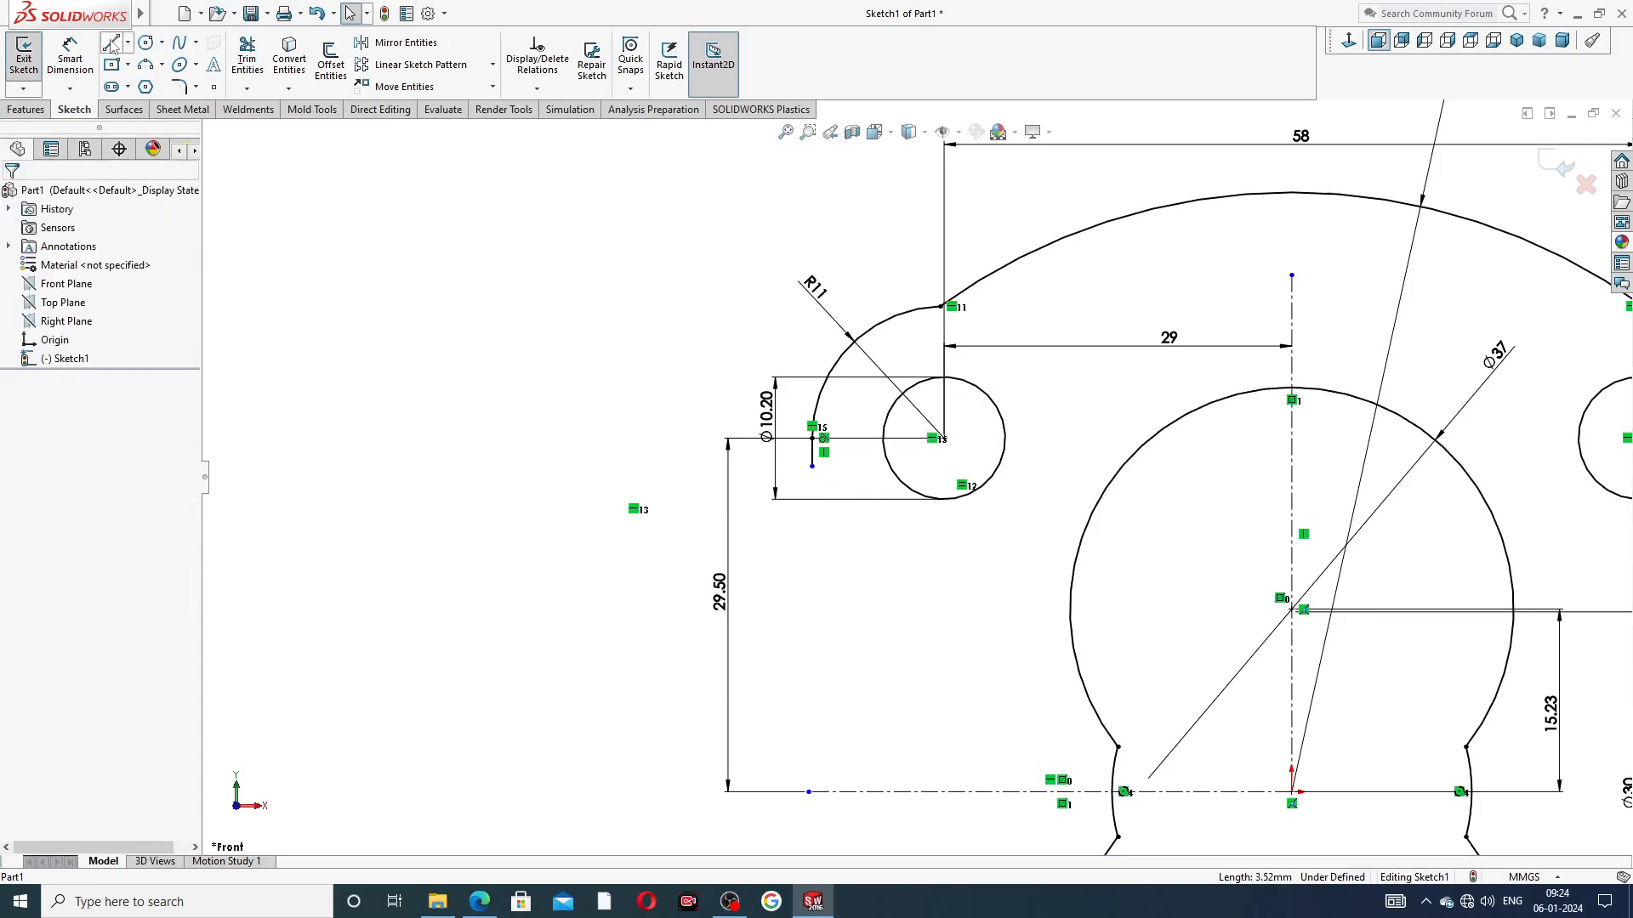
Draw an outward-slanting line about 2.3 mm long from the short vertical line's lower end, followed by a 25 mm vertical line down to the horizontal centreline's level
left_click(112, 44)
scroll(846, 487, "down", 2)
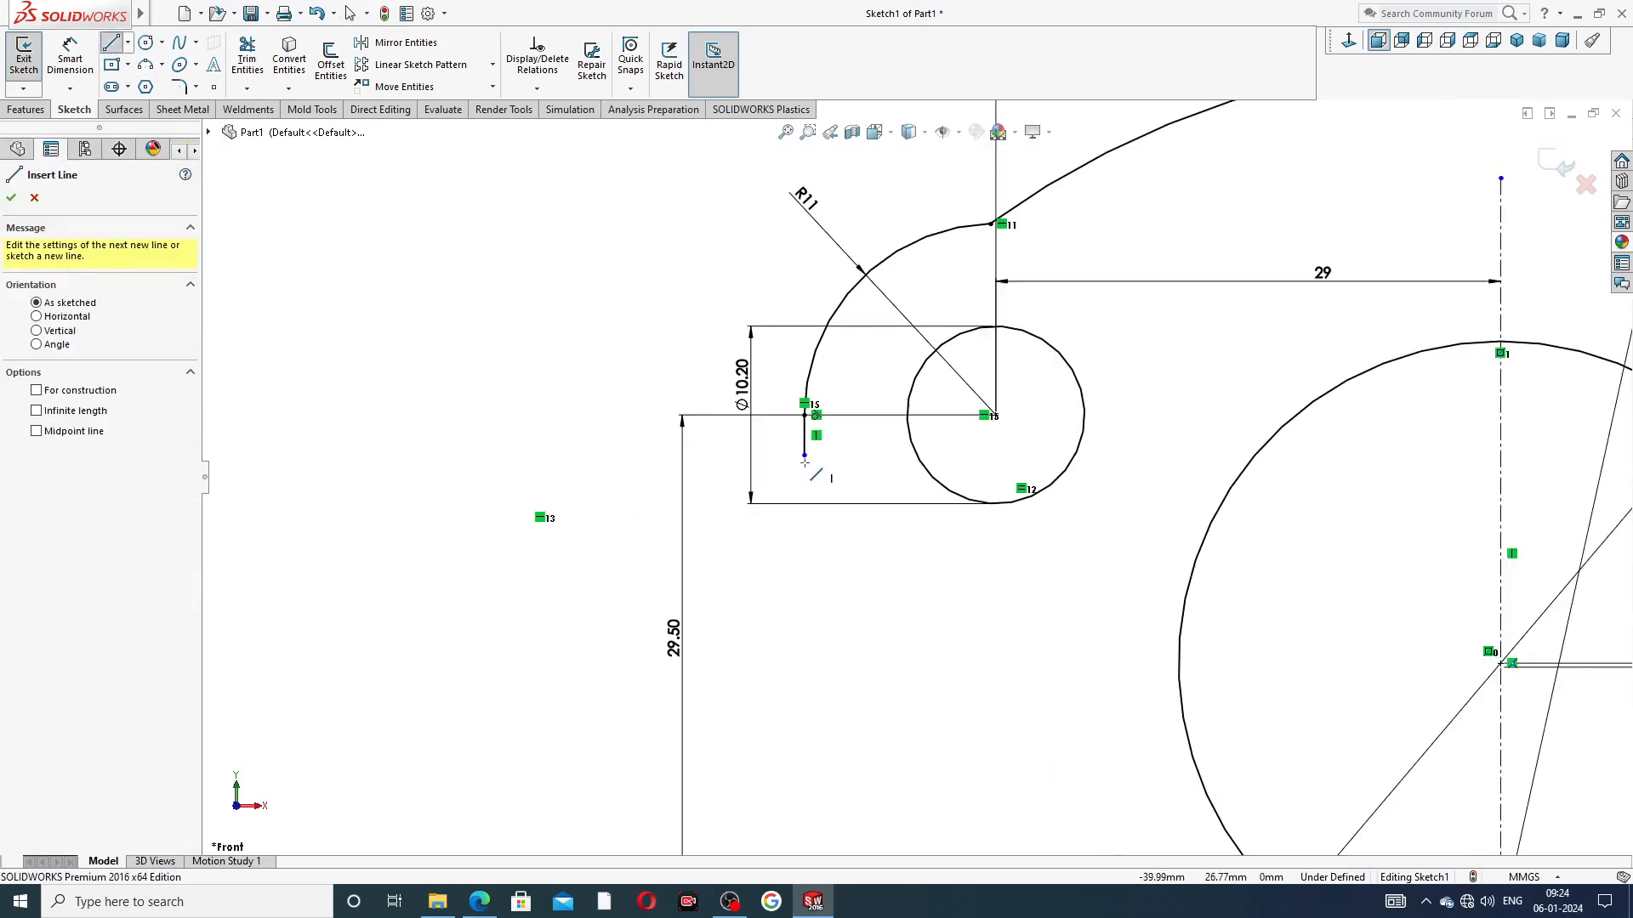
left_click(805, 455)
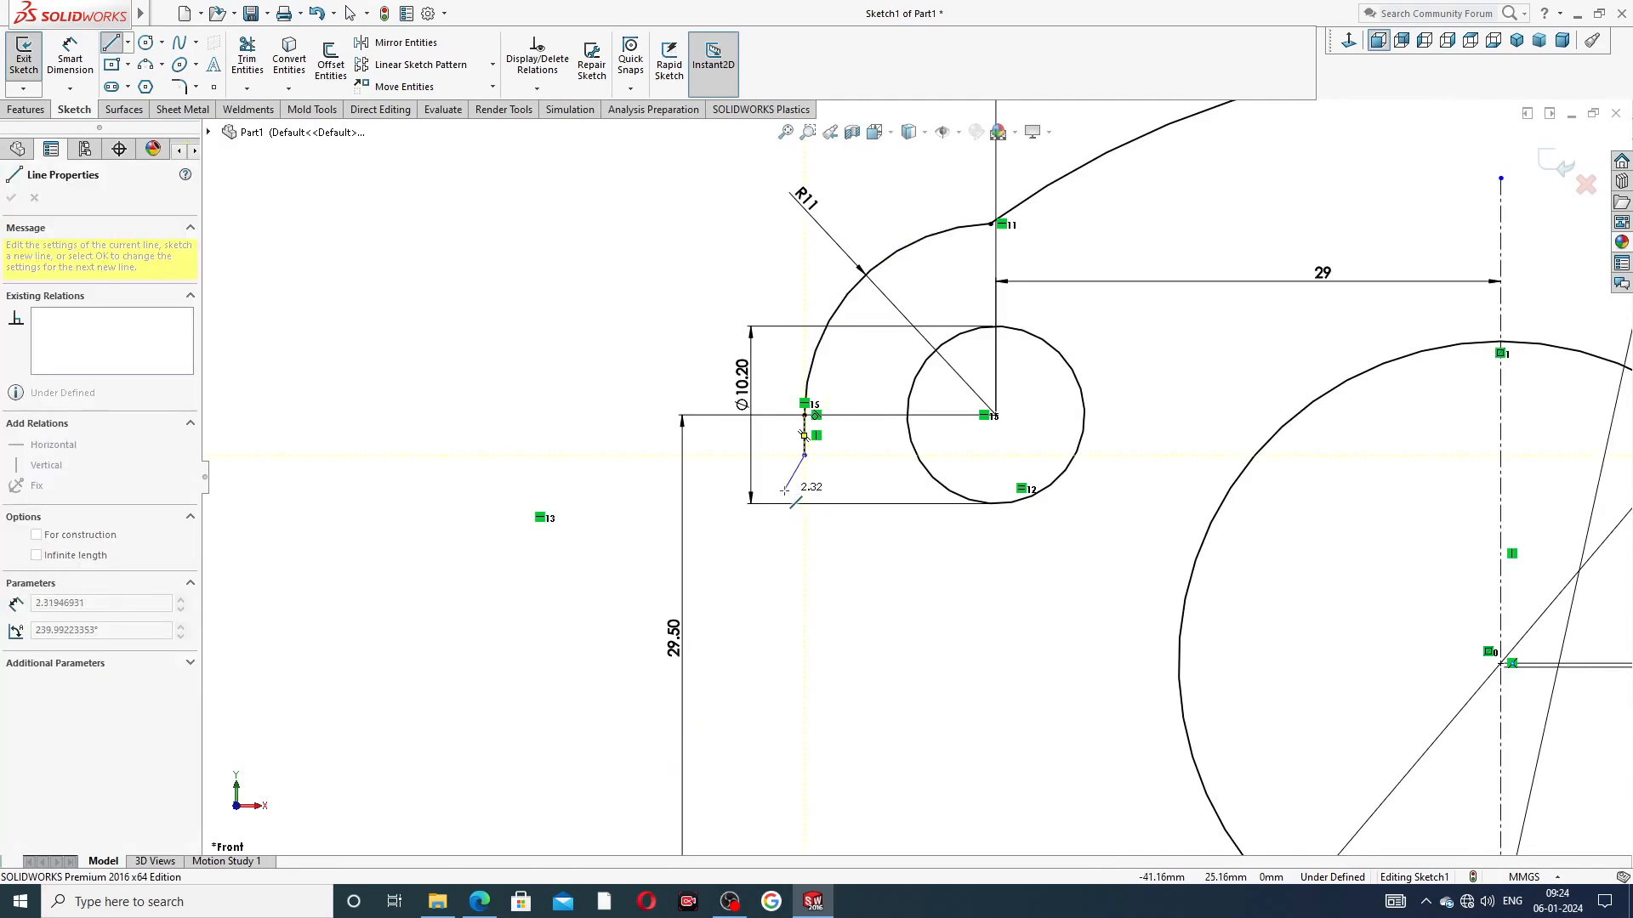
left_click(784, 491)
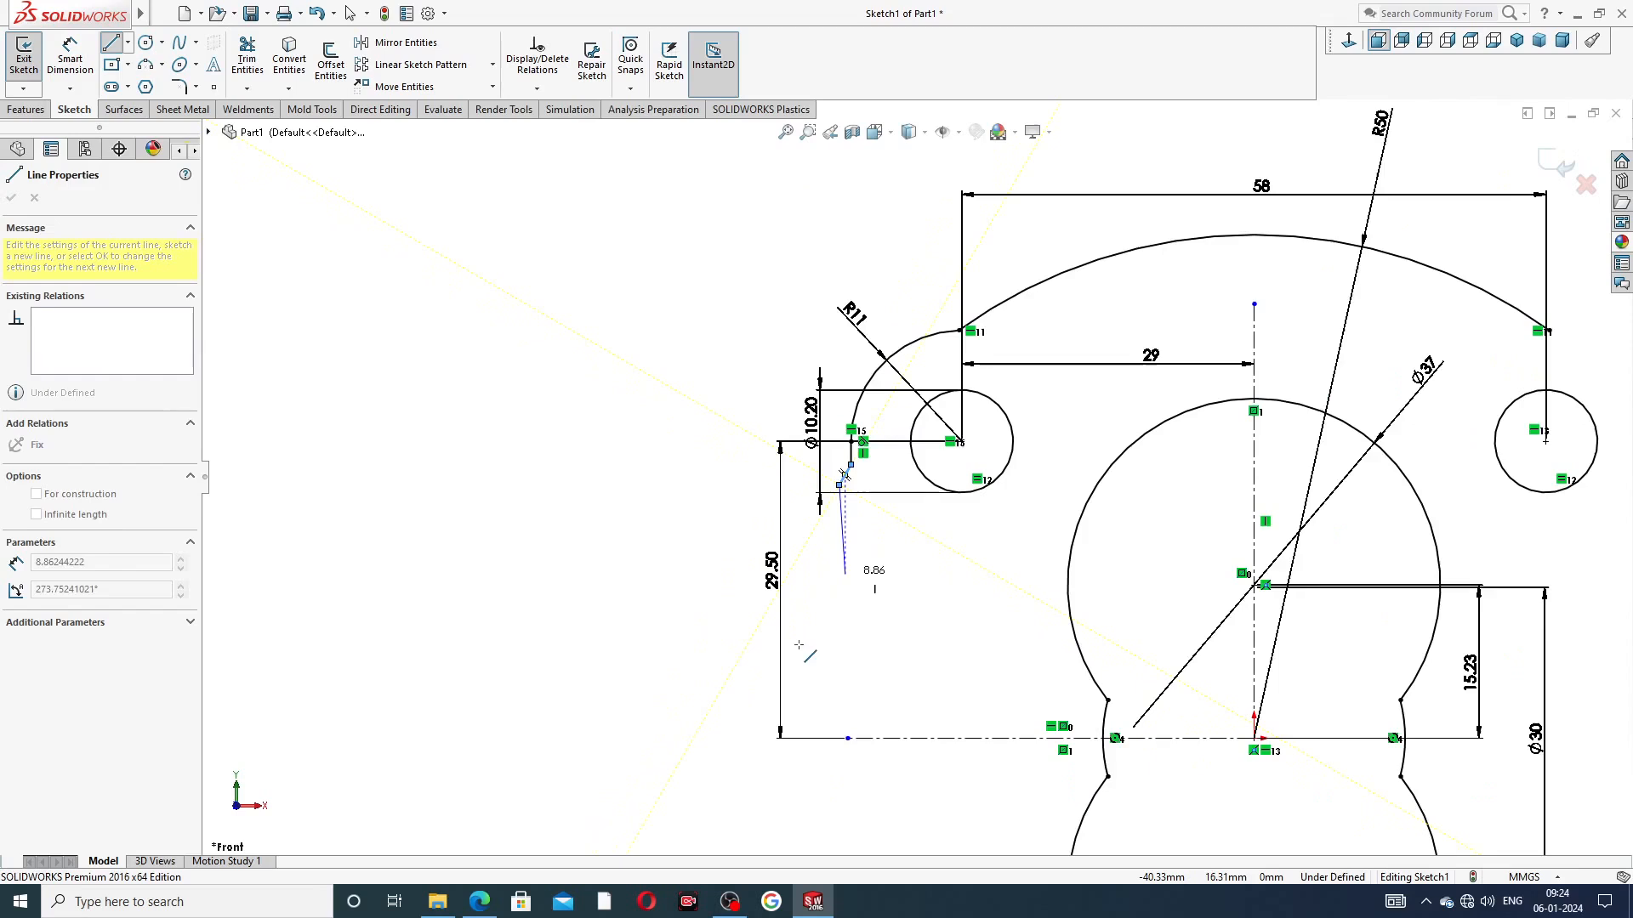
scroll(915, 477, "up", 3)
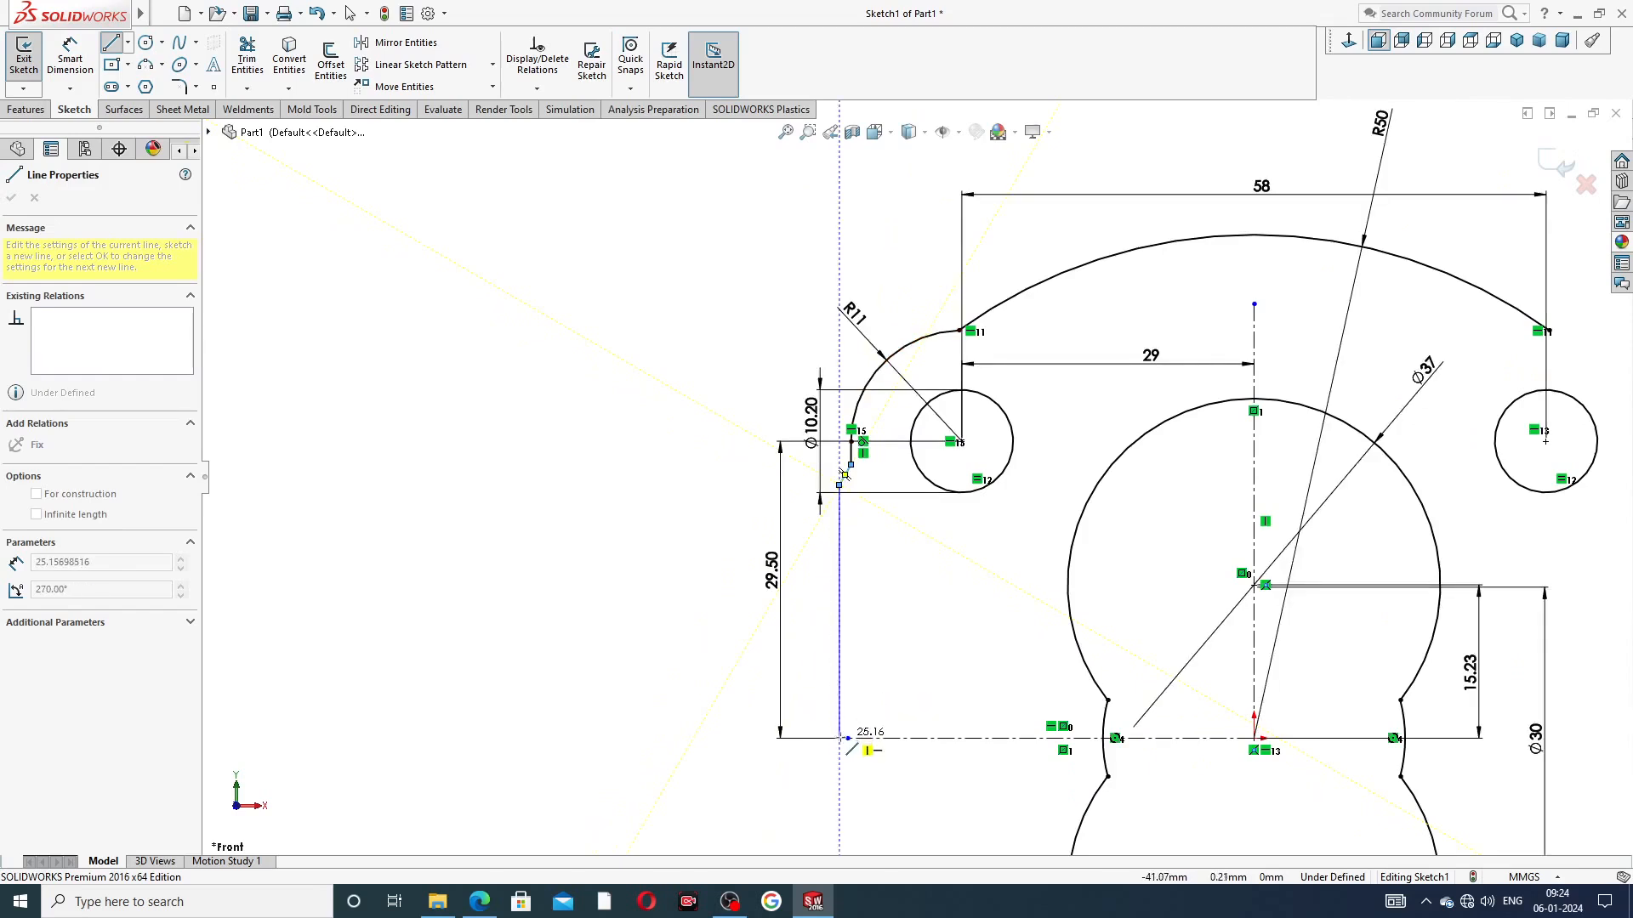
left_click(840, 738)
right_click(890, 607)
left_click(942, 668)
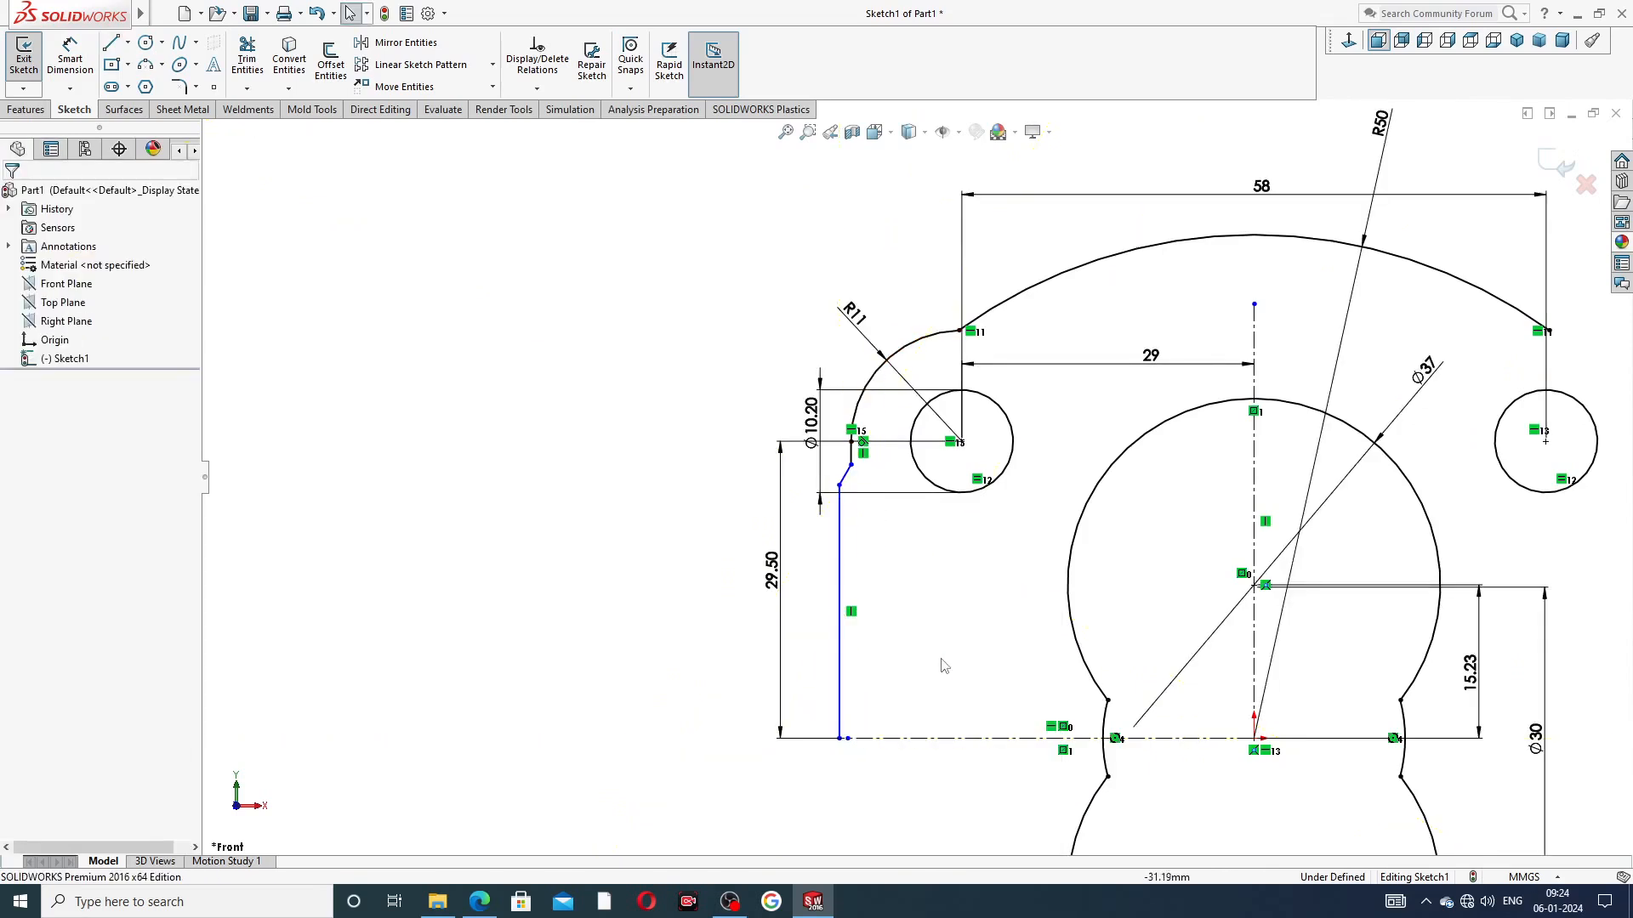
Shorten the short vertical line below the R11 arc to about 1.5 mm by raising its junction with the slanted line
scroll(951, 587, "down", 2)
scroll(980, 518, "up", 1)
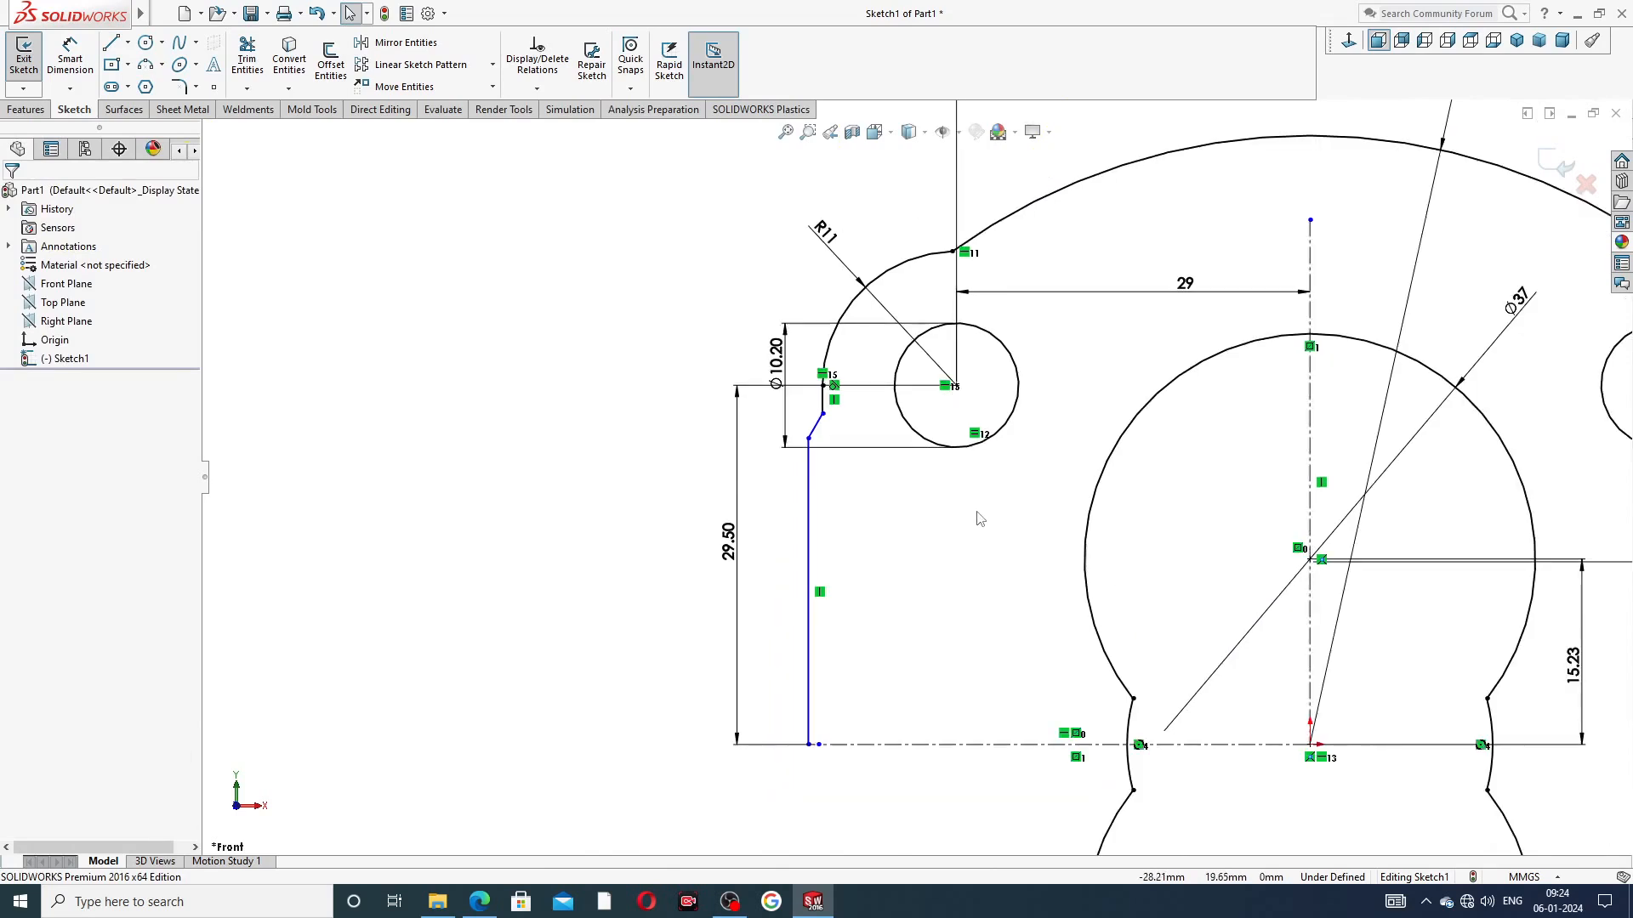
scroll(873, 478, "down", 7)
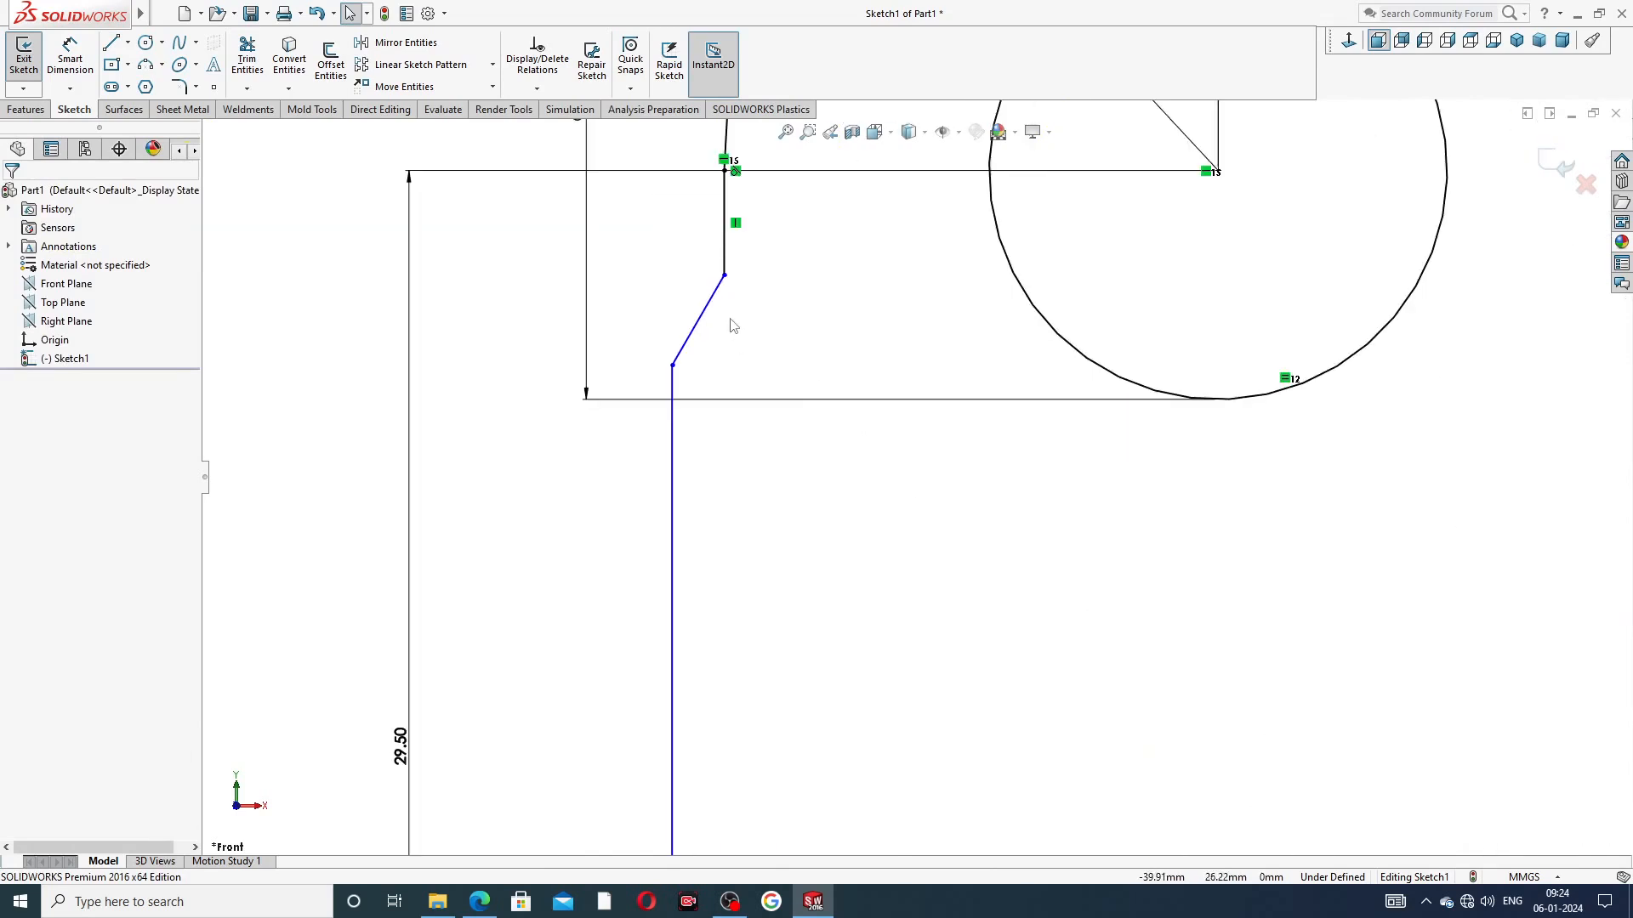
scroll(736, 321, "up", 2)
left_click_drag(779, 344, 783, 312)
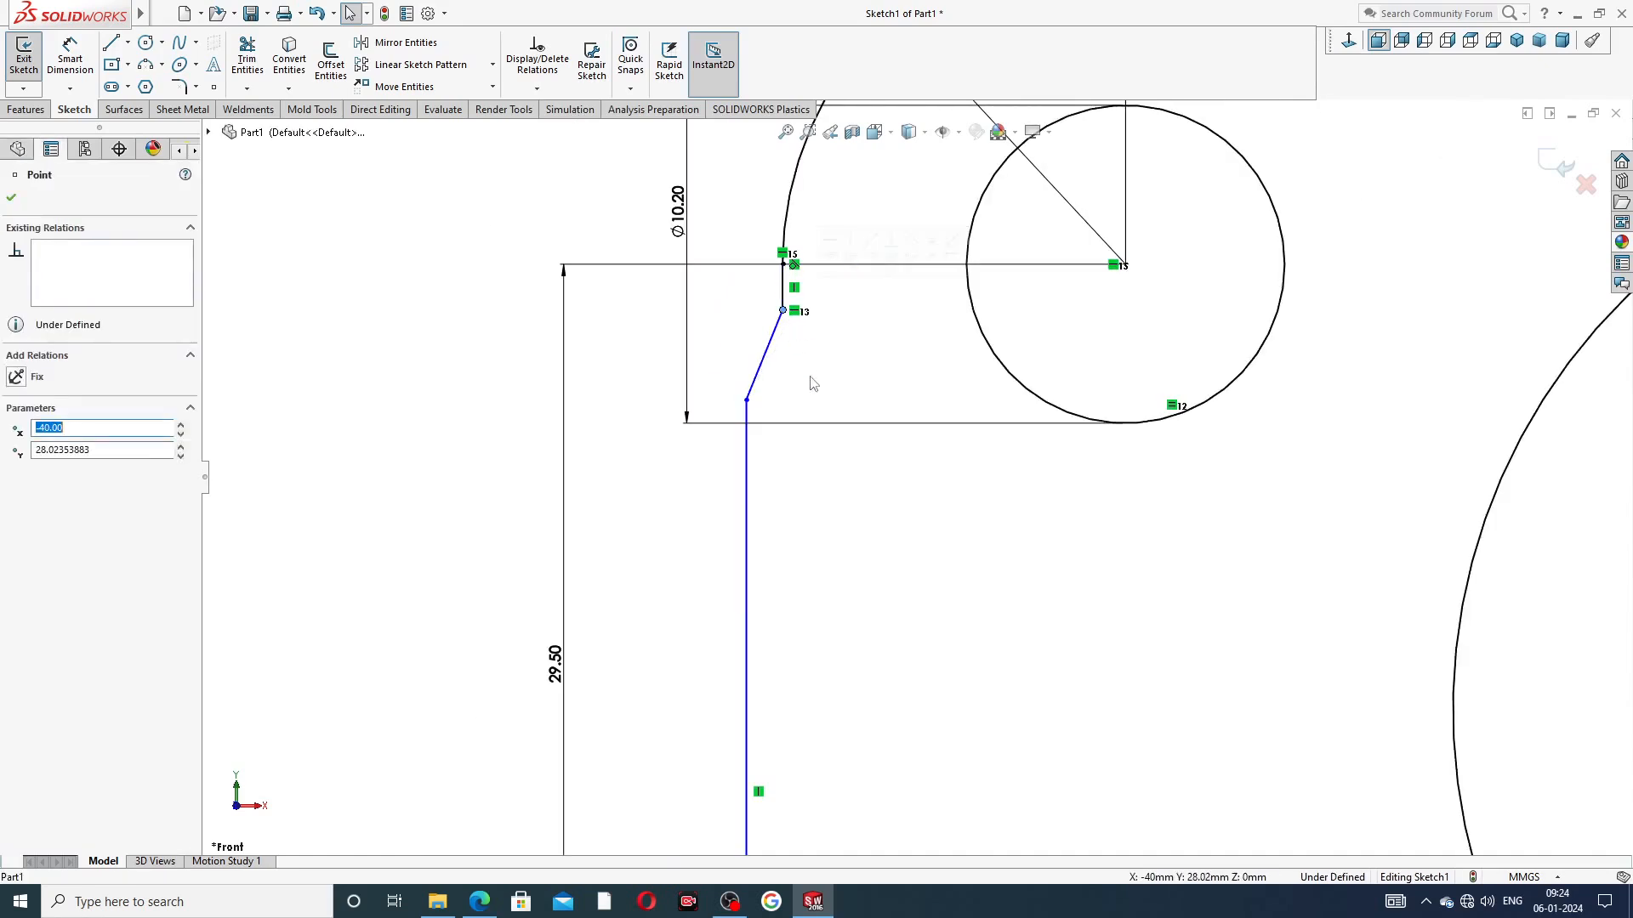
Lower the junction of the slanted line and the long vertical line, leaving the vertical line about 24.8 mm long
left_click(823, 472)
scroll(837, 464, "up", 3)
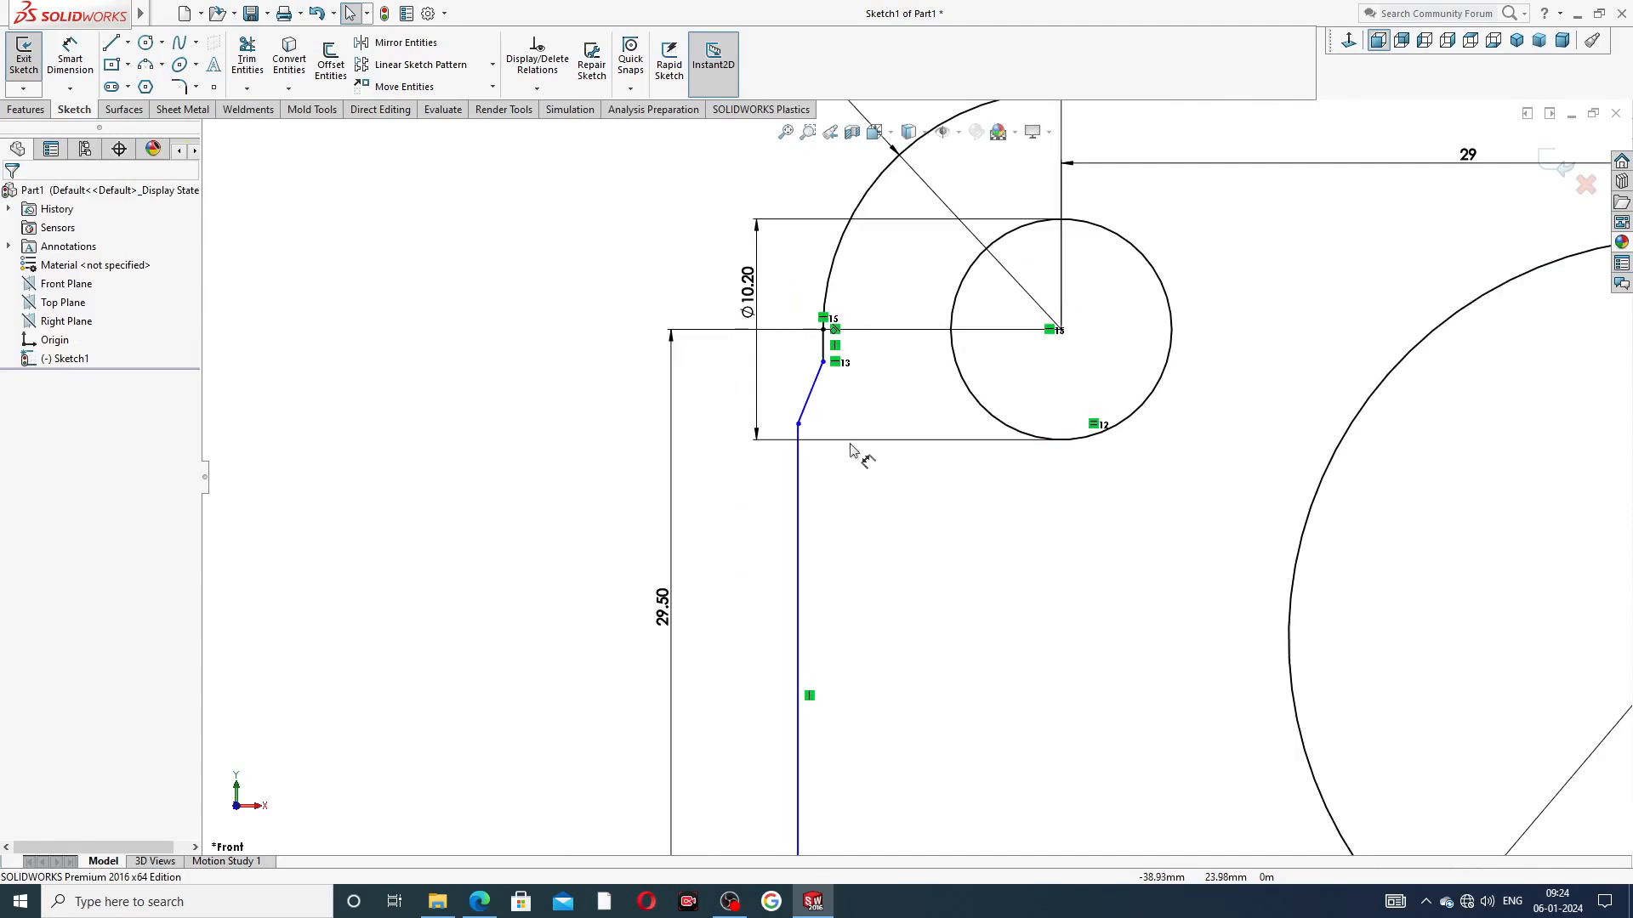
scroll(812, 438, "down", 4)
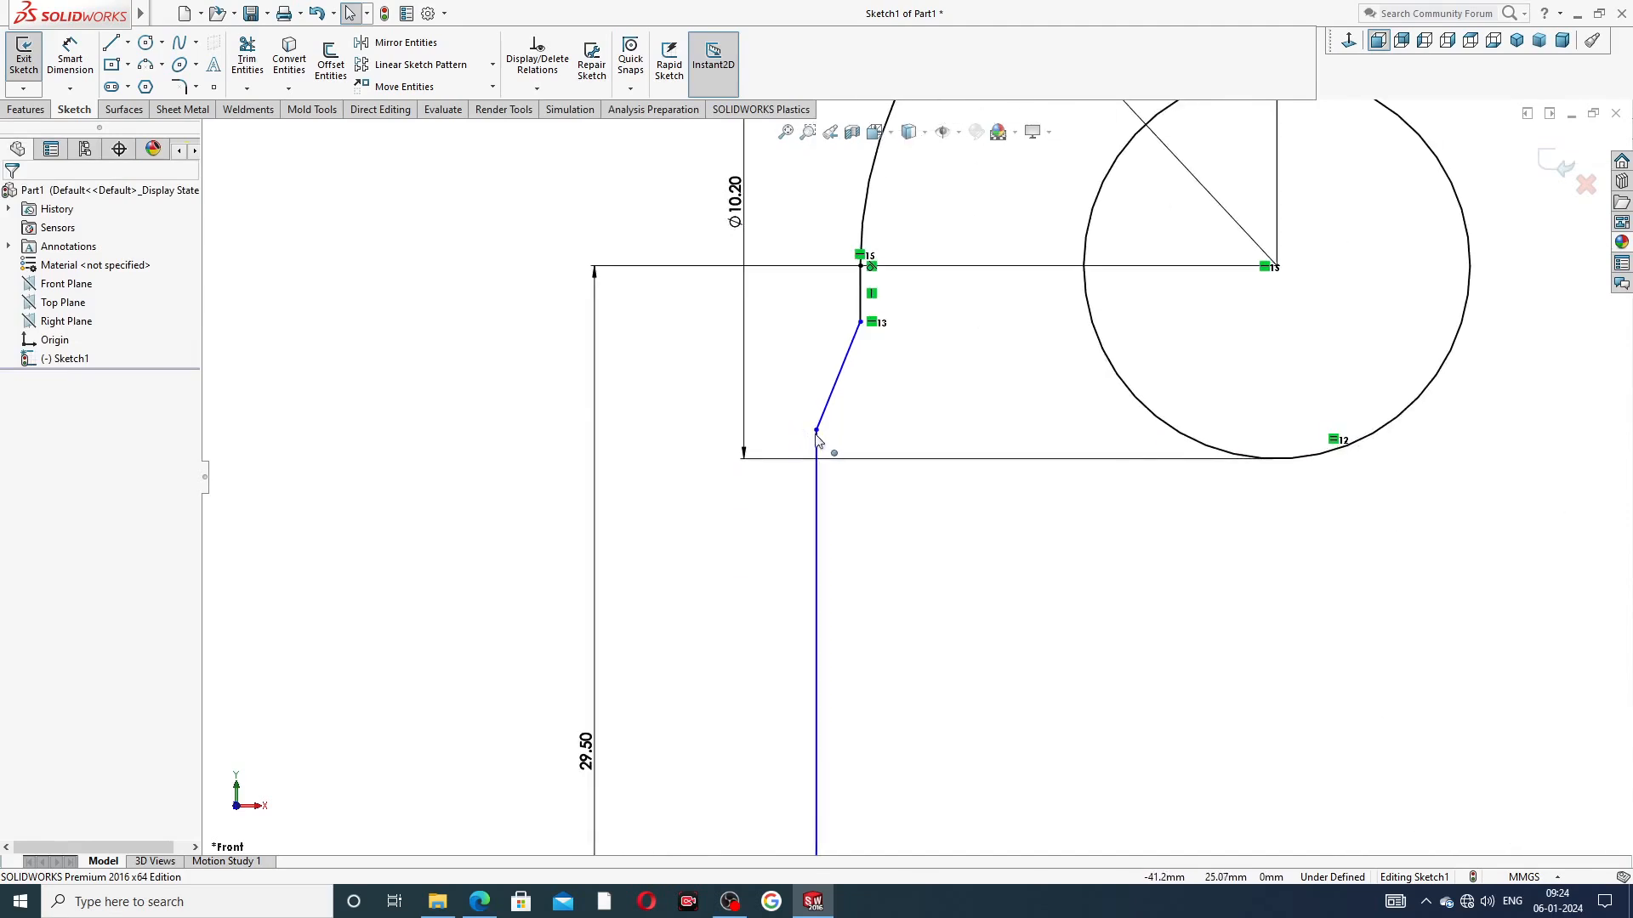
left_click_drag(814, 433, 817, 448)
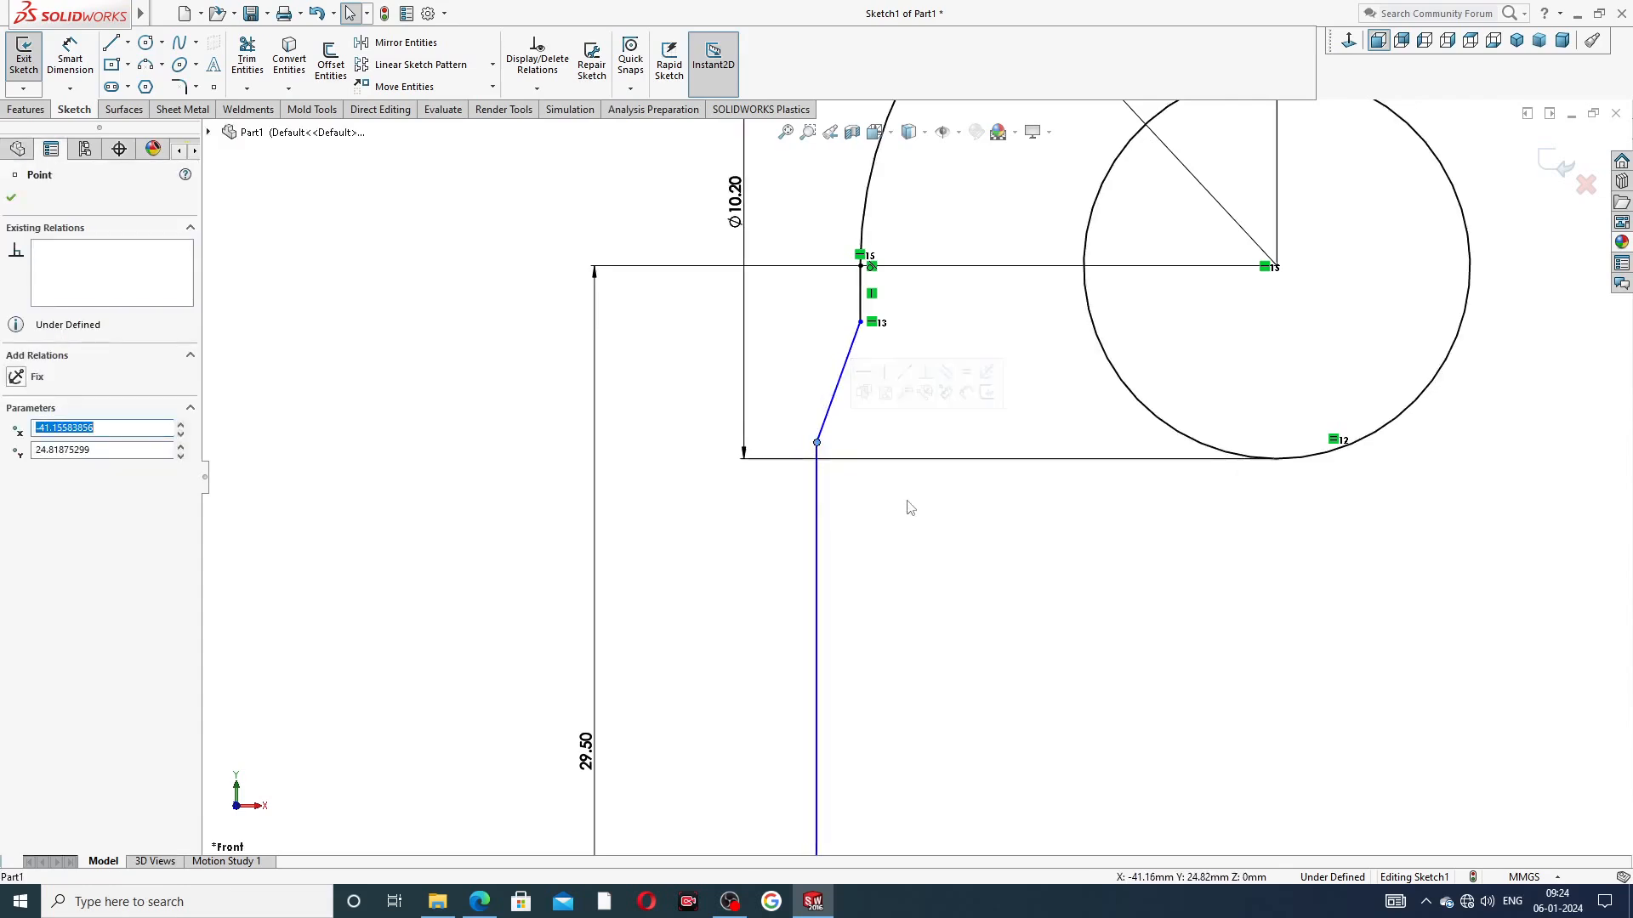
left_click(973, 394)
Round the junction of the R11 arc and the R50 top arc with a 5 mm sketch fillet
scroll(915, 476, "up", 3)
scroll(885, 303, "up", 2)
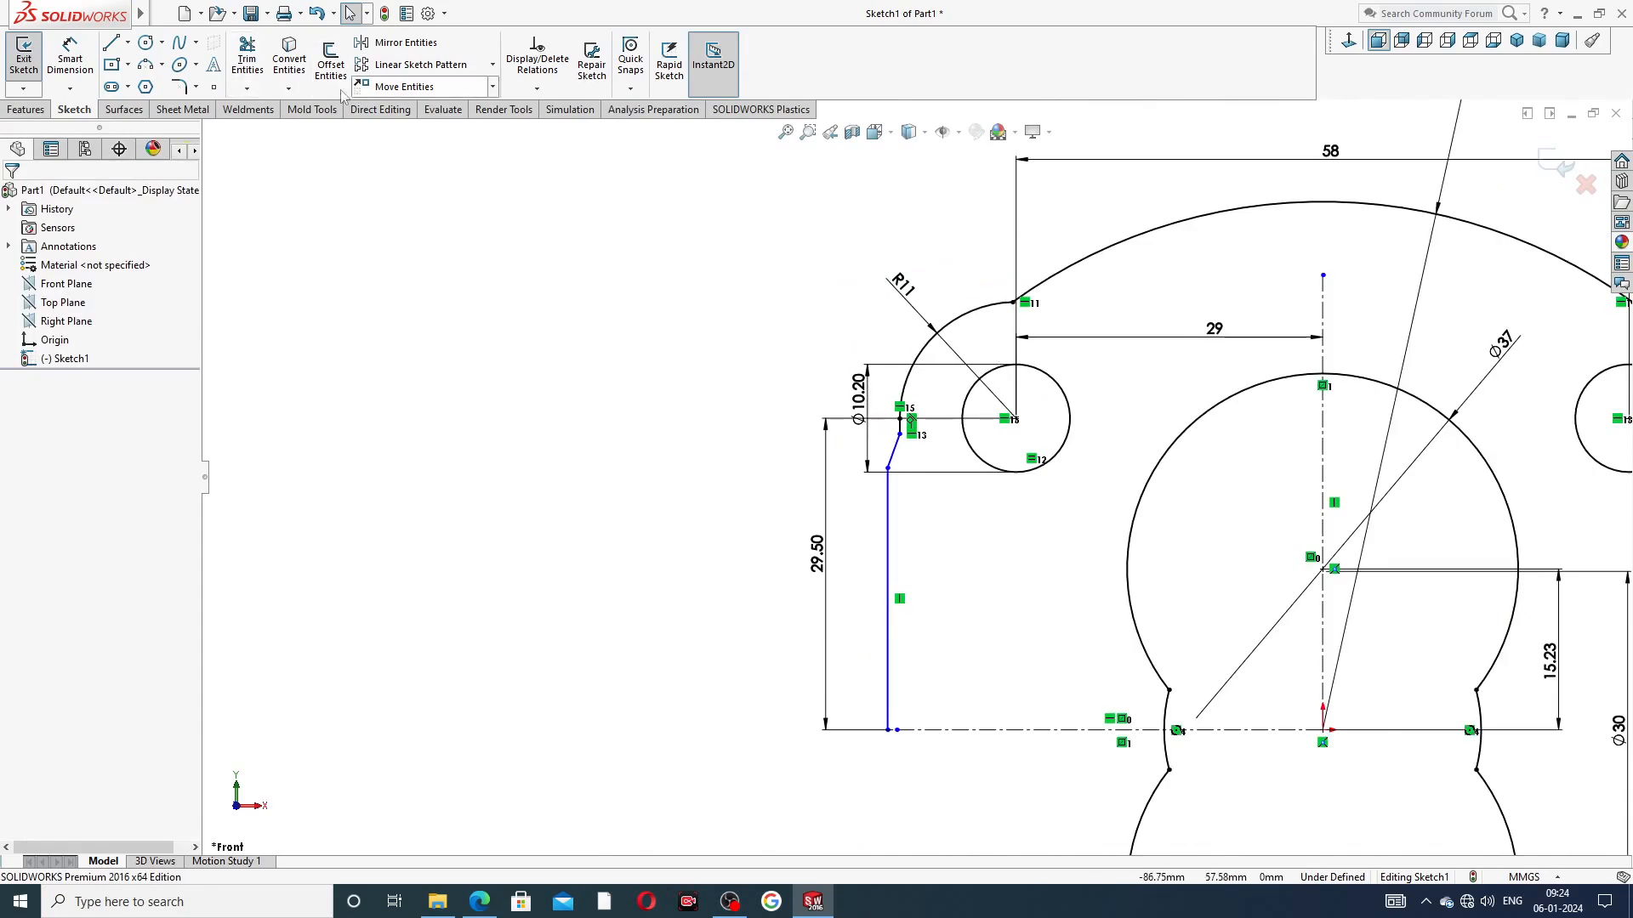
left_click(199, 86)
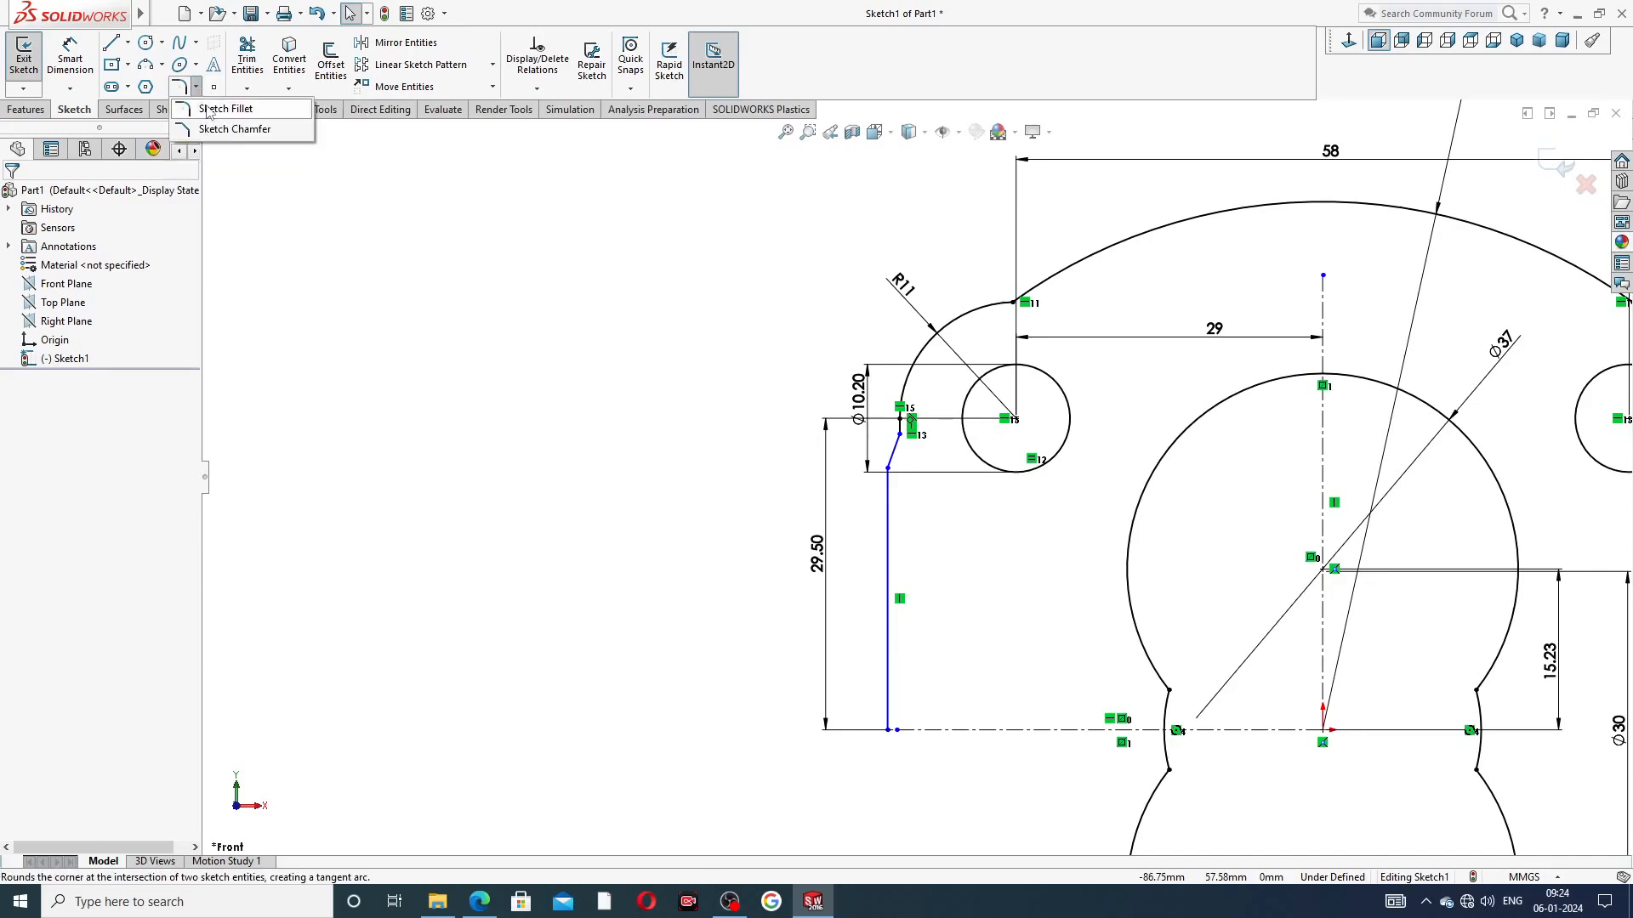
left_click(225, 109)
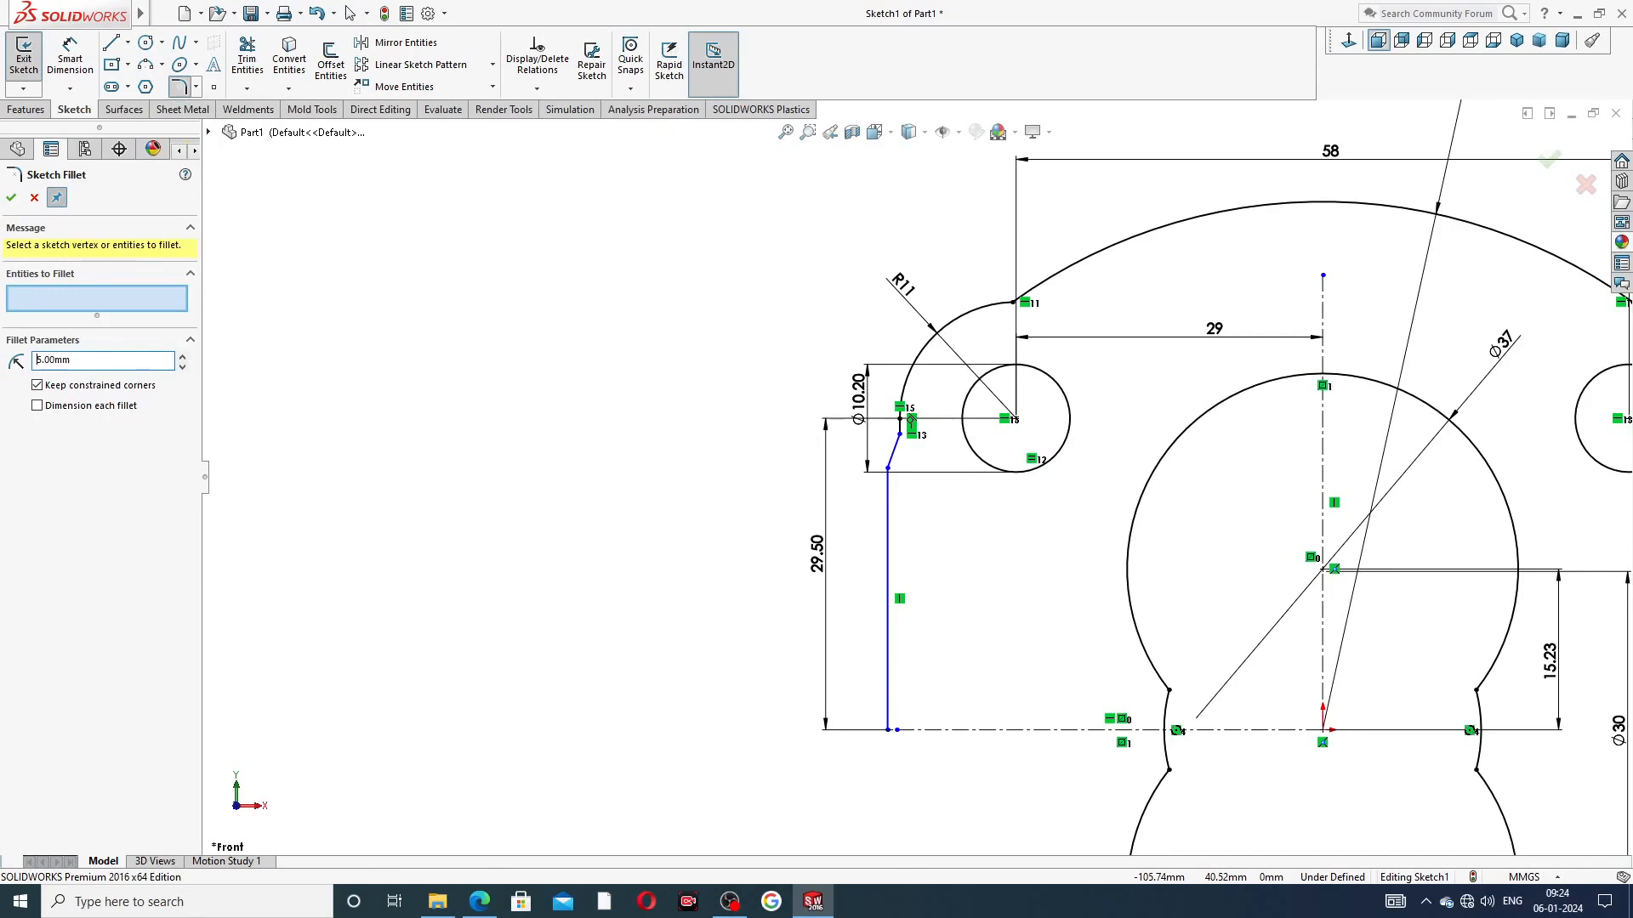
left_click(1012, 304)
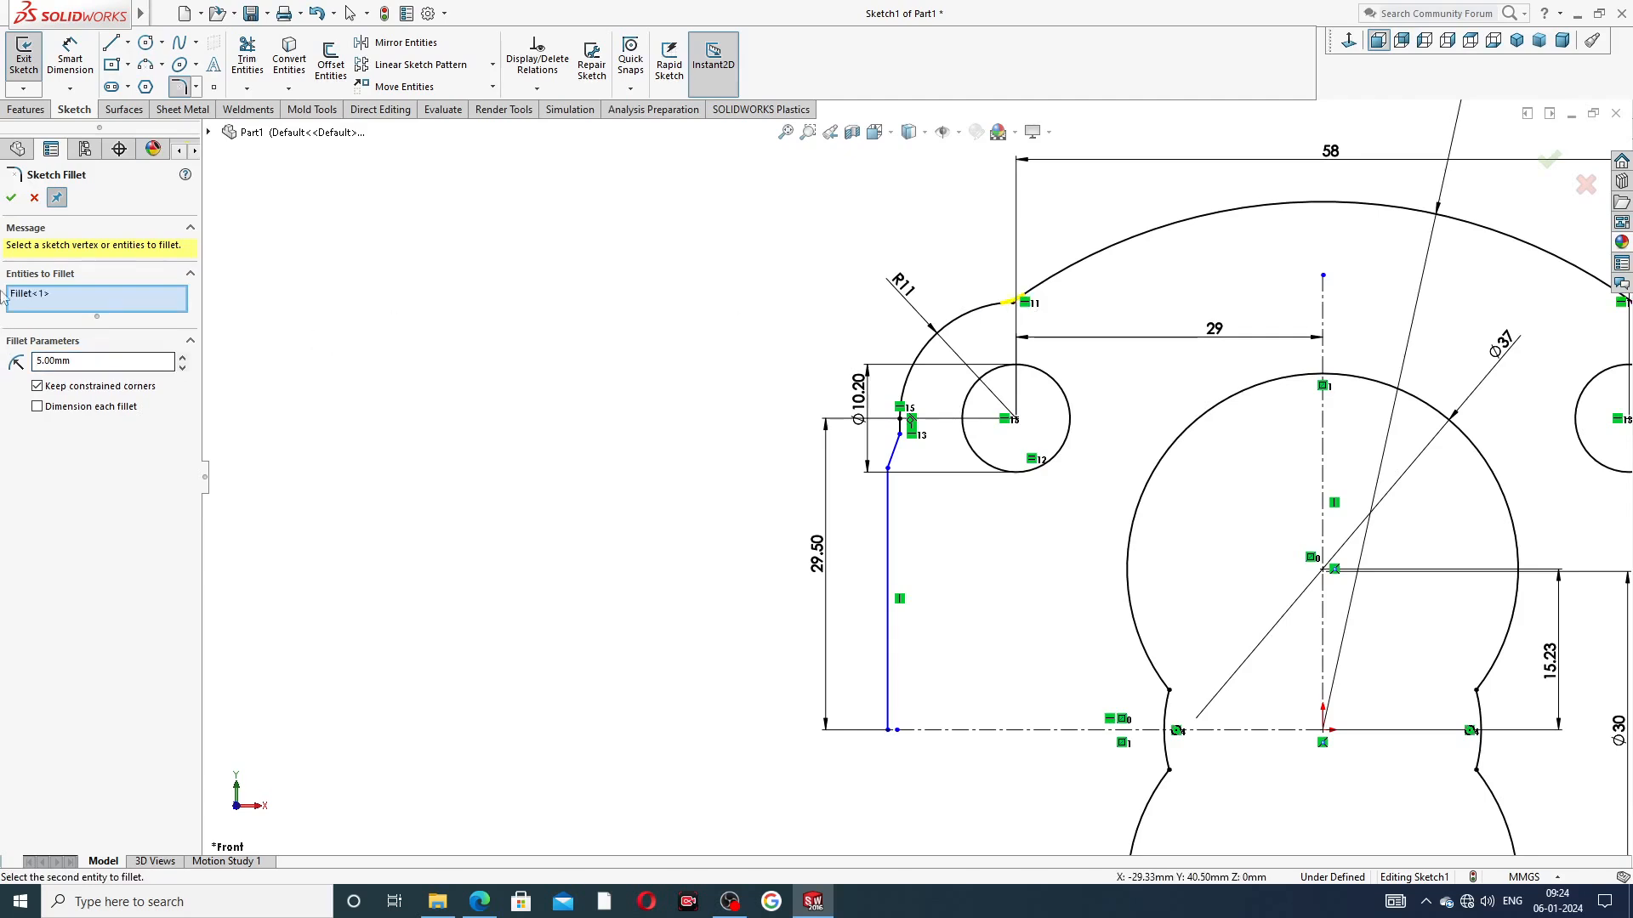
left_click(11, 198)
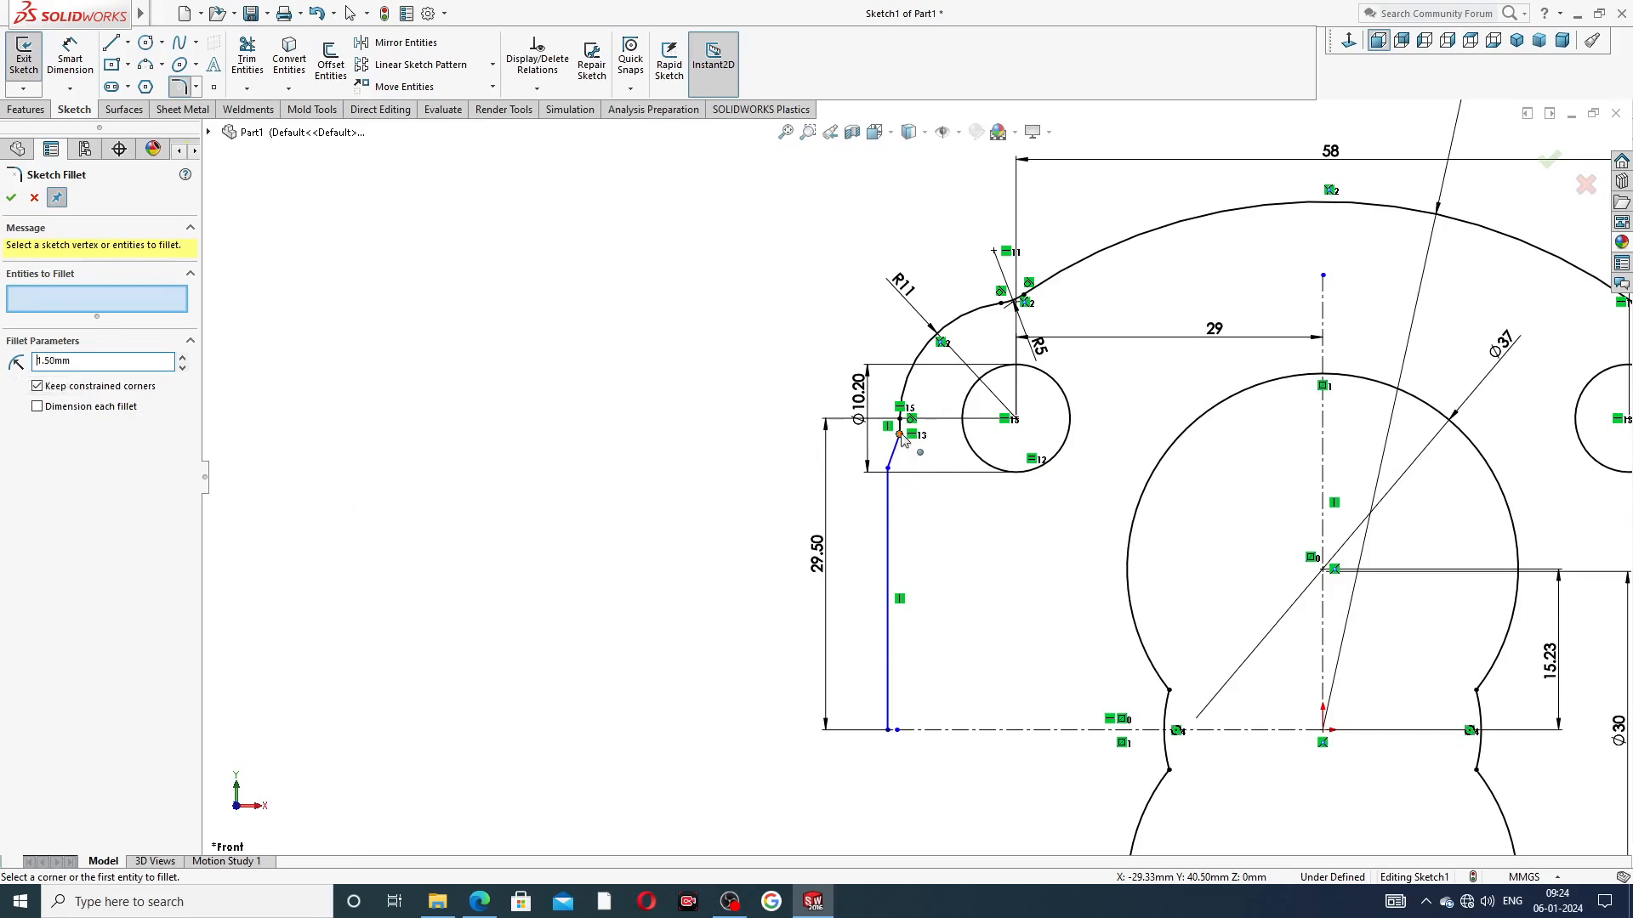
Add a 1.5 mm sketch fillet between the short vertical line and the slanted line, and end the fillet command
scroll(913, 449, "down", 6)
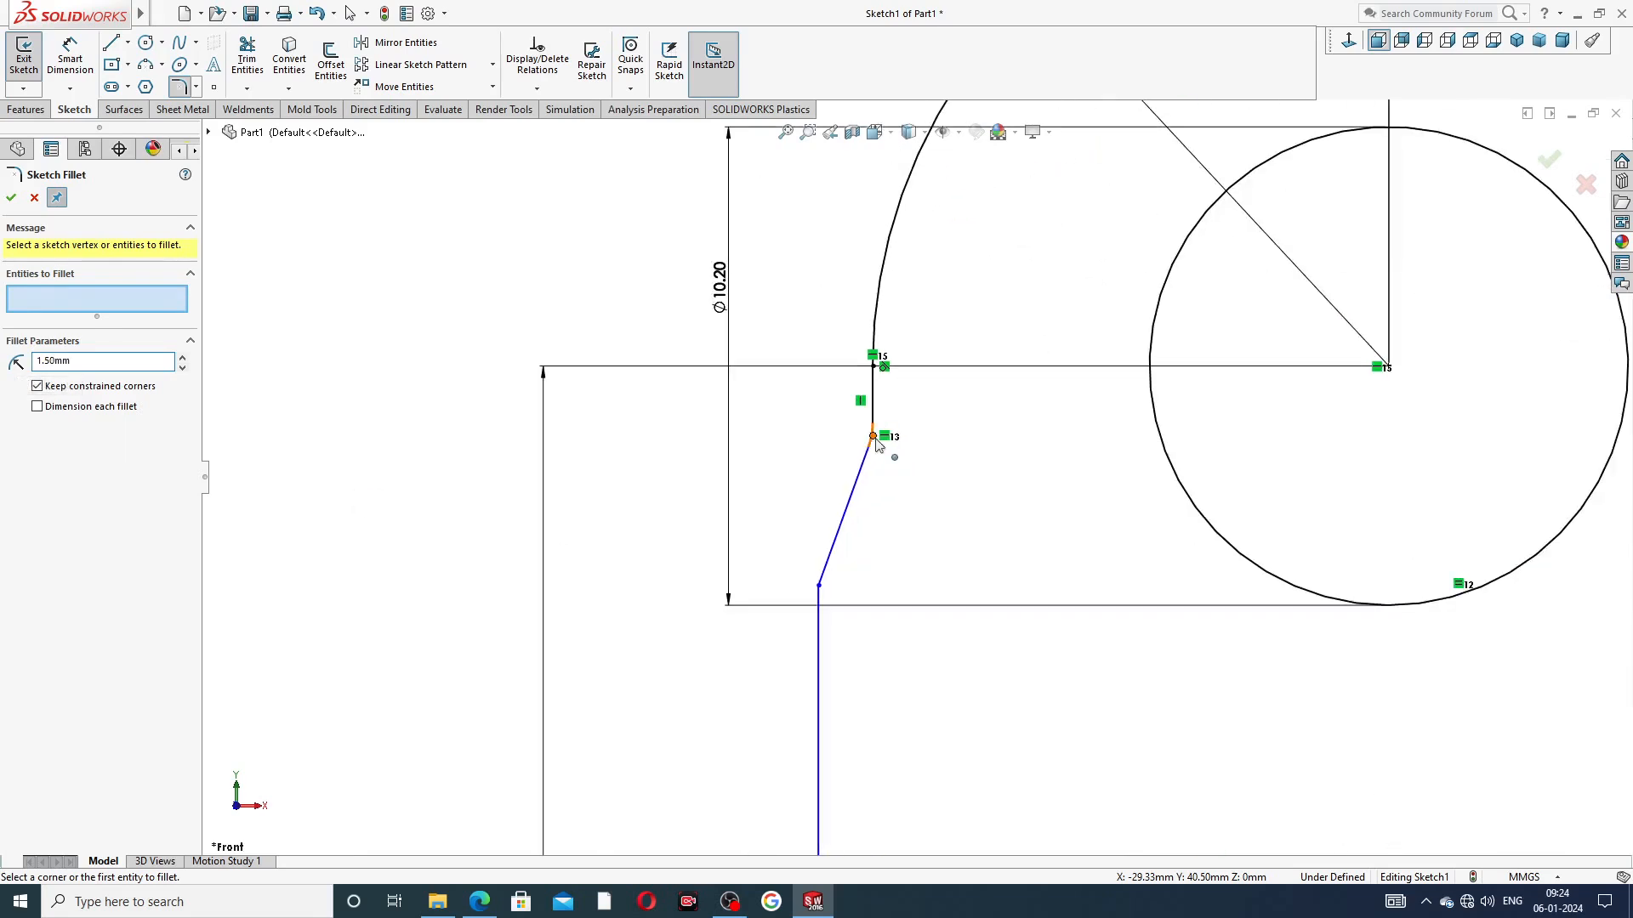
left_click(875, 440)
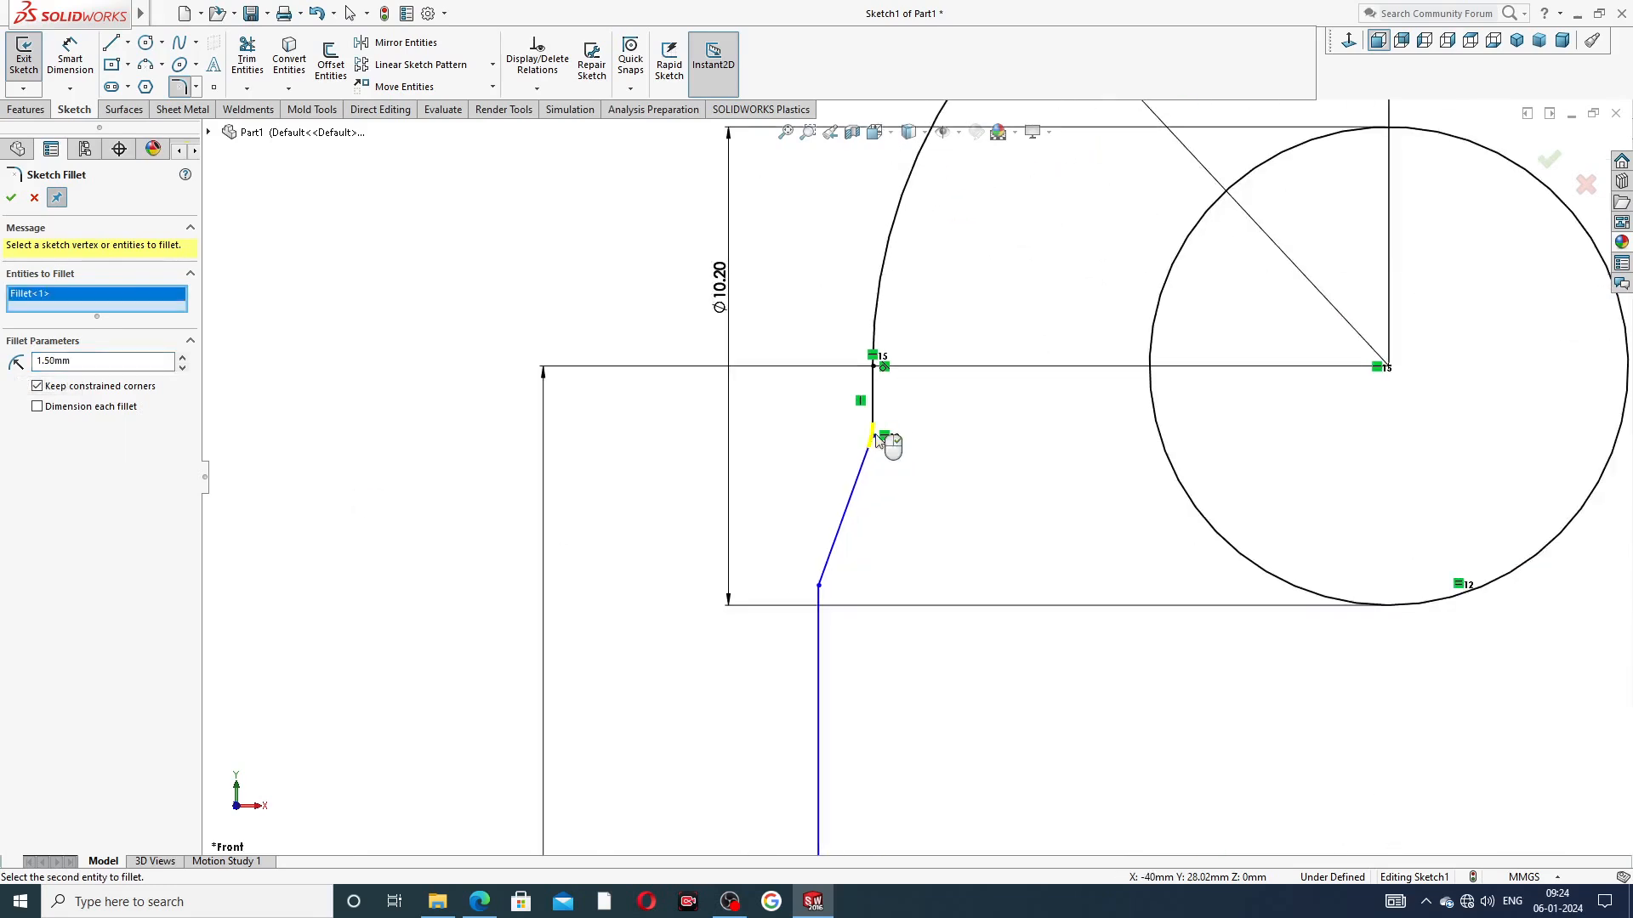
left_click(10, 201)
left_click(10, 201)
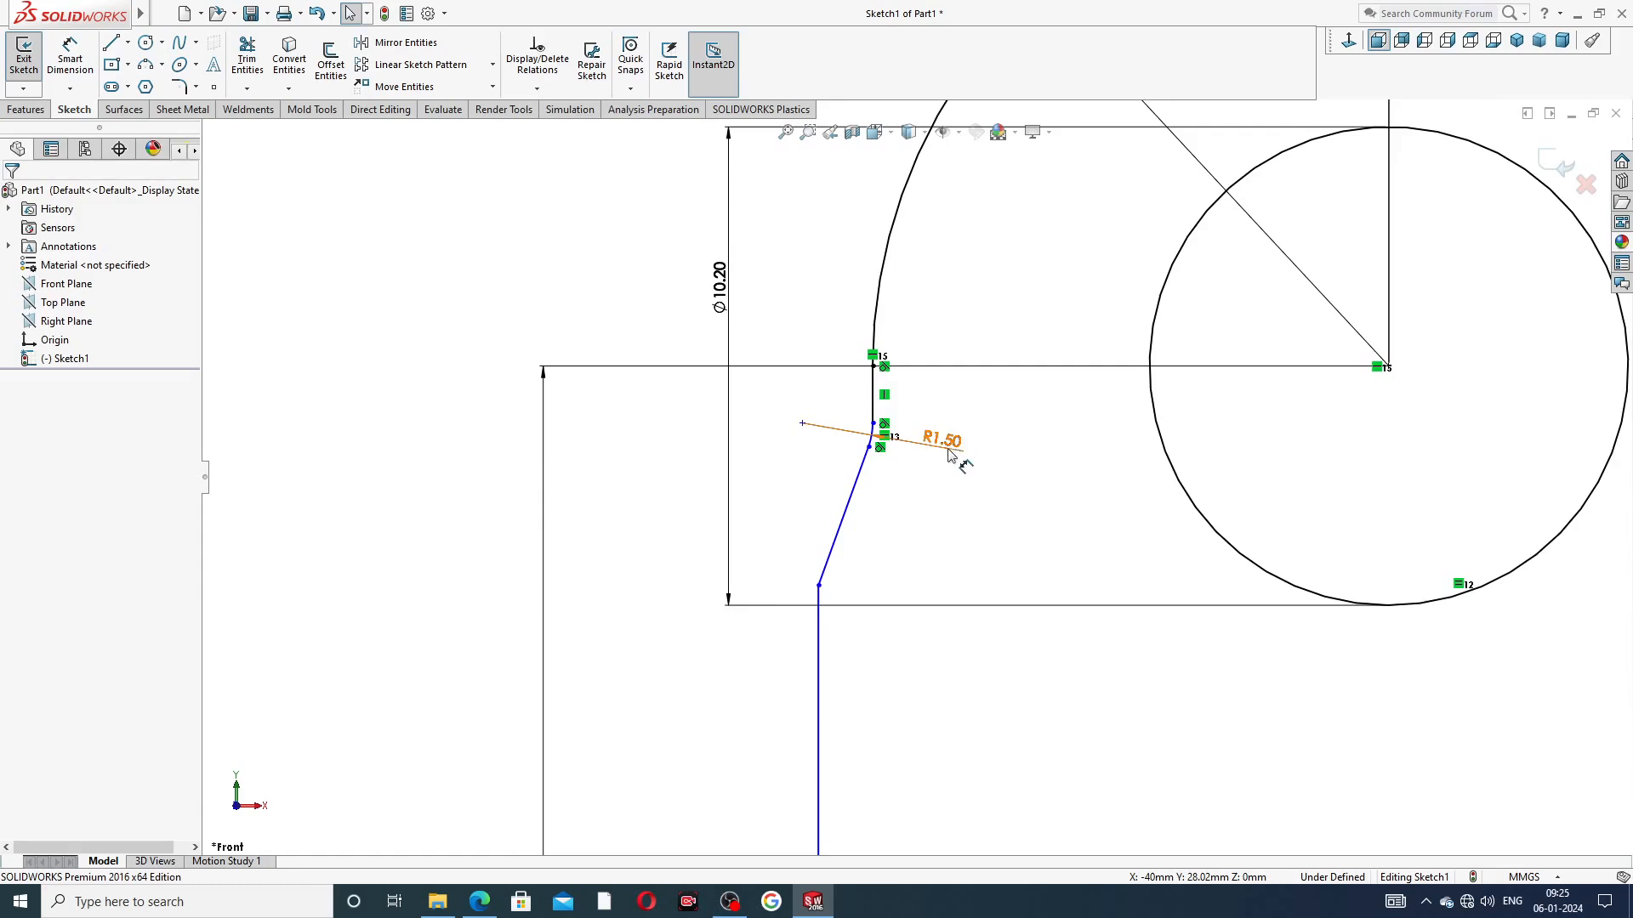
Move the R1.50 and R5 fillet dimension texts slightly farther from their arcs
left_click_drag(948, 449, 955, 454)
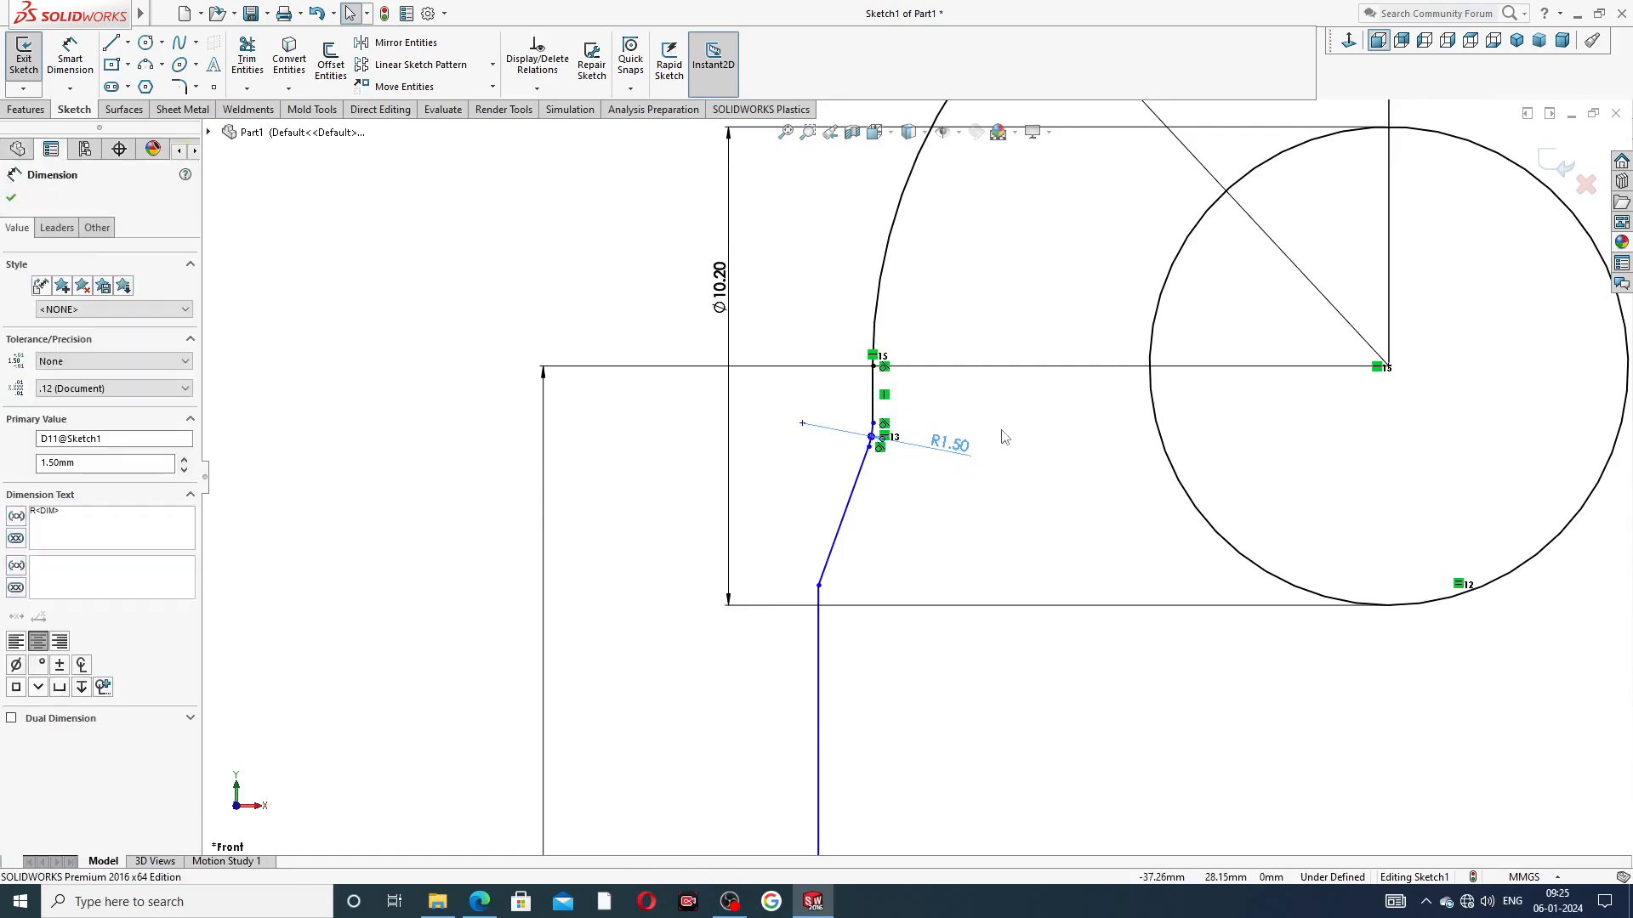
key("Escape")
scroll(1063, 357, "up", 4)
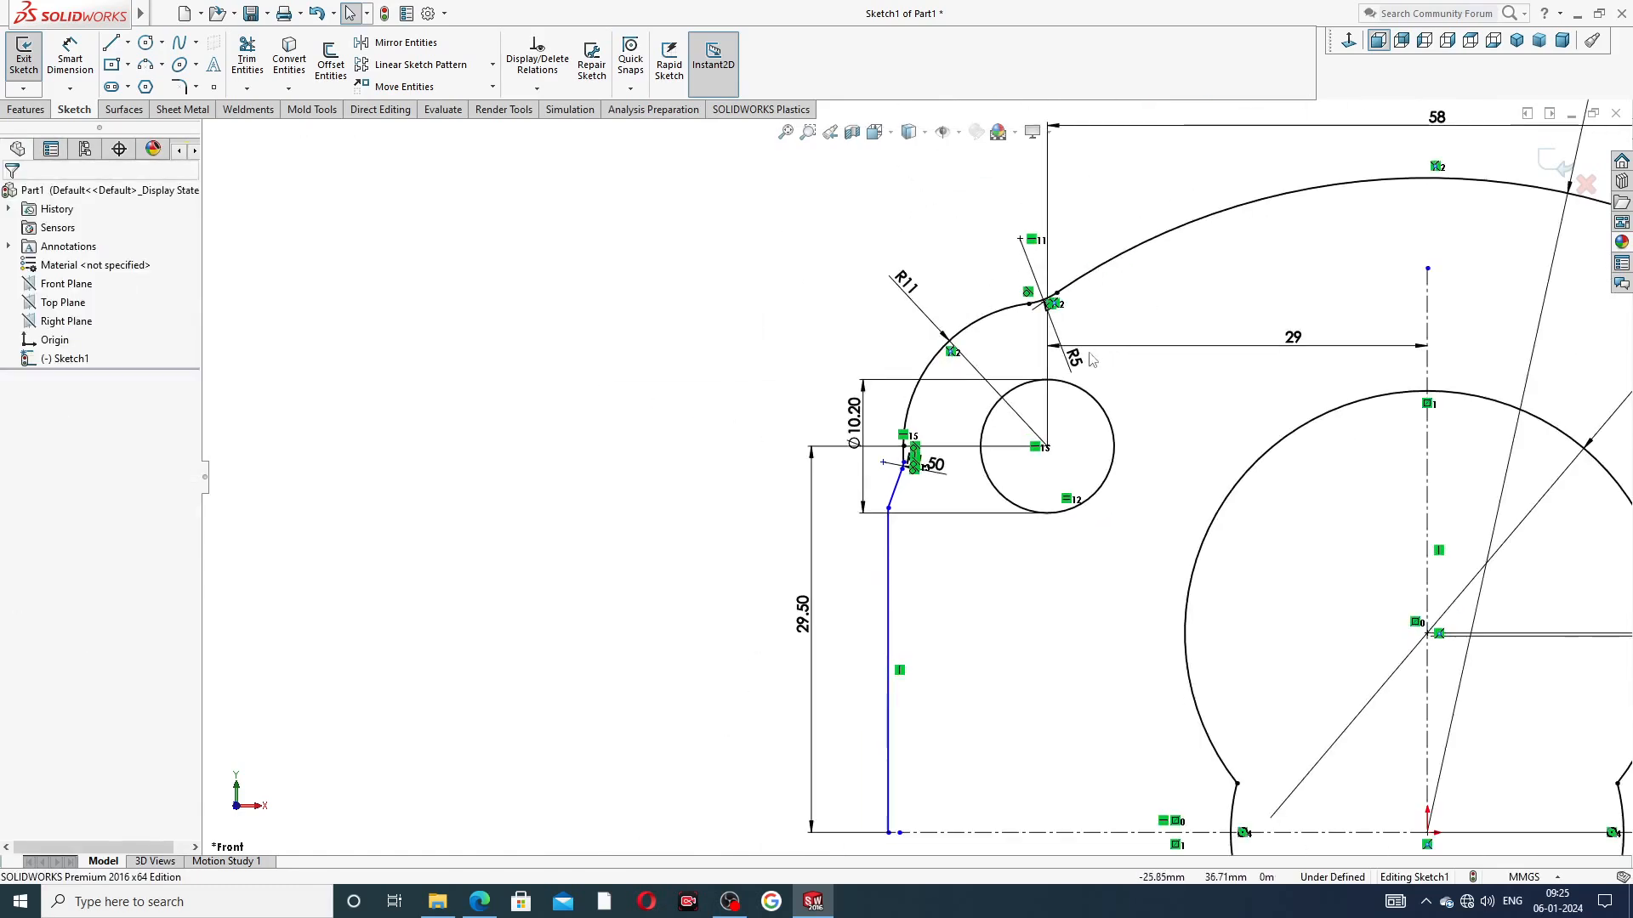
mouse_move(1092, 359)
left_mouse_down()
mouse_move(1063, 332)
mouse_move(1097, 378)
left_mouse_up()
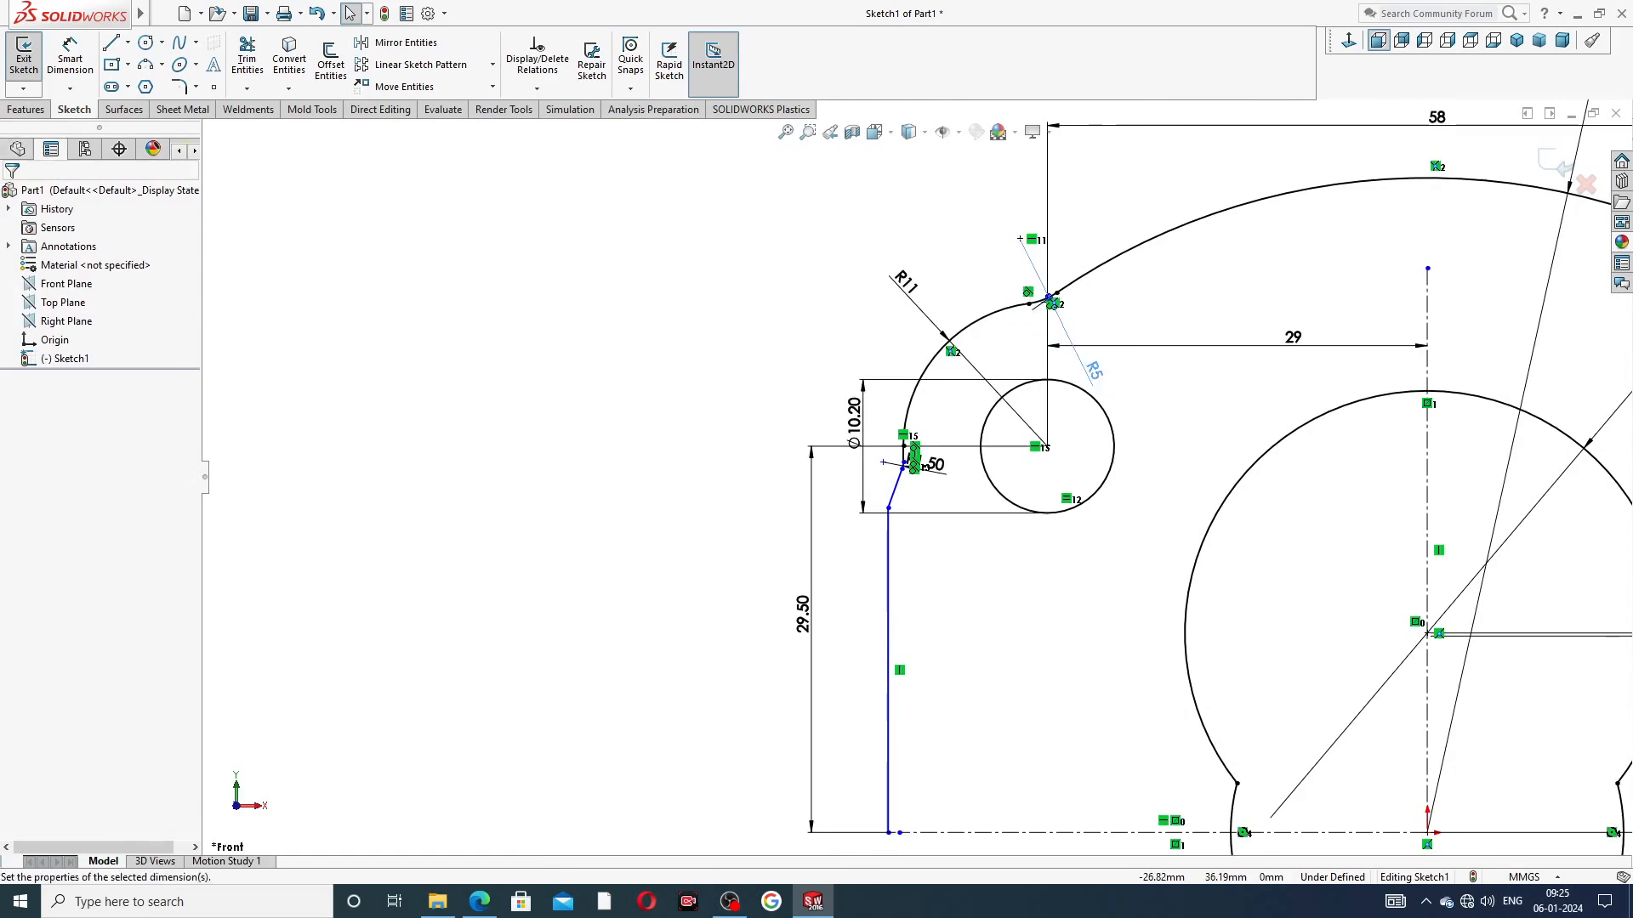
left_click(1137, 296)
Dimension the distance from the long outer vertical line to the vertical centreline as 42 mm and end dimensioning
scroll(1177, 330, "up", 6)
scroll(1133, 579, "down", 2)
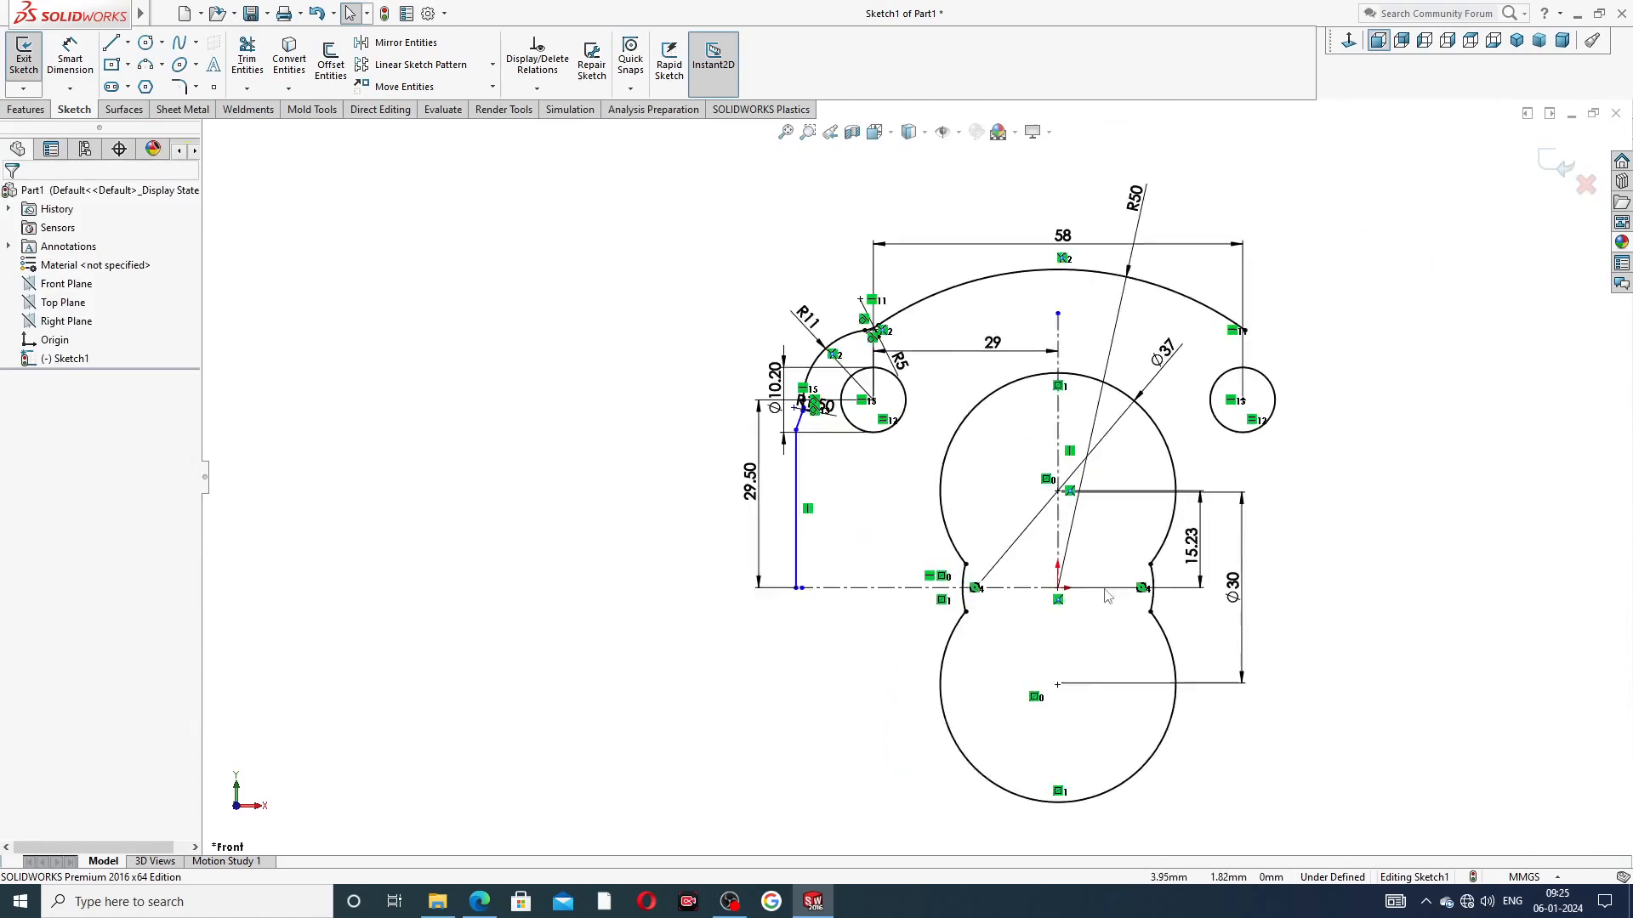
scroll(1108, 595, "down", 1)
left_click(70, 59)
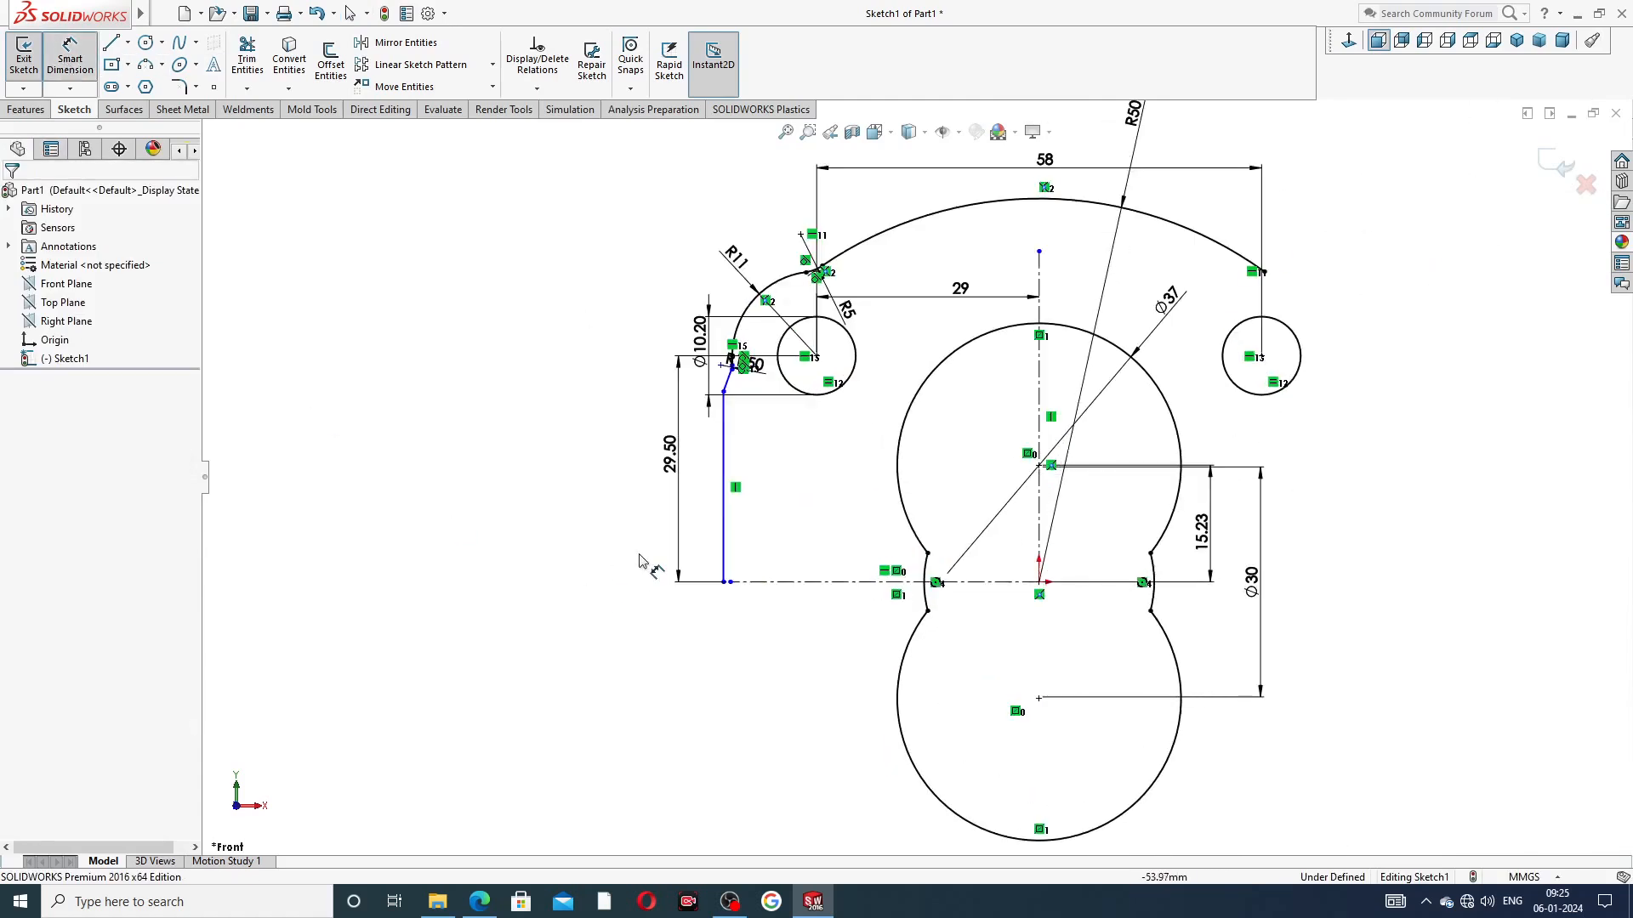
left_click(723, 523)
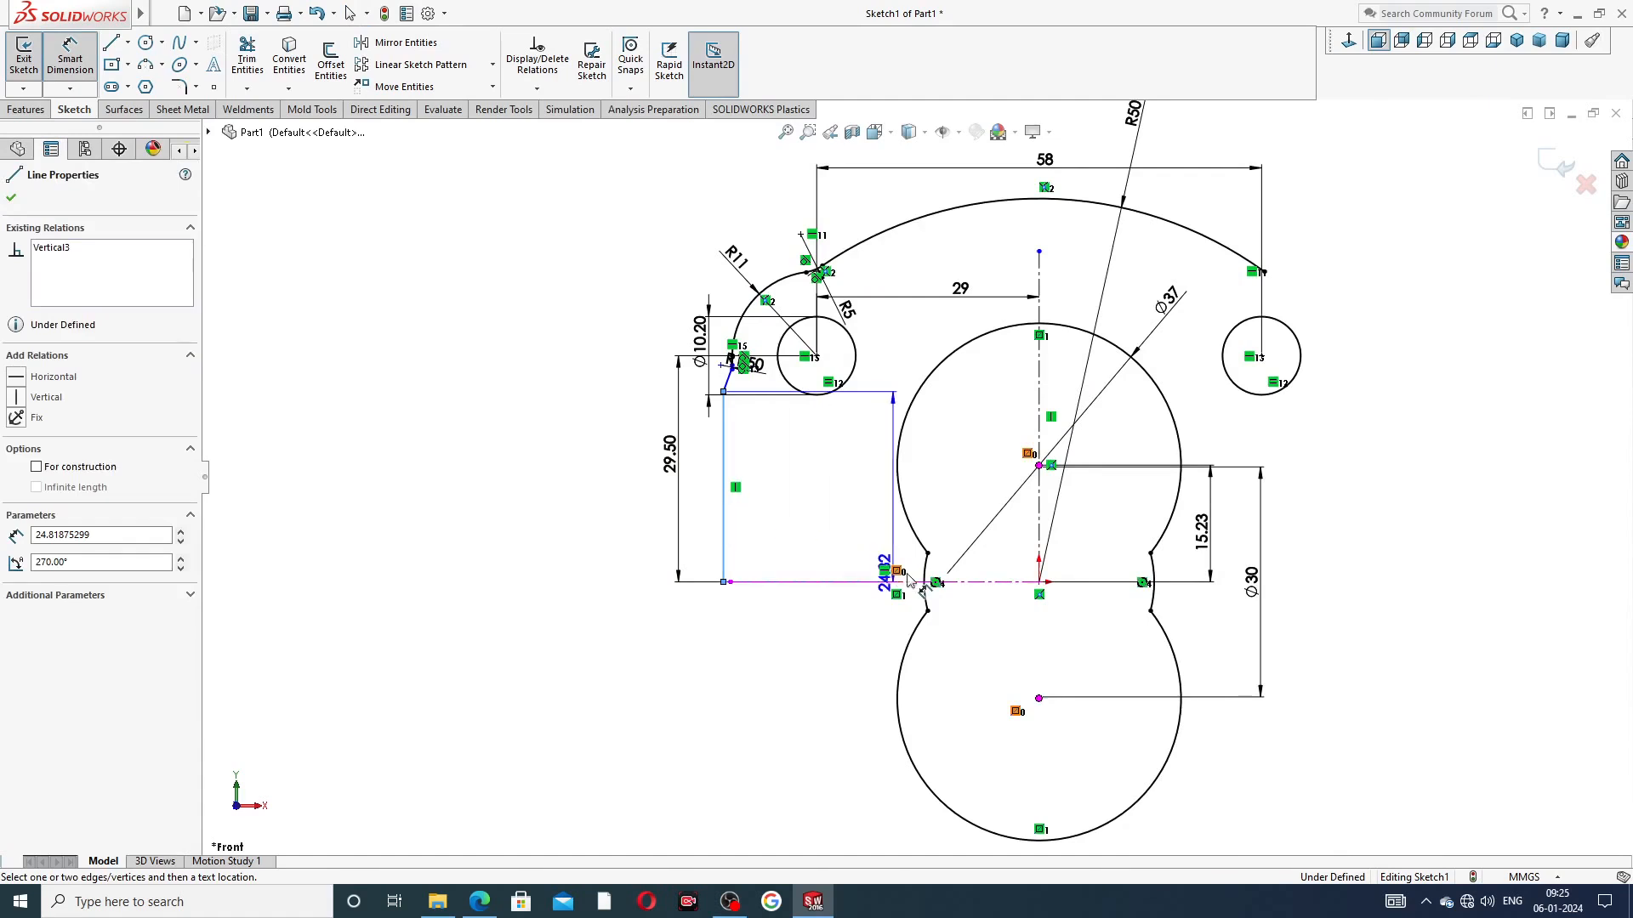
left_click(1041, 545)
left_click(861, 648)
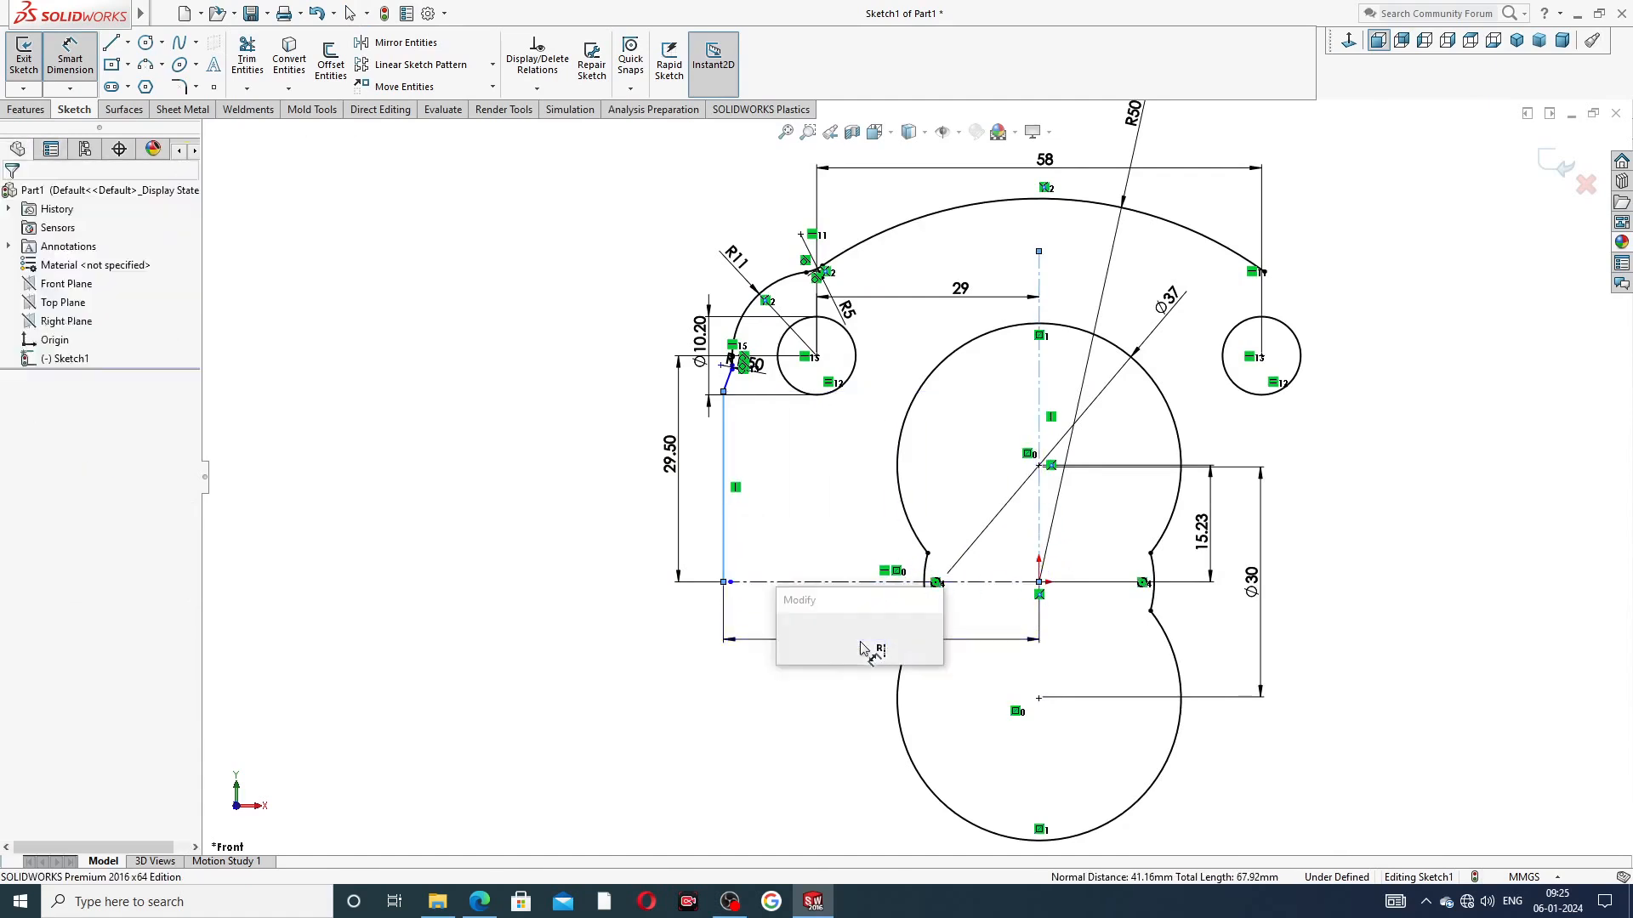
type("2")
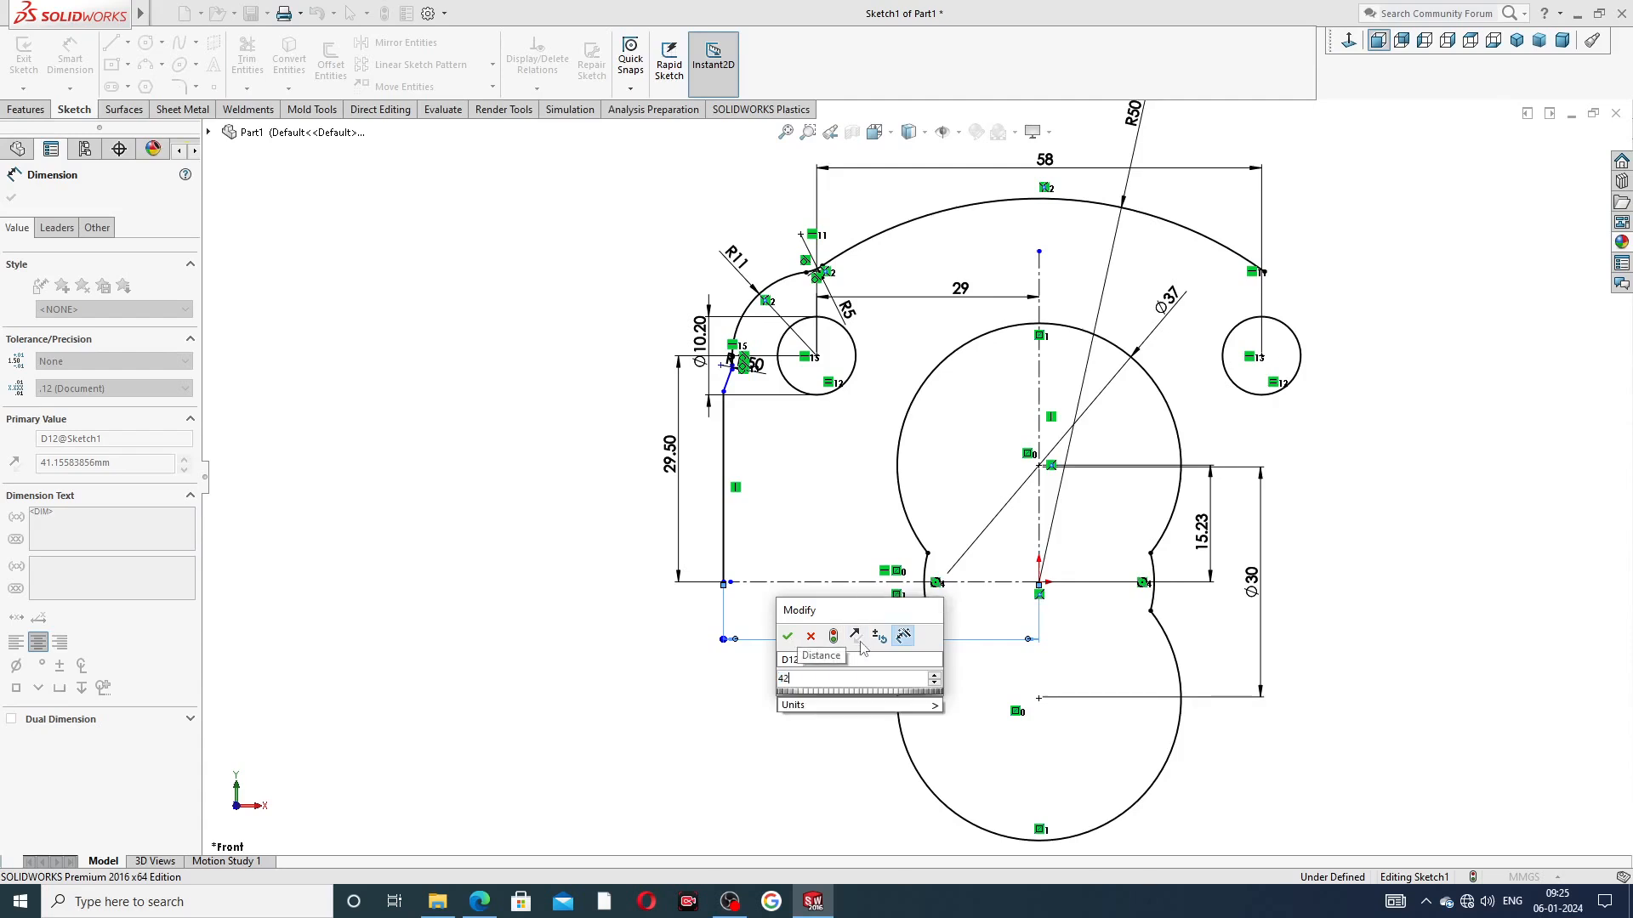
key("Return")
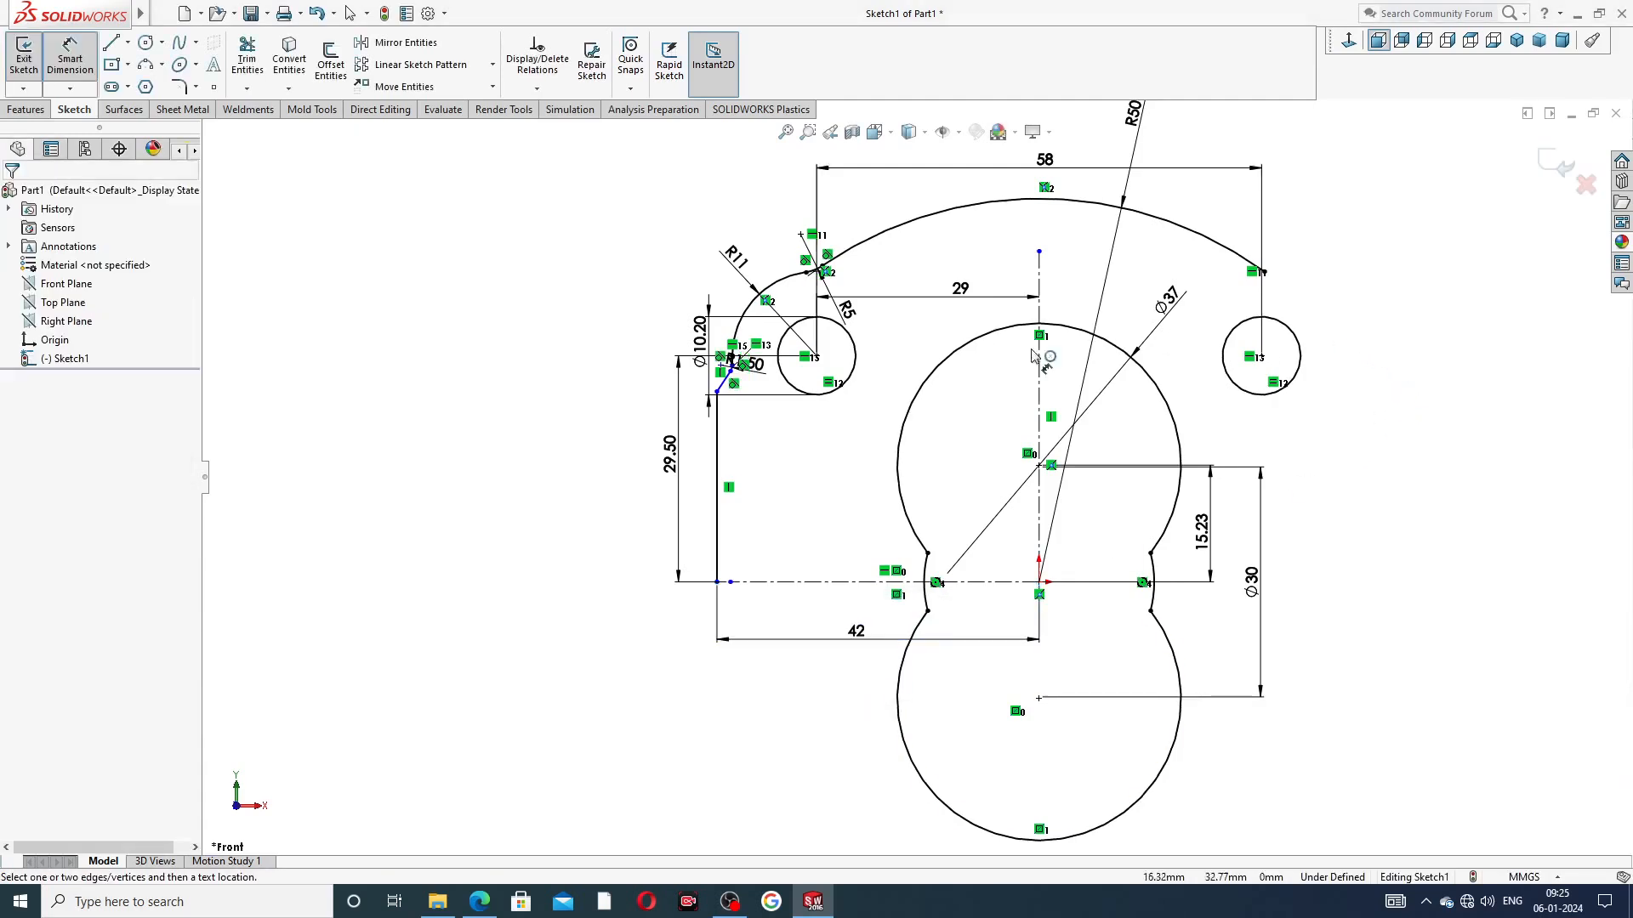
scroll(1352, 353, "up", 2)
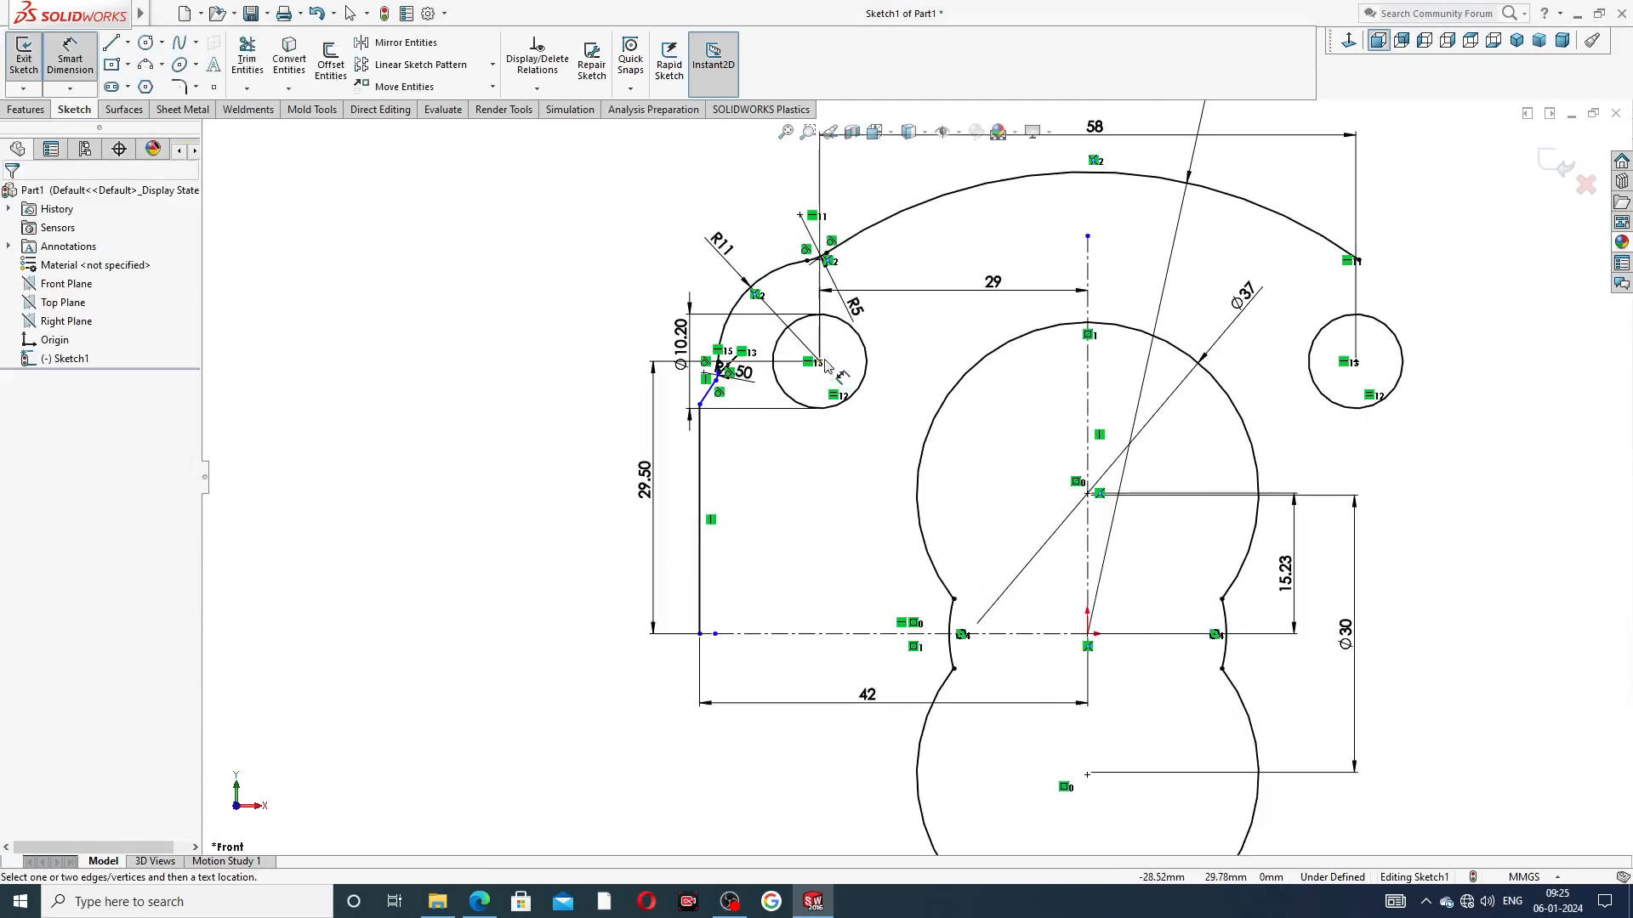
right_click(1320, 302)
left_click(1370, 252)
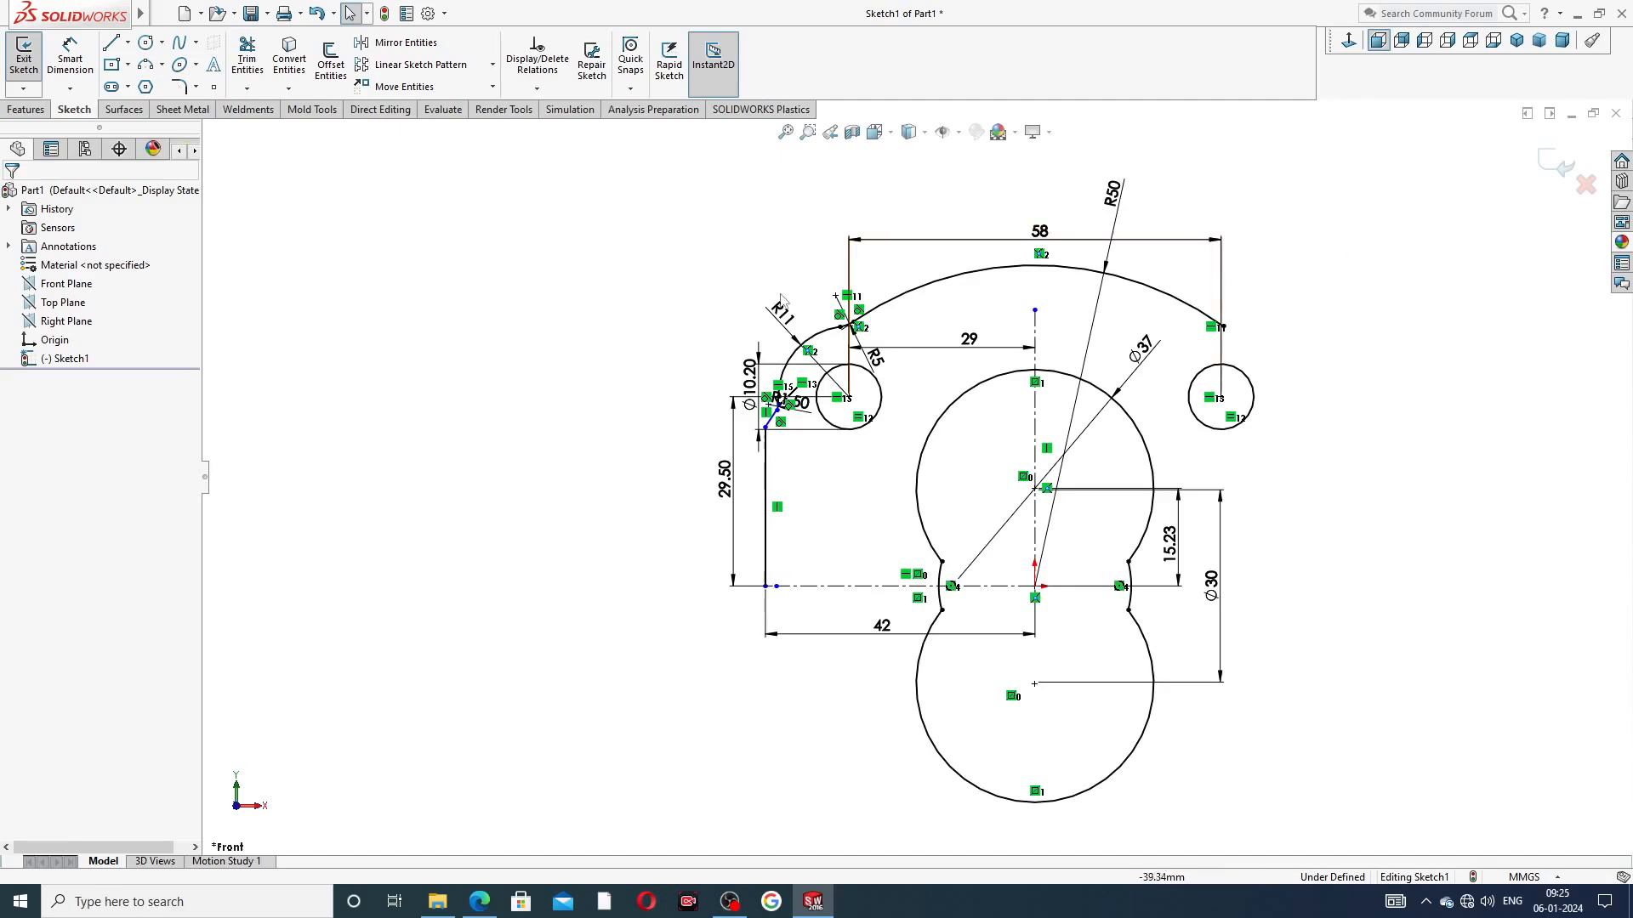
Reposition the R11, R5 and 29 mm dimension texts around the upper-left hole for clearer spacing
left_click_drag(778, 311, 762, 292)
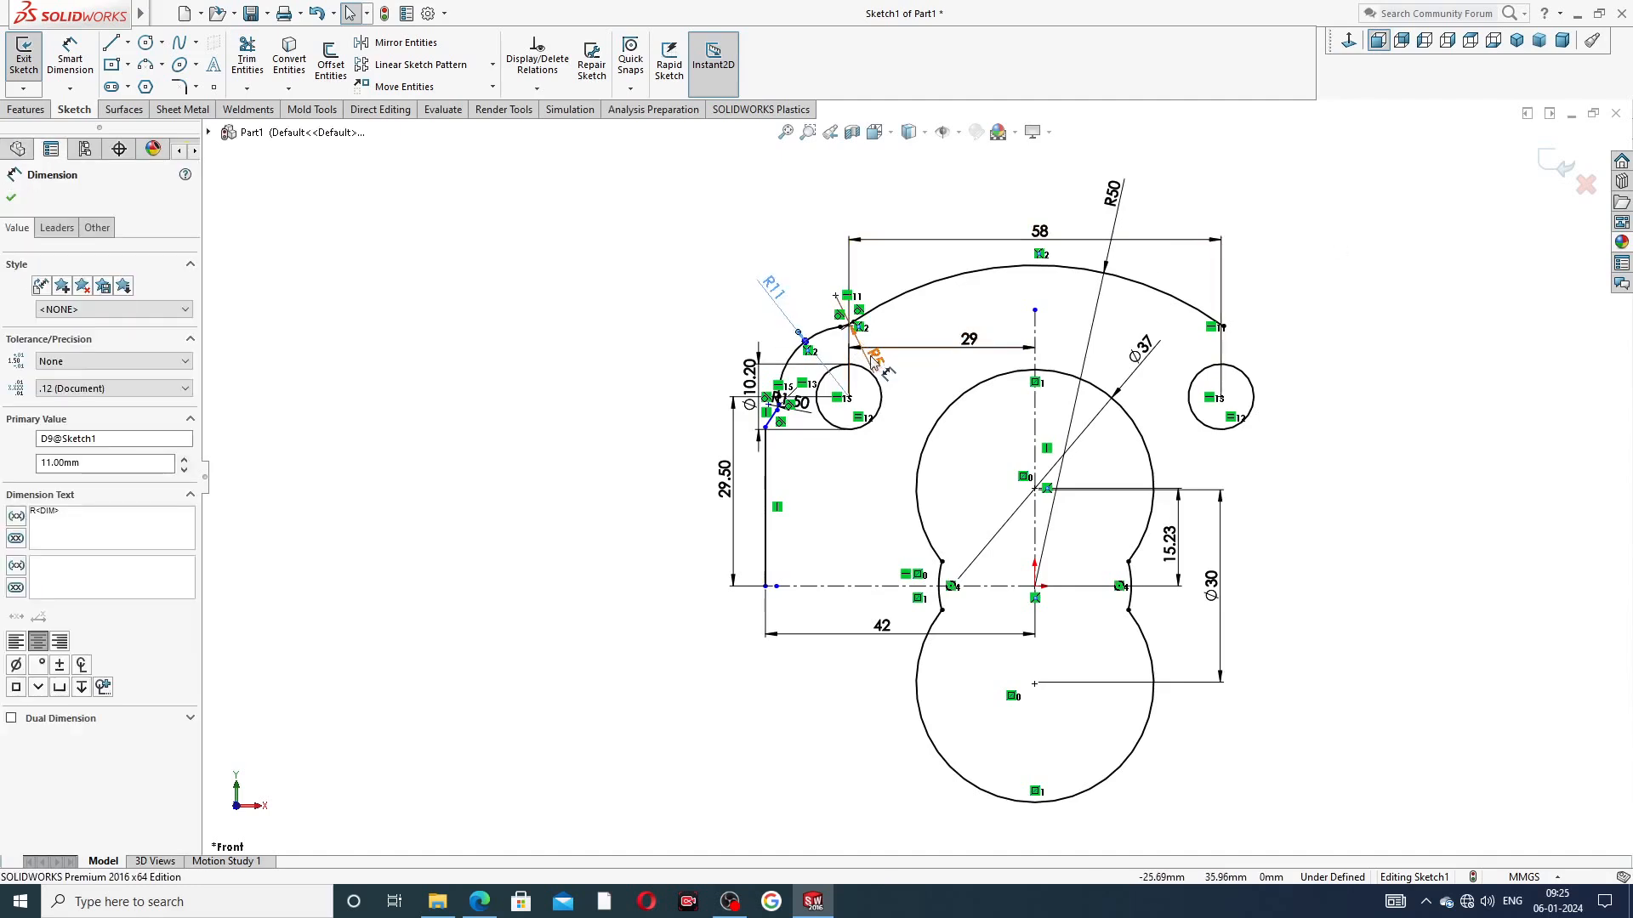
left_click_drag(874, 357, 966, 337)
left_click(680, 273)
left_click(964, 342)
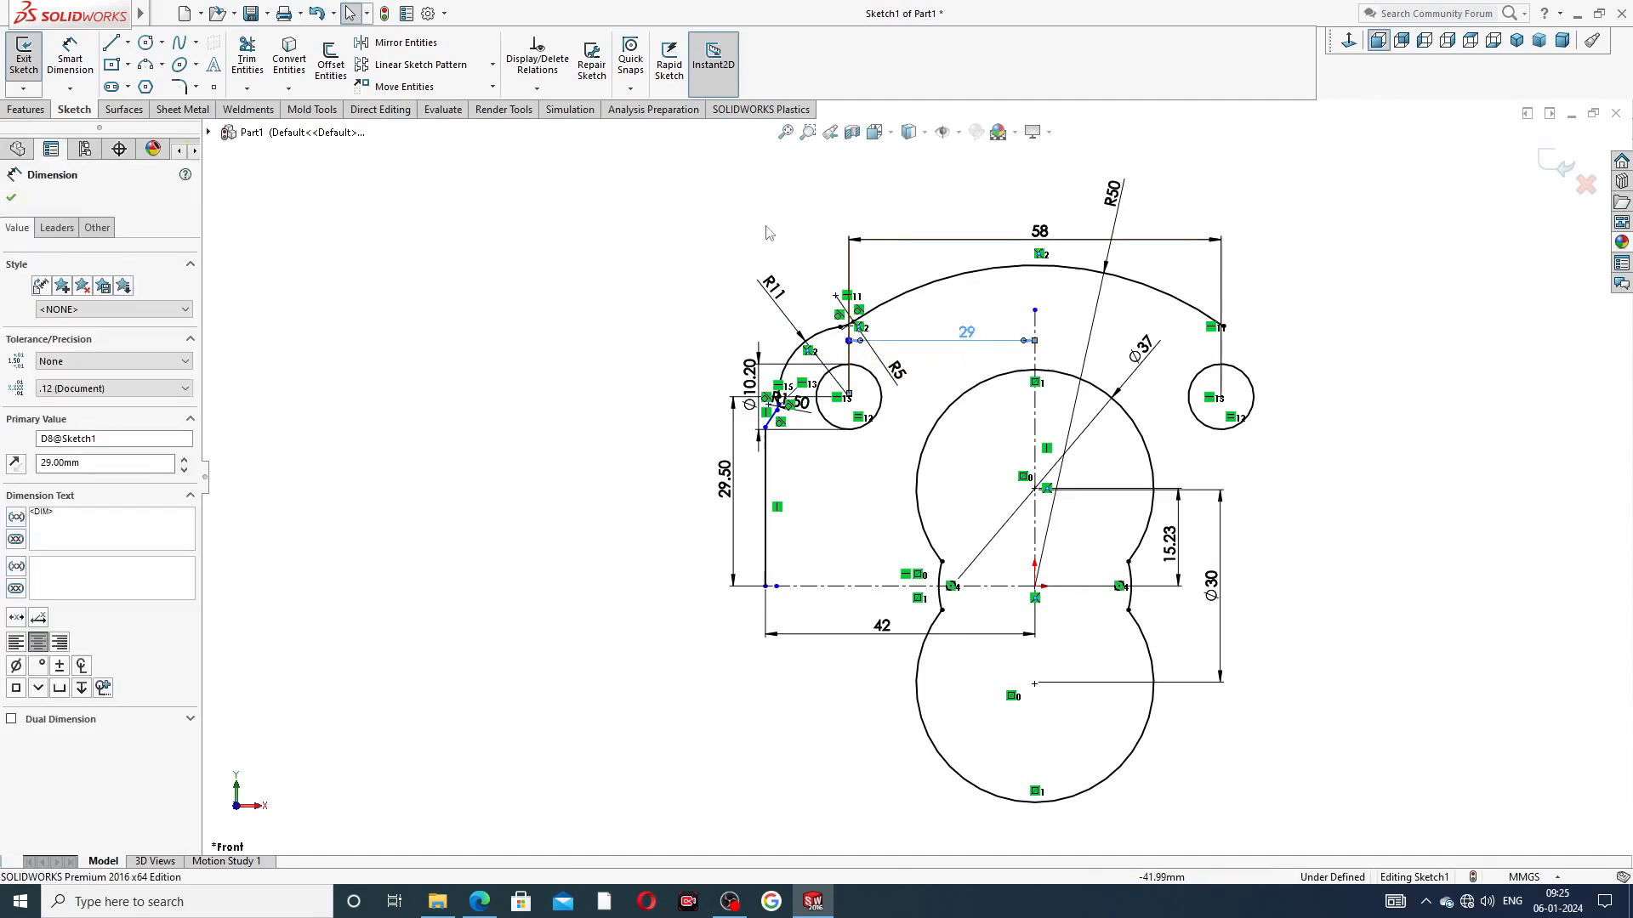
left_click(752, 315)
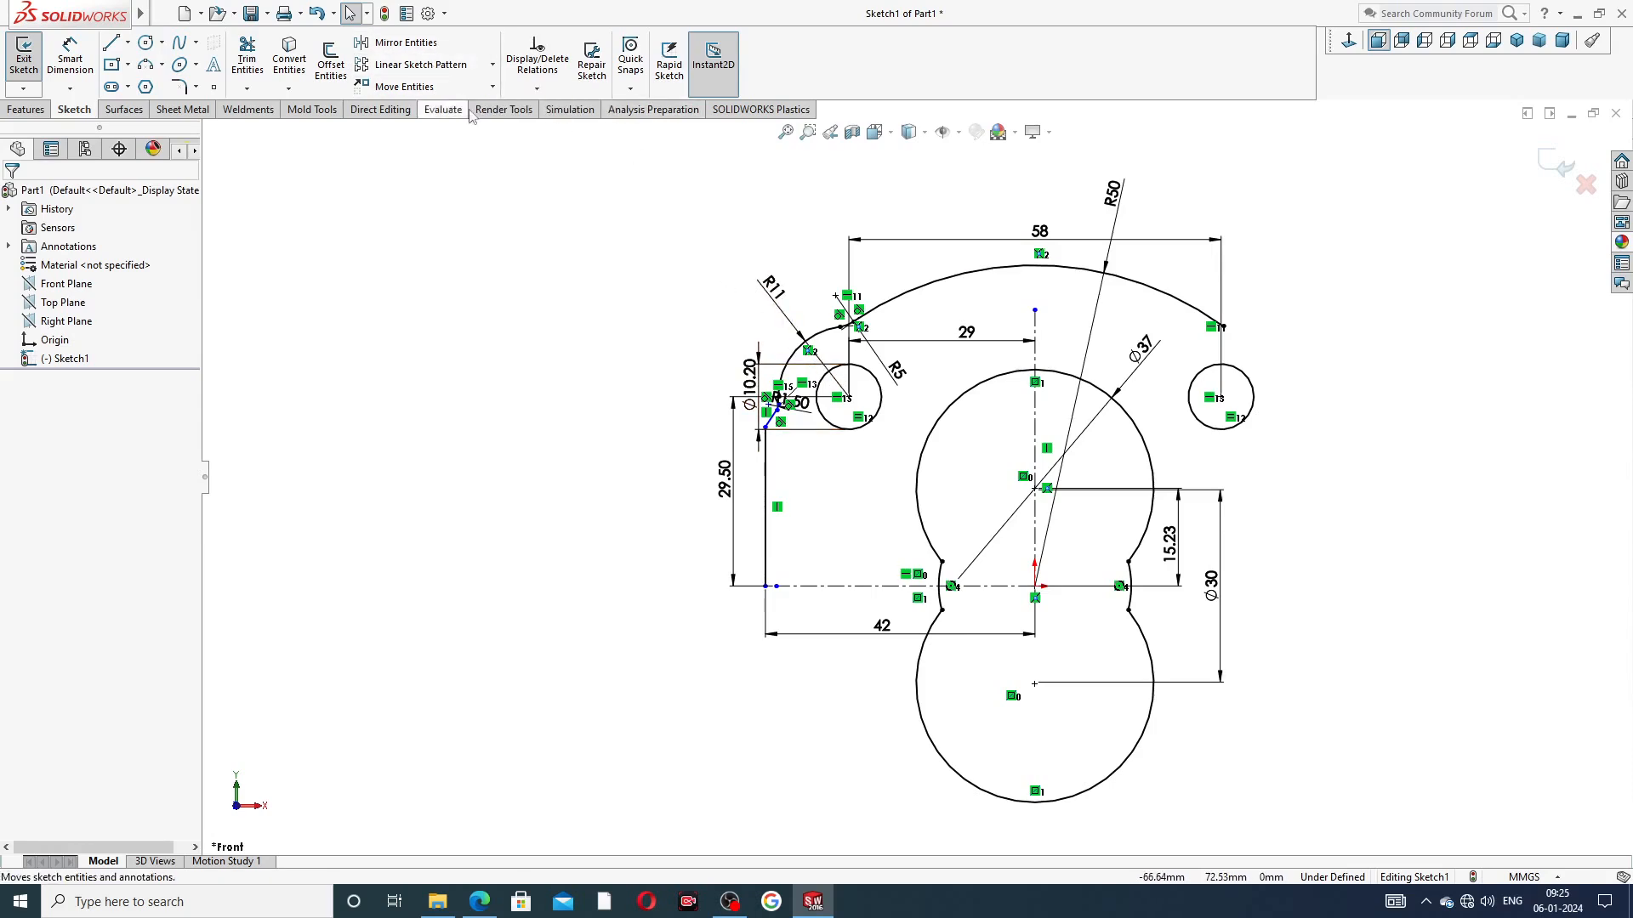
Mirror the left outline, from the R5 fillet through the R11 arc down to the long vertical line, about the vertical centreline as a copy
left_click(436, 48)
scroll(1034, 334, "down", 2)
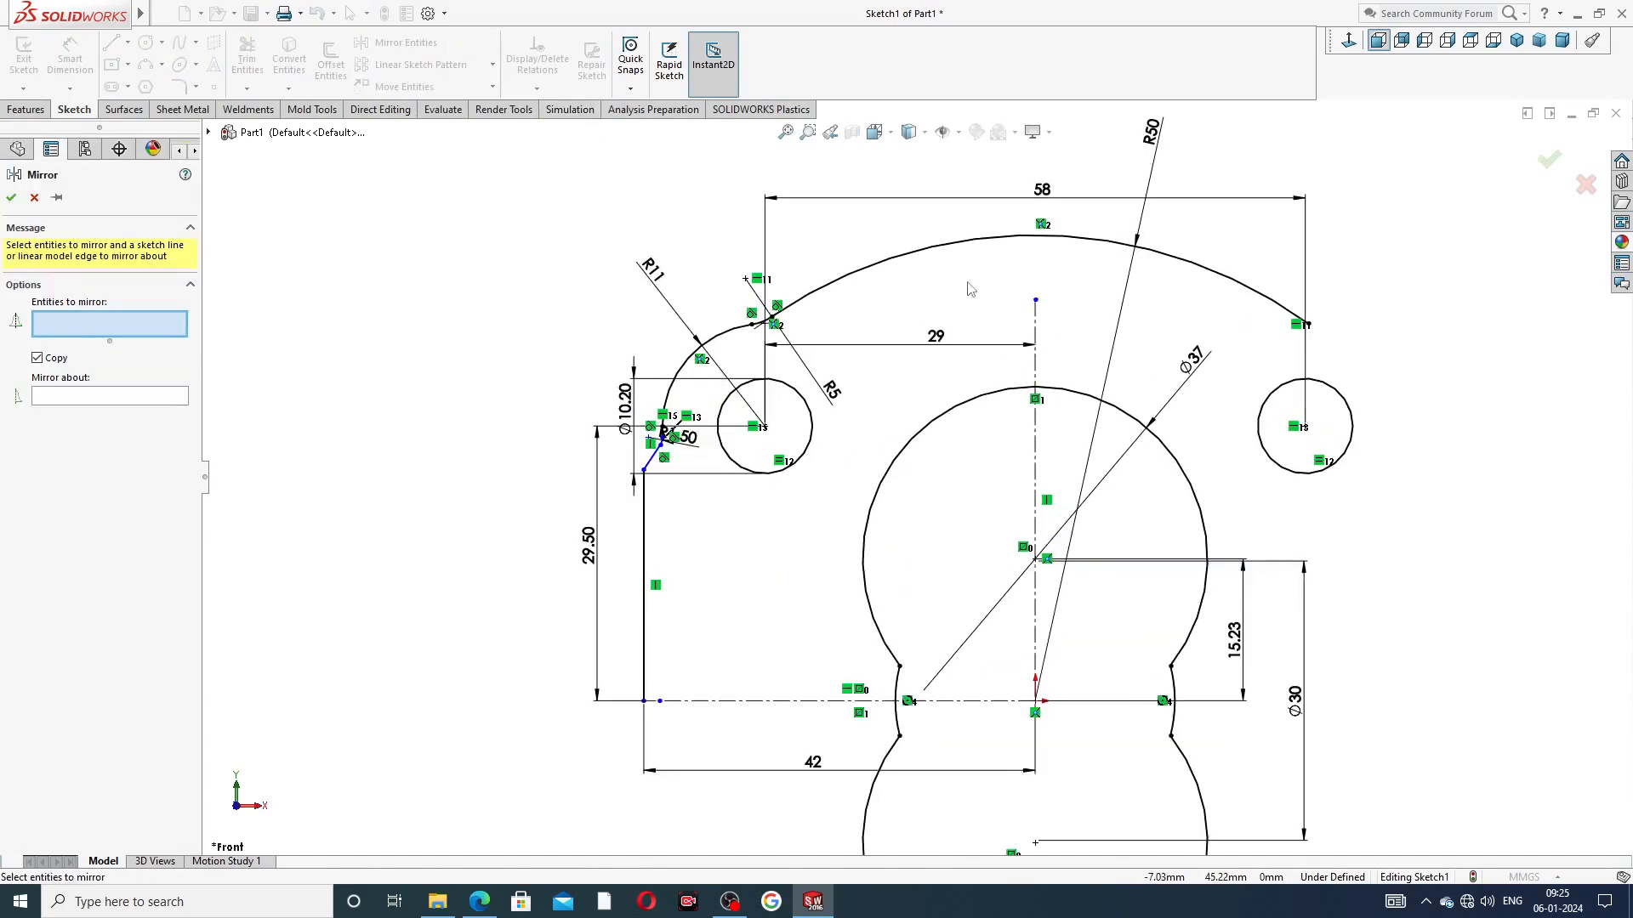
scroll(774, 288, "down", 3)
left_click(768, 321)
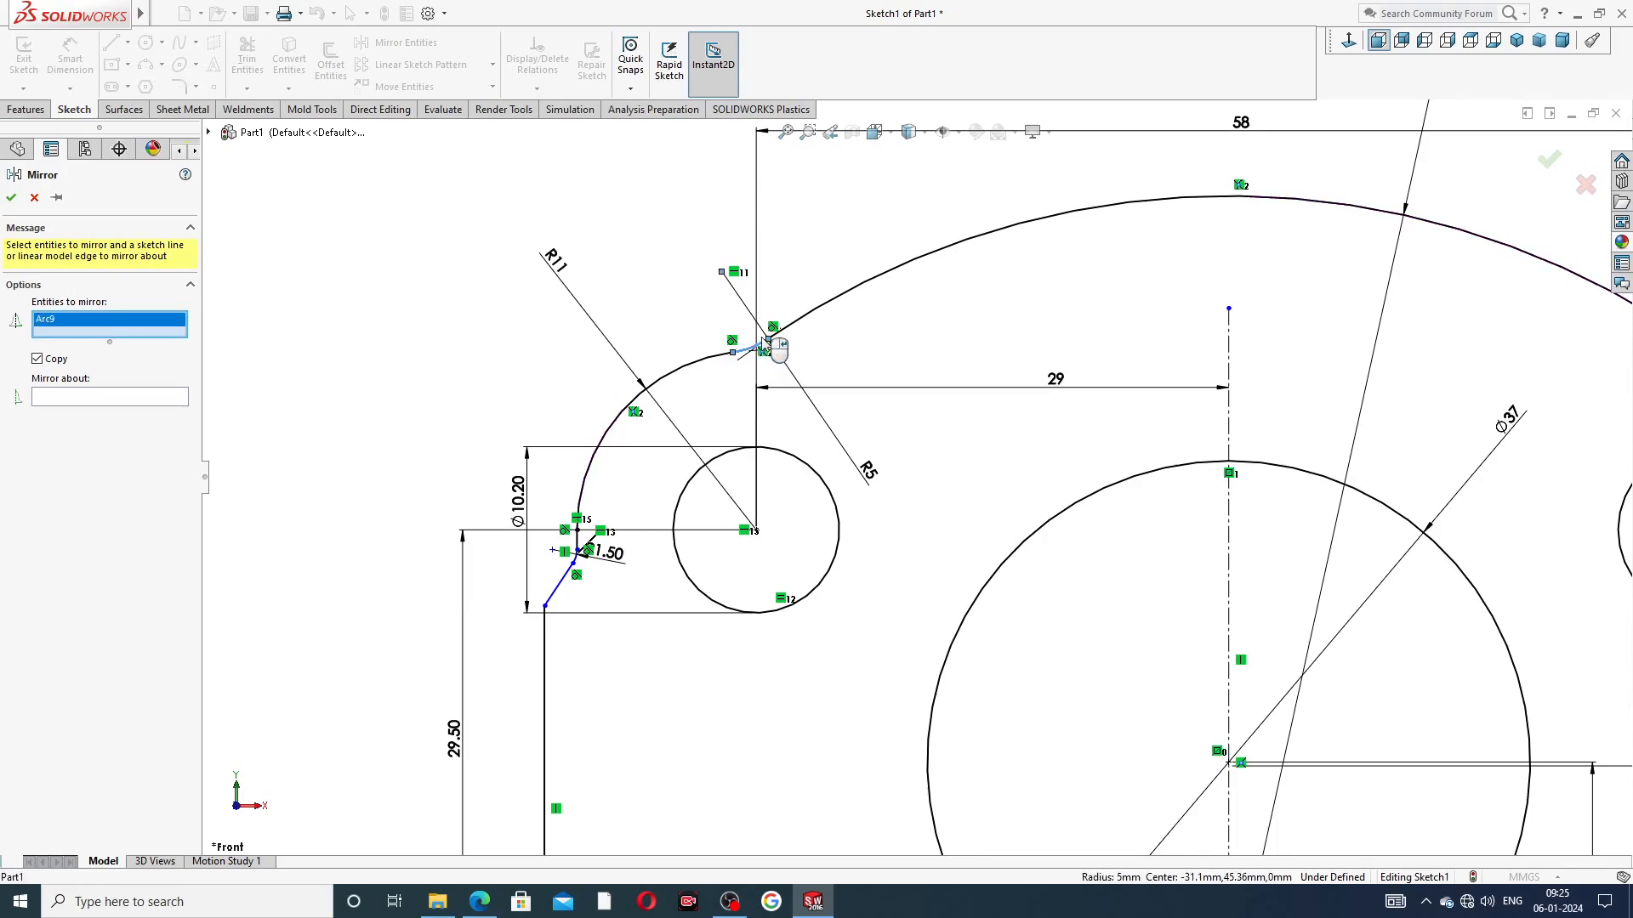
left_click(726, 354)
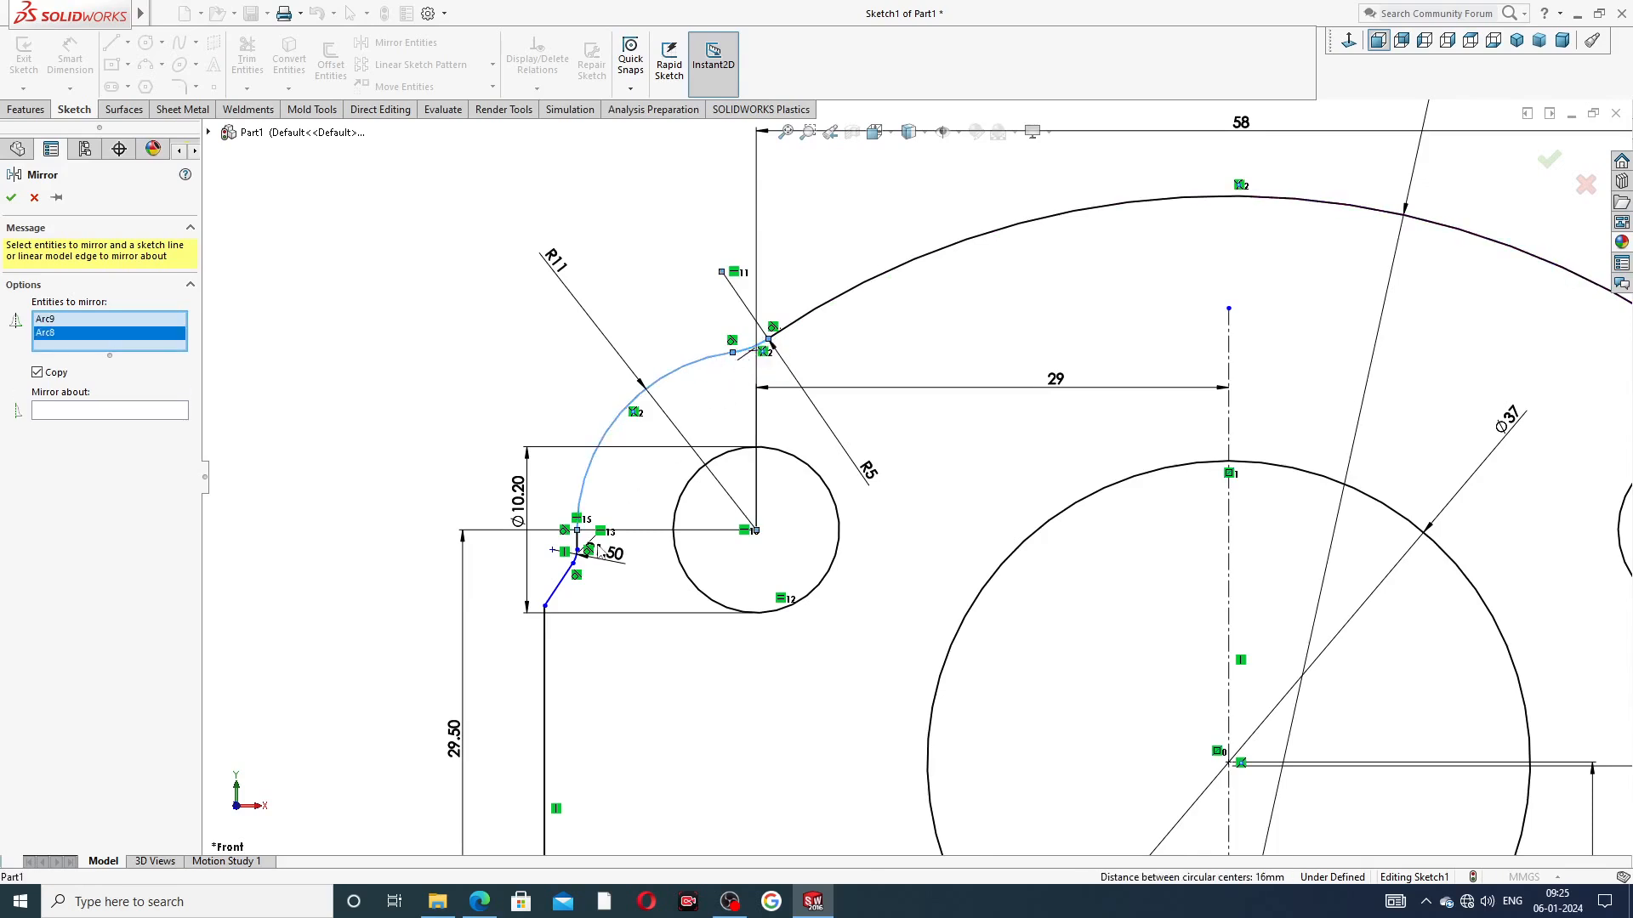
scroll(600, 552, "down", 2)
left_click(620, 525)
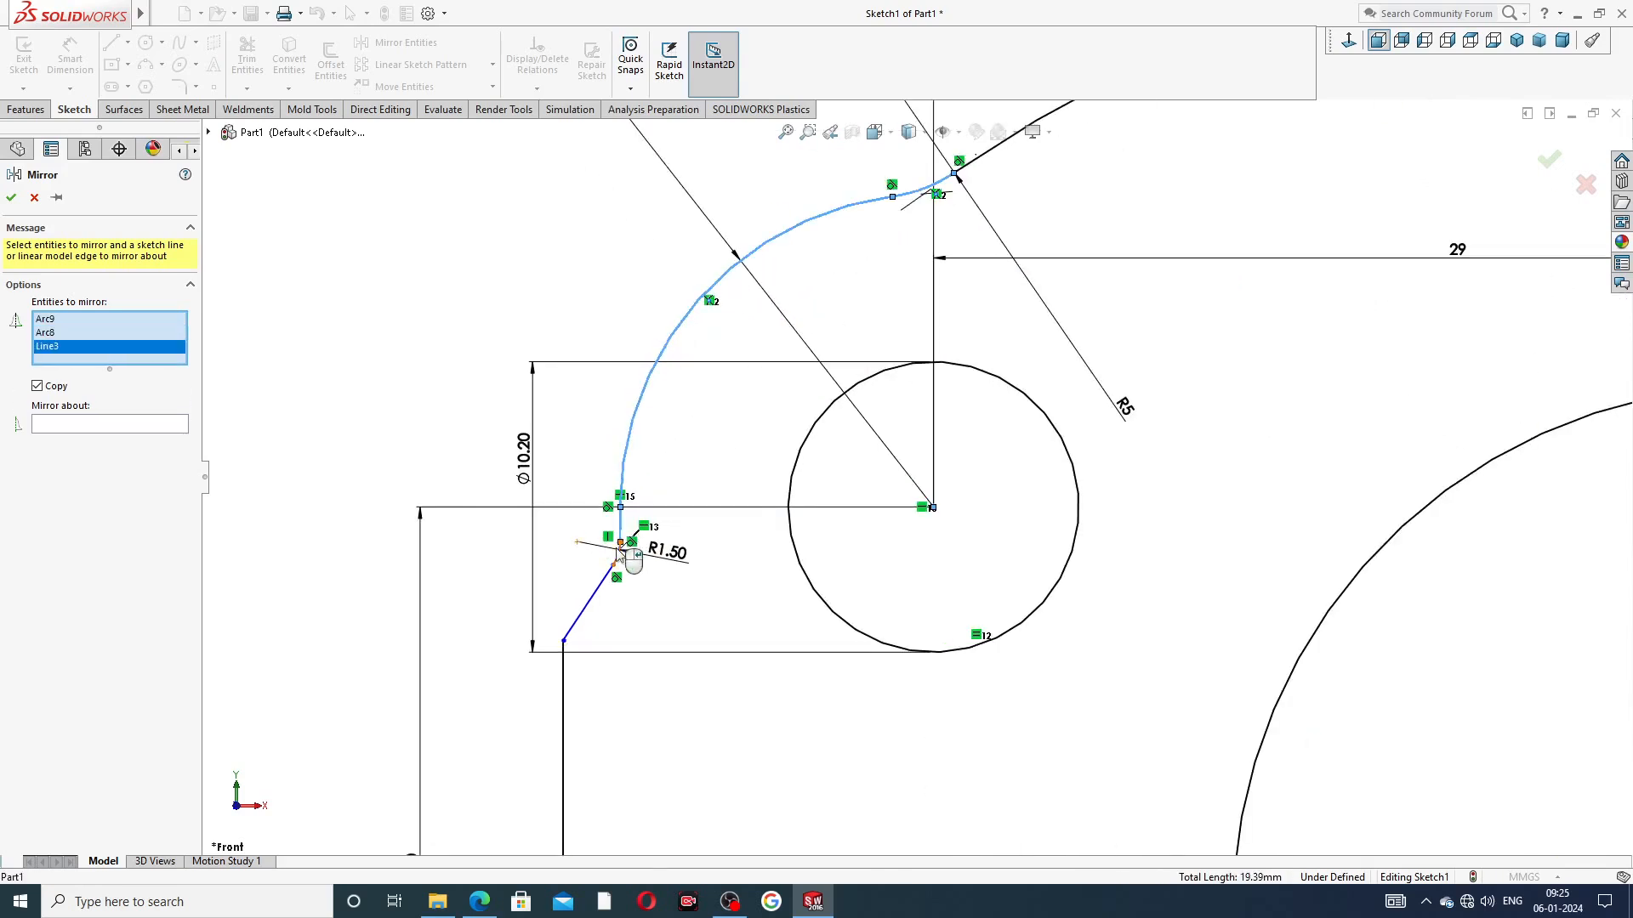
scroll(625, 544, "down", 2)
left_click(656, 557)
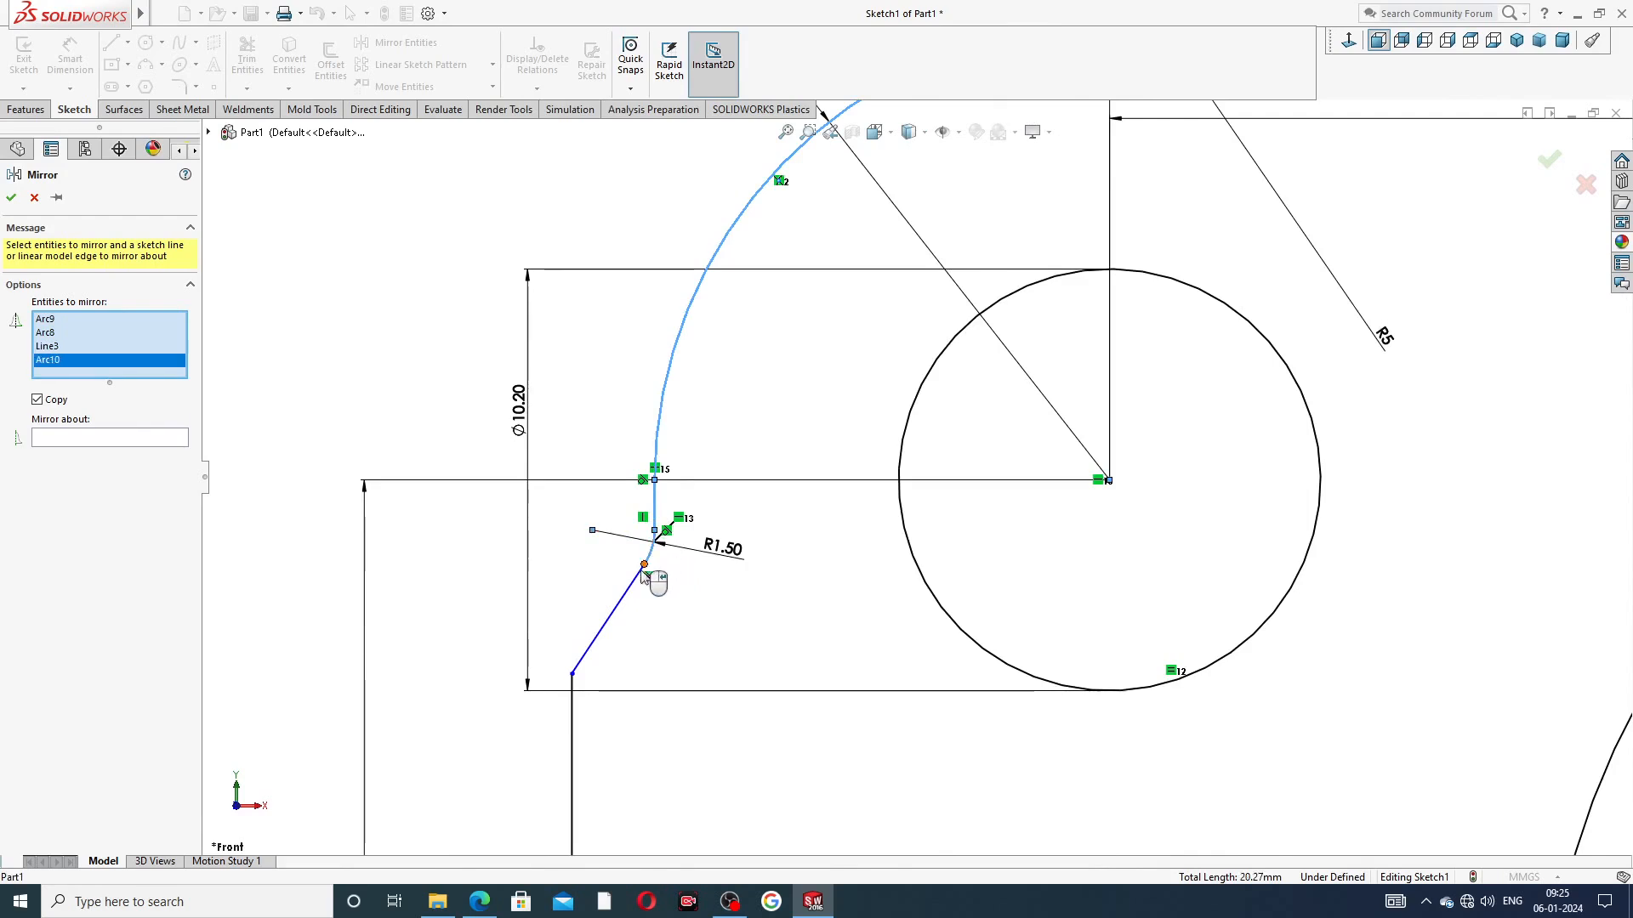
left_click(622, 622)
left_click(575, 719)
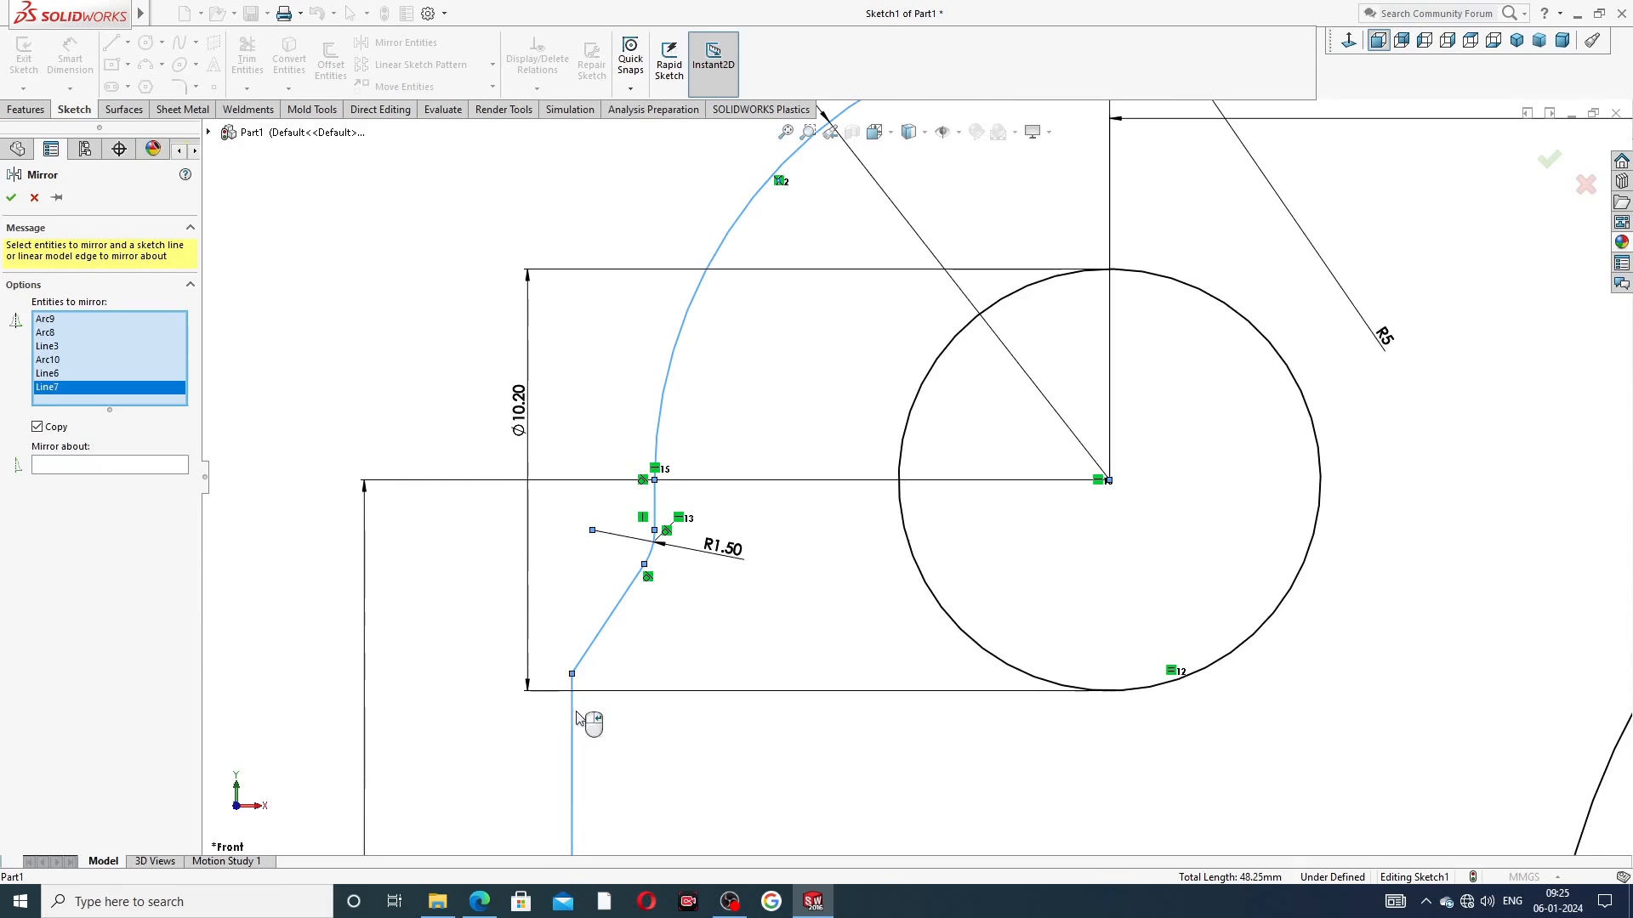
scroll(769, 632, "up", 5)
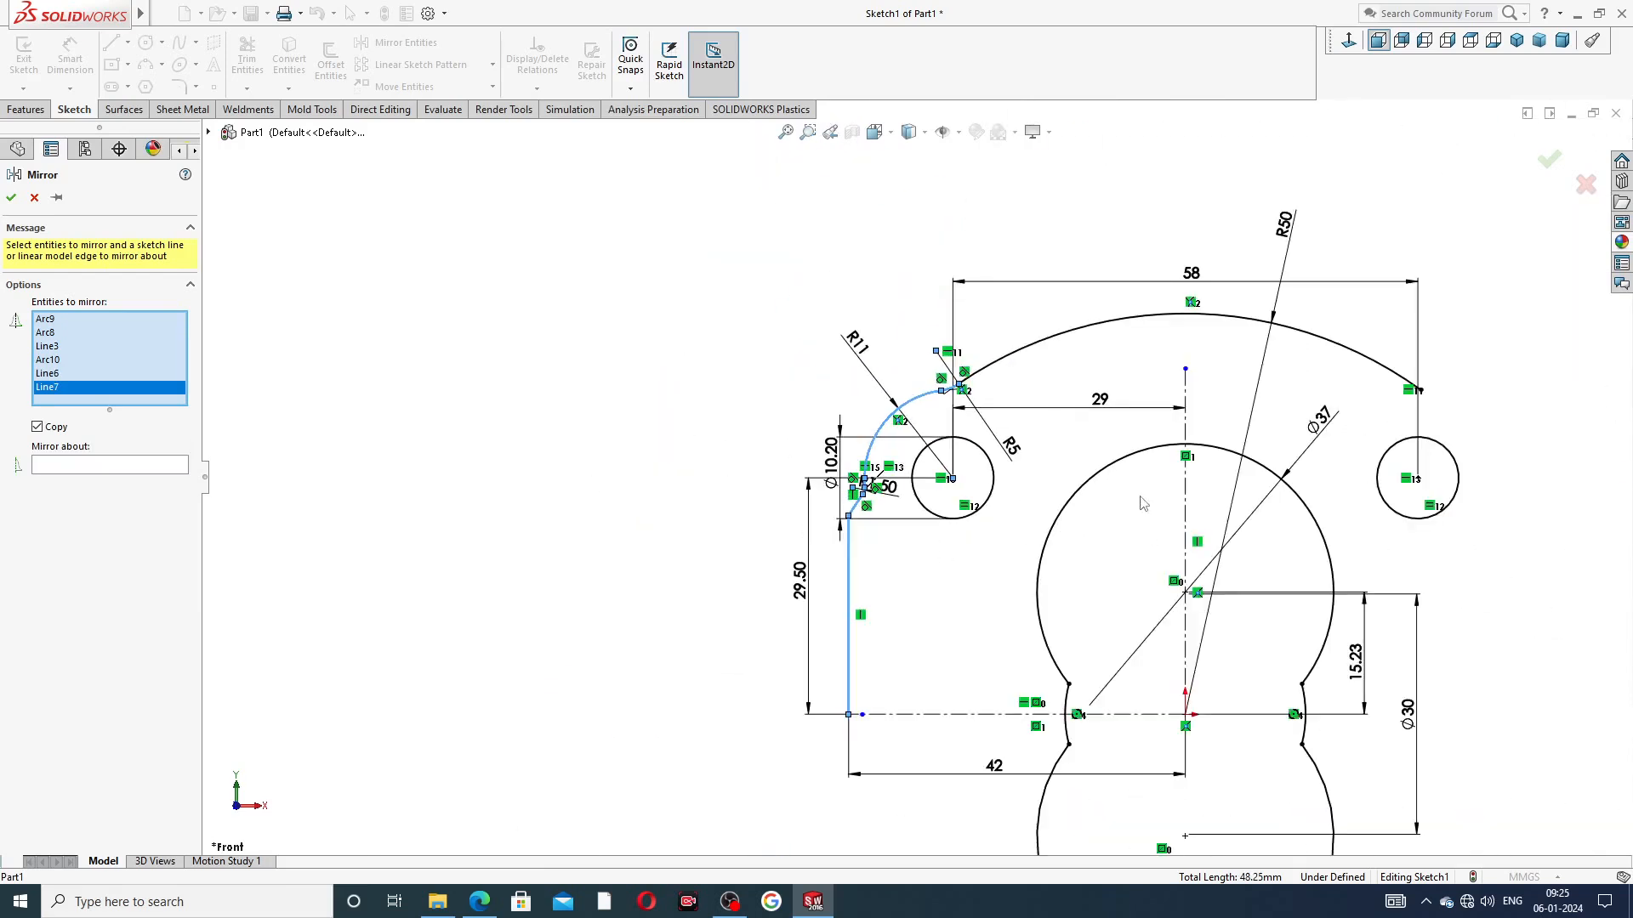
left_click(100, 466)
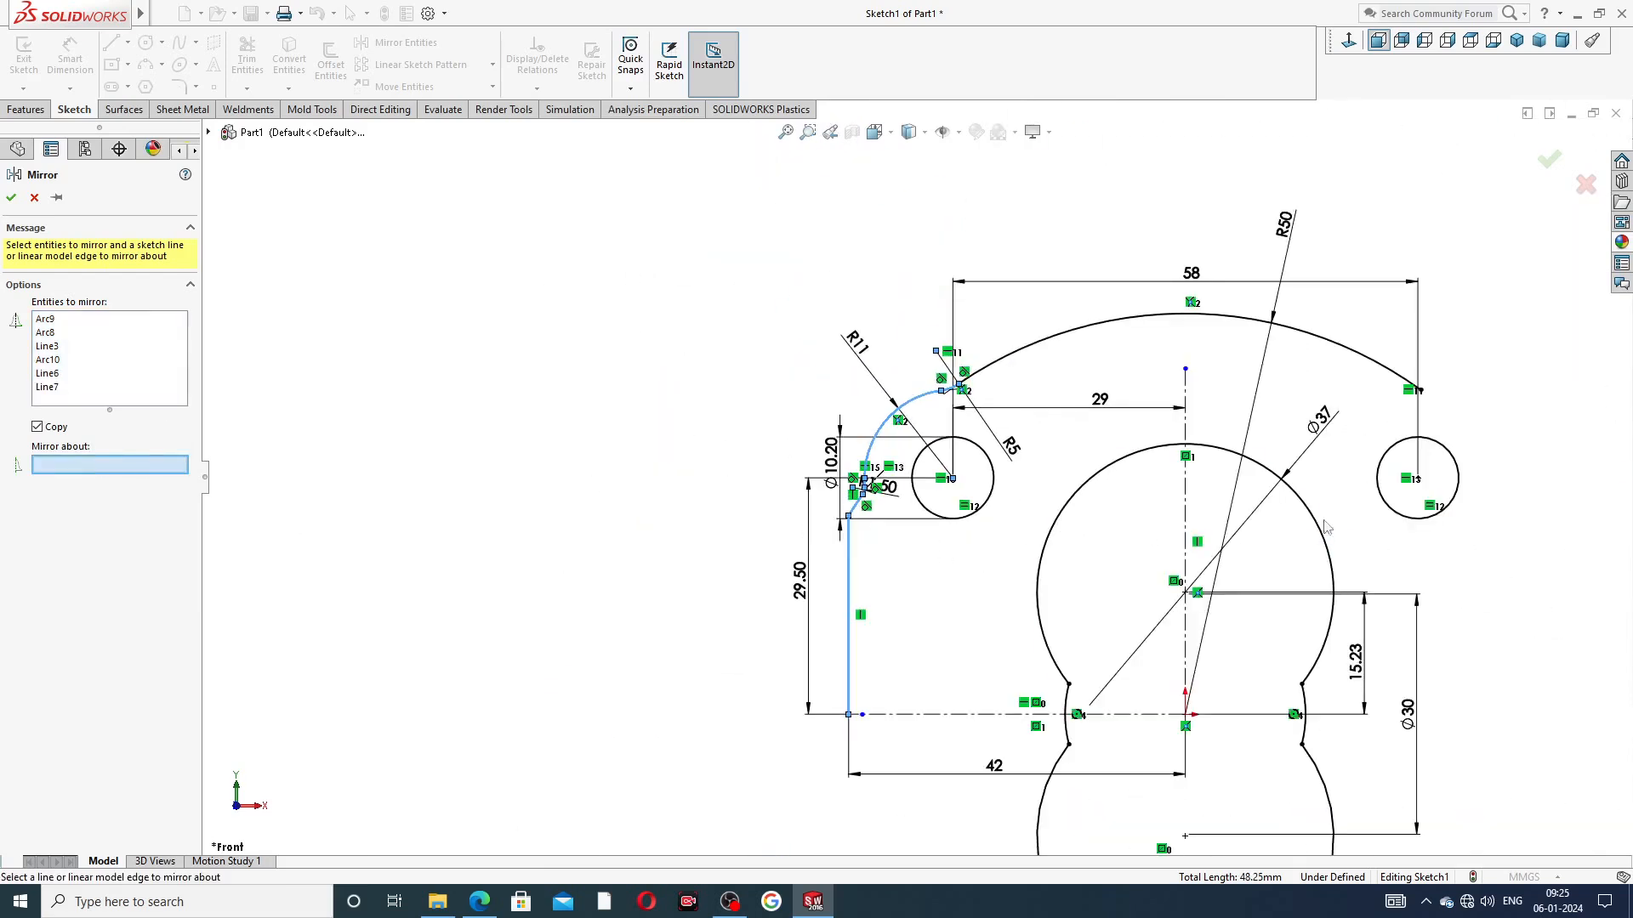
left_click(1185, 430)
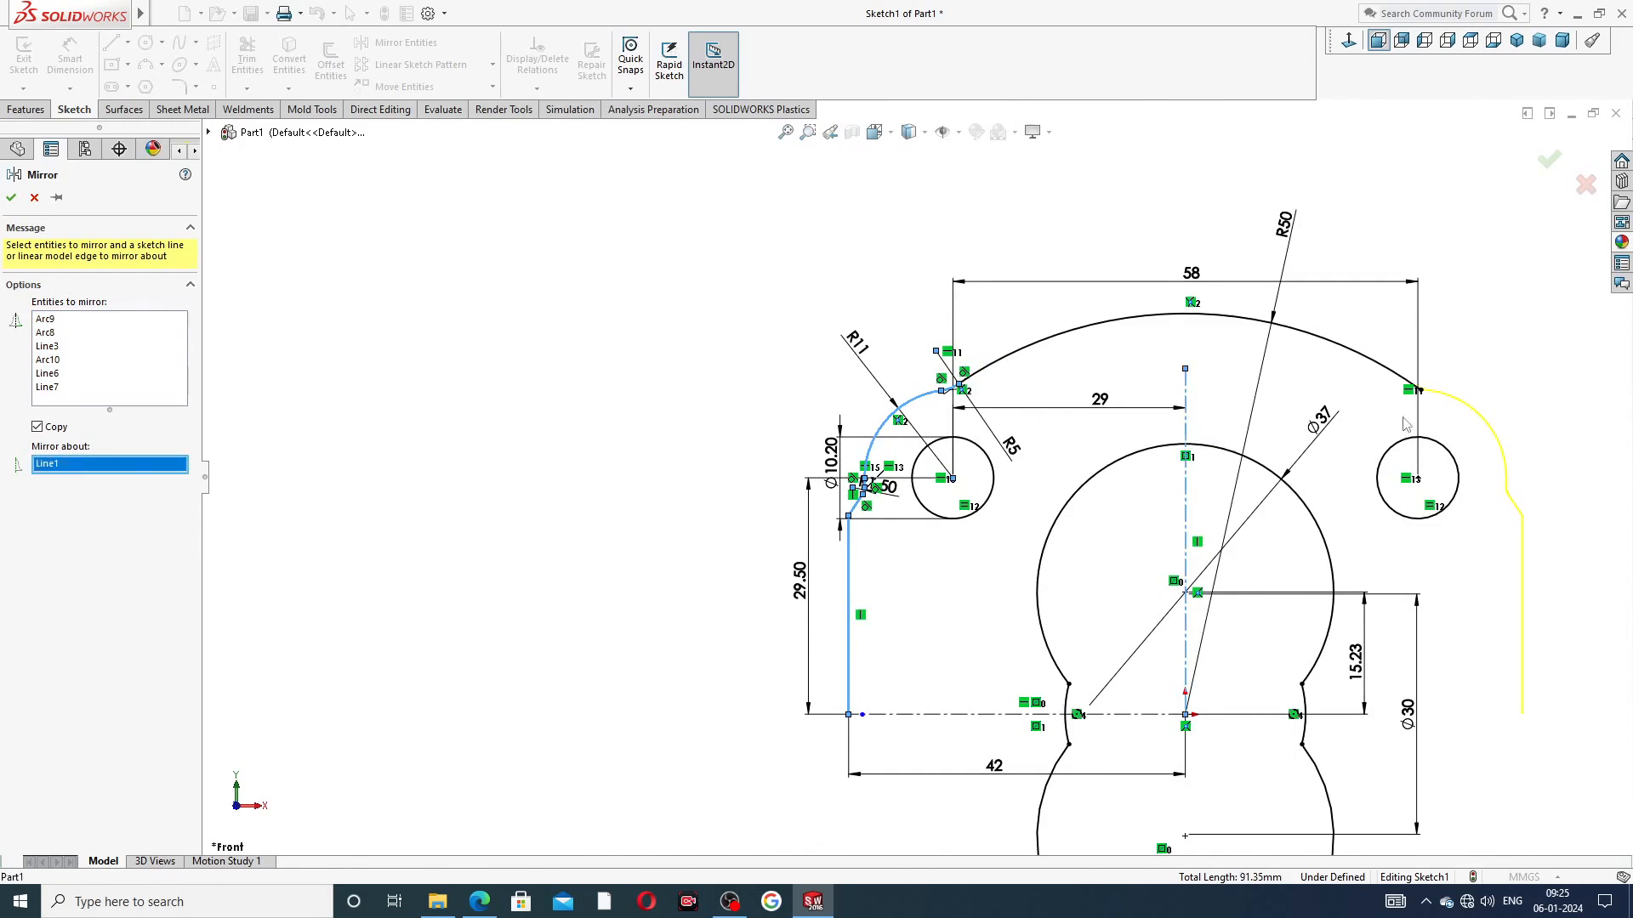
scroll(1412, 442, "down", 3)
left_click(1549, 159)
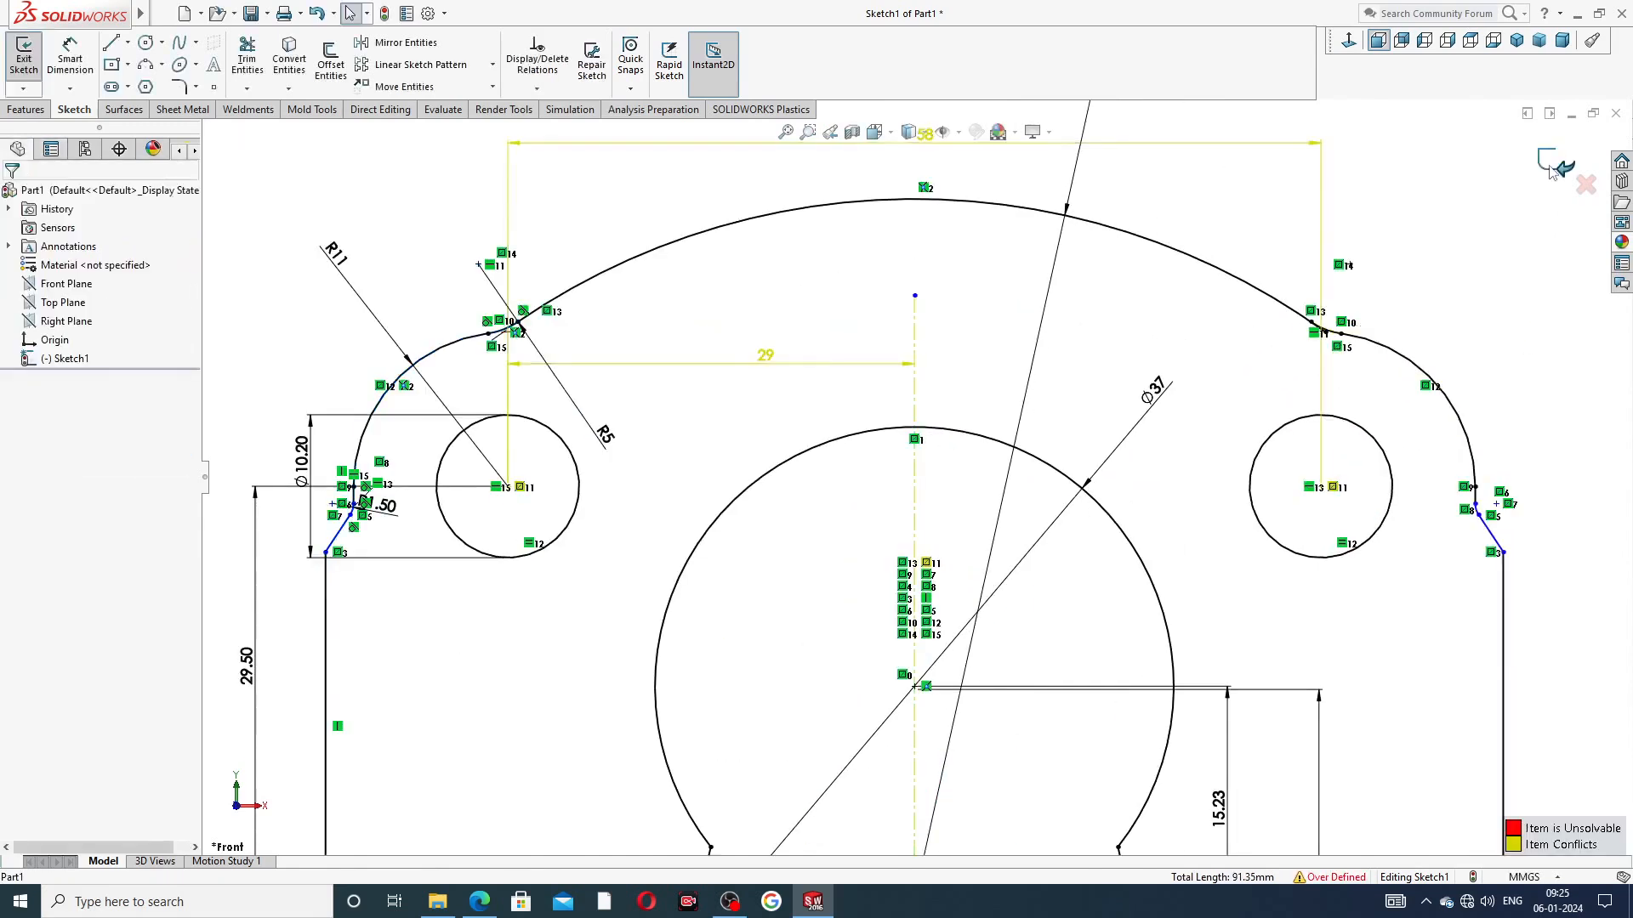
Delete the conflicting 29 mm dimension between the upper-left hole and the vertical centreline
scroll(1433, 304, "up", 2)
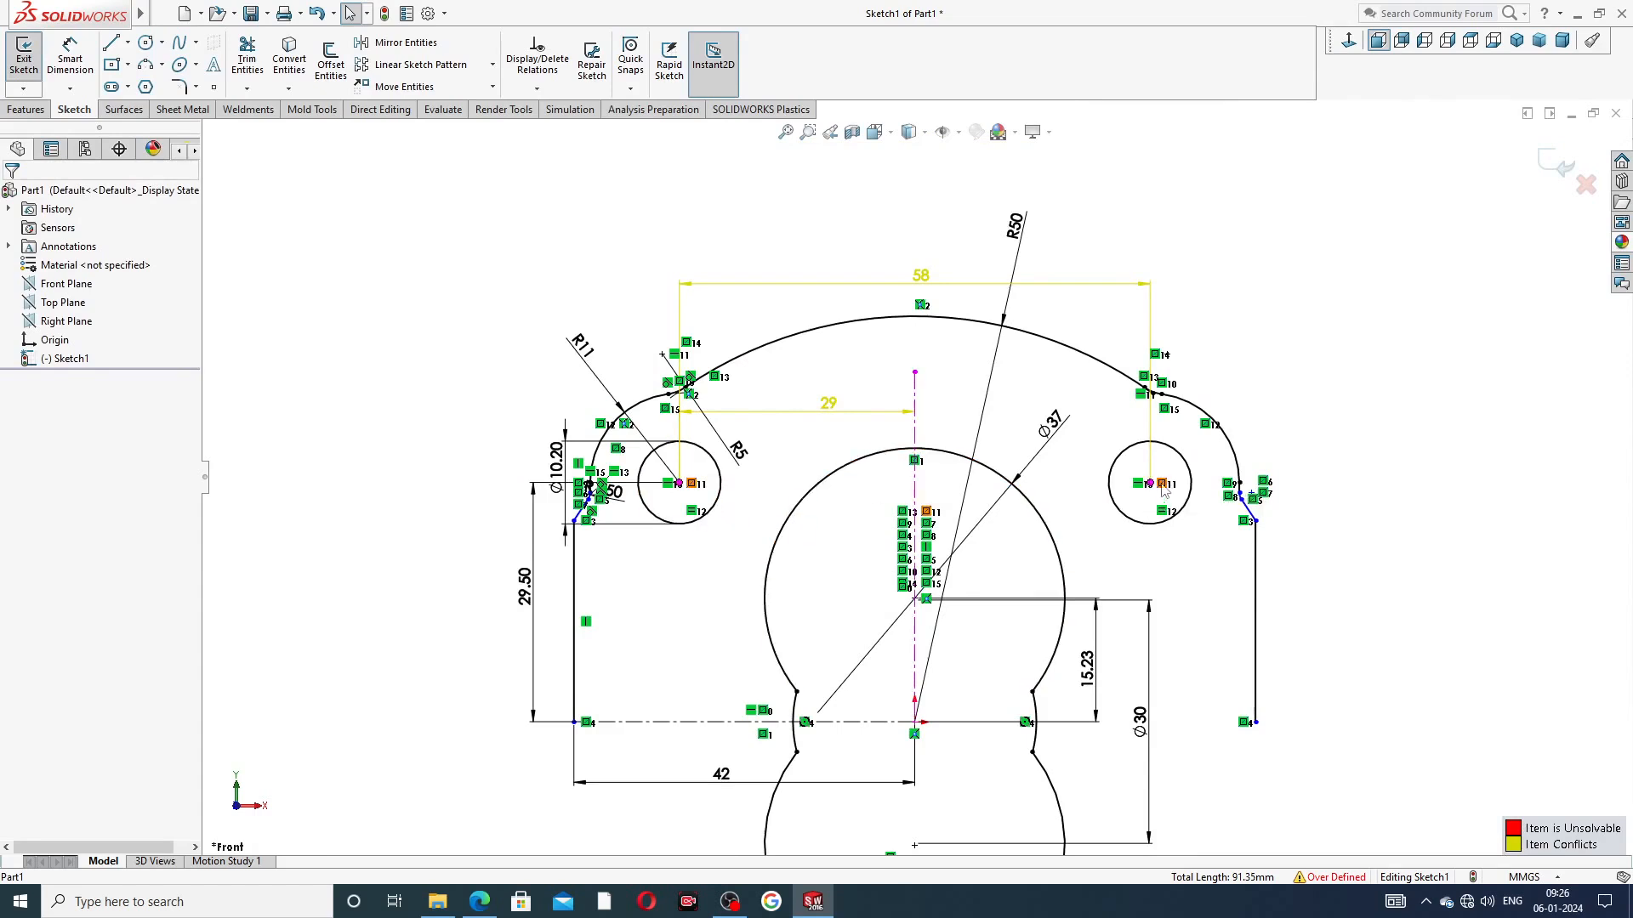
left_click(840, 414)
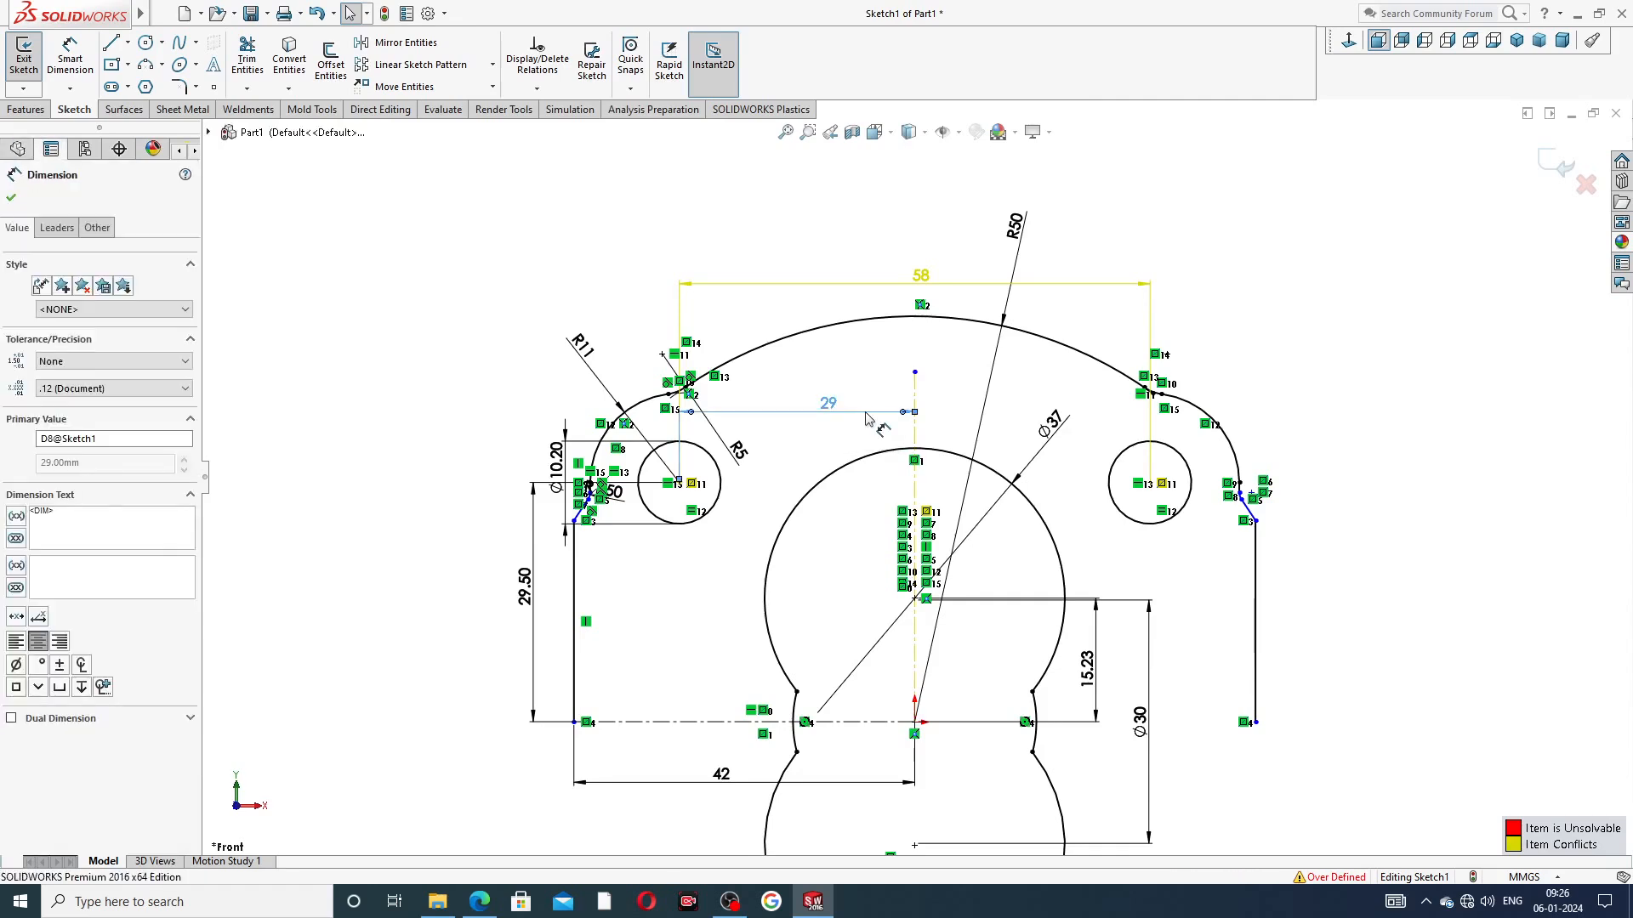
key("Delete")
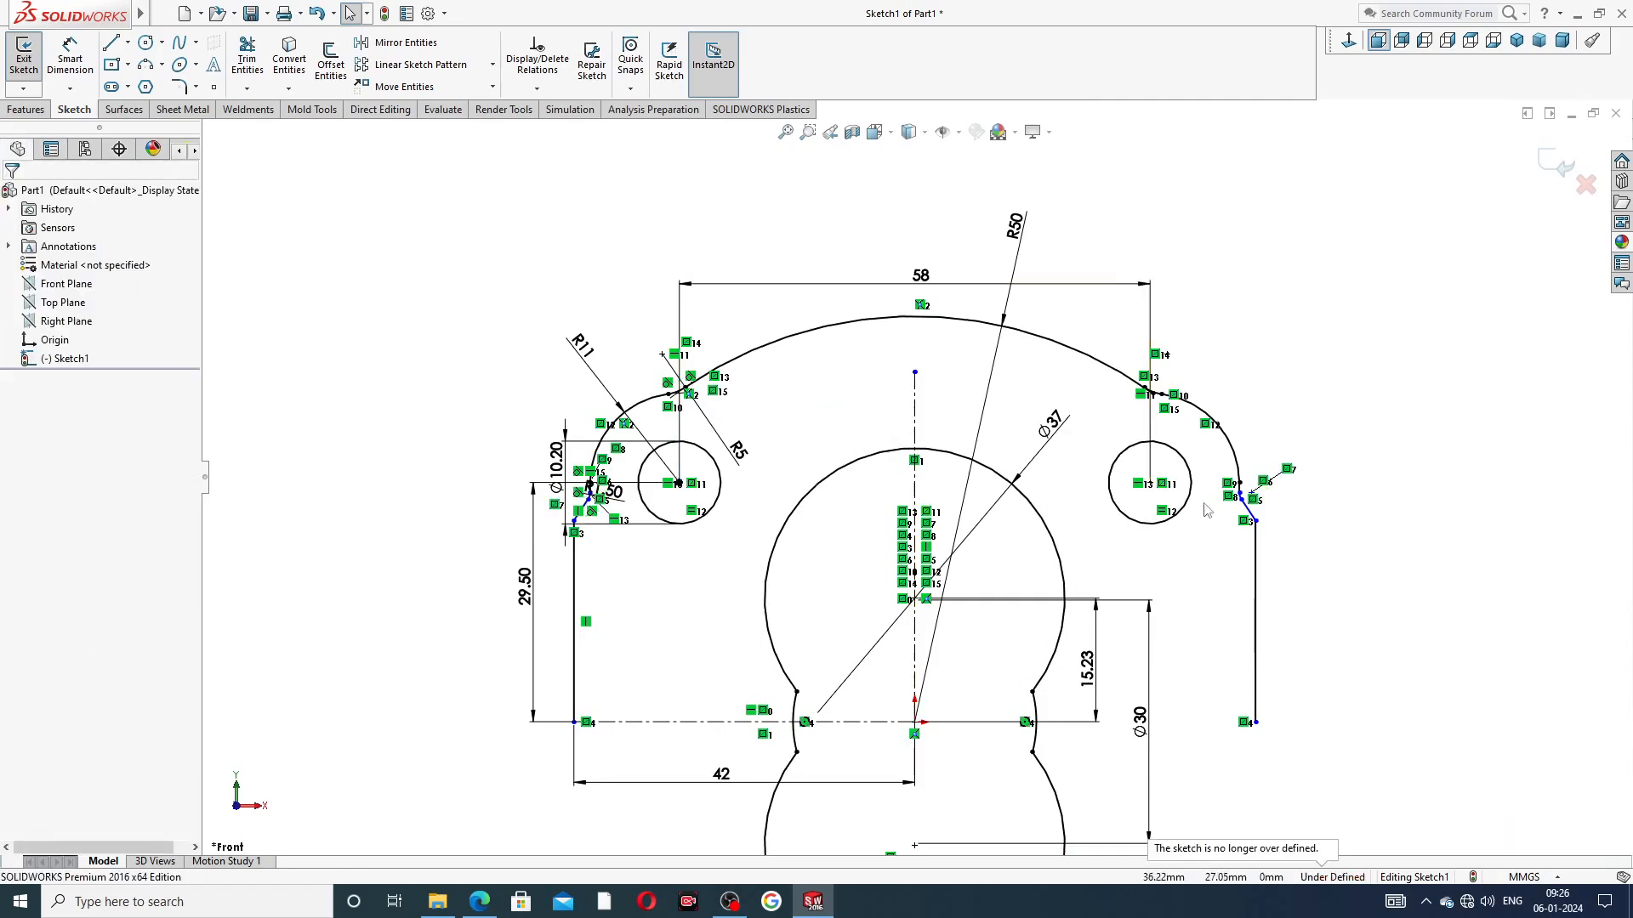
Trim the excess end of the R50 arc that overhangs the upper-right mirrored fillet and end trimming
scroll(1310, 529, "down", 7)
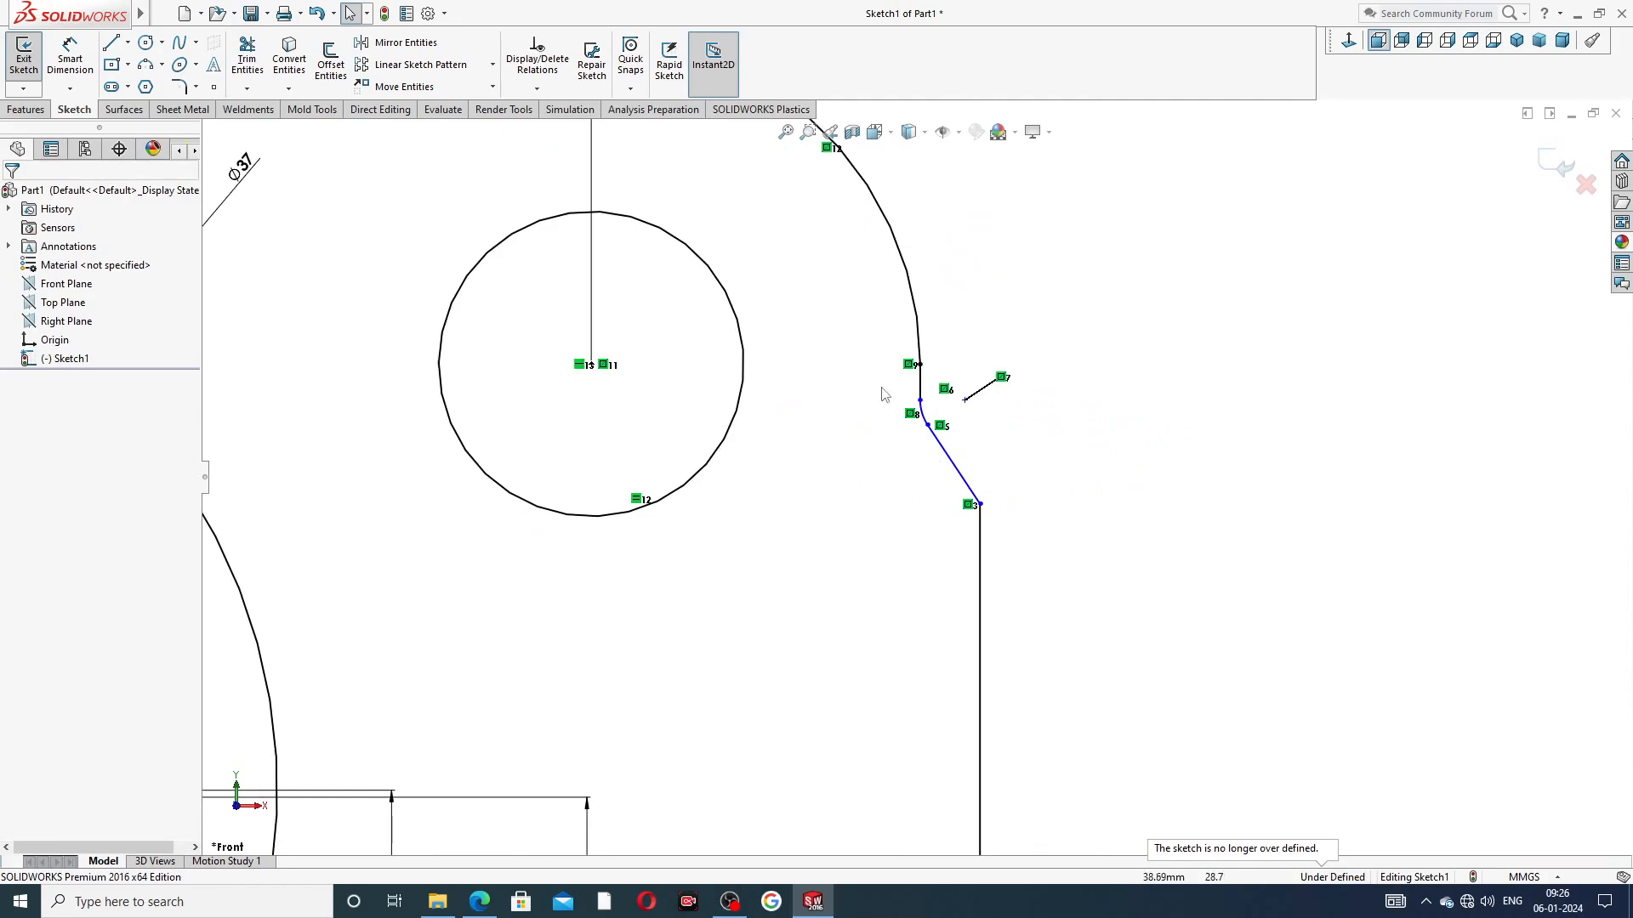
scroll(884, 387, "up", 3)
scroll(898, 342, "down", 5)
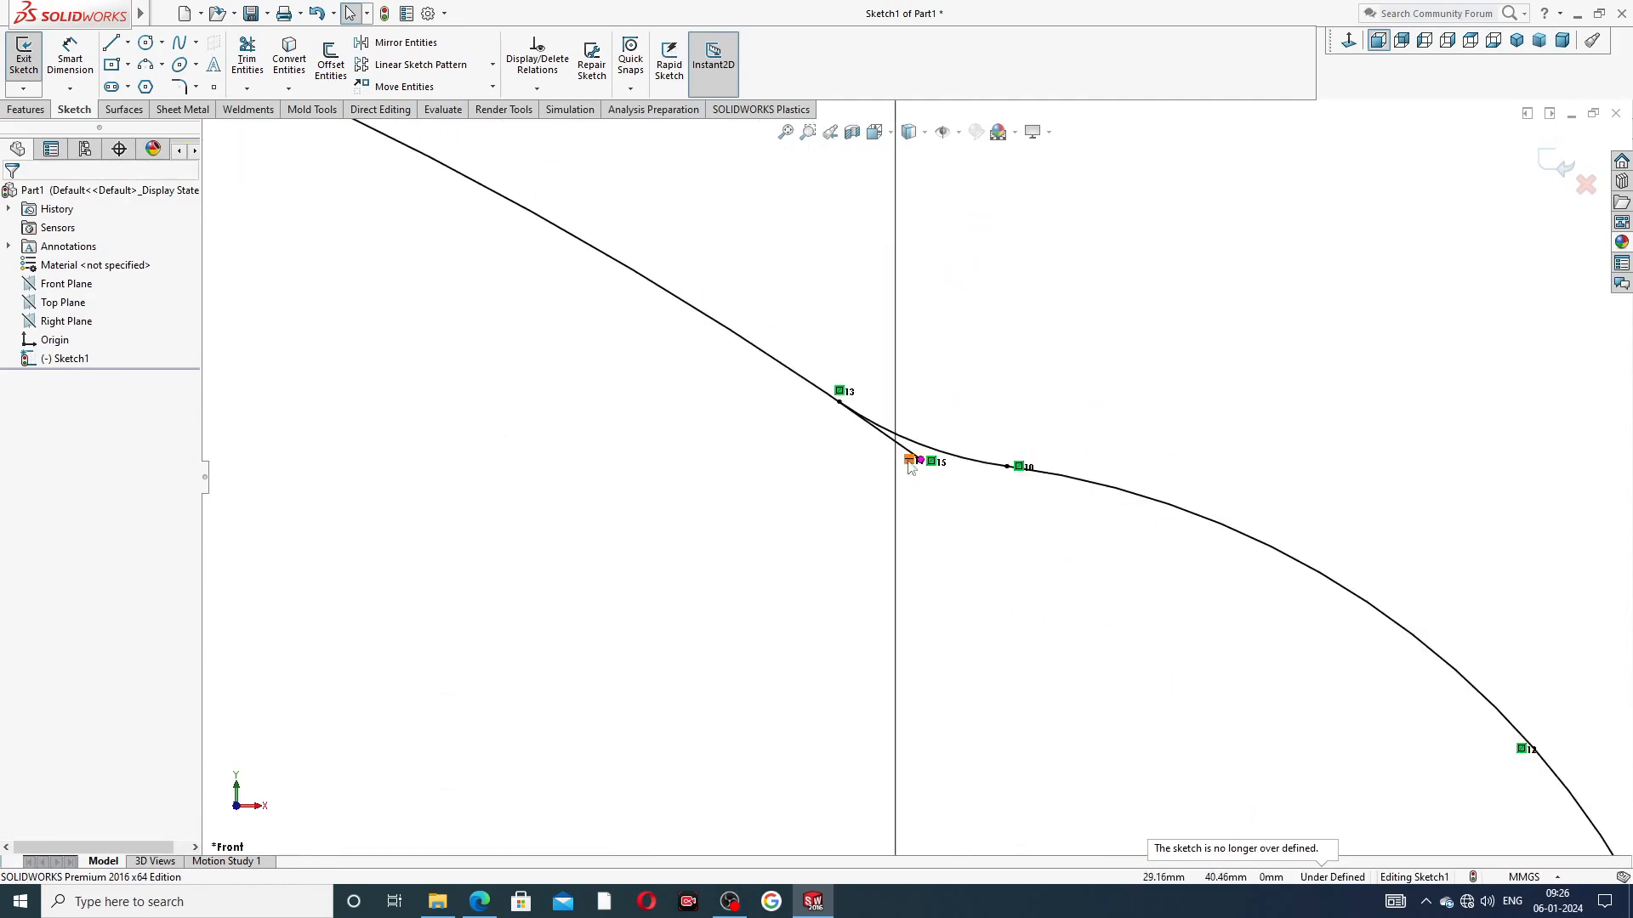
left_click(248, 58)
left_click(927, 451)
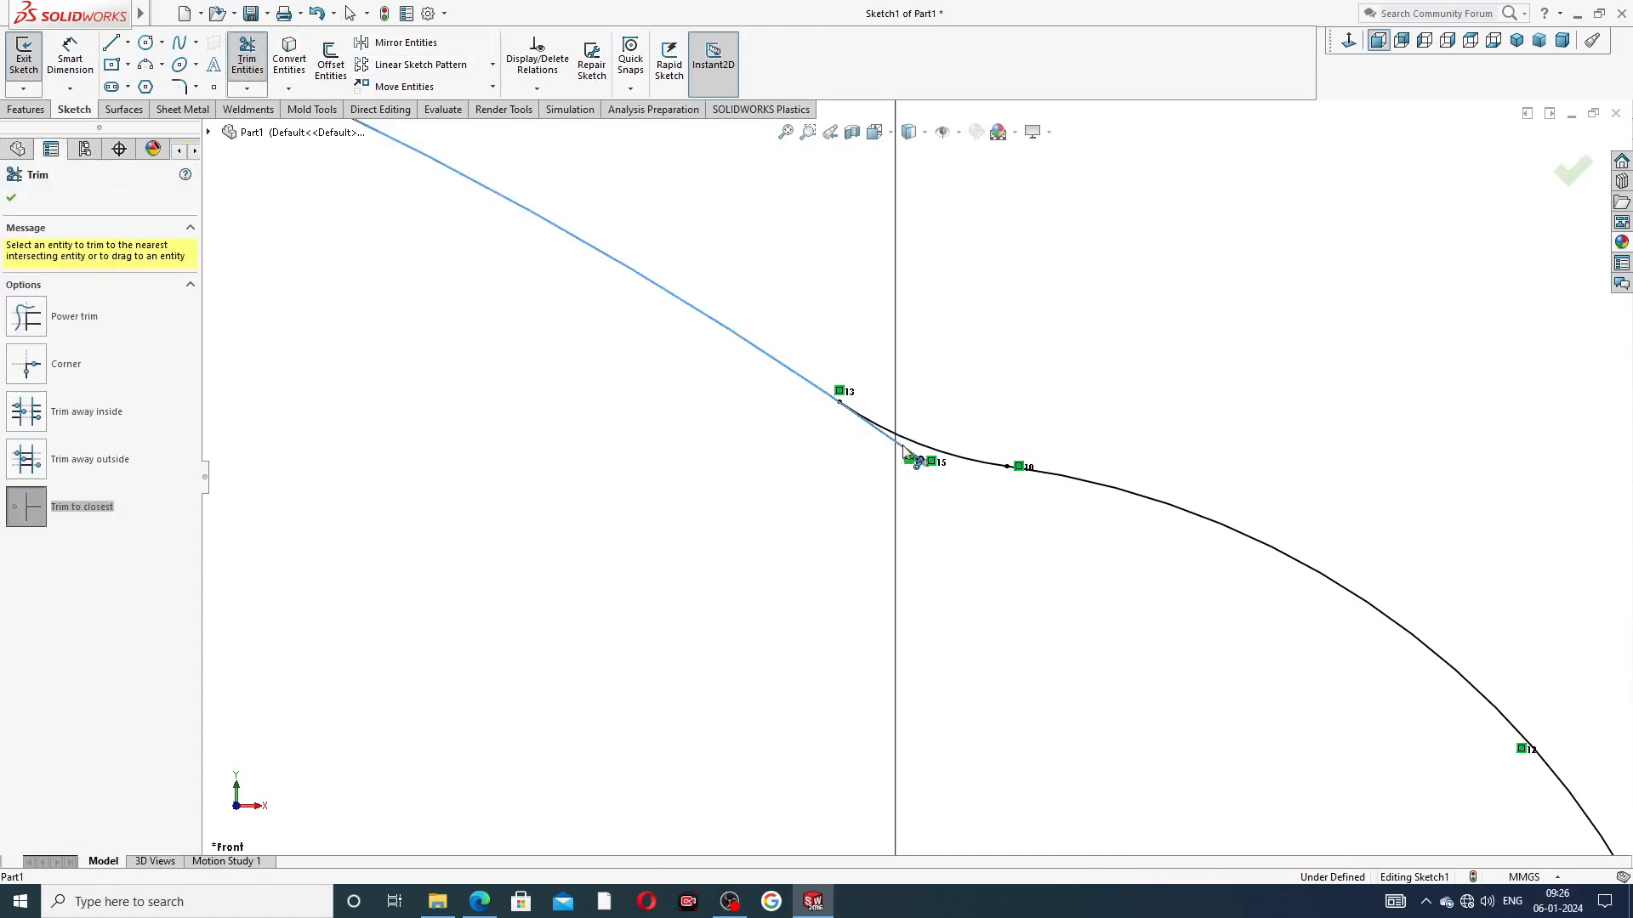
scroll(1029, 405, "up", 4)
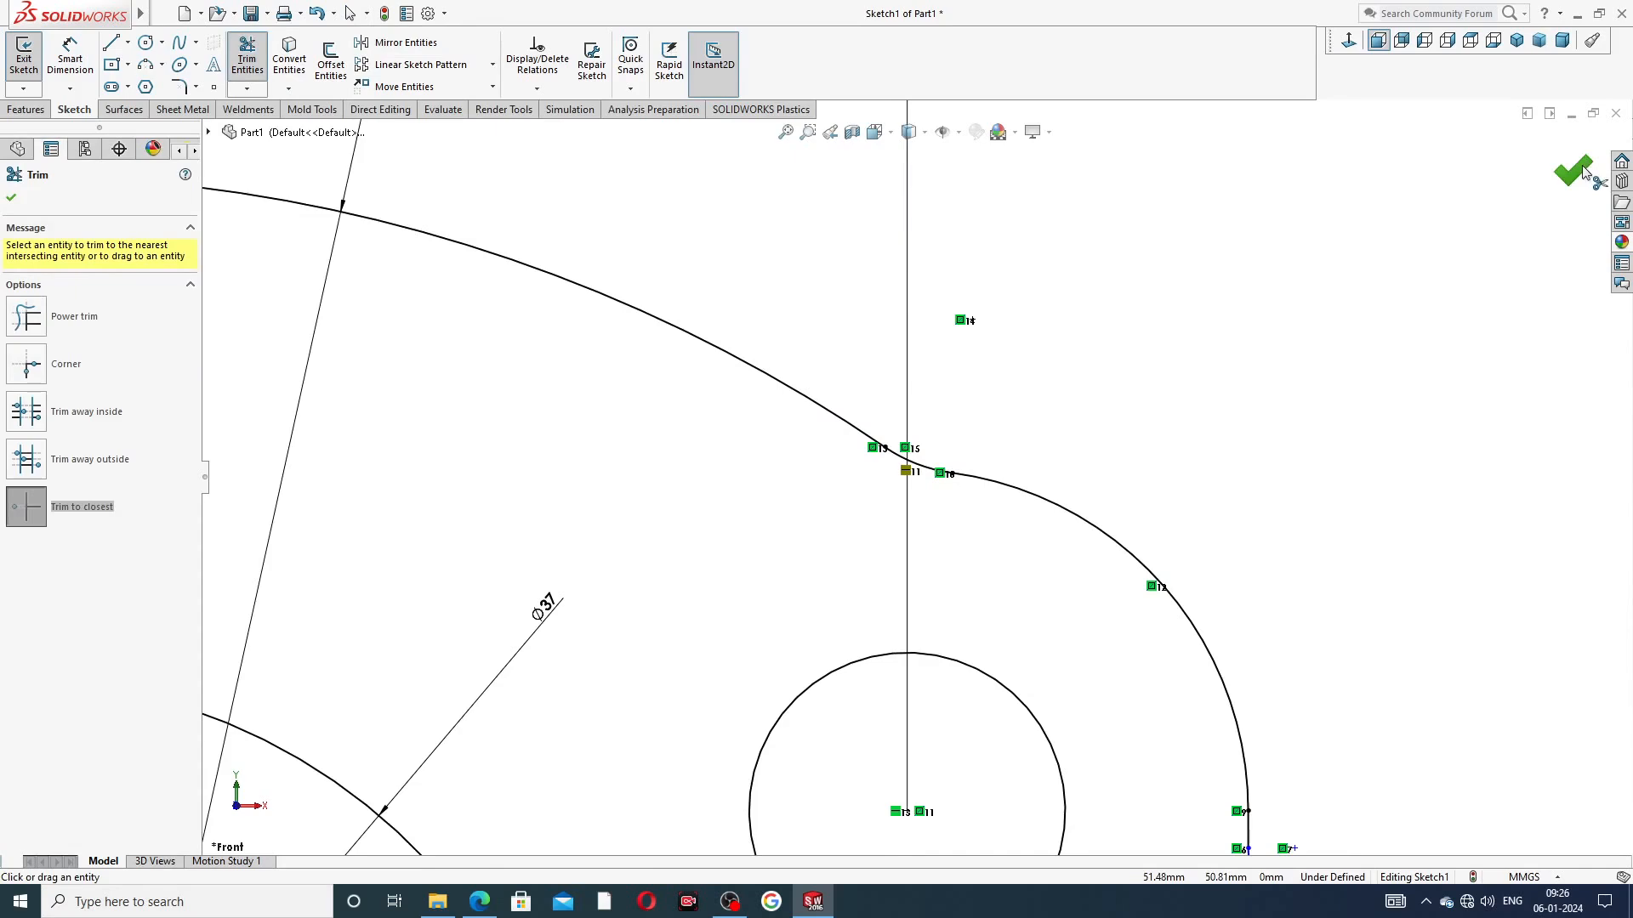
key("Escape")
scroll(961, 381, "up", 8)
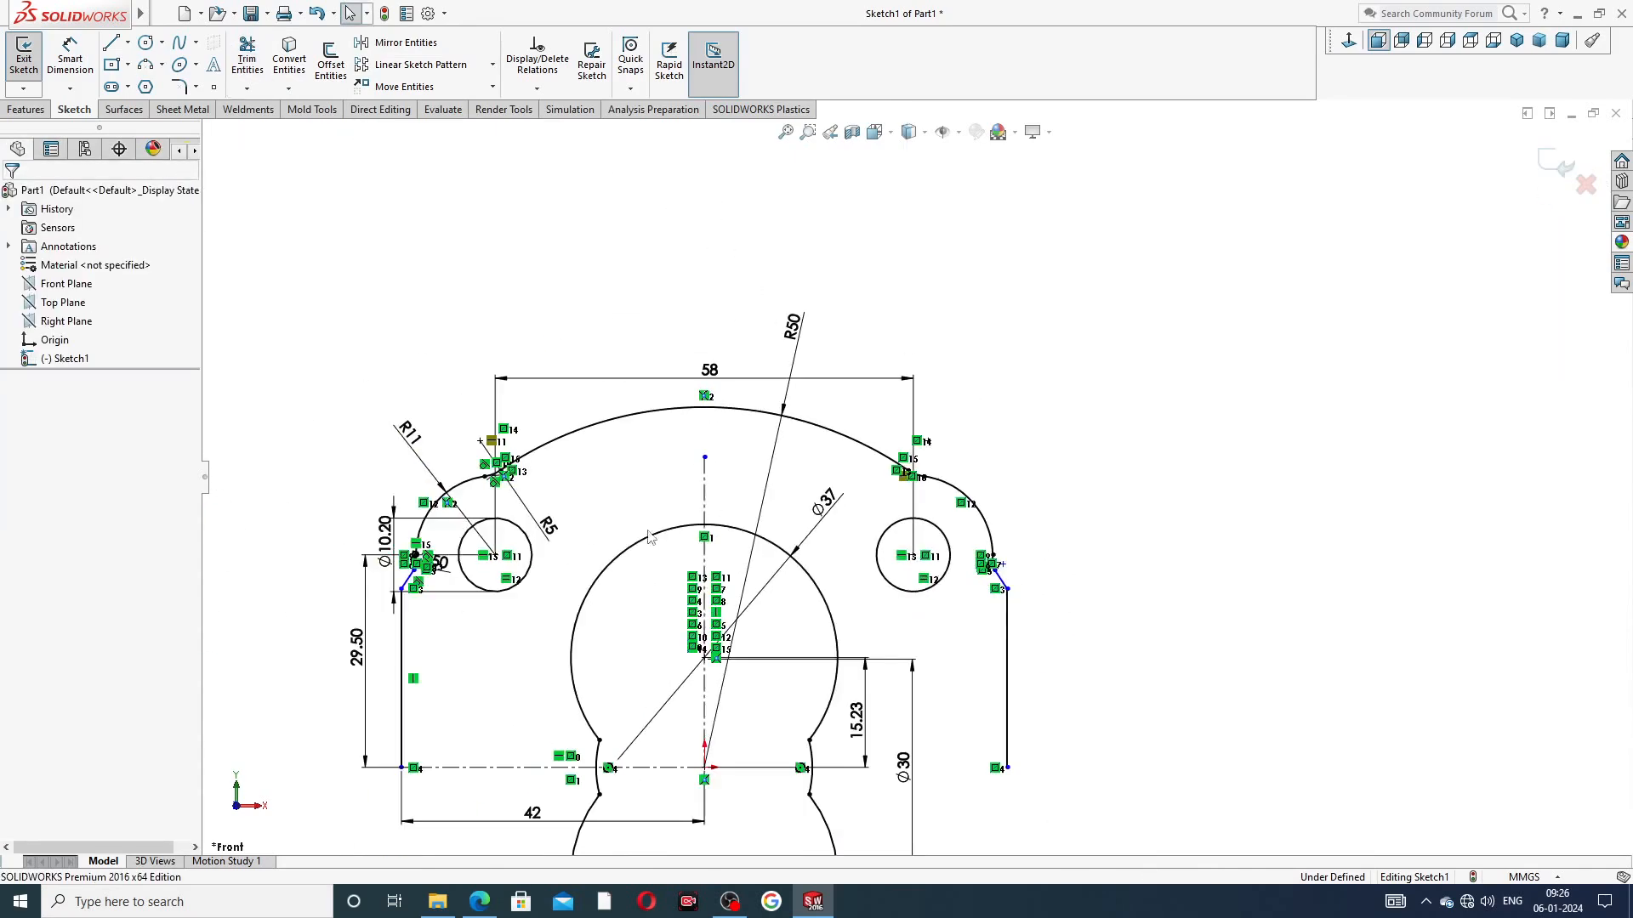
scroll(626, 555, "down", 2)
scroll(626, 554, "up", 3)
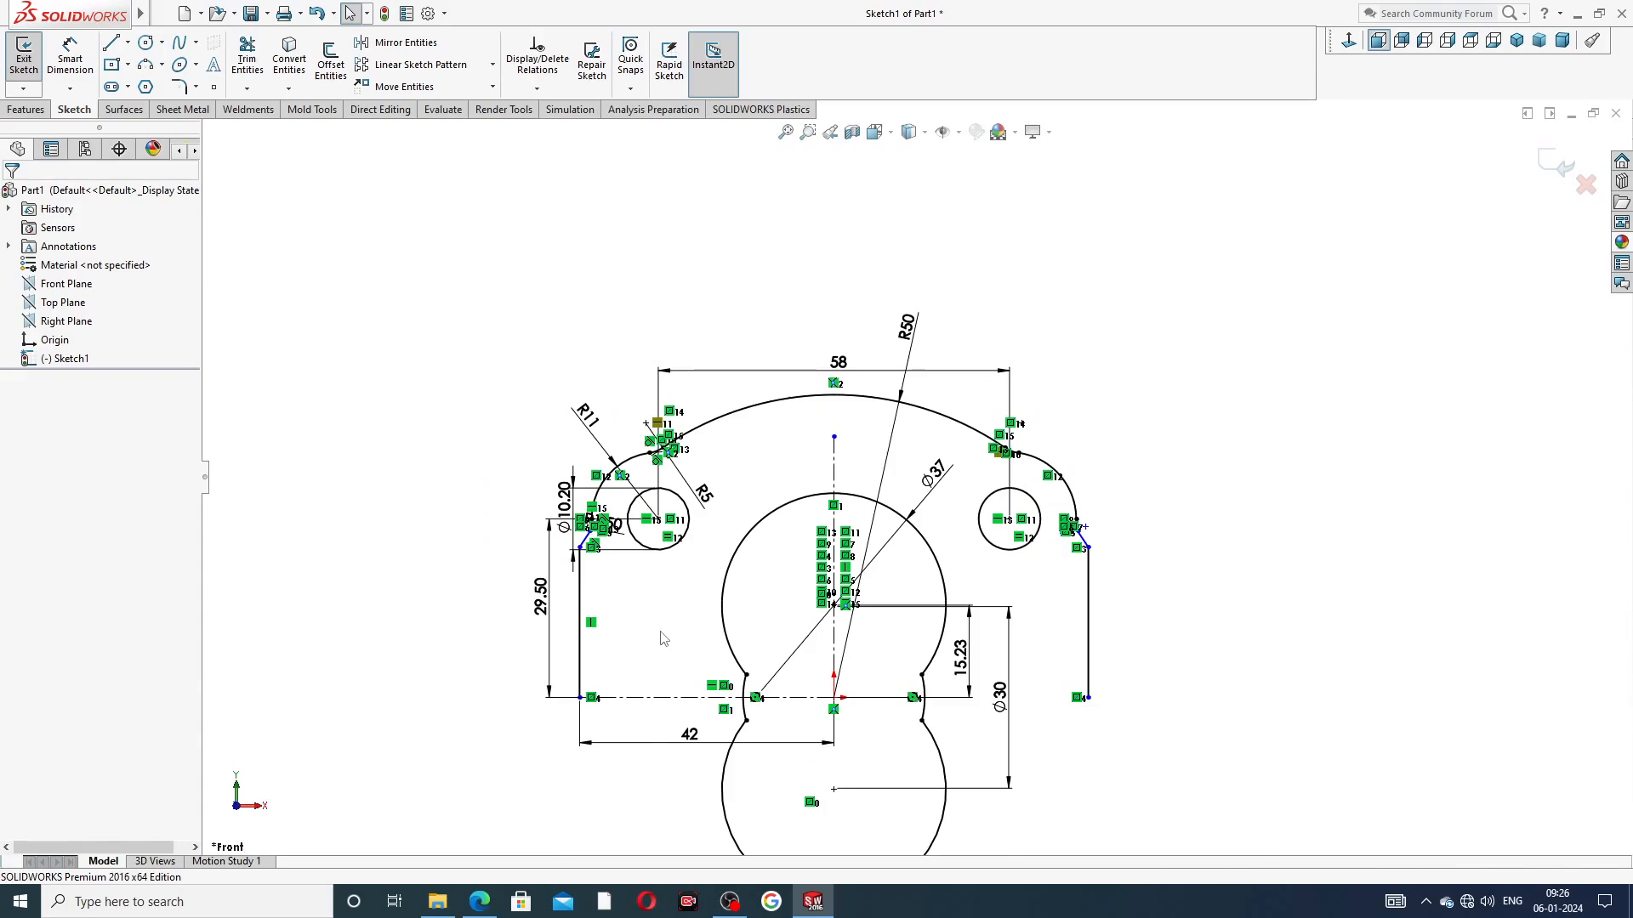
scroll(678, 659, "down", 1)
scroll(722, 689, "down", 1)
scroll(842, 587, "up", 2)
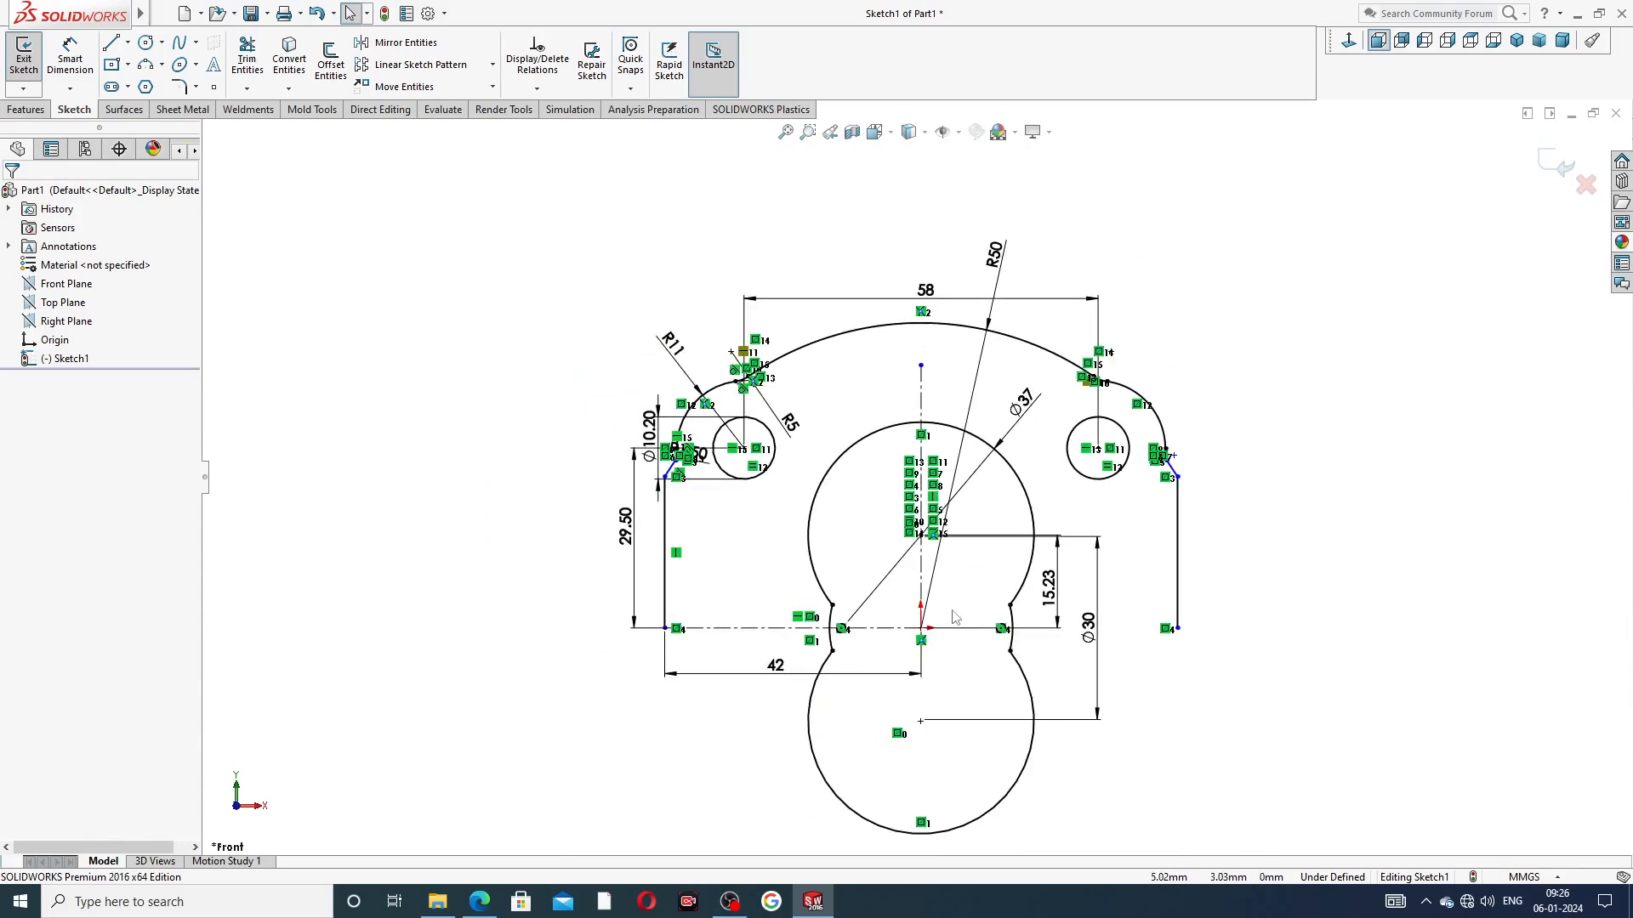
scroll(846, 583, "down", 1)
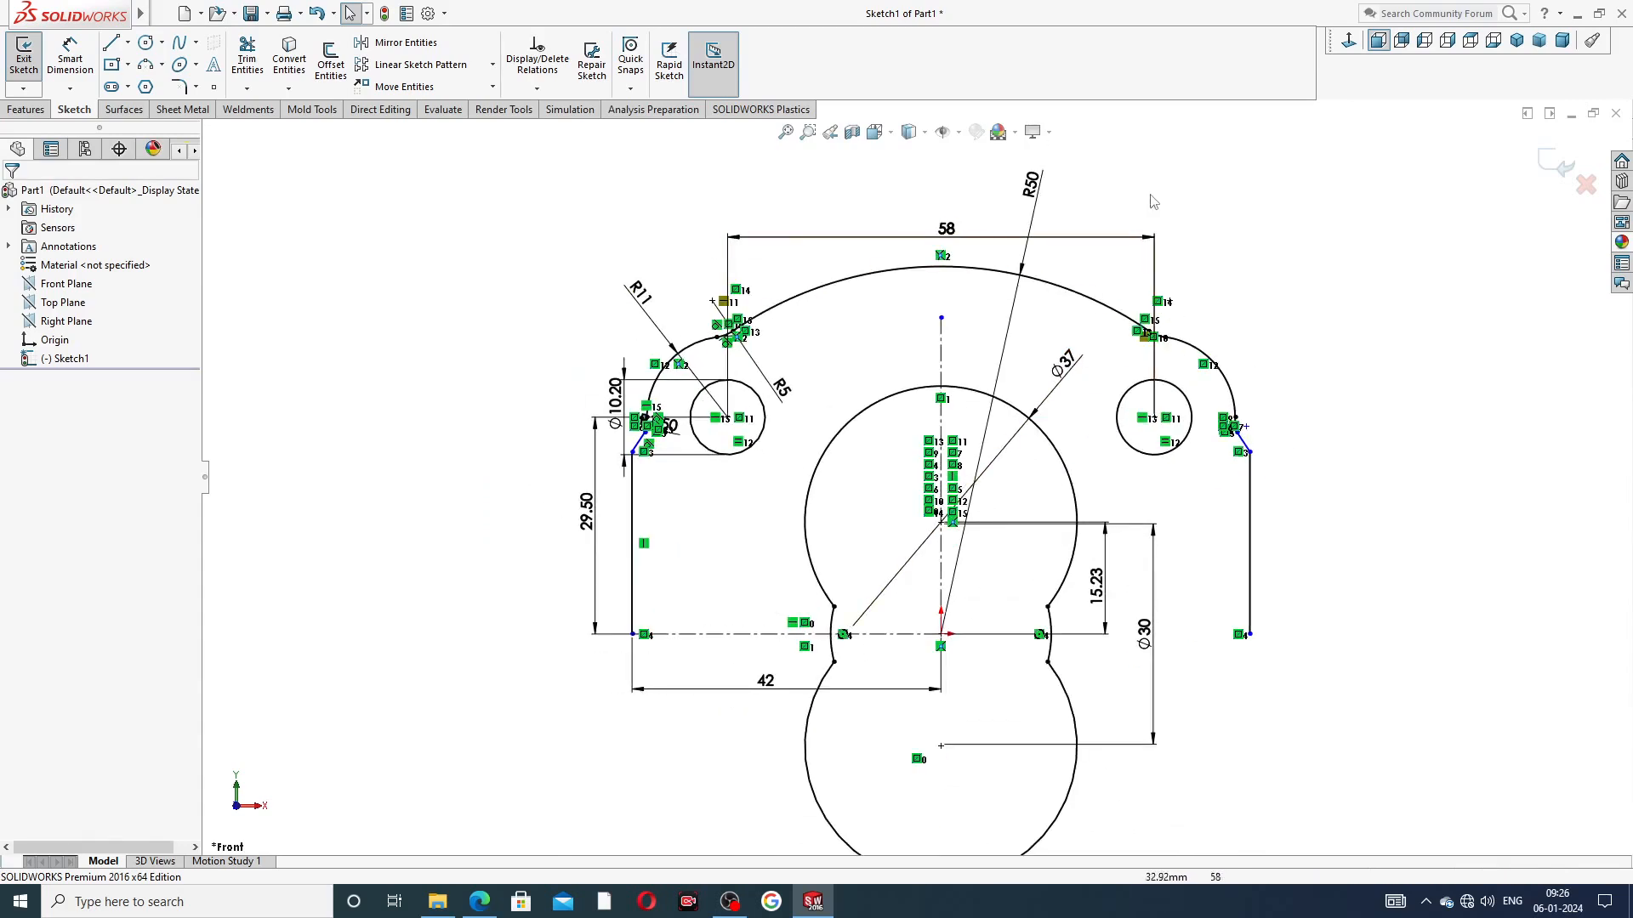
left_click(435, 47)
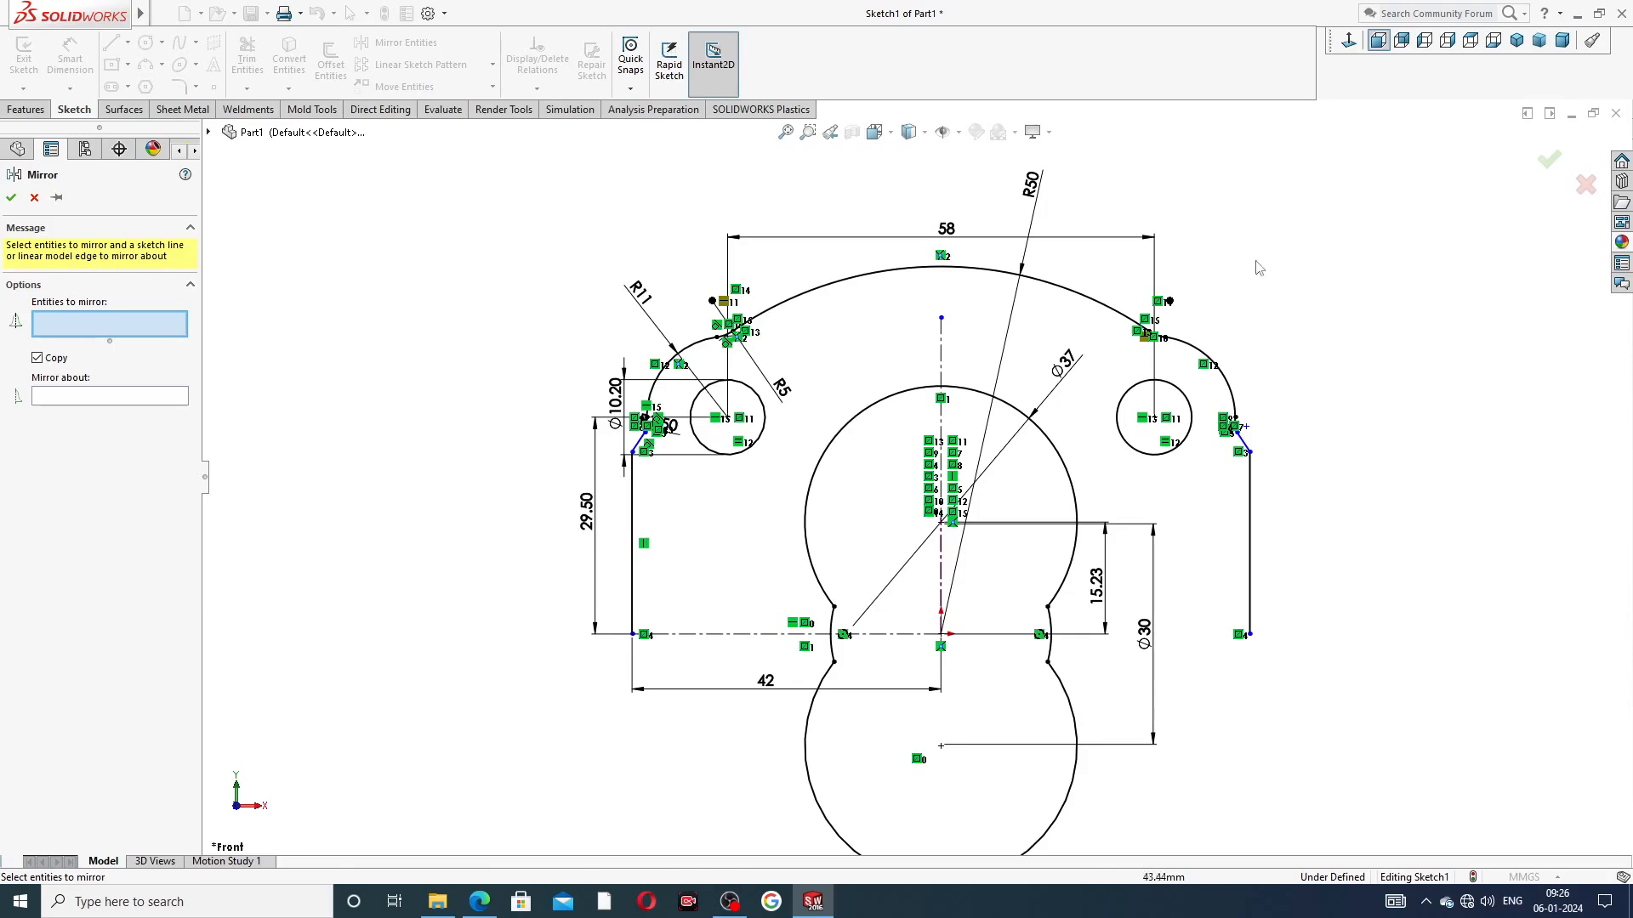
mouse_move(1312, 257)
left_mouse_down()
mouse_move(1331, 391)
mouse_move(1173, 561)
mouse_move(1073, 443)
mouse_move(1103, 270)
left_mouse_up()
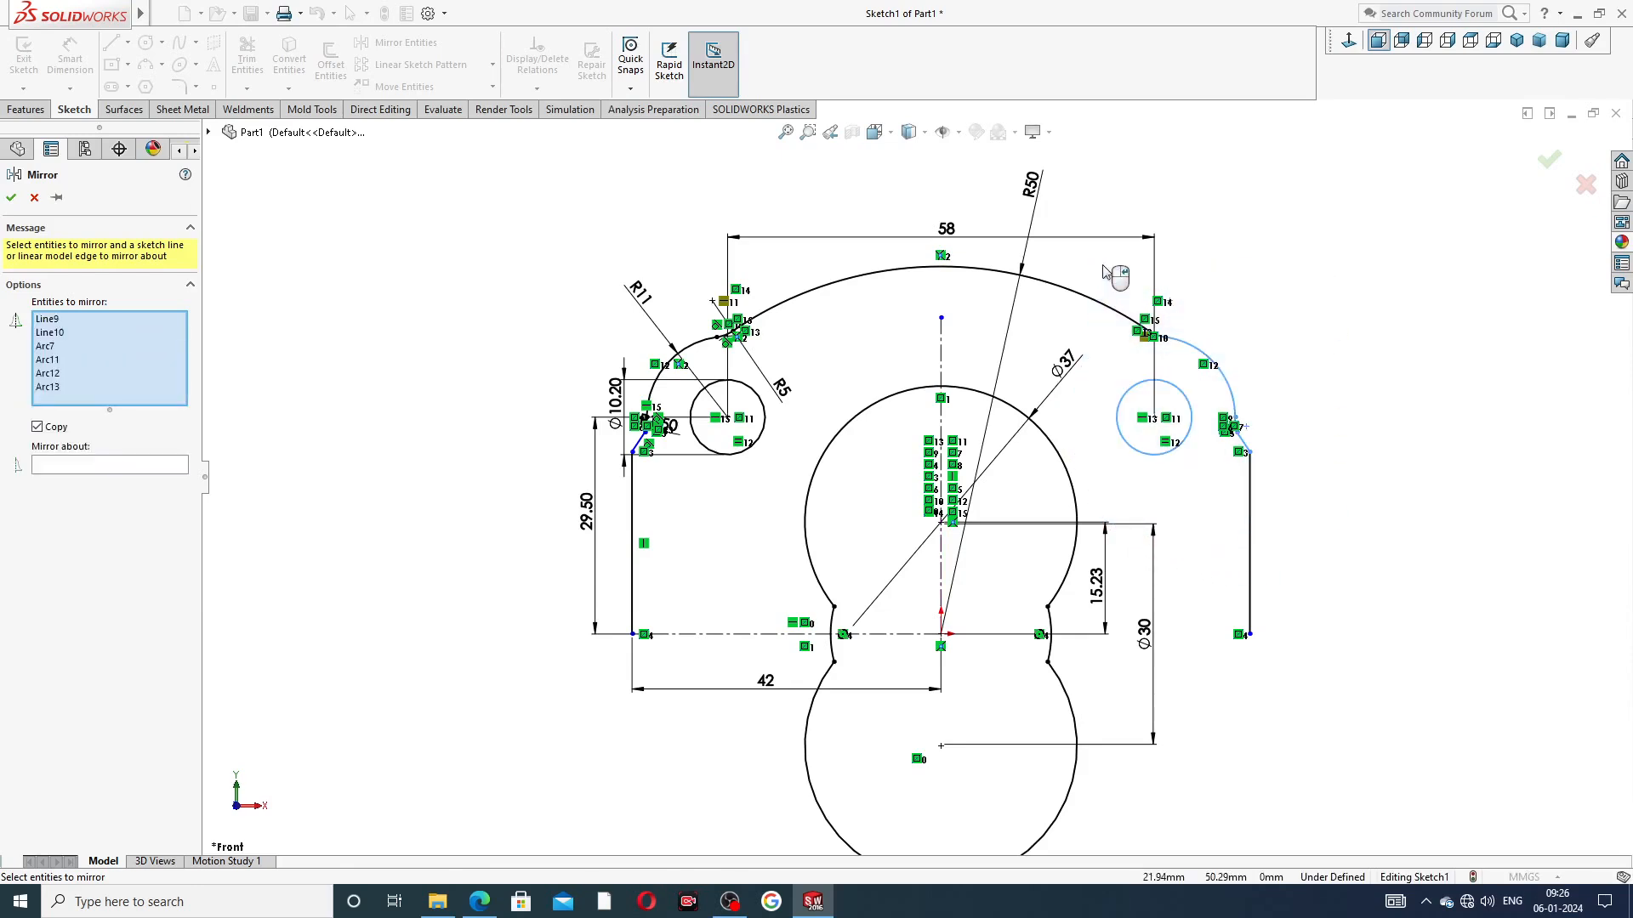
left_click(34, 198)
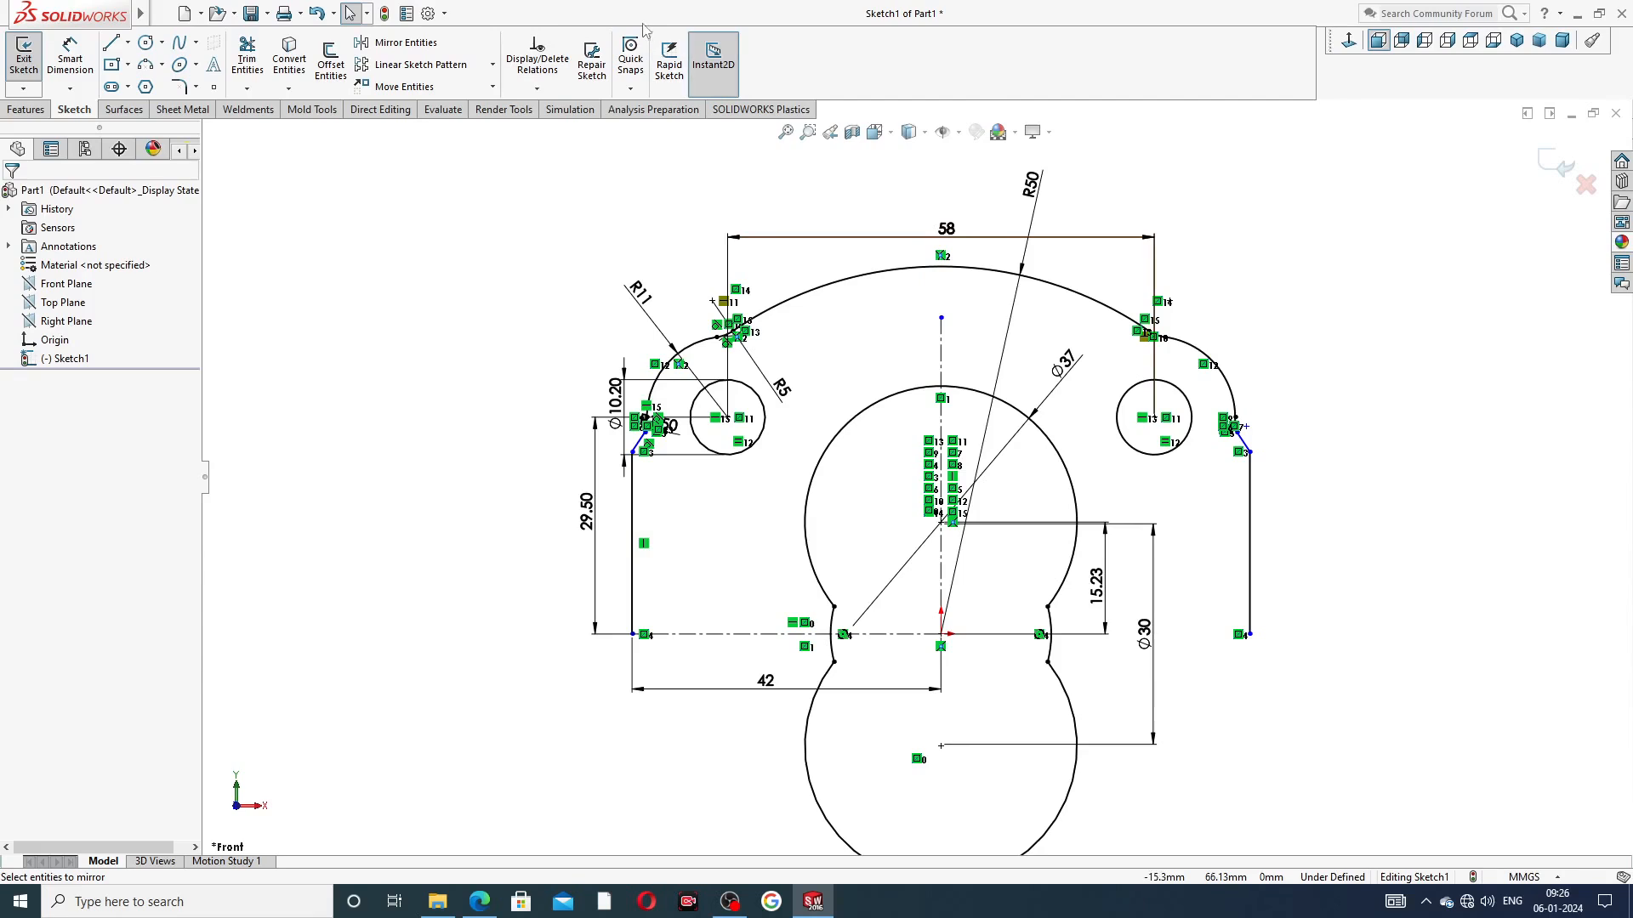
Begin a sketch mirror with the R50 arc, the right outline and hole, and the left R5 fillet and R11 arc as entities
left_click(429, 45)
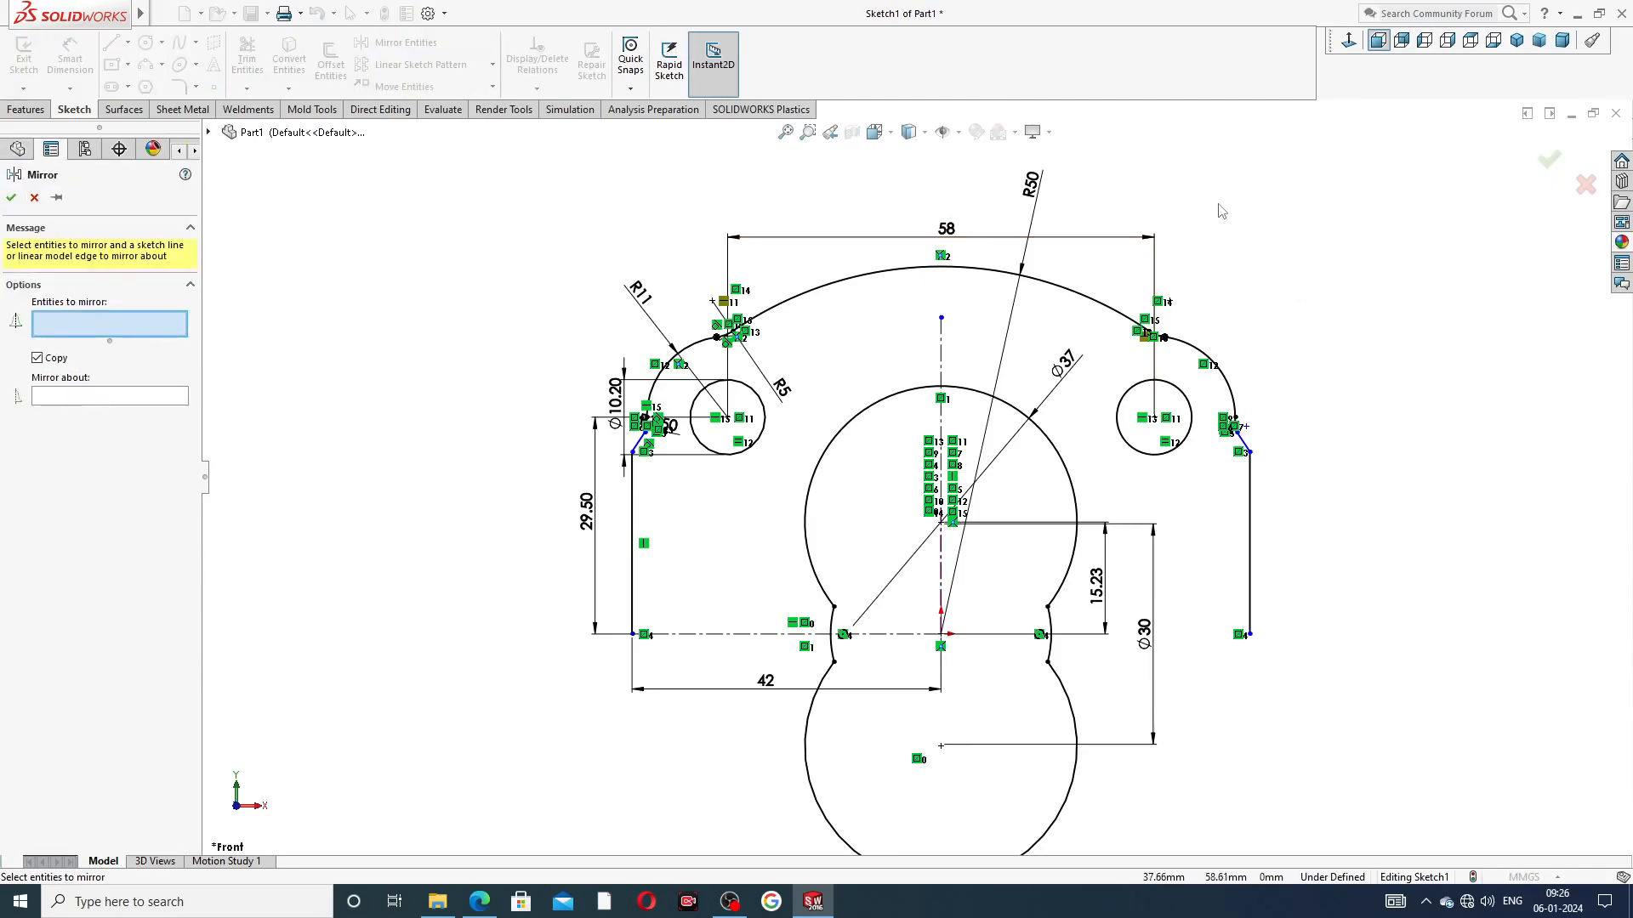
mouse_move(1134, 283)
left_mouse_down()
mouse_move(1121, 398)
mouse_move(1135, 478)
mouse_move(1298, 485)
left_mouse_up()
scroll(730, 327, "down", 5)
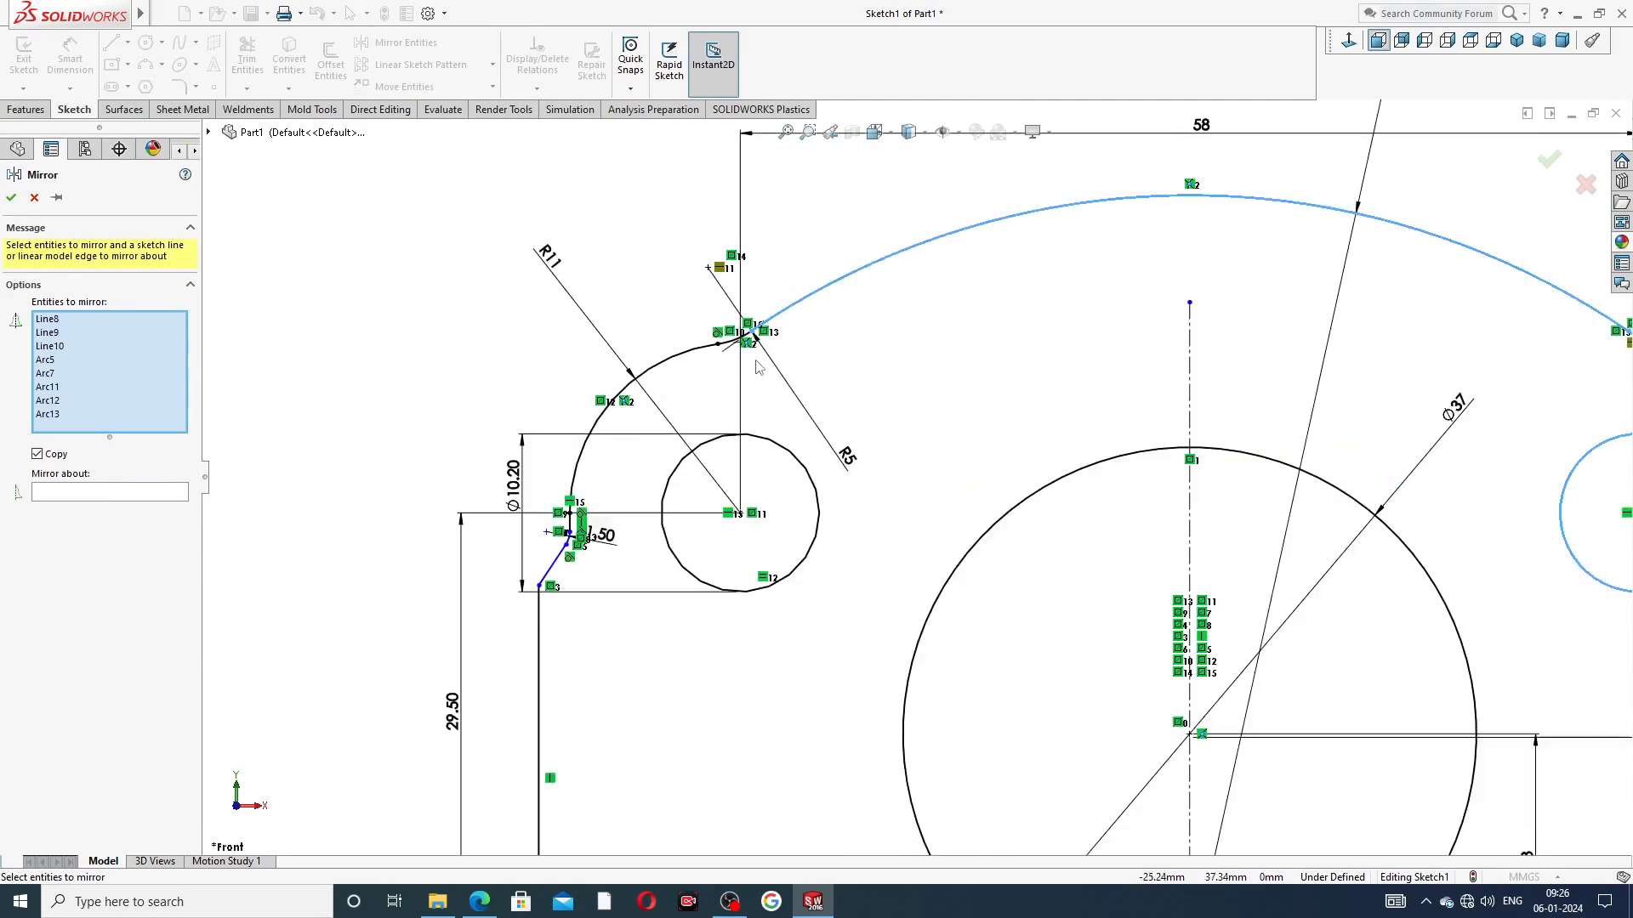
left_click(748, 354)
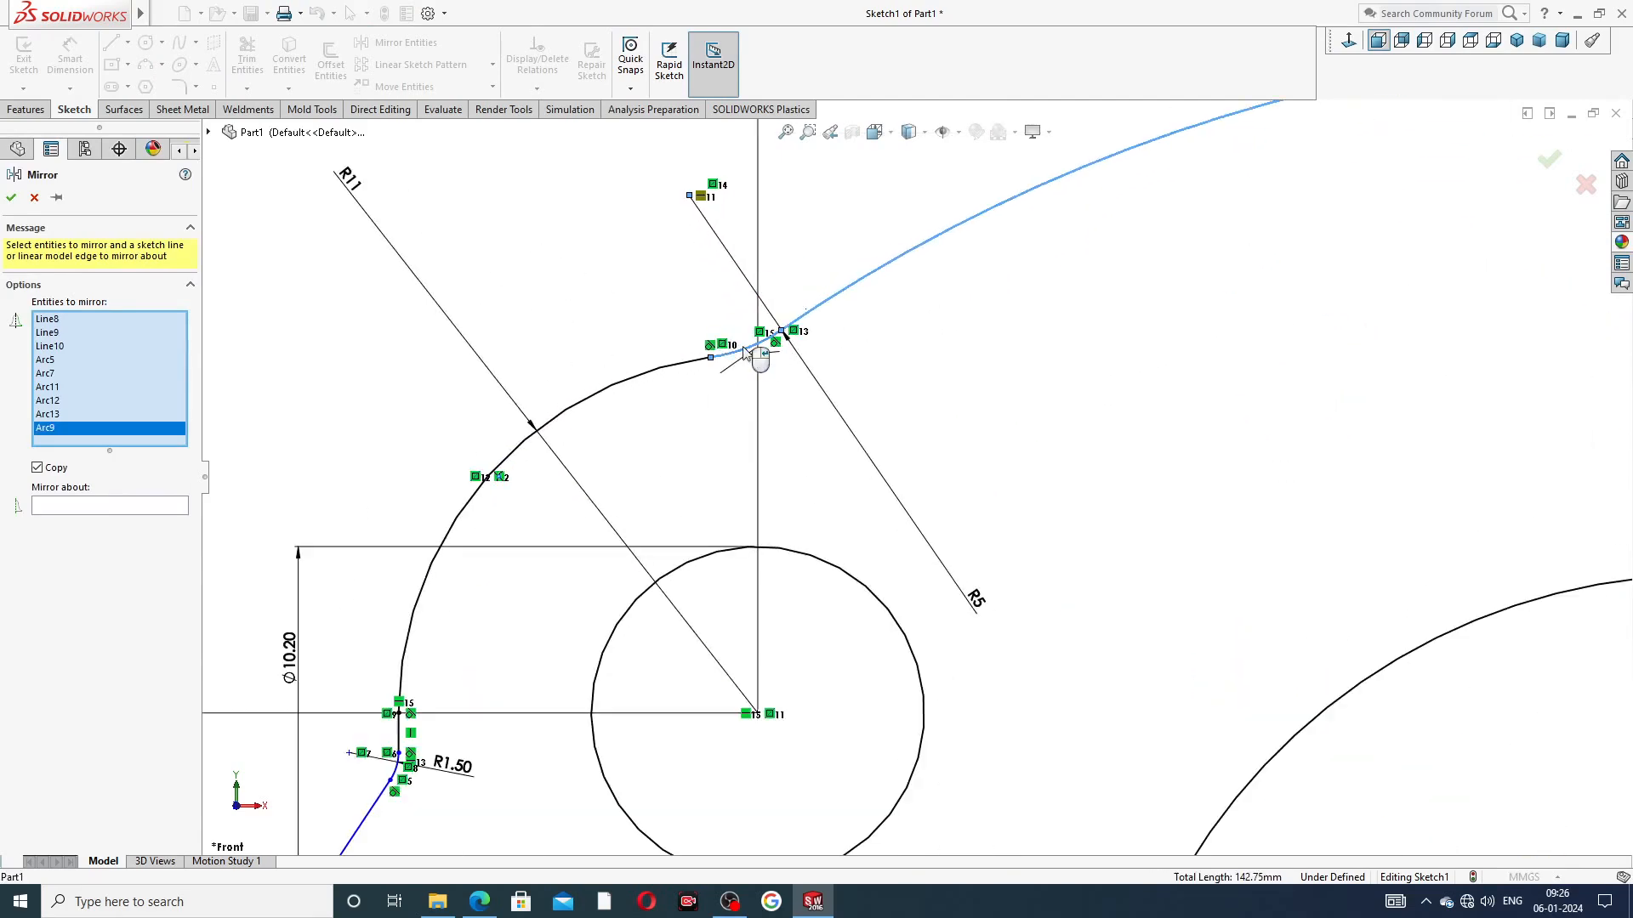
left_click(685, 366)
Add the left short vertical line, R1.50 fillet, slanted line, long vertical line and 10.20 mm hole to the entities to mirror
scroll(446, 714, "down", 2)
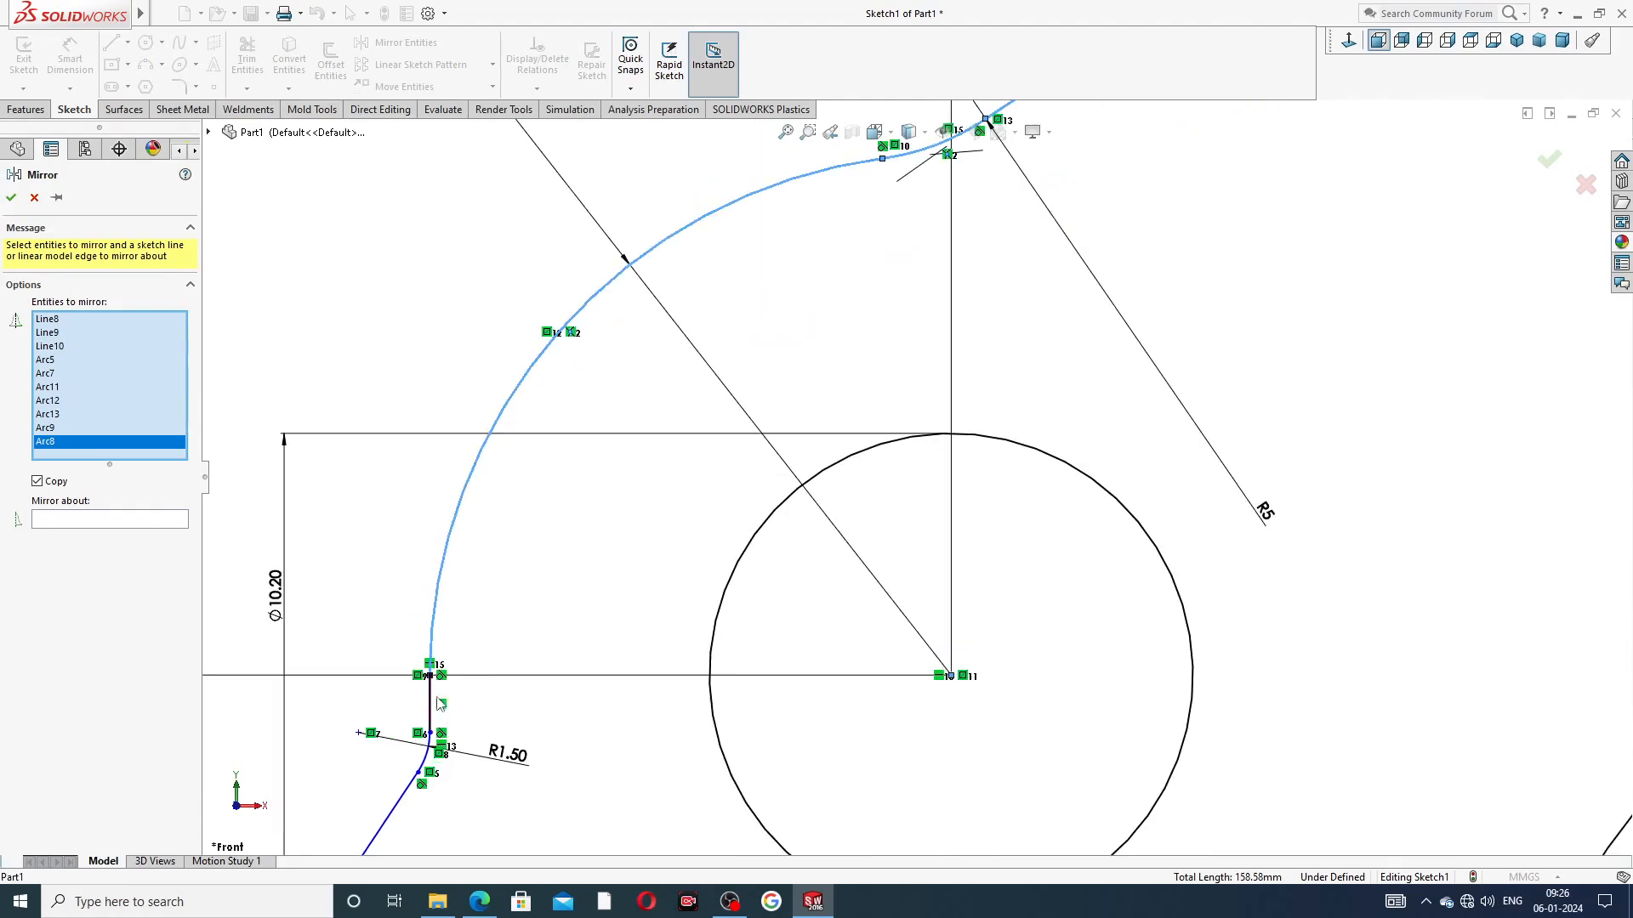
left_click(432, 703)
scroll(510, 722, "up", 3)
scroll(706, 625, "down", 4)
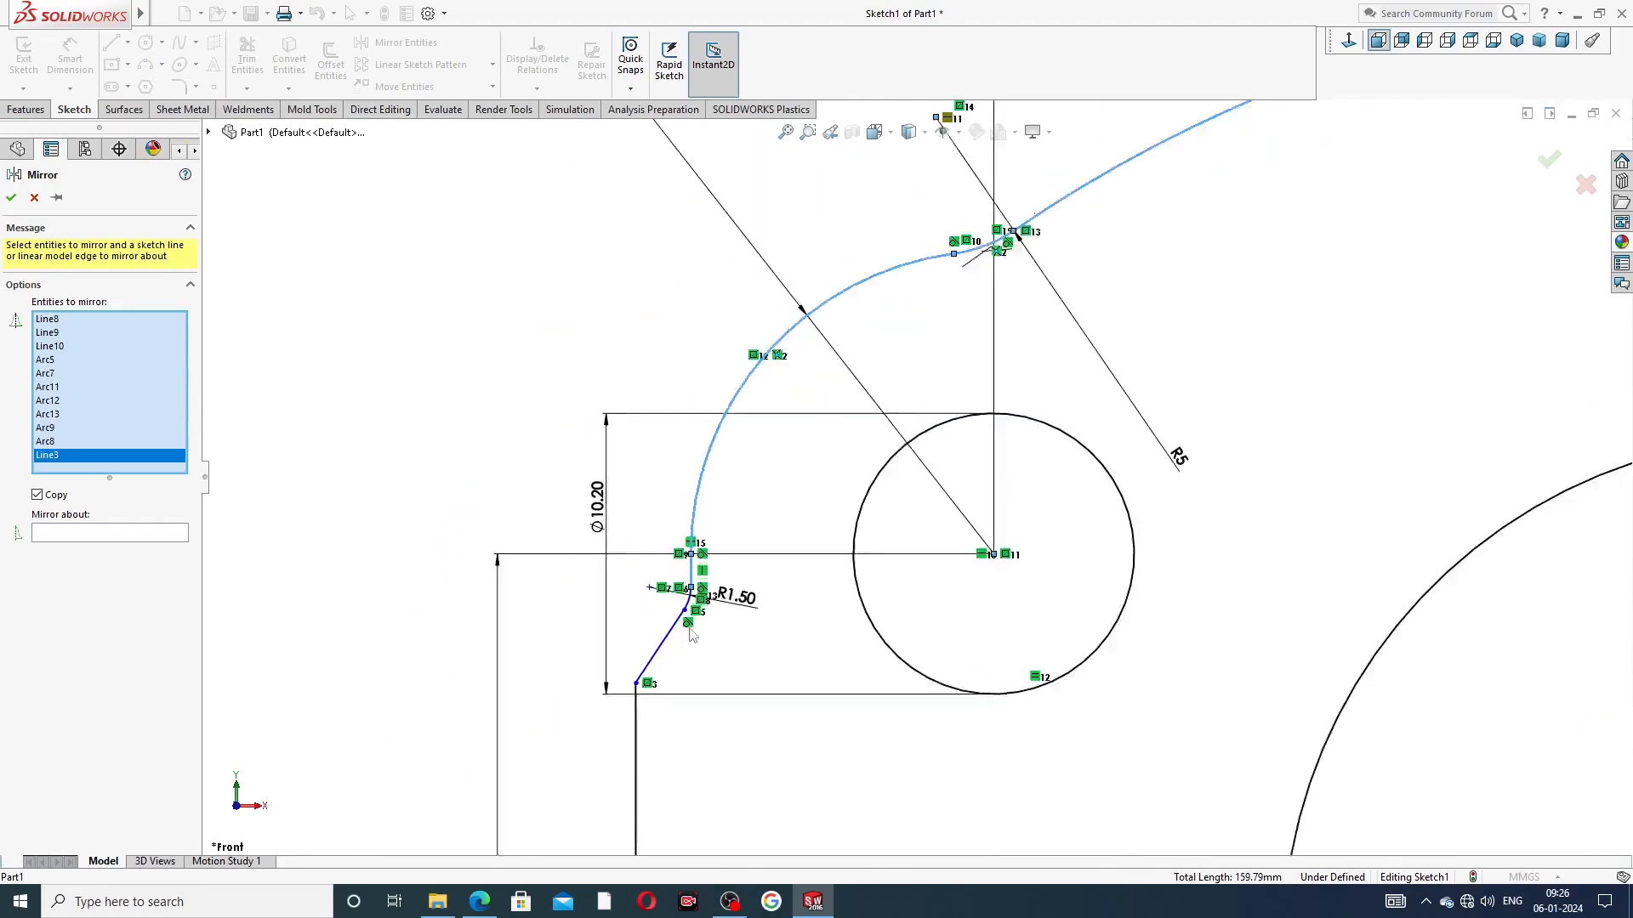
left_click(729, 563)
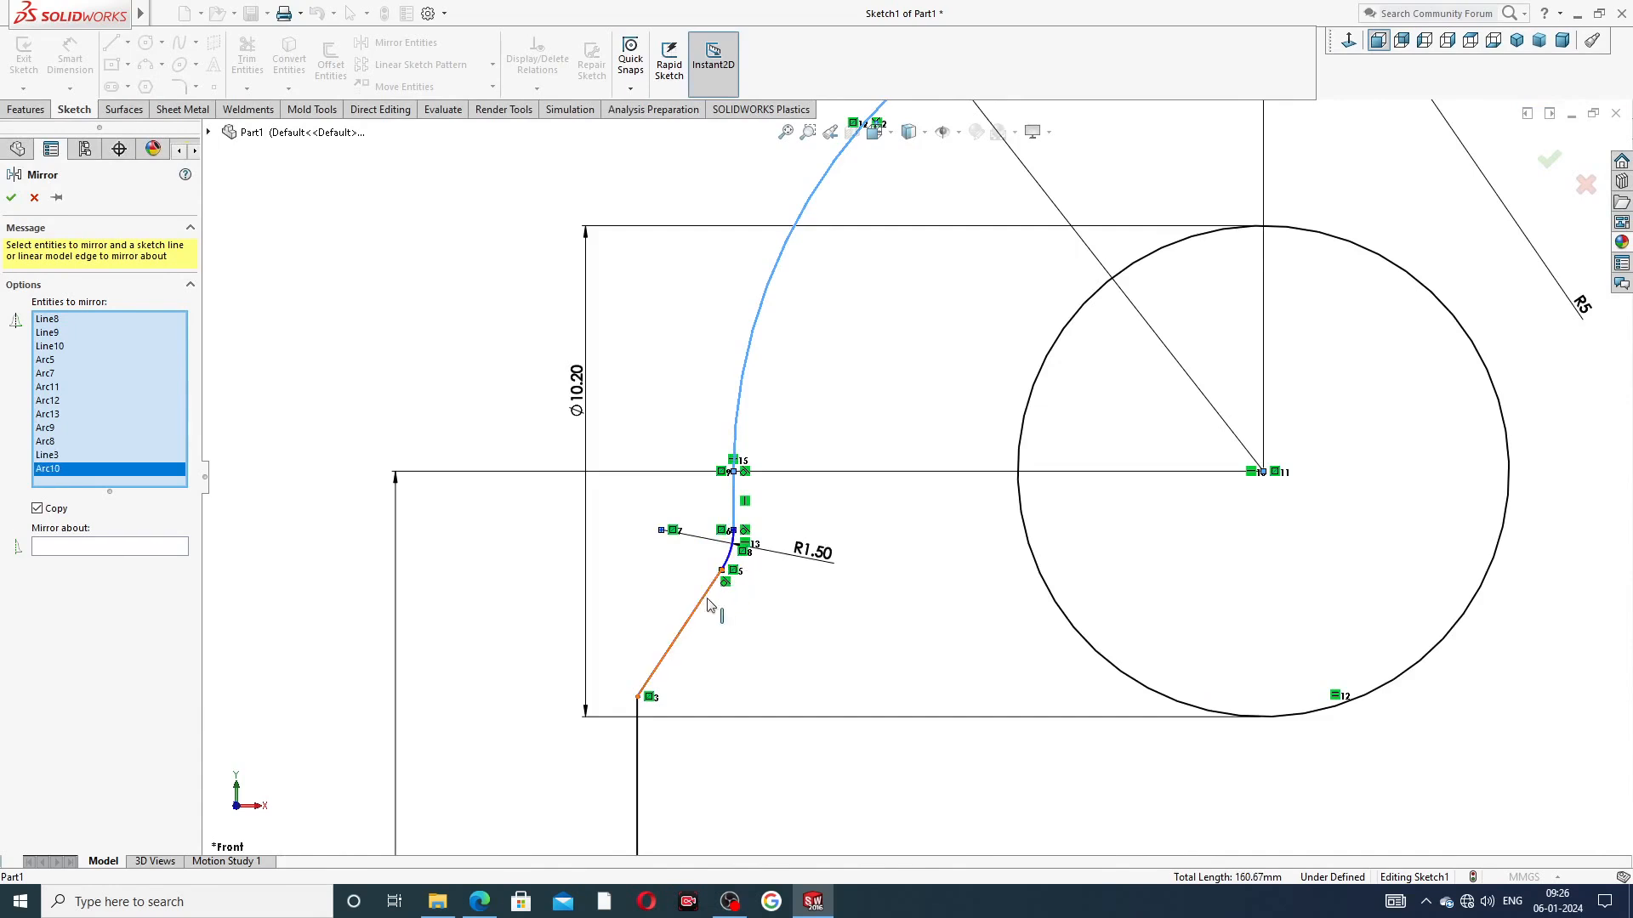
left_click(707, 605)
left_click(638, 748)
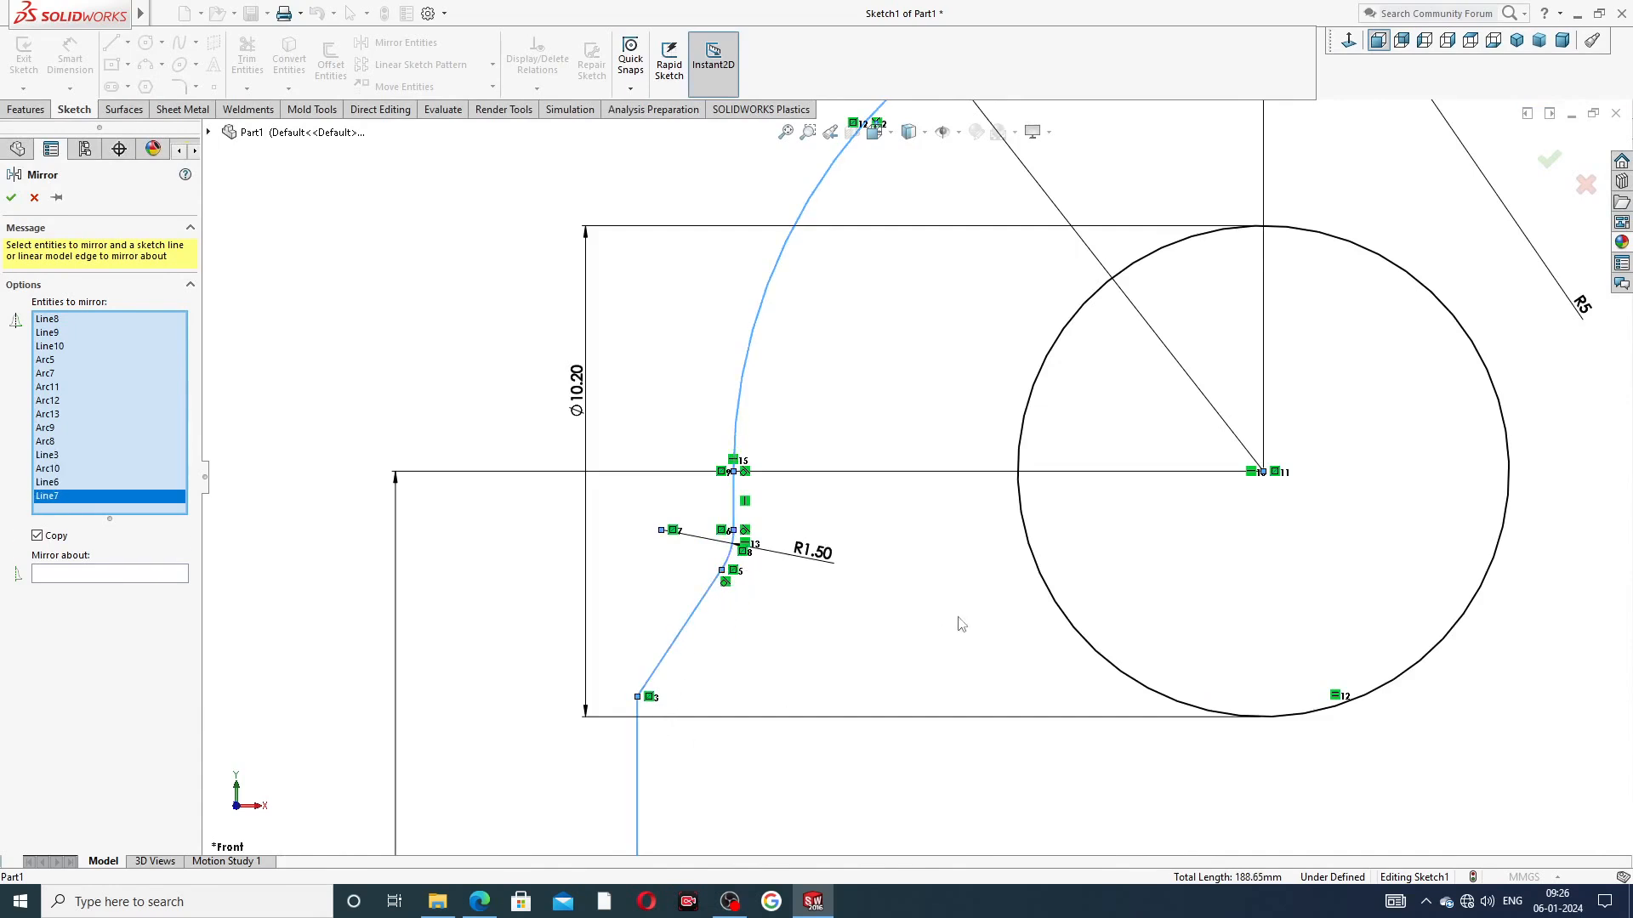
left_click(1039, 574)
Mirror the selected upper outline and both holes about the horizontal centreline as a copy
scroll(1166, 529, "up", 5)
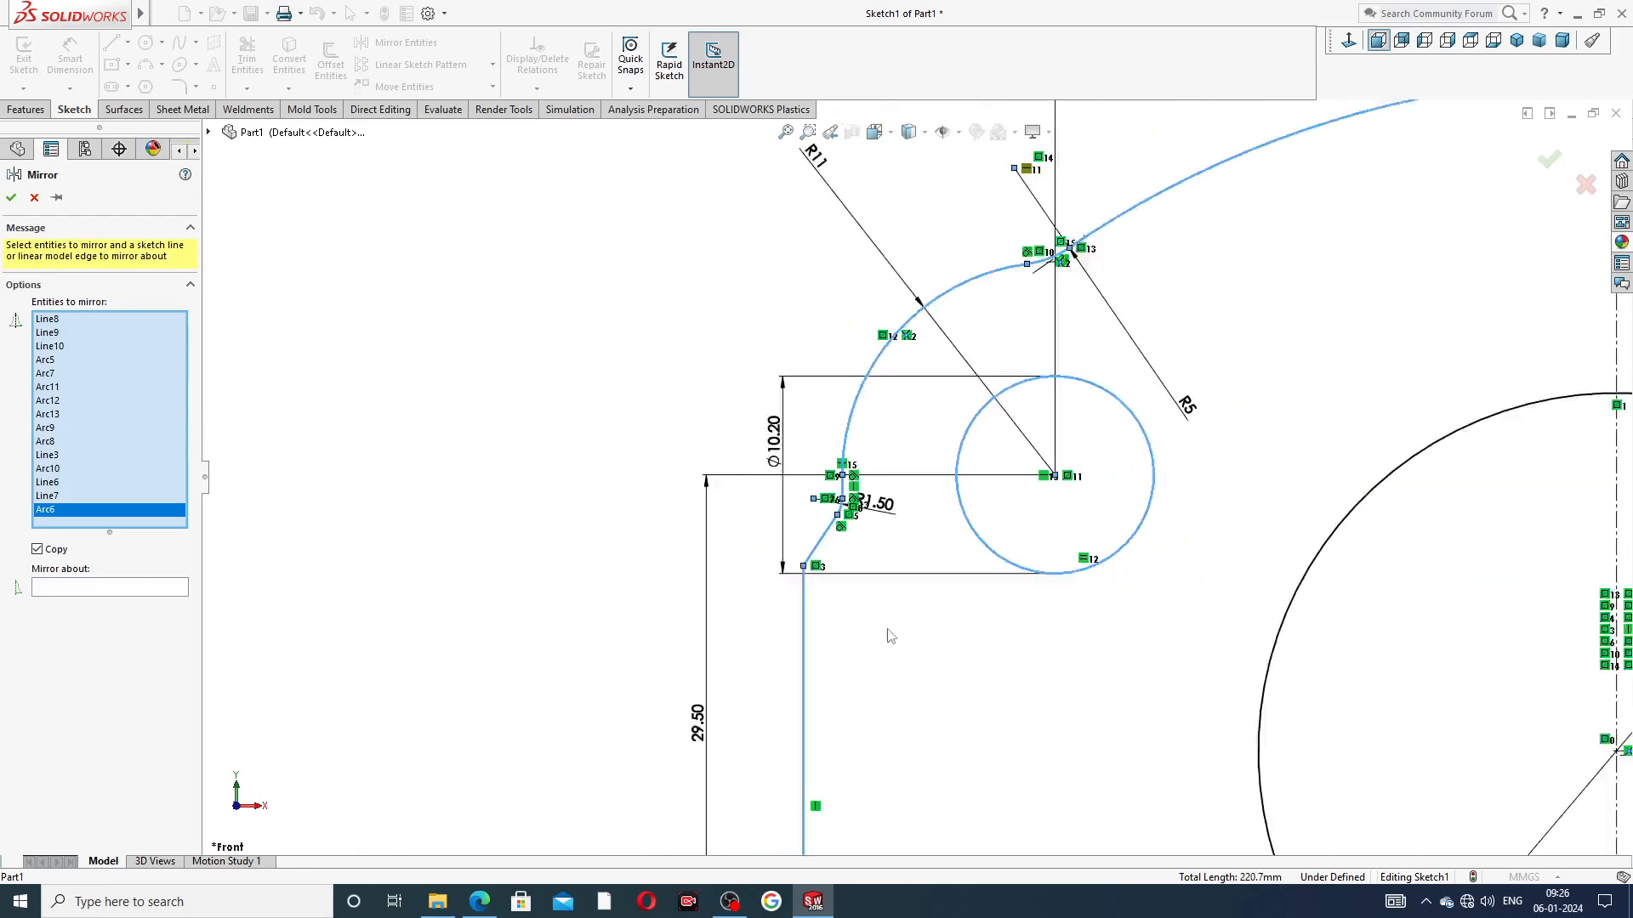
scroll(1365, 511, "down", 3)
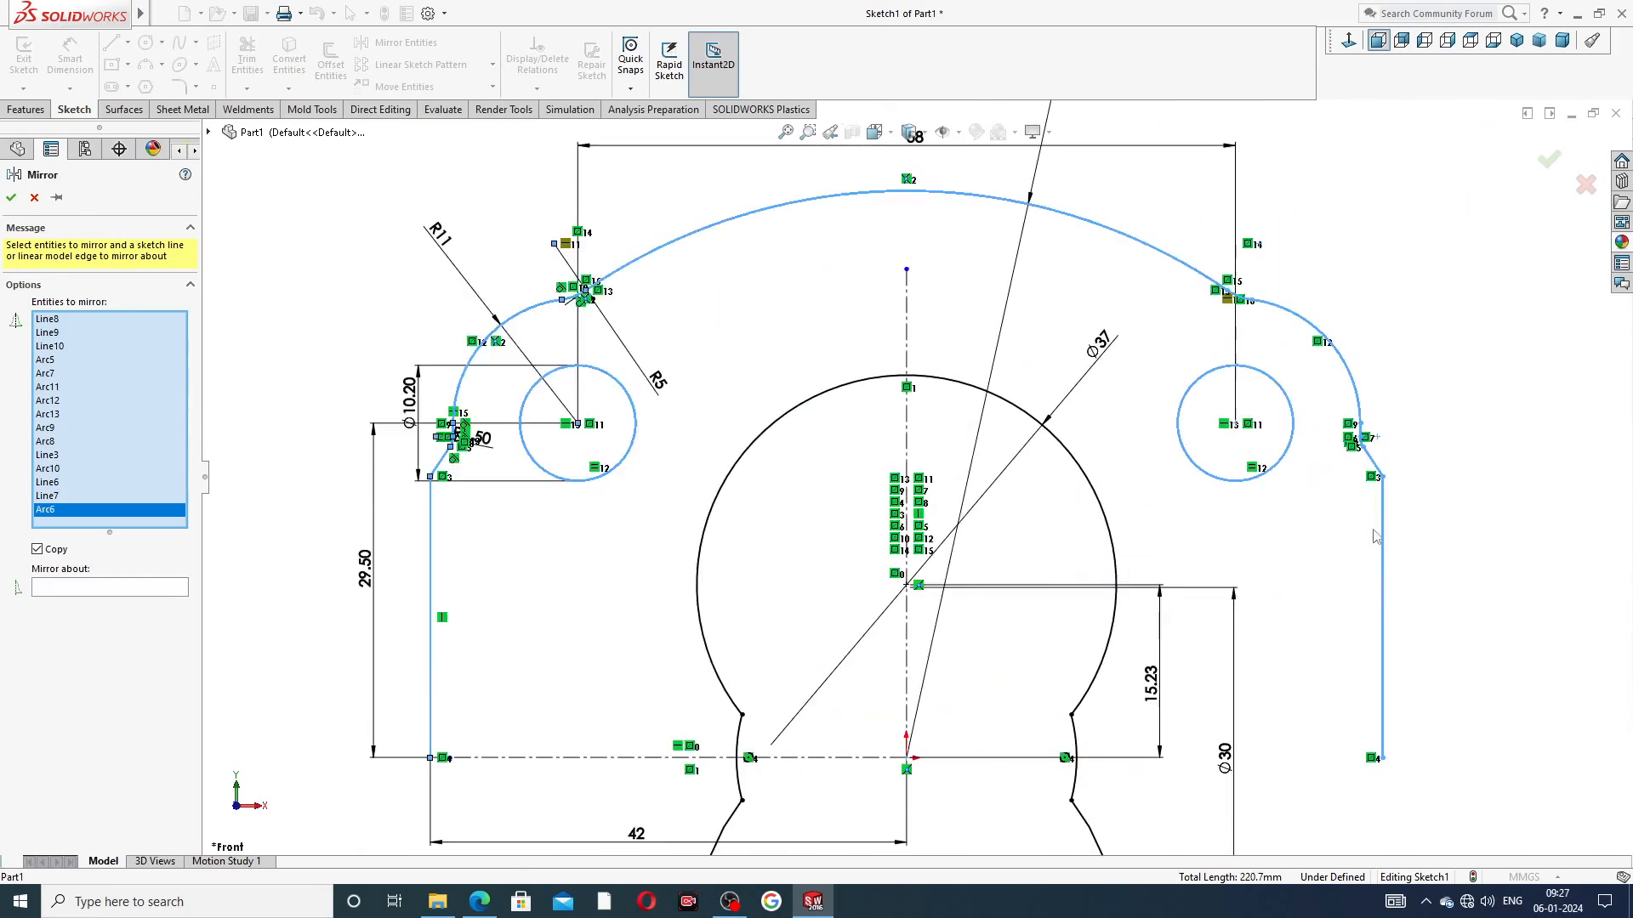
scroll(1207, 556, "up", 2)
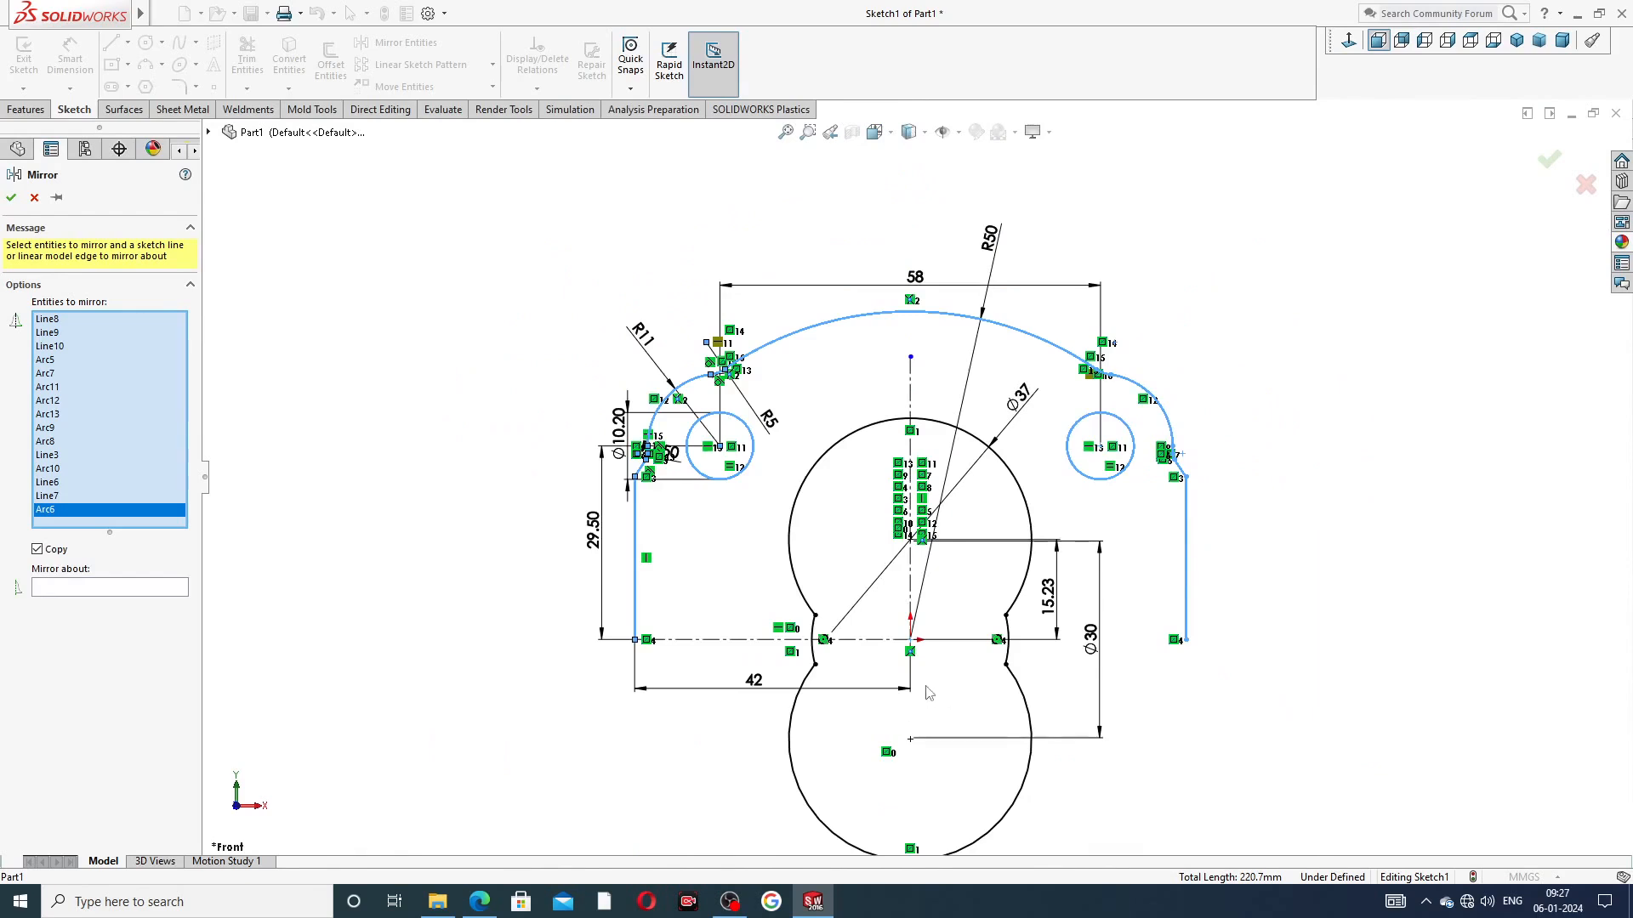
left_click(158, 588)
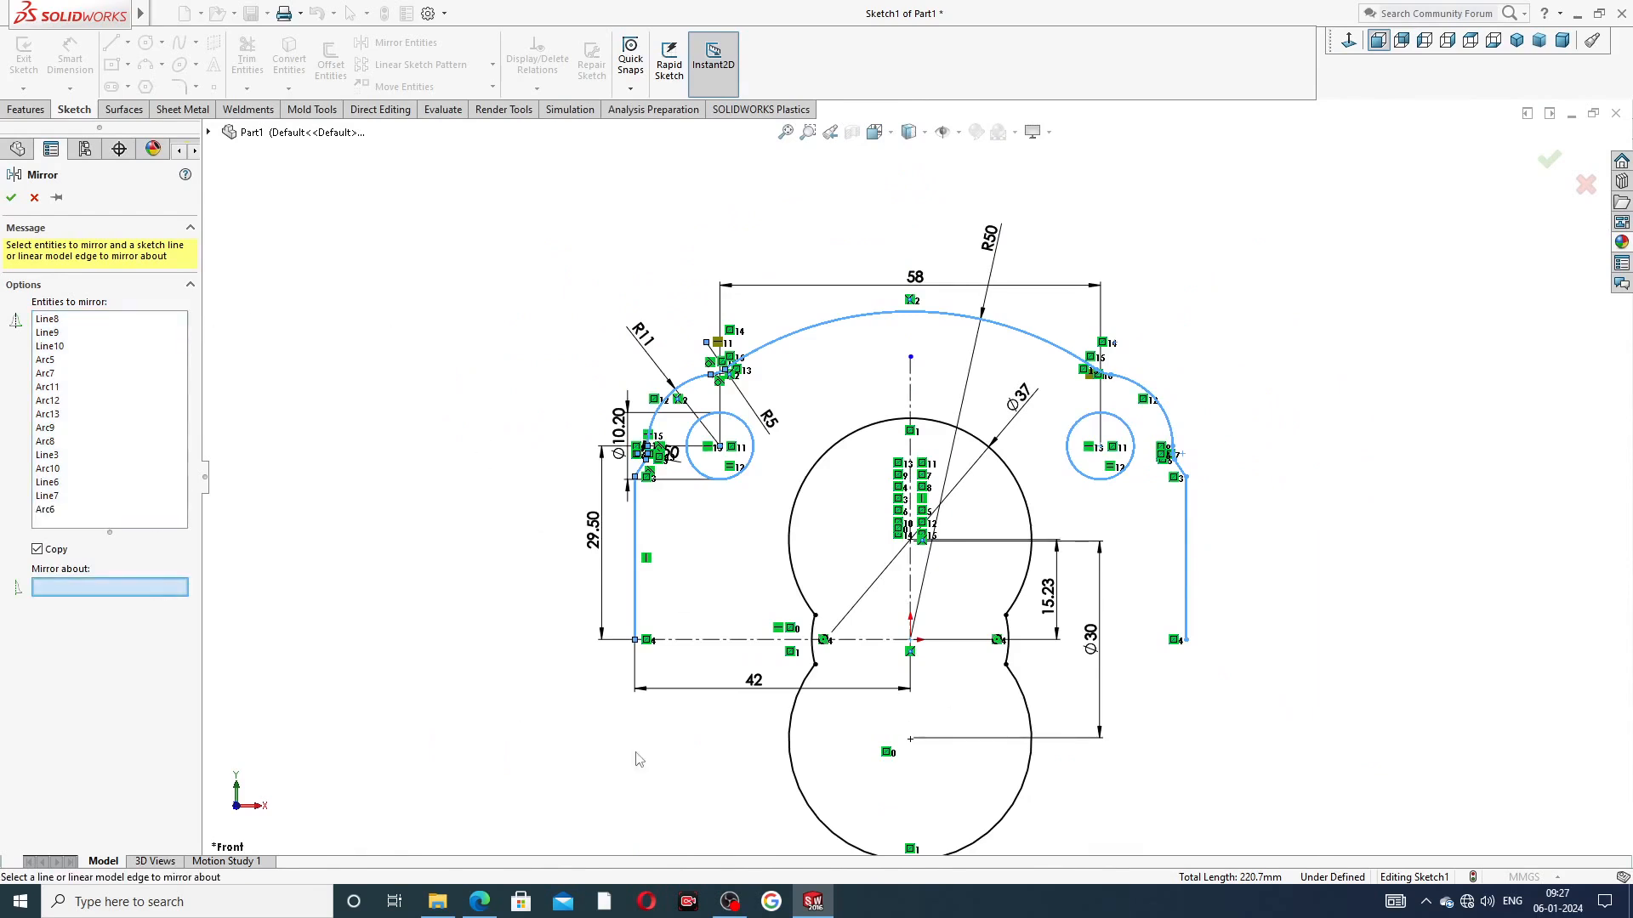
left_click(727, 642)
scroll(728, 580, "up", 4)
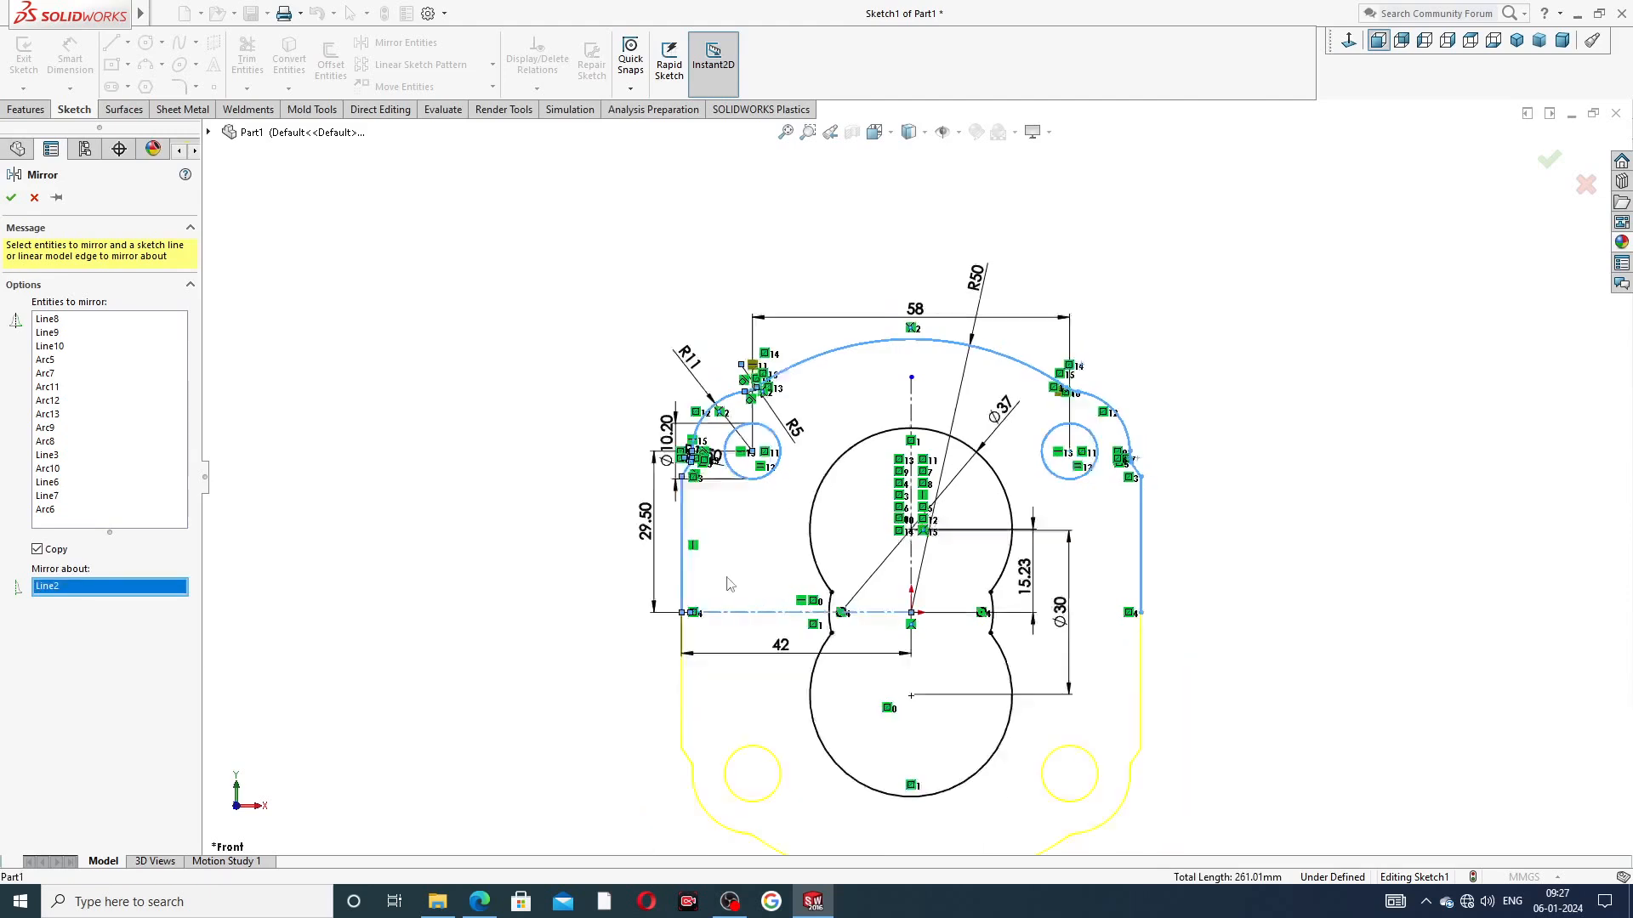
scroll(817, 680, "down", 5)
scroll(837, 619, "down", 2)
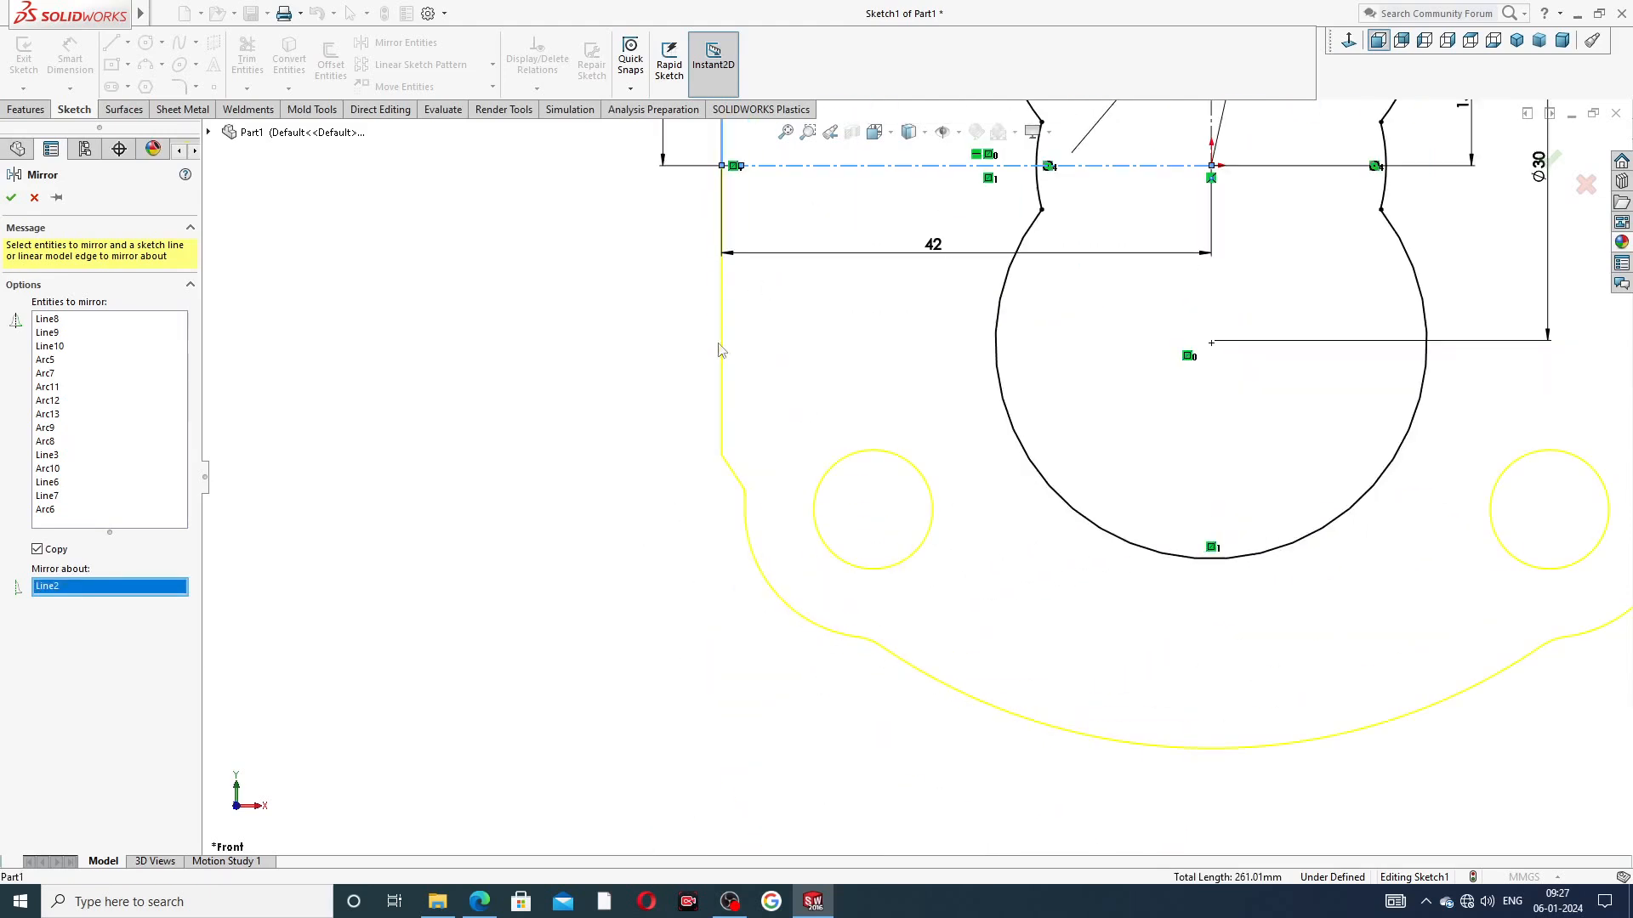
scroll(1454, 521, "up", 3)
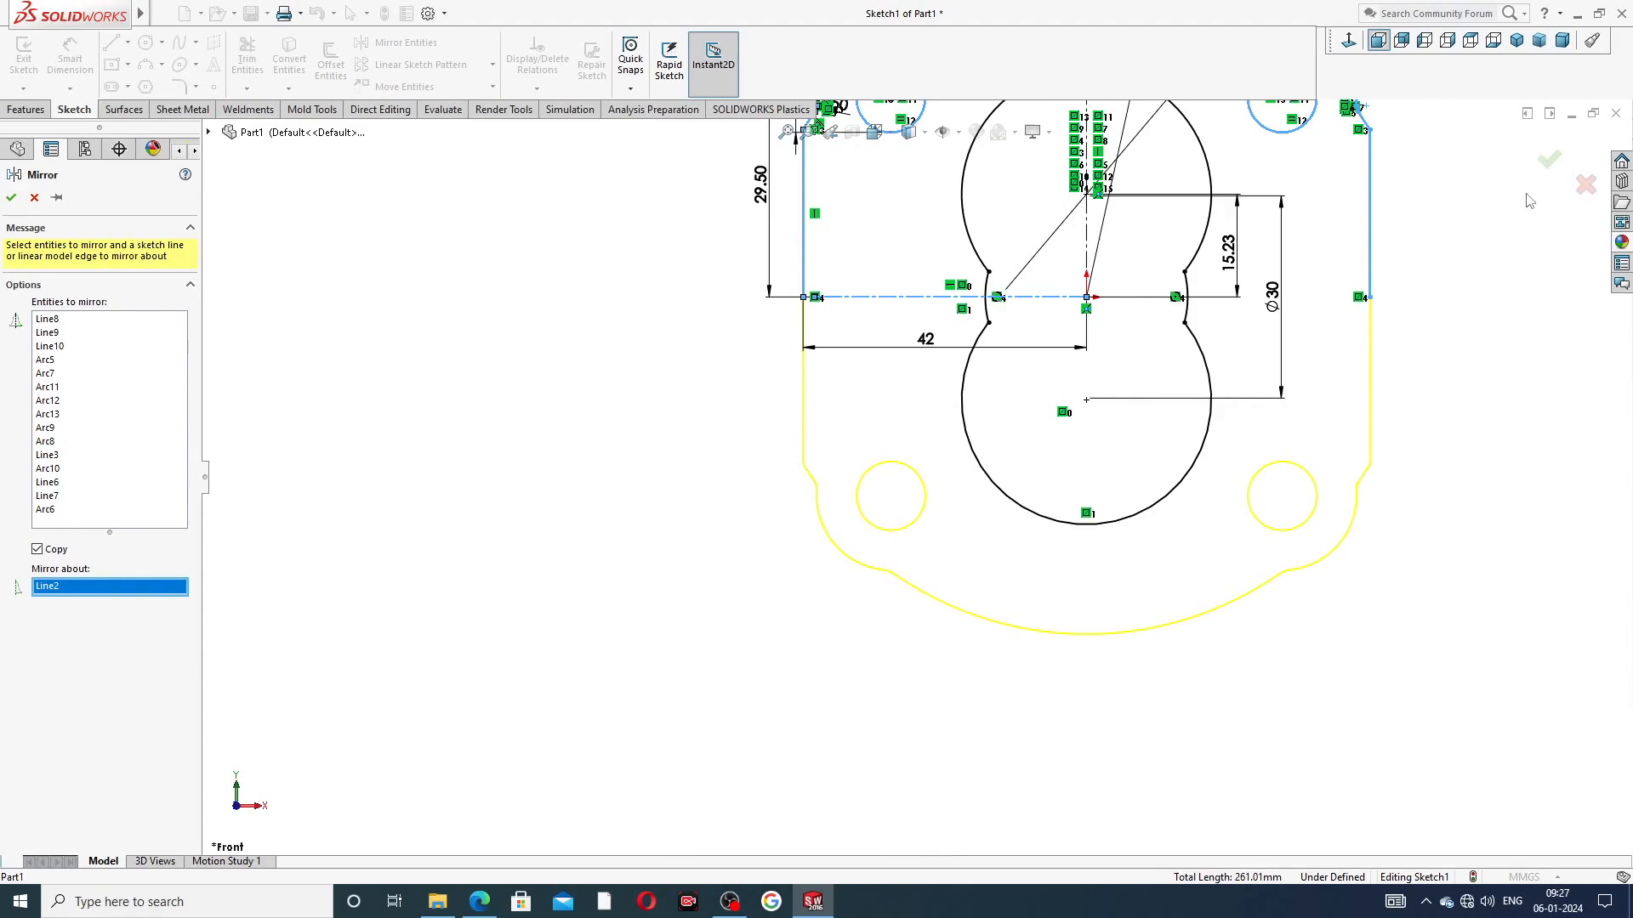
left_click(1548, 165)
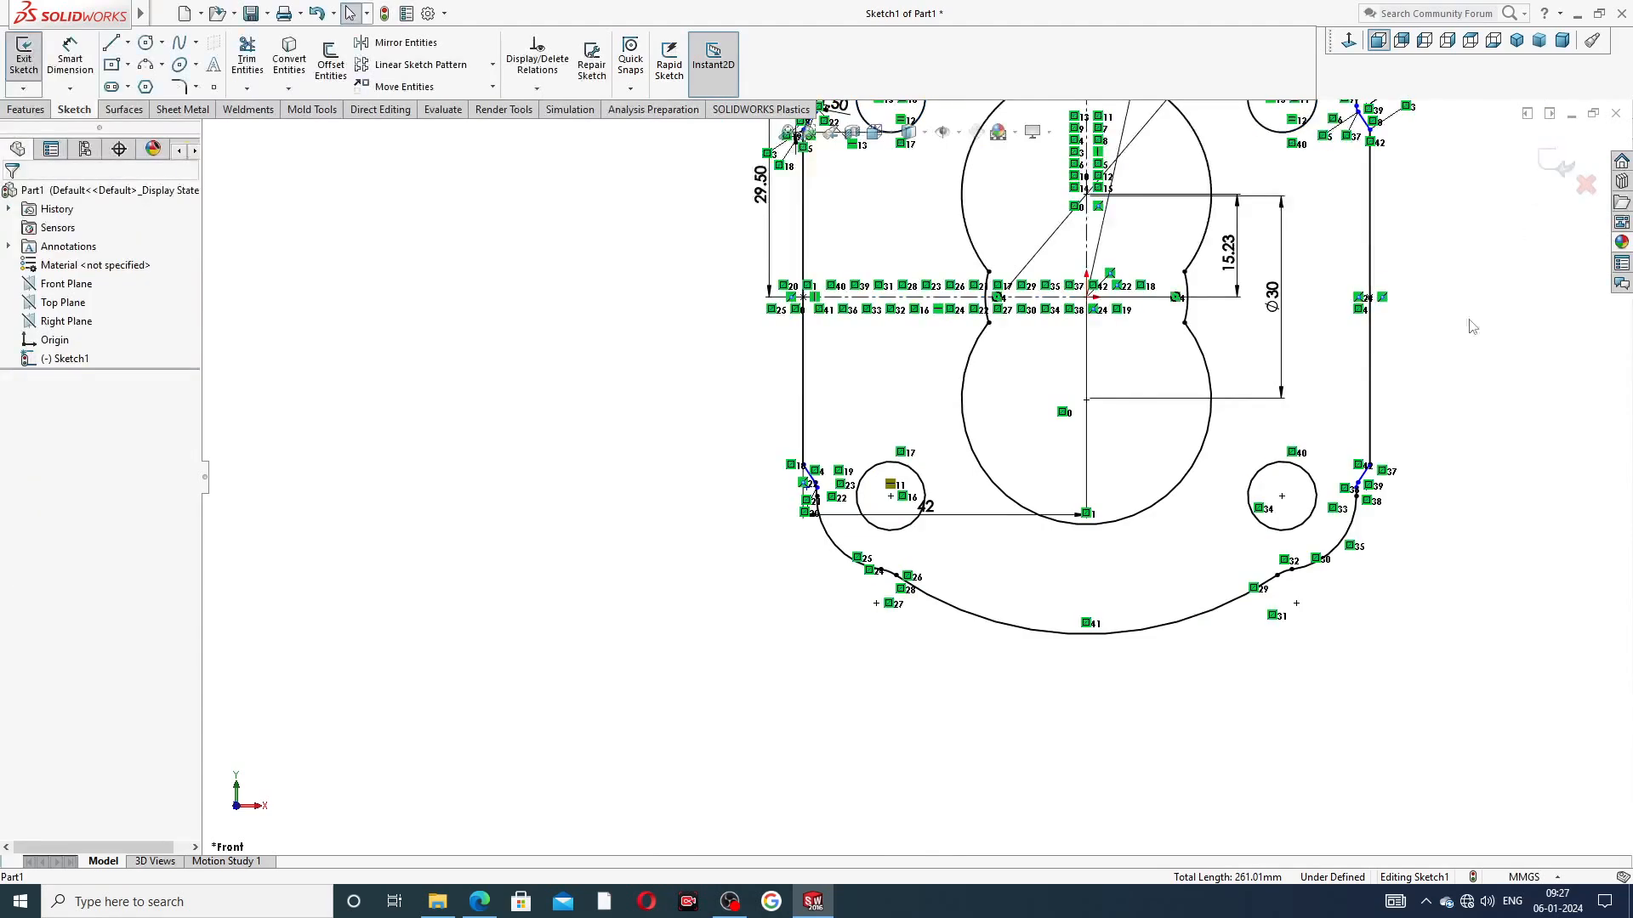
Examine the mirrored lower corners, holes and bottom arc, and check that the overall pump body outline is closed
scroll(1354, 485, "down", 7)
scroll(1083, 496, "up", 3)
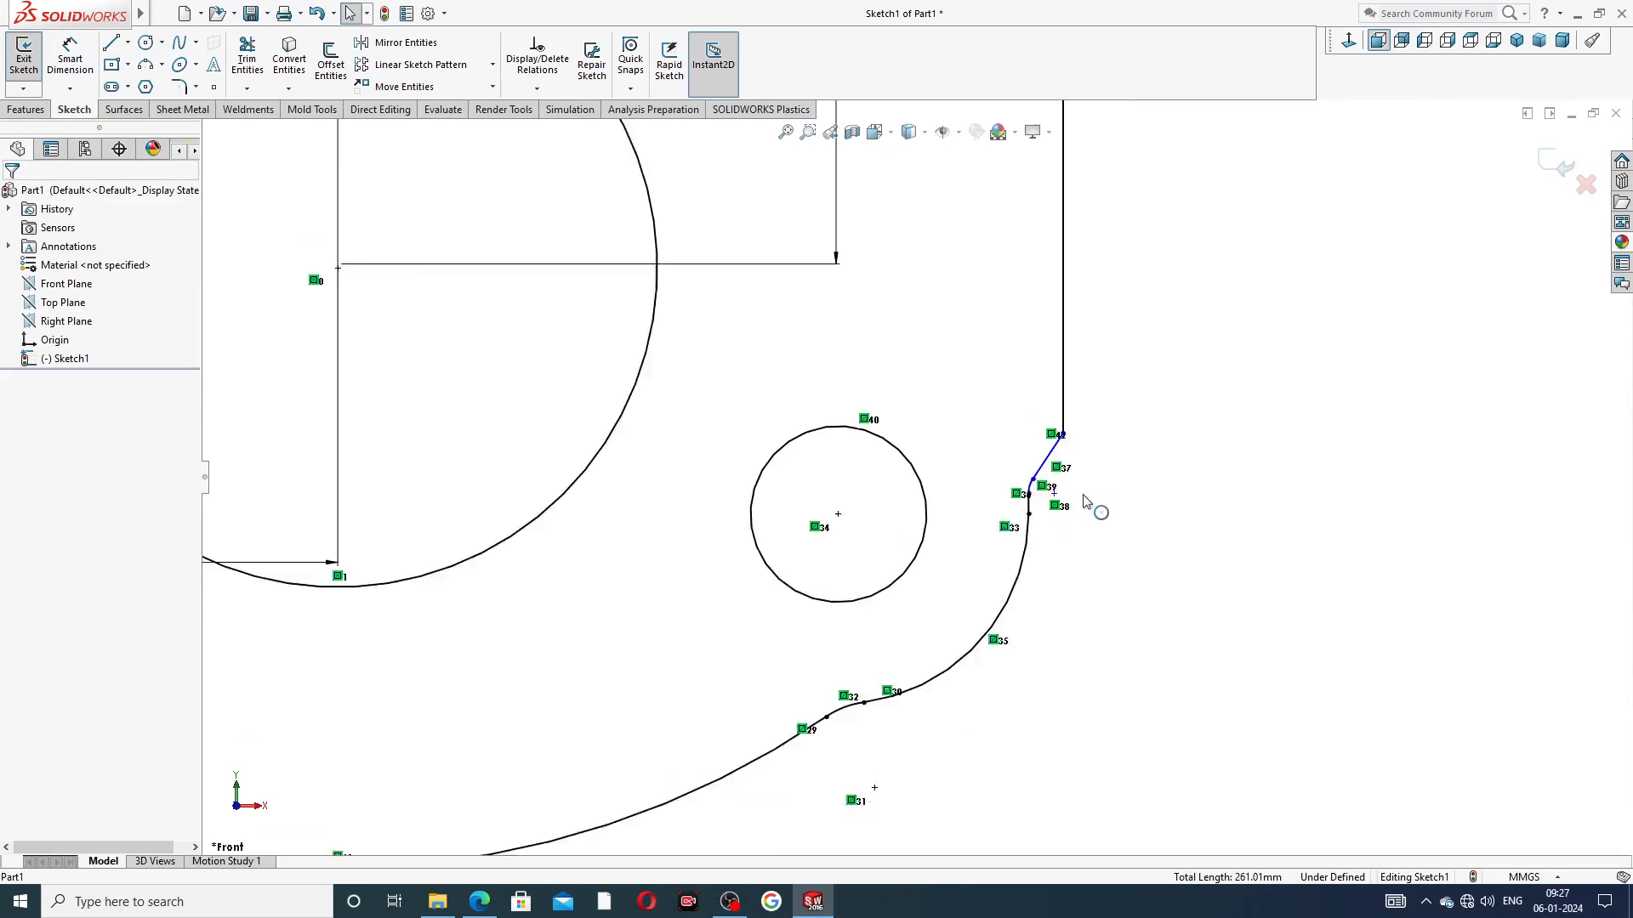
scroll(763, 638, "up", 4)
scroll(411, 529, "down", 4)
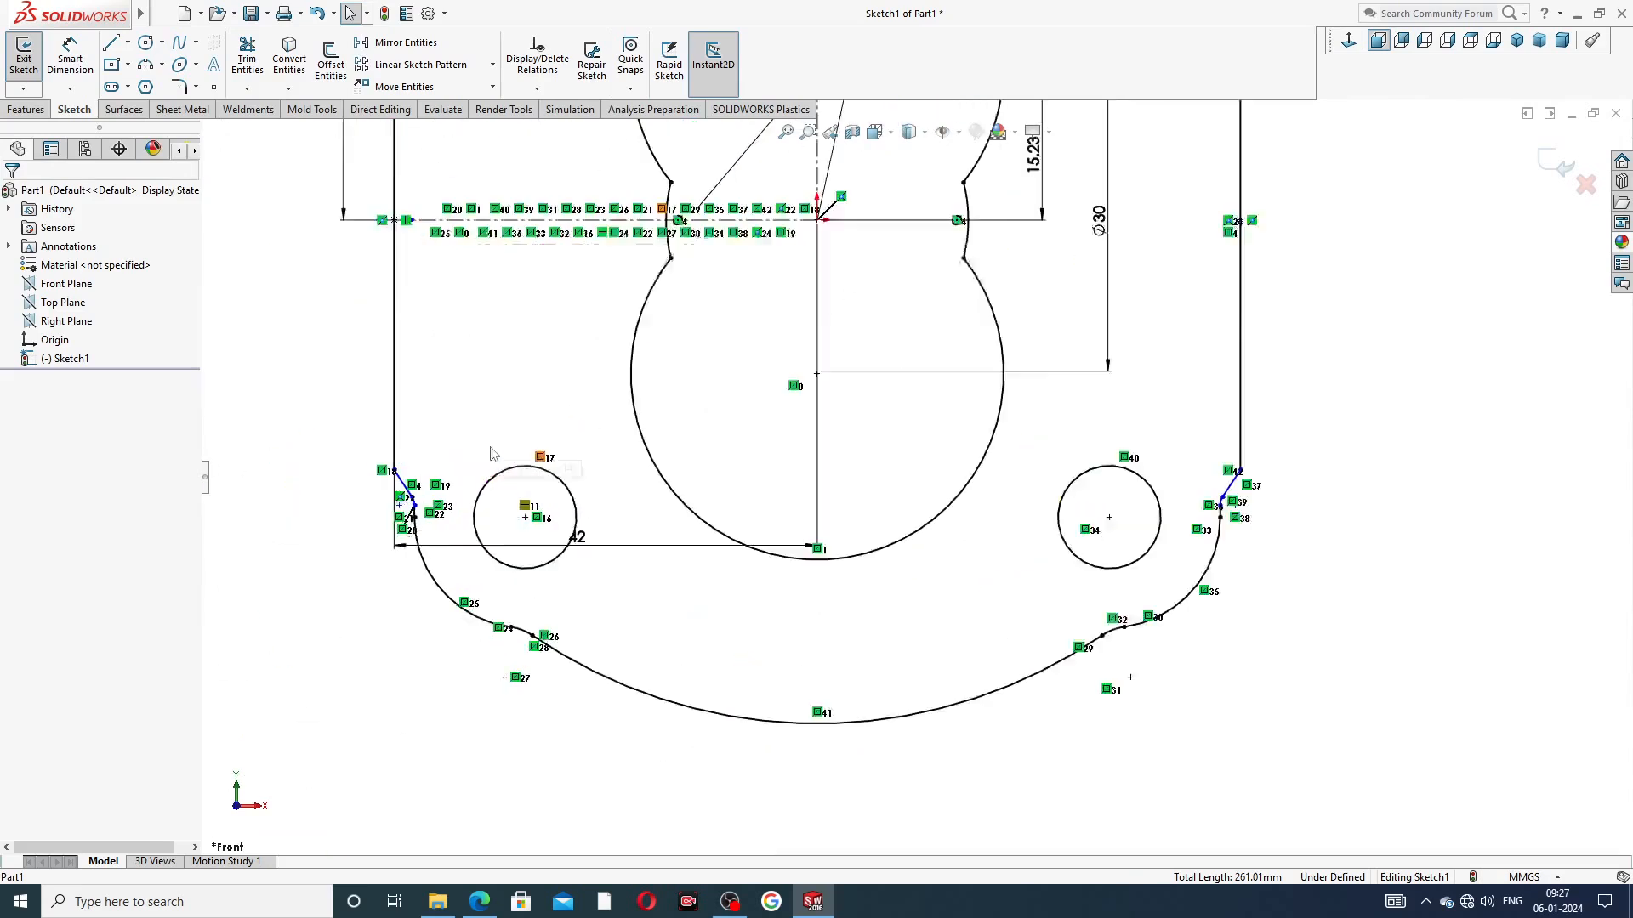
scroll(876, 294, "up", 5)
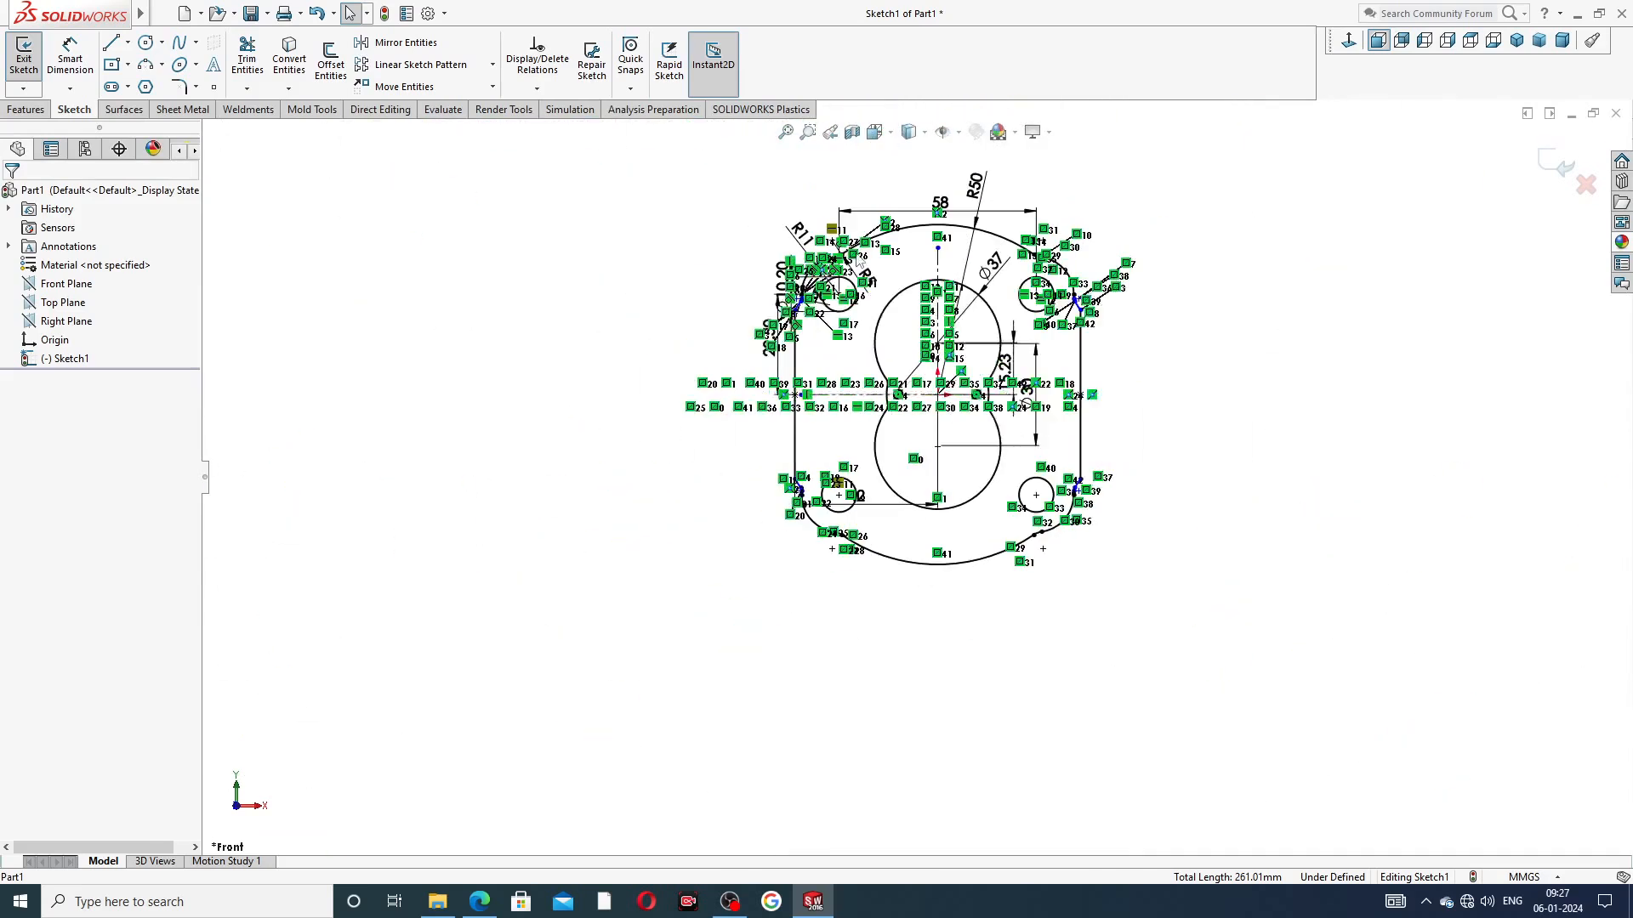
scroll(935, 565, "up", 2)
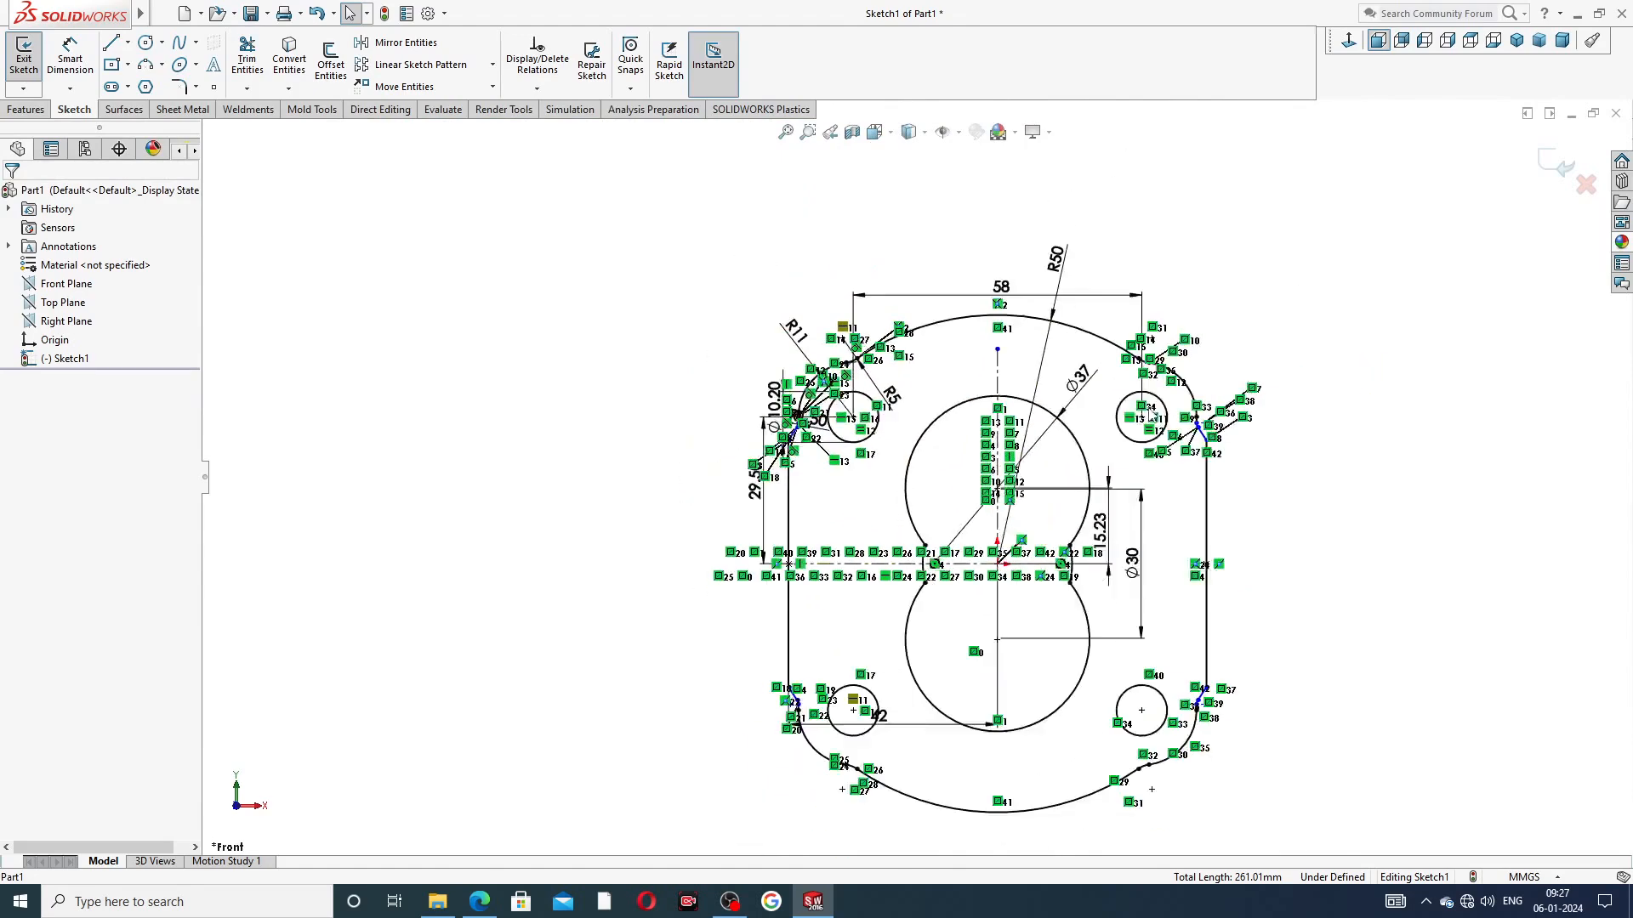
scroll(1051, 626, "down", 2)
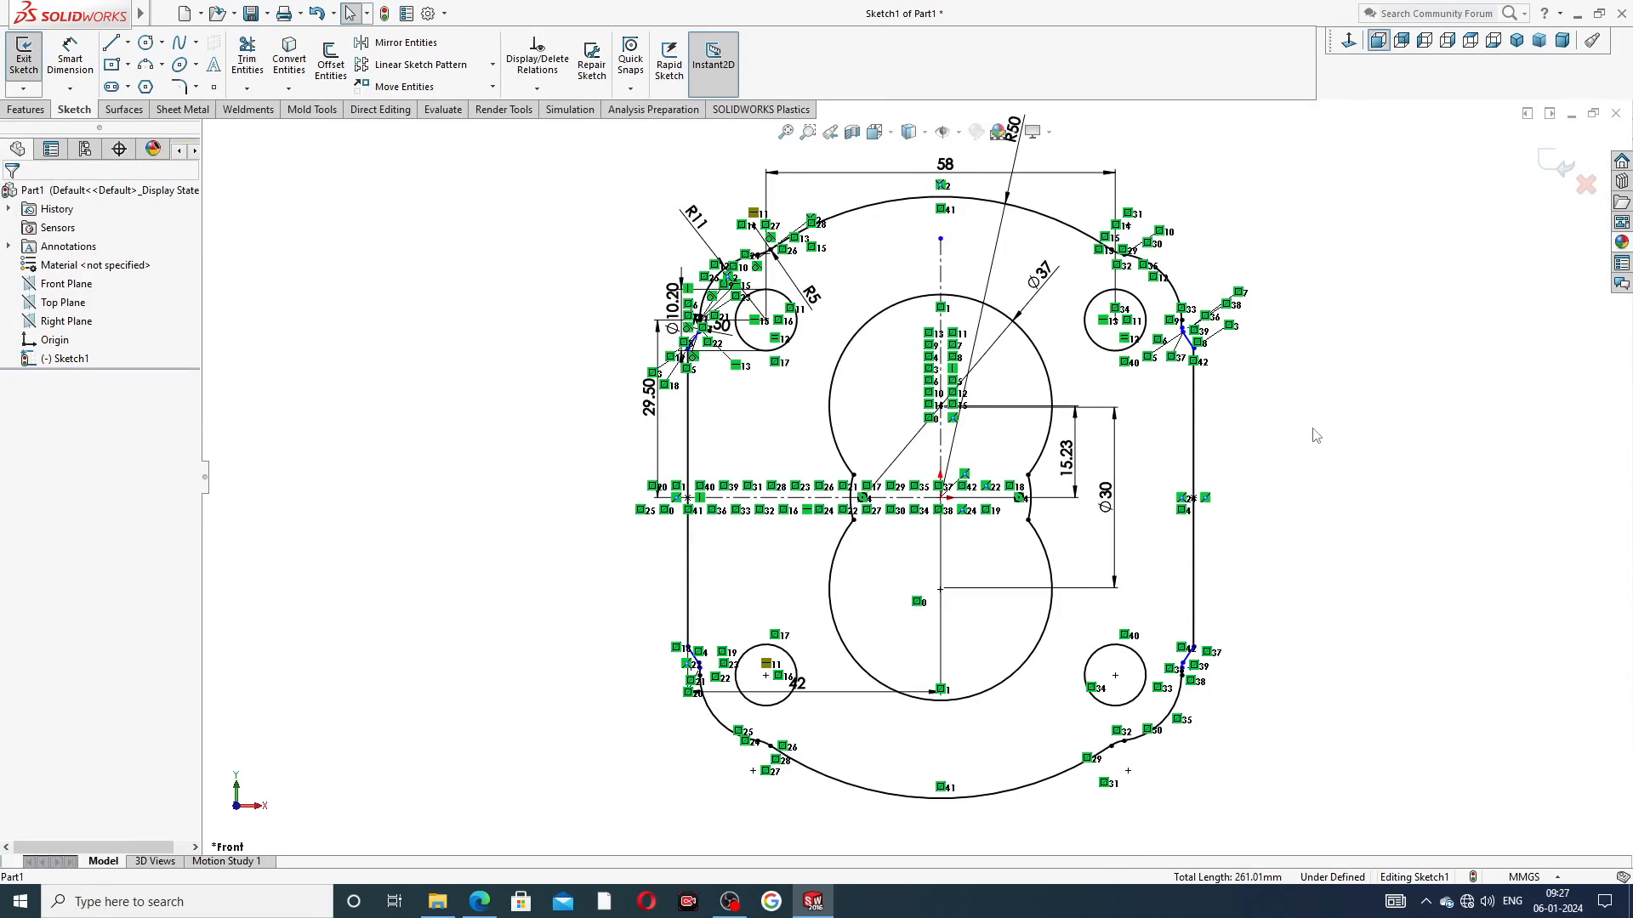
scroll(1174, 422, "up", 3)
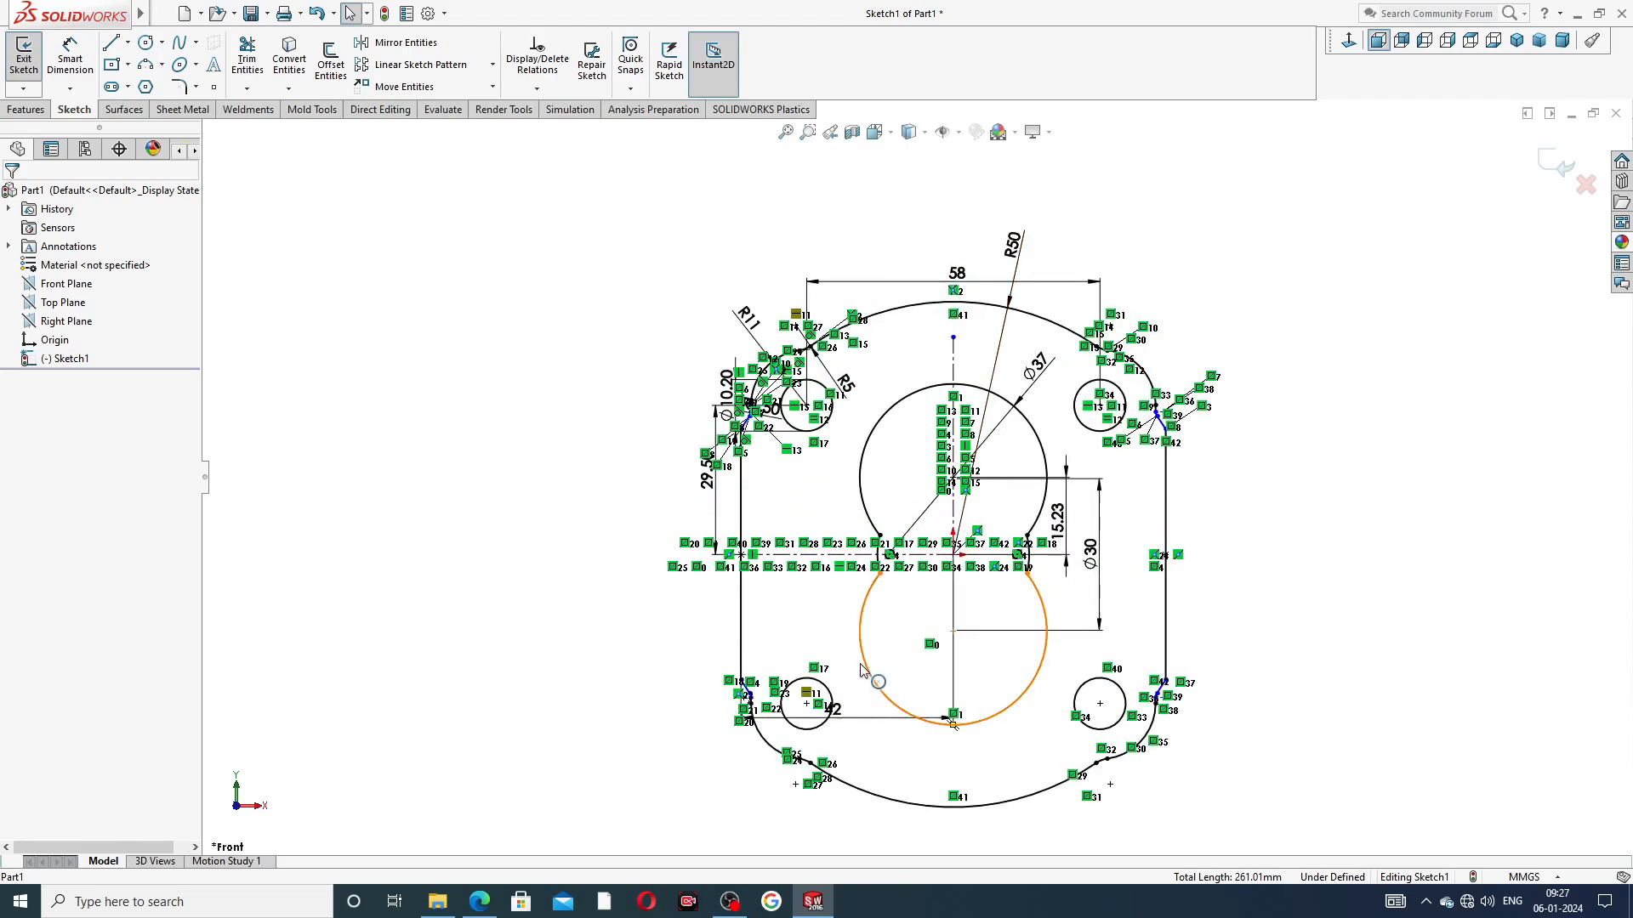
Check the body depth in the PDF drawing and extrude the sketched profile 54 mm with a Mid Plane end condition
scroll(863, 697, "up", 1)
scroll(869, 682, "down", 1)
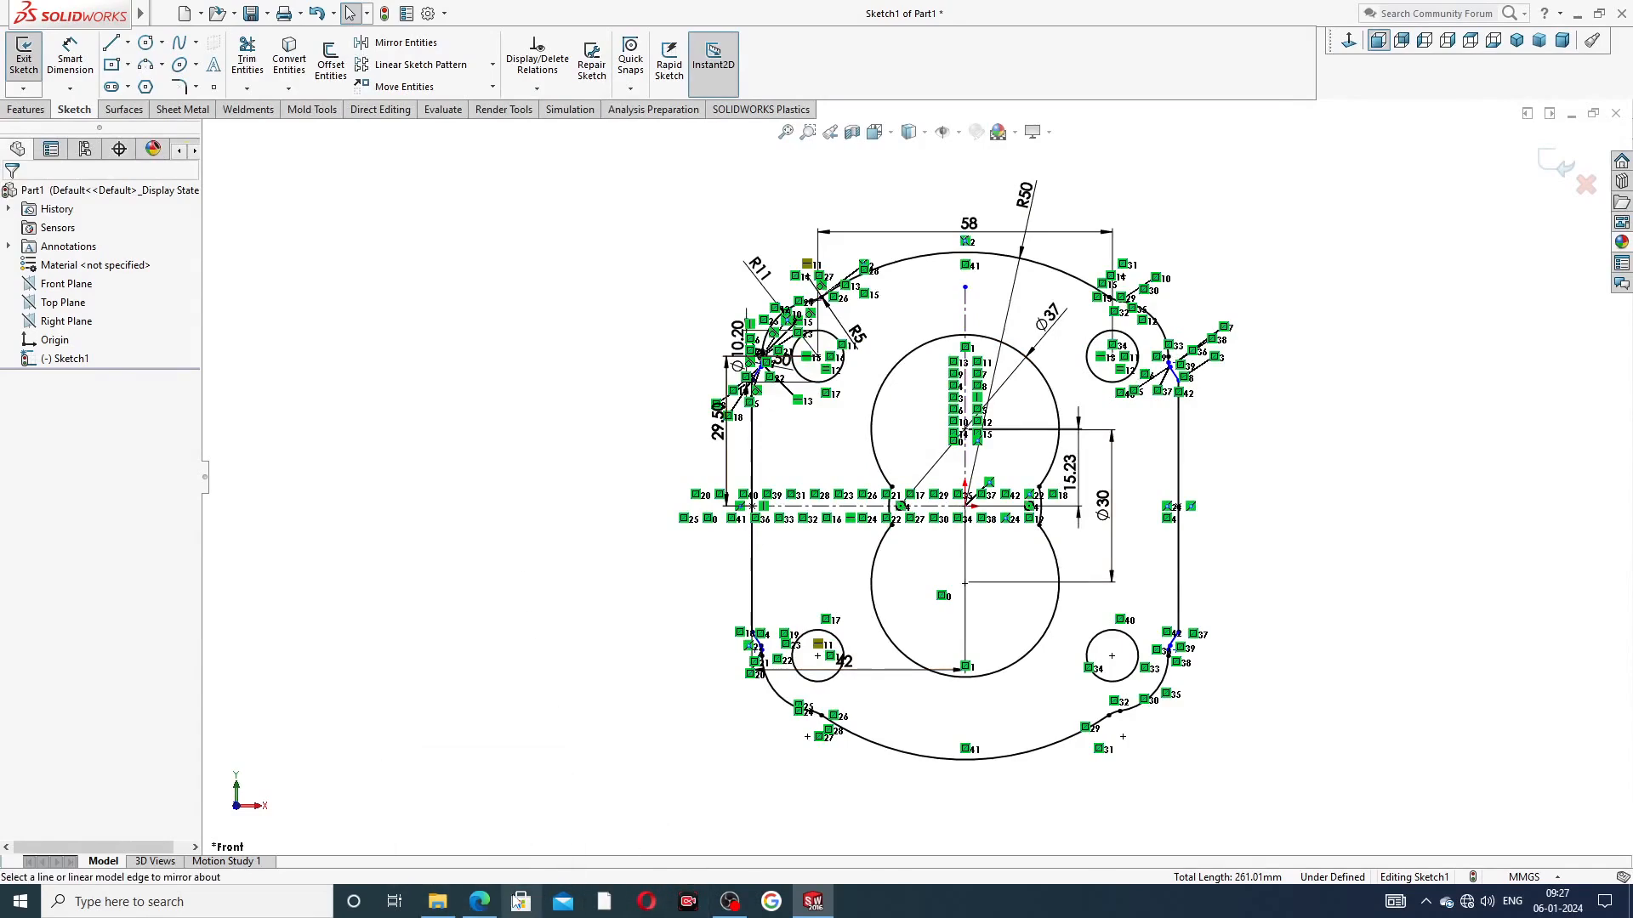
left_click(480, 902)
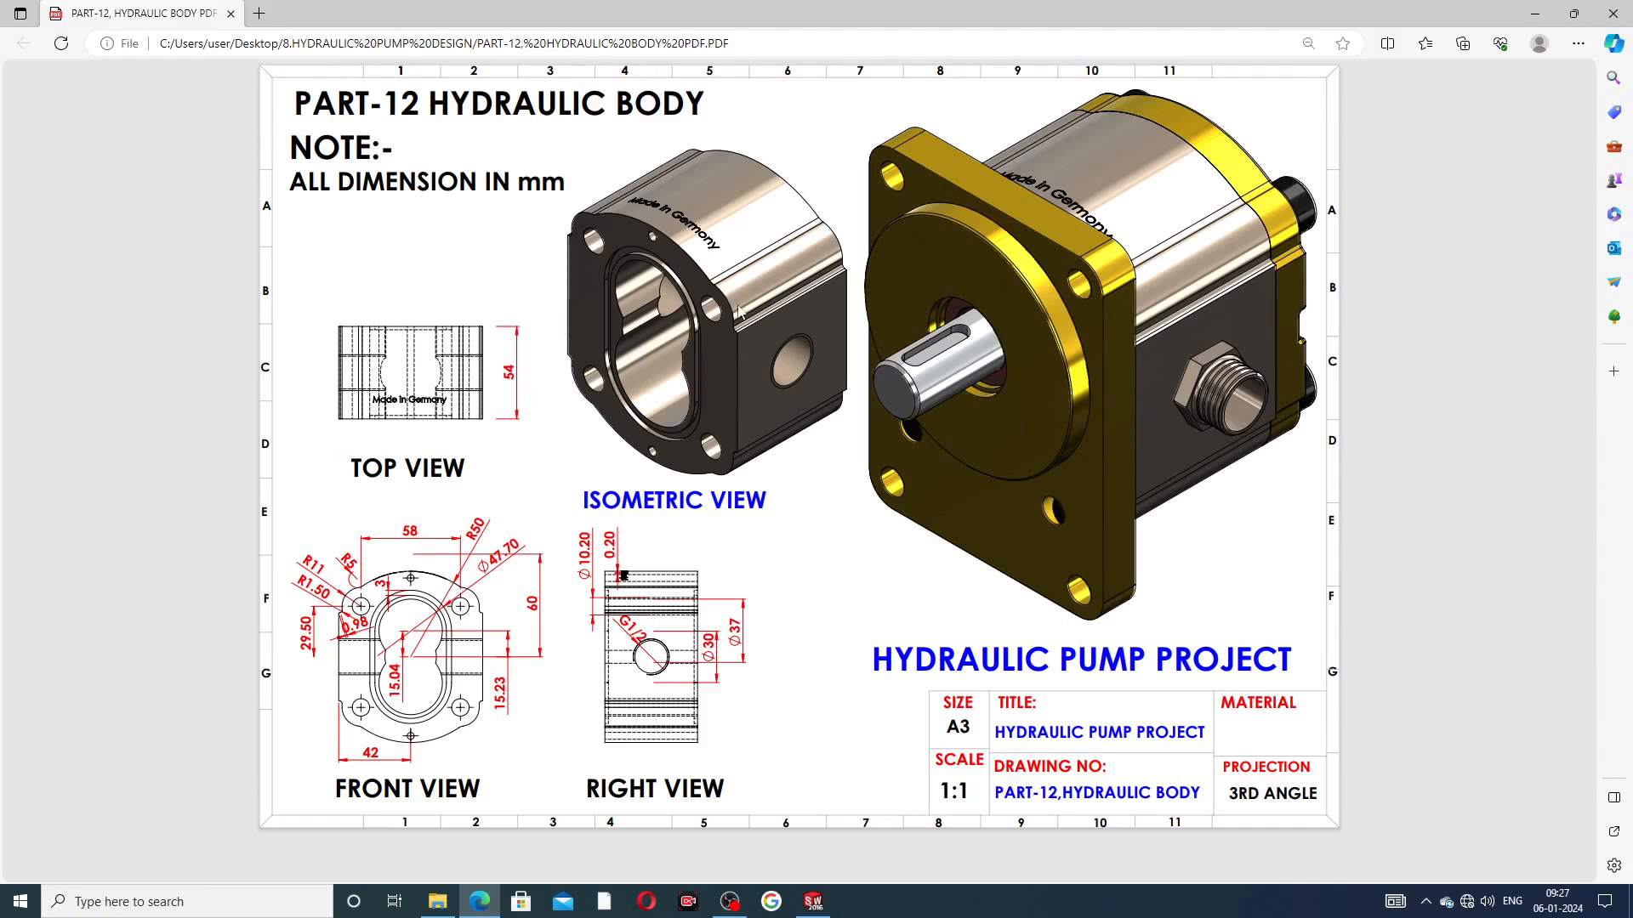
mouse_move(814, 901)
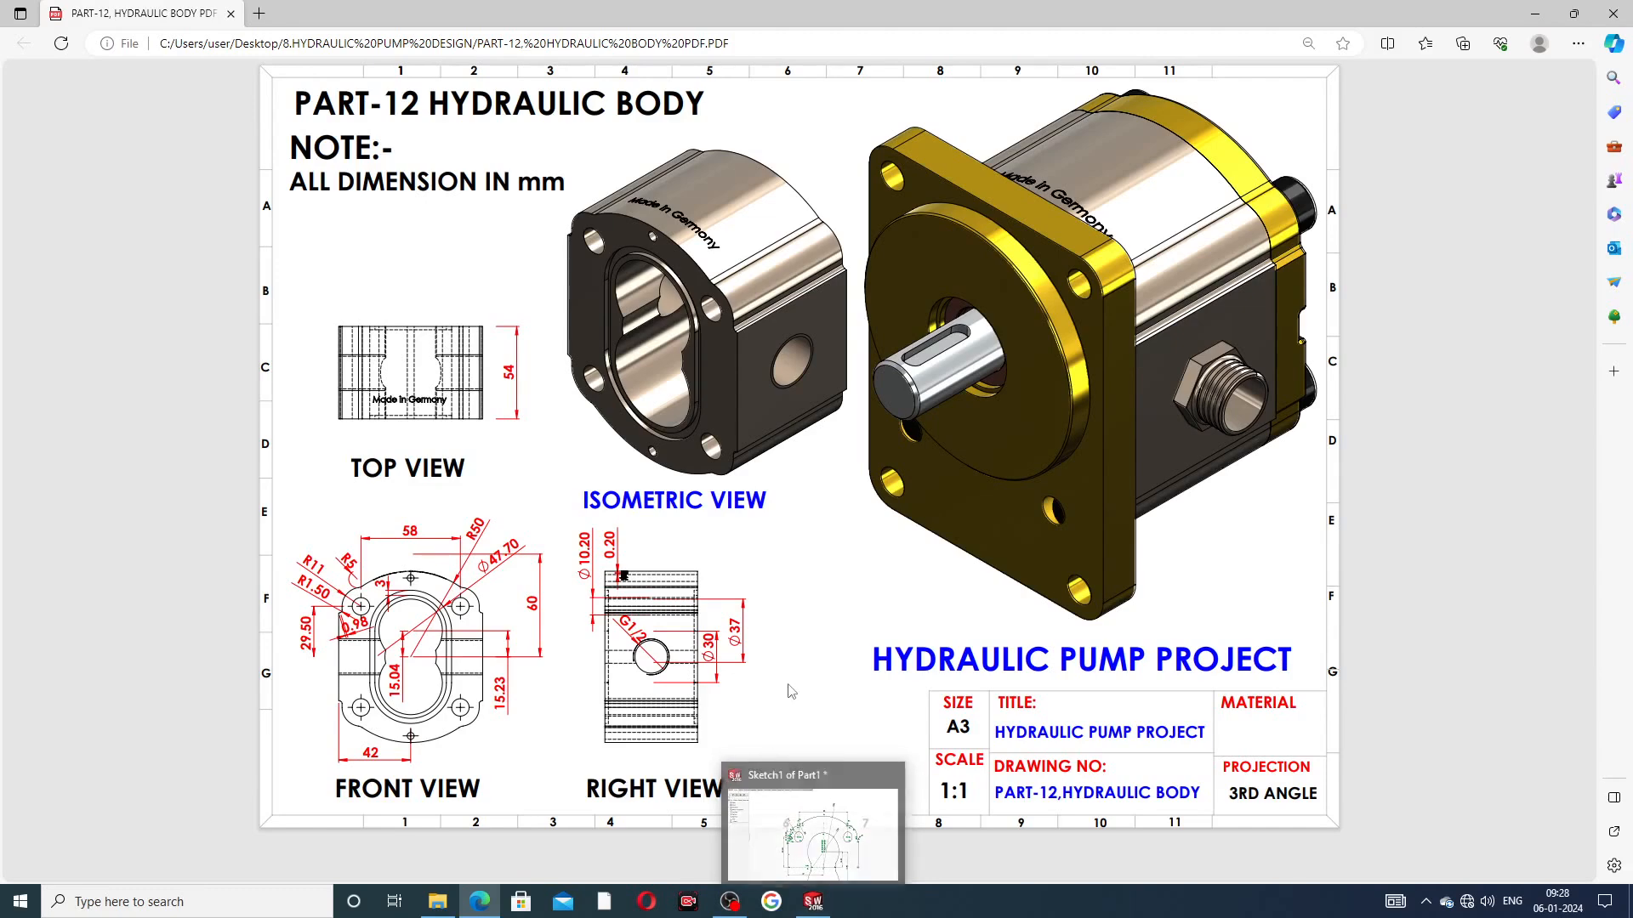
left_click(813, 901)
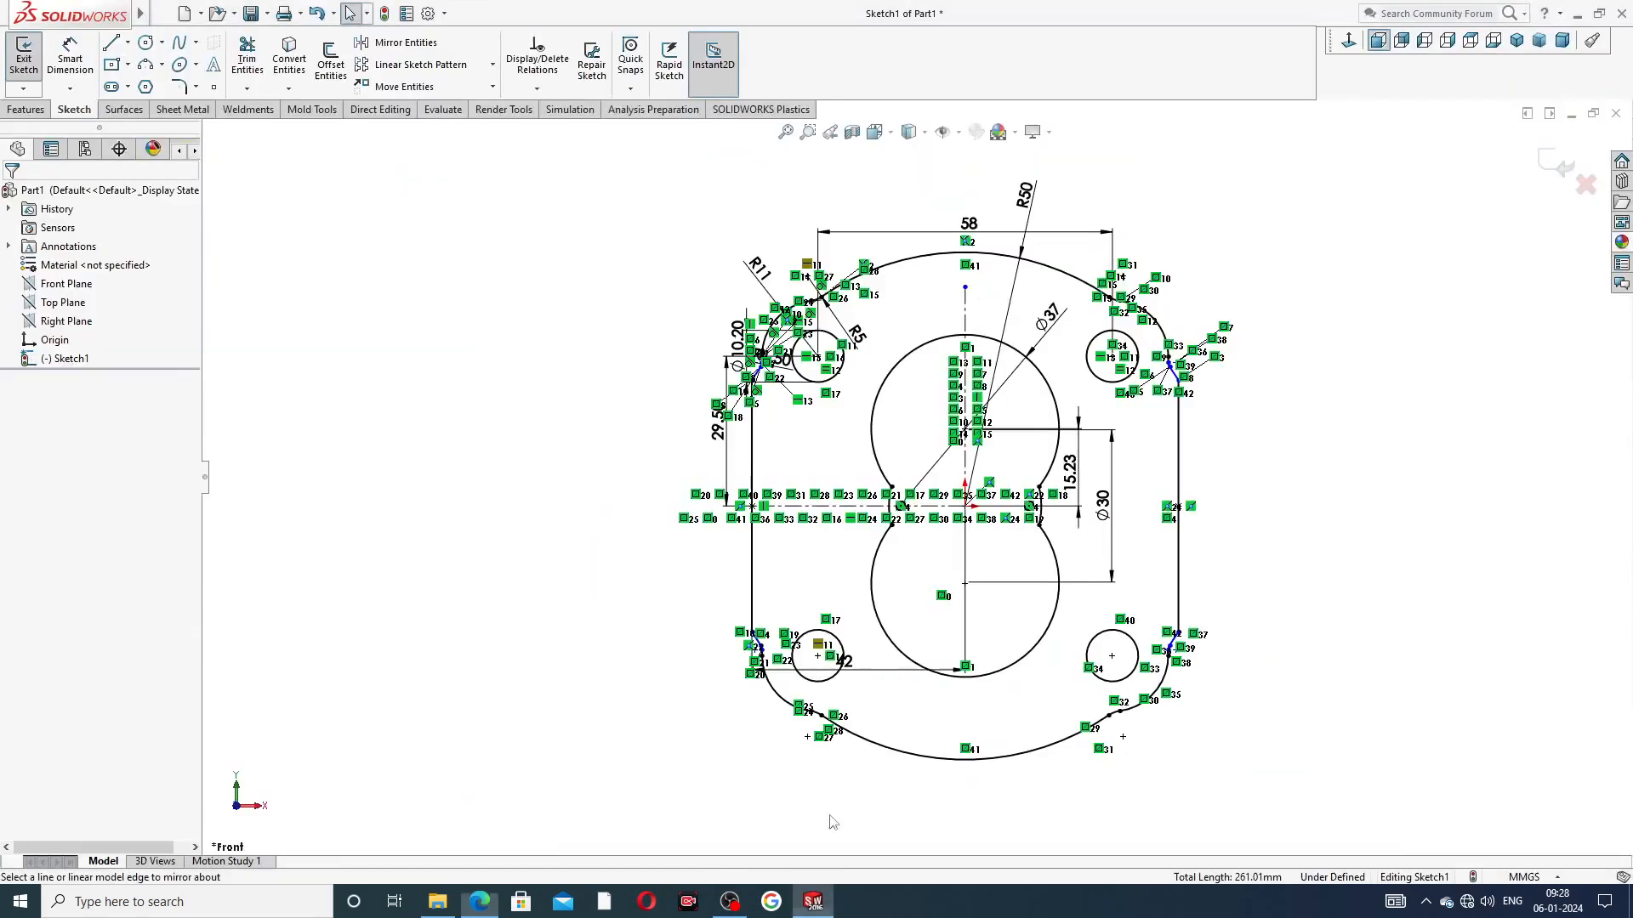
left_click(26, 108)
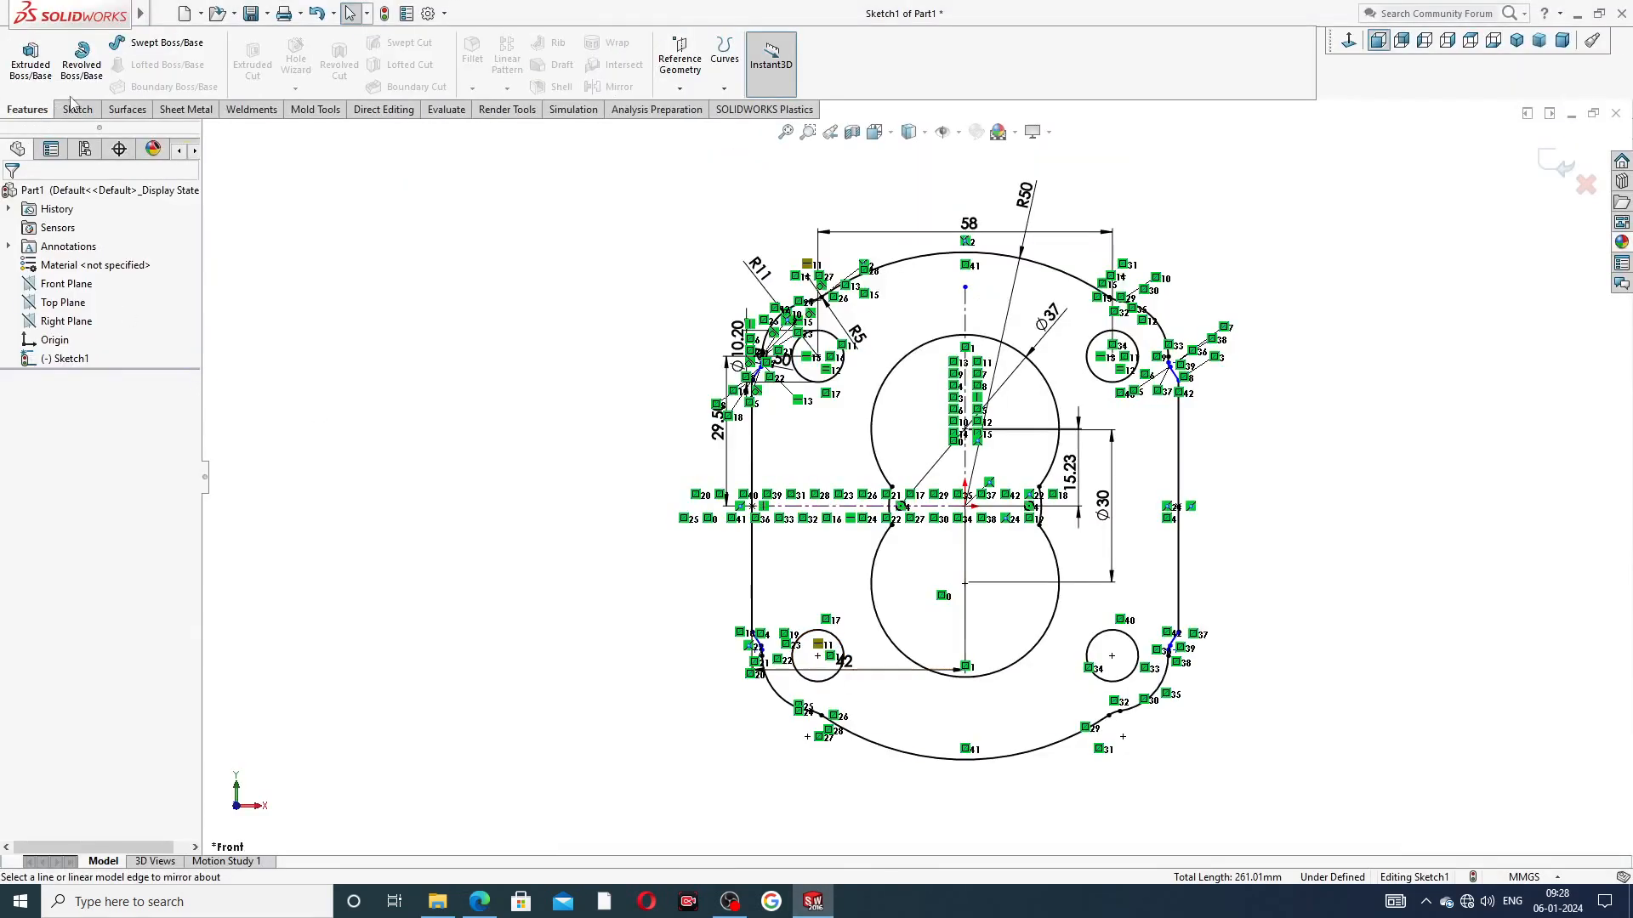
left_click(30, 61)
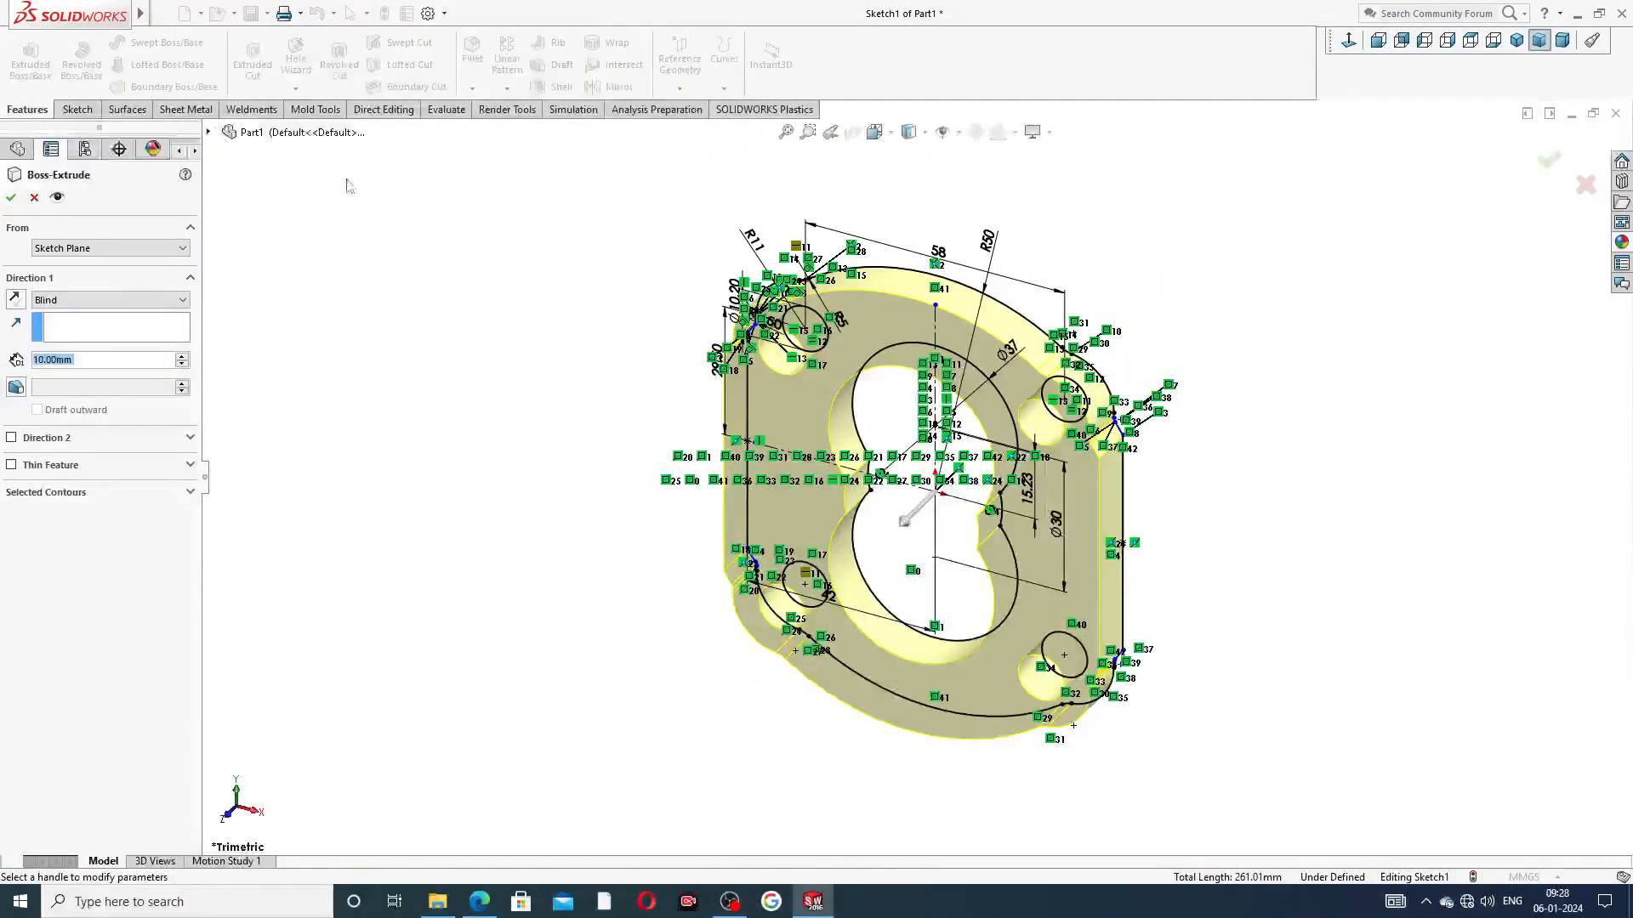
left_click(130, 300)
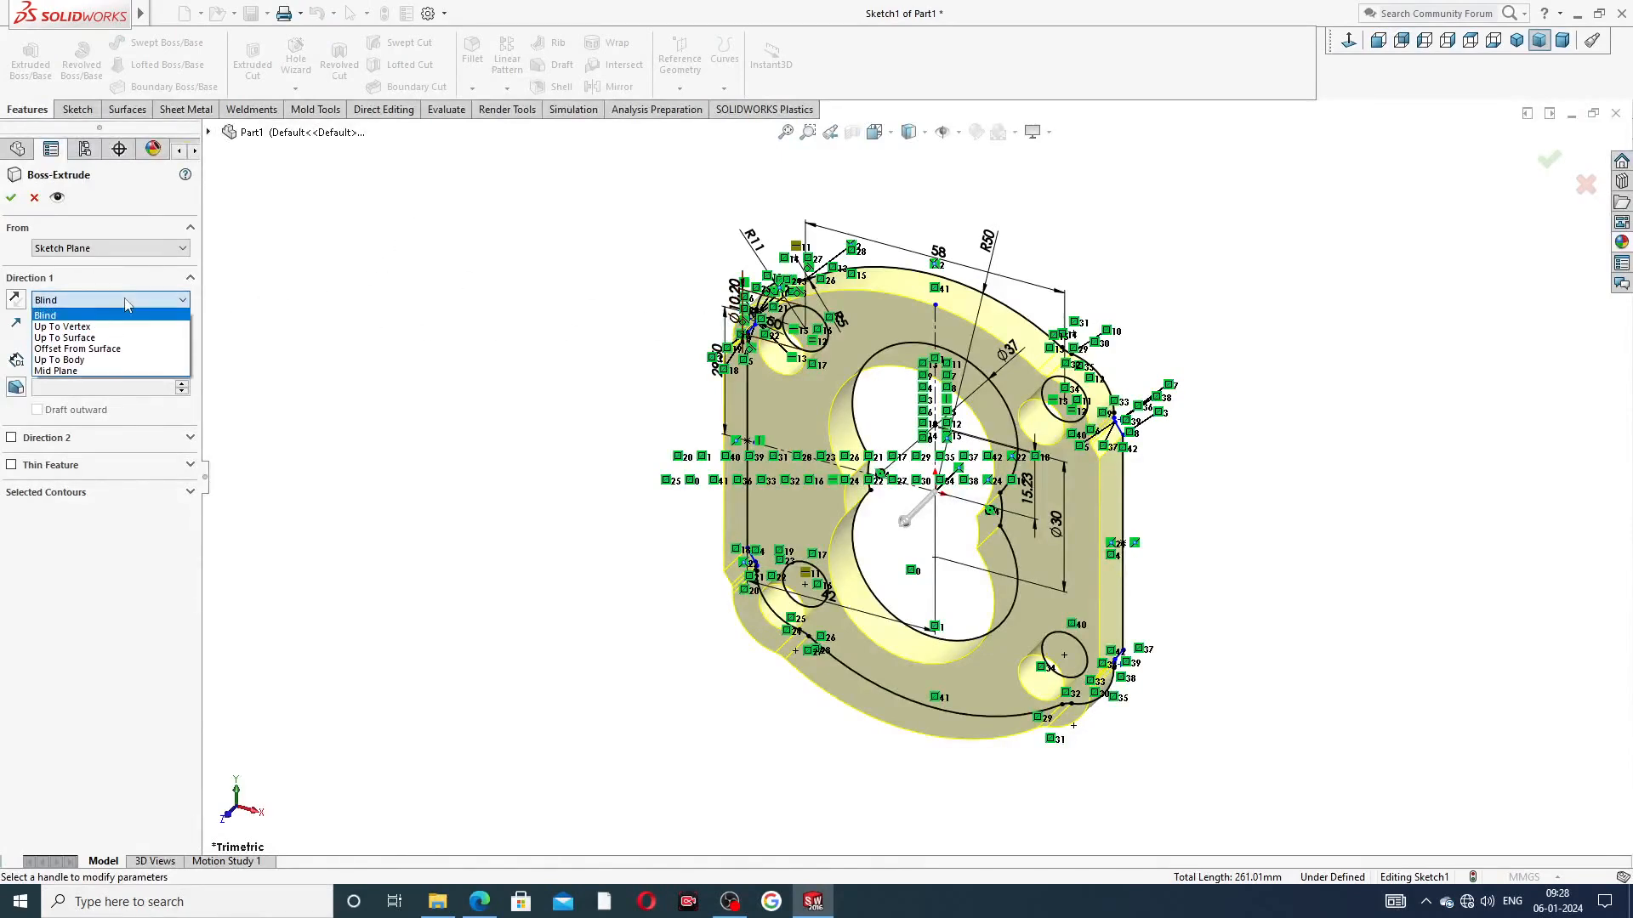
left_click(116, 371)
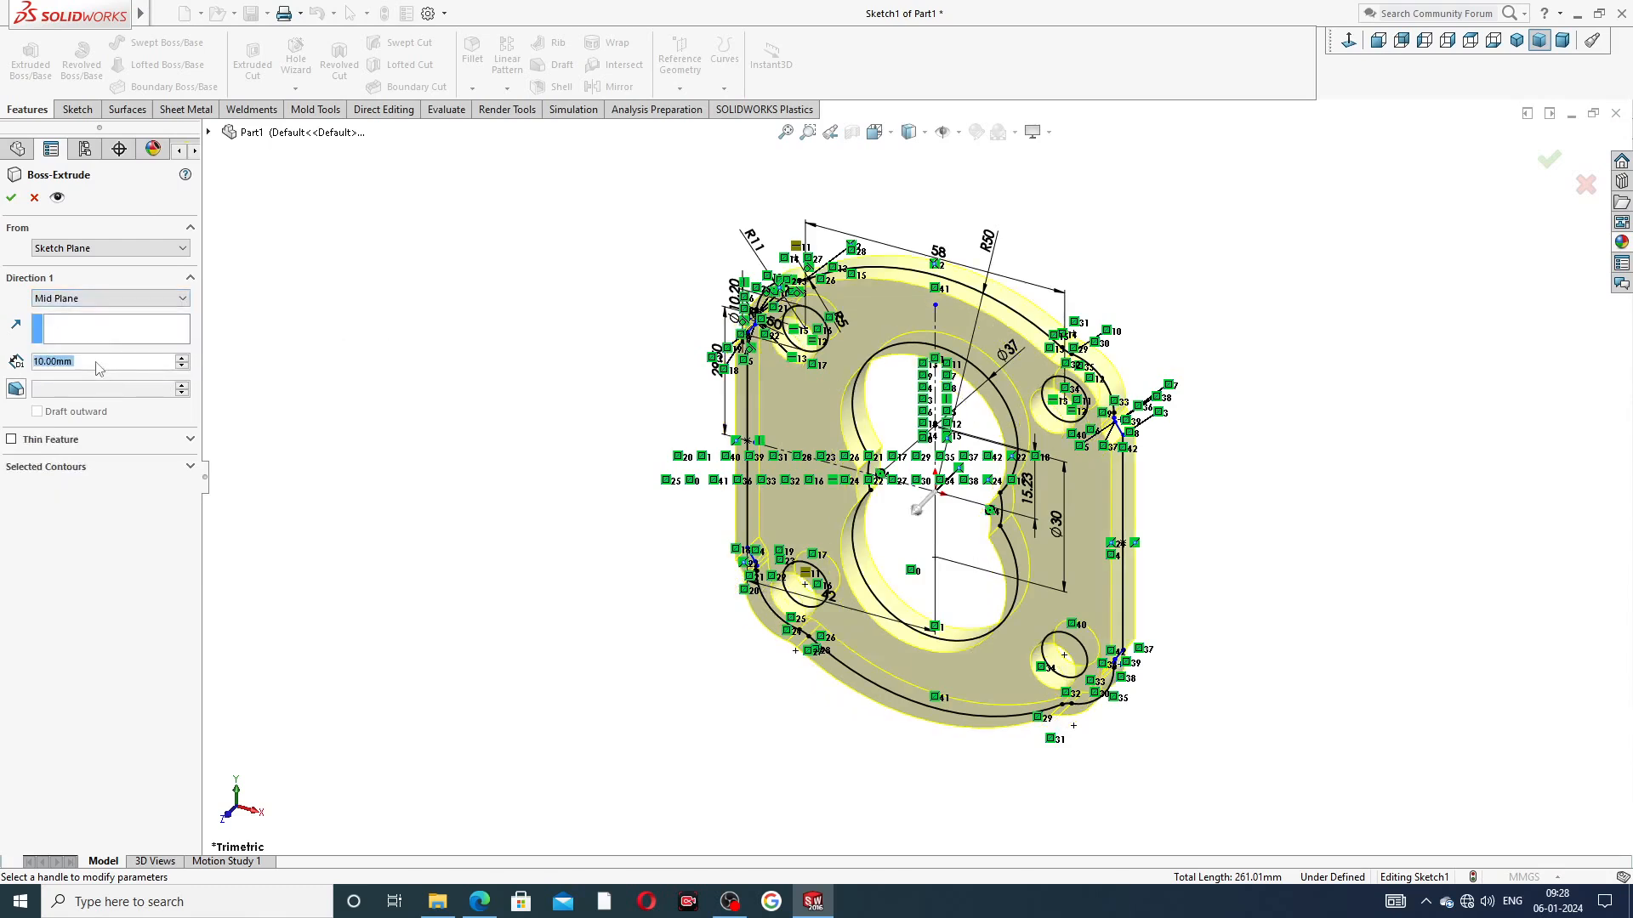
type("54")
key("Return")
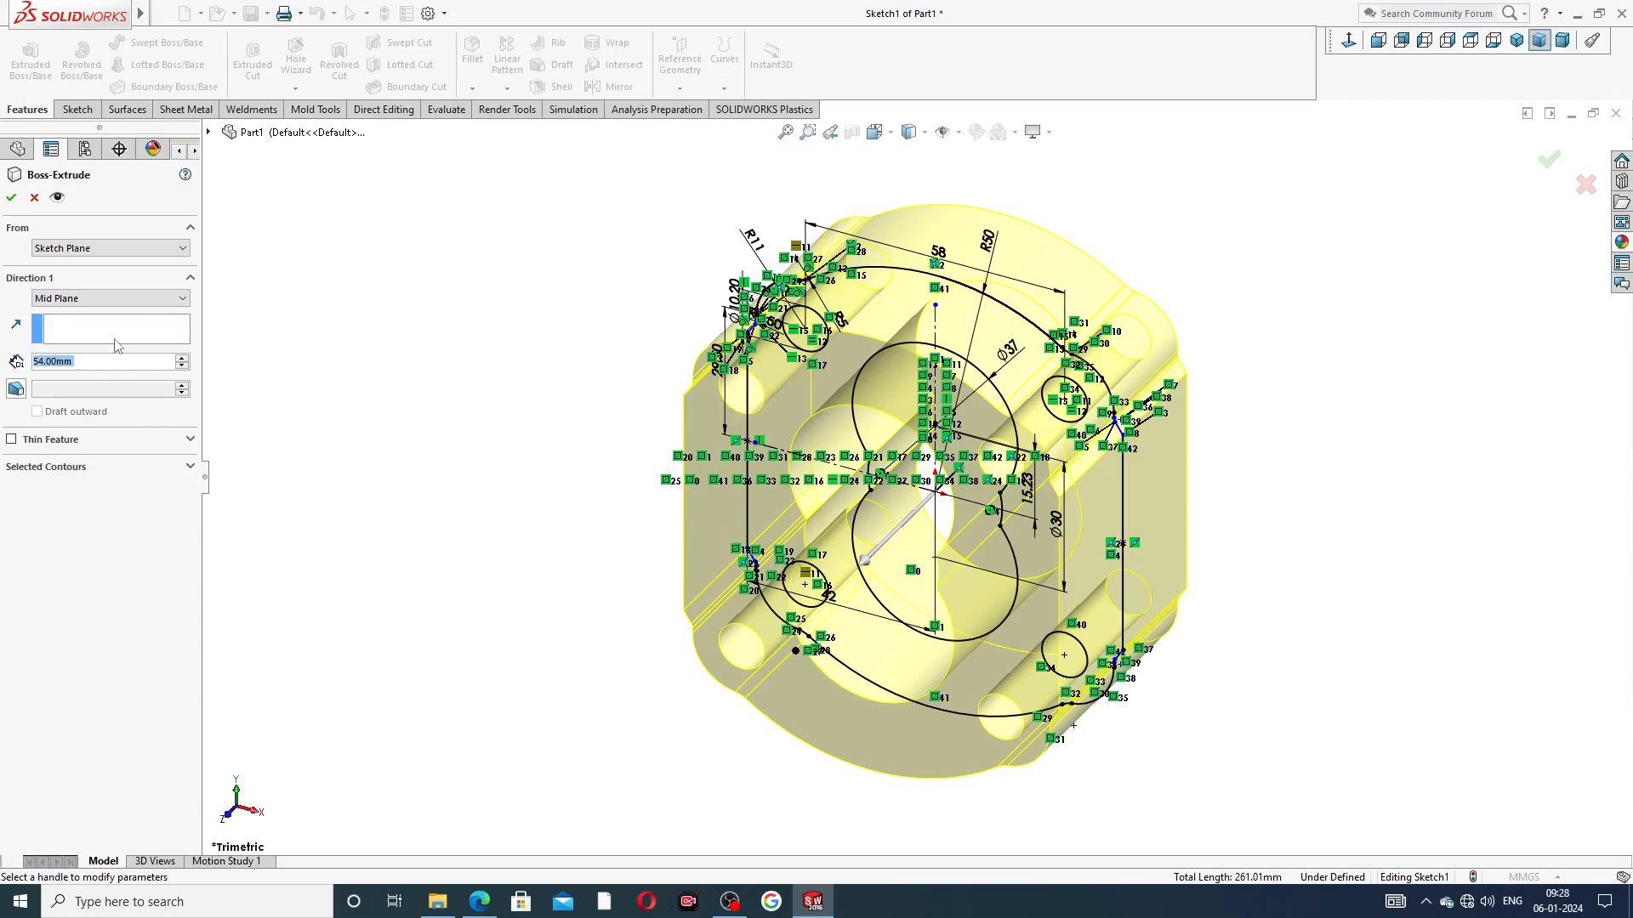
middle_click_drag(1288, 449, 1250, 408)
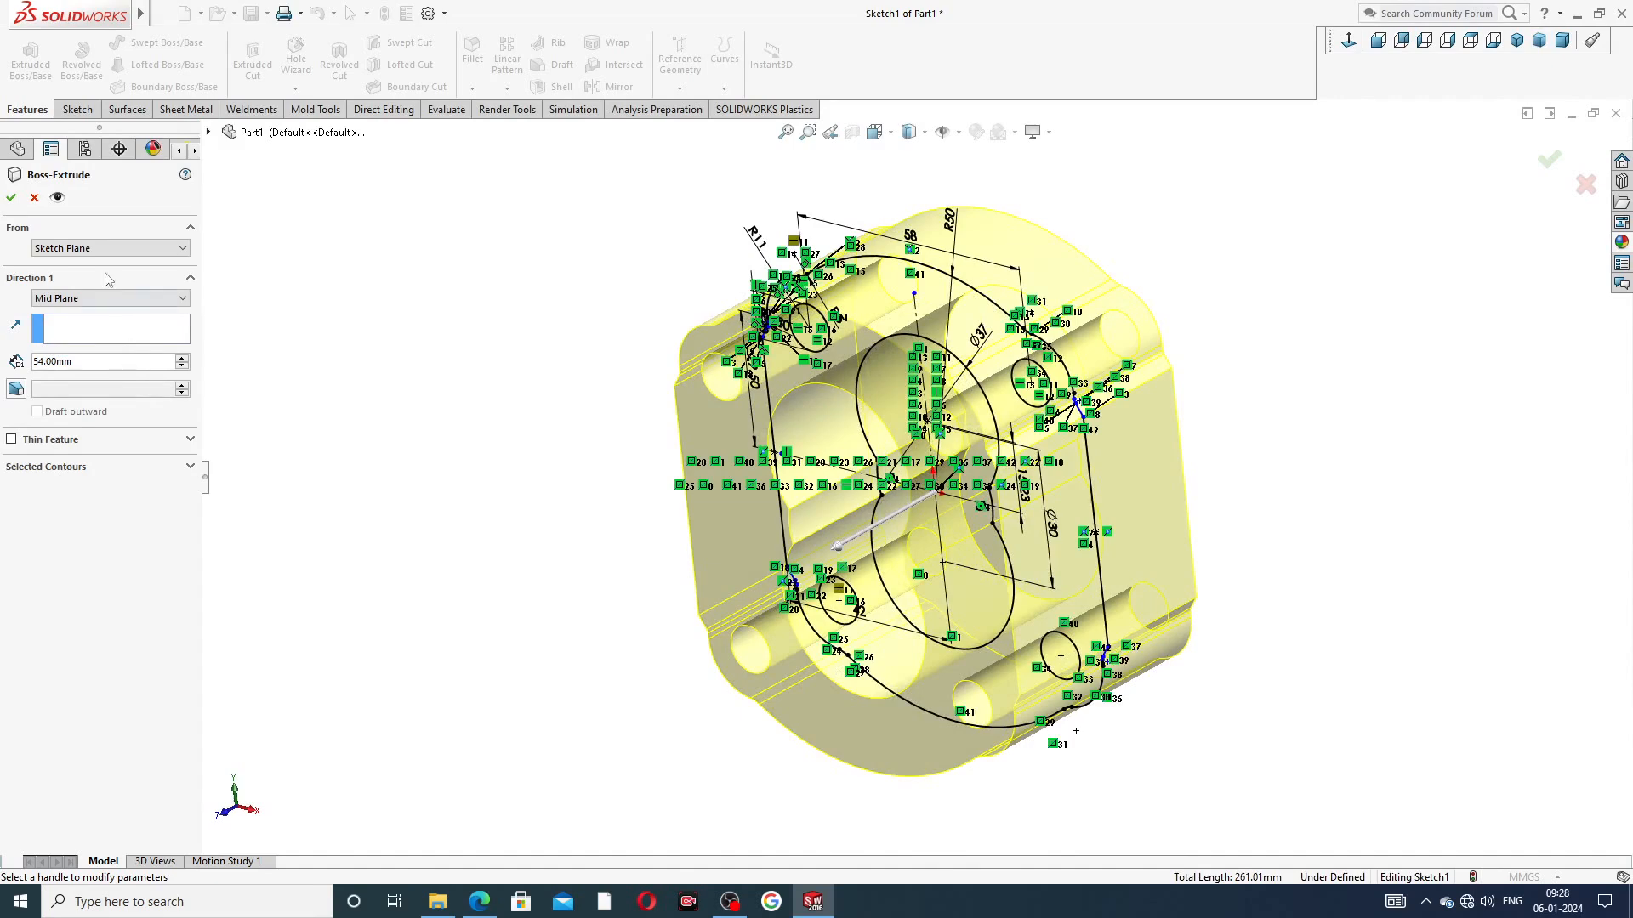
left_click(11, 197)
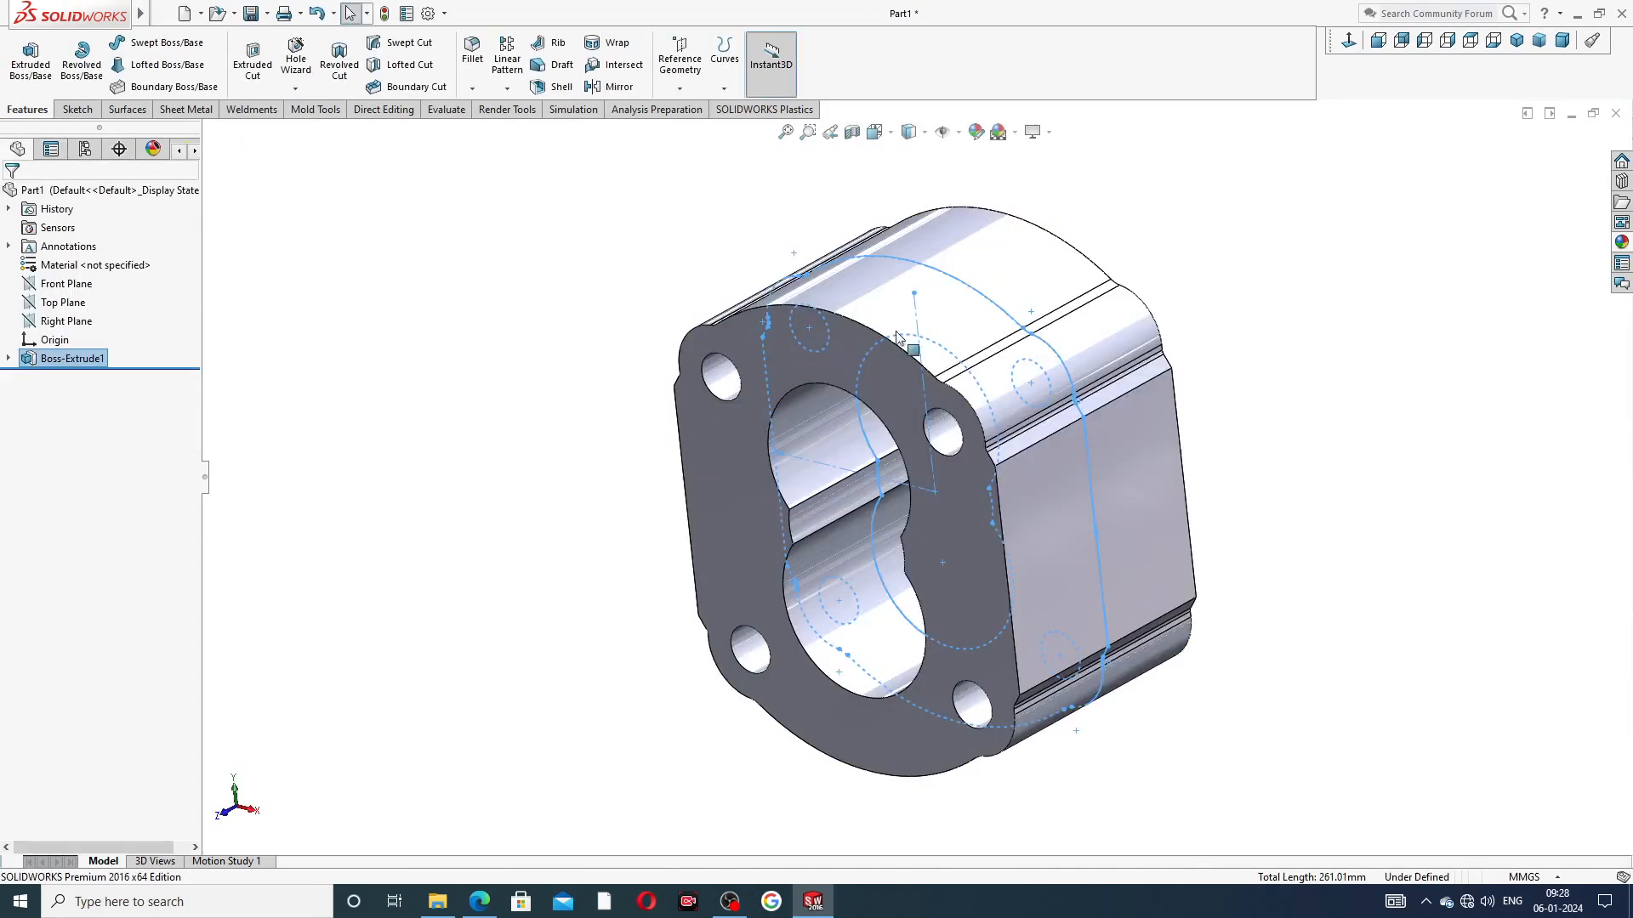
Check the extruded body against the PDF drawing and start a new sketch on its front face, viewed face-on
left_click(1177, 189)
mouse_move(1182, 204)
middle_mouse_down()
mouse_move(1258, 259)
mouse_move(1029, 313)
mouse_move(1171, 298)
mouse_move(1212, 322)
middle_mouse_up()
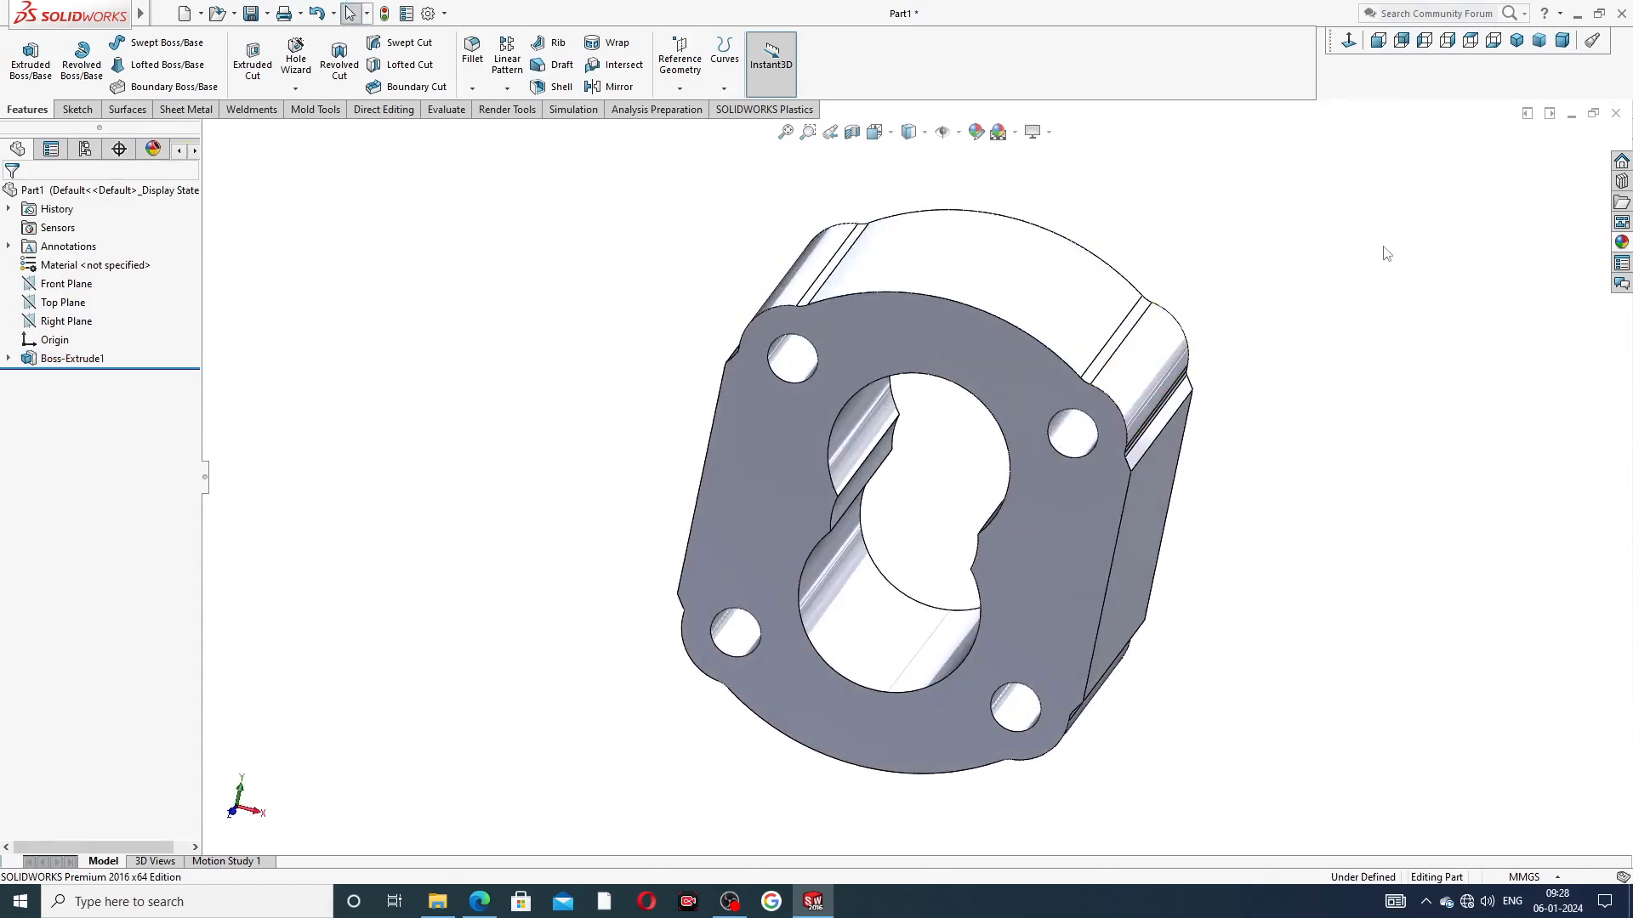
middle_click_drag(1098, 396, 964, 431)
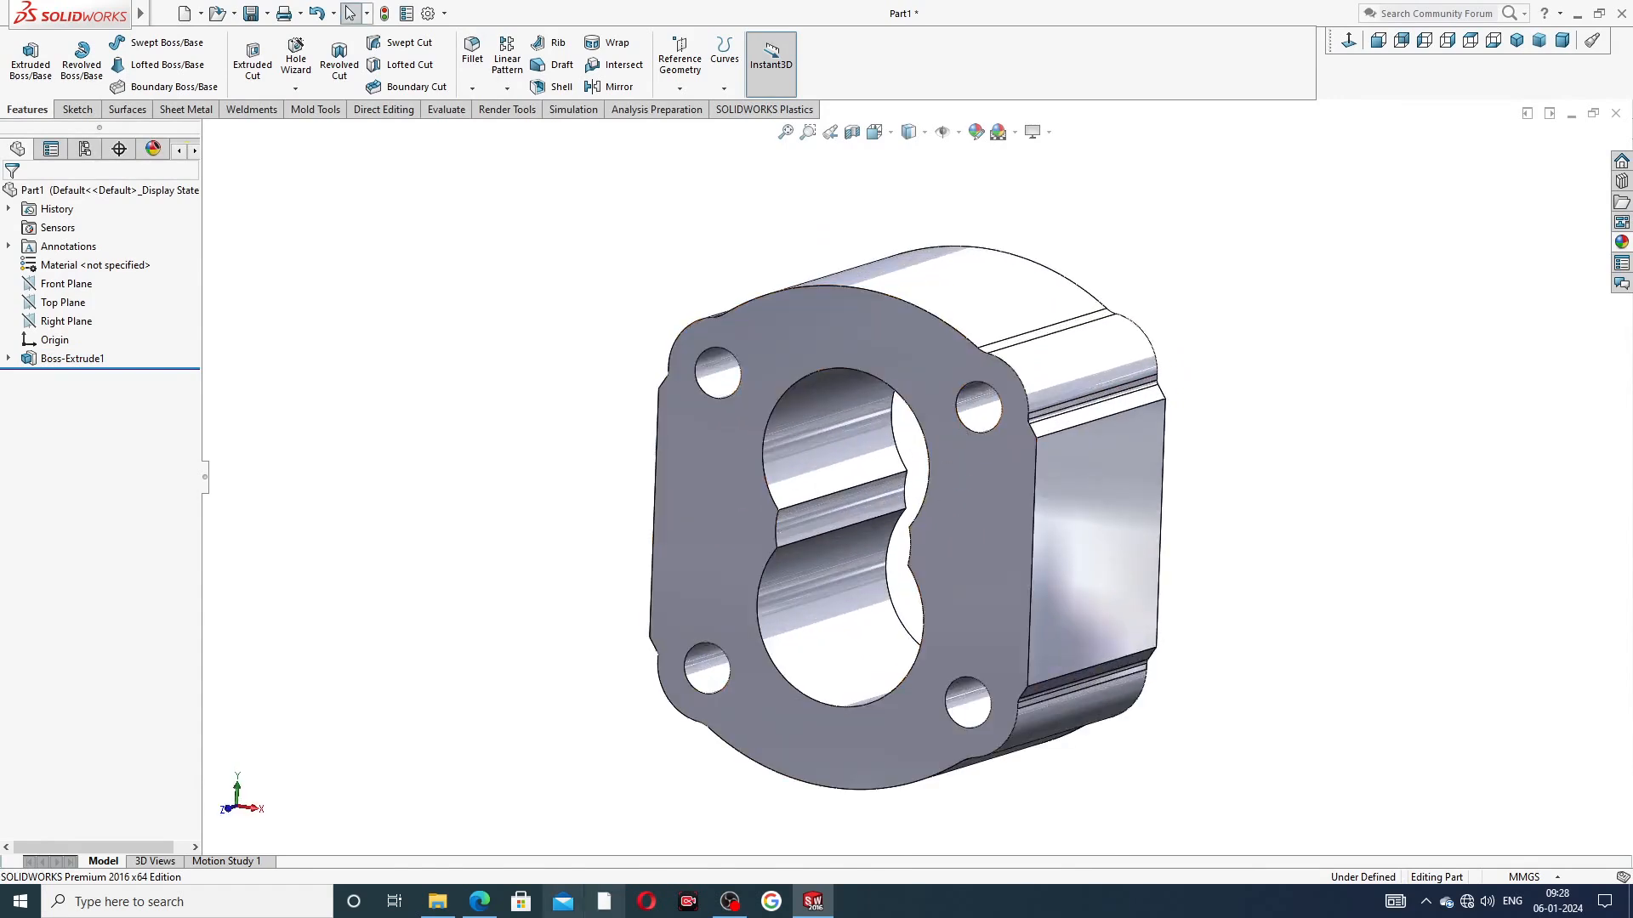
left_click(474, 903)
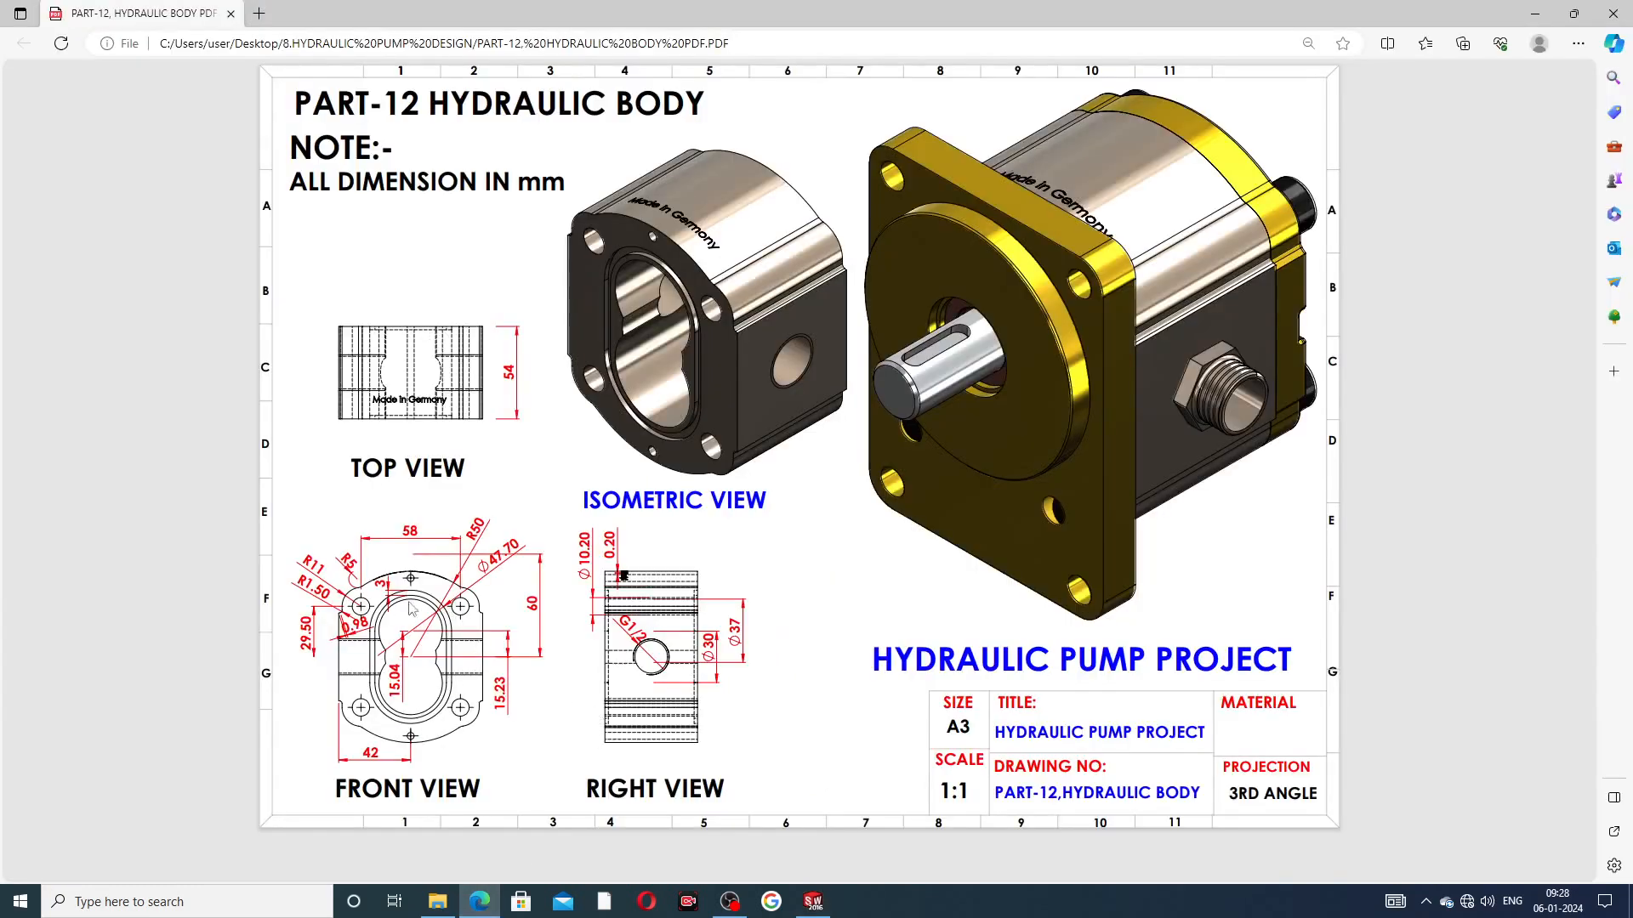
left_click(813, 902)
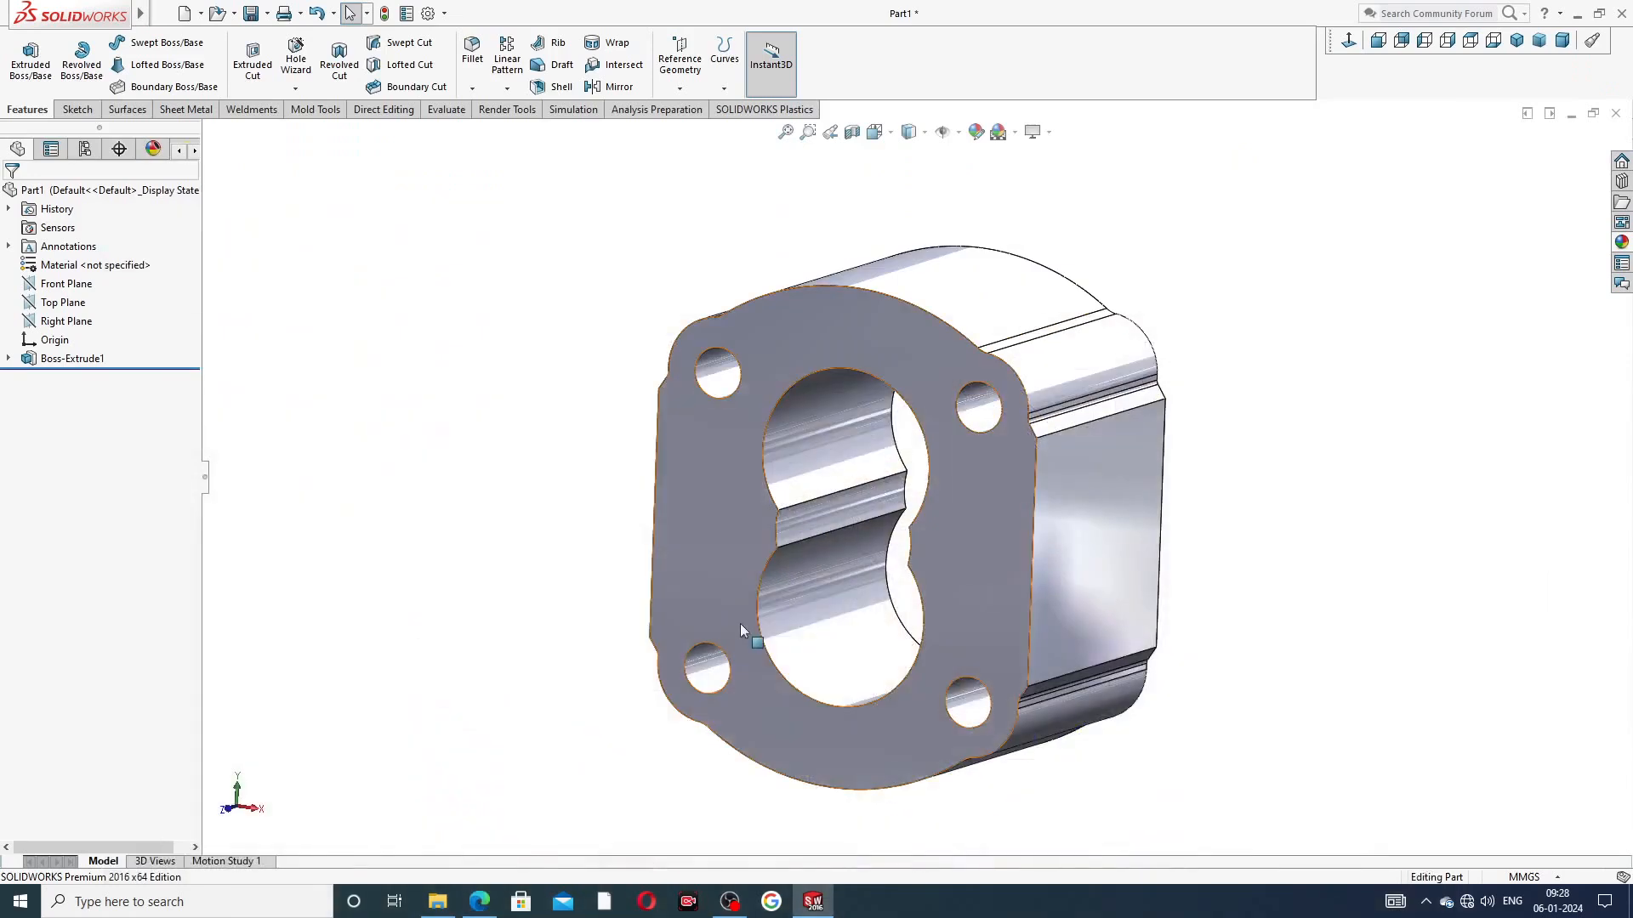
left_click(825, 342)
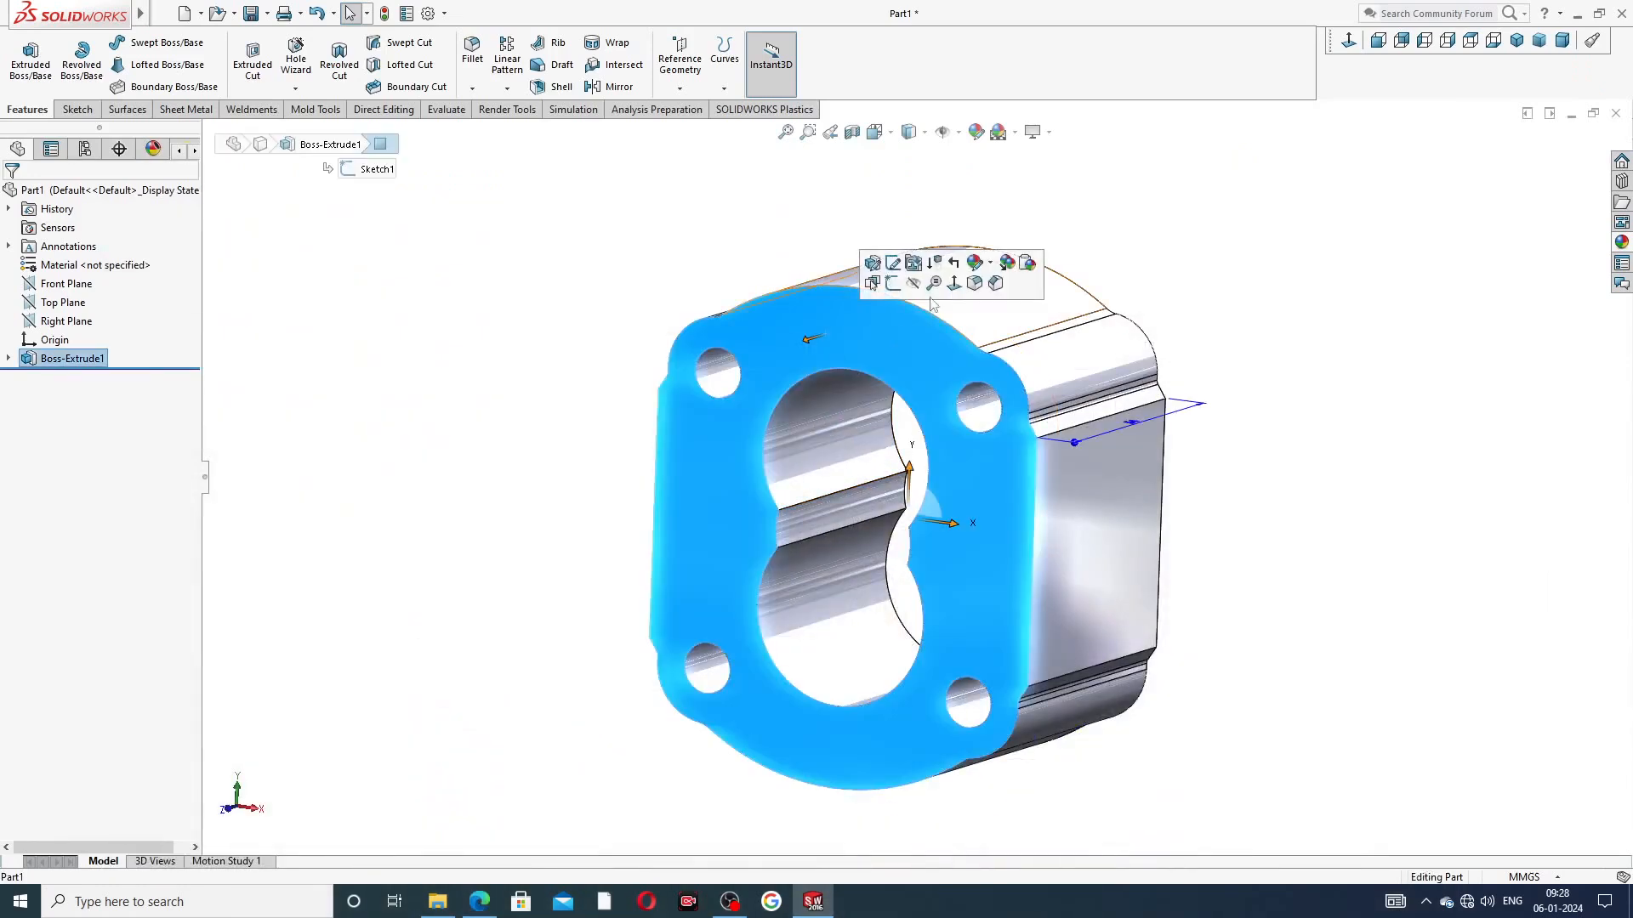
left_click(903, 281)
left_click(1349, 40)
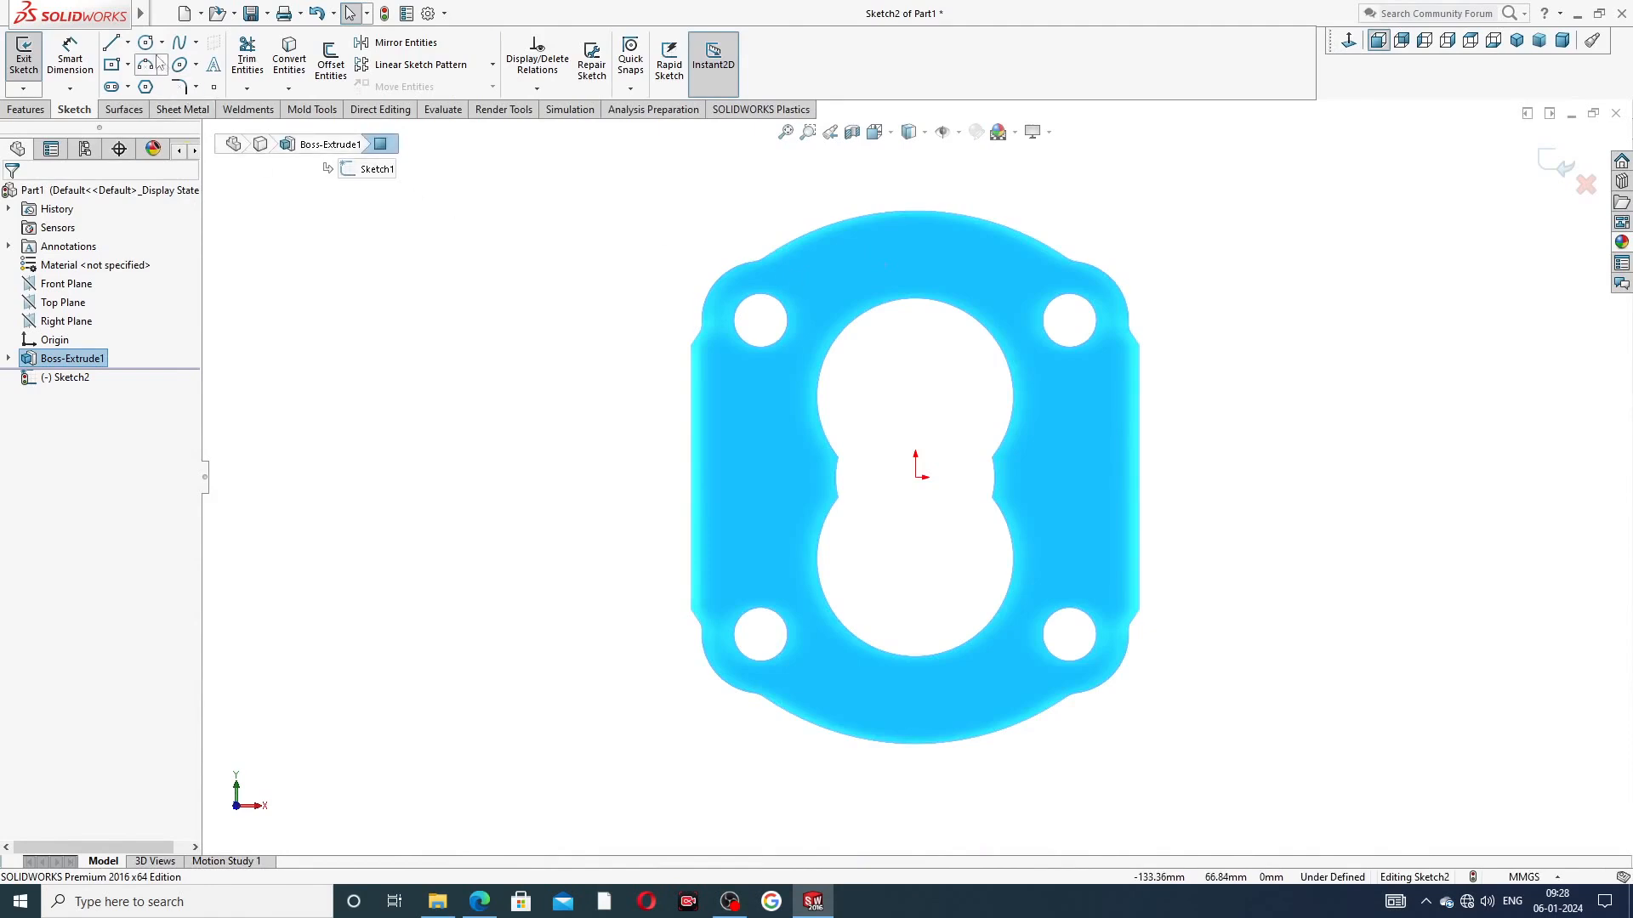
left_click(128, 42)
left_click(155, 86)
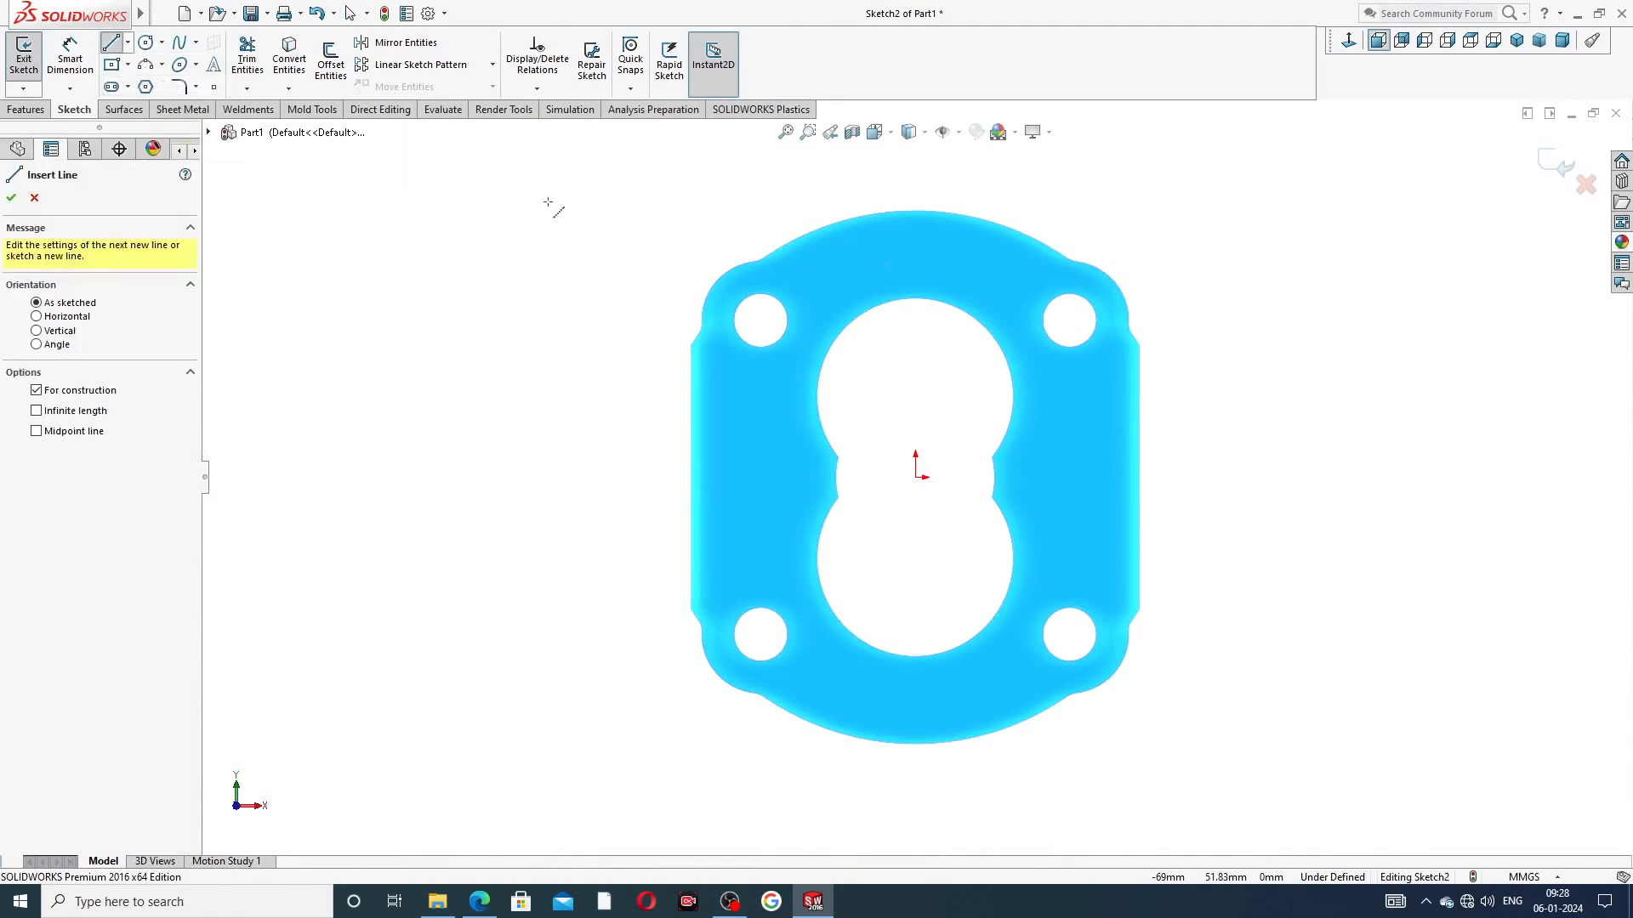
left_click(916, 476)
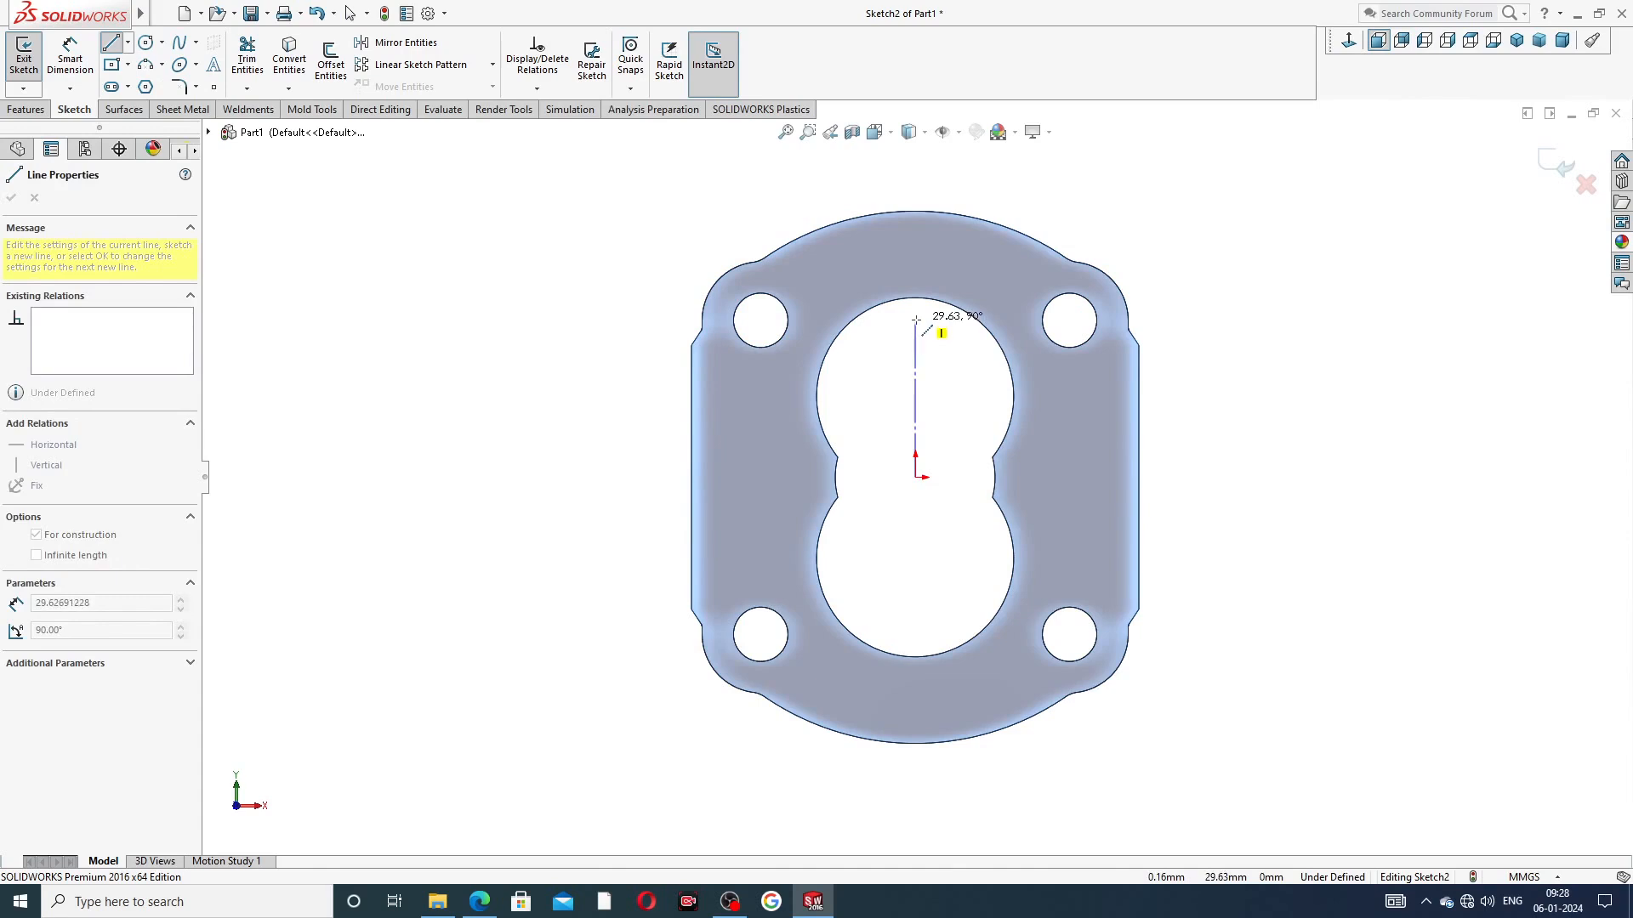
key("Escape")
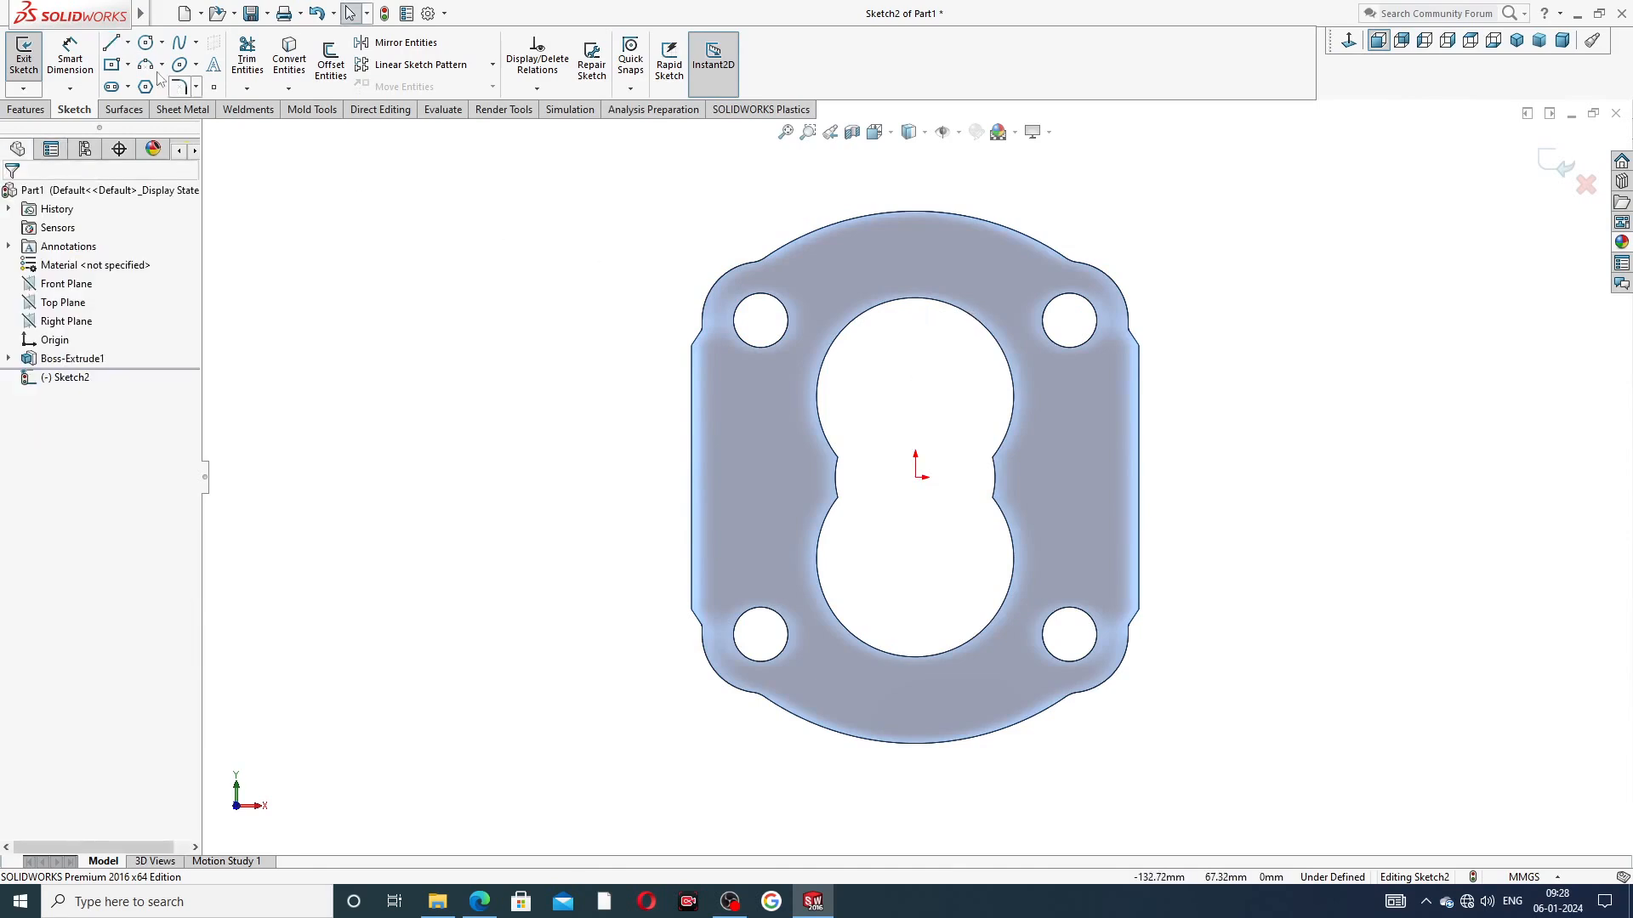
Draw a vertical centreline about 29 mm long down to the origin and a horizontal centreline about 30 mm long from it
left_click(127, 42)
left_click(139, 65)
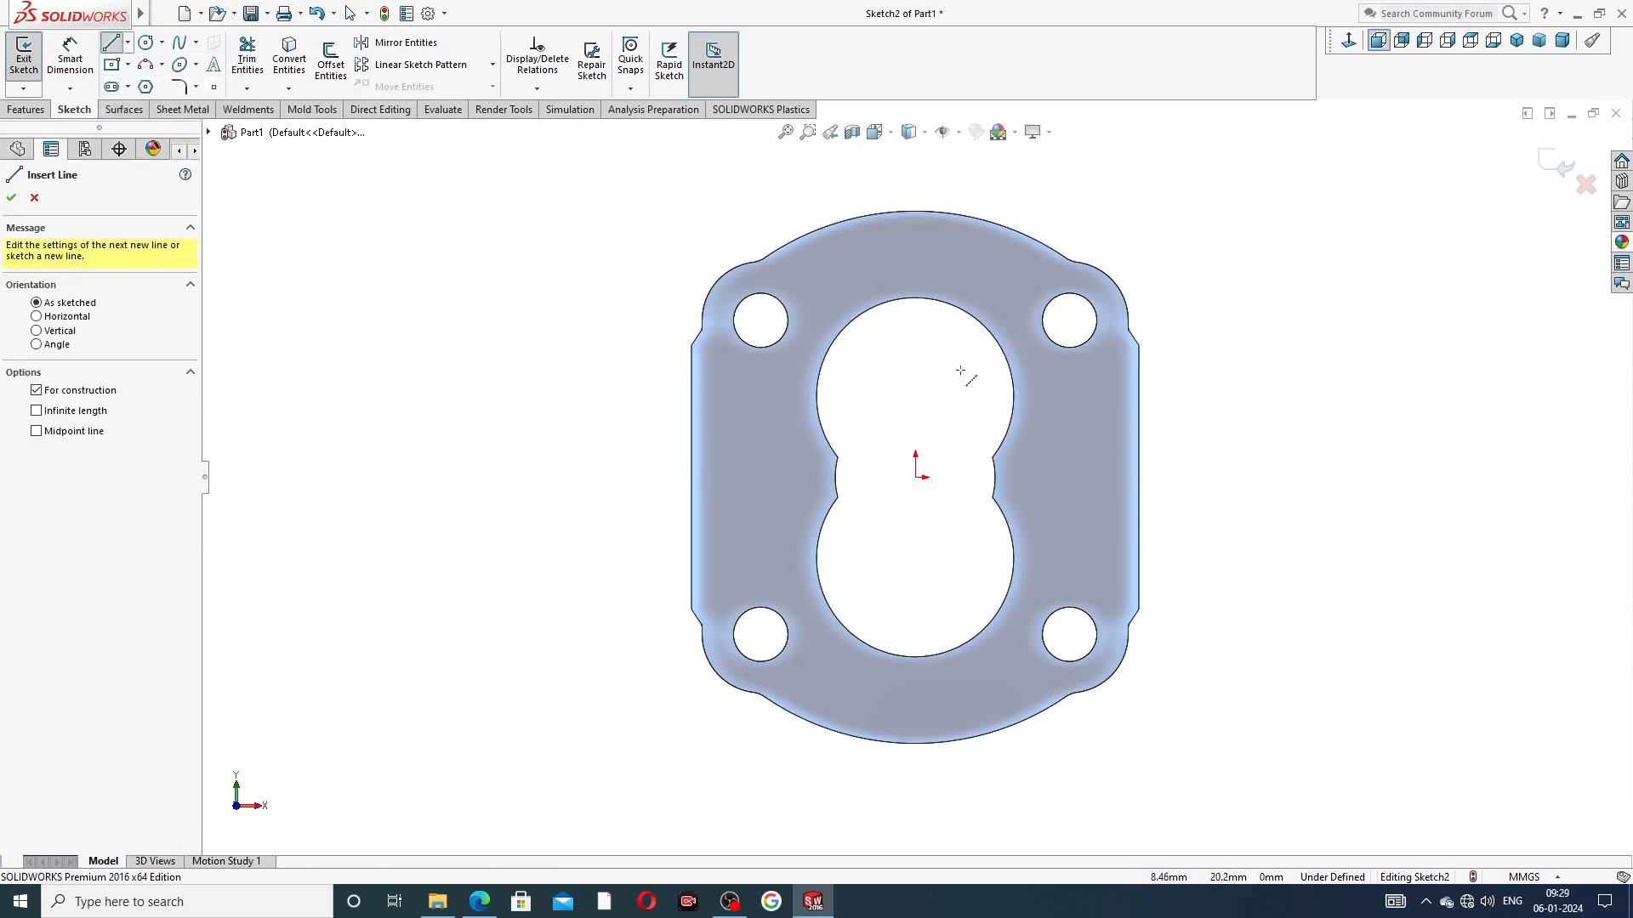
left_click(914, 321)
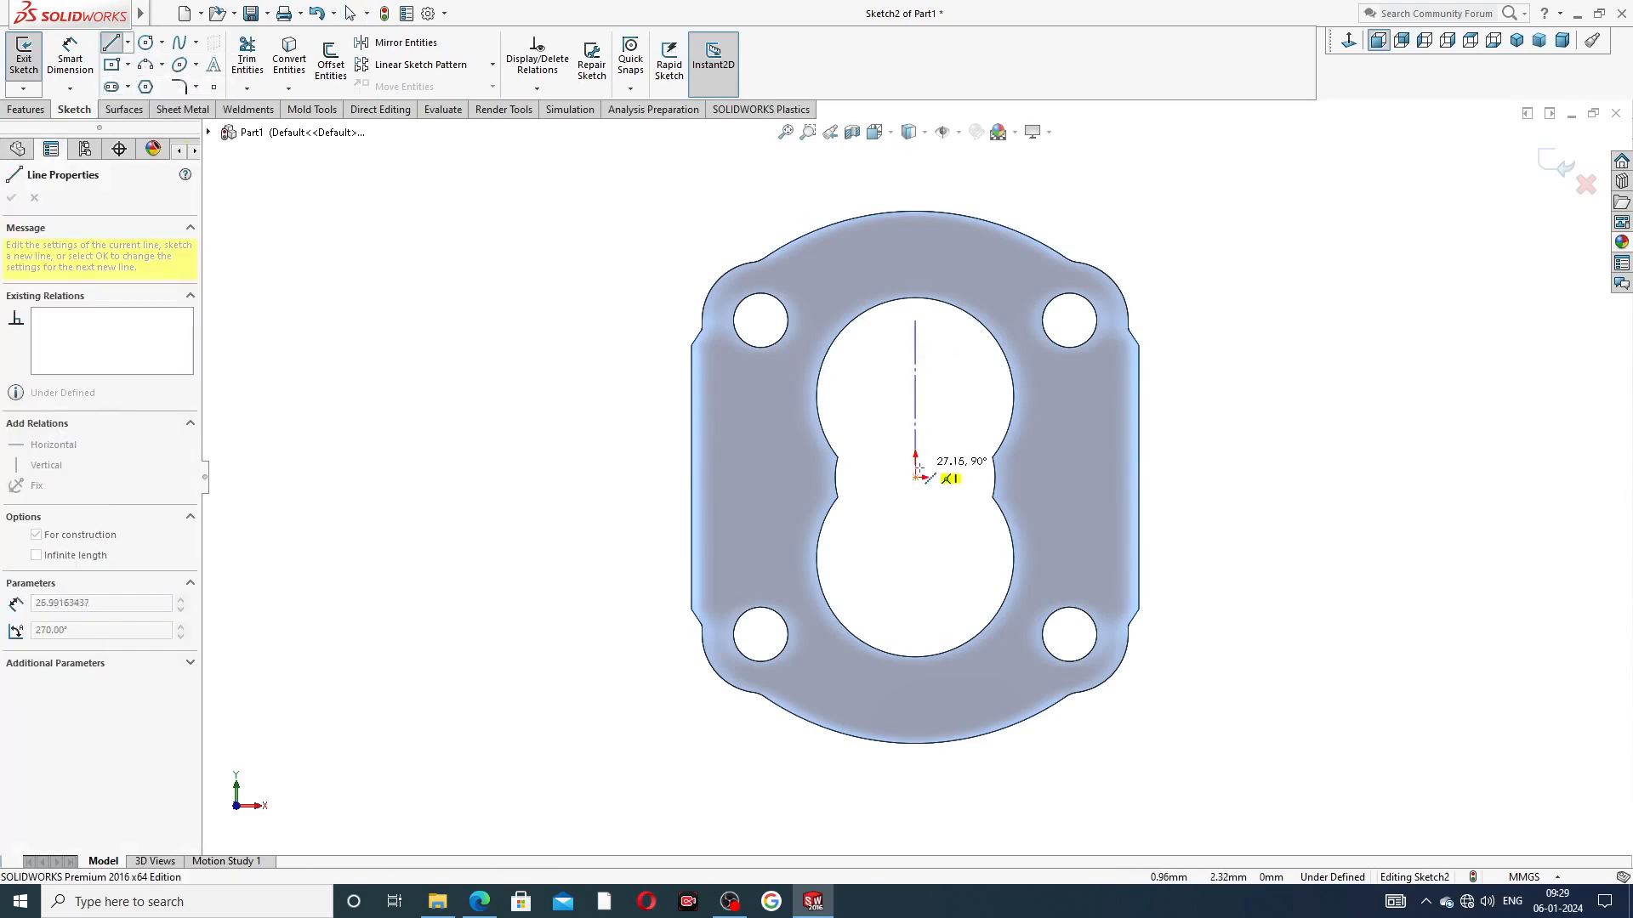
left_click(915, 477)
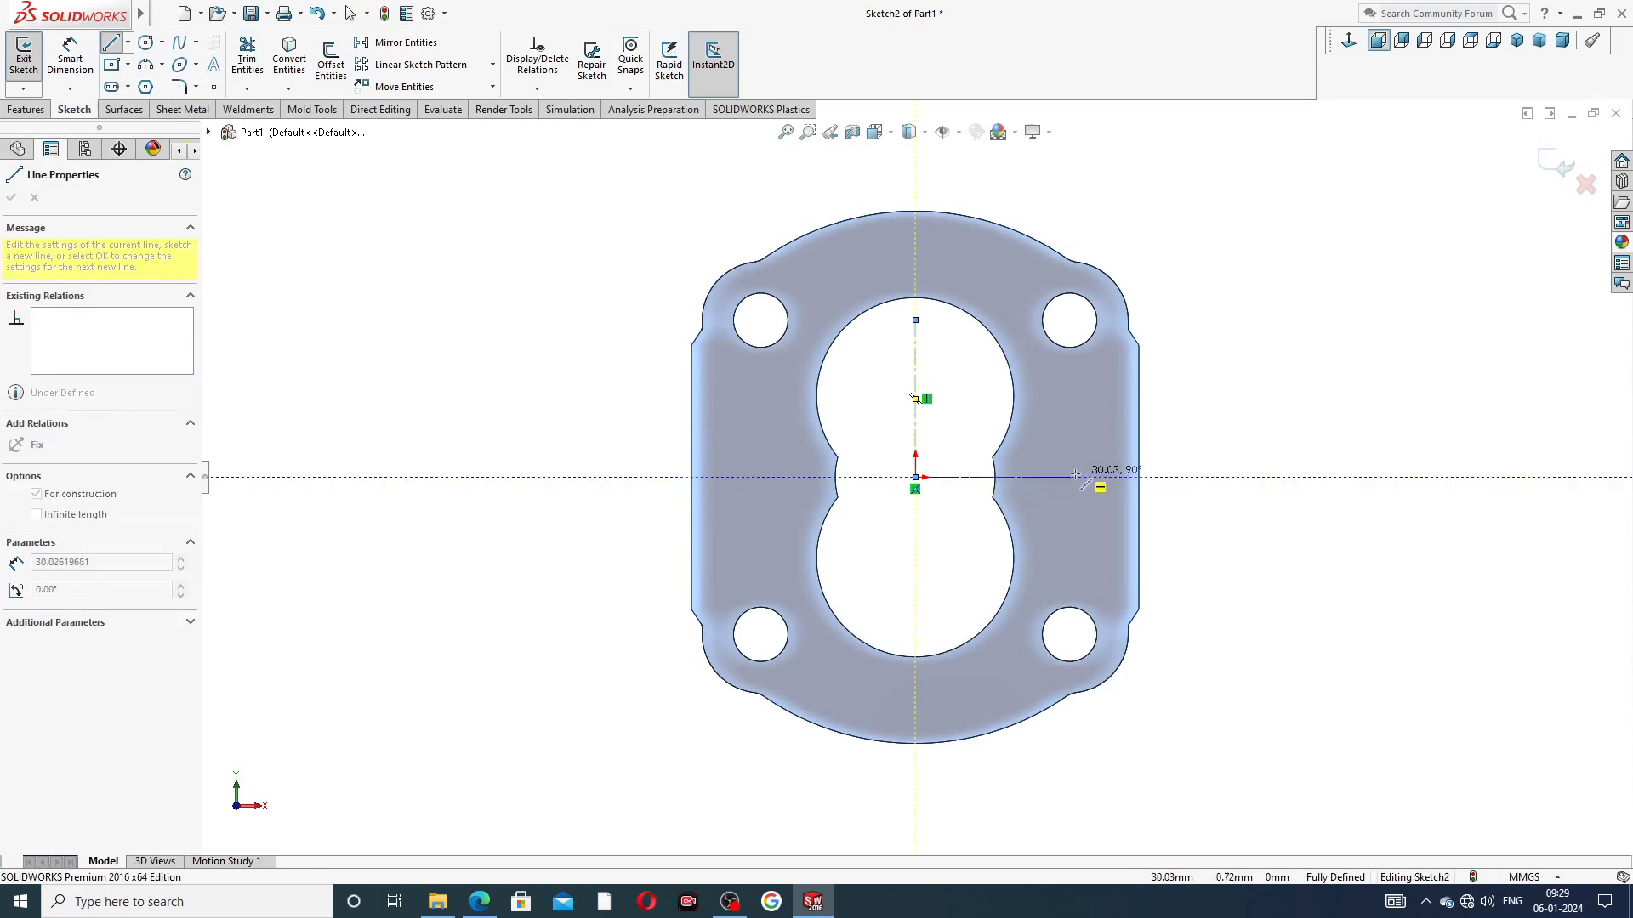
left_click(1075, 477)
right_click(1250, 367)
left_click(1294, 381)
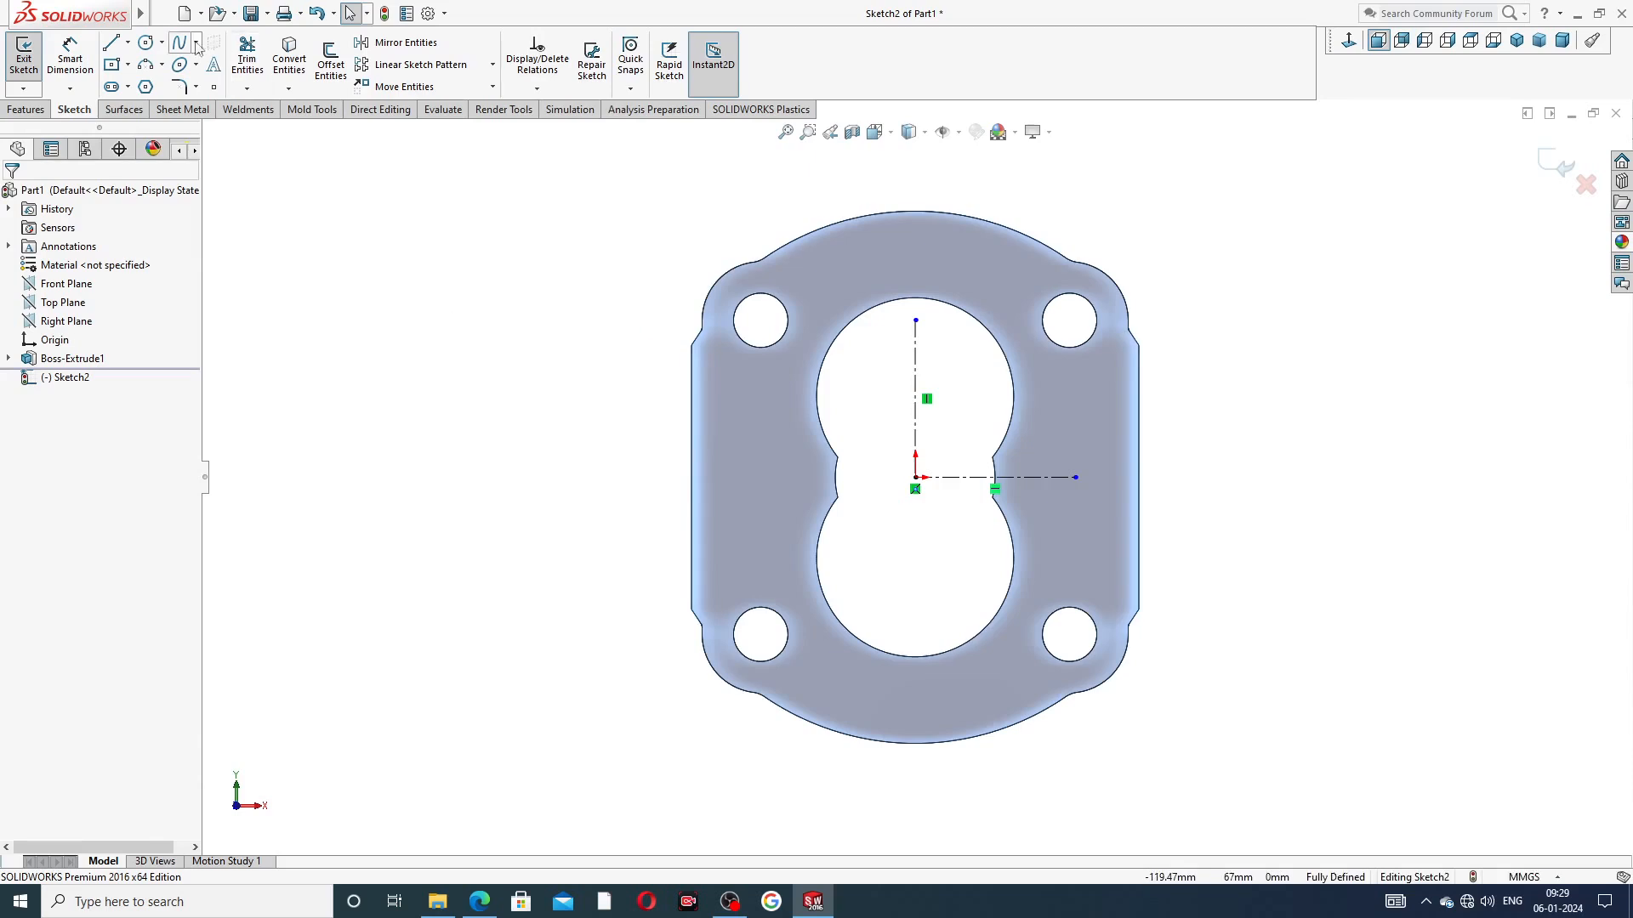
Sketch a circle about 41 mm in diameter, centred on the vertical centreline about 19 mm above the origin
left_click(914, 377)
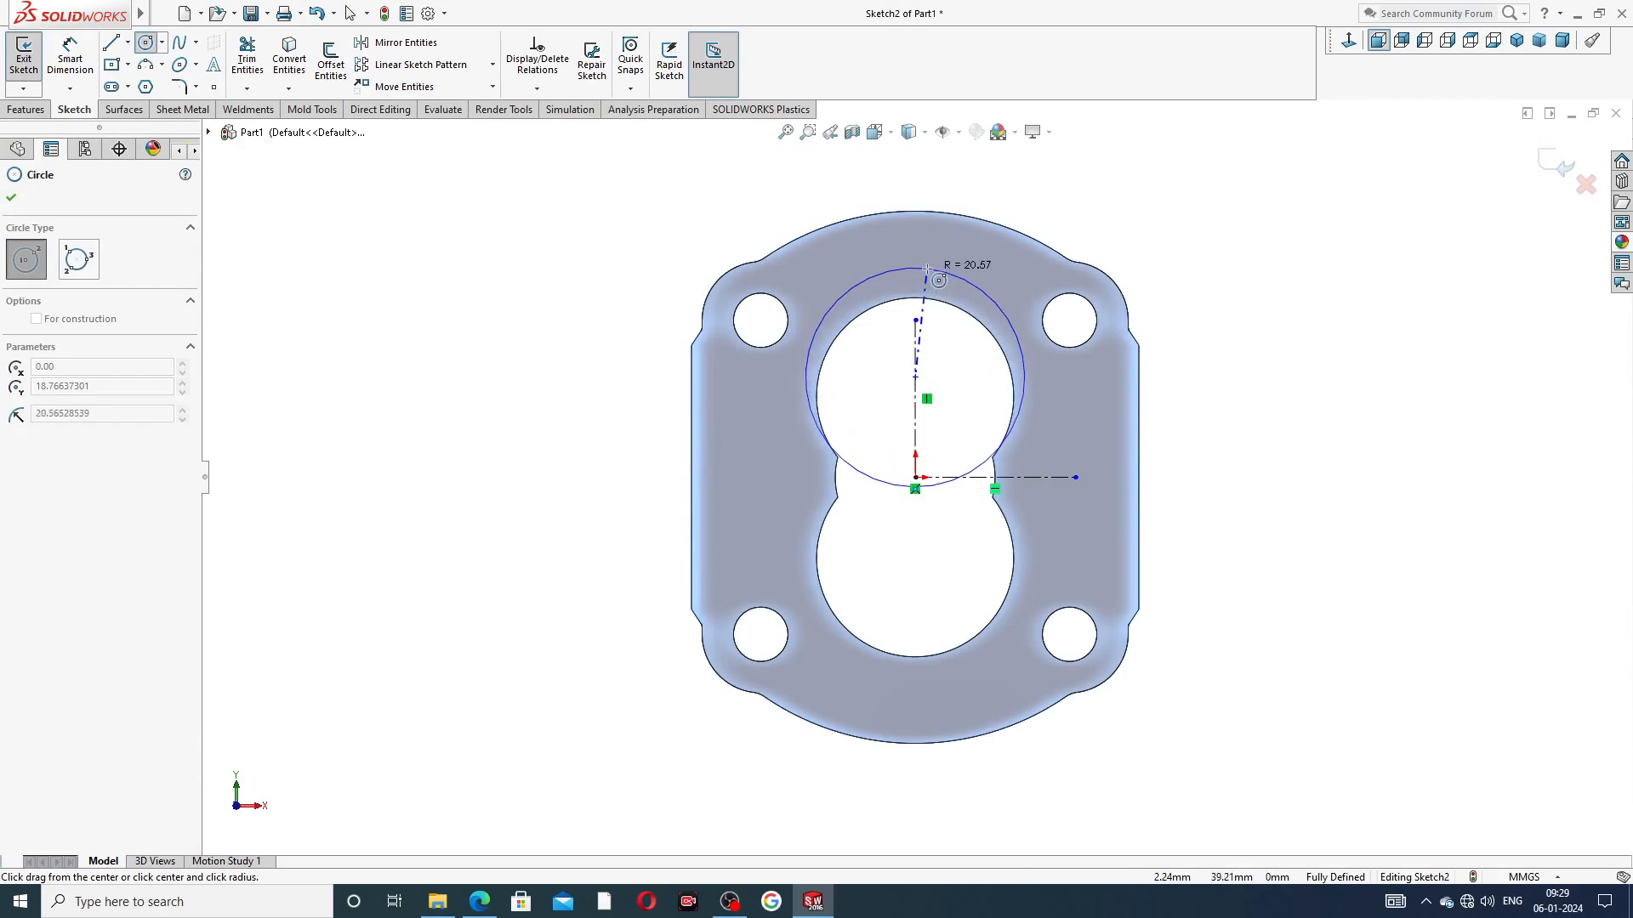
left_click(927, 269)
right_click(1104, 236)
left_click(1153, 249)
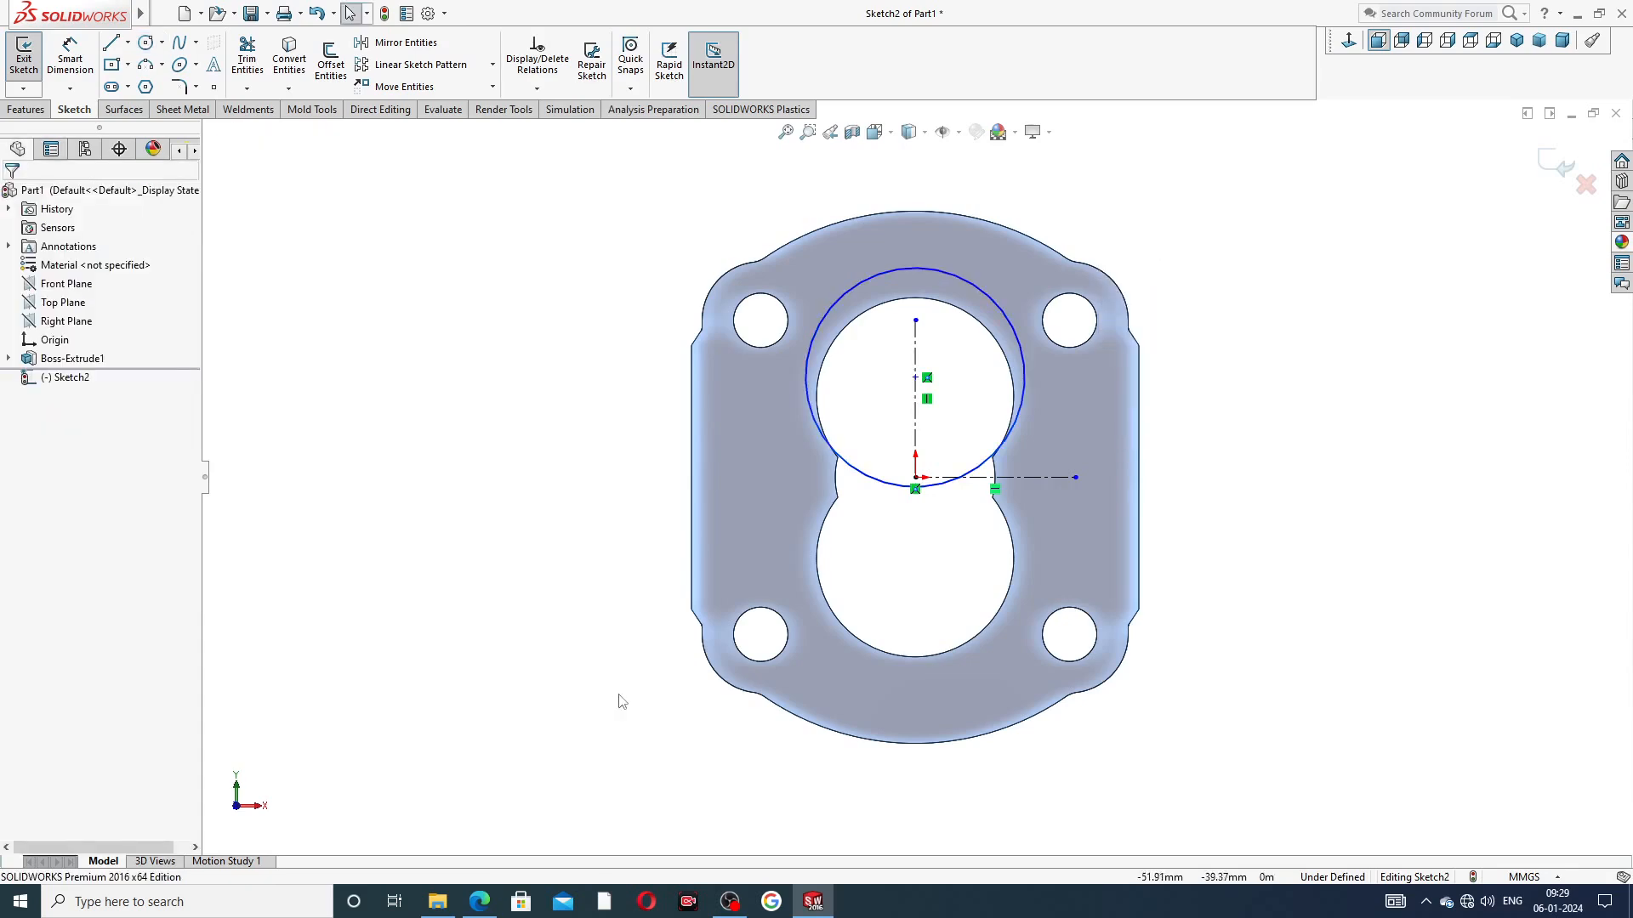
Check the front view in the PDF drawing and dimension the new circle's diameter as 47.70 mm
left_click(479, 902)
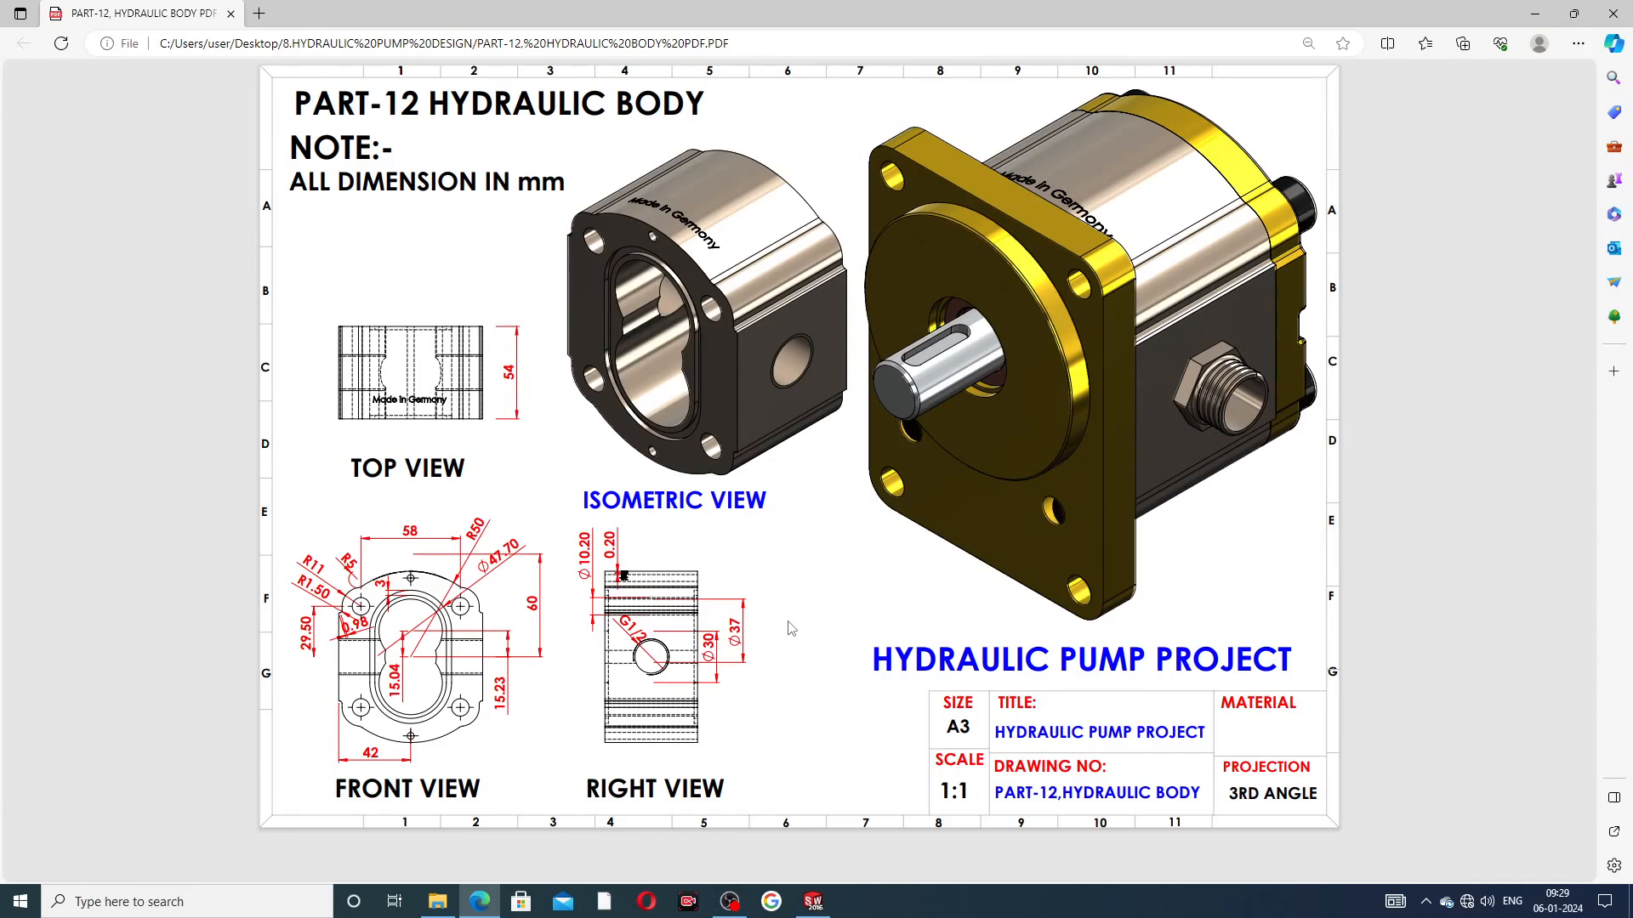
left_click(813, 901)
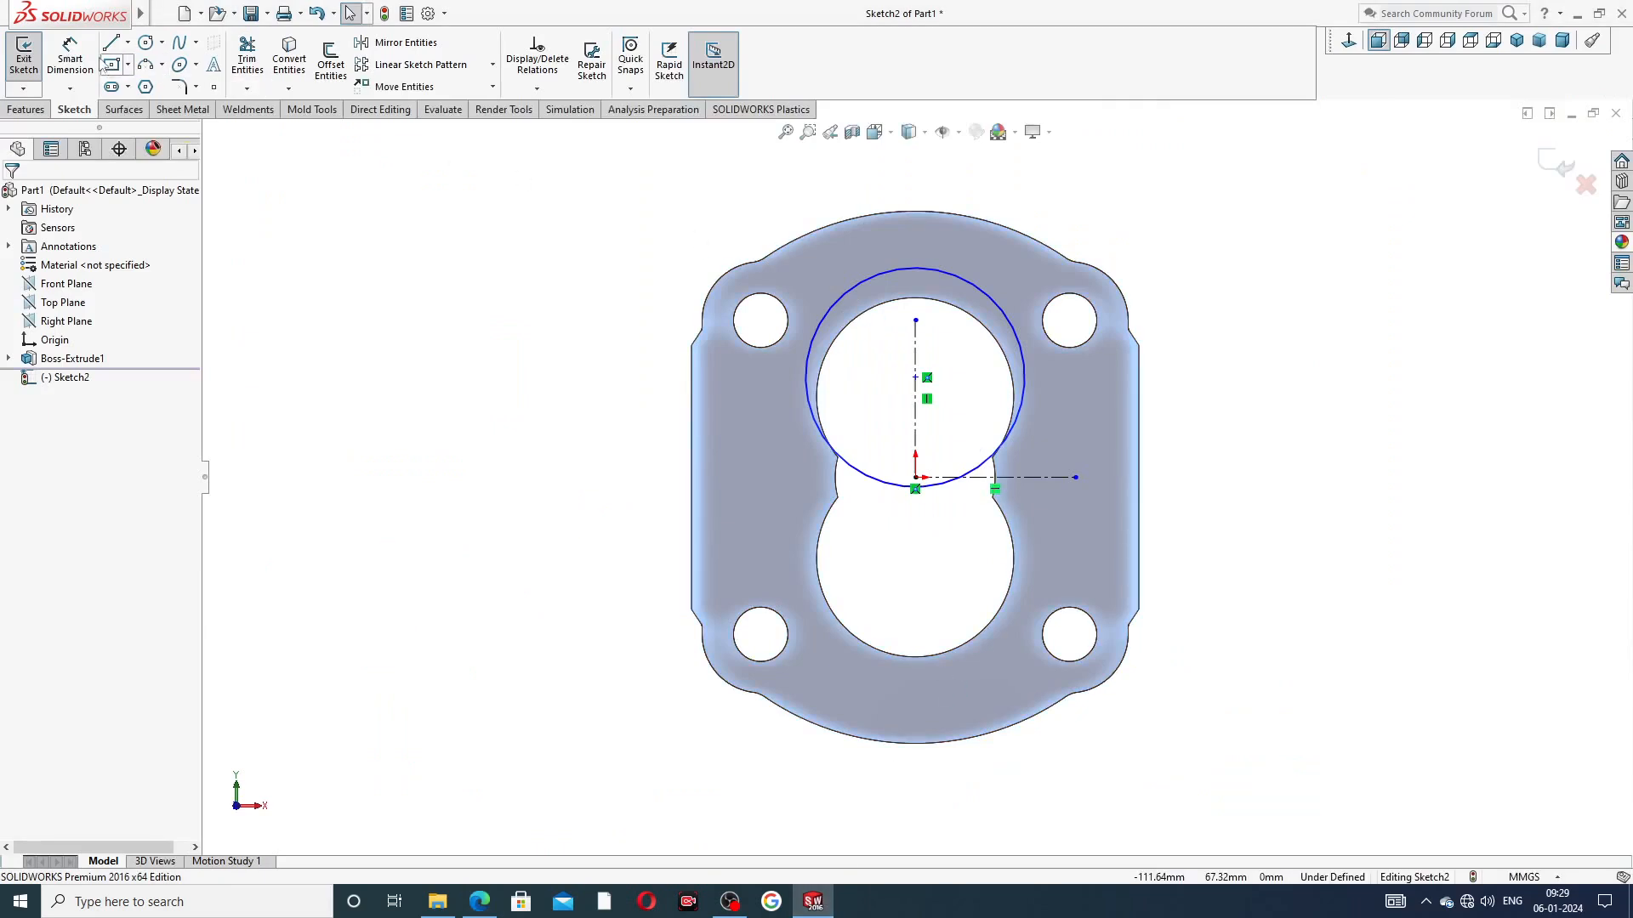
left_click(70, 57)
left_click(889, 269)
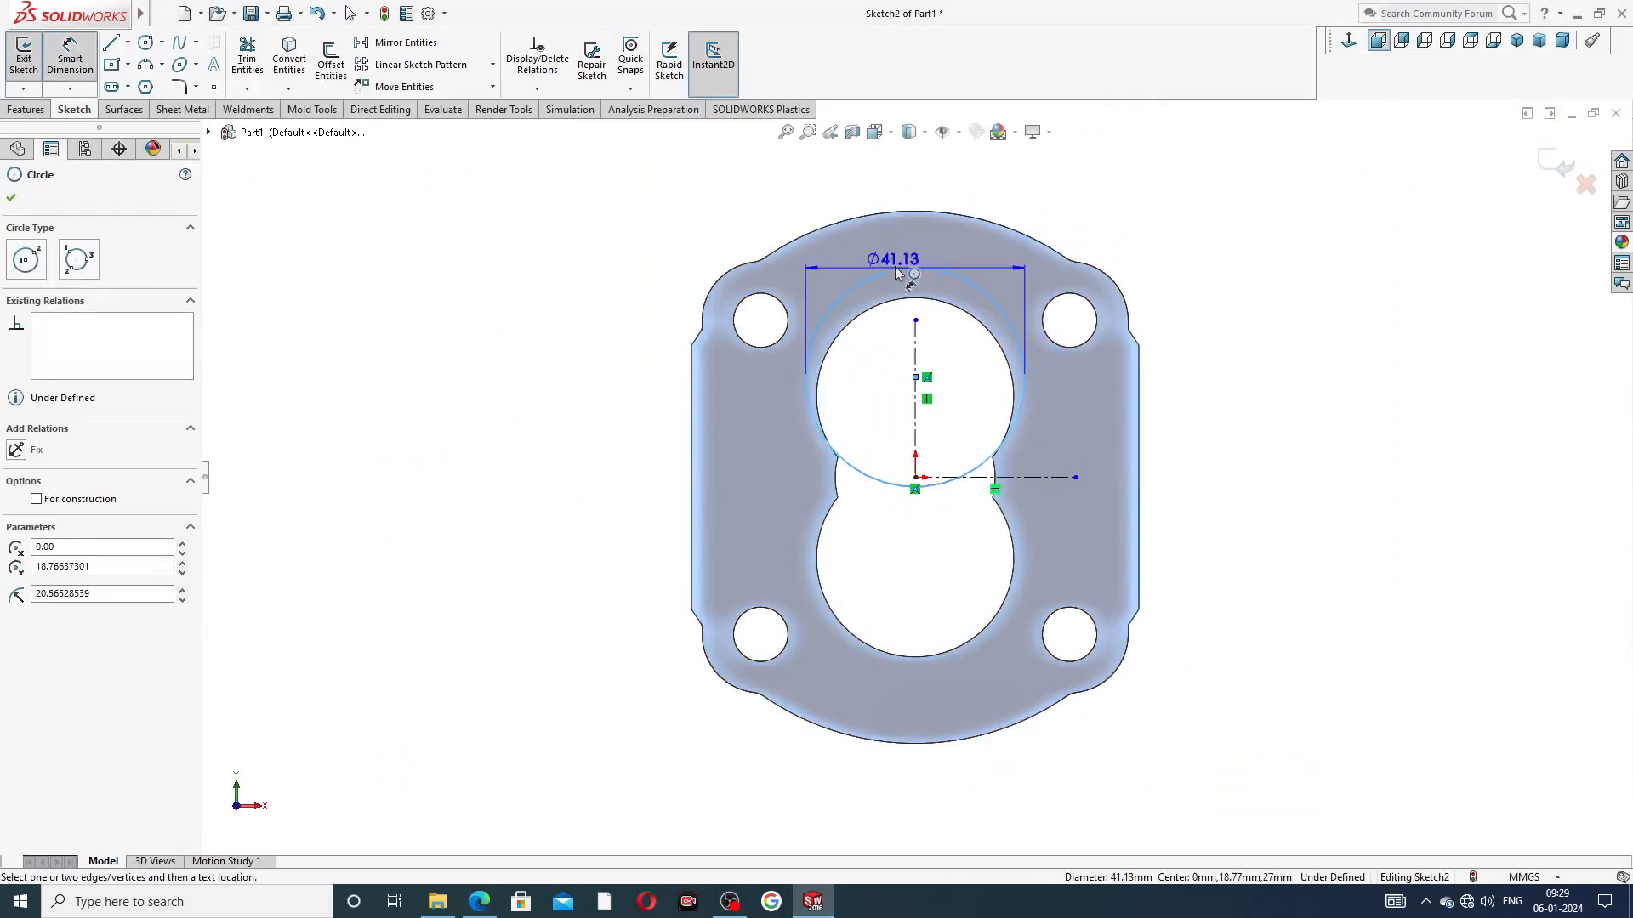
left_click(1031, 185)
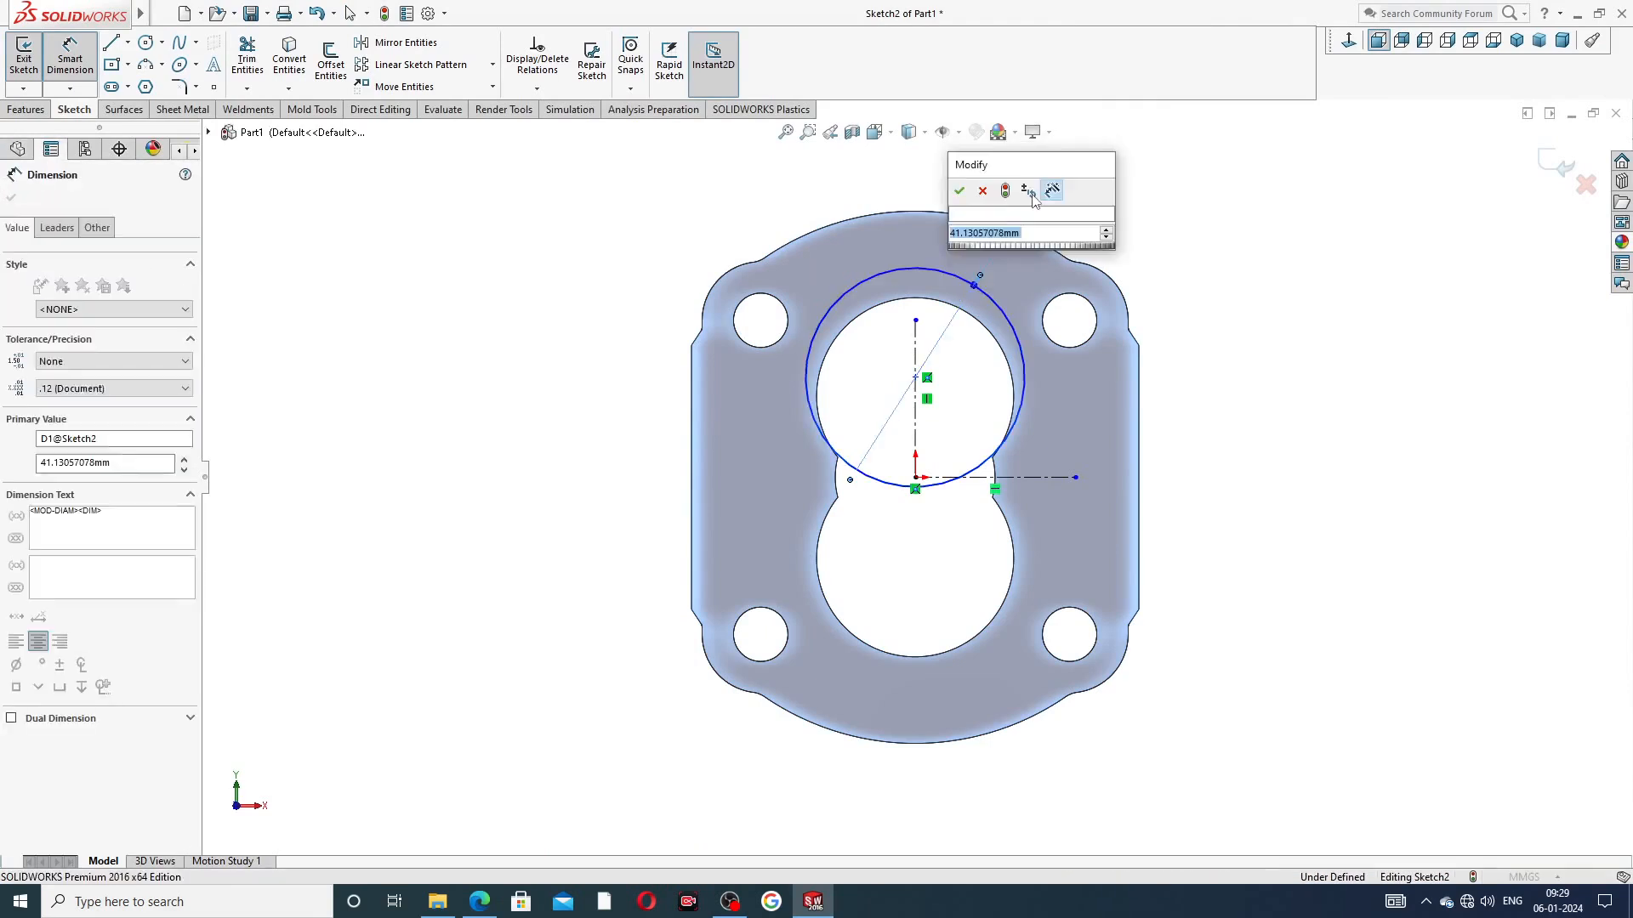
type("47")
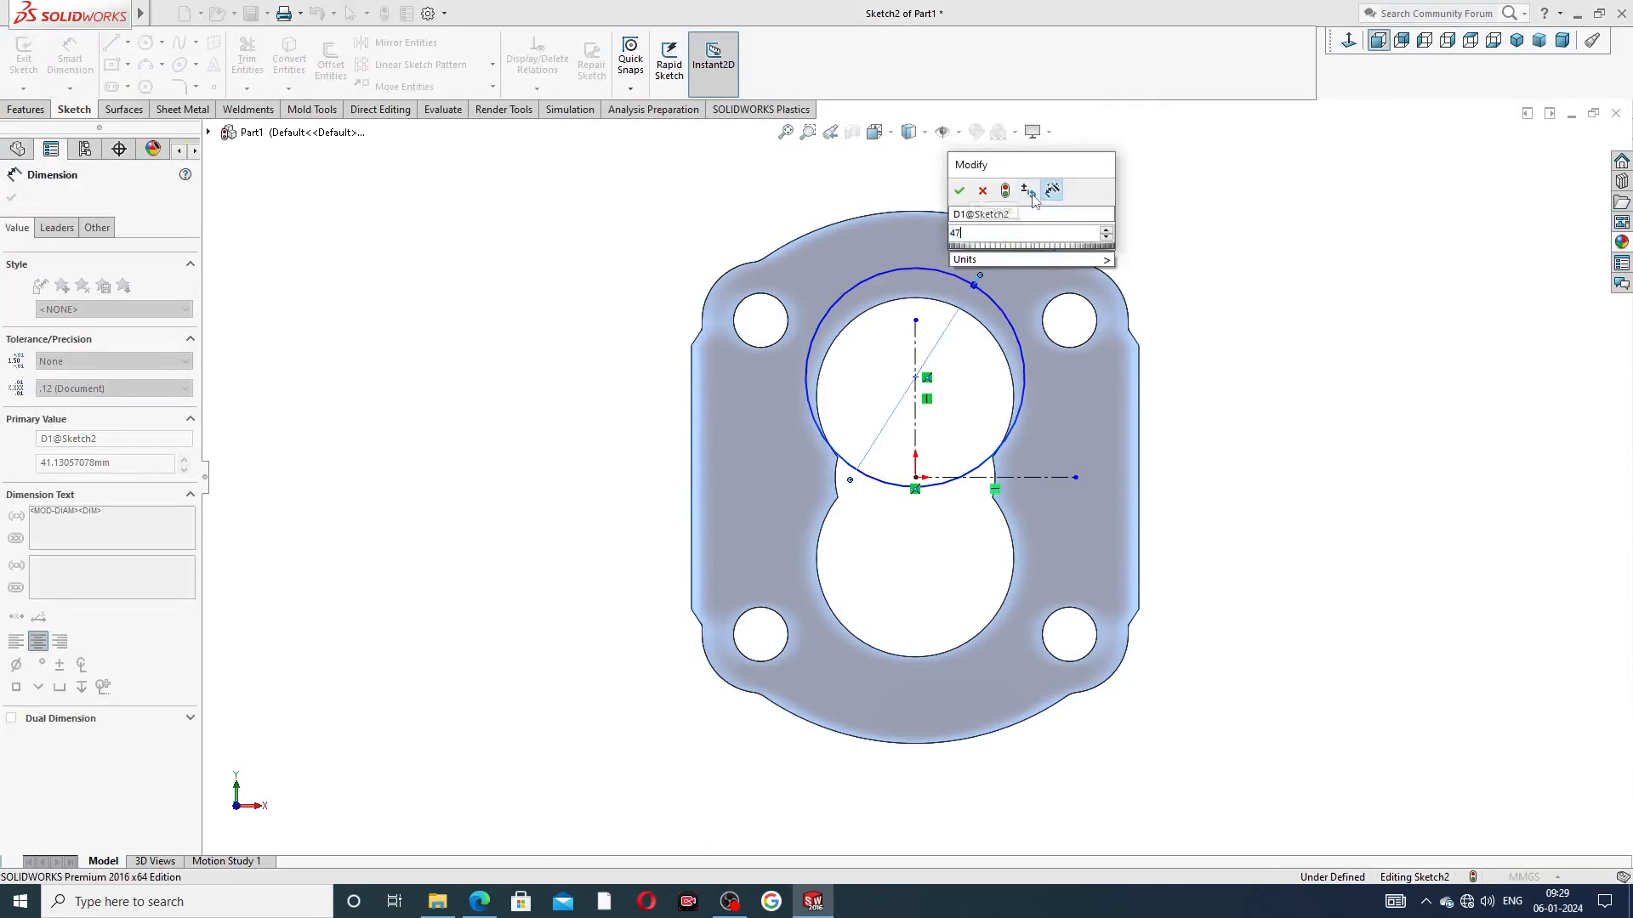
type(".70")
key("Return")
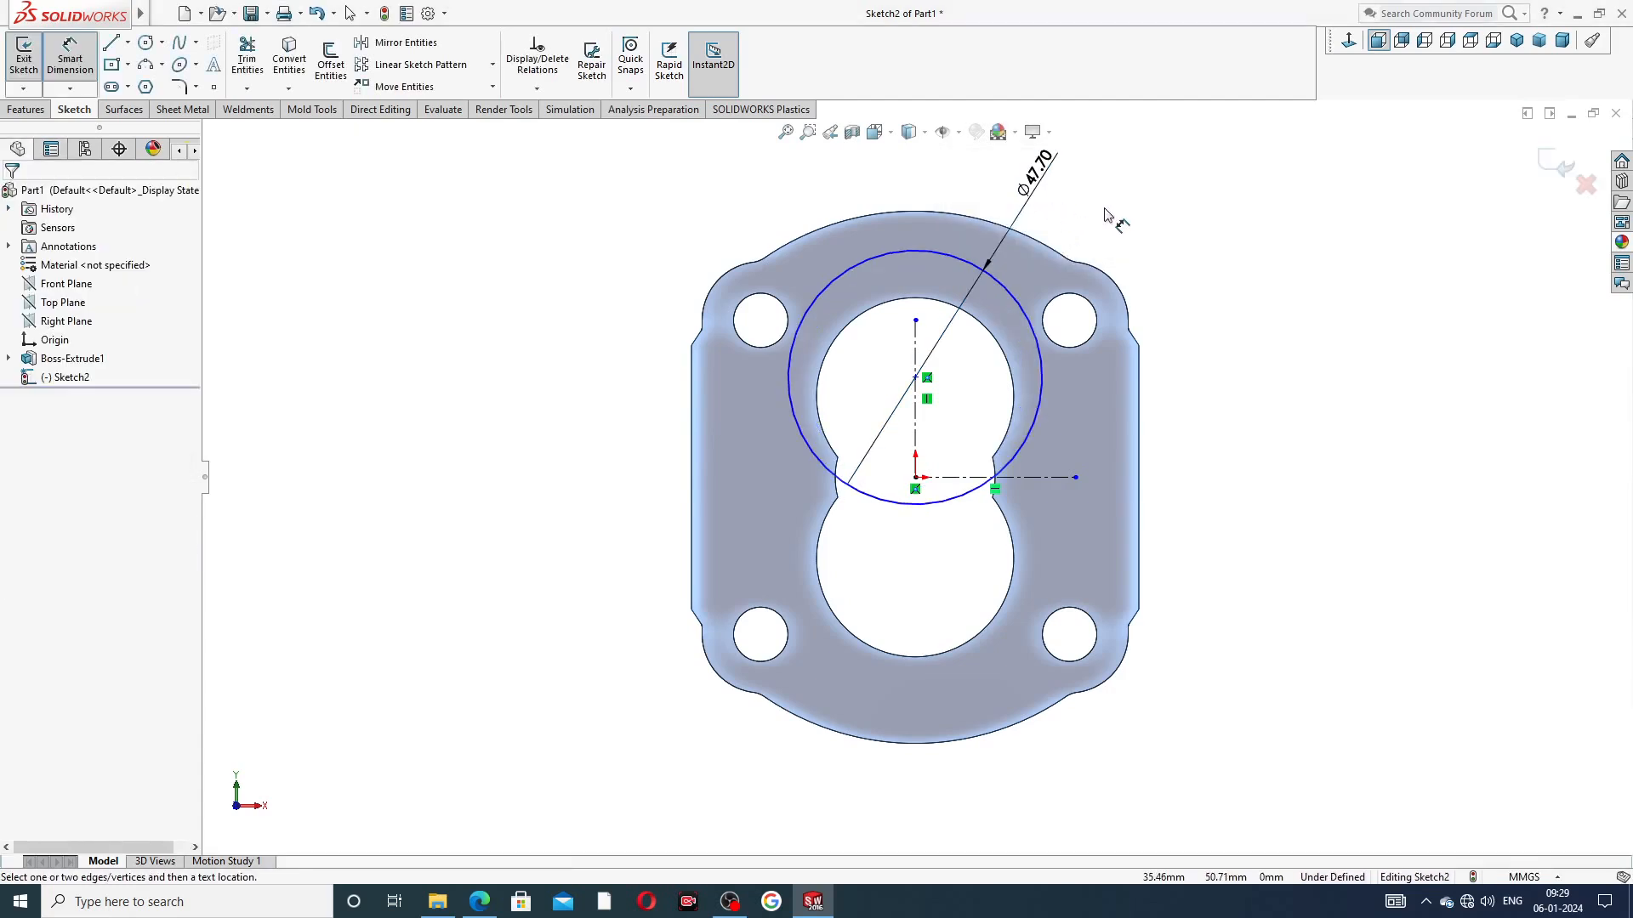
Dimension the circle's centre 15.04 mm above the origin
left_click(916, 379)
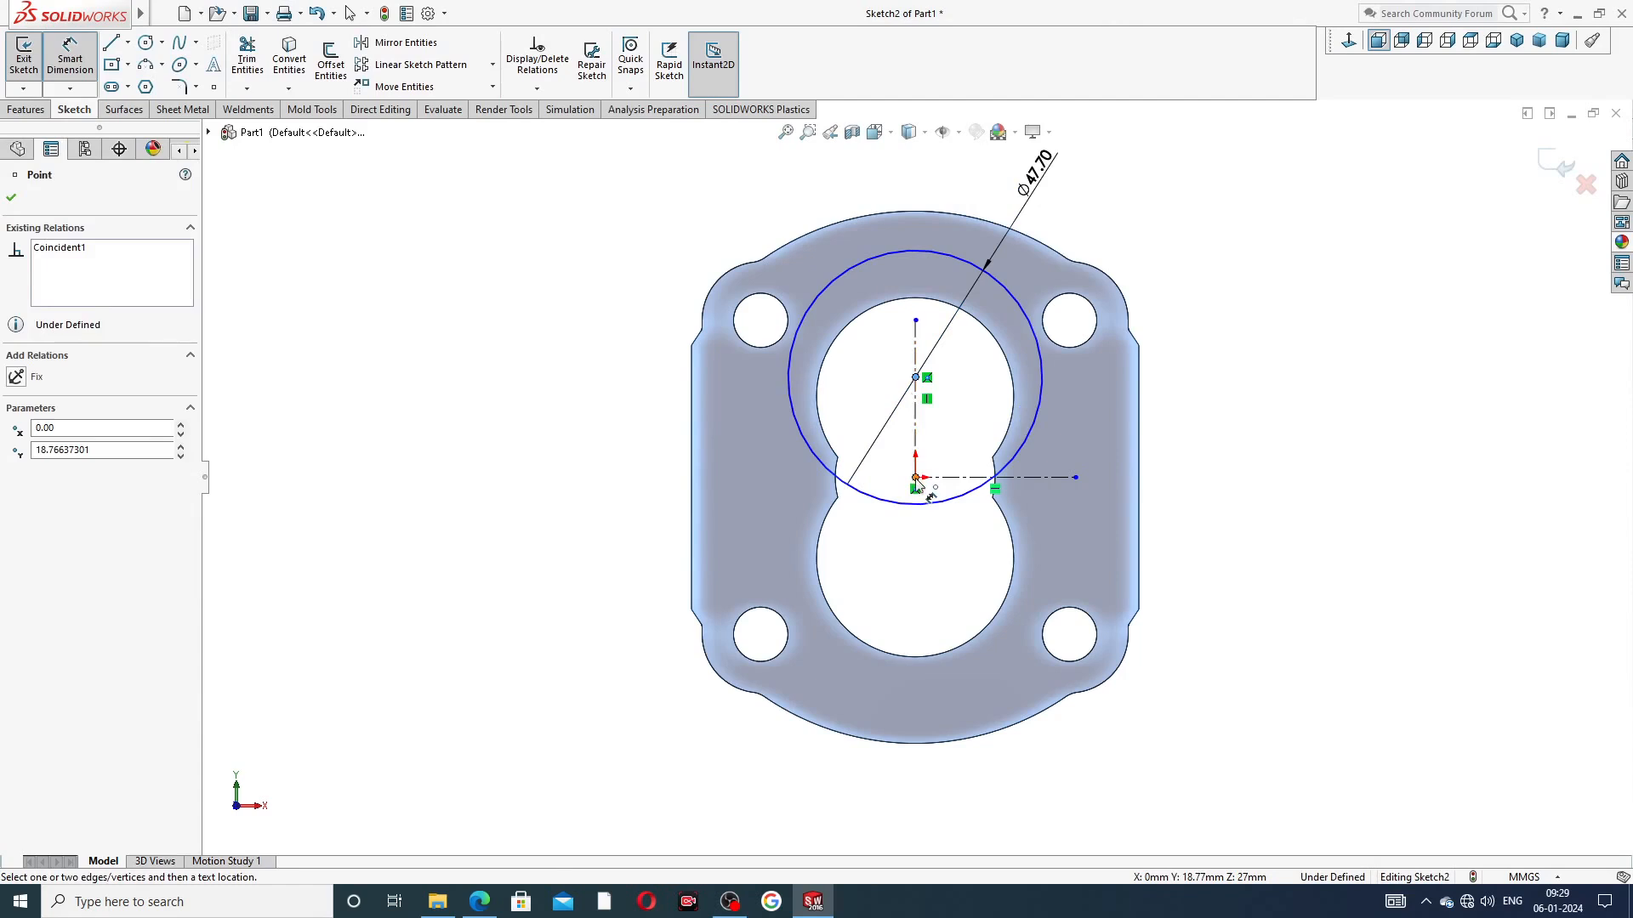
left_click(916, 478)
left_click(765, 440)
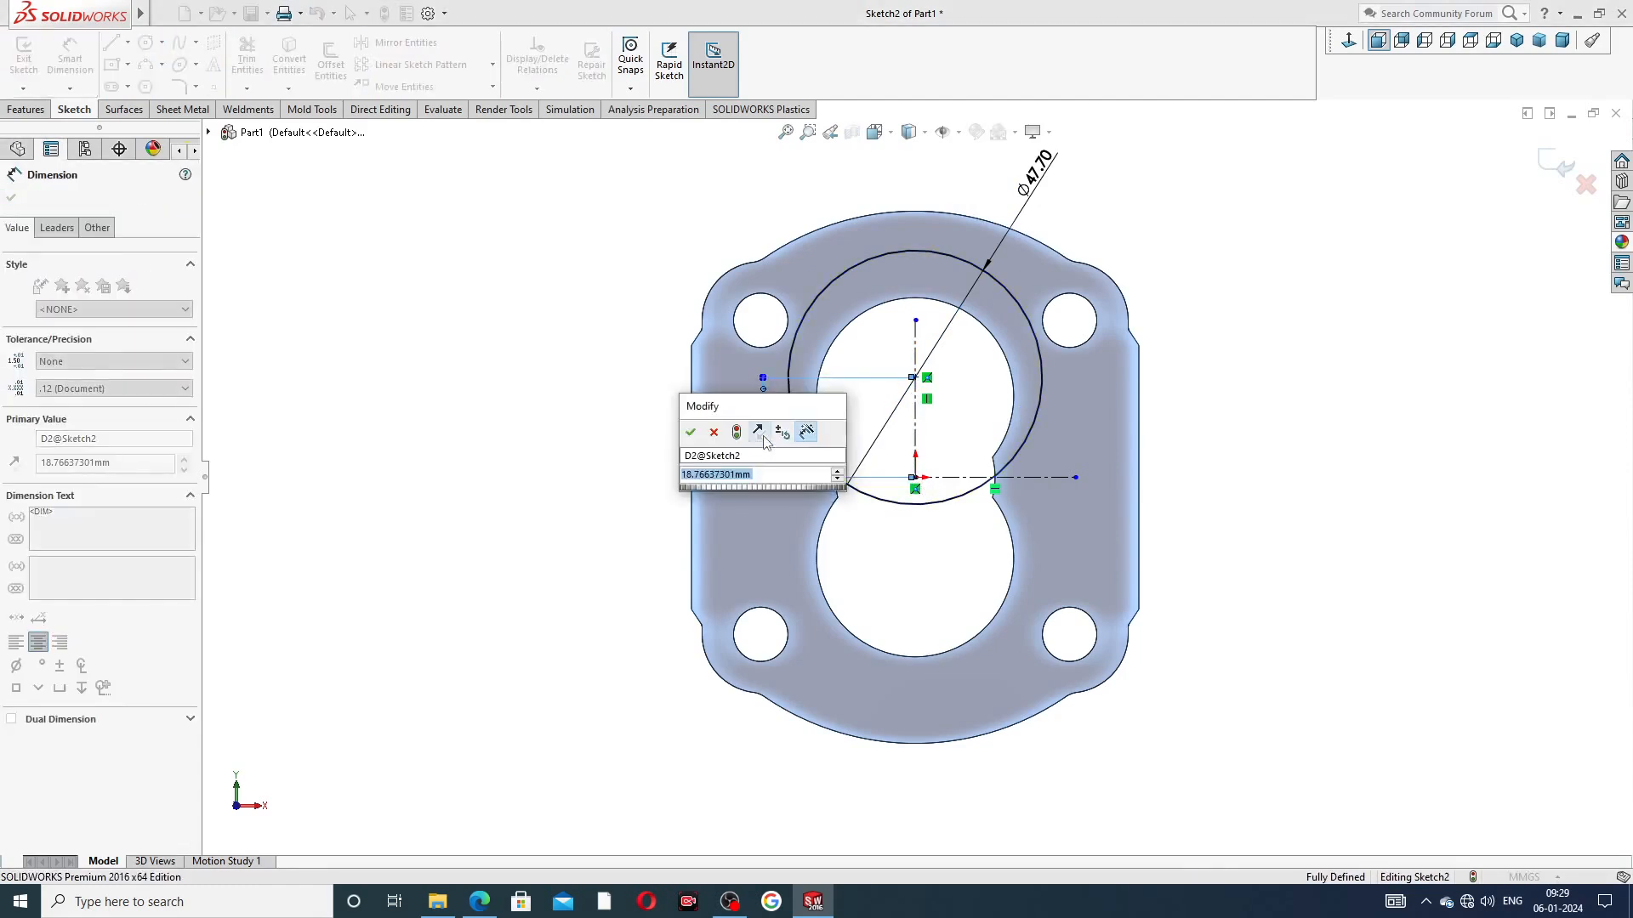
type("15.")
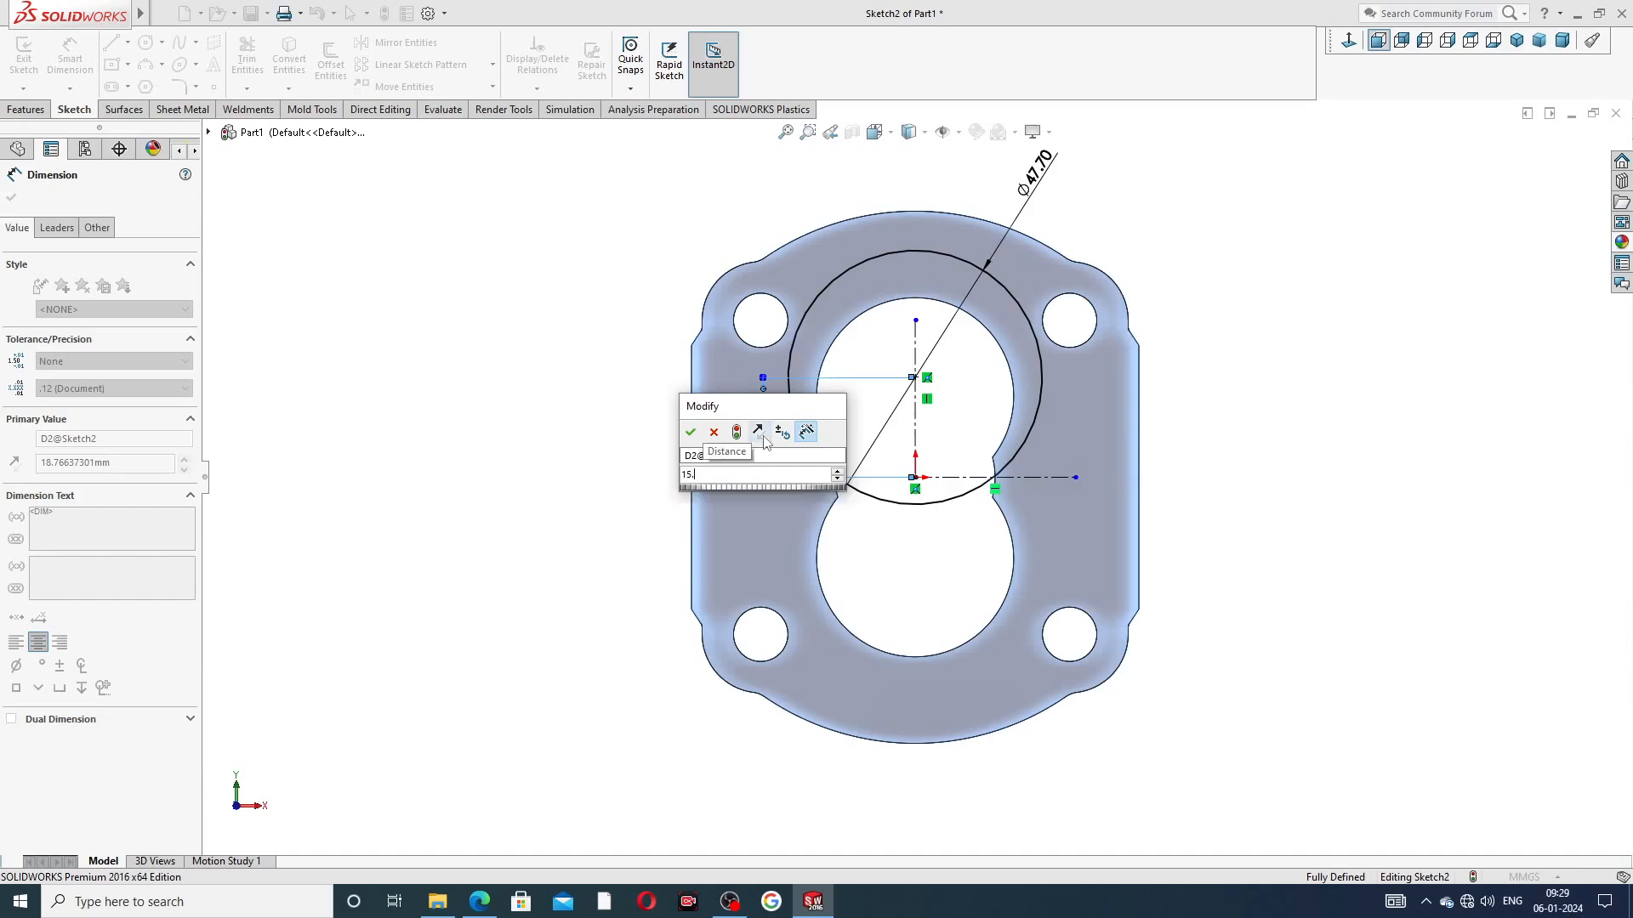
type("04")
key("Return")
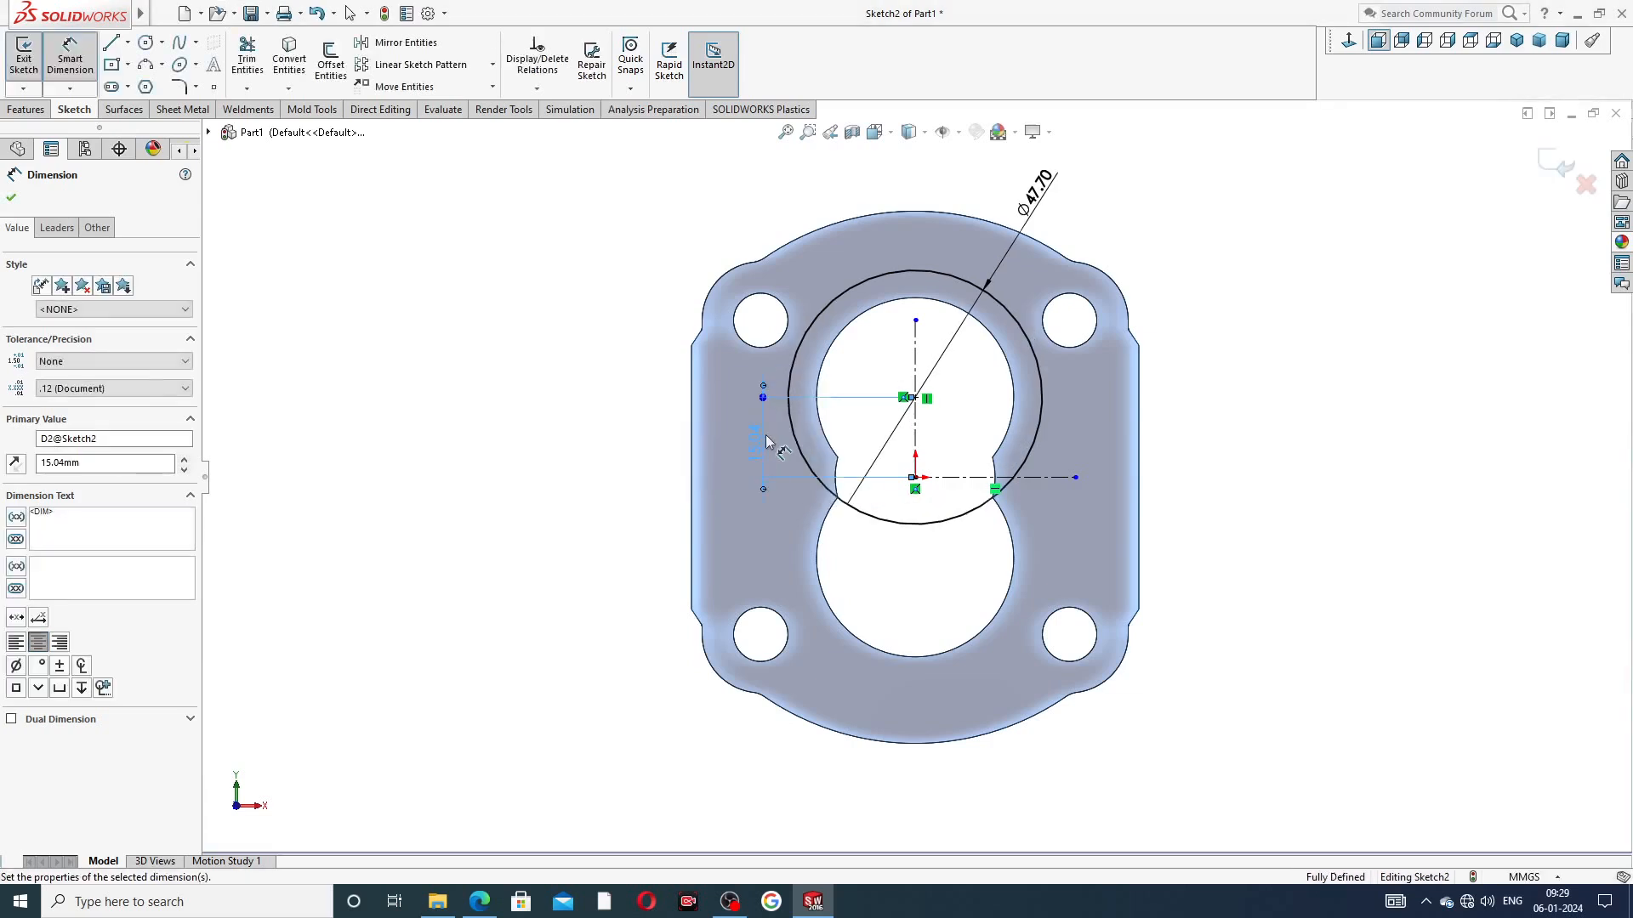
left_click(1241, 240)
right_click(1237, 240)
left_click(1273, 254)
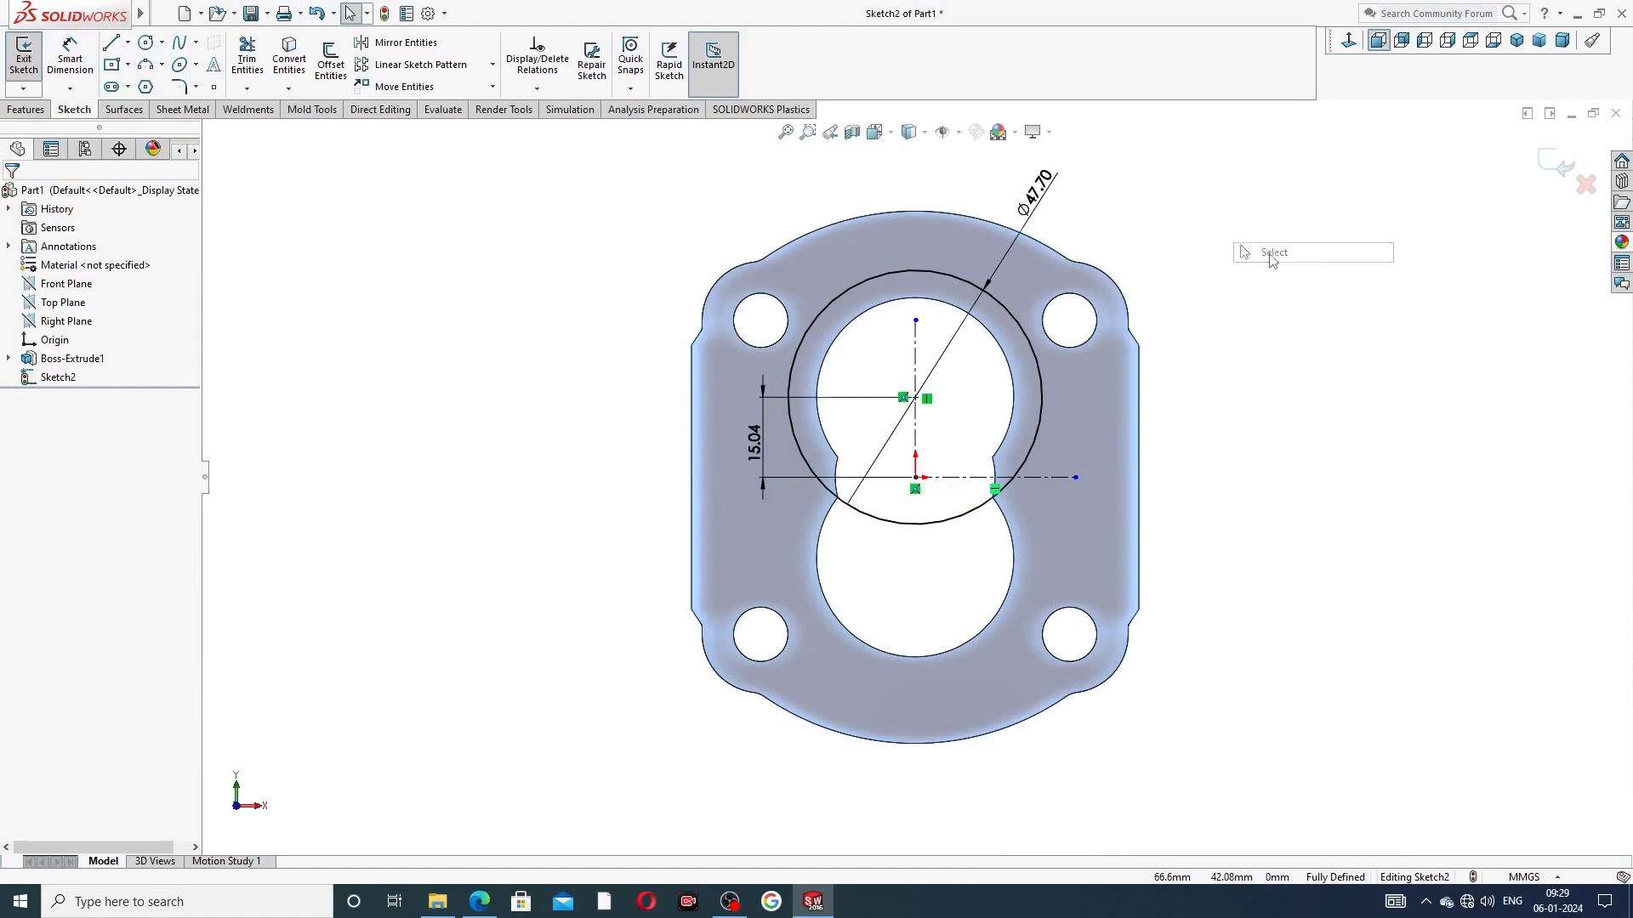
Mirror the 47.70 mm circle about the horizontal centreline
left_click(417, 46)
left_click(837, 299)
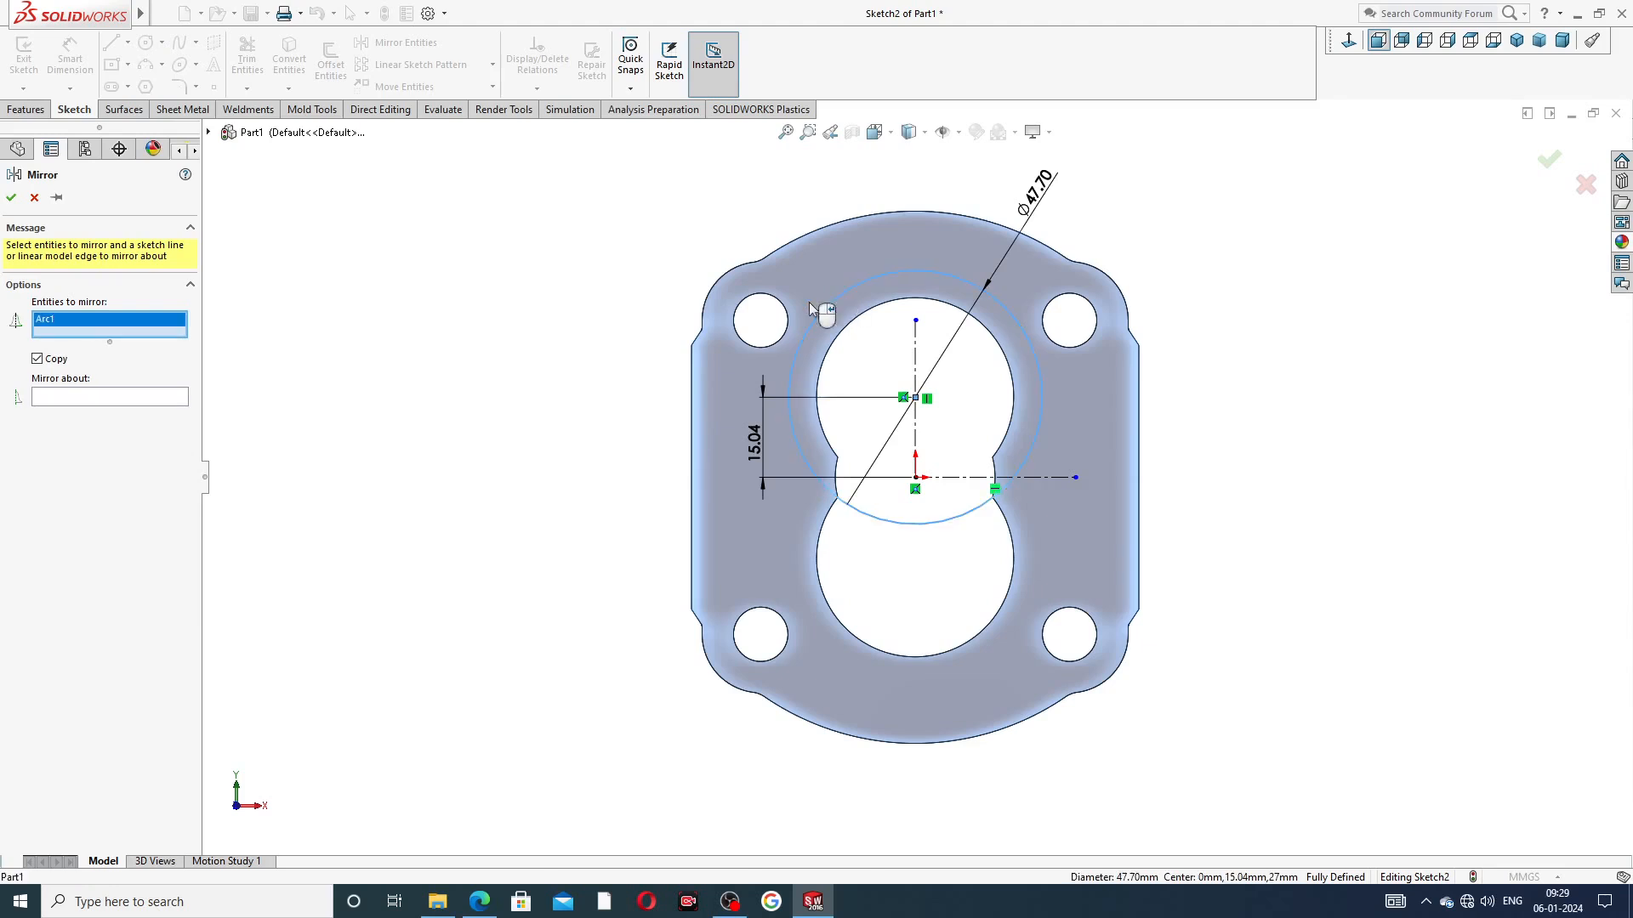
left_click(151, 398)
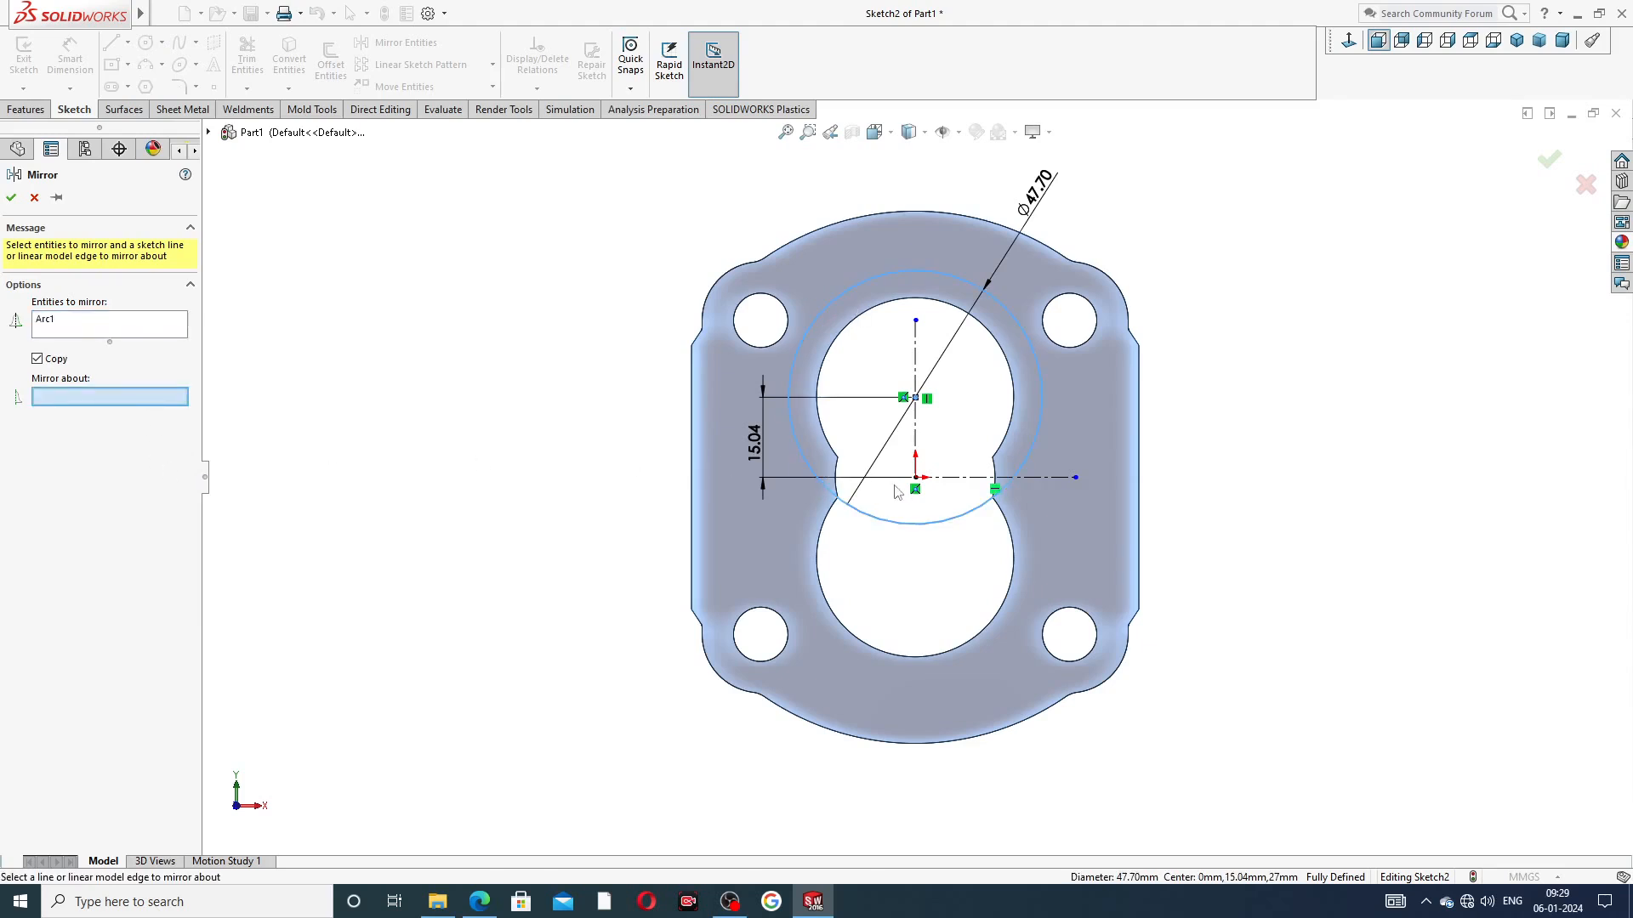
left_click(944, 478)
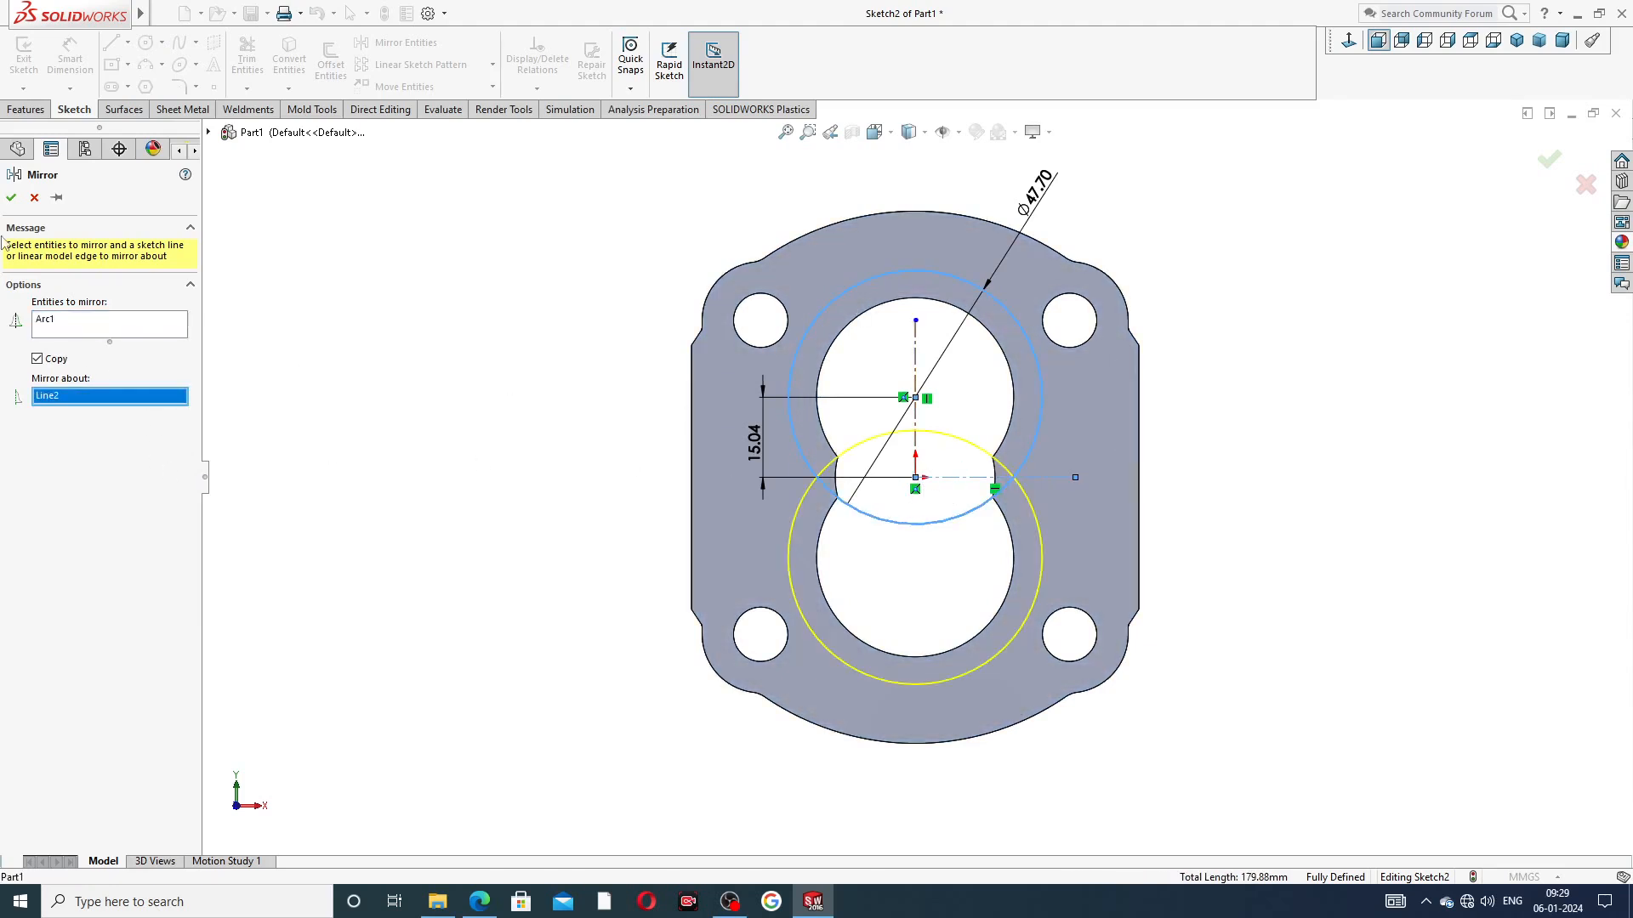
left_click(12, 198)
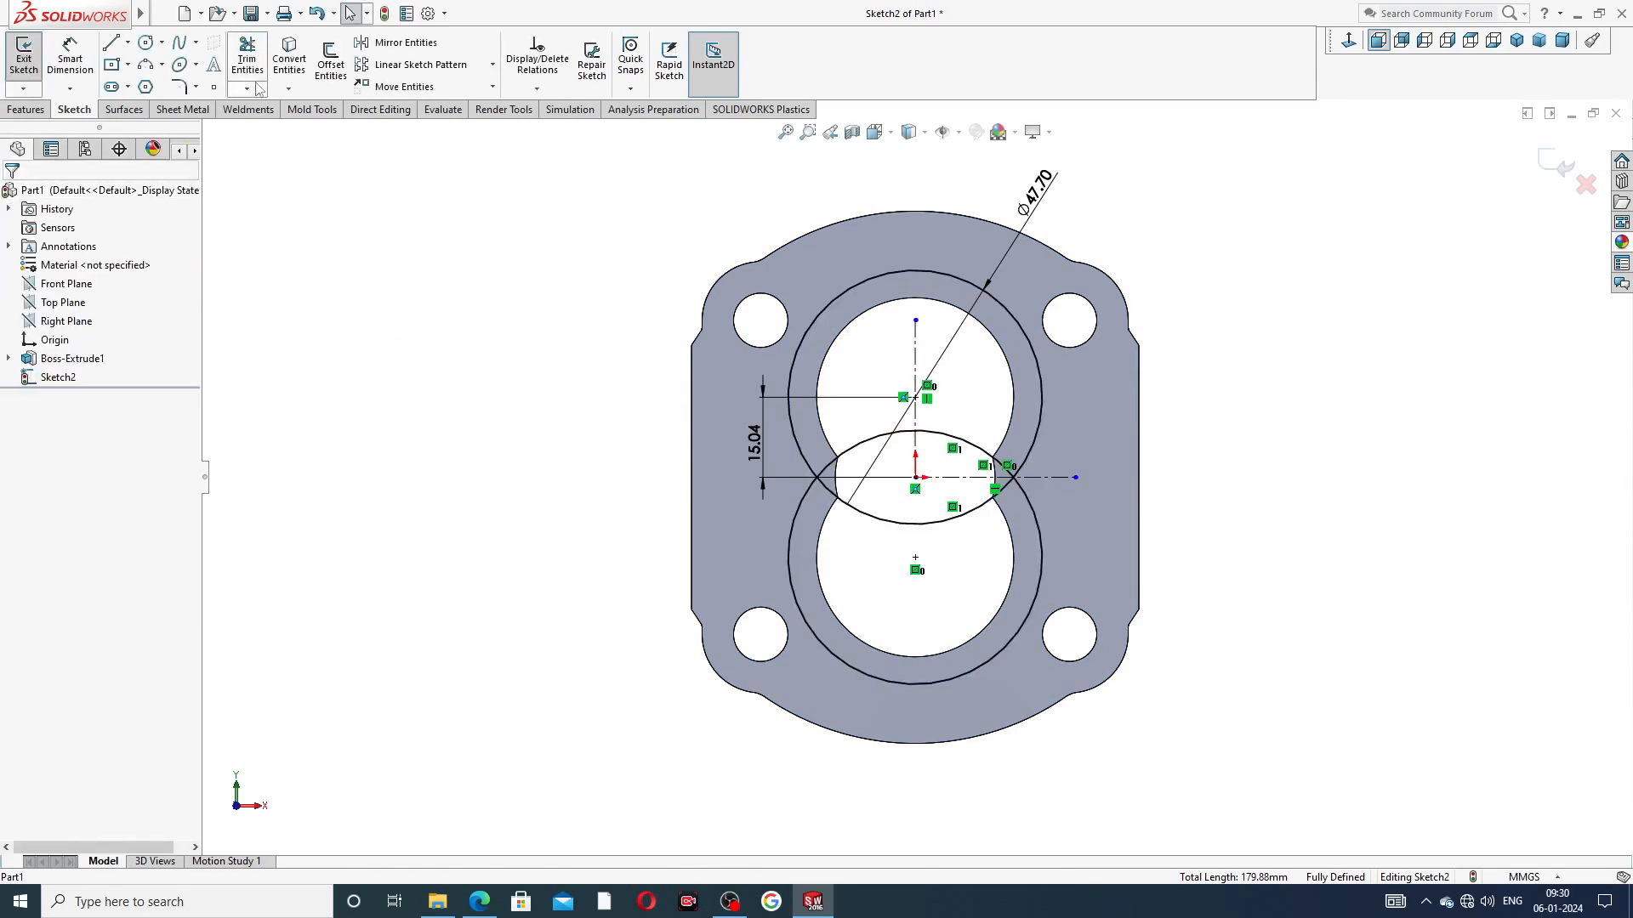
Draw two vertical lines joining the left and right quadrant points of the upper circle to those of the mirrored circle
left_click(110, 46)
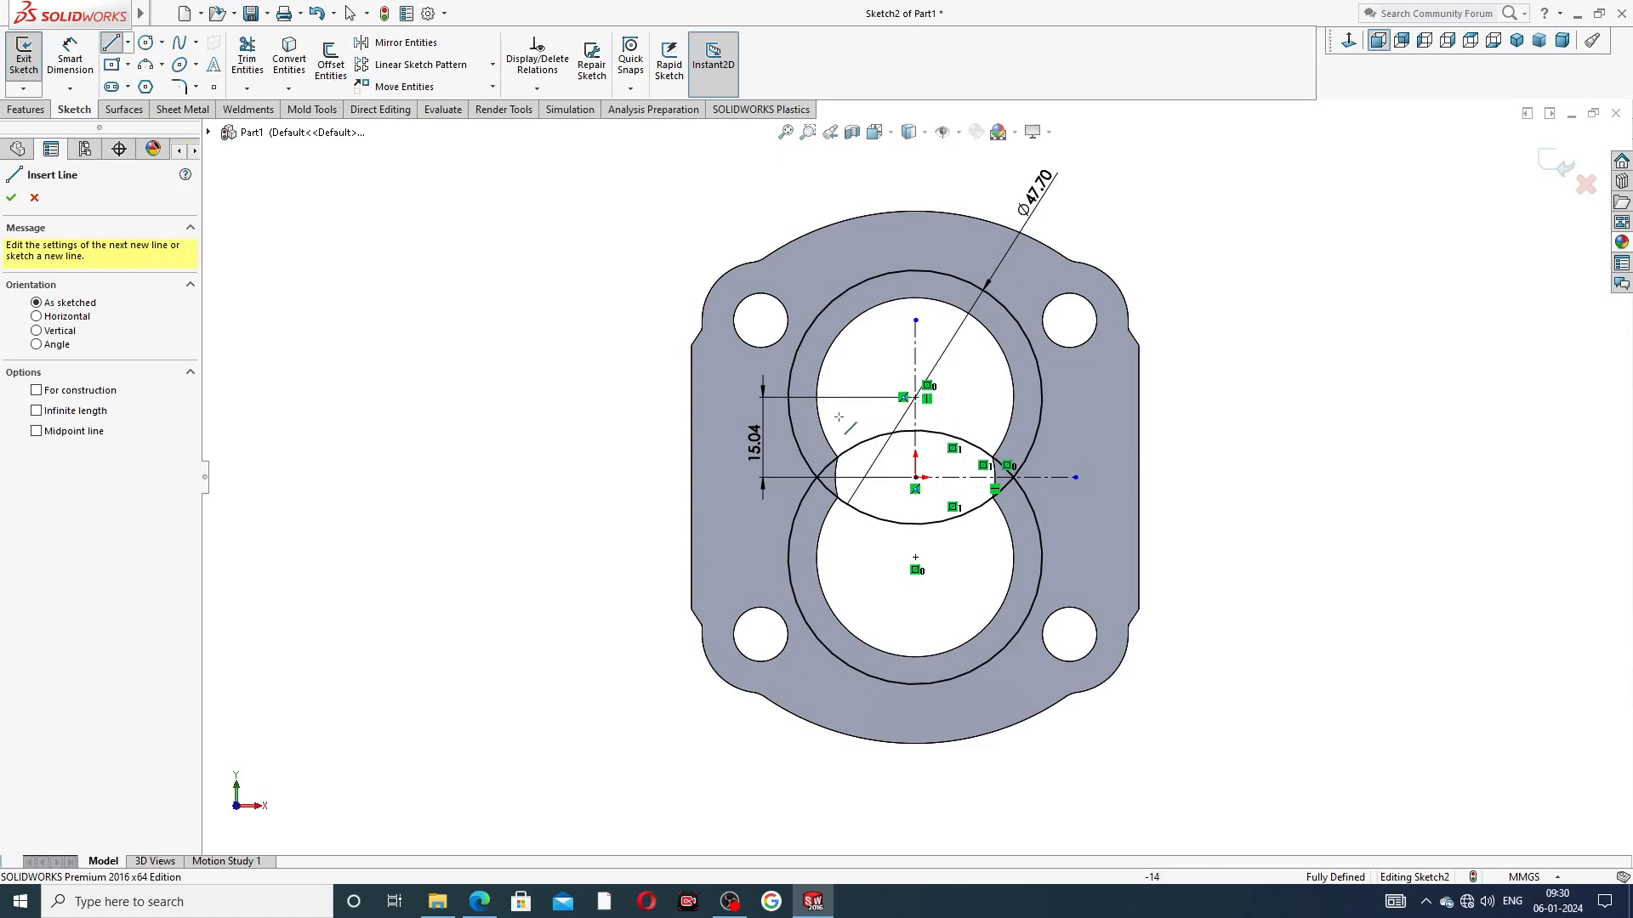
left_click(788, 397)
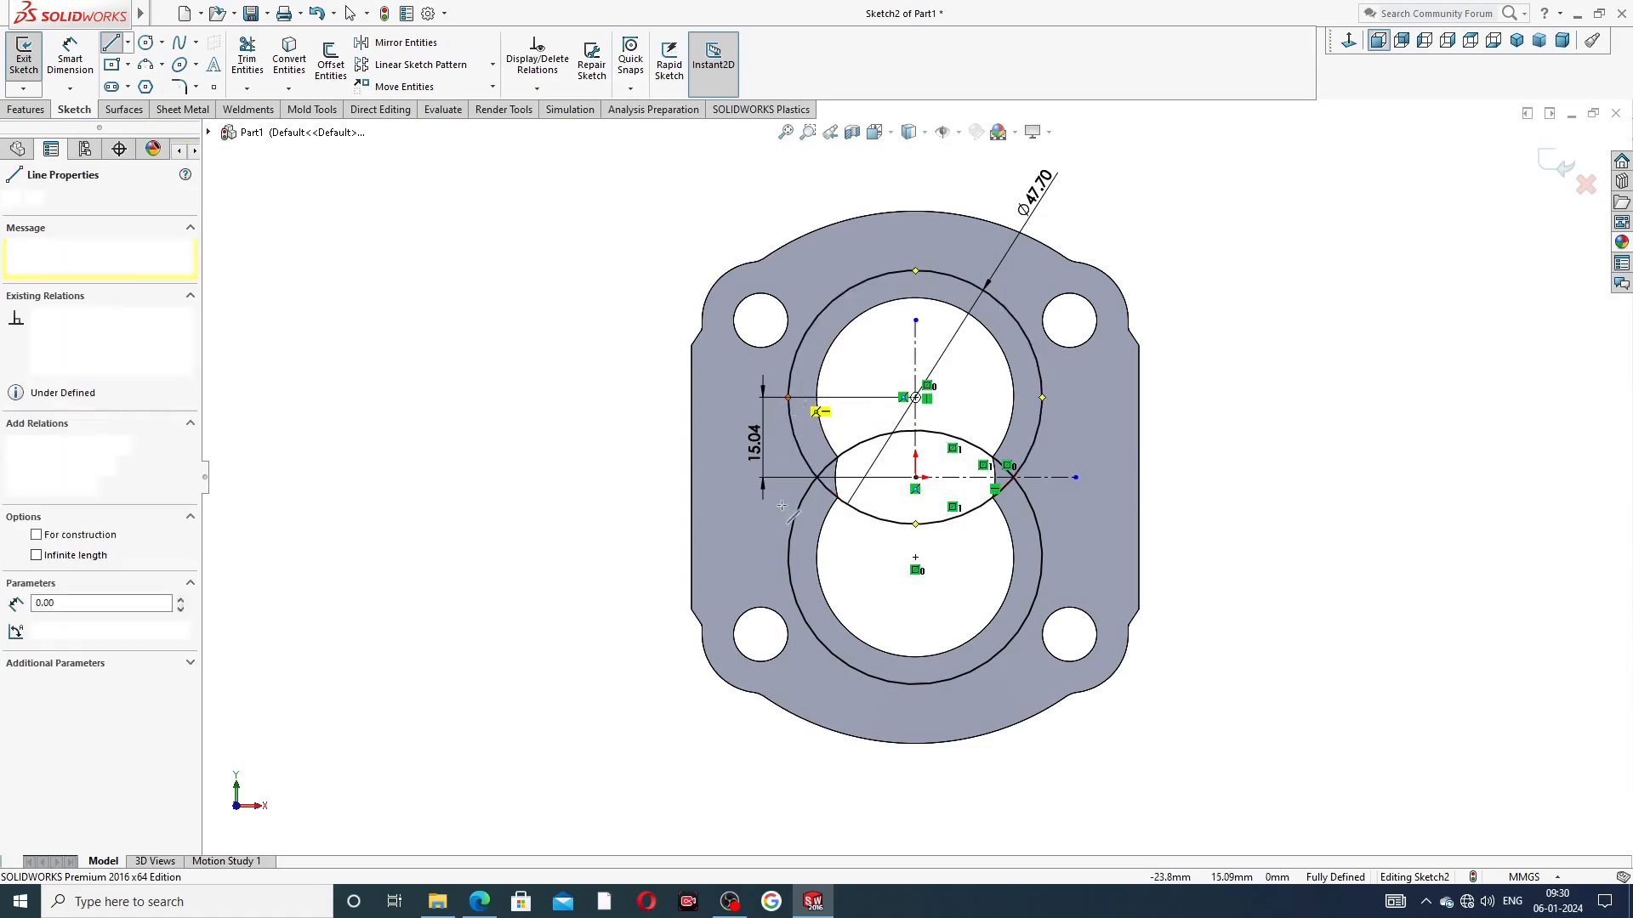
left_click(788, 557)
right_click(716, 493)
left_click(761, 555)
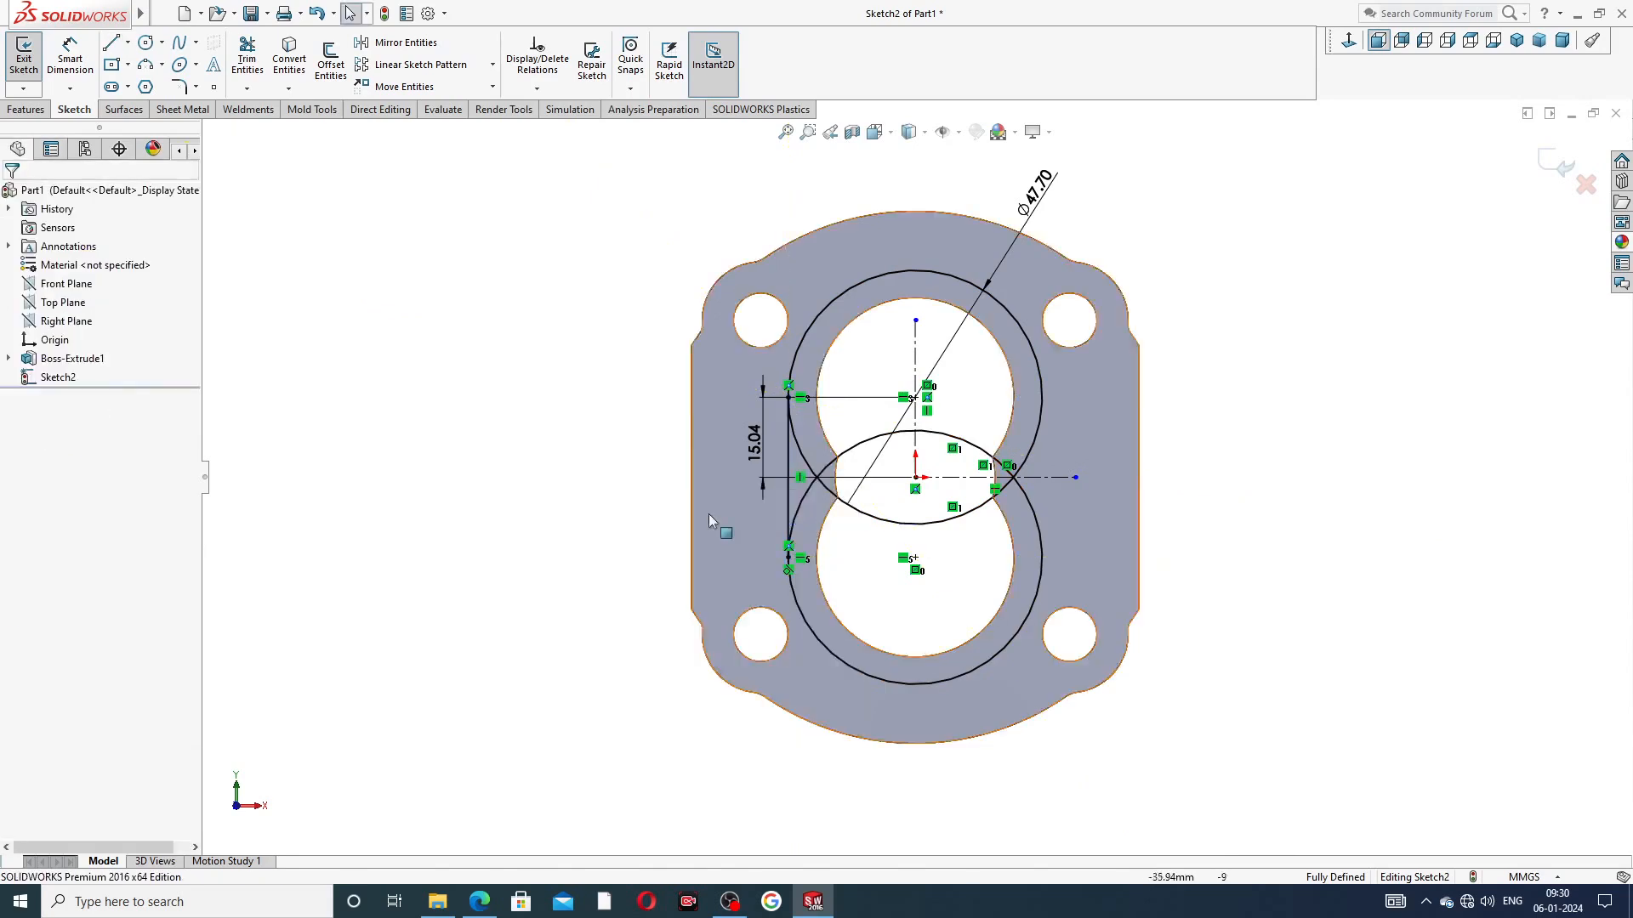
left_click(110, 43)
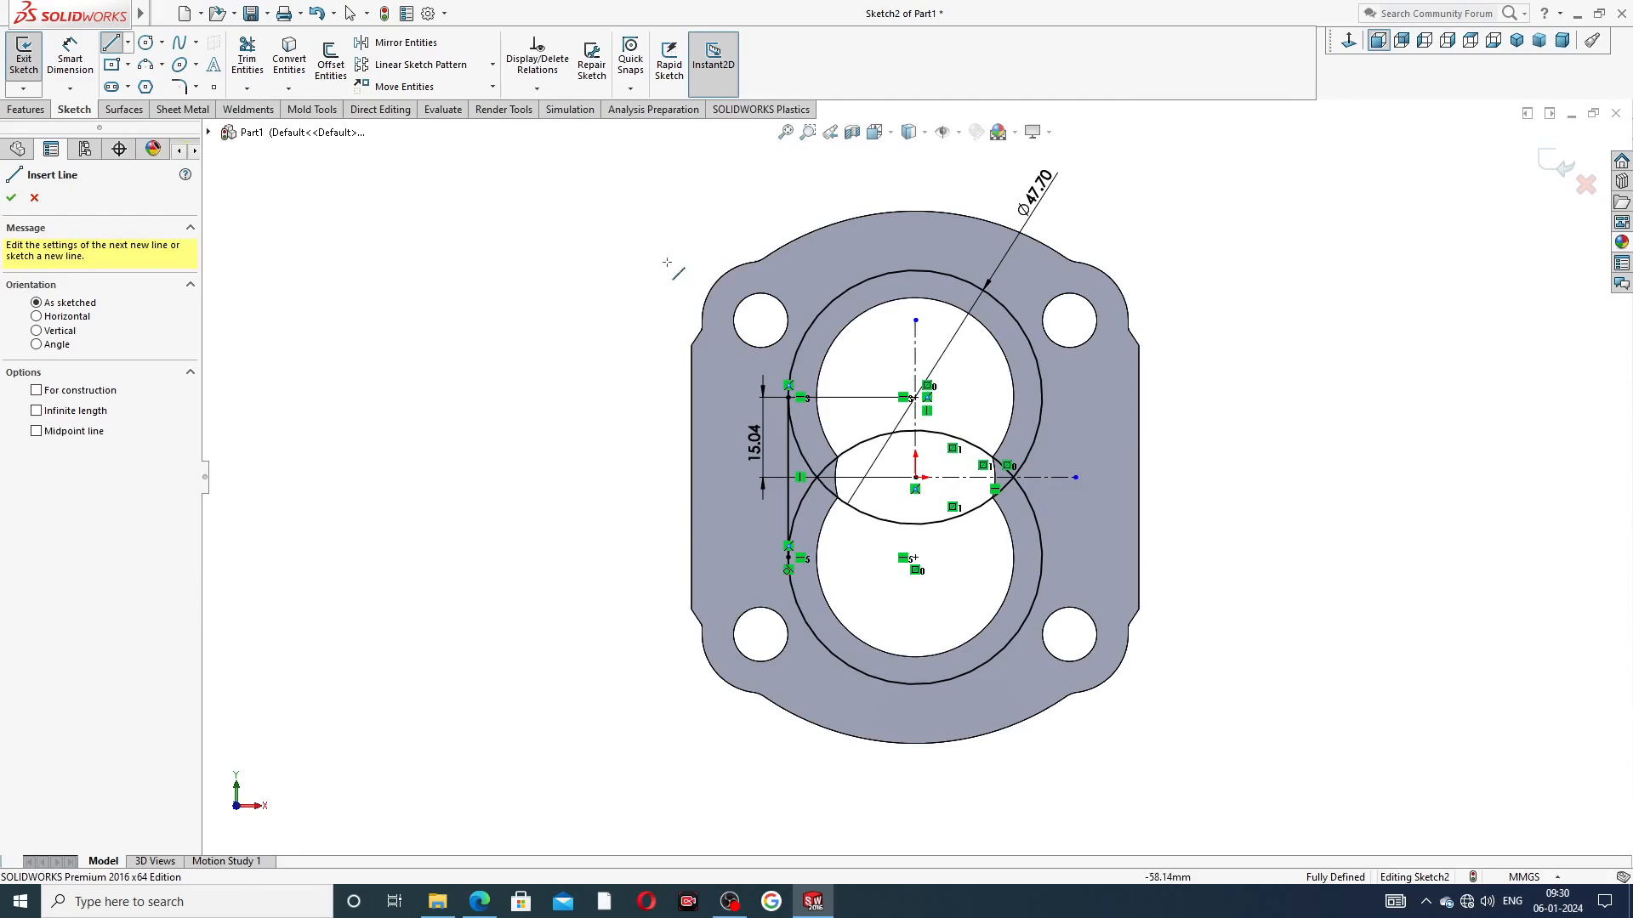
left_click(1042, 397)
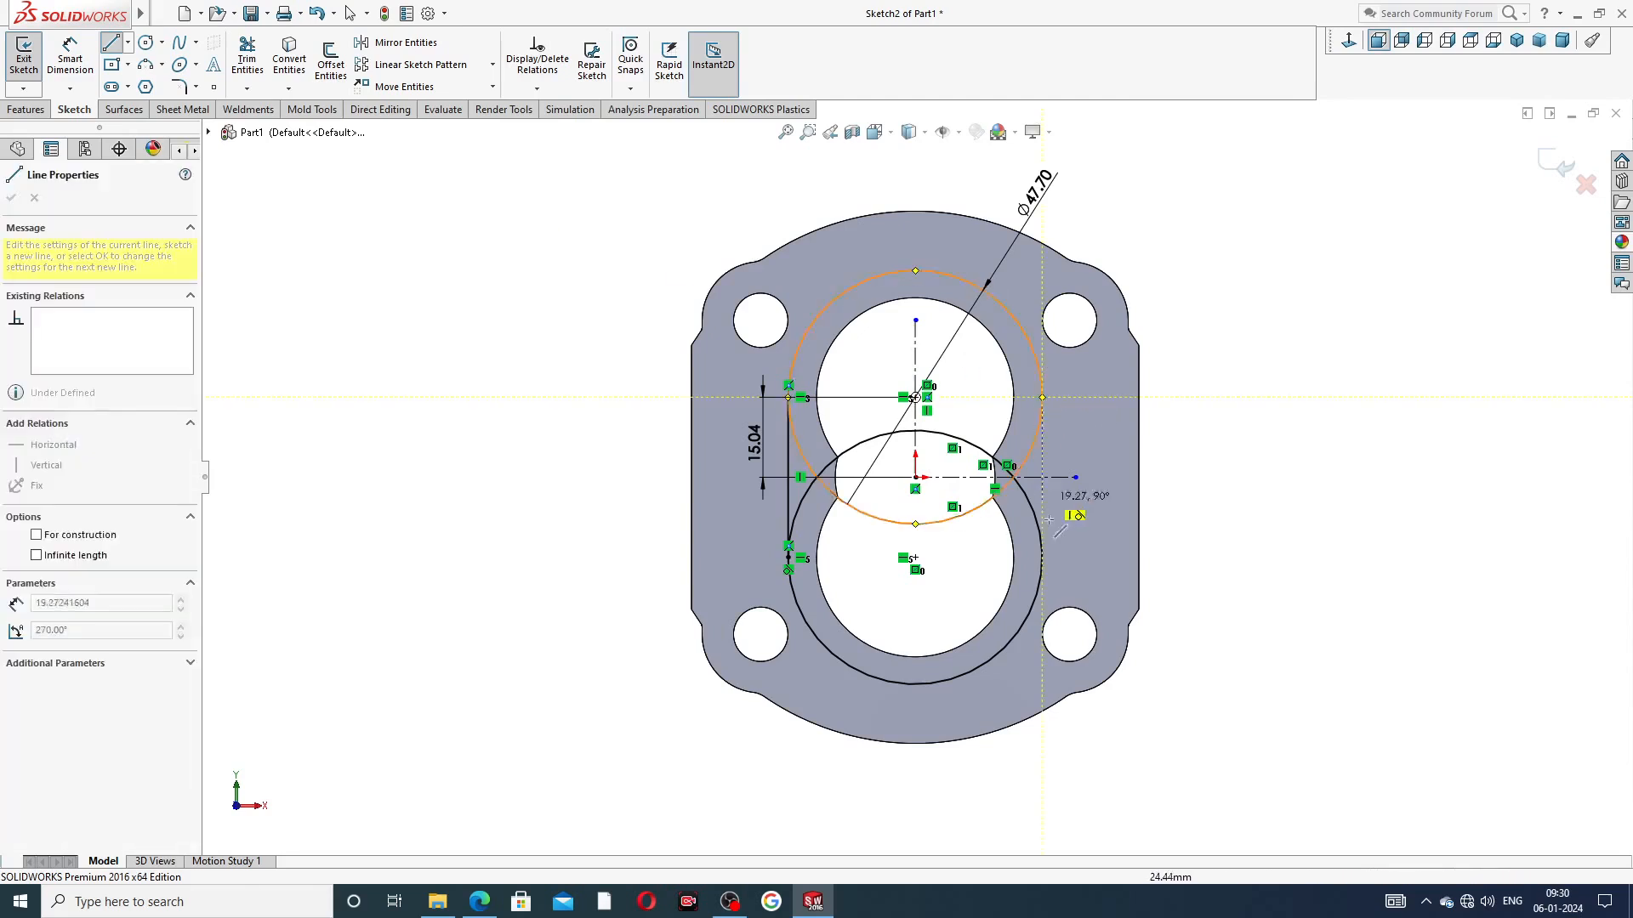
left_click(1043, 557)
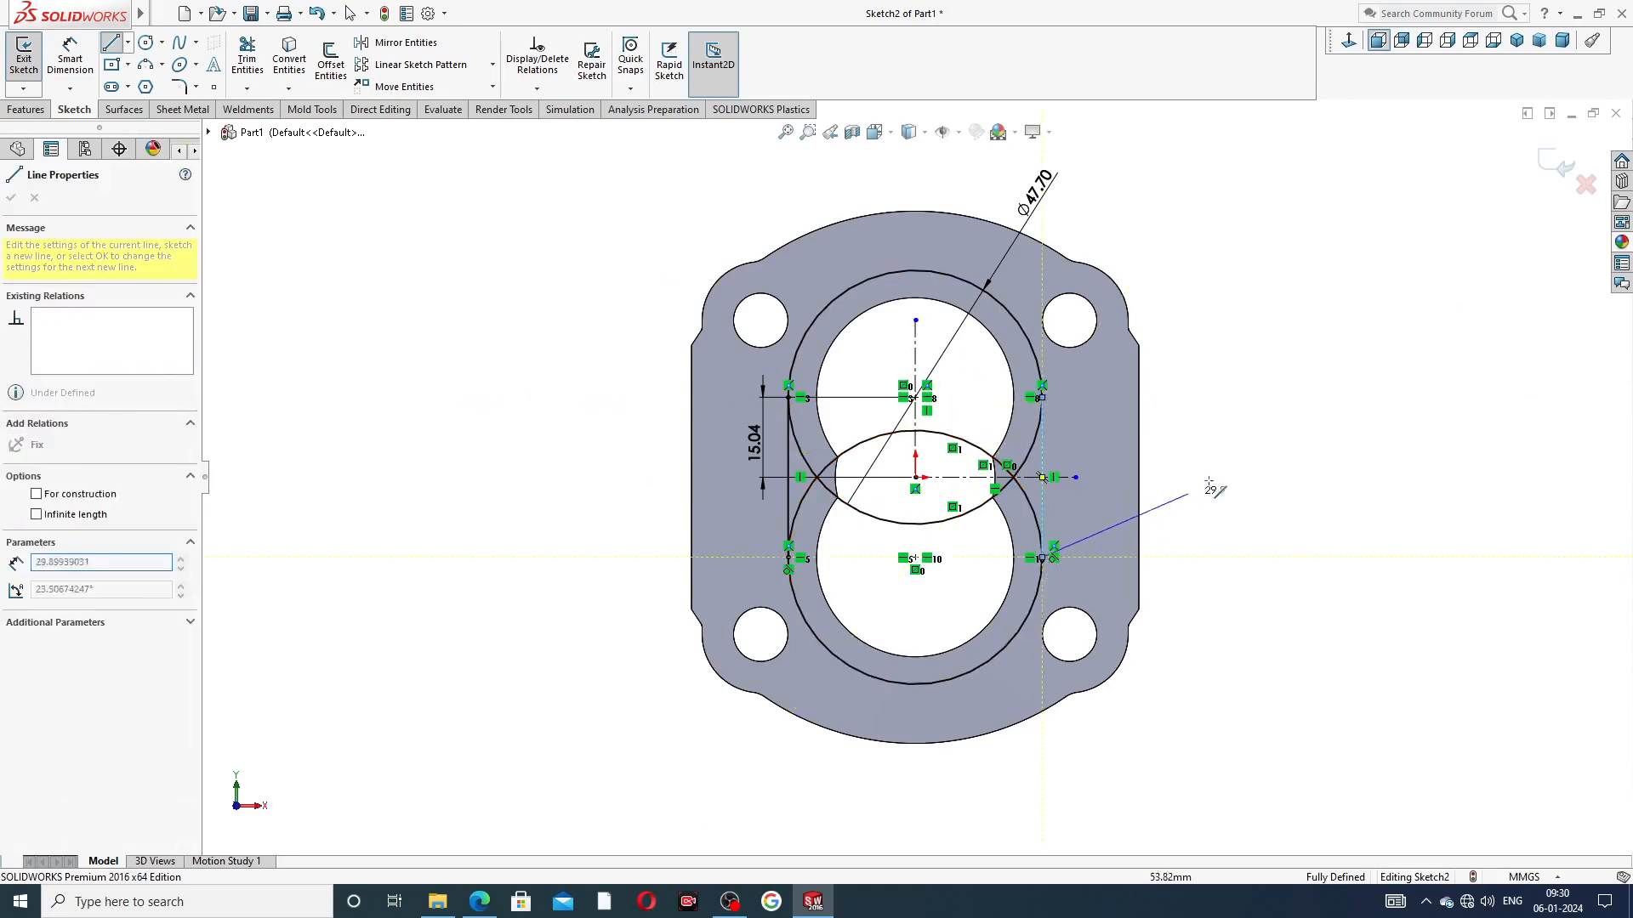
right_click(1213, 427)
left_click(1258, 488)
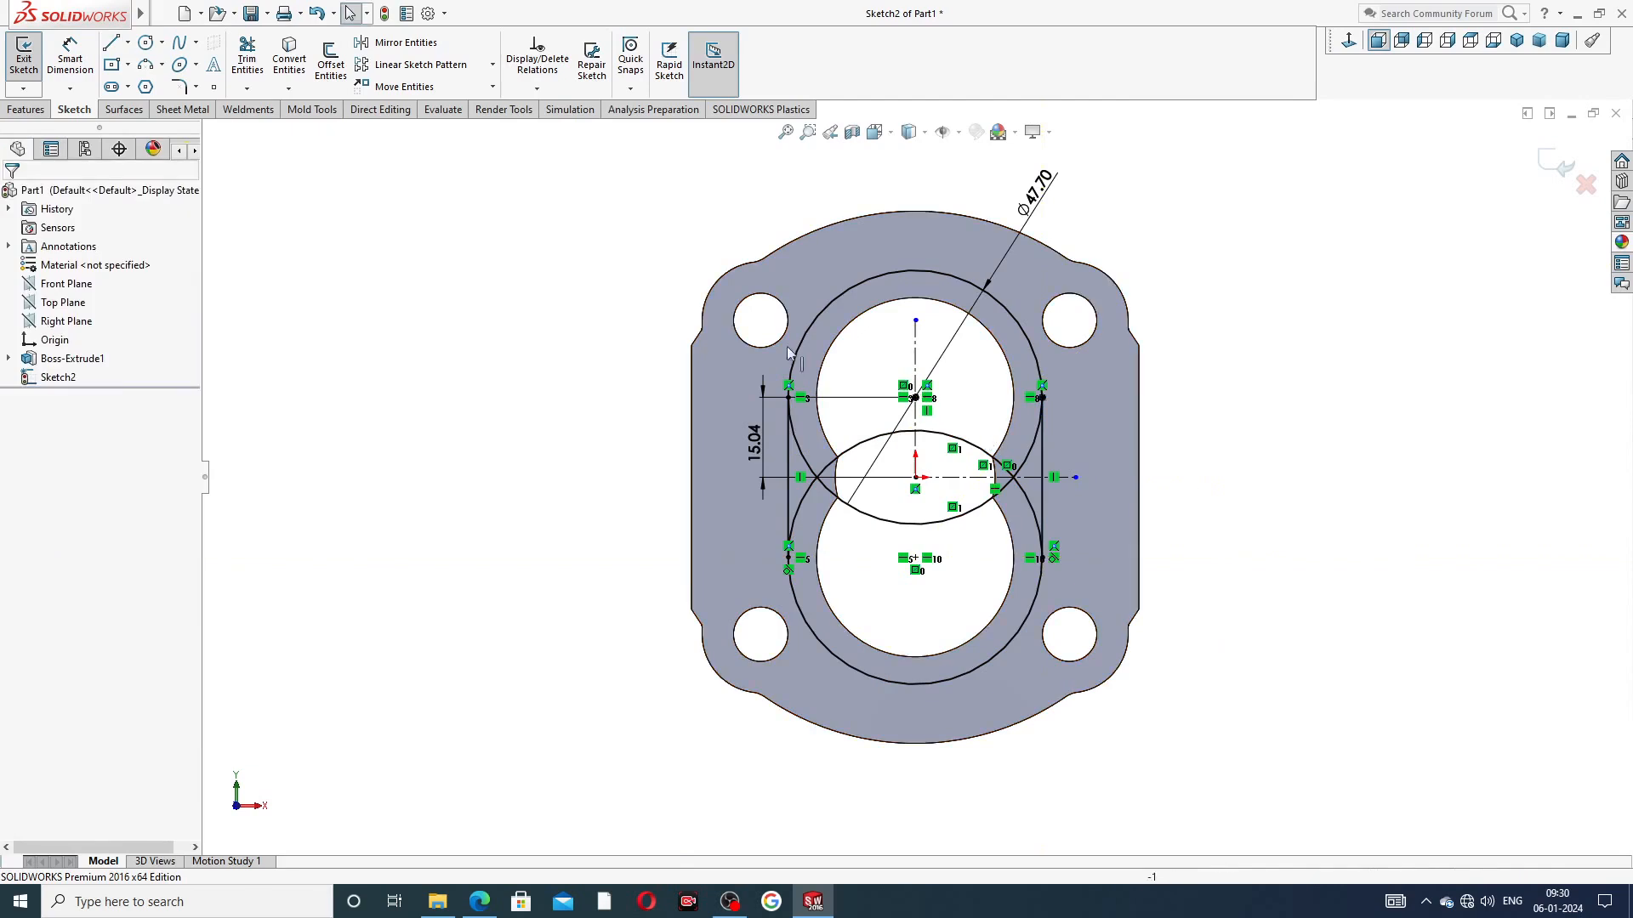
Trim away the overlapping inner arcs of both circles, leaving a closed slot-shaped outline around the bores
left_click(247, 57)
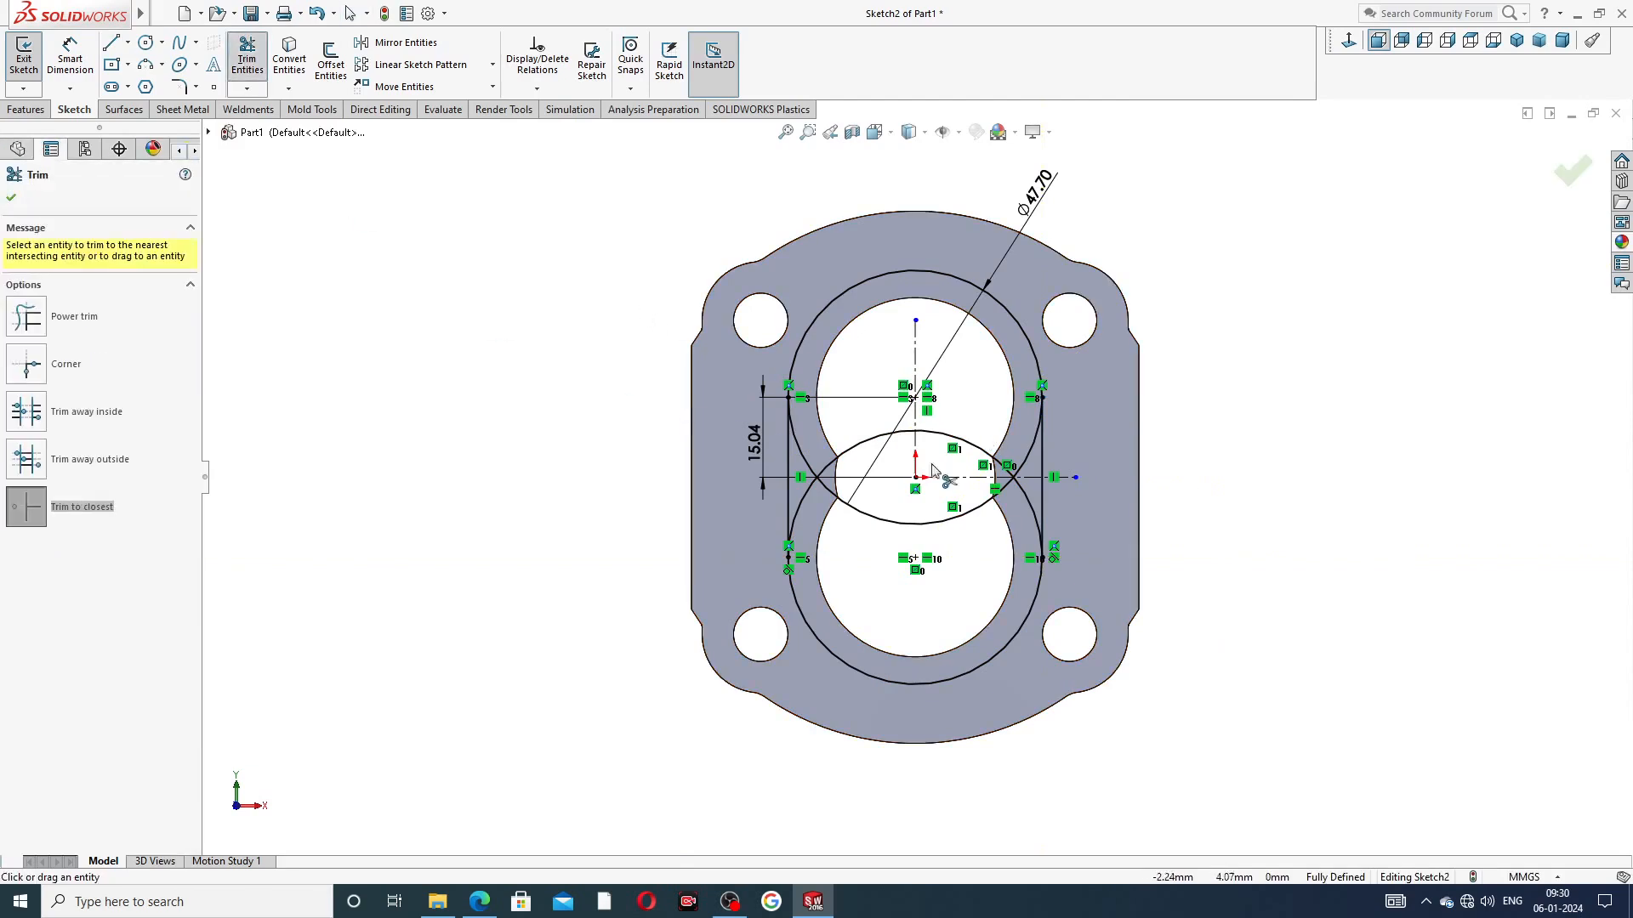
scroll(933, 470, "down", 3)
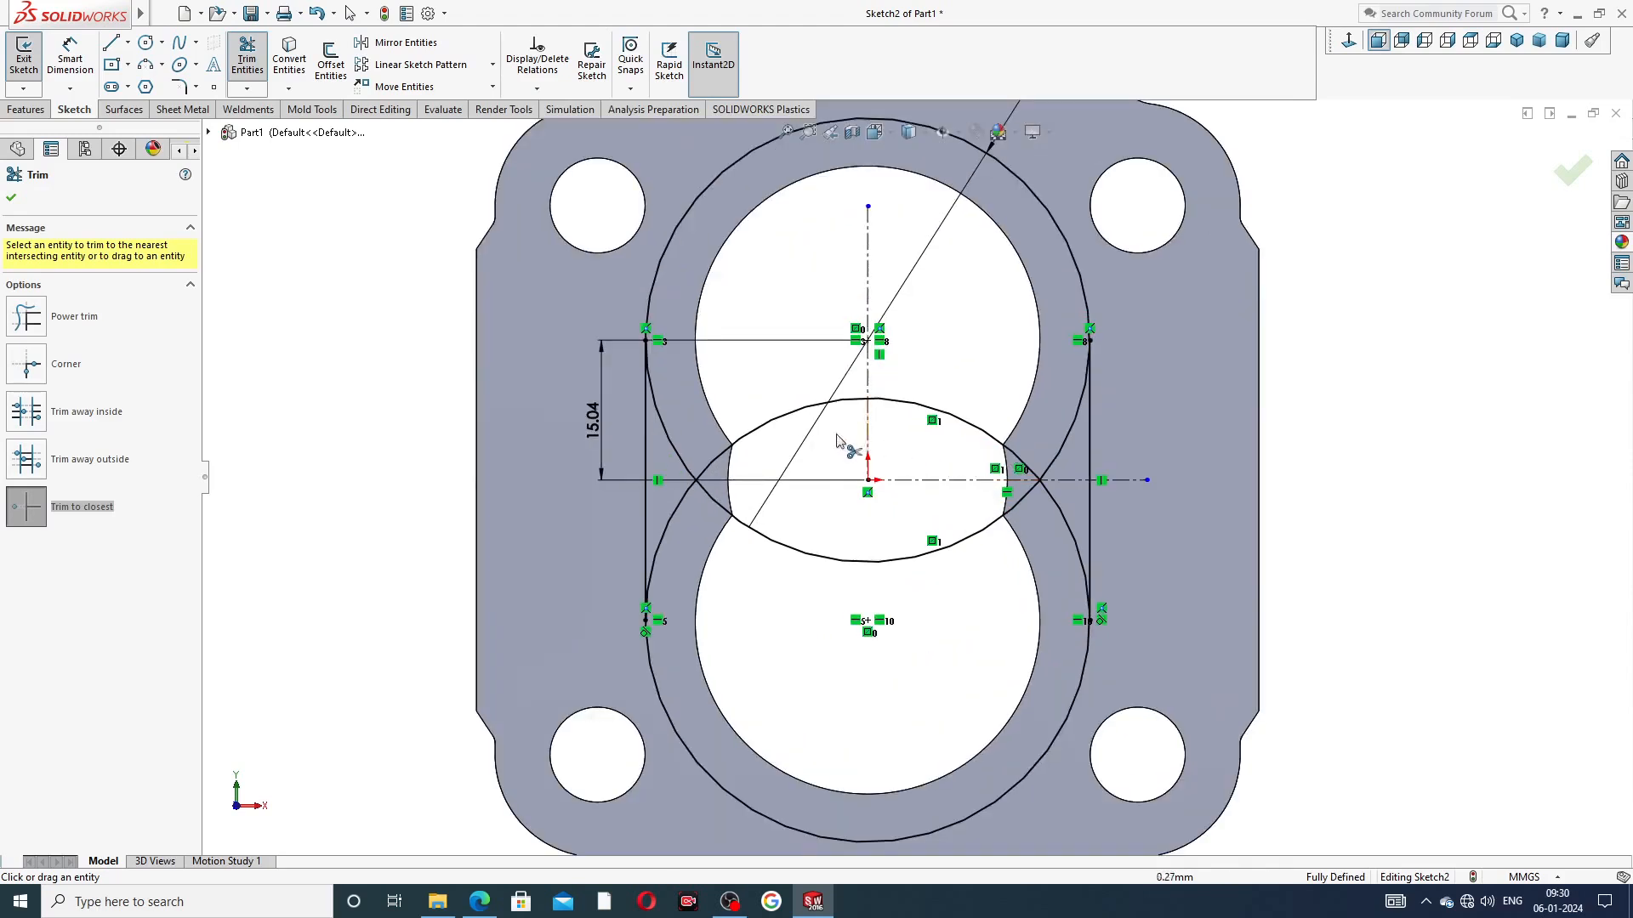
left_click(757, 430)
left_click(812, 559)
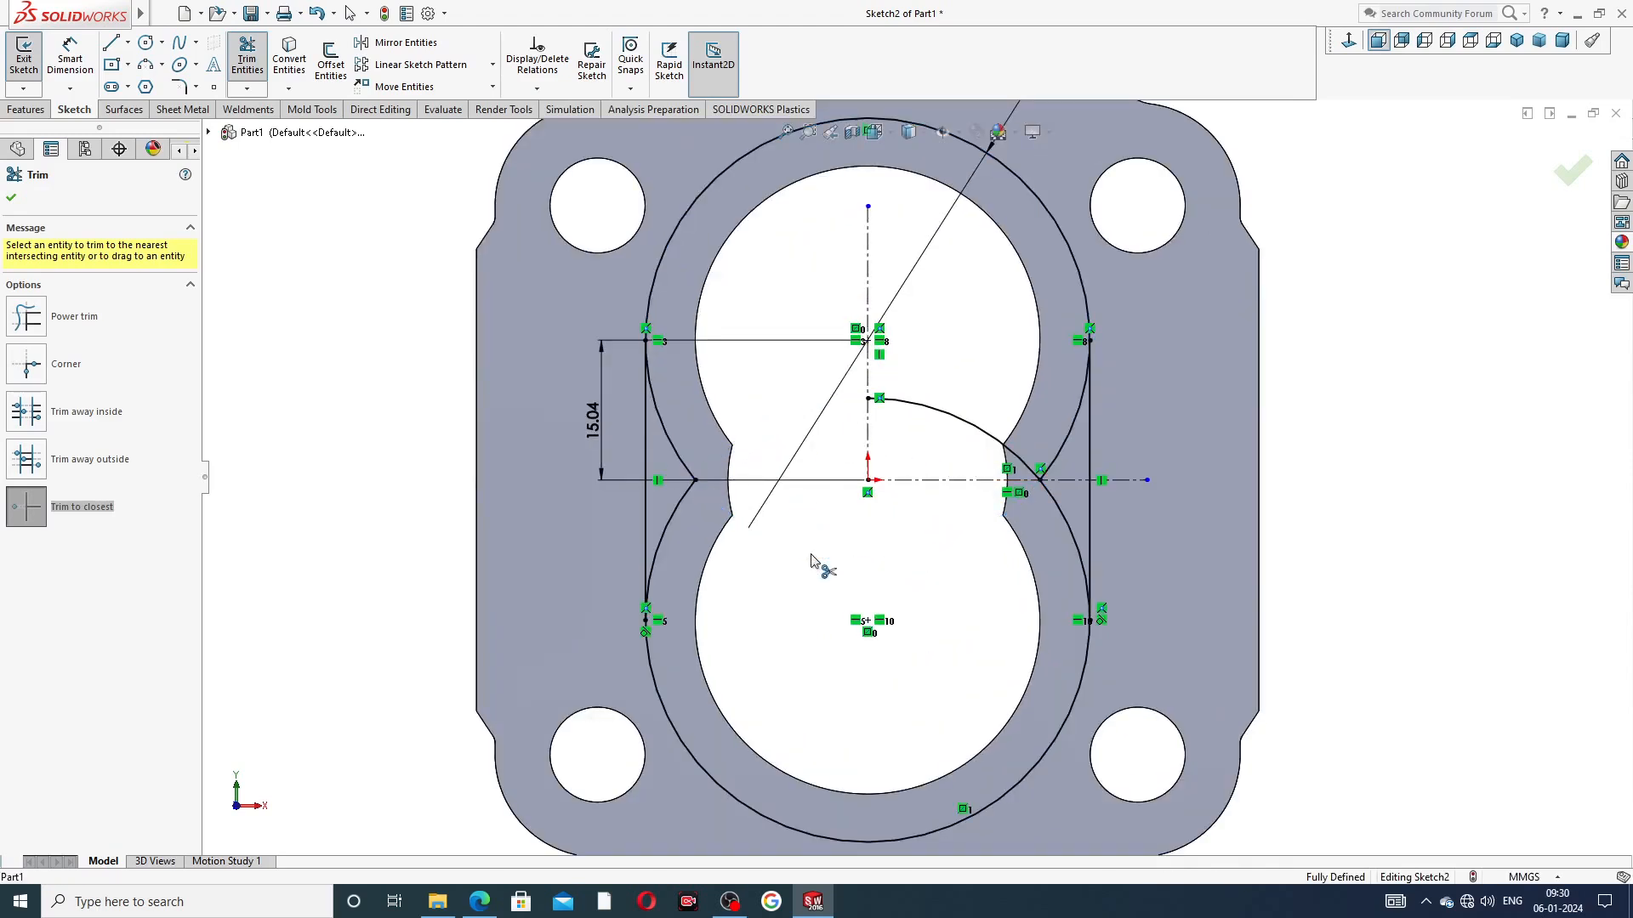
left_click(691, 455)
left_click(689, 502)
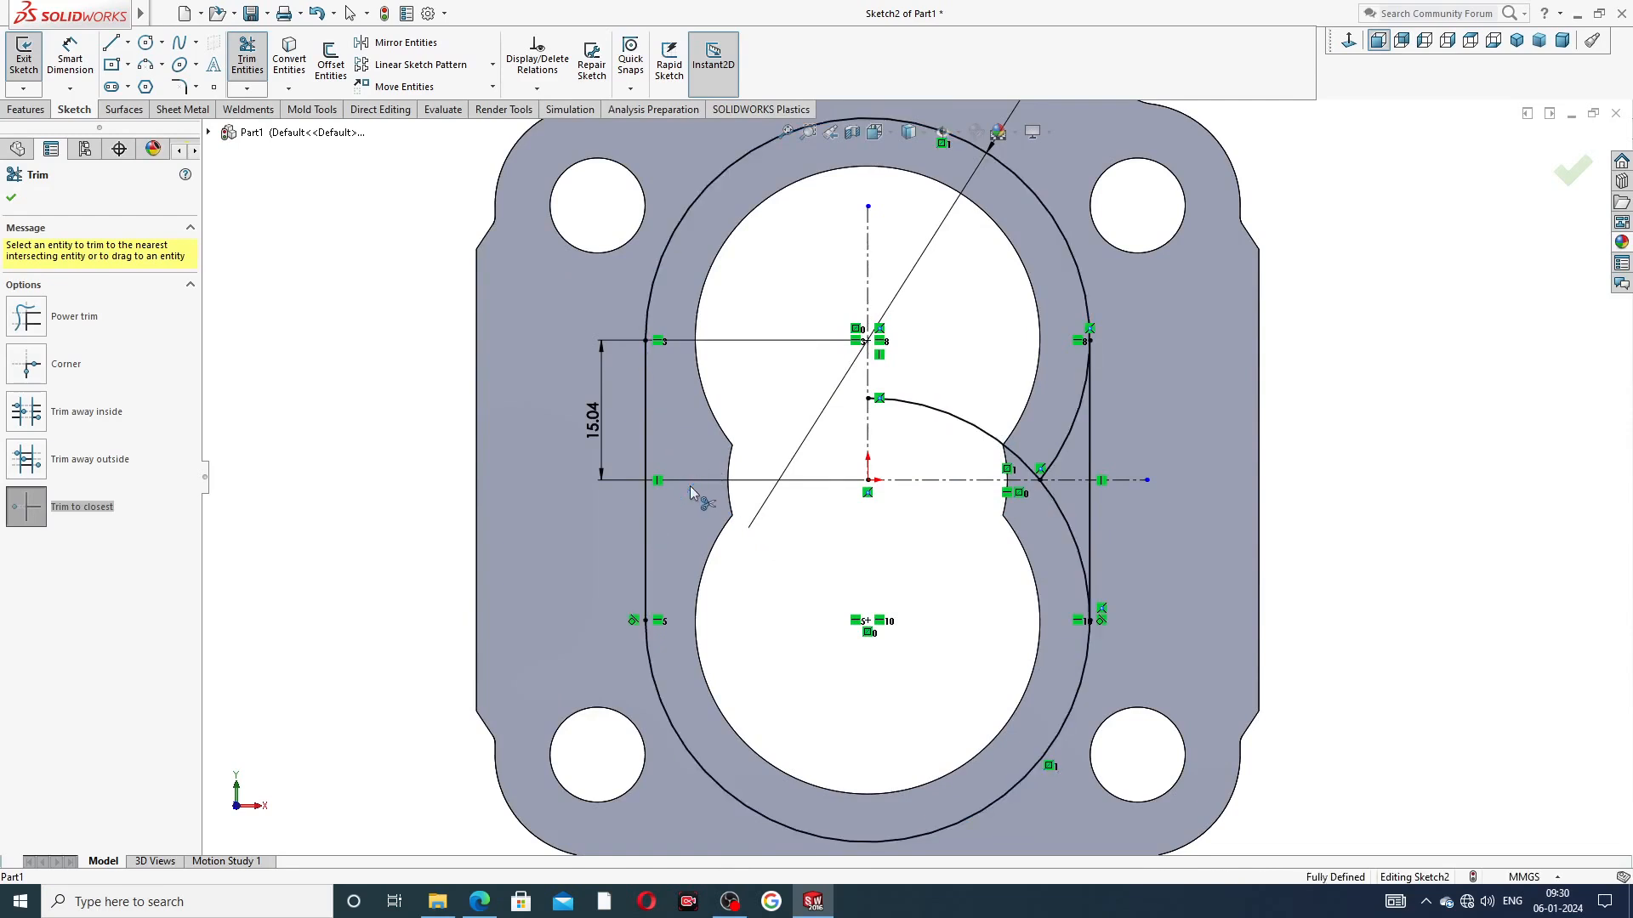
left_click(987, 430)
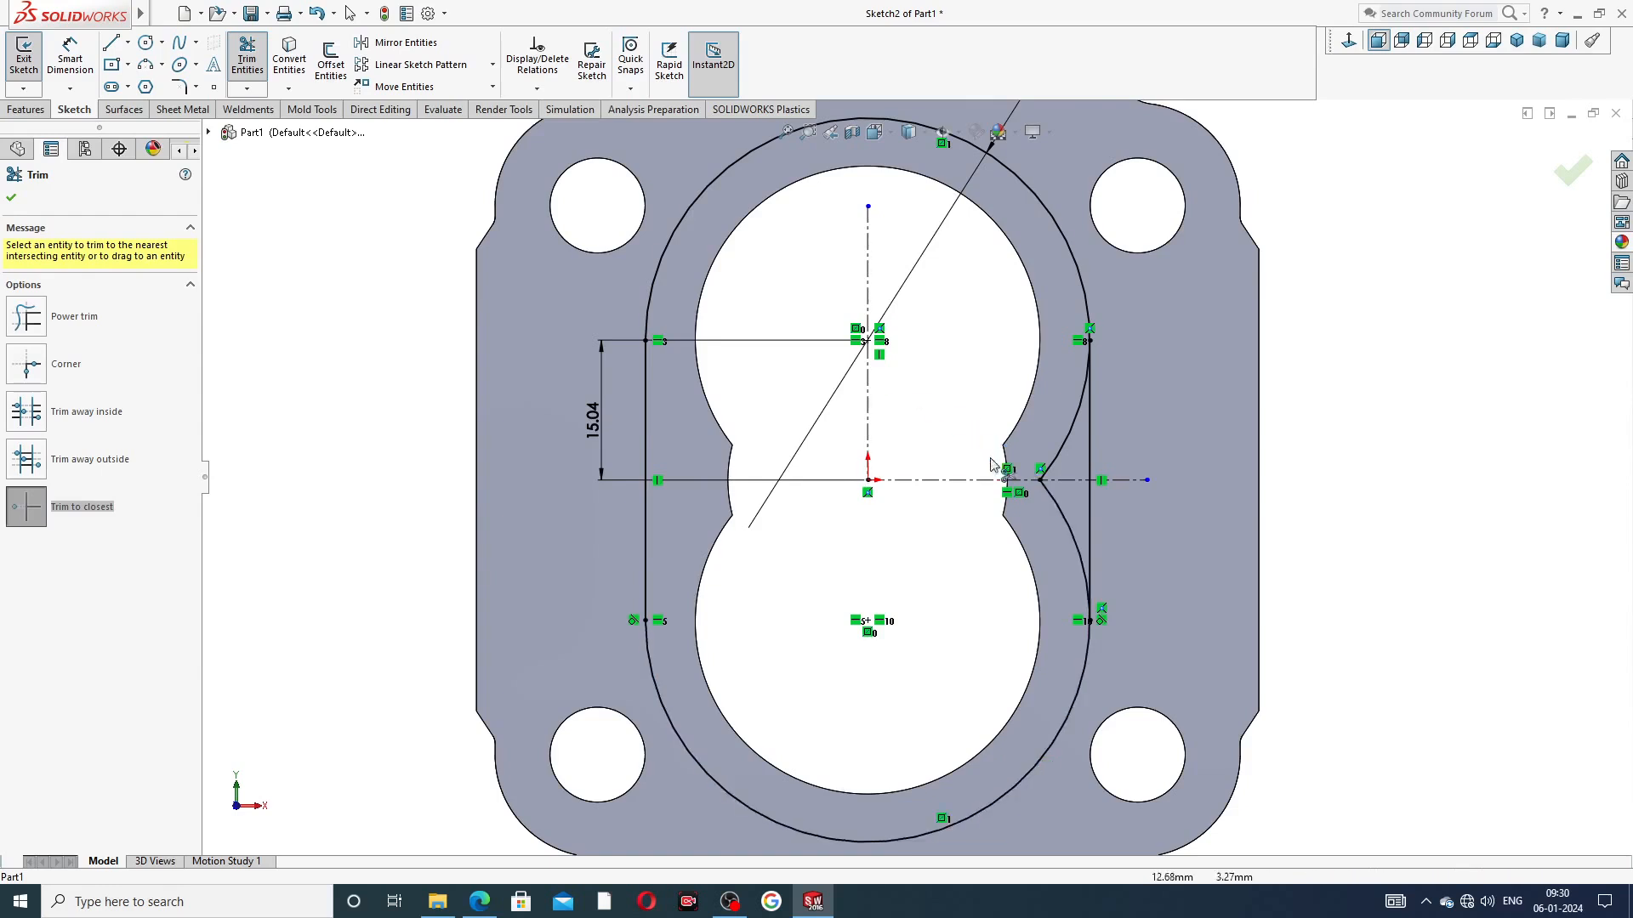
left_click(1049, 471)
left_click(1053, 500)
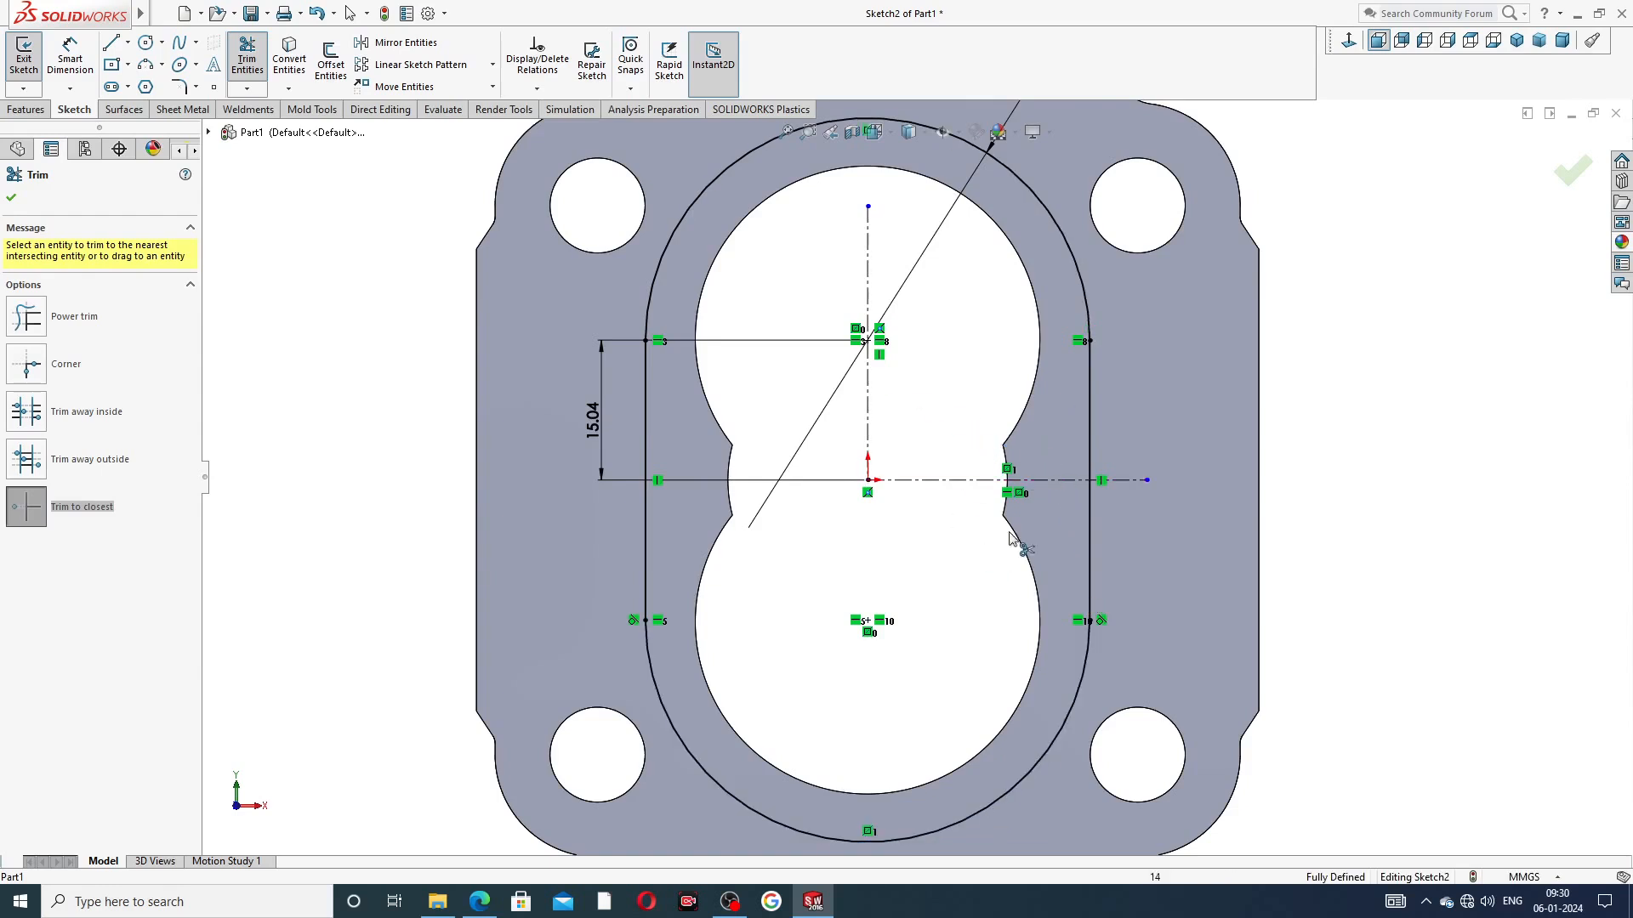
key("f")
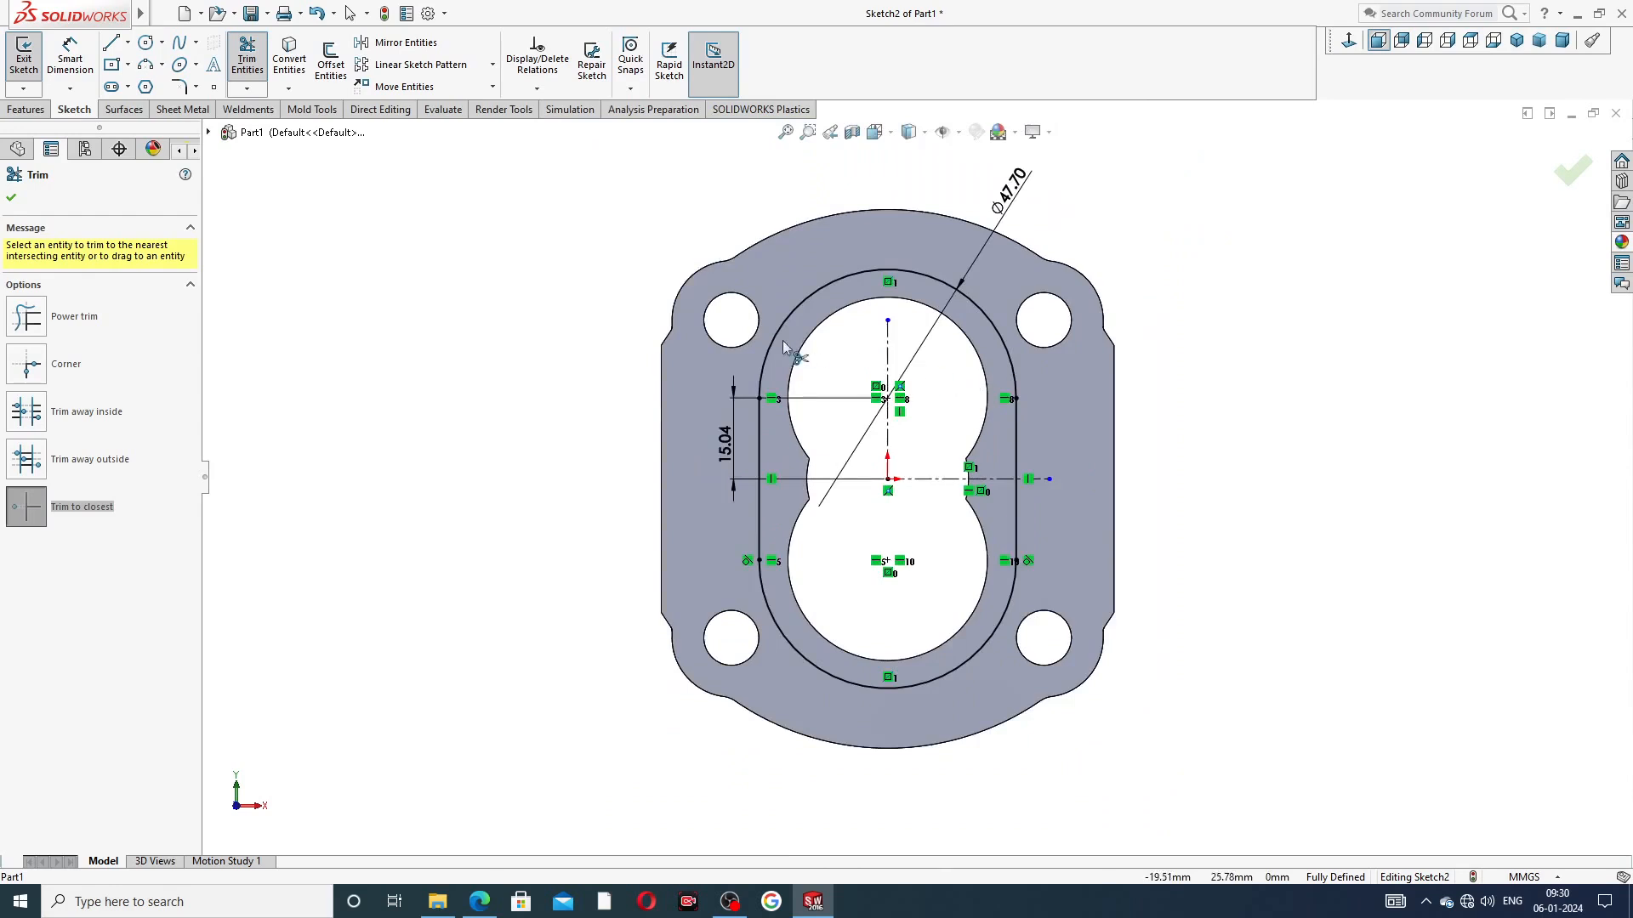
left_click(12, 199)
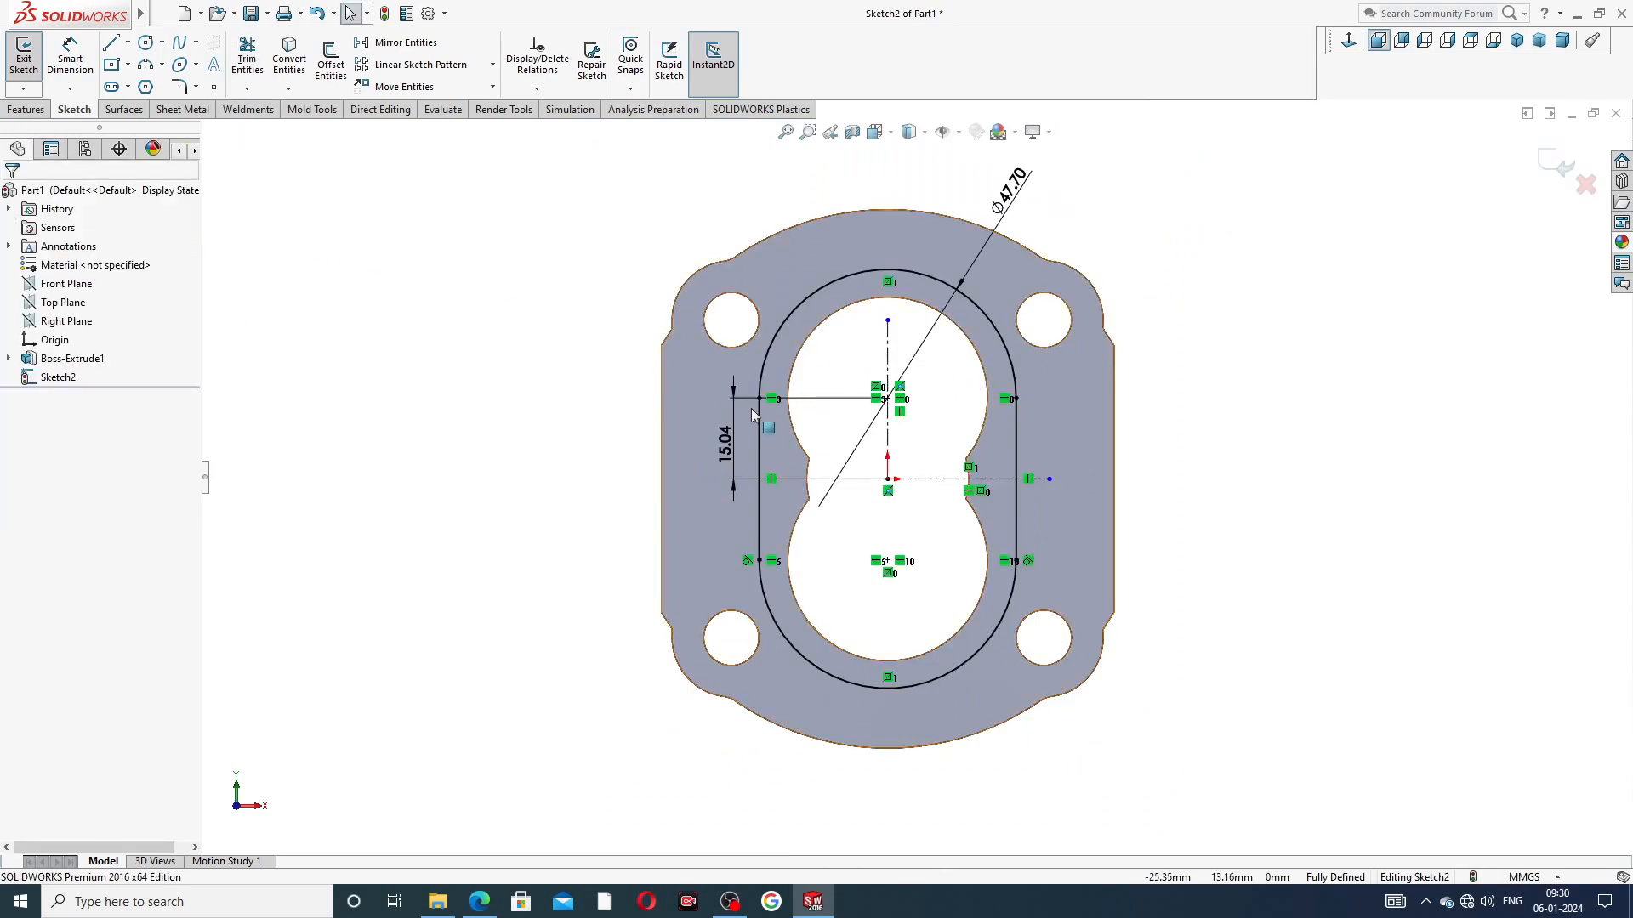
Reposition the slot's 47.70 mm diameter and 15.04 mm centre-distance dimensions farther from the outline
scroll(764, 406, "down", 2)
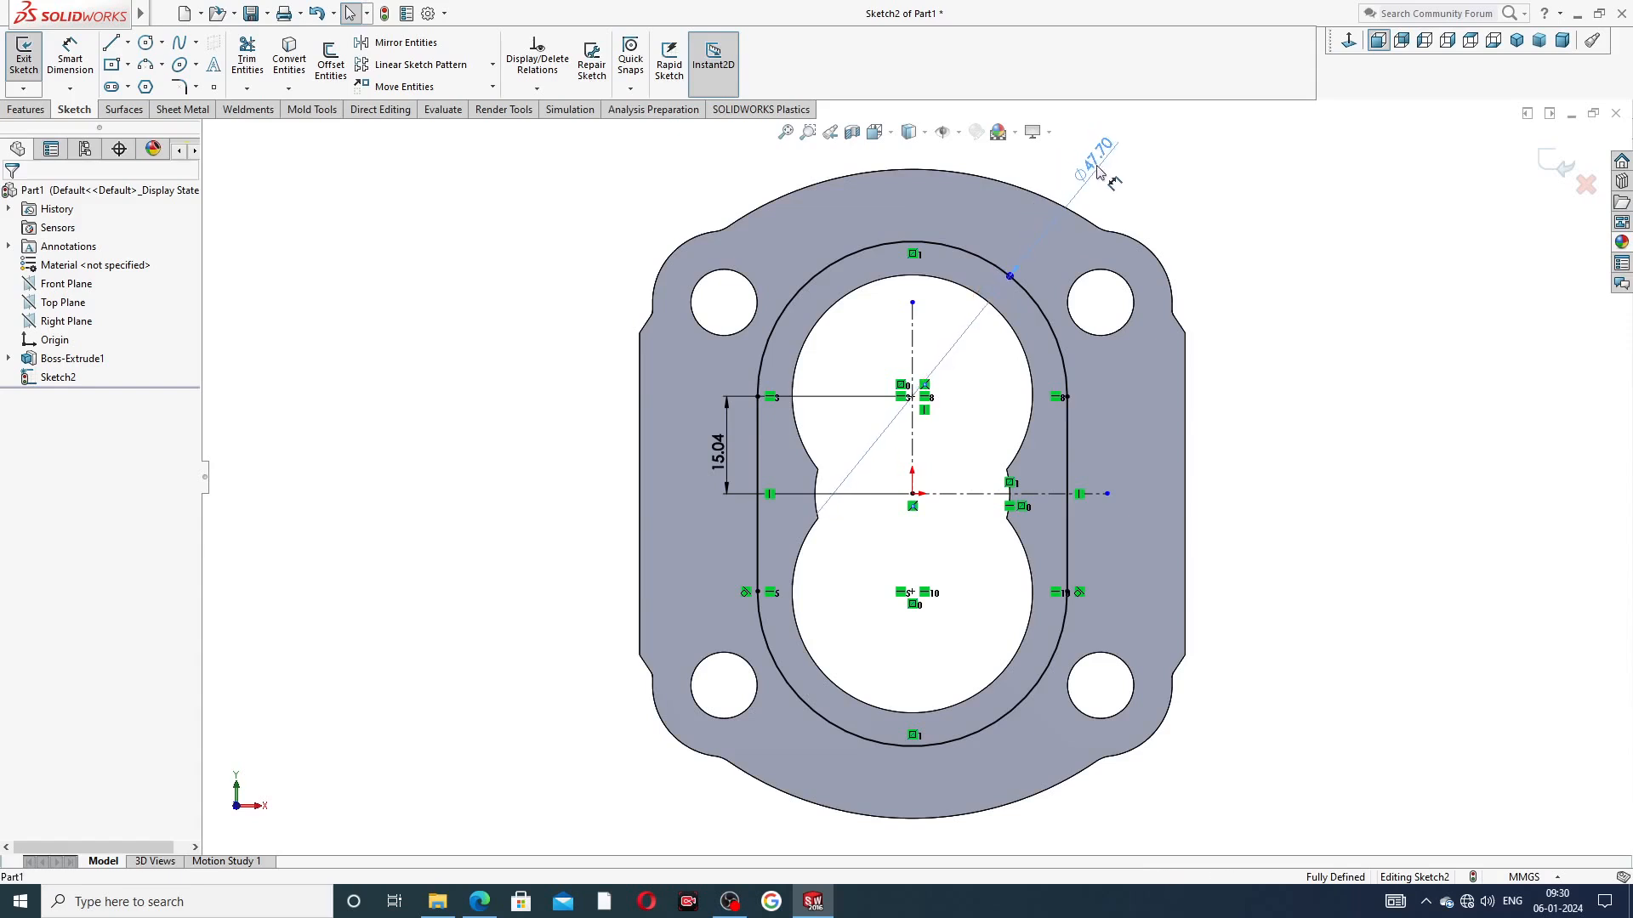
left_click(1127, 182)
key("Escape")
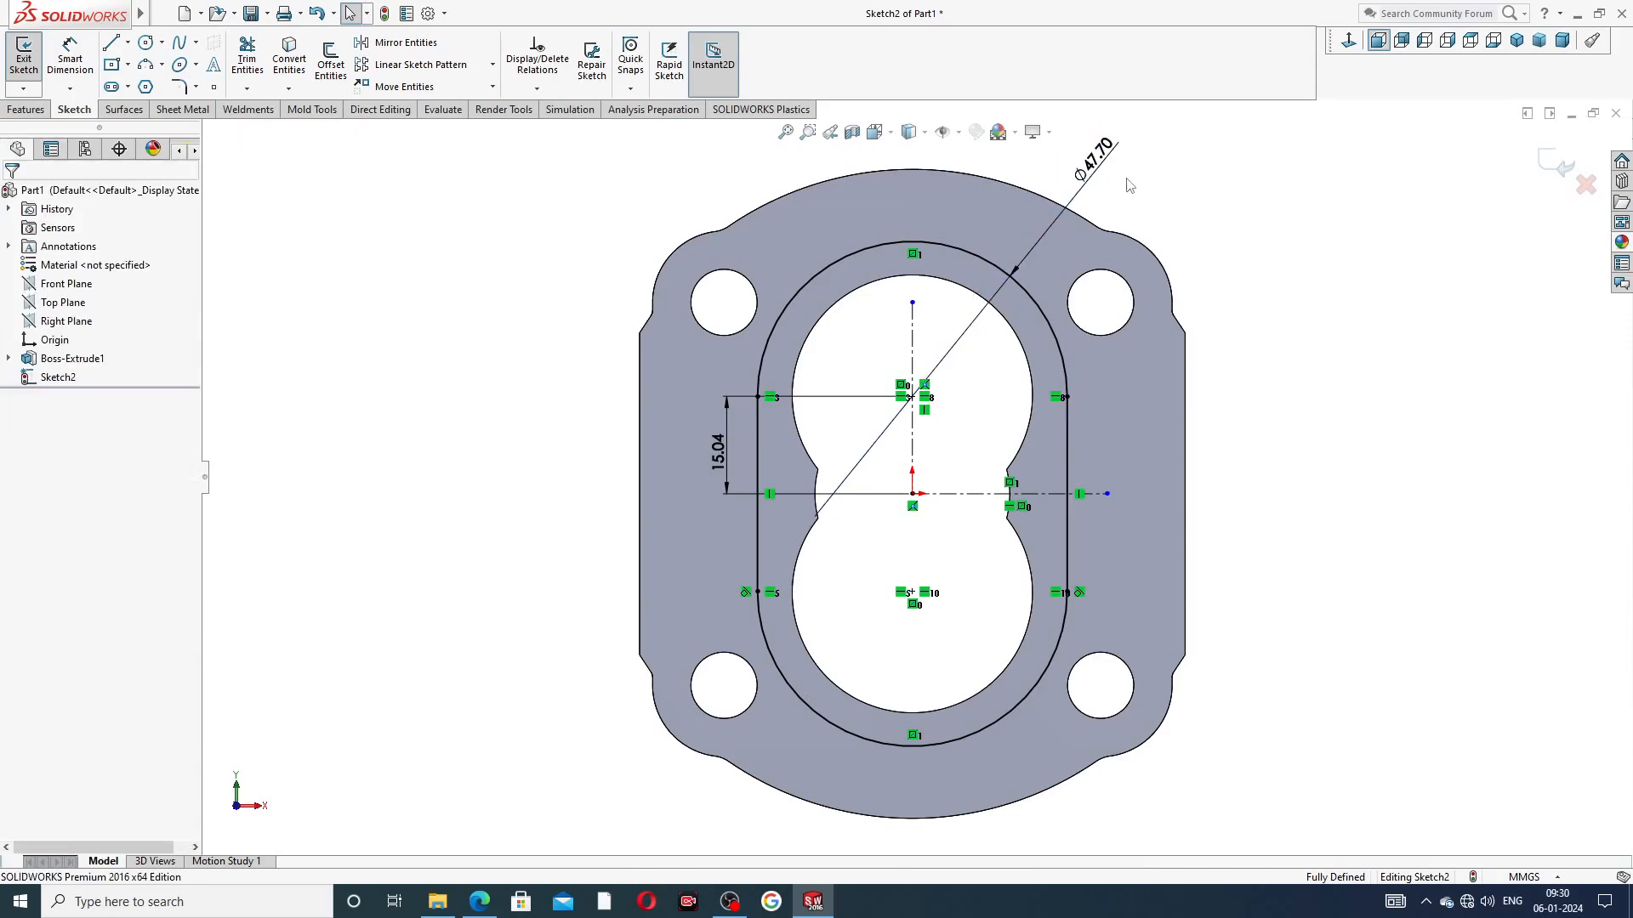
left_click(718, 450)
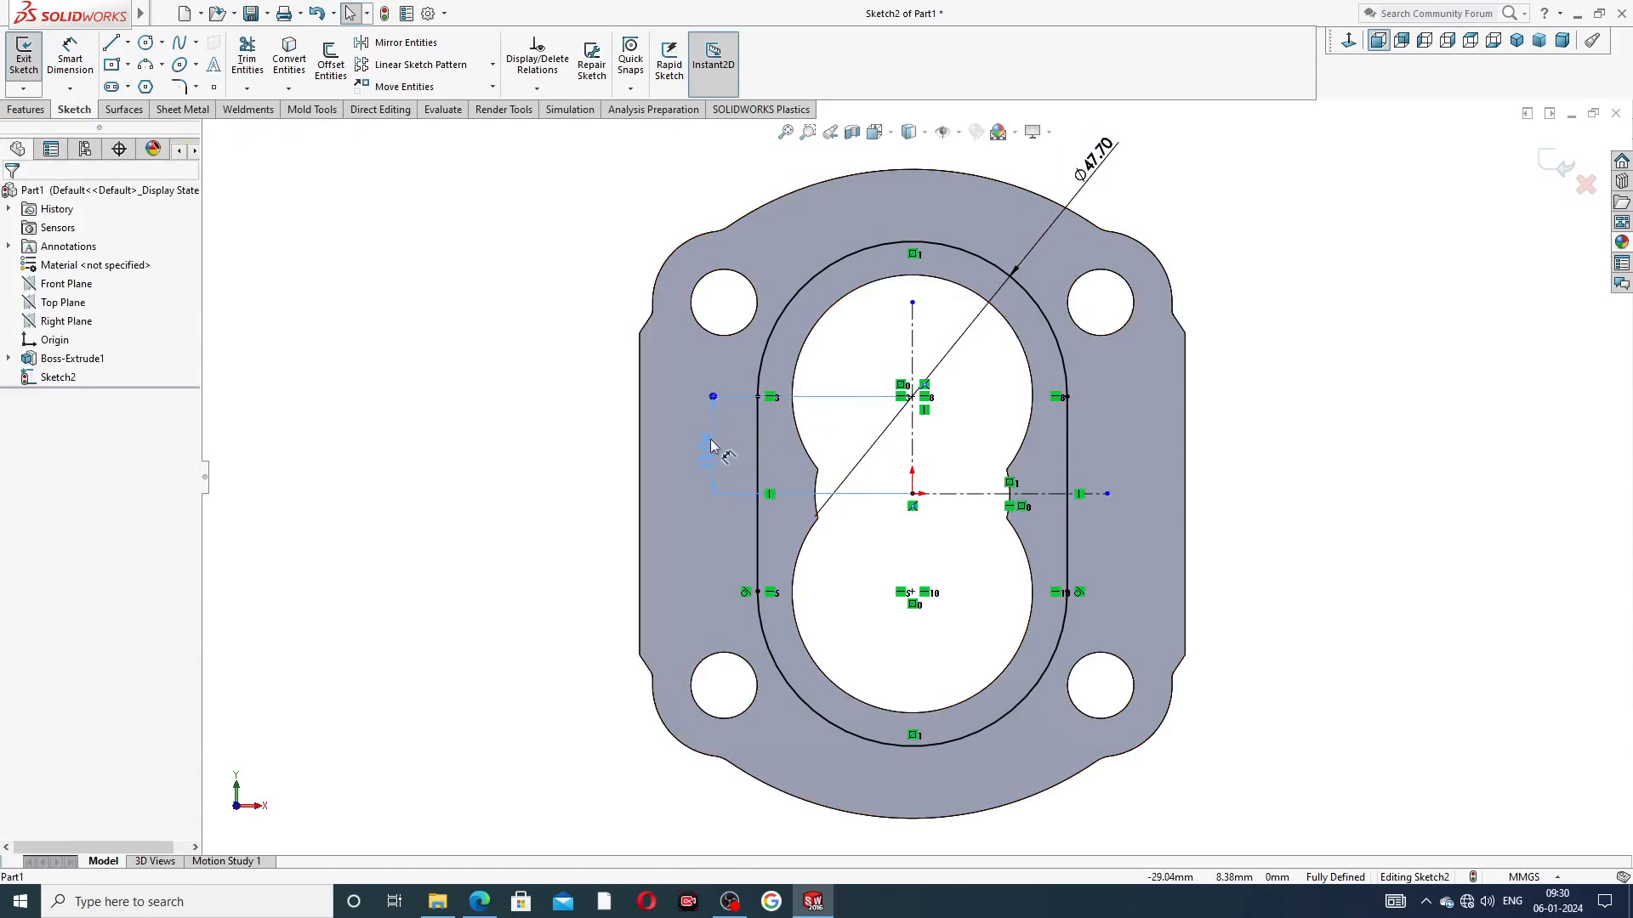
key("Escape")
Check the front view in the PDF drawing and offset the slot outline 3 mm inwards
left_click(478, 901)
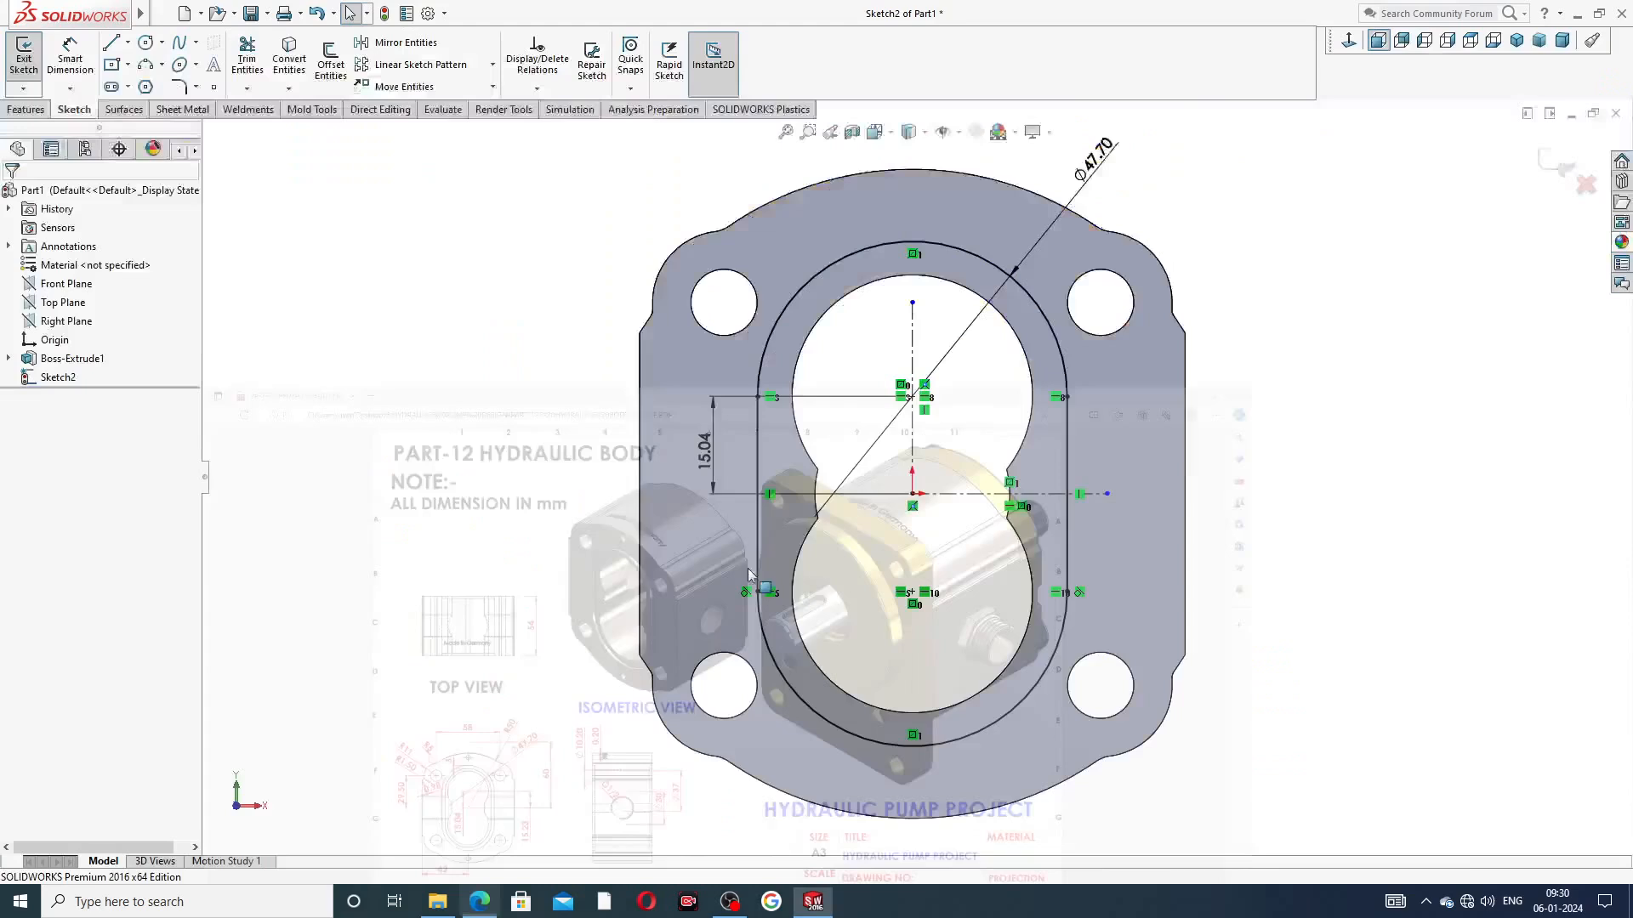
left_click(330, 61)
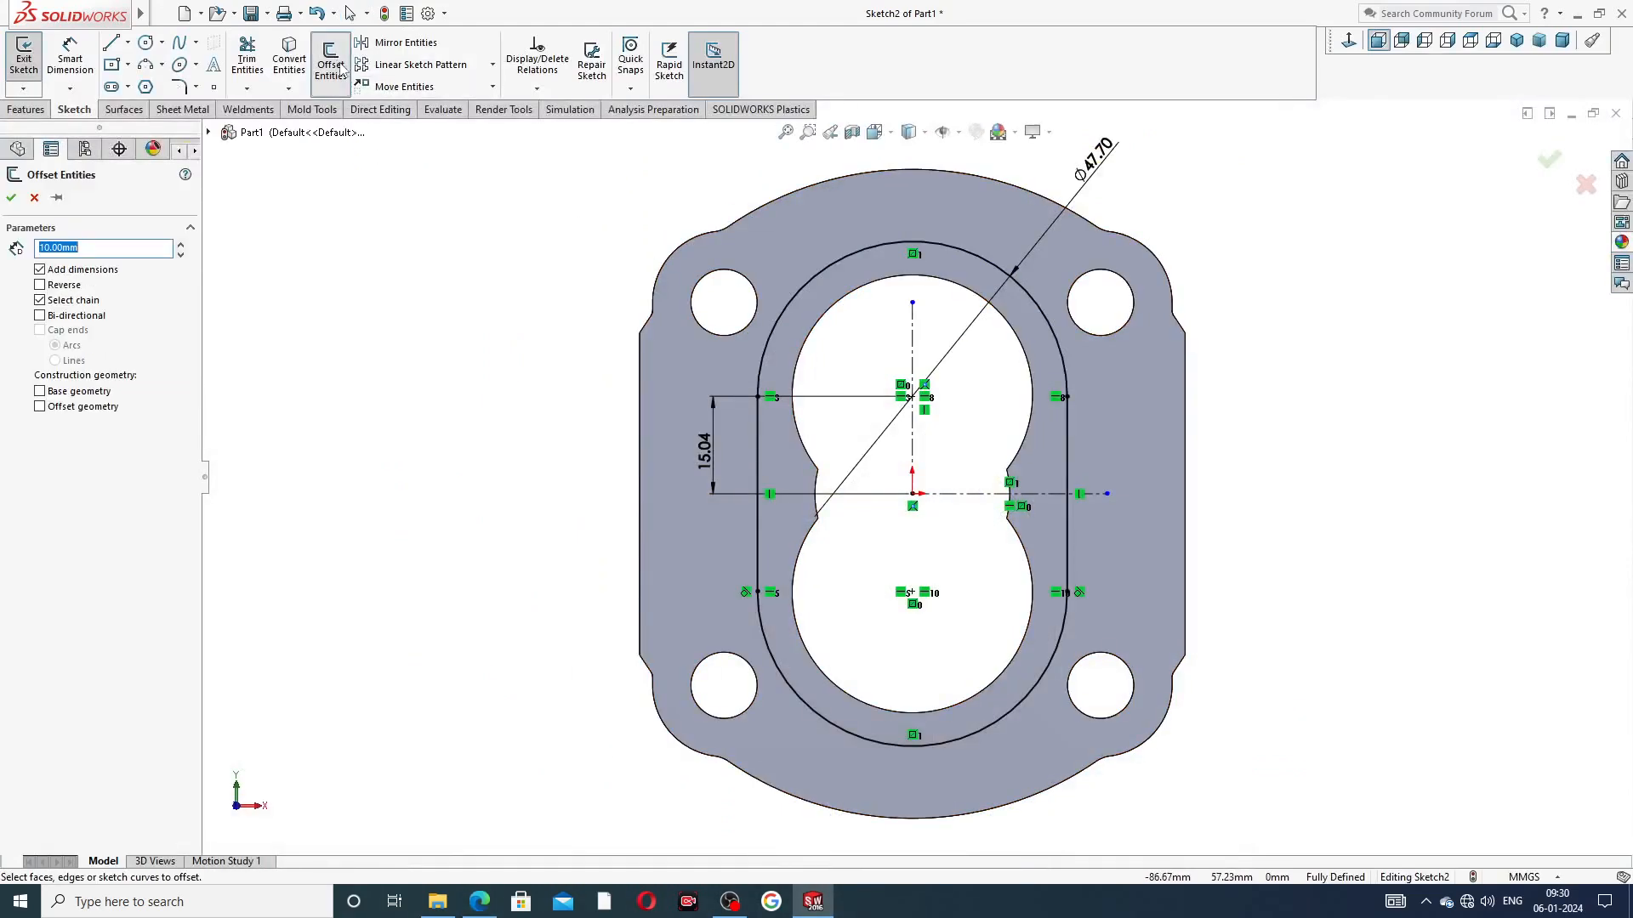
left_click(816, 274)
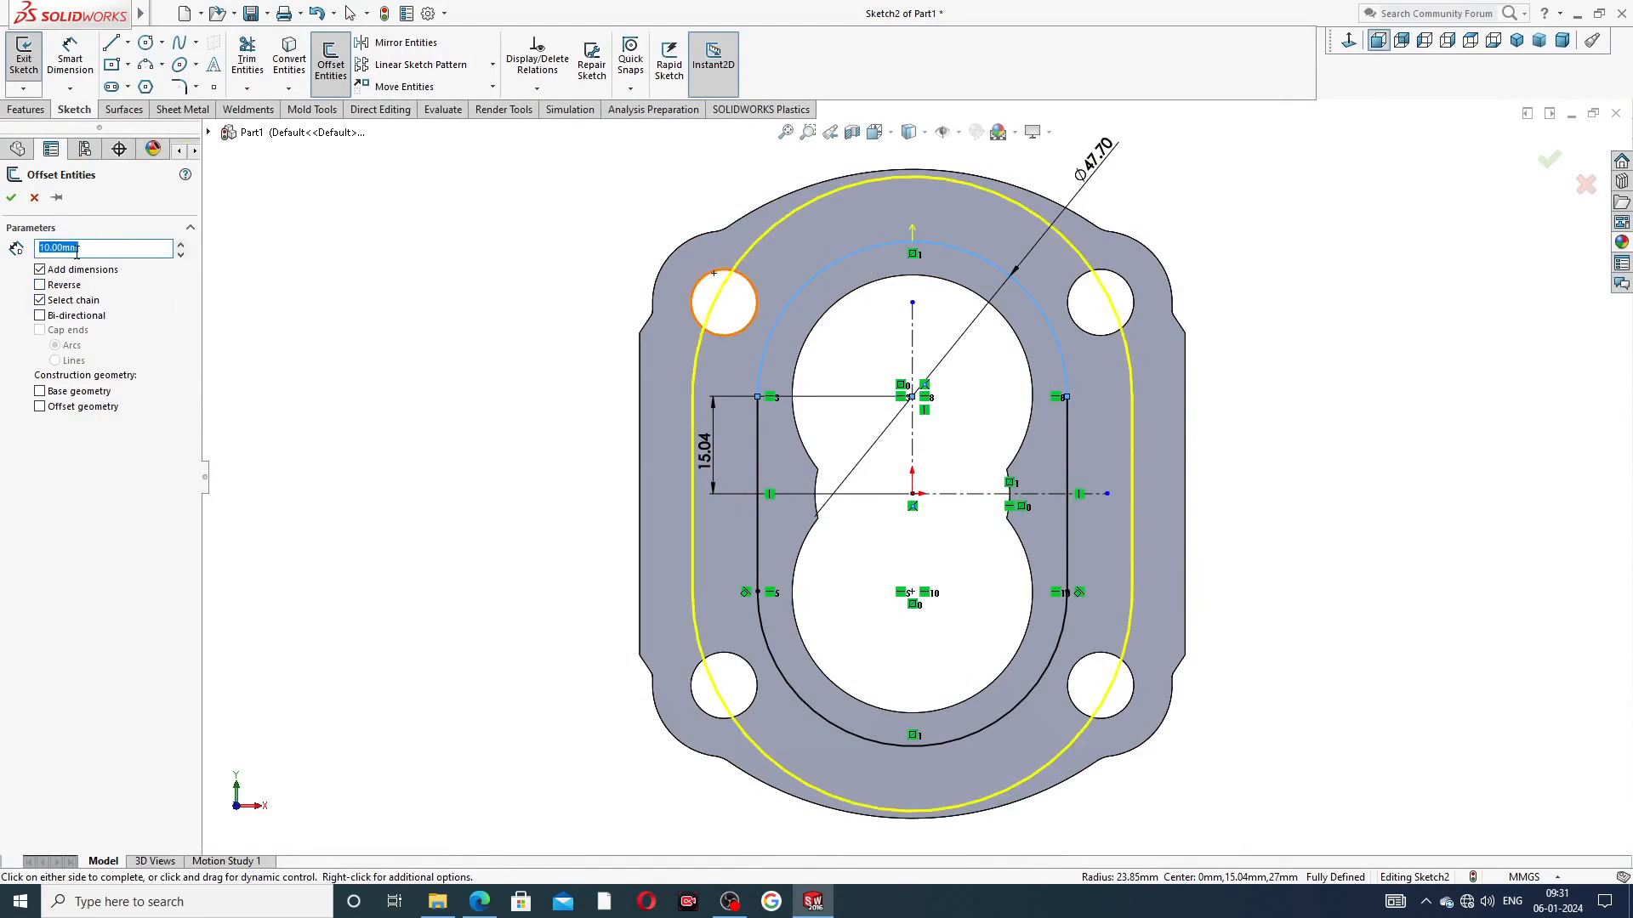
type("3")
key("Return")
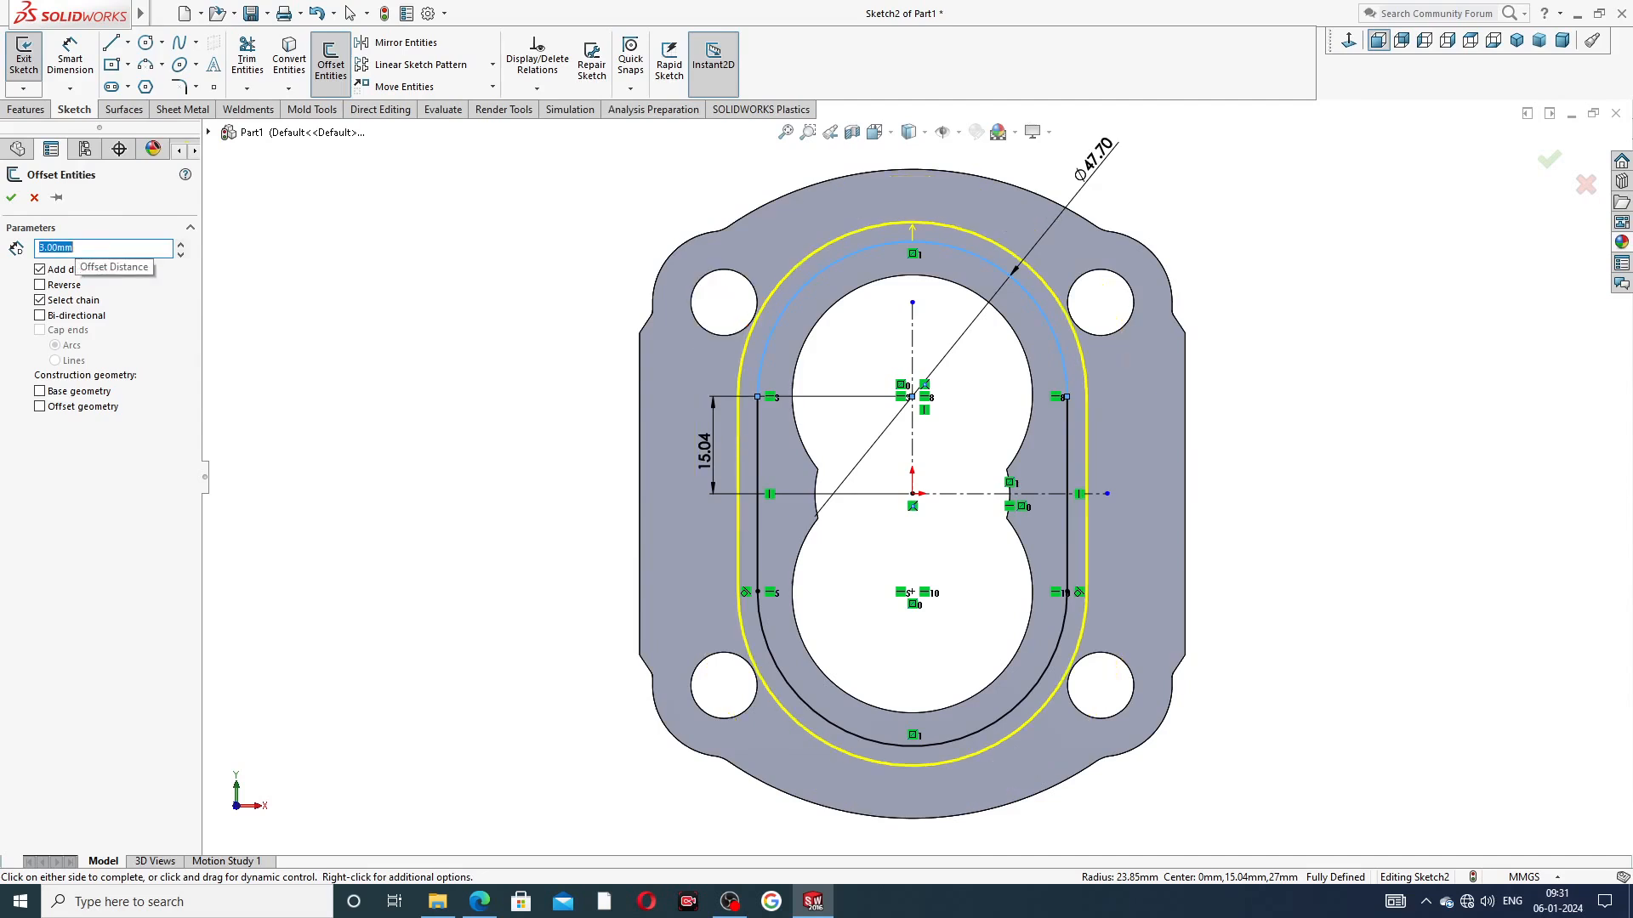
left_click(72, 288)
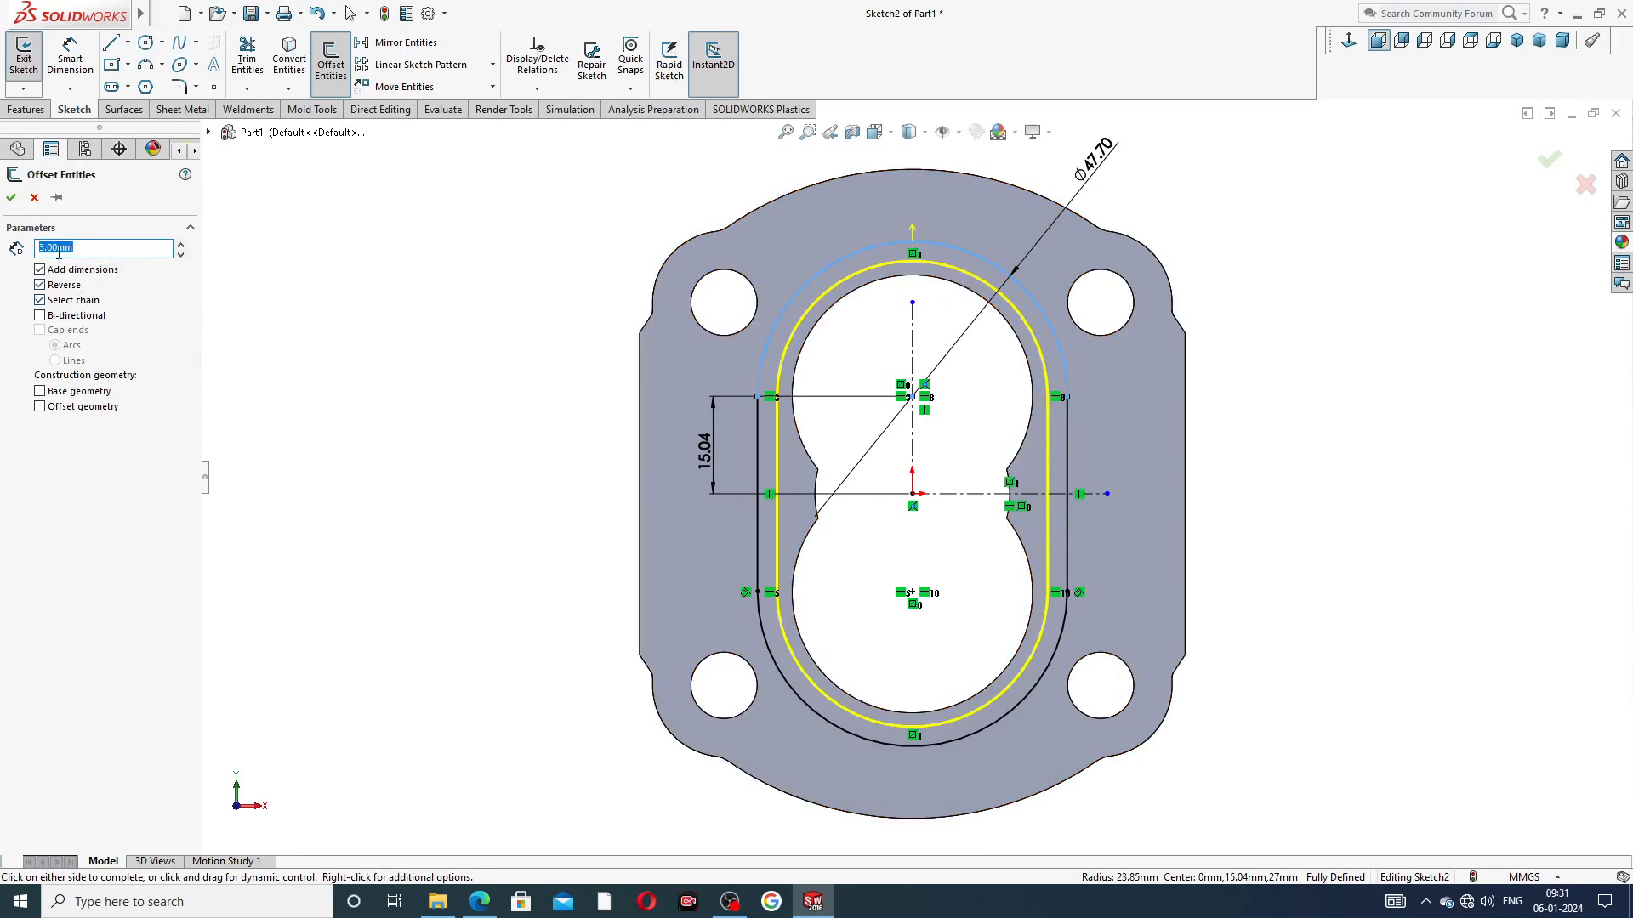
left_click(11, 198)
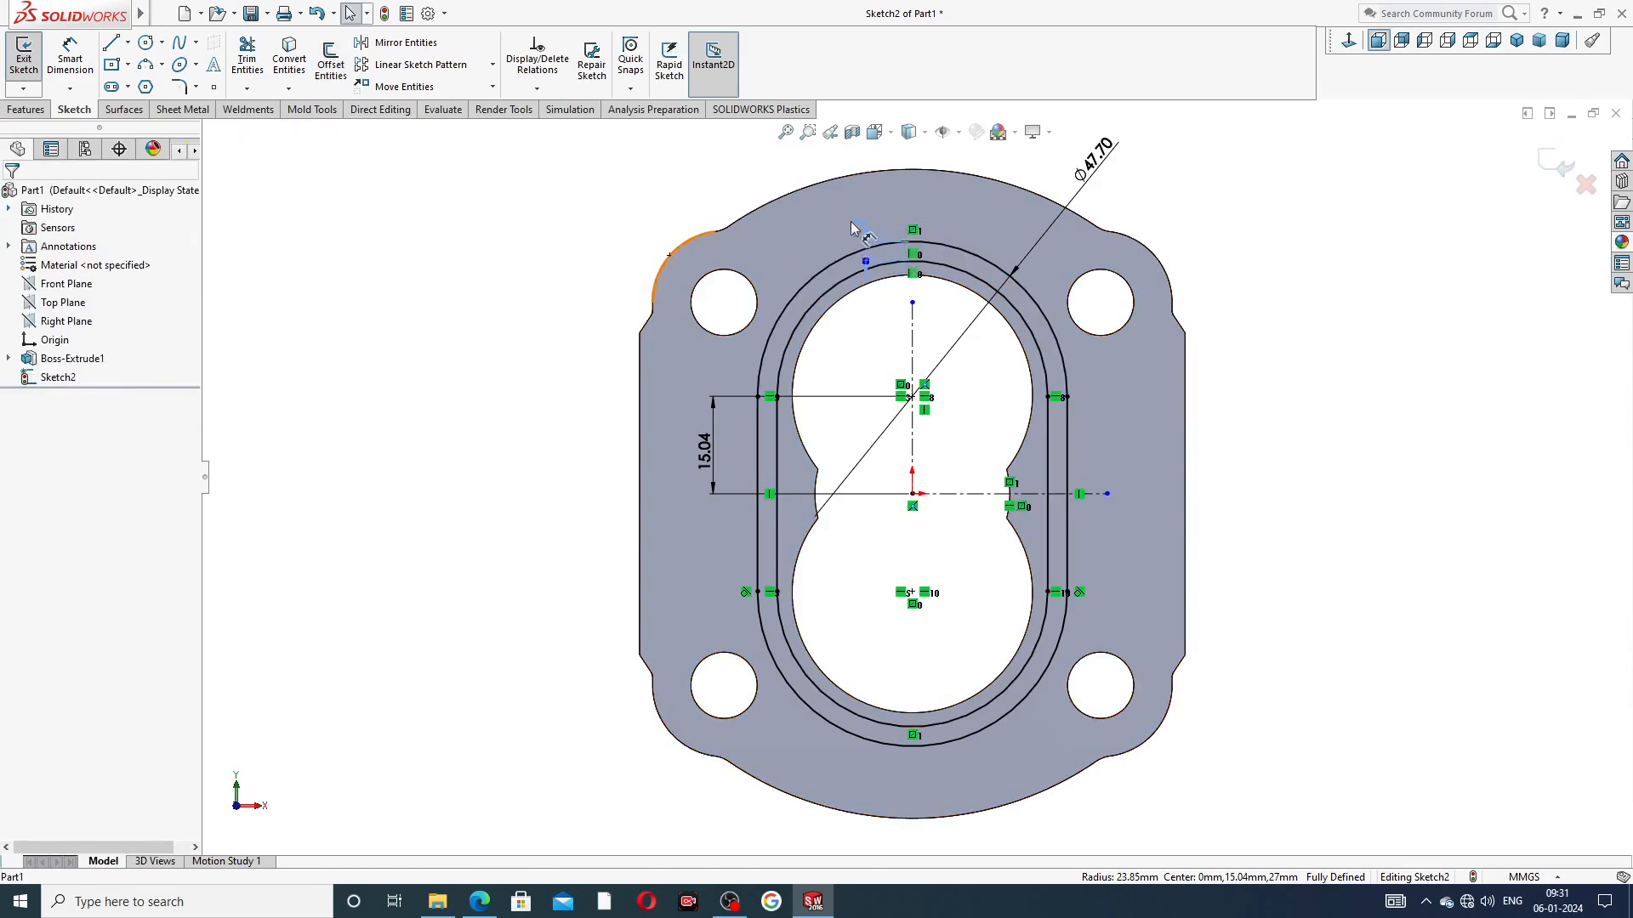
Place the 3 mm offset dimension just above the groove outline and check the groove against the PDF drawing
left_click_drag(839, 232, 837, 228)
left_click(1245, 252)
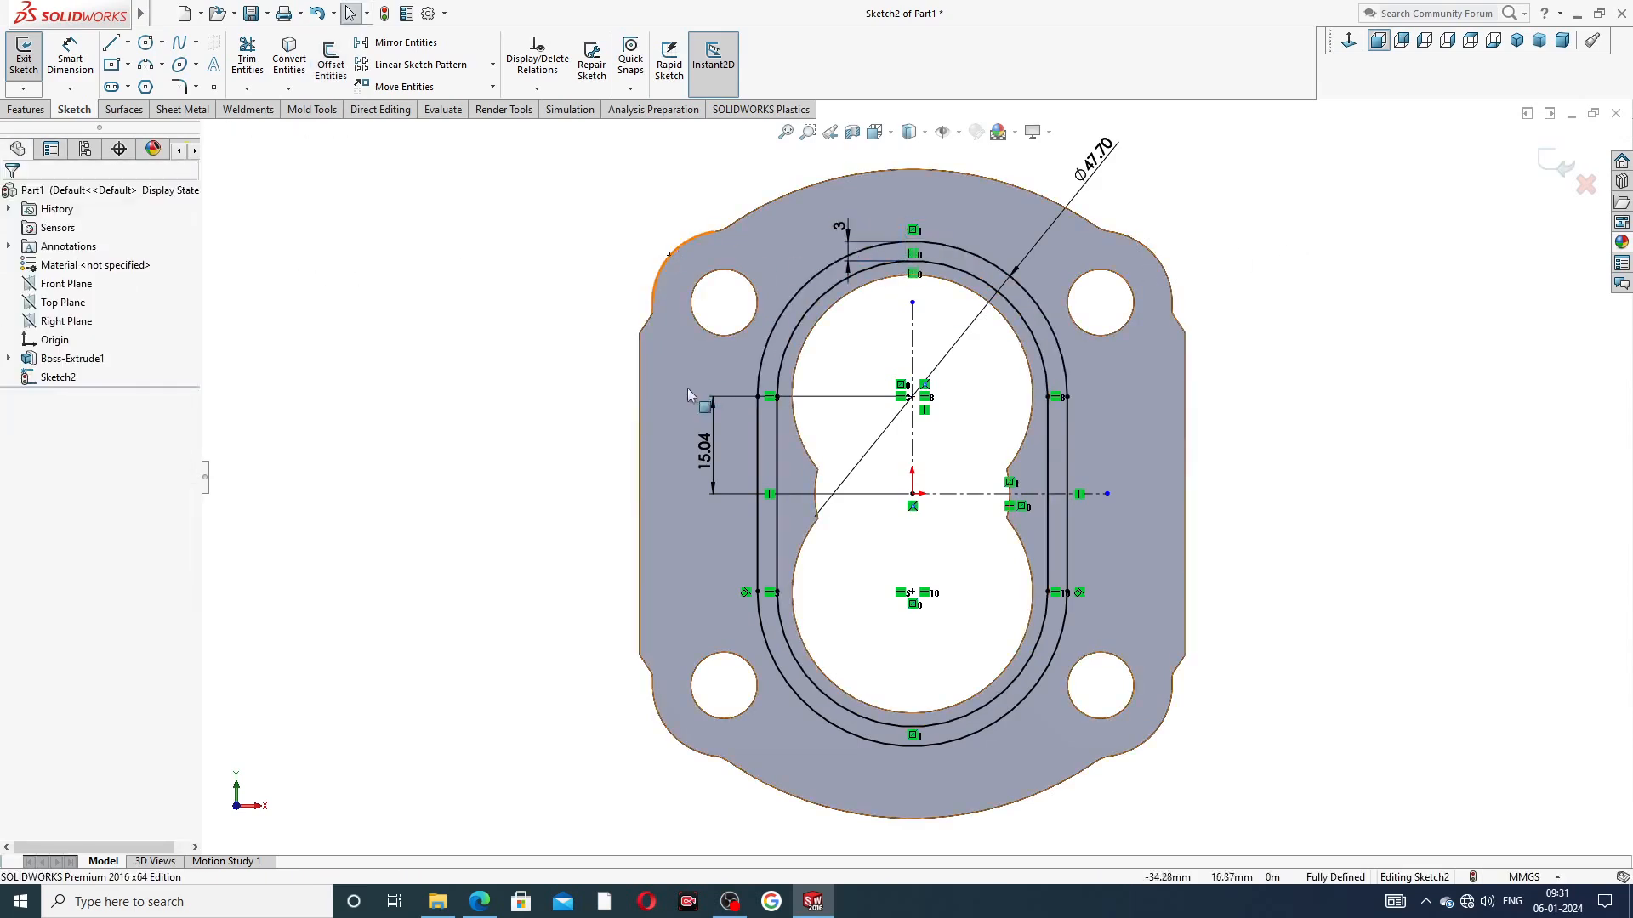
left_click(479, 902)
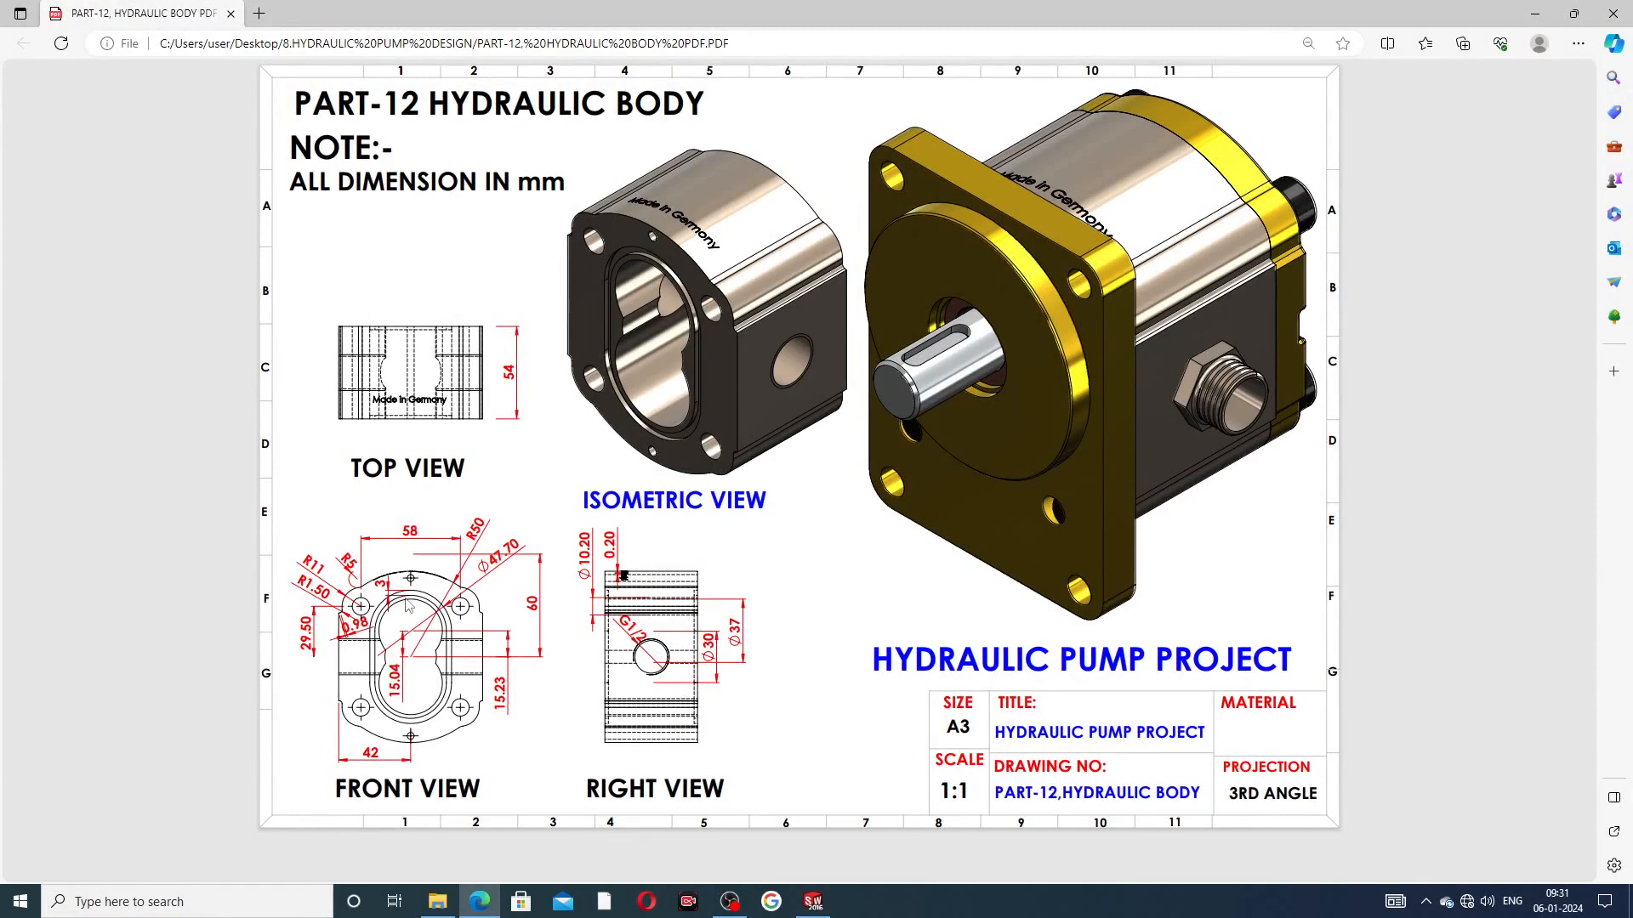
Cut the slot-shaped groove sketch into the body's front face as a blind extruded cut 2 mm deep
left_click(812, 901)
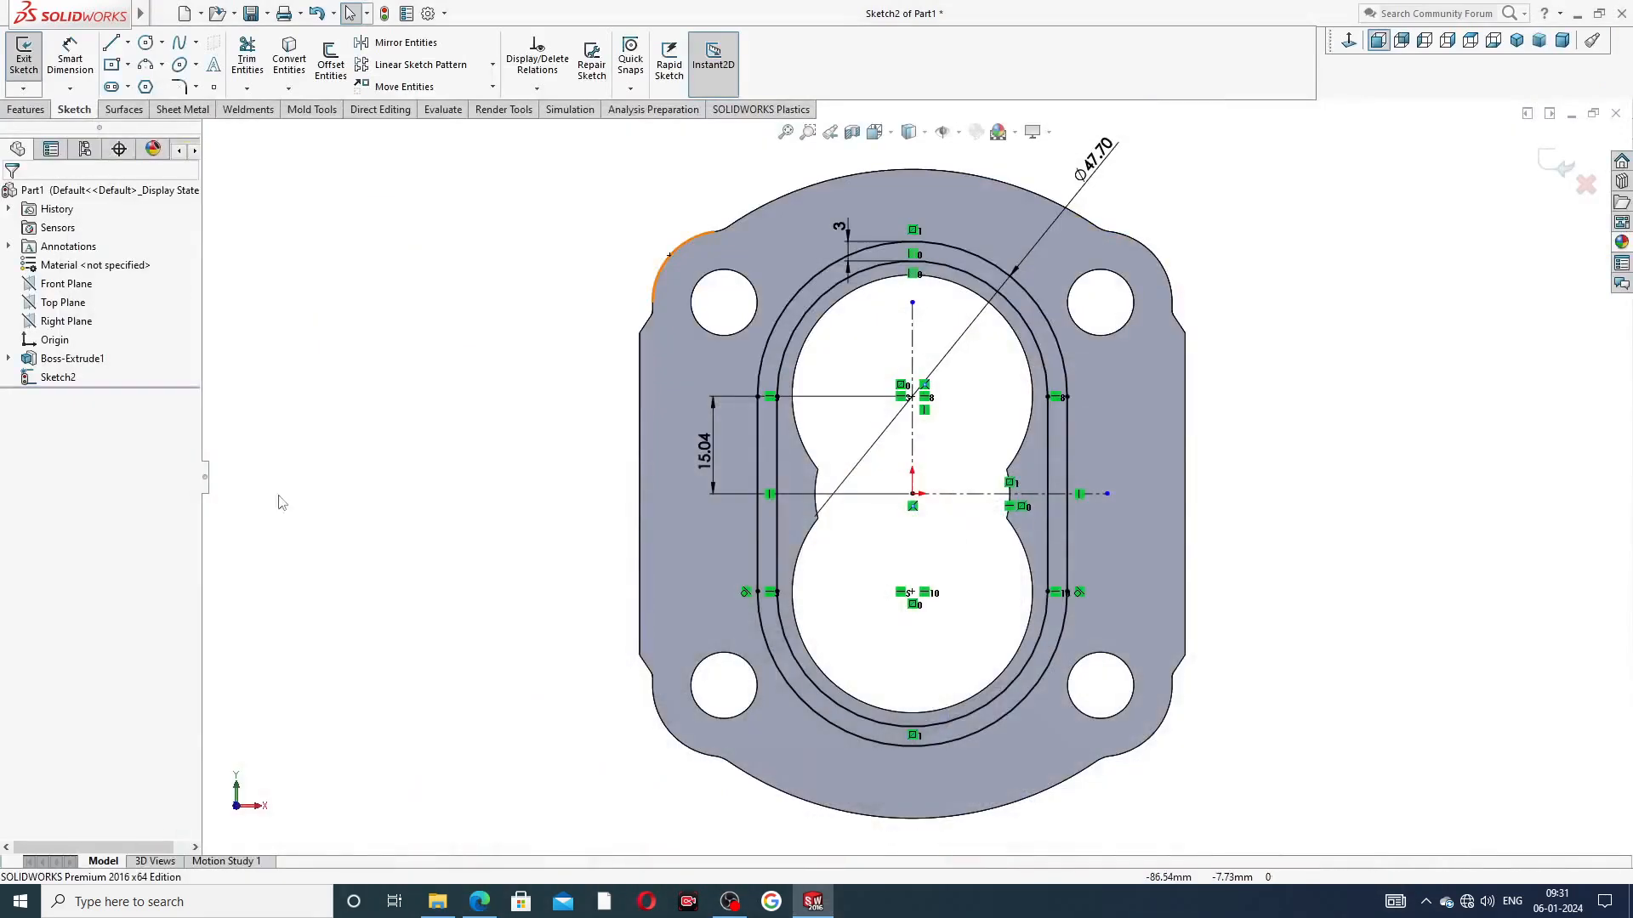
left_click(34, 109)
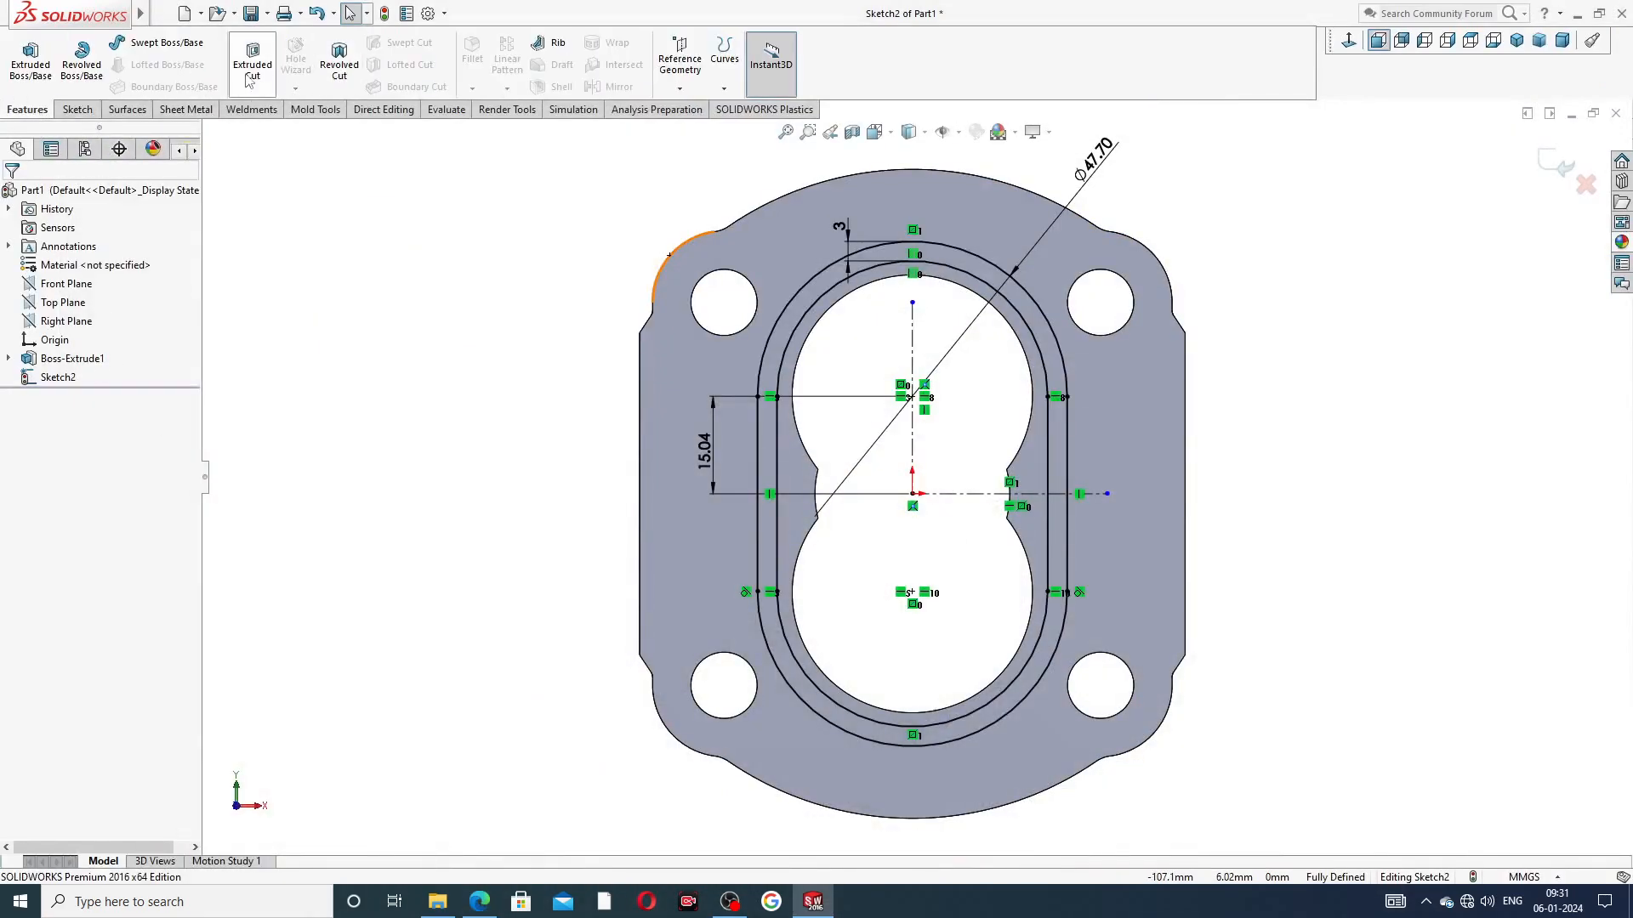
left_click(245, 71)
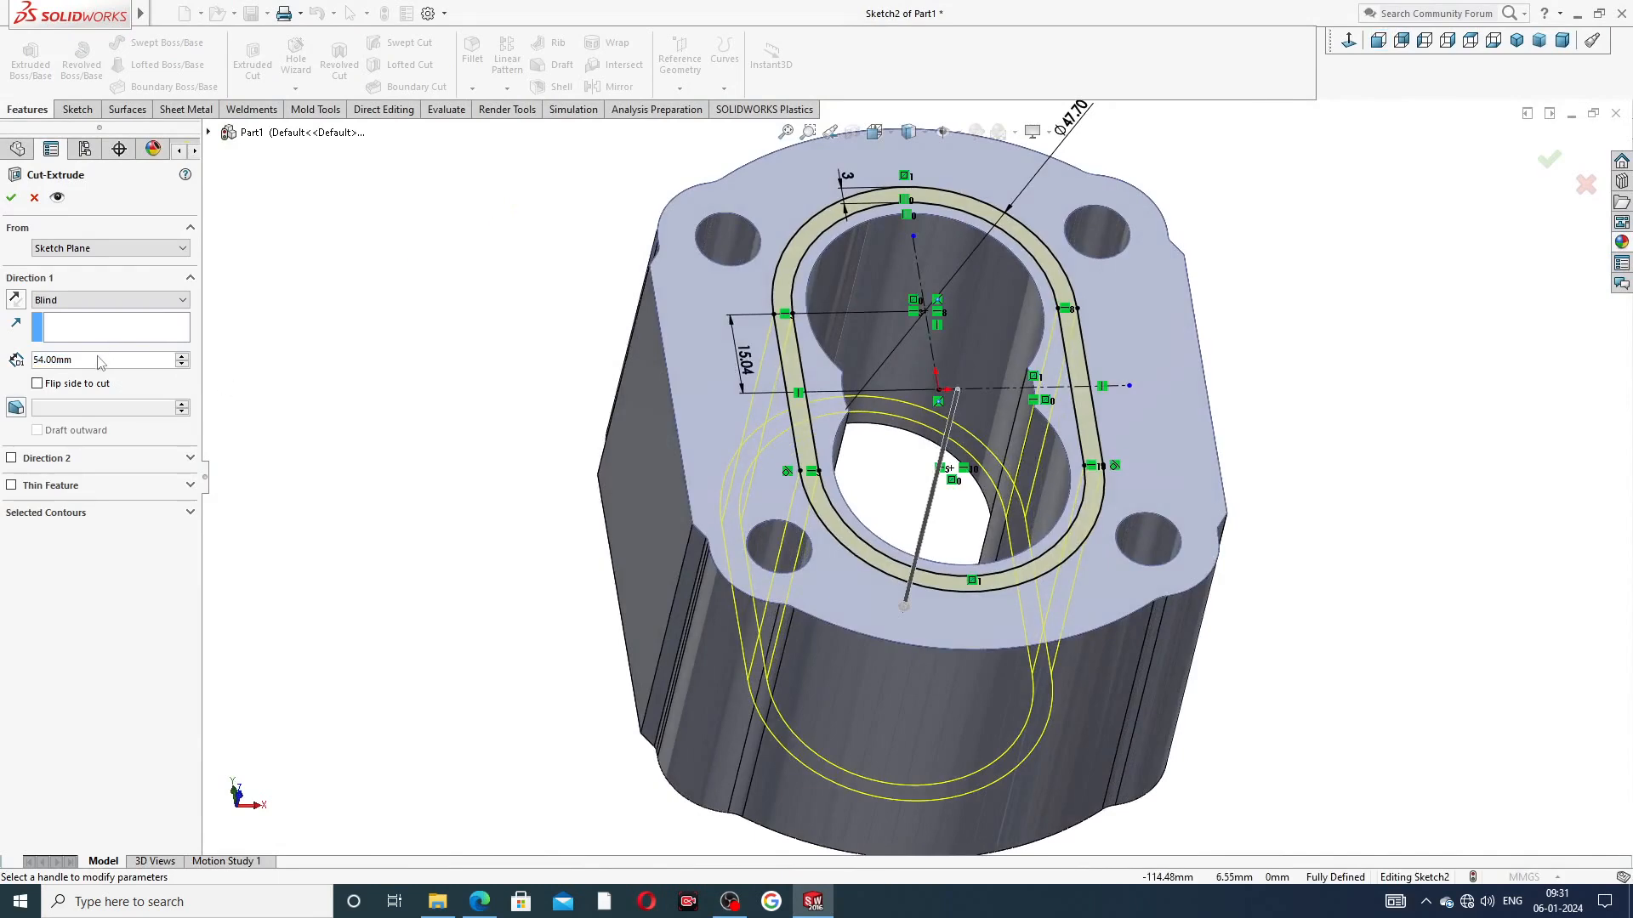
type("2")
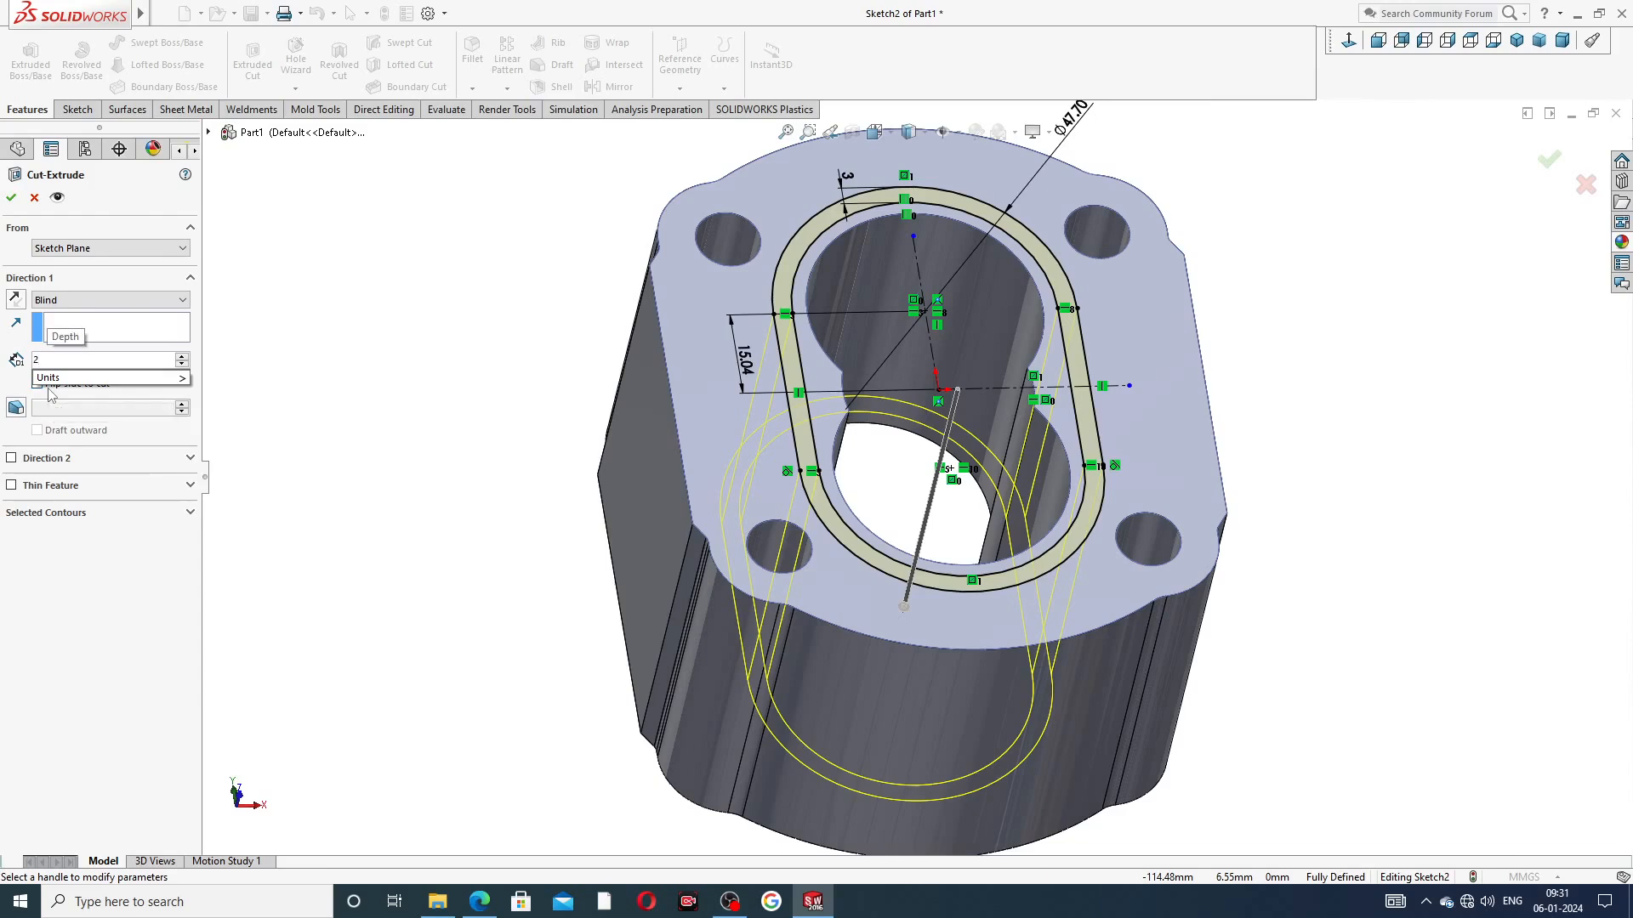
key("Return")
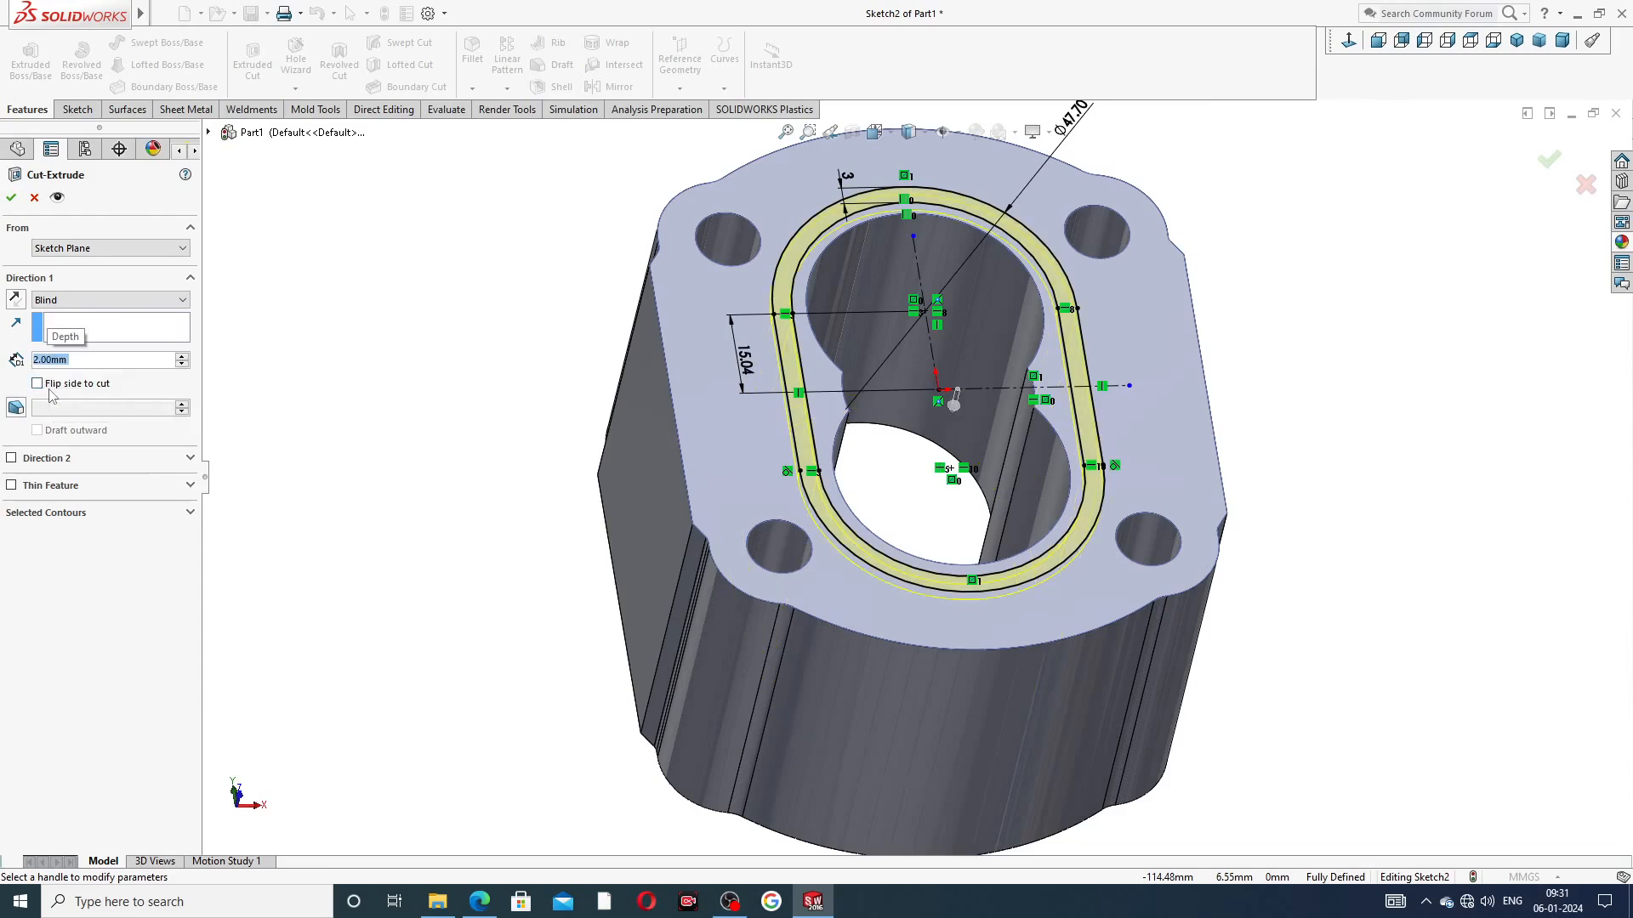
left_click(11, 197)
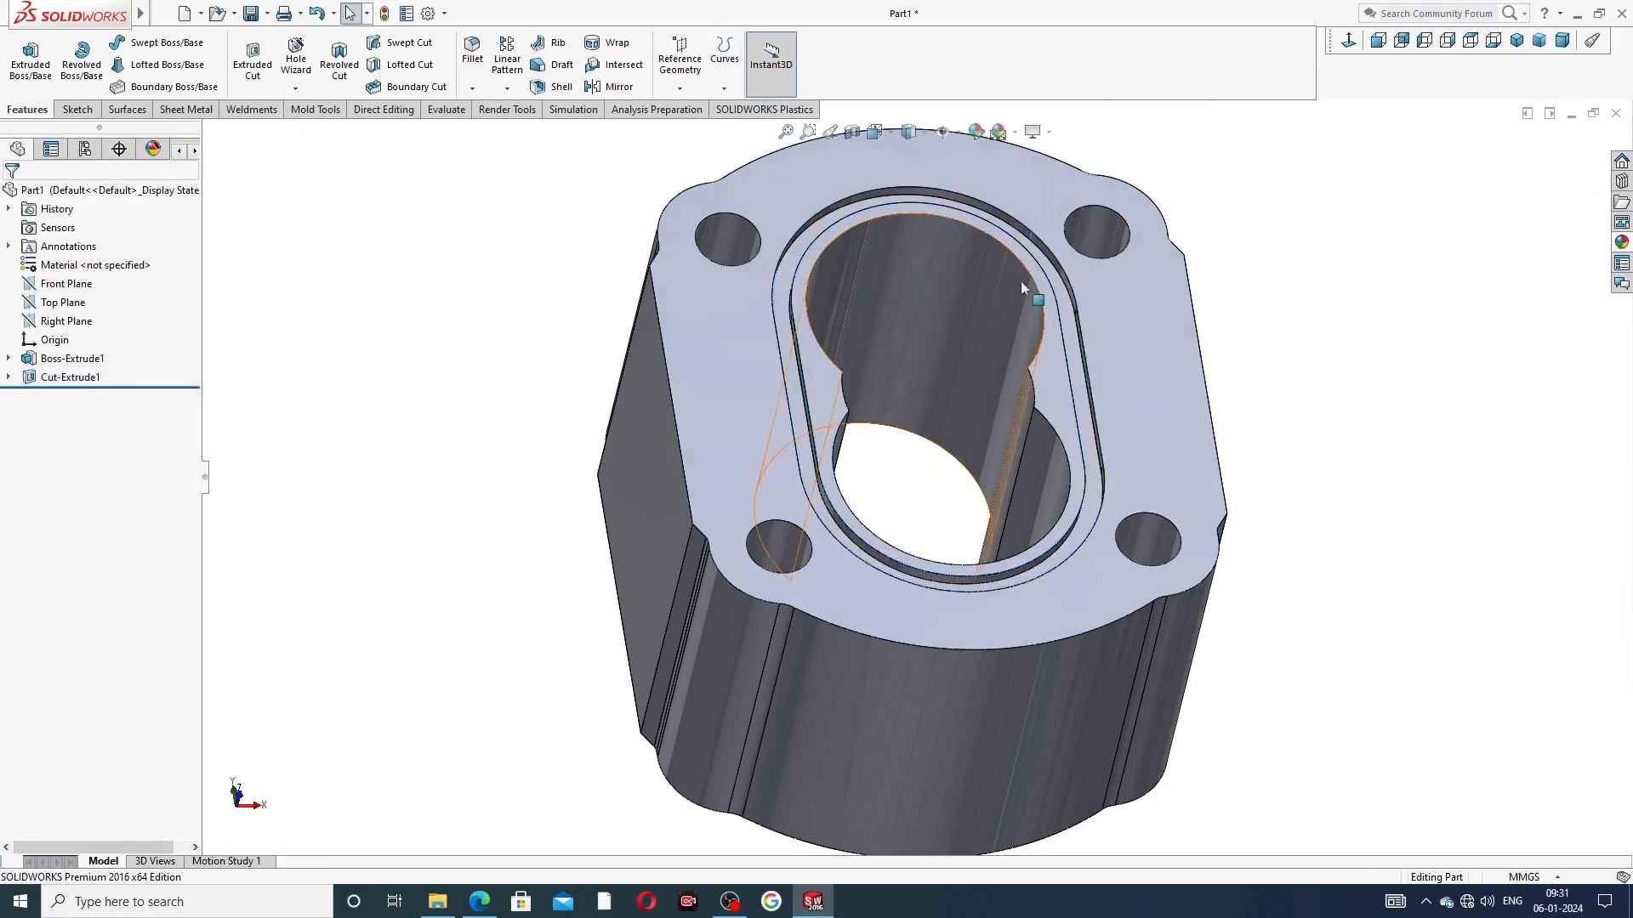
Mirror the groove cut about the Front Plane onto the opposite end face of the body
middle_click_drag(1020, 287, 859, 255)
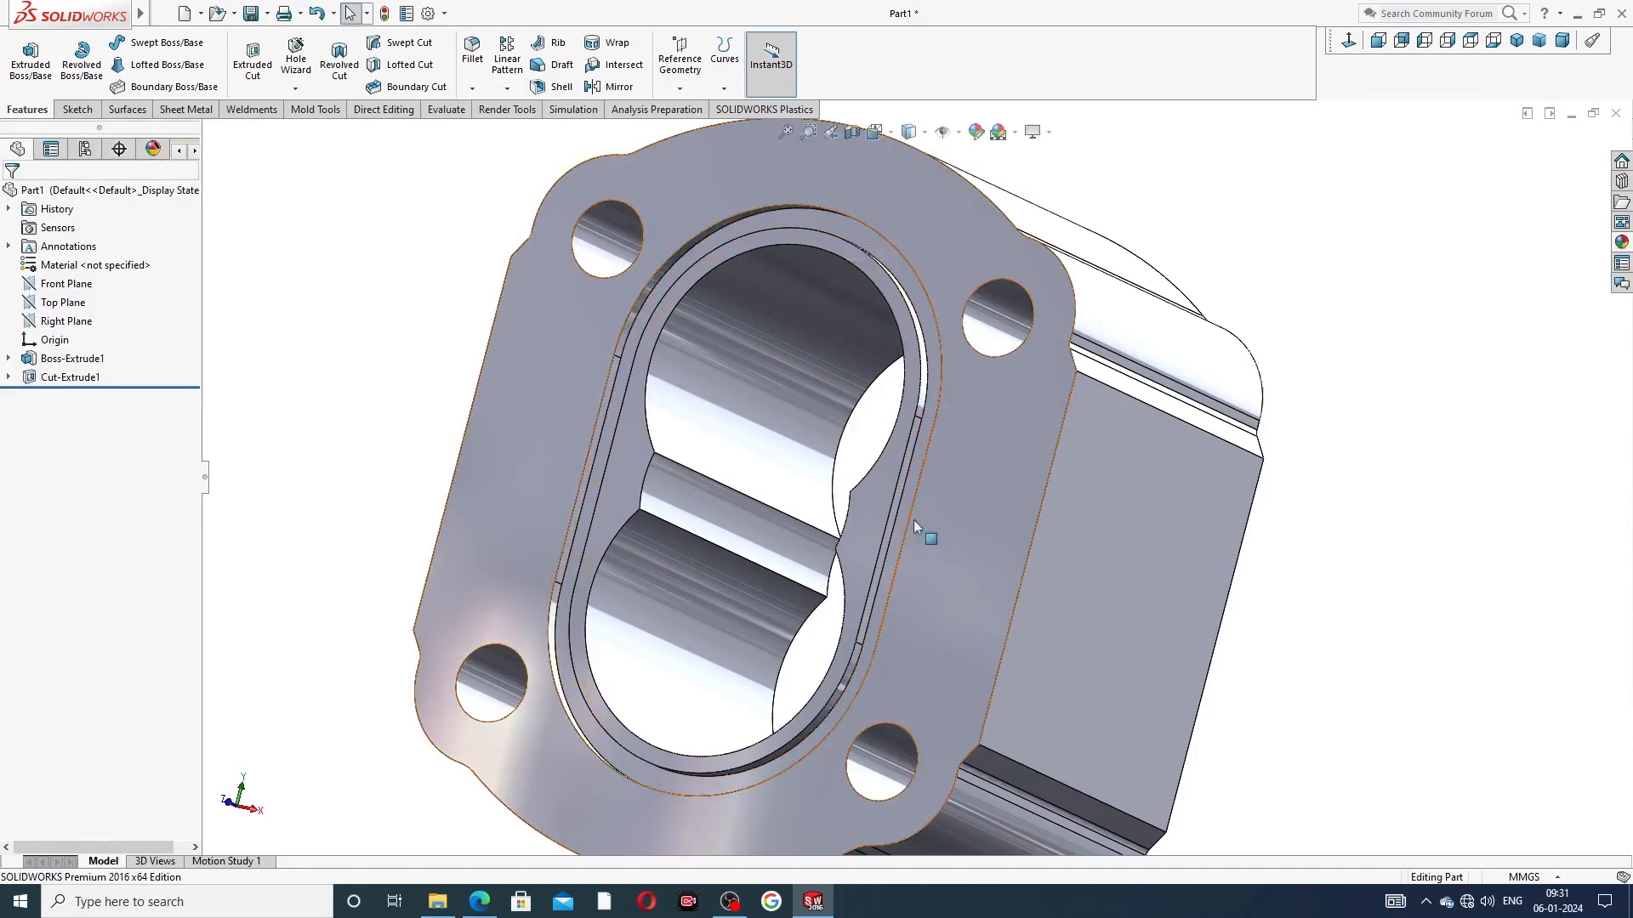
middle_click_drag(718, 475, 784, 341)
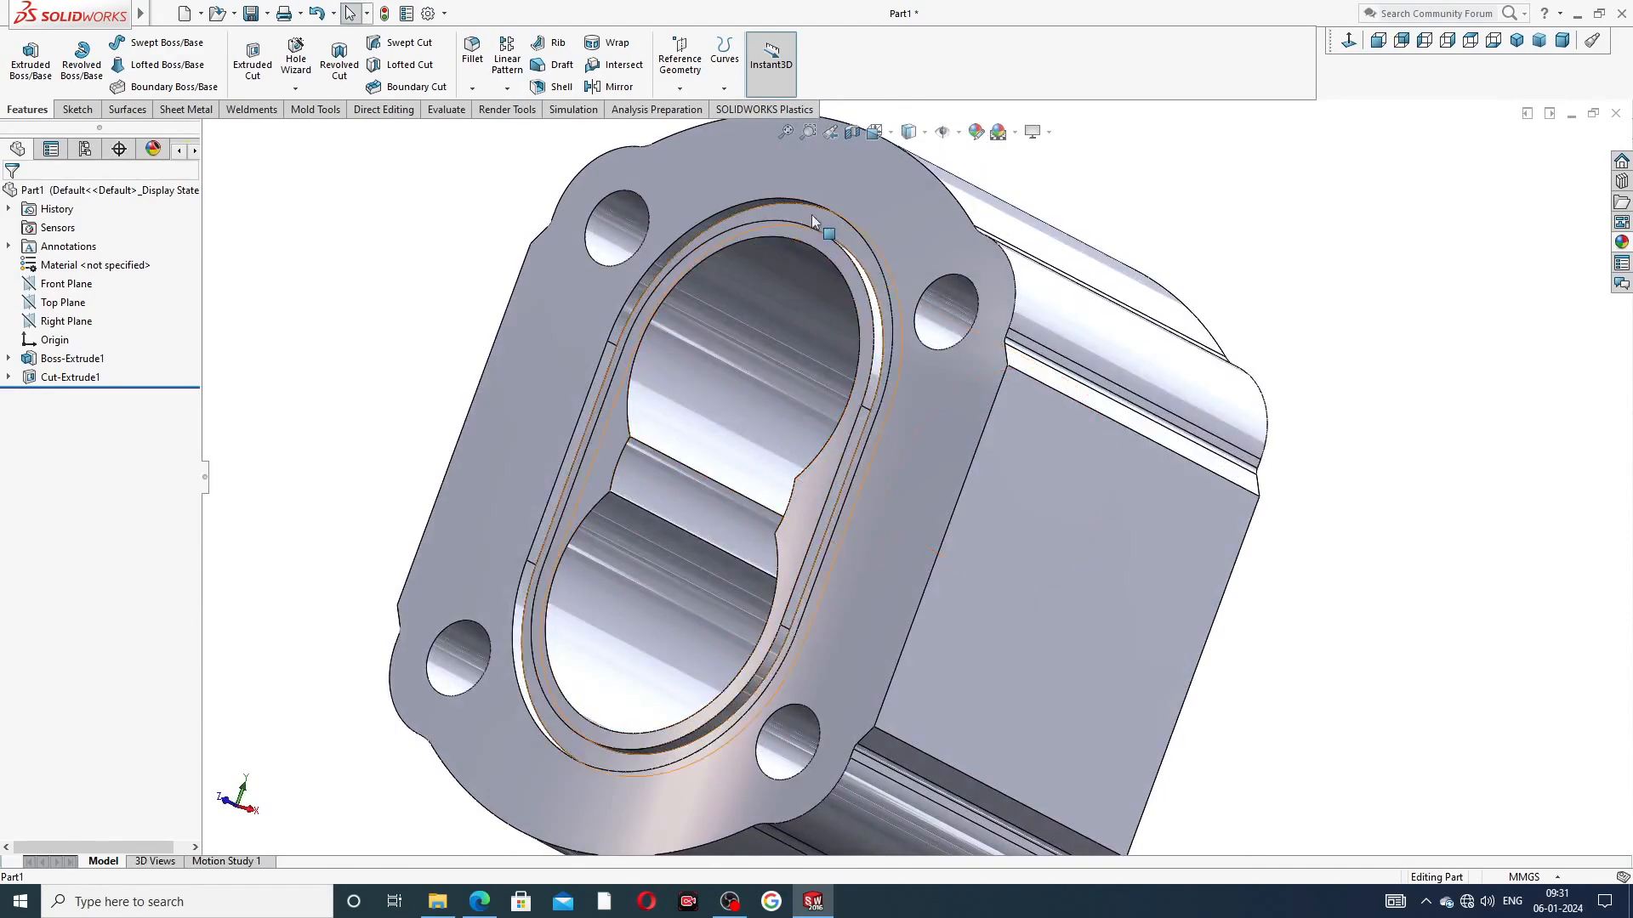
middle_click_drag(756, 644, 809, 597)
scroll(760, 348, "up", 3)
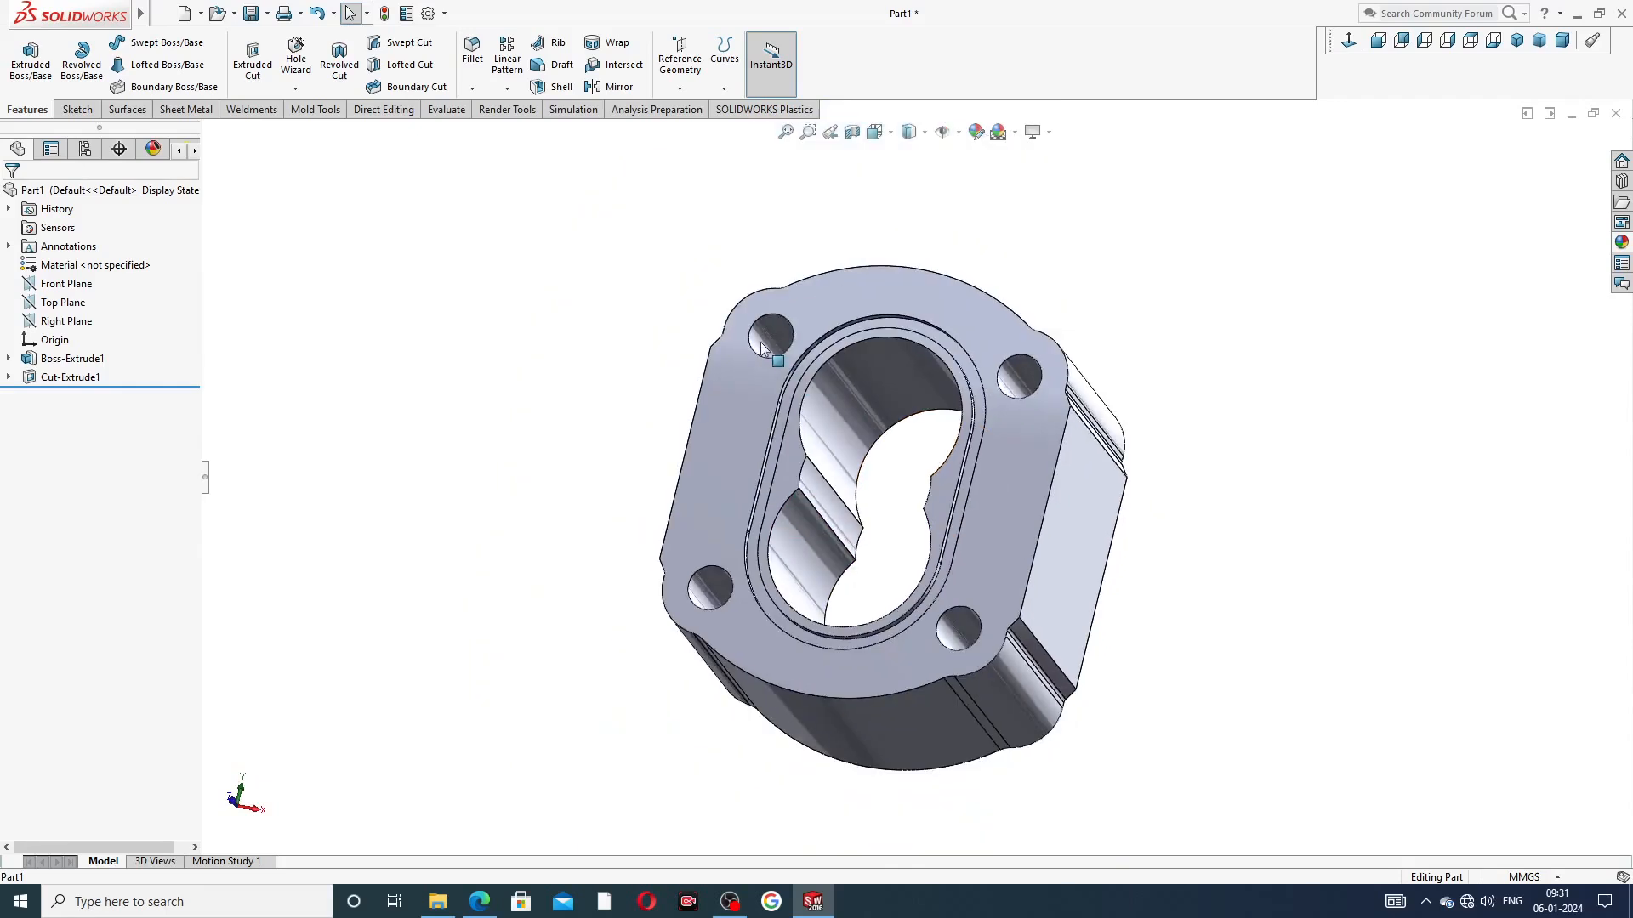
left_click(82, 289)
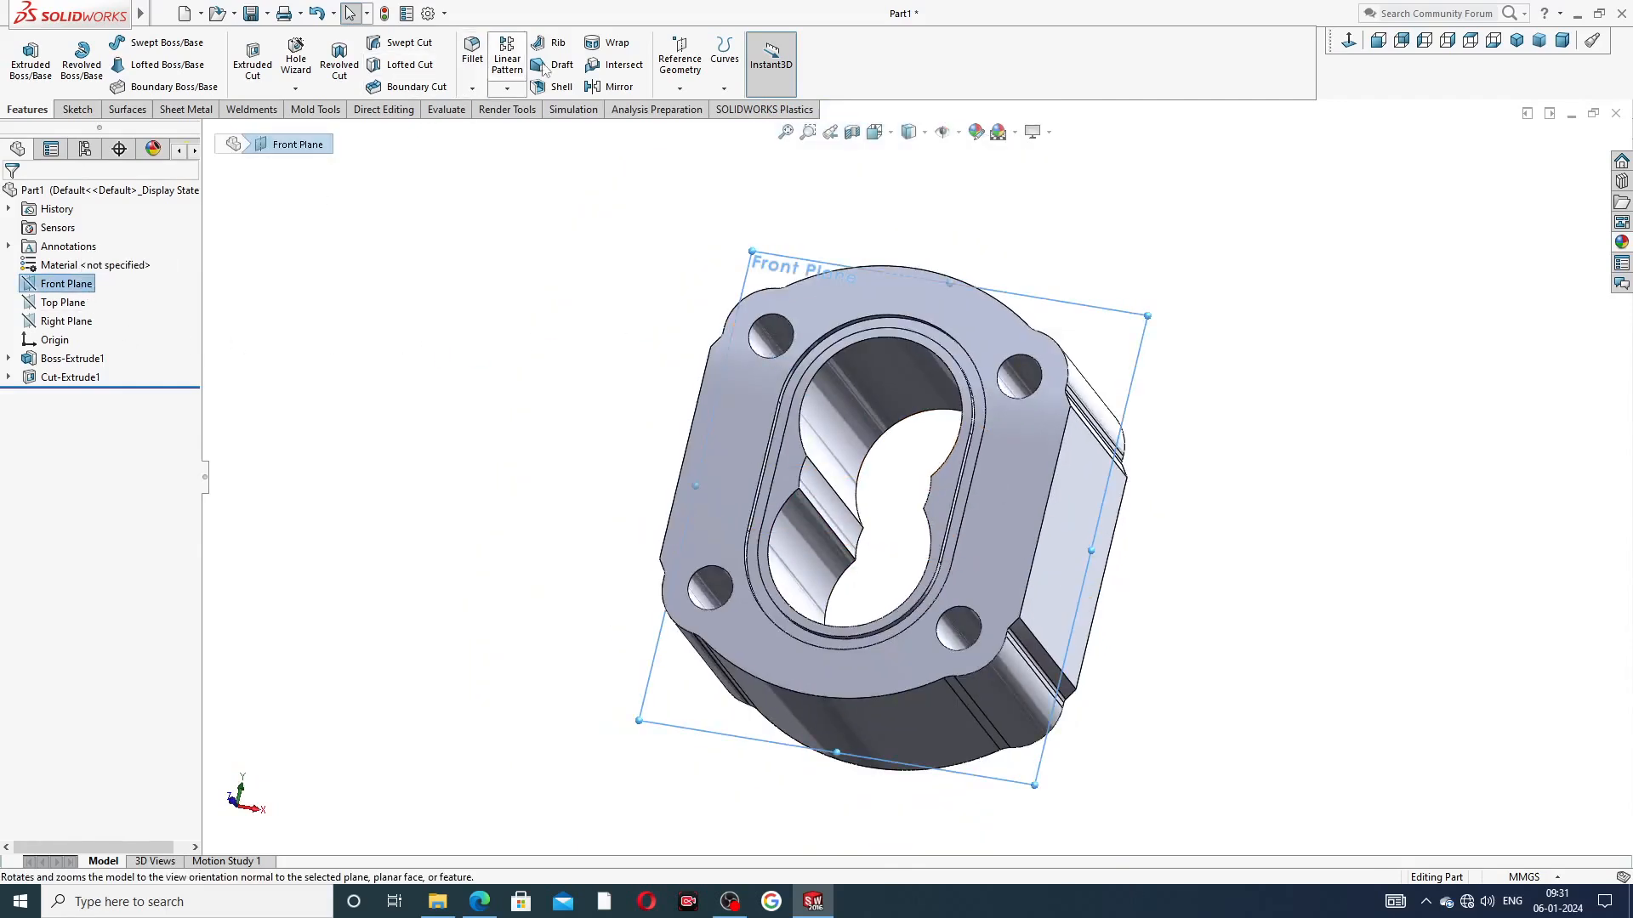
left_click(618, 89)
middle_click_drag(1039, 246, 878, 299)
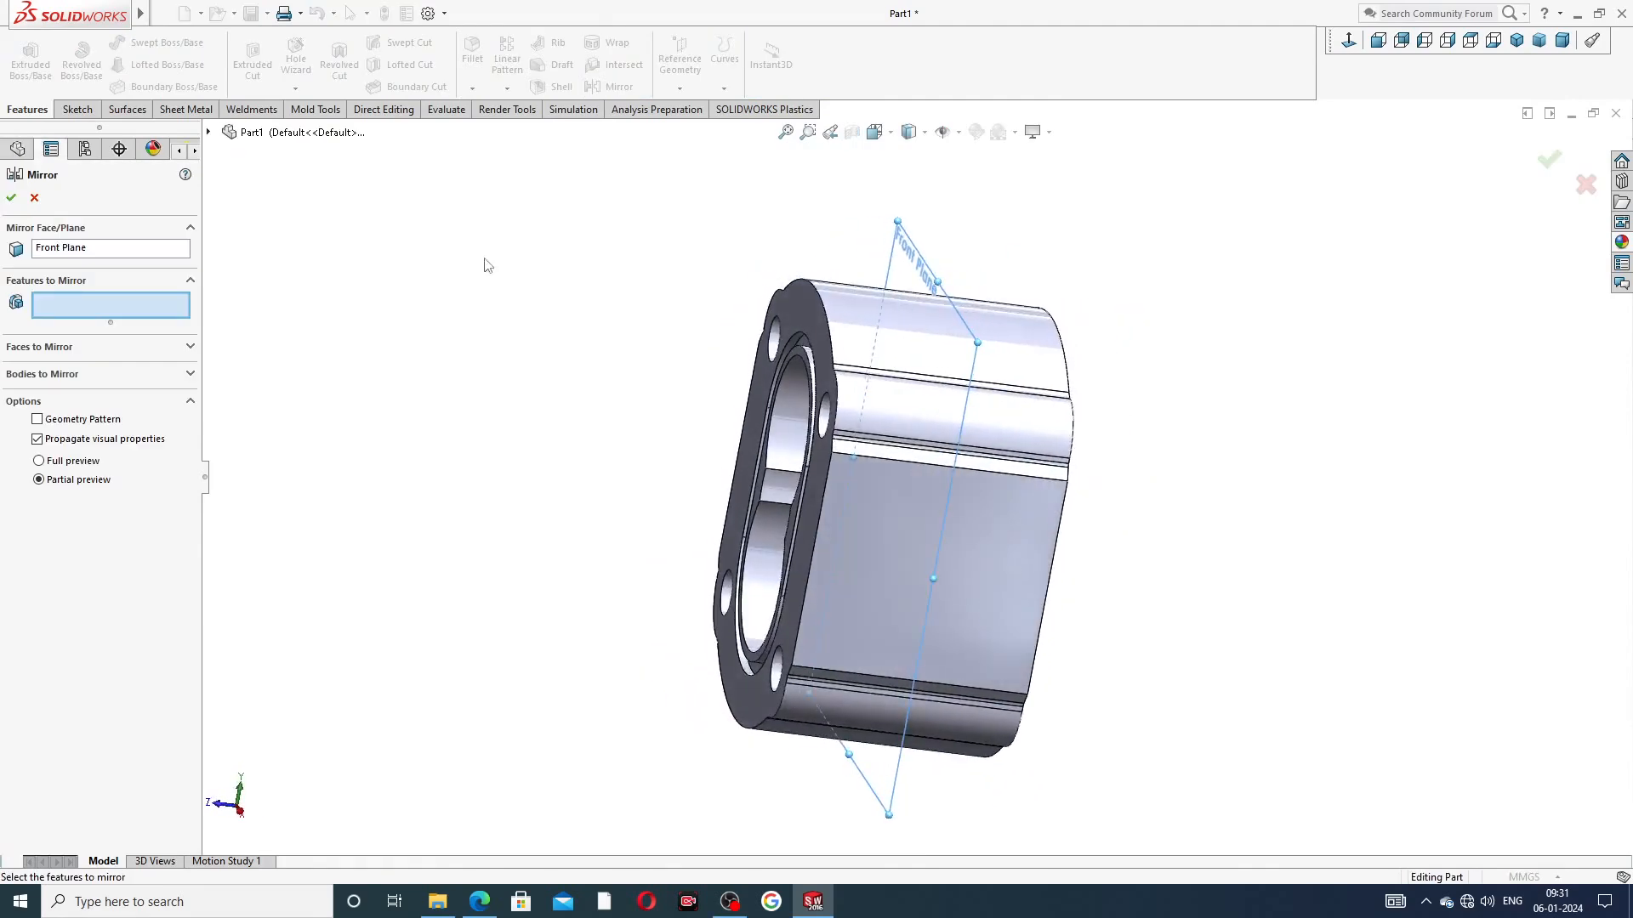
left_click(229, 133)
left_click(290, 319)
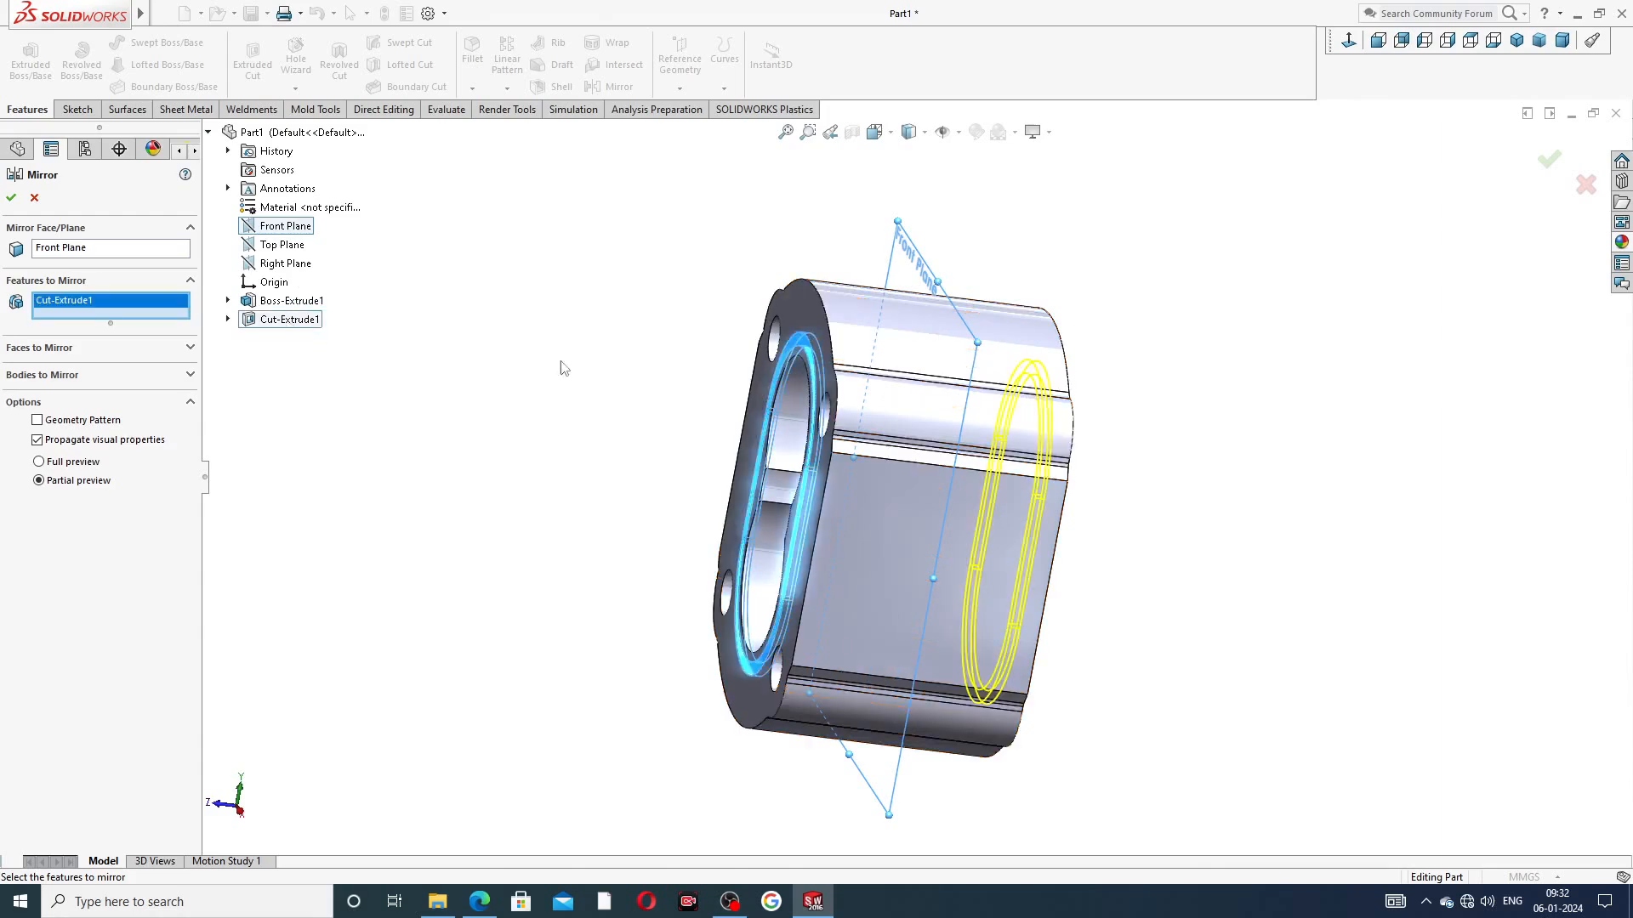
middle_click_drag(585, 371, 491, 346)
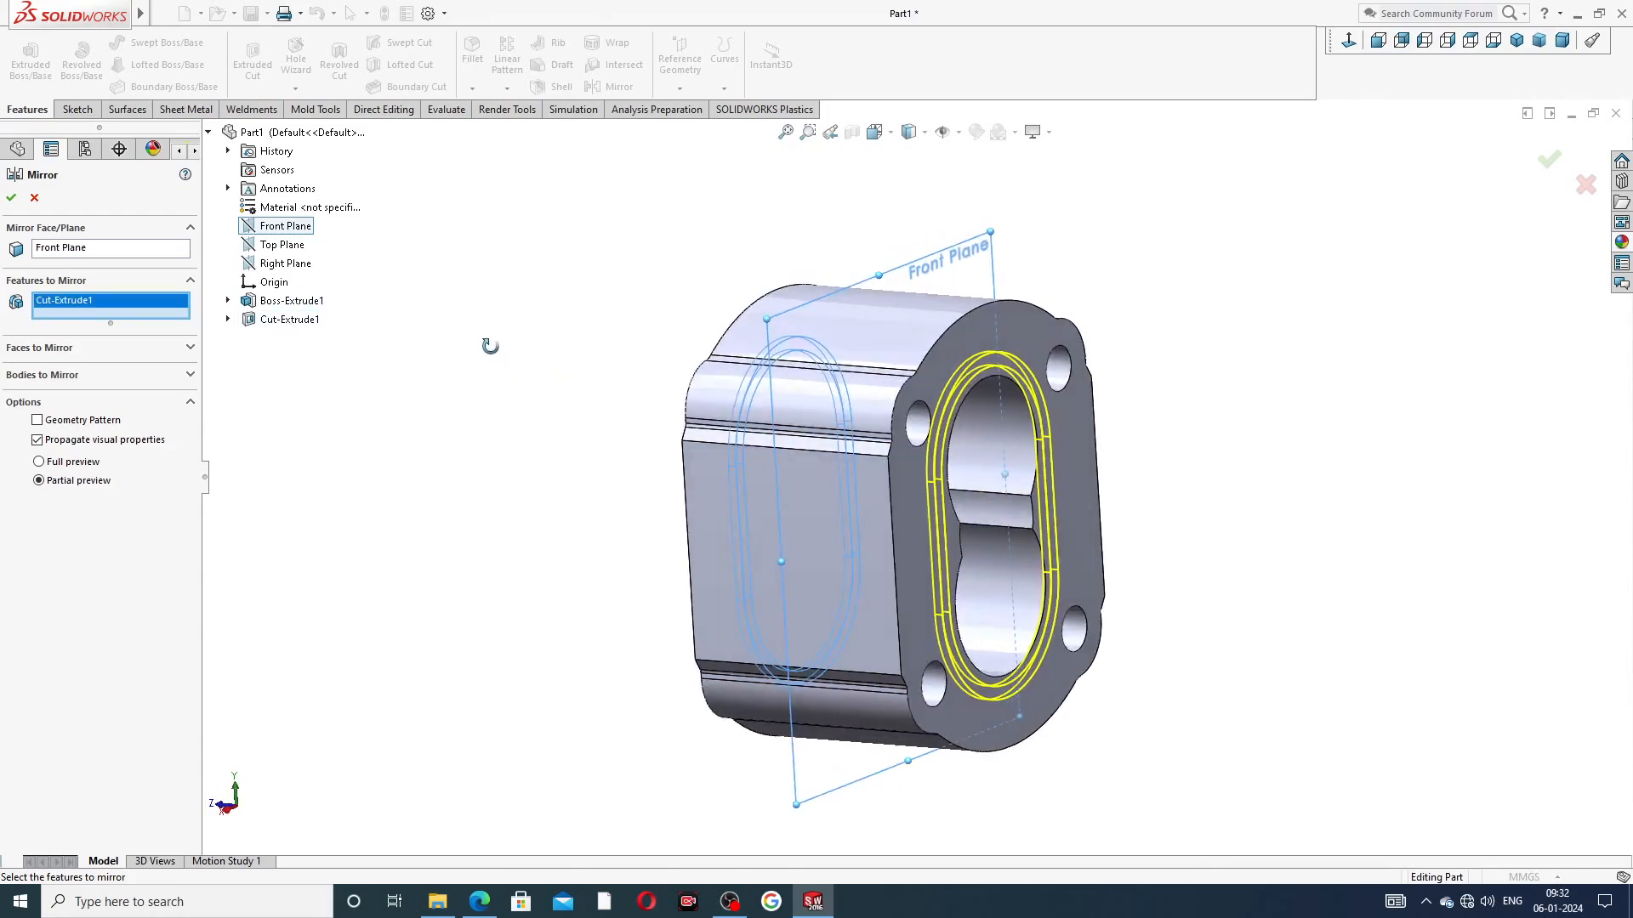
left_click(11, 198)
left_click(483, 326)
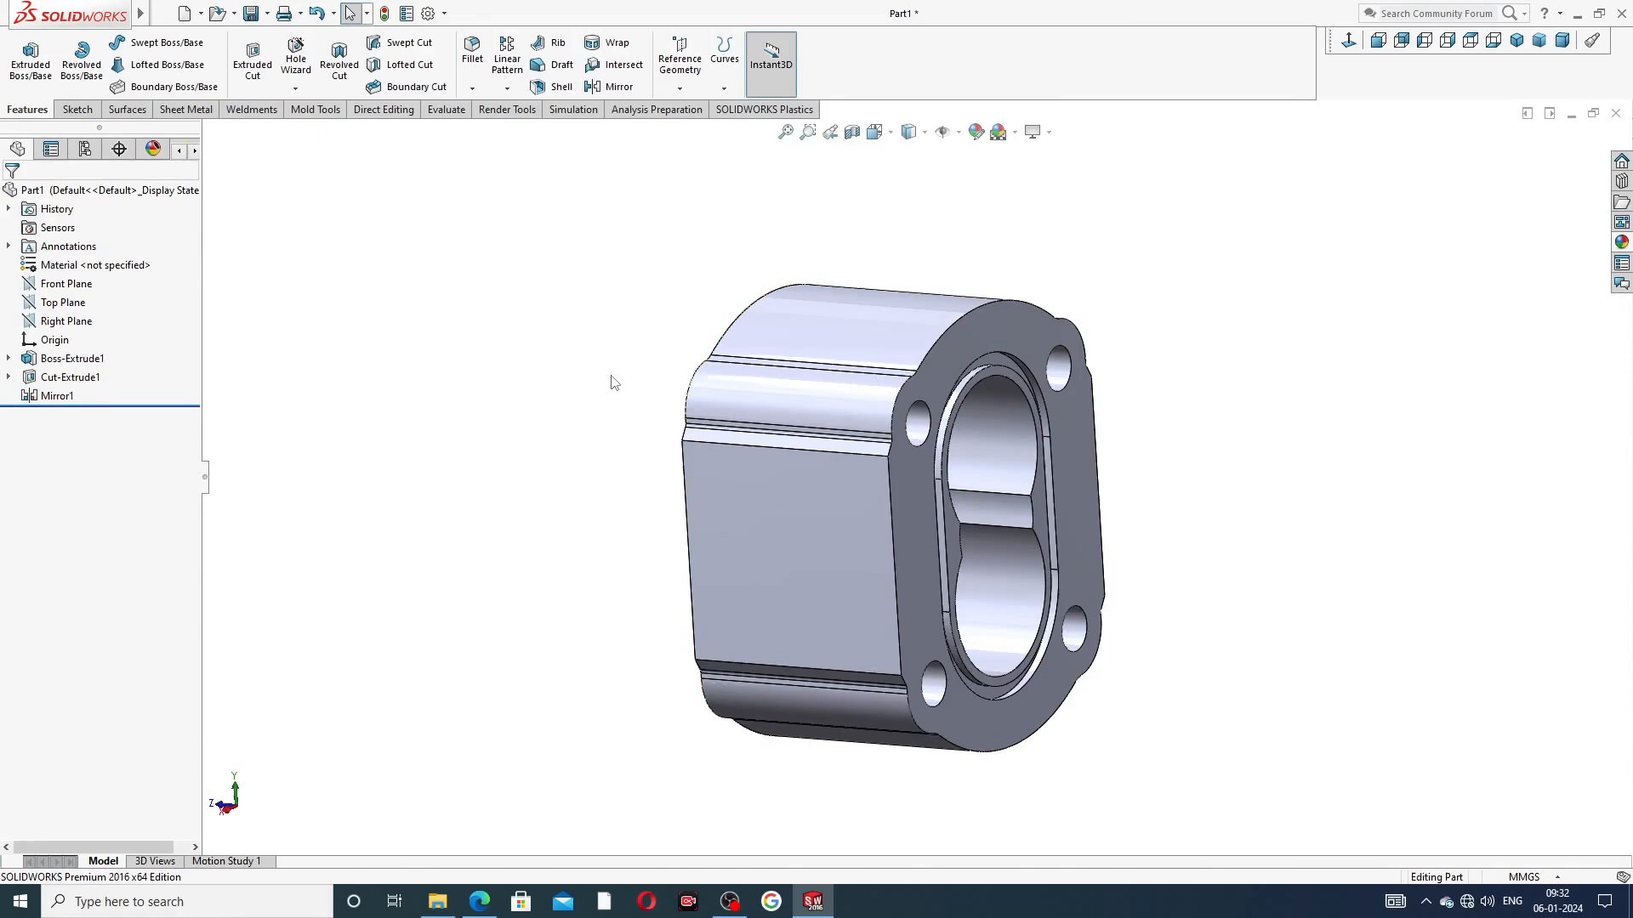
Inspect the grooves on both end faces and start the Hole Wizard on the front face, viewed square-on
mouse_move(613, 379)
middle_mouse_down()
mouse_move(477, 244)
mouse_move(711, 289)
mouse_move(739, 336)
mouse_move(621, 371)
middle_mouse_up()
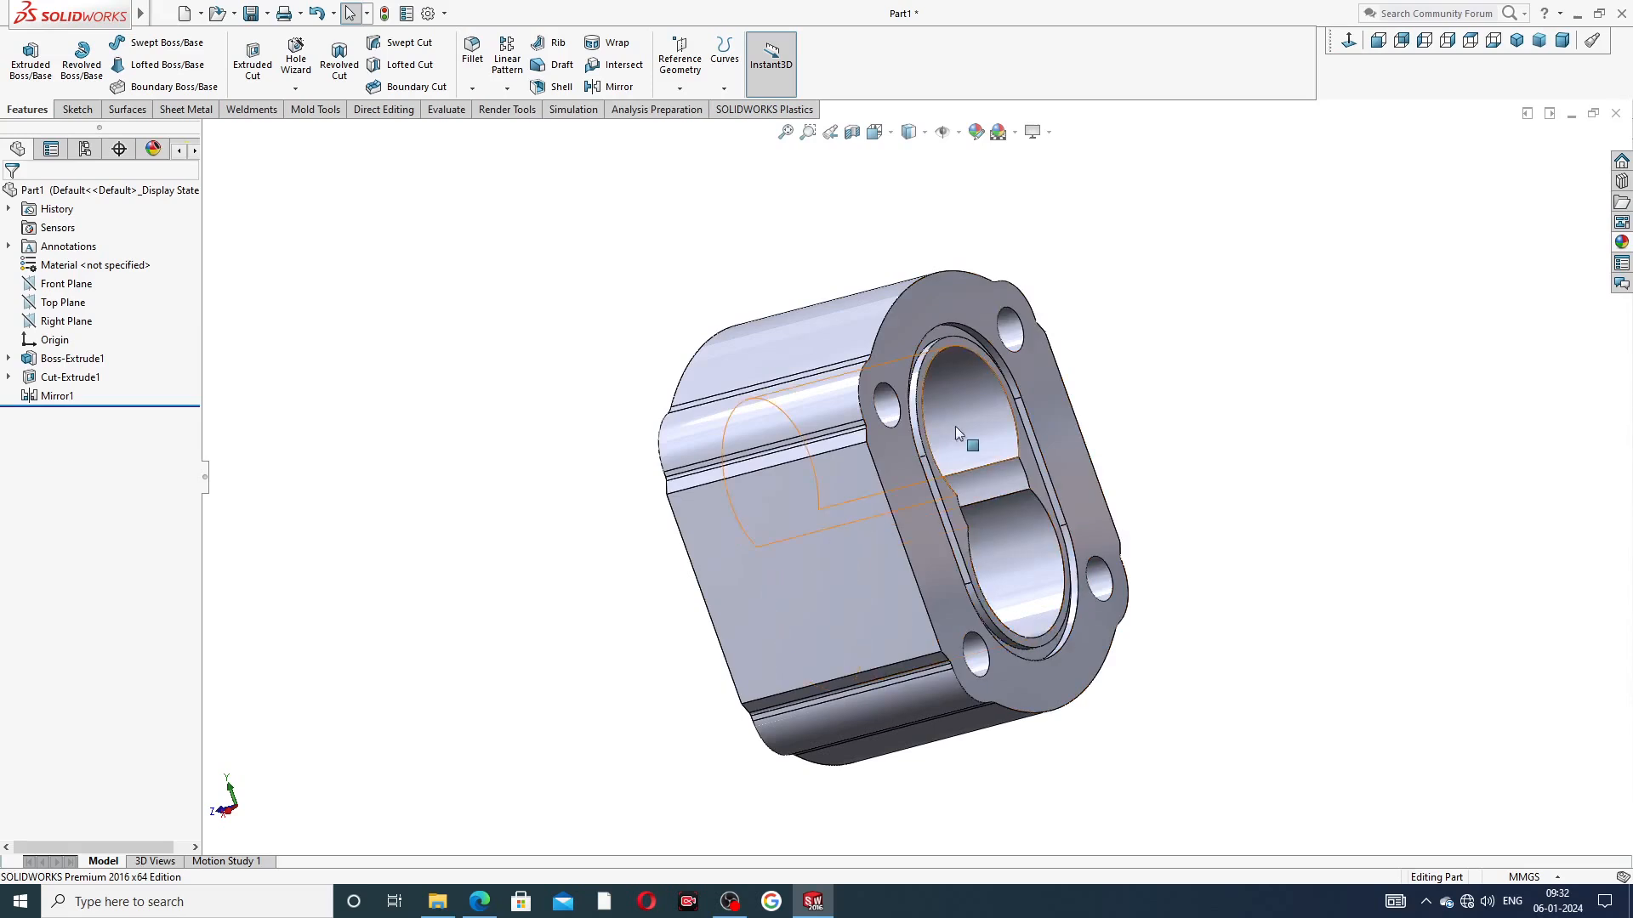
middle_click_drag(954, 425, 1041, 421)
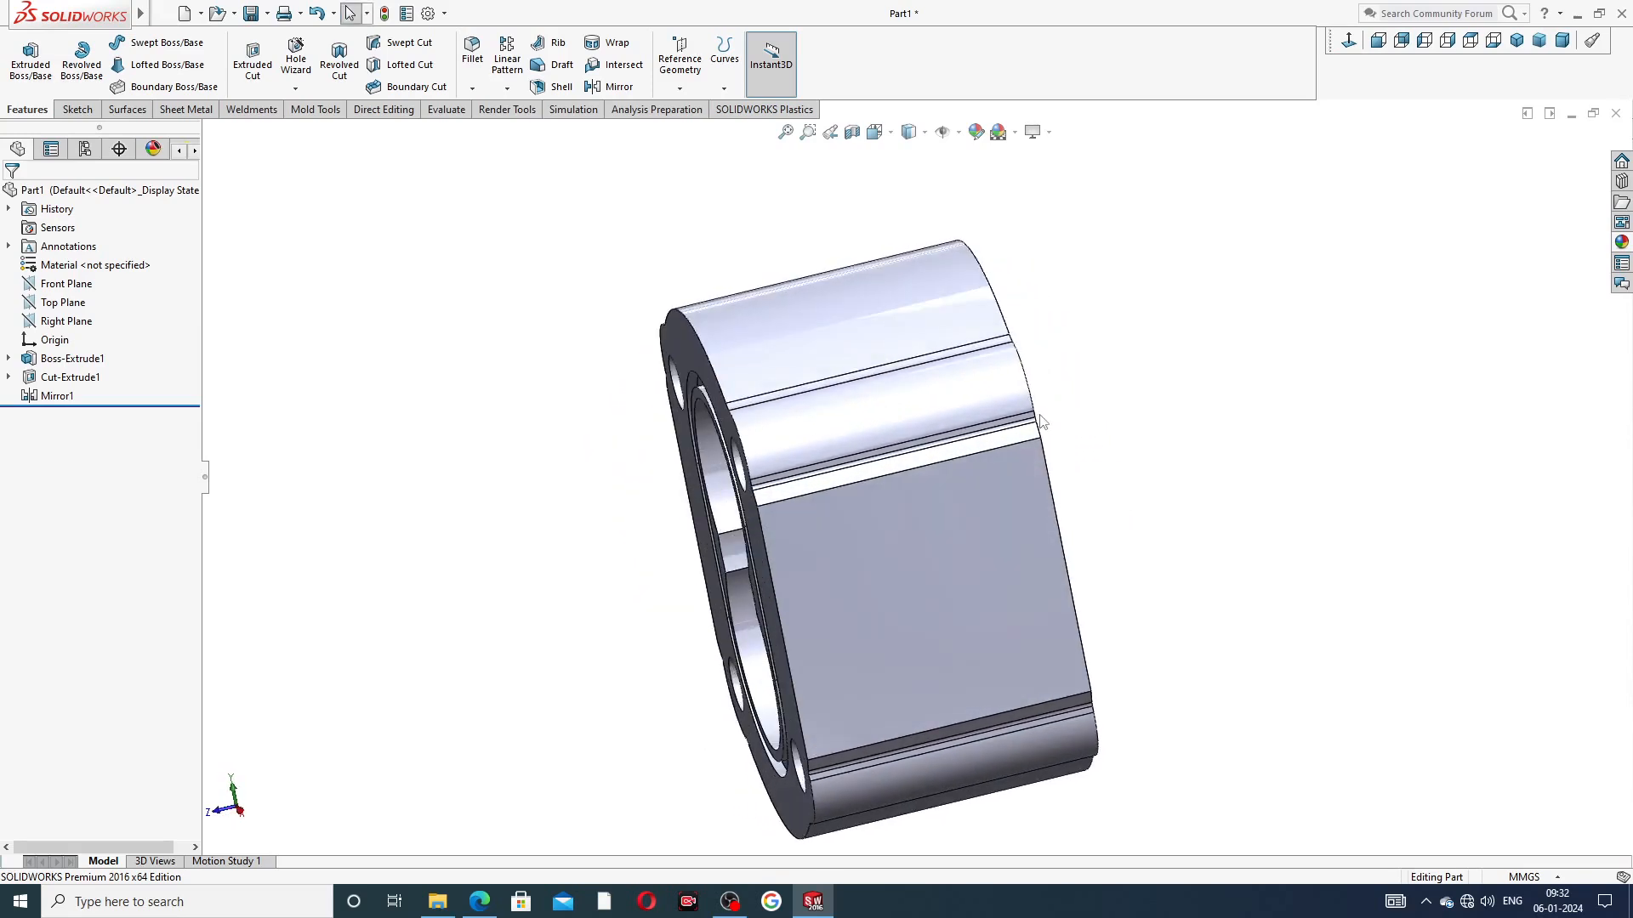
middle_click_drag(598, 397, 732, 254)
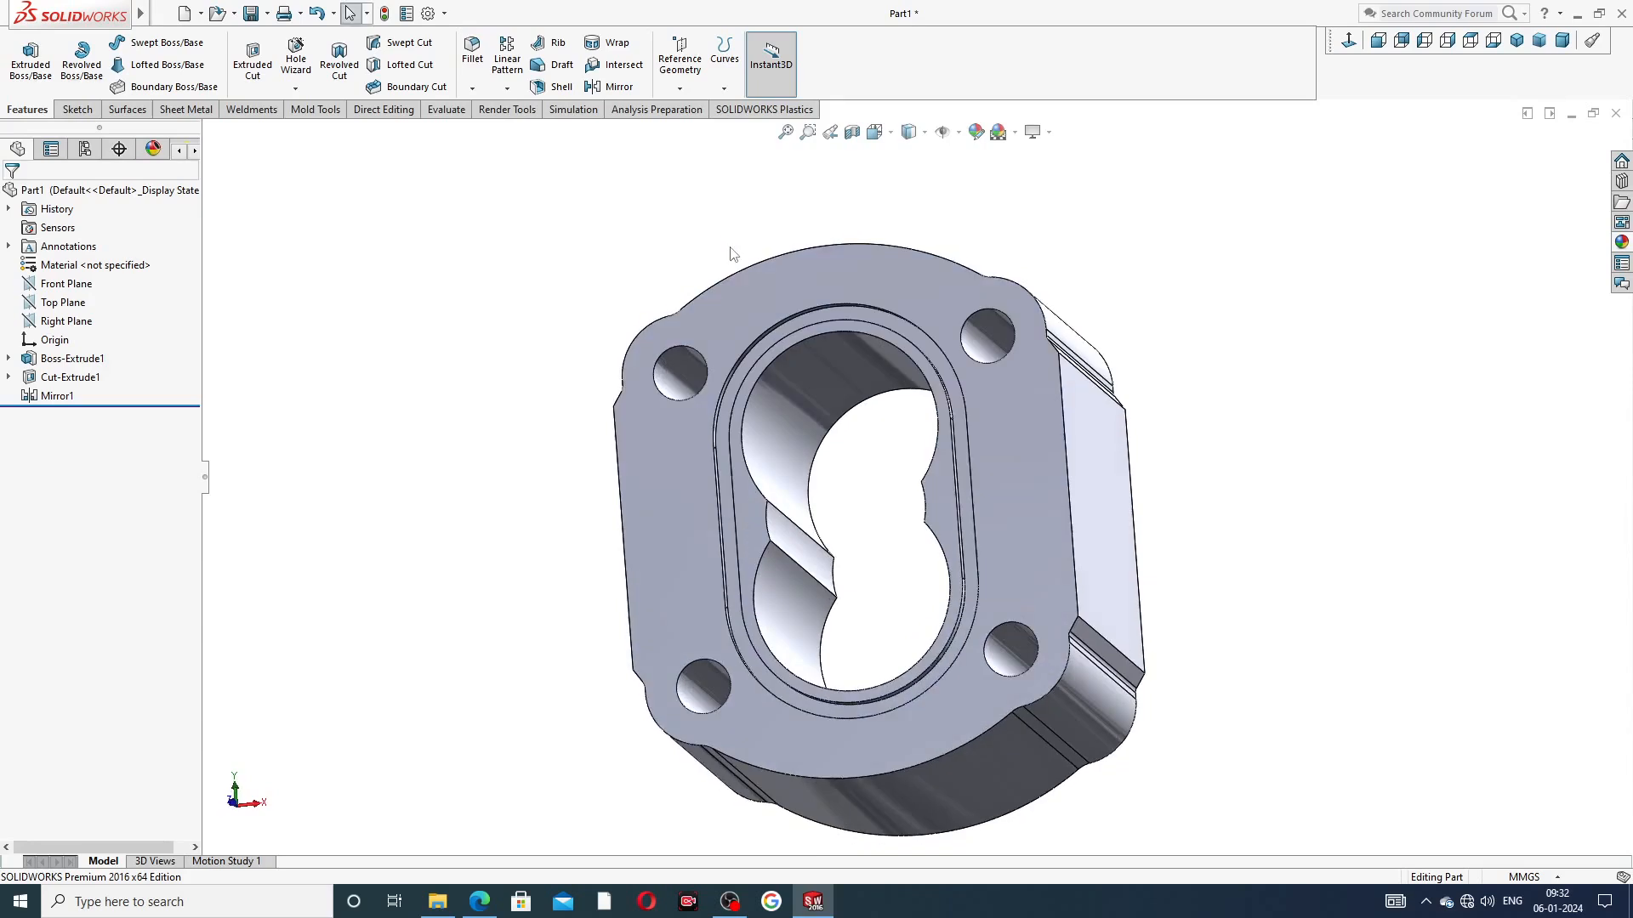
scroll(801, 310, "up", 3)
middle_click_drag(842, 437, 810, 457)
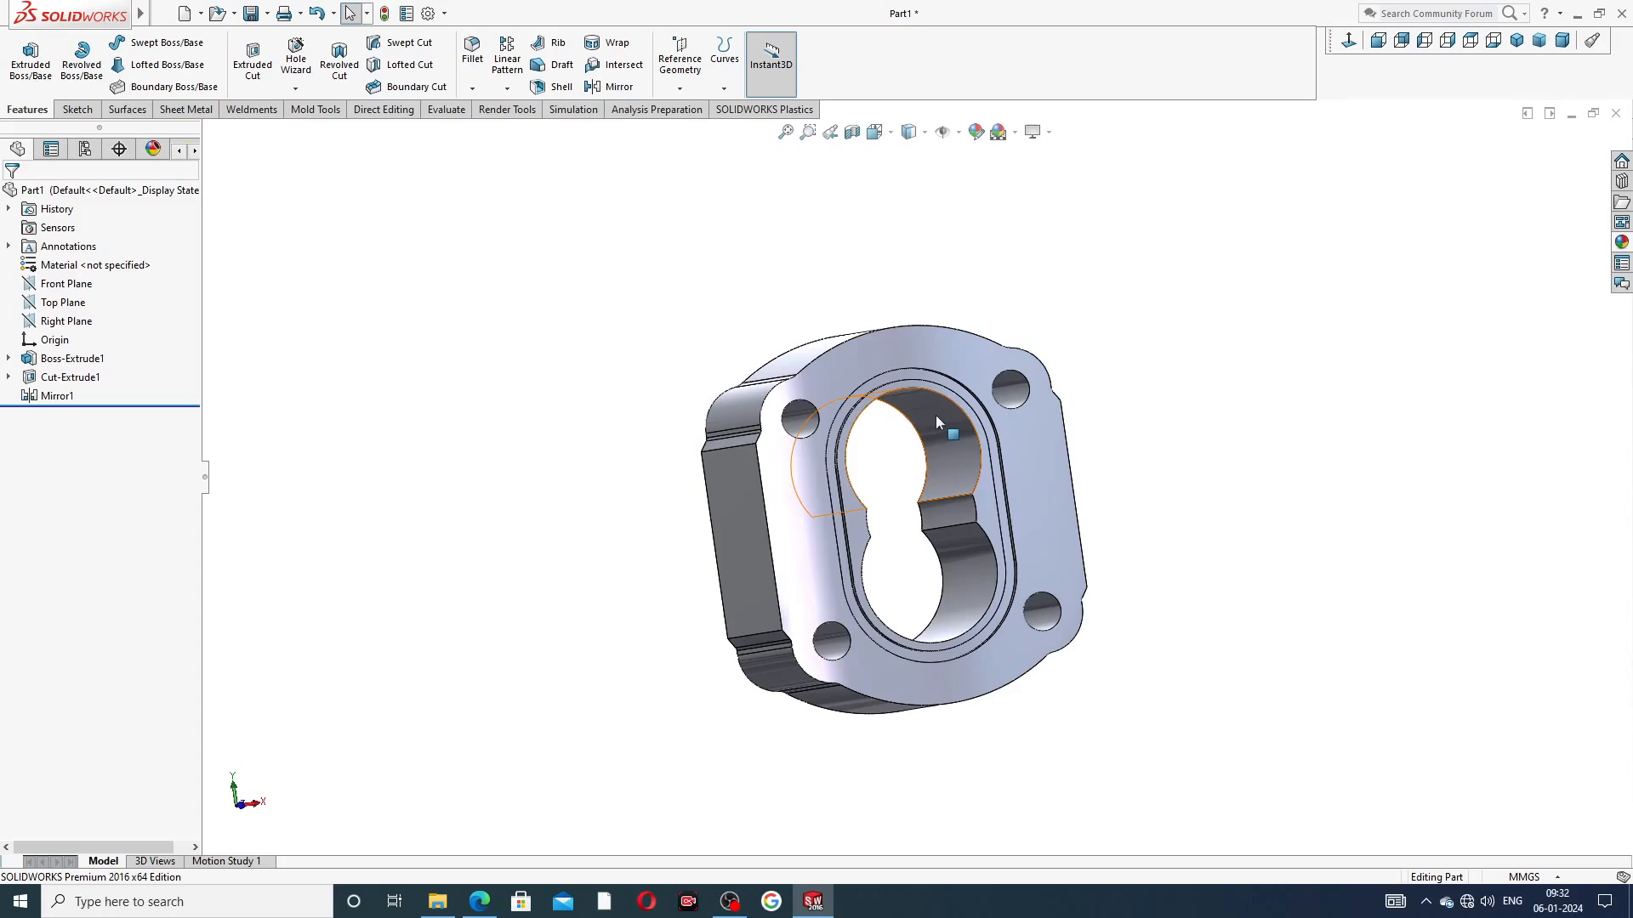
left_click(921, 342)
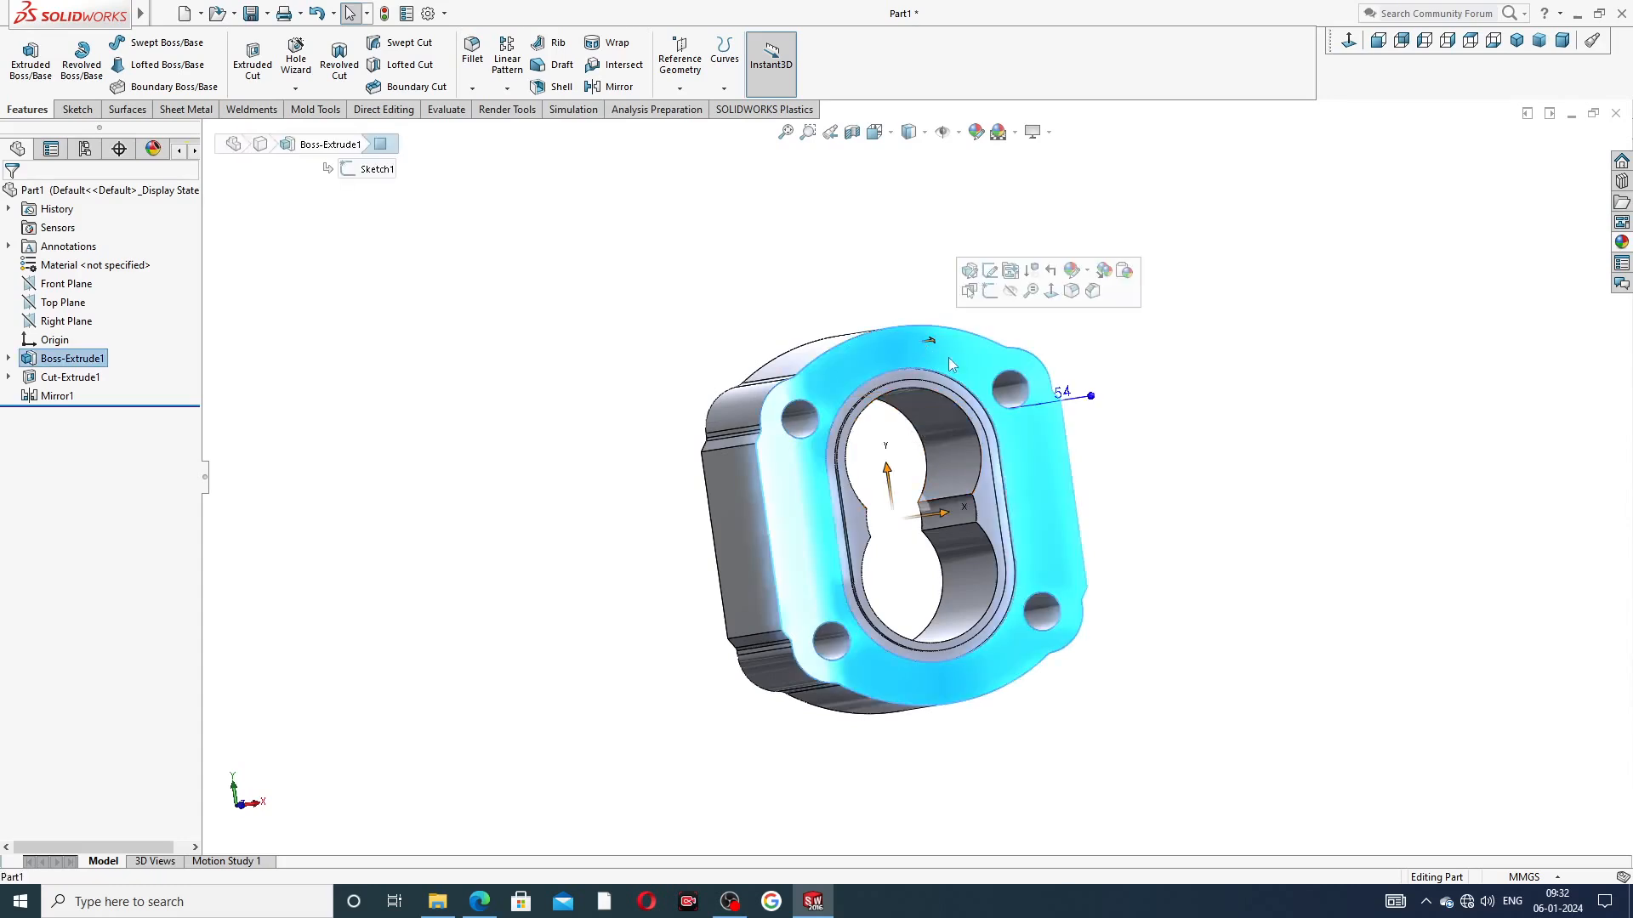
left_click(1350, 41)
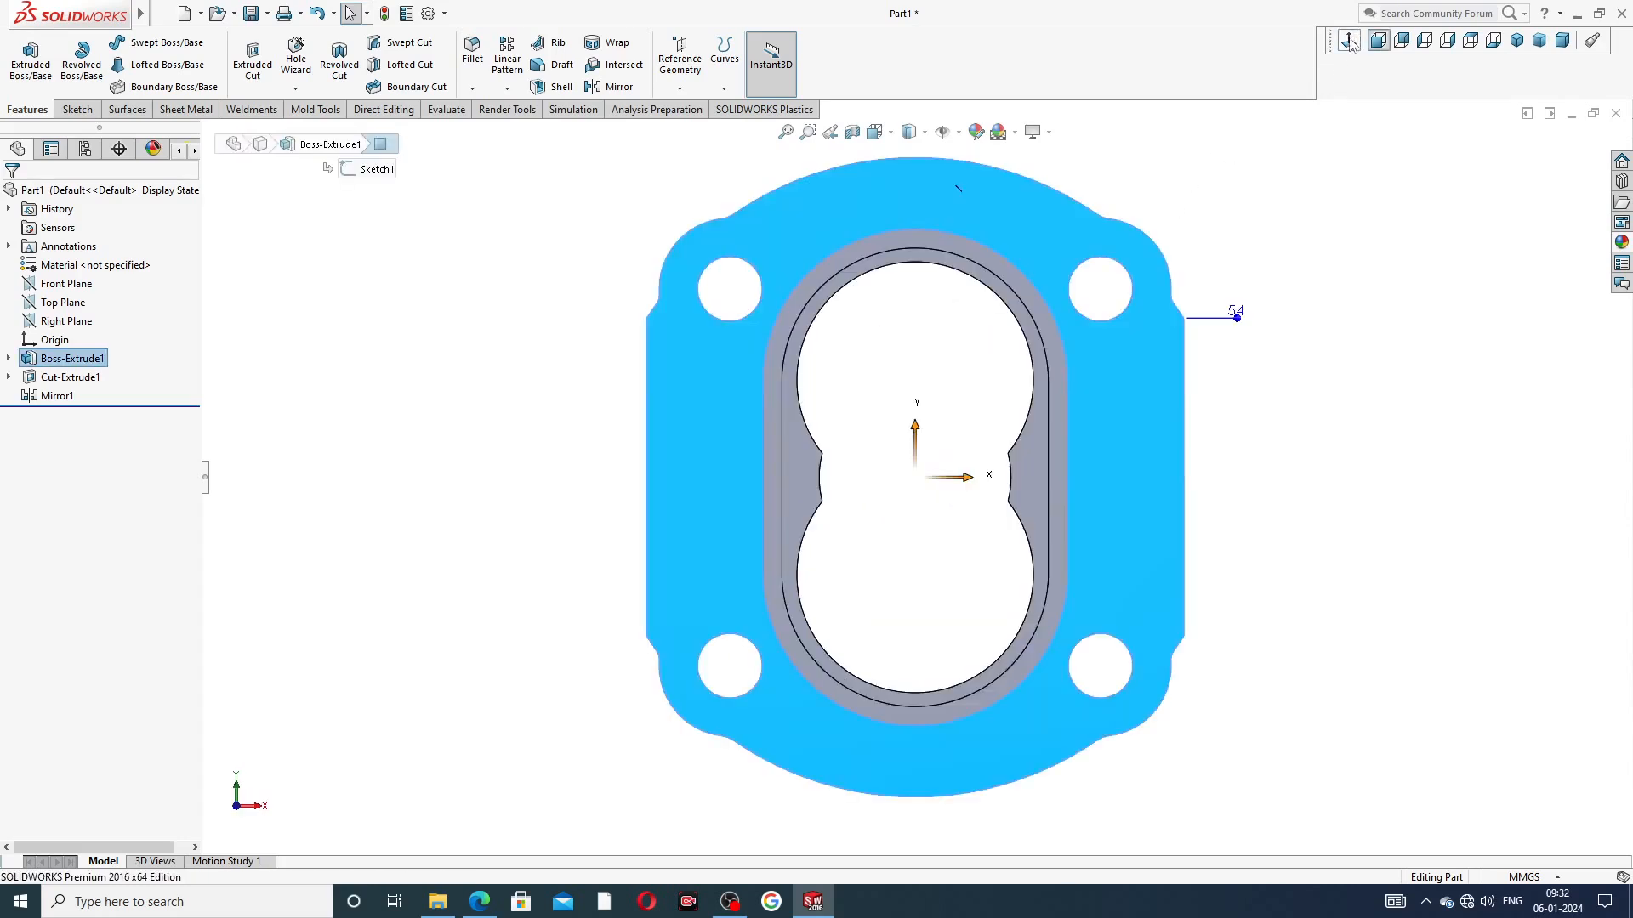
left_click(302, 68)
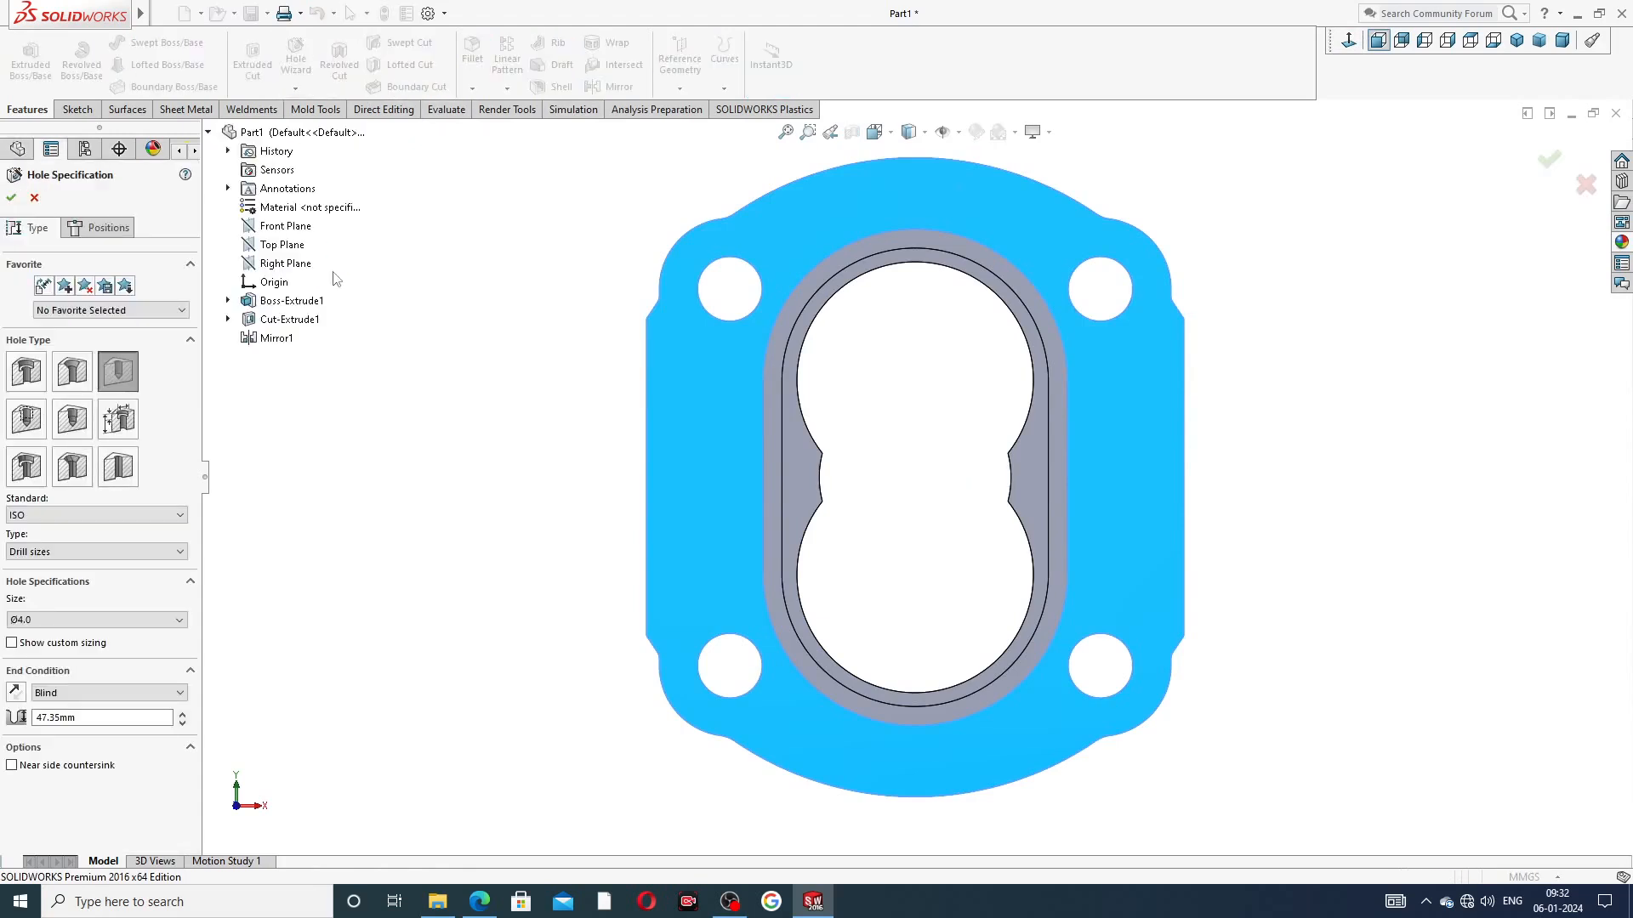
left_click(21, 419)
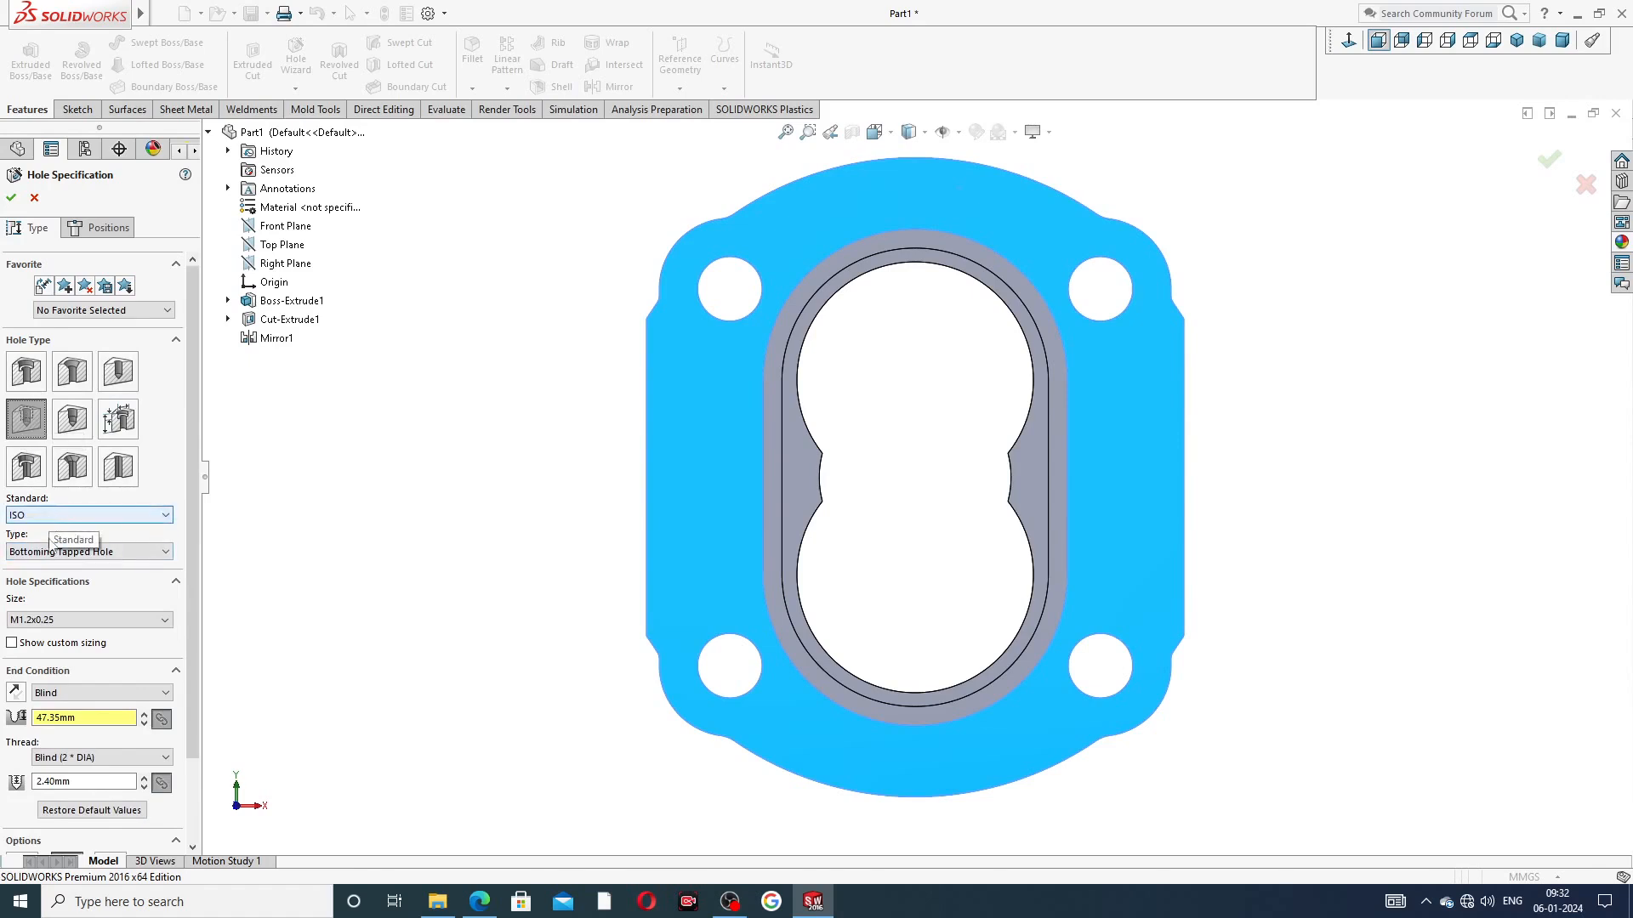
left_click(114, 554)
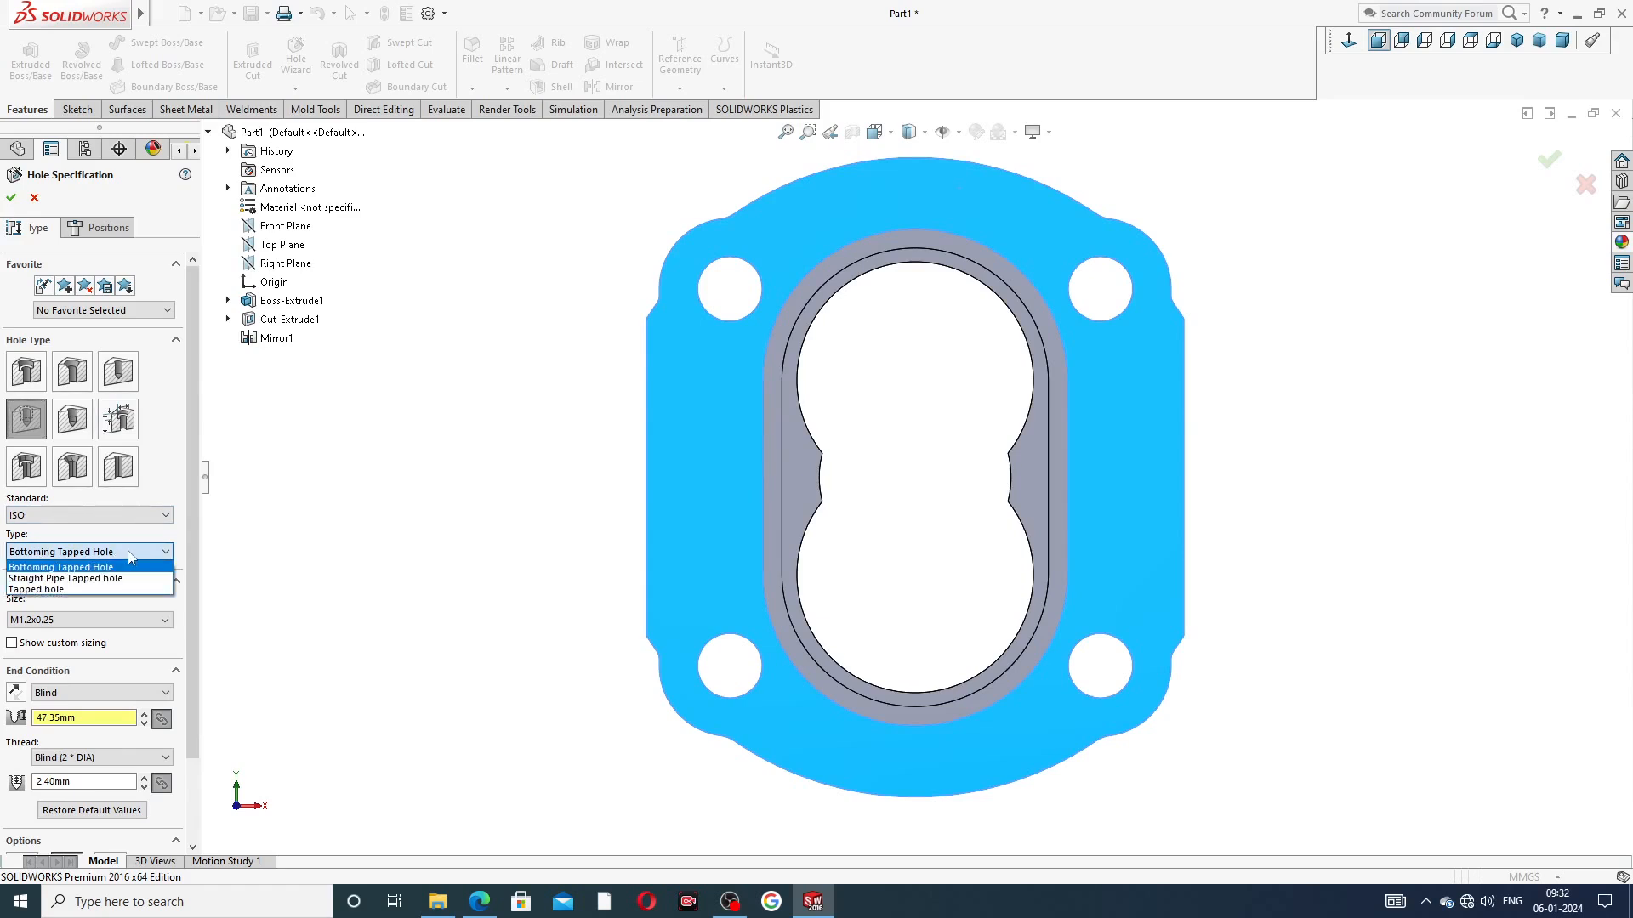
left_click(131, 558)
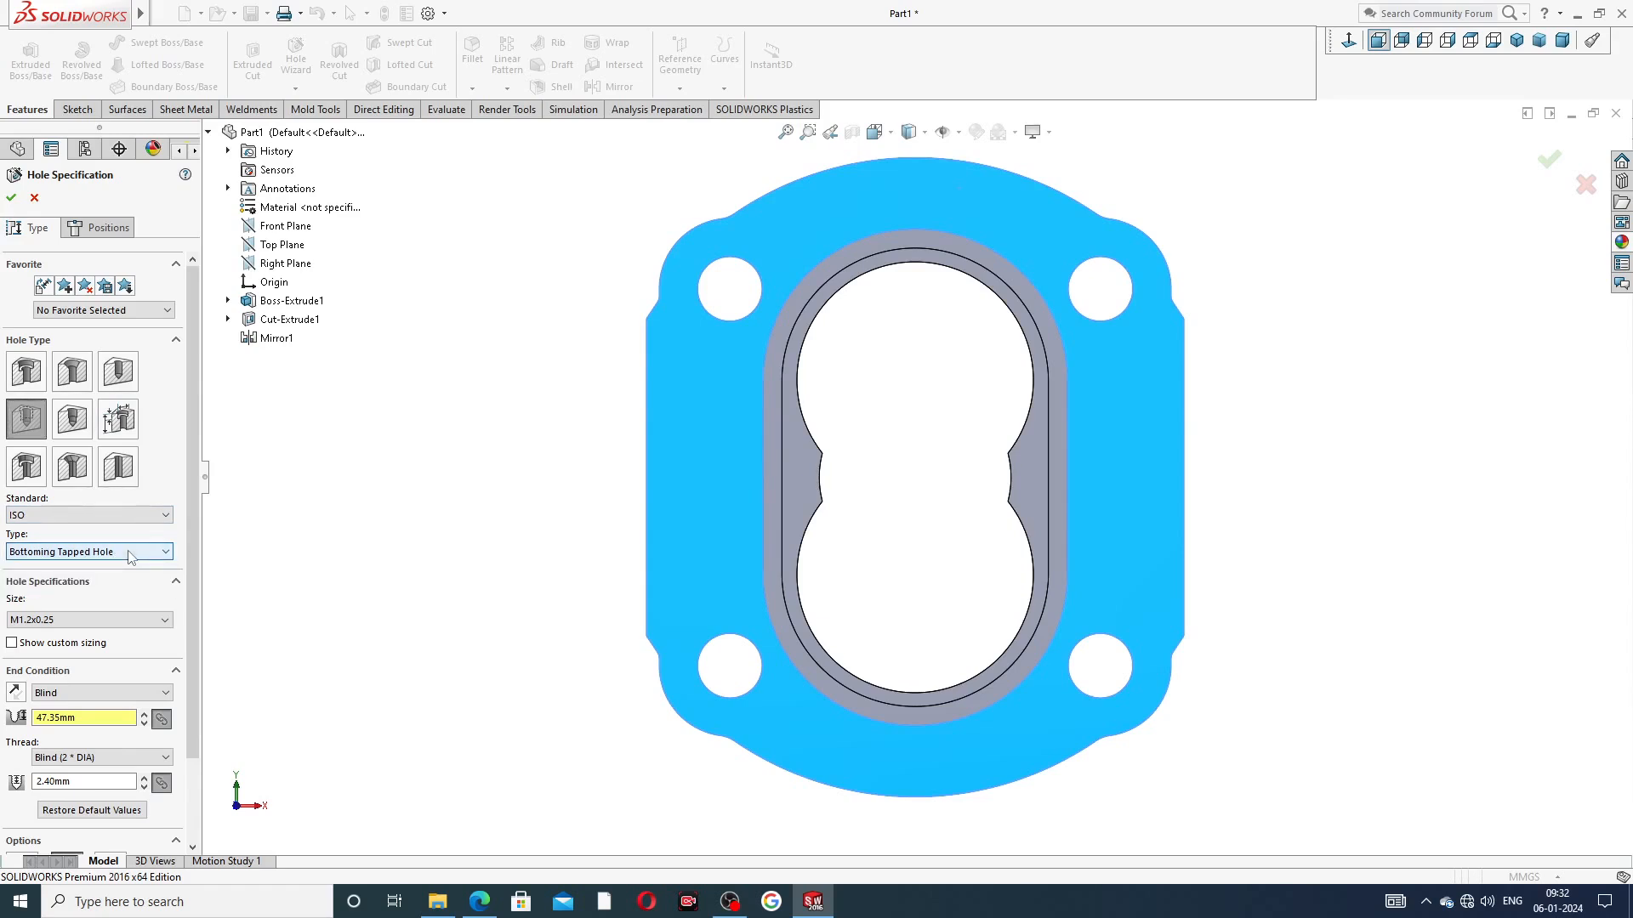
left_click(92, 627)
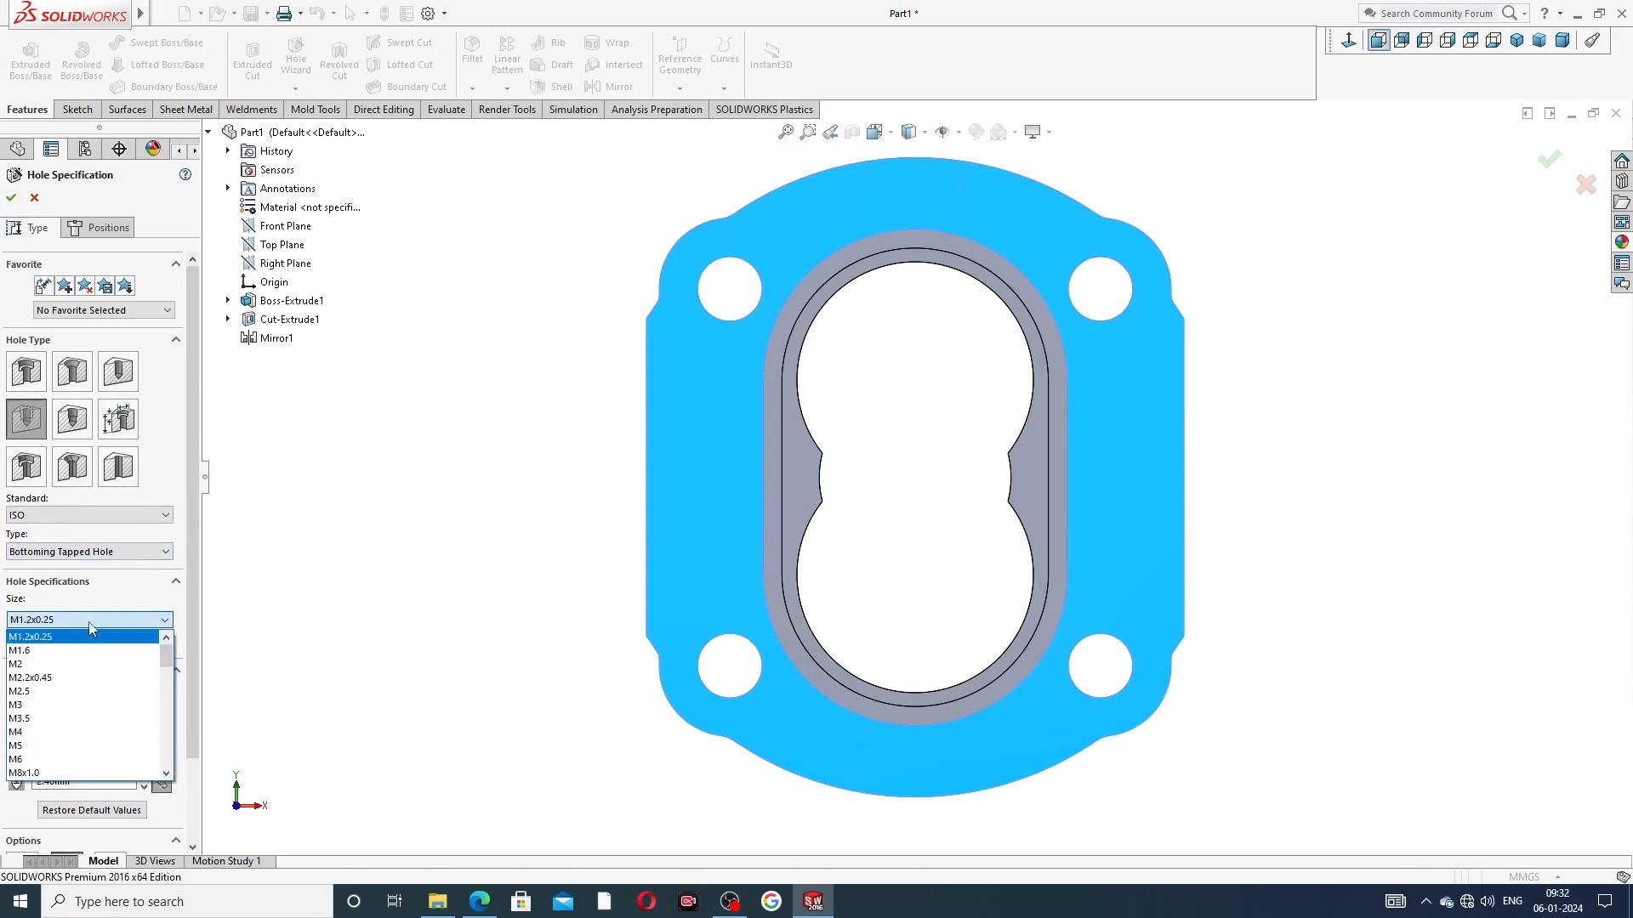
left_click(197, 611)
left_click_drag(196, 636, 208, 716)
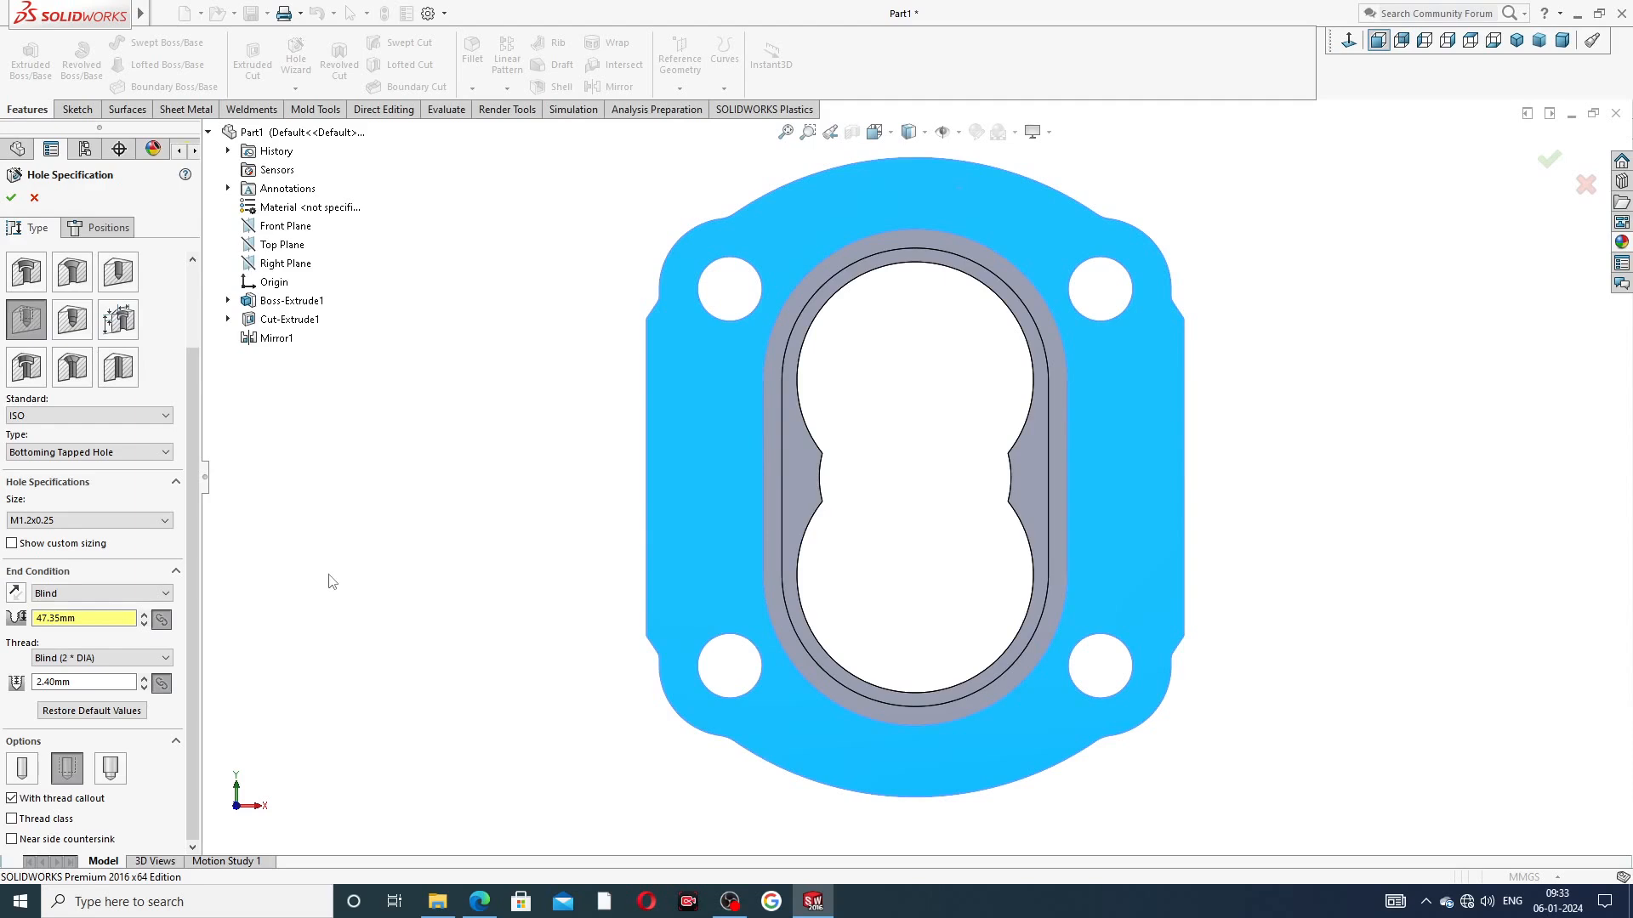
Specify a plain ISO hole of type Drill sizes with size Ø4.0 and switch to defining its position
left_click(117, 273)
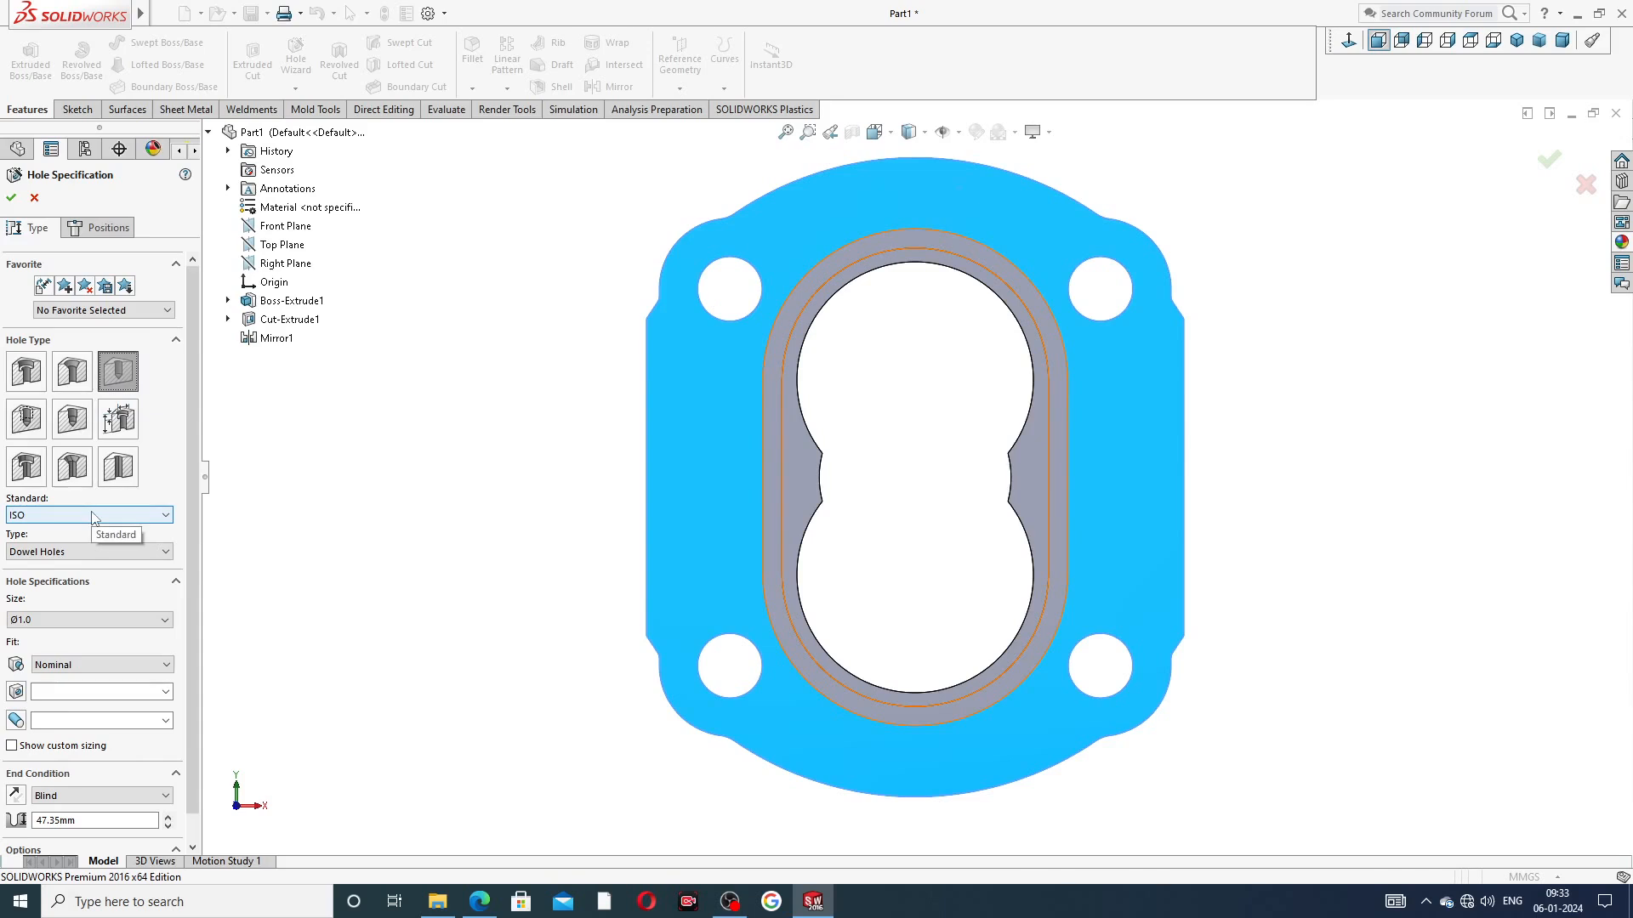
left_click(74, 560)
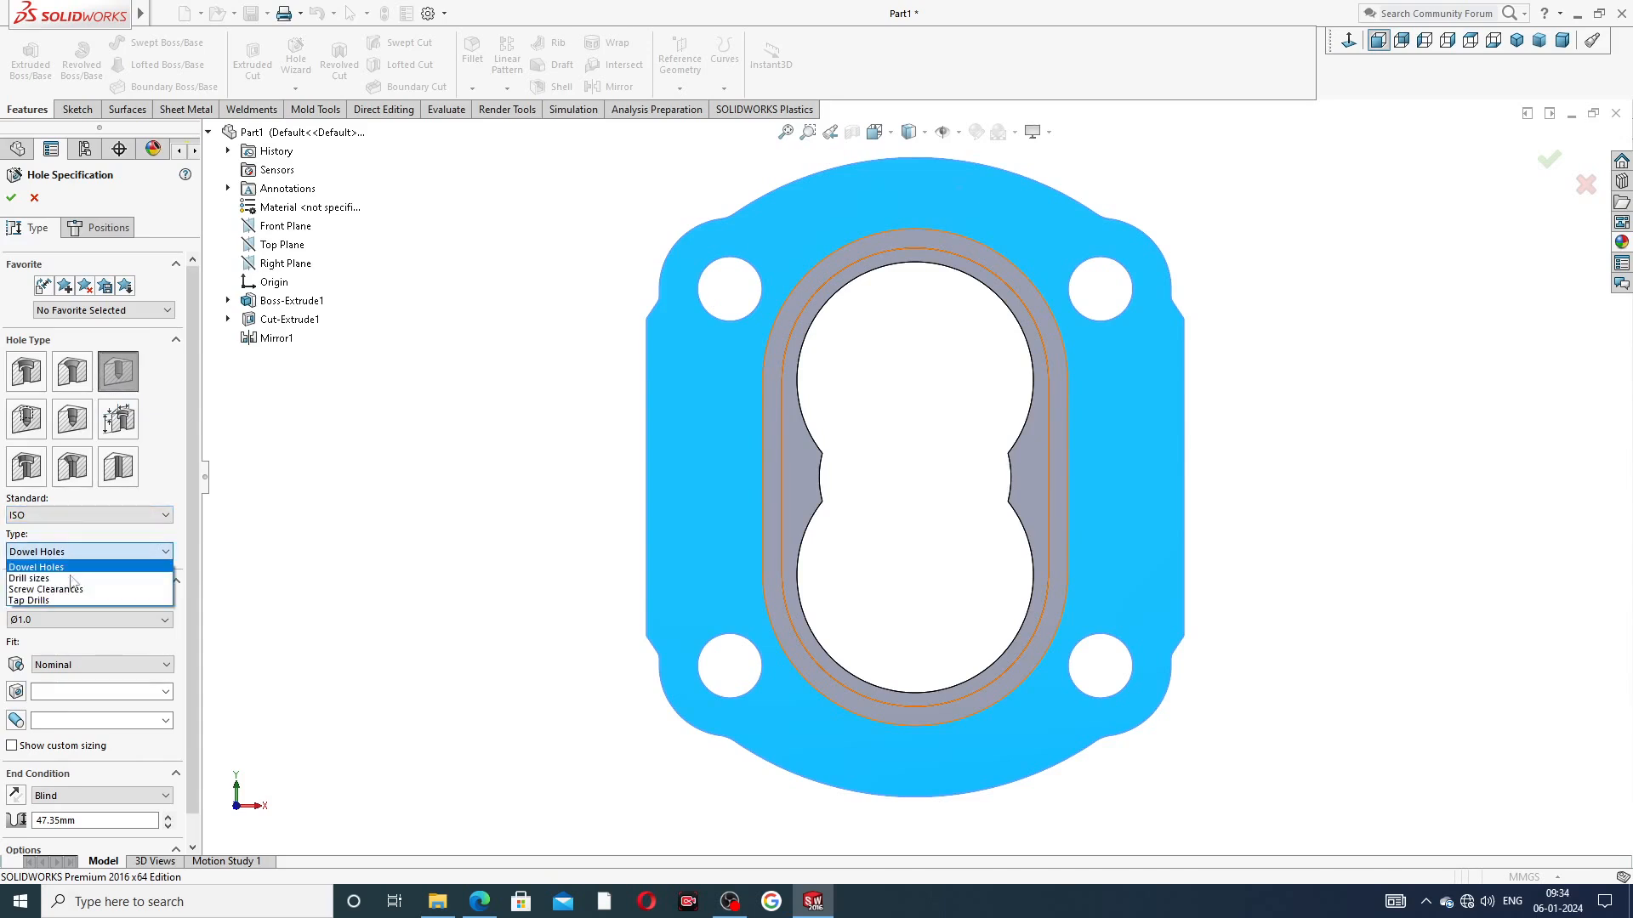
left_click(72, 580)
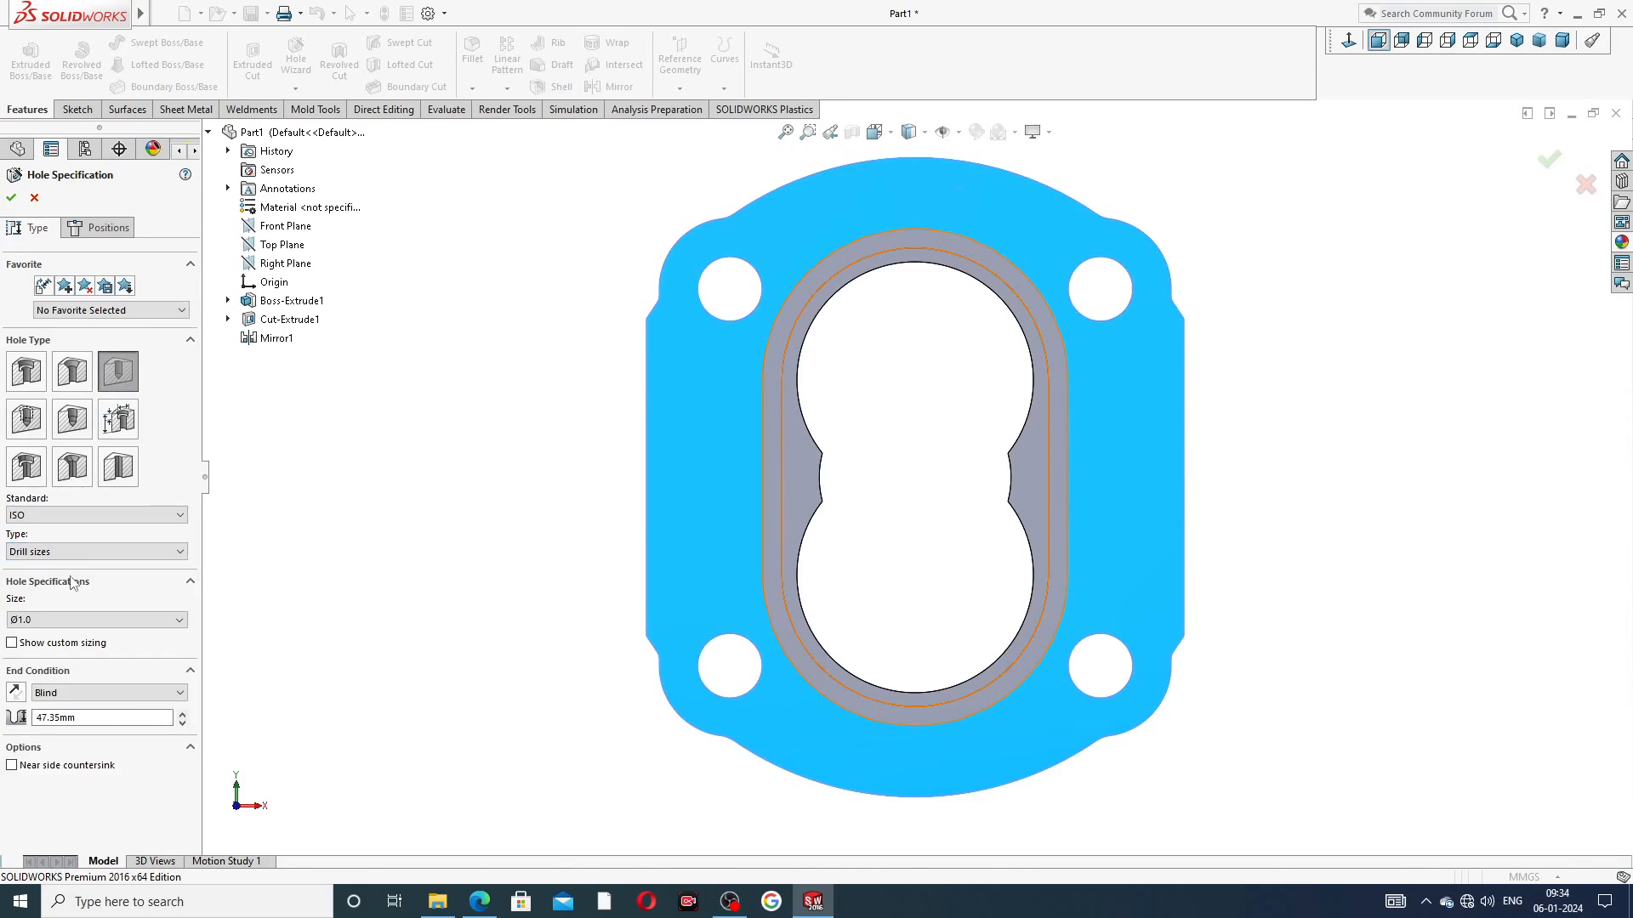
left_click(61, 622)
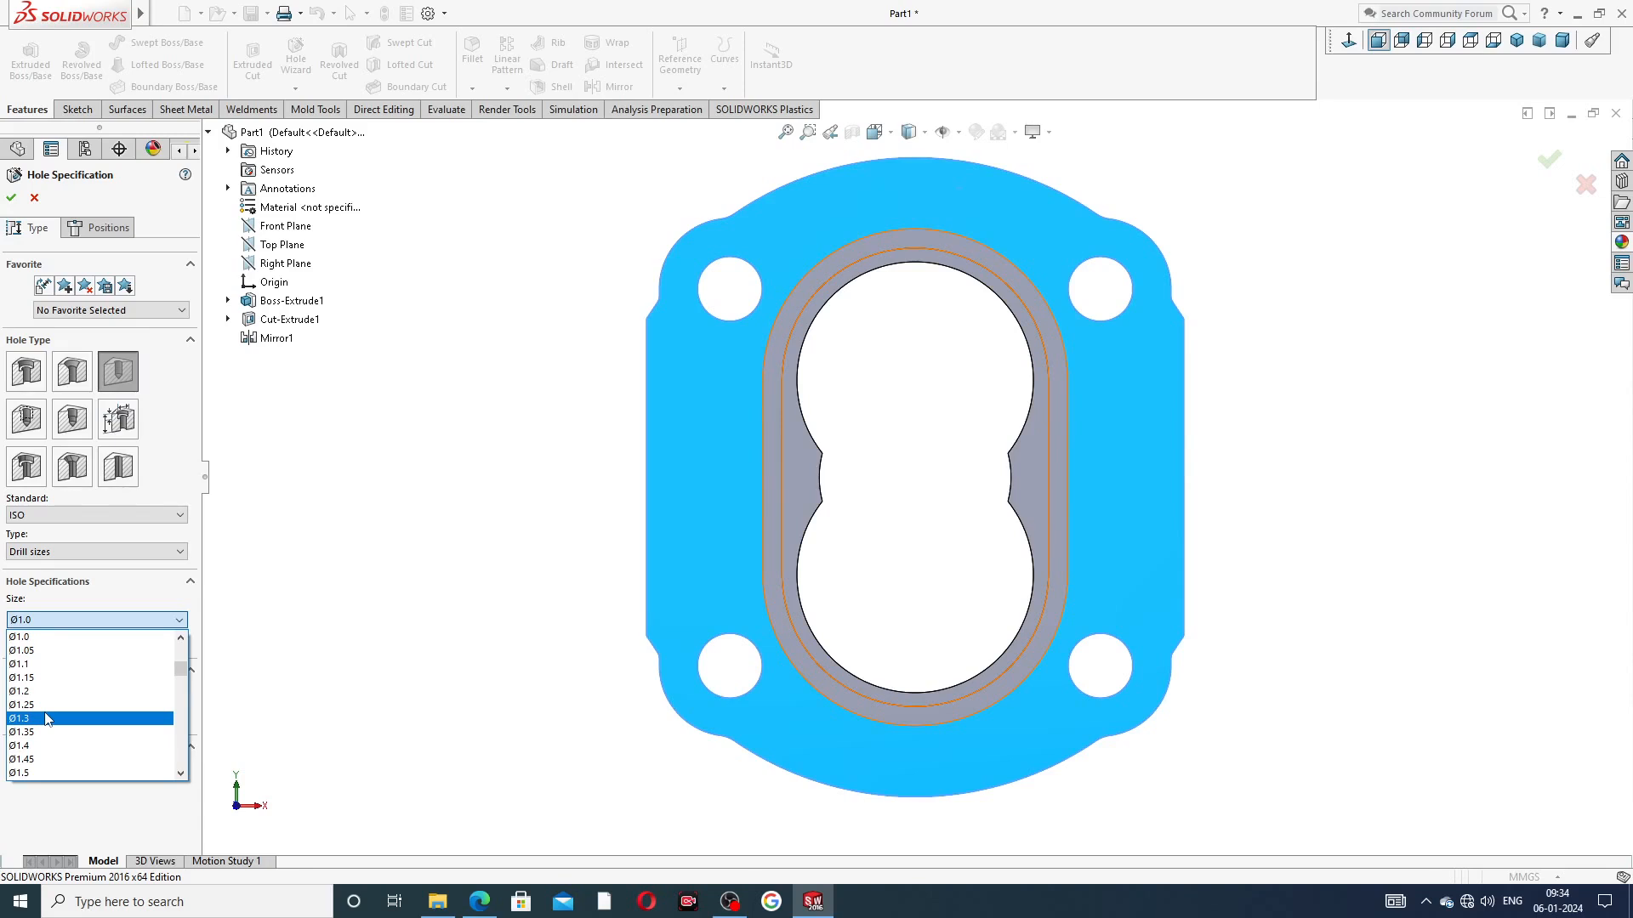
scroll(80, 716, "down", 10)
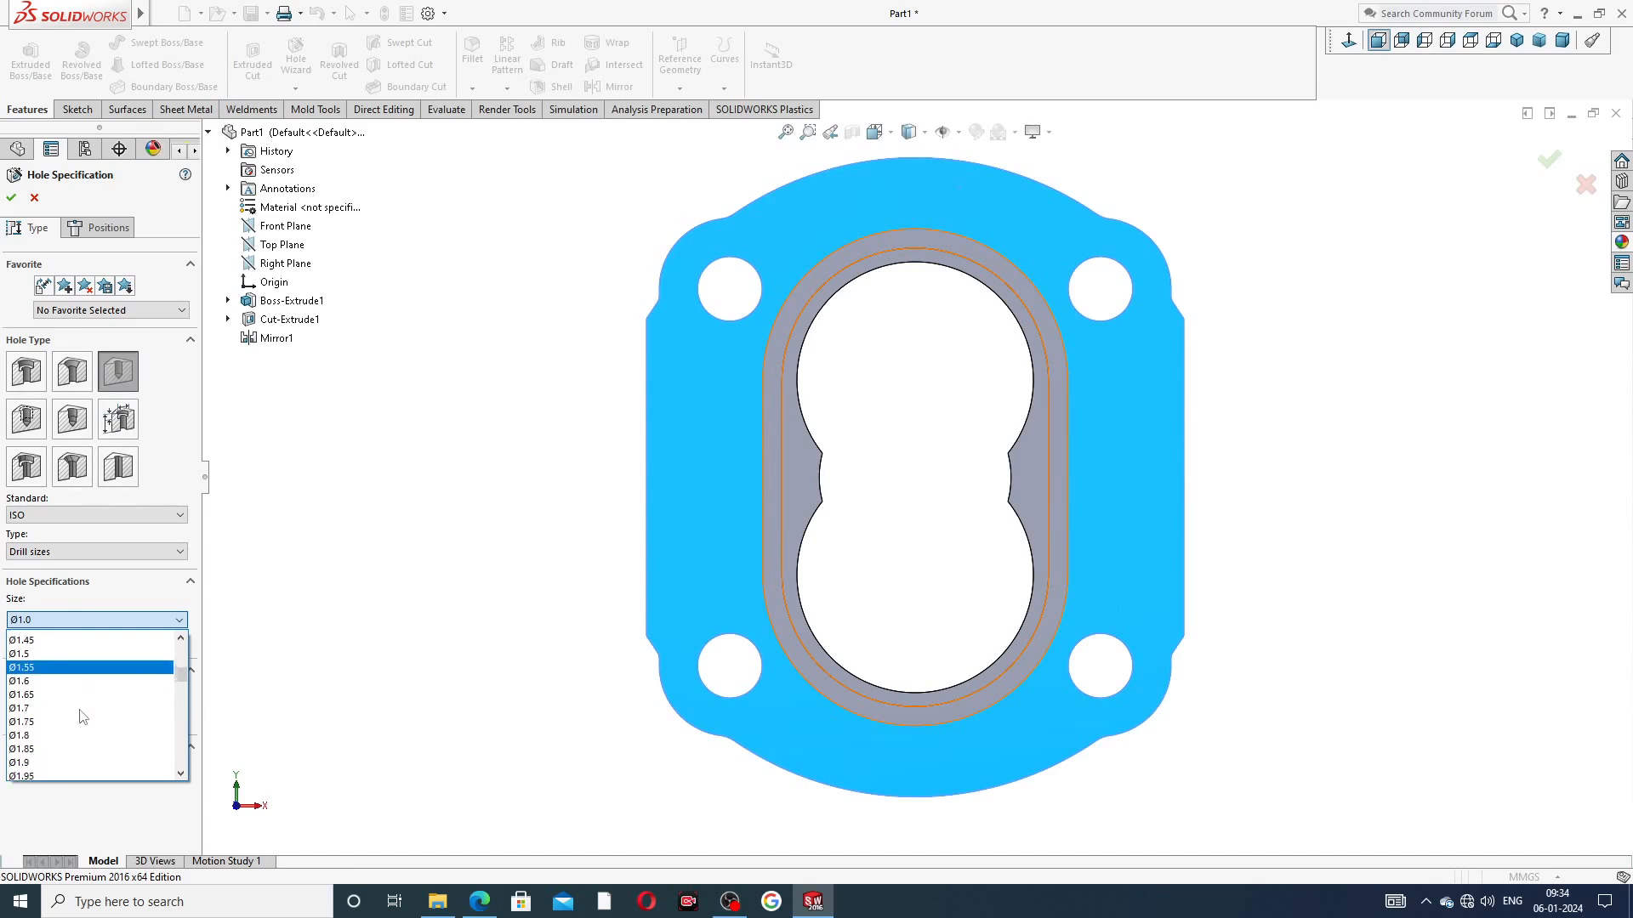
scroll(83, 714, "down", 6)
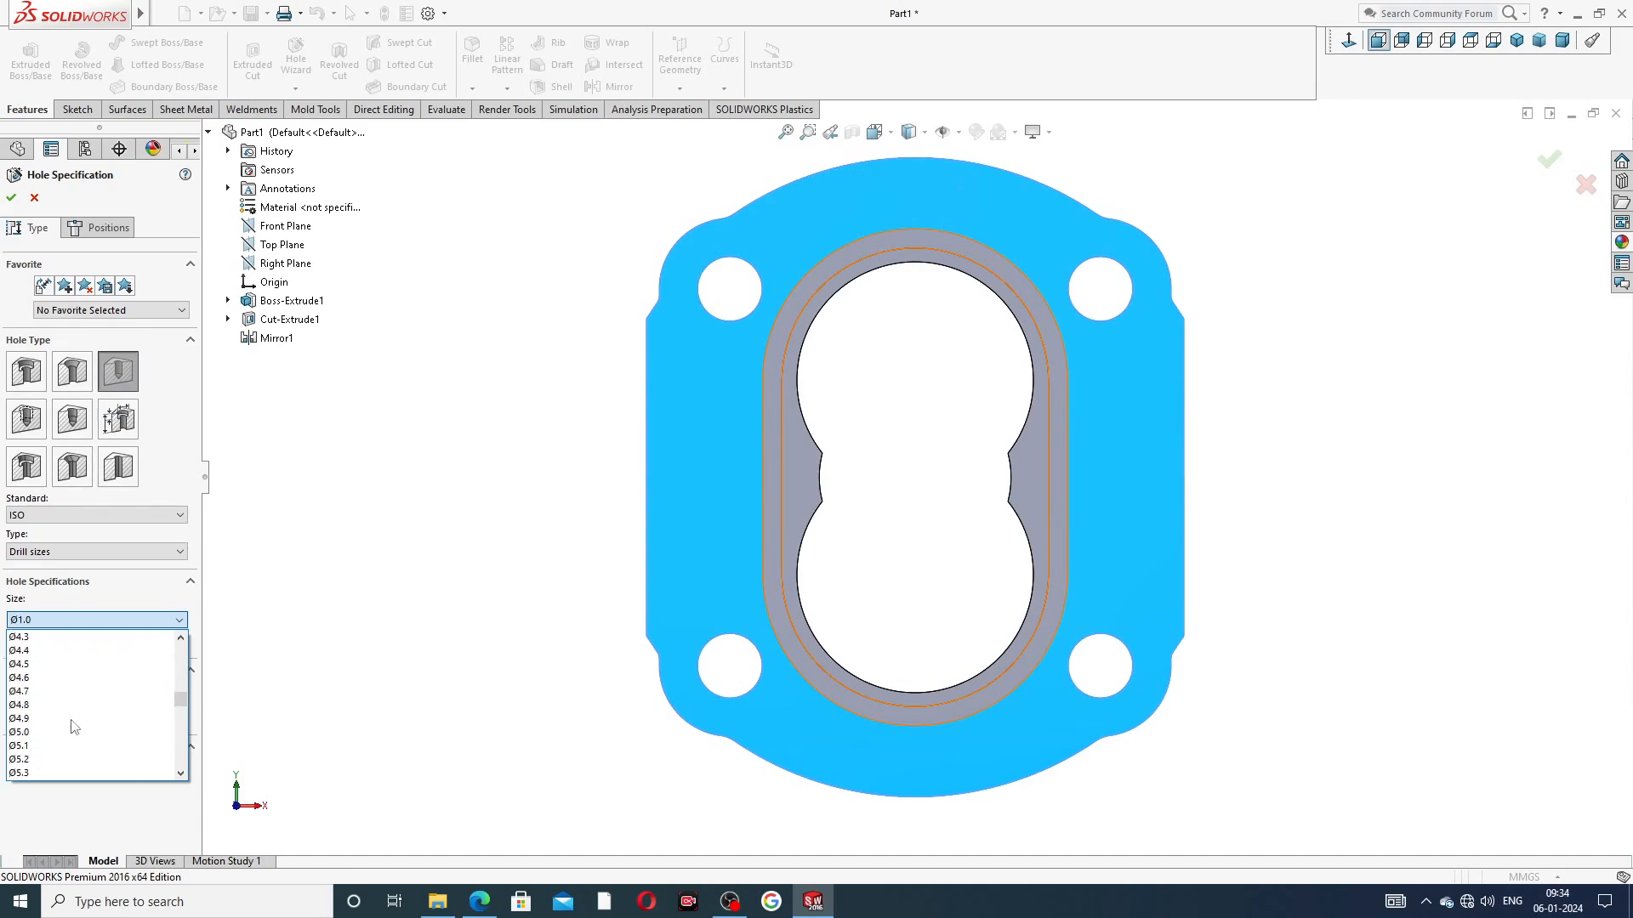
scroll(62, 651, "up", 2)
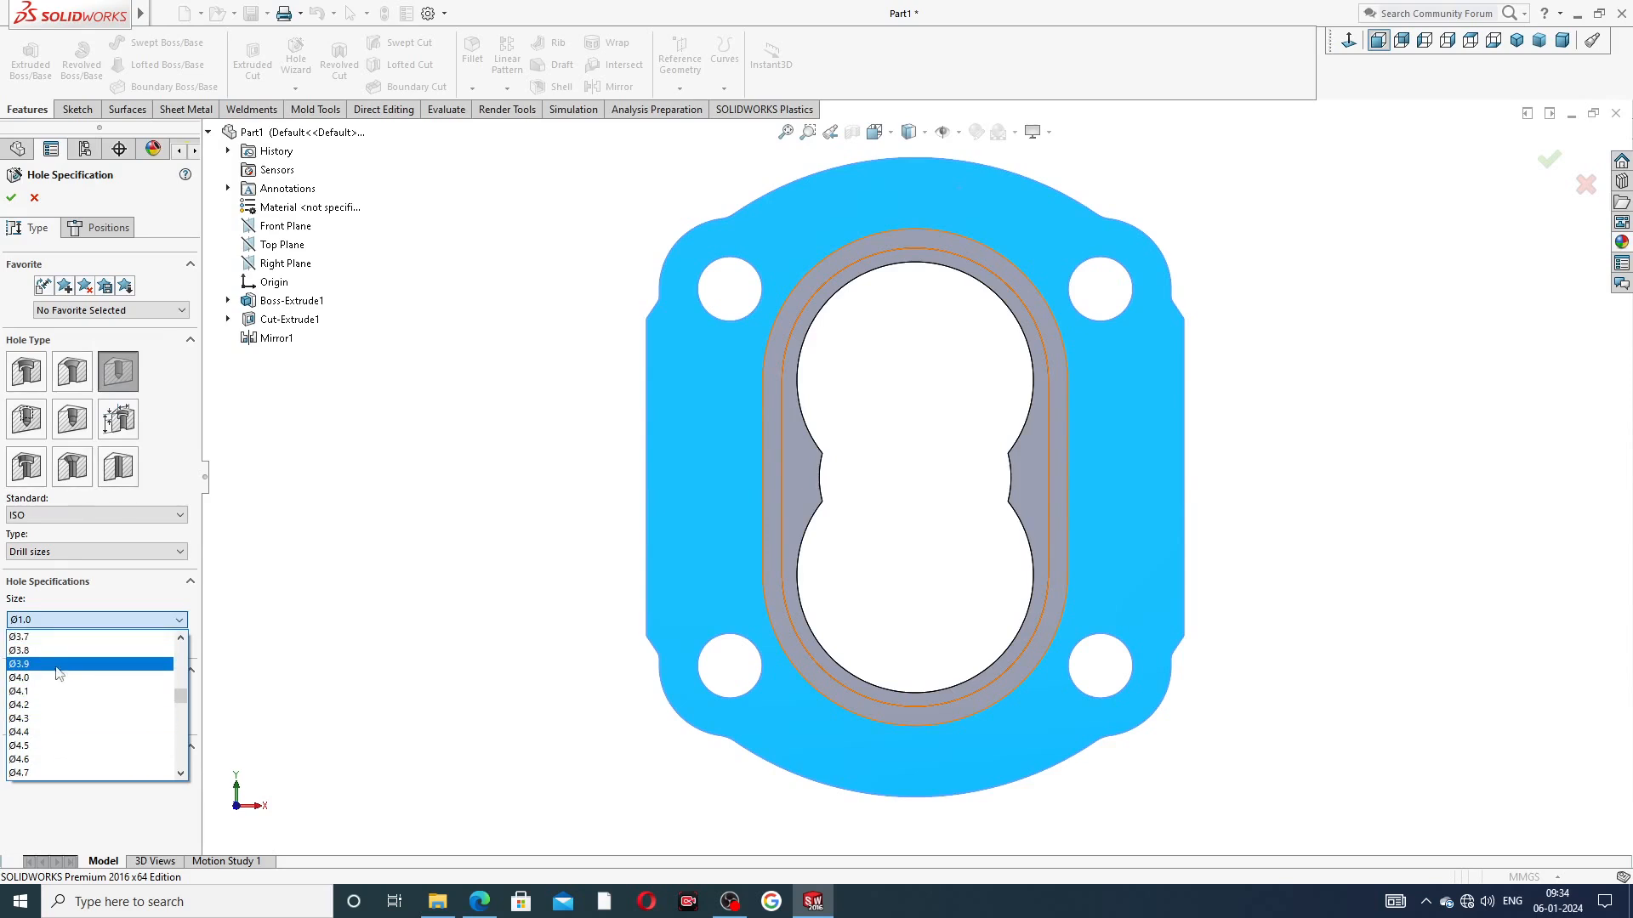
left_click(55, 679)
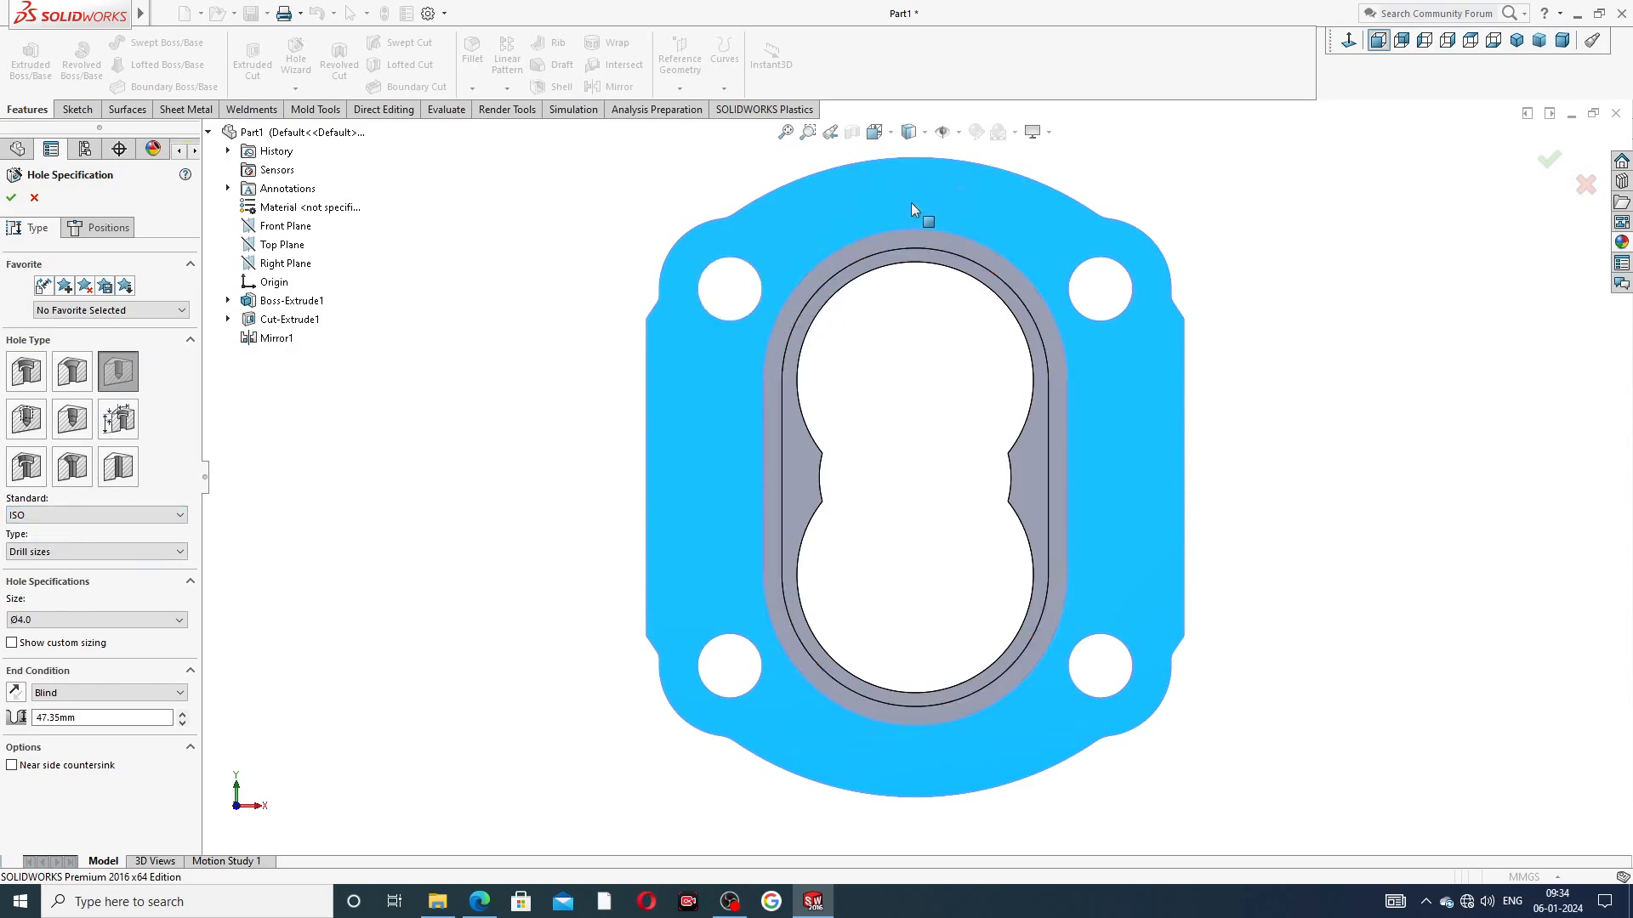
left_click(100, 227)
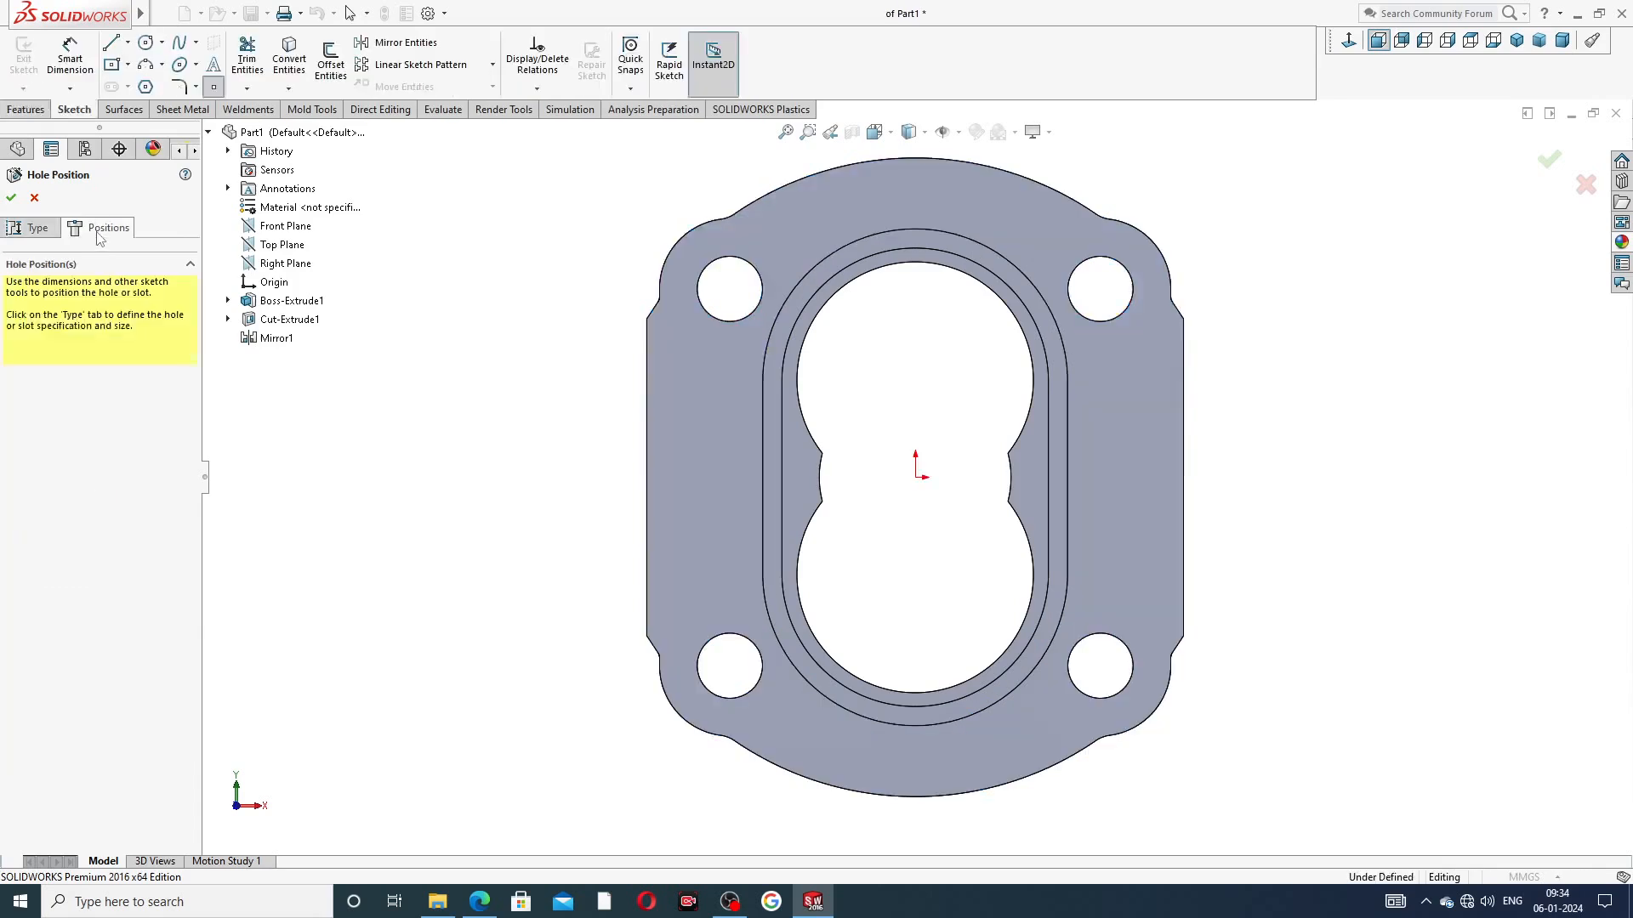
Place two hole points on the front face, one above and one below the bores, vertically aligned with the origin
left_click(915, 194)
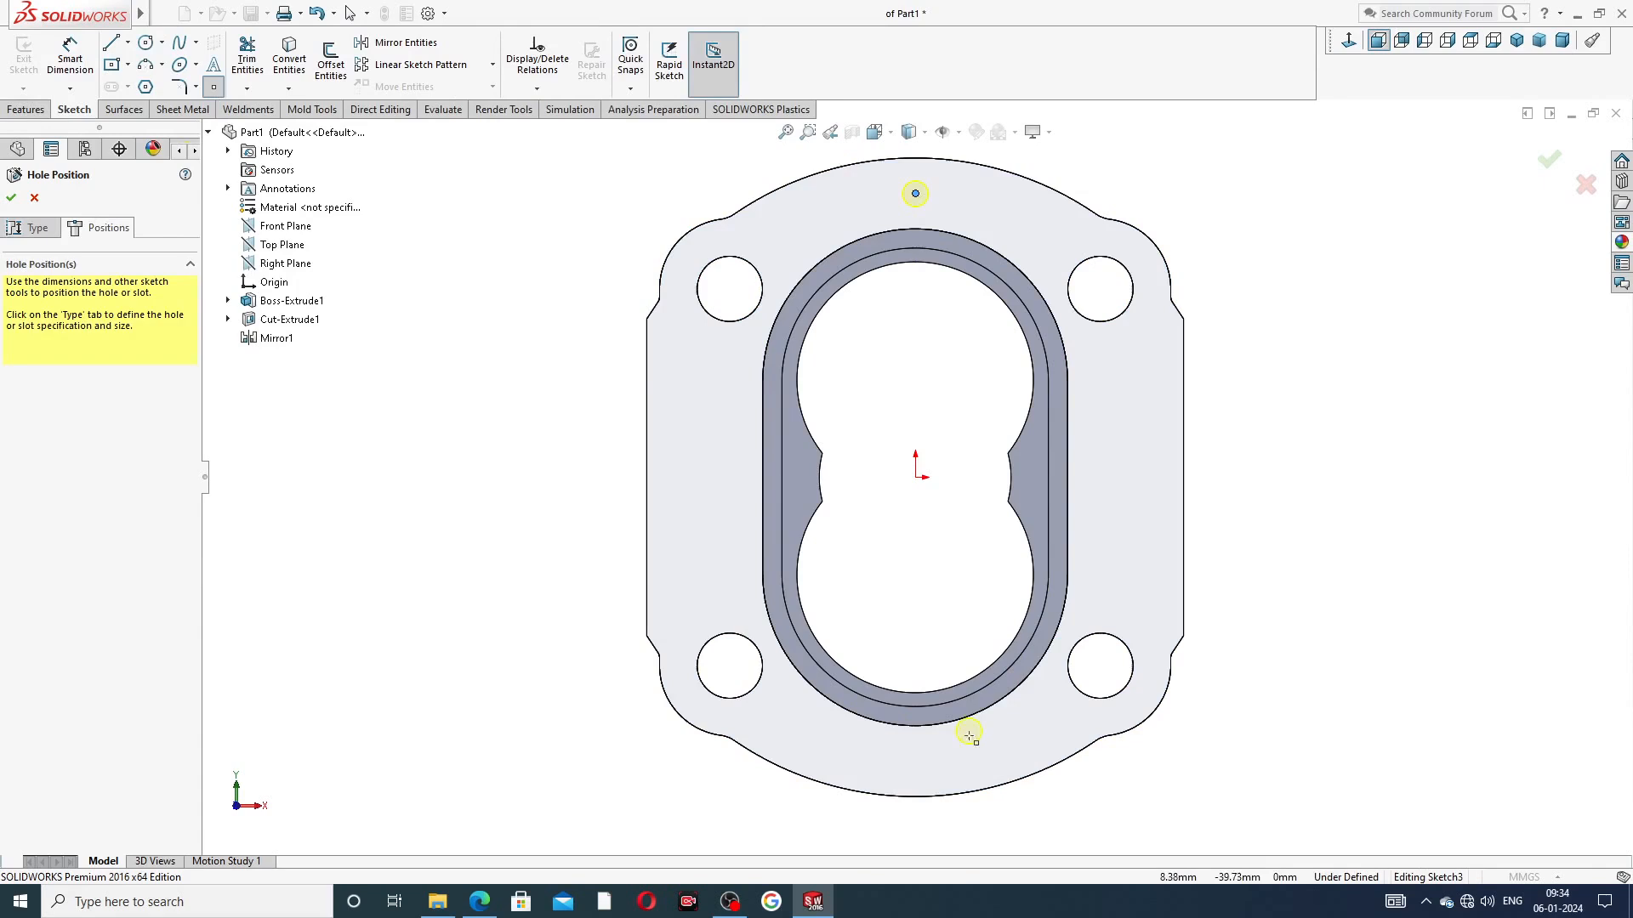
left_click(916, 761)
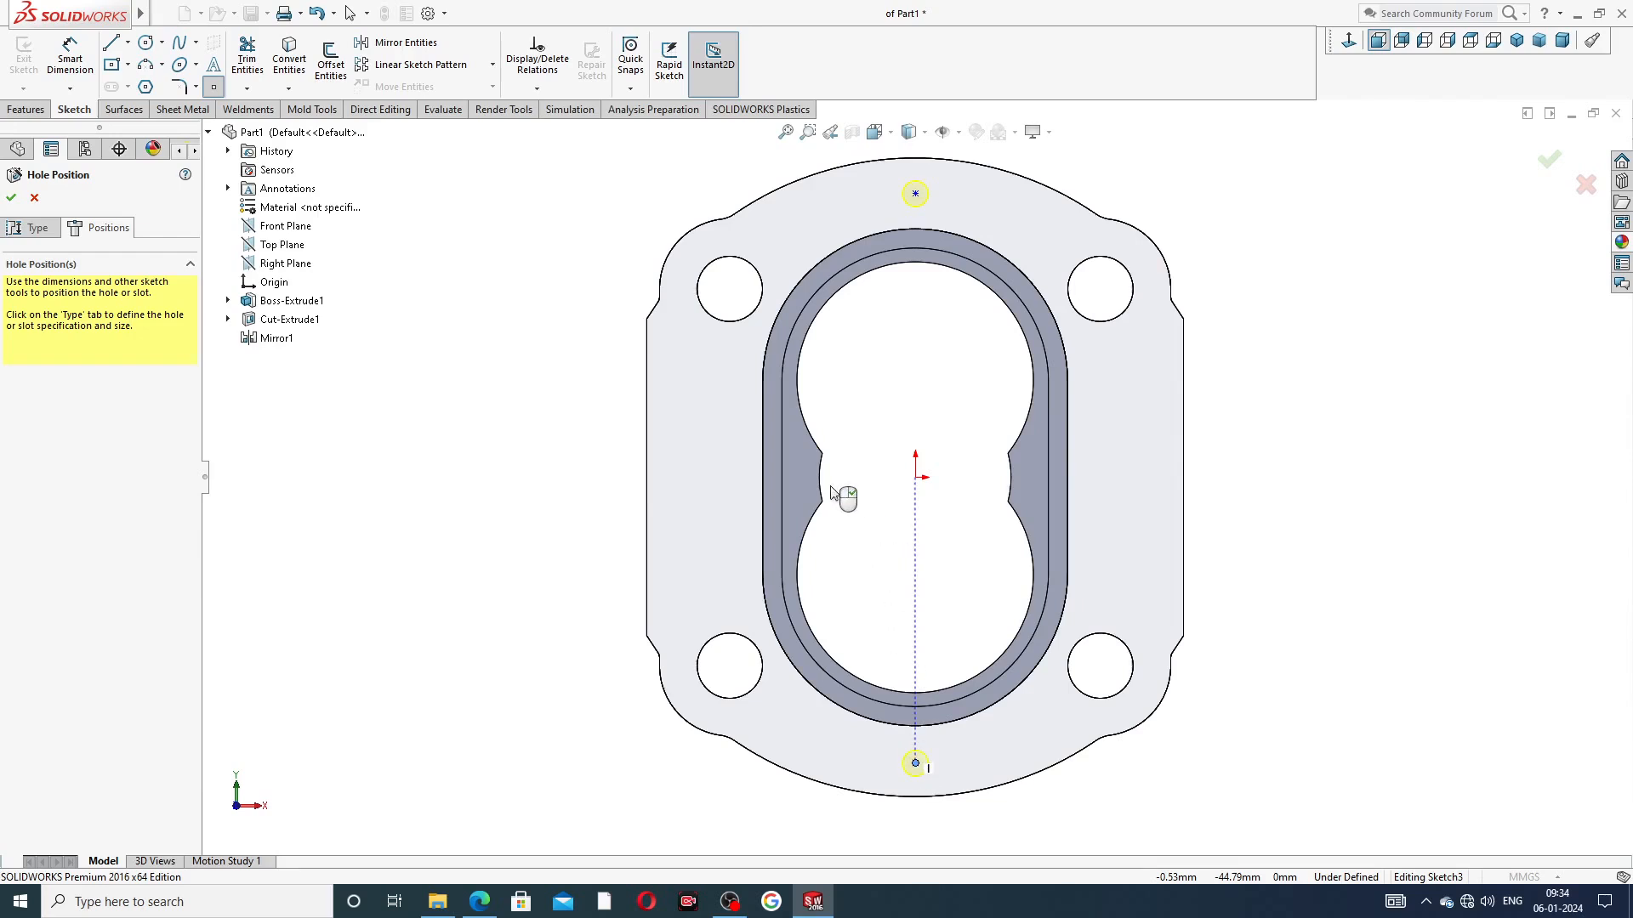
right_click(466, 326)
left_click(492, 339)
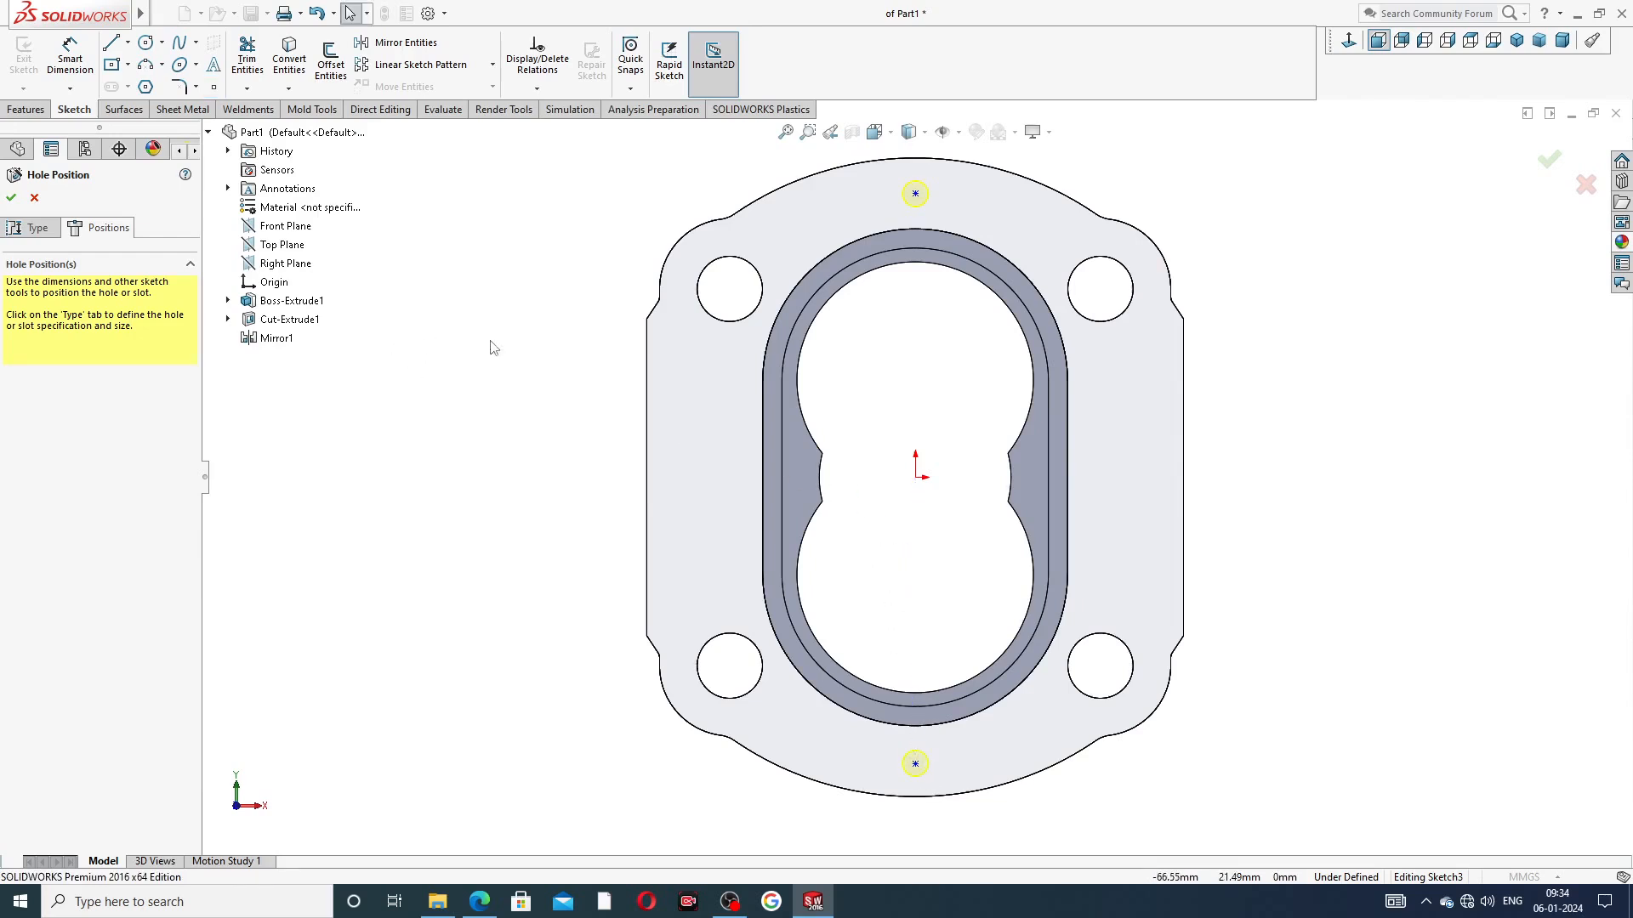
Dimension the upper hole point vertically from the origin and set the distance to 45 mm
left_click(28, 110)
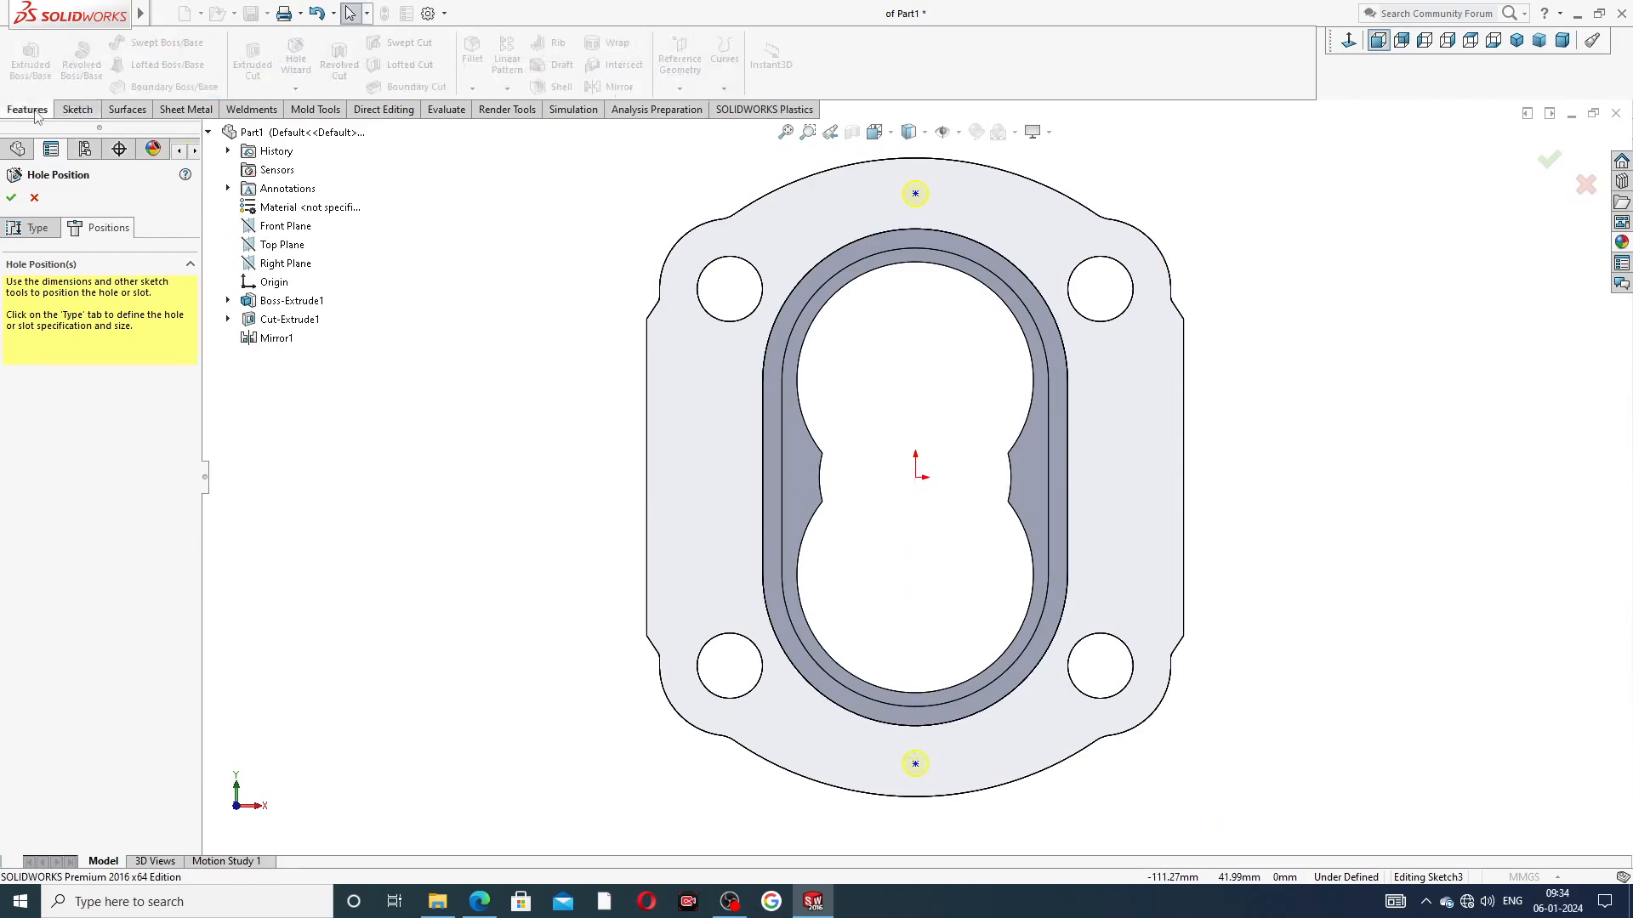
left_click(78, 109)
left_click(69, 57)
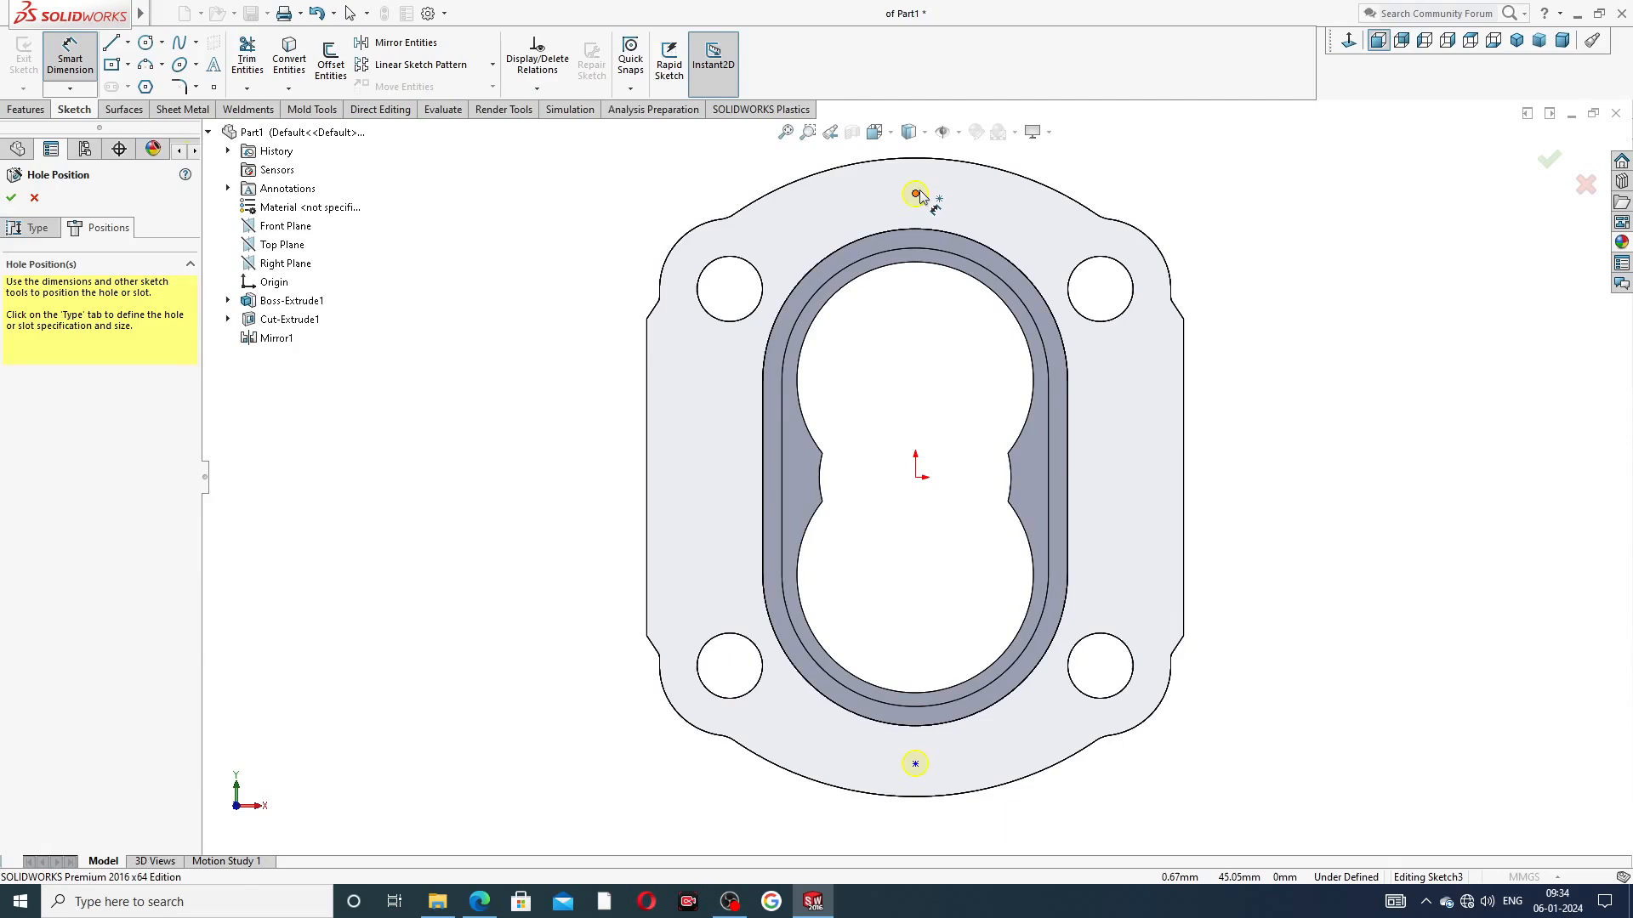
left_click(917, 195)
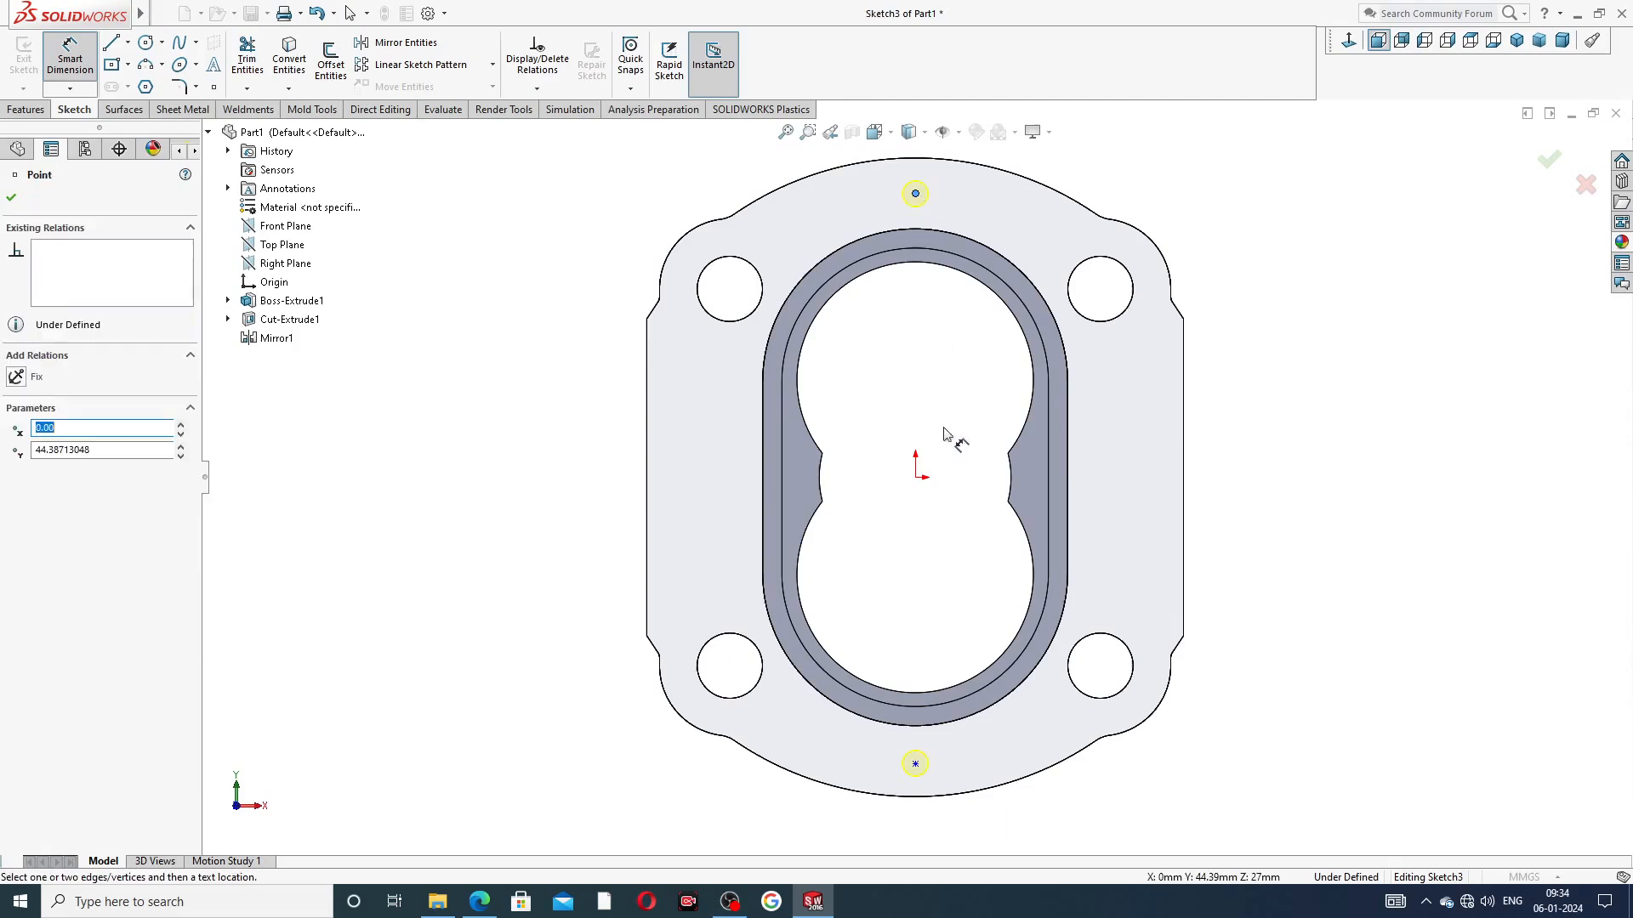
left_click(915, 482)
left_click(627, 337)
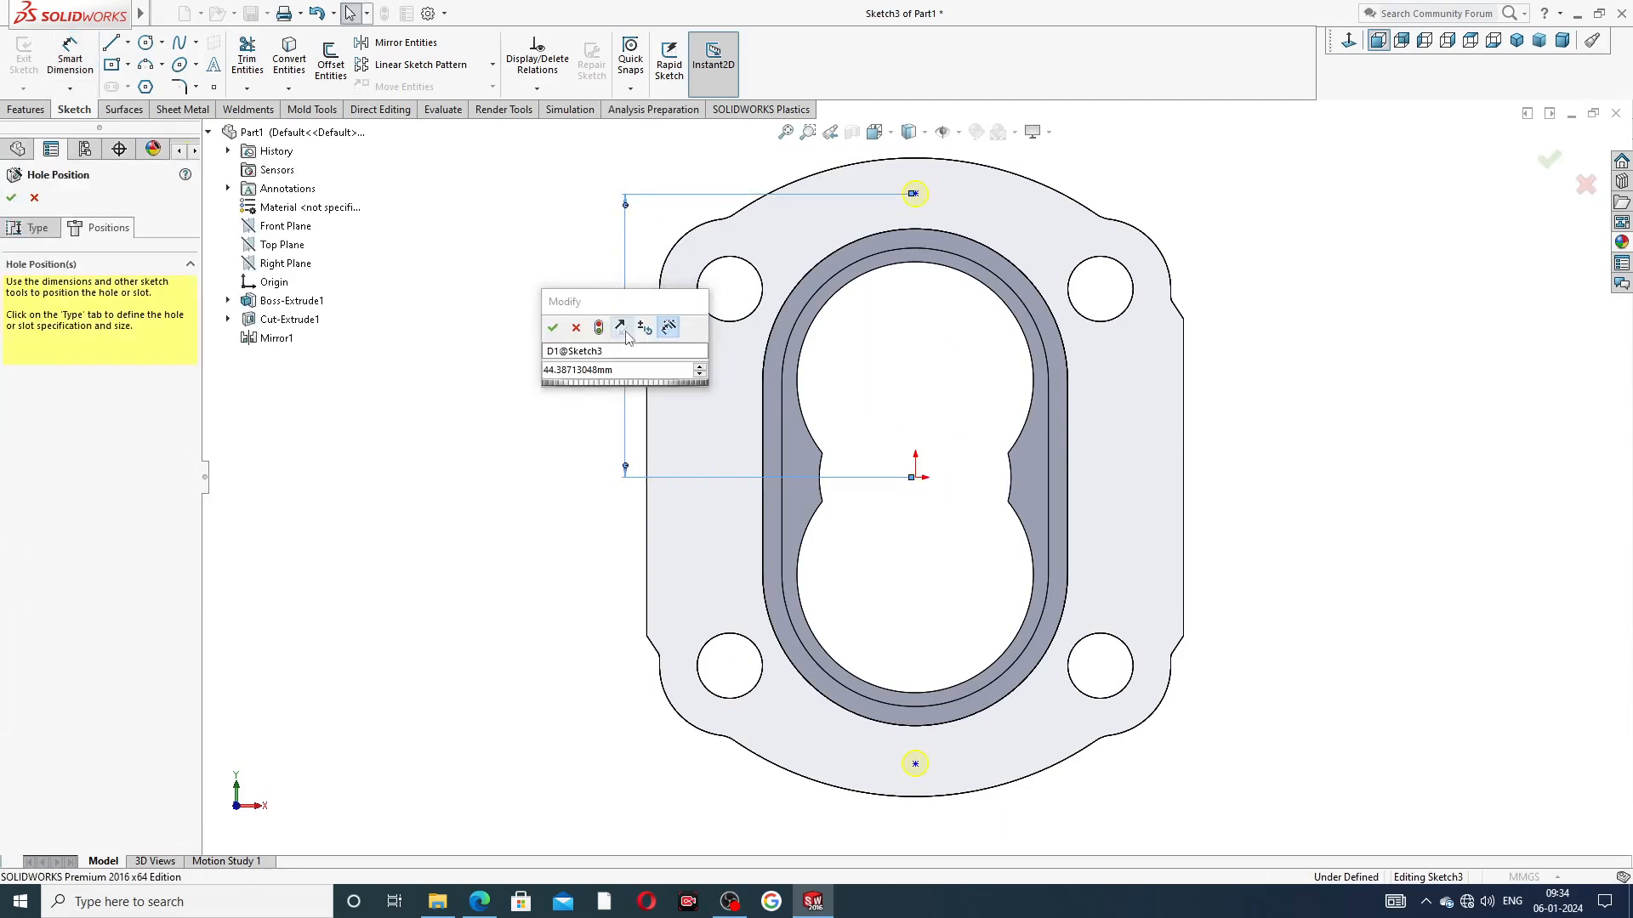
key("Return")
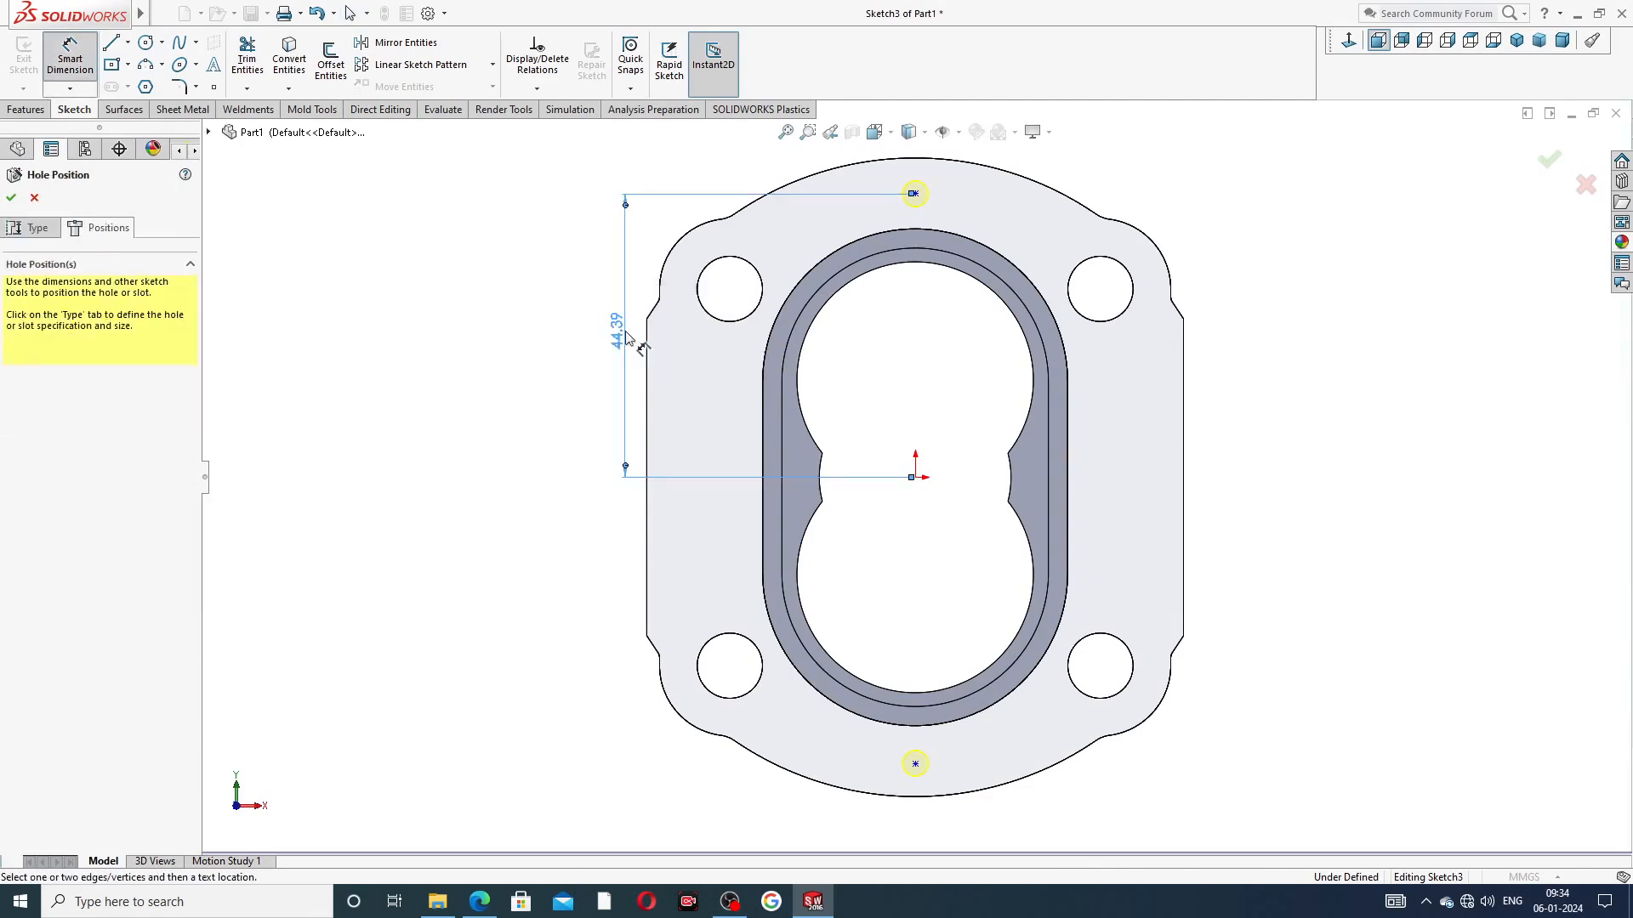
left_click(619, 338)
double_click(619, 339)
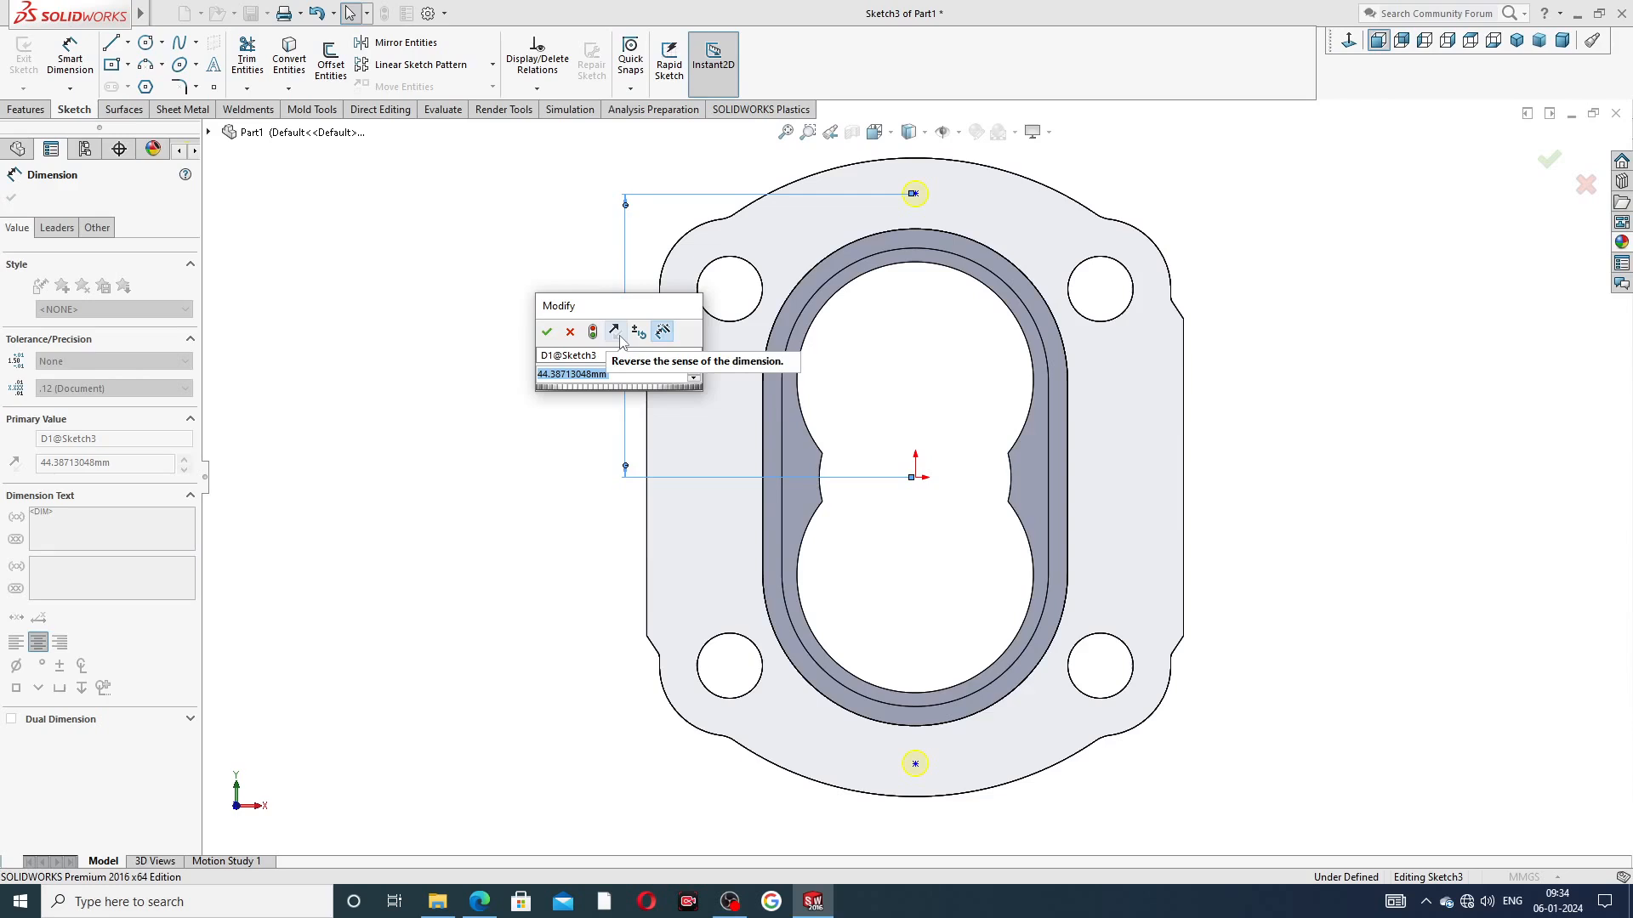
type("45")
key("Return")
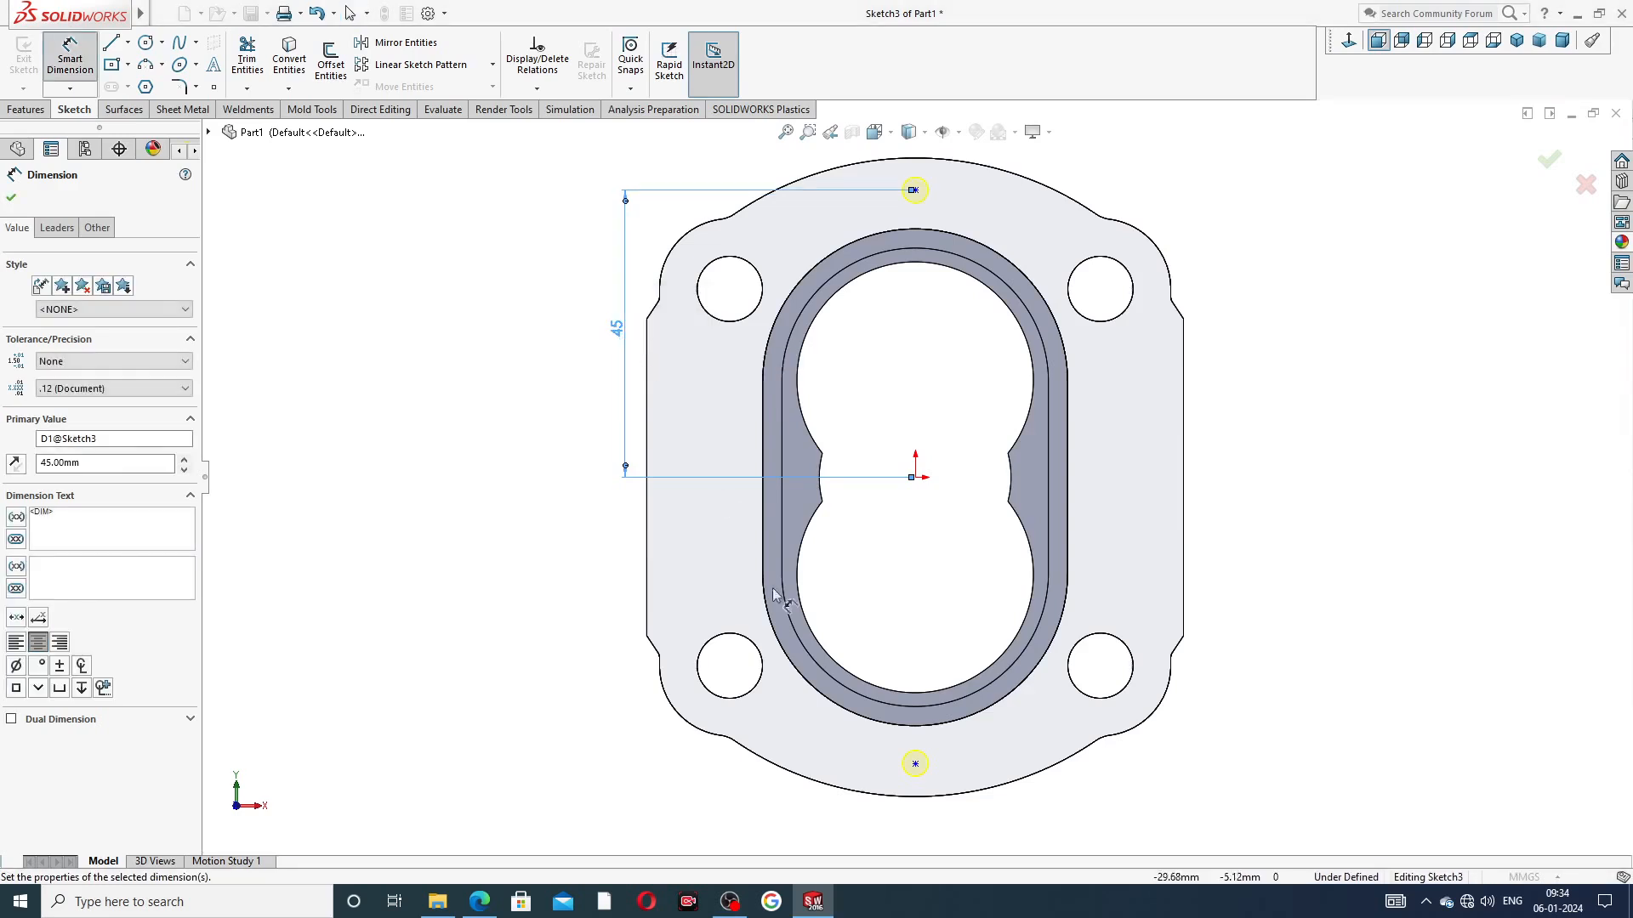
mouse_move(911, 477)
left_mouse_down()
mouse_move(936, 771)
mouse_move(915, 763)
left_mouse_up()
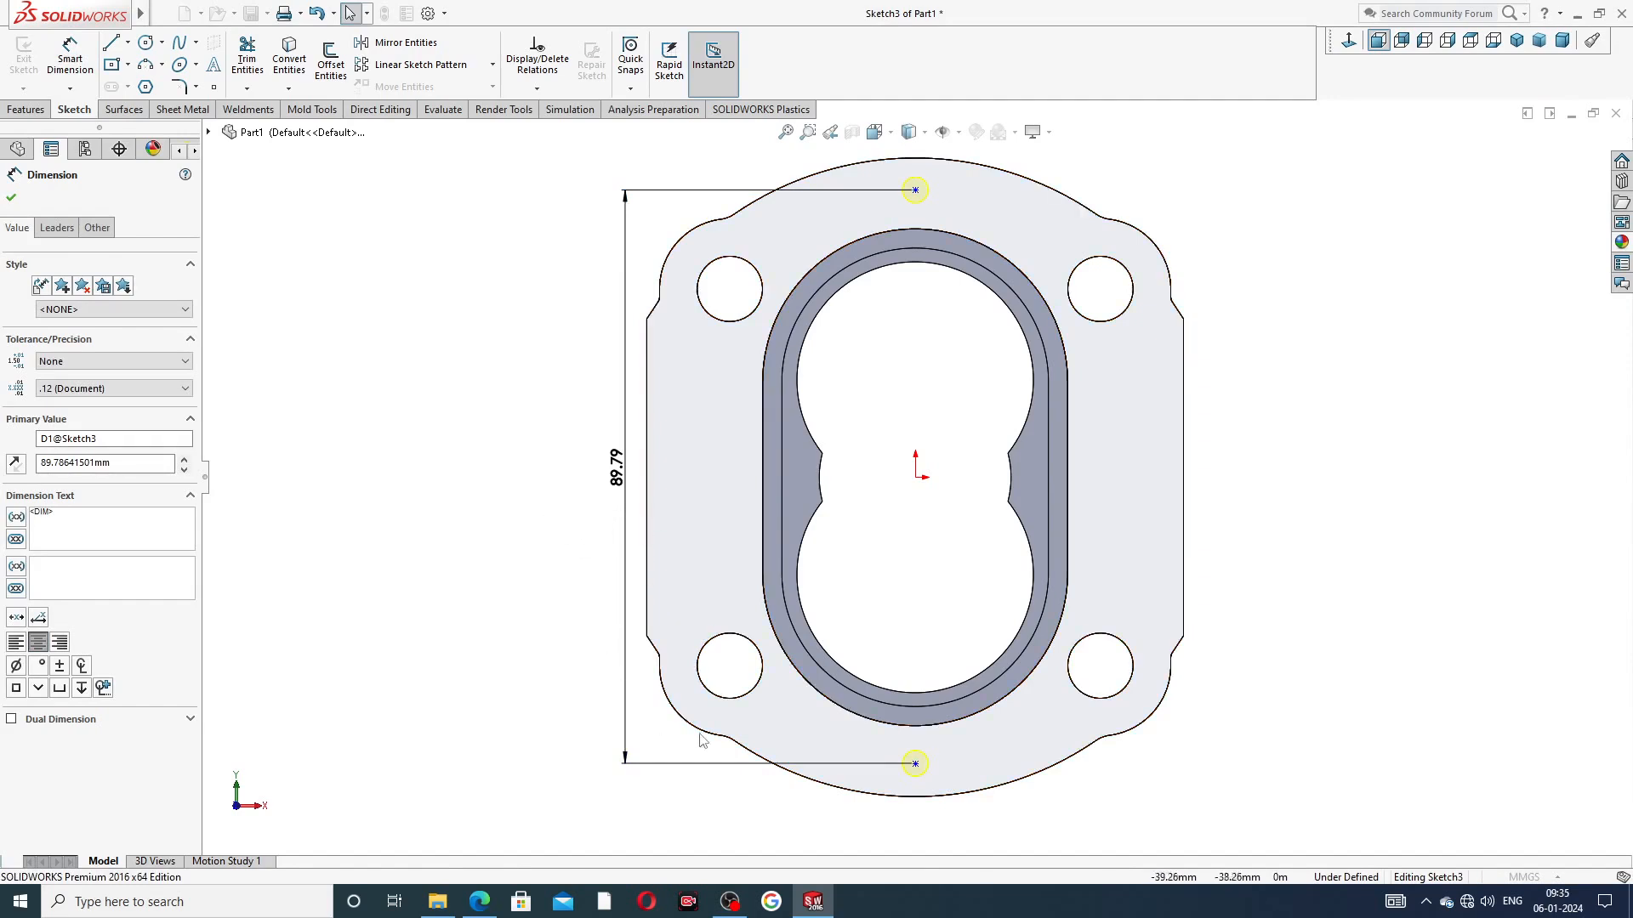
left_click_drag(916, 763, 915, 477)
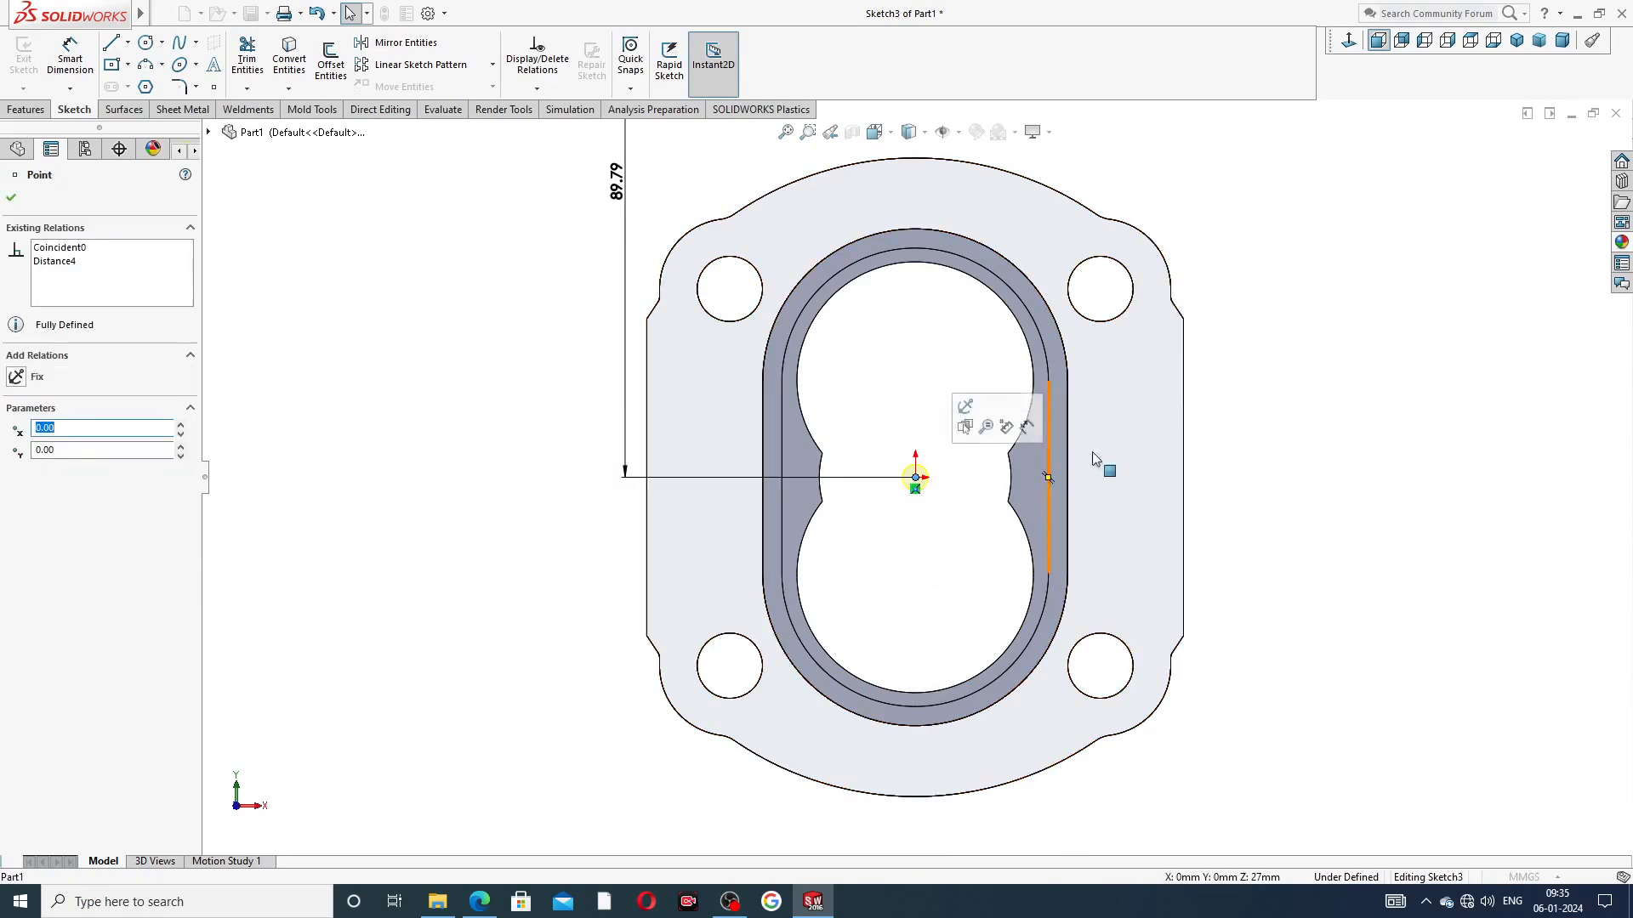
scroll(1163, 416, "up", 3)
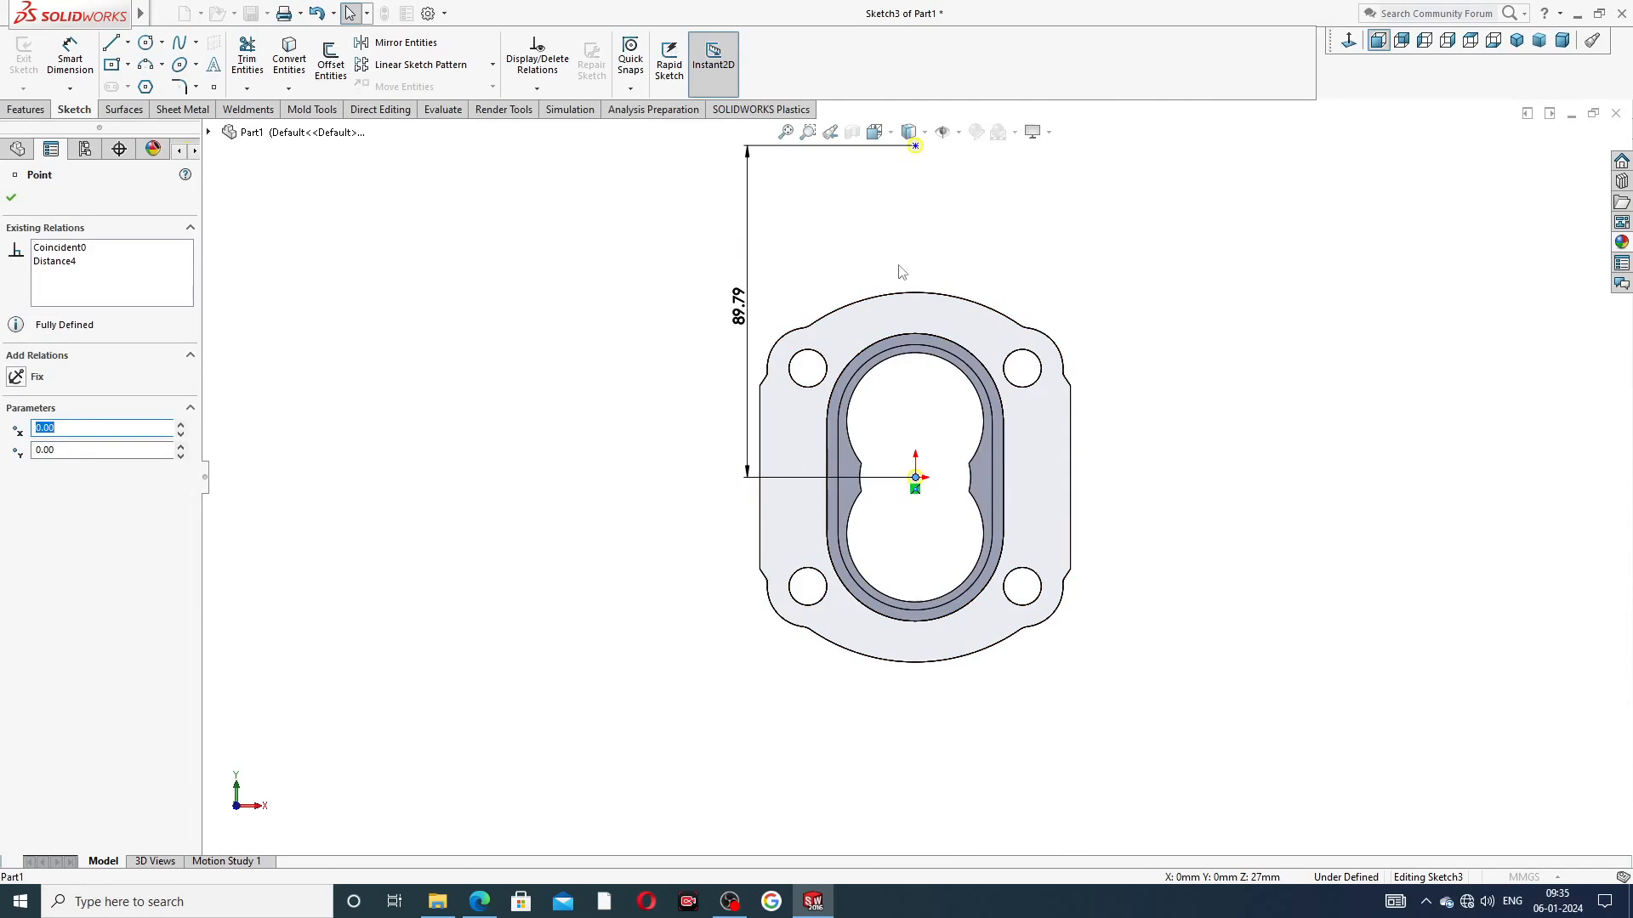
key("ctrl+z")
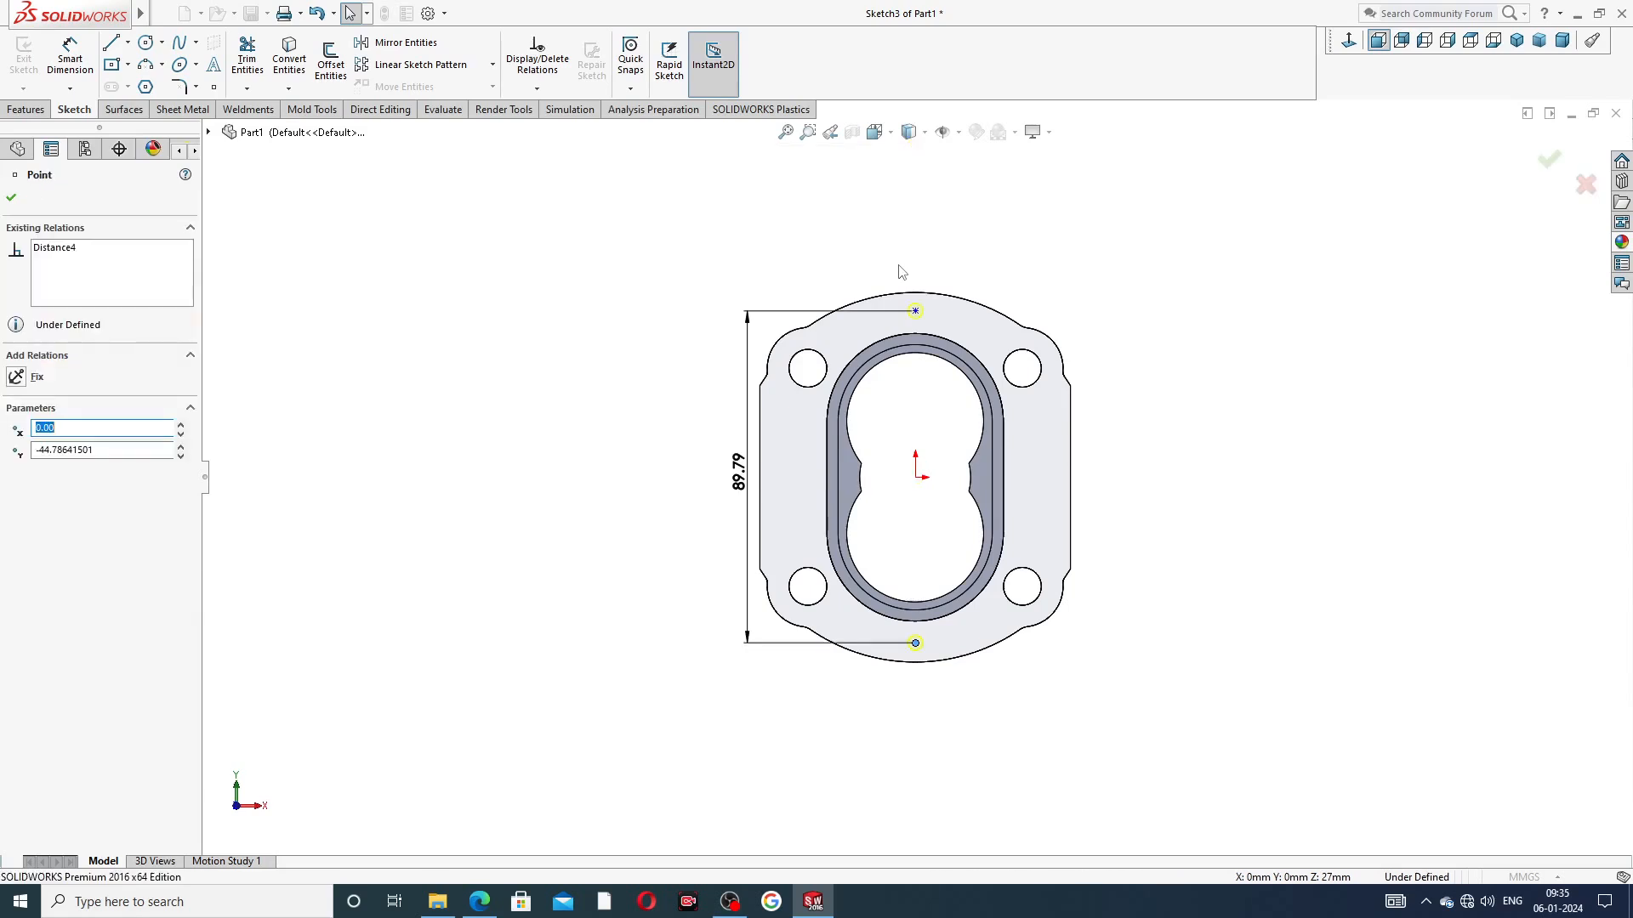
key("ctrl+z")
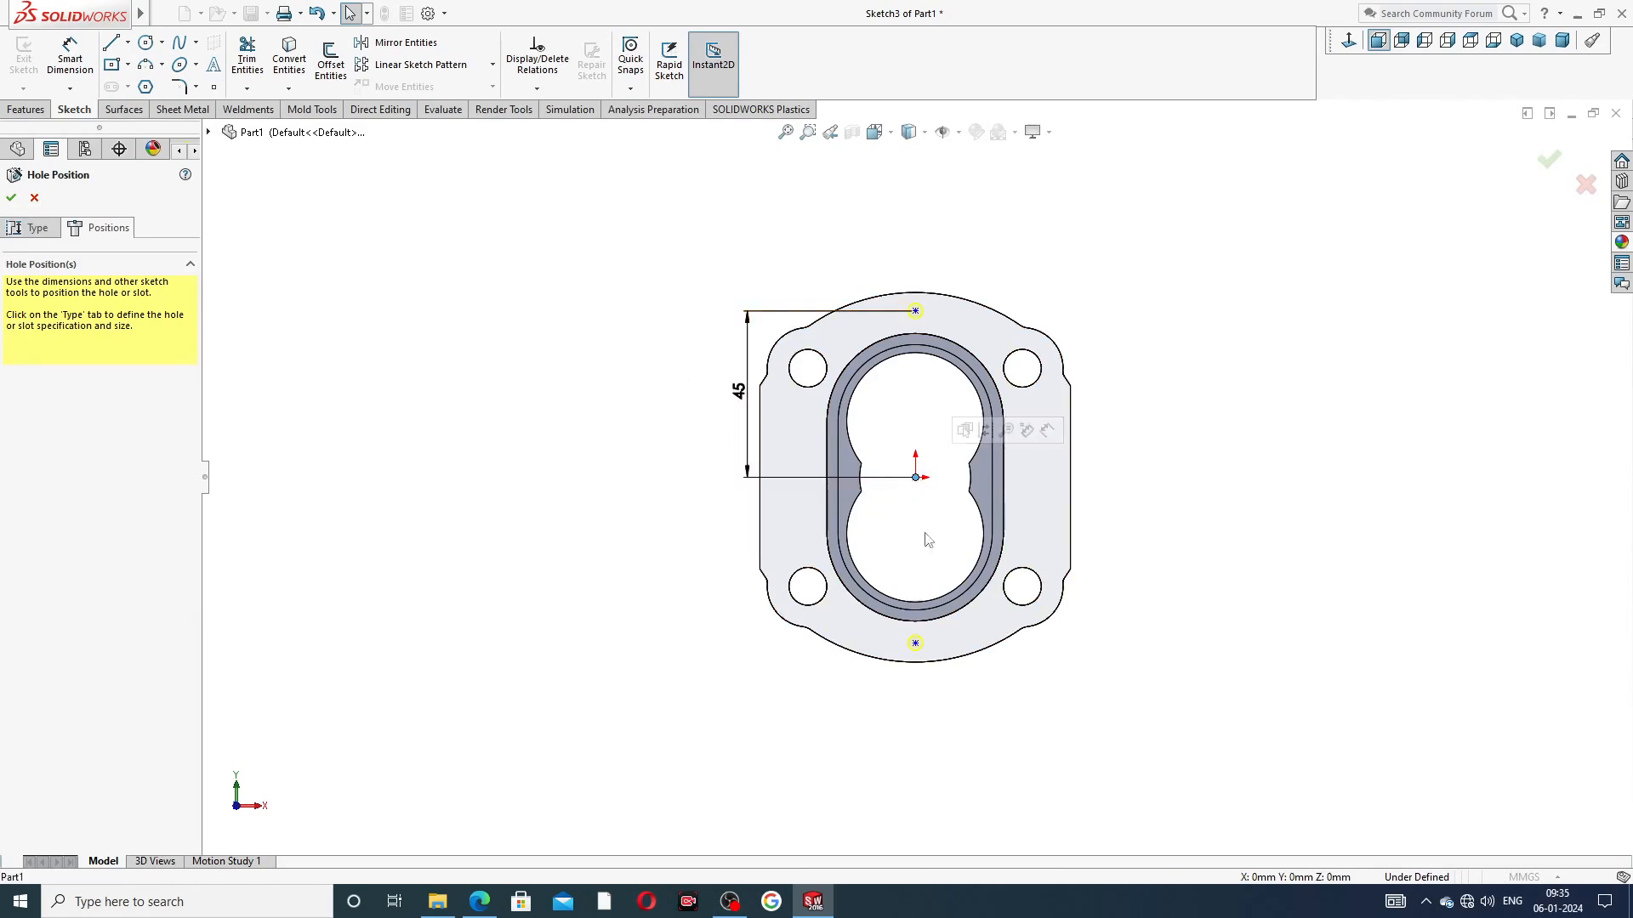
Dimension the lower hole point vertically from the origin and set the distance to 45 mm
left_click(915, 644)
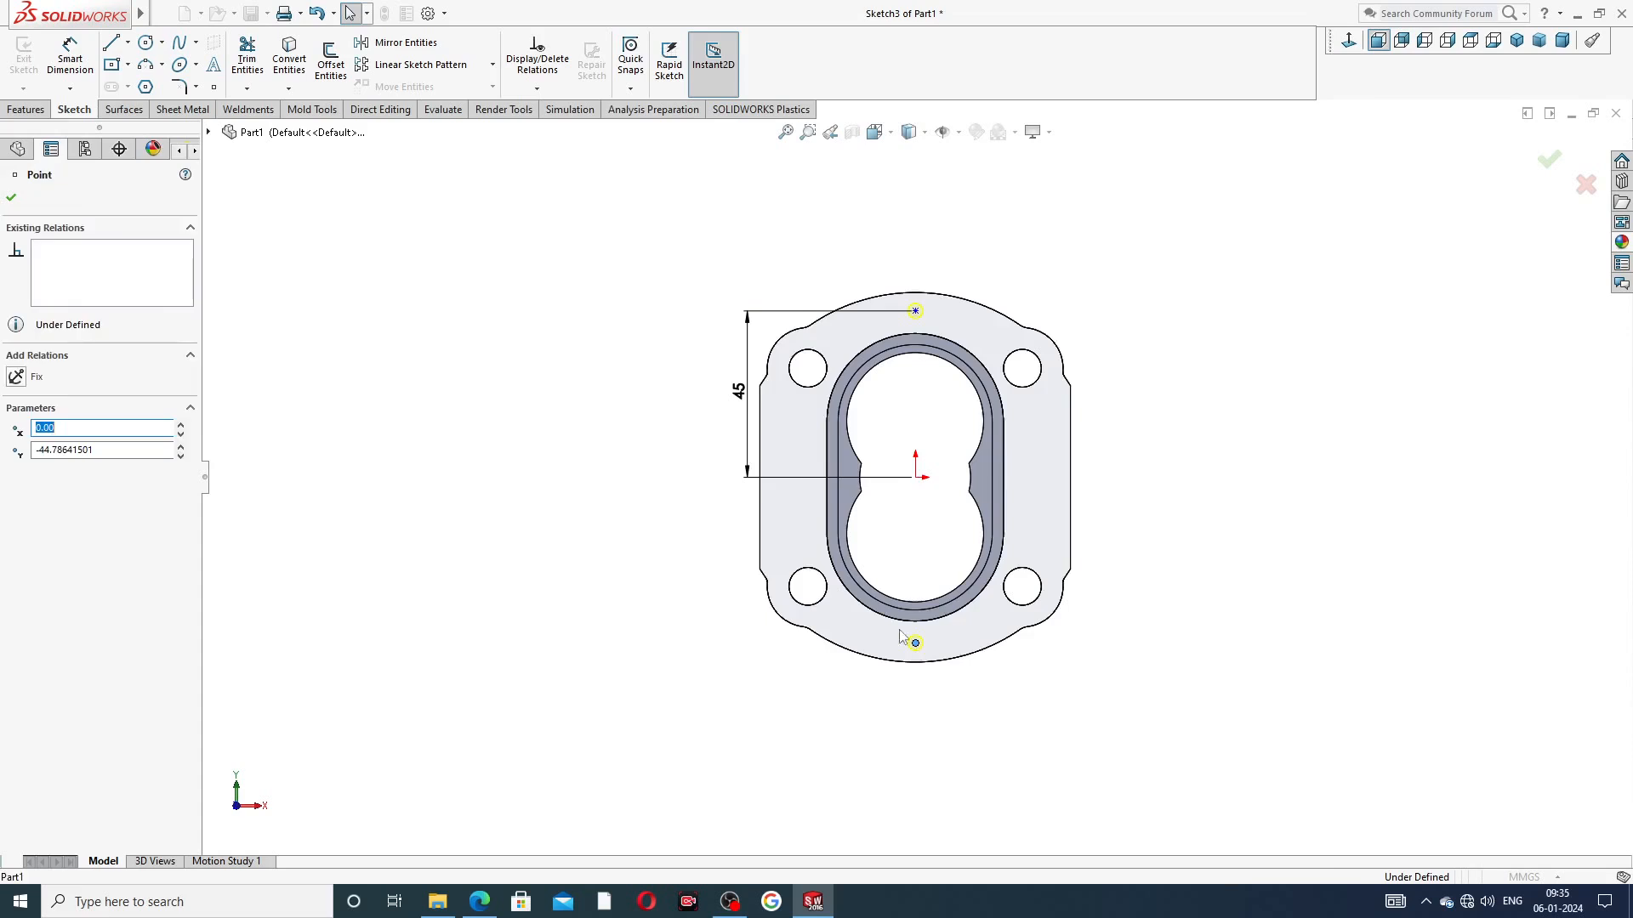
left_click(302, 329)
left_click(70, 60)
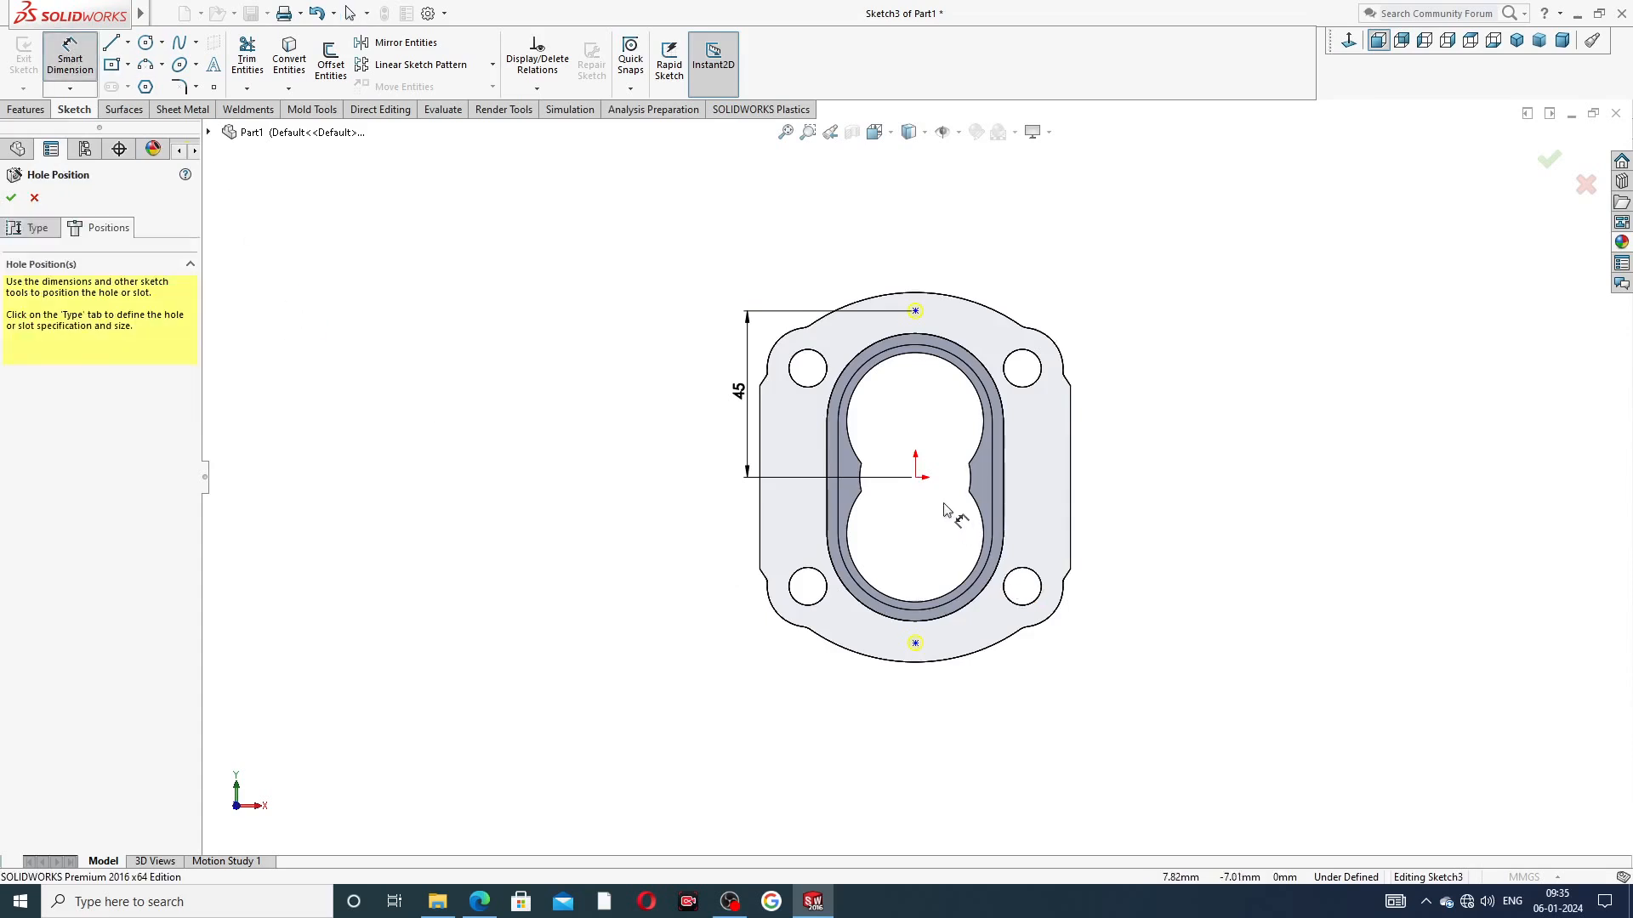
left_click(916, 477)
left_click(916, 644)
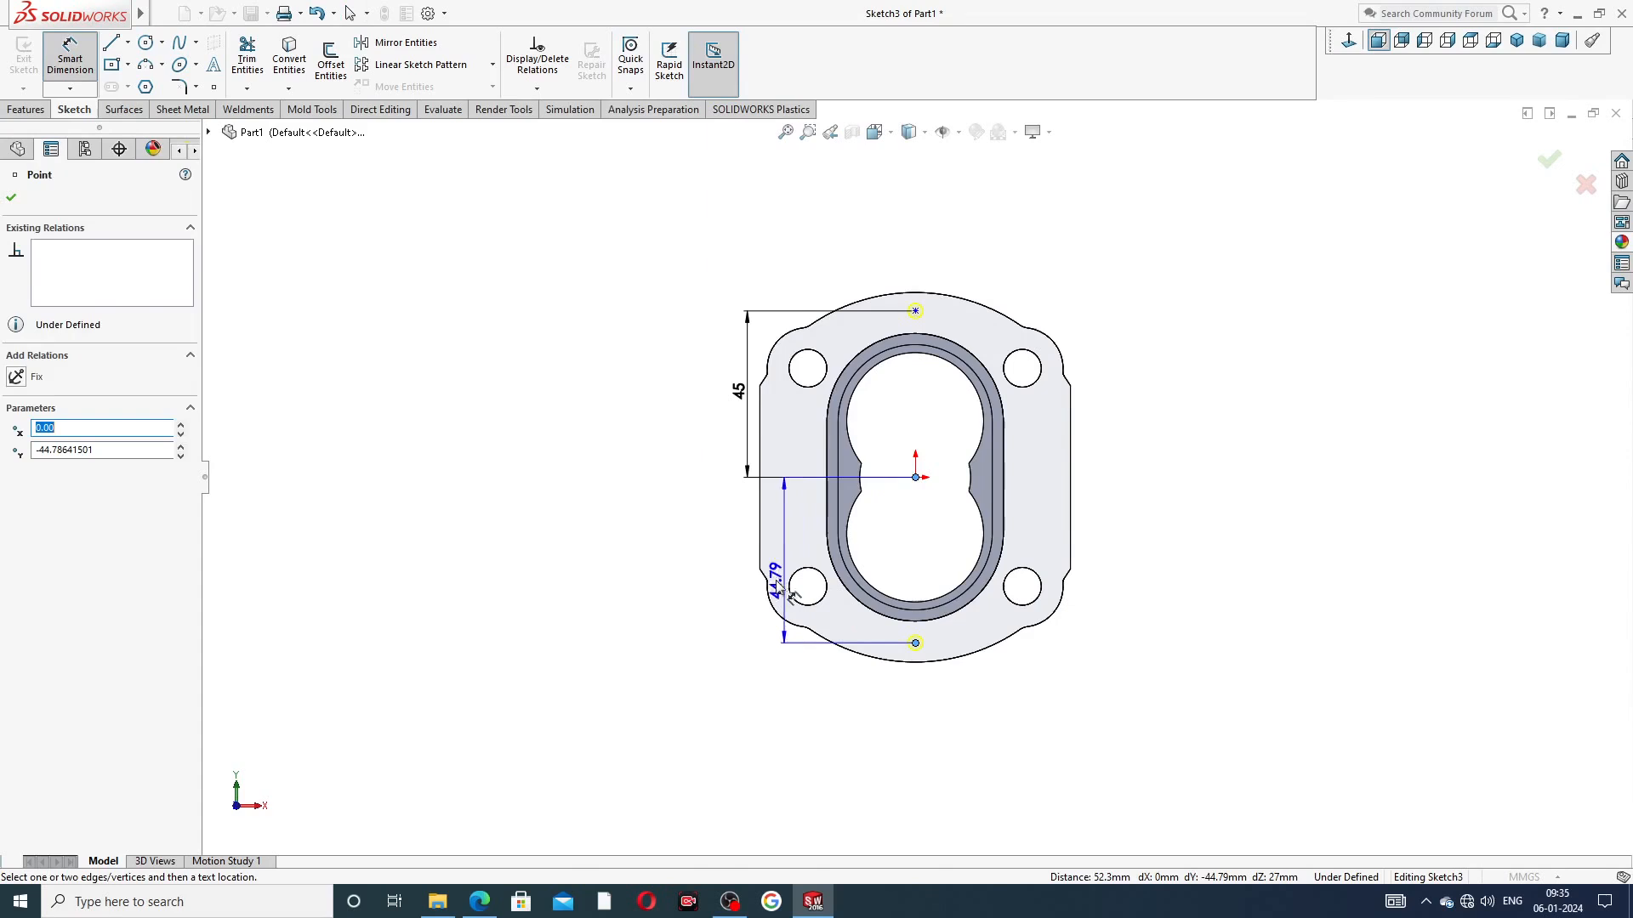
left_click(752, 578)
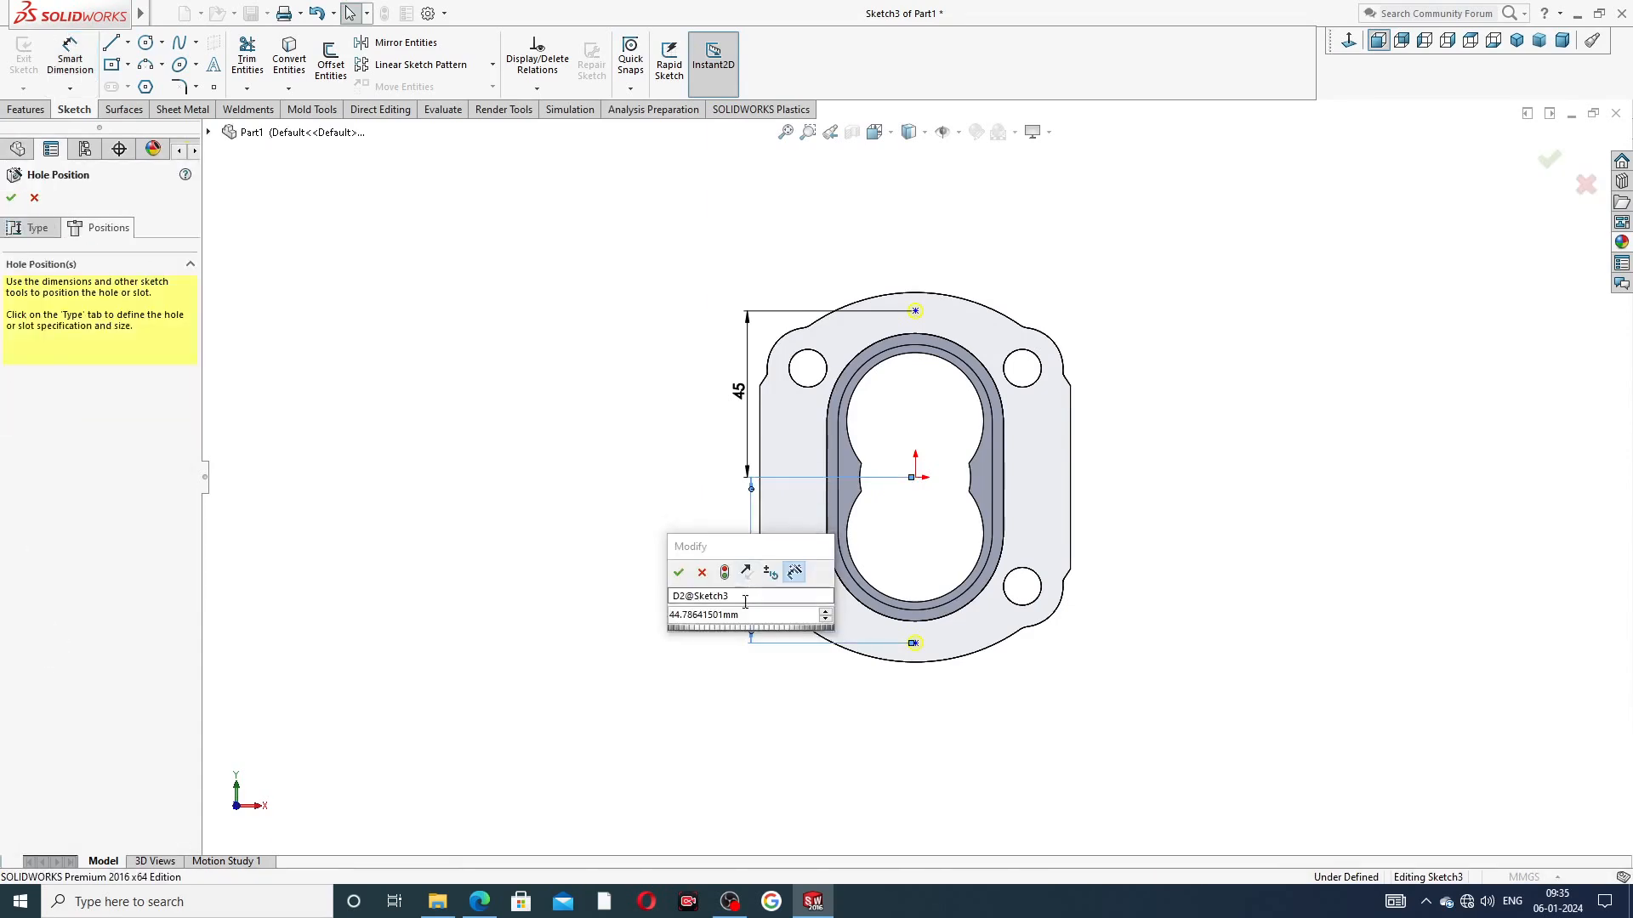
type("45")
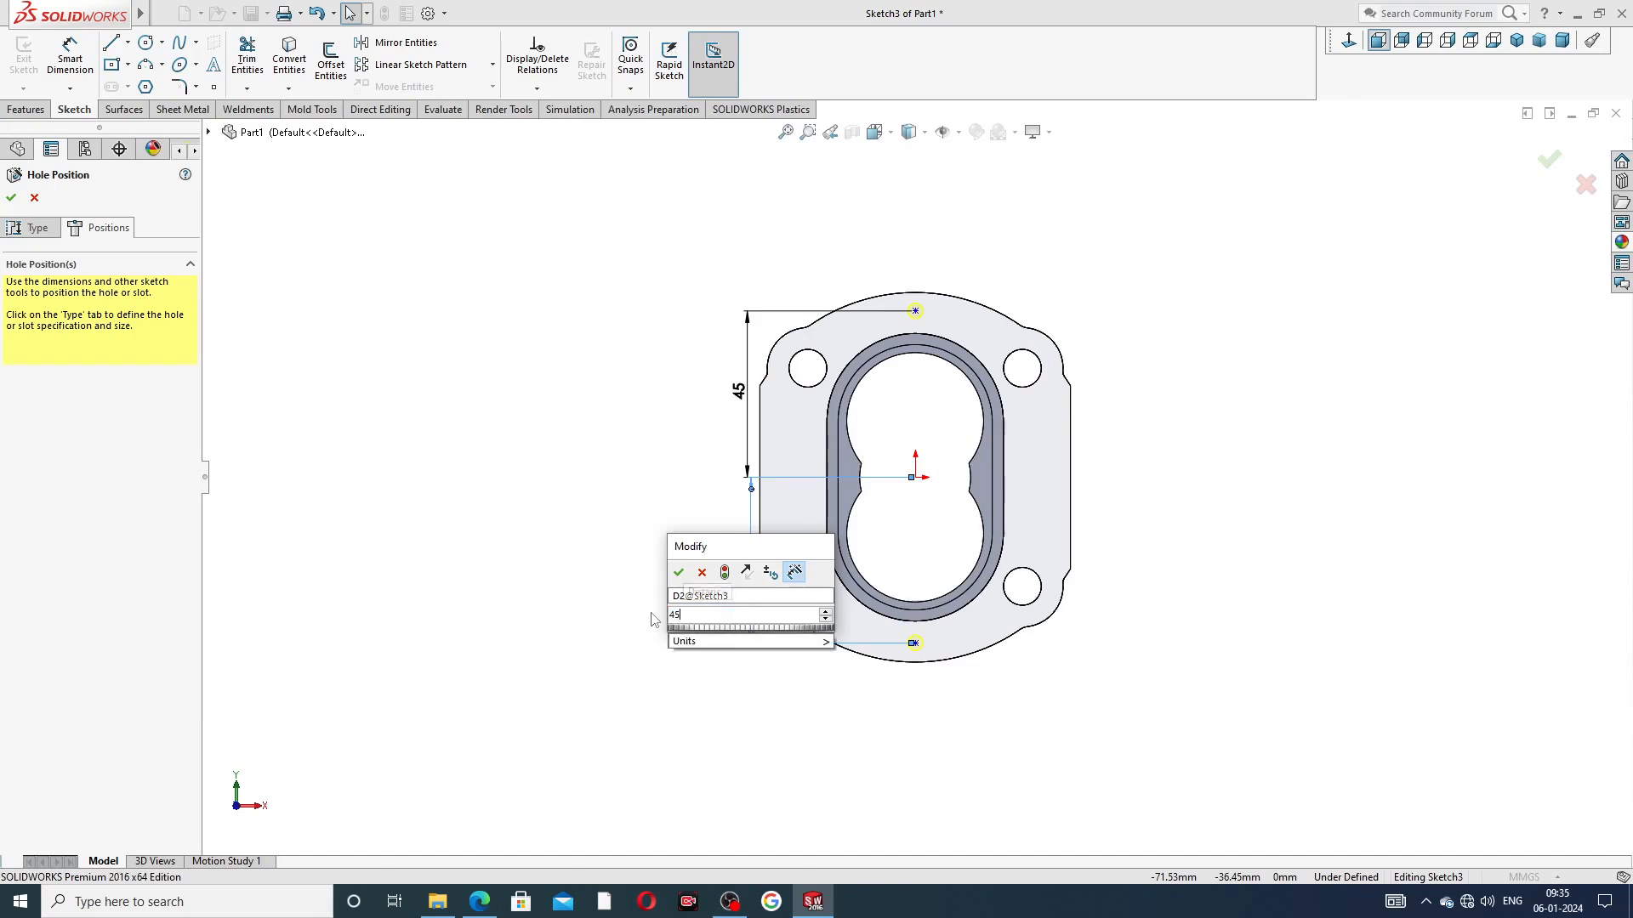
key("Return")
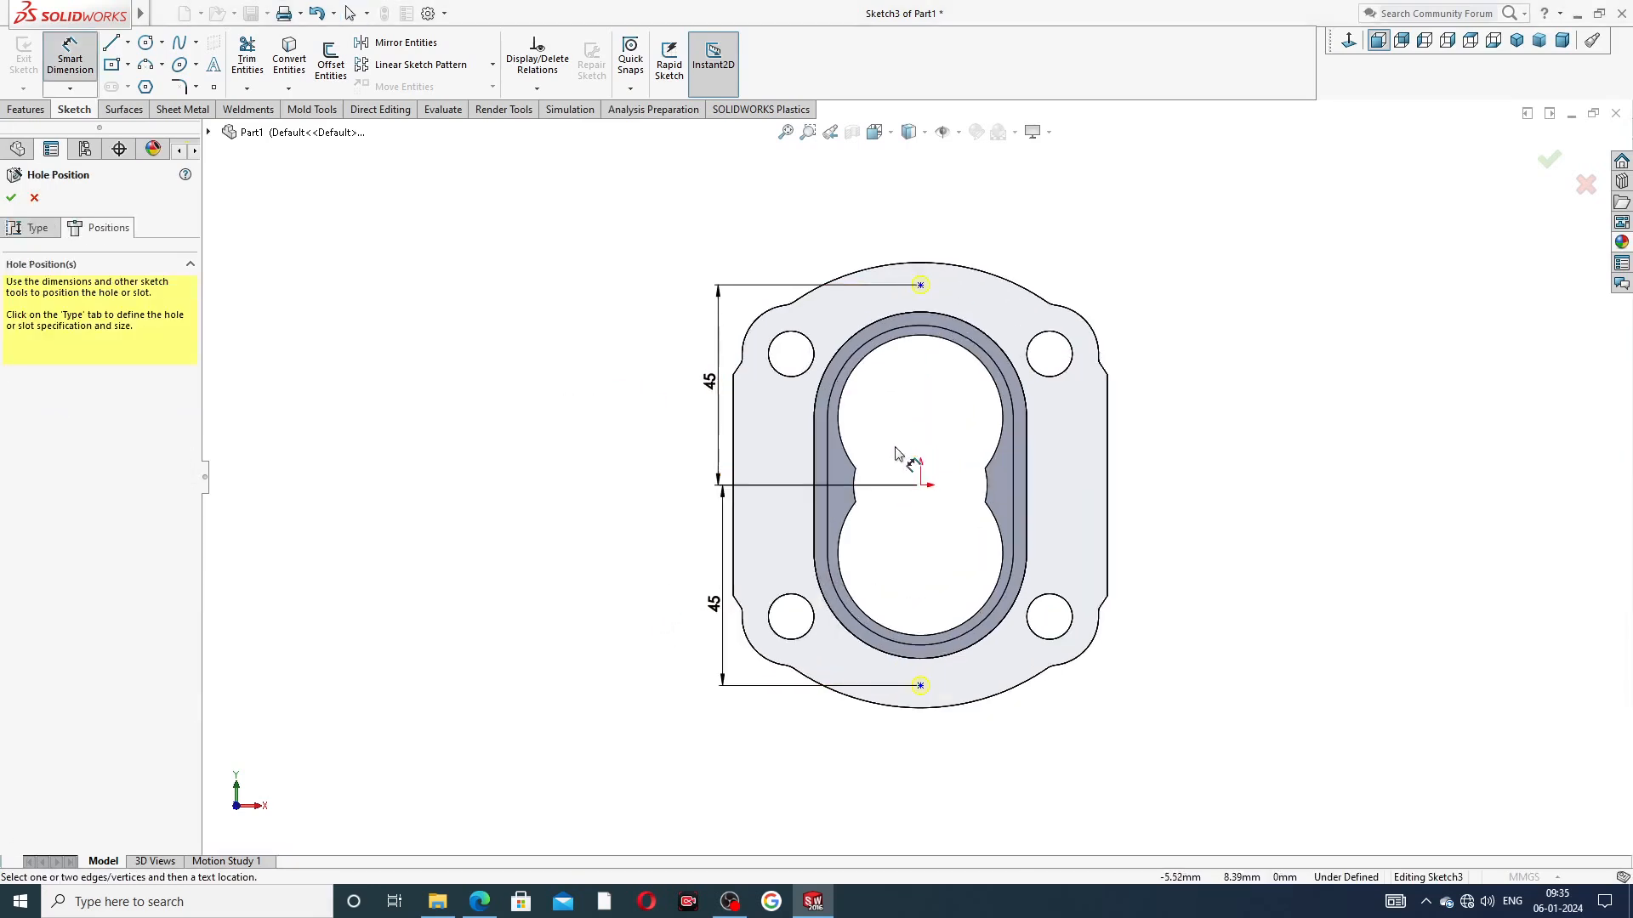
Finish the hole positions and create the two Ø4.0 holes in the front face
scroll(906, 450, "down", 2)
right_click(476, 355)
left_click(516, 293)
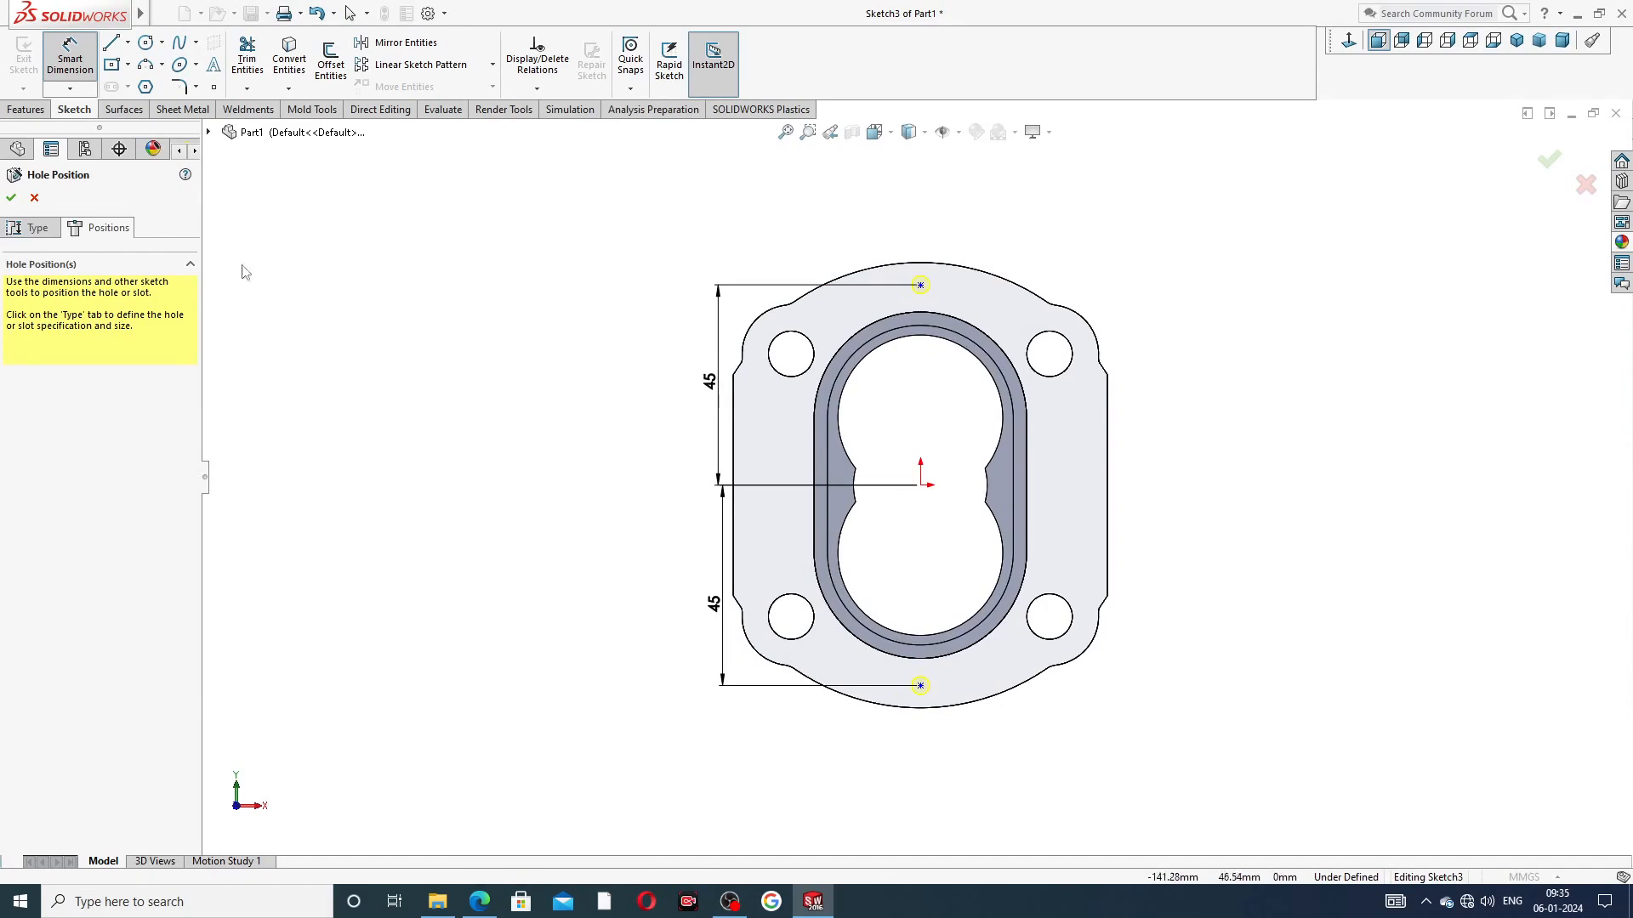
left_click(11, 197)
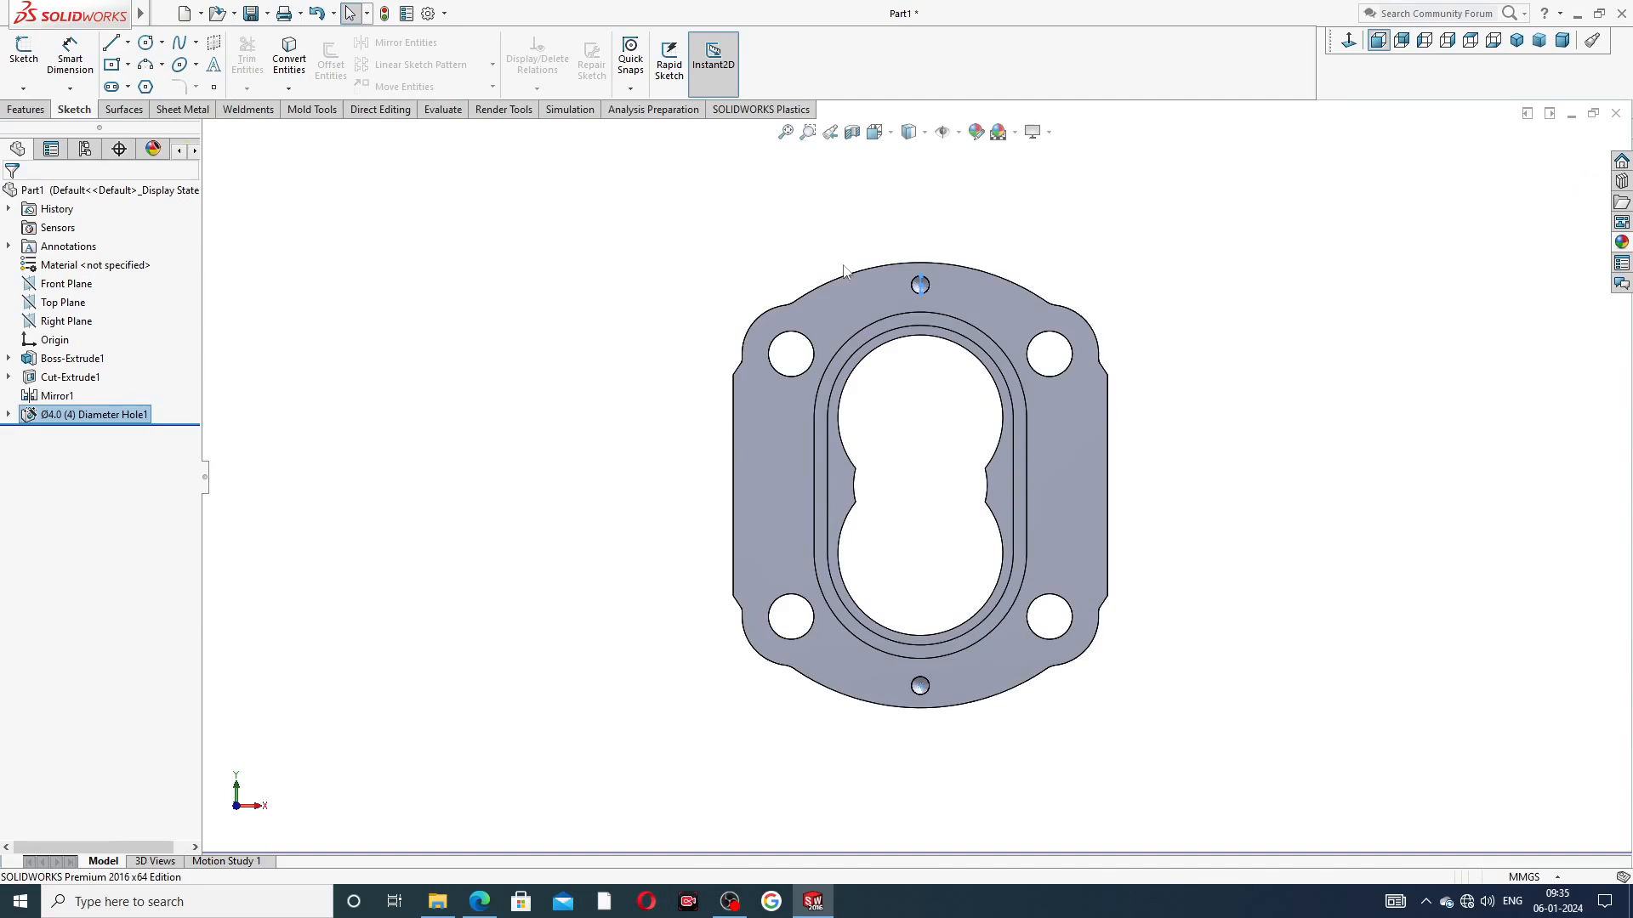
Mirror the Ø4.0 hole feature about the Front Plane onto the opposite end face
left_click(1056, 218)
middle_click_drag(1056, 218, 1191, 349)
key("f")
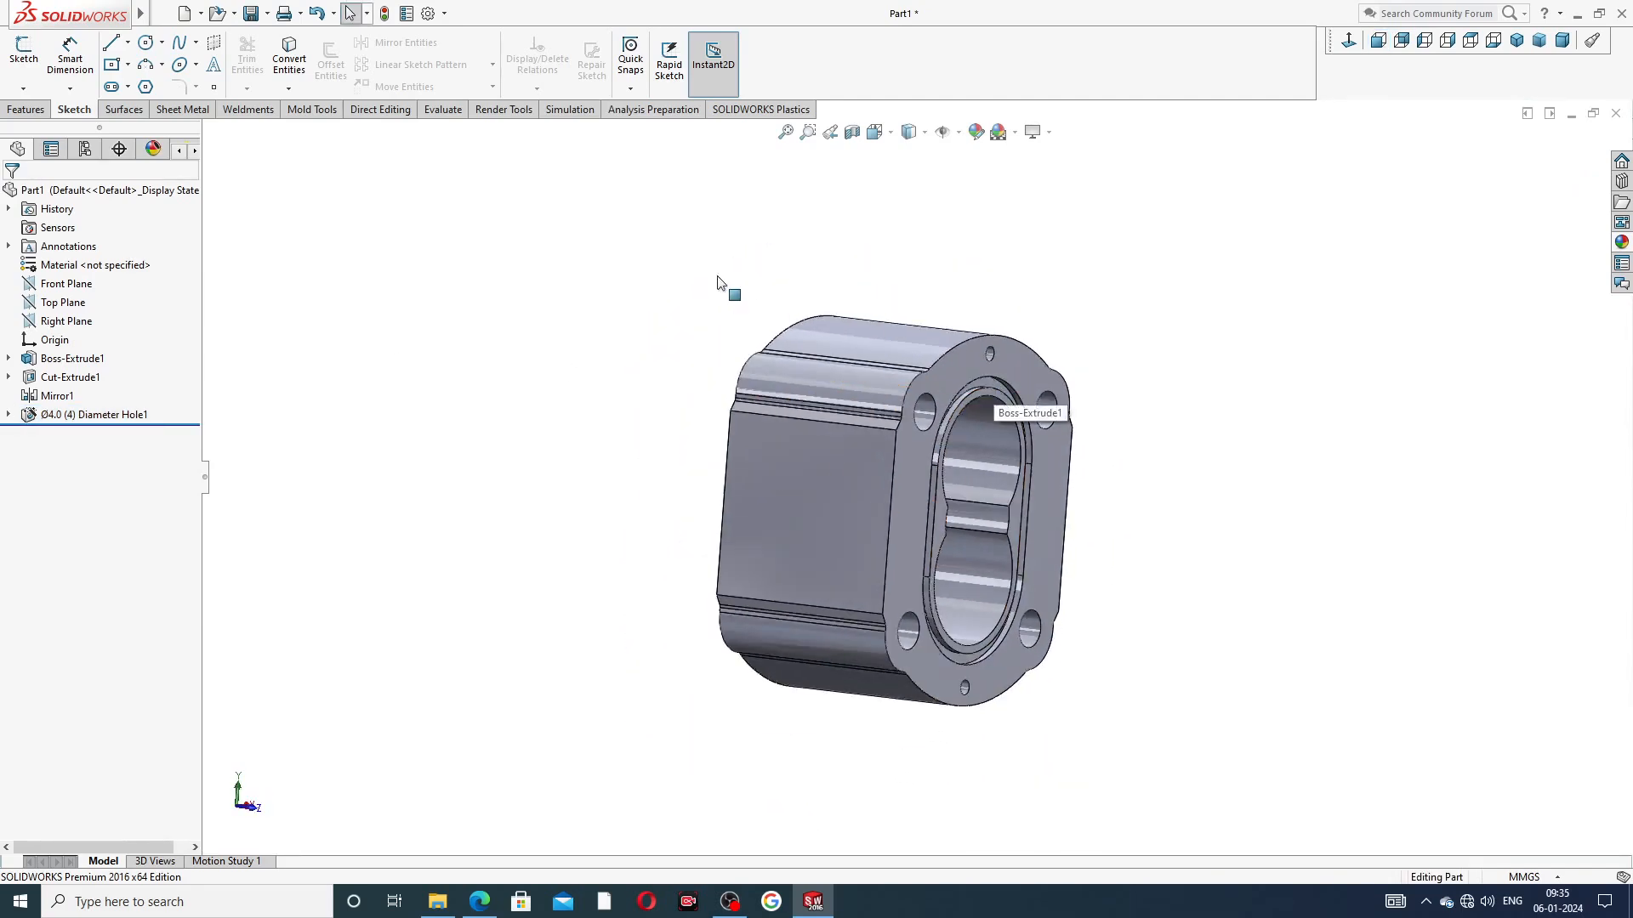
left_click(71, 284)
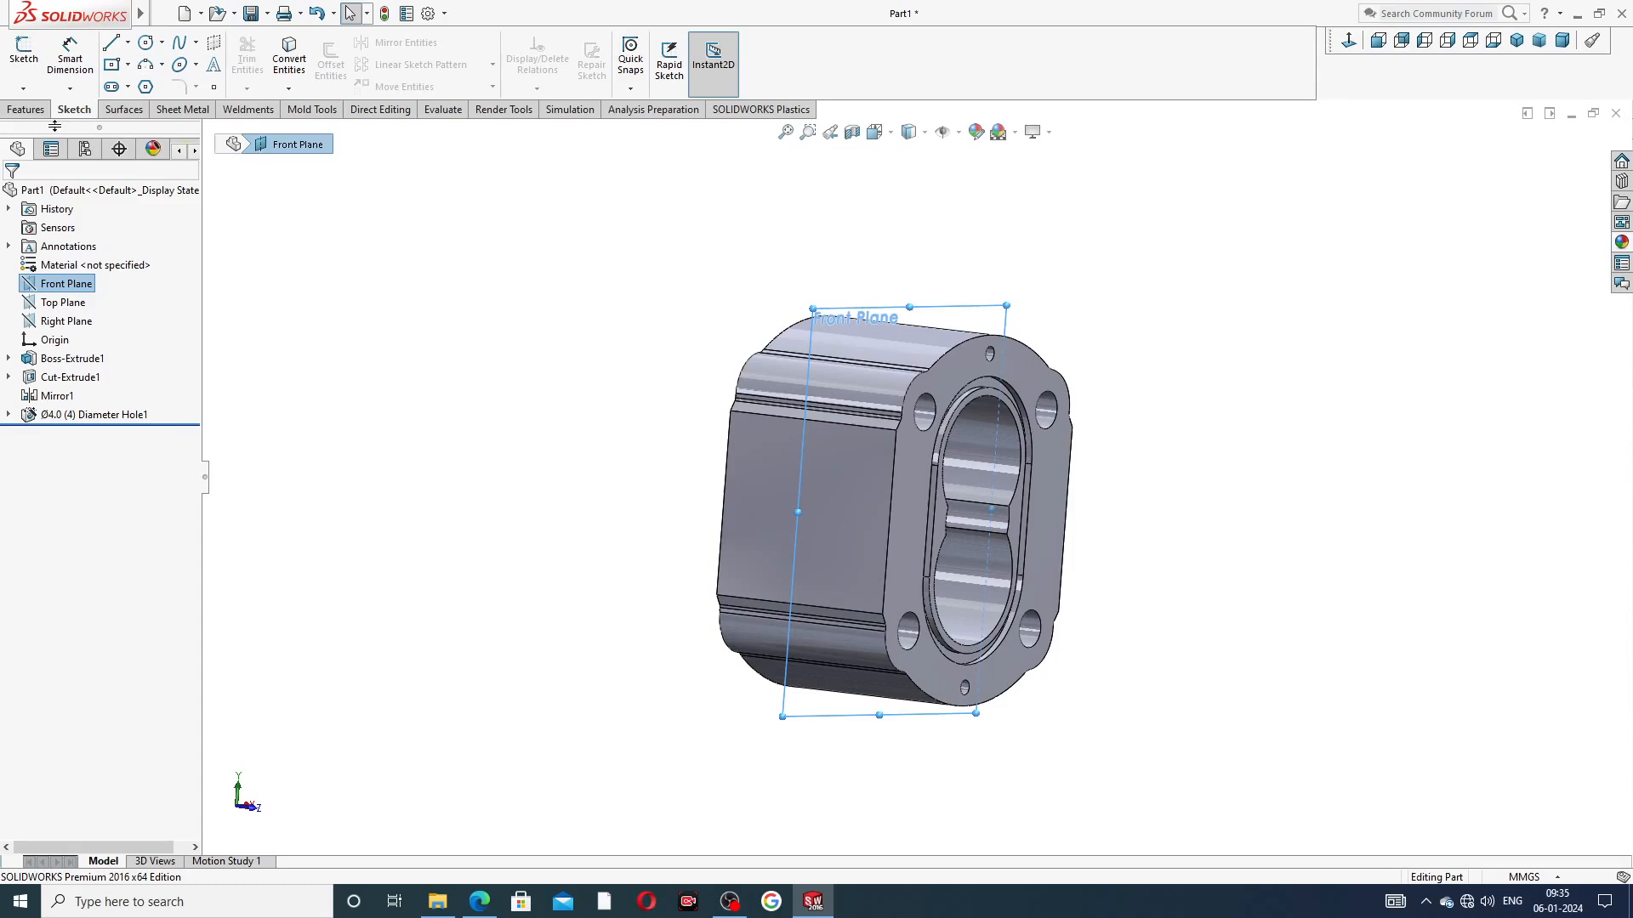
left_click(30, 110)
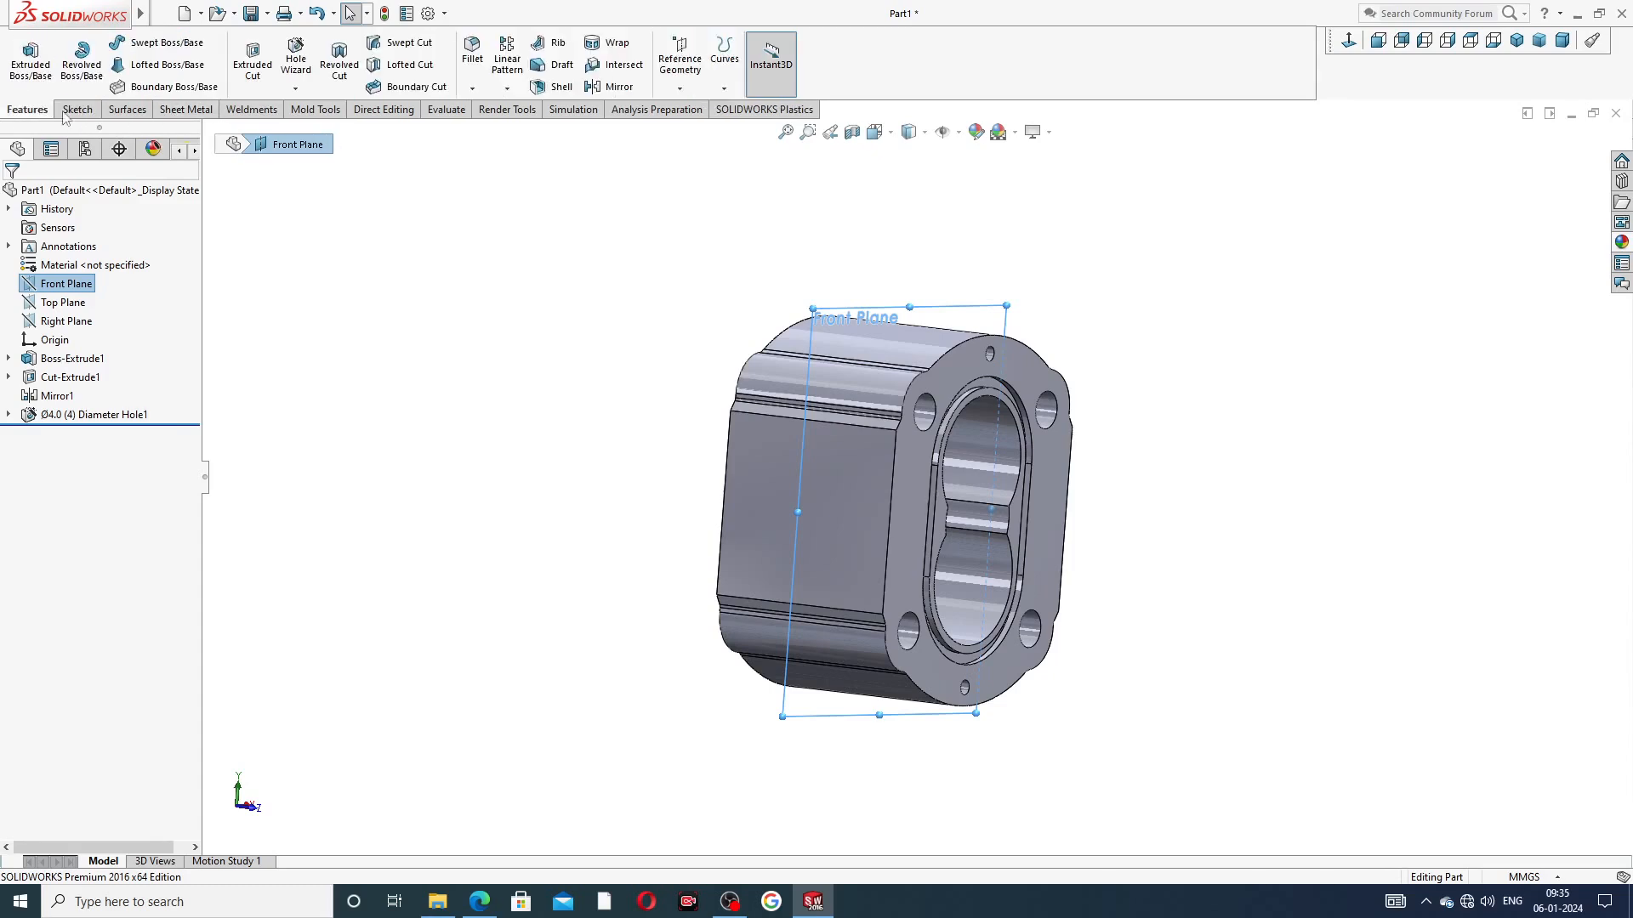
left_click(611, 87)
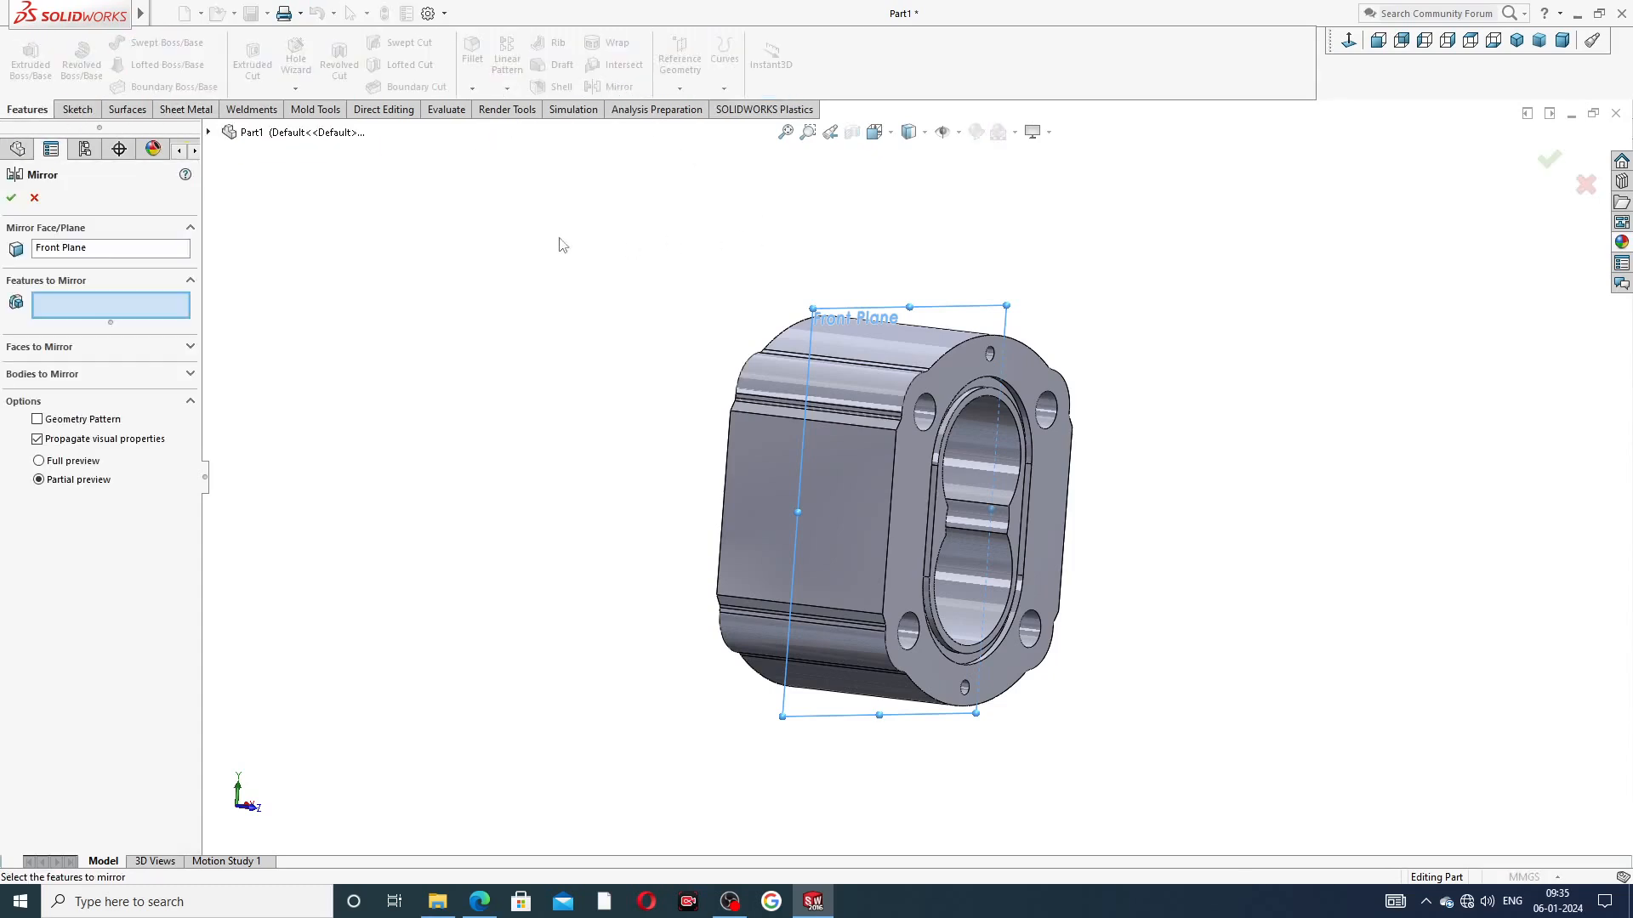
left_click(207, 131)
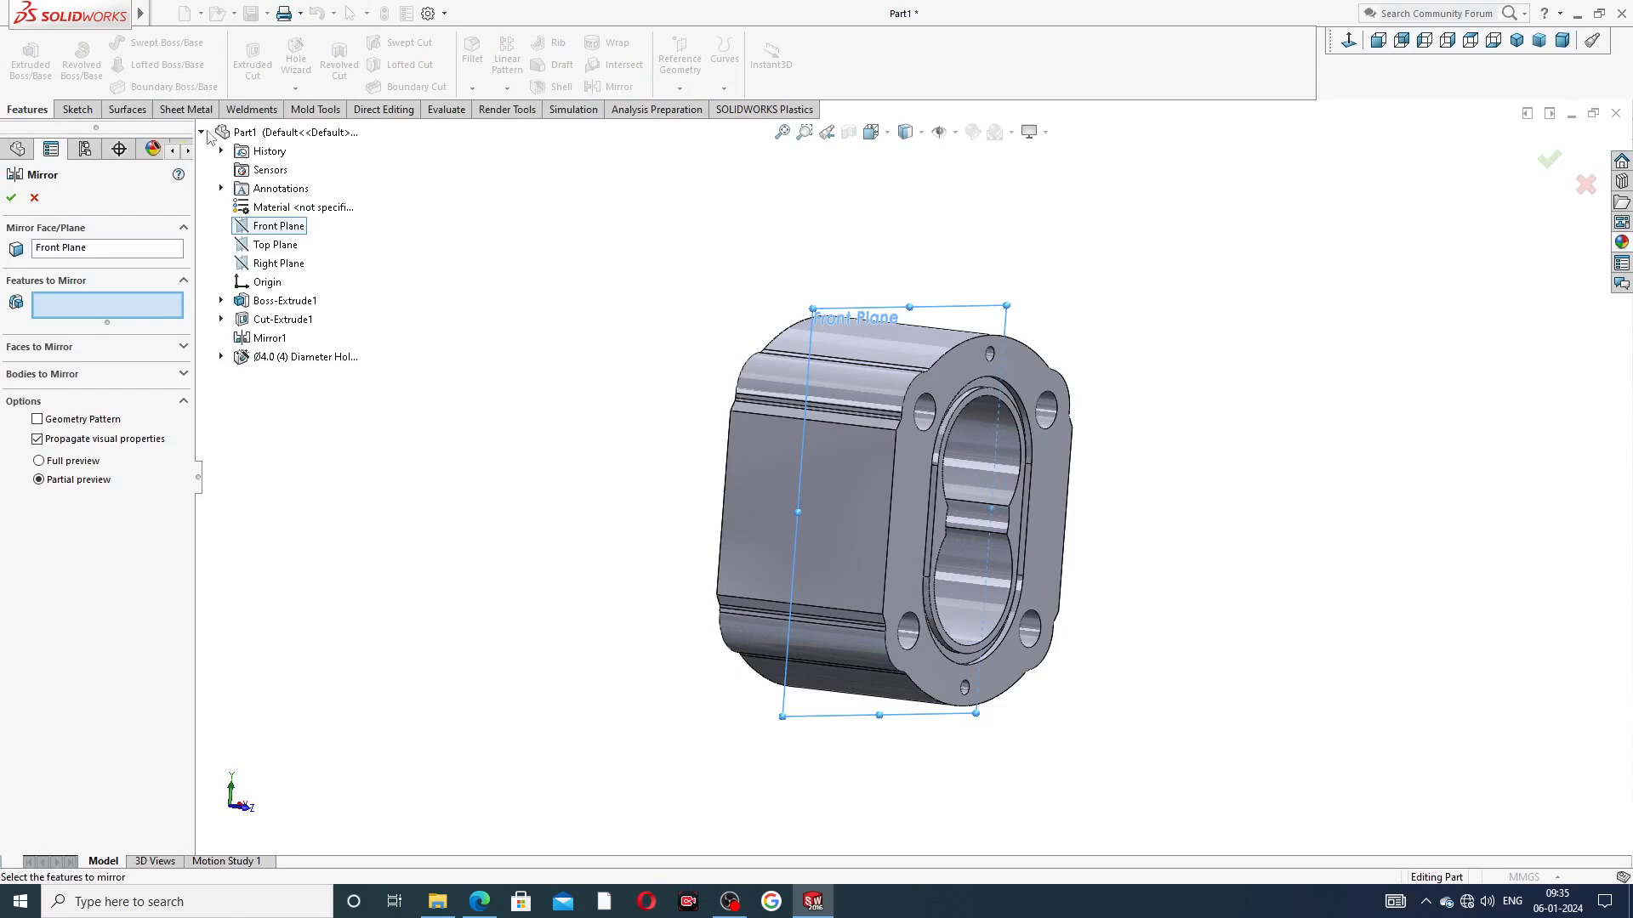
left_click(283, 357)
middle_click_drag(606, 421, 728, 438)
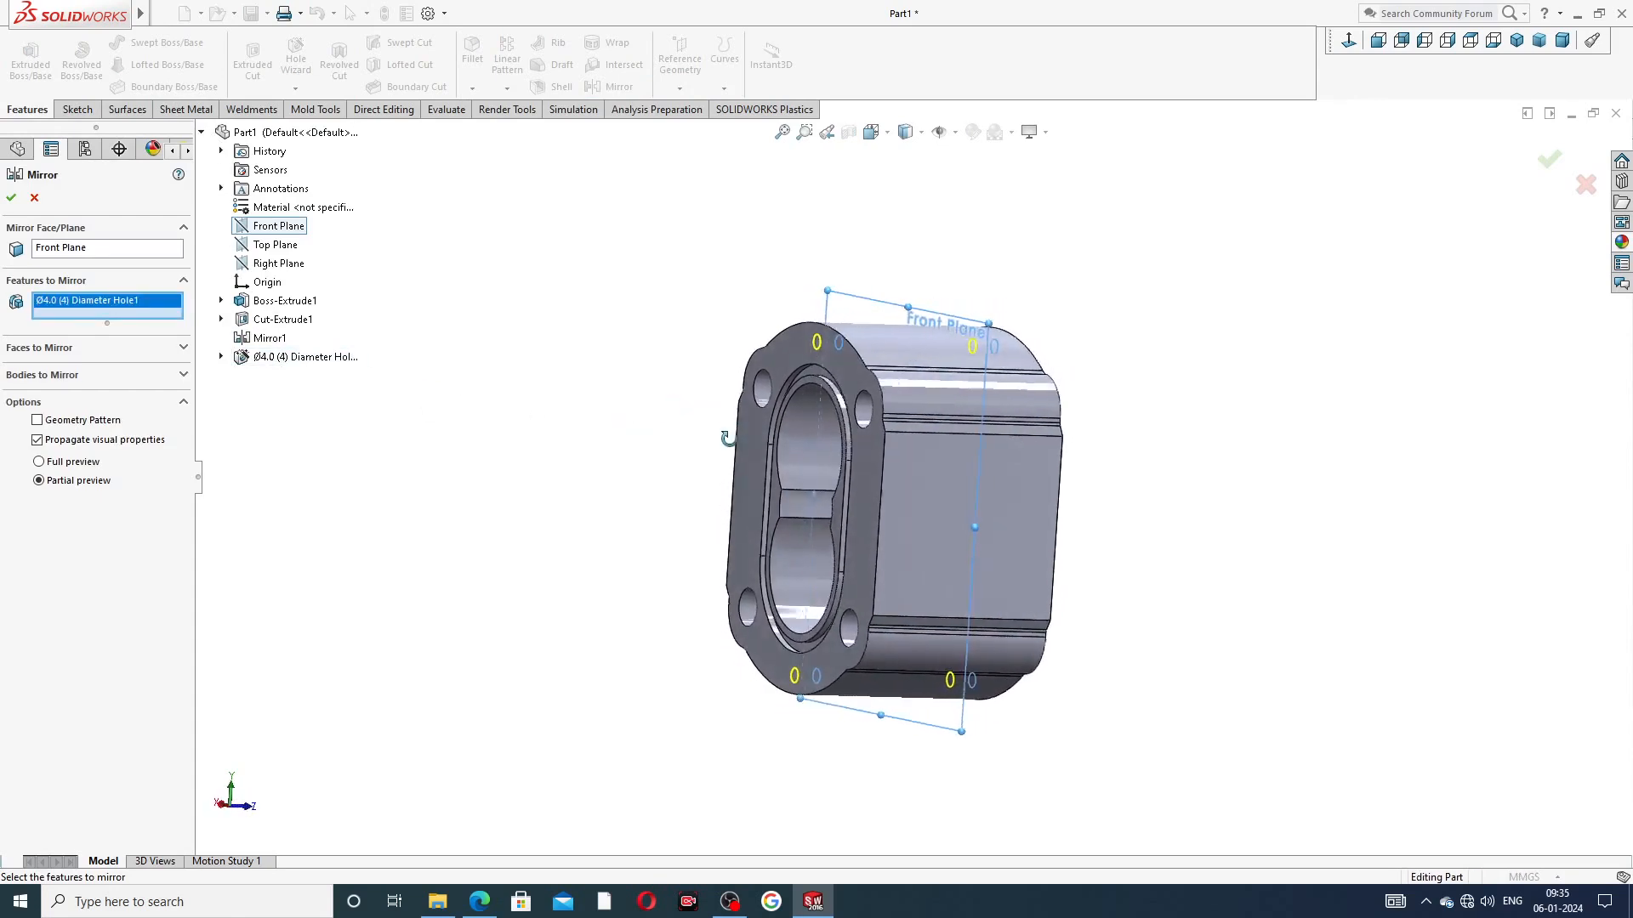
key("Return")
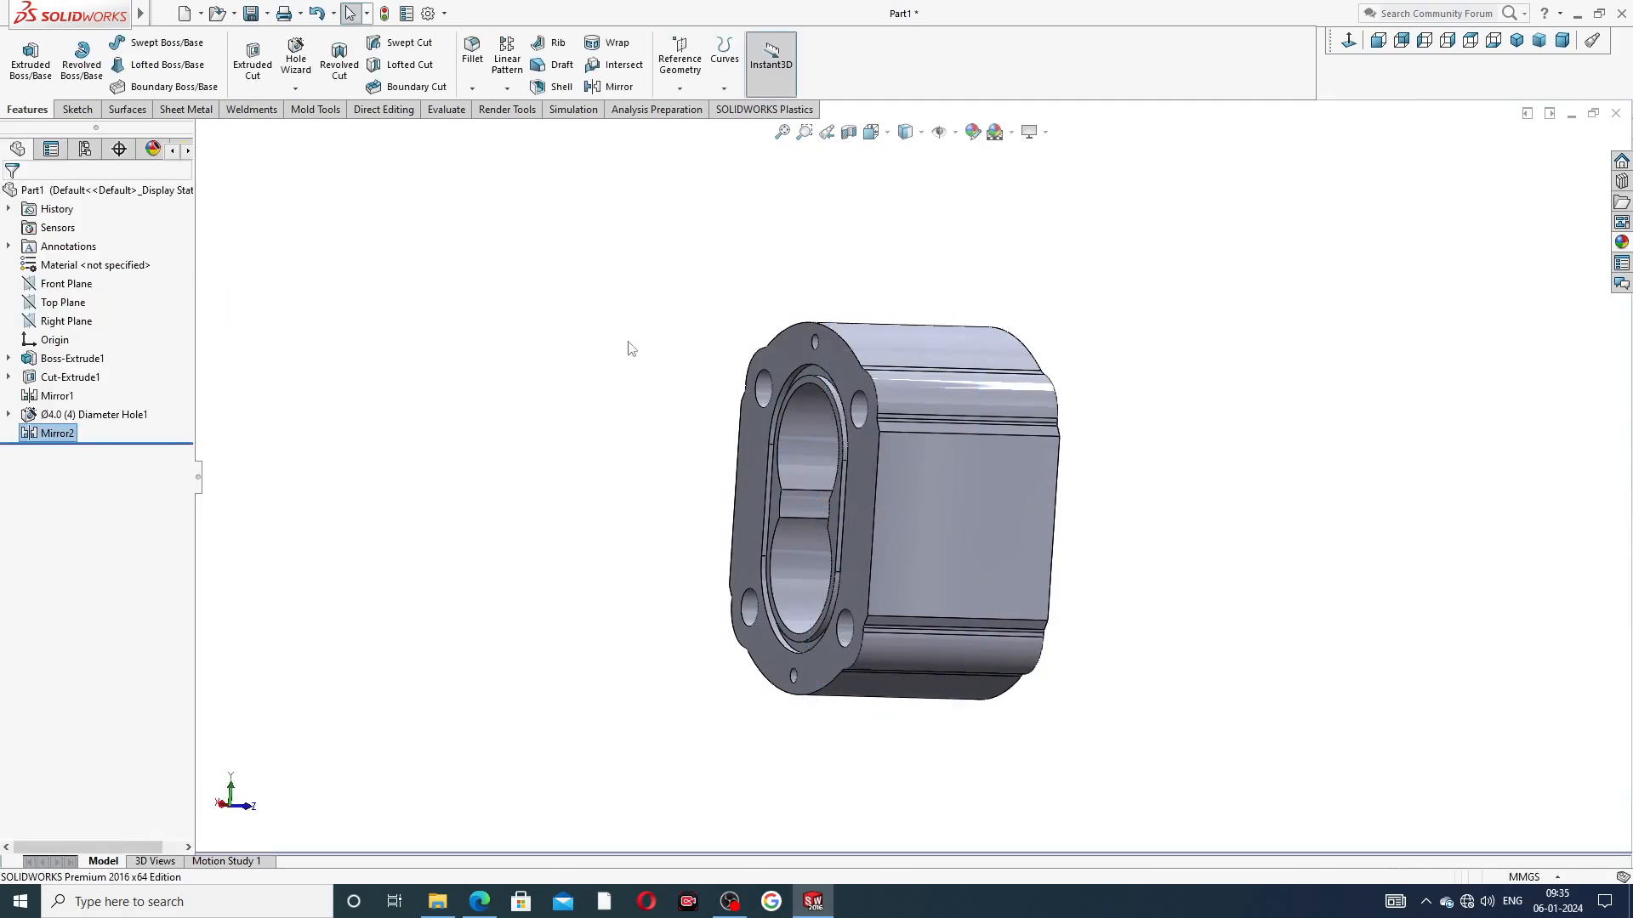
Start a Hole Wizard straight tap hole on the body's flat side face, viewed square to that face
scroll(794, 429, "down", 3)
scroll(895, 422, "up", 4)
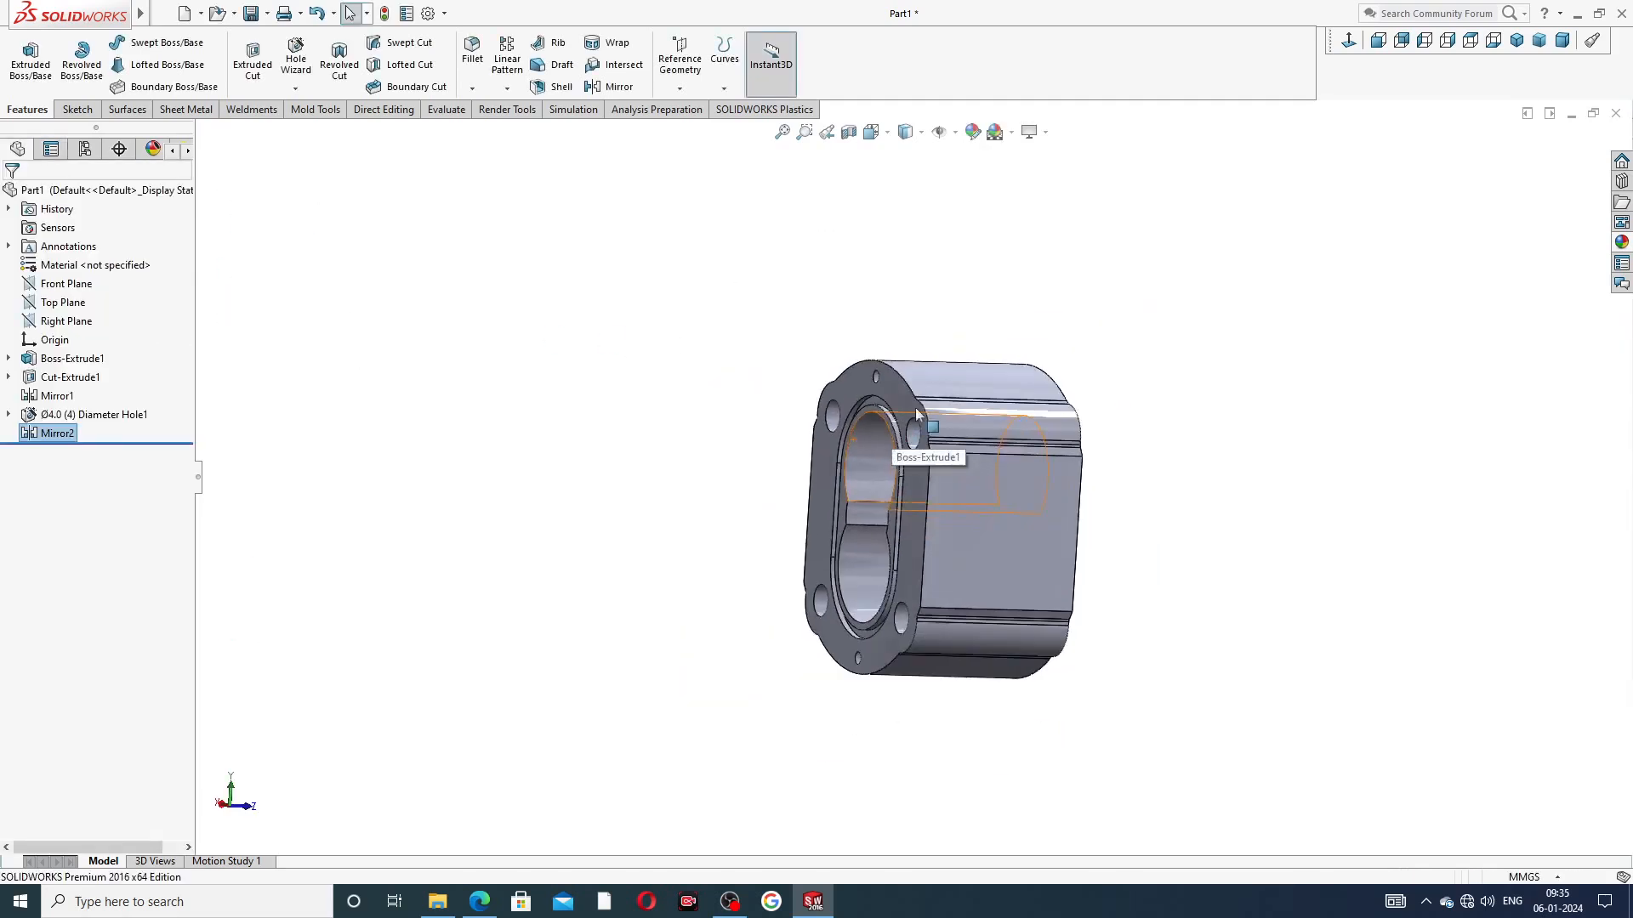
middle_click_drag(1007, 388, 1008, 422)
left_click(997, 522)
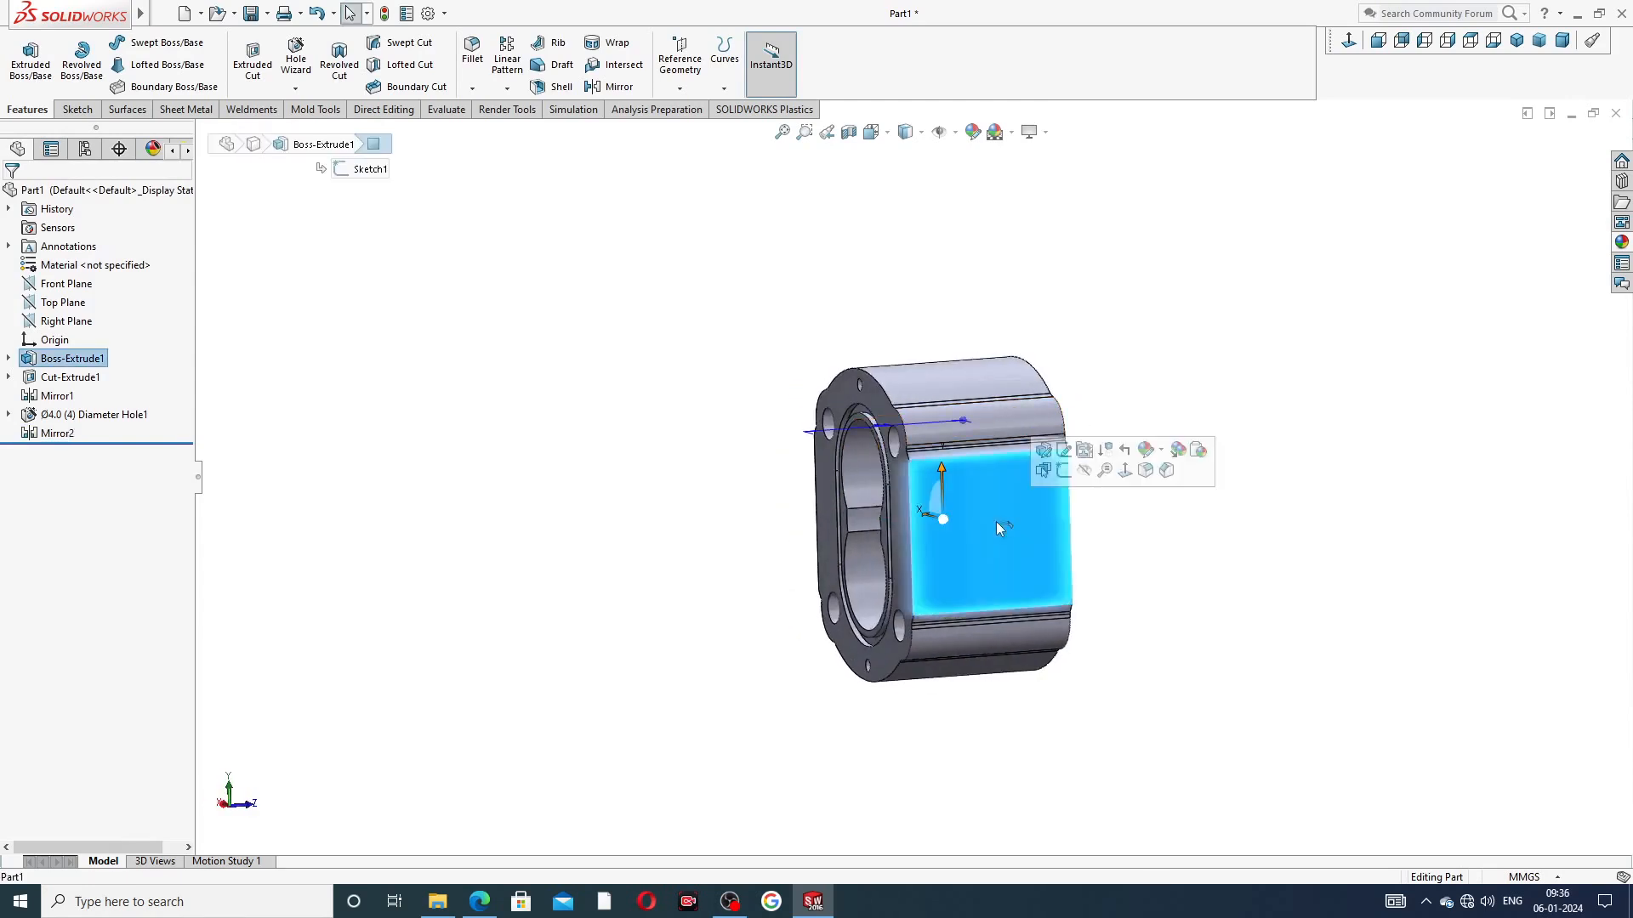
left_click(1349, 41)
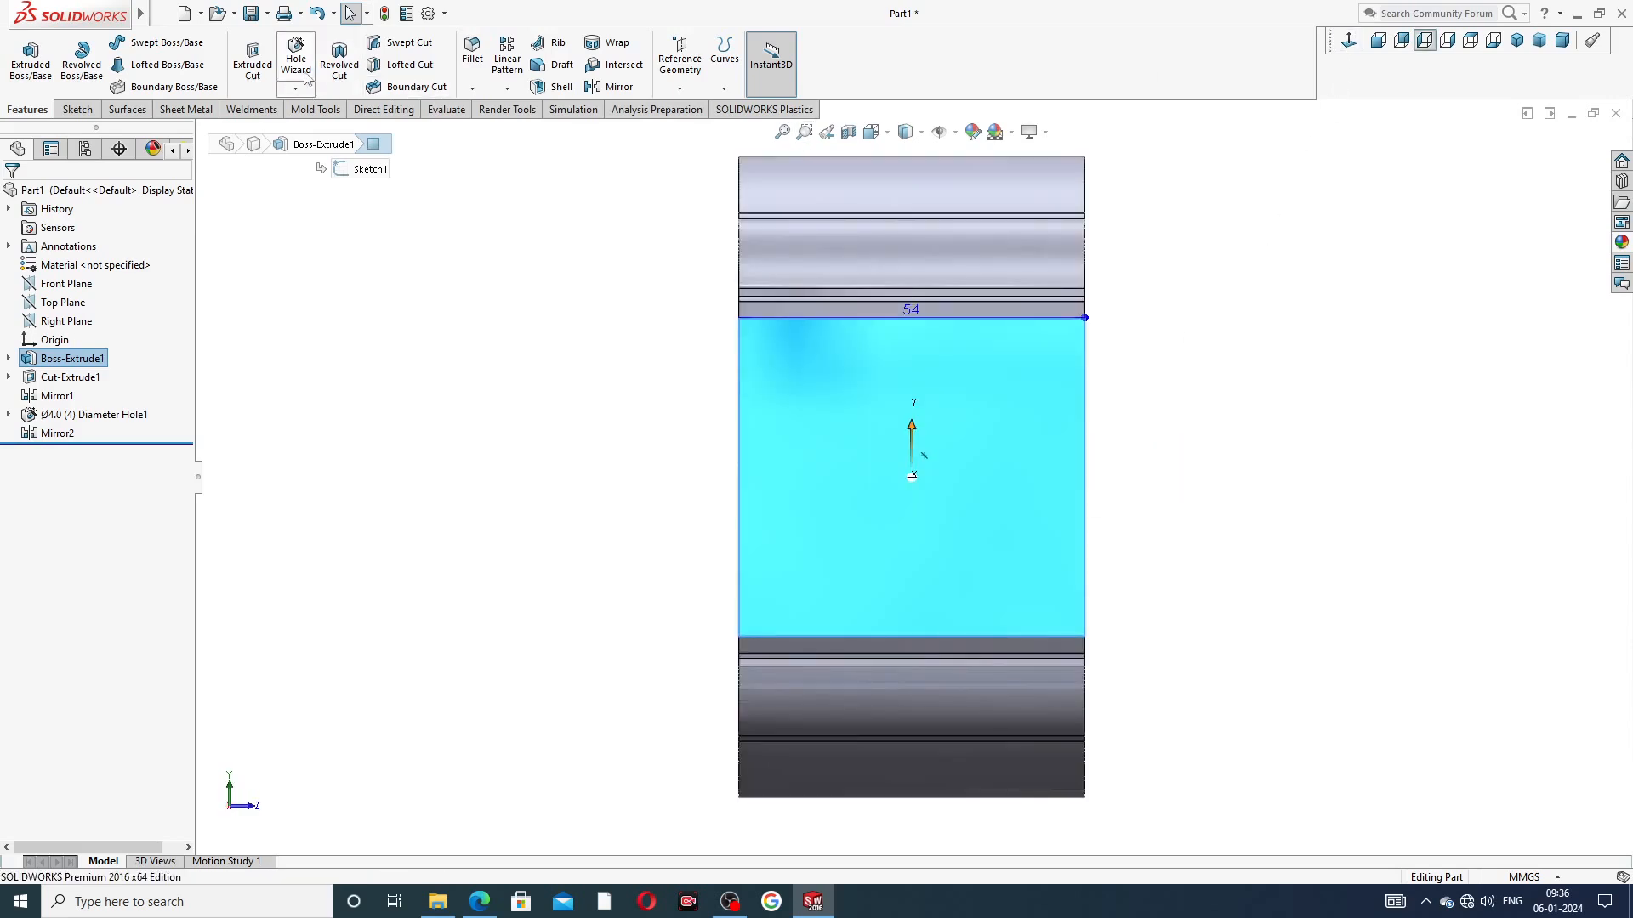
left_click(296, 56)
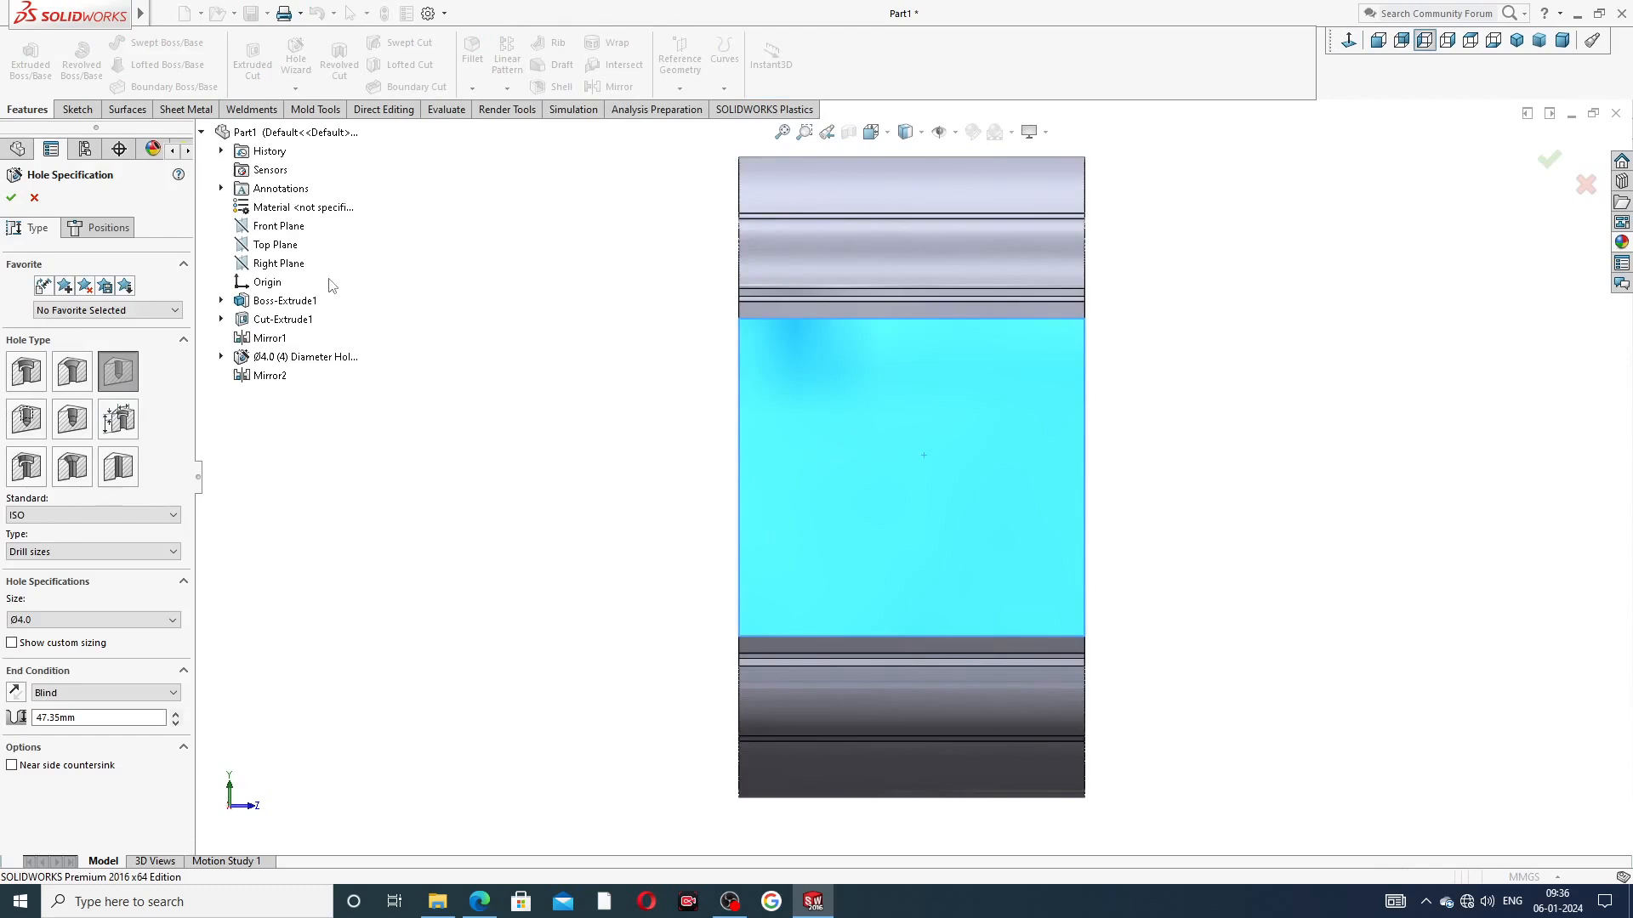
left_click(26, 421)
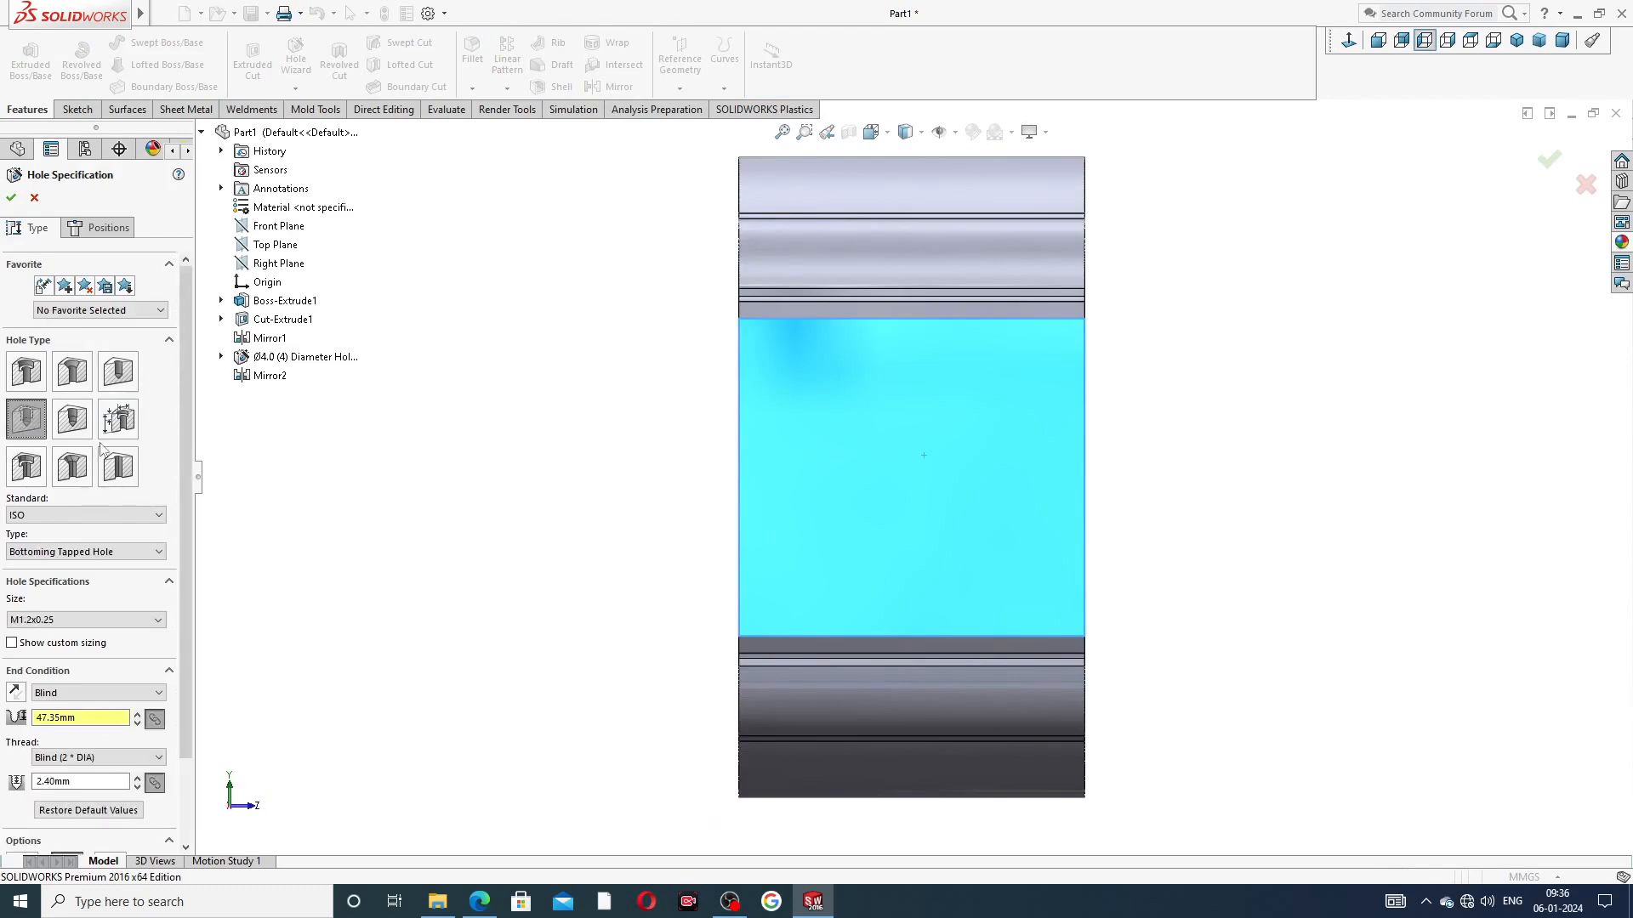
Set the hole type to Straight Pipe Tapped hole with size G1/2
left_click(78, 620)
left_click(78, 619)
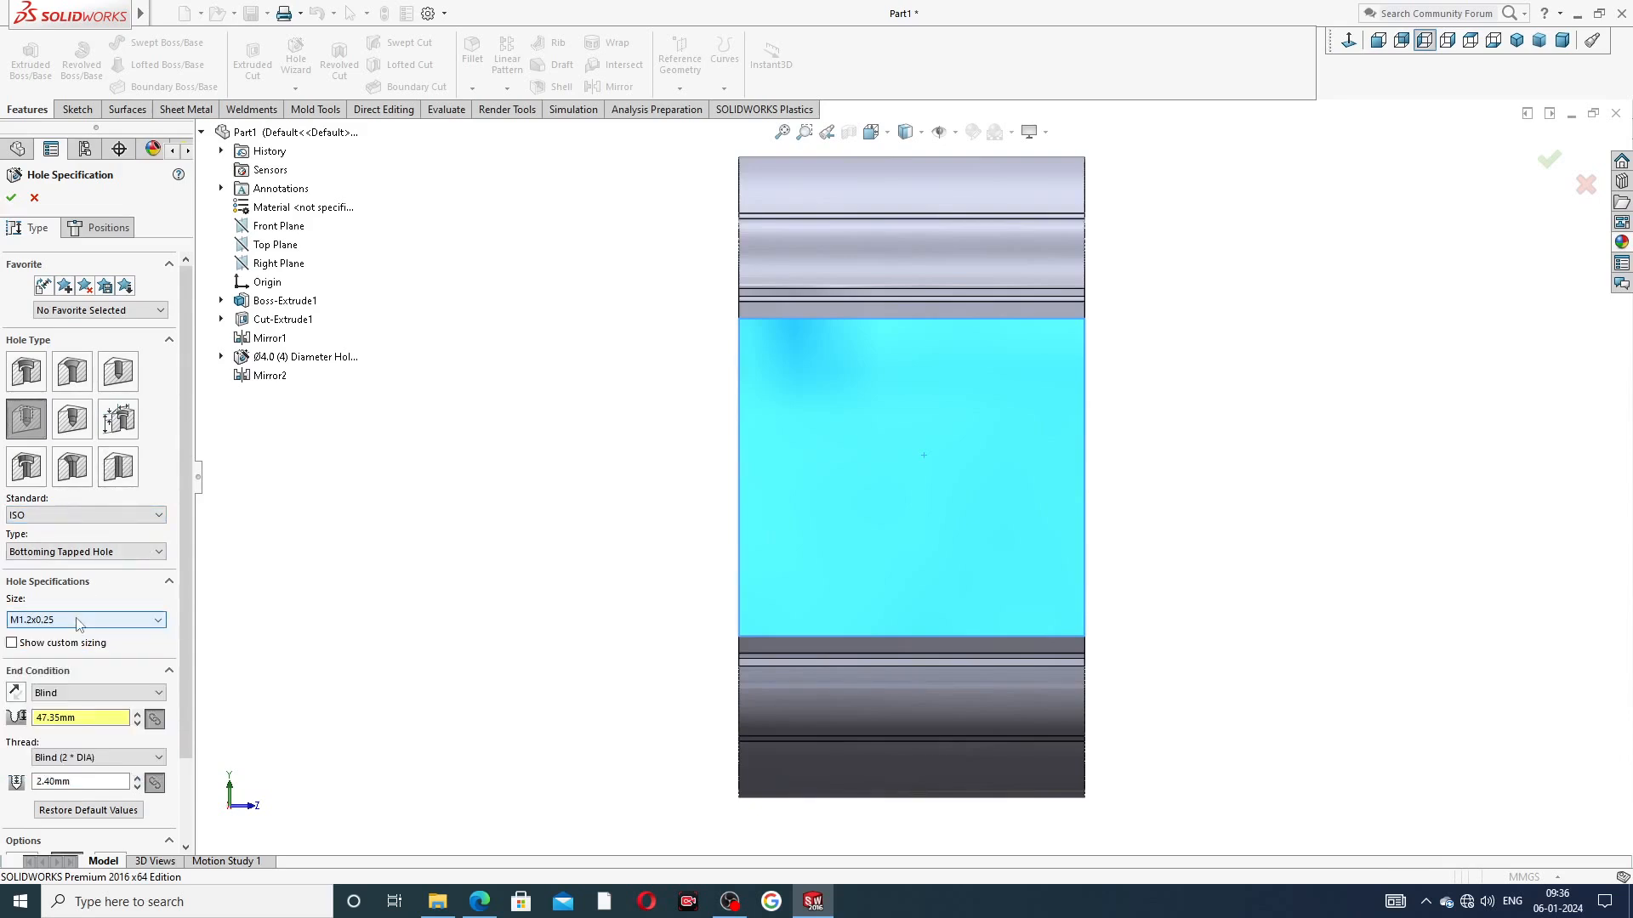
left_click(73, 553)
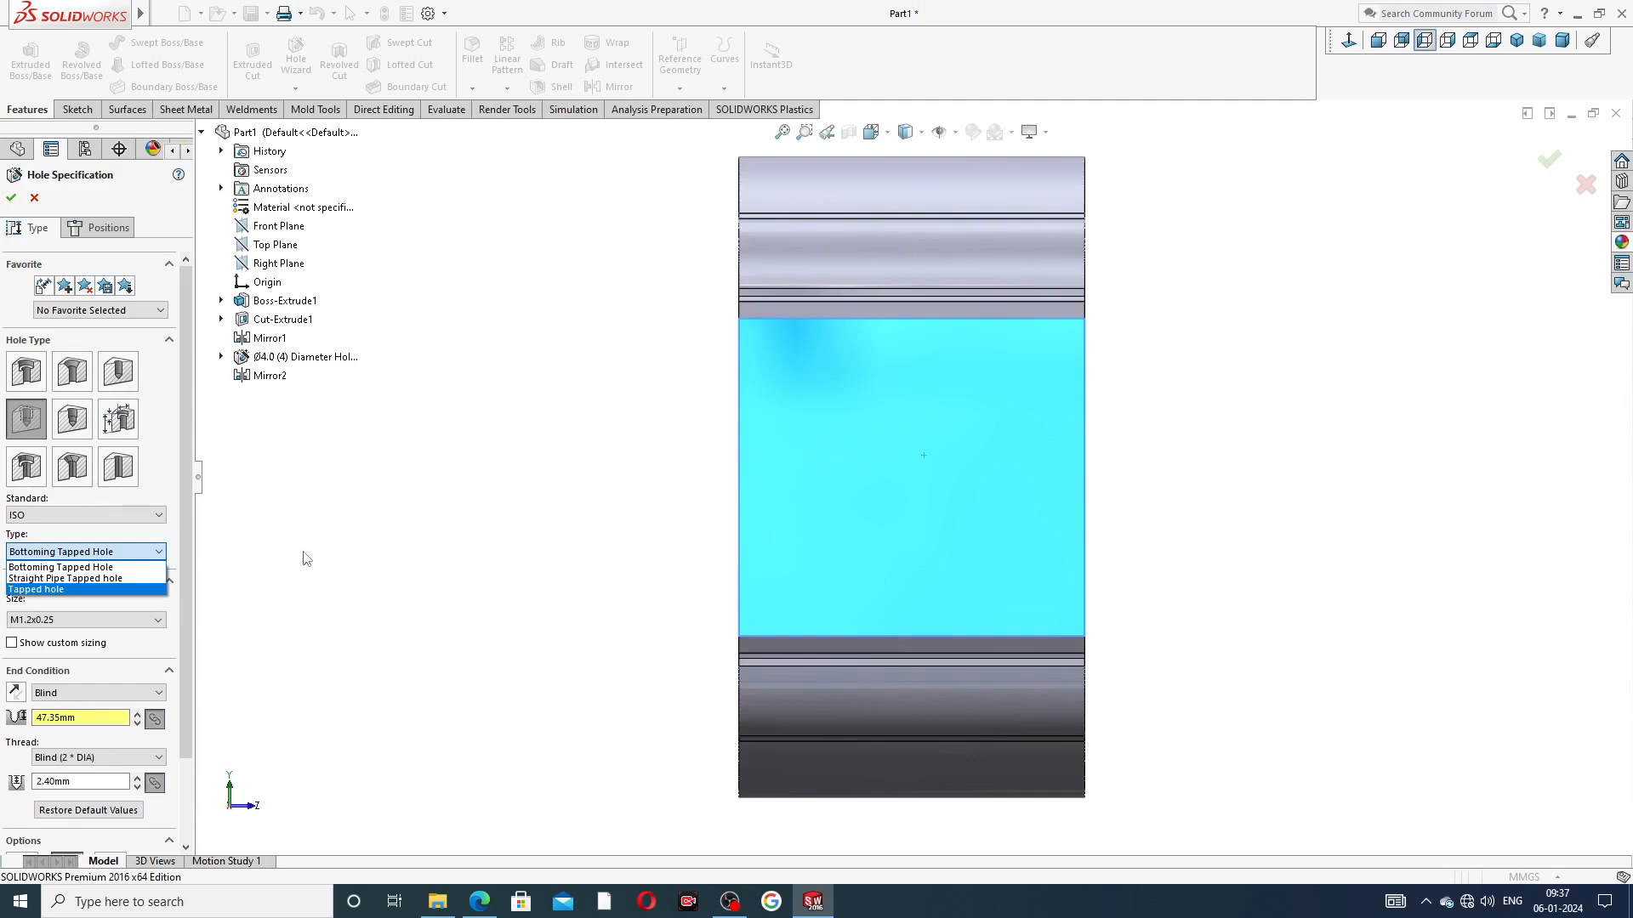
left_click(90, 568)
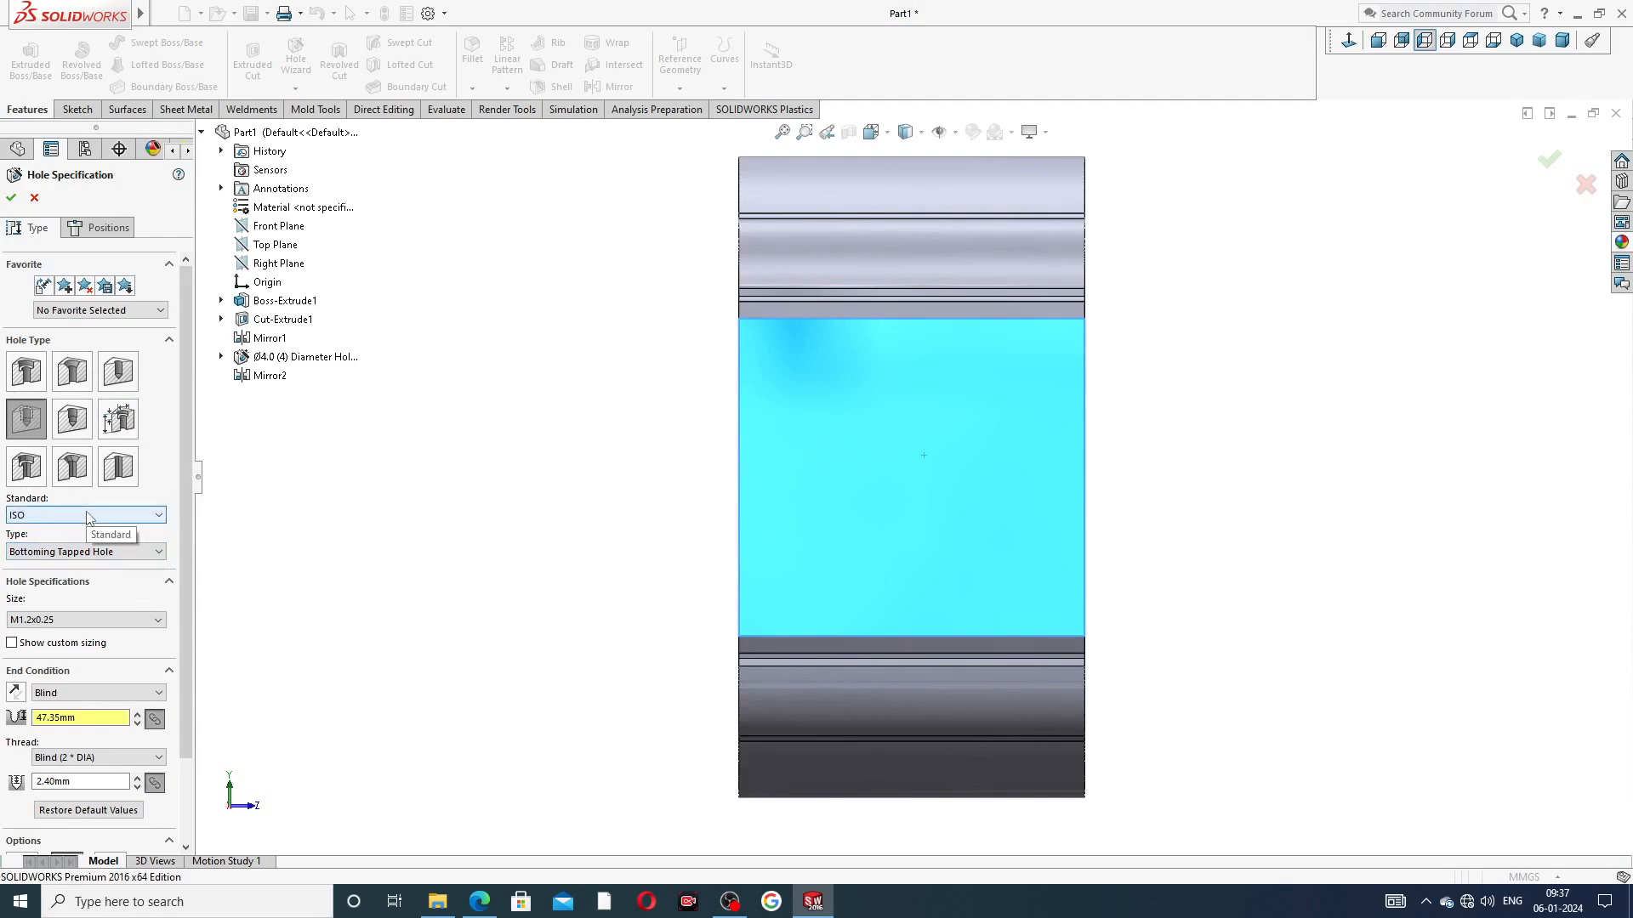
left_click(85, 552)
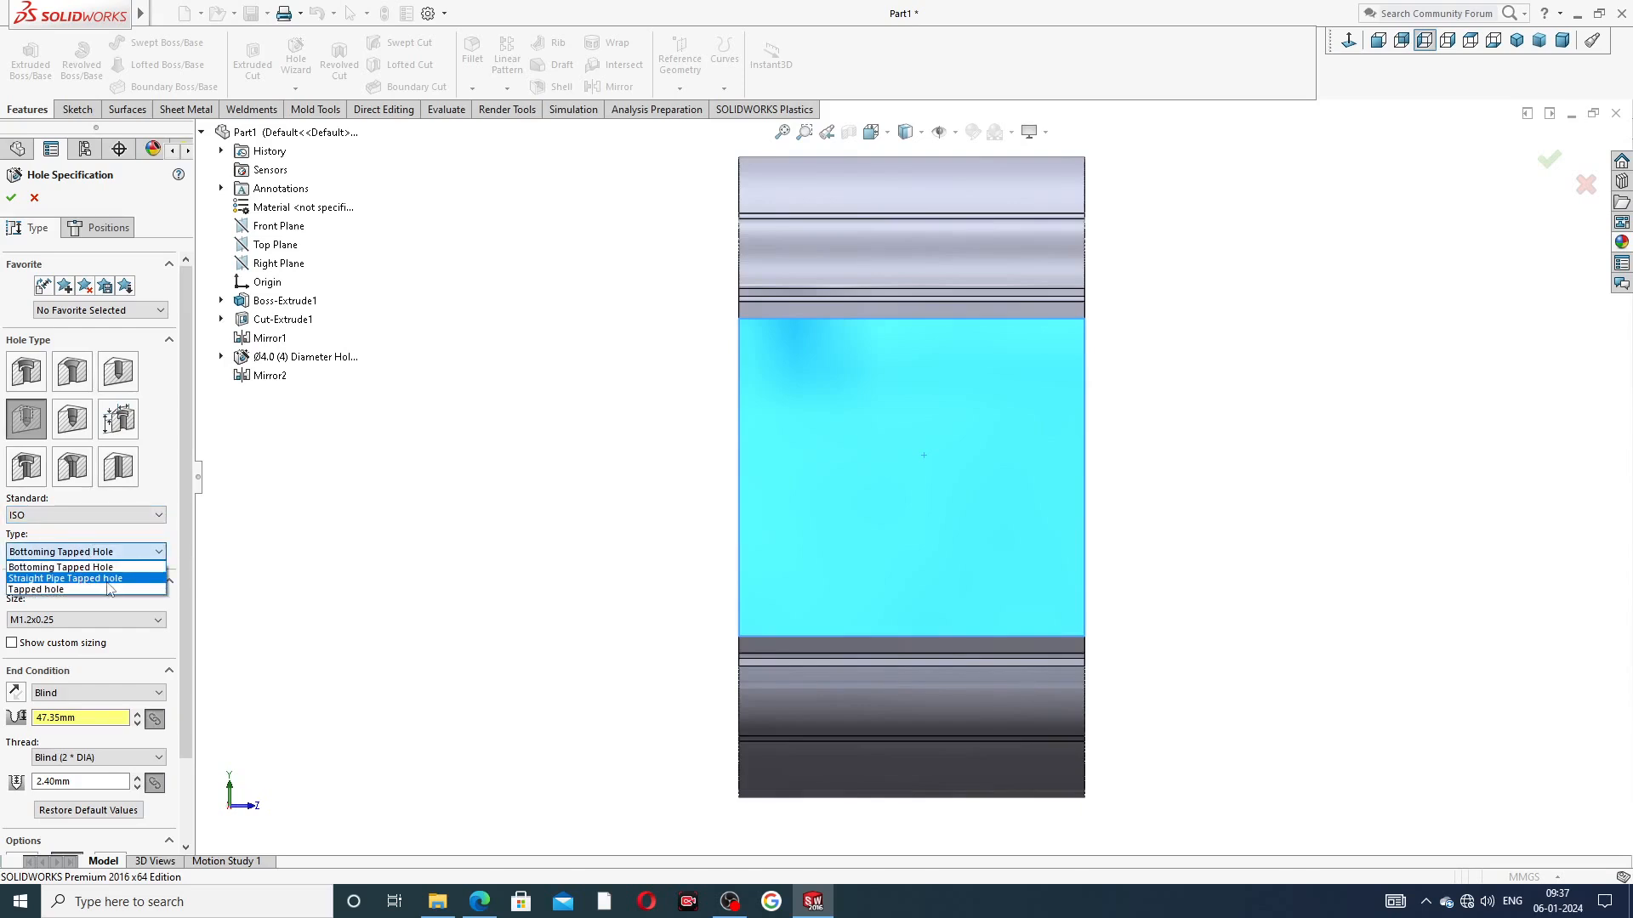
left_click(111, 580)
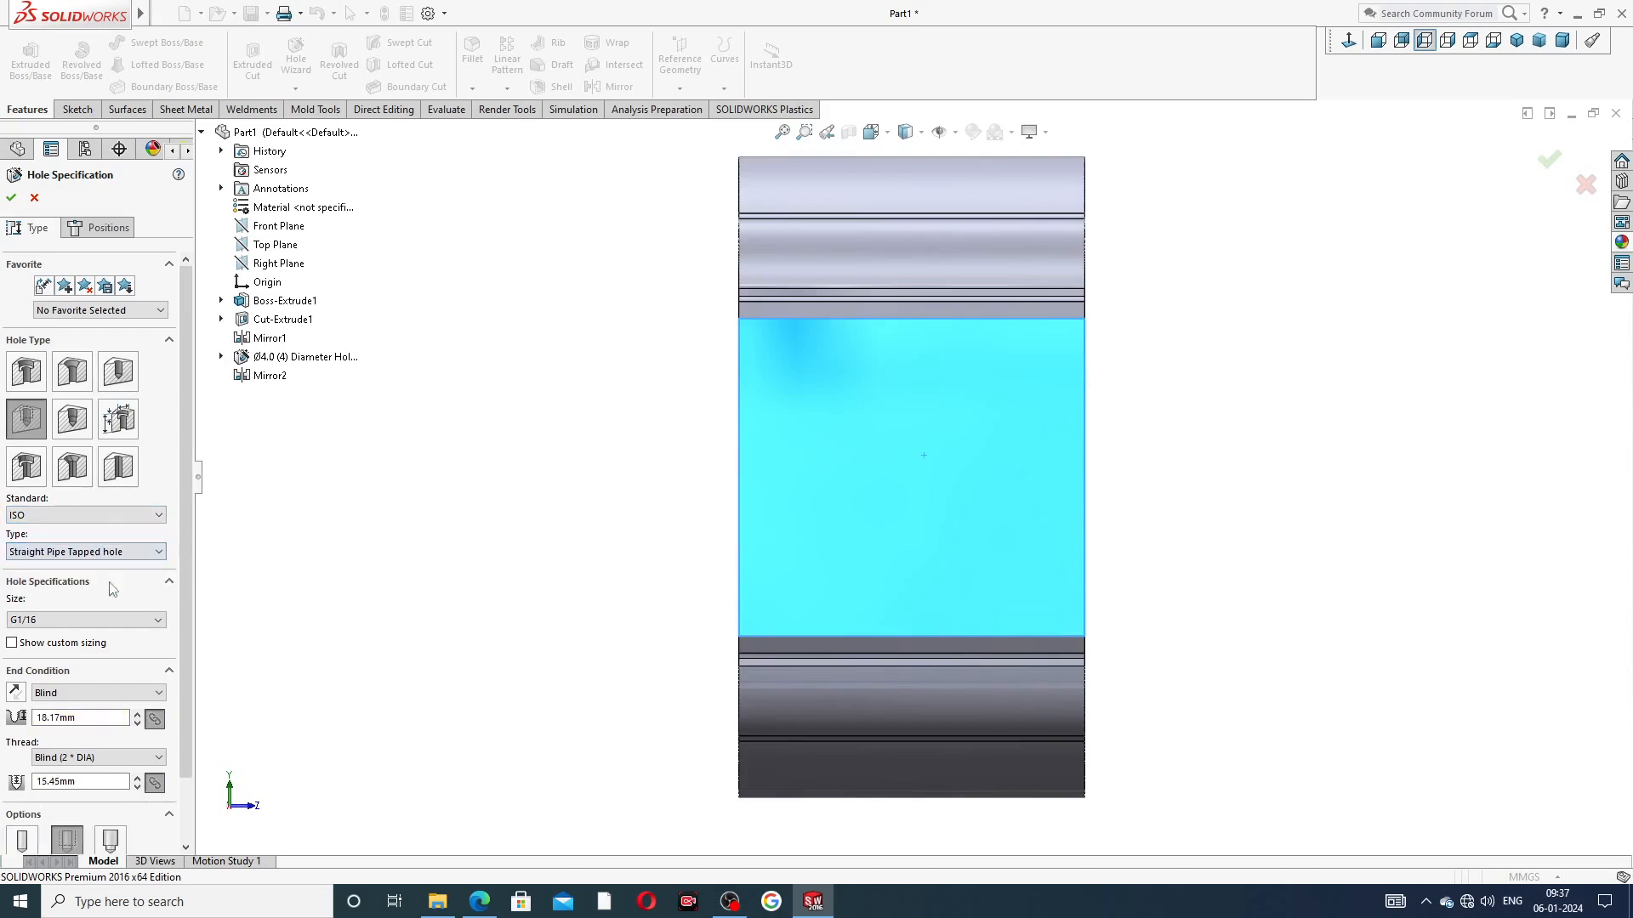
left_click(68, 625)
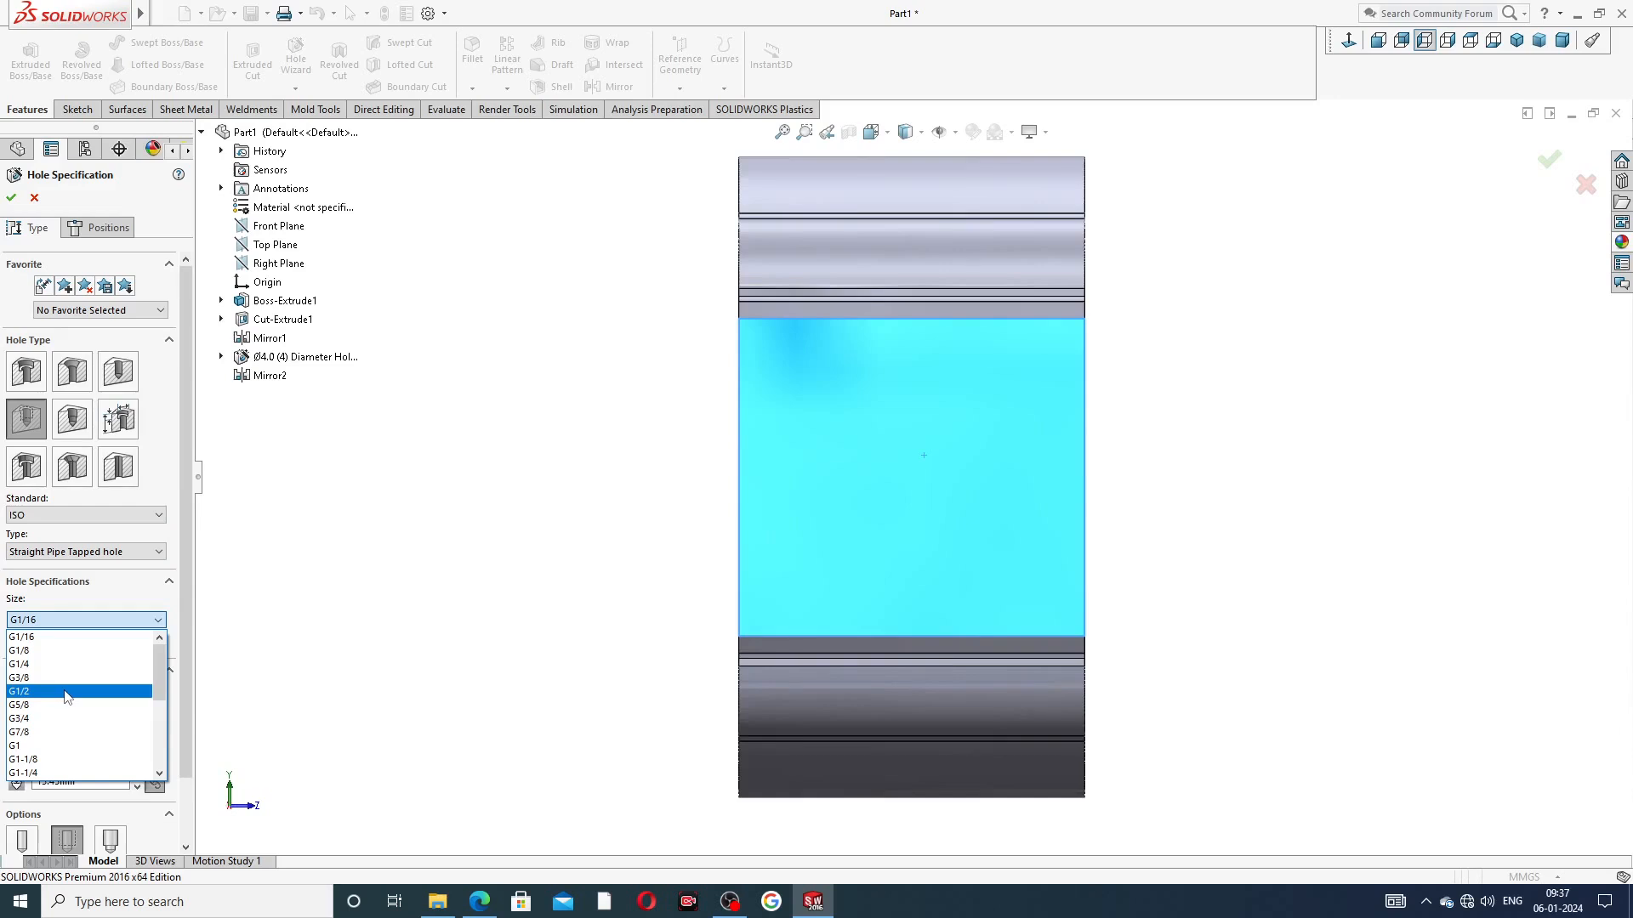
scroll(74, 661, "down", 5)
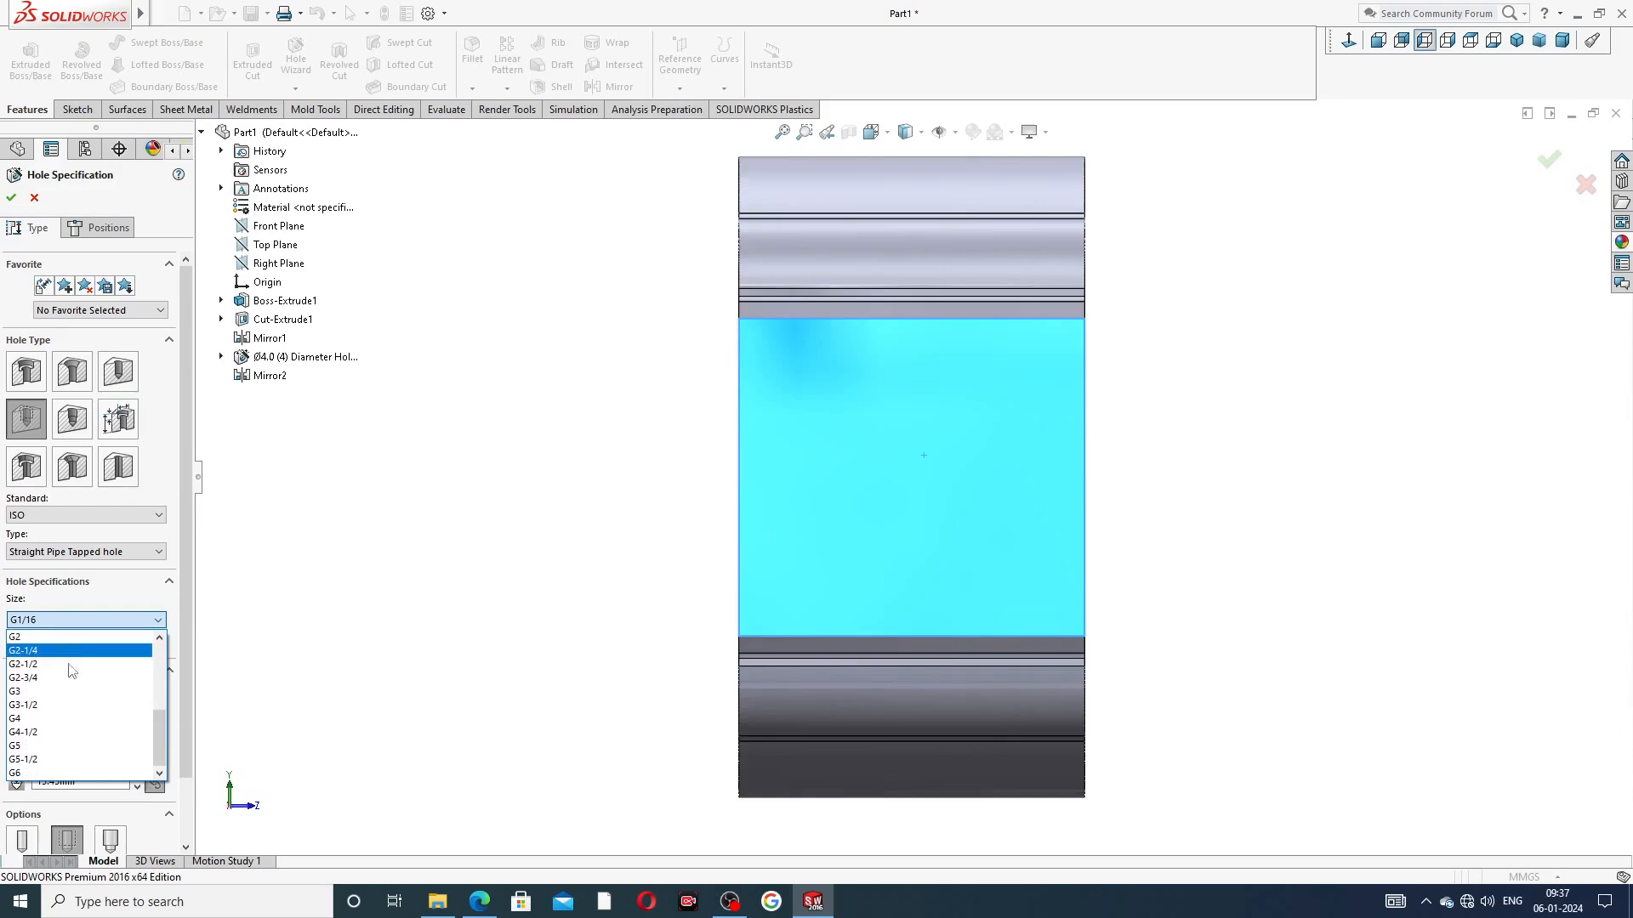
scroll(74, 660, "up", 5)
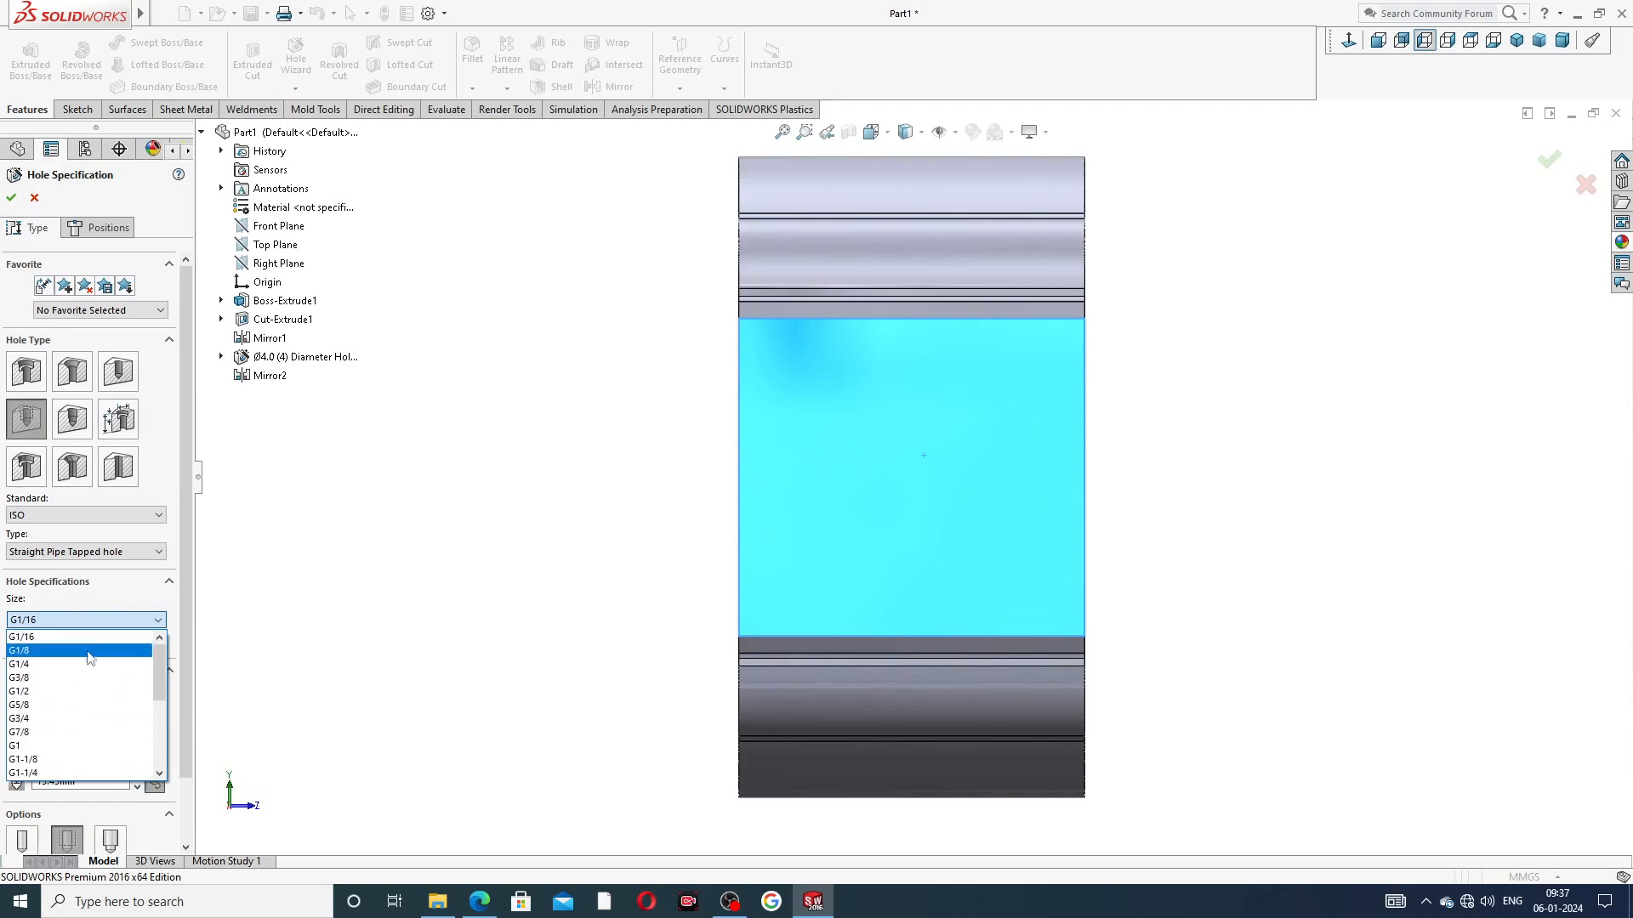
left_click(64, 690)
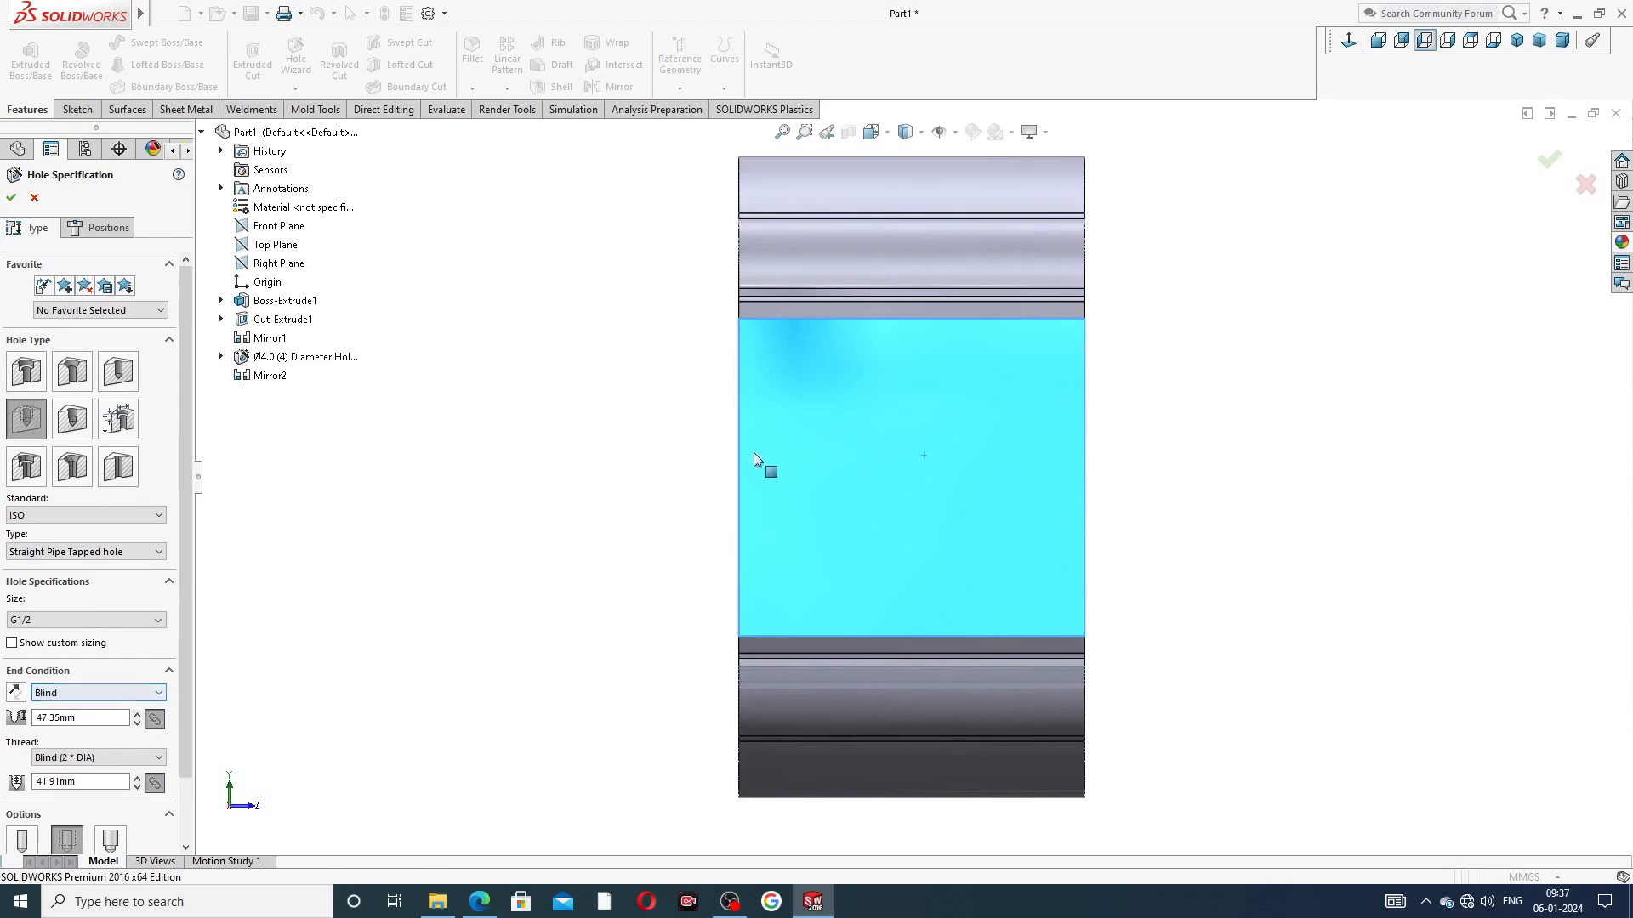
Position the tapped hole at the origin on the side face and create it
left_click(122, 236)
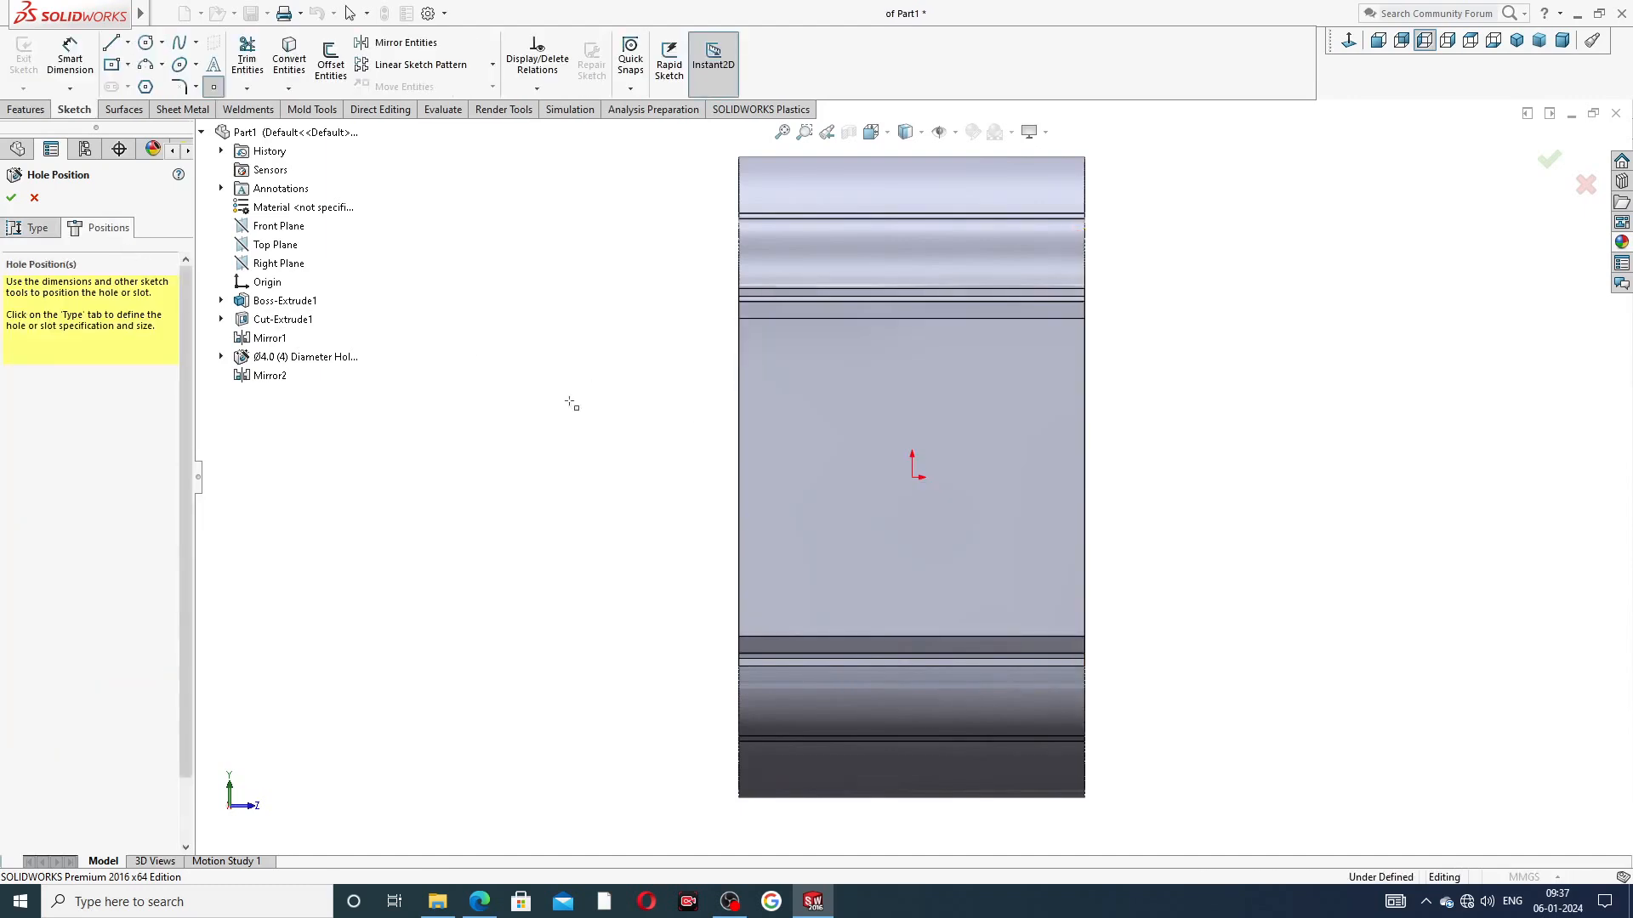
left_click(913, 477)
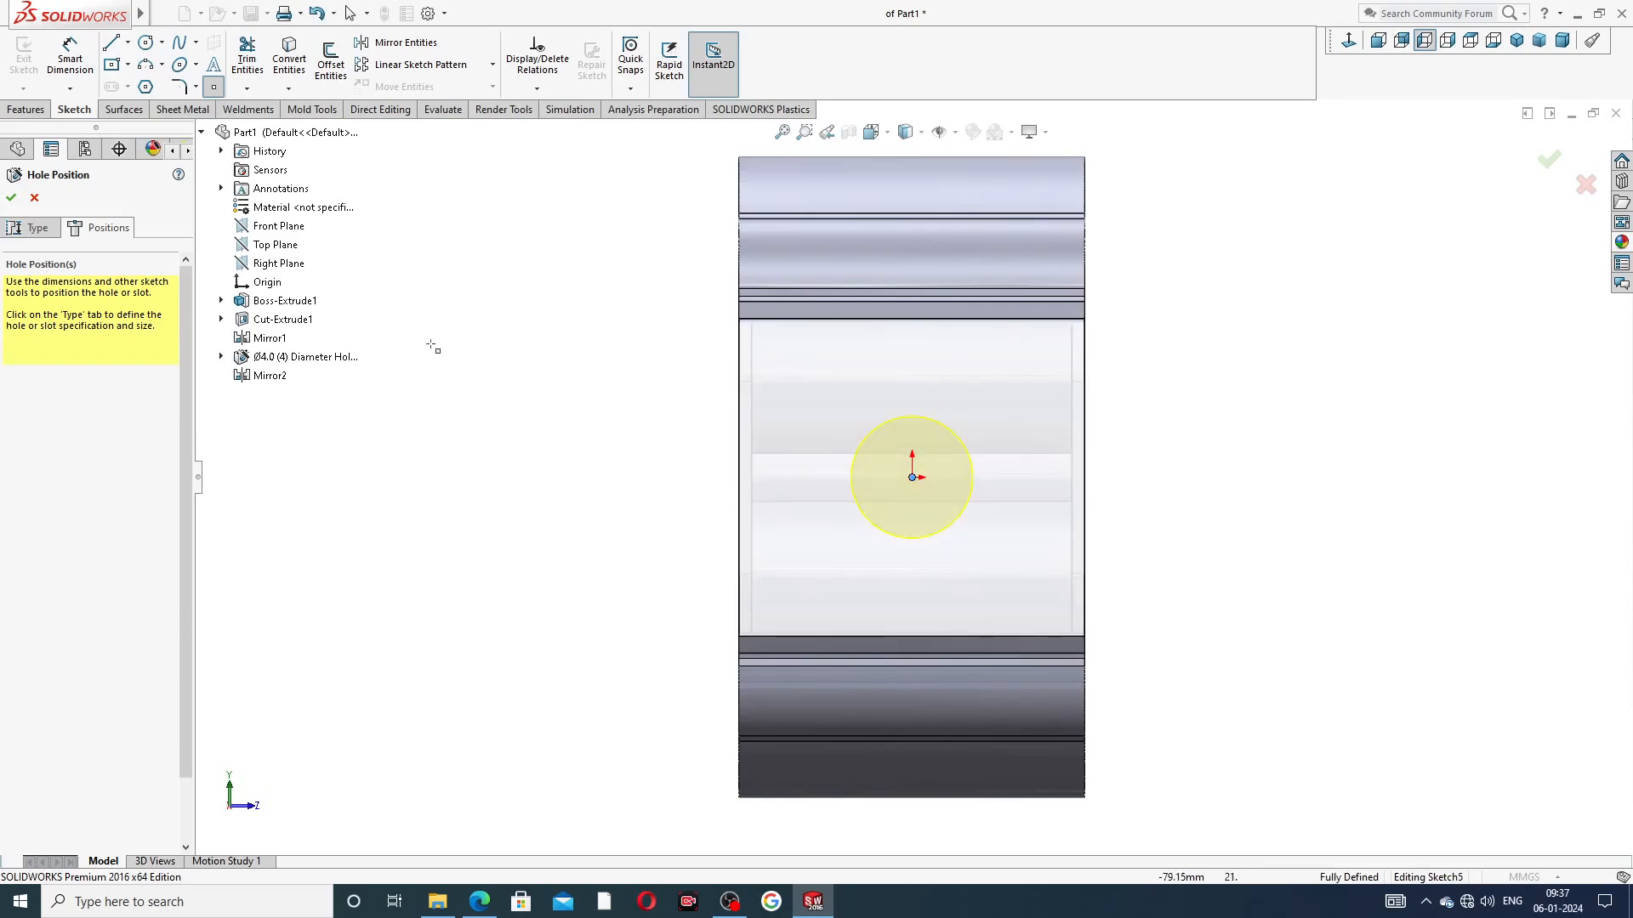
right_click(540, 292)
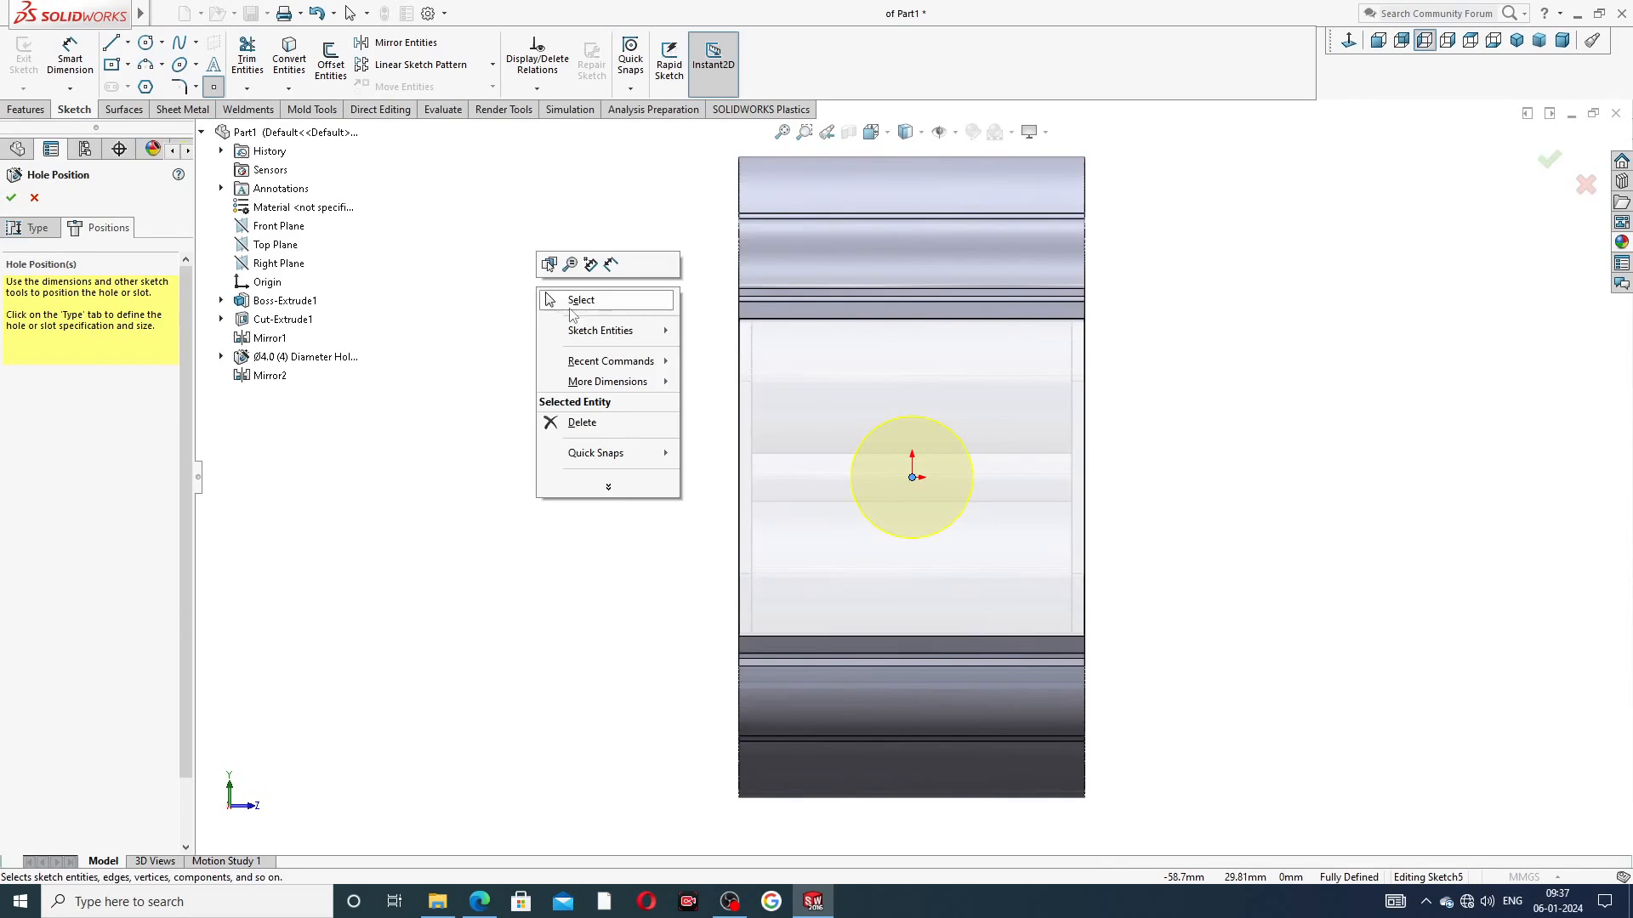
left_click(572, 305)
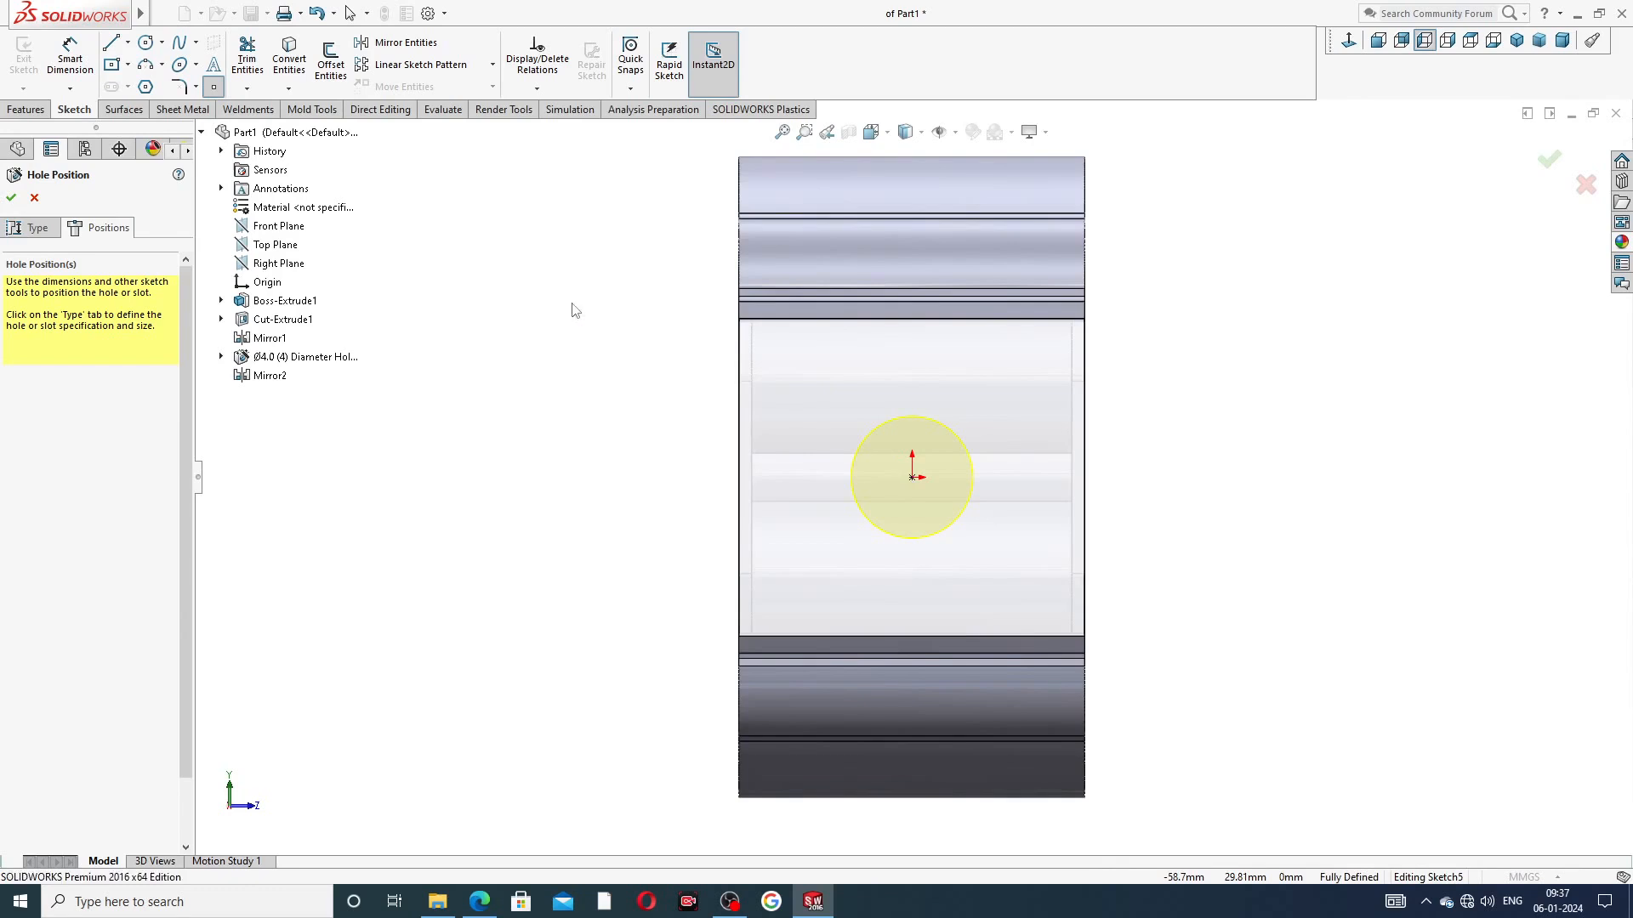
left_click(11, 197)
key("ctrl+7")
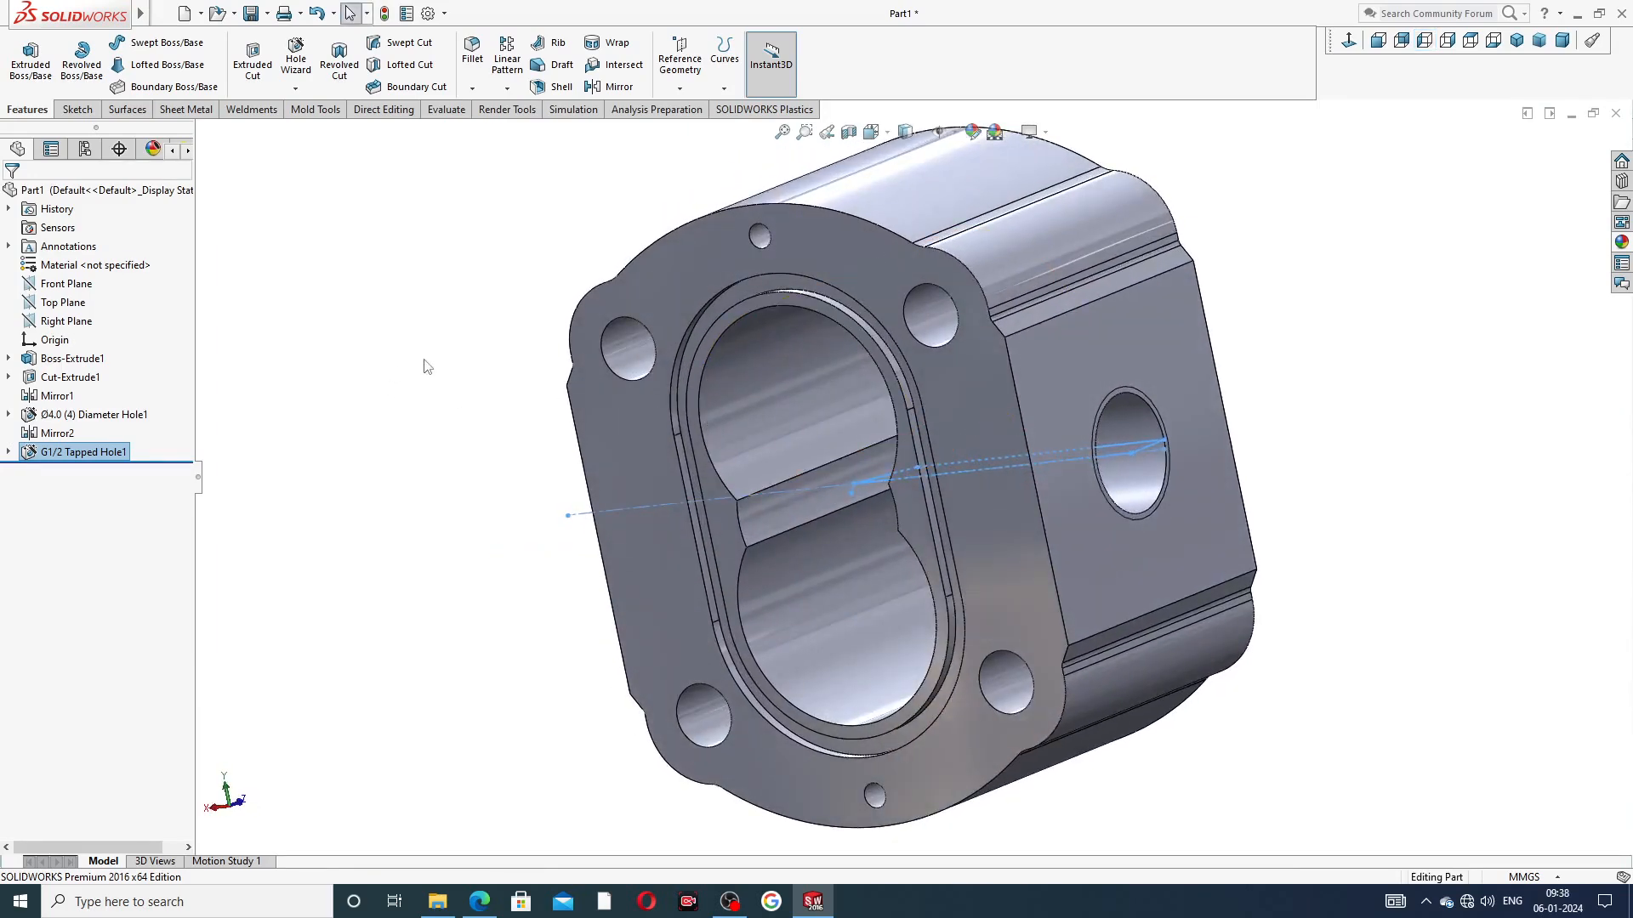
left_click(424, 359)
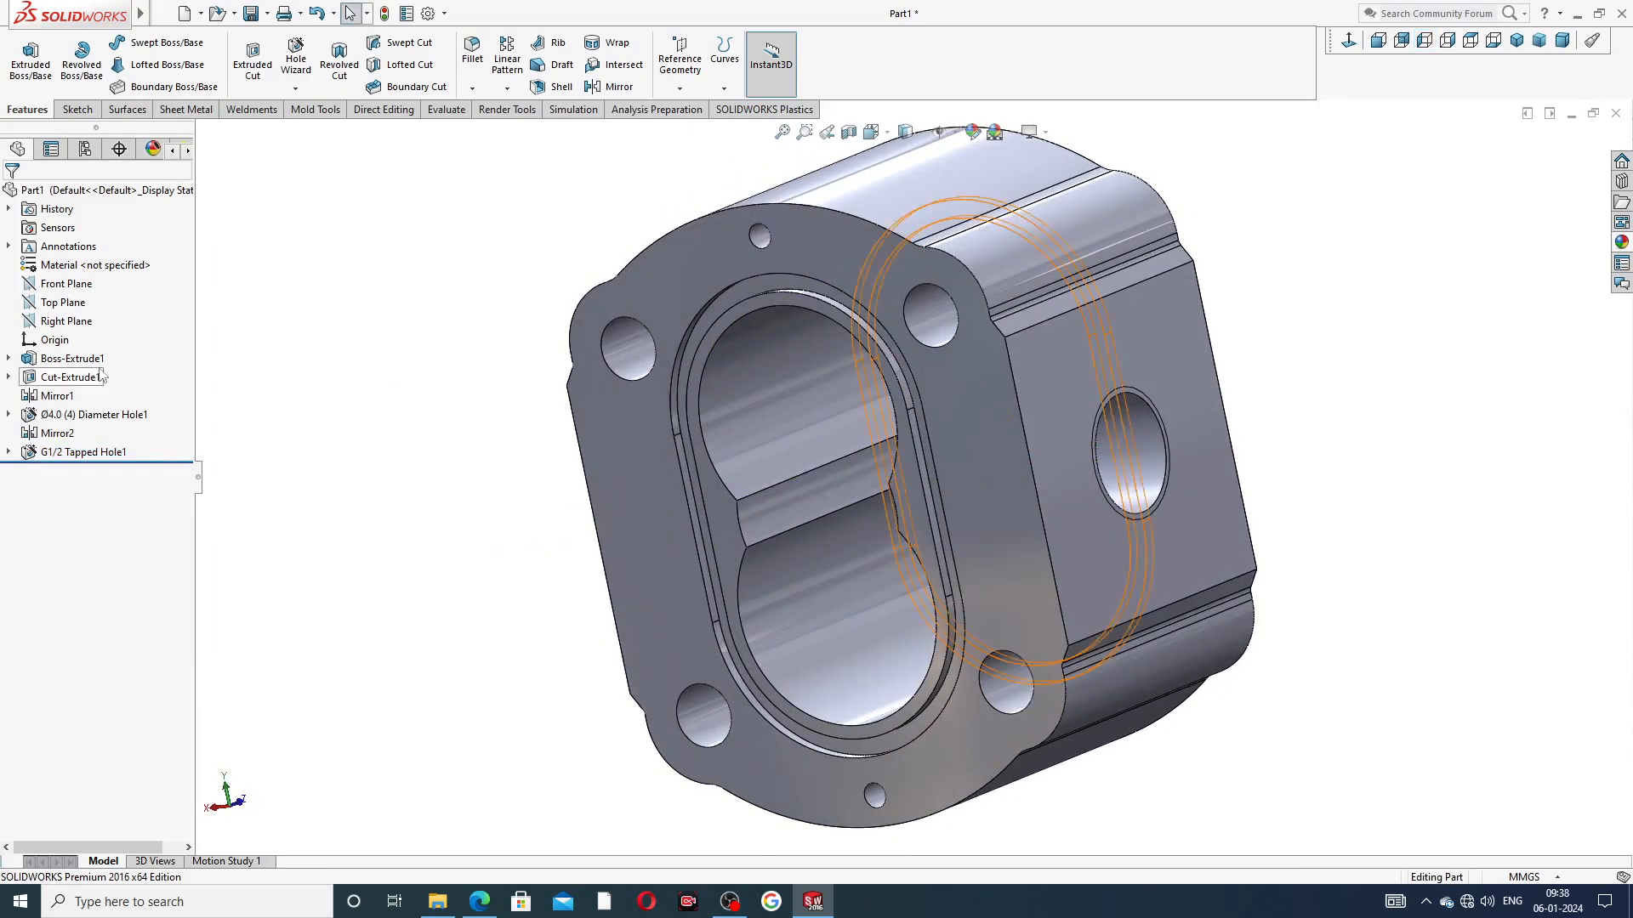
left_click(66, 283)
left_click(637, 90)
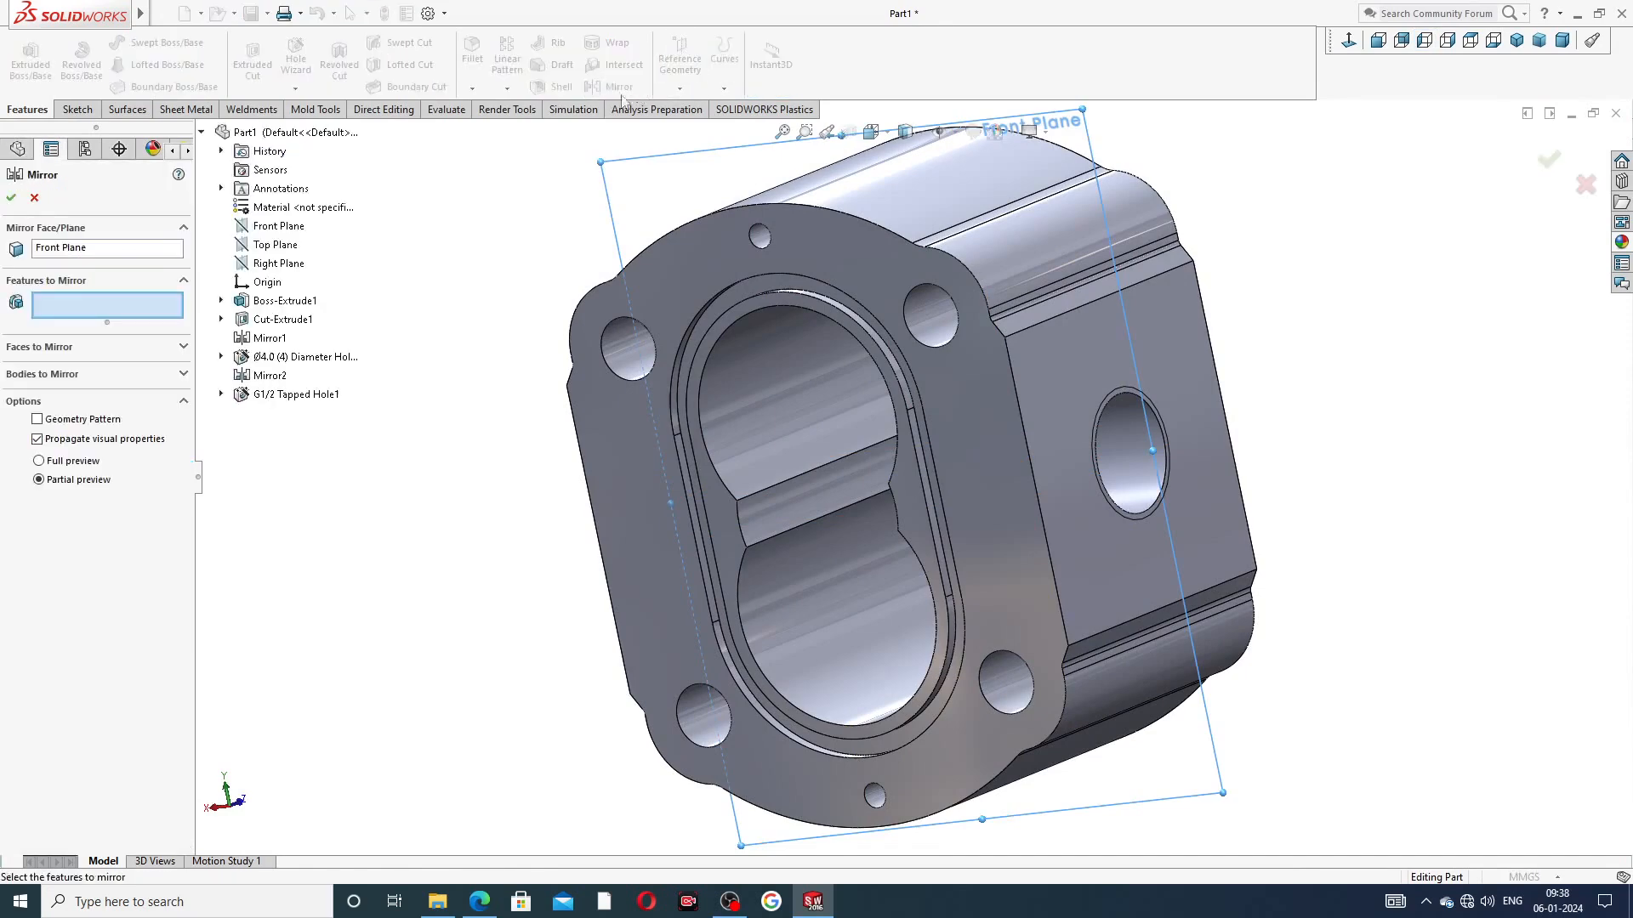
left_click(294, 396)
middle_click_drag(480, 480, 504, 357)
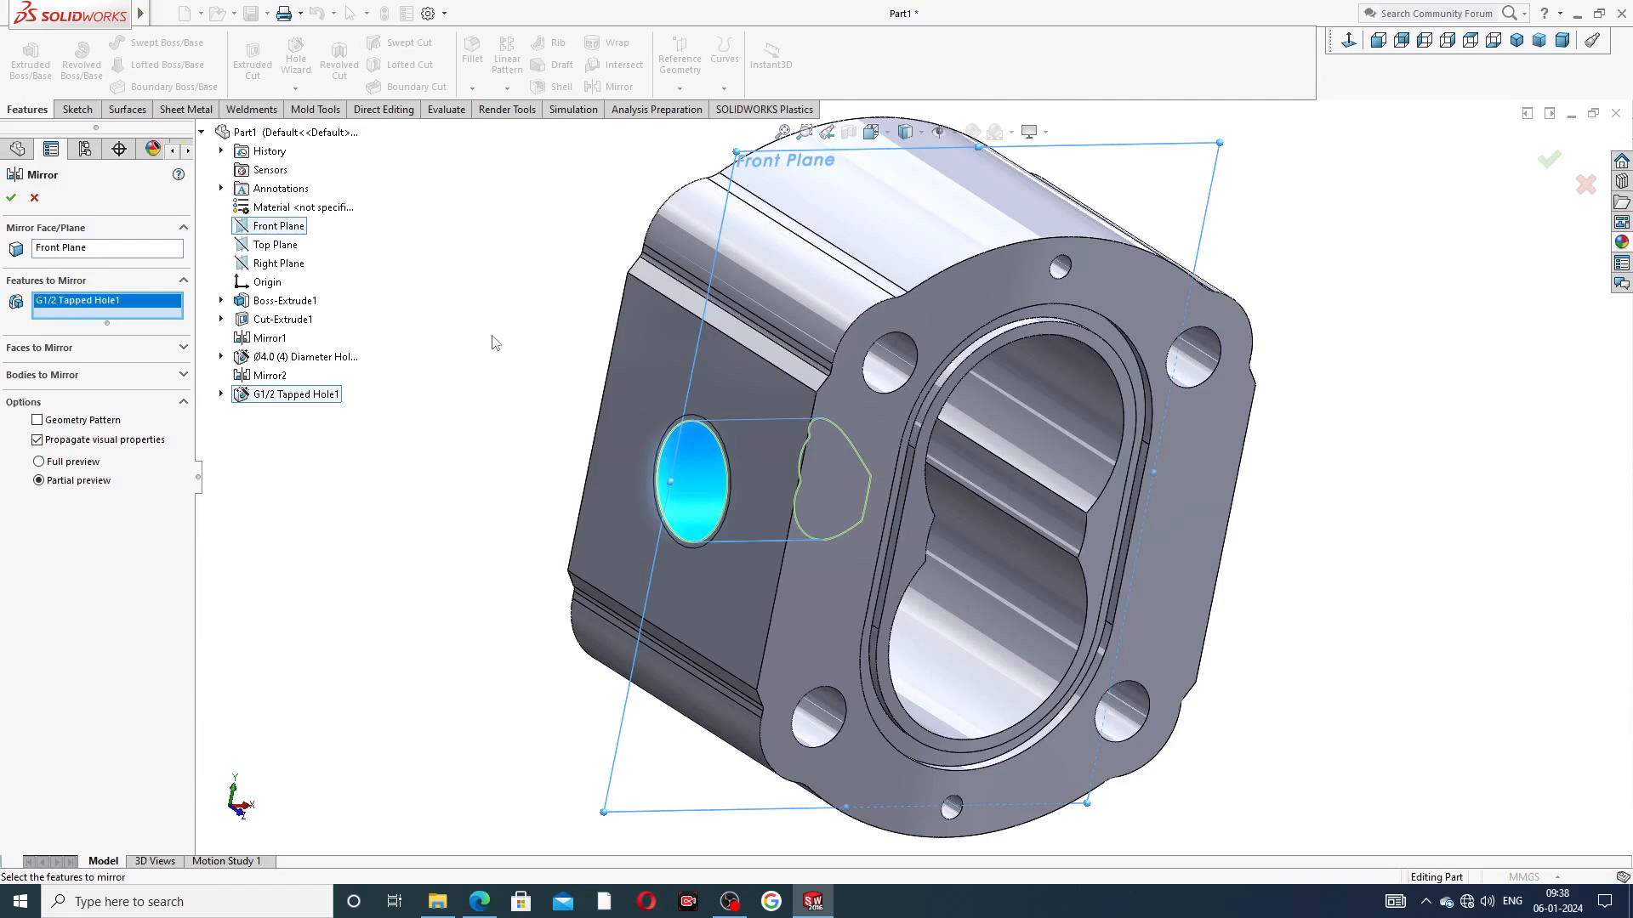
left_click(34, 197)
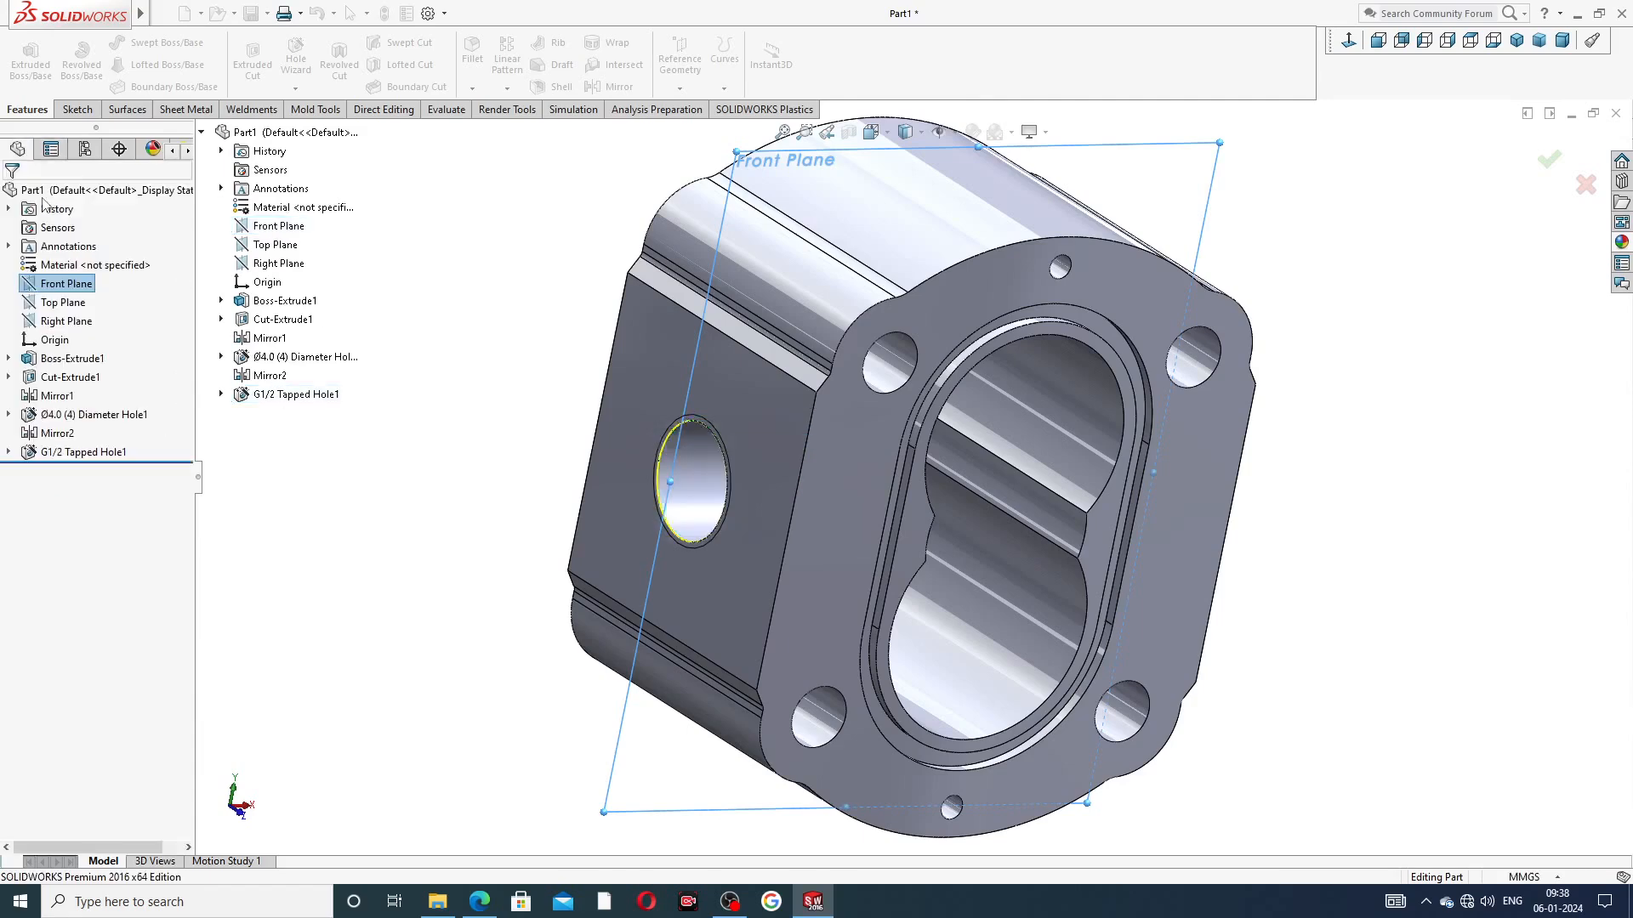
left_click(589, 323)
Mirror the G1/2 tapped hole about the Right Plane onto the opposite side face
scroll(799, 334, "down", 1)
middle_click_drag(799, 332, 728, 371)
scroll(917, 392, "up", 4)
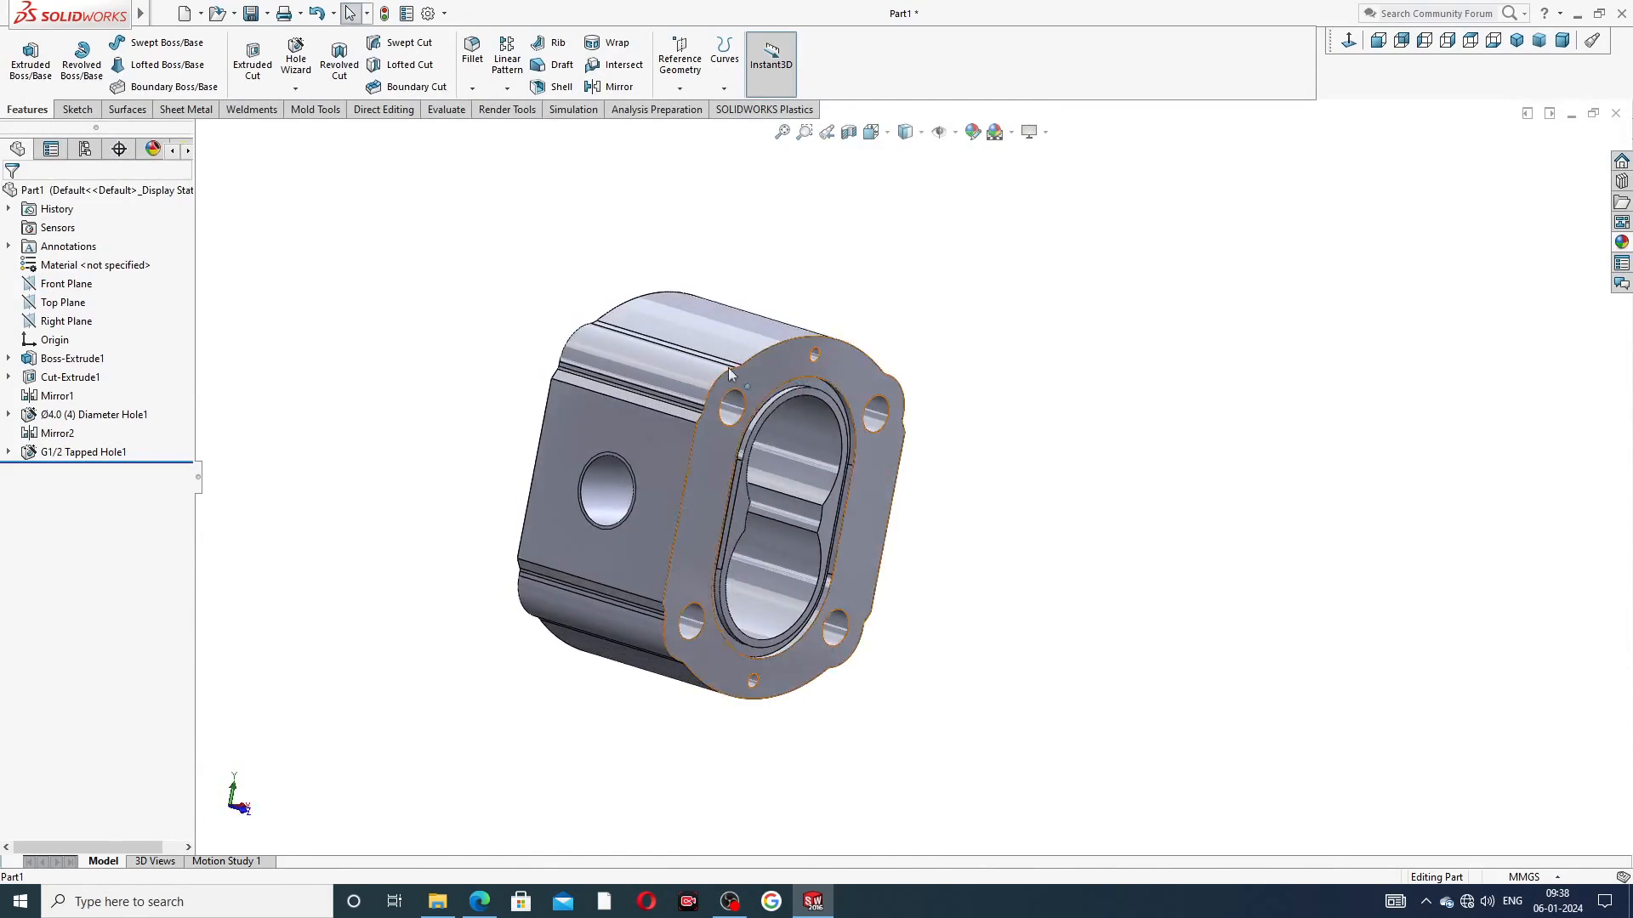
left_click(85, 324)
middle_click_drag(412, 375, 342, 386)
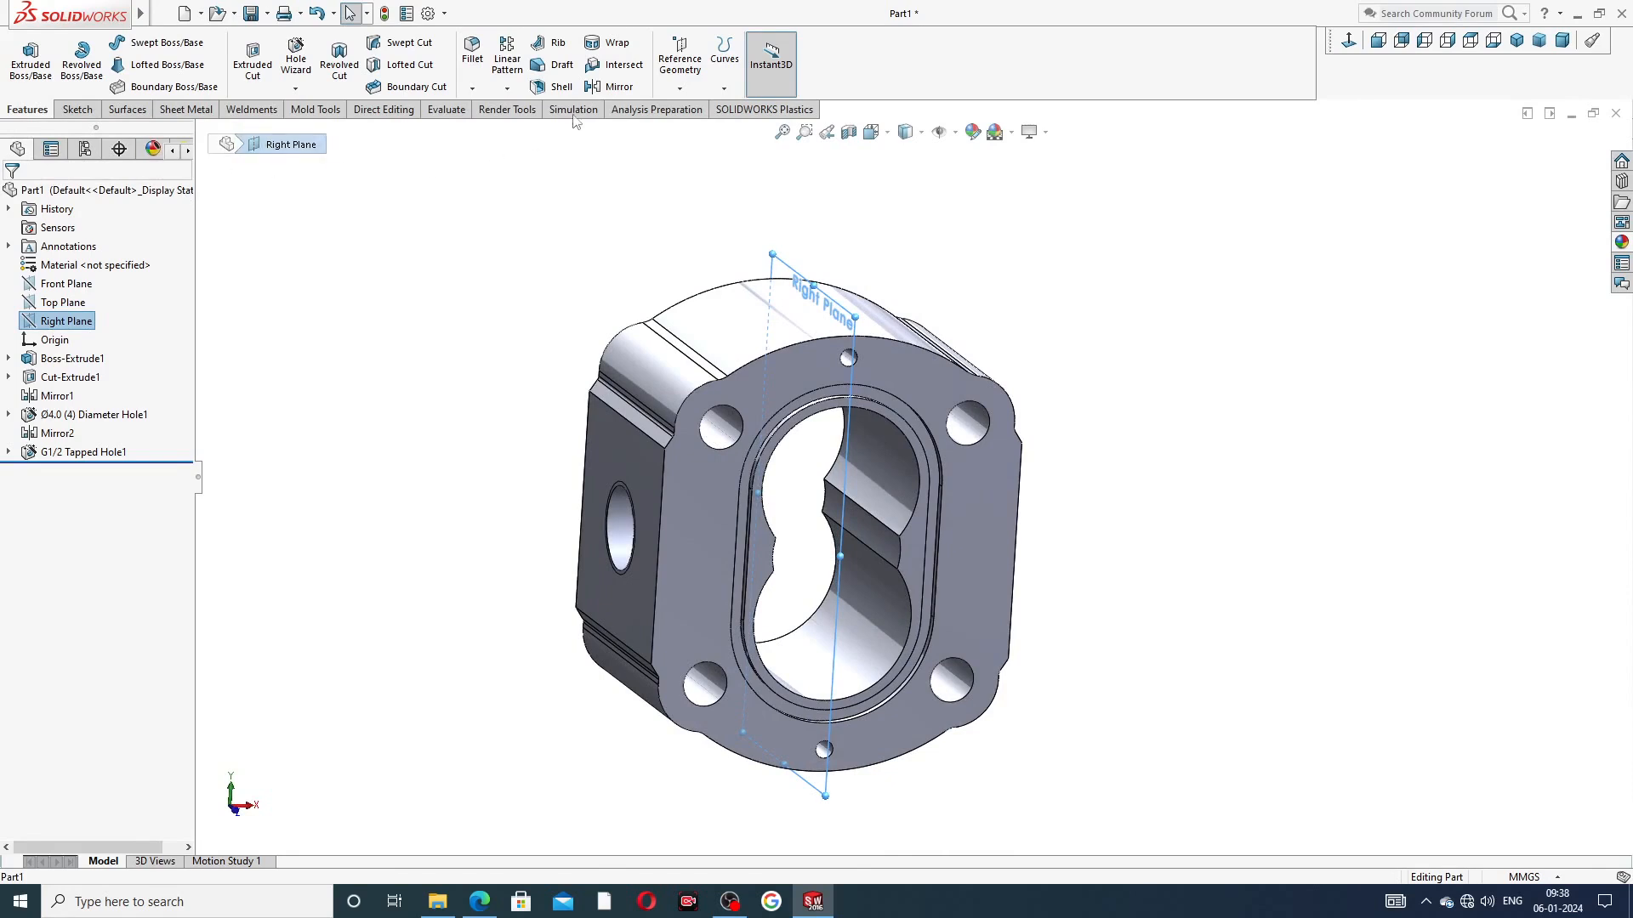
left_click(611, 86)
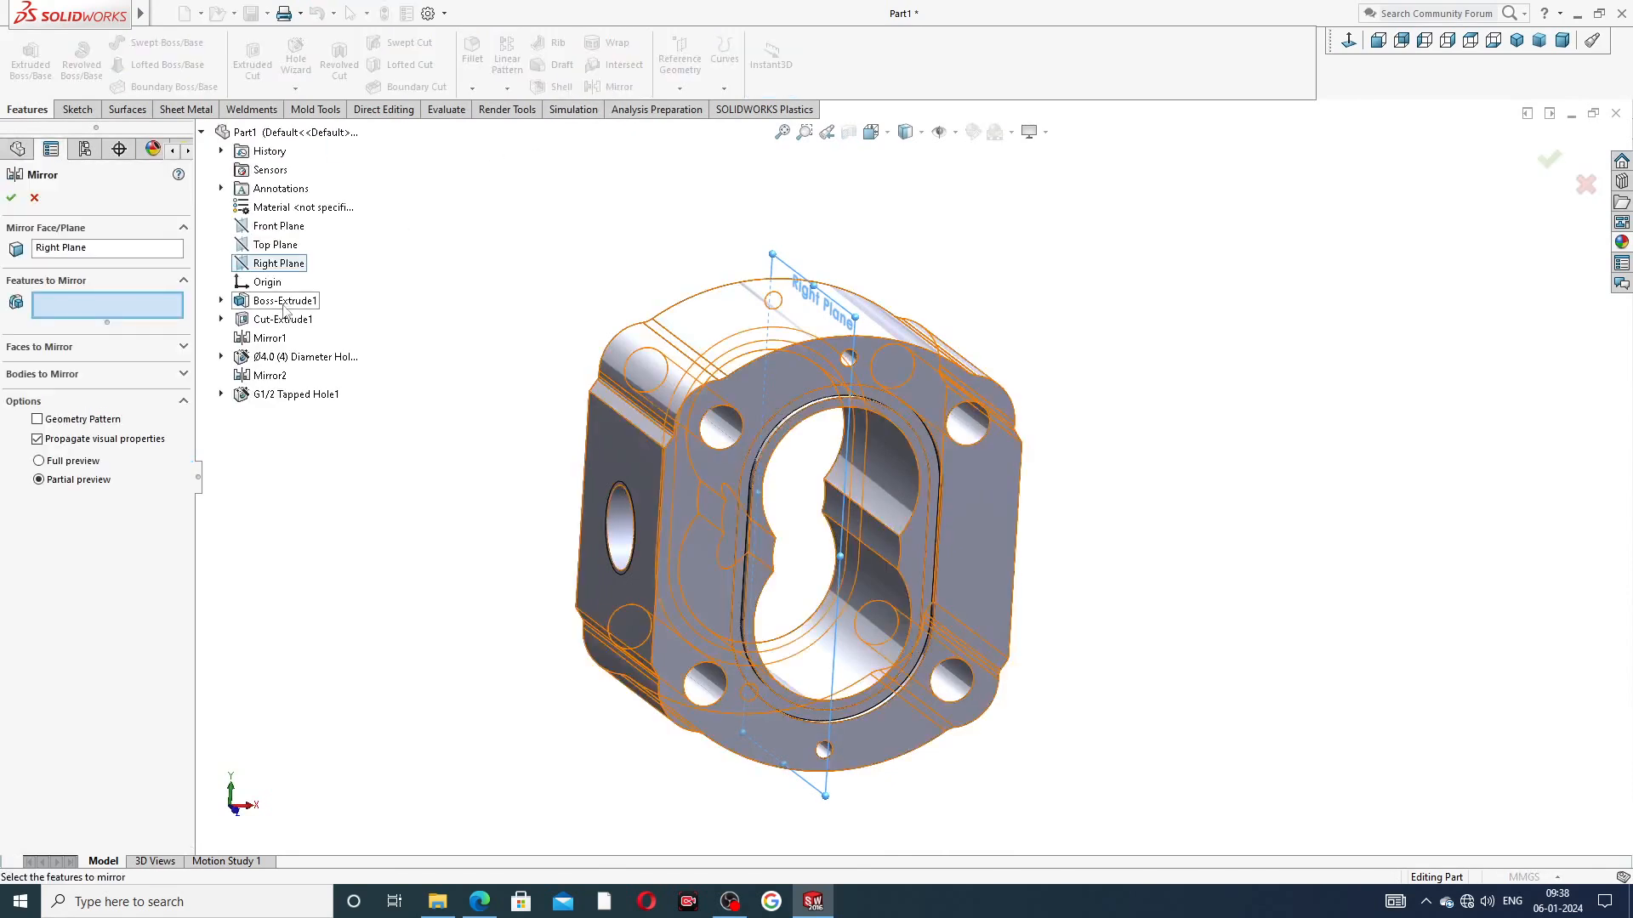
left_click(293, 395)
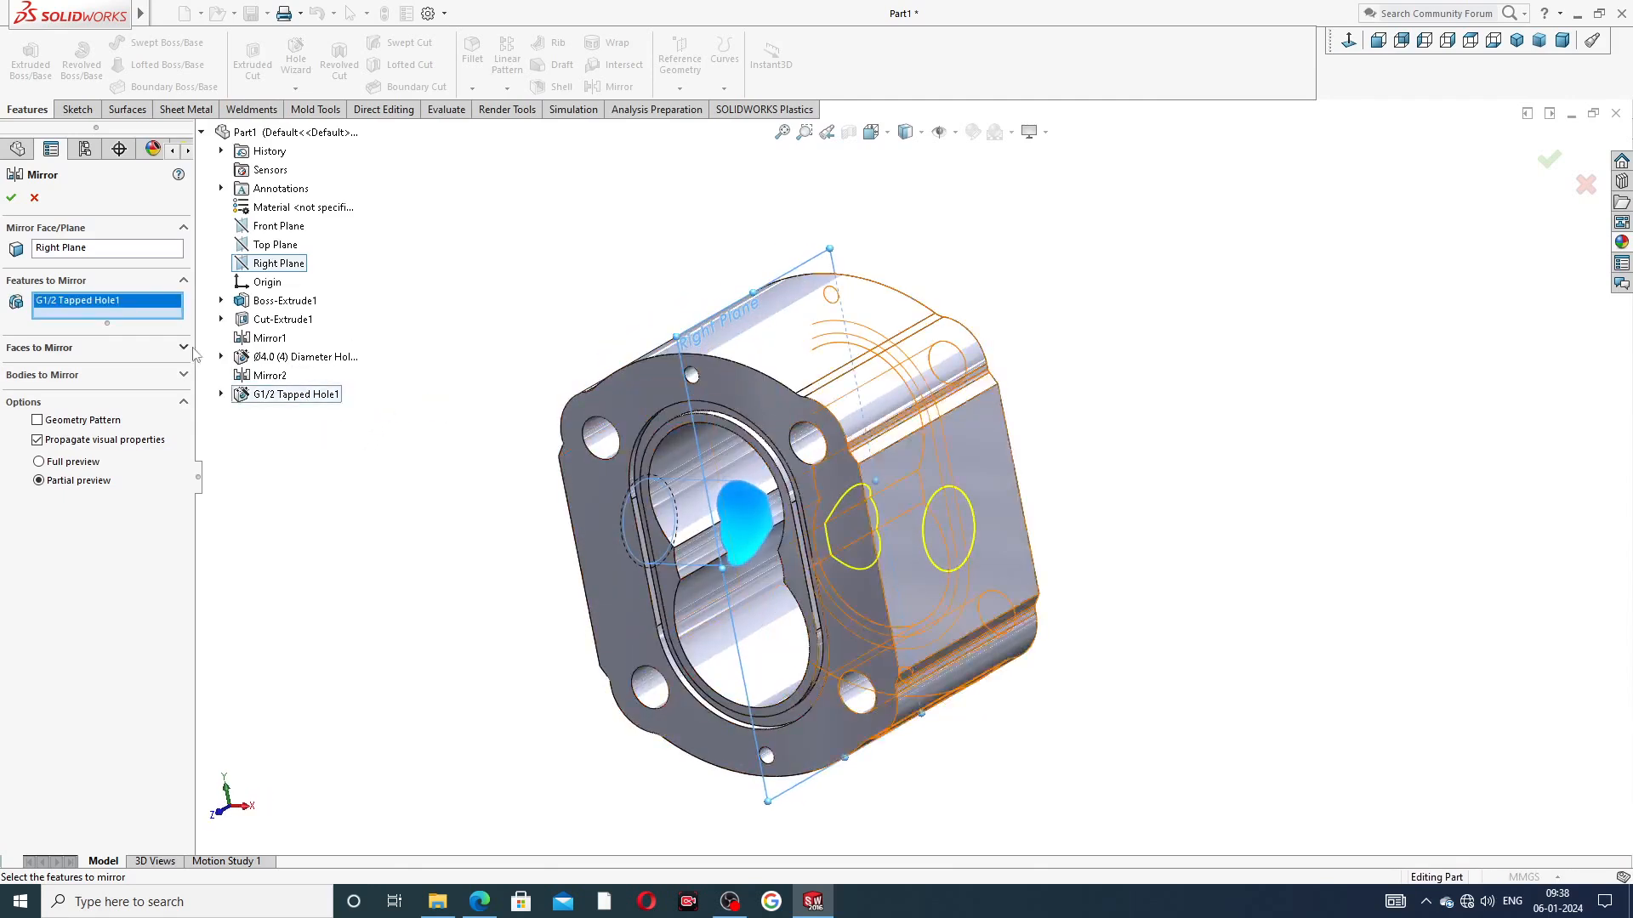
left_click(11, 197)
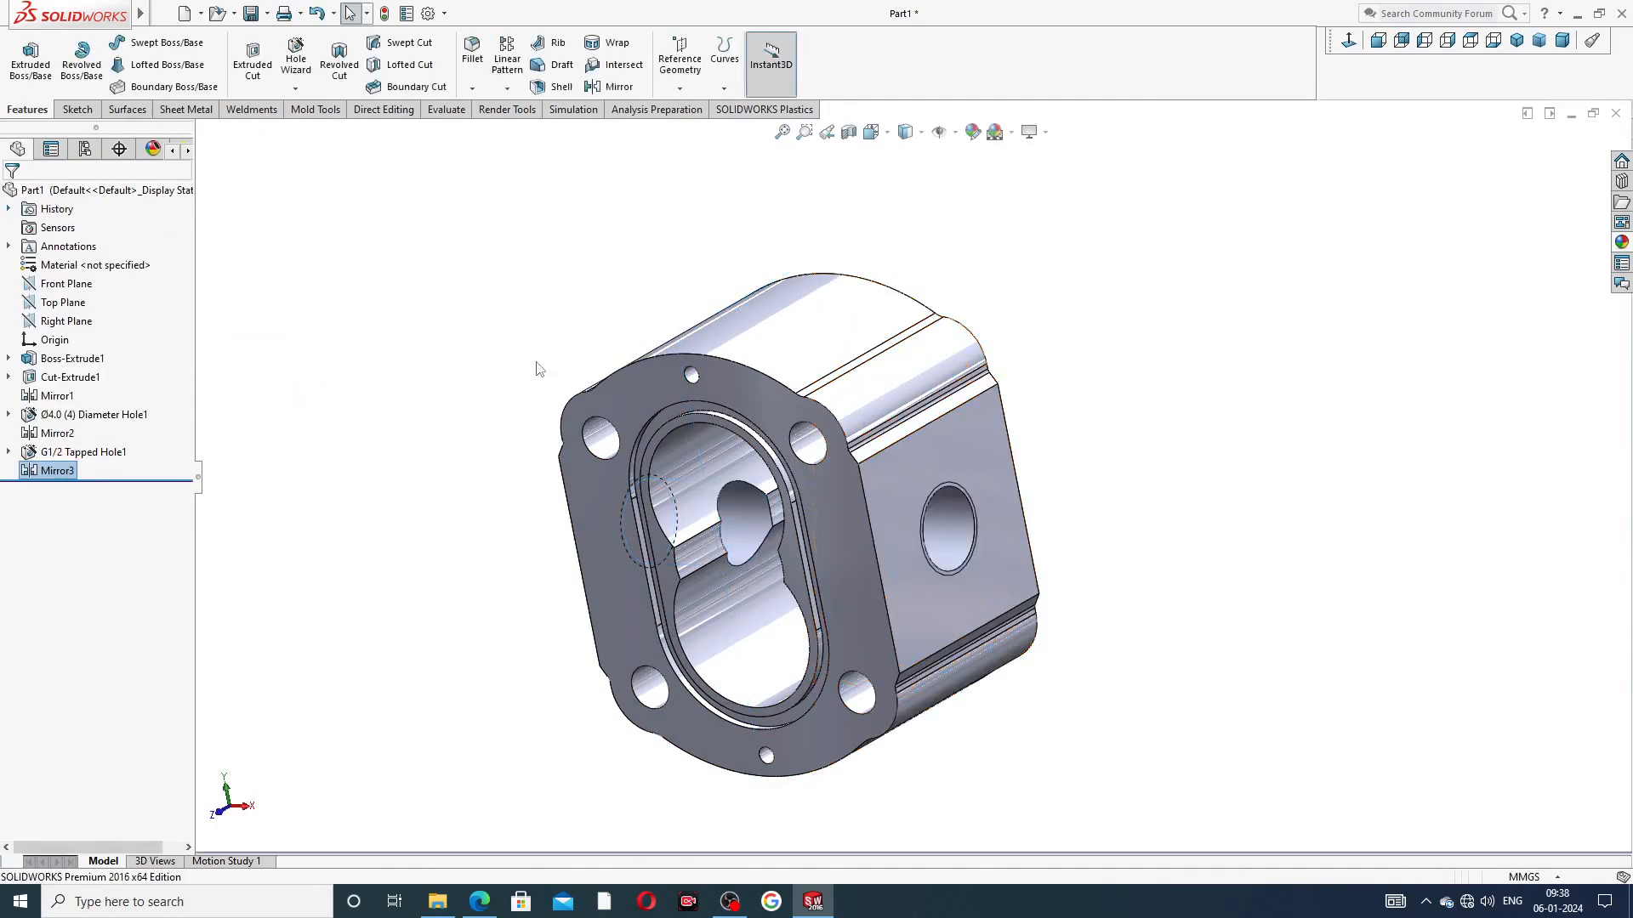
middle_click_drag(1049, 529, 1287, 390)
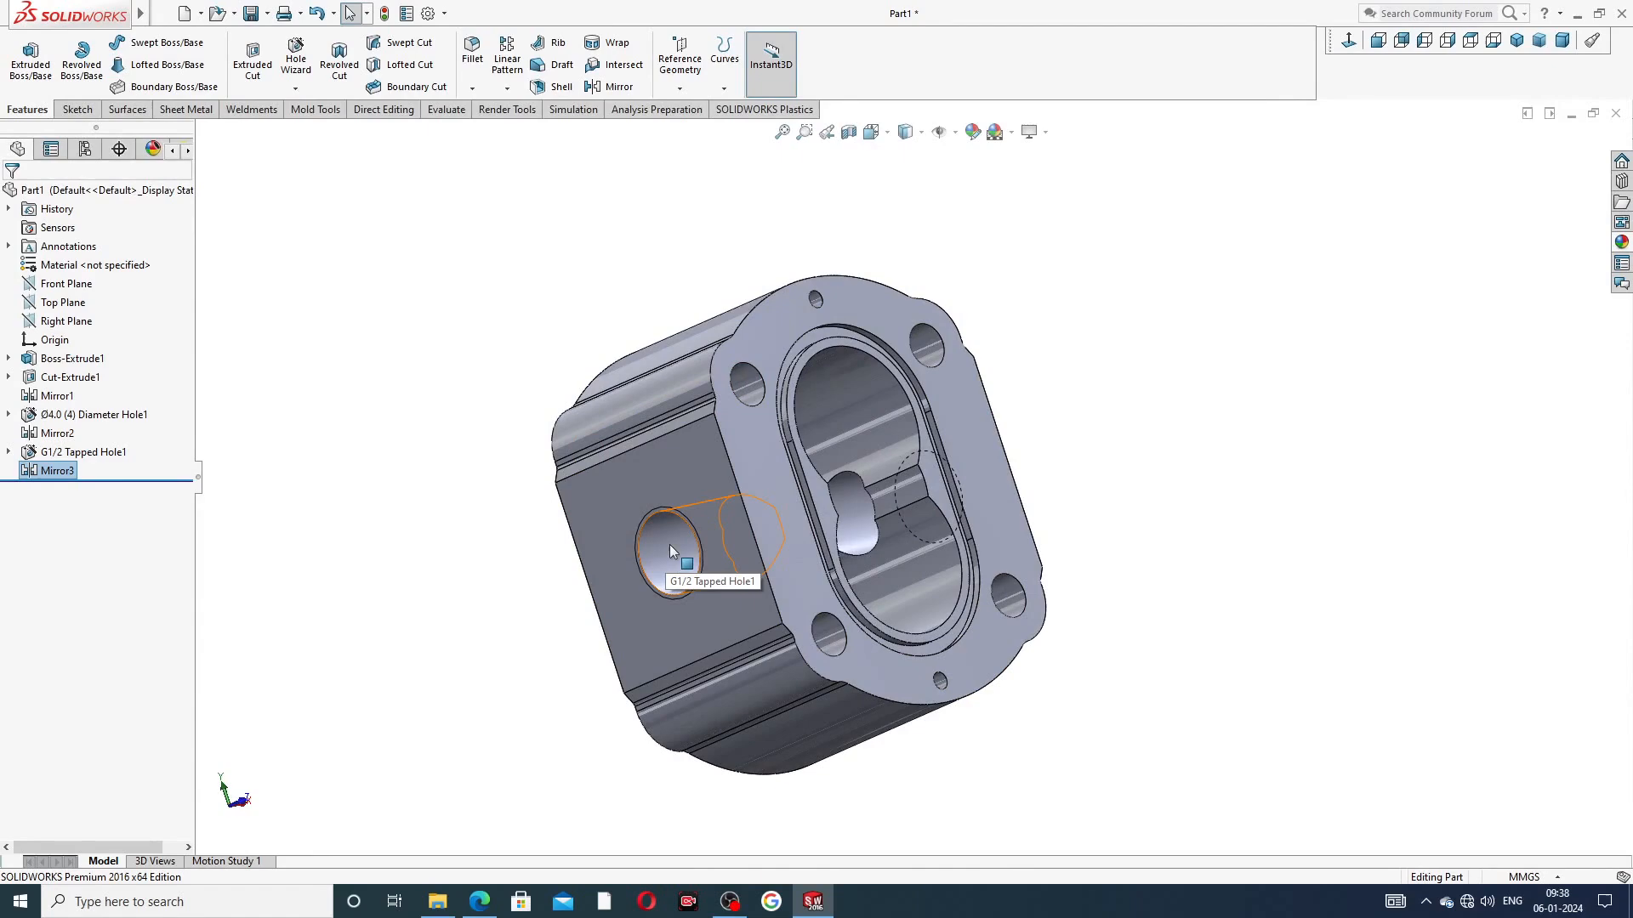
Enable shaded cosmetic threads in the document's detailing properties
left_click(428, 13)
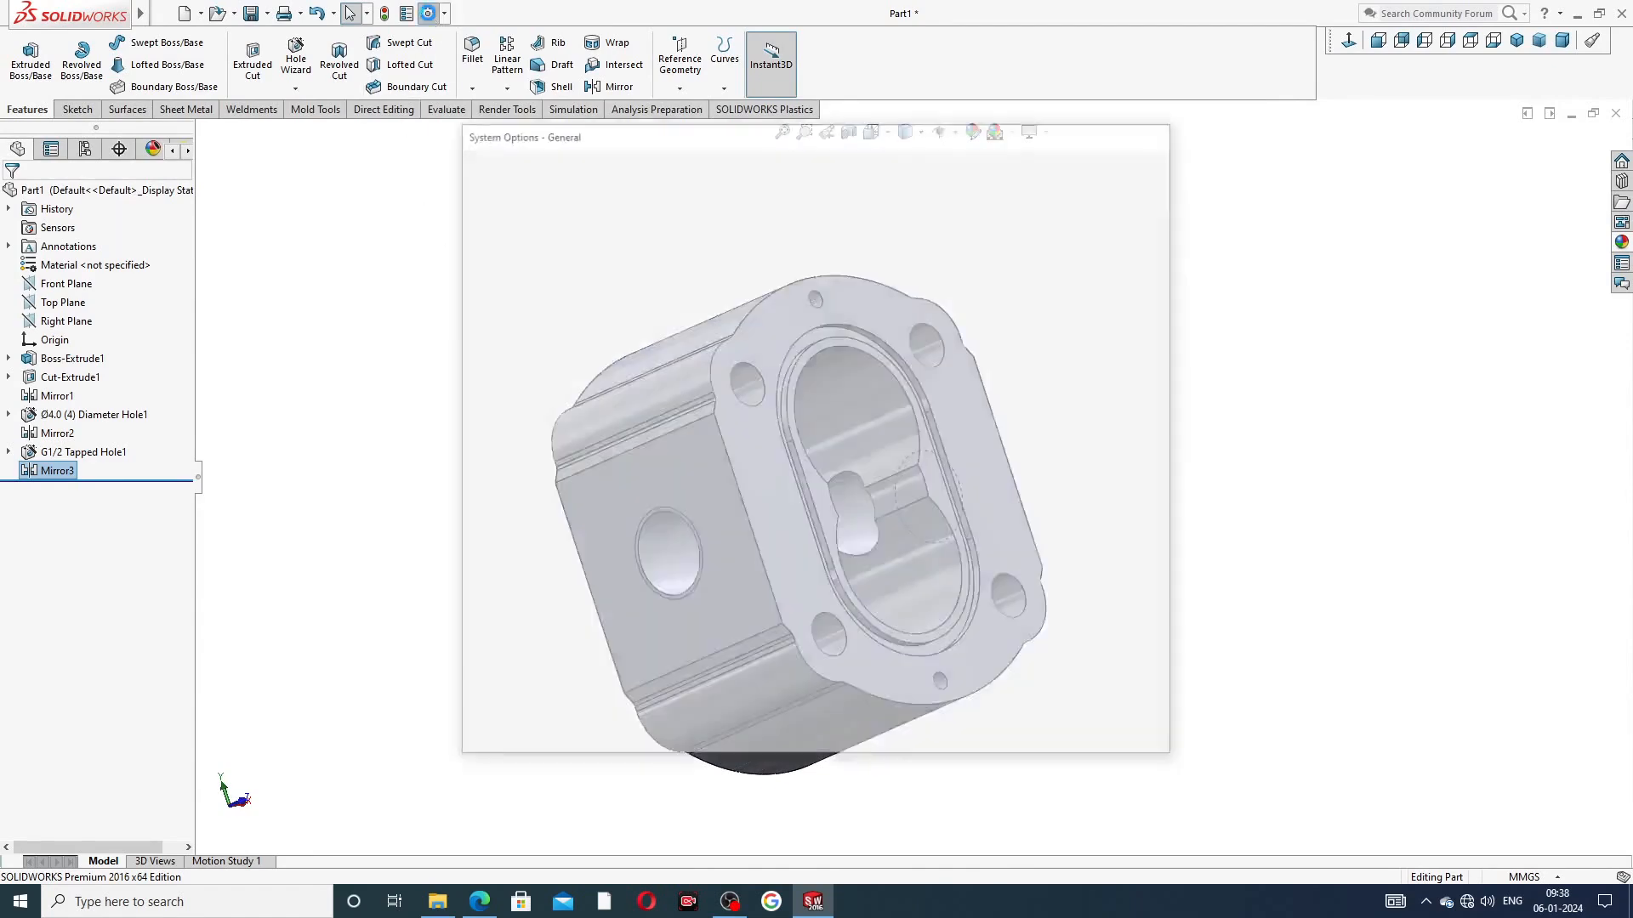
left_click(575, 166)
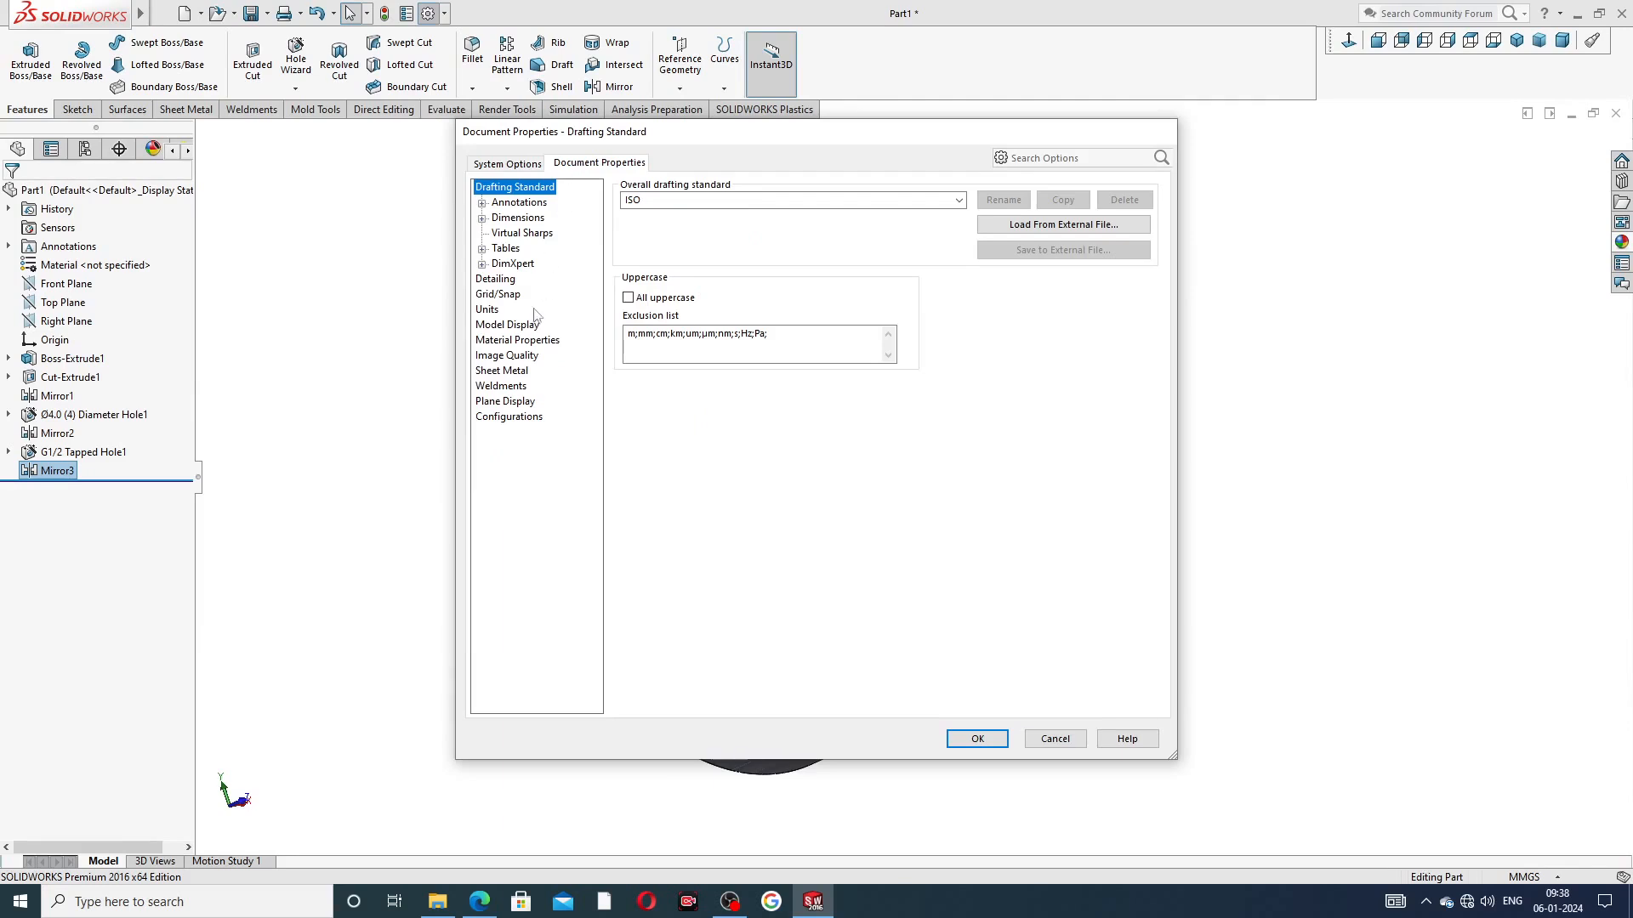
left_click(497, 280)
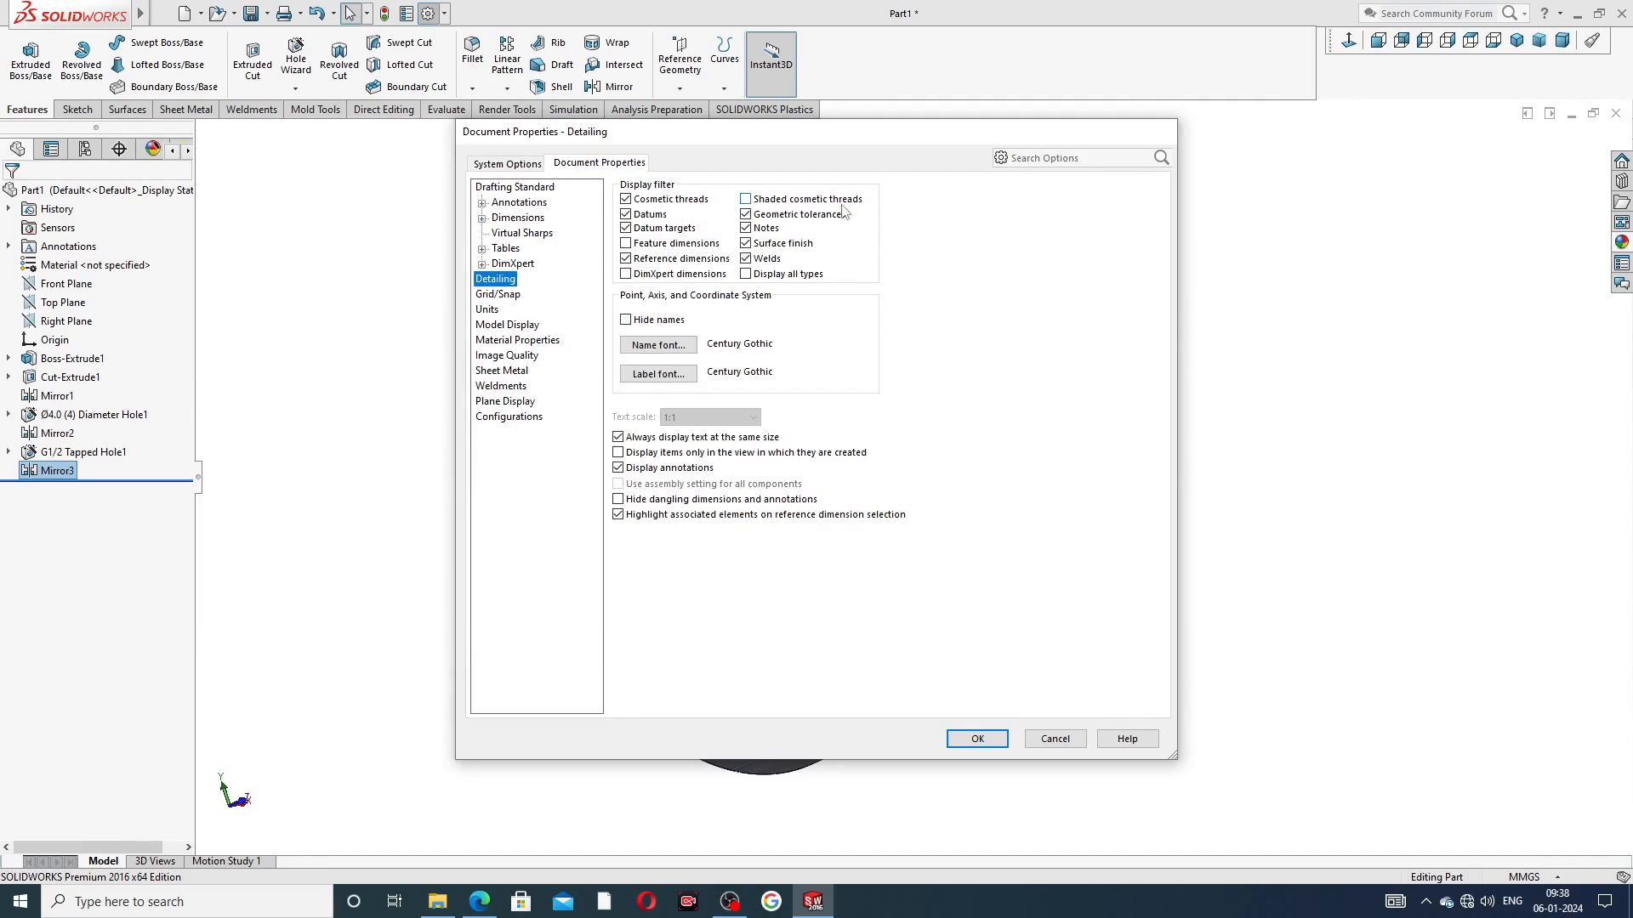
left_click(749, 196)
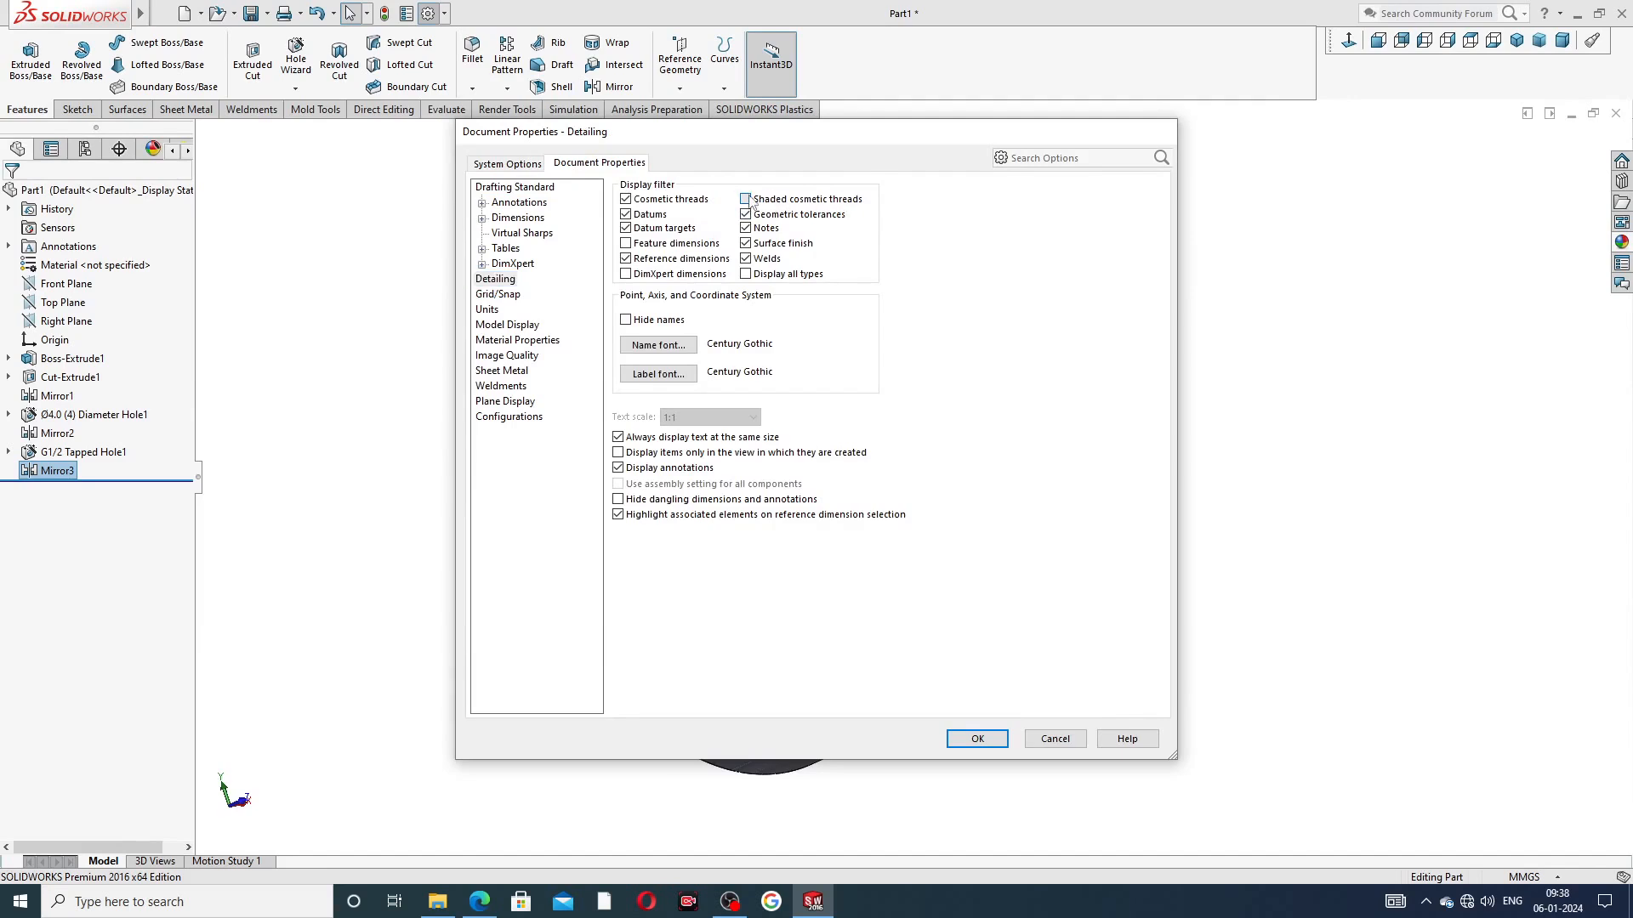
left_click(1006, 742)
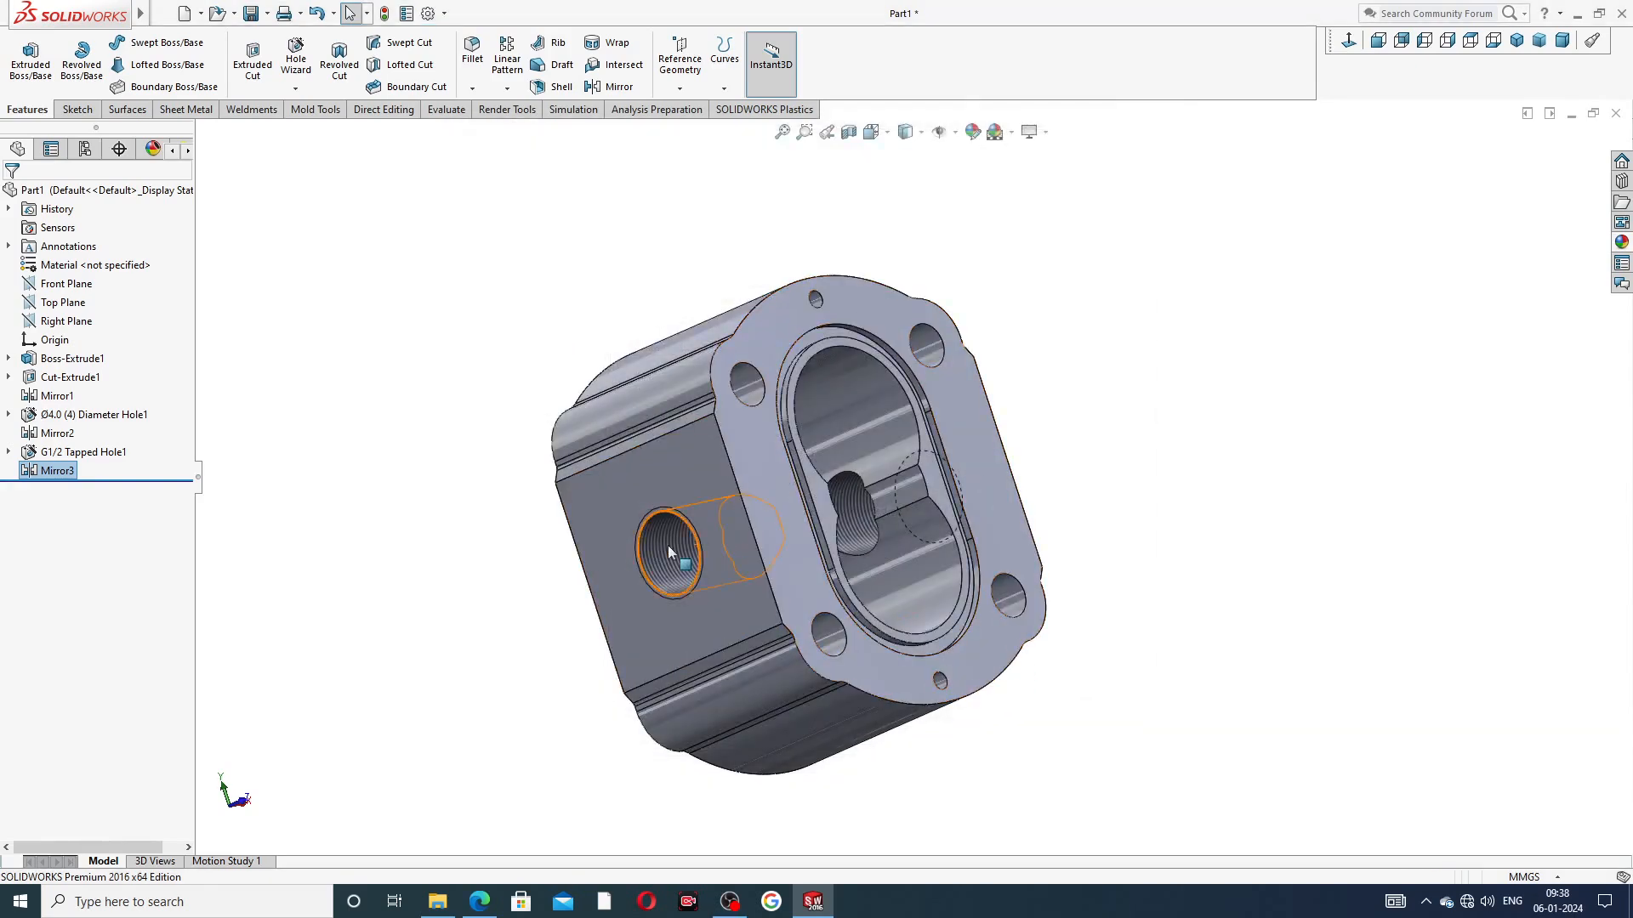
Examine the shaded threads in both side holes and the finished pump body from several angles
scroll(666, 545, "down", 5)
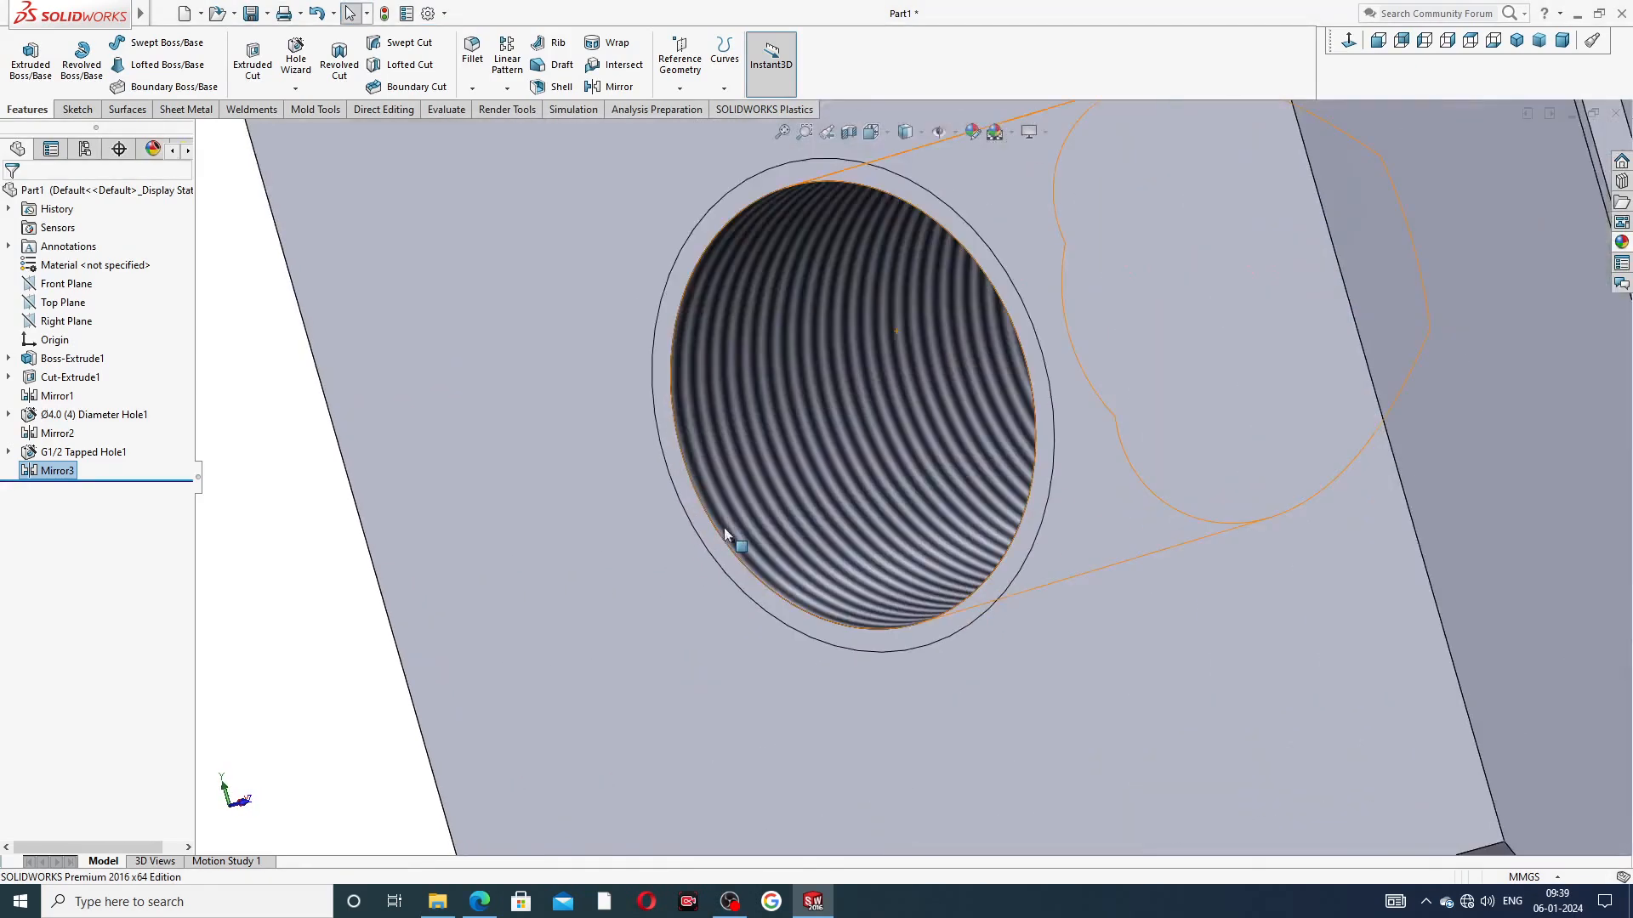
scroll(871, 476, "up", 8)
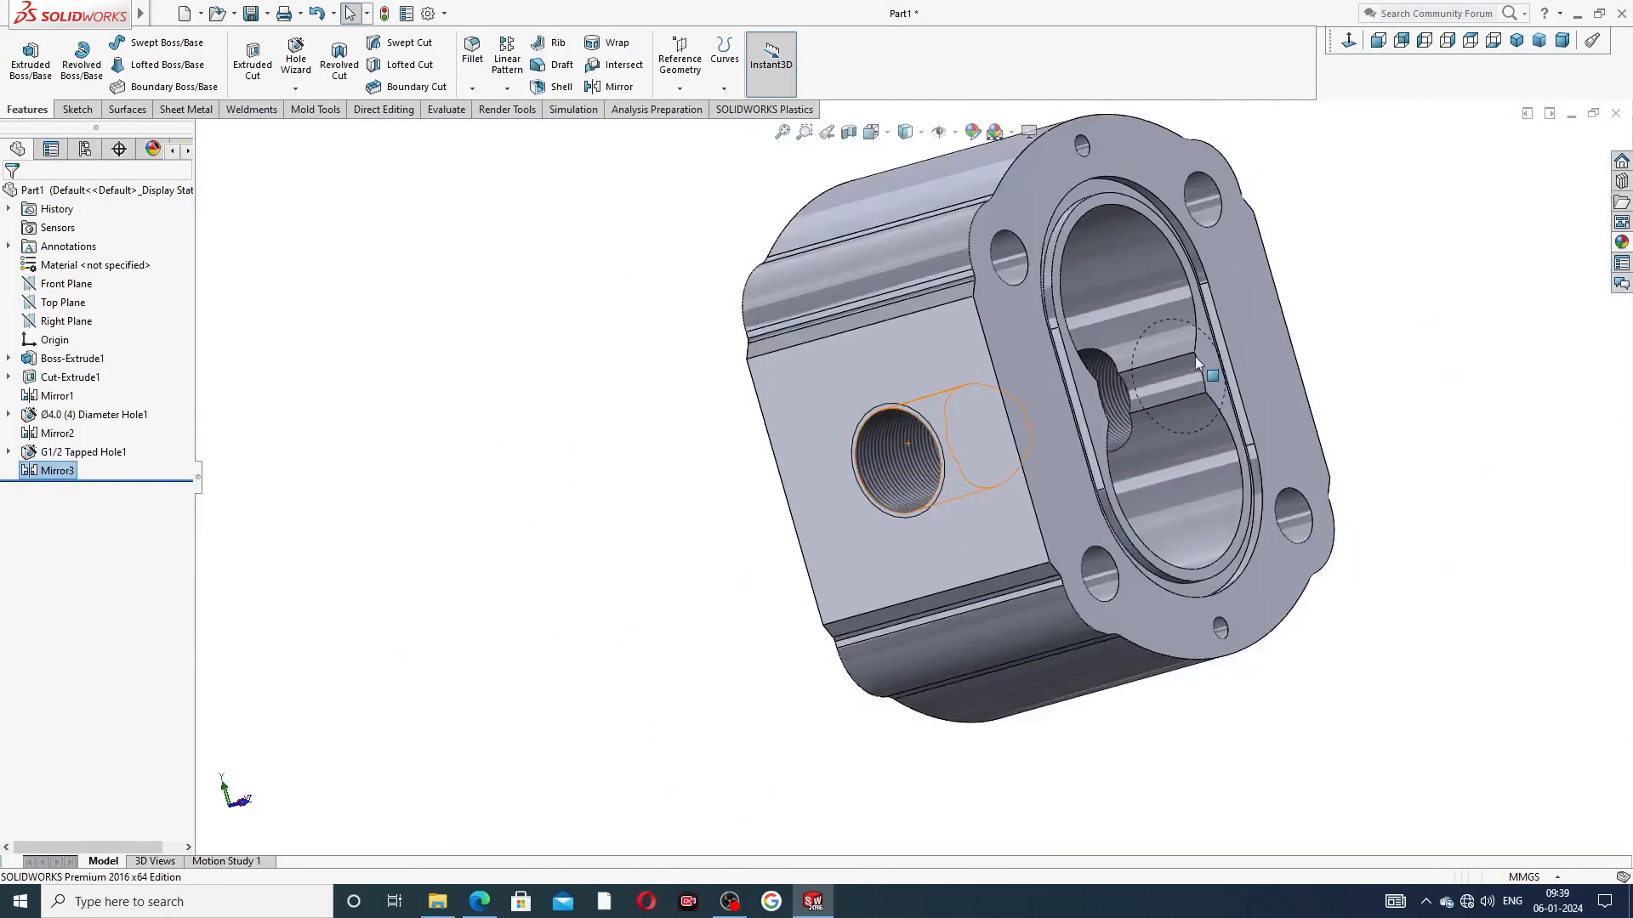
middle_click_drag(1196, 356, 1042, 488)
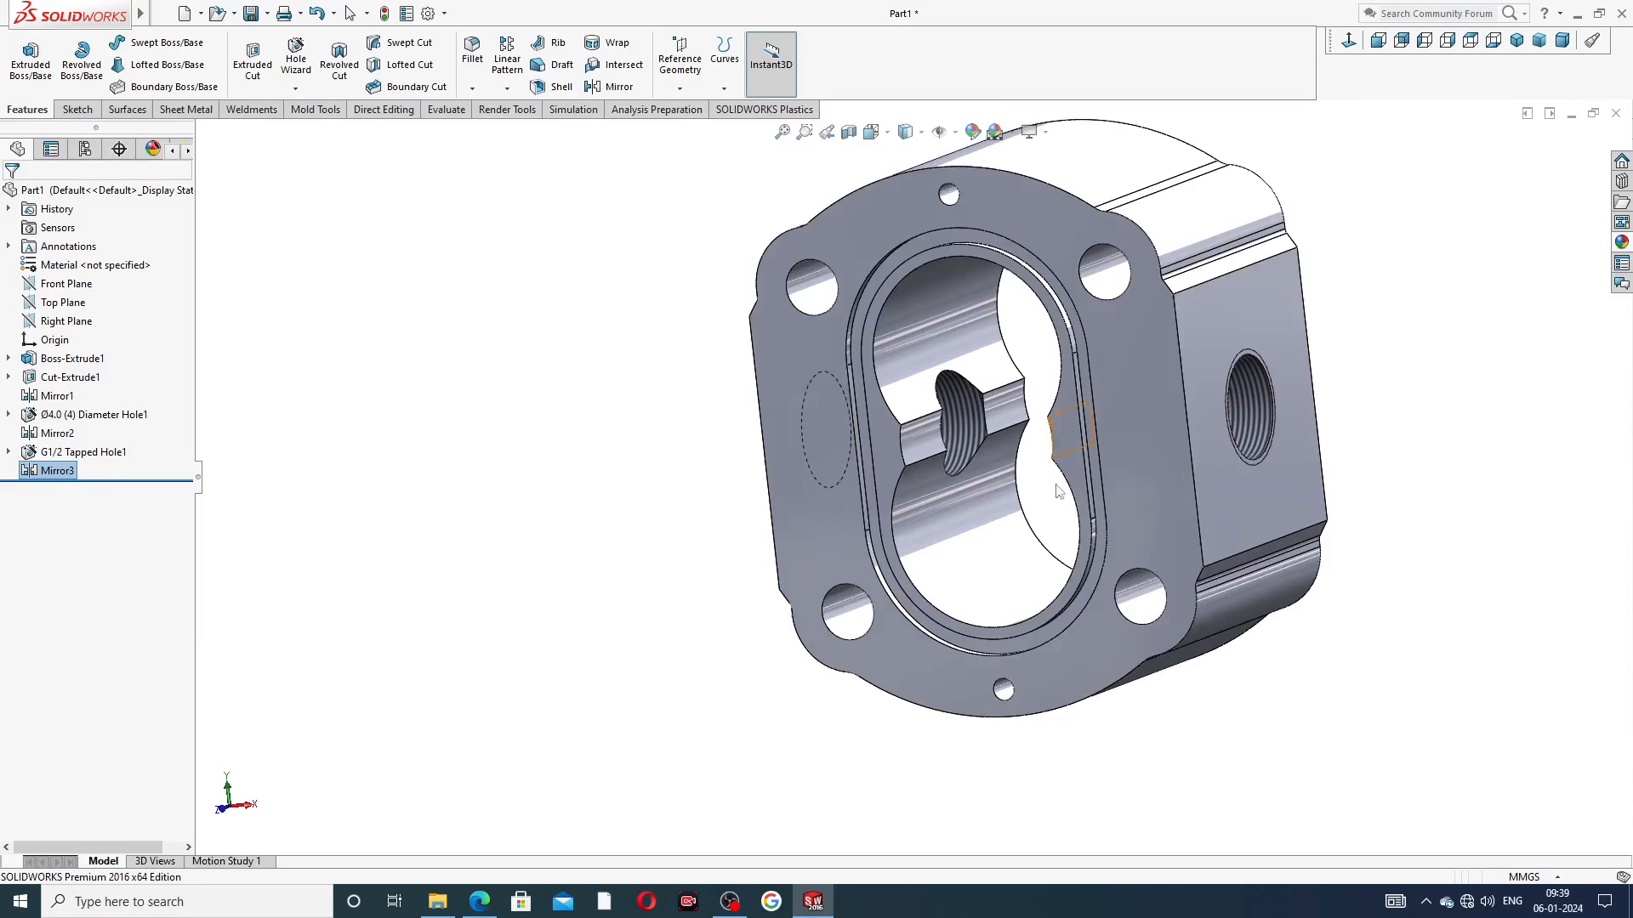
left_click(1515, 43)
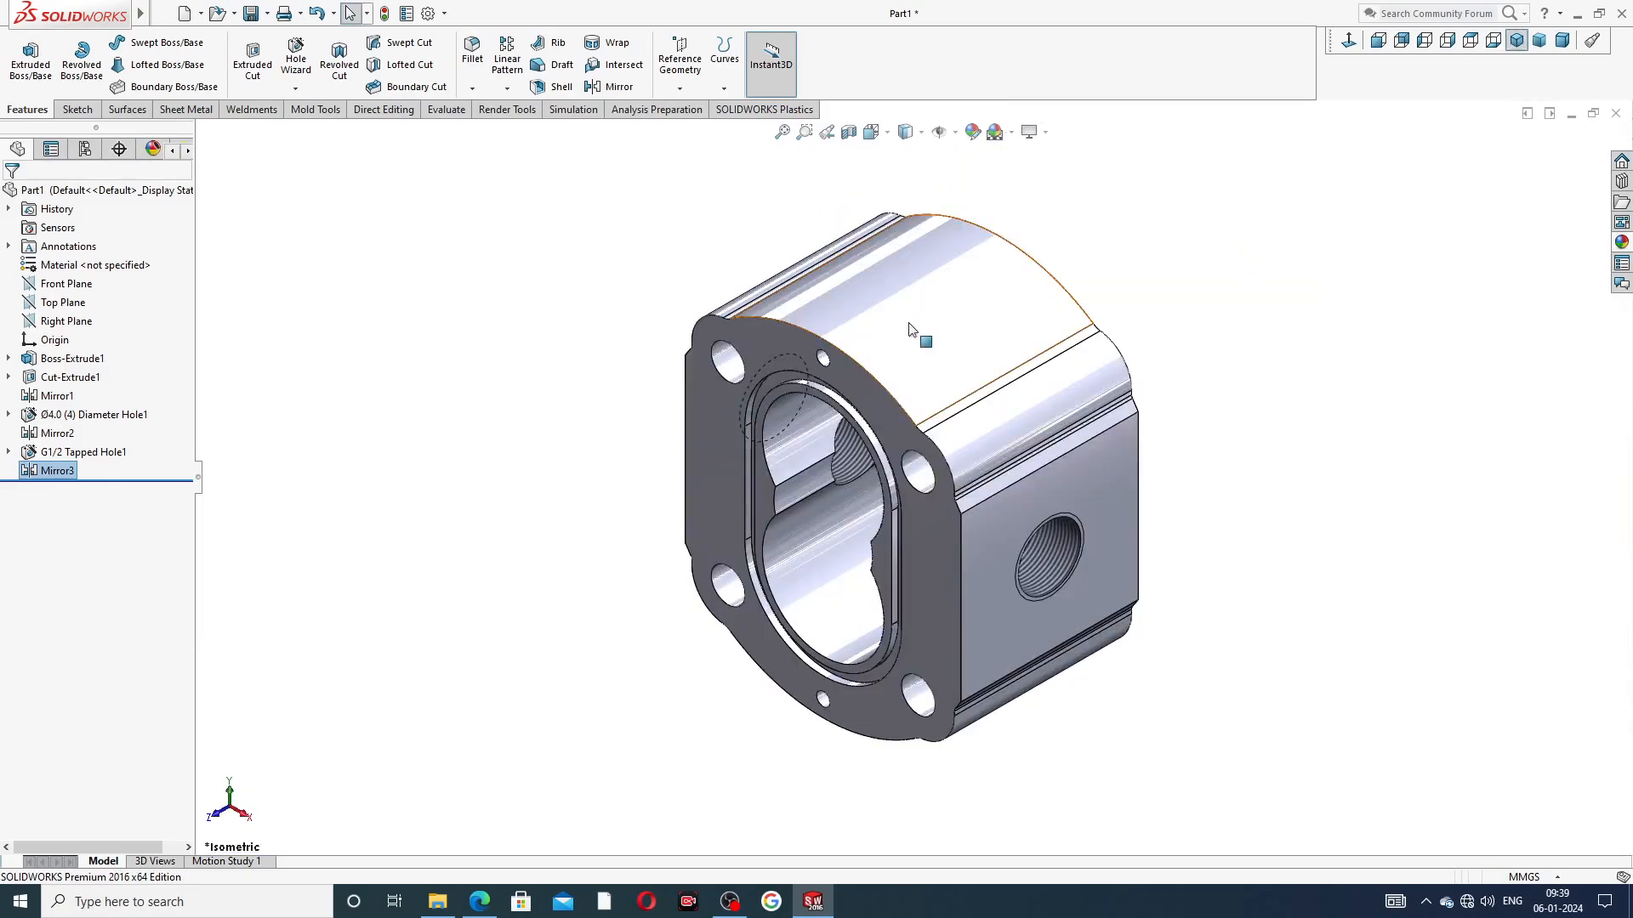
middle_click_drag(1167, 333, 1277, 565)
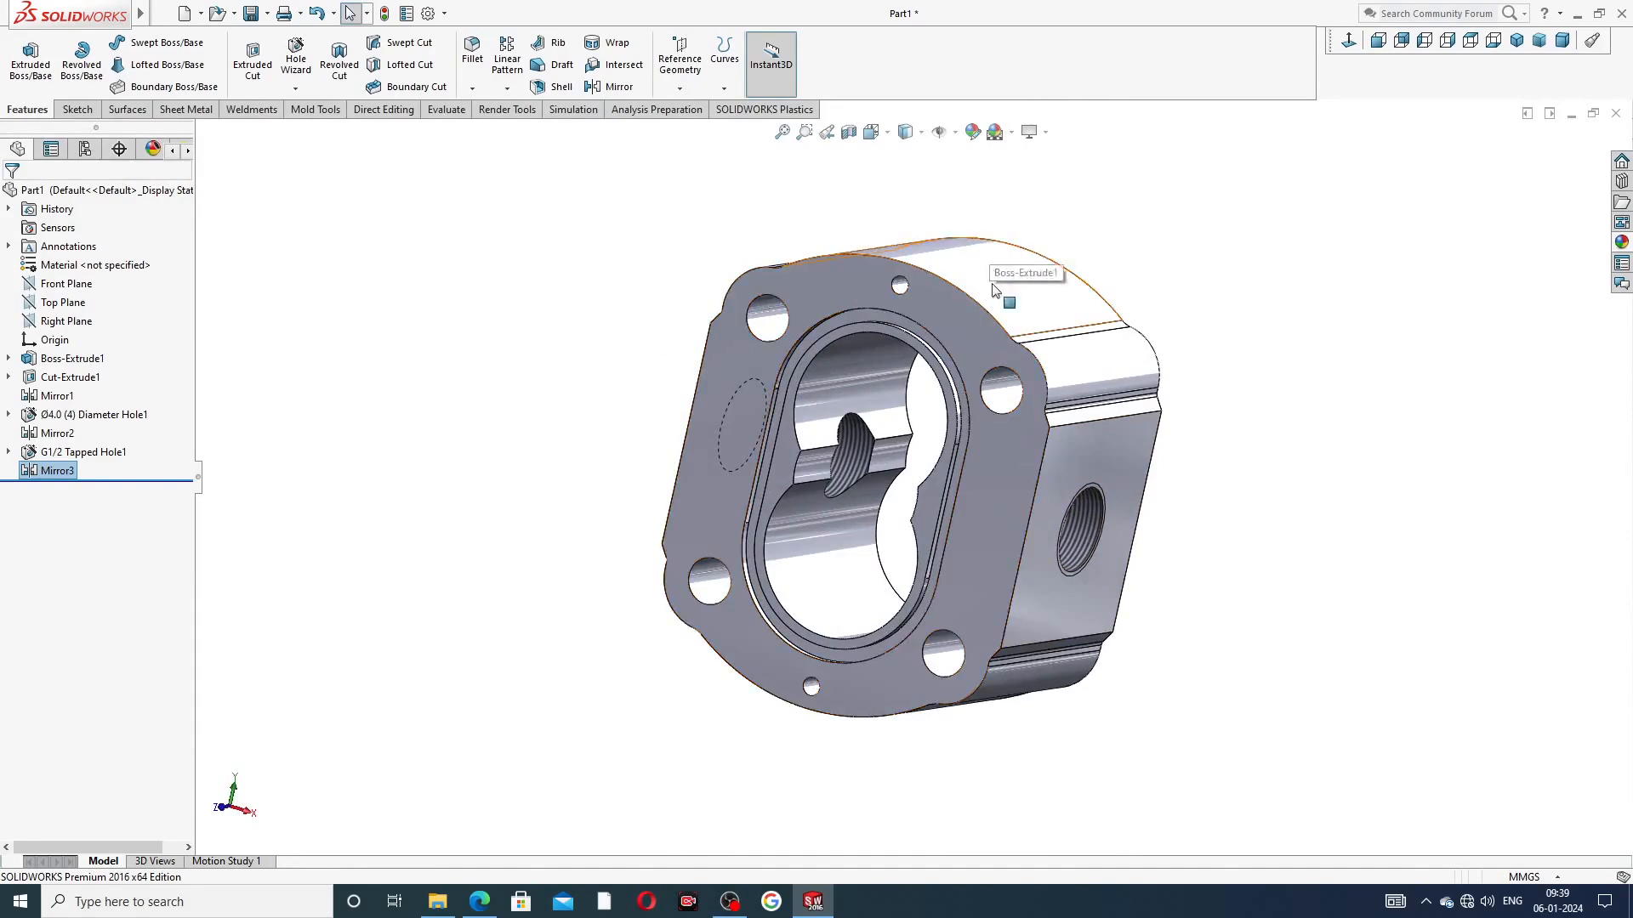
middle_click_drag(991, 285, 1038, 472)
middle_click_drag(1037, 413, 935, 264)
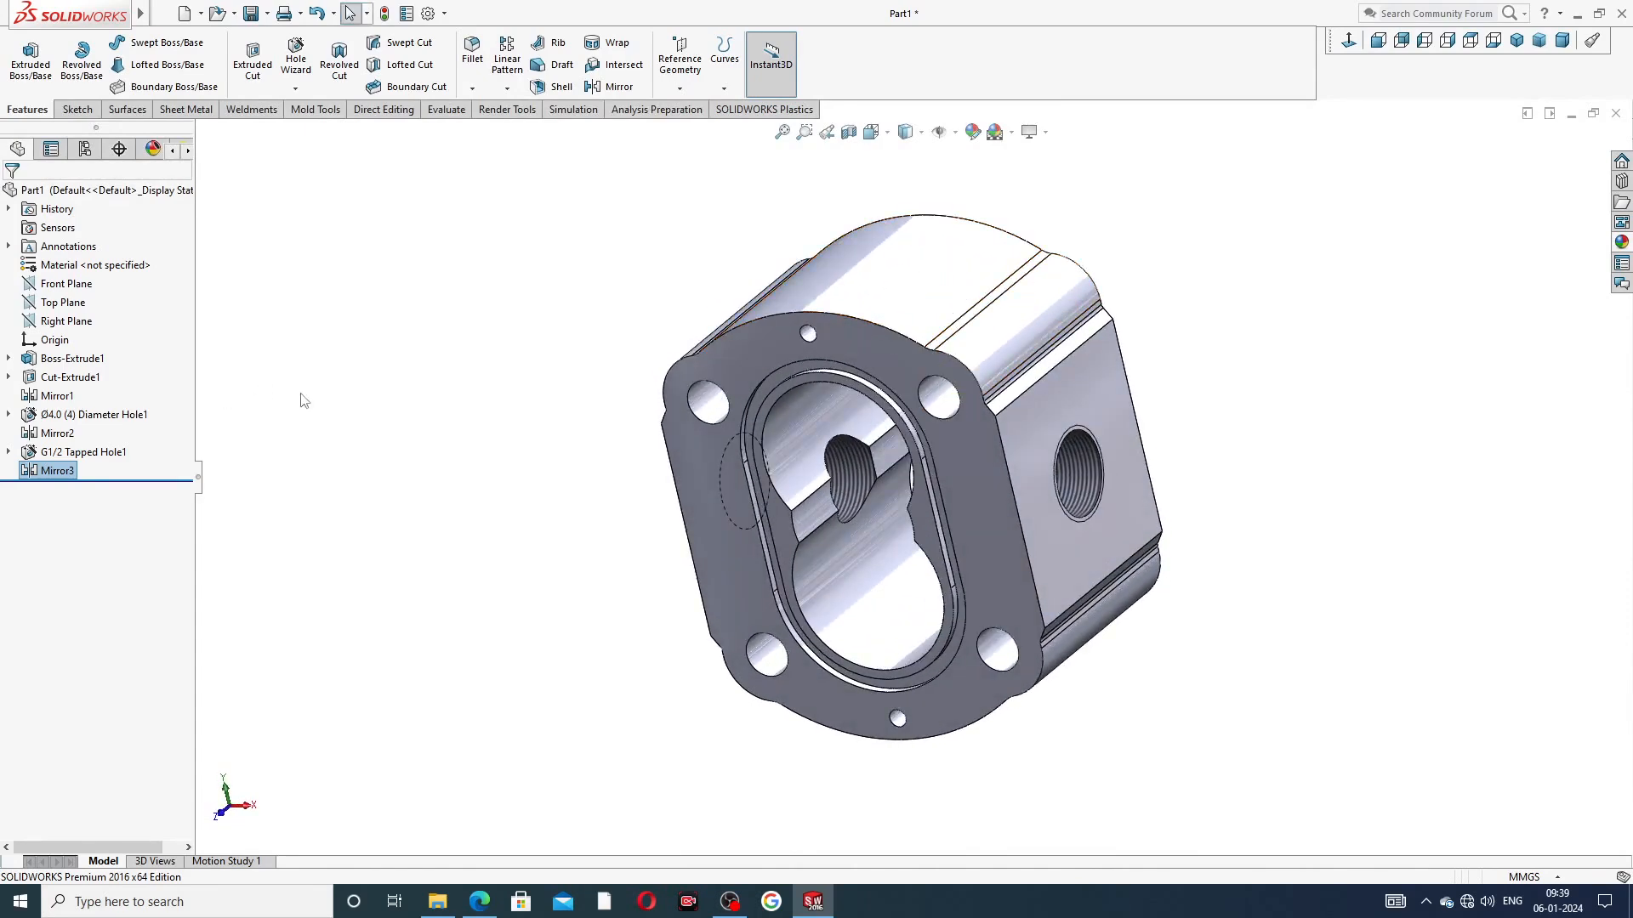
Create a reference plane offset 60 mm above the Top Plane
left_click(620, 346)
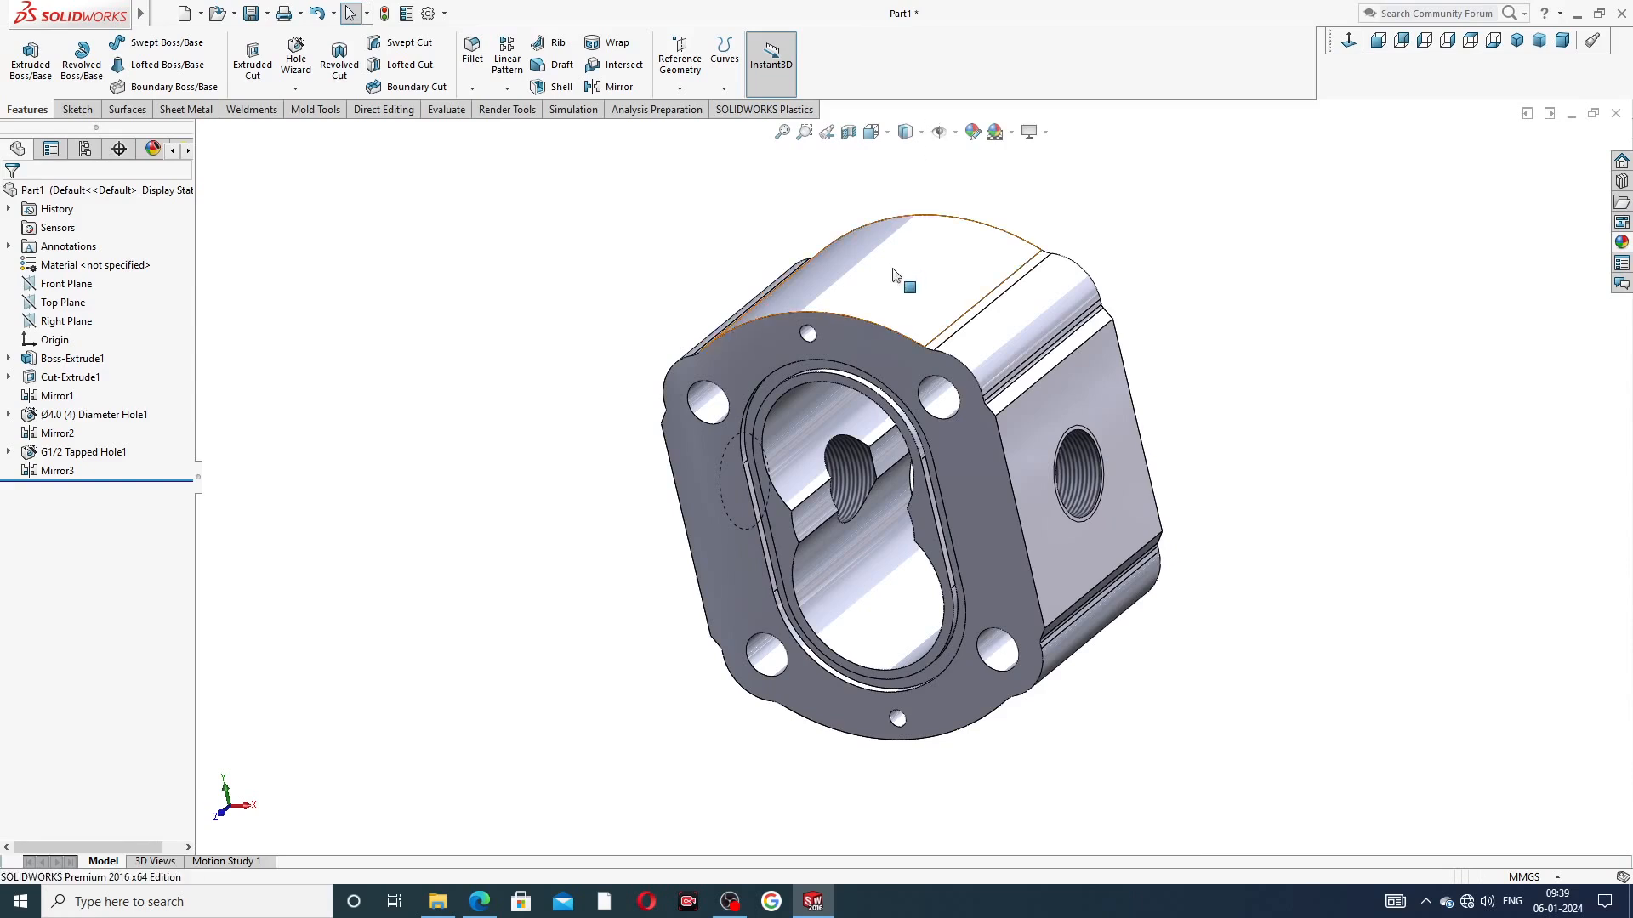
middle_click_drag(904, 270, 988, 255)
scroll(944, 295, "down", 2)
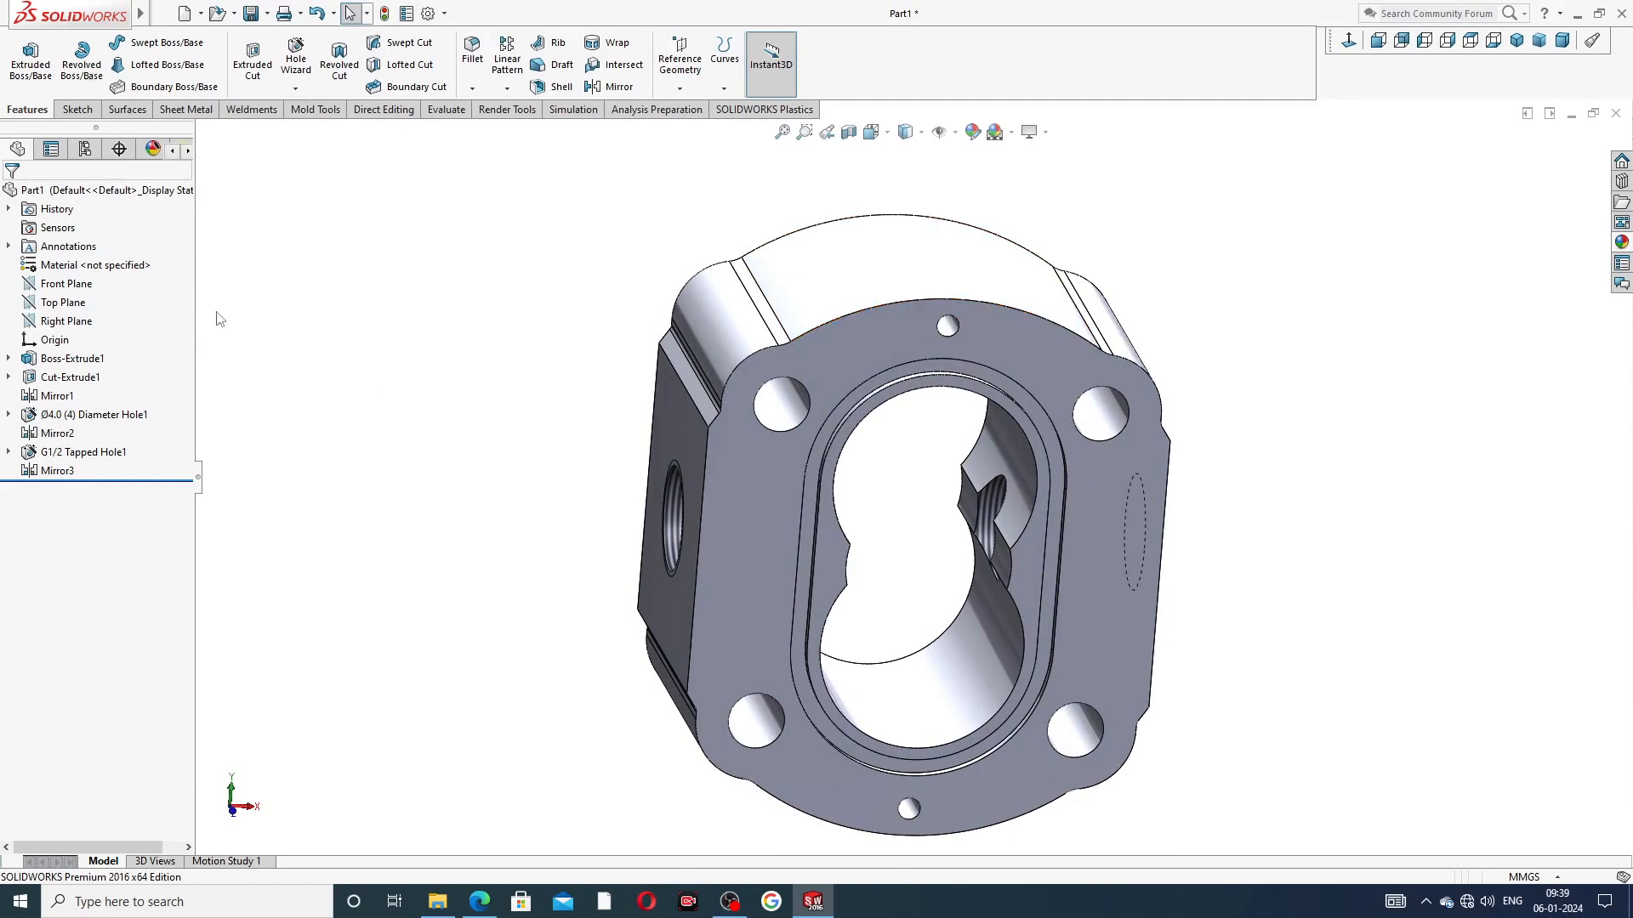
left_click(76, 305)
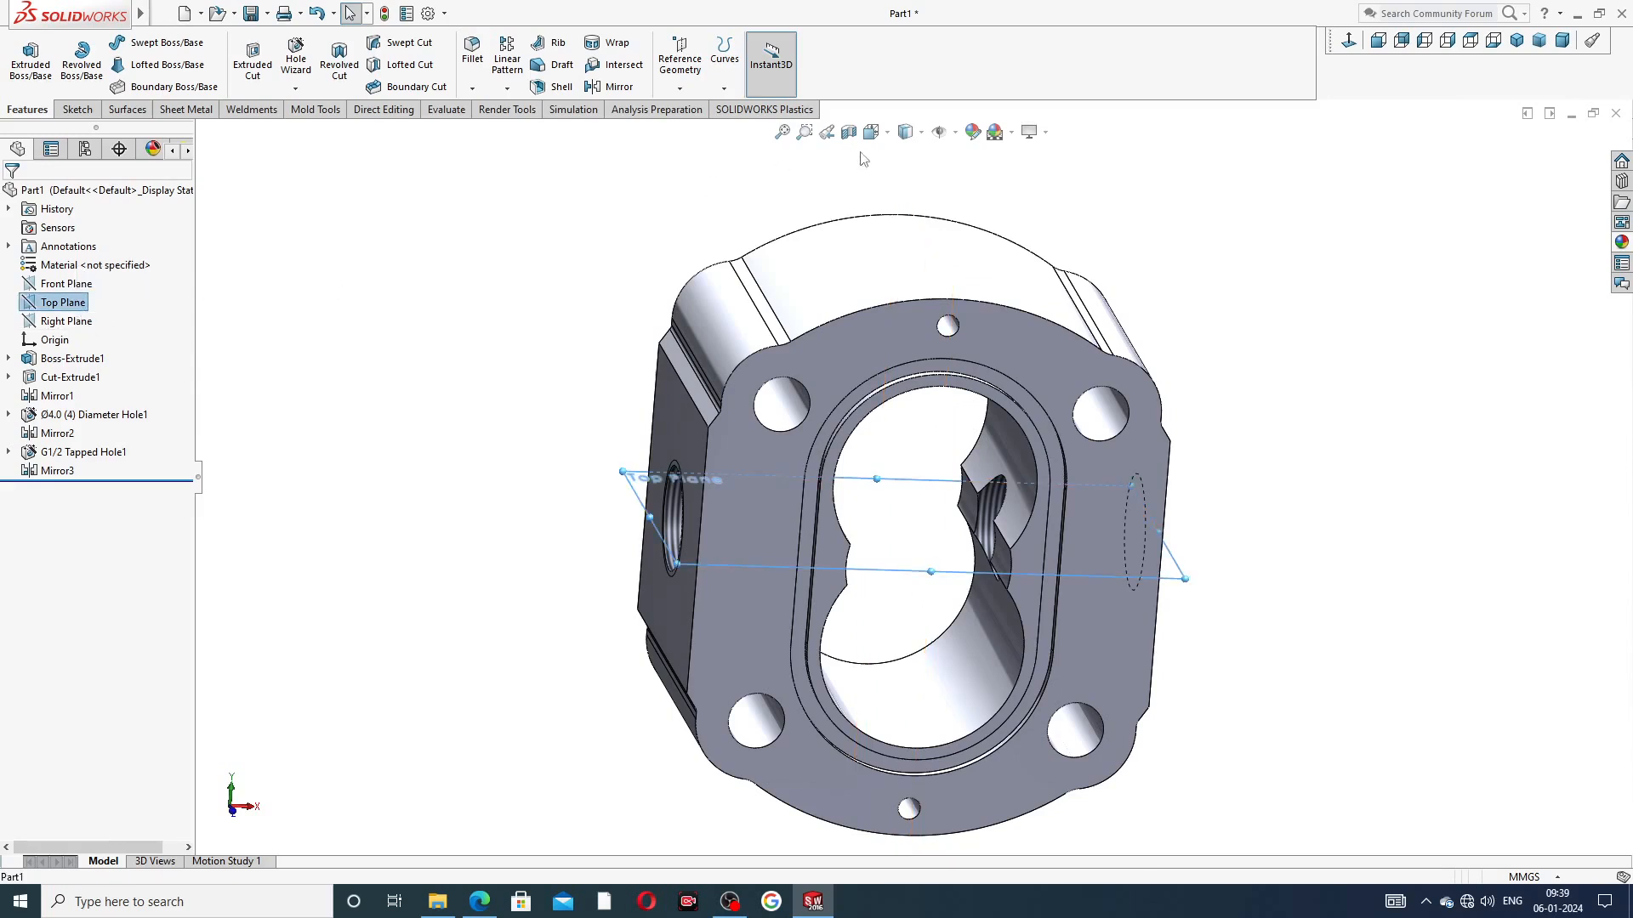
left_click(680, 85)
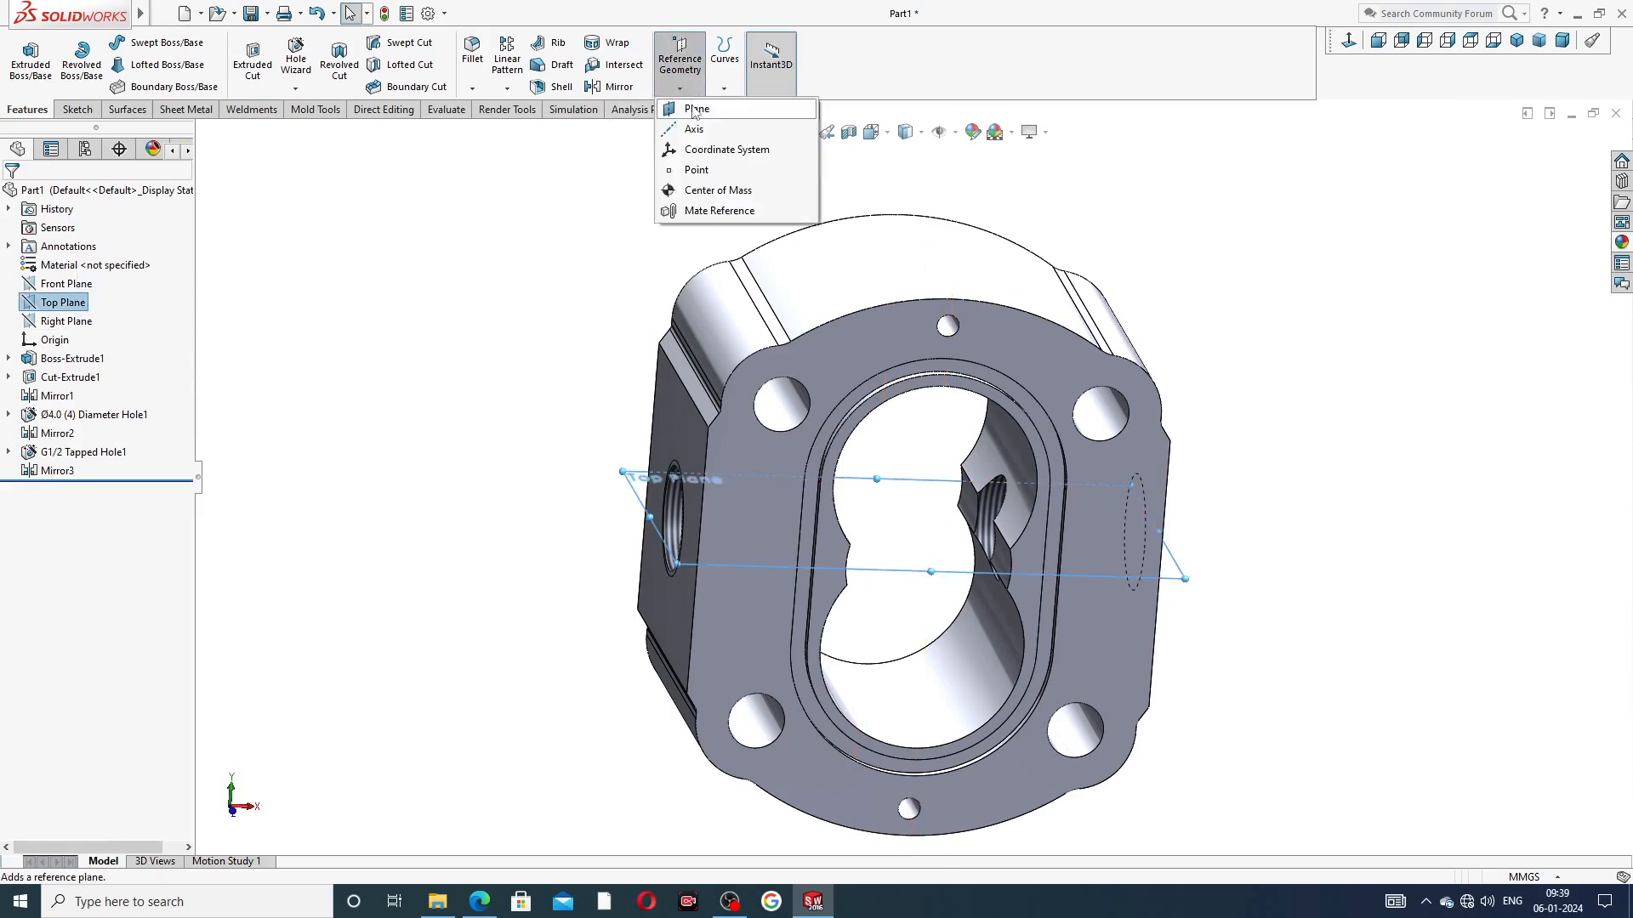
left_click(695, 109)
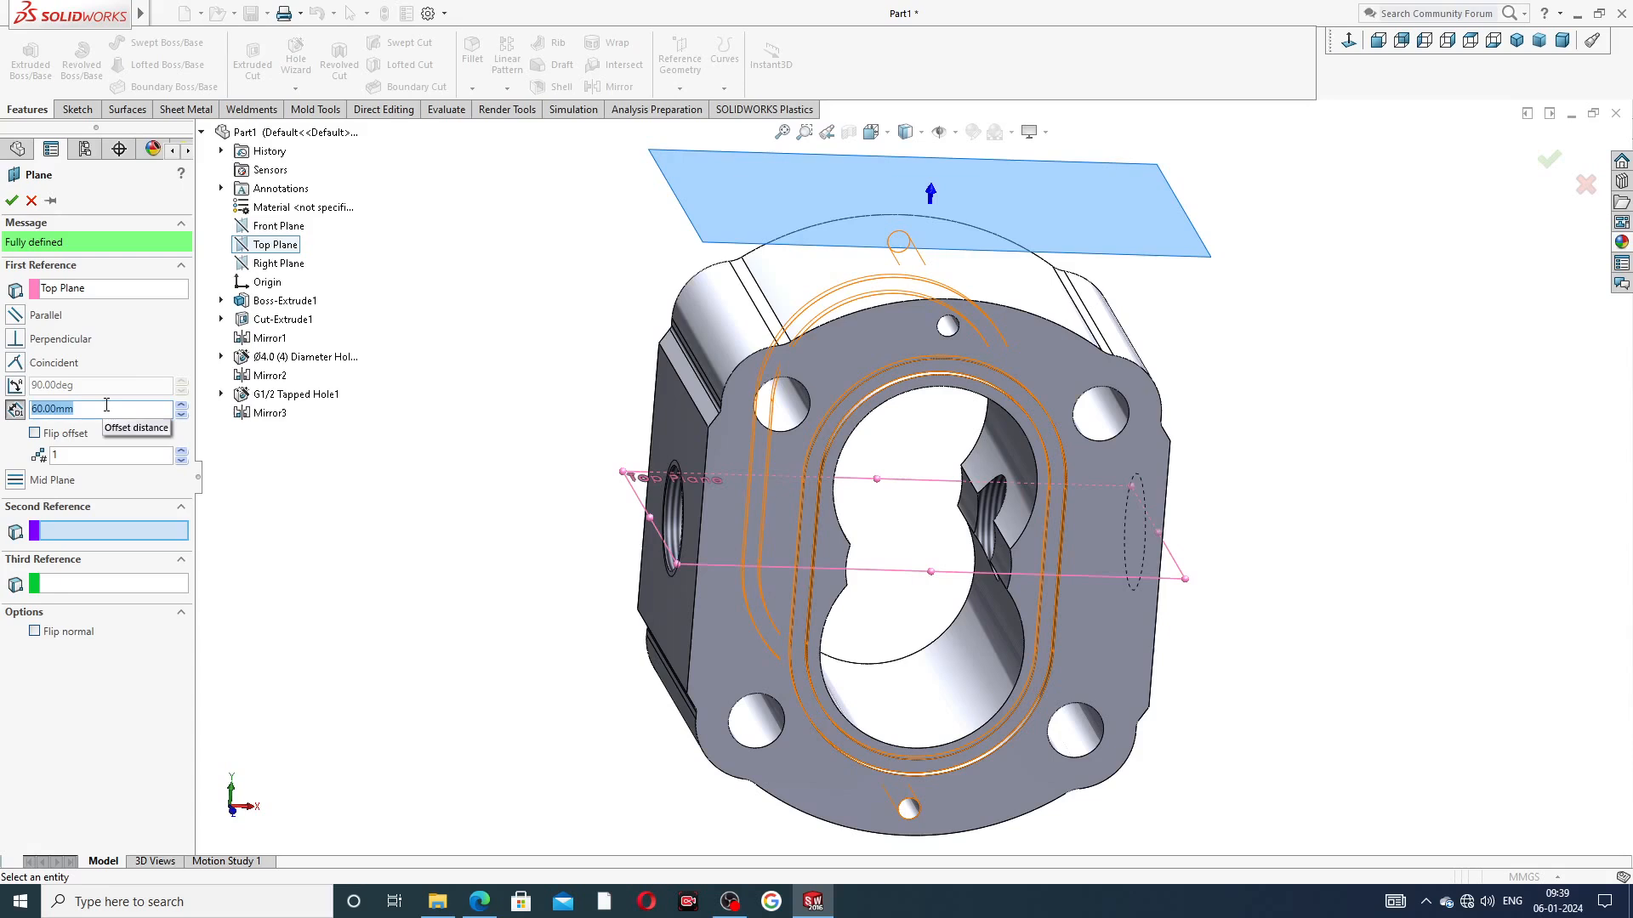
left_click(13, 199)
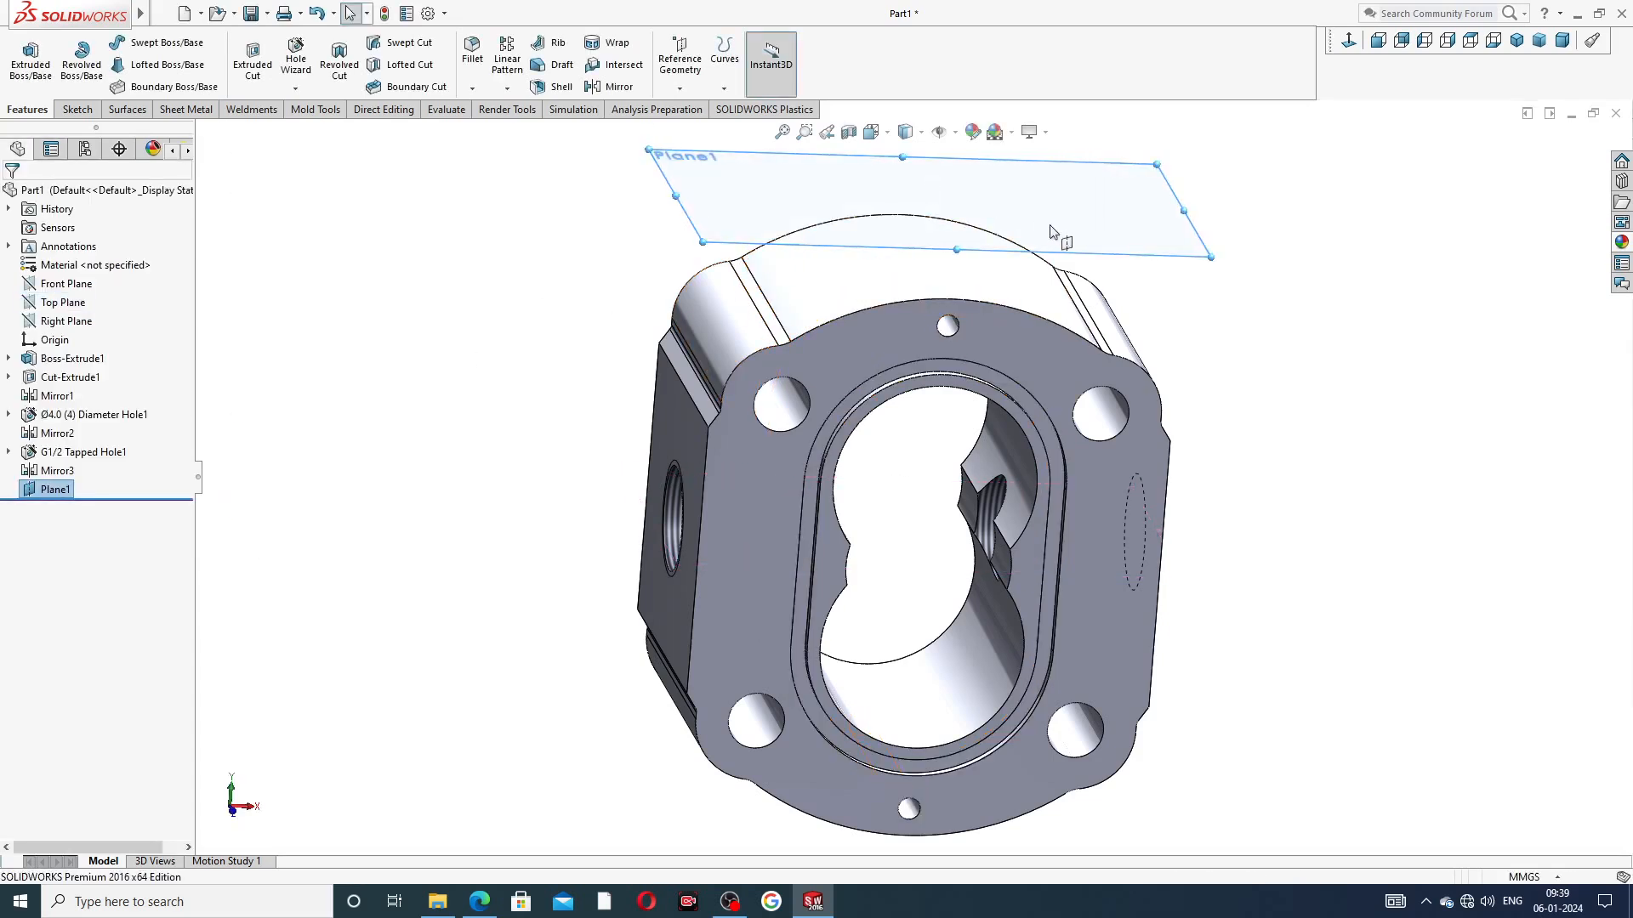
Start a sketch on the new offset plane and draw a vertical centerline about 37 mm long near the body's left side, ending on the front edge
left_click(1105, 249)
left_click(1178, 210)
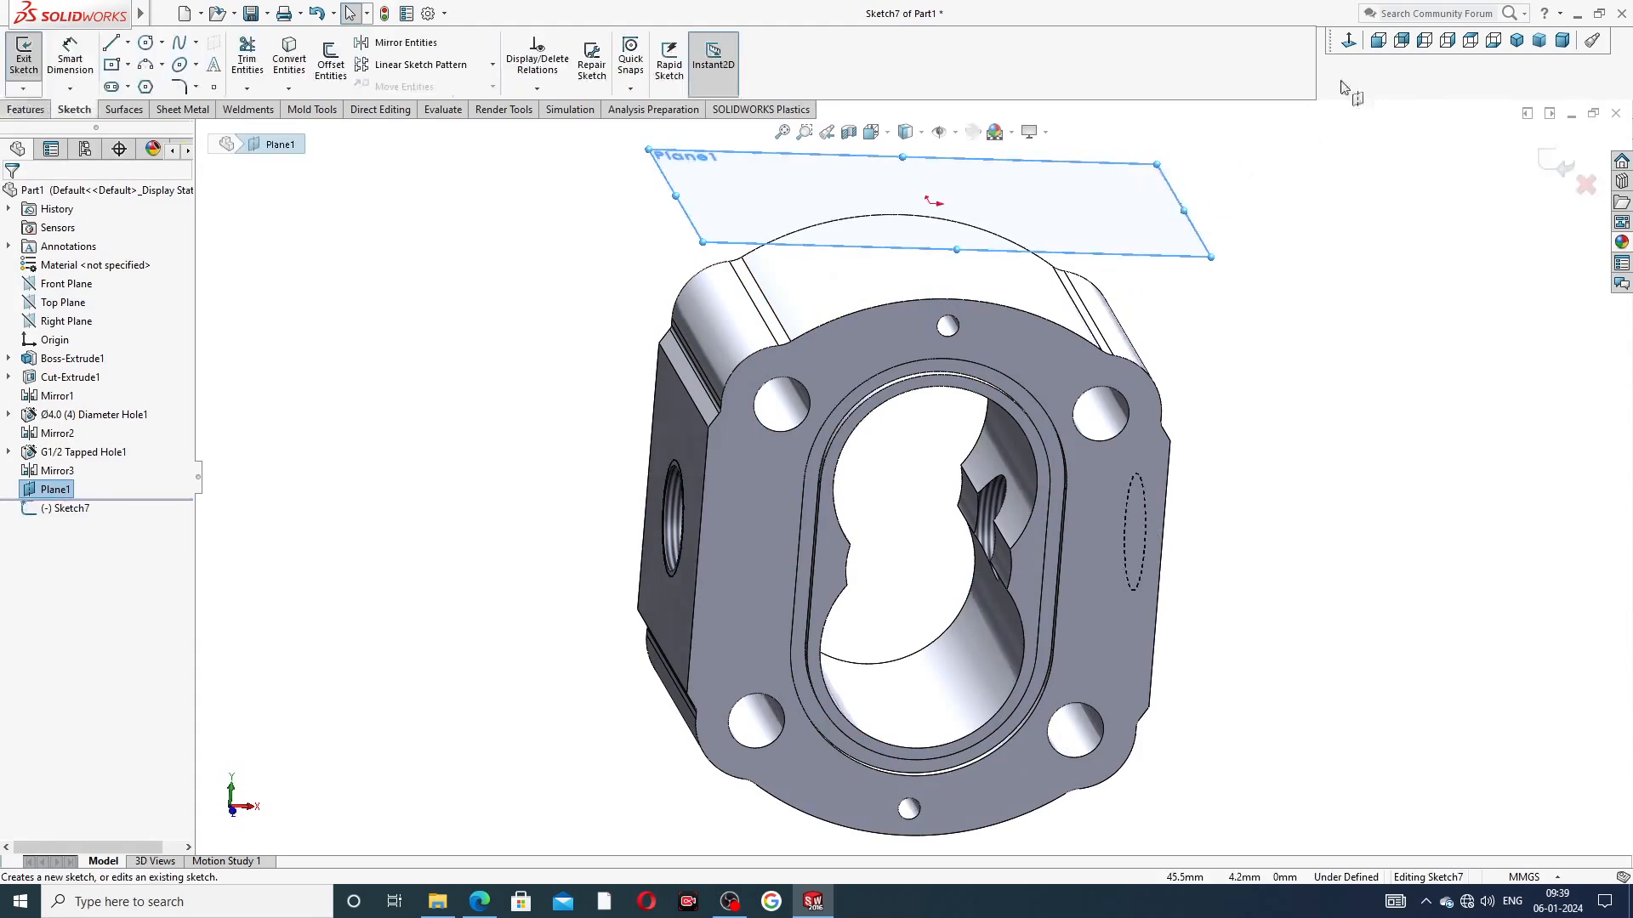
left_click(1348, 40)
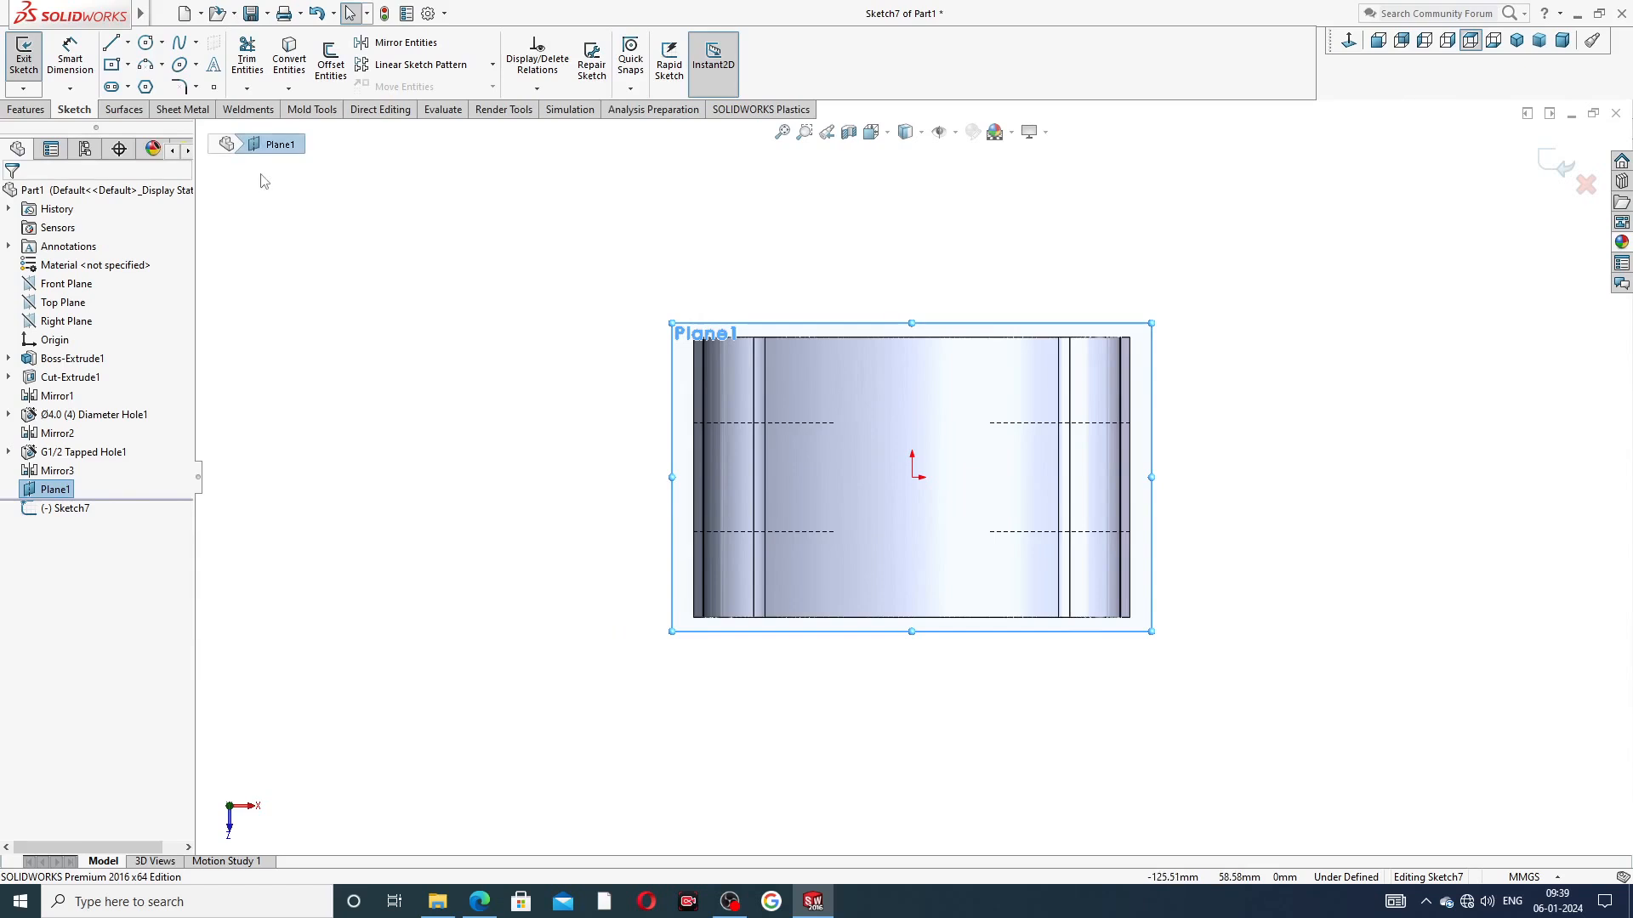
left_click(127, 41)
left_click(153, 82)
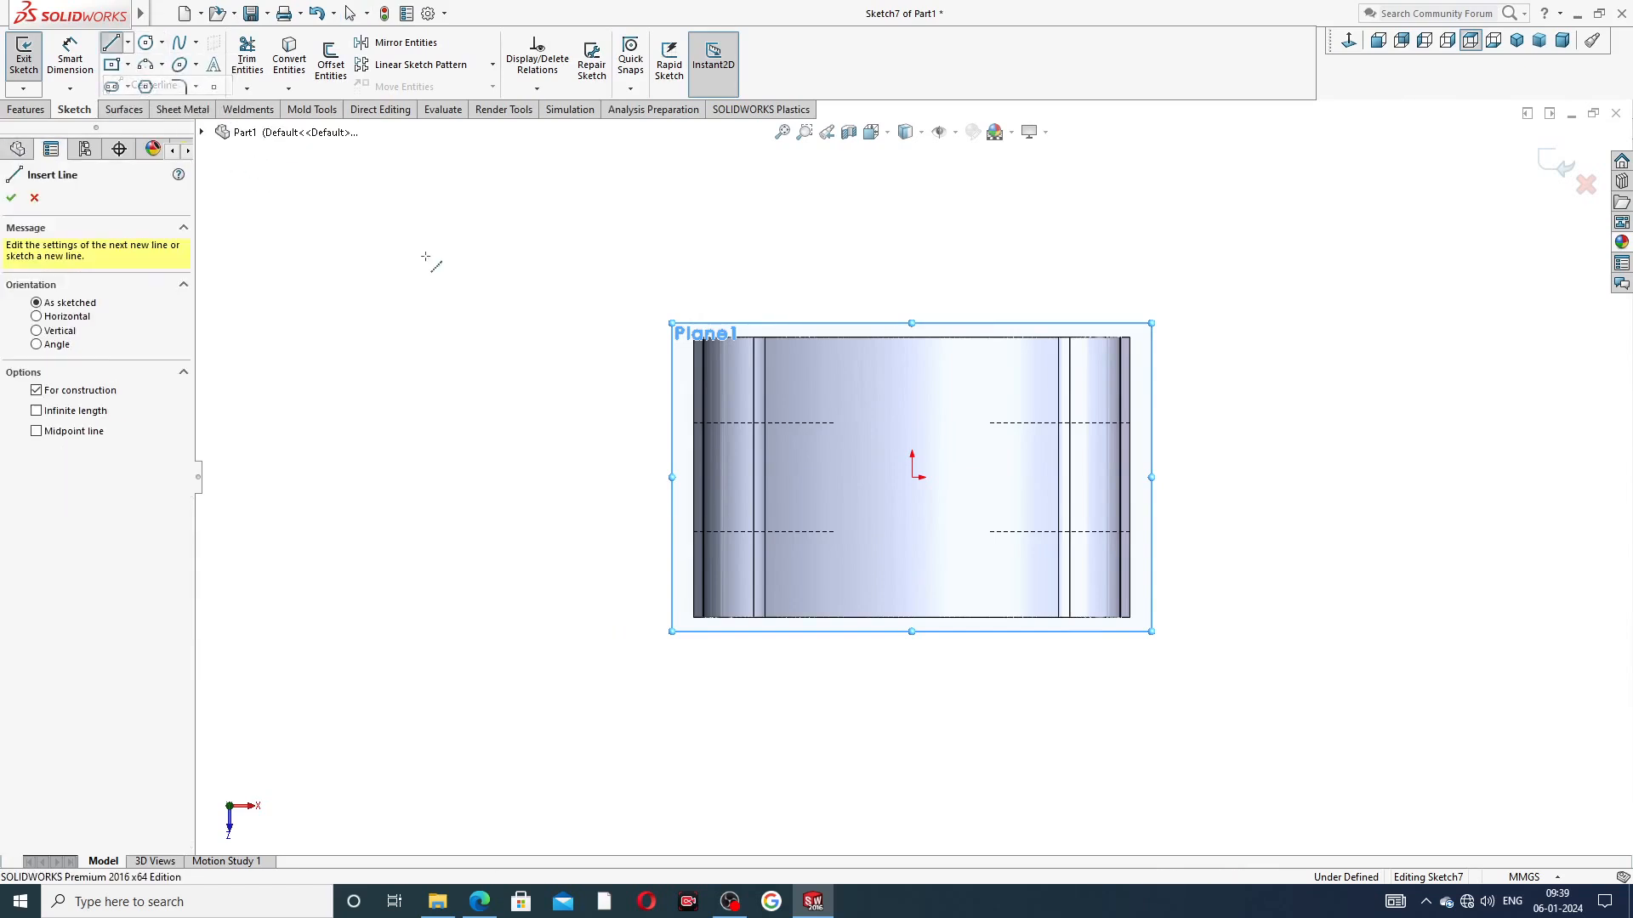
scroll(827, 460, "down", 2)
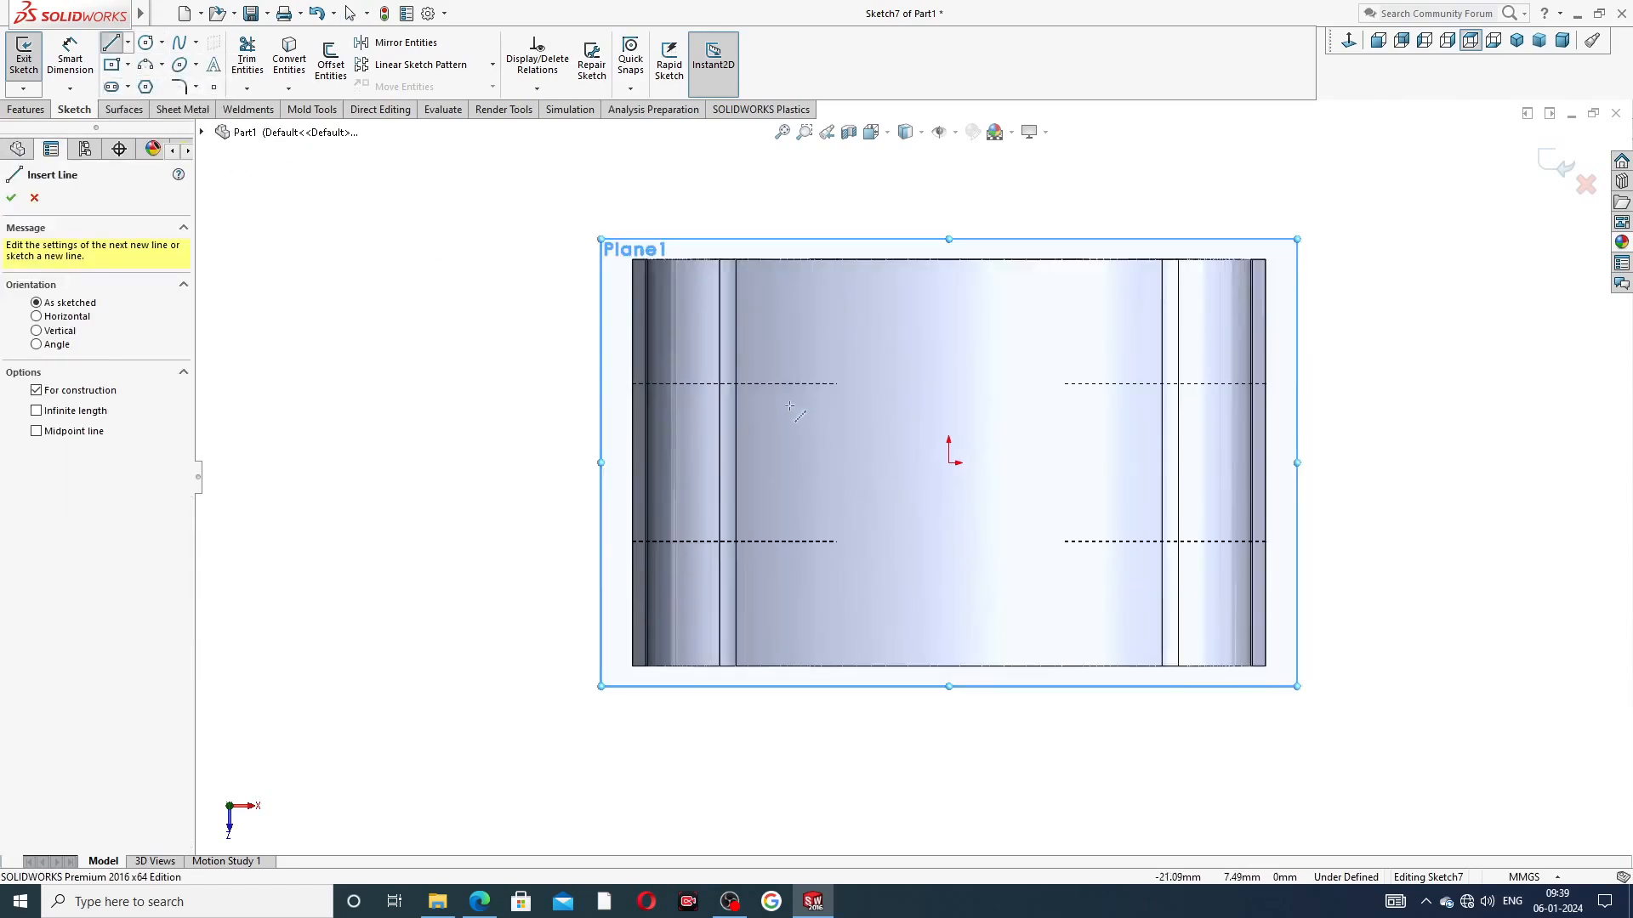
left_click(758, 383)
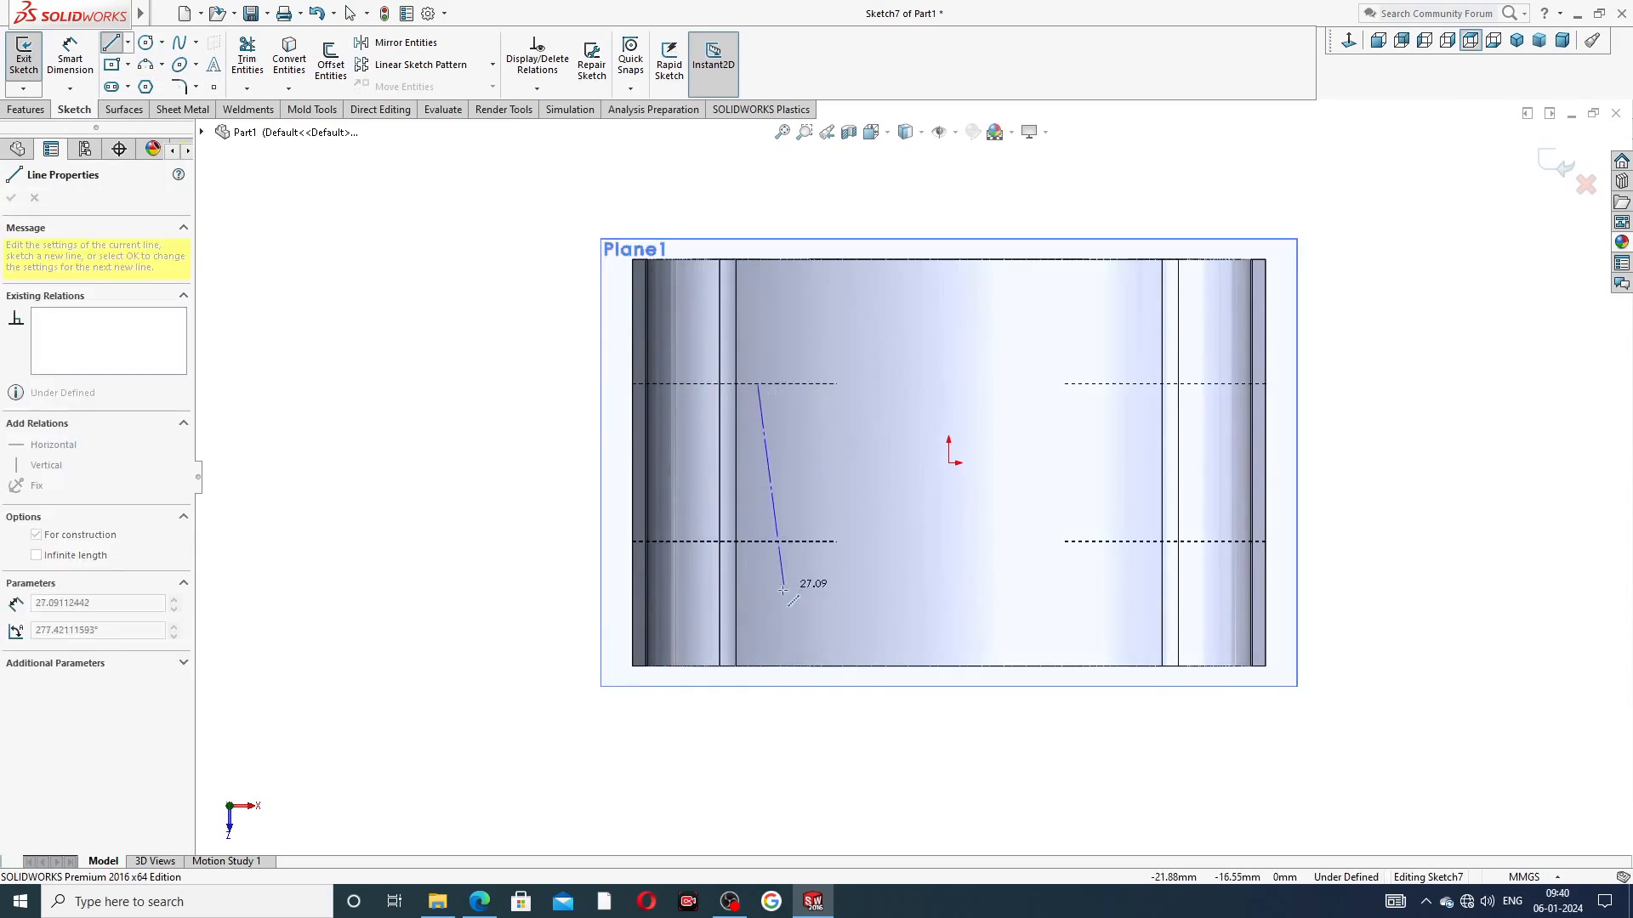
left_click(758, 666)
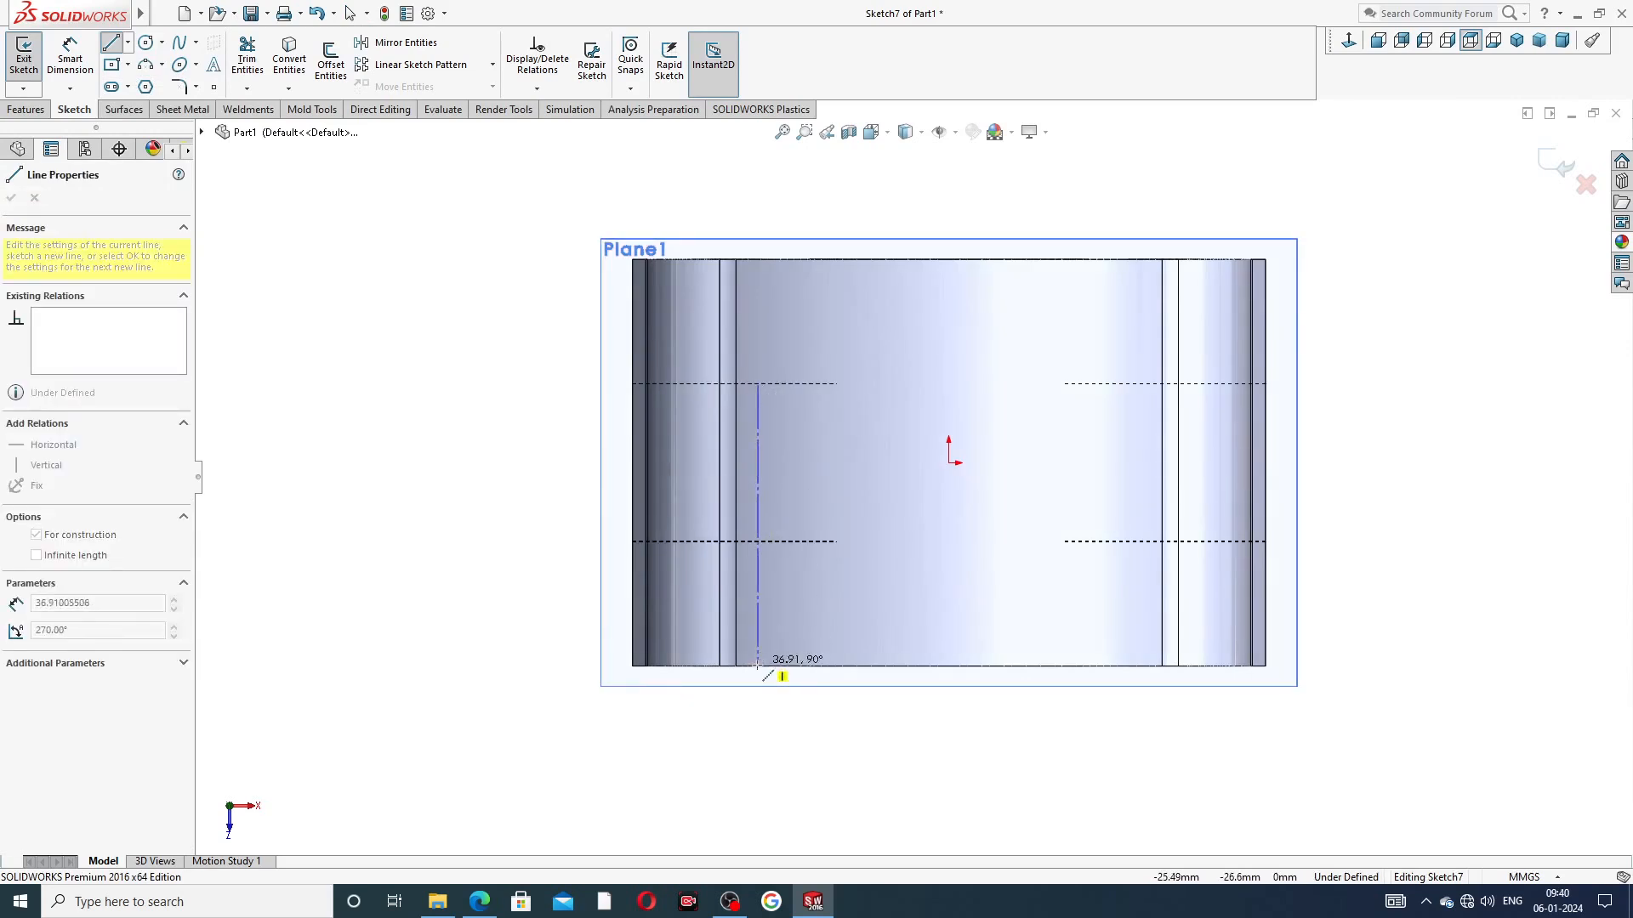
right_click(796, 628)
left_click(838, 641)
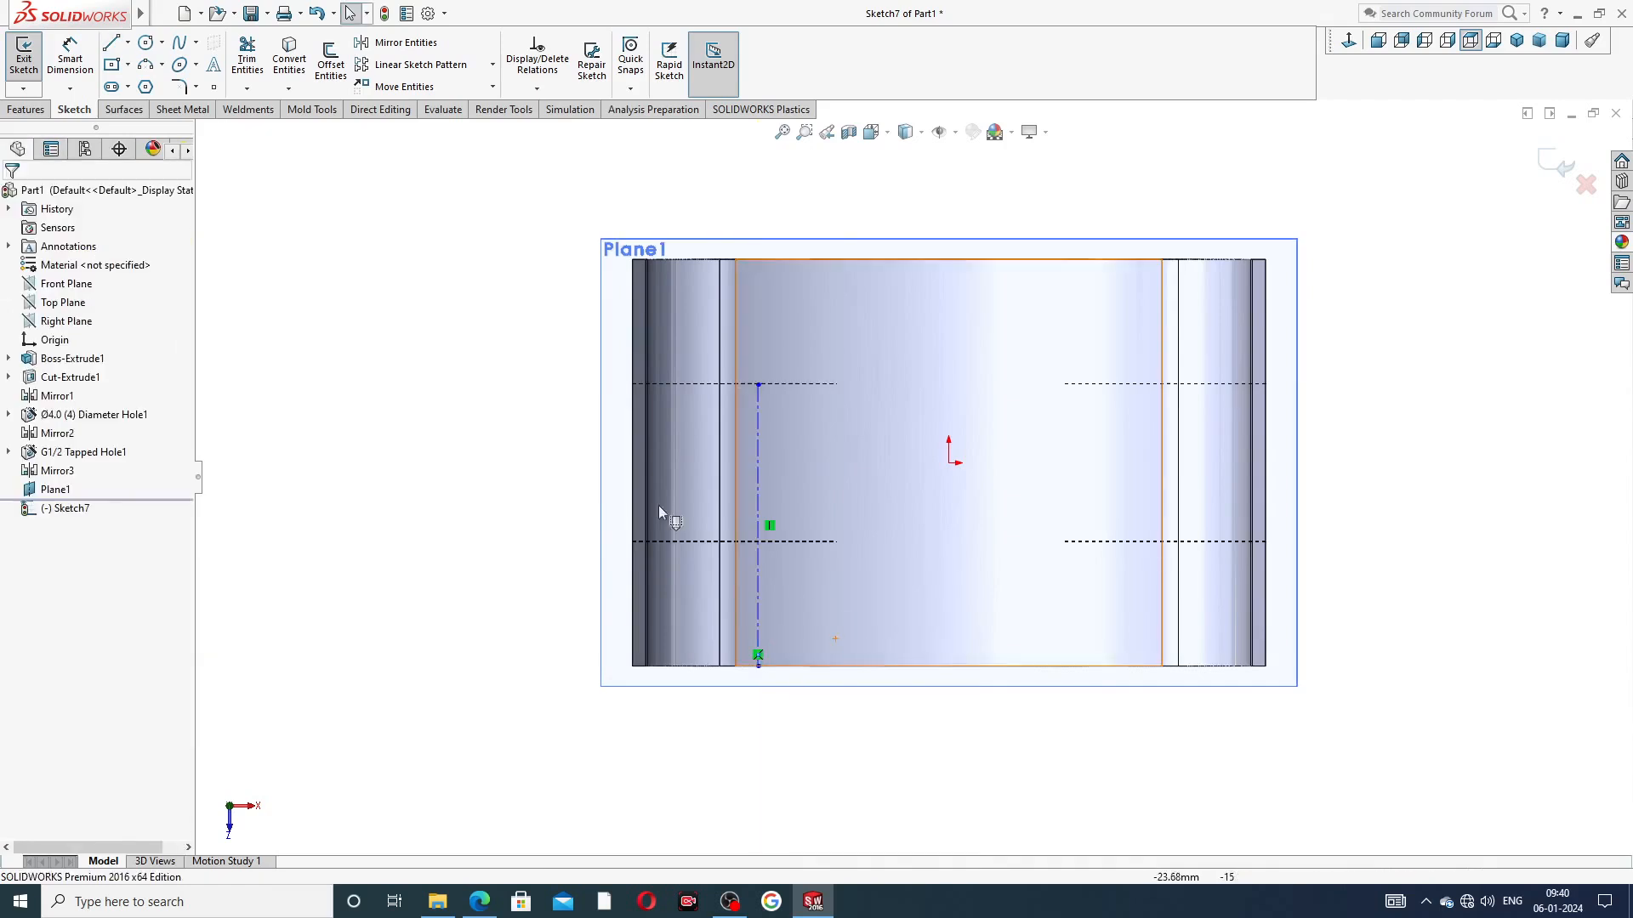
Draw a horizontal centerline about 51 mm long, starting on the lower part of the vertical centerline
left_click(127, 44)
left_click(149, 84)
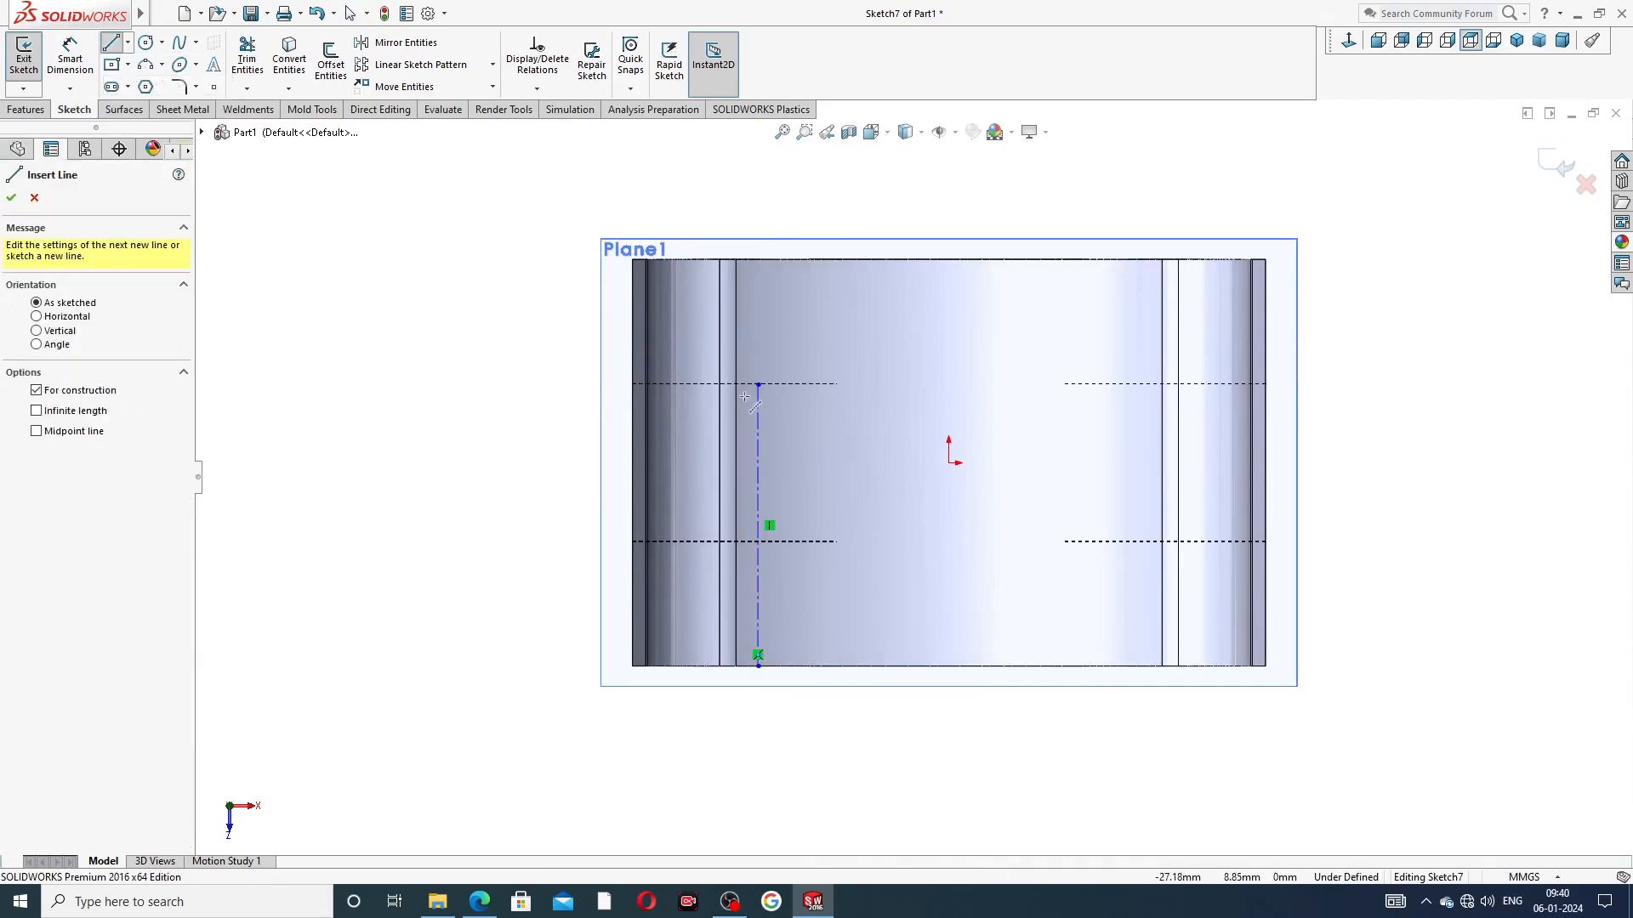
left_click(759, 568)
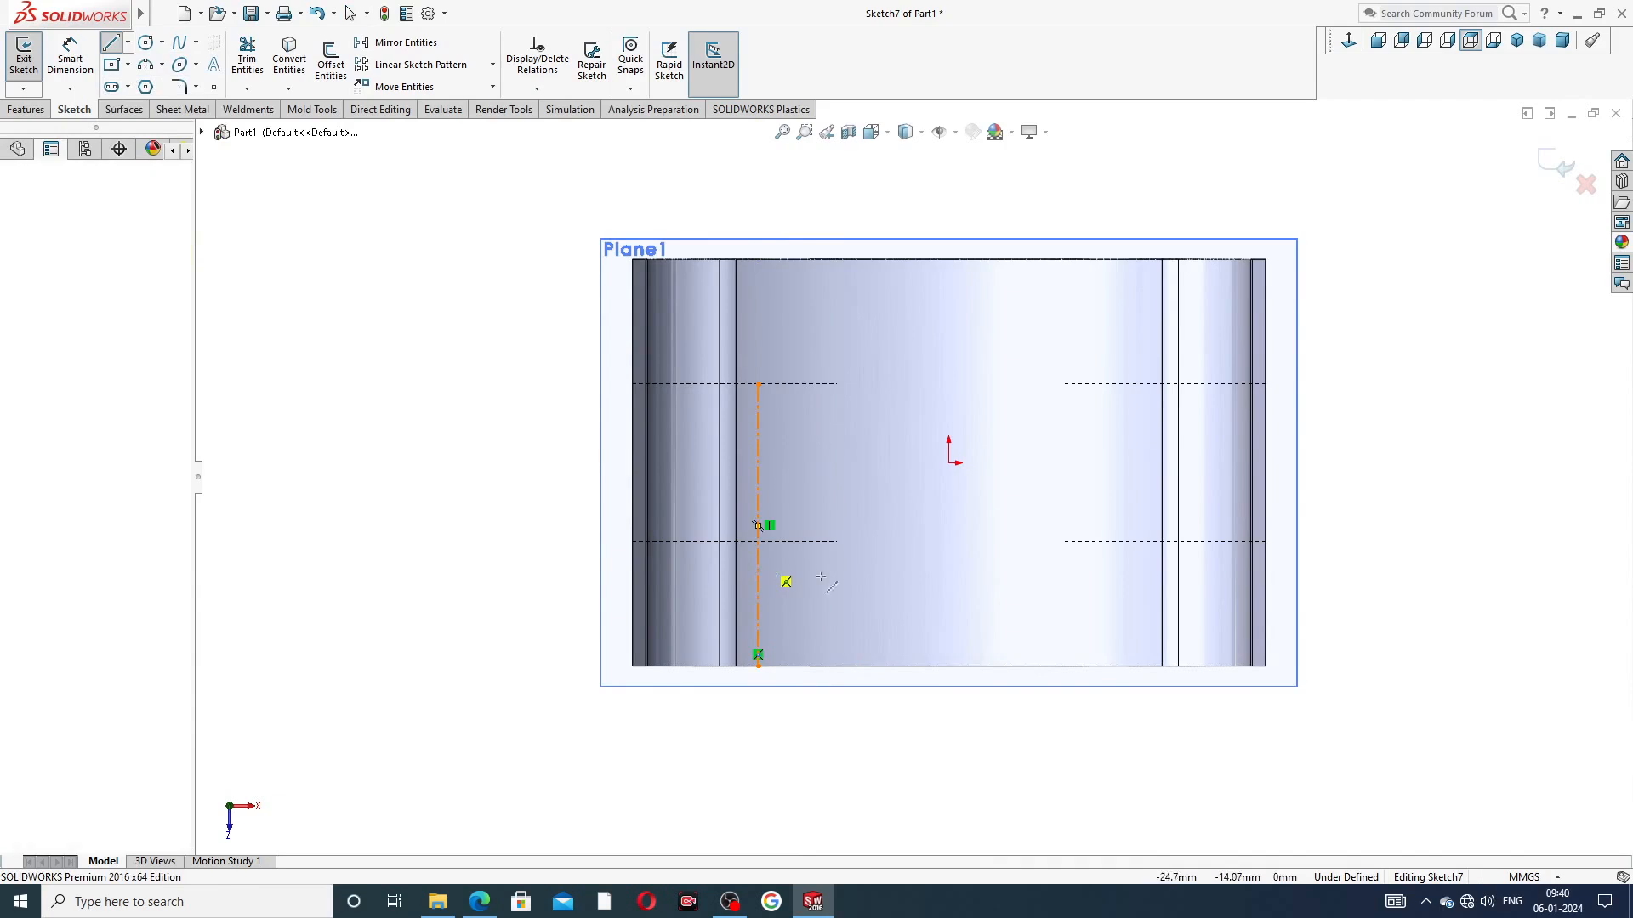
left_click(1141, 568)
right_click(1097, 418)
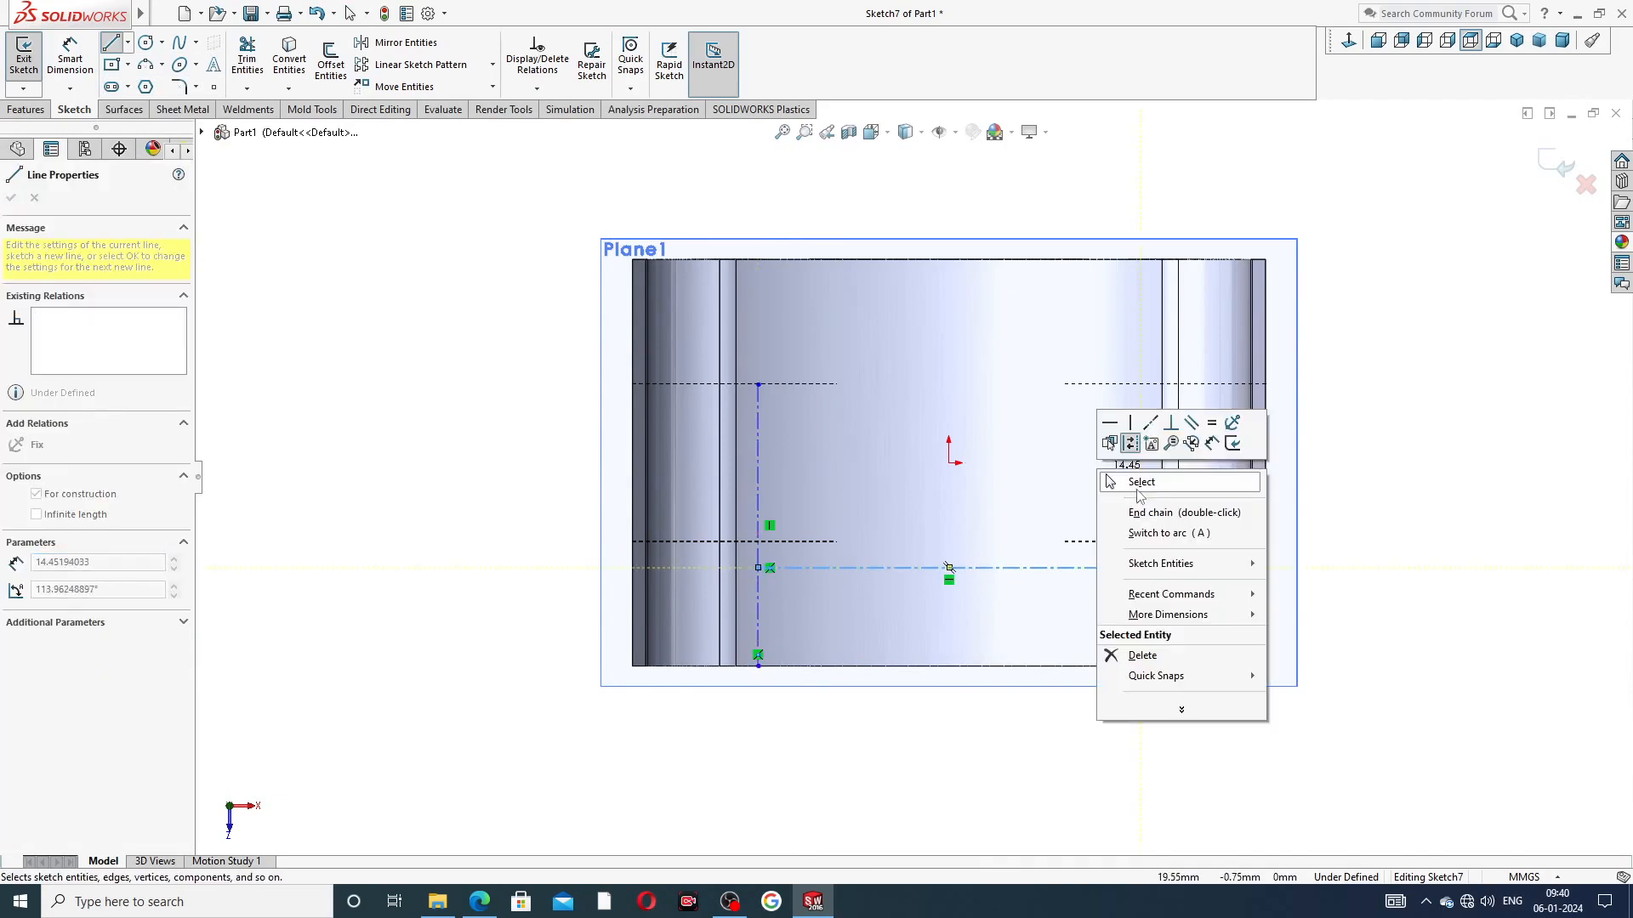
left_click(1140, 486)
Draw a second horizontal centerline about 49 mm long from the vertical centerline and move it up to that line's upper end
left_click(127, 44)
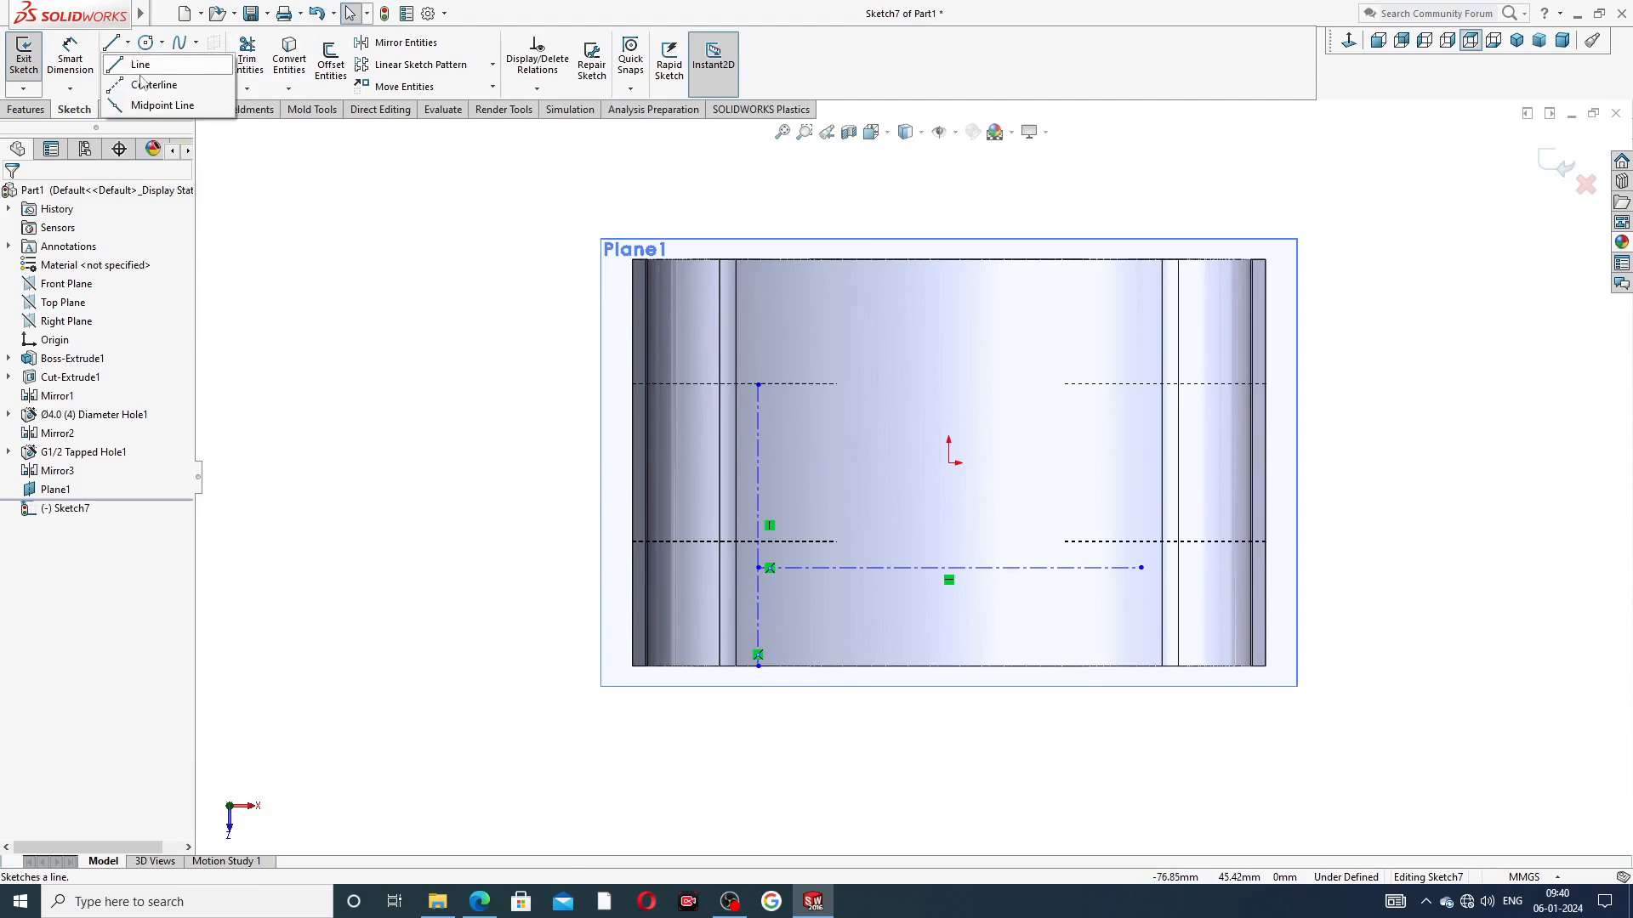
left_click(147, 85)
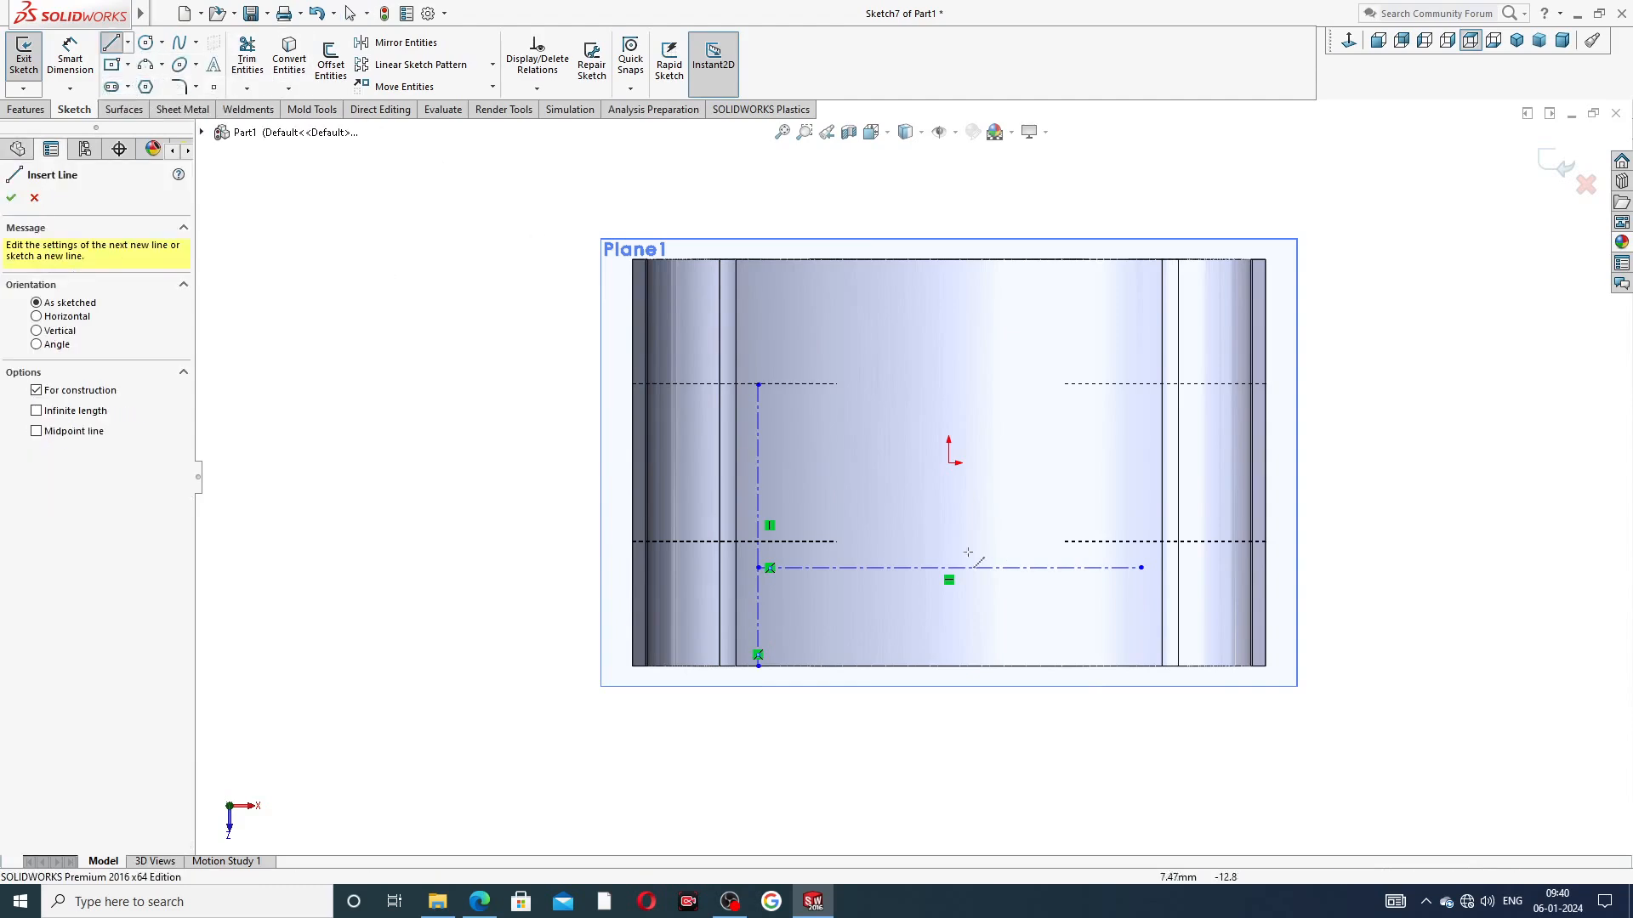
left_click(757, 412)
left_click(1127, 413)
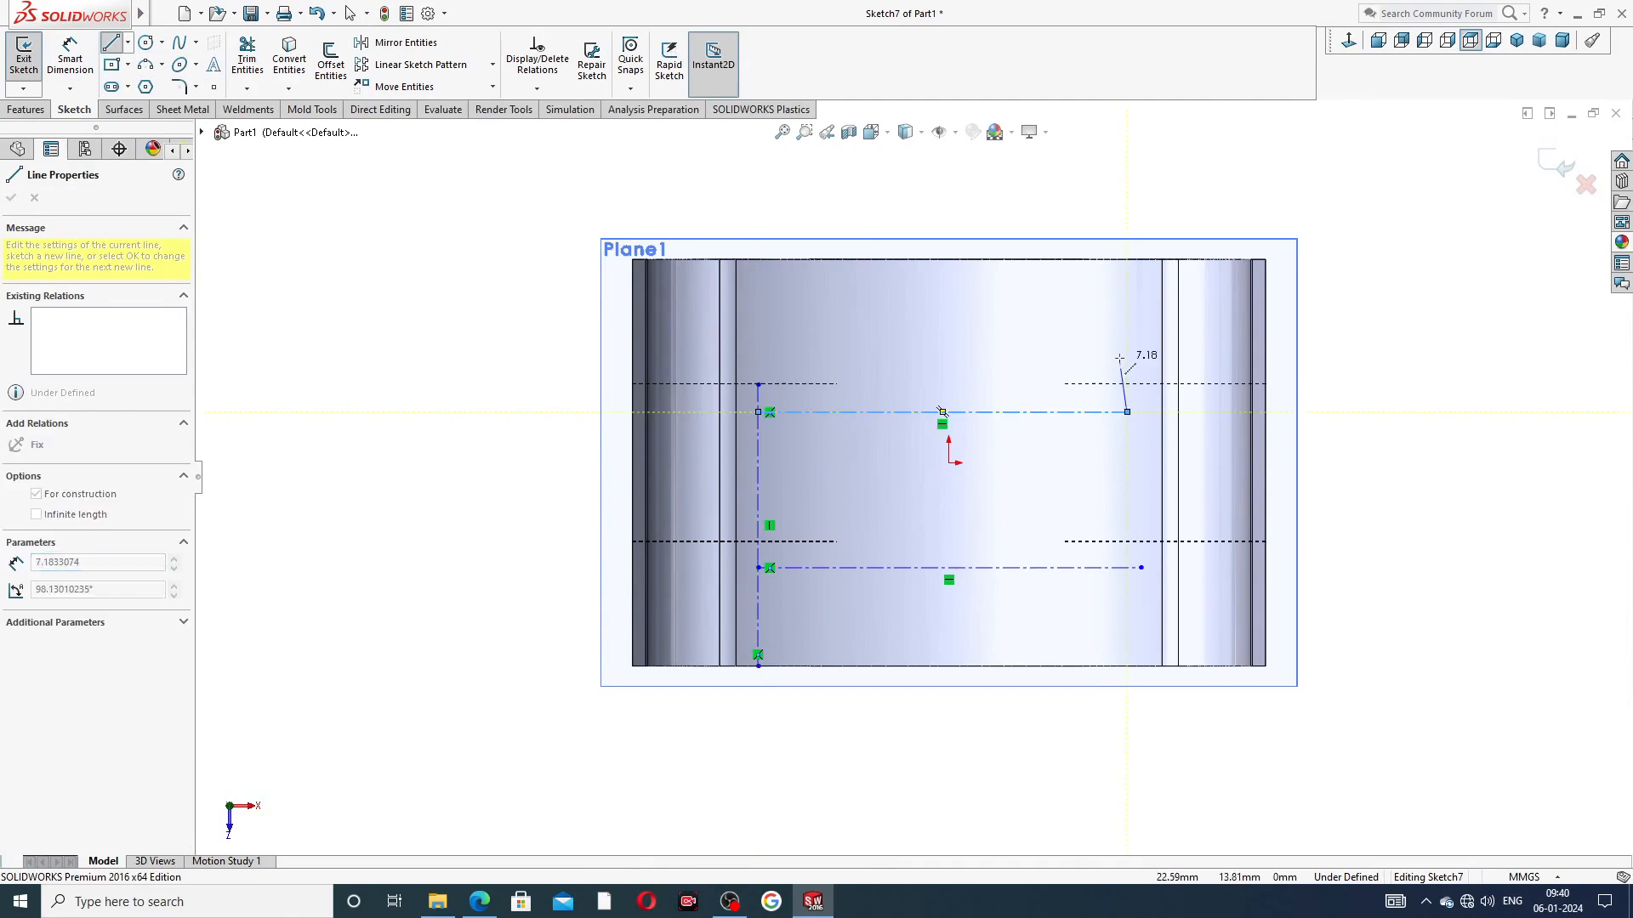
right_click(1133, 360)
left_click(1155, 376)
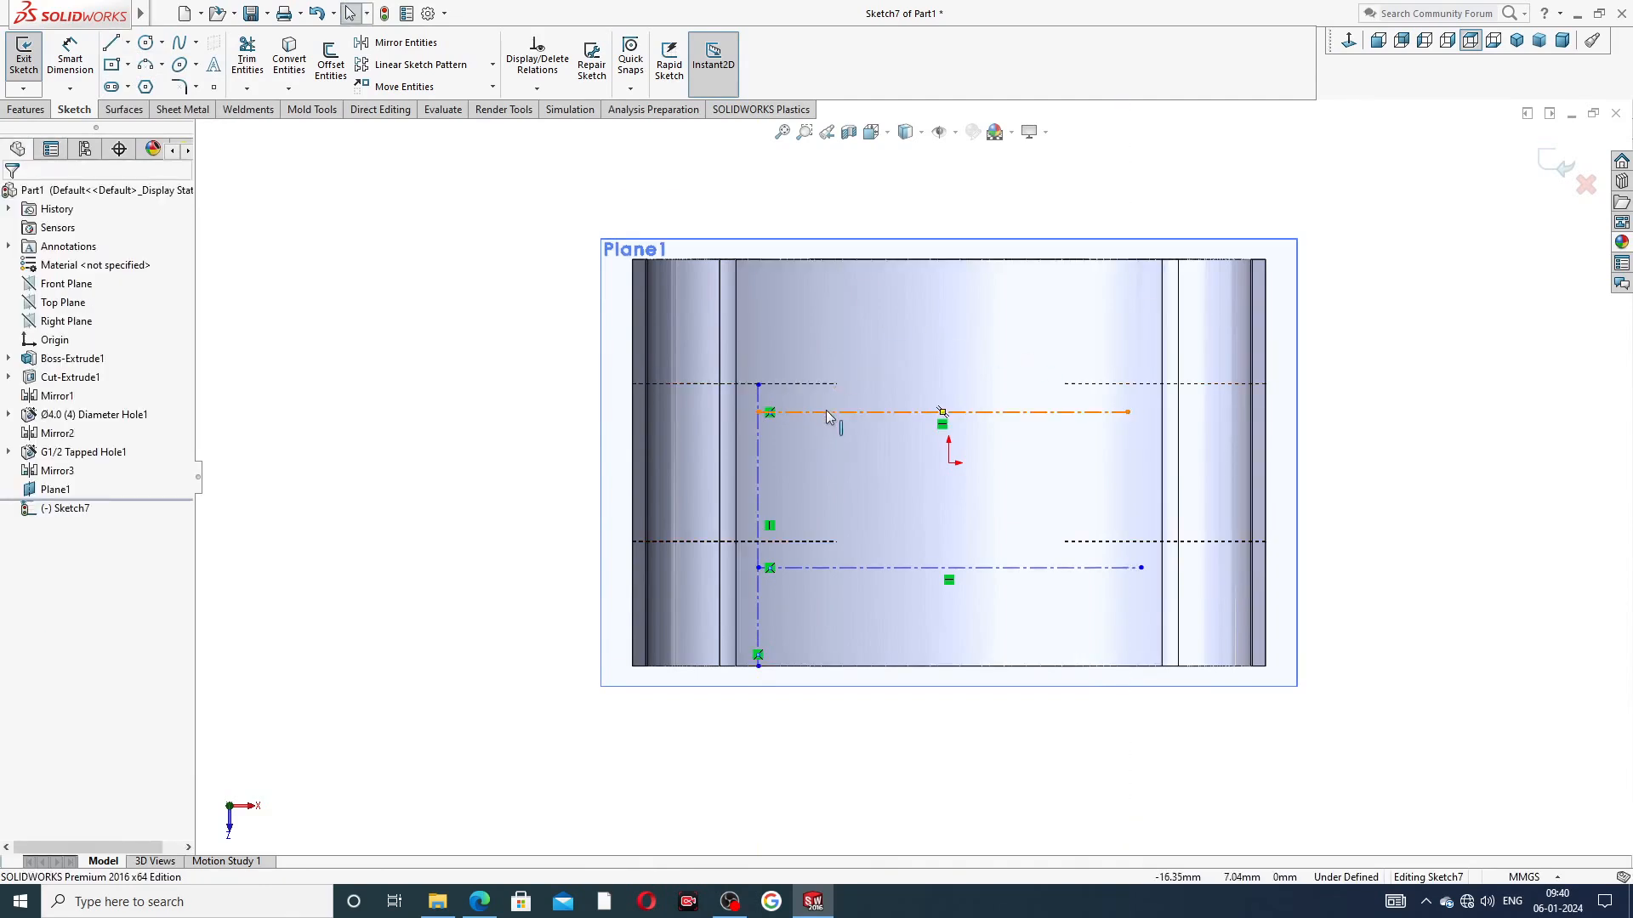
left_click_drag(825, 413, 823, 386)
Add the sketch text "Made in Germony" along the upper horizontal centerline, indented with leading spaces
left_click(214, 65)
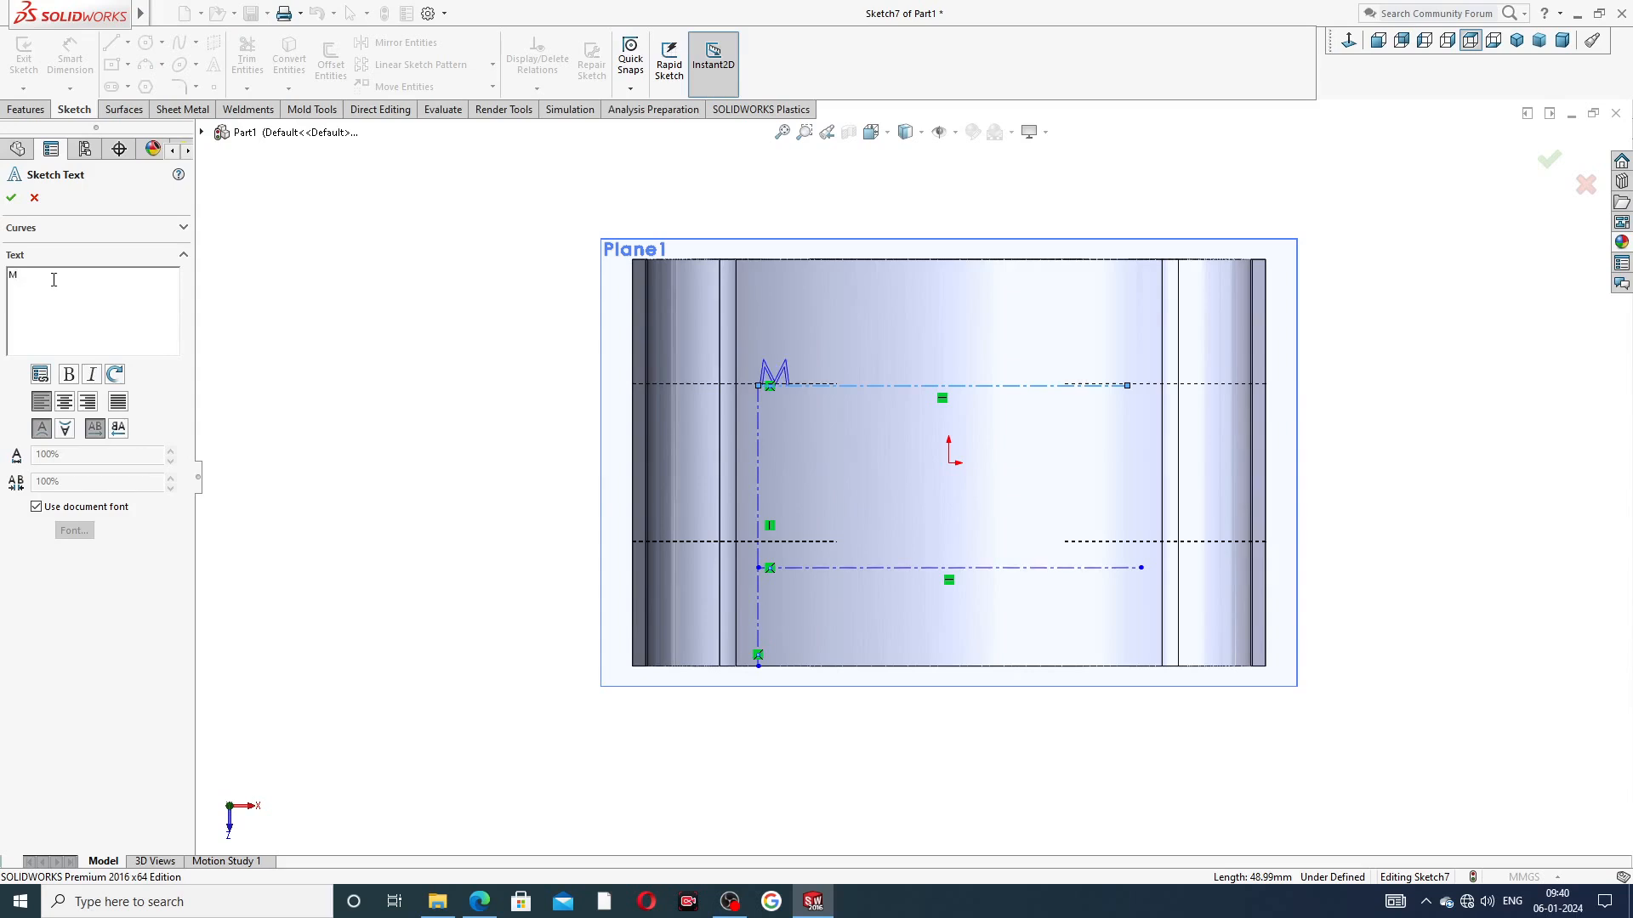
type("g")
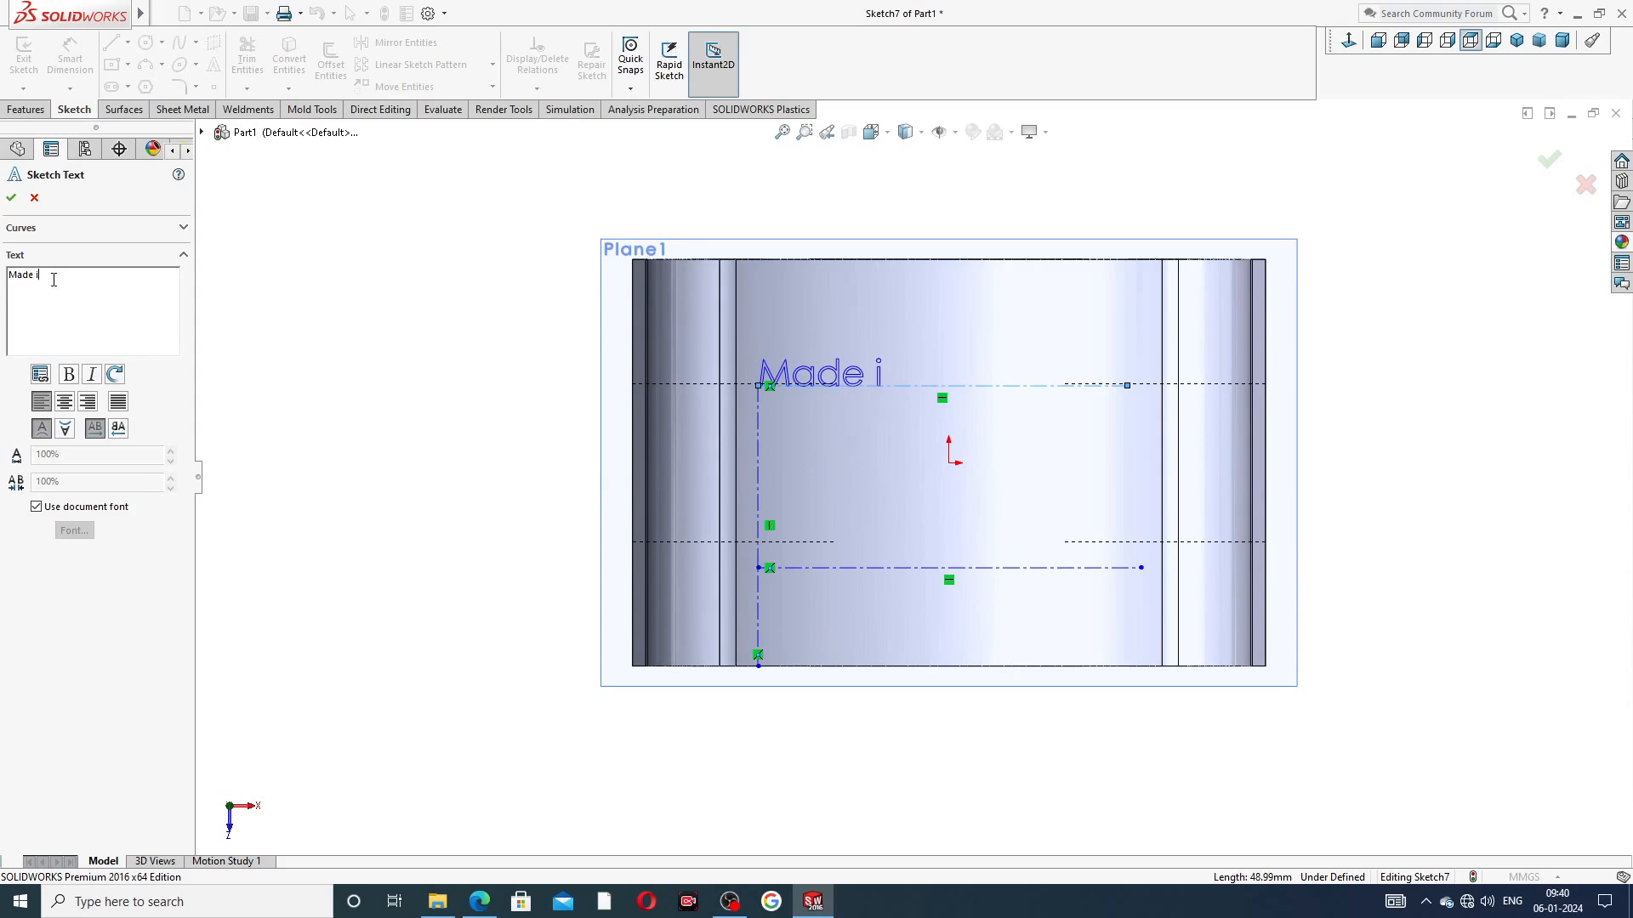
type("Germony")
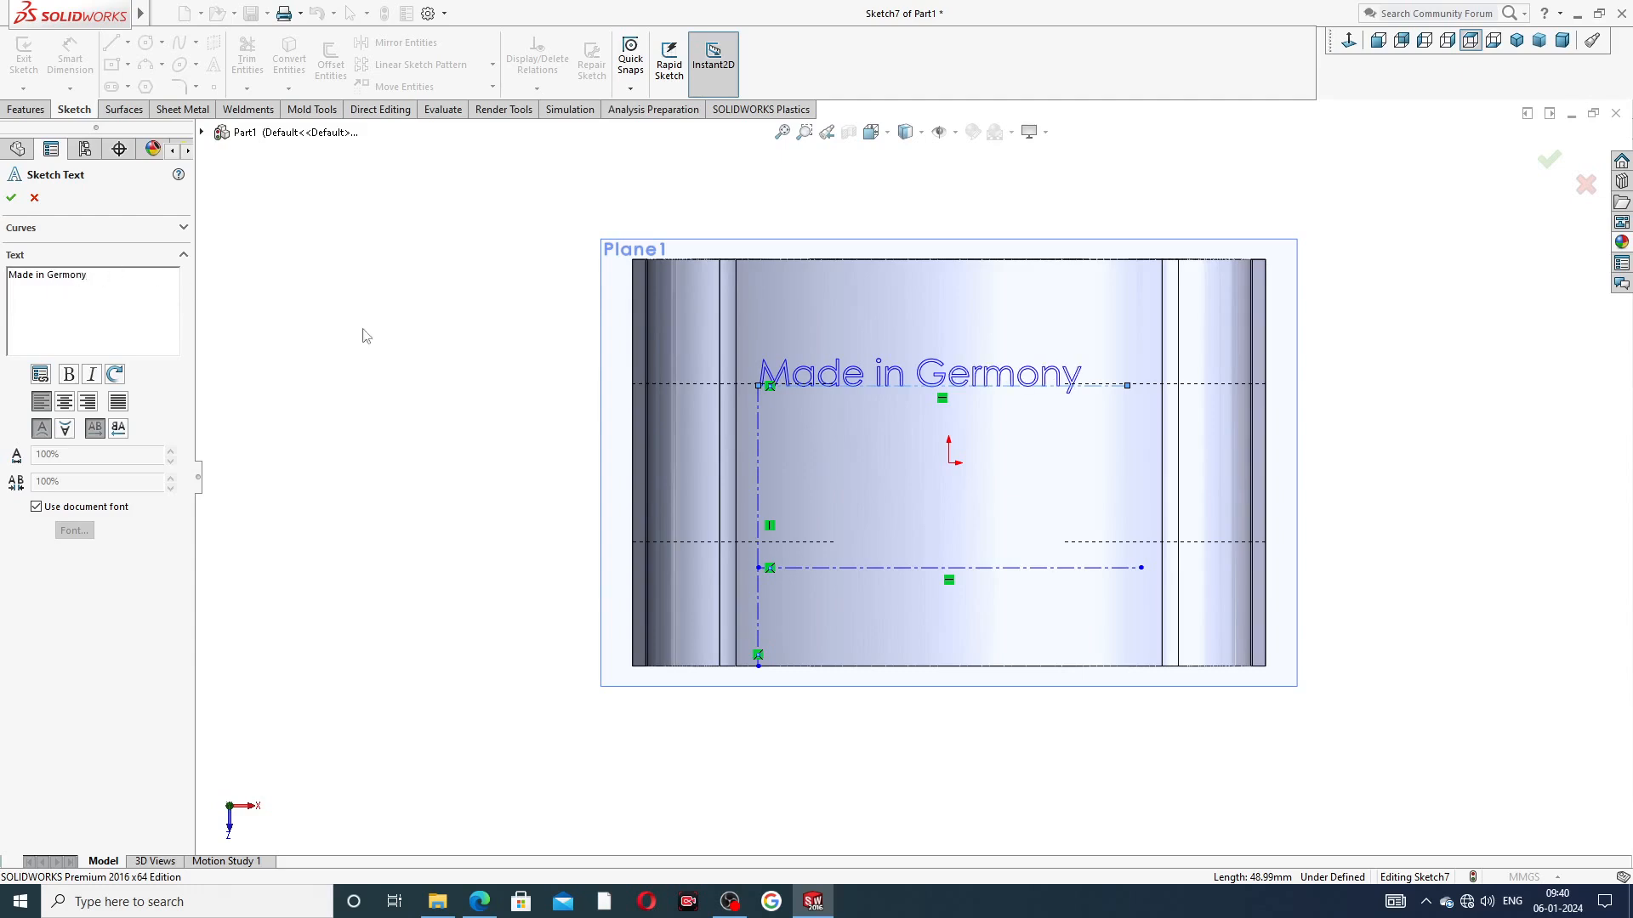
left_click(15, 277)
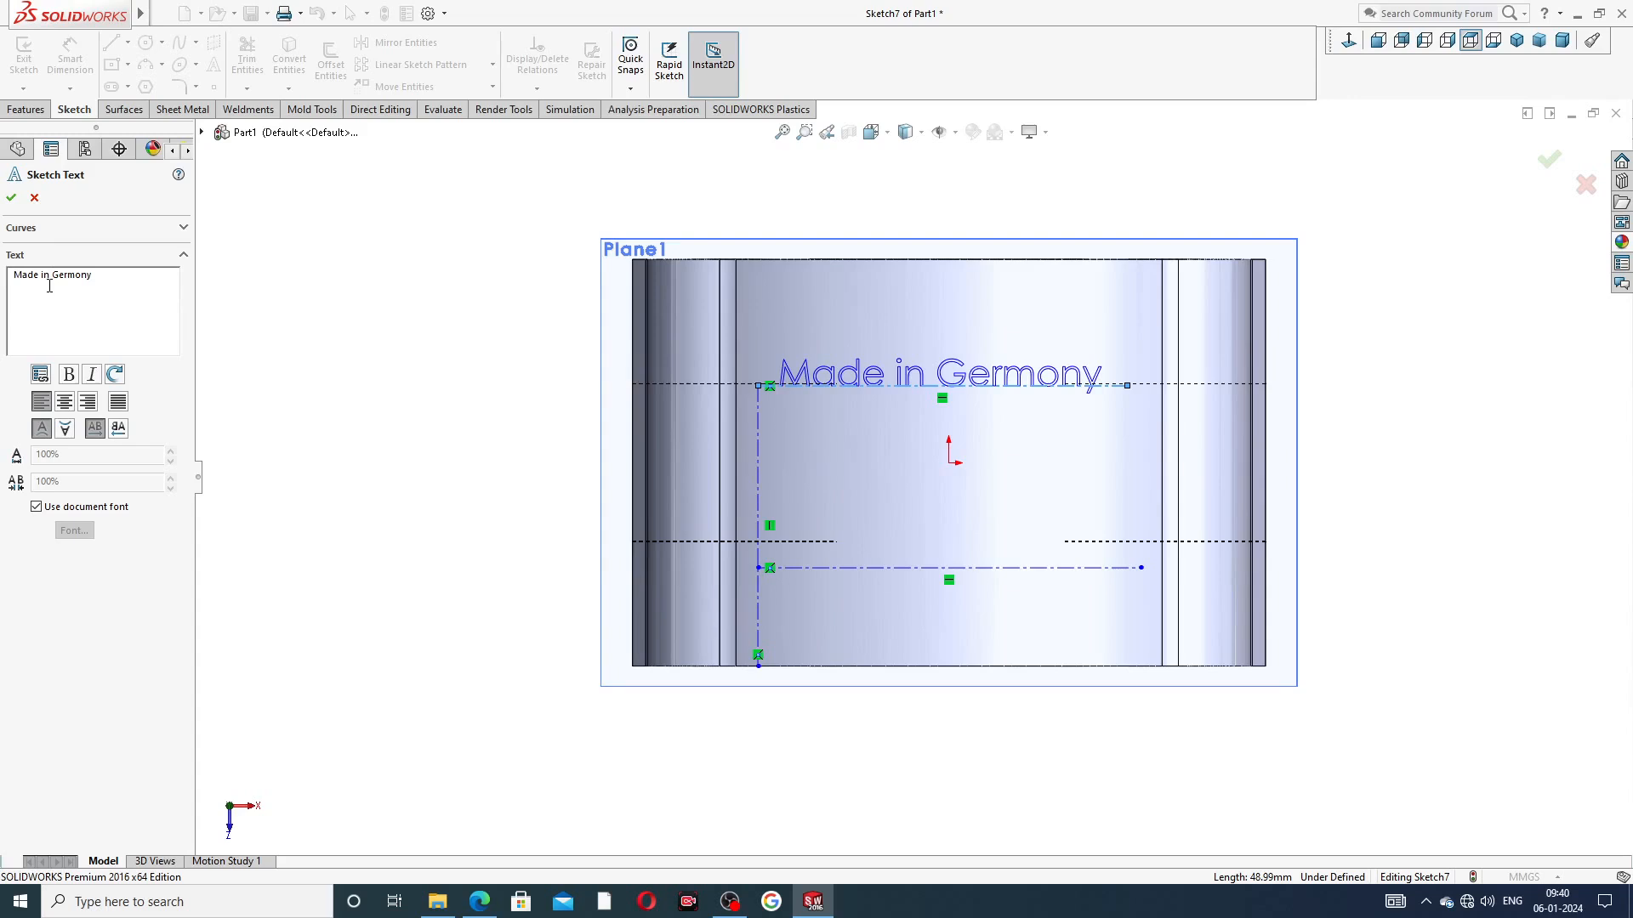
left_click(12, 197)
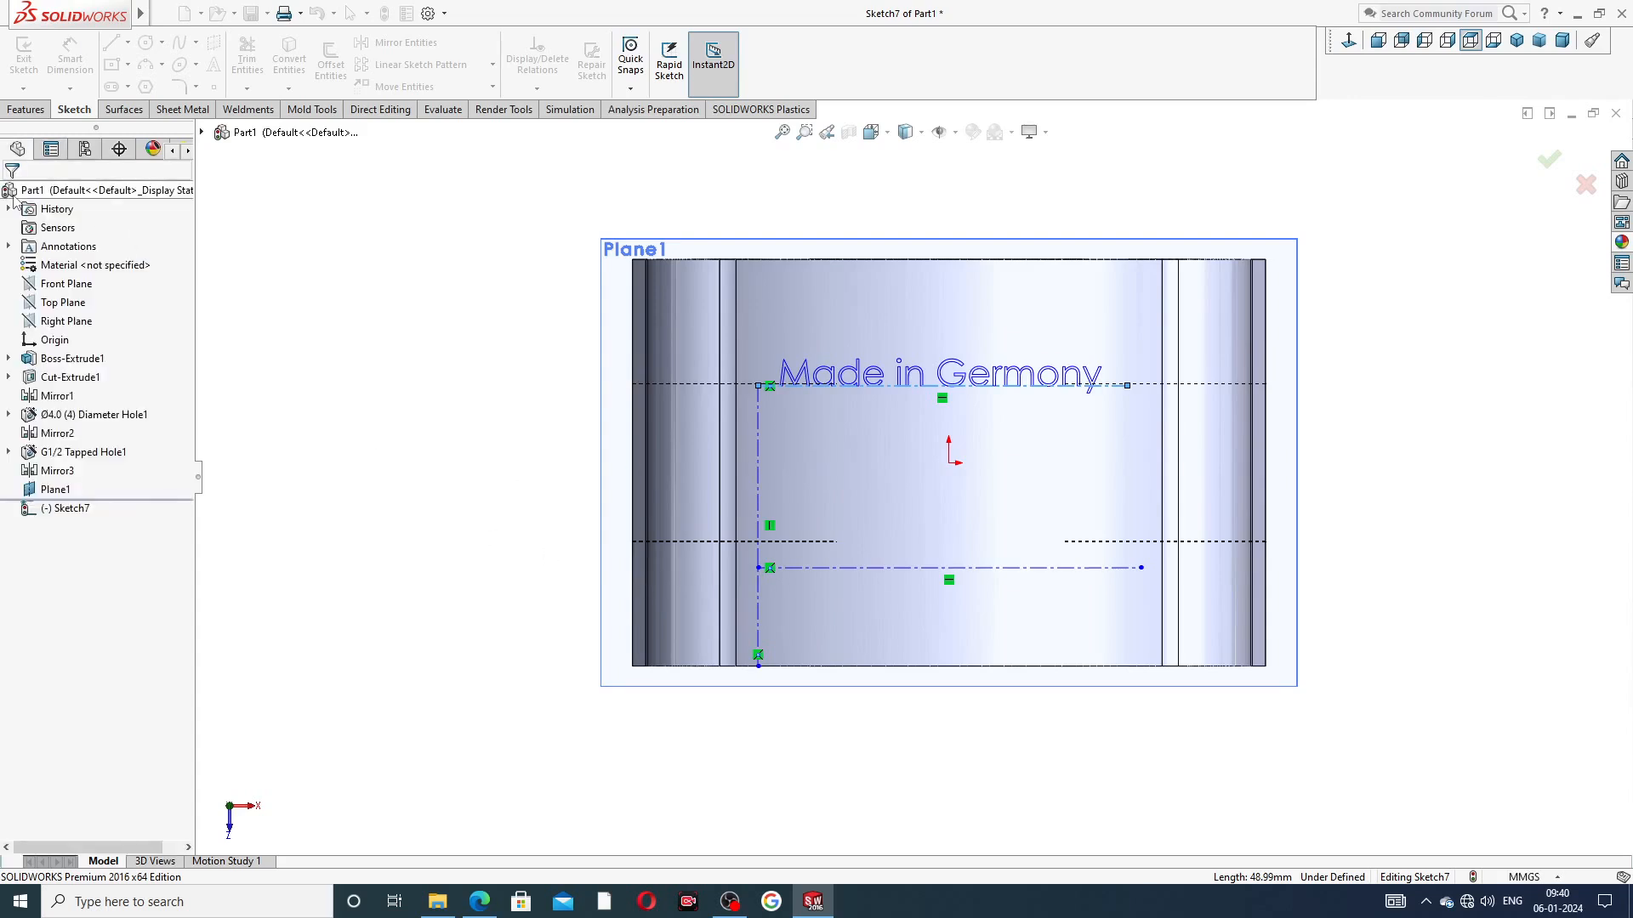
Add the sketch text "CAD,CAE,TUTORIAL" along the lower horizontal centerline, indented with leading spaces
left_click(855, 568)
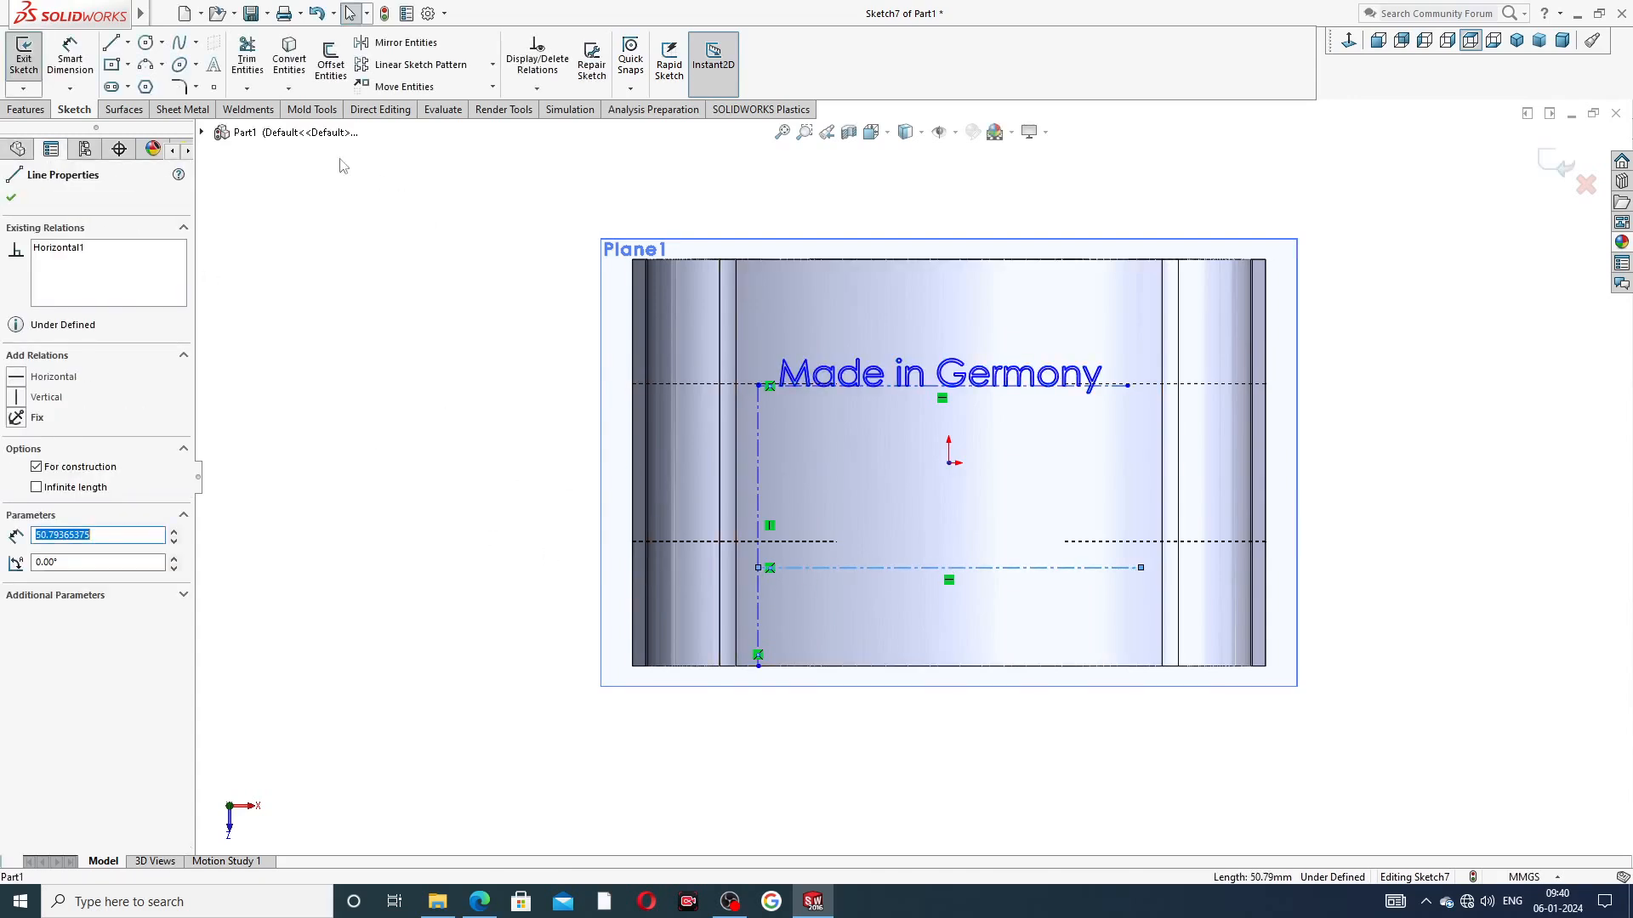
left_click(214, 65)
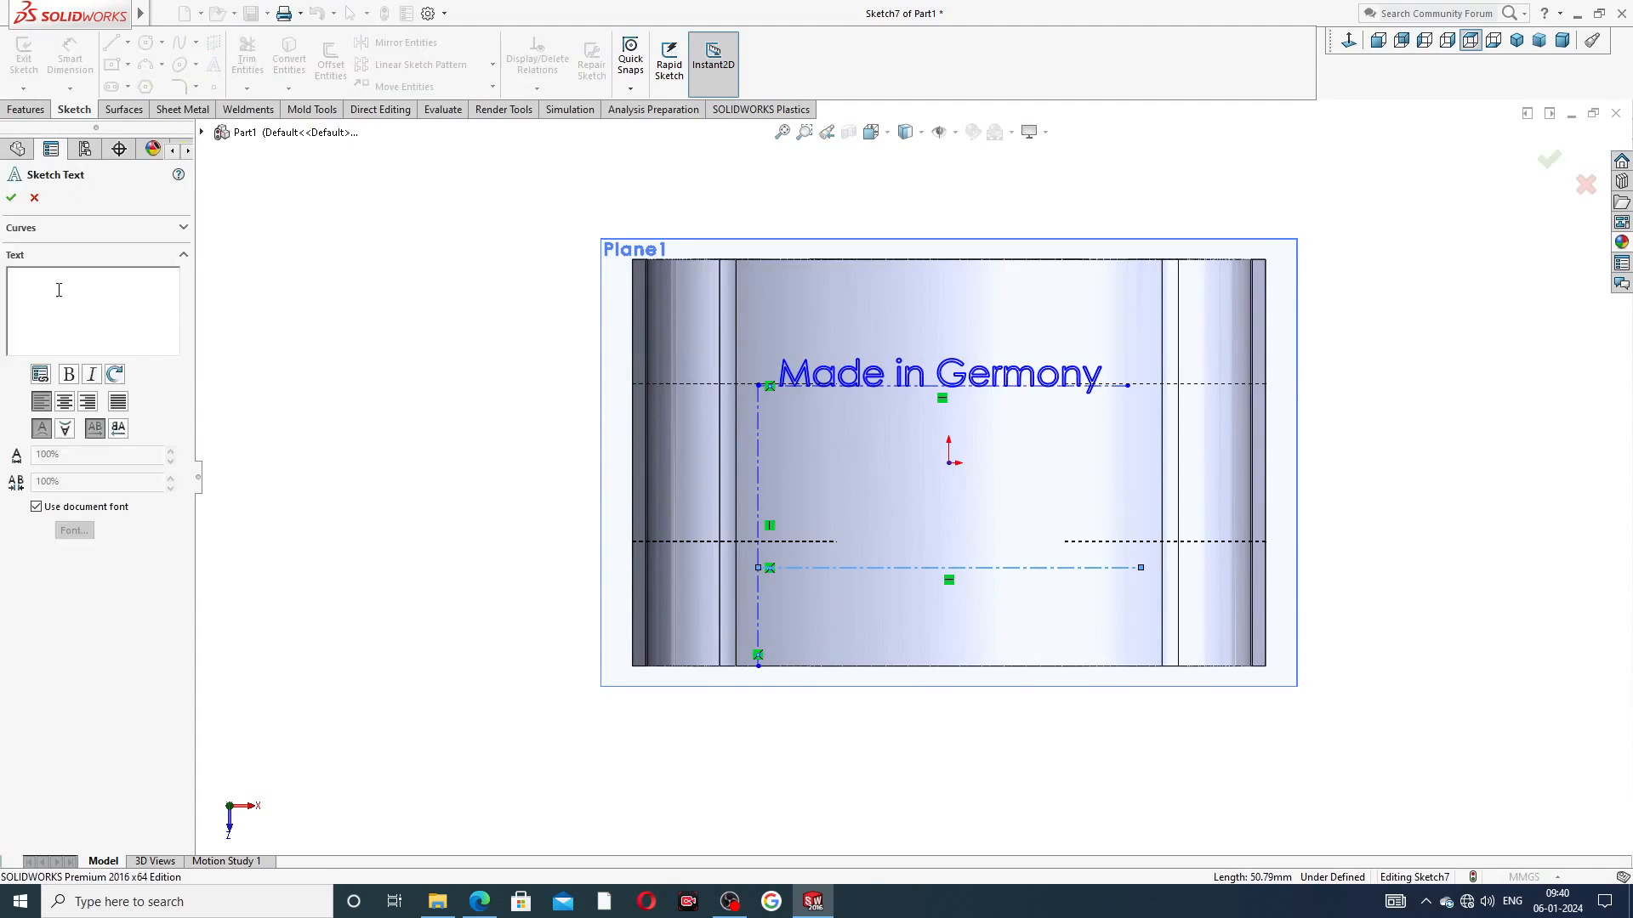
type("C")
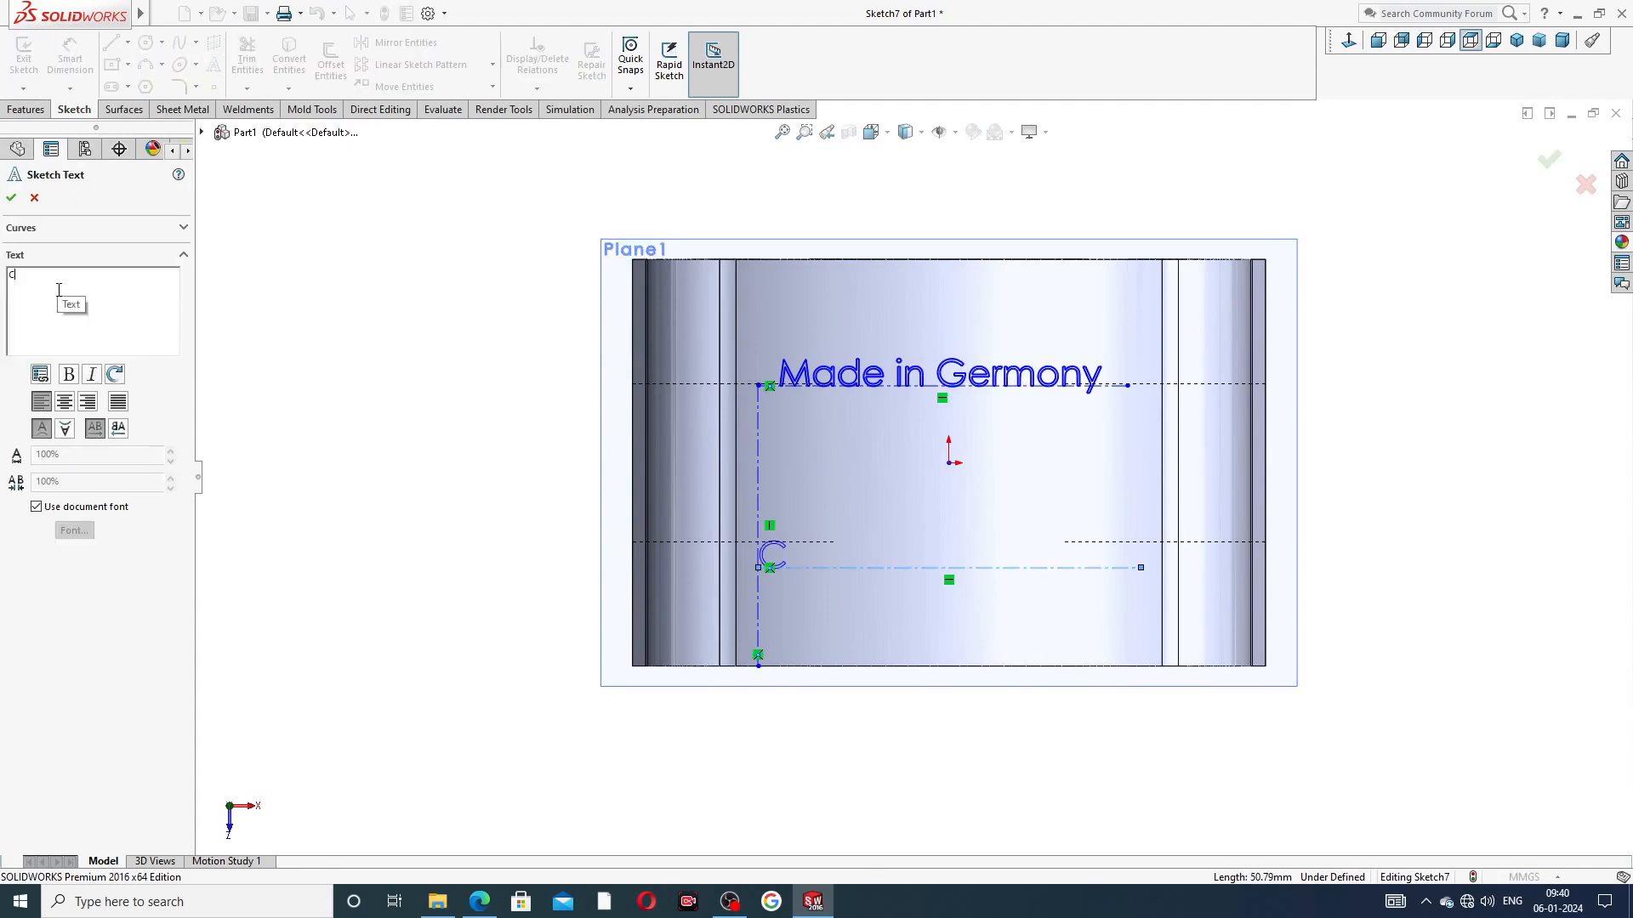
type("AD,CAE,TU")
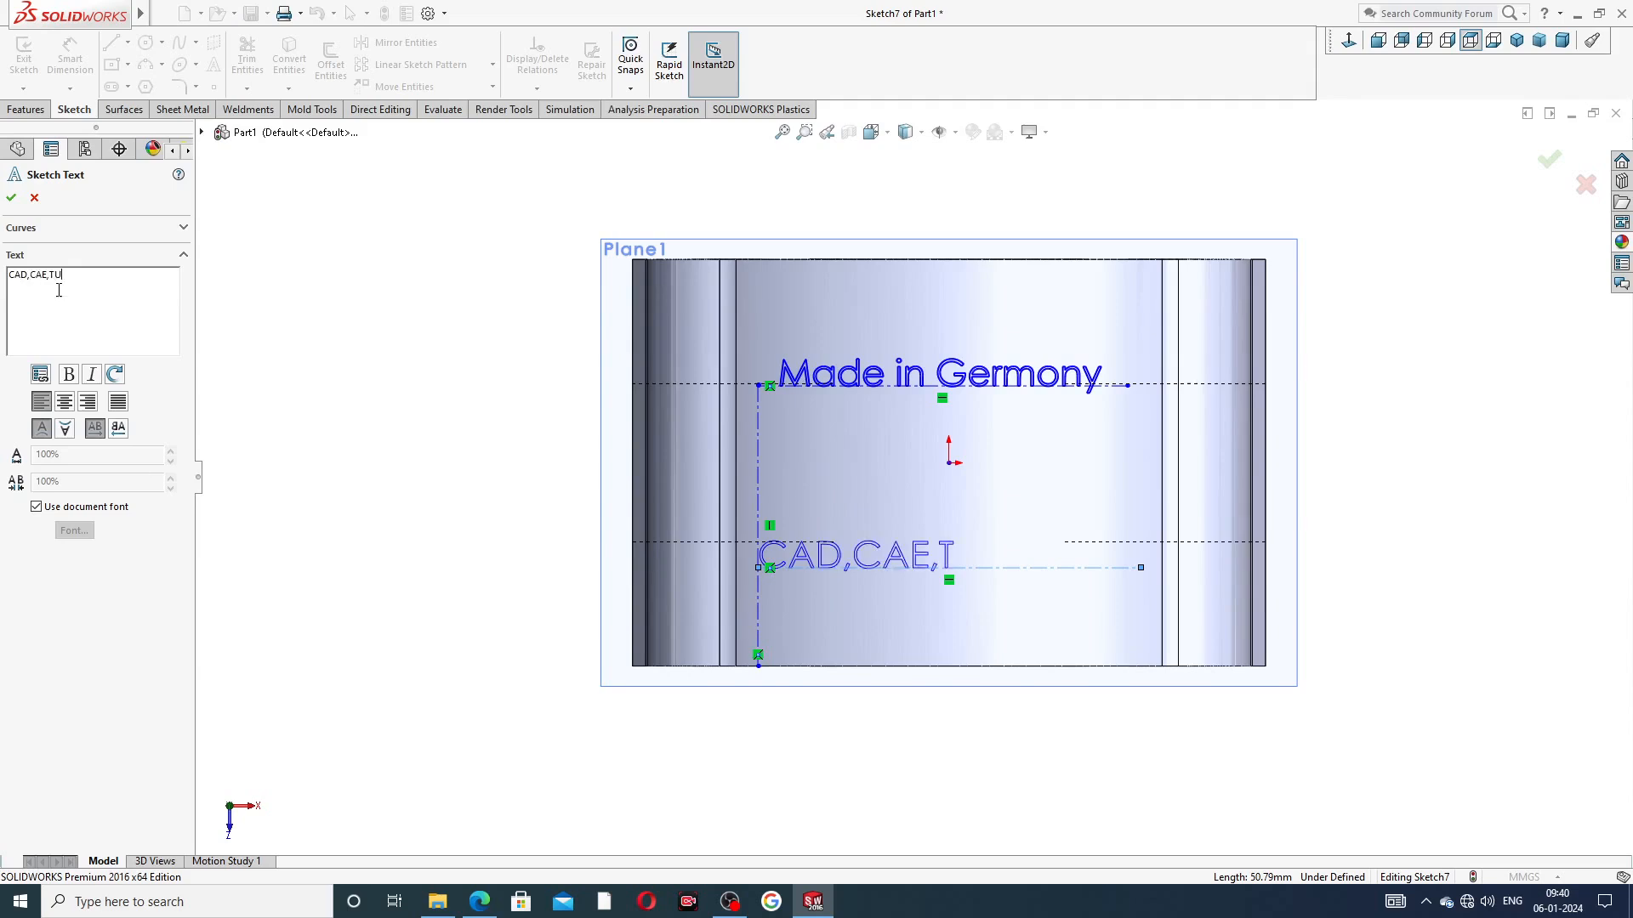
type("TORIAL")
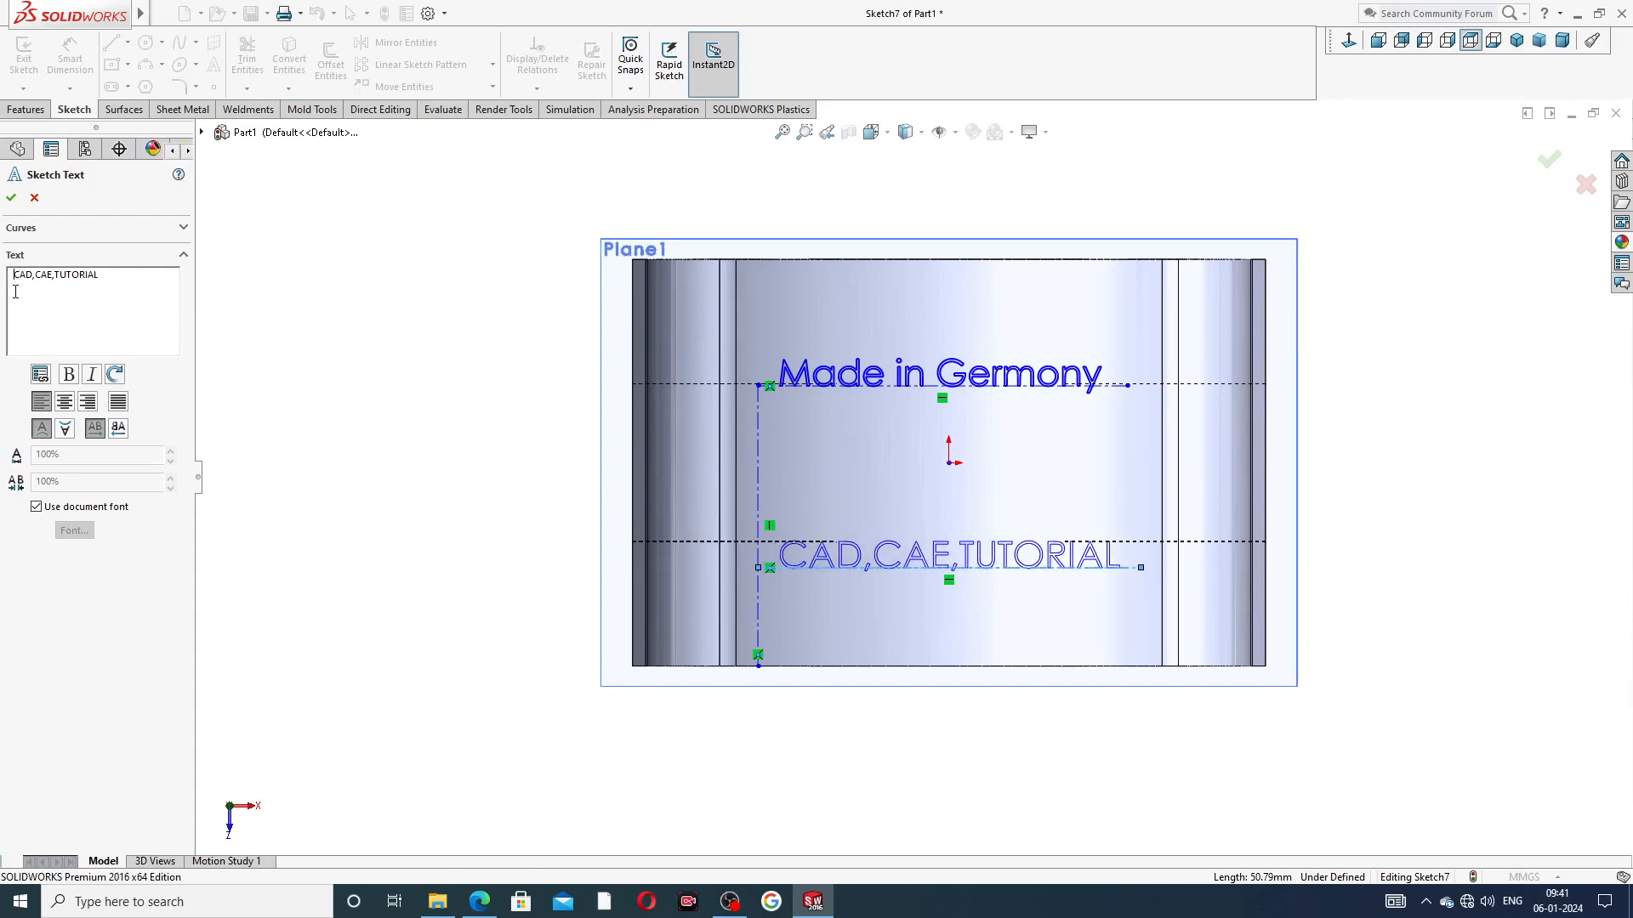
left_click(11, 199)
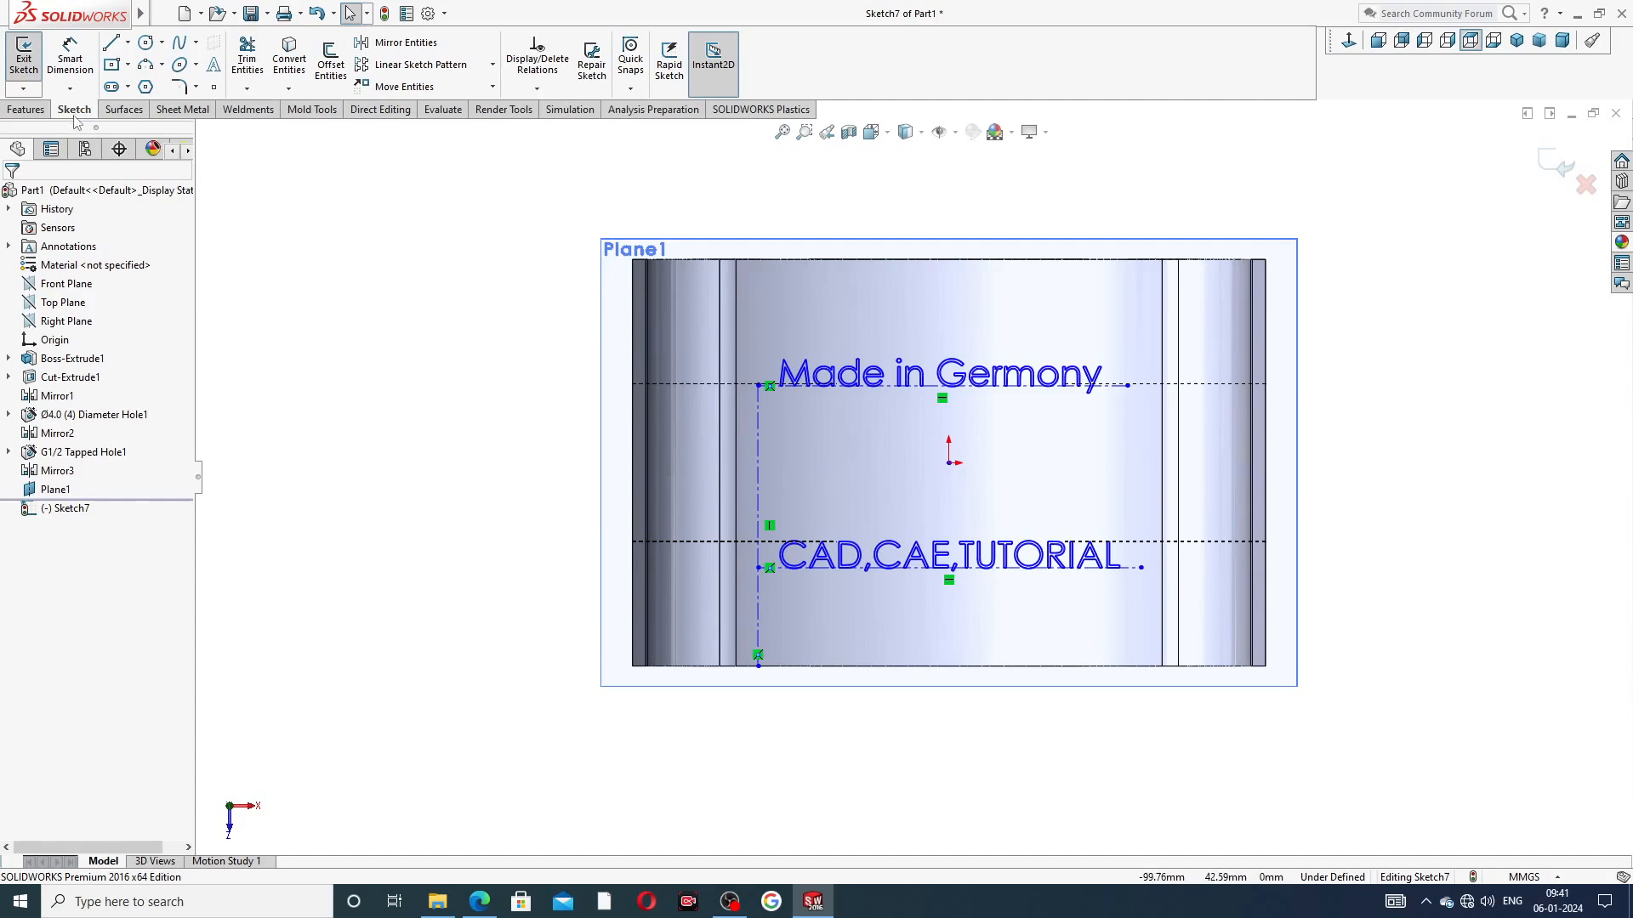
Start an extruded cut from the lettering sketch, ending offset from the curved top face of the pump body
left_click(26, 109)
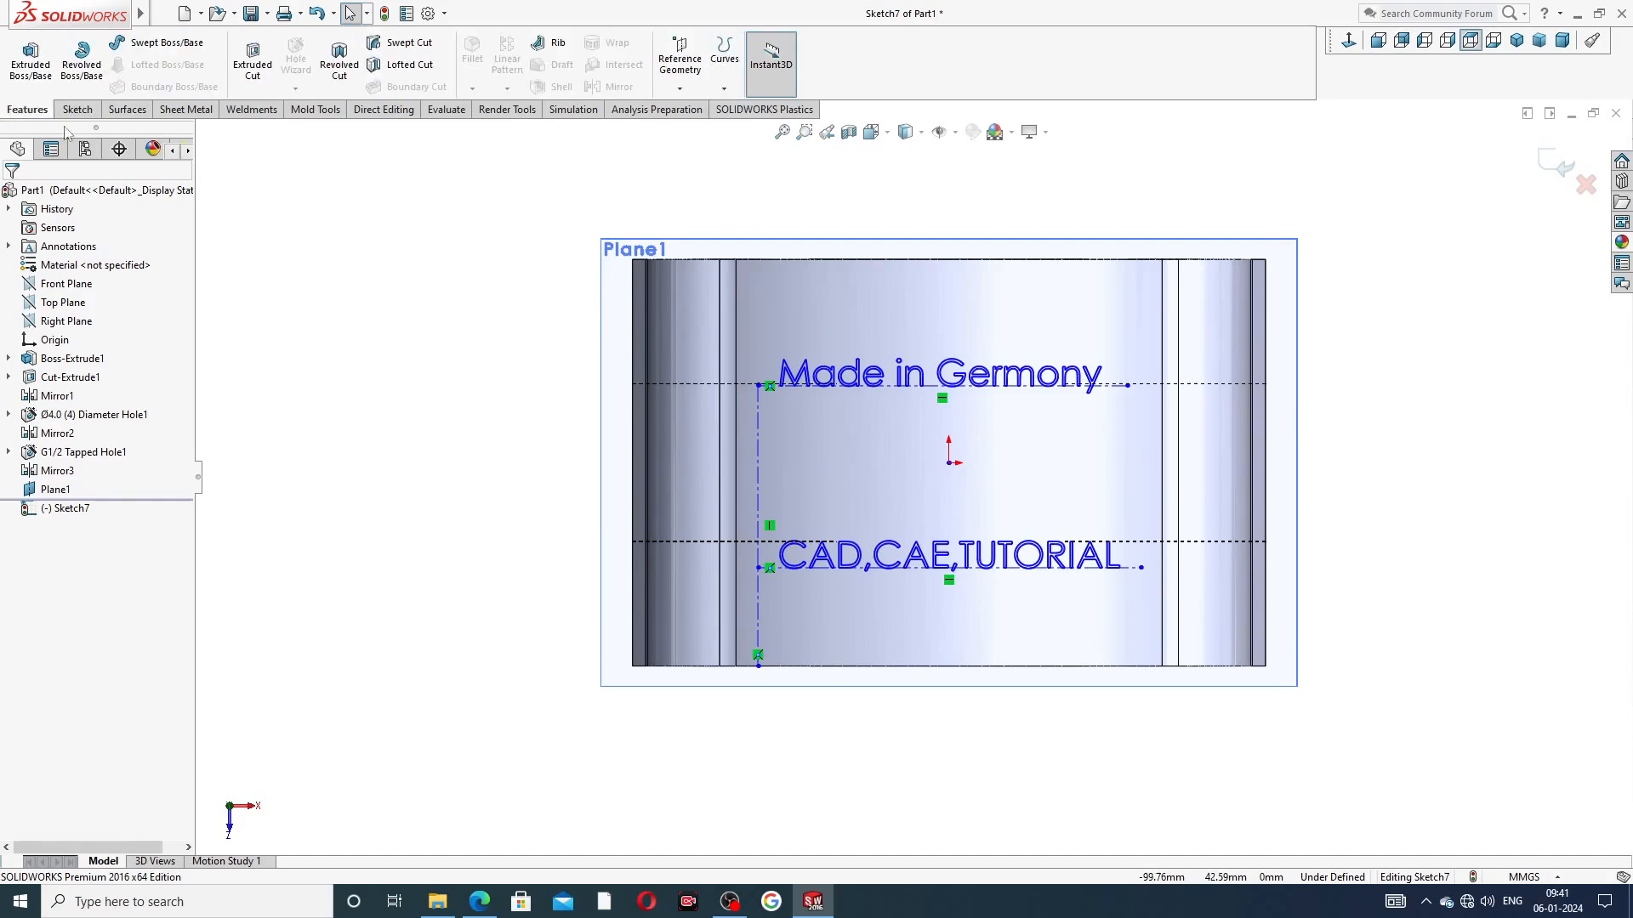
left_click(256, 68)
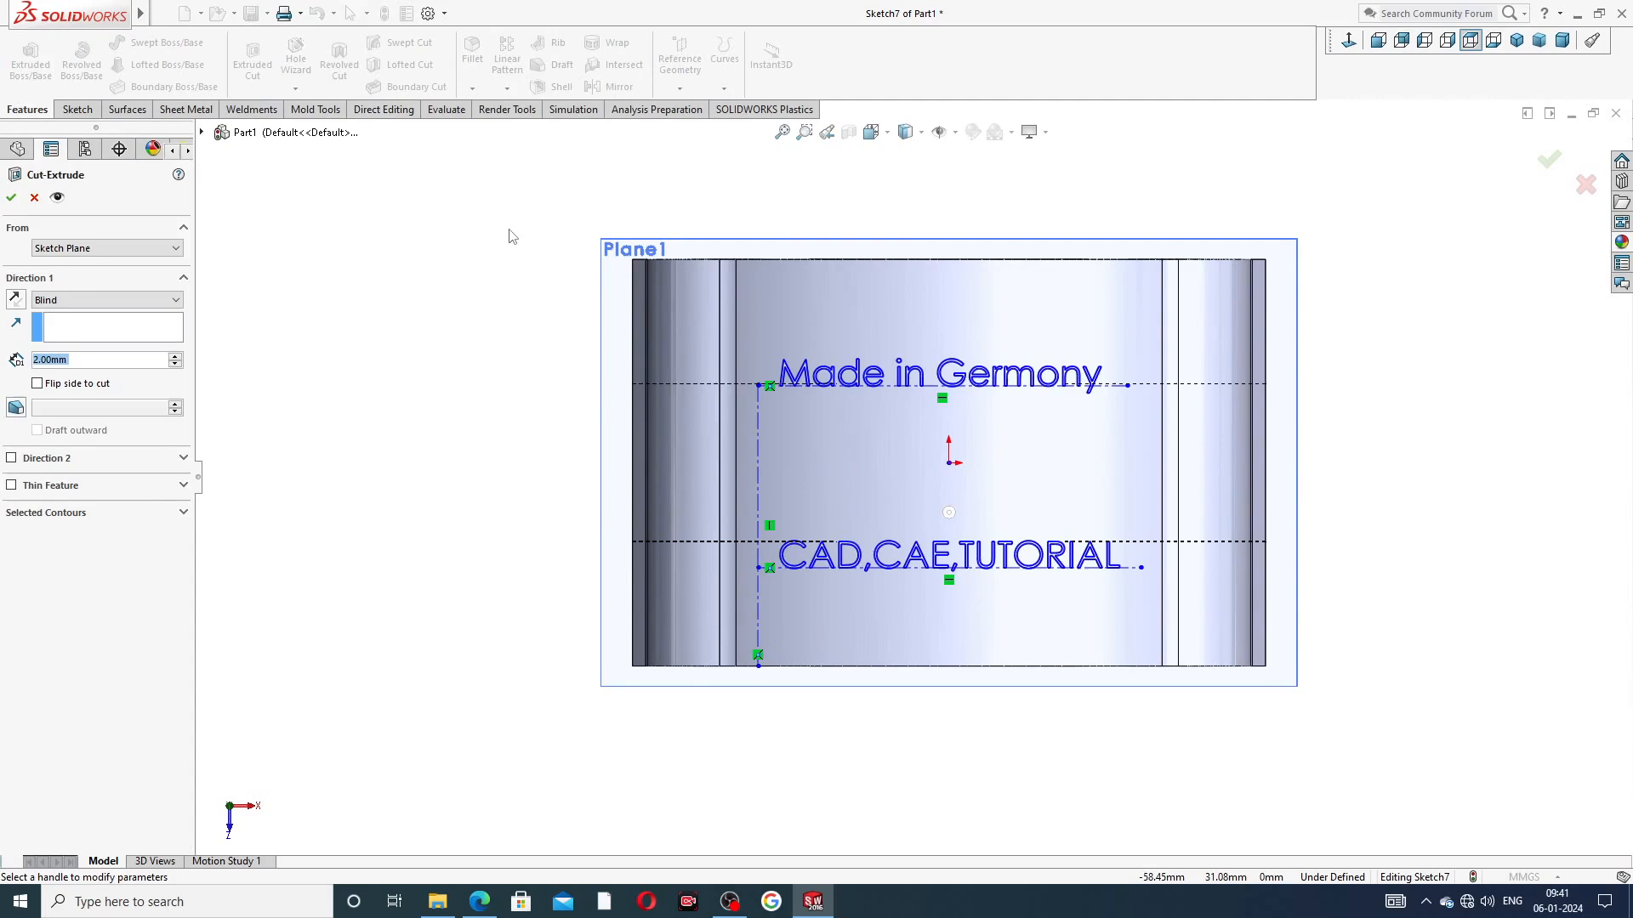
left_click(106, 300)
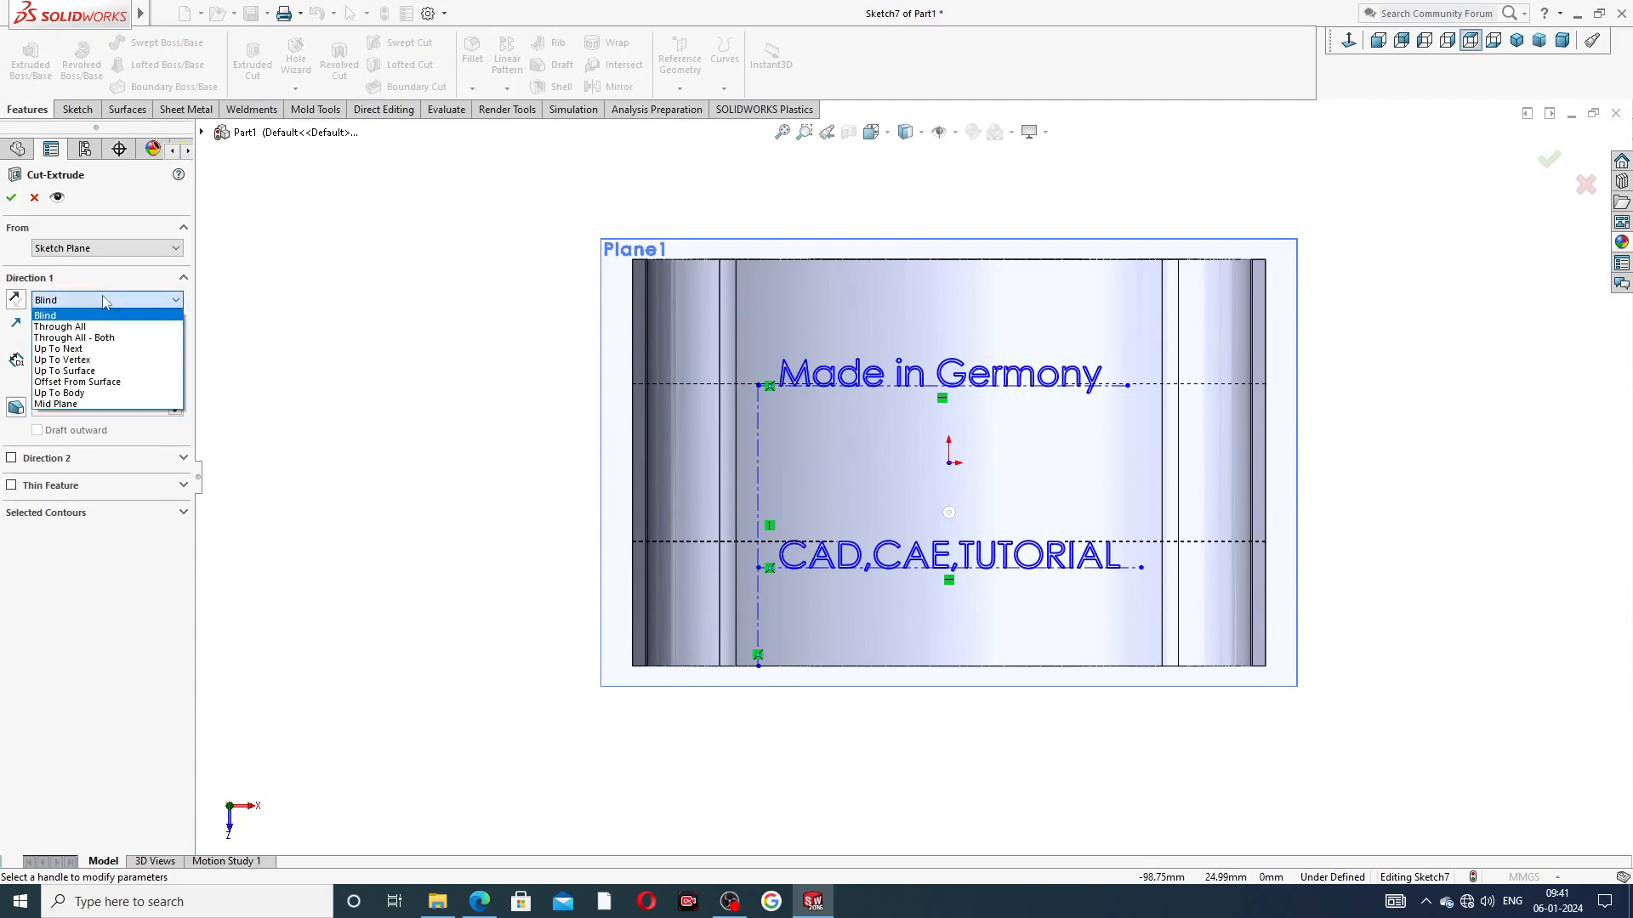
left_click(92, 383)
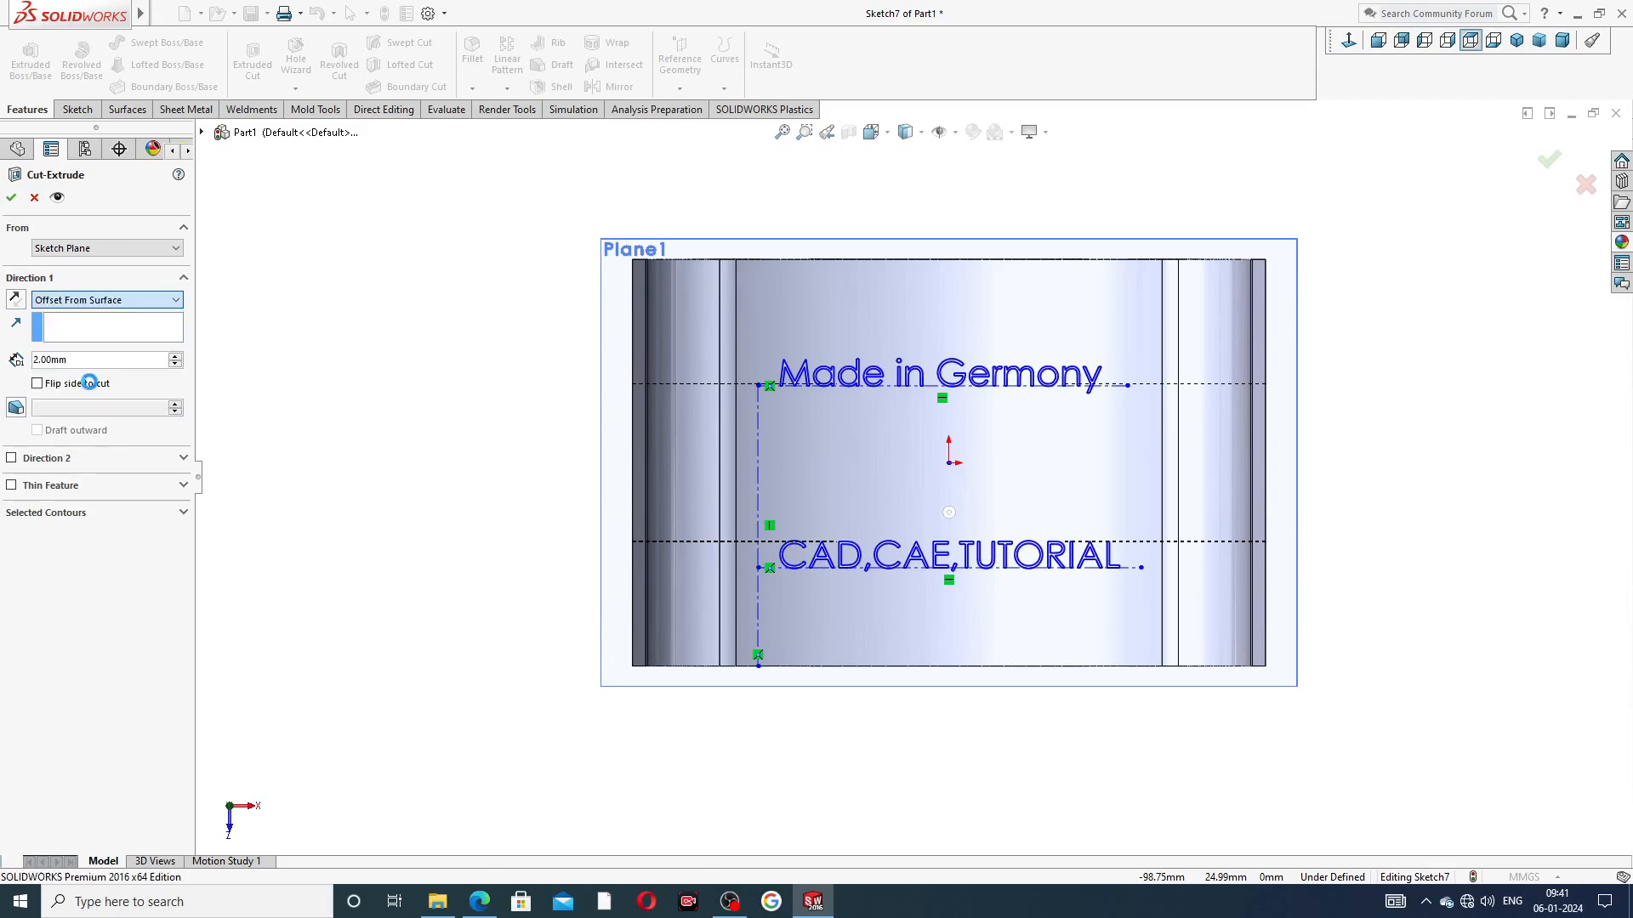
middle_click_drag(394, 448, 426, 256)
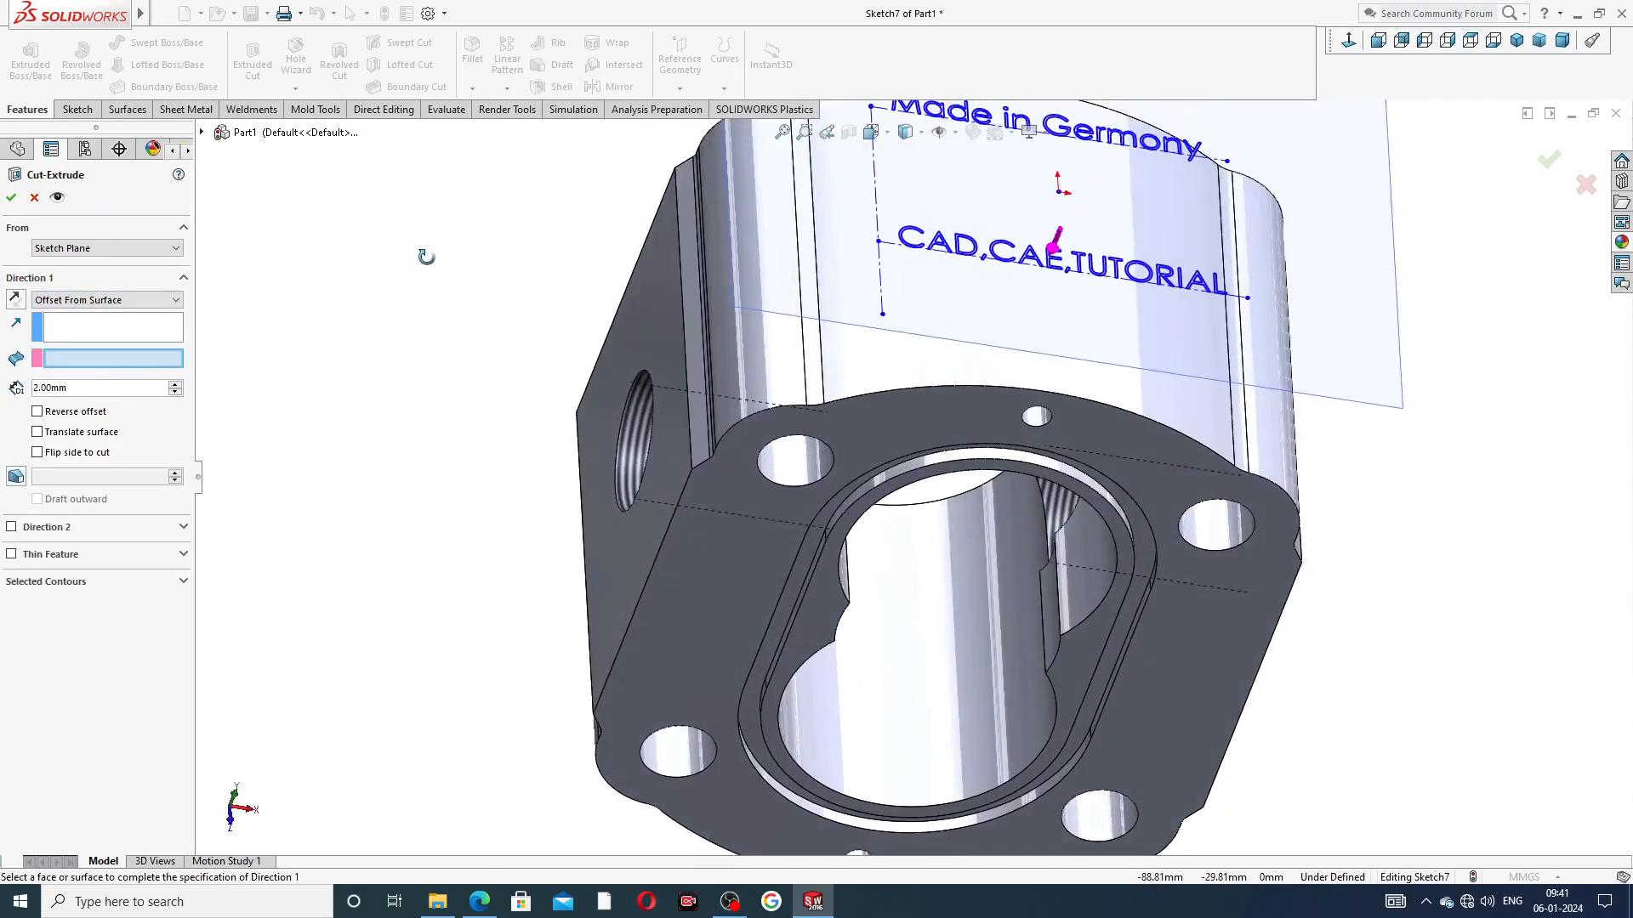
left_click(853, 364)
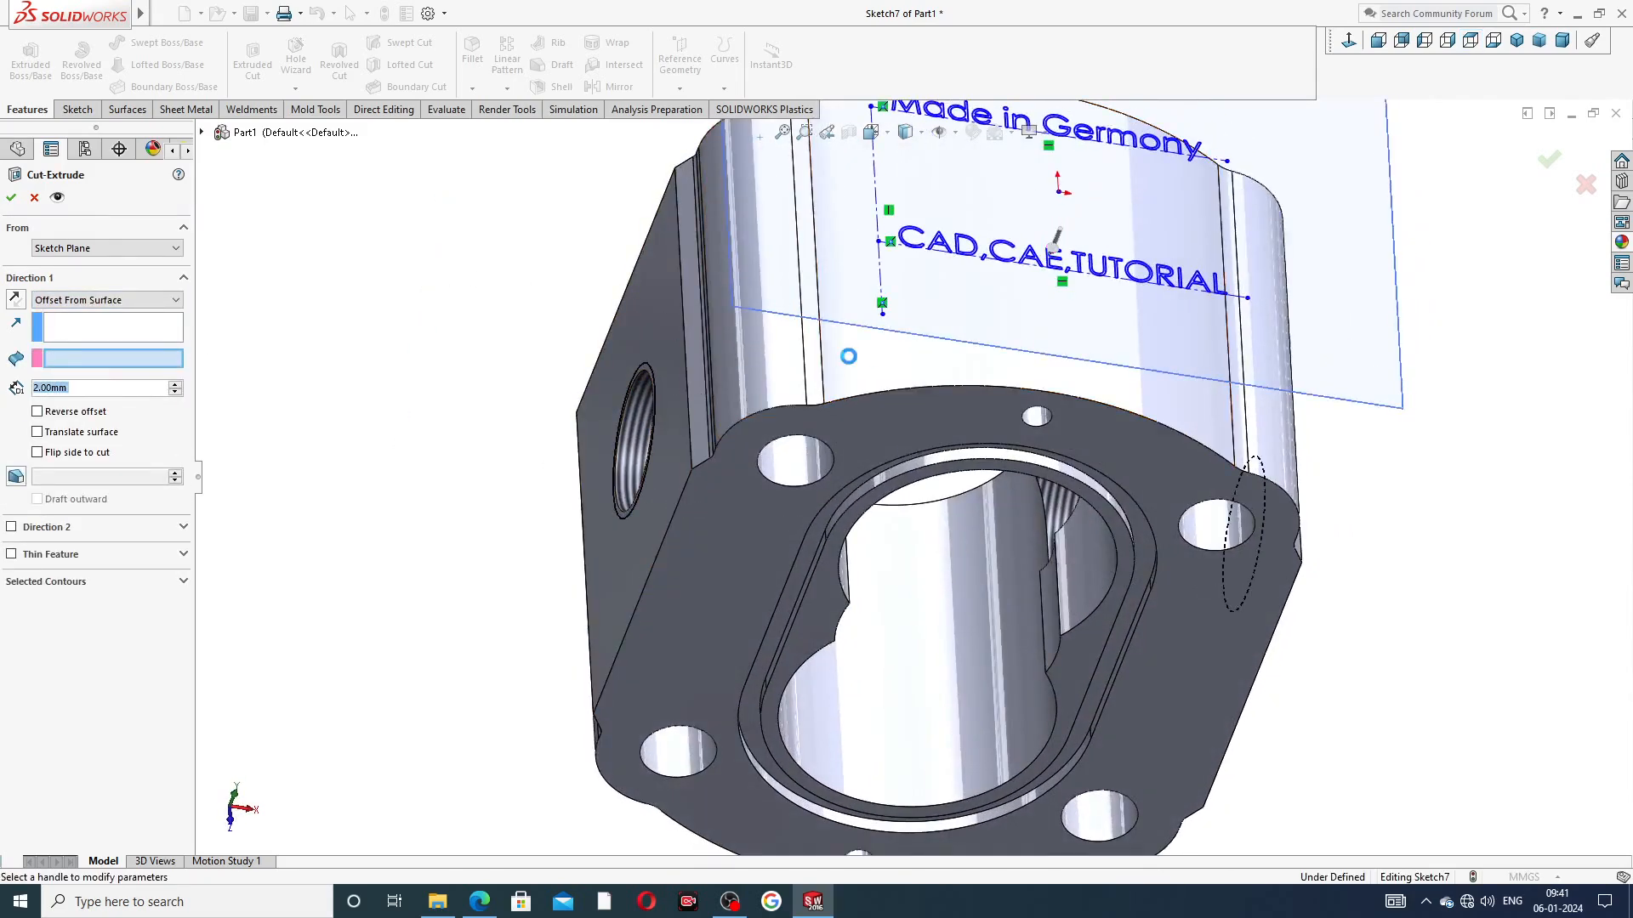
scroll(854, 366, "up", 3)
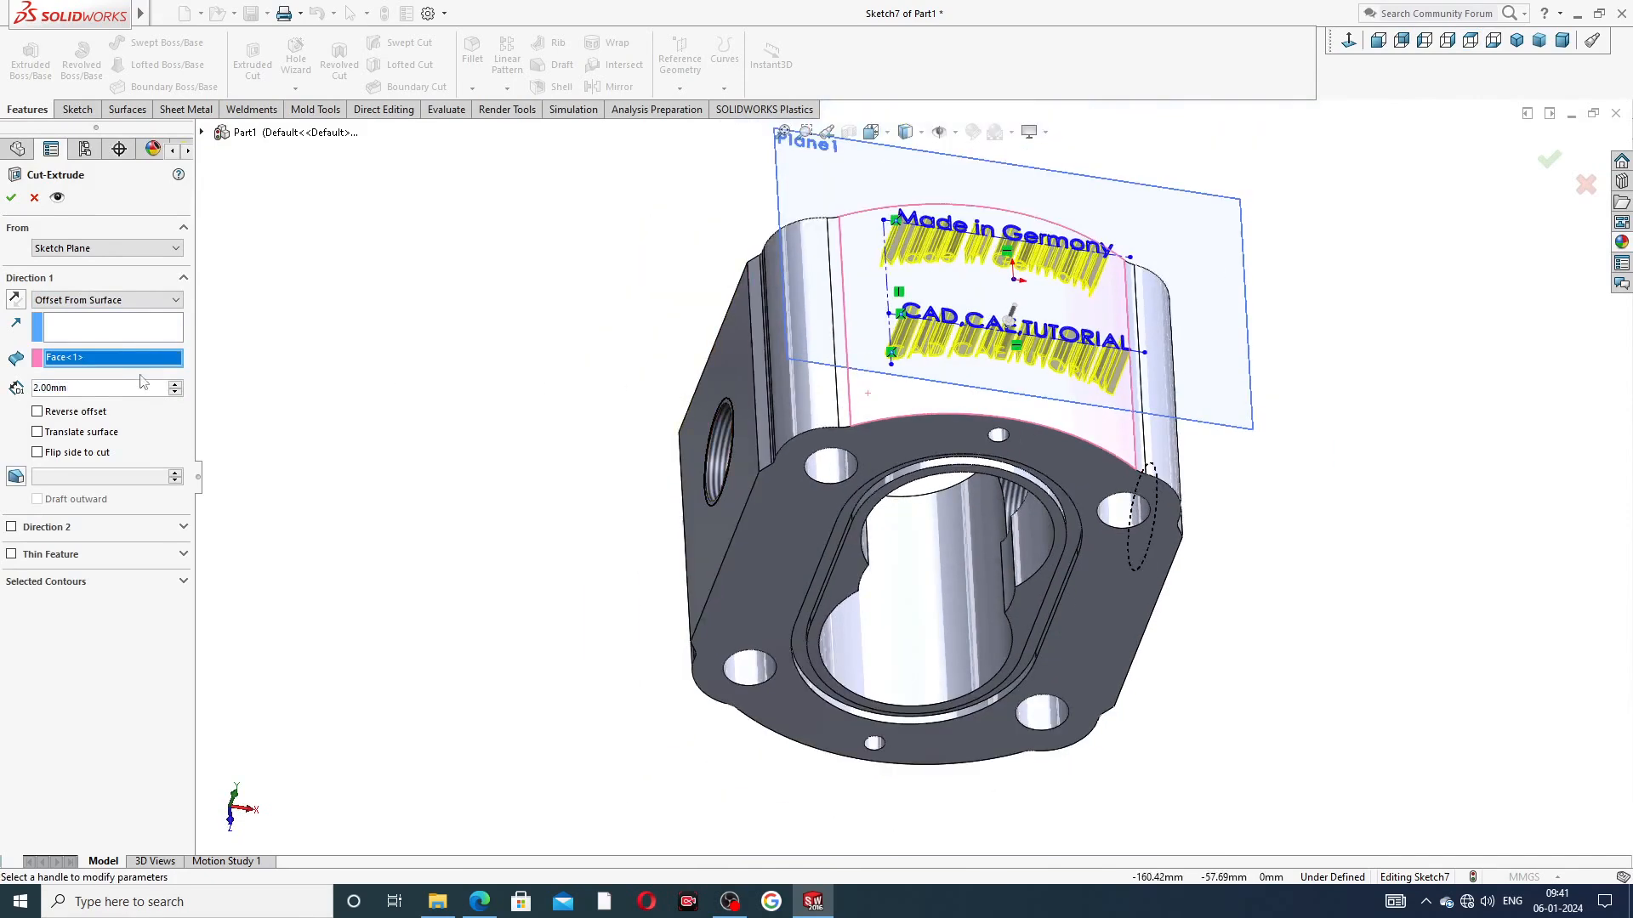
Set the lettering cut's offset distance to 0.4 mm, reverse the offset, and complete the cut
double_click(82, 389)
key("BackSpace")
type(".")
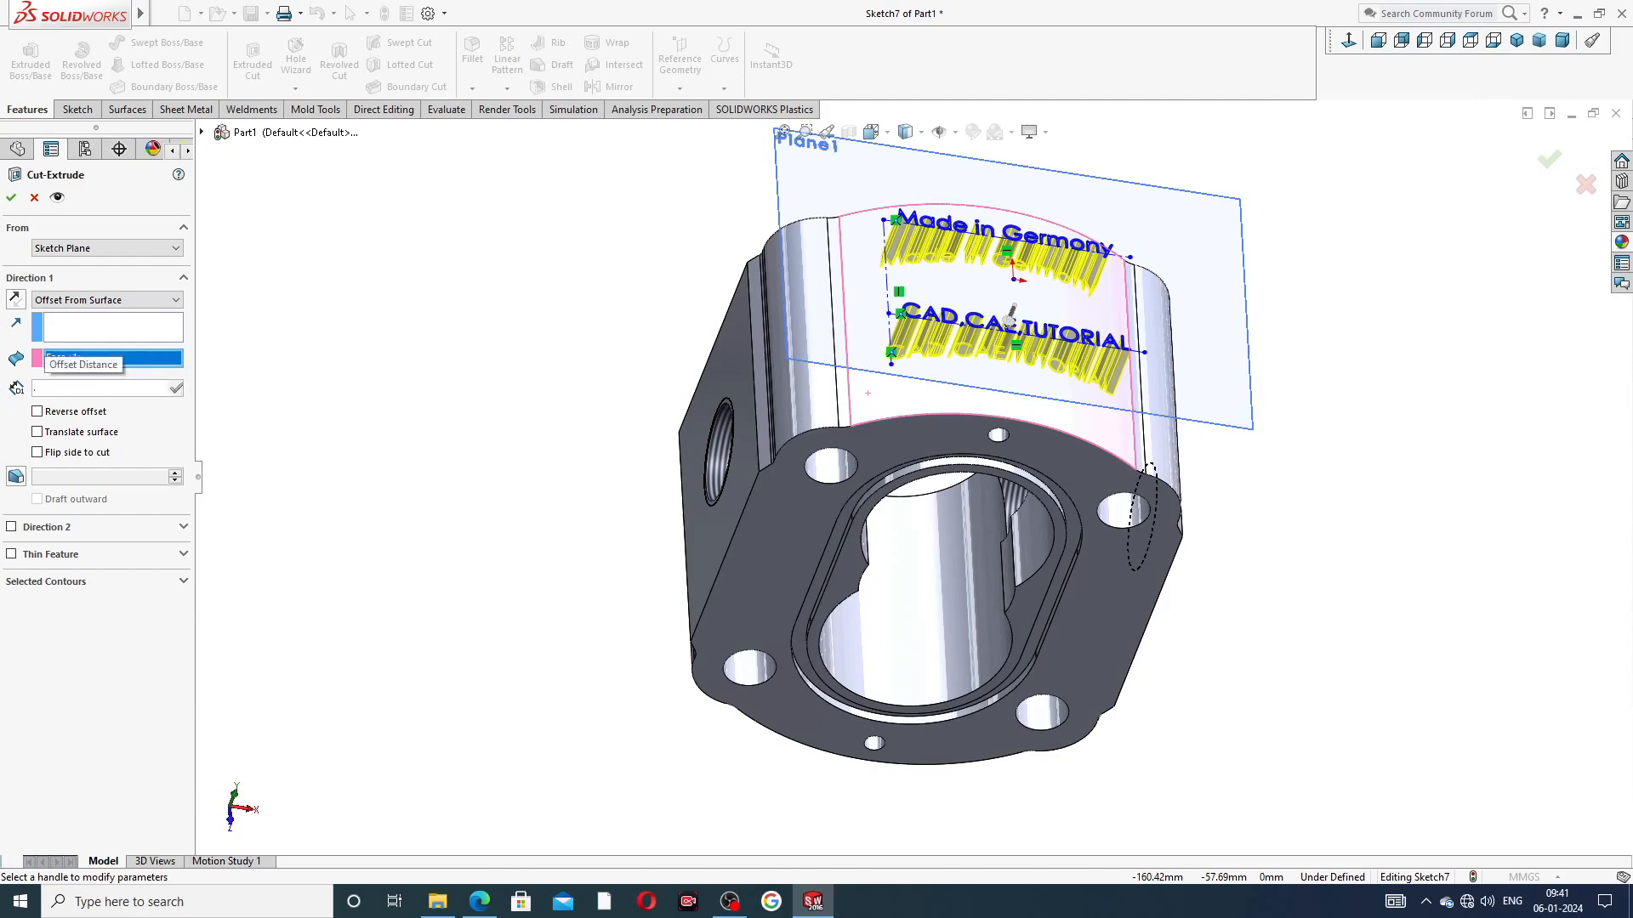
type("4")
key("Return")
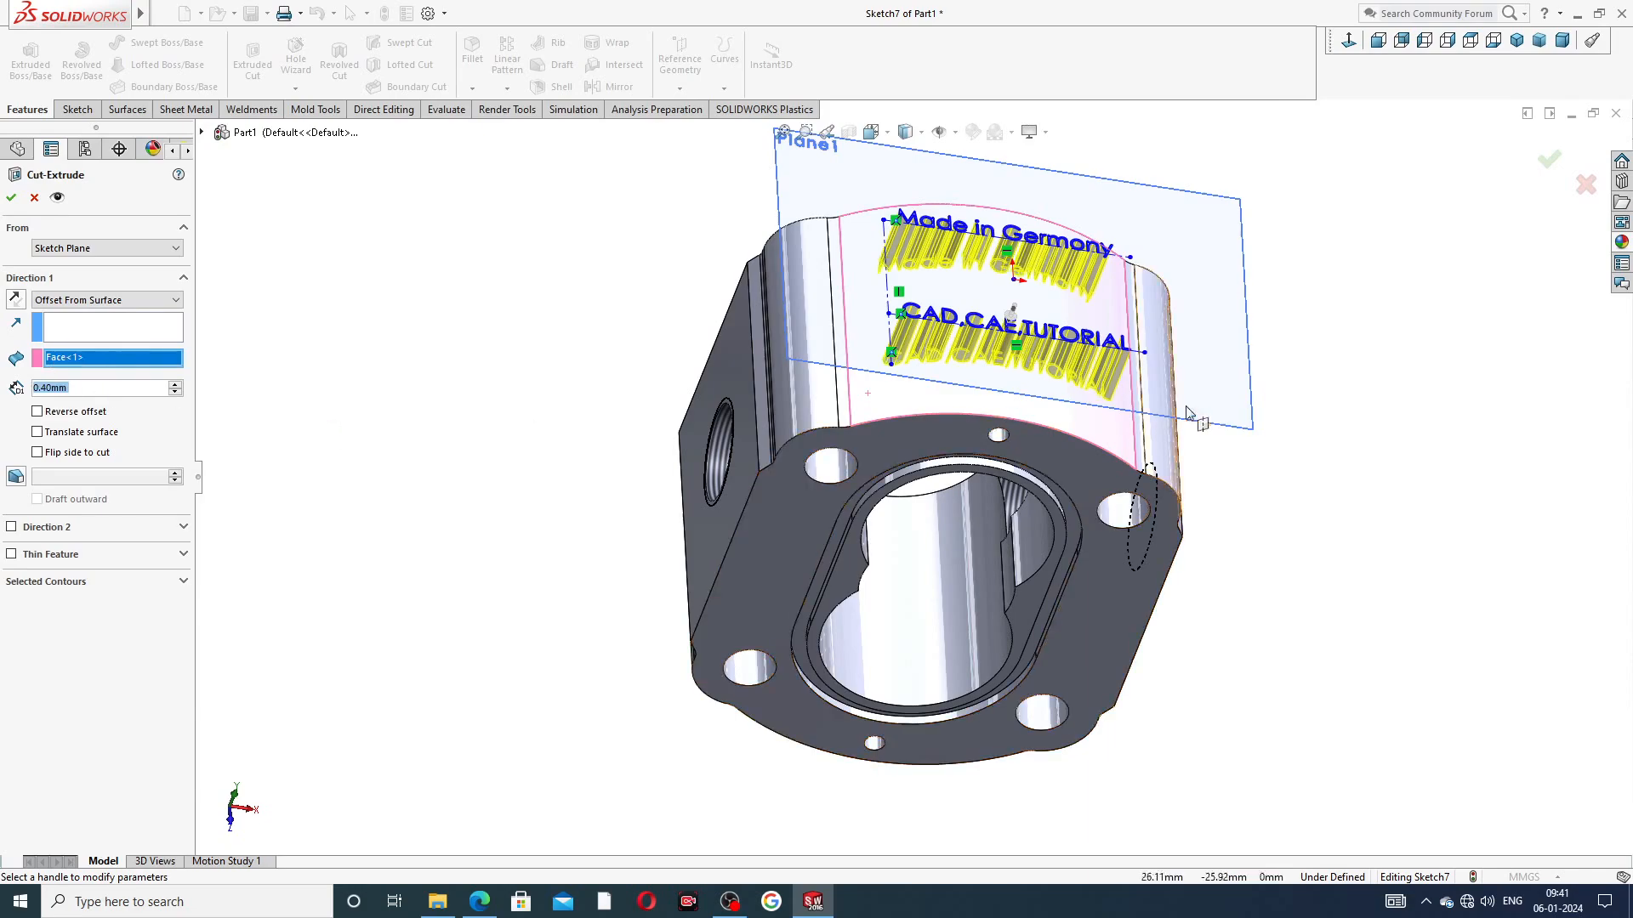
middle_click_drag(1242, 481, 1275, 317)
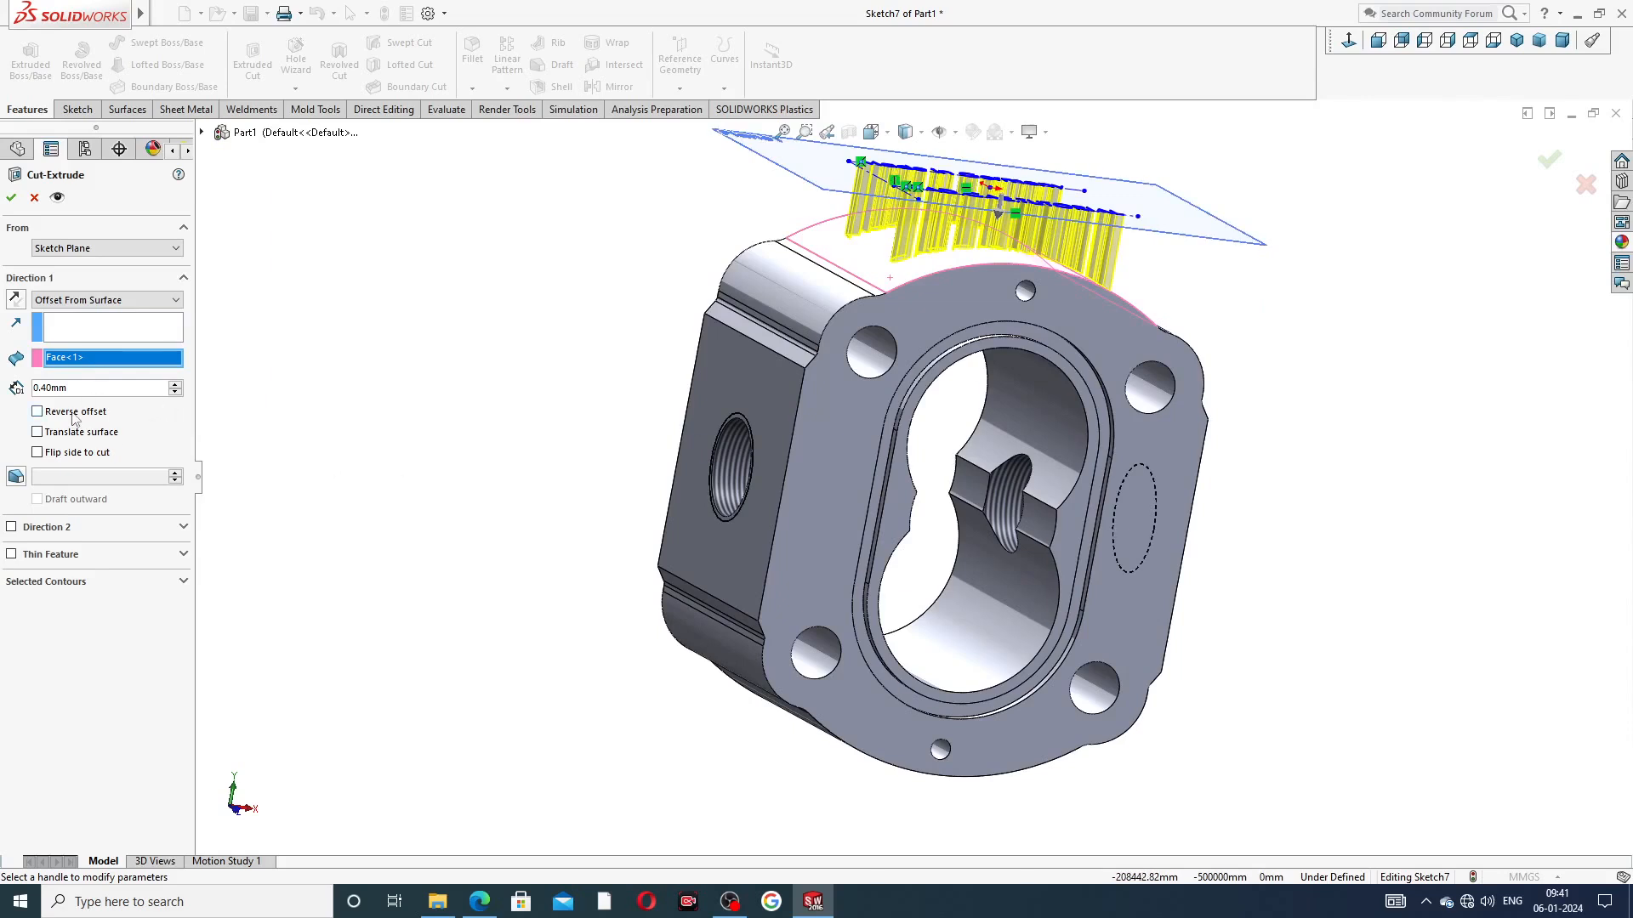
left_click(37, 412)
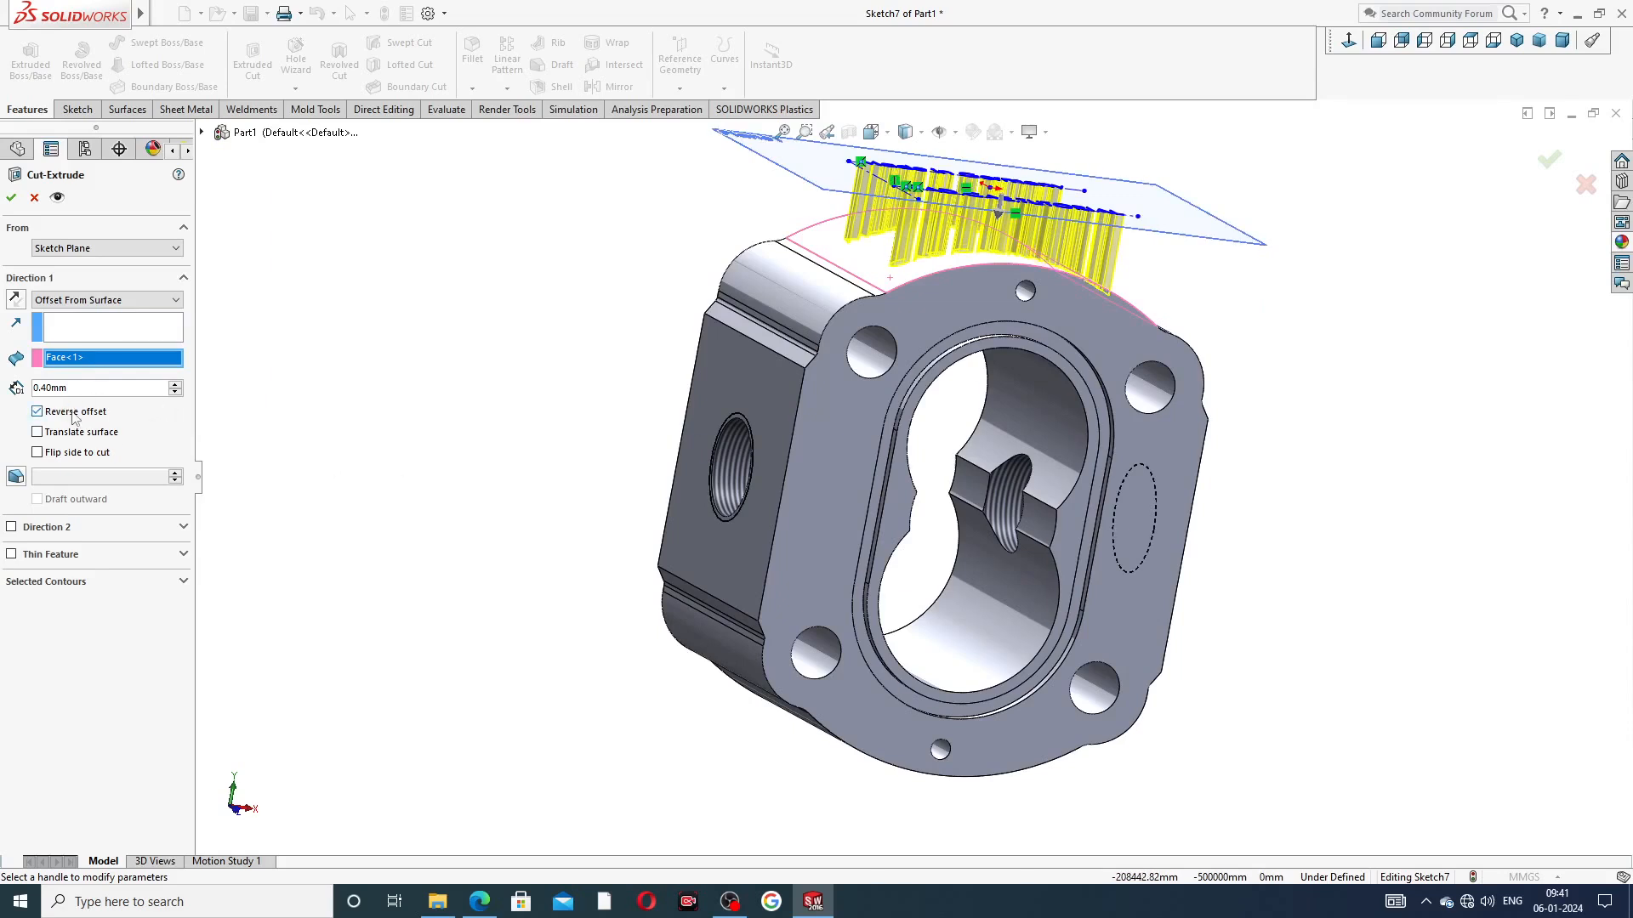
left_click(12, 197)
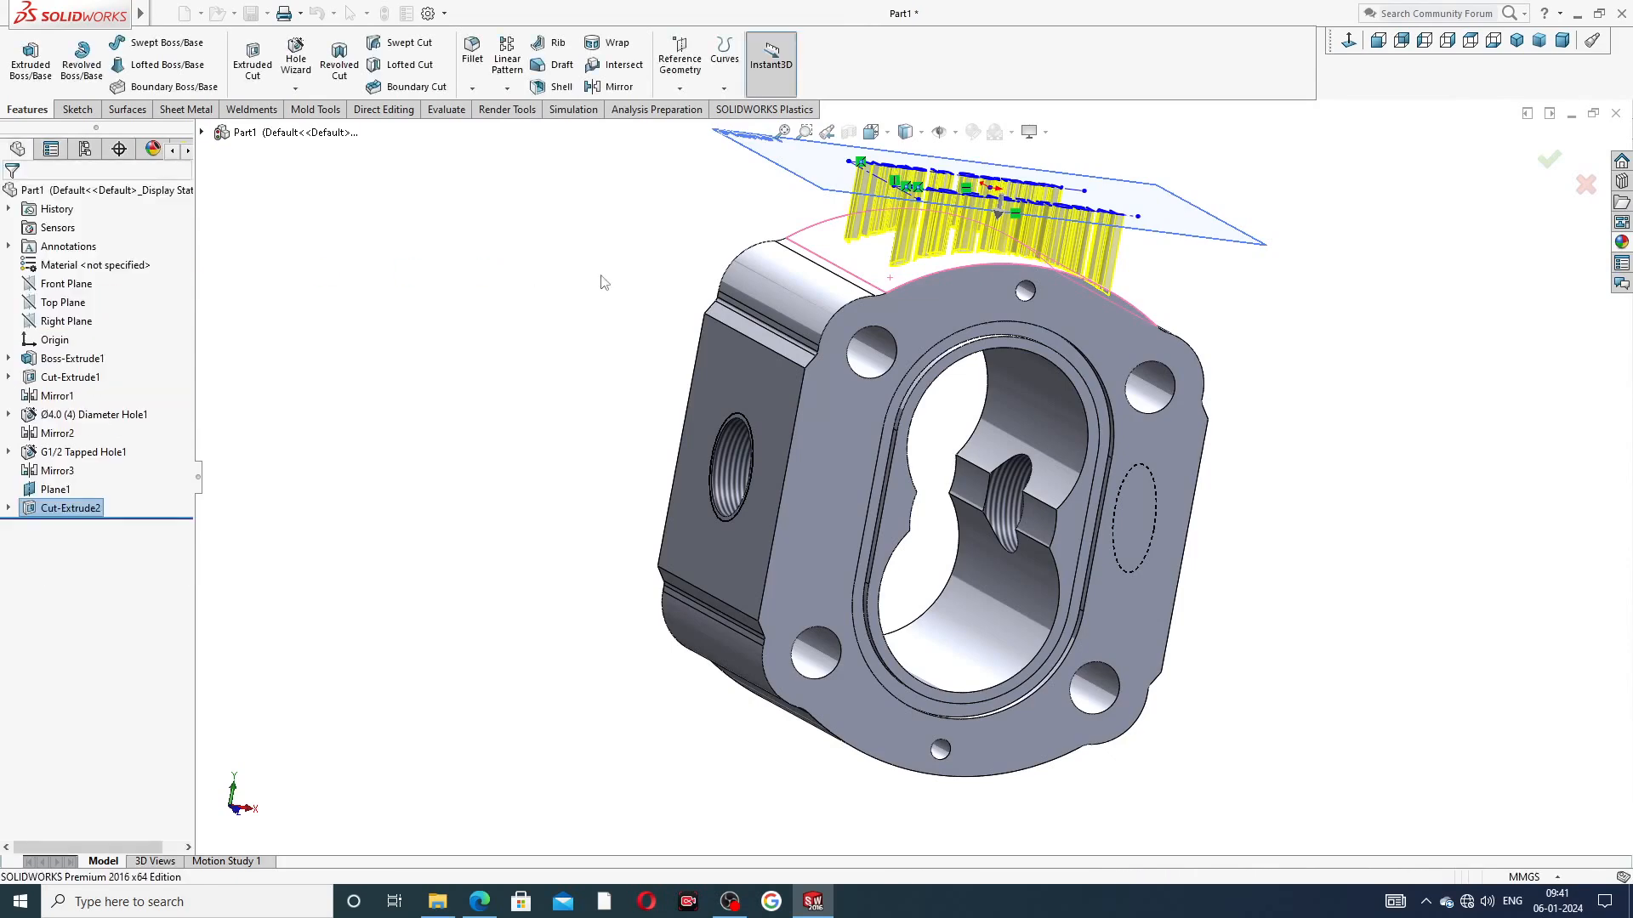
Hide Plane1 above the engraved top face
middle_click_drag(1306, 219, 1199, 400)
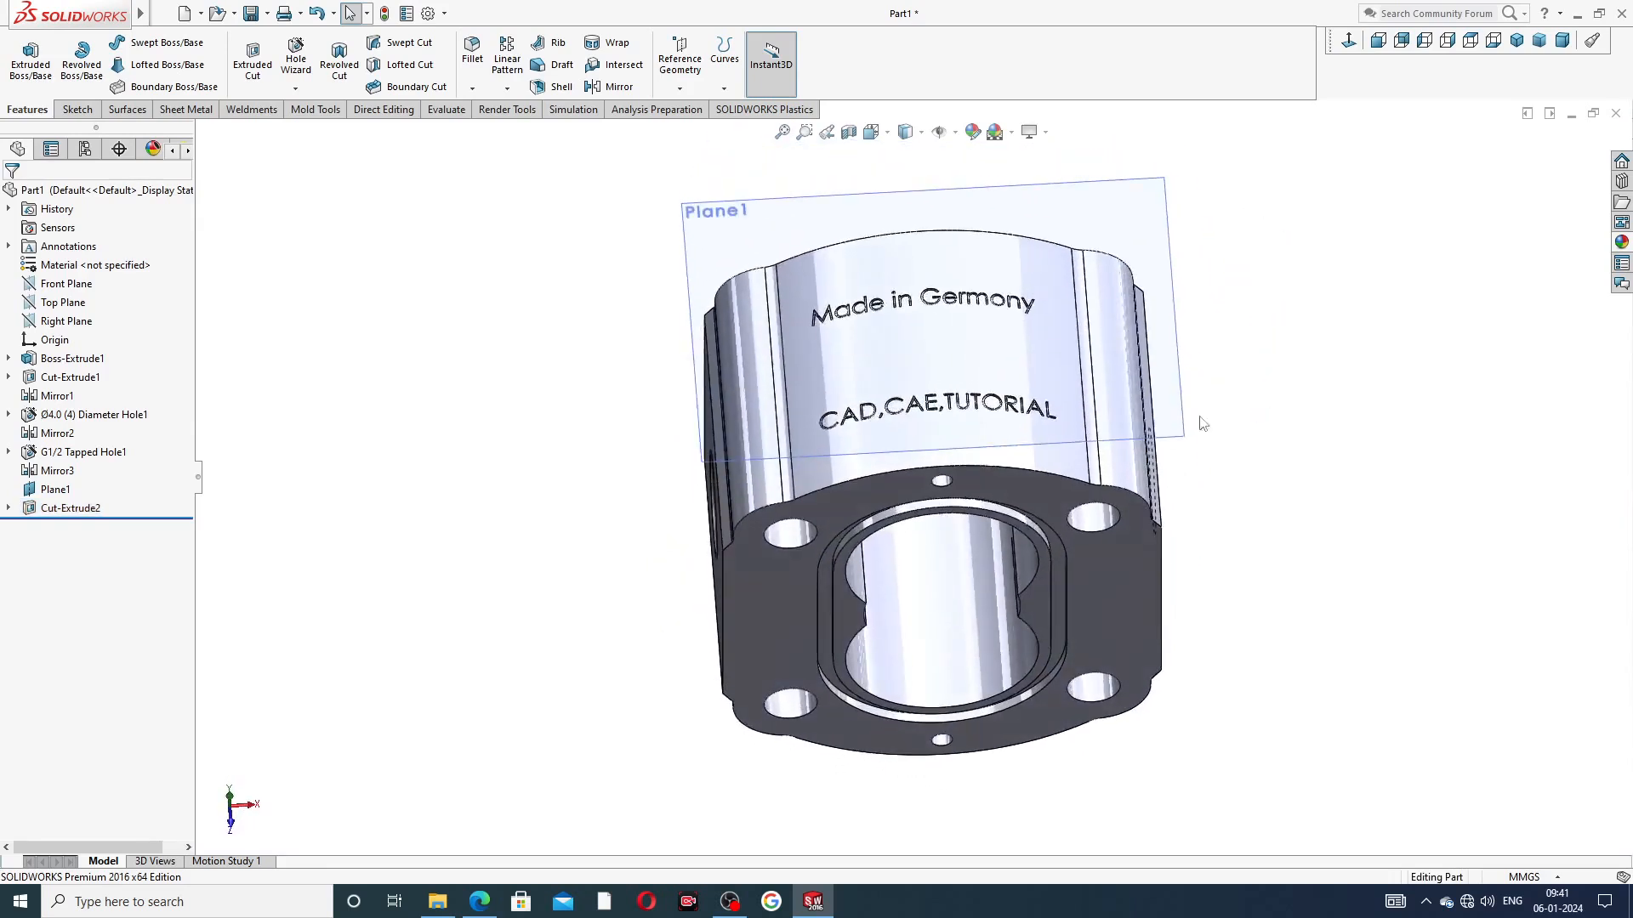
left_click(1177, 323)
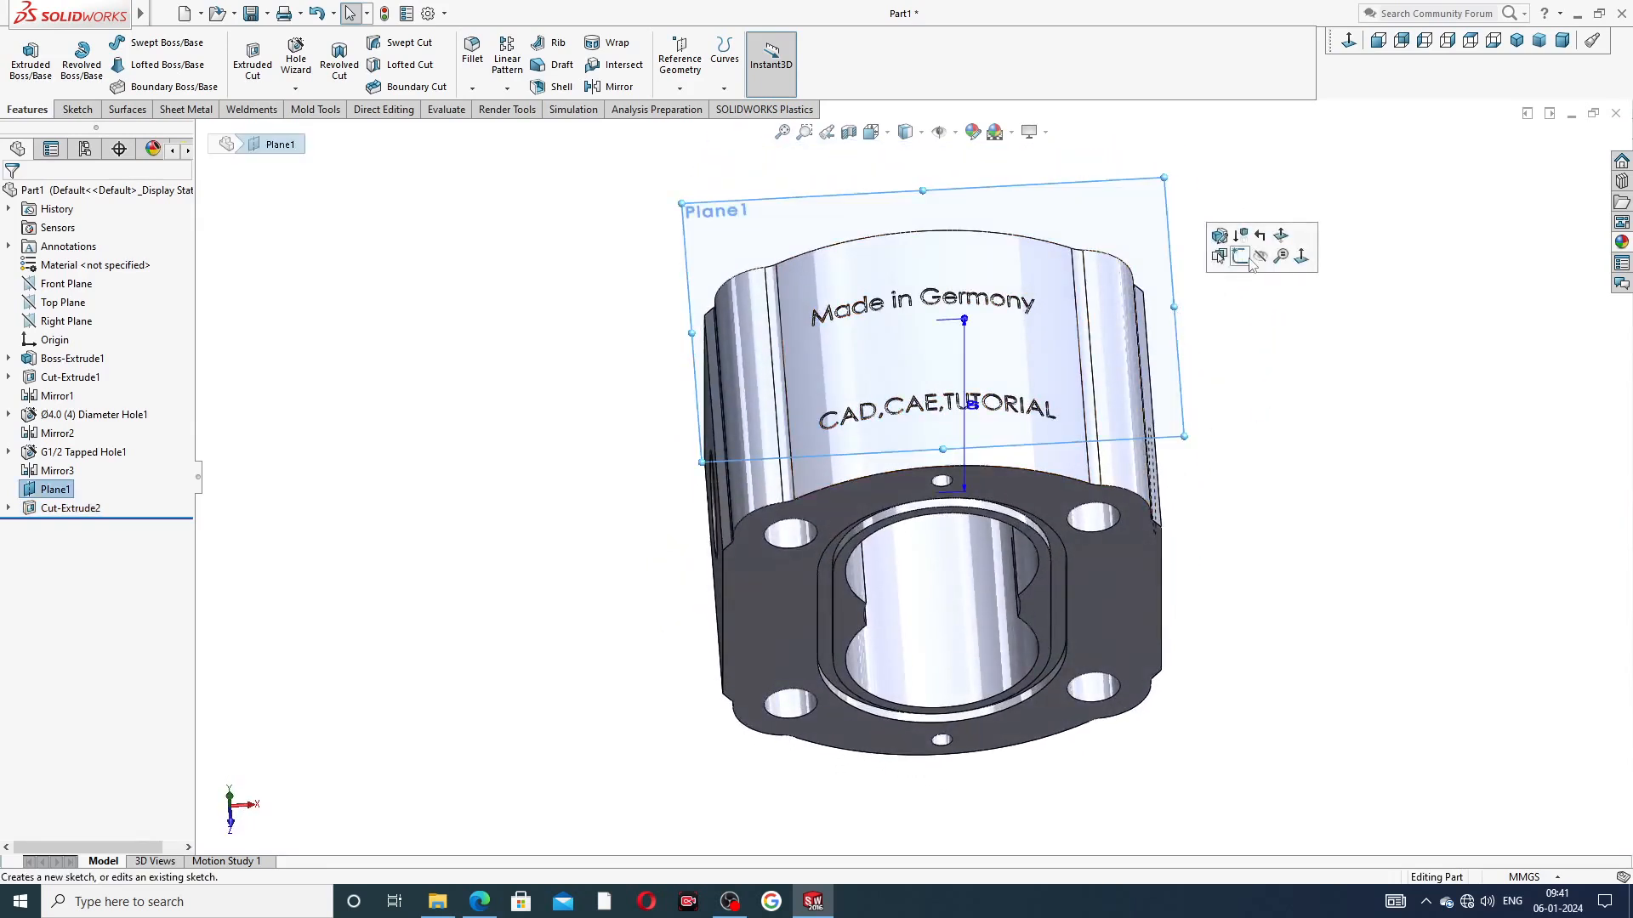
left_click(1261, 256)
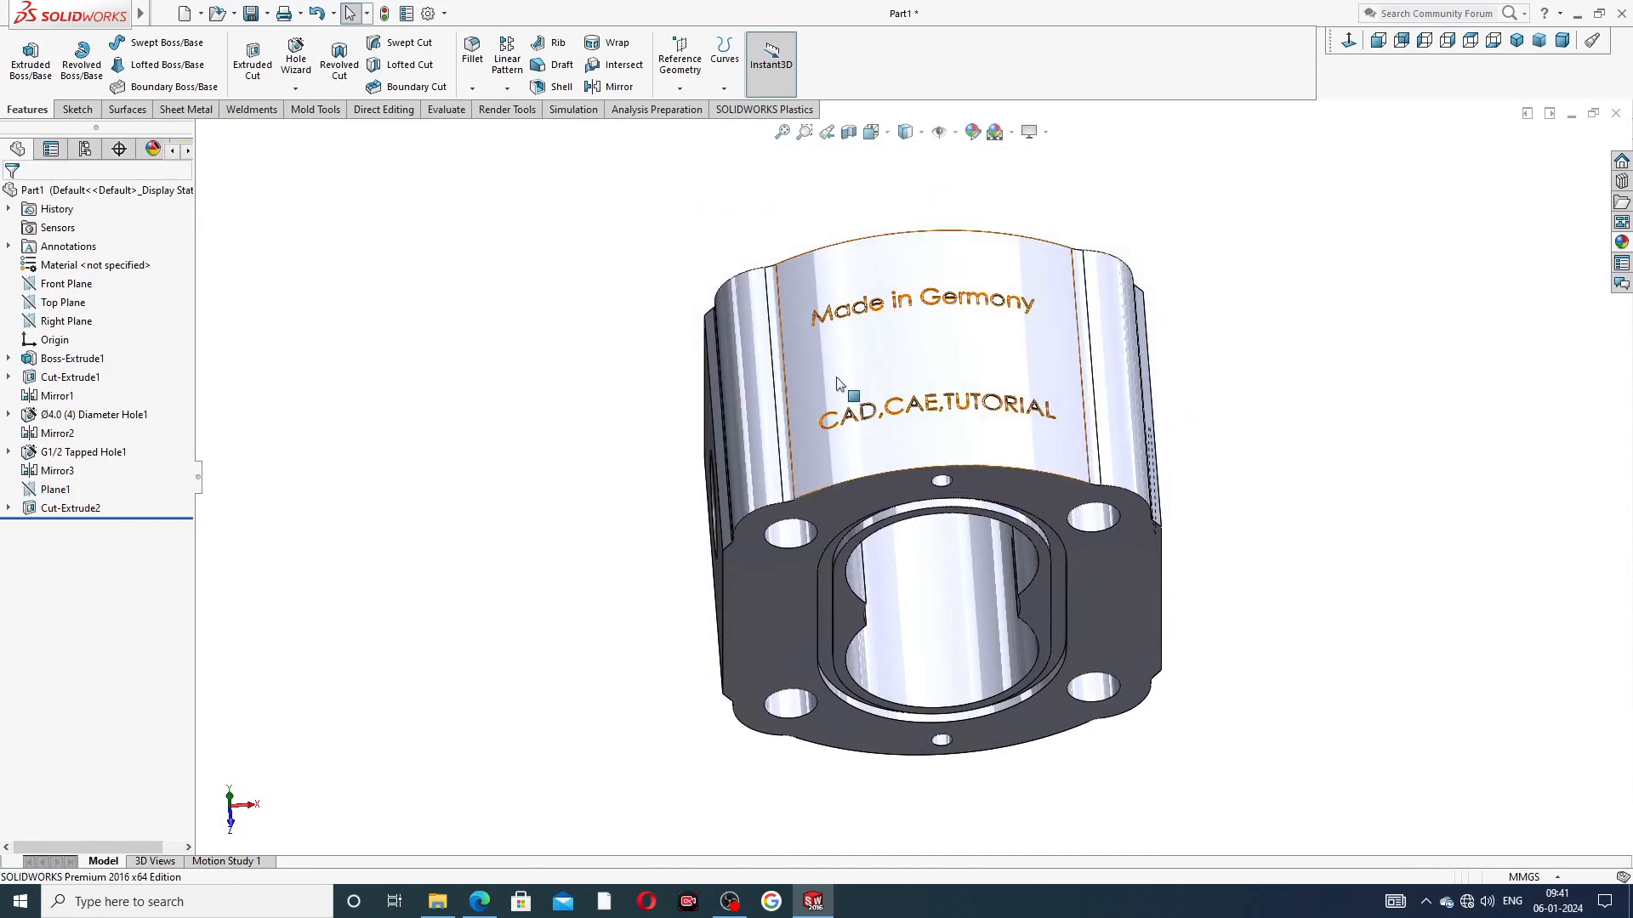
scroll(926, 379, "down", 2)
scroll(1072, 357, "up", 3)
middle_click_drag(1061, 367, 1191, 368)
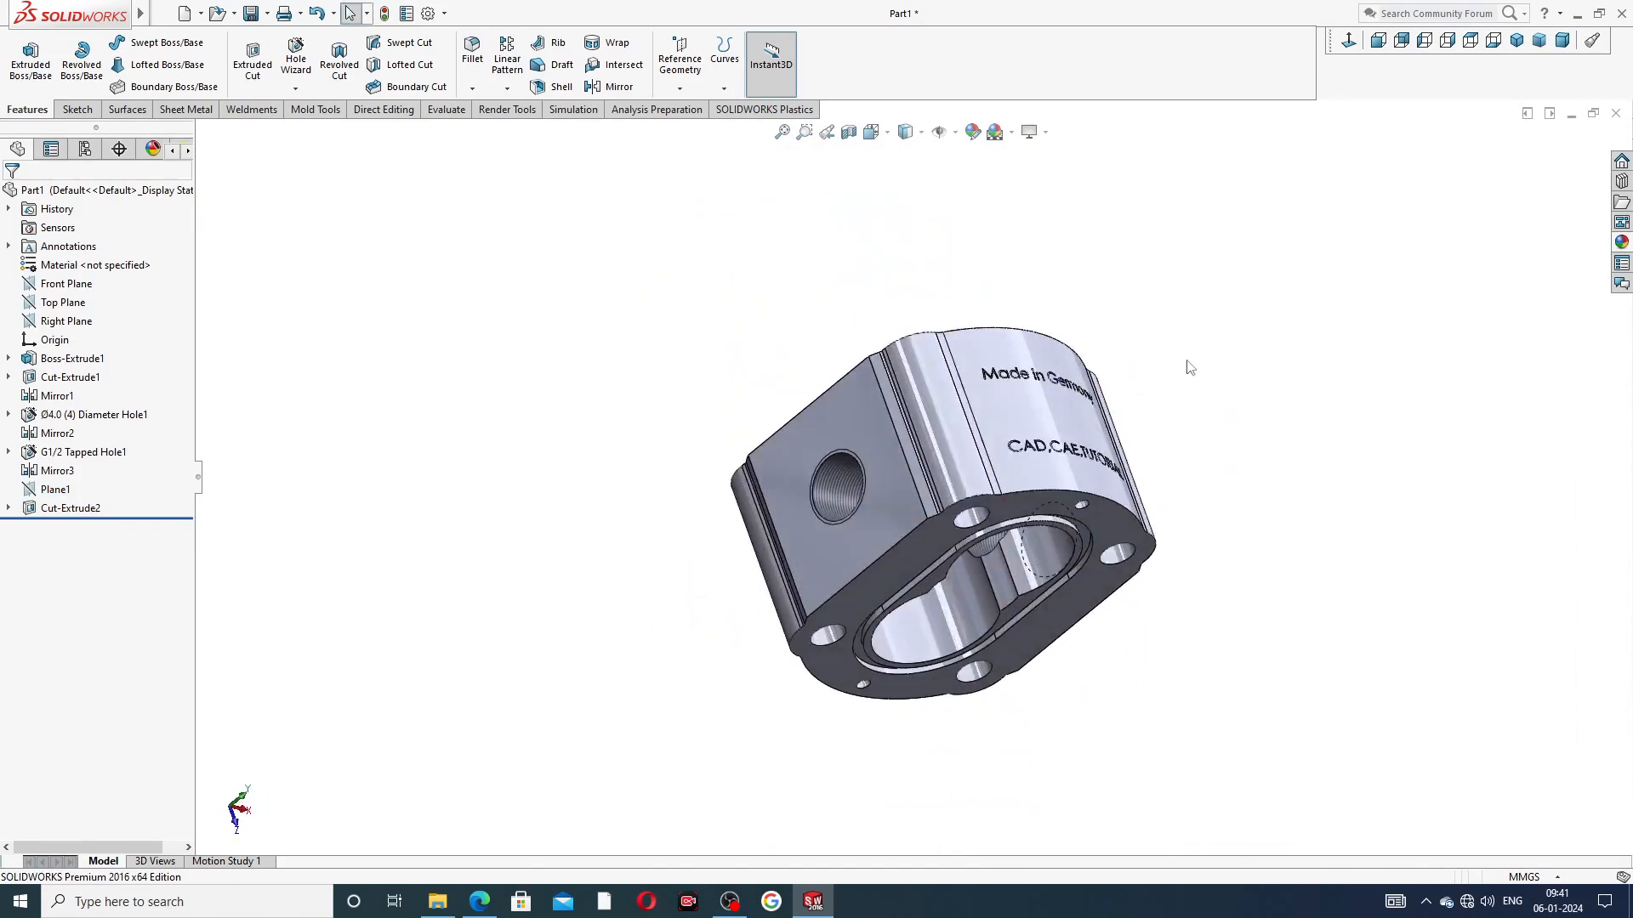
Apply the polished nickel appearance to the whole pump body
left_click(1622, 241)
scroll(1518, 191, "up", 1)
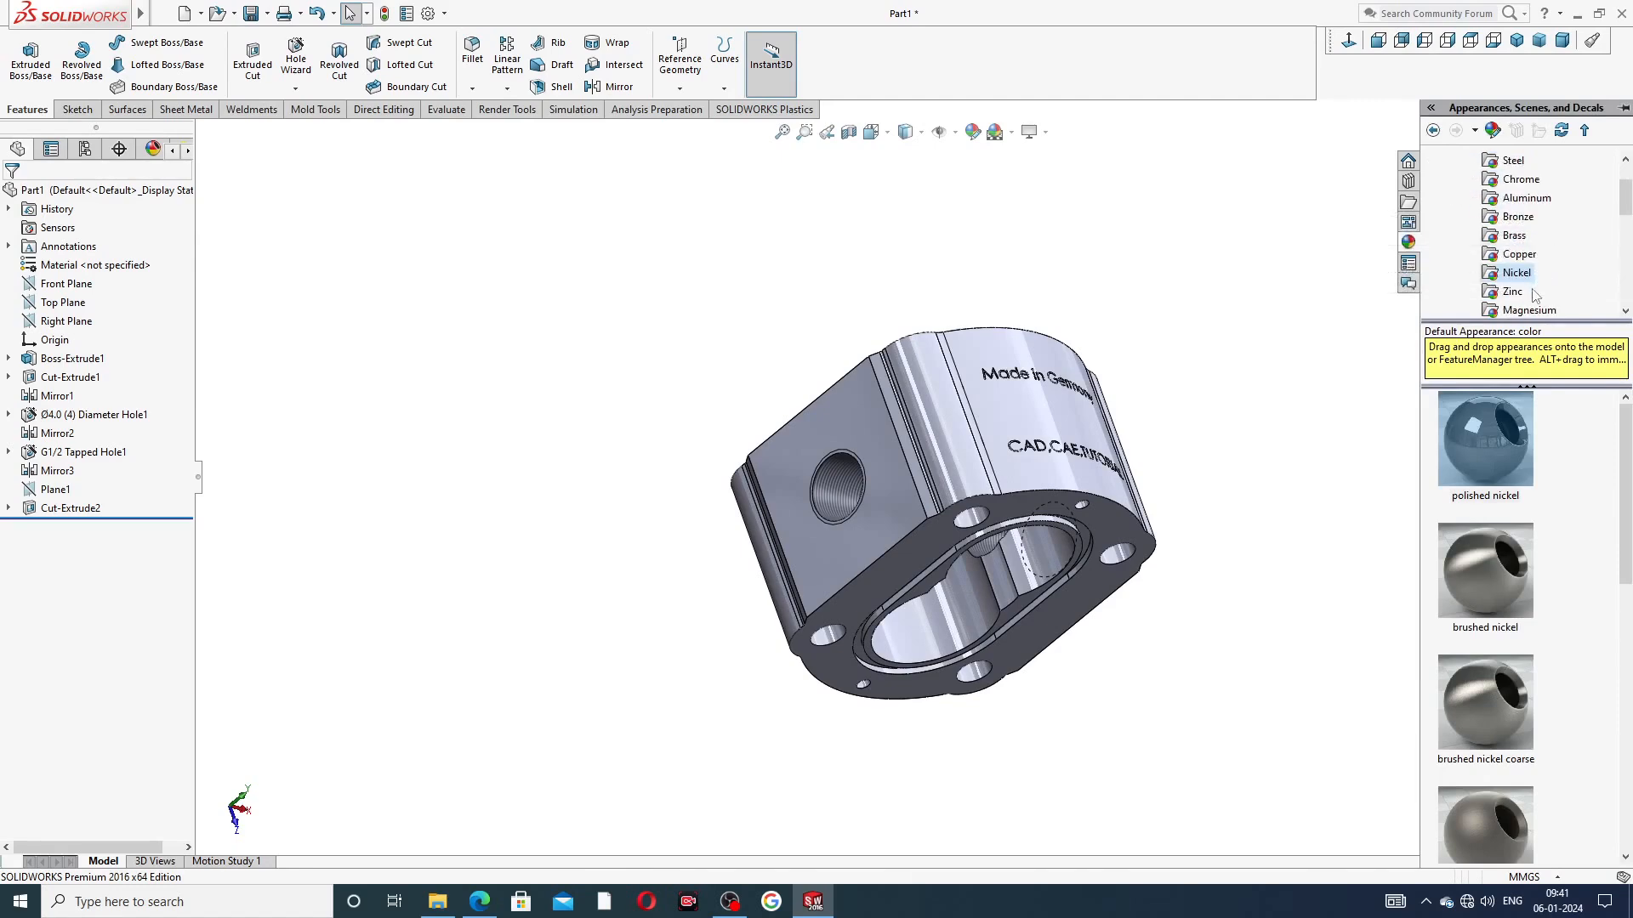
left_click(1523, 277)
double_click(1497, 431)
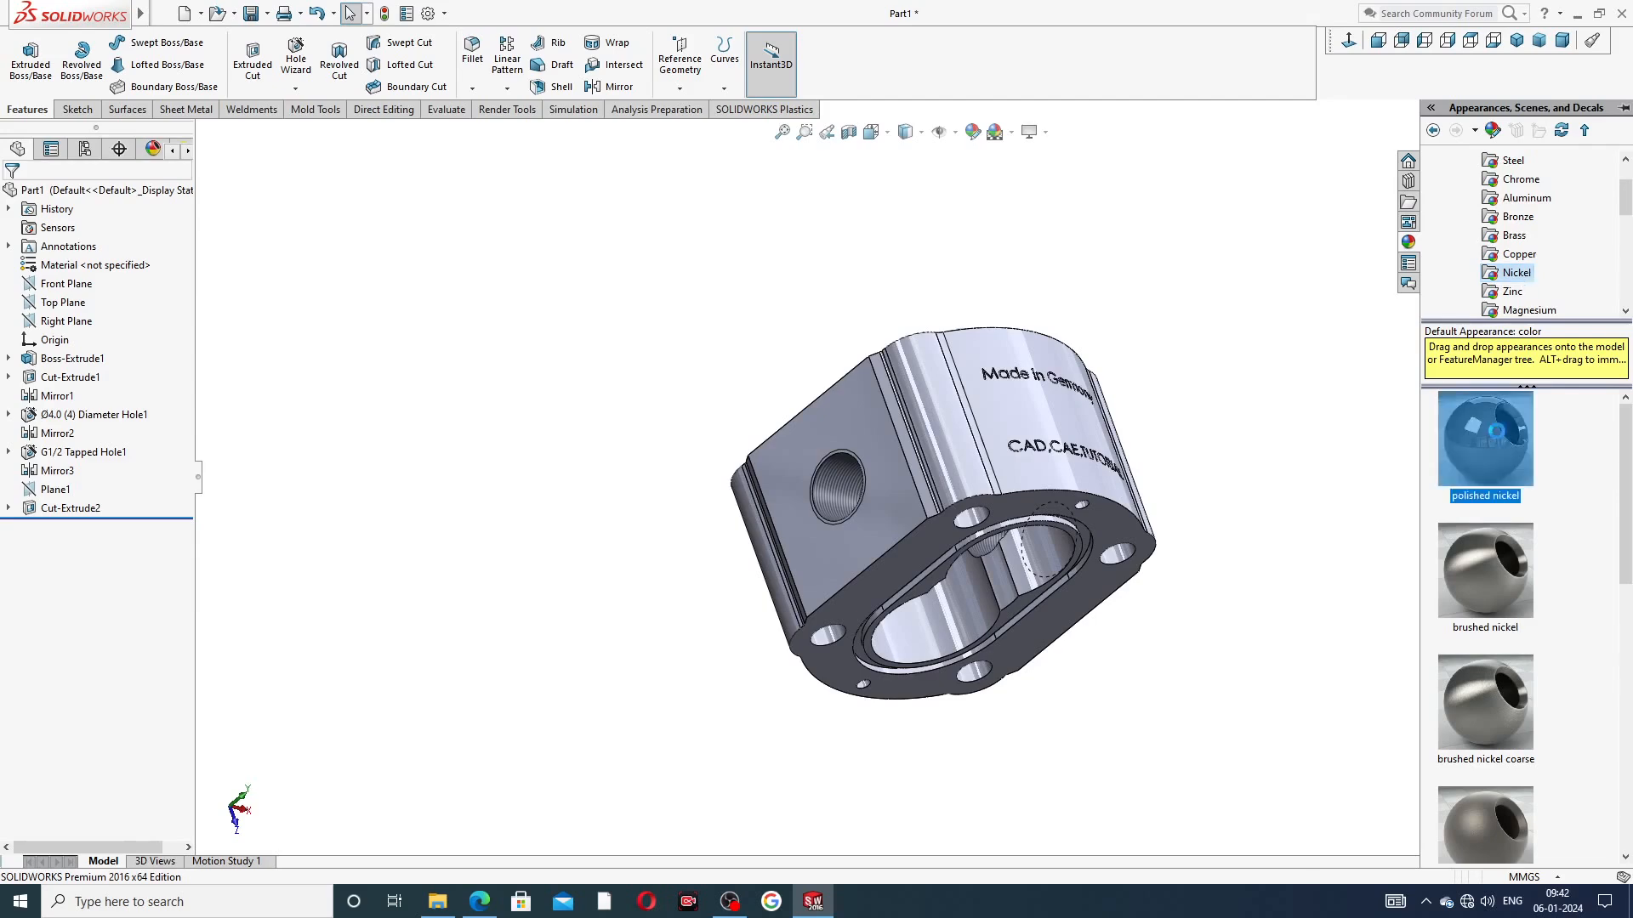
Examine the finished pump body from several sides and in isometric view, including the engraved lettering and the inner cavity
middle_click_drag(1173, 532, 1174, 459)
left_click(1516, 40)
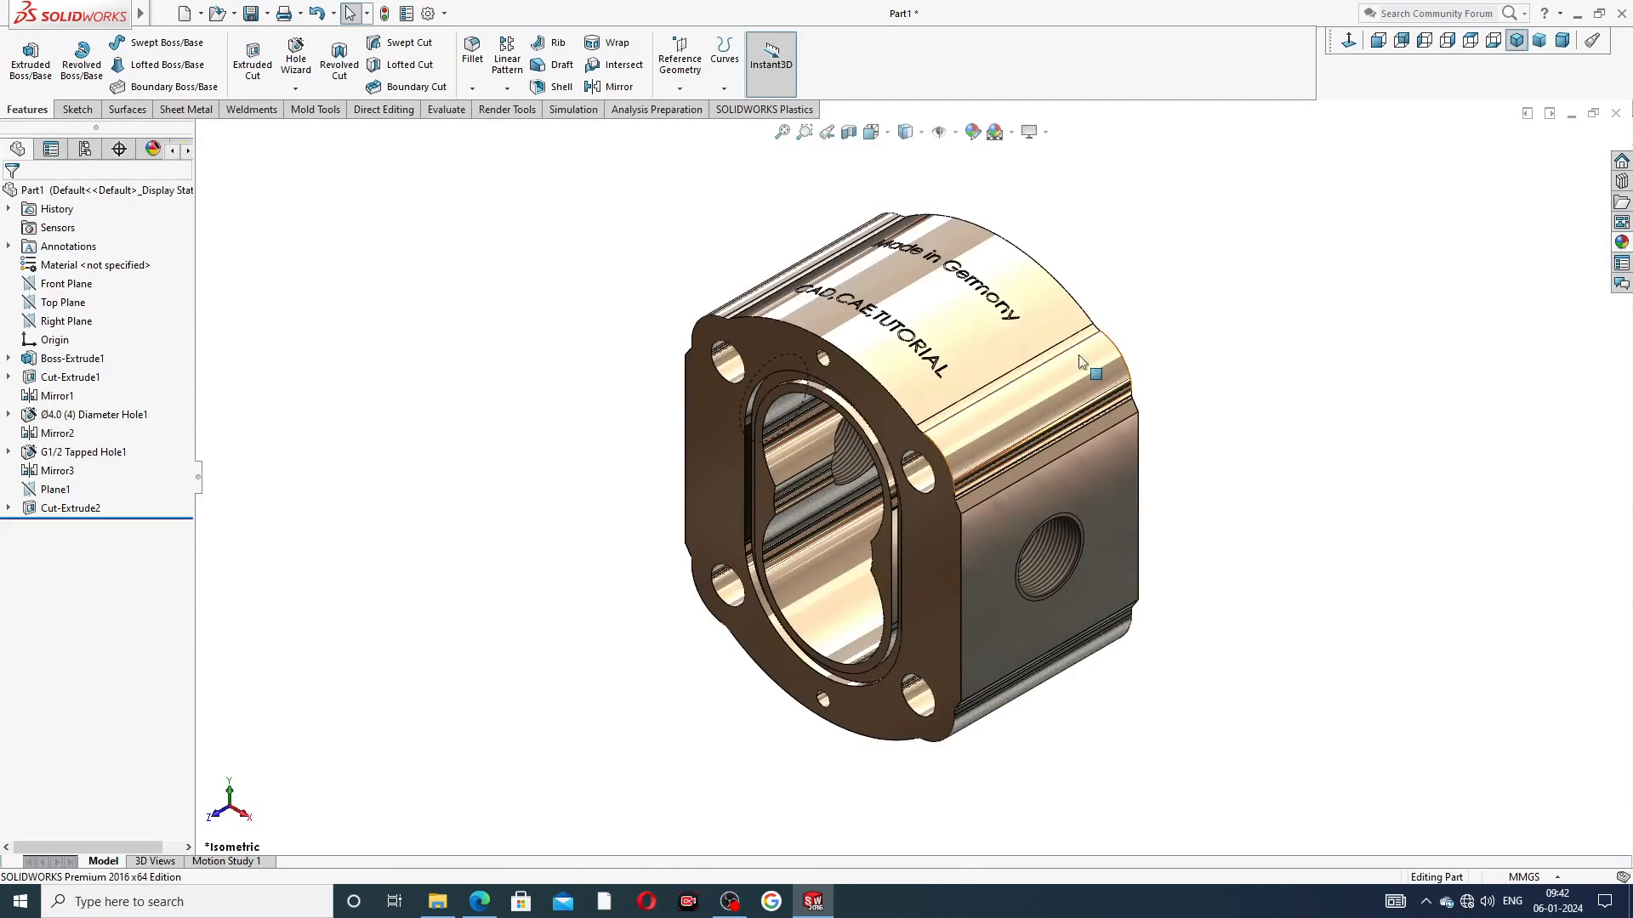
scroll(916, 397, "down", 3)
scroll(916, 397, "up", 5)
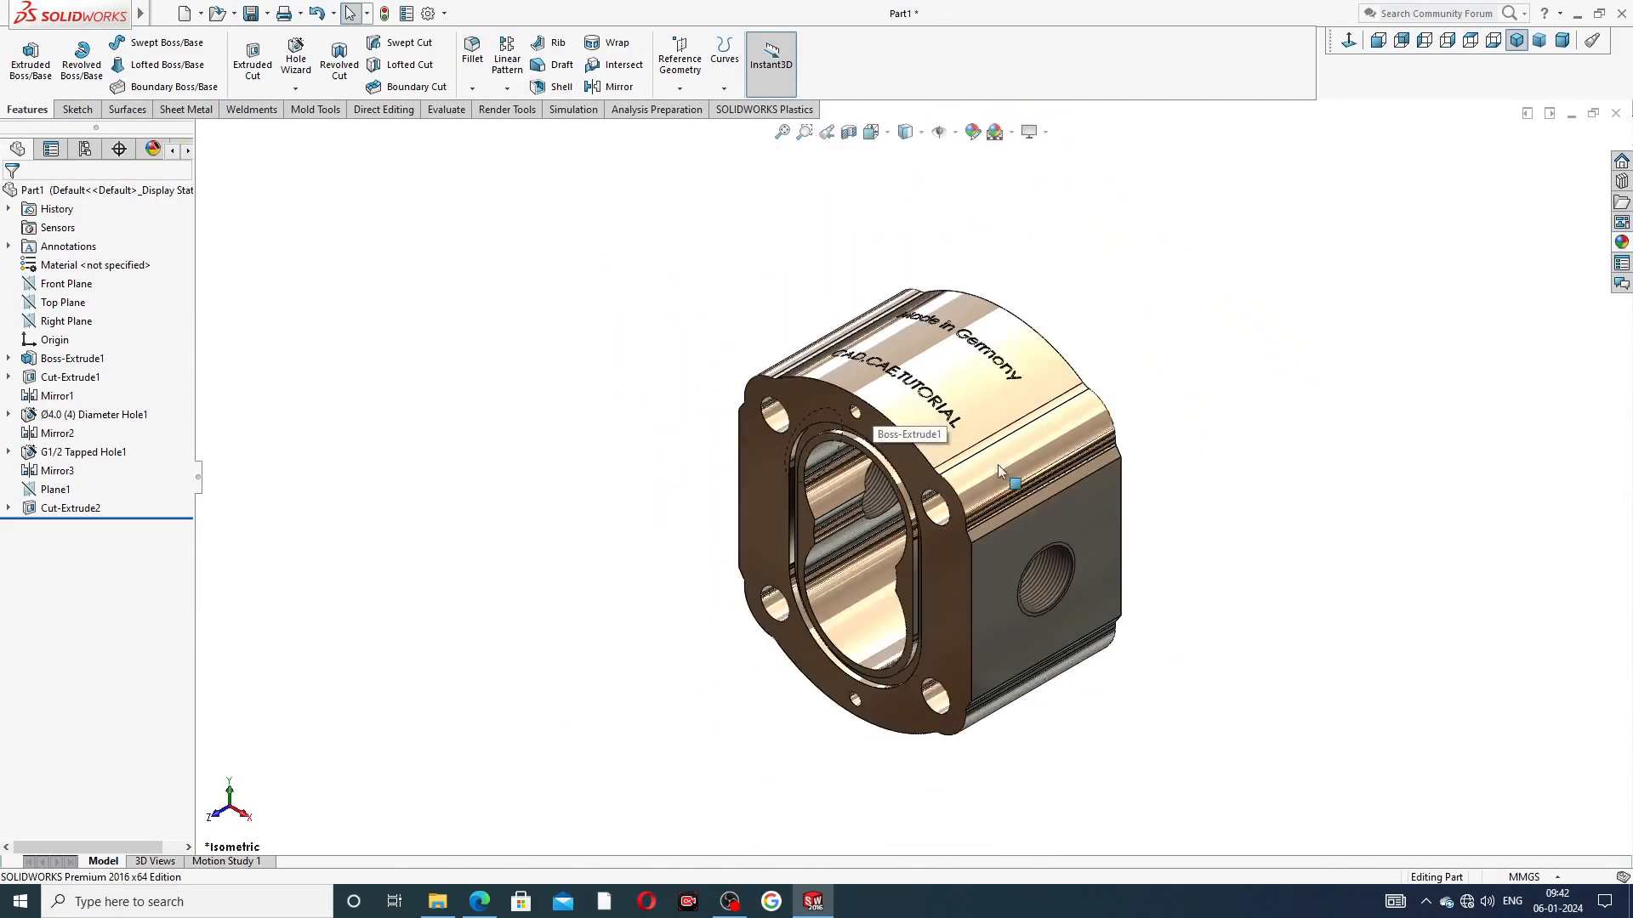
middle_click_drag(998, 464, 1063, 430)
scroll(1064, 427, "down", 3)
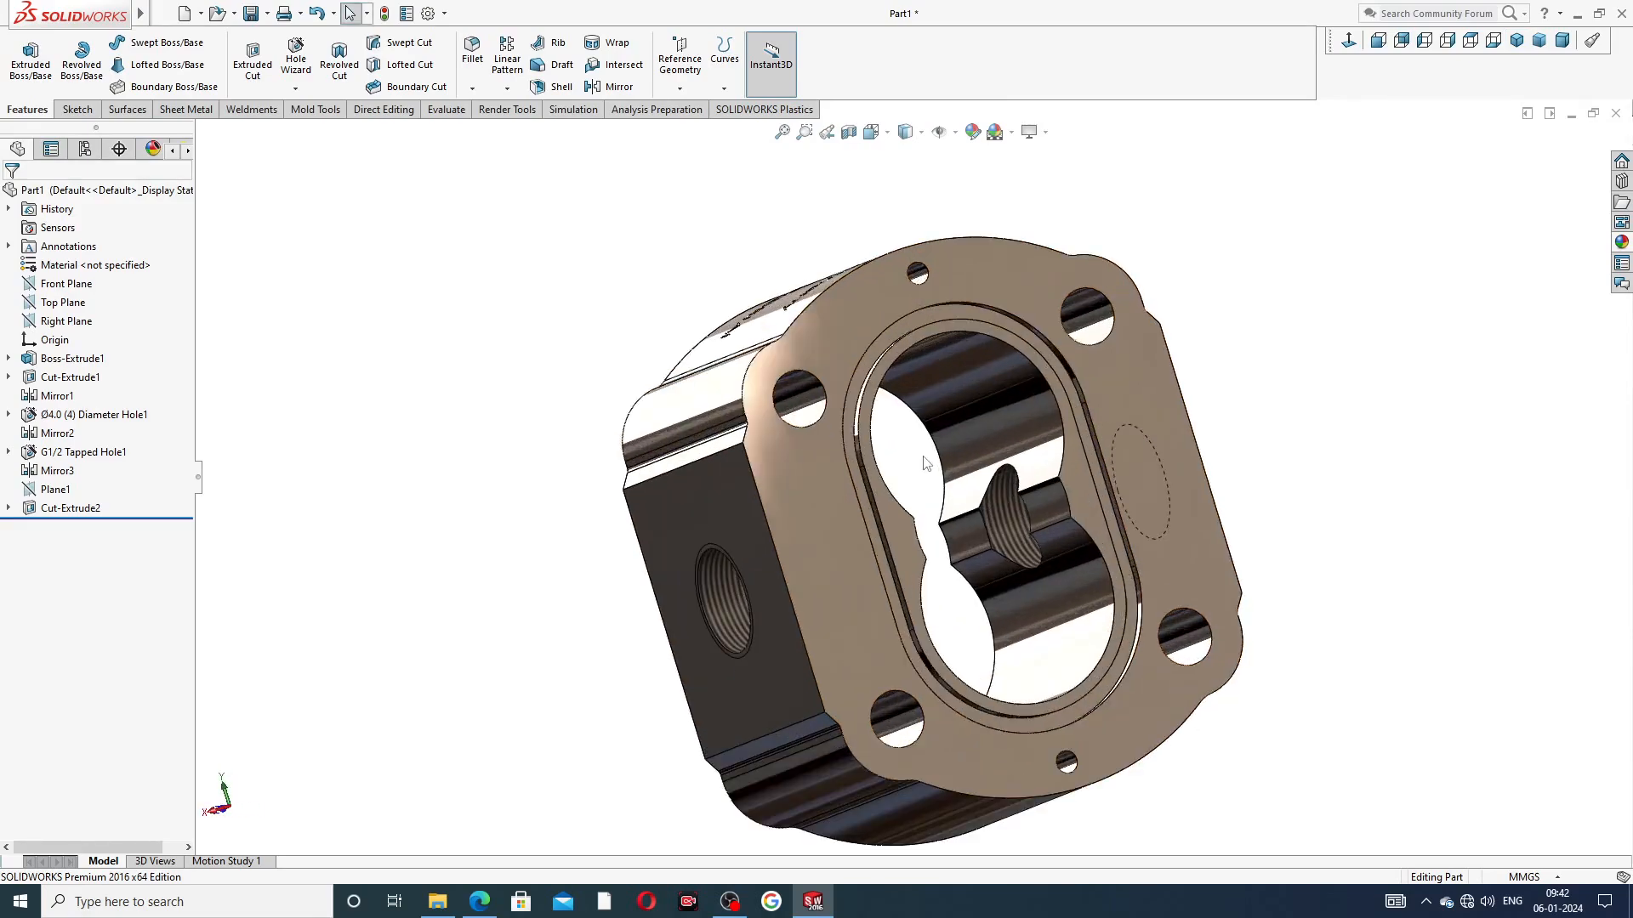
mouse_move(1172, 417)
middle_mouse_down()
mouse_move(1194, 448)
mouse_move(1406, 371)
mouse_move(1516, 419)
middle_mouse_up()
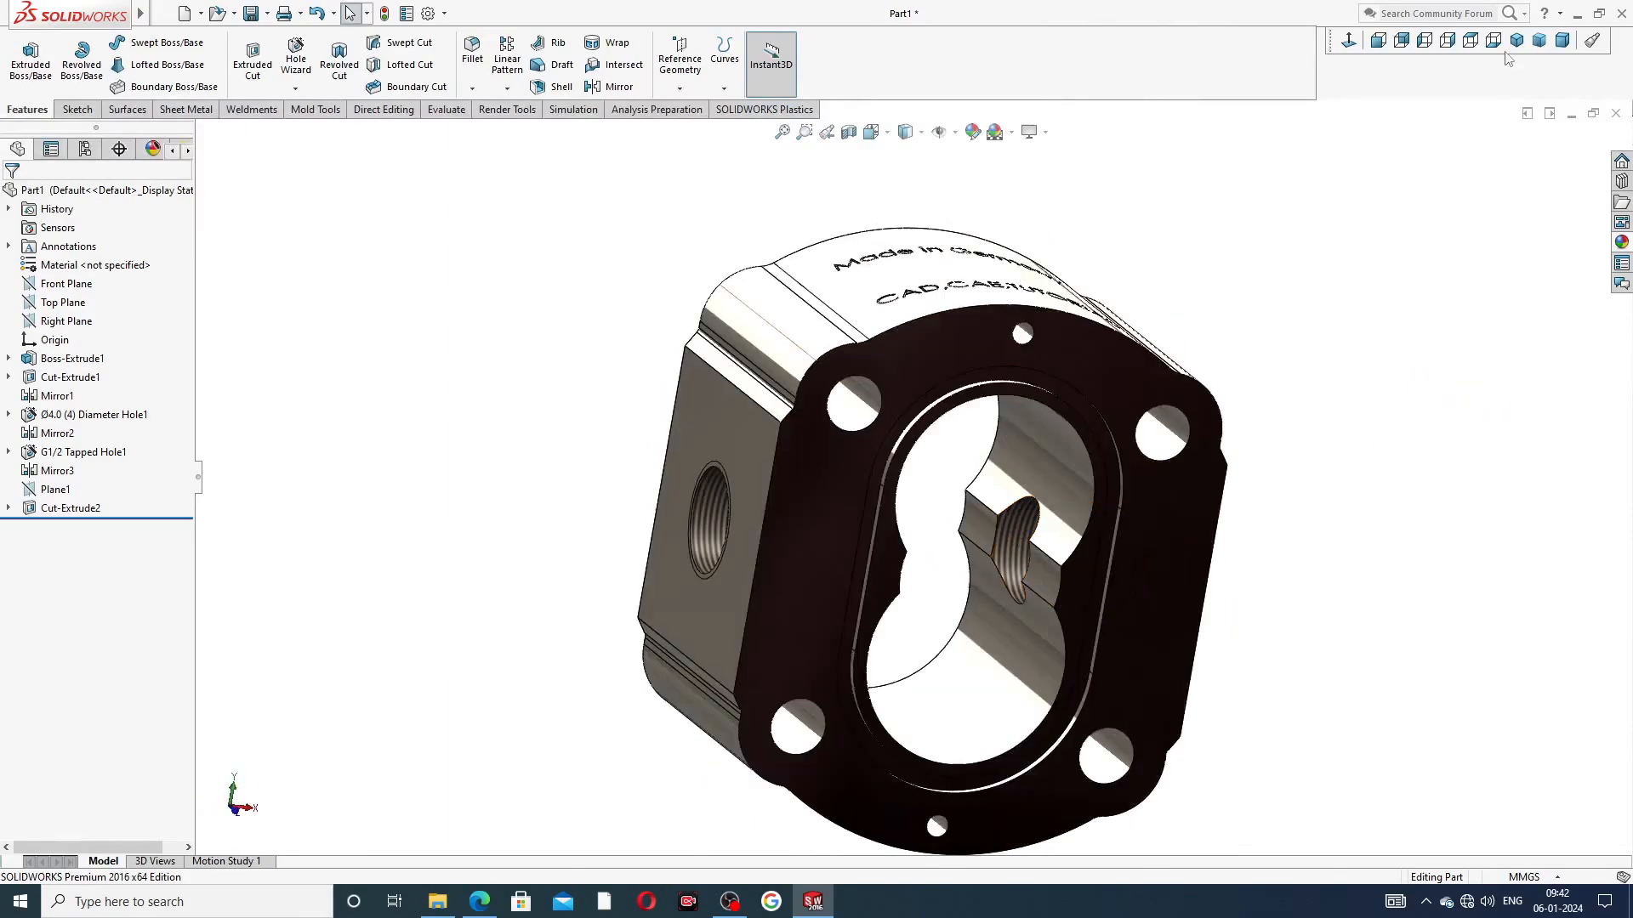
left_click(1516, 40)
scroll(998, 770, "down", 1)
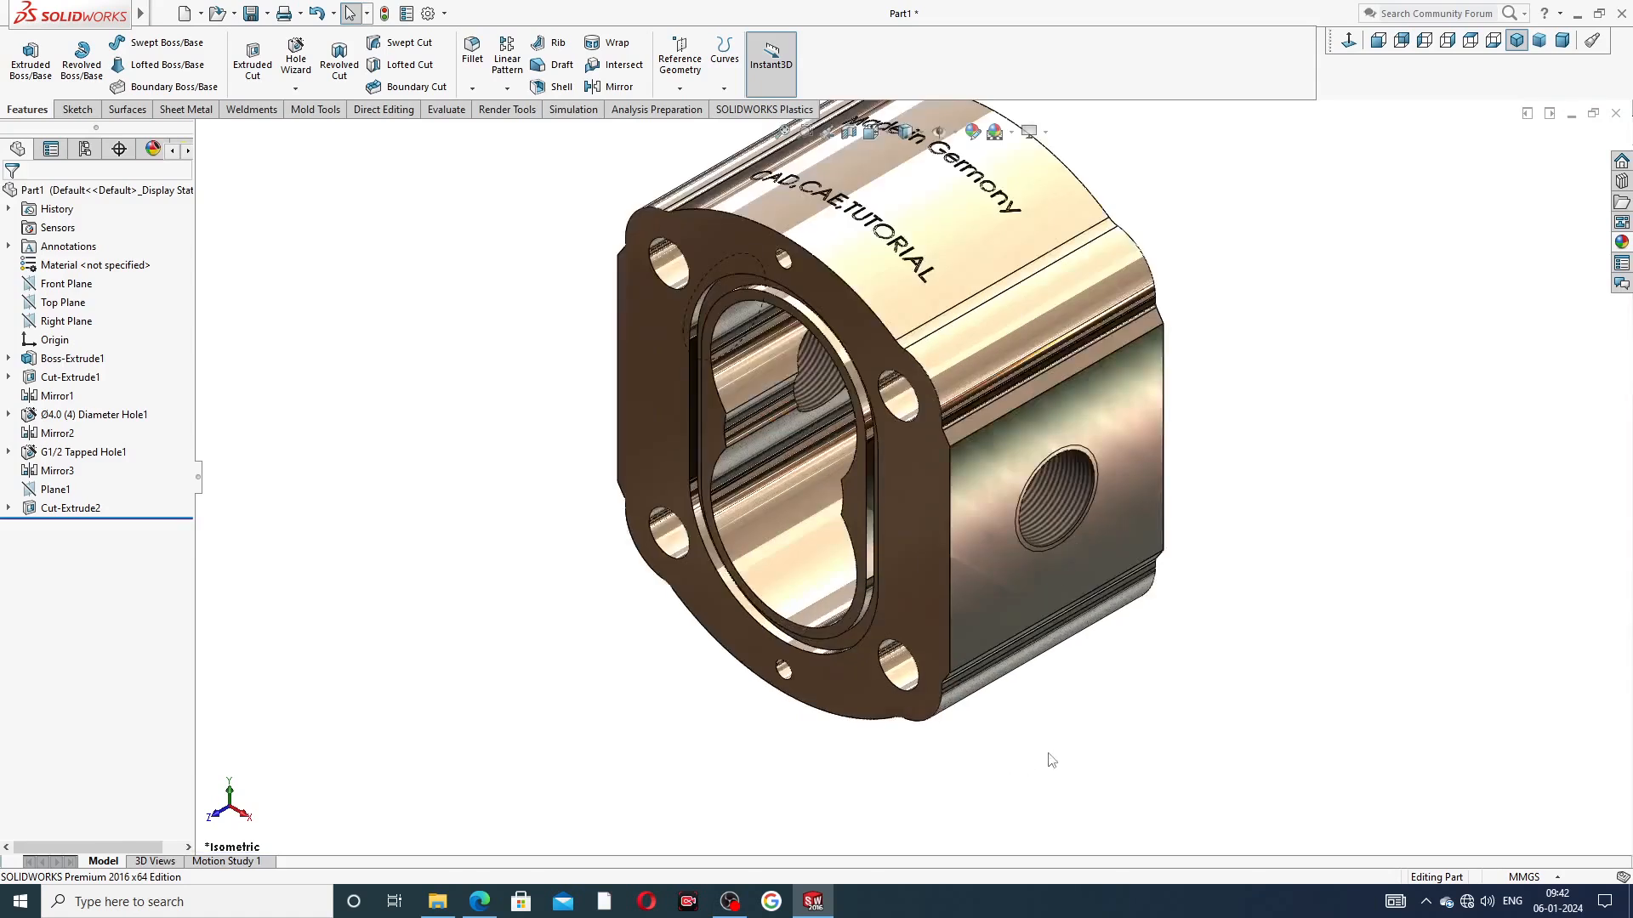
scroll(1063, 308, "up", 2)
scroll(980, 317, "down", 2)
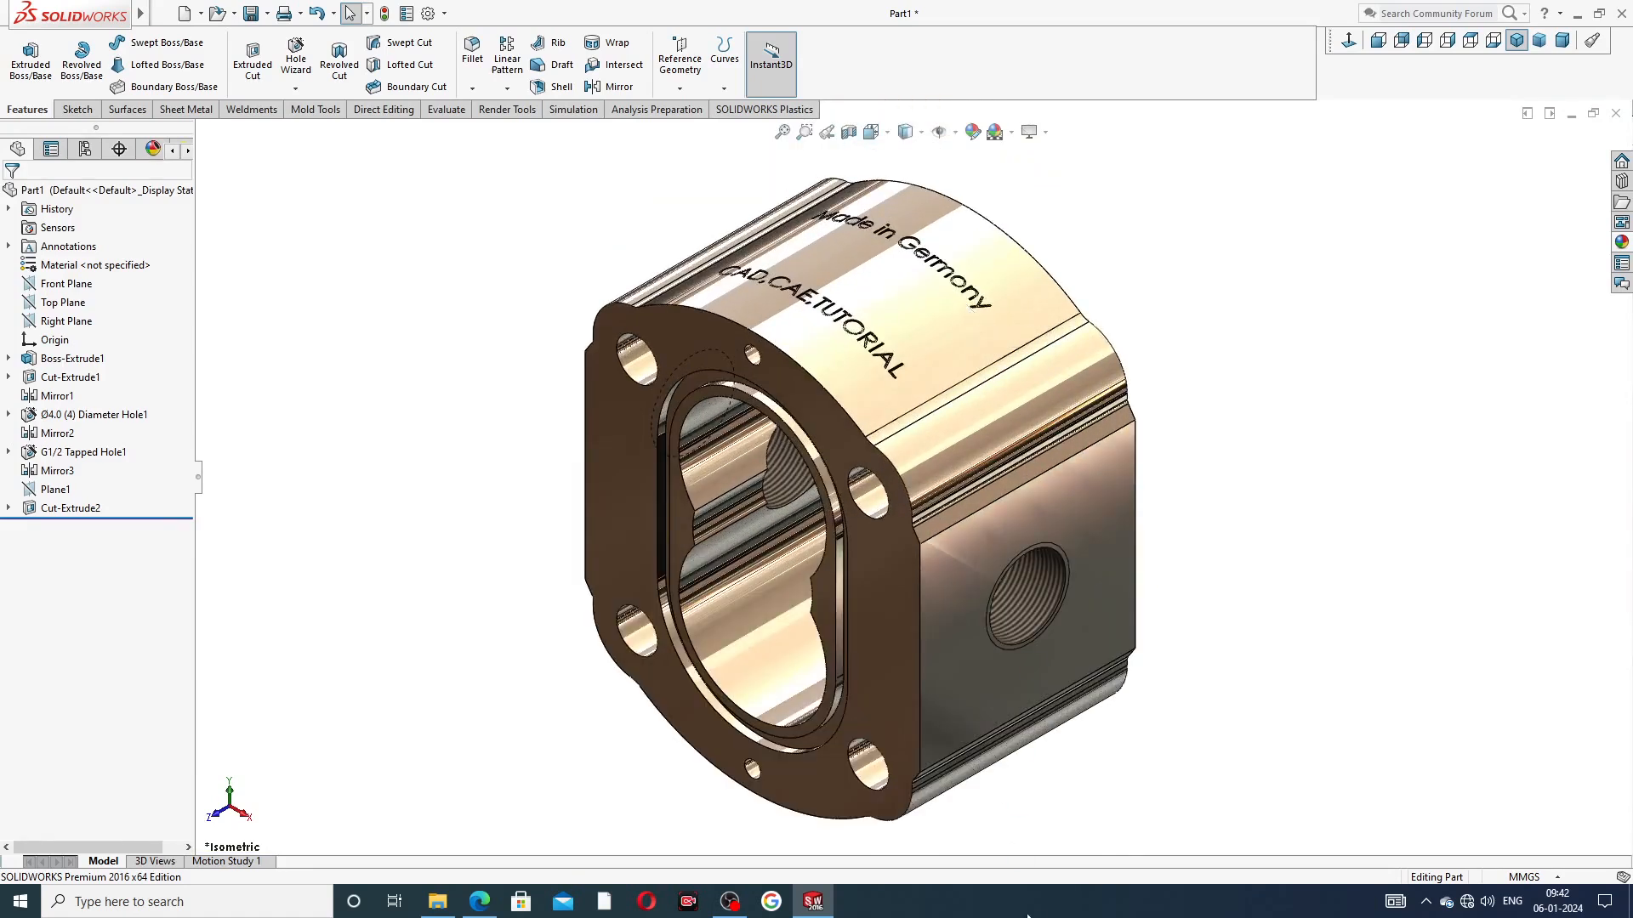
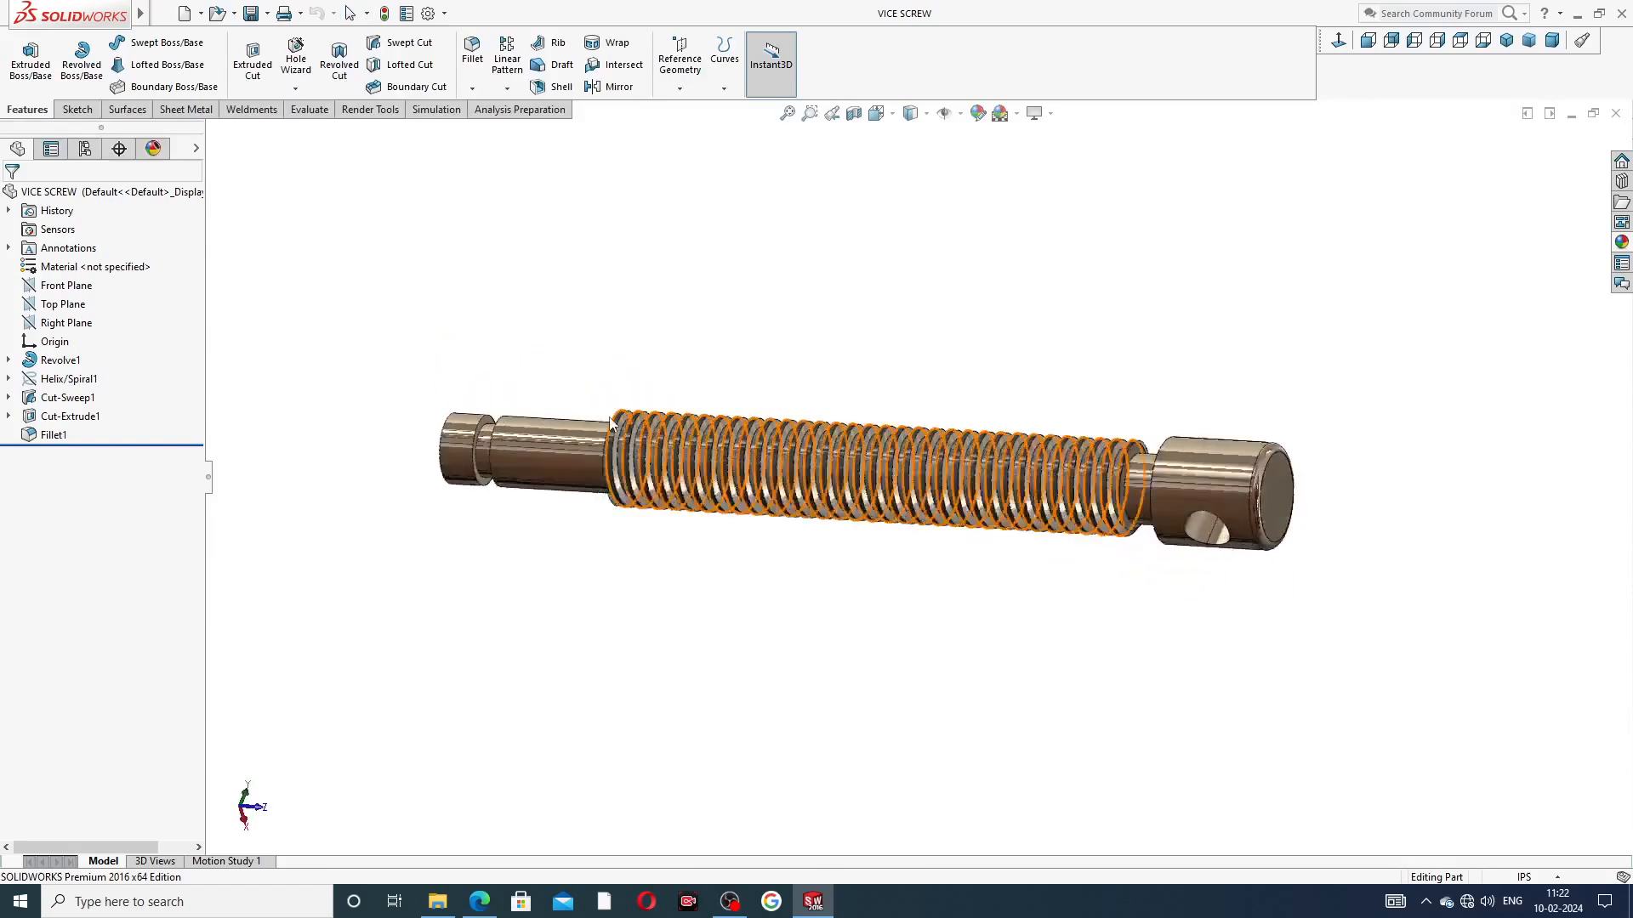
Examine the finished vice screw model, including its thread, drilled head and grooved shaft end
middle_click_drag(1075, 467, 962, 452)
scroll(915, 487, "down", 1)
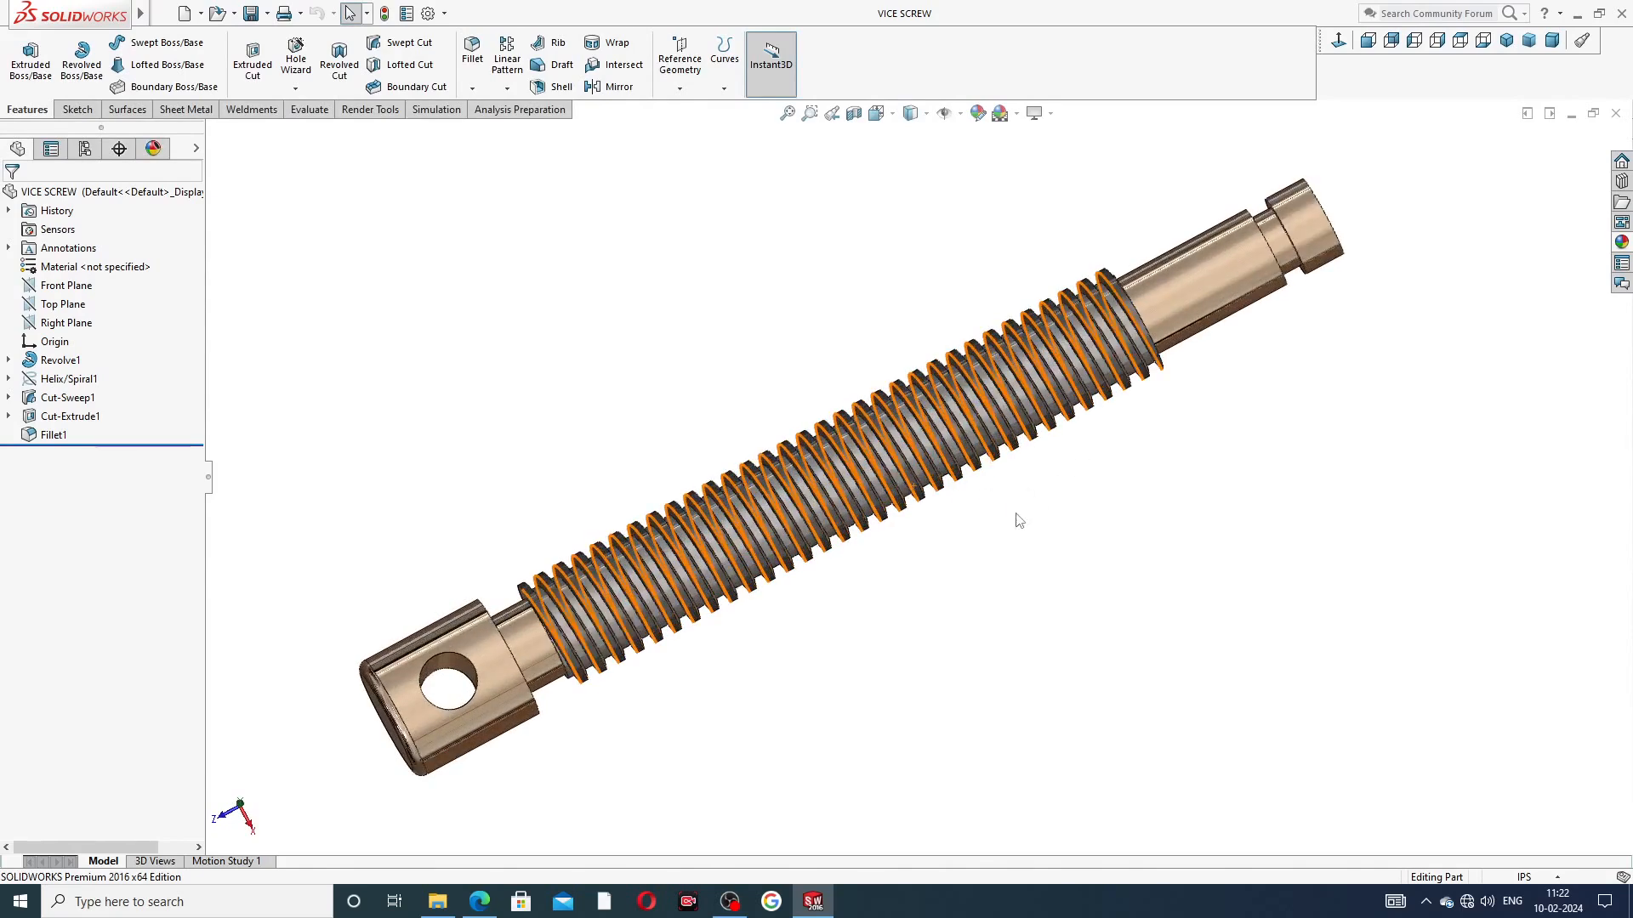
scroll(1013, 518, "up", 2)
scroll(982, 355, "down", 1)
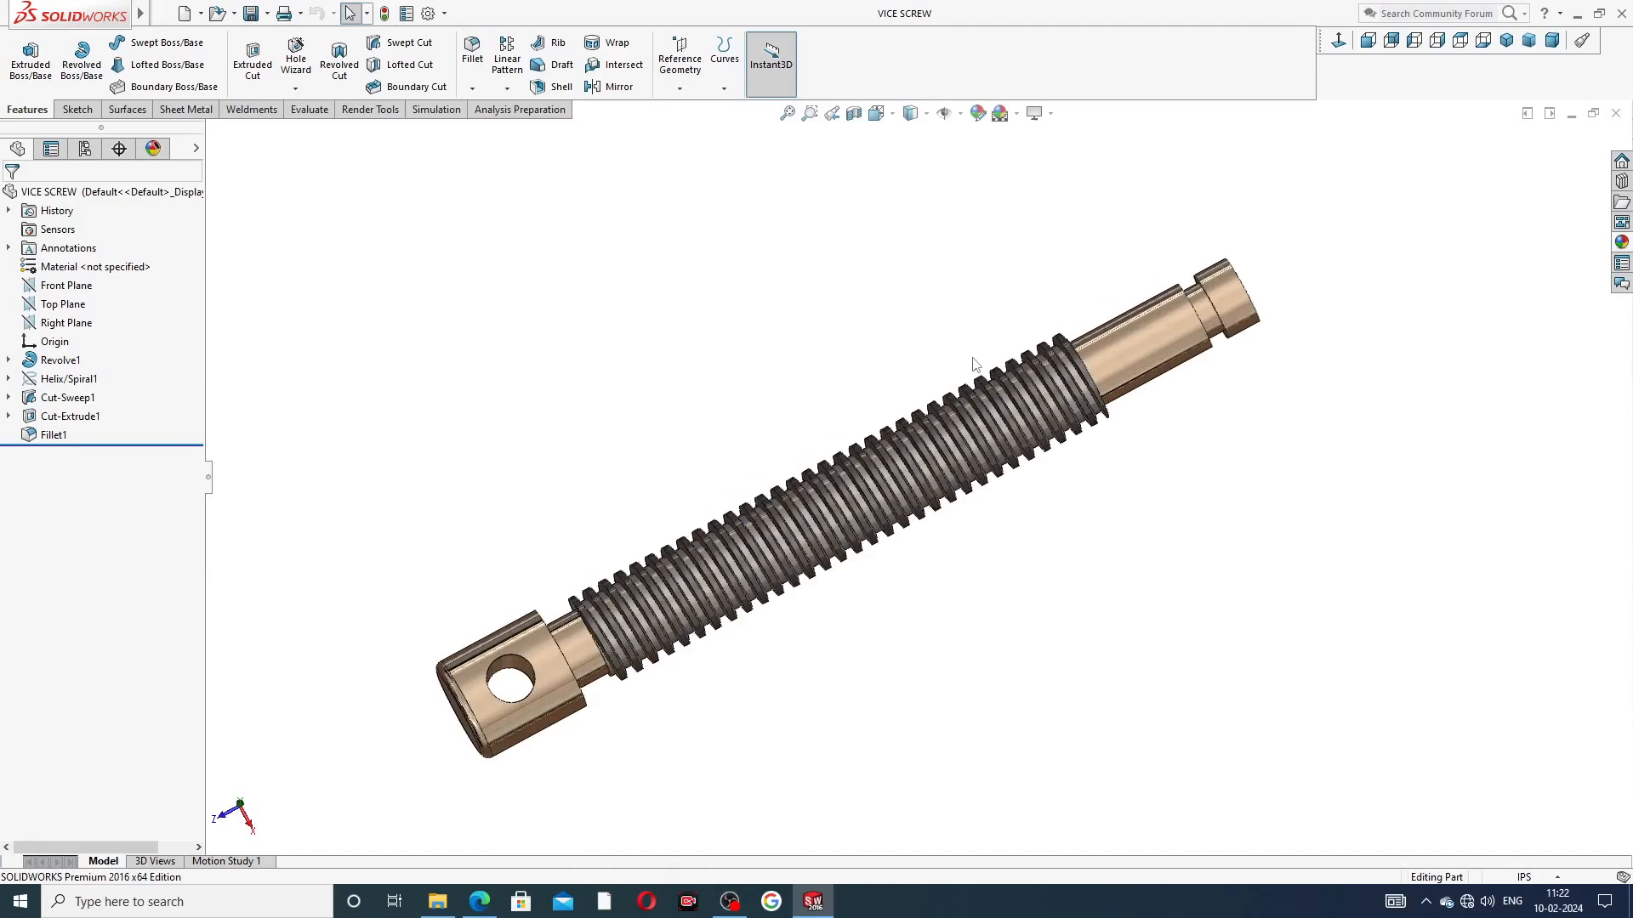
scroll(998, 584, "up", 1)
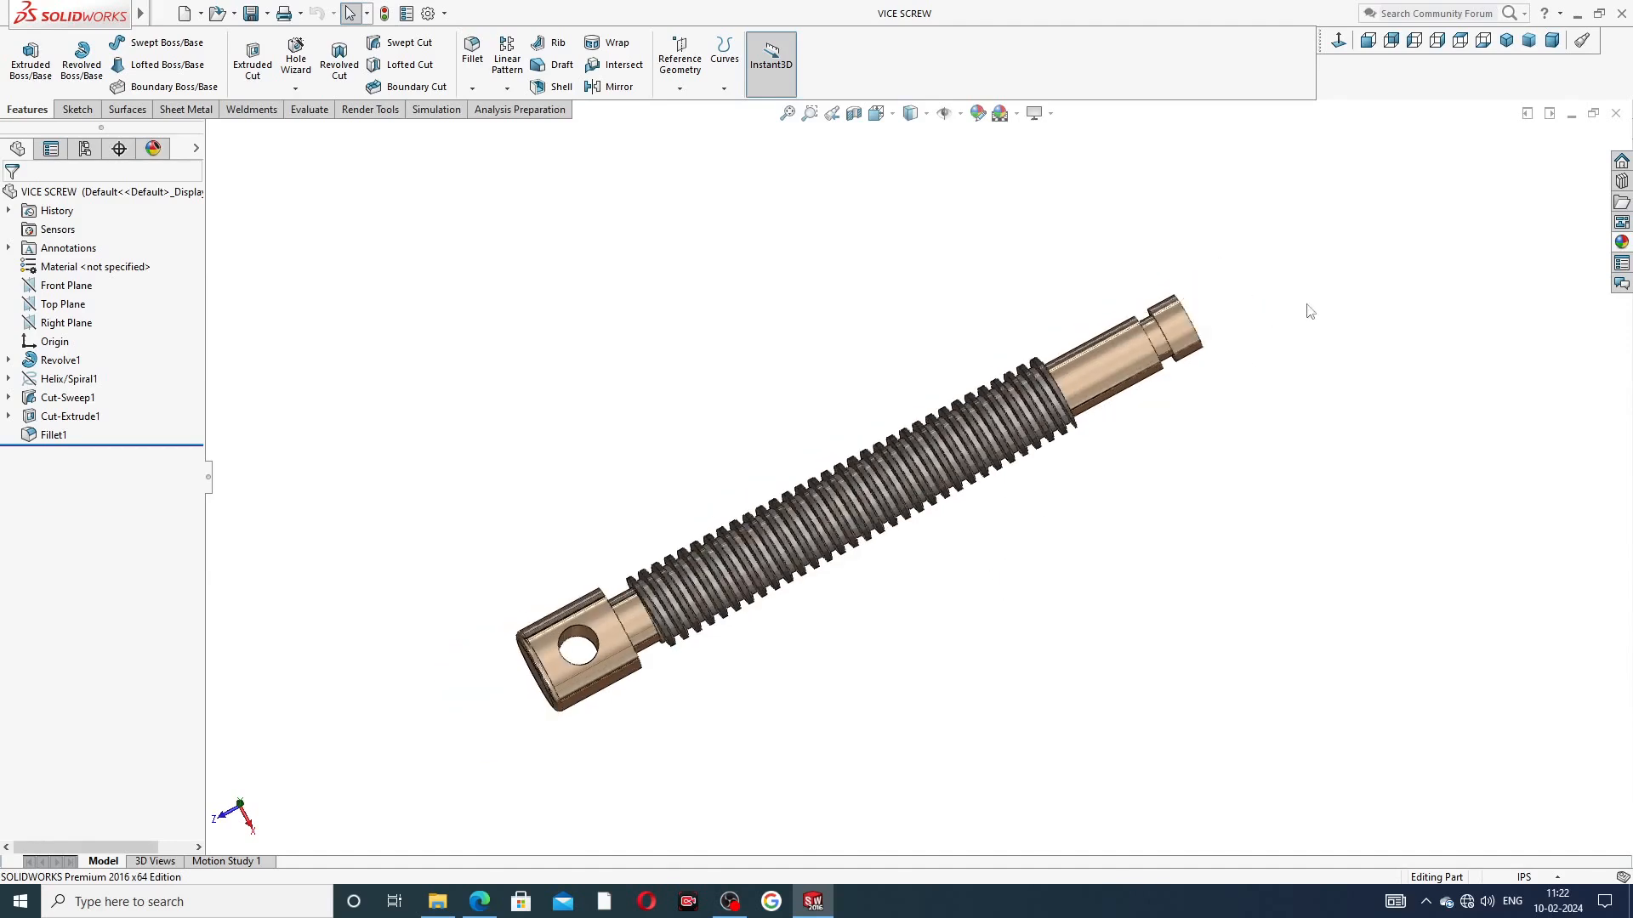
Close the vice screw model and create a new part document
left_click(1616, 113)
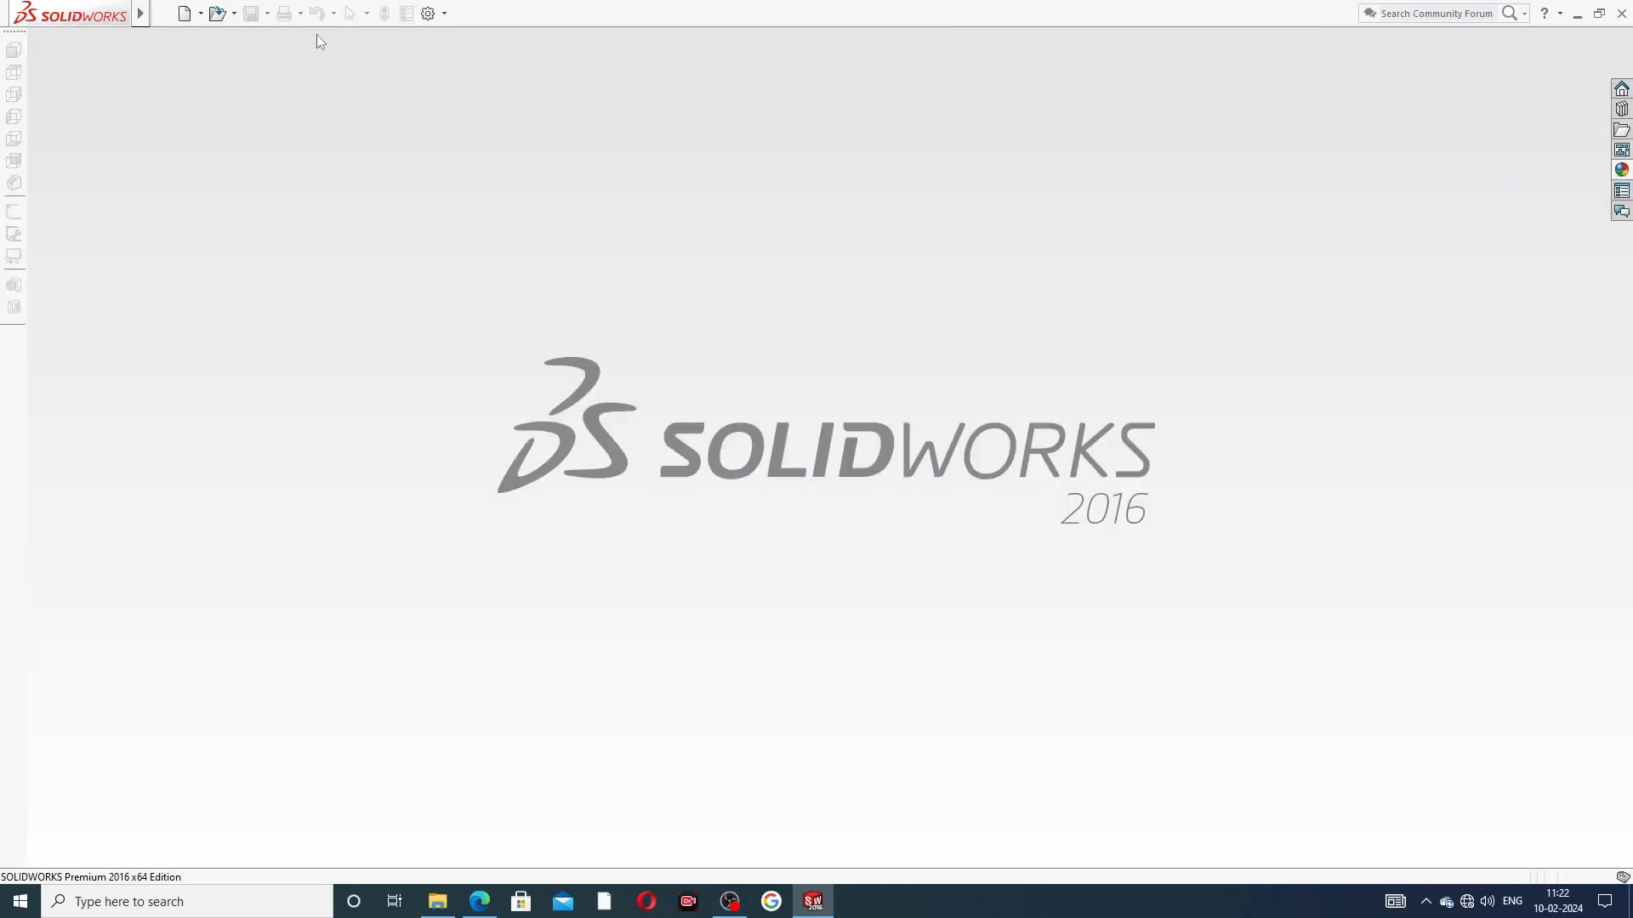
left_click(183, 12)
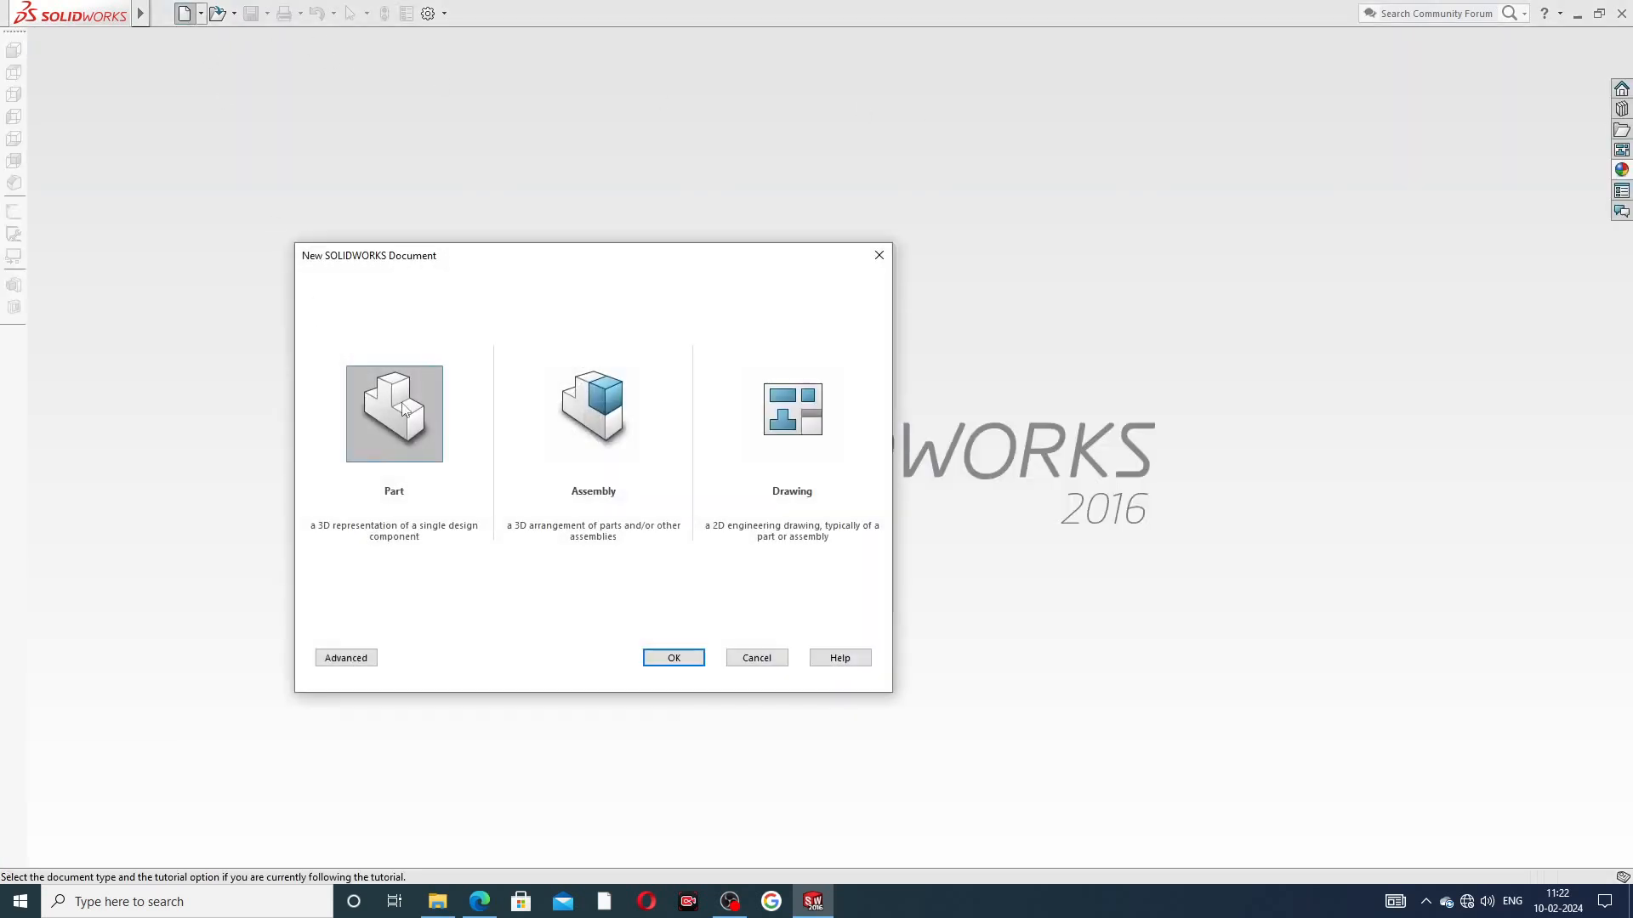
left_click(667, 658)
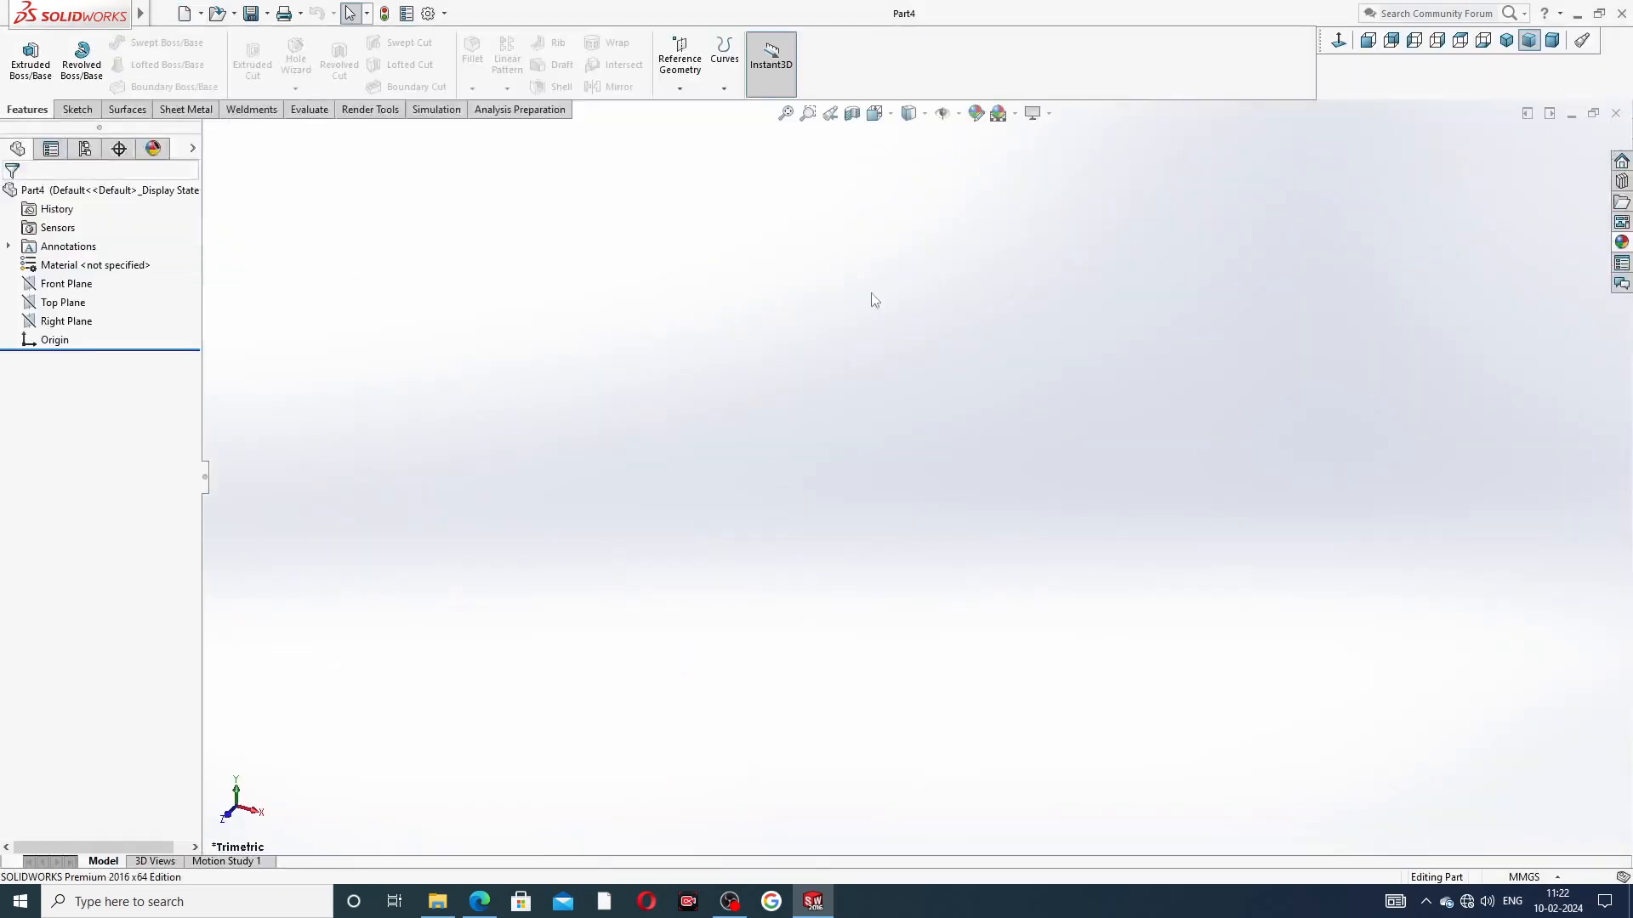
Apply the Plain White scene to the new part and set its units to IPS (inch, pound, second)
left_click(1016, 113)
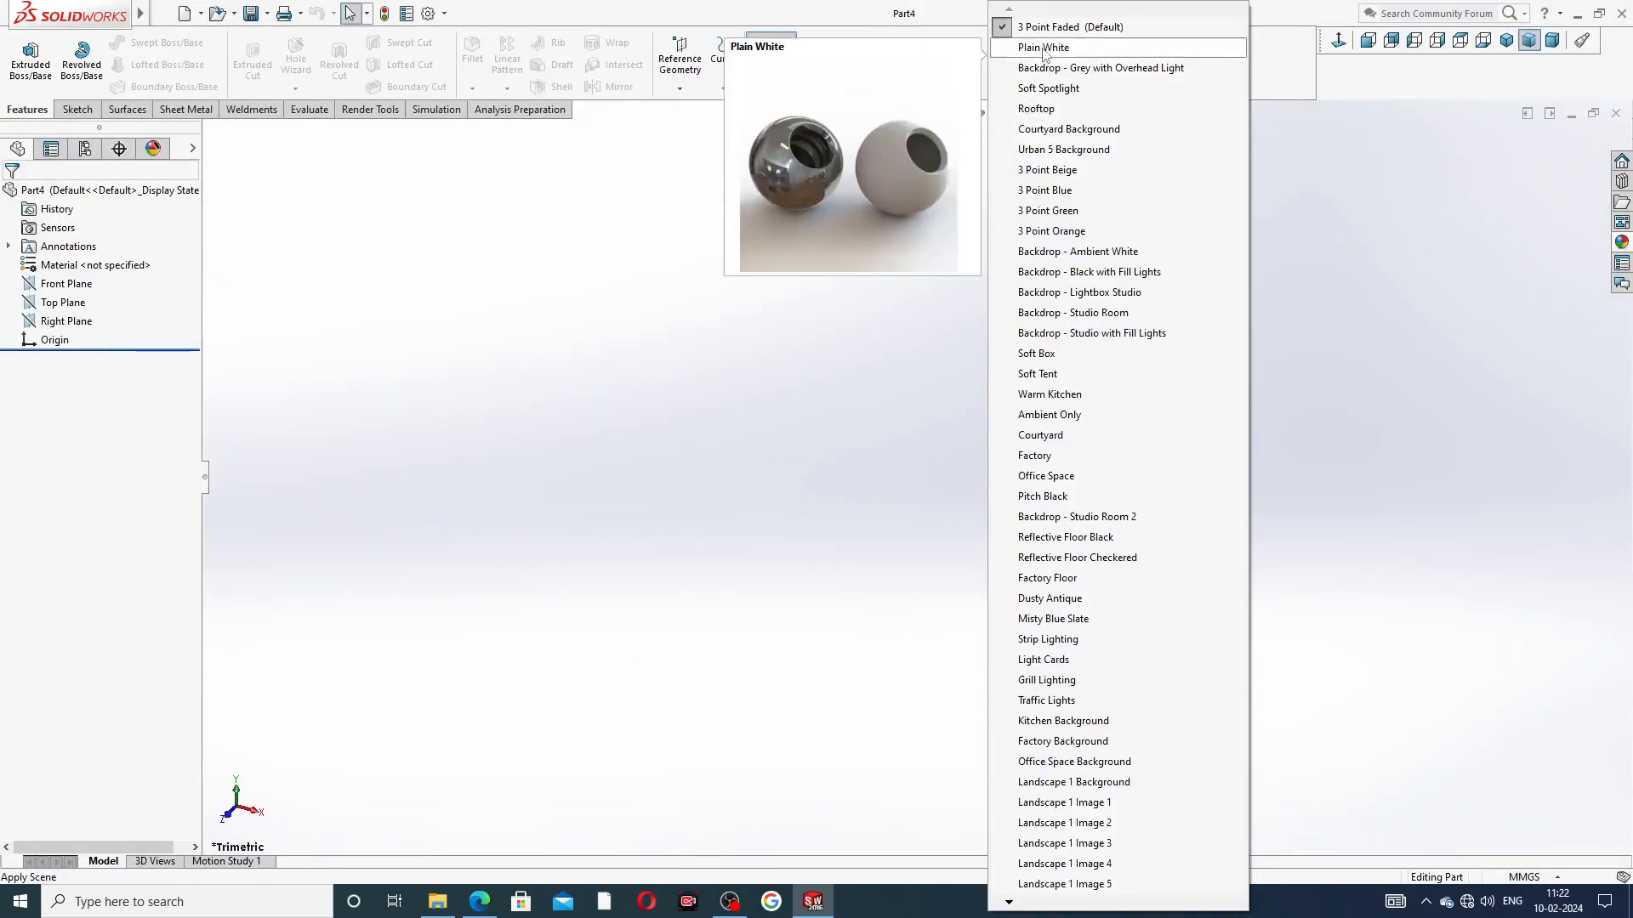
left_click(1044, 48)
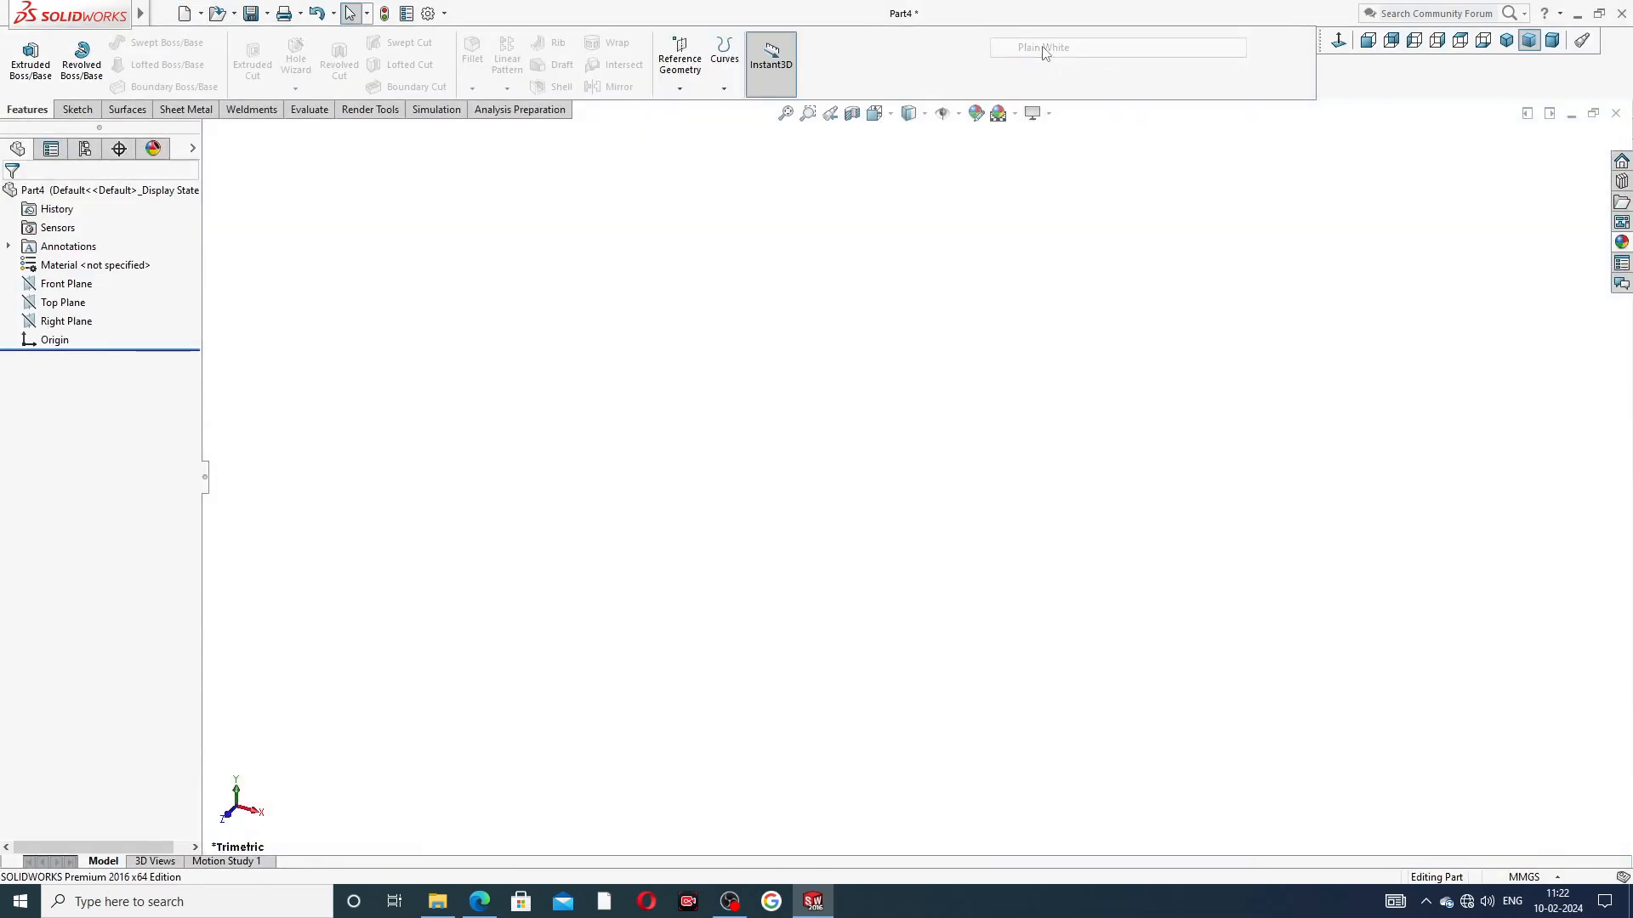
left_click(1537, 879)
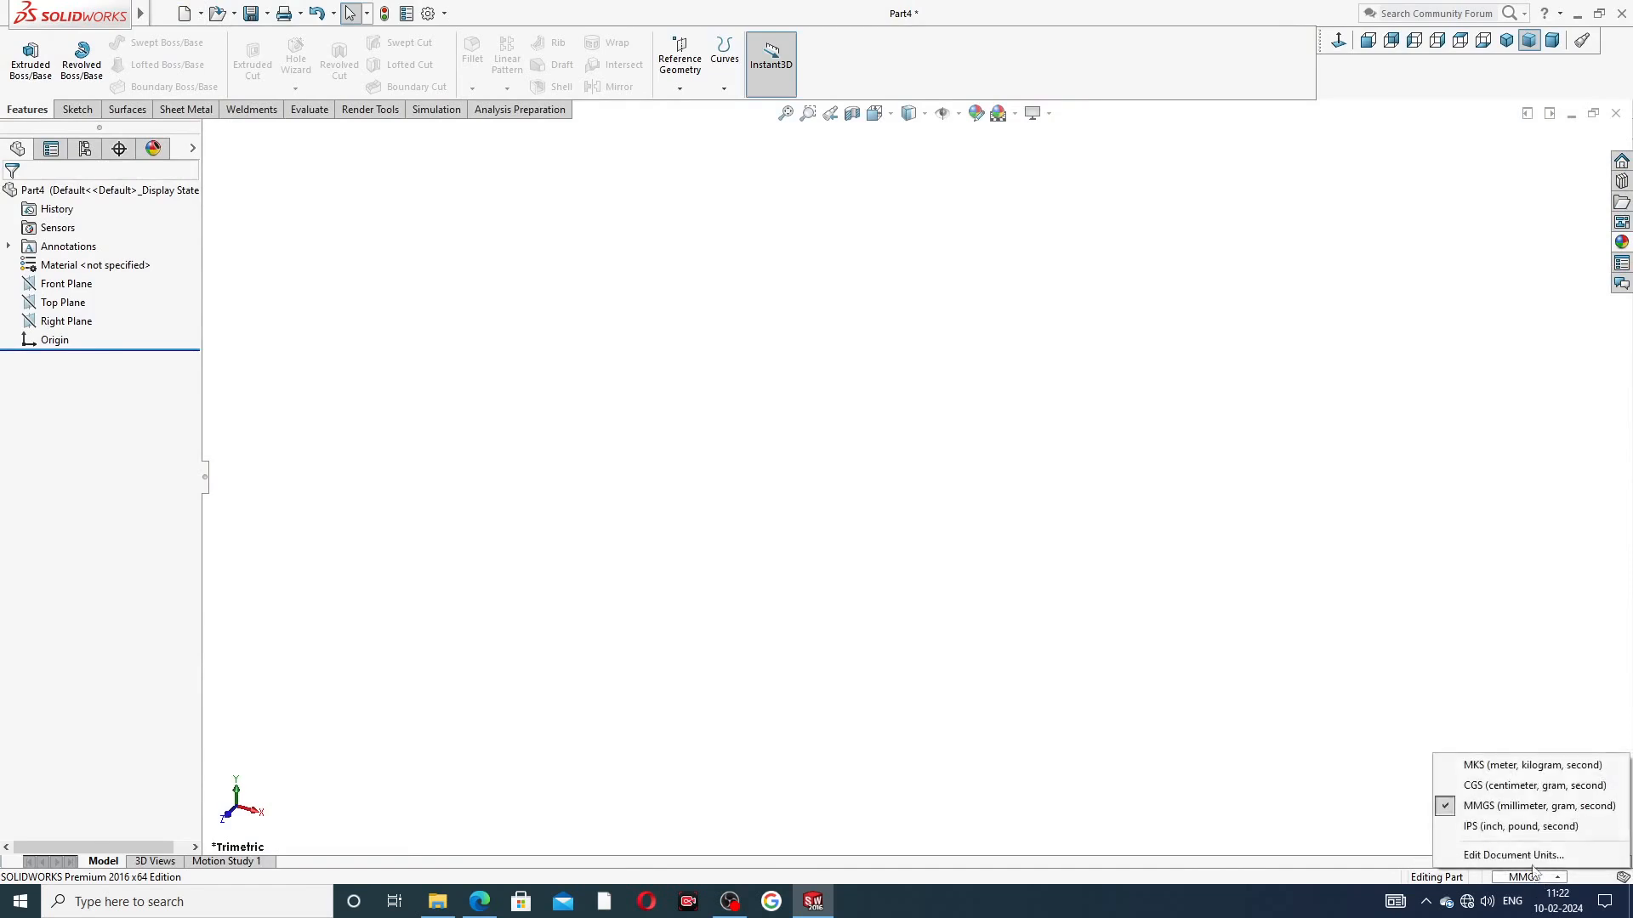
left_click(1505, 827)
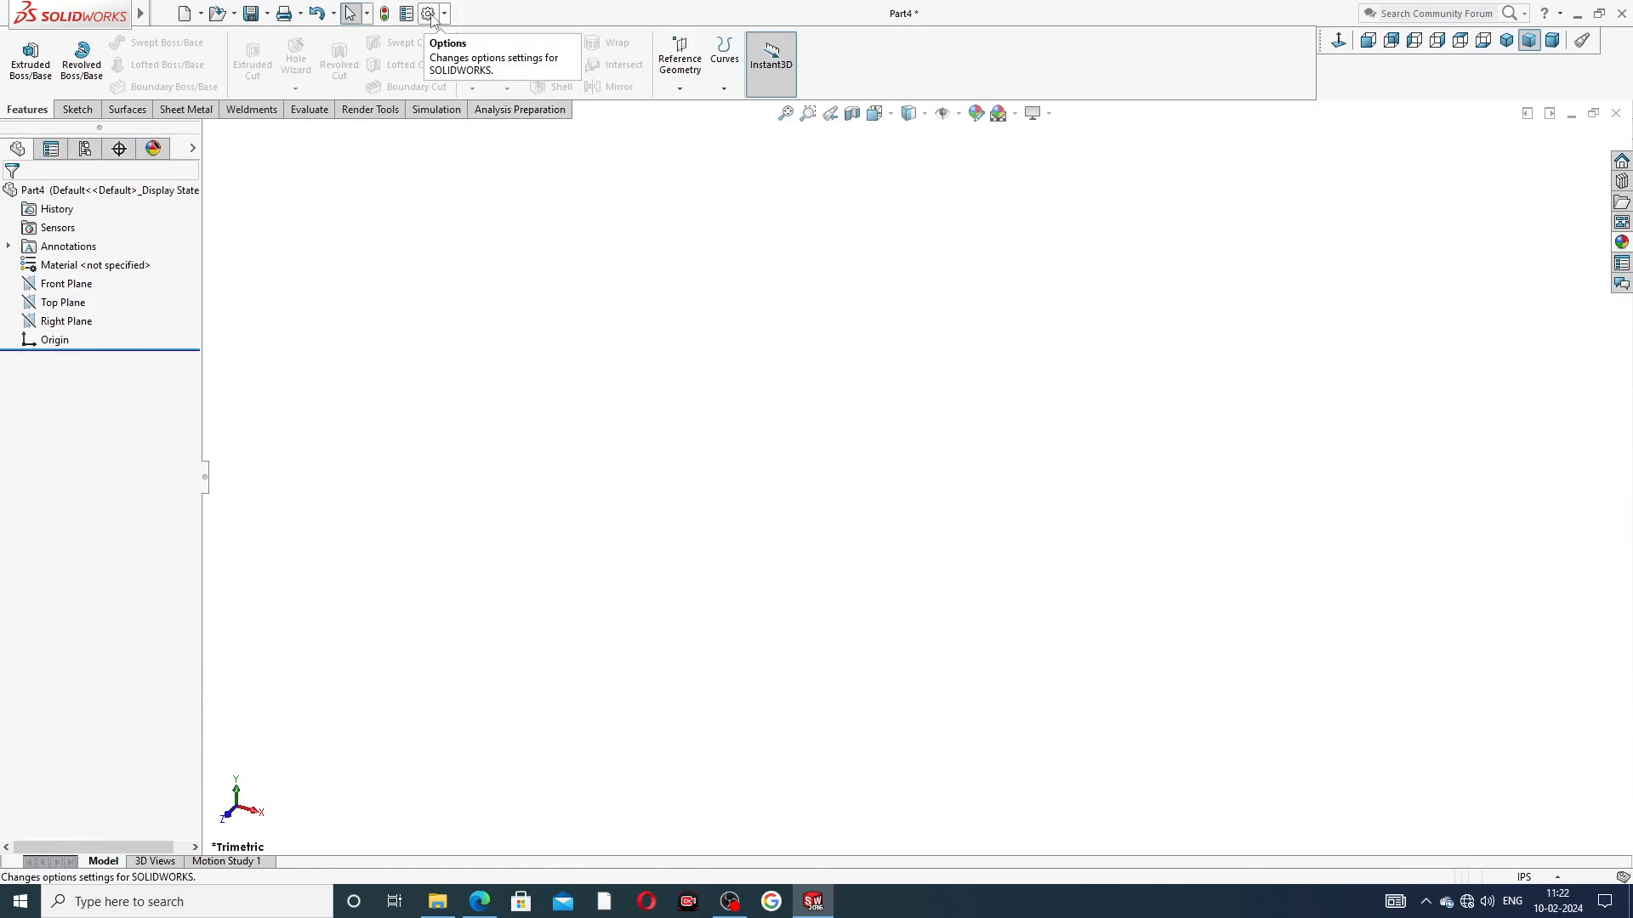
Raise the part's image quality to the highest setting for both shaded and wireframe resolution in the document properties
left_click(430, 14)
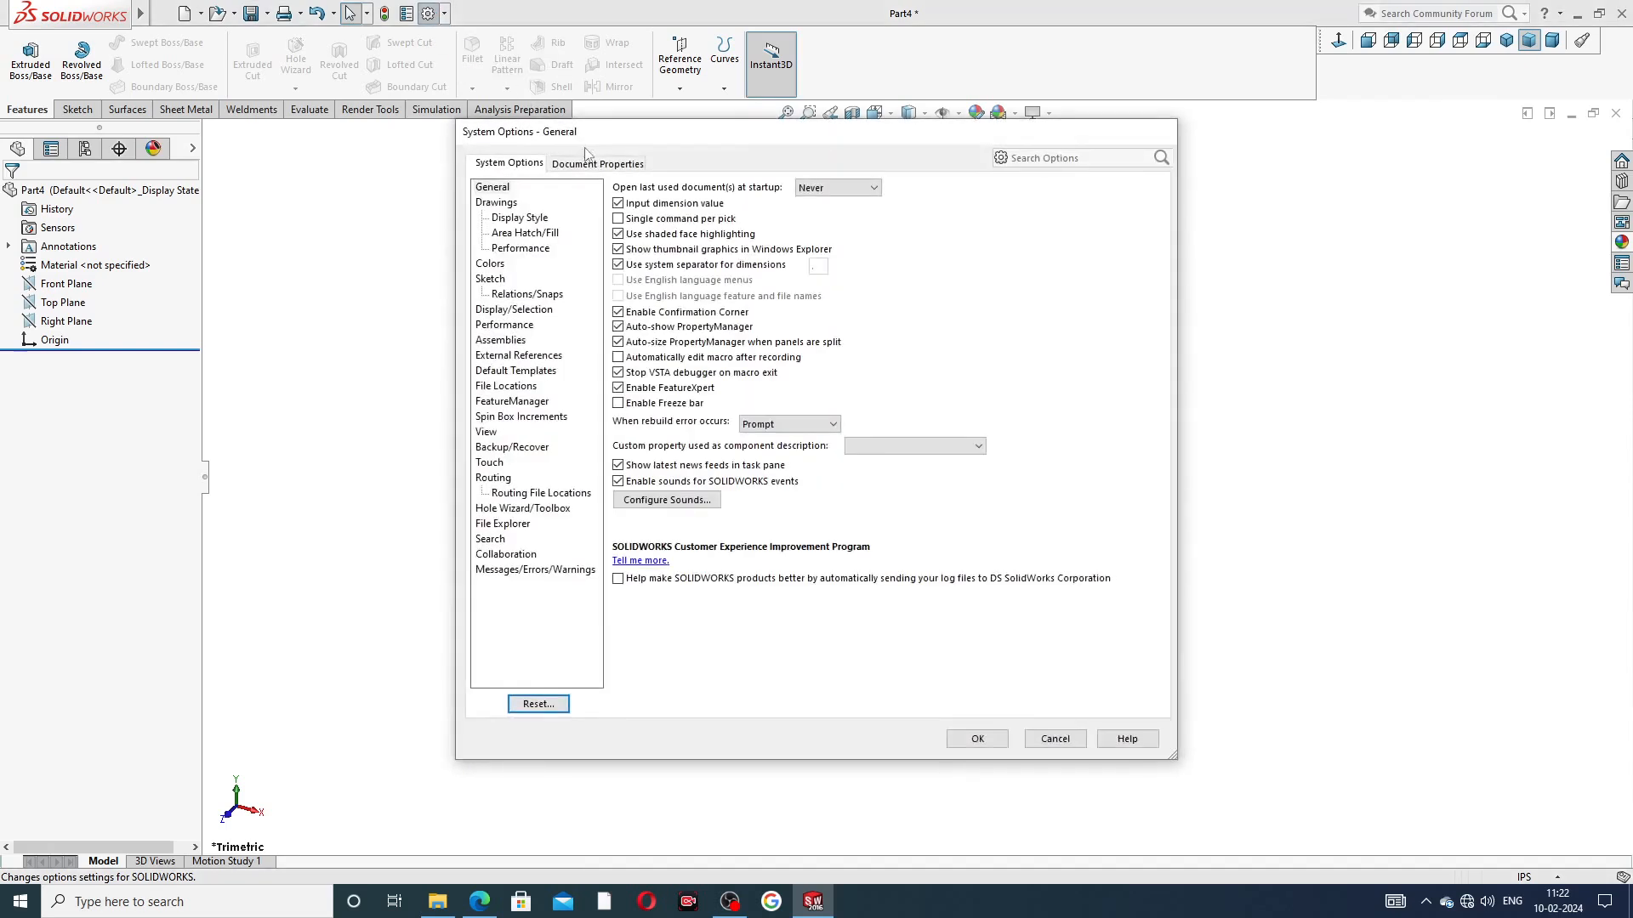
left_click(594, 163)
left_click(507, 356)
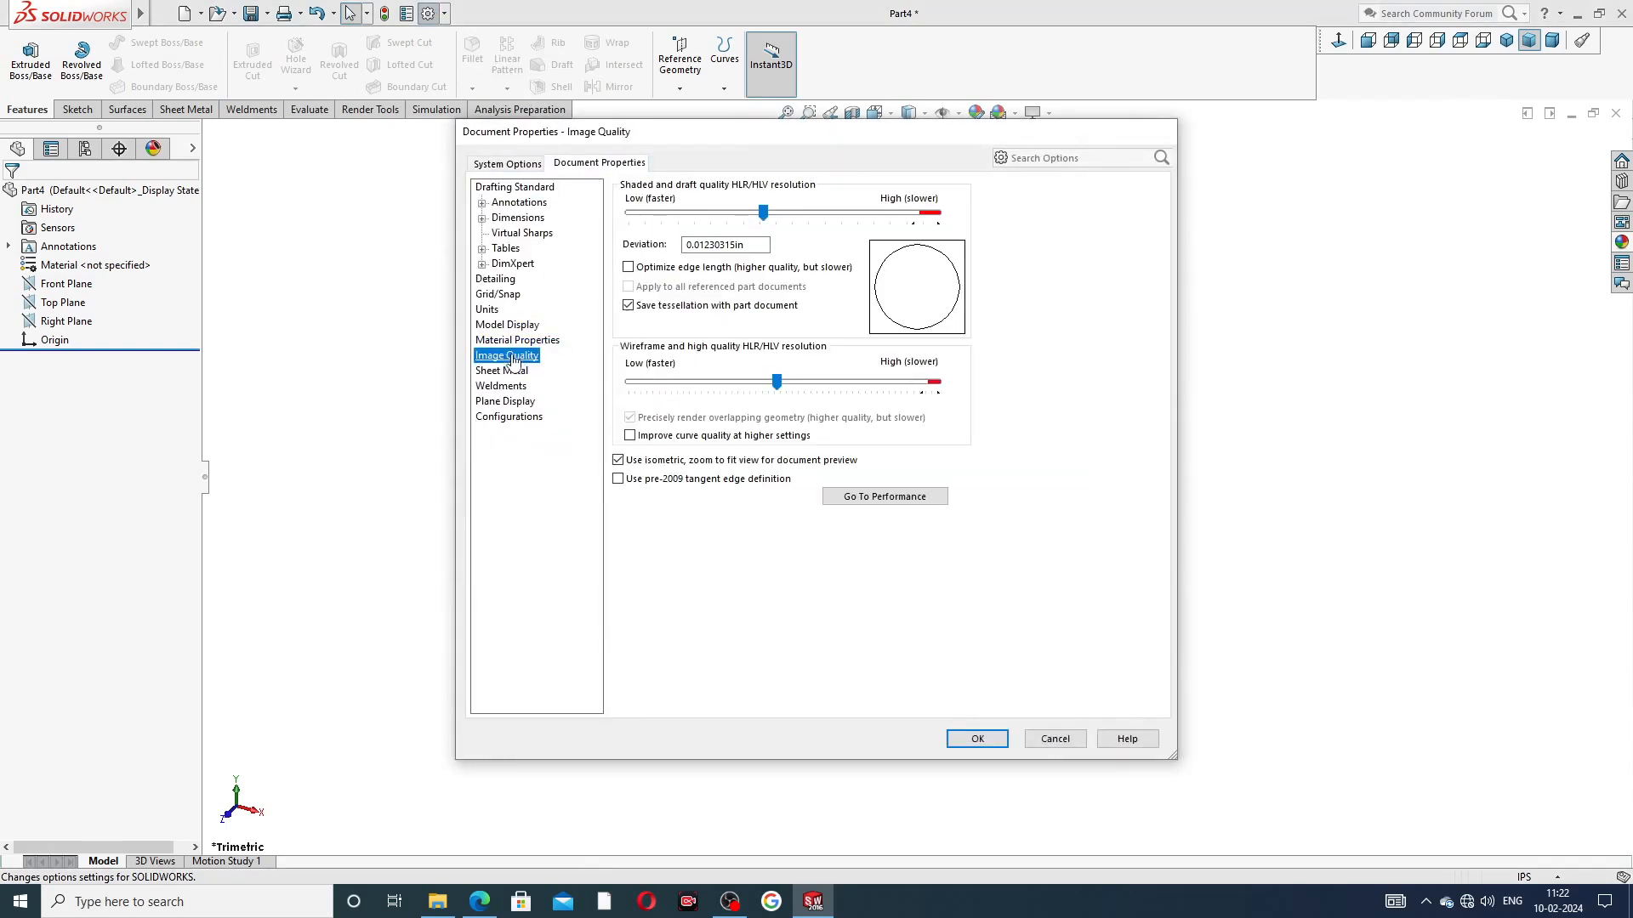
left_click_drag(765, 215, 938, 212)
left_click_drag(777, 381, 938, 382)
left_click(977, 739)
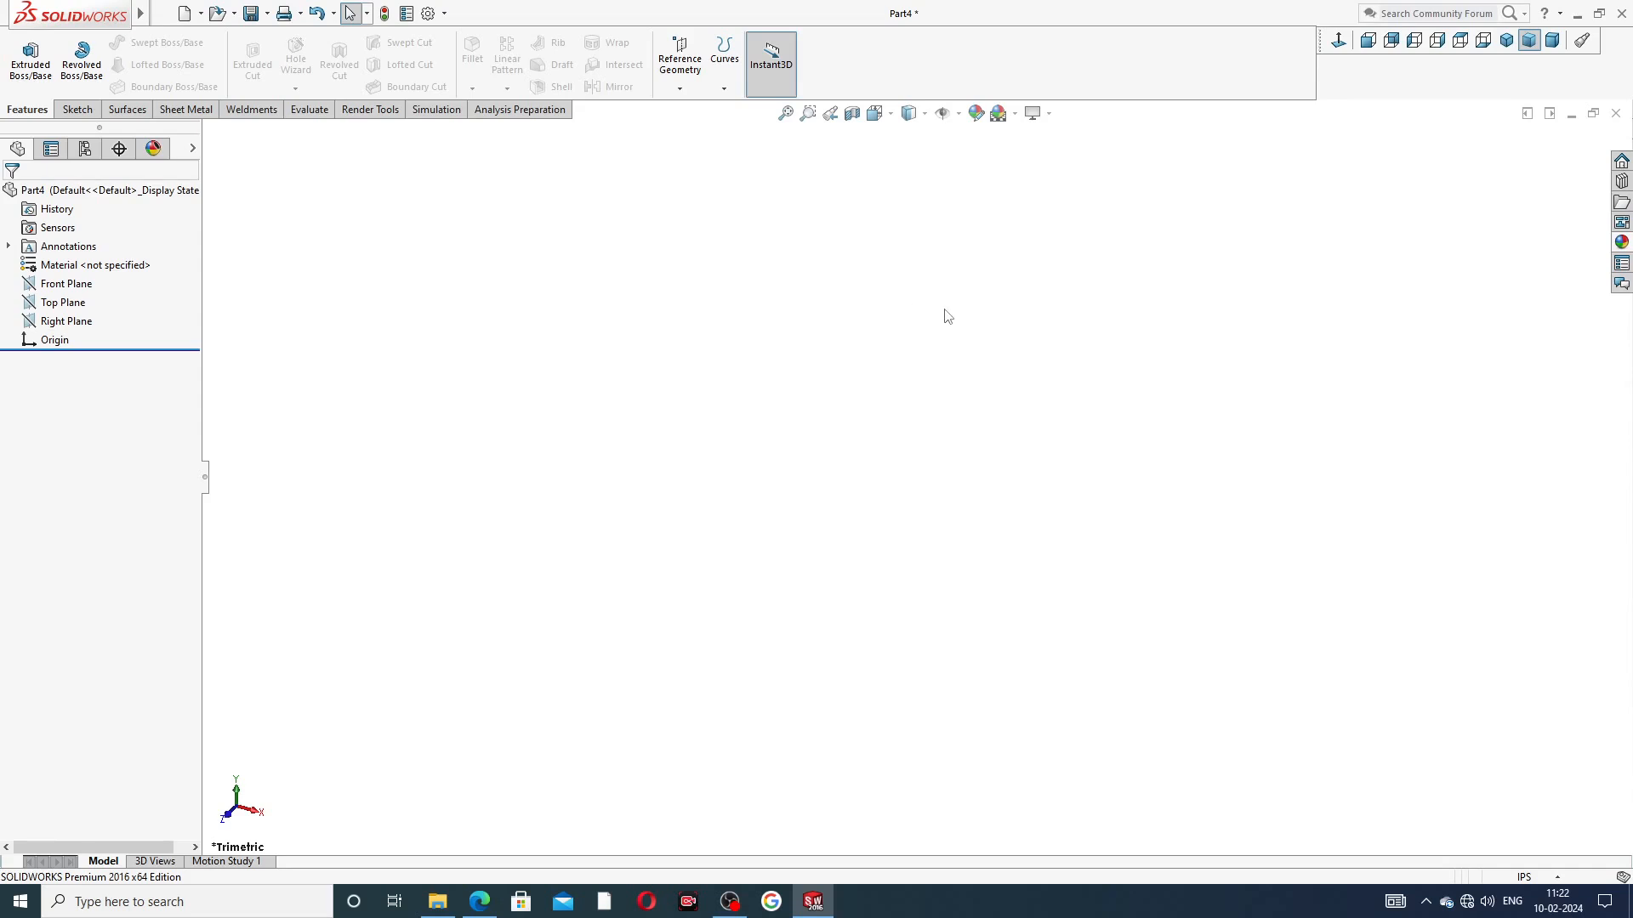
Consult the vice screw PDF drawing and sketch on the Right Plane a horizontal base line about 6.22 in long, ending at the origin
left_click(481, 904)
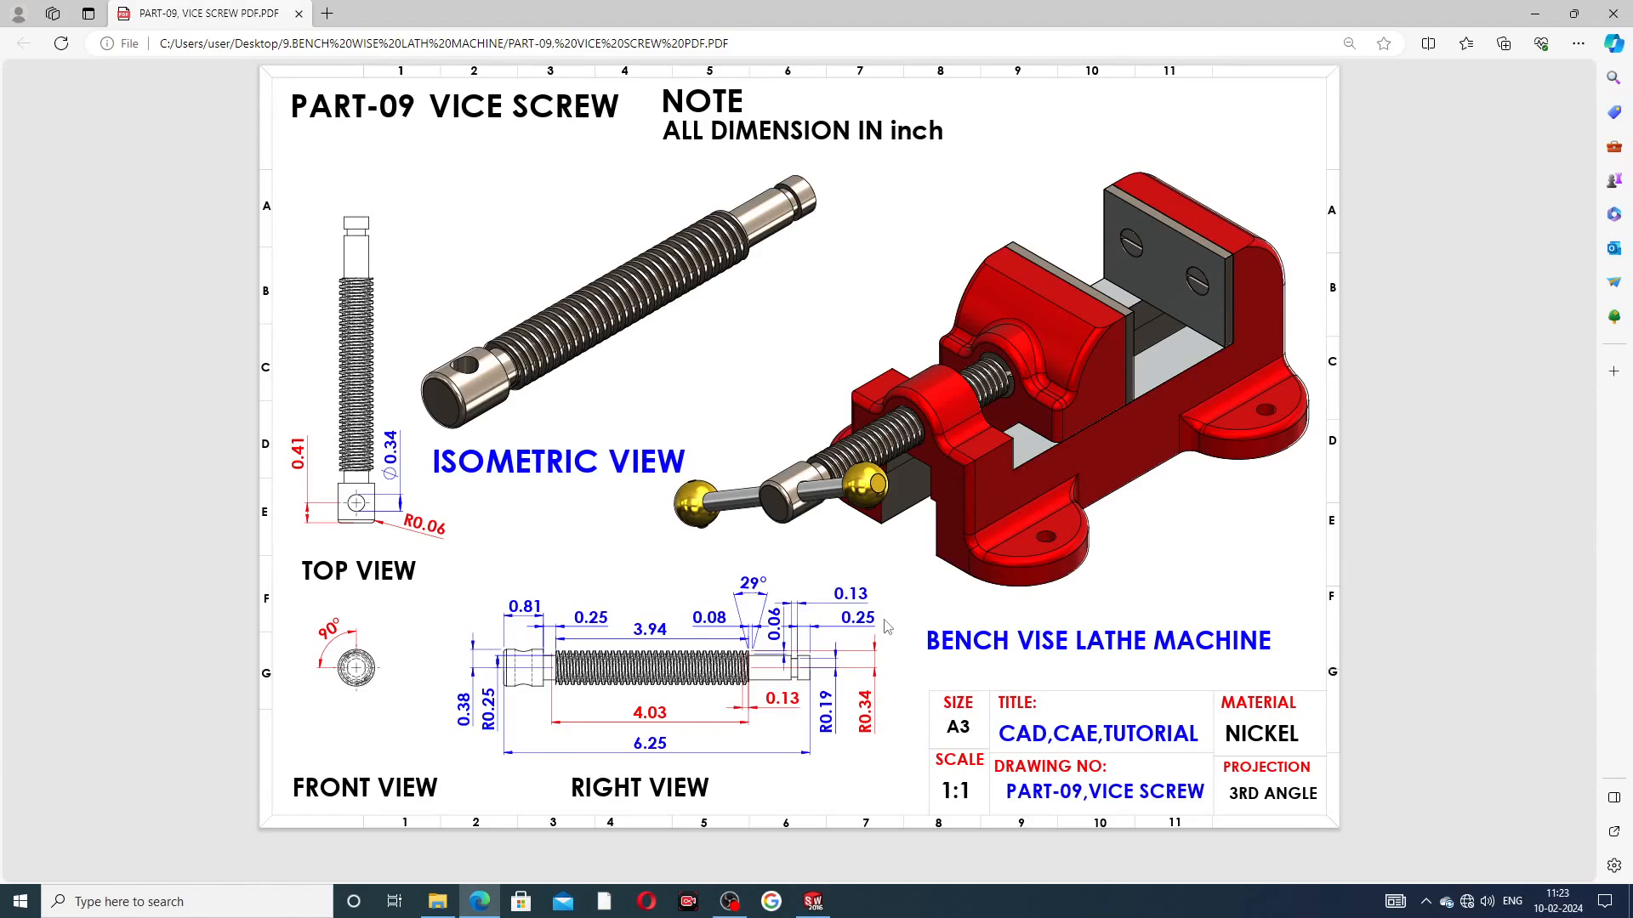
key("alt+Tab")
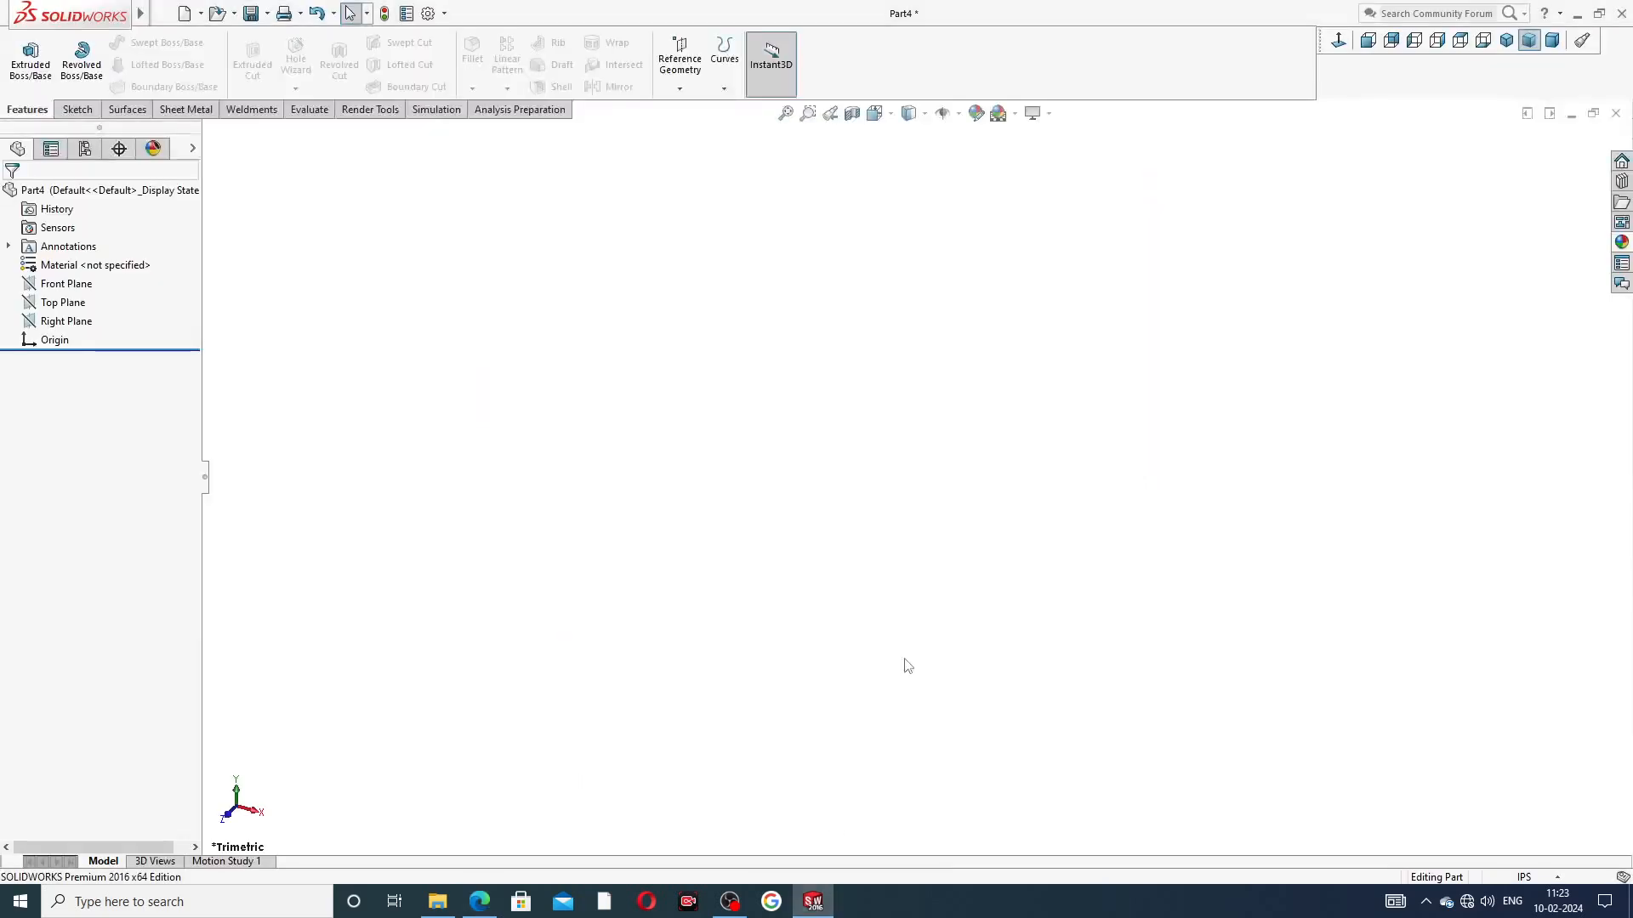
left_click(75, 323)
left_click(95, 305)
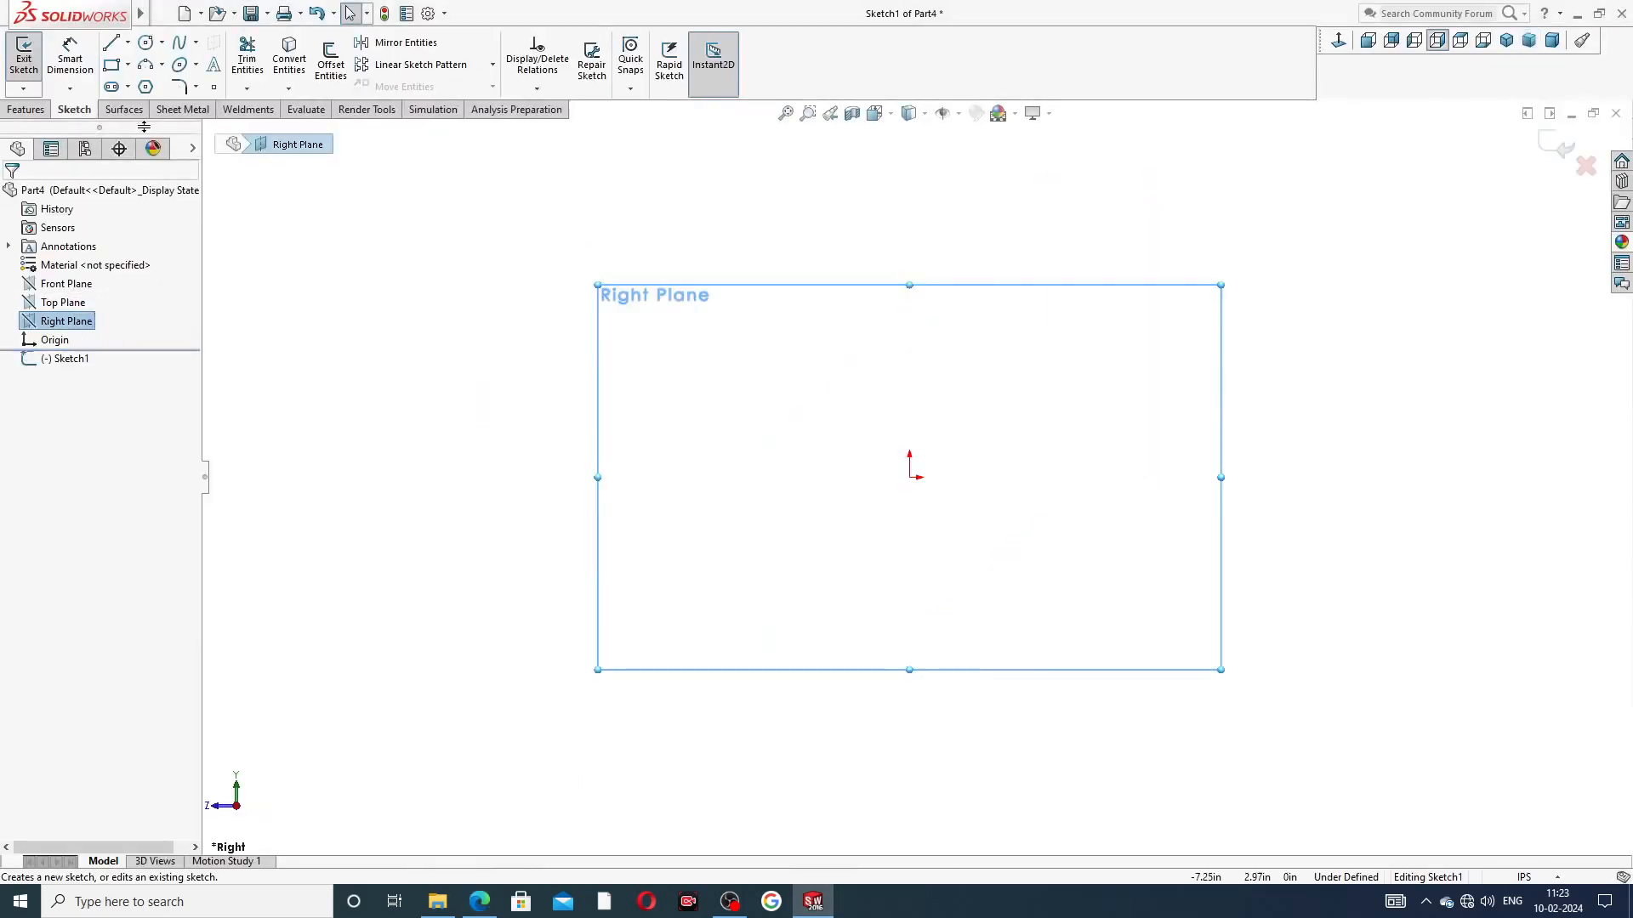
left_click(112, 43)
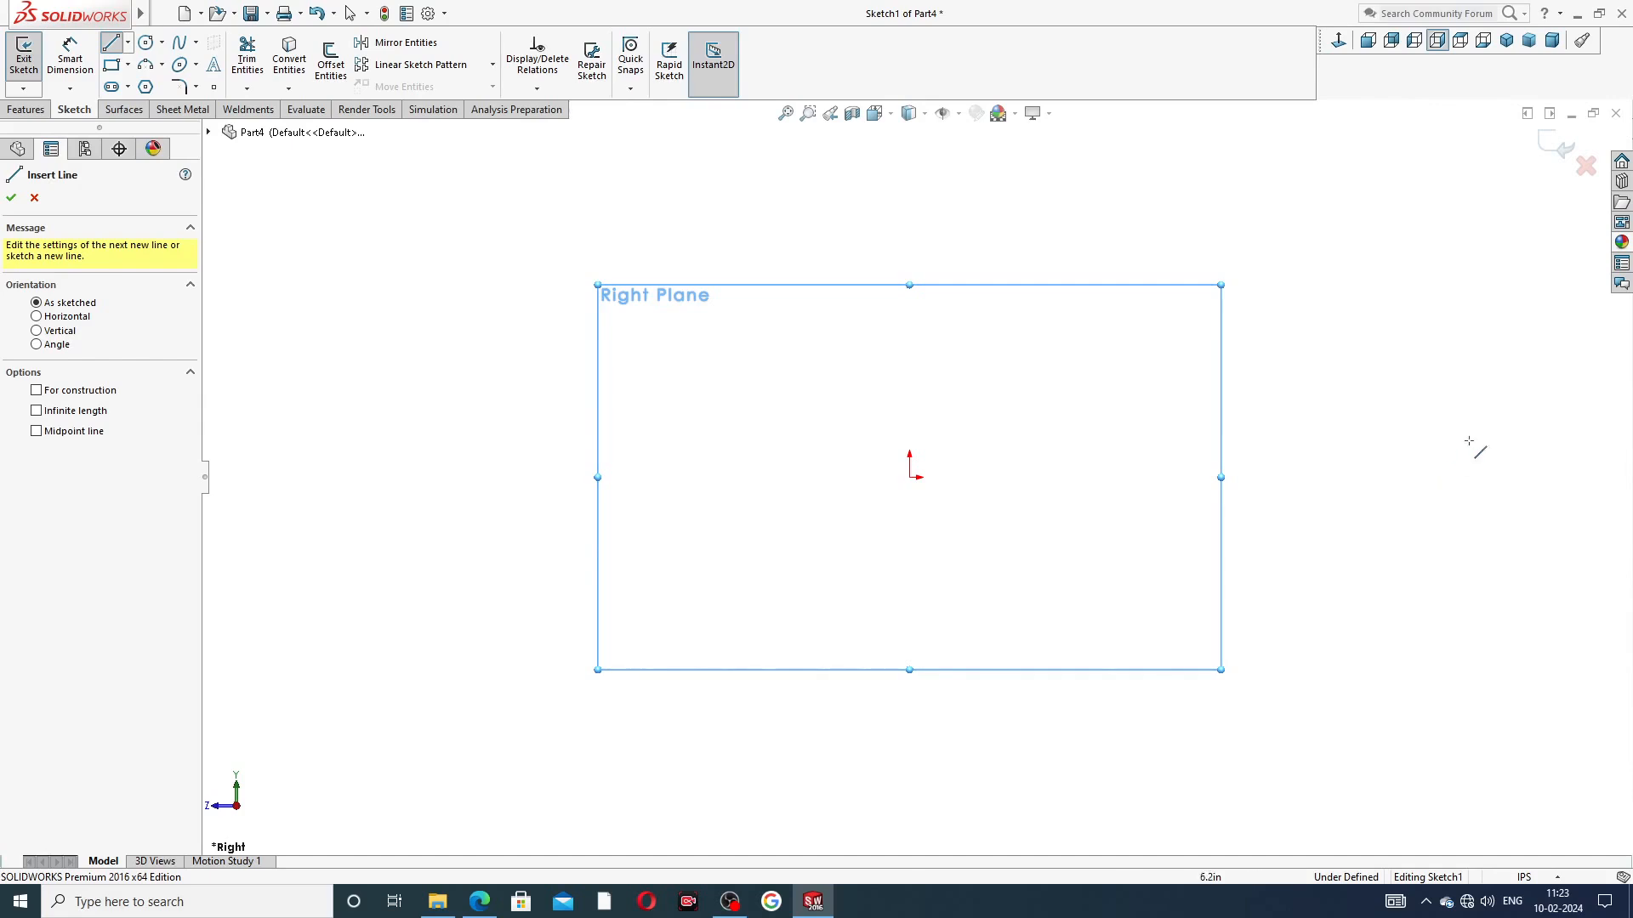
left_click(1462, 478)
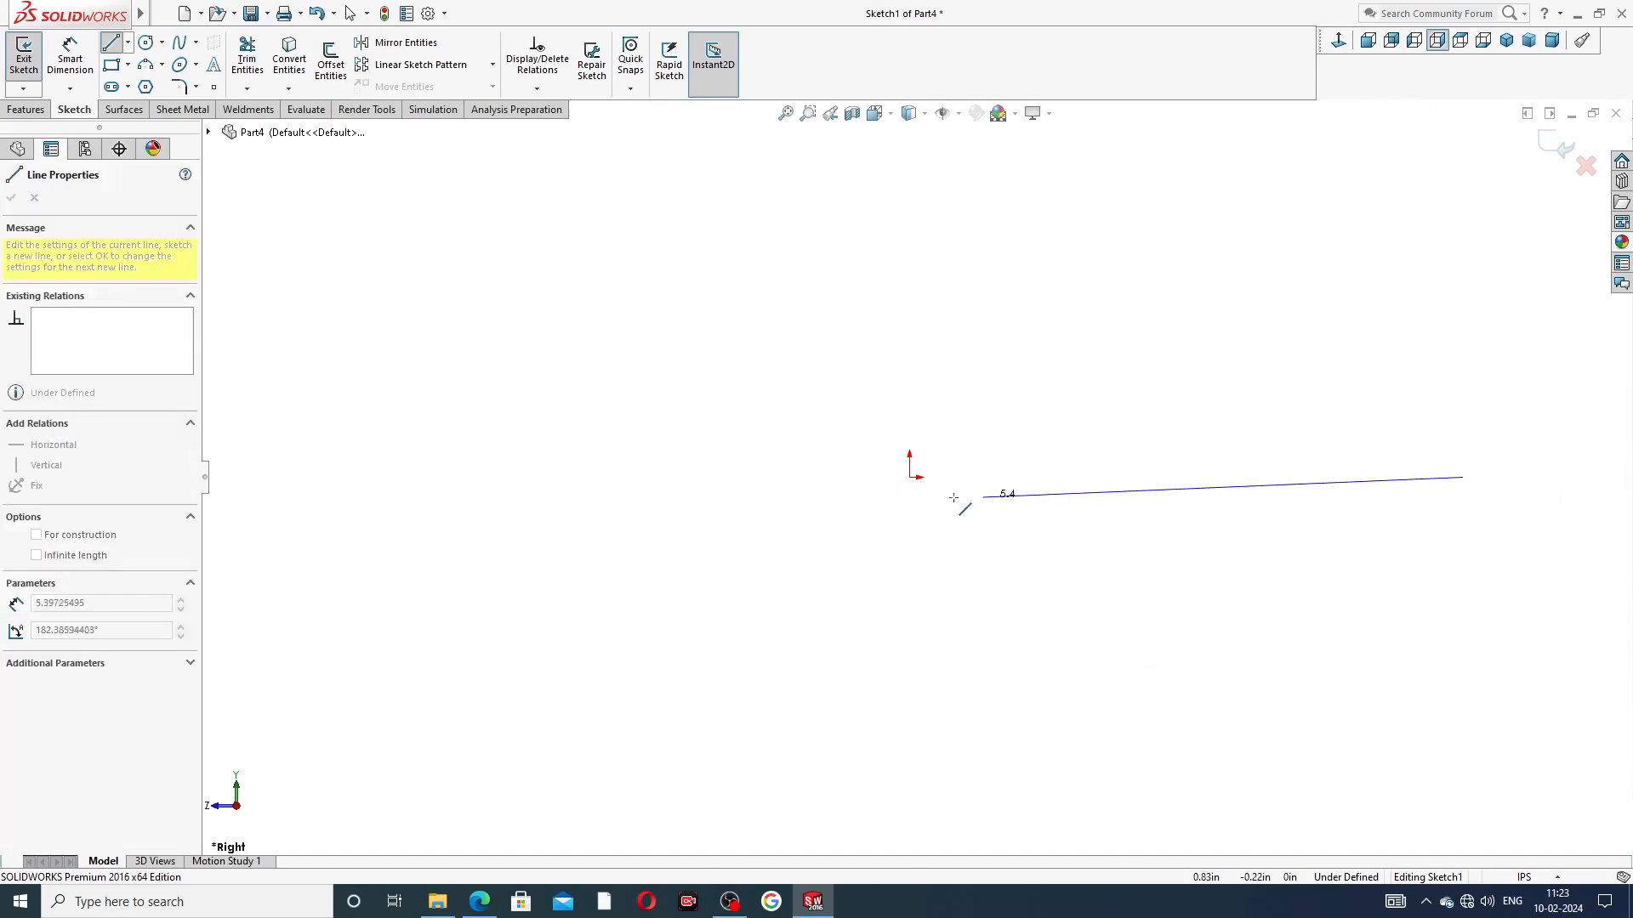
left_click(909, 478)
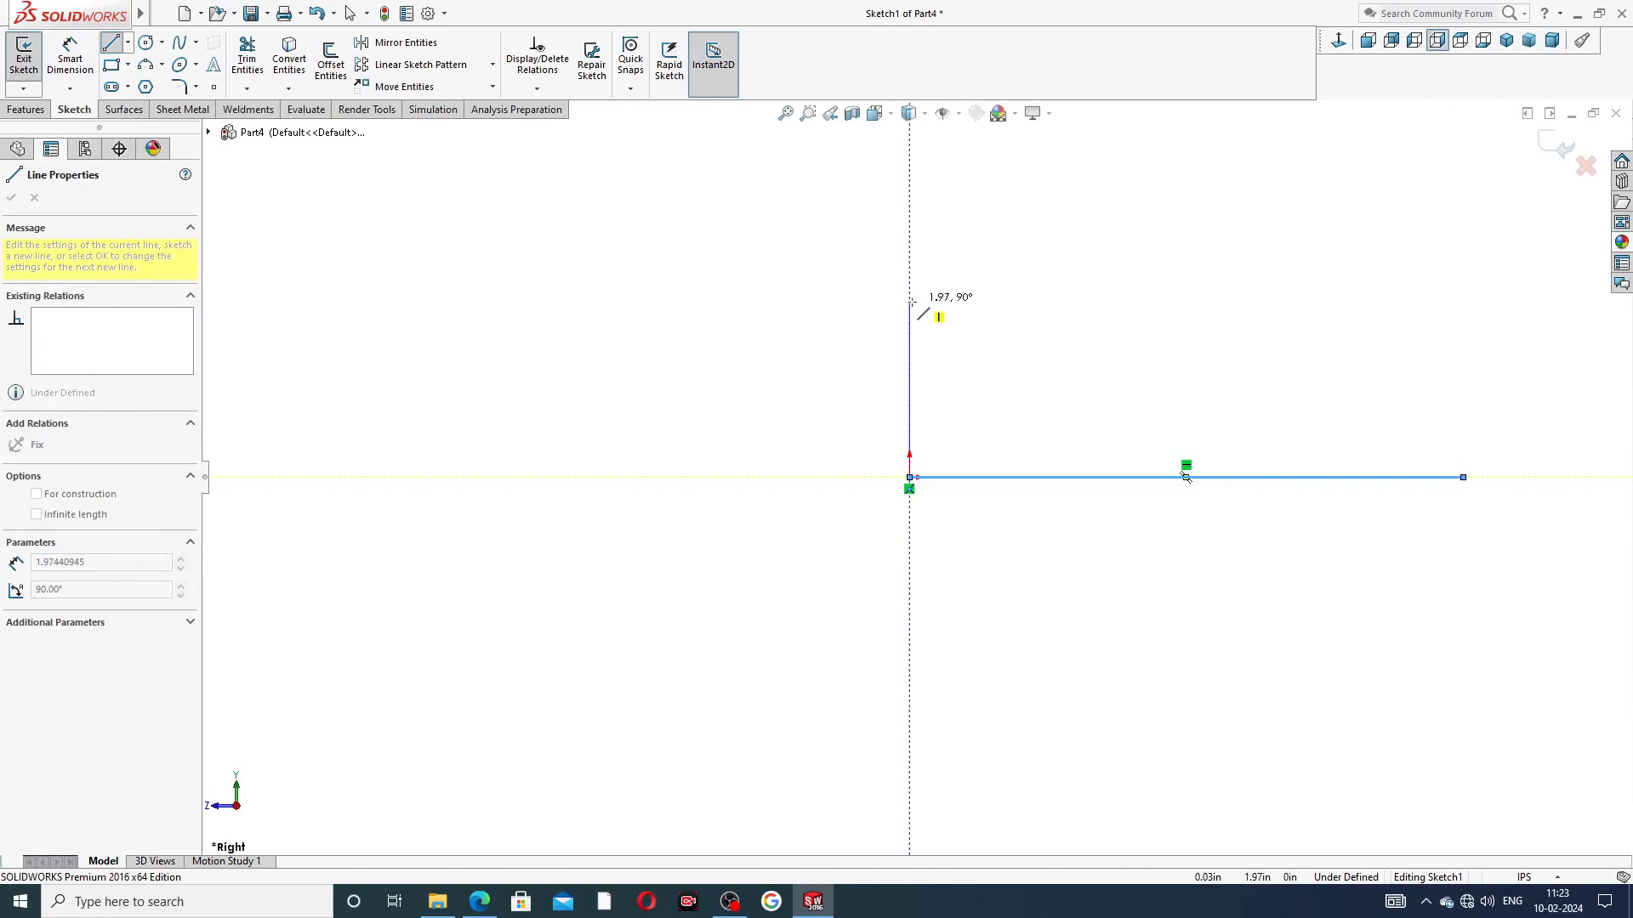
Sketch the stepped profile from the origin: about 1.5 in up, 0.78 in across, a 0.87 in wide recess, and a 1.35 in raised section
left_click(910, 347)
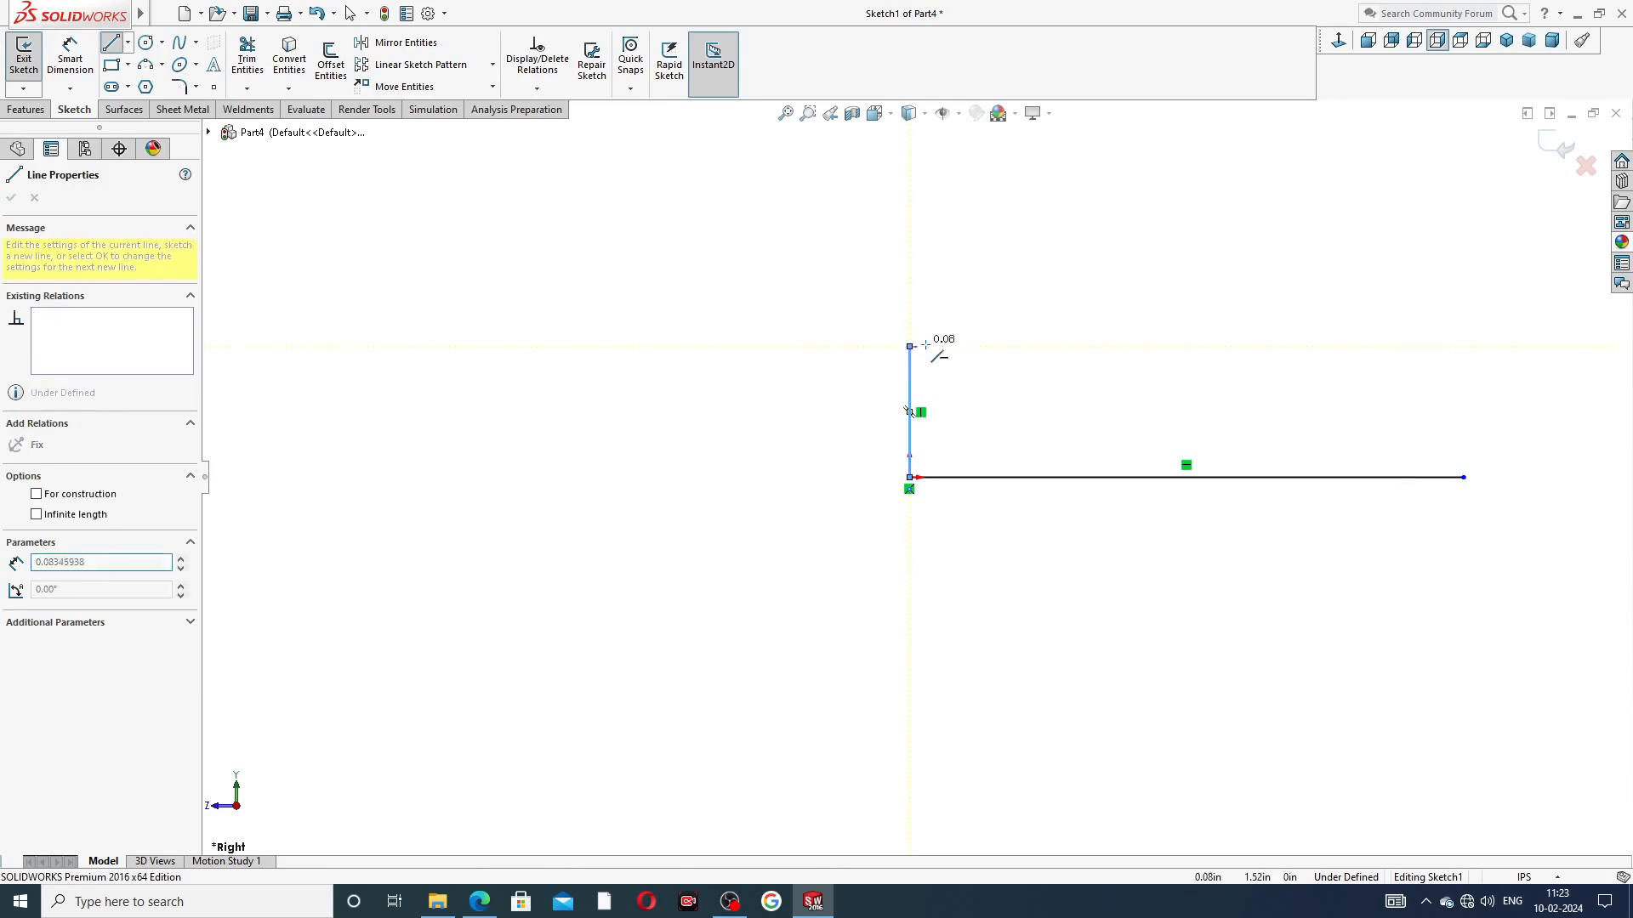
left_click(979, 347)
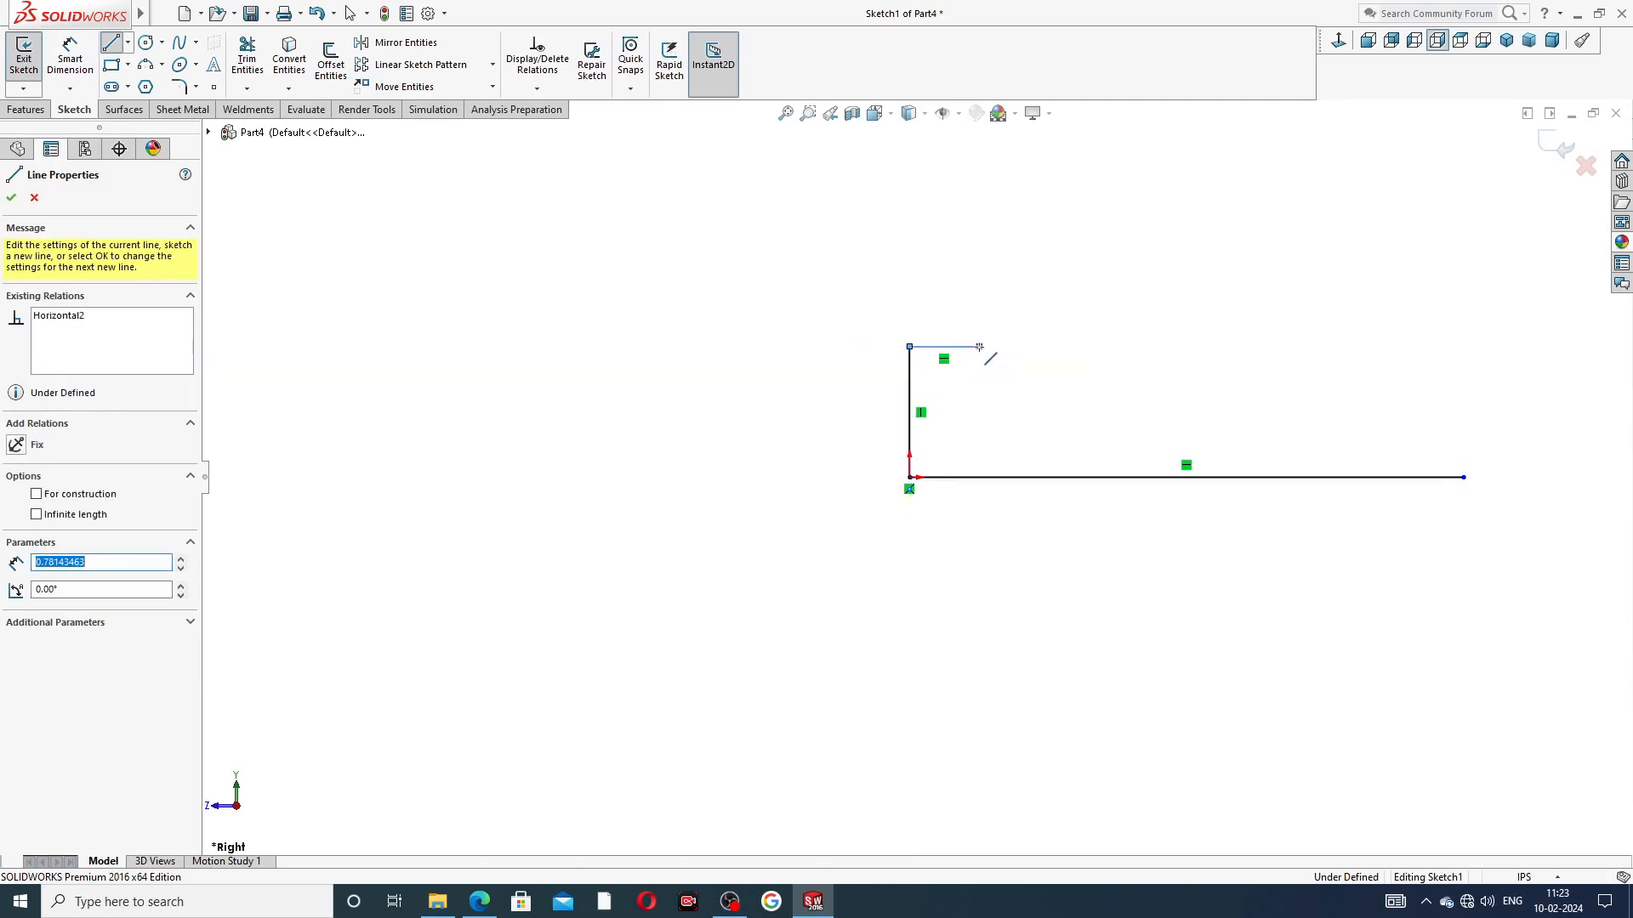
left_click(980, 380)
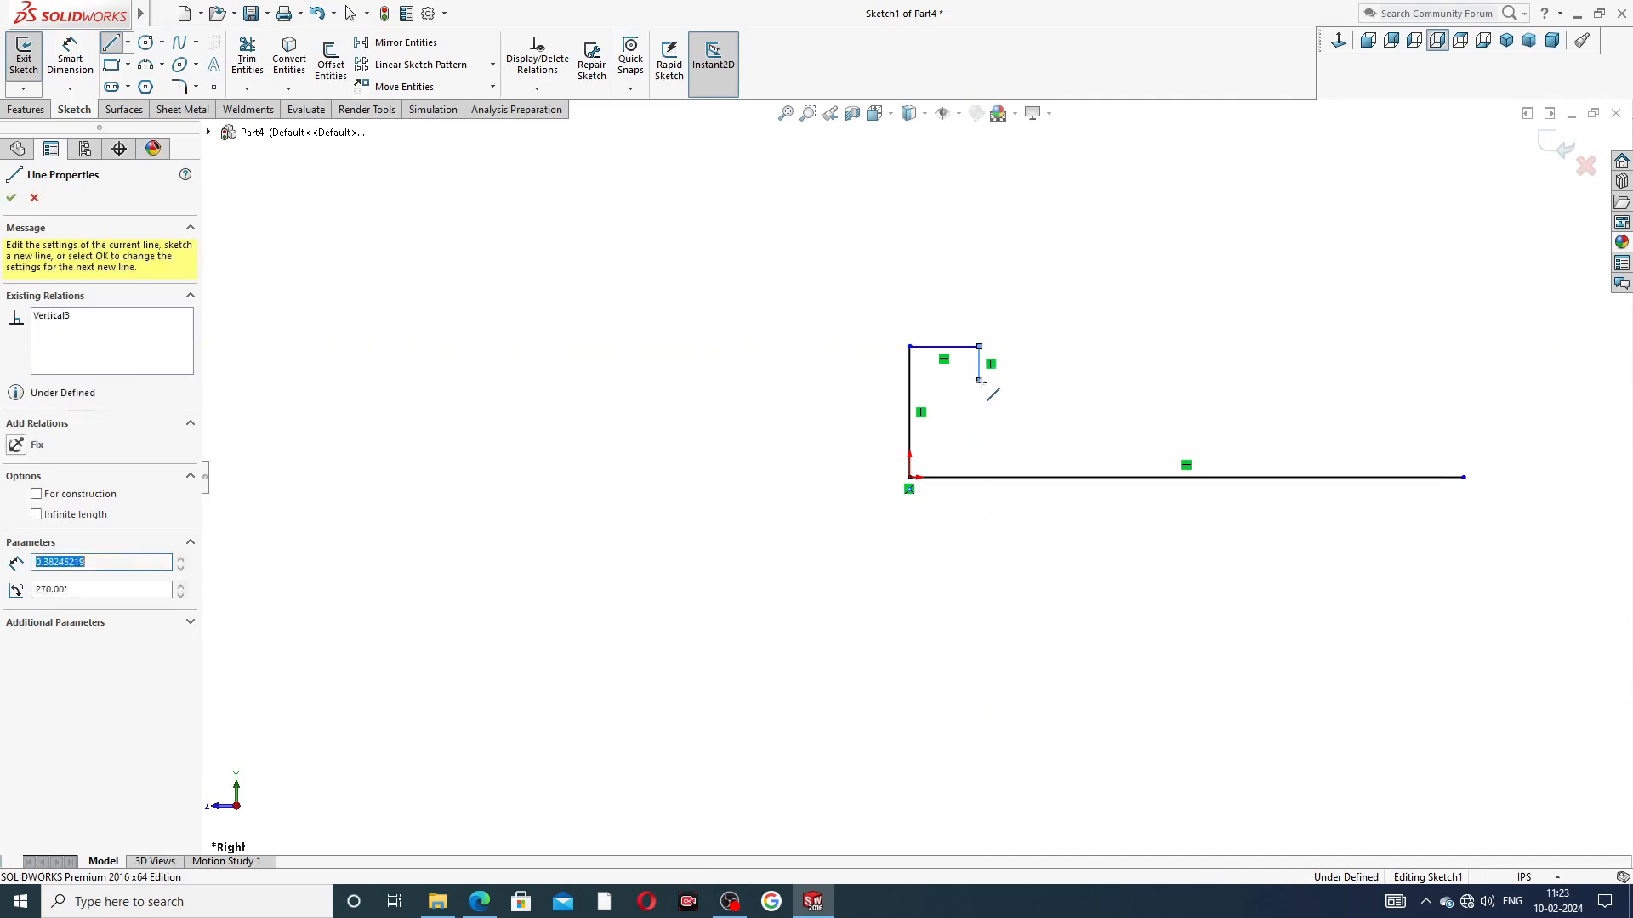
left_click(1057, 353)
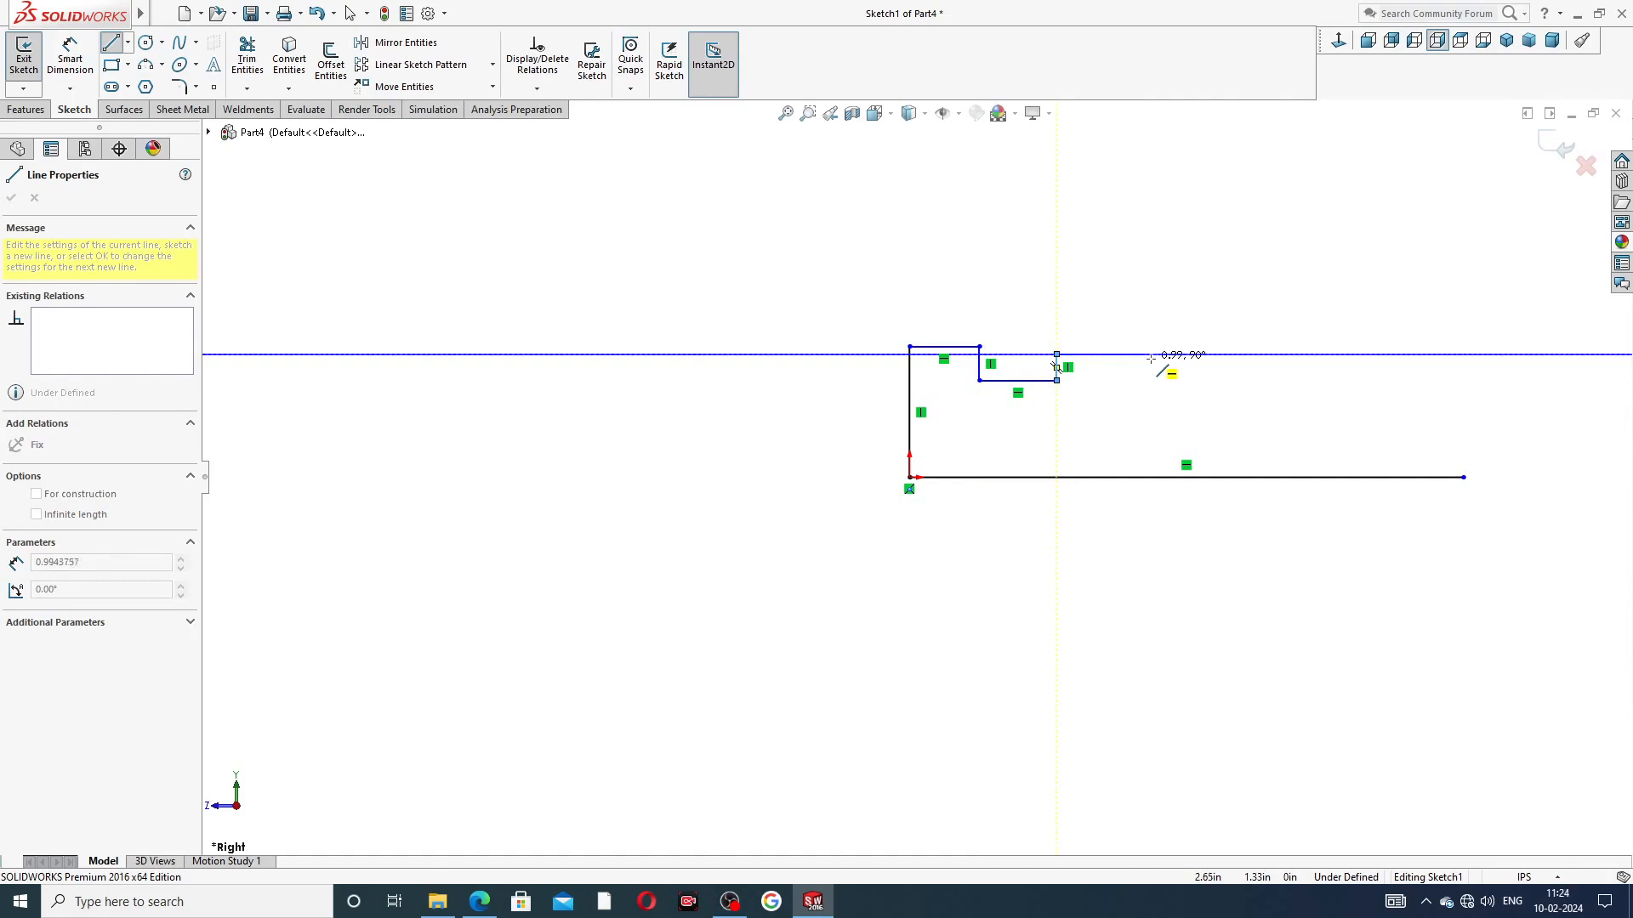
left_click(1176, 355)
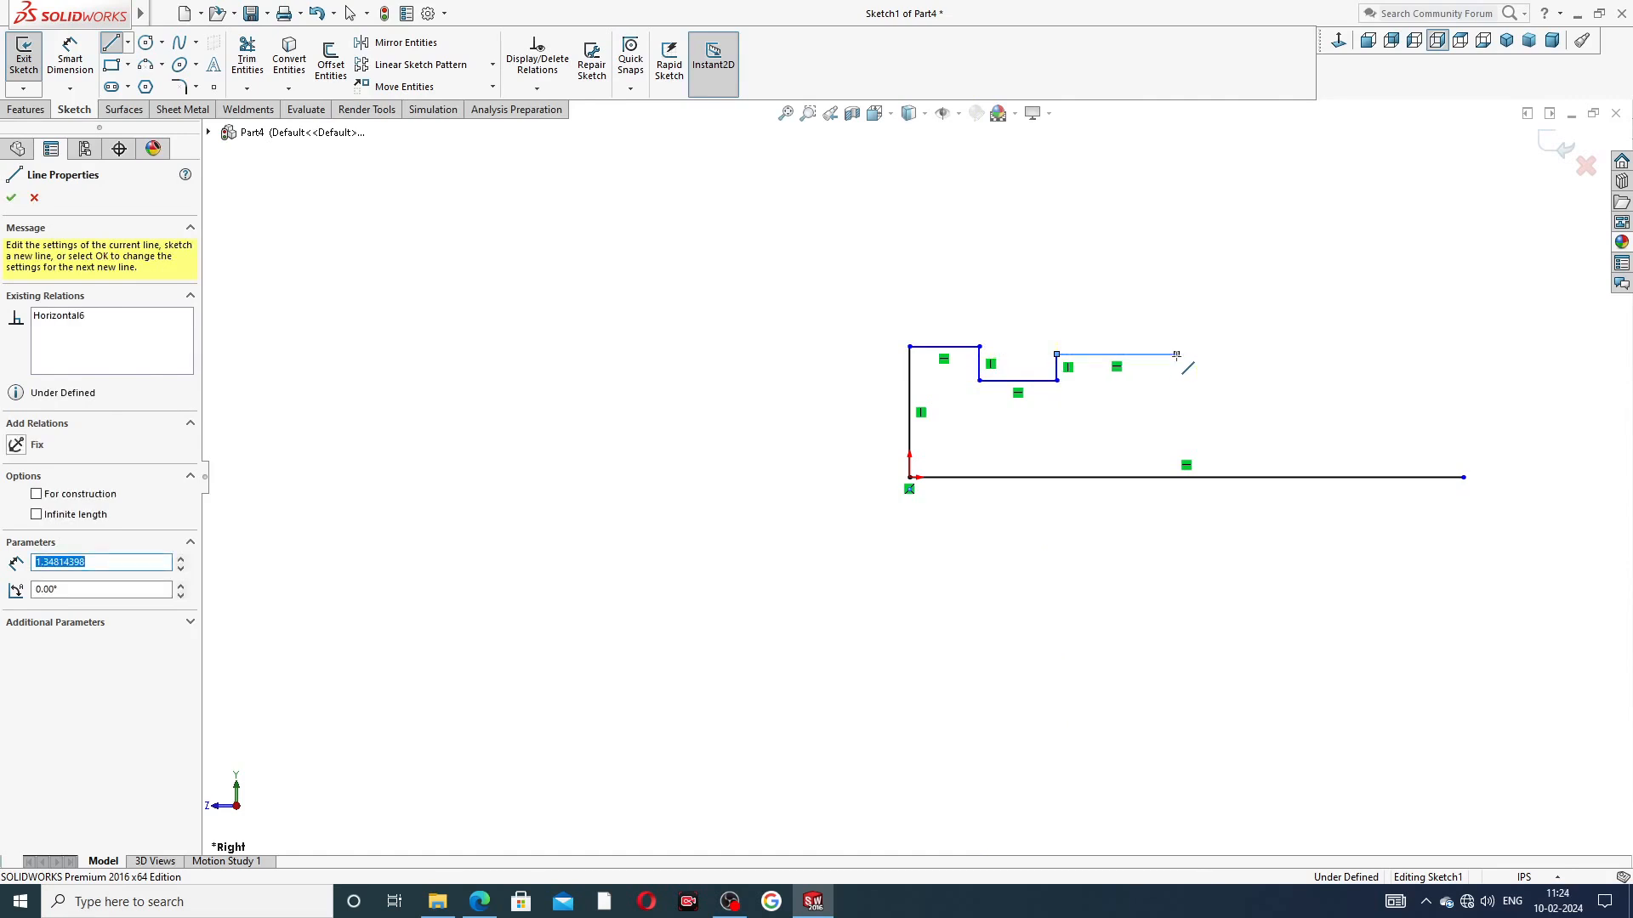
left_click(1176, 372)
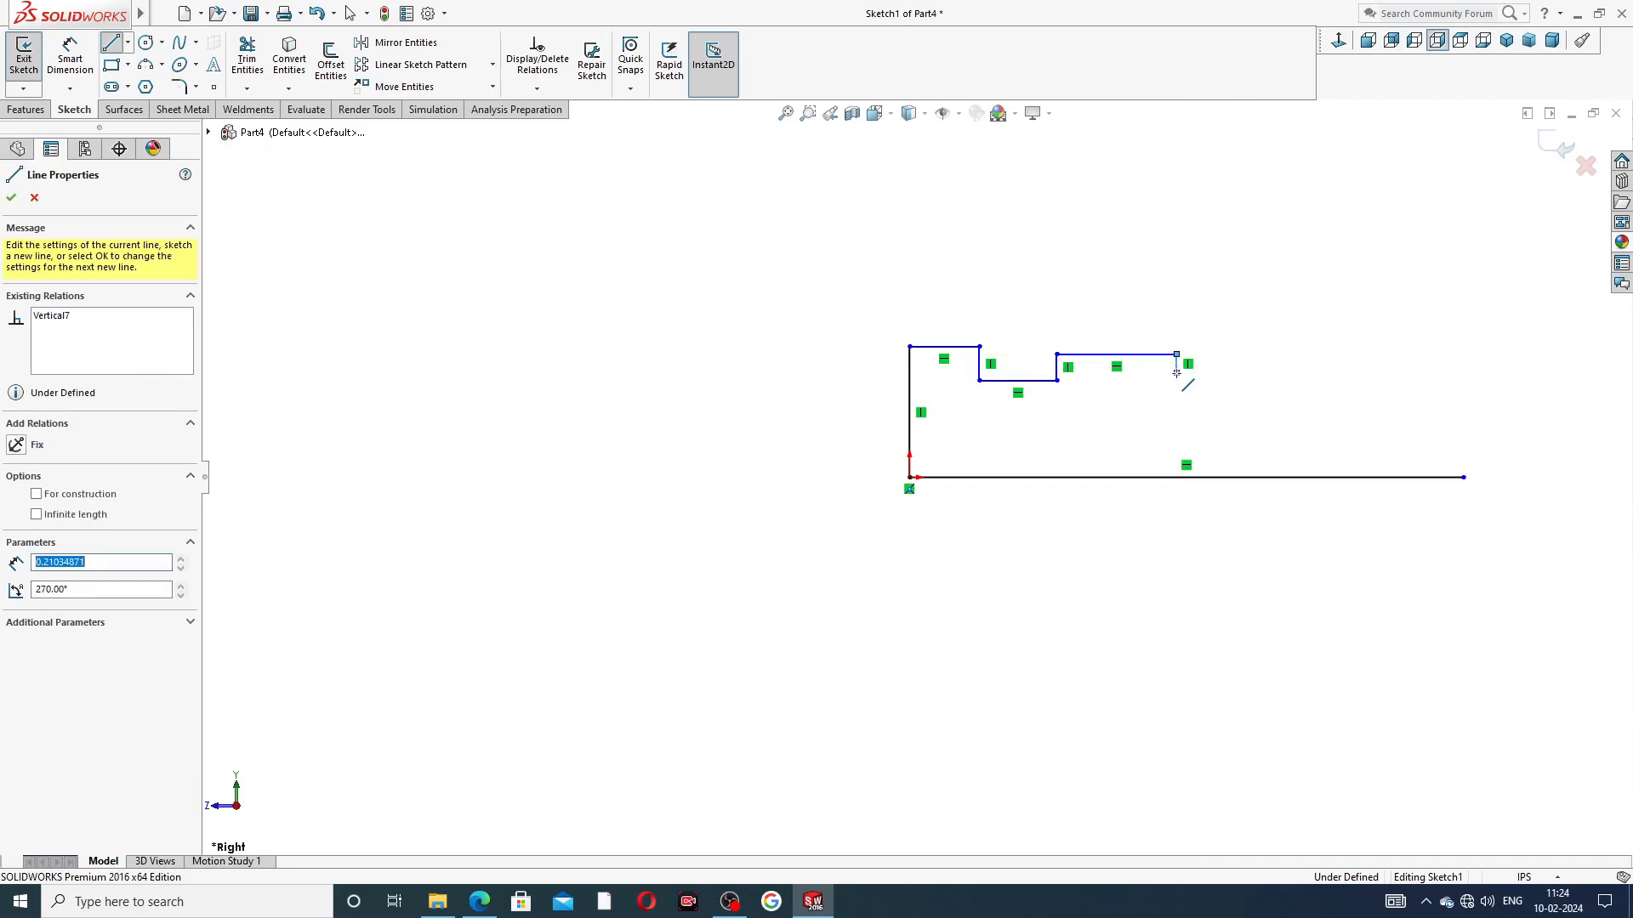
Continue the profile with a lower shaft section, a shallow groove and an end section, closing it at the base line's free end
left_click(1308, 374)
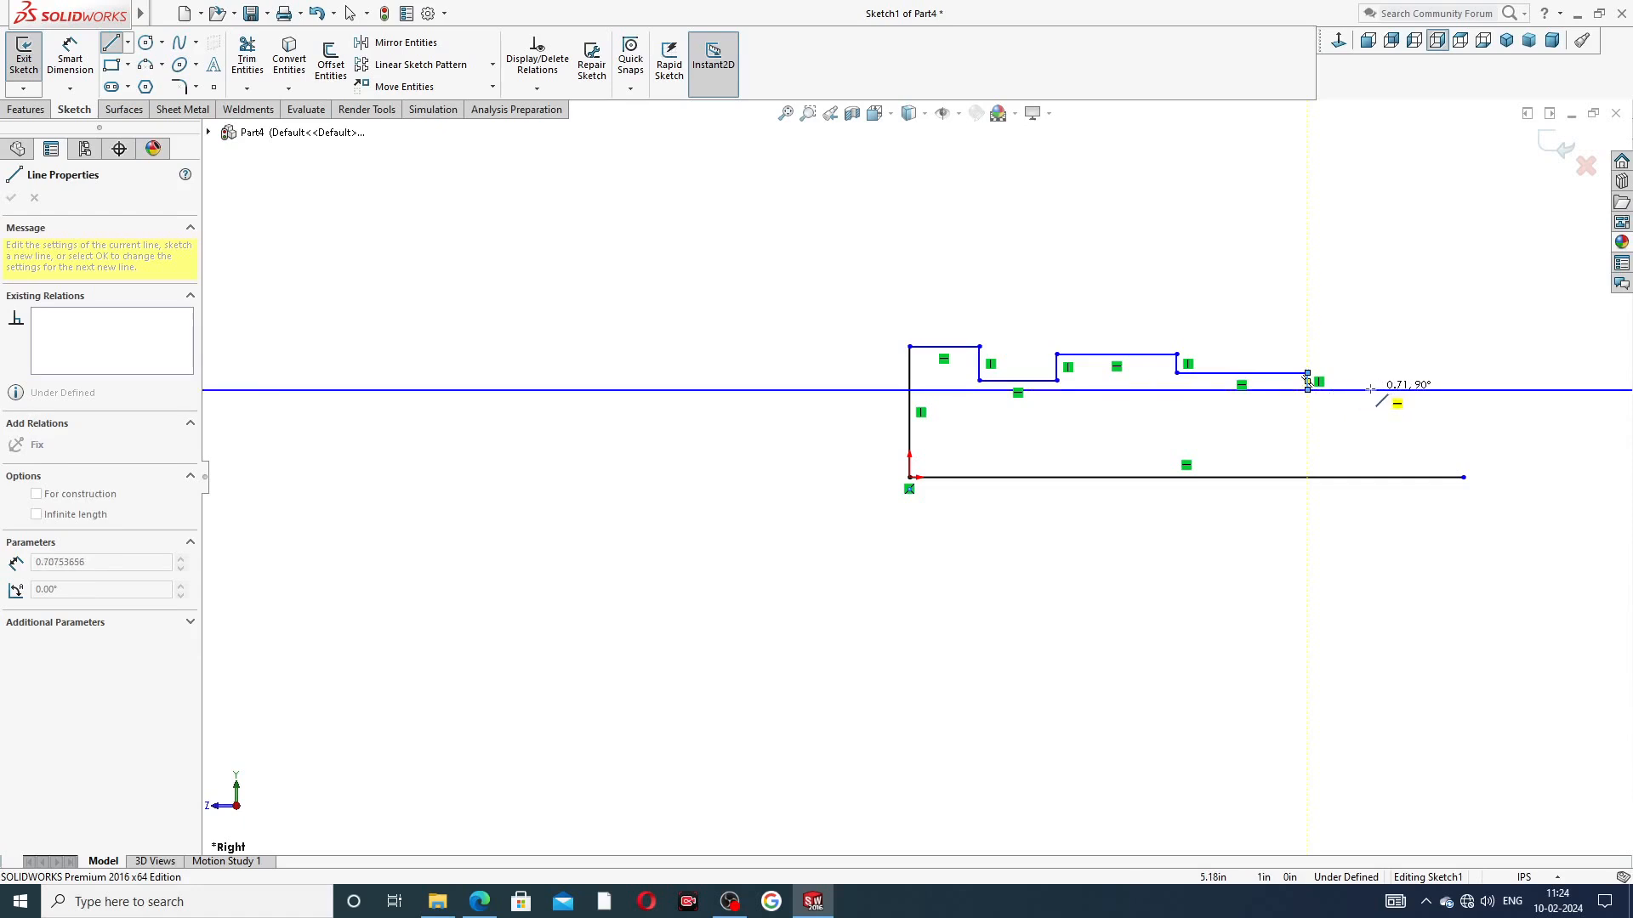
left_click(1373, 389)
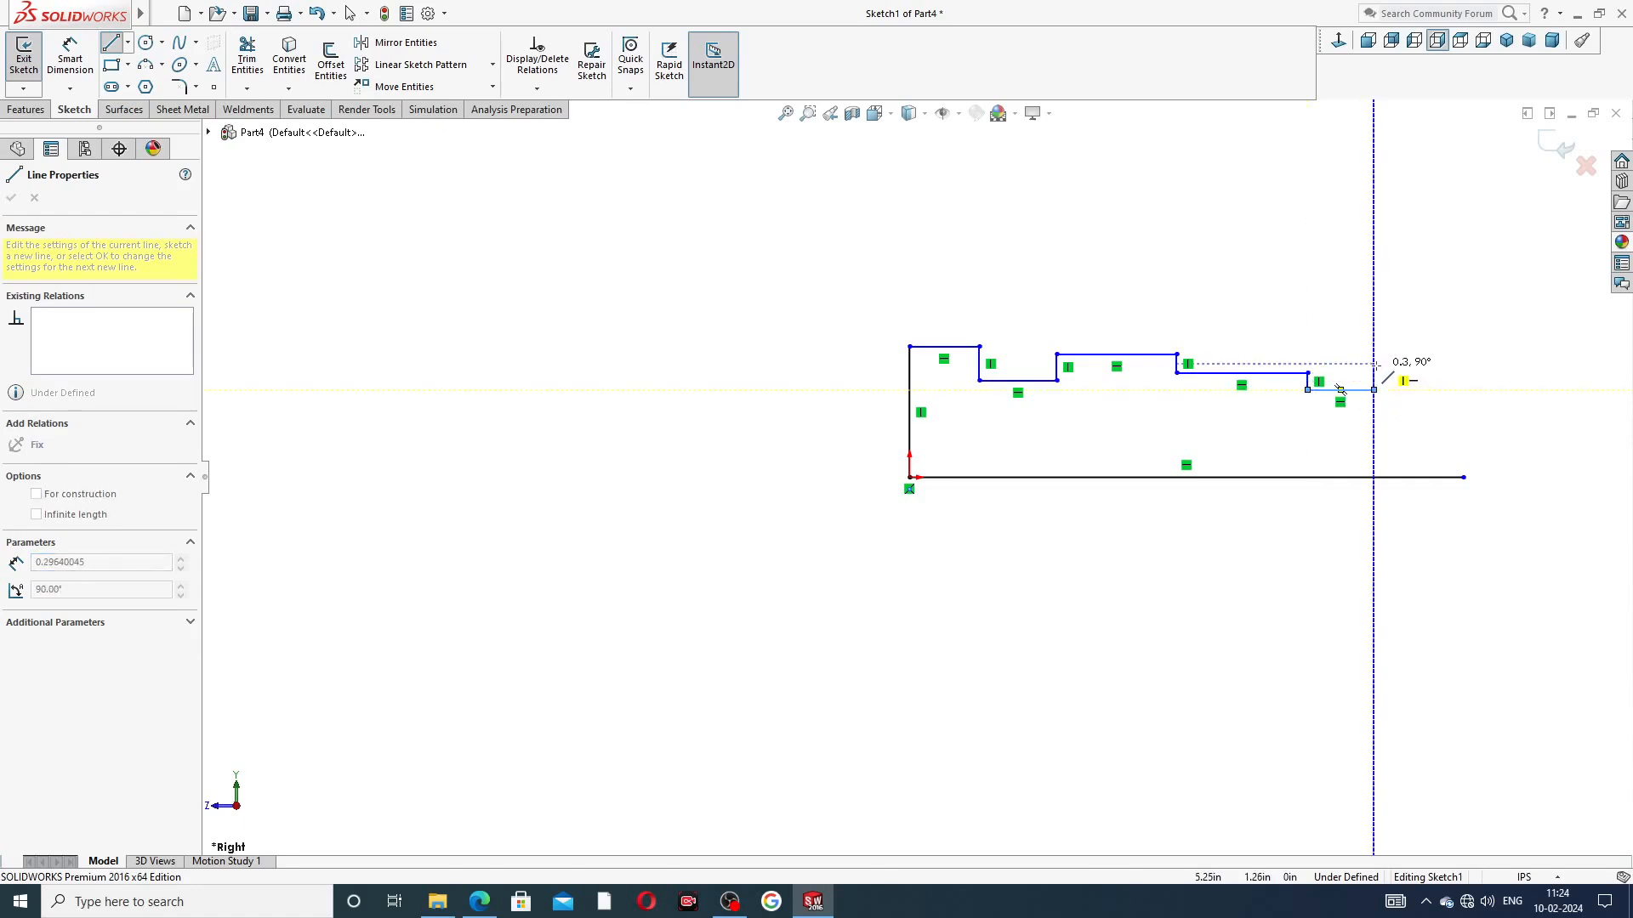
left_click(1373, 373)
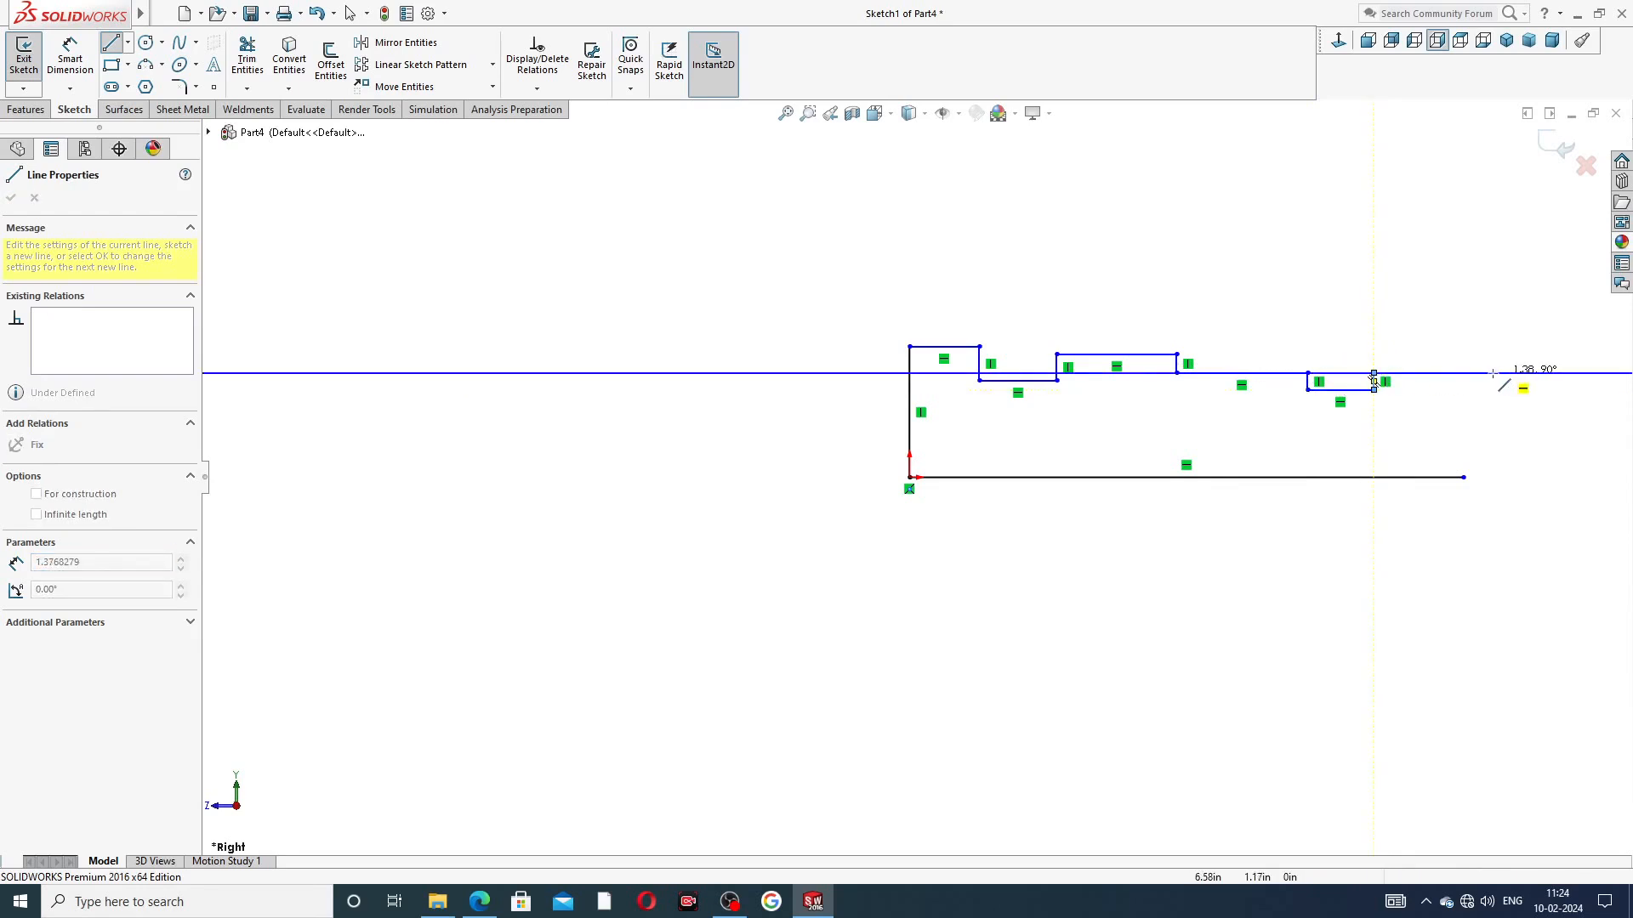
left_click(1463, 372)
left_click(1463, 477)
right_click(1501, 462)
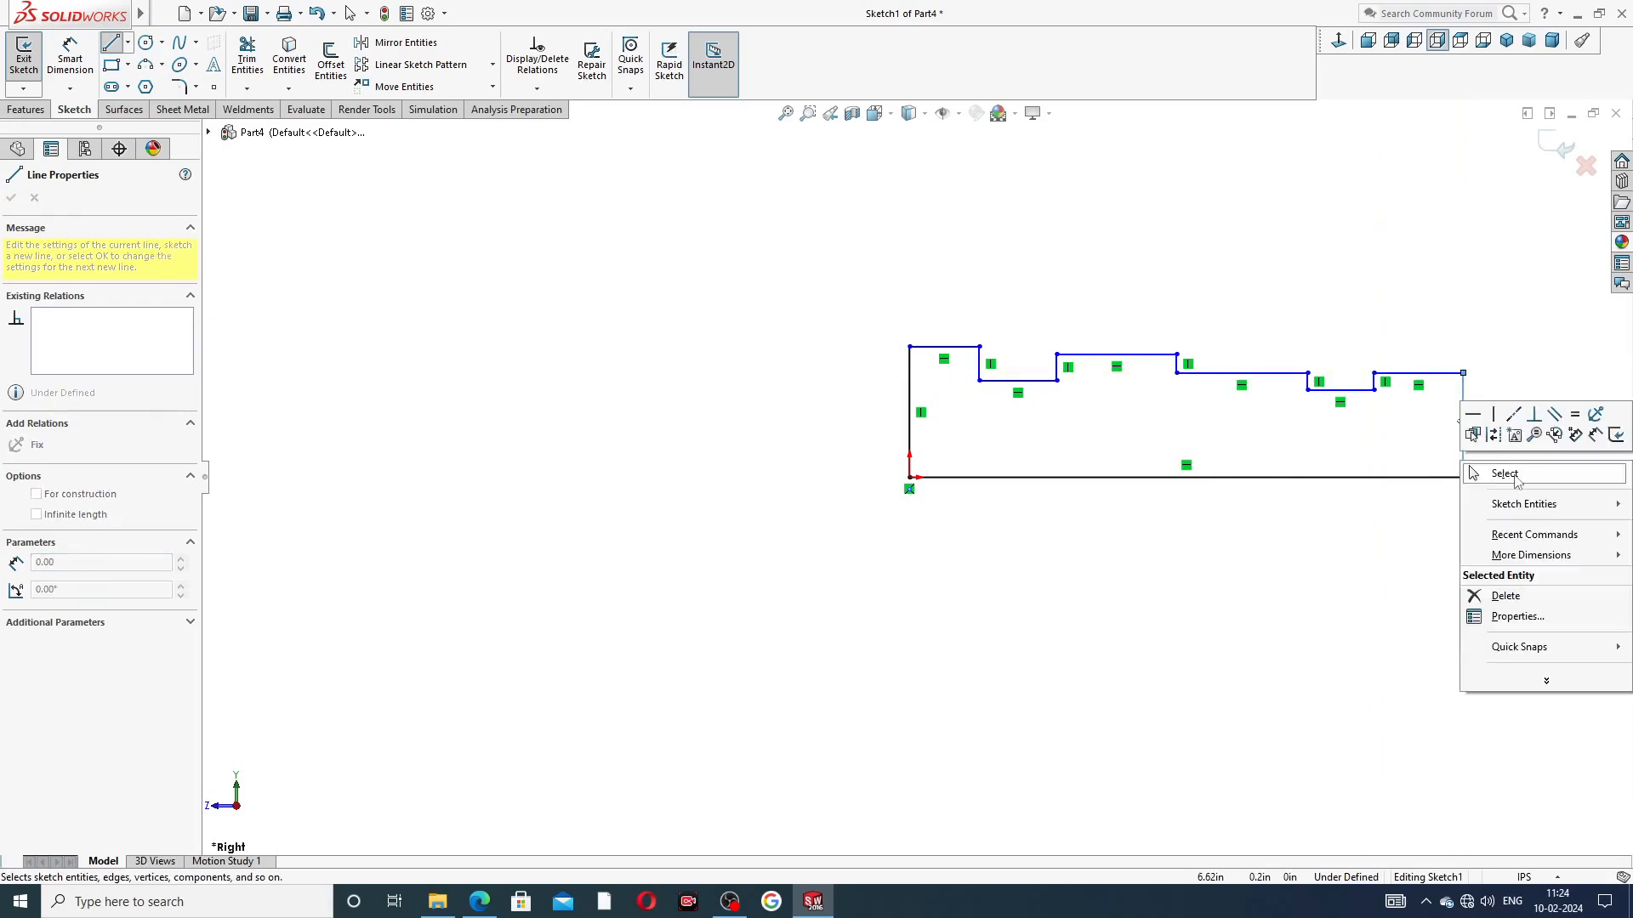
left_click(1514, 473)
Lower the head section's upper edge to about 1.31 in above the base line and deepen the recess beside it
scroll(1437, 425, "down", 3)
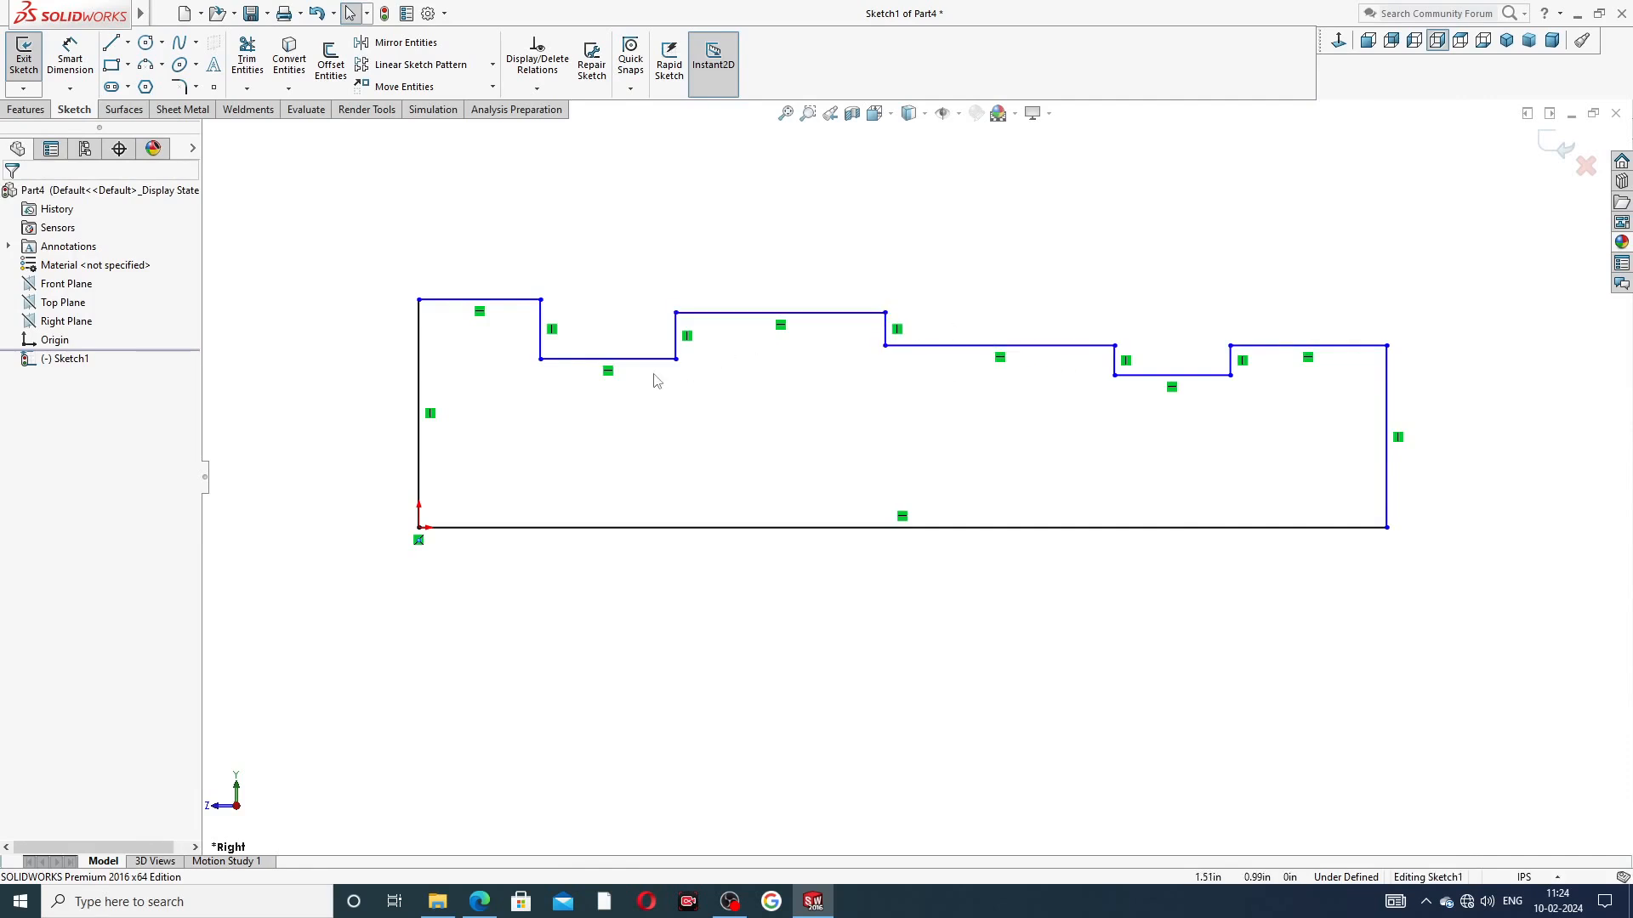
scroll(1029, 483, "up", 3)
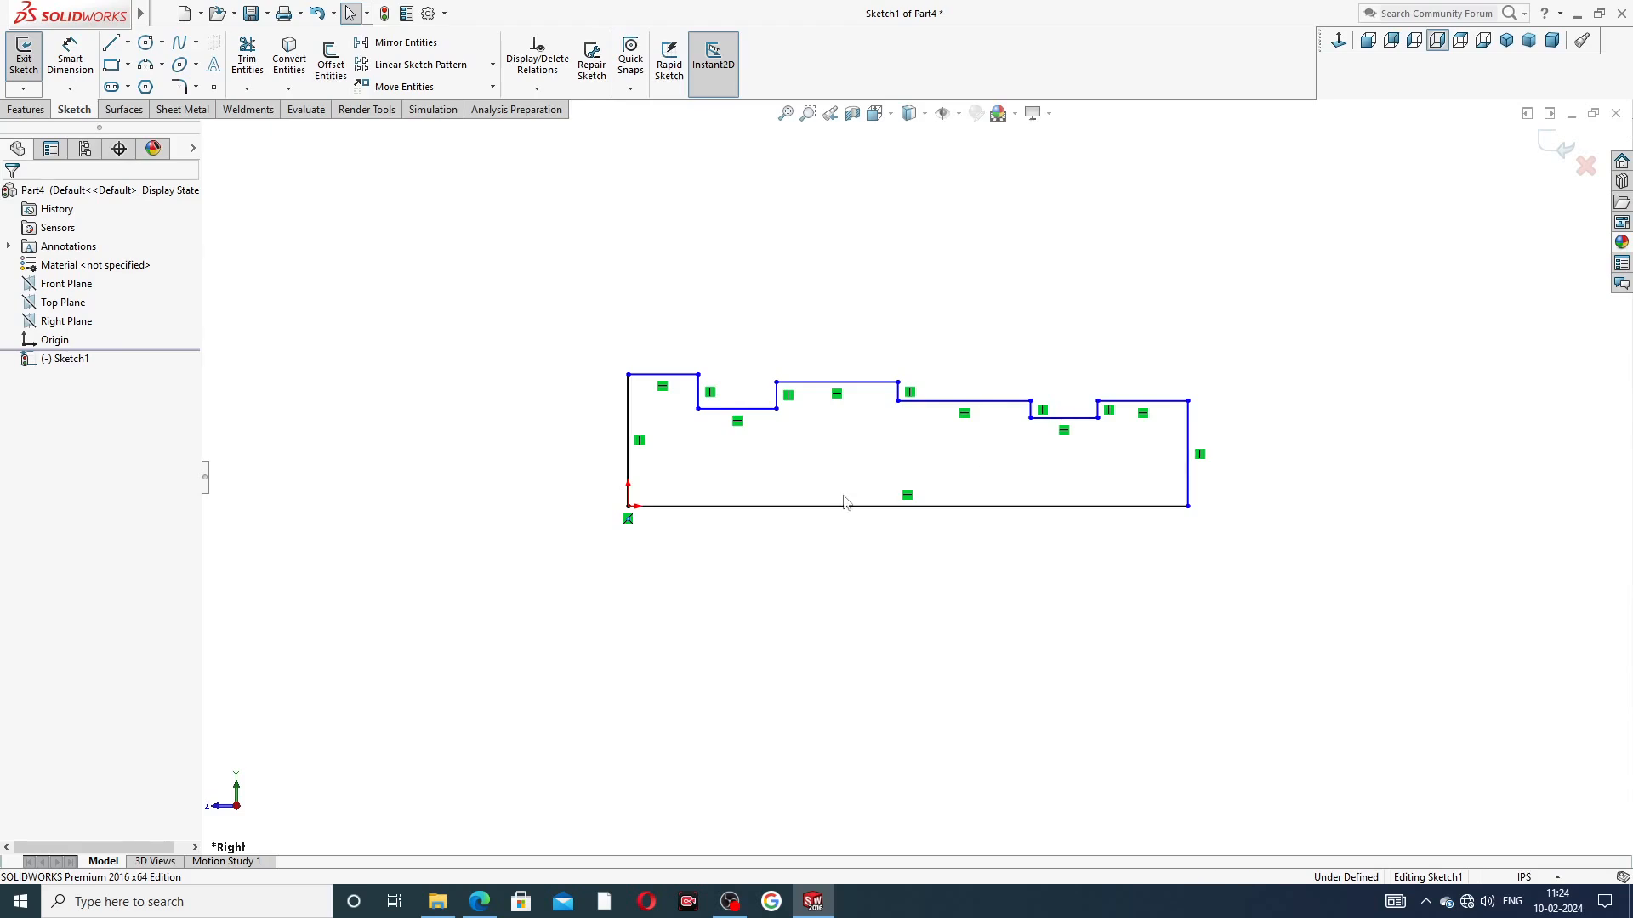
scroll(854, 497, "down", 2)
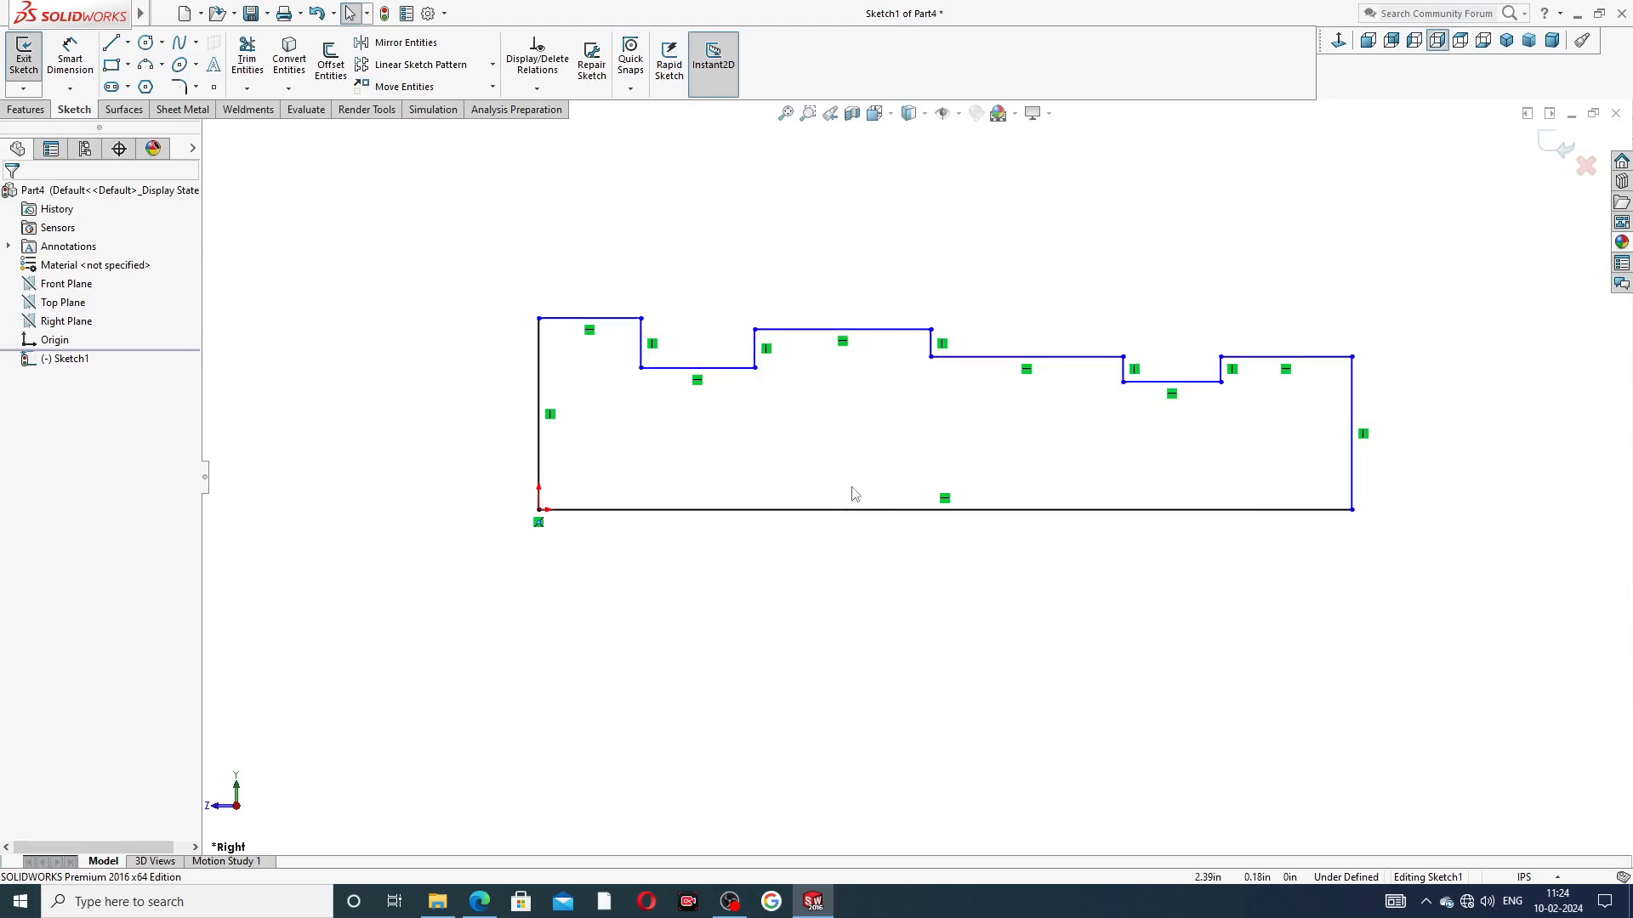
left_click(539, 320)
mouse_move(536, 333)
left_mouse_down()
mouse_move(549, 366)
mouse_move(544, 352)
left_mouse_up()
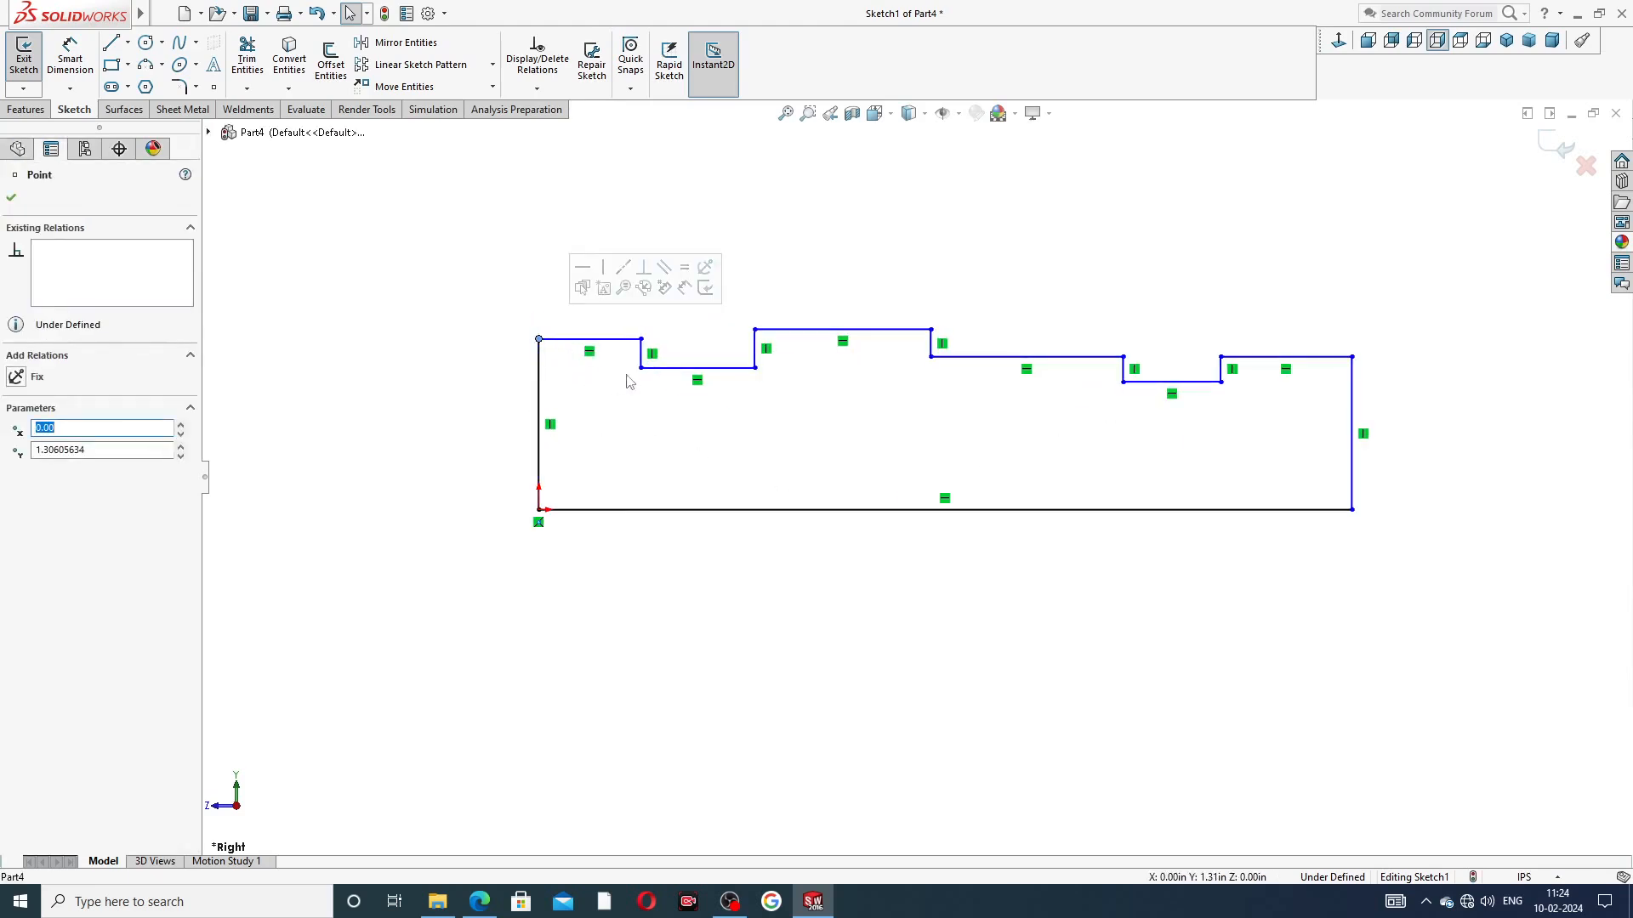
left_click_drag(674, 372, 674, 425)
left_click(816, 408)
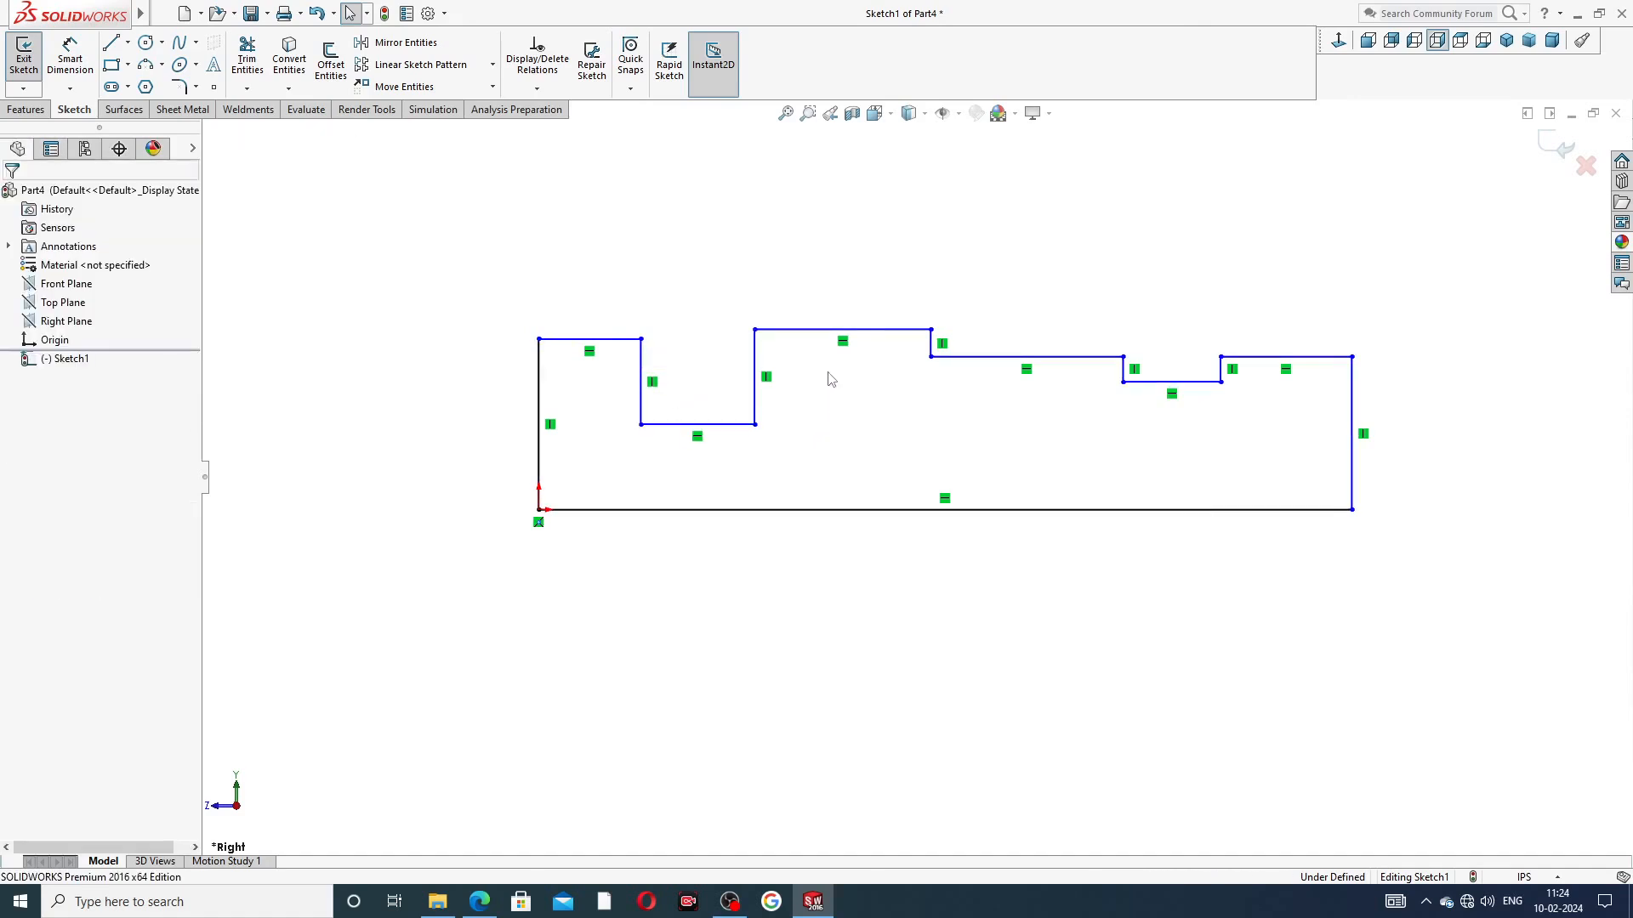
Reposition the raised middle section's upper edge to about 1.33 in above the base line and make the recess beside the head shallower
left_click_drag(832, 330, 838, 368)
left_click(921, 408)
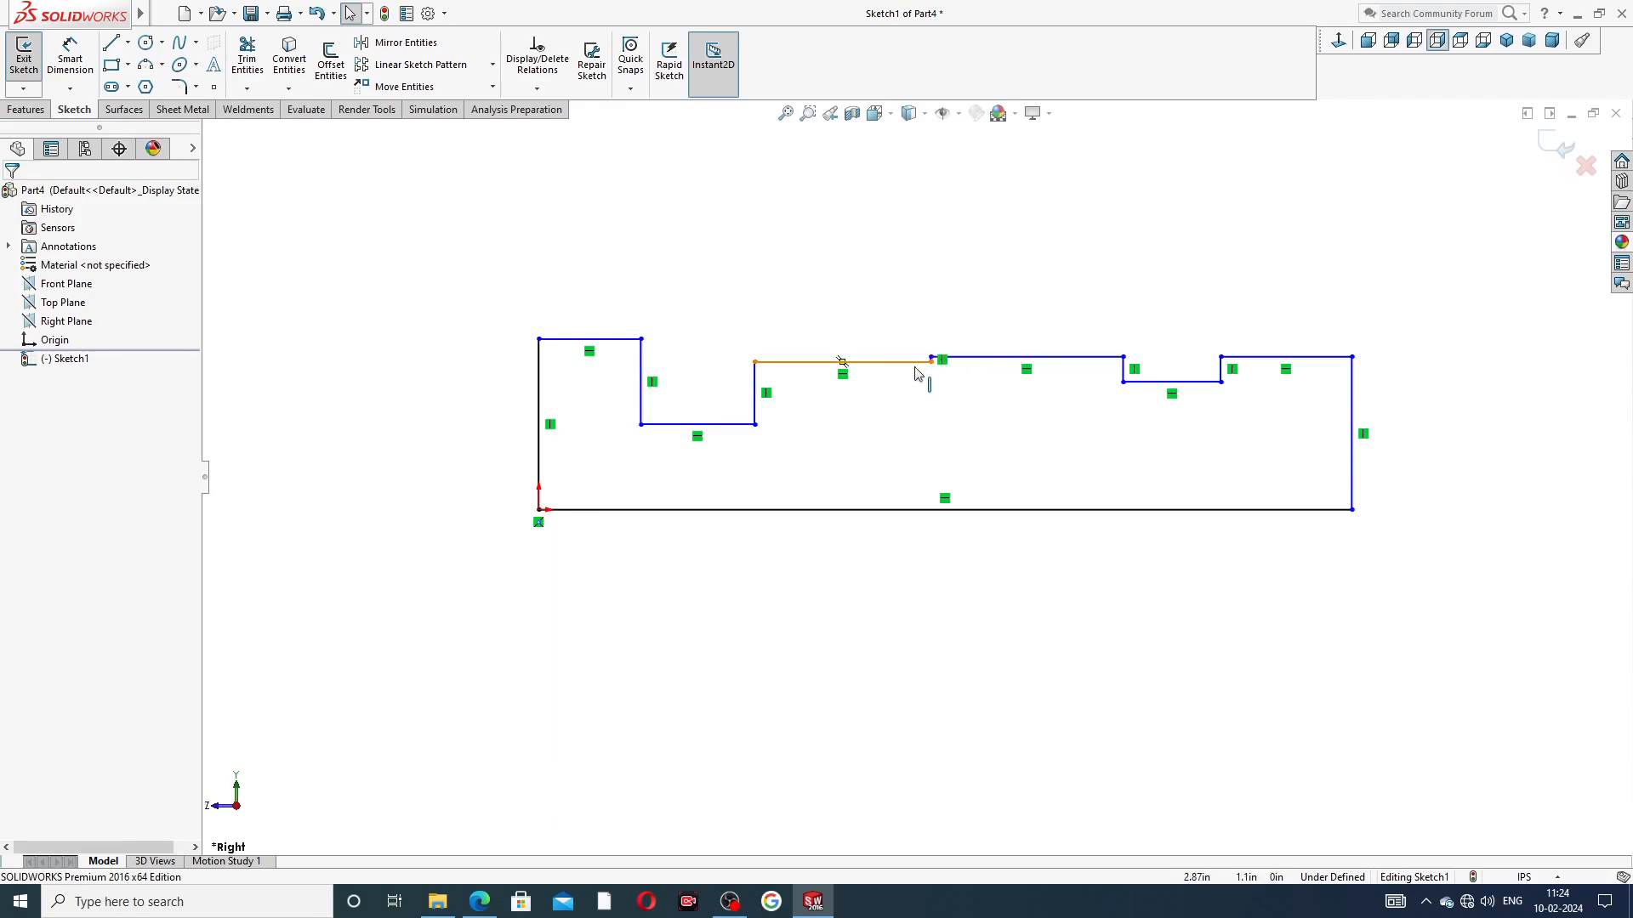
left_click_drag(876, 363, 873, 336)
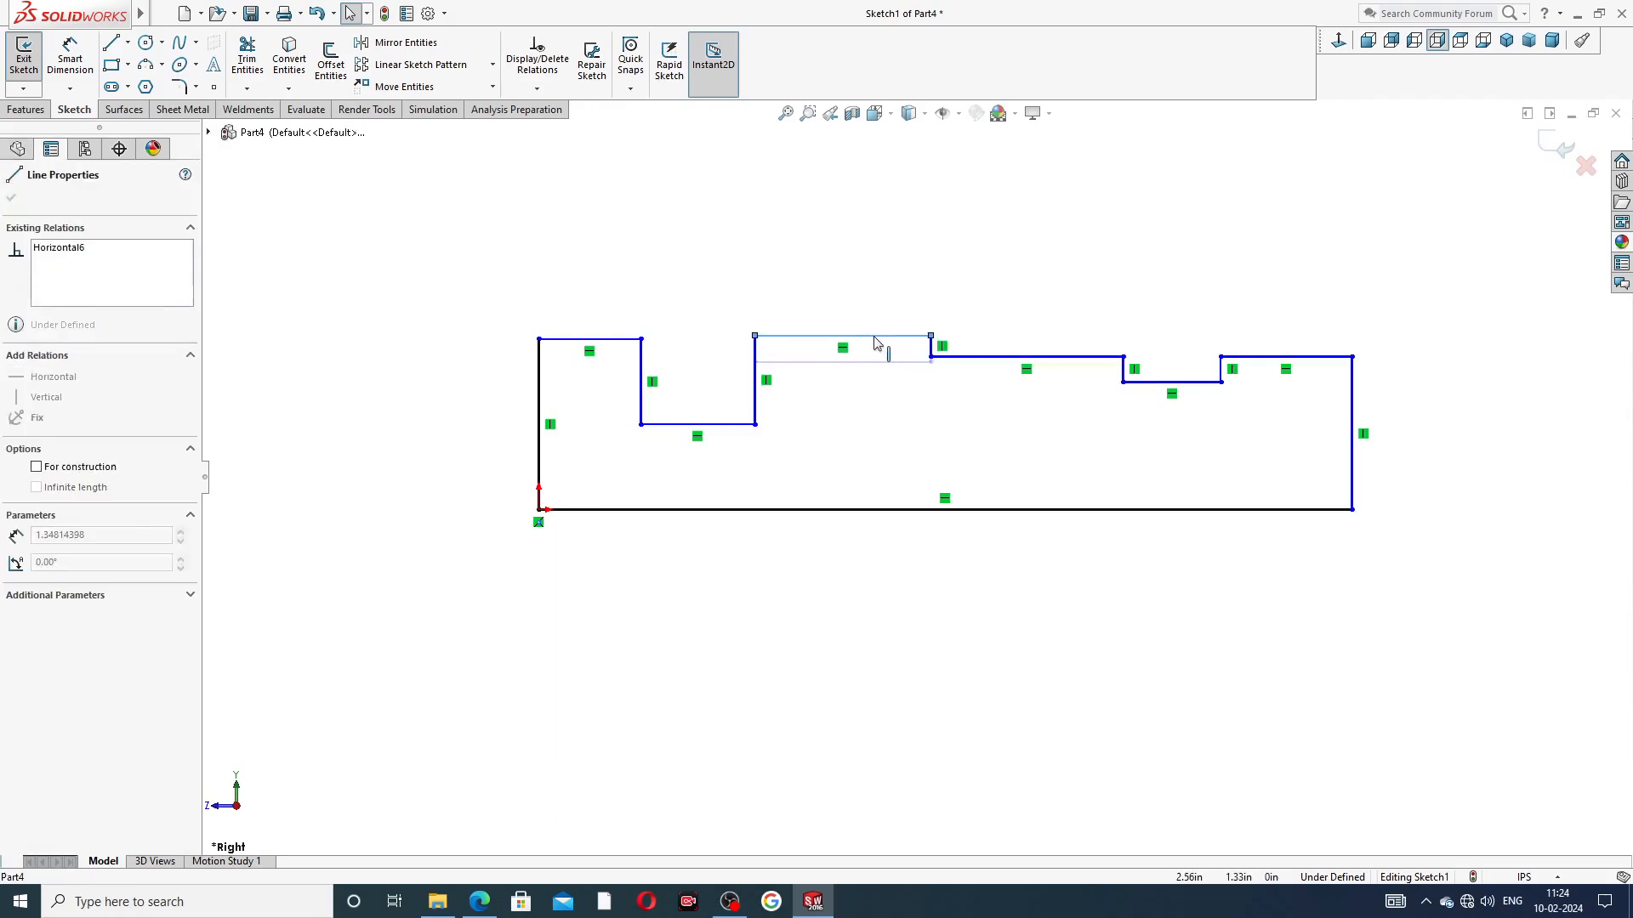
left_click(907, 406)
left_click_drag(730, 424, 738, 402)
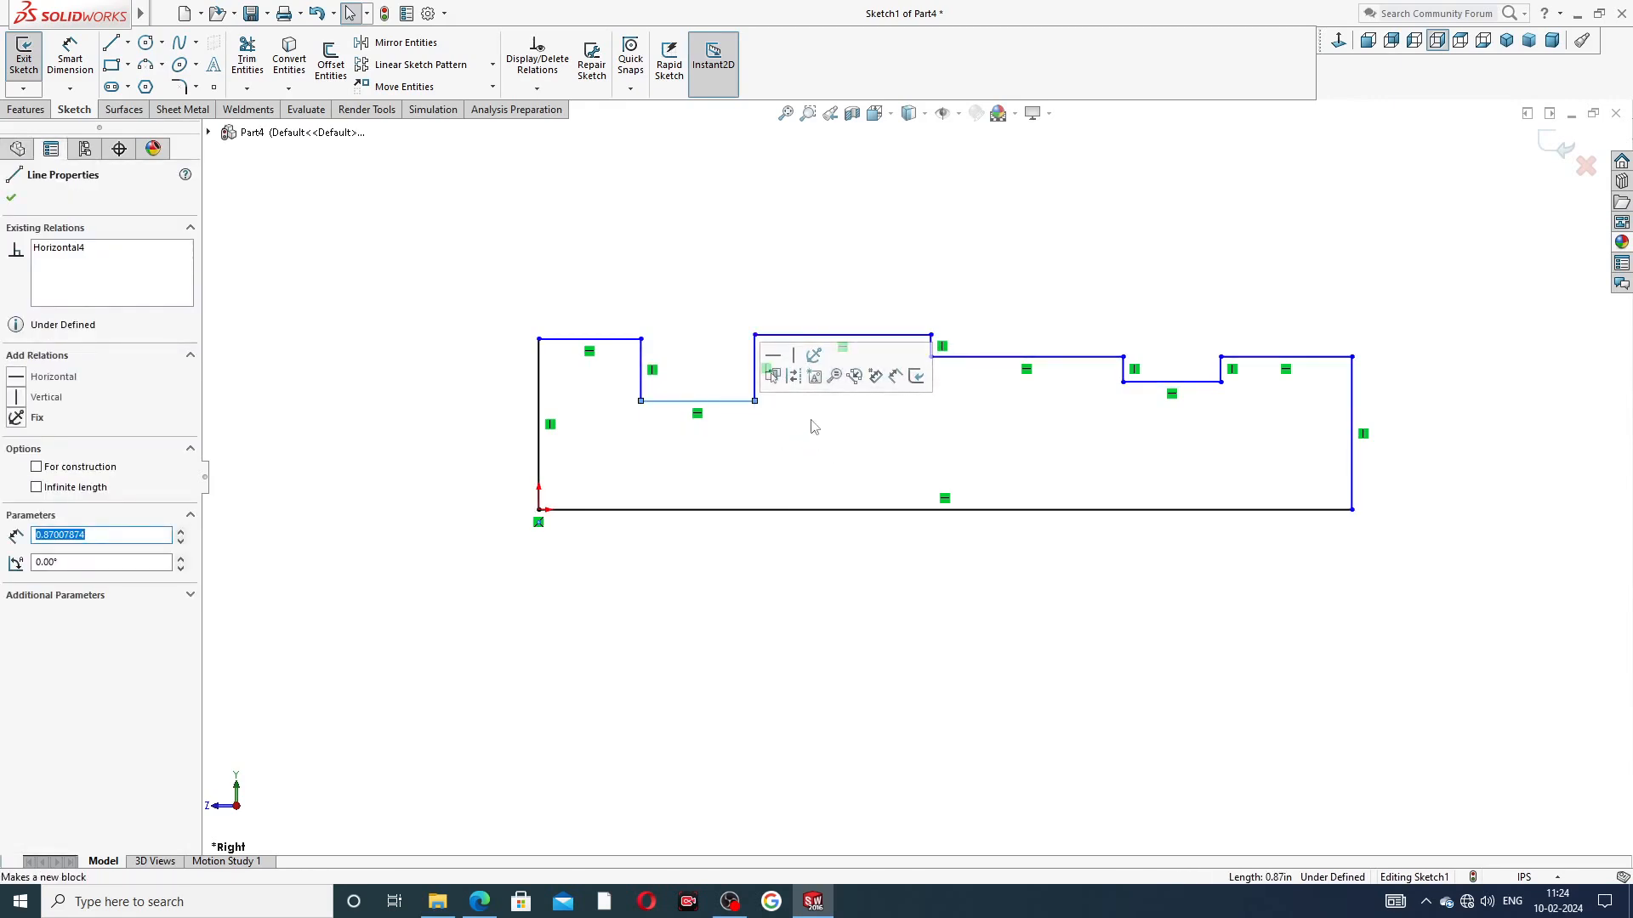
left_click(959, 392)
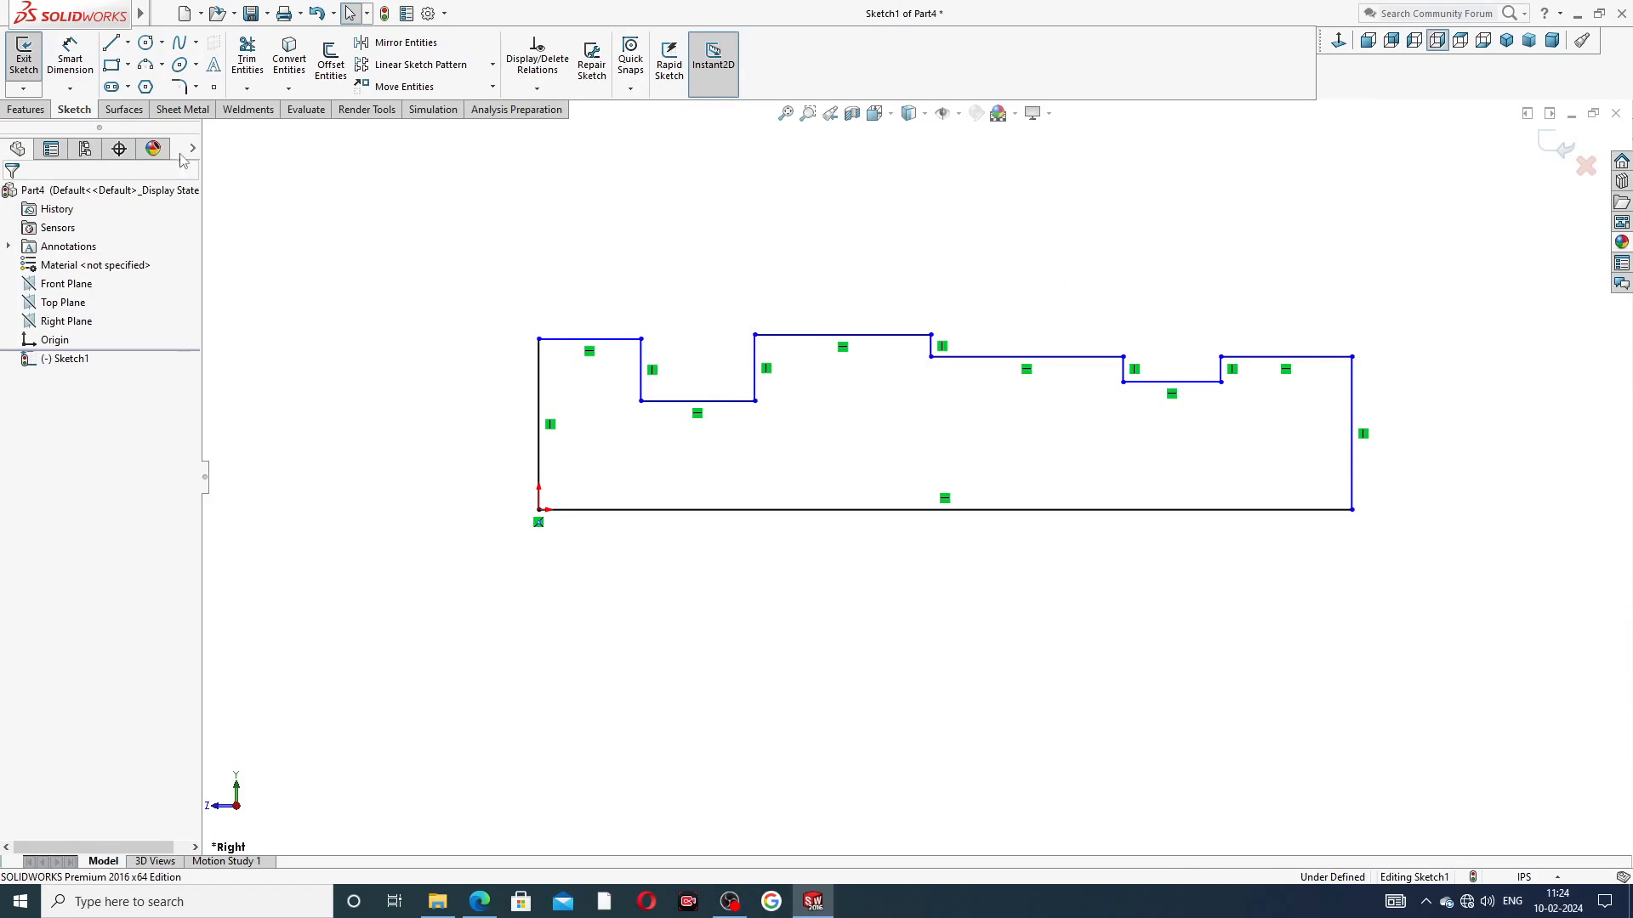
Dimension the profile's overall length between its two vertical end lines as 6.25 in, and check the vice screw drawing
left_click(66, 59)
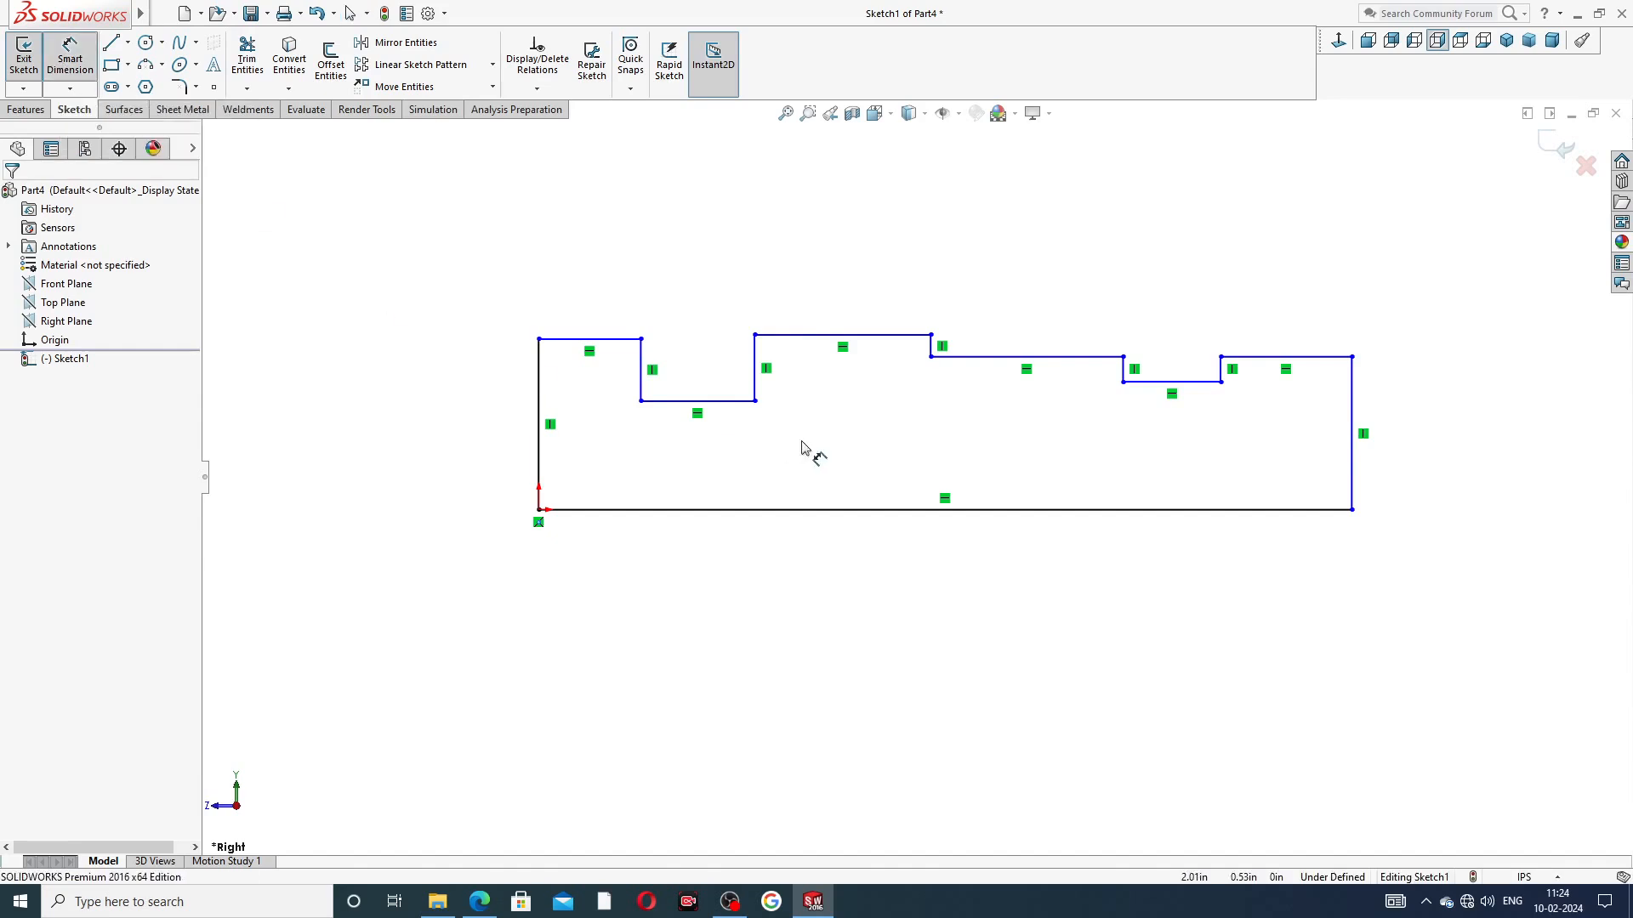
left_click(539, 398)
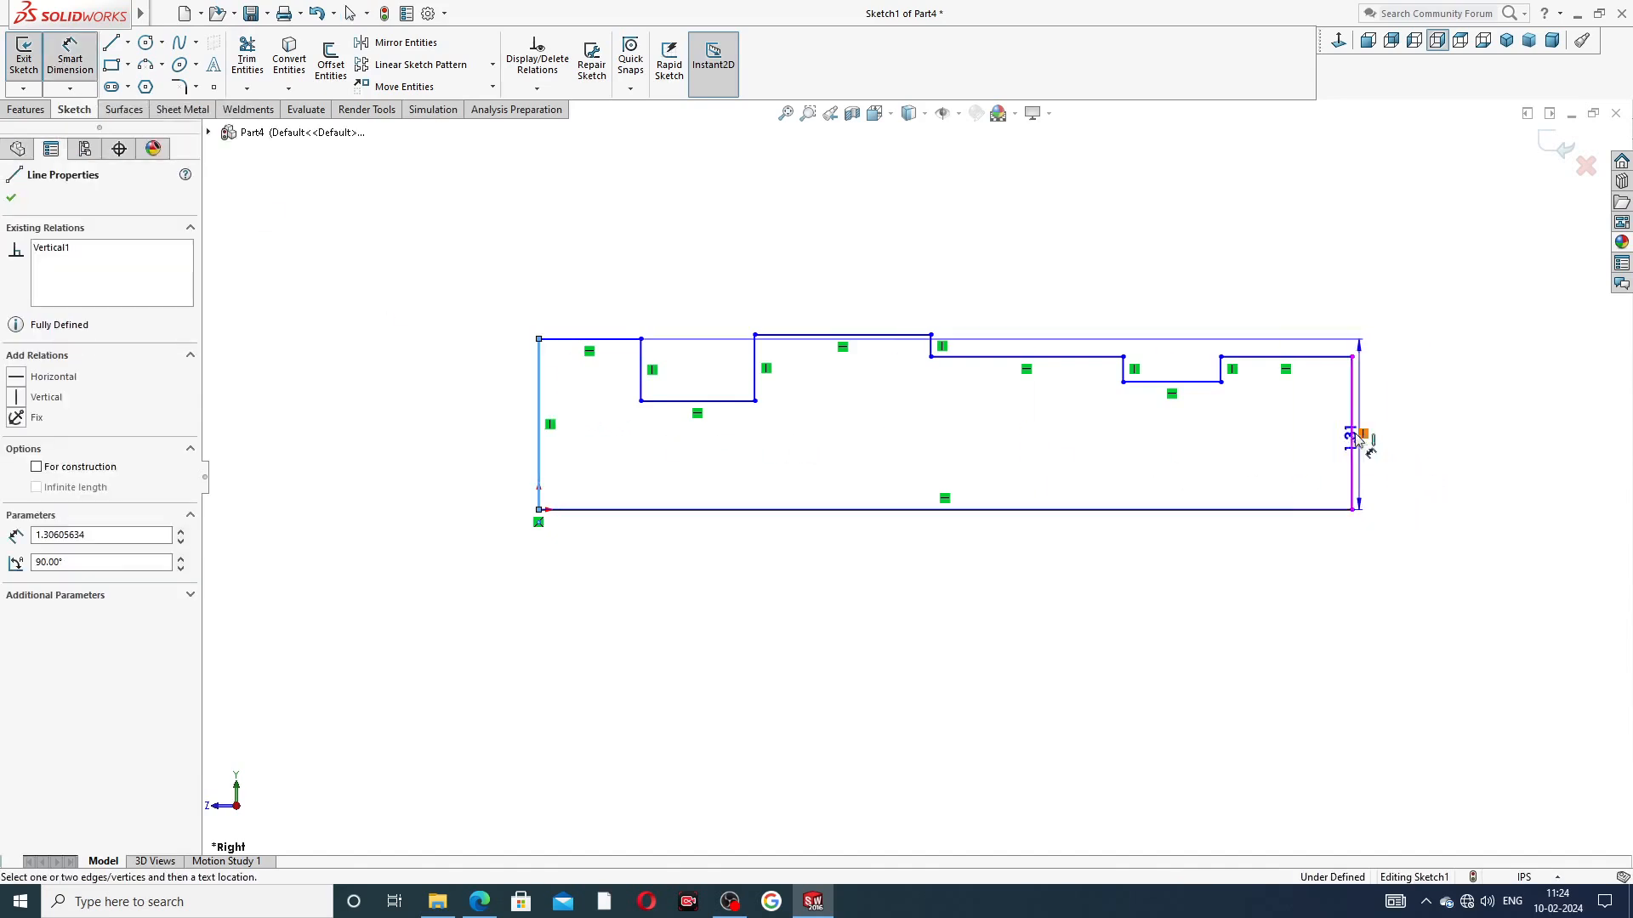
left_click(1352, 424)
left_click(1036, 607)
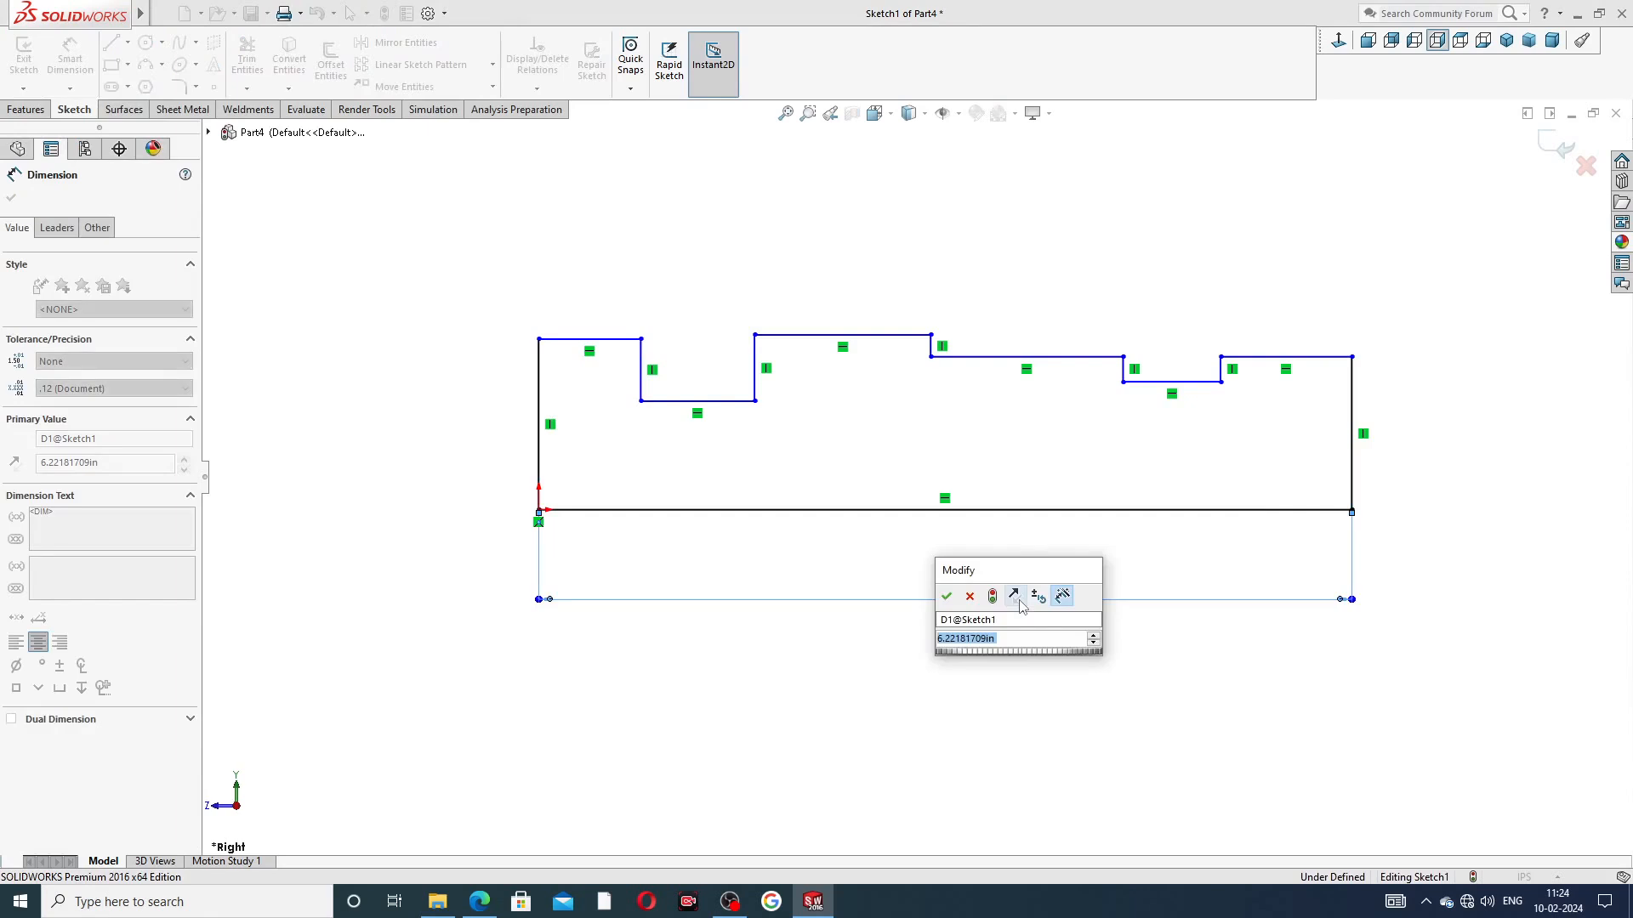
type("6.")
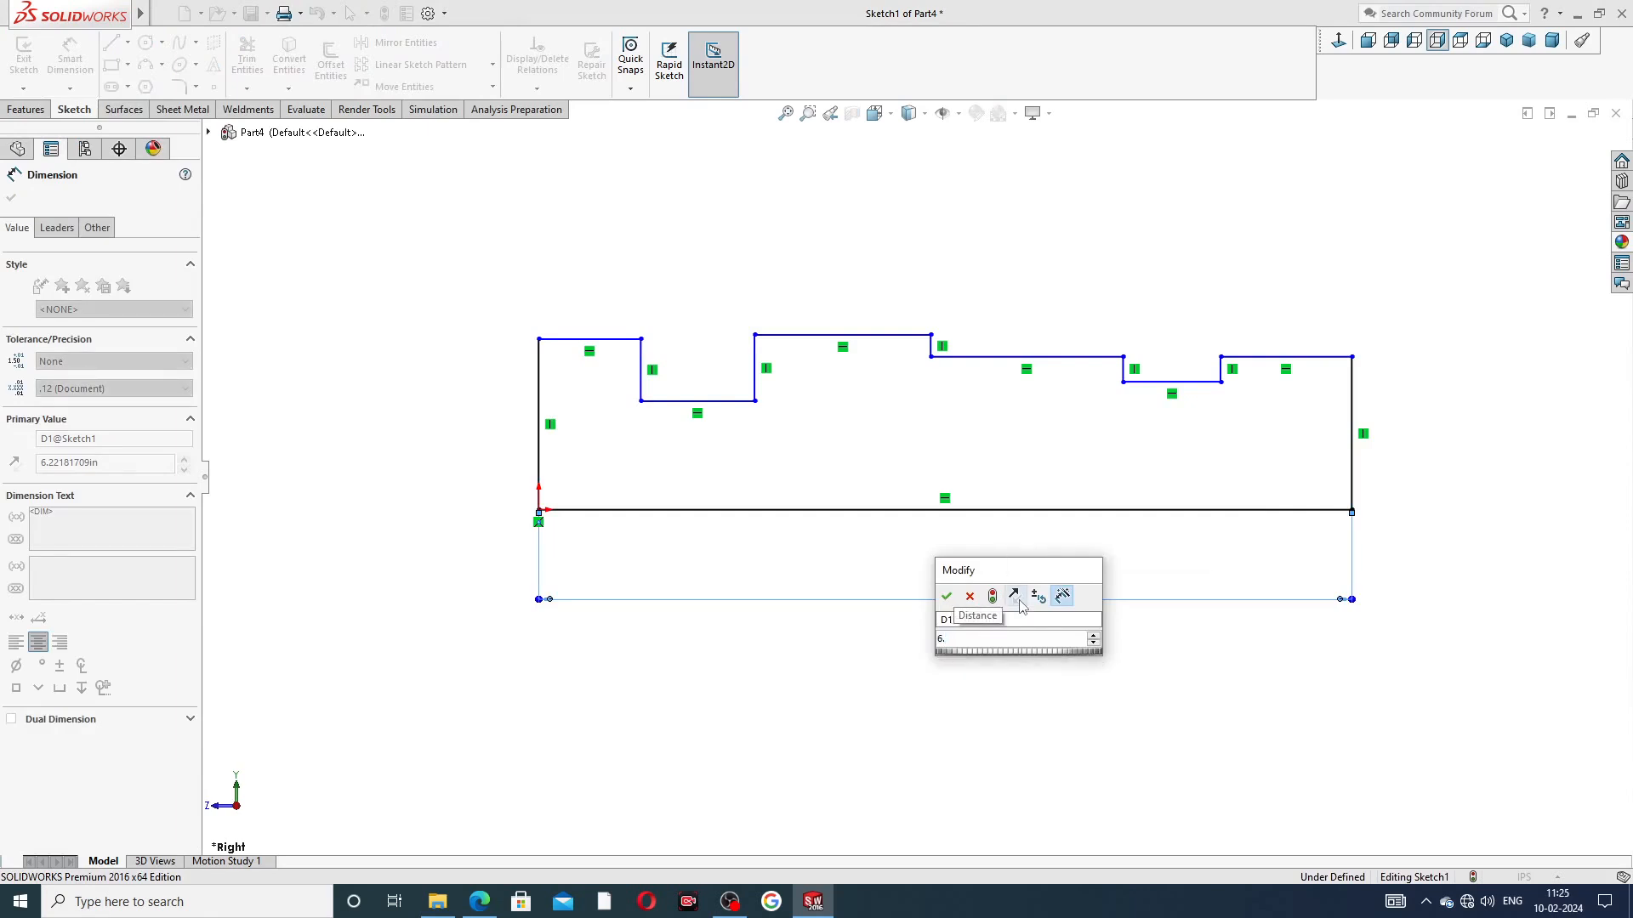
type("25")
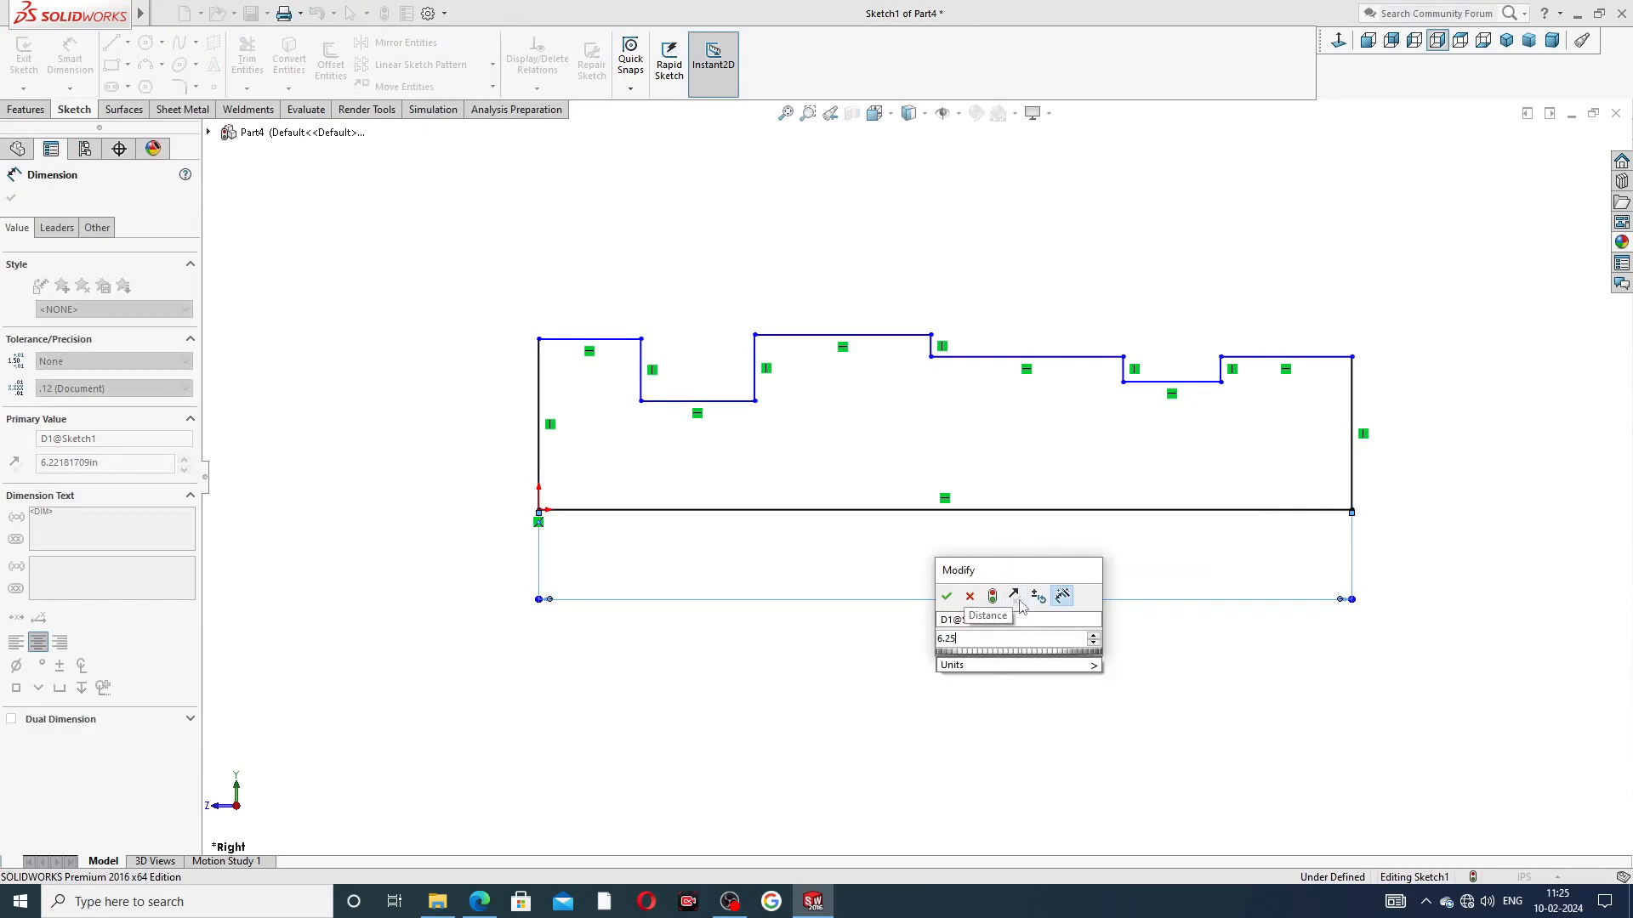
key("Return")
left_click(479, 902)
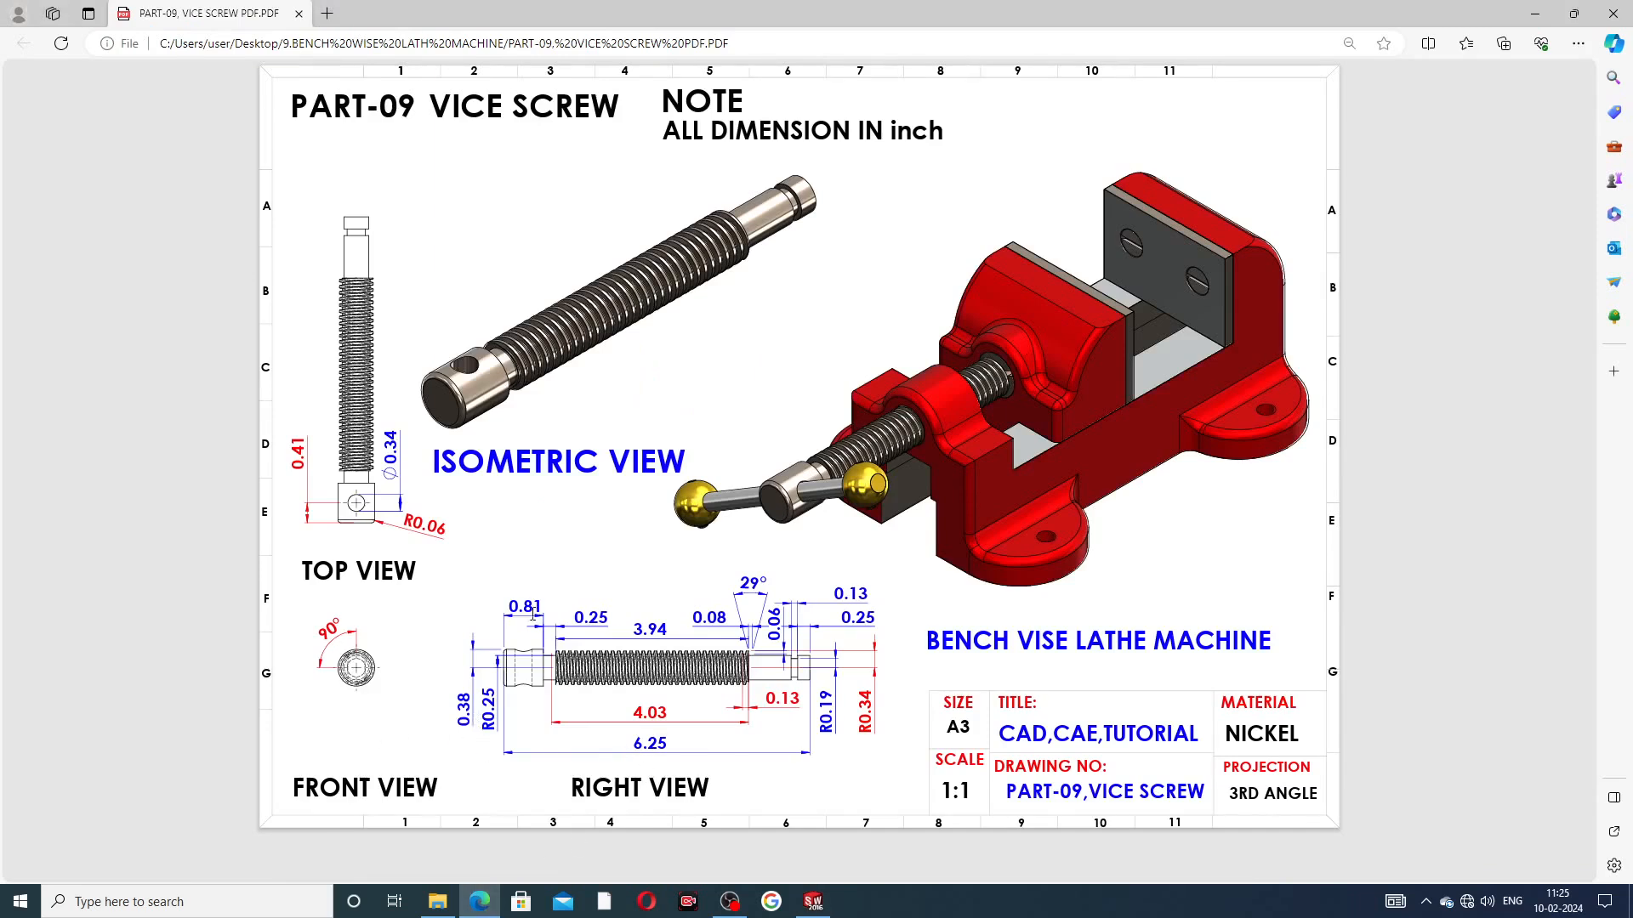
left_click(478, 901)
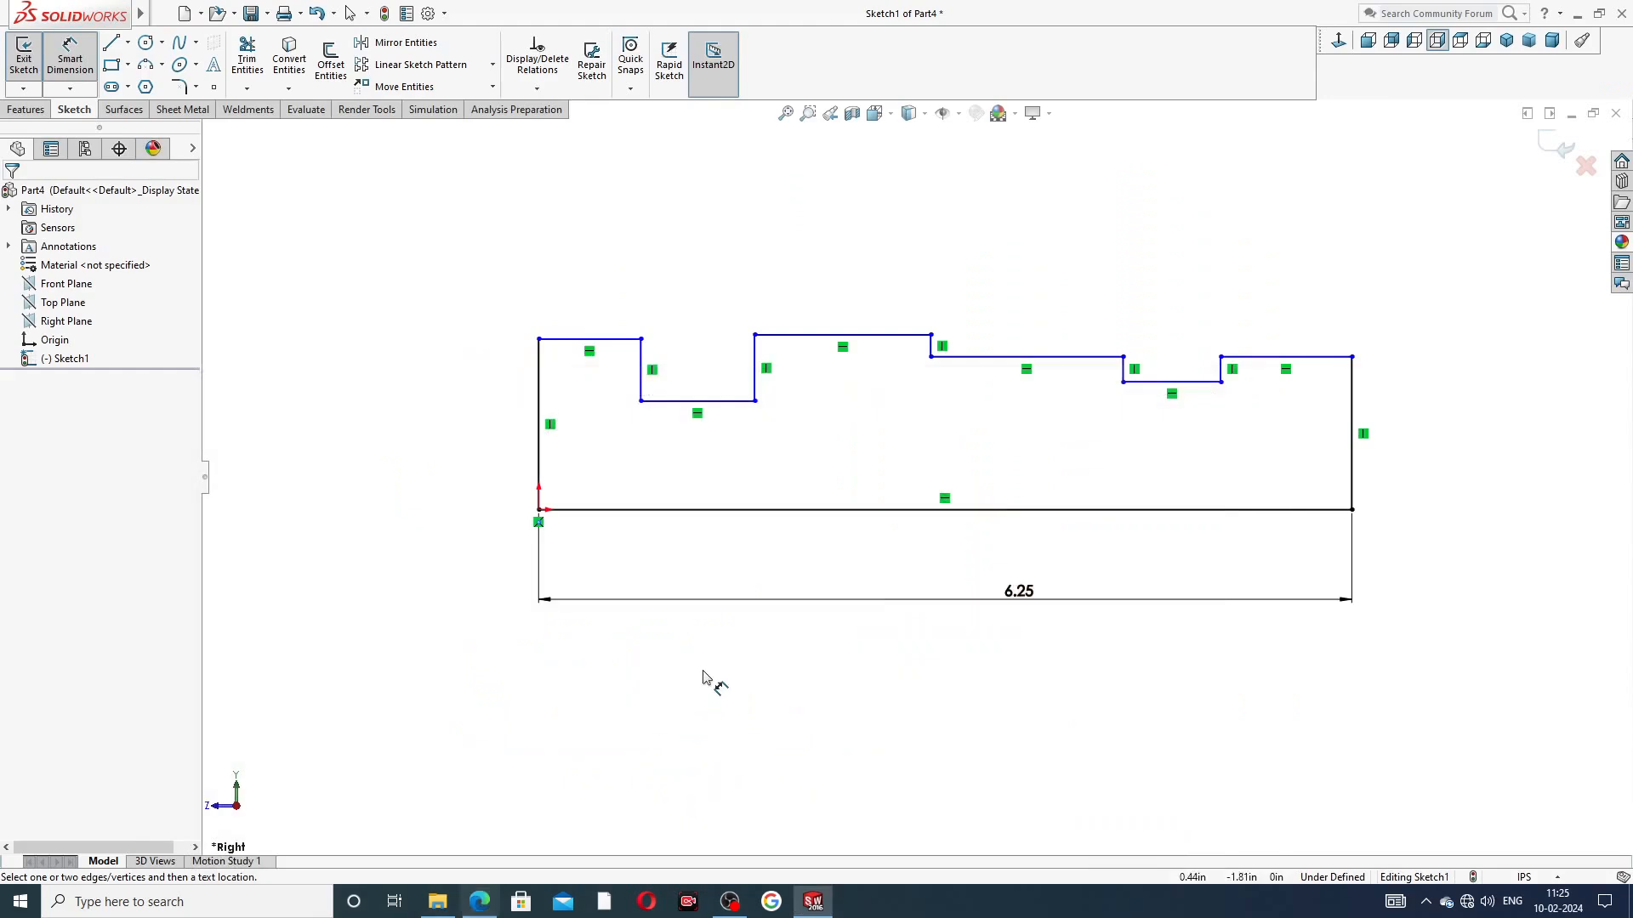
Dimension the head section's vertical end line as 0.38 in, taking the value from the vice screw drawing
left_click(539, 366)
left_click(508, 414)
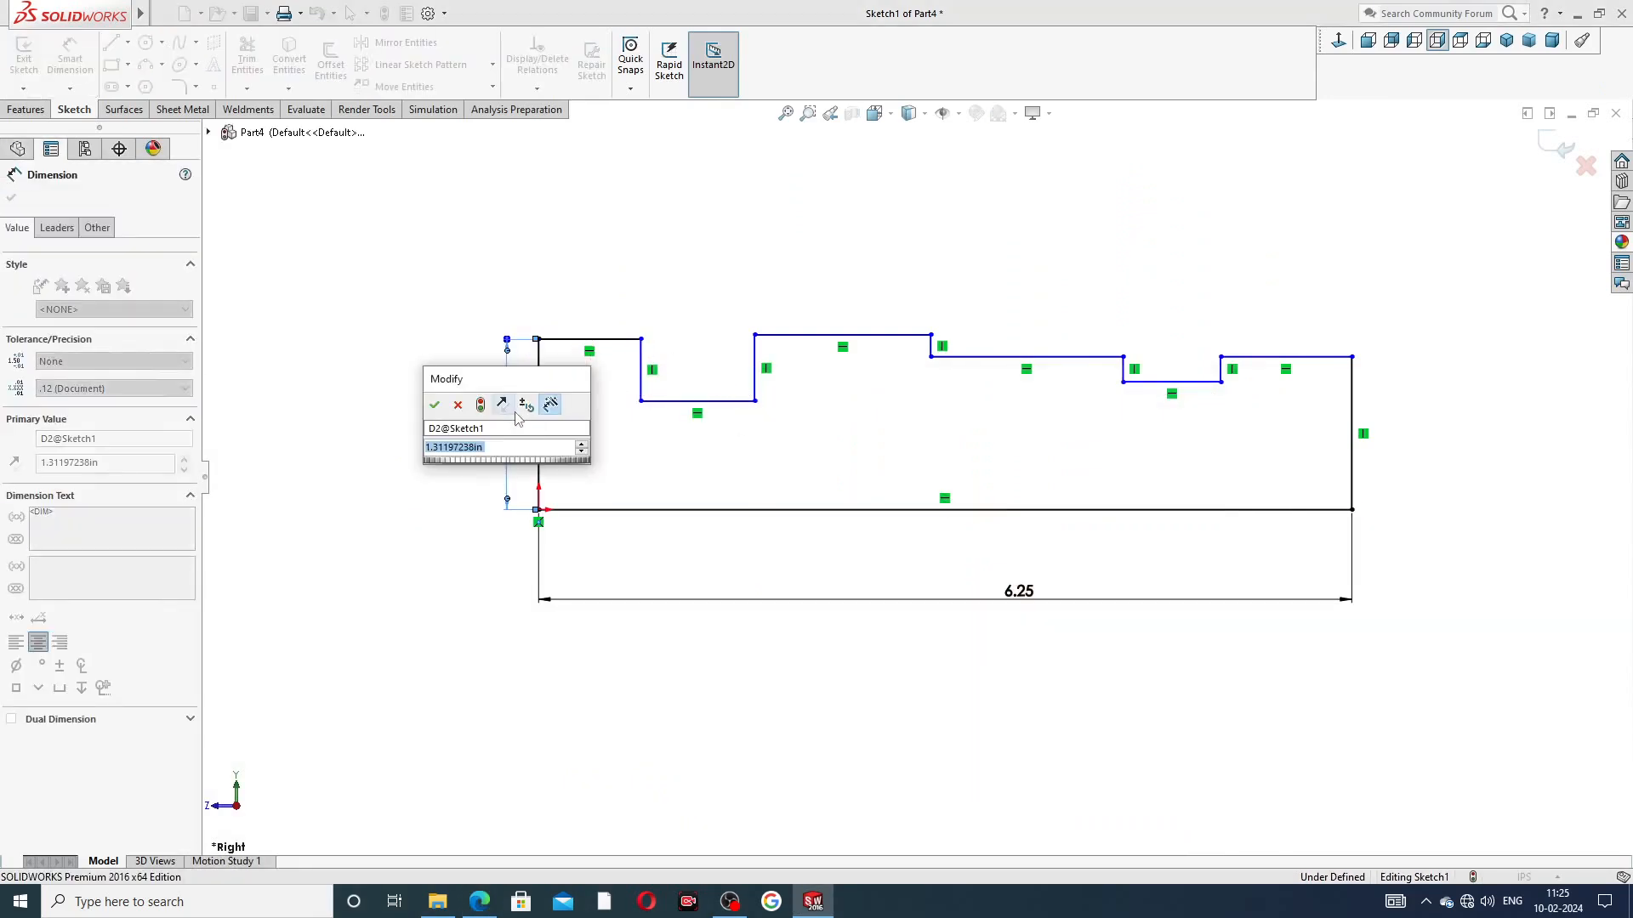
type(".")
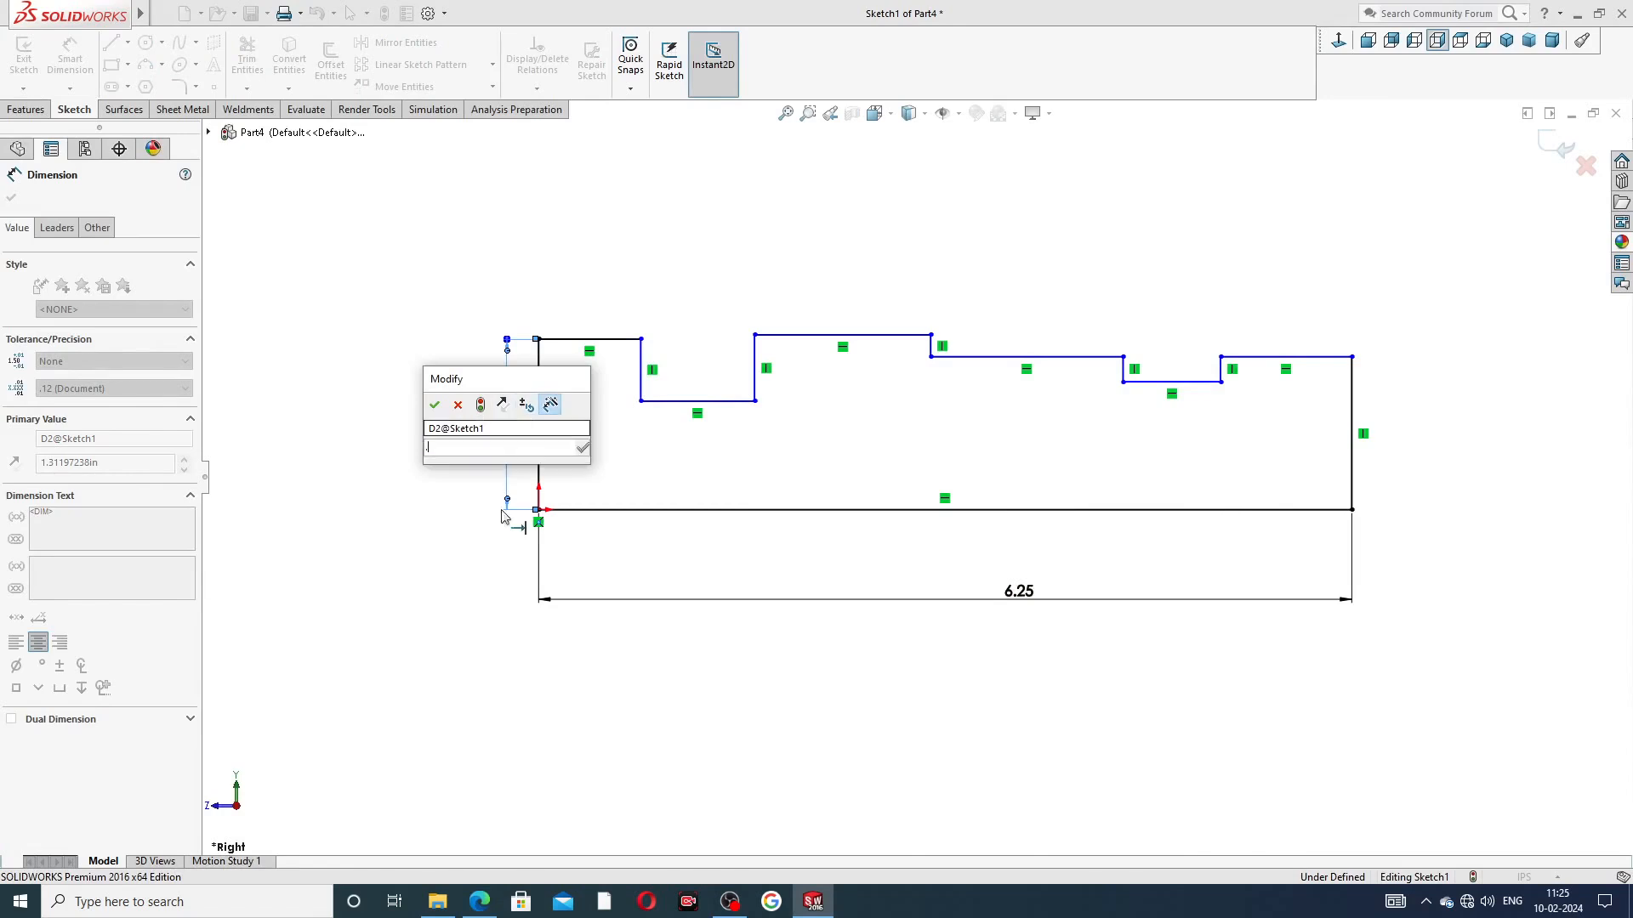
left_click(481, 903)
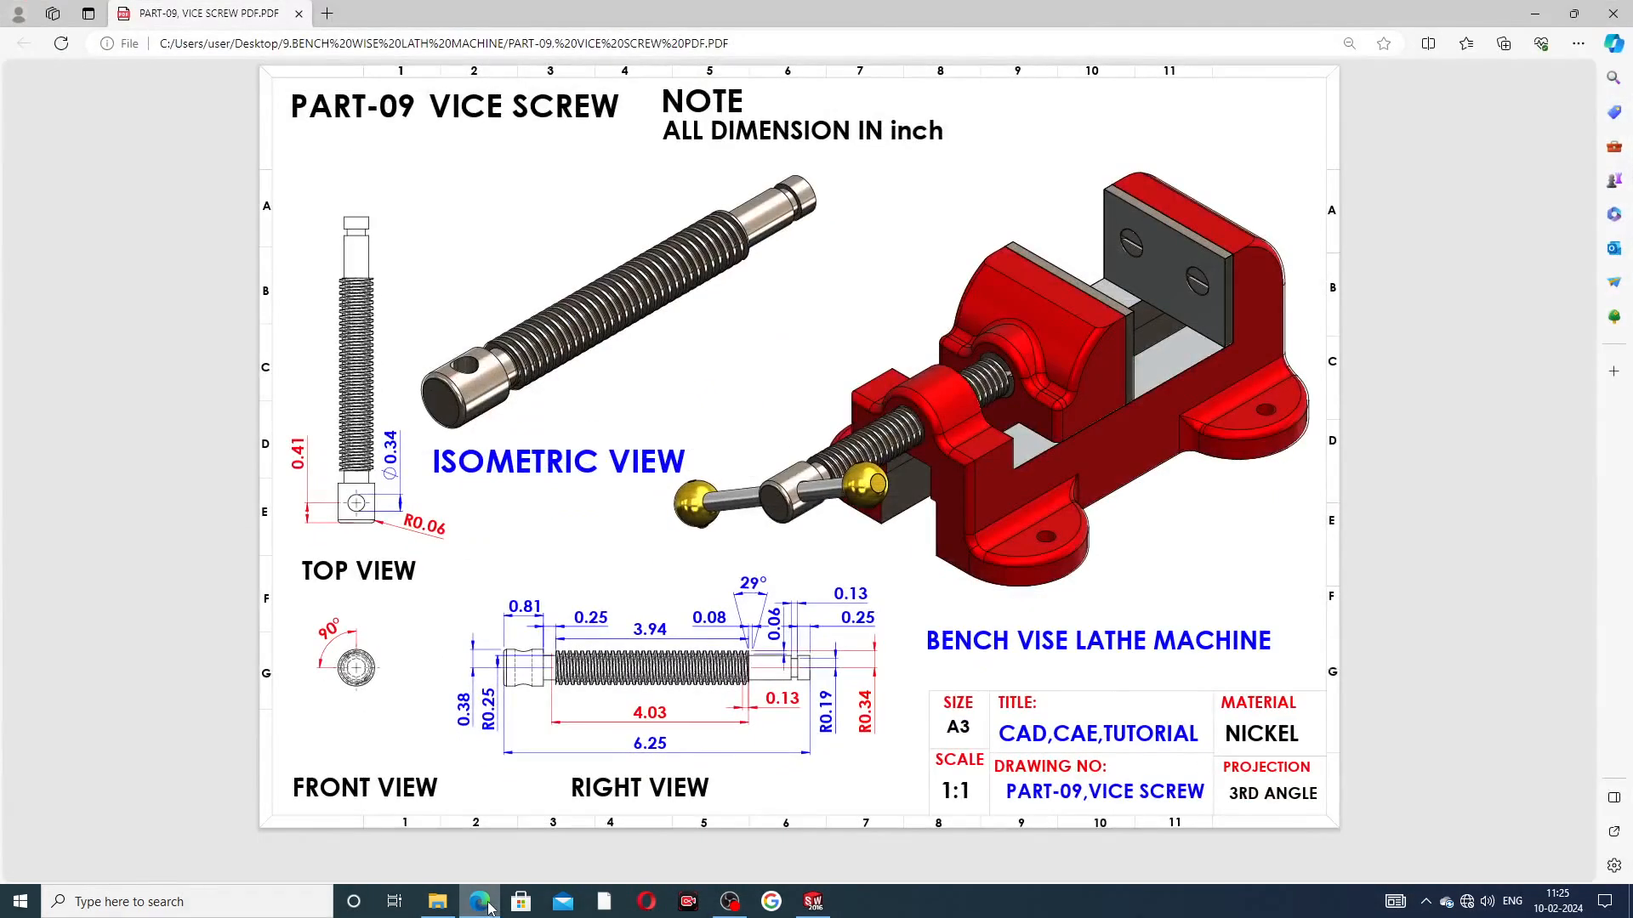
left_click(487, 905)
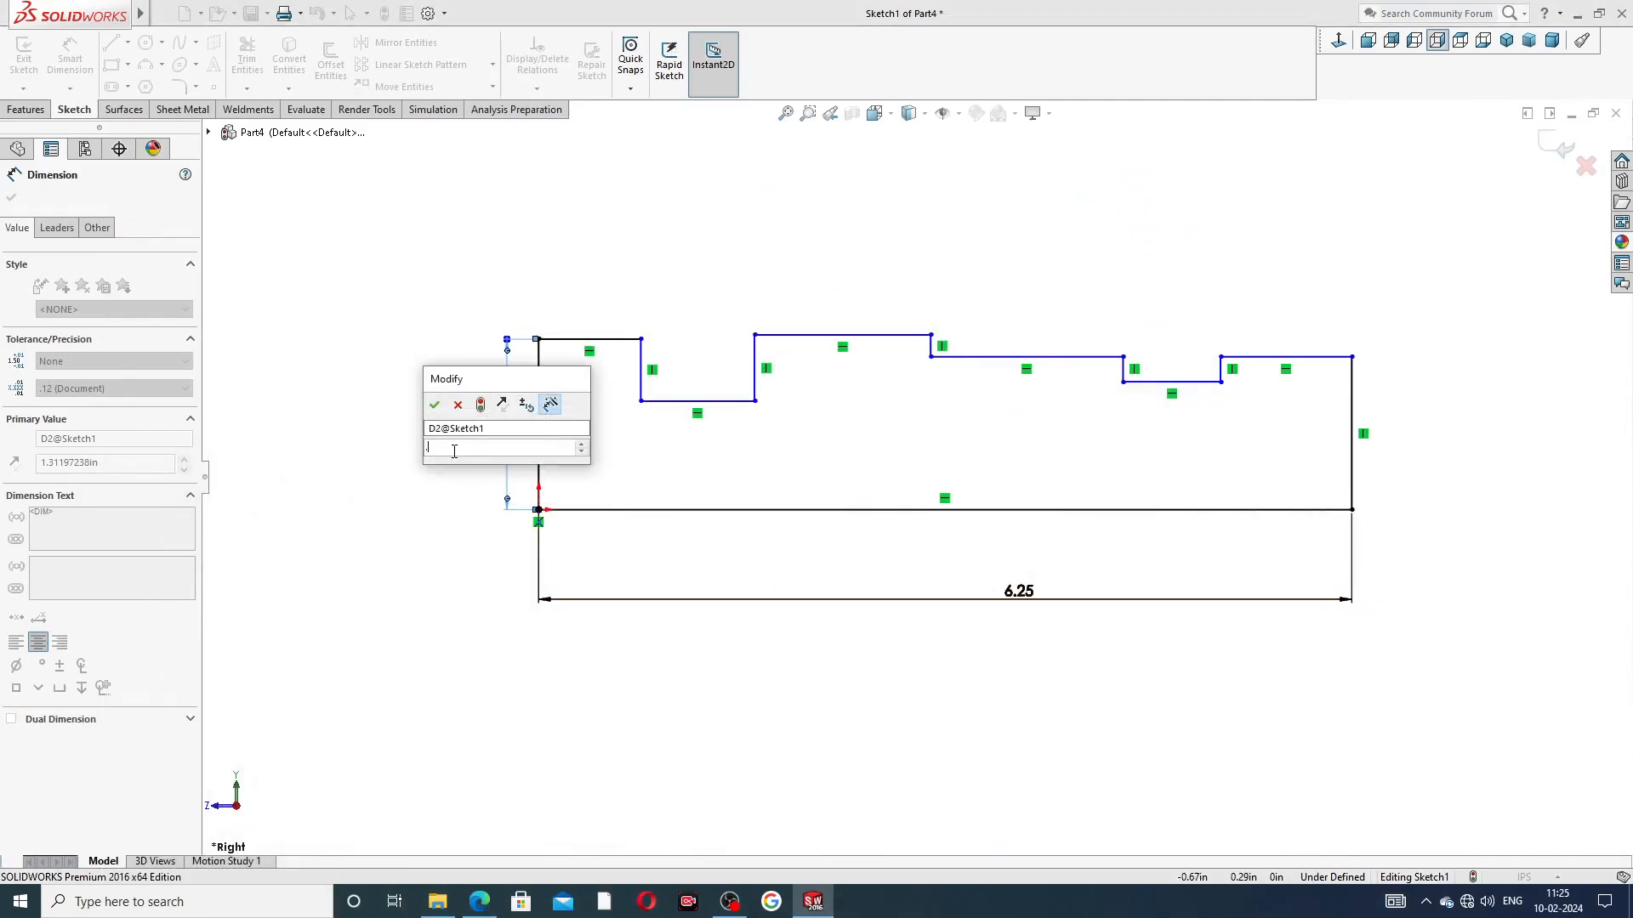
type(".38")
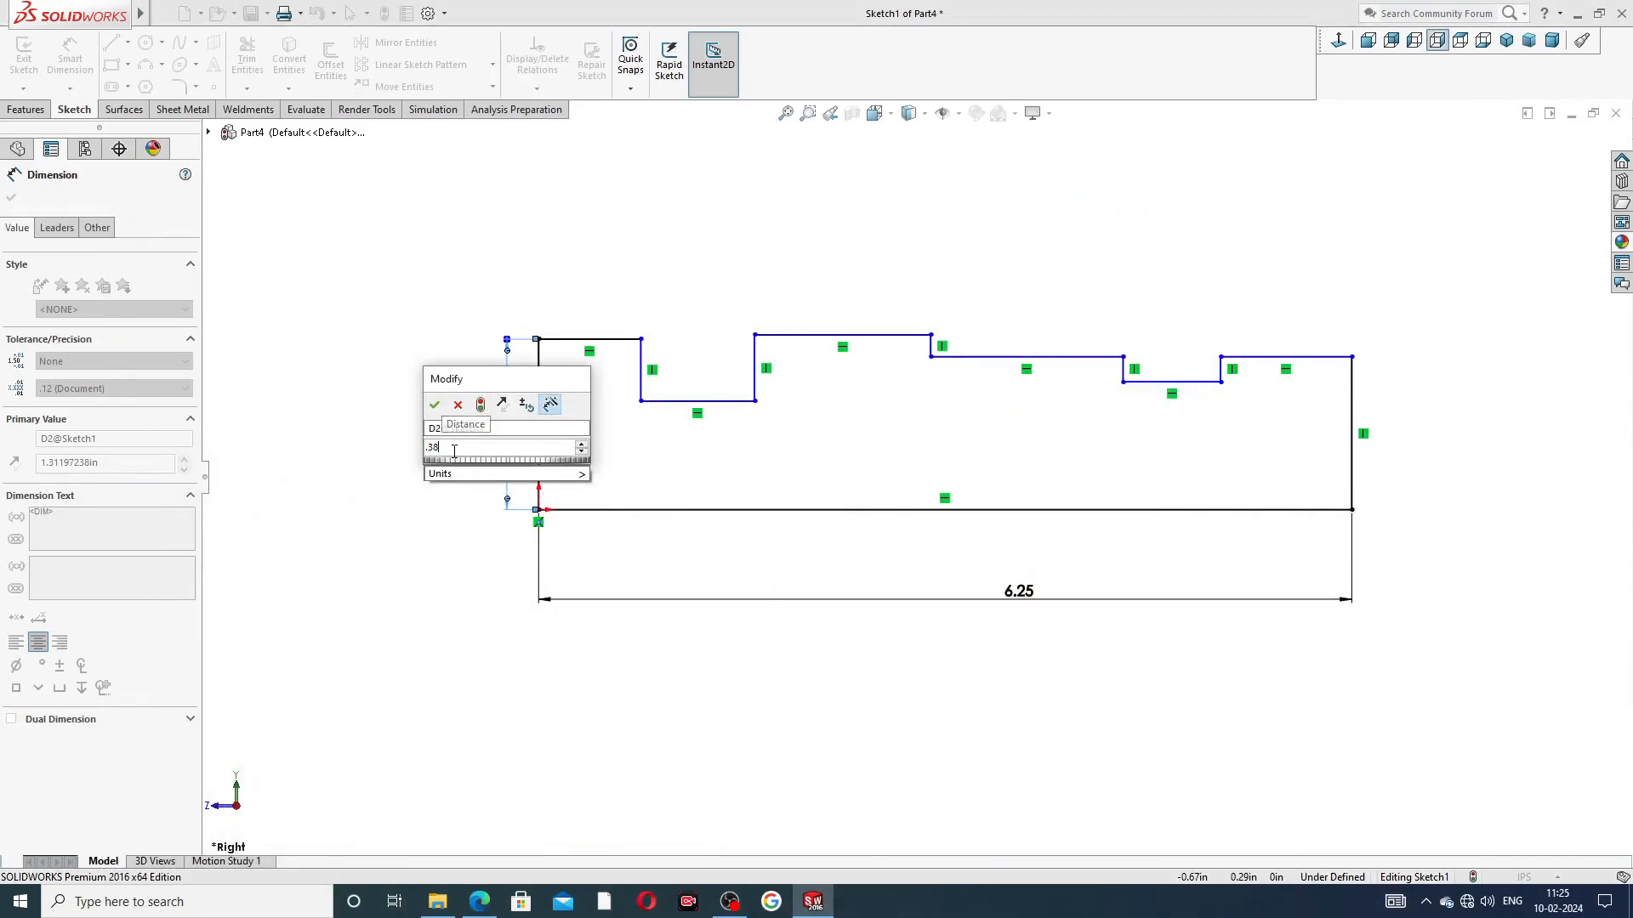
key("Return")
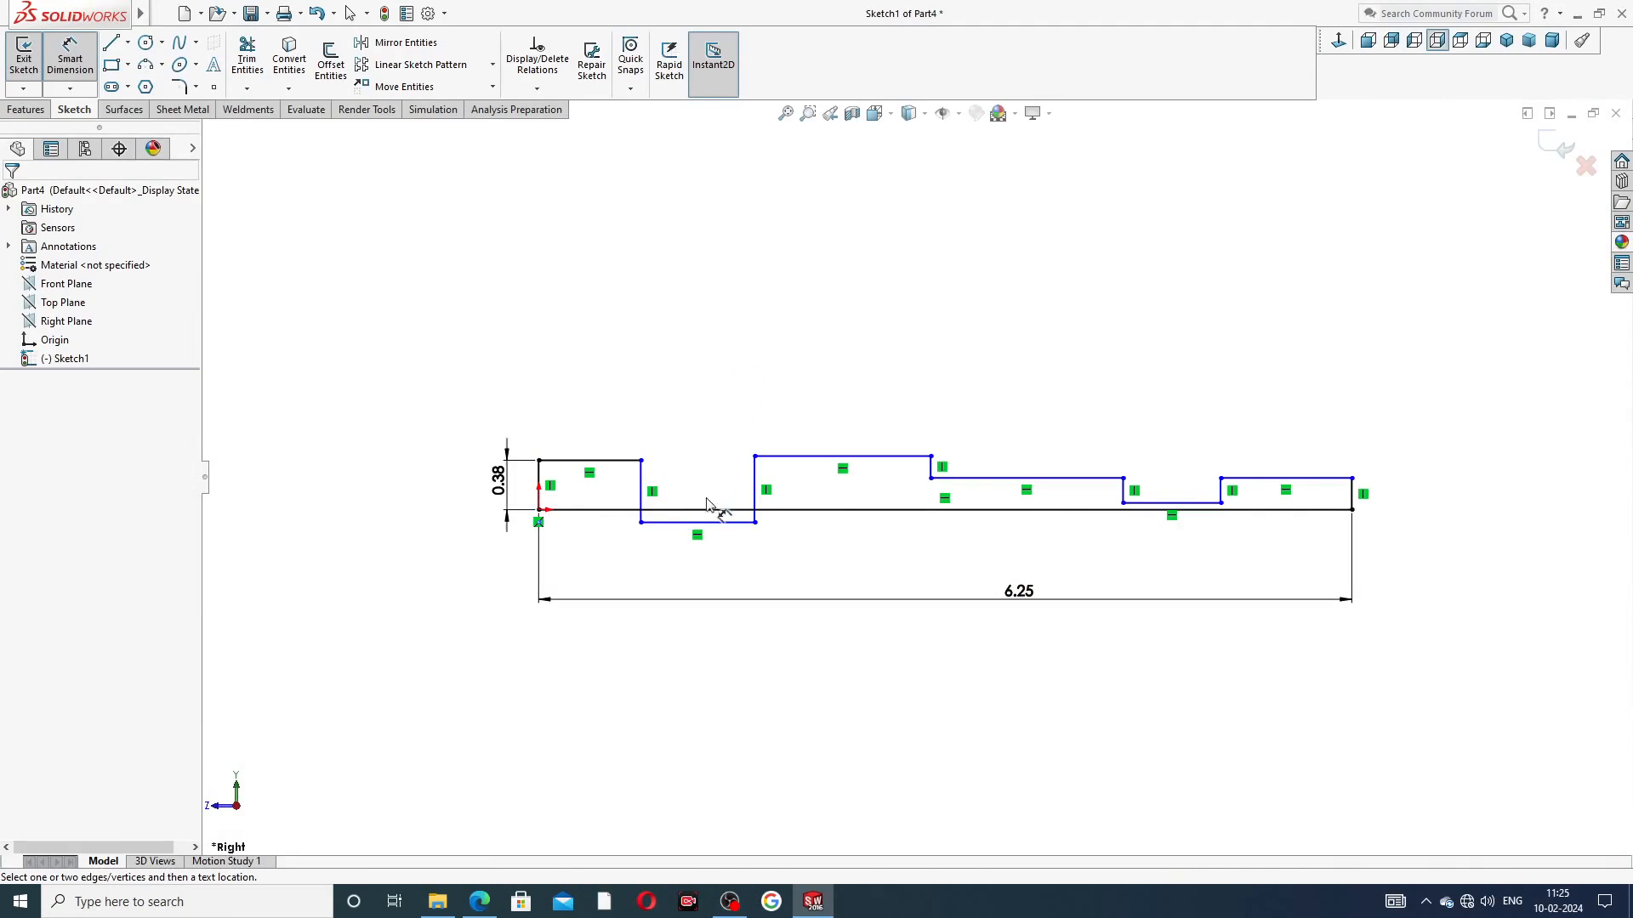
Reposition the recess floor beside the head to about 0.24 in and the middle section's upper edge to about 0.59 in above the base line
right_click(705, 390)
left_click(740, 254)
left_click_drag(728, 528, 733, 486)
left_click(754, 340)
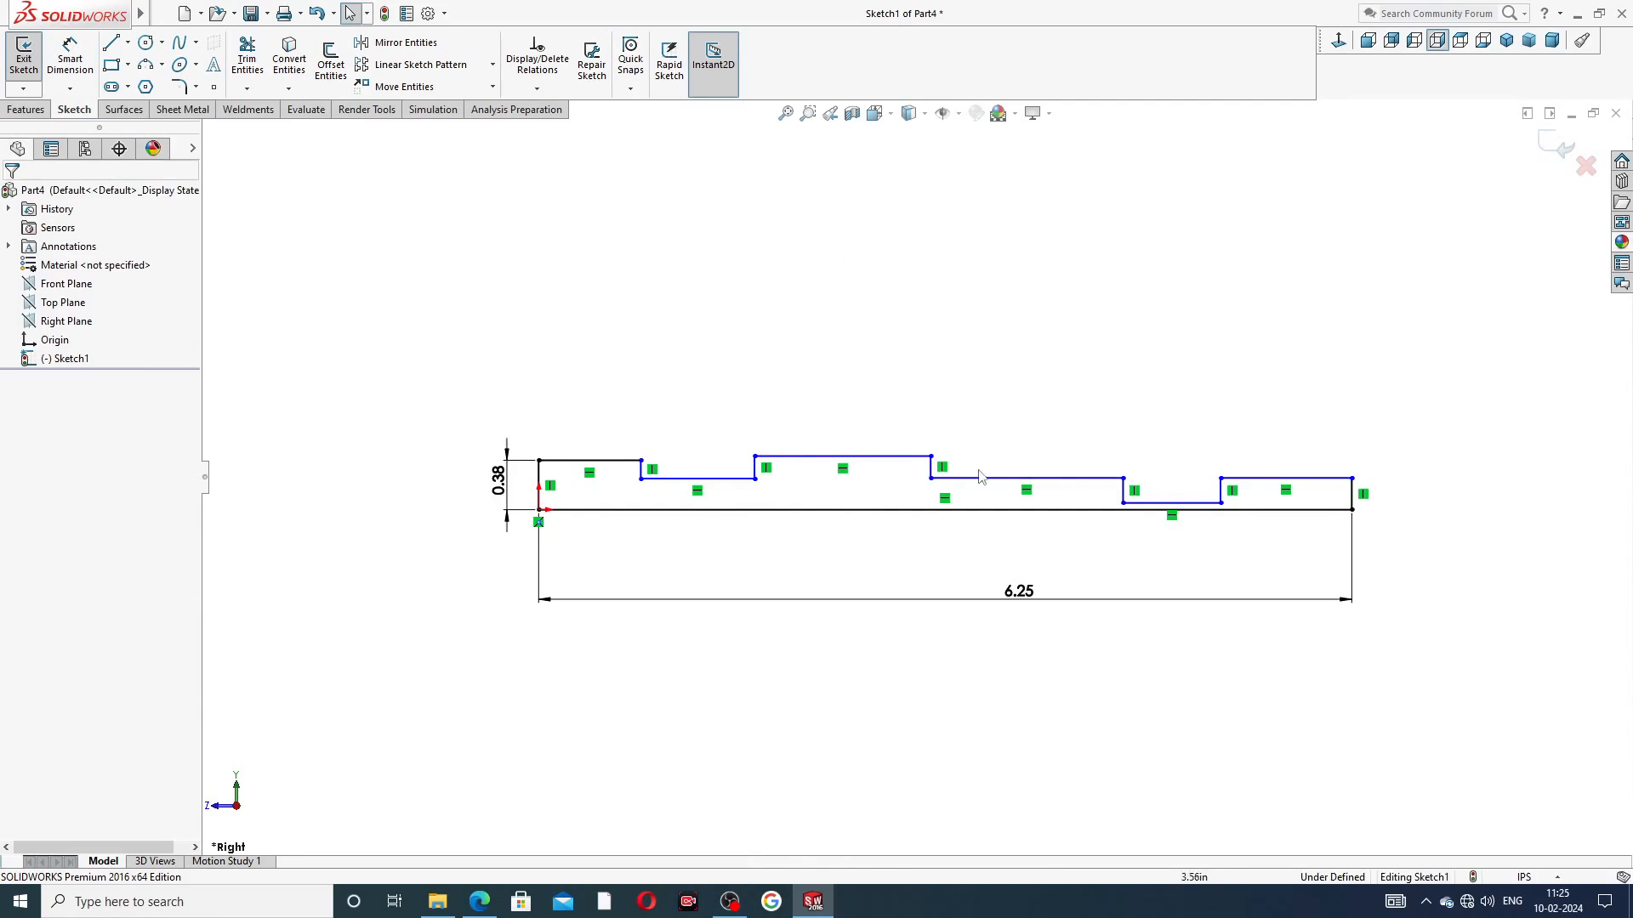
left_click_drag(893, 454, 905, 436)
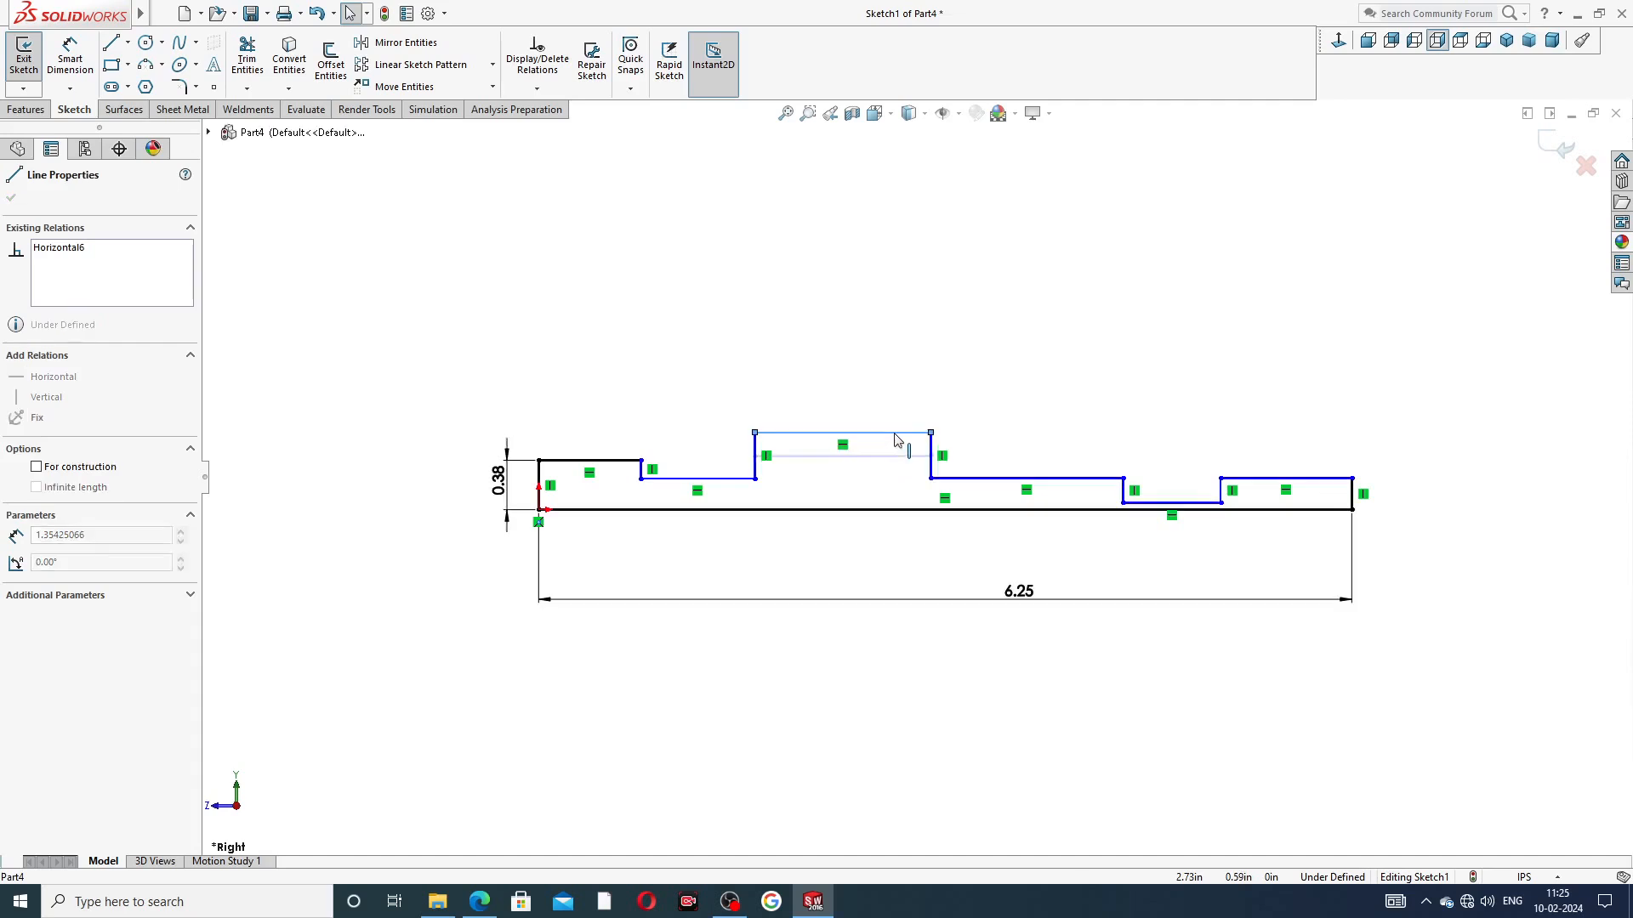
left_click(984, 436)
Raise the upper edges of the lower shaft and end sections together with the floor of the groove between them
left_click_drag(1030, 478, 1097, 457)
left_click_drag(1165, 503, 1267, 456)
left_click(1265, 367)
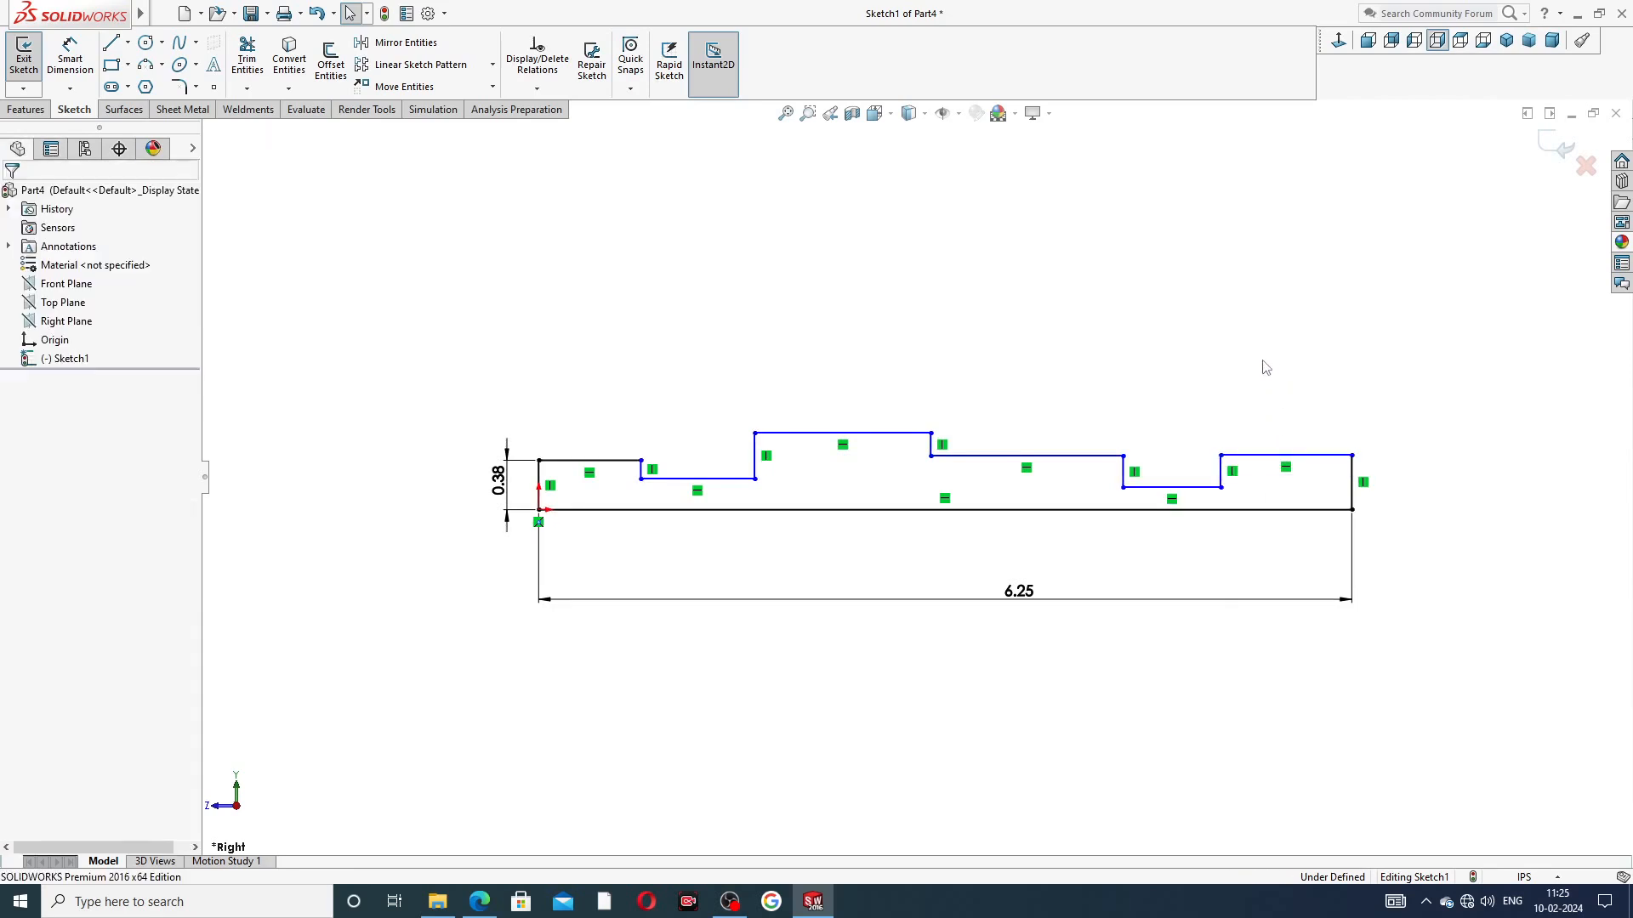
Dimension the head section's upper edge length as 0.81 in
left_click(70, 56)
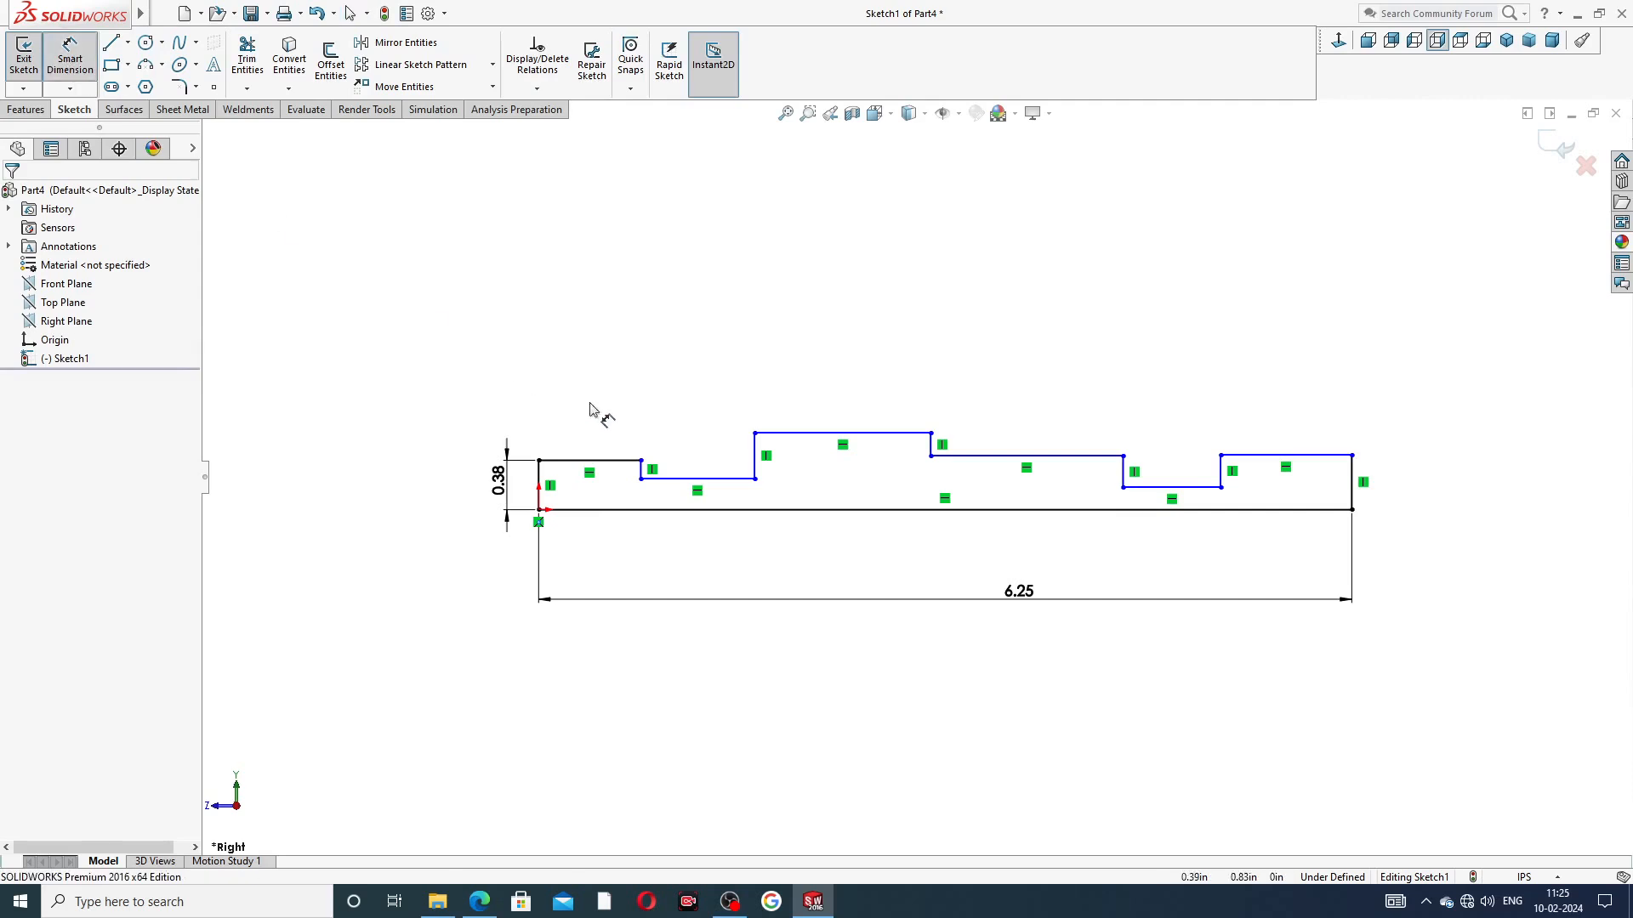
left_click(599, 445)
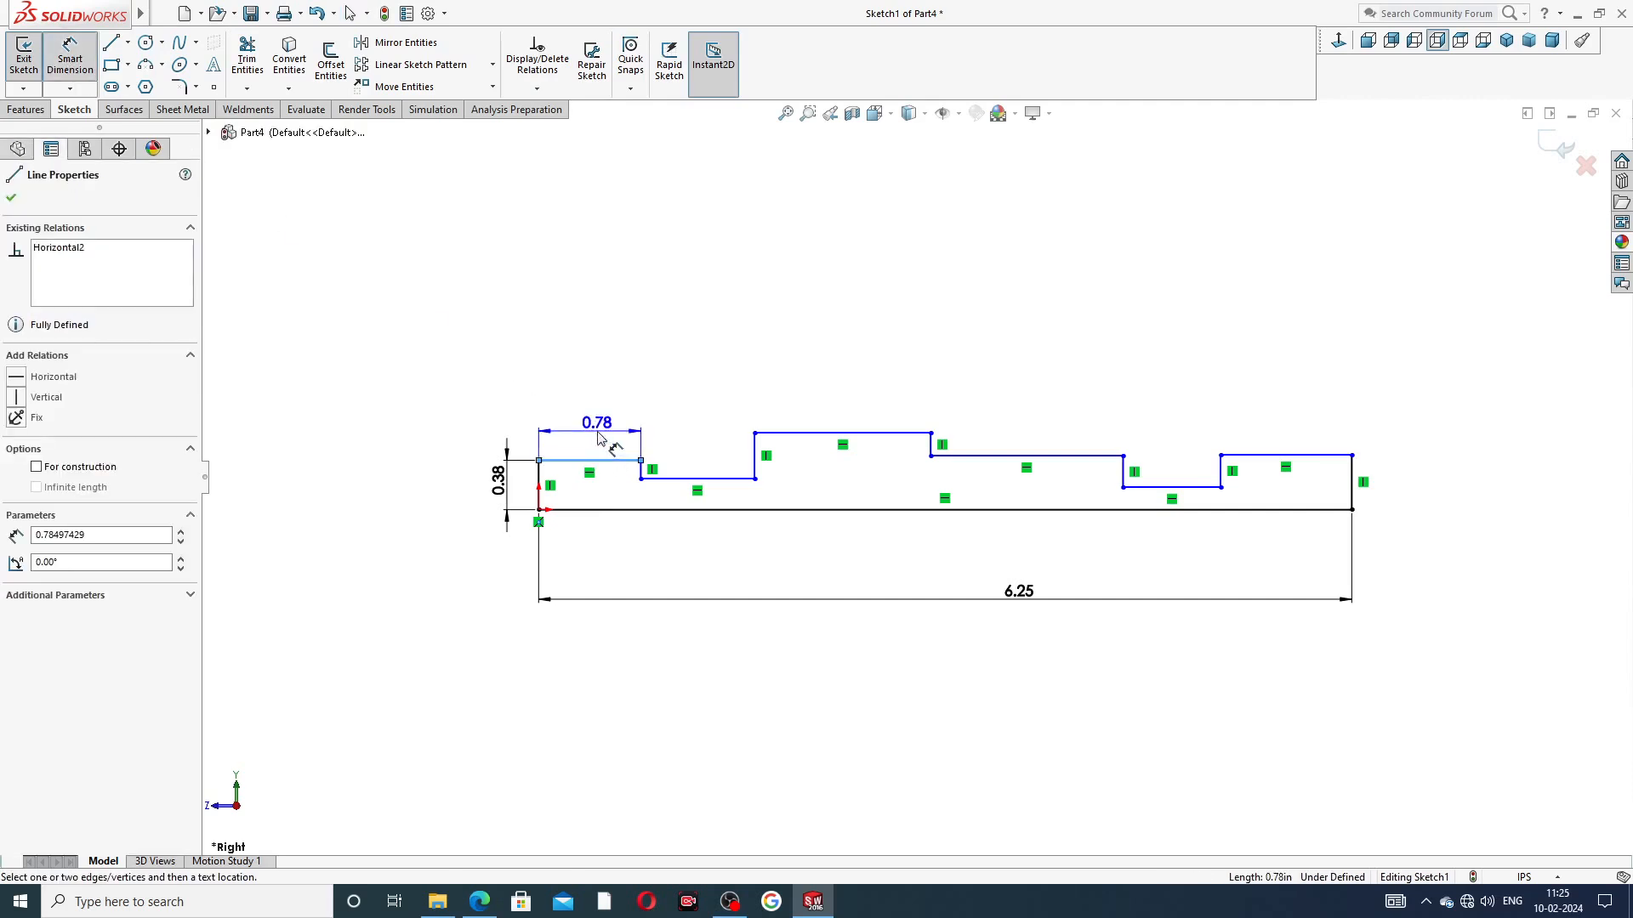
left_click(596, 430)
type("0.81")
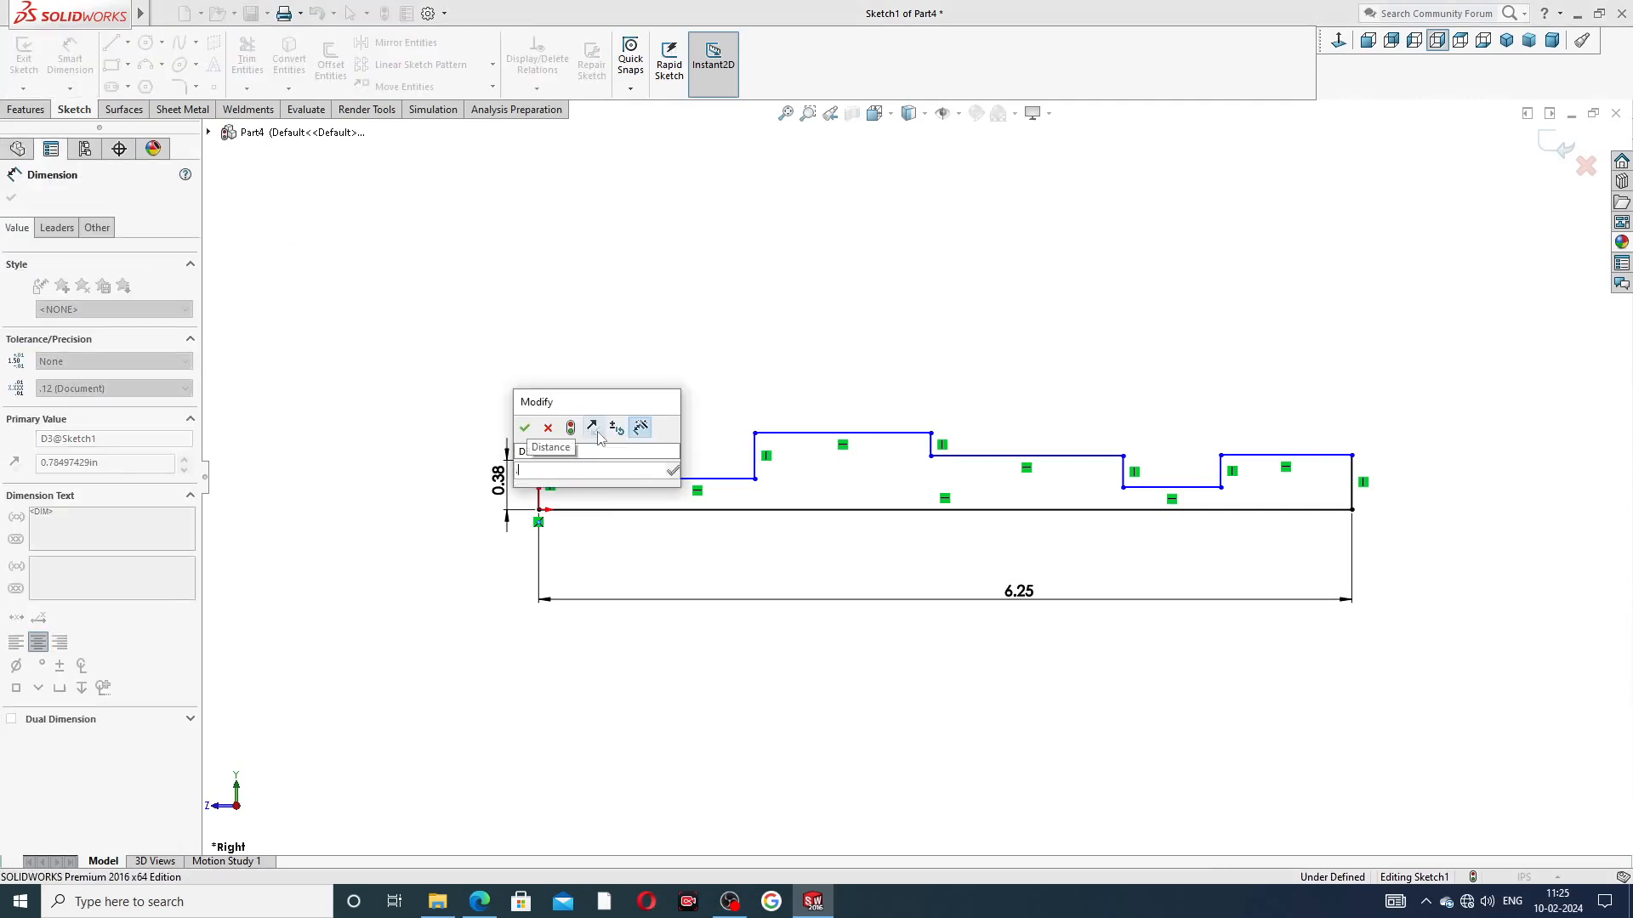
key("Return")
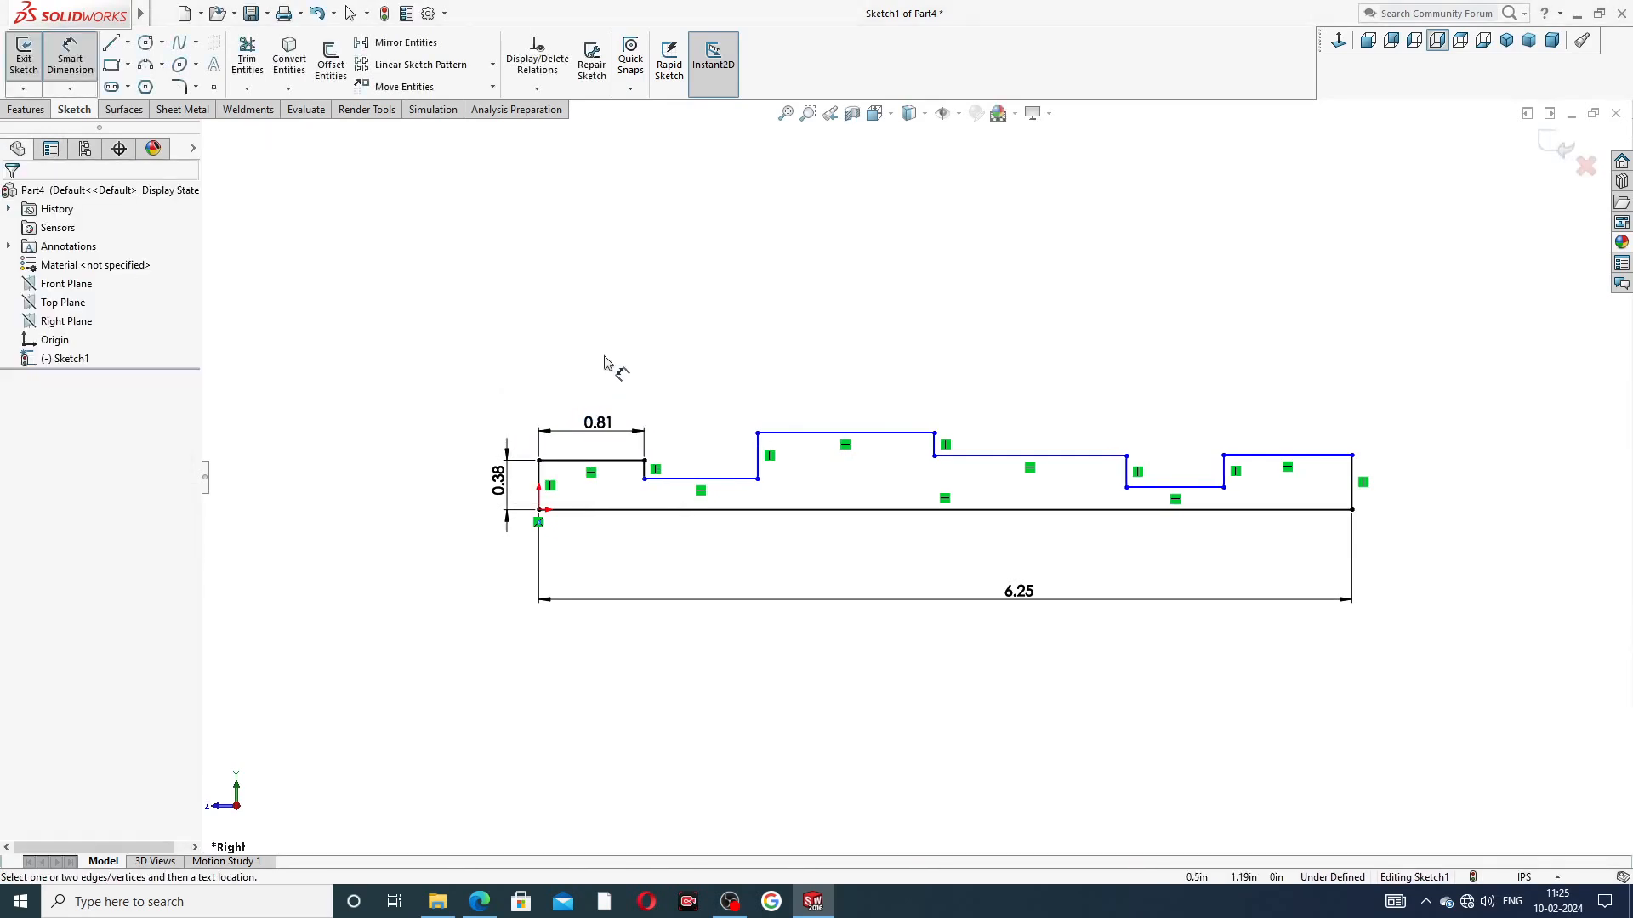
Dimension the recess beside the head as 0.25 in wide, with its floor 0.25 in above the base line
left_click(676, 478)
left_click(687, 457)
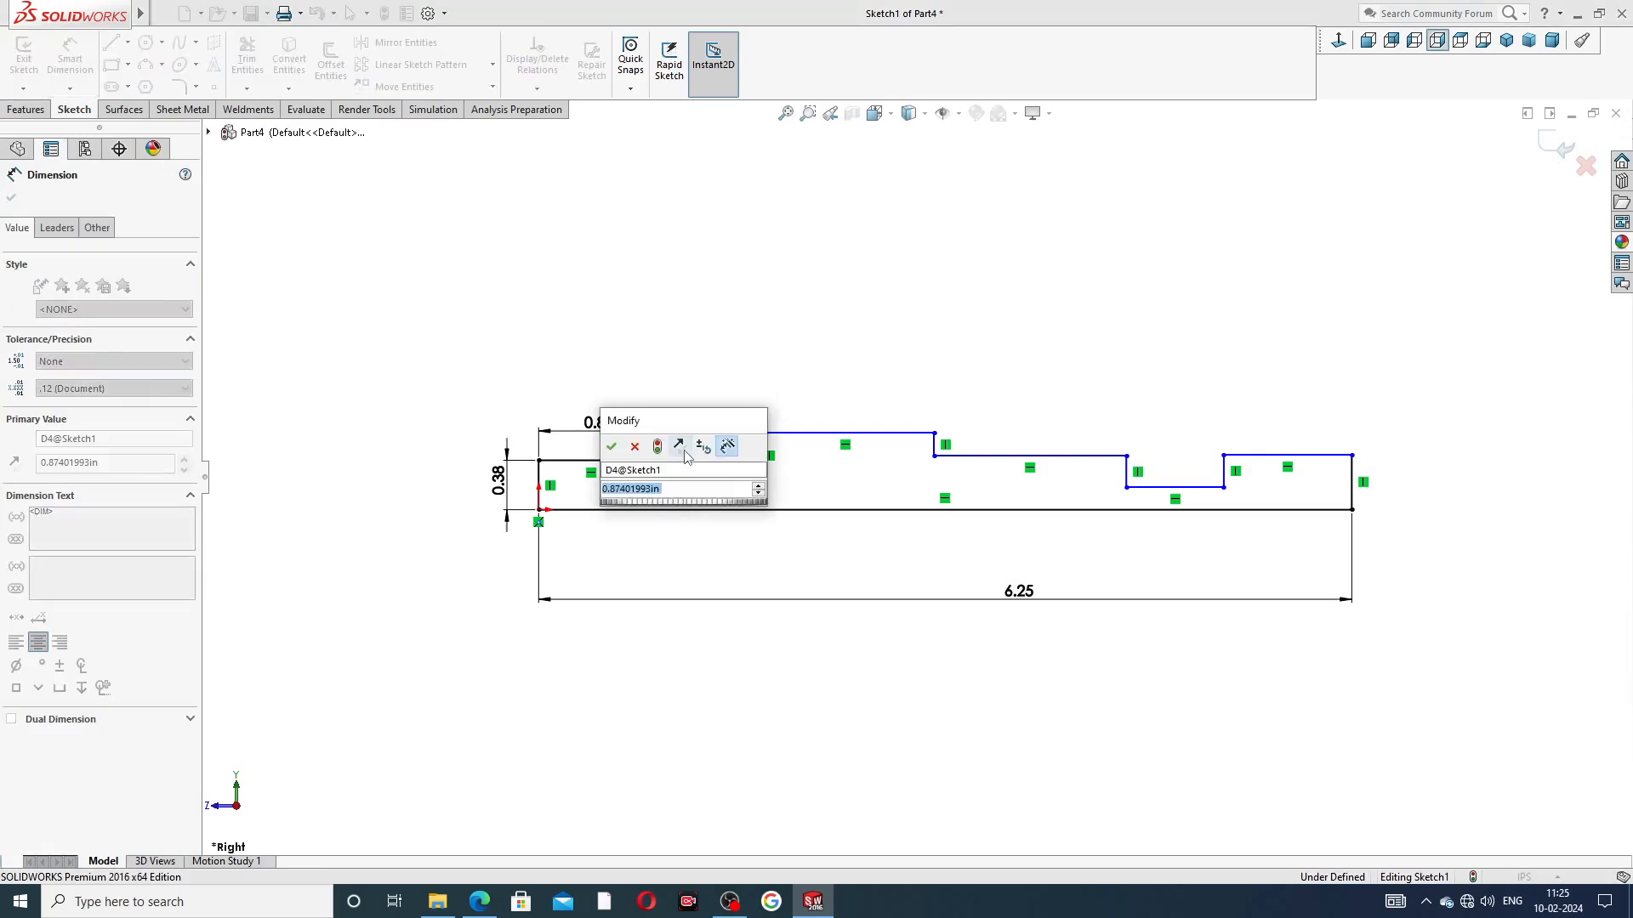
type(".24")
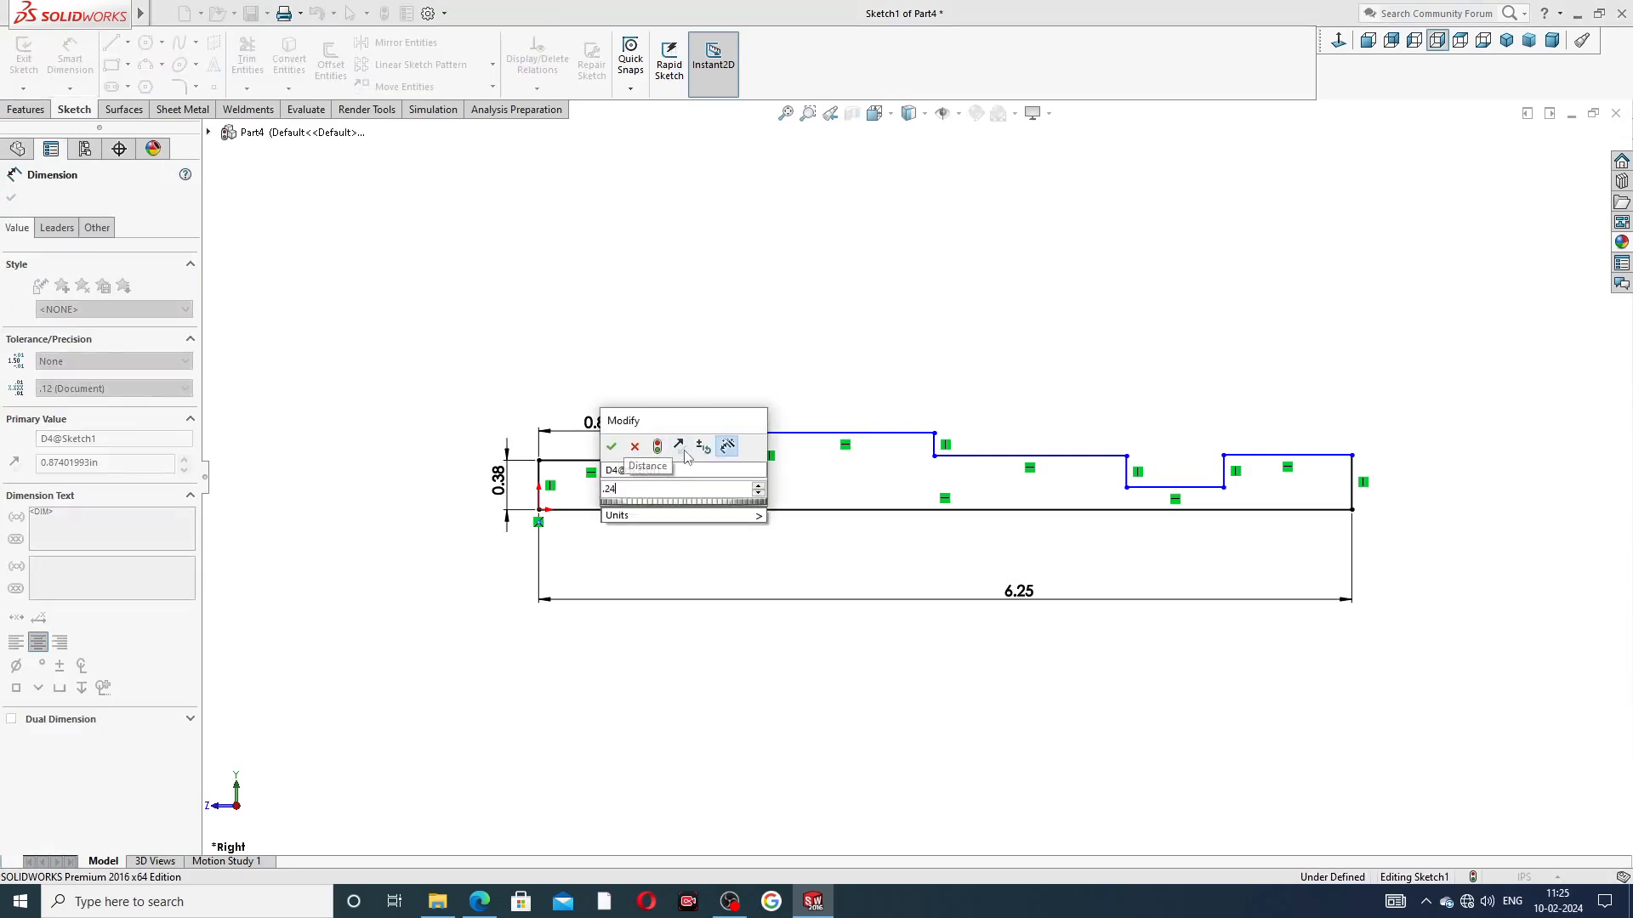
type("5")
key("Return")
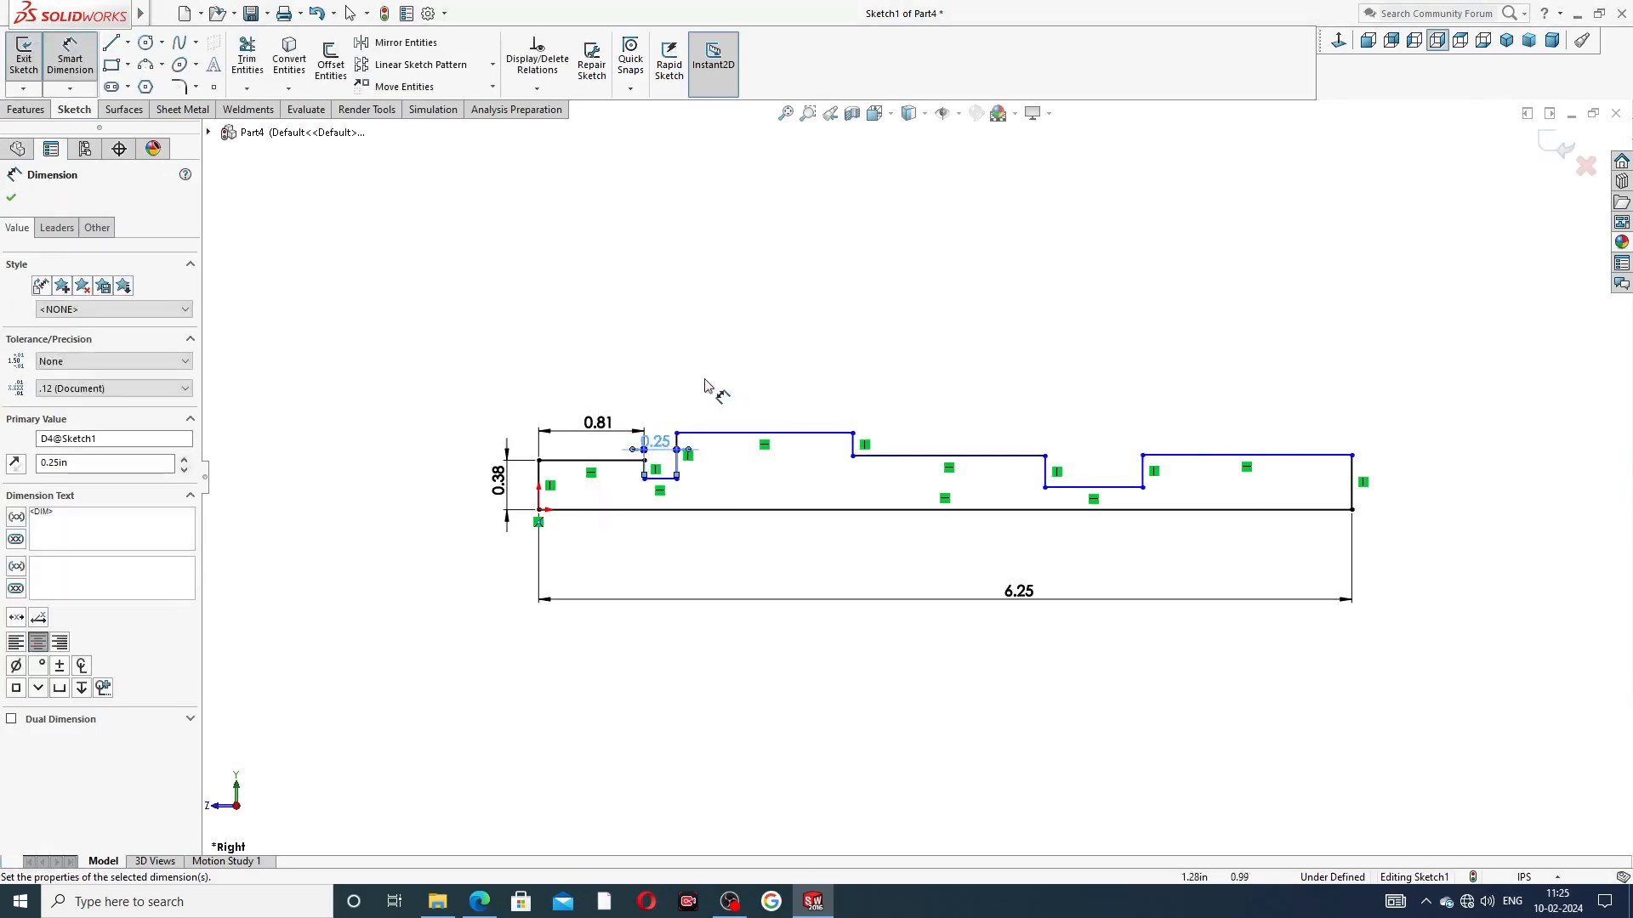
left_click(661, 480)
left_click(655, 510)
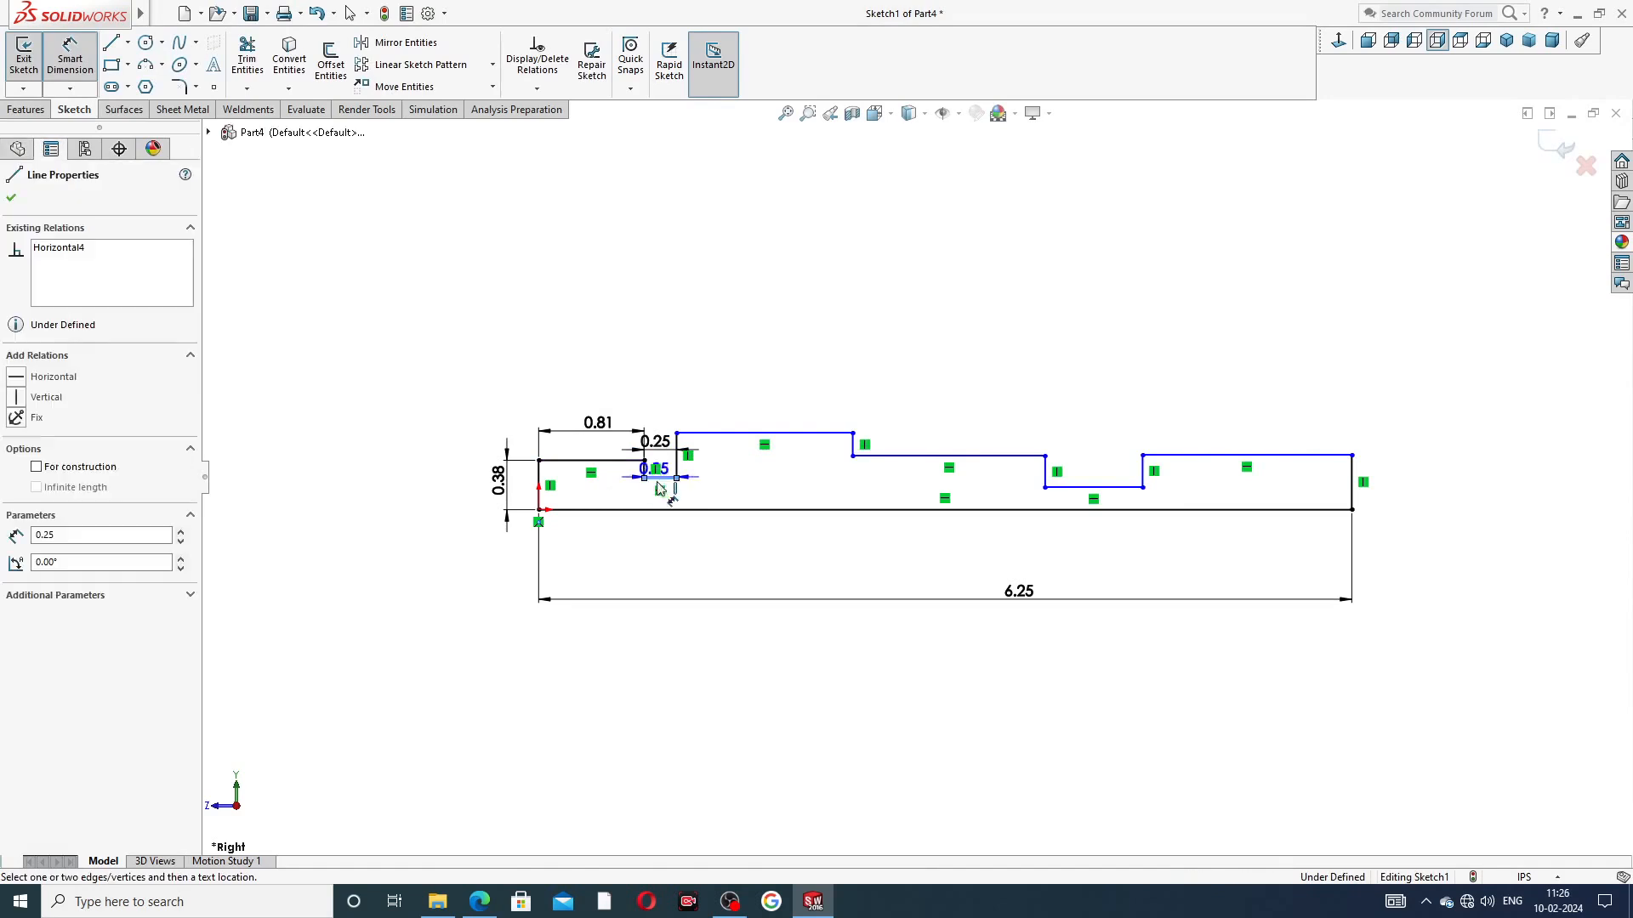
left_click(627, 497)
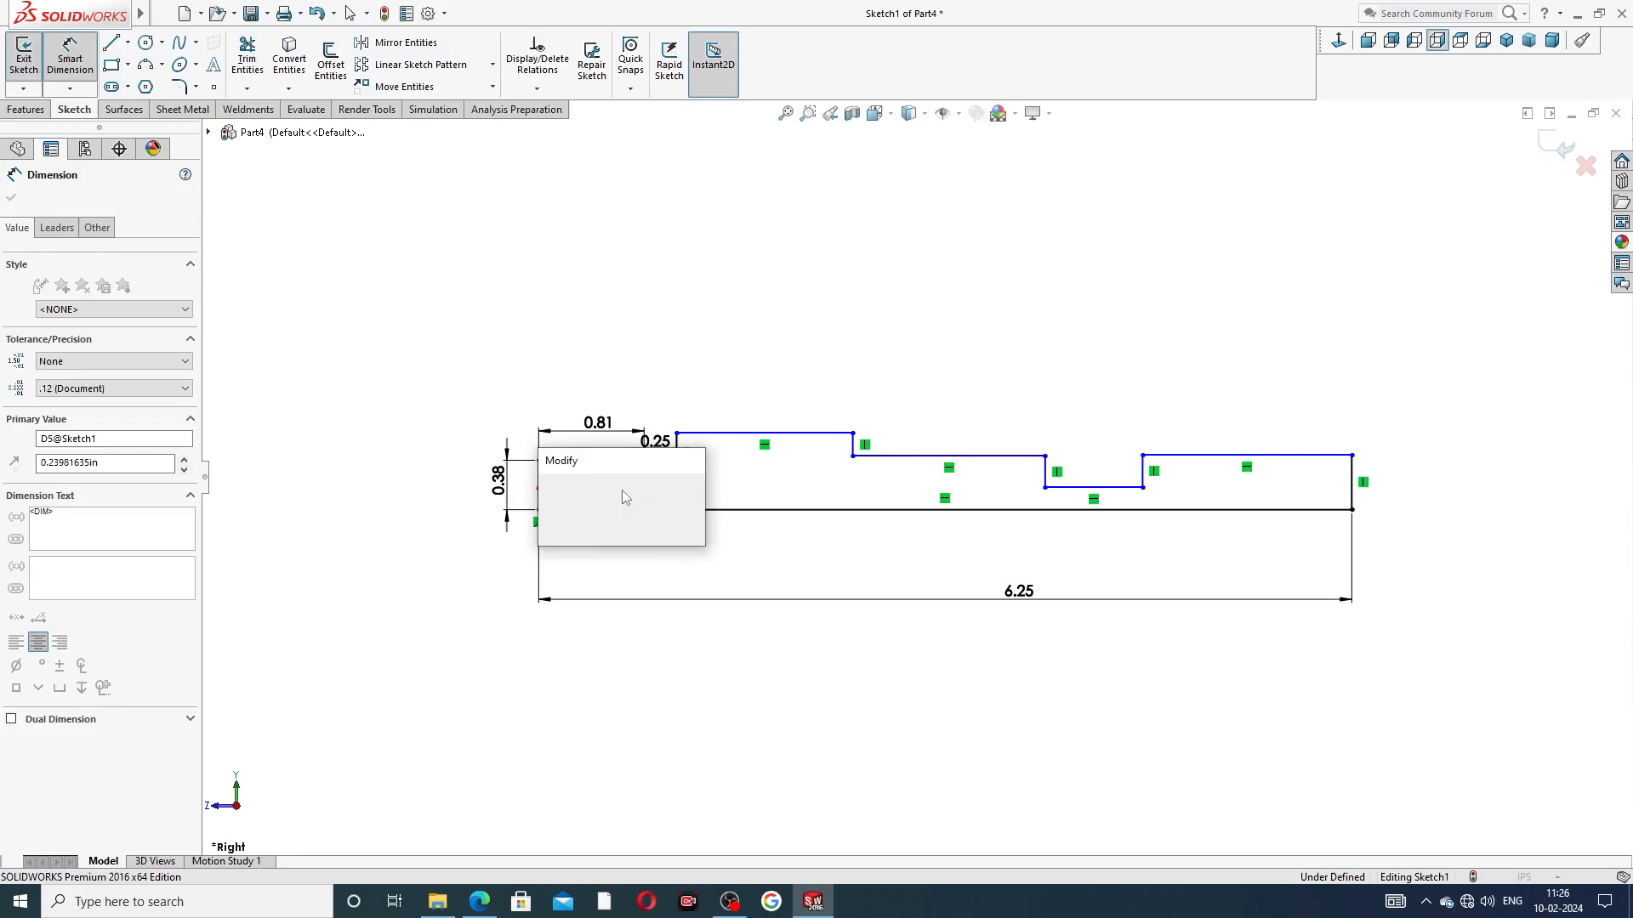
type(".25")
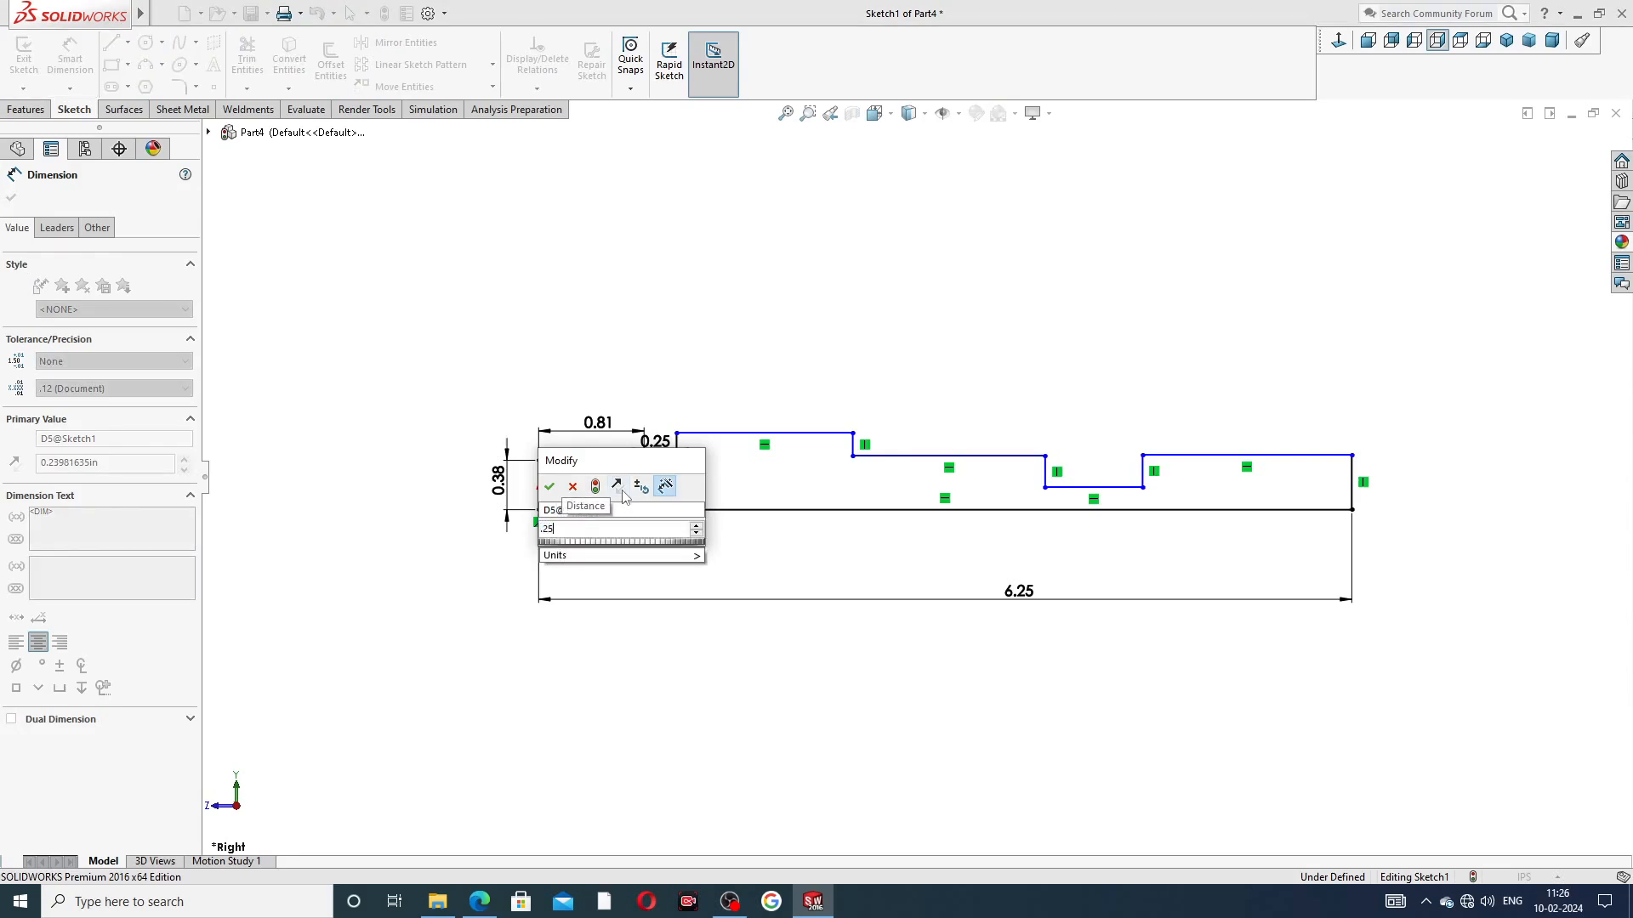
key("Return")
scroll(802, 474, "down", 1)
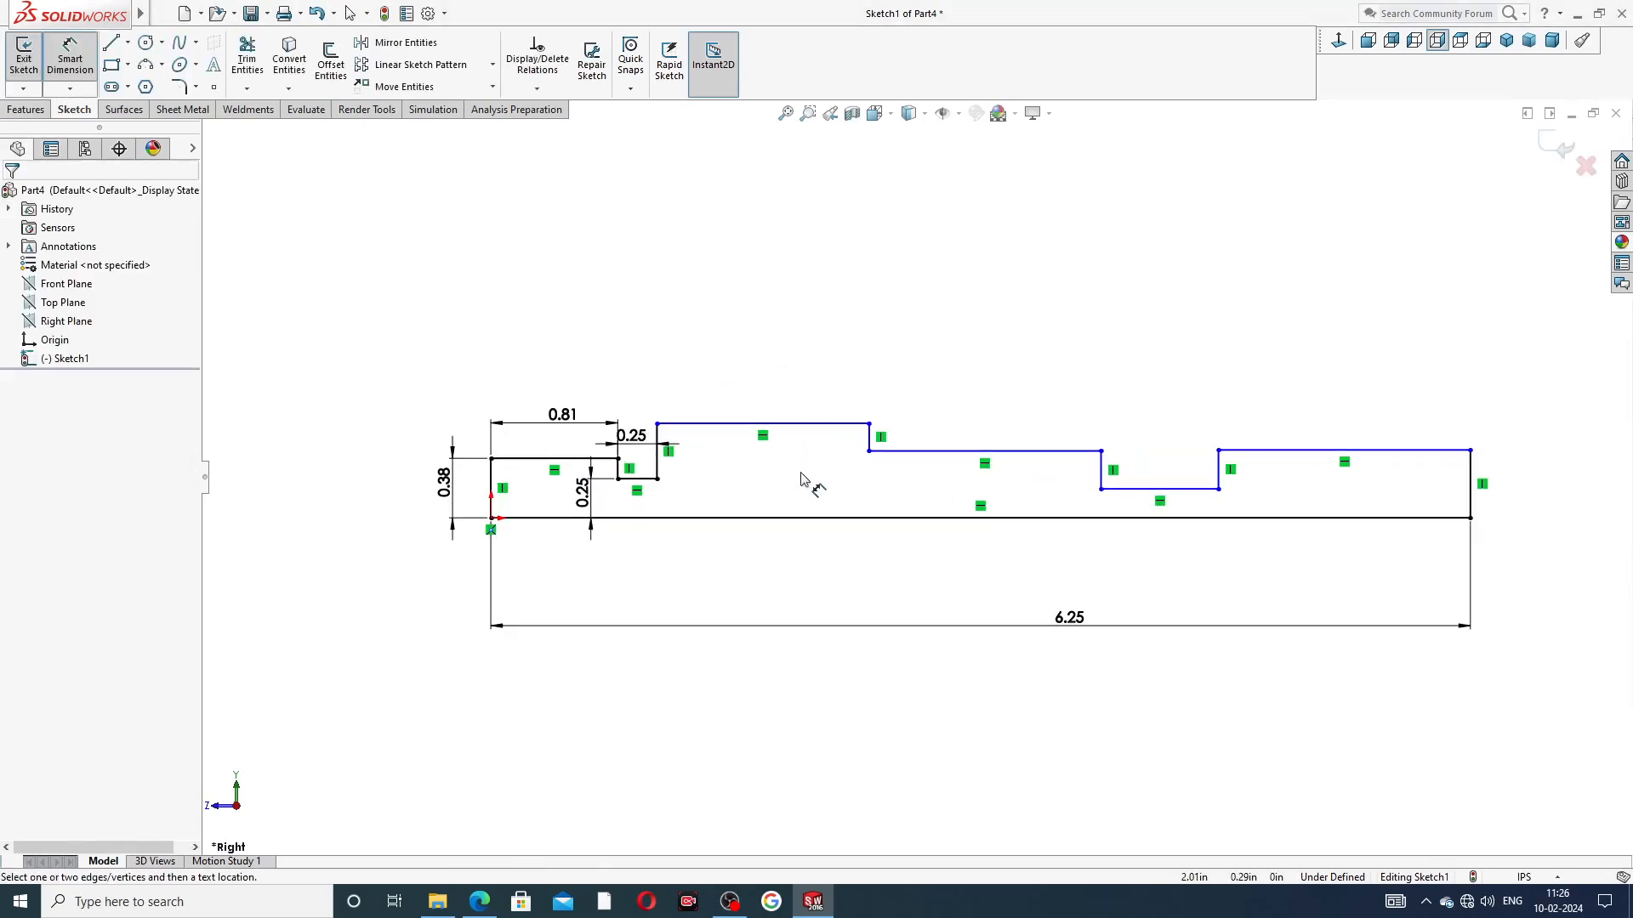
Make the recess floor and the upper edges of the lower shaft and end sections collinear
right_click(1189, 316)
left_click(1208, 252)
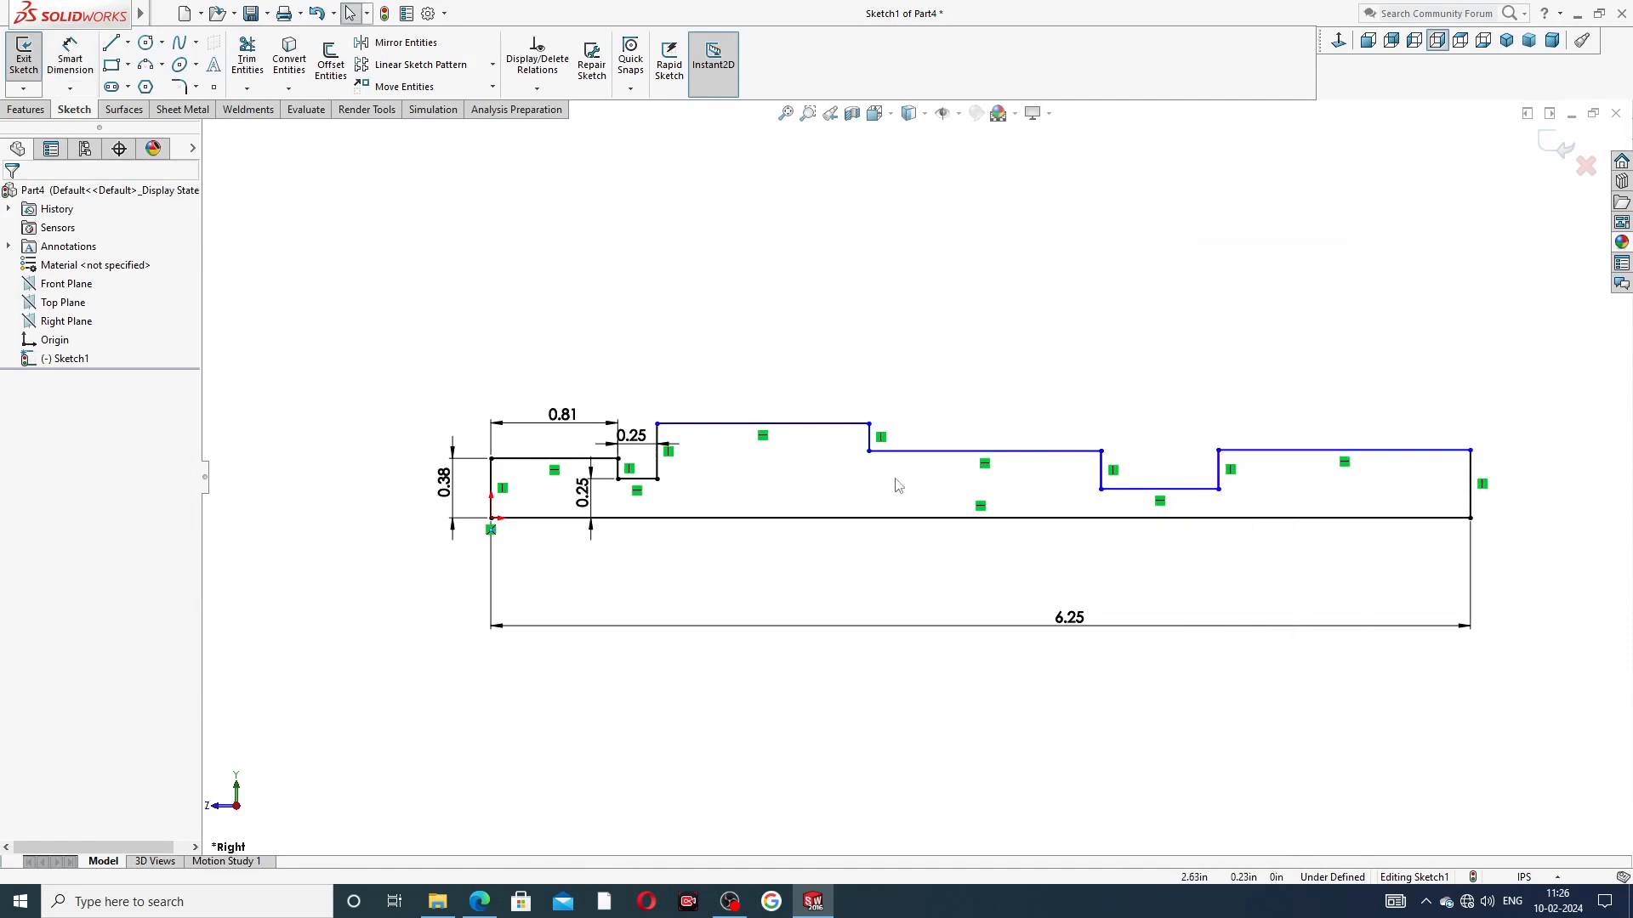
left_click(643, 482)
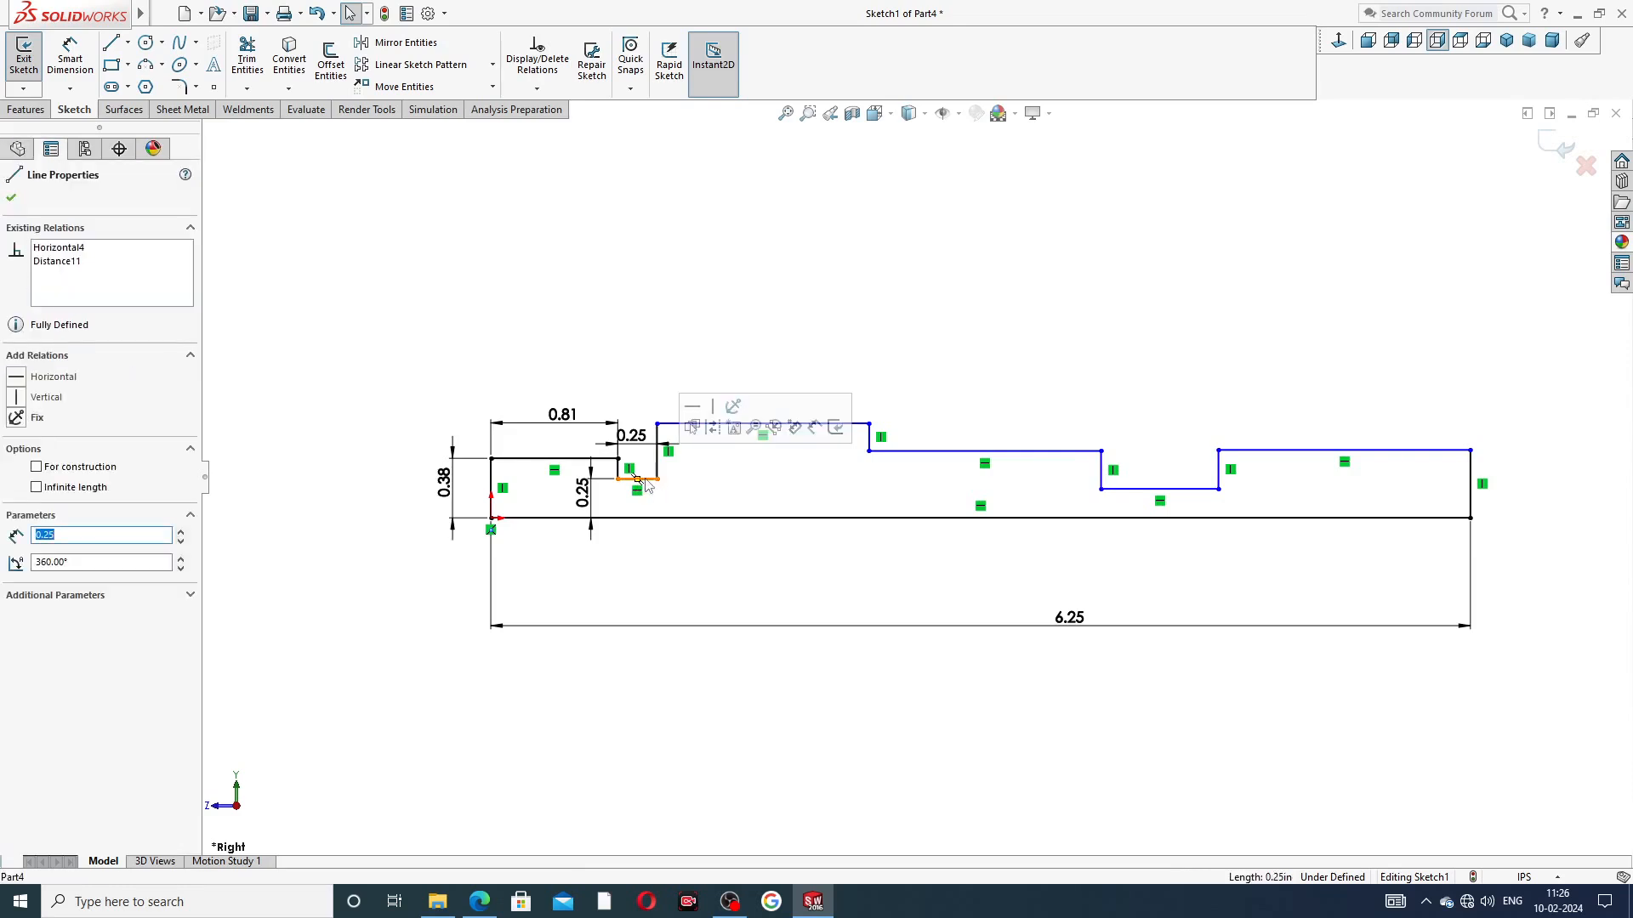
left_click(944, 452, "ctrl")
left_click(1242, 462, "ctrl")
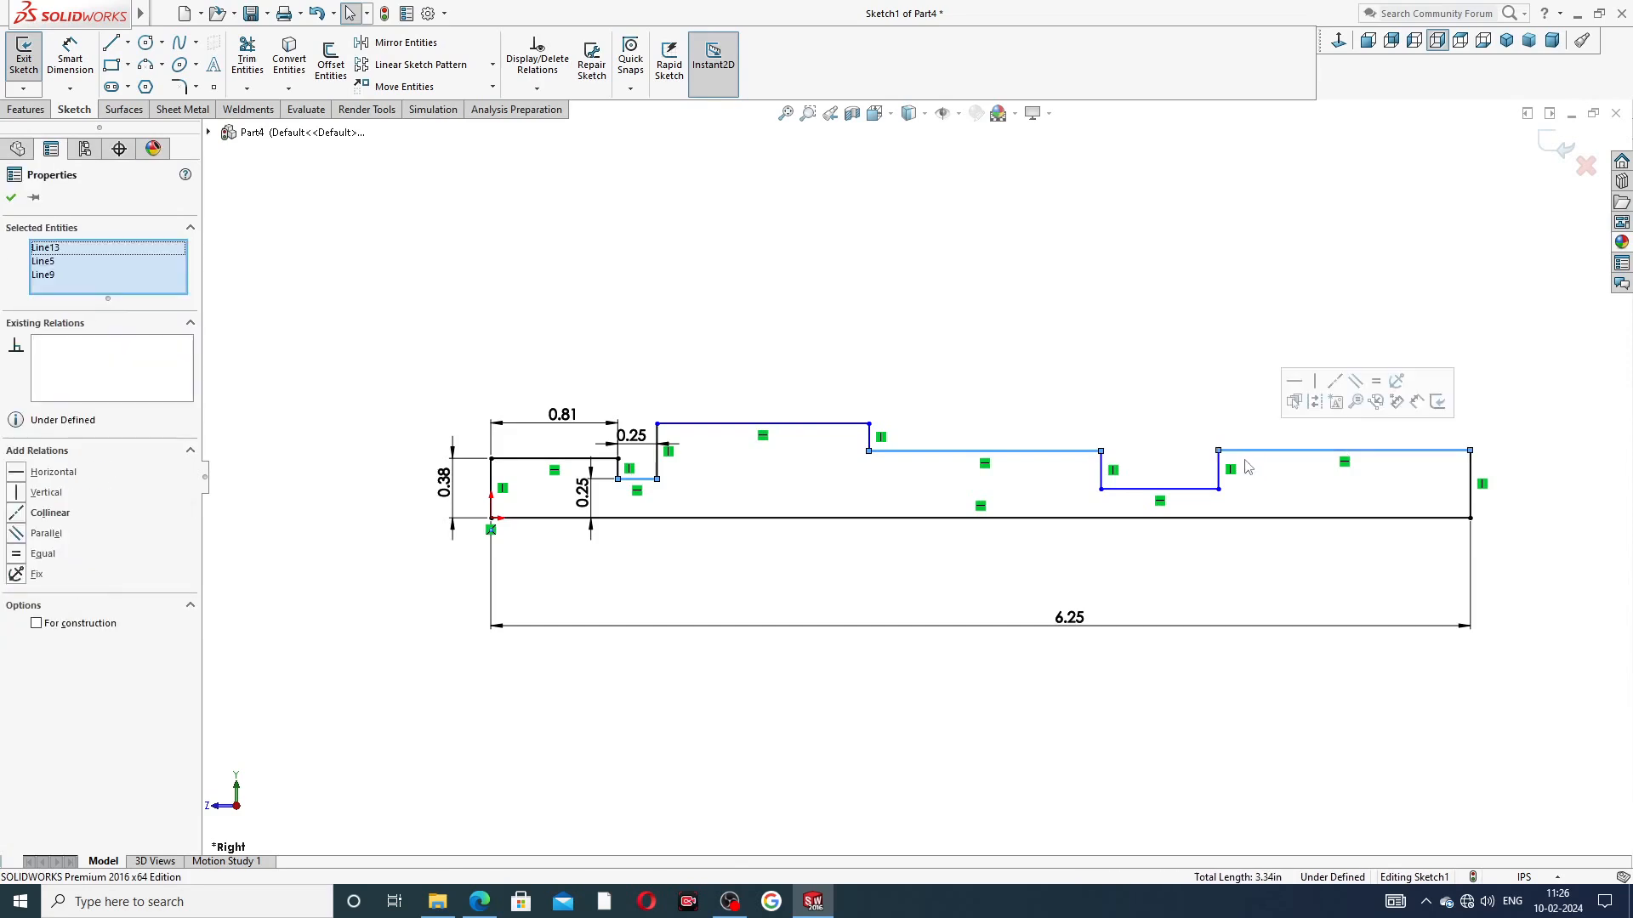
left_click(1332, 384)
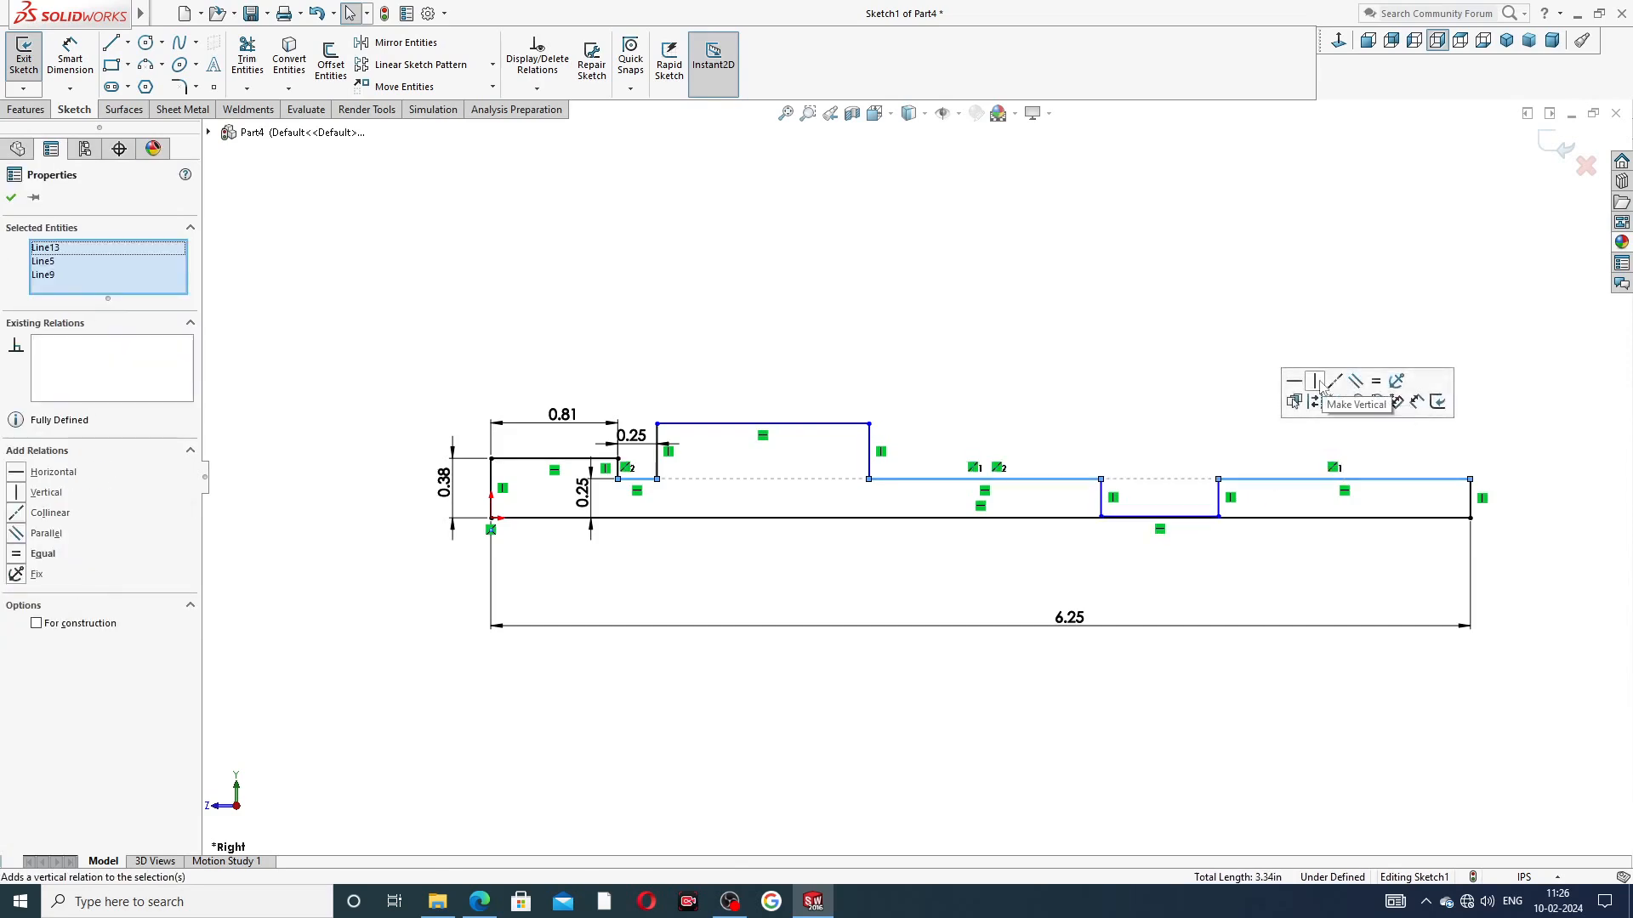
left_click(1150, 308)
Lift the end groove's floor off the base line to roughly midway below the shaft's upper edge
left_click(1141, 518)
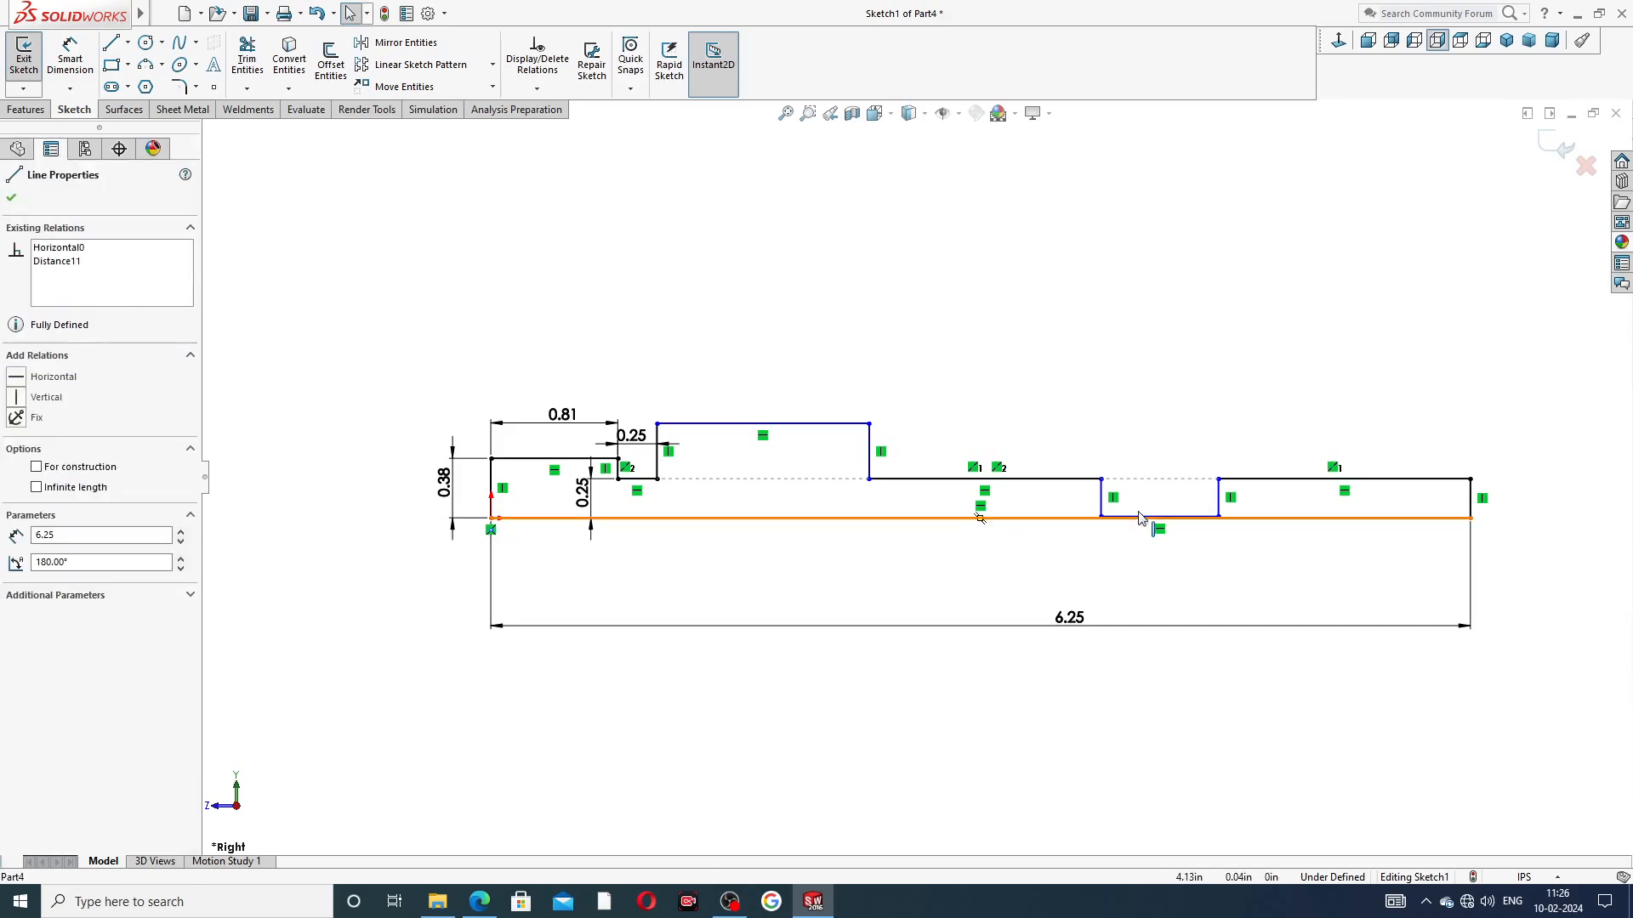
scroll(1148, 515, "down", 1)
left_click_drag(1150, 515, 1150, 513)
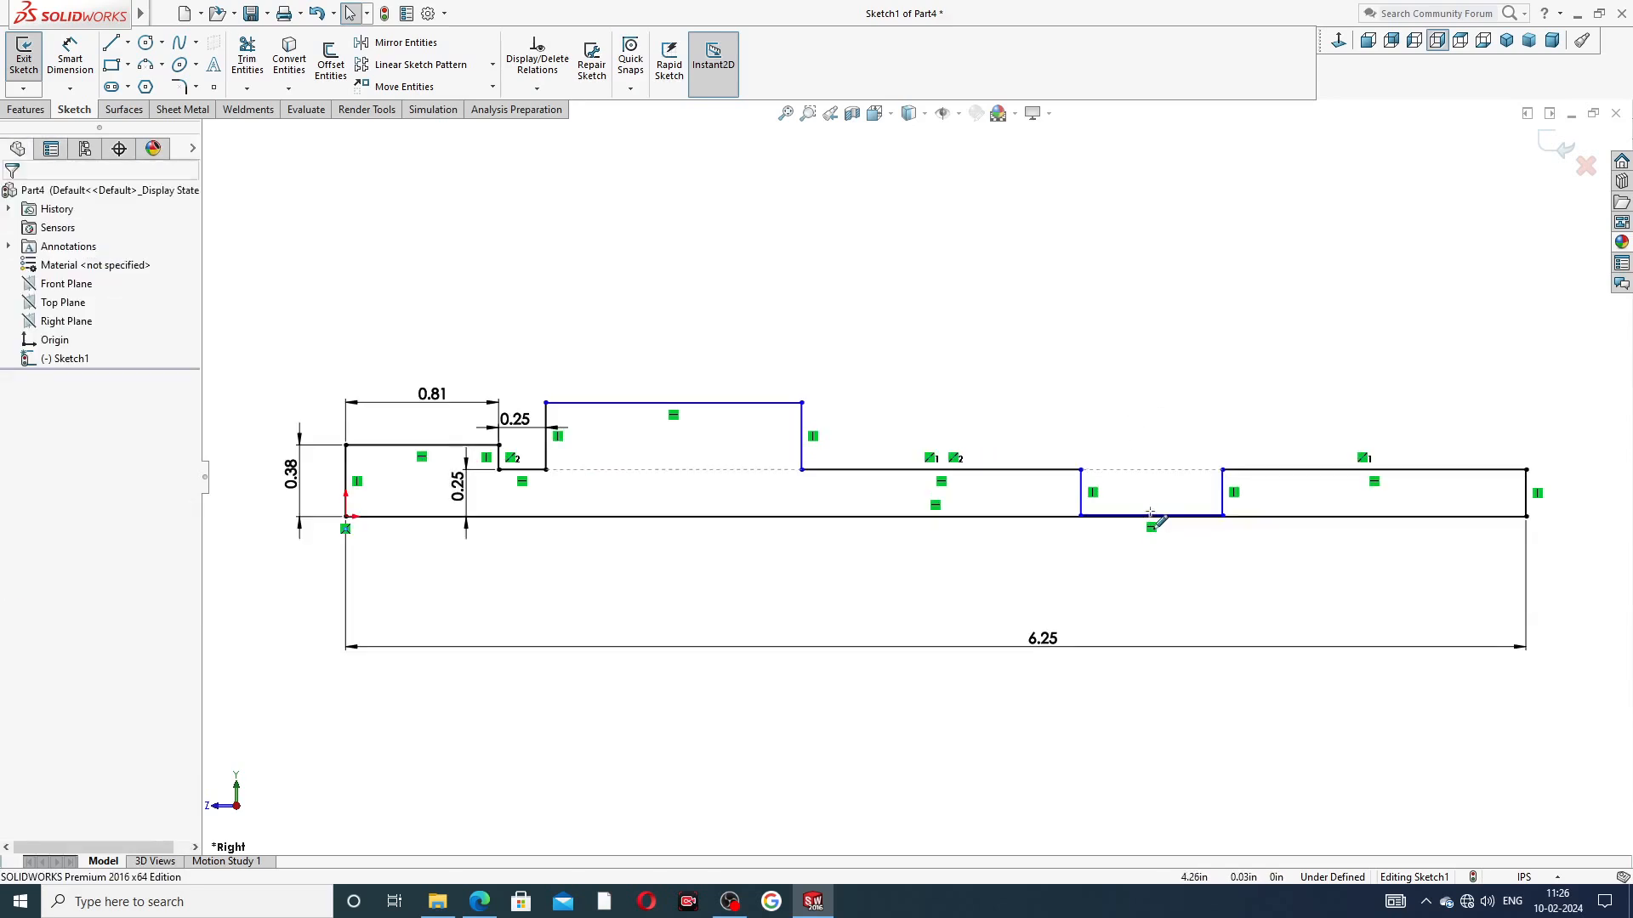
left_click(1106, 517)
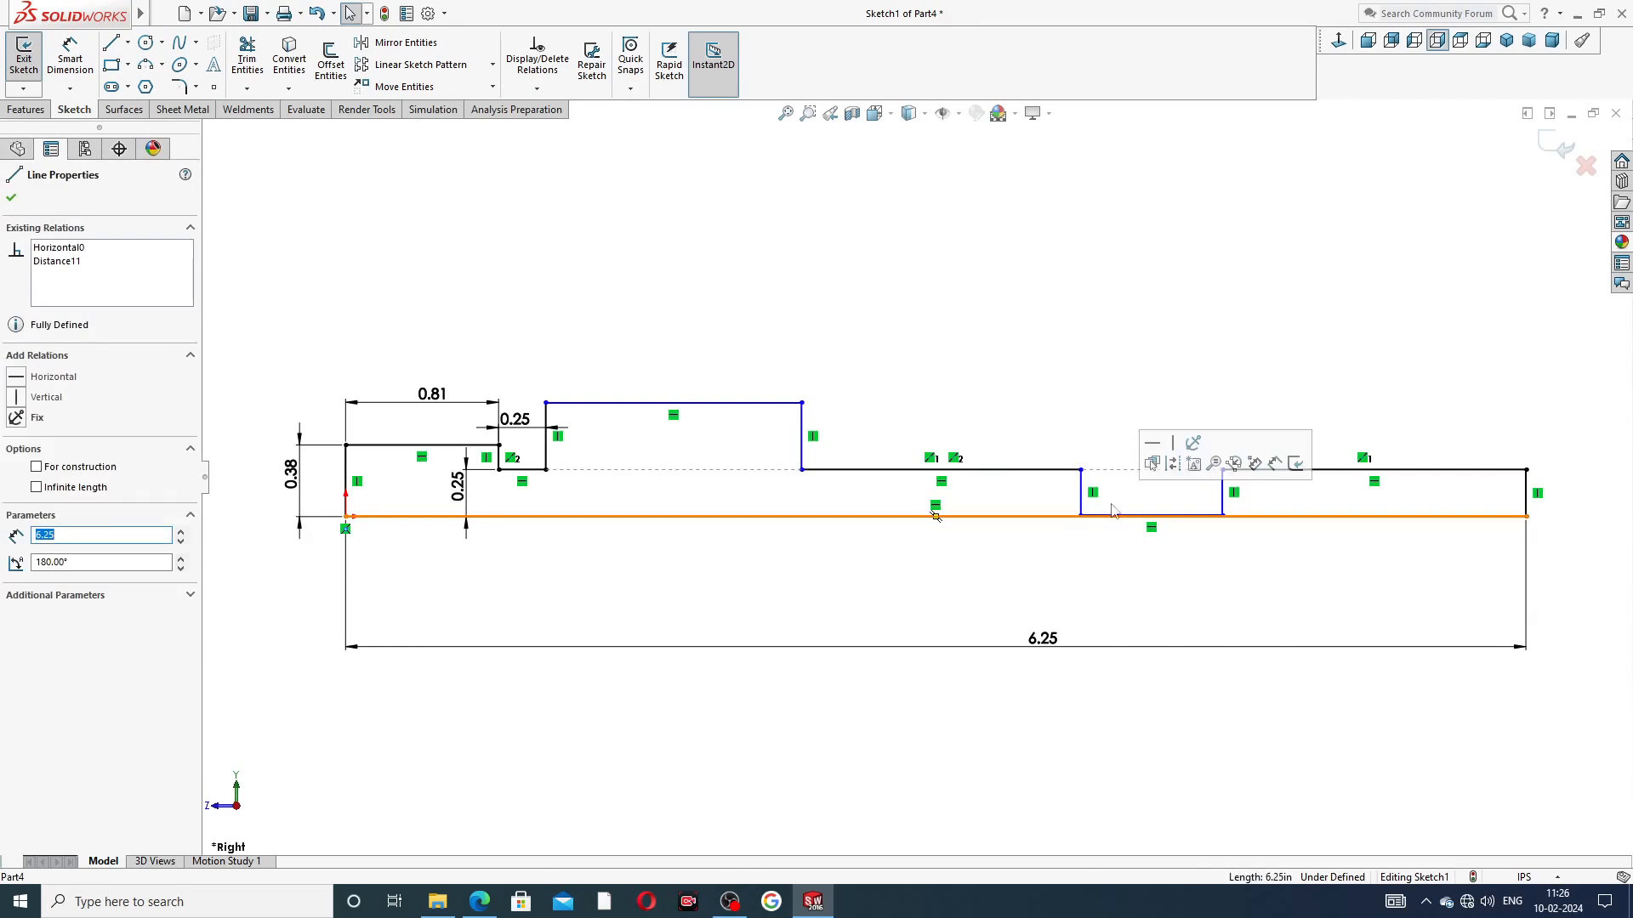
left_click(1129, 464)
scroll(1149, 527, "down", 3)
left_click_drag(1167, 488, 1151, 434)
left_click(1134, 312)
scroll(1134, 311, "up", 5)
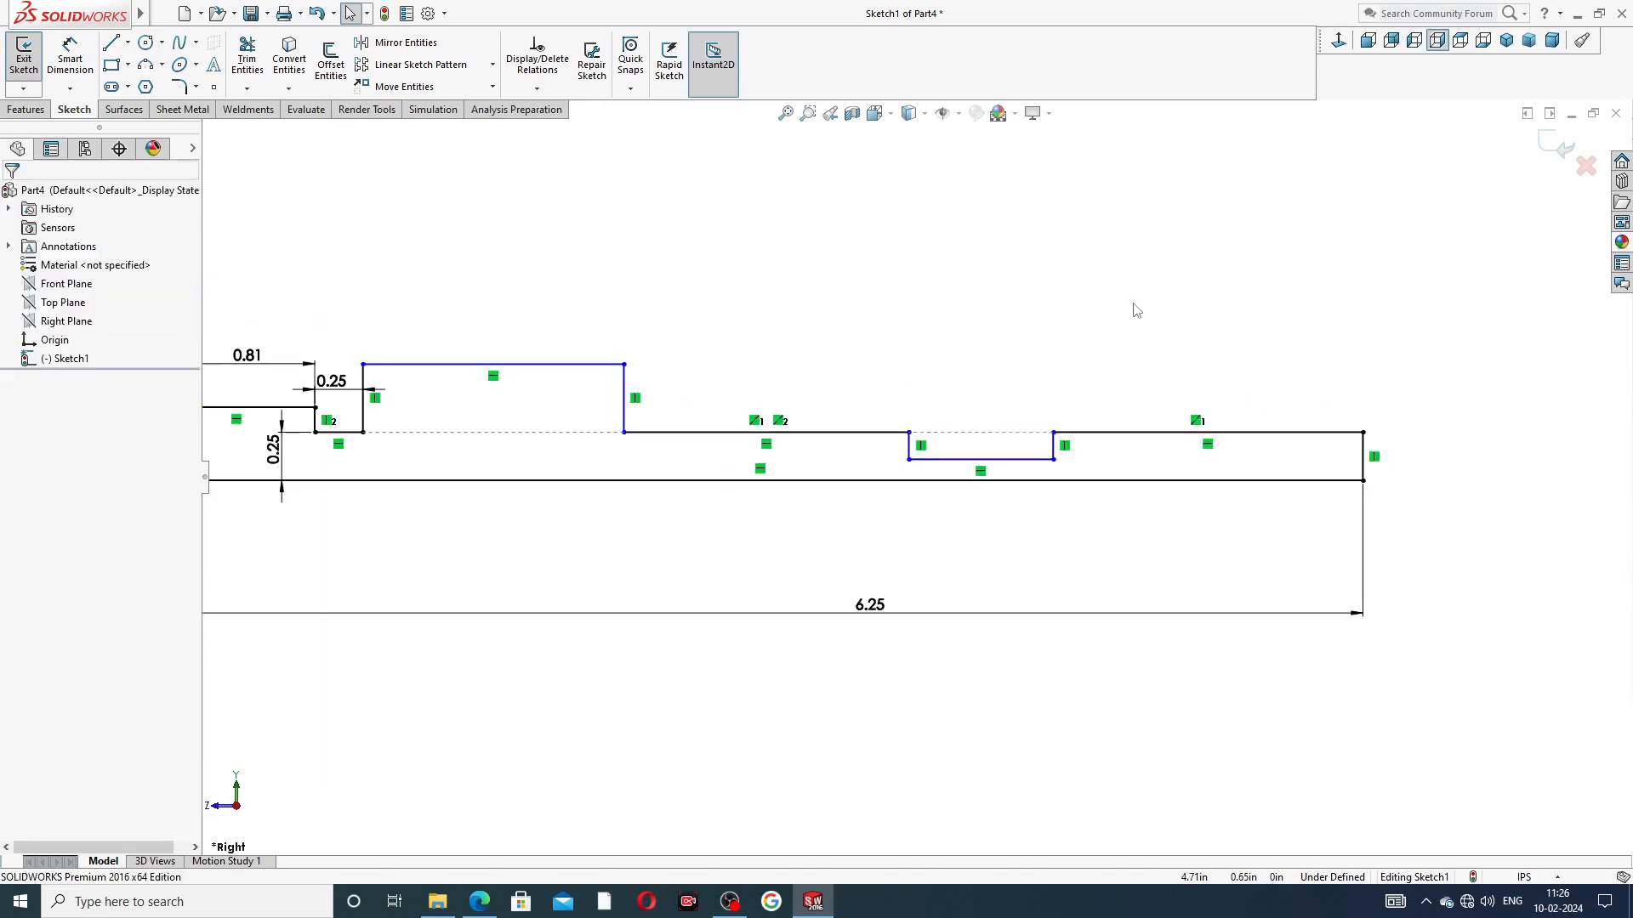
Dimension the end section's length as 0.25 in and the adjacent groove's width as 0.13 in
left_click(69, 61)
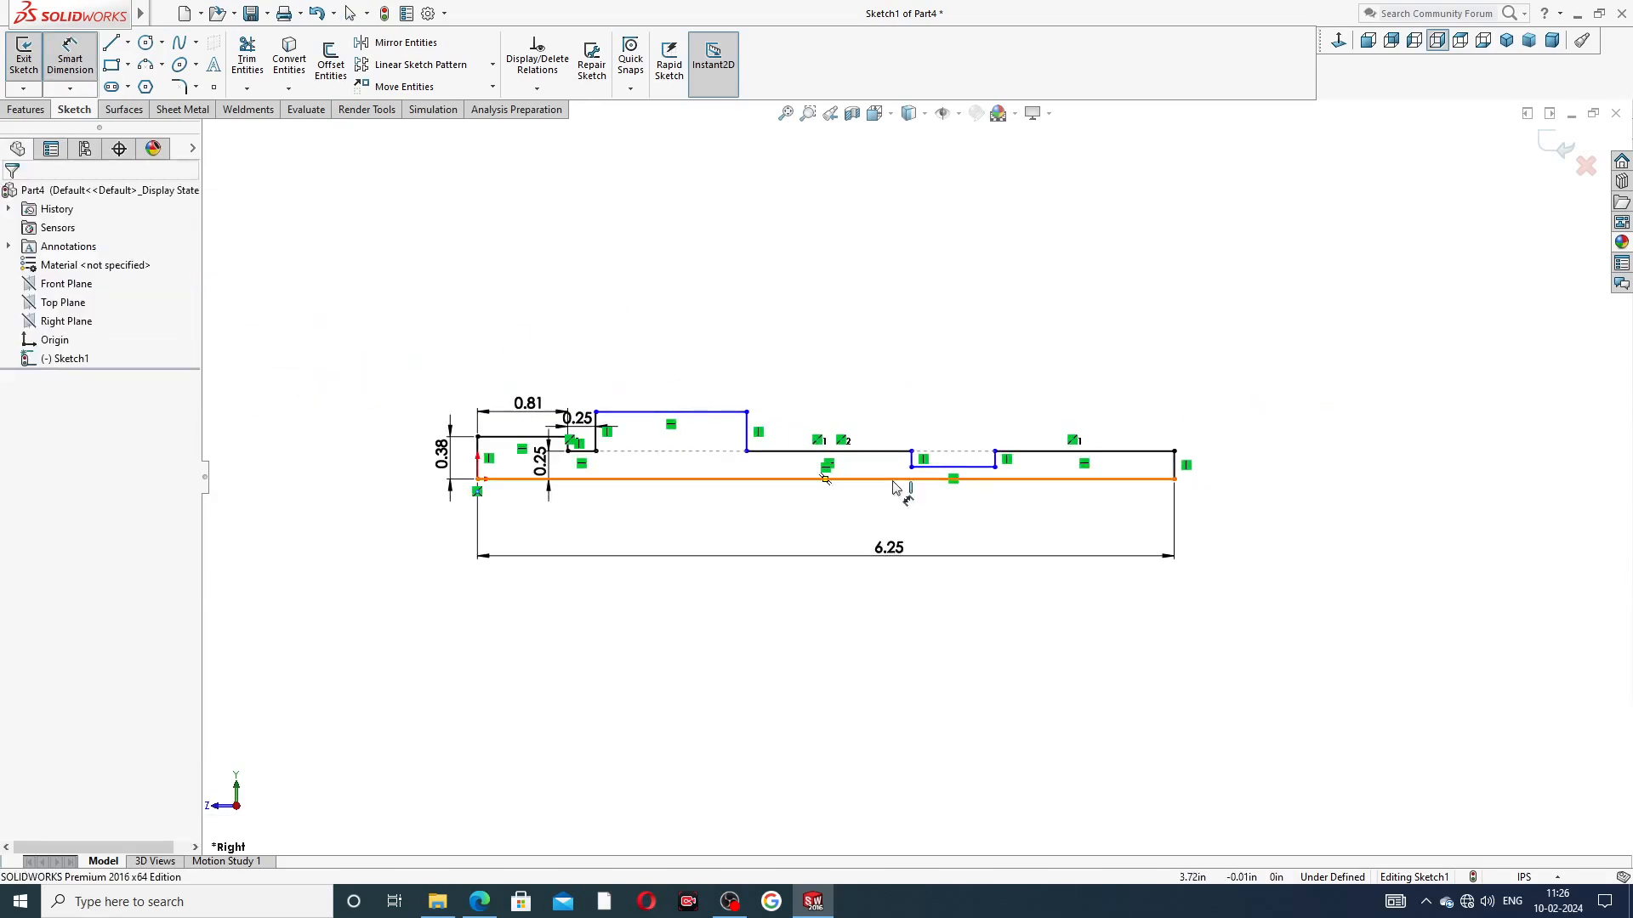
scroll(1058, 502, "down", 2)
left_click(1148, 415)
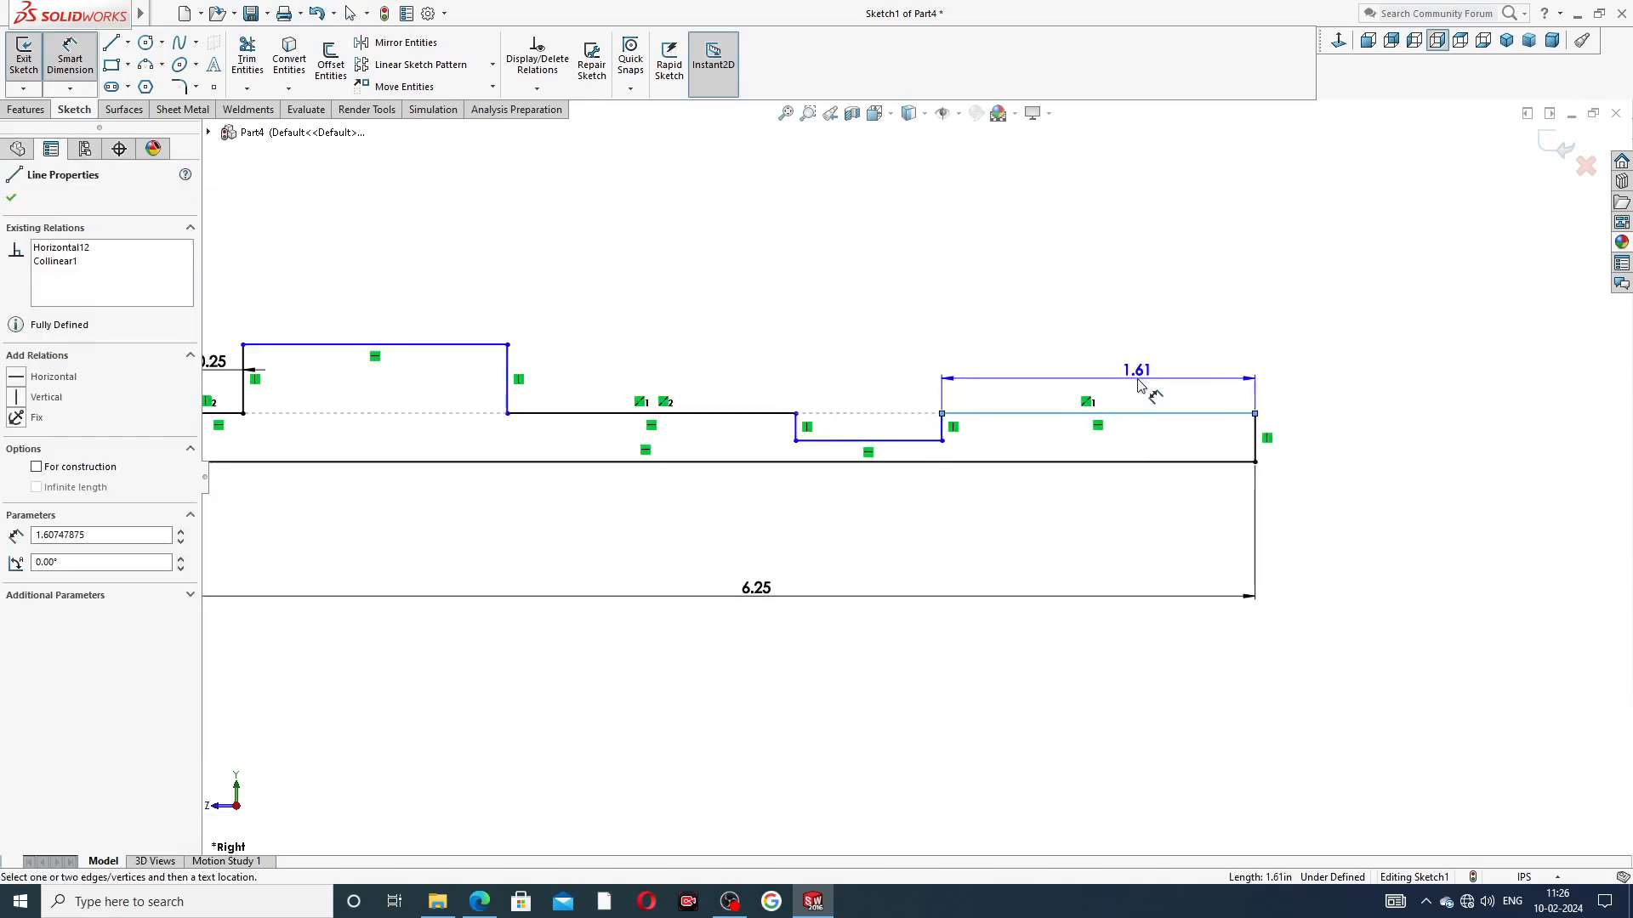
left_click(1145, 390)
type(".25")
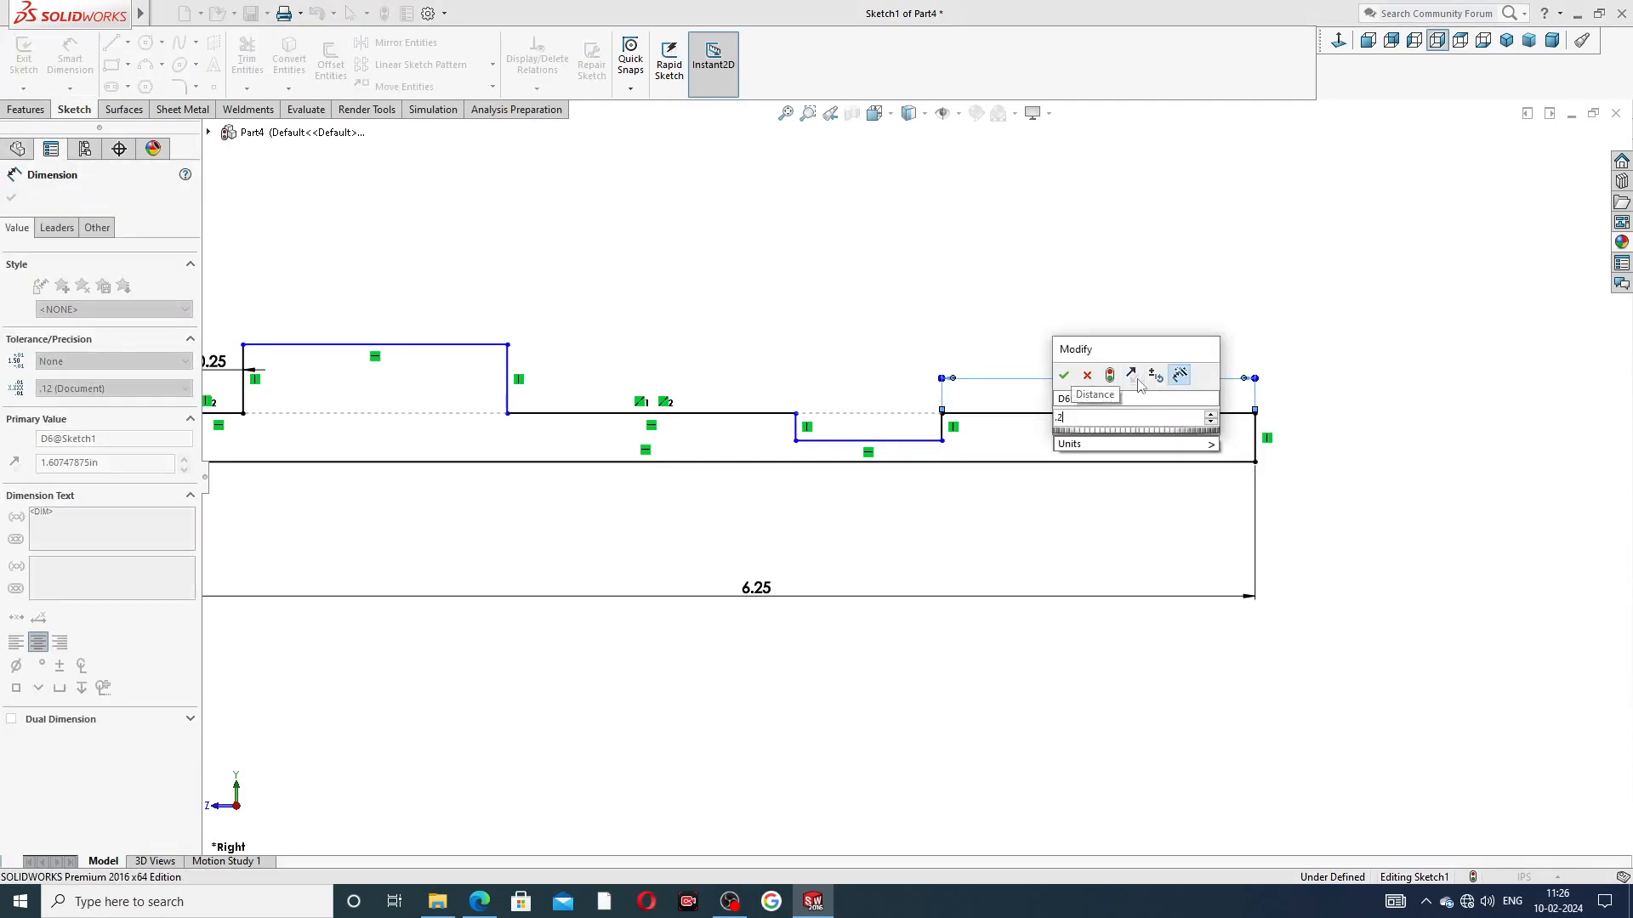
key("Return")
left_click(1148, 442)
left_click(1077, 406)
type(".13")
key("Return")
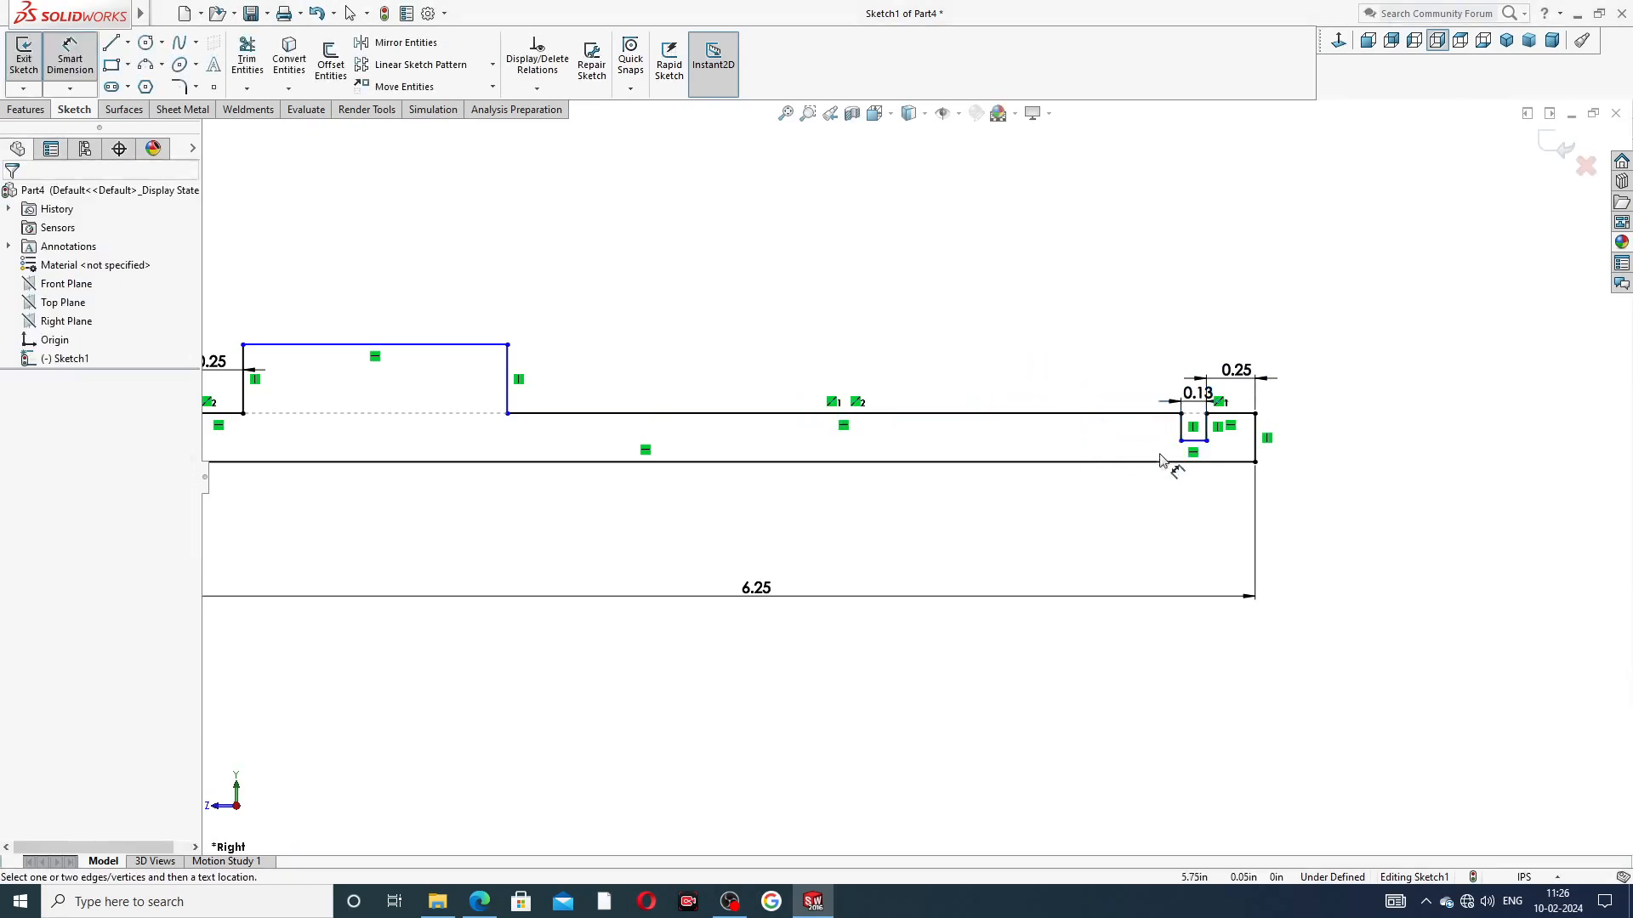
Dimension the height of the end groove's floor above the base line as 0.19 in
scroll(1158, 459, "down", 5)
left_click(1143, 431)
left_click(1144, 509)
left_click(1134, 472)
key("BackSpace")
type("0.19")
key("Return")
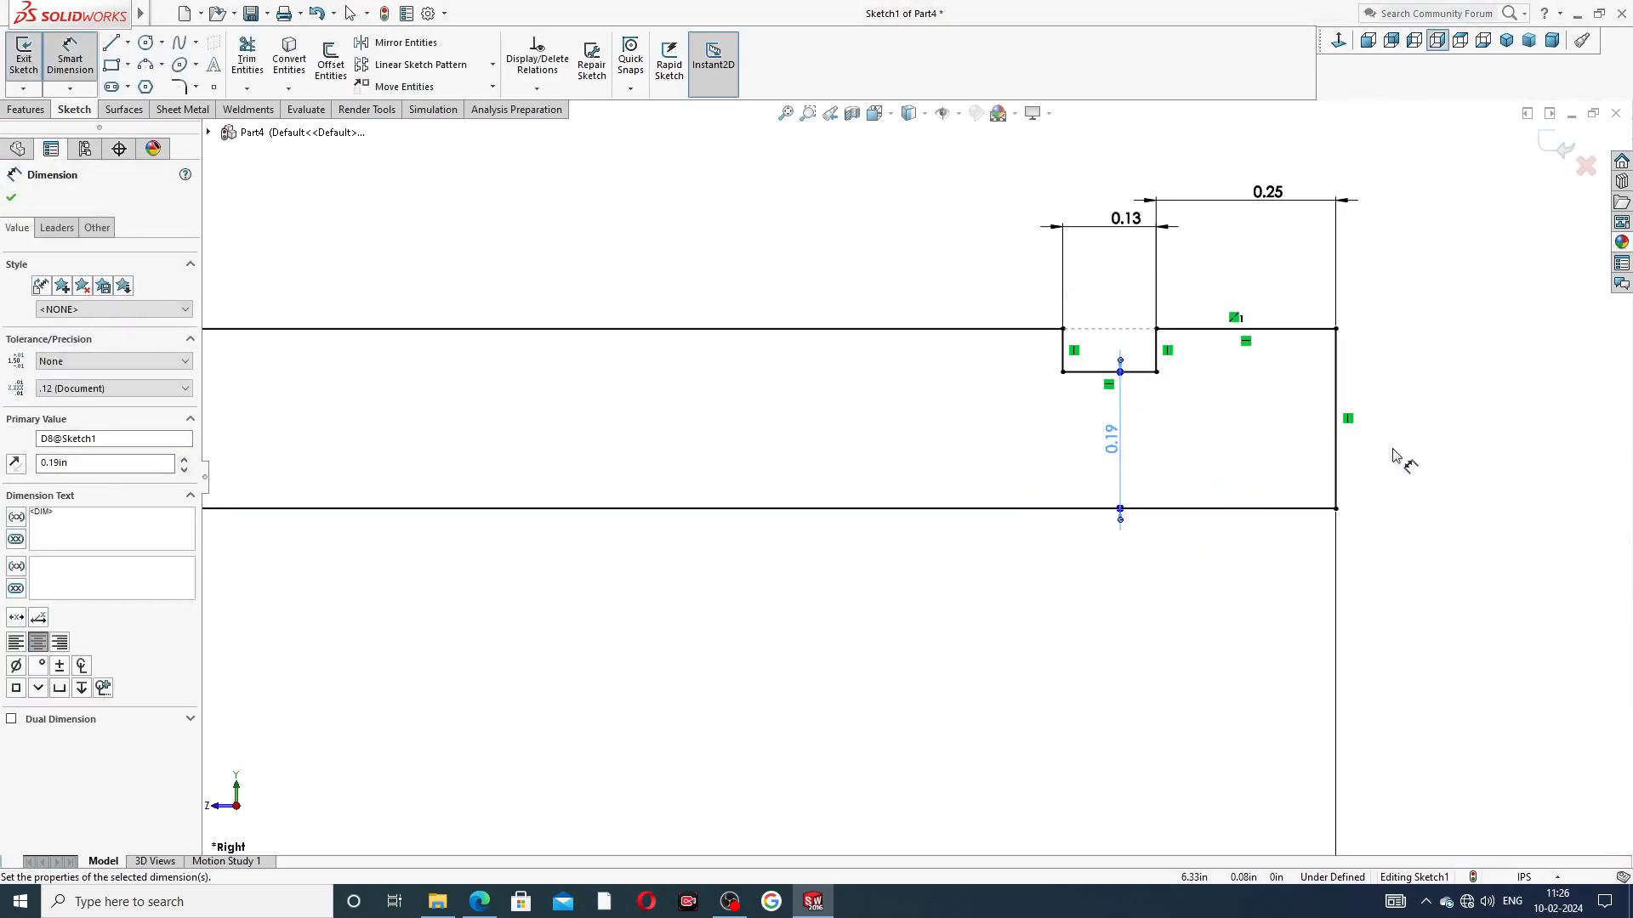
left_click(1394, 456)
scroll(1199, 436, "up", 3)
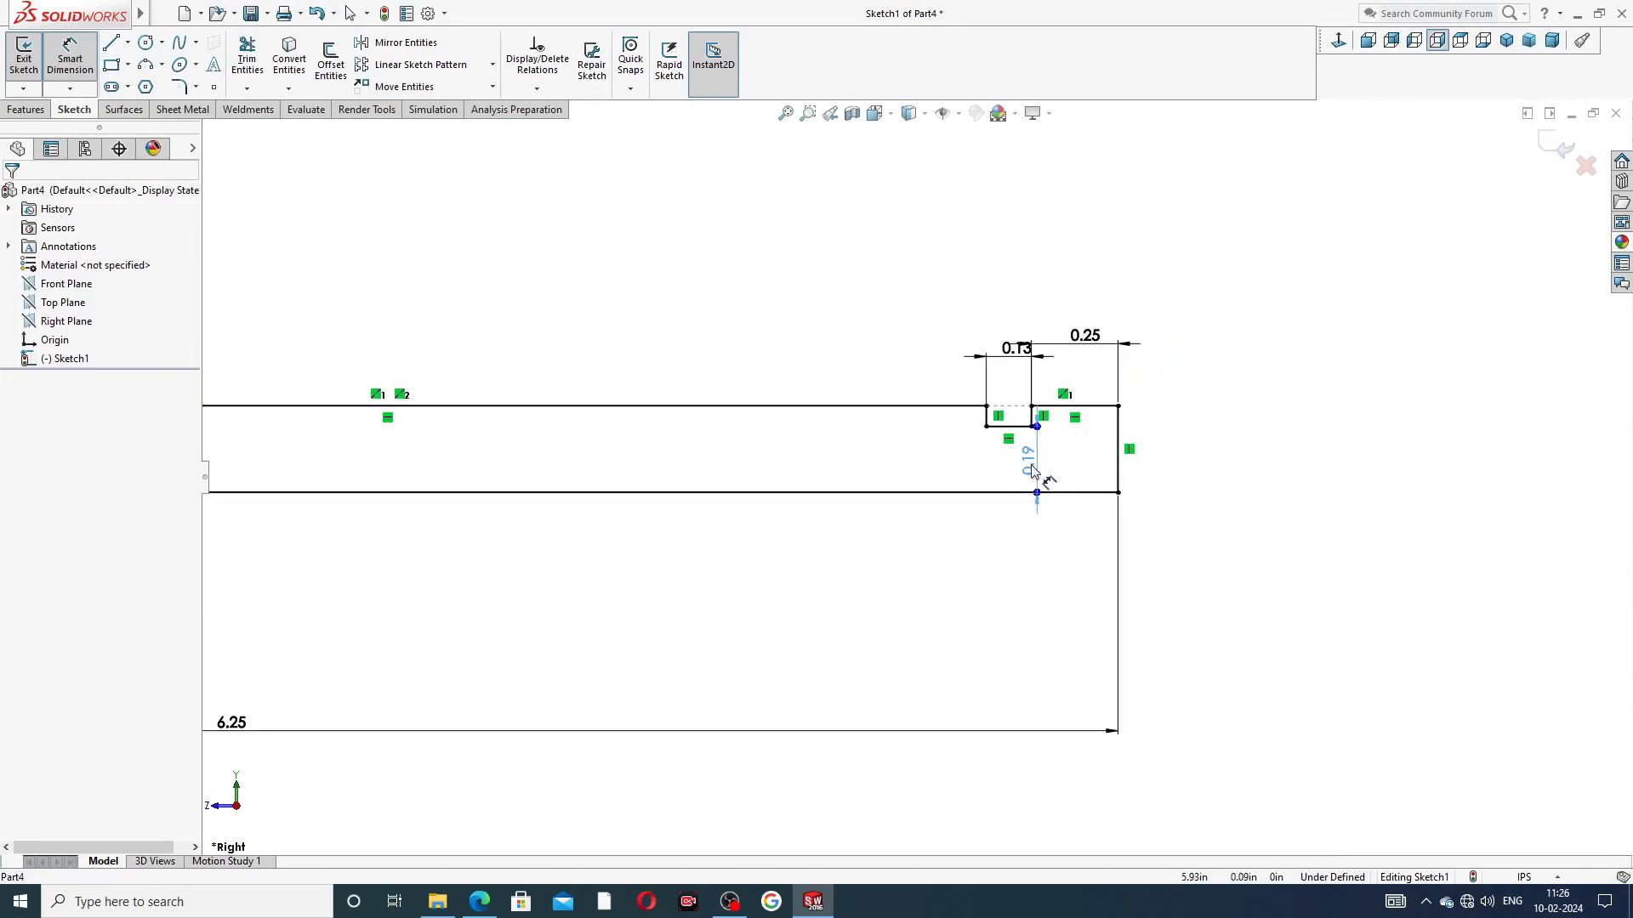
scroll(829, 398, "up", 3)
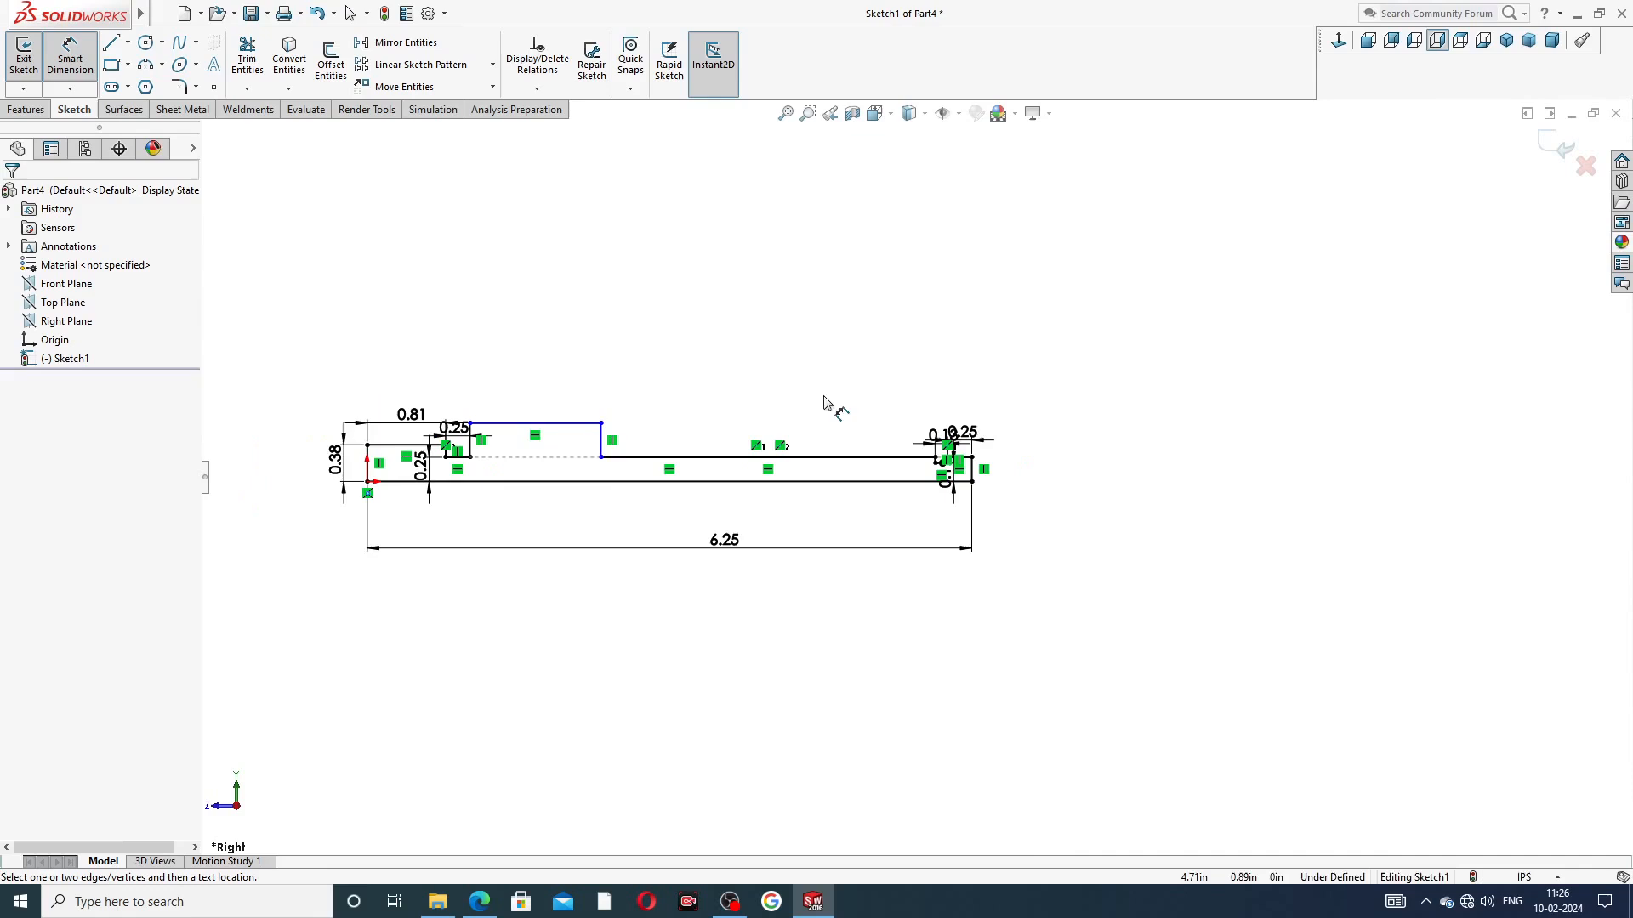
Dimension the length of the profile's raised middle section as 3.94 in
scroll(516, 430, "down", 3)
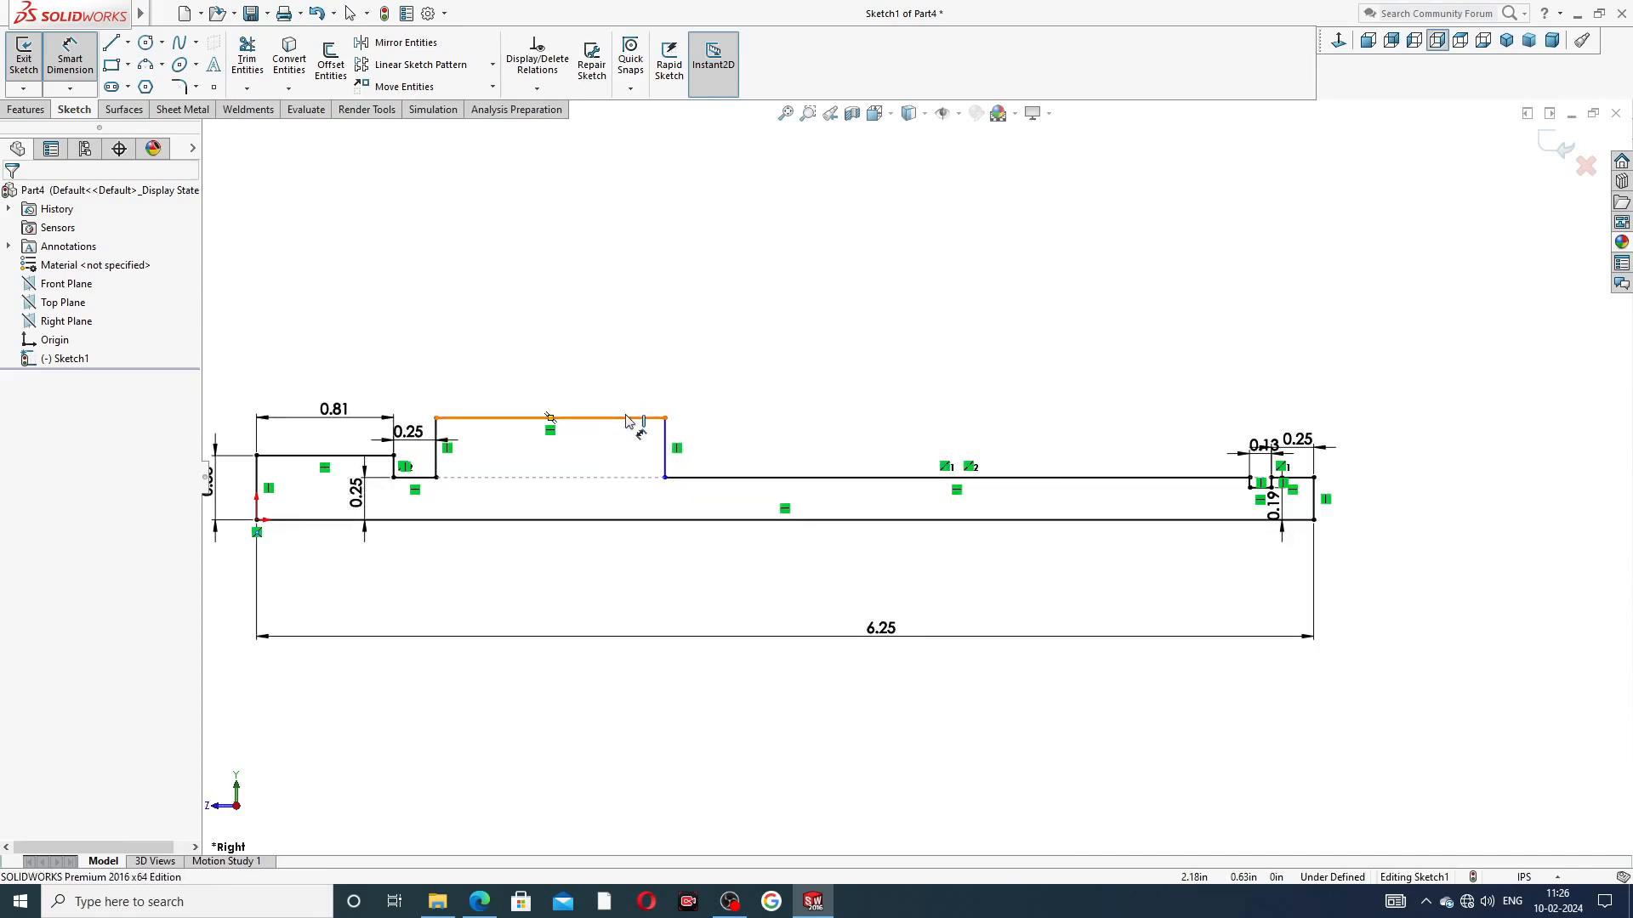
left_click(627, 421)
left_click(603, 366)
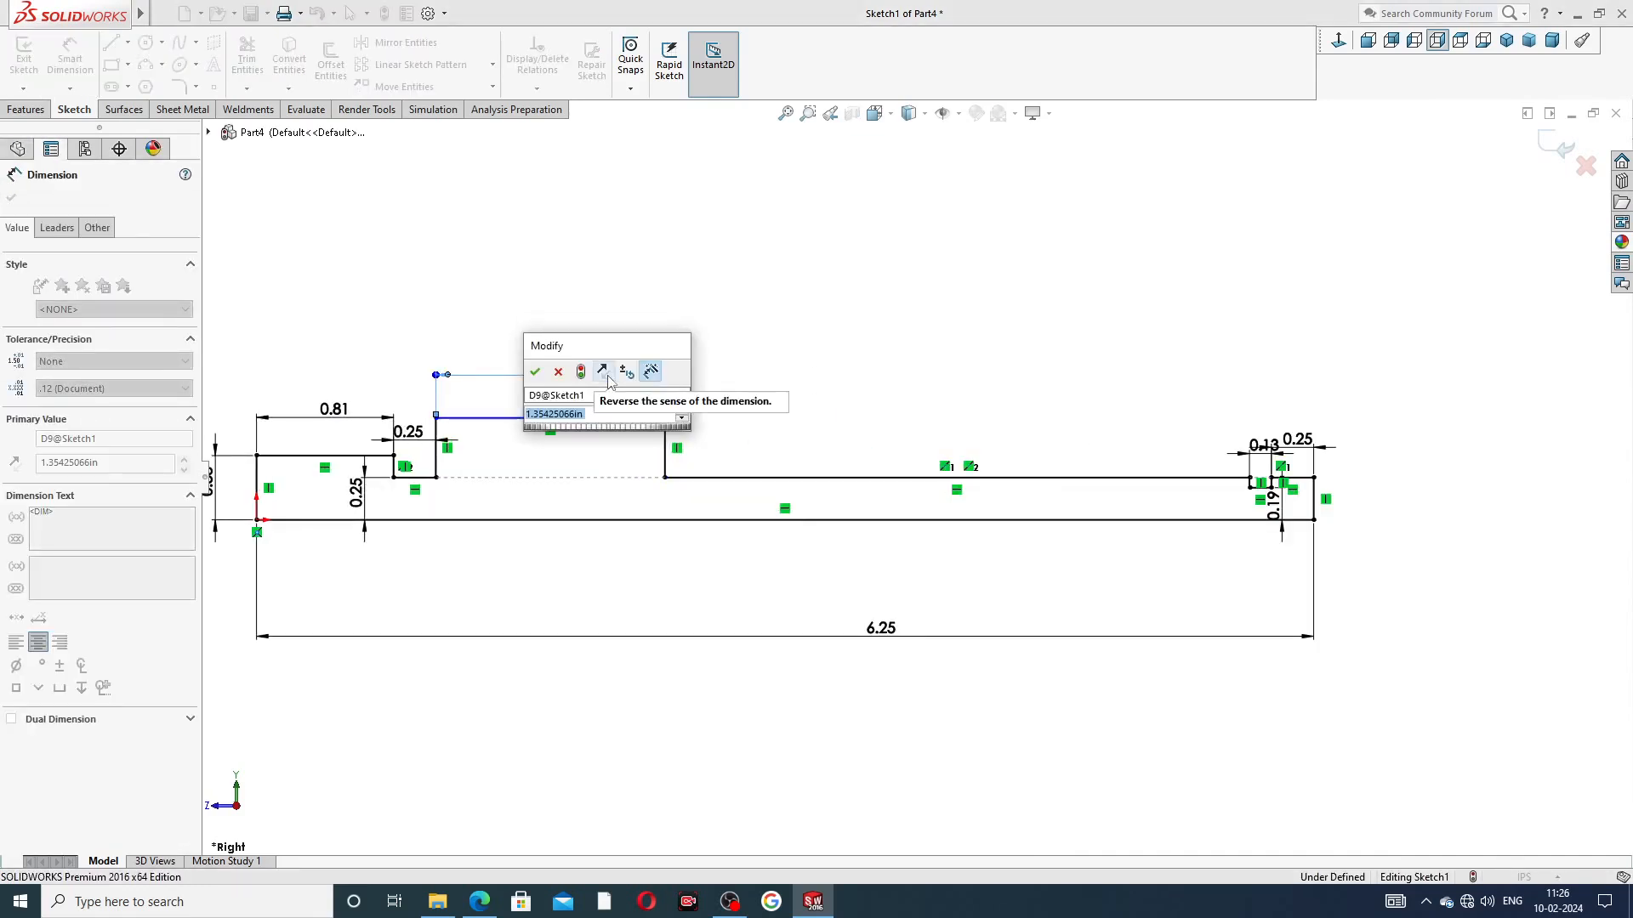
type("3.9")
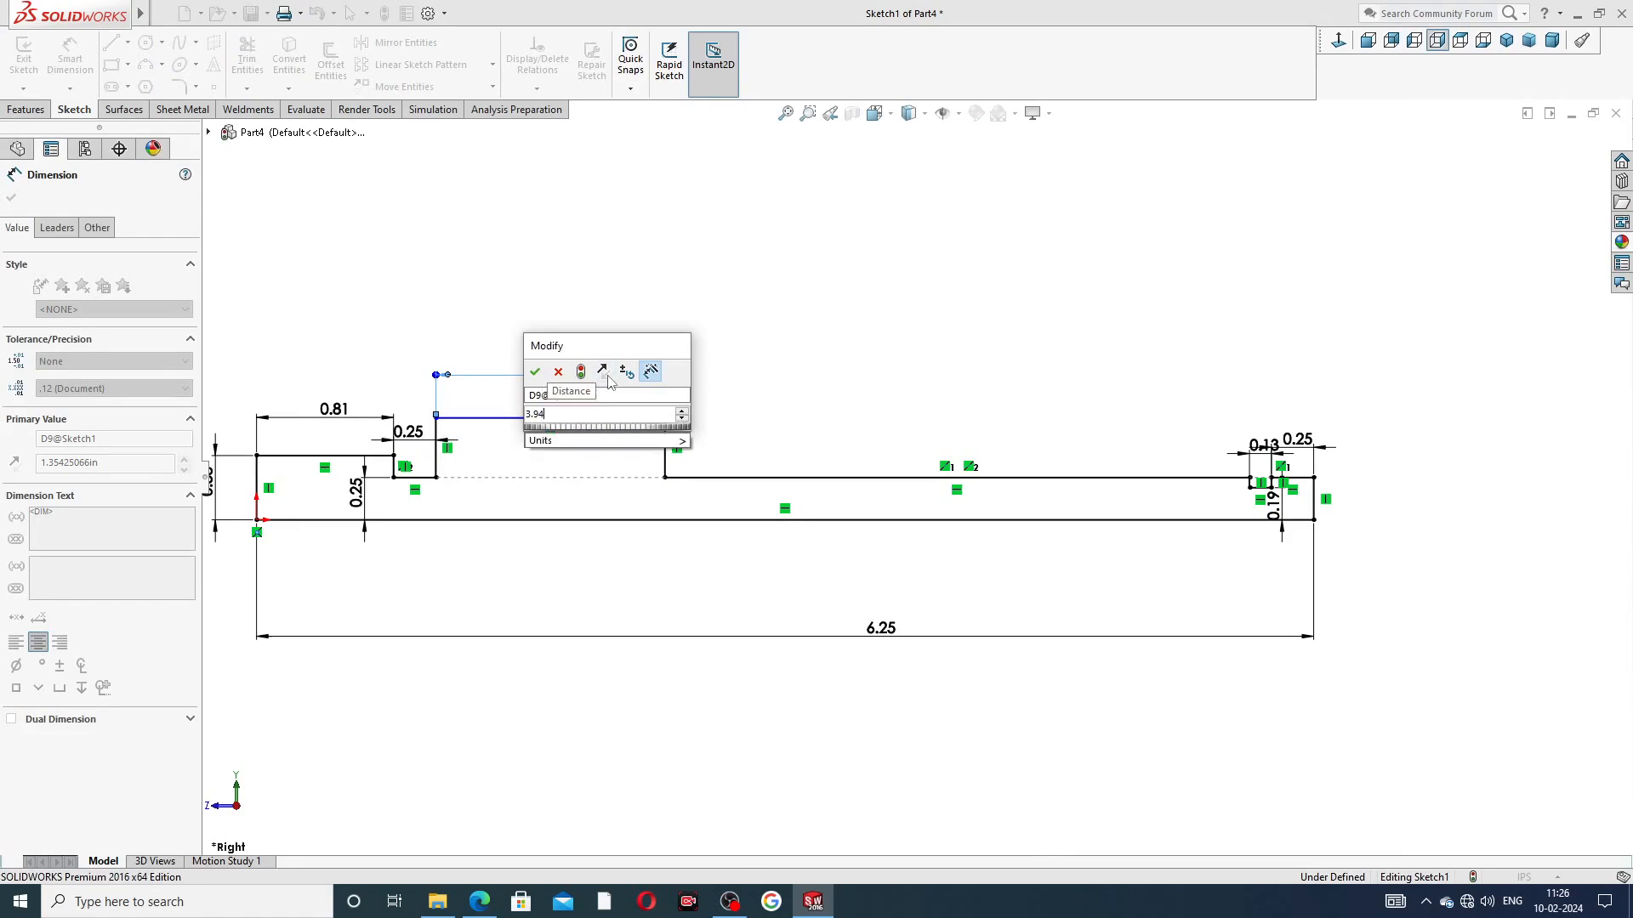
type("4")
key("Return")
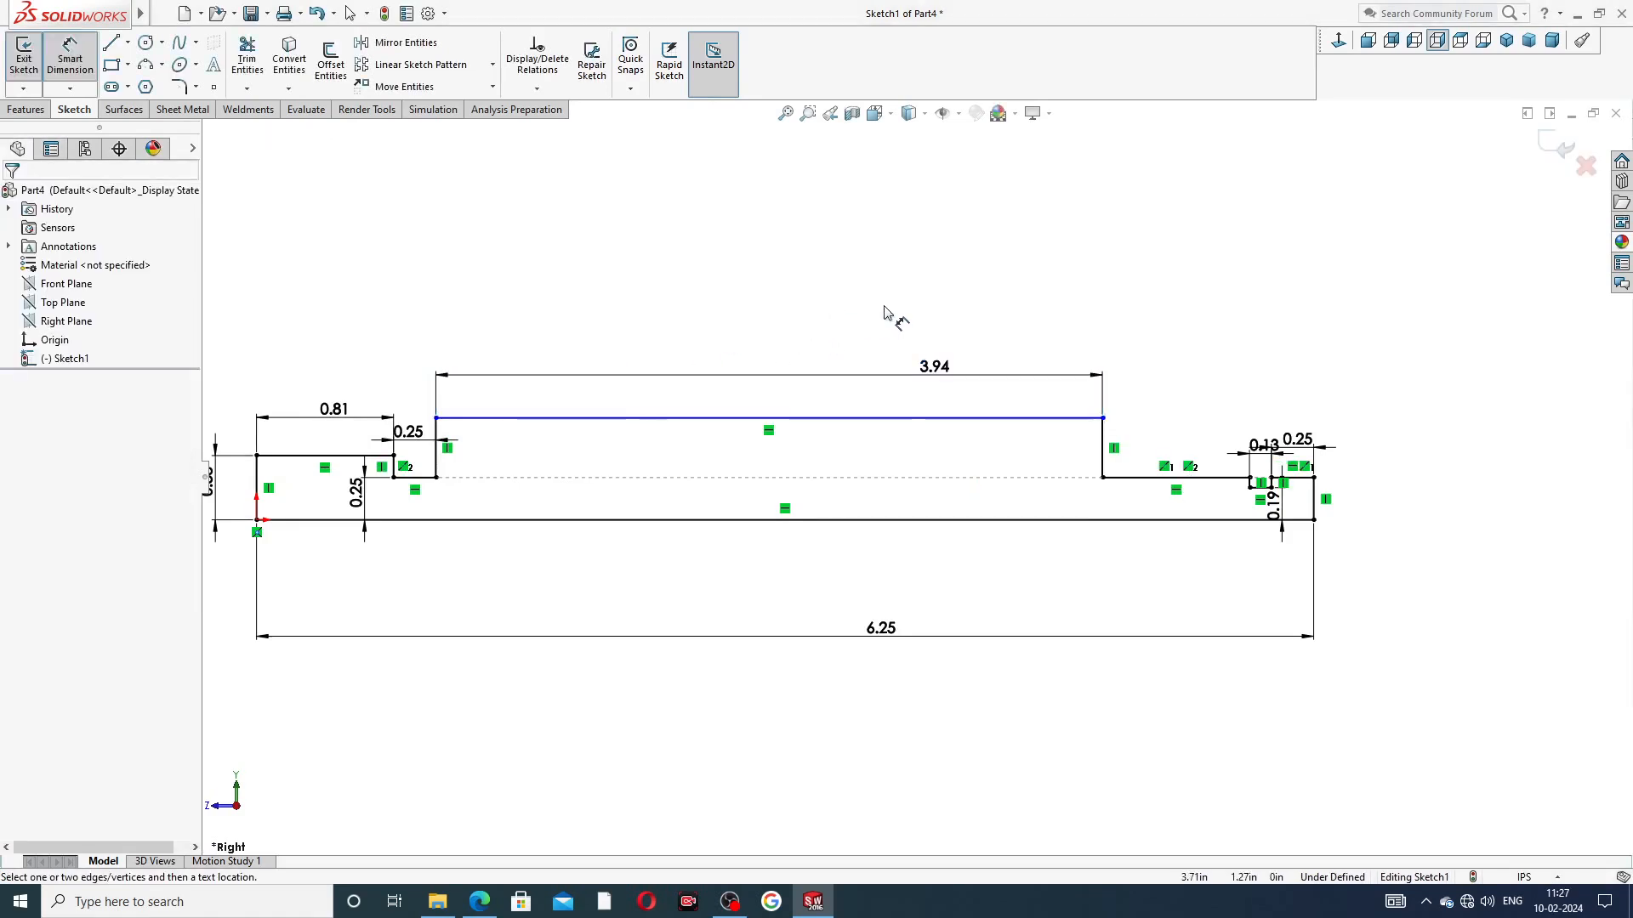
Dimension the raised middle section's height above the base line as 0.34 in and compare the sketch with the PDF drawing
left_click(883, 417)
left_click(894, 520)
left_click(879, 472)
type("0.34")
key("Return")
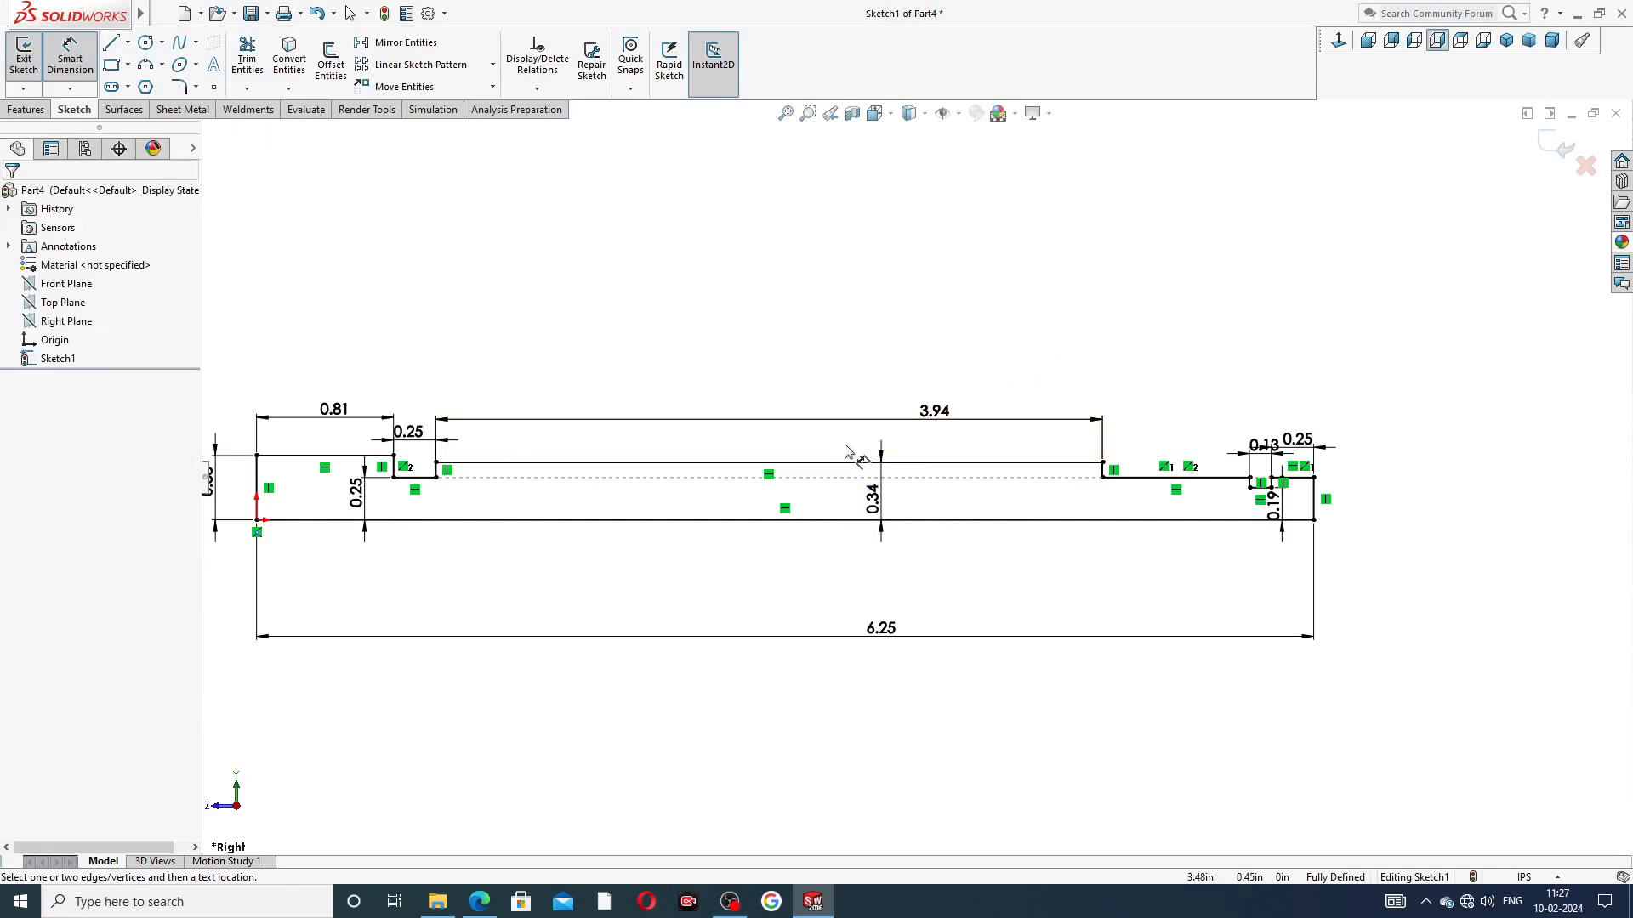
scroll(837, 455, "up", 3)
scroll(833, 519, "down", 2)
right_click(806, 296)
left_click(842, 253)
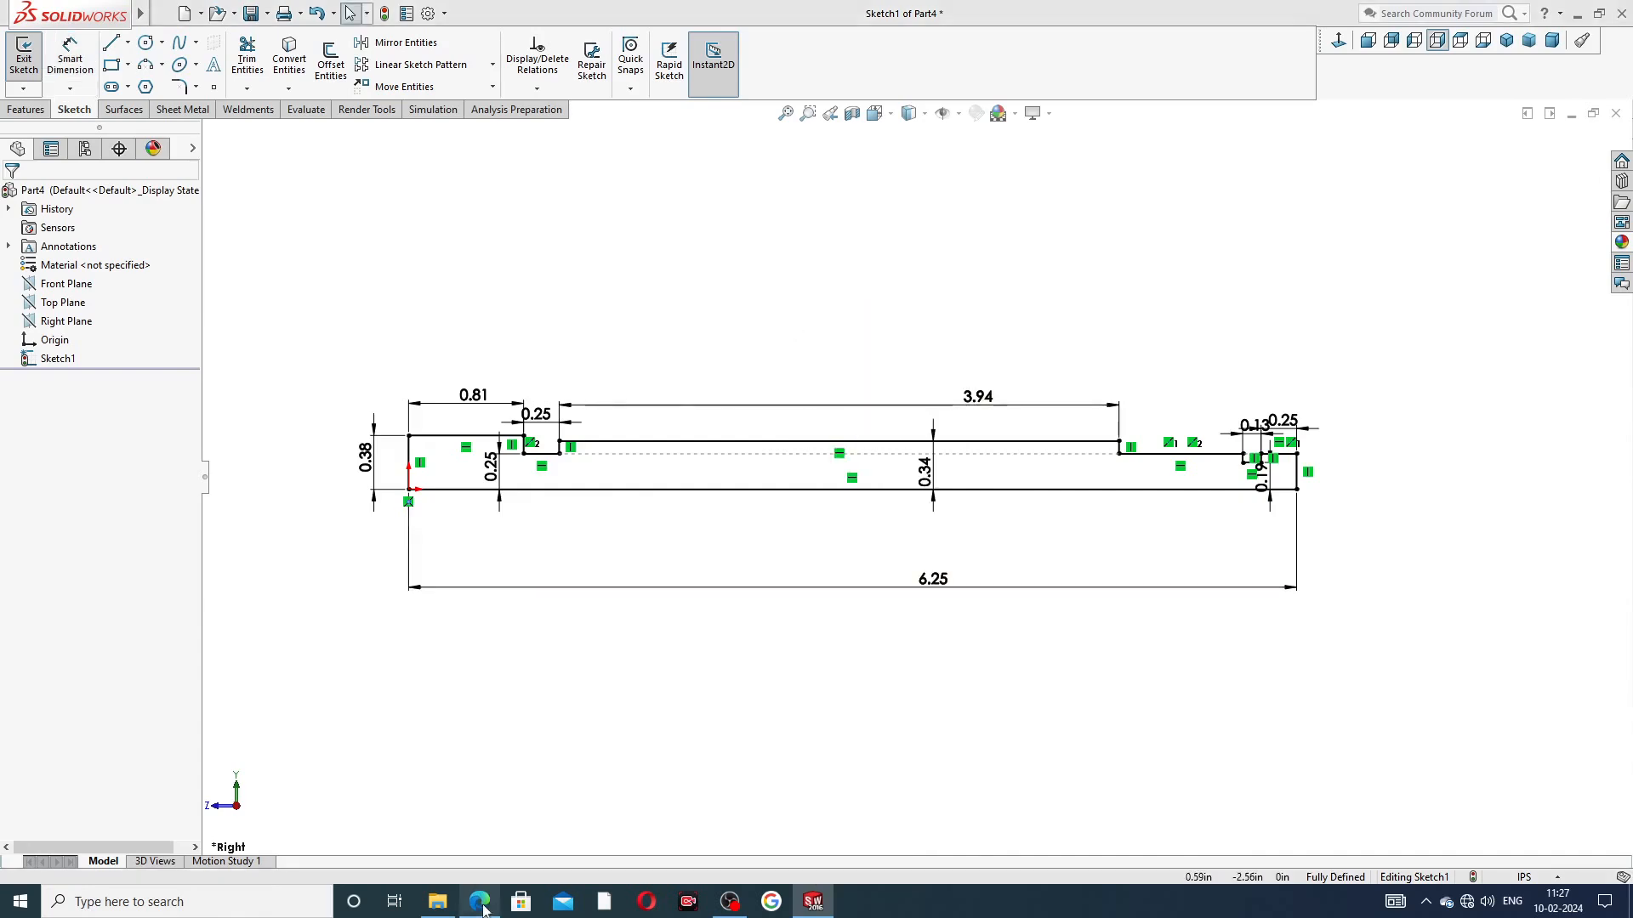
left_click(479, 903)
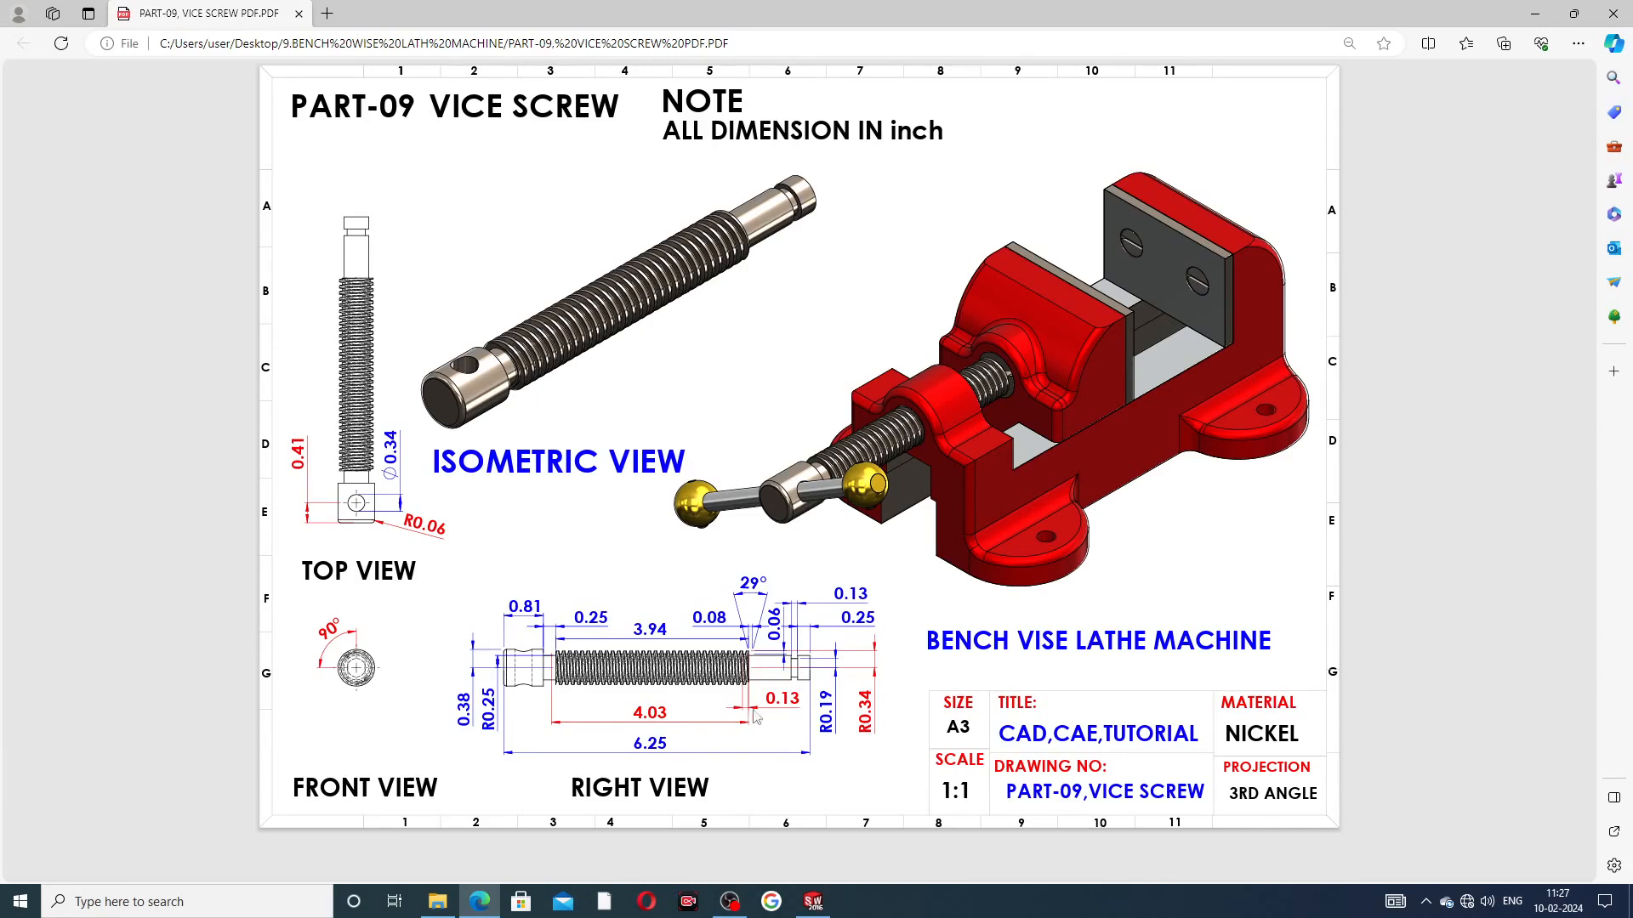
left_click(479, 902)
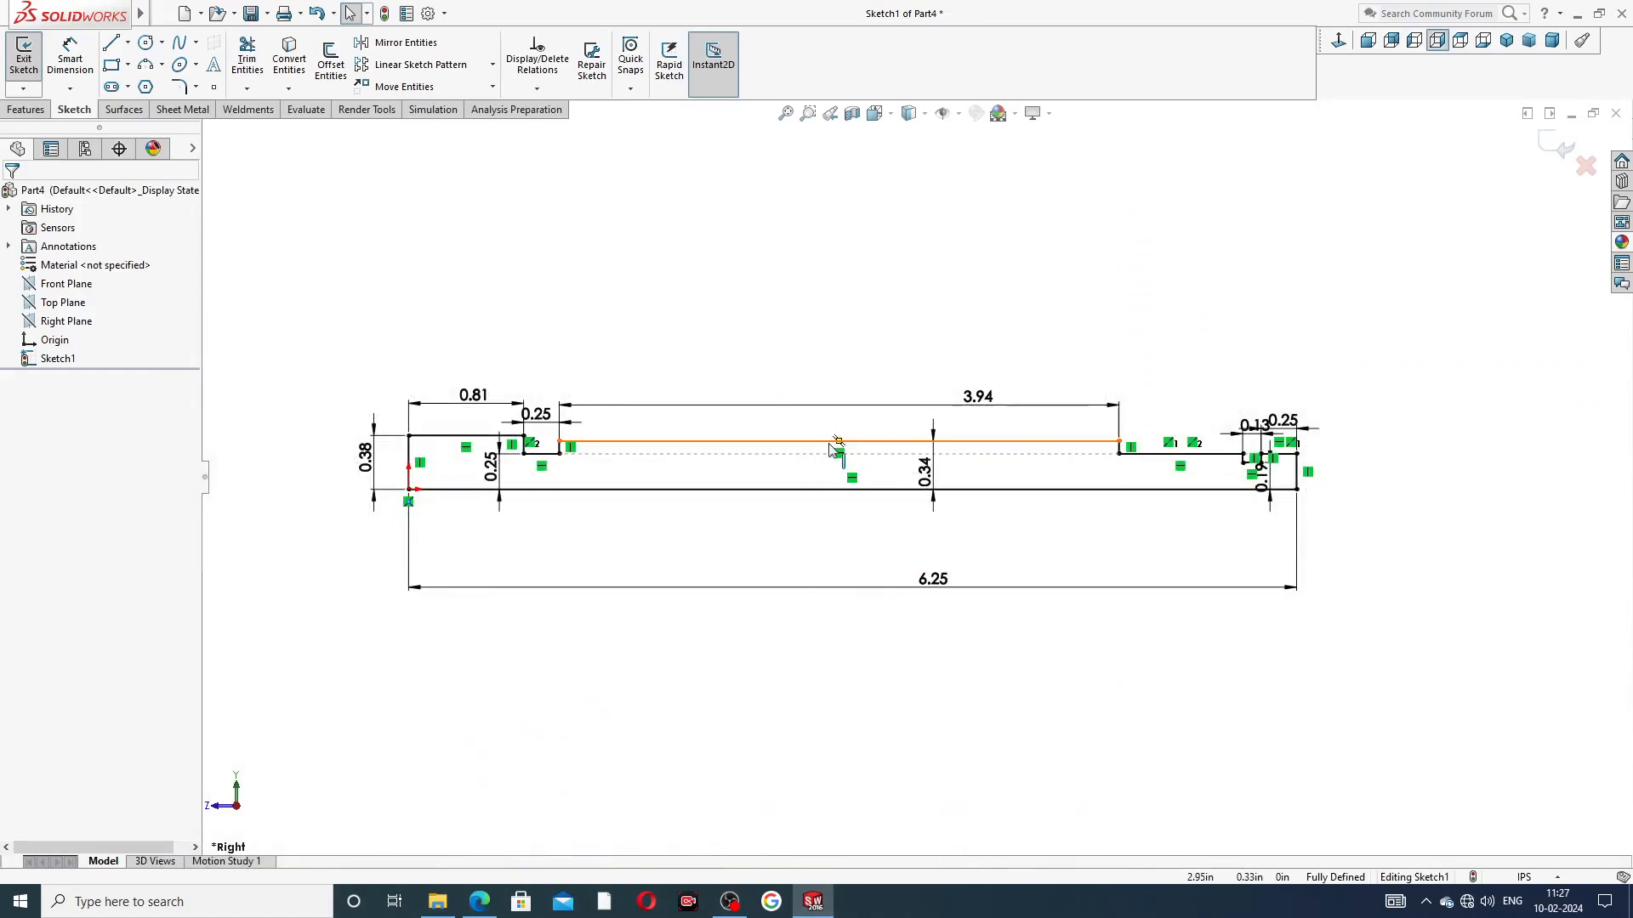
Move the end groove's and end section's dimensions clear of the profile and centre the 3.94 in dimension over the middle section
left_click_drag(1283, 420, 1201, 396)
left_click(1336, 459)
left_click_drag(1262, 478, 1339, 524)
left_click(1382, 510)
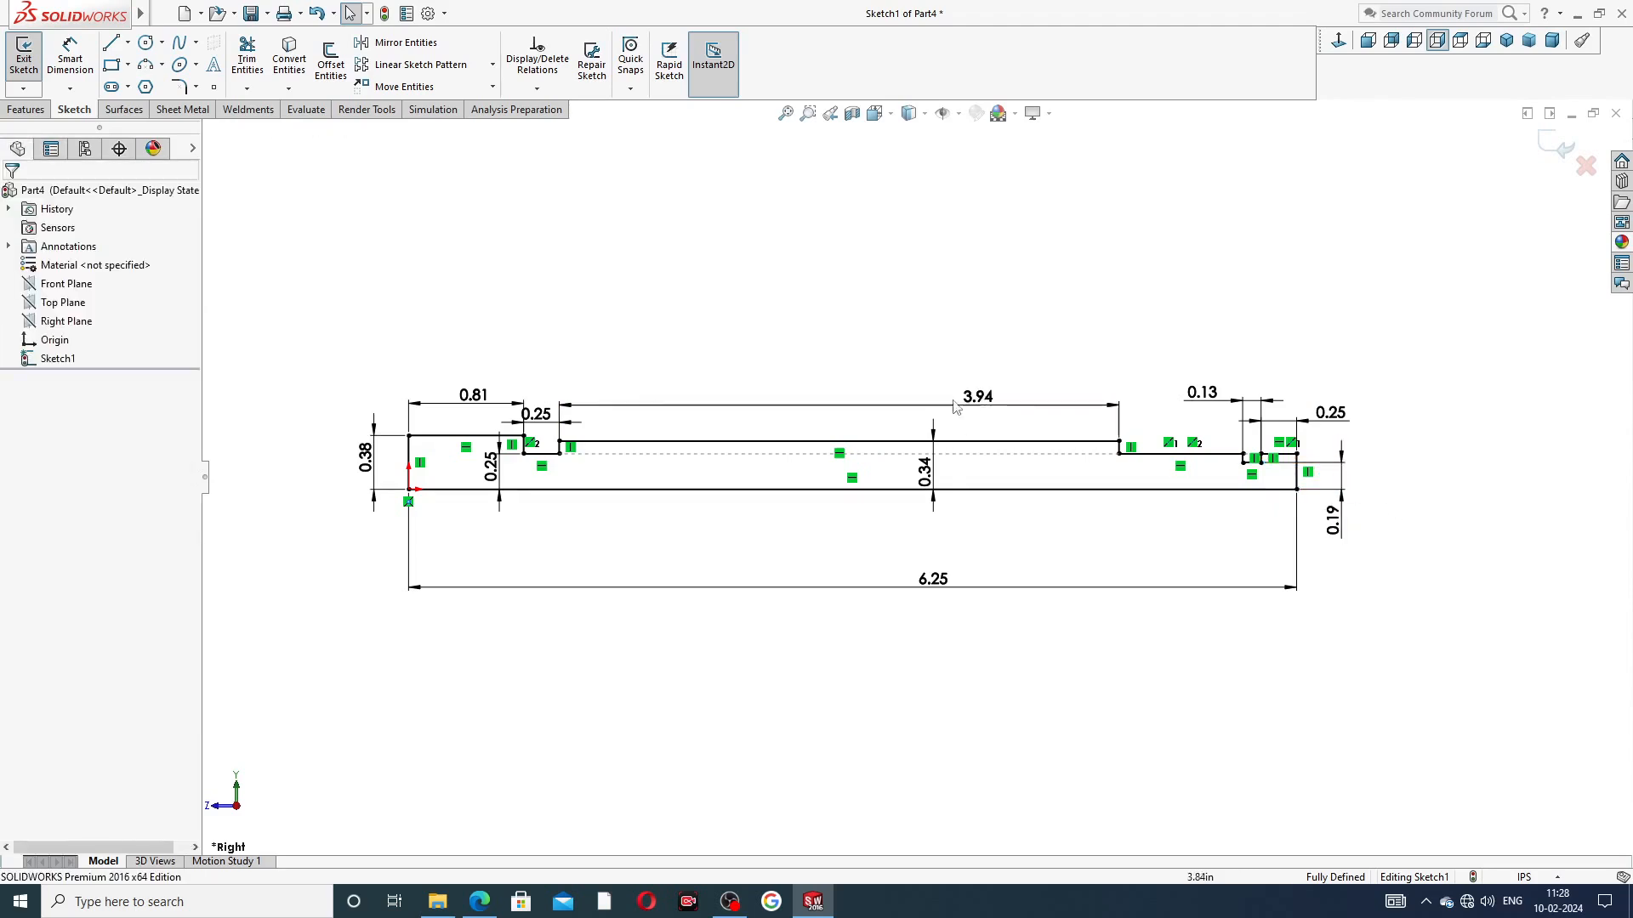
left_click_drag(977, 405, 849, 400)
left_click(638, 346)
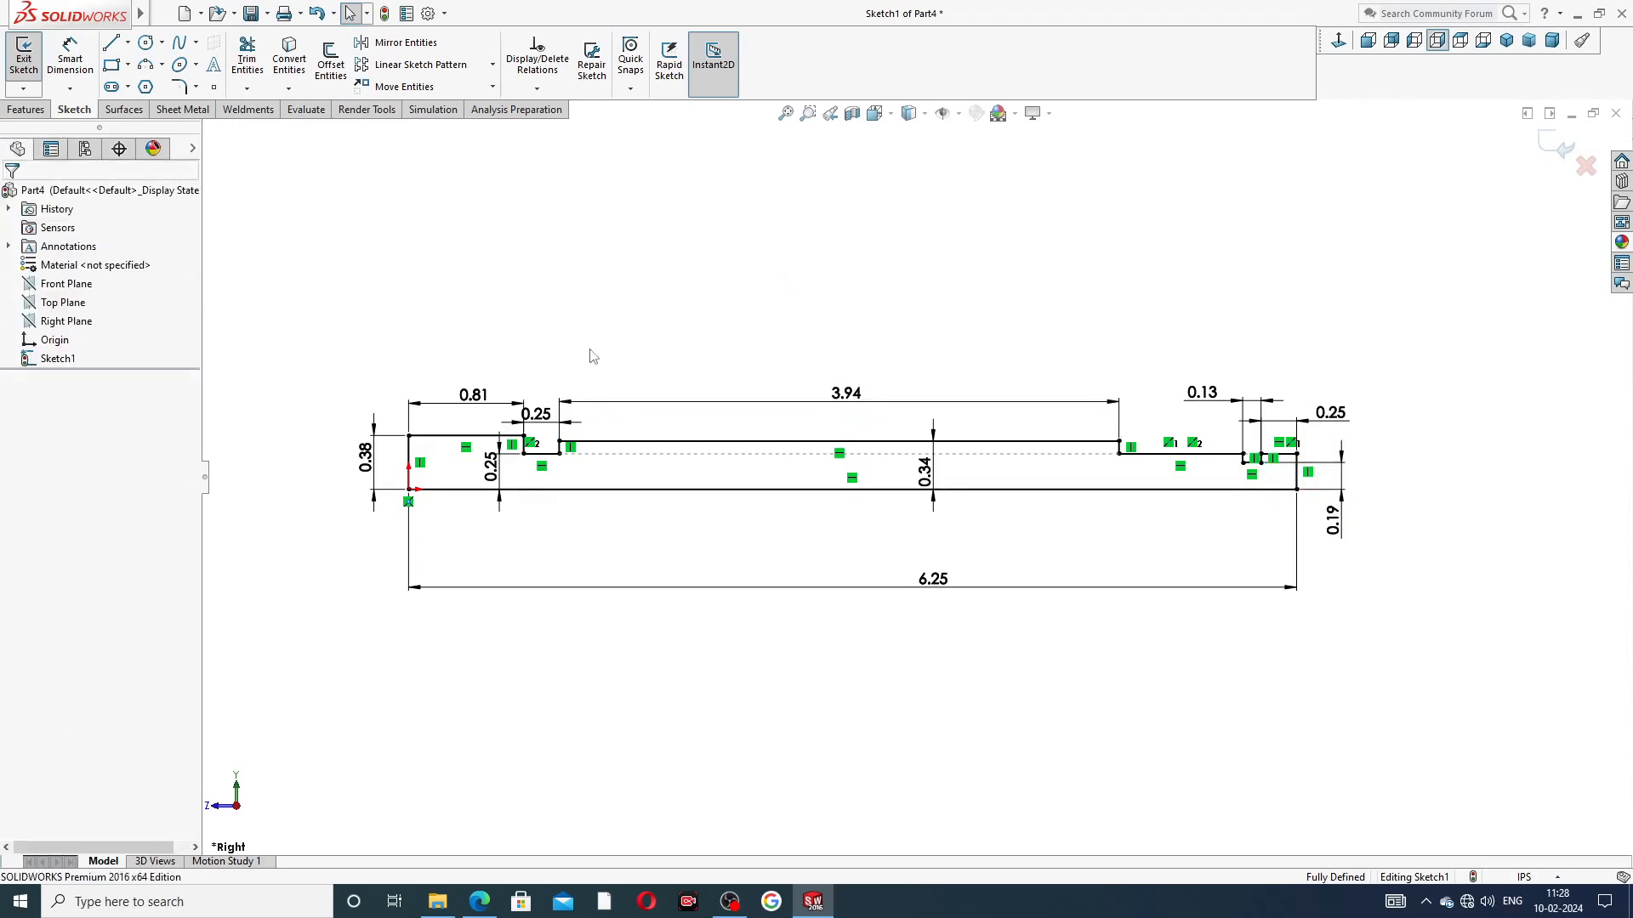
Line up the head and recess length dimensions above the profile and bring the overall 6.25 in dimension closer beneath it
left_click_drag(473, 395, 610, 371)
left_click(670, 334)
left_click_drag(491, 466, 481, 466)
left_click_drag(944, 587, 808, 555)
left_click(918, 639)
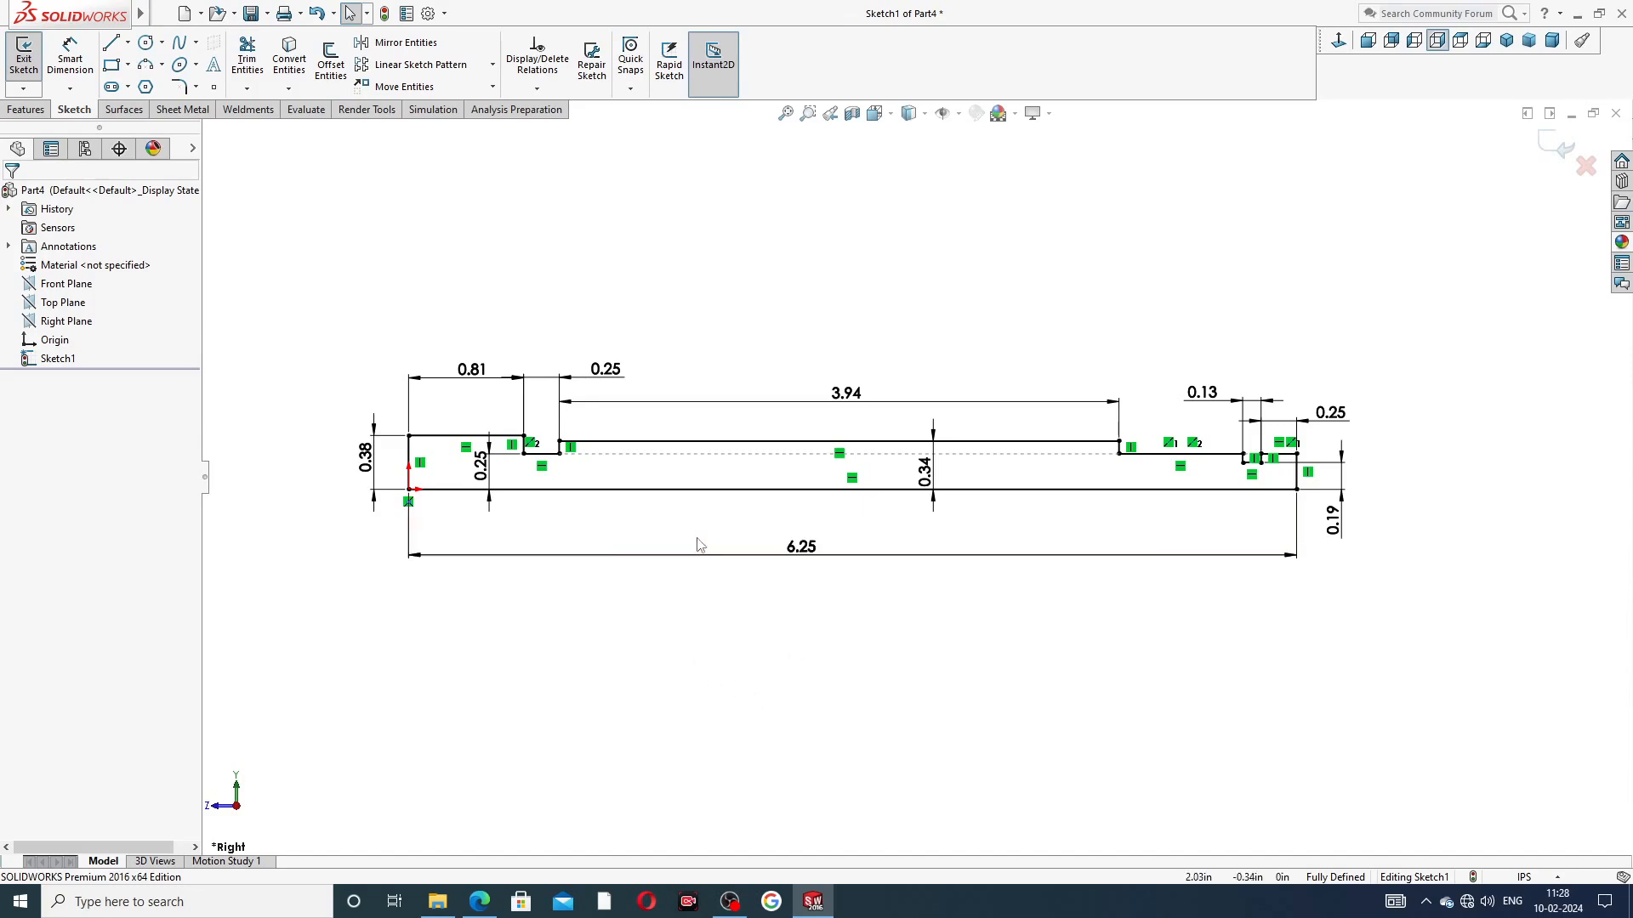
Revolve the stepped profile 360 degrees about its base line to form the solid screw body
left_click(32, 110)
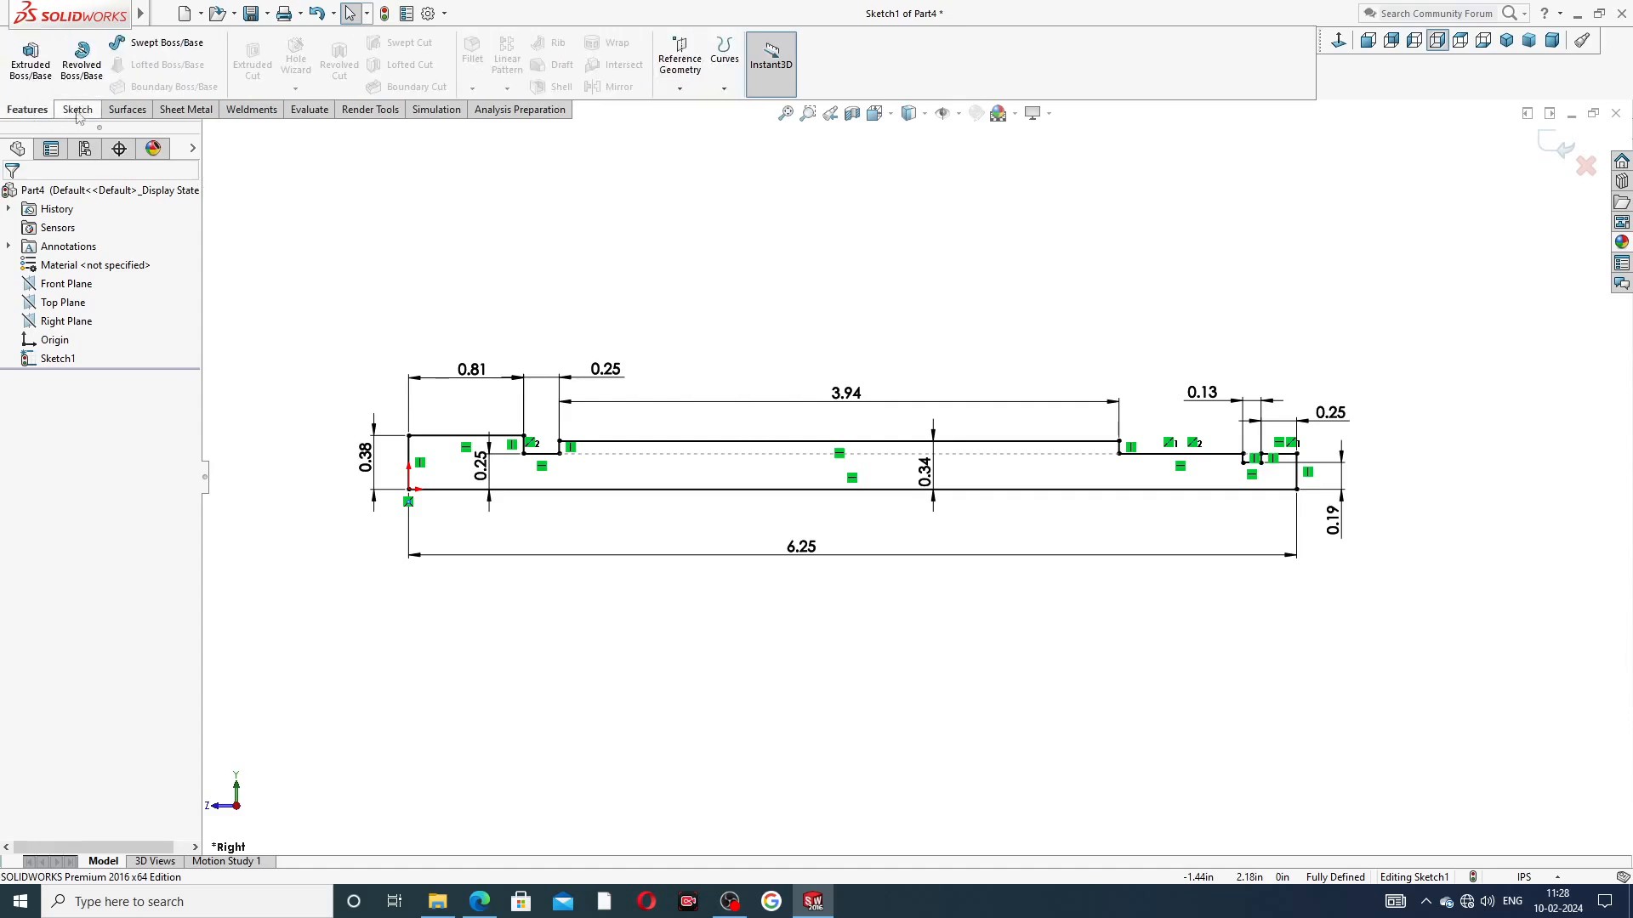
left_click(81, 59)
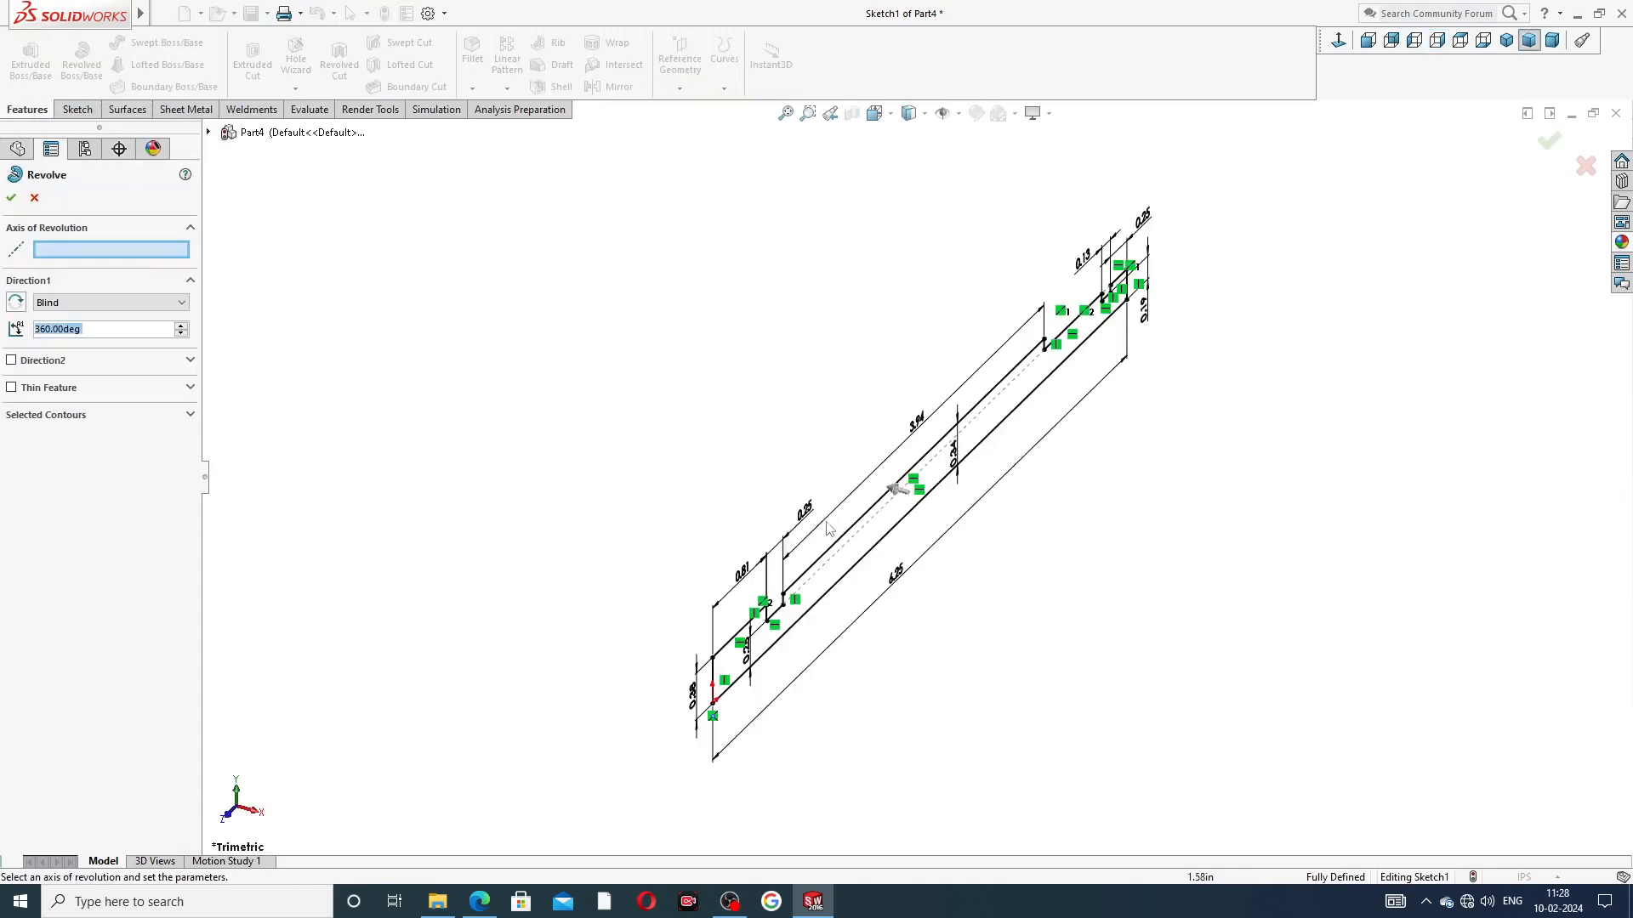
left_click(851, 572)
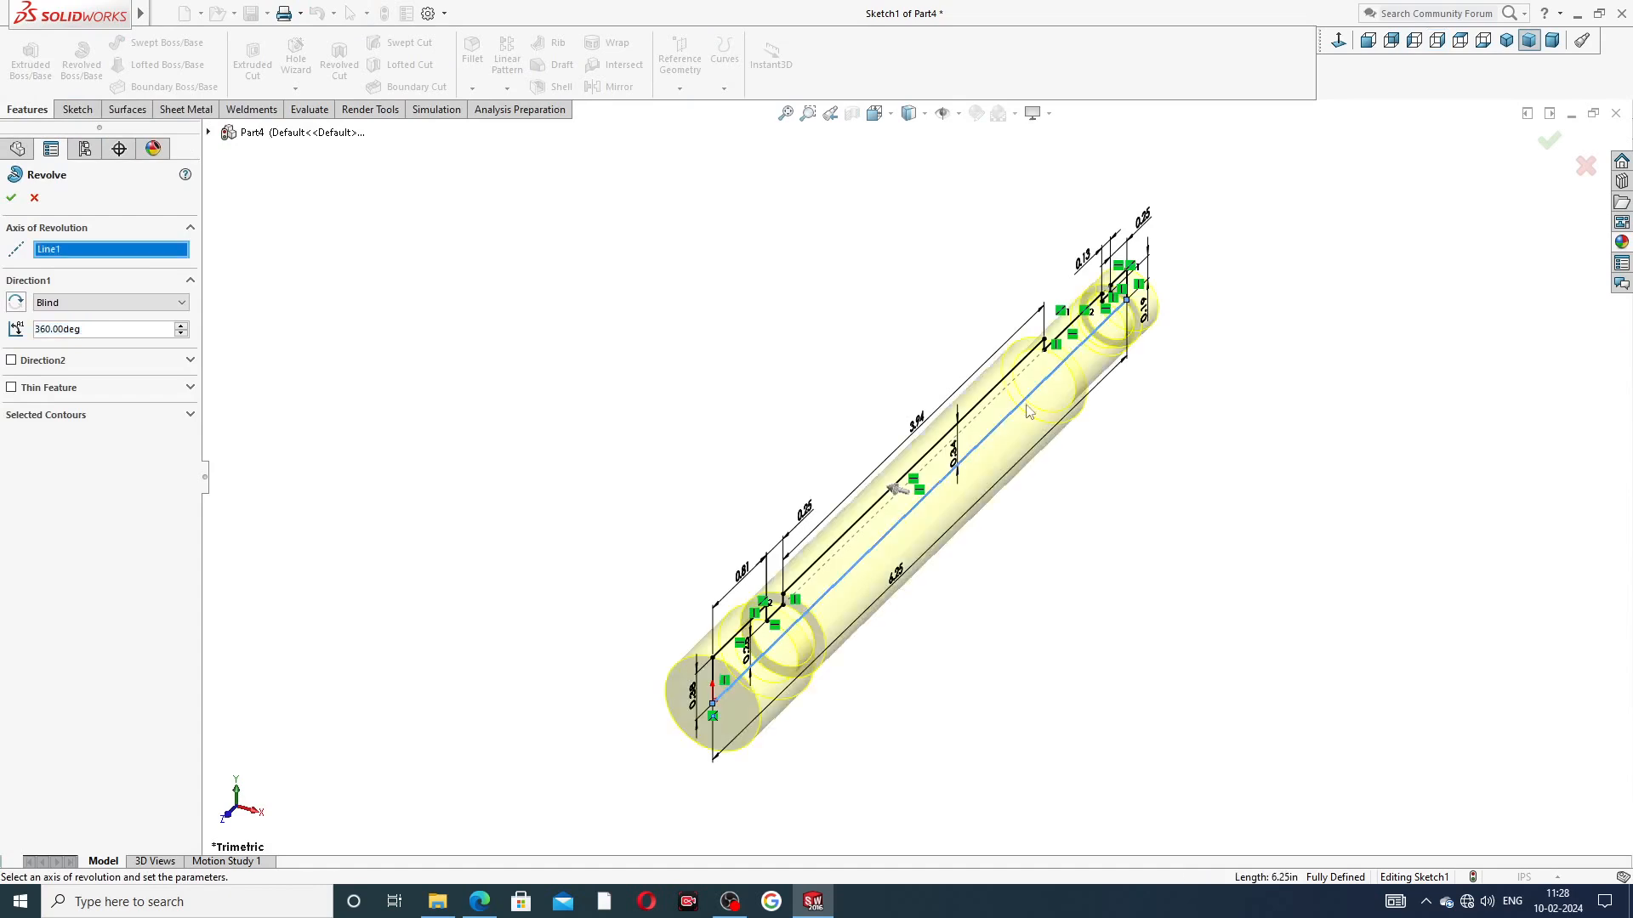
left_click(1549, 140)
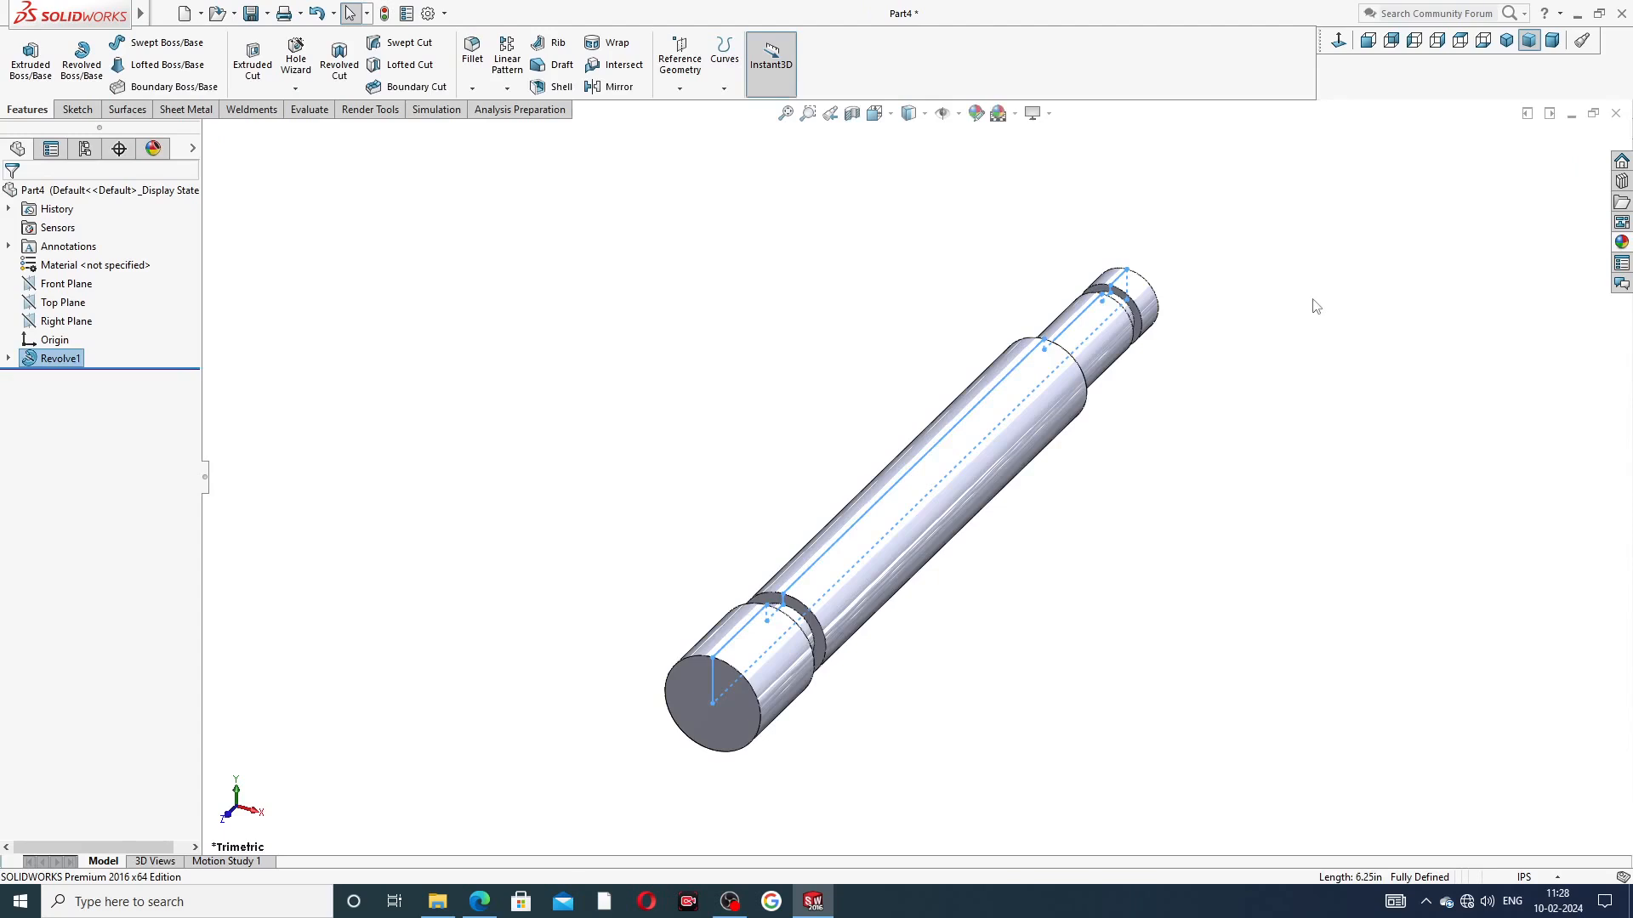
middle_click_drag(1288, 320, 1177, 218)
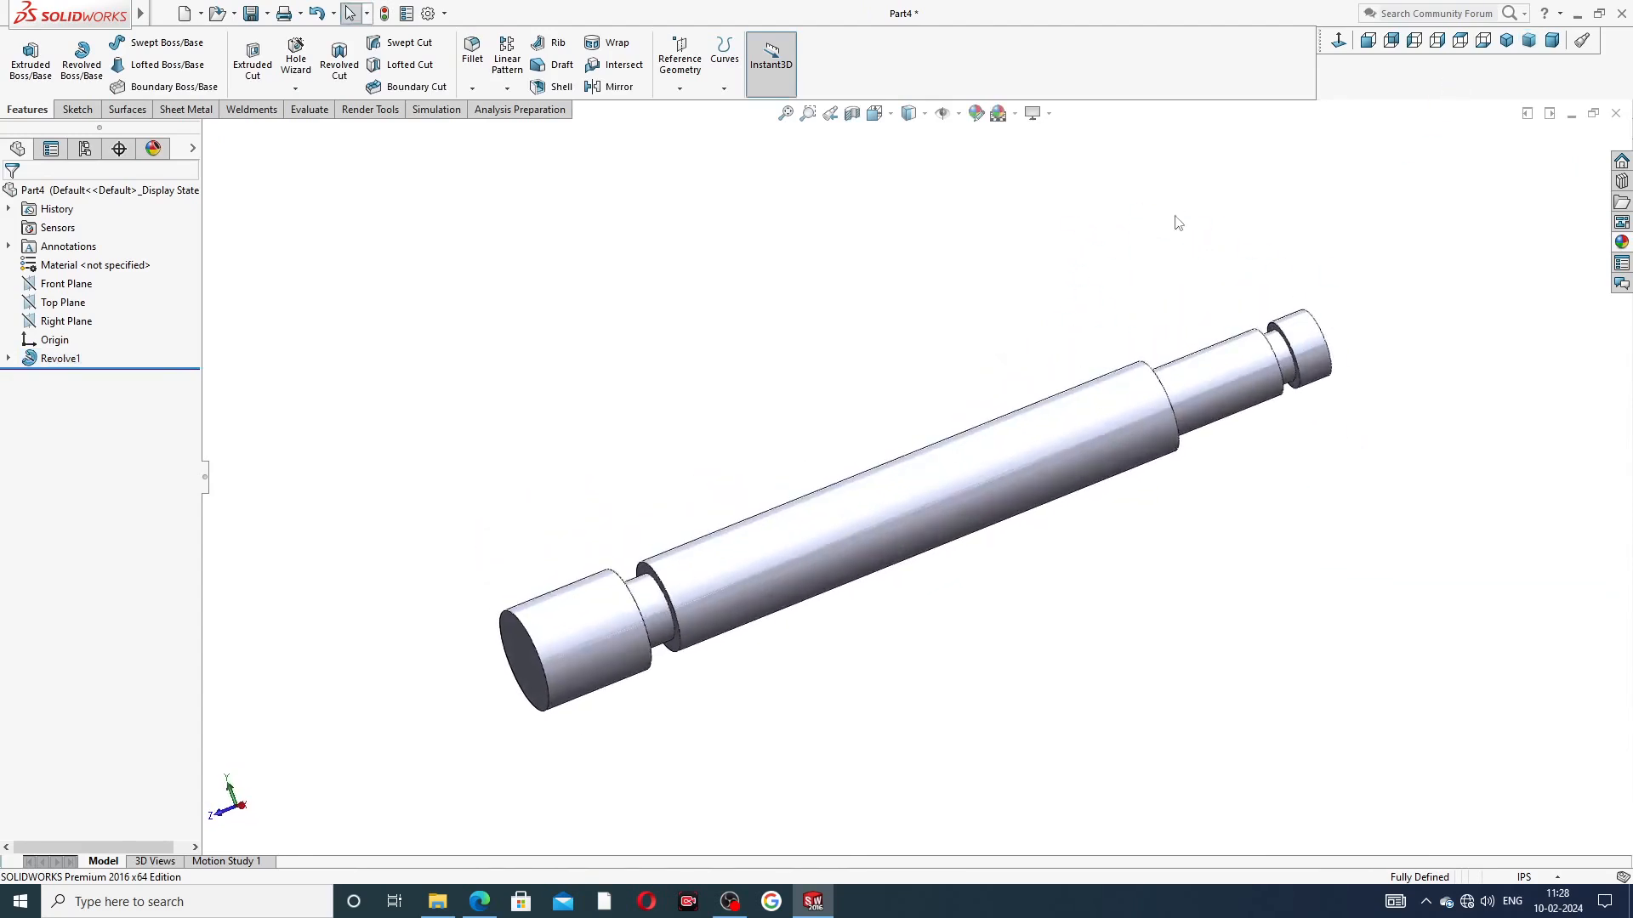
Apply the polished nickel appearance to the screw body
left_click(1621, 242)
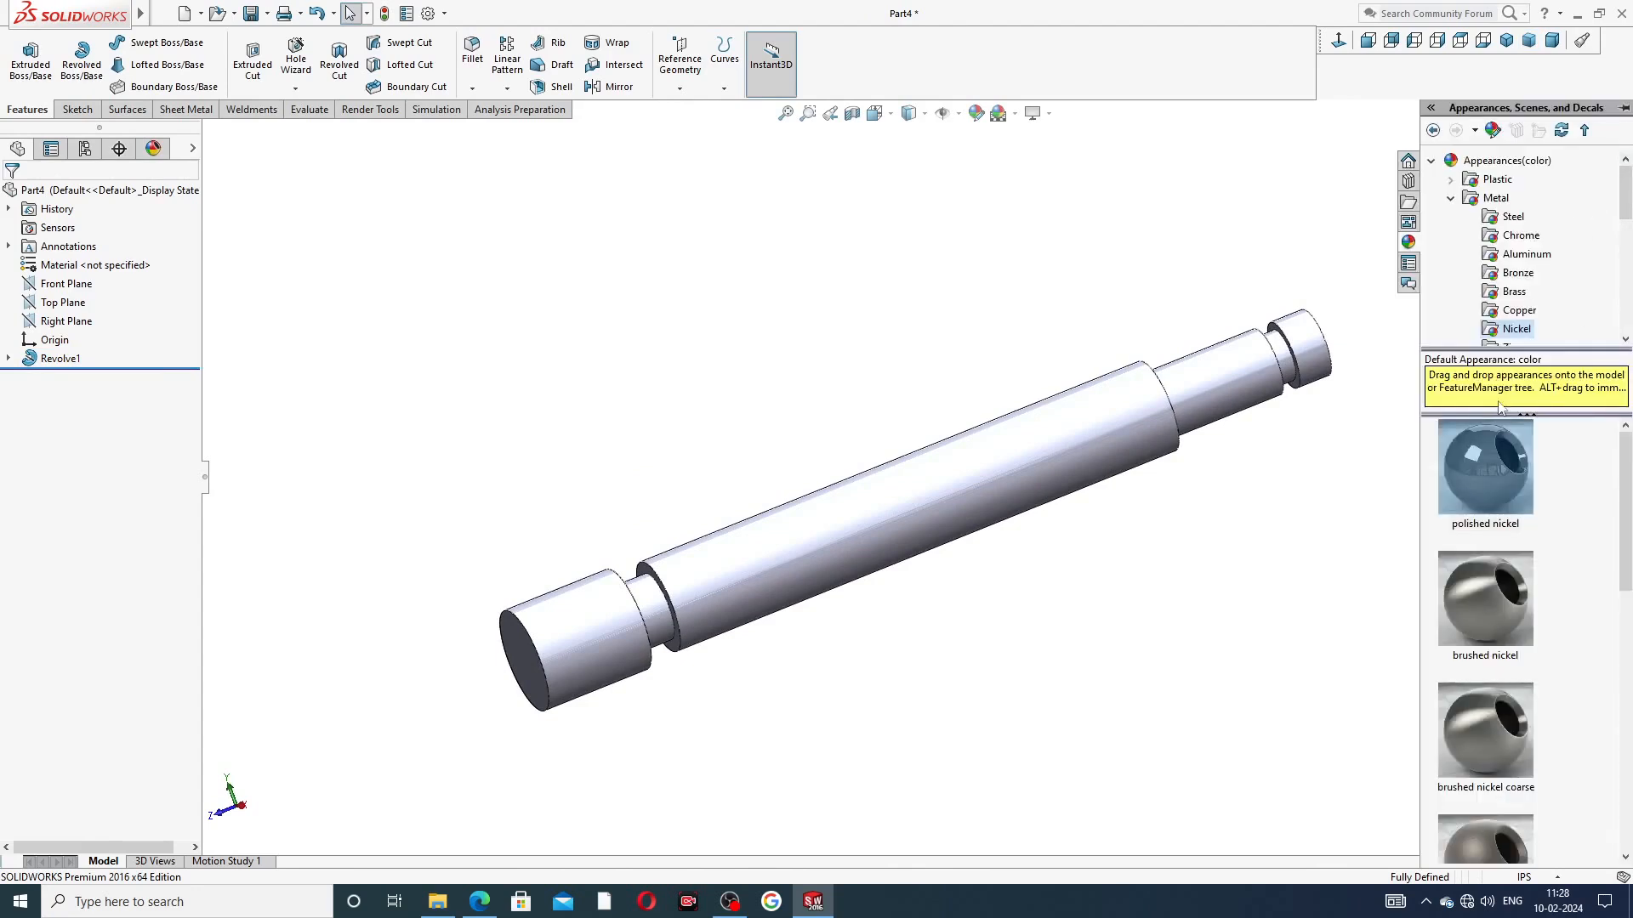
double_click(1497, 451)
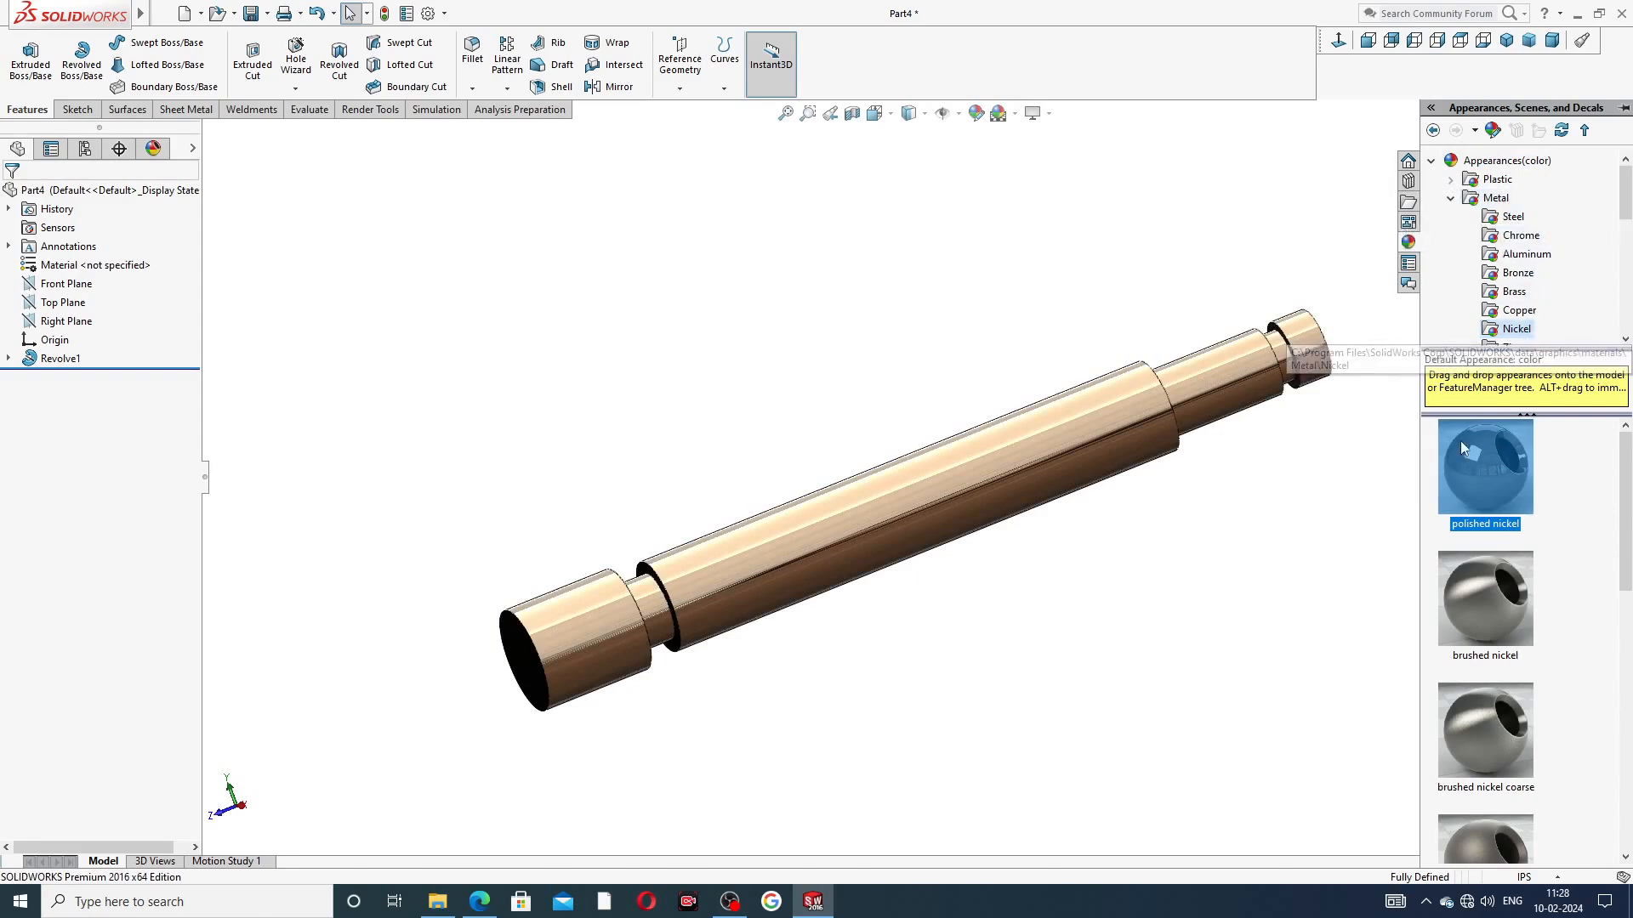
left_click(1223, 505)
Sketch on the middle section's end shoulder face and convert its outer circular edge into a sketch circle
scroll(1216, 517, "up", 3)
middle_click_drag(1172, 512, 1028, 513)
scroll(1058, 332, "down", 5)
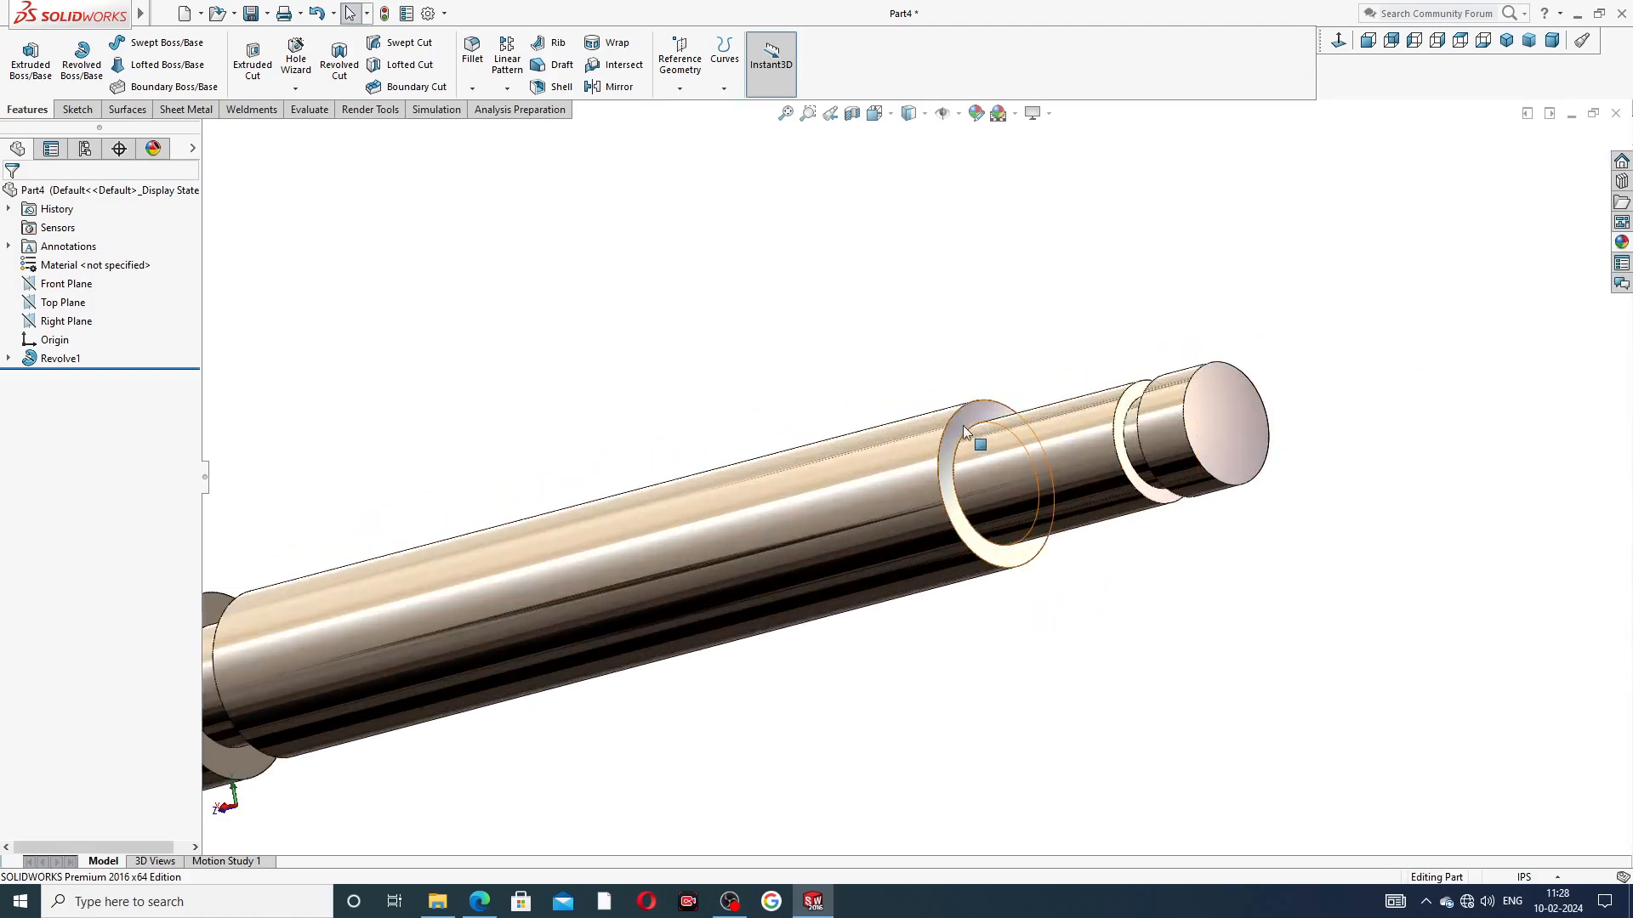
left_click(967, 437)
left_click(1030, 372)
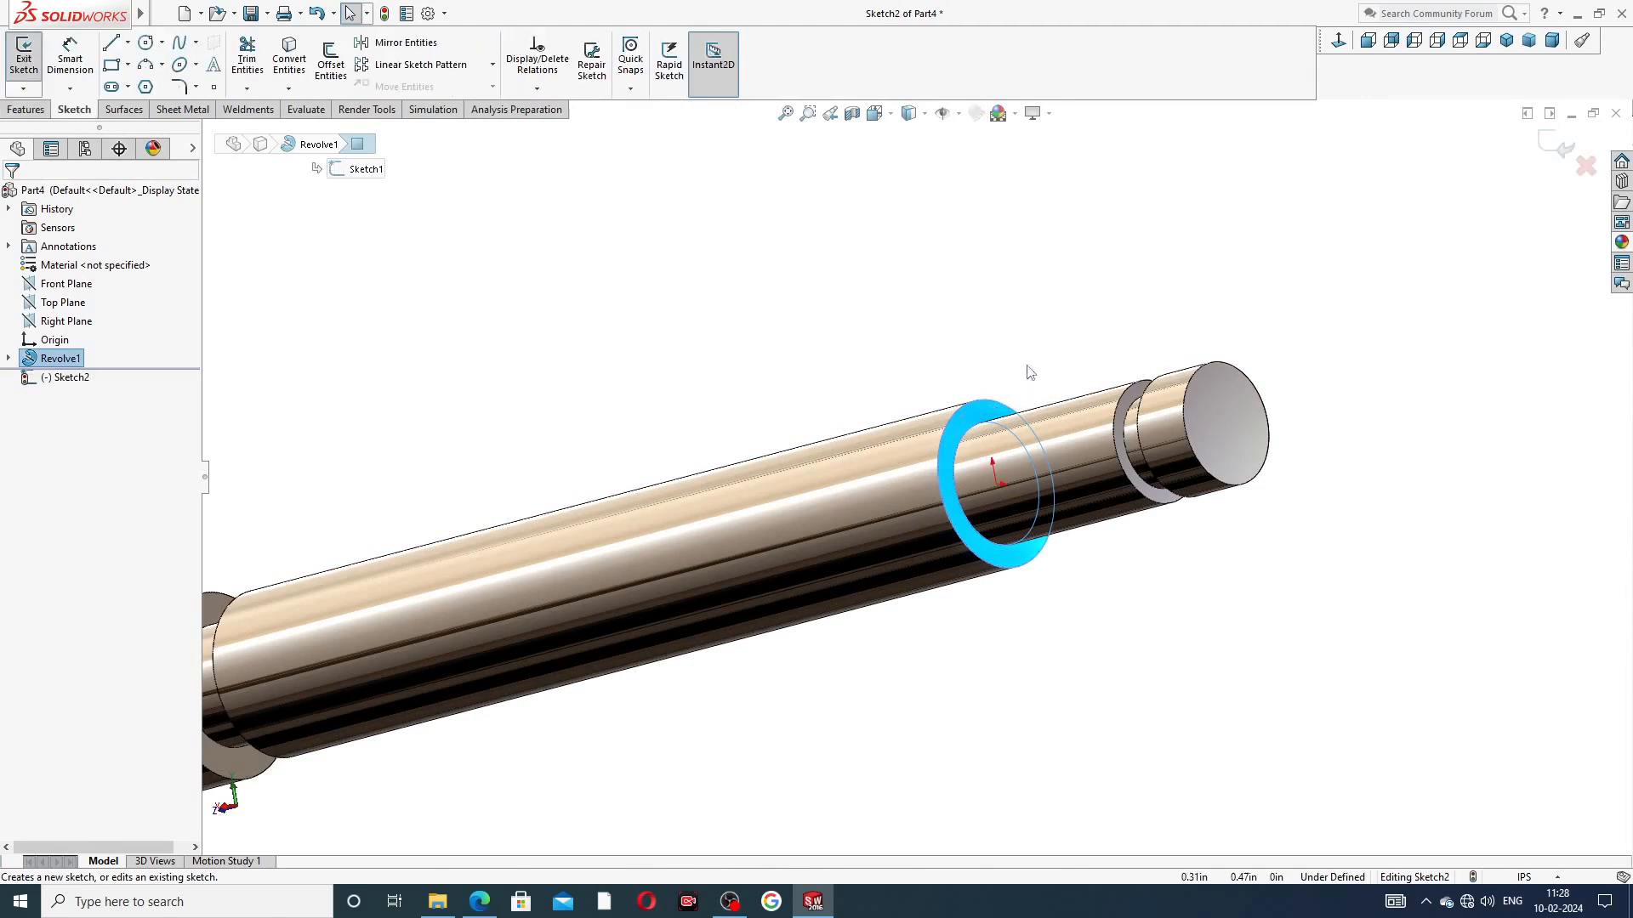
left_click(962, 414)
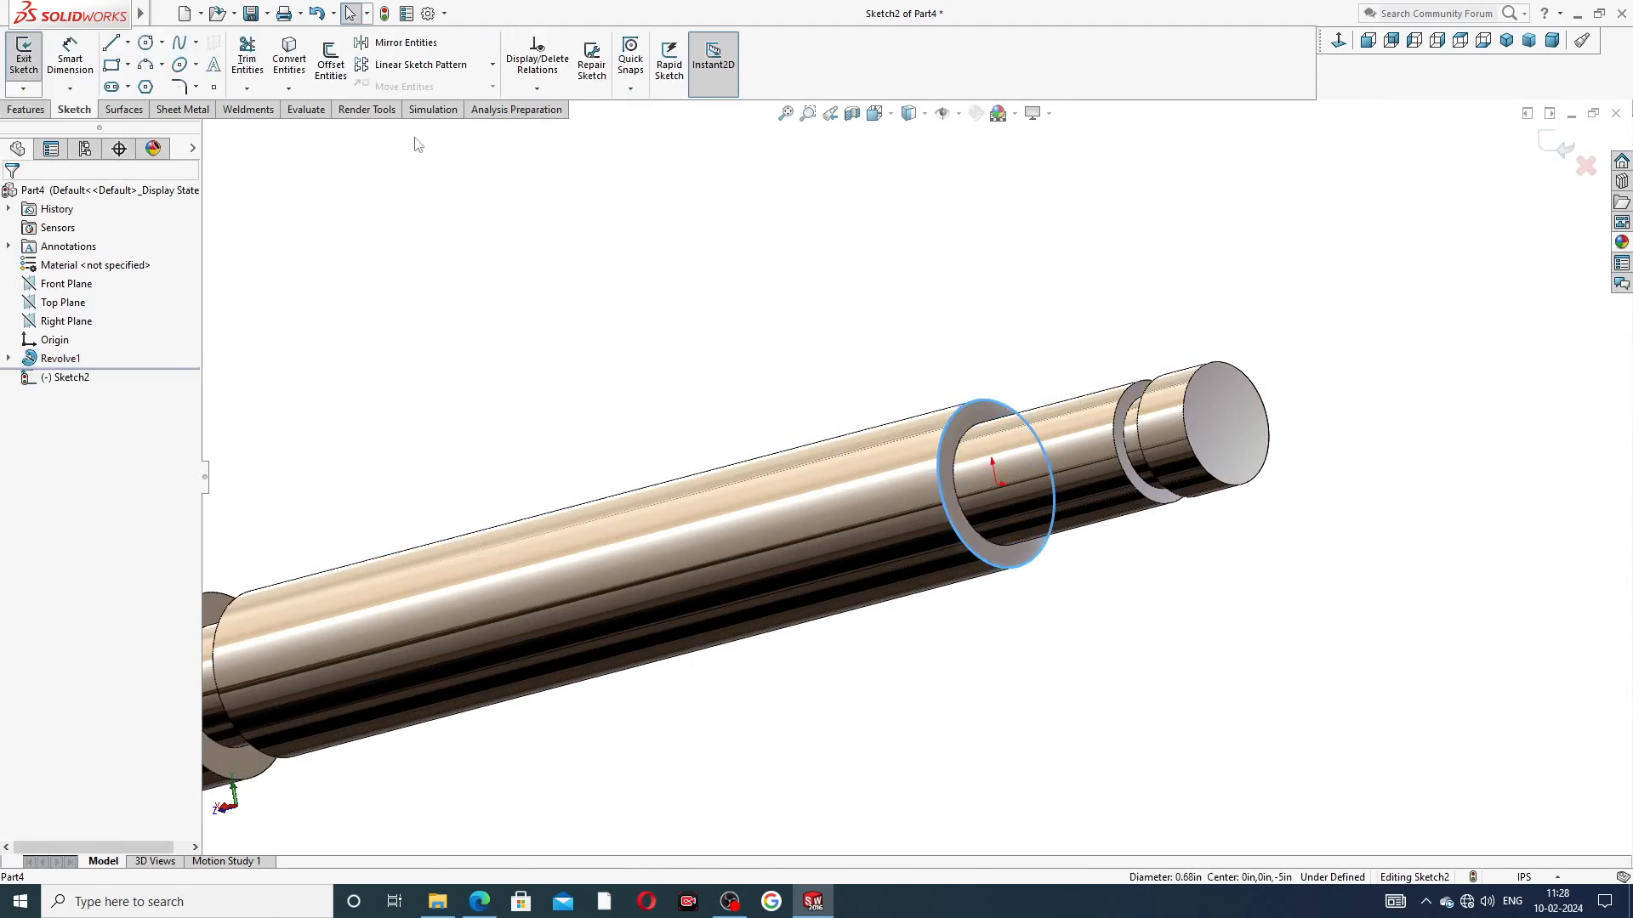
left_click(289, 58)
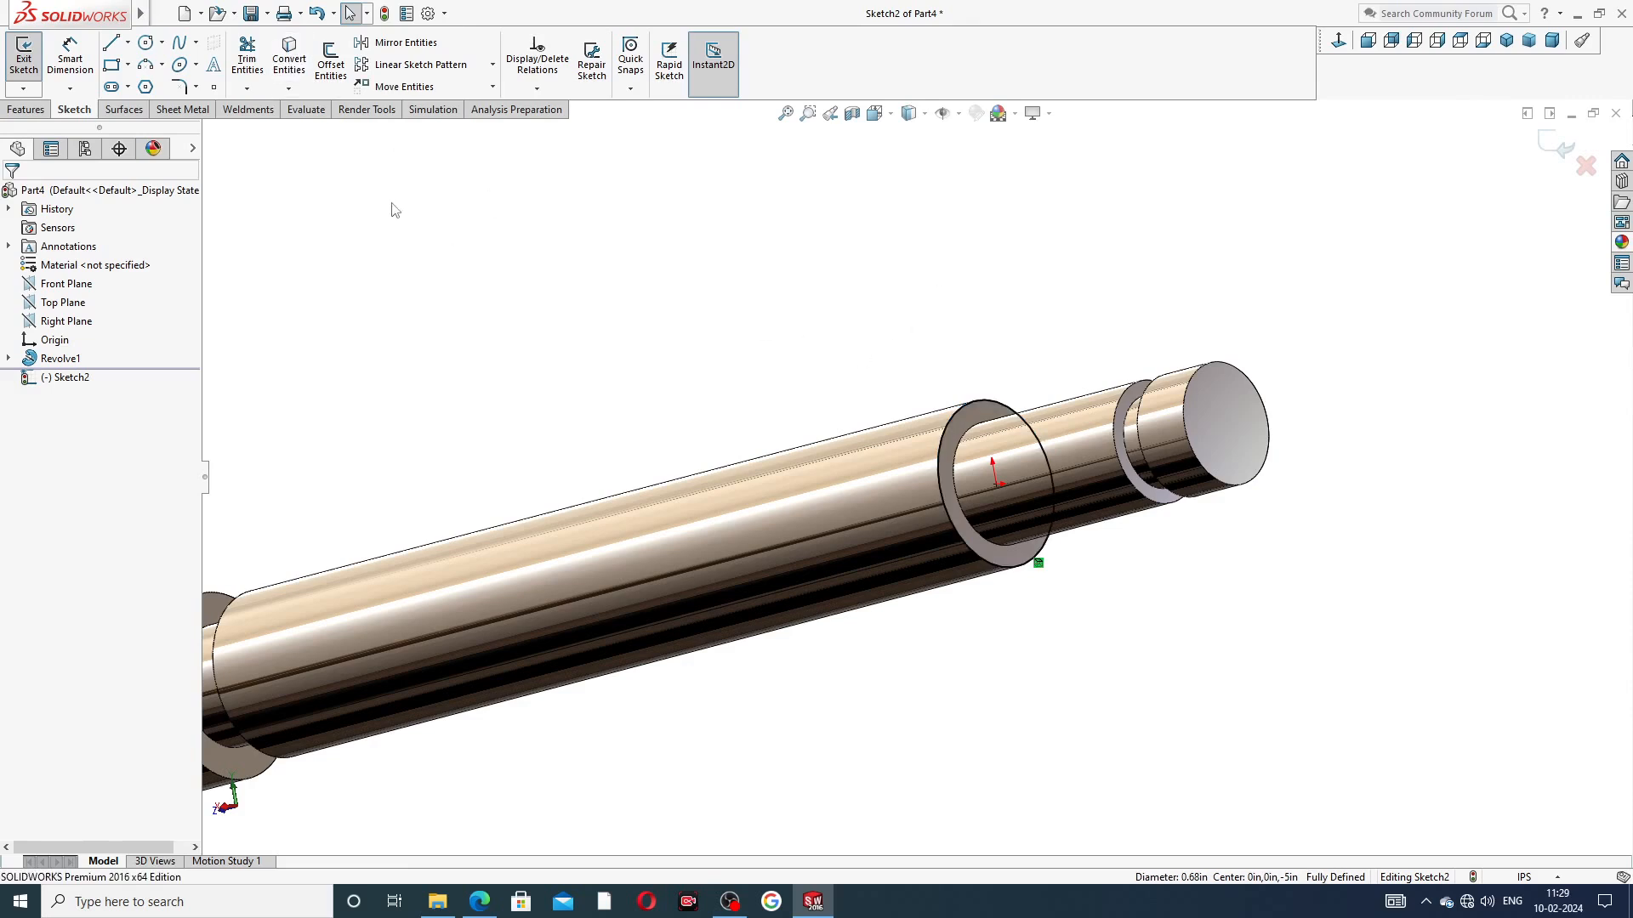
Create a clockwise helix from the circle with 4.025 in height, 0.125 in constant pitch, reversed direction and 90 degree start angle
left_click(26, 109)
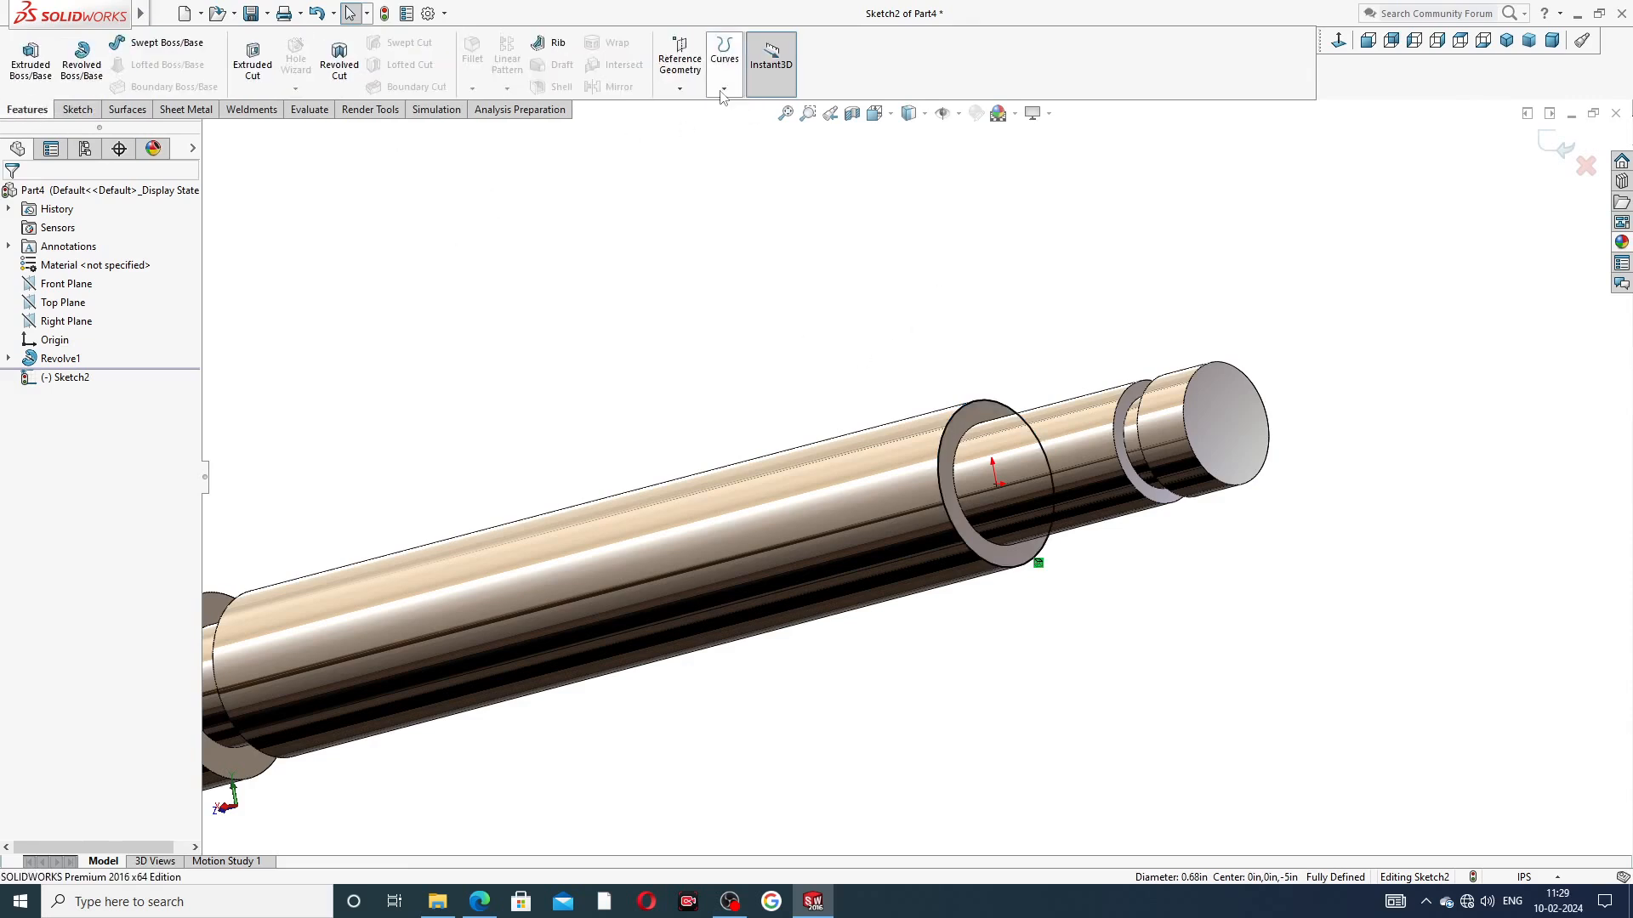
left_click(723, 90)
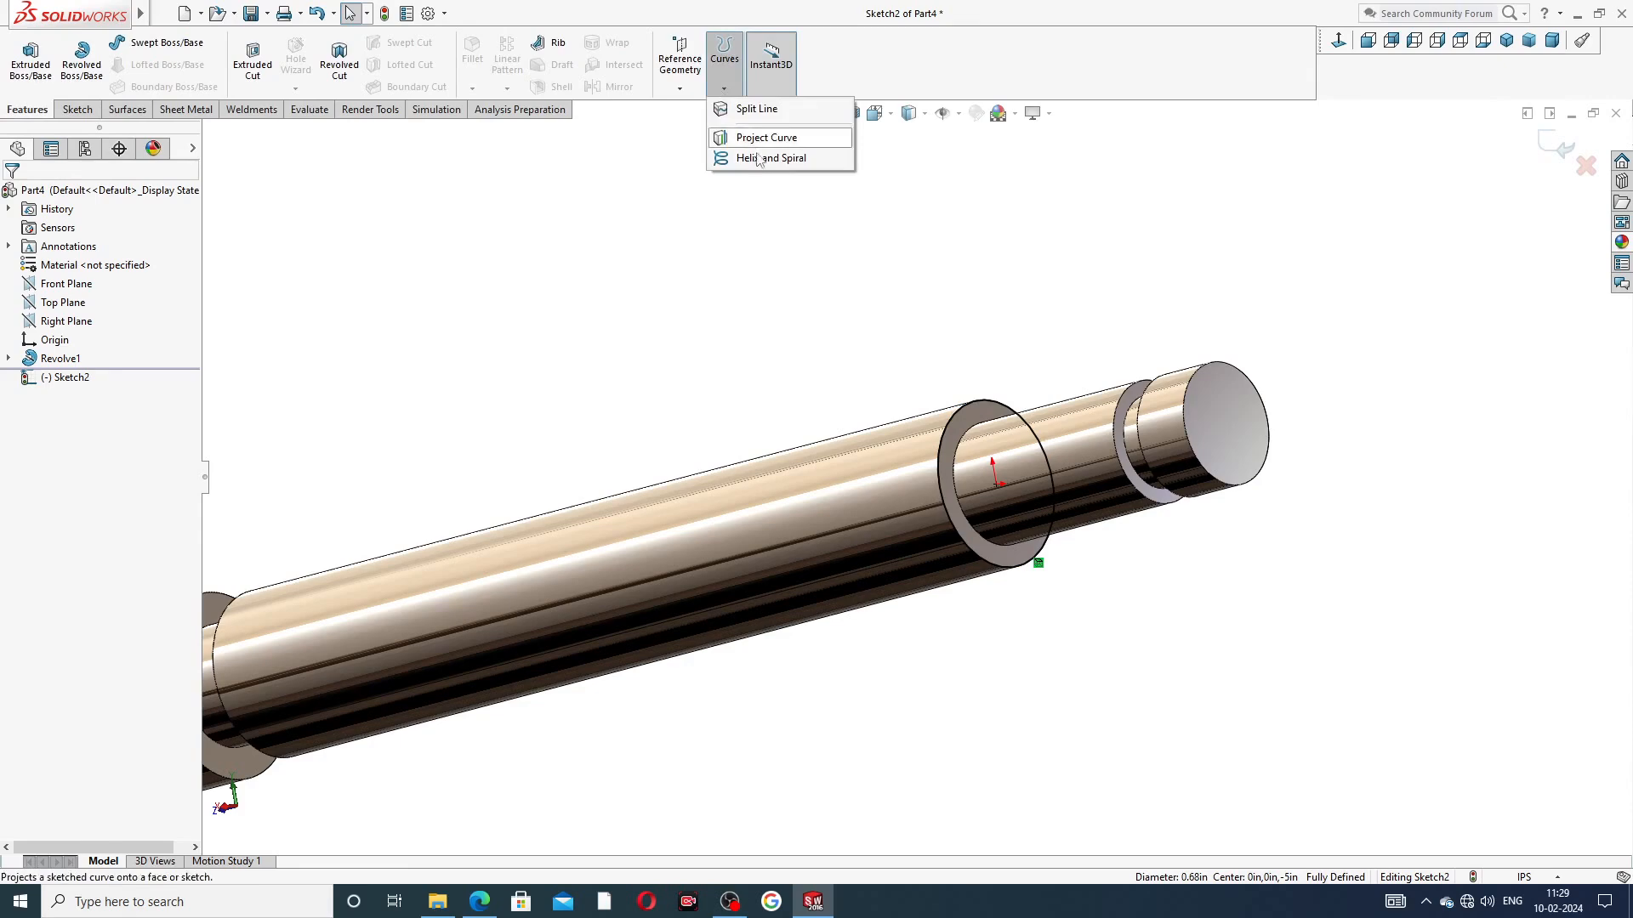
left_click(768, 159)
scroll(835, 340, "up", 3)
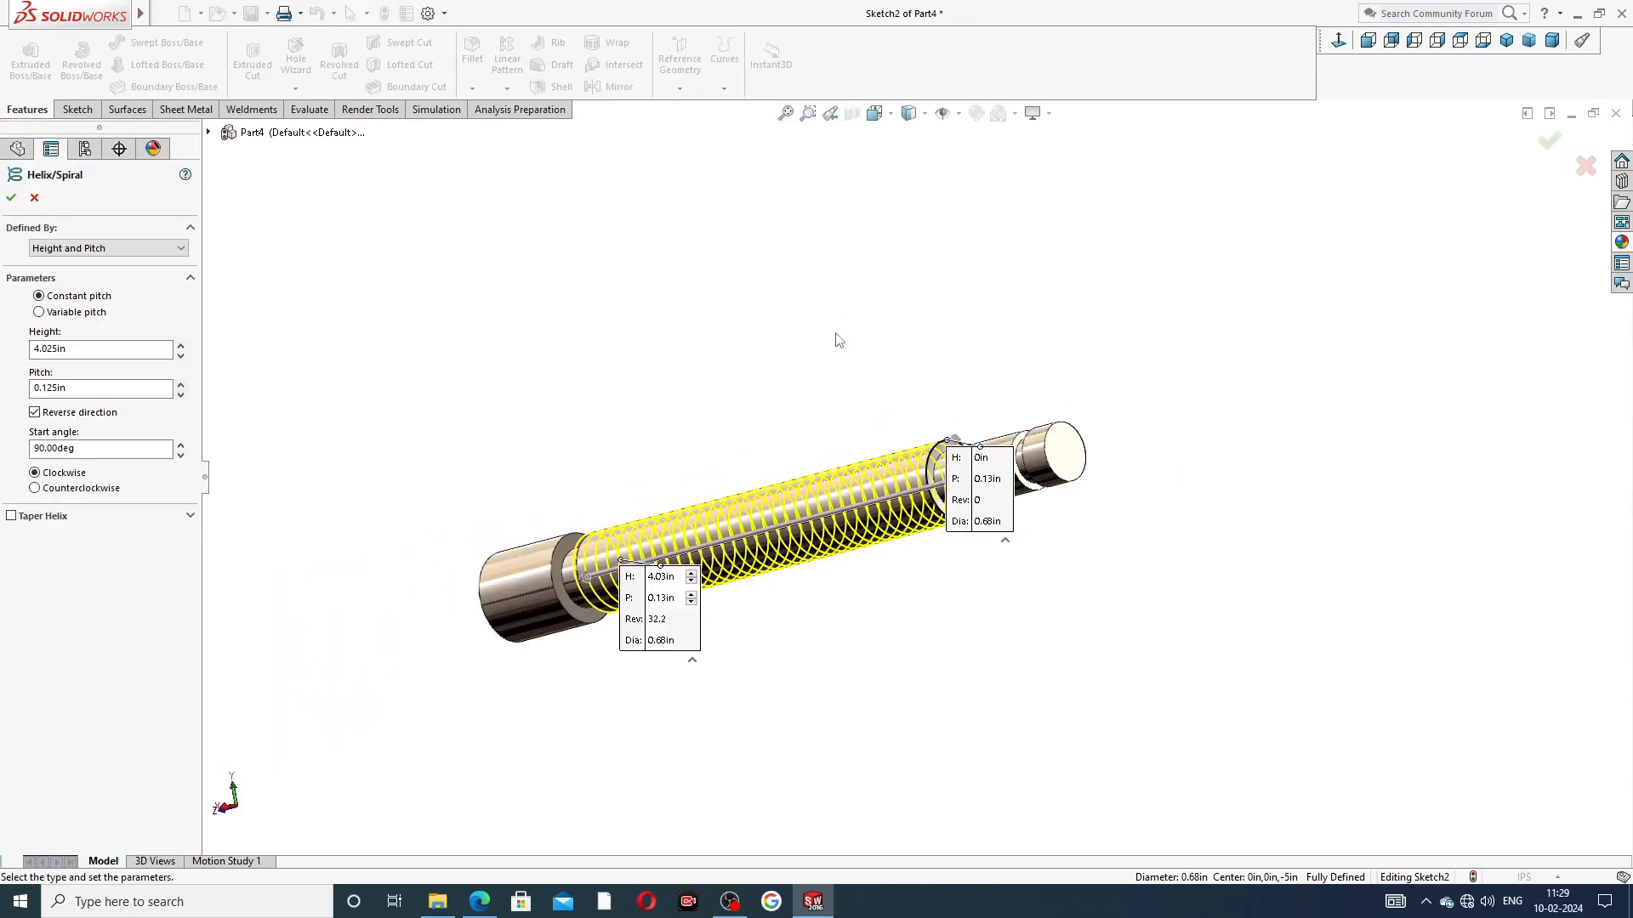
middle_click_drag(731, 364, 770, 323)
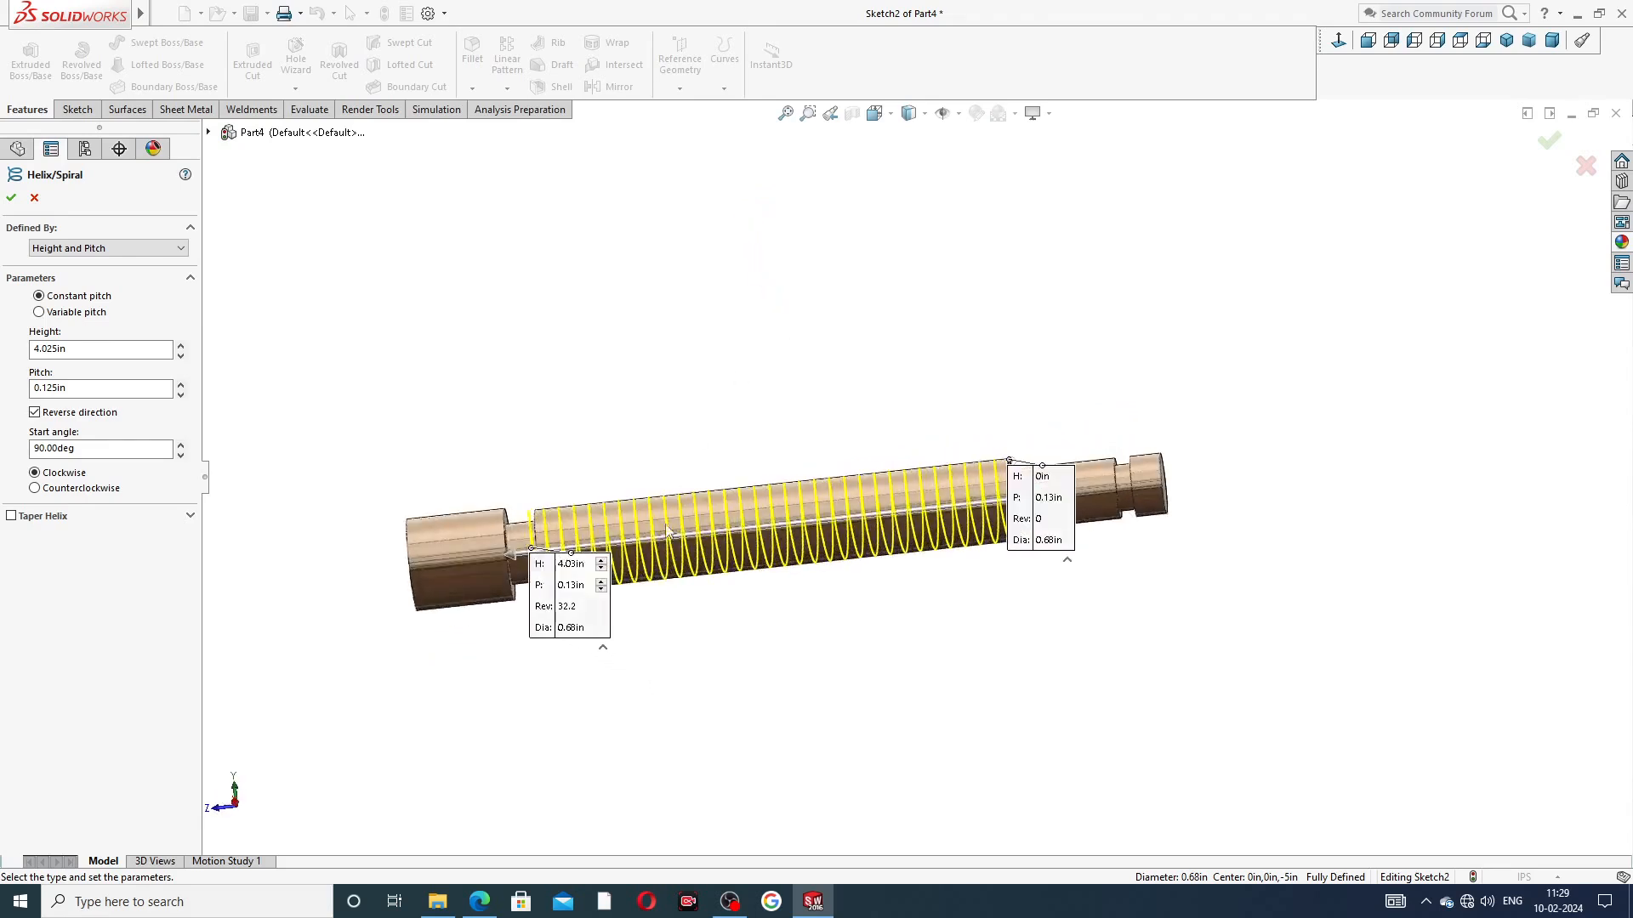
scroll(670, 579, "down", 2)
middle_click_drag(745, 507, 728, 385)
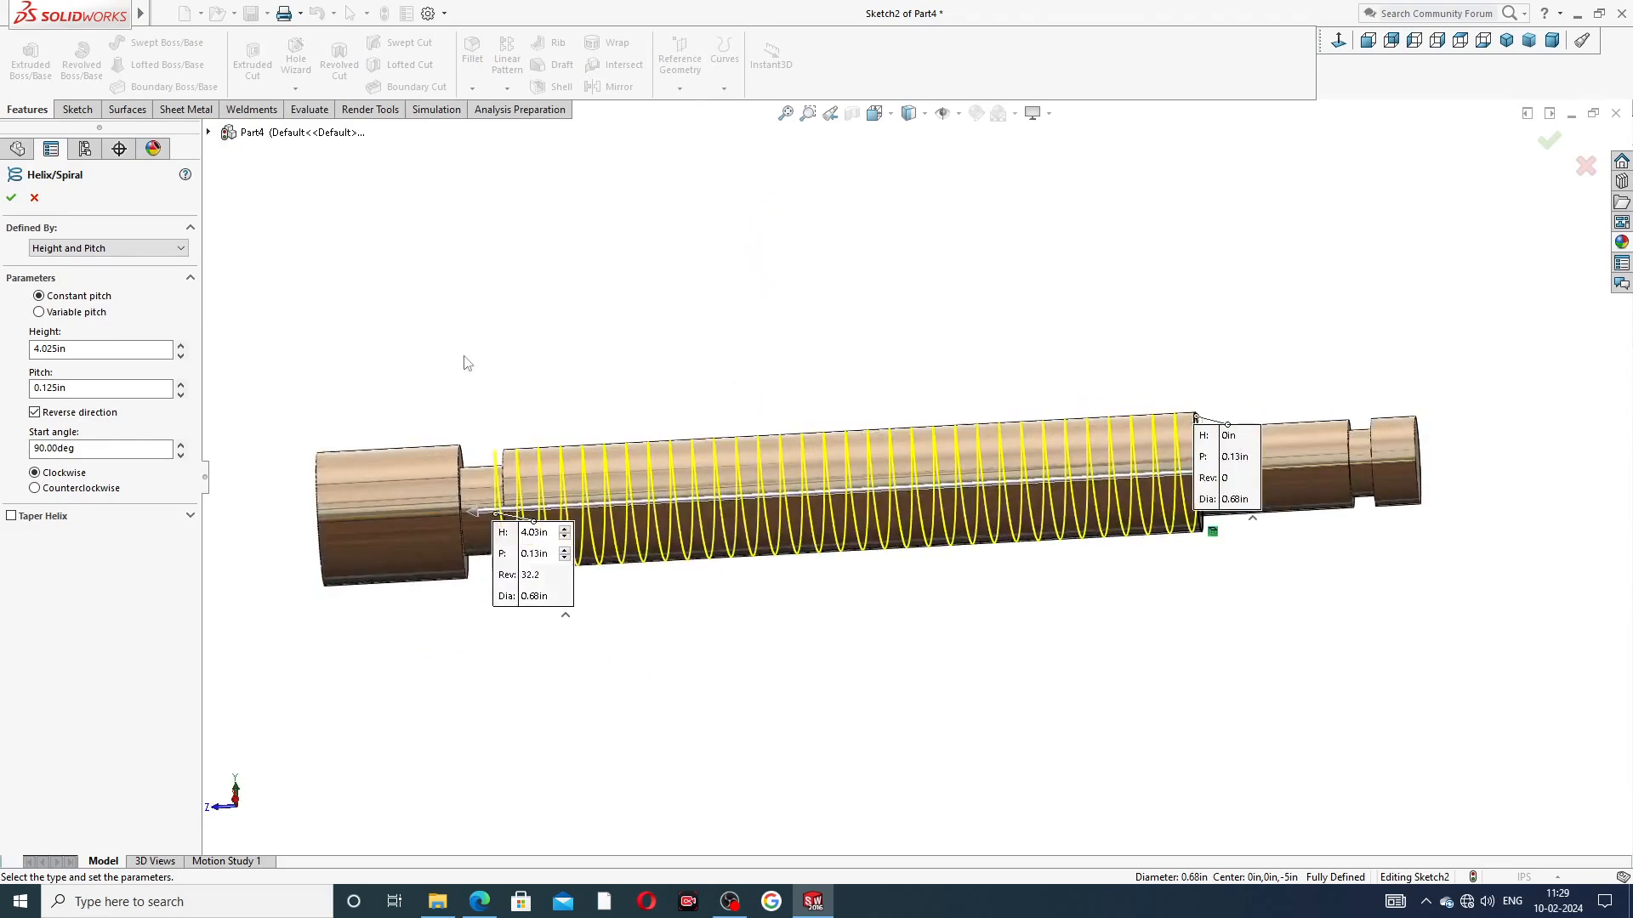
left_click(136, 252)
left_click(137, 253)
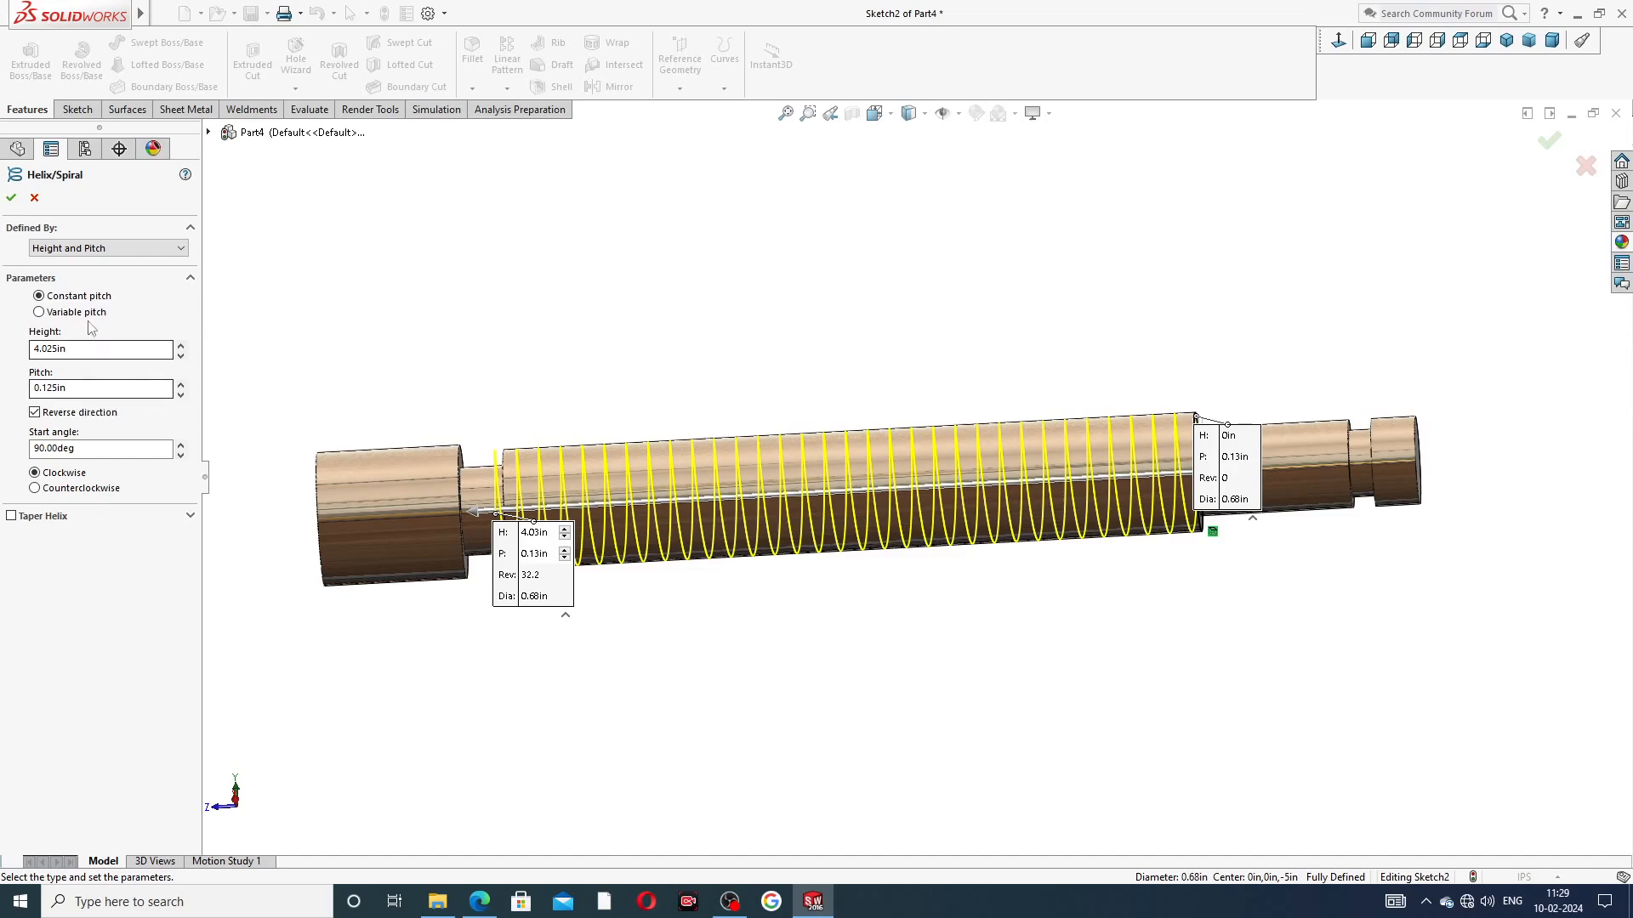
left_click(34, 412)
left_click(35, 412)
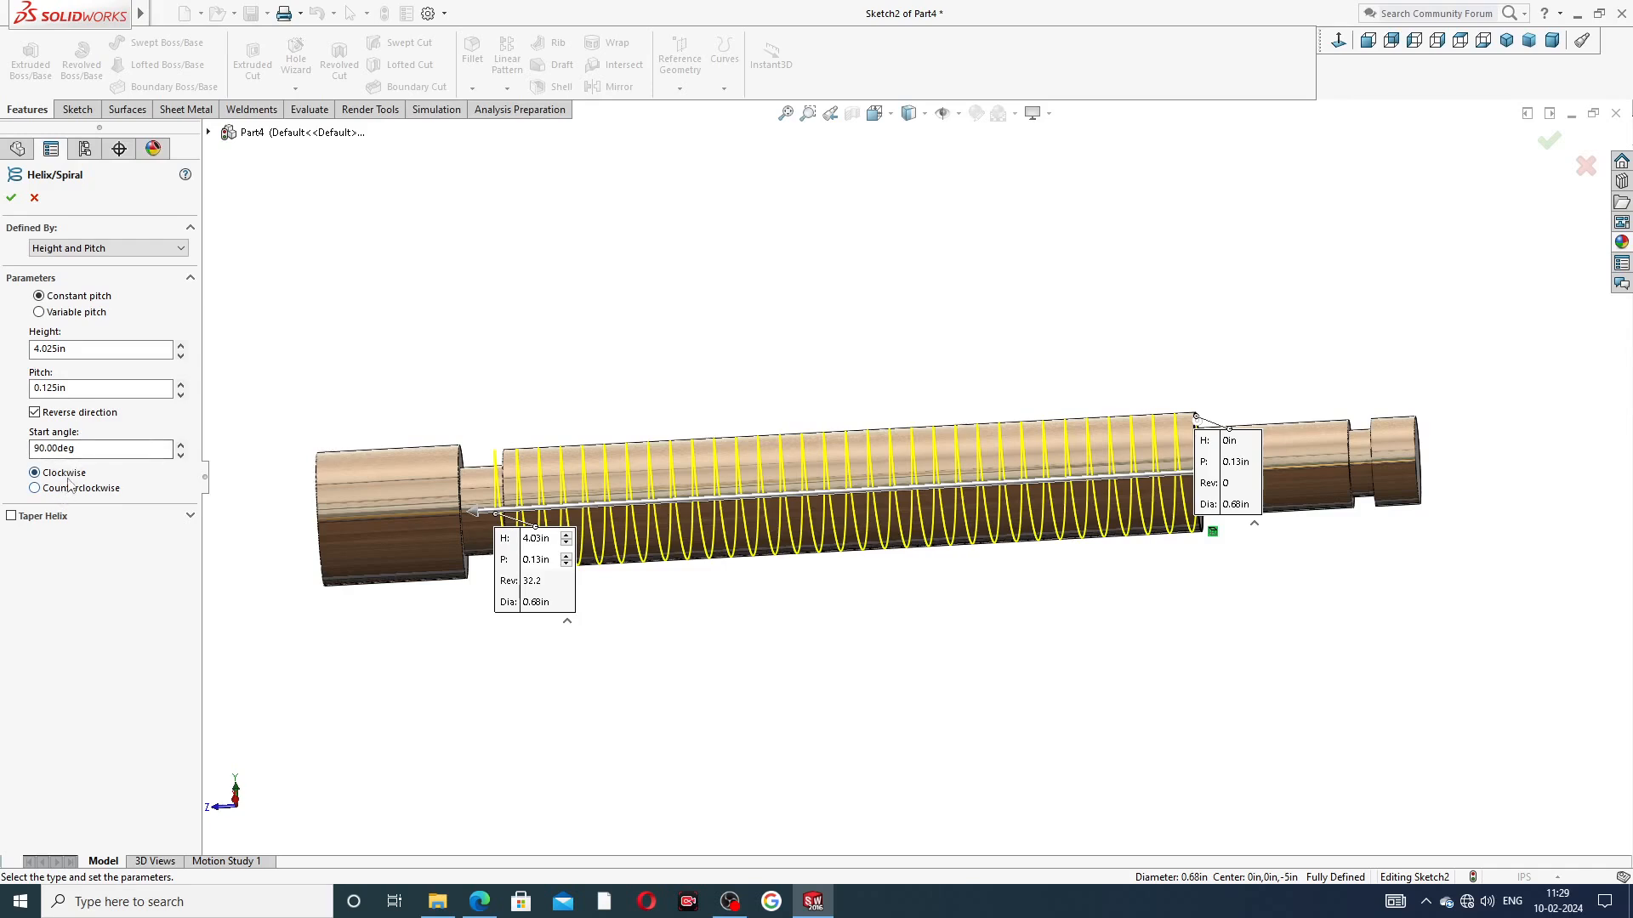
left_click(12, 199)
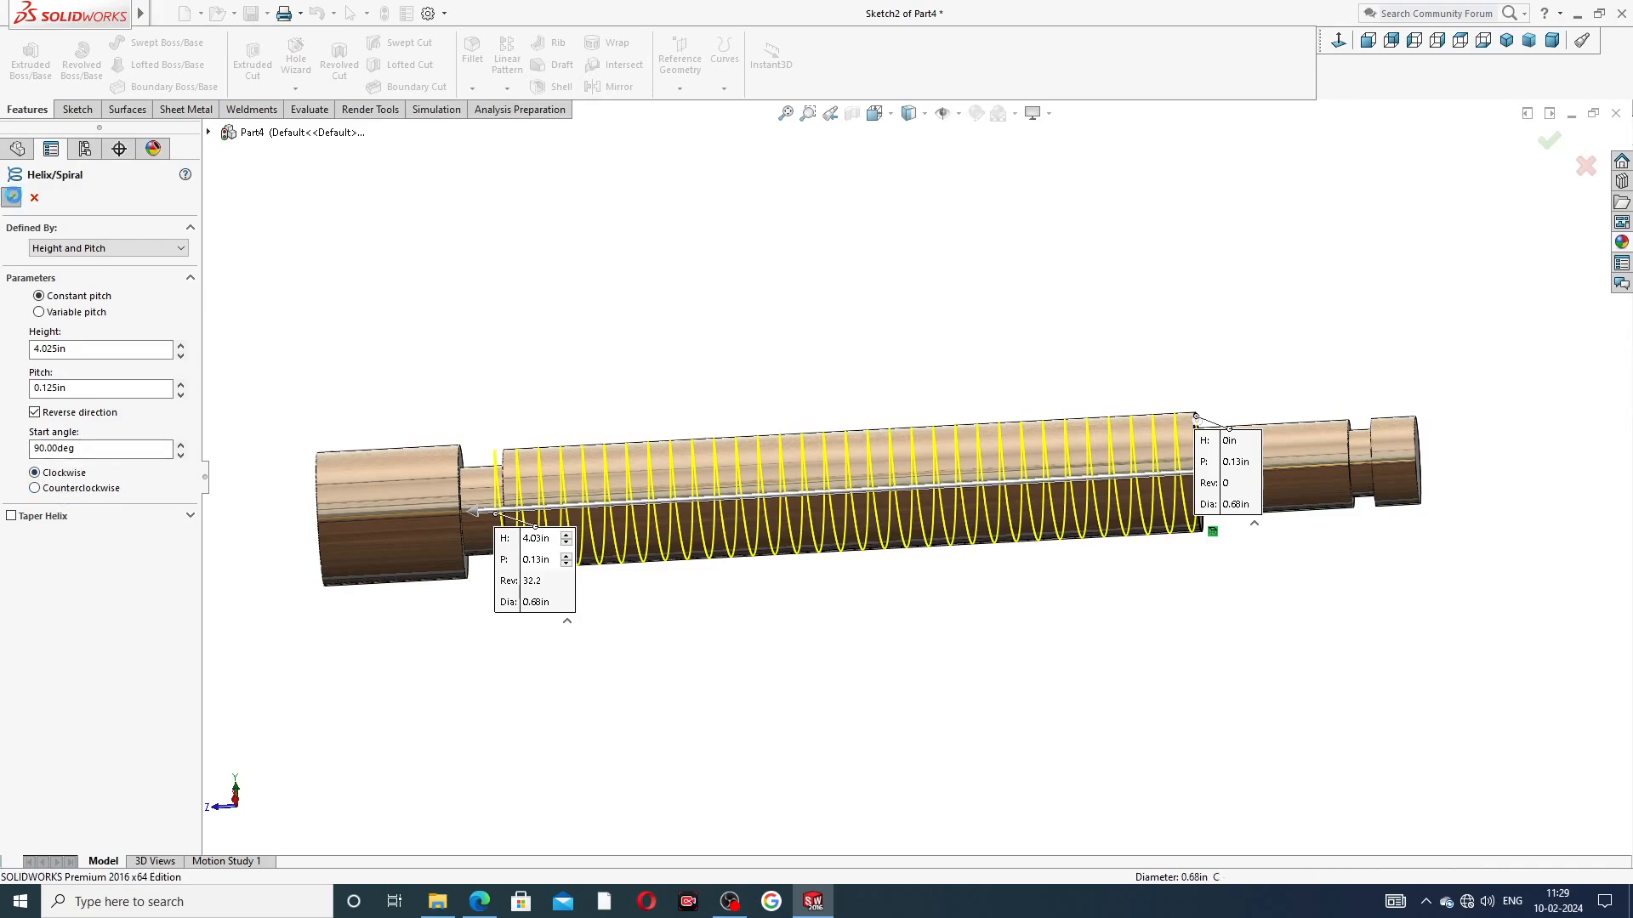
left_click(859, 687)
Start a new sketch on the Right Plane and orient the view normal to it
middle_click_drag(1140, 539, 1100, 524)
scroll(984, 518, "up", 3)
middle_click_drag(984, 518, 731, 476)
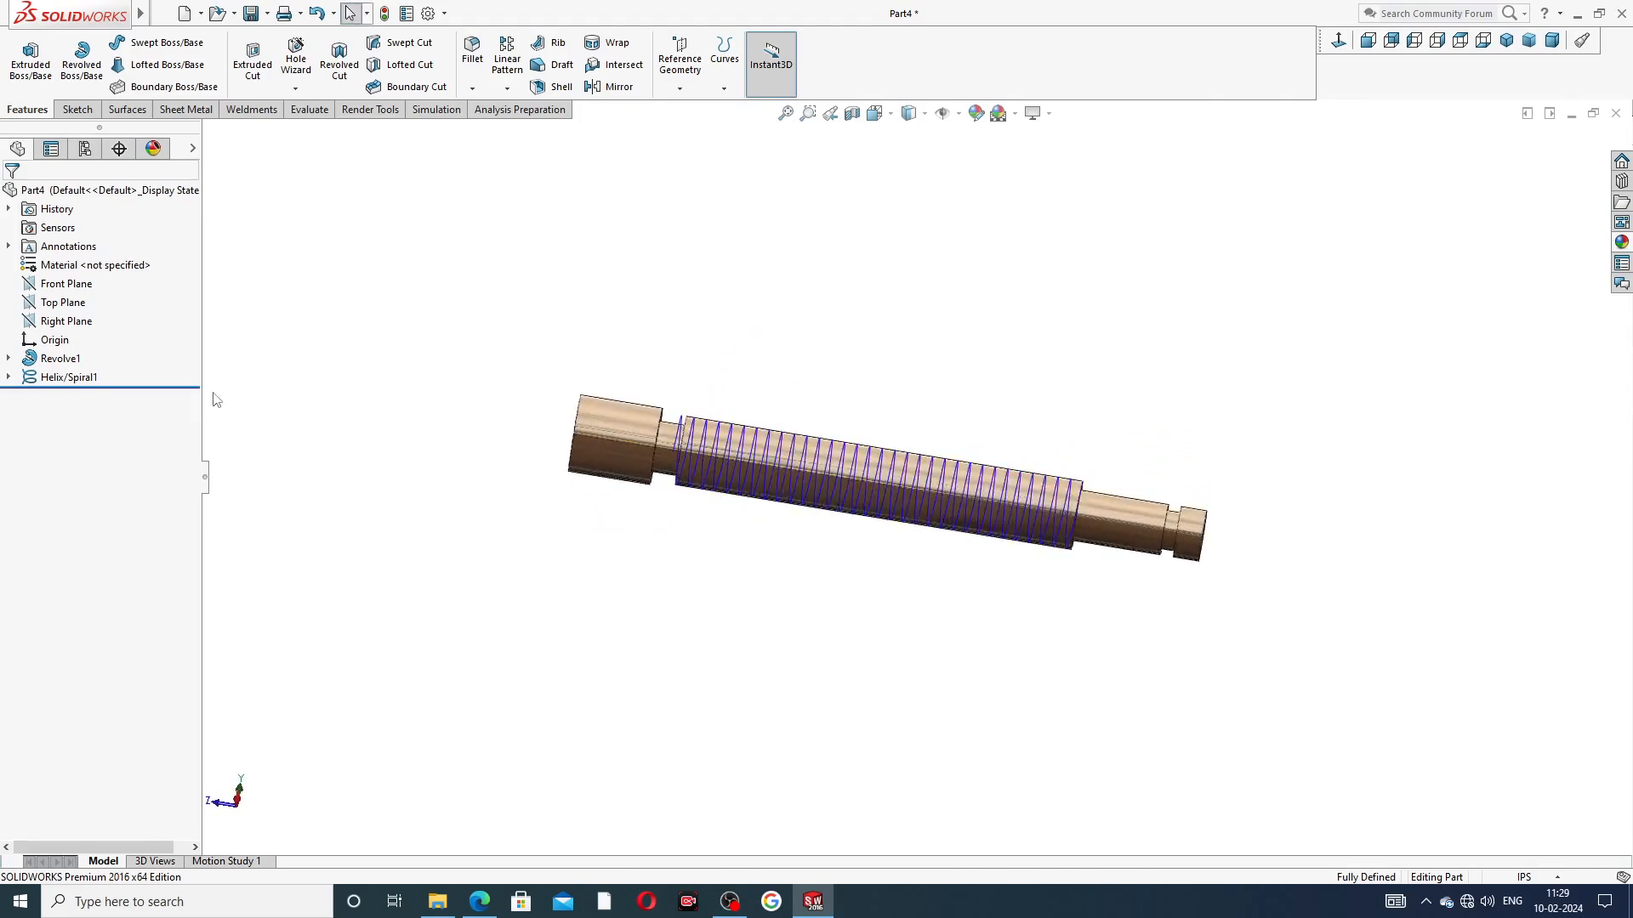
left_click(82, 323)
left_click(153, 308)
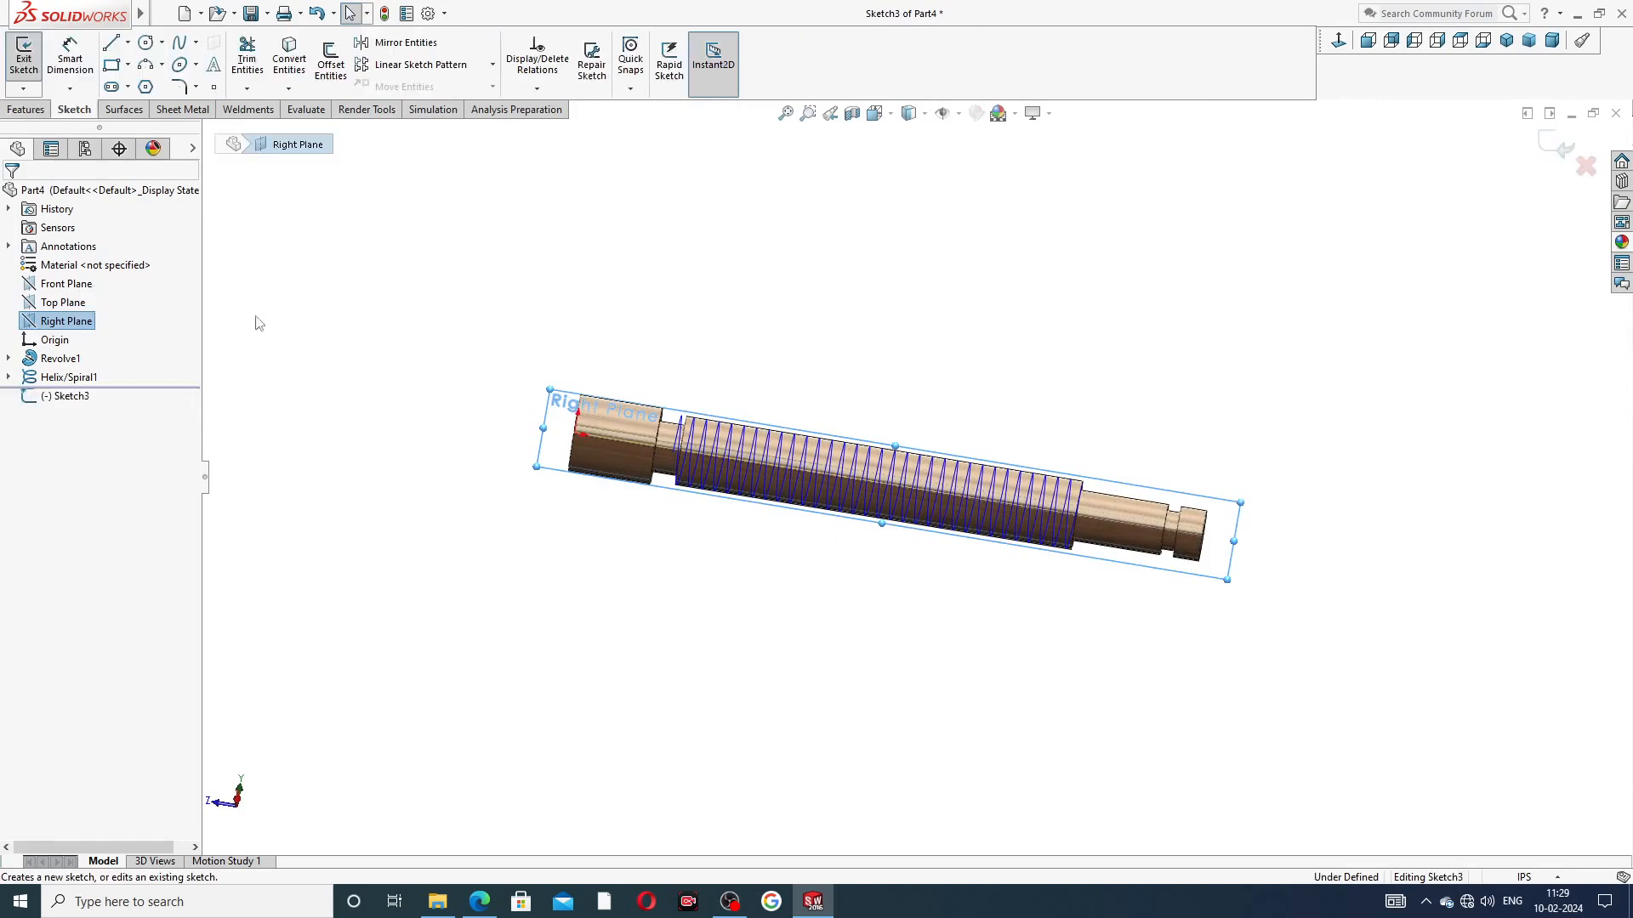
left_click(1340, 40)
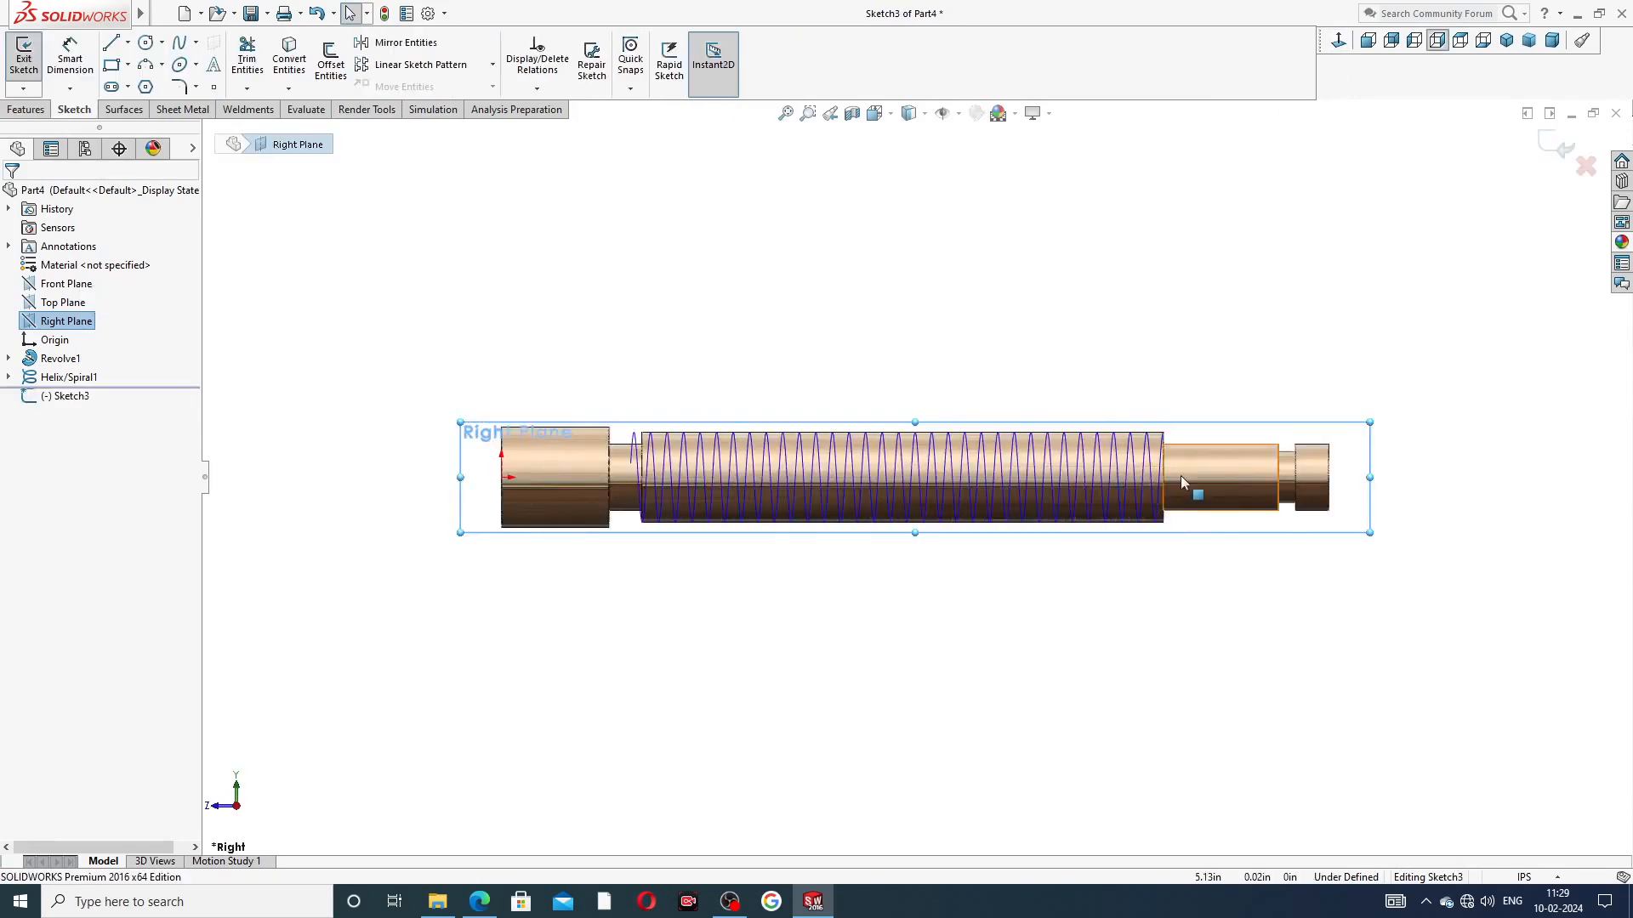
Sketch a closed four-line profile starting at the upper end corner of the screw's middle section, with a horizontal lower line
scroll(1179, 474, "down", 5)
scroll(1030, 349, "down", 4)
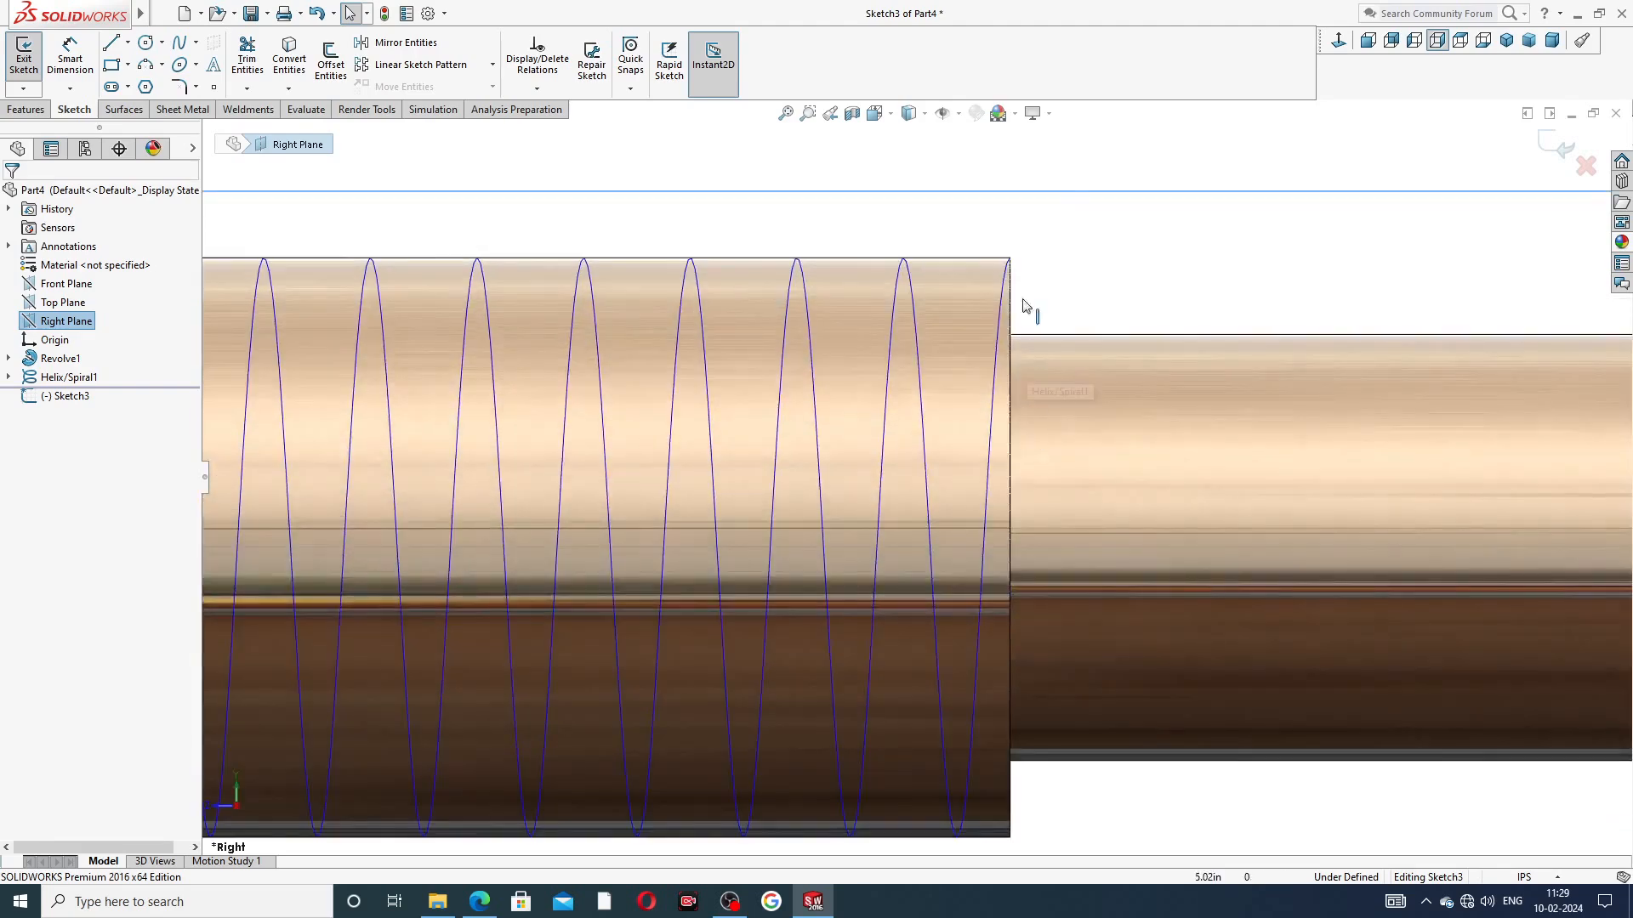
left_click(110, 42)
scroll(1054, 289, "down", 3)
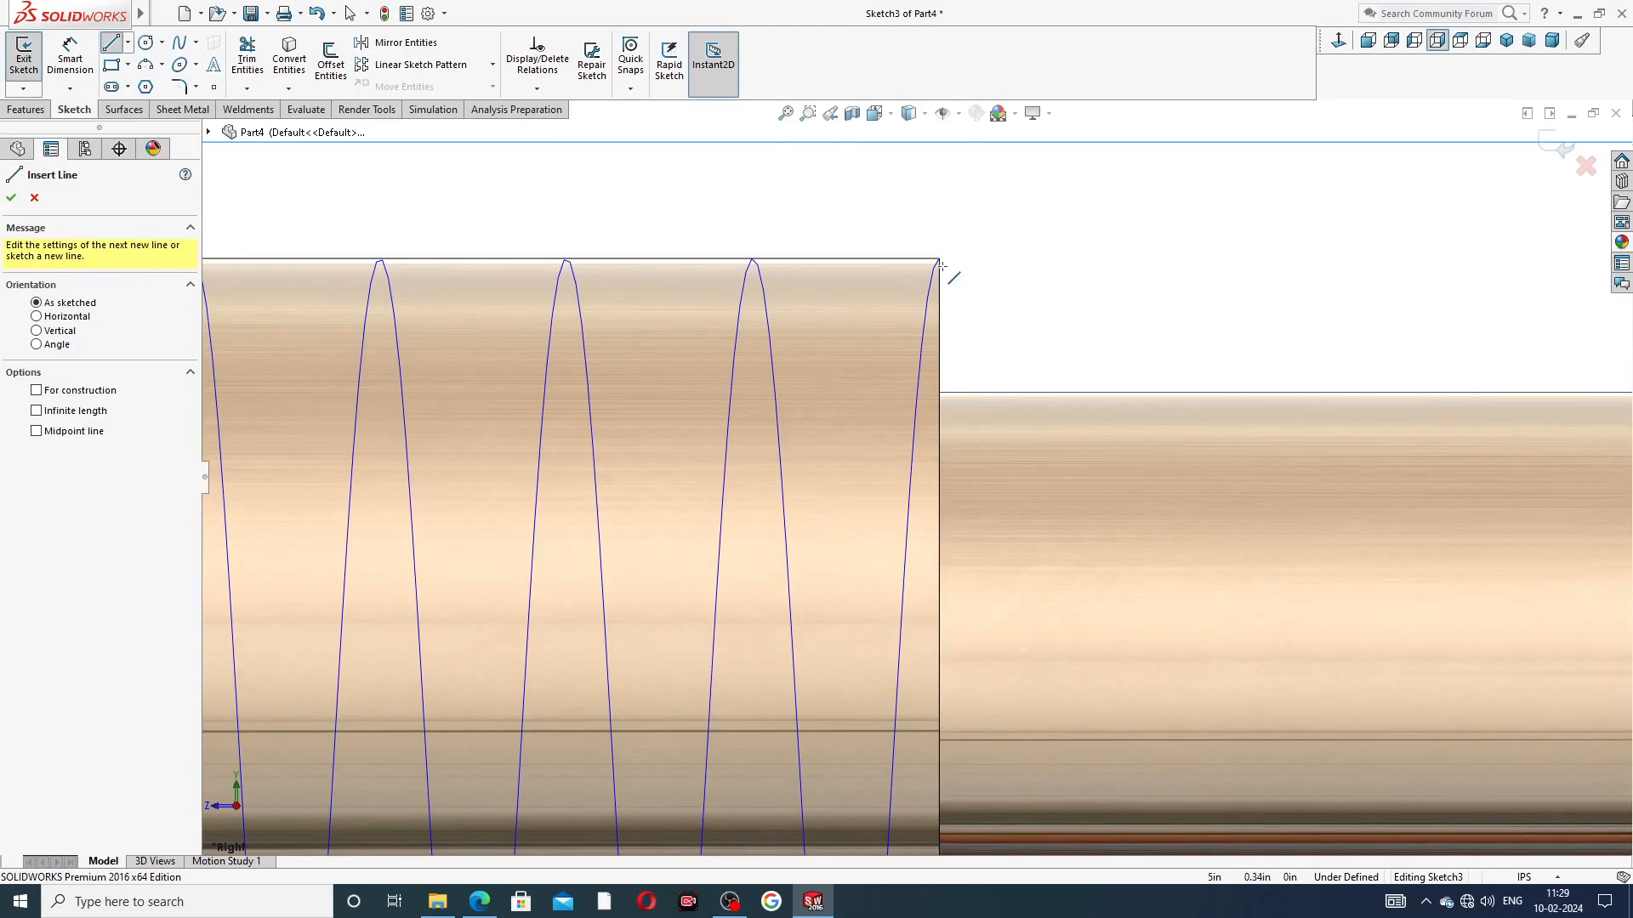
left_click_drag(938, 259, 997, 343)
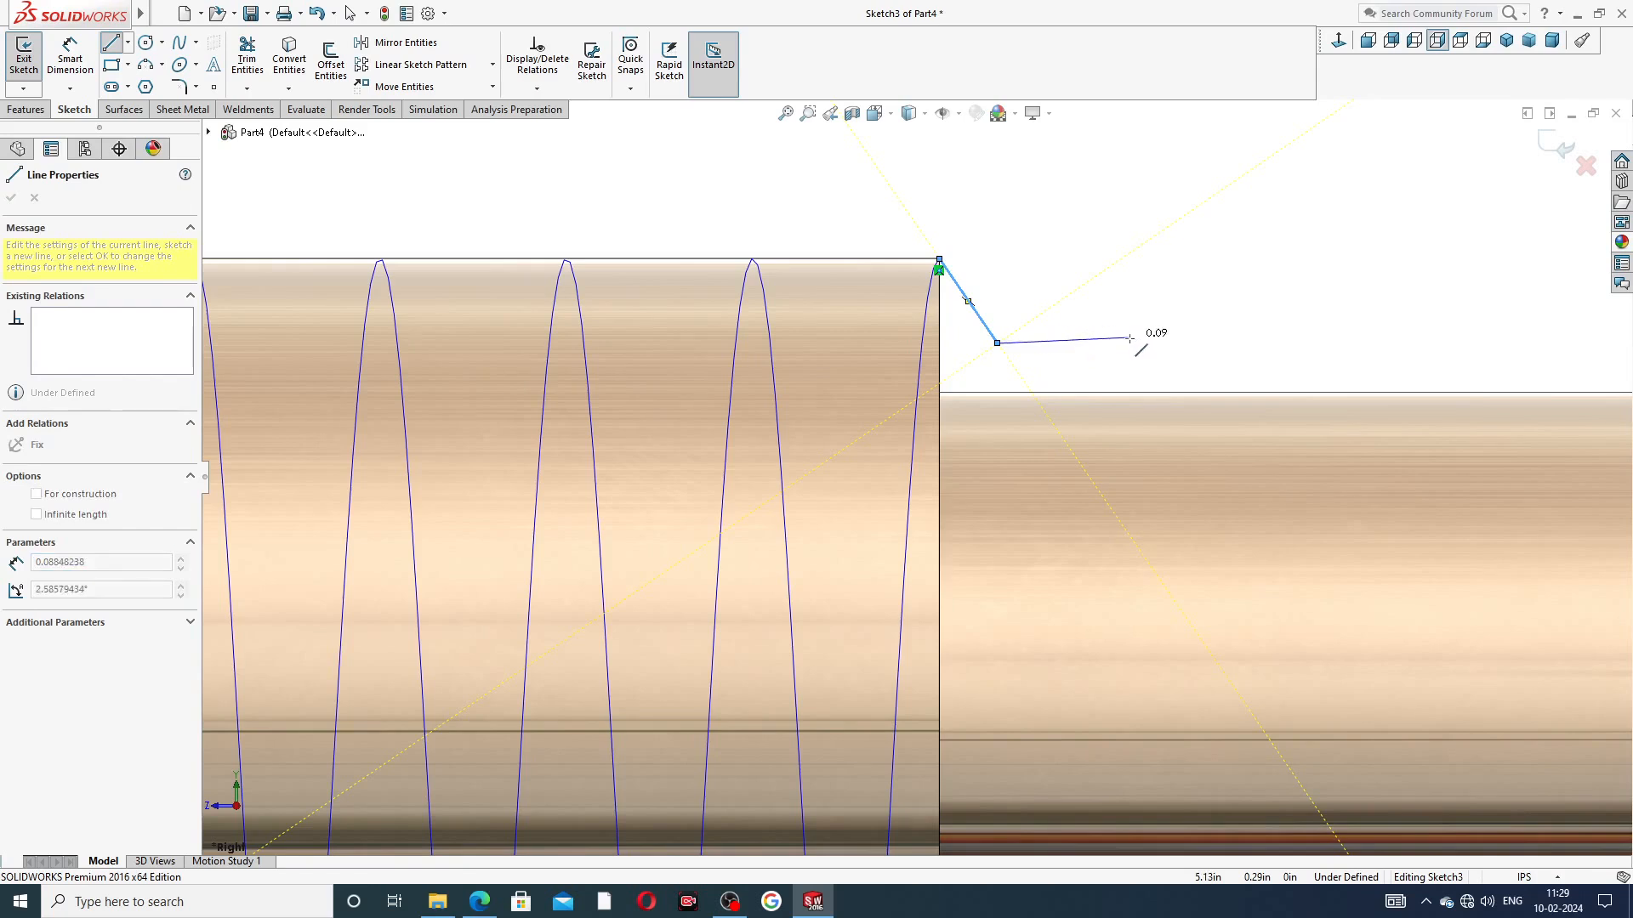
left_click(1170, 207)
left_click(939, 257)
right_click(986, 182)
left_click(1013, 223)
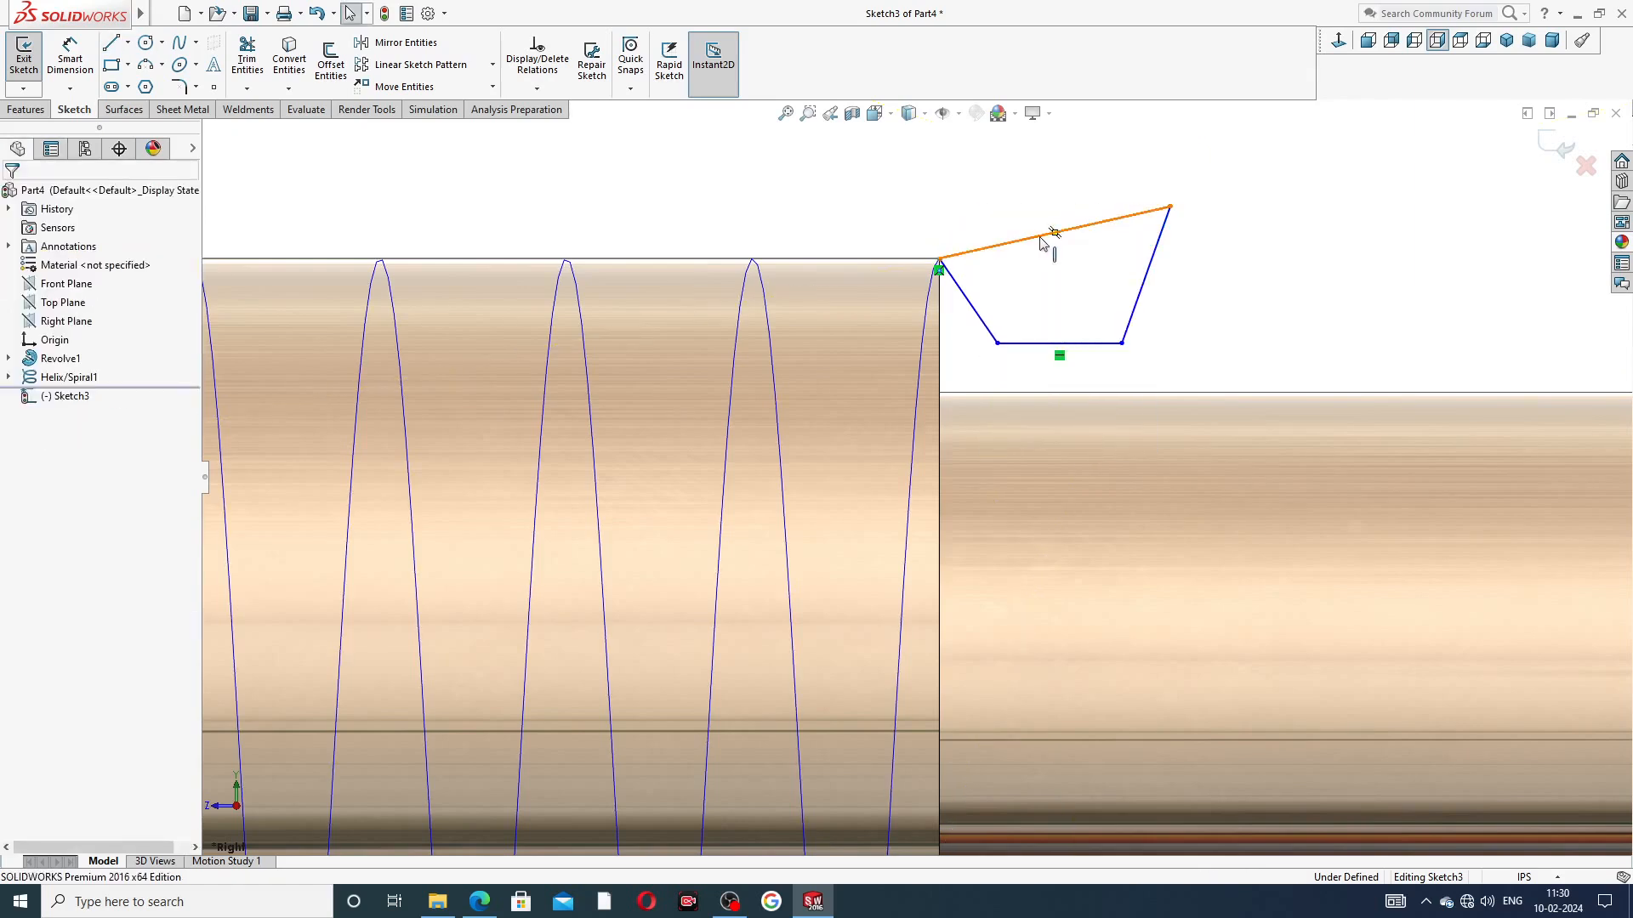
Make the profile's slanted upper line horizontal
left_click(1041, 237)
left_click(1095, 173)
left_click(1212, 253)
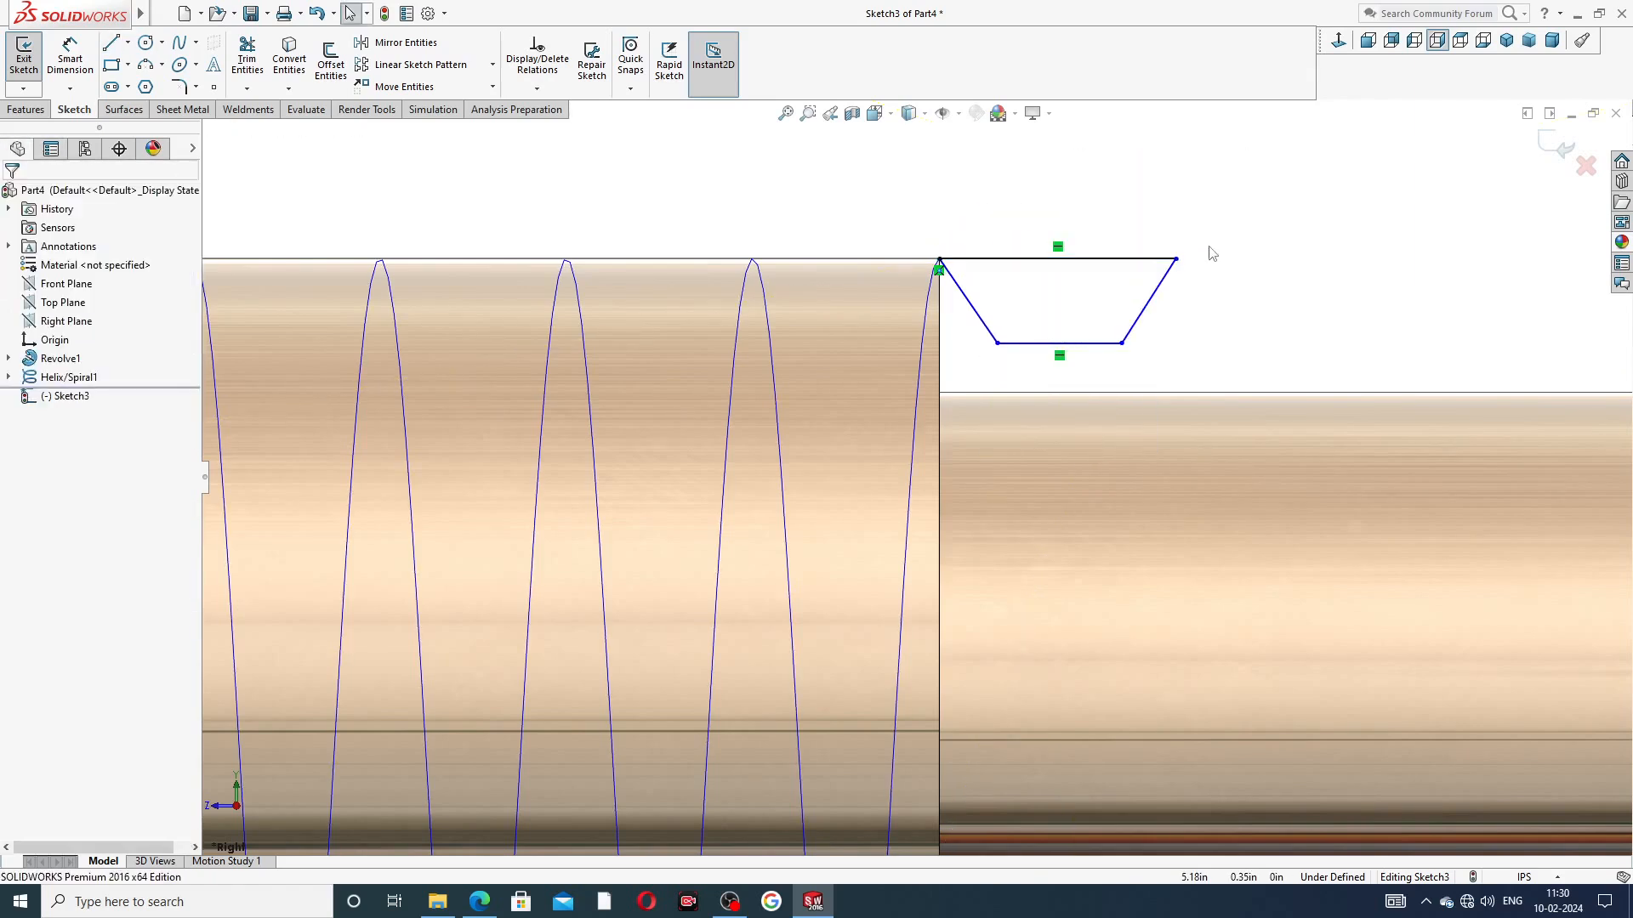
Add a centerline between the midpoints of the profile's upper and lower lines and make it vertical
left_click(127, 41)
left_click(153, 85)
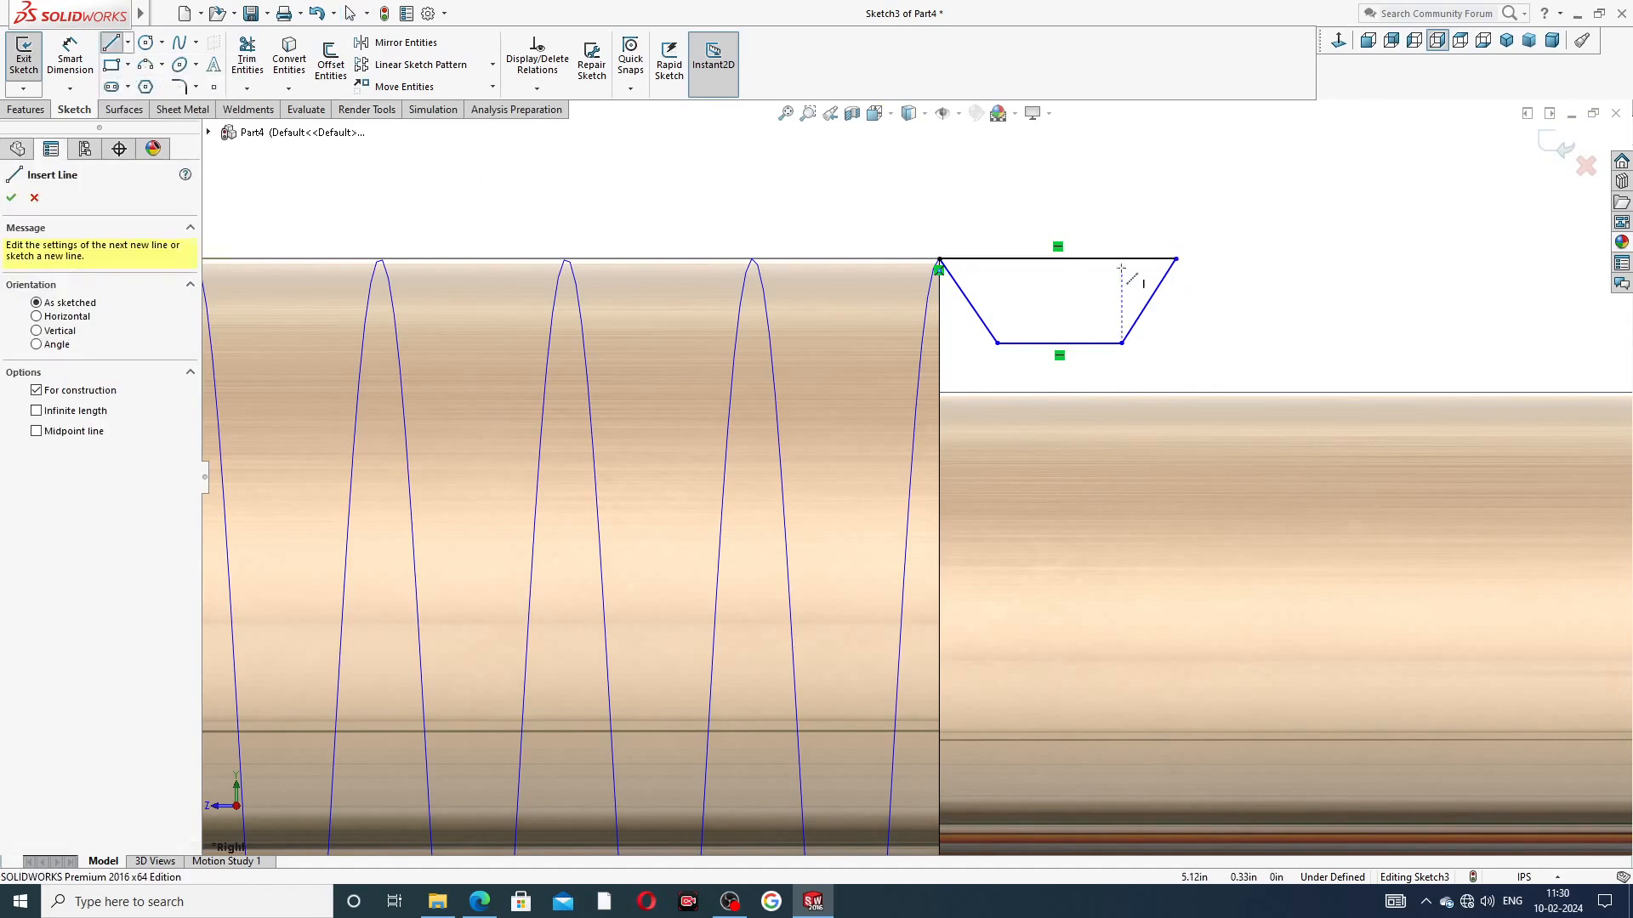
left_click(1057, 259)
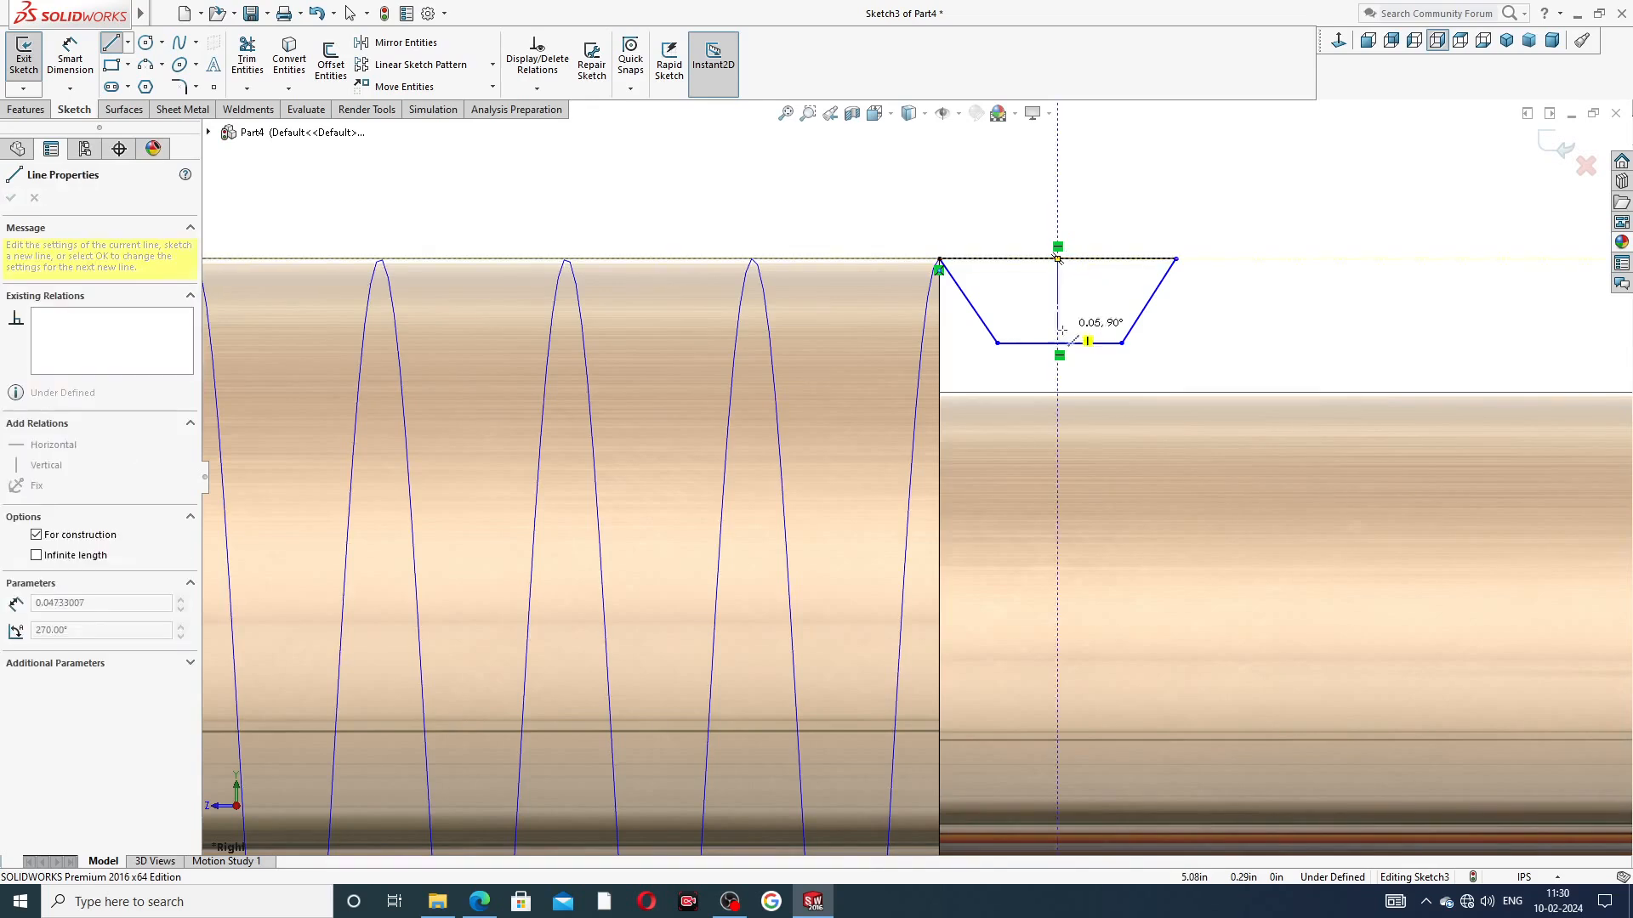
left_click(1059, 342)
right_click(1204, 310)
left_click(1237, 321)
left_click(1060, 302)
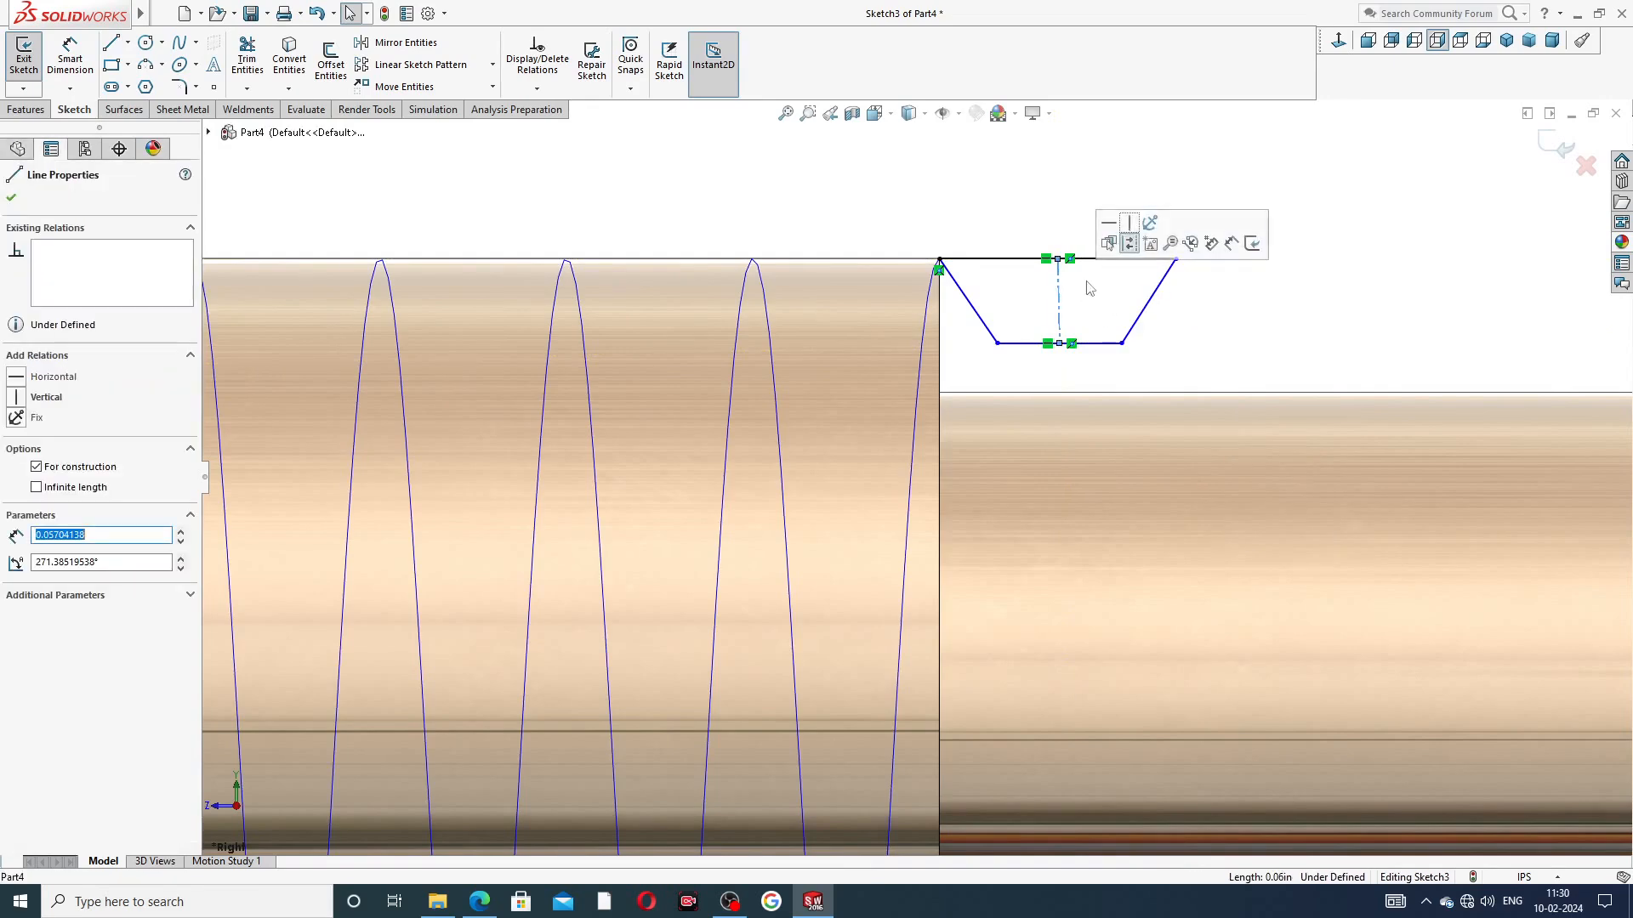
left_click(1129, 222)
left_click(1244, 317)
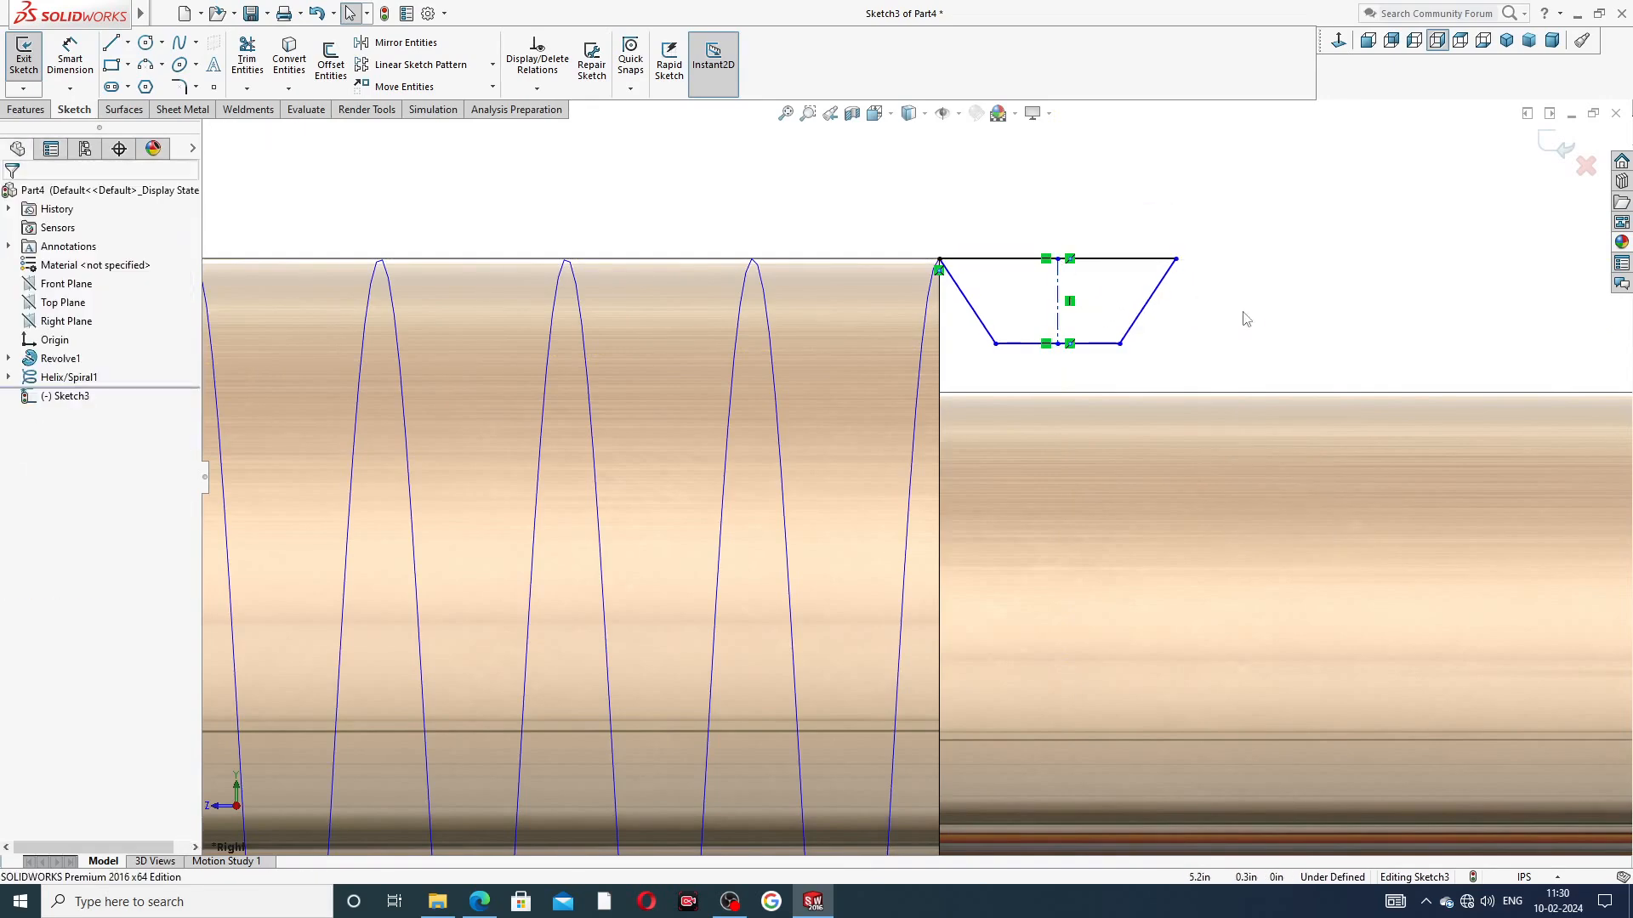
Dimension the angle between the profile's two slanted sides as 29 degrees and place it above the profile
left_click(70, 58)
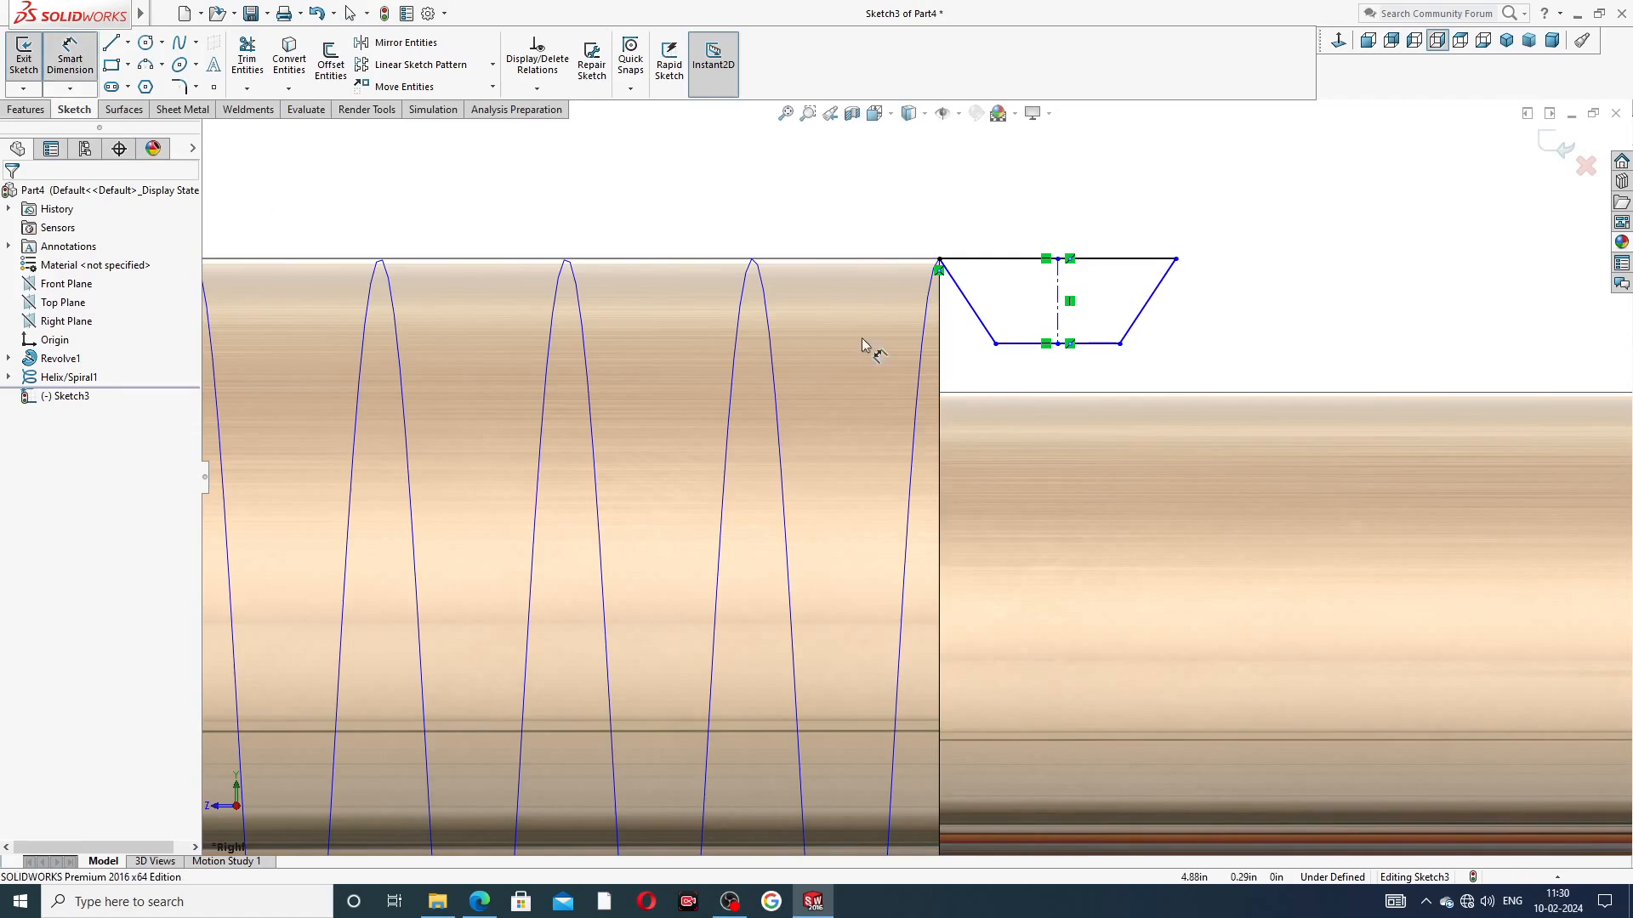
left_click(976, 315)
left_click(1137, 317)
left_click(1054, 214)
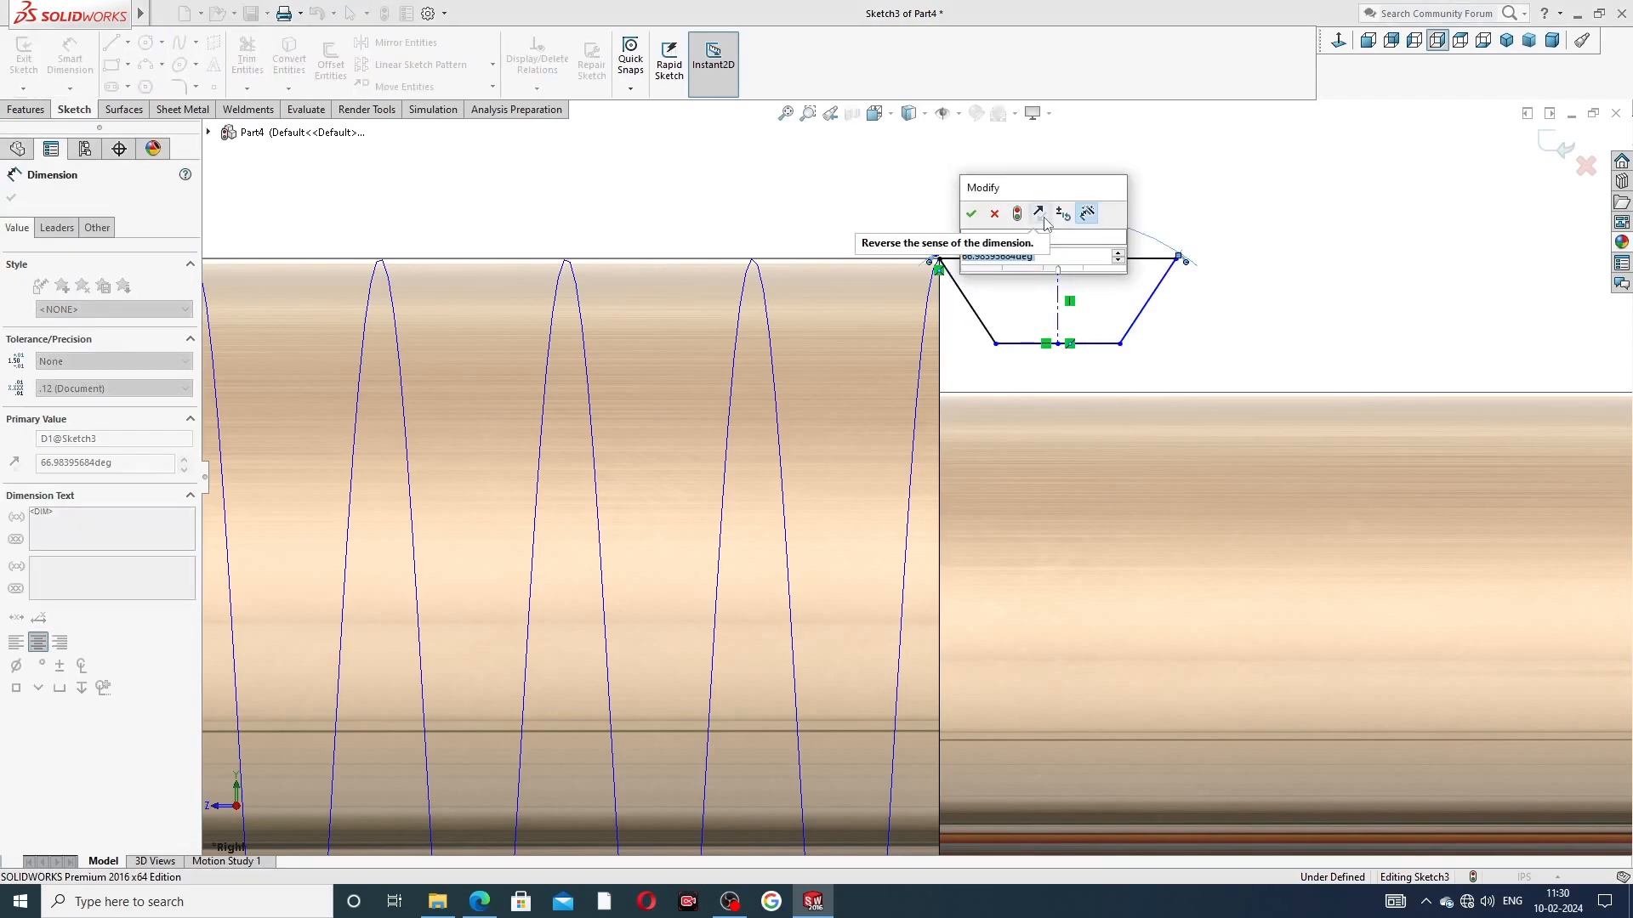
type("29")
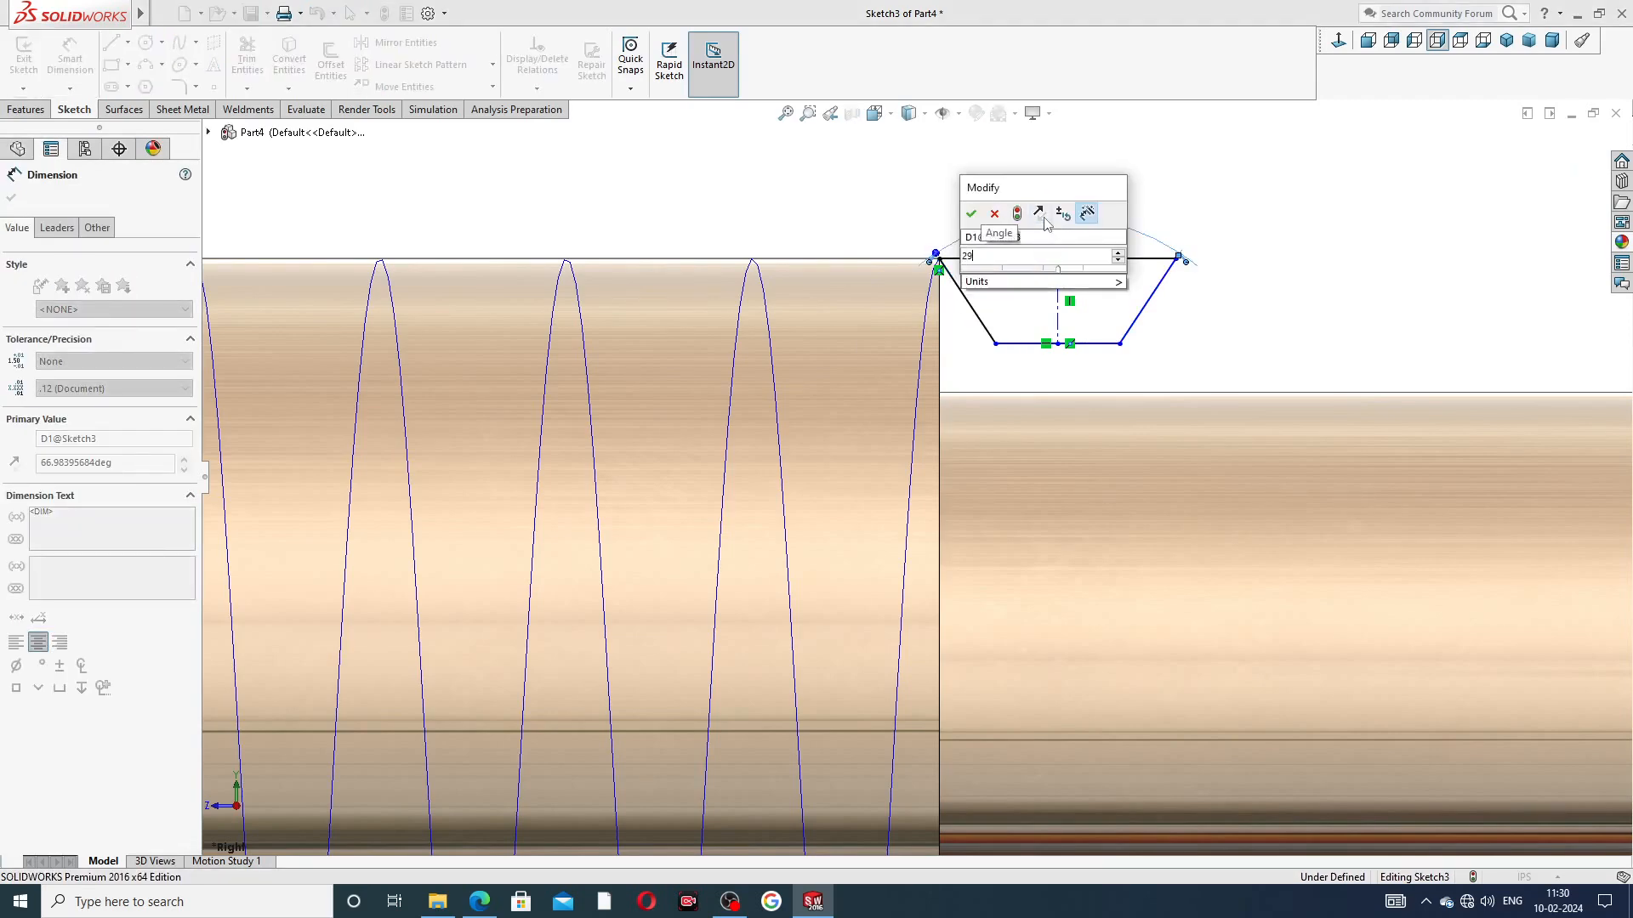
key("Return")
left_click_drag(1012, 368, 1012, 198)
left_click(1169, 302)
Dimension the profile's upper line as 0.08 in
scroll(1025, 298, "down", 4)
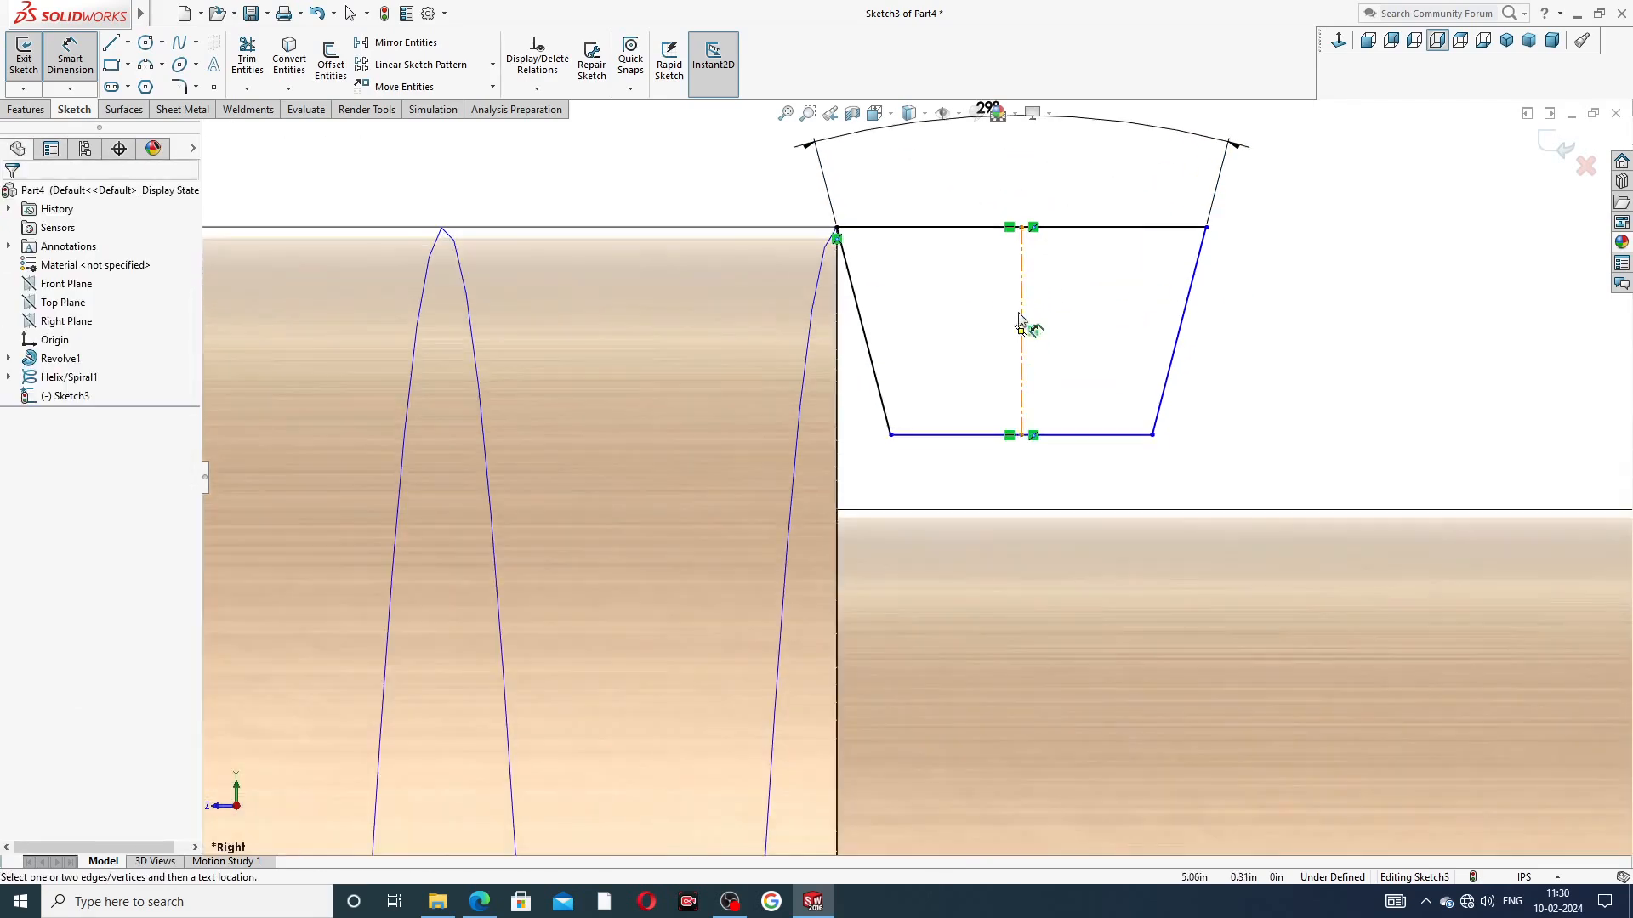
left_click(981, 227)
left_click(978, 212)
type(".08")
key("Return")
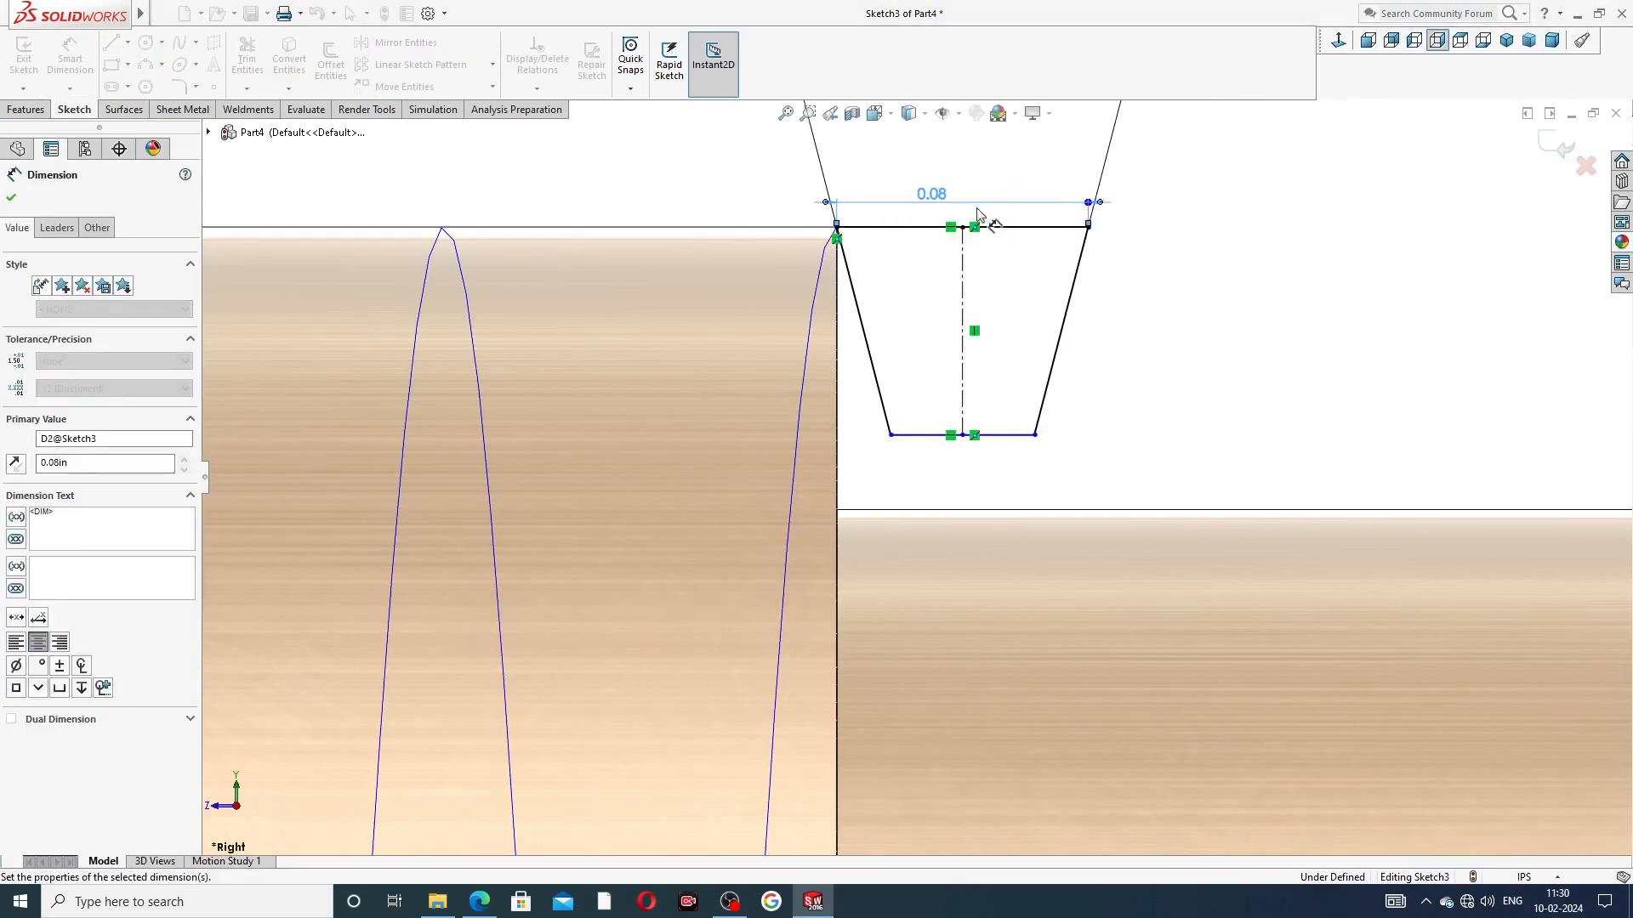
Set the distance between the profile's upper and lower lines to 0.06 in
left_click(1045, 228)
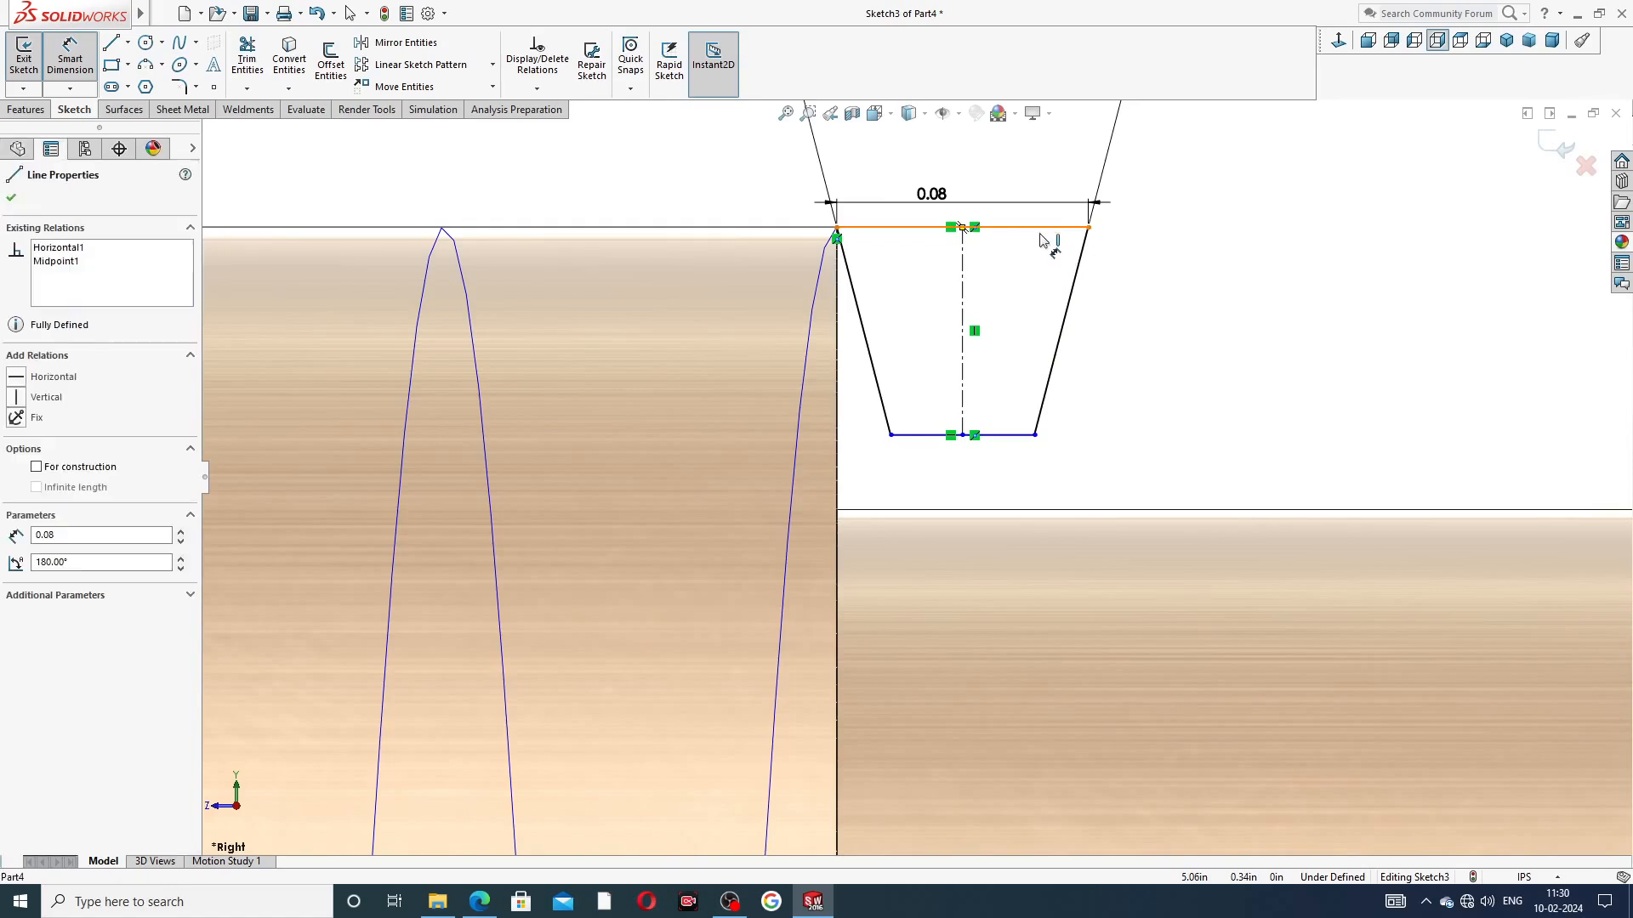
left_click(1012, 435)
left_click(1135, 338)
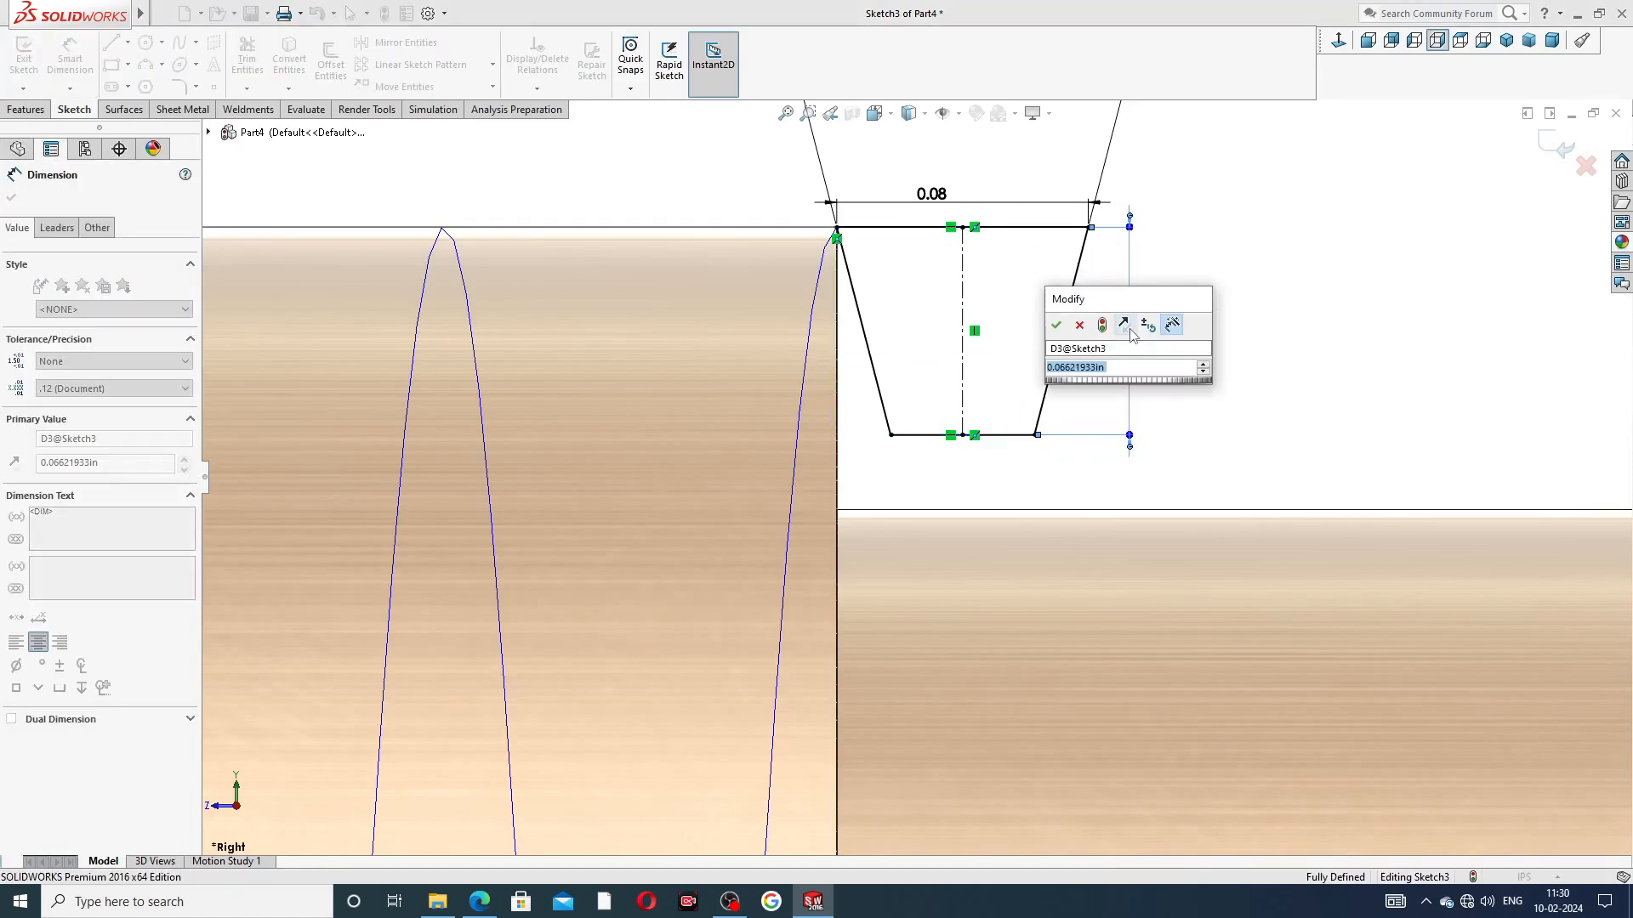
type(".")
type("07")
key("Return")
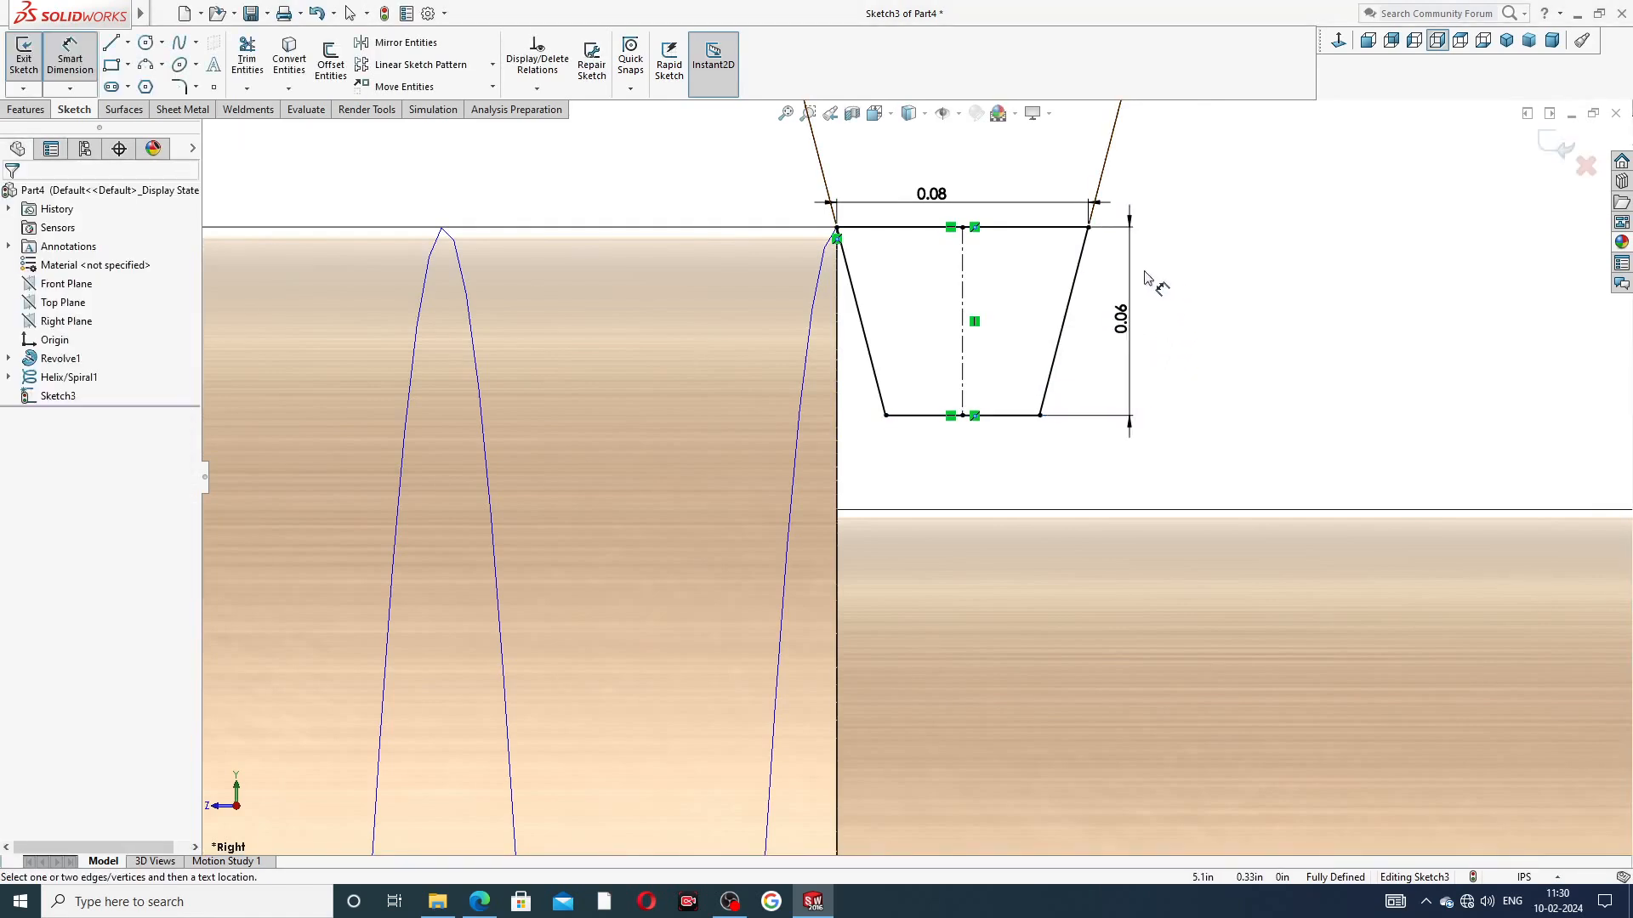
Move the 29 degree dimension closer to the thread profile and finish dimensioning
left_click(950, 195)
scroll(1074, 219, "up", 2)
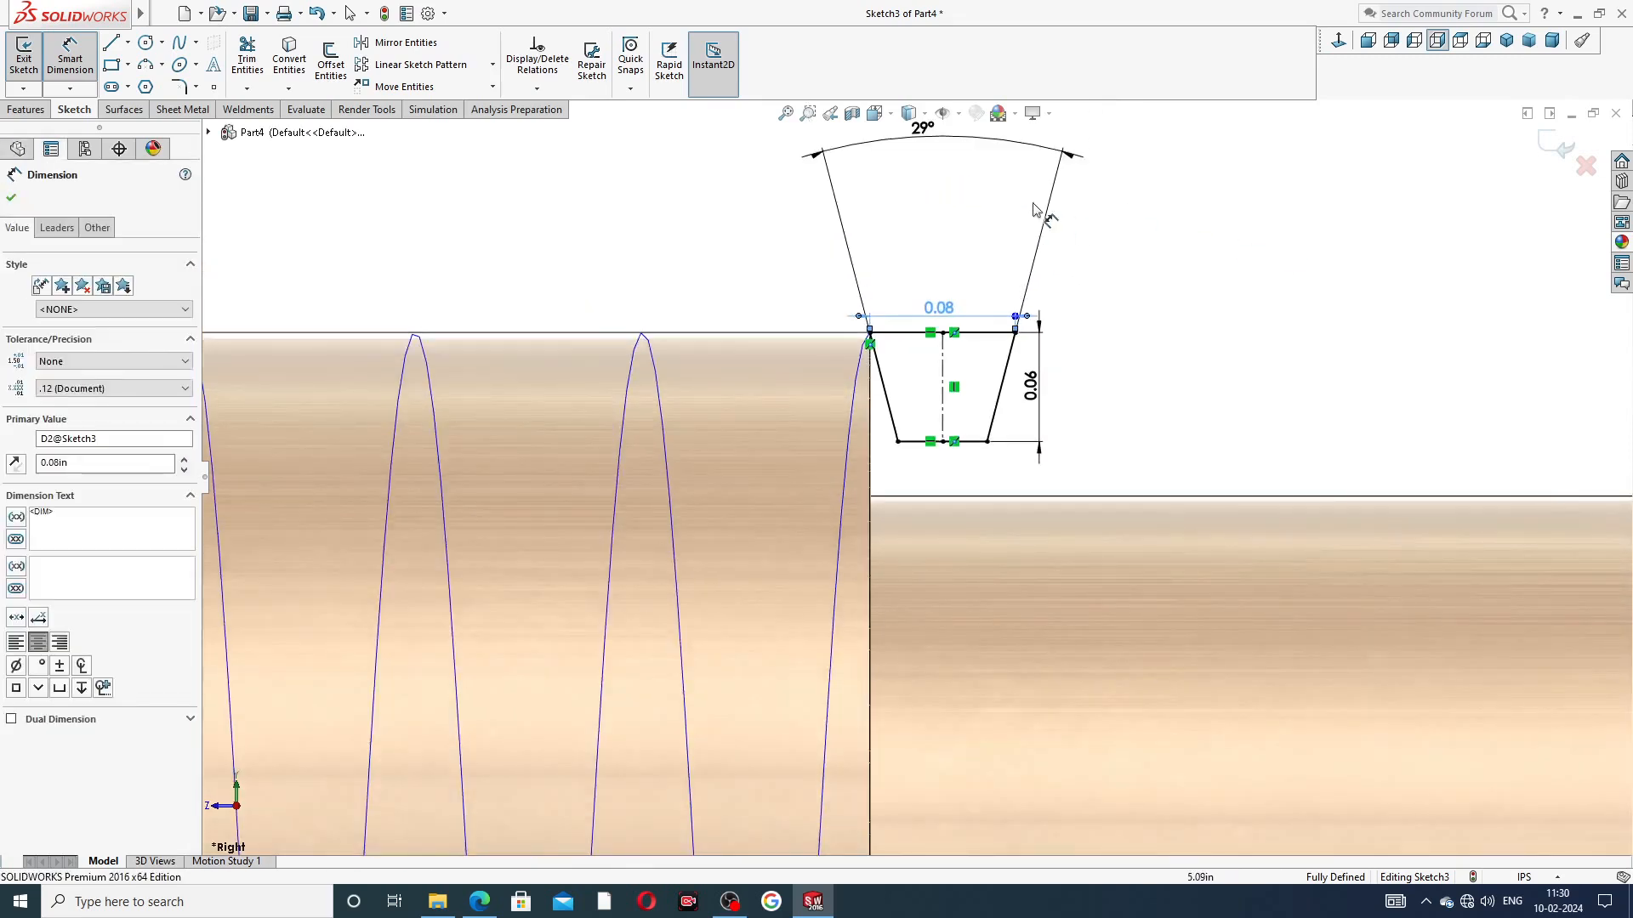
left_click(1196, 292)
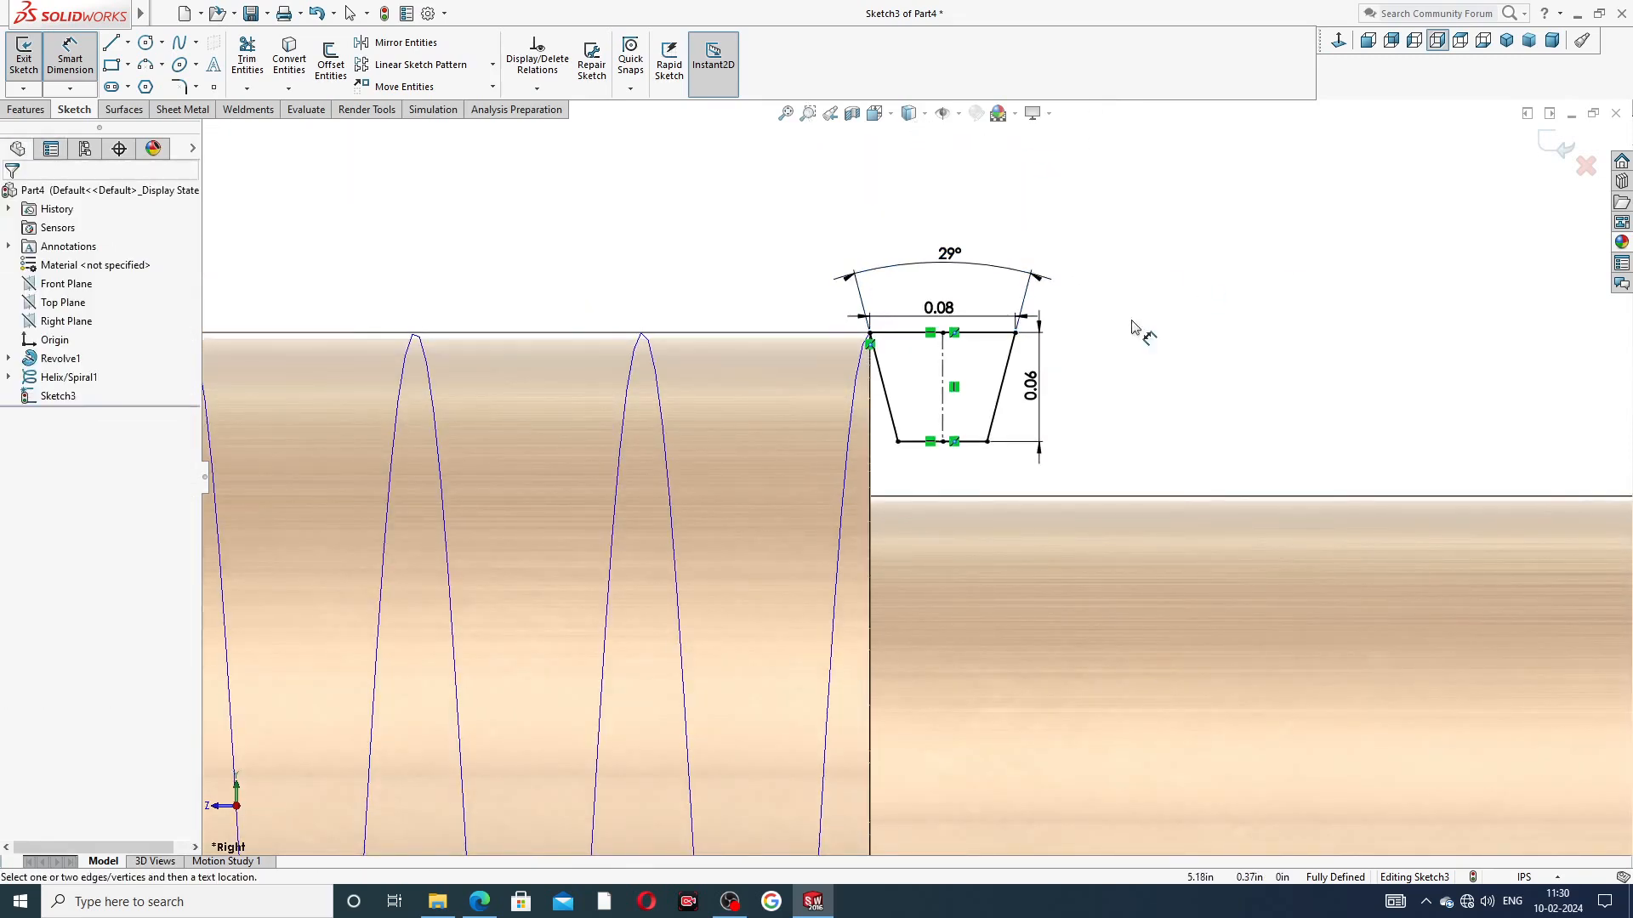
scroll(939, 444, "down", 2)
right_click(1211, 296)
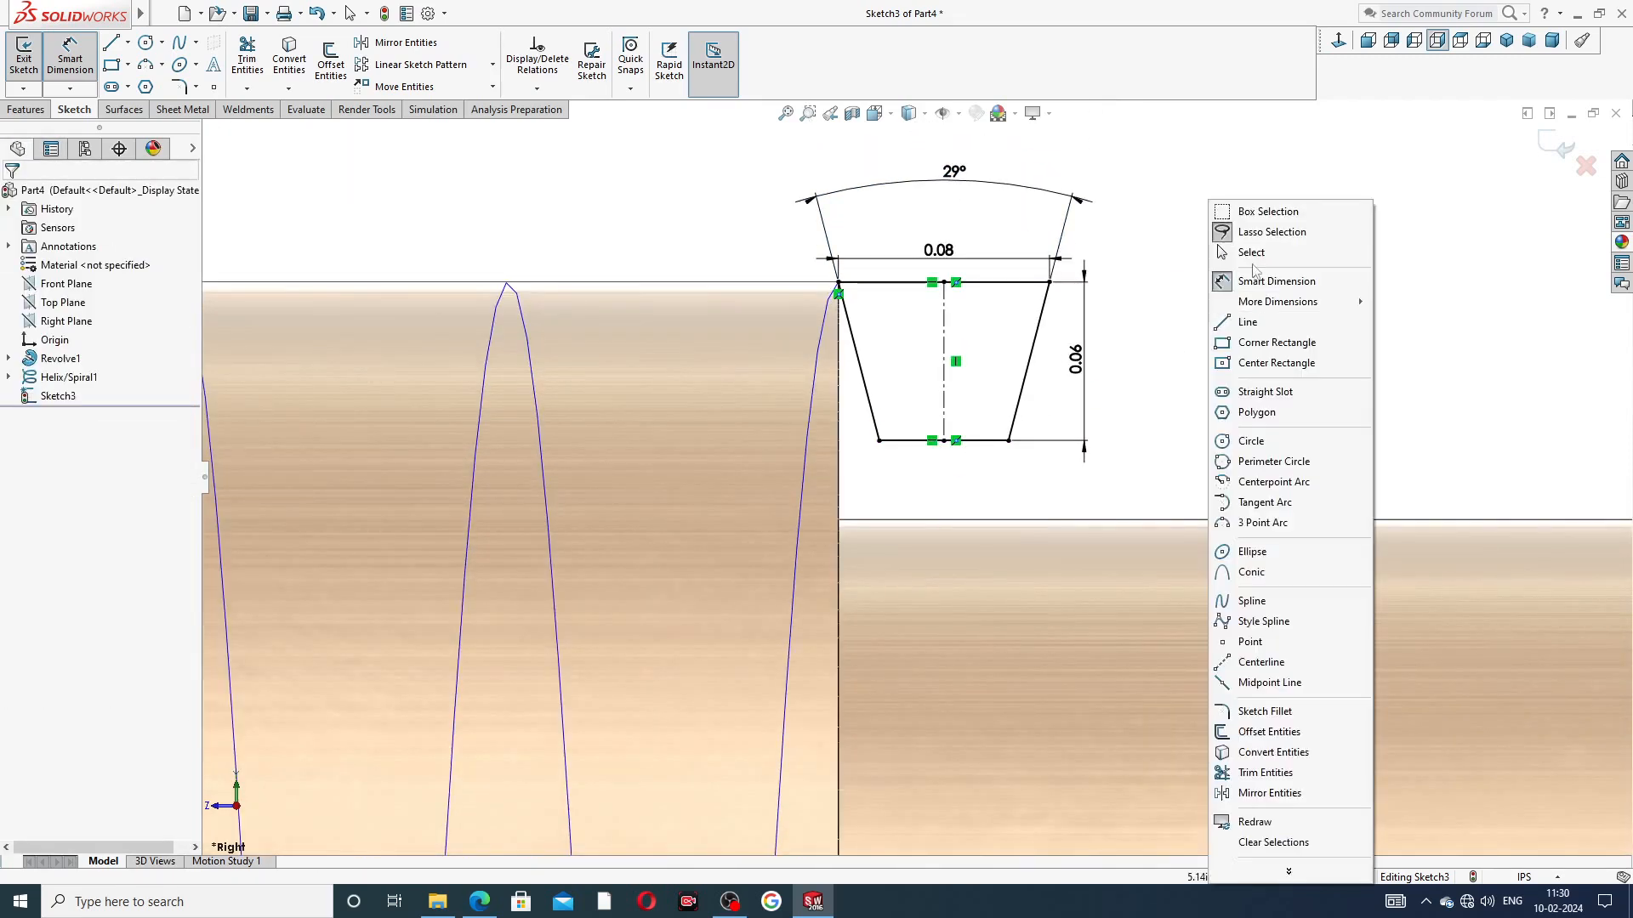
left_click(1221, 254)
Check the thread profile dimensions against the vice screw PDF drawing in the browser, returning to the SolidWorks sketch
left_click(479, 901)
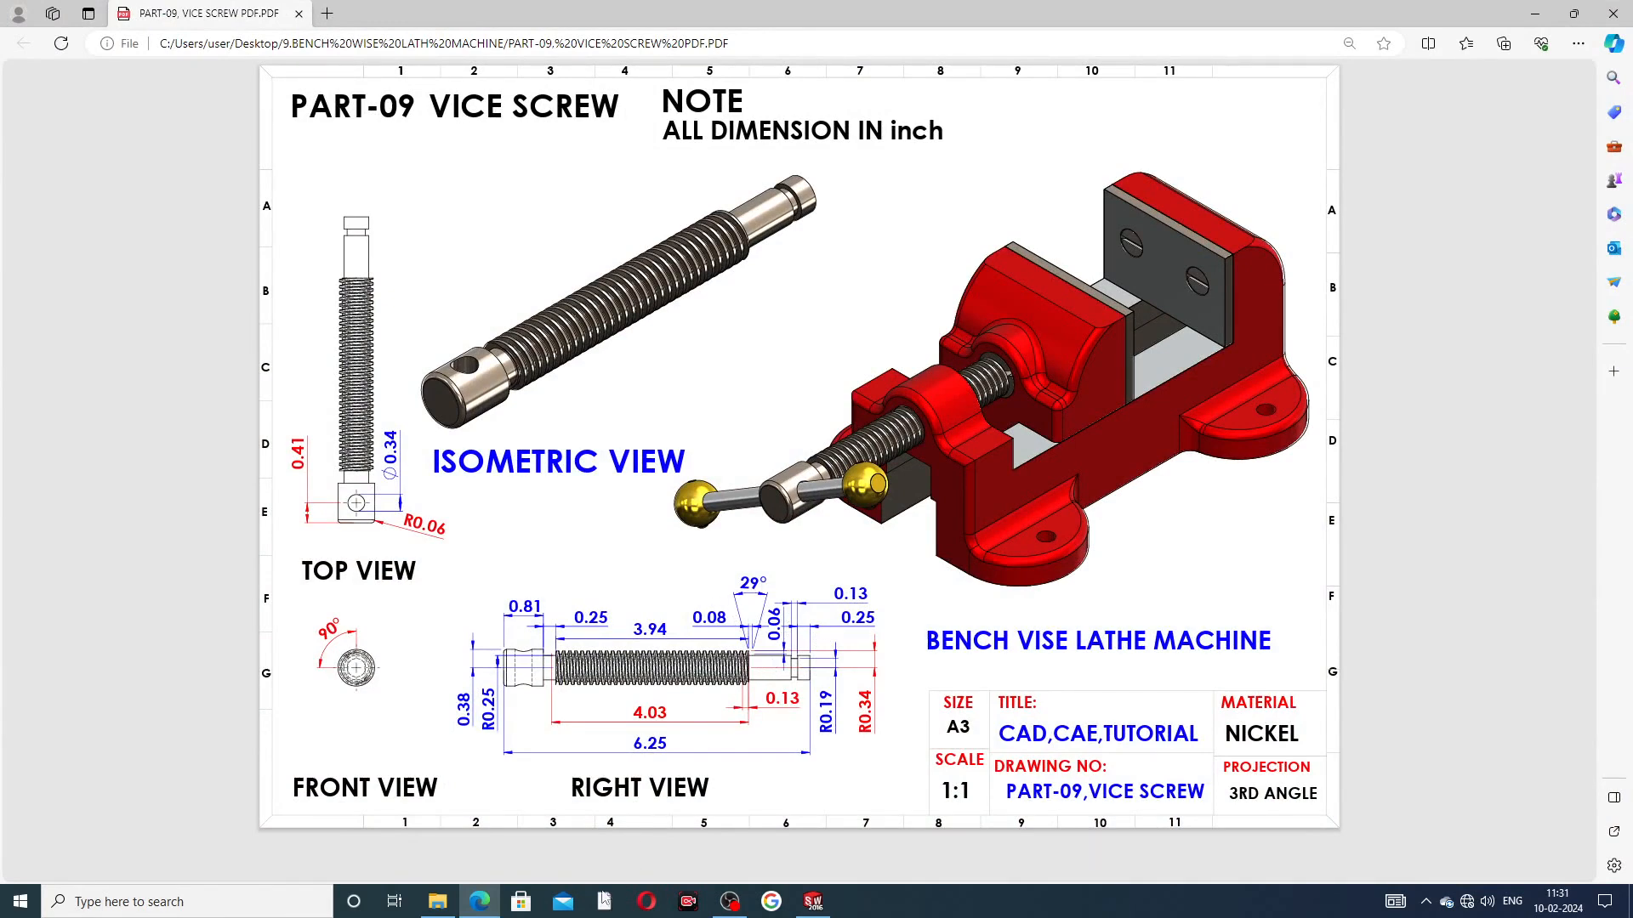
left_click(487, 903)
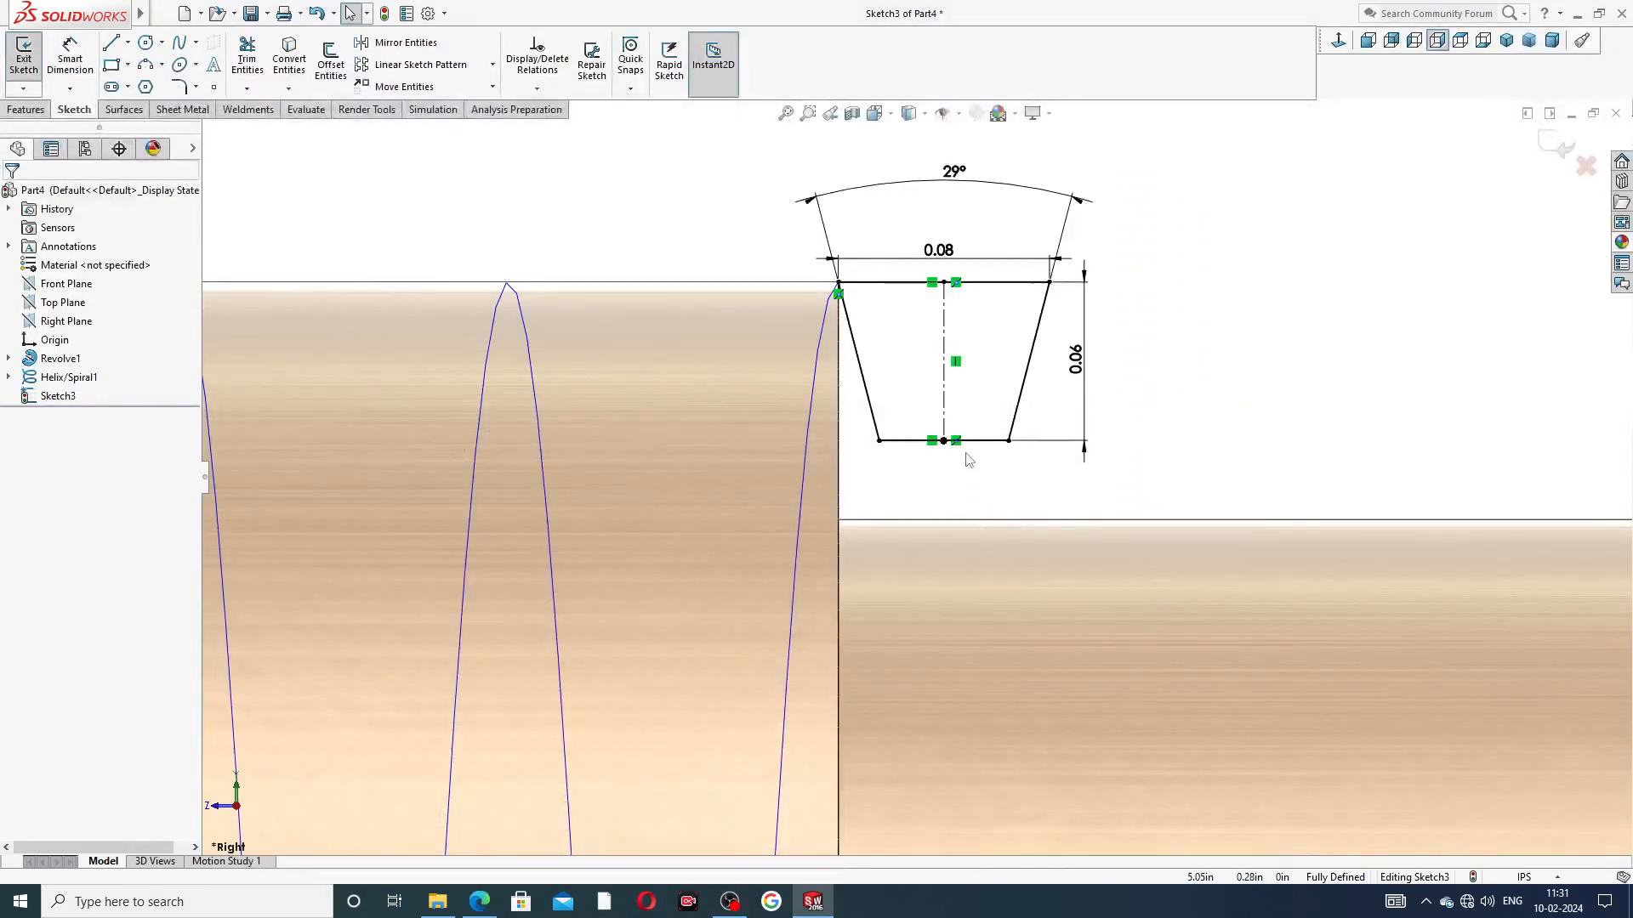
scroll(965, 459, "down", 2)
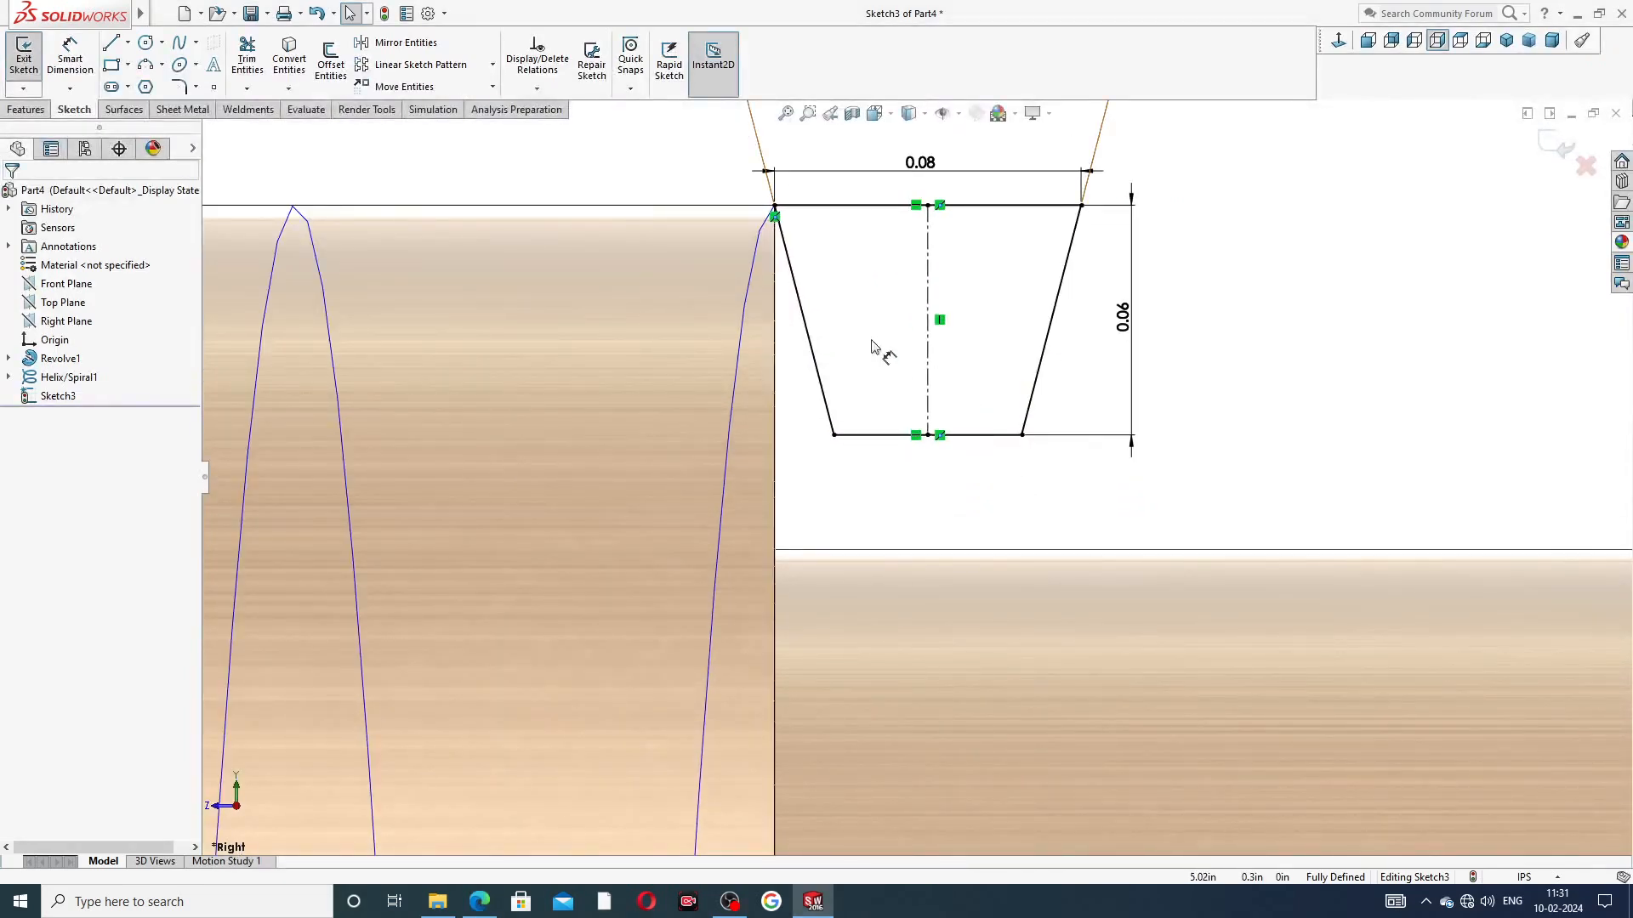
Exit the sketch and create a swept cut of the trapezoidal profile along the helix
left_click(32, 110)
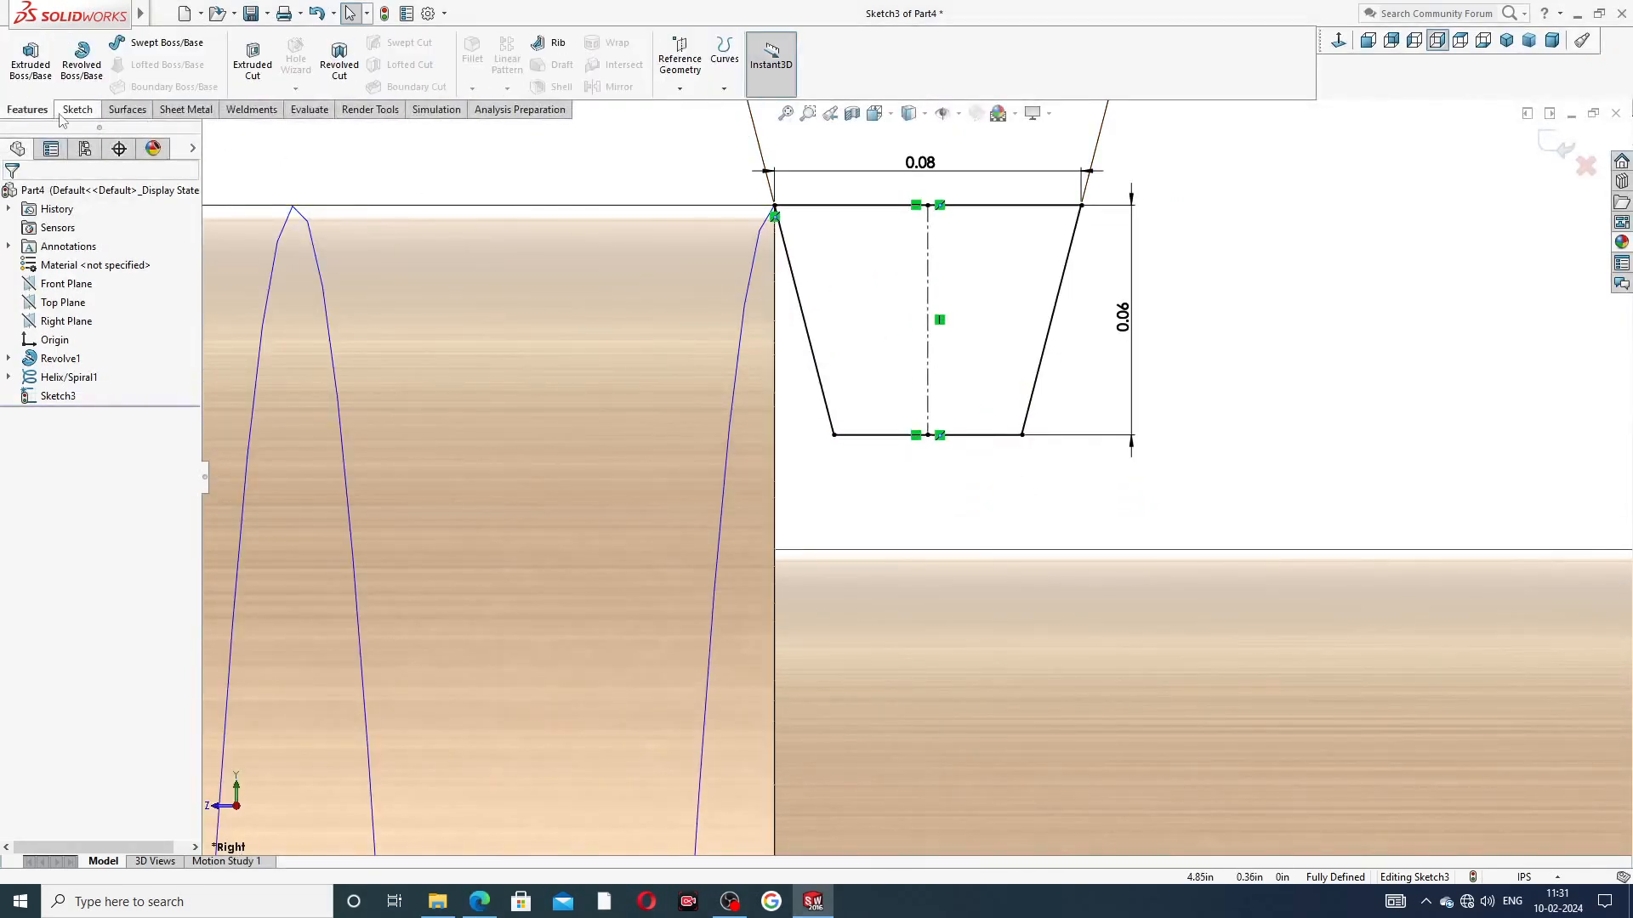
left_click(1555, 157)
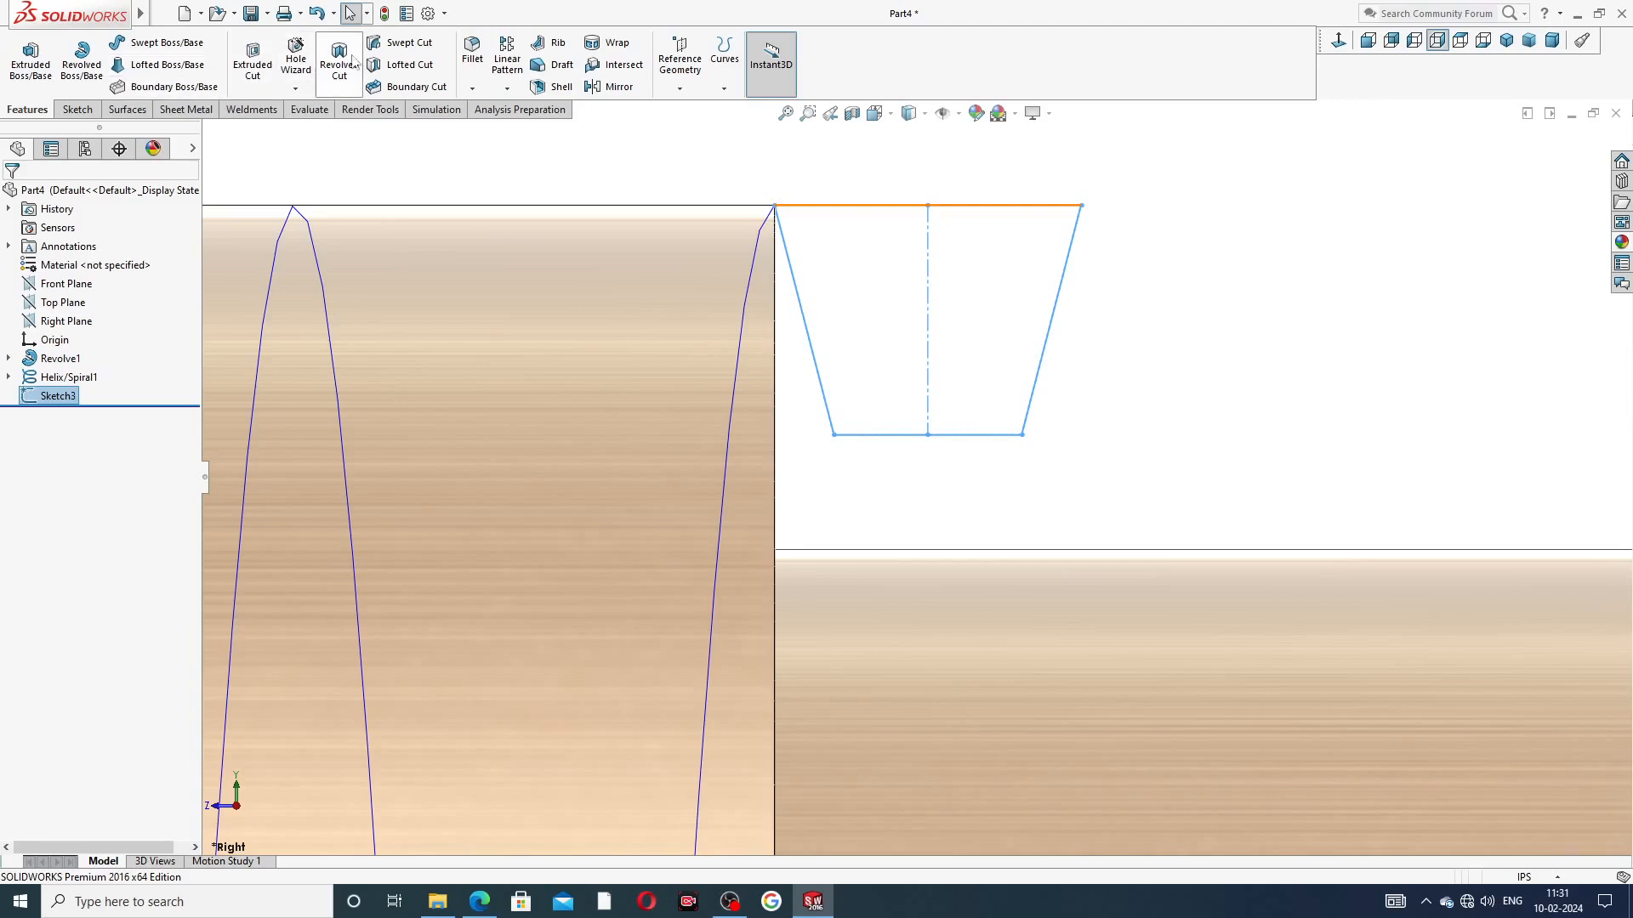
left_click(403, 44)
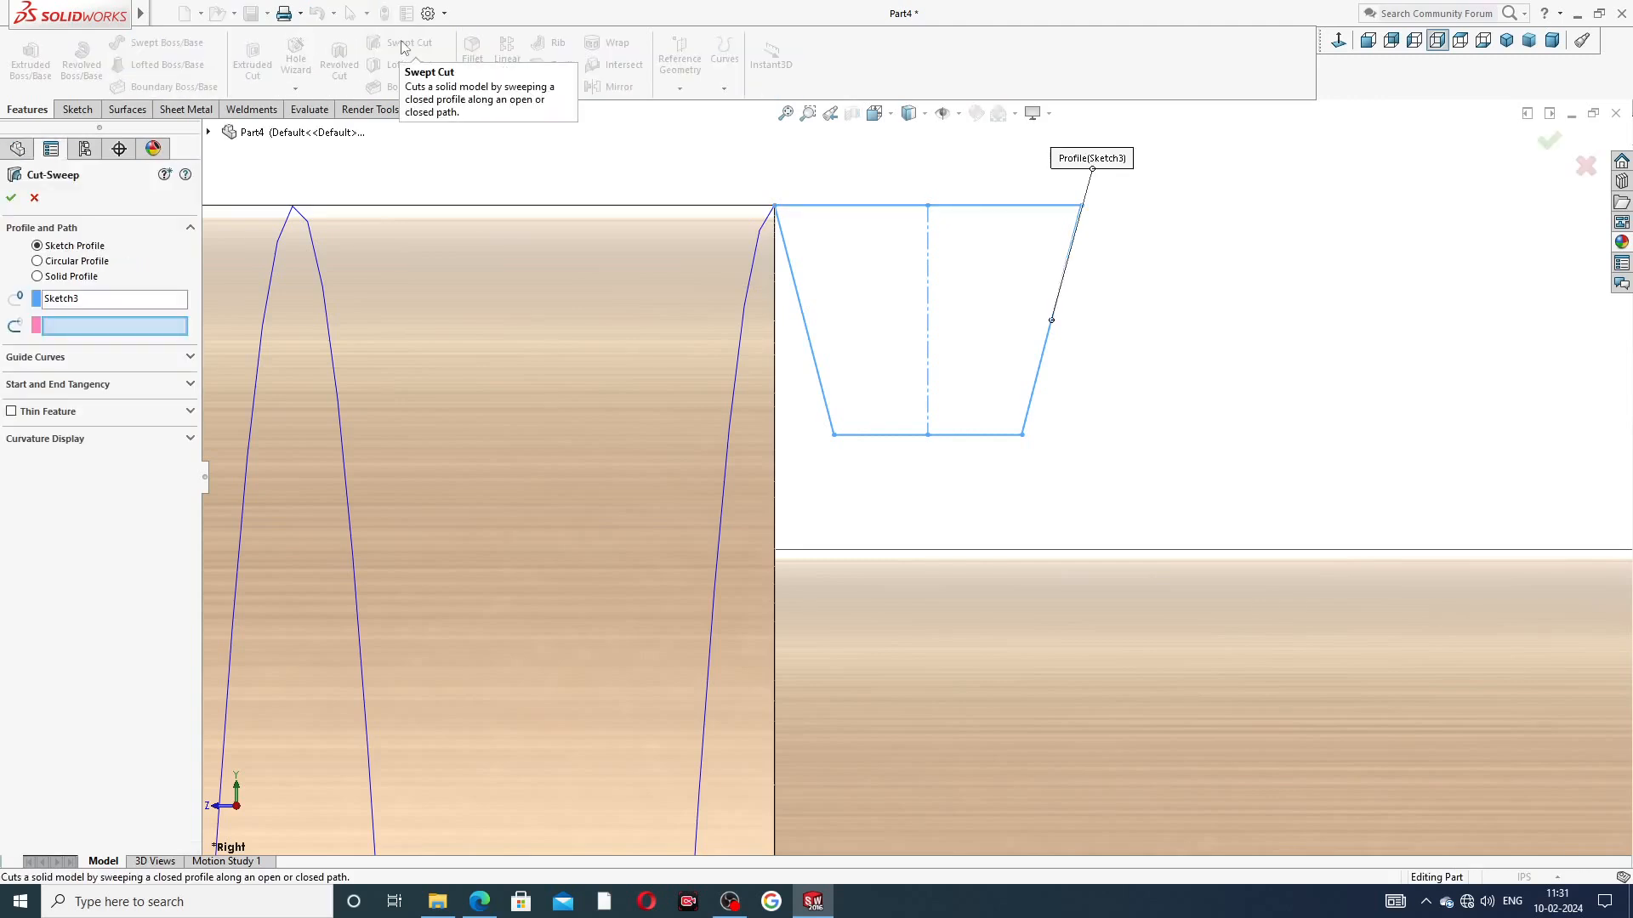
scroll(807, 291, "up", 3)
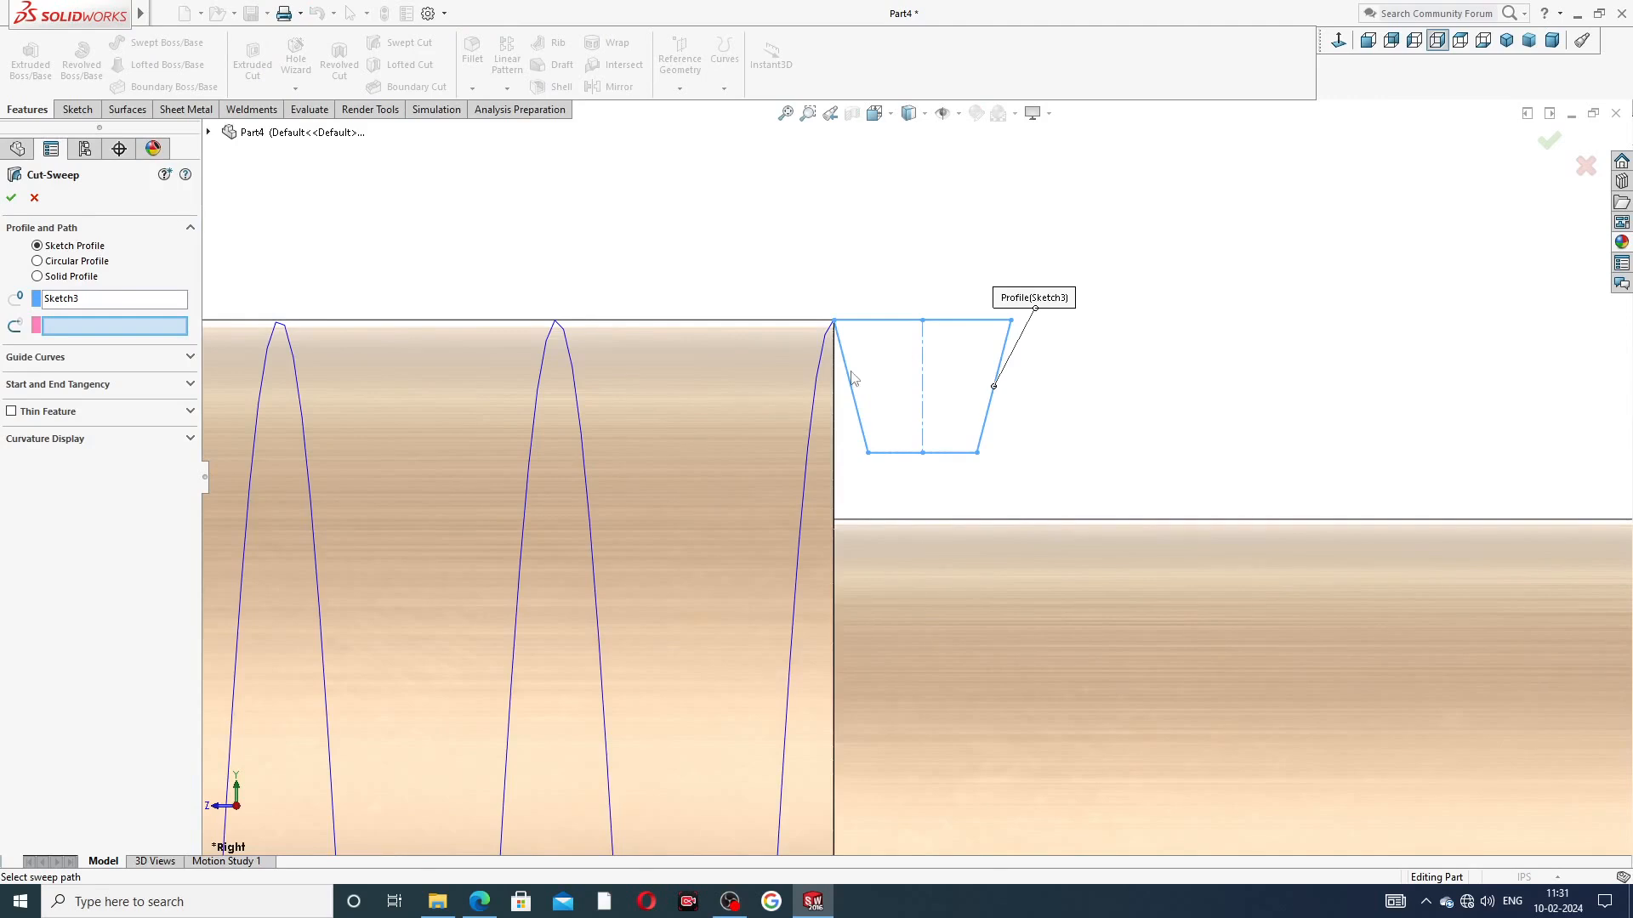
left_click(810, 440)
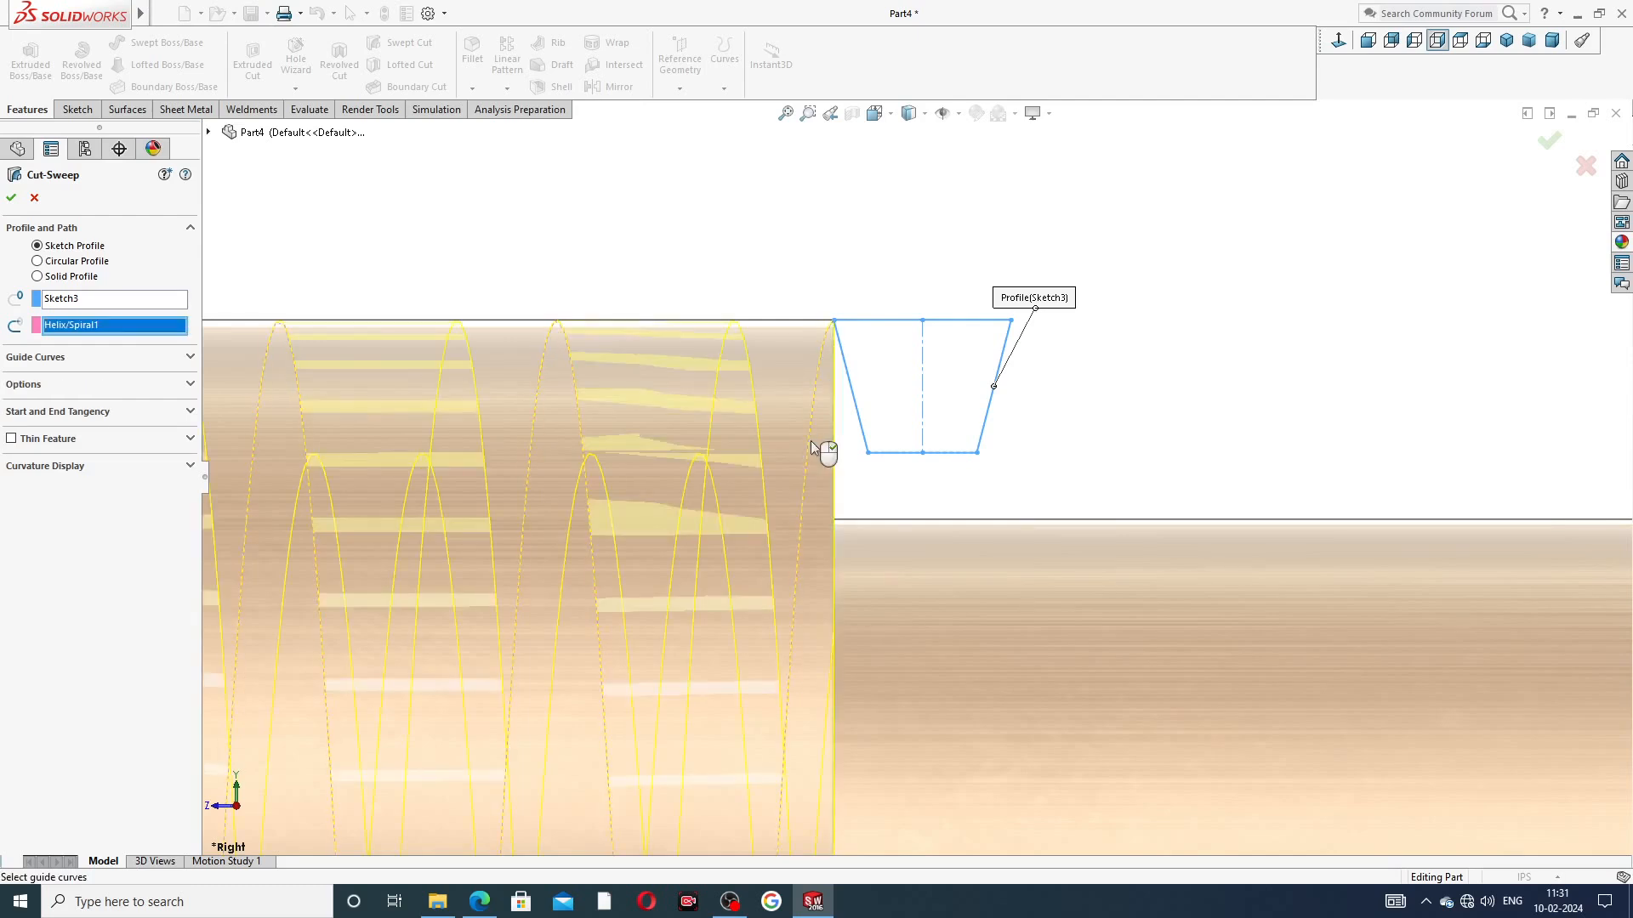
scroll(800, 438, "up", 5)
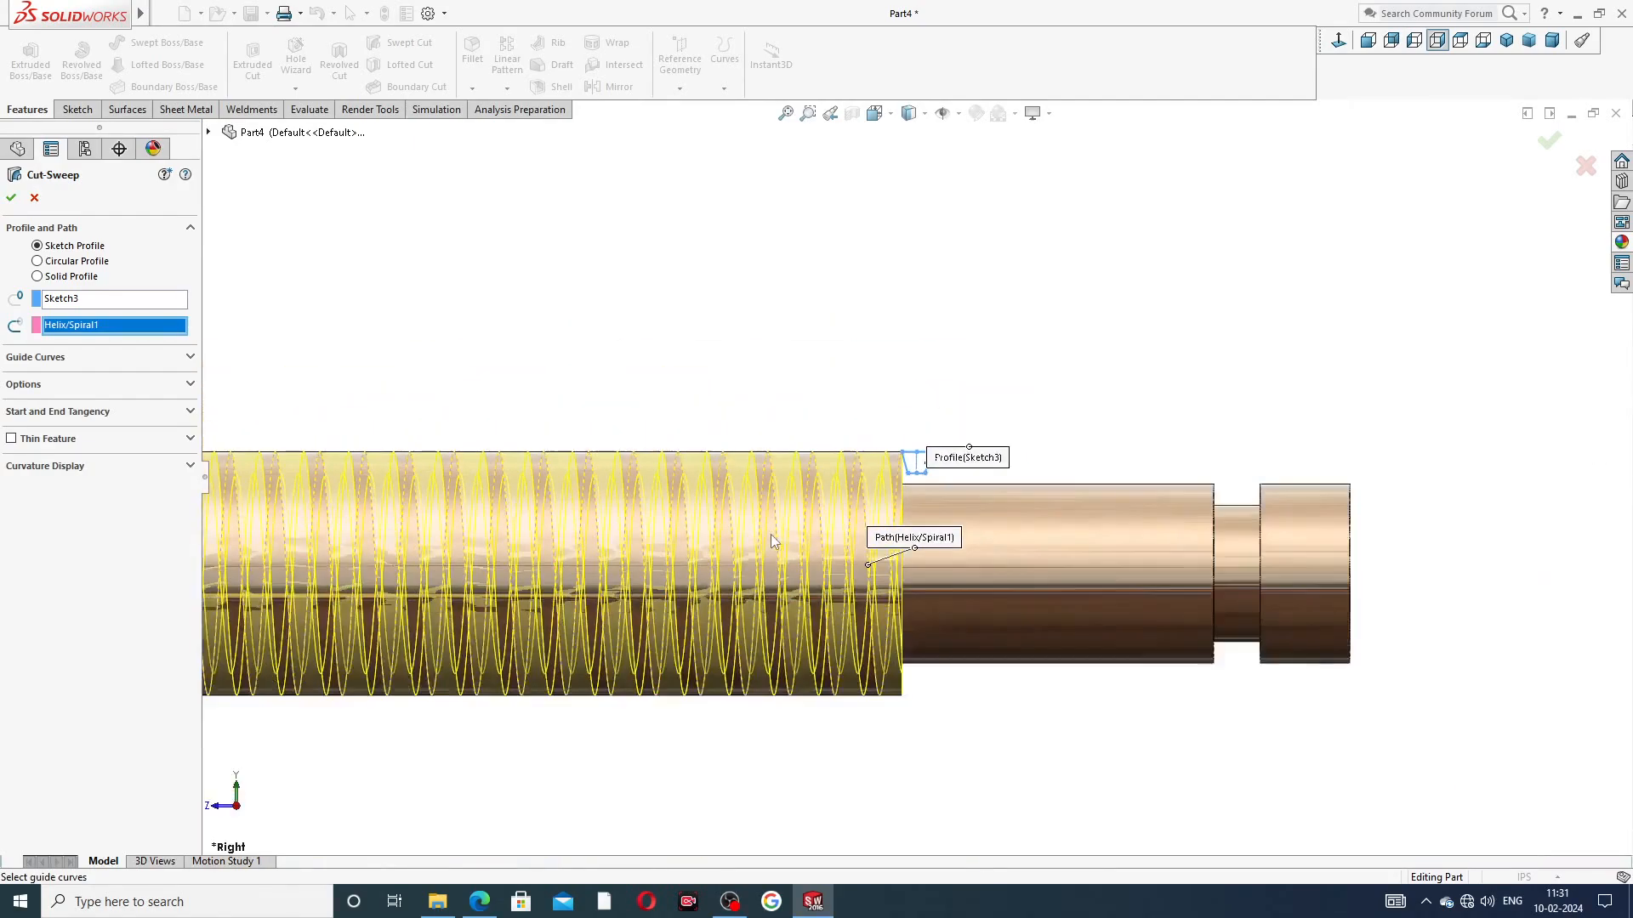
scroll(771, 534, "up", 4)
scroll(308, 503, "up", 2)
scroll(381, 522, "down", 2)
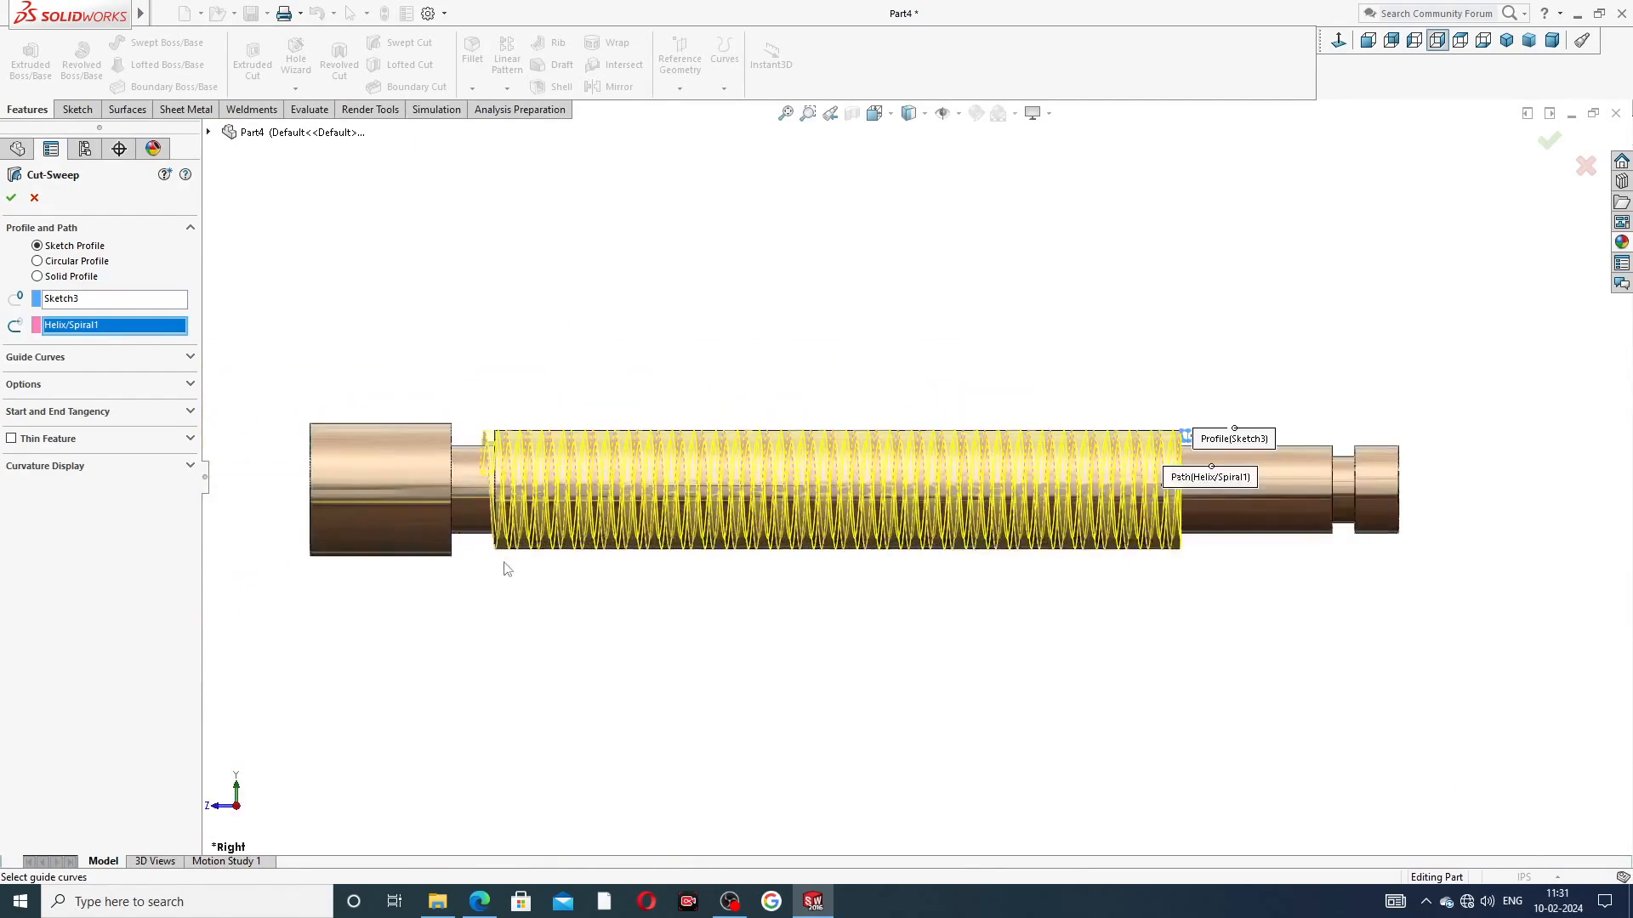
left_click(11, 199)
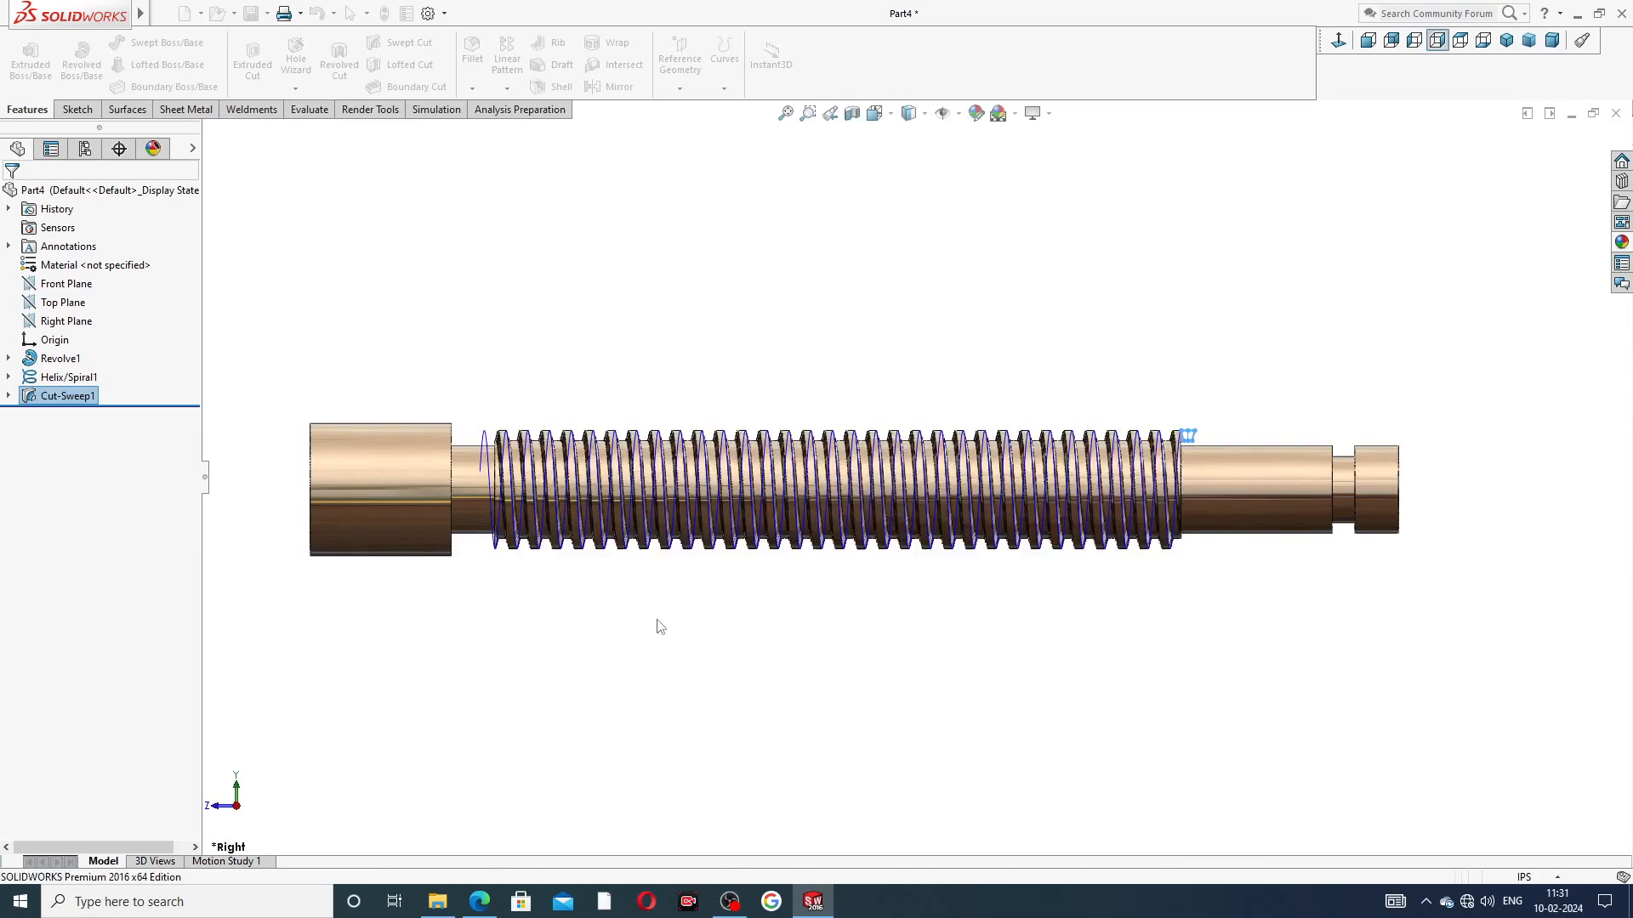
Try hiding the helical curve from an edge selected on the thread, and undo the hiding
left_click(682, 635)
middle_click_drag(837, 532, 730, 434)
scroll(730, 433, "down", 4)
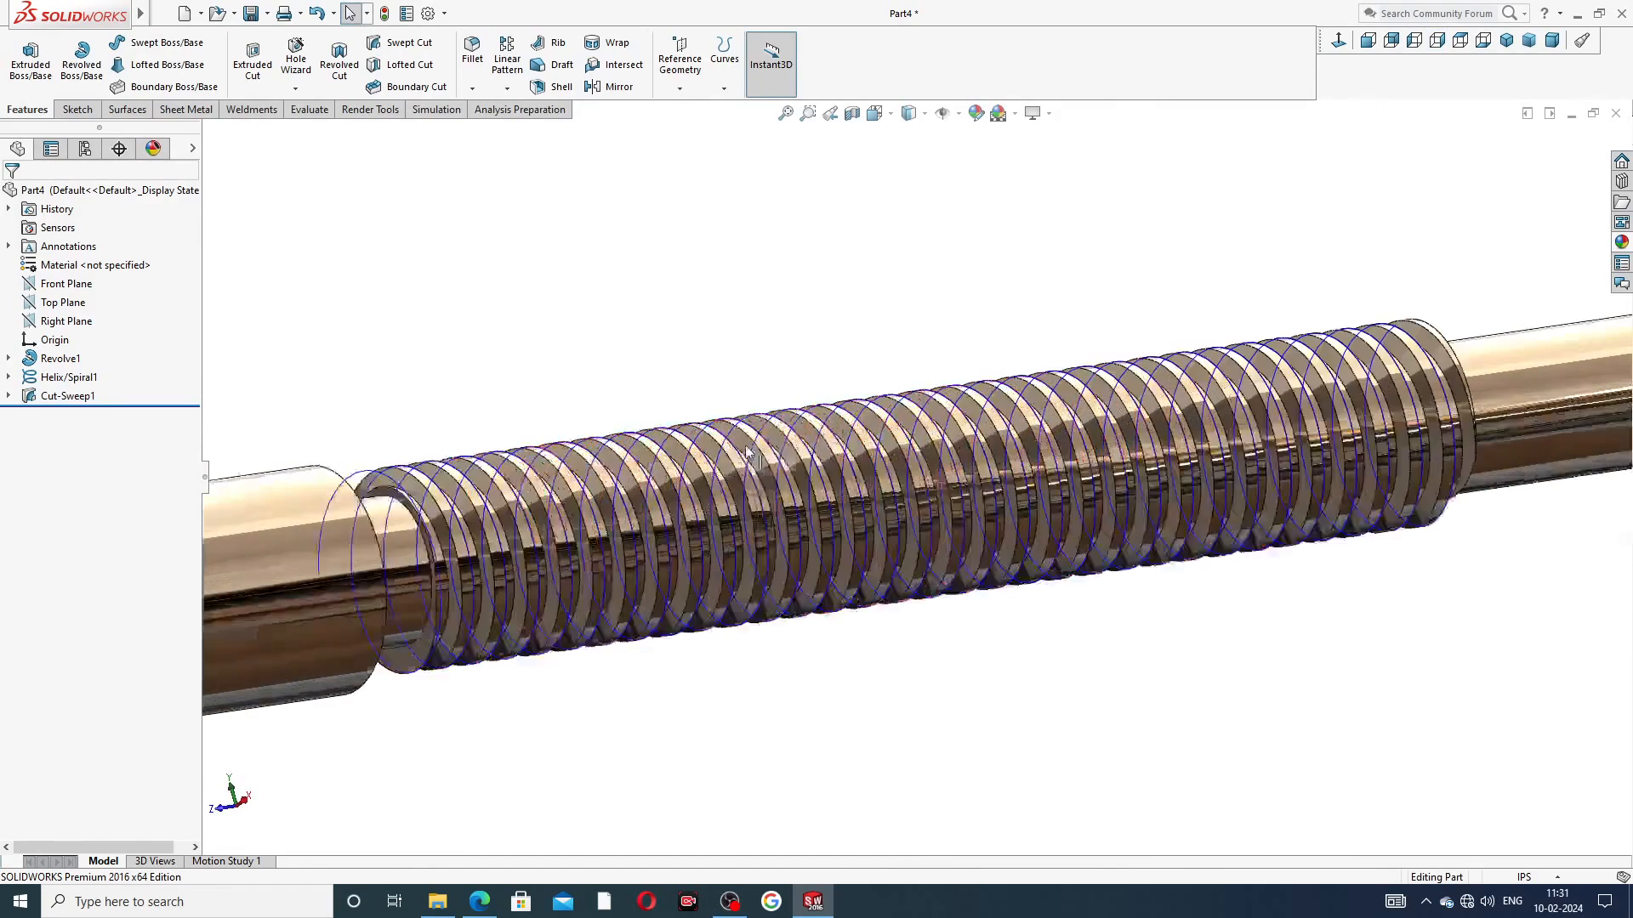
left_click(841, 406)
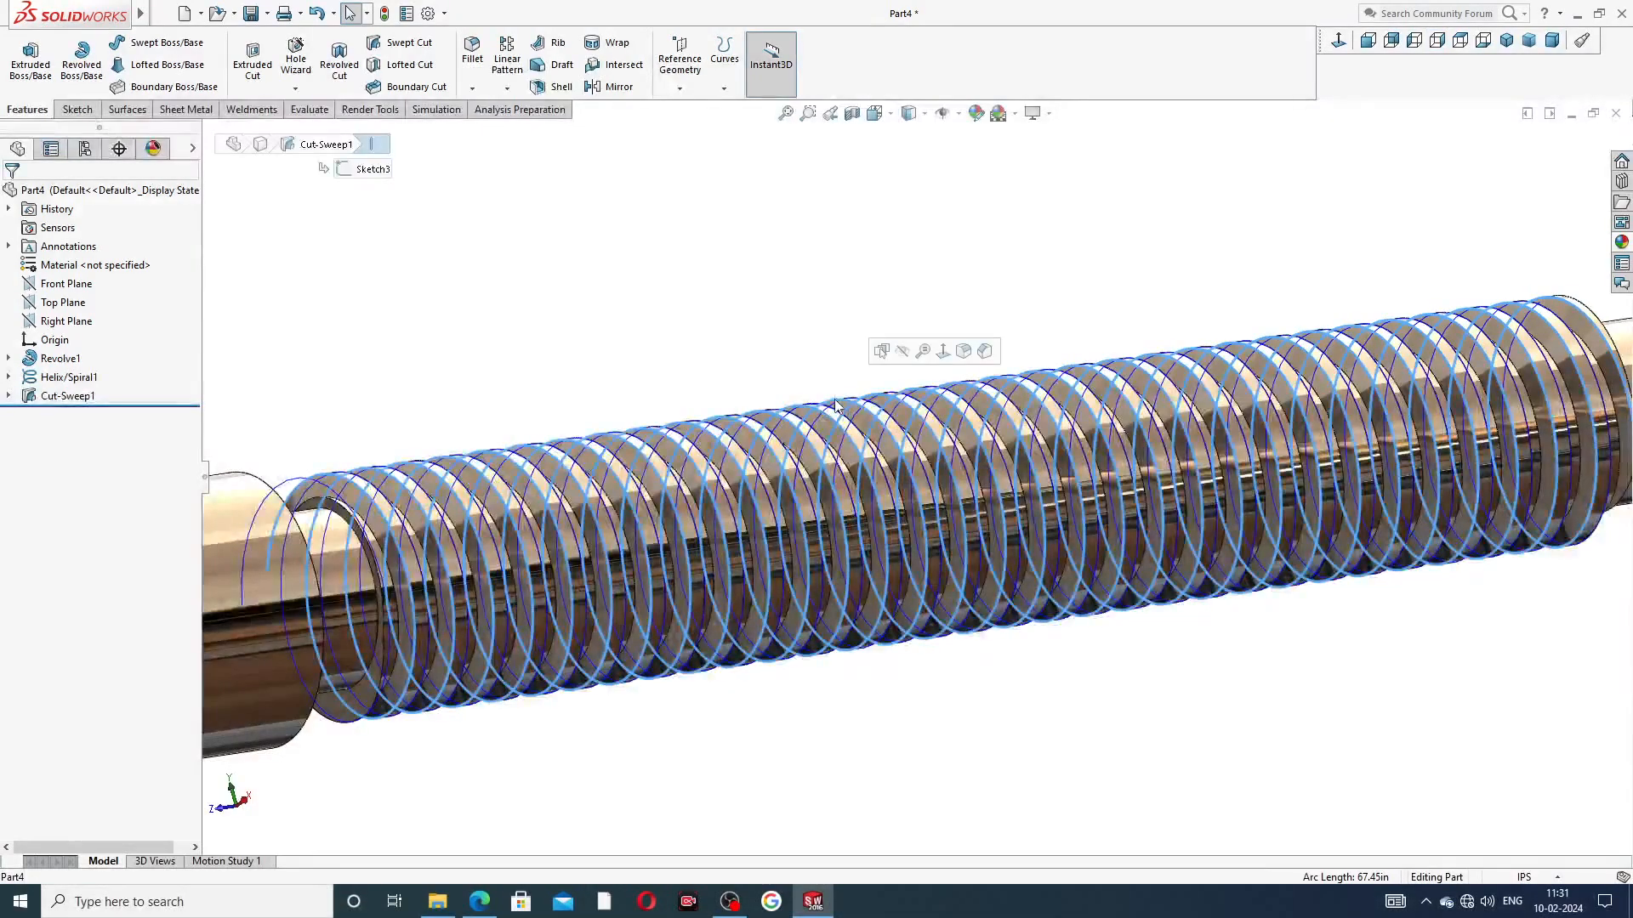
left_click(903, 352)
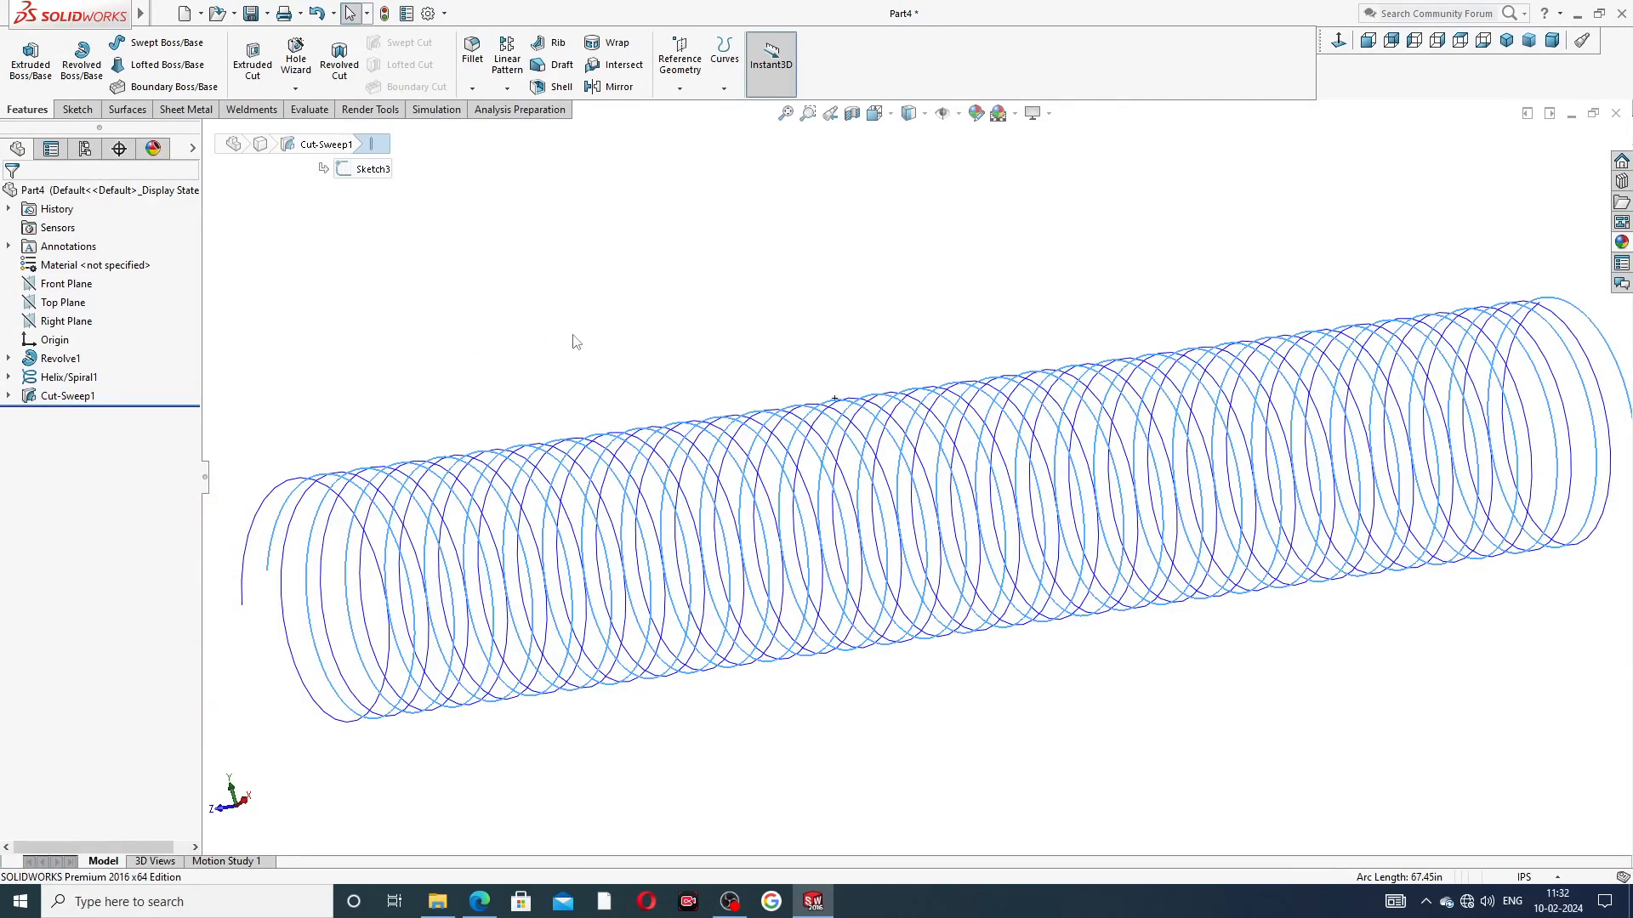
key("ctrl+z")
middle_click_drag(839, 419, 808, 393)
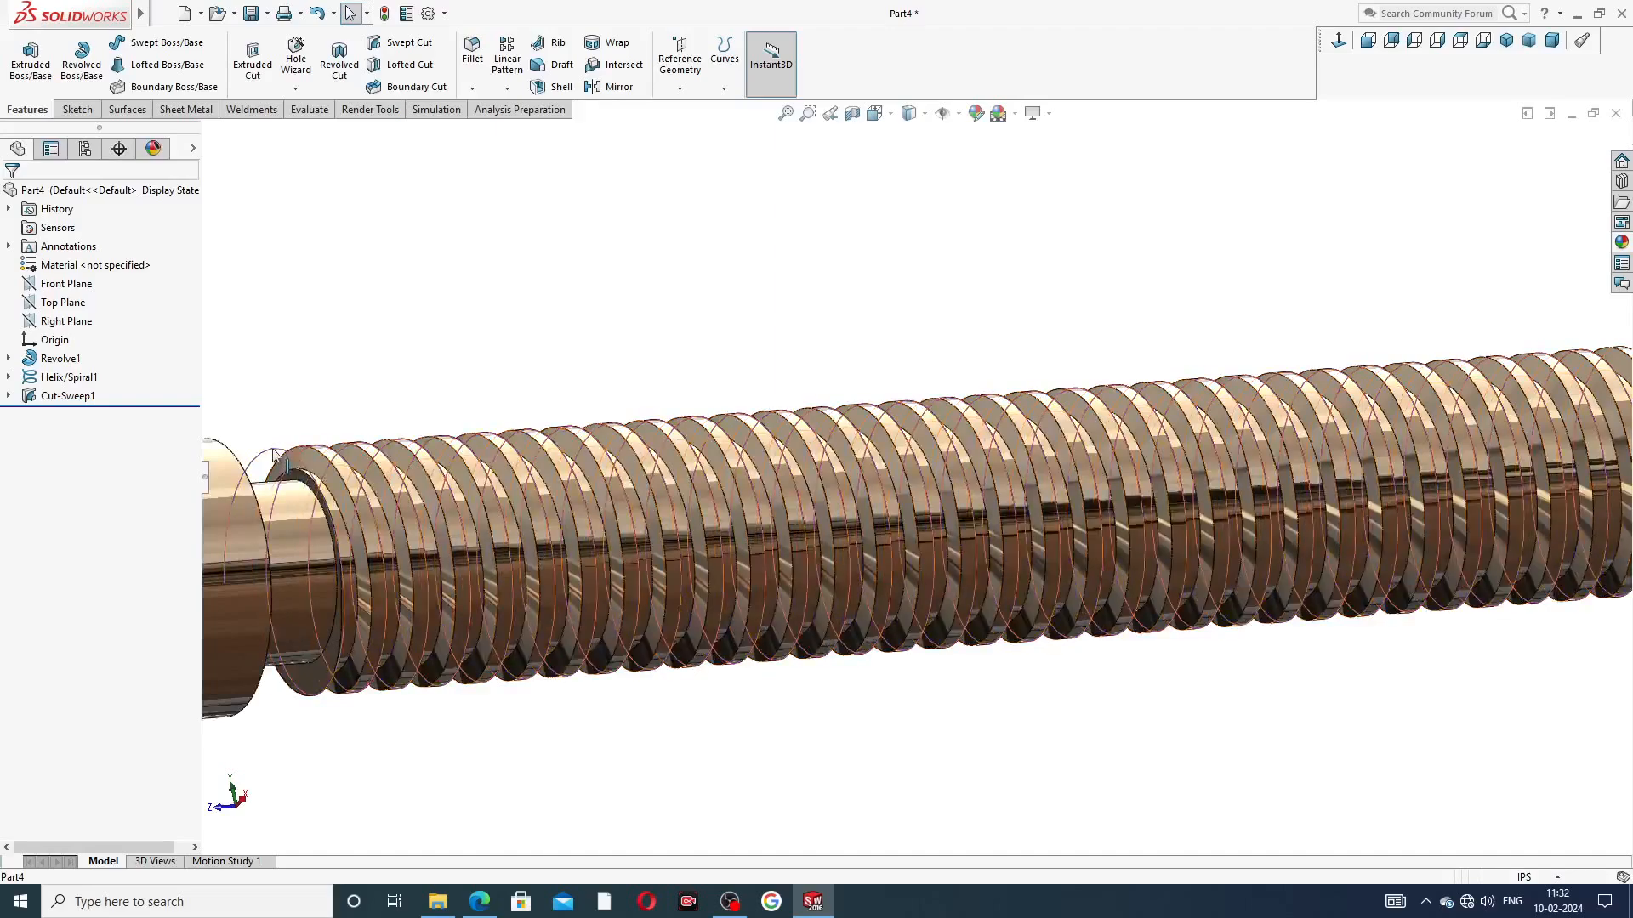
Hide the helix curve shown on the thread and save the part as Part4 in the Desktop's New folder
left_click(280, 459)
left_click(341, 398)
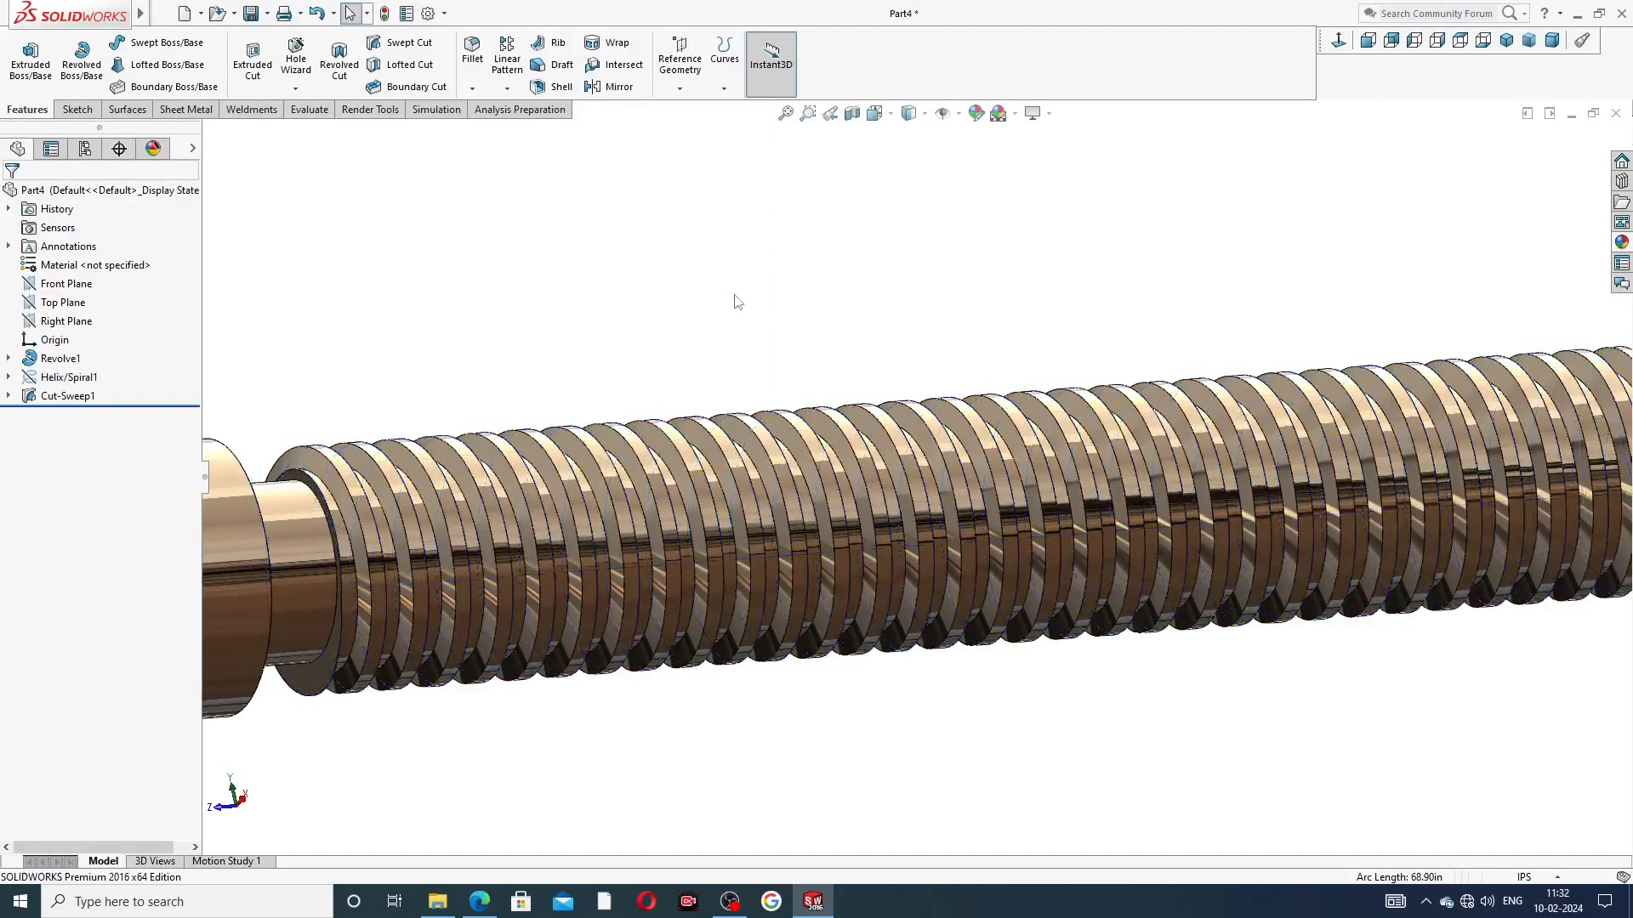
scroll(735, 301, "up", 5)
mouse_move(1033, 457)
middle_mouse_down()
mouse_move(889, 356)
mouse_move(969, 237)
mouse_move(1021, 439)
middle_mouse_up()
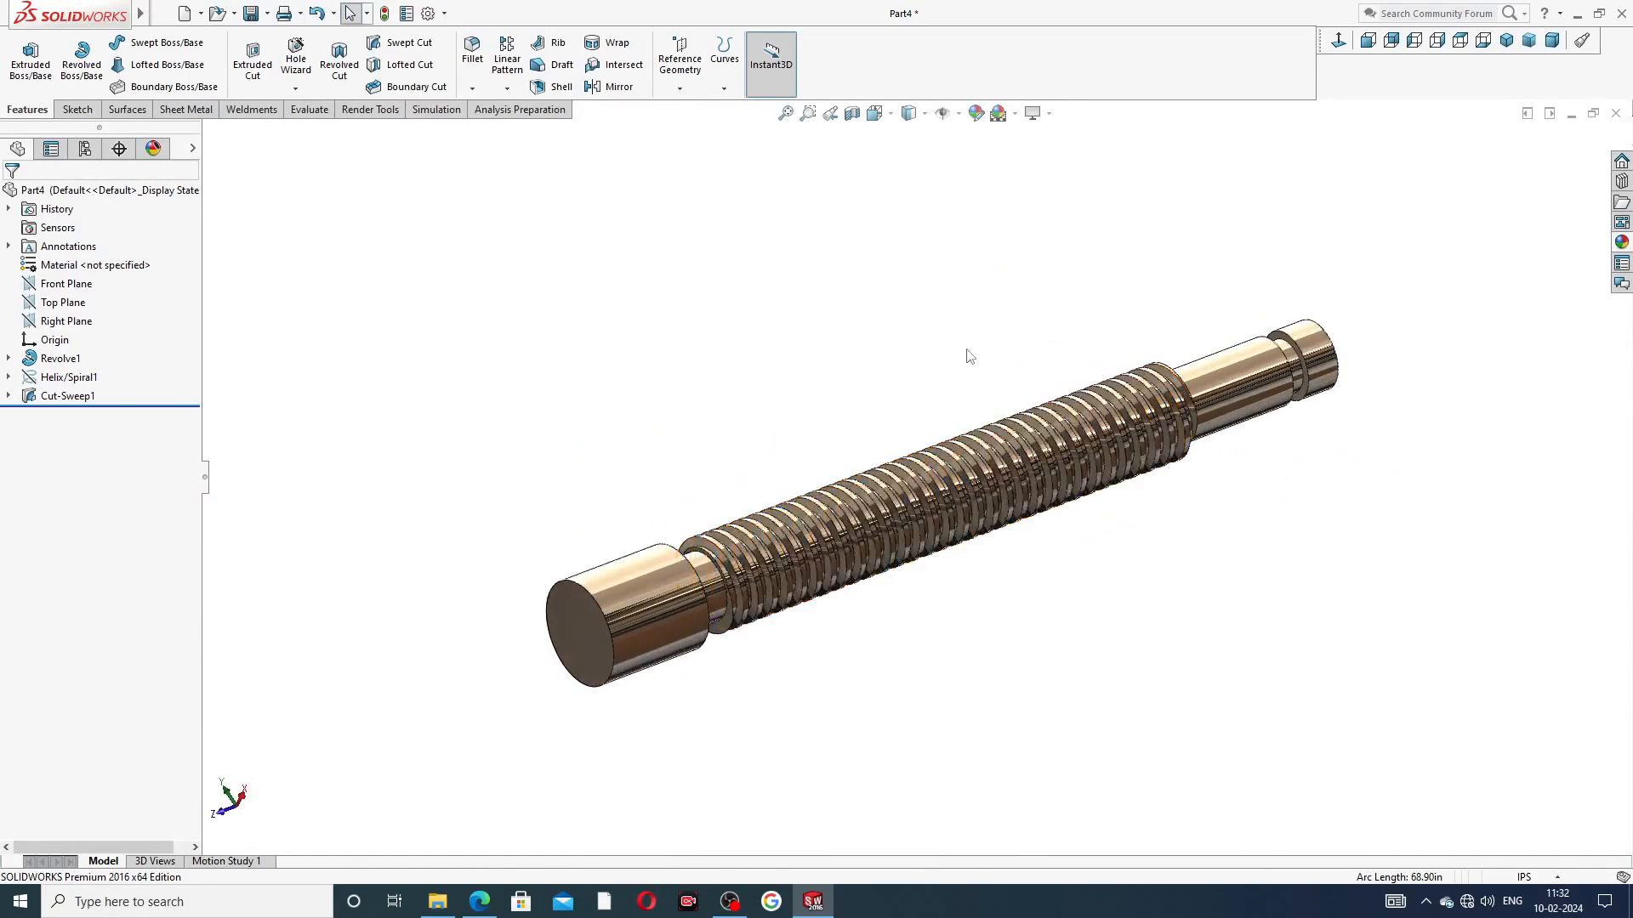
key("ctrl+s")
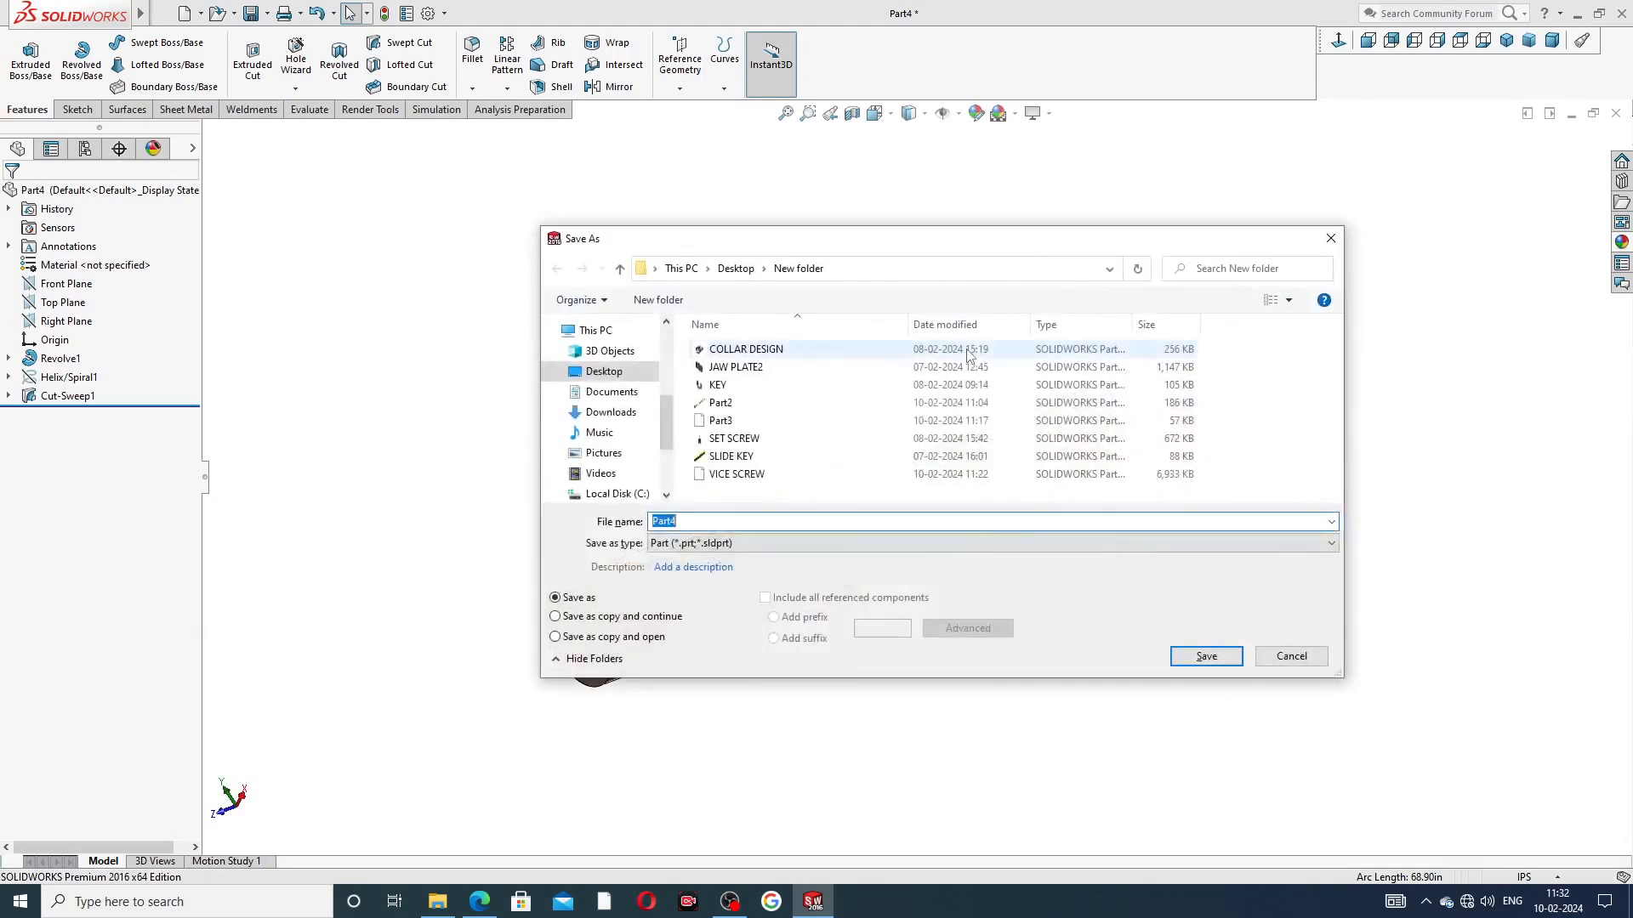
left_click(1206, 656)
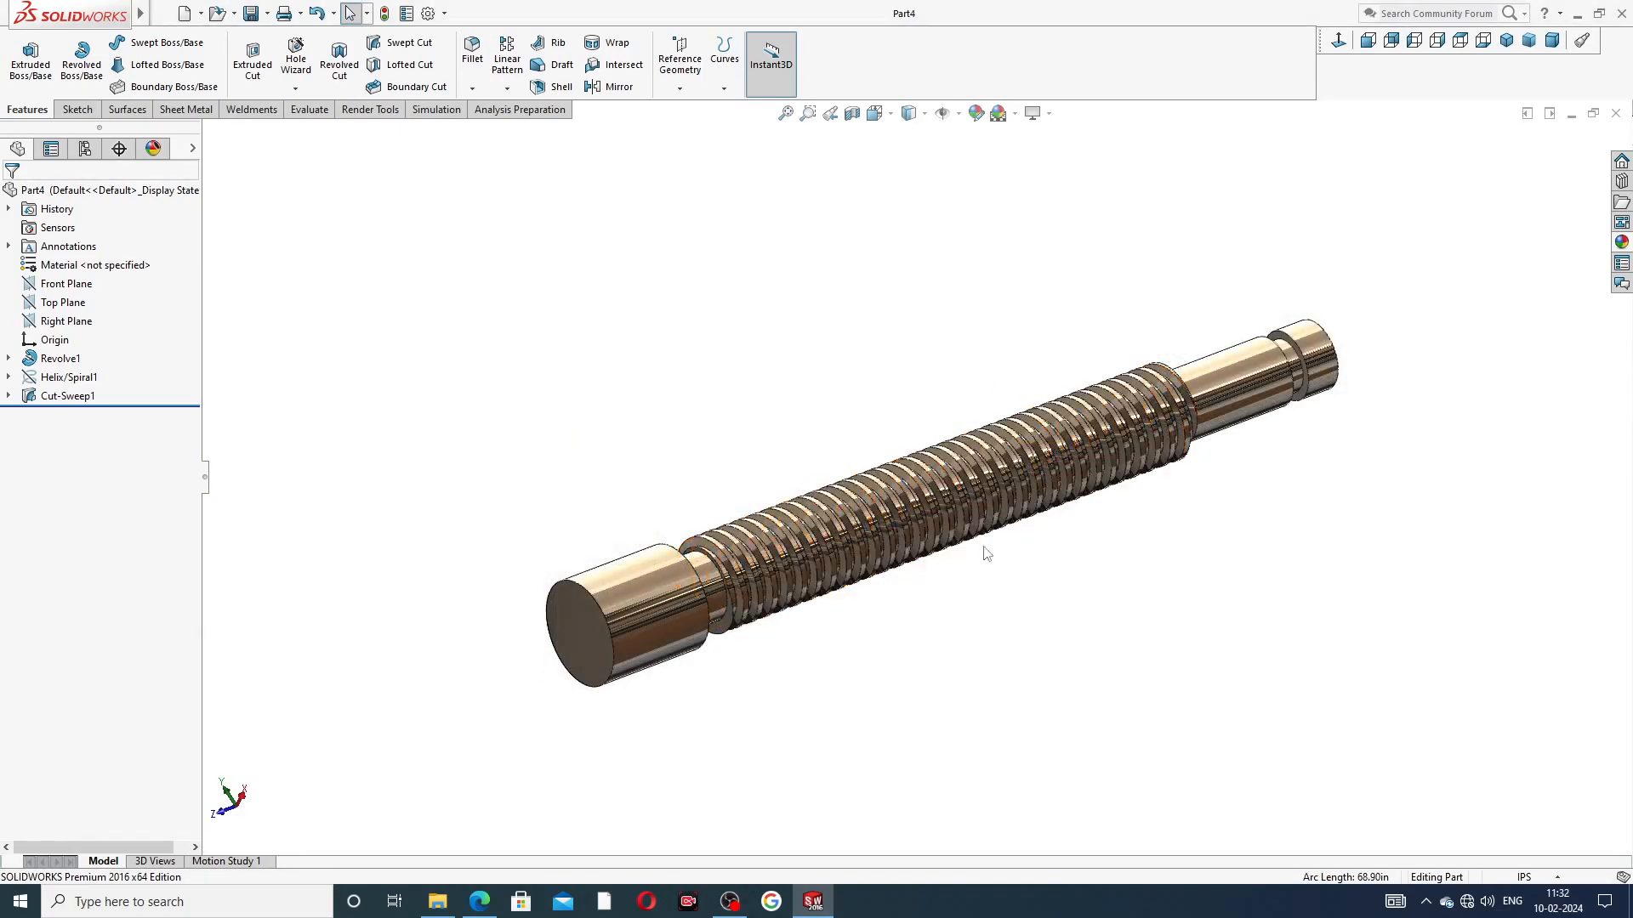
middle_click_drag(958, 595, 922, 601)
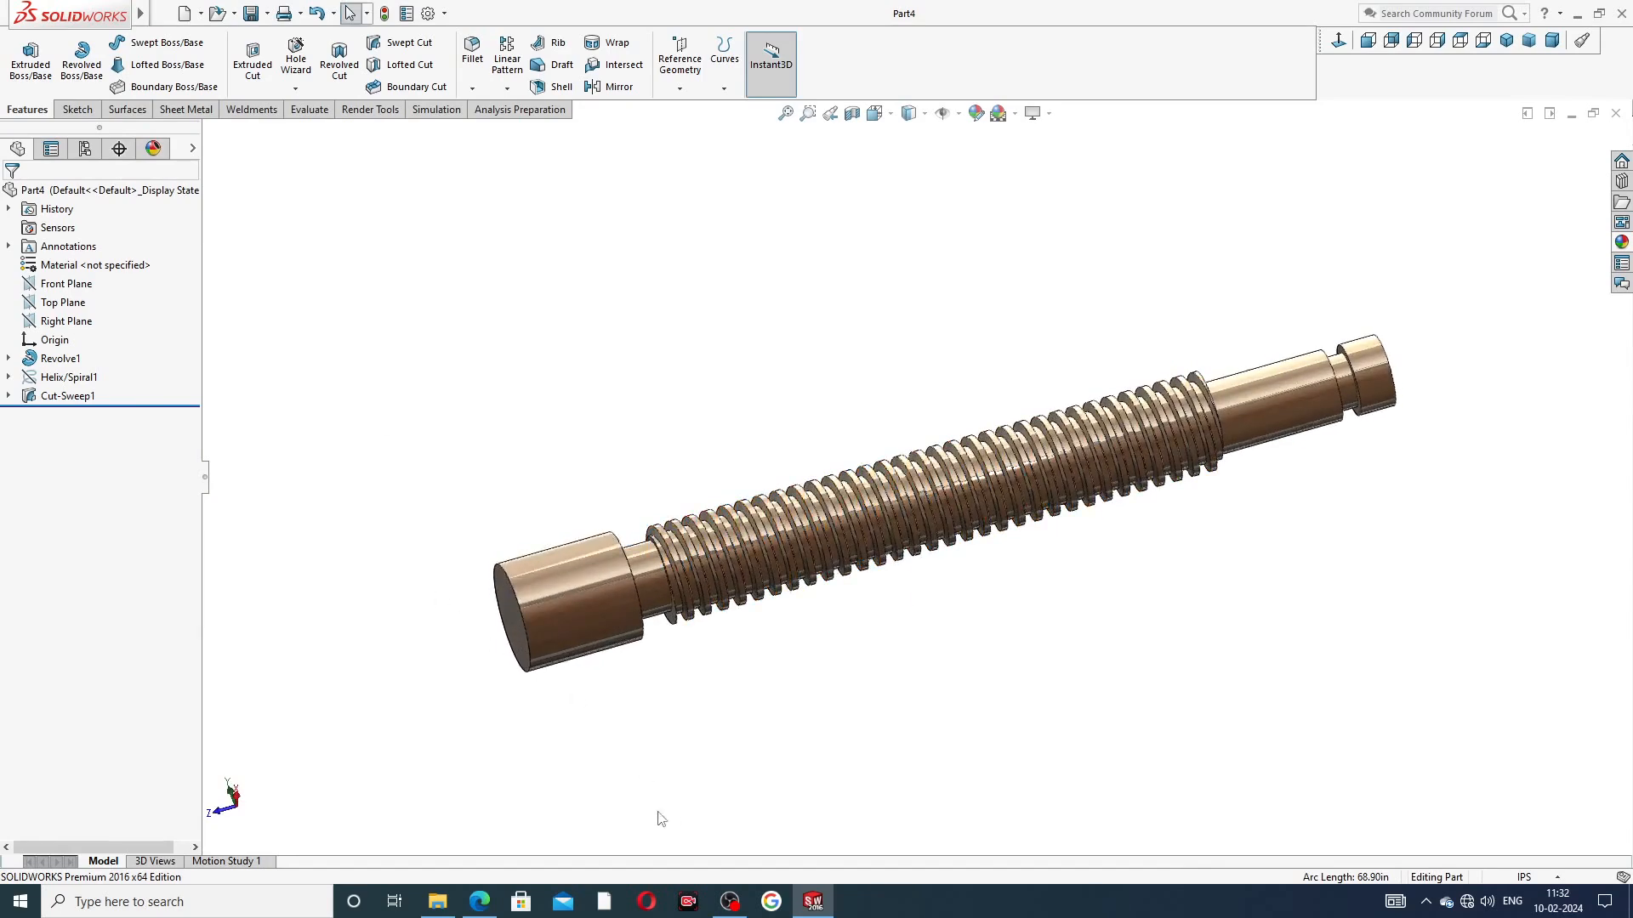
Check the head's cross hole in the vice screw PDF drawing and open a sketch on the Top Plane, viewed face-on
left_click(478, 902)
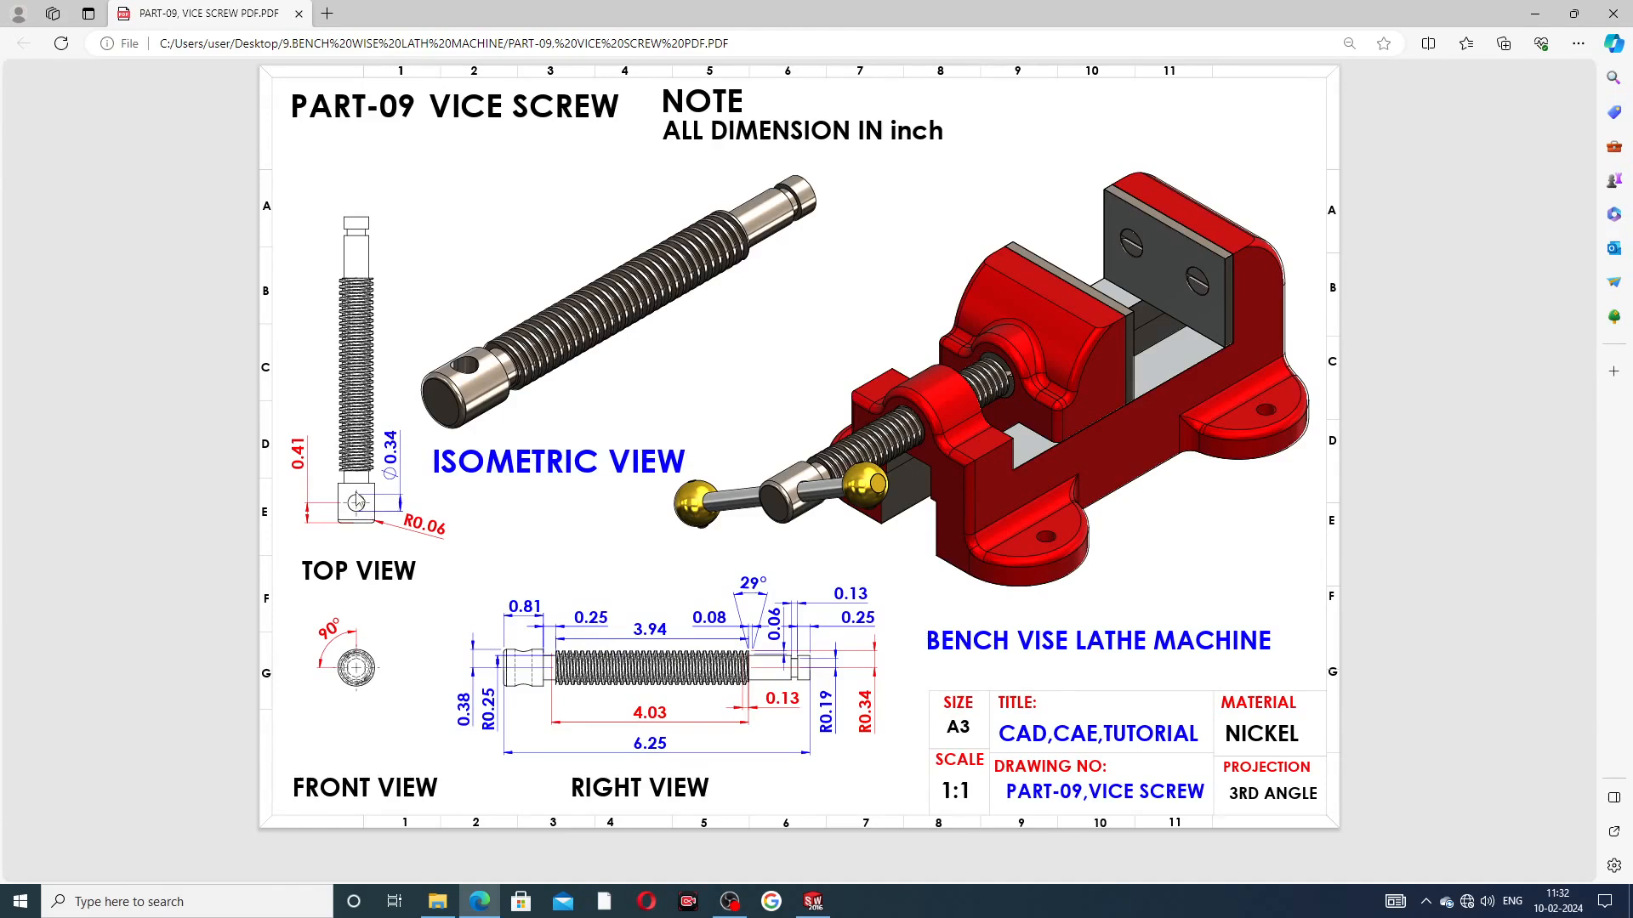
left_click(479, 902)
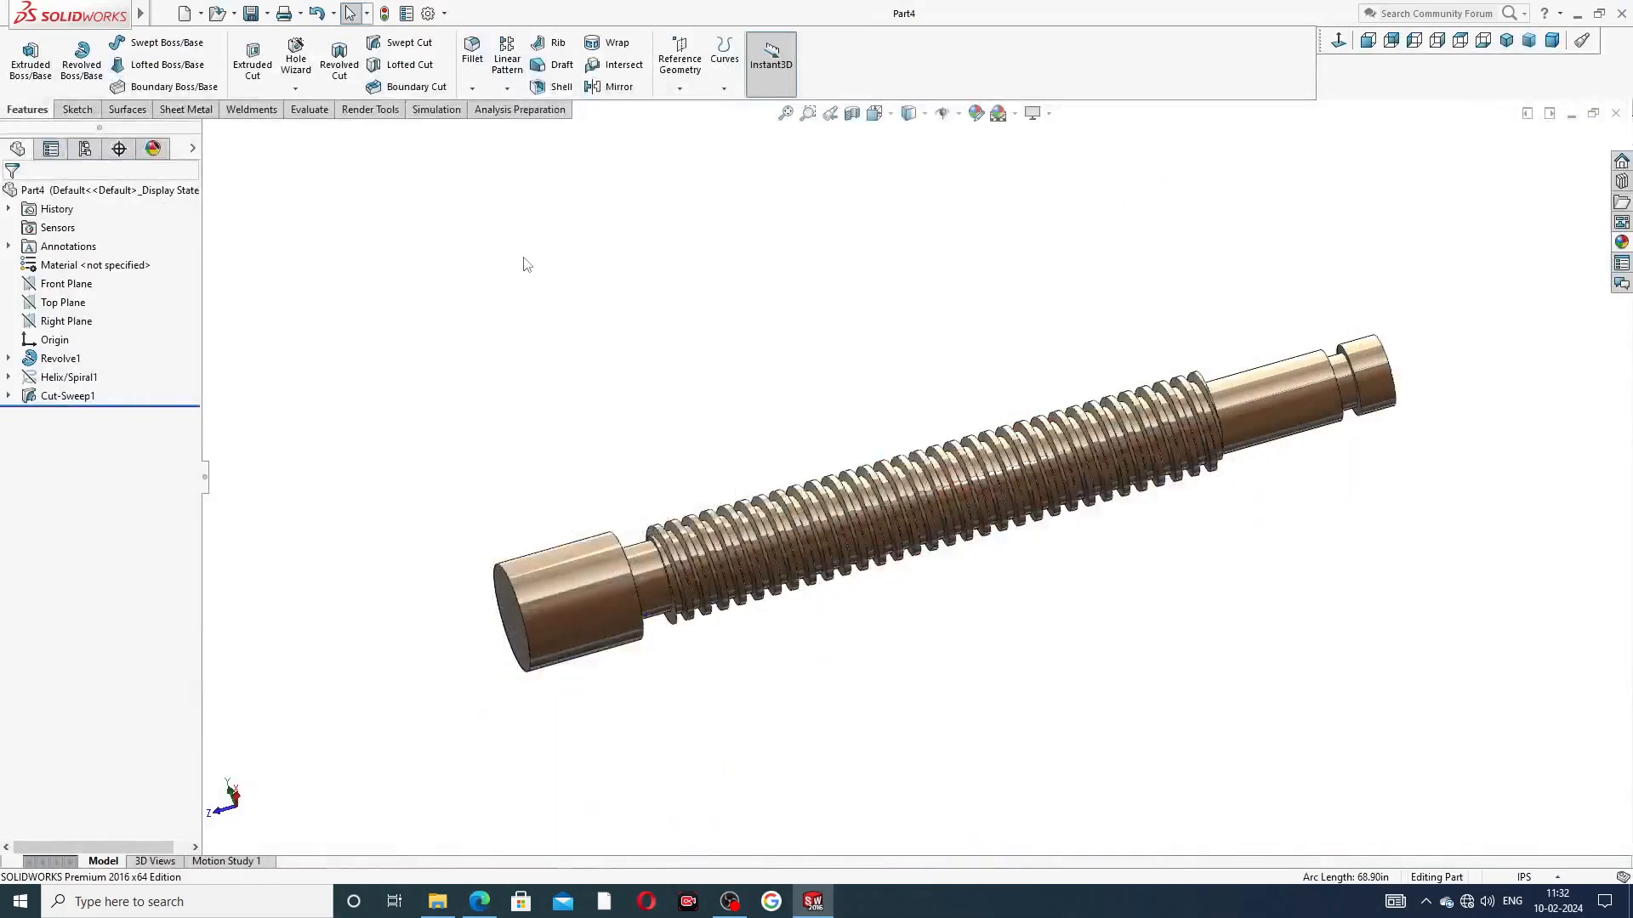
left_click(67, 311)
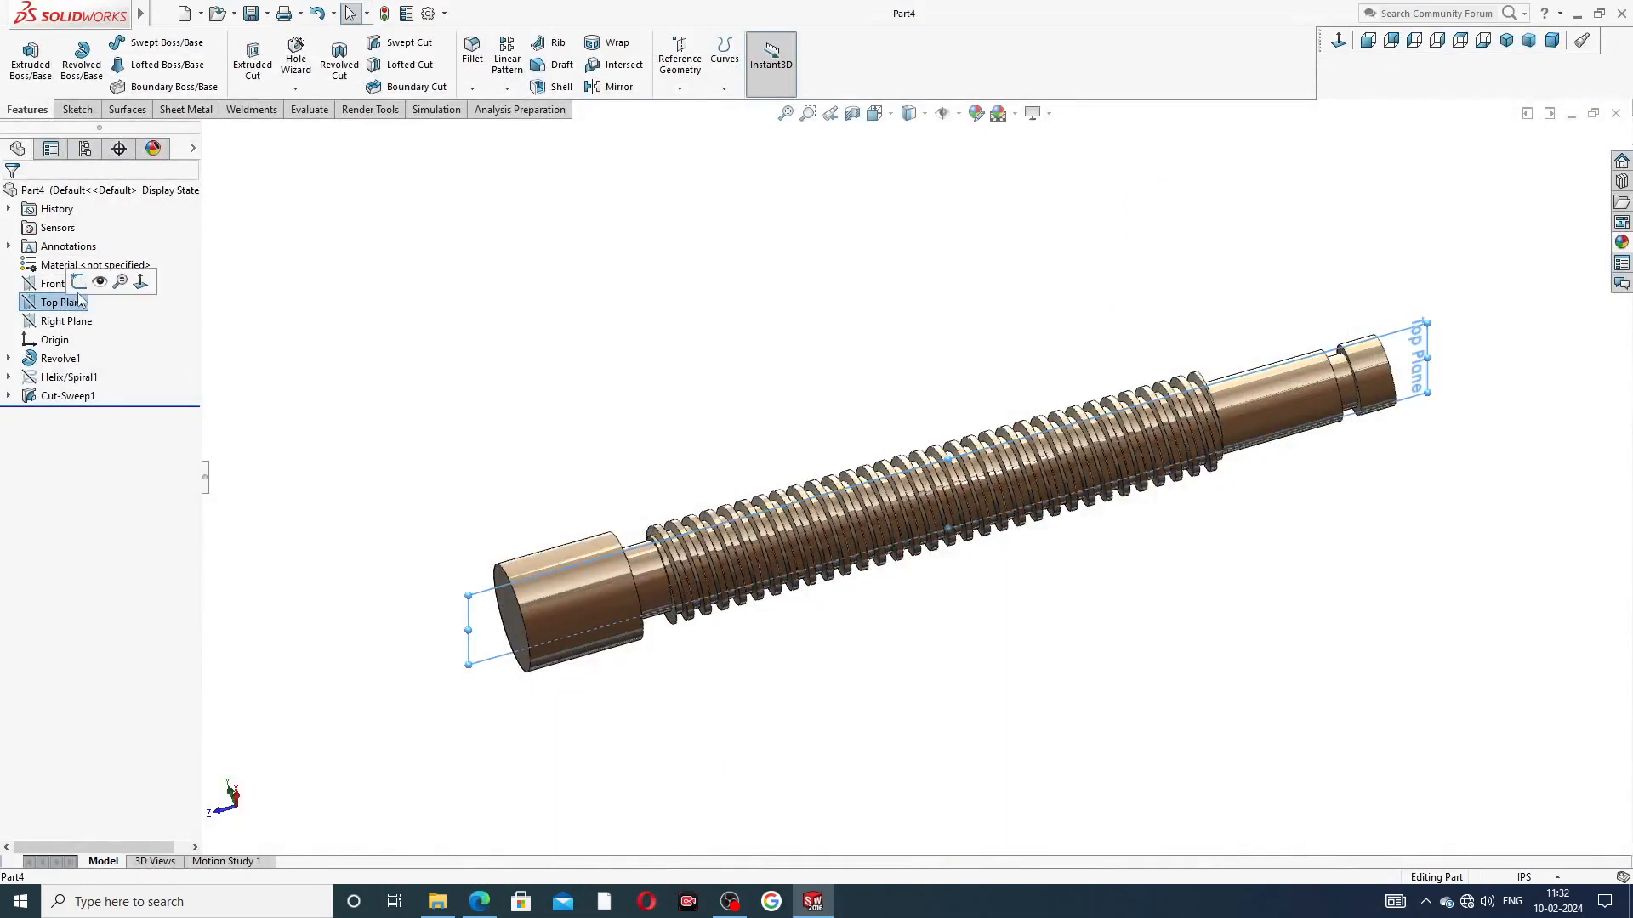
left_click(85, 290)
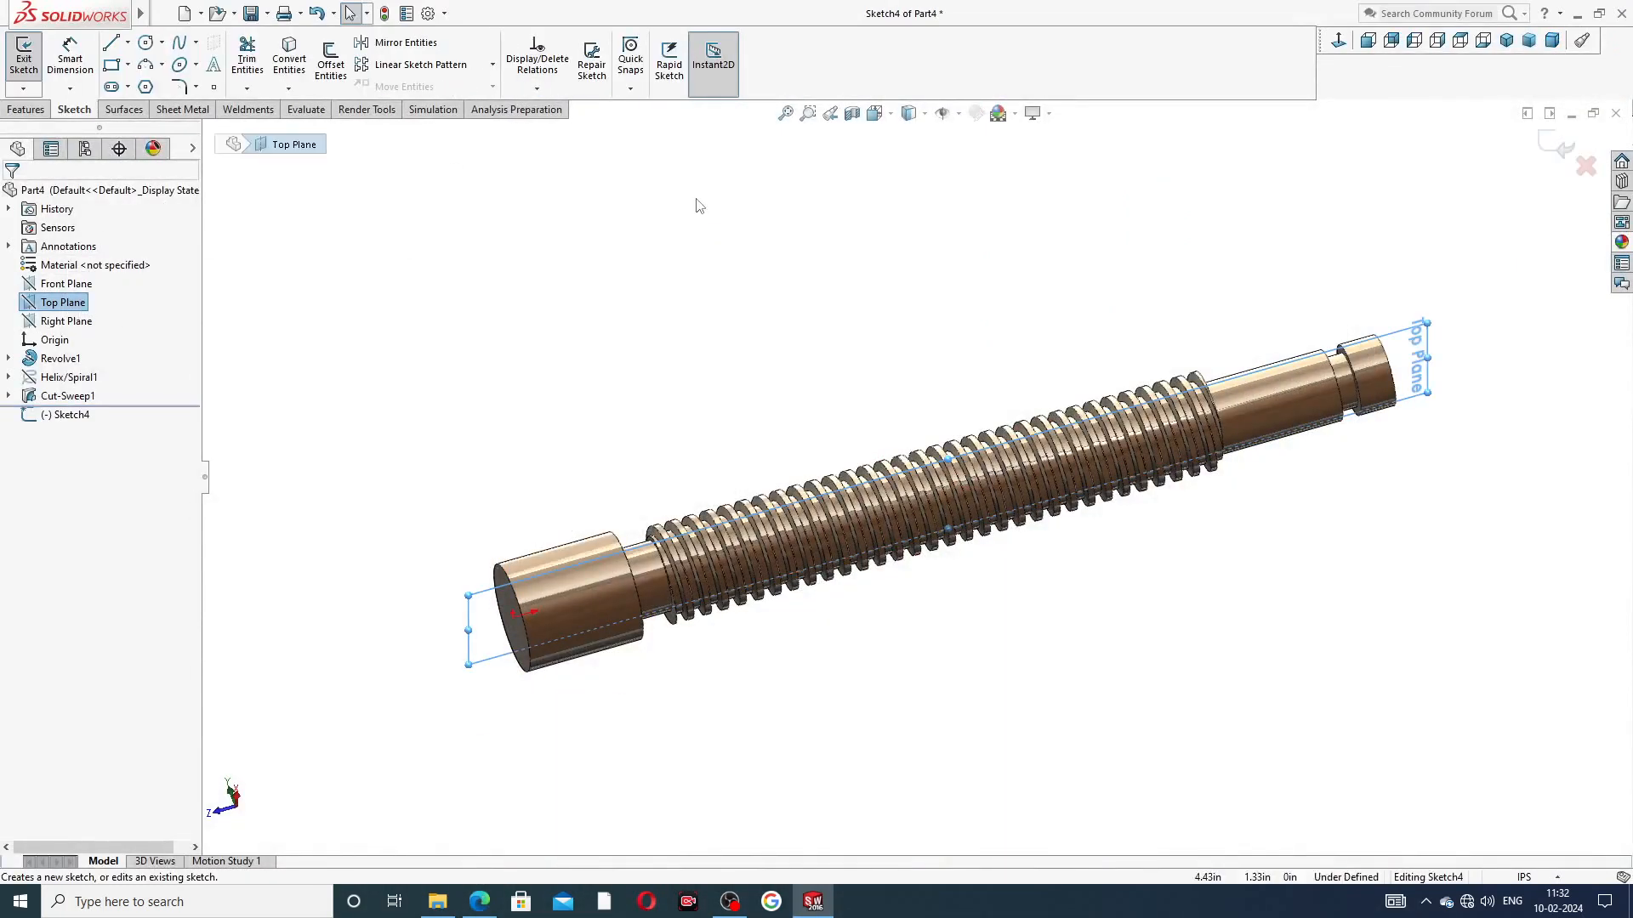
left_click(1338, 40)
scroll(950, 763, "down", 3)
scroll(949, 762, "down", 5)
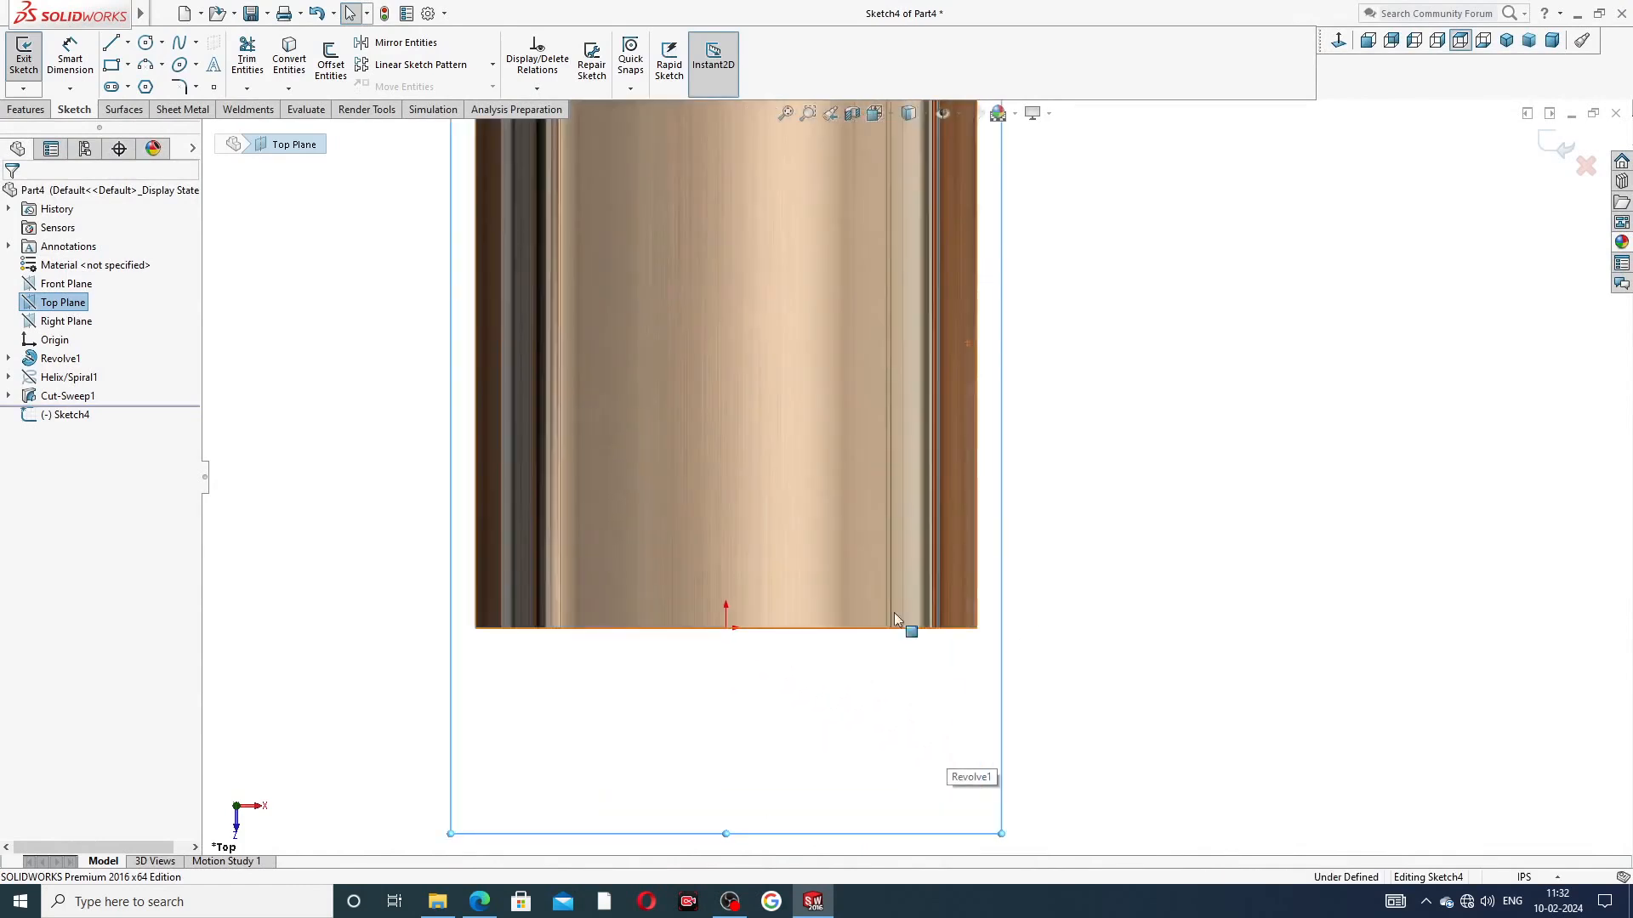
scroll(591, 277, "up", 2)
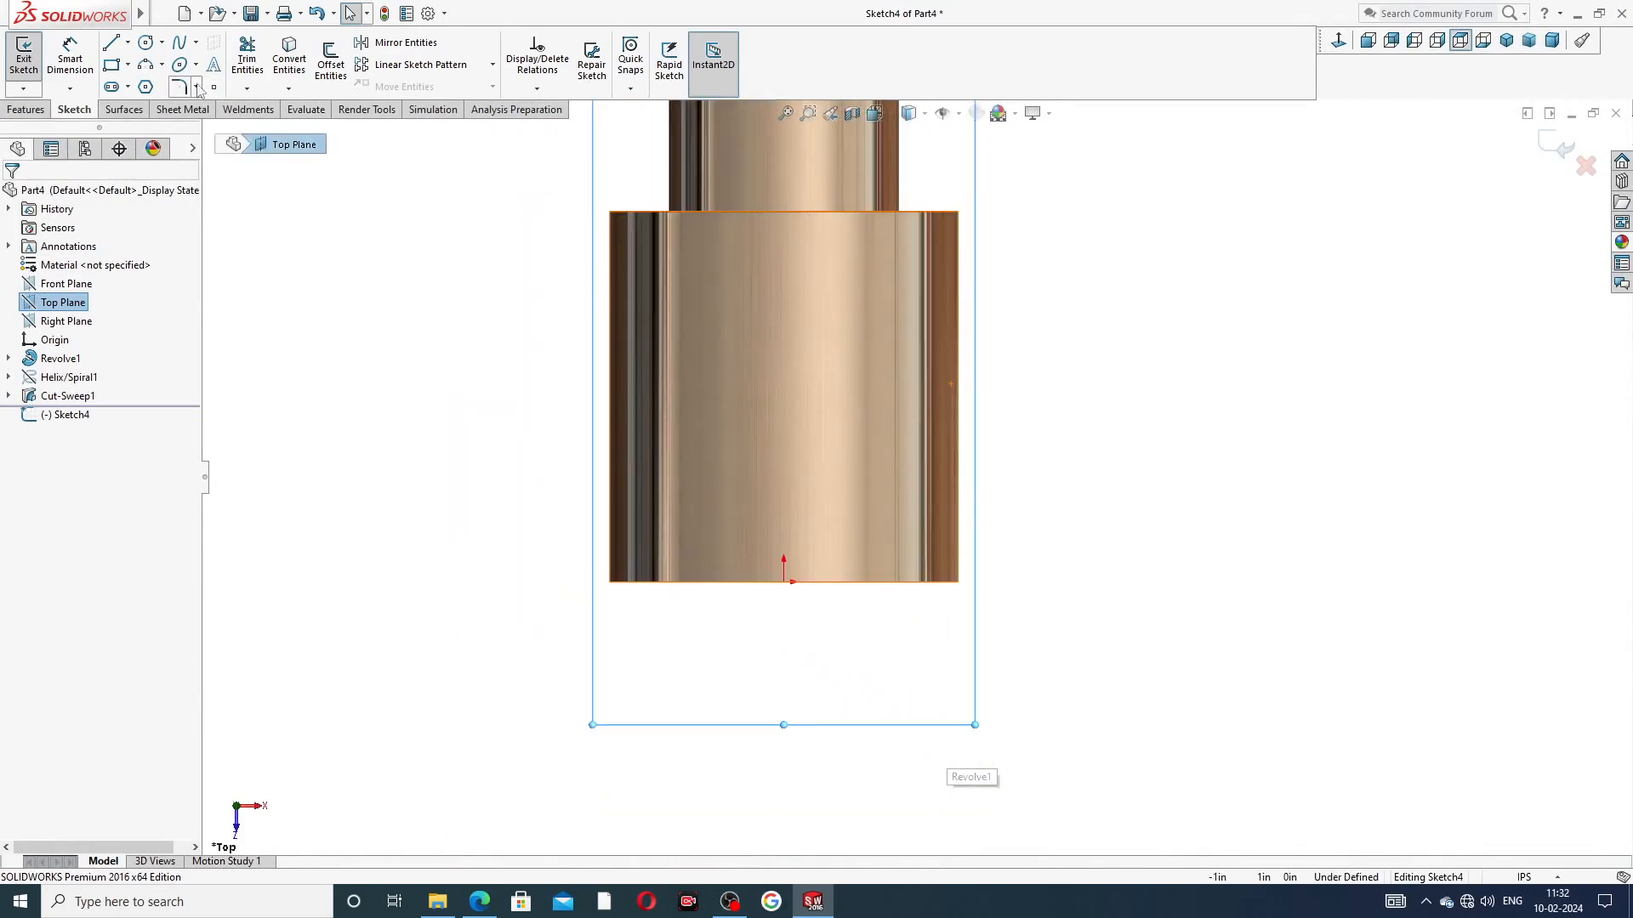
Draw a vertical construction line about 0.40 in long from the origin up into the screw head
left_click(127, 42)
left_click(148, 80)
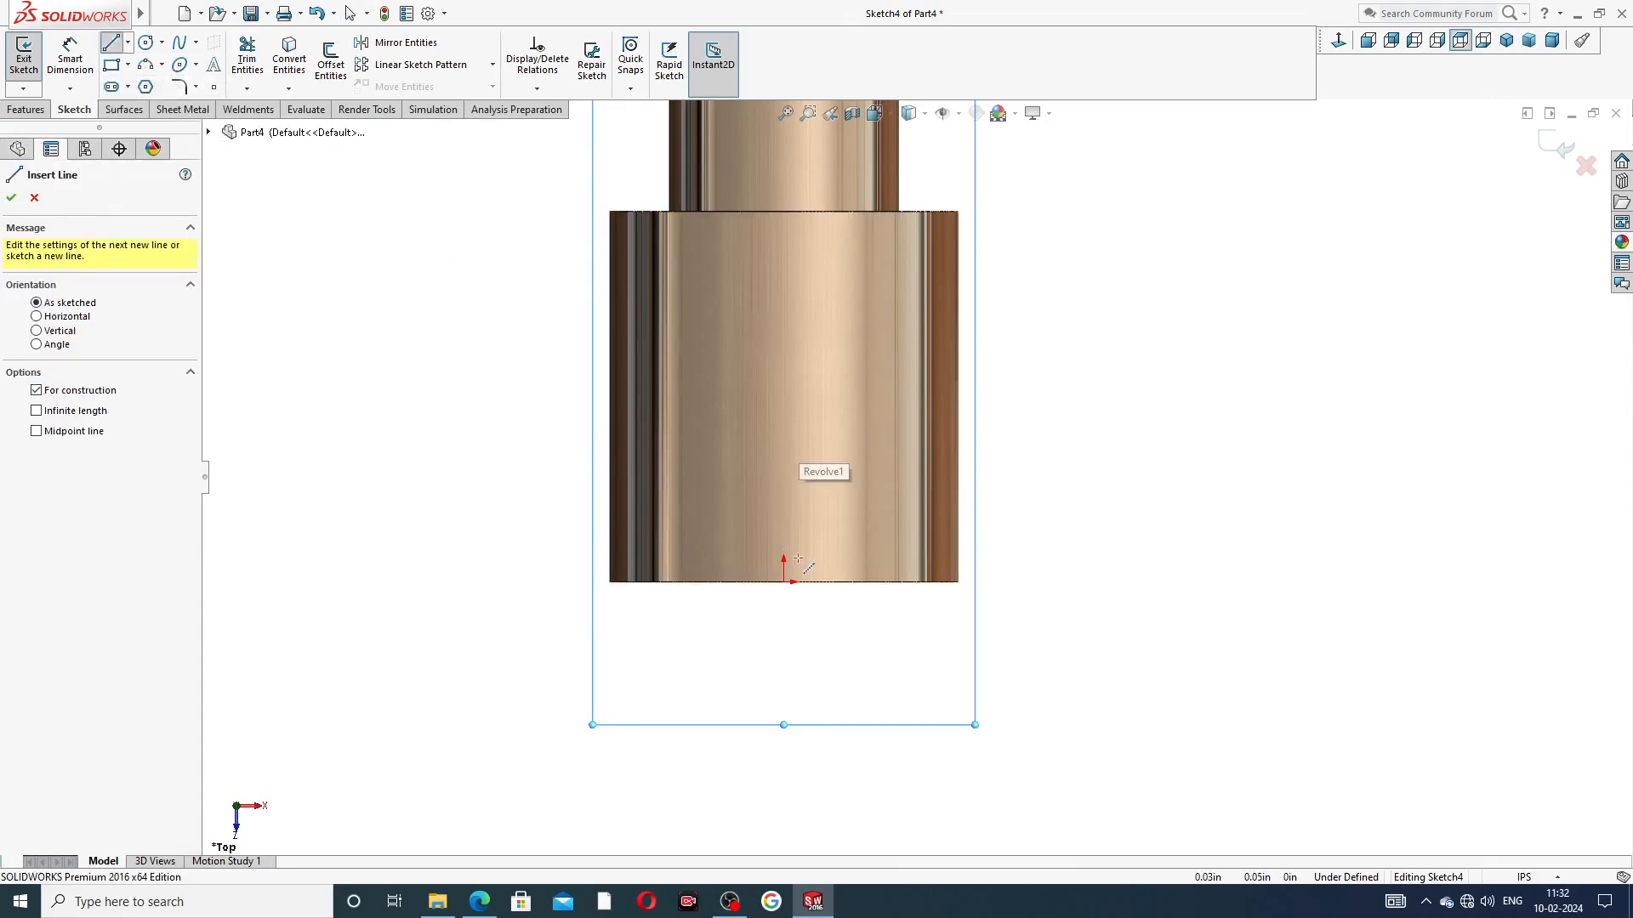
left_click(783, 581)
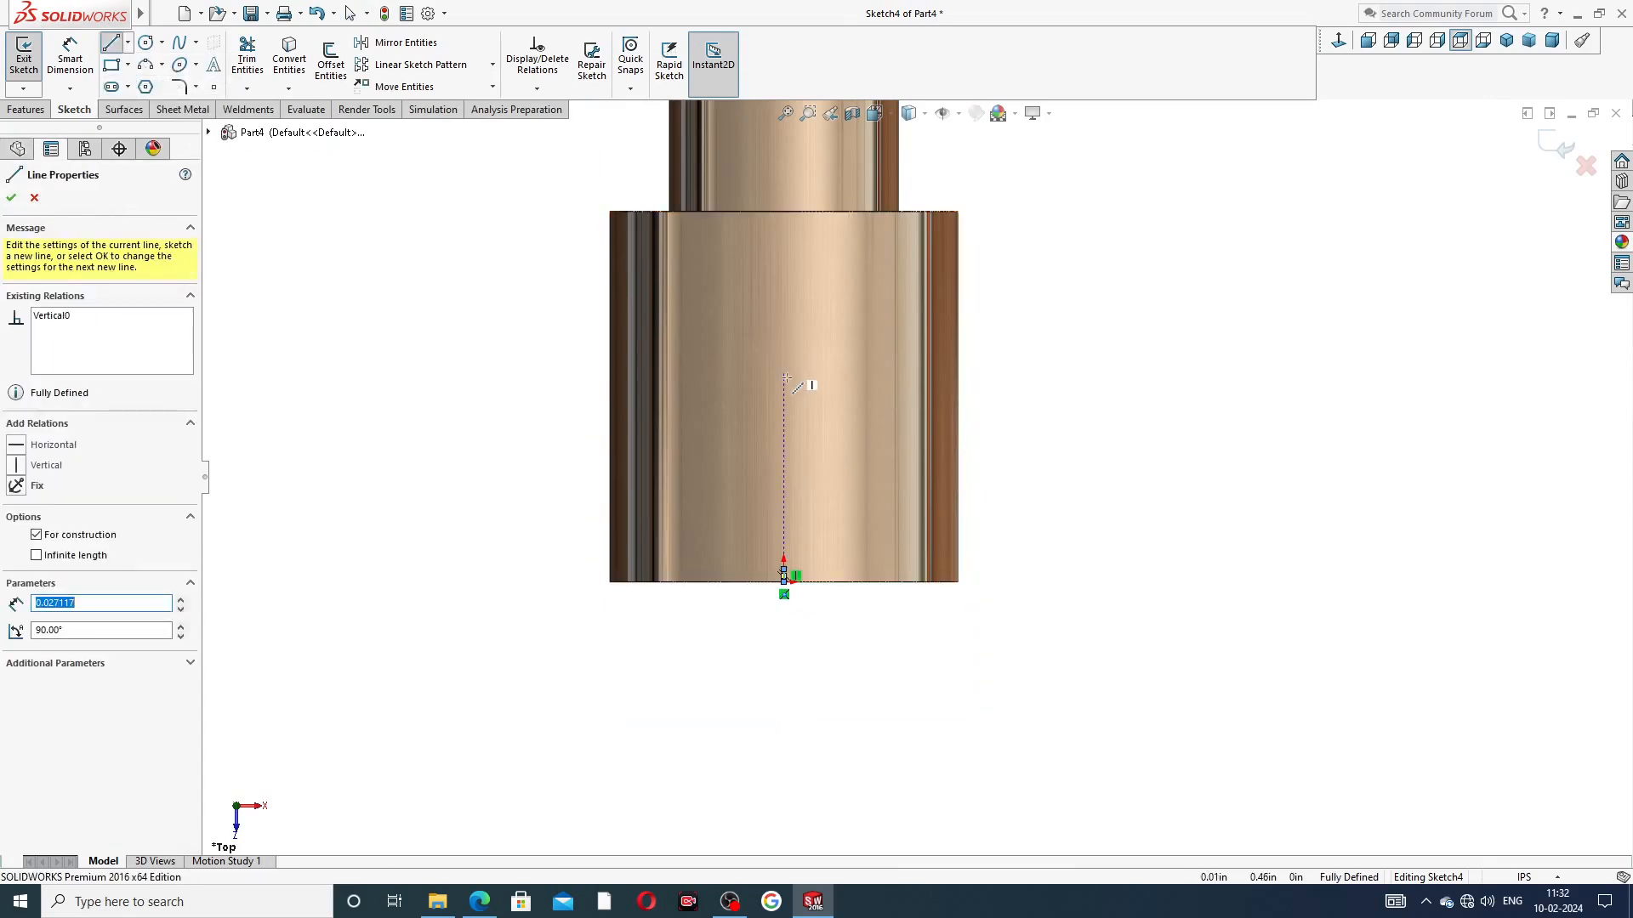
right_click(834, 332)
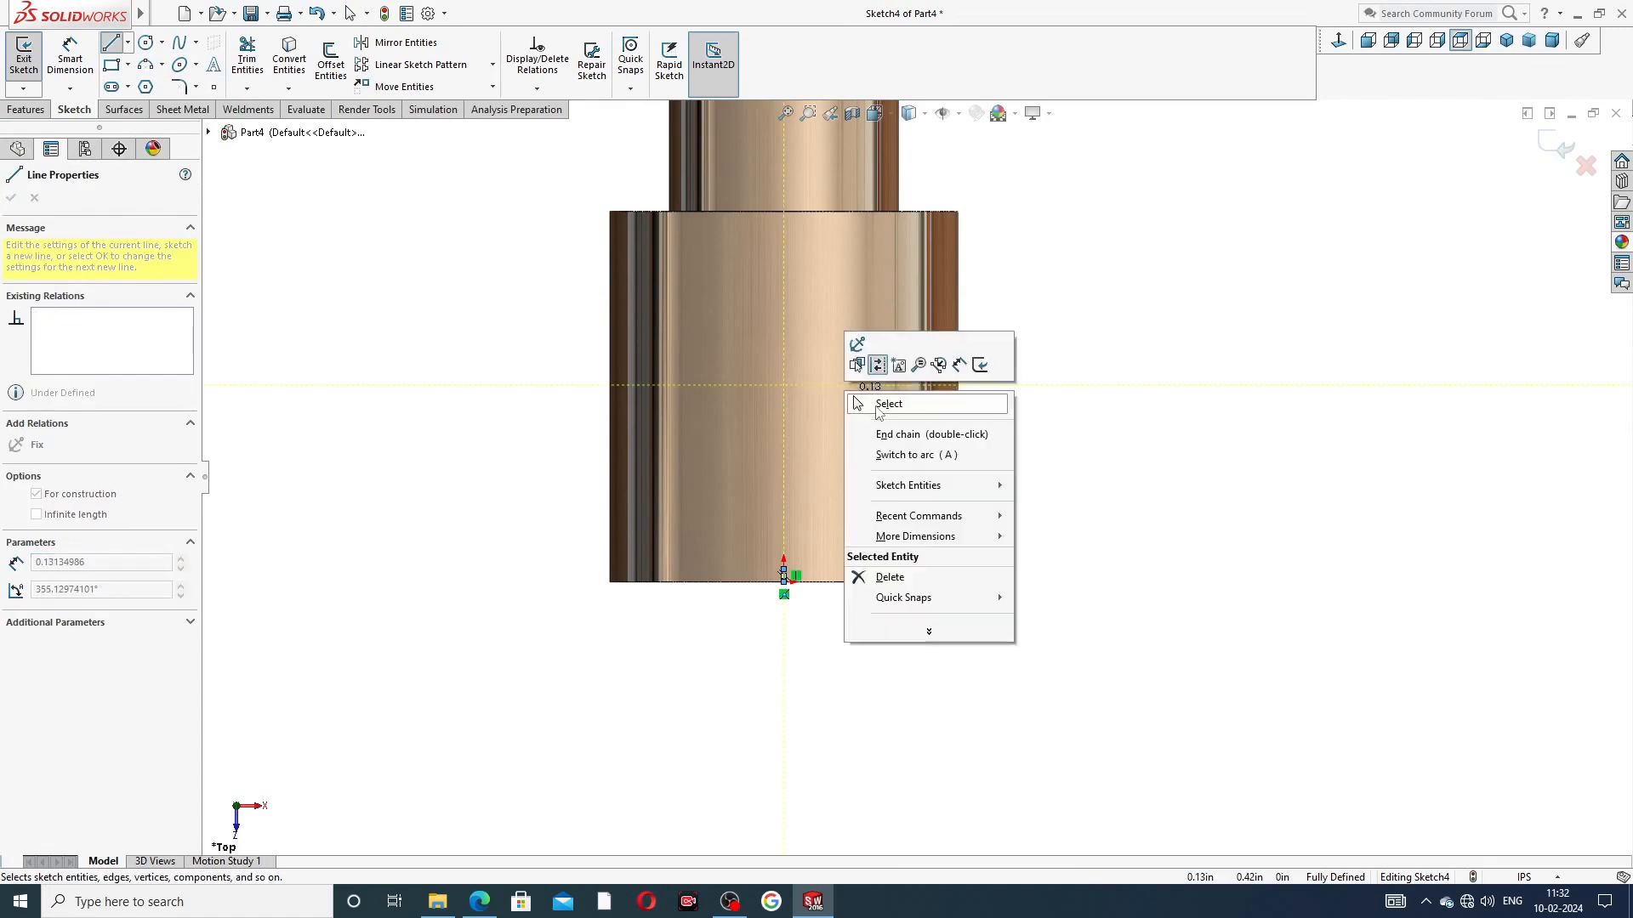
left_click(871, 433)
key("Escape")
left_click_drag(784, 568, 784, 399)
left_click(1124, 345)
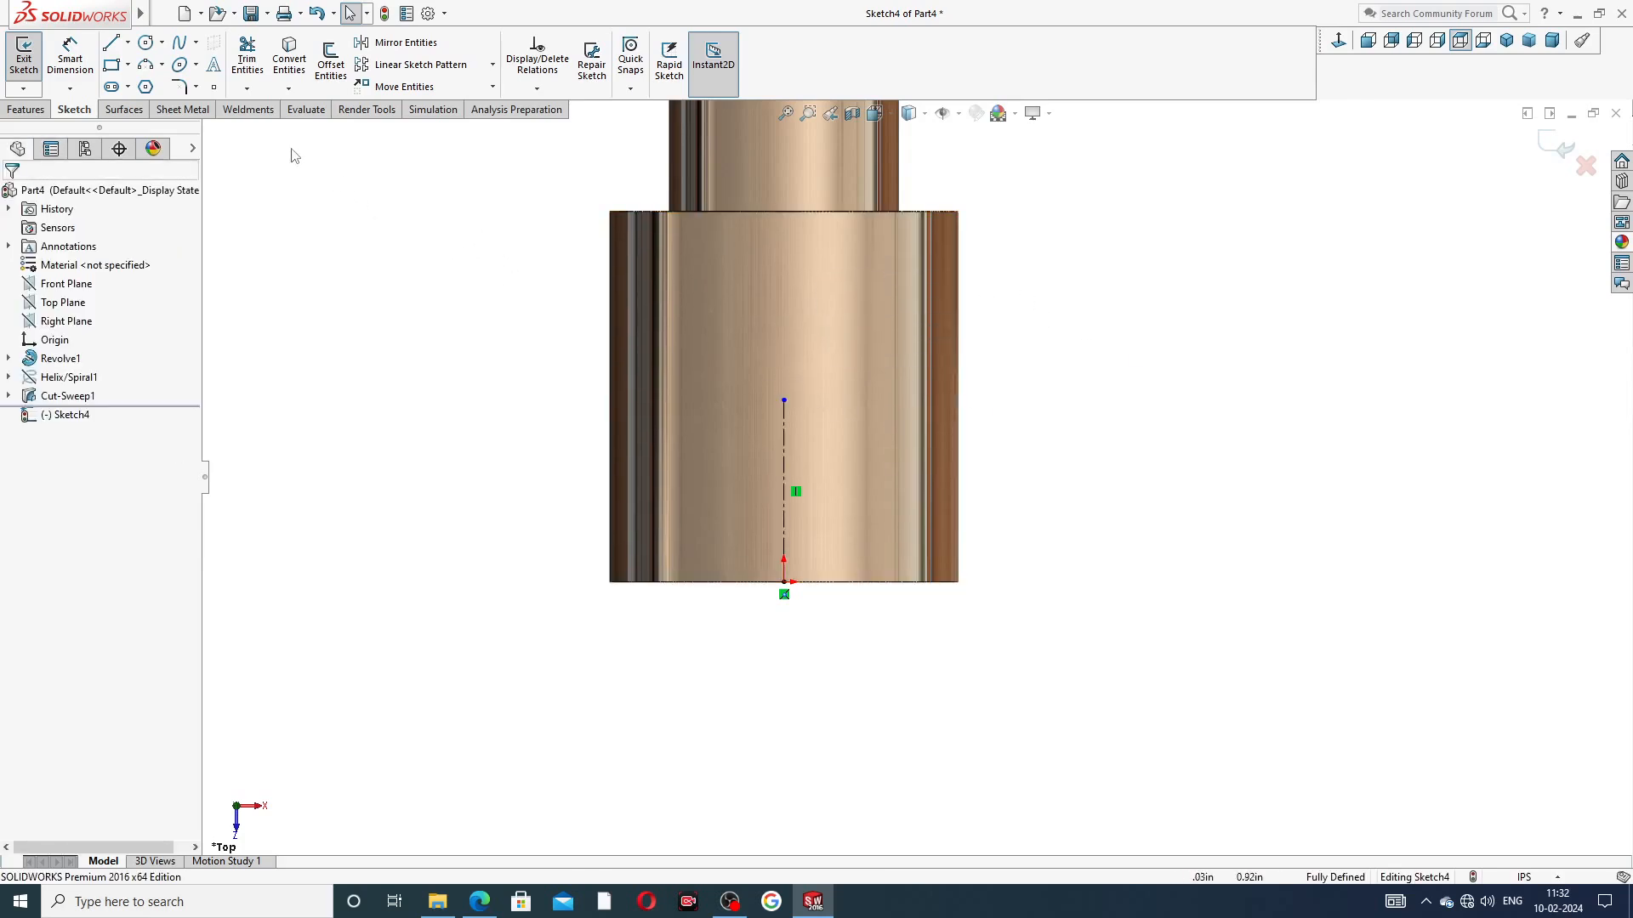
Sketch a circle about 0.36 in in diameter centred on the upper end of the construction line
left_click(148, 45)
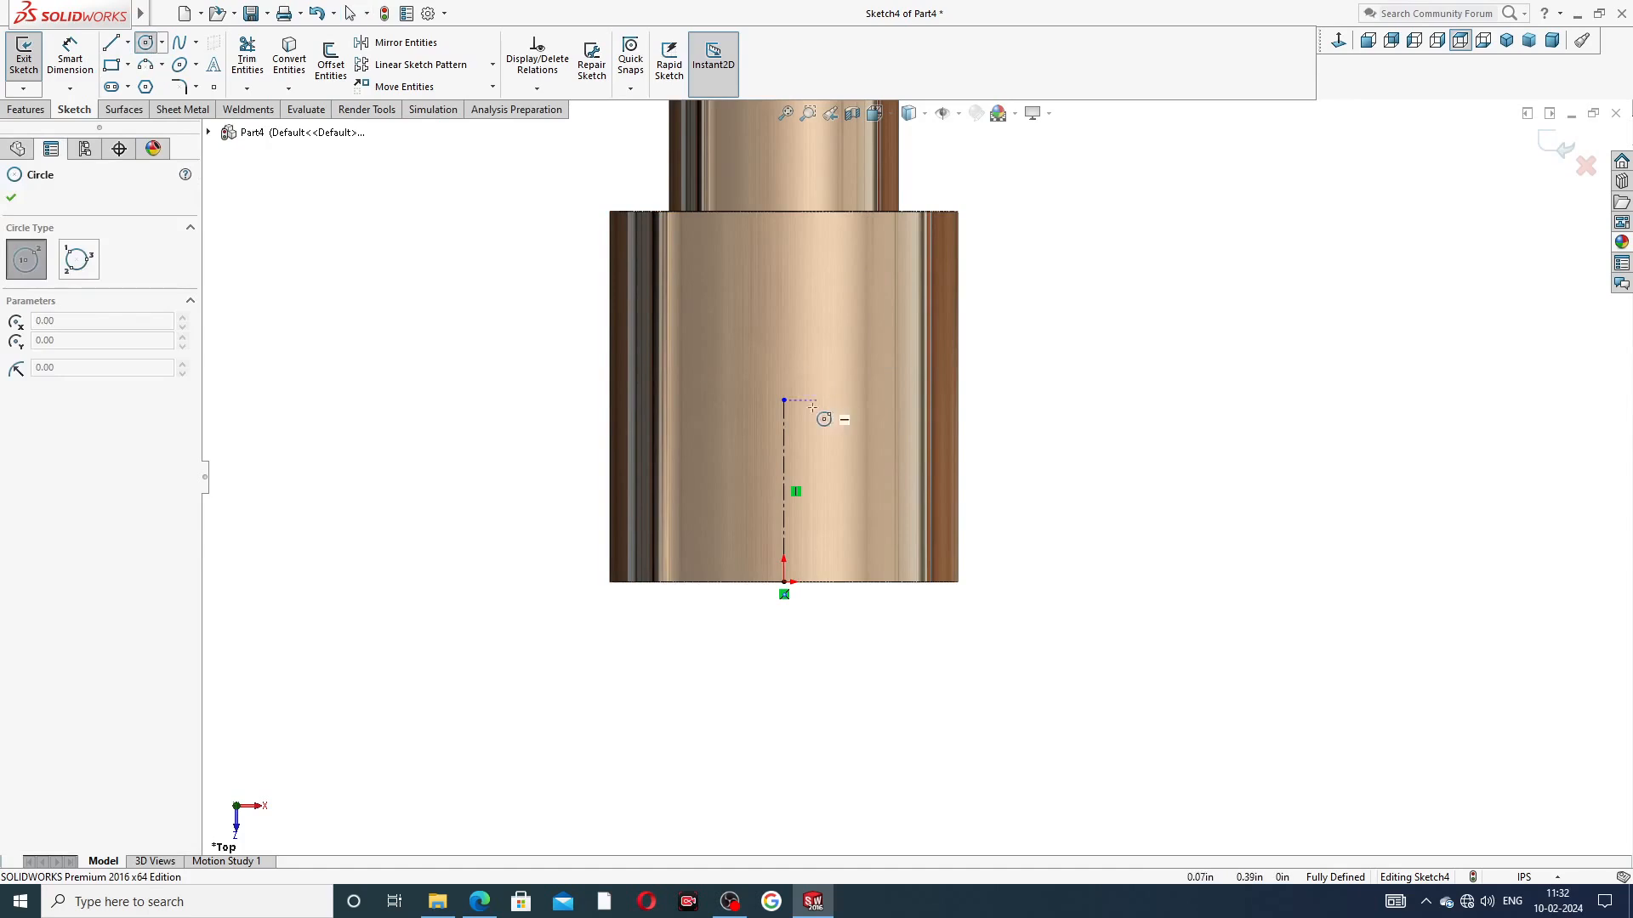
left_click(783, 399)
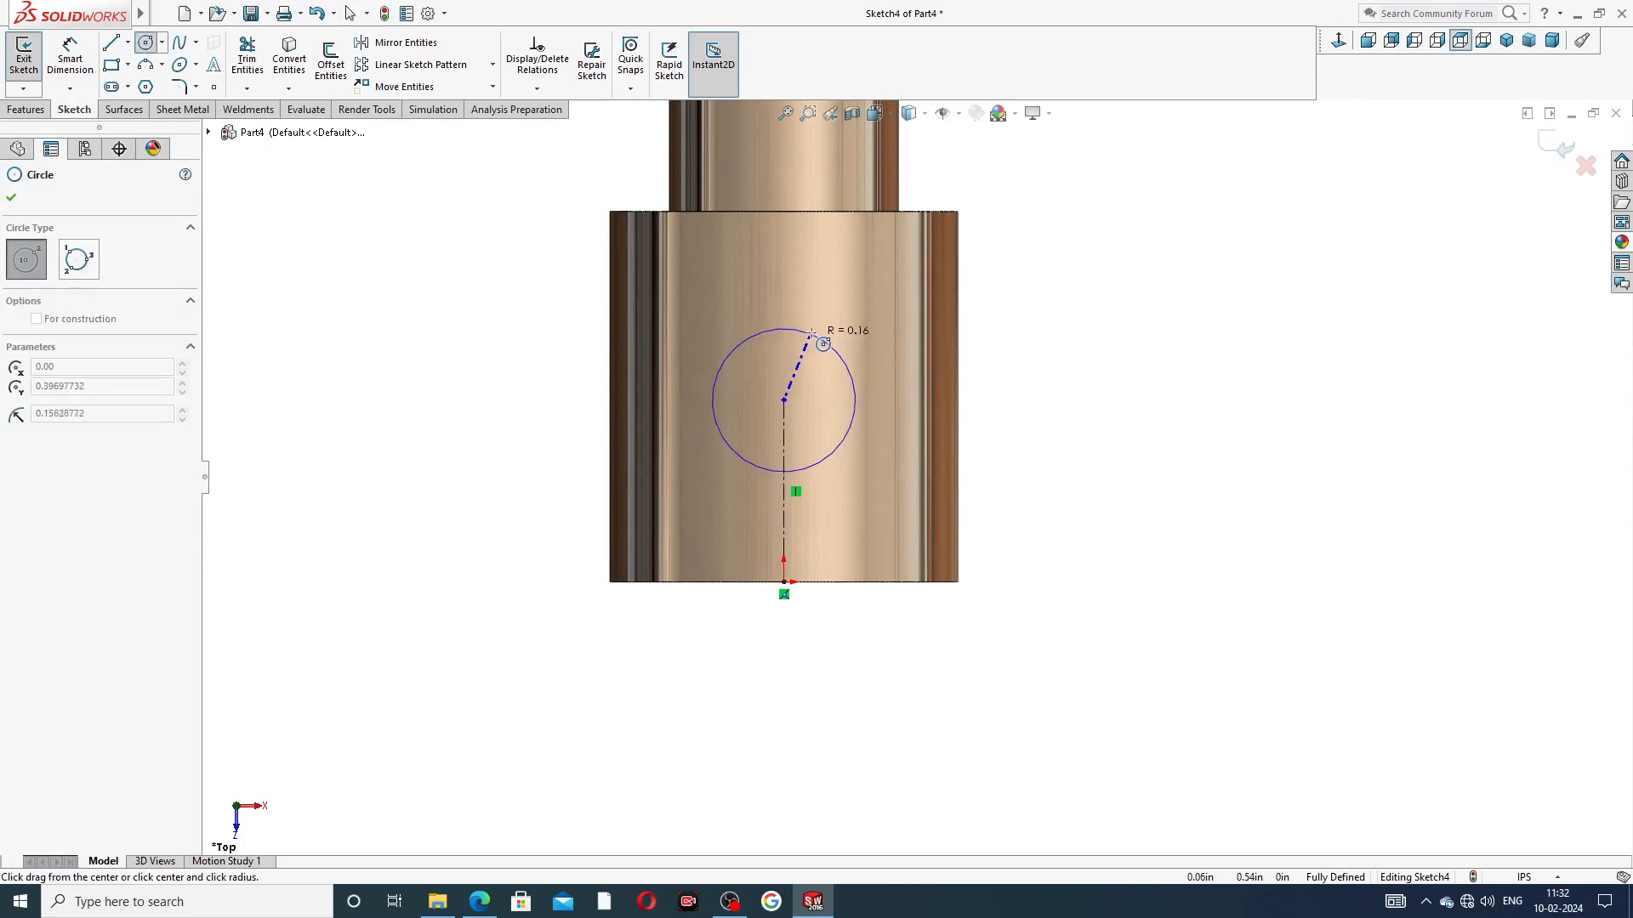
left_click(837, 333)
right_click(1017, 320)
left_click(1067, 328)
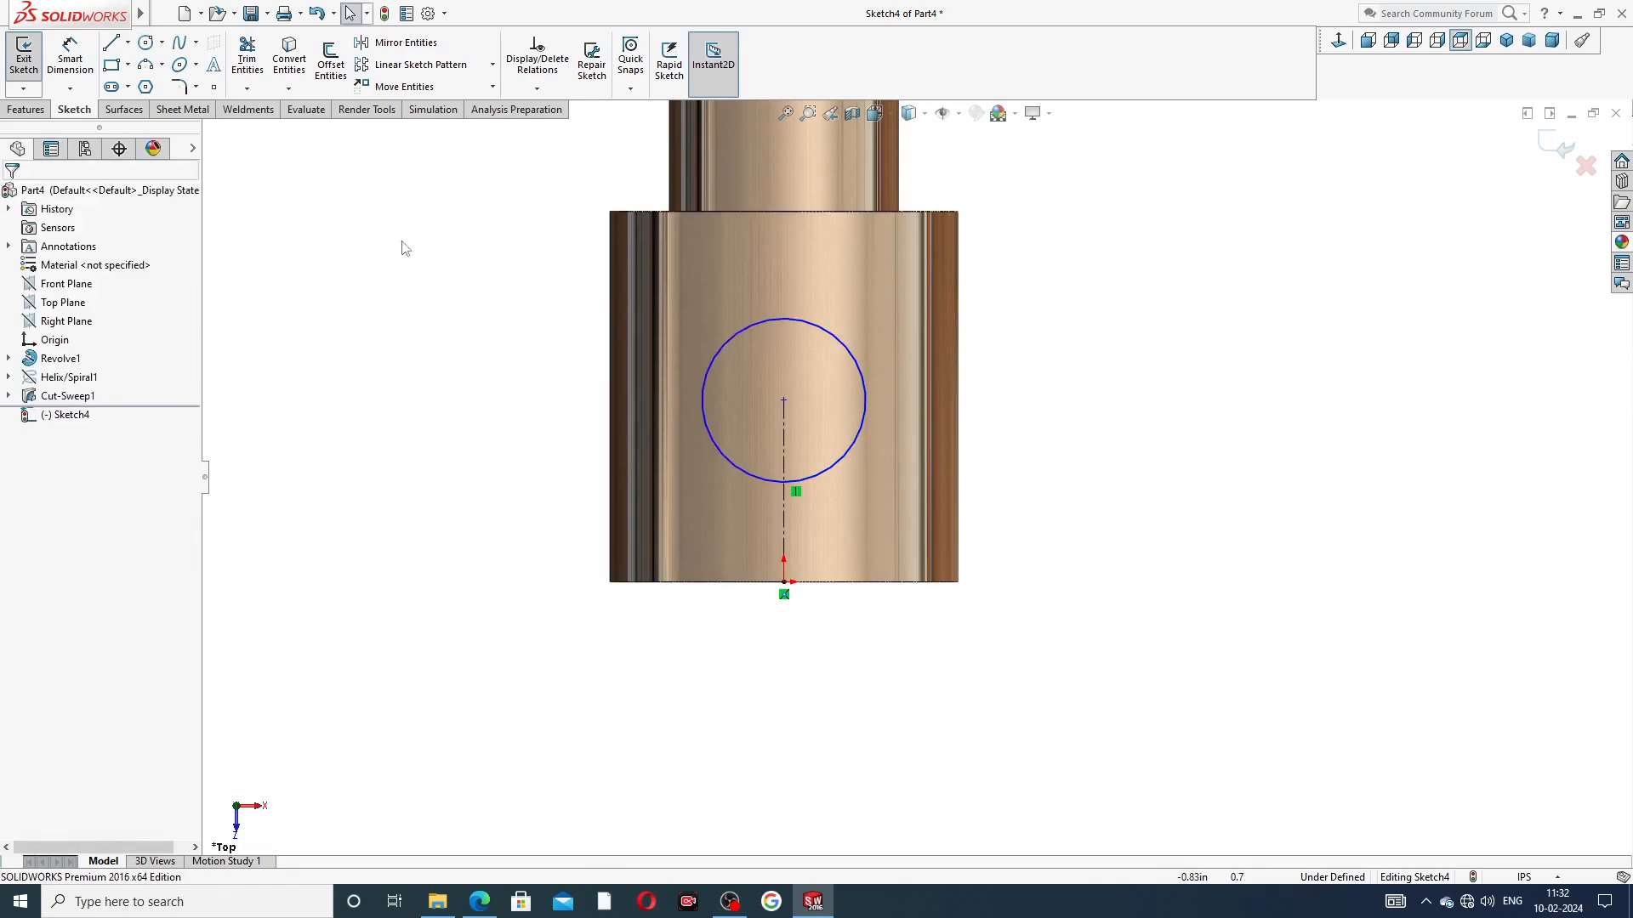
Dimension the circle's diameter as 0.34 in, checking the value in the vice screw PDF drawing
left_click(70, 60)
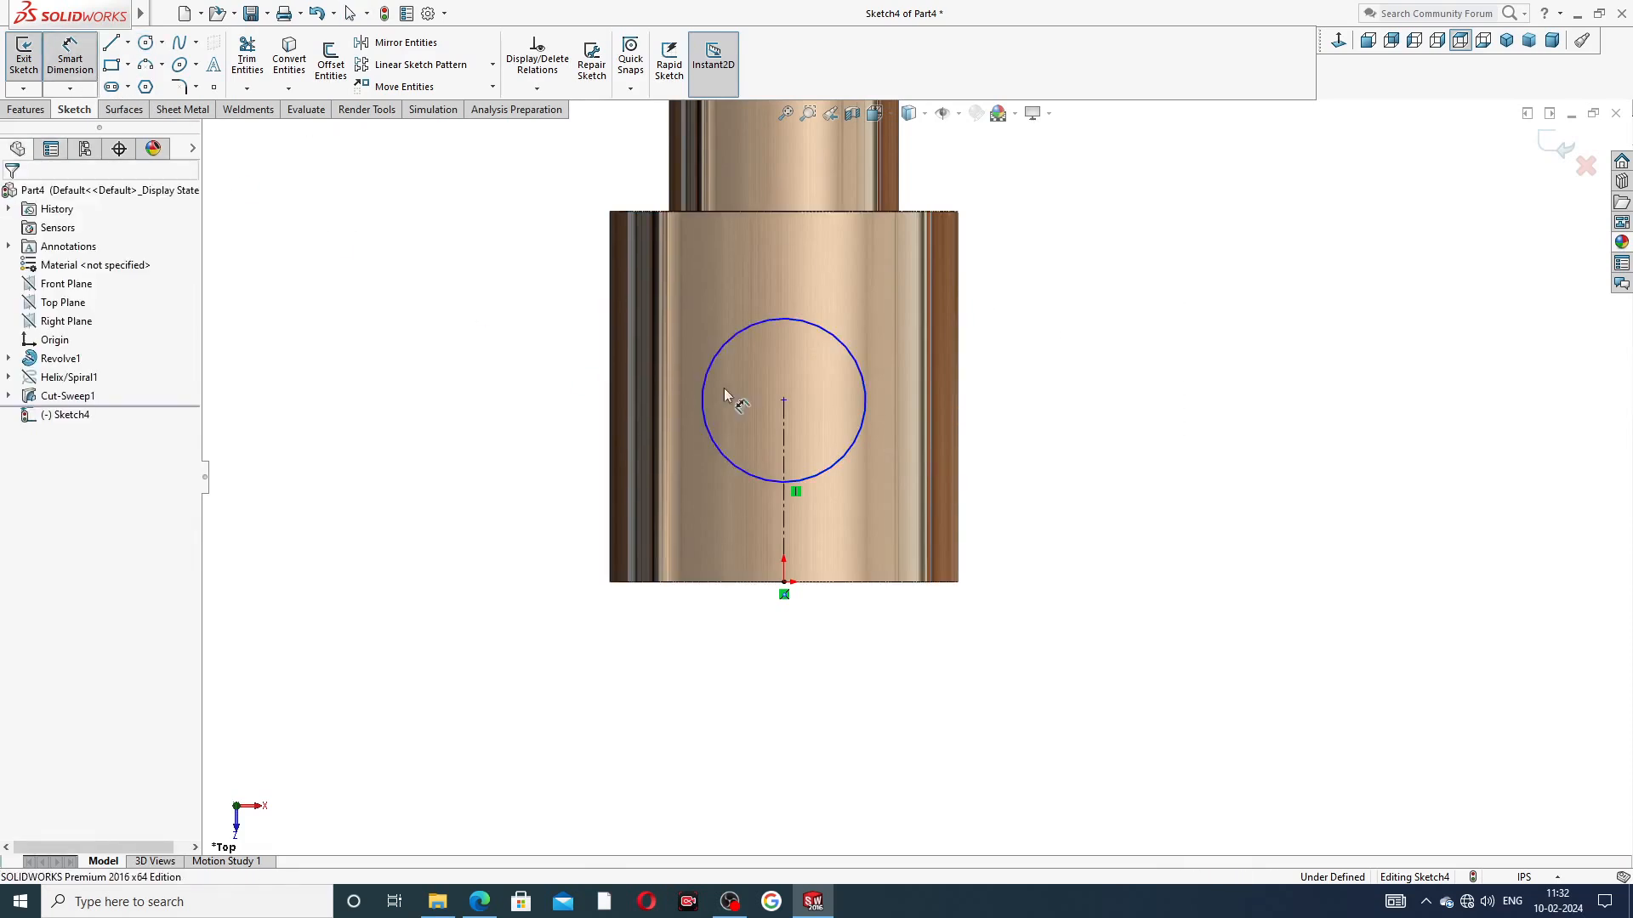
left_click(865, 382)
left_click(1006, 400)
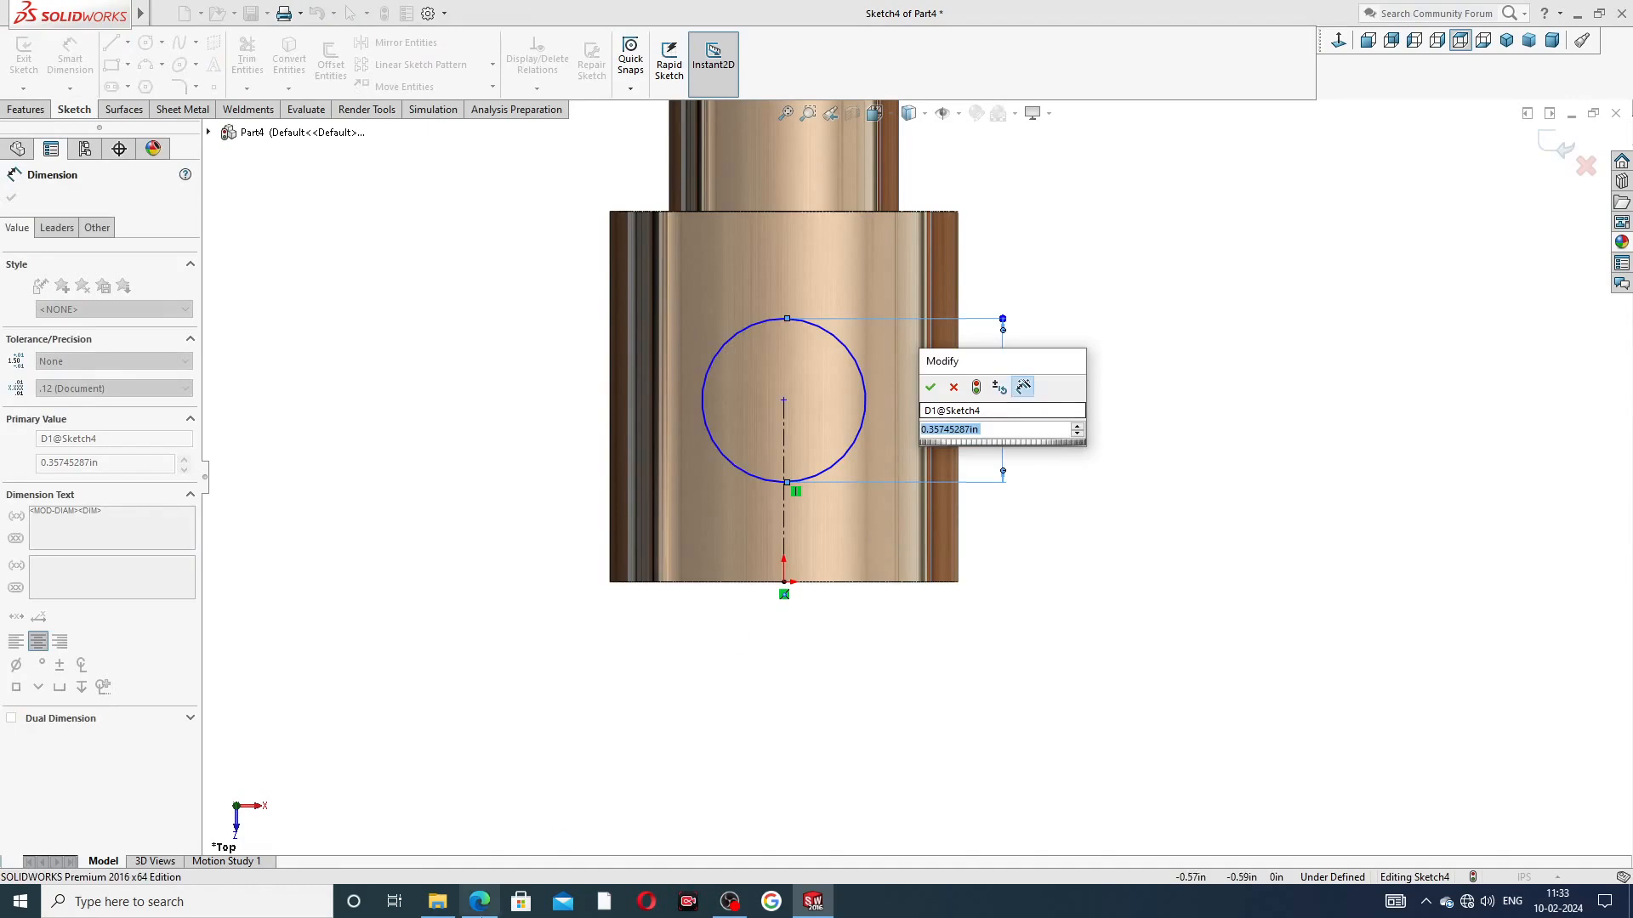
left_click(481, 901)
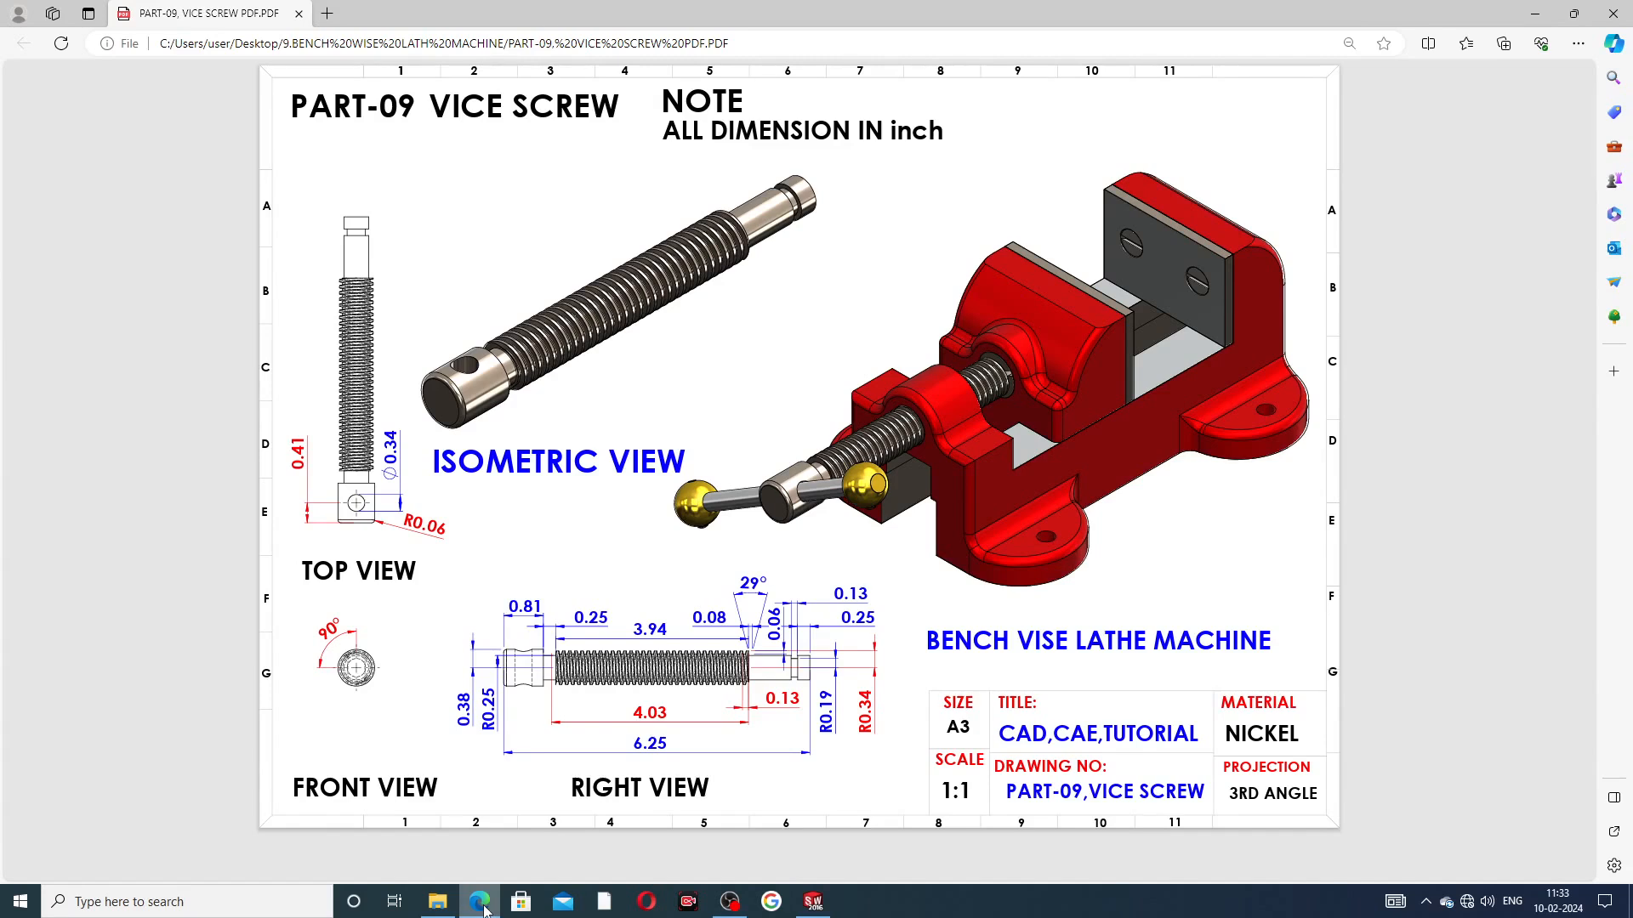
left_click(481, 903)
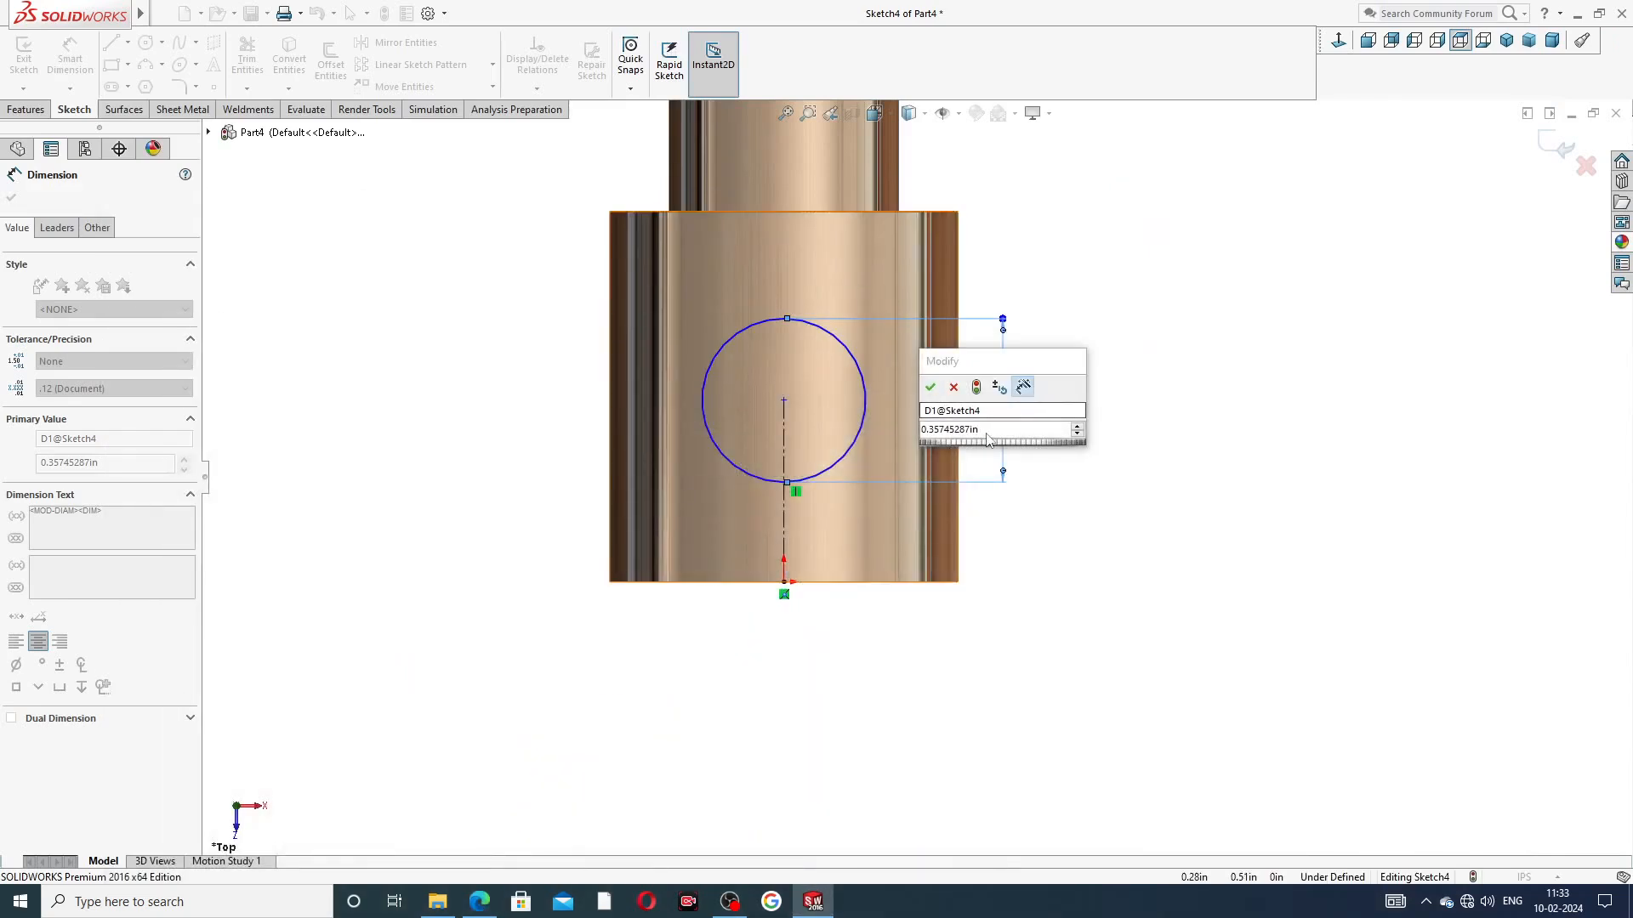
type(".38")
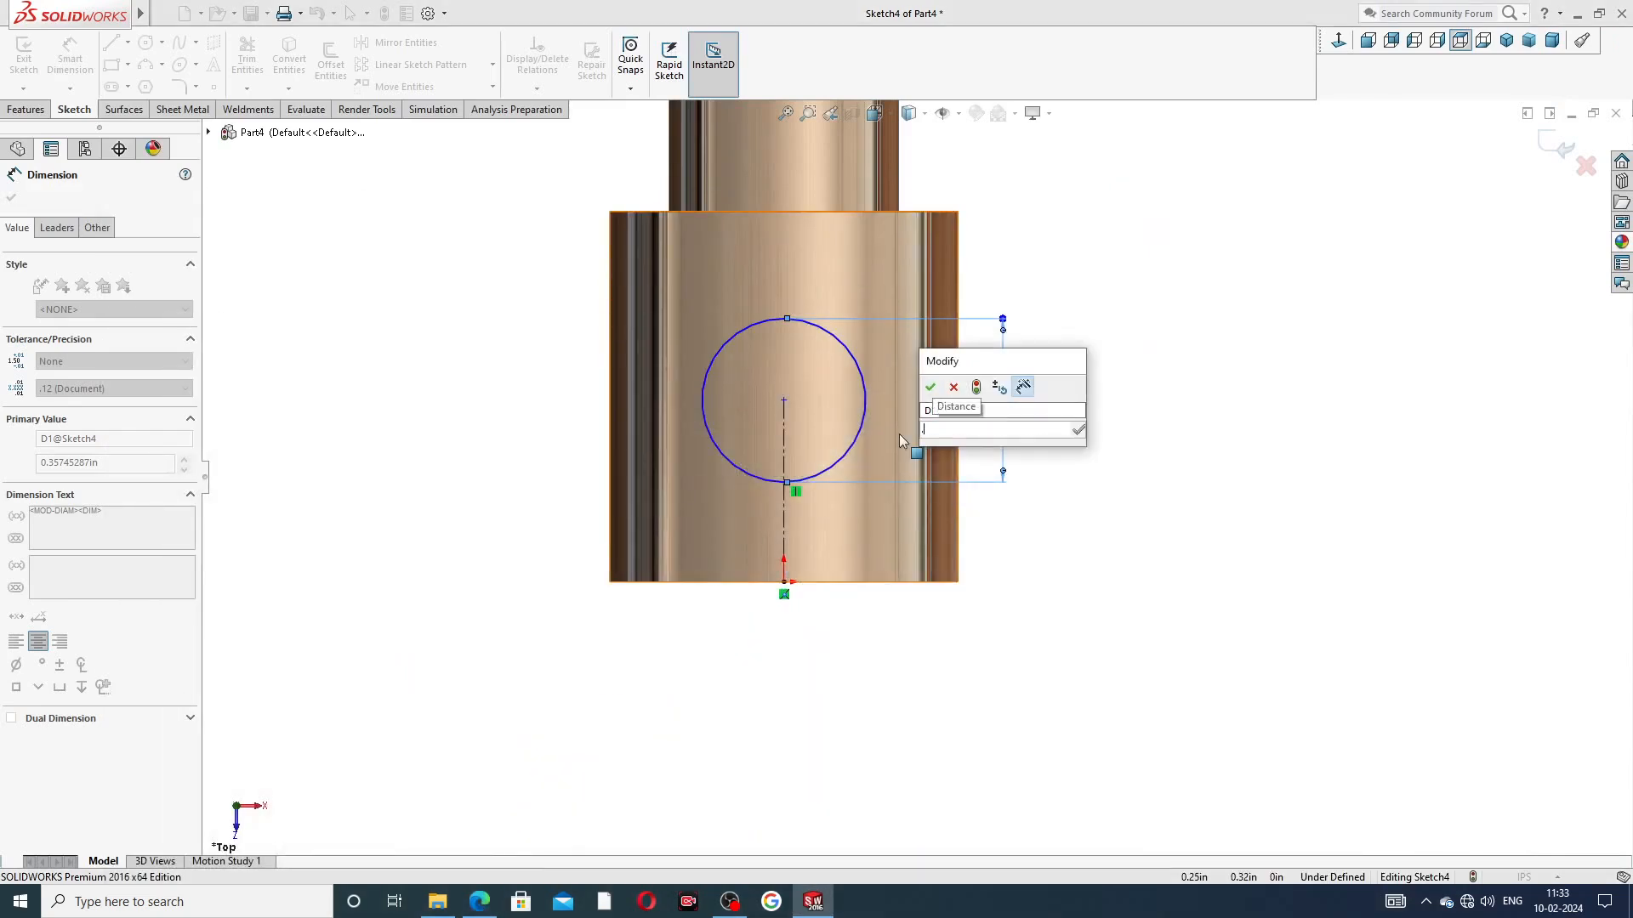
key("Return")
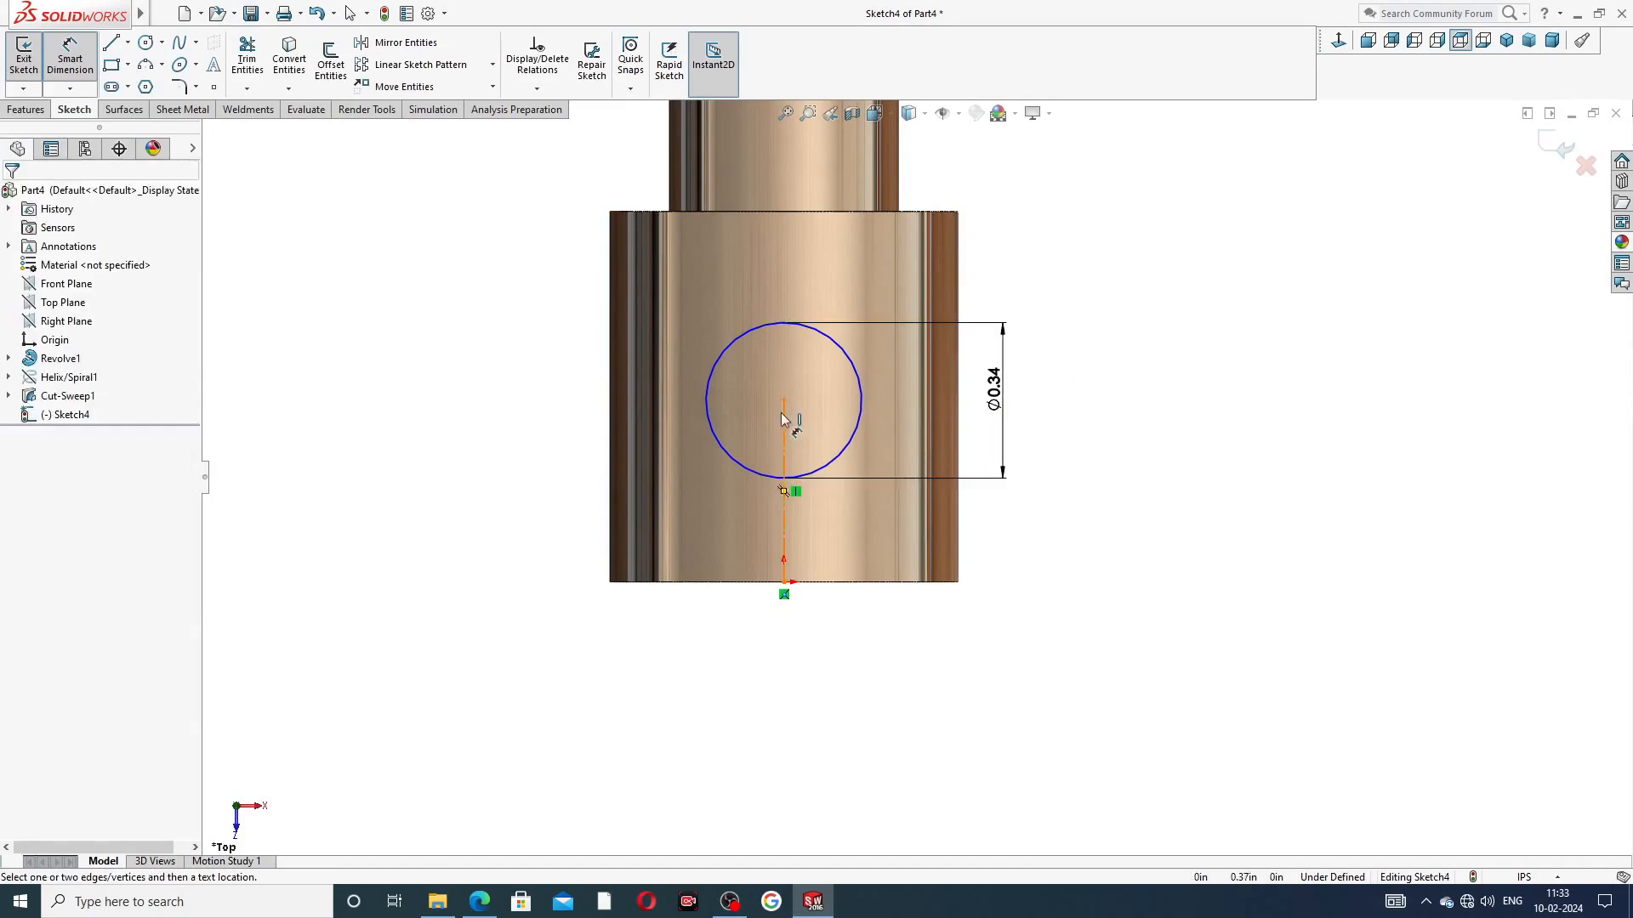
Dimension the circle's centre 0.41 in from the origin and finish dimensioning the hole sketch
left_click(783, 400)
left_click(784, 583)
left_click(541, 496)
type(".41")
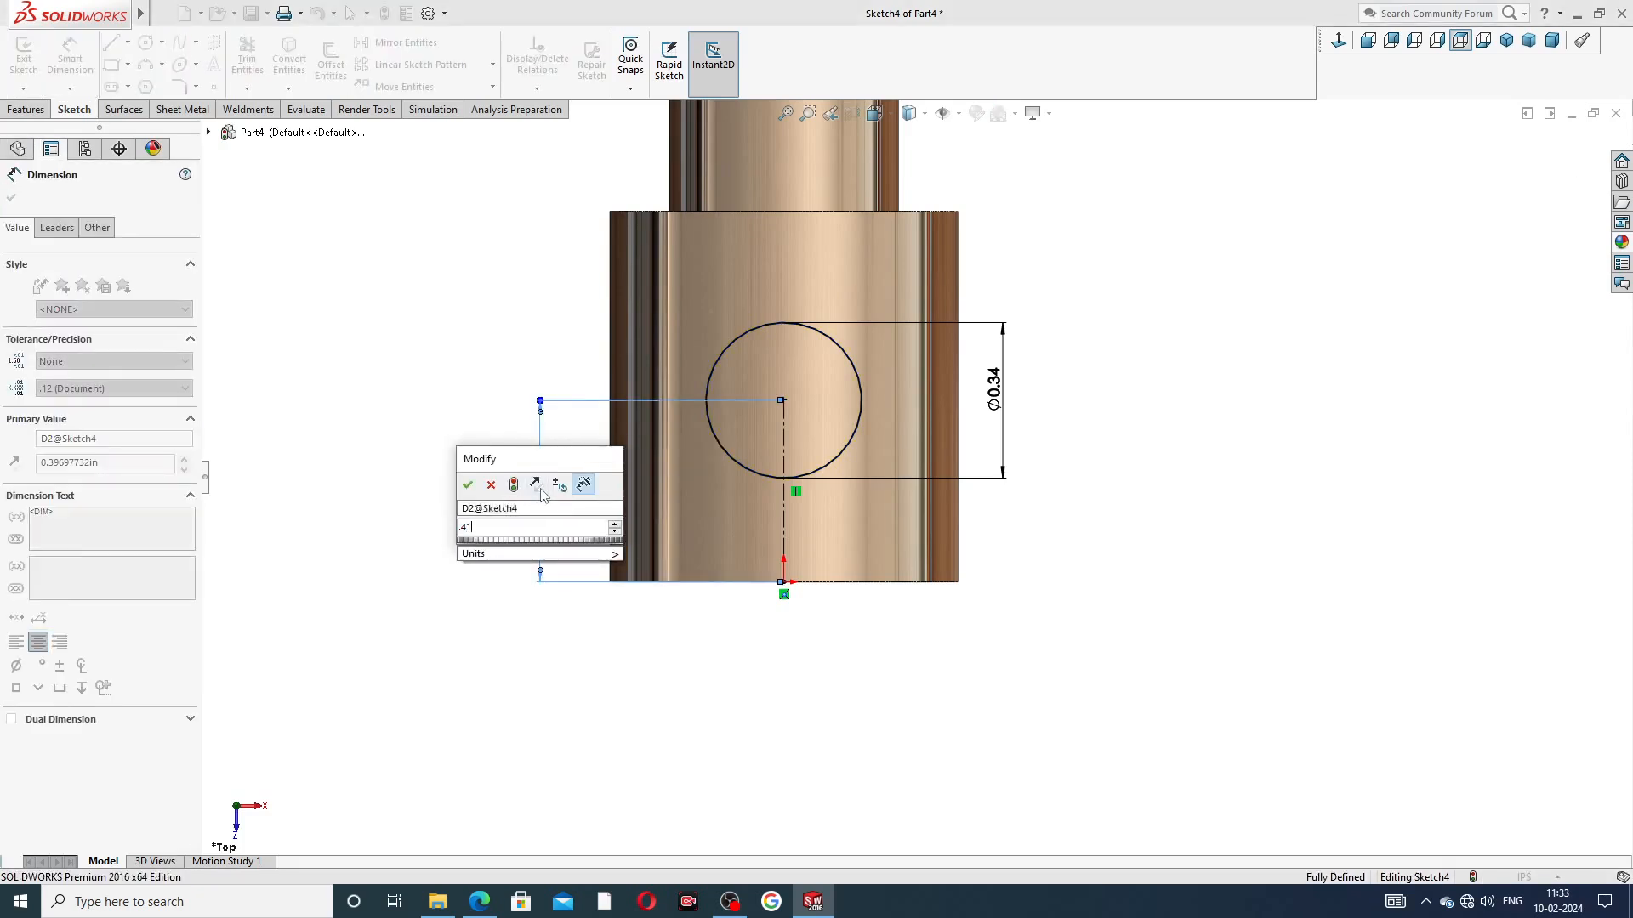
key("Return")
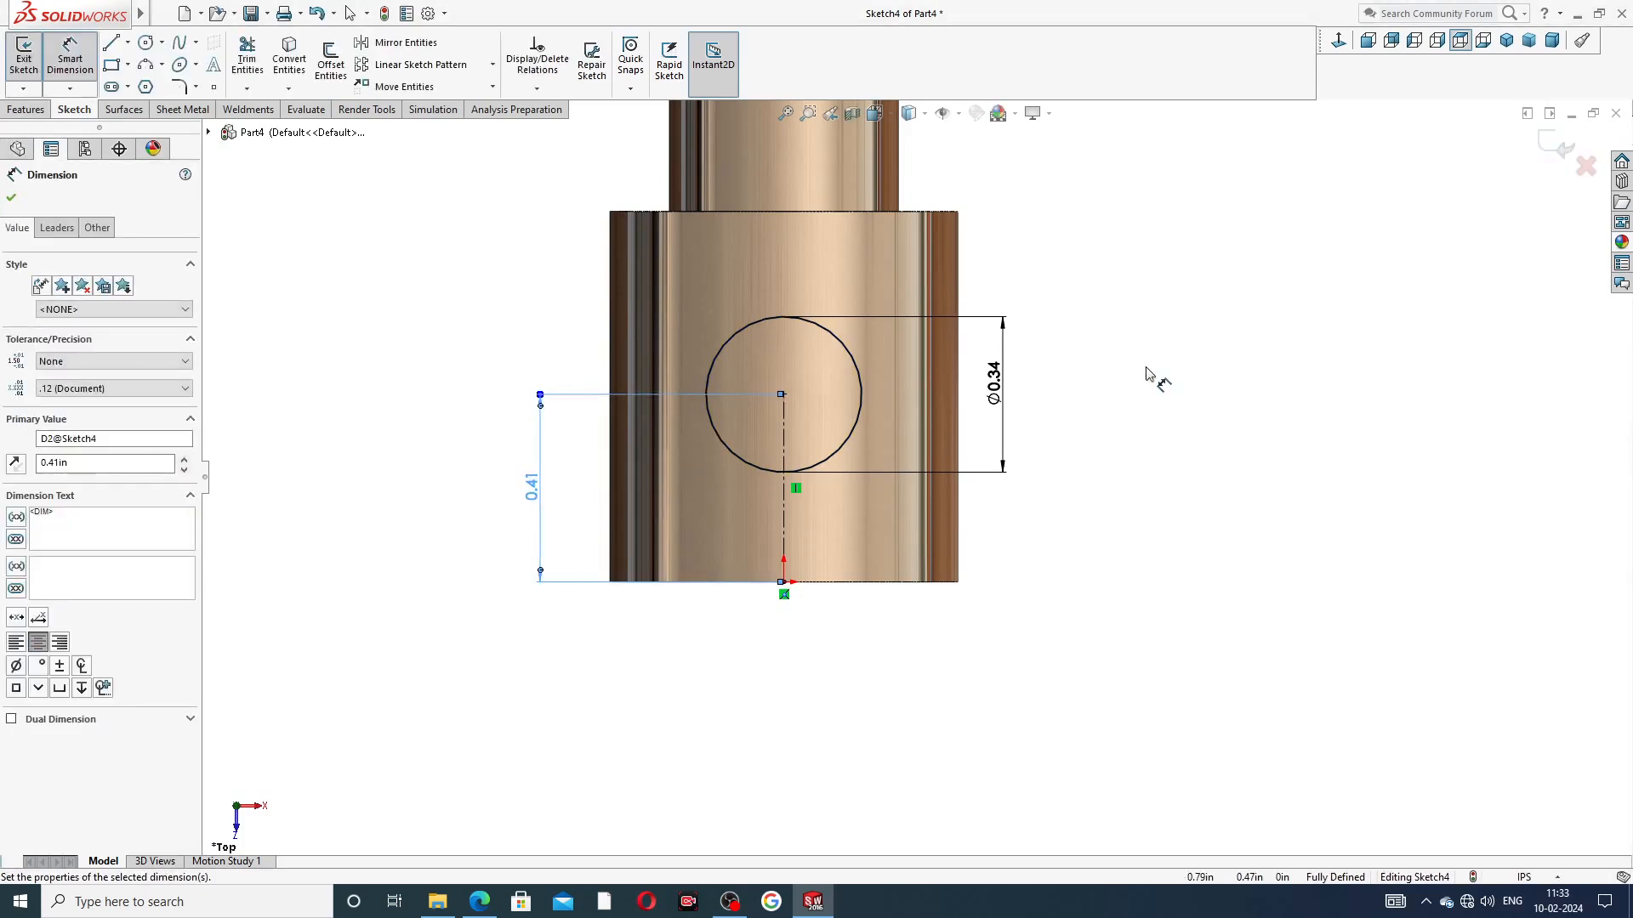
right_click(1150, 240)
left_click(1186, 253)
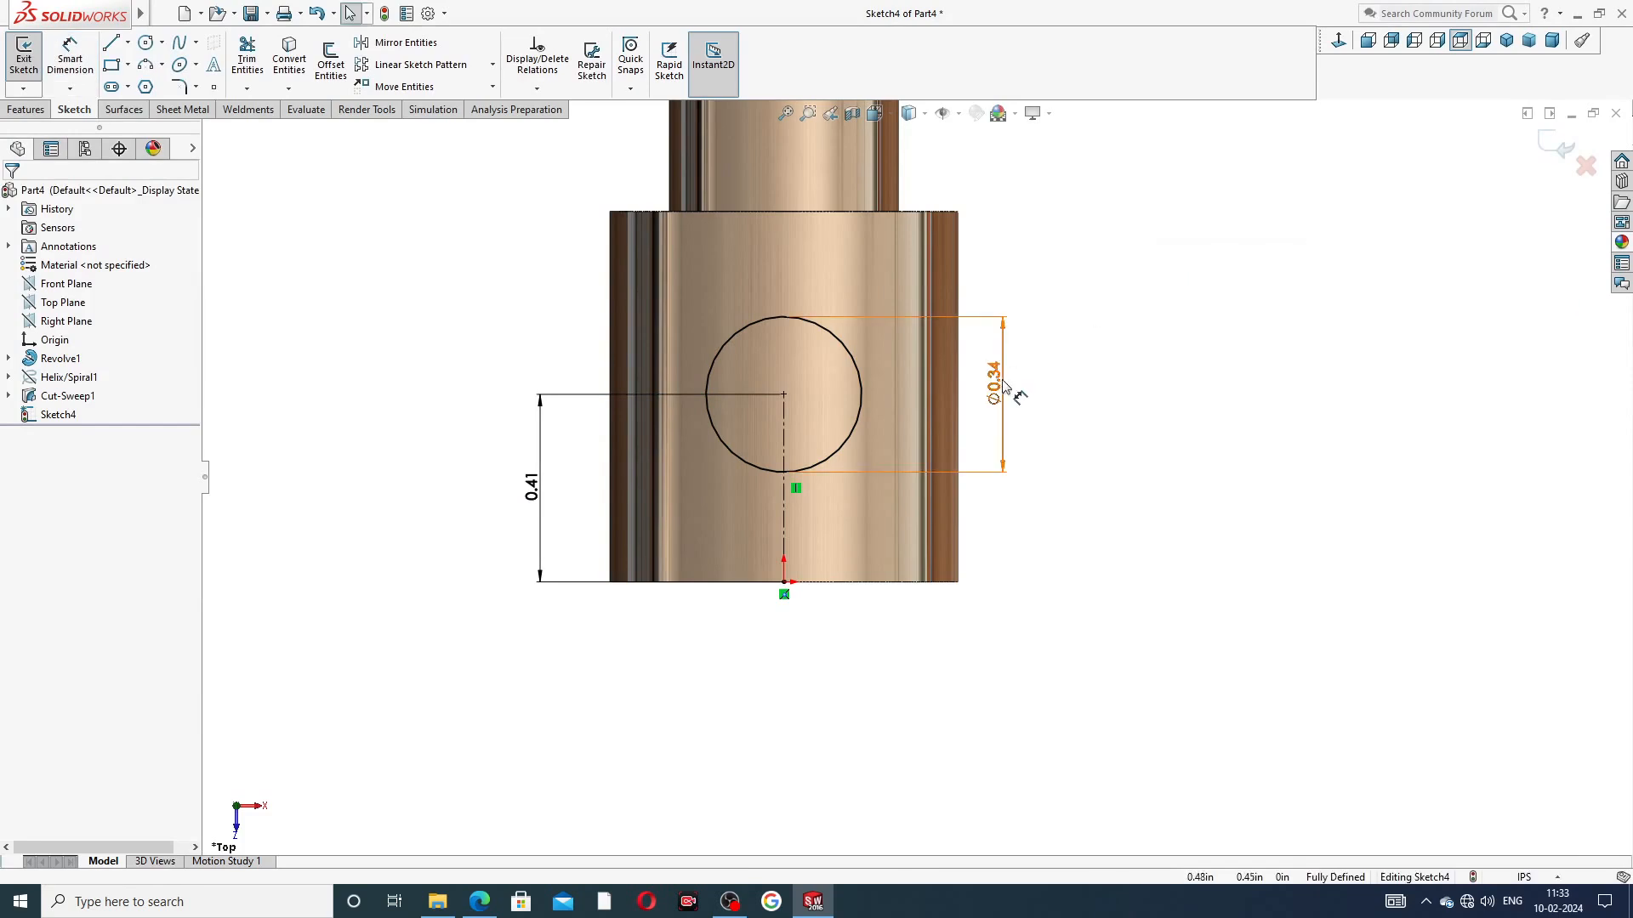
left_click(993, 387)
left_click(467, 257)
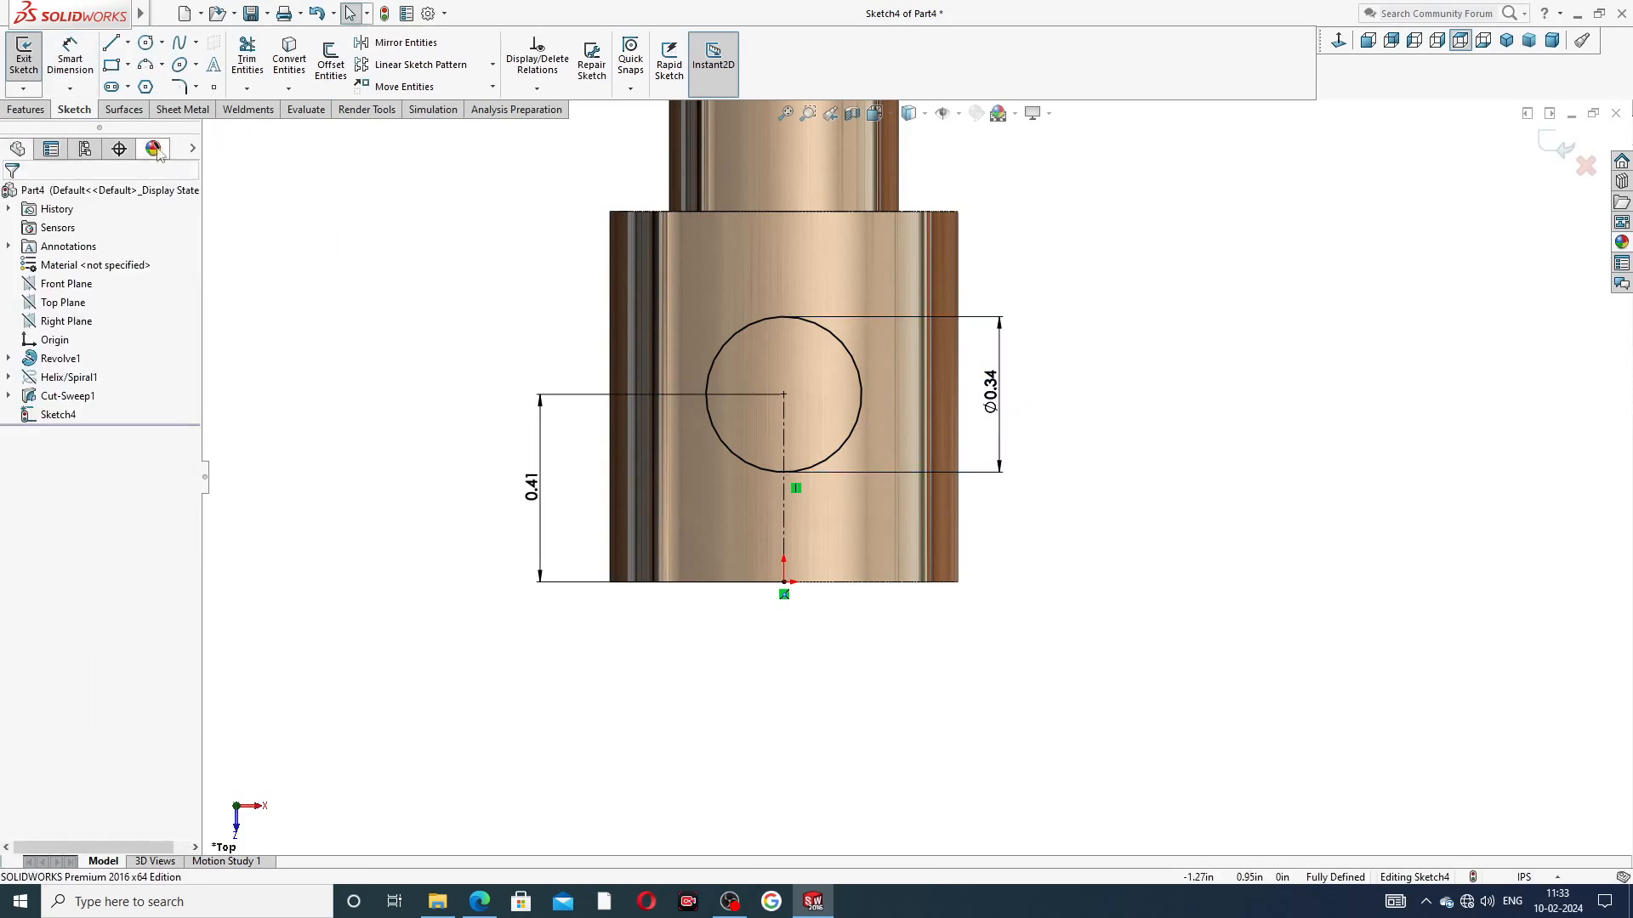
Cut the circle through the screw head with an Extruded Cut set to Through All - Both
left_click(25, 108)
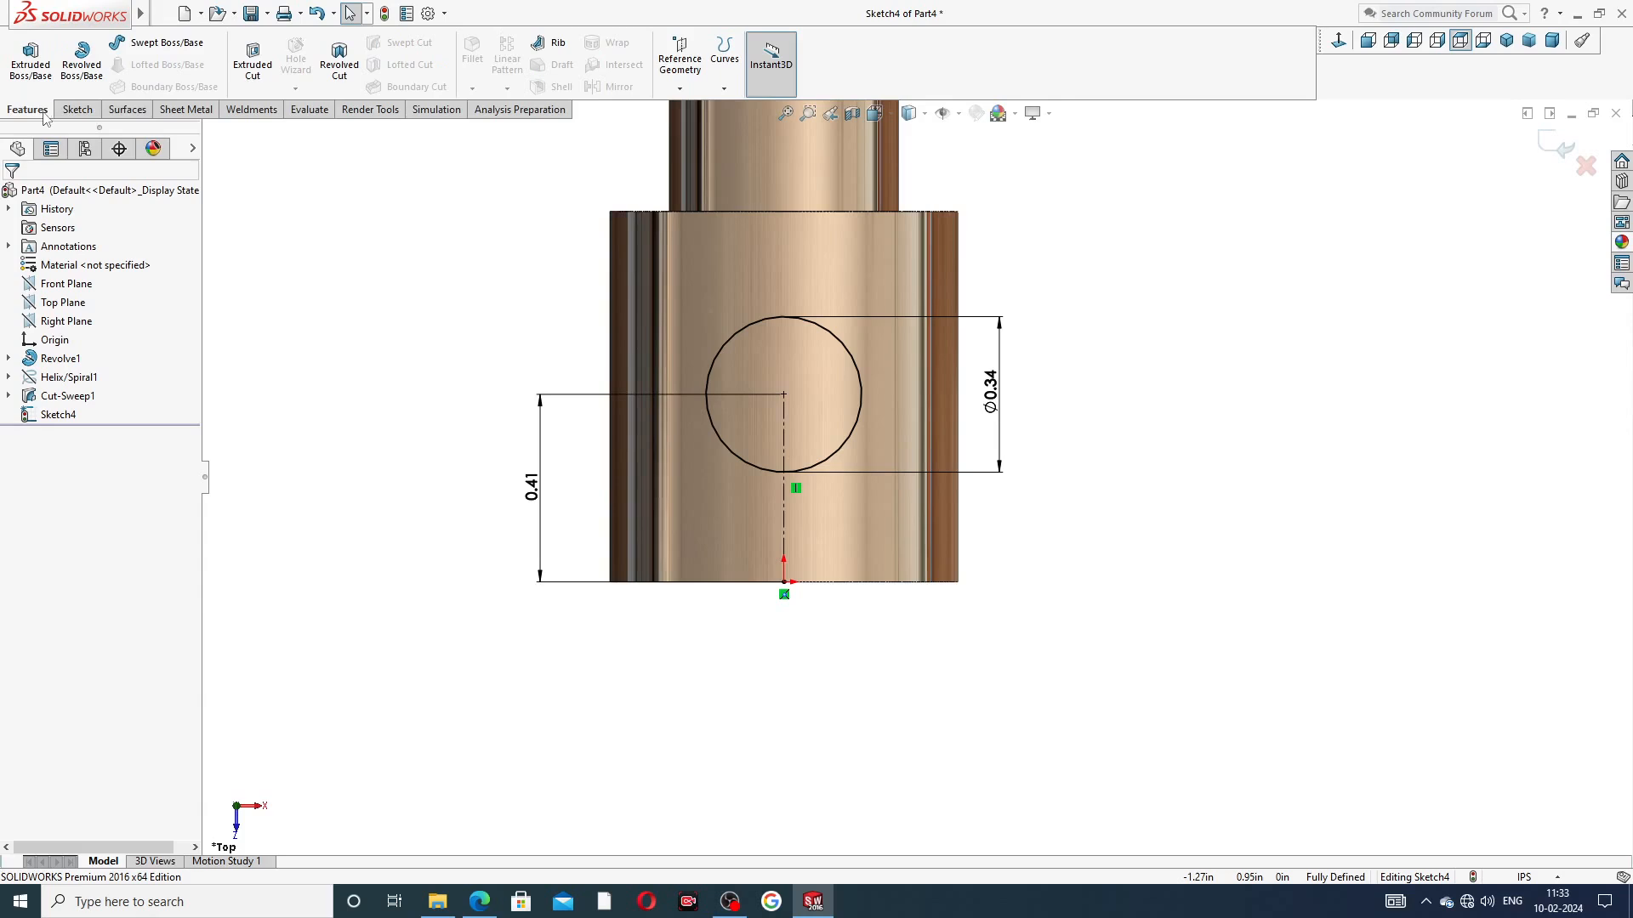
left_click(252, 58)
left_click(85, 300)
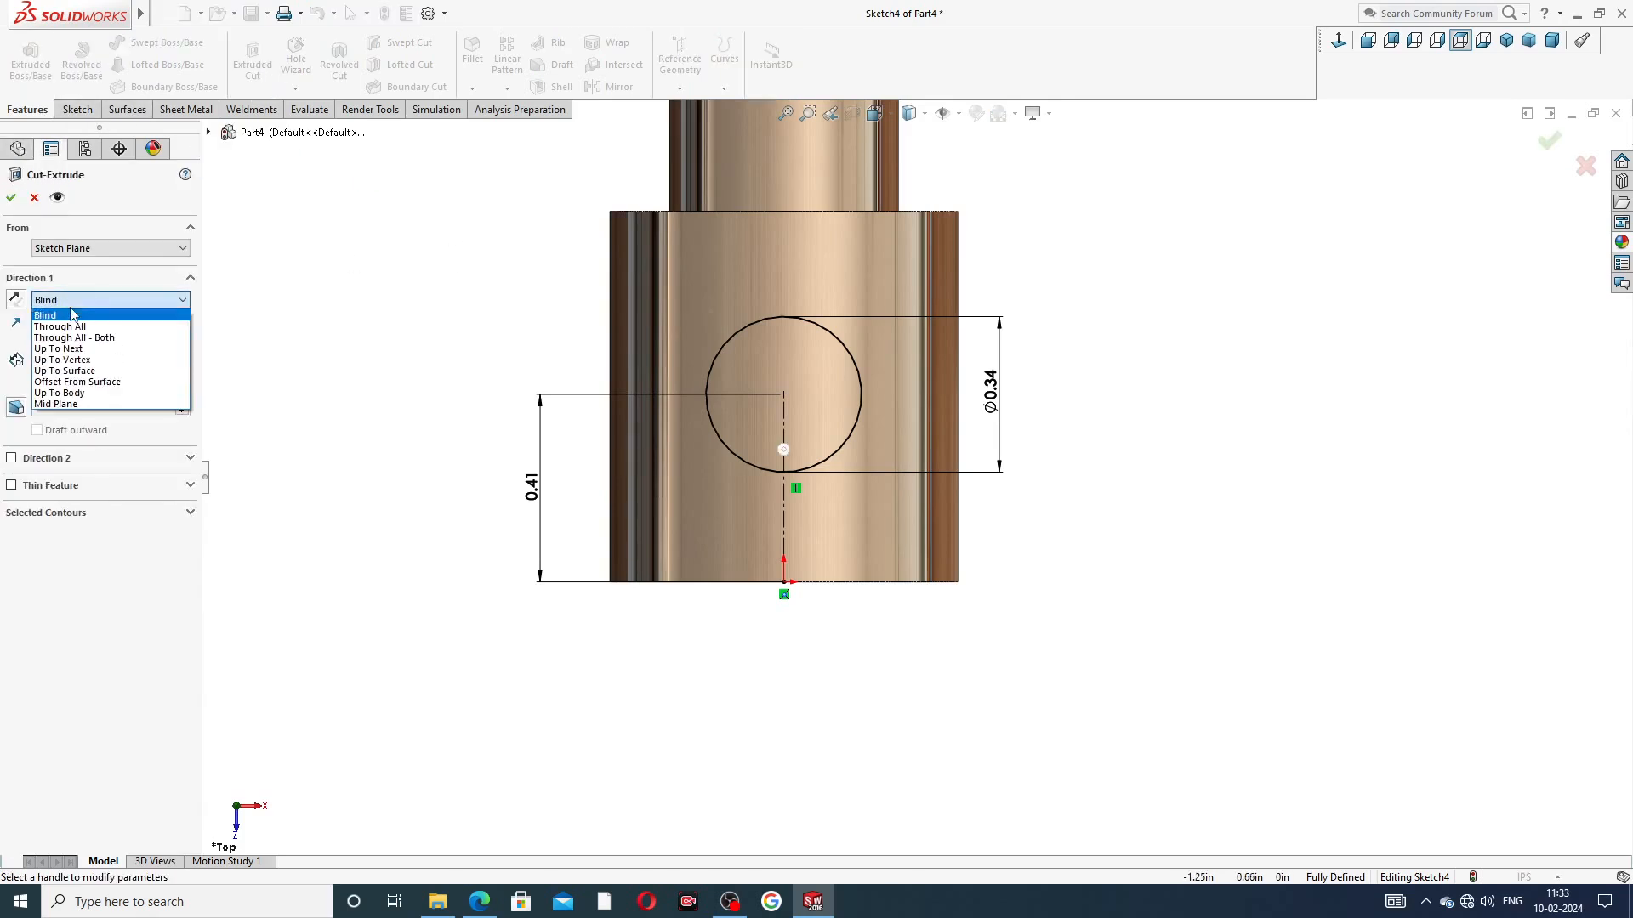
left_click(68, 332)
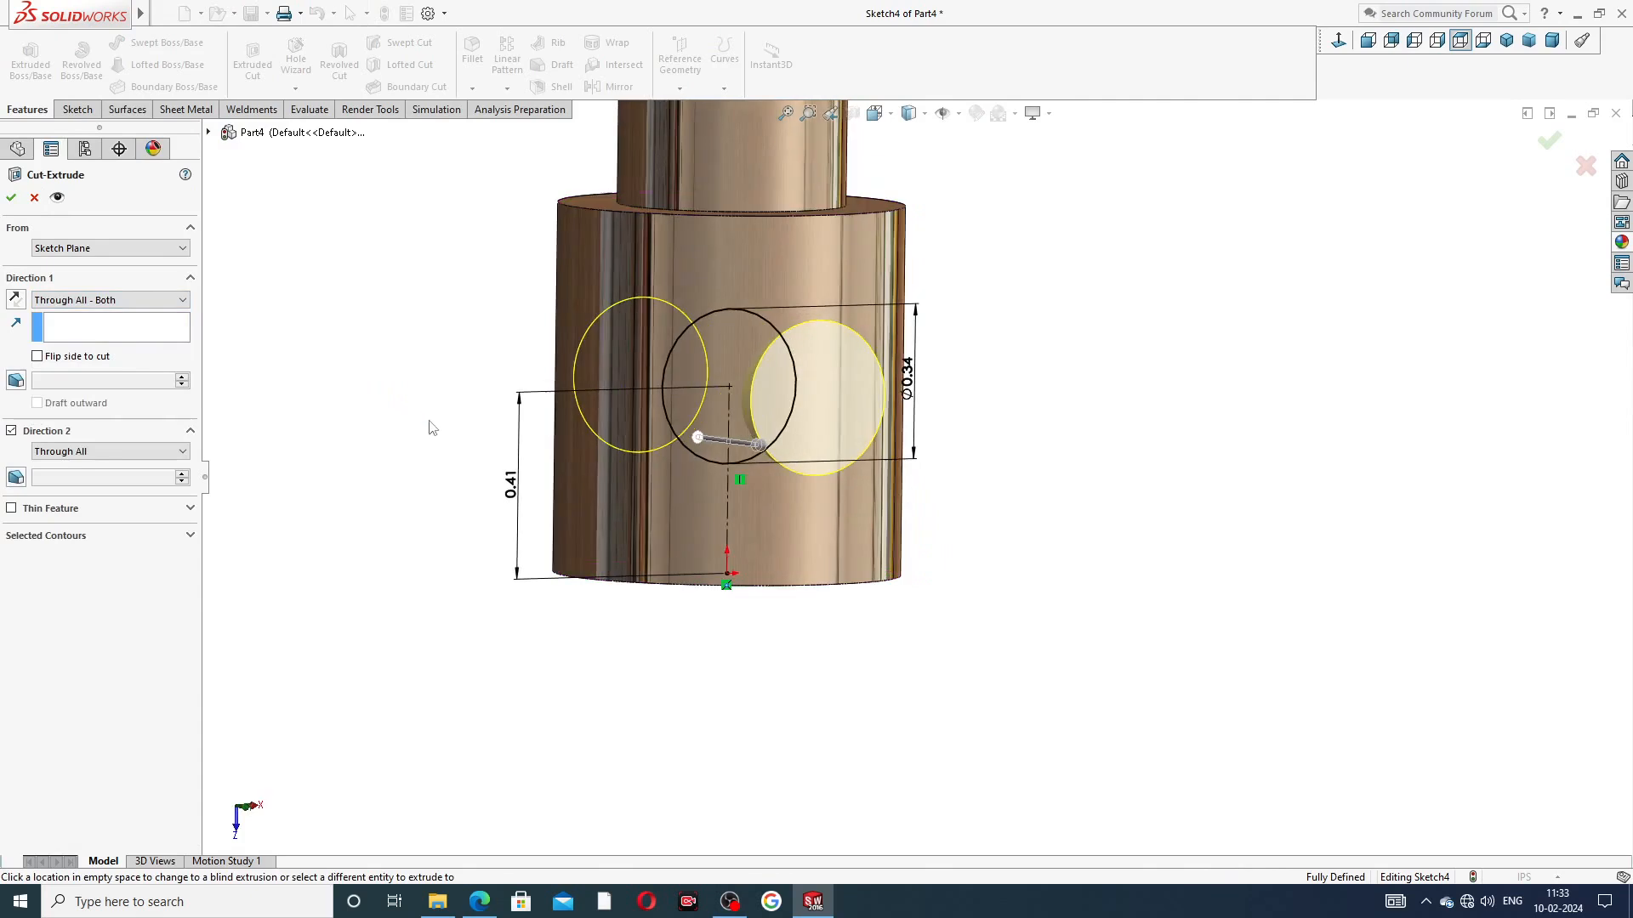
left_click(10, 196)
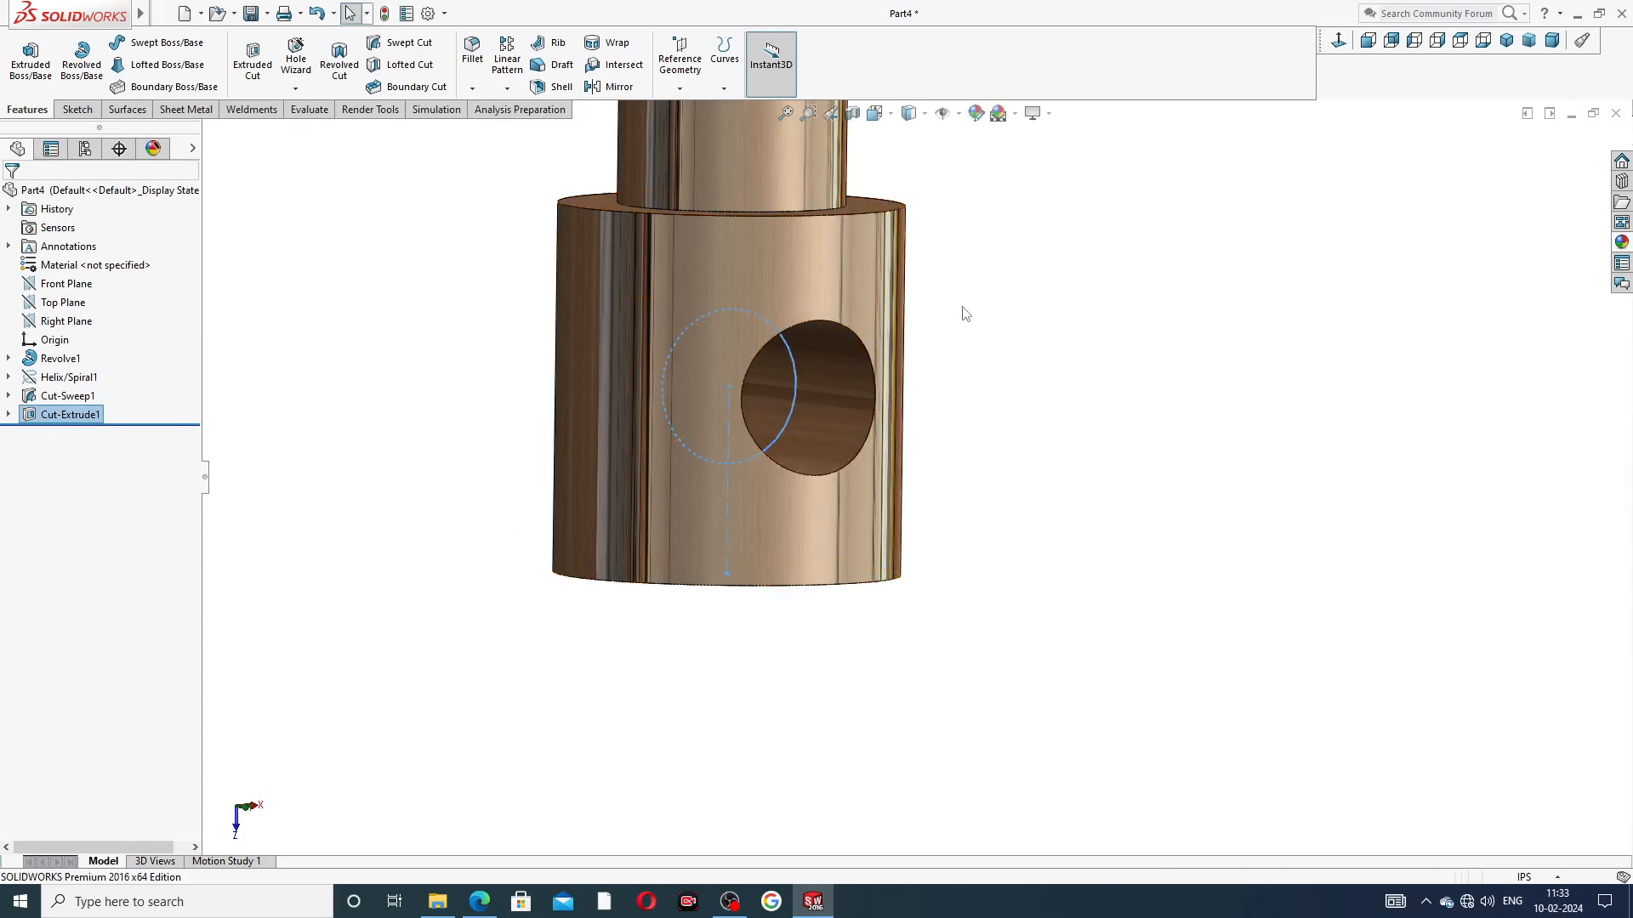
left_click(1012, 302)
Fillet the outer end edge of the screw head with a 0.06 in radius, checking the value in the vice screw PDF drawing
scroll(1029, 272, "up", 6)
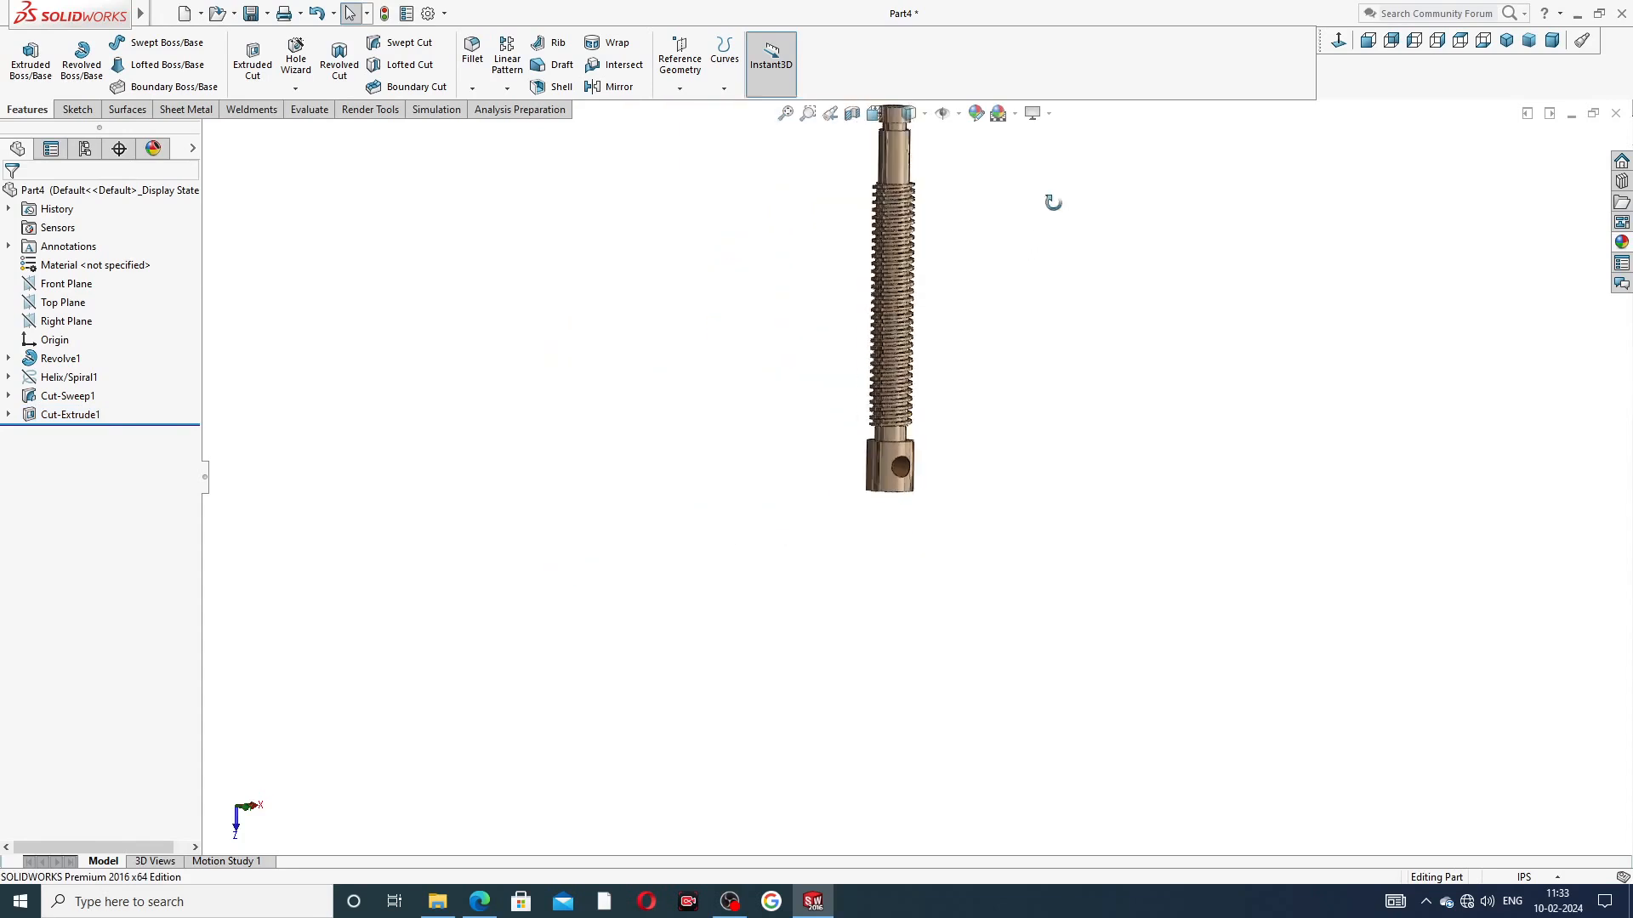
middle_click_drag(1046, 197, 1054, 72)
middle_click_drag(958, 243, 917, 343)
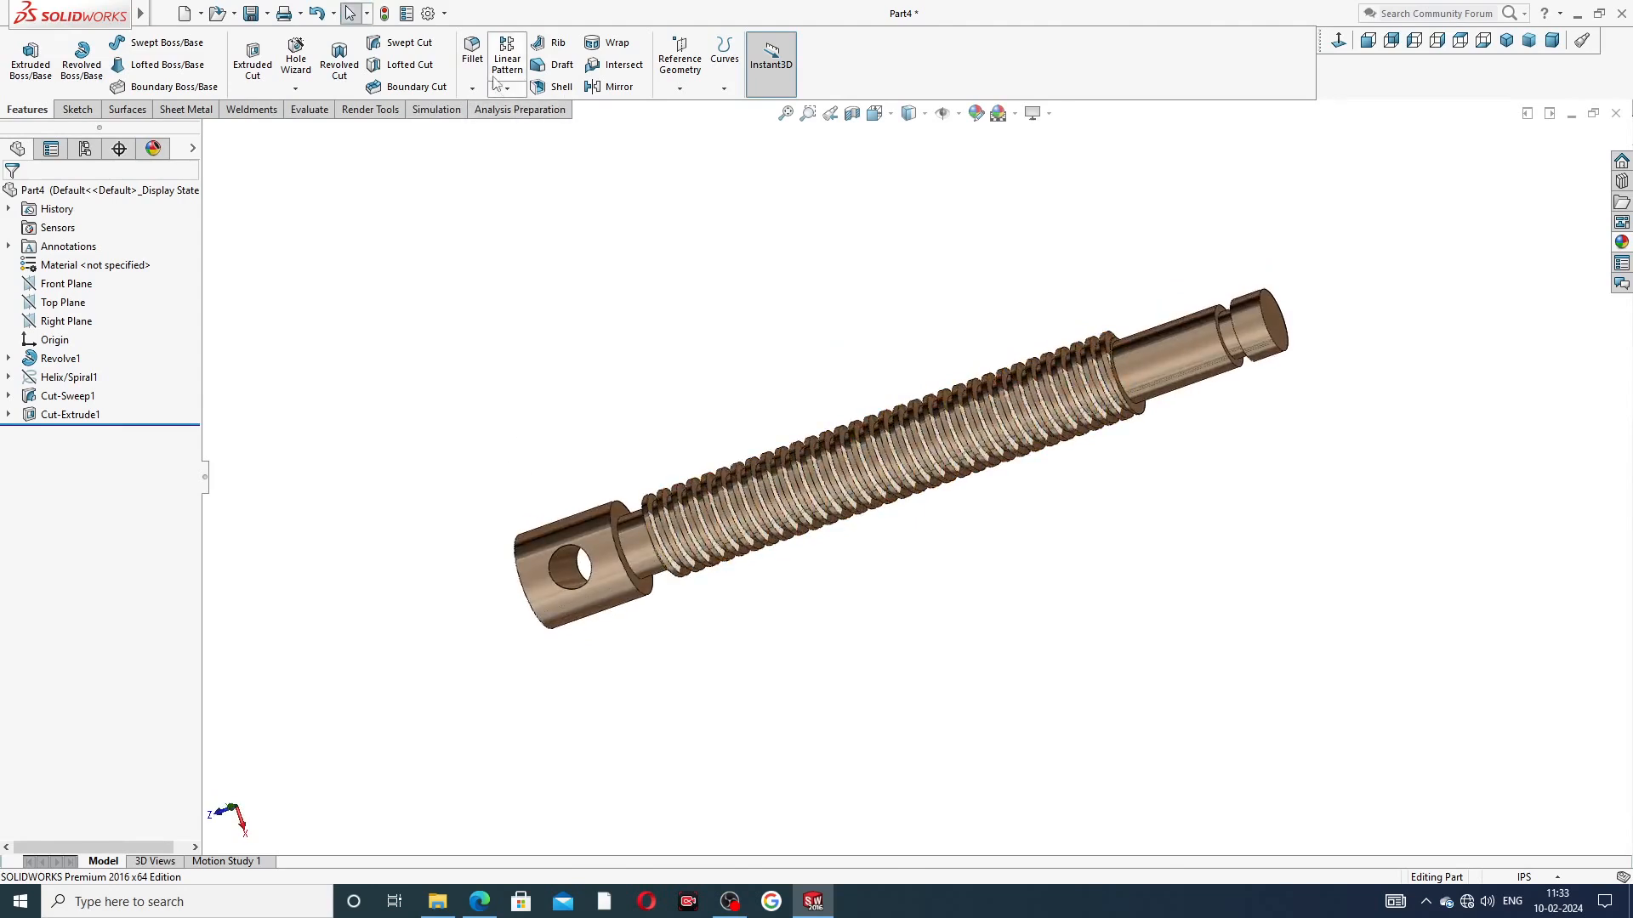
left_click(472, 49)
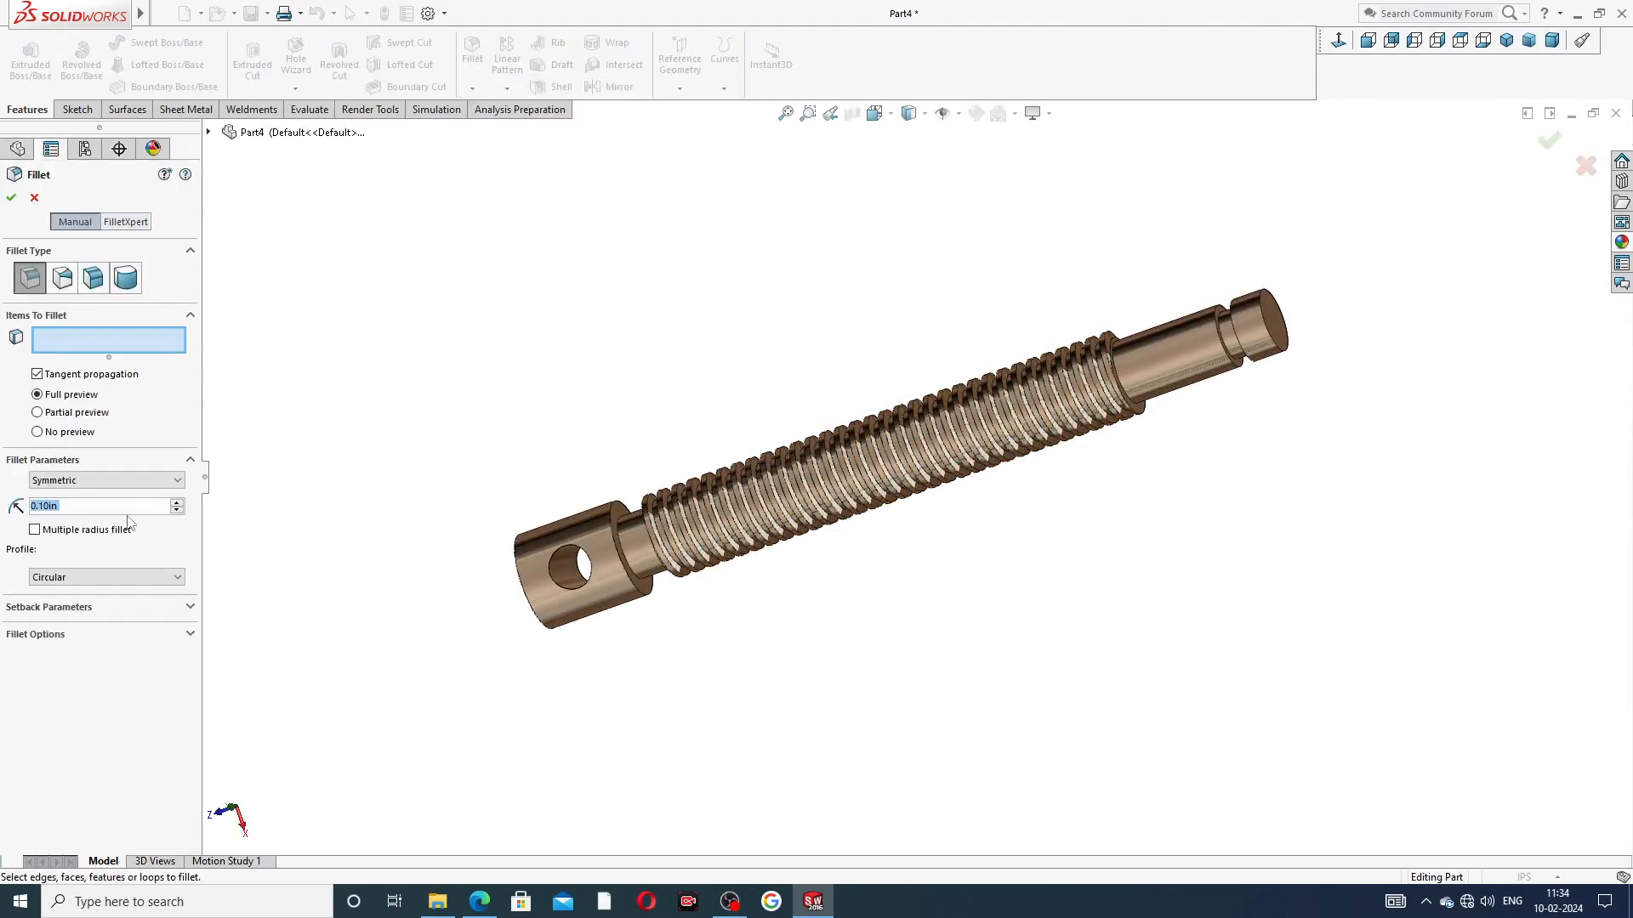
type(".06")
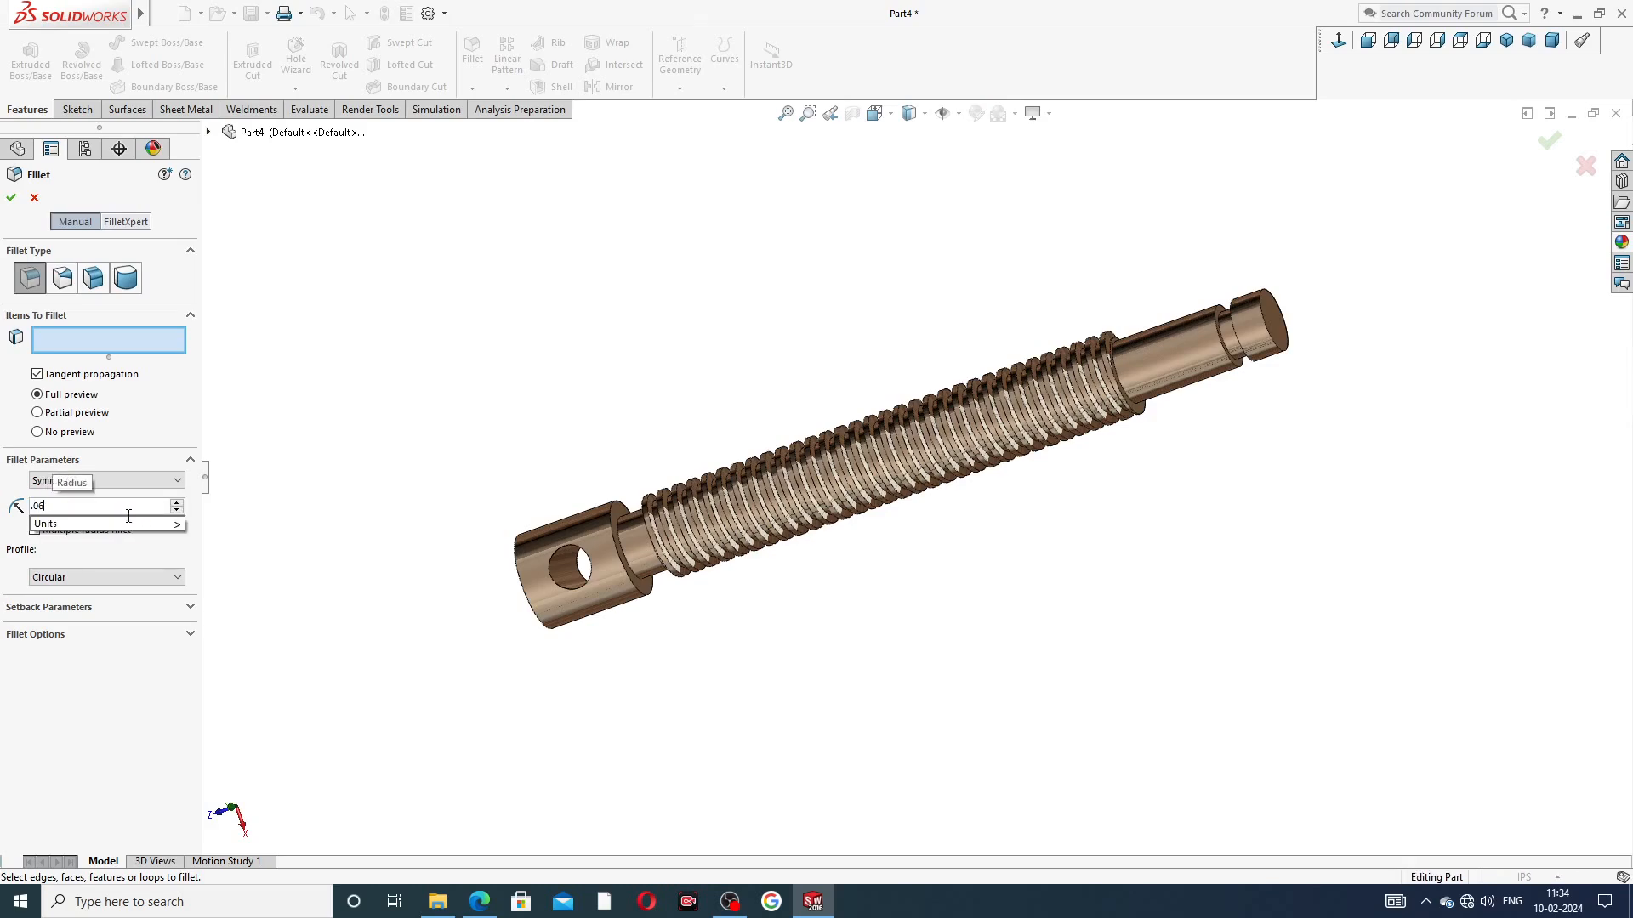
key("Return")
left_click(477, 902)
left_click(482, 901)
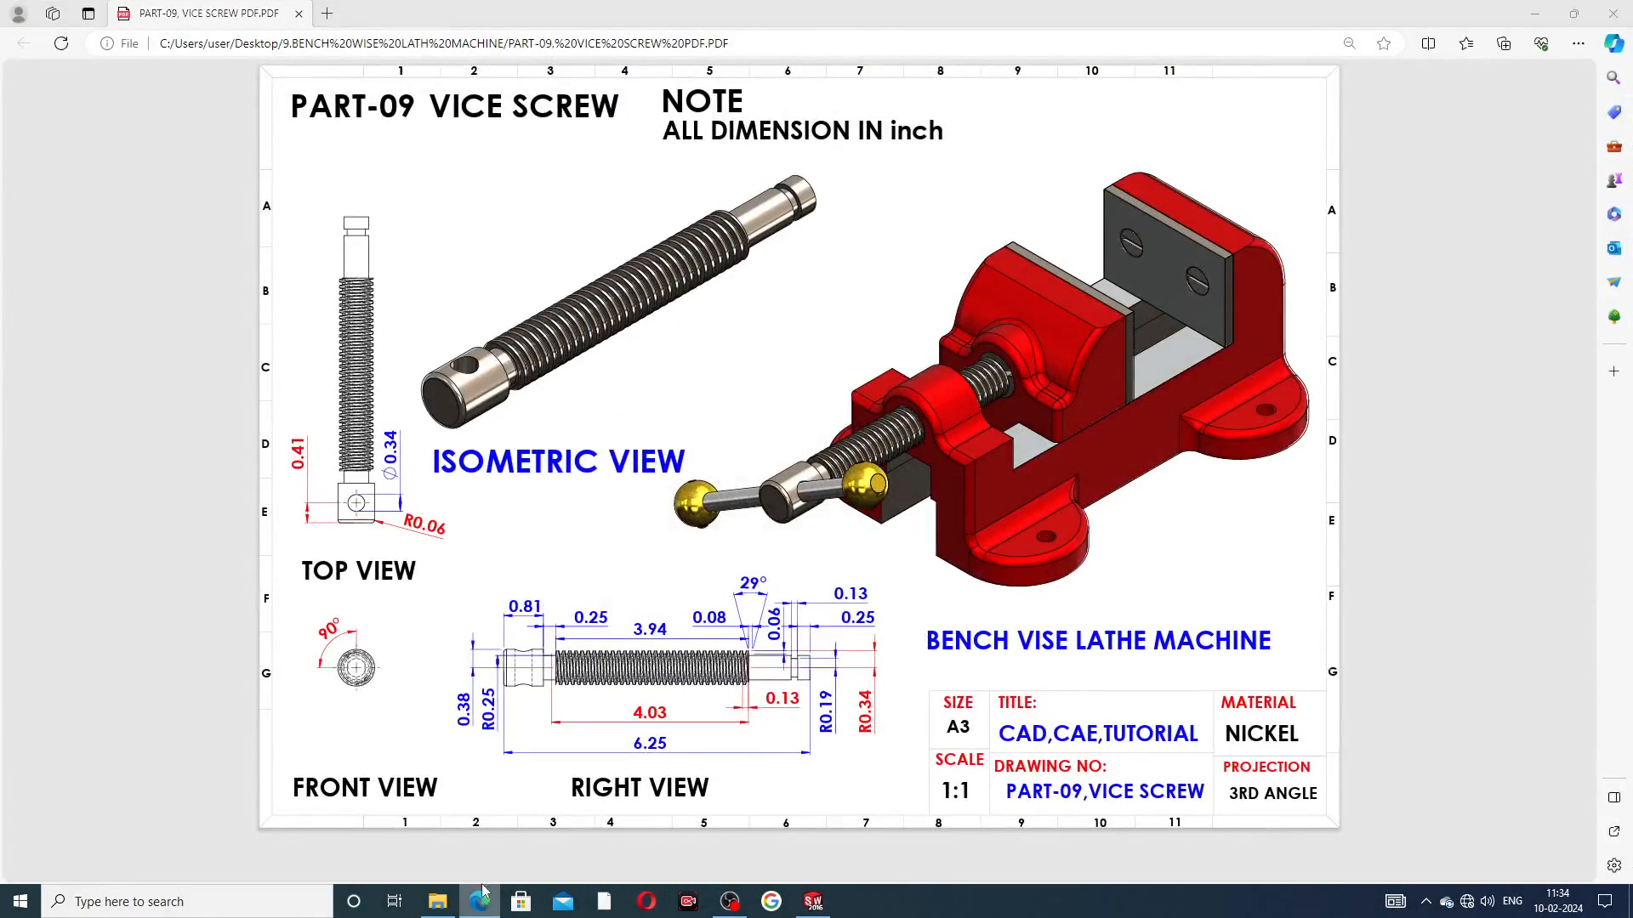
scroll(548, 572, "up", 5)
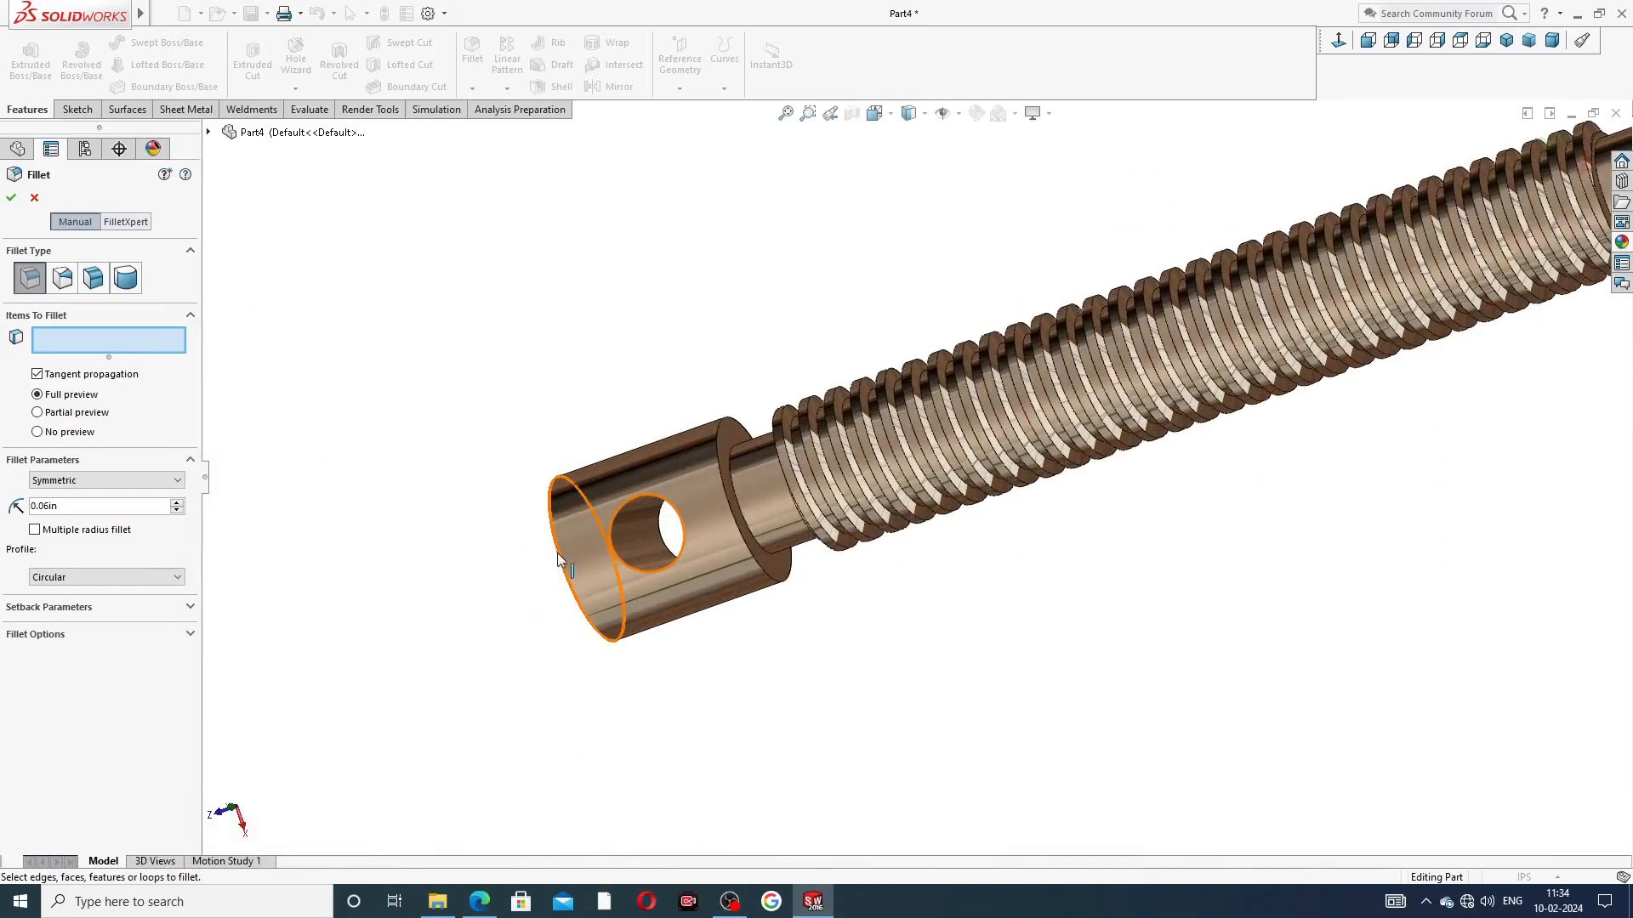
left_click(557, 562)
left_click(11, 199)
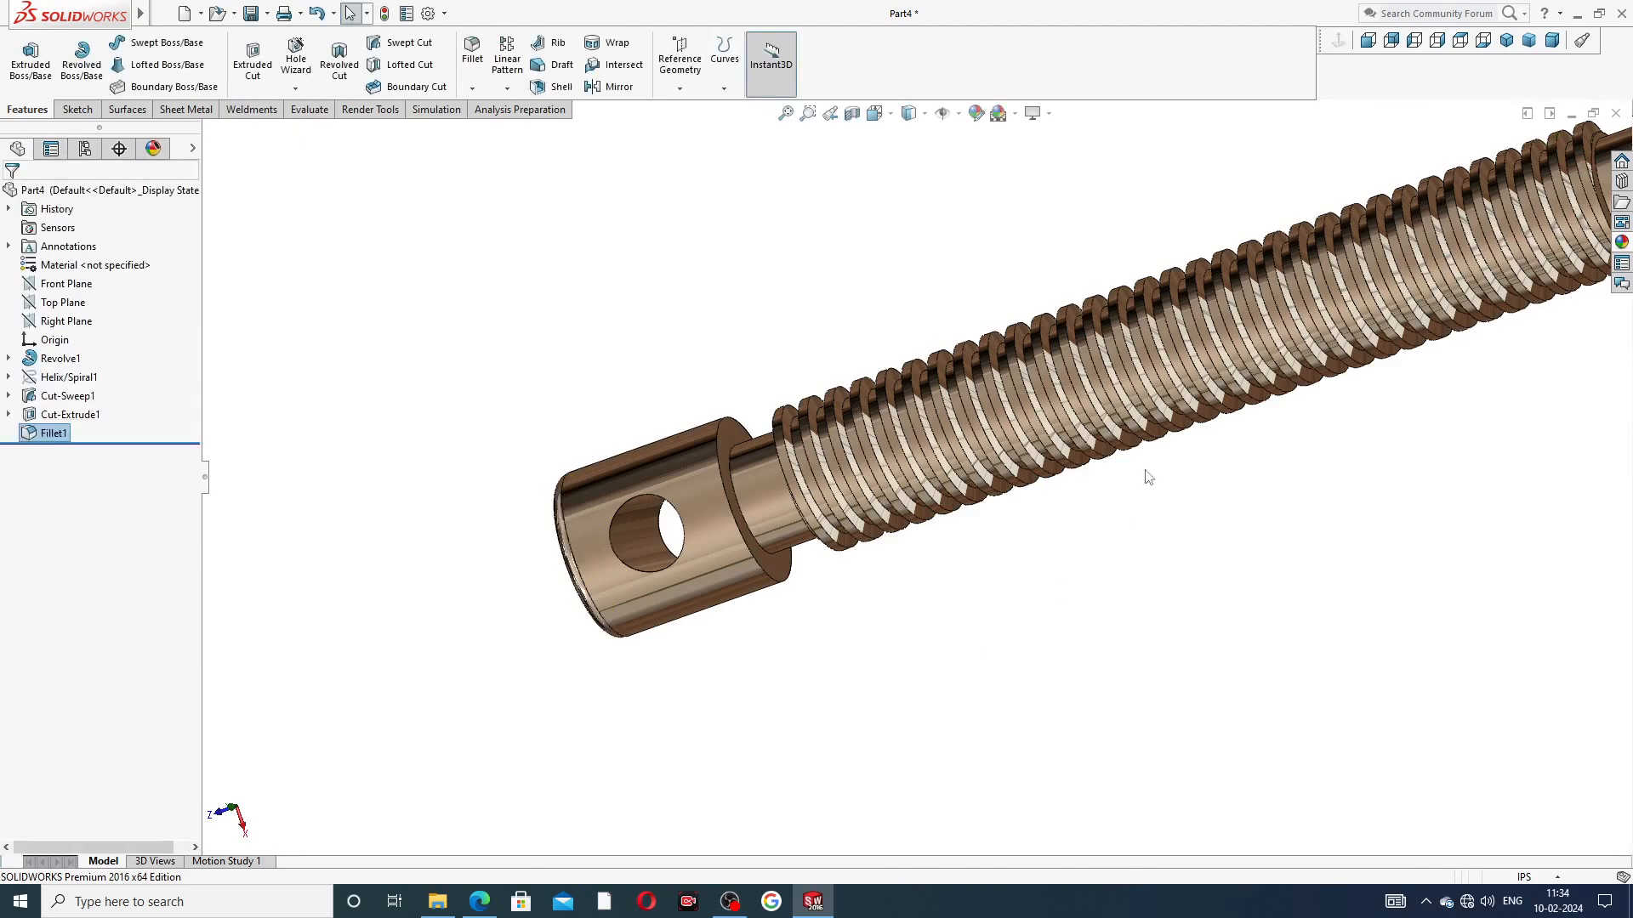
Colour the swept thread cut dark grey with RGB 64, 64, 64
scroll(1121, 519, "up", 5)
middle_click_drag(1159, 436, 1202, 244)
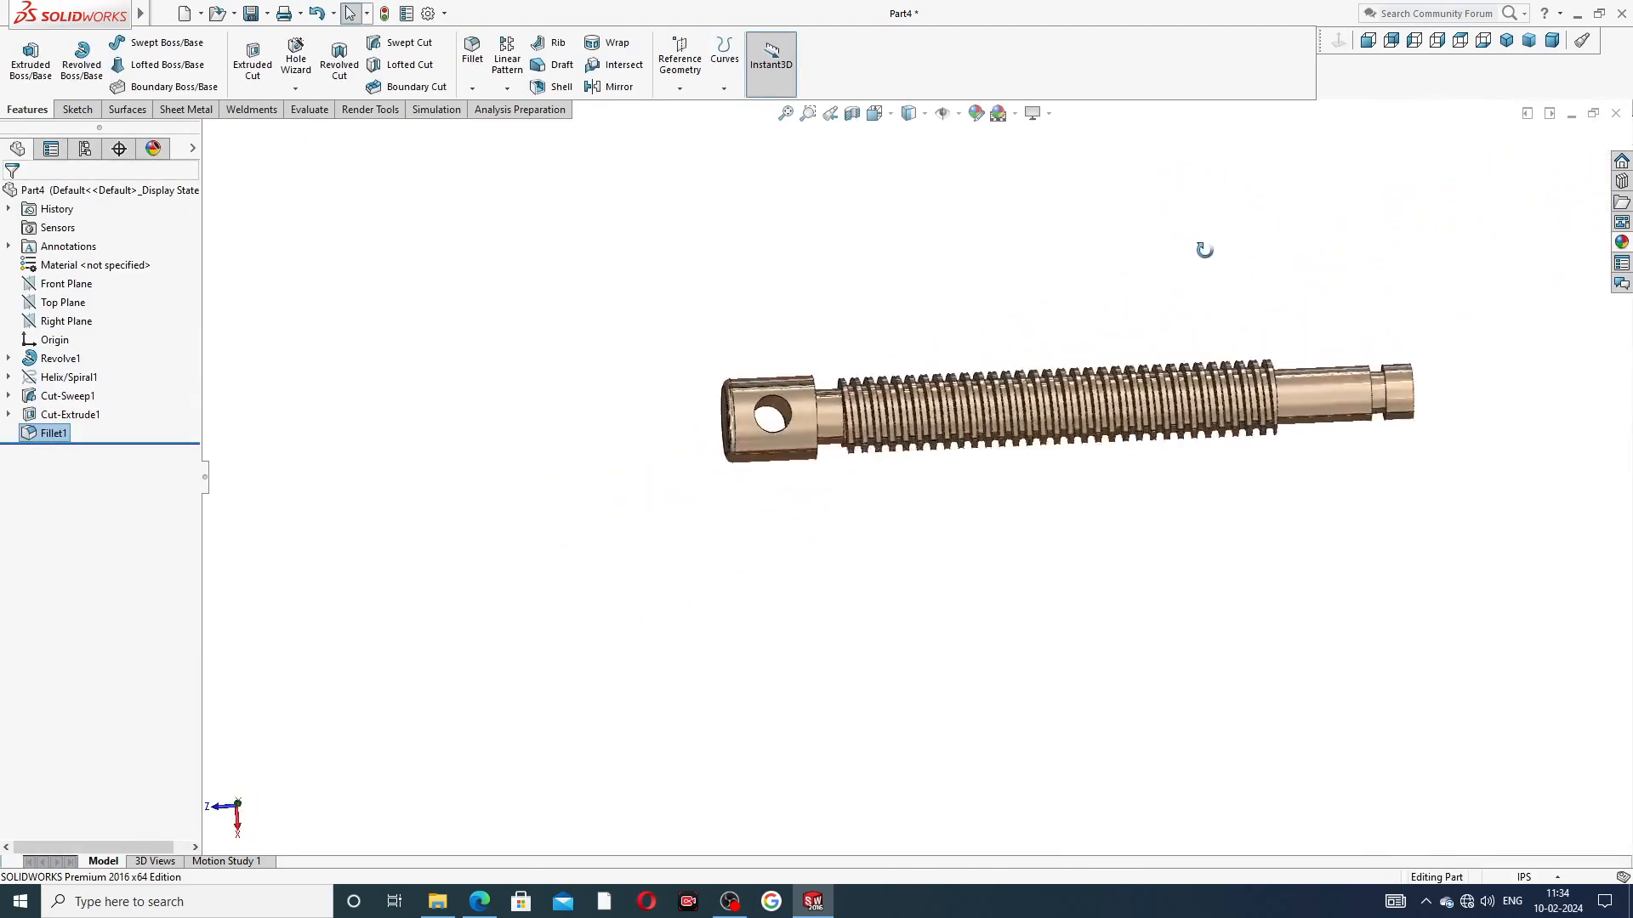
scroll(1161, 323, "down", 3)
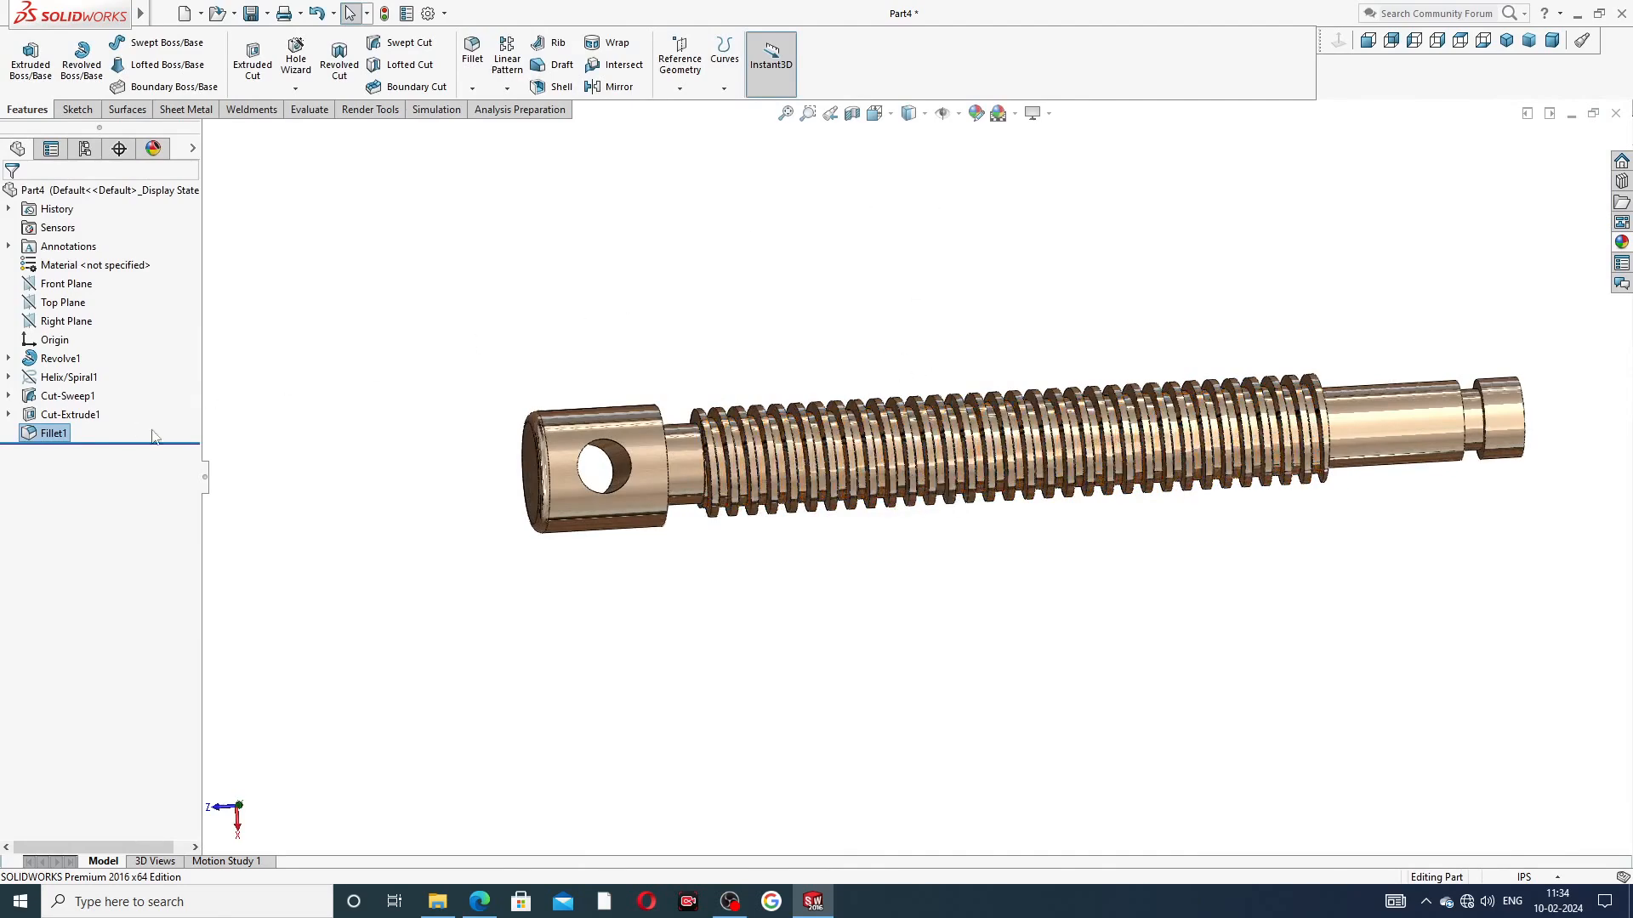
left_click(86, 397)
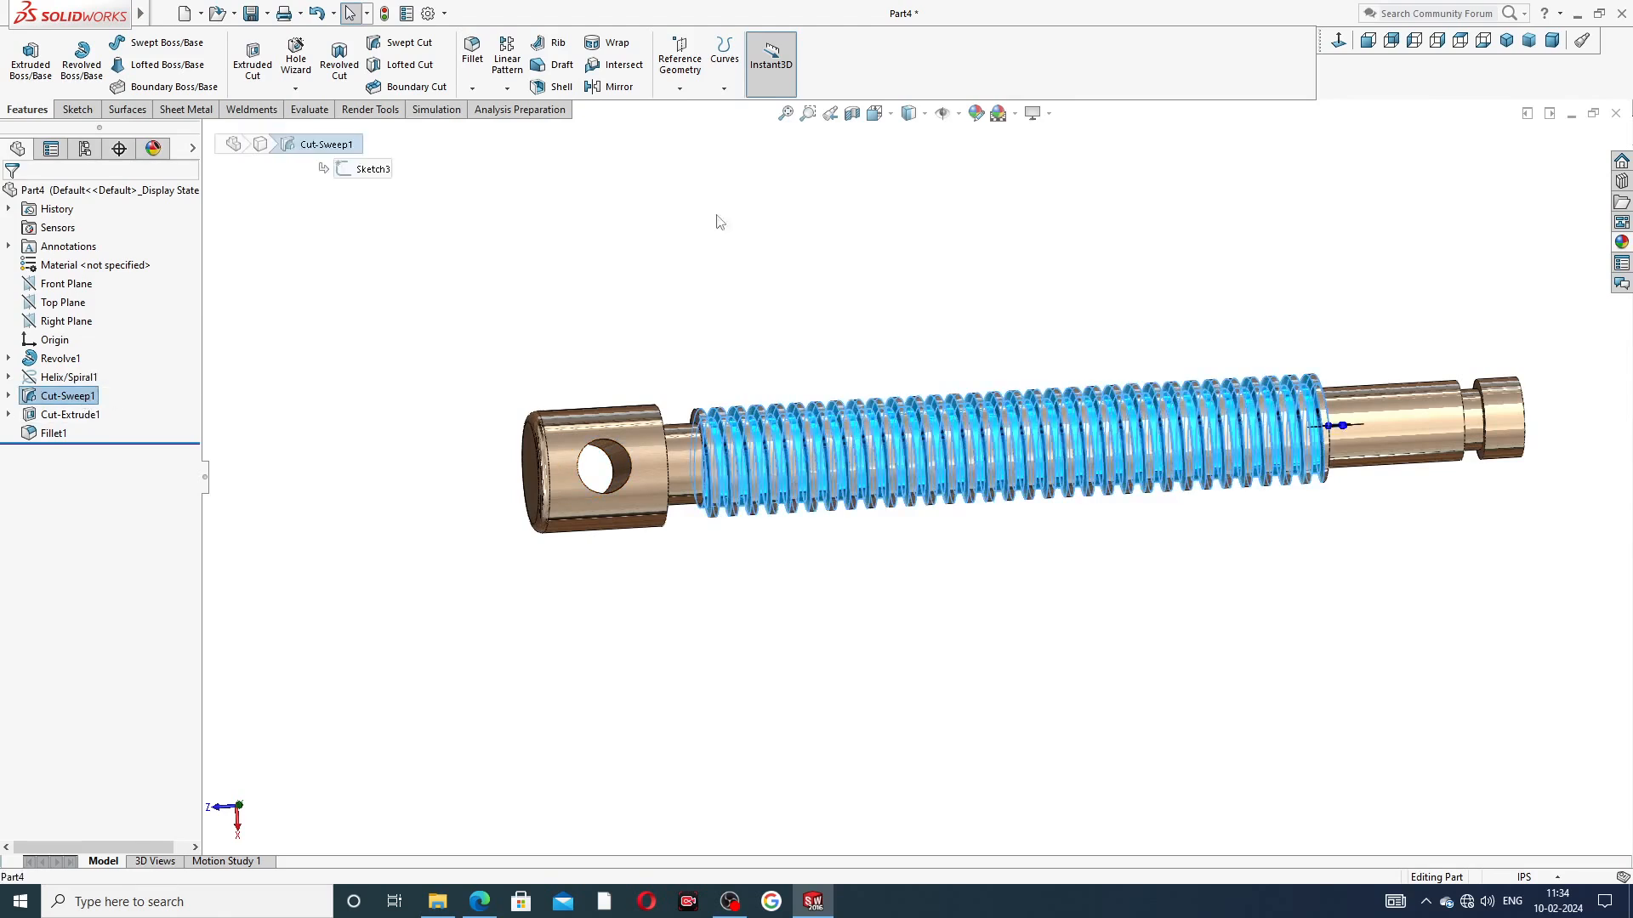
left_click(978, 113)
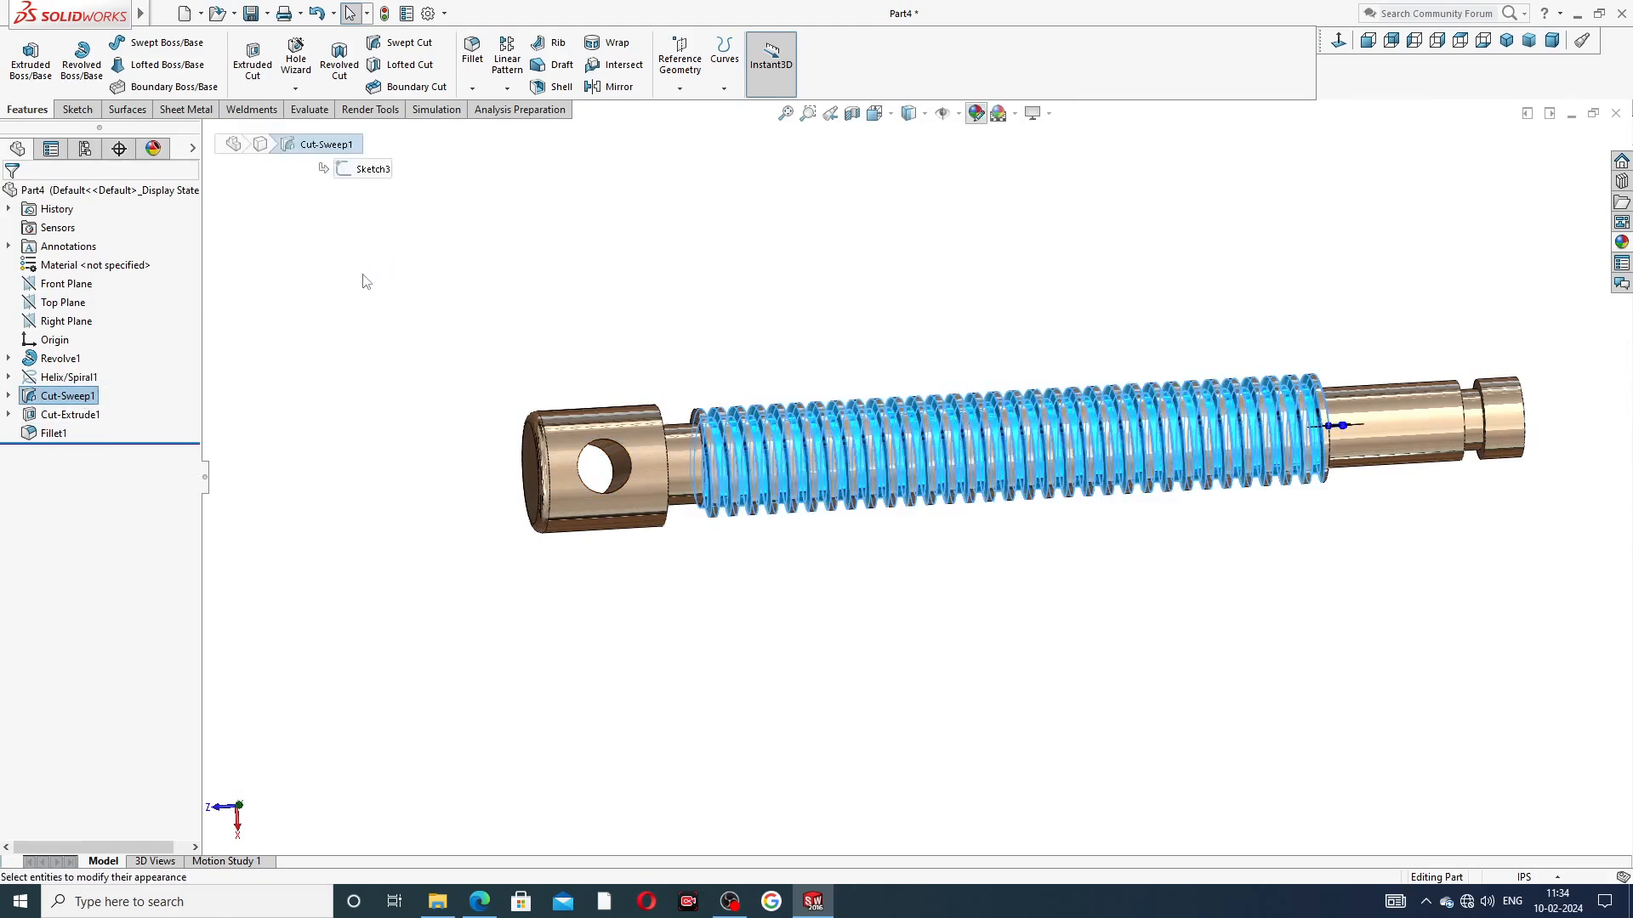
left_click(139, 556)
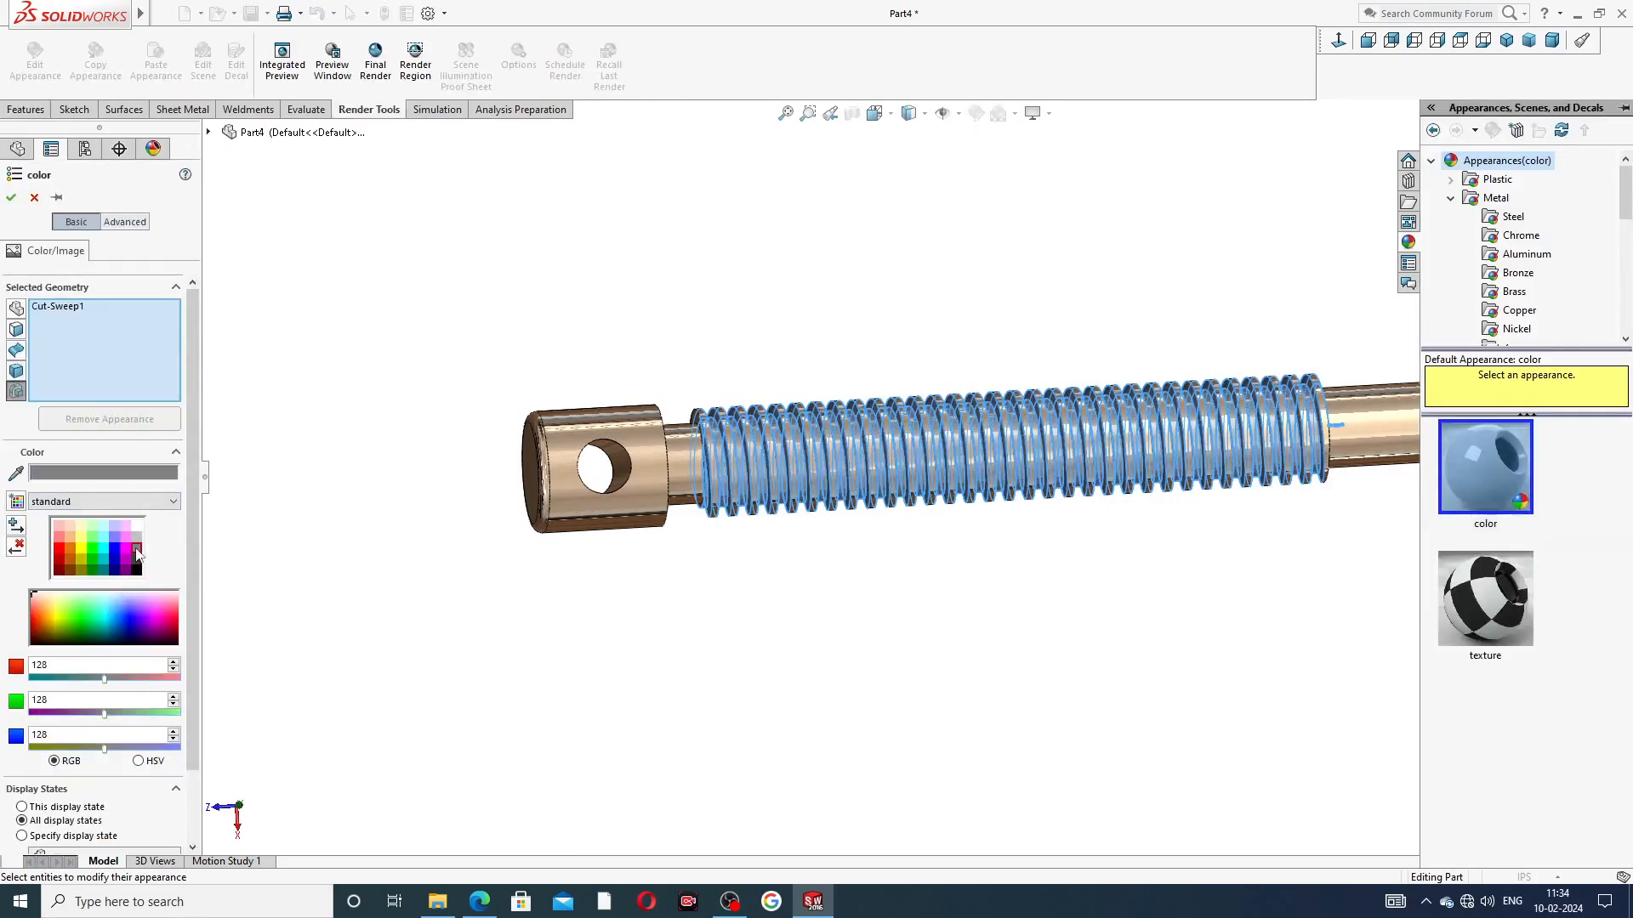
left_click(138, 559)
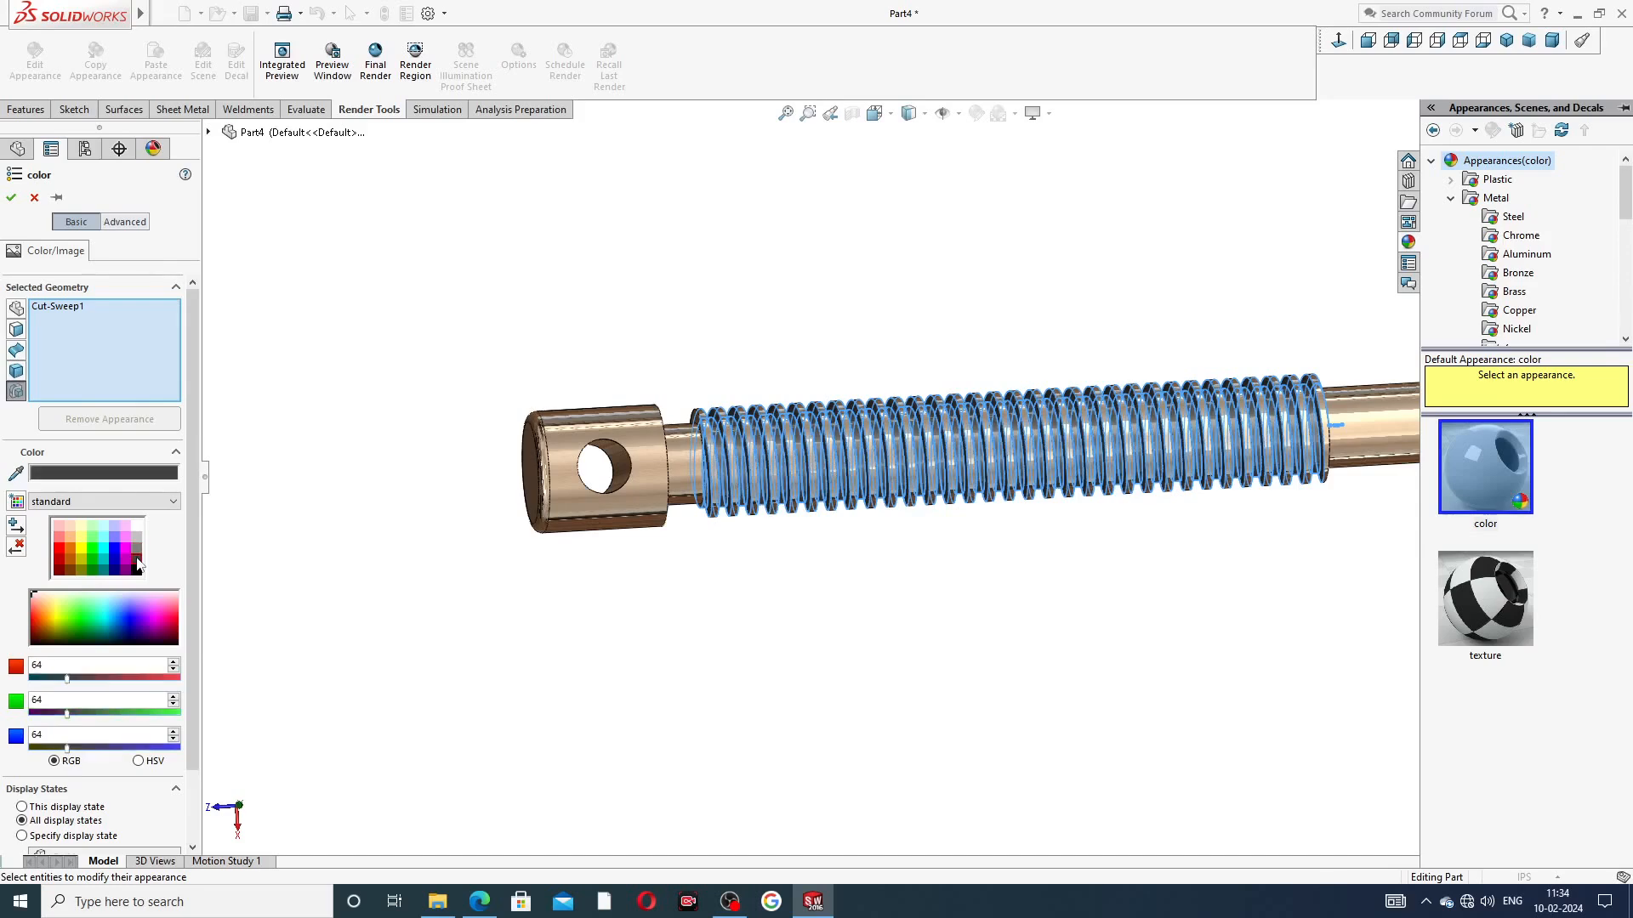
left_click(11, 198)
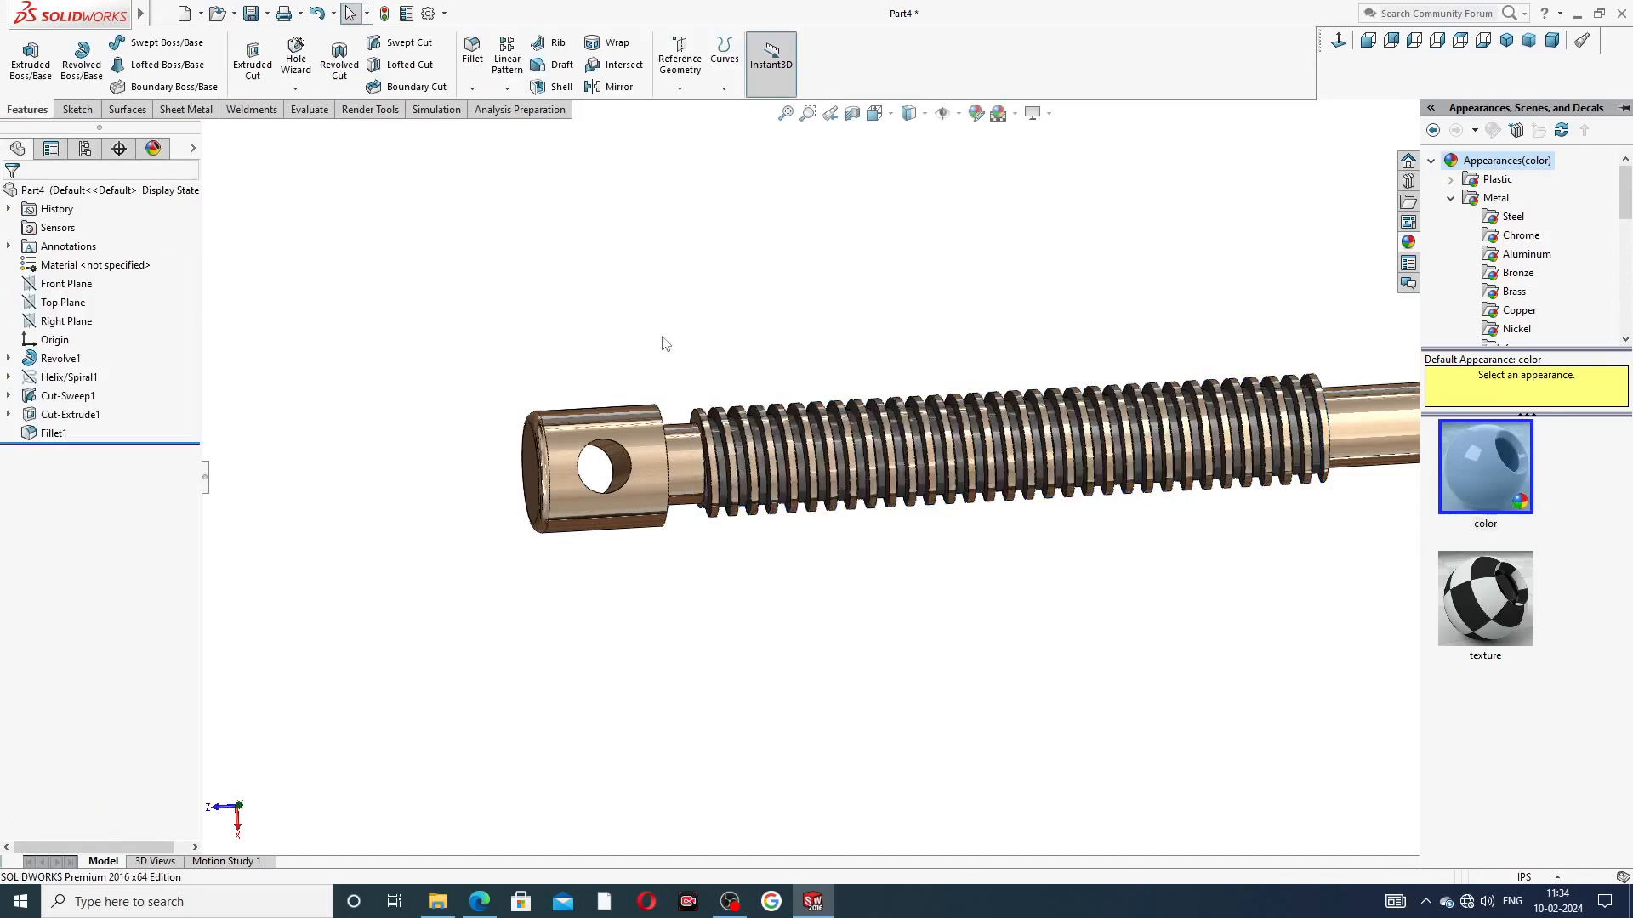
Change the appearance colour of the swept thread cut to a lighter standard grey
middle_click_drag(944, 579, 921, 354)
scroll(919, 472, "up", 3)
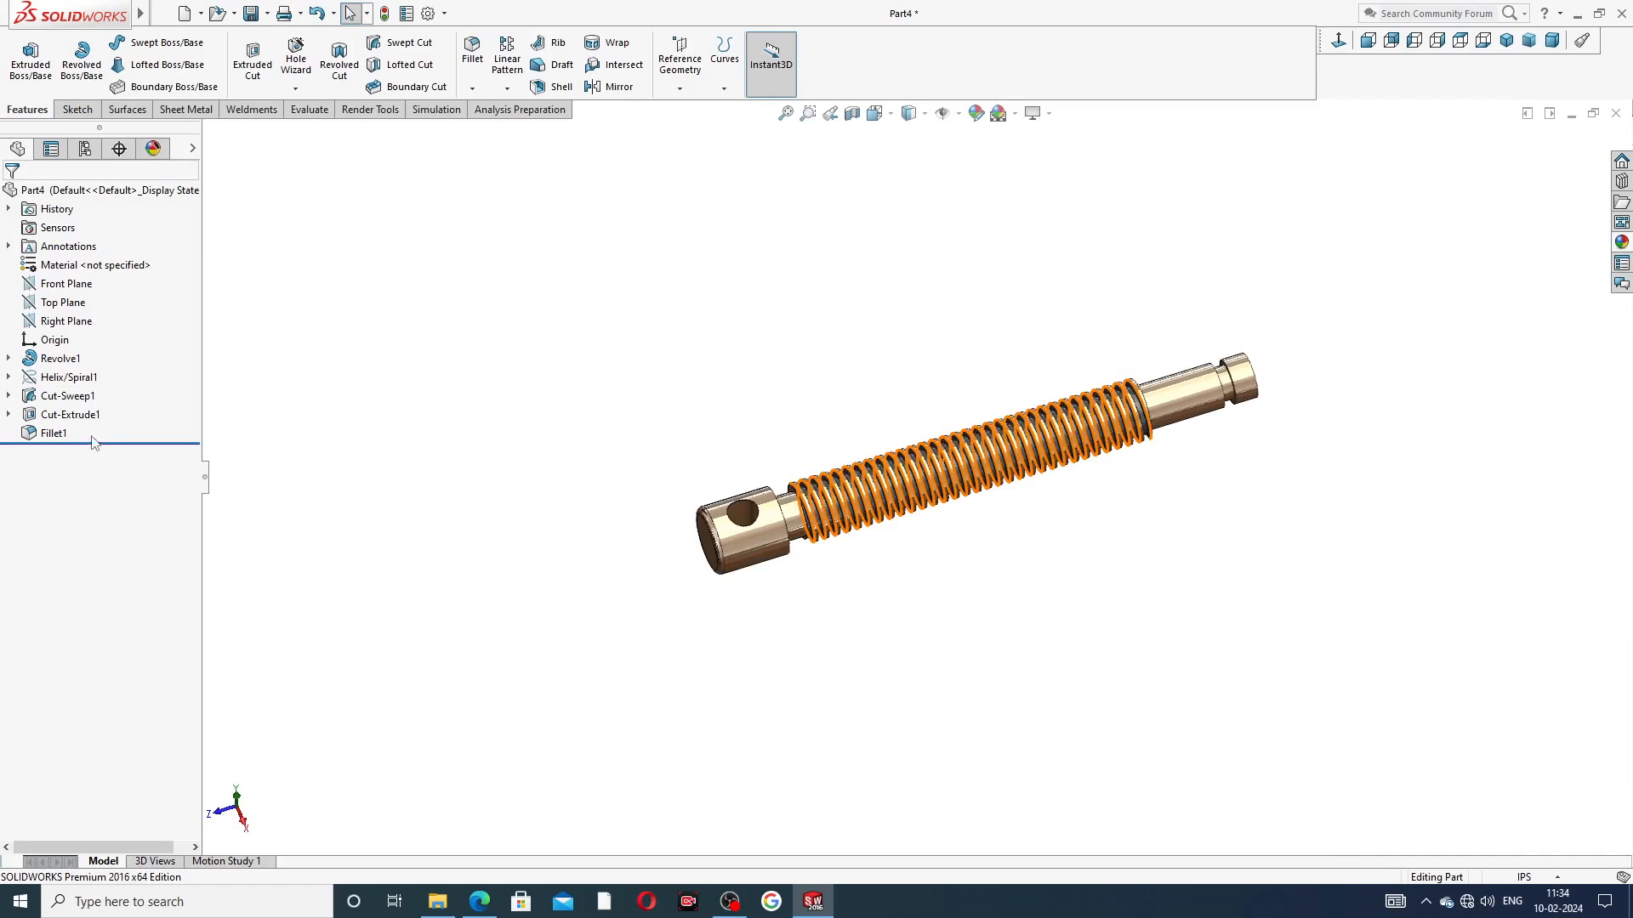
left_click(68, 396)
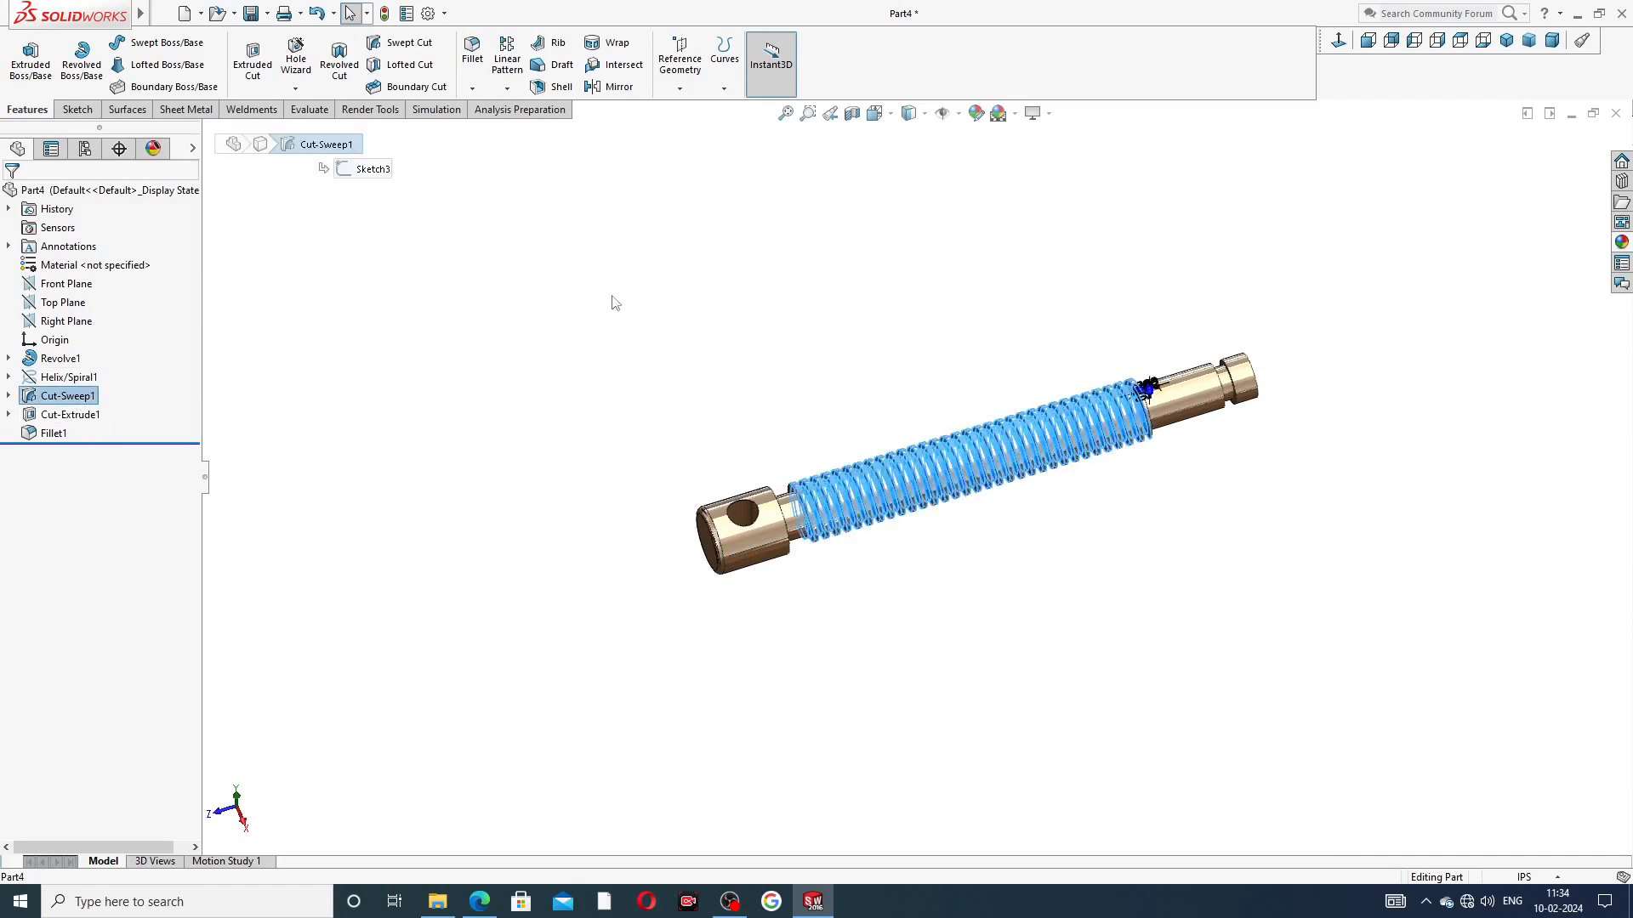
left_click(977, 113)
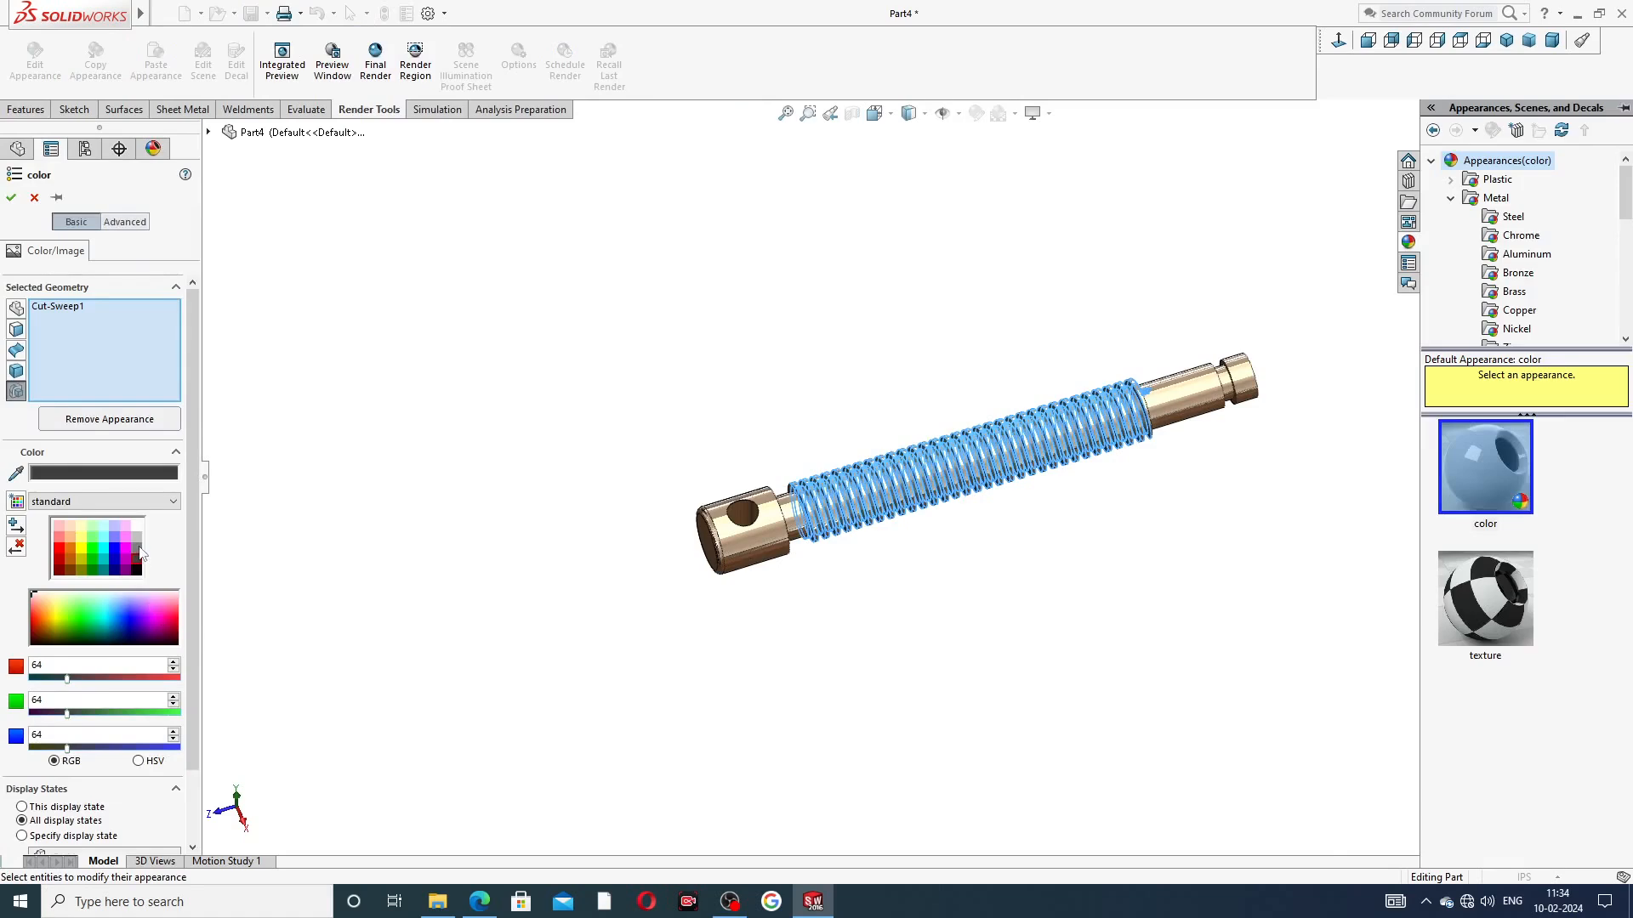
left_click(138, 550)
left_click(11, 197)
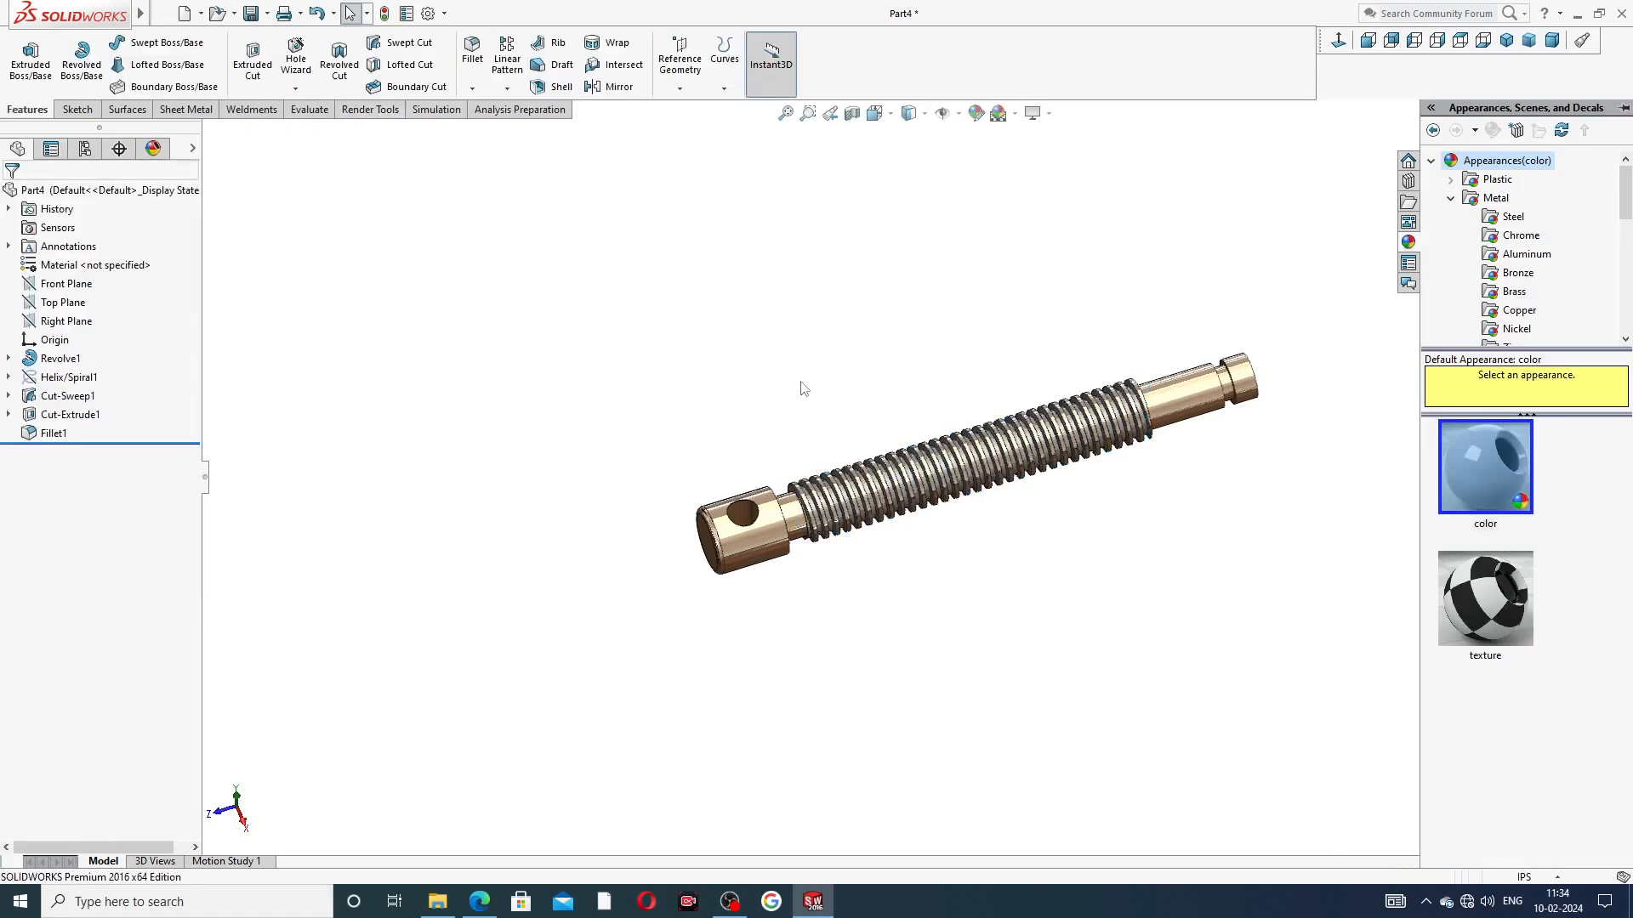
Save the finished vice screw part and show it in the isometric view
middle_click_drag(988, 390, 1241, 404)
key("ctrl+s")
scroll(1288, 405, "up", 3)
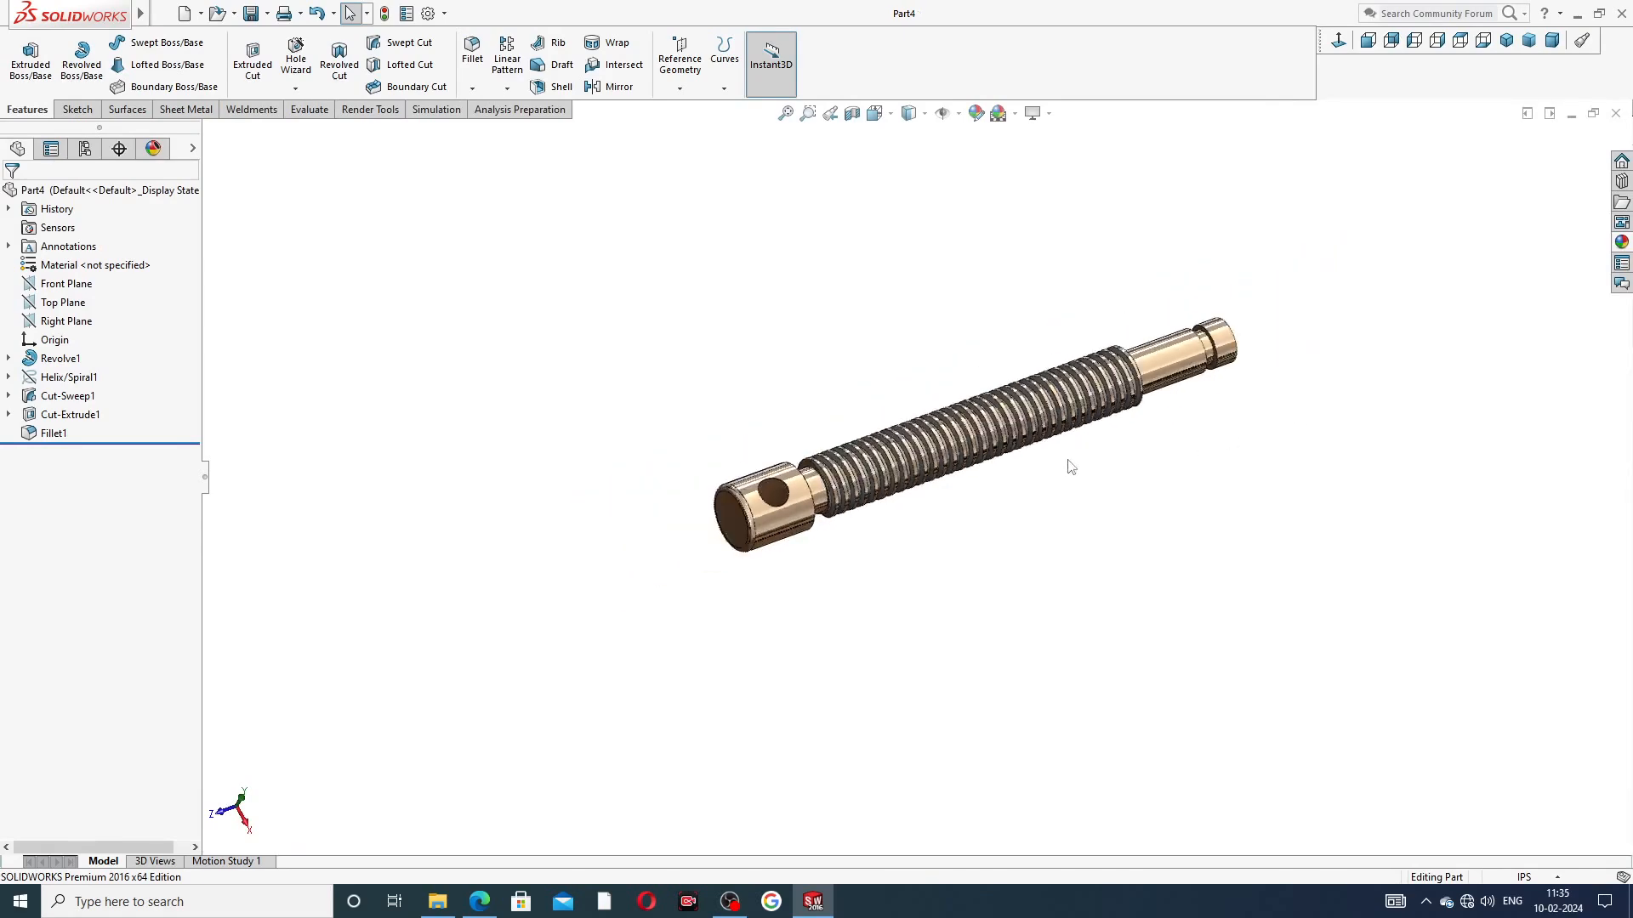
scroll(1073, 464, "down", 2)
scroll(1129, 292, "down", 2)
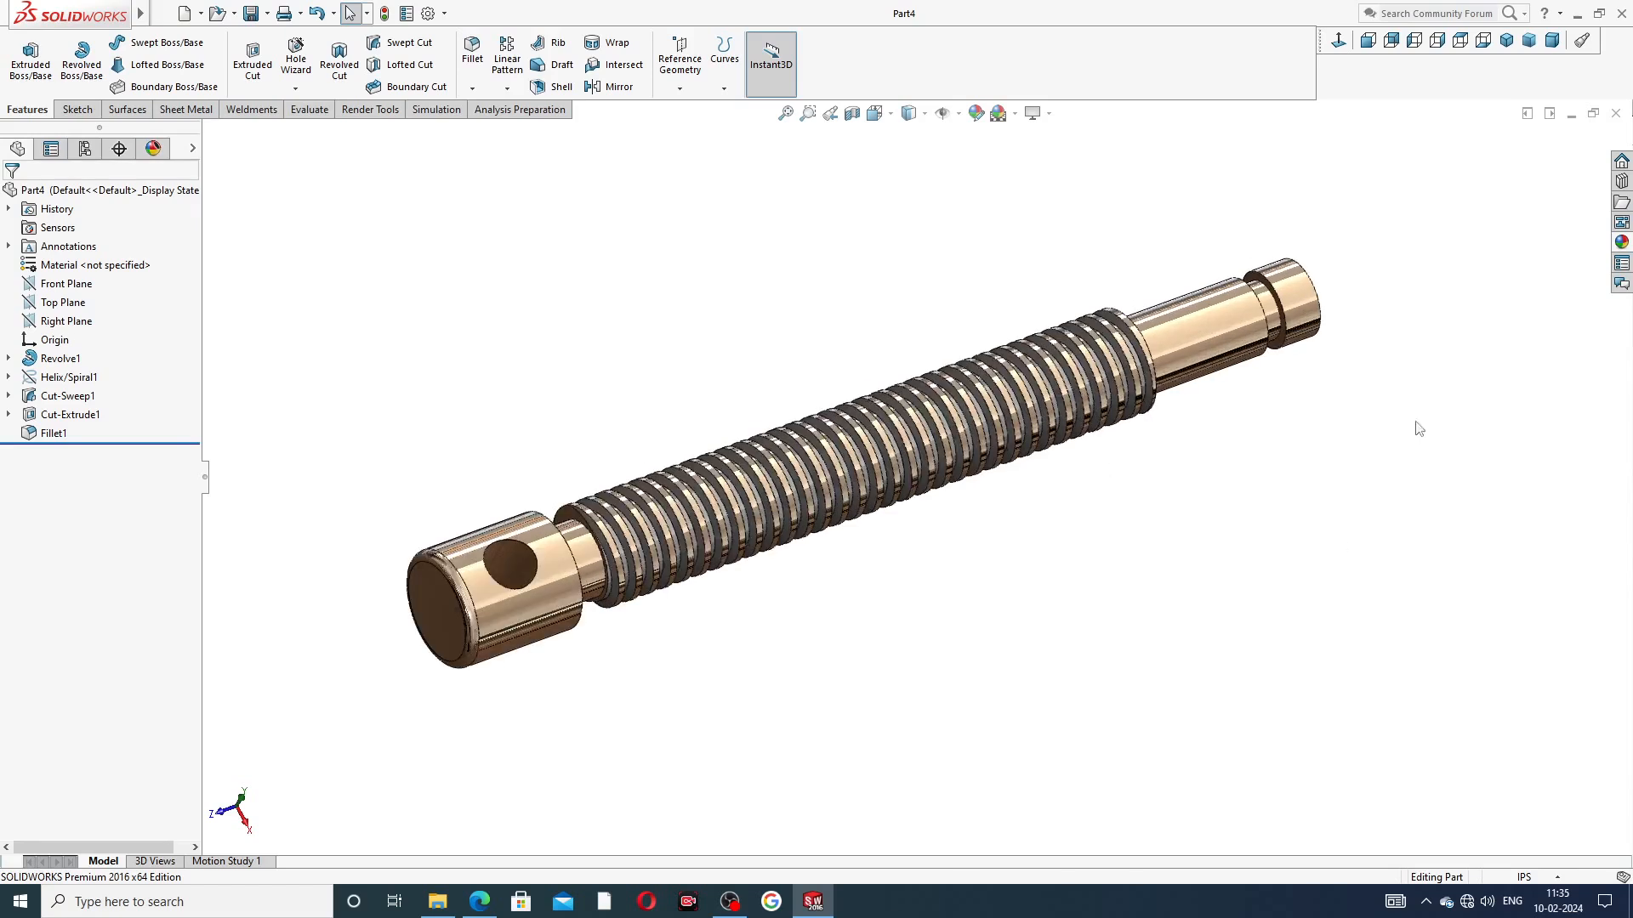
left_click(1506, 40)
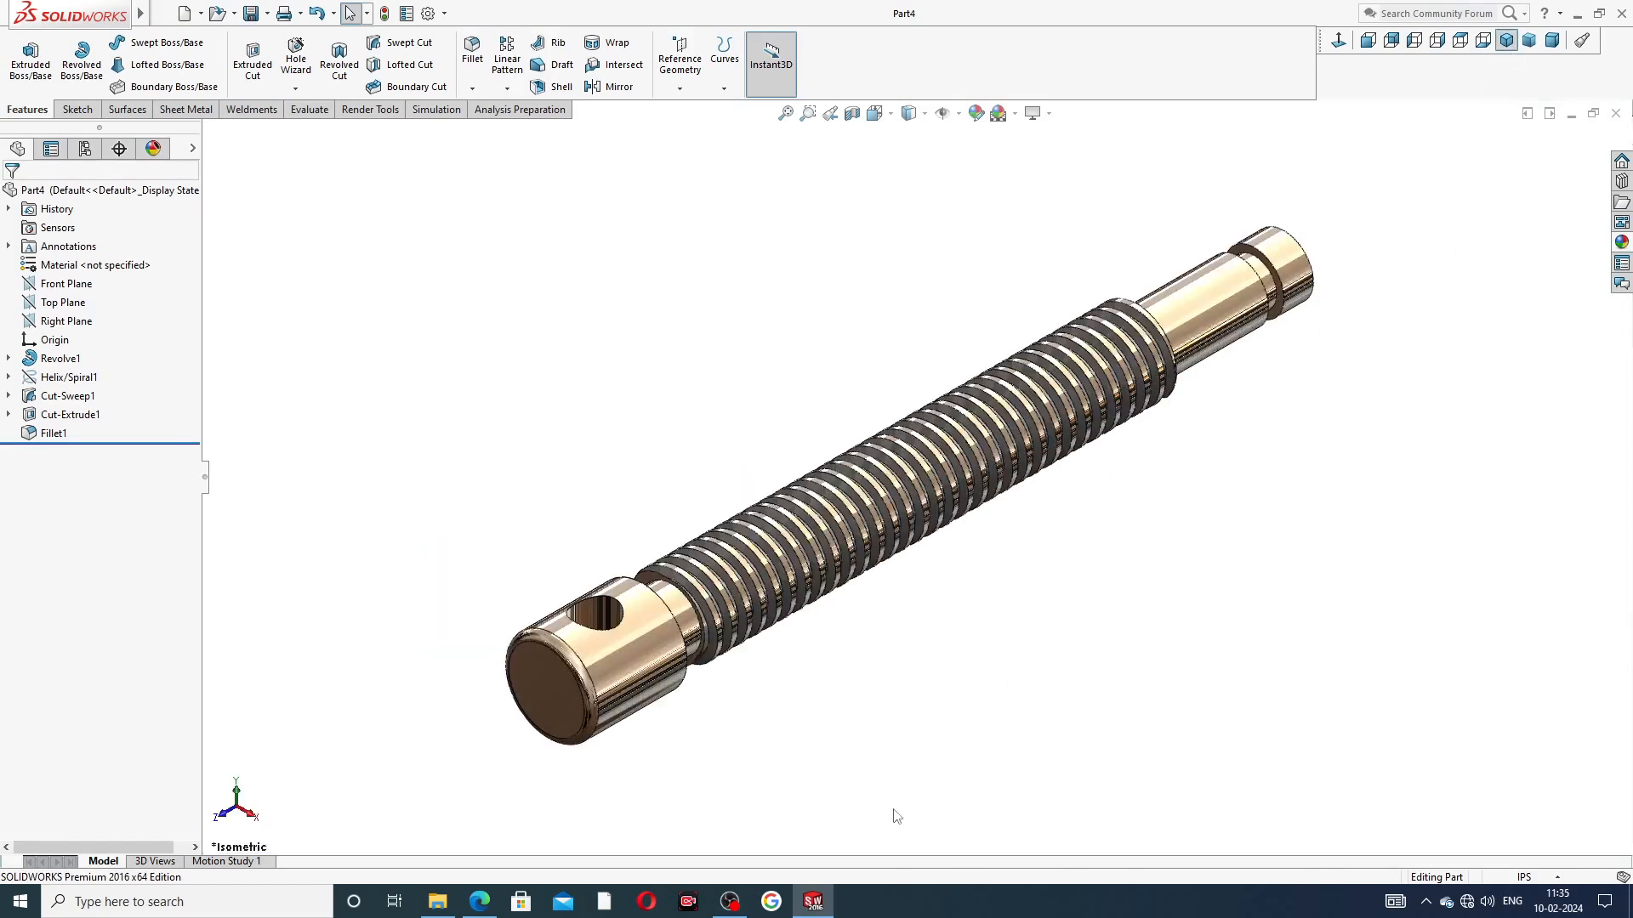
left_click(479, 902)
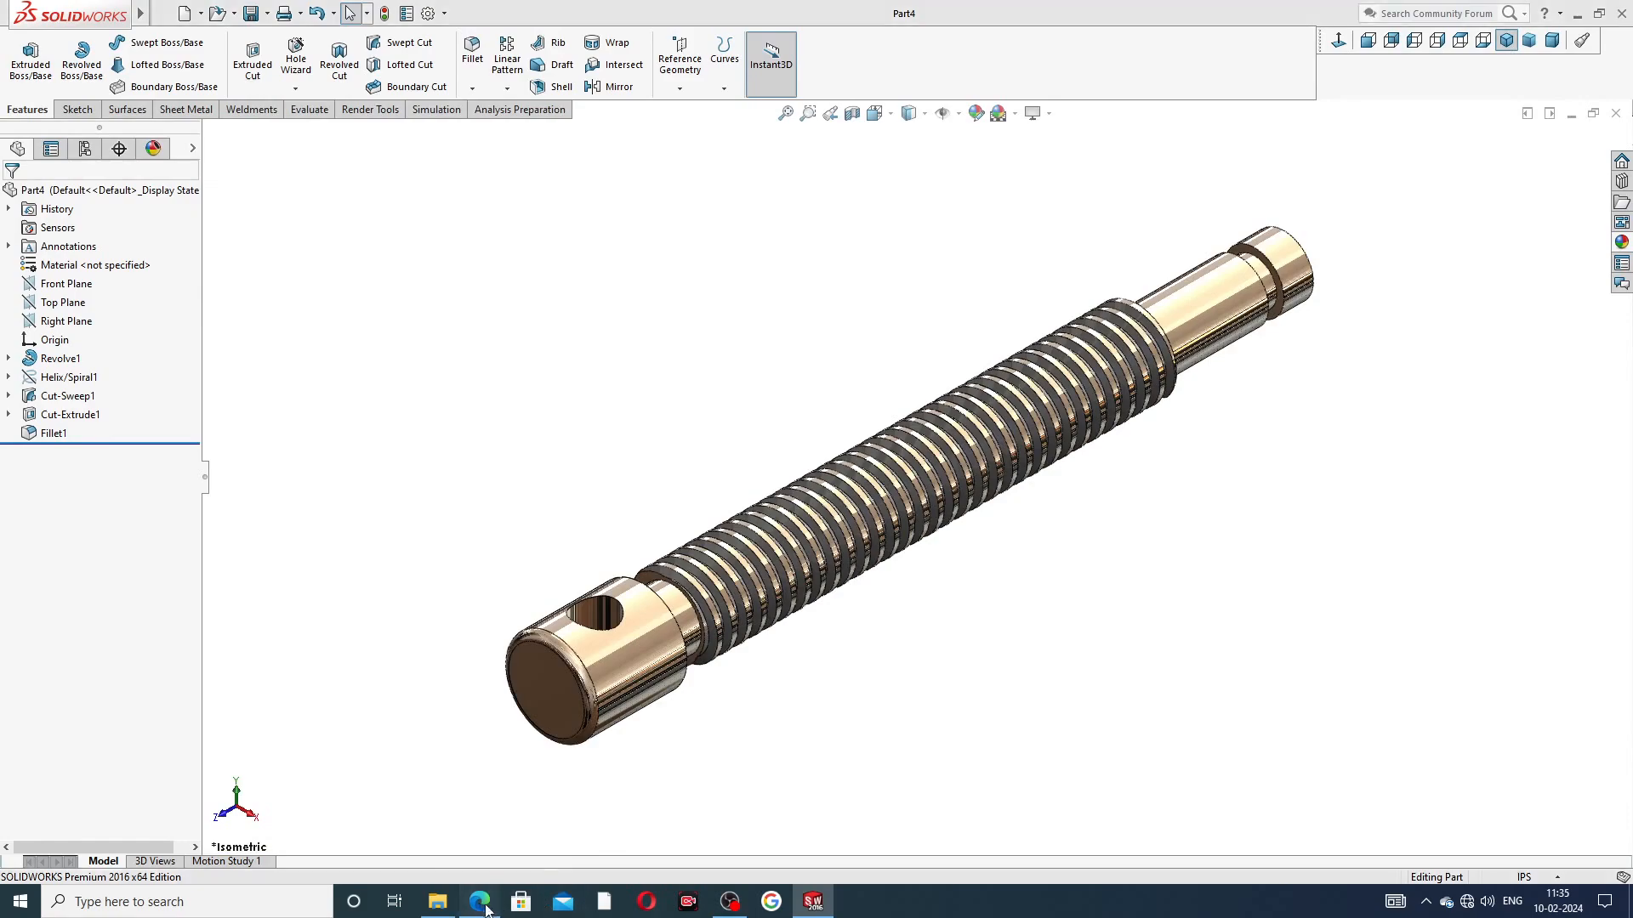
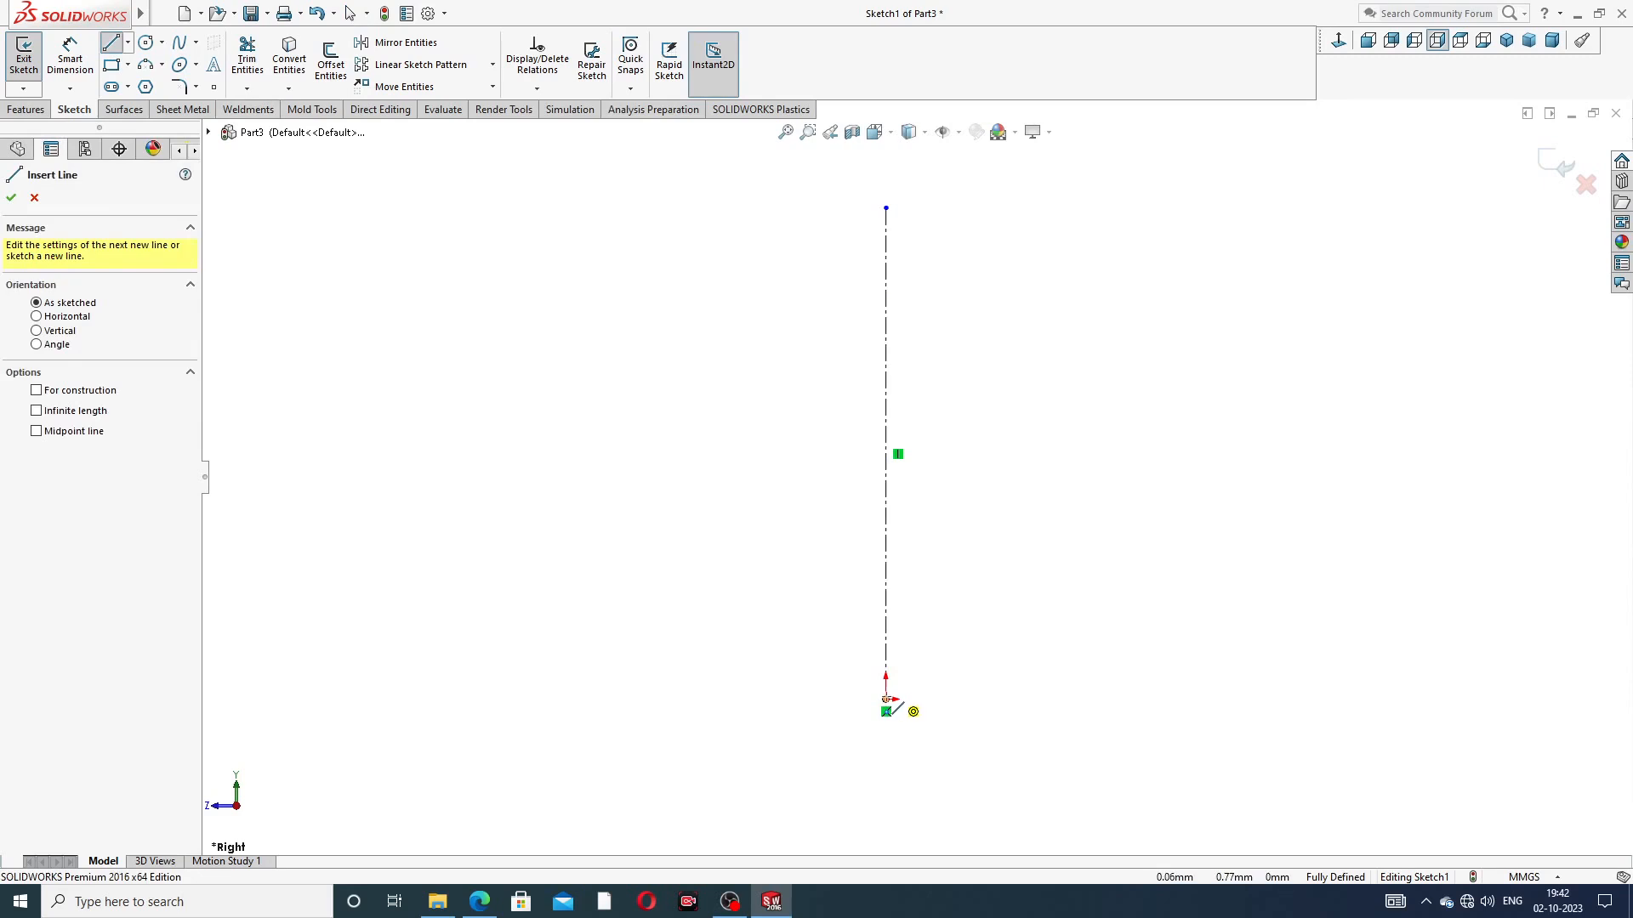
Sketch a stepped line chain from the origin: about 15.6 mm horizontal, 16.1 mm up, 10 mm outward and 66.1 mm up
left_click(888, 711)
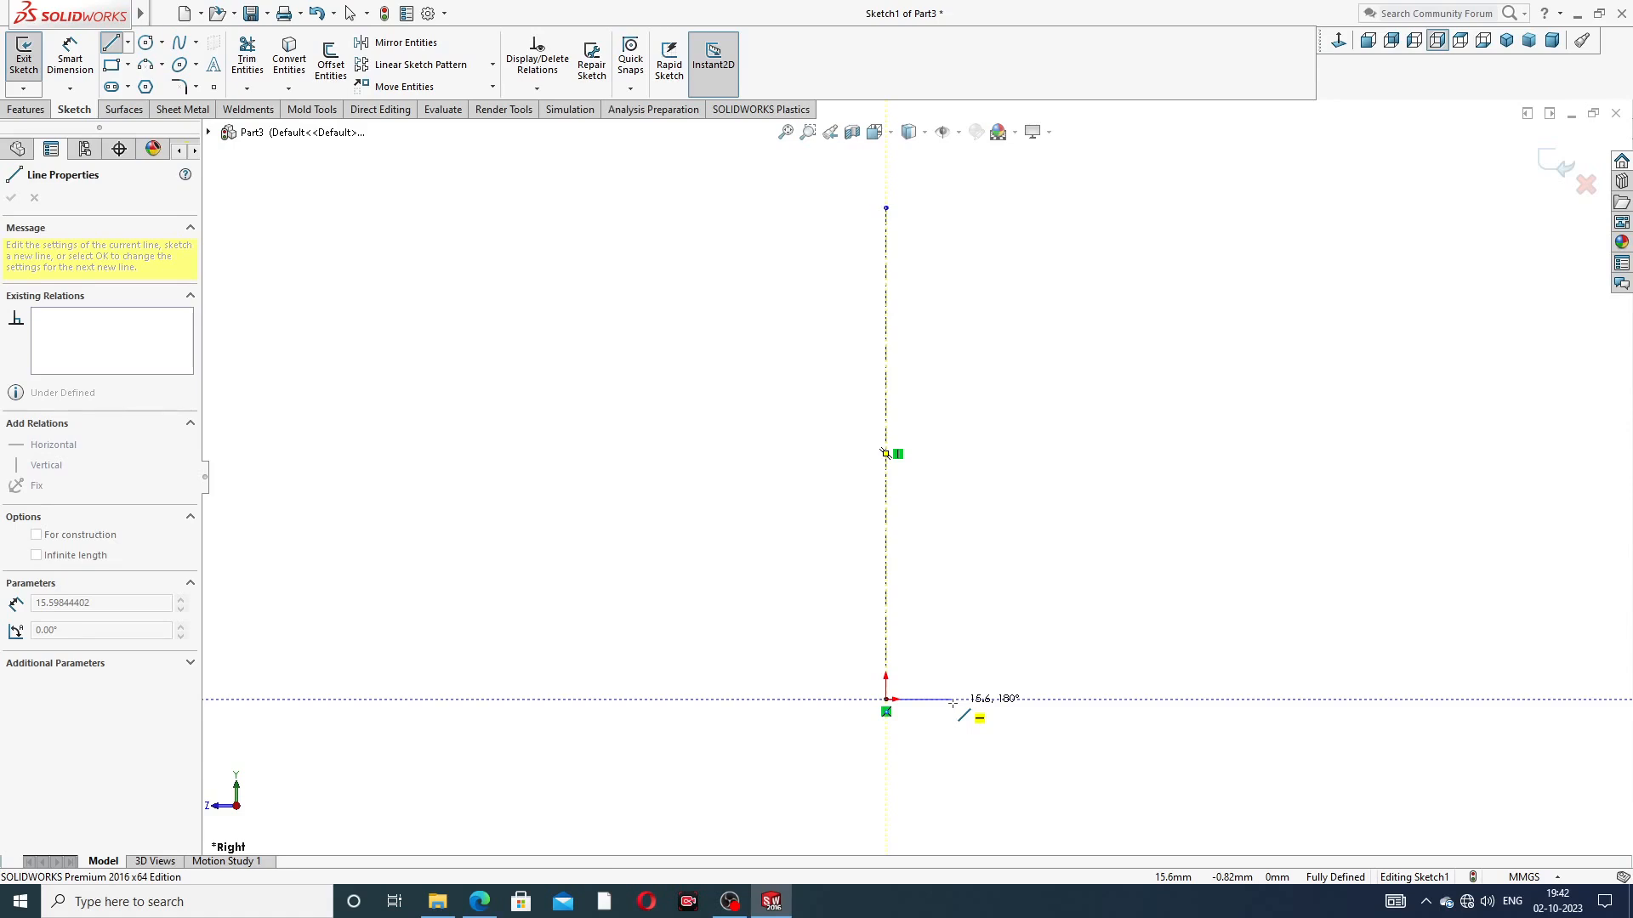
left_click(952, 700)
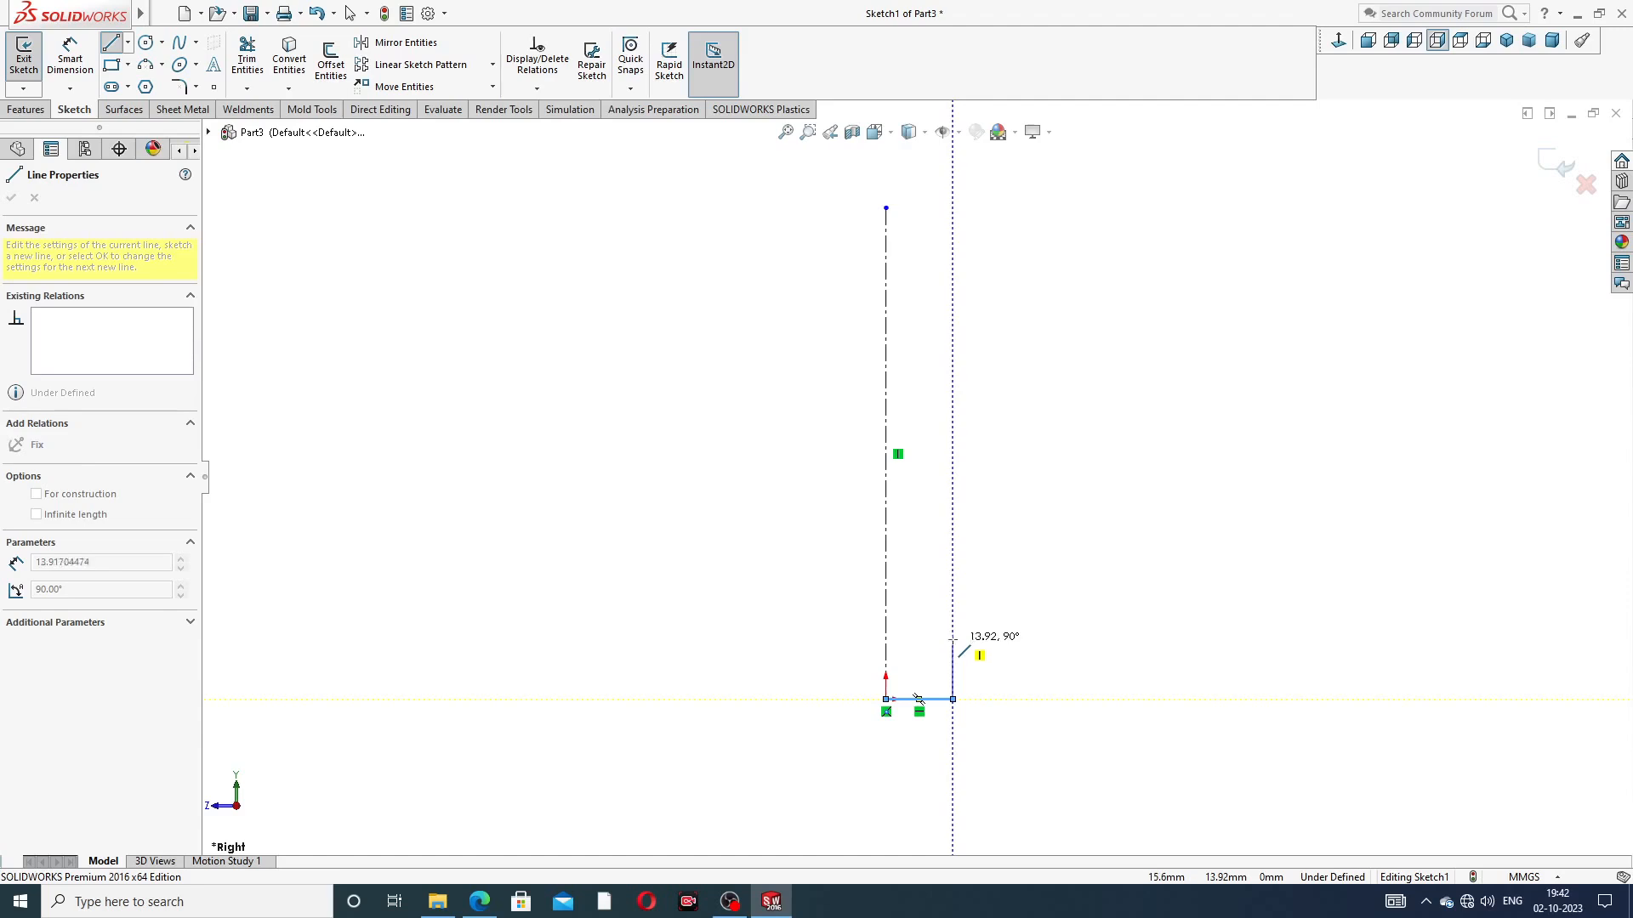
double_click(952, 631)
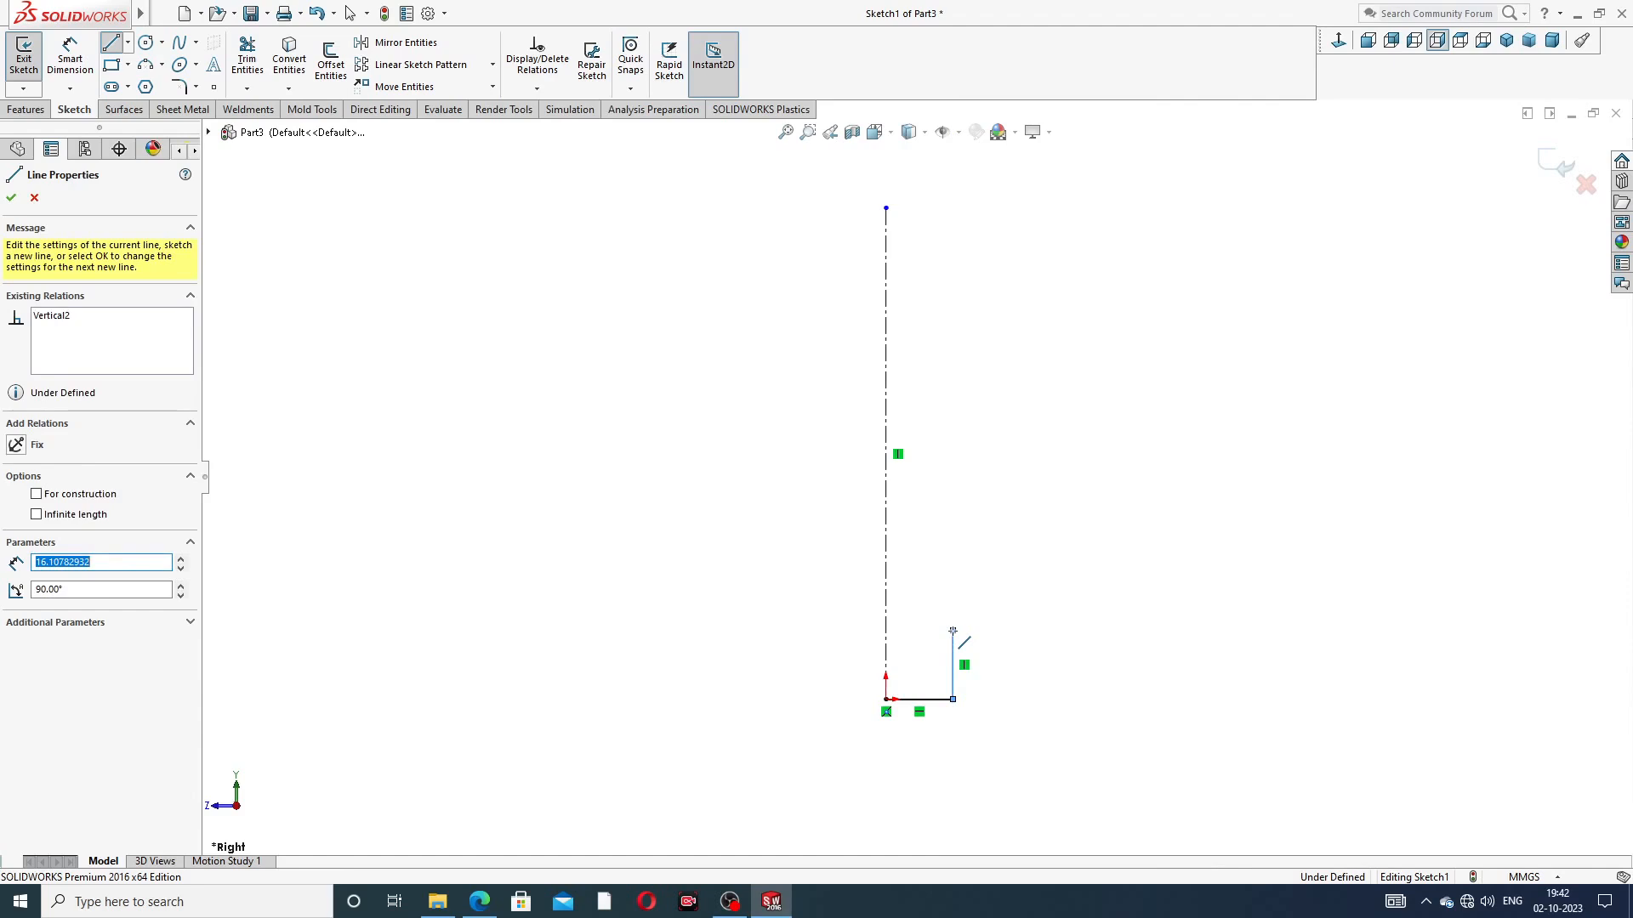
left_click(952, 631)
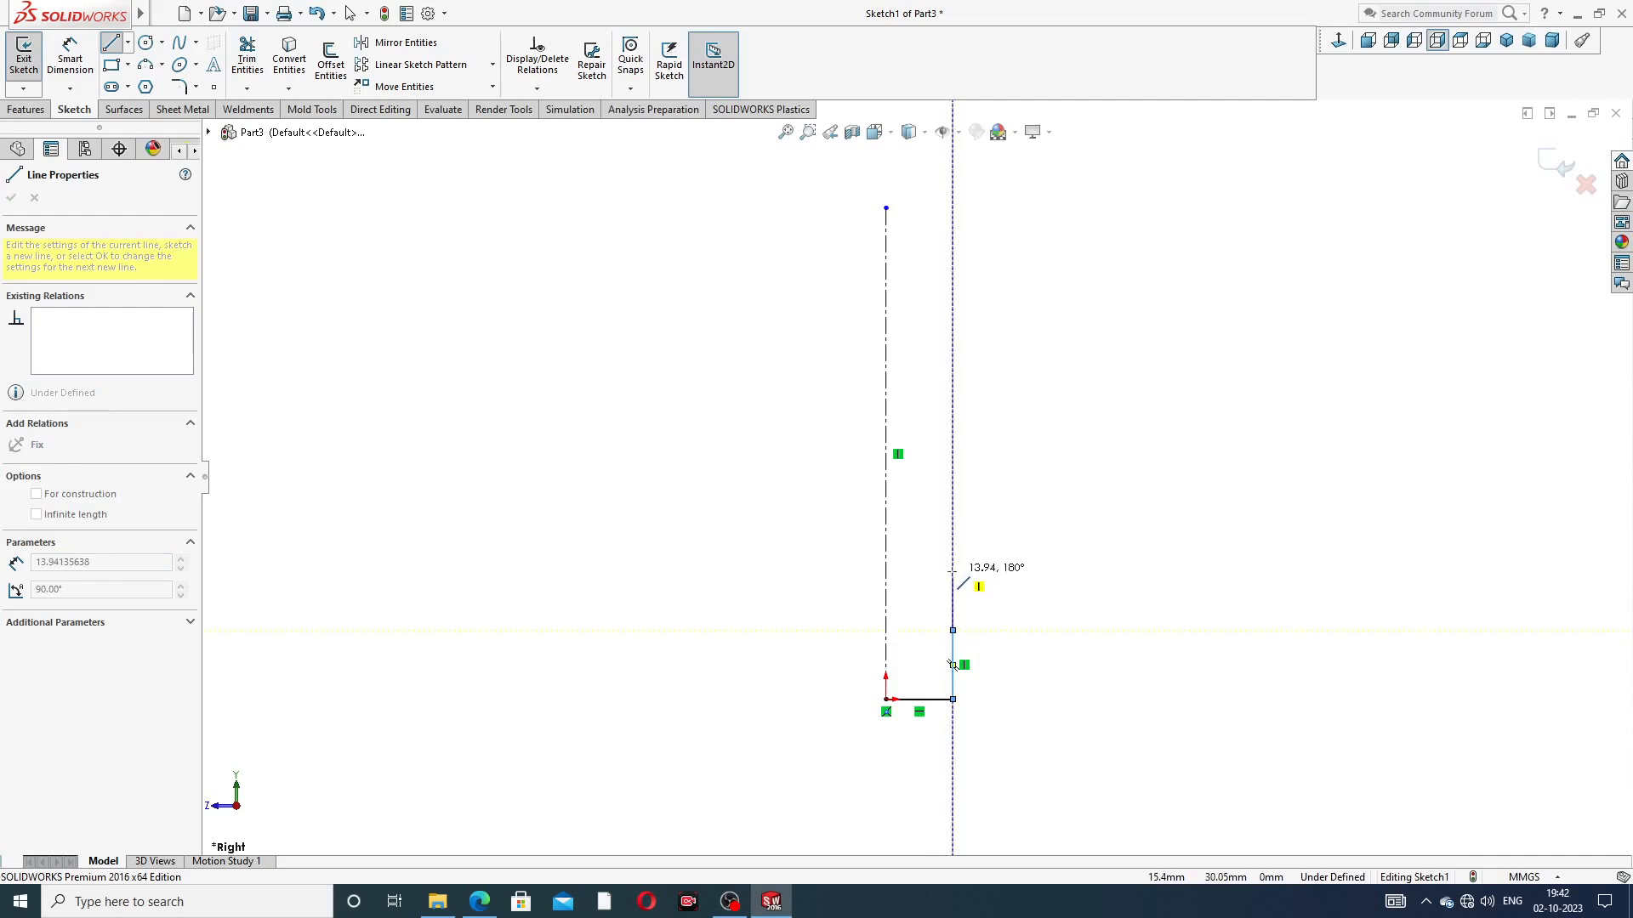
left_click(994, 631)
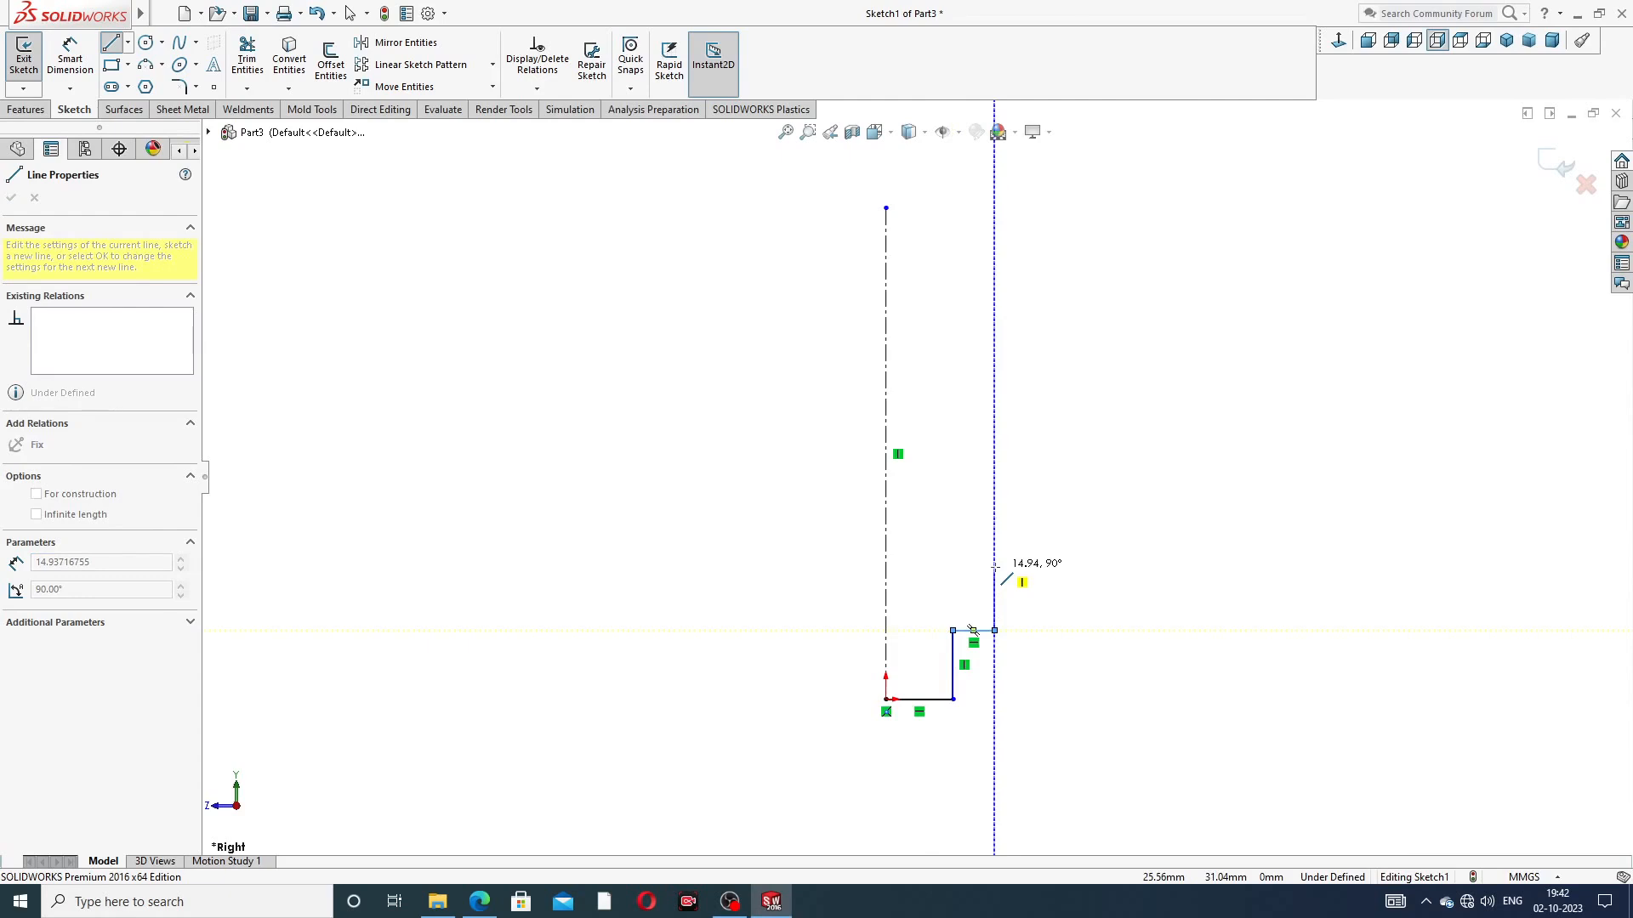
left_click(995, 350)
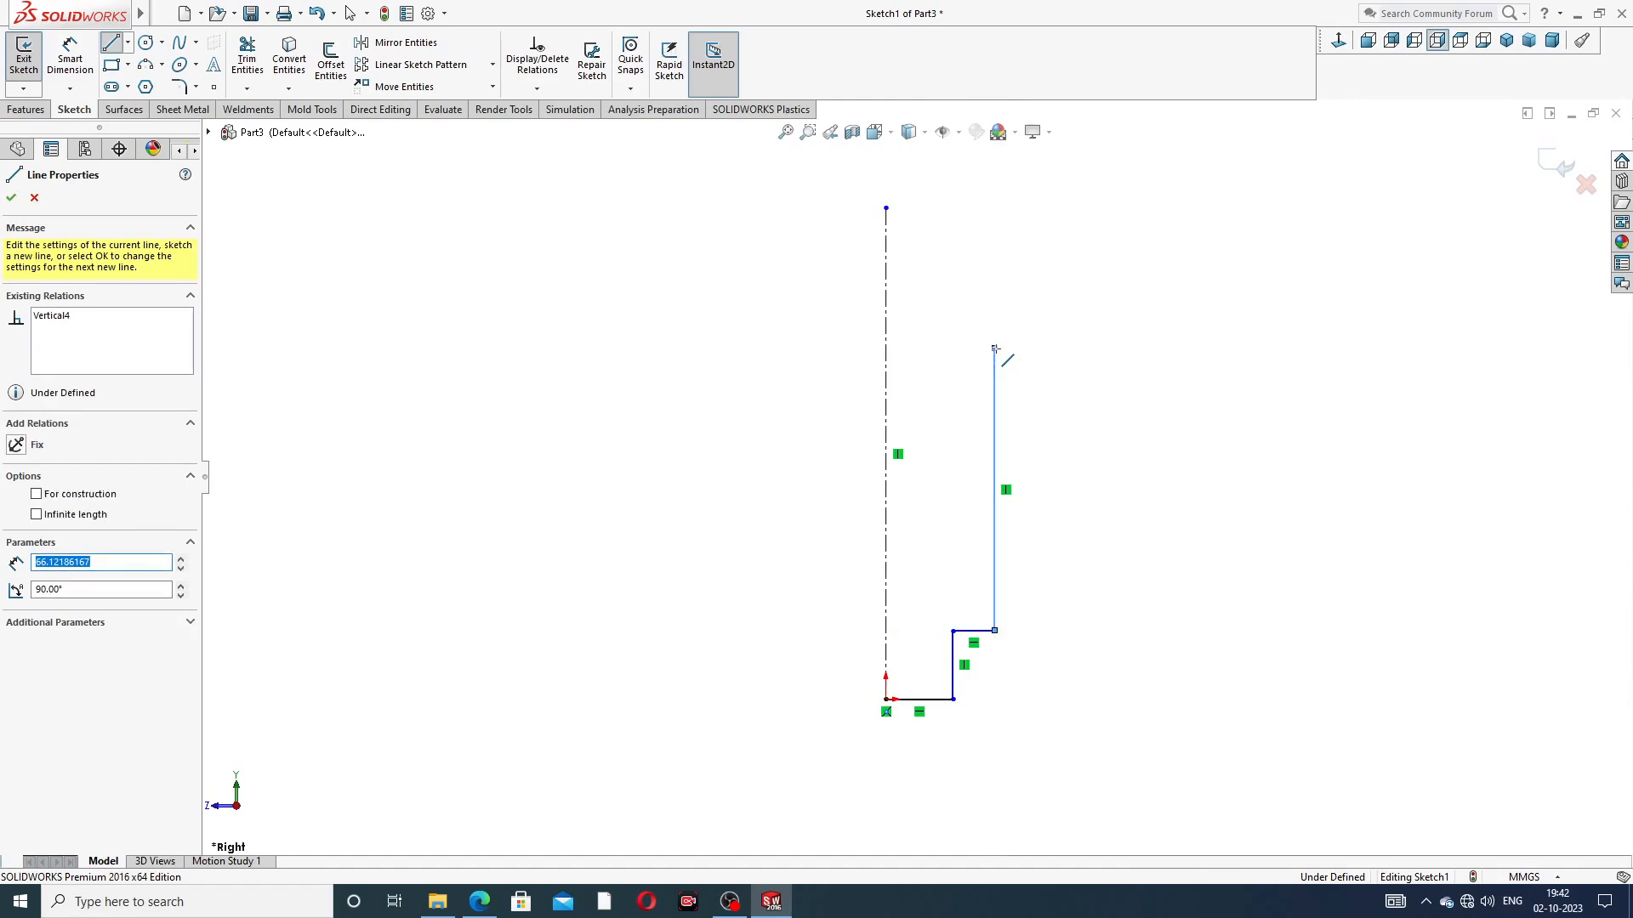
Extend the stepped profile with a short outward segment and a vertical line about 53.1 mm long, ending the chain
left_click(1022, 348)
scroll(1028, 252, "up", 2)
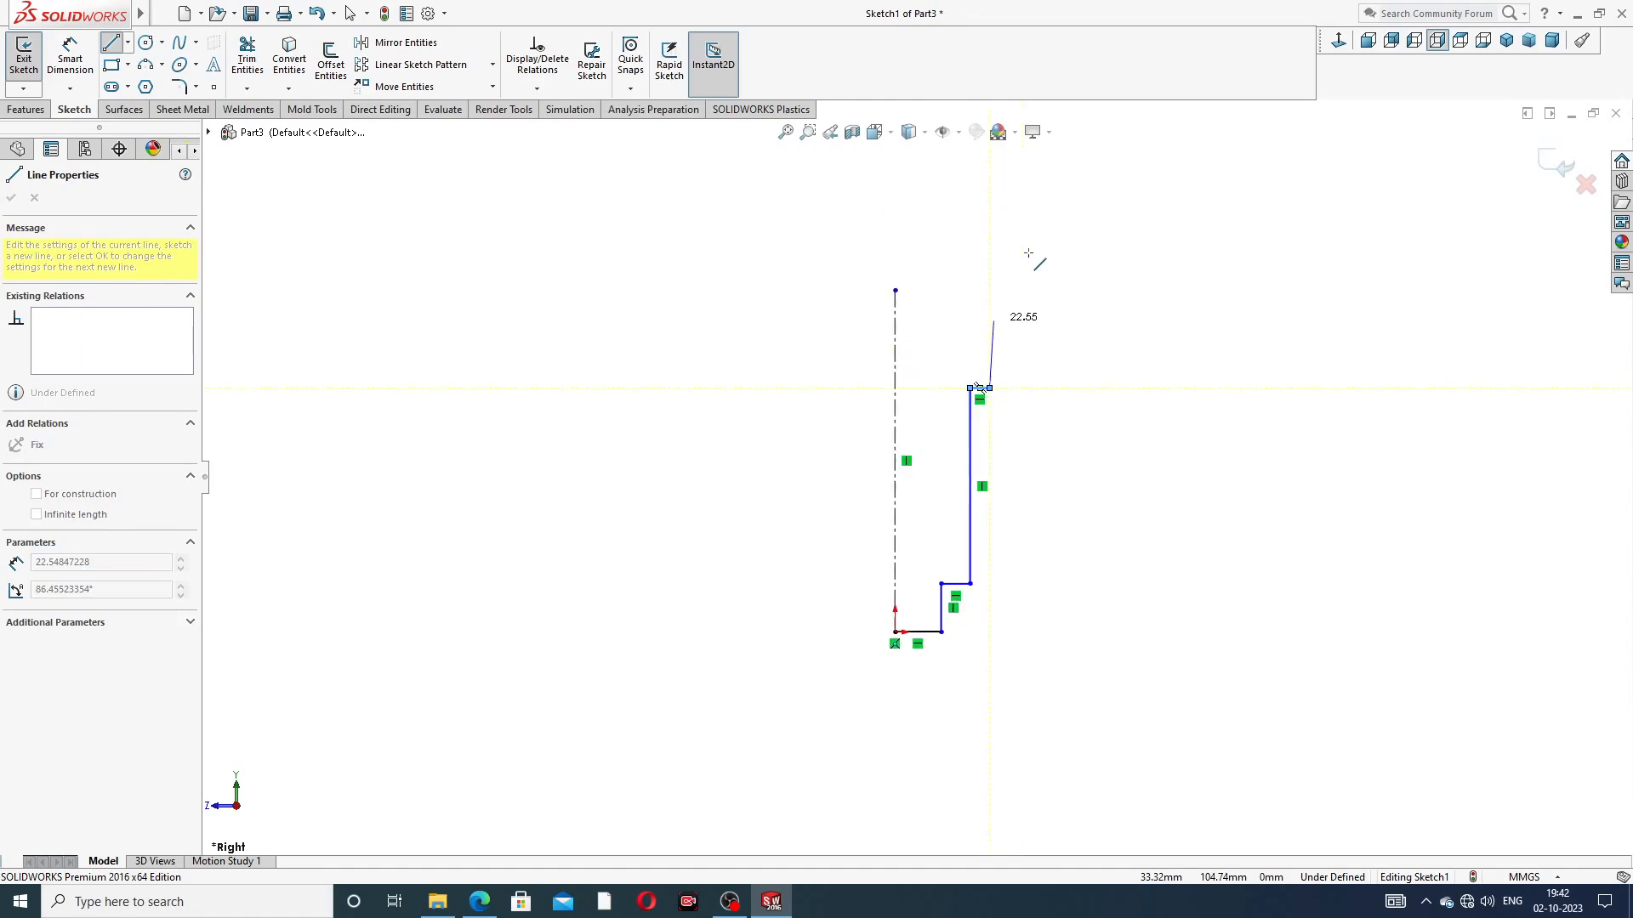
left_click(990, 230)
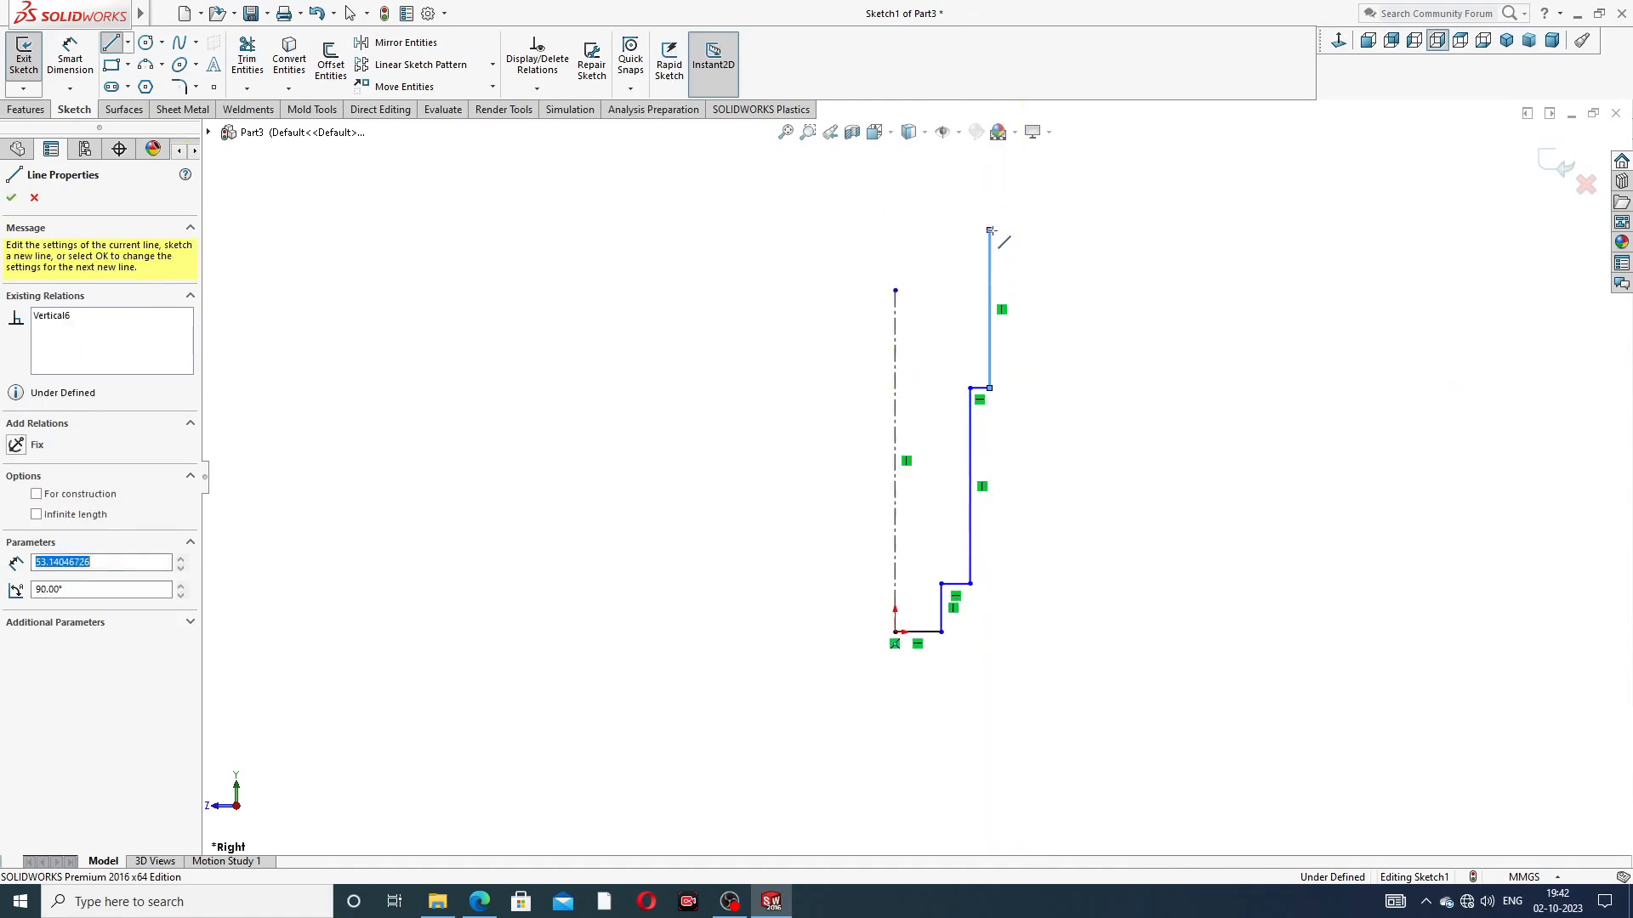
right_click(1070, 249)
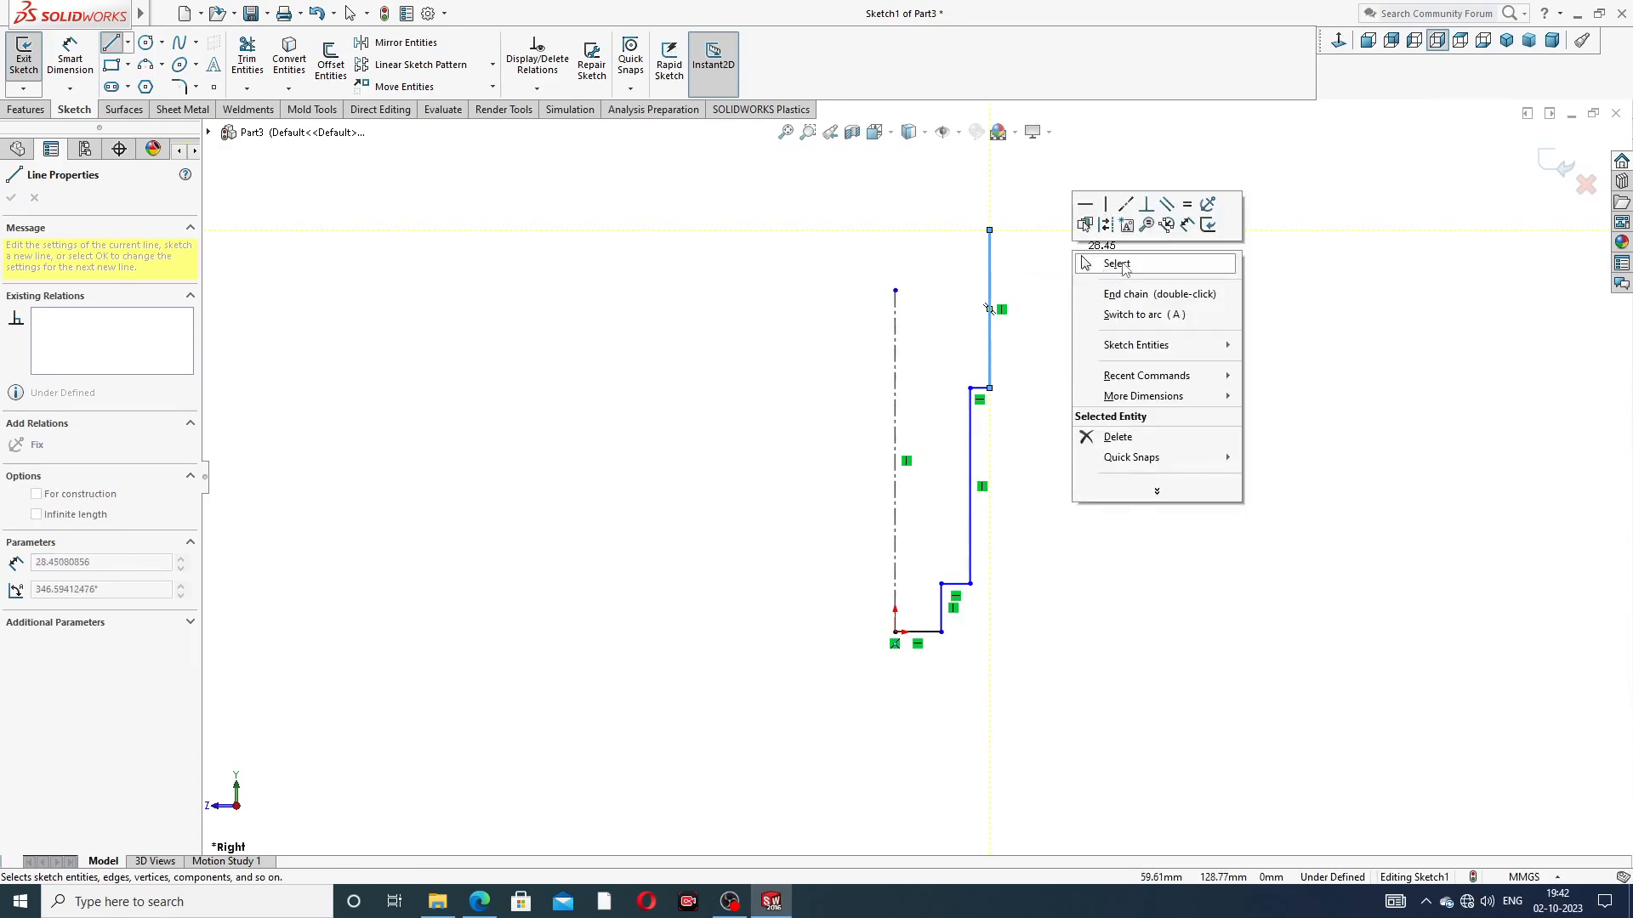
left_click(1103, 263)
Dimension the profile's lowest horizontal line from the origin as 11 mm
left_click(70, 53)
scroll(957, 623, "down", 1)
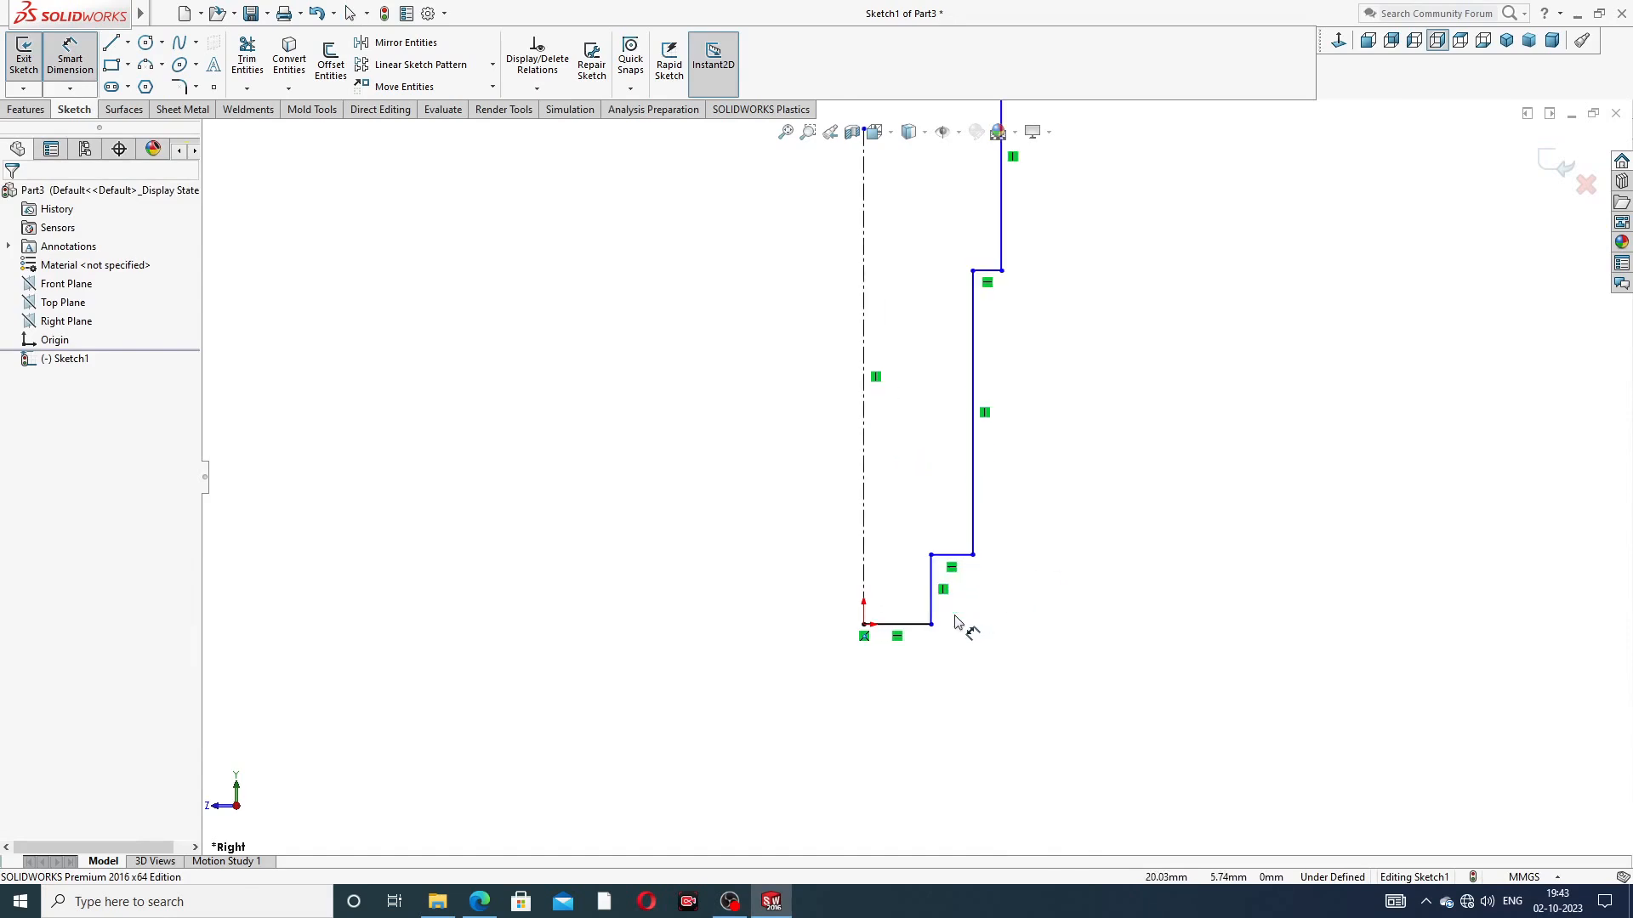
left_click(903, 625)
left_click(909, 690)
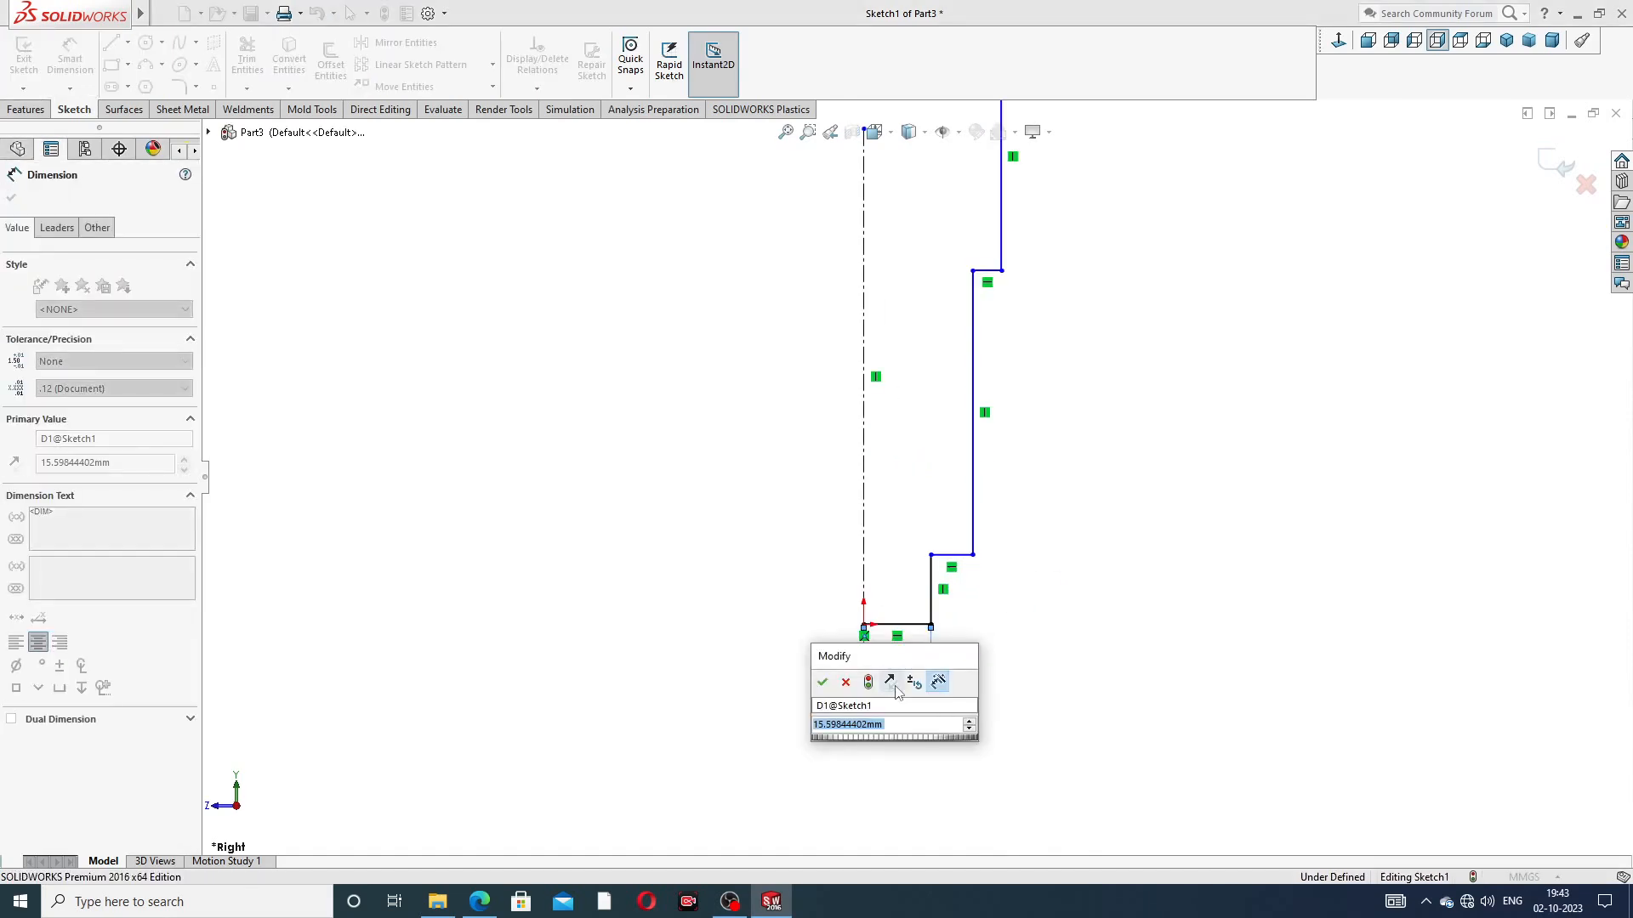
type("11")
key("Return")
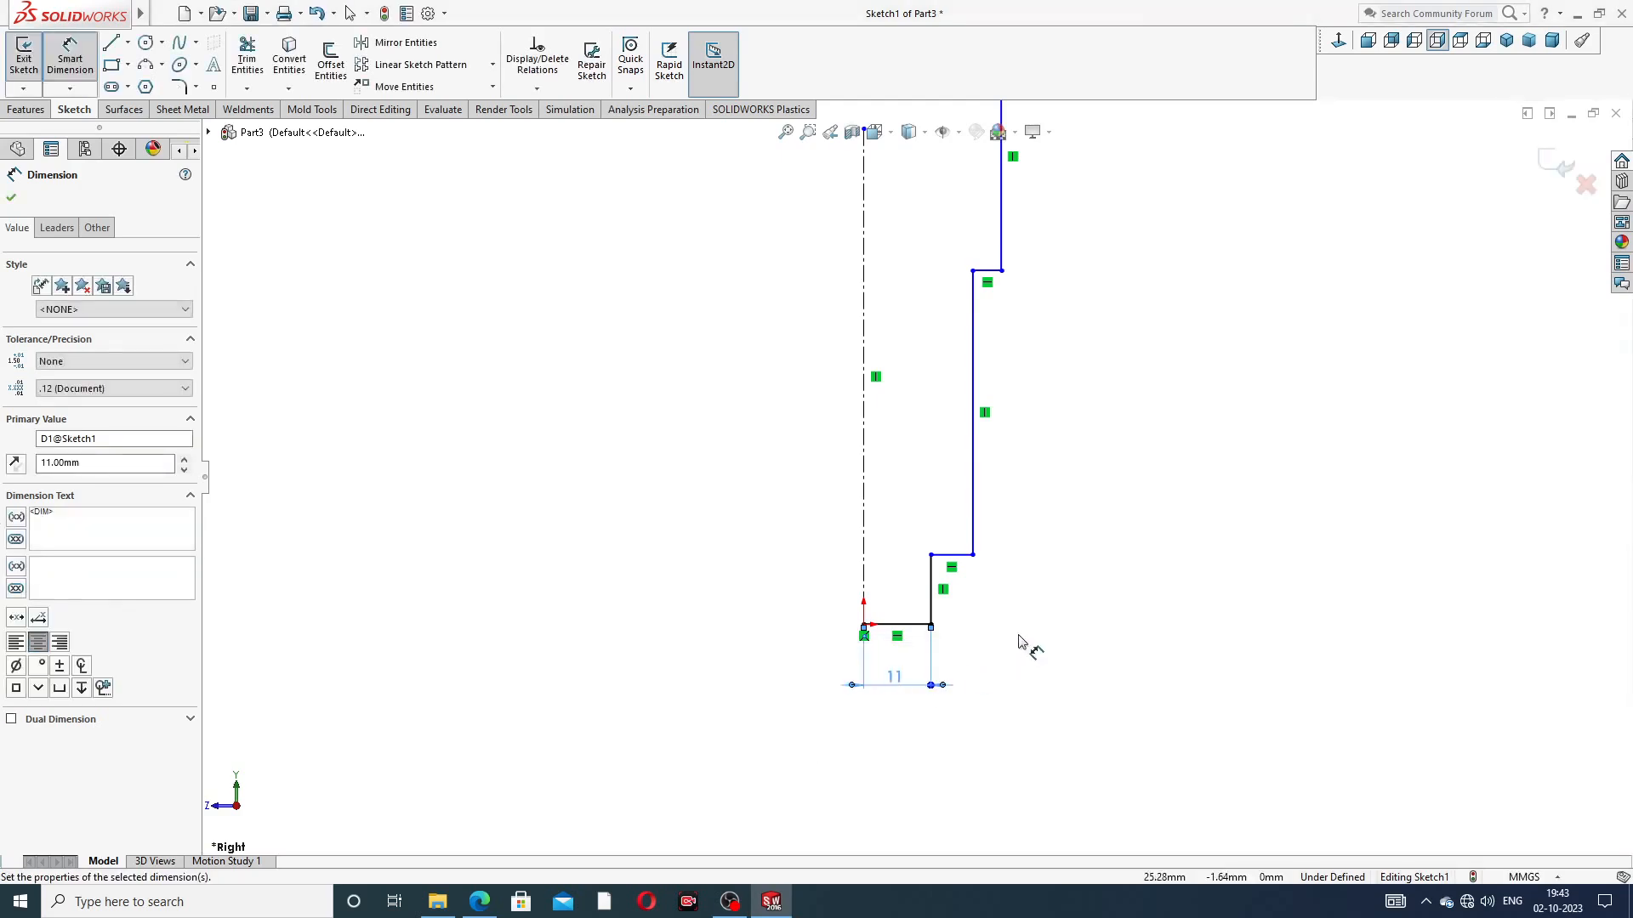
Dimension the profile's lowest vertical line as 32 mm long
left_click(1021, 642)
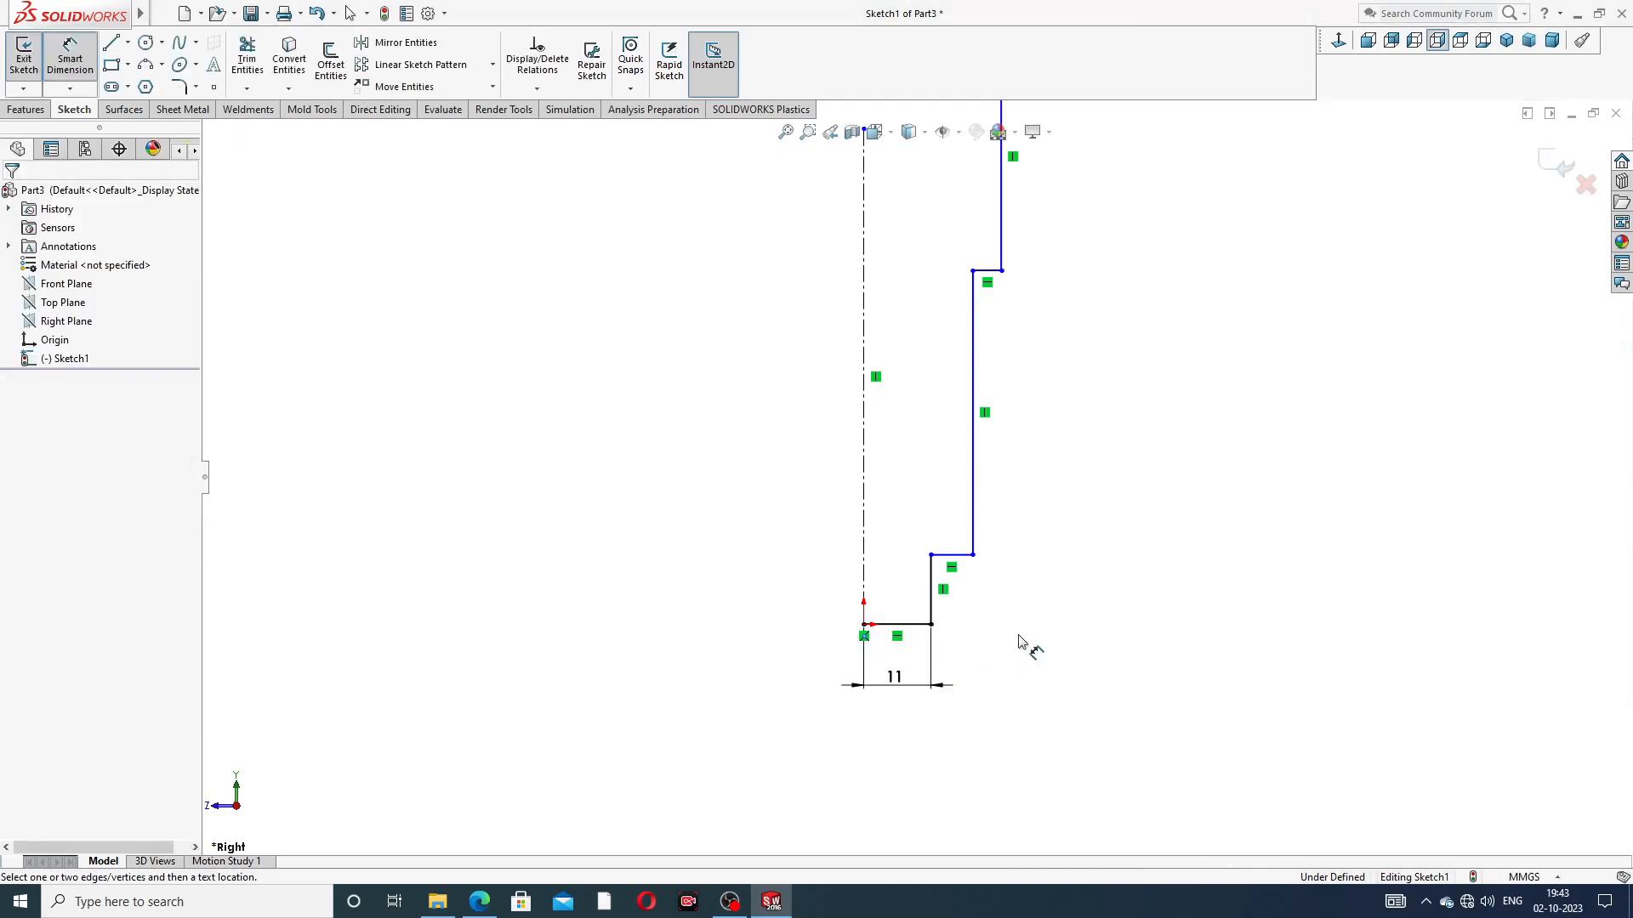
left_click(931, 595)
left_click(1025, 595)
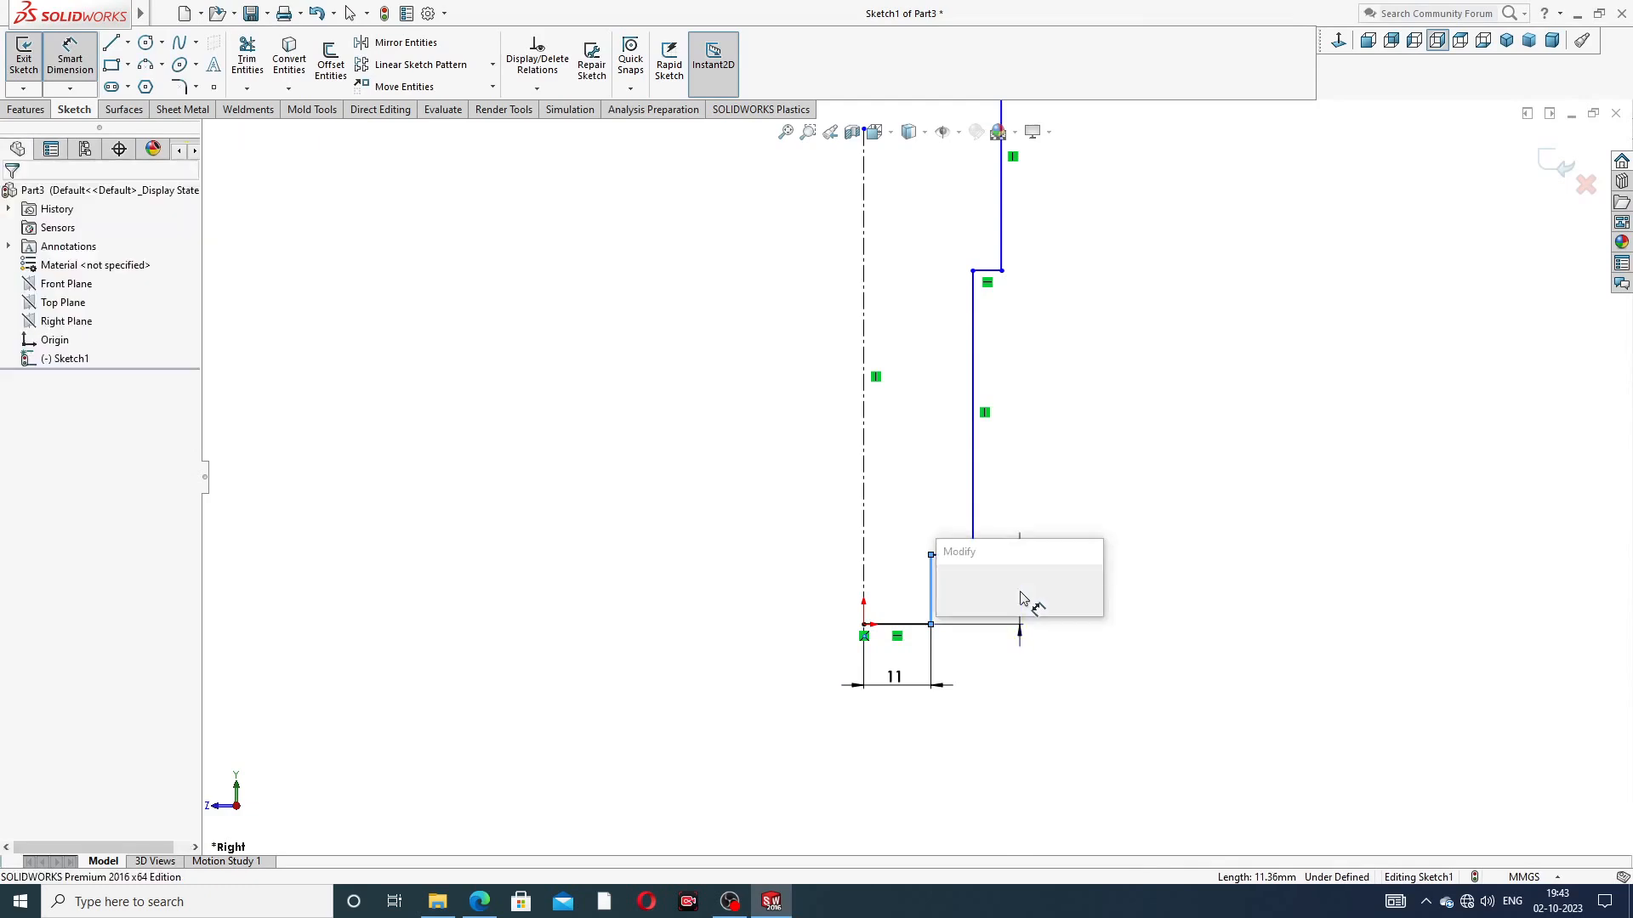
type("2")
key("BackSpace")
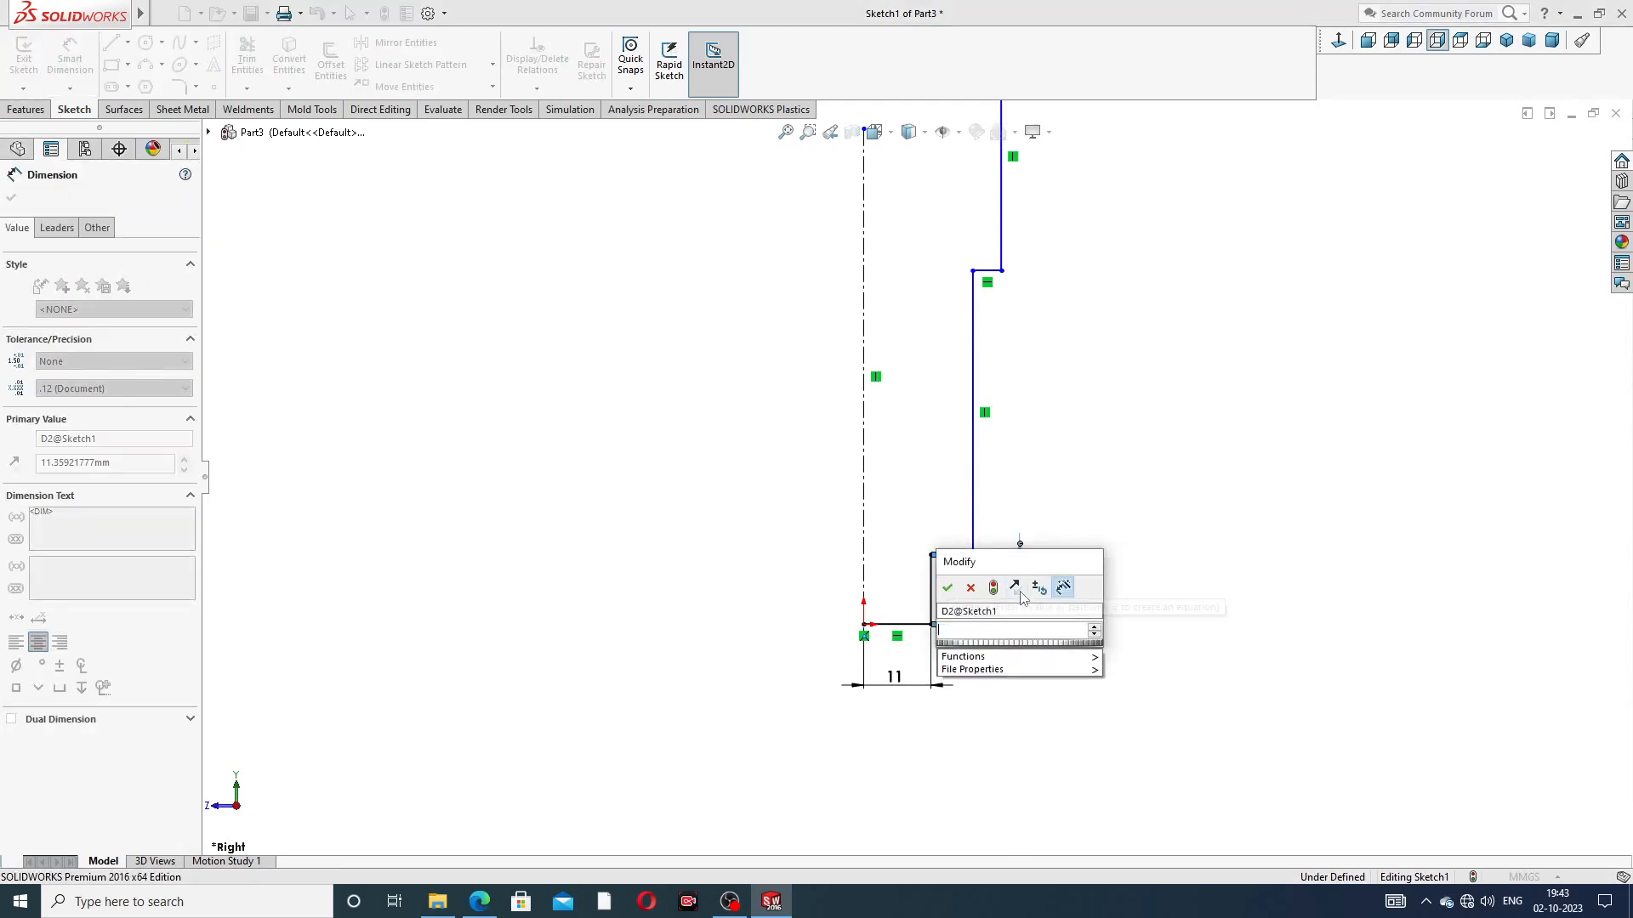
type("30")
key("Return")
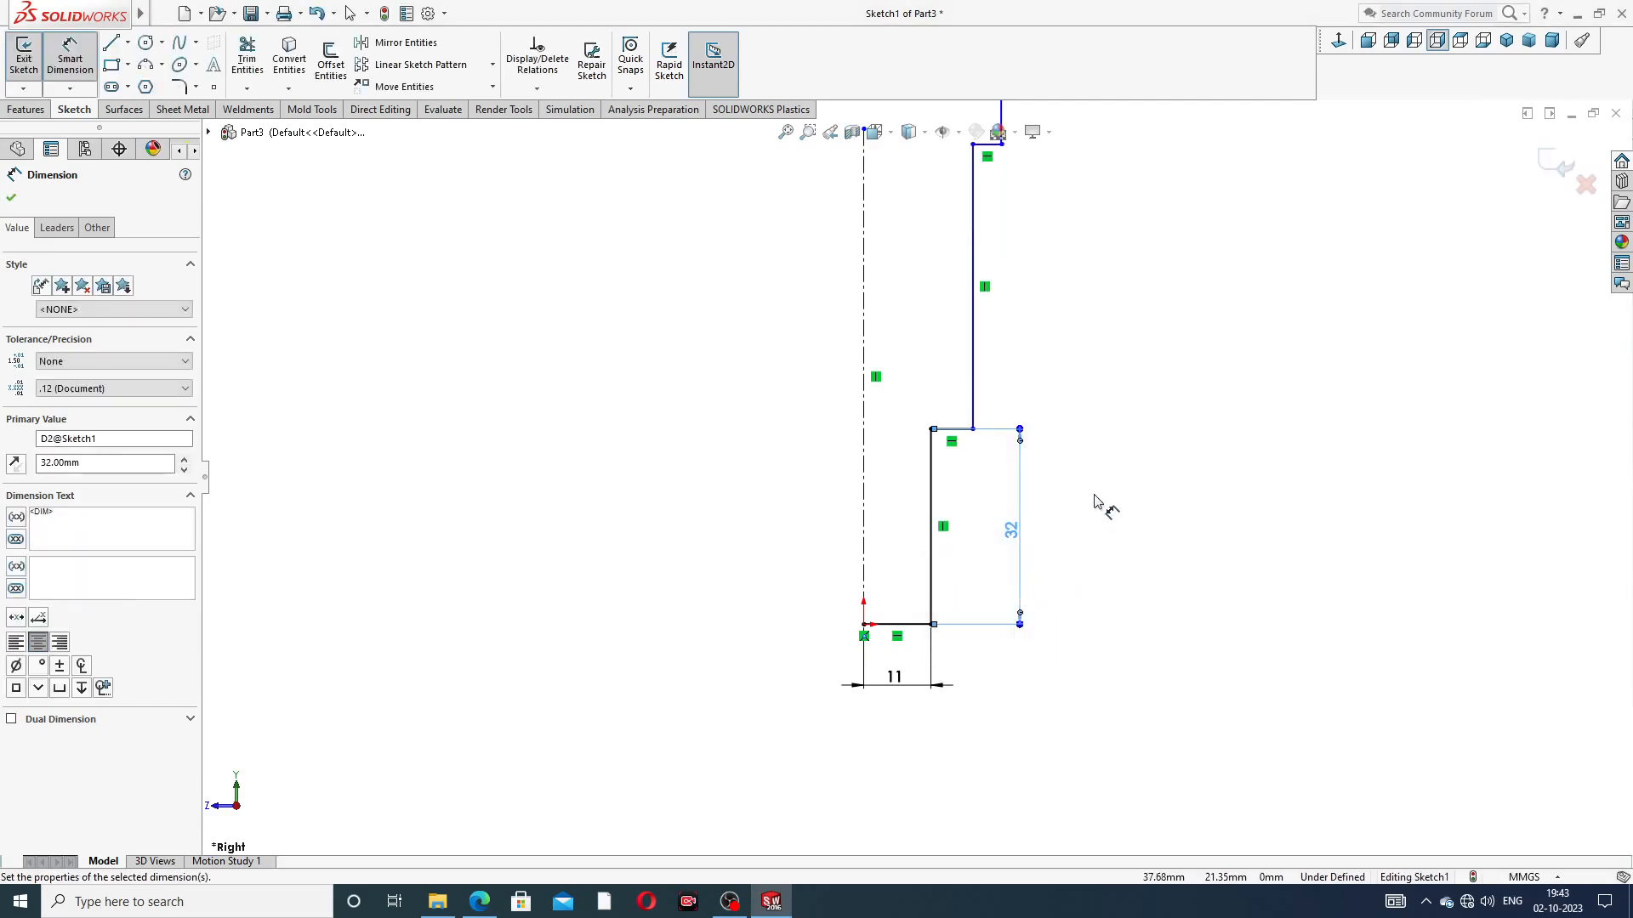
left_click(1114, 466)
scroll(1114, 328, "up", 3)
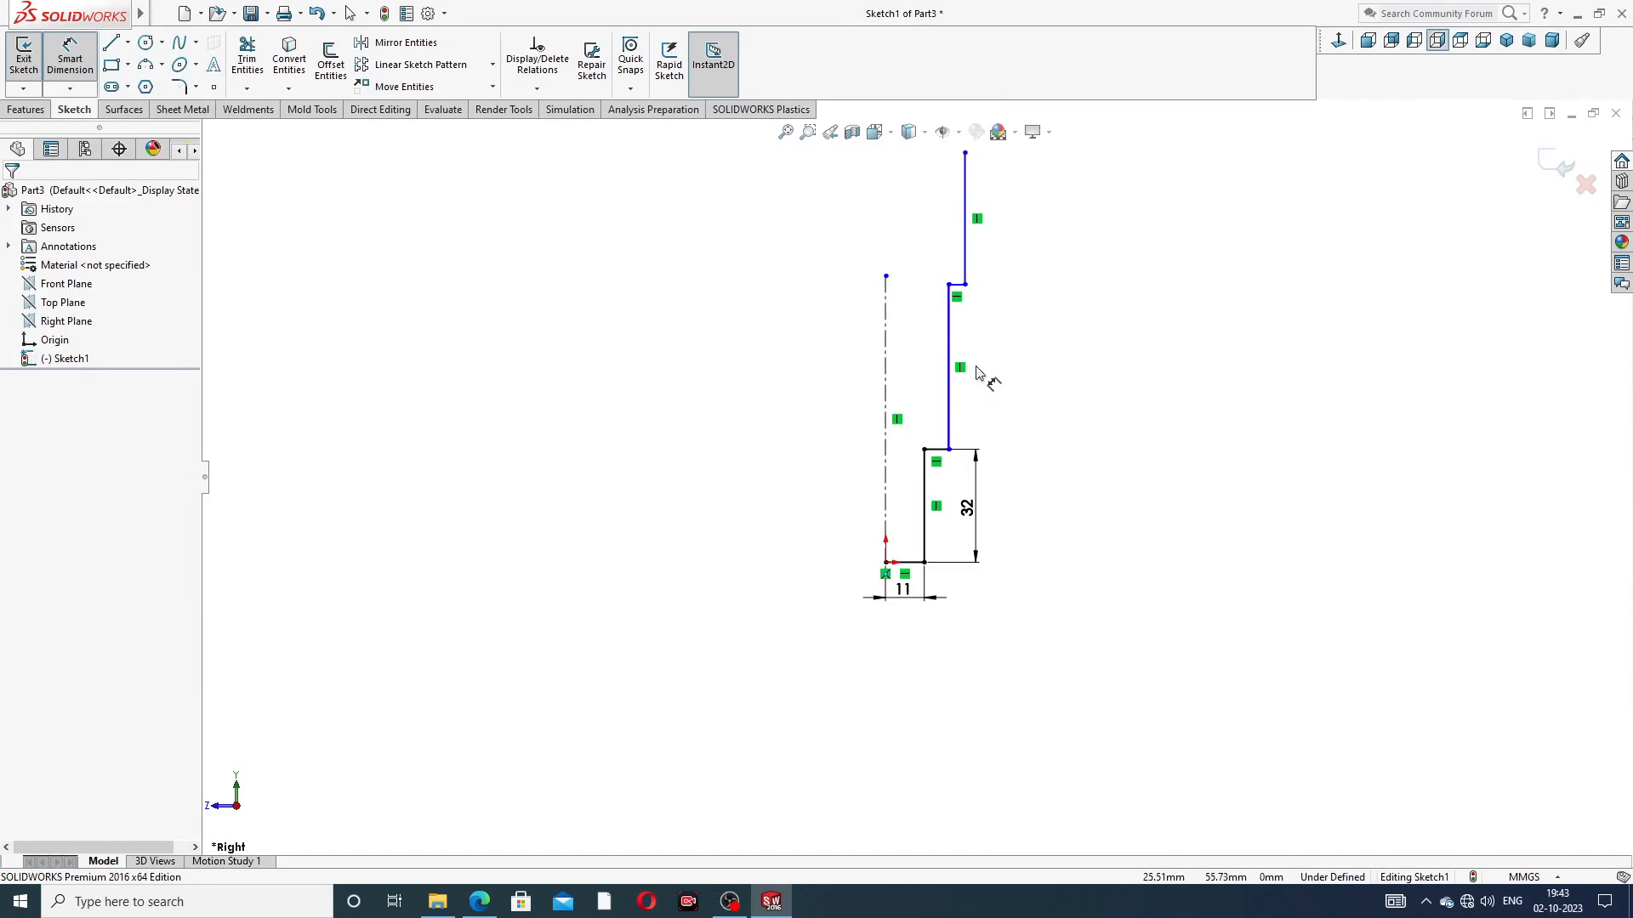
Dimension the distance between the centreline and the profile's middle vertical line as 14 mm
scroll(974, 400, "down", 2)
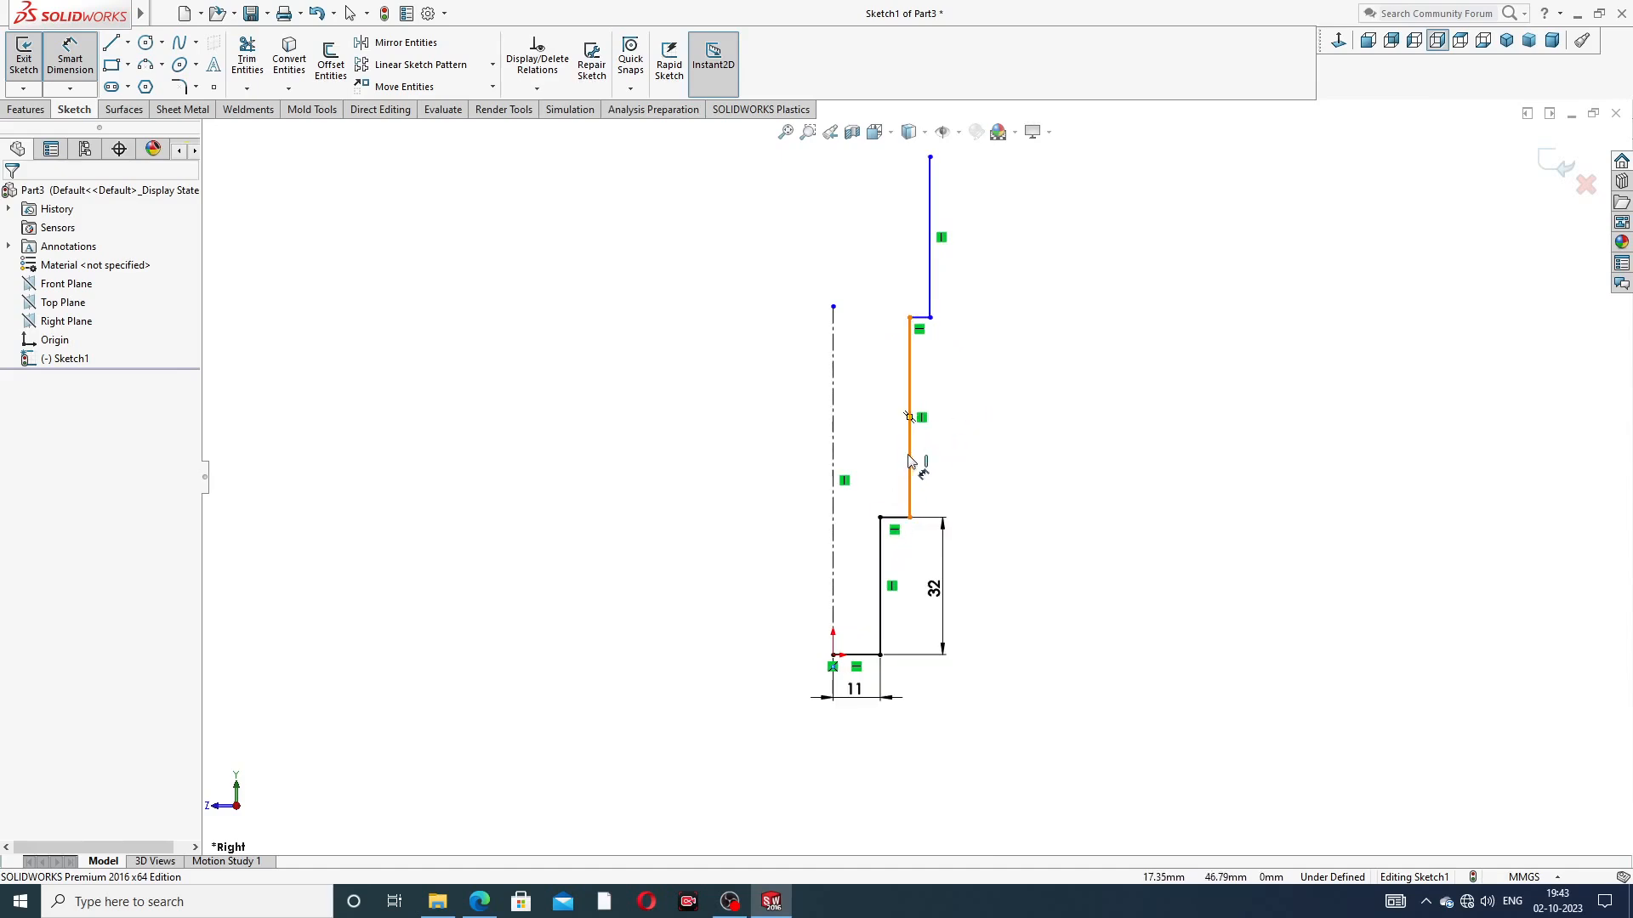
left_click(911, 463)
left_click(833, 459)
left_click(861, 449)
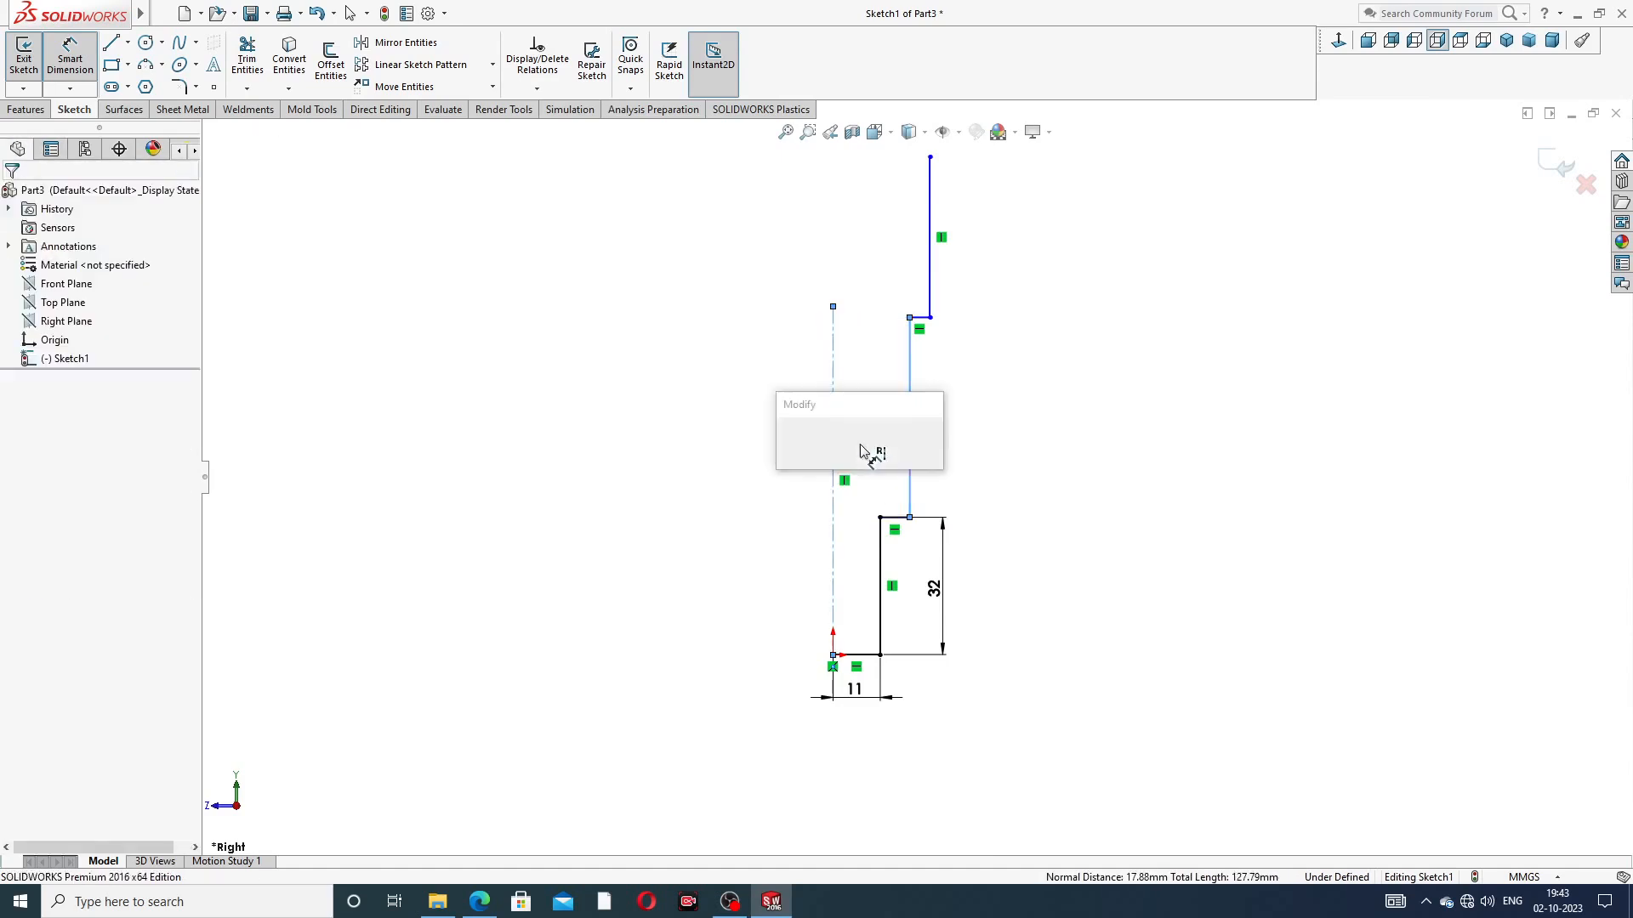
type("14")
key("Return")
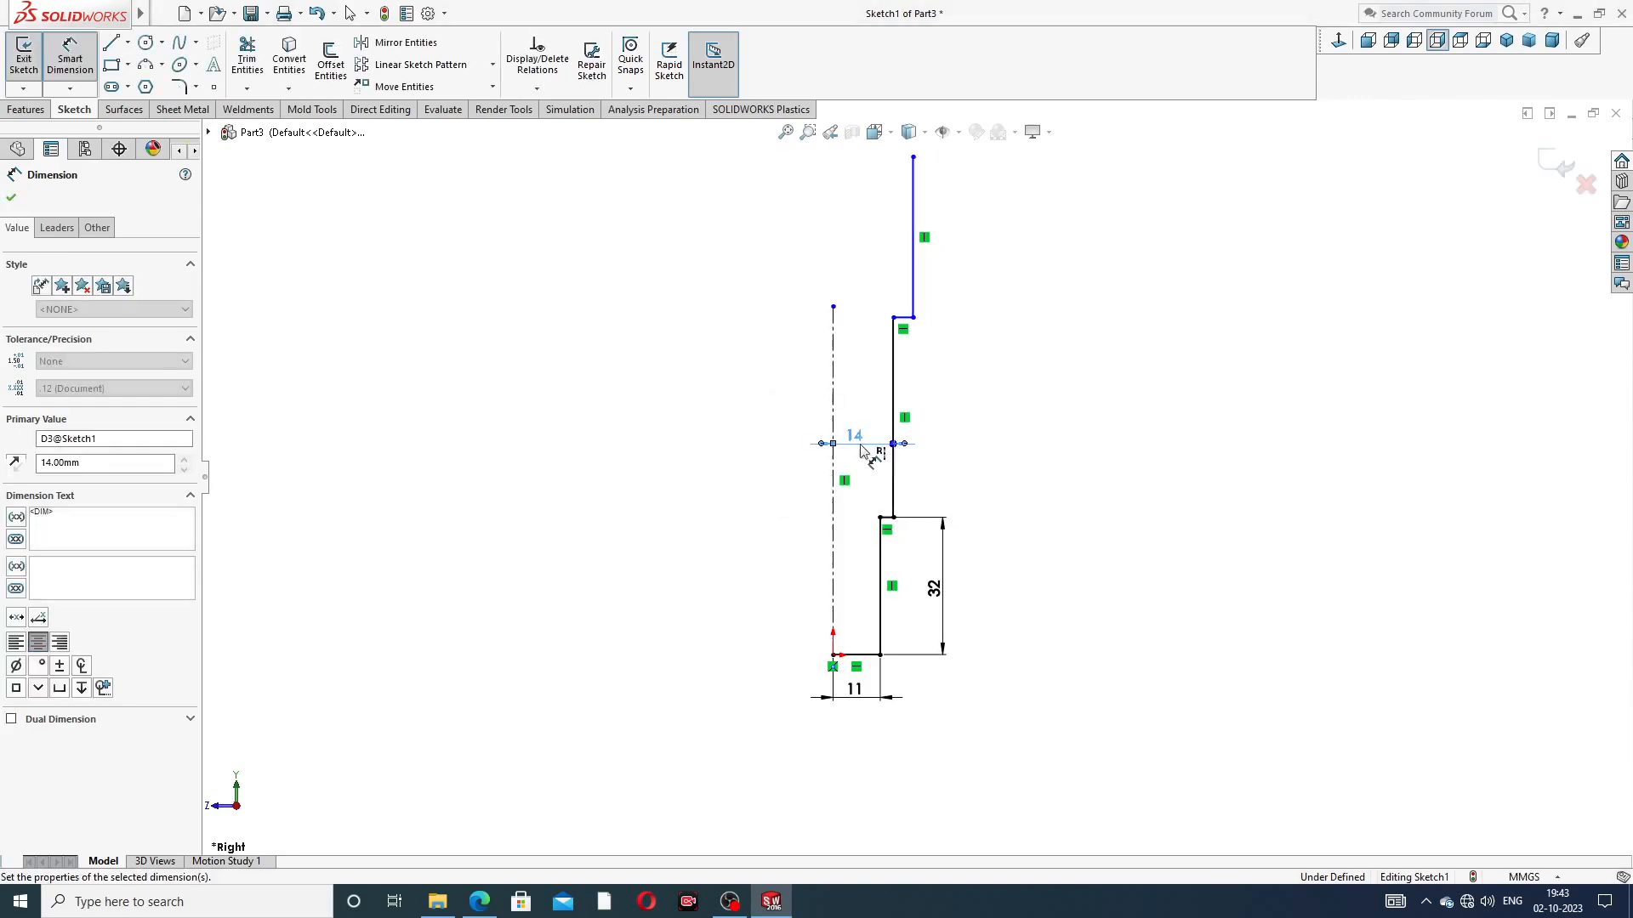
Dimension the length of the profile's middle vertical line as 190 mm
left_click(893, 382)
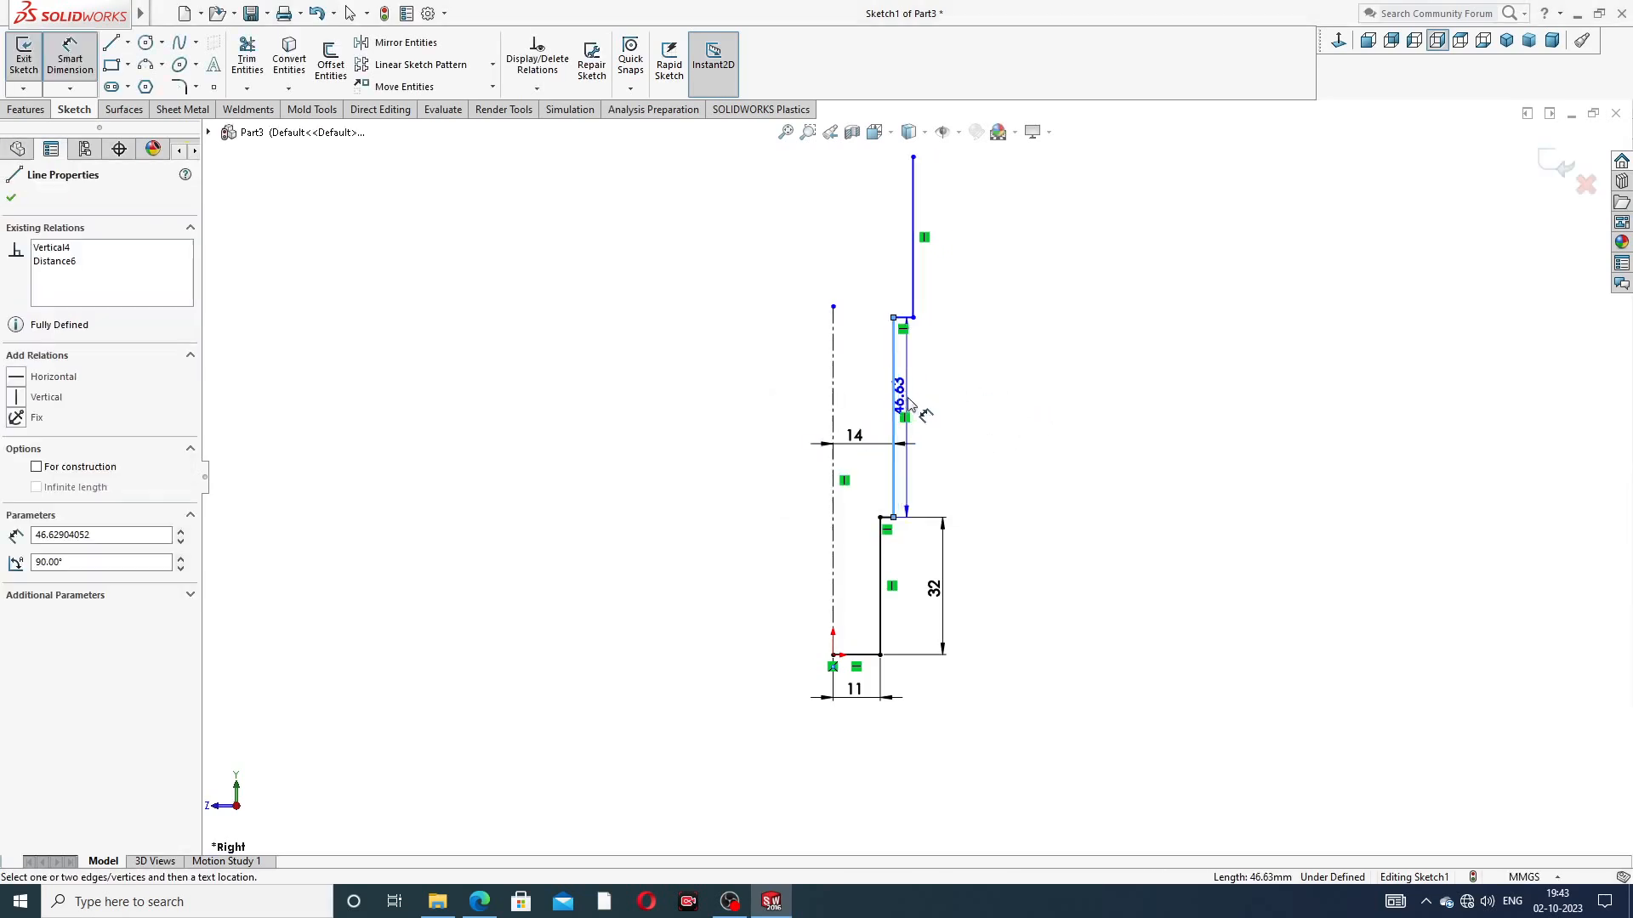
left_click(984, 422)
type("190")
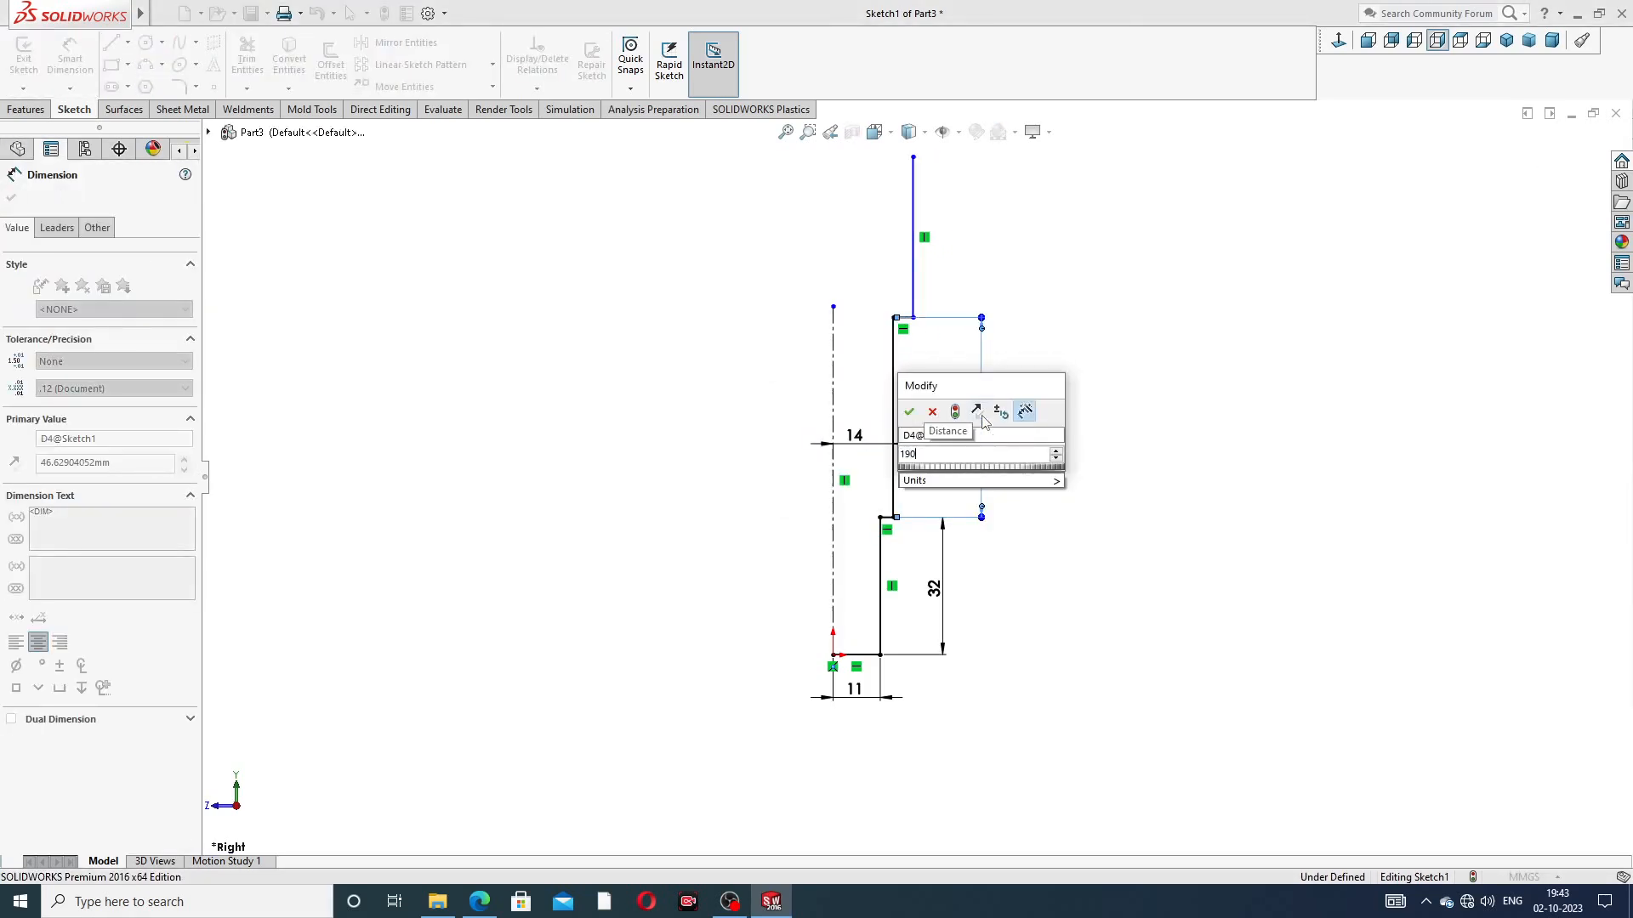
key("Return")
left_click(1092, 351)
scroll(1040, 266, "up", 7)
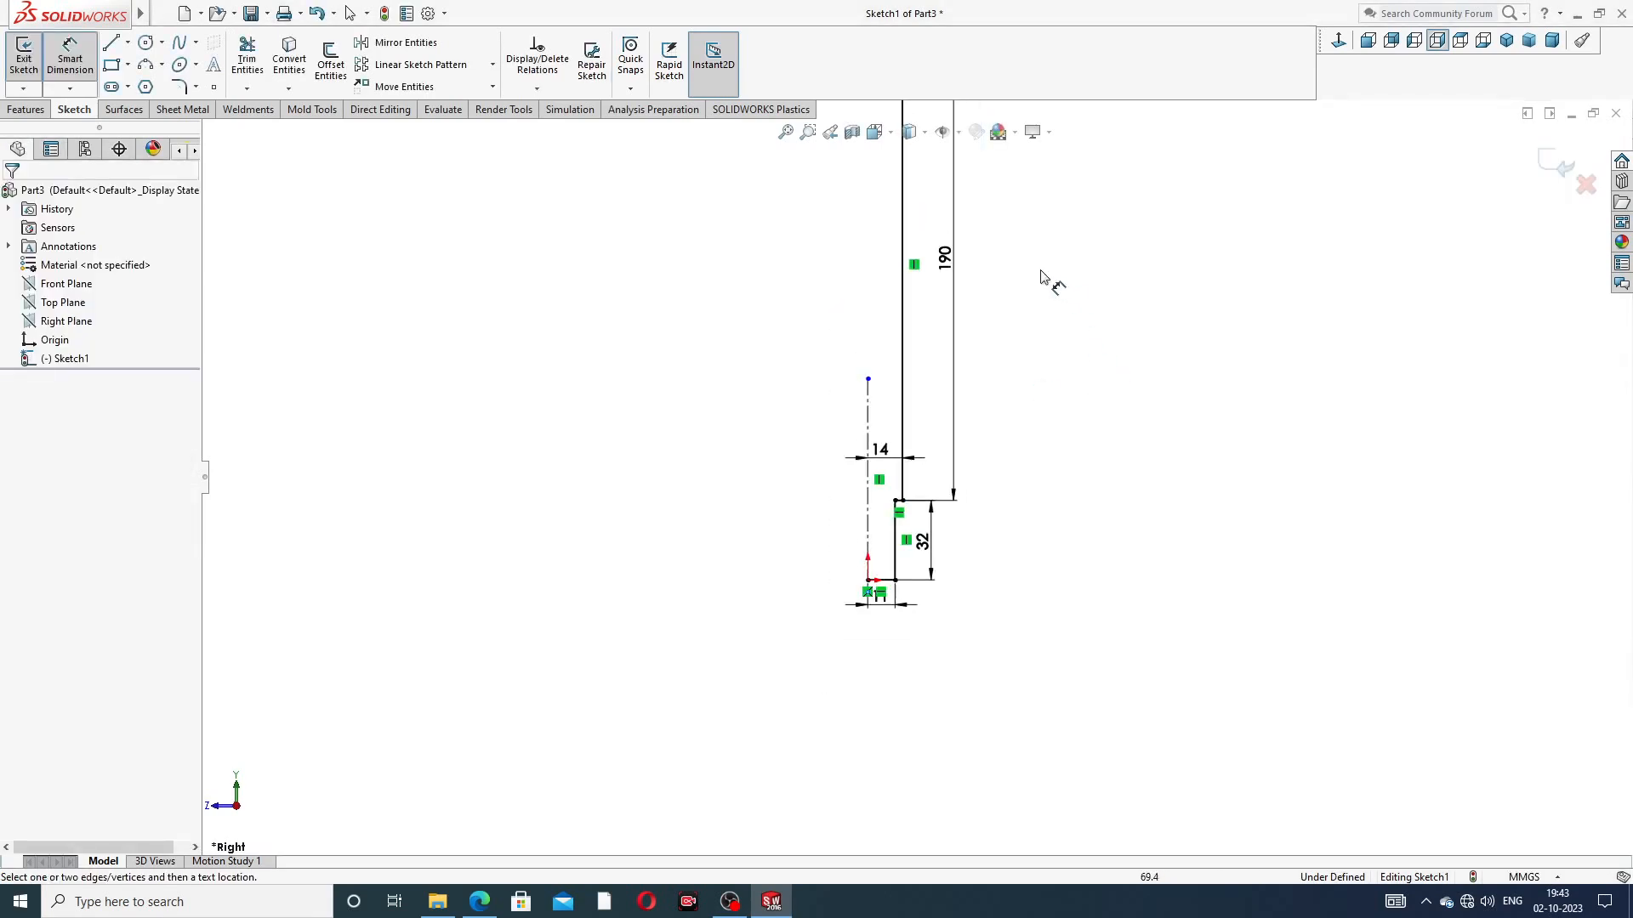
scroll(955, 341, "down", 2)
Leave dimensioning and stretch the centreline's upper endpoint vertically well past the top of the stepped profile
right_click(1057, 271)
left_click(1096, 253)
left_click_drag(867, 494, 868, 157)
scroll(972, 297, "up", 2)
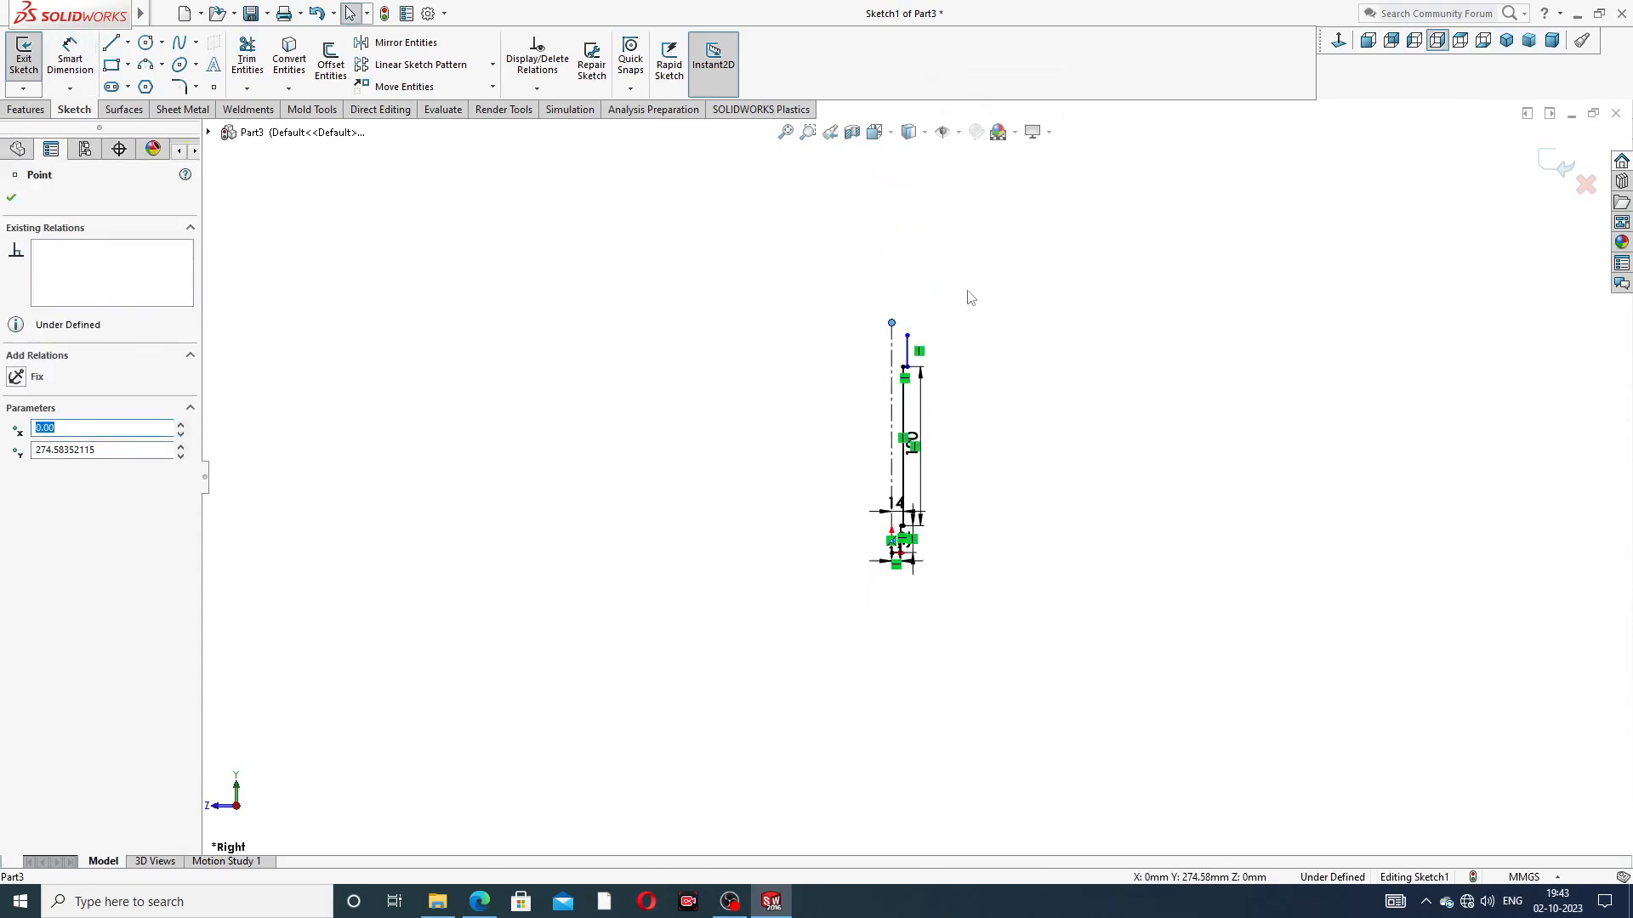
left_click_drag(891, 324, 892, 185)
left_click(958, 230)
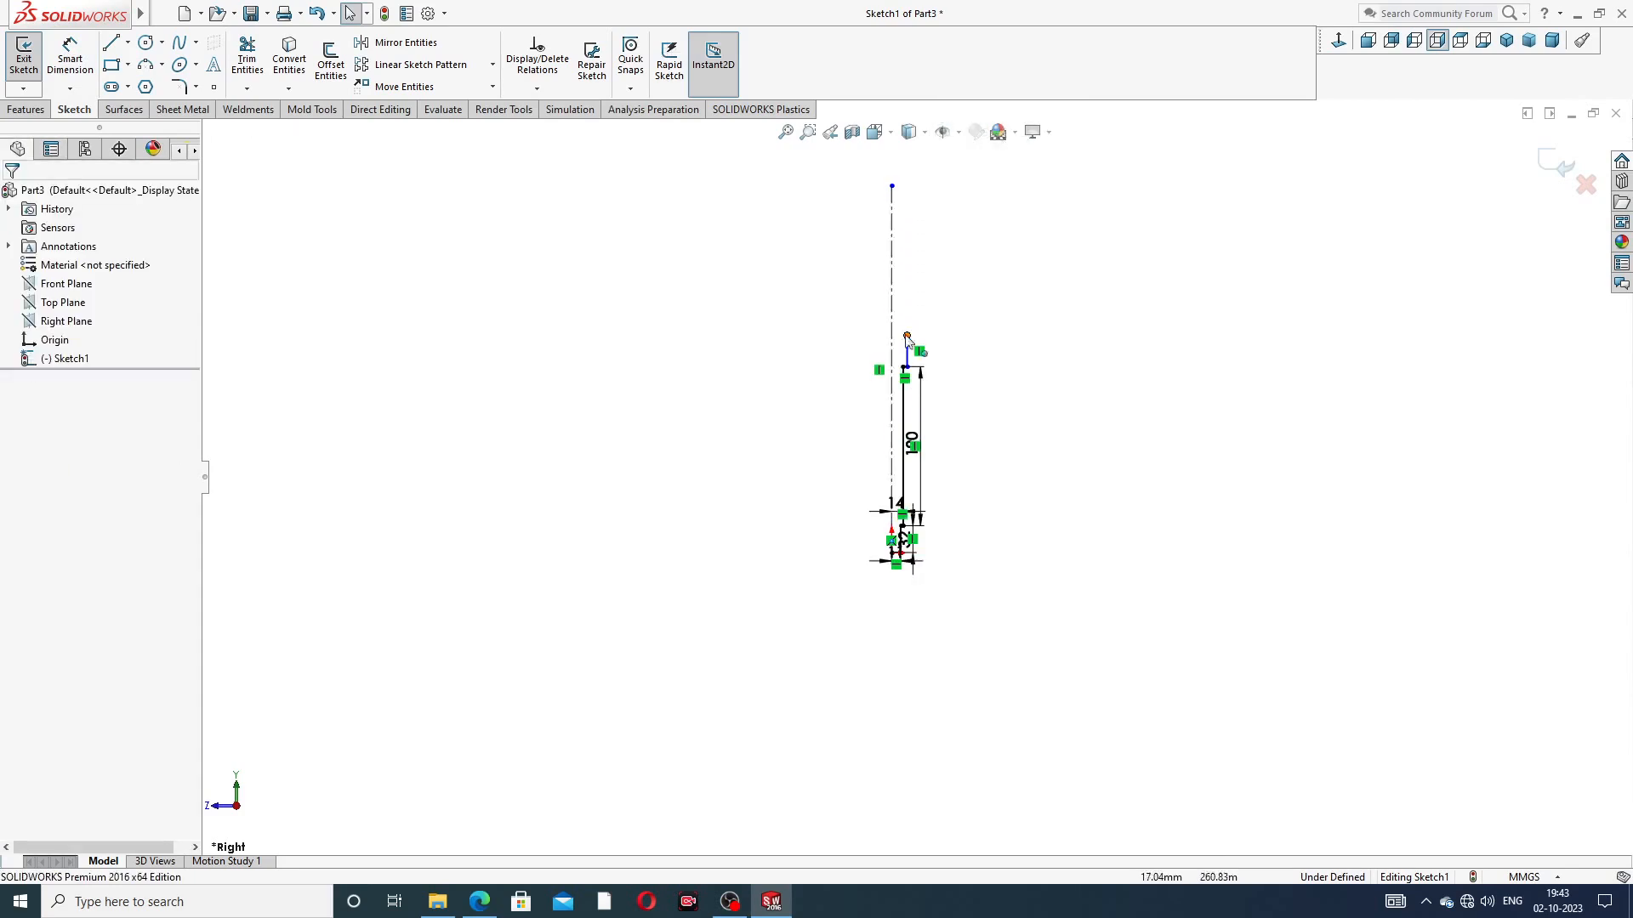
Reposition the 14, 11 and 32 mm dimensions so they sit clear of the profile's lower end
scroll(902, 348, "down", 2)
scroll(889, 553, "down", 2)
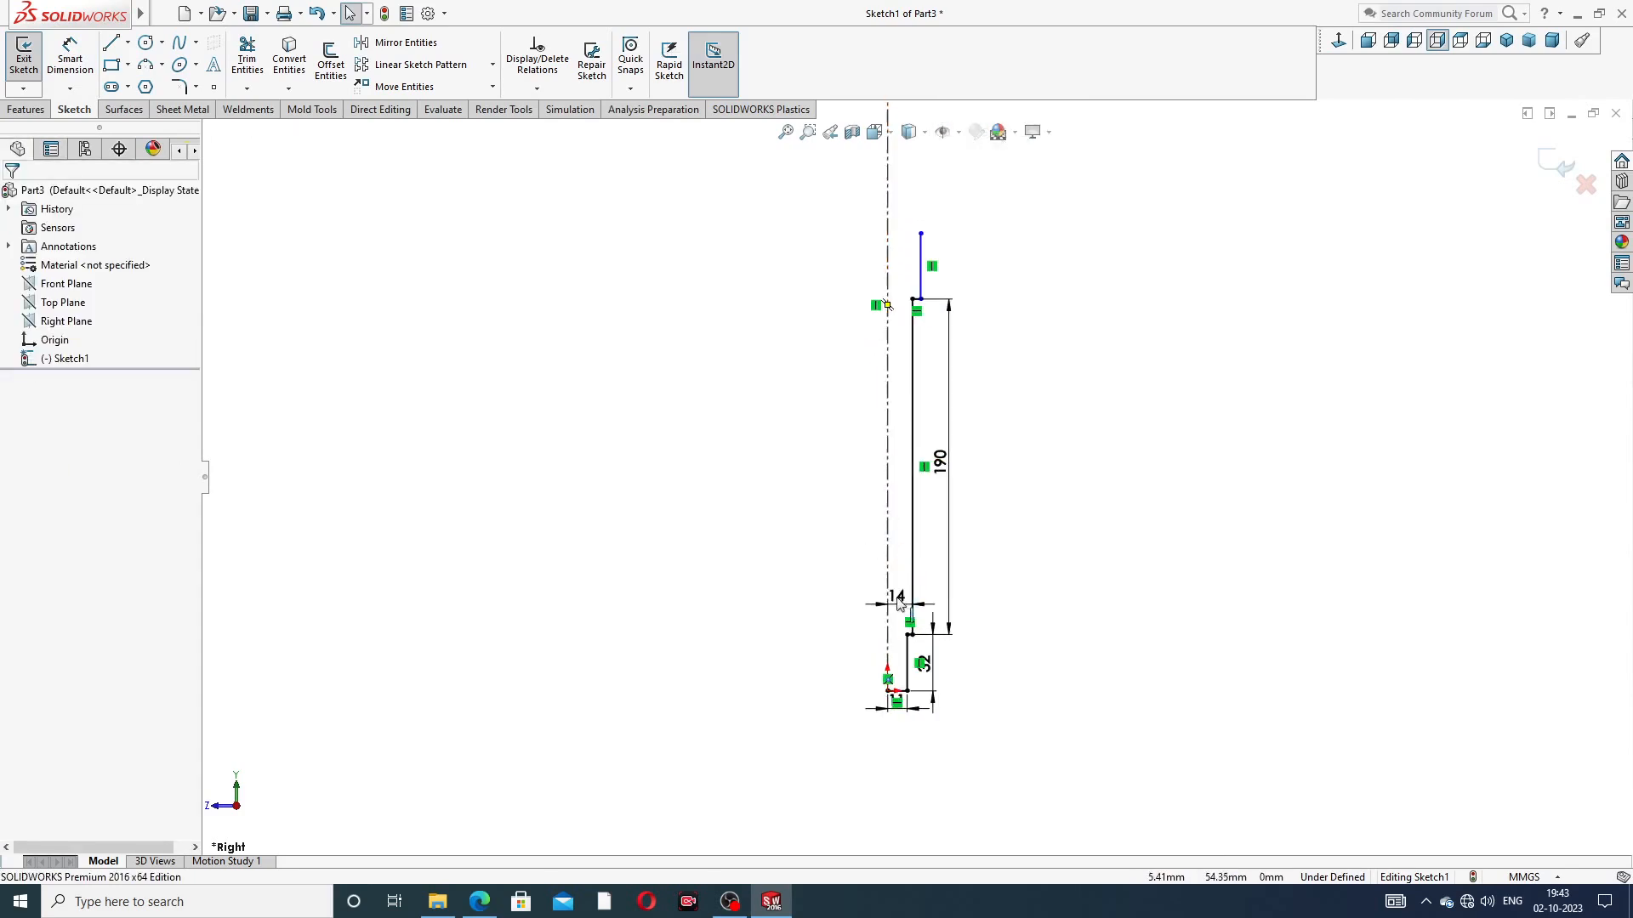
left_click_drag(899, 606, 896, 525)
left_click(985, 541)
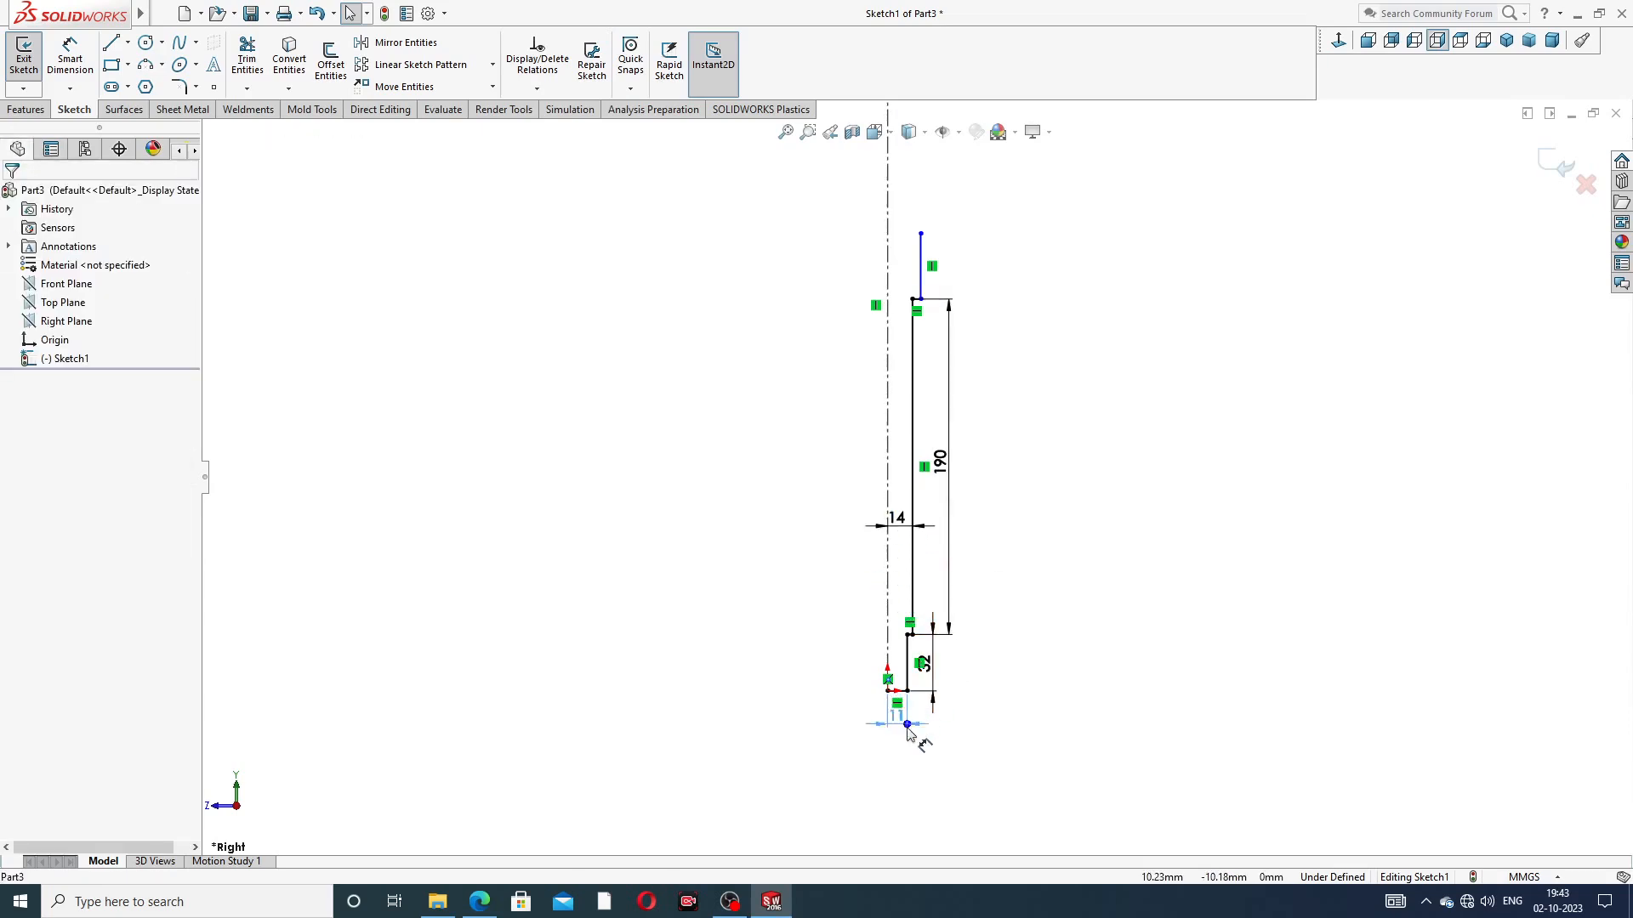
left_click_drag(914, 715, 907, 745)
left_click(937, 665)
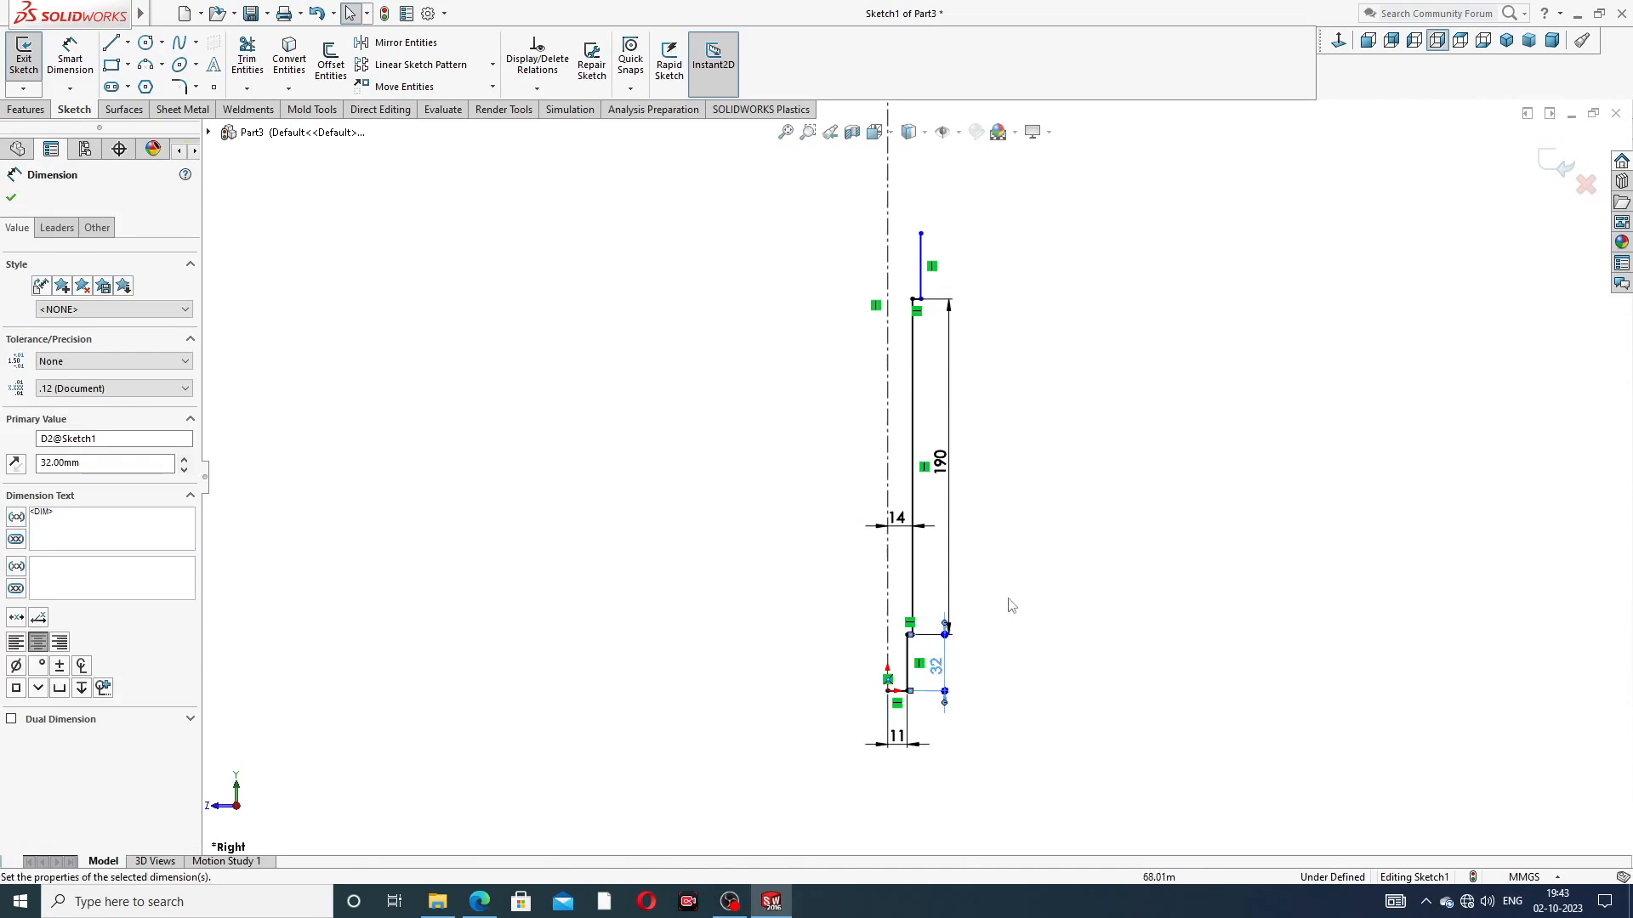
key("Escape")
scroll(950, 255, "up", 2)
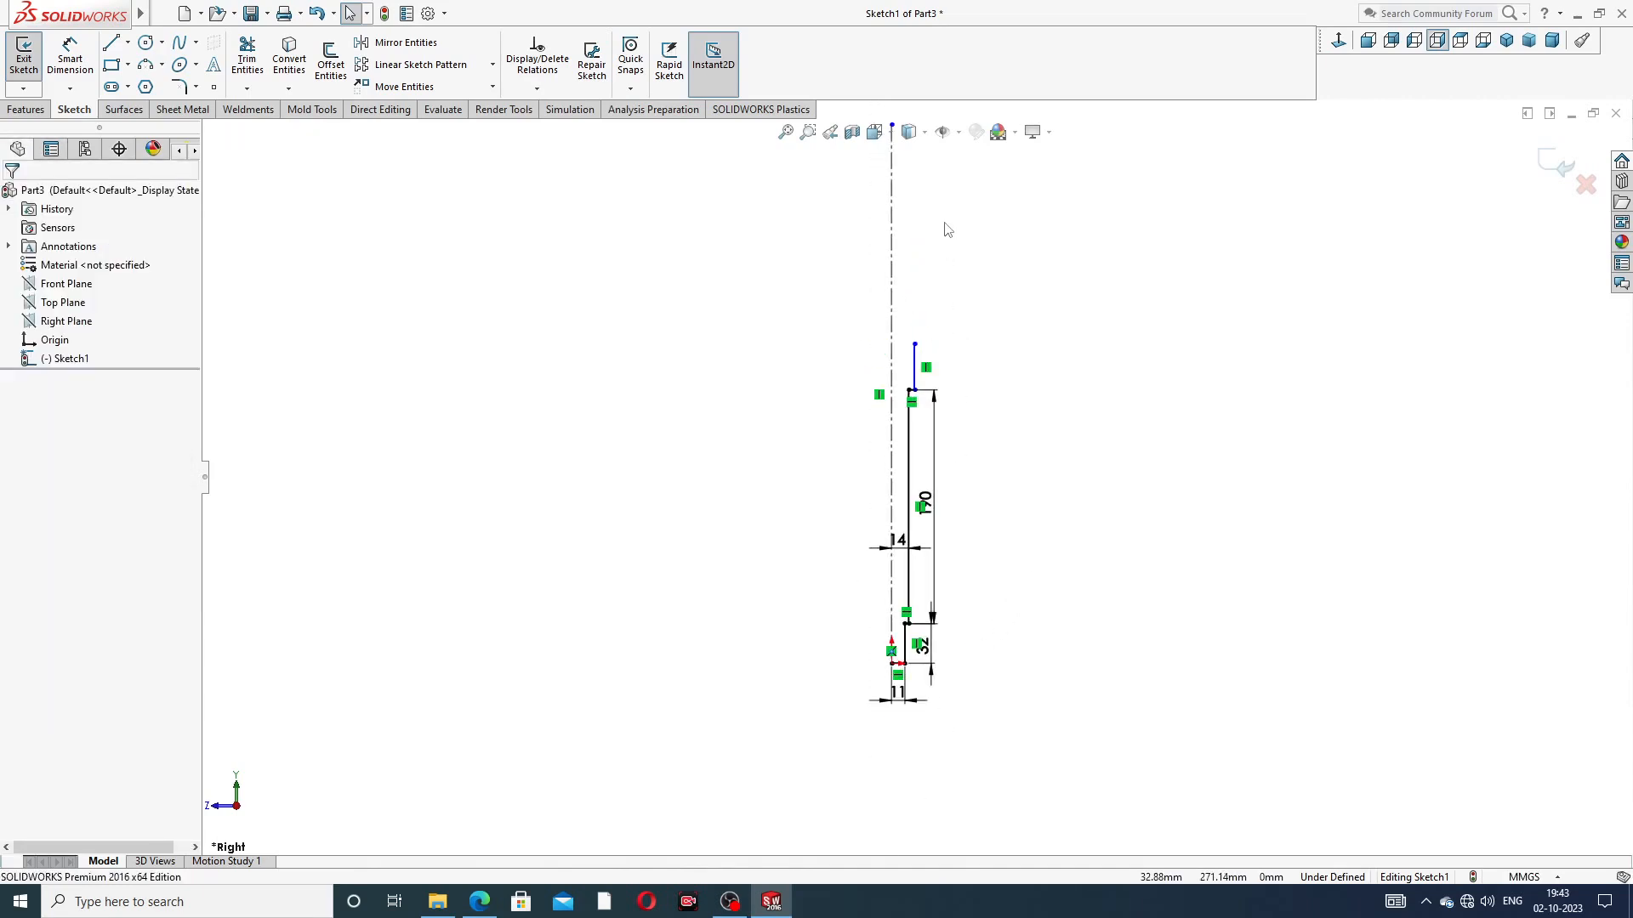
left_click(112, 43)
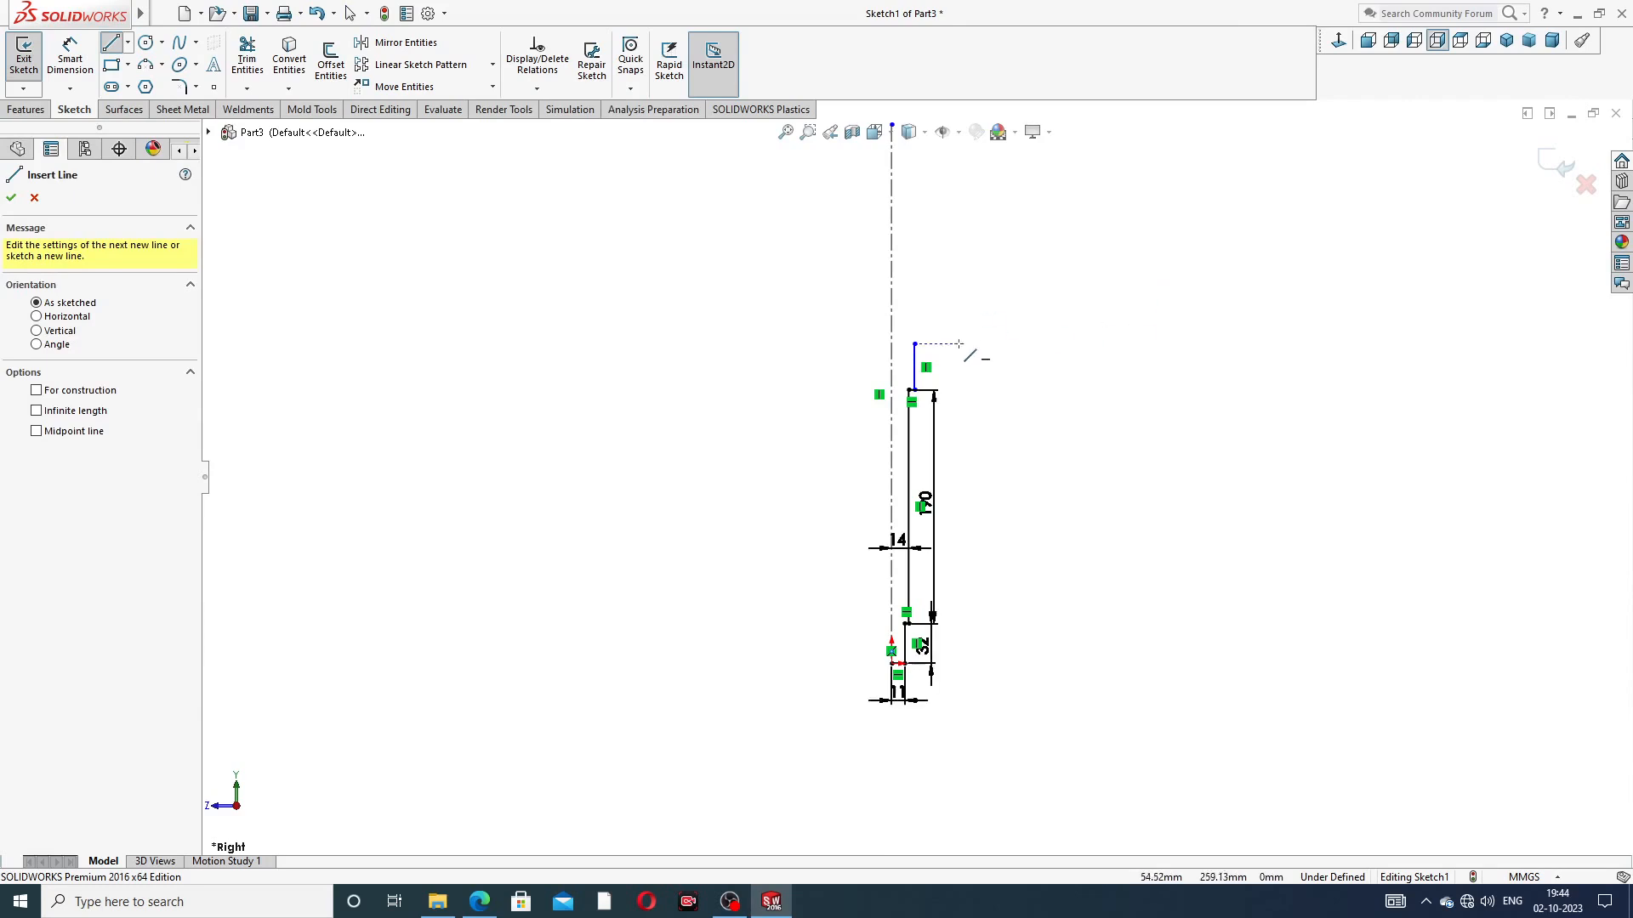
right_click(1054, 270)
left_click(1093, 288)
Dimension the distance between the centreline and the profile's uppermost vertical line as 17 mm
scroll(940, 345, "down", 3)
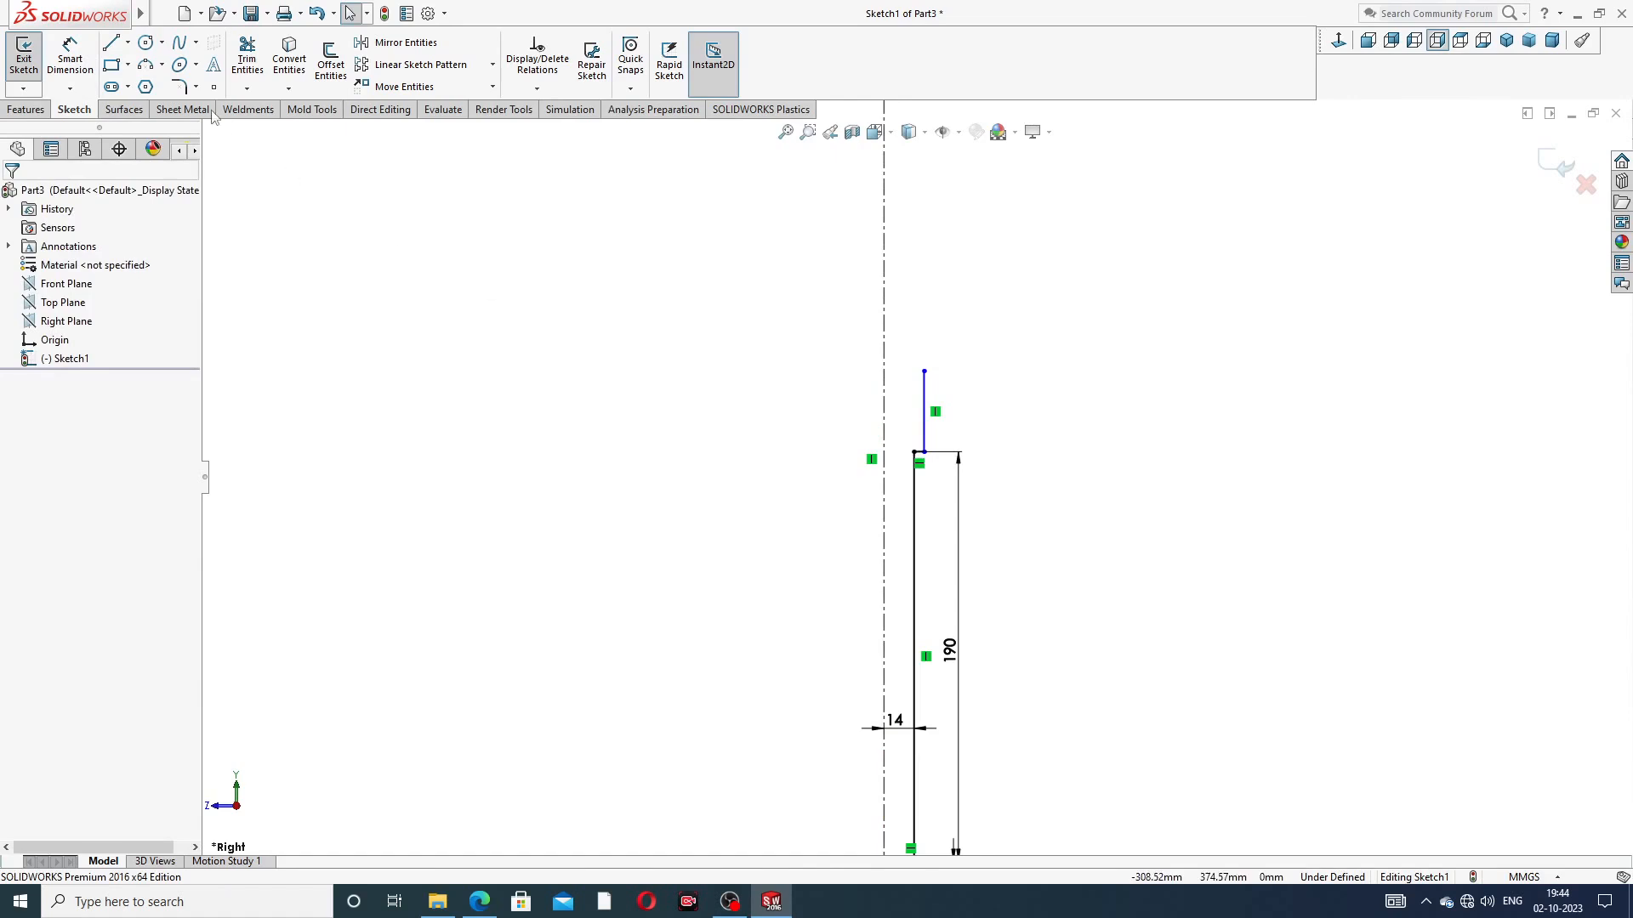
left_click(70, 58)
left_click(927, 400)
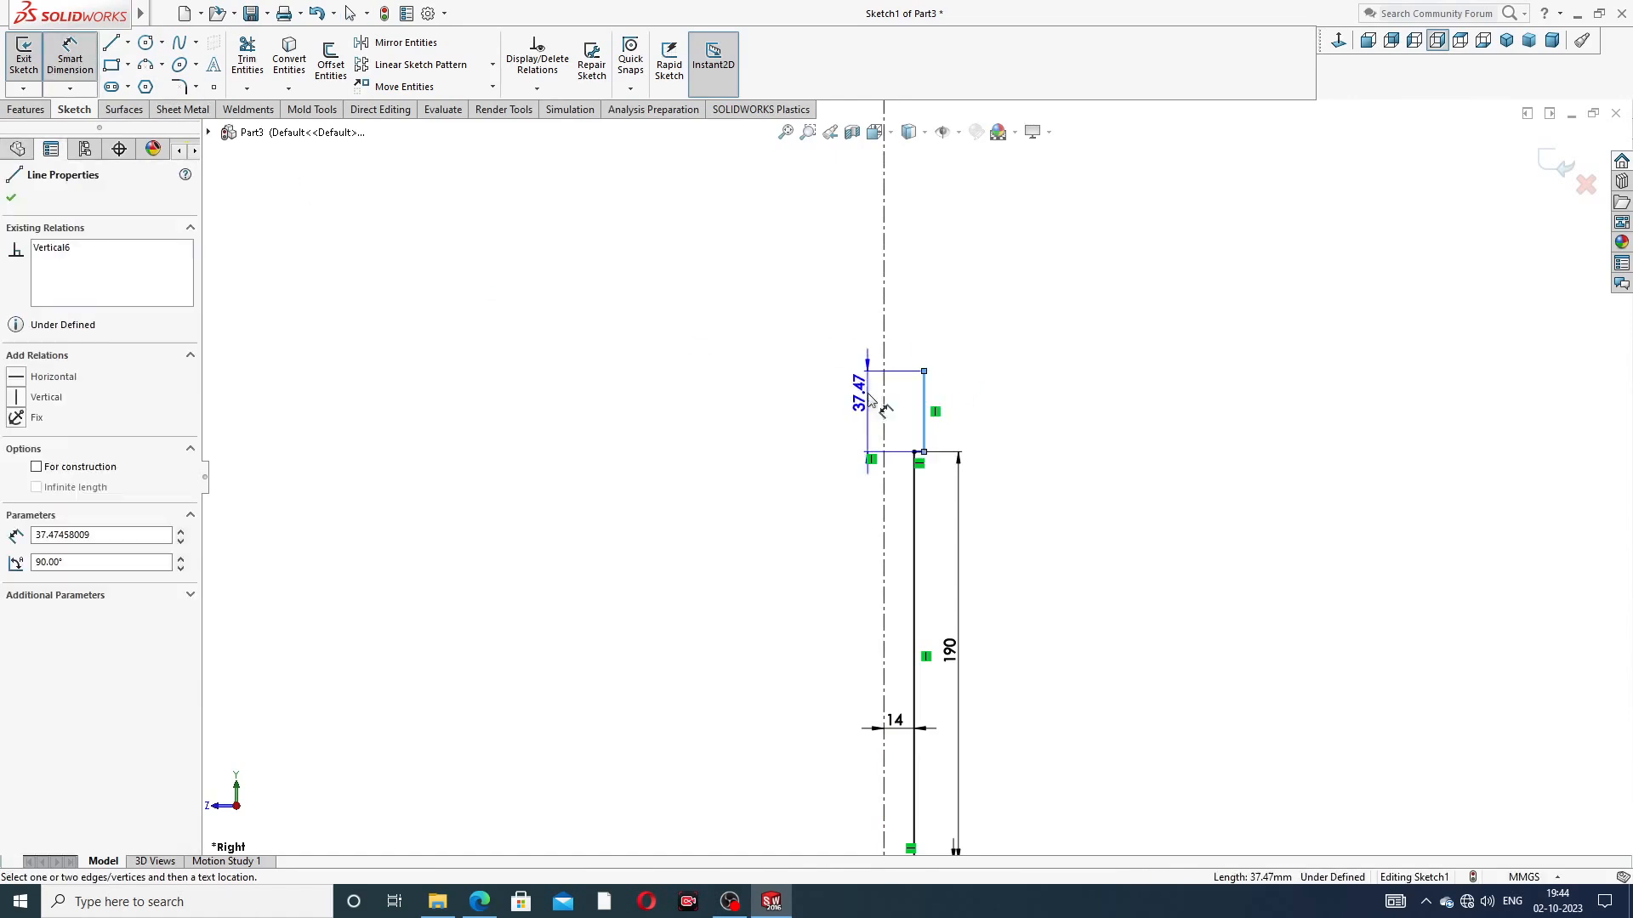
left_click(900, 409)
type("17")
key("Return")
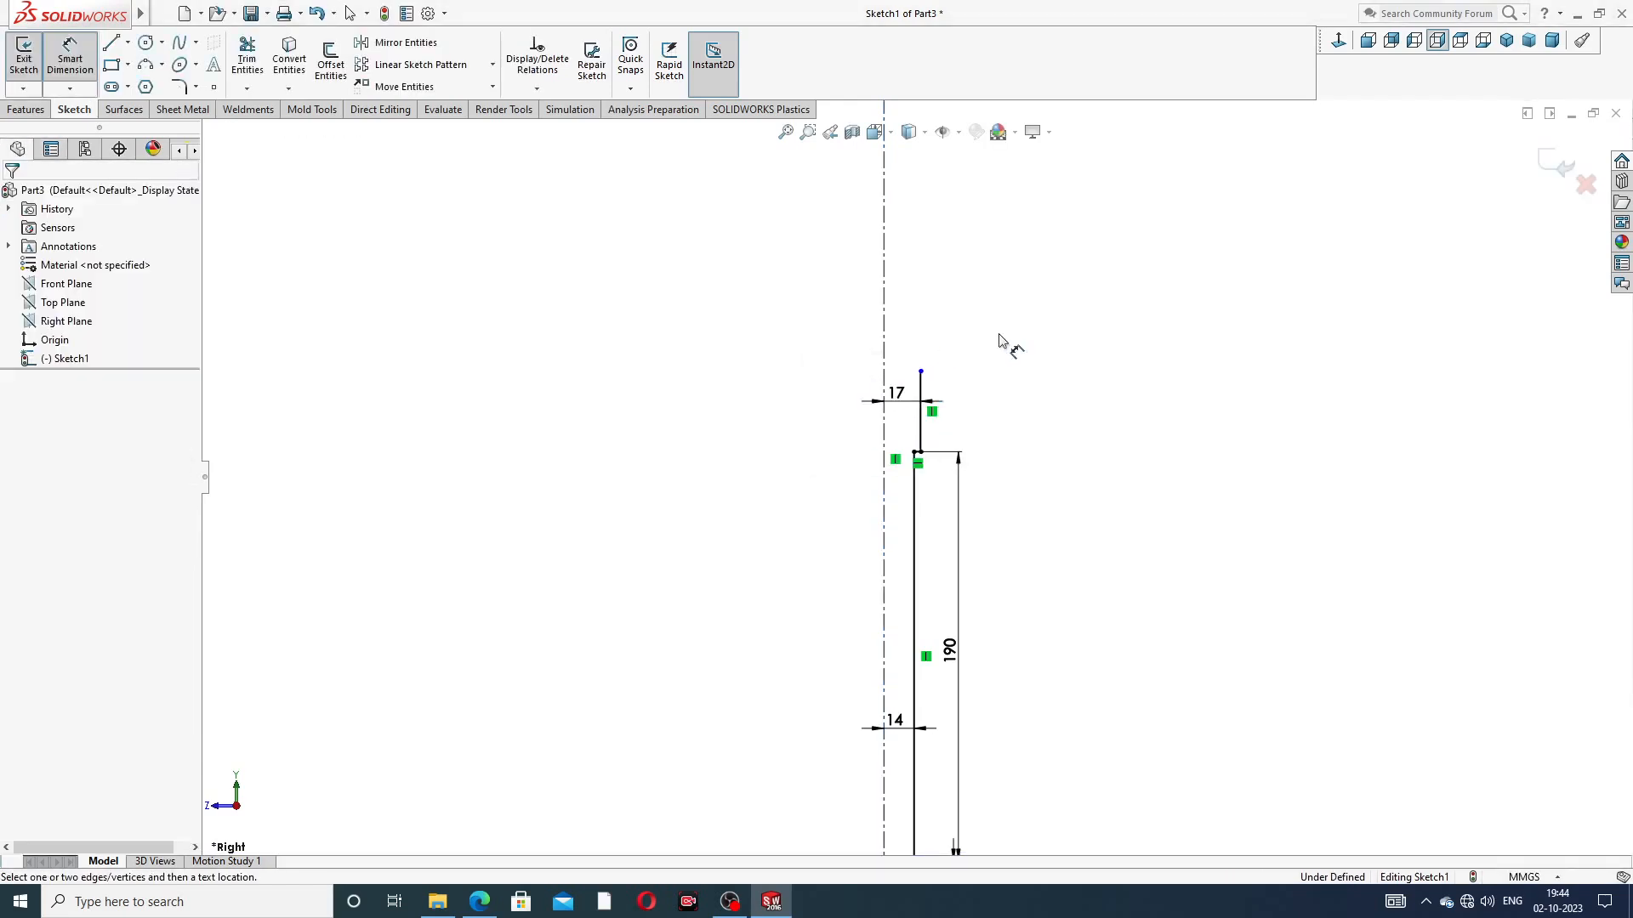
Dimension the length of the profile's uppermost vertical line as 90 mm
left_click(922, 410)
left_click(968, 417)
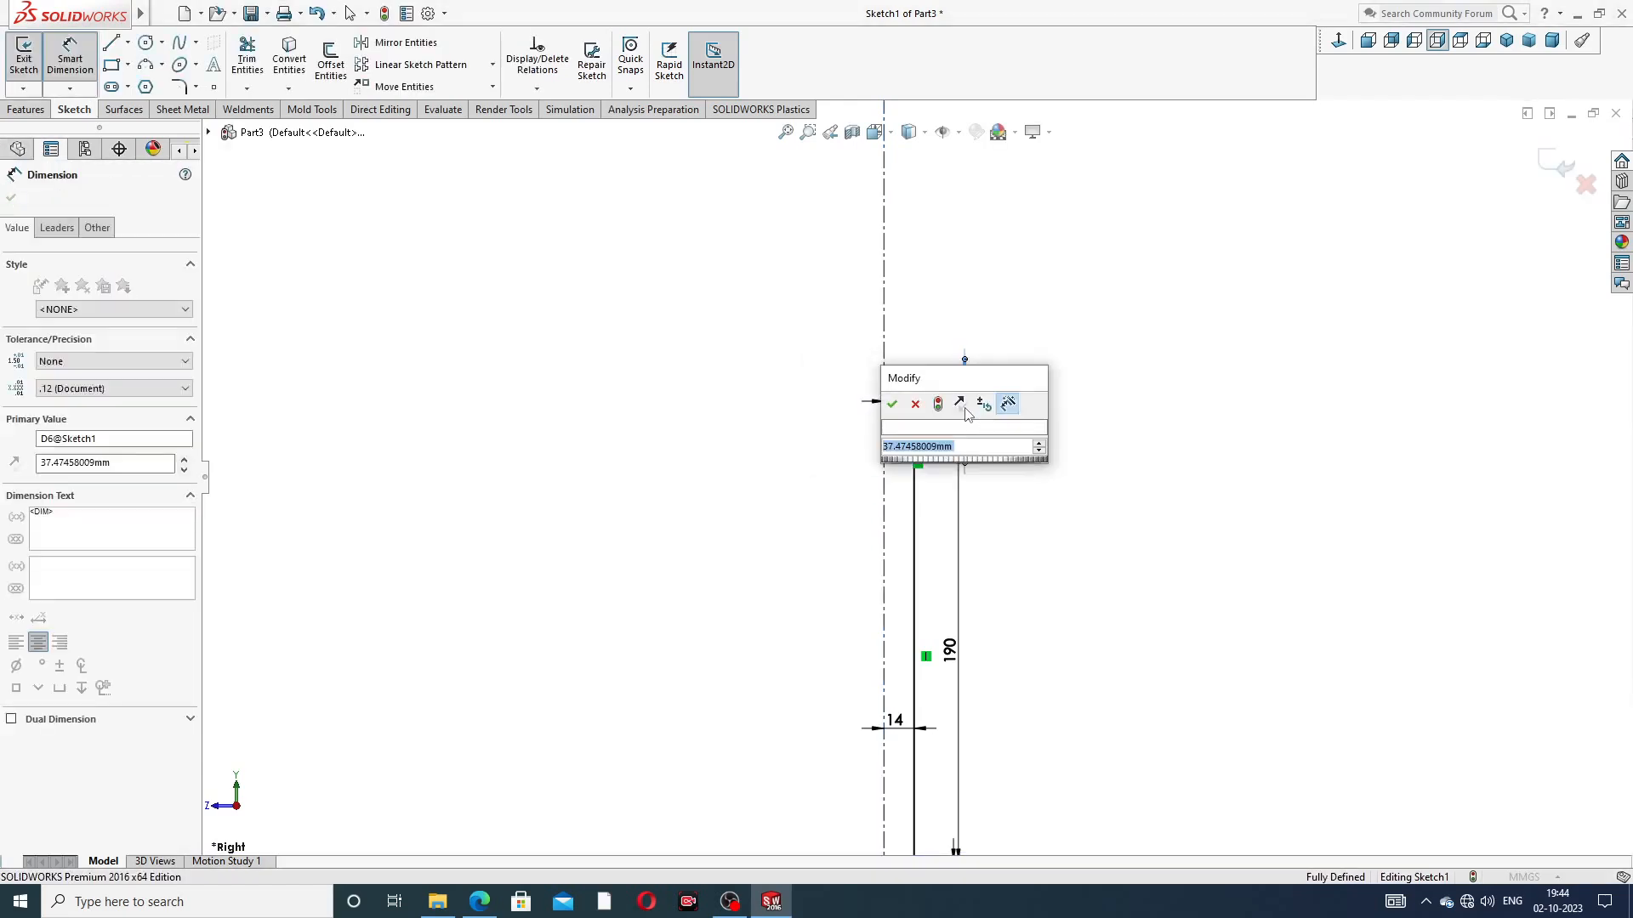
type("90")
key("Return")
scroll(1031, 272, "up", 5)
scroll(941, 352, "down", 2)
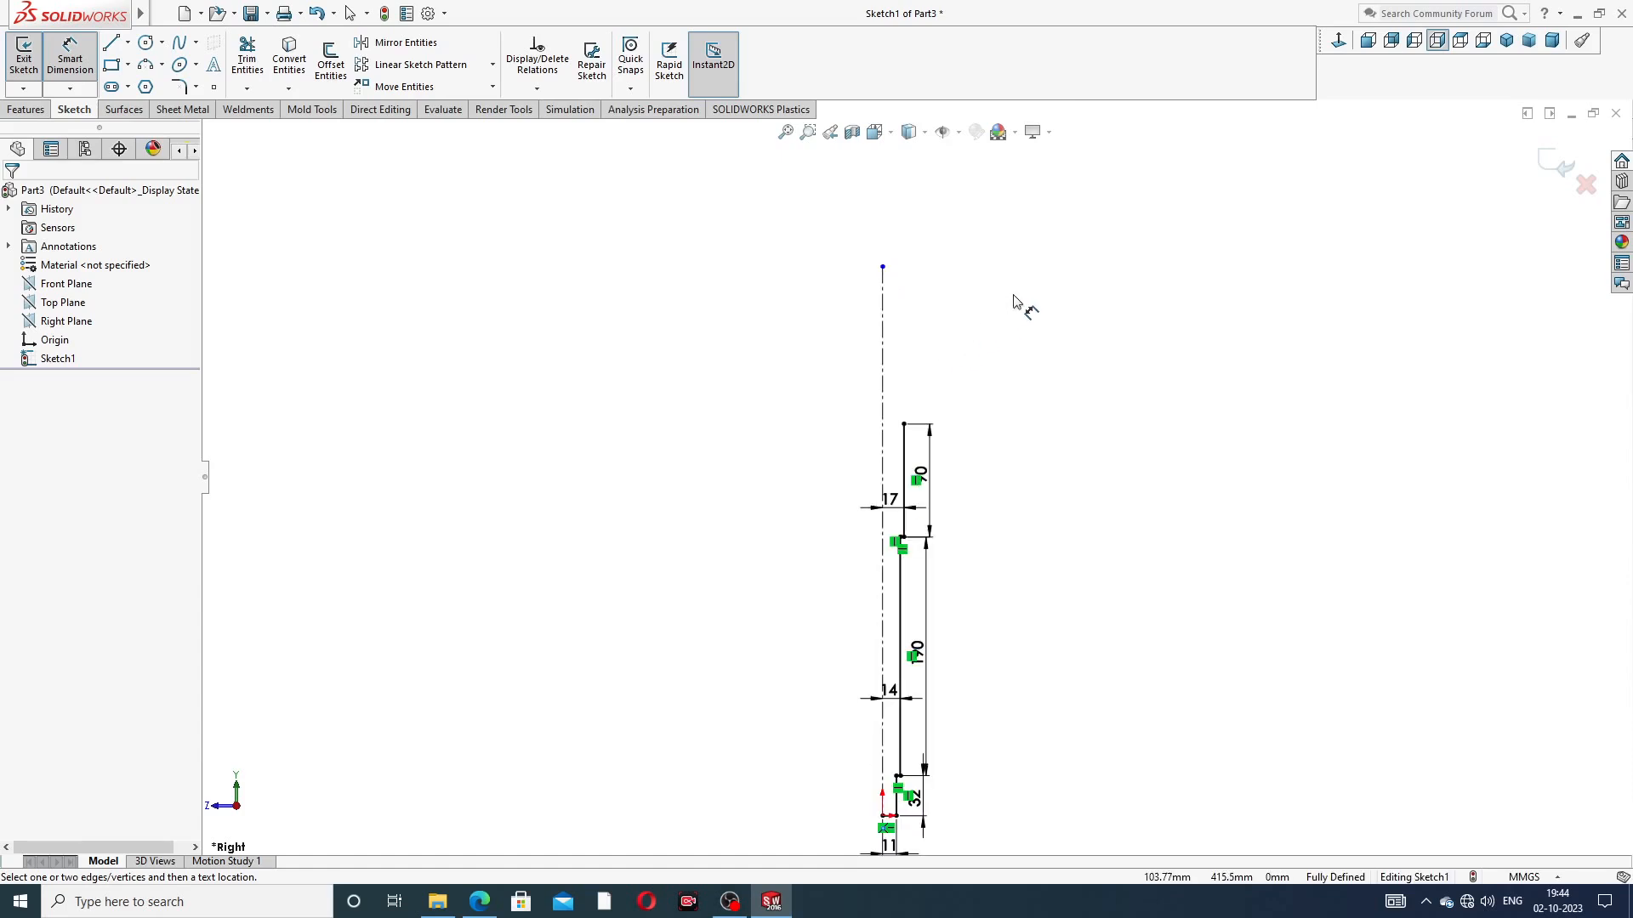
Leave dimensioning and stretch the centreline's upper endpoint to about 513 mm above the origin
right_click(1016, 298)
left_click(1082, 259)
left_click_drag(883, 266, 883, 171)
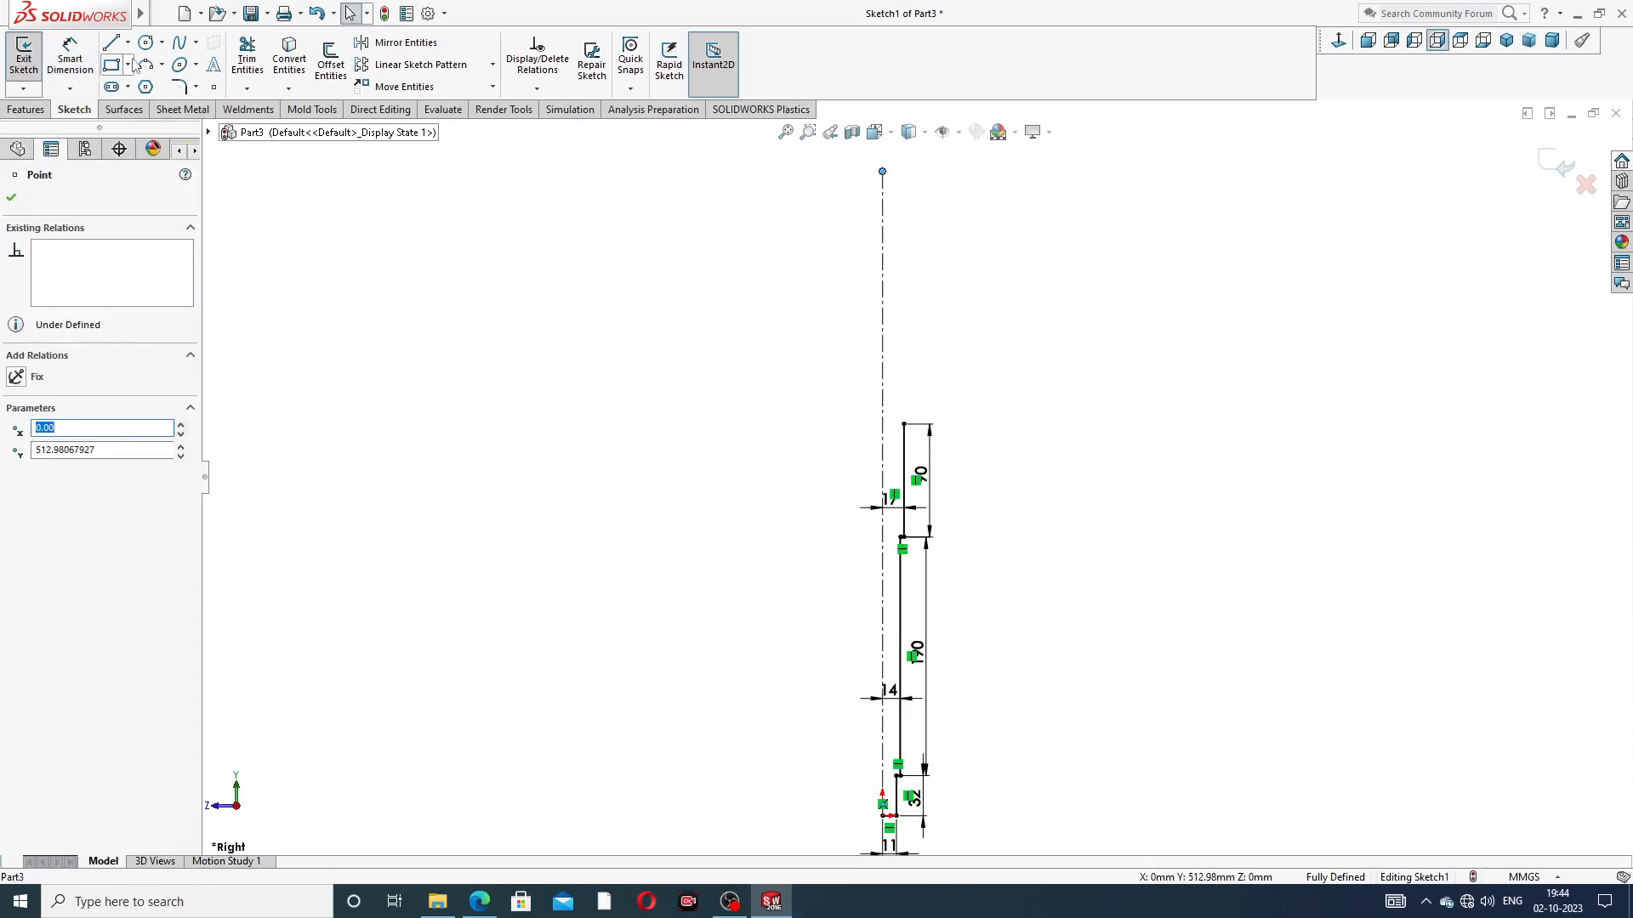
Continue the profile with lines from the 90 mm line's upper end: about 6 mm inward, then about 30 mm up
left_click(110, 43)
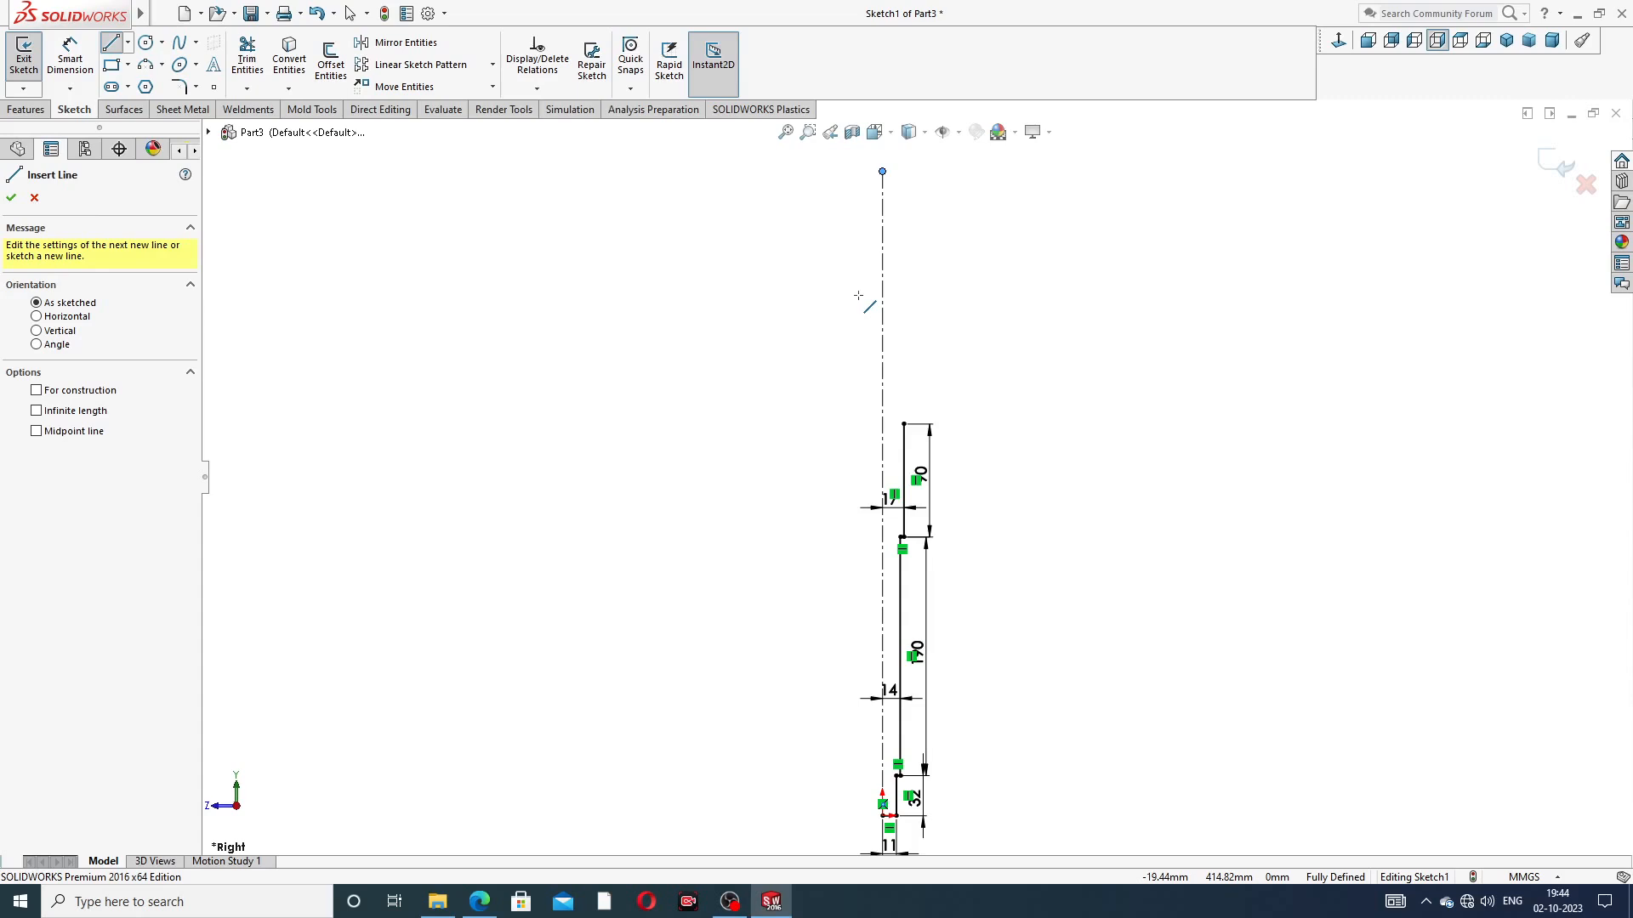
scroll(978, 397, "down", 3)
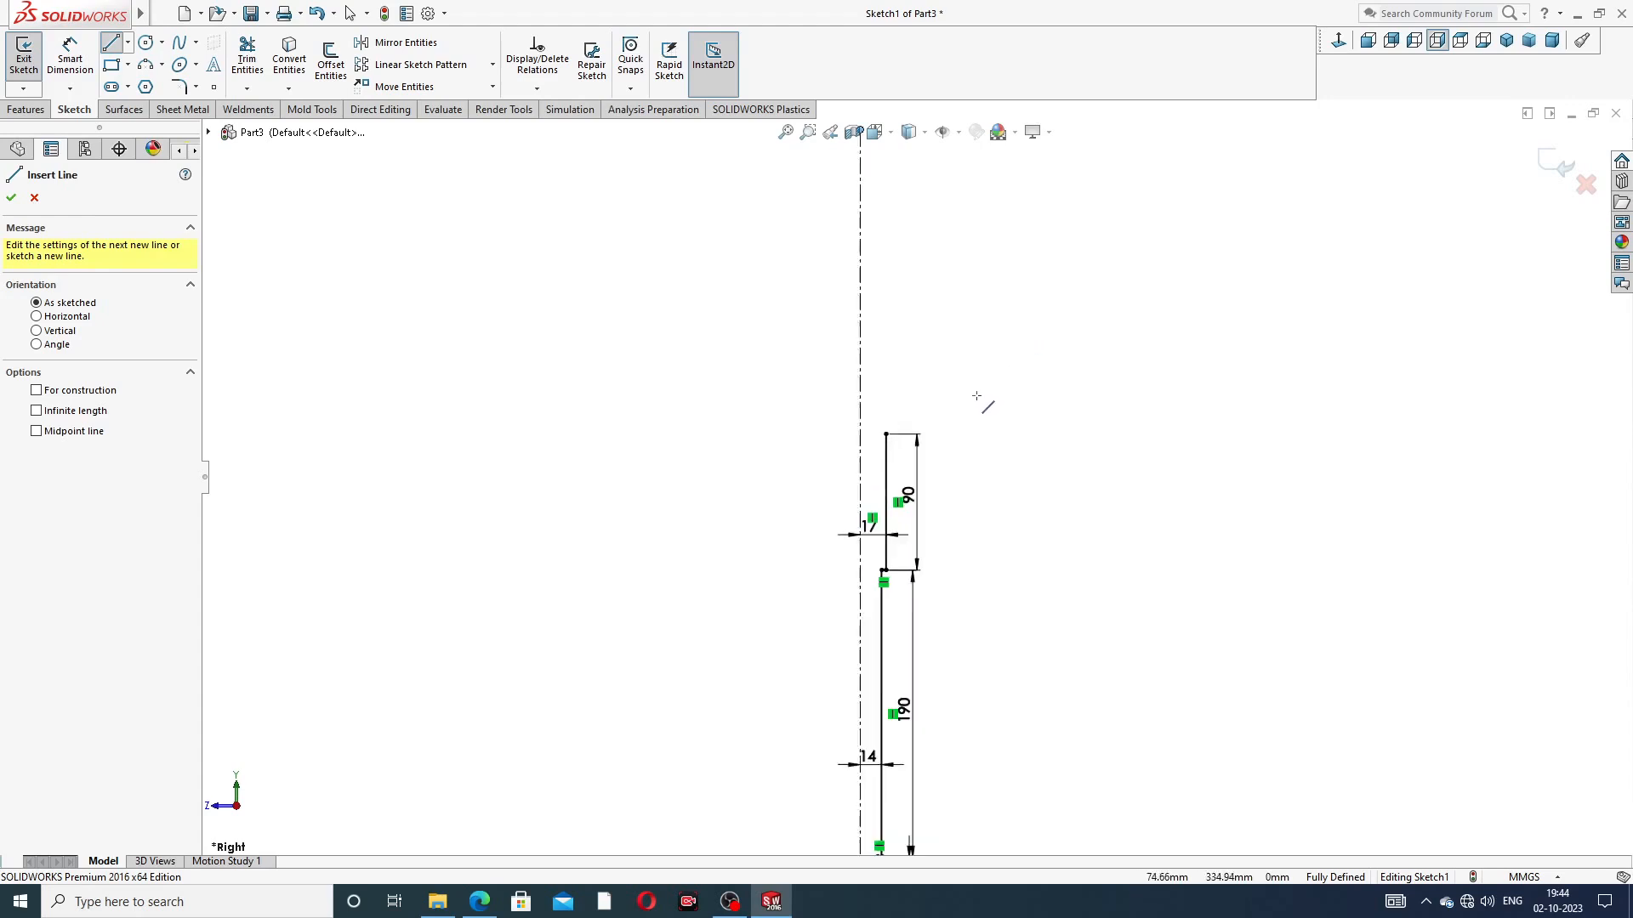
scroll(911, 405, "down", 1)
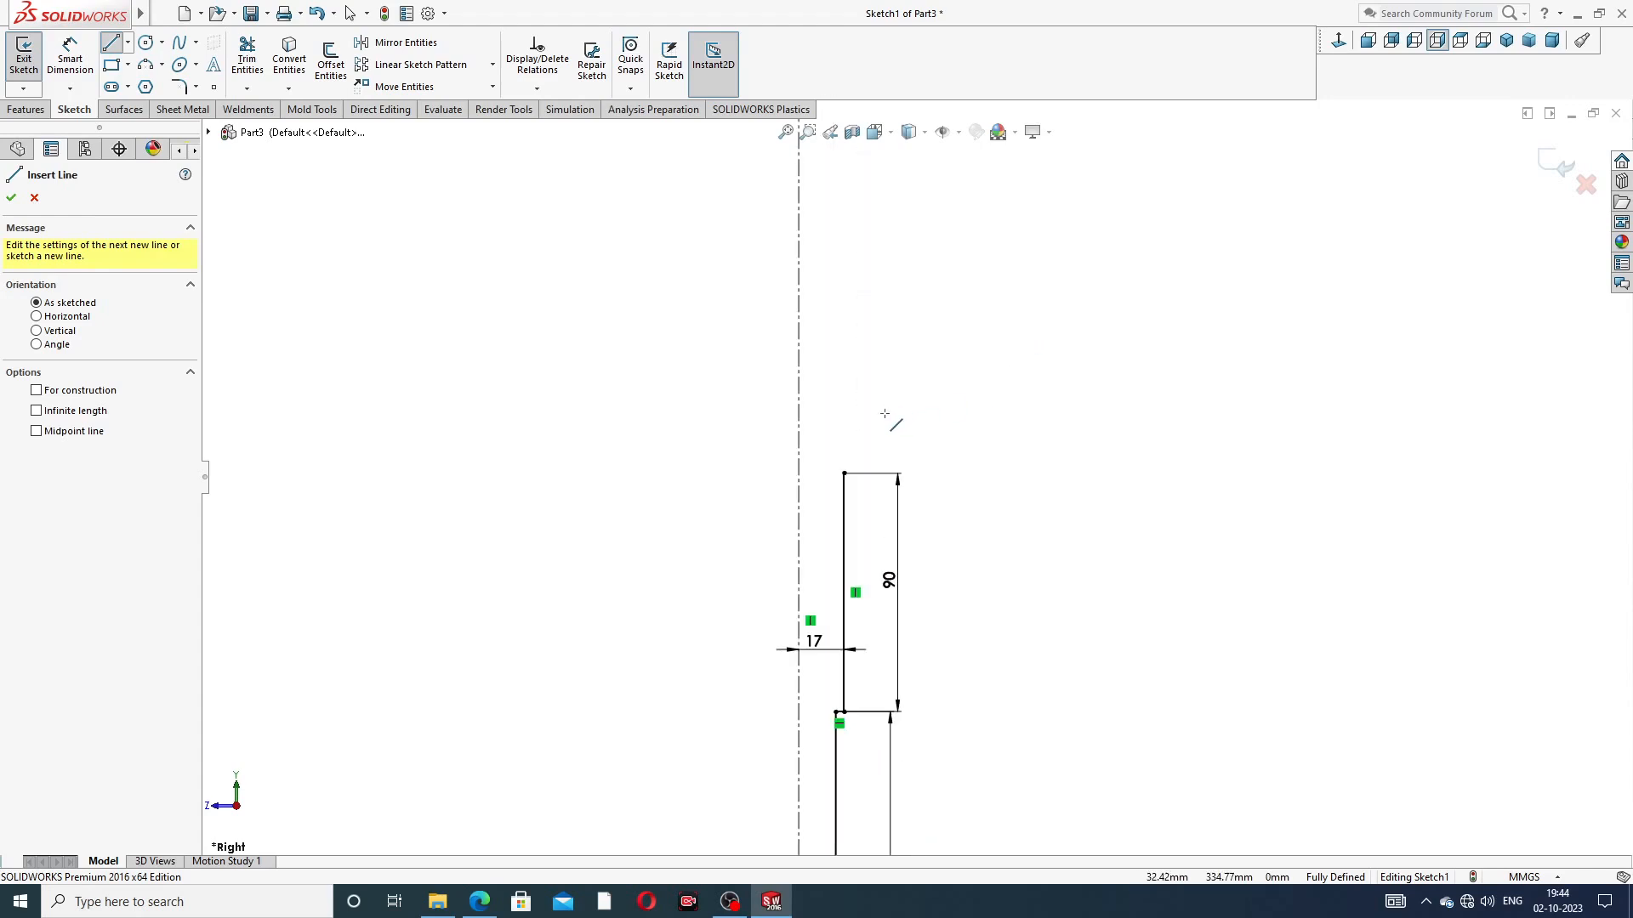
left_click(843, 473)
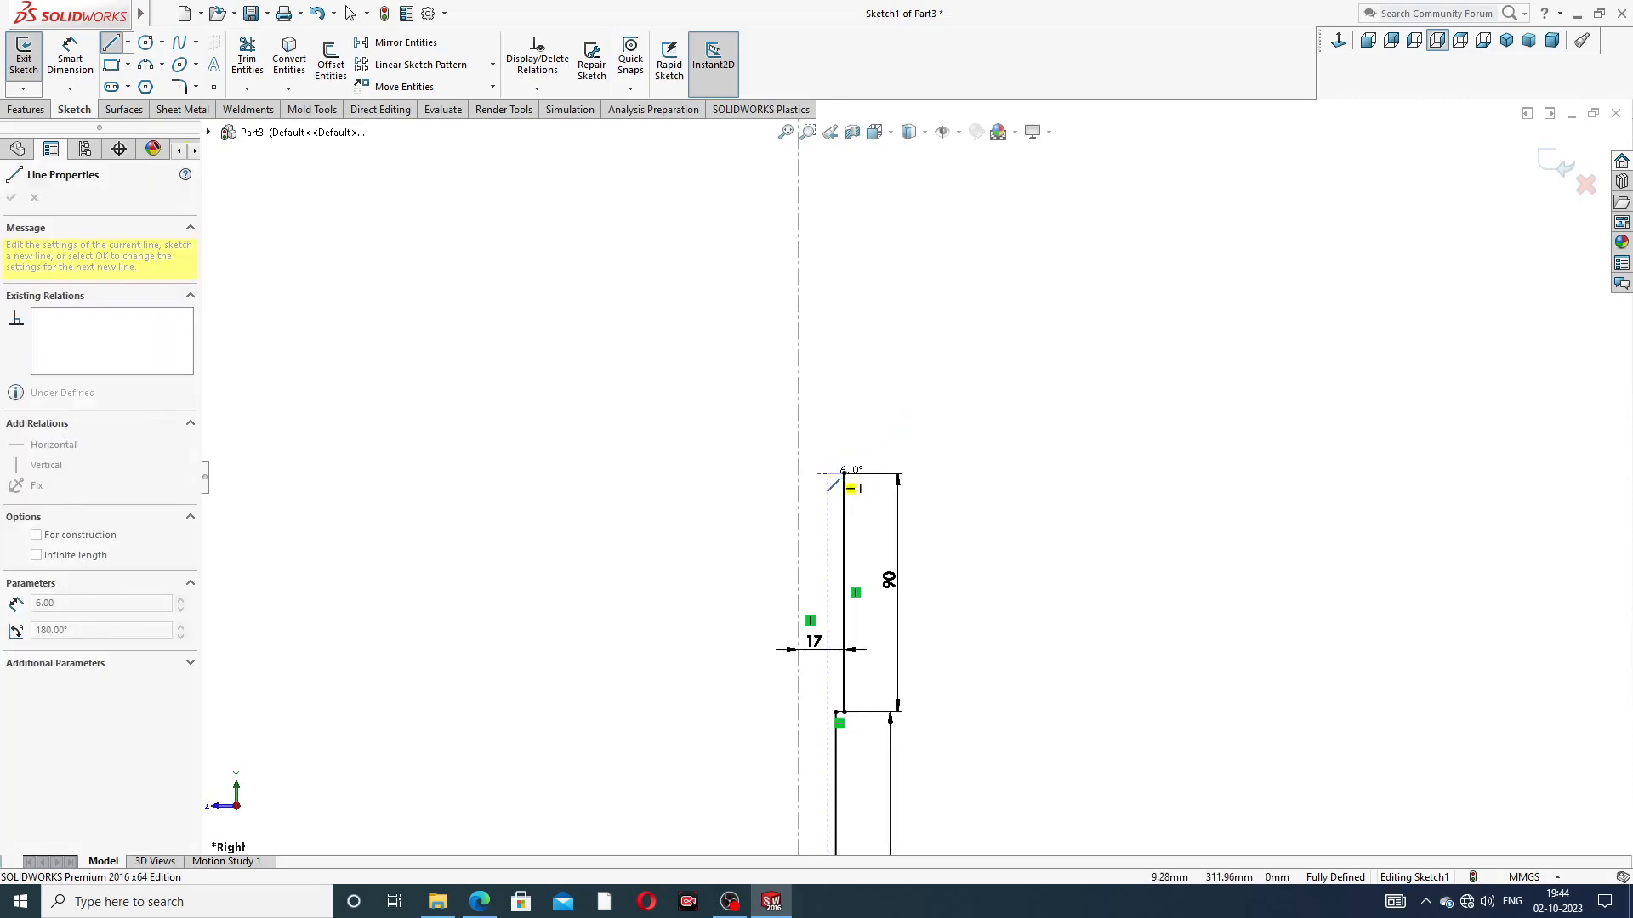
left_click(827, 474)
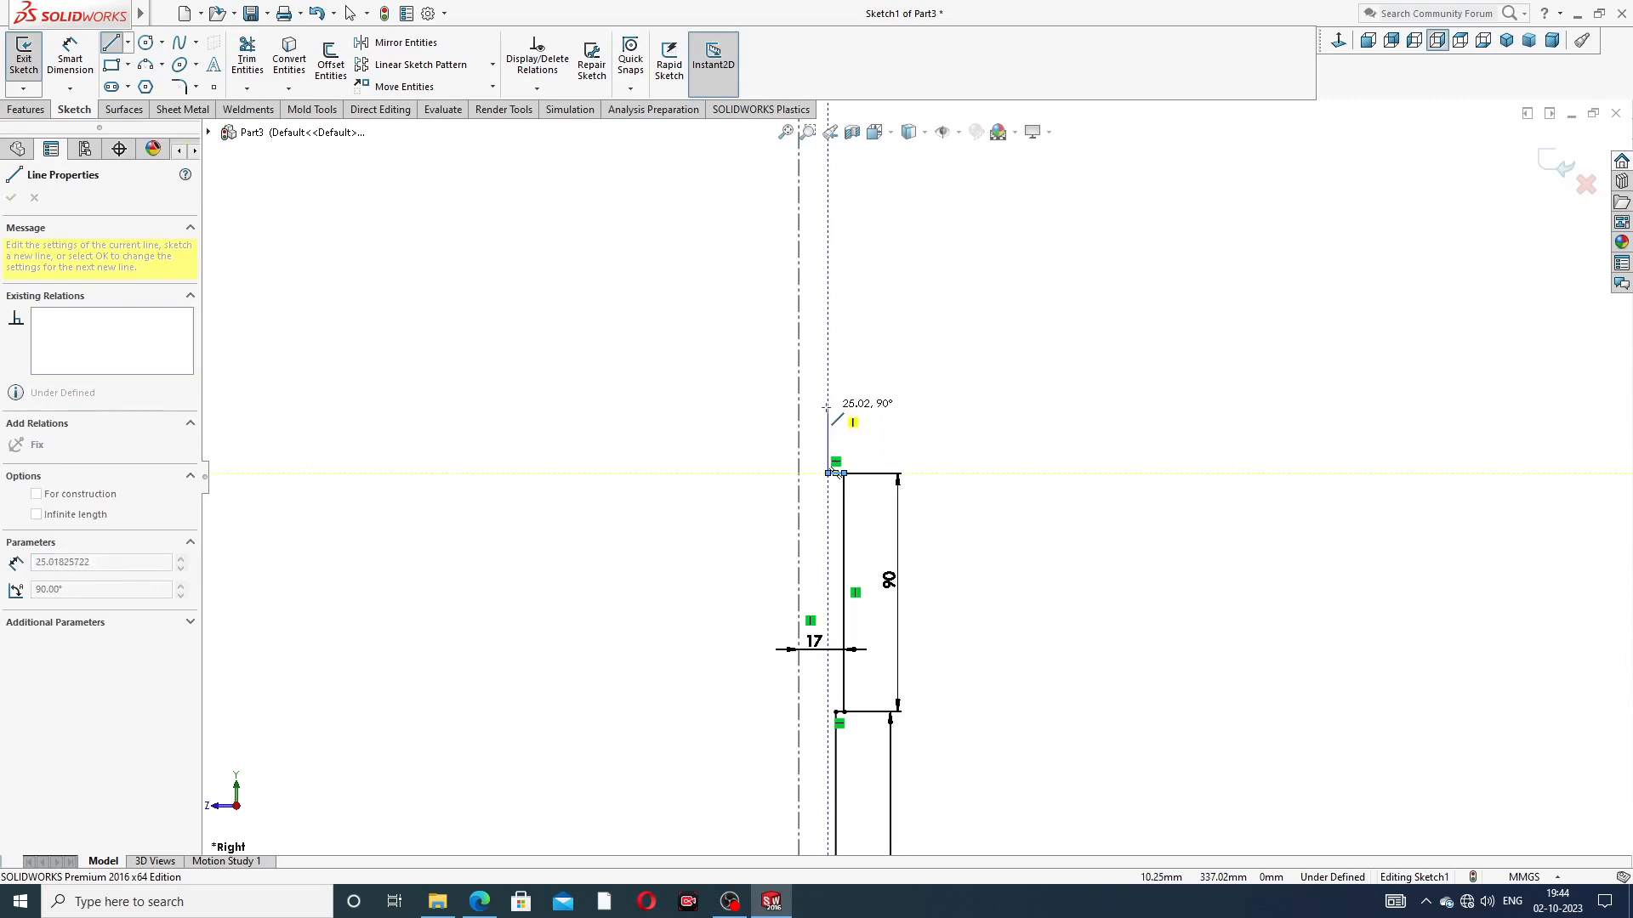
left_click(828, 393)
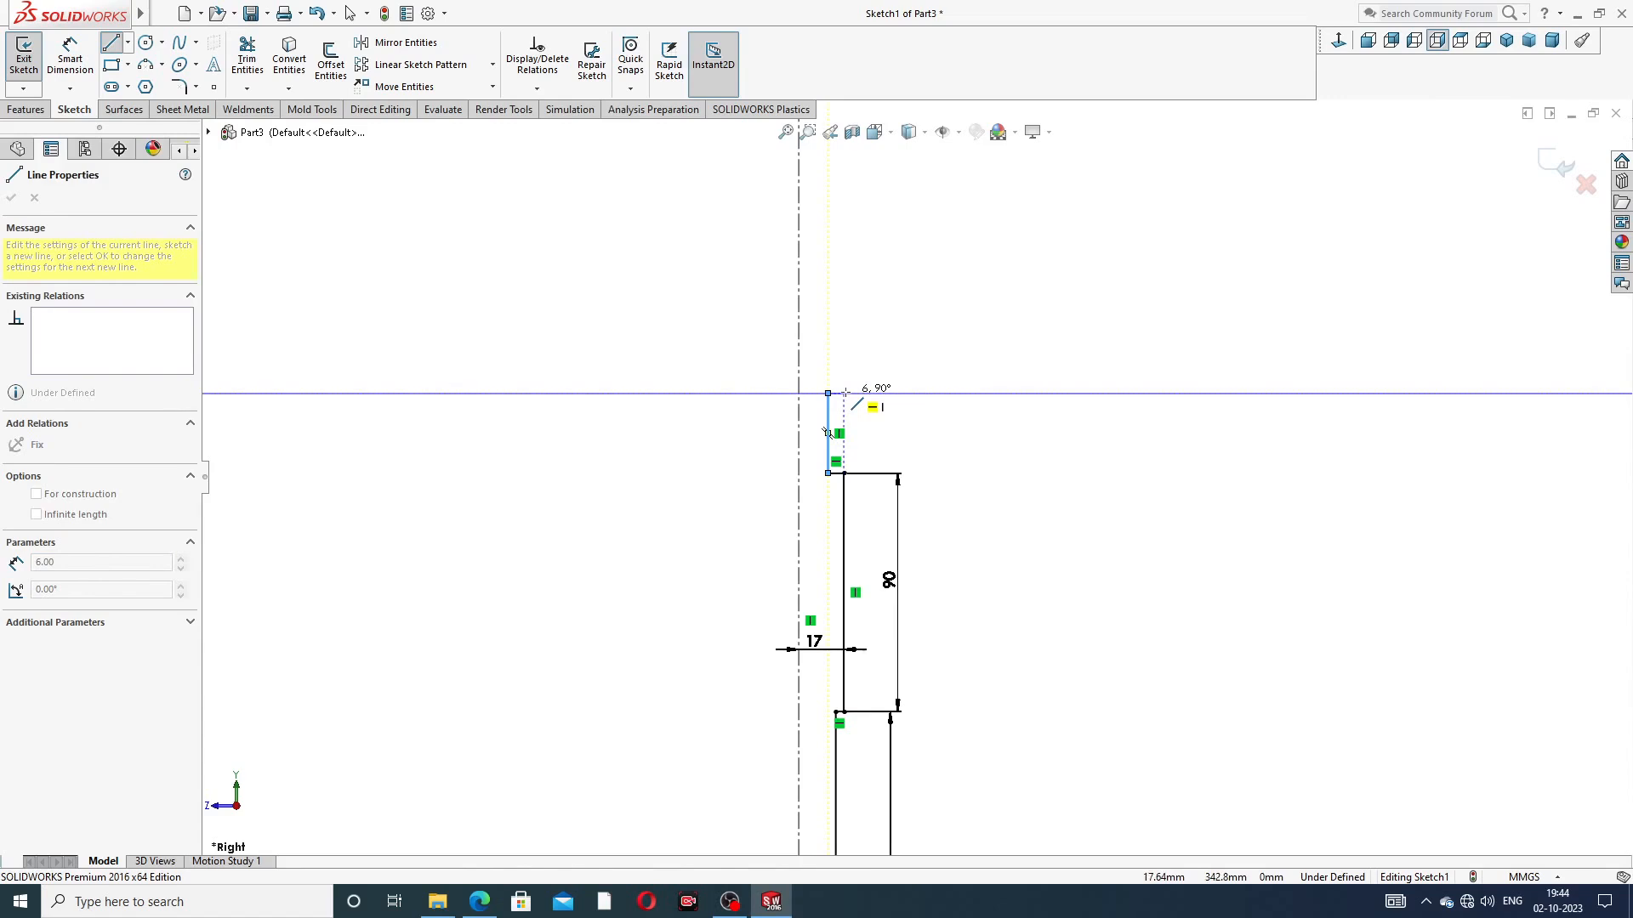
Extend the line chain about 6 mm outward and about 38.5 mm up, then end the chain
left_click(844, 394)
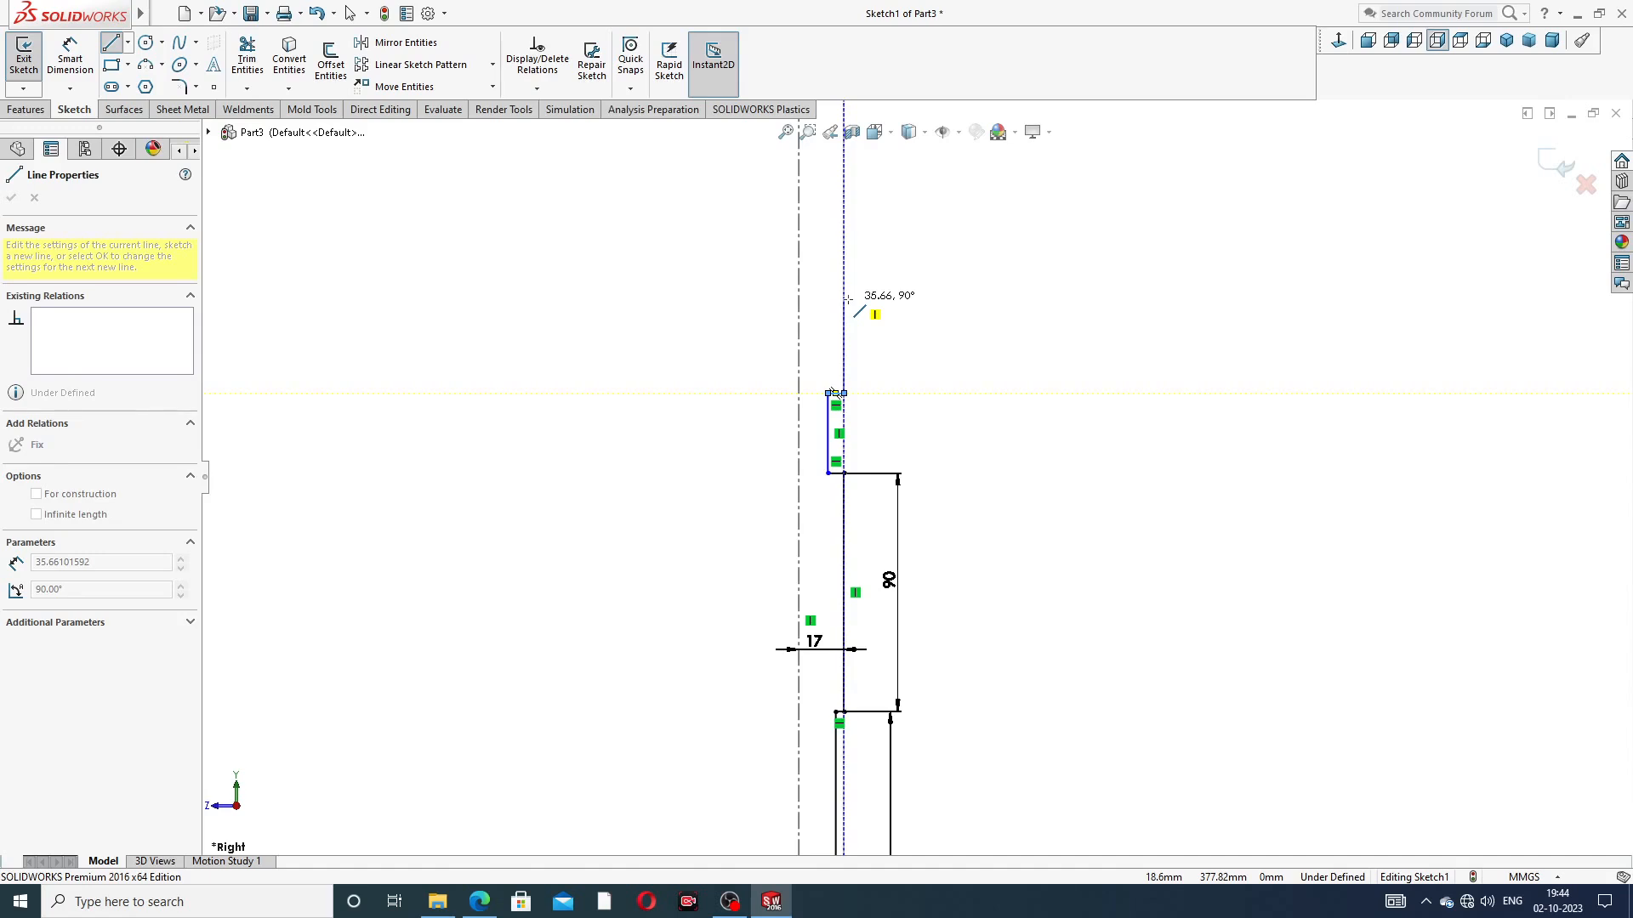
left_click(843, 291)
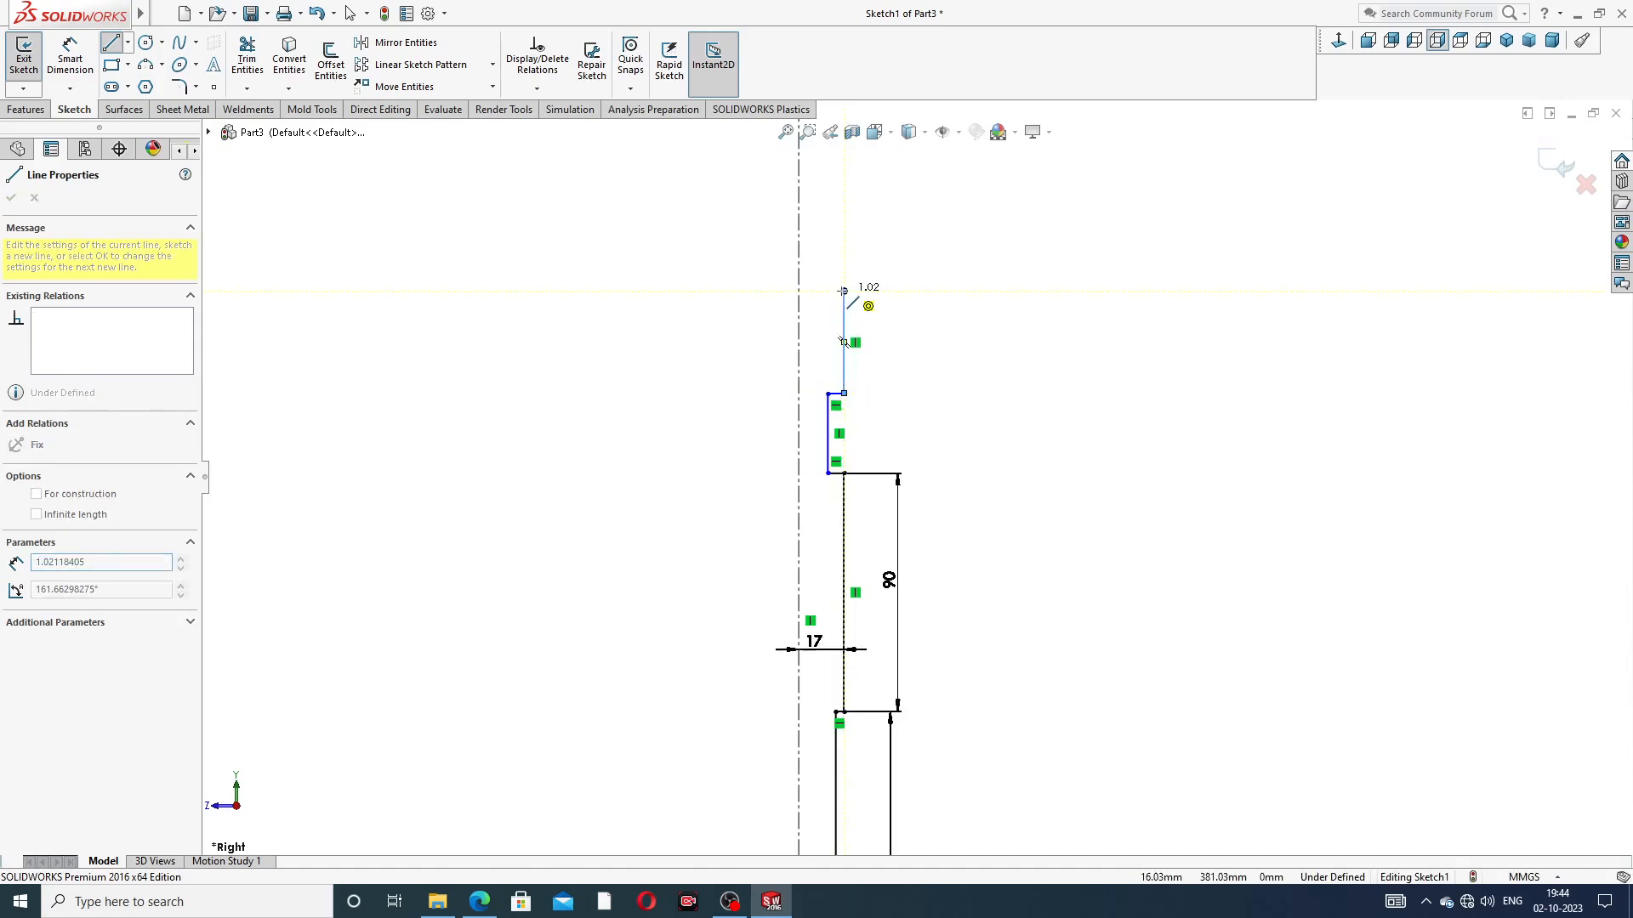
scroll(838, 298, "down", 3)
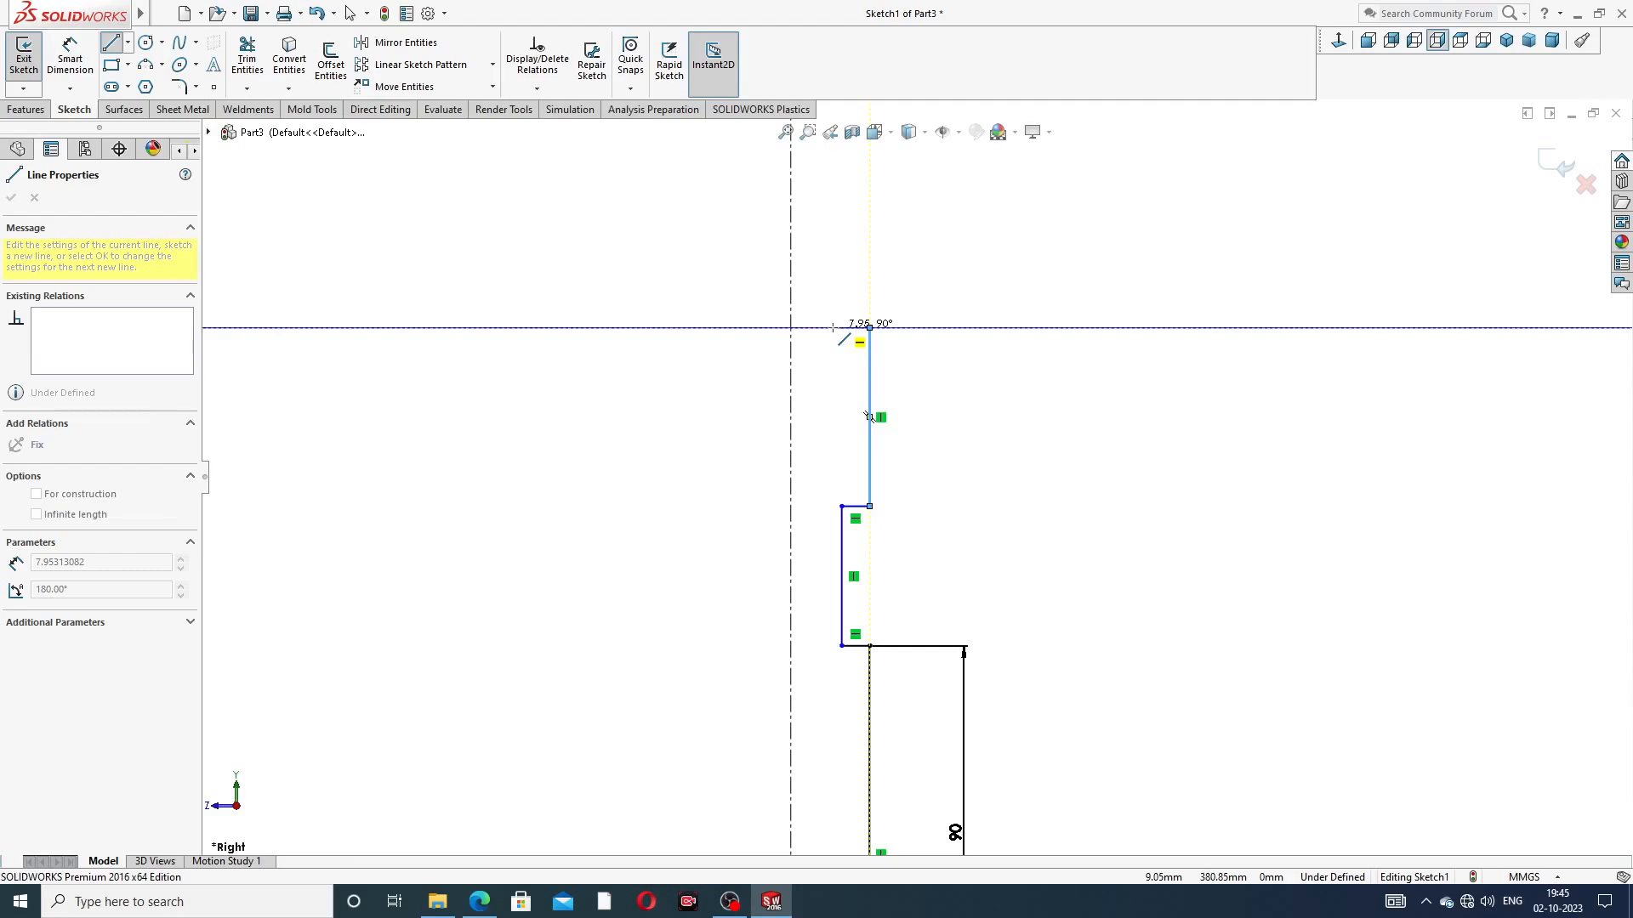
left_click(869, 328)
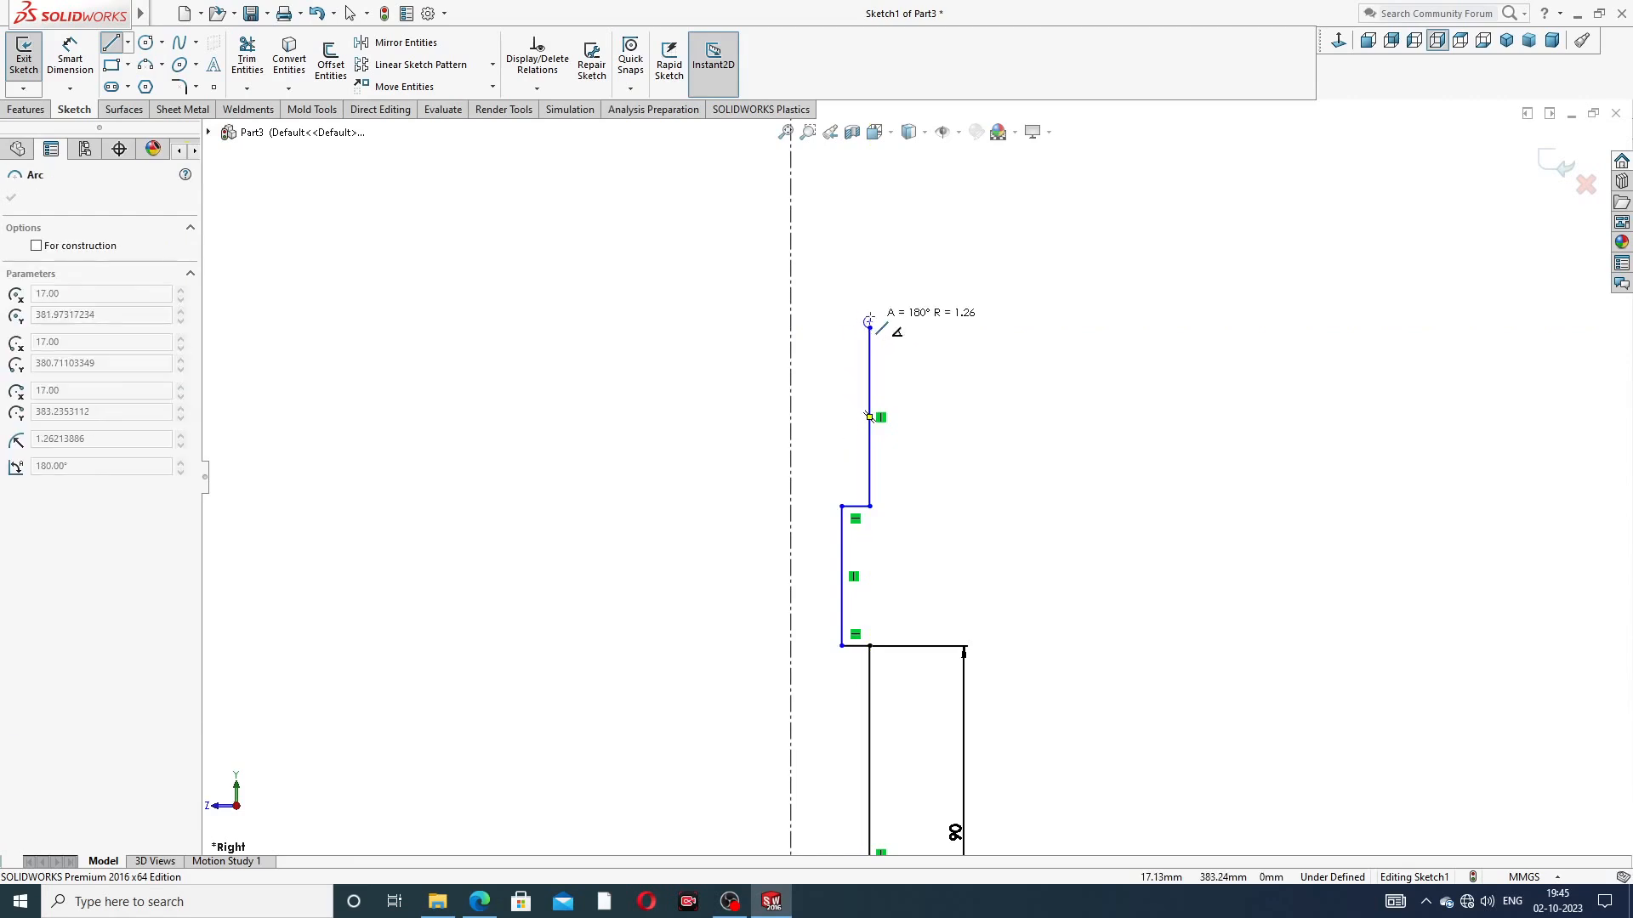
key("Escape")
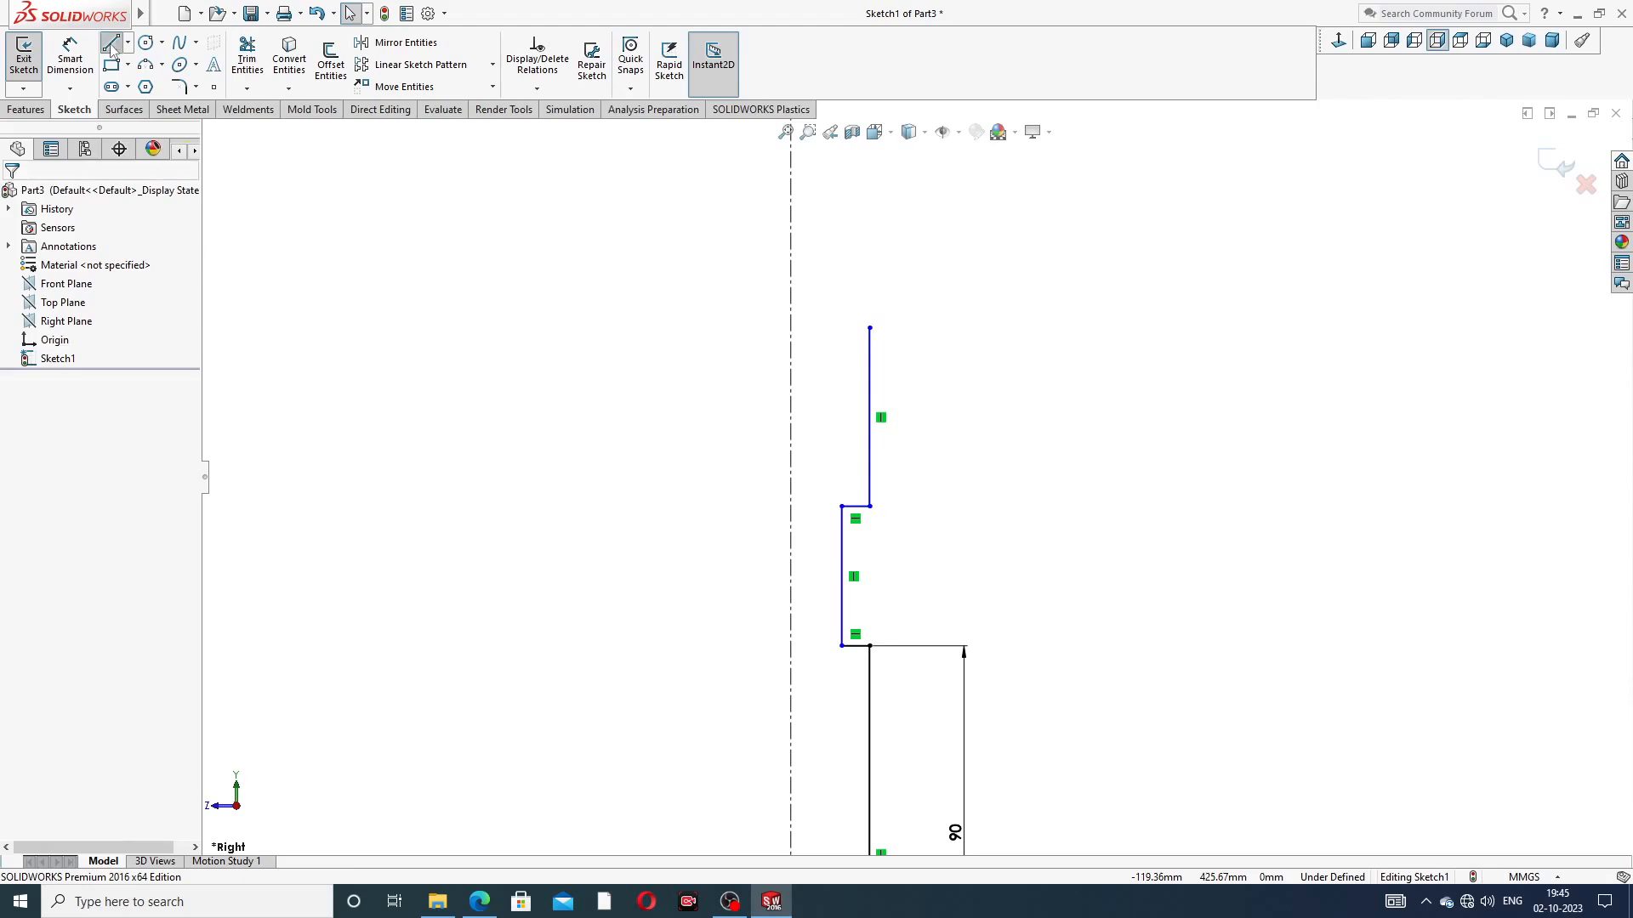
Draw lines from the profile's open upper end: about 6 mm inward, up to the centreline's top level, and across to its upper endpoint
left_click(112, 46)
left_click(870, 328)
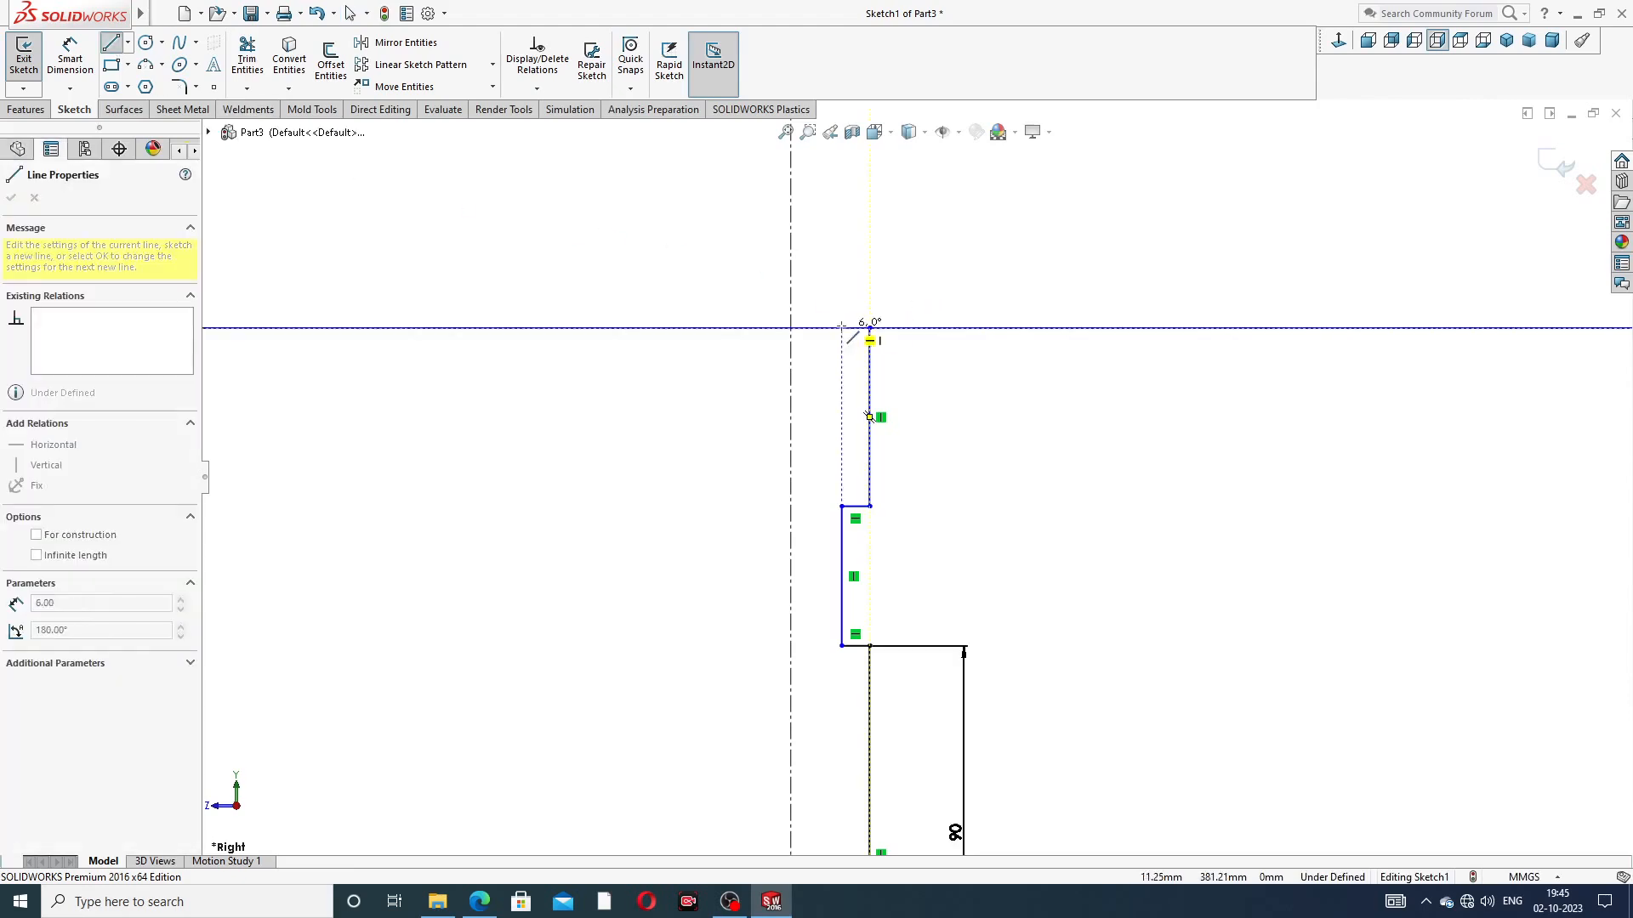
left_click(842, 328)
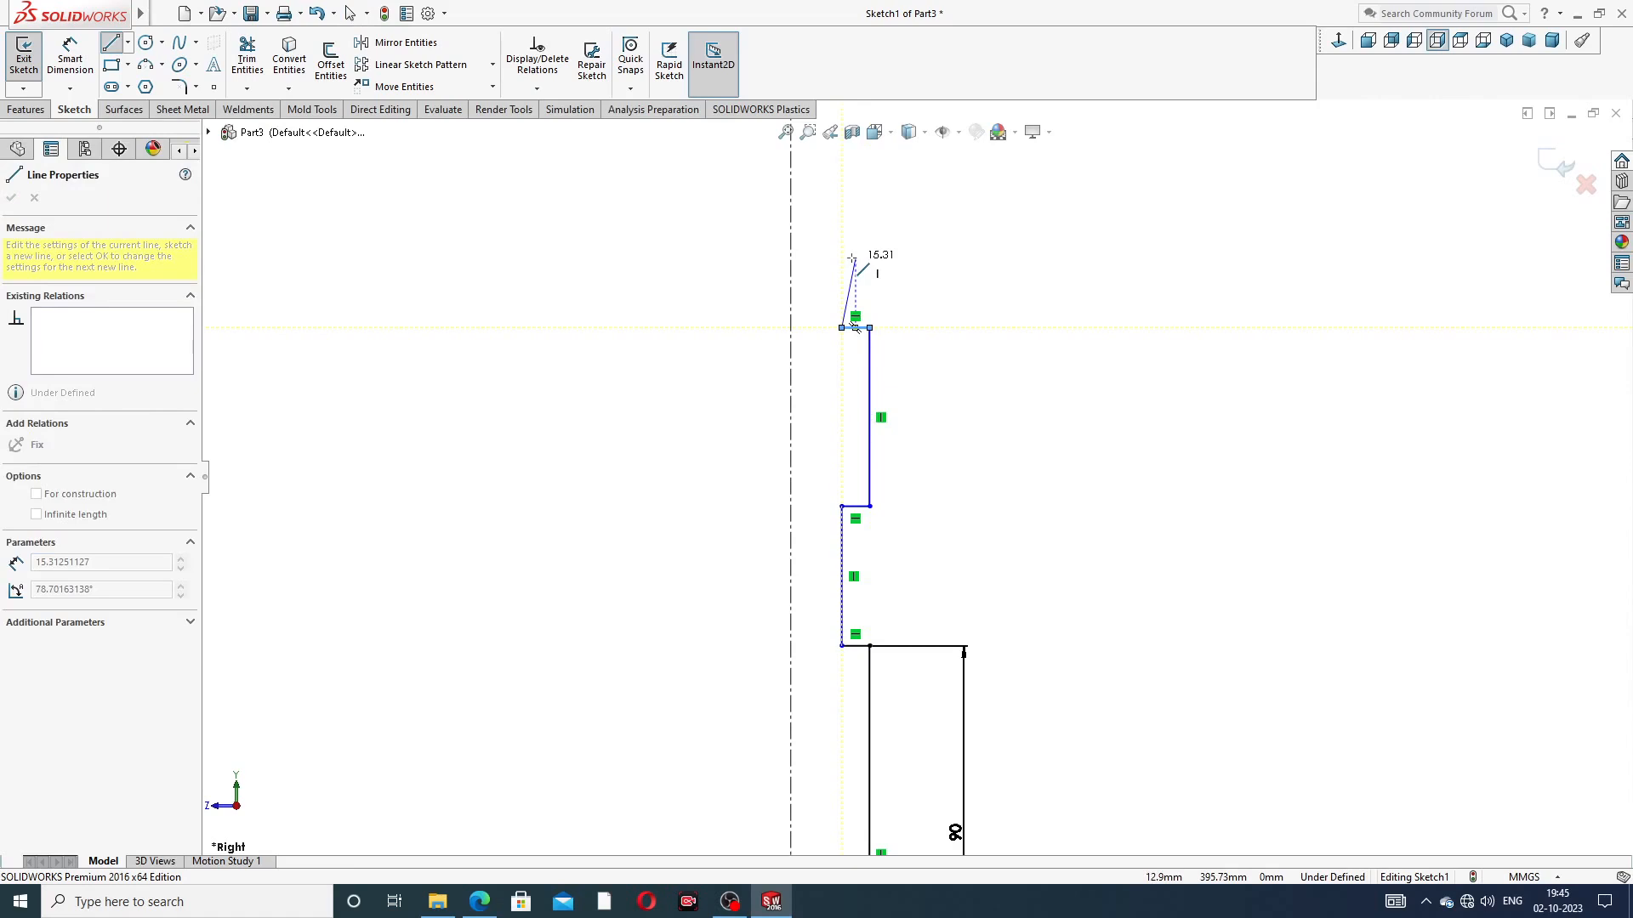
scroll(871, 226, "up", 4)
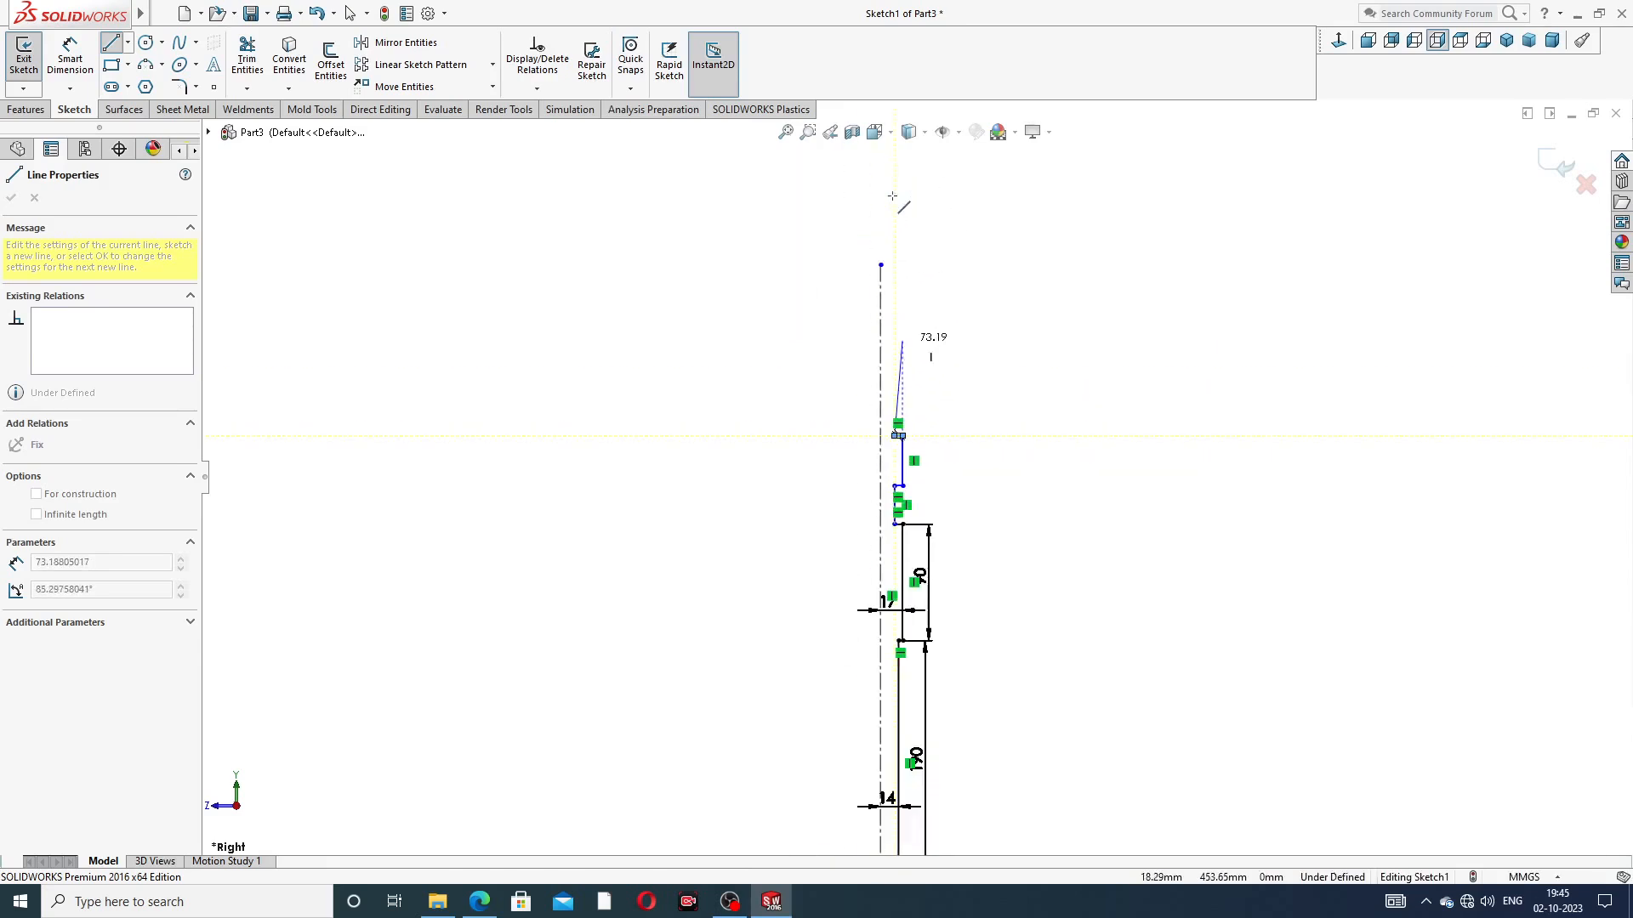
left_click(894, 265)
left_click(881, 265)
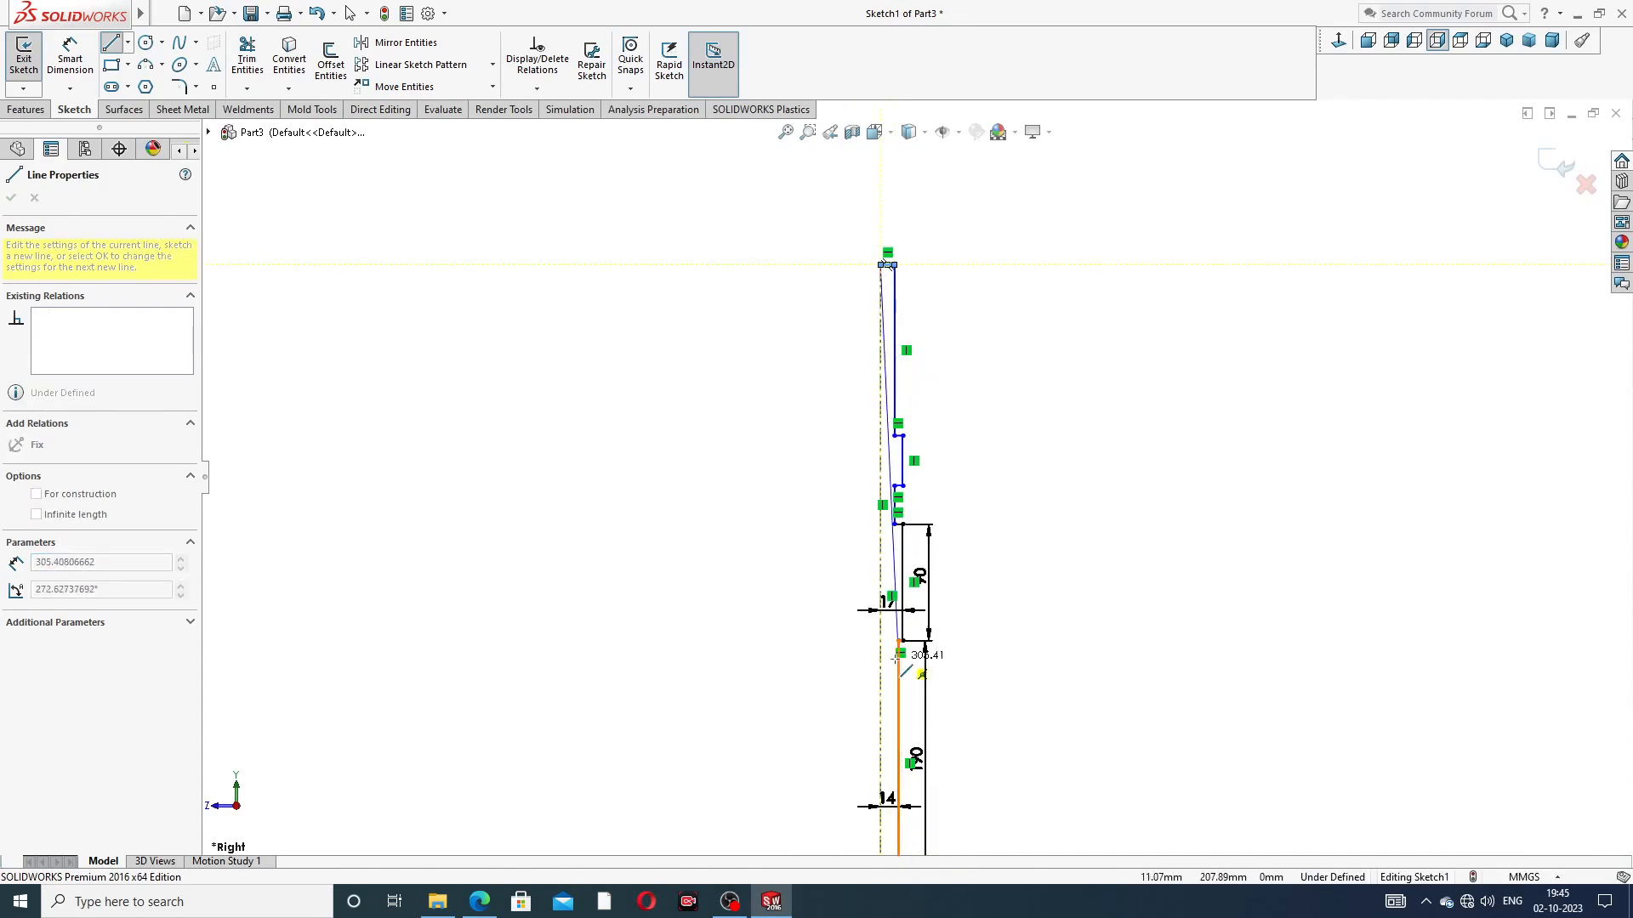
Close the profile with a vertical line about 513 mm long down to the origin and end the line chain
scroll(895, 655, "down", 5)
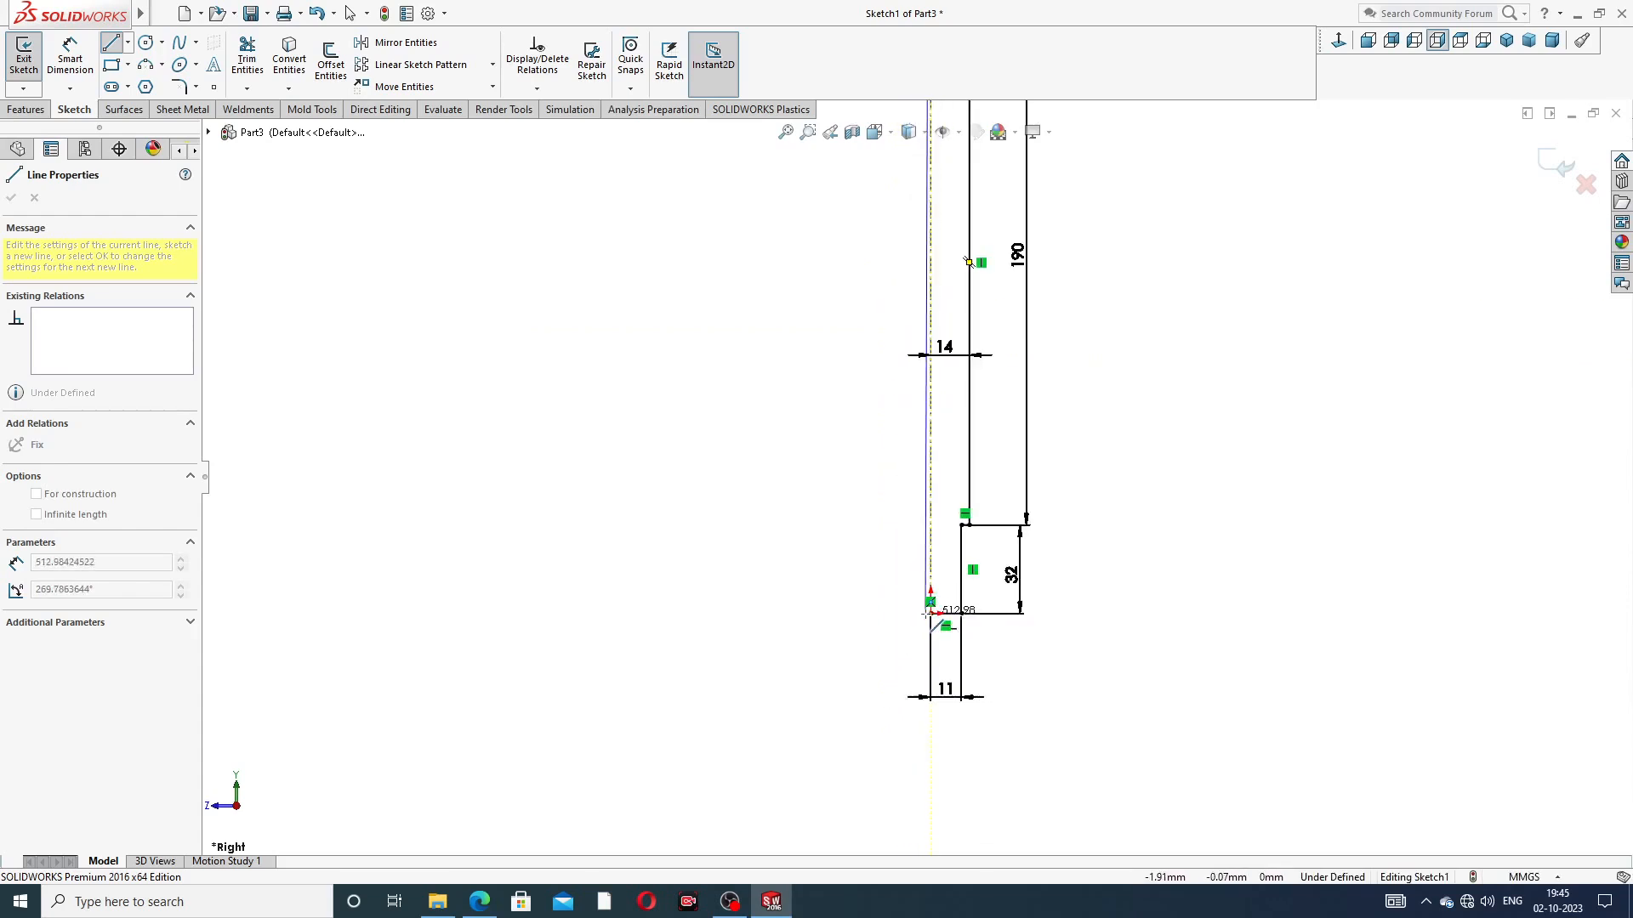
left_click(930, 613)
right_click(1097, 435)
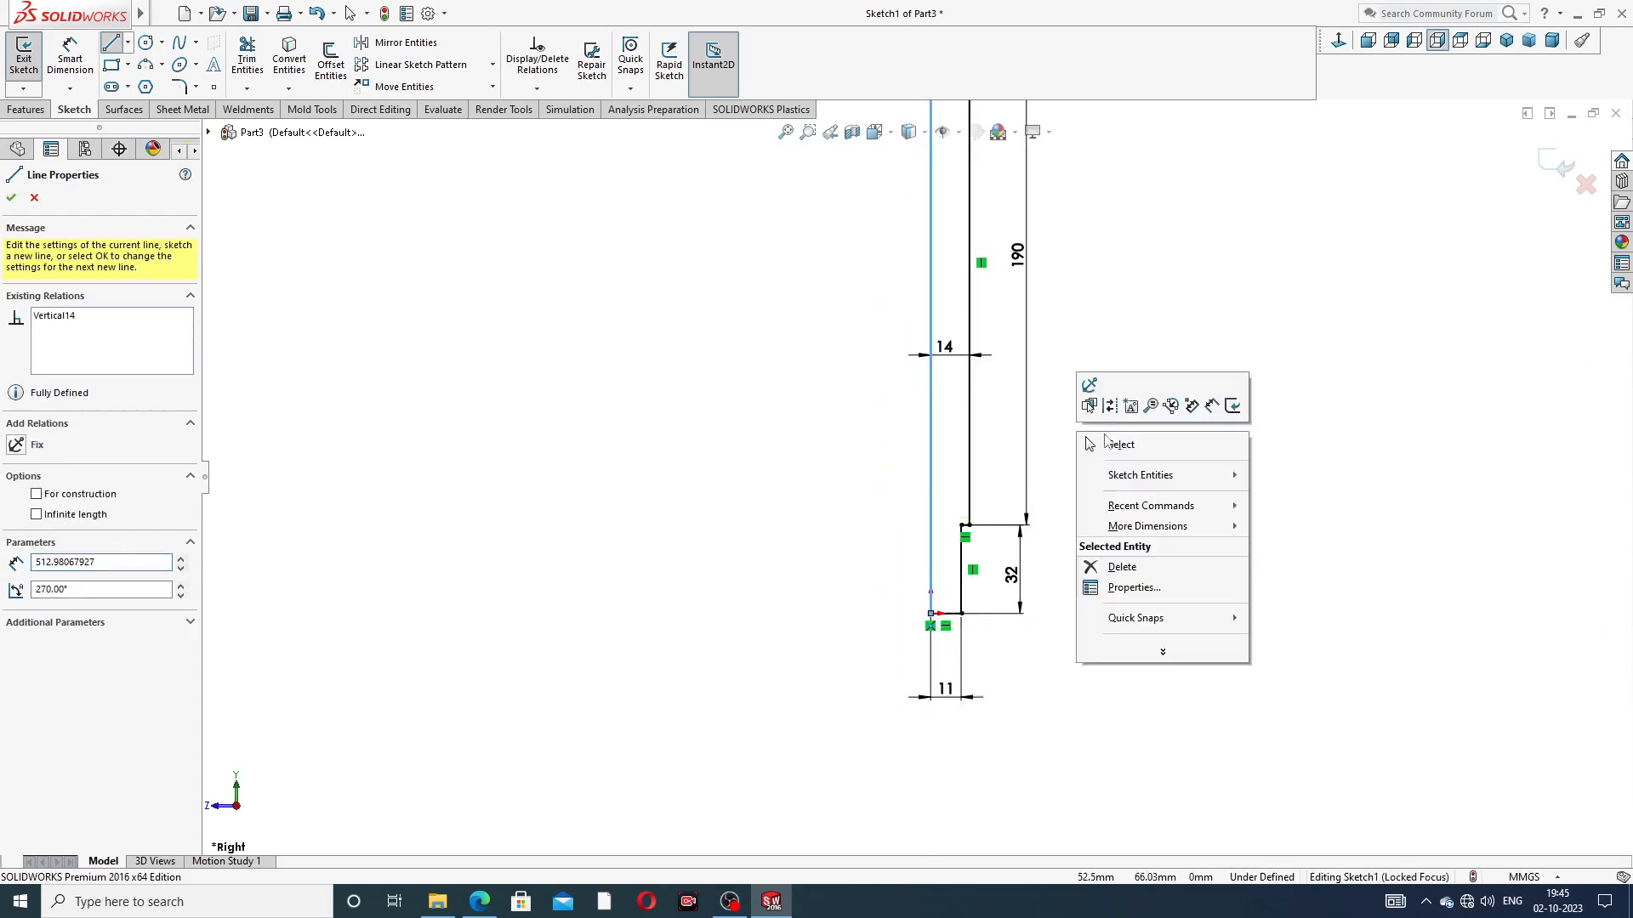
left_click(1089, 444)
Dimension the recessed vertical line just above the 90 mm section at 14 mm from the centreline
scroll(1055, 286, "up", 2)
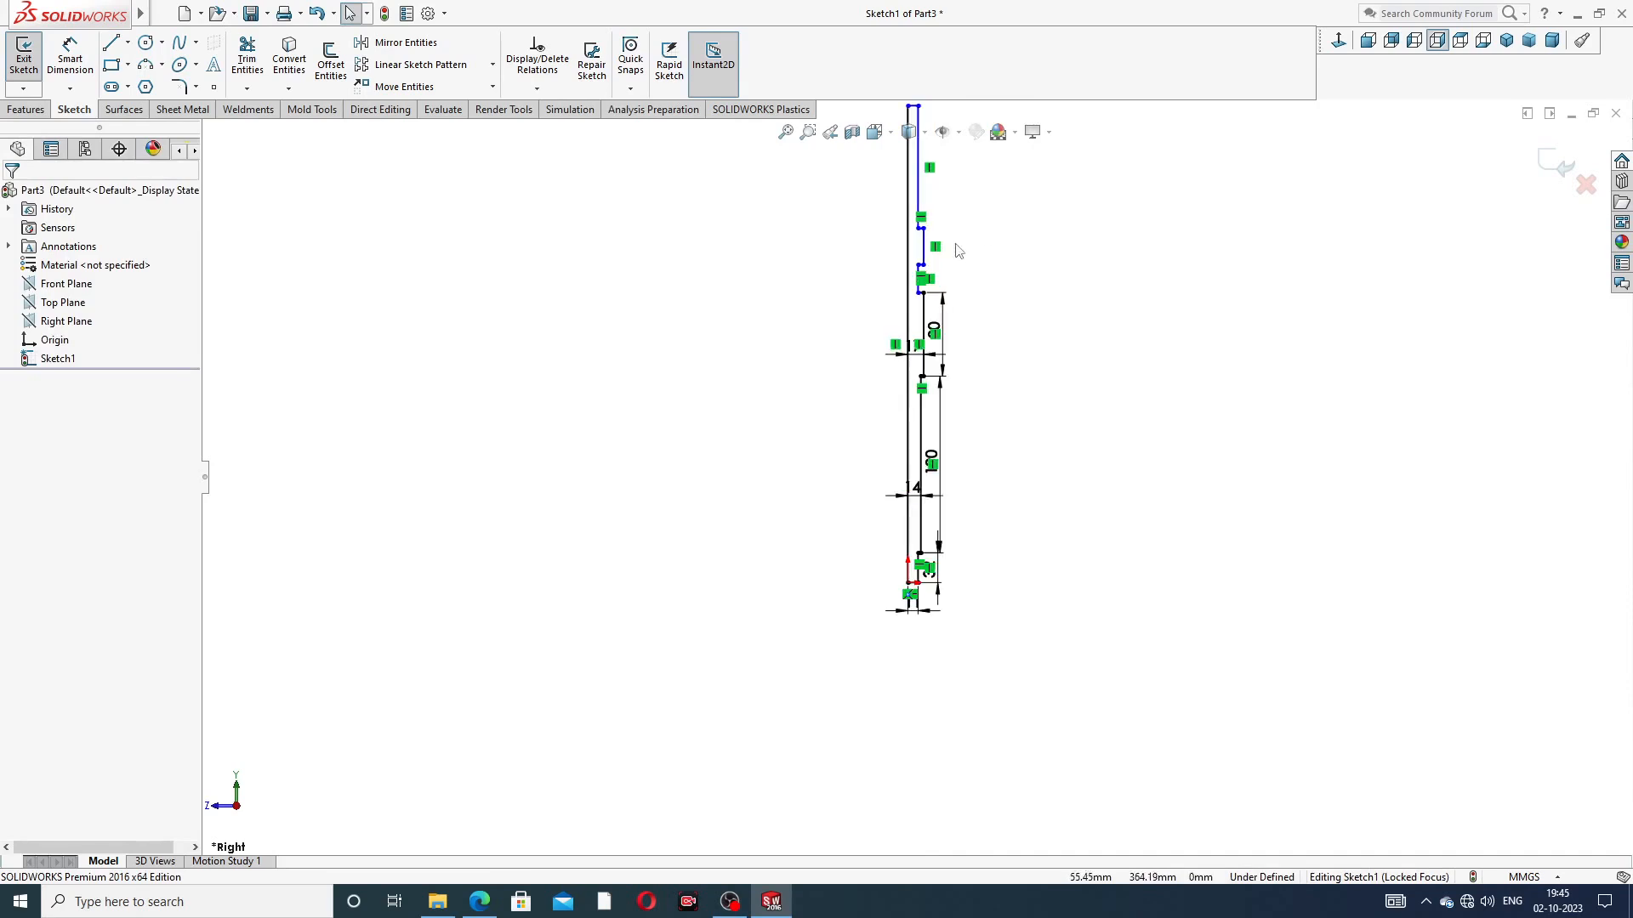
scroll(933, 335, "down", 5)
scroll(933, 587, "down", 2)
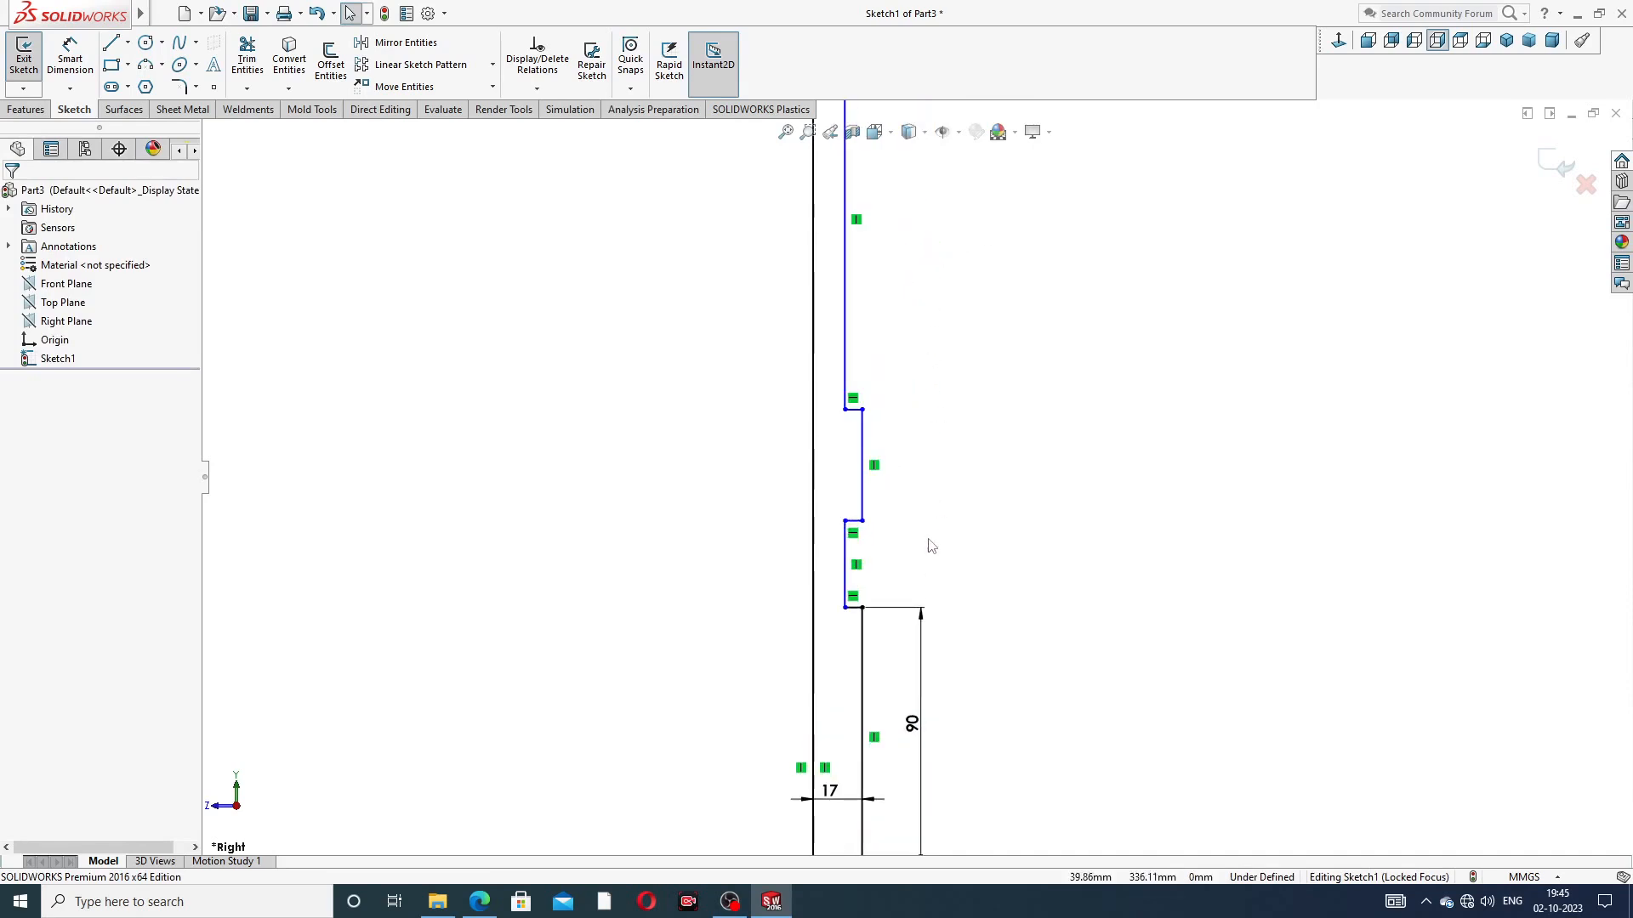
left_click(77, 58)
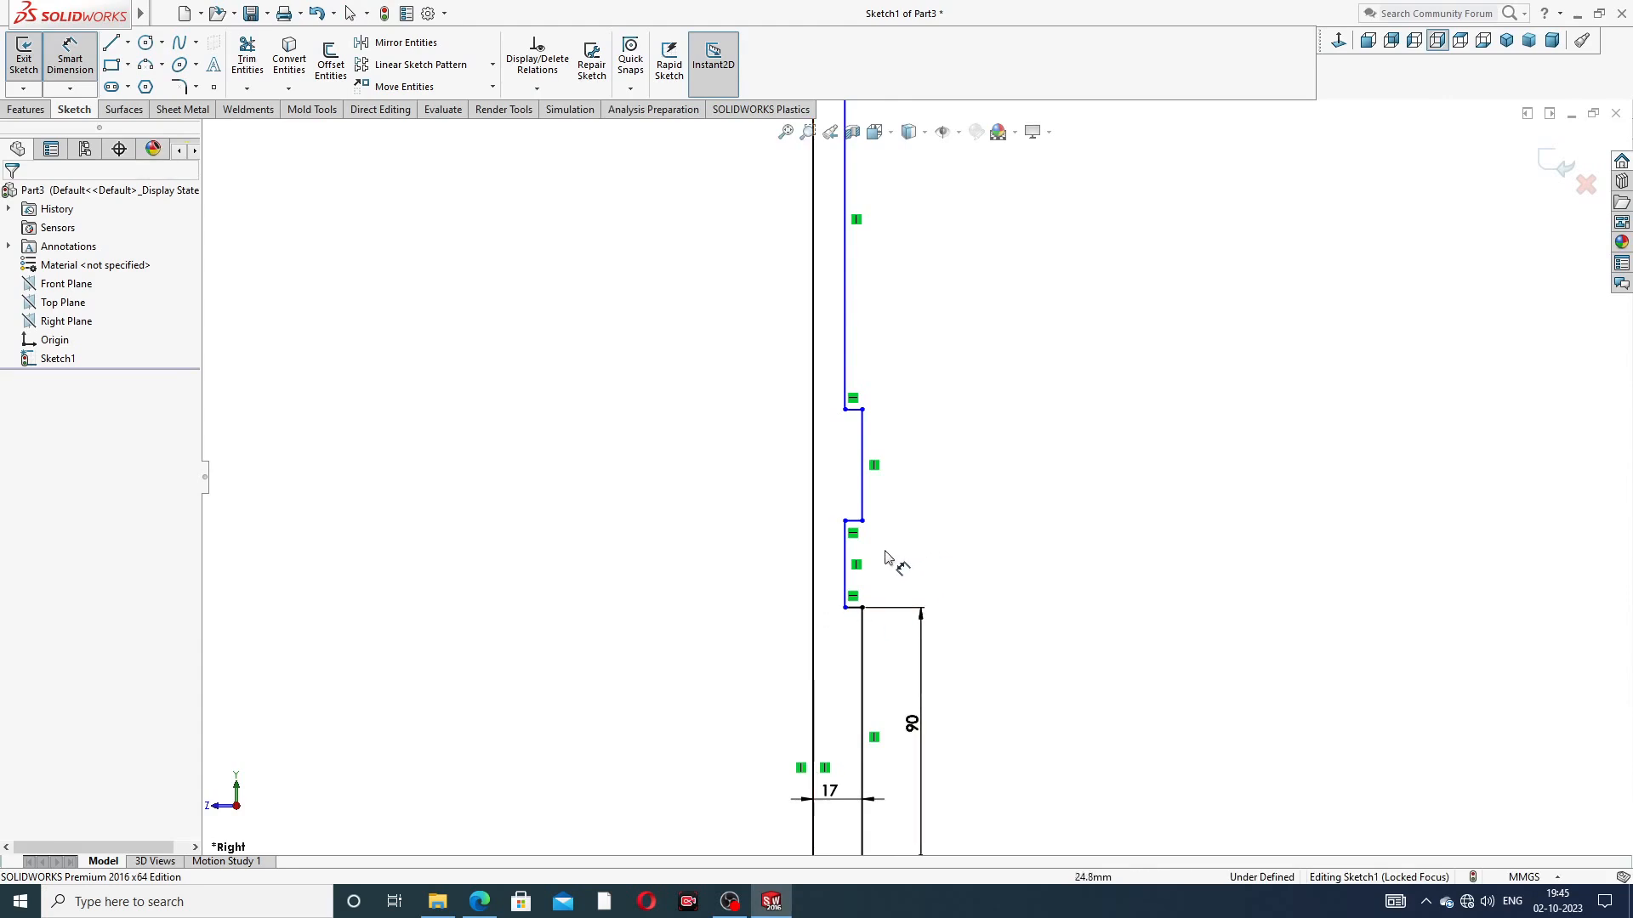
left_click(847, 557)
left_click(814, 551)
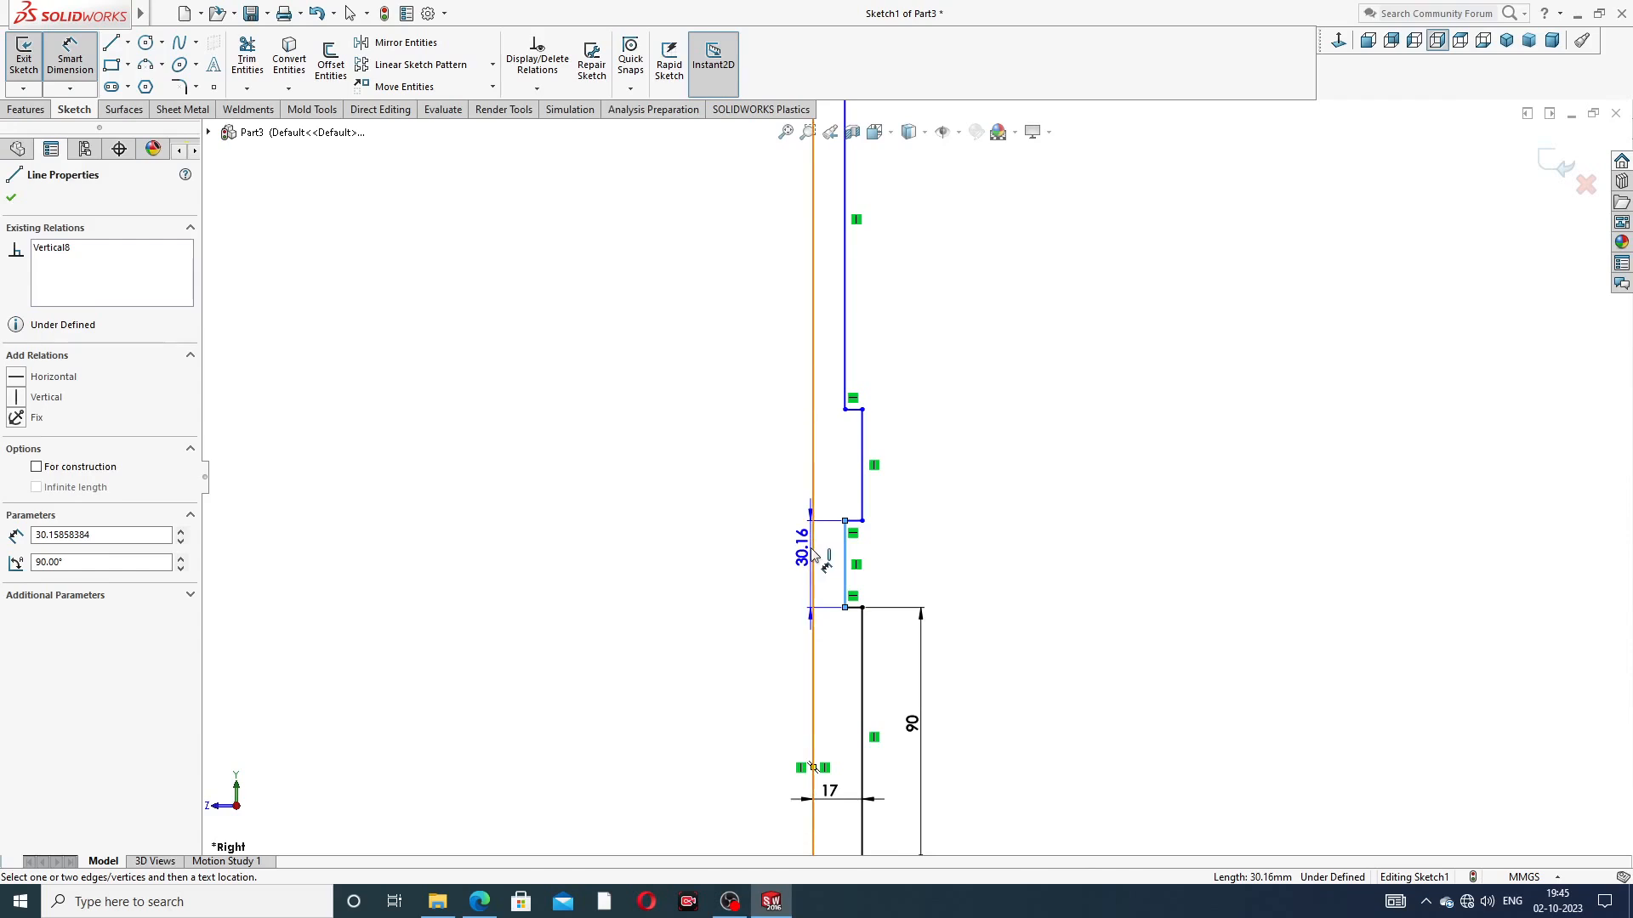
left_click(821, 554)
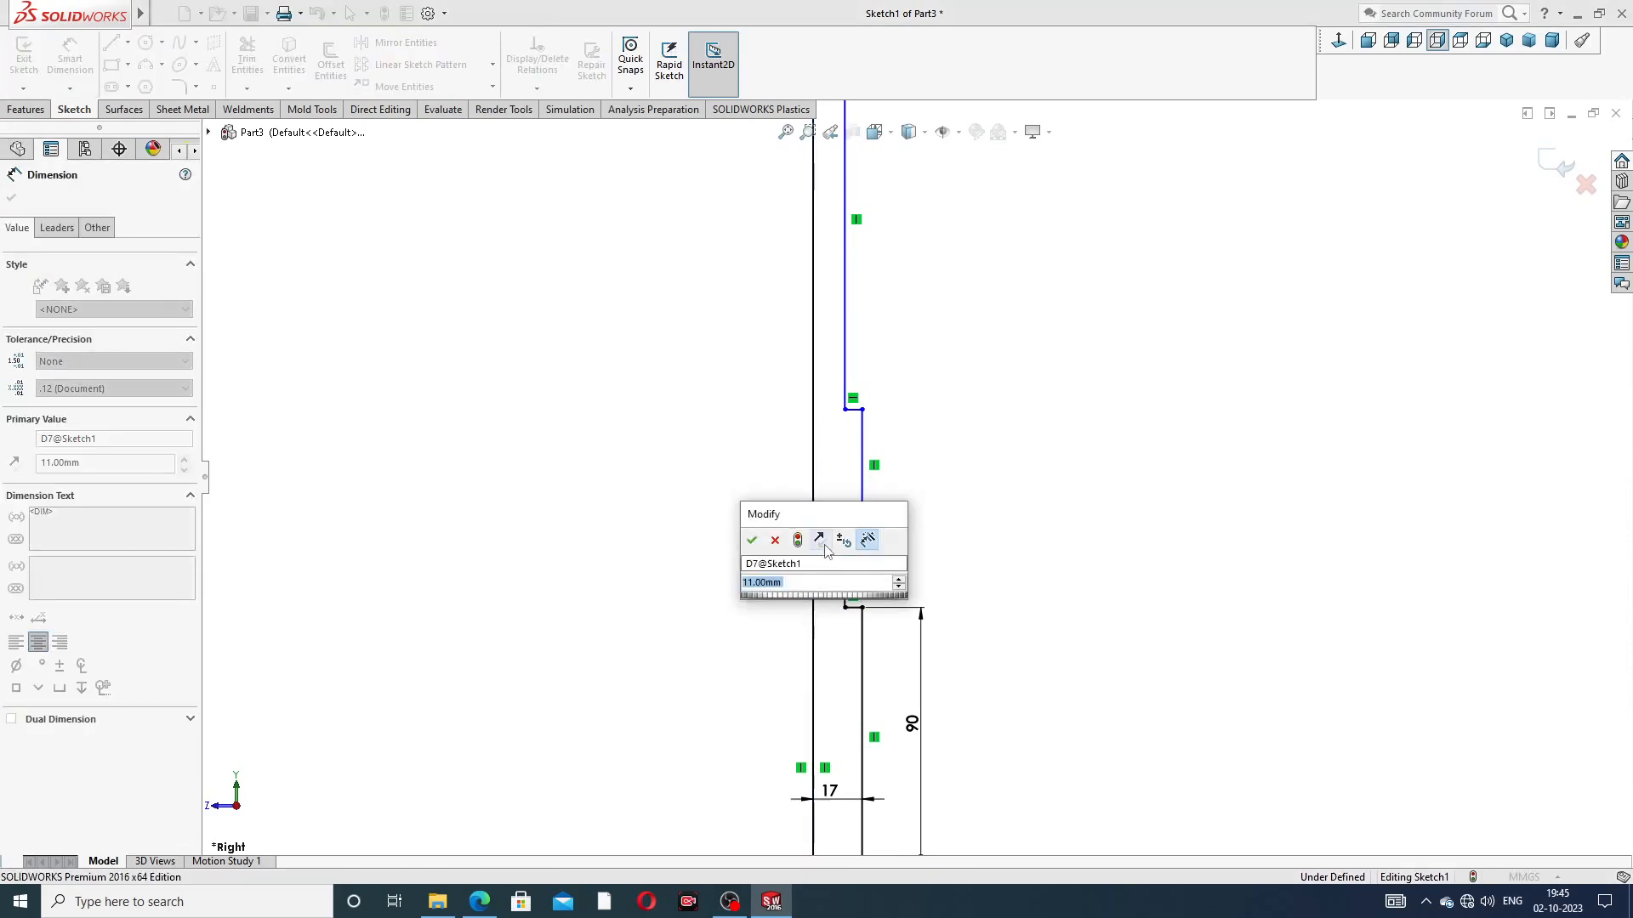
type("14")
key("Return")
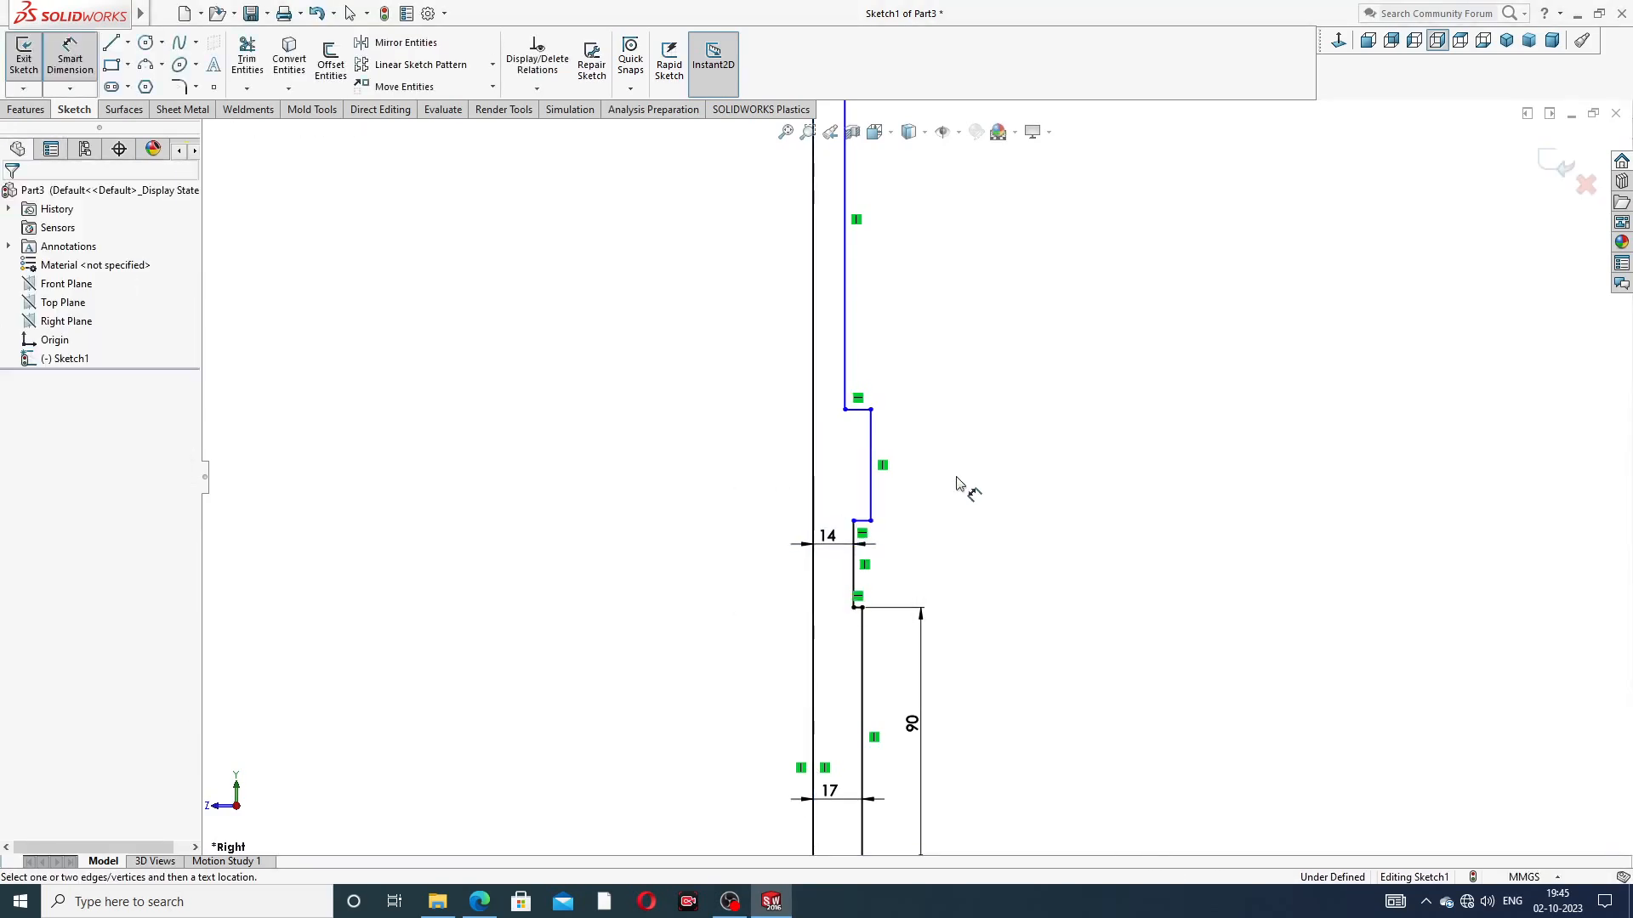
Dimension the collar's outer vertical line above the recess at 20 mm from the centreline
left_click(870, 459)
left_click(814, 444)
left_click(847, 458)
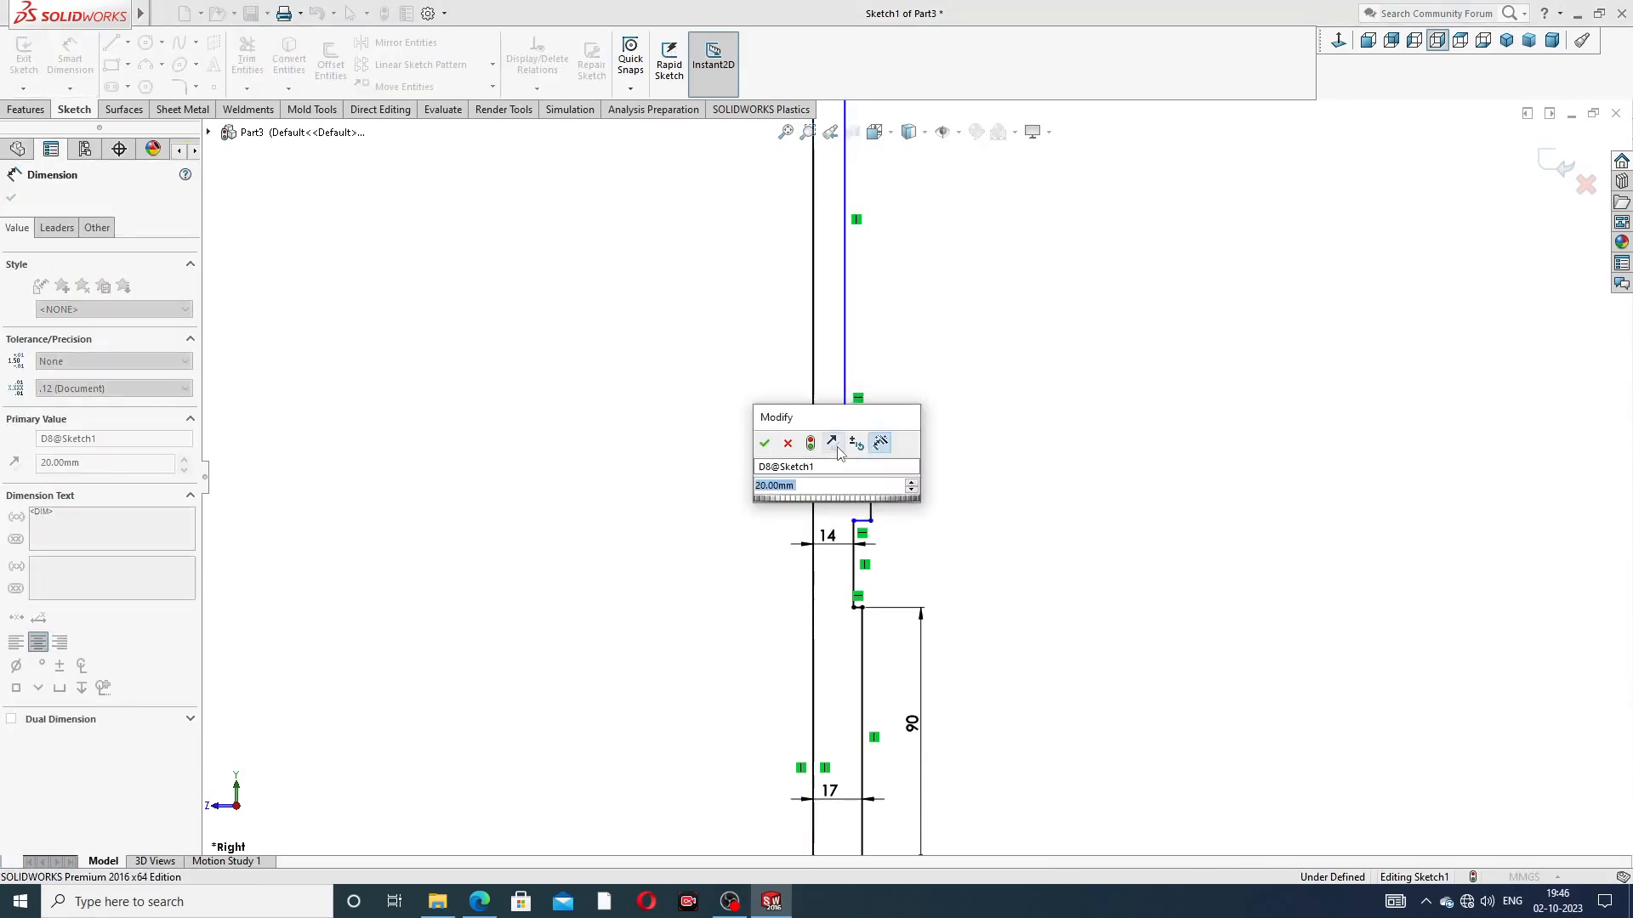
type("20")
key("Return")
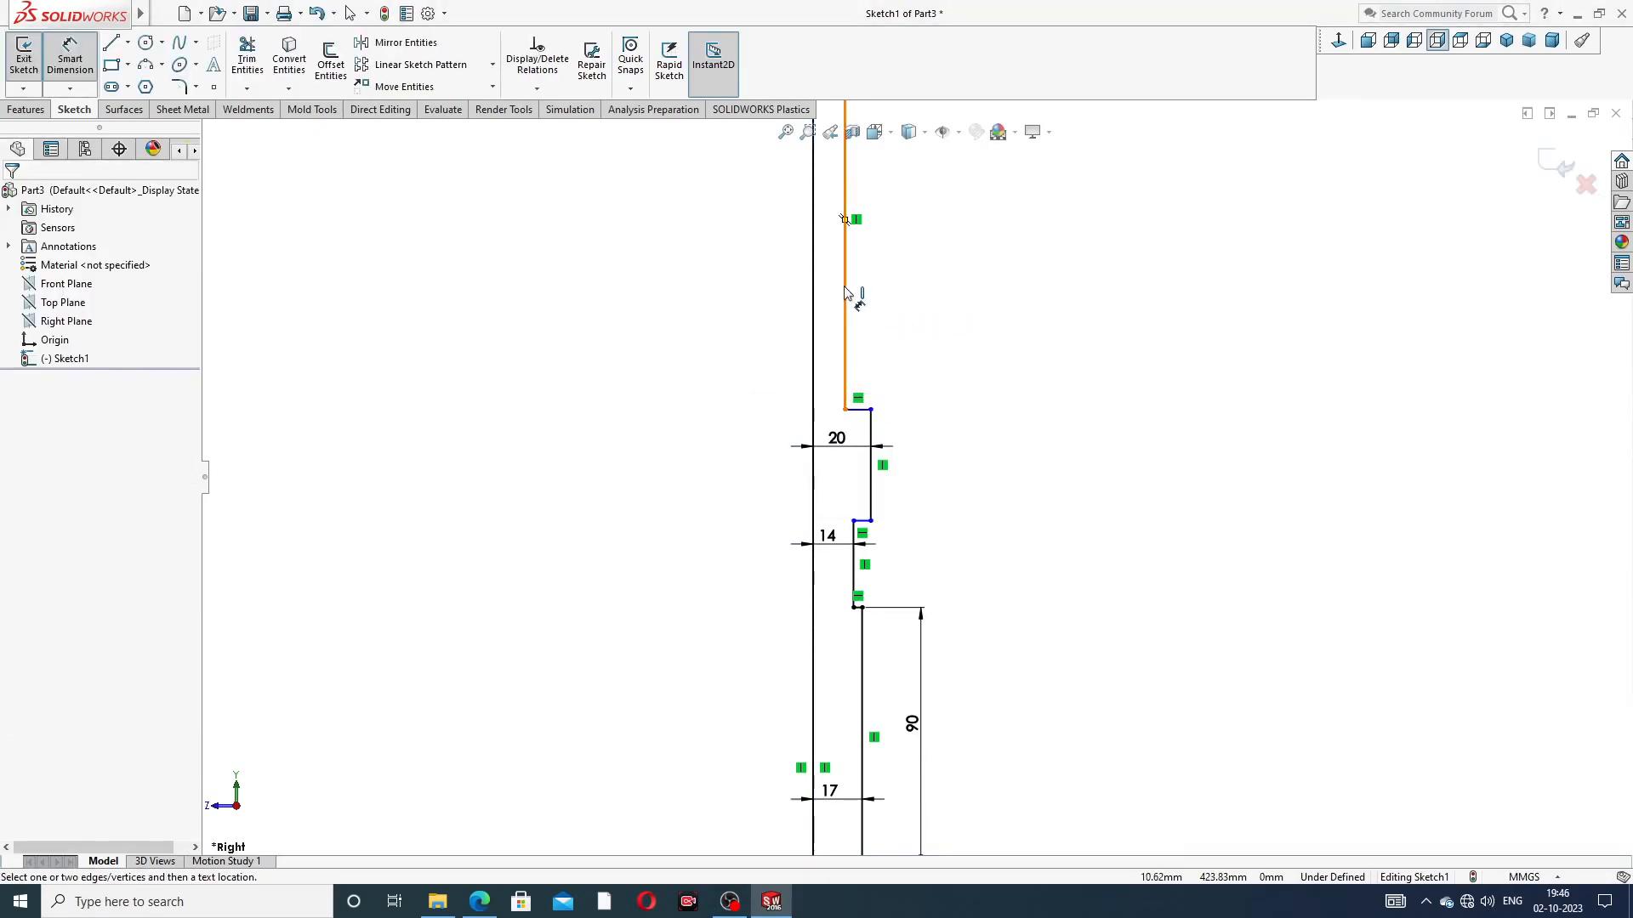
Dimension the uppermost outer vertical line at 12 mm from the centreline
left_click(845, 255)
left_click(813, 294)
left_click(816, 289)
type("12")
key("Return")
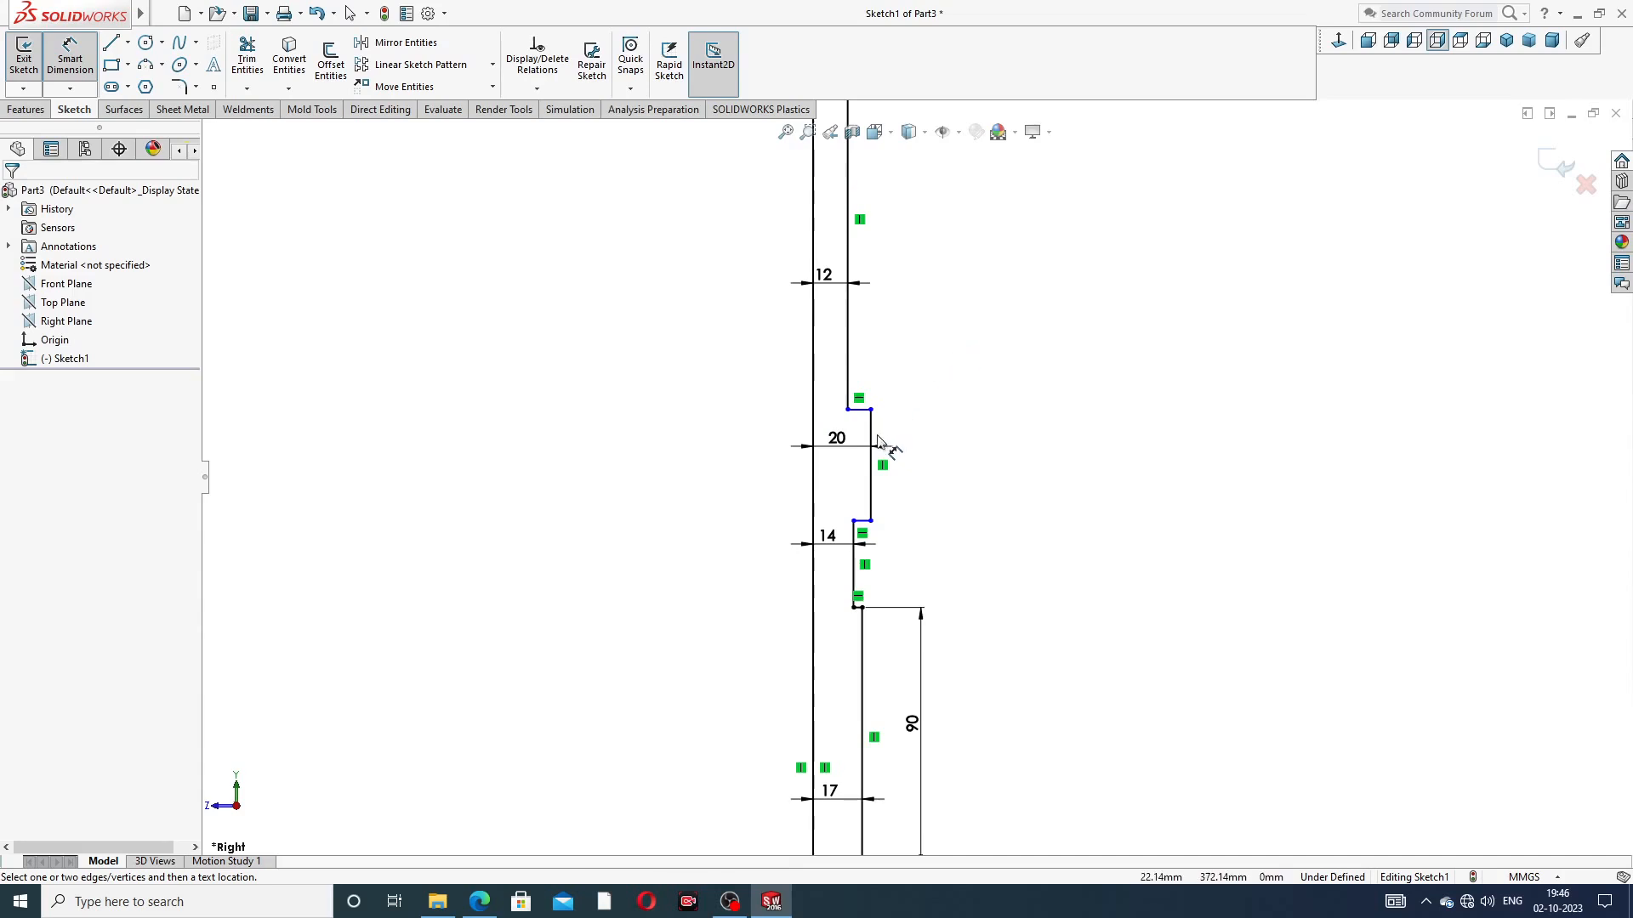
Dimension the length of the recessed vertical line above the 90 mm section as 9 mm
left_click(855, 571)
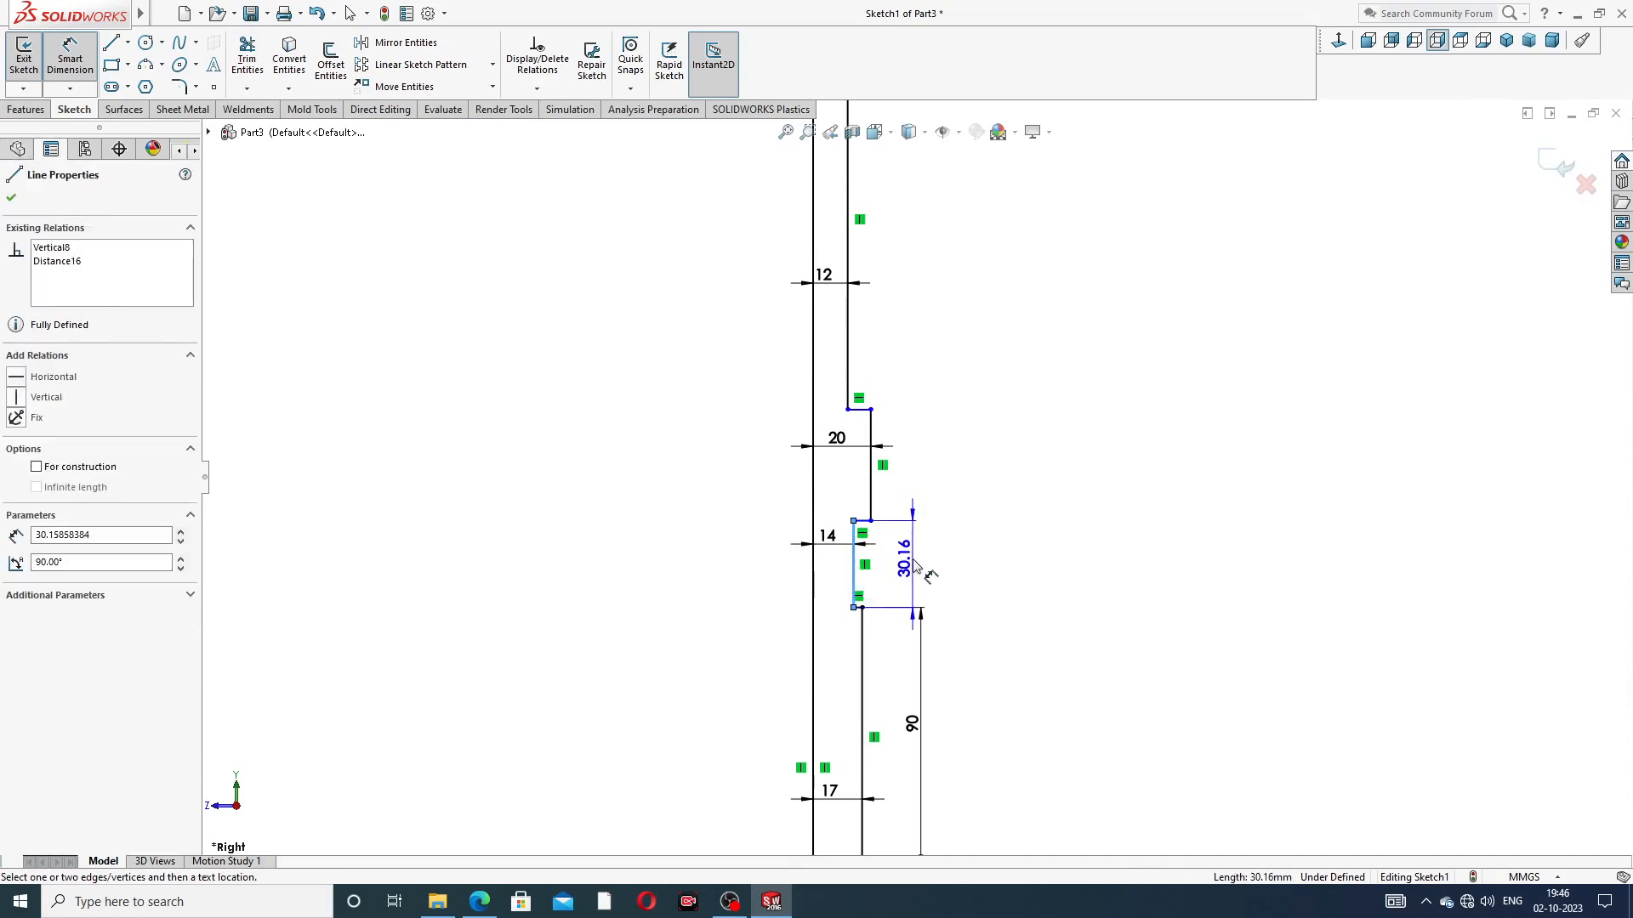
left_click(917, 568)
type("6")
key("Return")
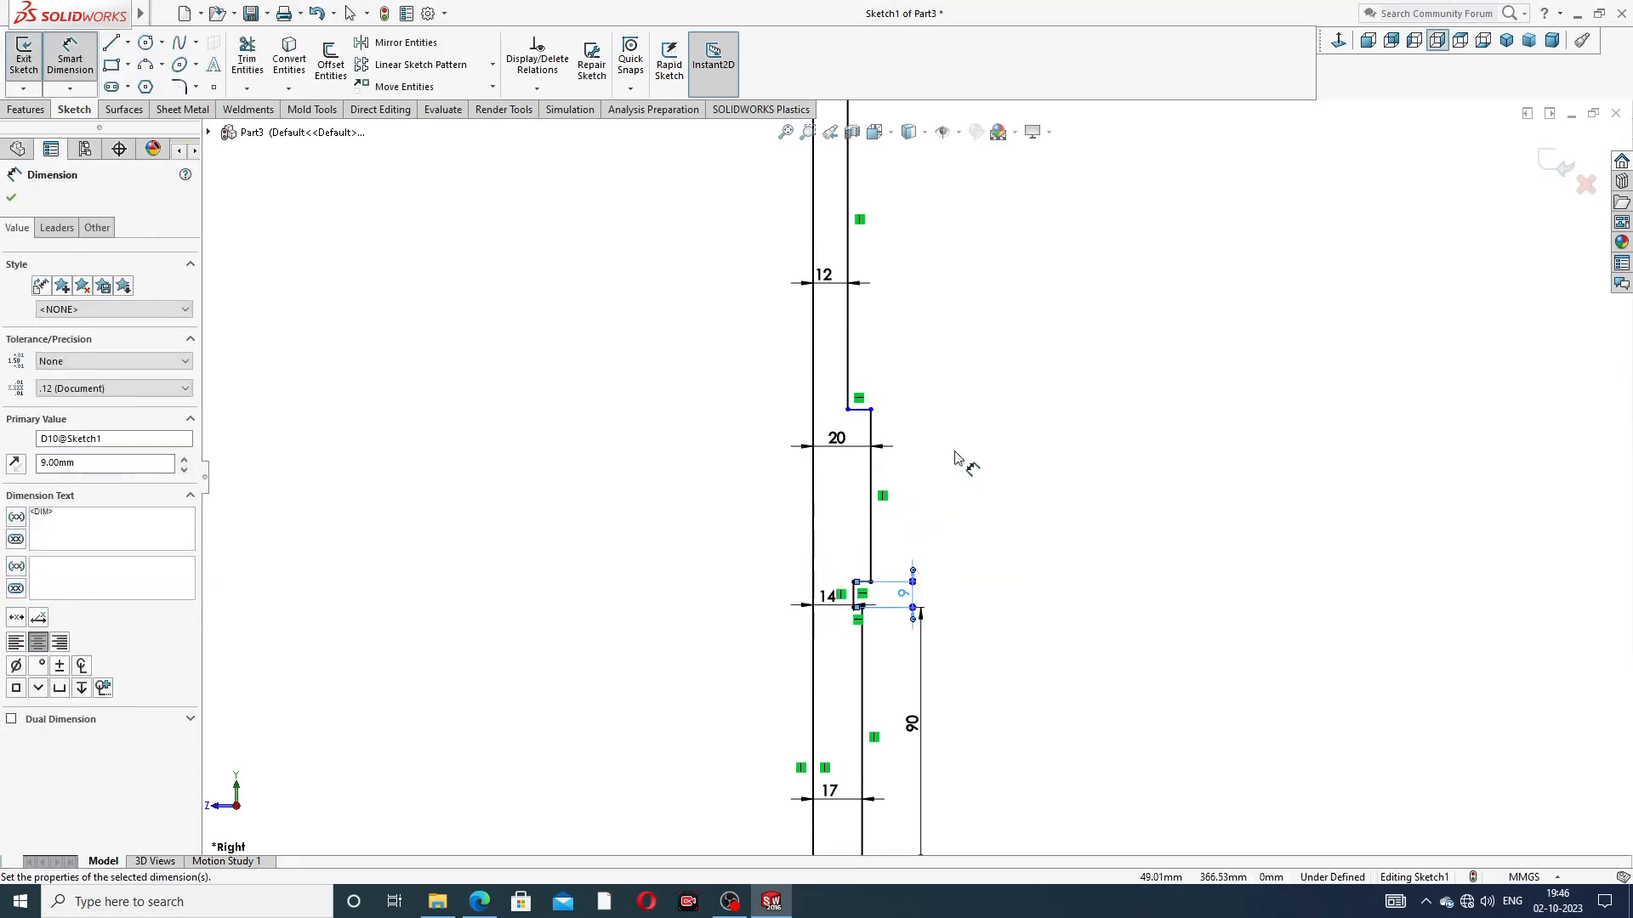
Move the 20 mm dimension lower and dimension the collar's vertical line as 31 mm long
left_click_drag(838, 440, 840, 477)
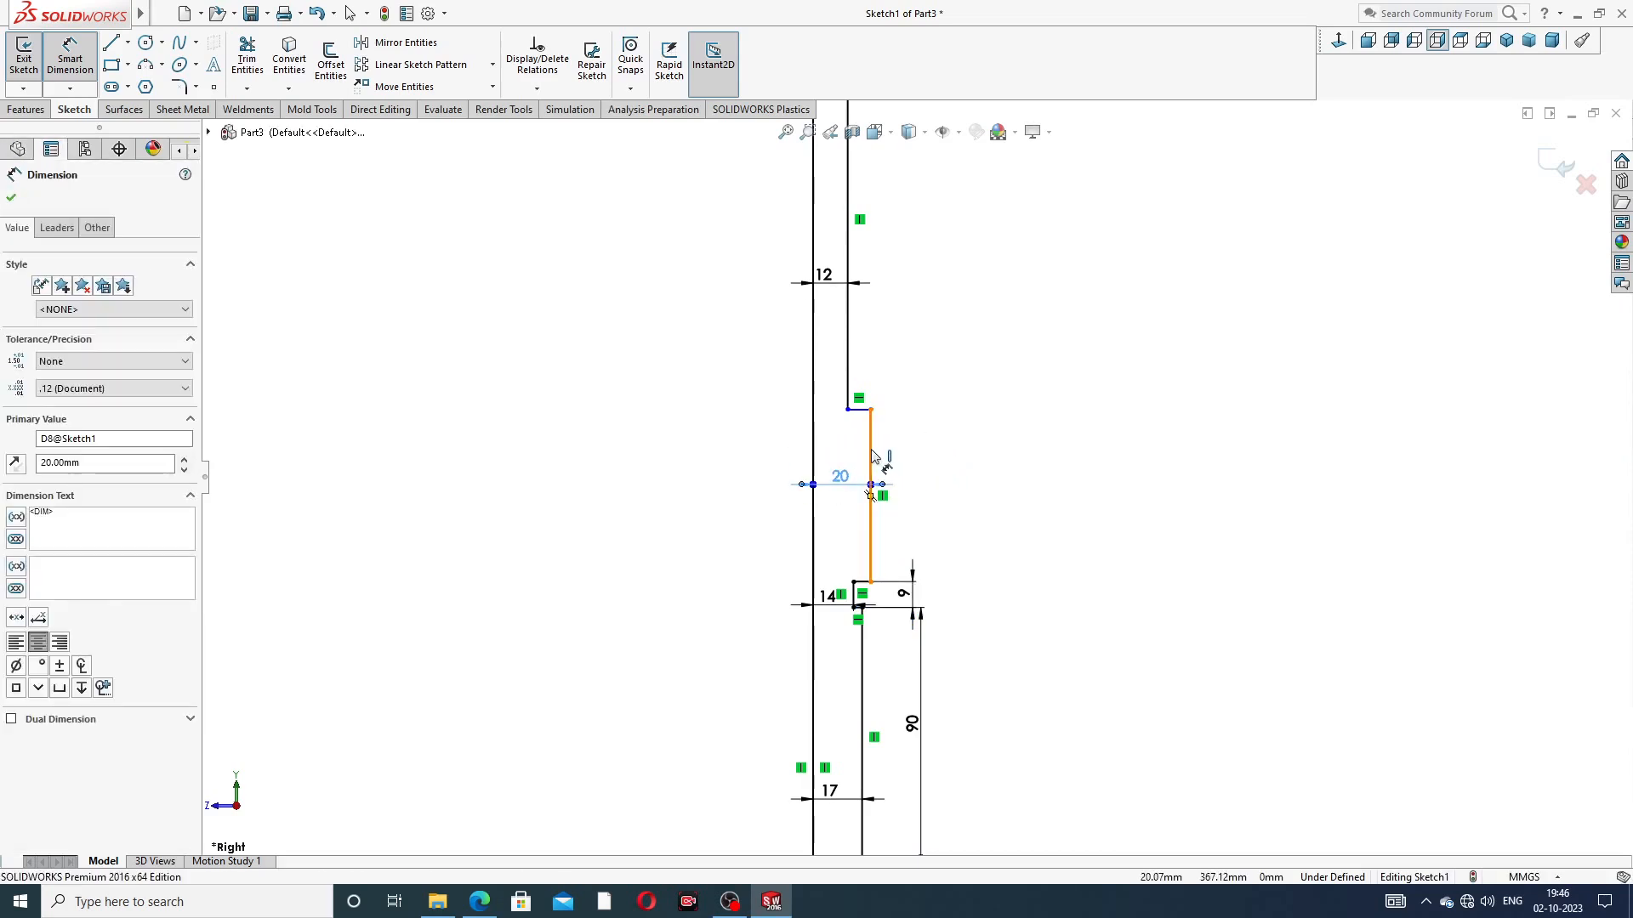
left_click(871, 463)
left_click(938, 482)
type("3")
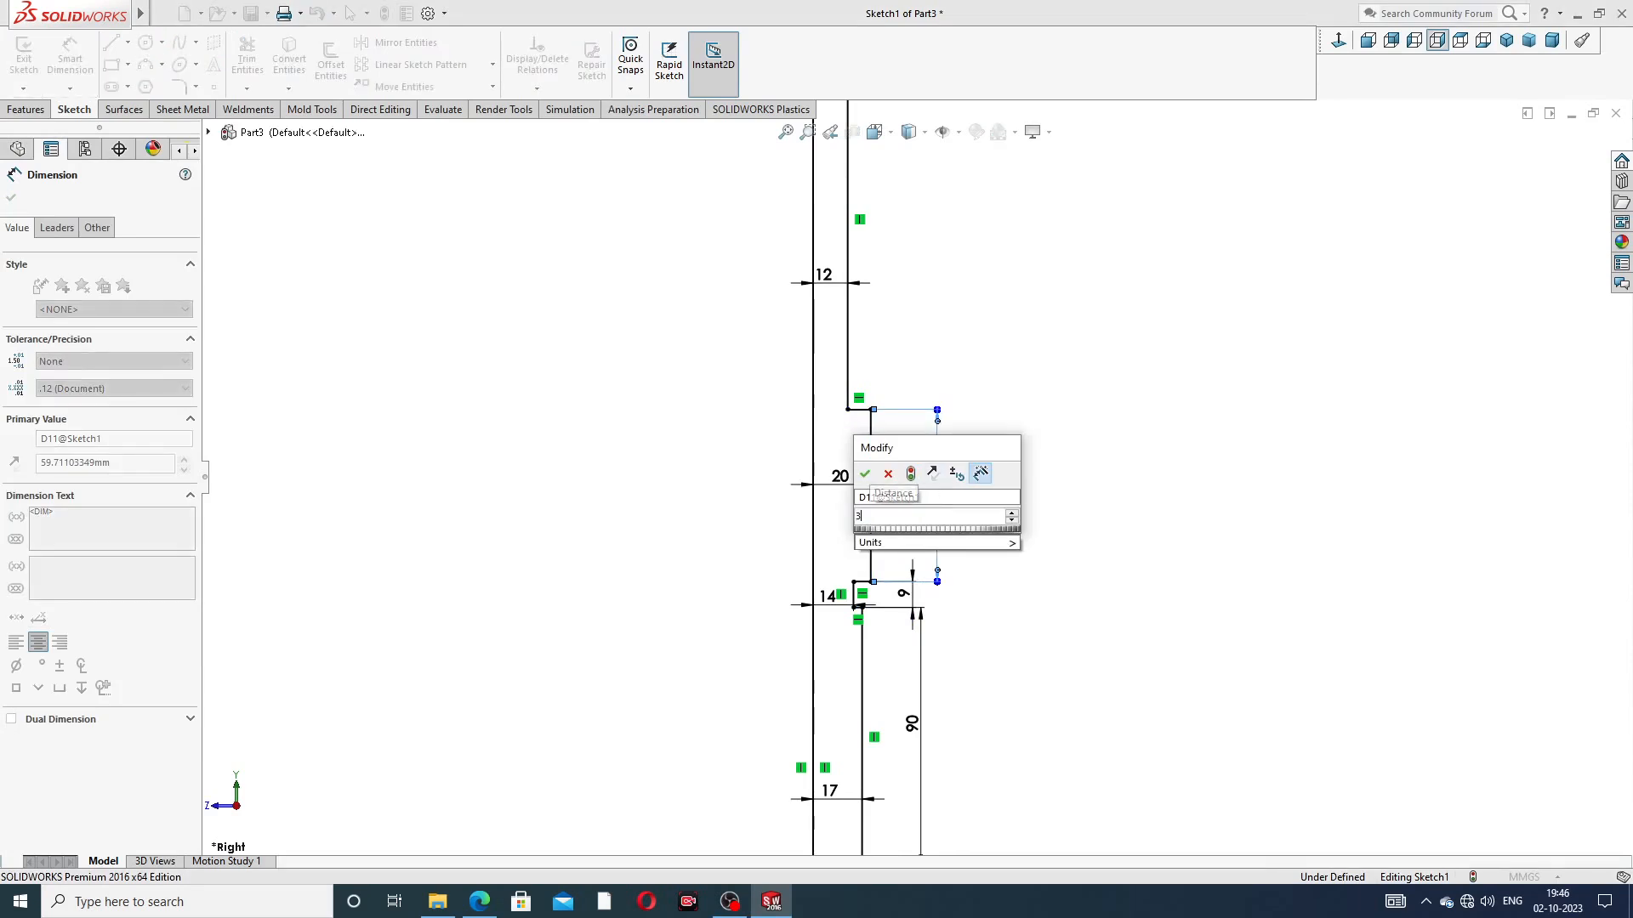
key("Return")
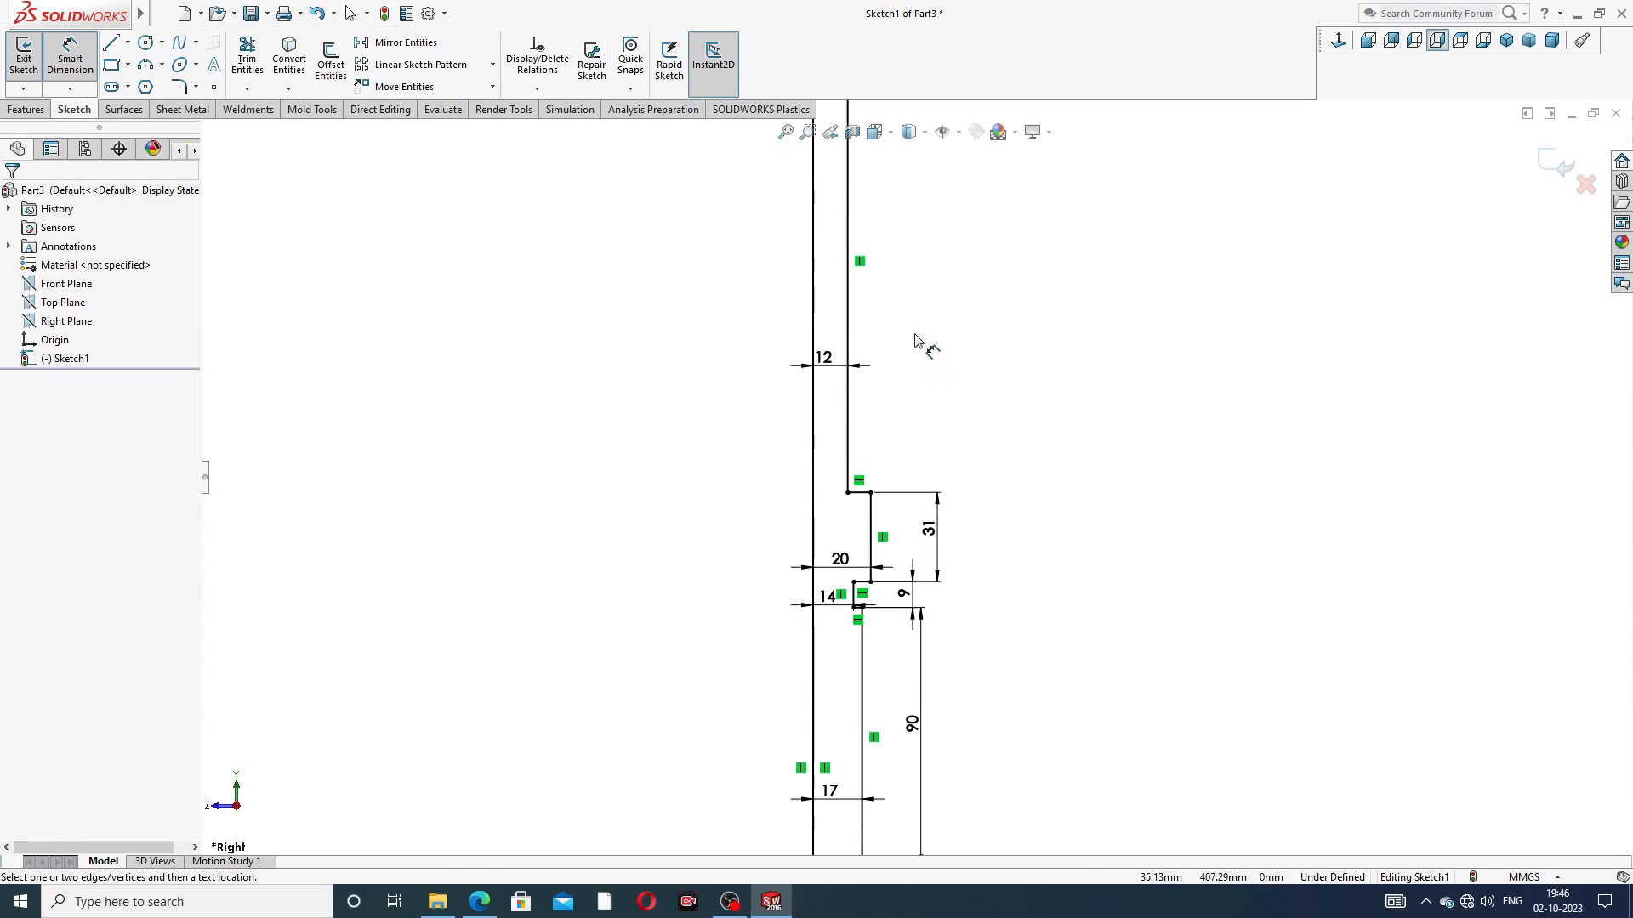
Dimension the length of the profile's uppermost outer vertical line as 26 mm
scroll(922, 347, "up", 2)
left_click(869, 293)
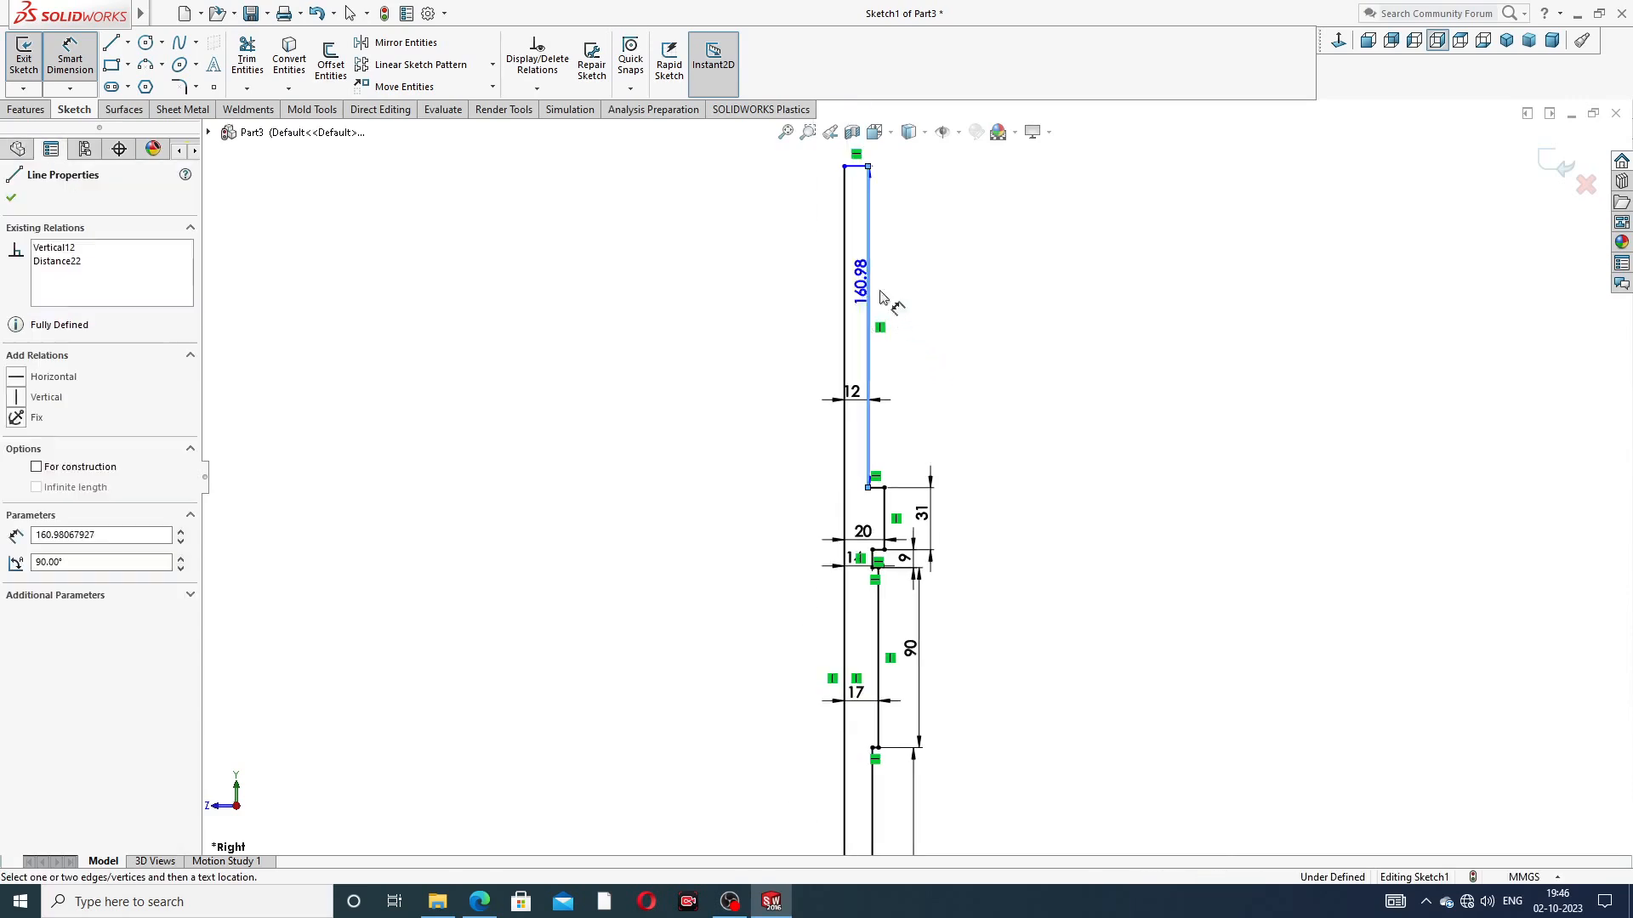
left_click(911, 328)
type("26")
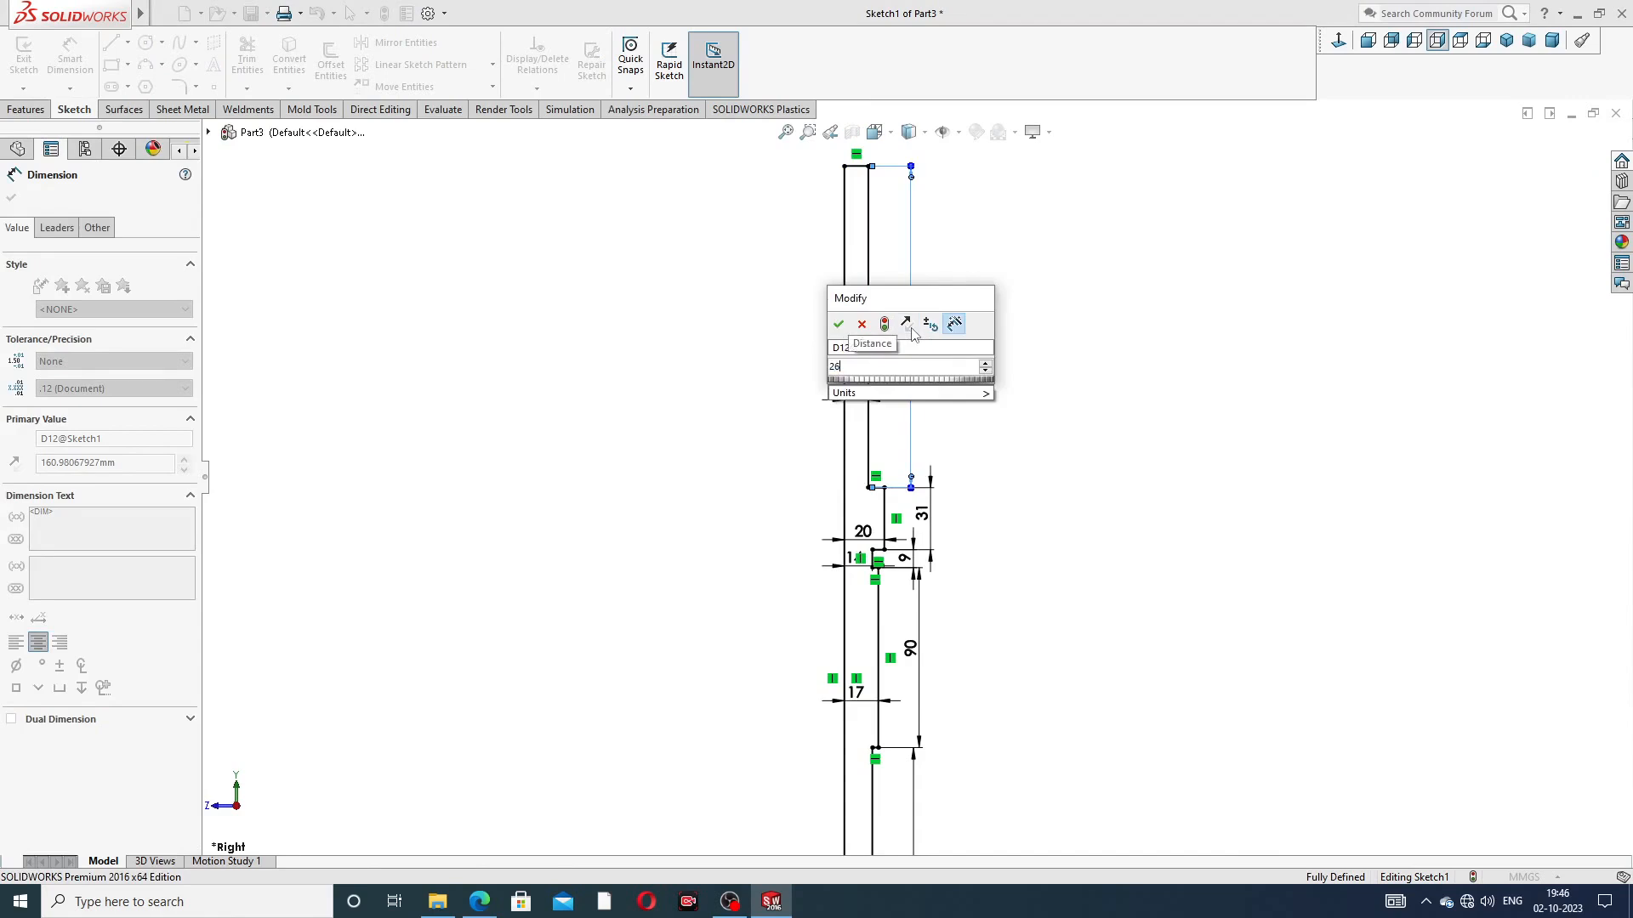
key("Return")
Rearrange the 12, 26, 9, 90 and 20 mm dimensions so they sit clear of the upper profile
scroll(894, 451, "down", 3)
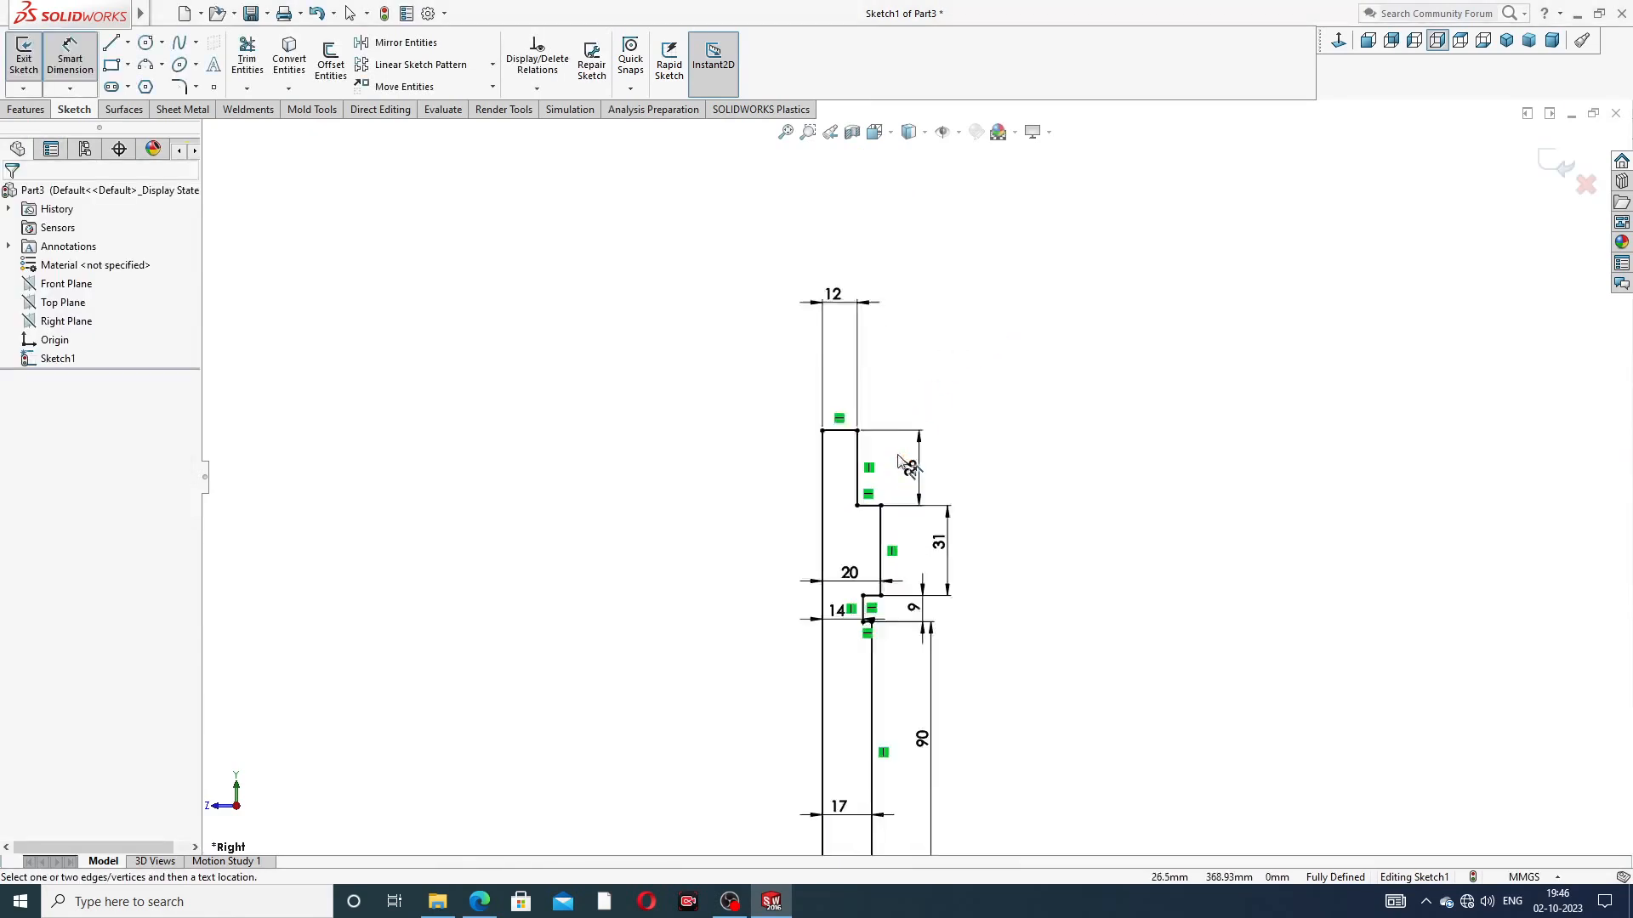
left_click(836, 363)
left_click_drag(835, 363, 829, 460)
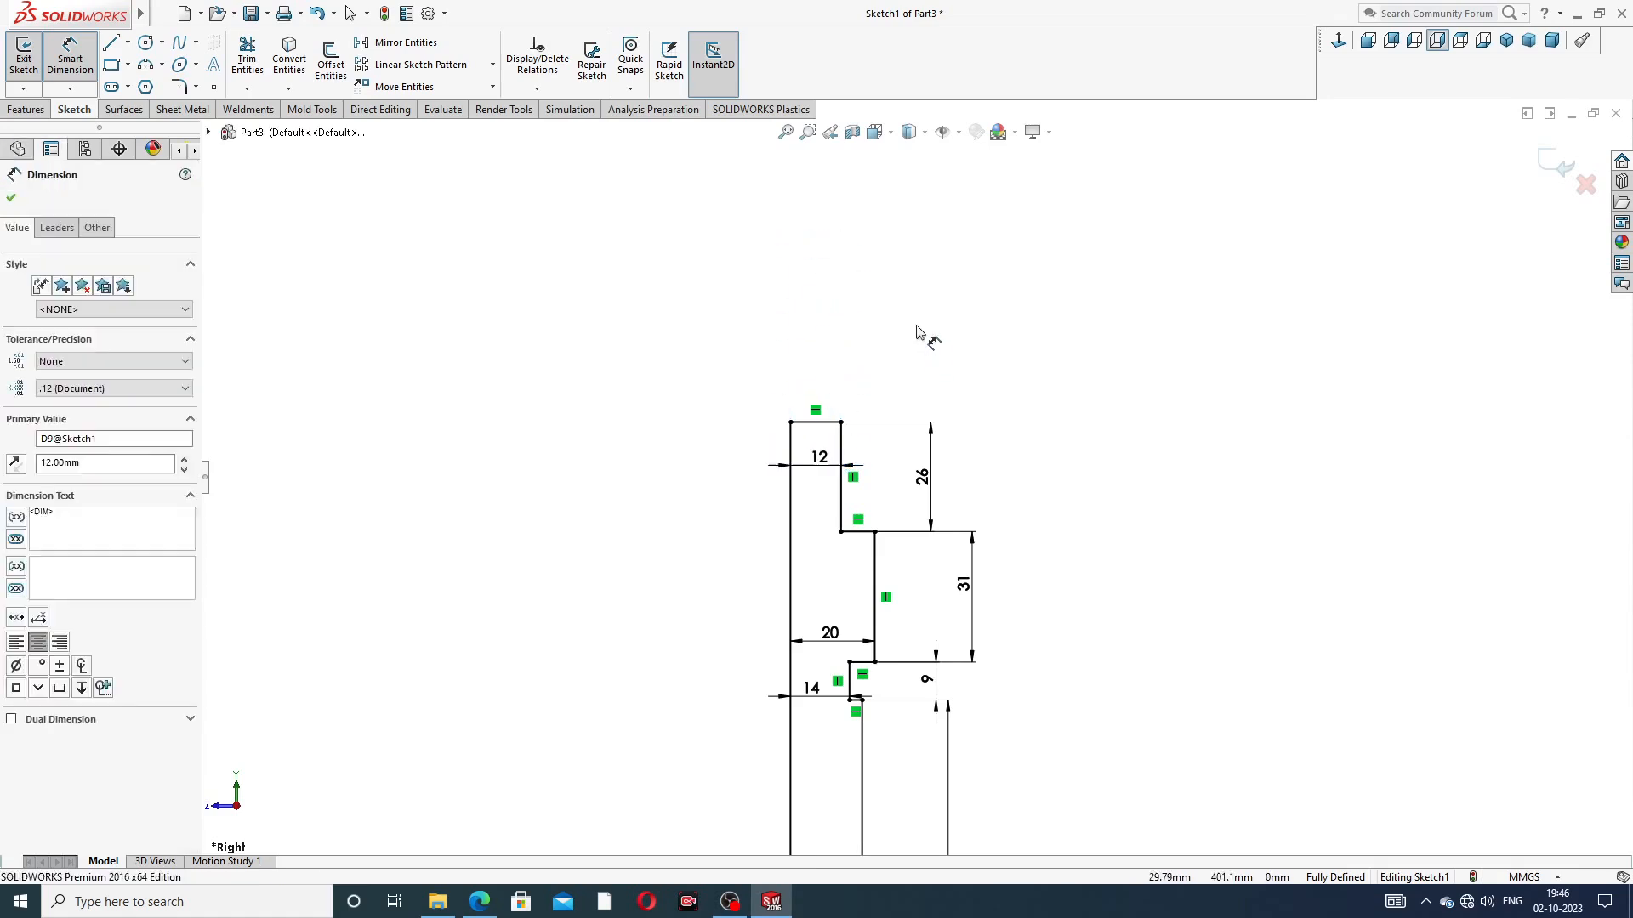
scroll(890, 485, "up", 2)
scroll(901, 529, "down", 2)
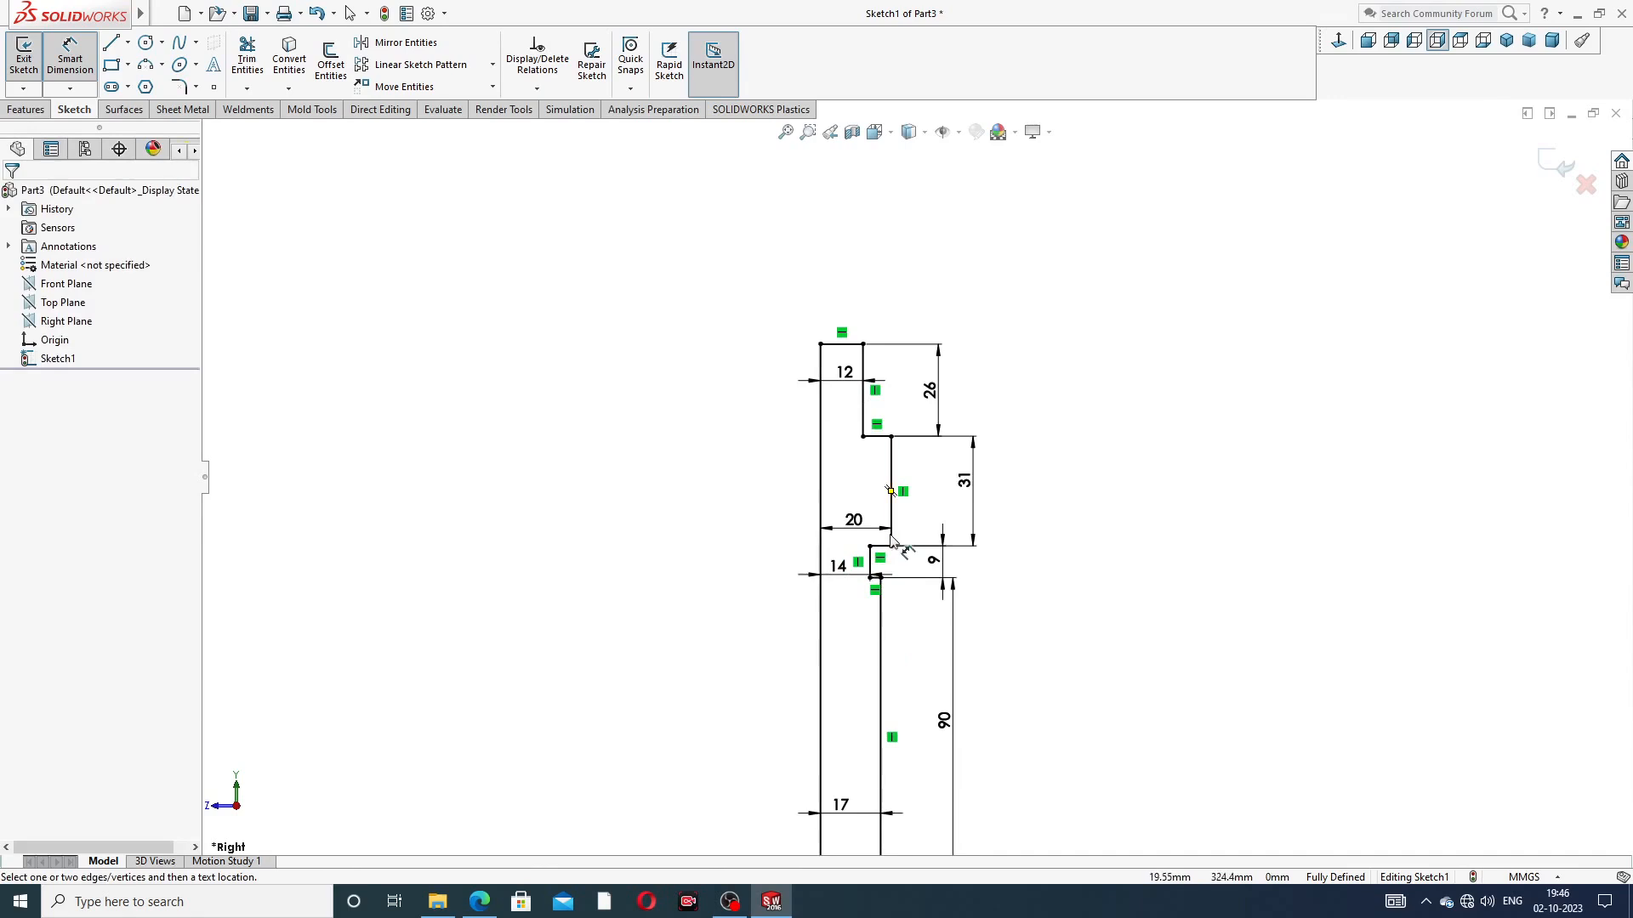
left_click_drag(939, 364, 969, 357)
mouse_move(945, 564)
left_mouse_down()
mouse_move(980, 557)
mouse_move(966, 559)
left_mouse_up()
left_click(1029, 583)
left_click_drag(967, 754, 992, 750)
left_click(1083, 711)
left_click_drag(783, 574, 845, 491)
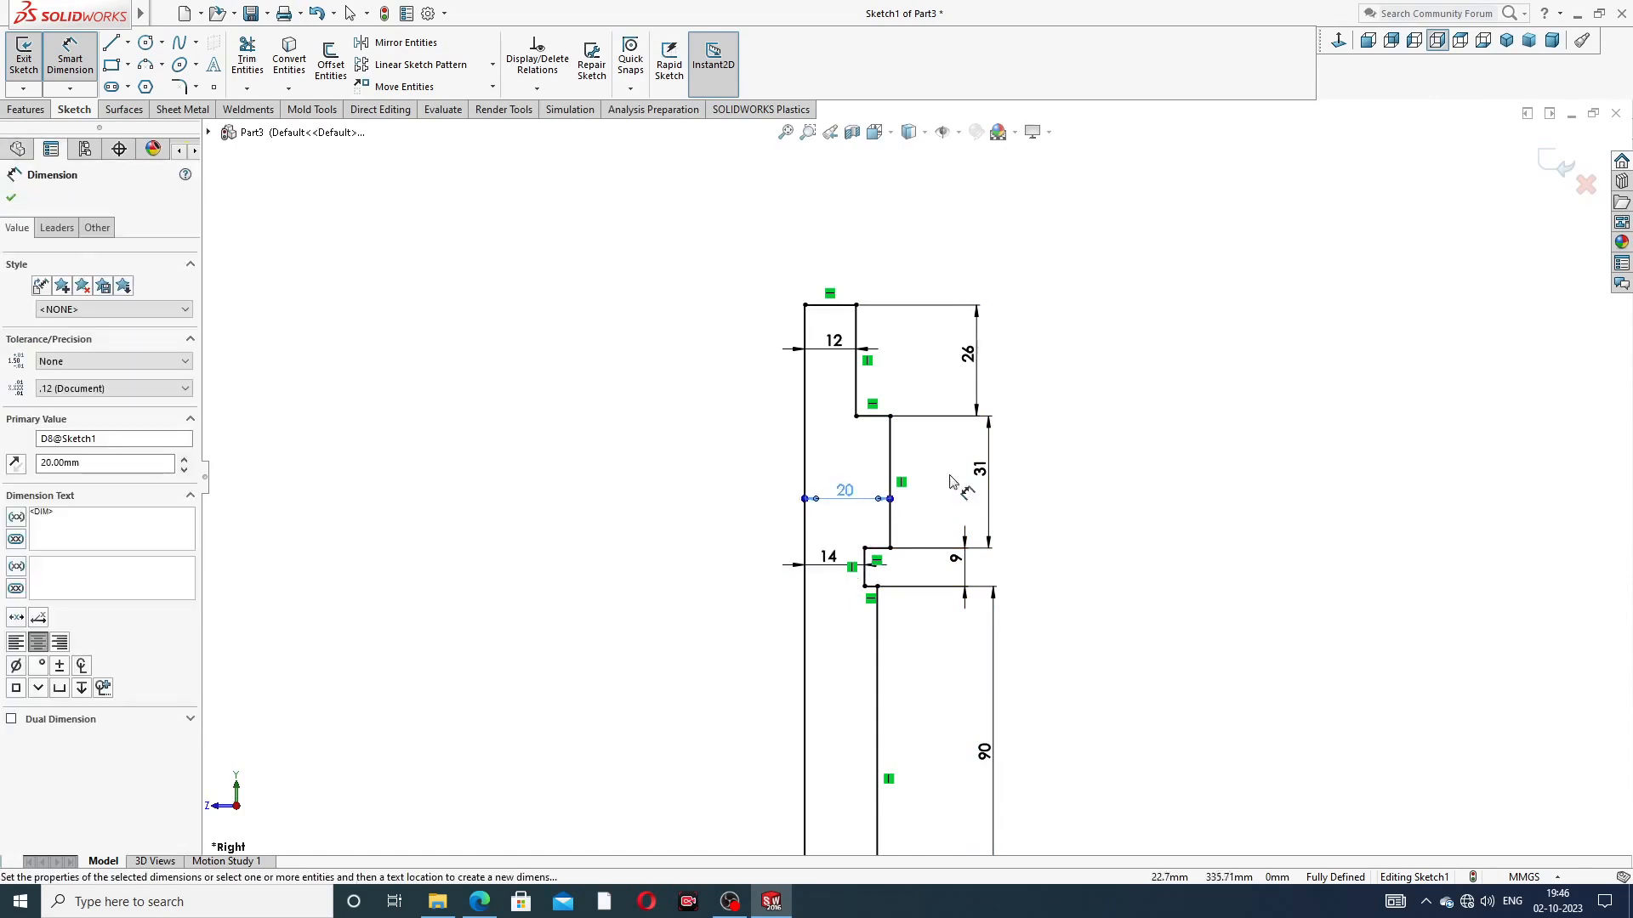
left_click(1088, 500)
Reposition the 11, 190 and 32 mm dimensions around the lower profile and leave dimensioning
scroll(1046, 561, "up", 5)
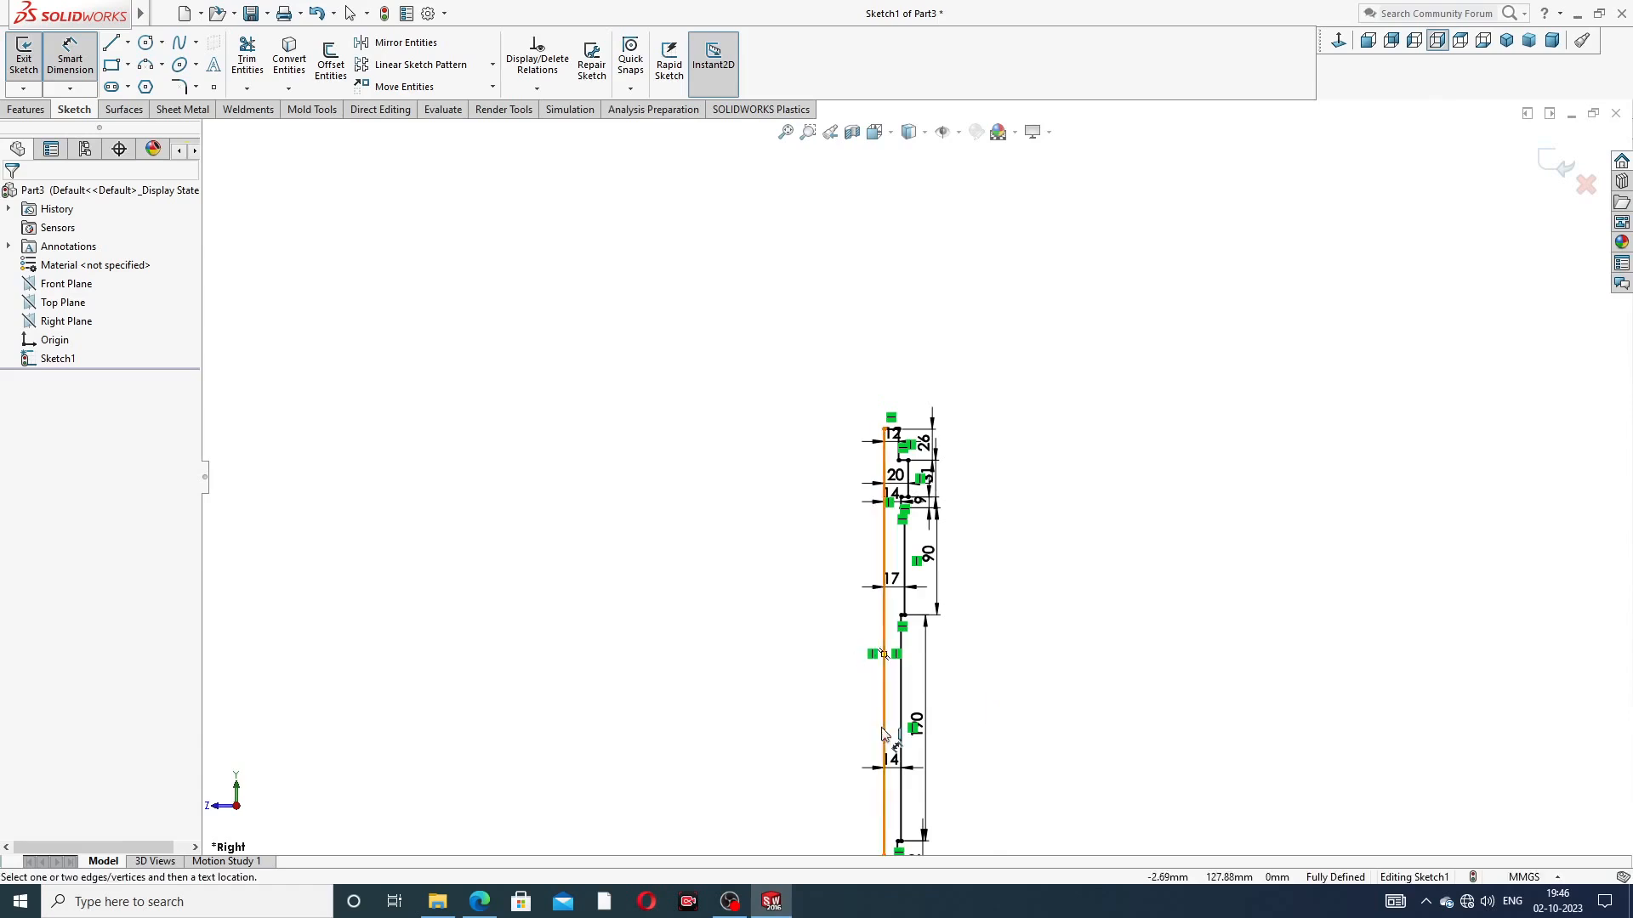
scroll(914, 688, "down", 2)
scroll(961, 350, "down", 4)
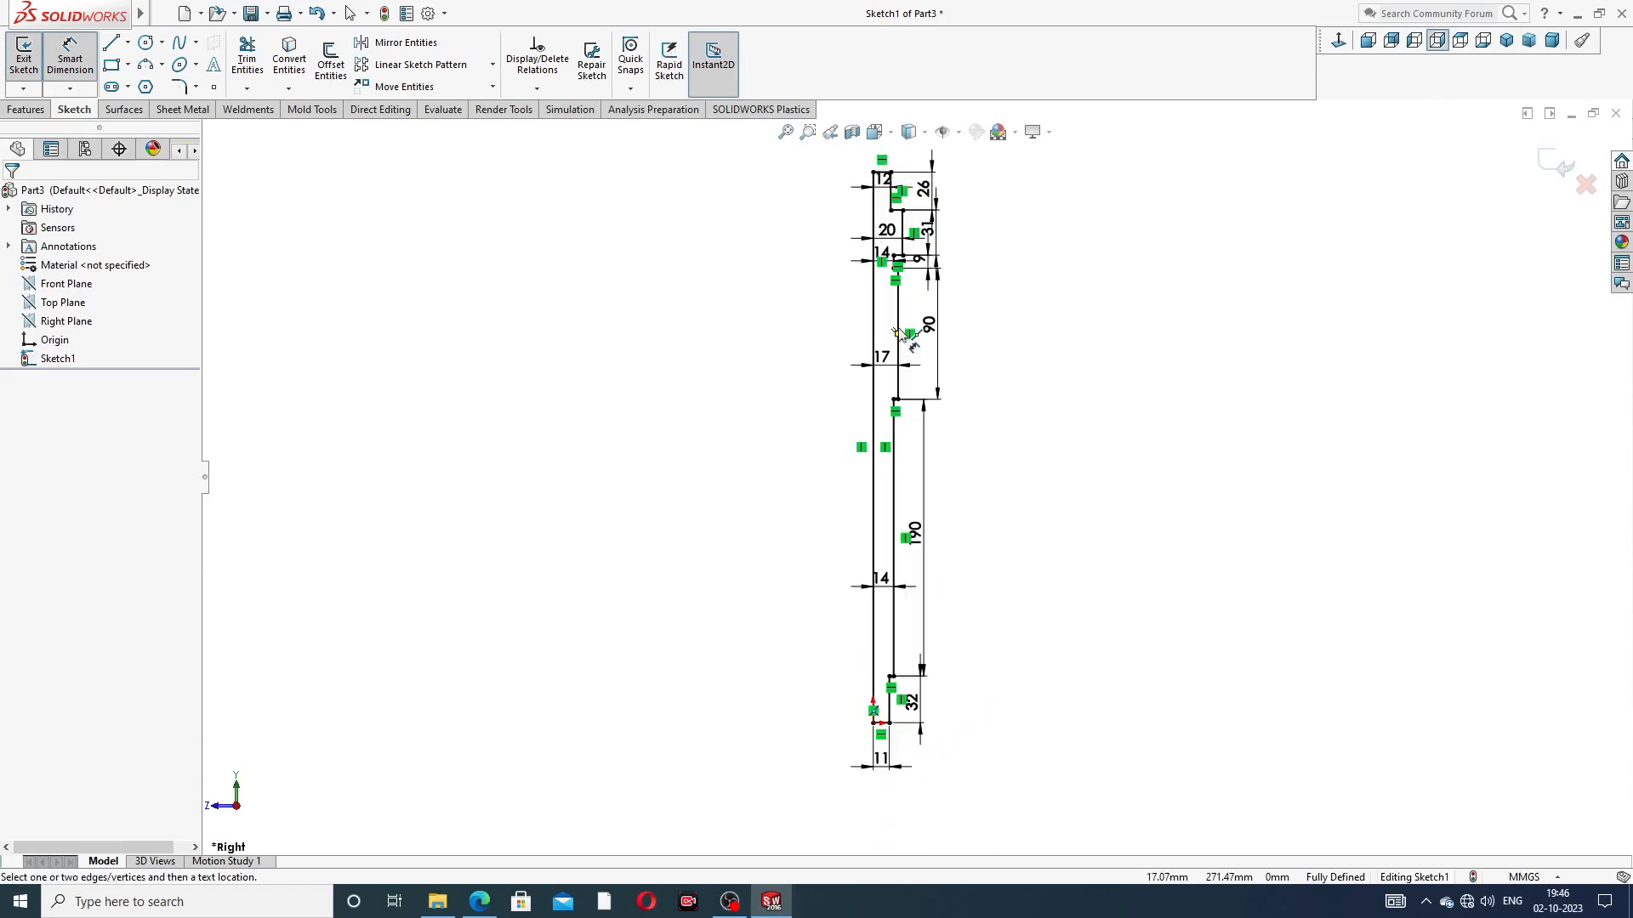
scroll(963, 351, "up", 2)
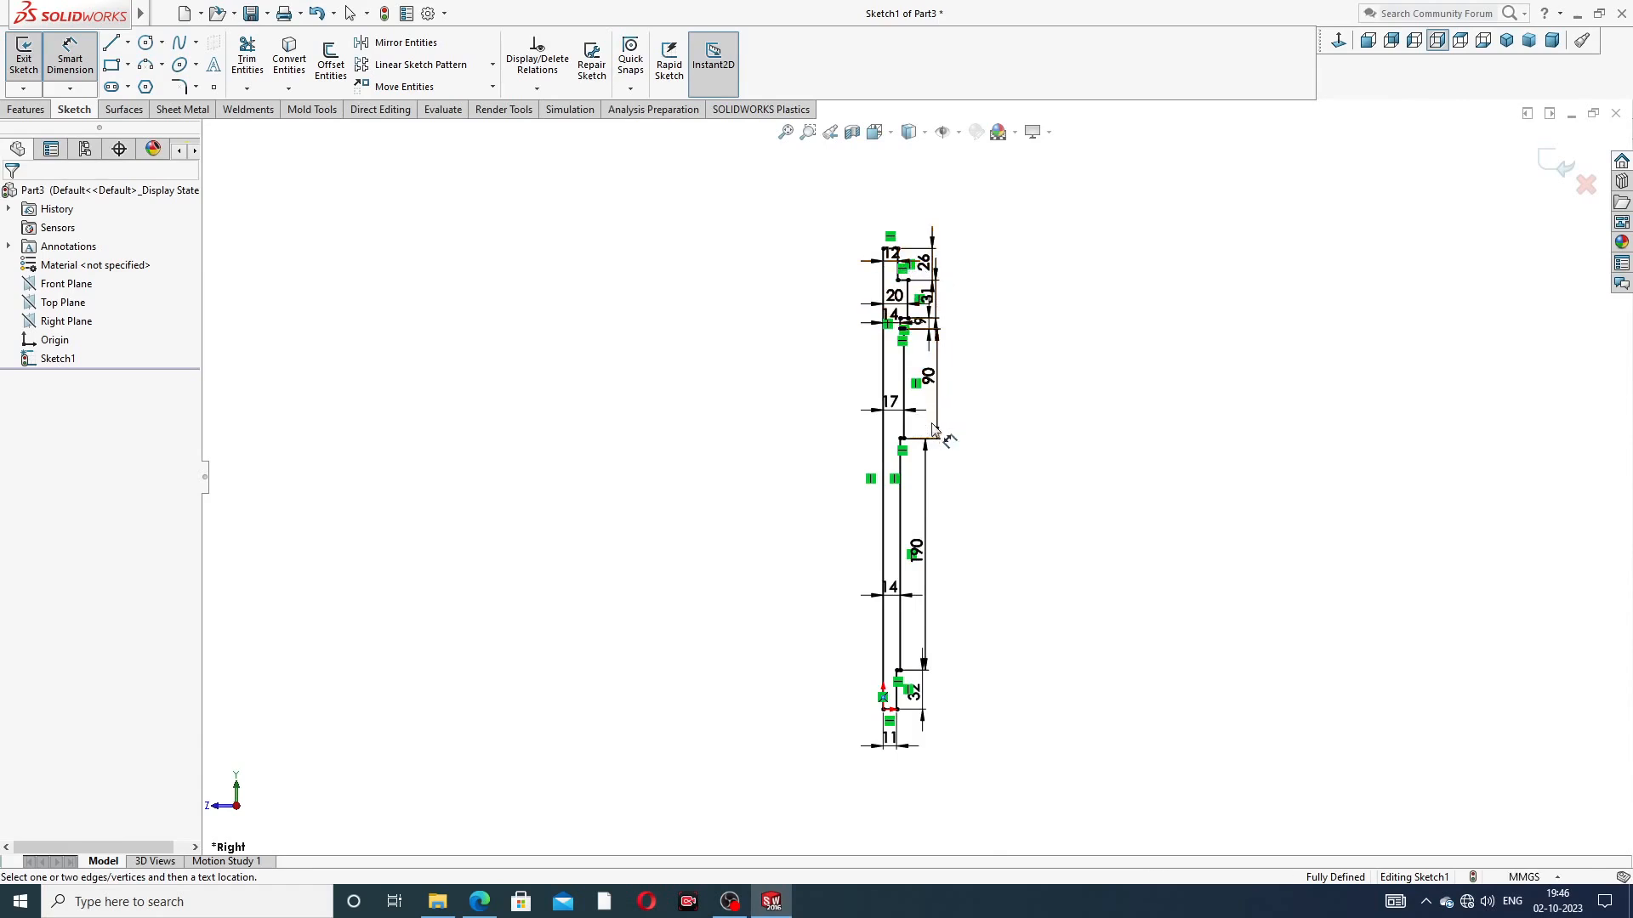
left_click_drag(888, 744, 915, 757)
left_click_drag(931, 625, 944, 612)
left_click_drag(922, 705, 936, 702)
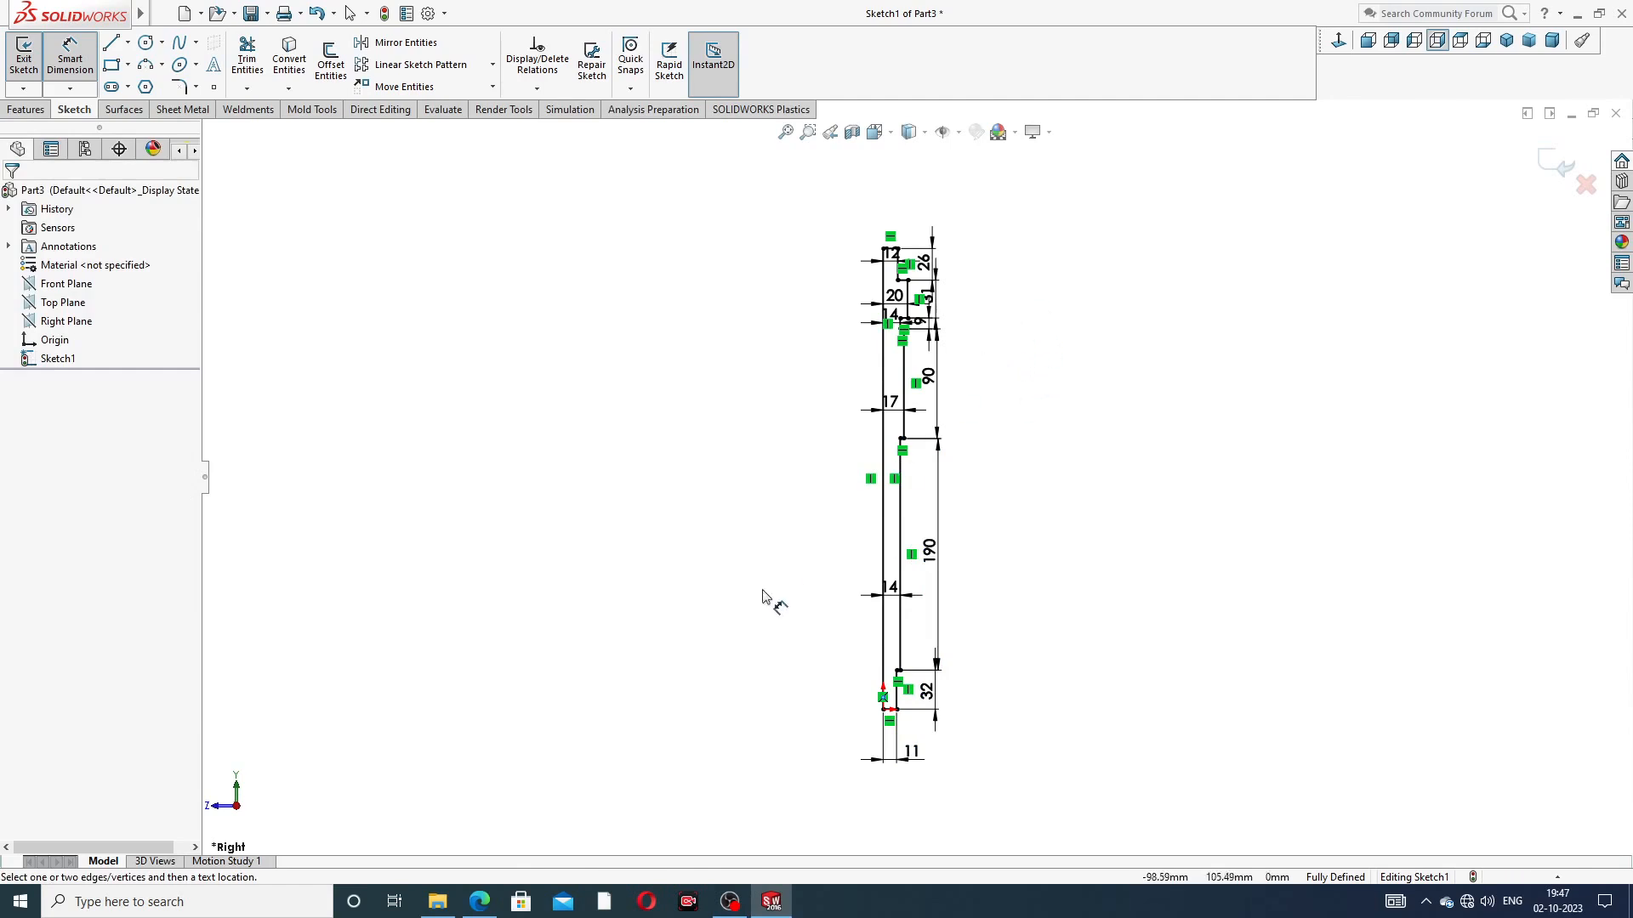
right_click(469, 403)
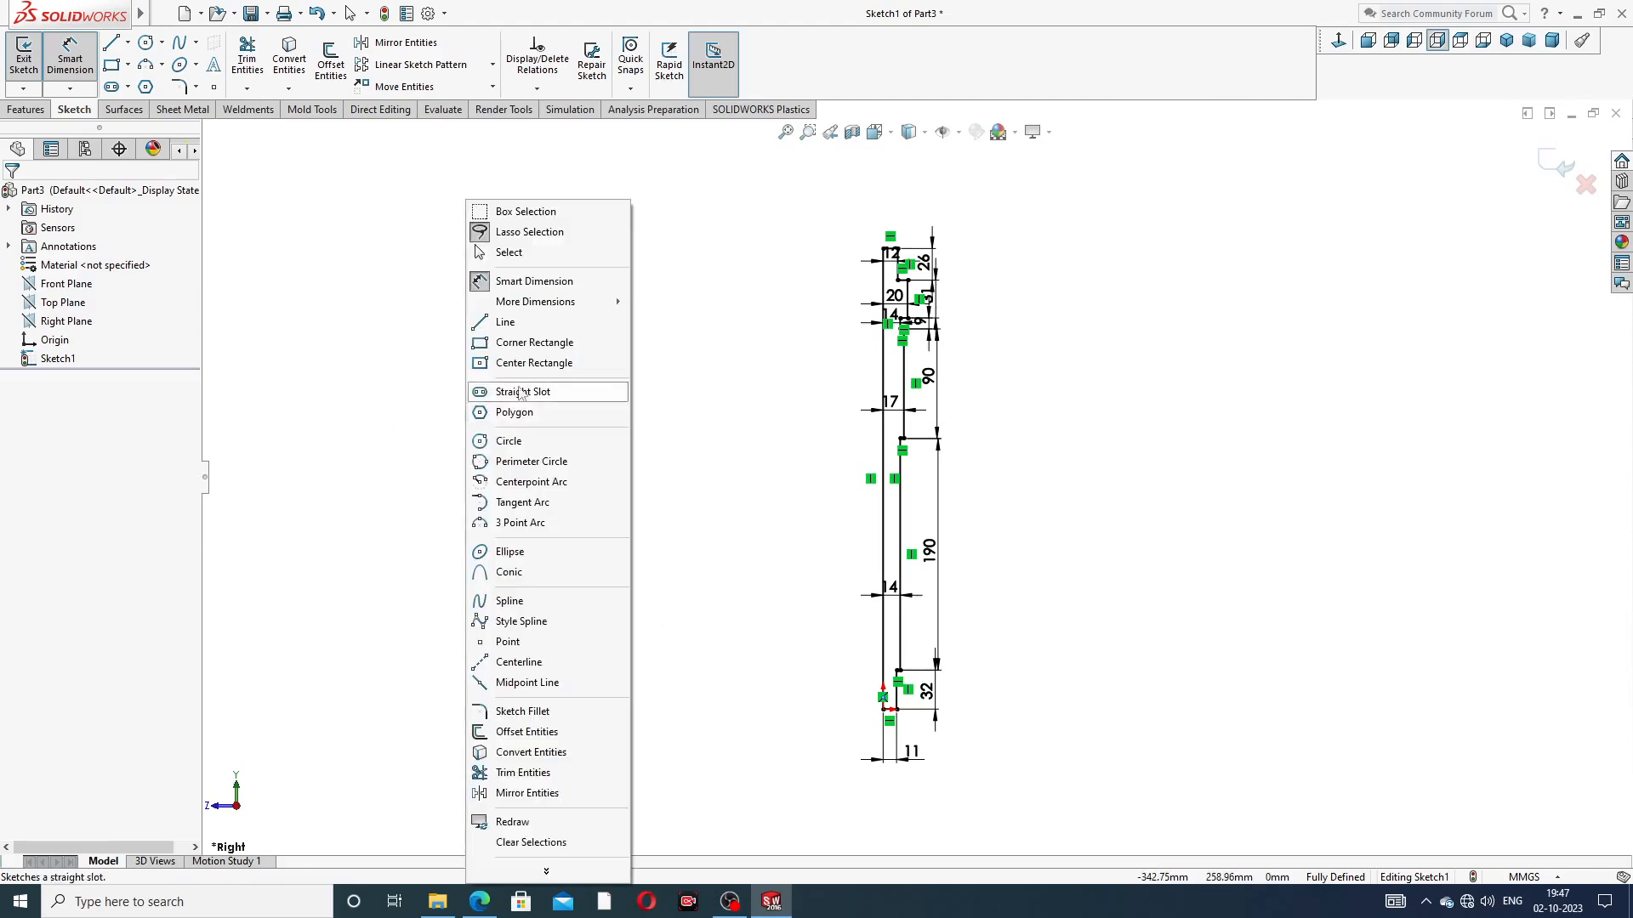
left_click(525, 254)
Consult the spindle drawing PDF and revolve the closed profile 360° about the centreline
left_click(482, 905)
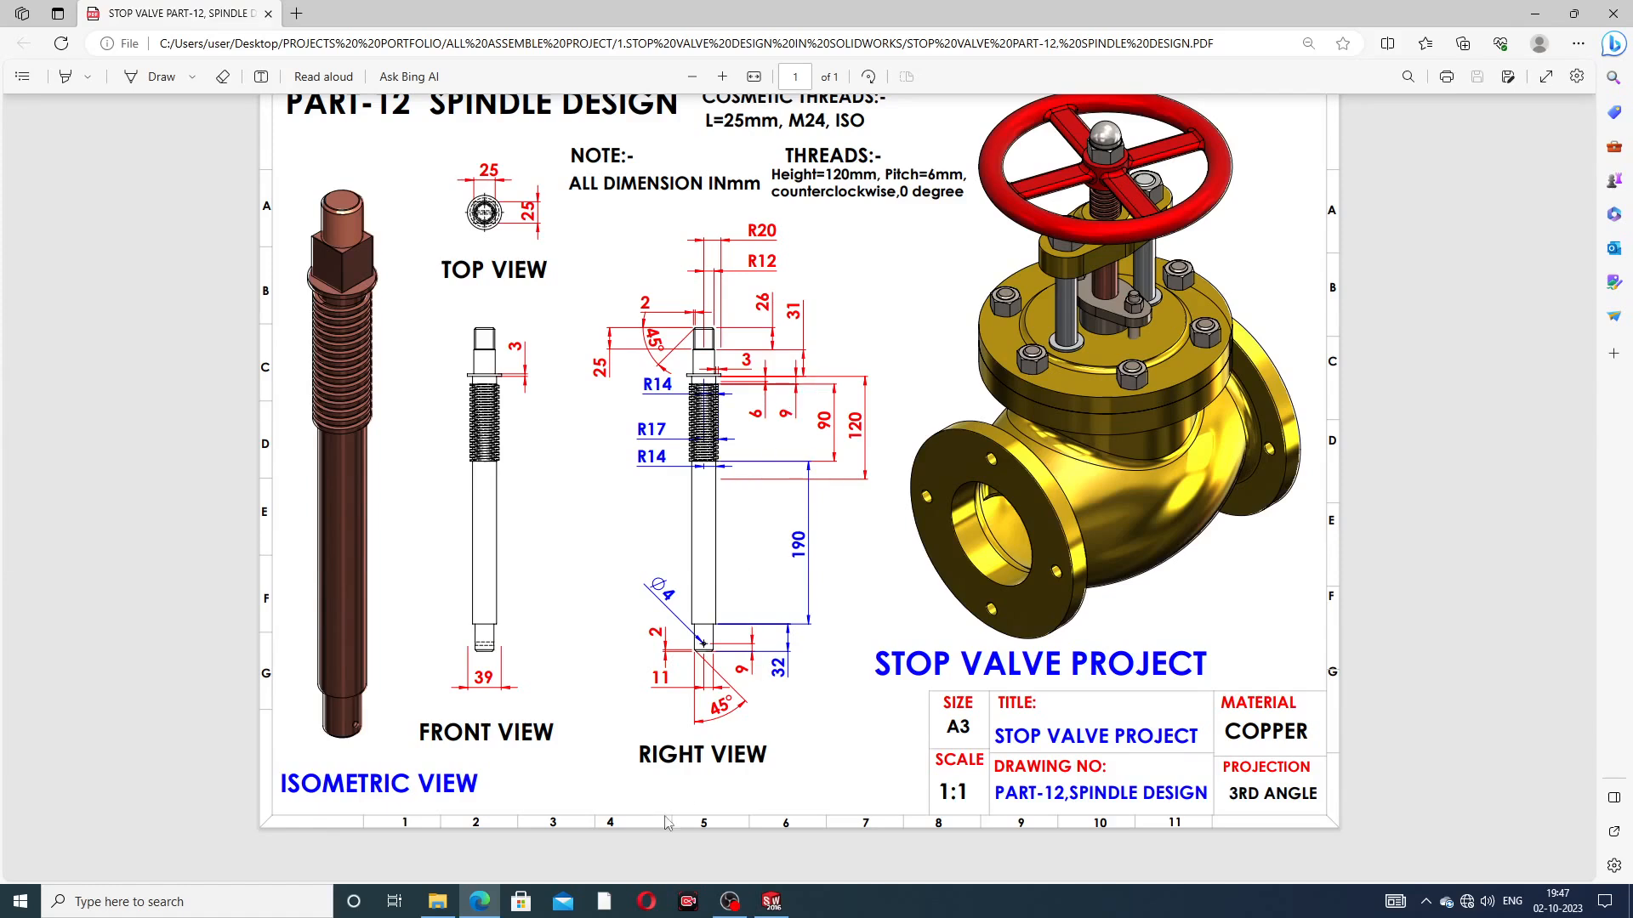
left_click(481, 903)
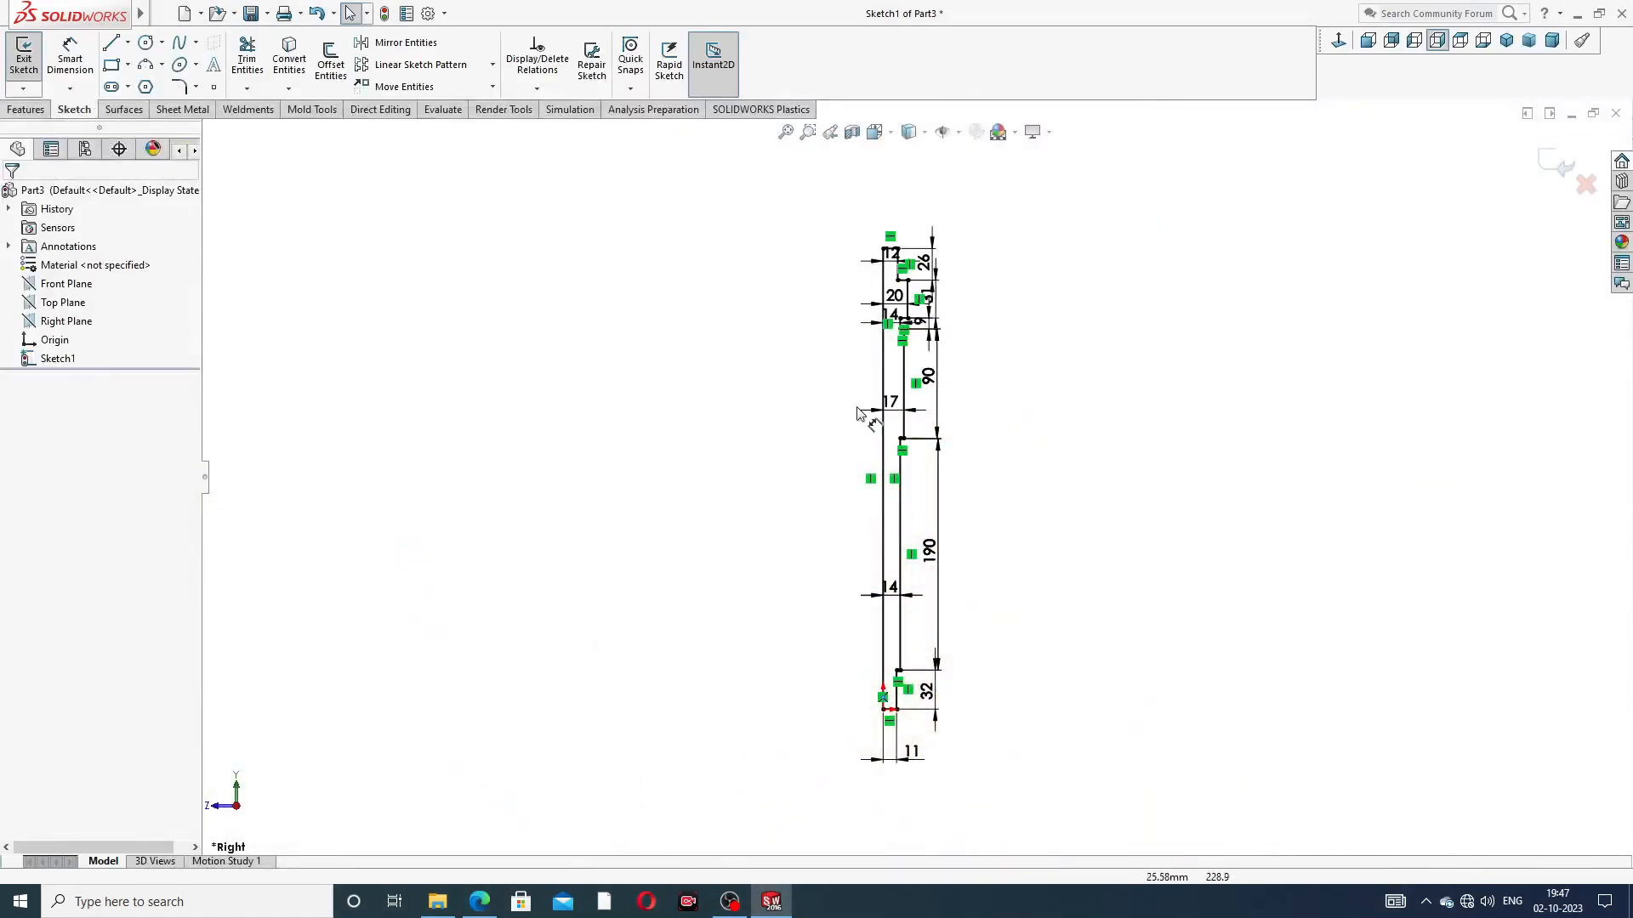
left_click(26, 109)
left_click(81, 59)
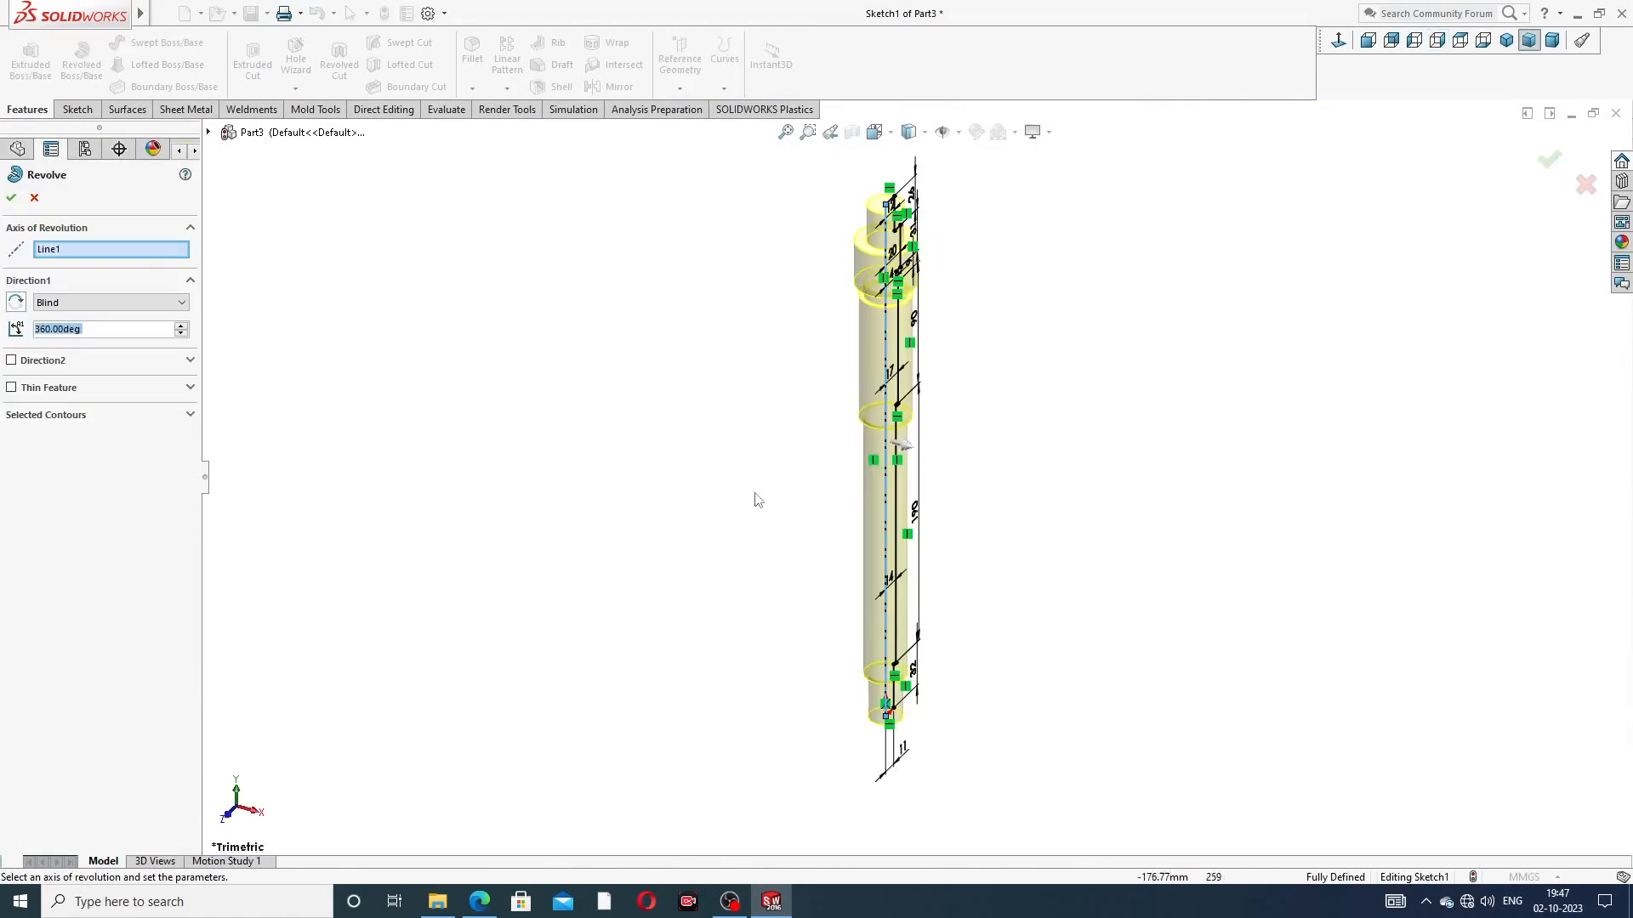
left_click(11, 198)
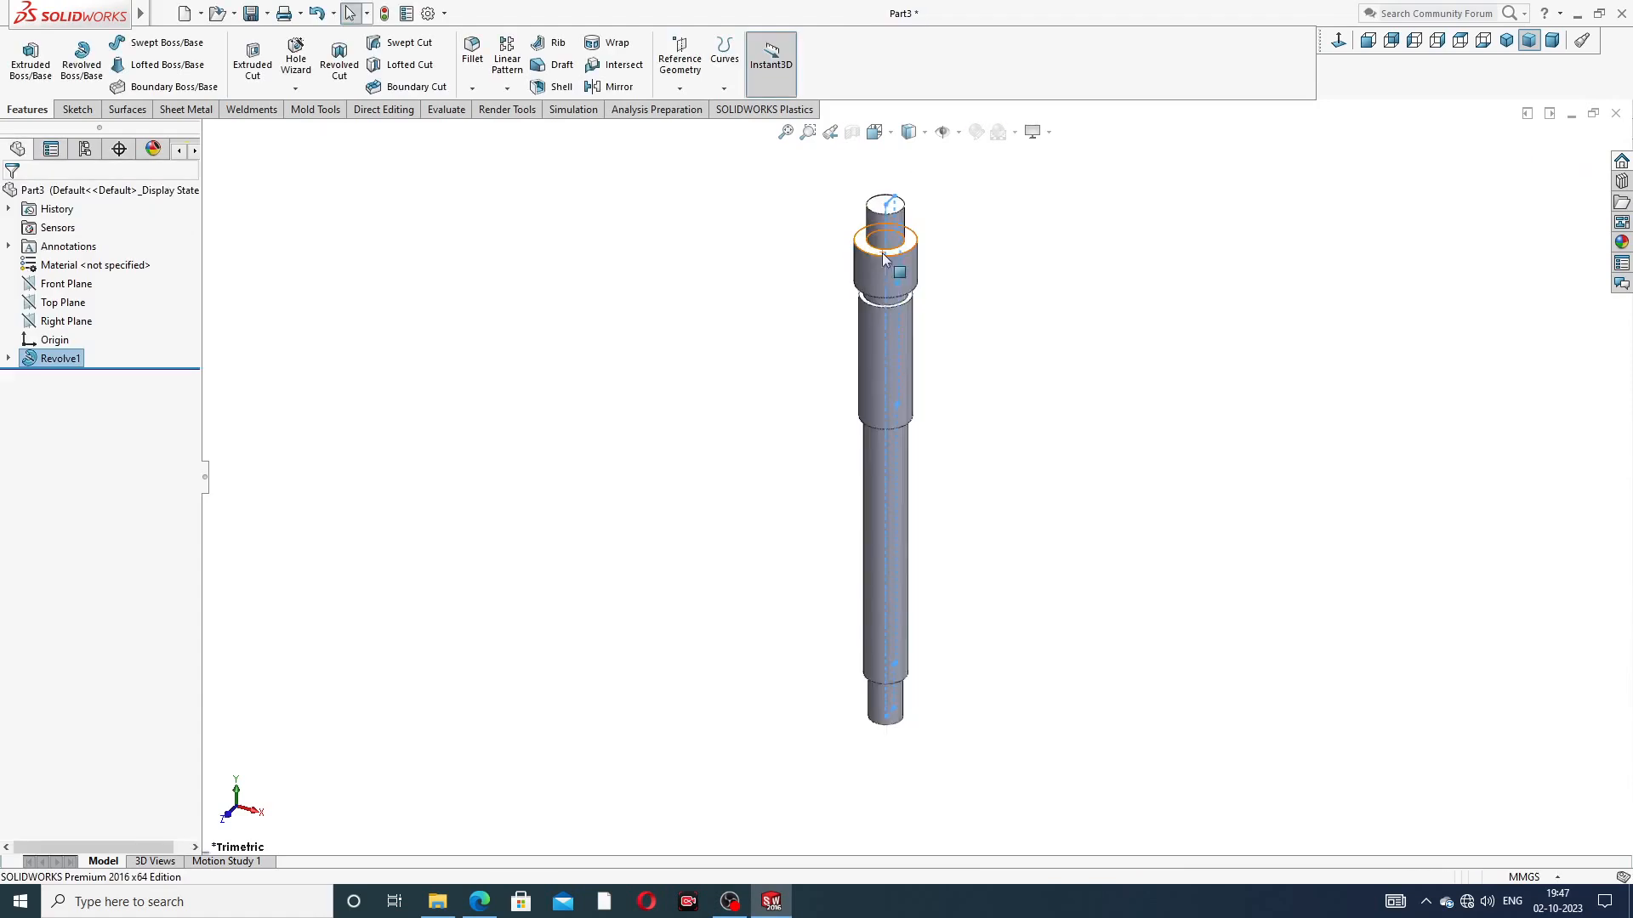
Start a sketch on the ring-shaped shoulder face of the 20 mm radius collar, below the spindle's upper stub
middle_click_drag(969, 247, 972, 404)
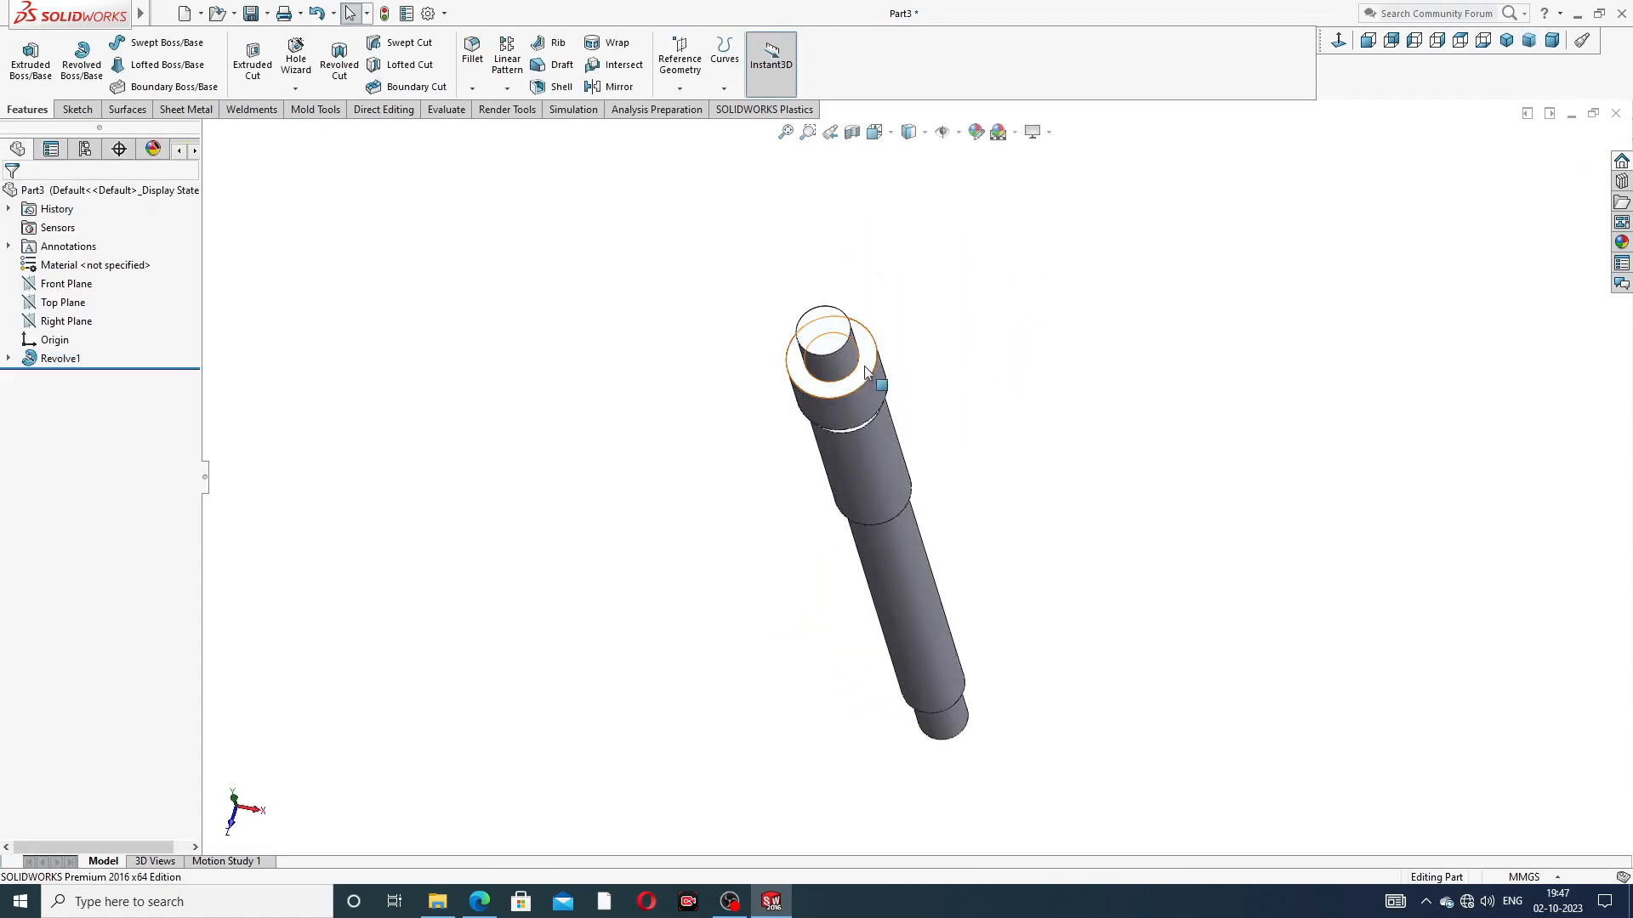
left_click(866, 371)
left_click(931, 316)
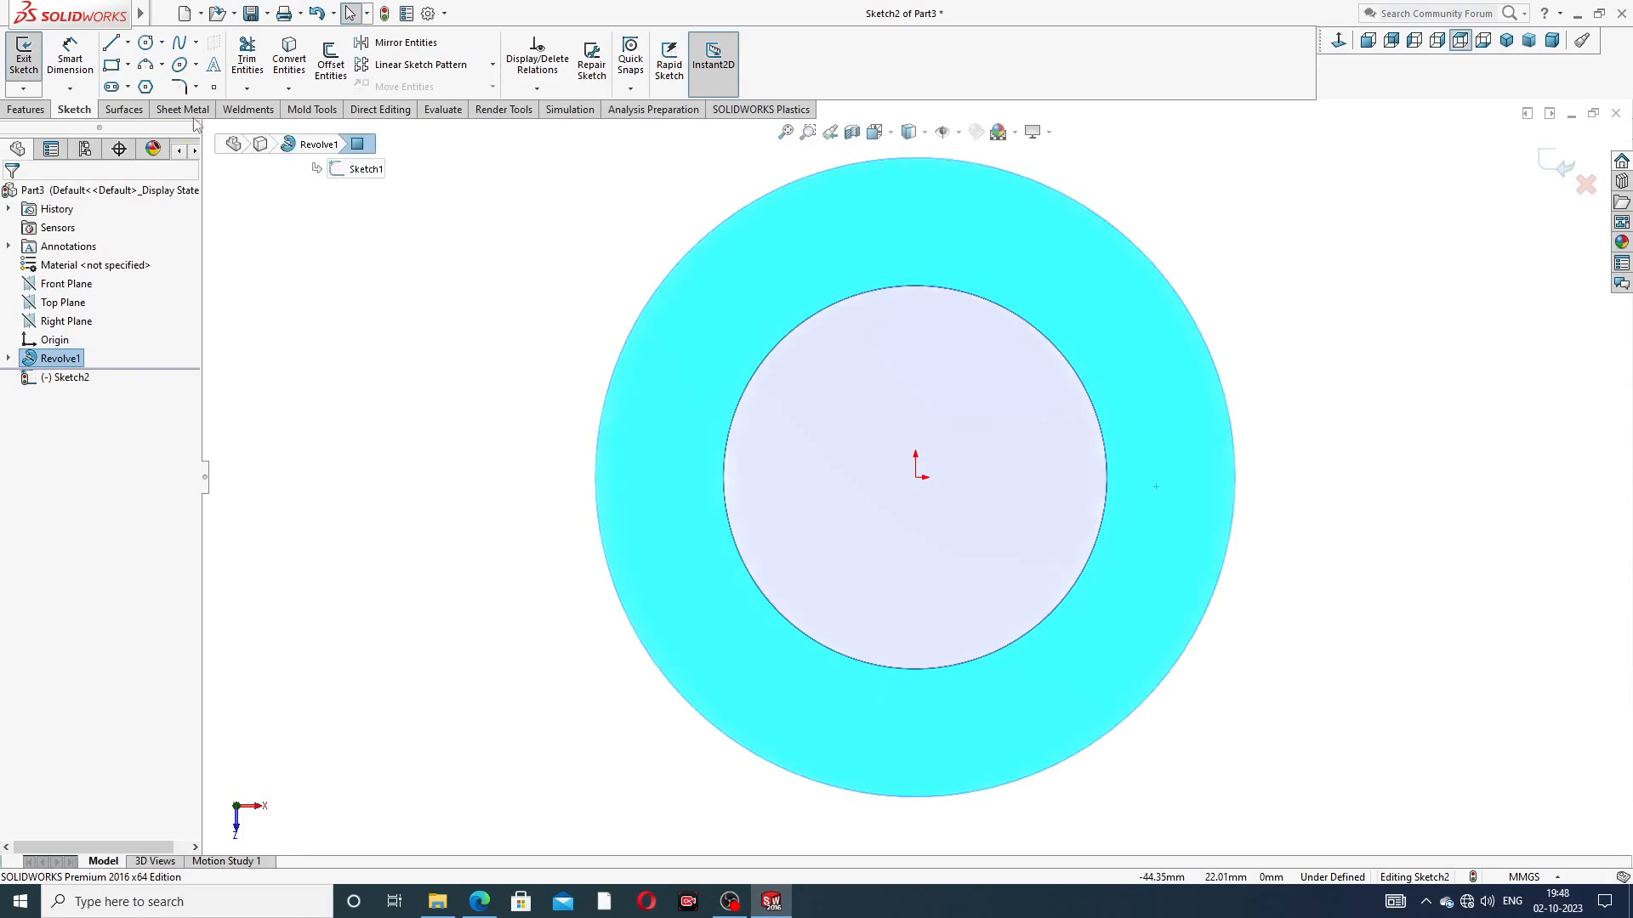
Sketch a center rectangle about 26 by 25 mm, centred on the origin, on the collar's end face
left_click(127, 64)
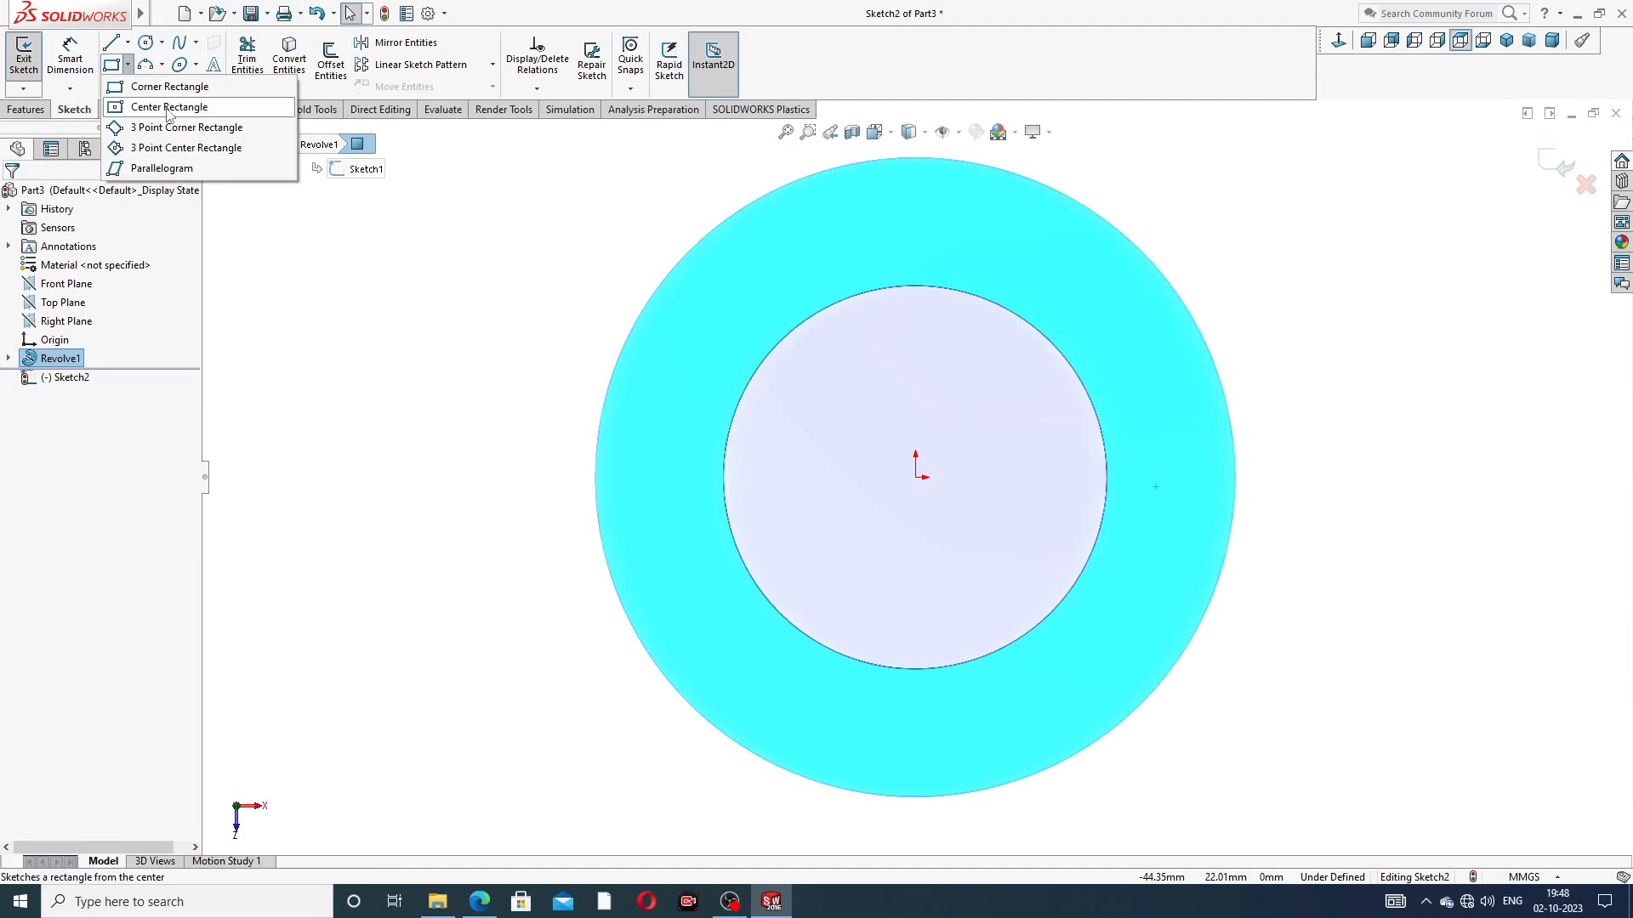
left_click(167, 107)
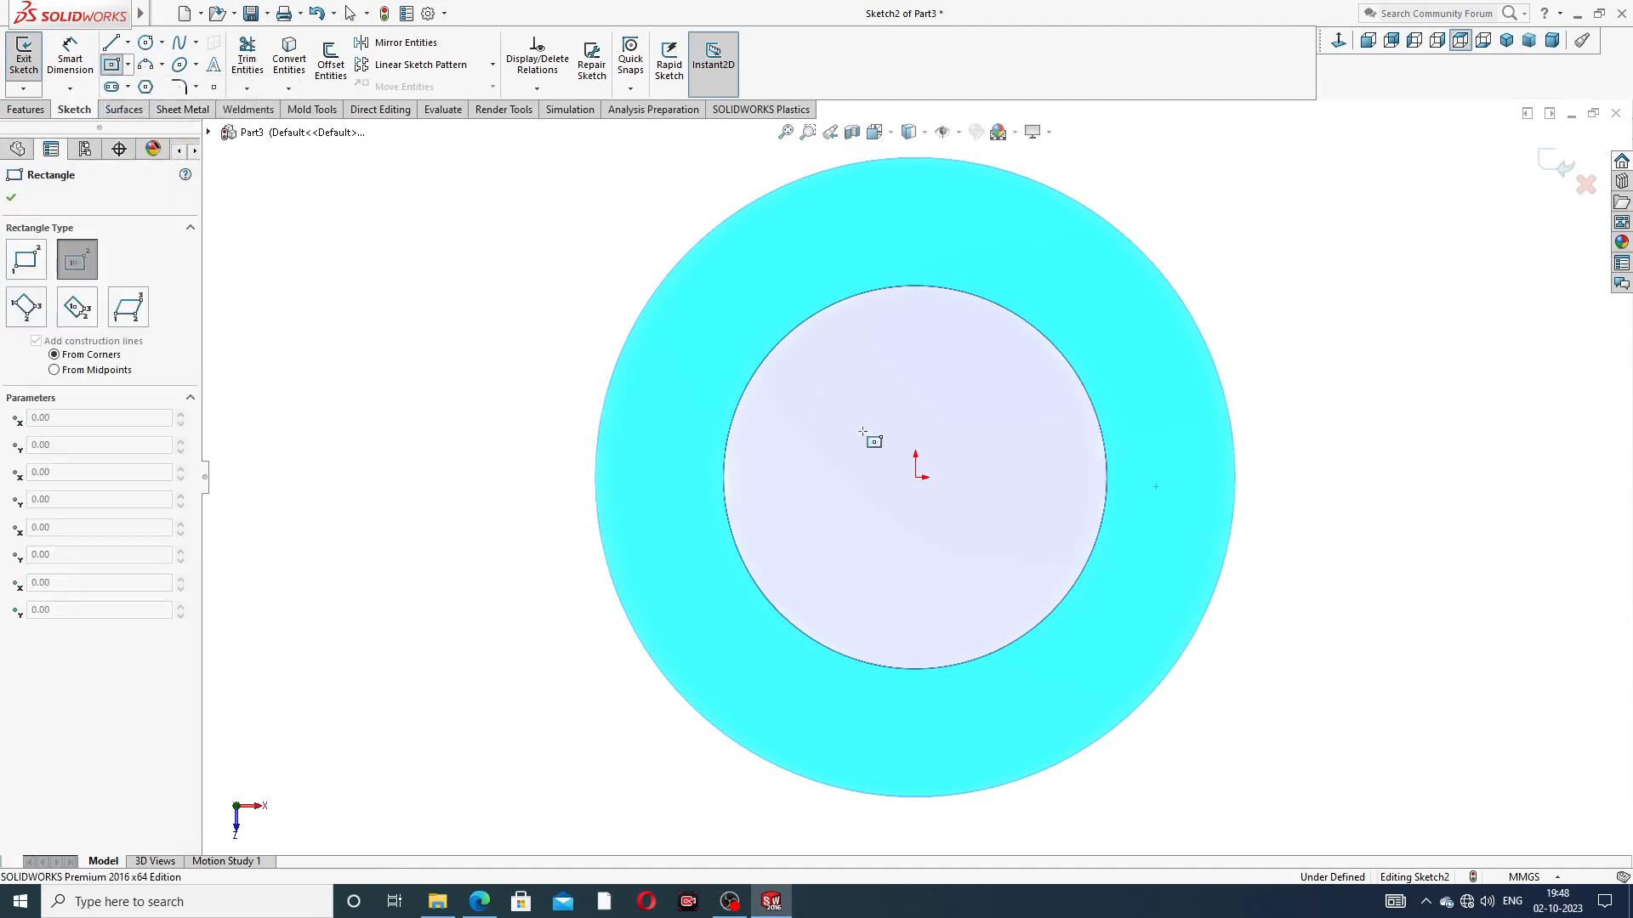
left_click(916, 477)
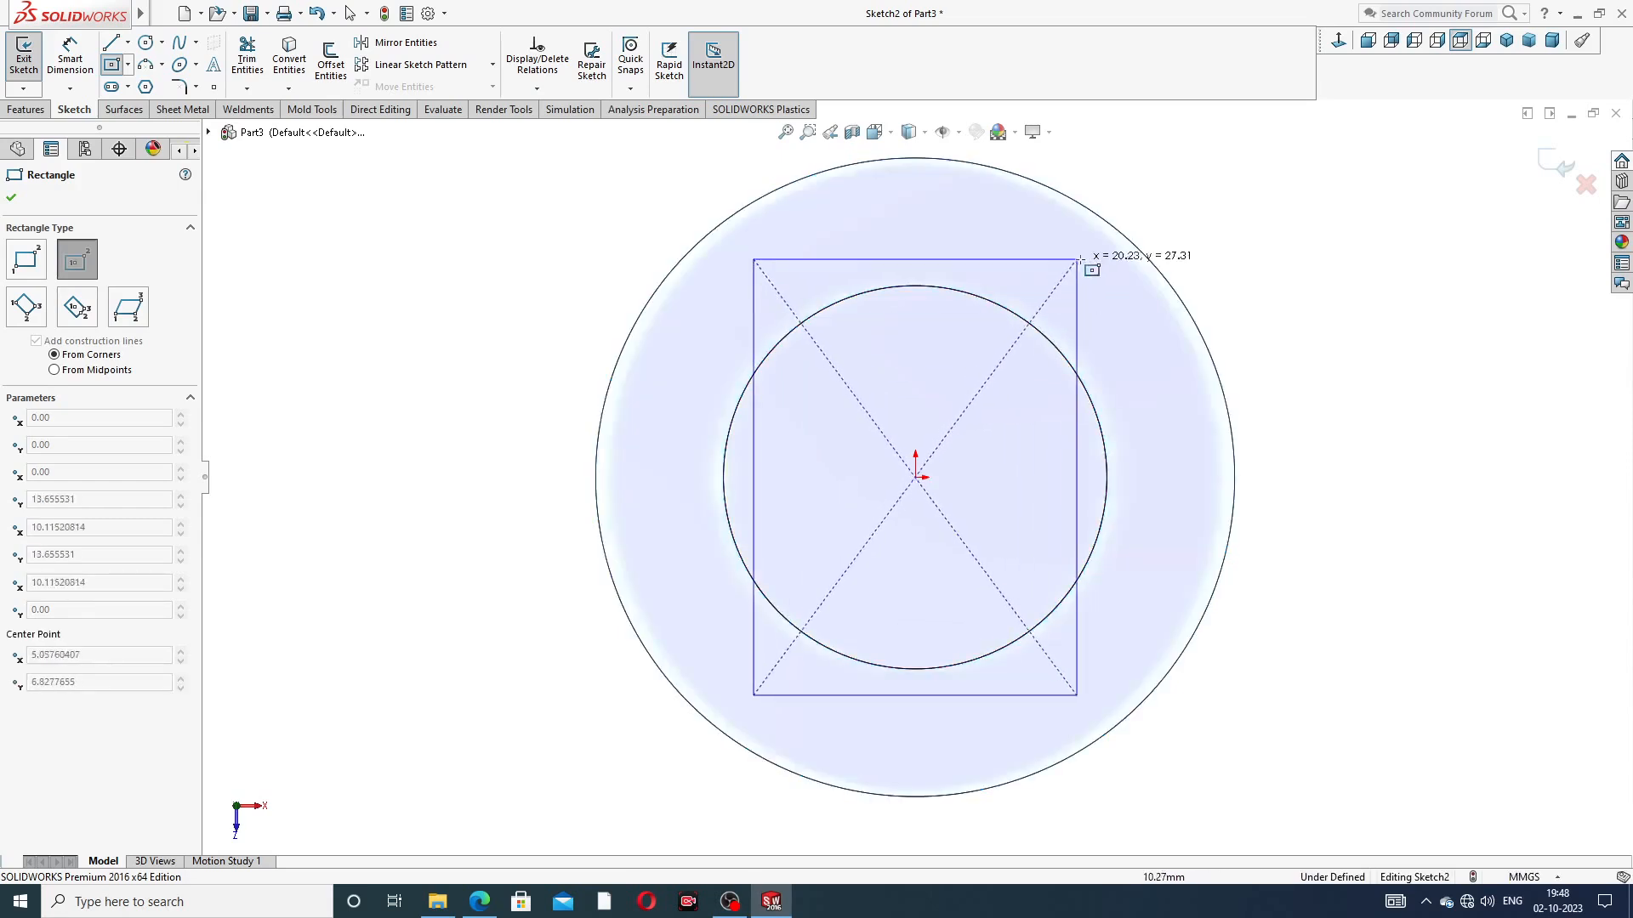
left_click(1125, 281)
right_click(1228, 233)
left_click(1252, 238)
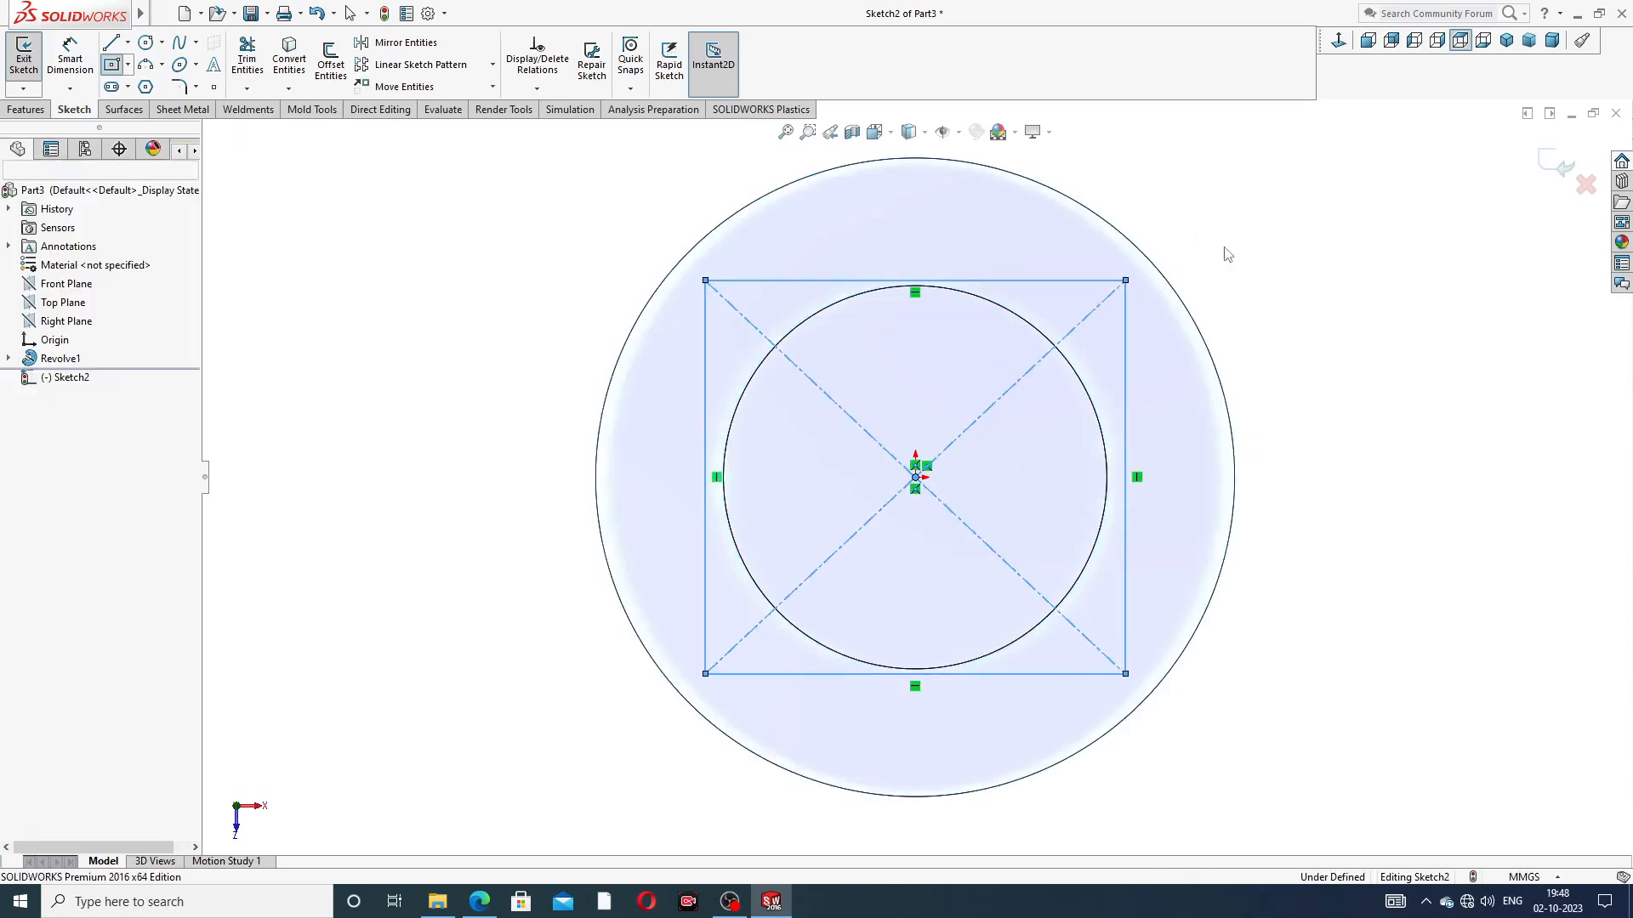
Dimension the rectangle's width and height to 25 mm each
left_click(70, 57)
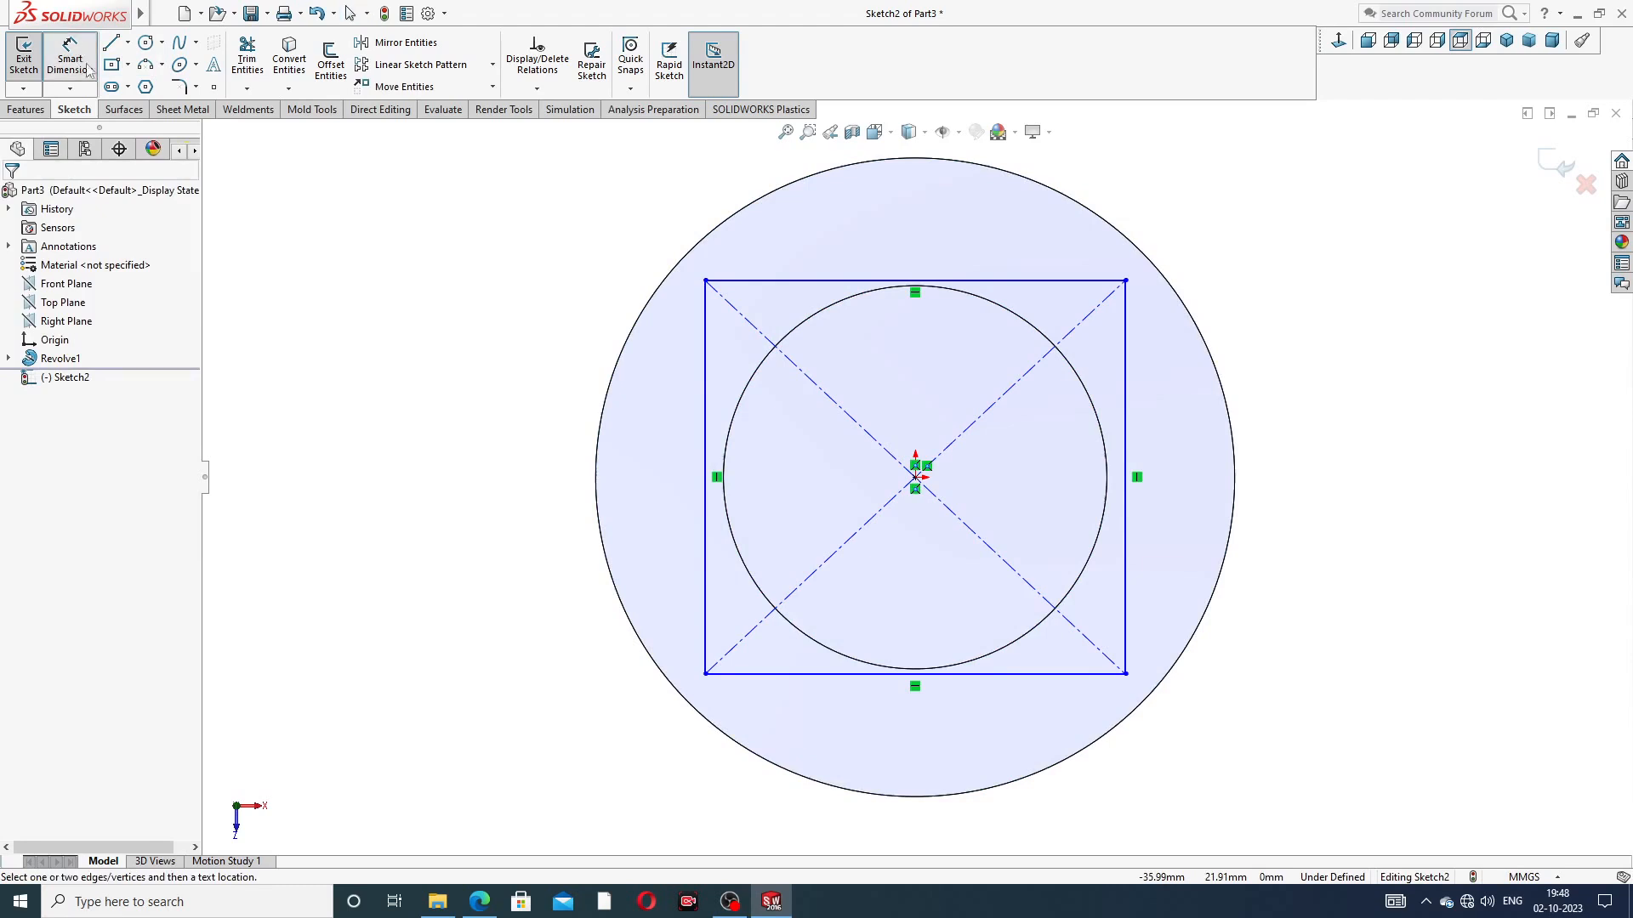
left_click(873, 285)
left_click(931, 260)
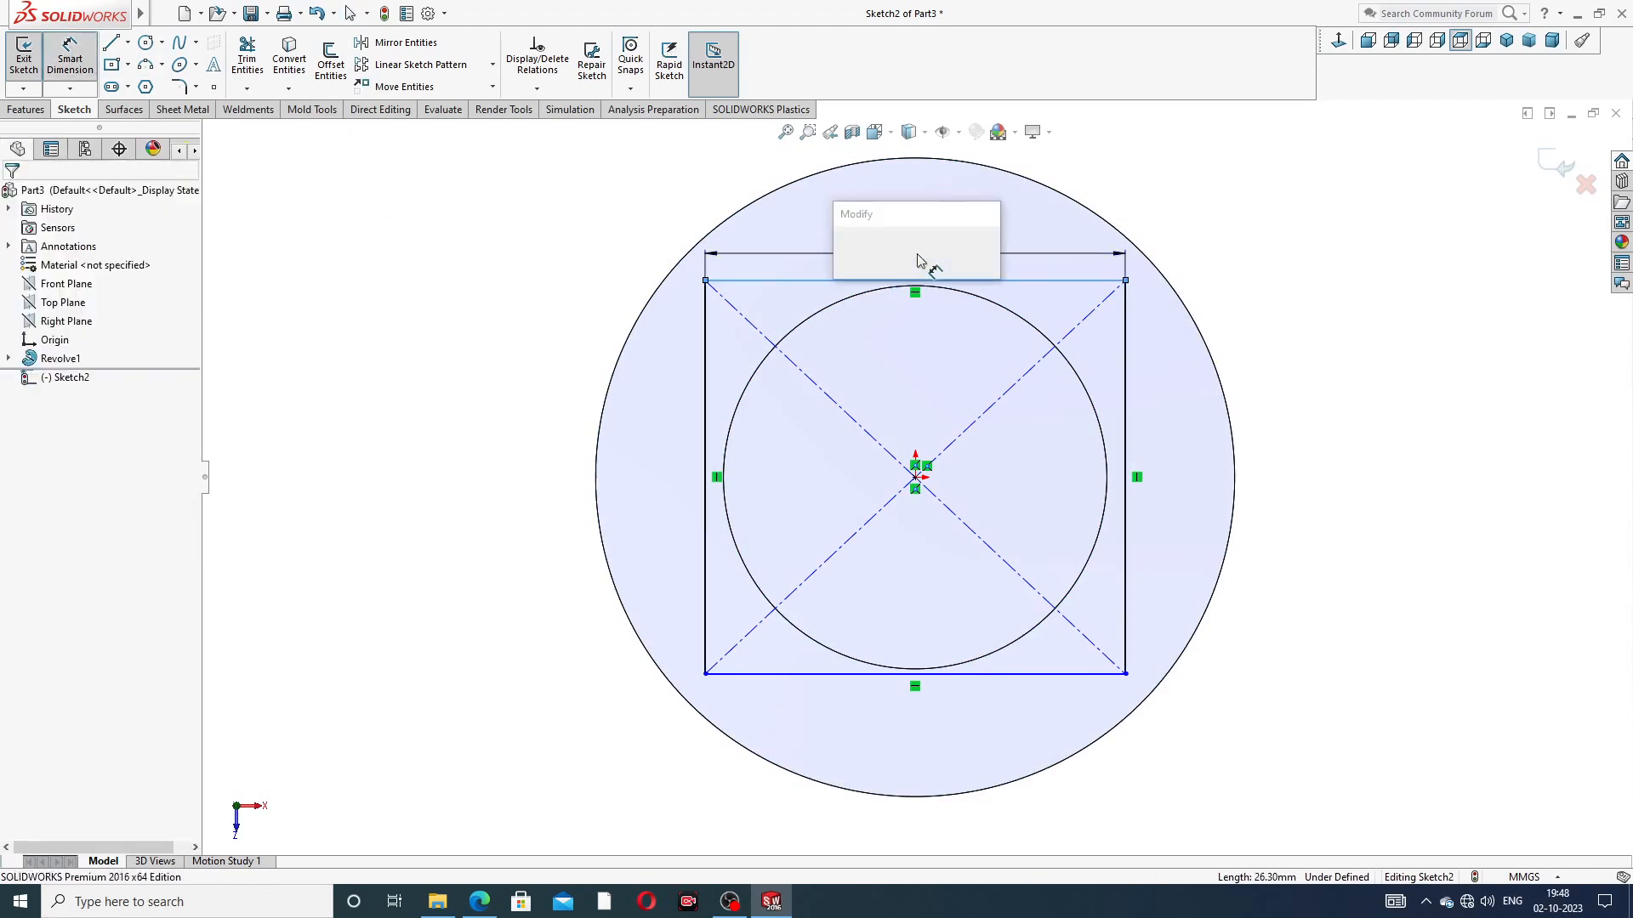
type("25")
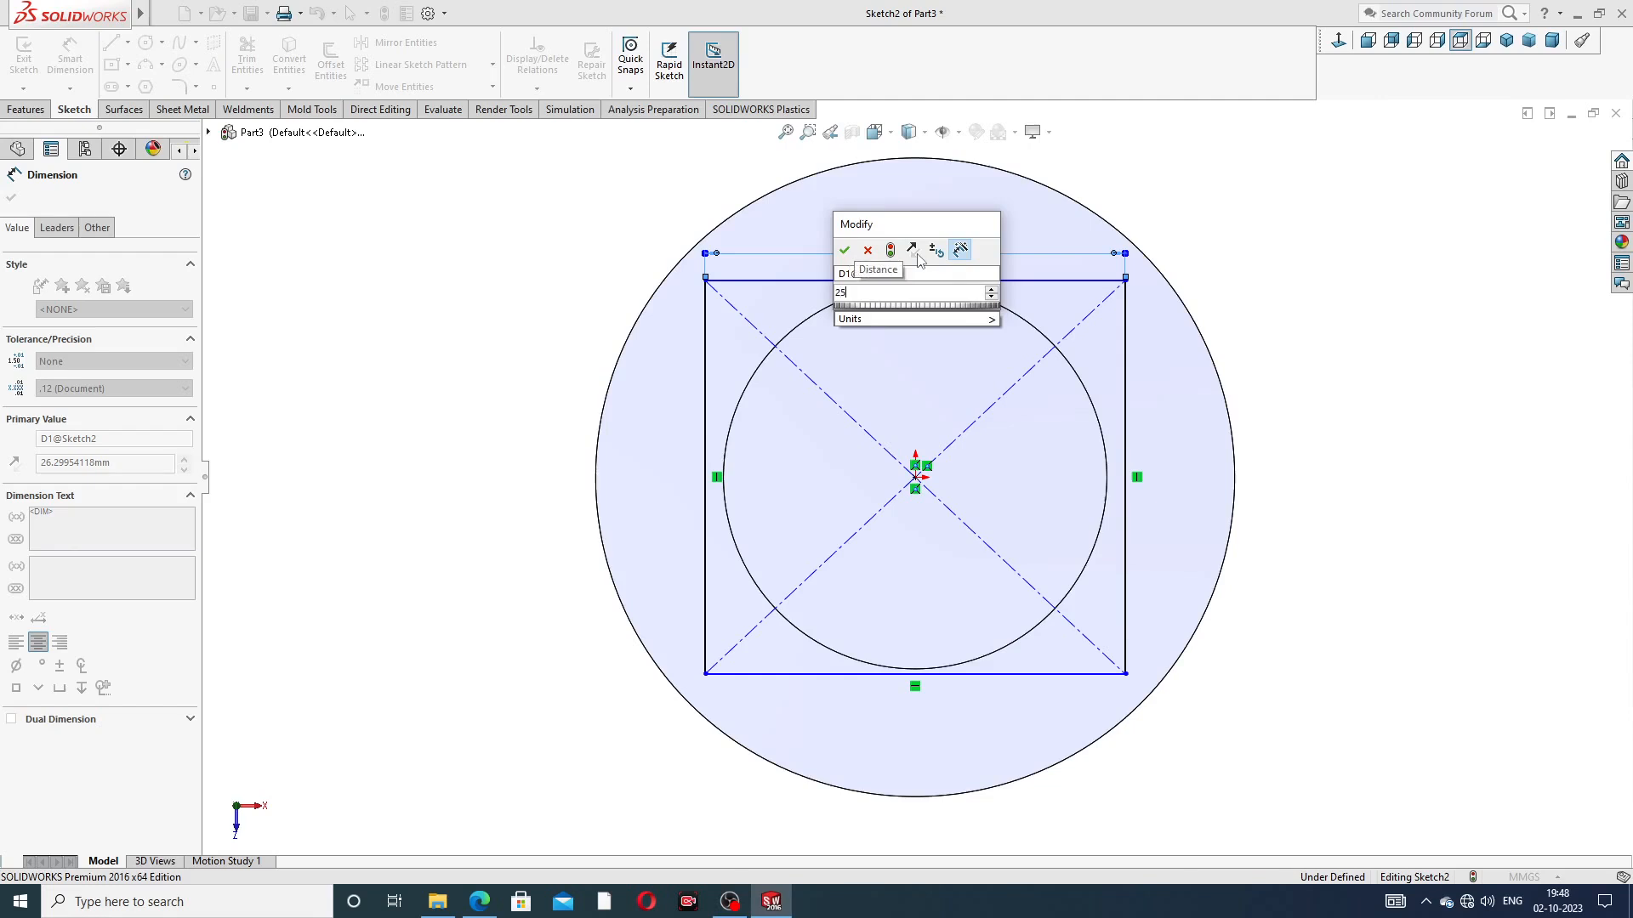
key("Return")
left_click(1119, 366)
left_click(1157, 438)
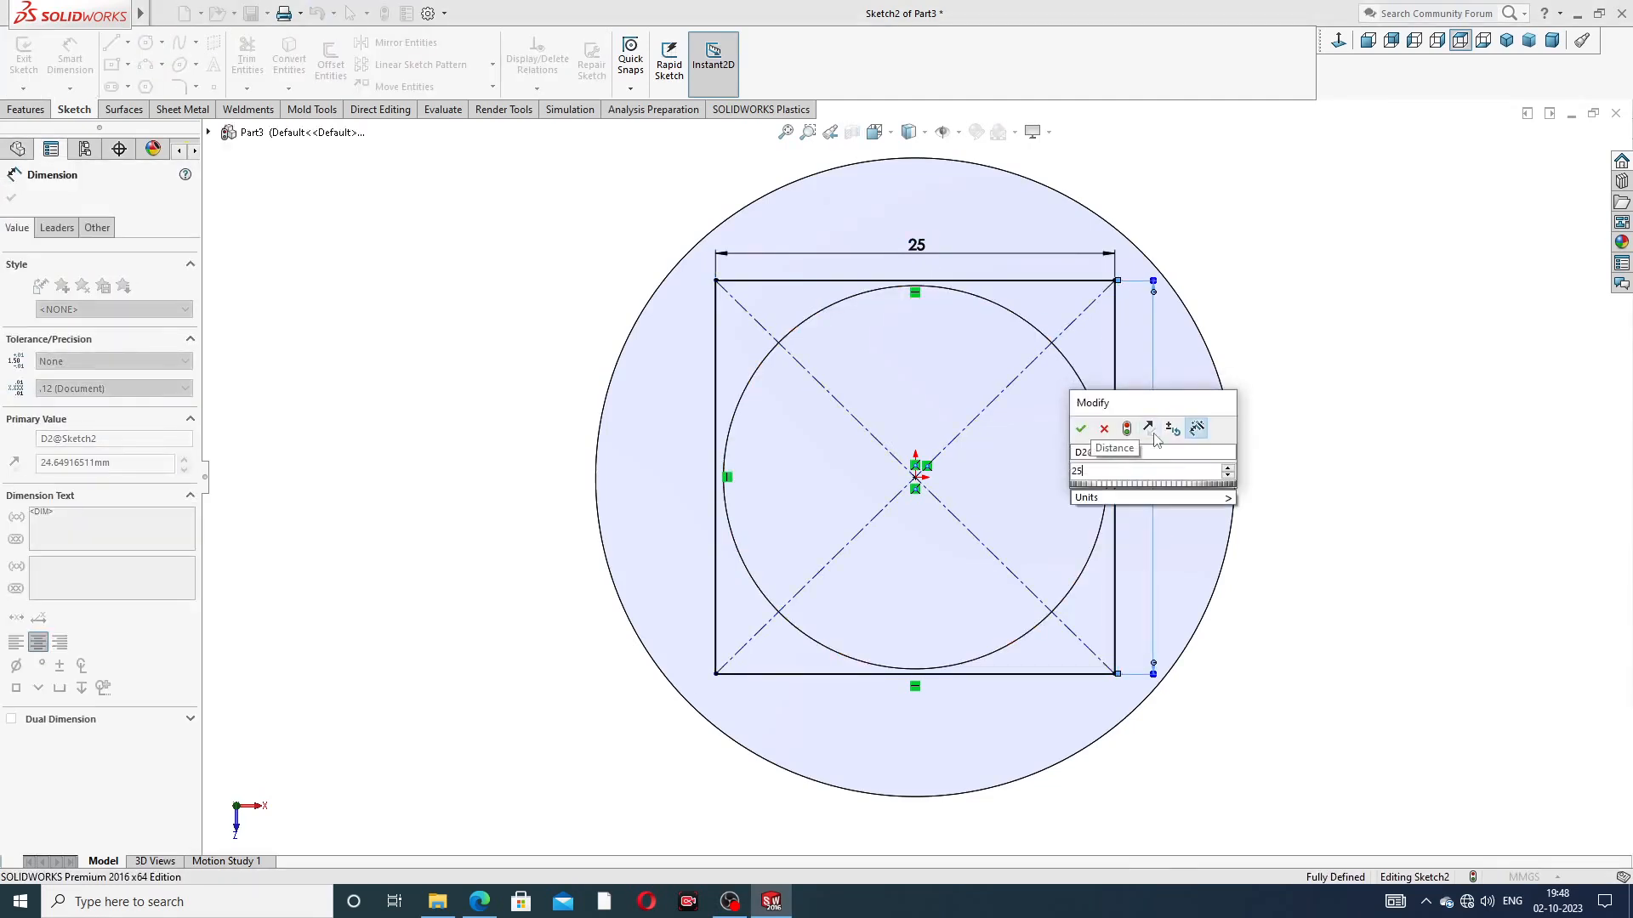
key("Return")
left_click(1271, 361)
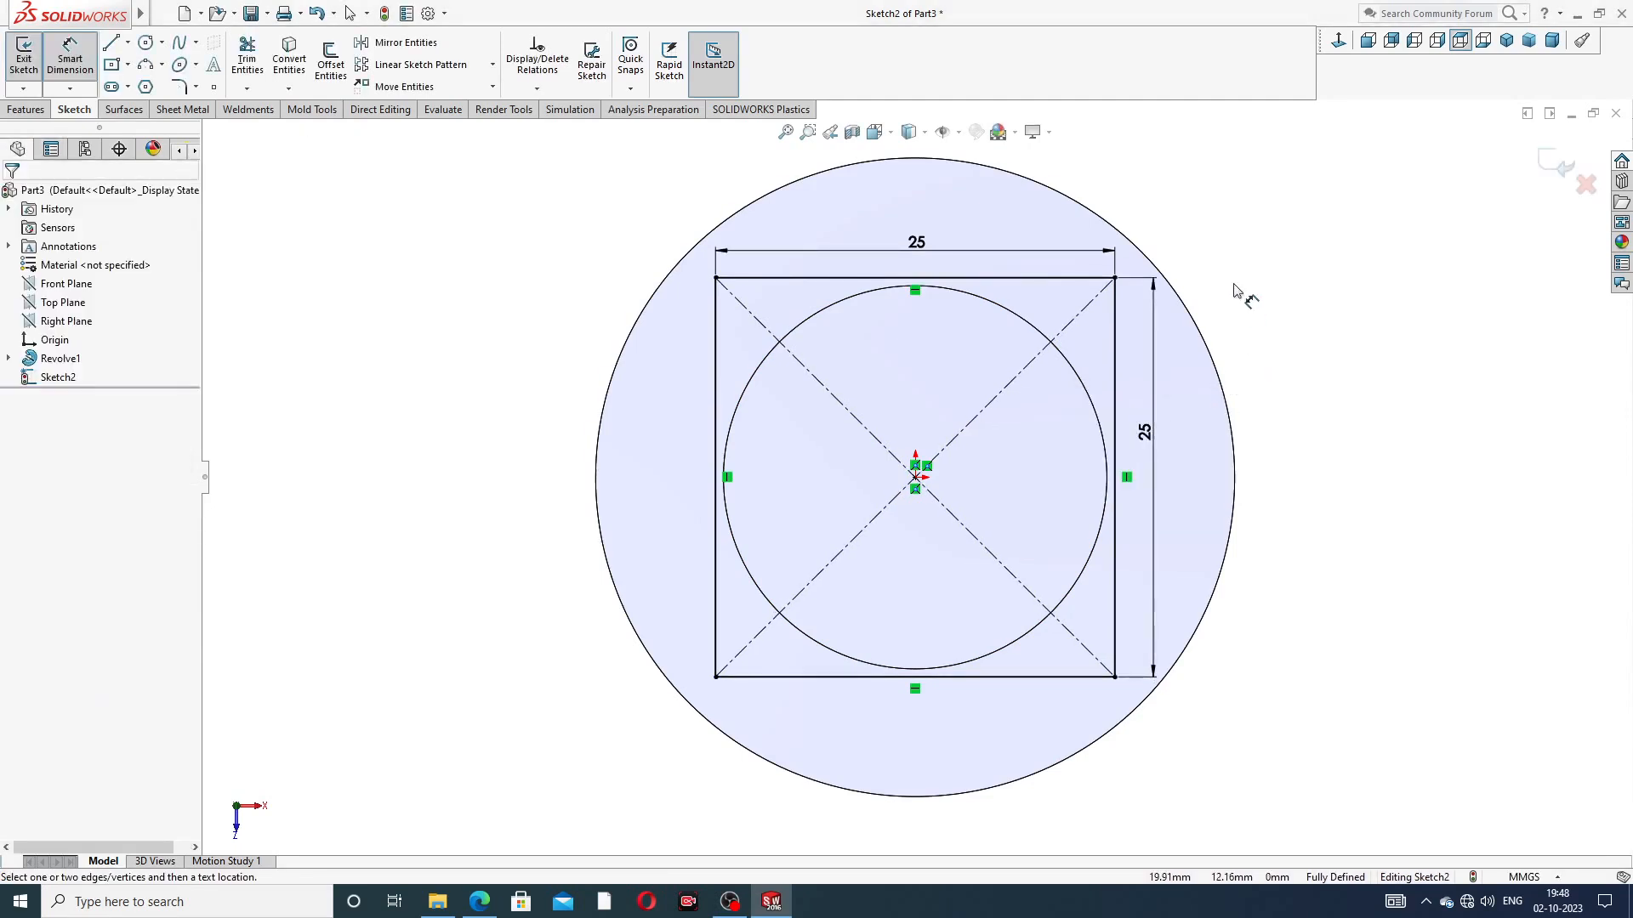
right_click(1170, 171)
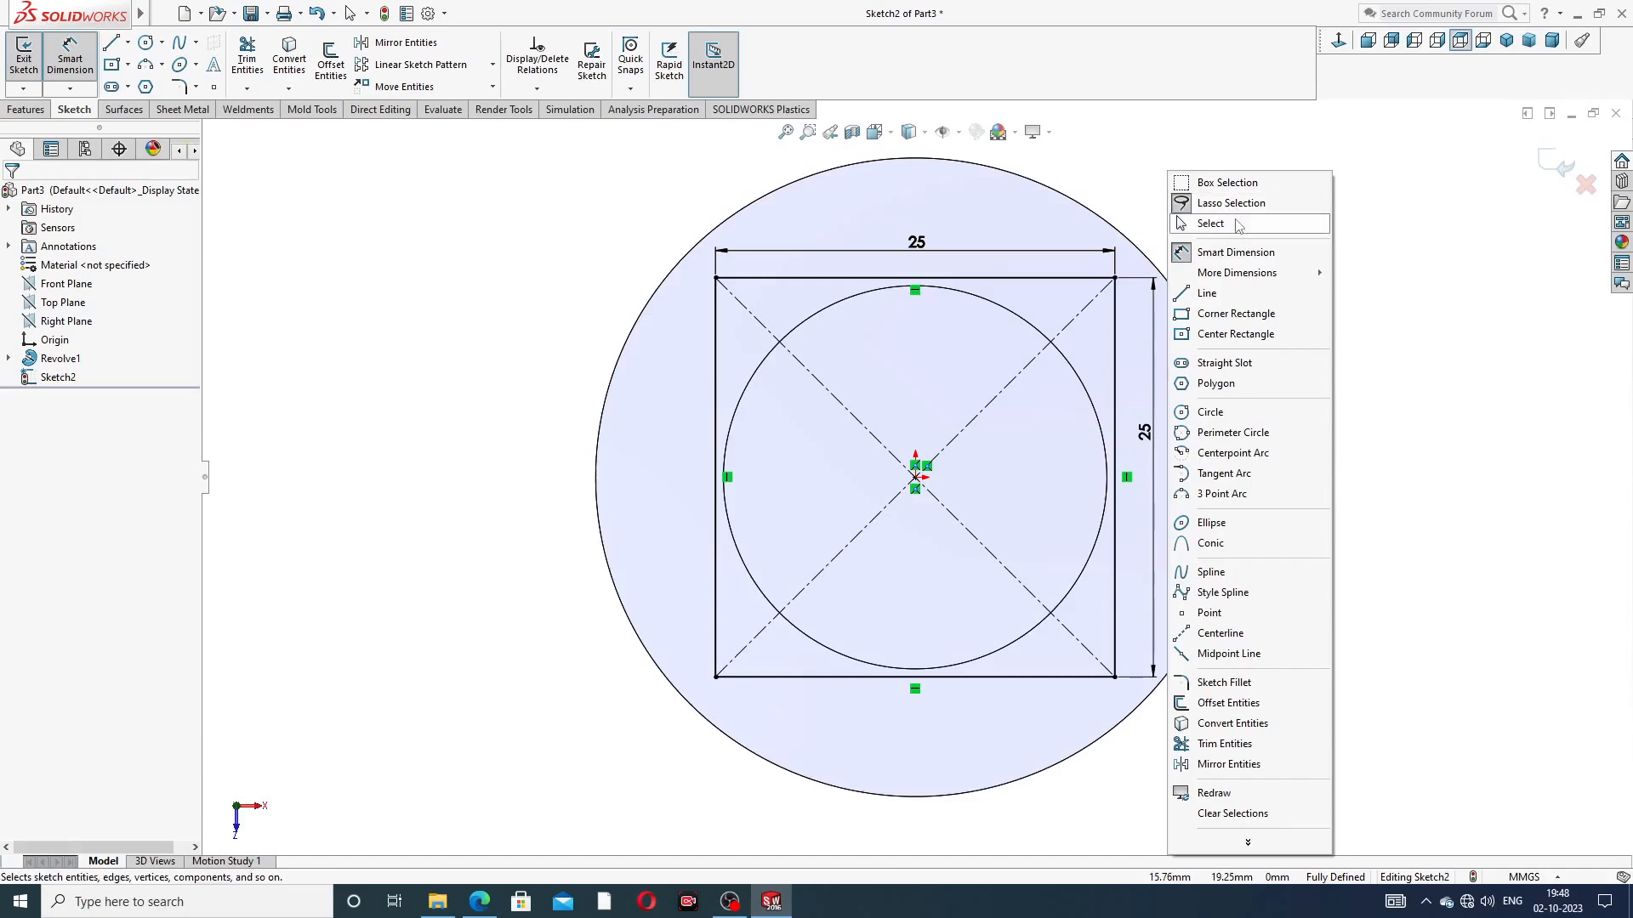
left_click(1207, 222)
Set up an Extruded Cut of the square, ending at a 3 mm Offset From Surface from the collar's far annular face
left_click(25, 110)
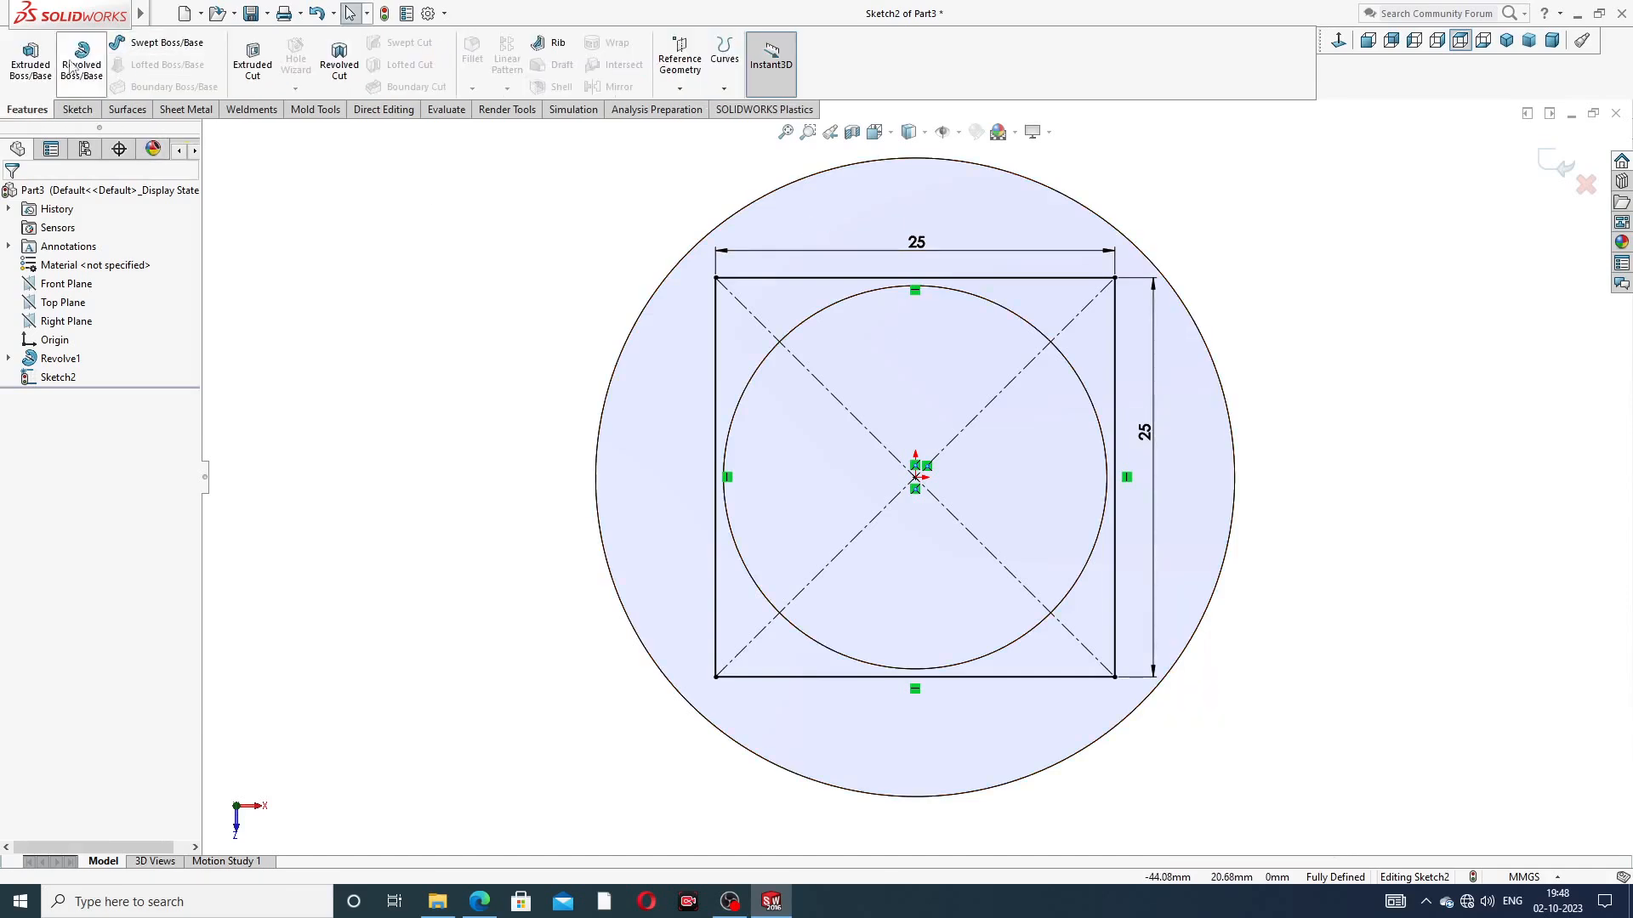
left_click(252, 65)
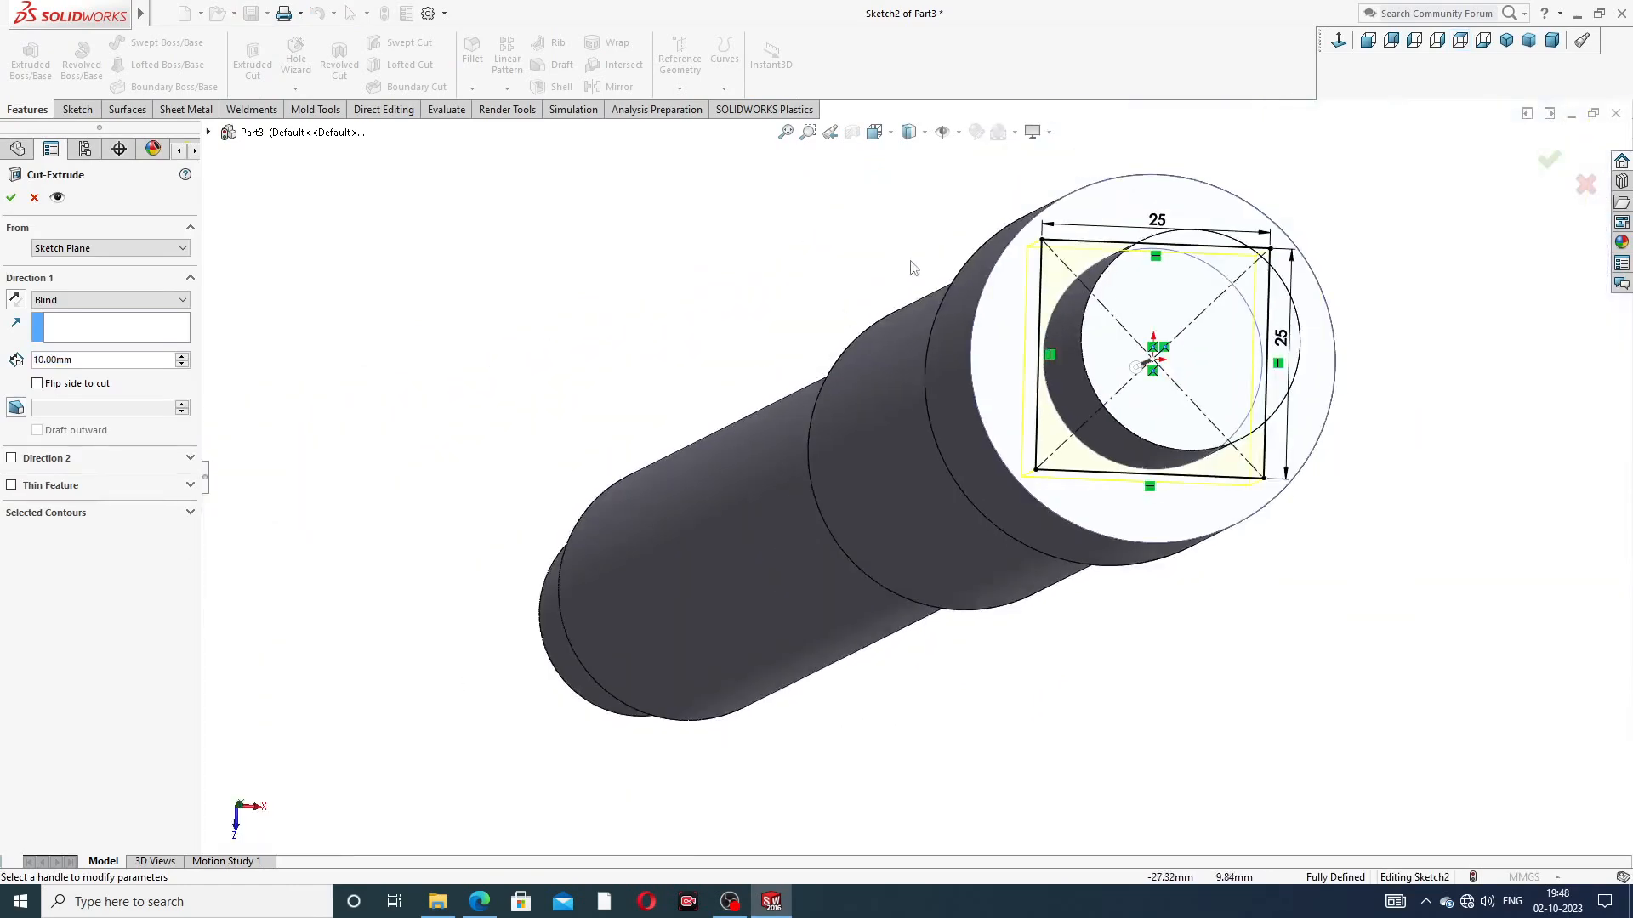
middle_click_drag(906, 260, 998, 266)
scroll(1005, 276, "up", 4)
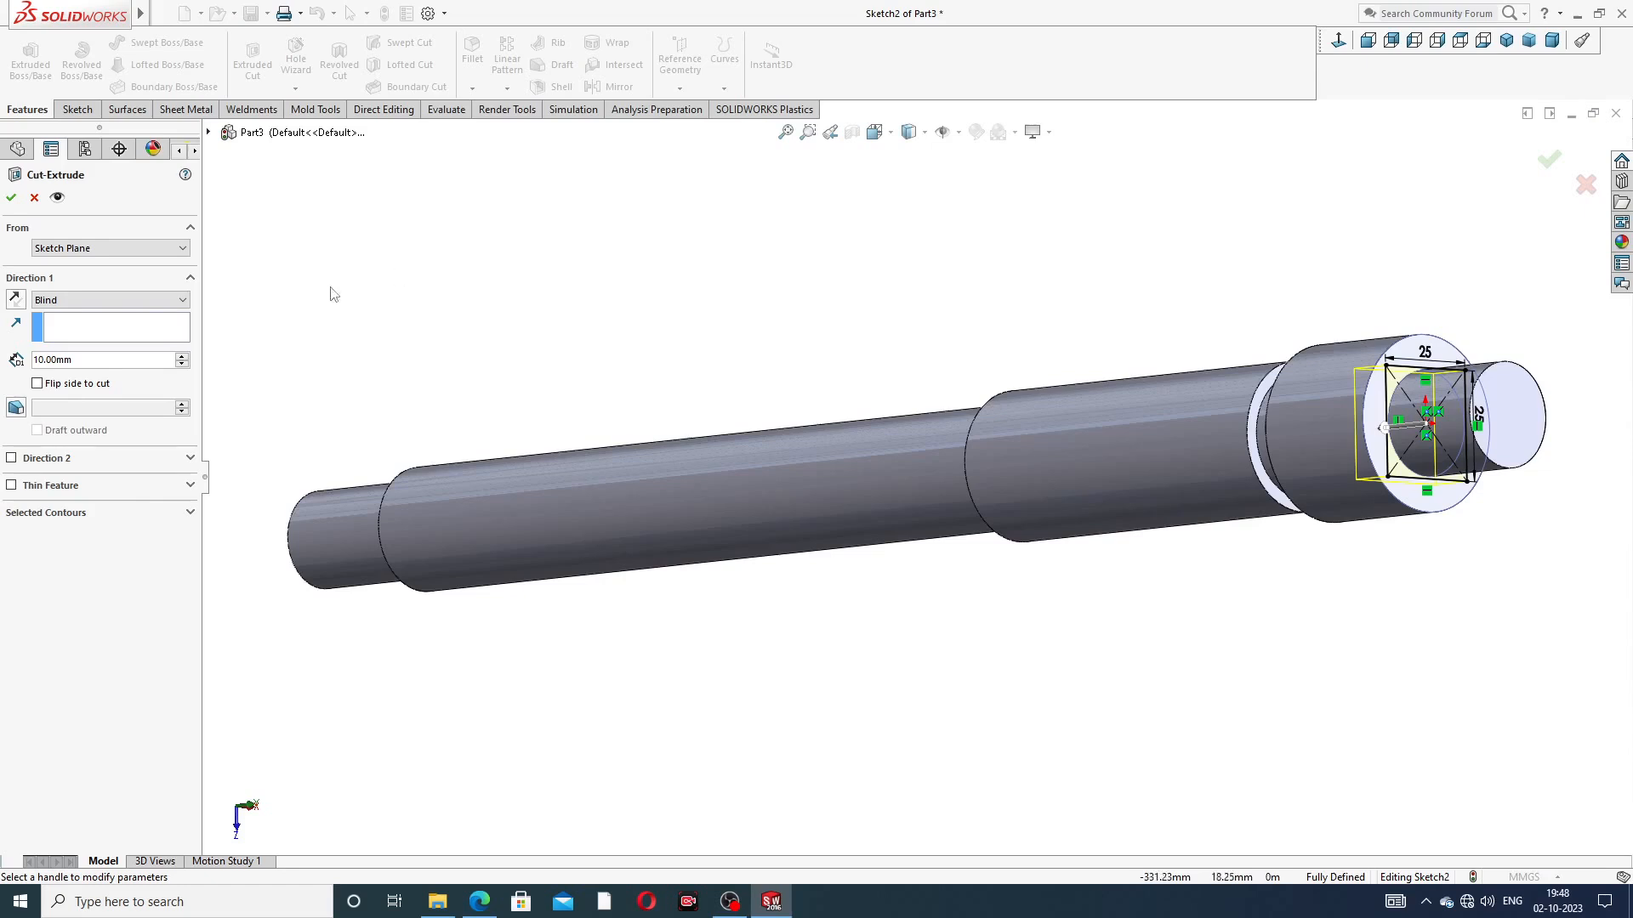
left_click(123, 301)
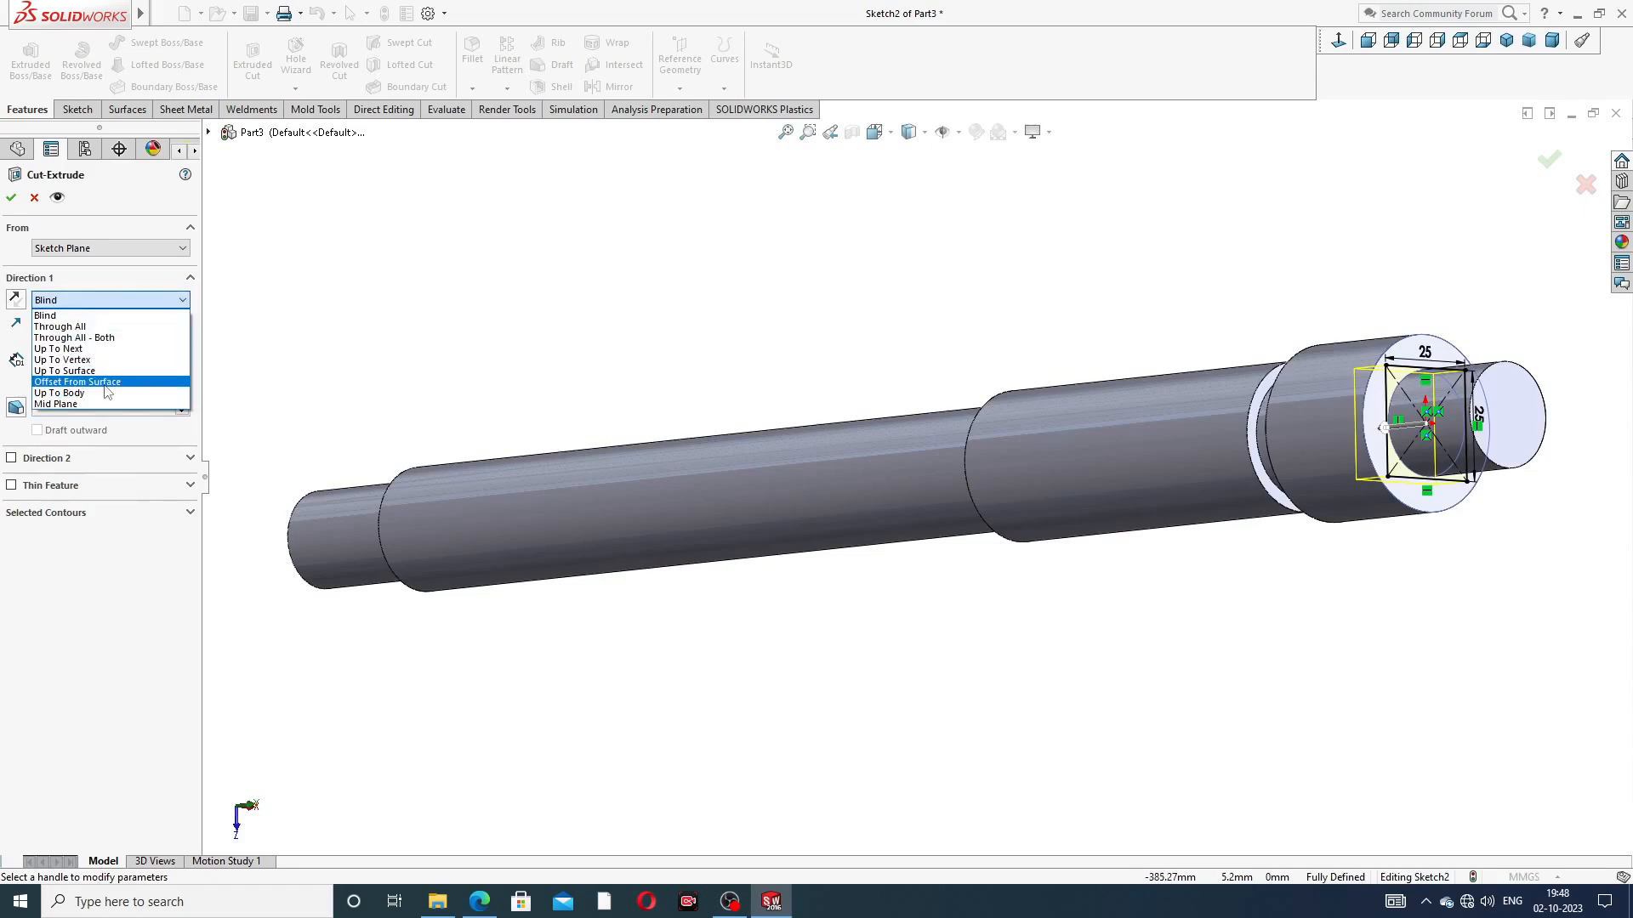
left_click(107, 384)
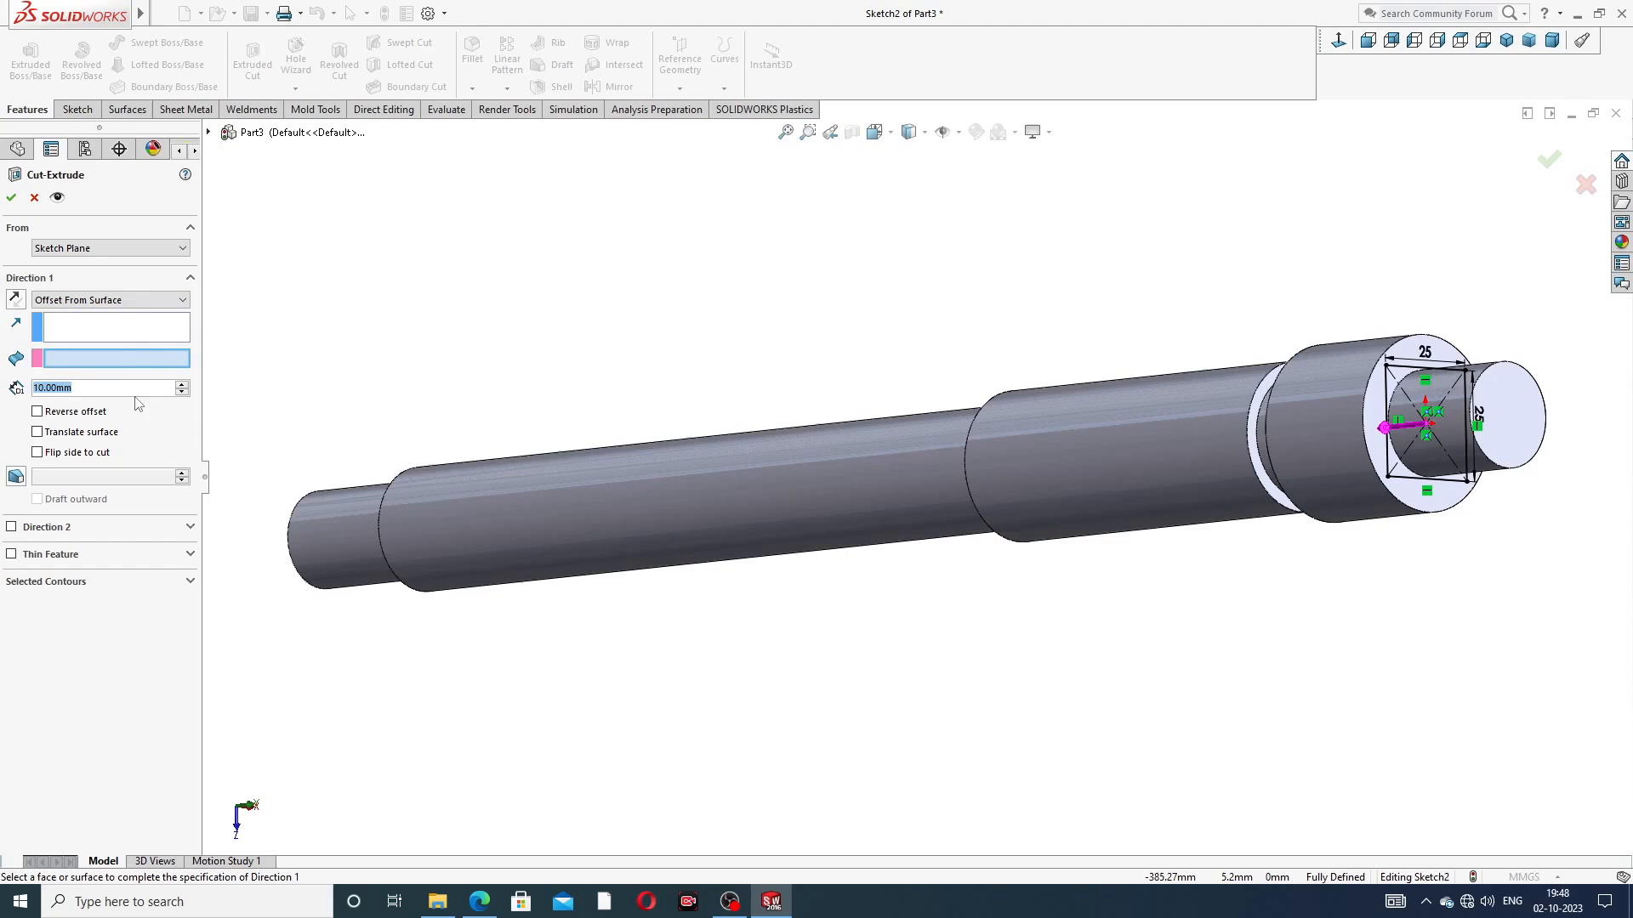
type("3")
key("Return")
scroll(1315, 360, "down", 6)
middle_click_drag(1446, 344, 1421, 343)
left_click(1421, 345)
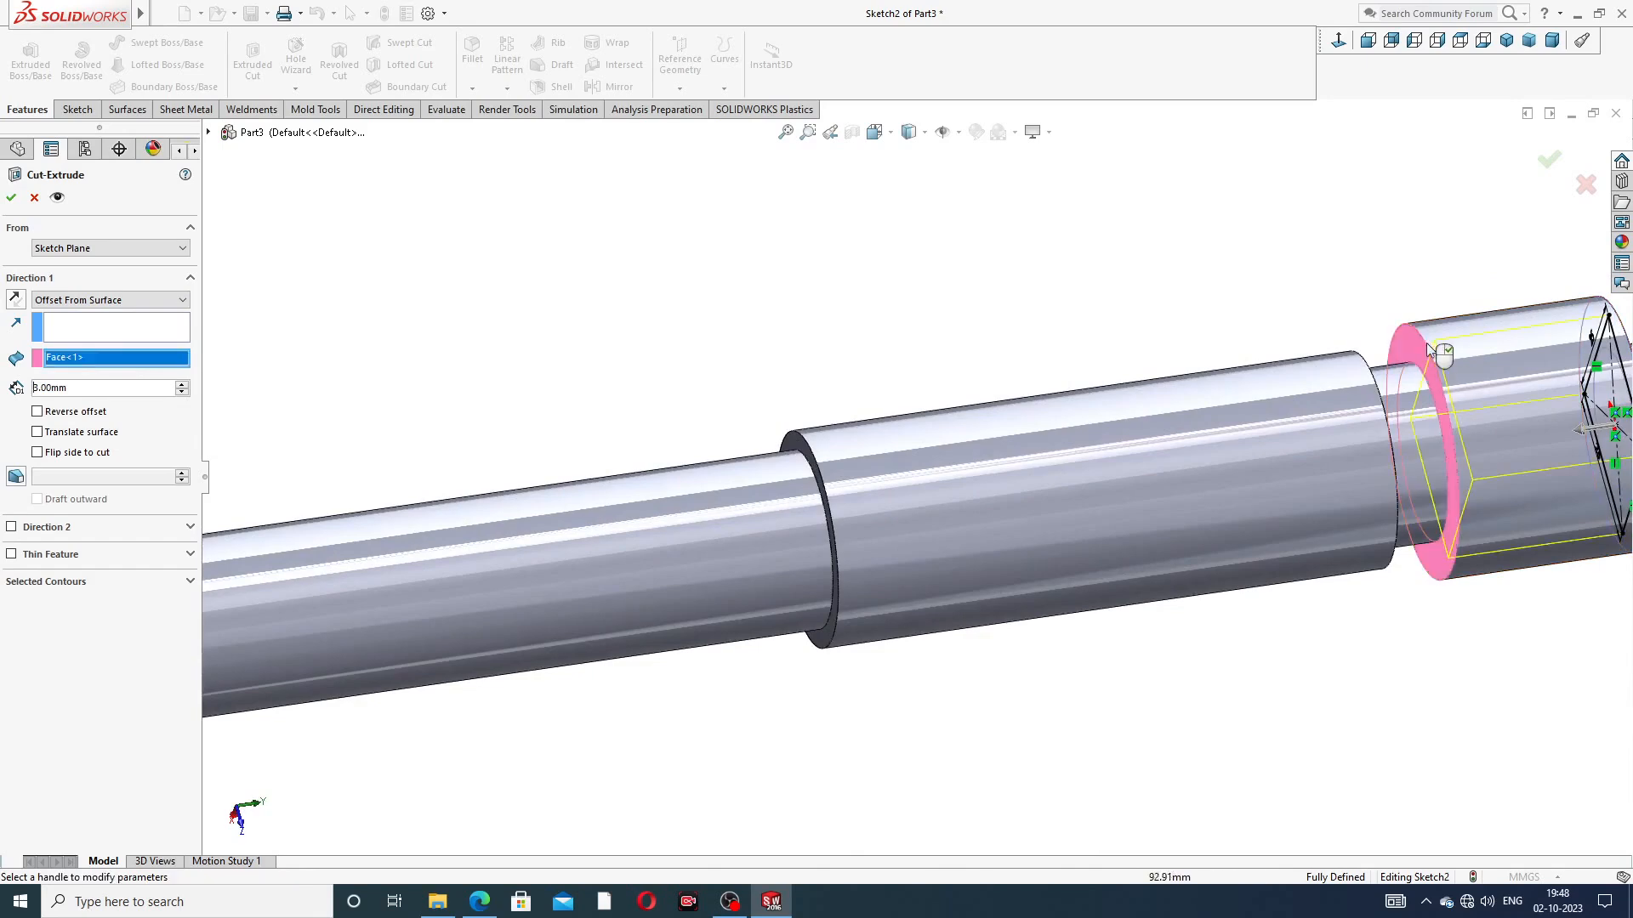
scroll(1437, 353, "up", 3)
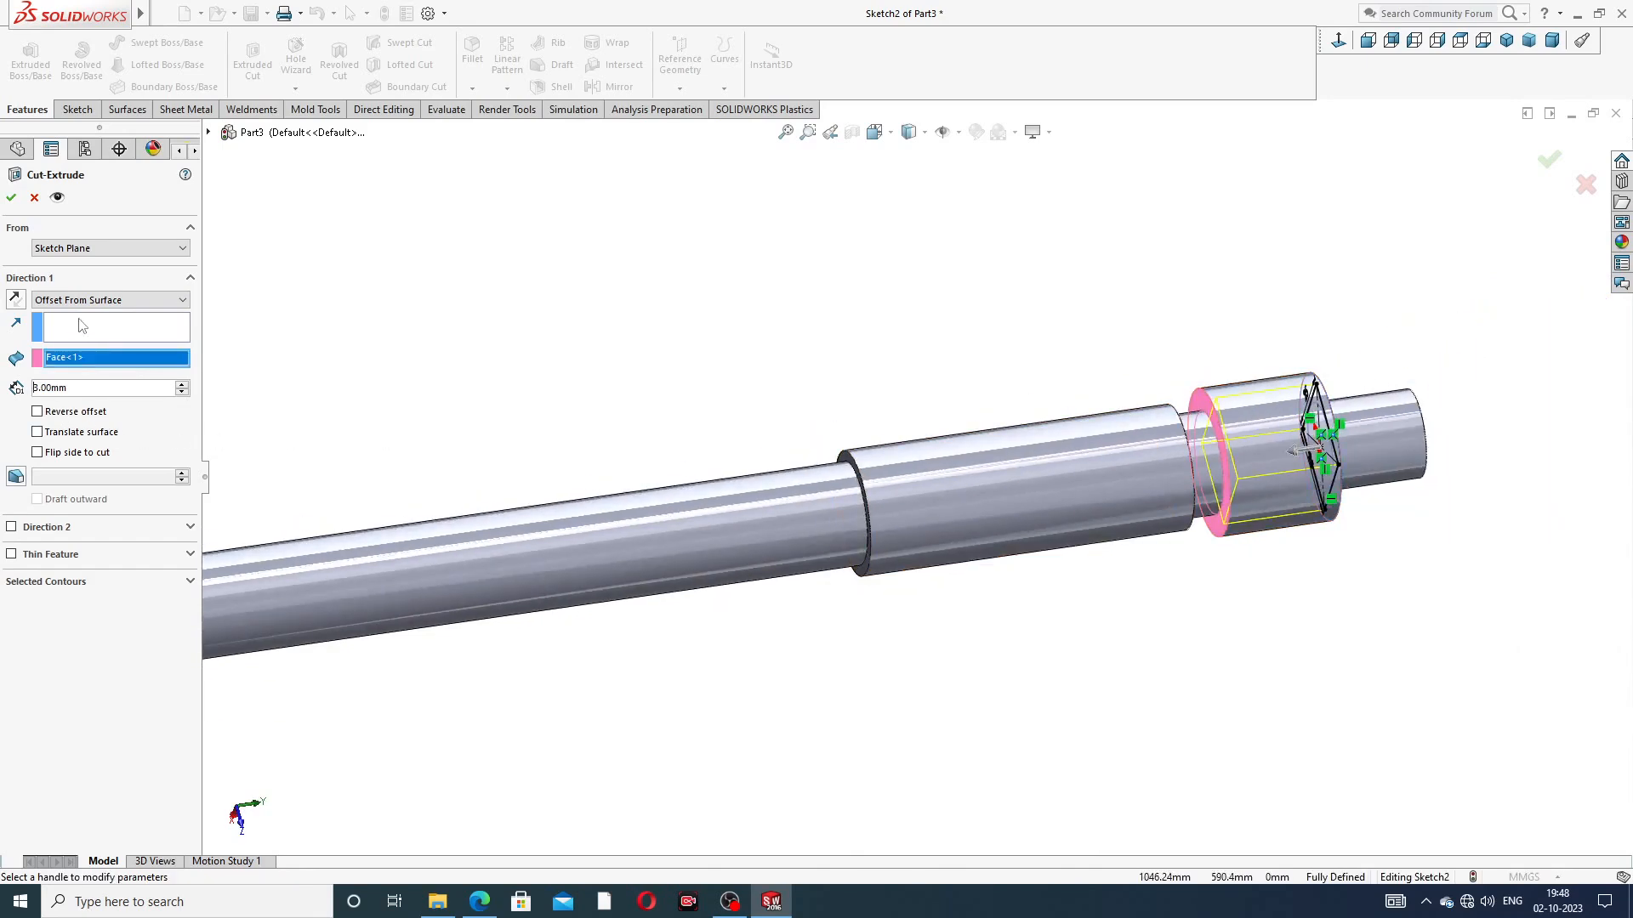
Flip the side to cut so material outside the square is removed, and finish the cut
left_click(53, 458)
mouse_move(822, 328)
middle_mouse_down()
mouse_move(805, 350)
mouse_move(834, 326)
middle_mouse_up()
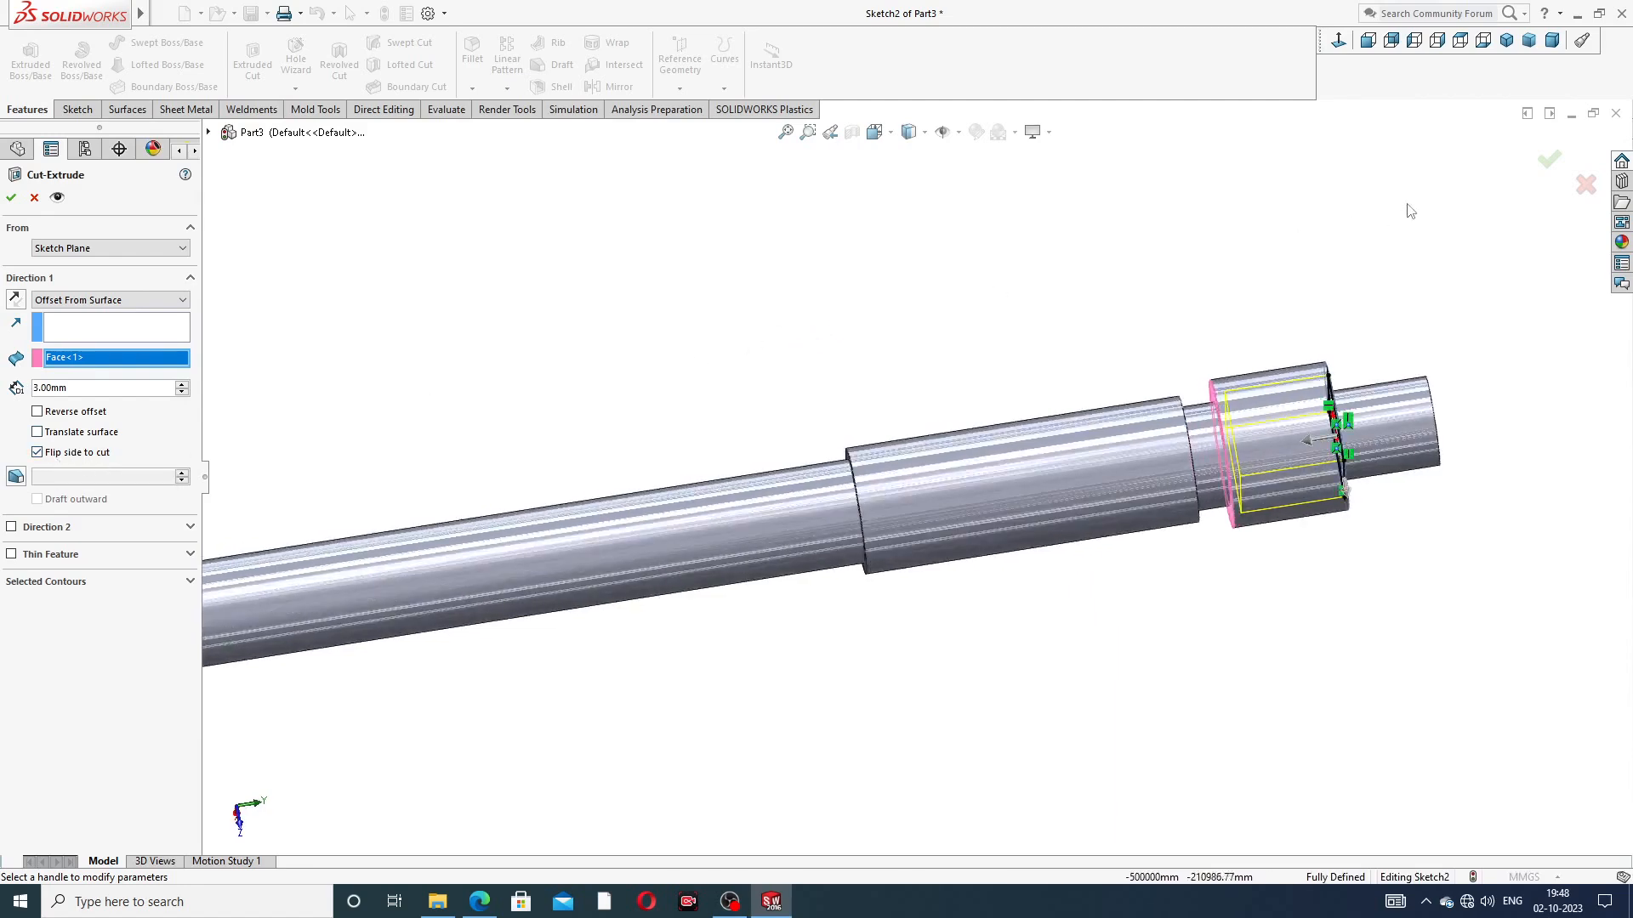
left_click(1541, 158)
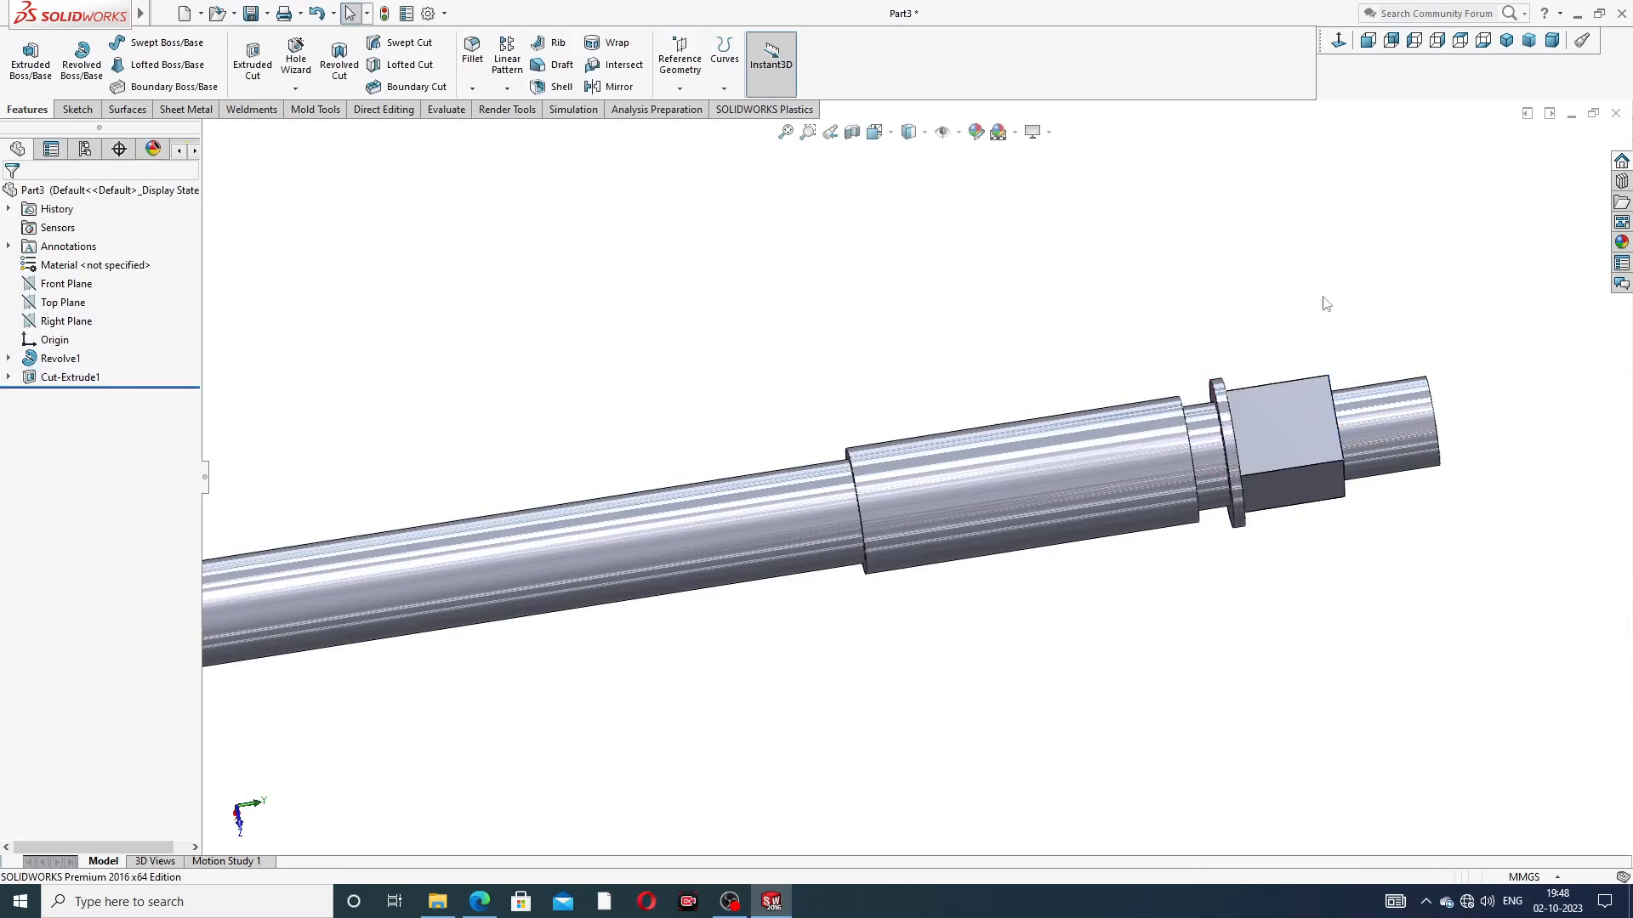
Start a new sketch on the Right Plane, viewed normal to the plane at the shaft's origin end
middle_click_drag(1334, 316, 1200, 316)
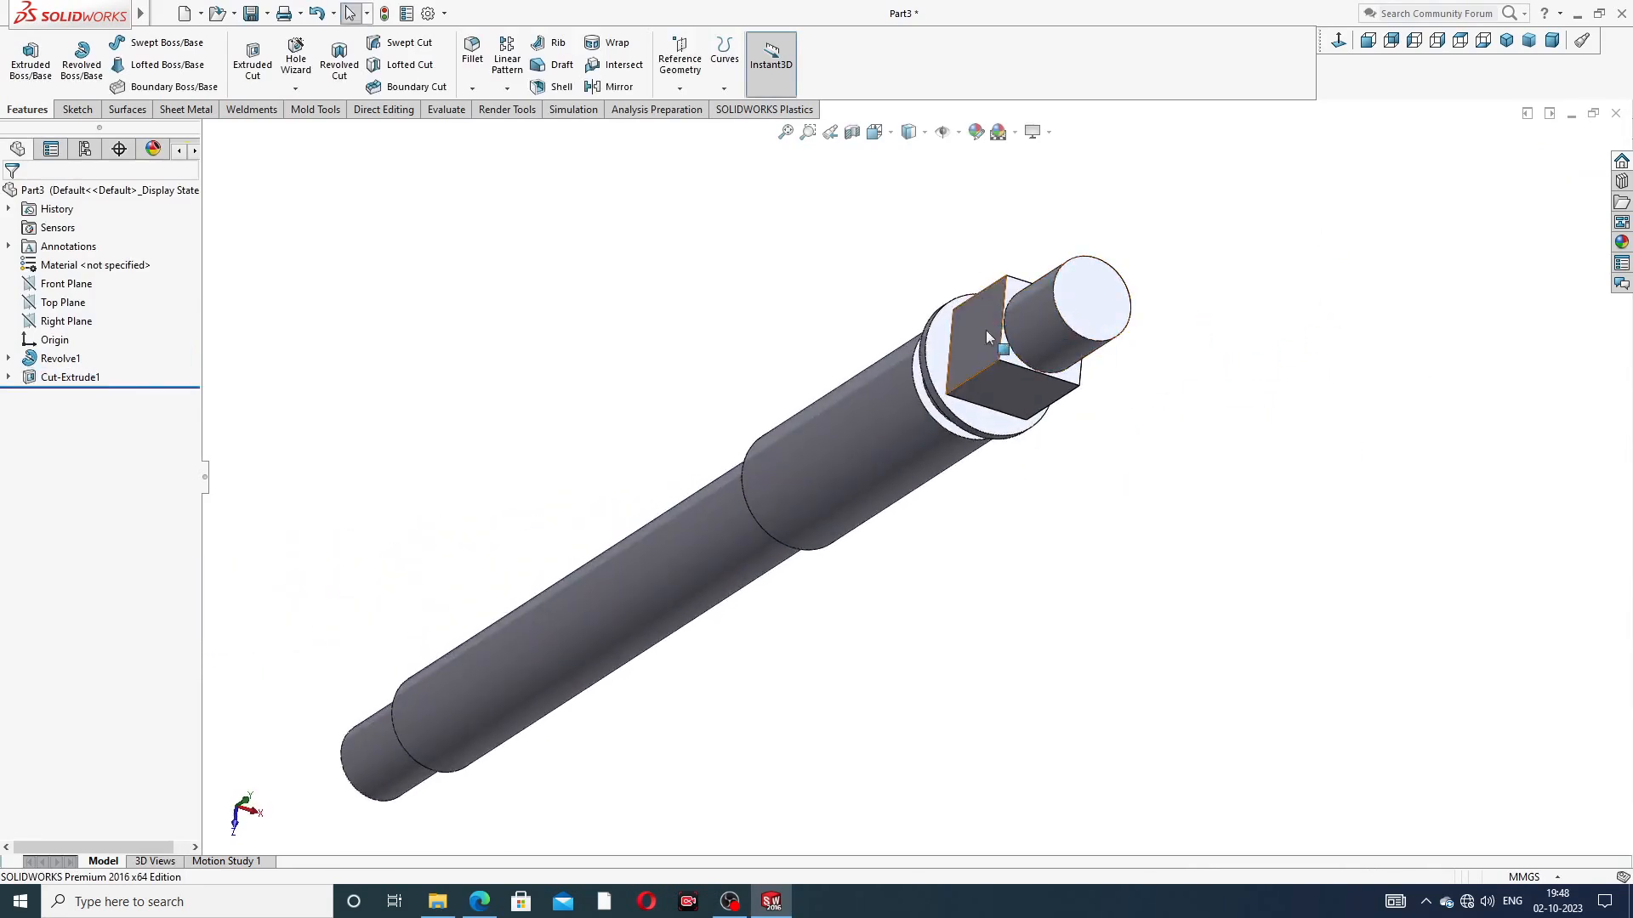
scroll(987, 329, "down", 2)
scroll(1102, 327, "up", 6)
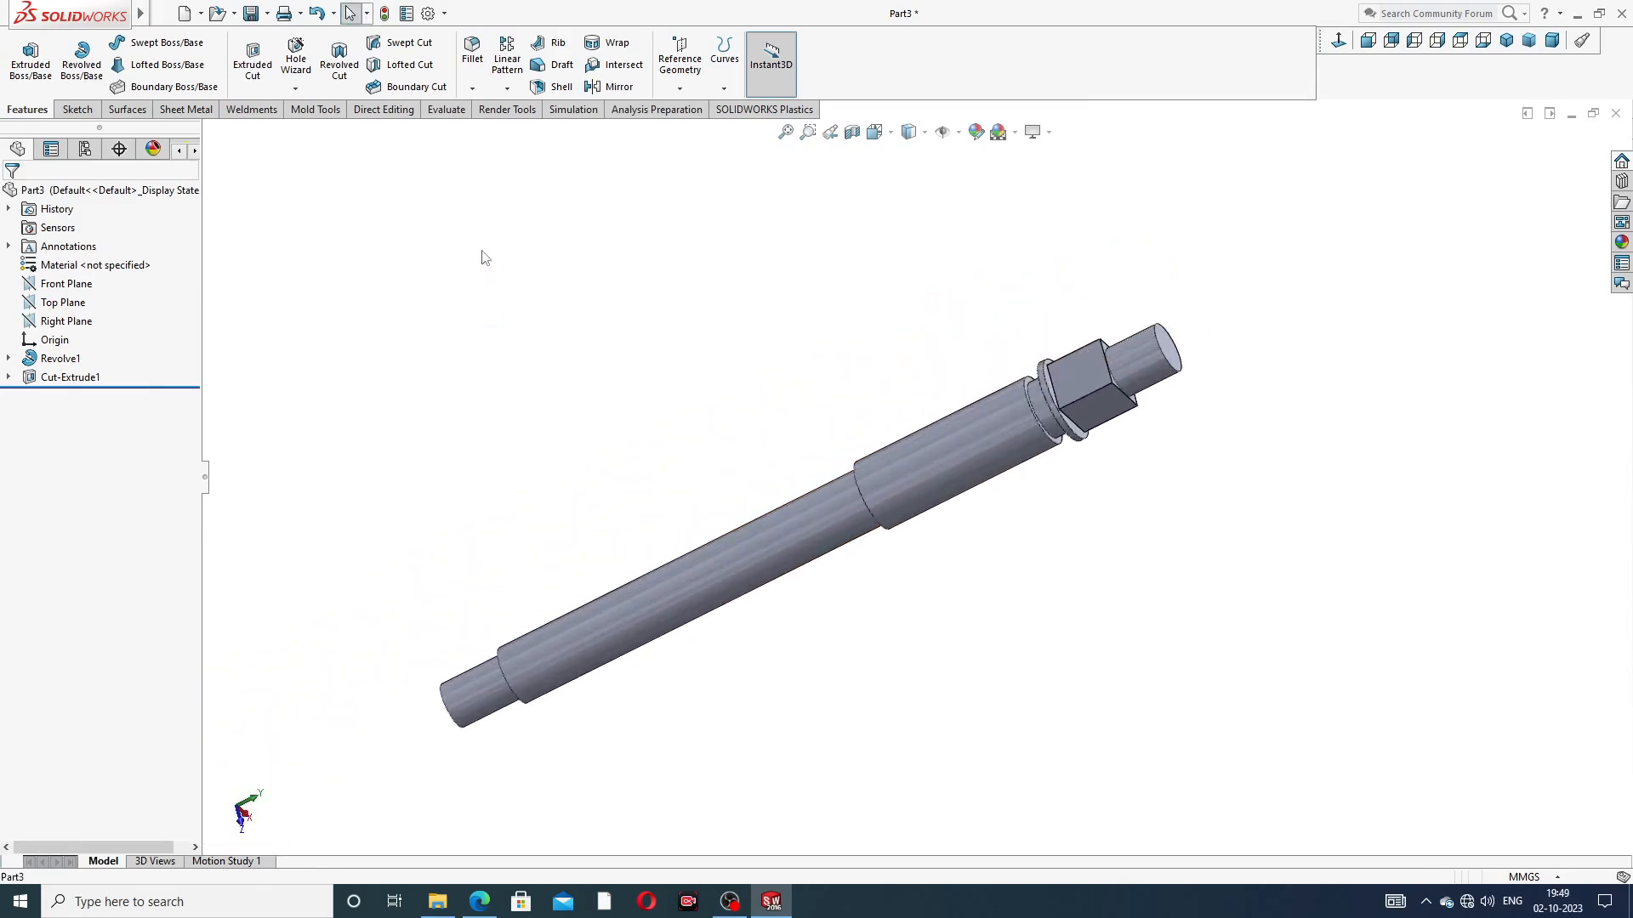
left_click(81, 322)
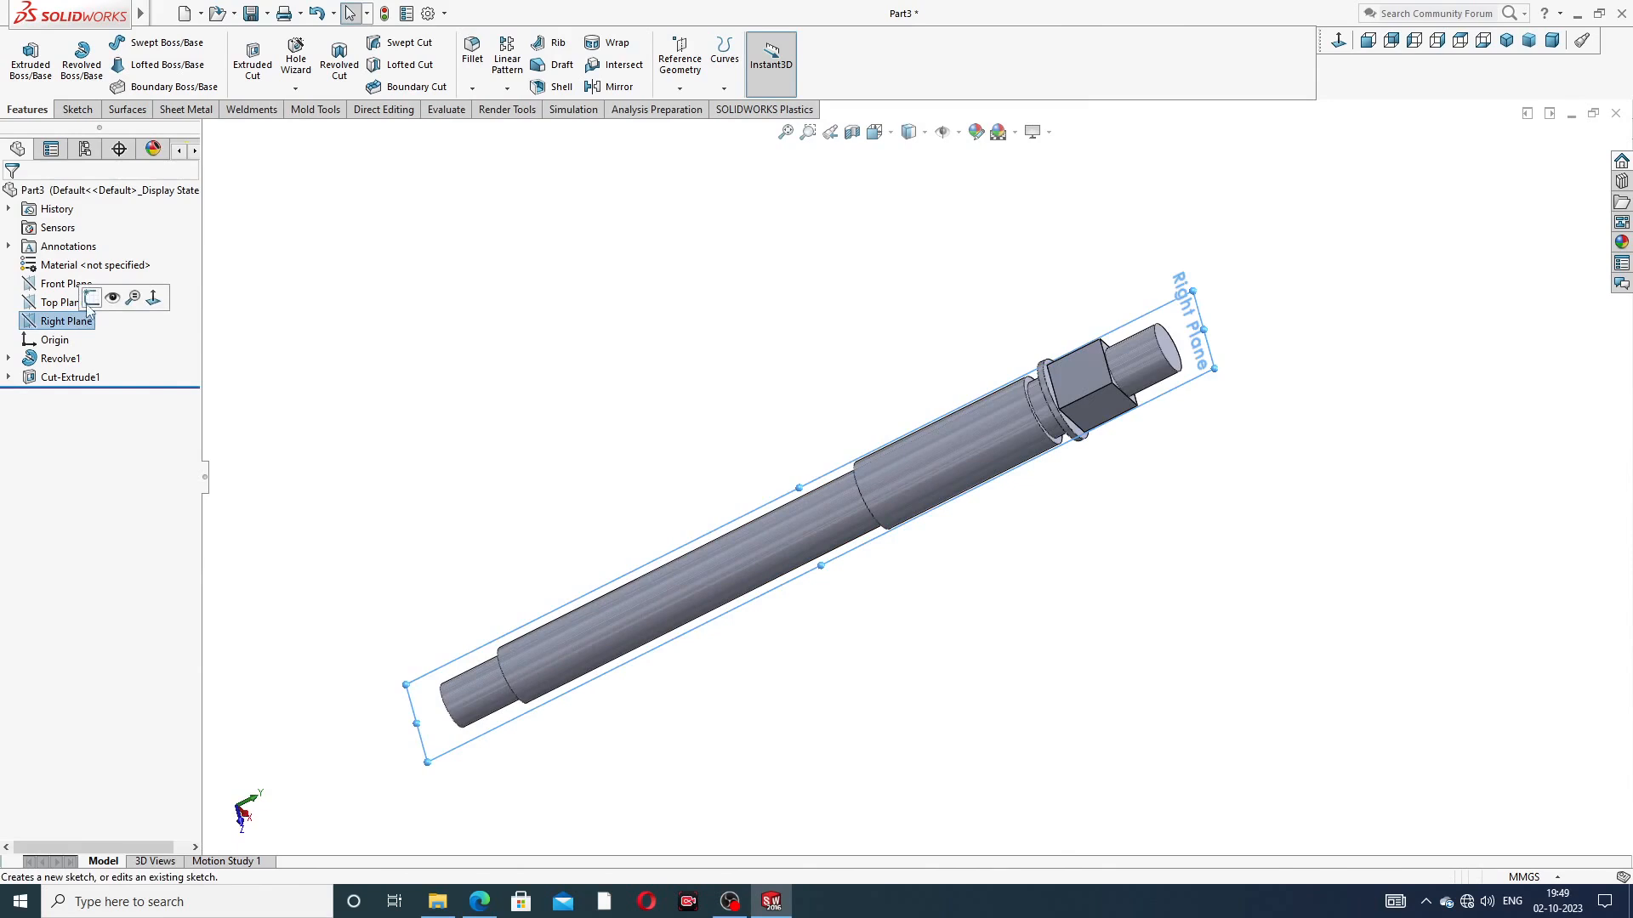
left_click(132, 298)
left_click(1339, 40)
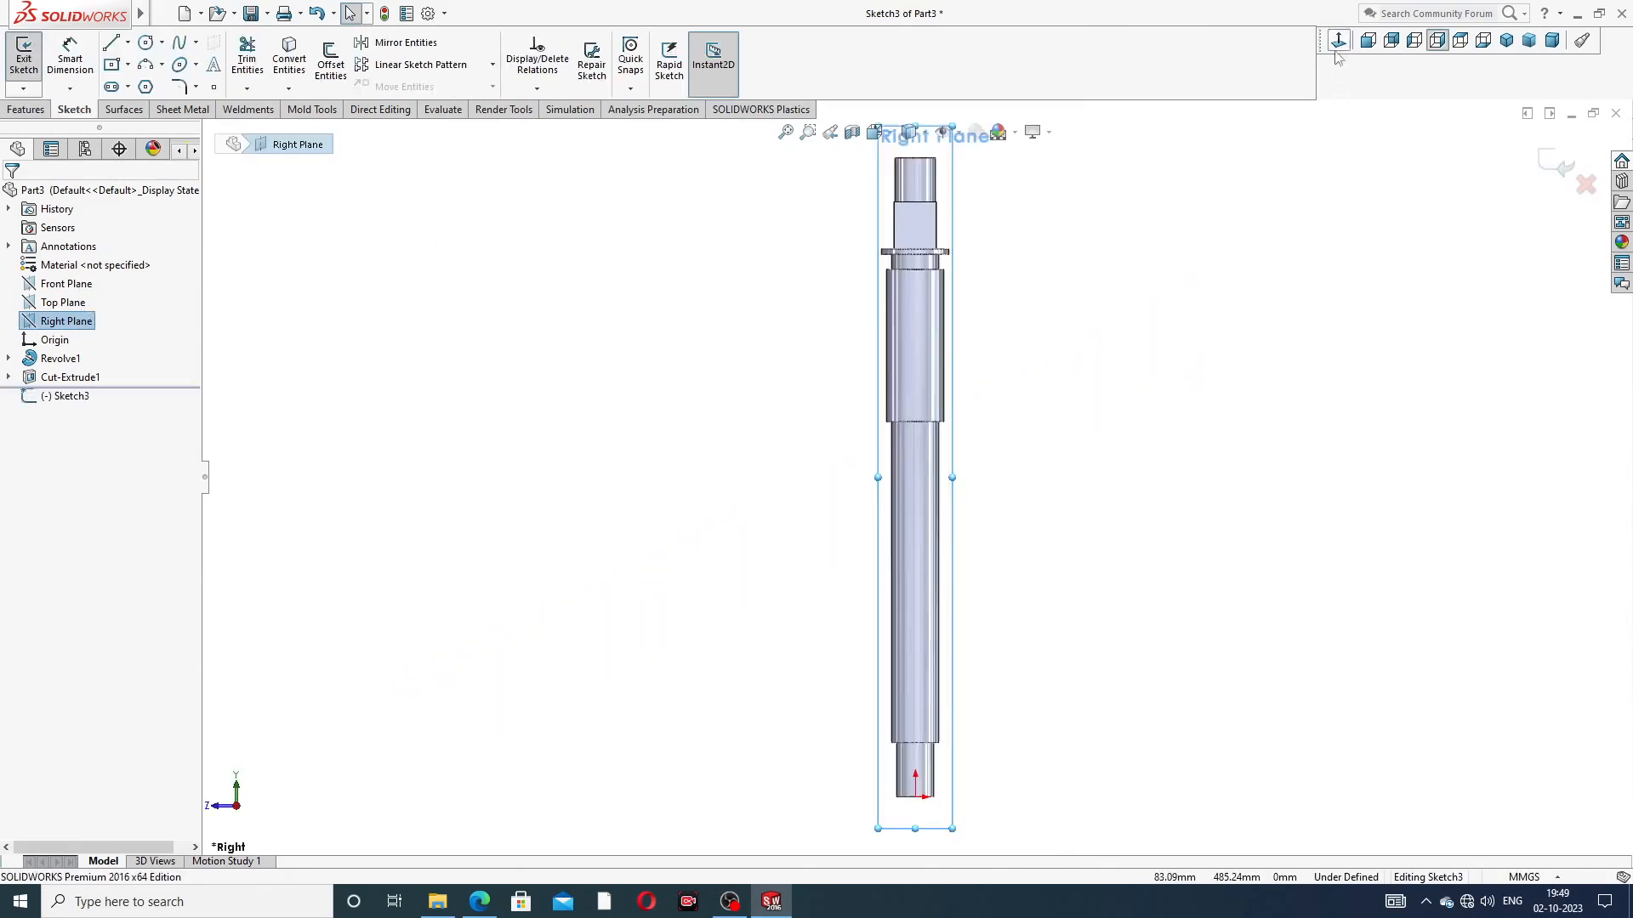
scroll(933, 842, "down", 4)
scroll(933, 841, "down", 3)
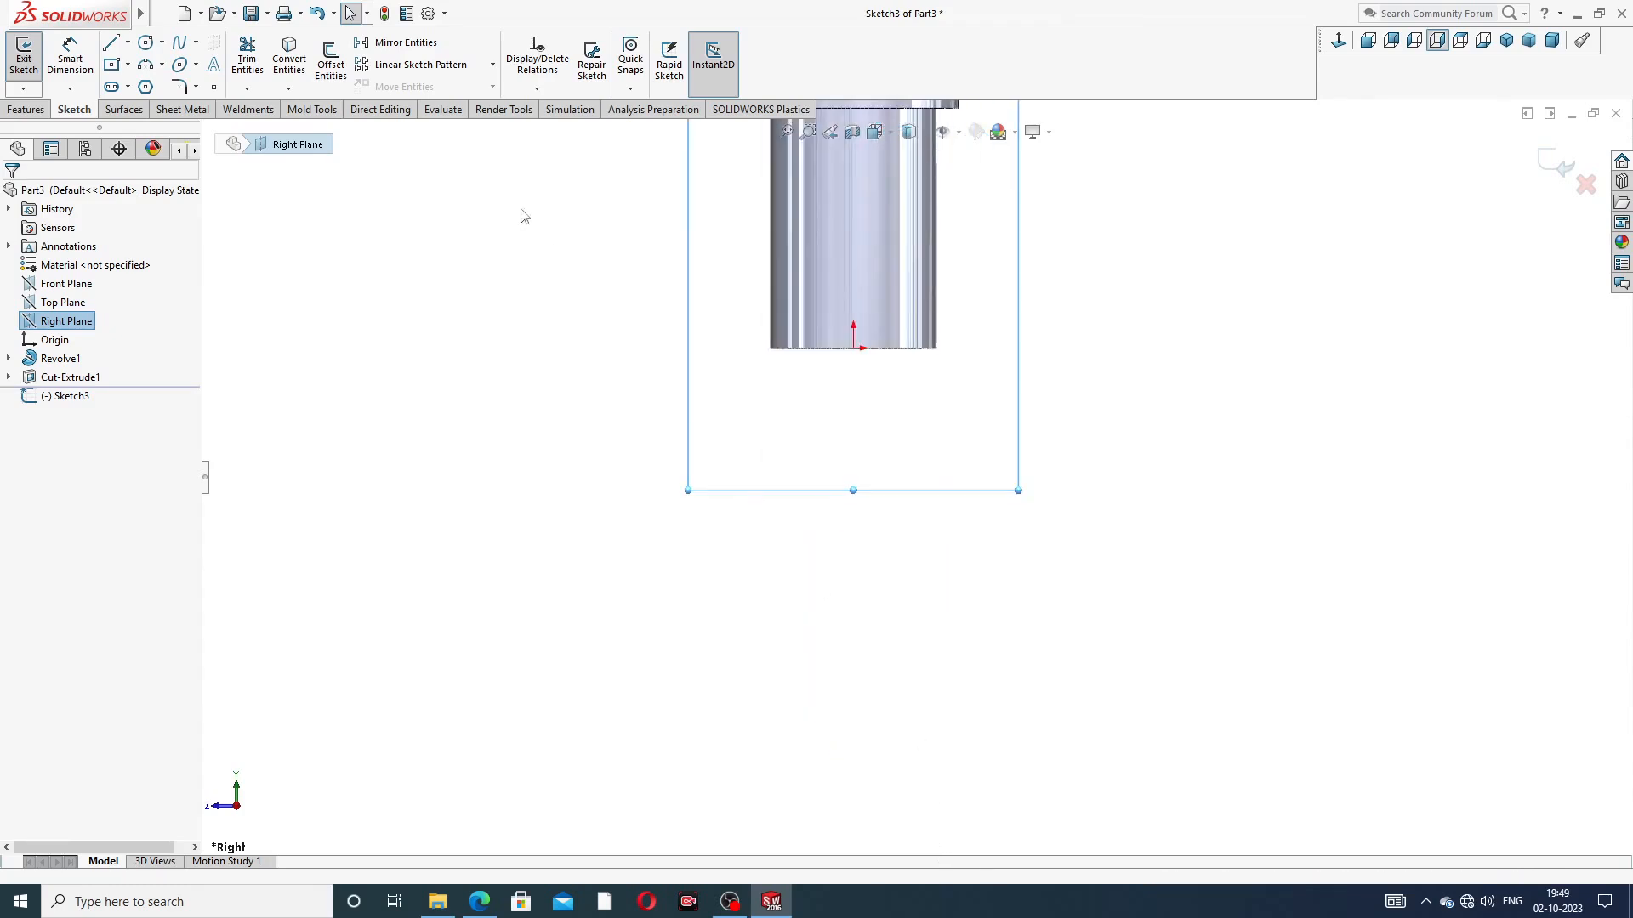
Sketch a circle about 8.8 mm in diameter on the shaft's axis, about 16 mm above the origin
left_click(145, 42)
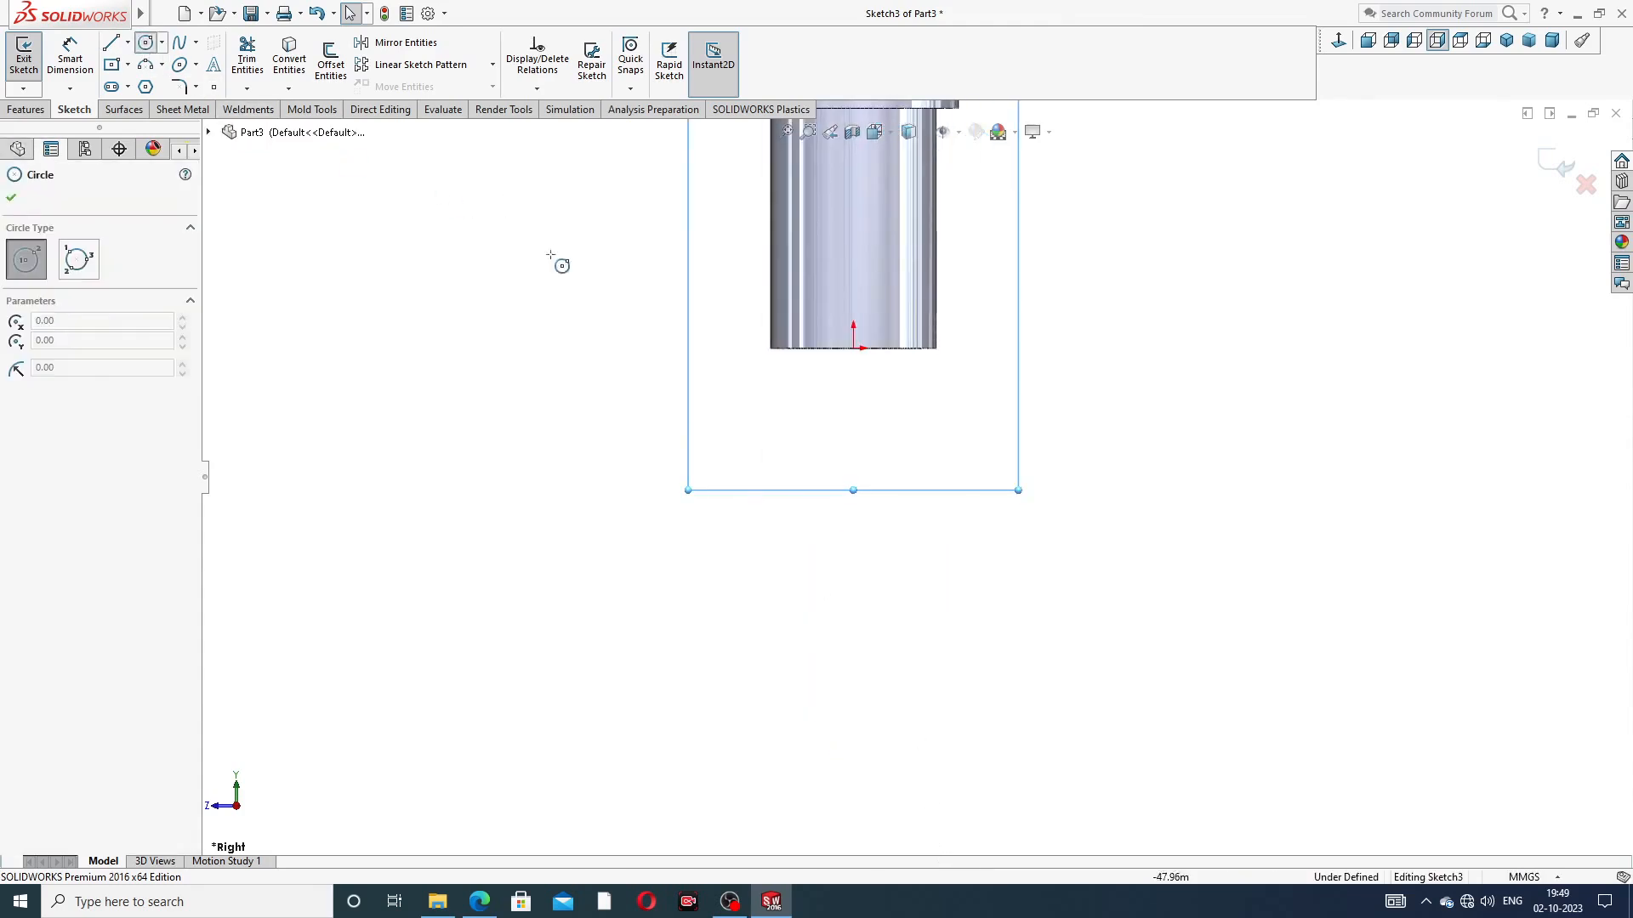
scroll(833, 323, "down", 2)
scroll(884, 238, "up", 3)
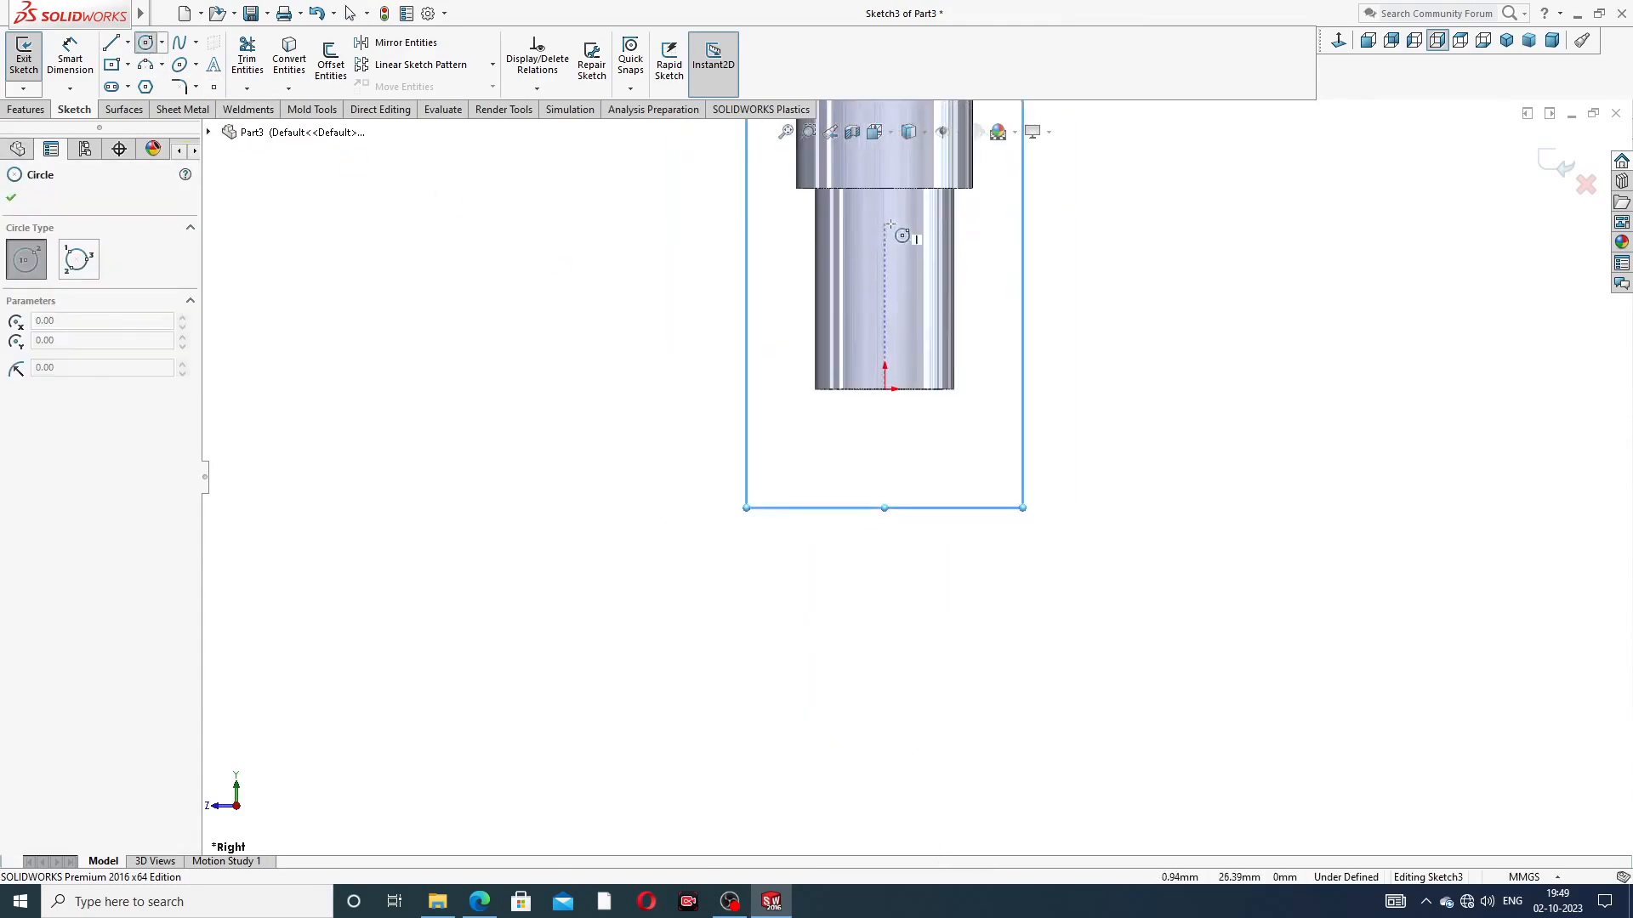
left_click(884, 288)
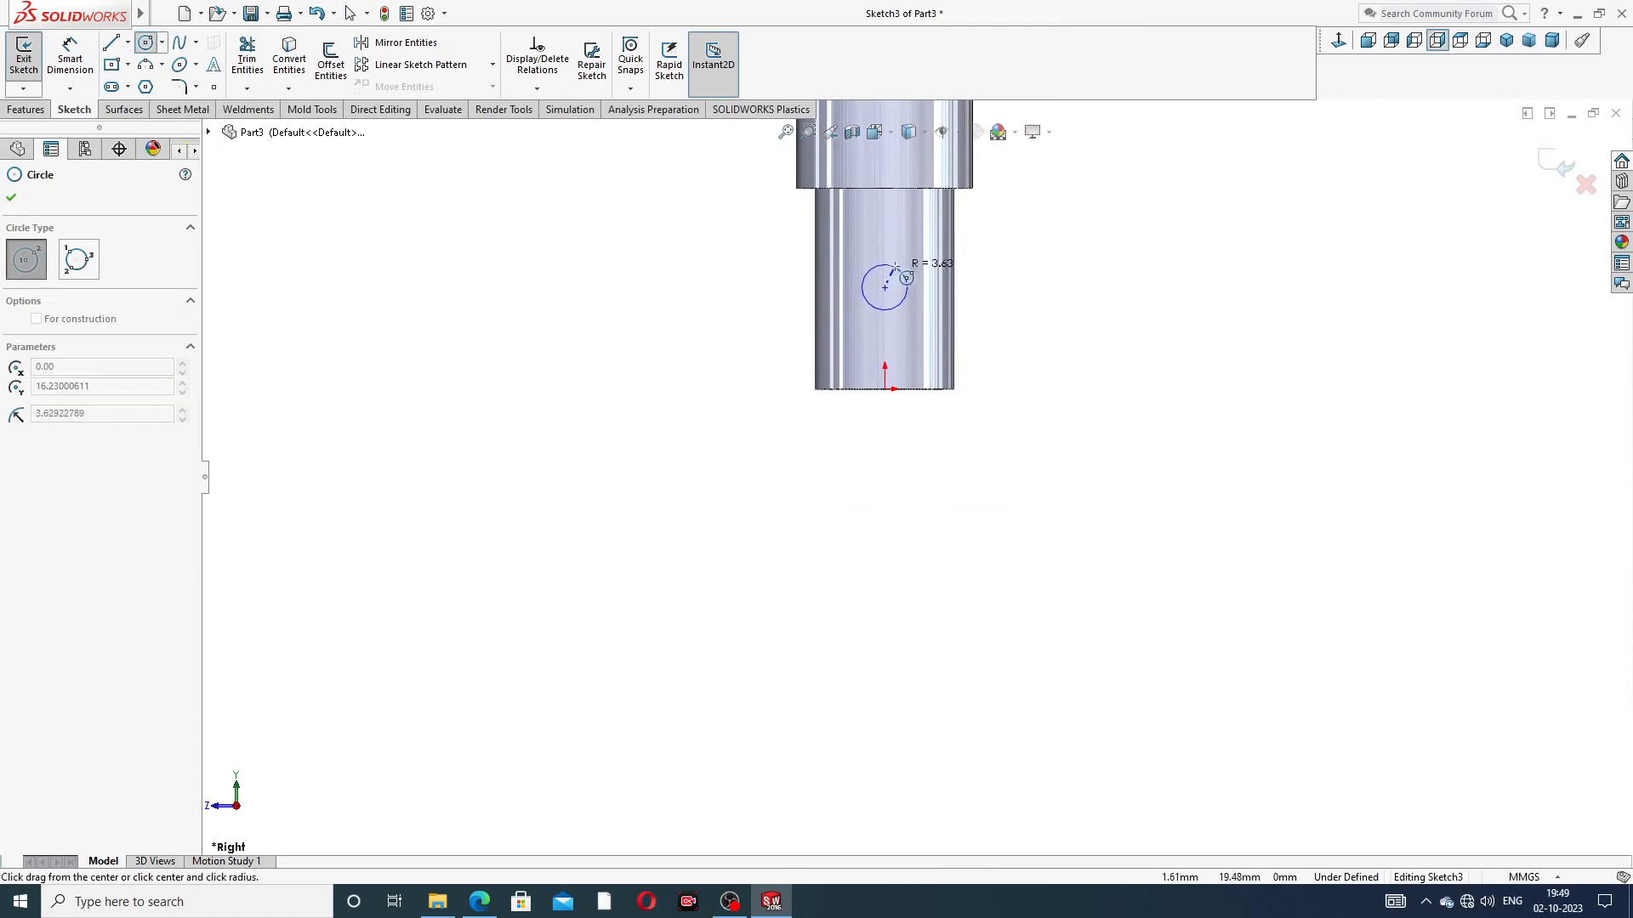
left_click(904, 268)
right_click(1046, 229)
left_click(1086, 240)
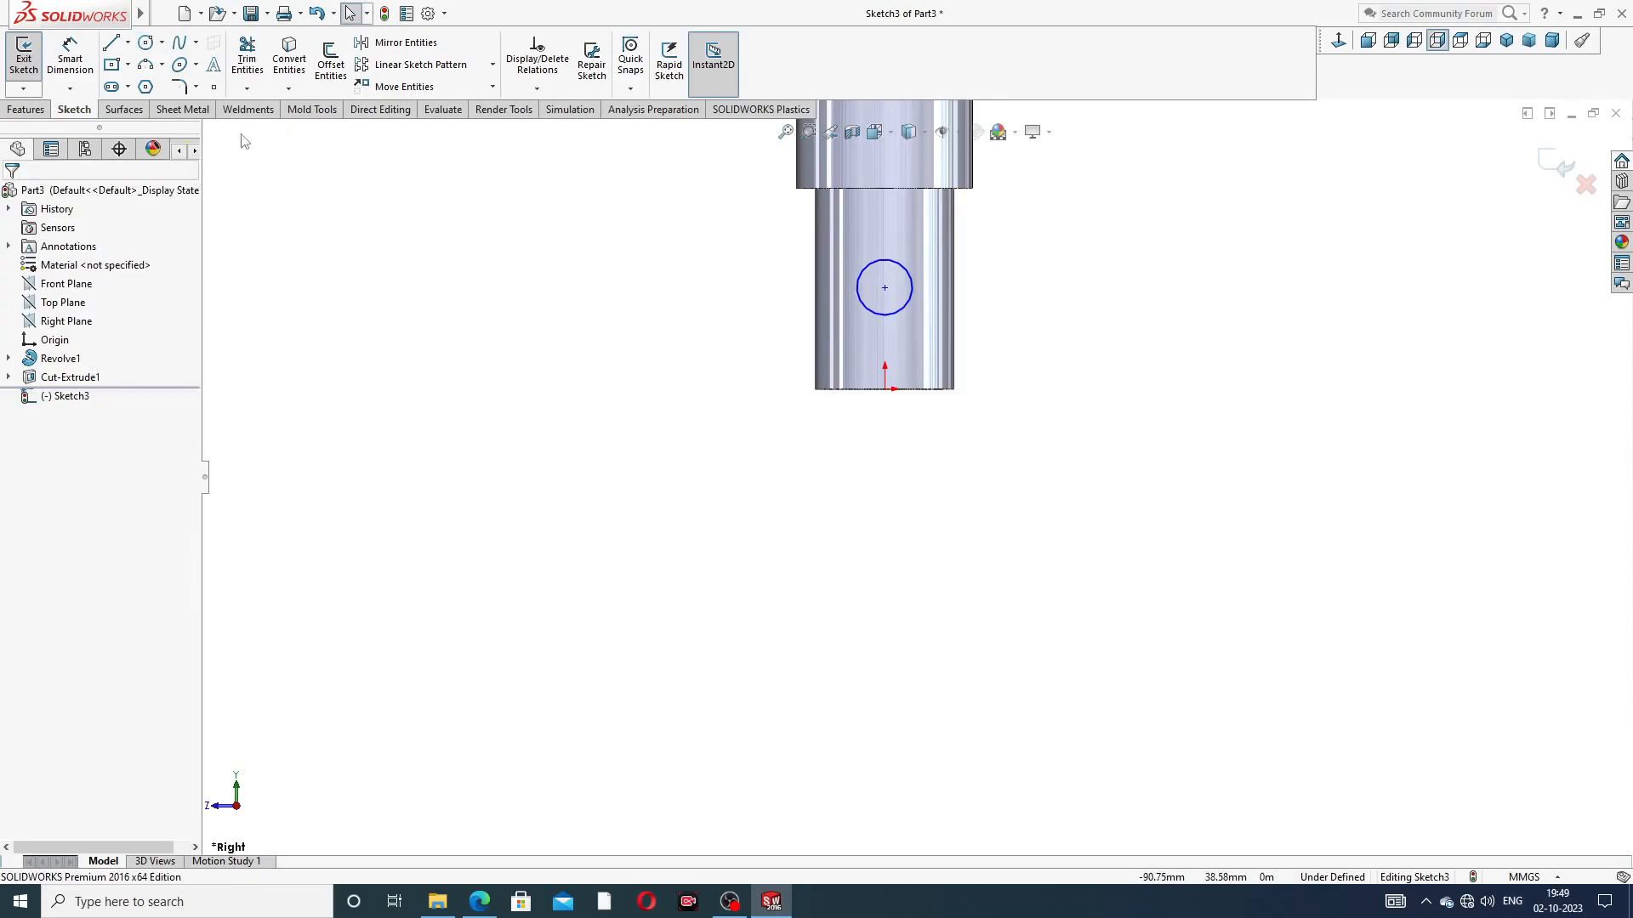
Dimension the circle's diameter to 4 mm
left_click(70, 58)
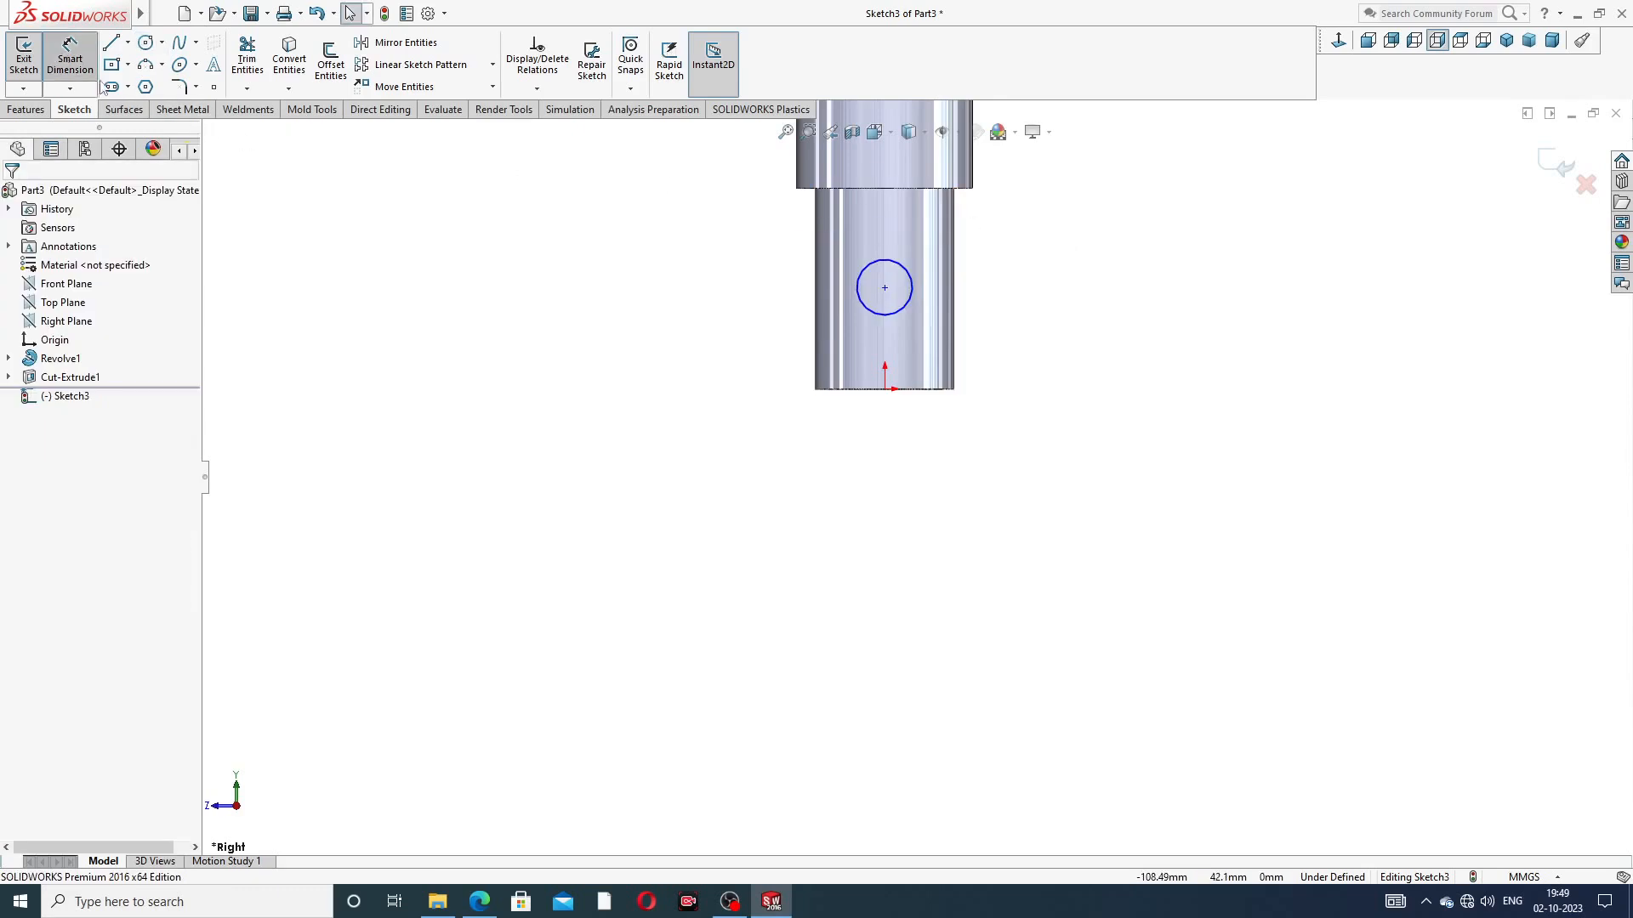
left_click(910, 277)
left_click(1014, 257)
type("4")
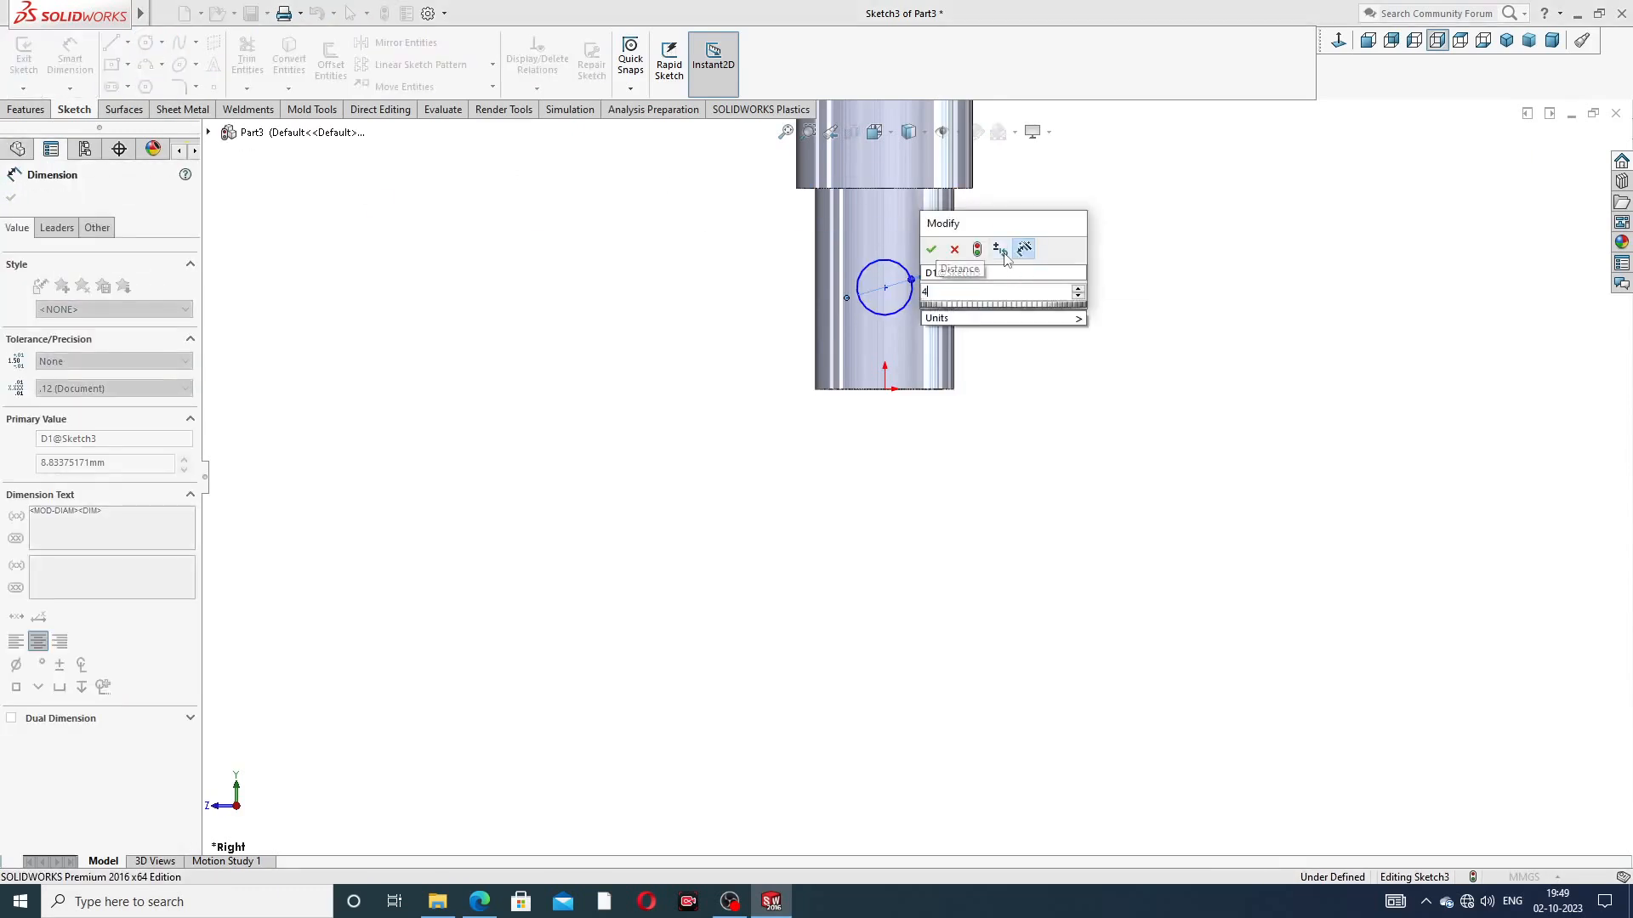
key("Return")
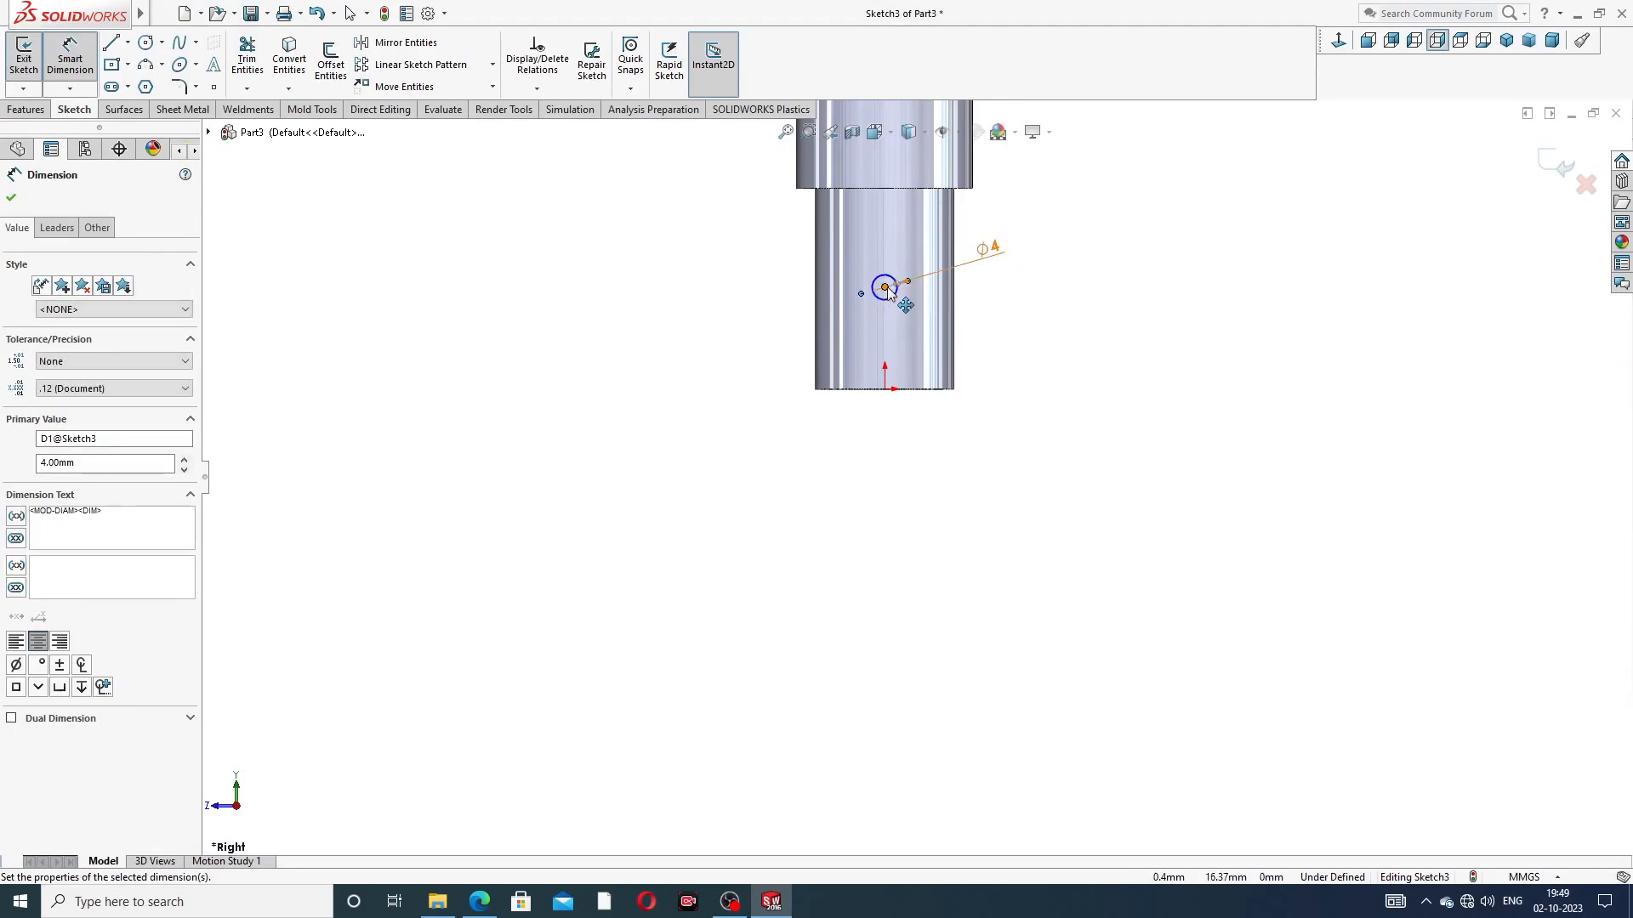
Dimension the vertical distance from the origin to the circle's center to 9 mm
left_click(886, 390)
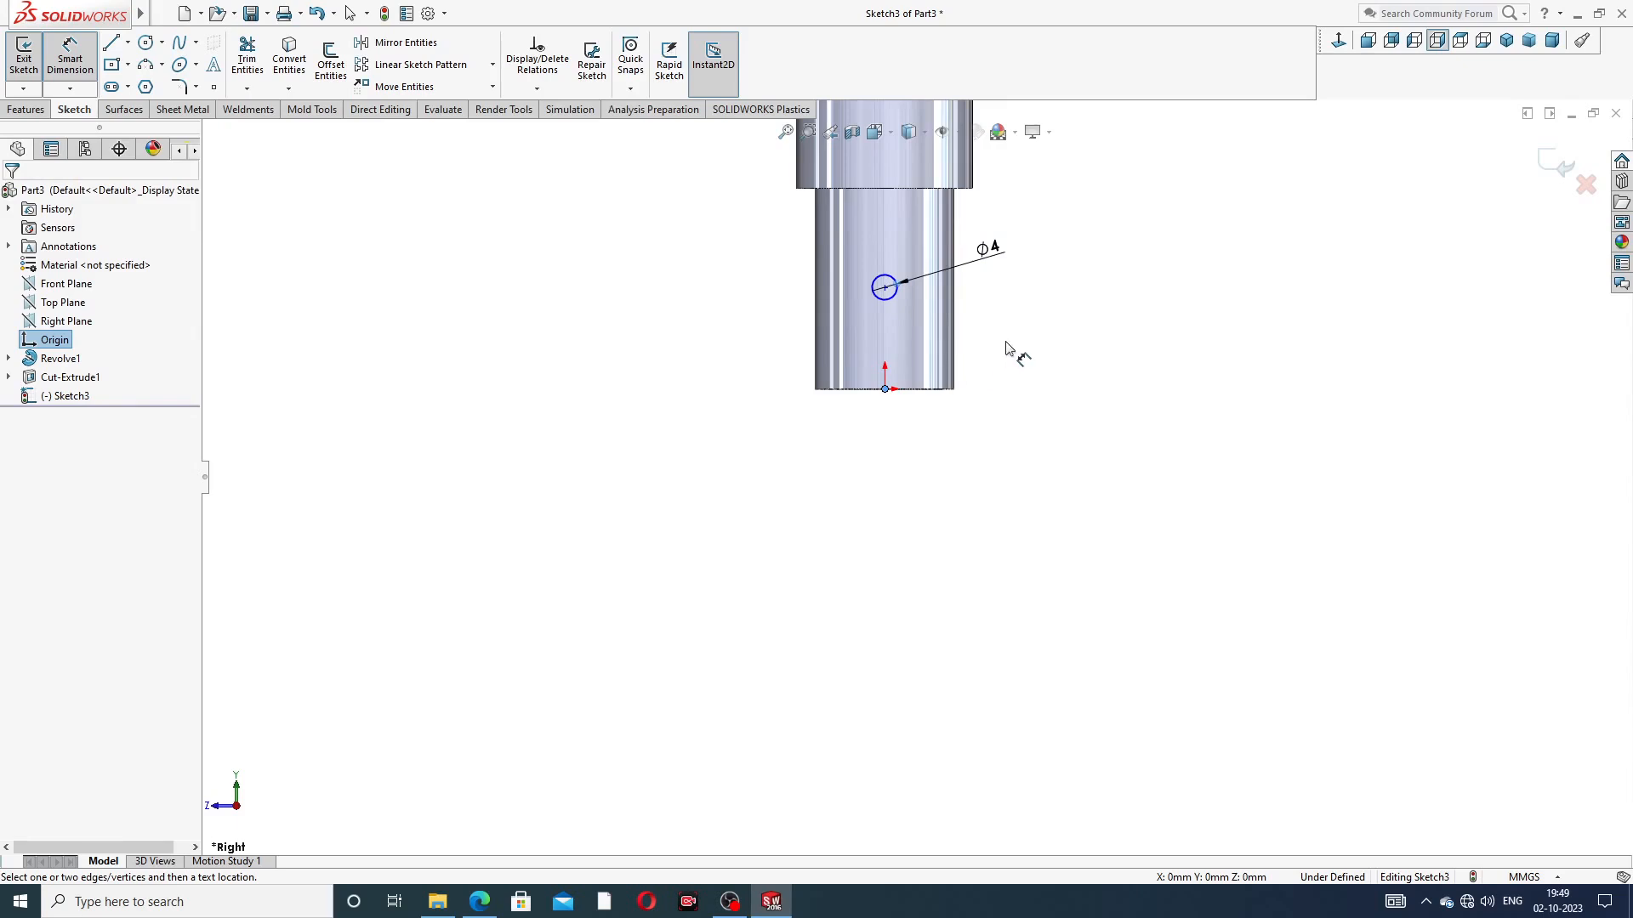
scroll(908, 292, "down", 3)
left_click(871, 314)
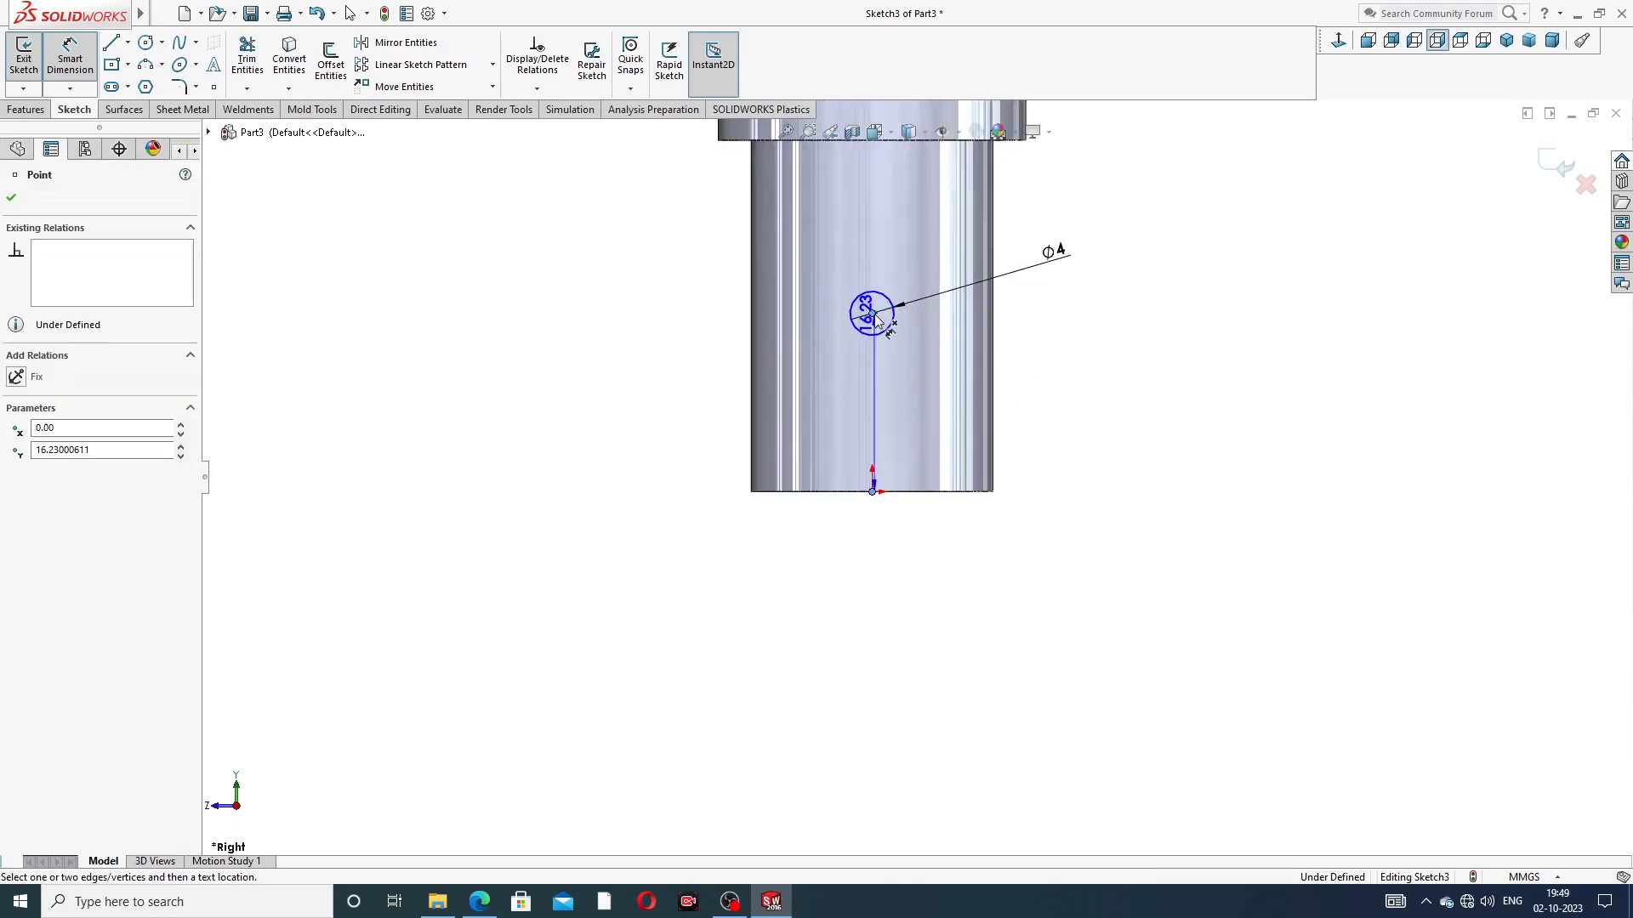
left_click(1057, 424)
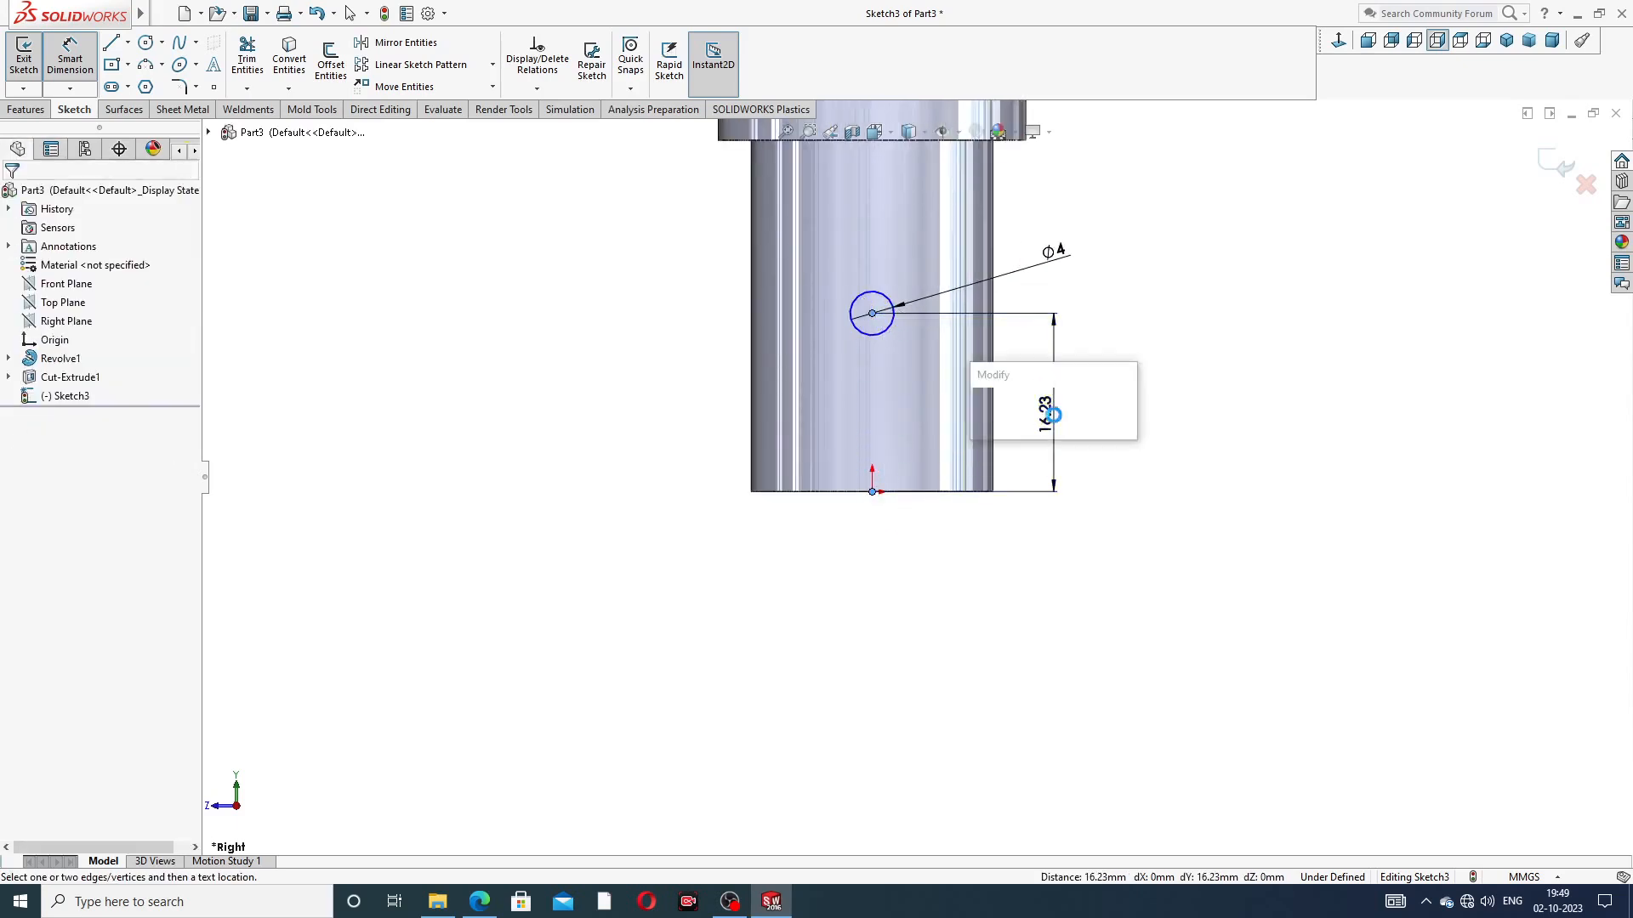
type("6")
key("Return")
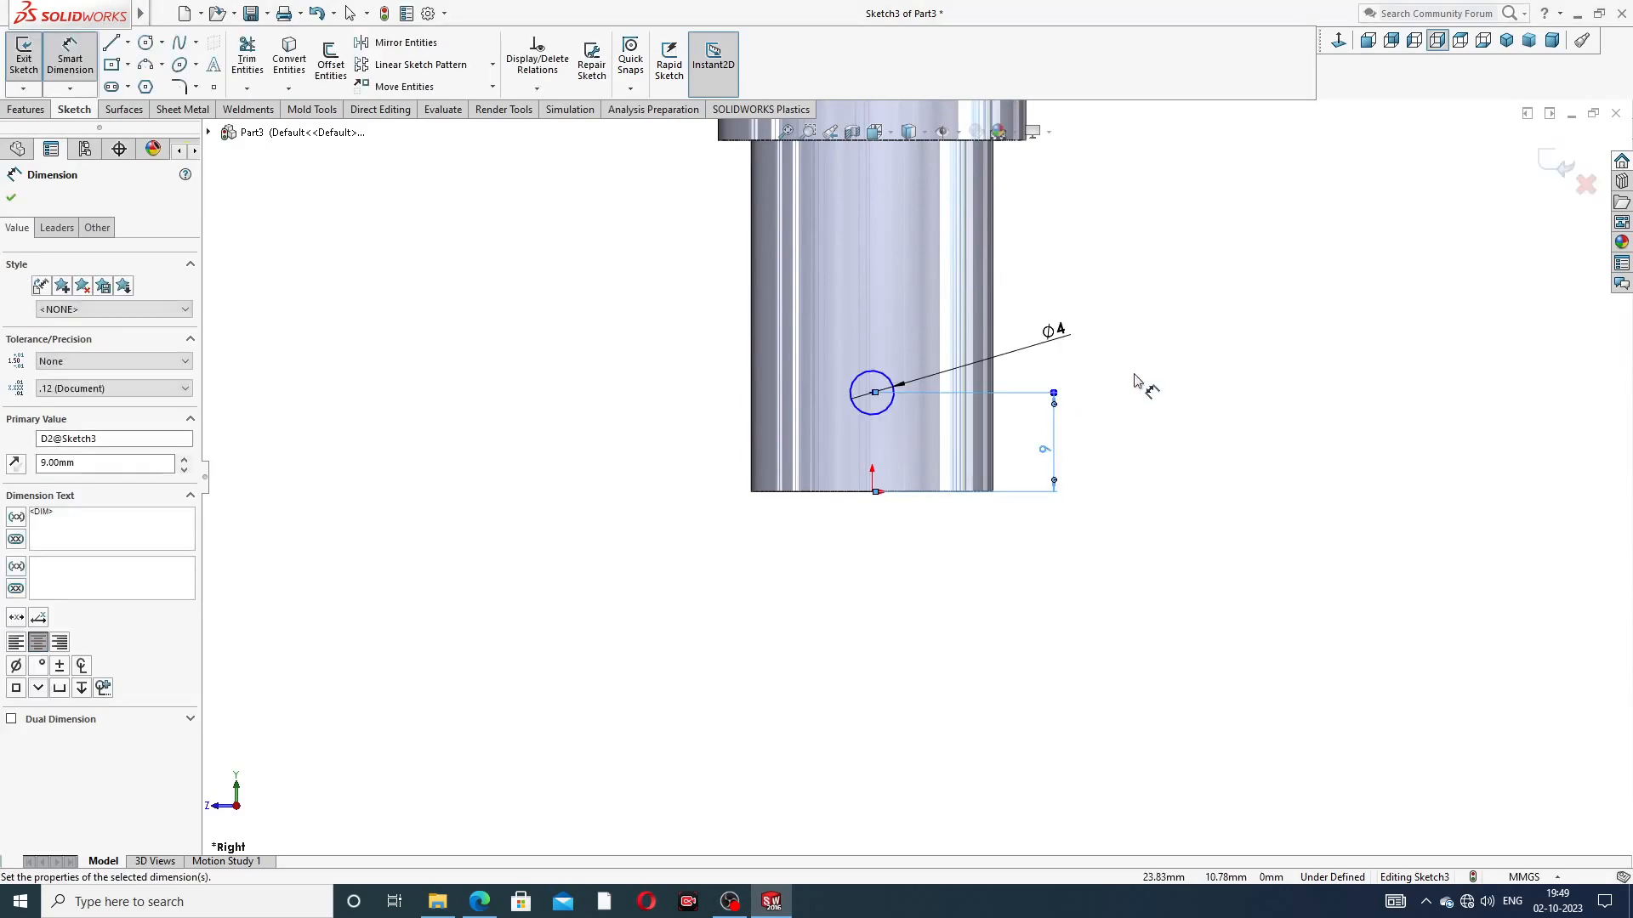
Add a vertical relation between the circle's center and the origin
right_click(1135, 264)
left_click(1191, 150)
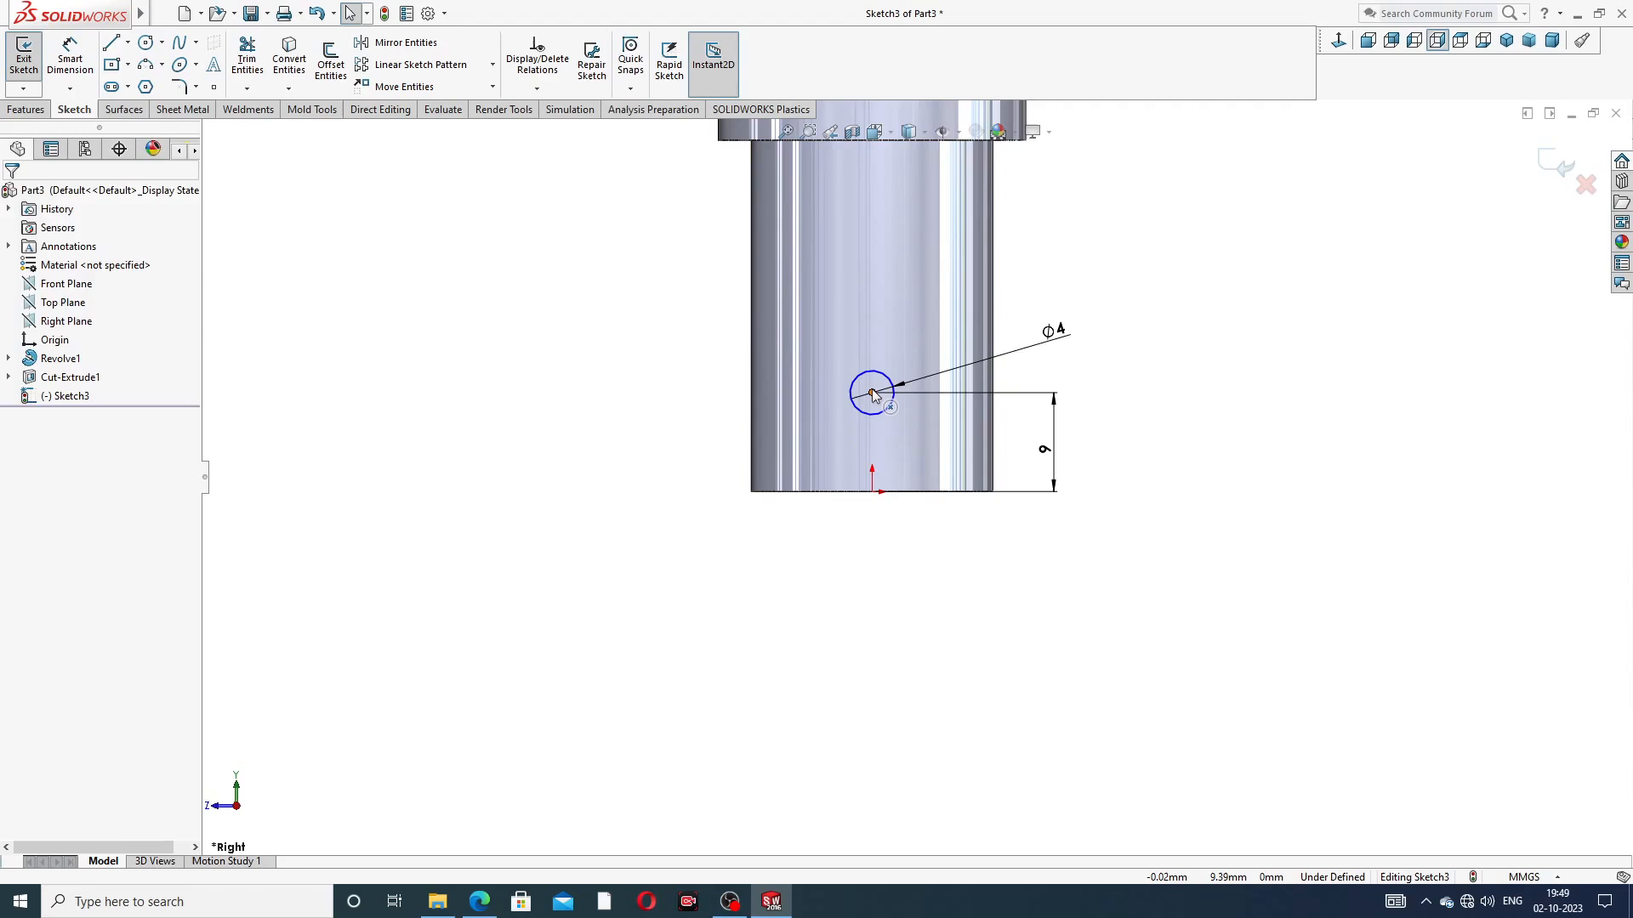
left_click(871, 393)
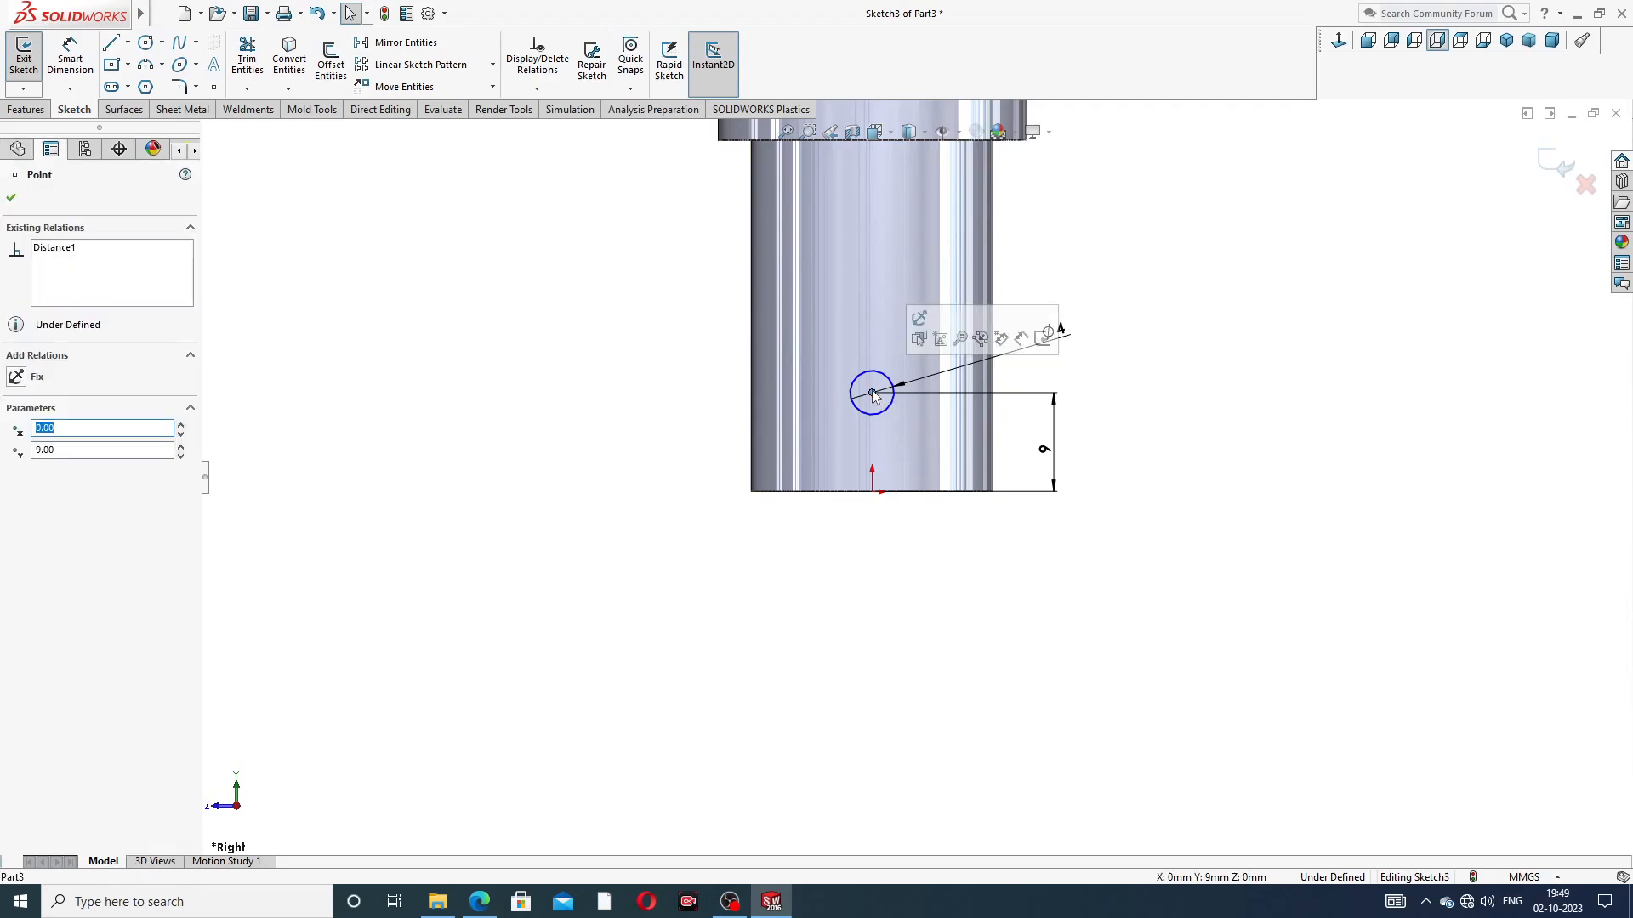
left_click(873, 493, "ctrl")
left_click(944, 439)
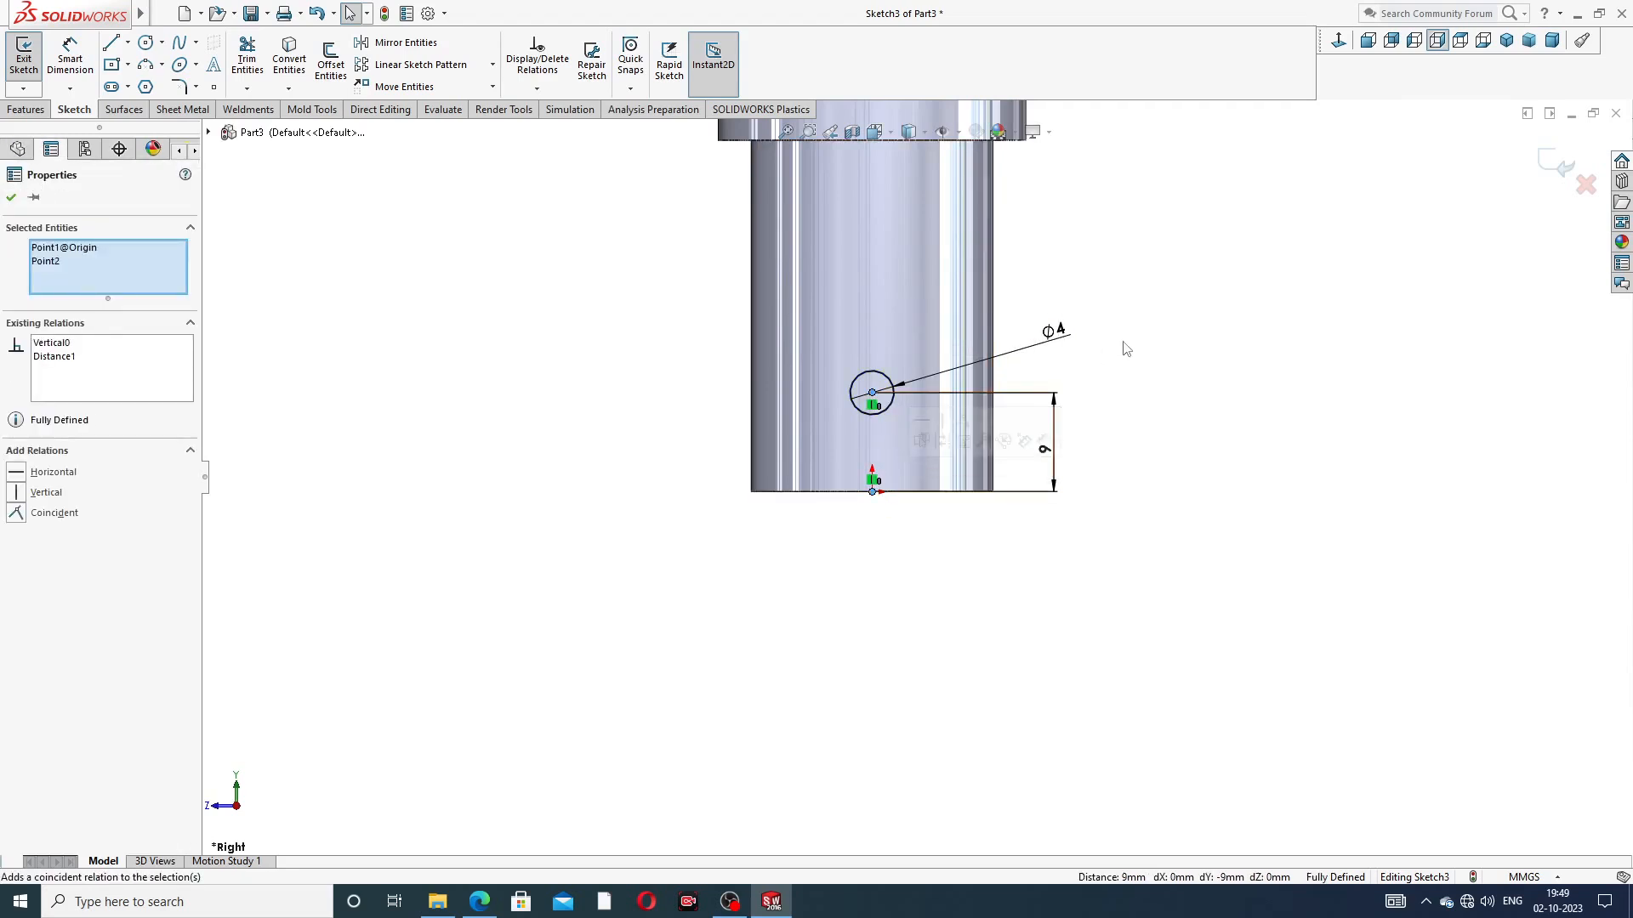
left_click(1131, 345)
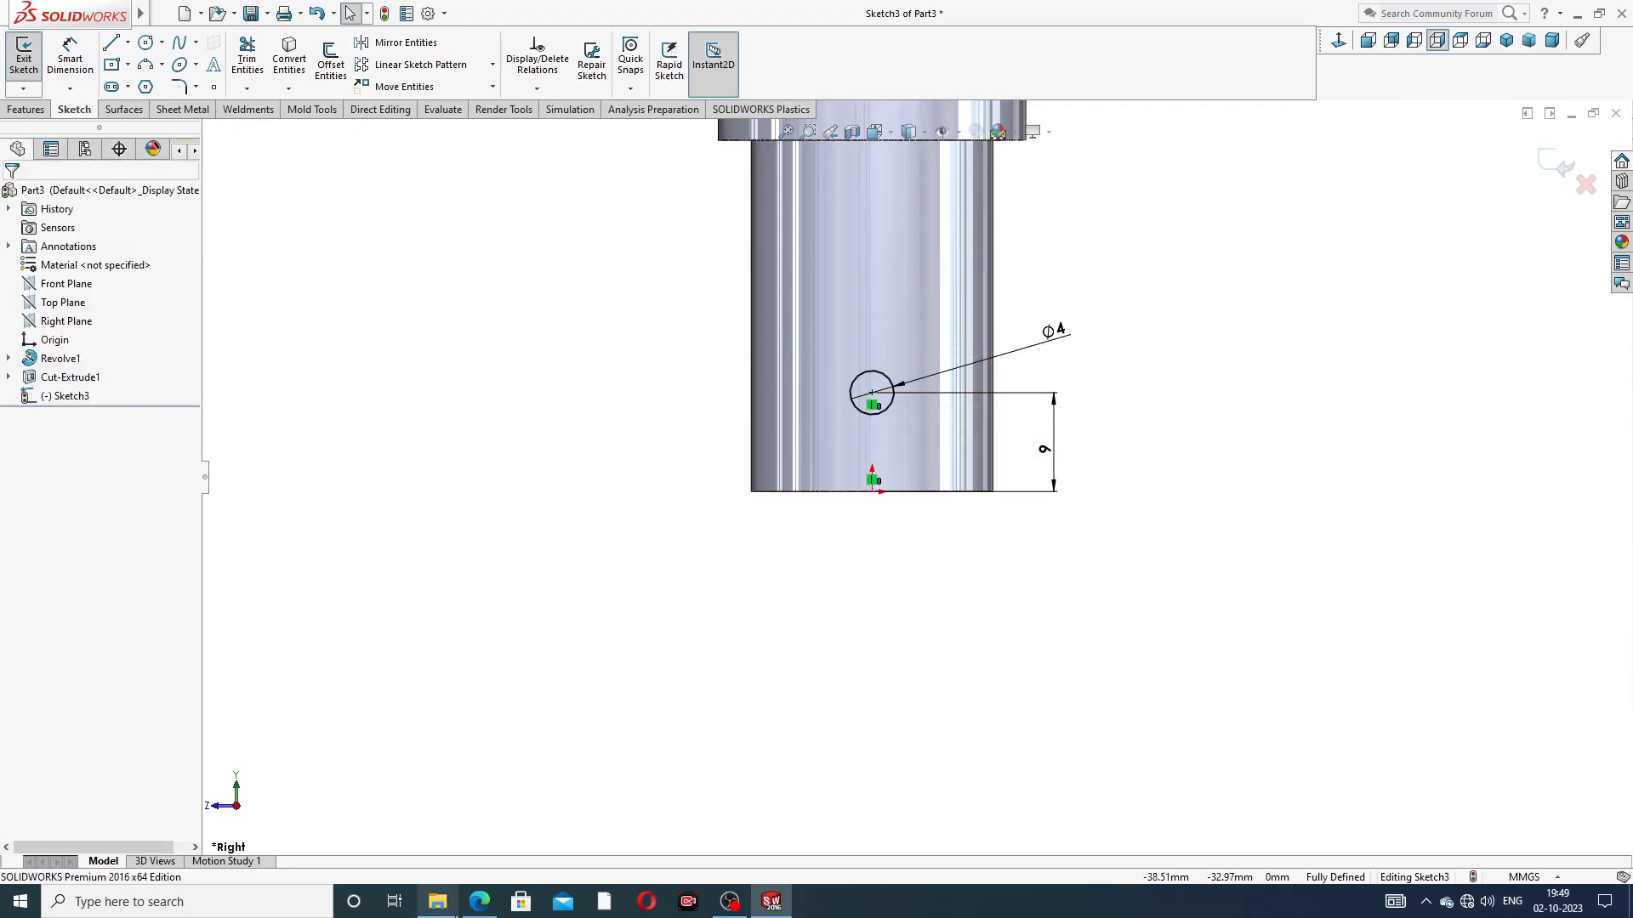
Cut the 4 mm circle through the shaft with a Mid Plane extruded cut 39 mm deep, checking the spindle drawing PDF for reference
key("alt+Tab")
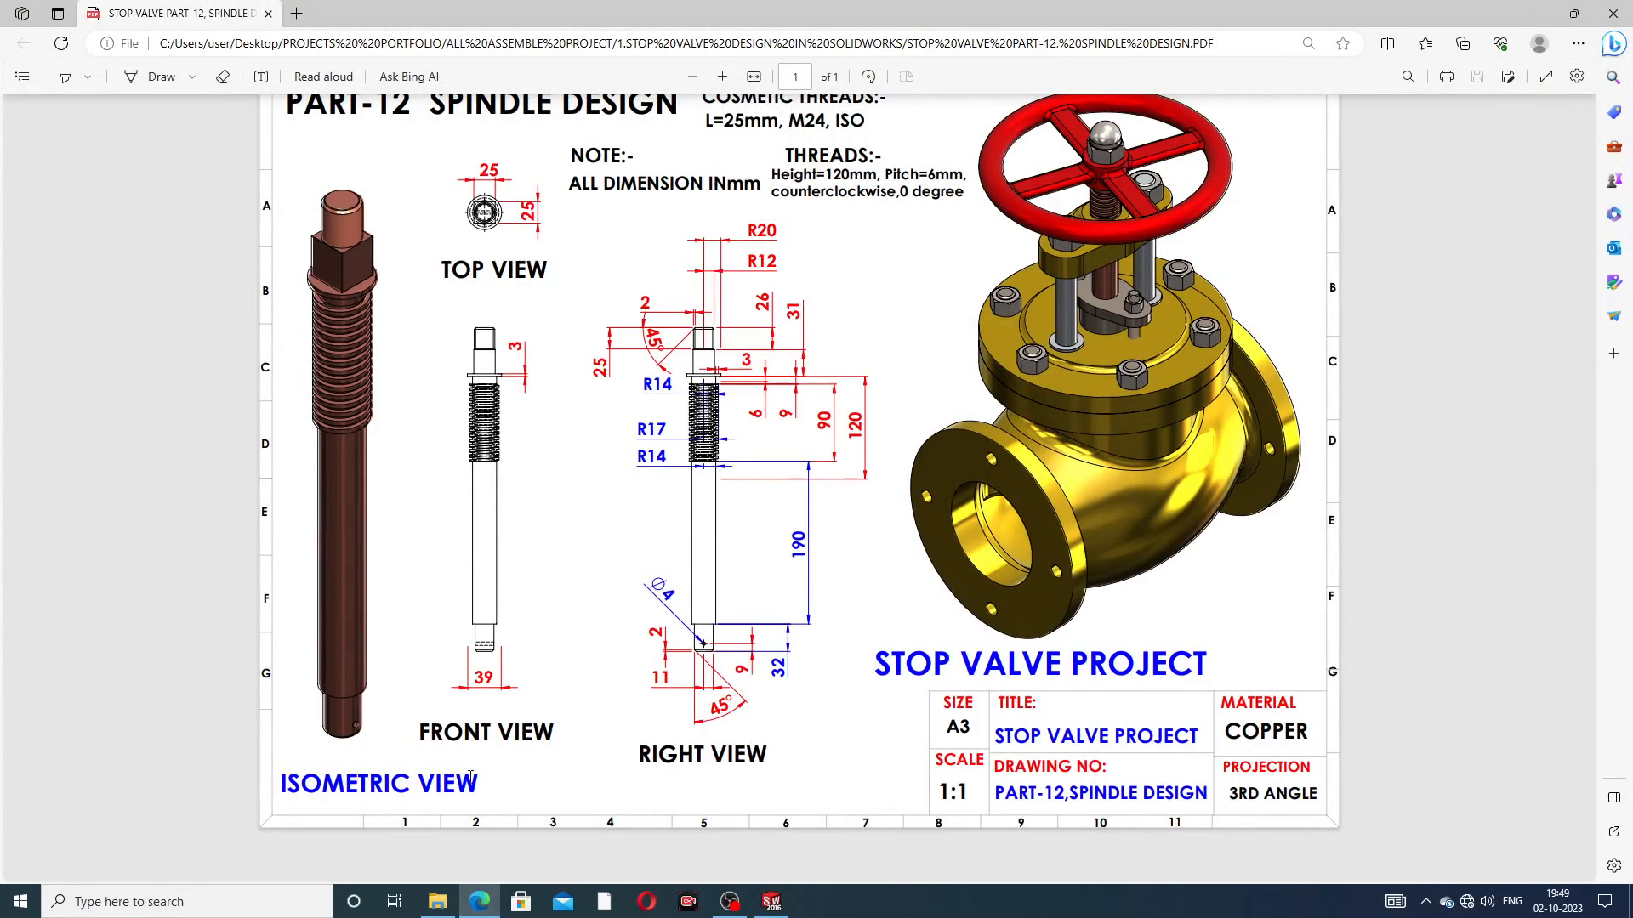
key("alt+Tab")
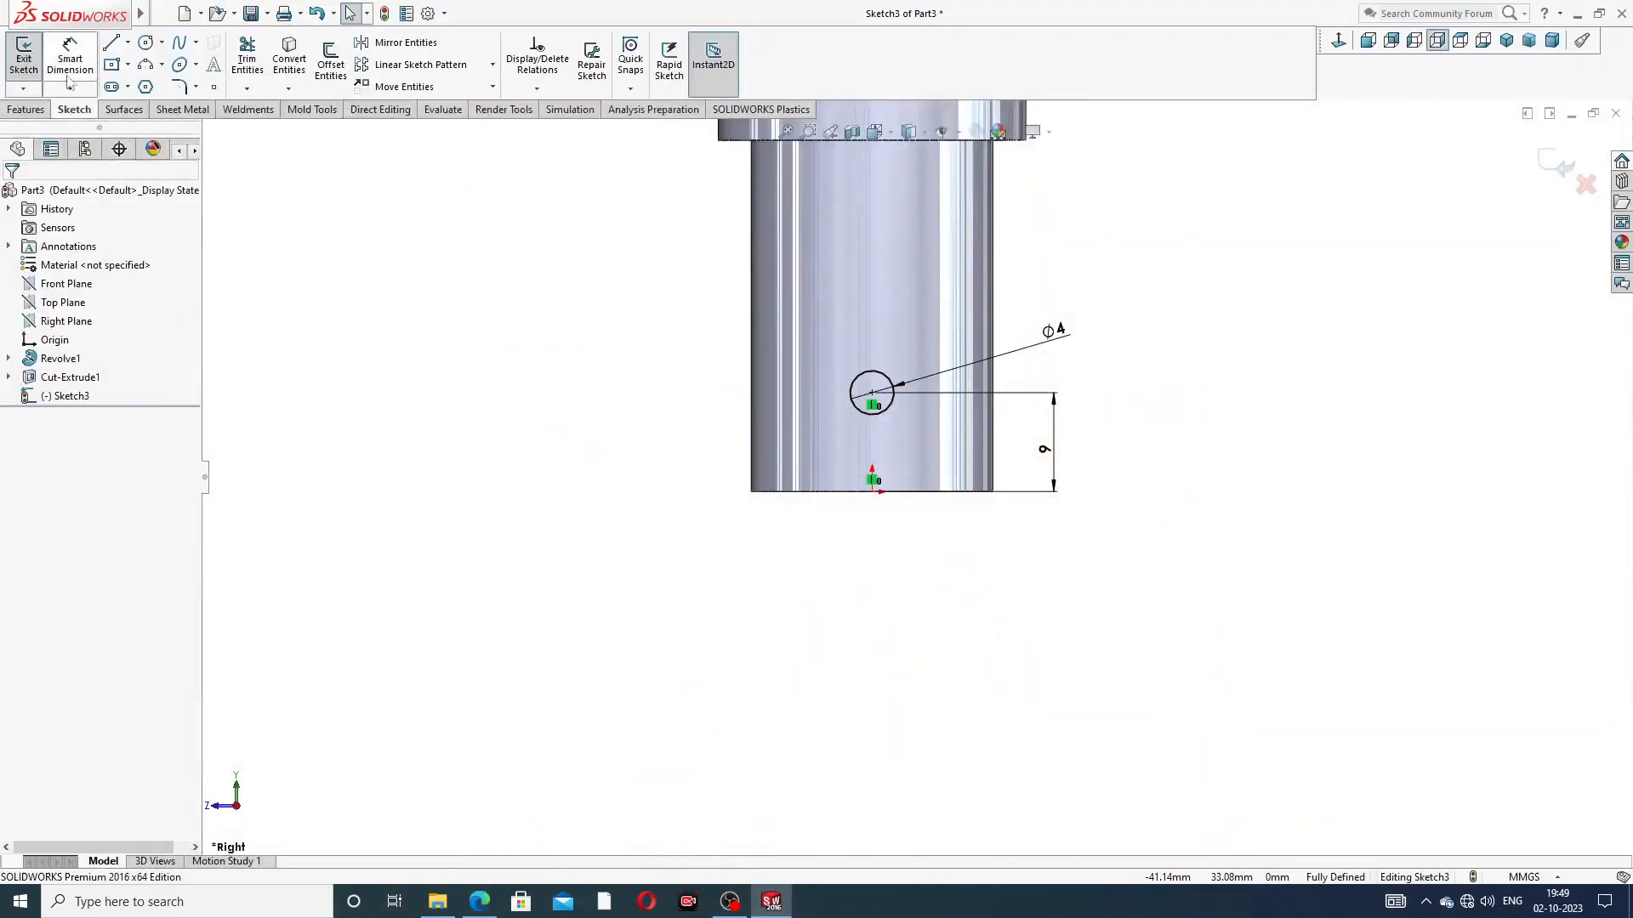
left_click(43, 108)
left_click(247, 61)
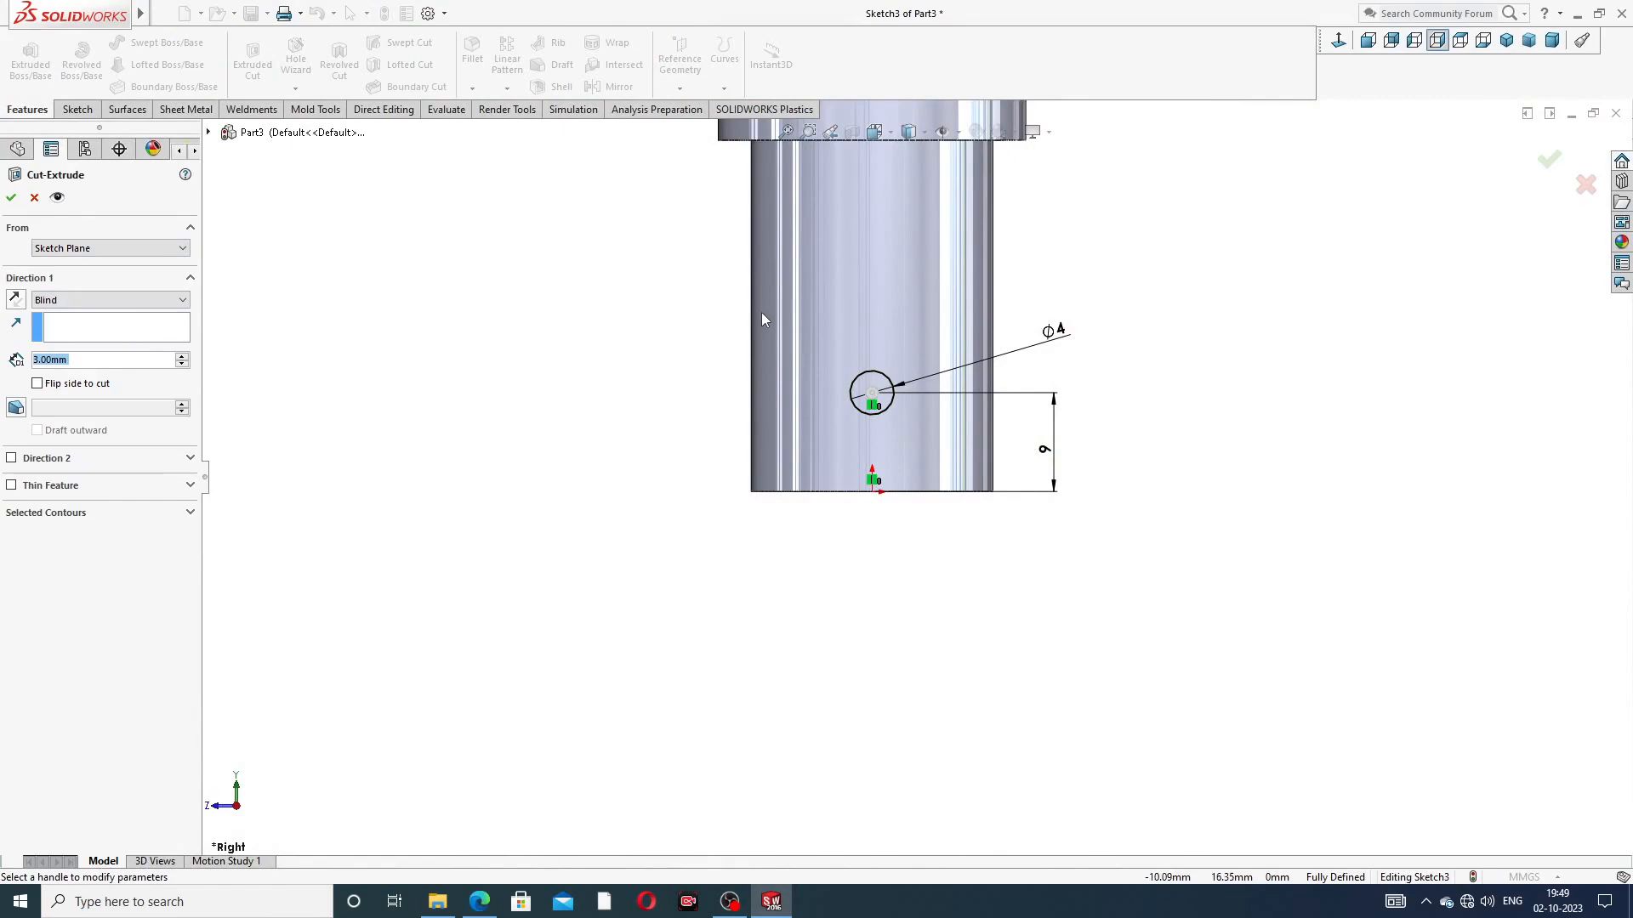
left_click(140, 301)
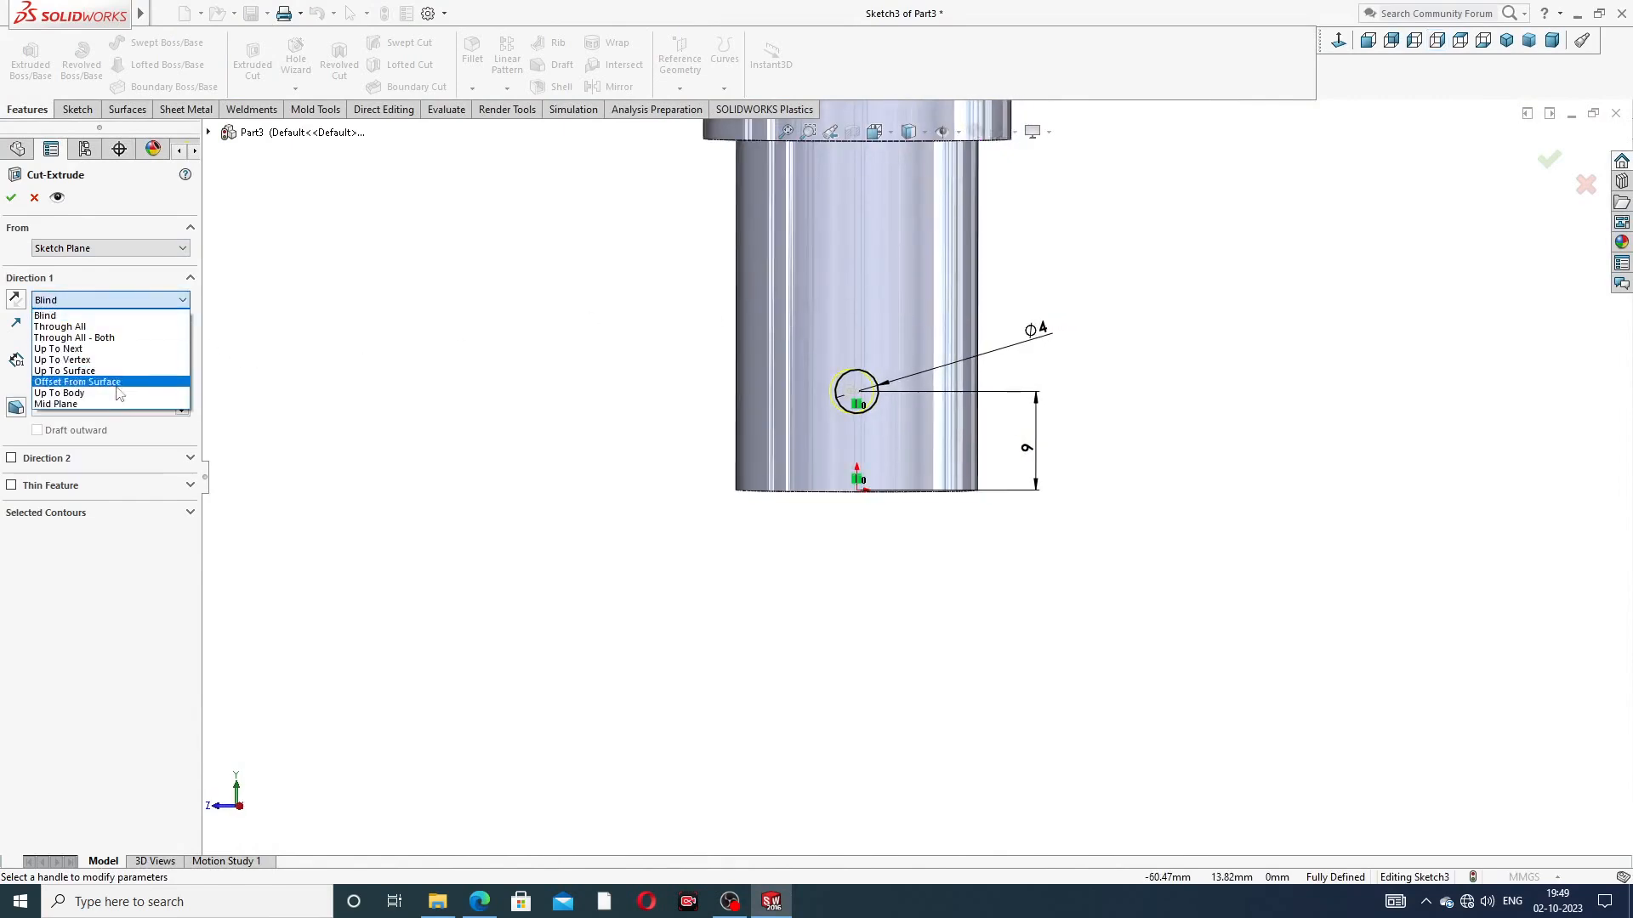
left_click(59, 399)
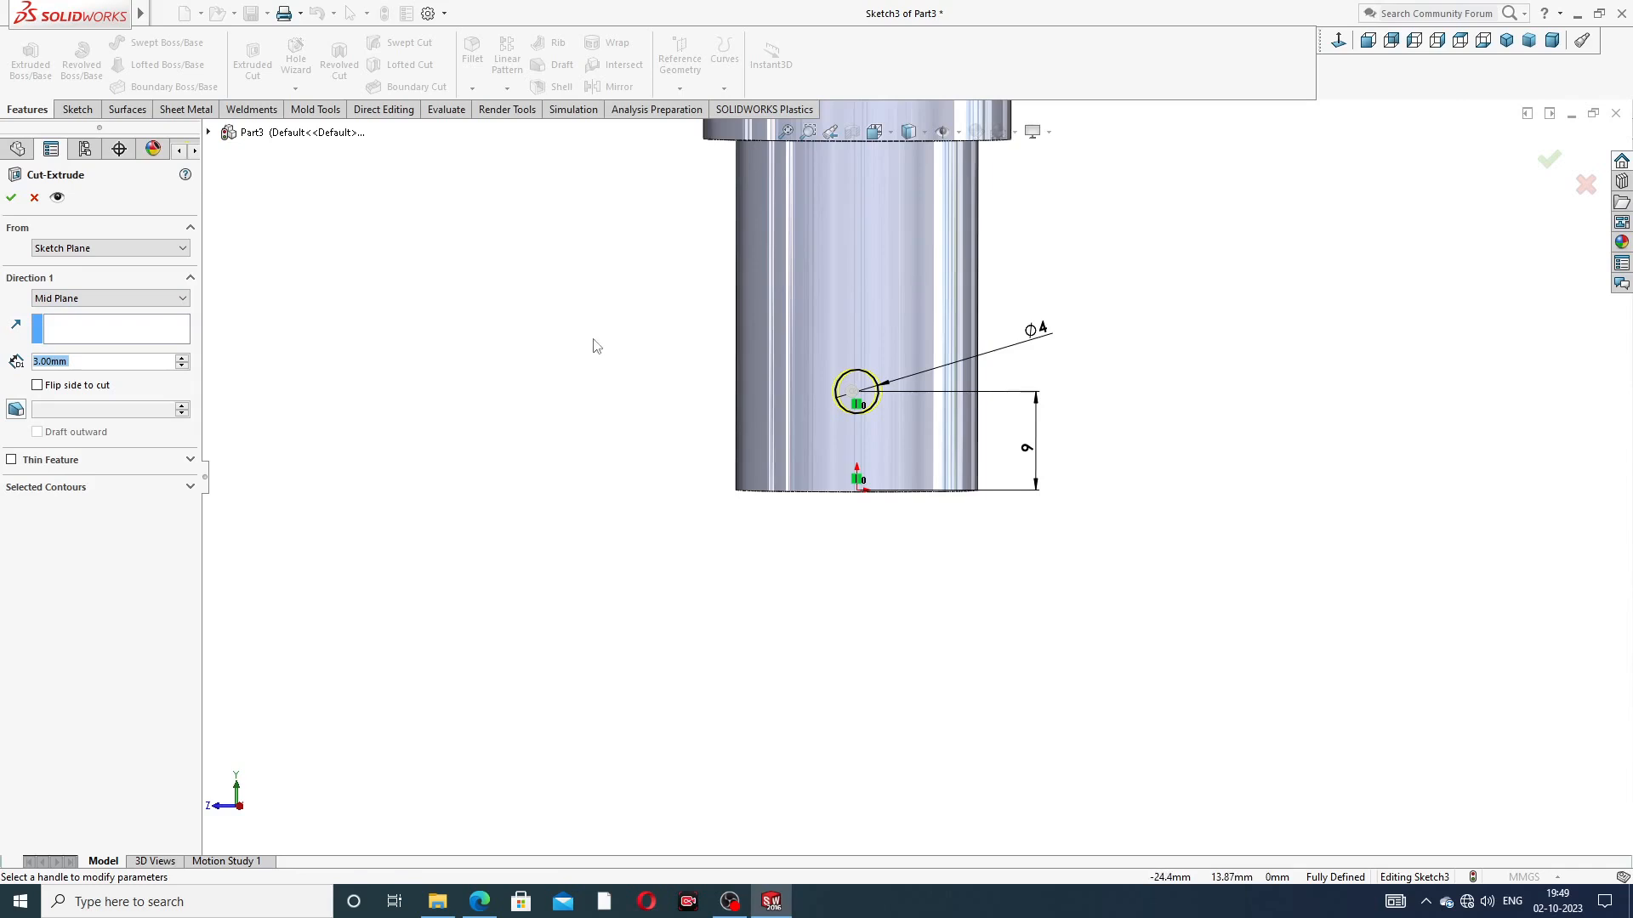
middle_click_drag(703, 339, 908, 322)
left_click_drag(676, 403, 536, 408)
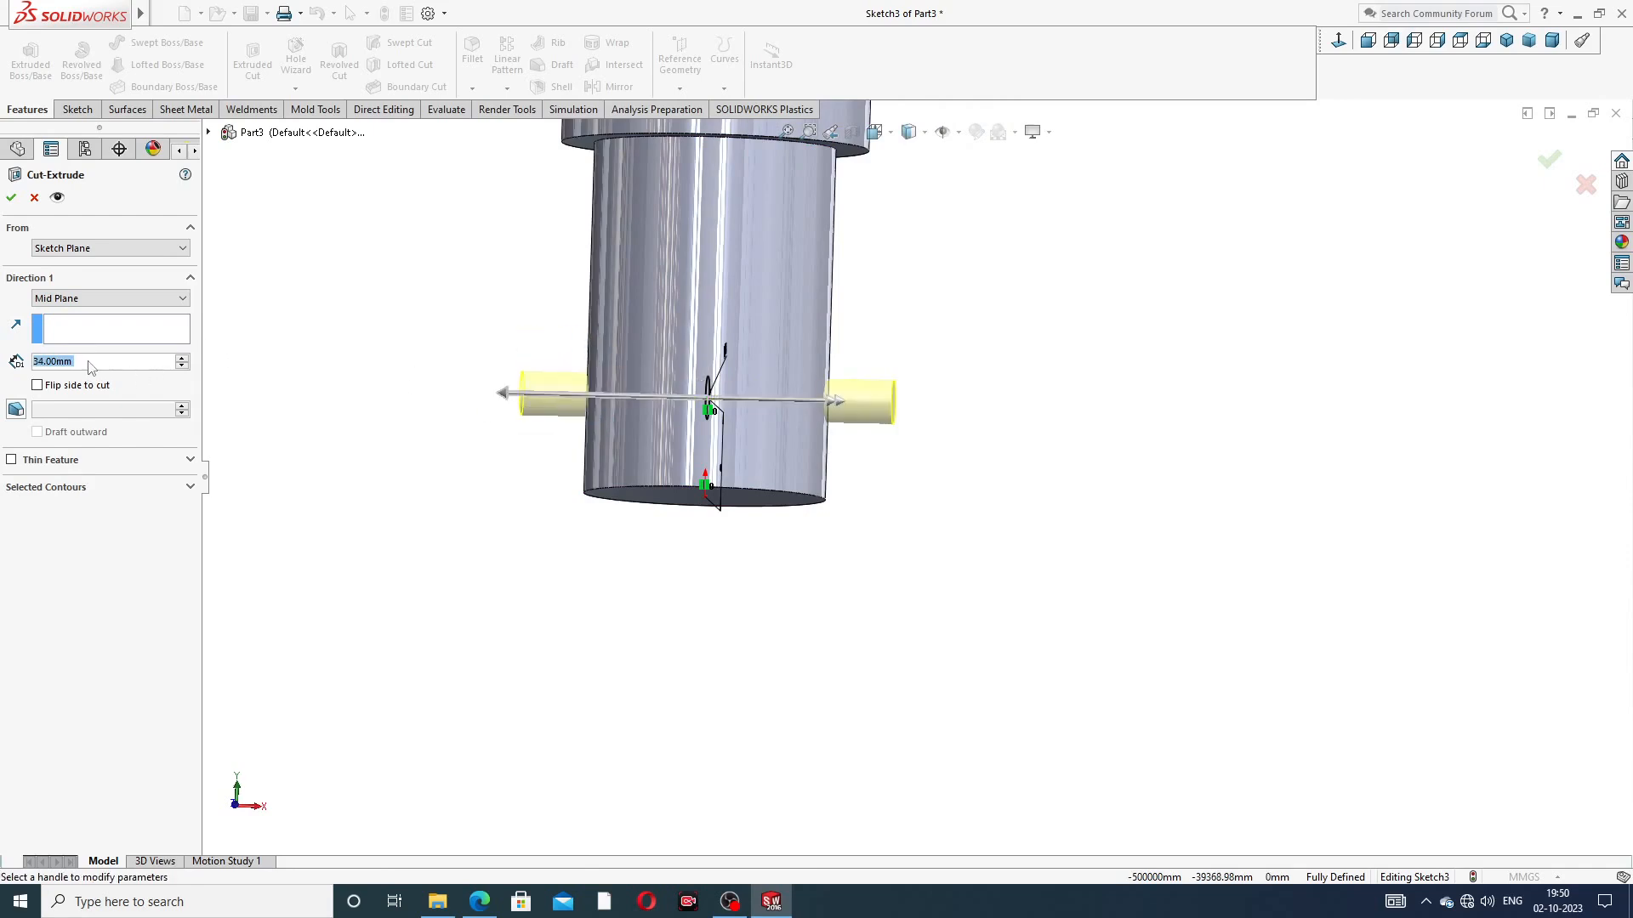
type("39")
key("Return")
left_click(479, 902)
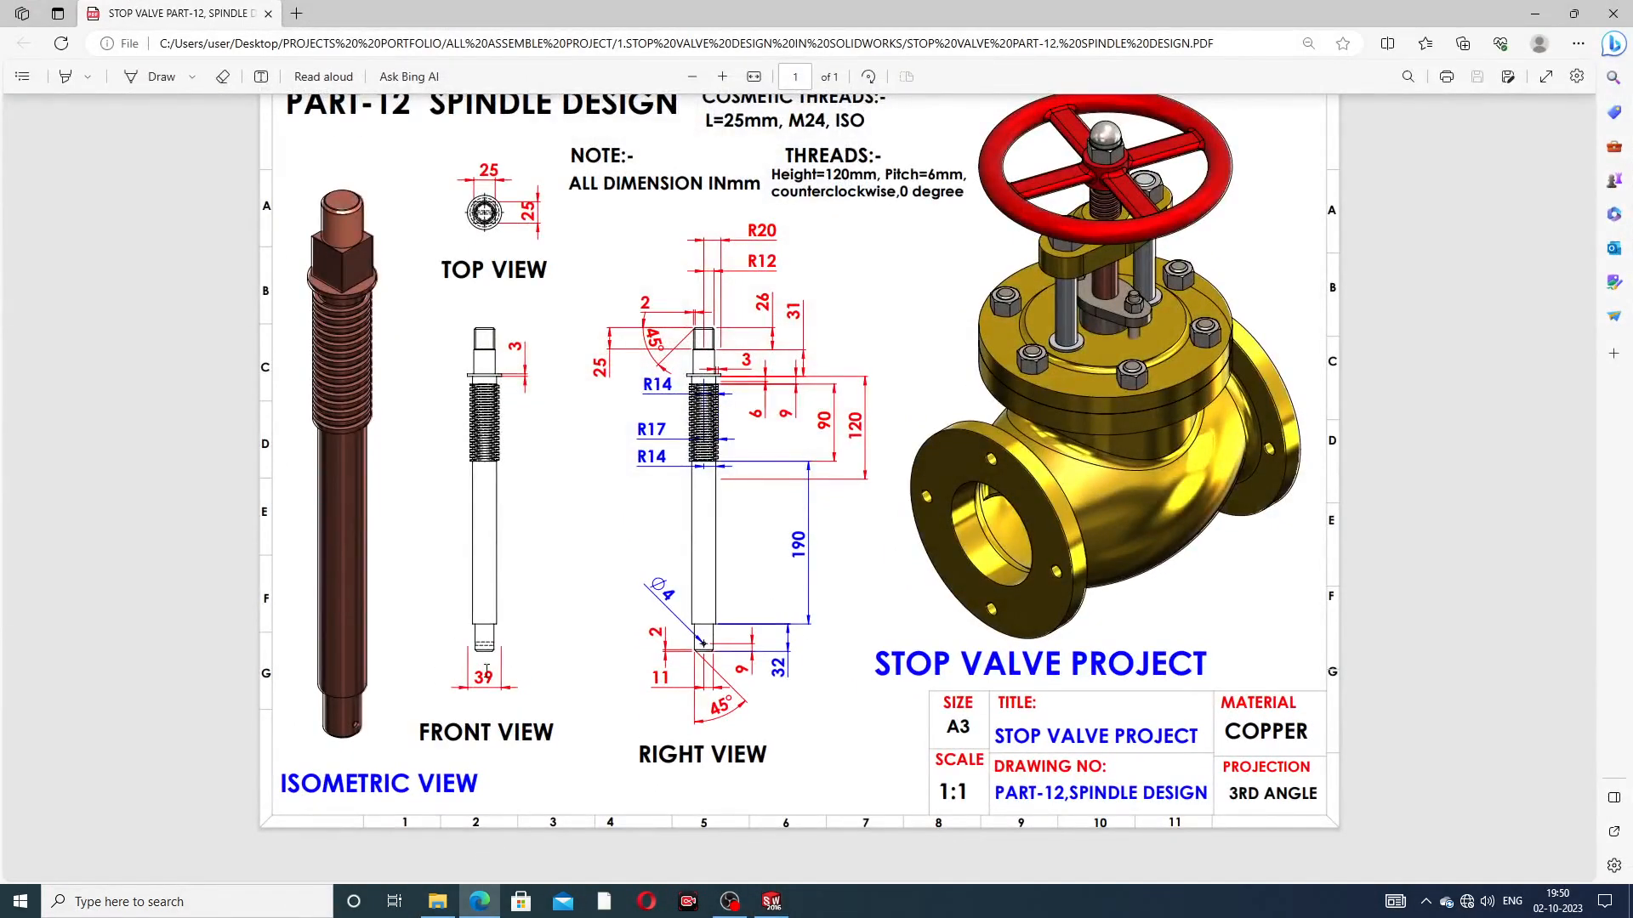
left_click(771, 902)
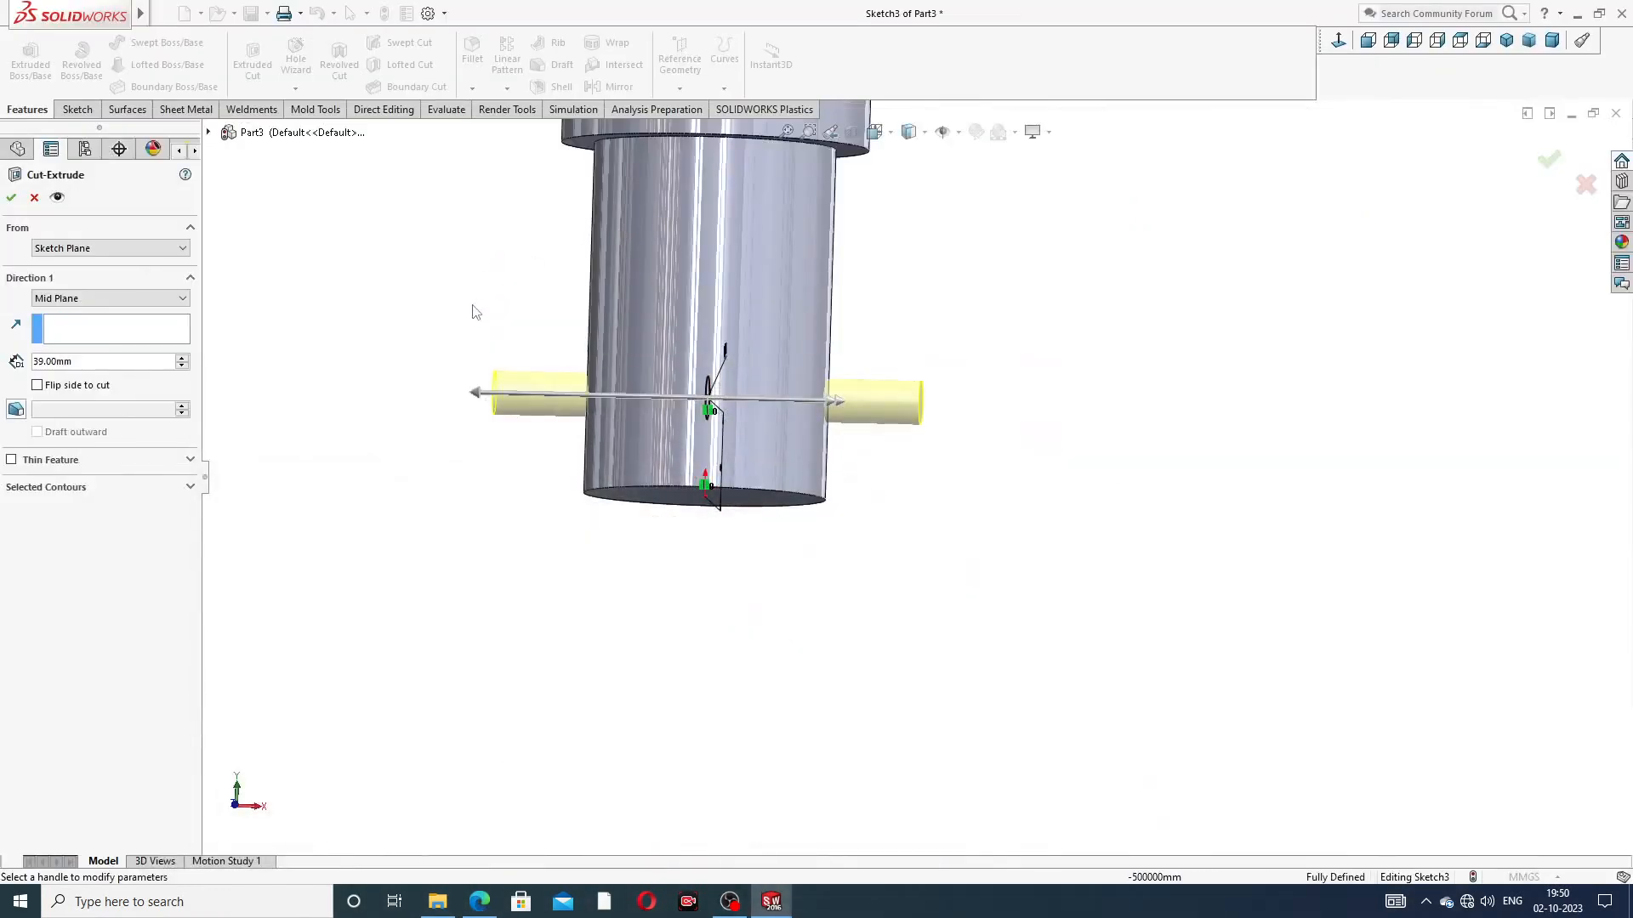
left_click(11, 198)
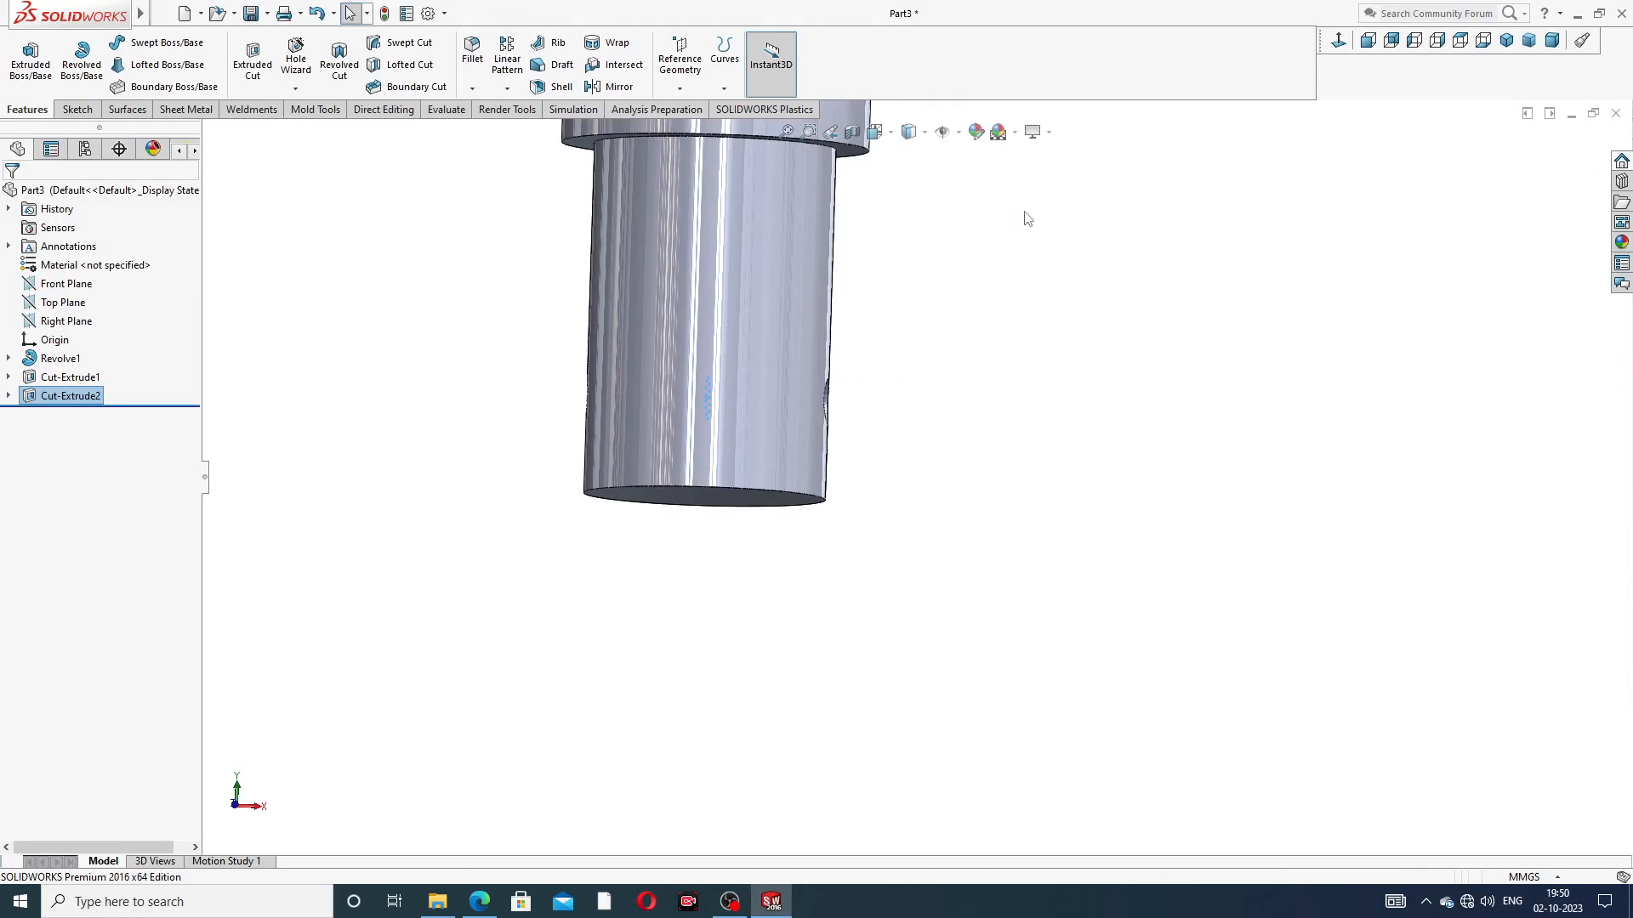
Chamfer the circular end edges at both ends of the shaft by 2 mm at 45 degrees
scroll(902, 268, "up", 5)
scroll(944, 263, "down", 4)
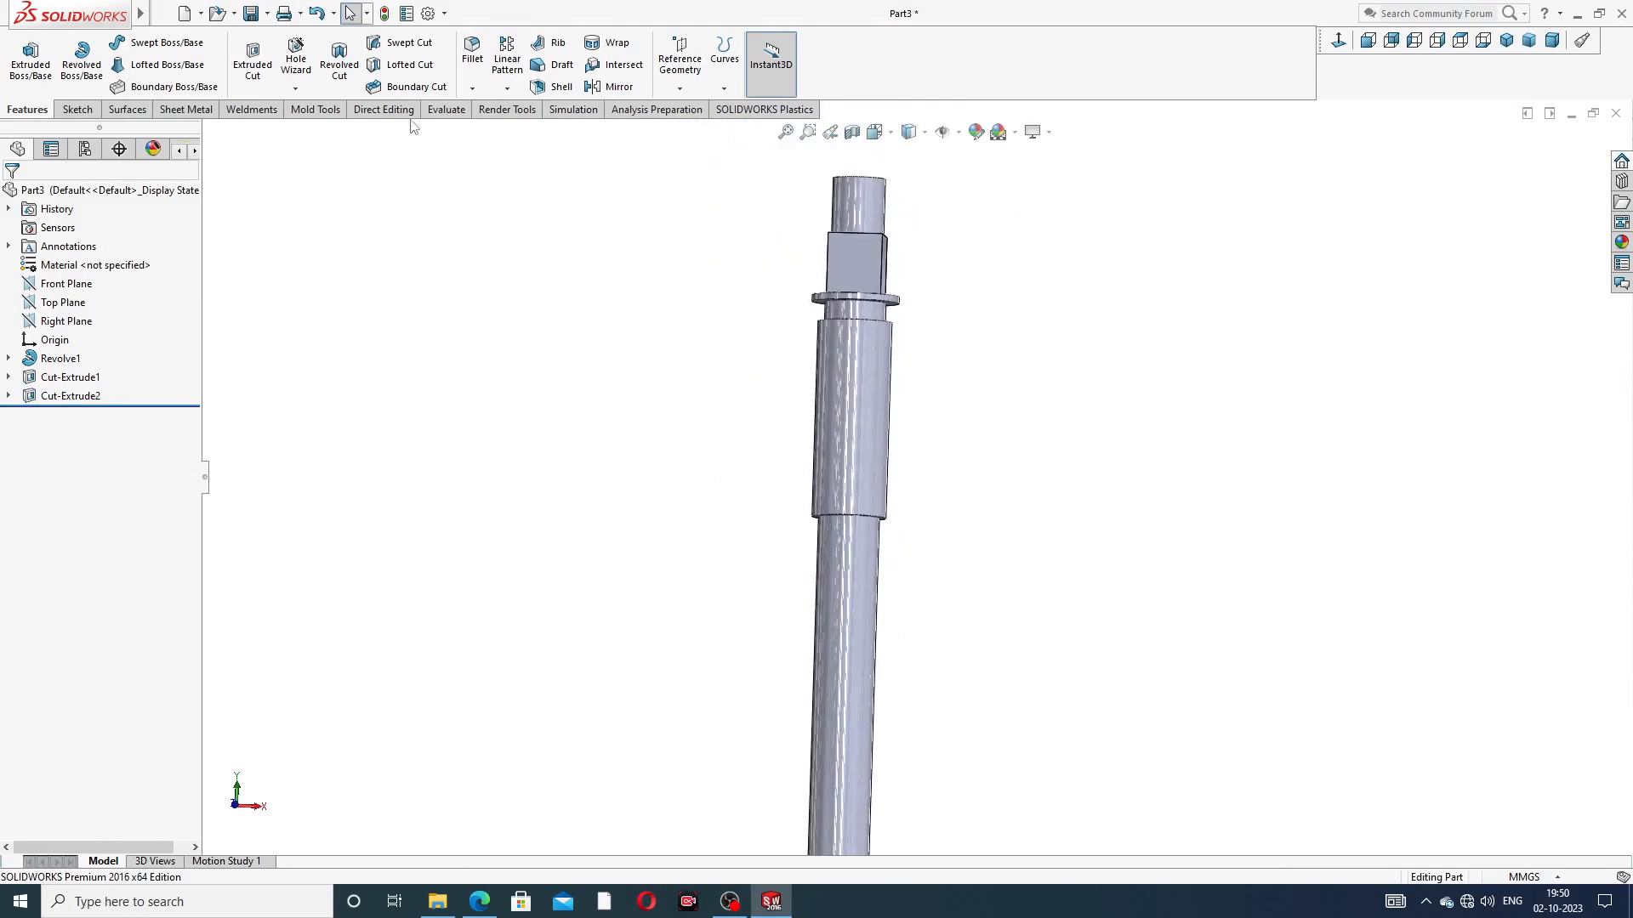
left_click(472, 89)
left_click(502, 130)
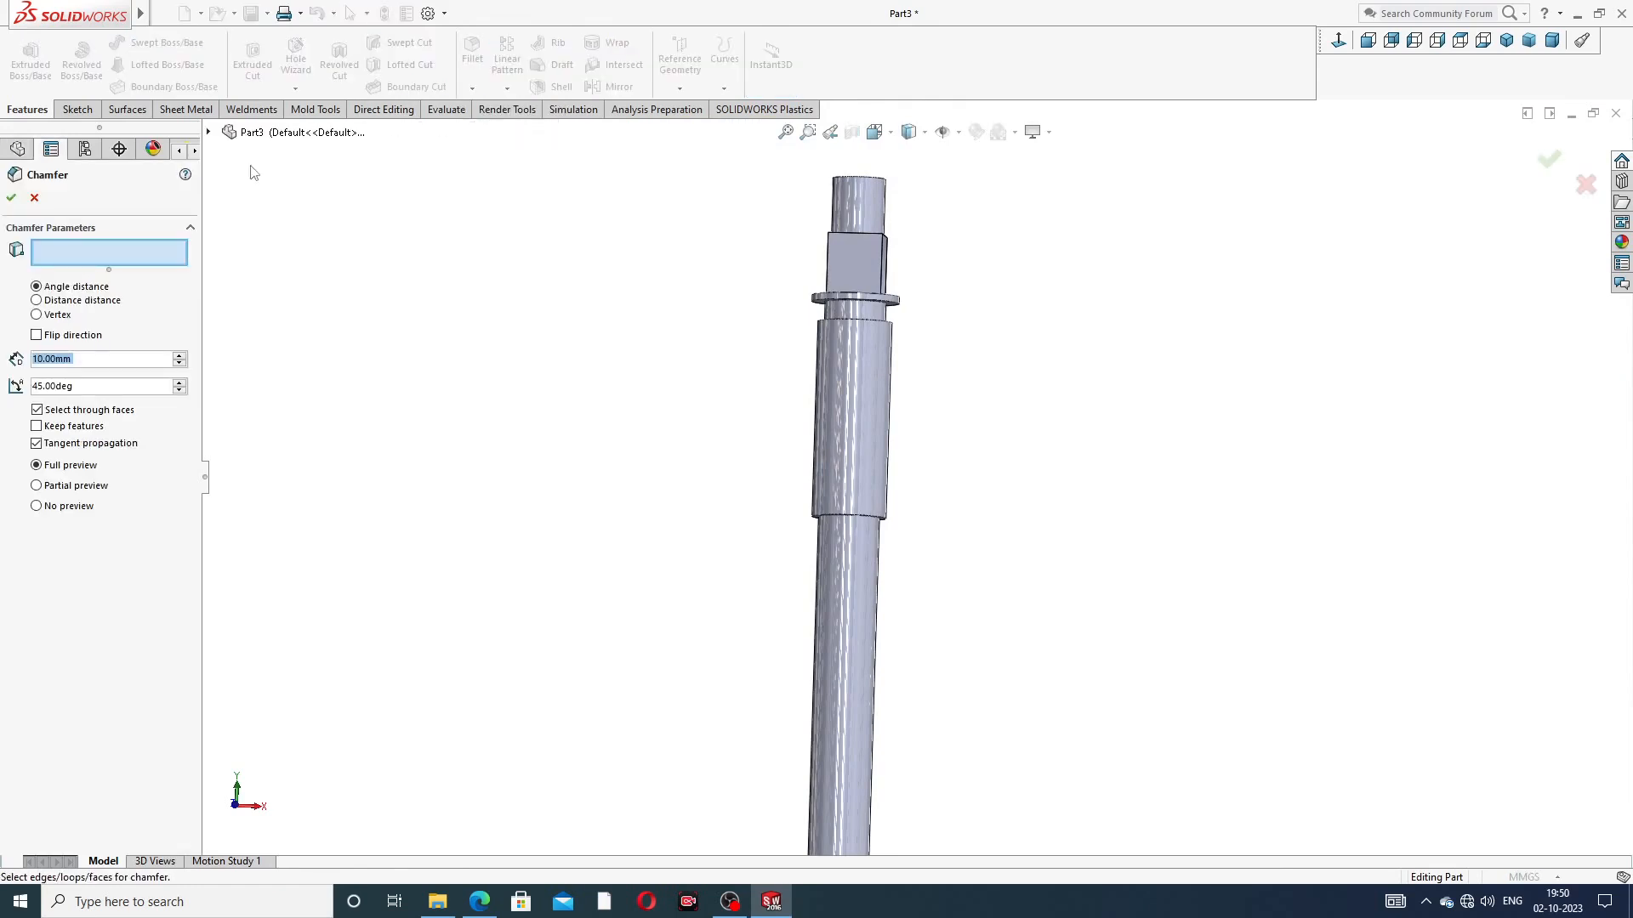
type("2")
key("Return")
scroll(863, 234, "down", 5)
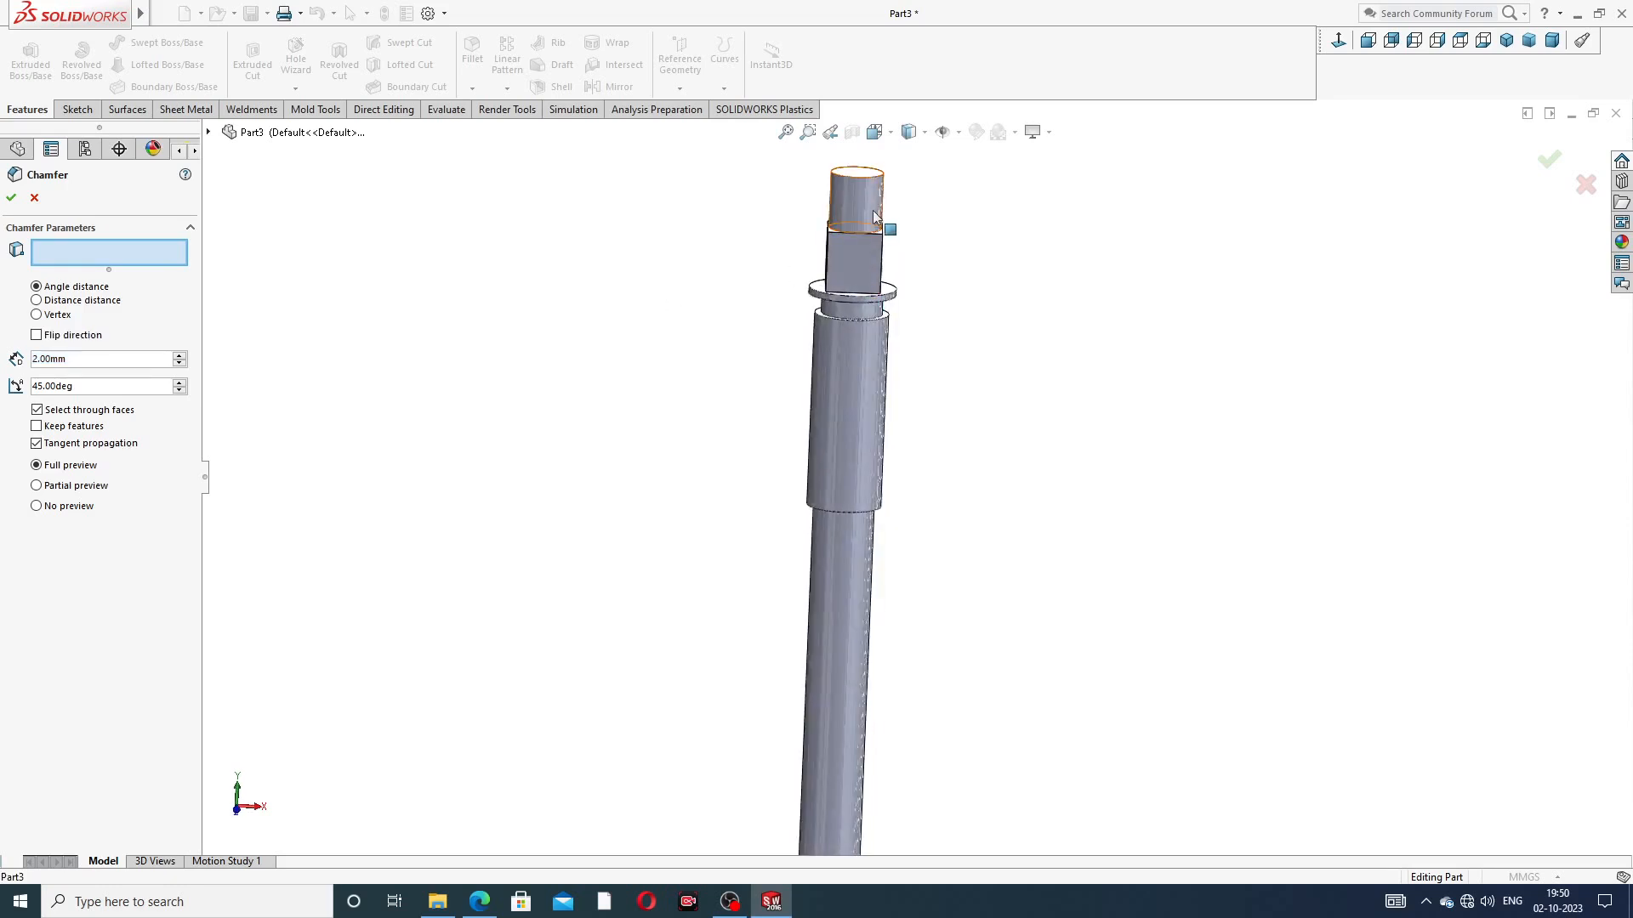
left_click(868, 228)
scroll(952, 307, "up", 5)
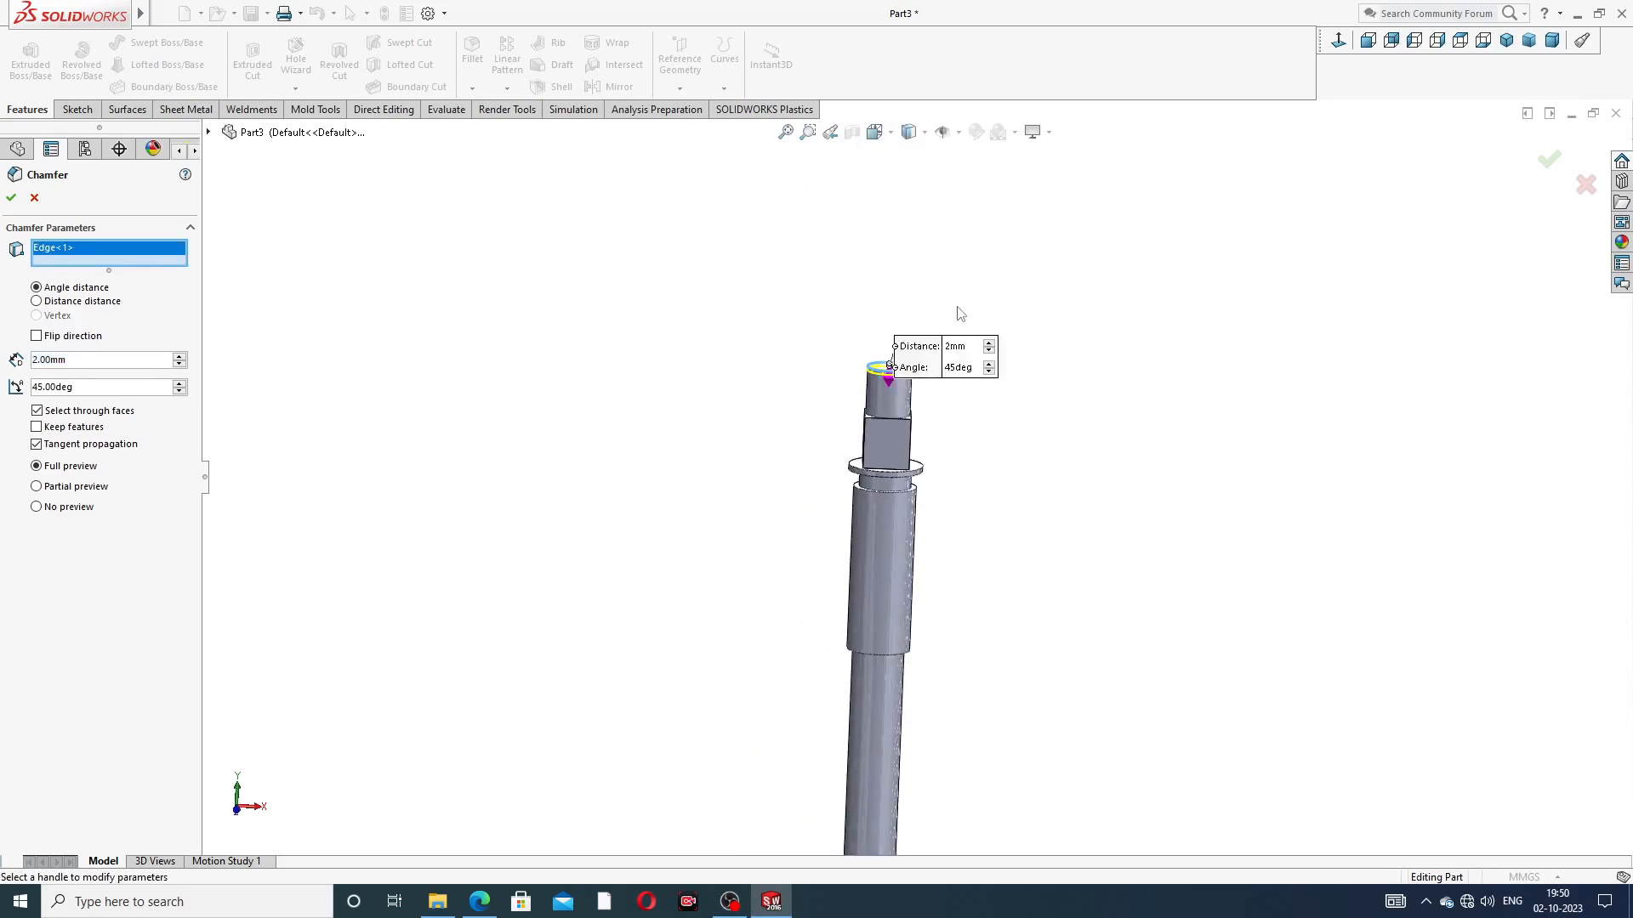
scroll(868, 670, "down", 3)
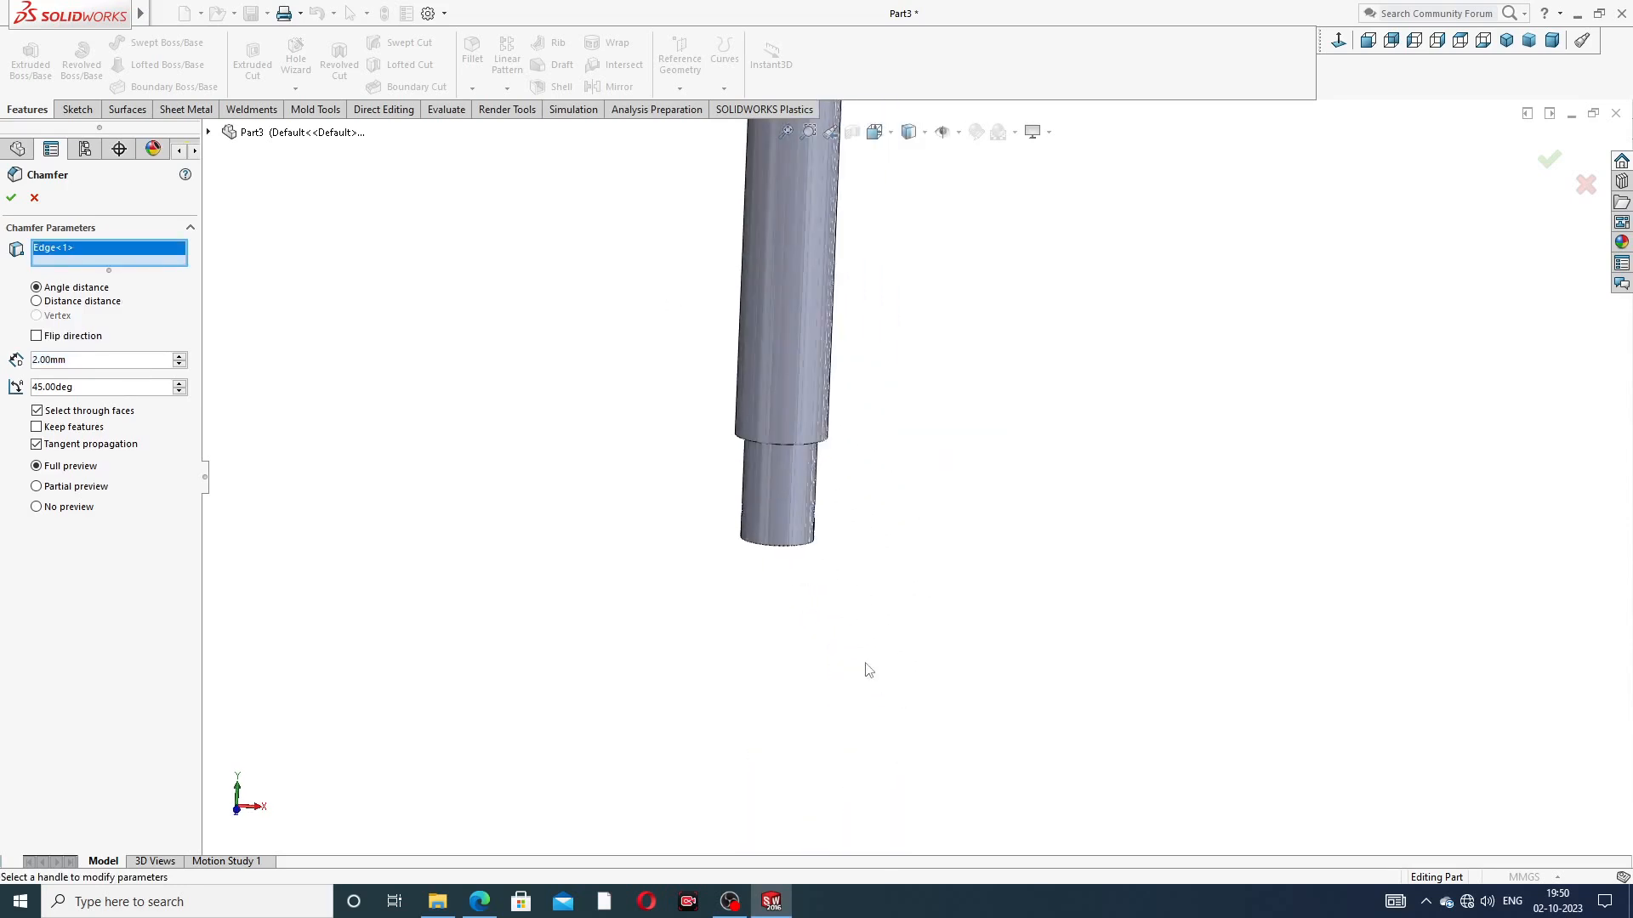
left_click(808, 560)
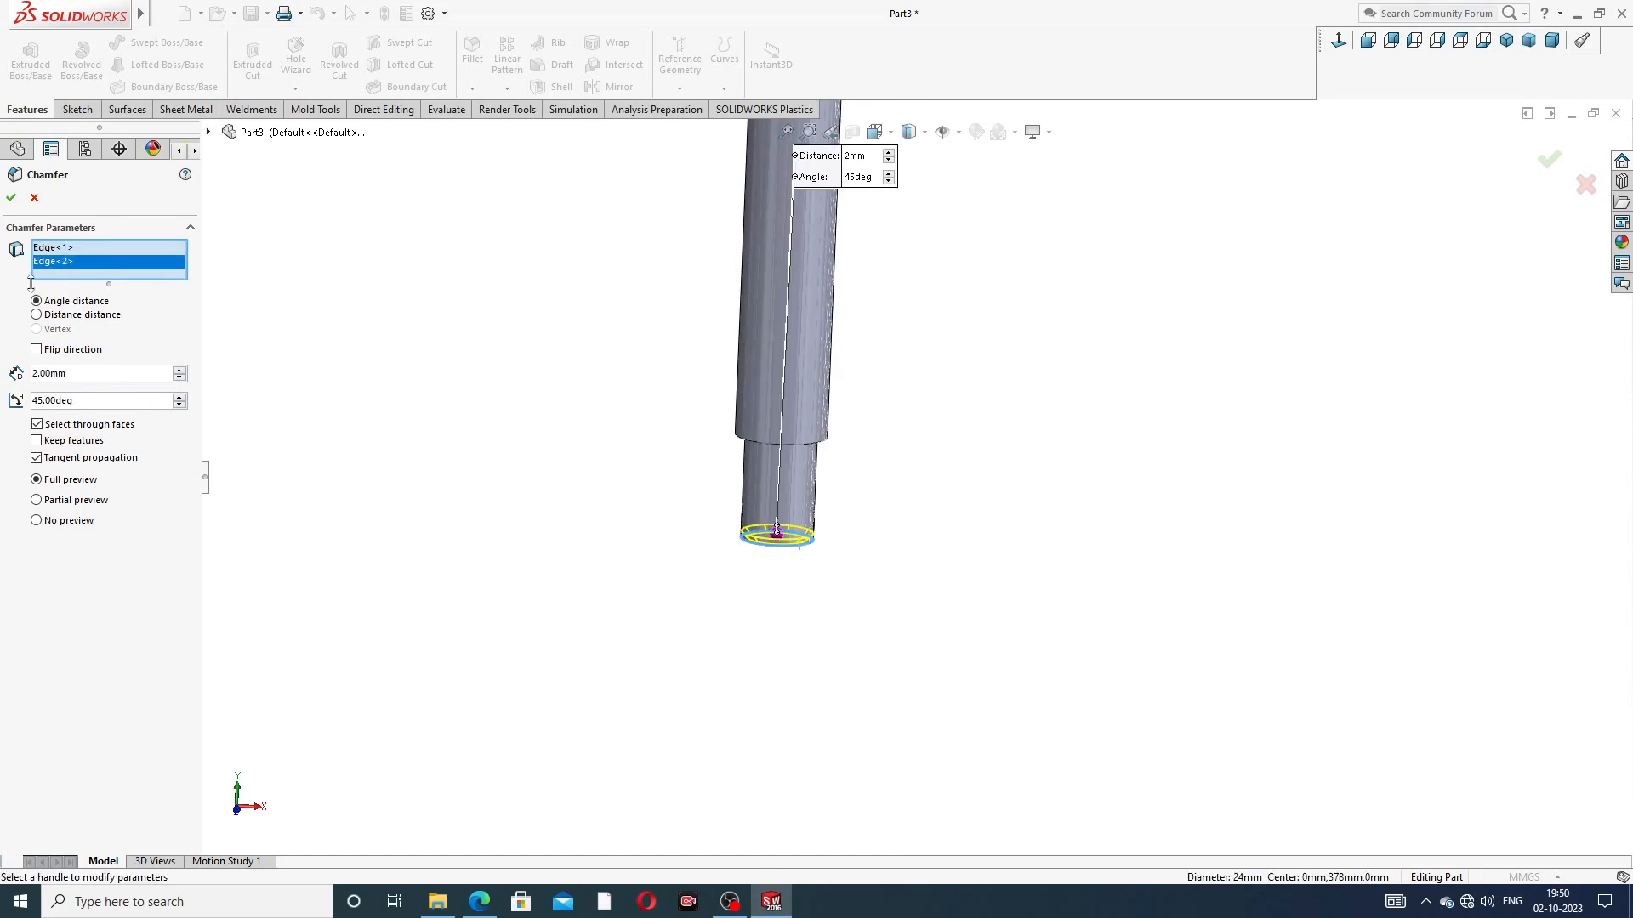
left_click(12, 199)
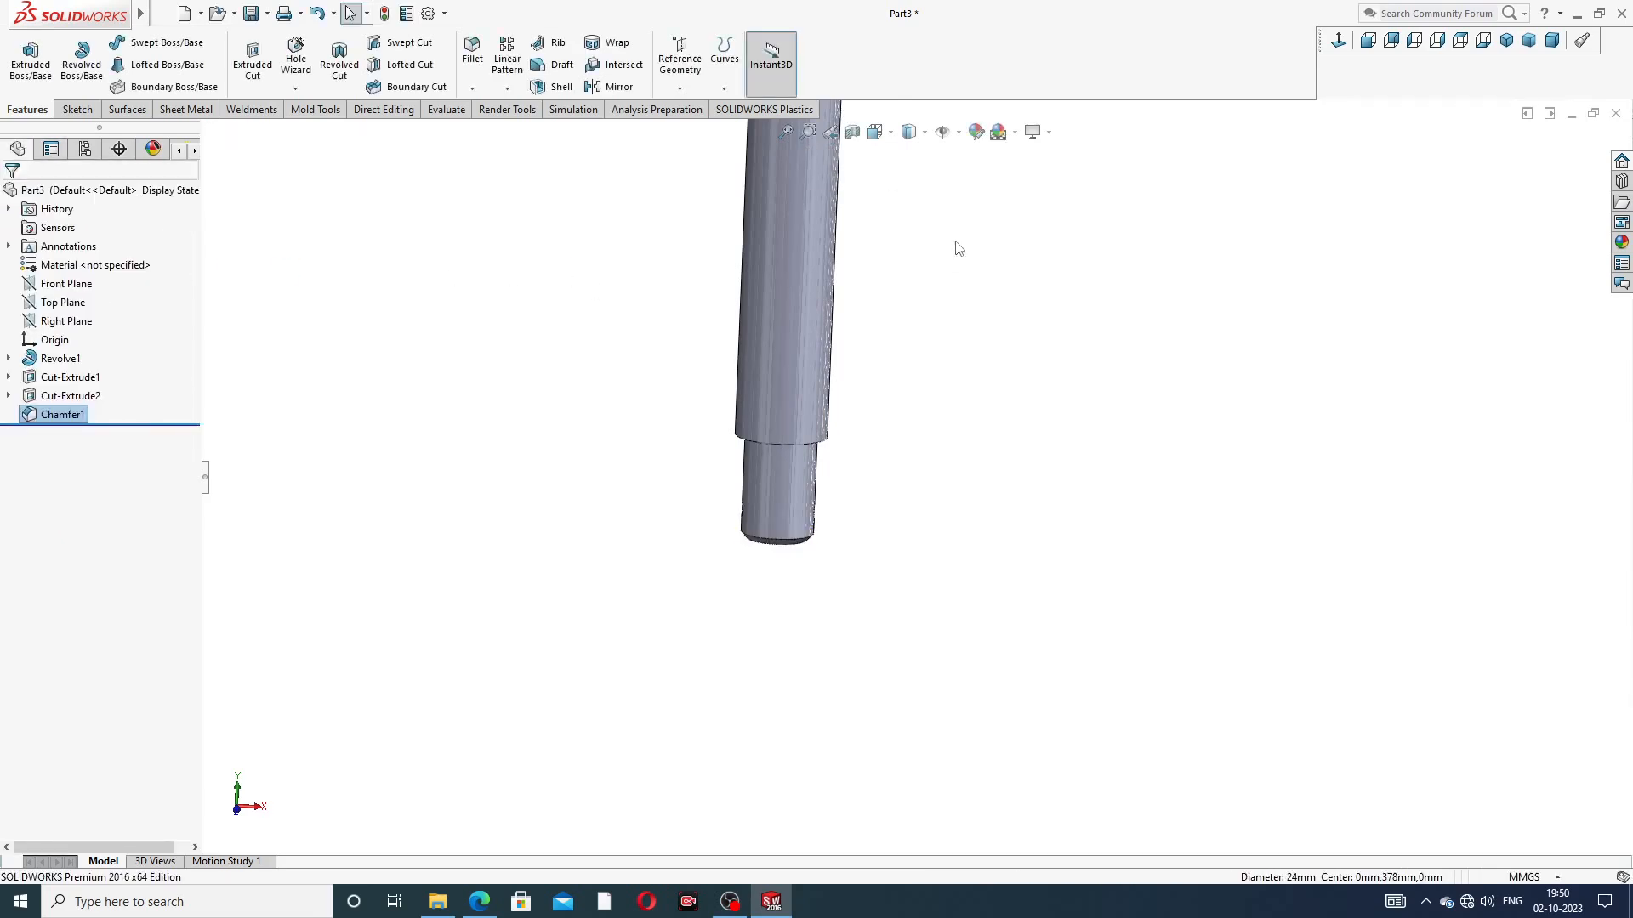
Enable shaded cosmetic threads in the document's detailing properties
scroll(901, 238, "up", 4)
scroll(978, 272, "down", 5)
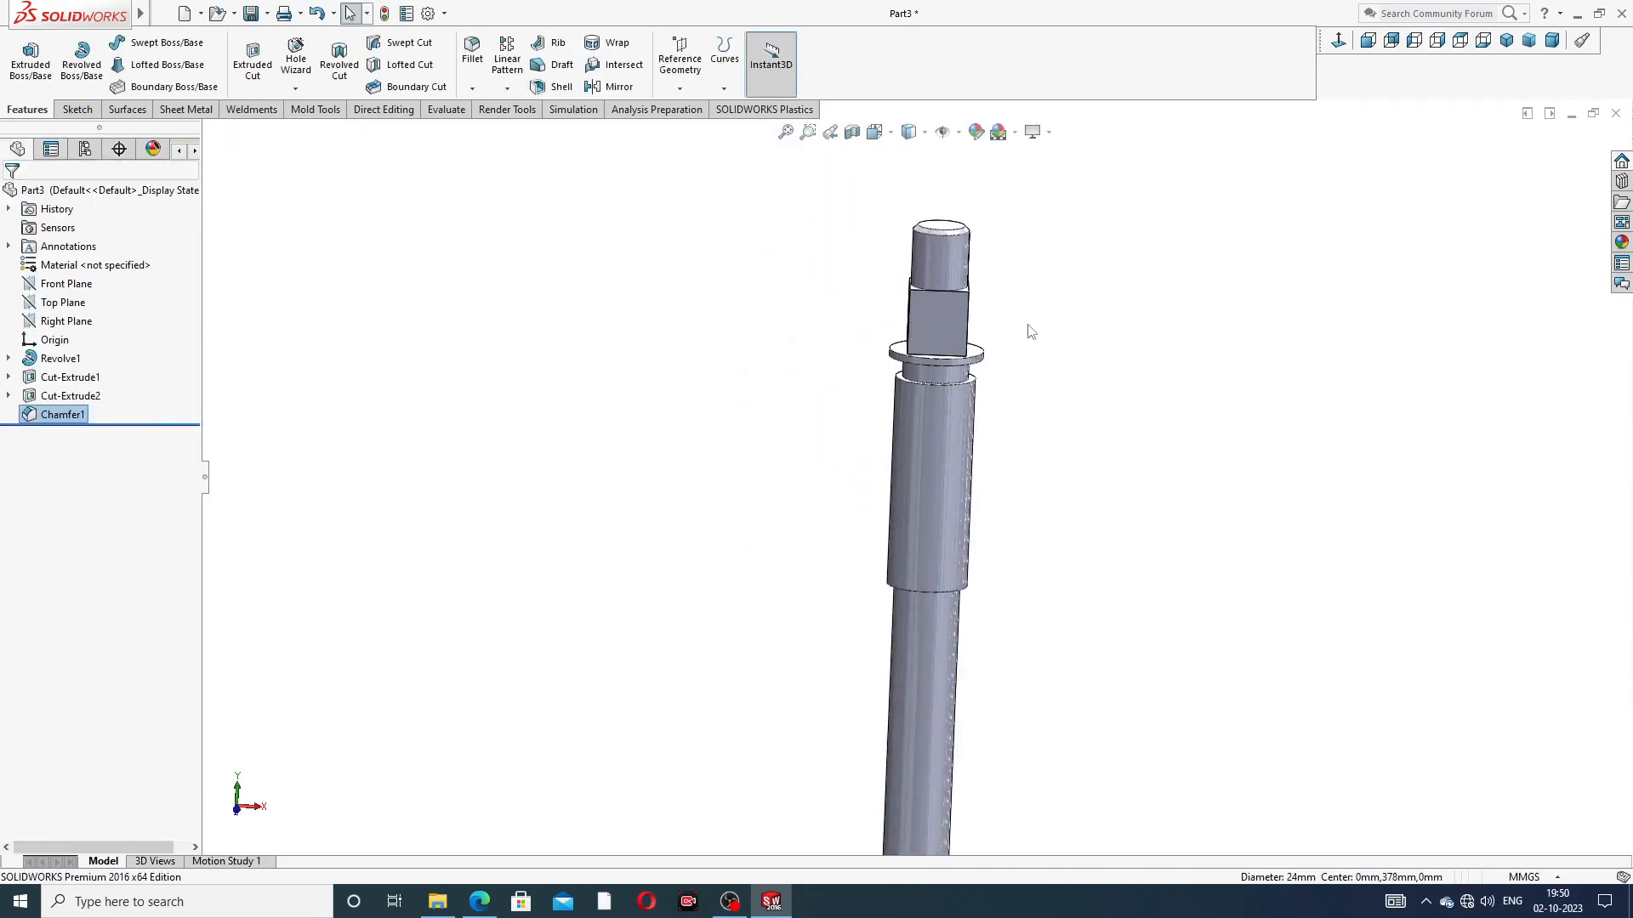
middle_click_drag(1068, 237, 738, 321)
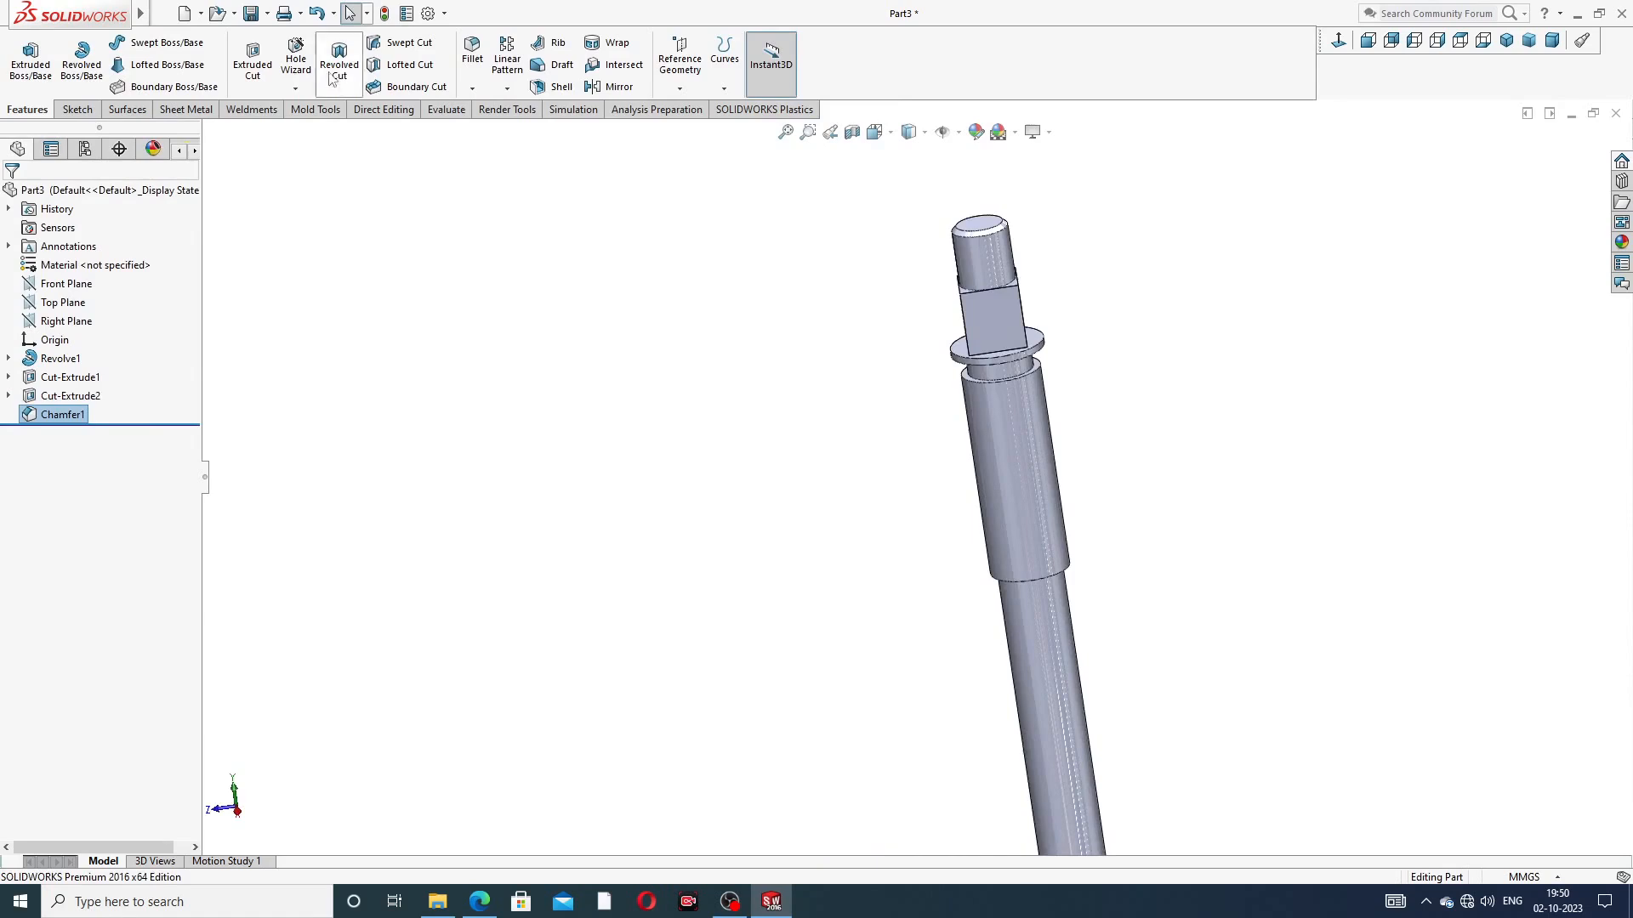
left_click(429, 14)
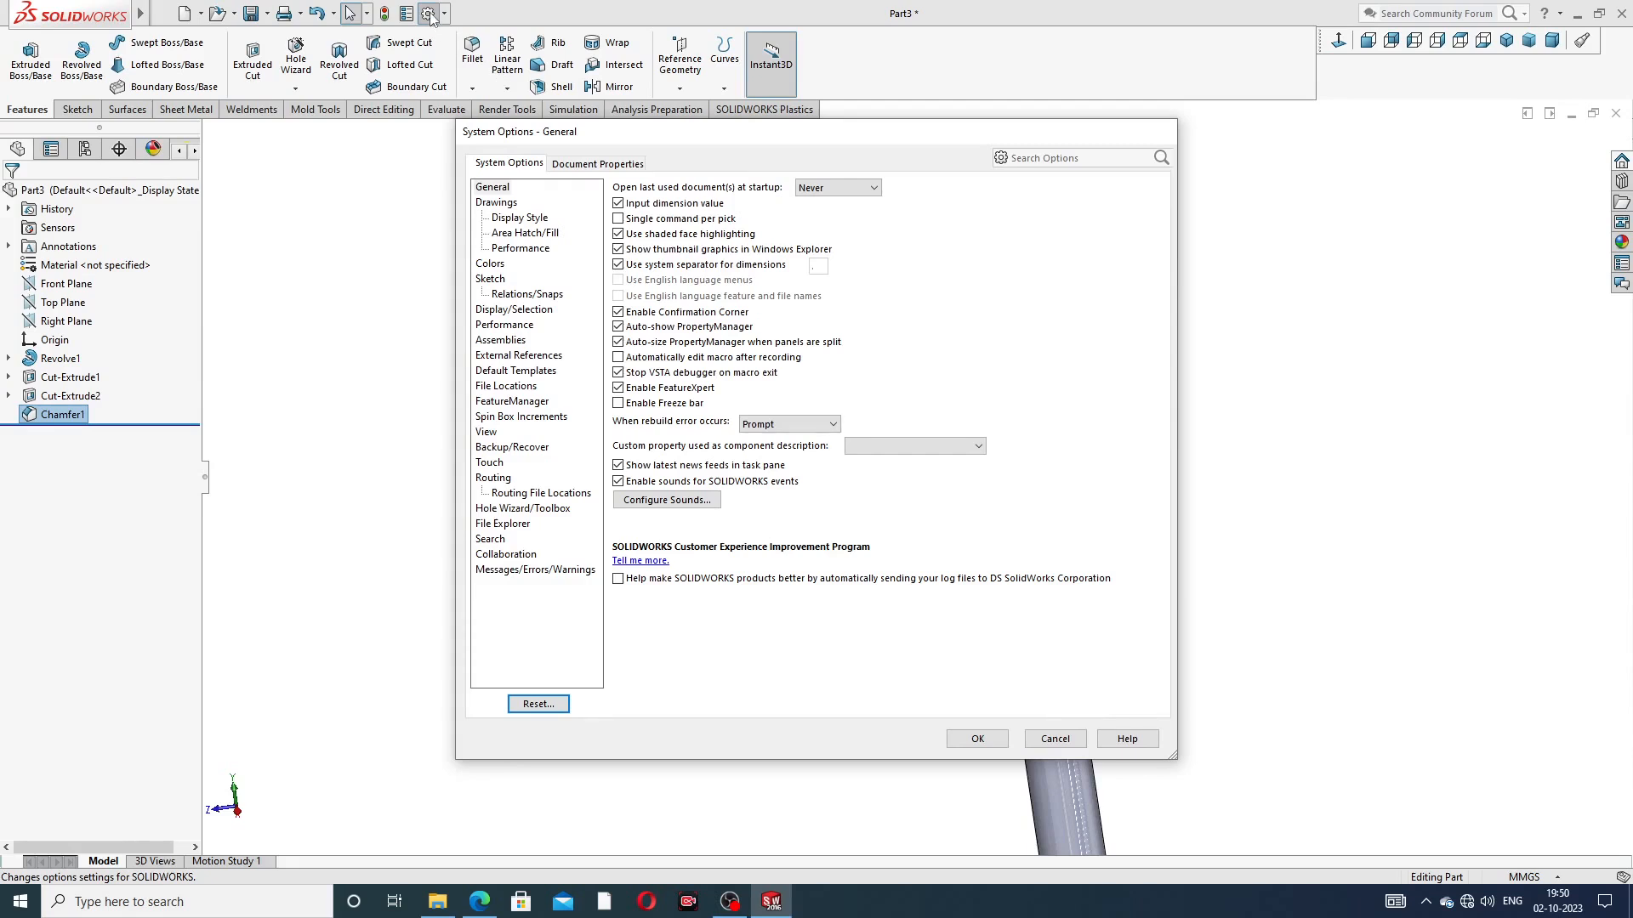
left_click(598, 165)
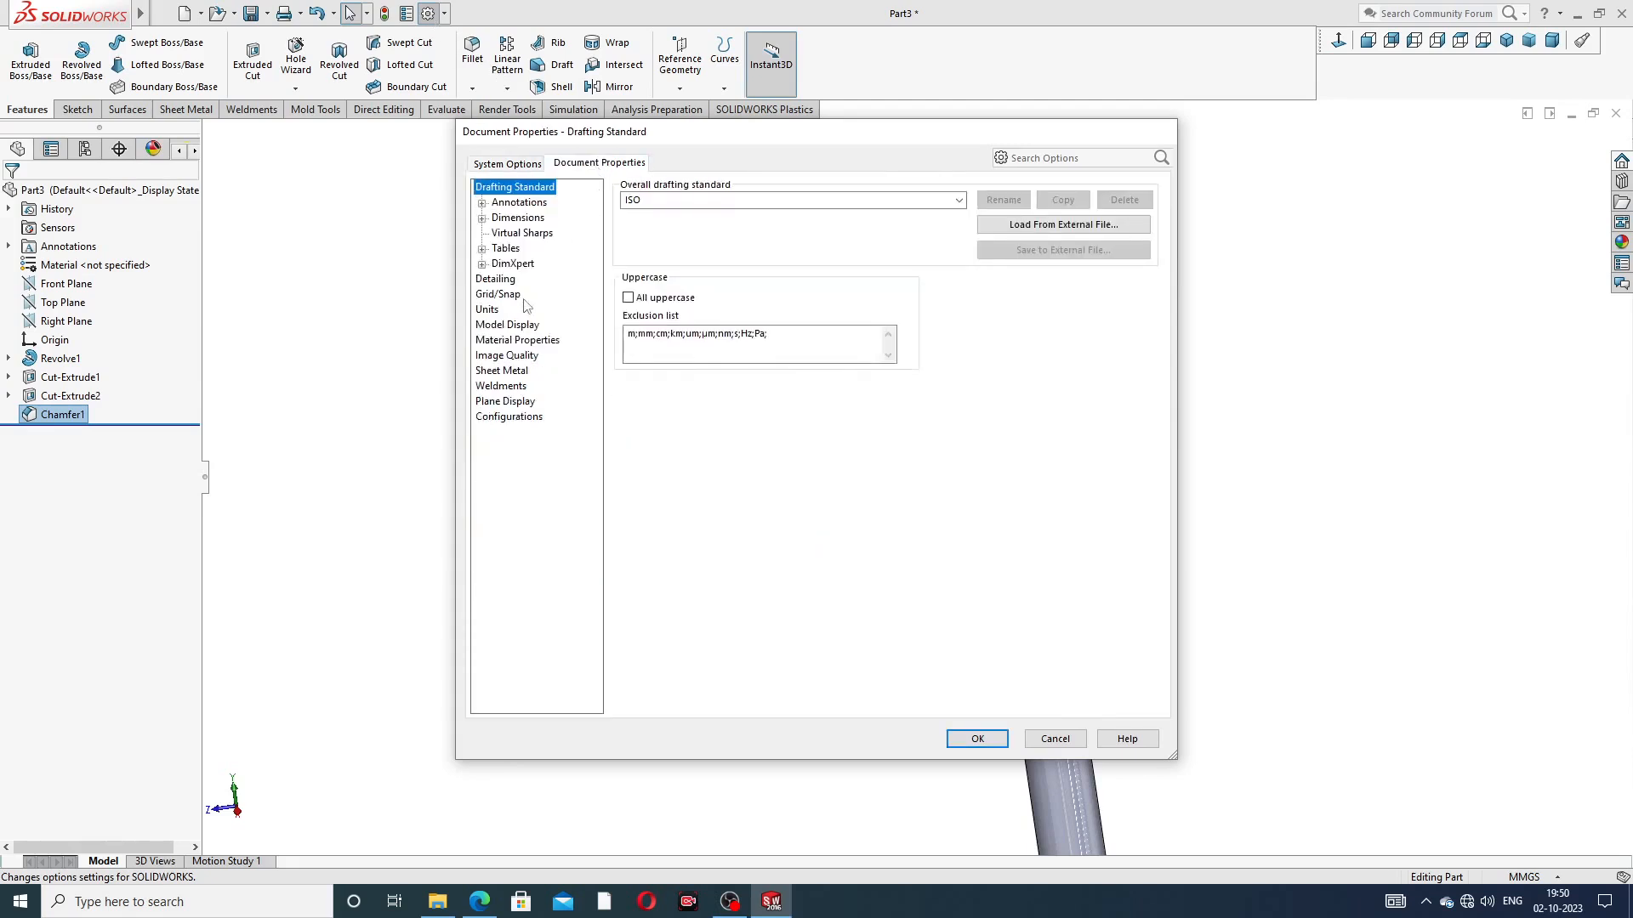
left_click(502, 279)
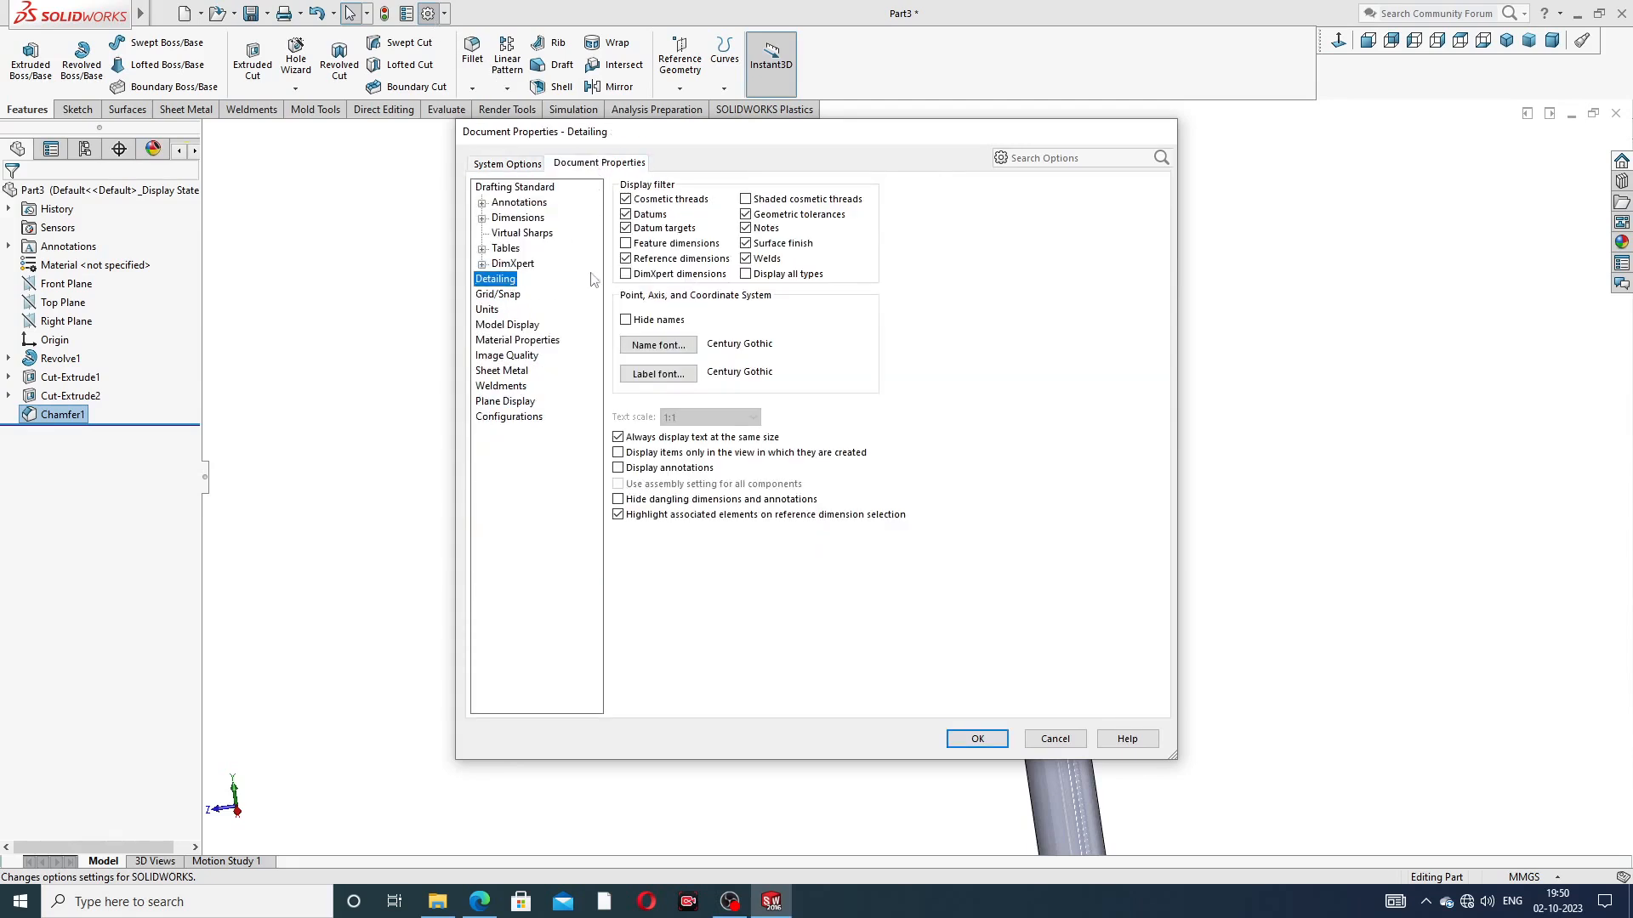
left_click(748, 200)
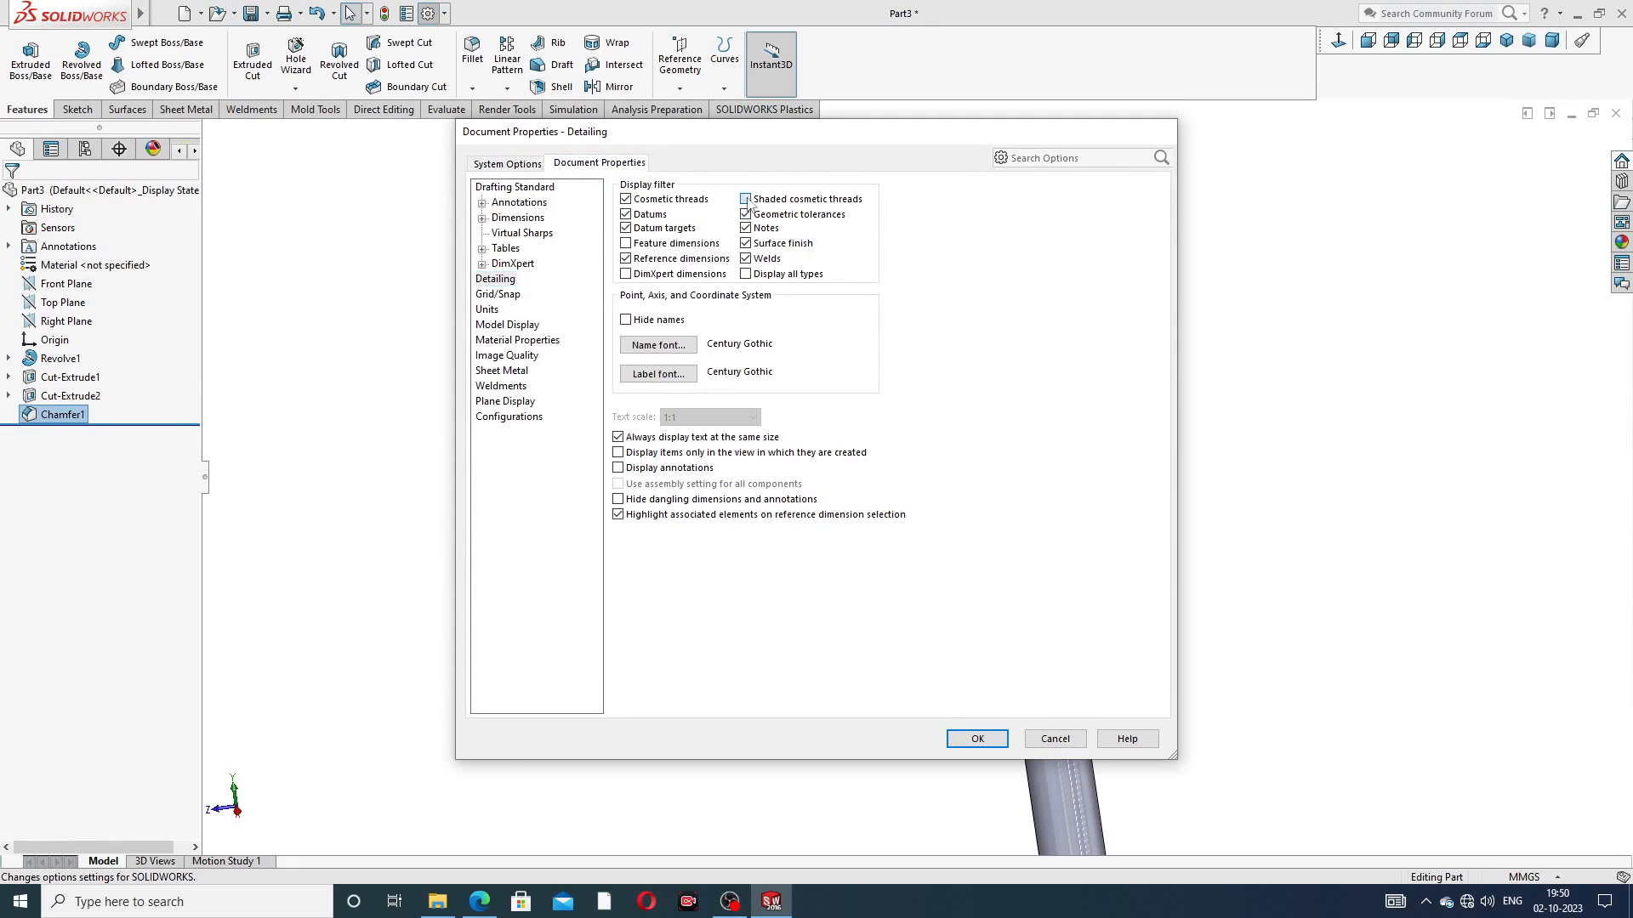
left_click(977, 739)
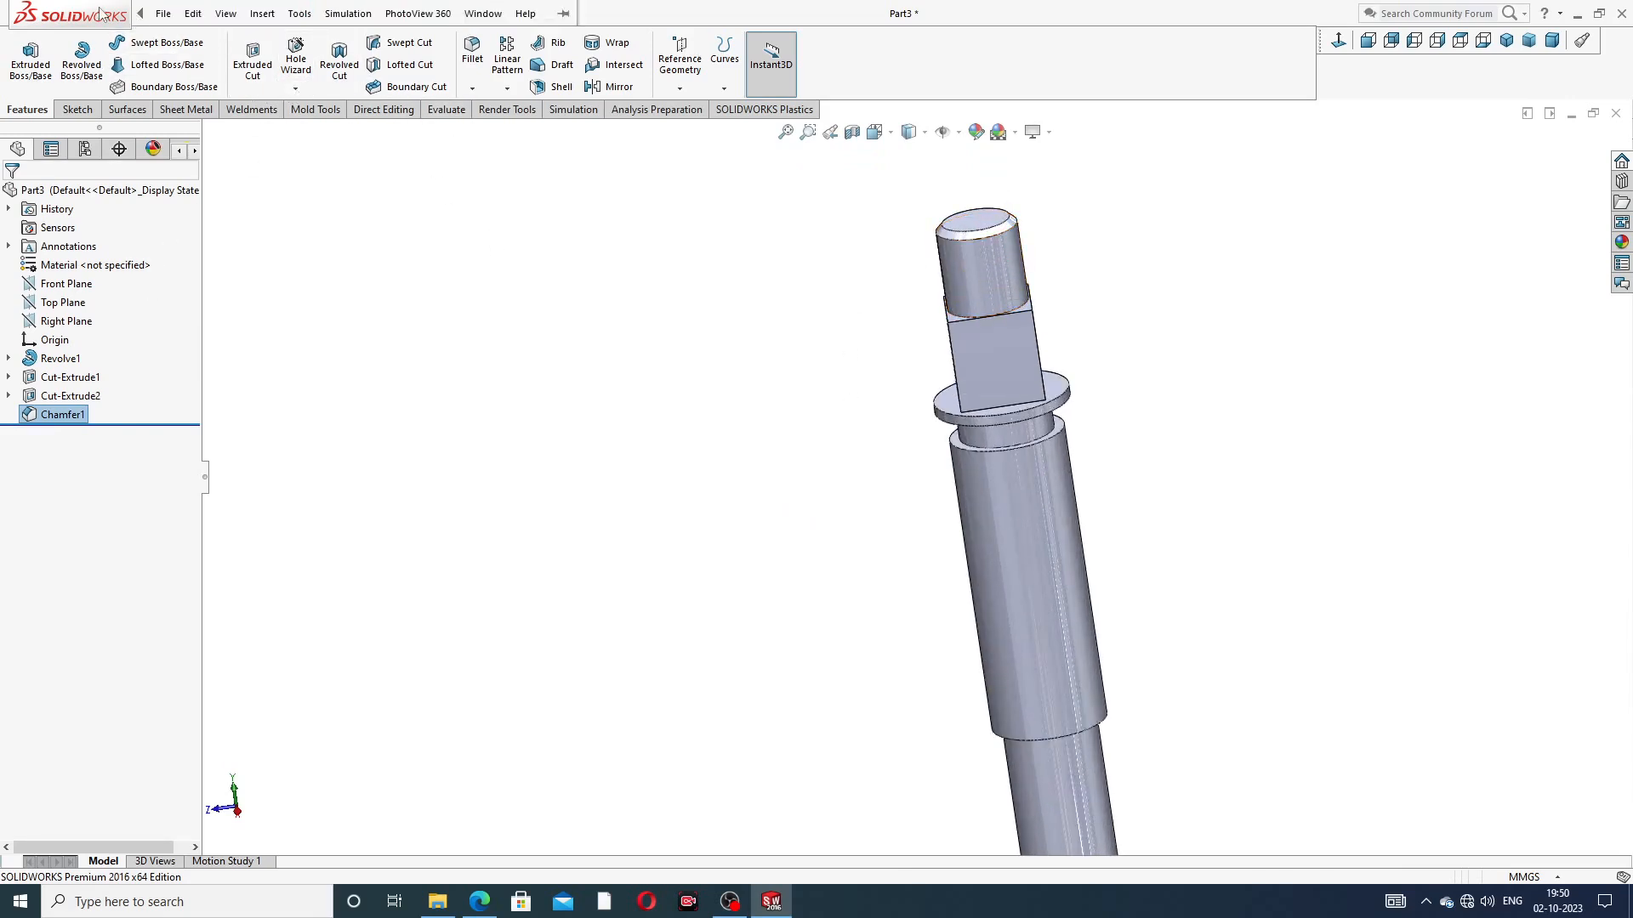
Start a cosmetic thread on the larger chamfer edge at the square-section end, beginning from the flat end face
left_click(198, 12)
mouse_move(262, 12)
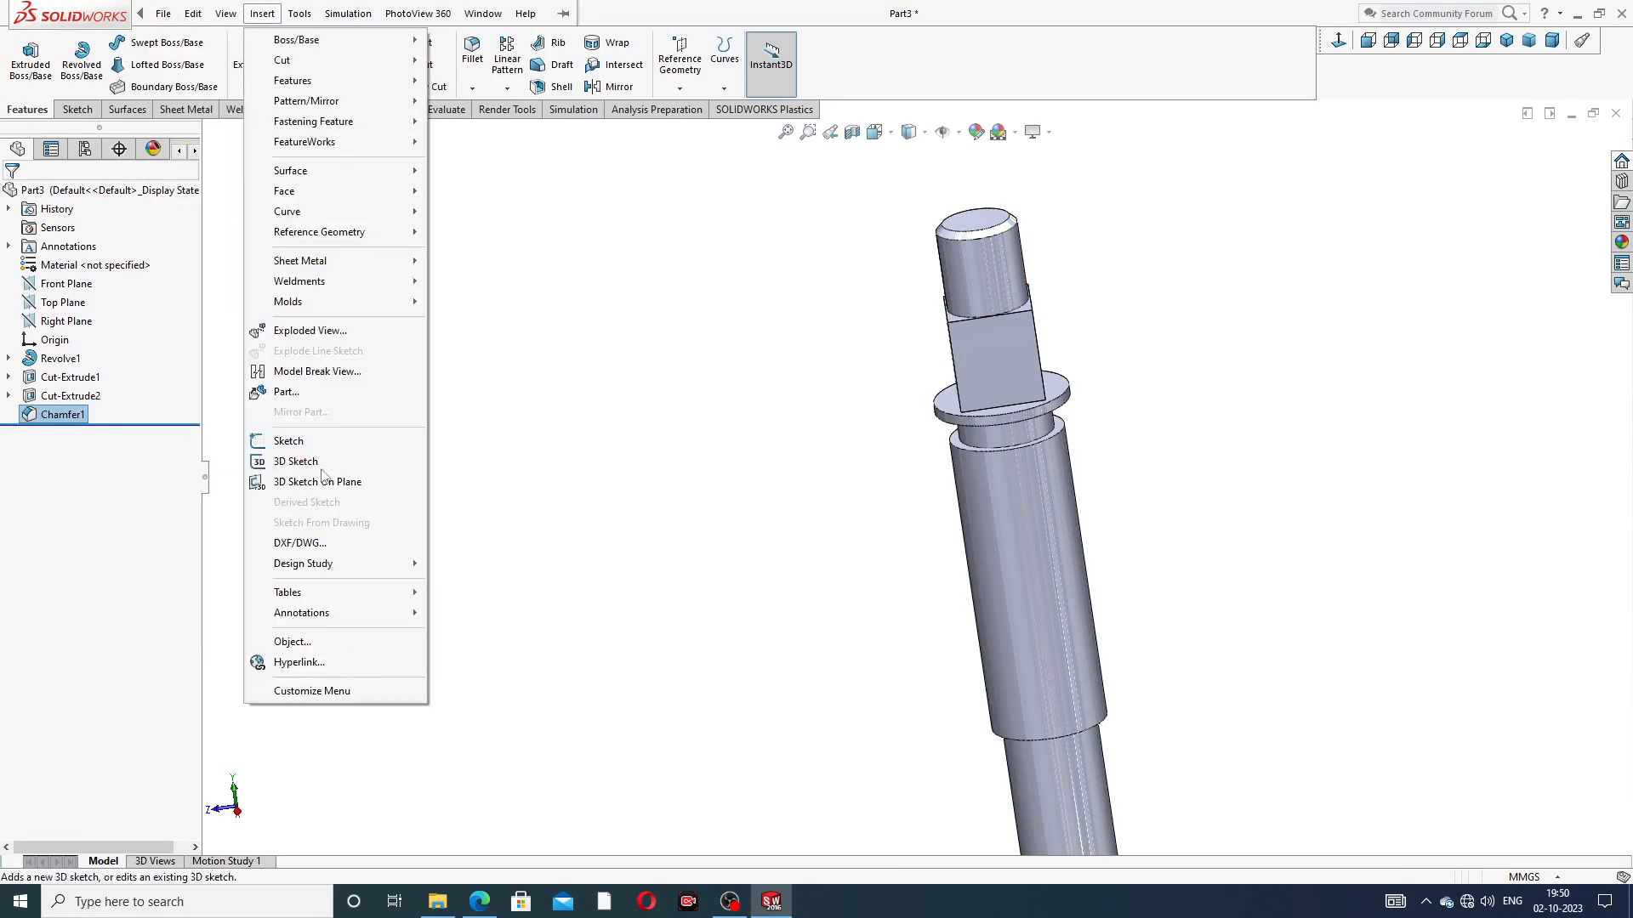
mouse_move(345, 610)
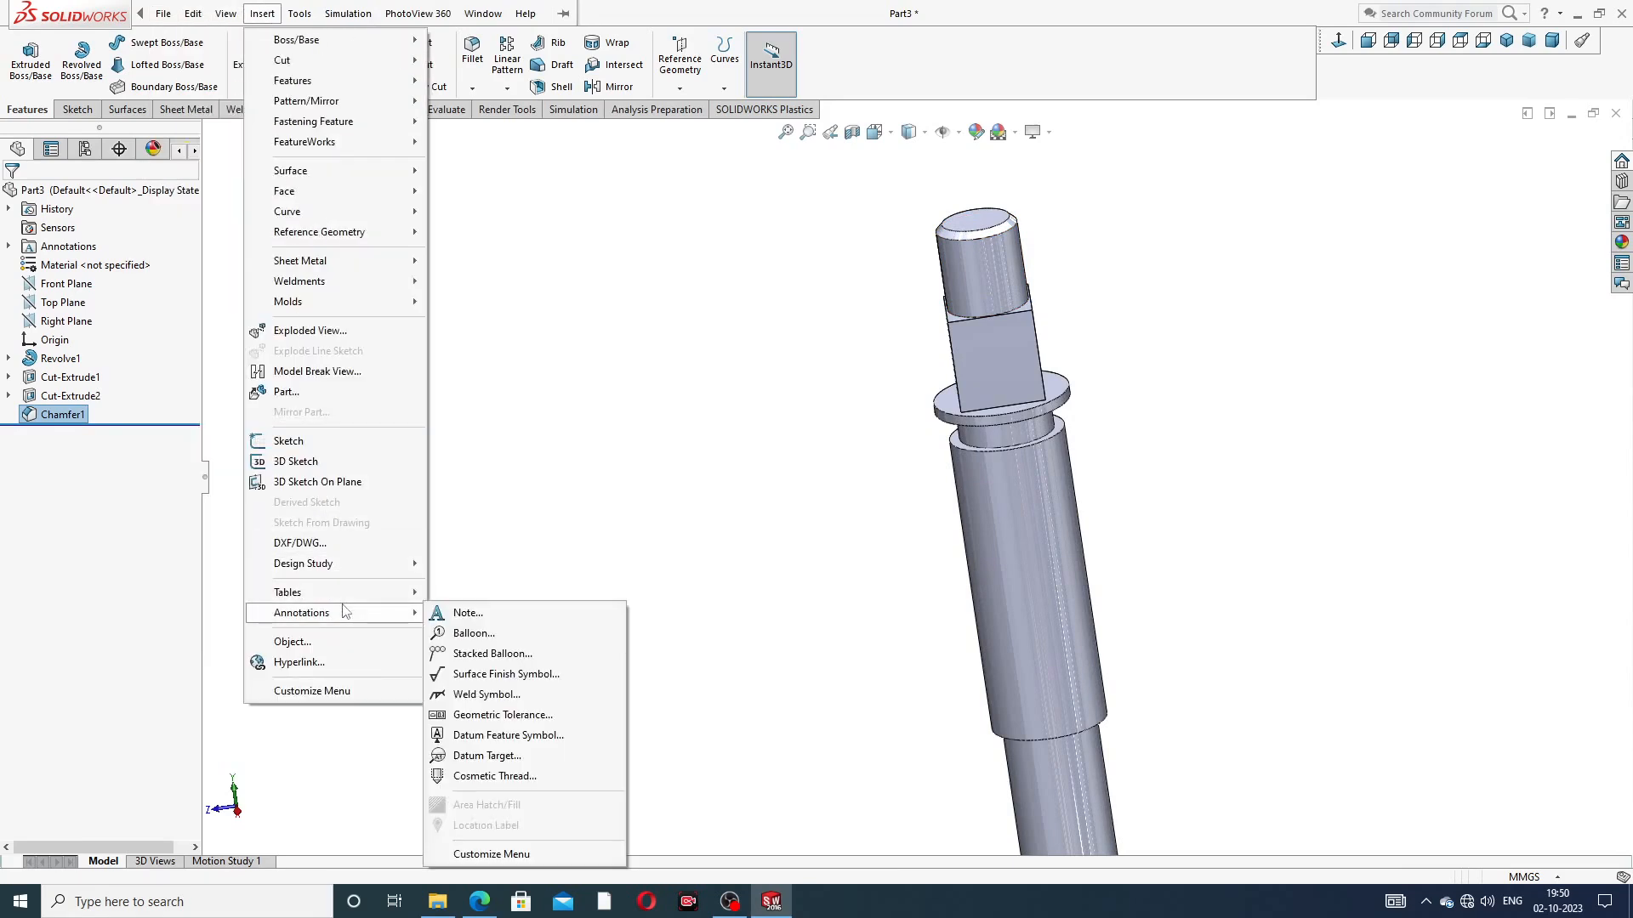
left_click(508, 776)
scroll(987, 250, "down", 3)
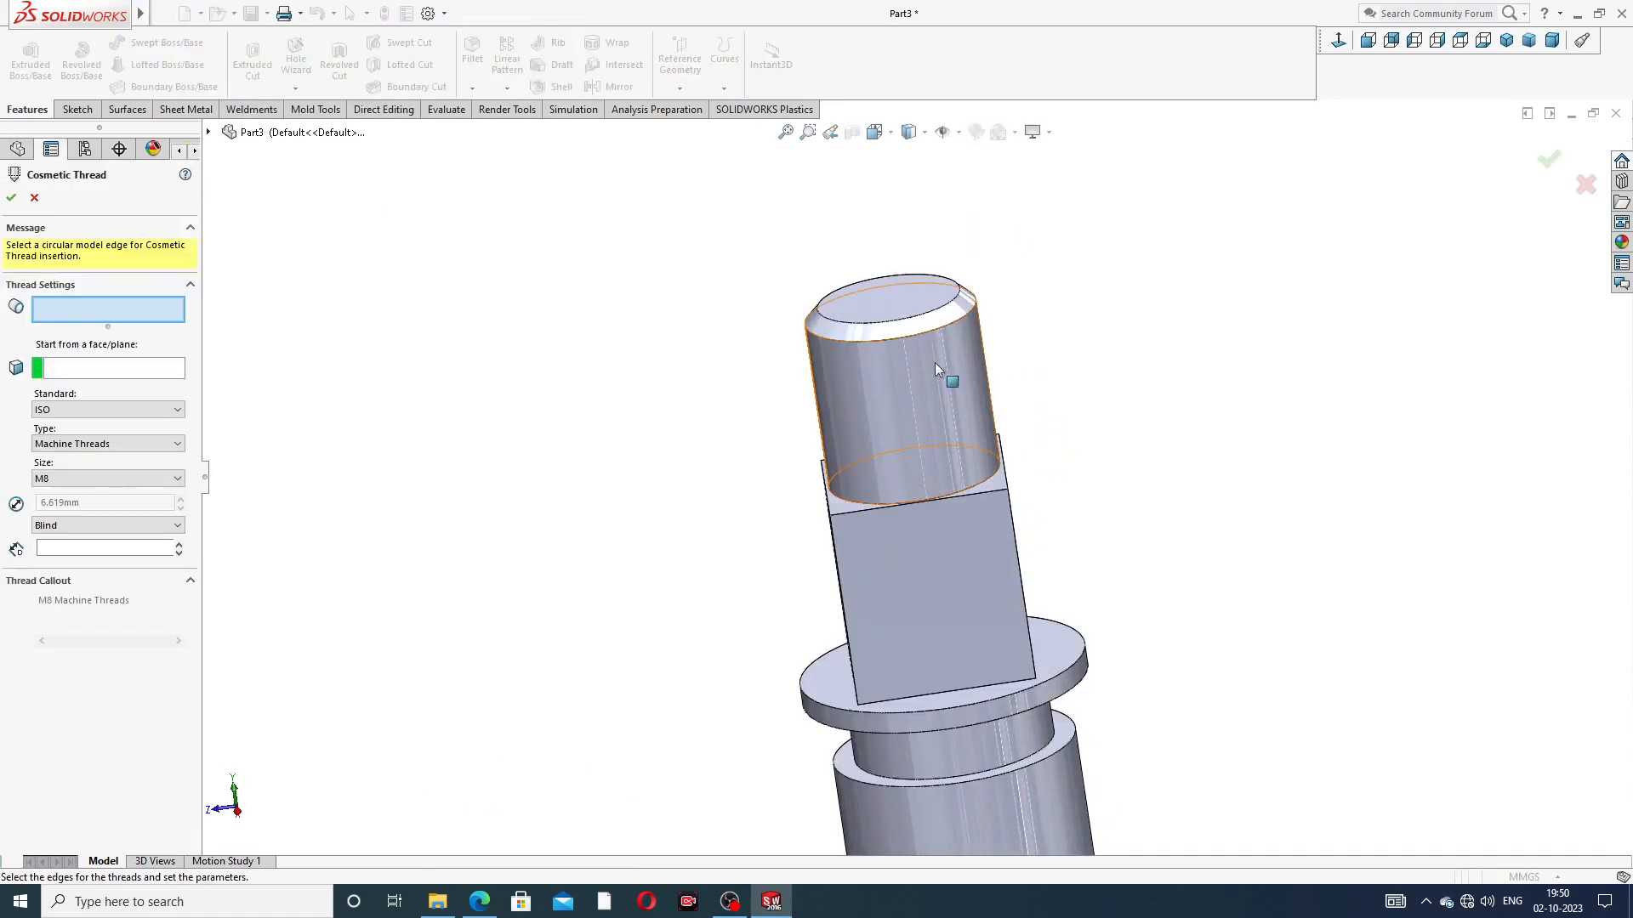
left_click(927, 332)
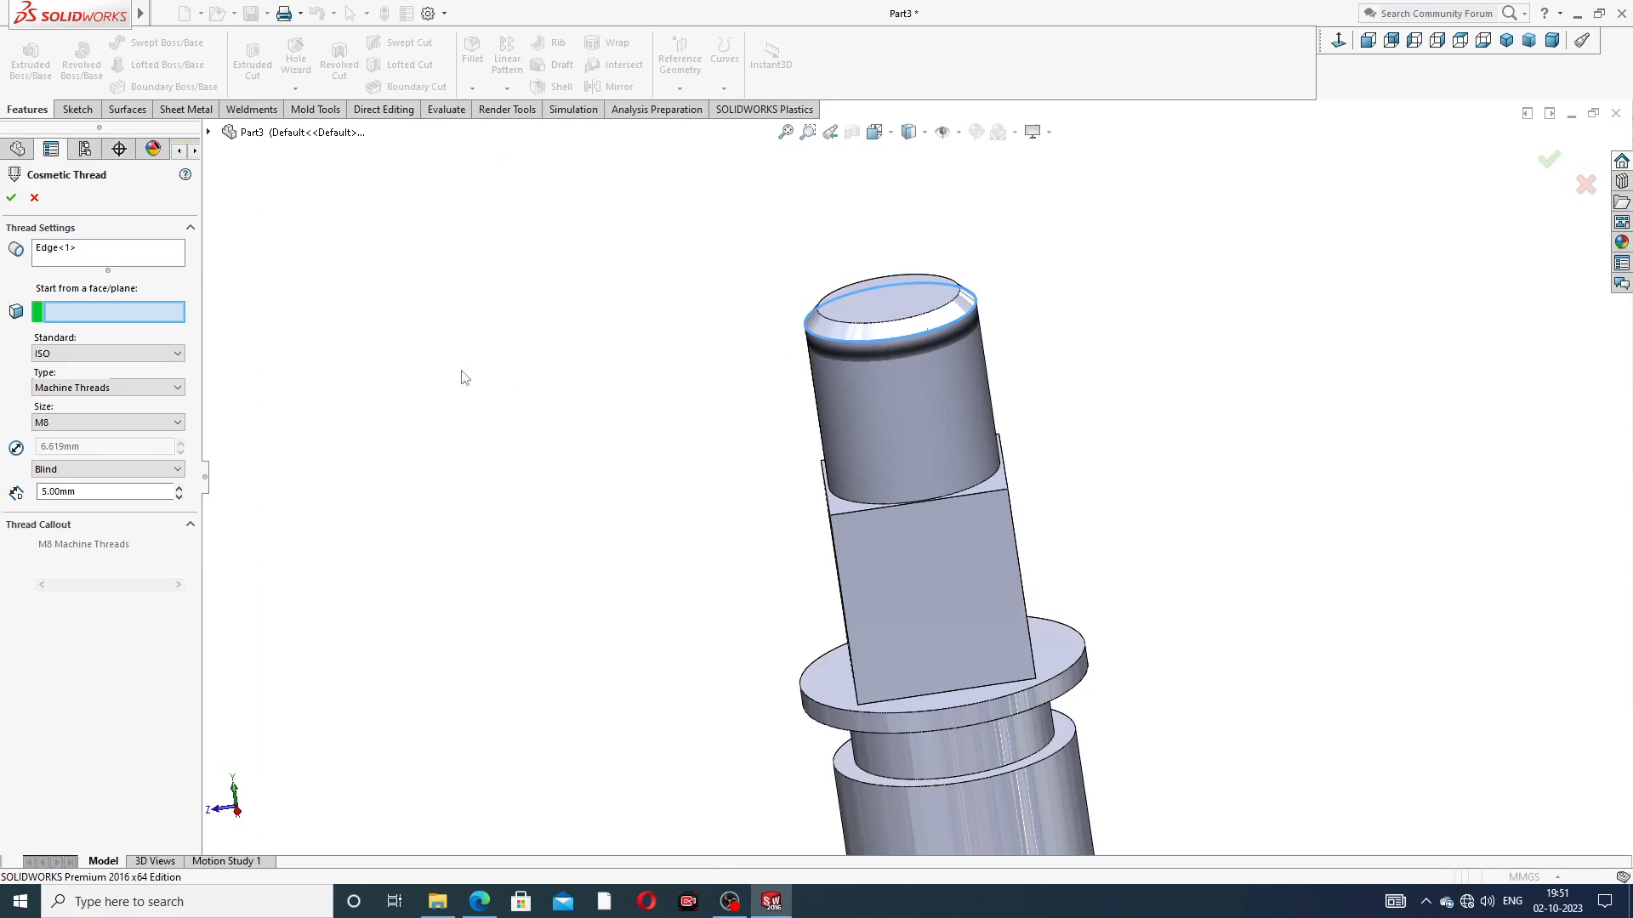
left_click(917, 320)
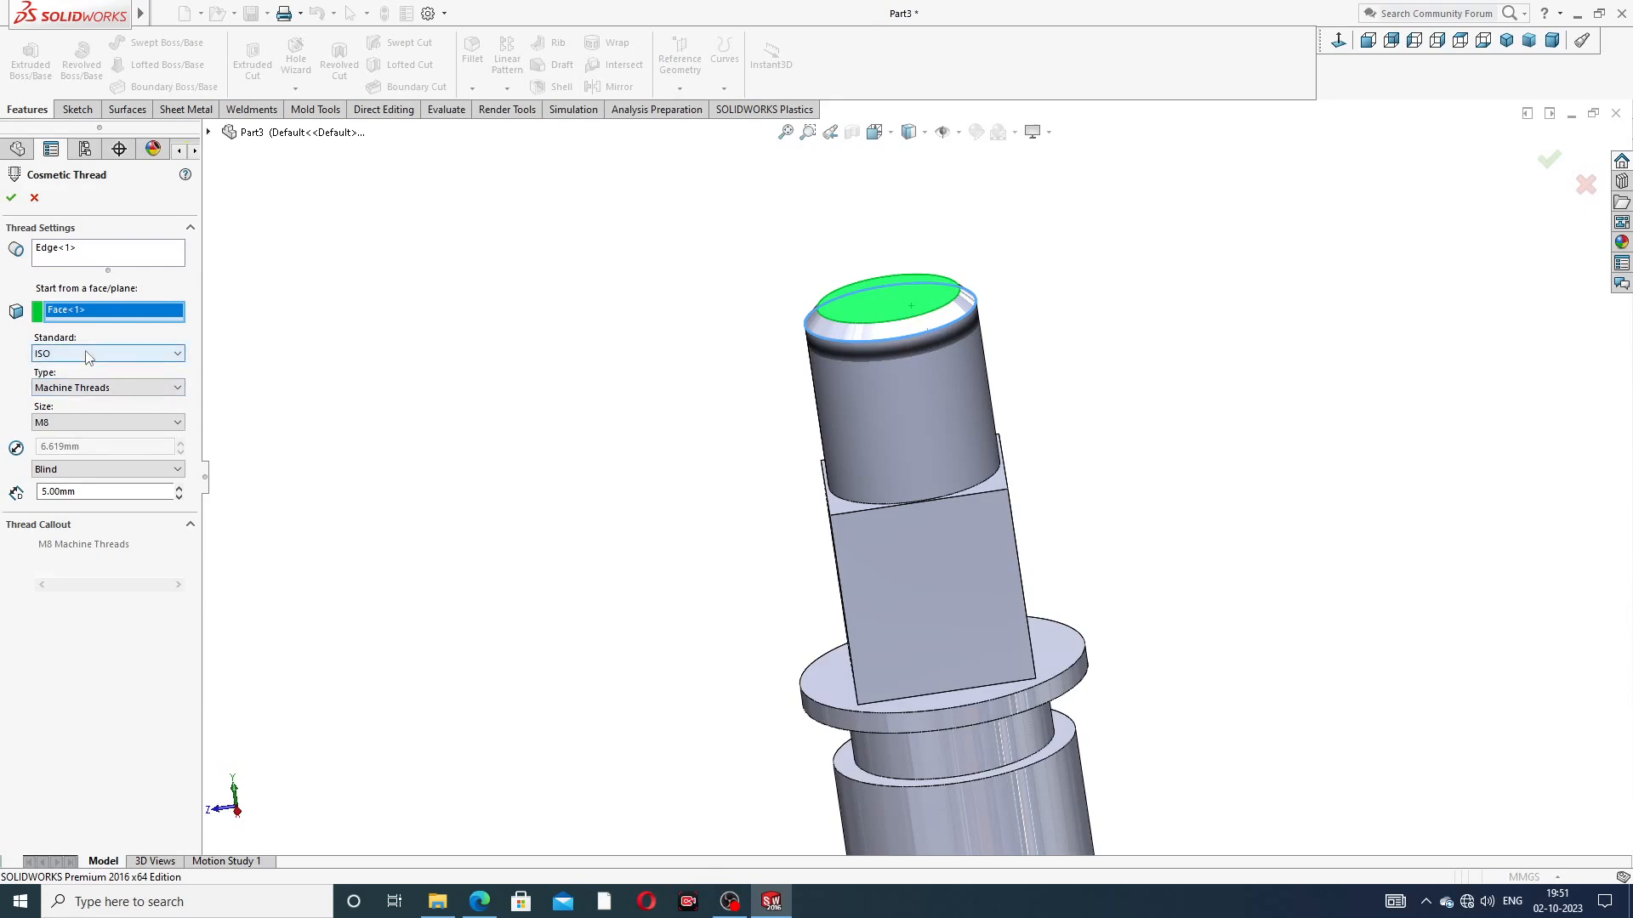
Set the cosmetic thread to ISO machine thread size M24 with a blind depth of 25 mm and finish it
left_click(75, 424)
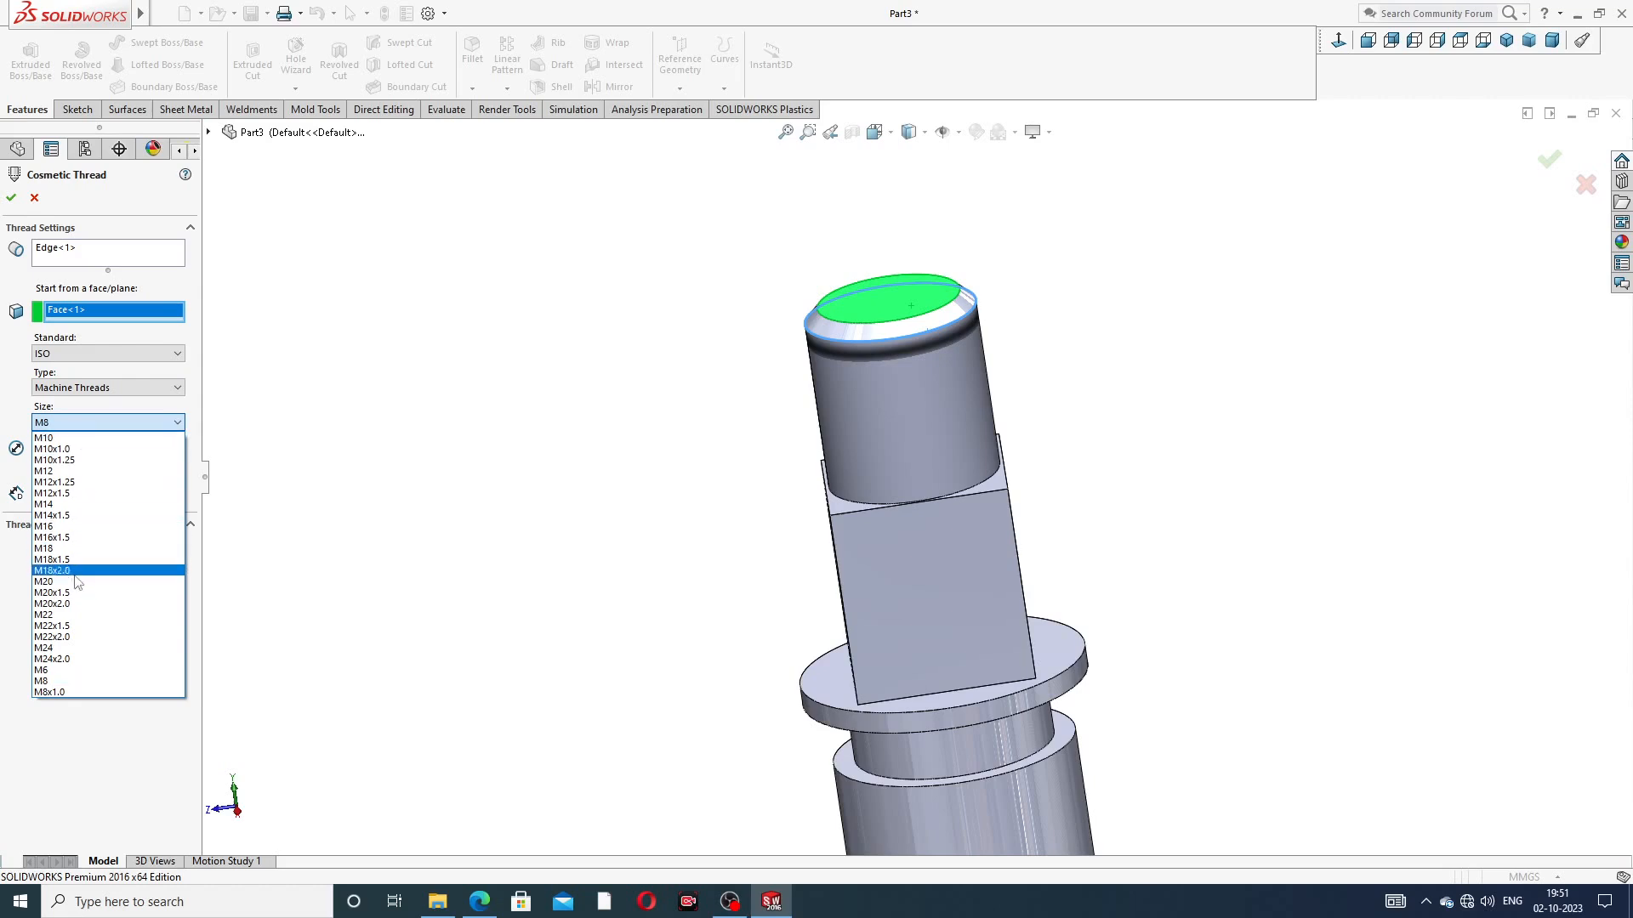
left_click(82, 648)
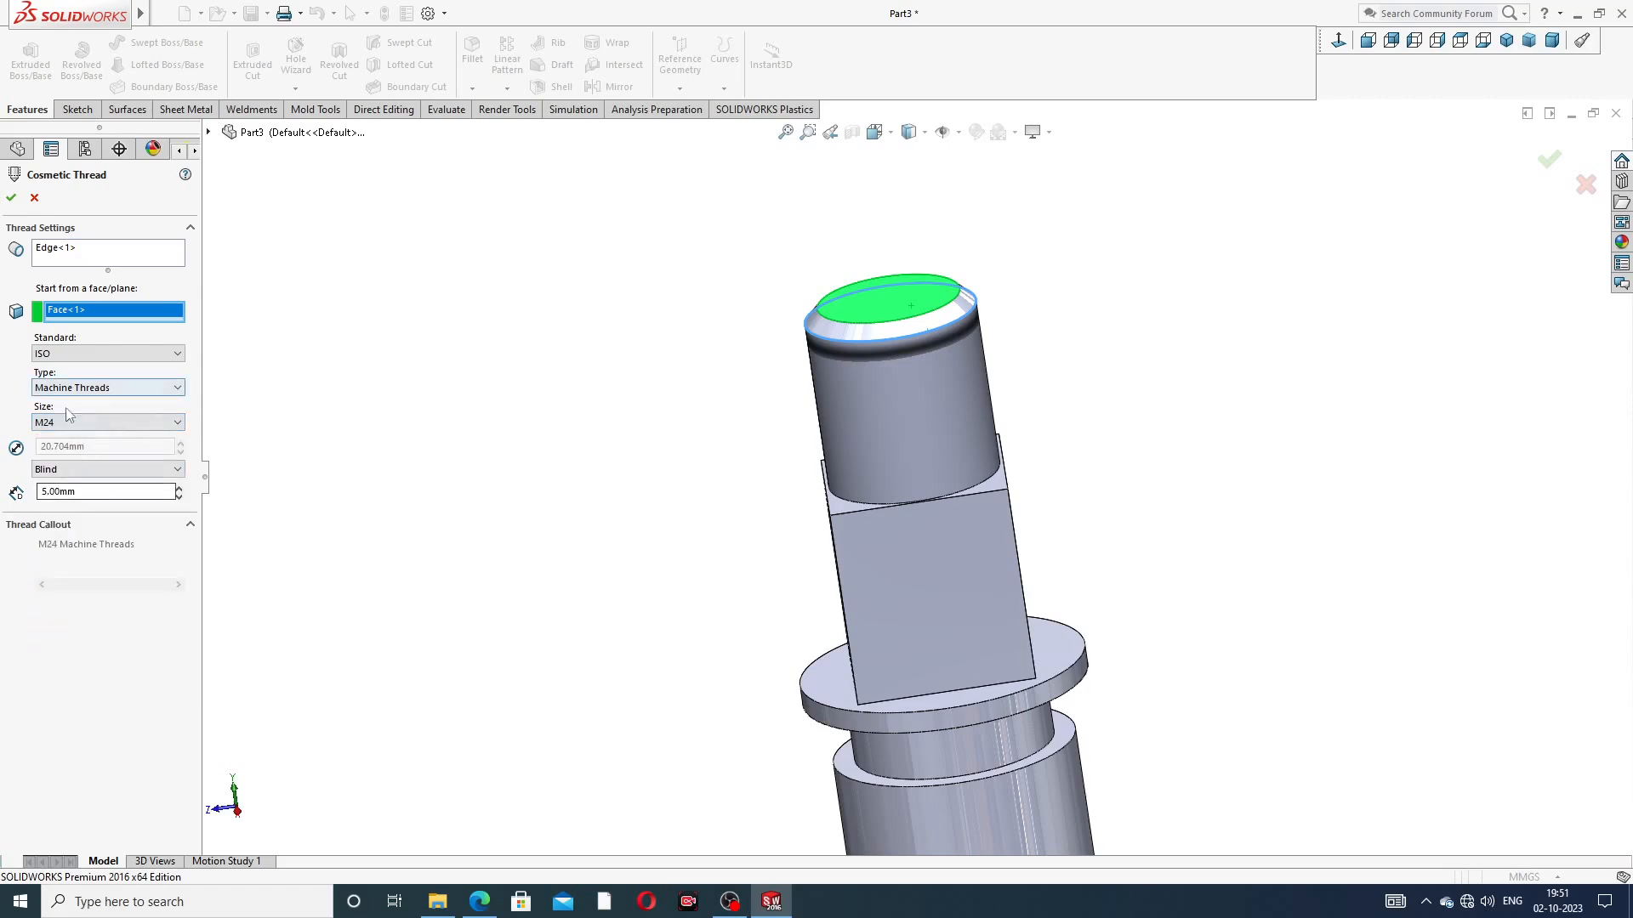
left_click_drag(84, 493, 16, 497)
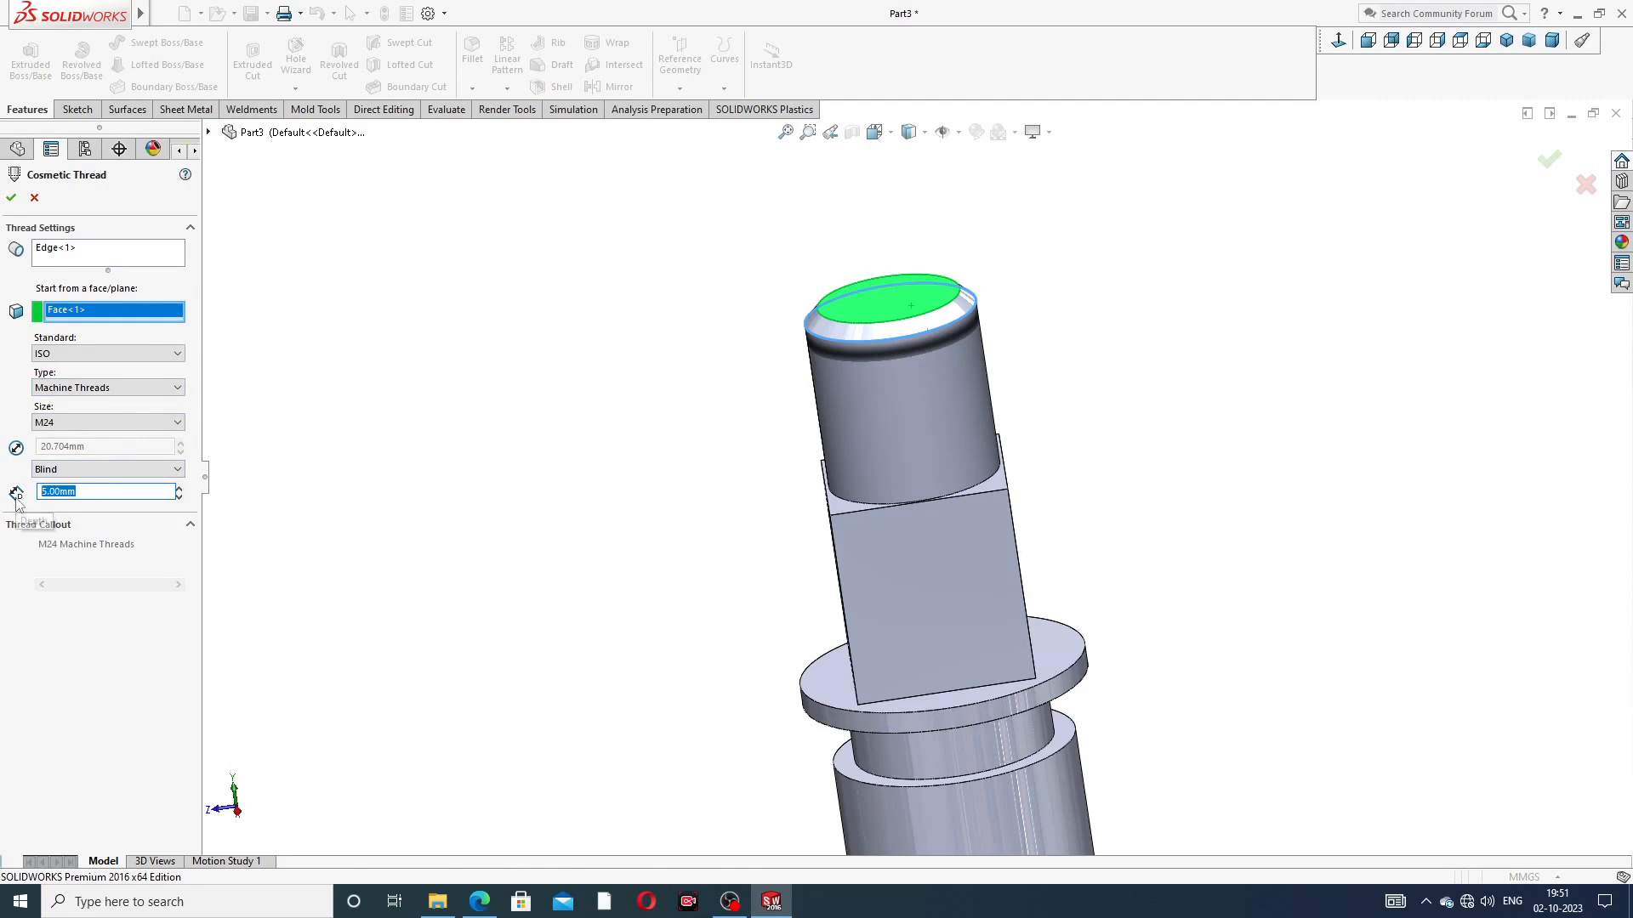
type("25")
key("Return")
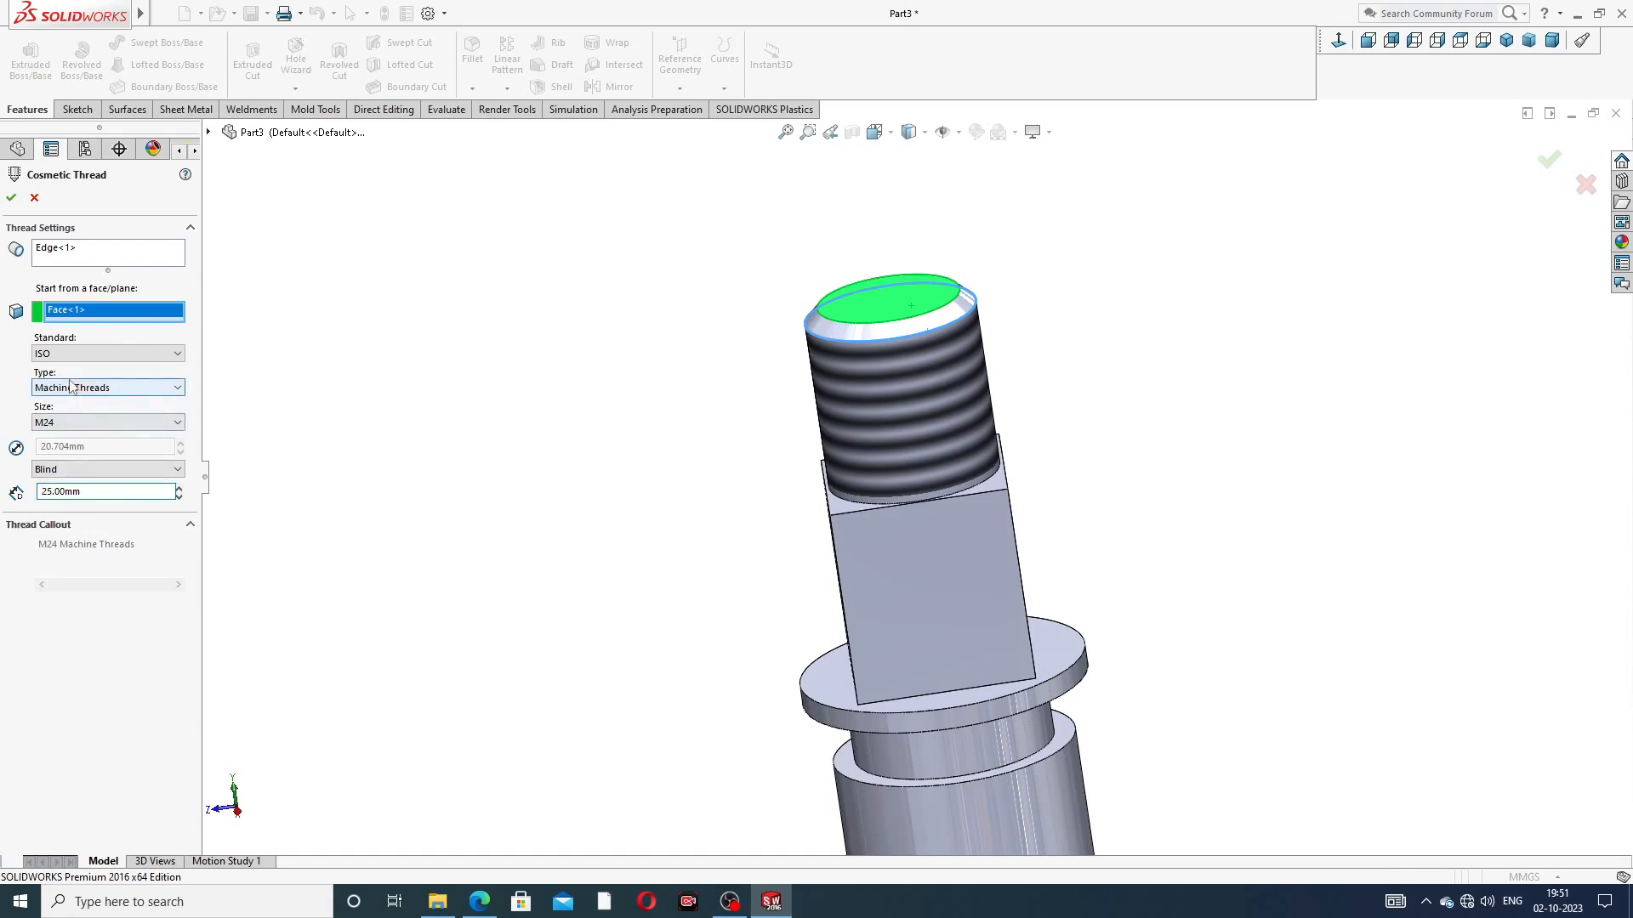
left_click(11, 197)
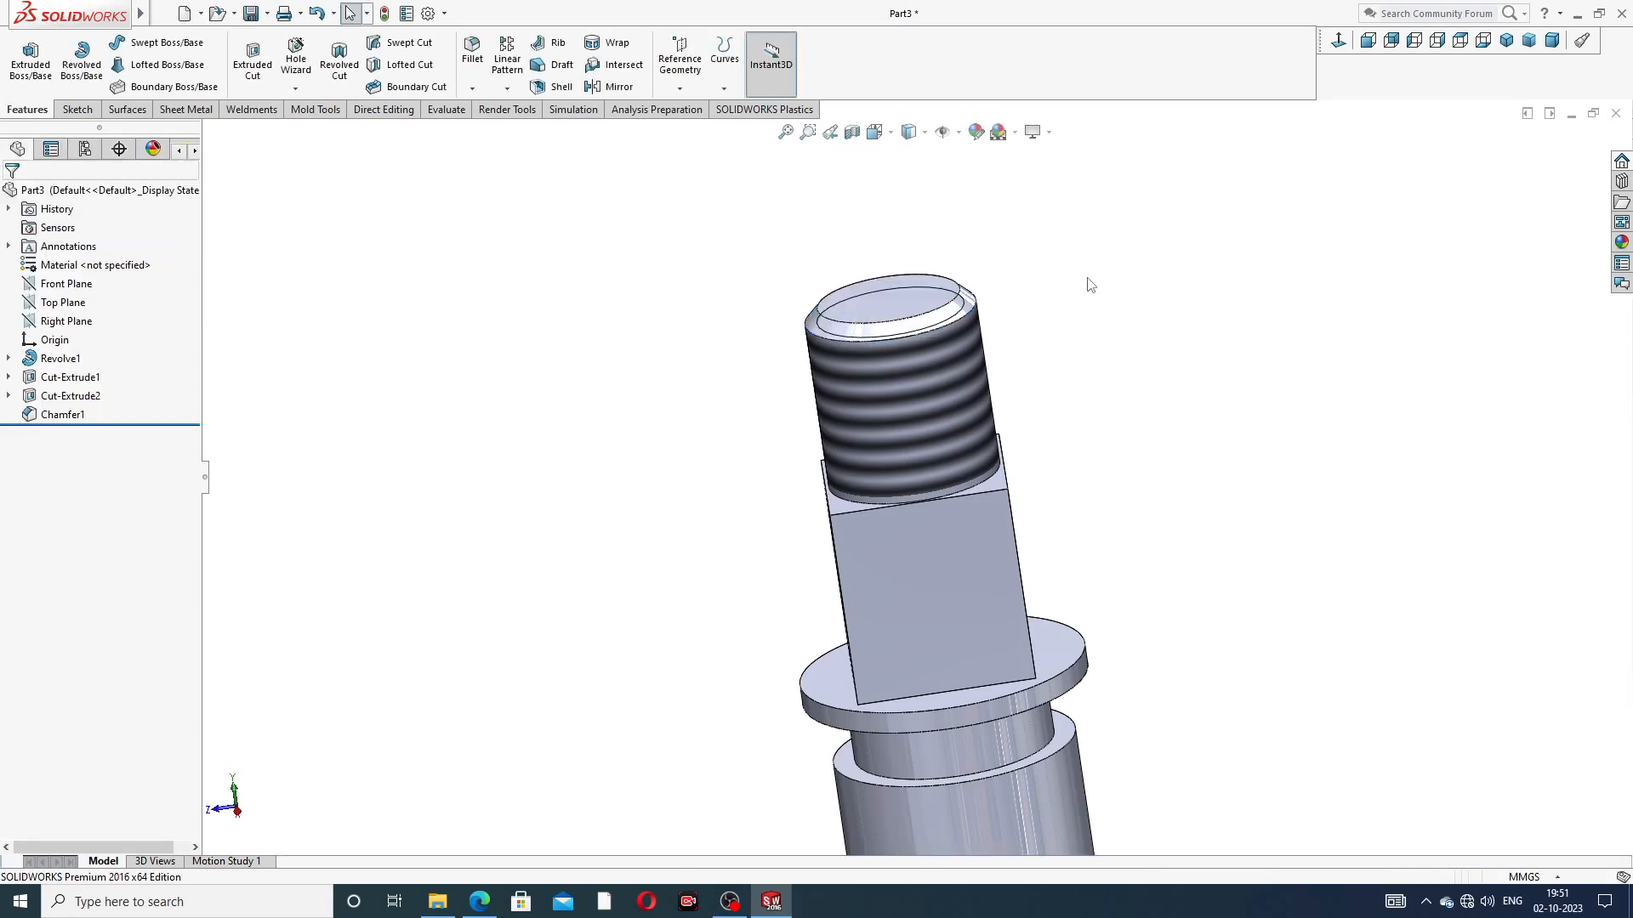
Start a sketch on the collar's underside and convert the circular shoulder edge of the 34 mm shaft section into it
scroll(1114, 291, "up", 2)
scroll(876, 338, "up", 3)
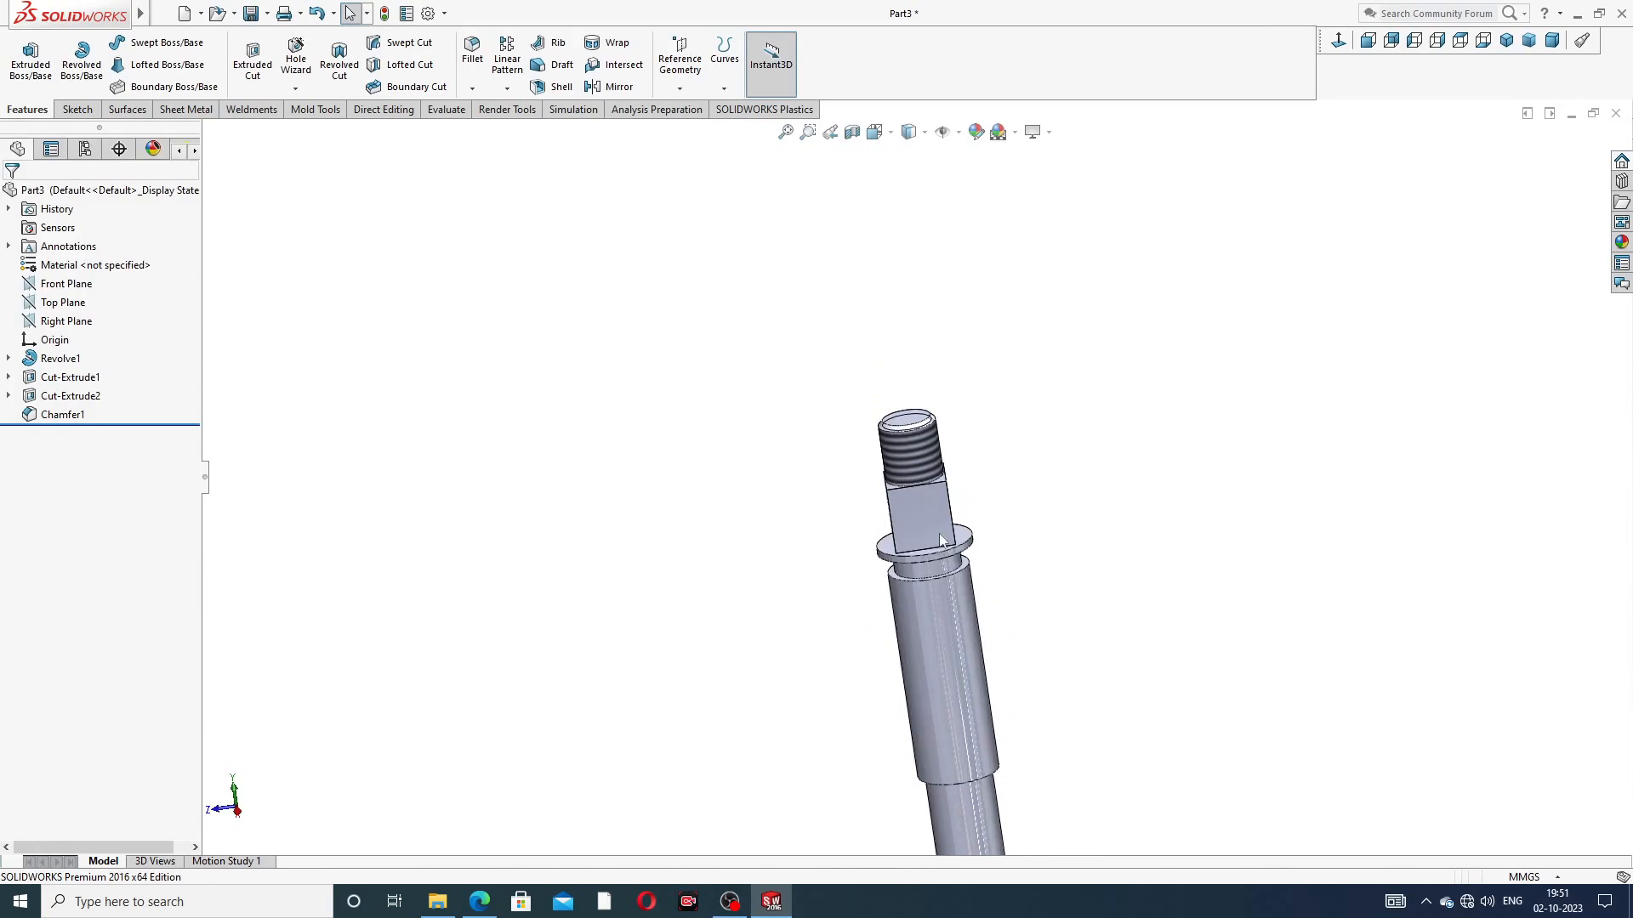
scroll(959, 584, "down", 2)
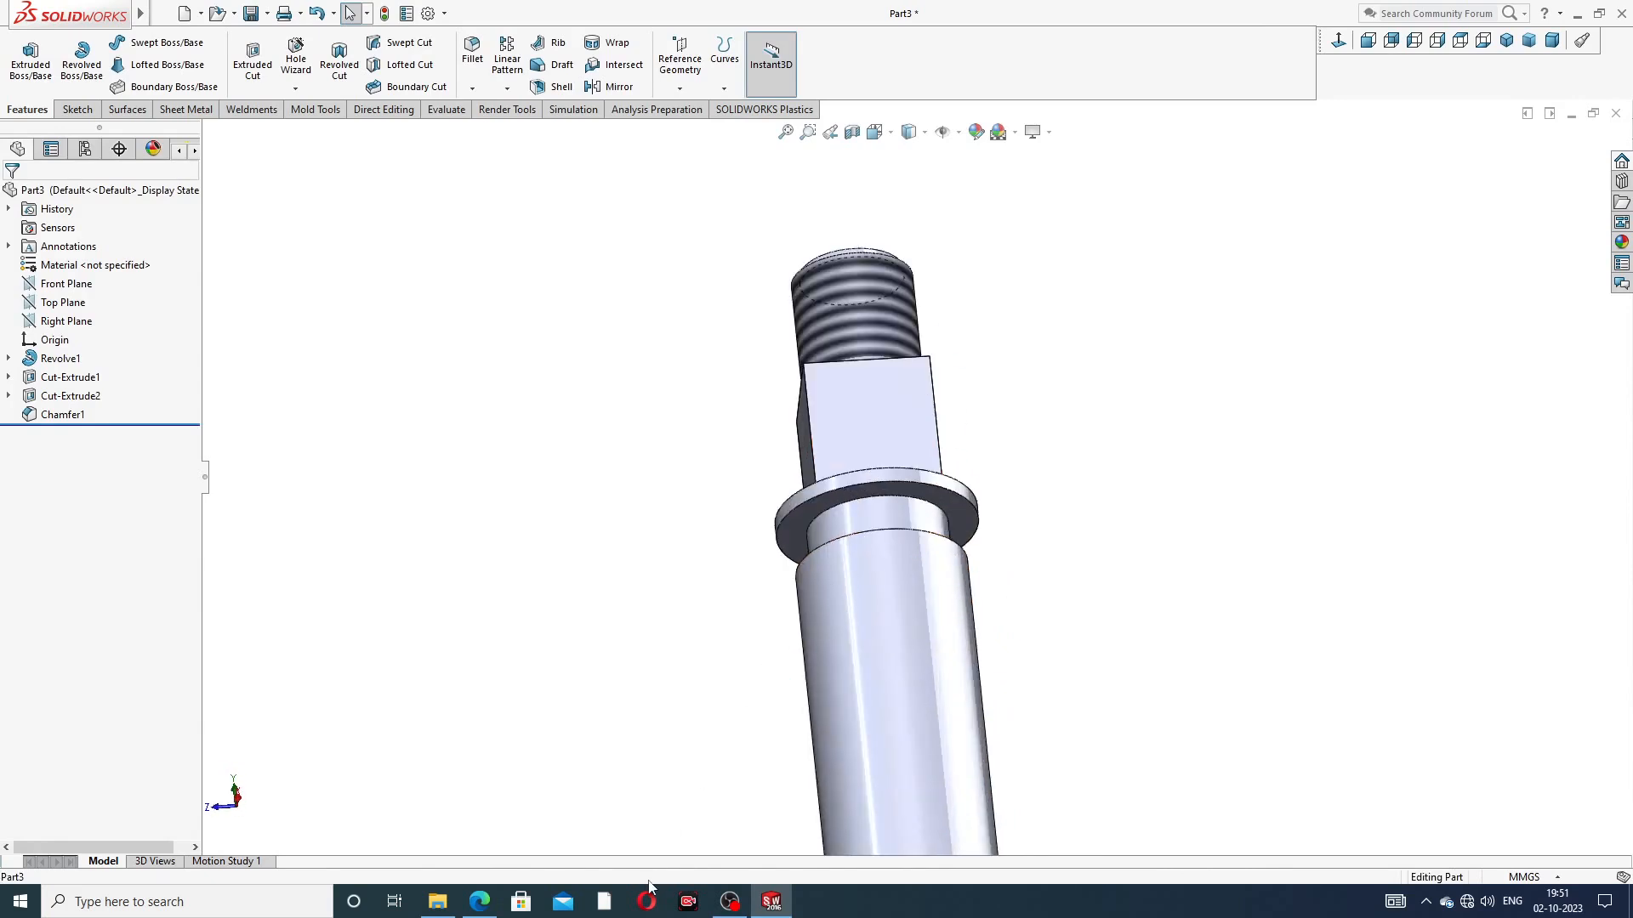
left_click(963, 518)
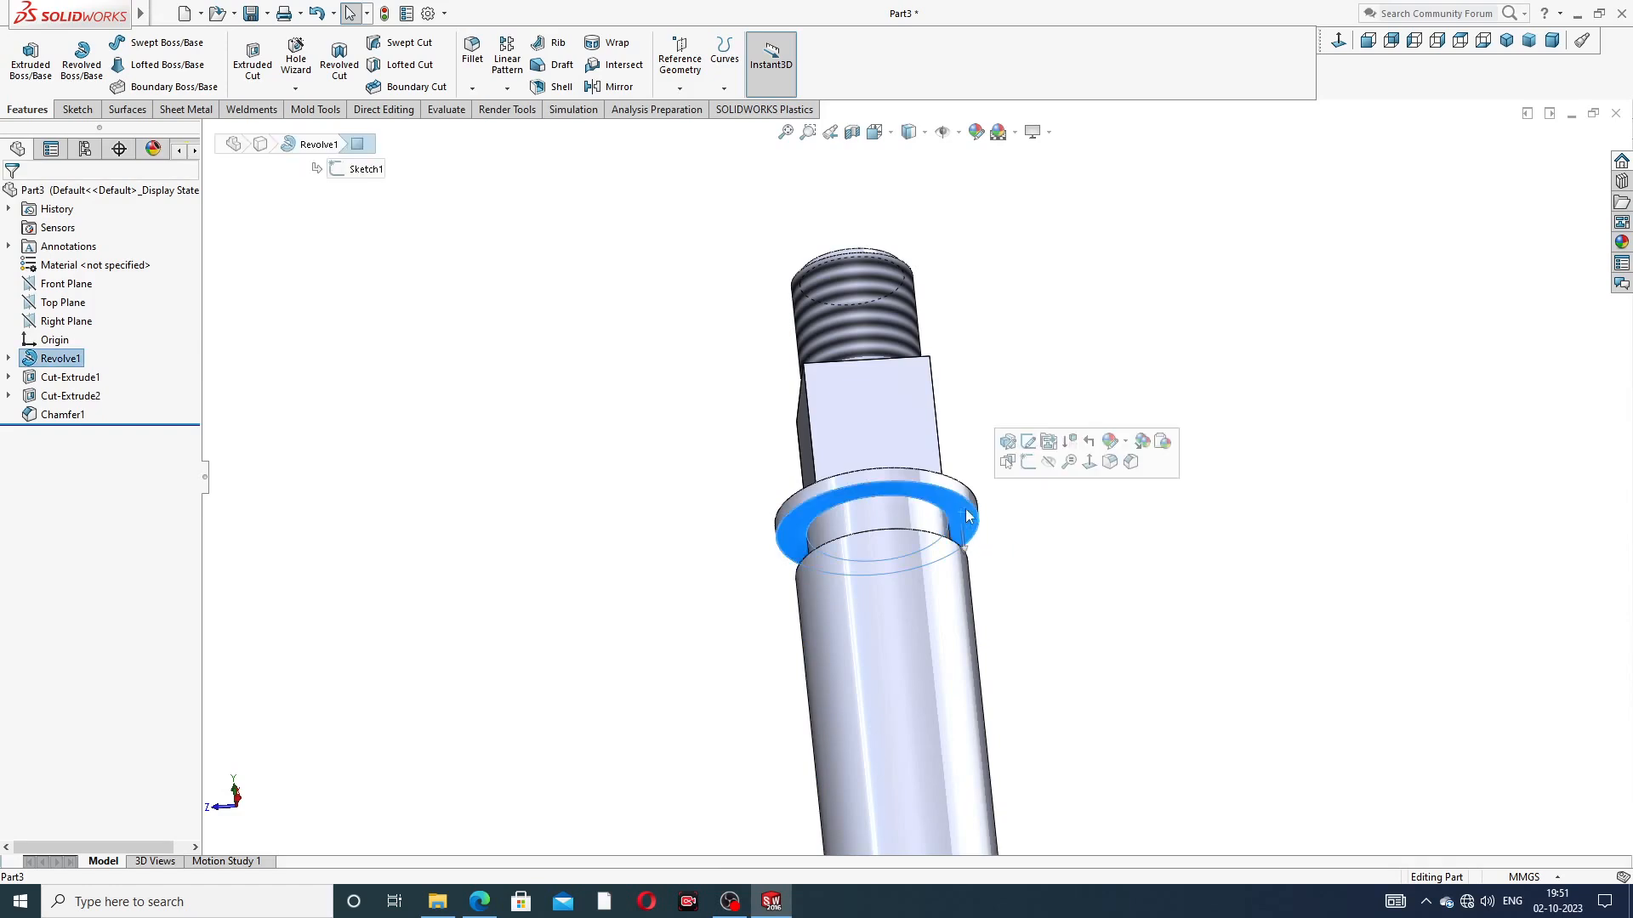
left_click(1029, 468)
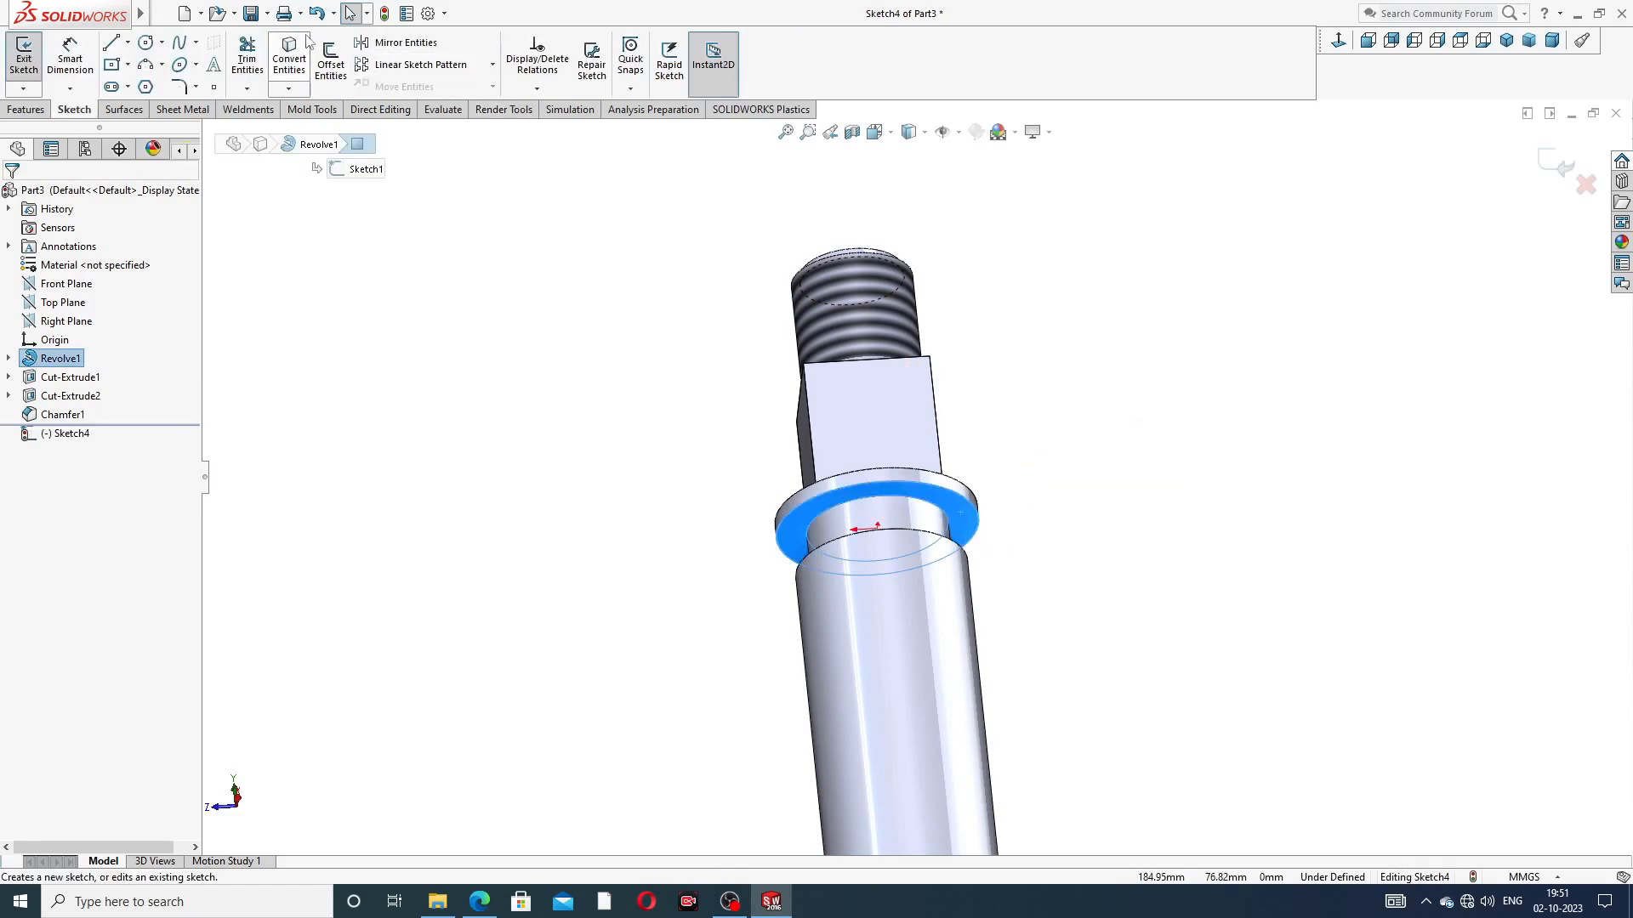
scroll(890, 585, "down", 4)
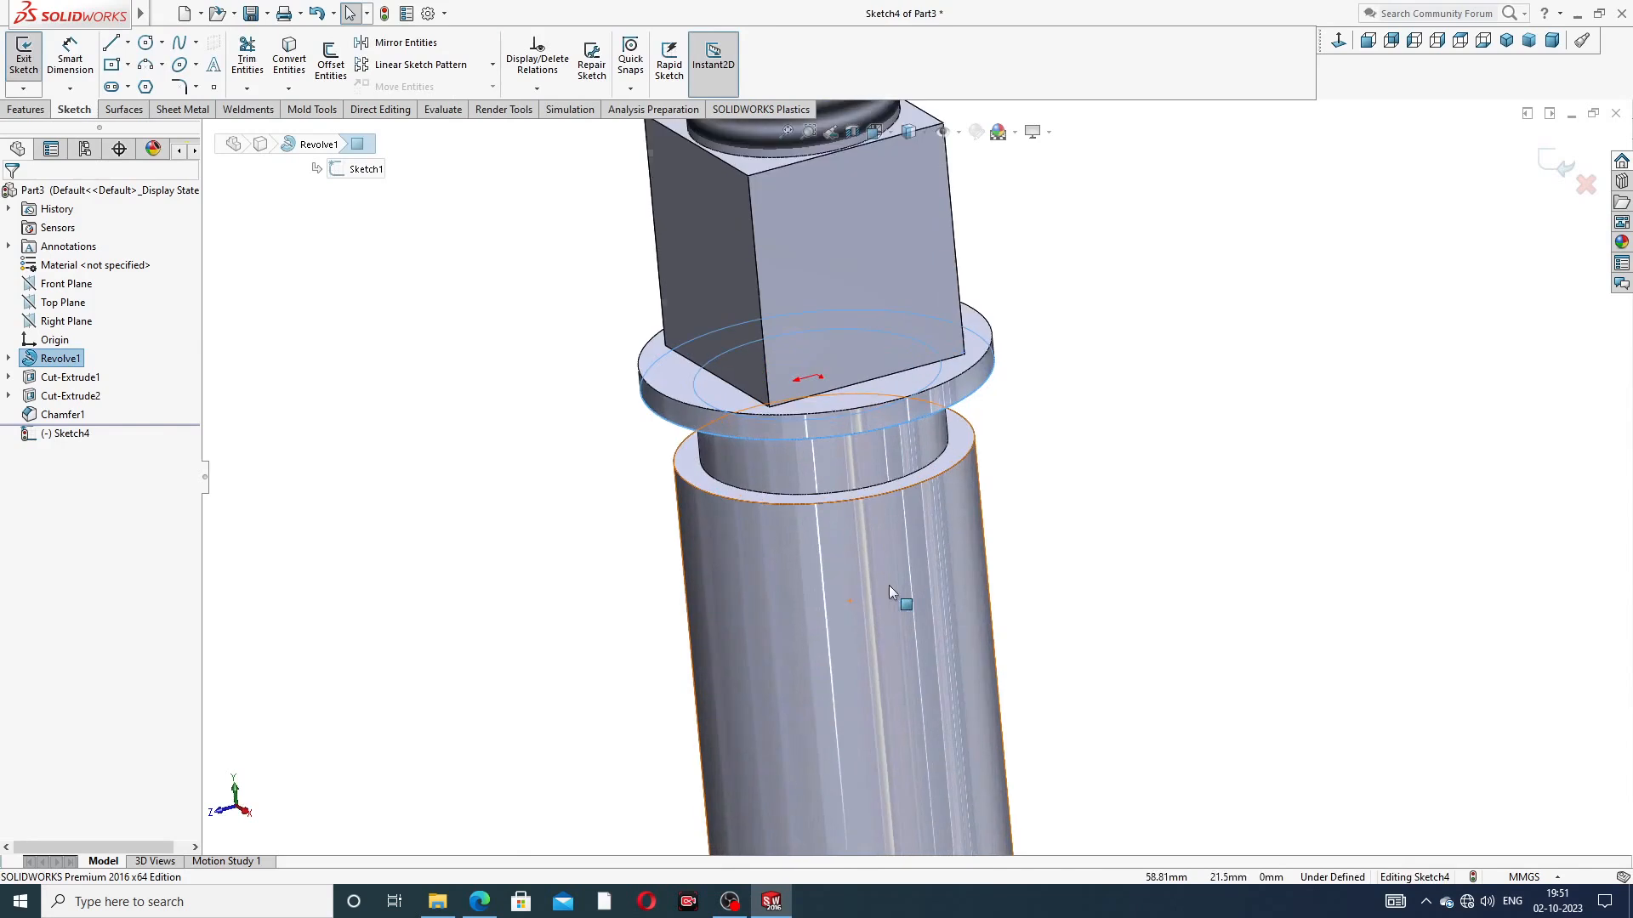
left_click(903, 492)
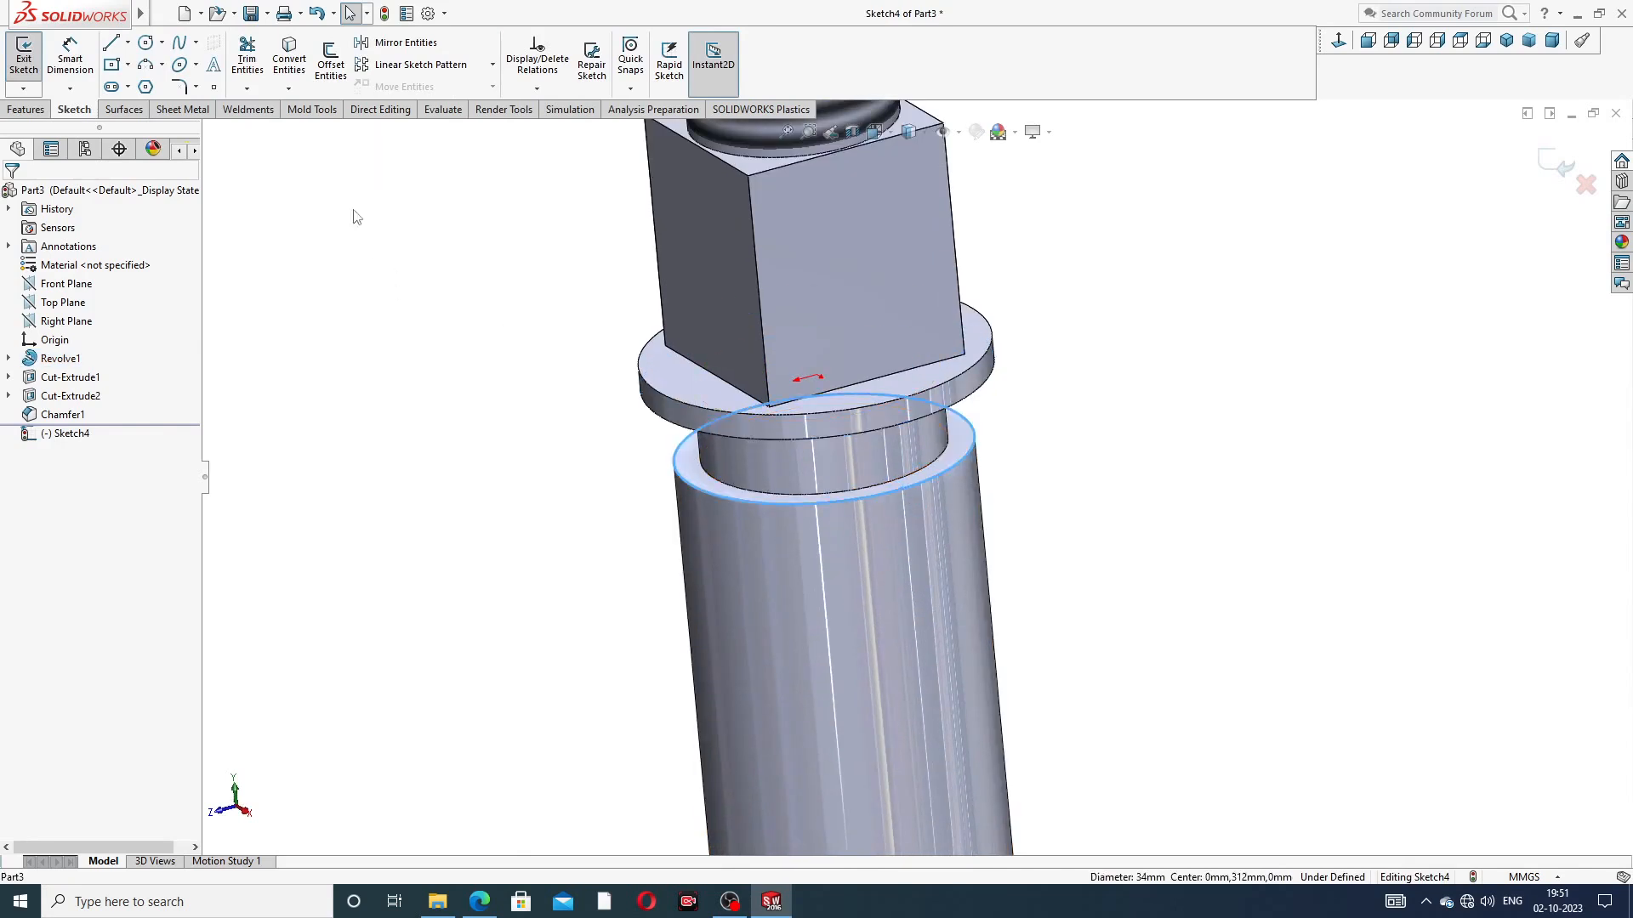
left_click(293, 58)
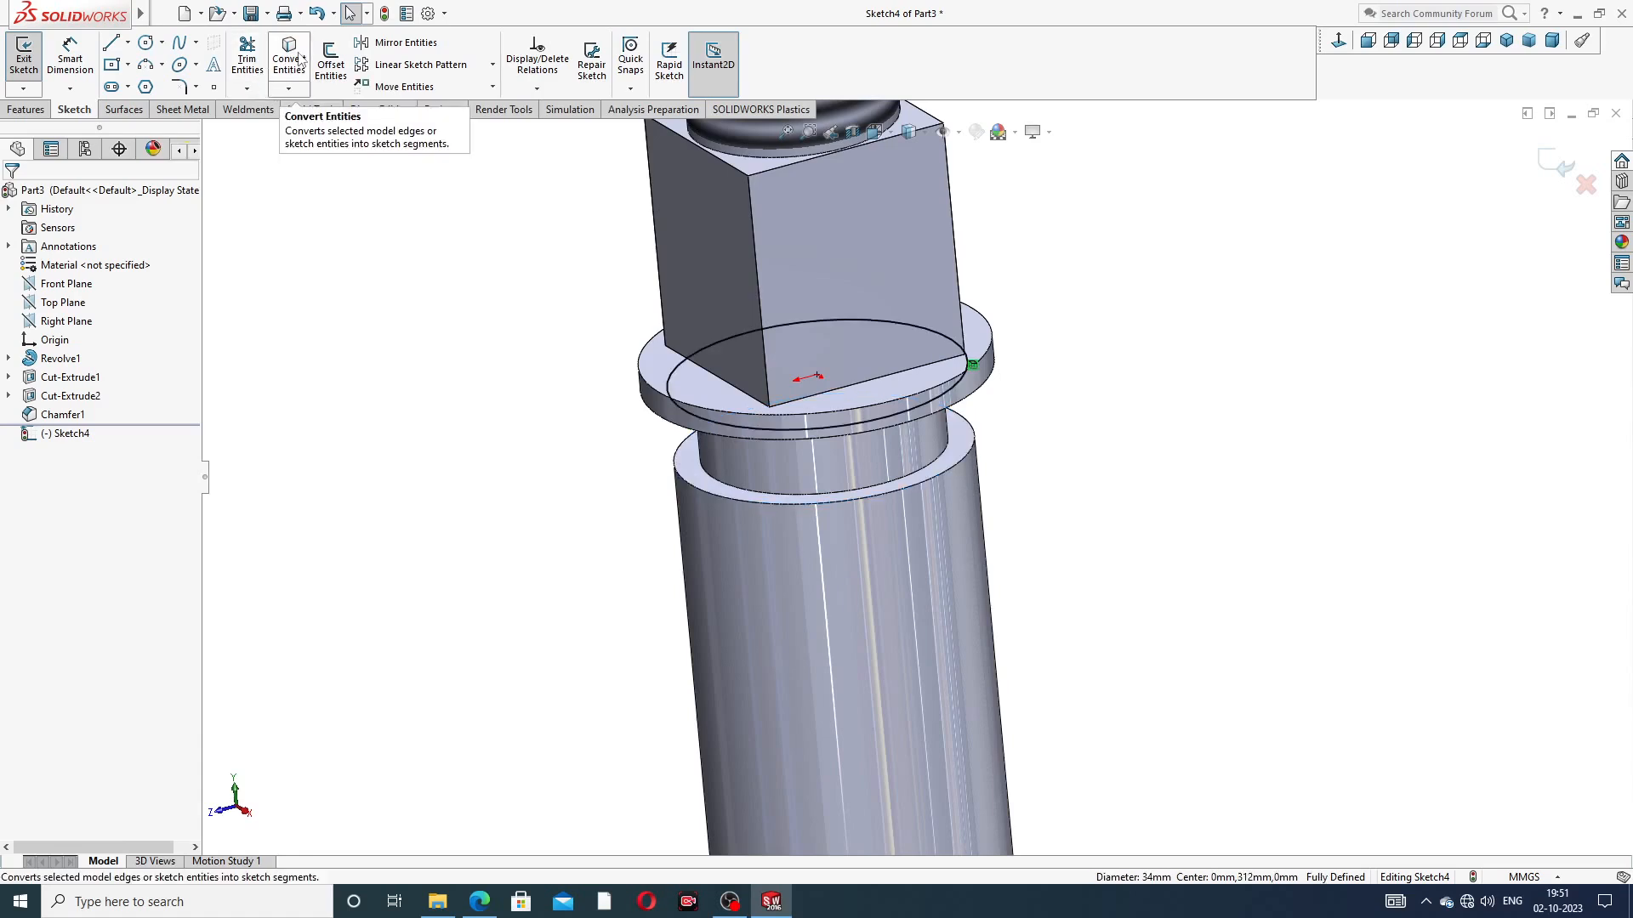
Create a counterclockwise helix from the converted circle, defined by Height and Pitch, with constant 6 mm pitch, 120 mm height and 0° start angle
mouse_move(548, 339)
middle_mouse_down()
mouse_move(579, 222)
mouse_move(753, 291)
middle_mouse_up()
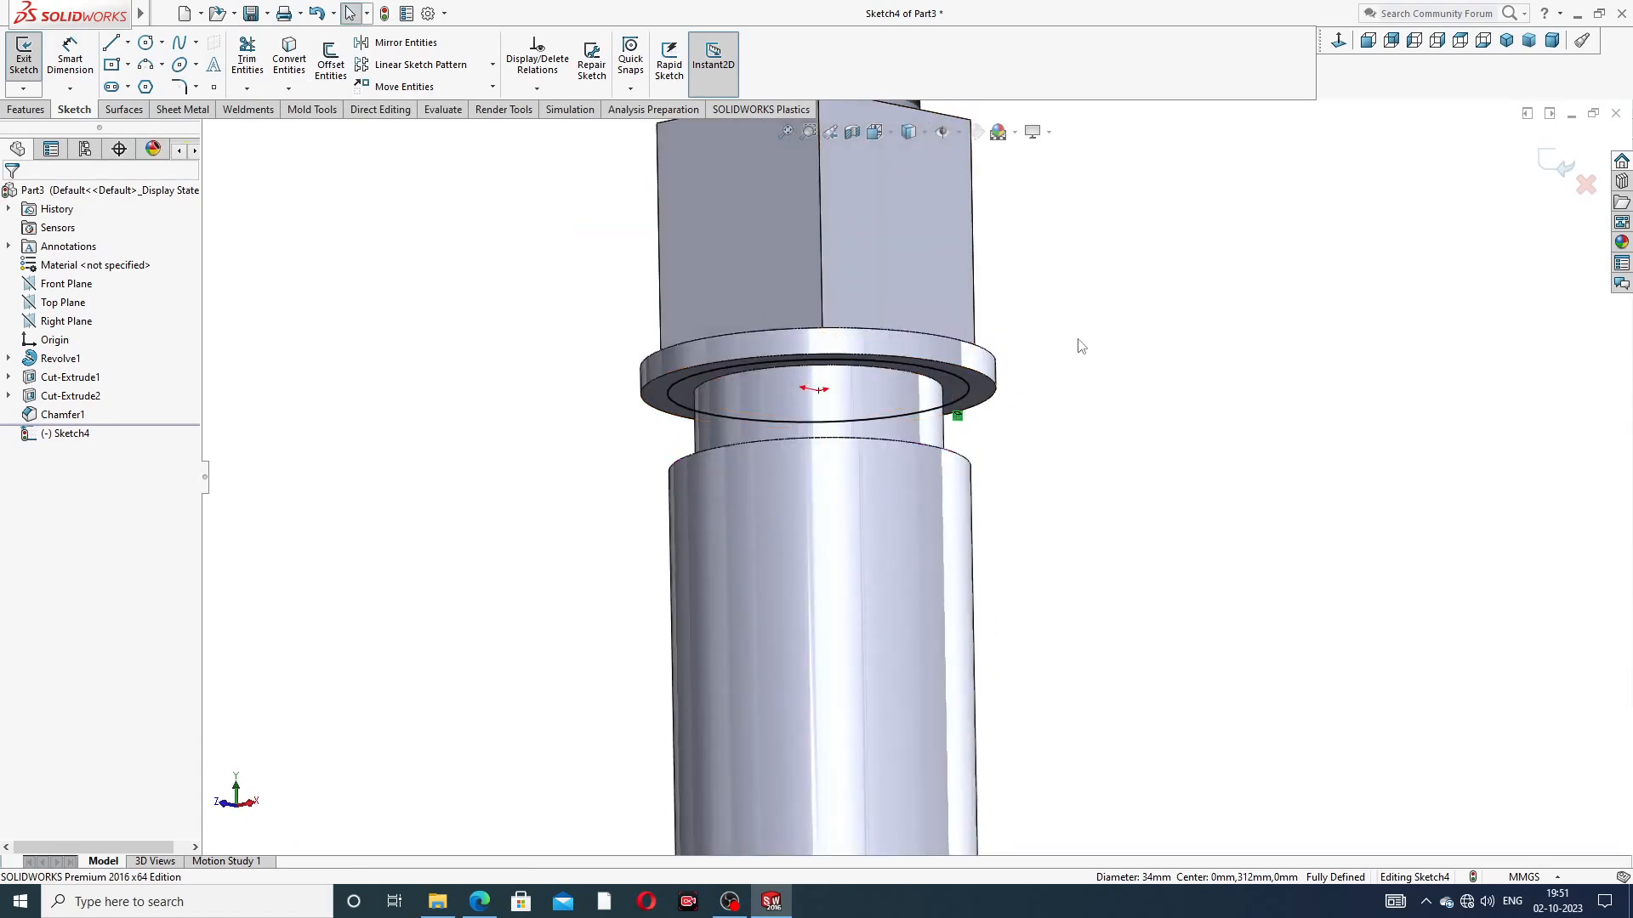
left_click(630, 90)
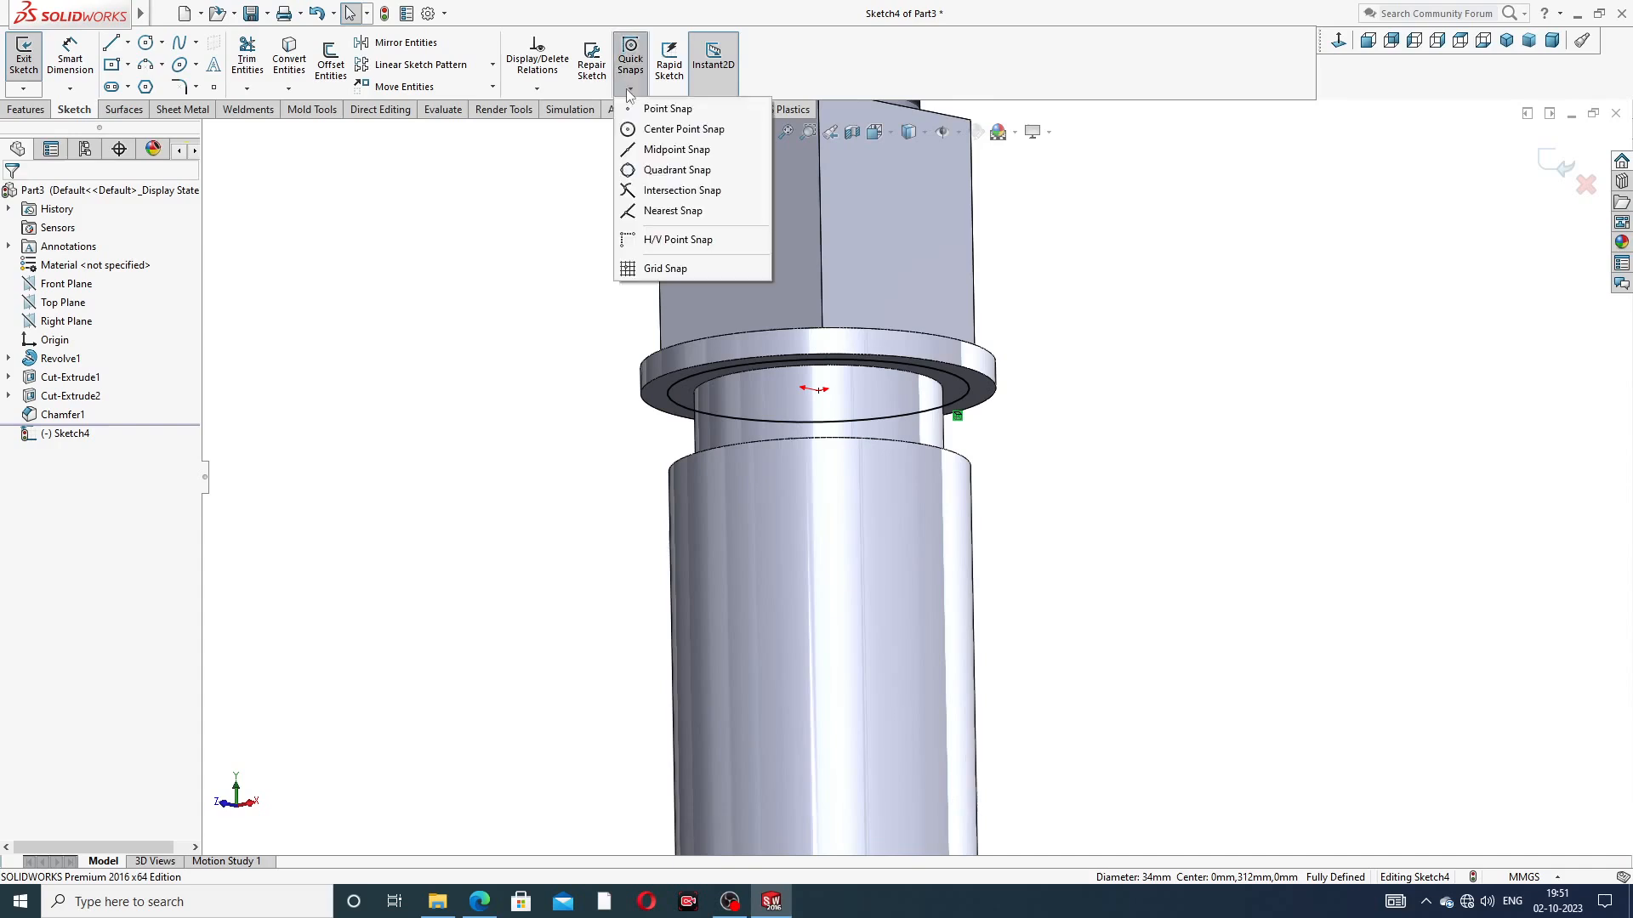
left_click(26, 109)
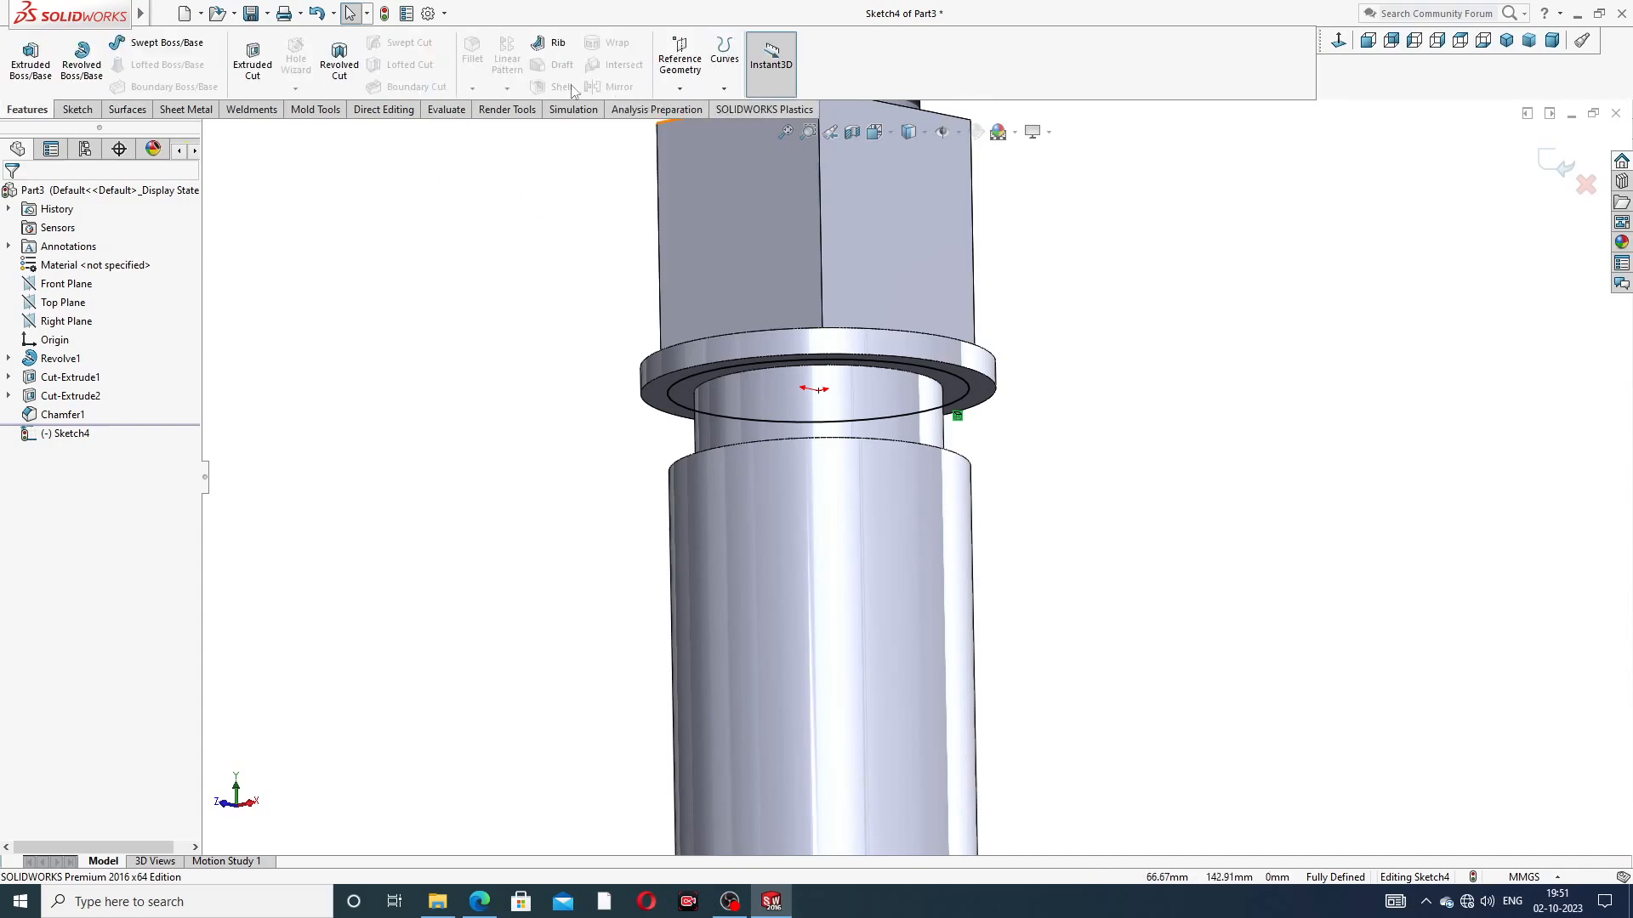
left_click(723, 89)
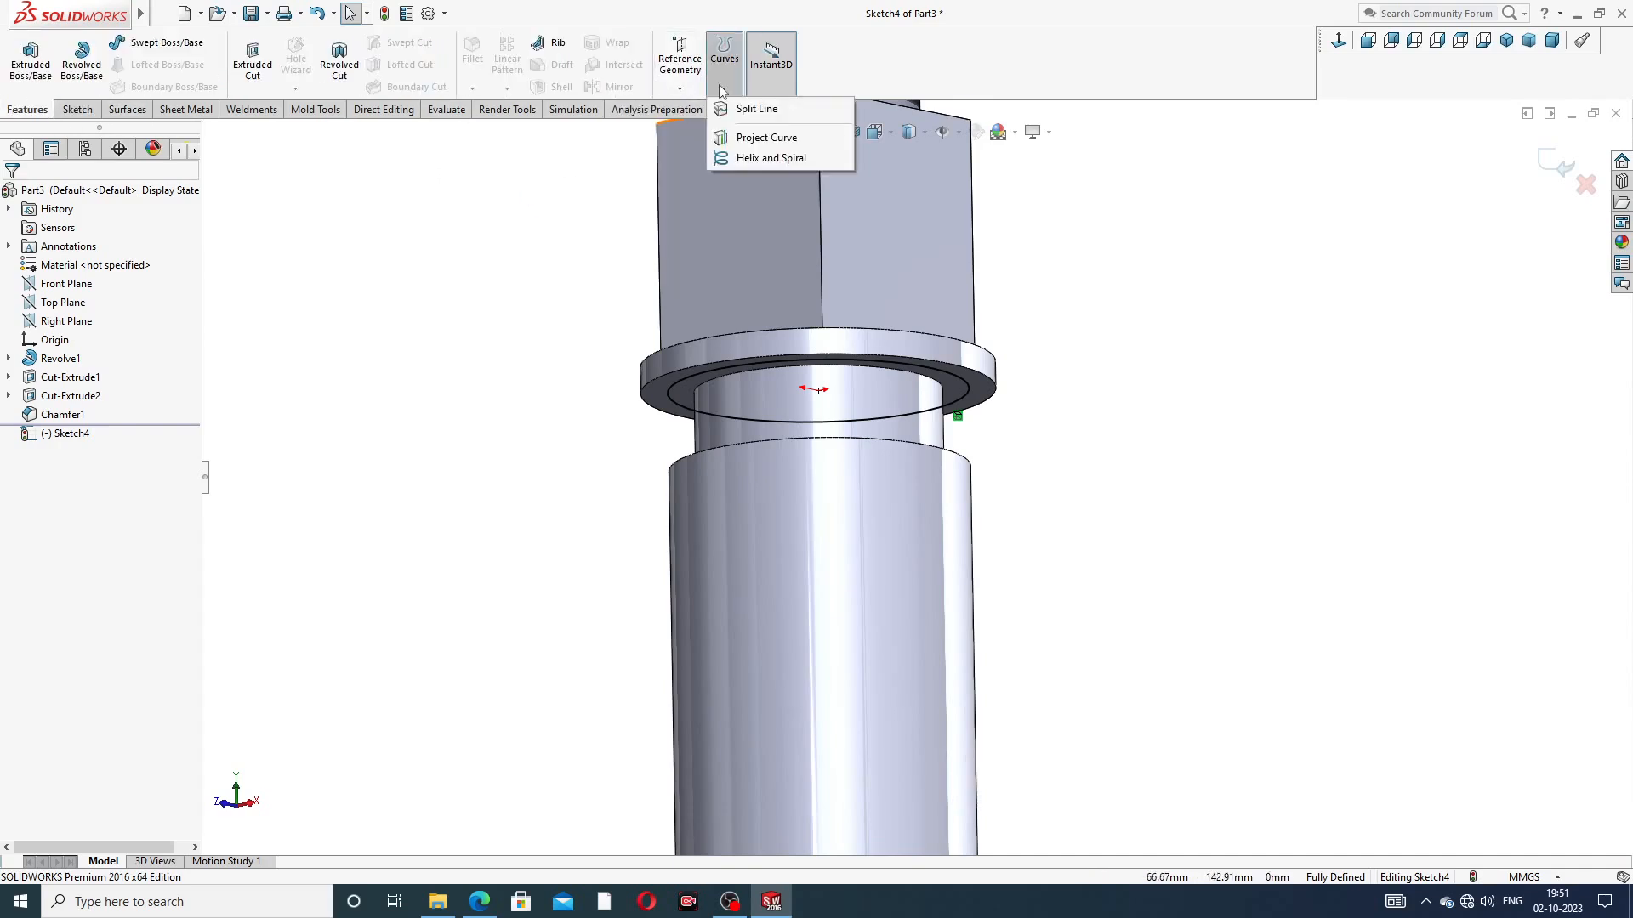
left_click(770, 158)
scroll(838, 372, "up", 2)
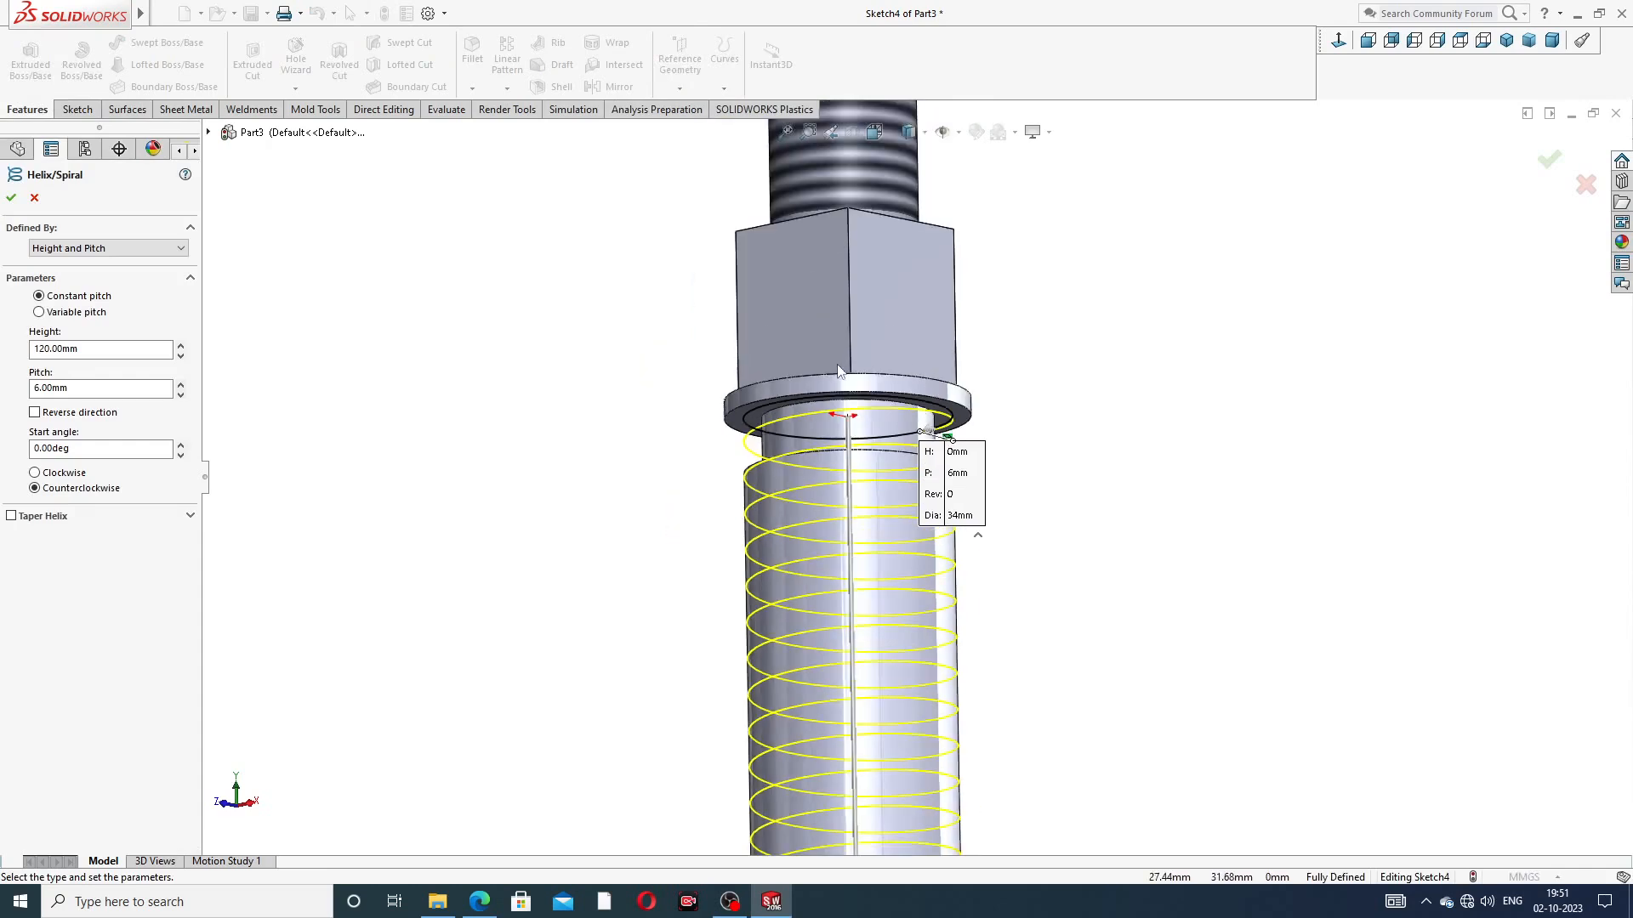
left_click(111, 249)
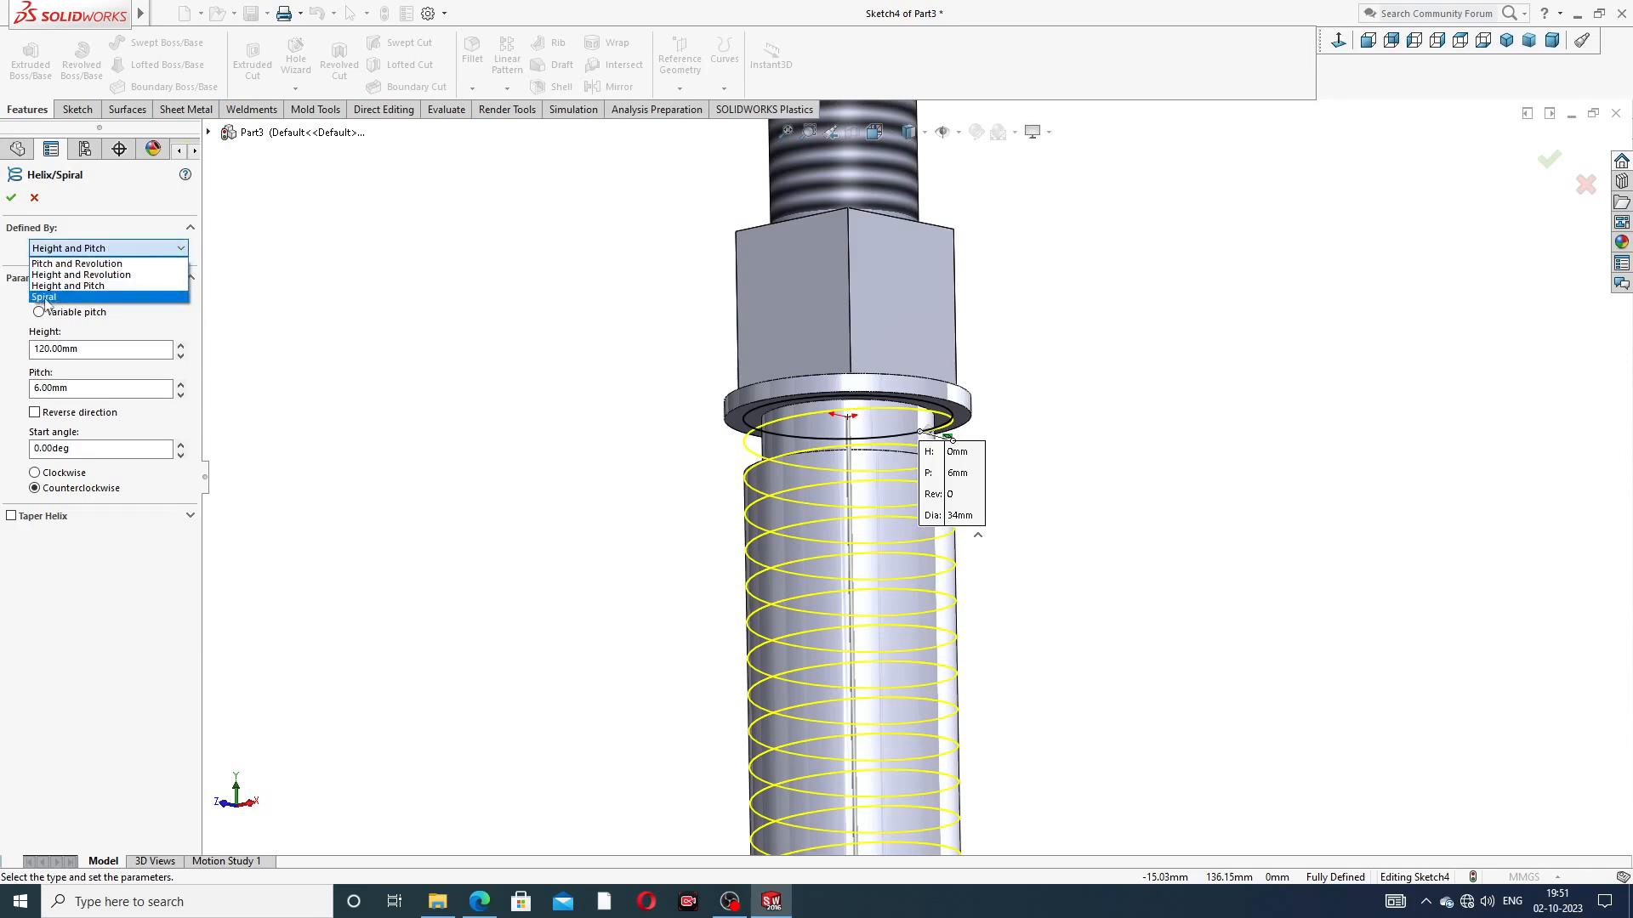
left_click(109, 286)
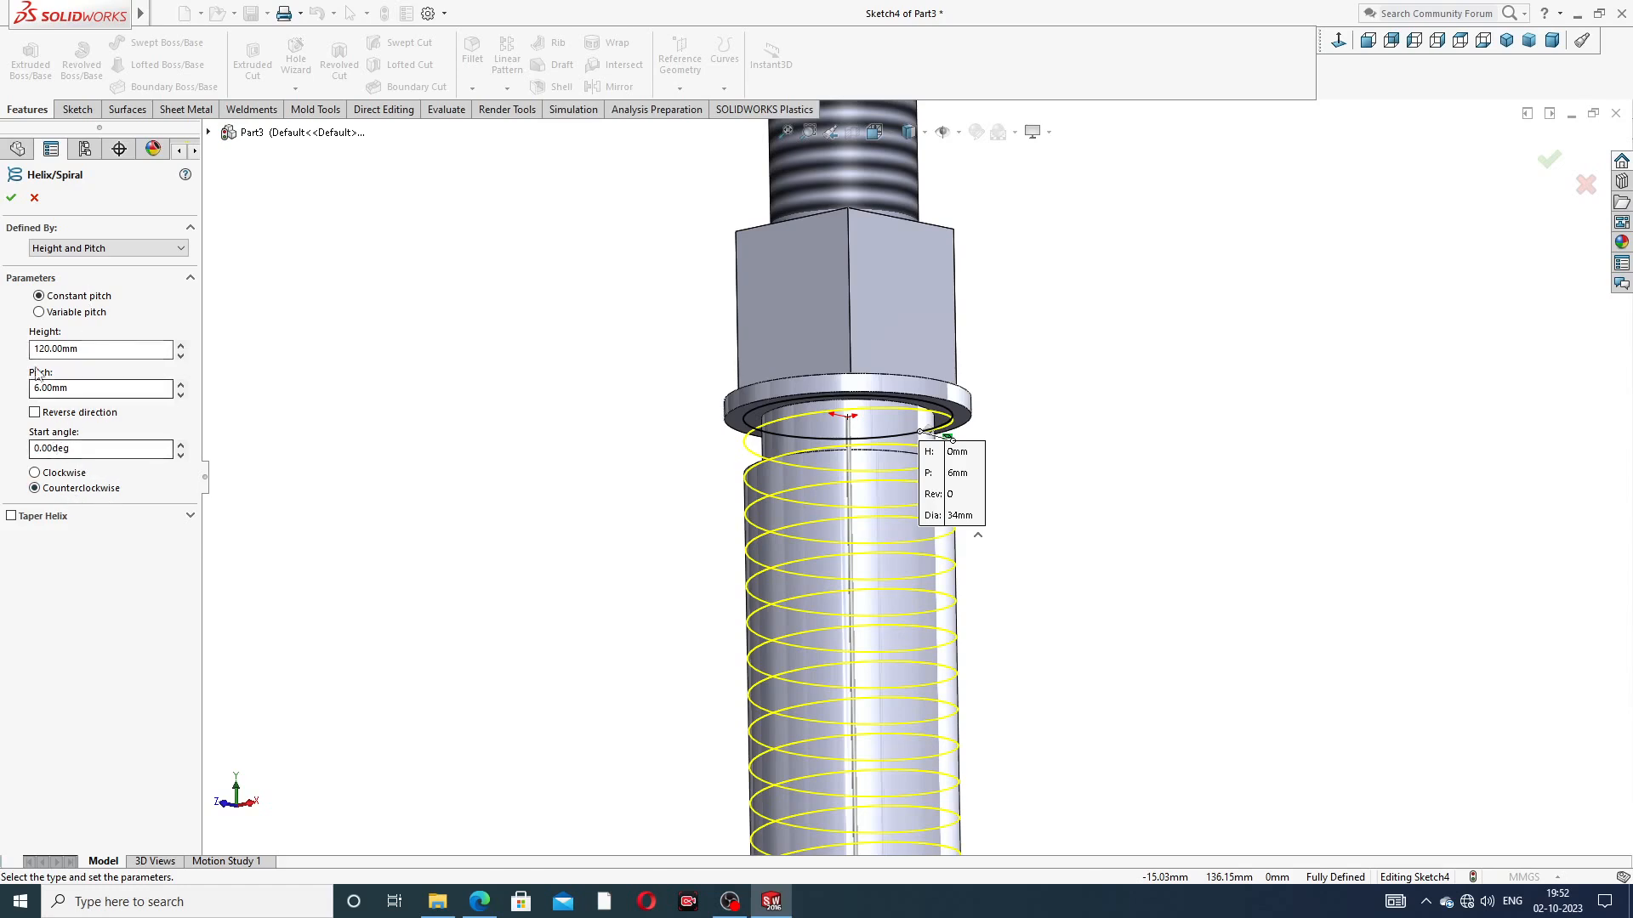
left_click(11, 201)
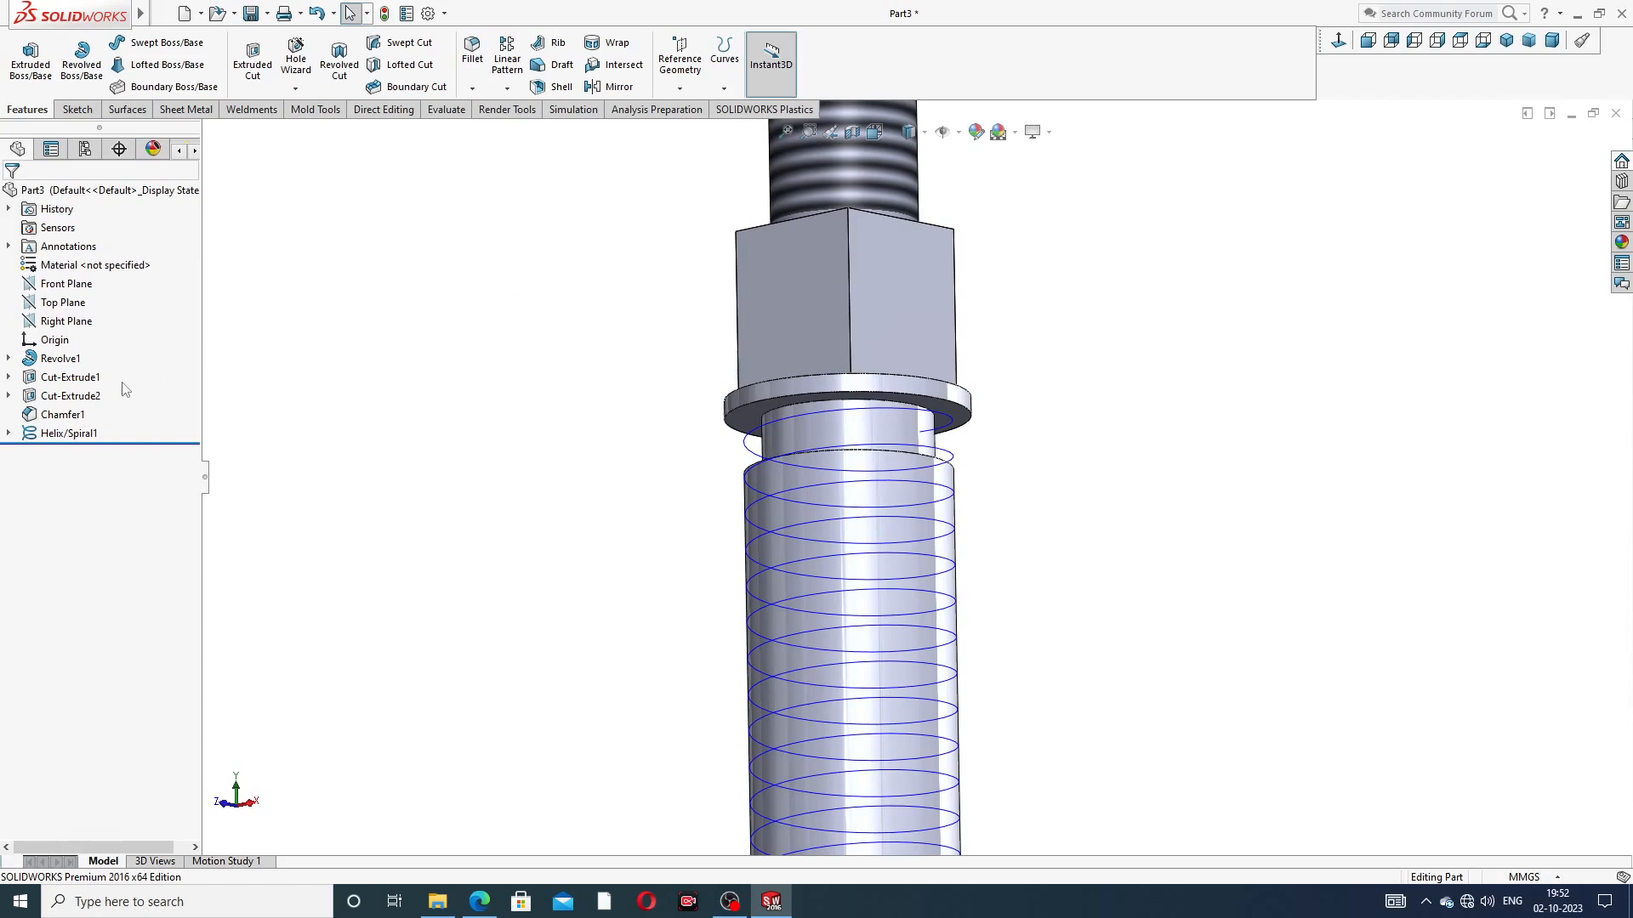
Start a sketch on the Right Plane, viewed normal, and draw a corner rectangle about 4.1 by 2.6 mm beside the groove under the collar
left_click(74, 322)
left_click(88, 297)
left_click(1337, 42)
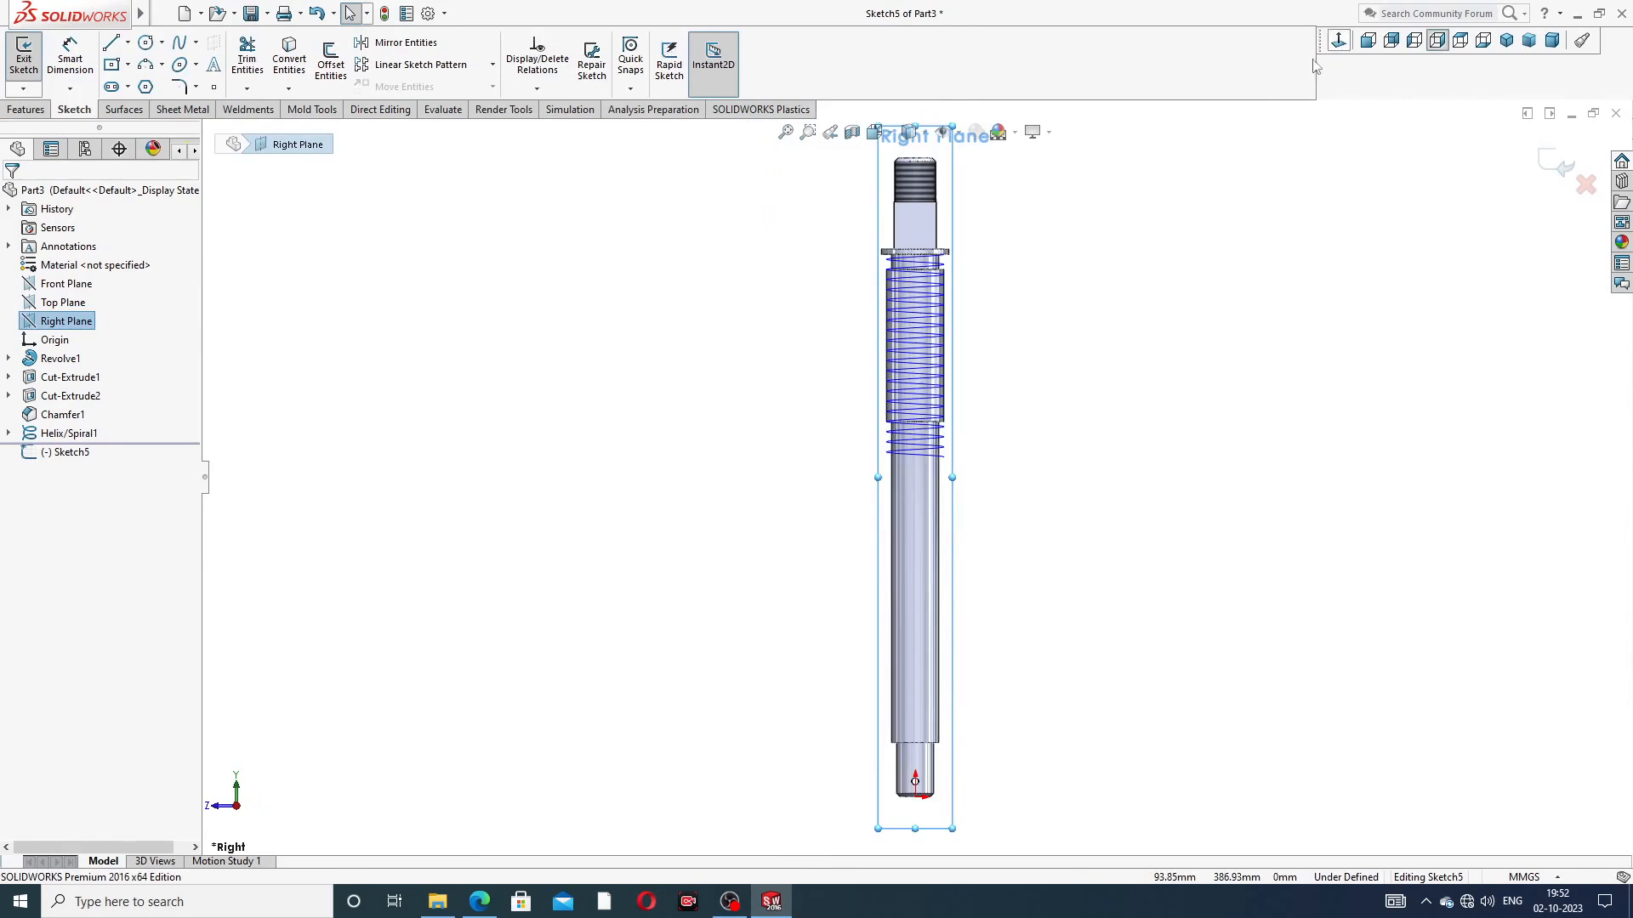
scroll(935, 219, "down", 10)
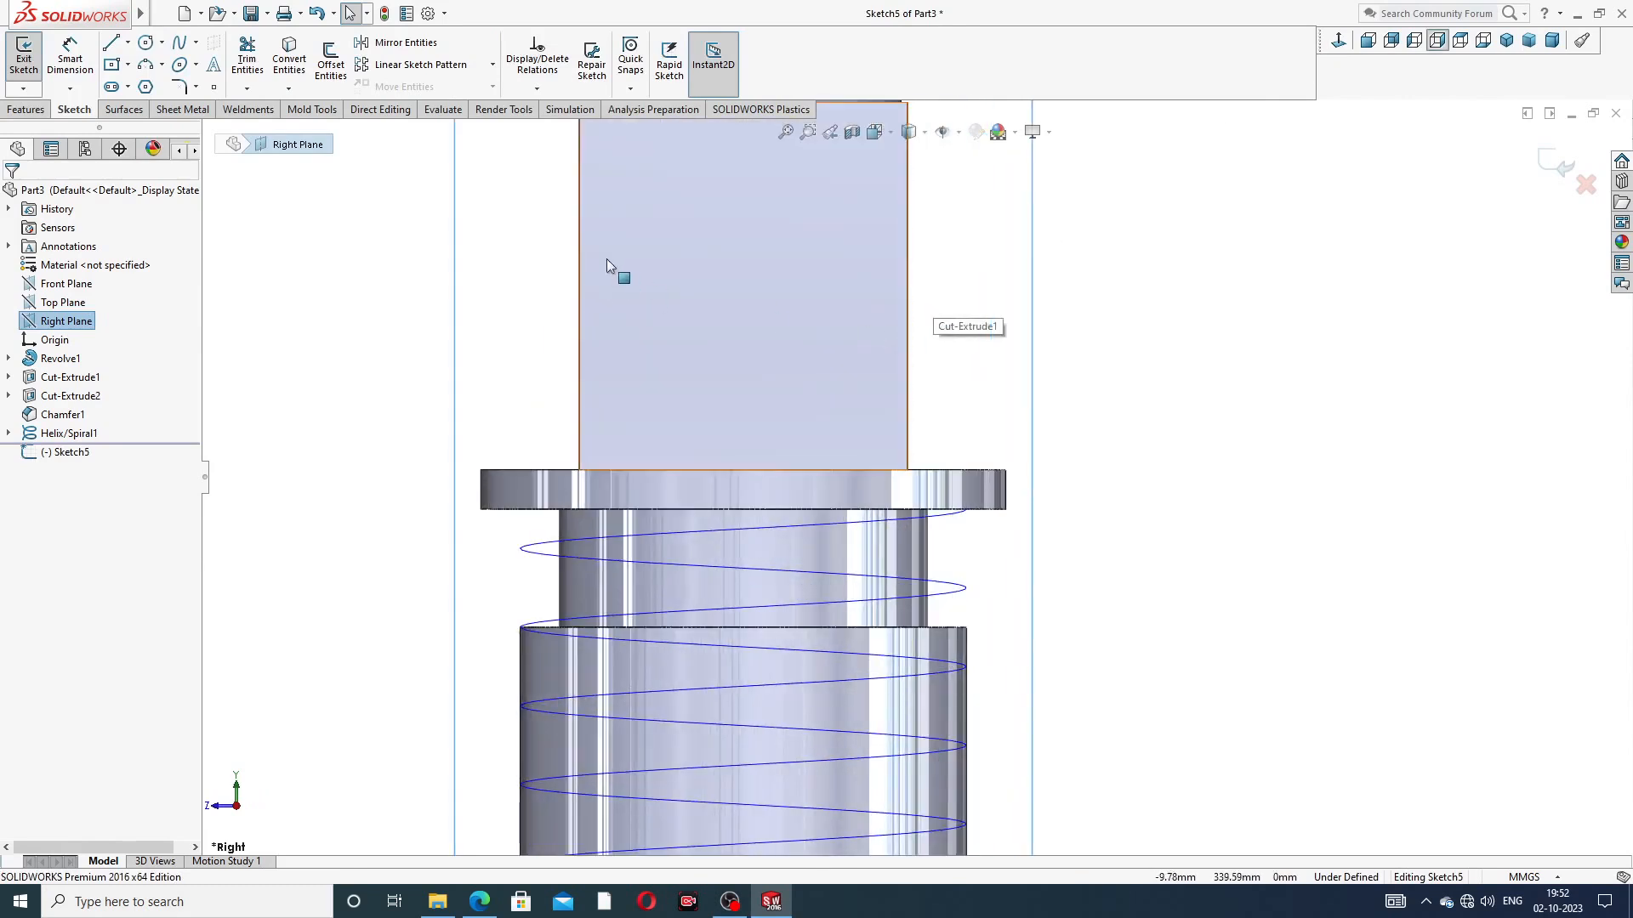
left_click(127, 66)
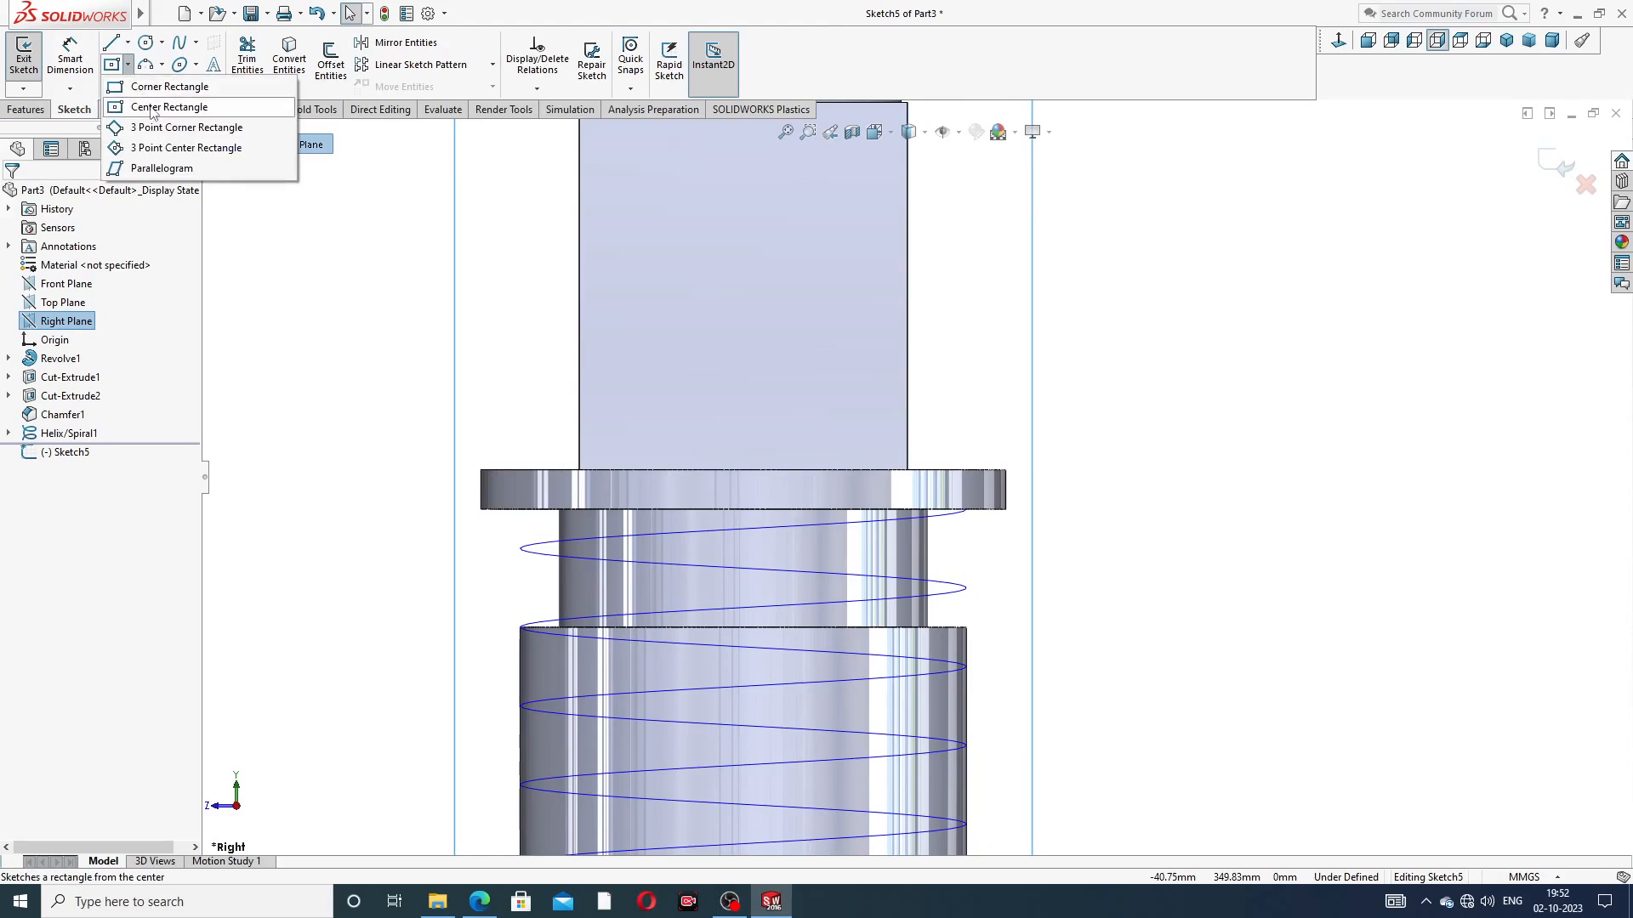
left_click(155, 90)
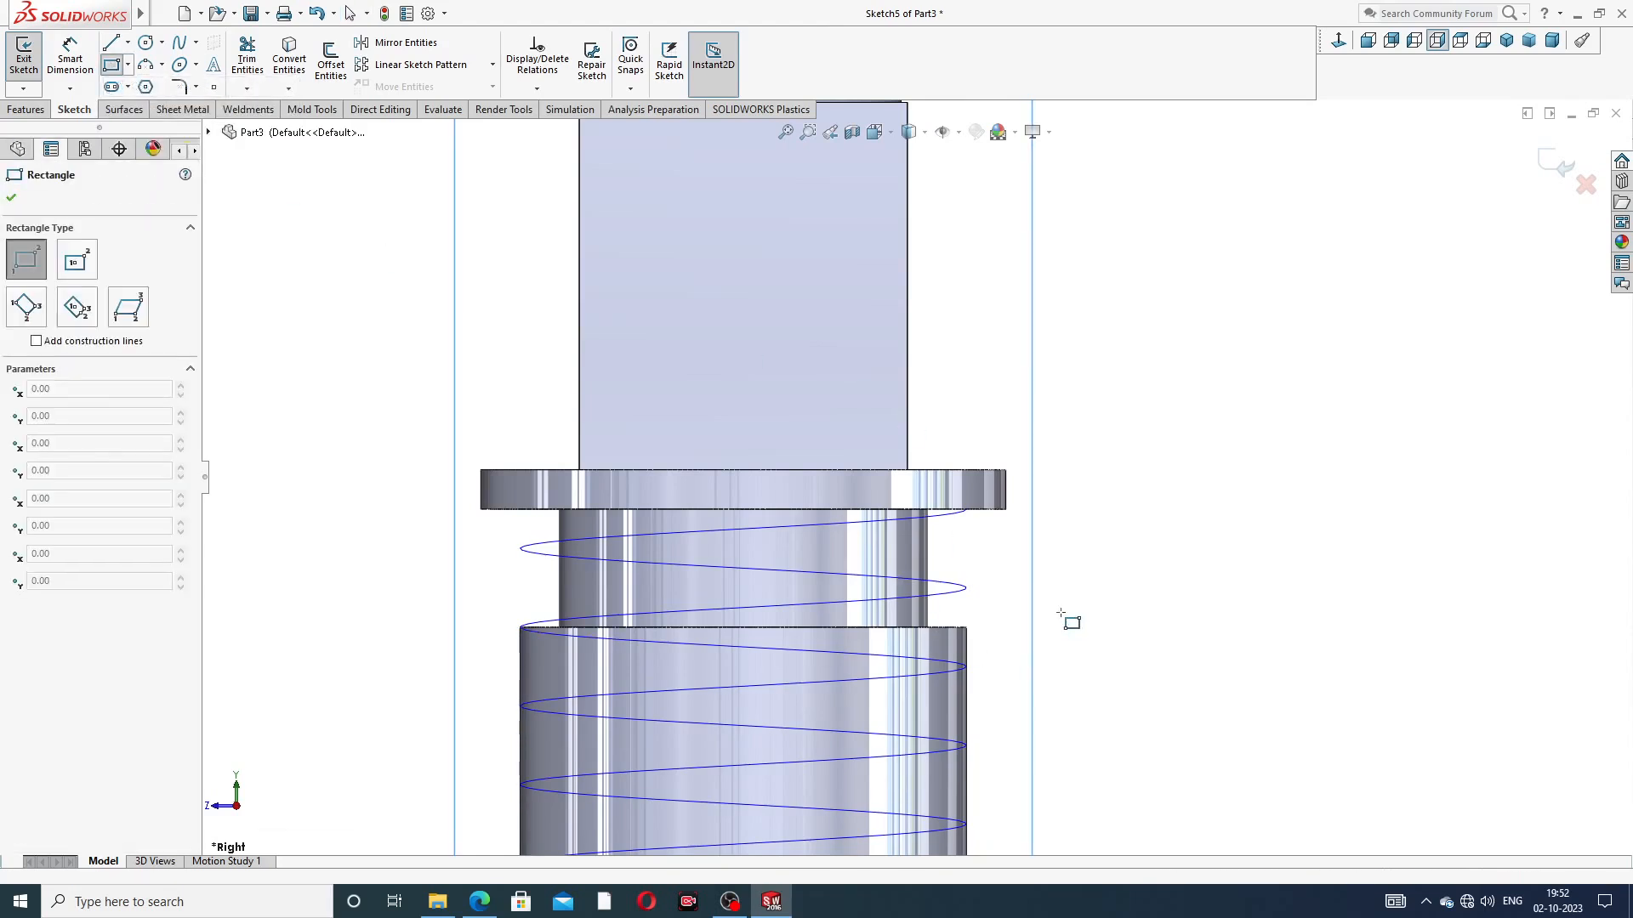
scroll(1053, 583, "down", 4)
left_click_drag(926, 489, 1021, 548)
right_click(1077, 417)
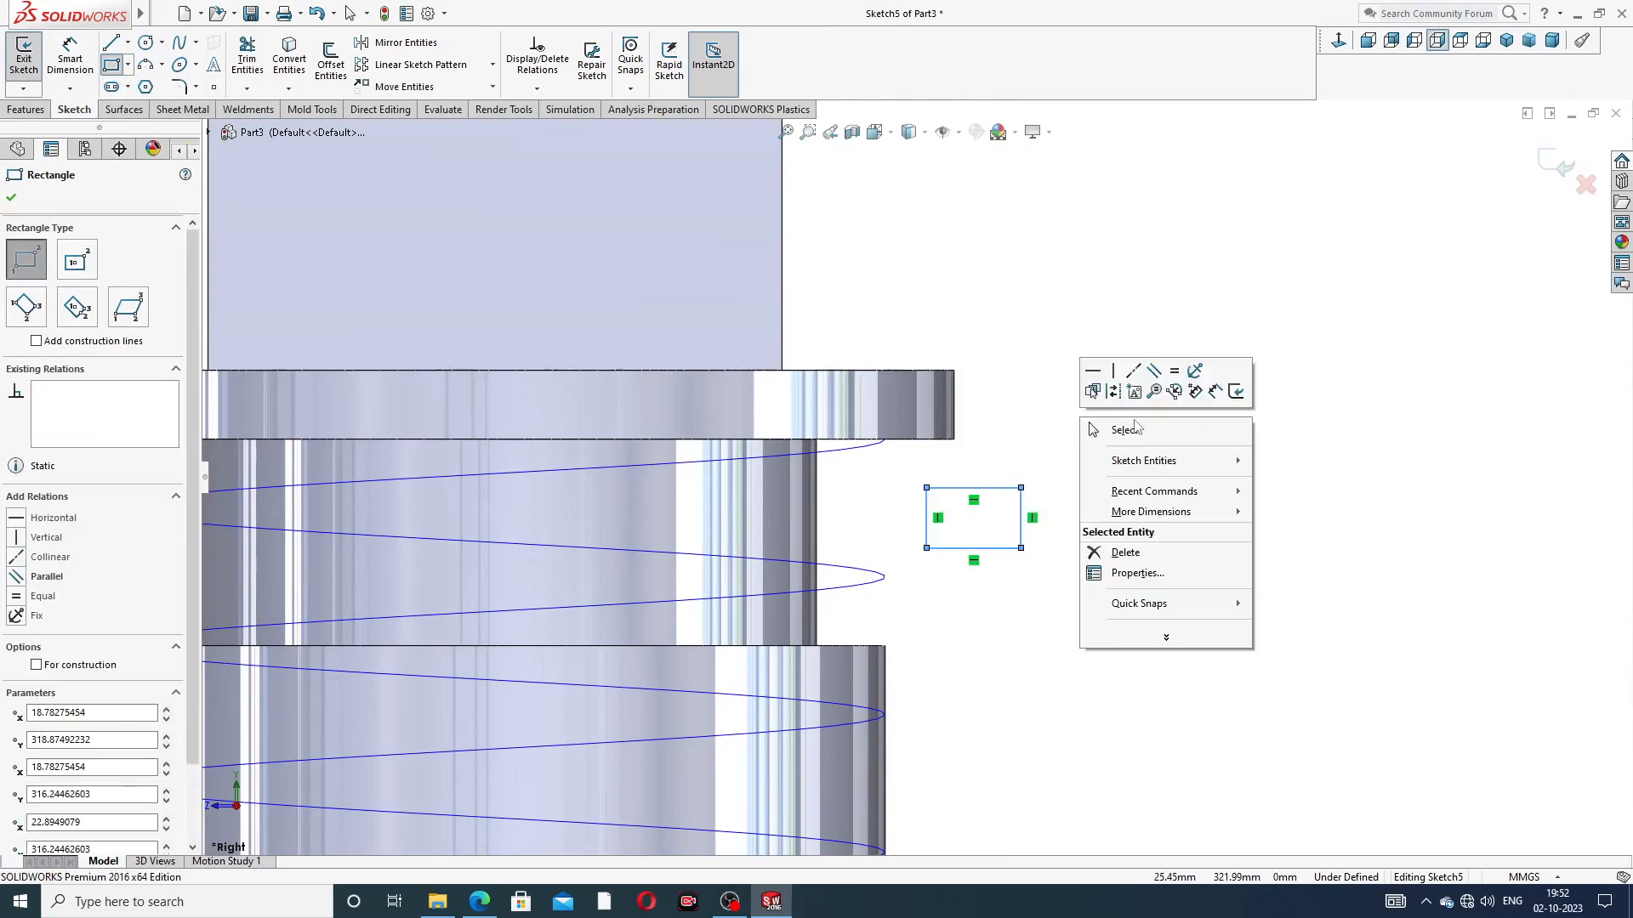
left_click(1106, 428)
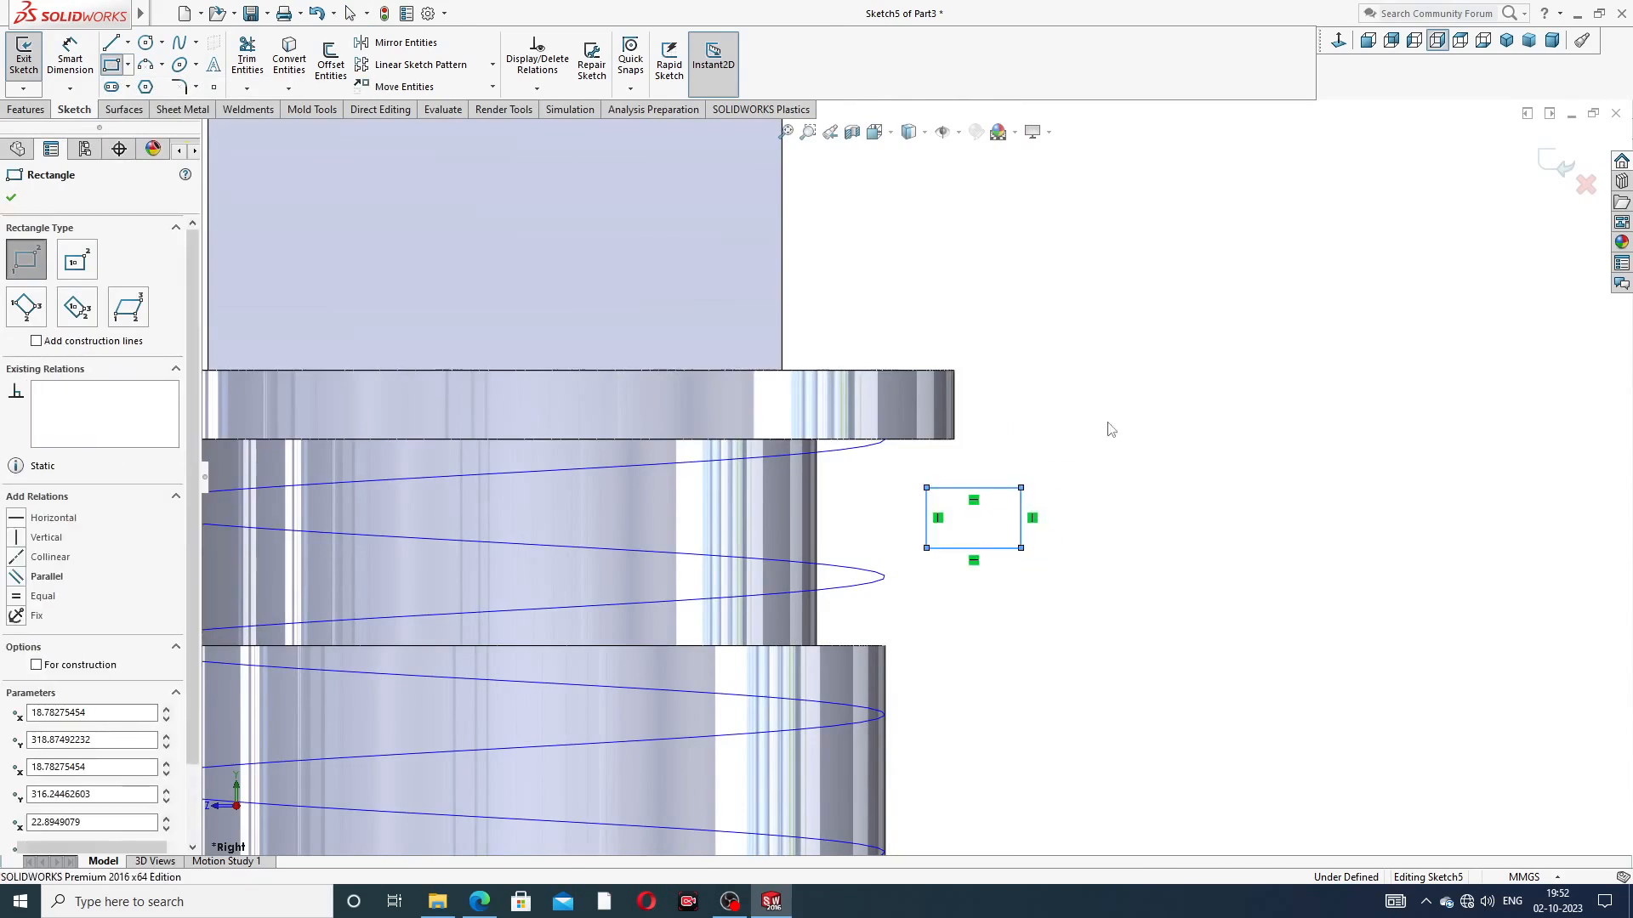
Add an Equal relation between the rectangle's upper horizontal side and its outer vertical side
left_click(1012, 489)
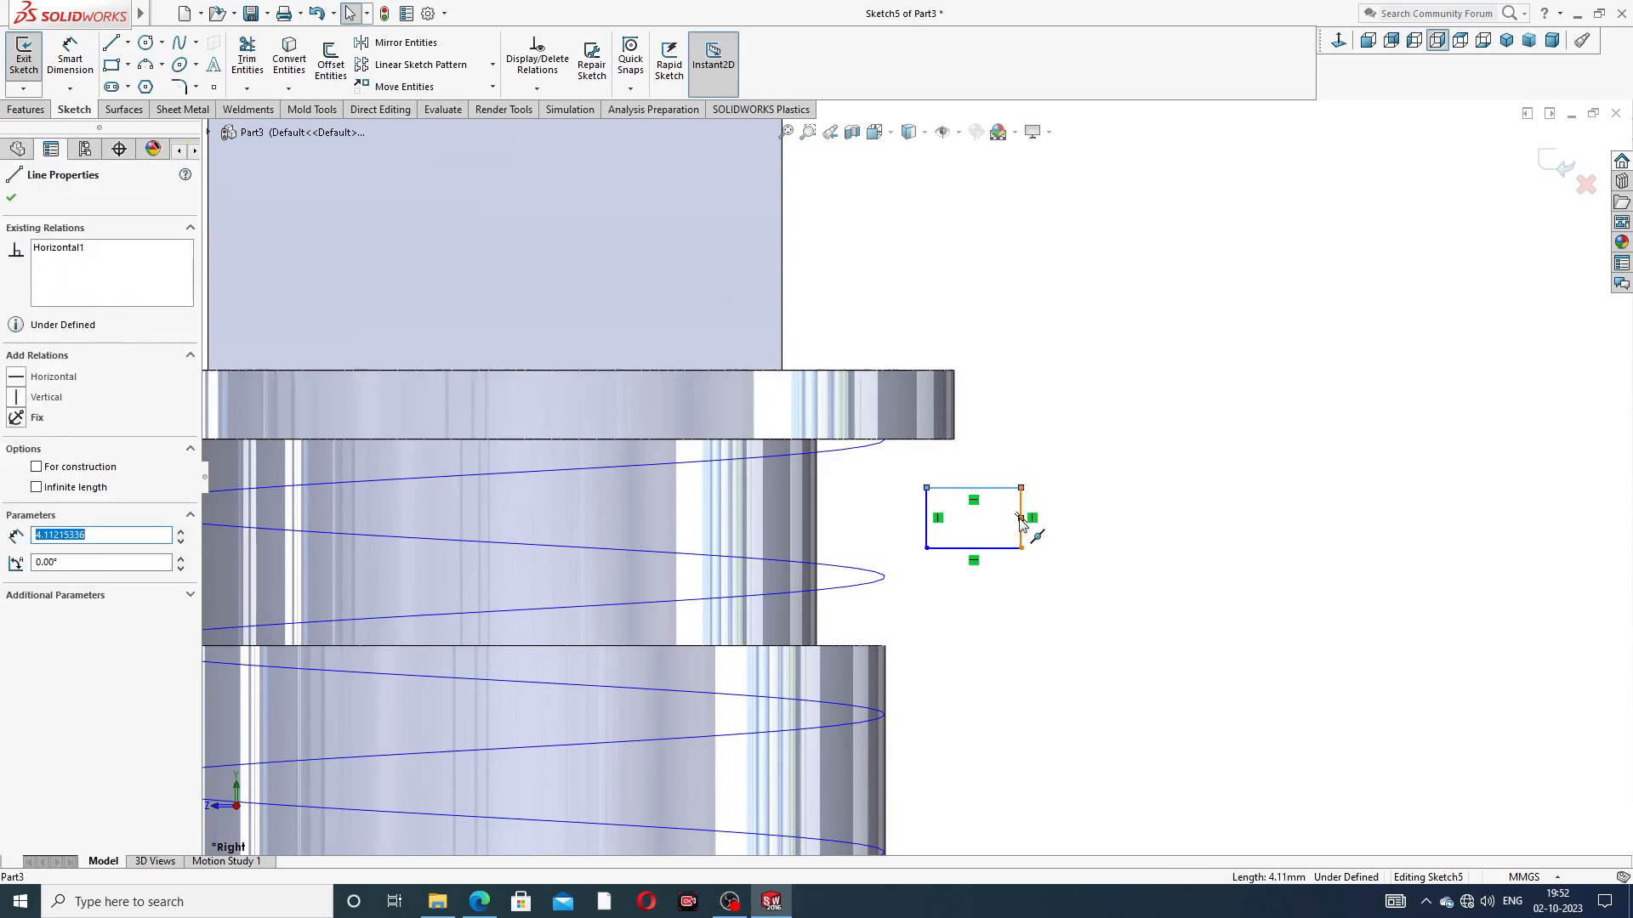
left_click(1025, 515, "ctrl")
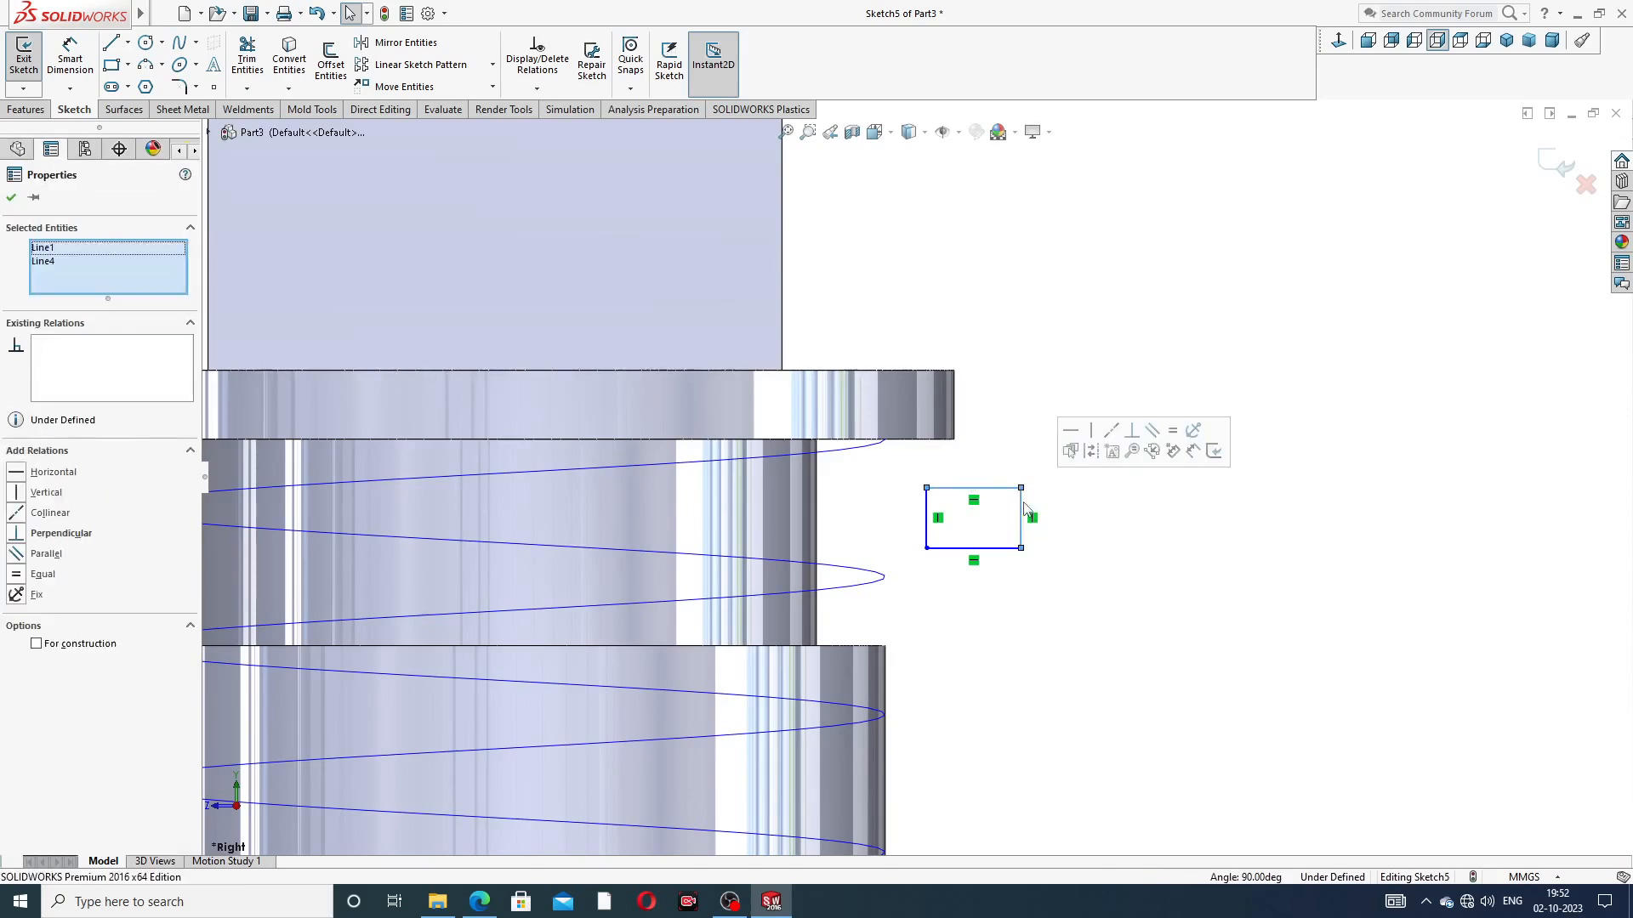
left_click(1172, 430)
left_click(1093, 377)
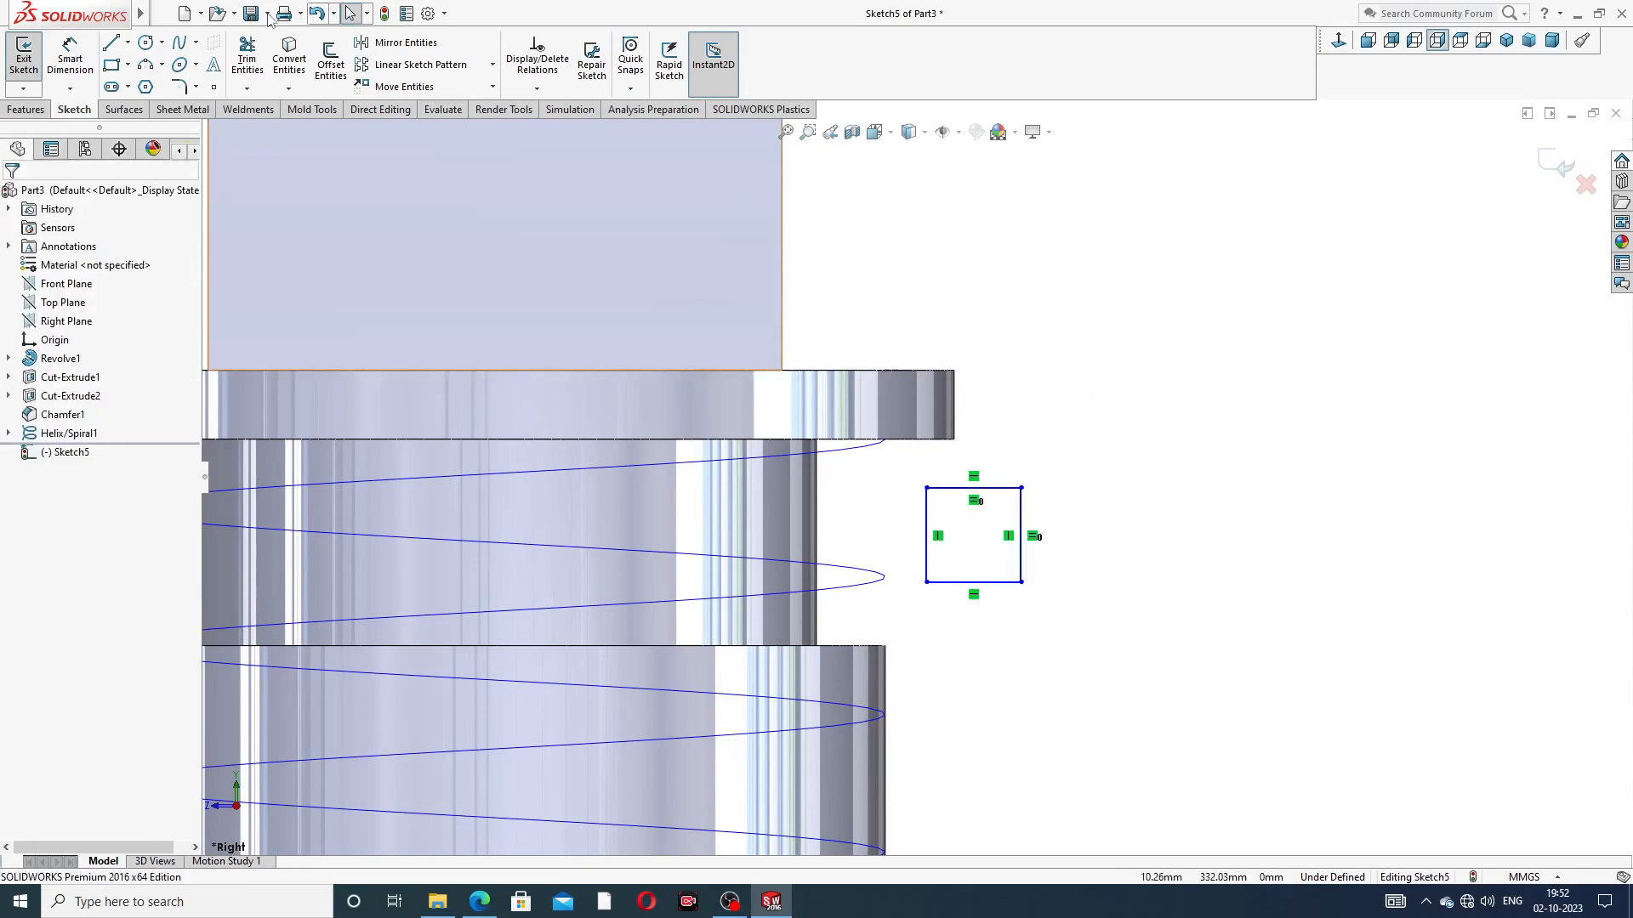
Dimension the upper side of the square profile to 3 mm
left_click(70, 58)
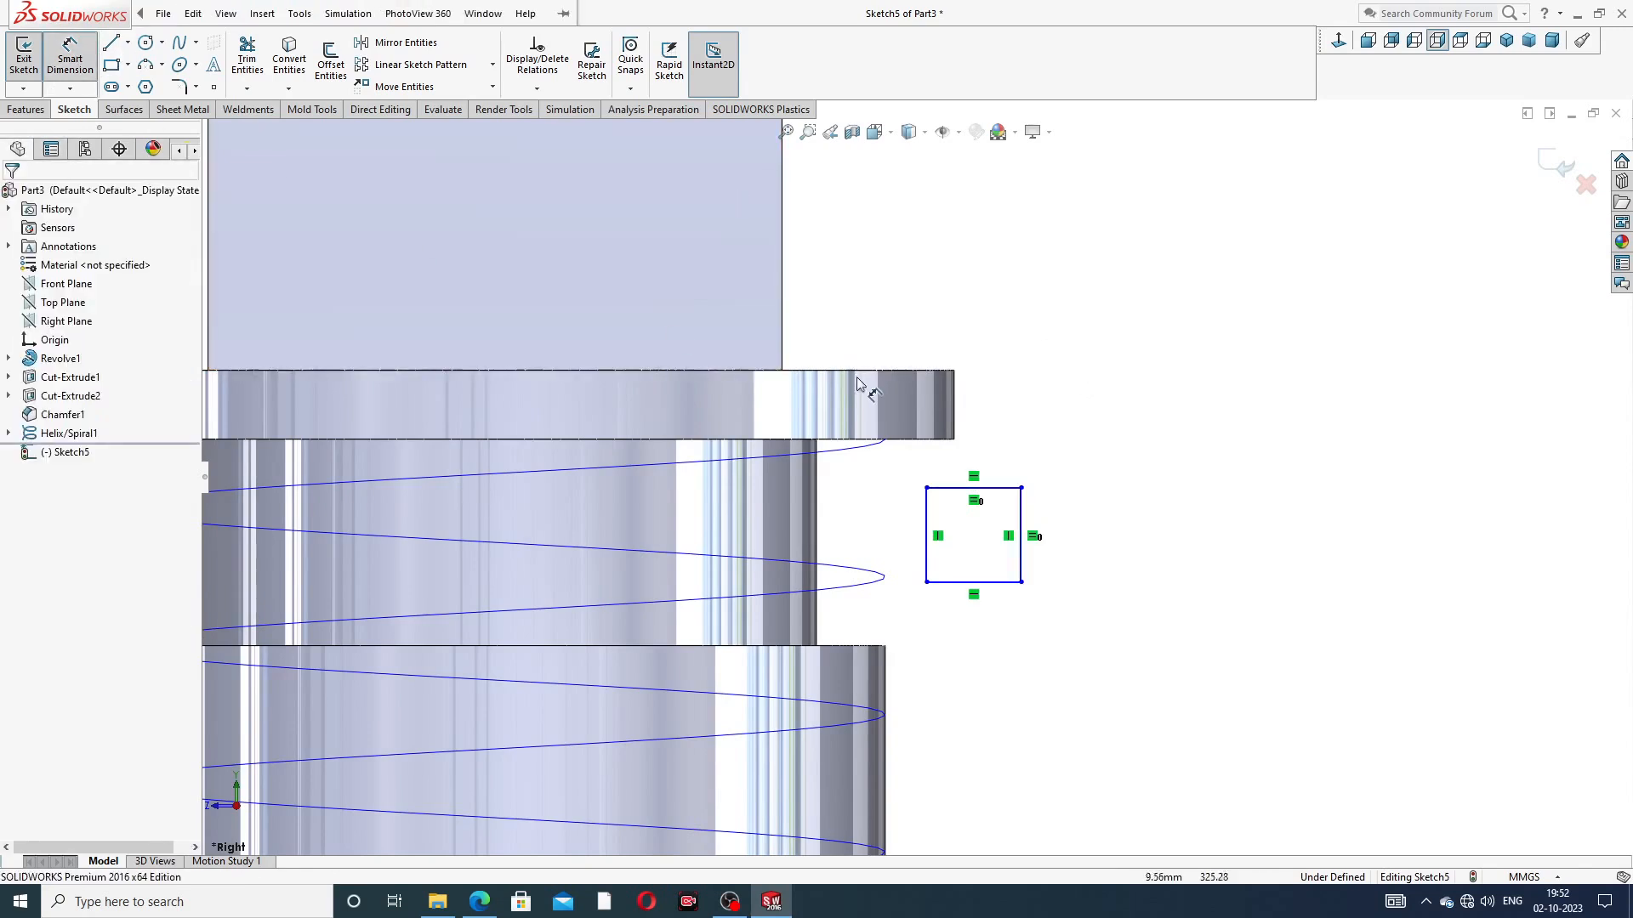
left_click(1004, 487)
left_click(1000, 473)
type("3")
key("Return")
left_click(1090, 437)
right_click(1113, 202)
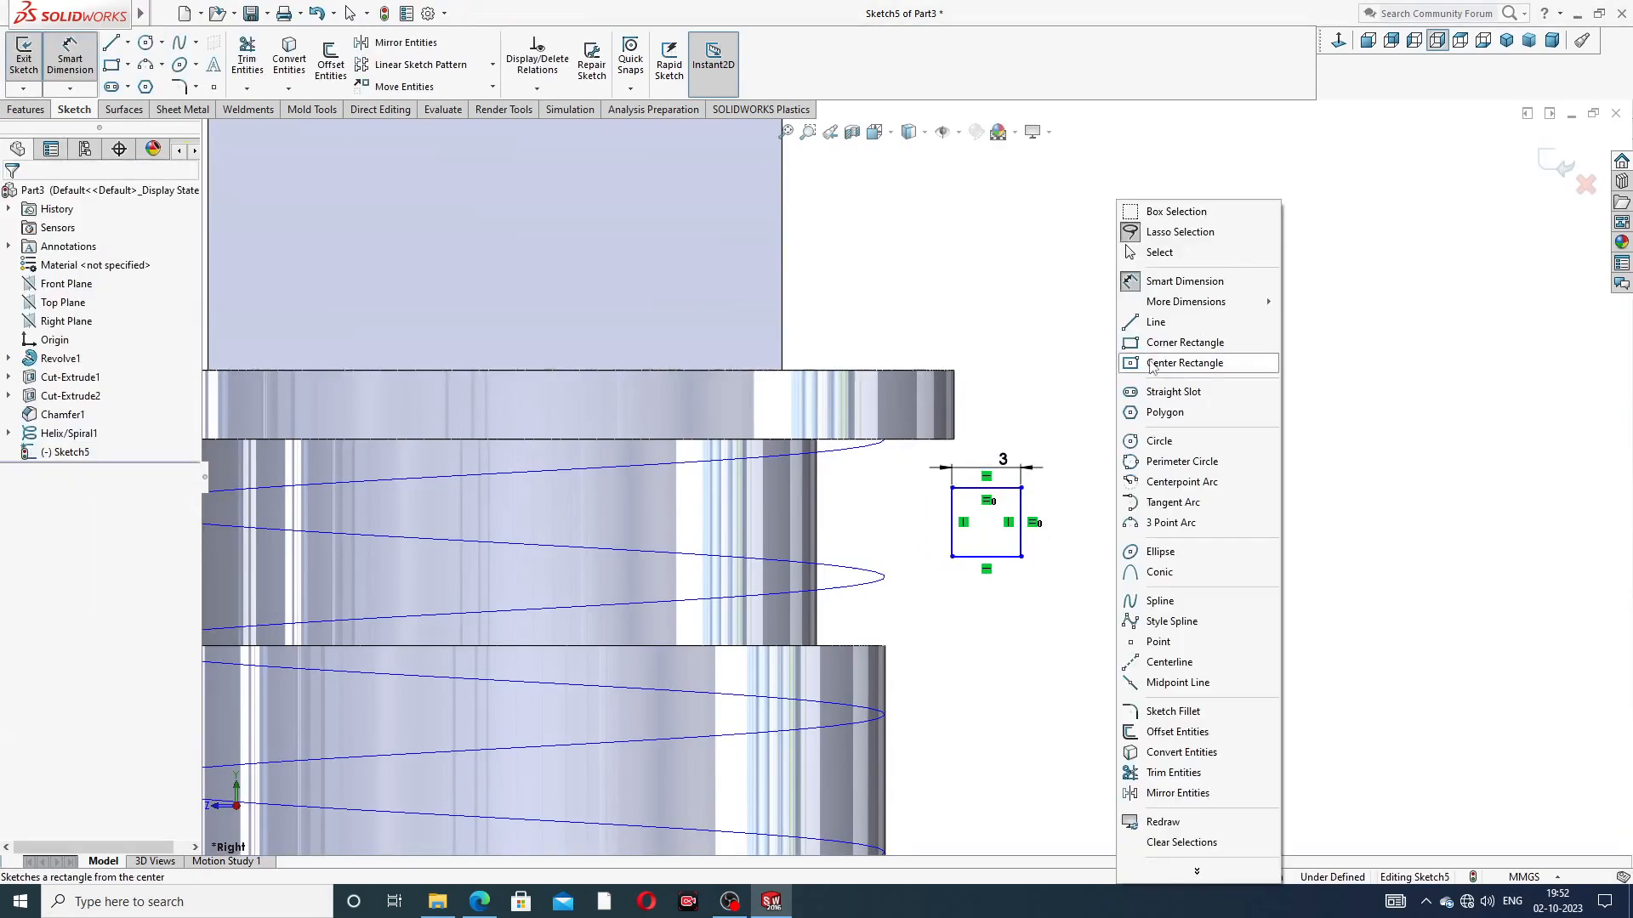
left_click(1156, 253)
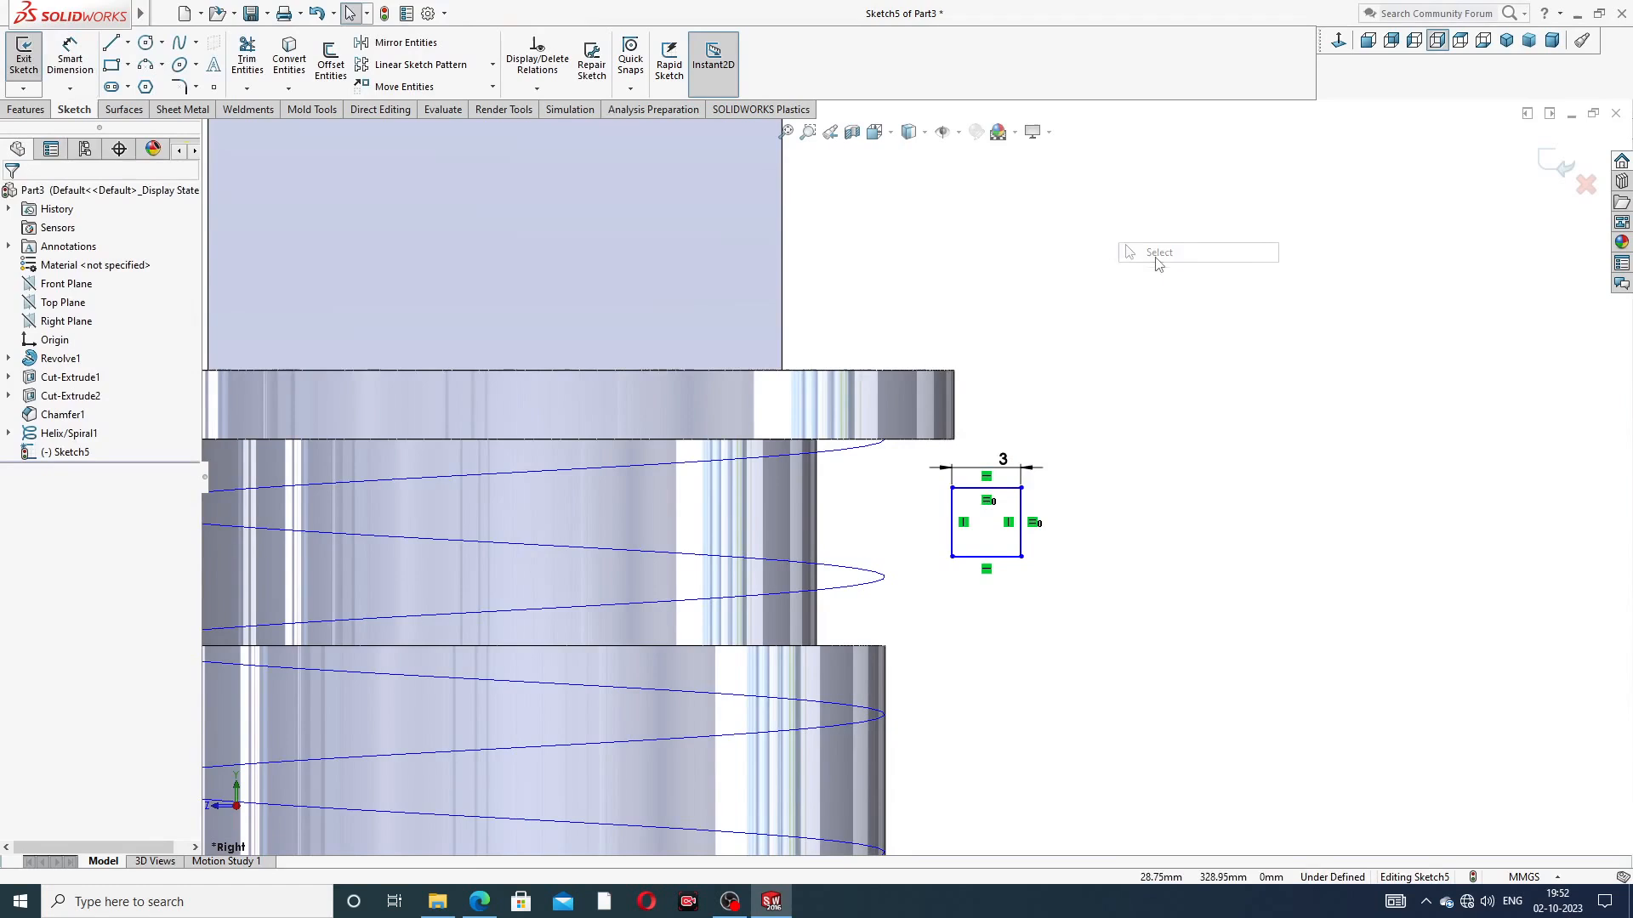
Add a Pierce relation between the square's upper outer corner and the helix just under the collar
left_click(1022, 489)
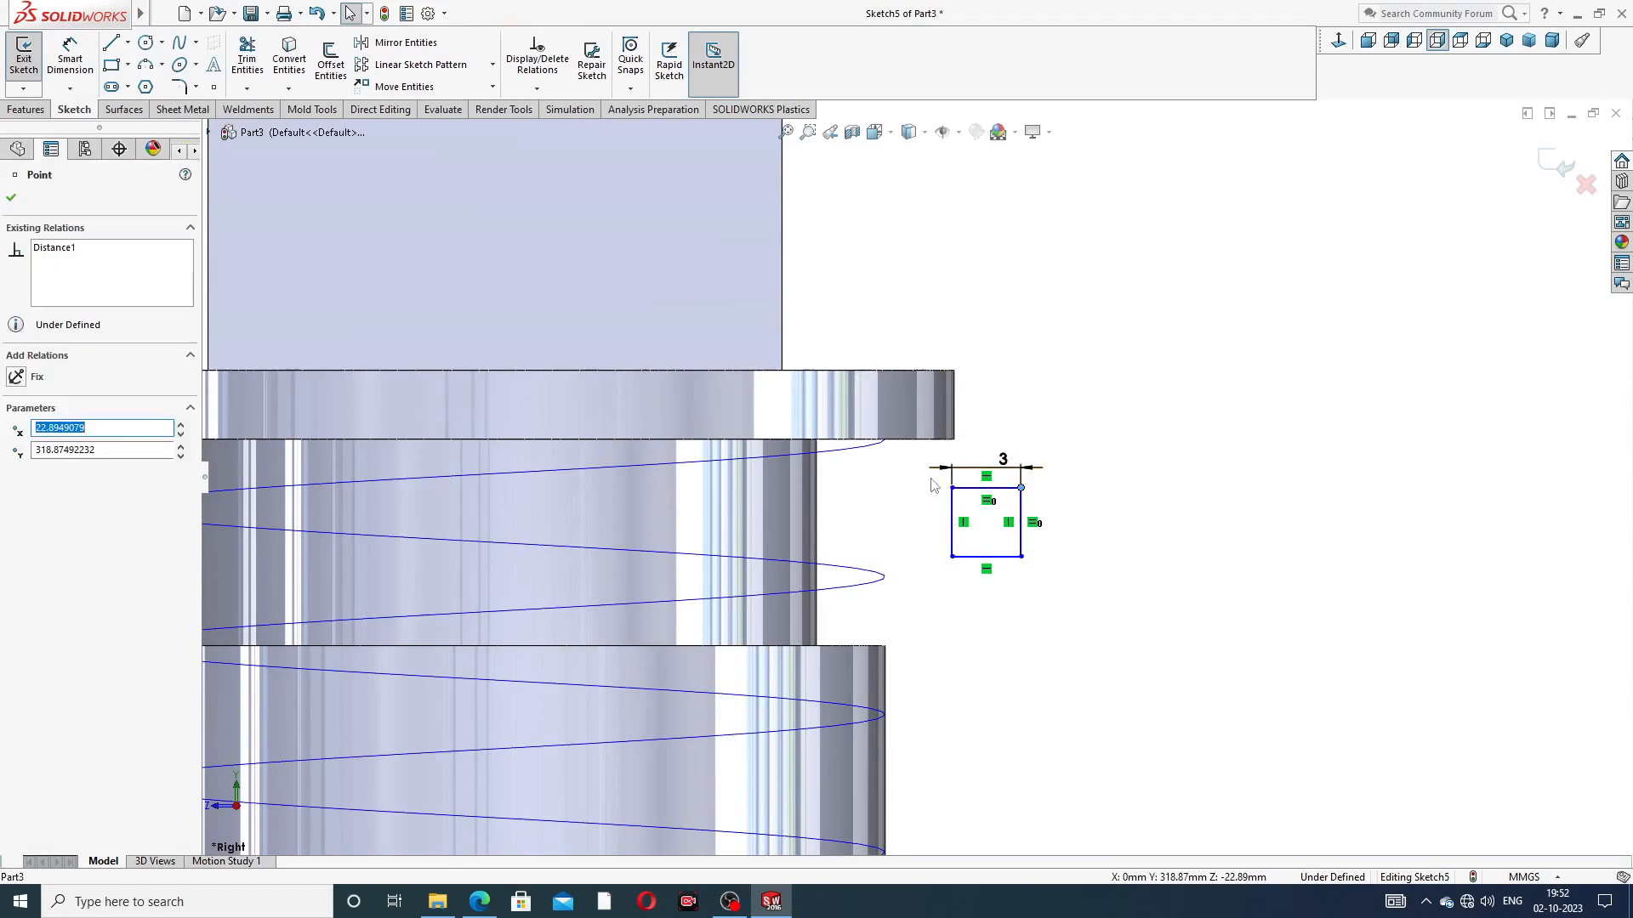
left_click(863, 442, "ctrl")
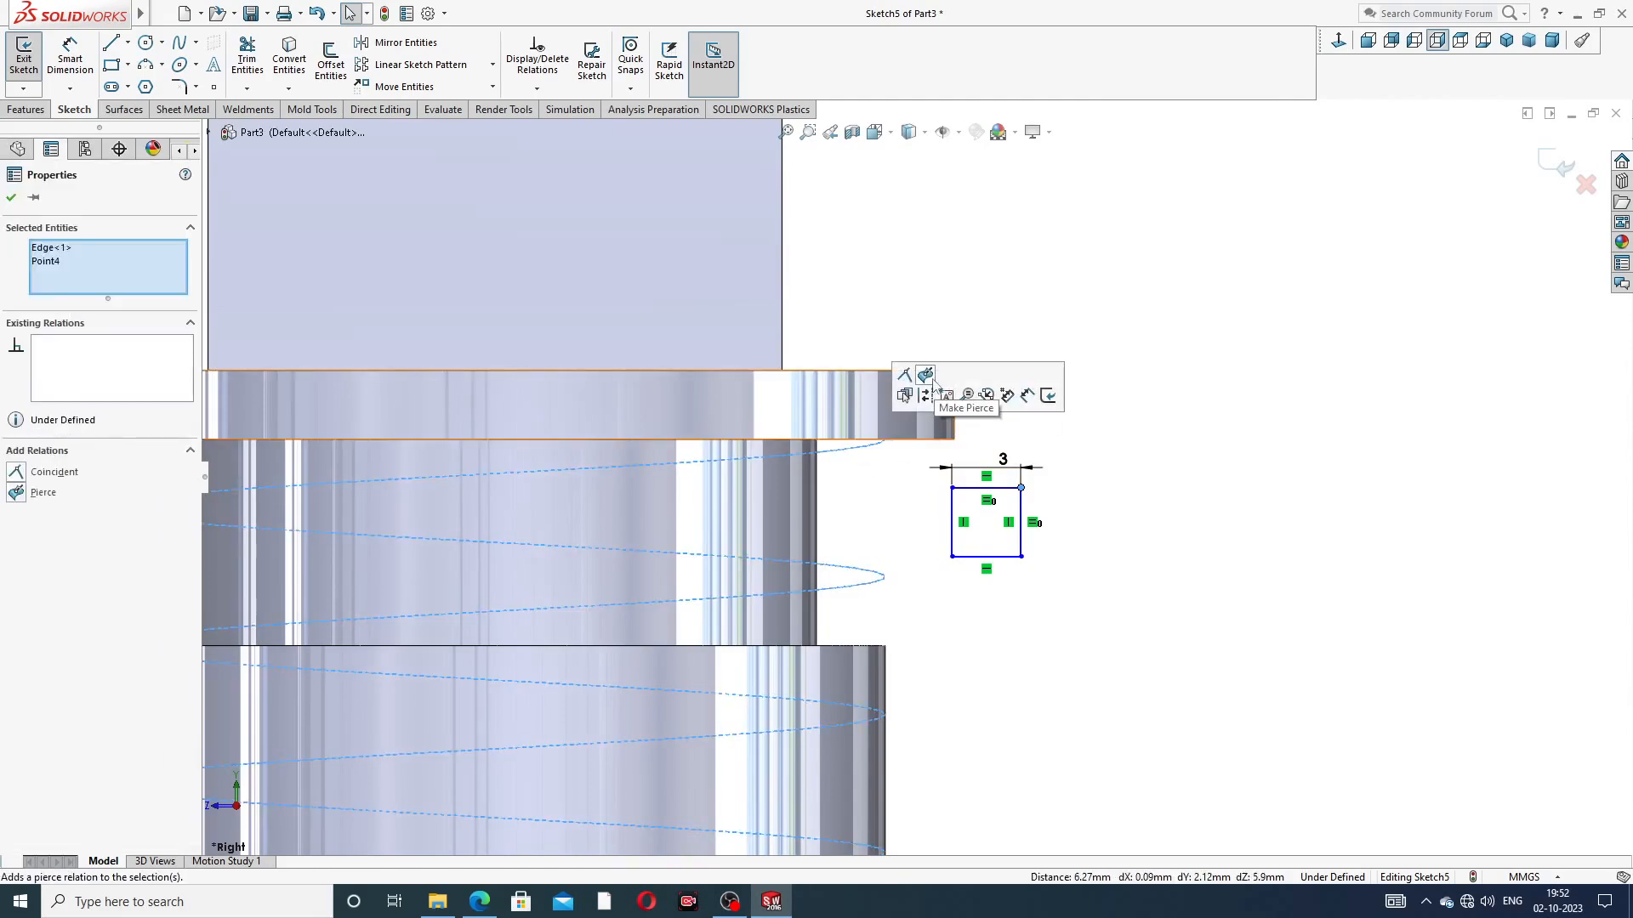
left_click(927, 377)
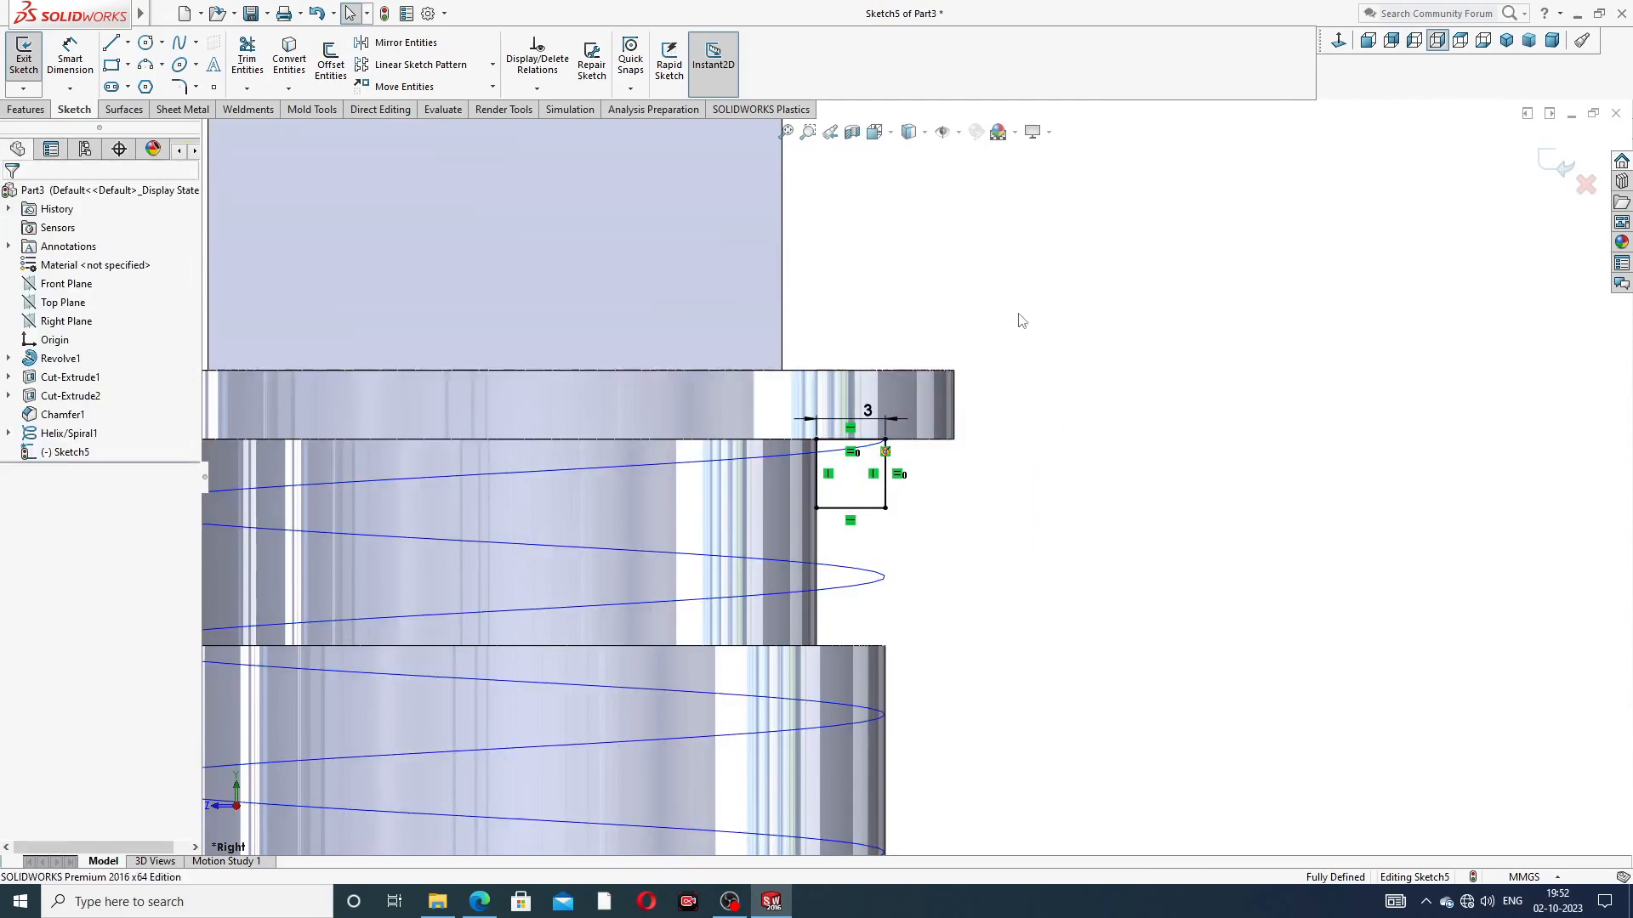
Exit the sketch and create a swept cut using the square sketch as profile and the helix as path
left_click(1539, 163)
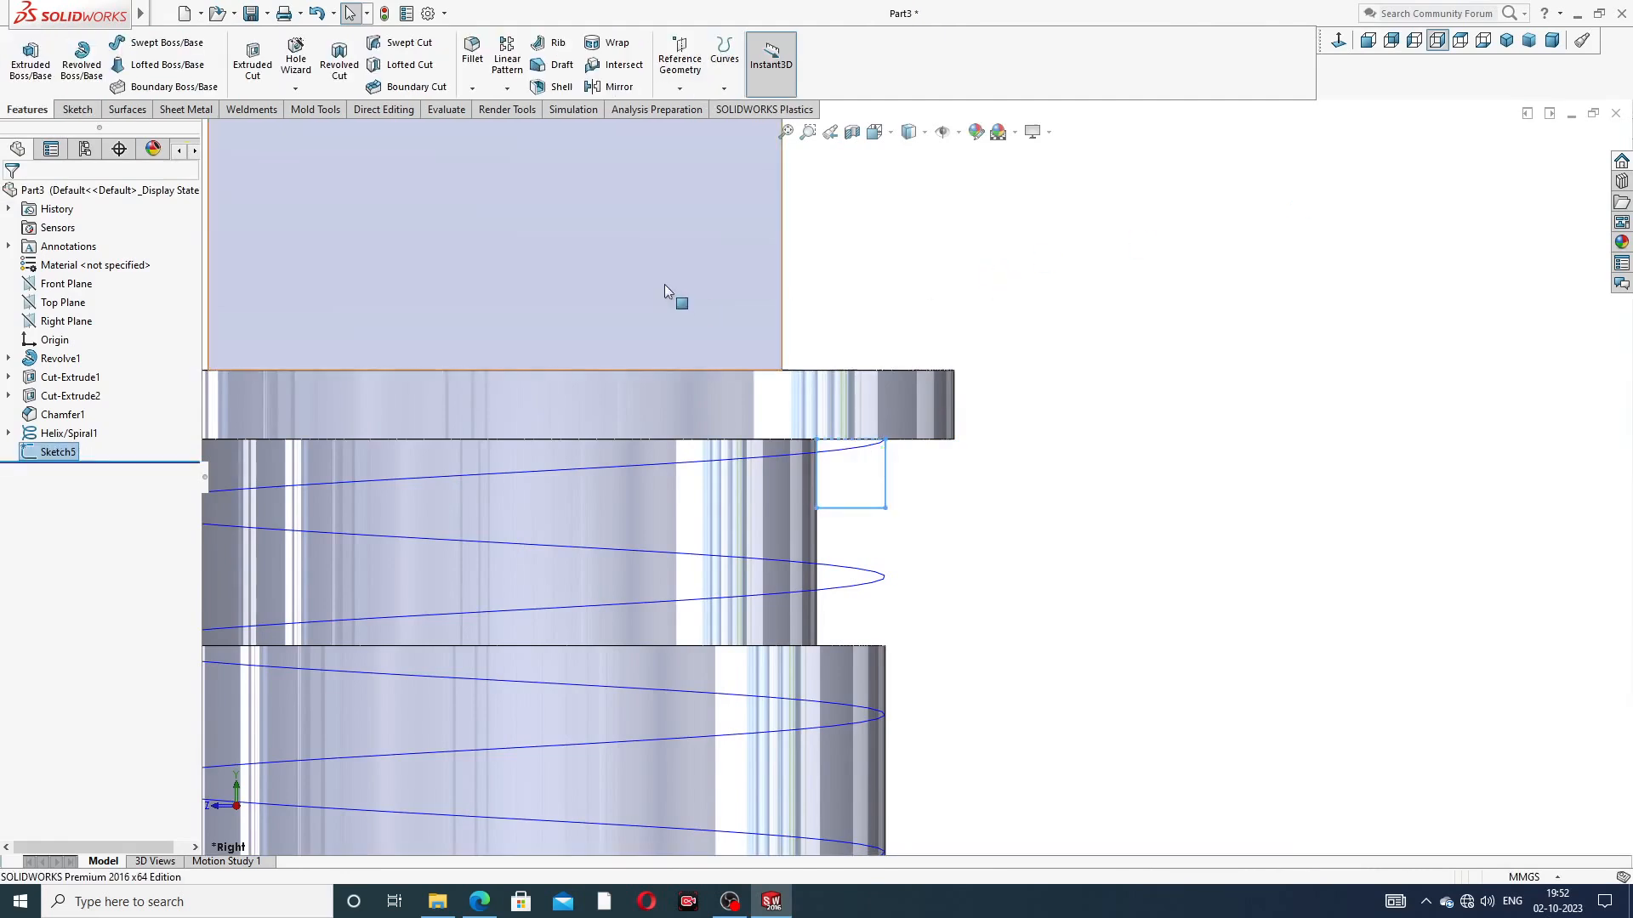
left_click(400, 43)
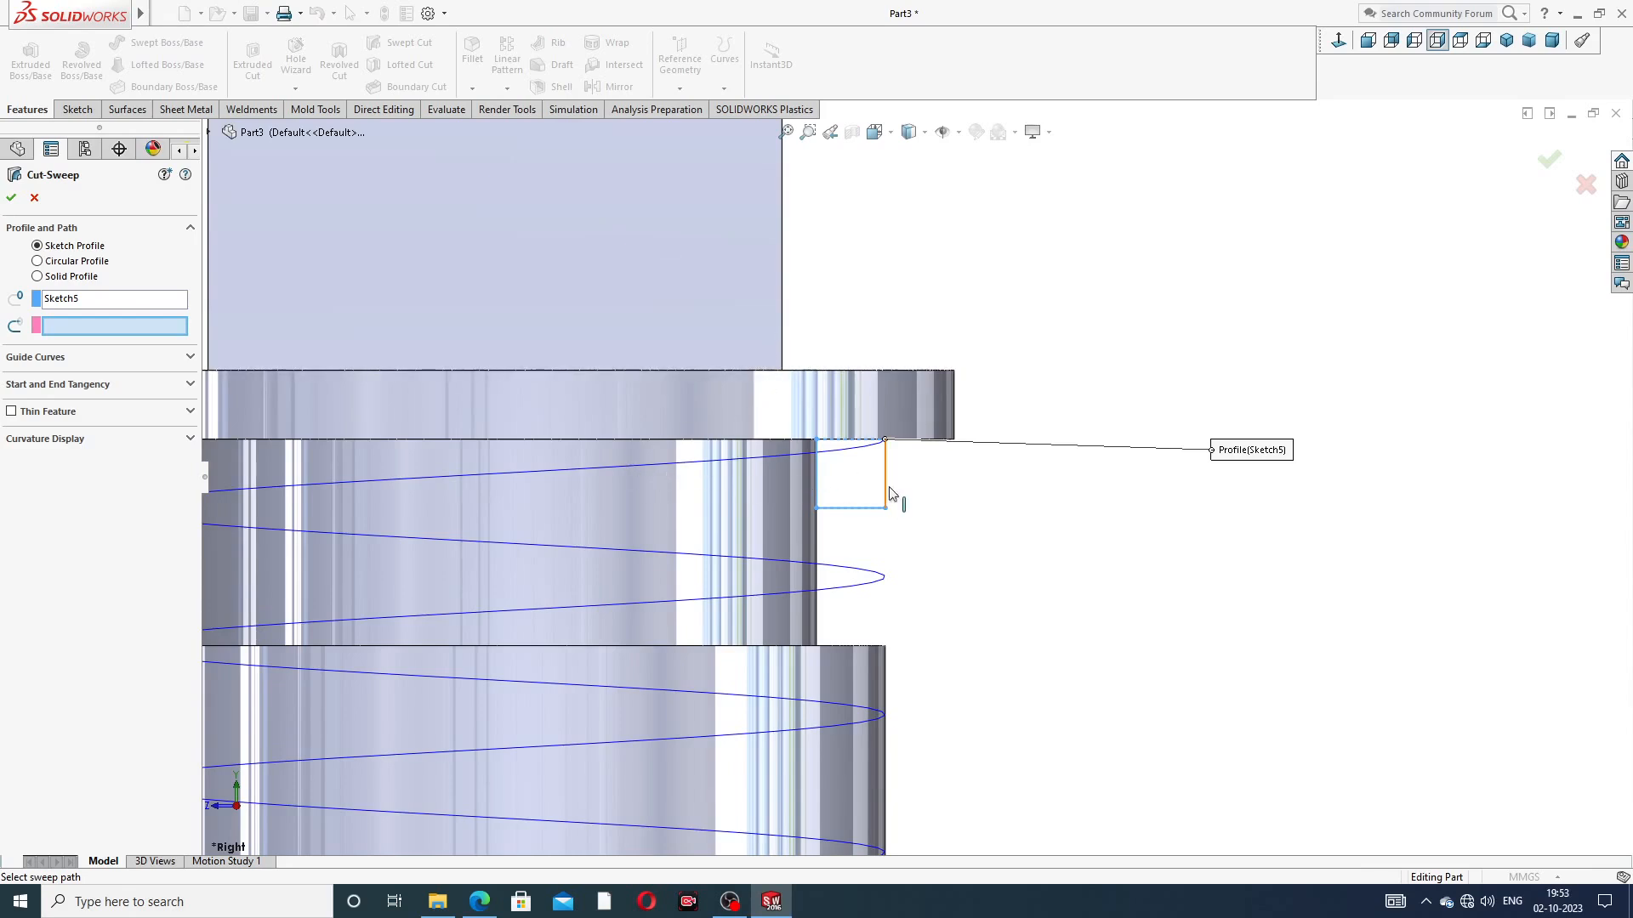
left_click(827, 466)
scroll(906, 506, "down", 3)
scroll(906, 506, "down", 4)
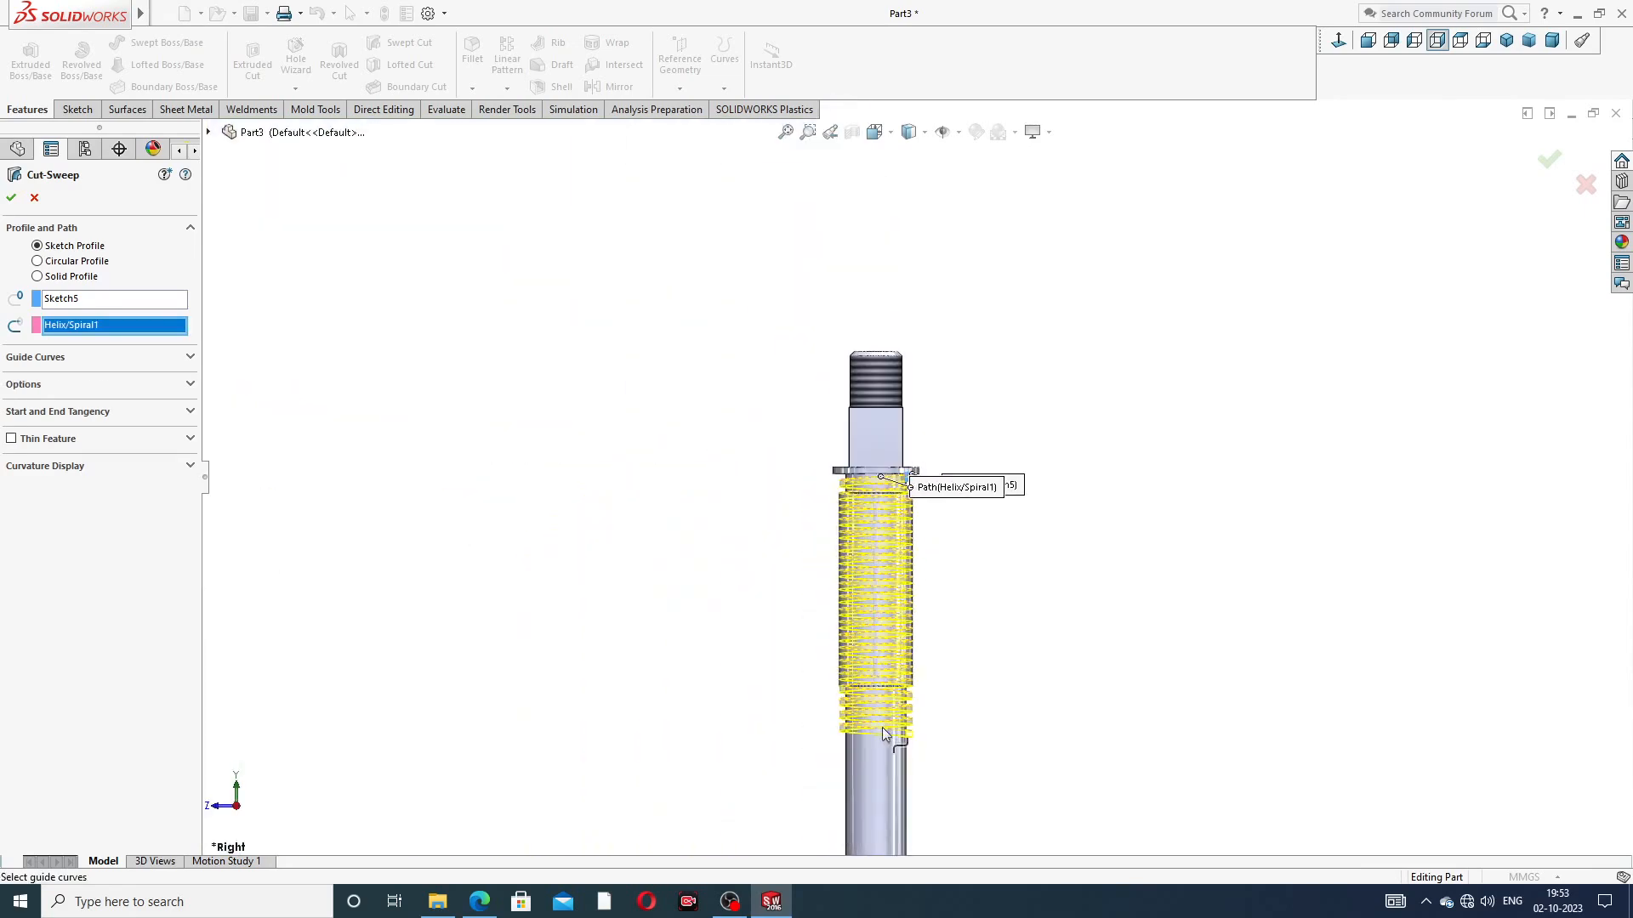
scroll(890, 740, "up", 2)
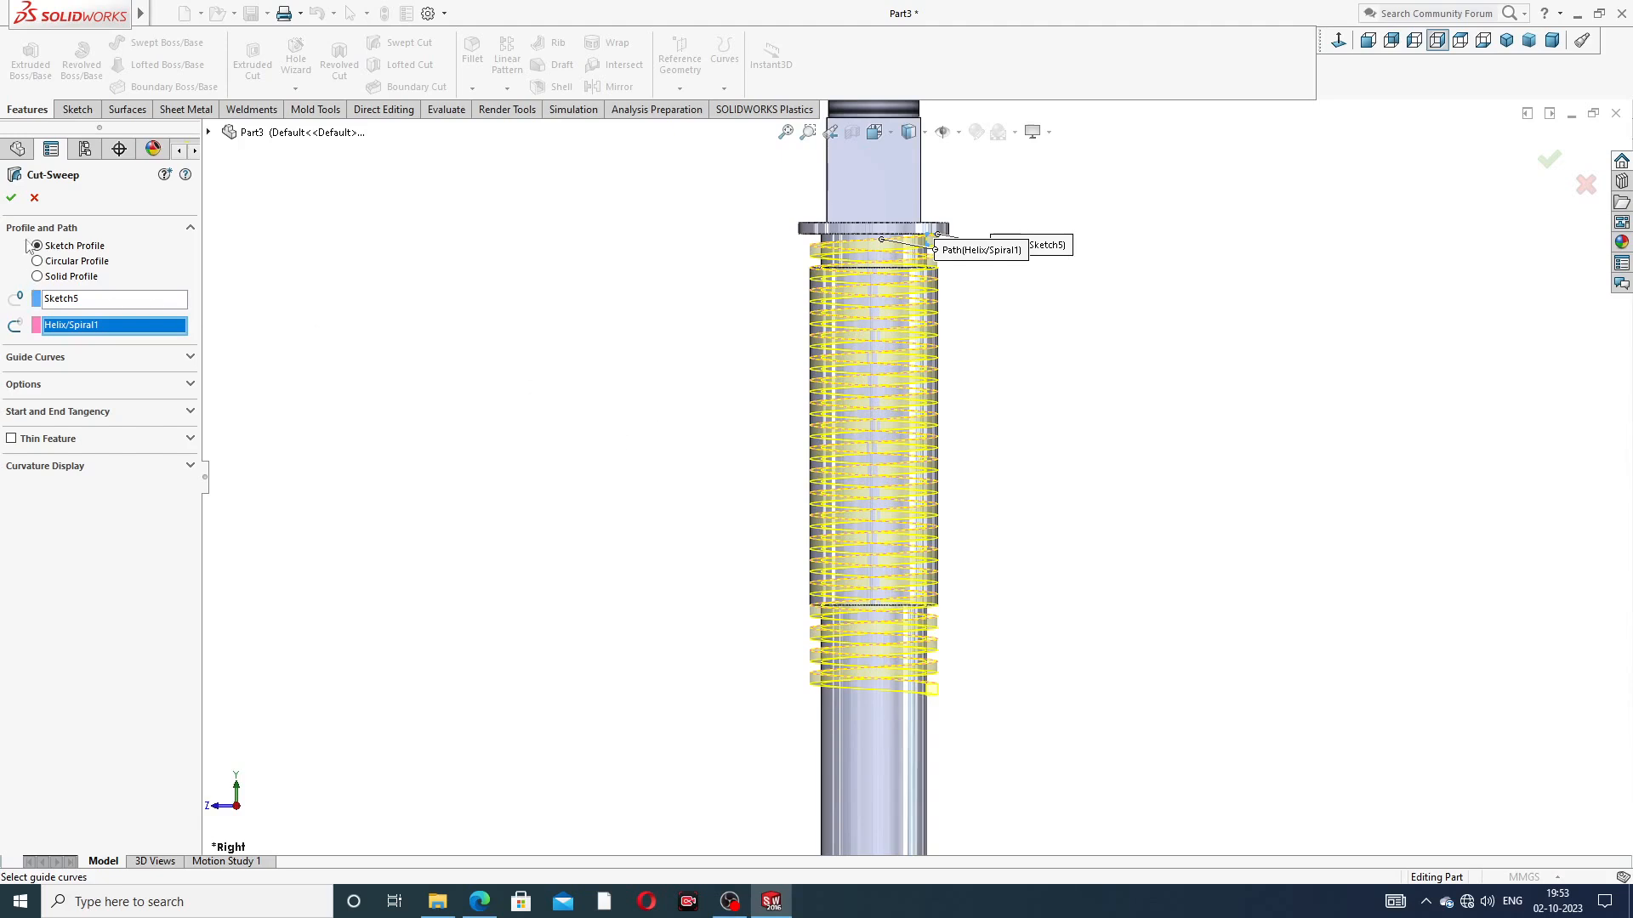
left_click(11, 198)
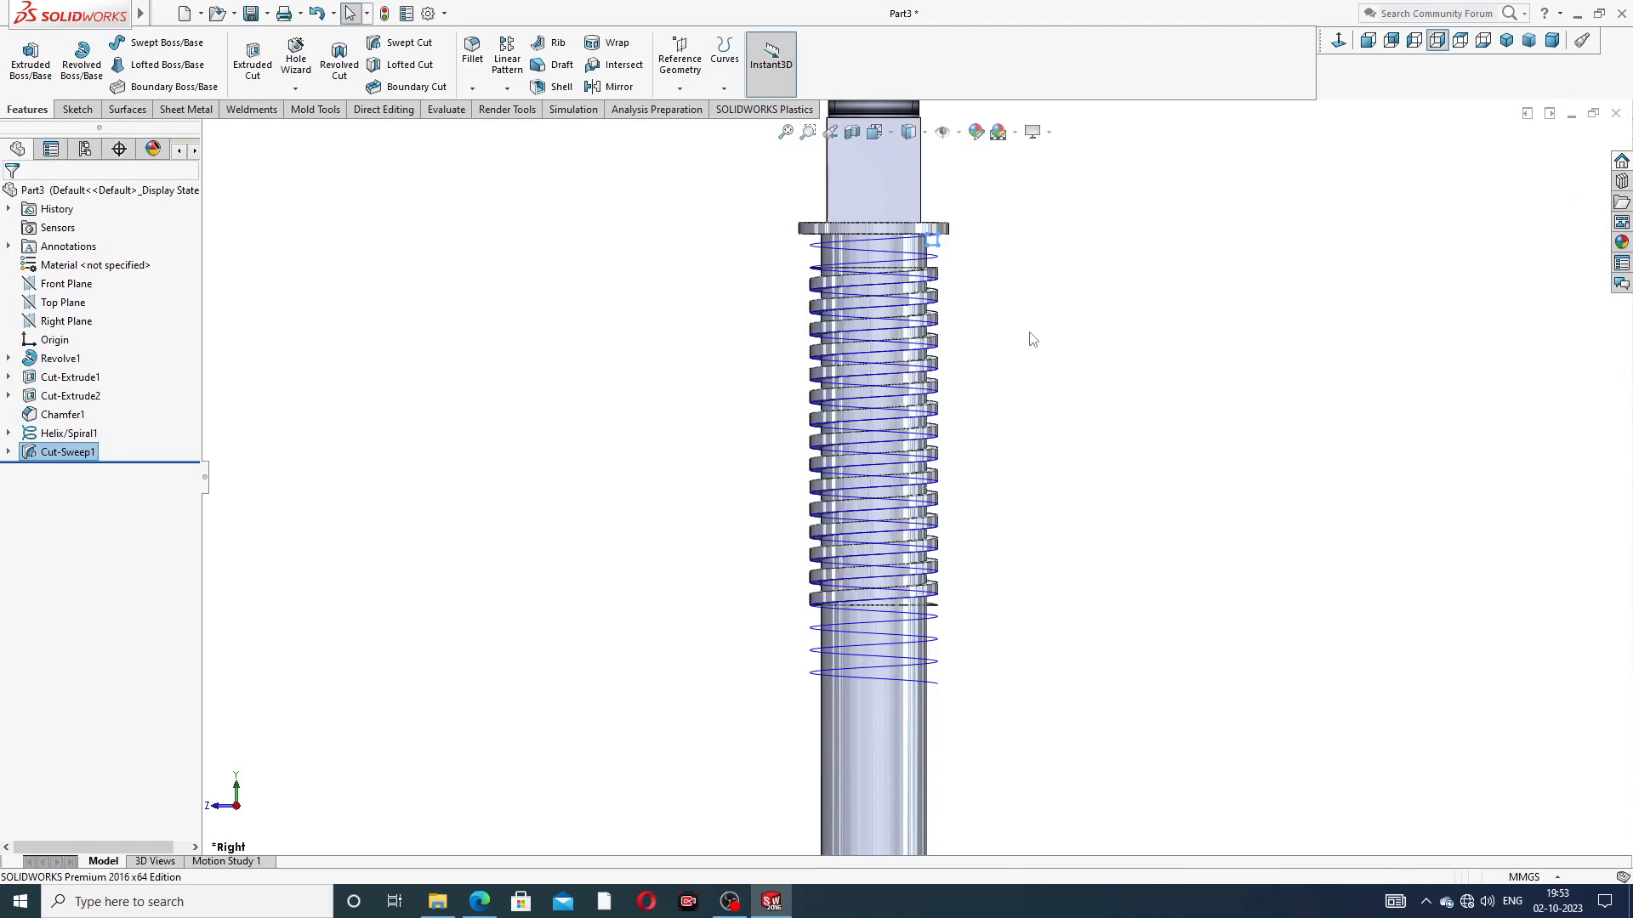
Hide the helix curve around the threaded section
scroll(863, 236, "up", 3)
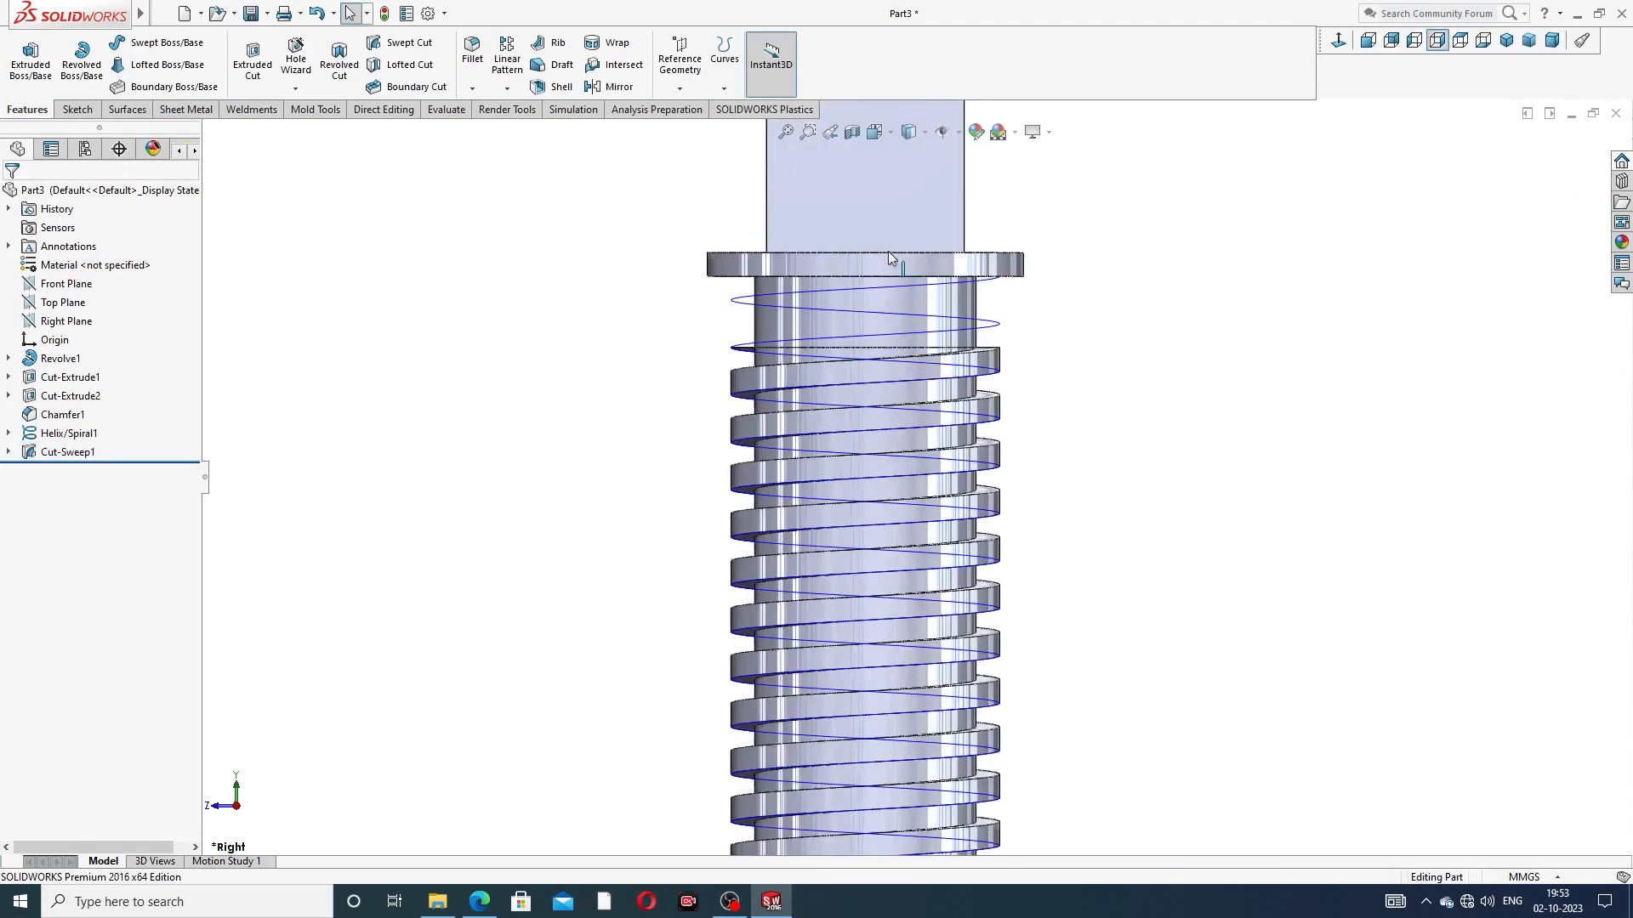
left_click(910, 311)
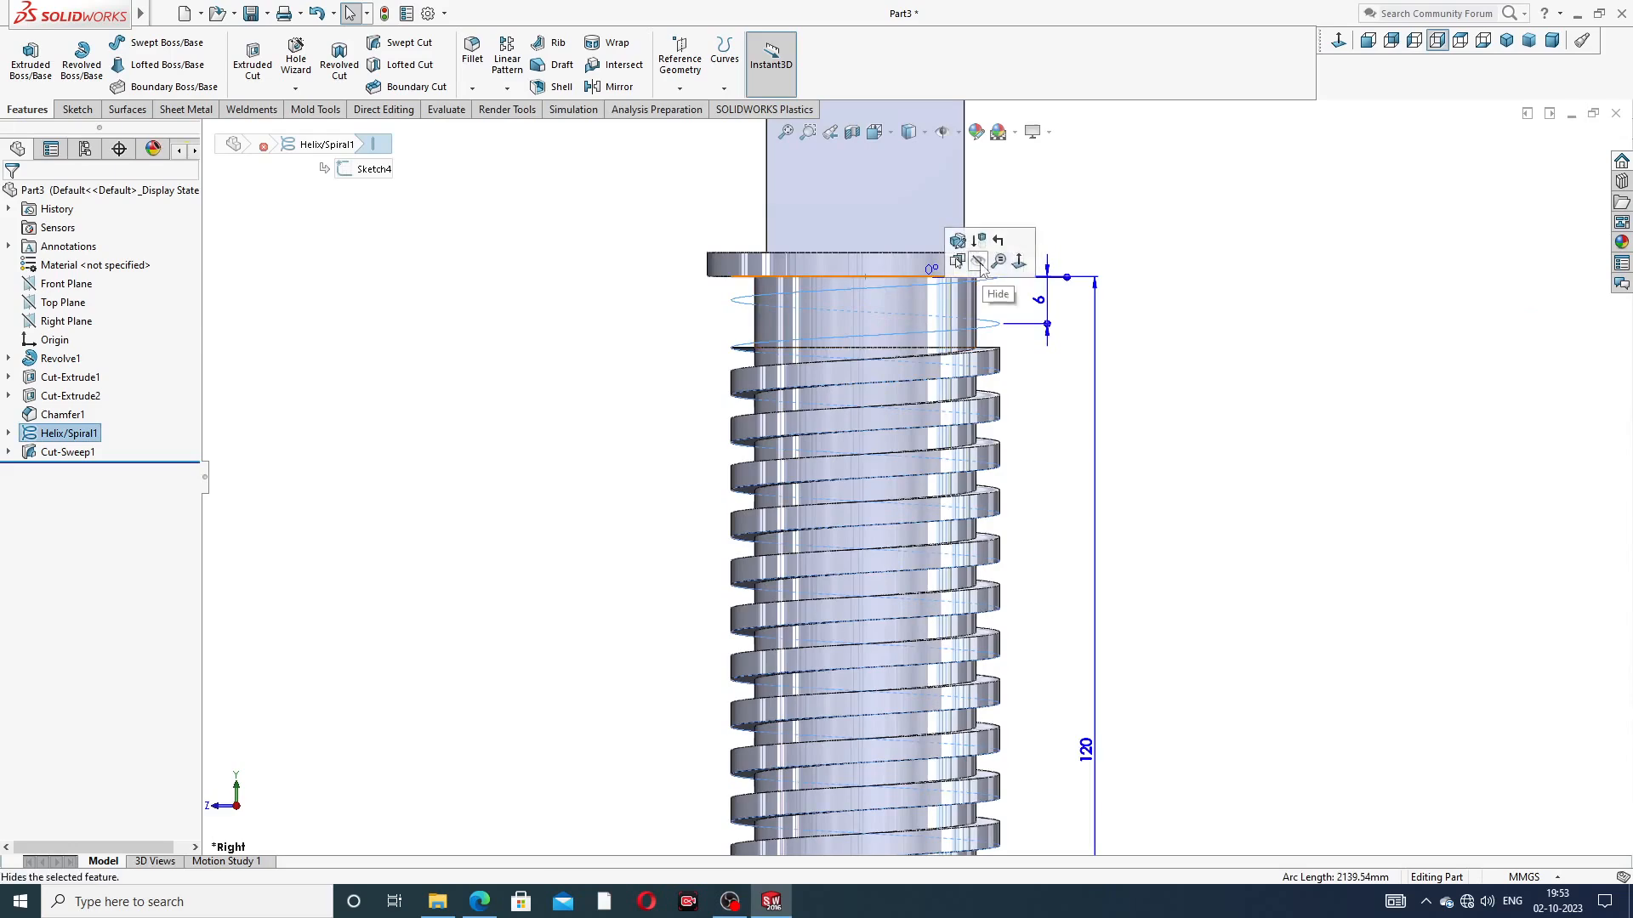
left_click(978, 263)
Apply the polished copper appearance to the whole spindle
scroll(1115, 246, "down", 3)
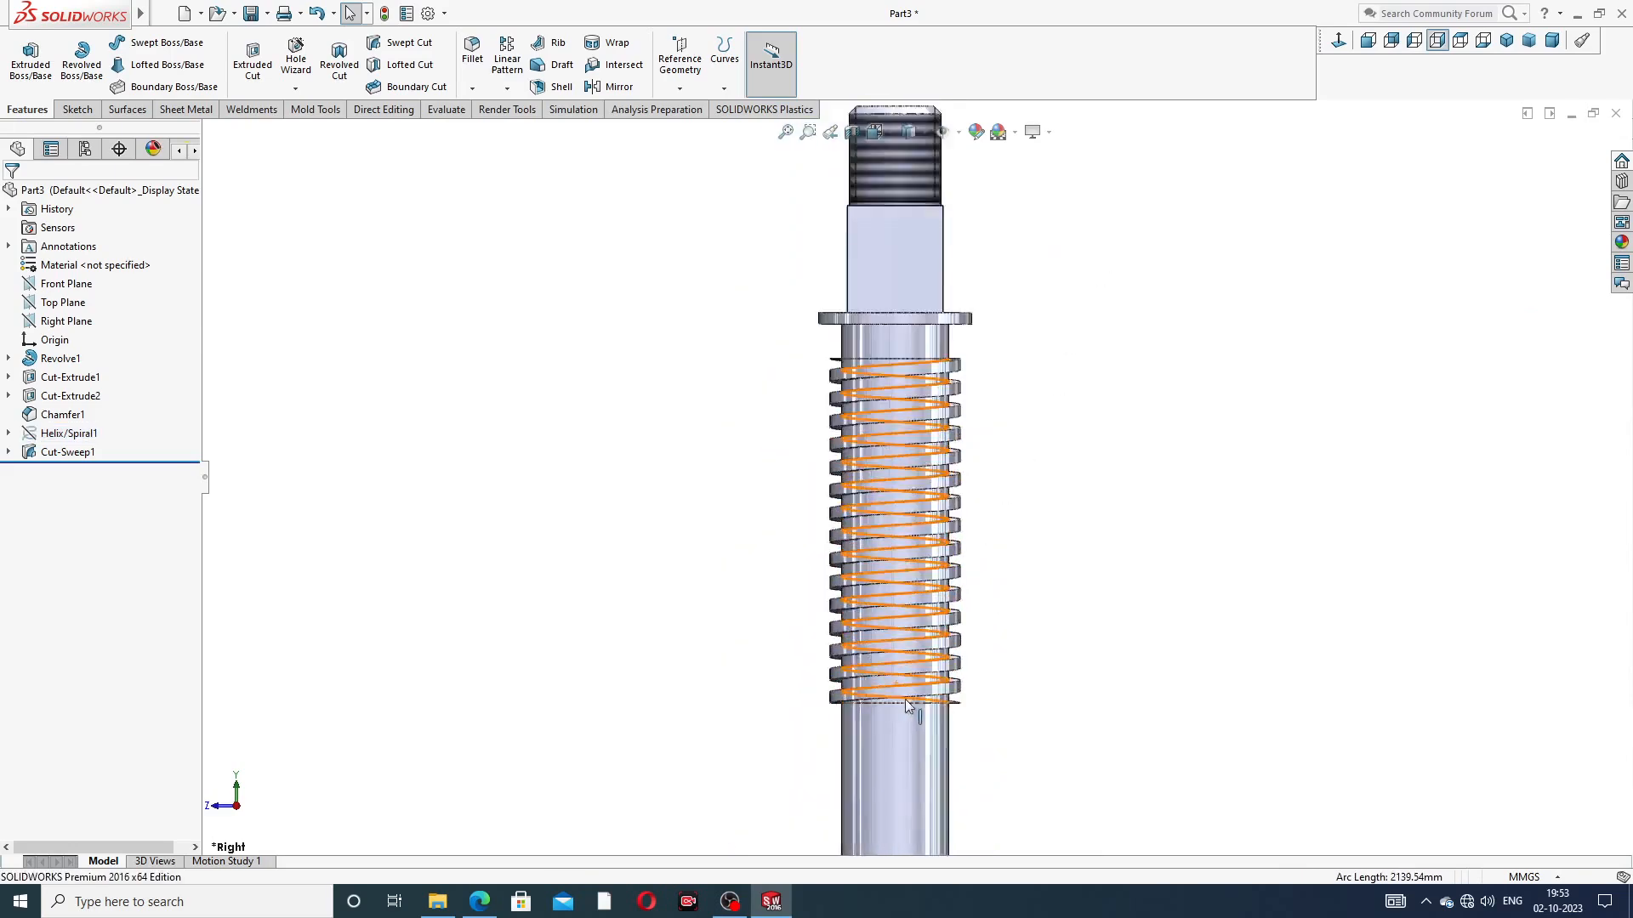
scroll(1057, 608, "up", 2)
middle_click_drag(1057, 609, 1025, 597)
scroll(1025, 598, "down", 3)
mouse_move(1000, 331)
middle_mouse_down()
mouse_move(1043, 247)
mouse_move(1002, 321)
mouse_move(1021, 328)
middle_mouse_up()
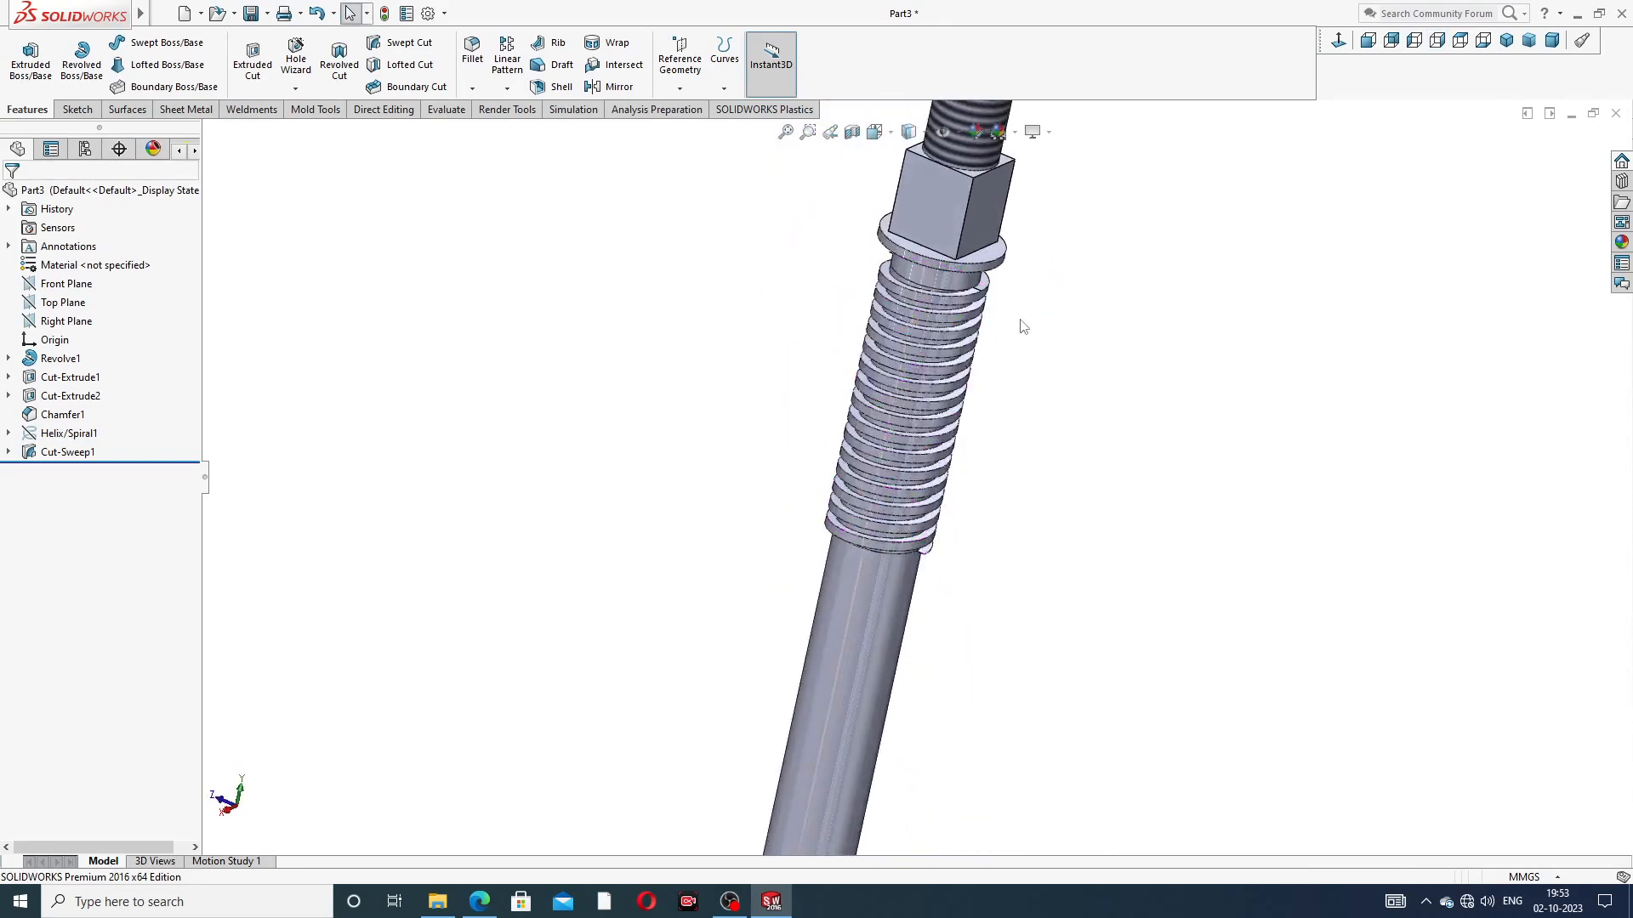
left_click(1622, 243)
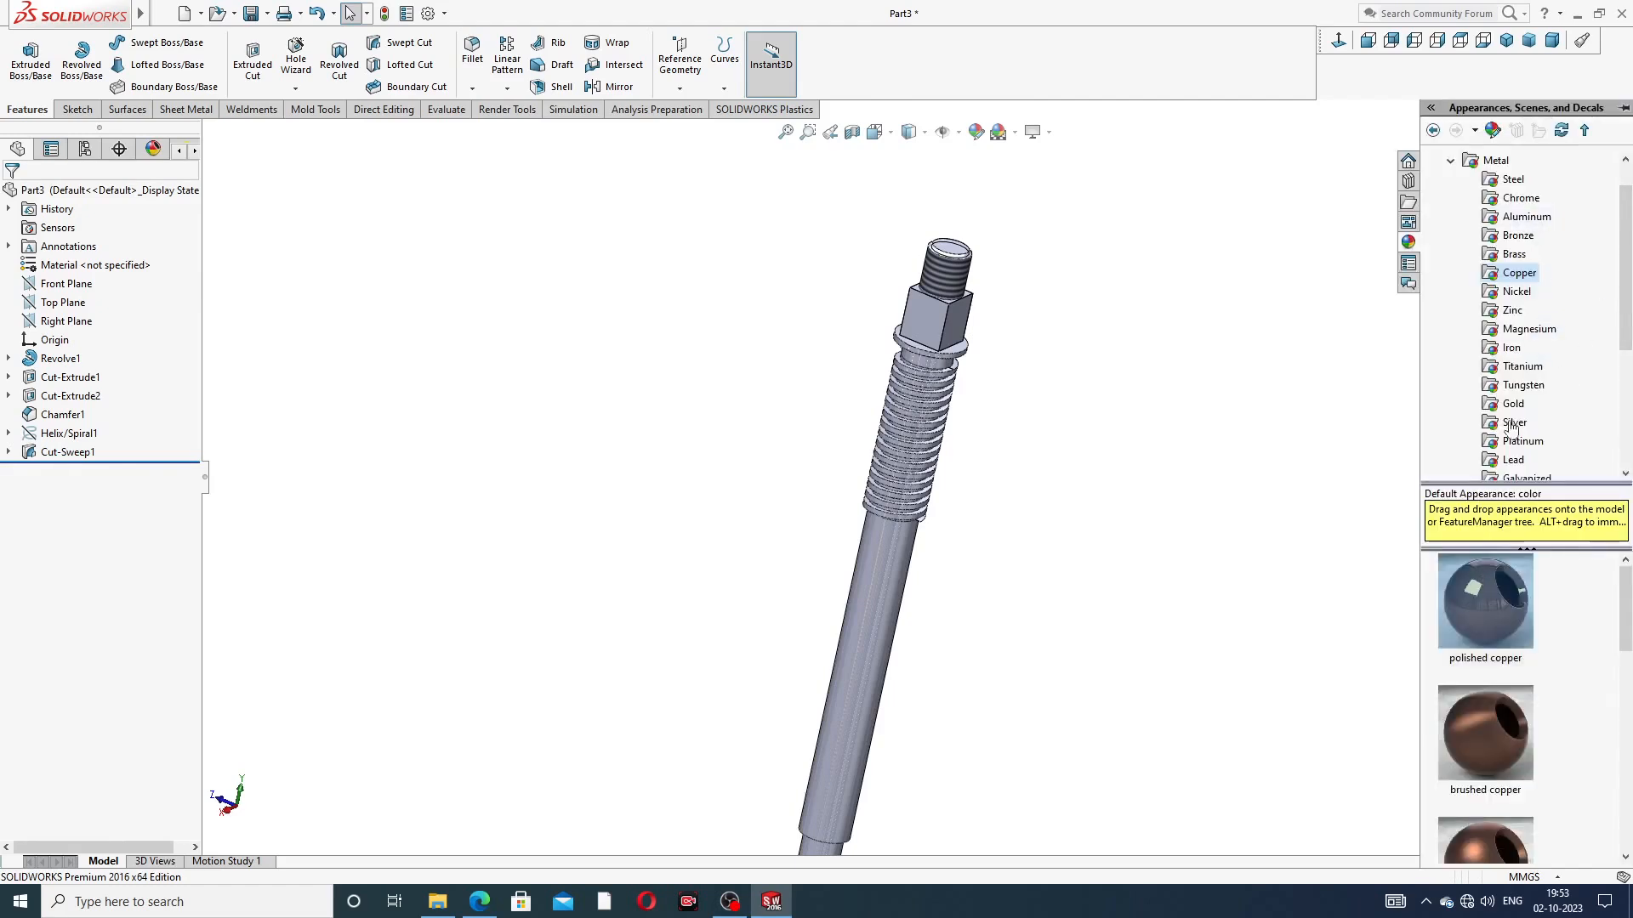
double_click(1481, 569)
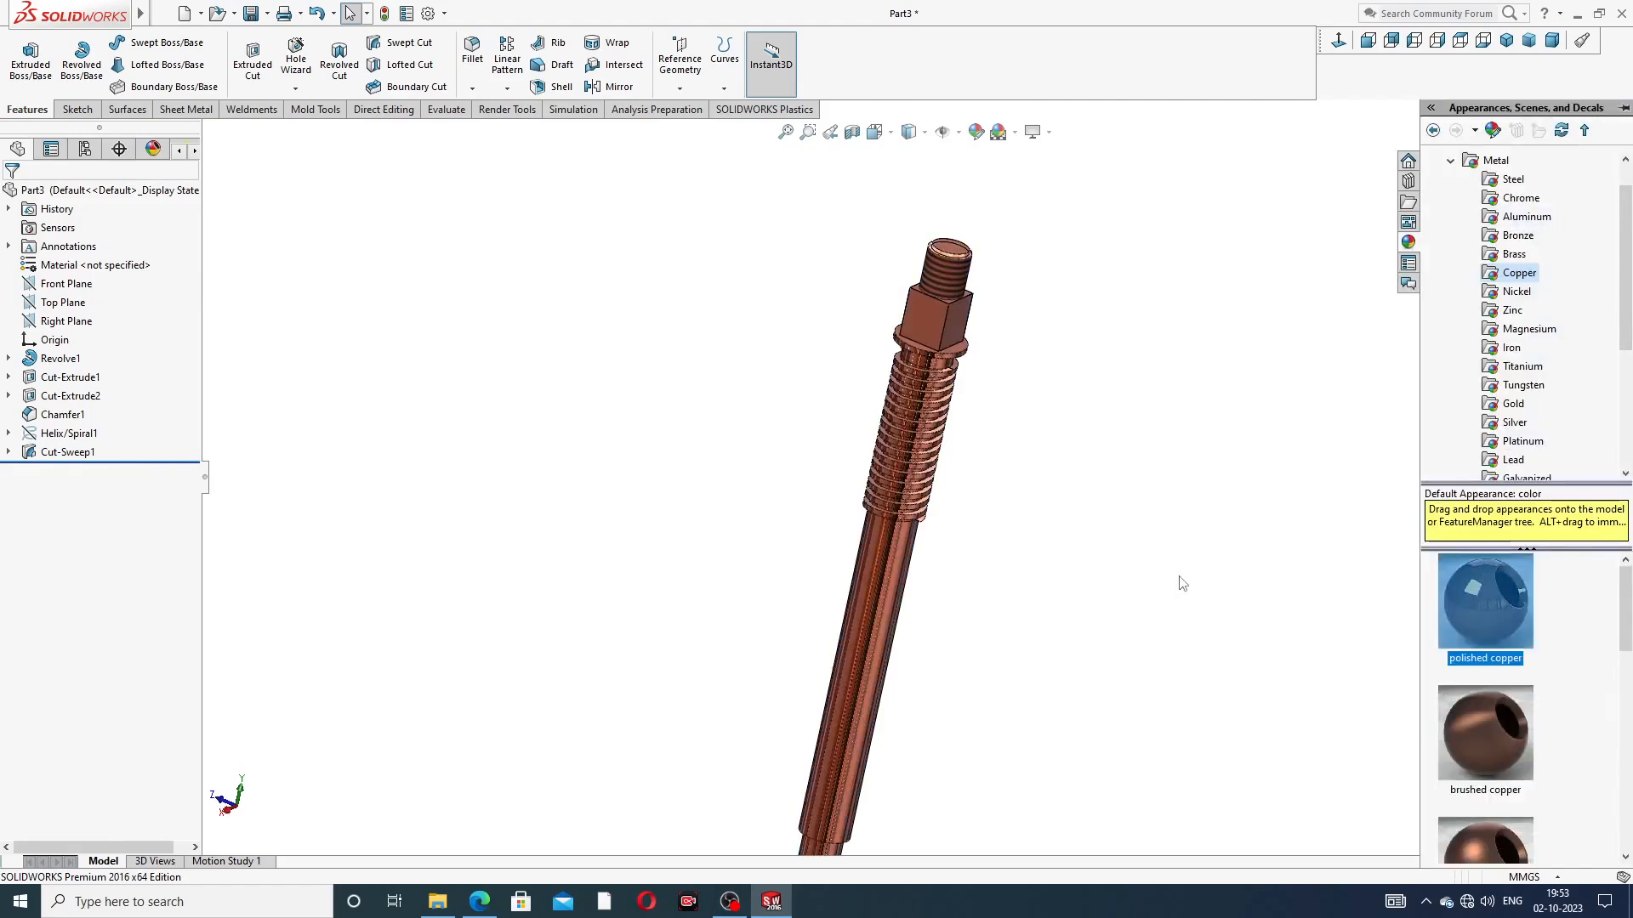
left_click(1158, 561)
Inspect the finished spindle from several angles, including isometric, and compare it with the spindle drawing PDF in the browser
middle_click_drag(1024, 417, 1097, 347)
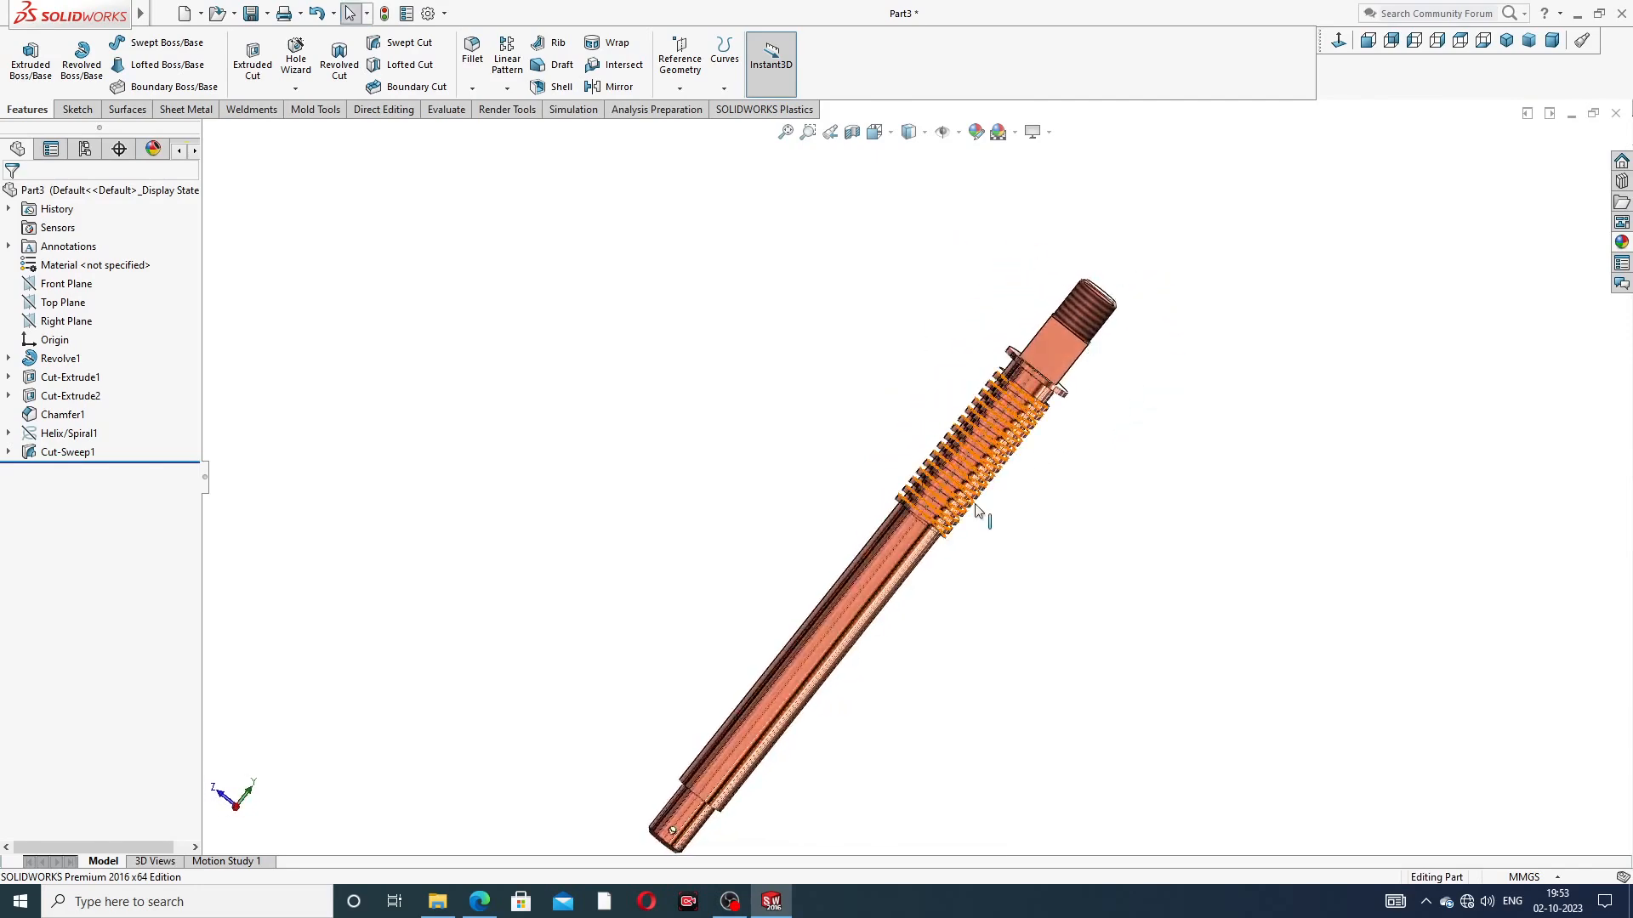
scroll(972, 512, "up", 3)
scroll(958, 552, "down", 1)
scroll(958, 553, "down", 2)
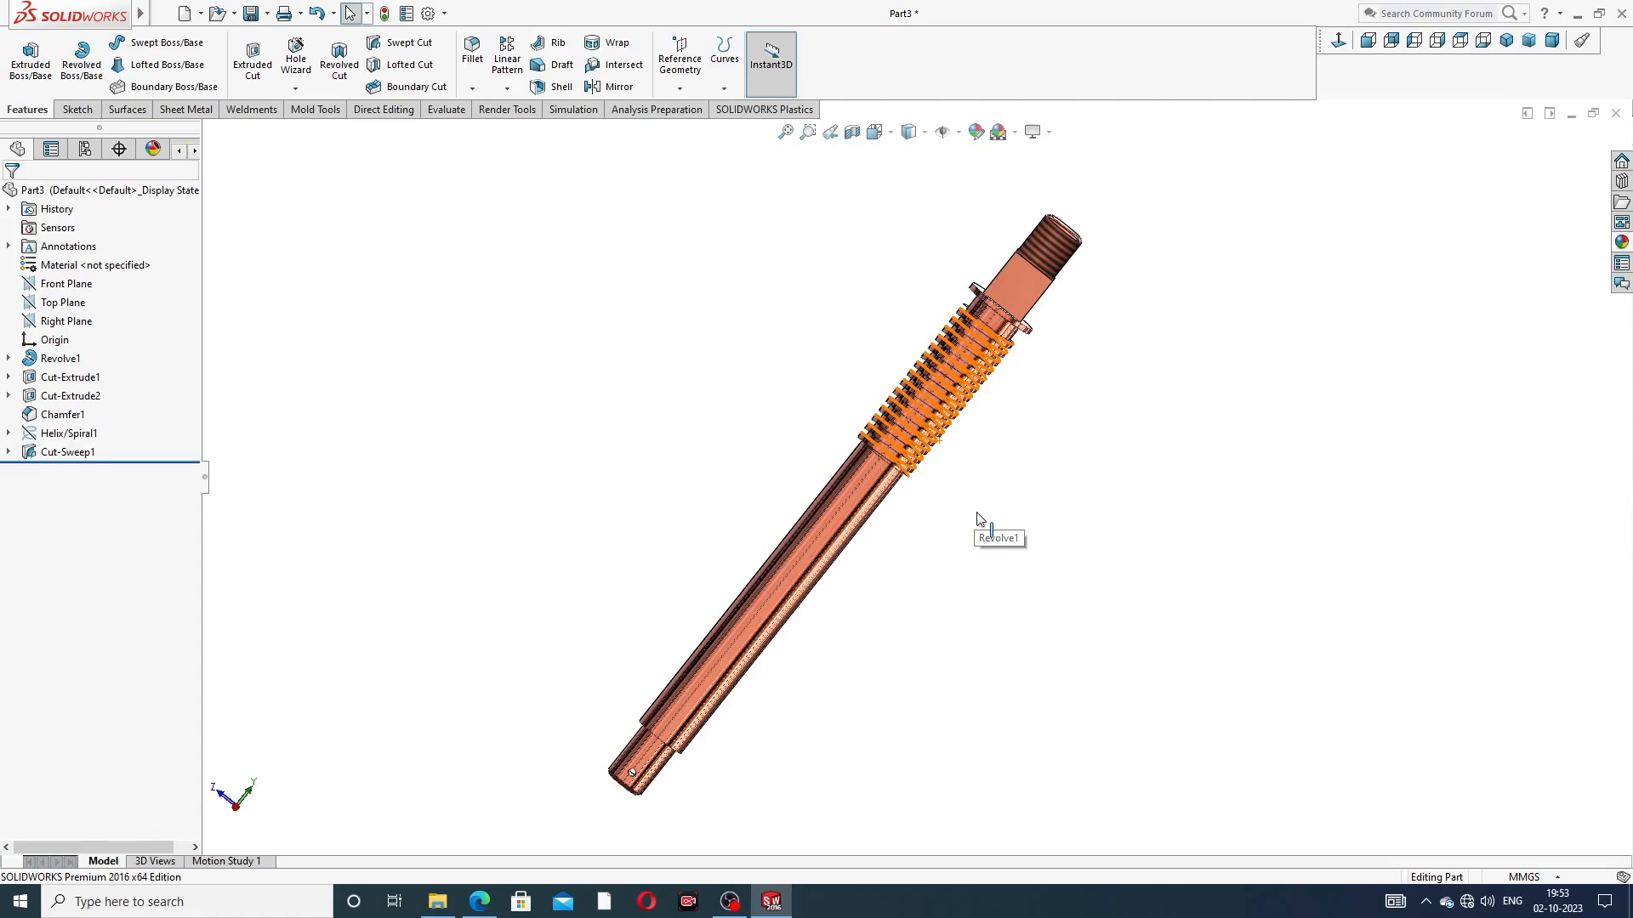
scroll(1036, 629, "up", 2)
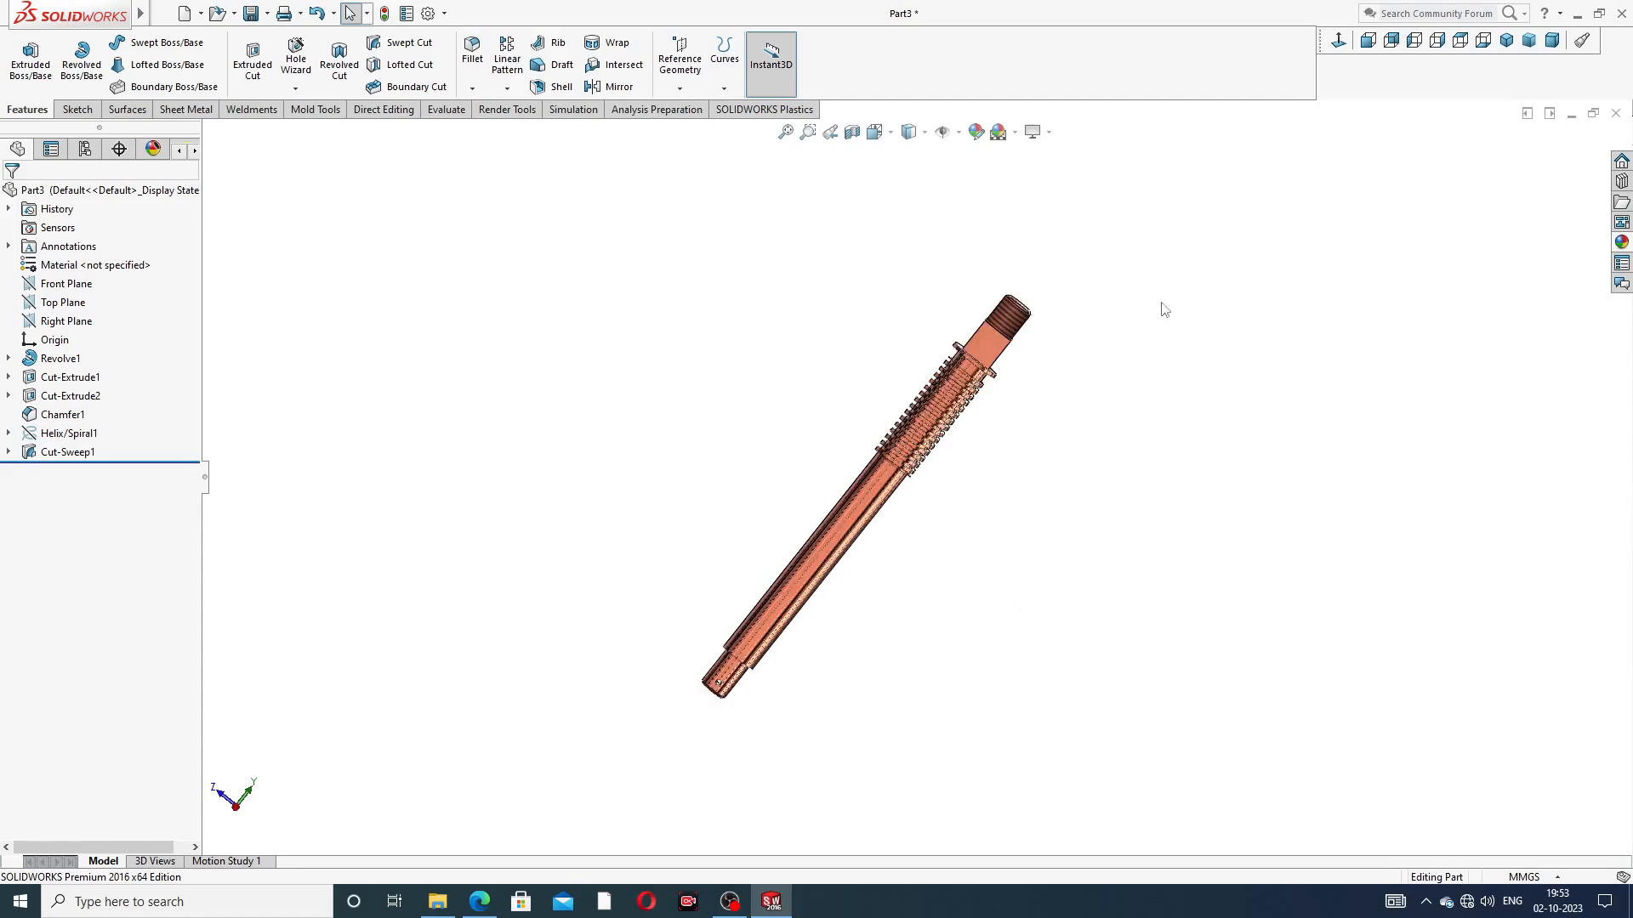
left_click(1506, 40)
middle_click_drag(1267, 213, 1035, 350)
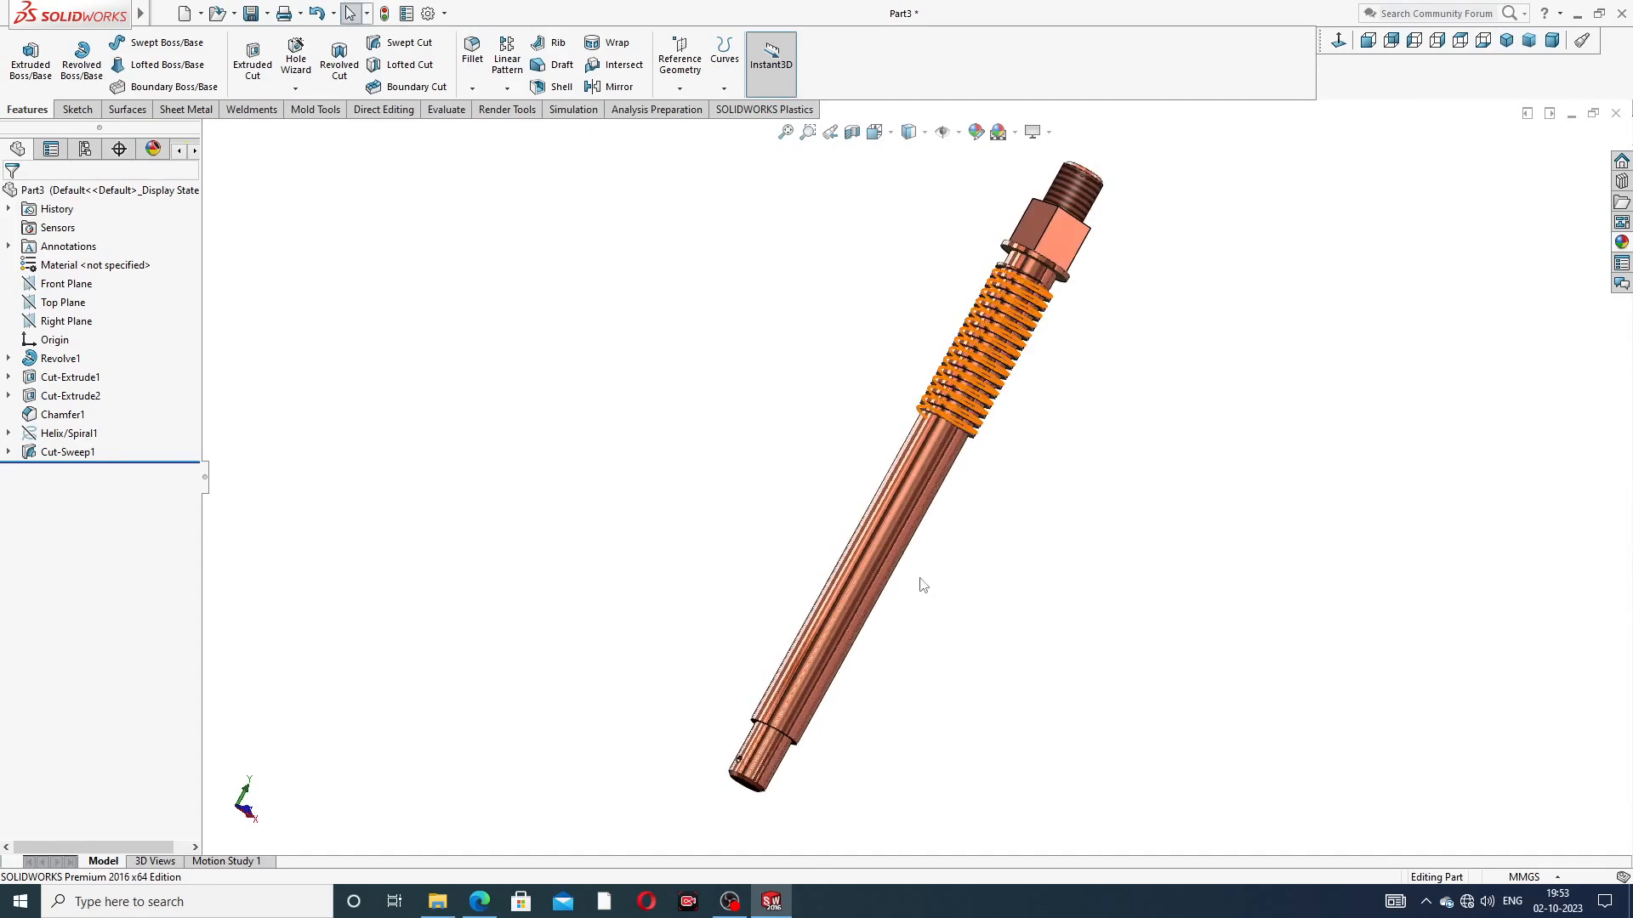
left_click(480, 902)
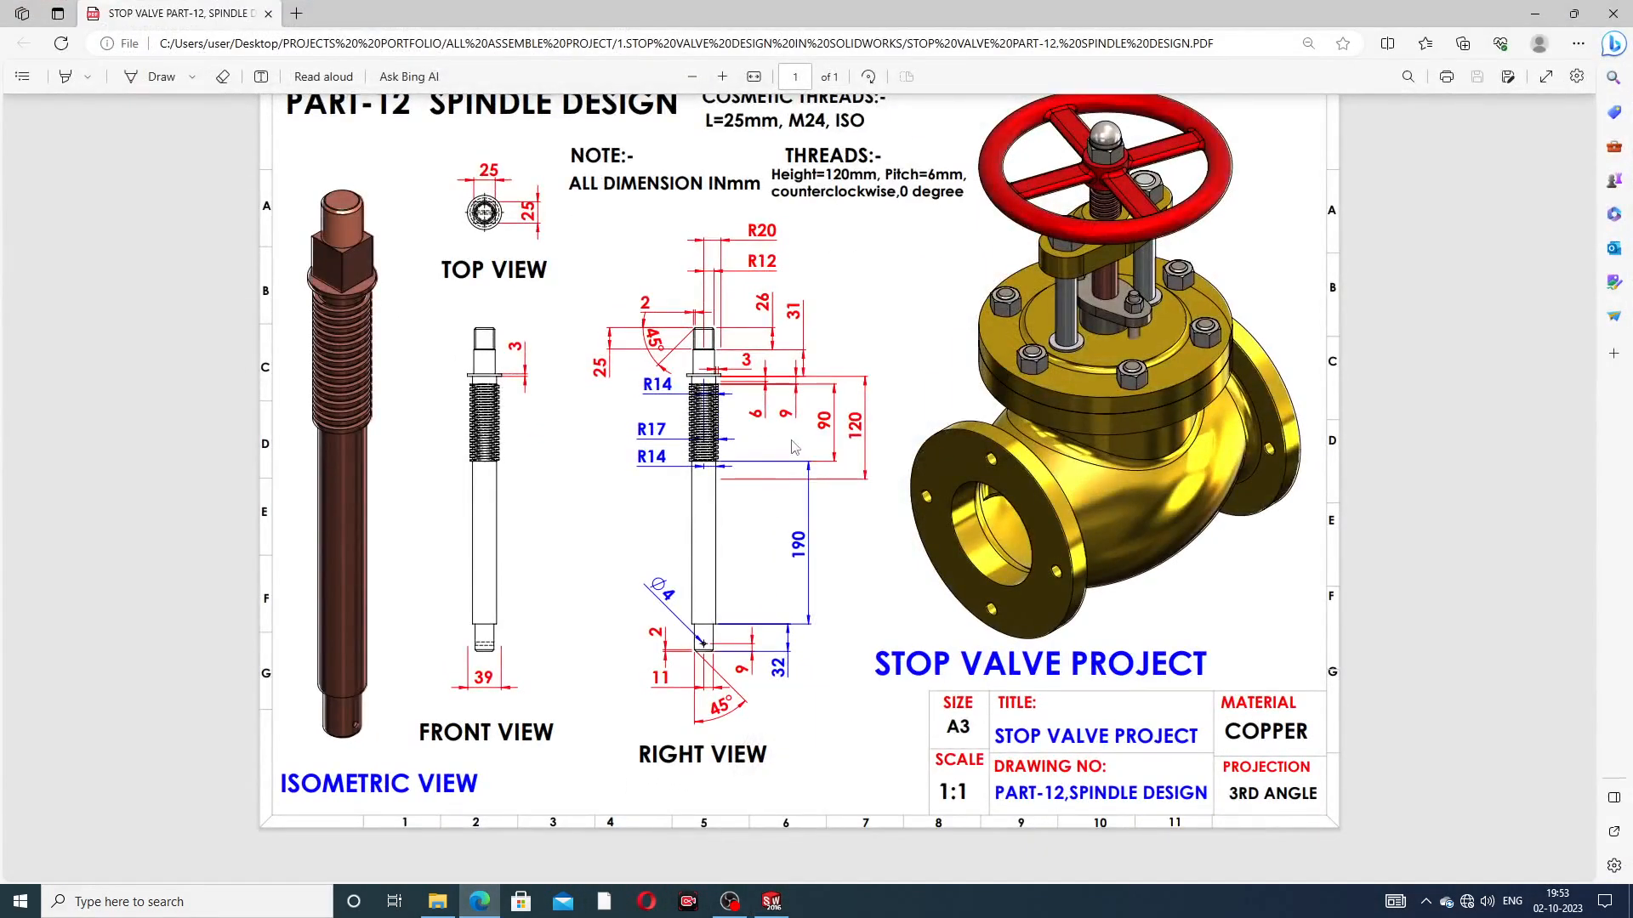
left_click(861, 904)
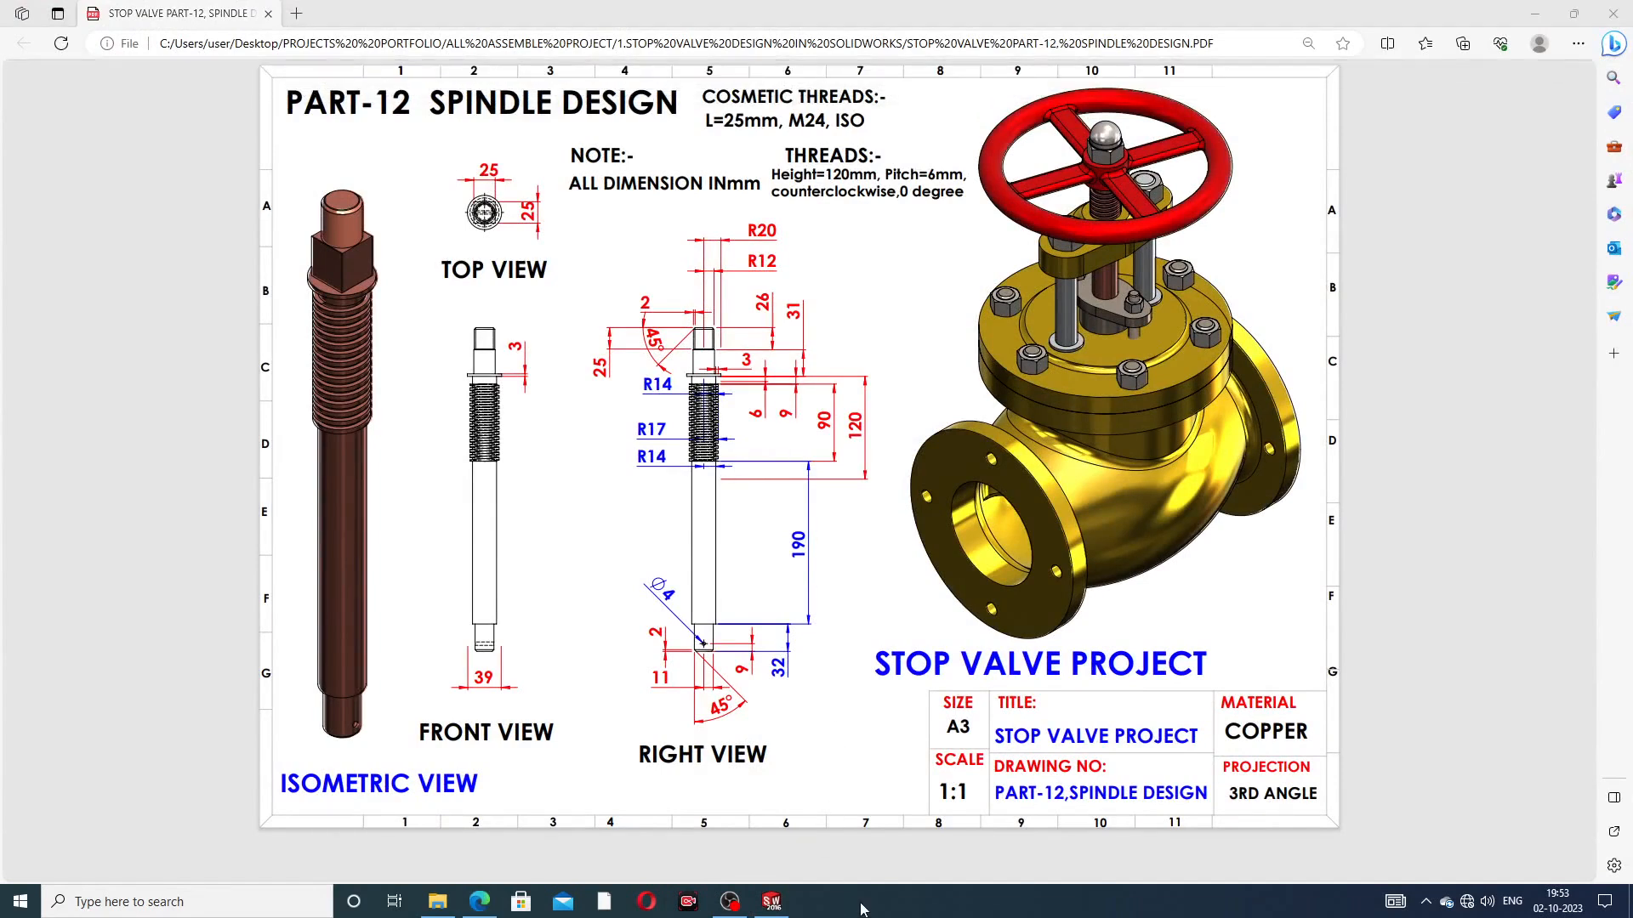
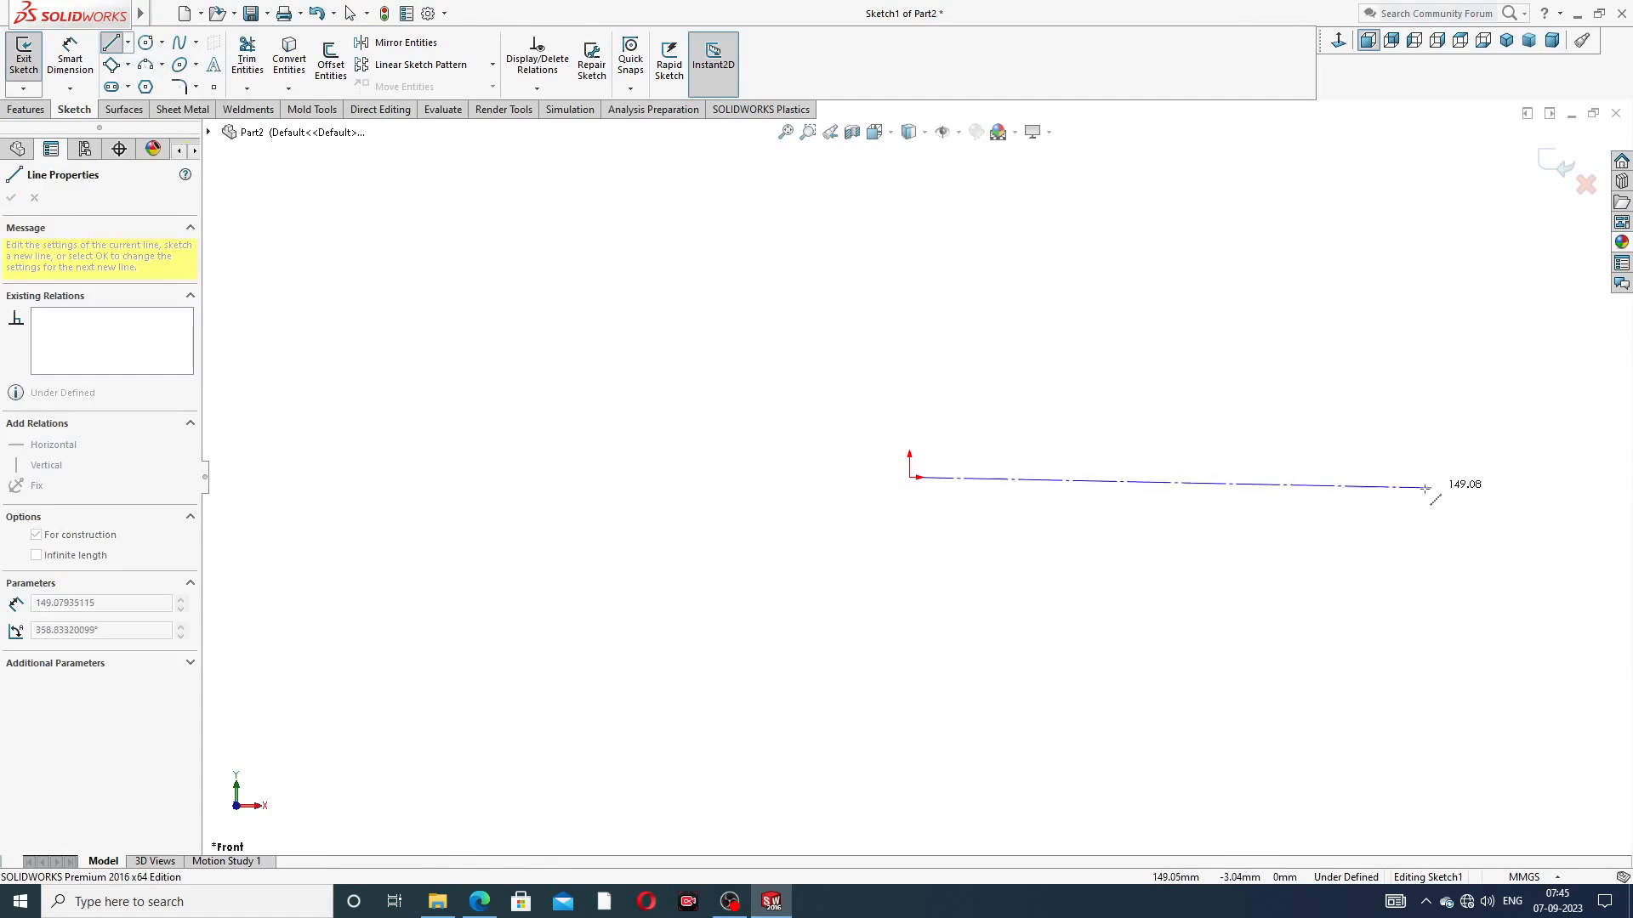
Finish a horizontal construction centerline about 161 mm long from the origin in the Front Plane sketch
left_click(1472, 472)
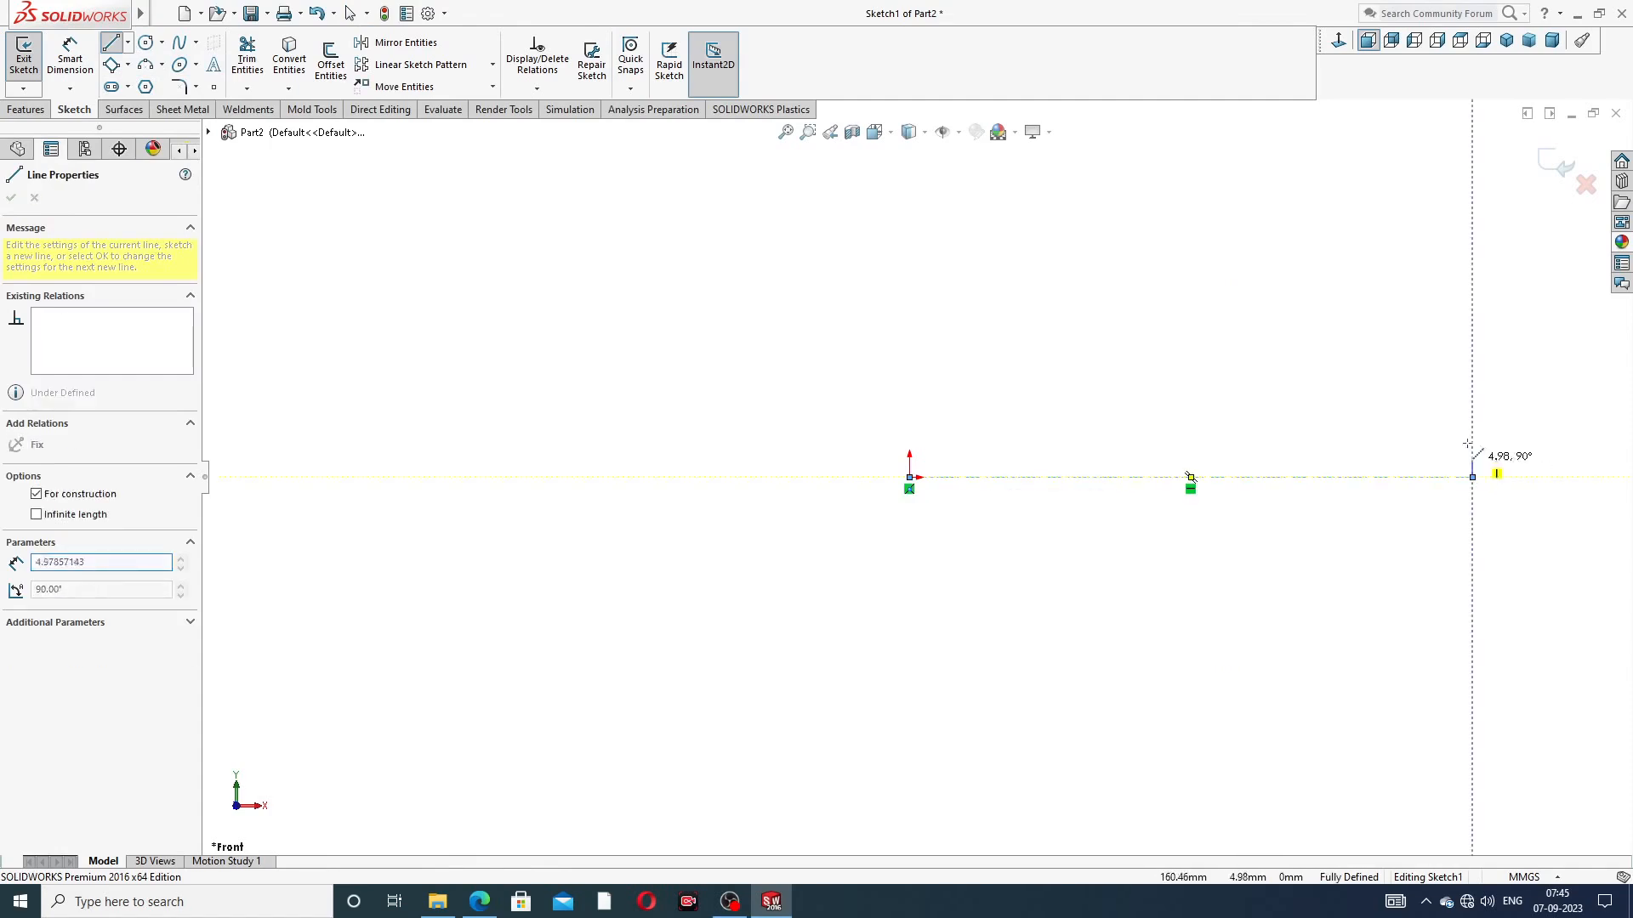
right_click(1472, 415)
left_click(1478, 431)
scroll(1369, 456, "up", 1)
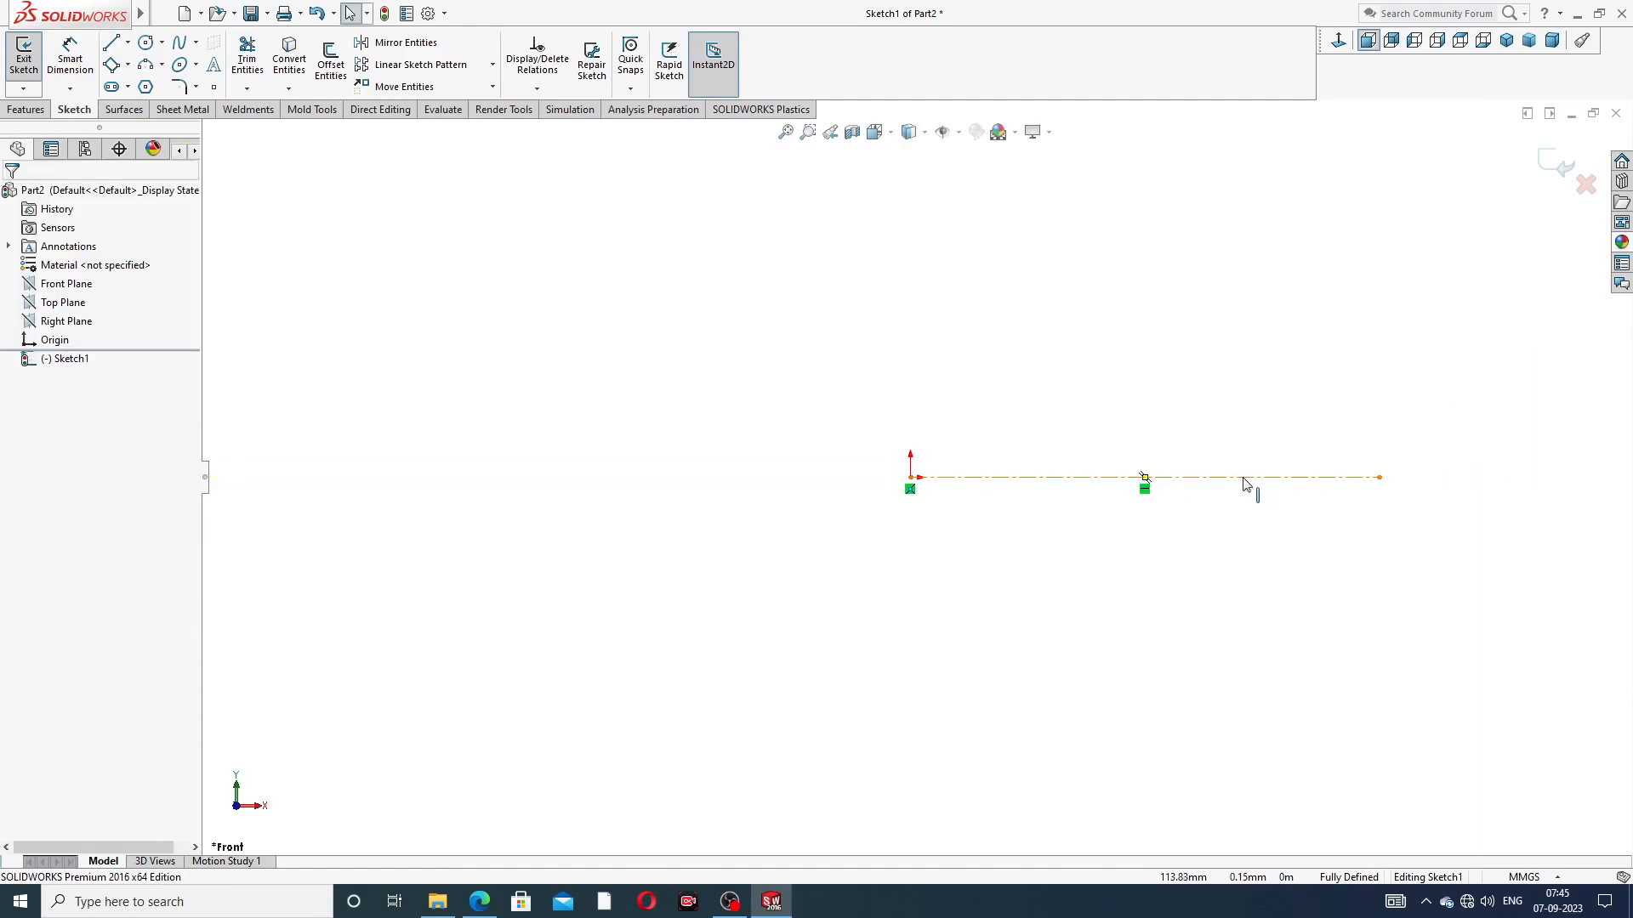
scroll(1157, 481, "down", 2)
scroll(890, 346, "up", 1)
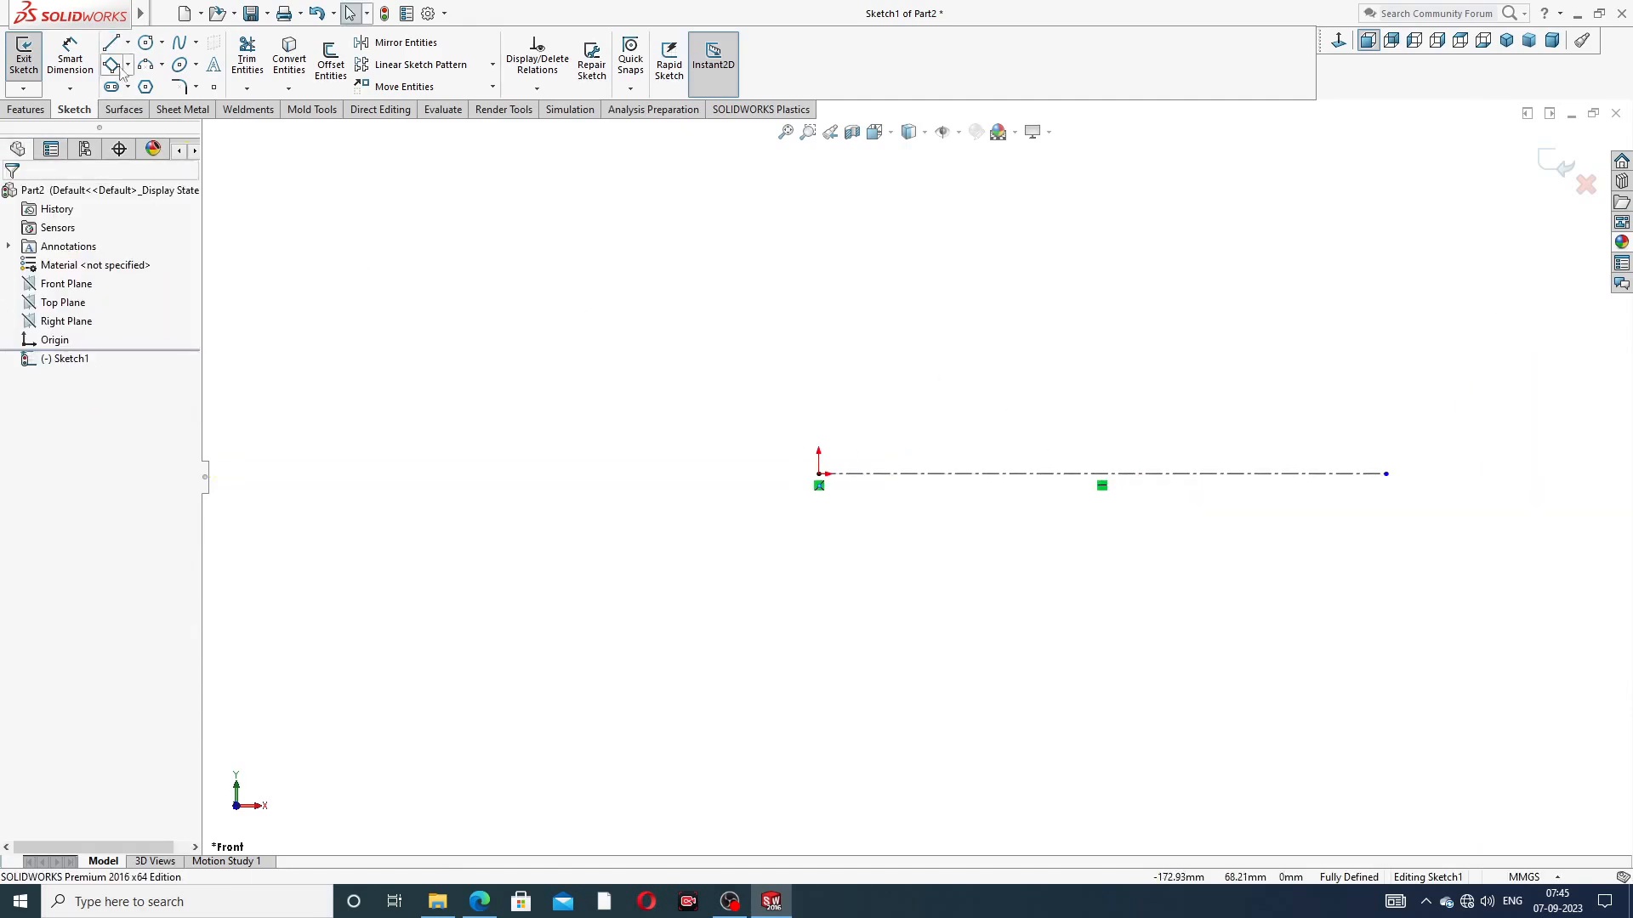
Dimension the horizontal centerline's length to 87 mm
left_click(70, 60)
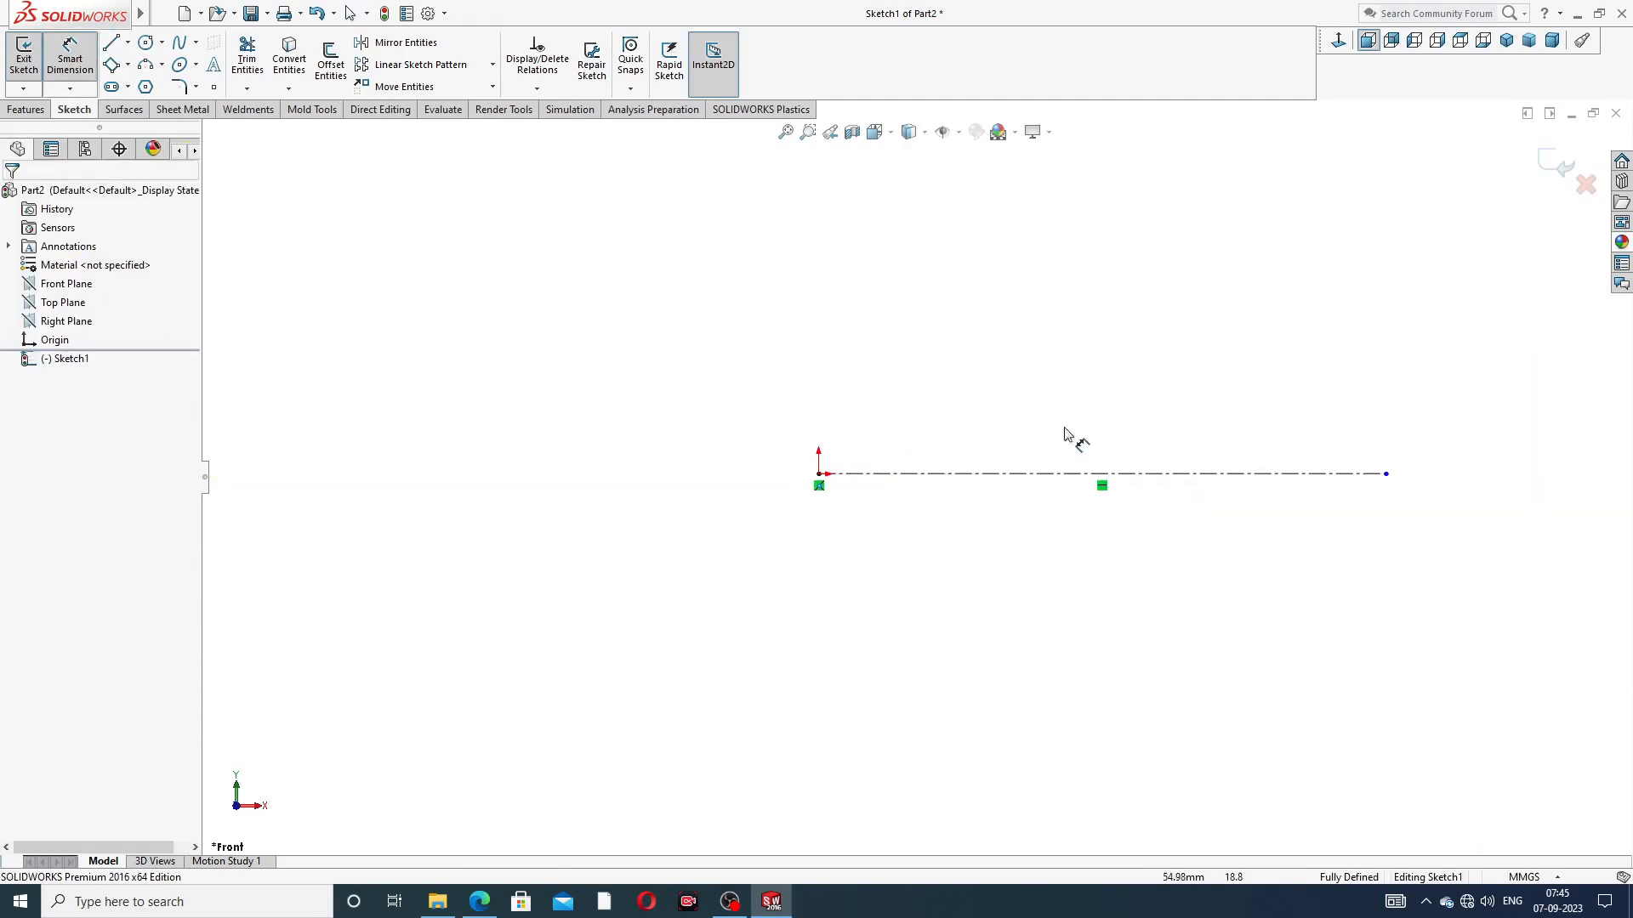
left_click(1139, 480)
left_click(1097, 538)
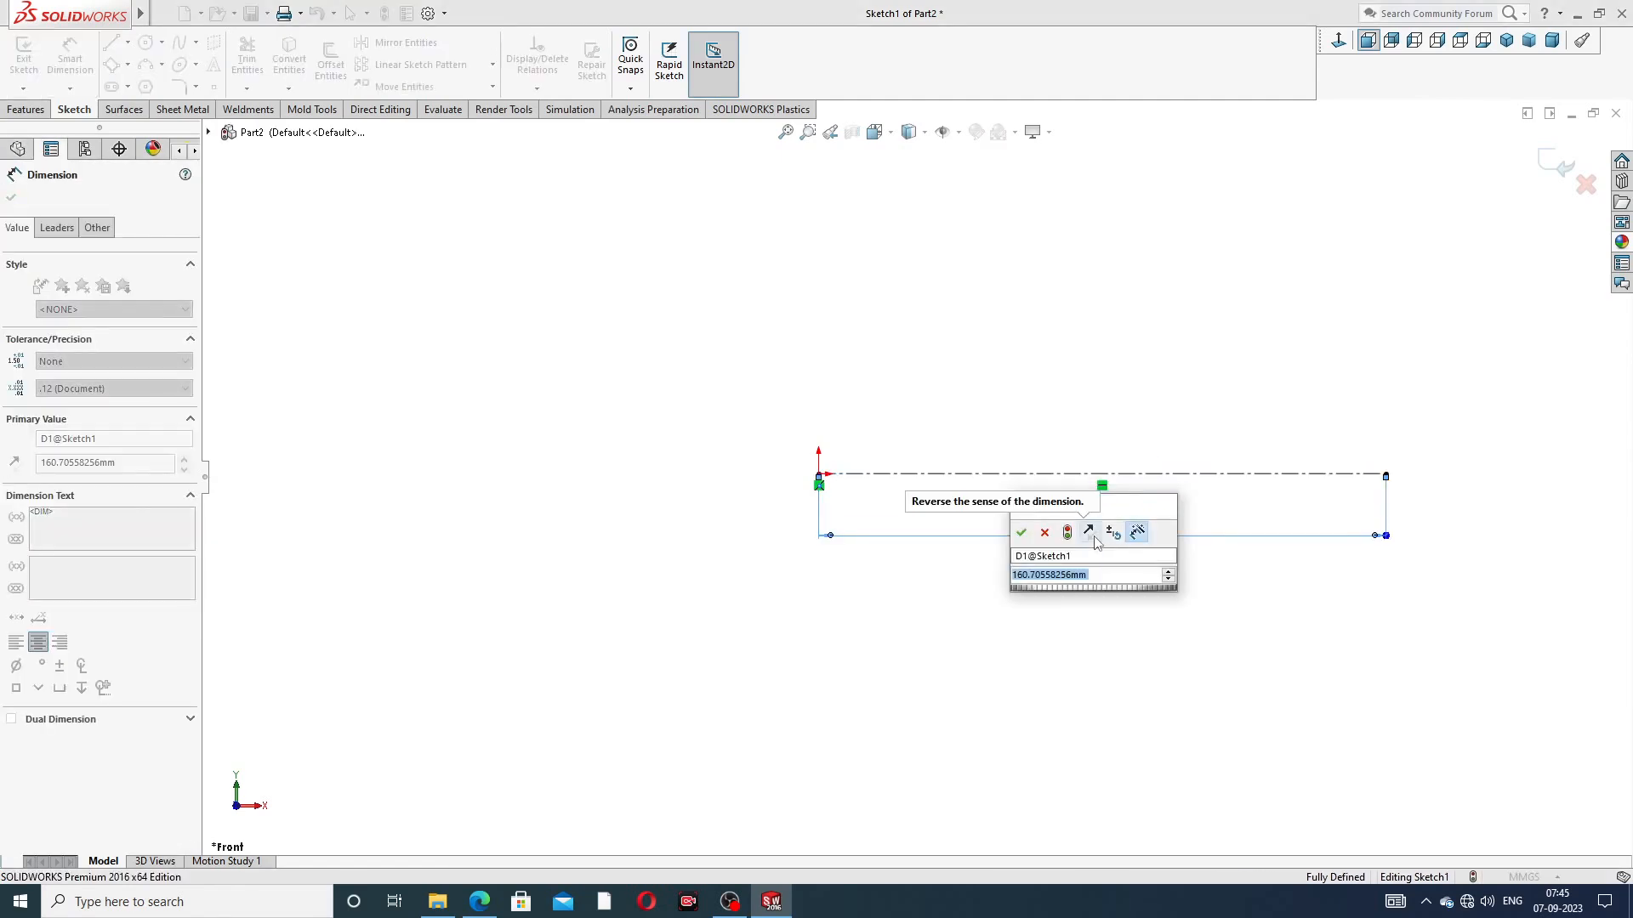
type("87")
key("Return")
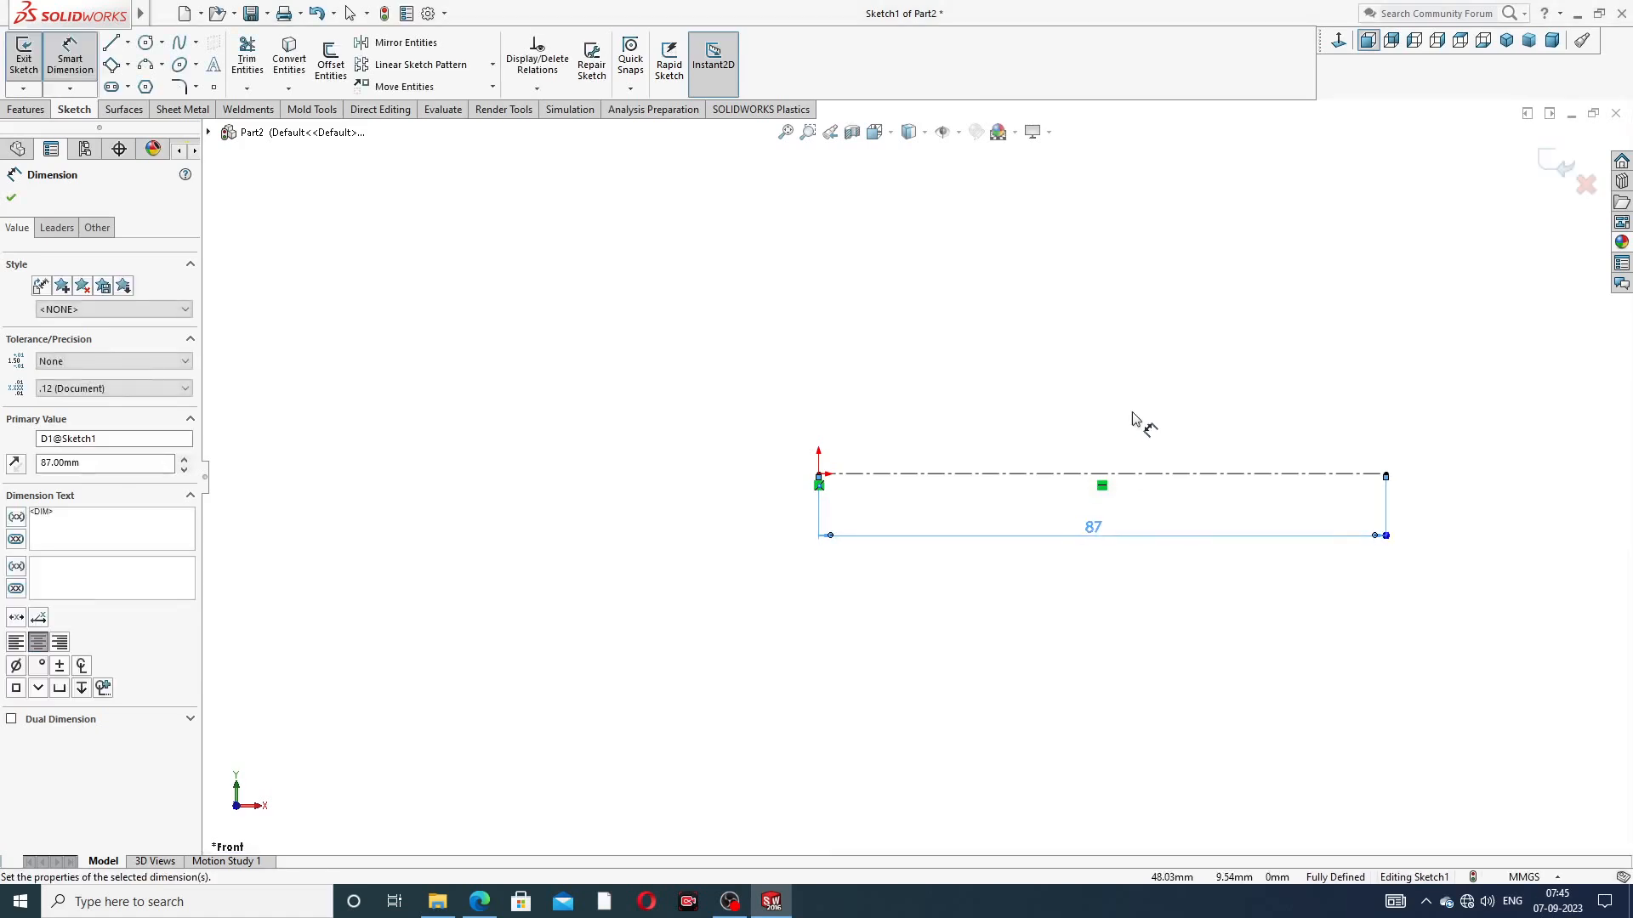
scroll(1150, 298, "up", 3)
scroll(1063, 438, "down", 4)
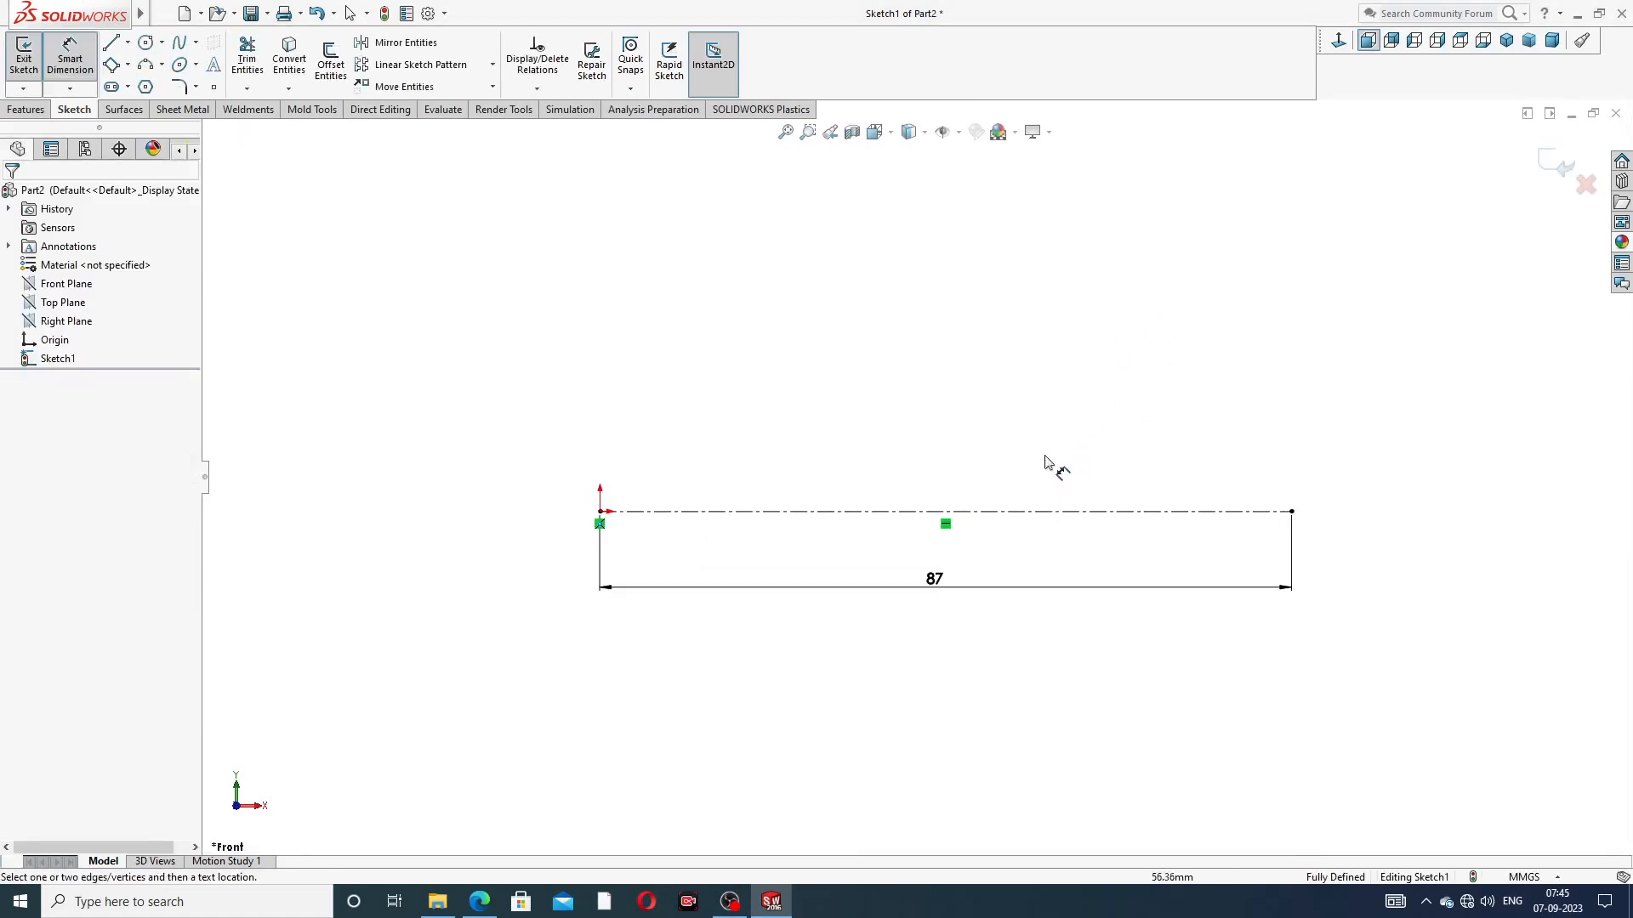
right_click(964, 332)
left_click(978, 252)
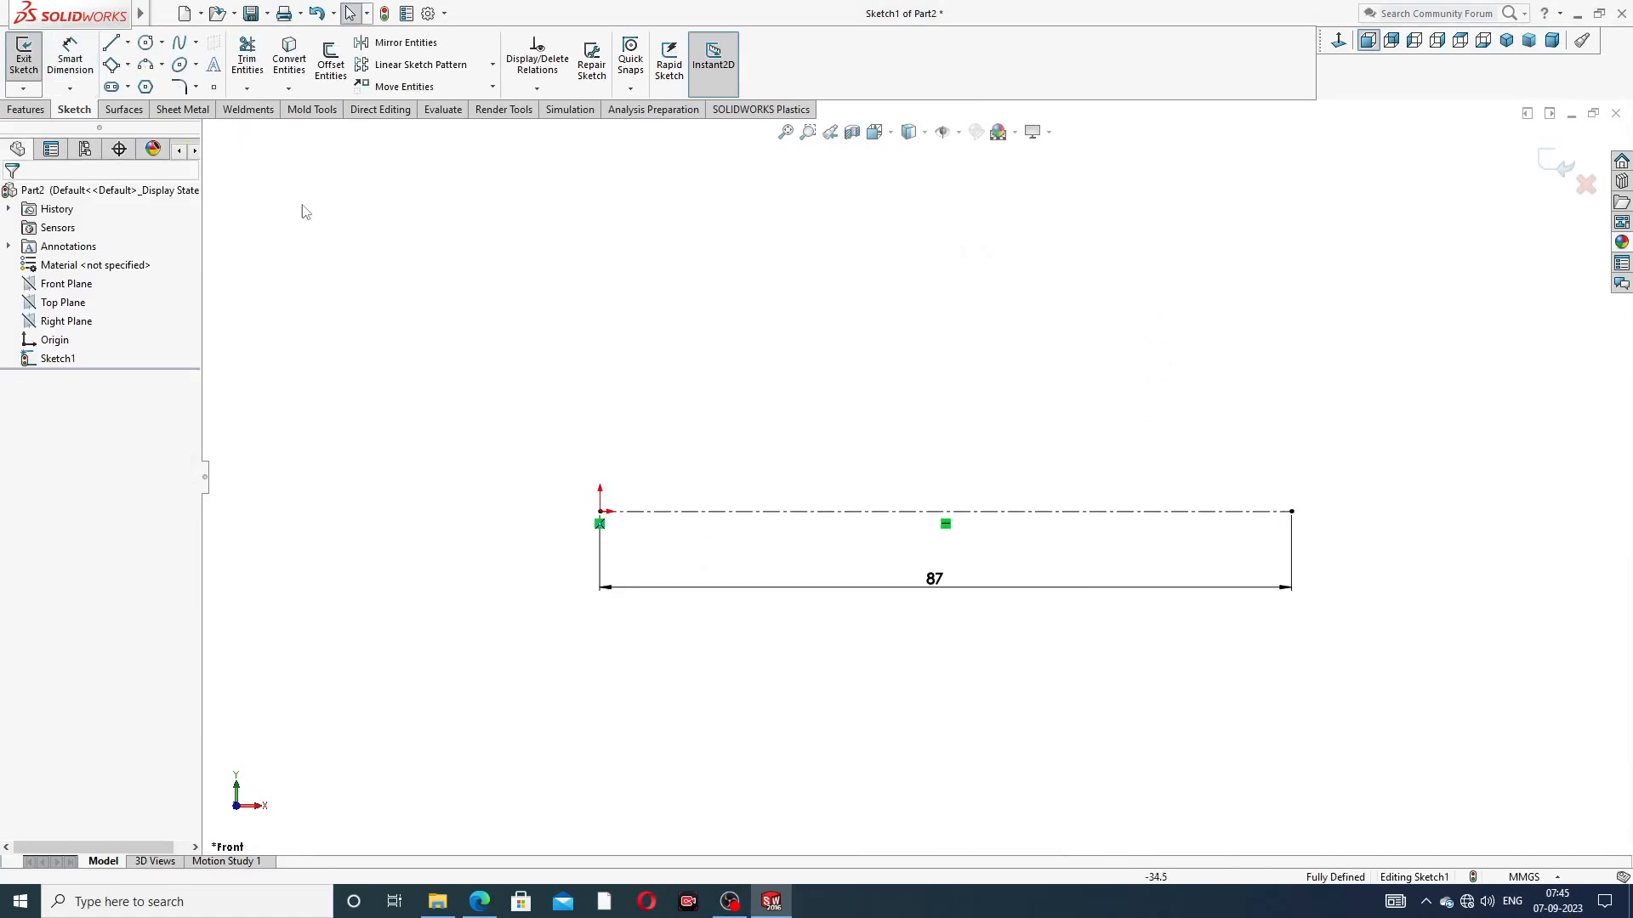
From the centerline's right endpoint, draw connected profile lines about 4 mm up, 8.7 mm left and 3.3 mm up
left_click(111, 42)
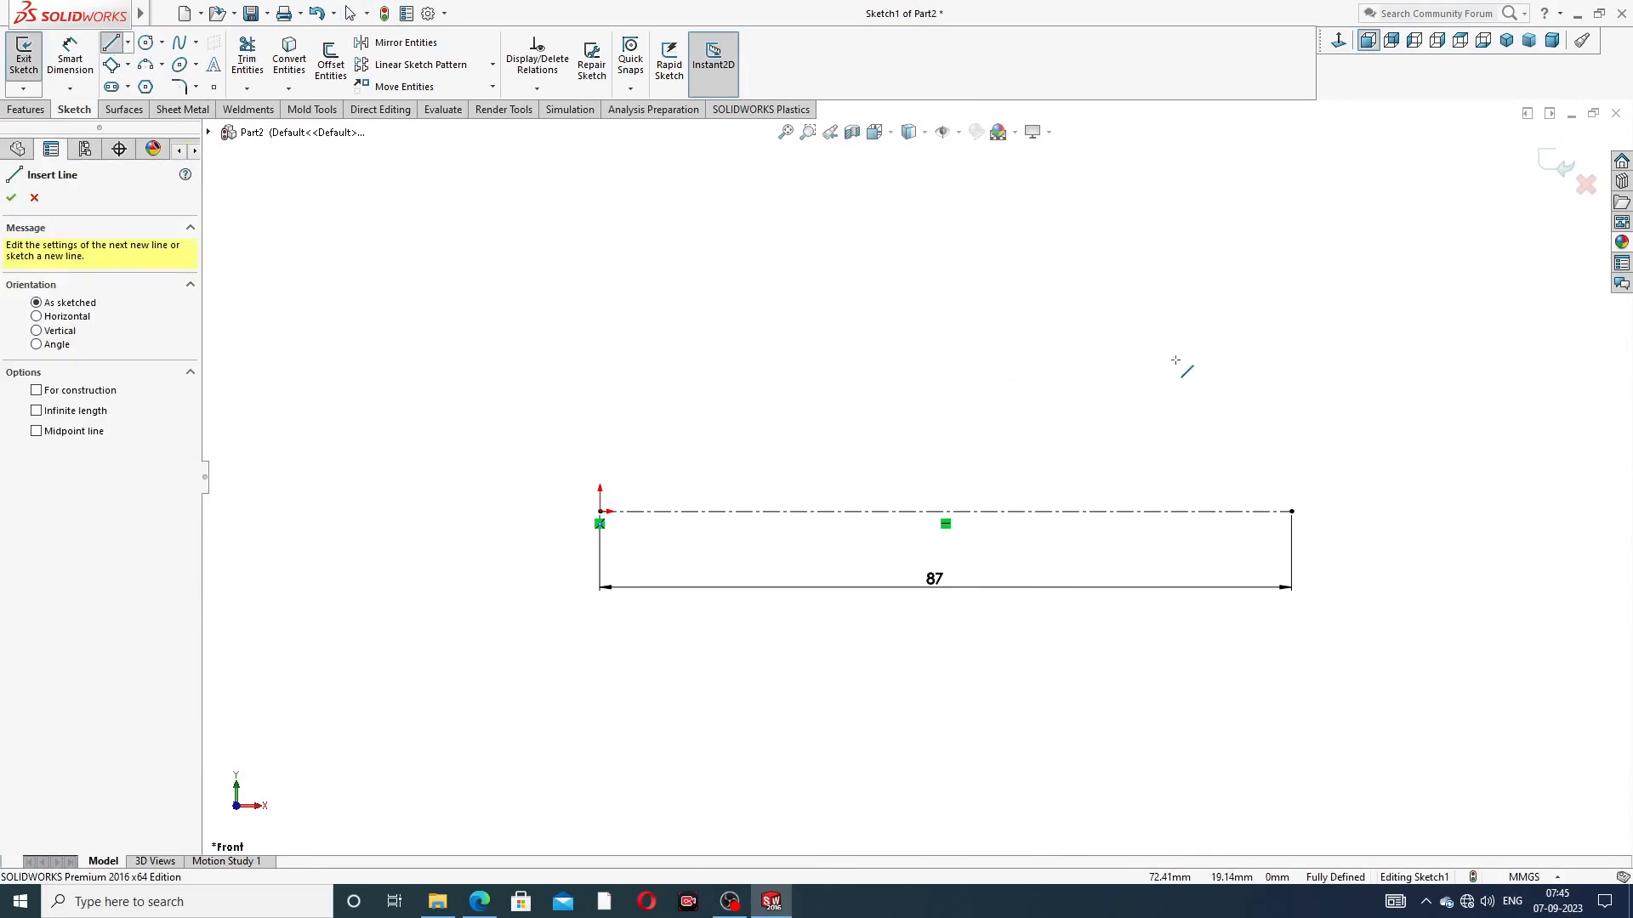
left_click(1291, 511)
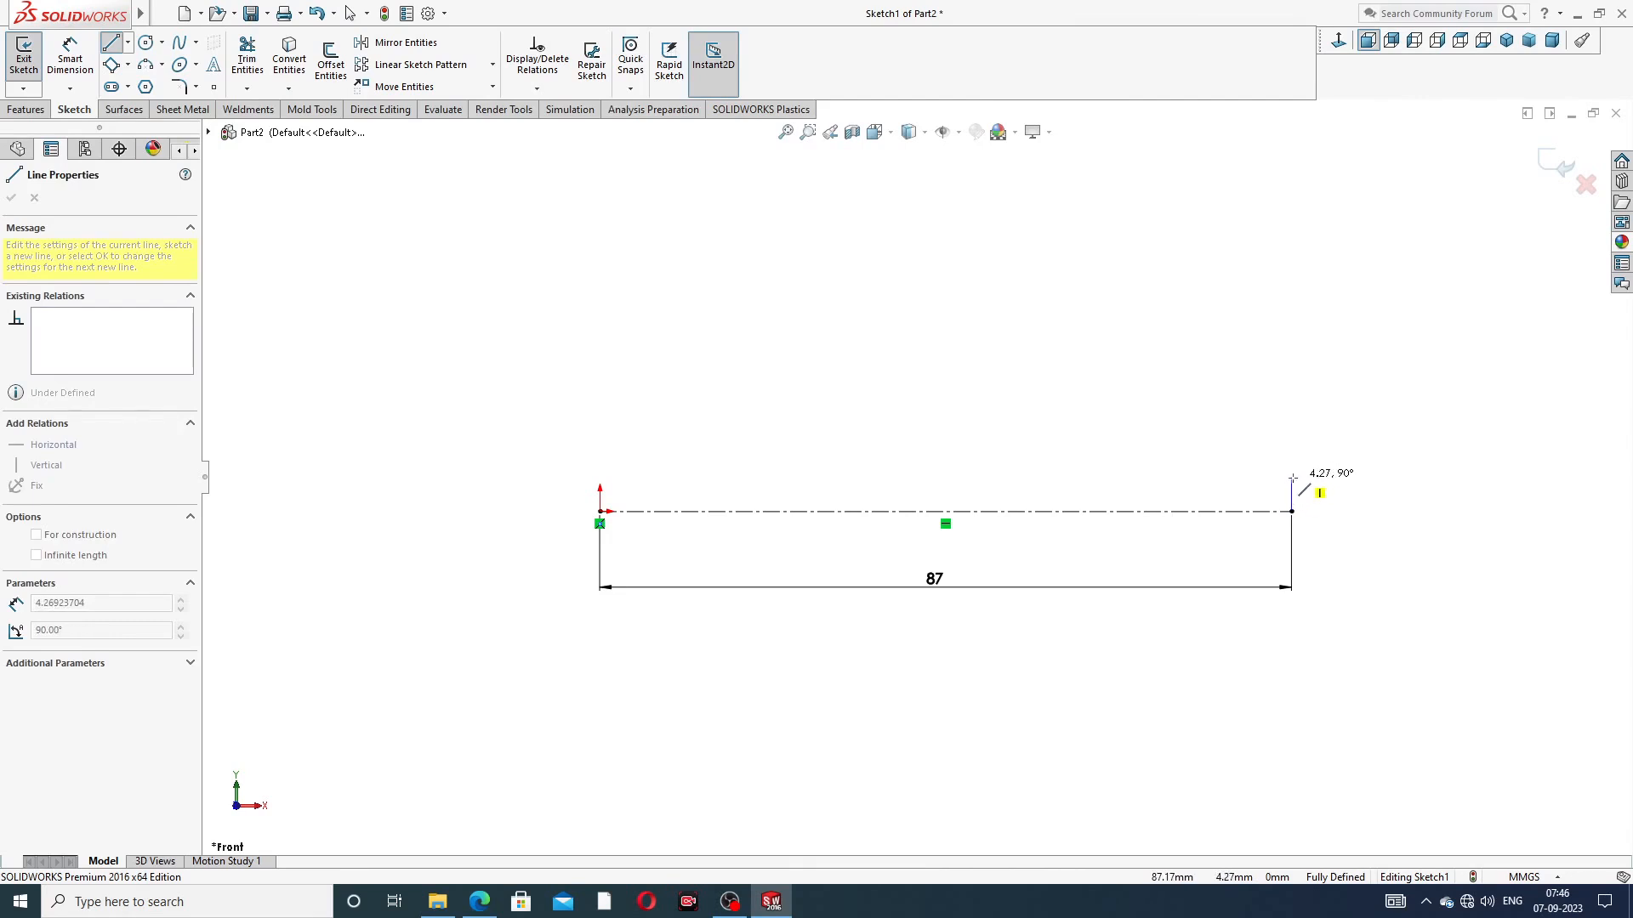
left_click(1292, 478)
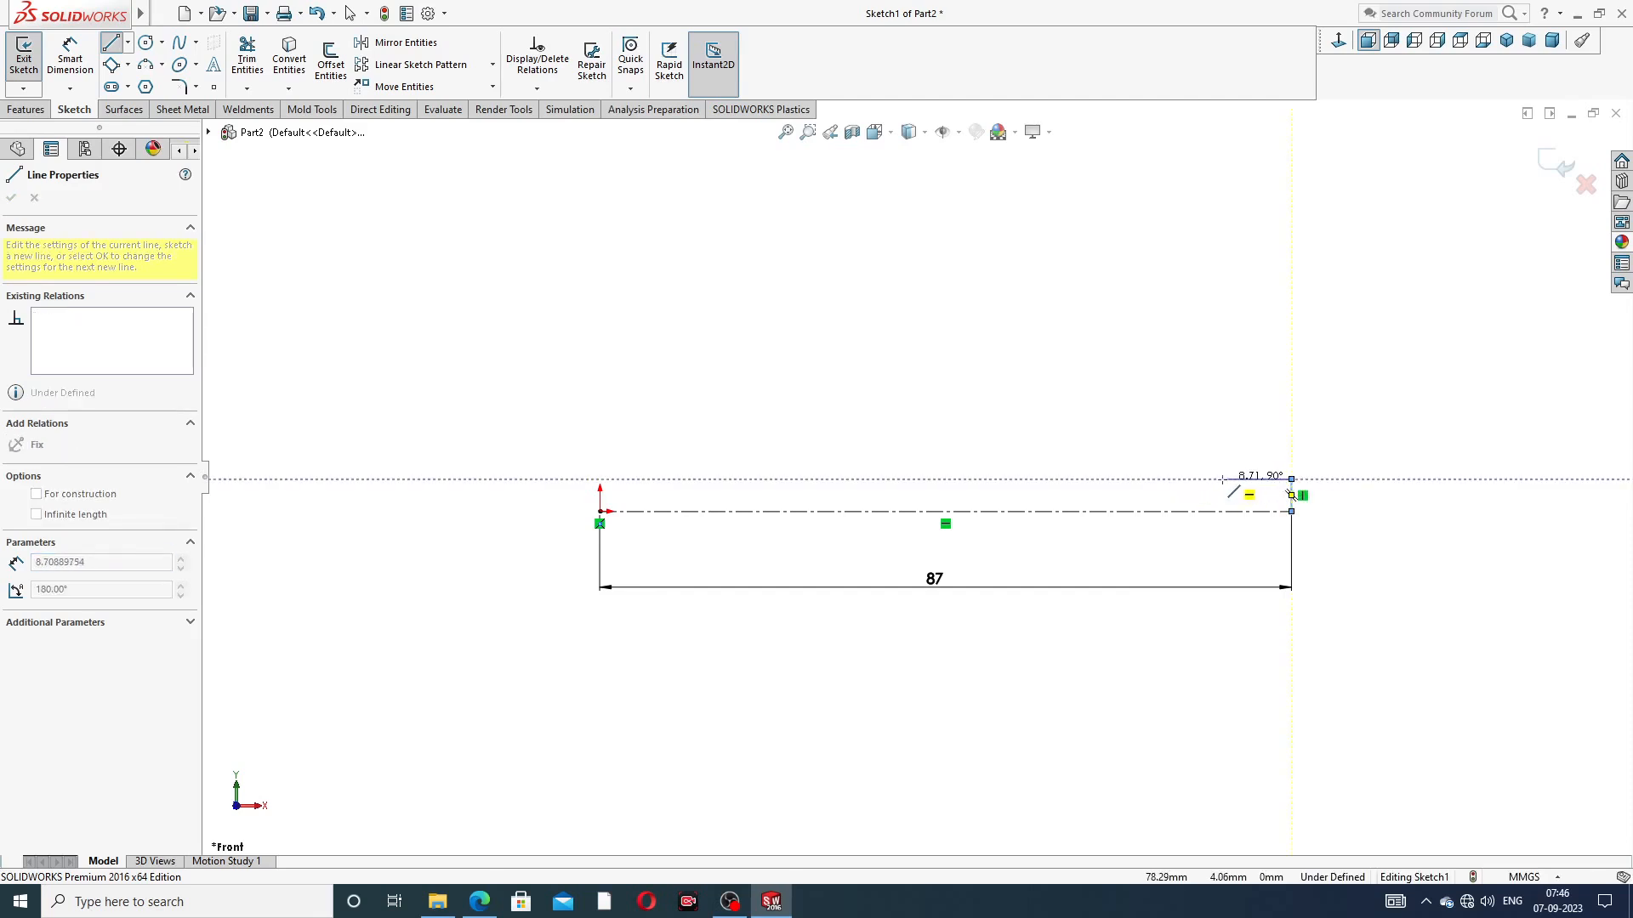
double_click(1222, 479)
left_click(1222, 480)
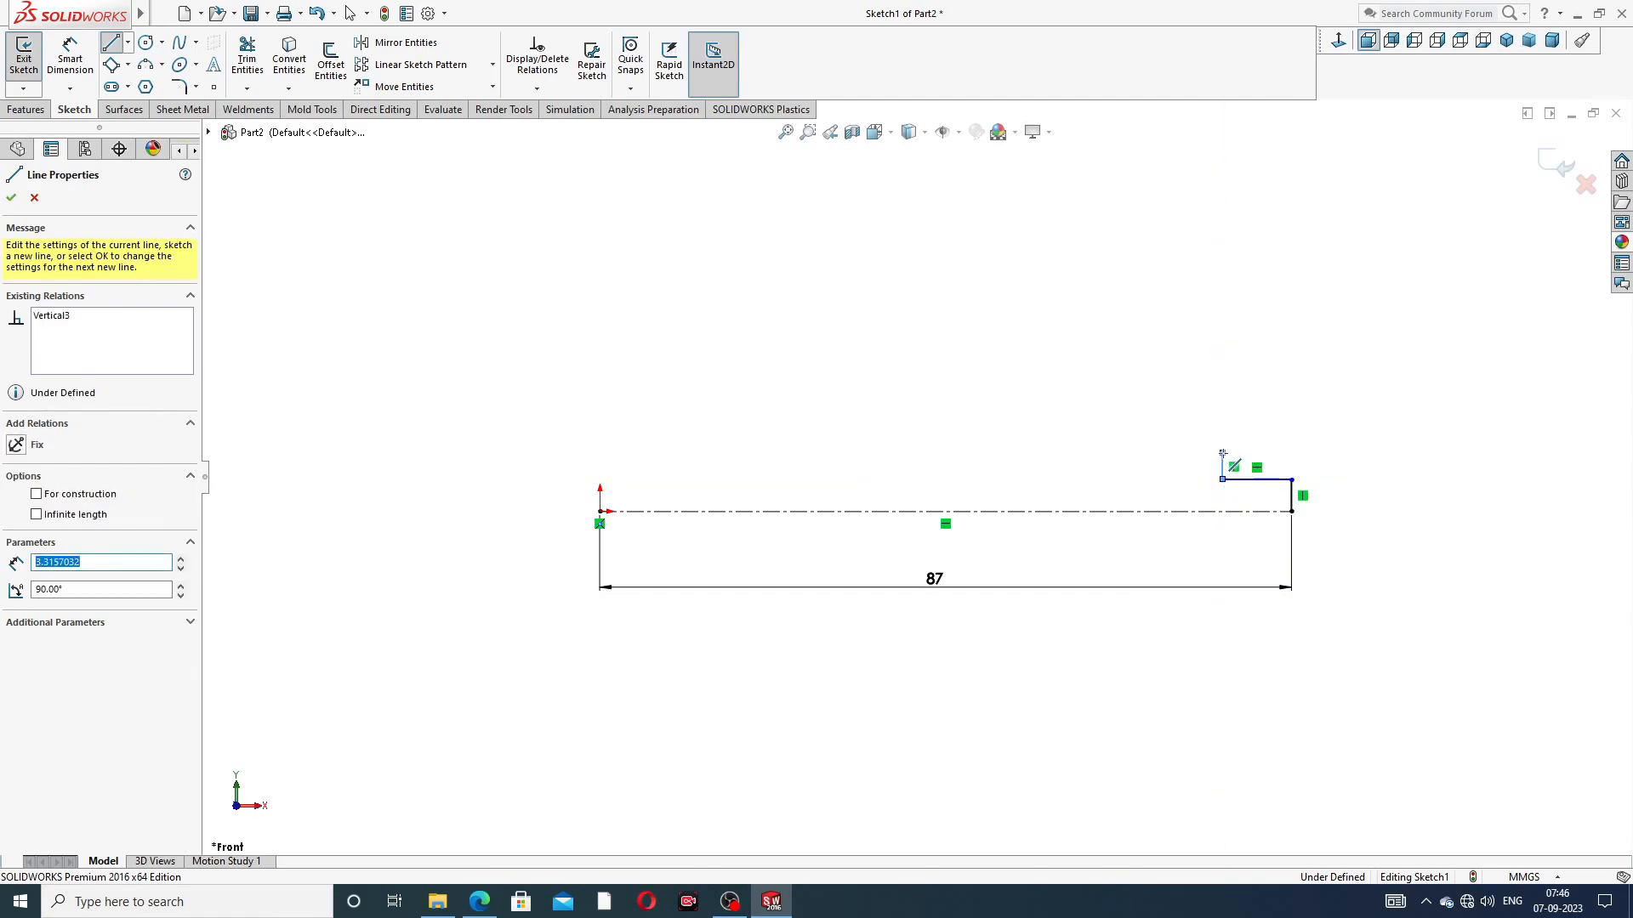
left_click(1222, 453)
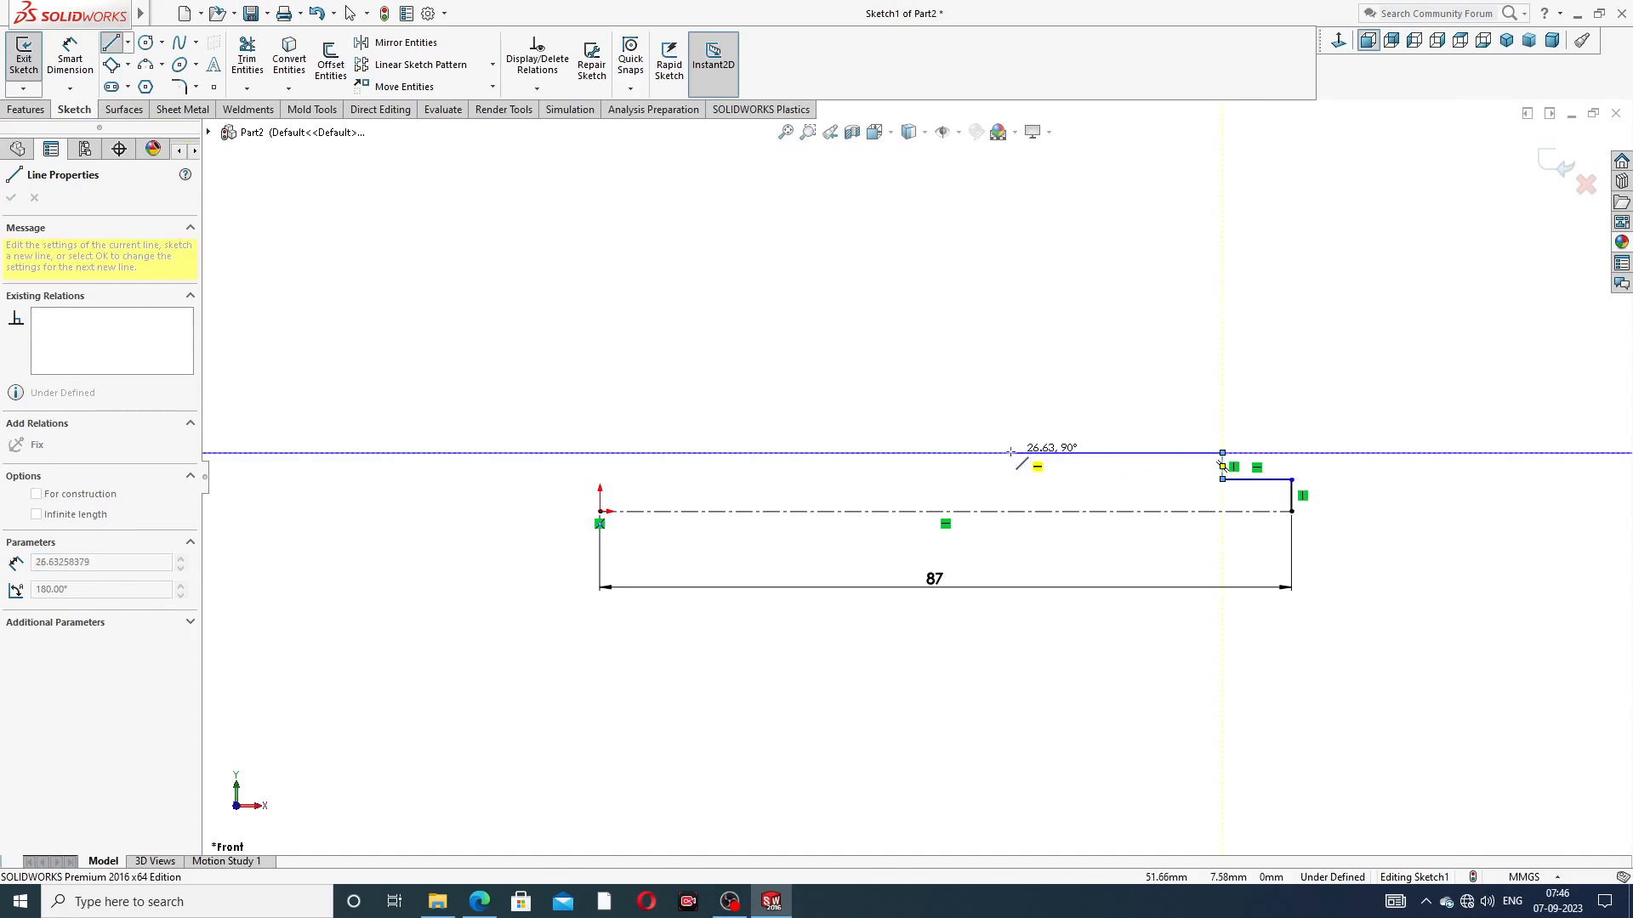
Continue the stepped profile with connected lines about 26.6 mm left, 3.3 mm up and 11.9 mm left
double_click(1010, 452)
left_click(1010, 453)
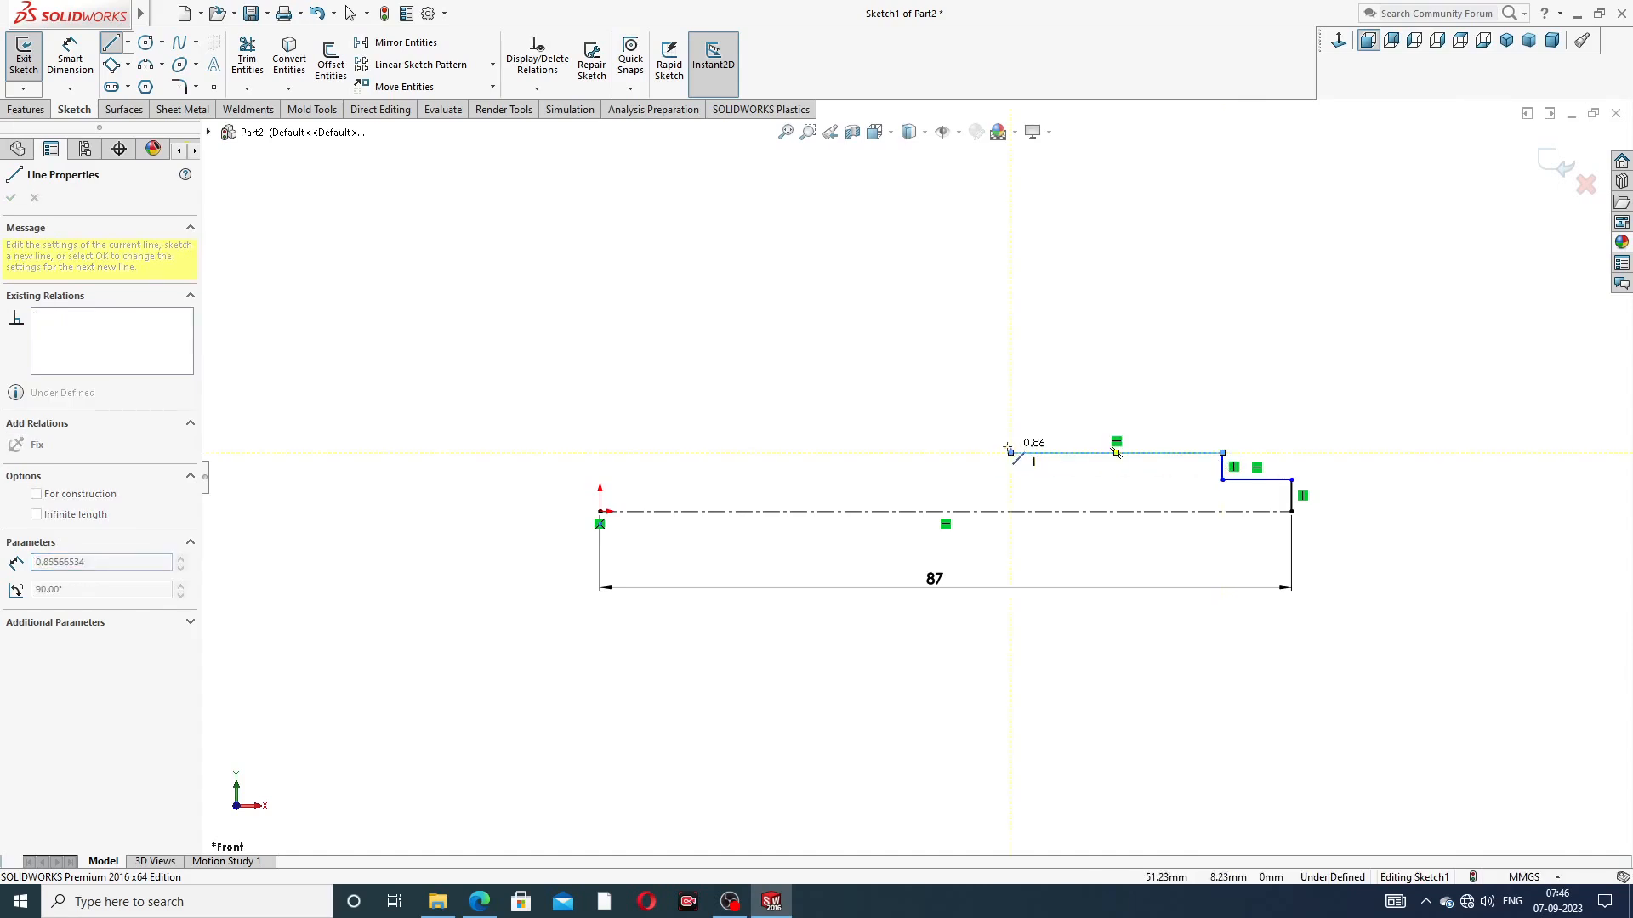
left_click(1009, 427)
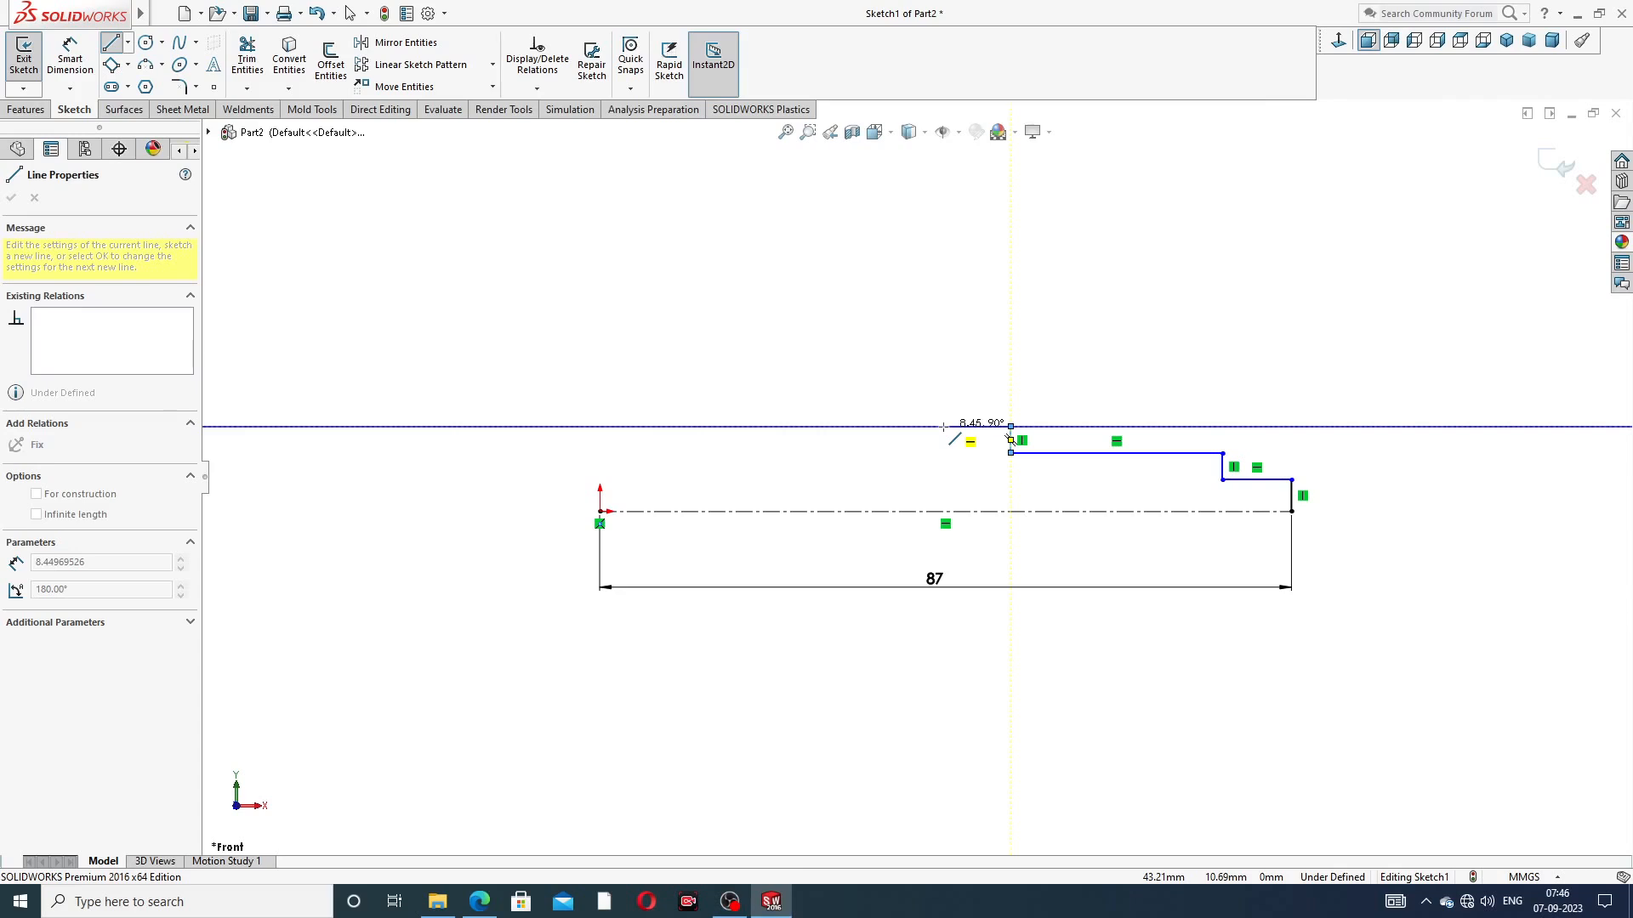
double_click(916, 426)
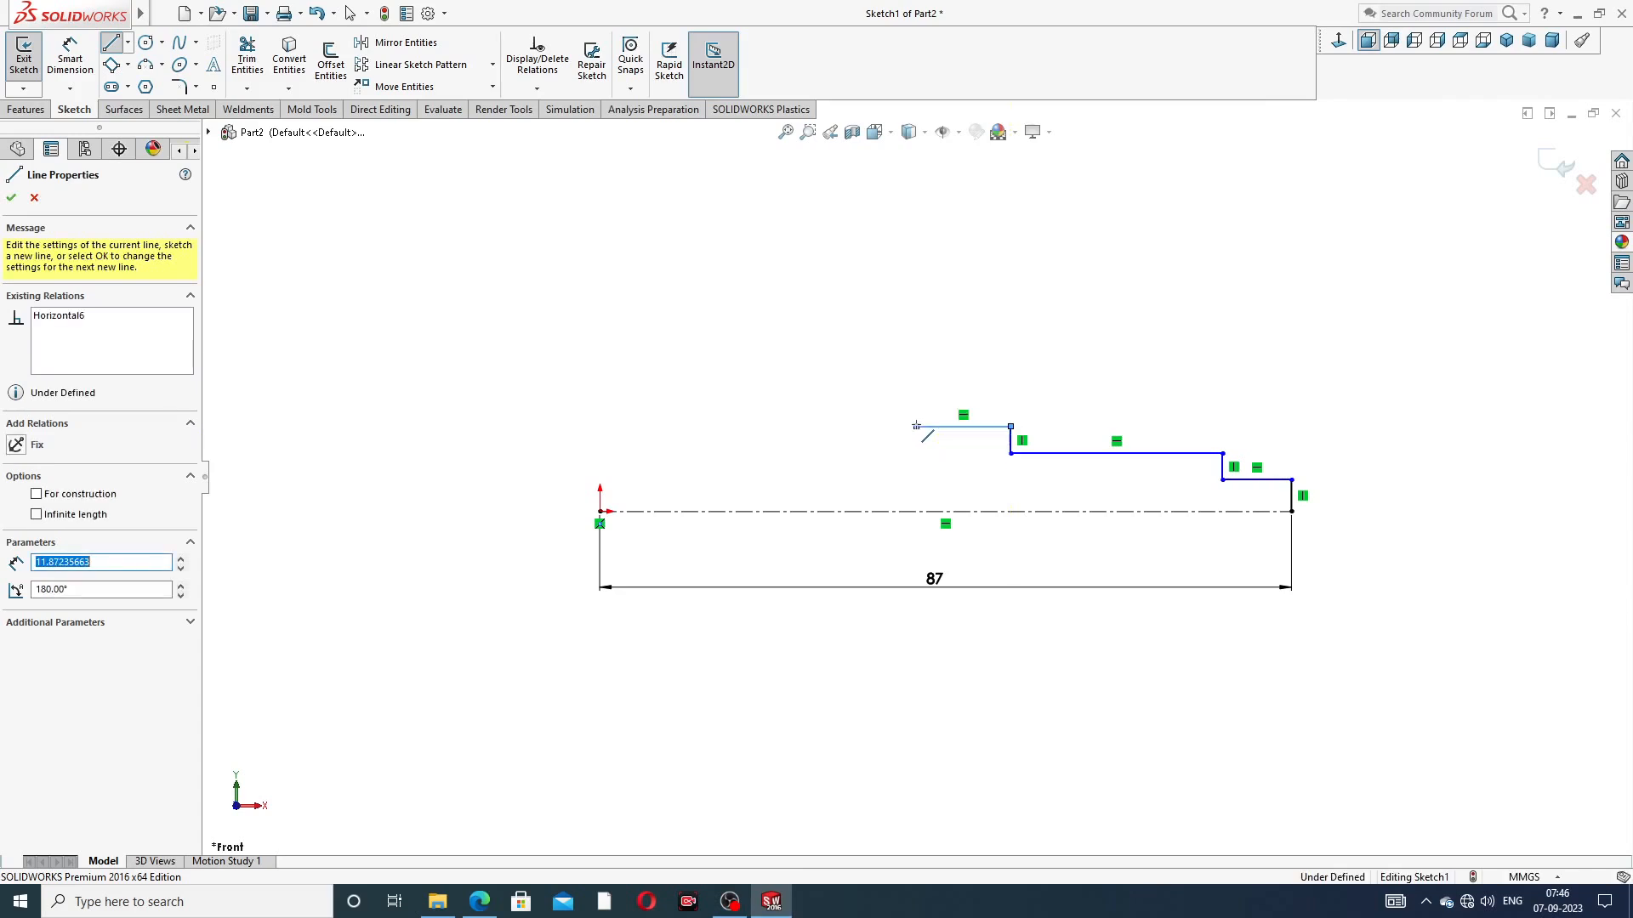
From the raised section's left endpoint, add connected profile lines about 3.3 mm down and 10.3 mm left
left_click(915, 426)
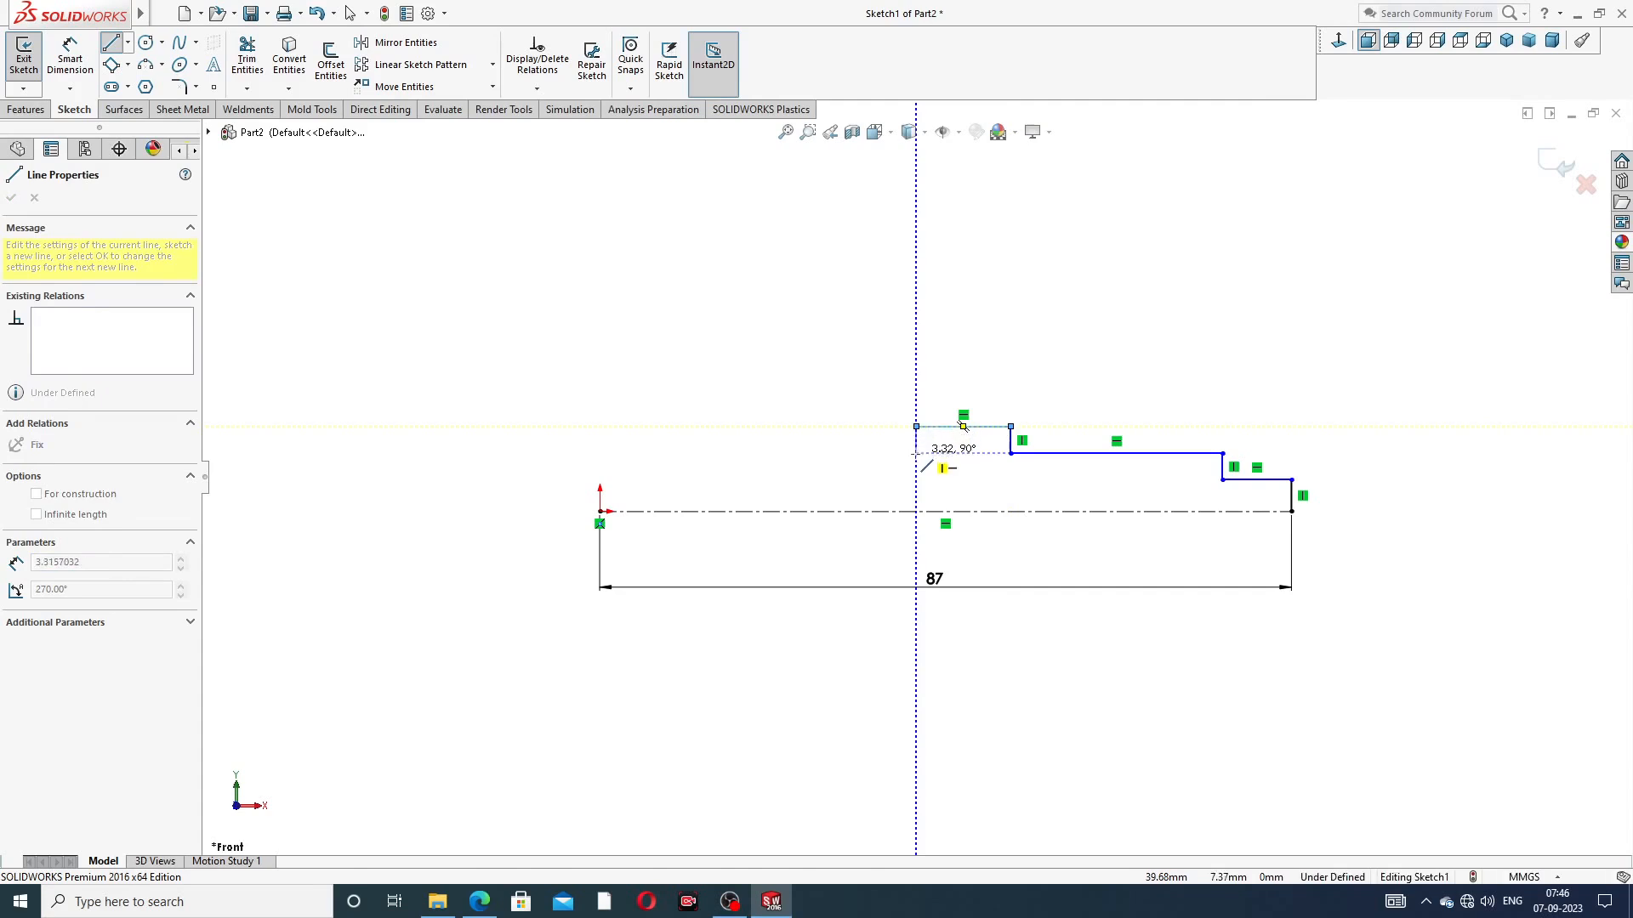
double_click(916, 453)
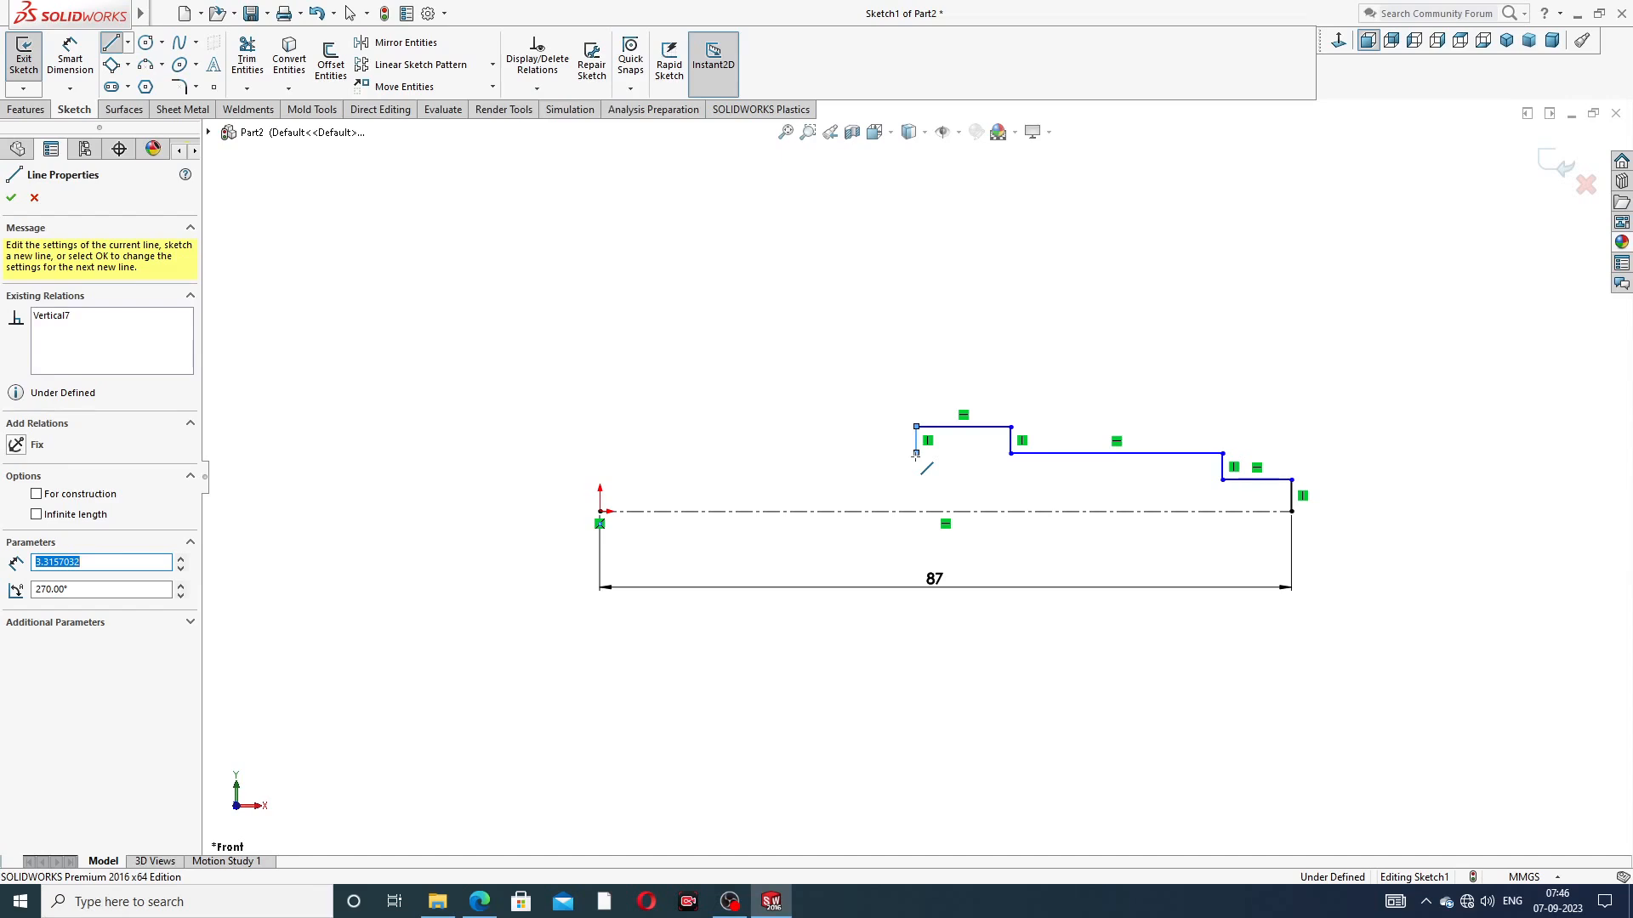
left_click(916, 453)
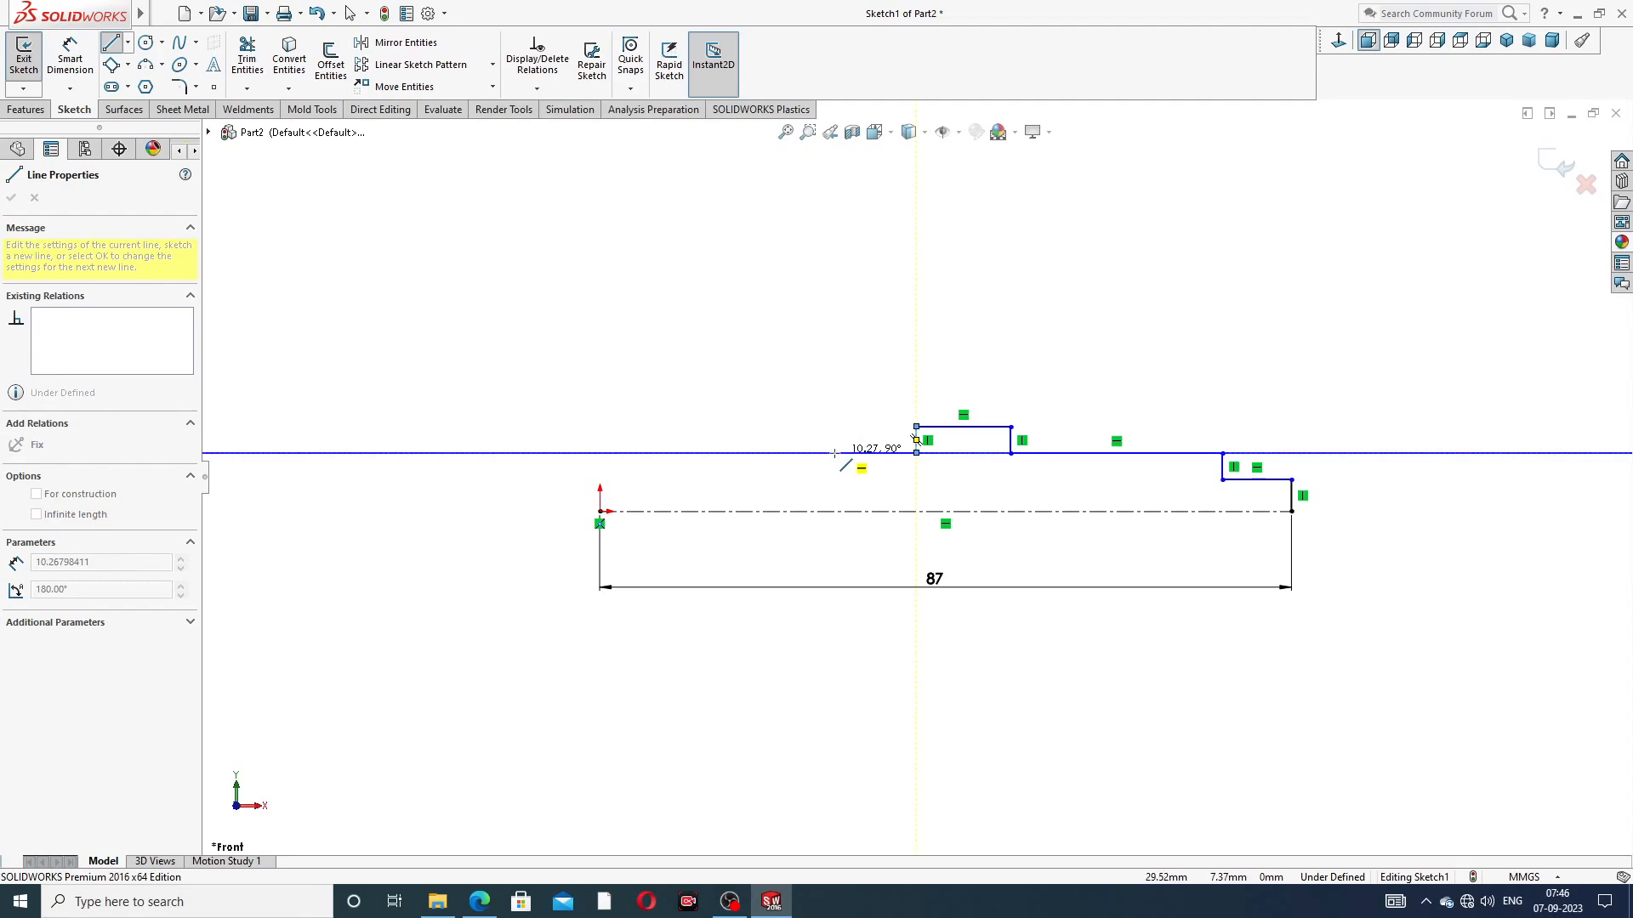
double_click(834, 453)
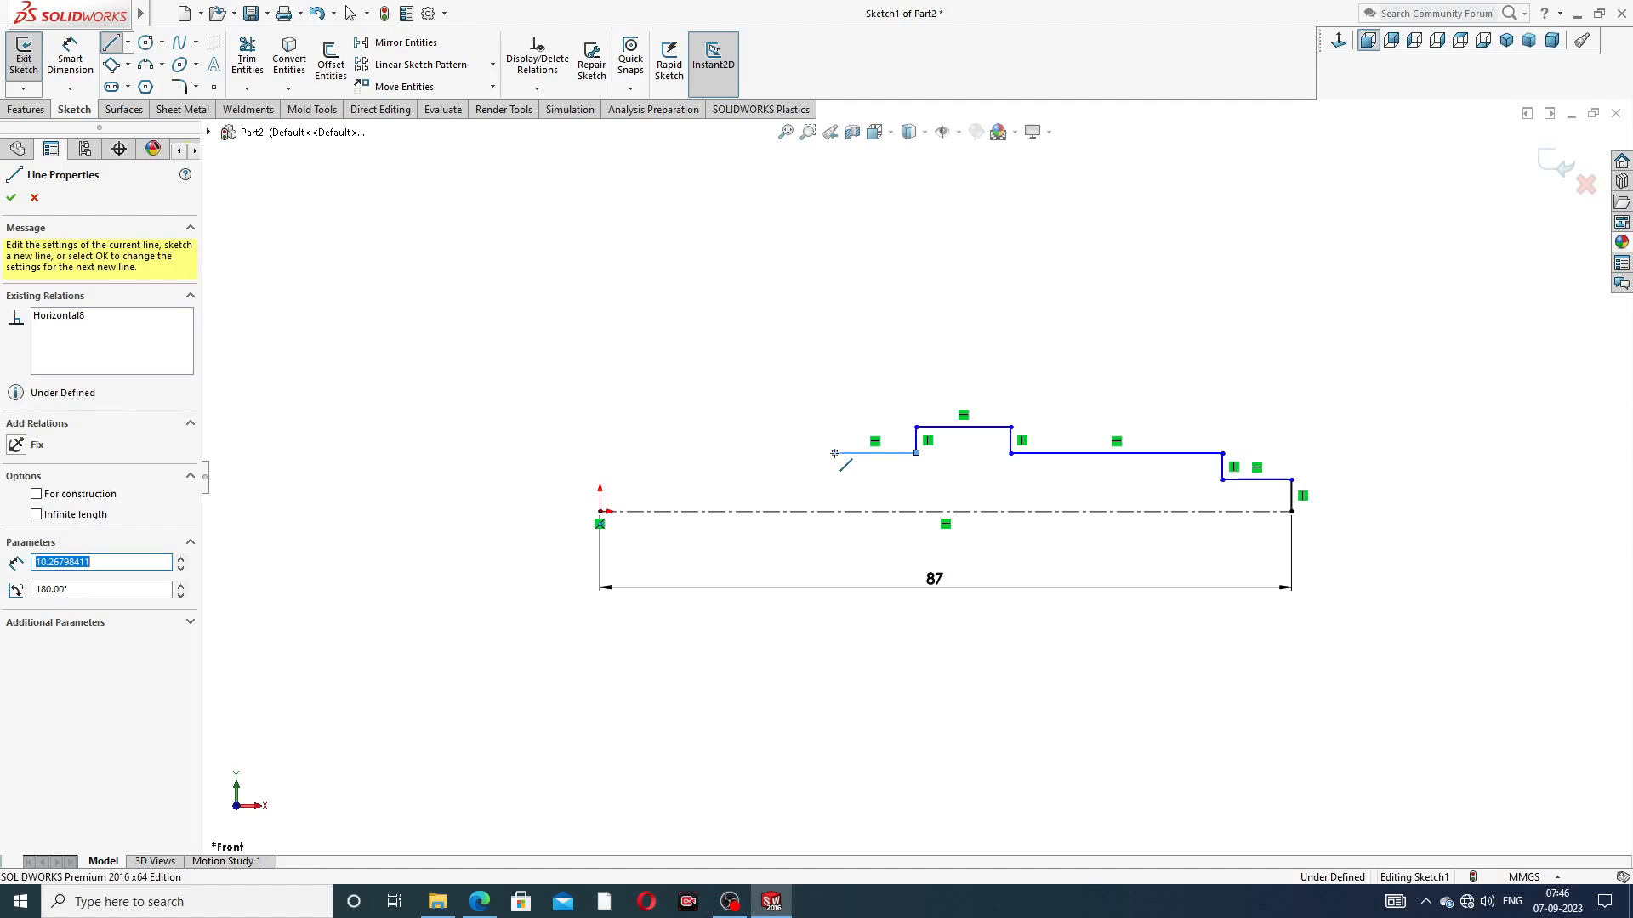
Add a groove to the profile with lines about 3.3 mm down, 8 mm left and 3.3 mm up, ending with a line about 9 mm left
left_click(835, 453)
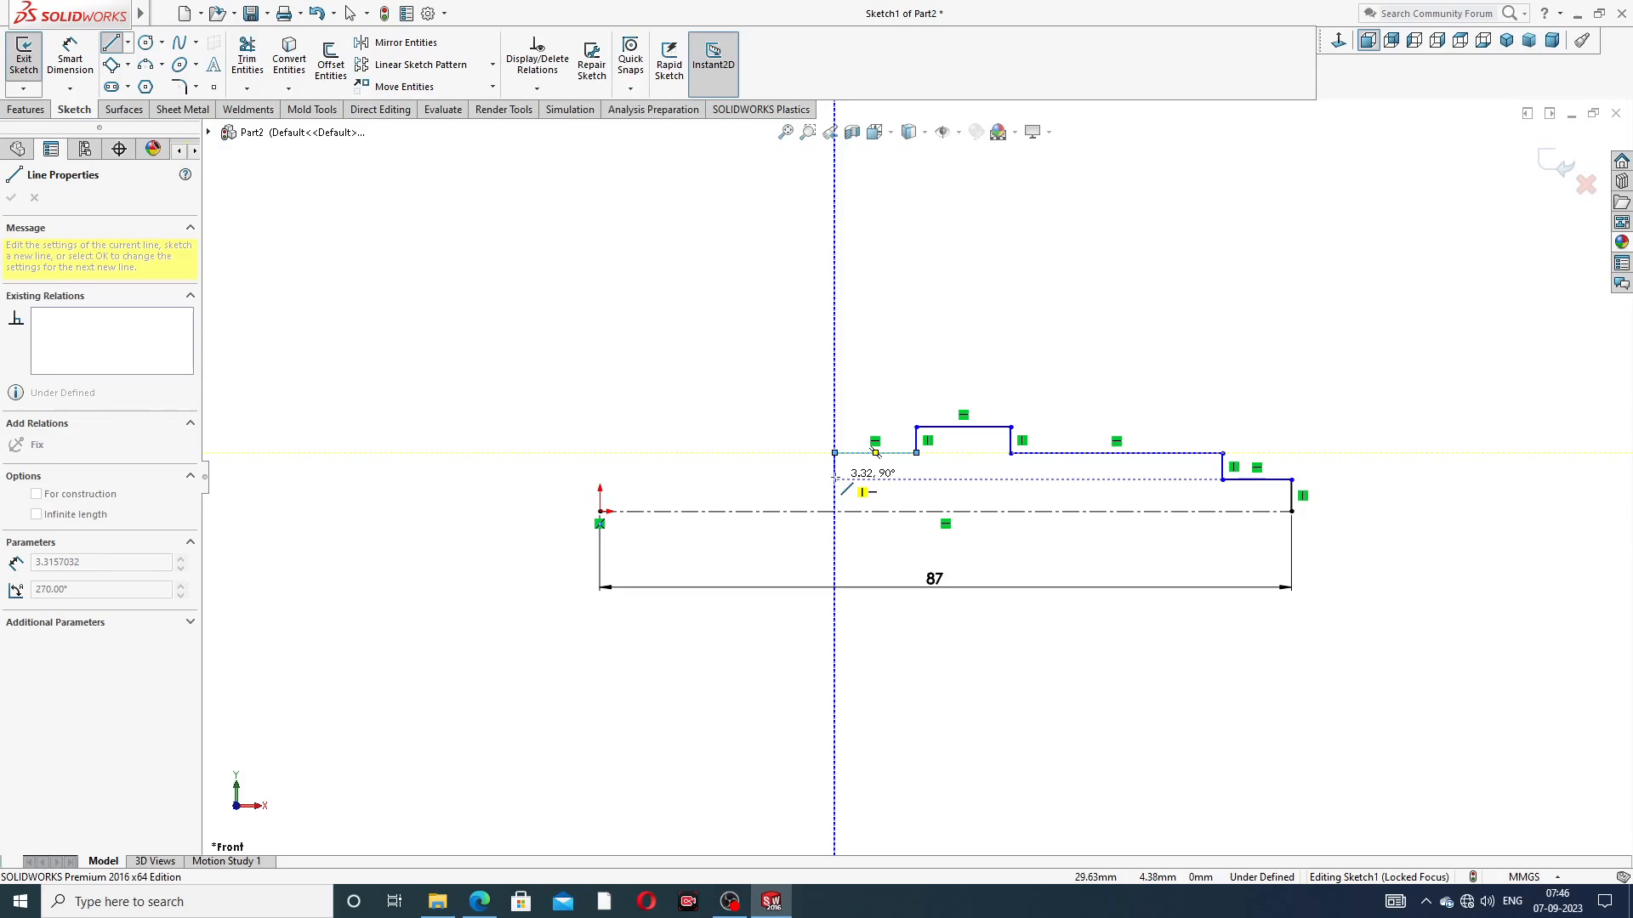
left_click(834, 480)
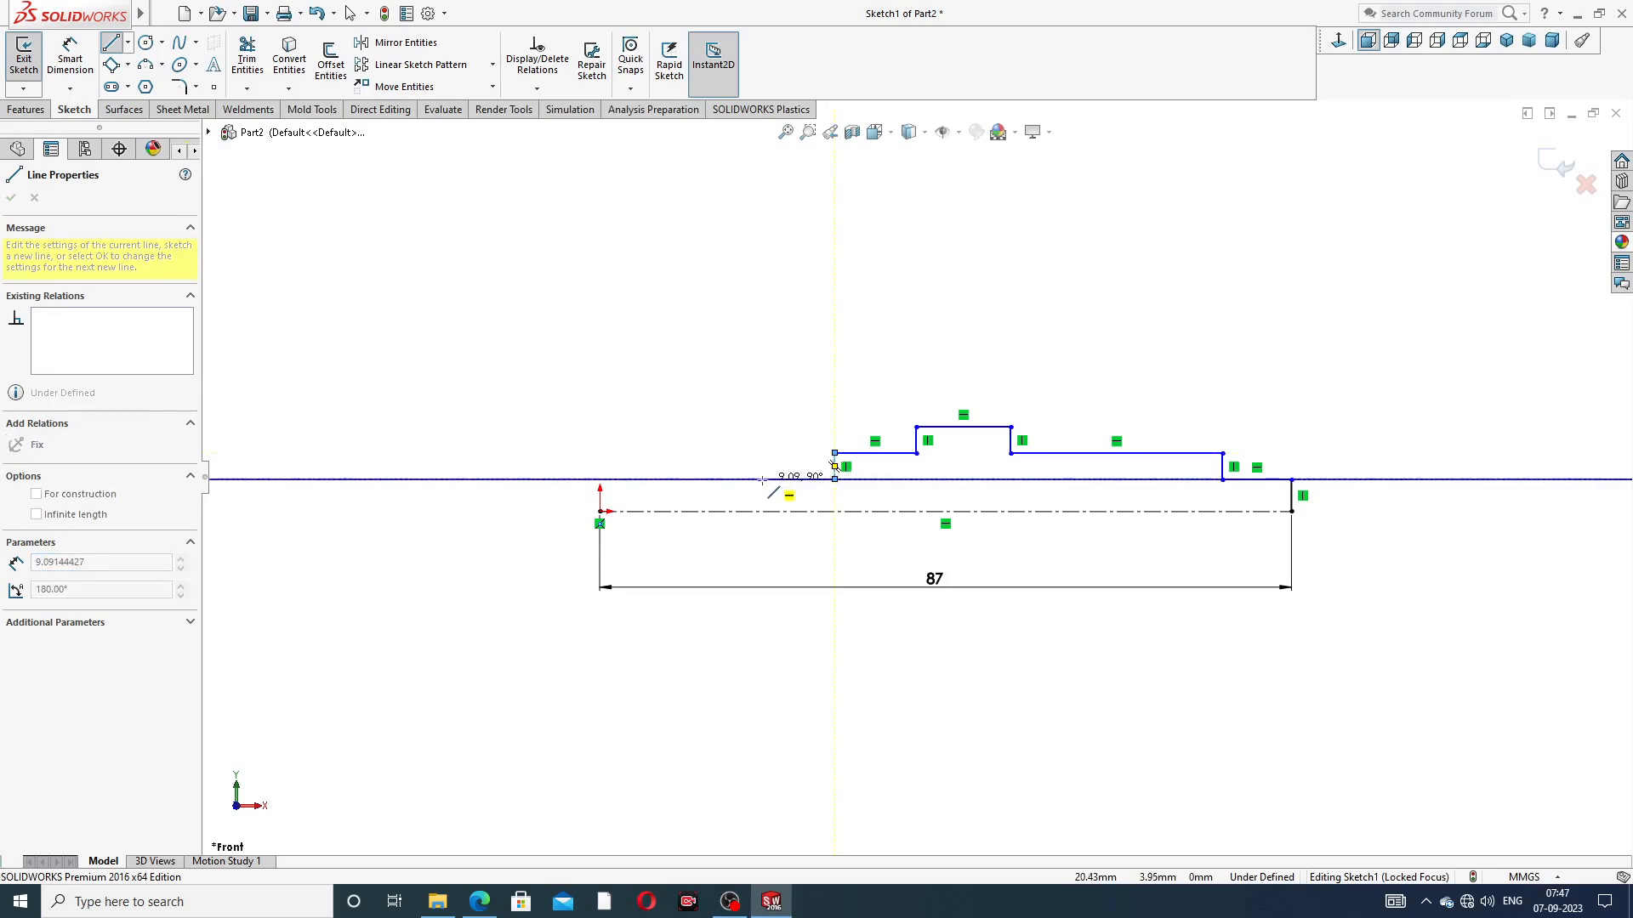
left_click(769, 480)
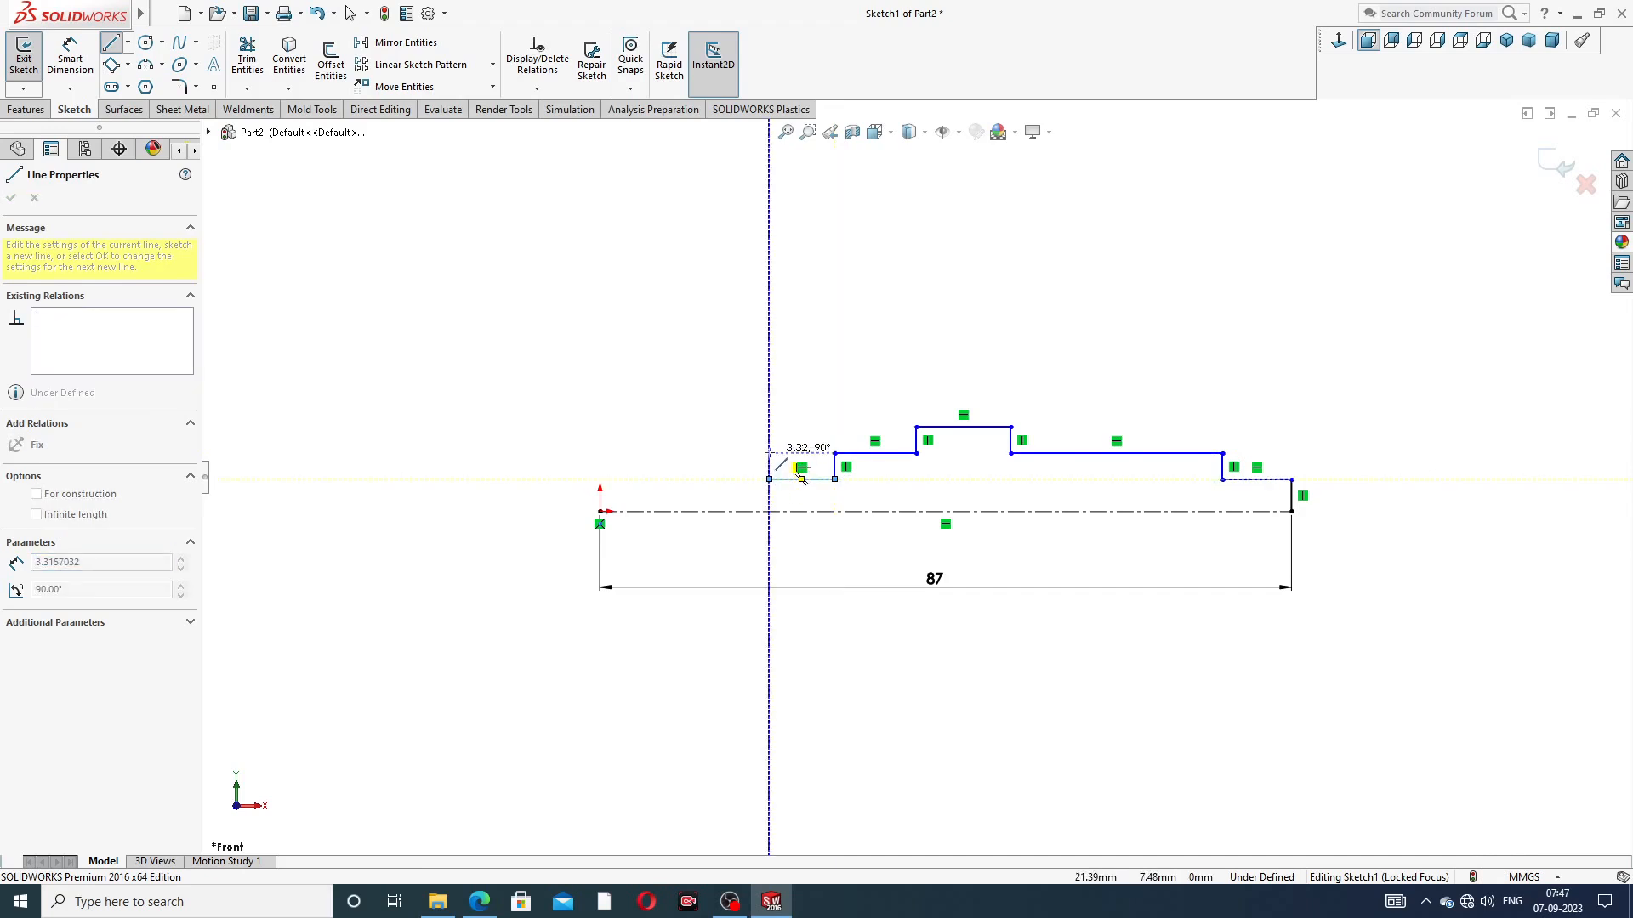
left_click(769, 453)
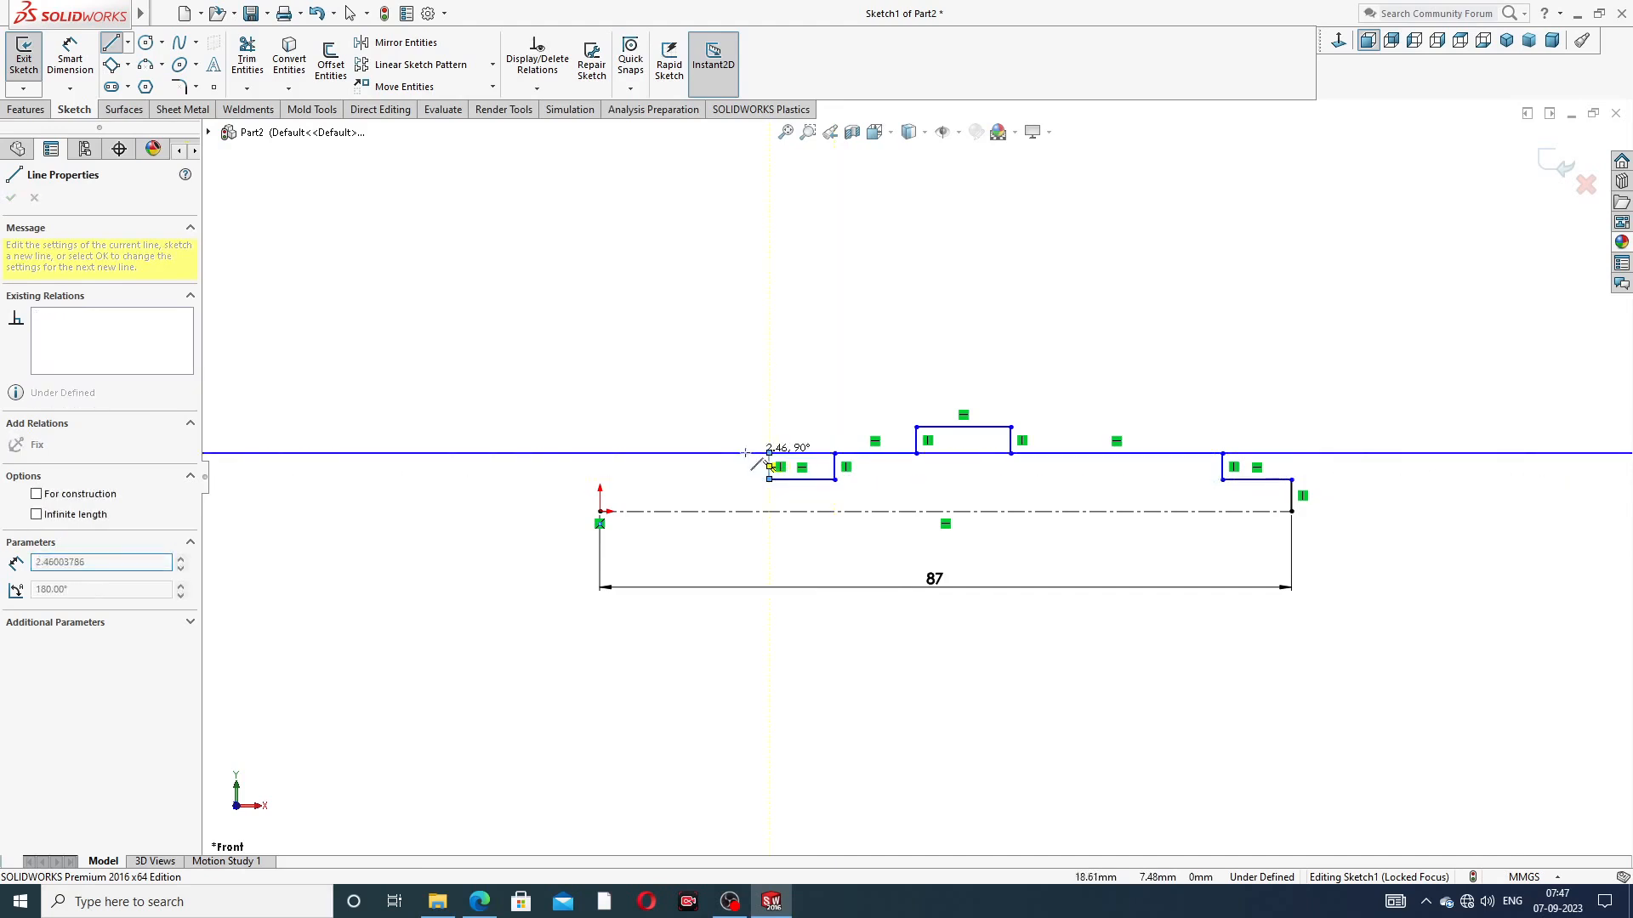
left_click(697, 454)
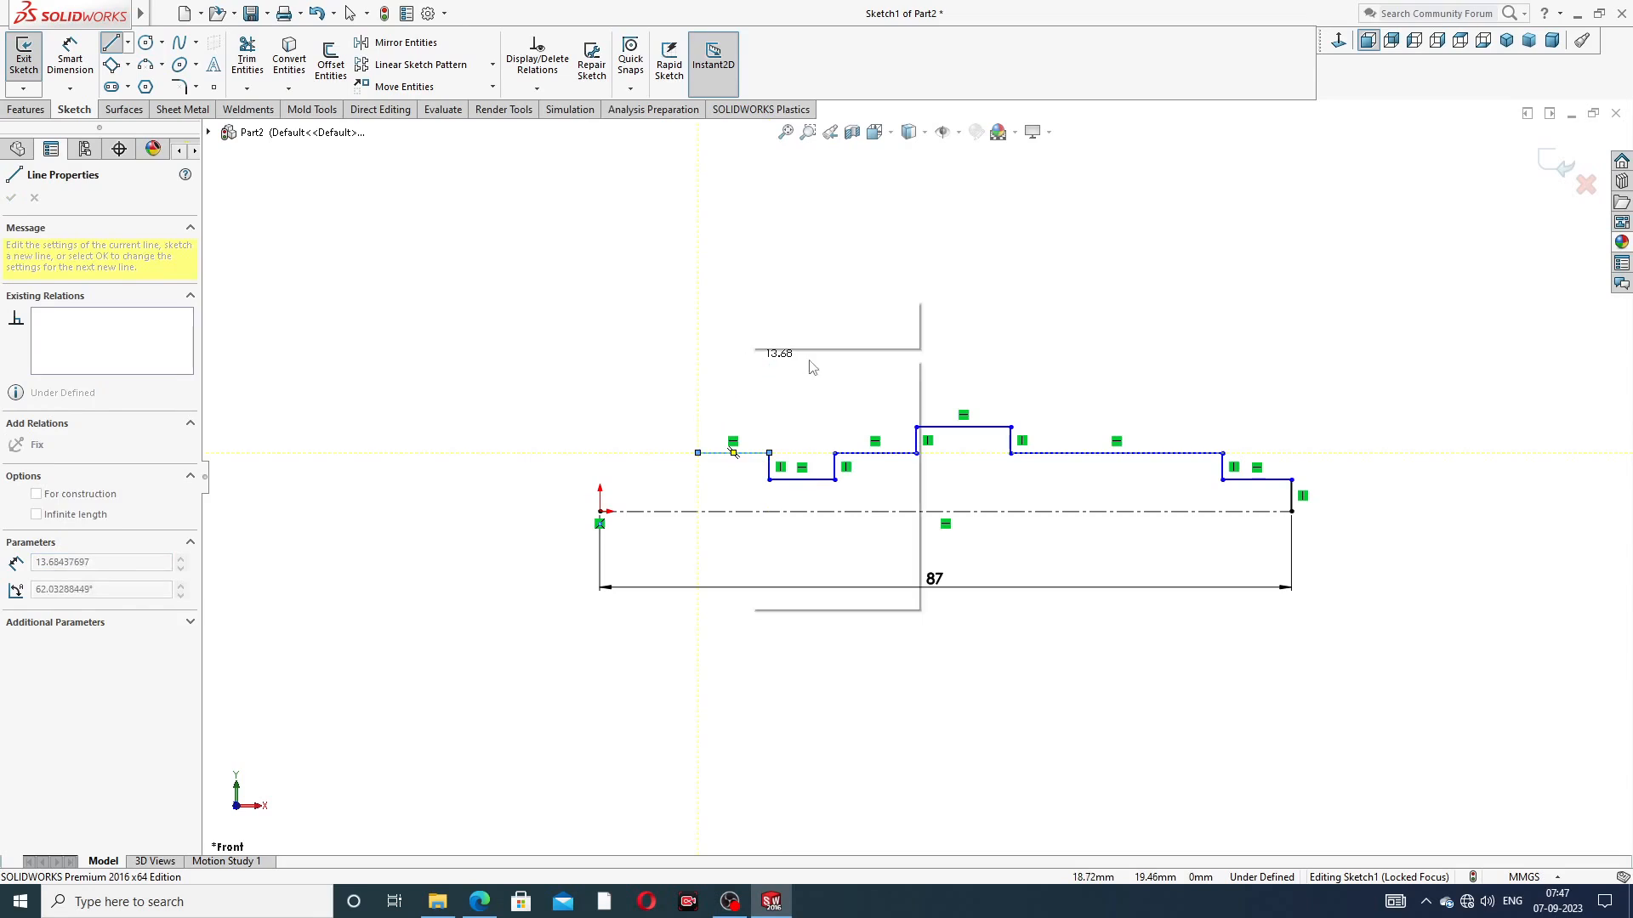
right_click(812, 367)
left_click(812, 370)
scroll(865, 448, "down", 1)
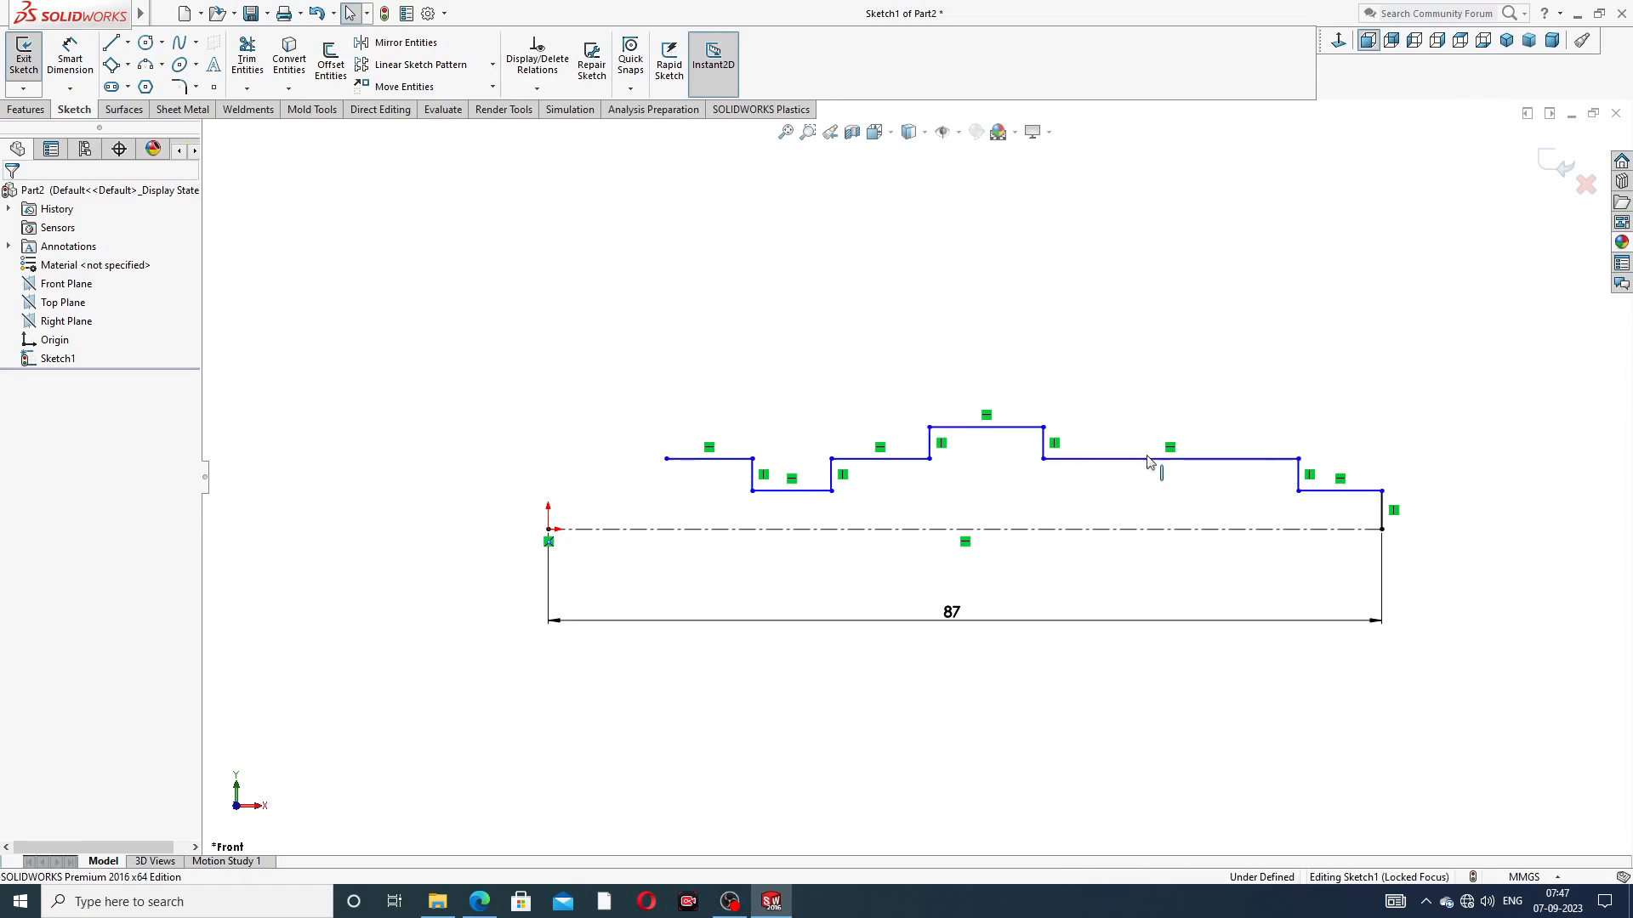
left_click(162, 64)
left_click(175, 127)
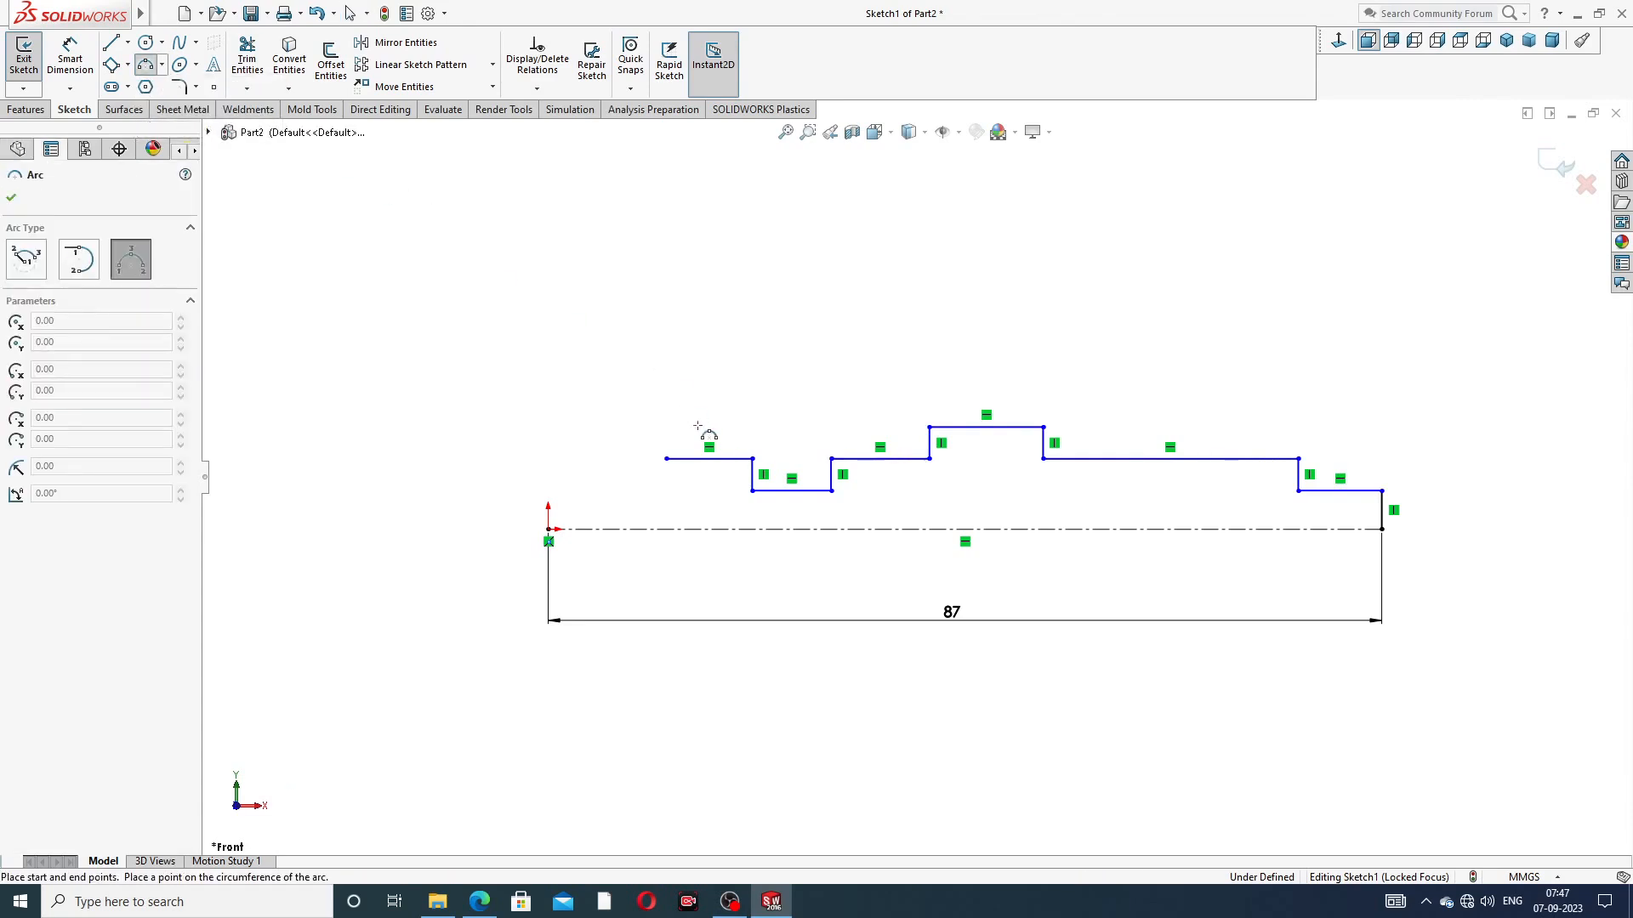
scroll(697, 425, "down", 2)
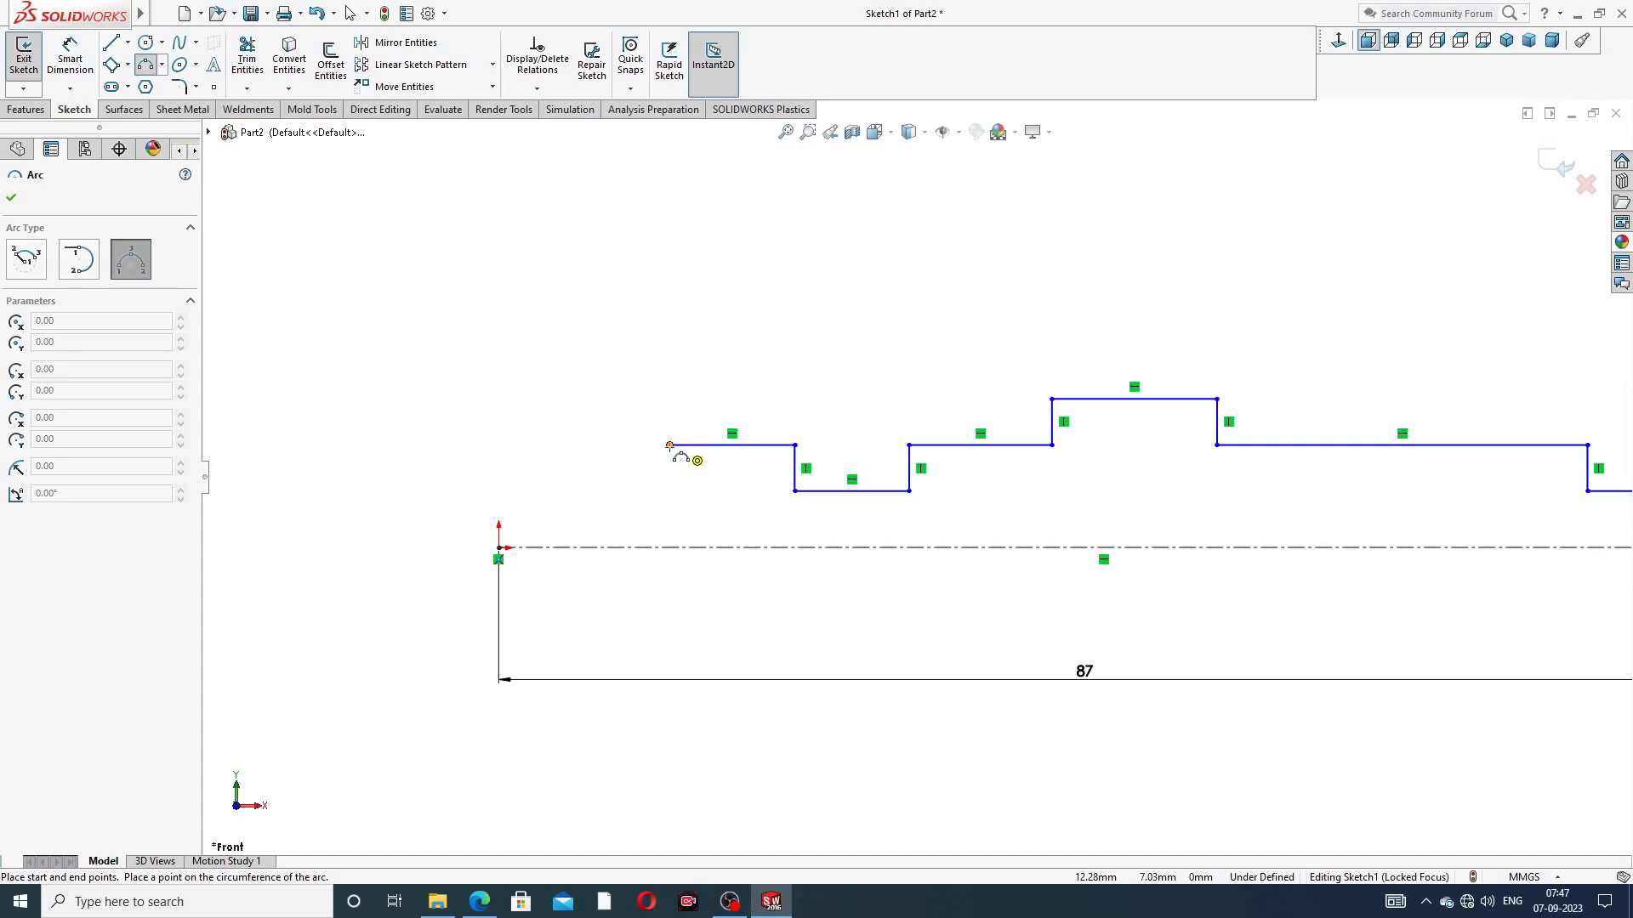
right_click(781, 337)
left_click(795, 340)
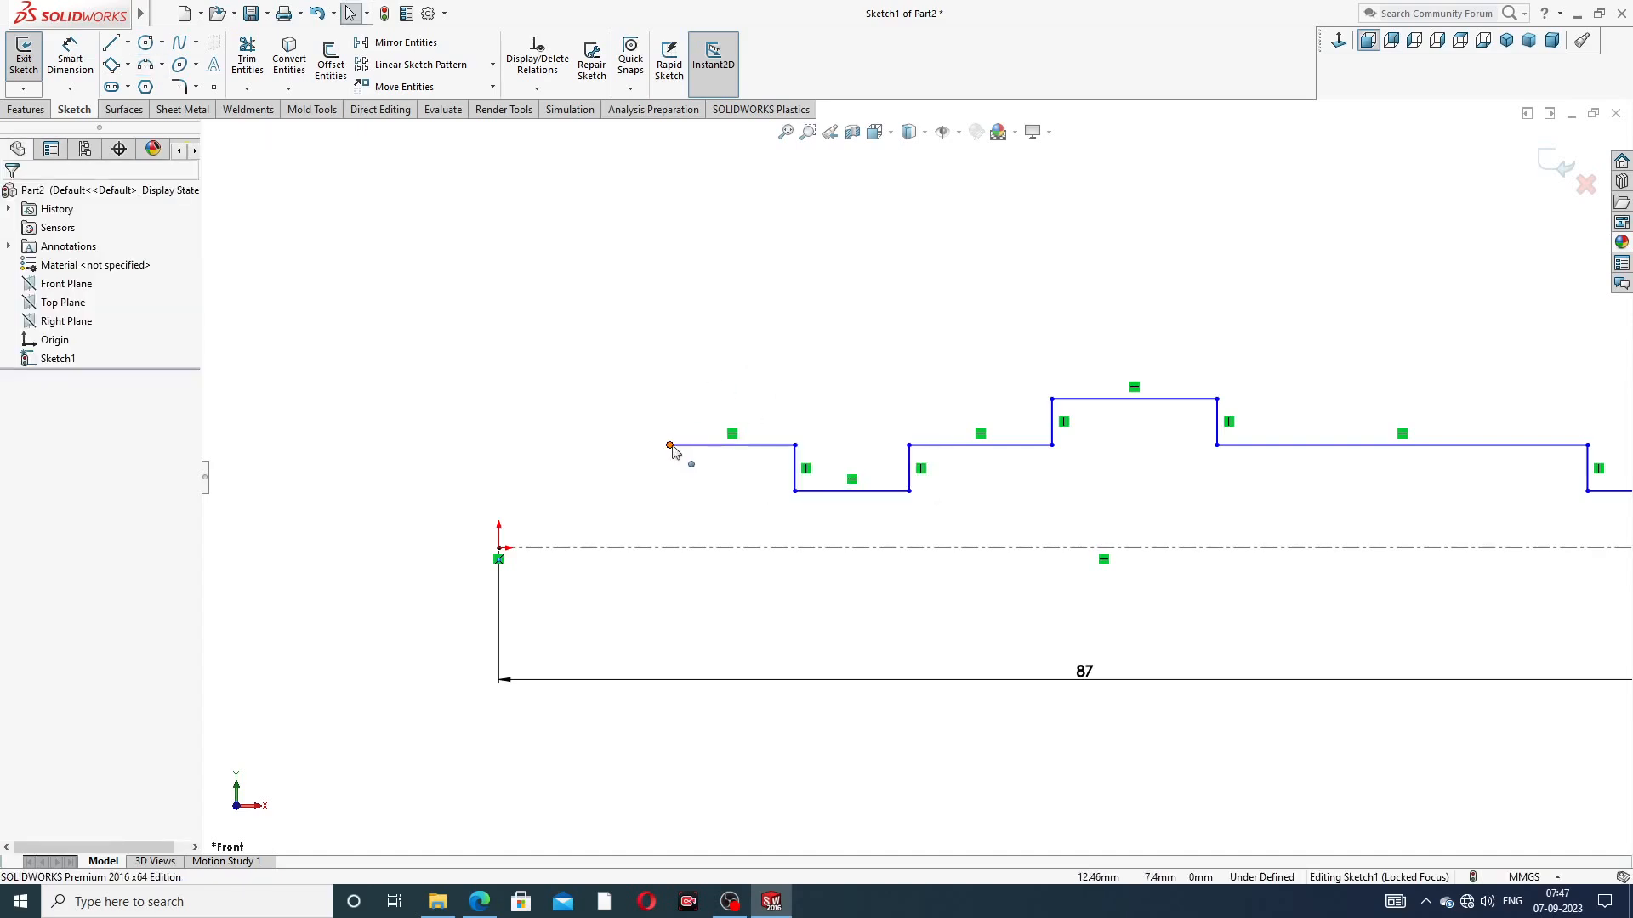
Stretch the leftmost line toward the origin and slightly down, and draw a three-point arc from its endpoint through the origin, radius about 9.5 mm
left_click_drag(671, 444, 583, 461)
left_click(609, 361)
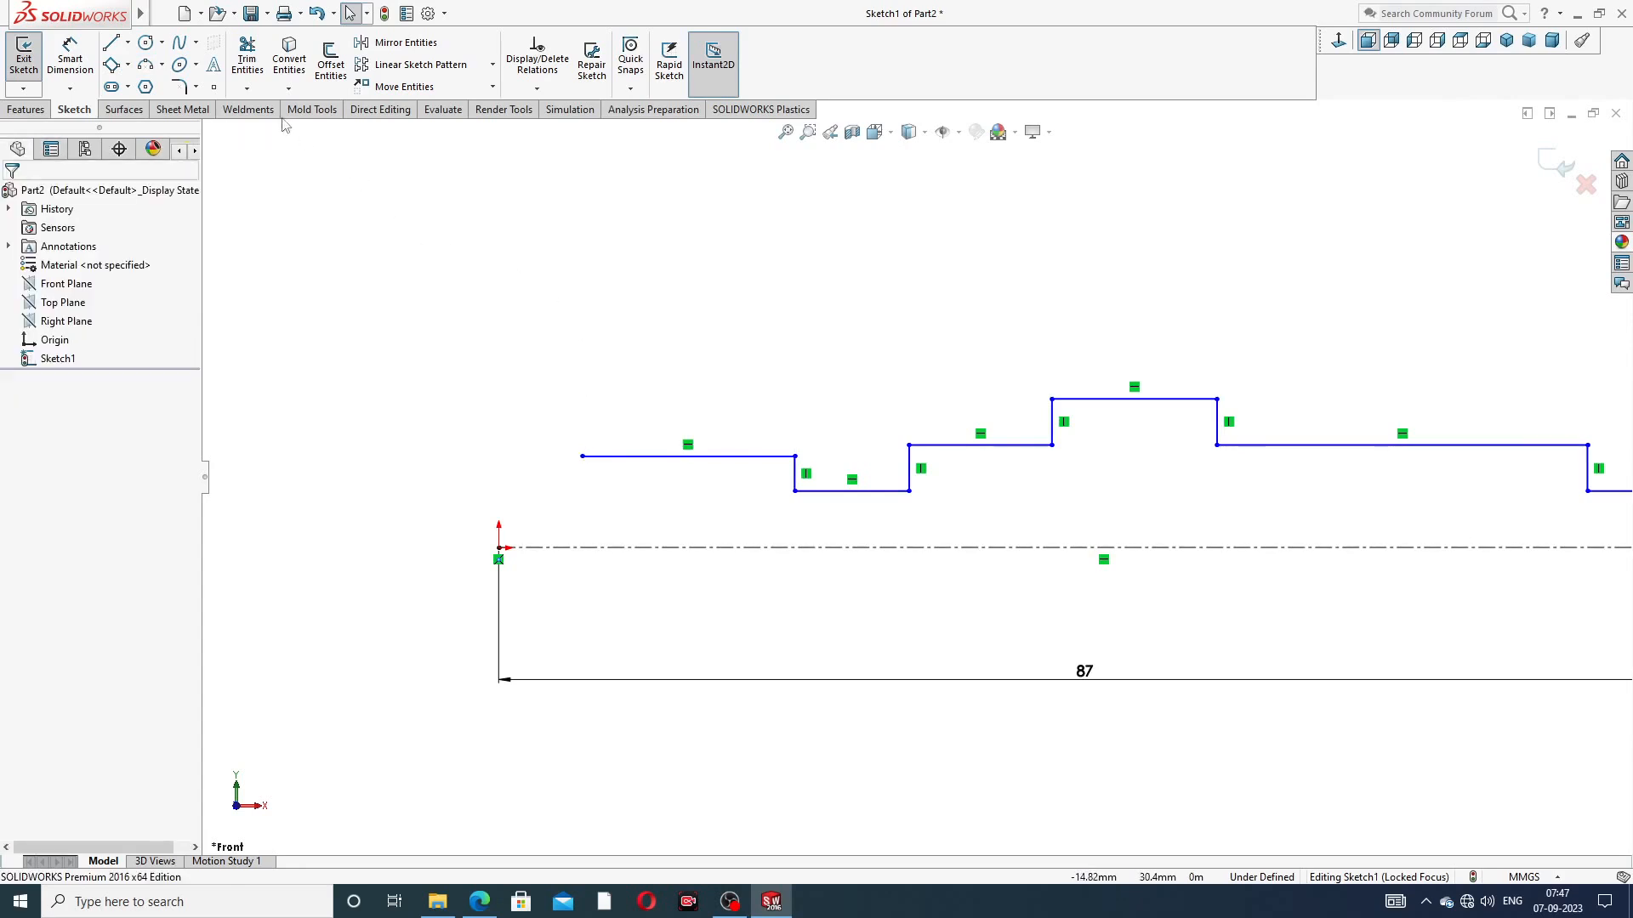
left_click(162, 64)
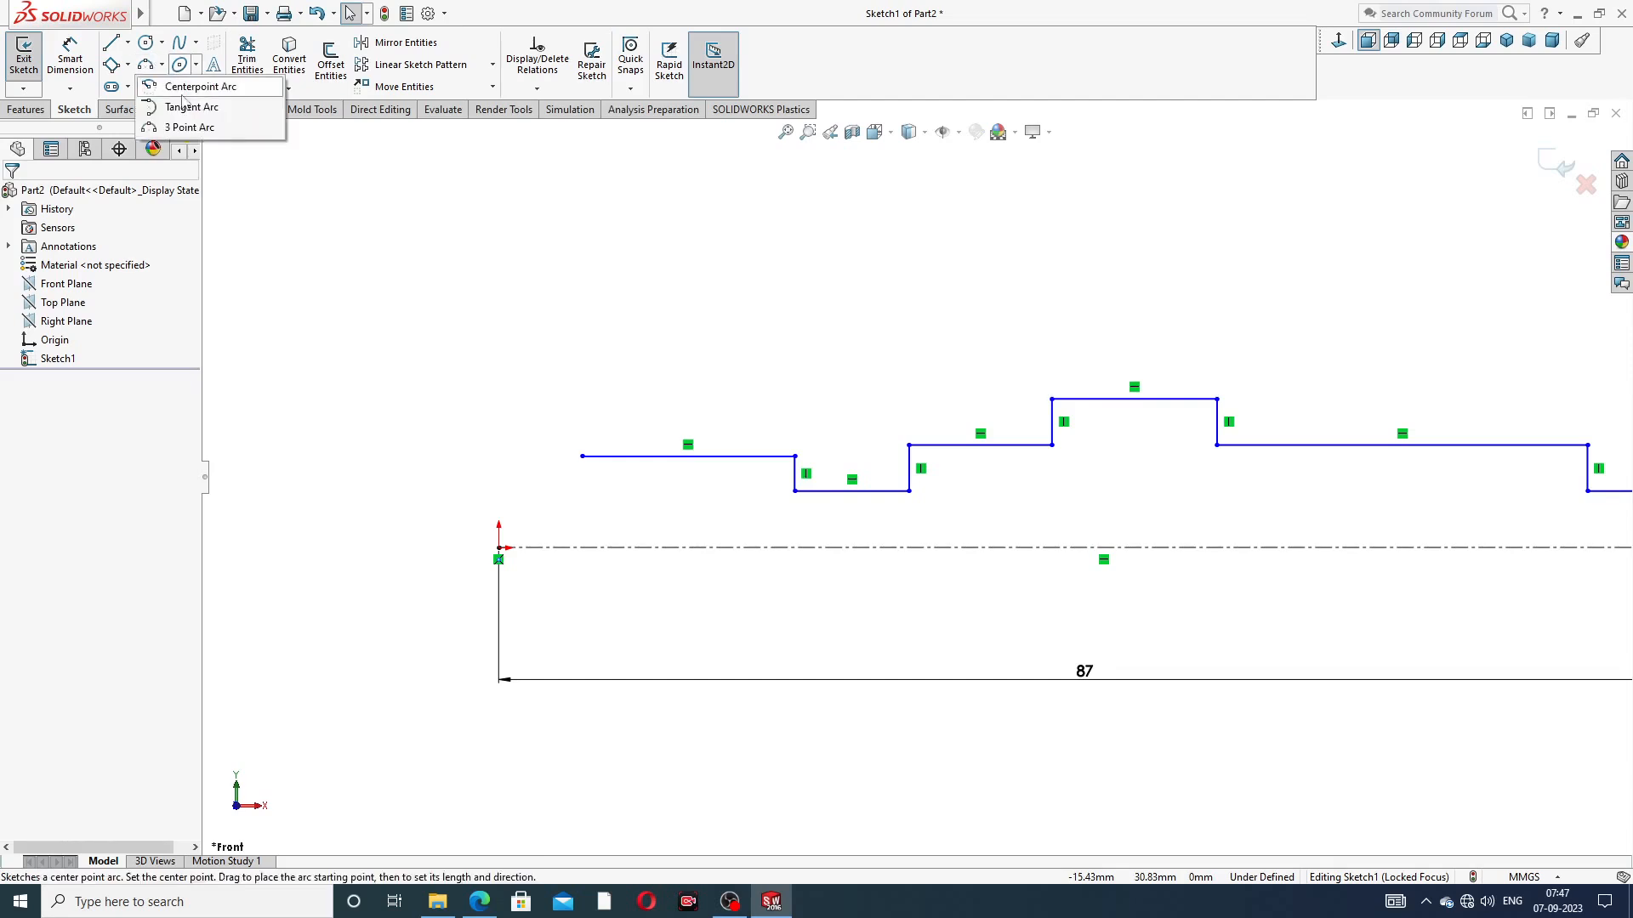
left_click(191, 128)
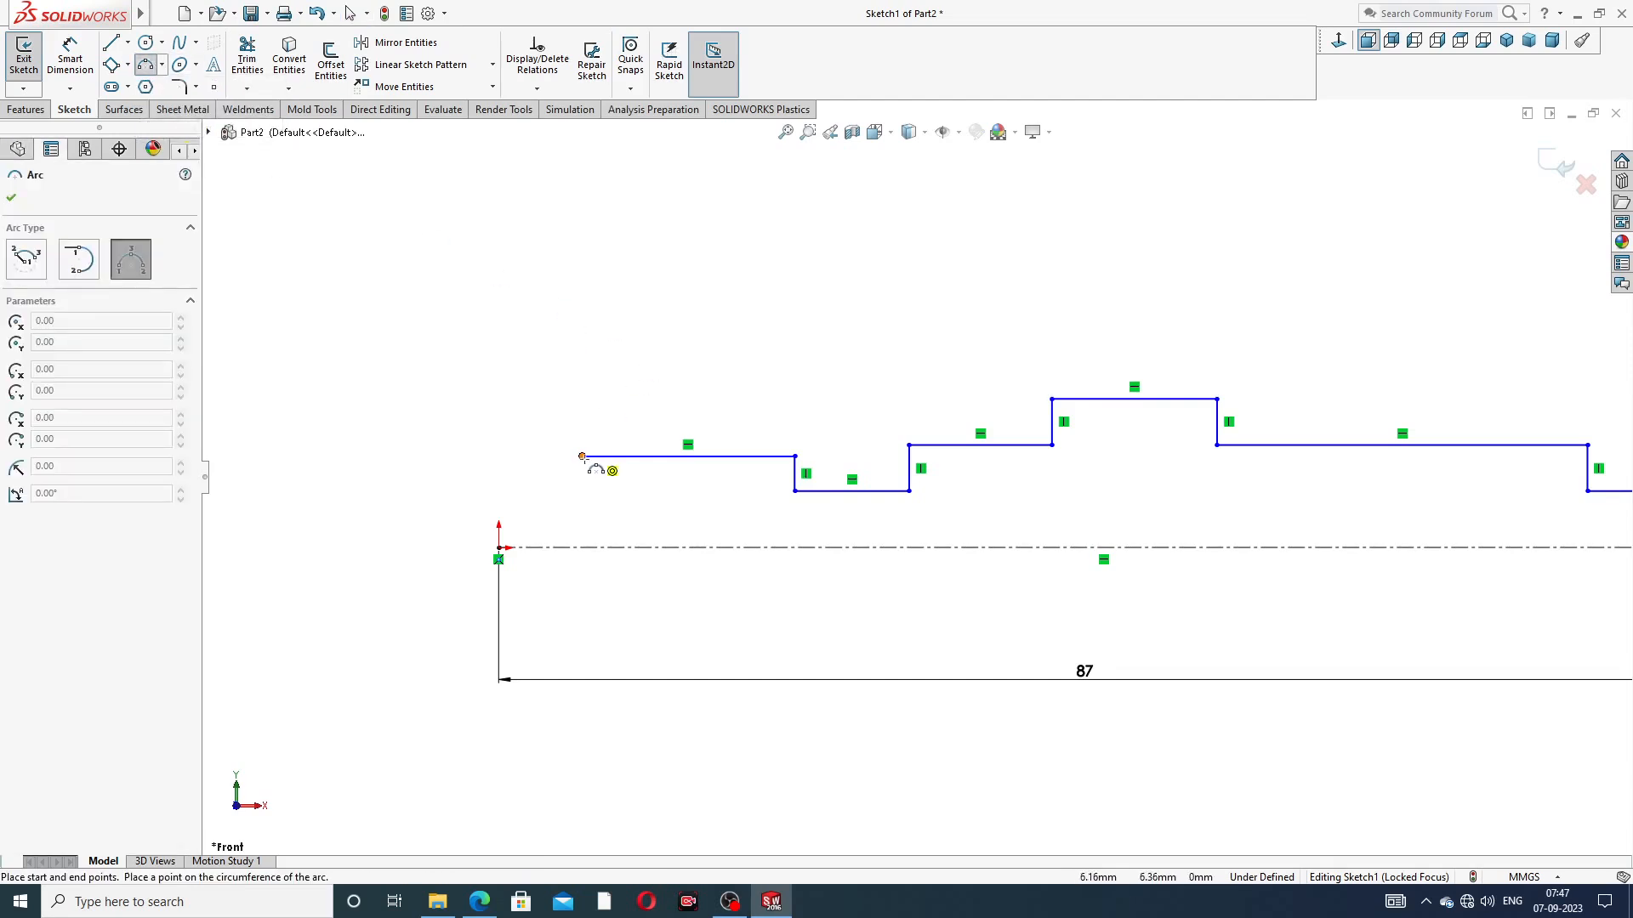
left_click(583, 456)
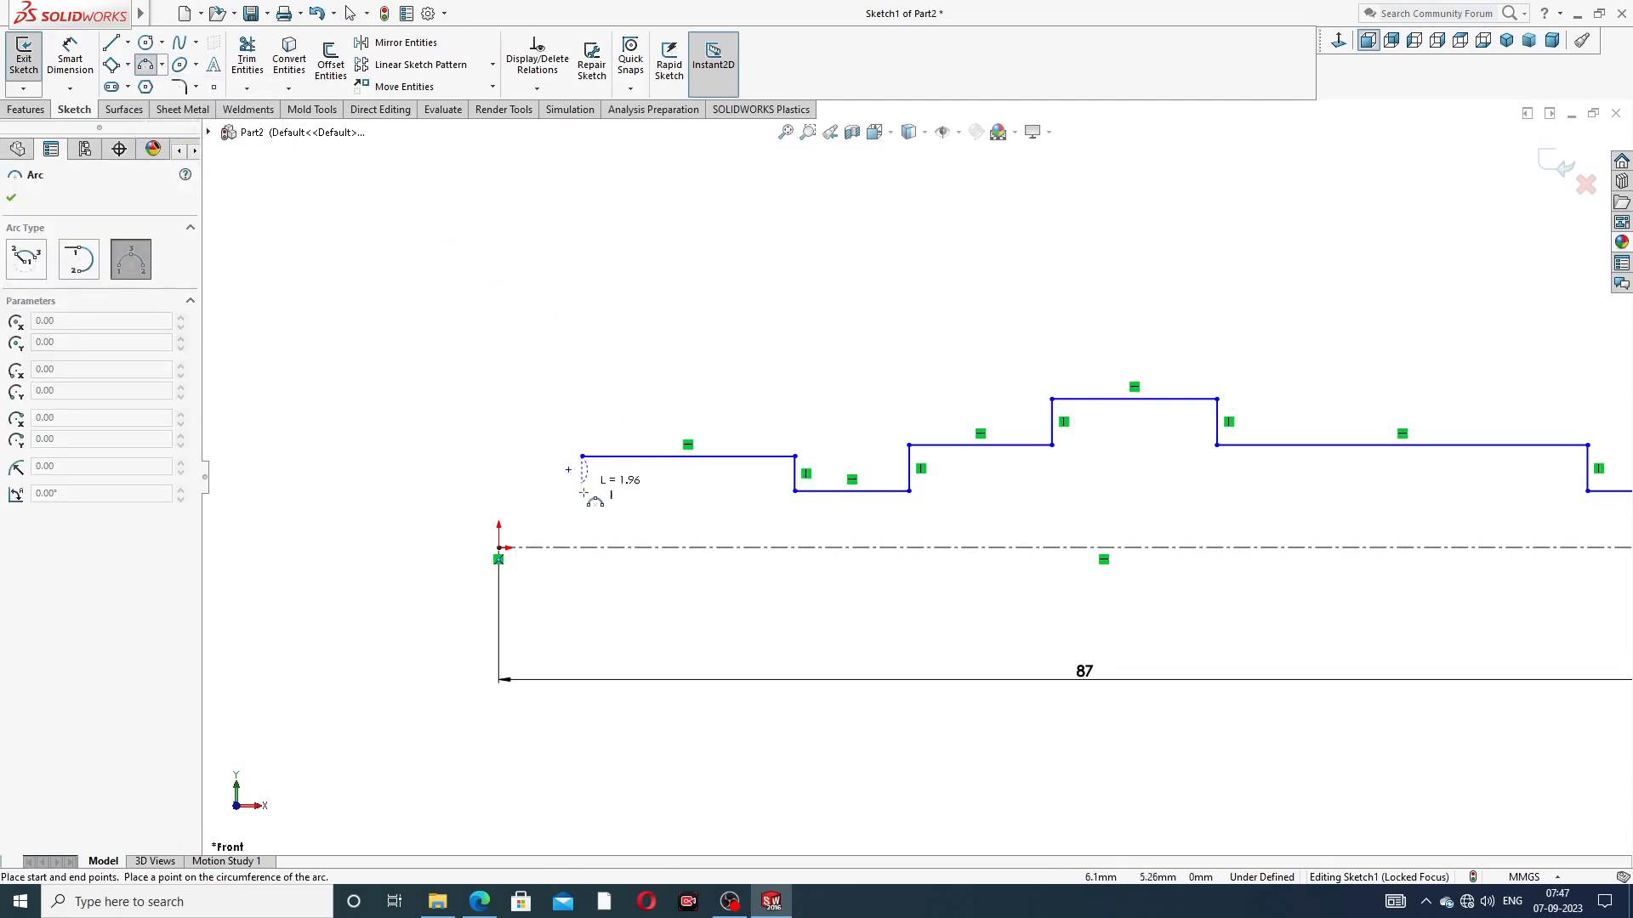
left_click(582, 703)
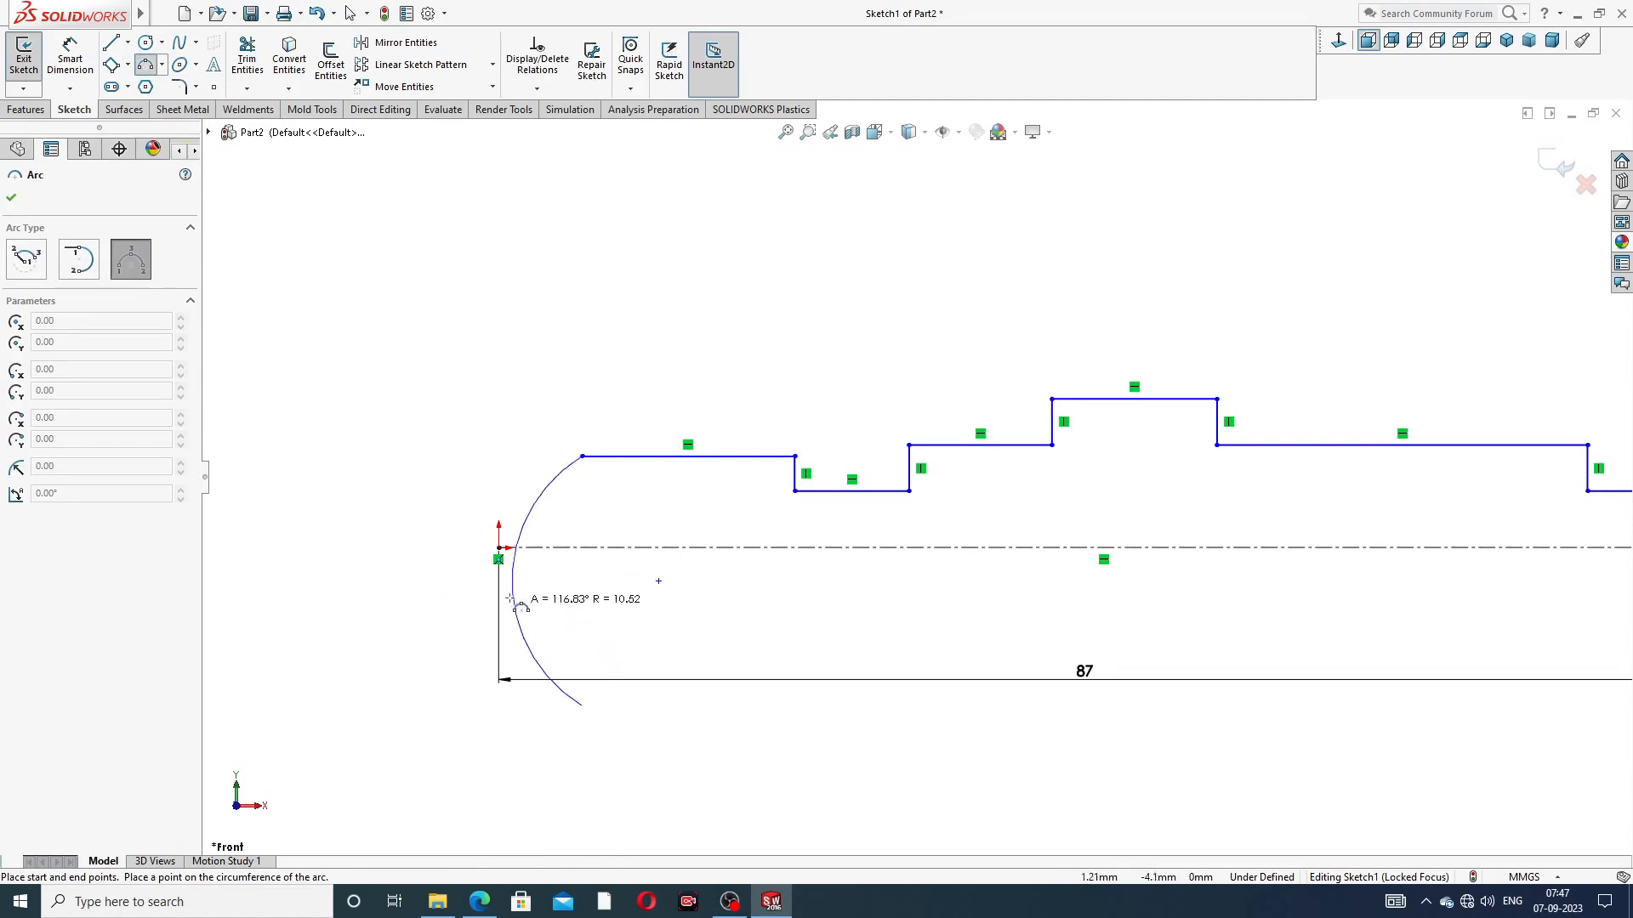
left_click(499, 549)
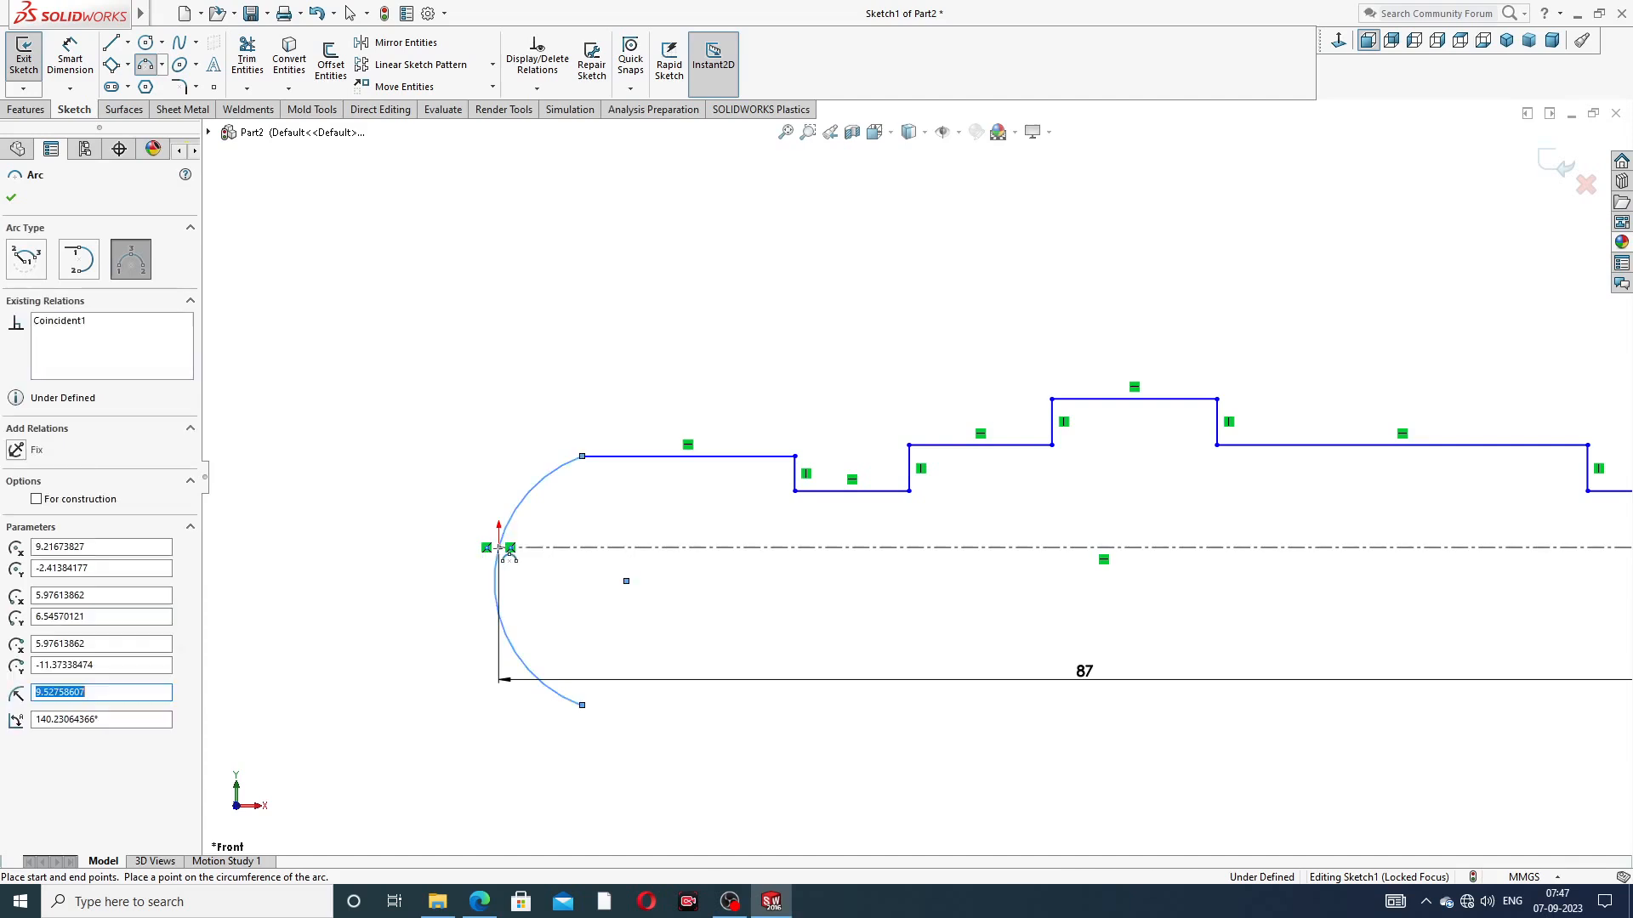
right_click(760, 353)
left_click(796, 361)
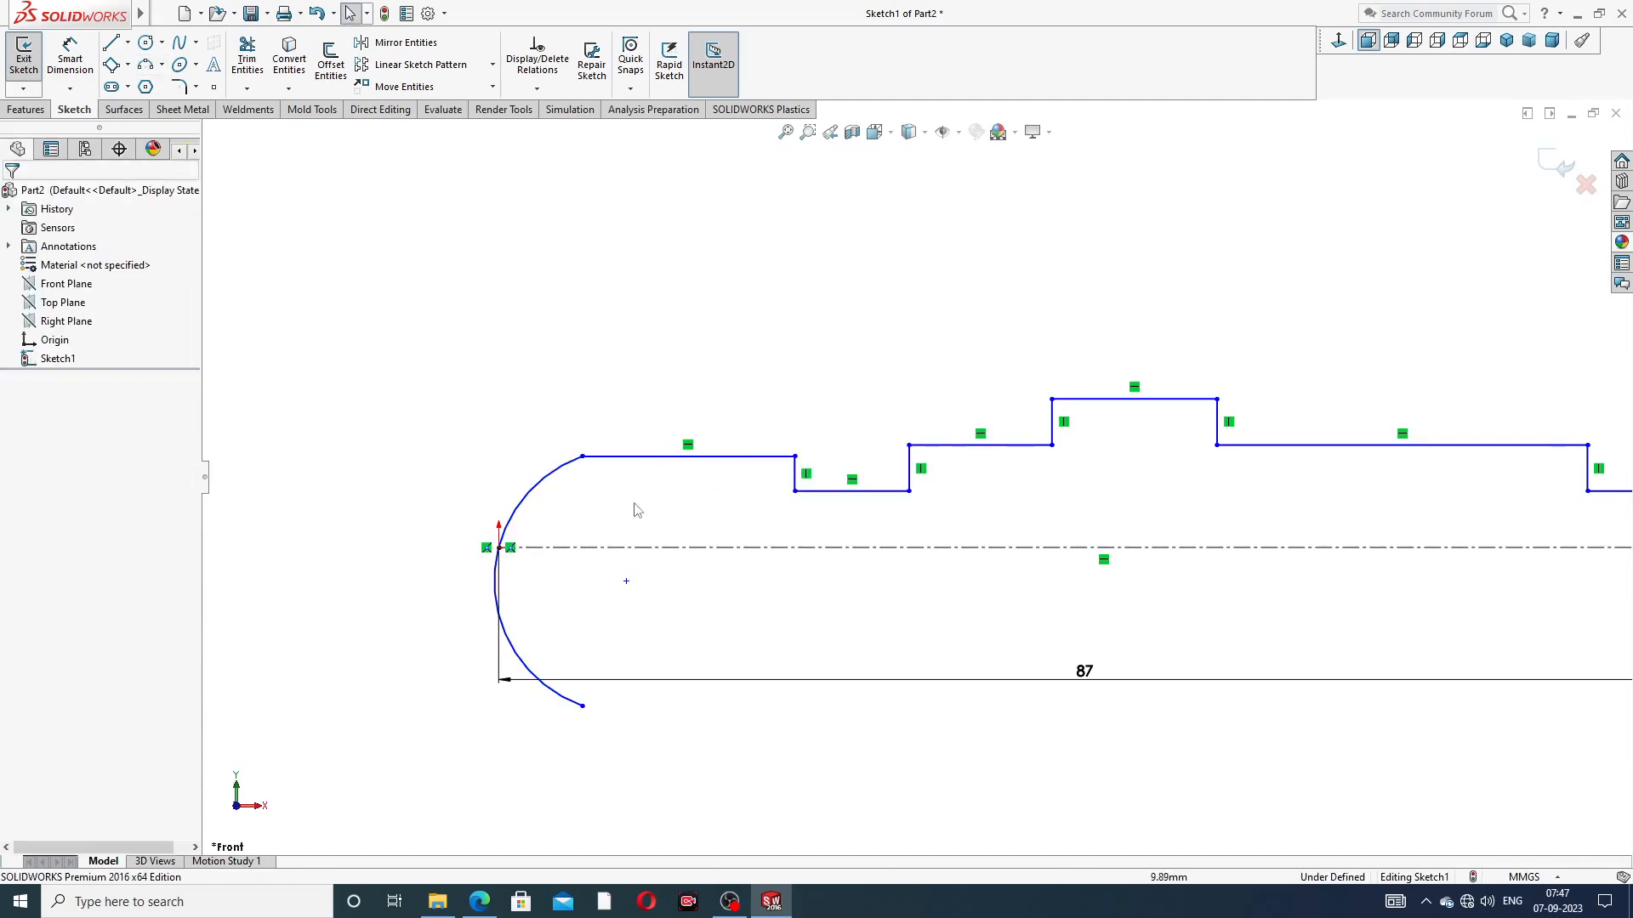
Trim away the part of the end arc that lies below the centerline
left_click(248, 63)
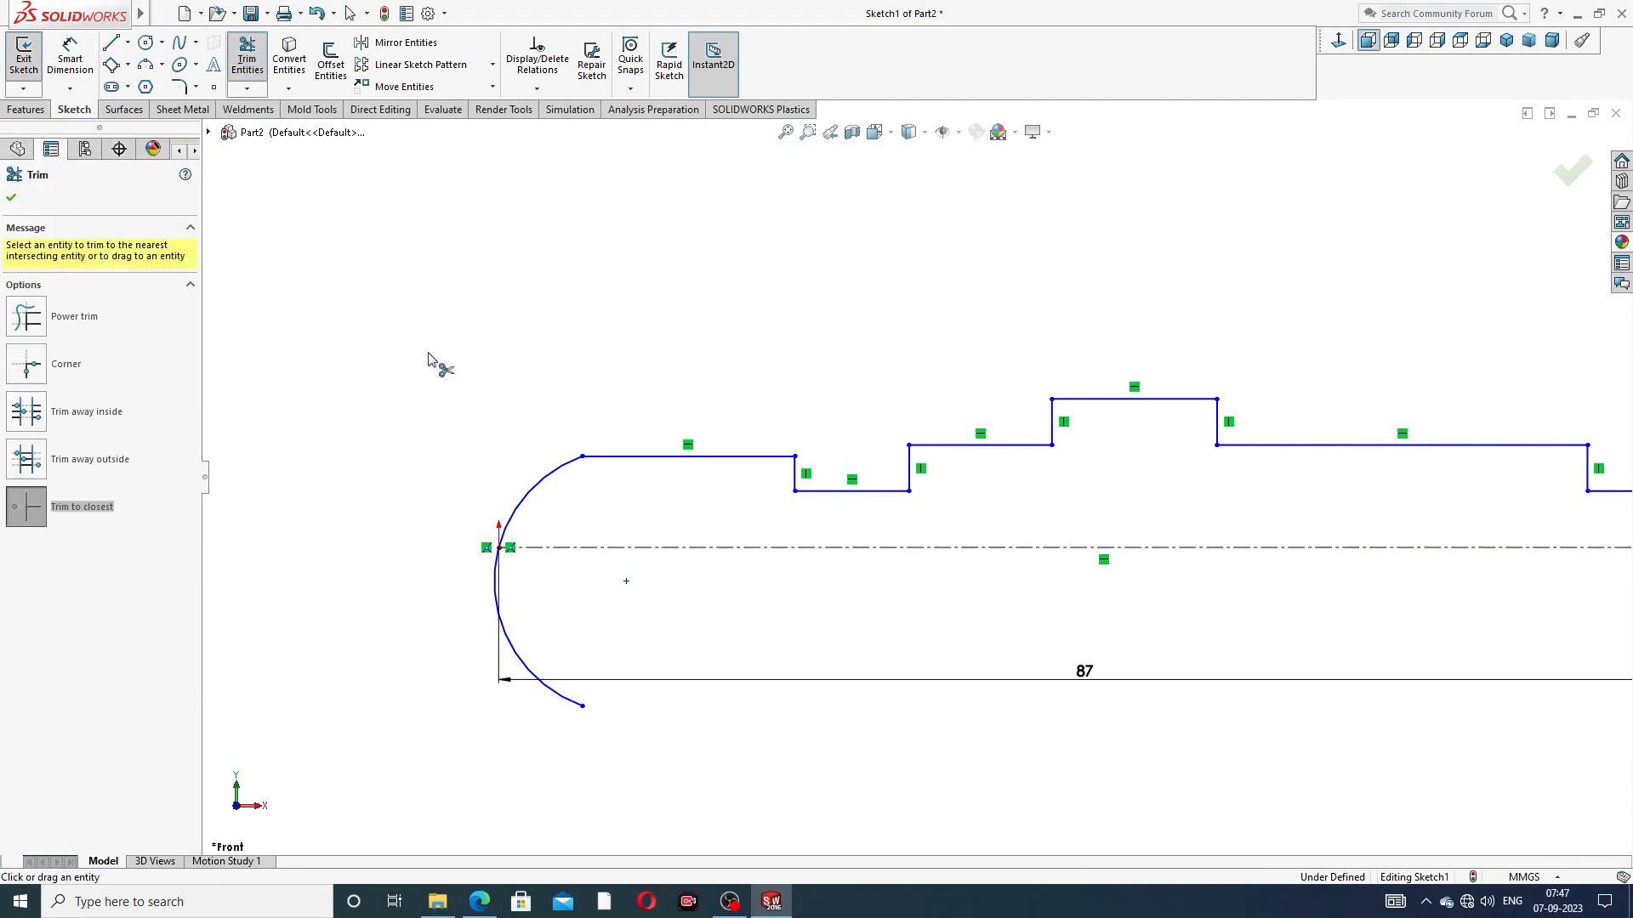
left_click(515, 653)
right_click(553, 387)
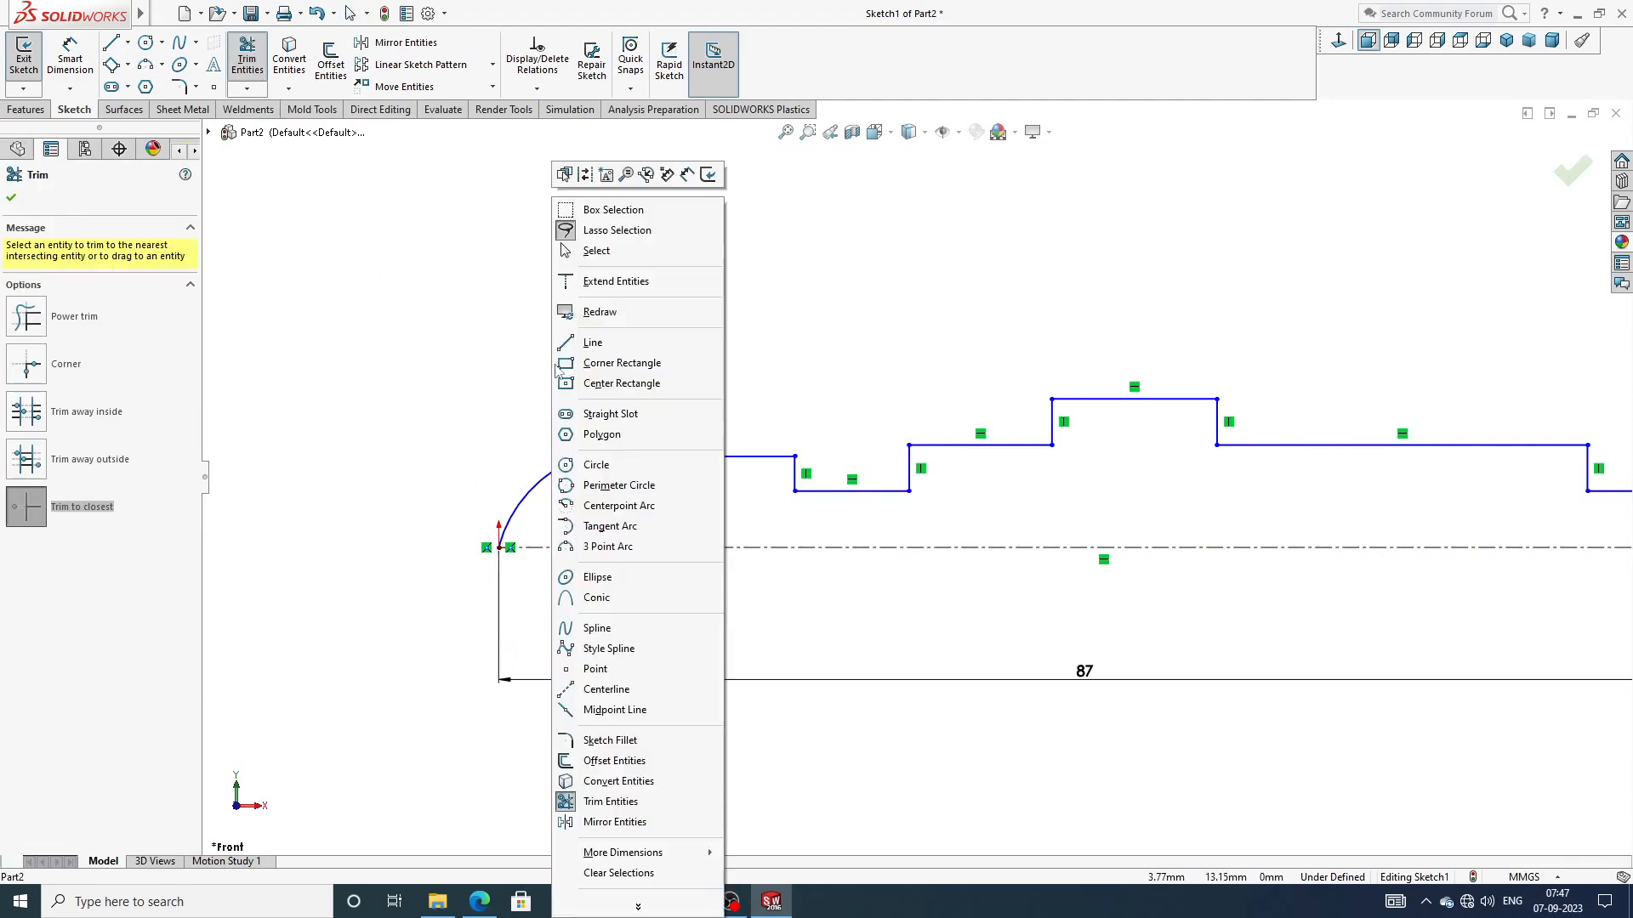
left_click(613, 254)
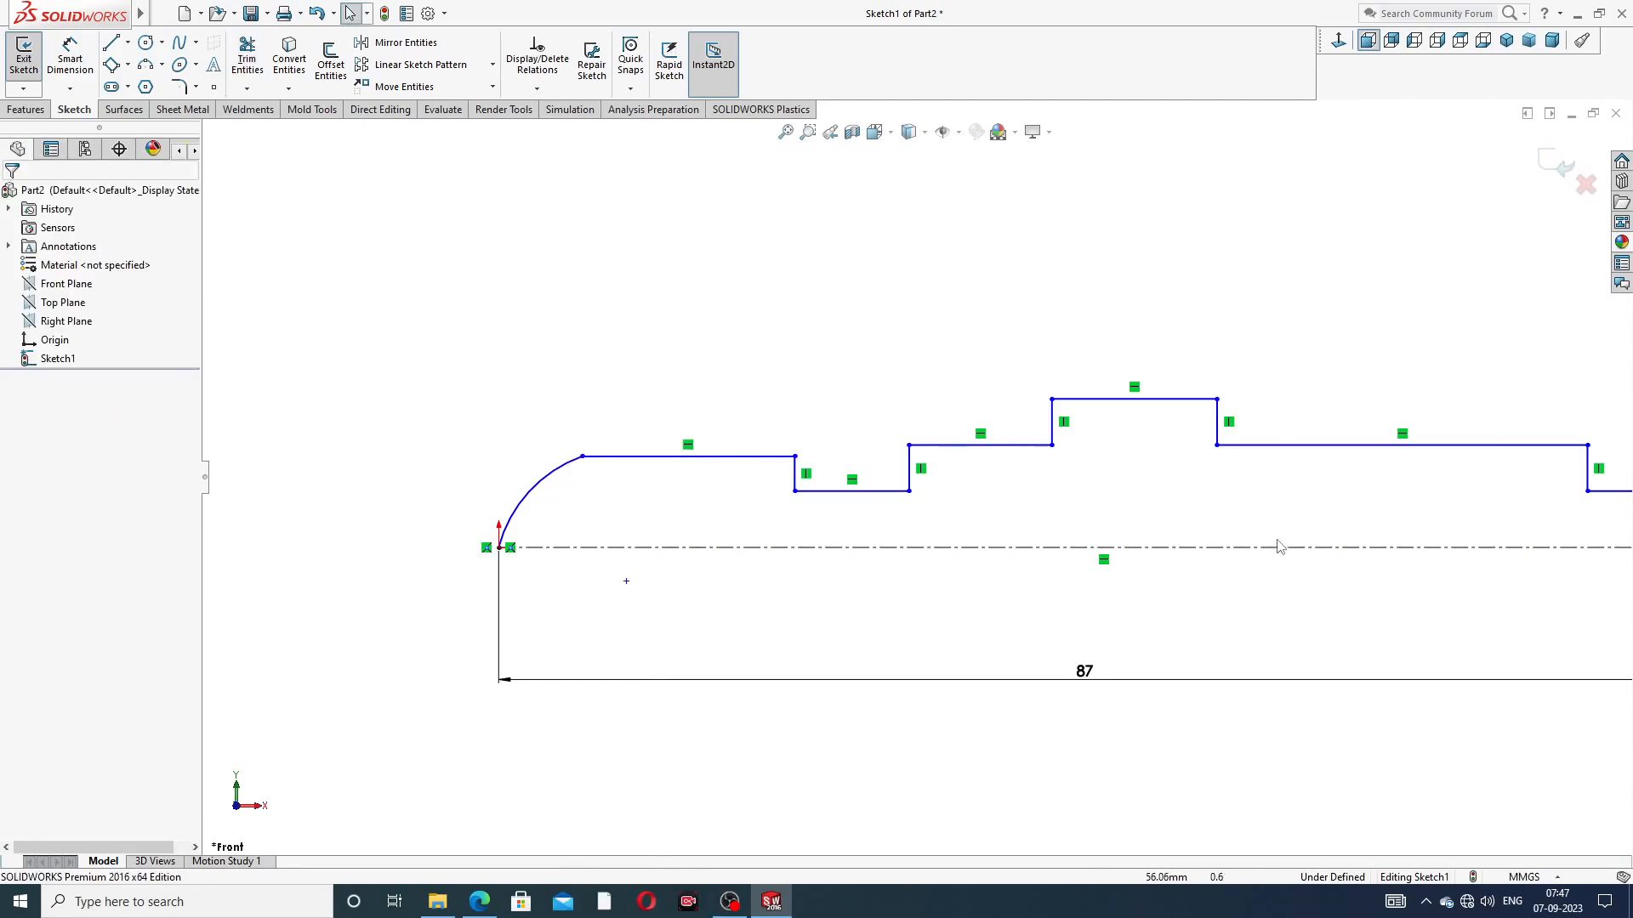
Dimension the vertical line at the profile's right end to 3 mm
scroll(1285, 546, "up", 2)
scroll(1285, 547, "up", 1)
scroll(1258, 544, "down", 3)
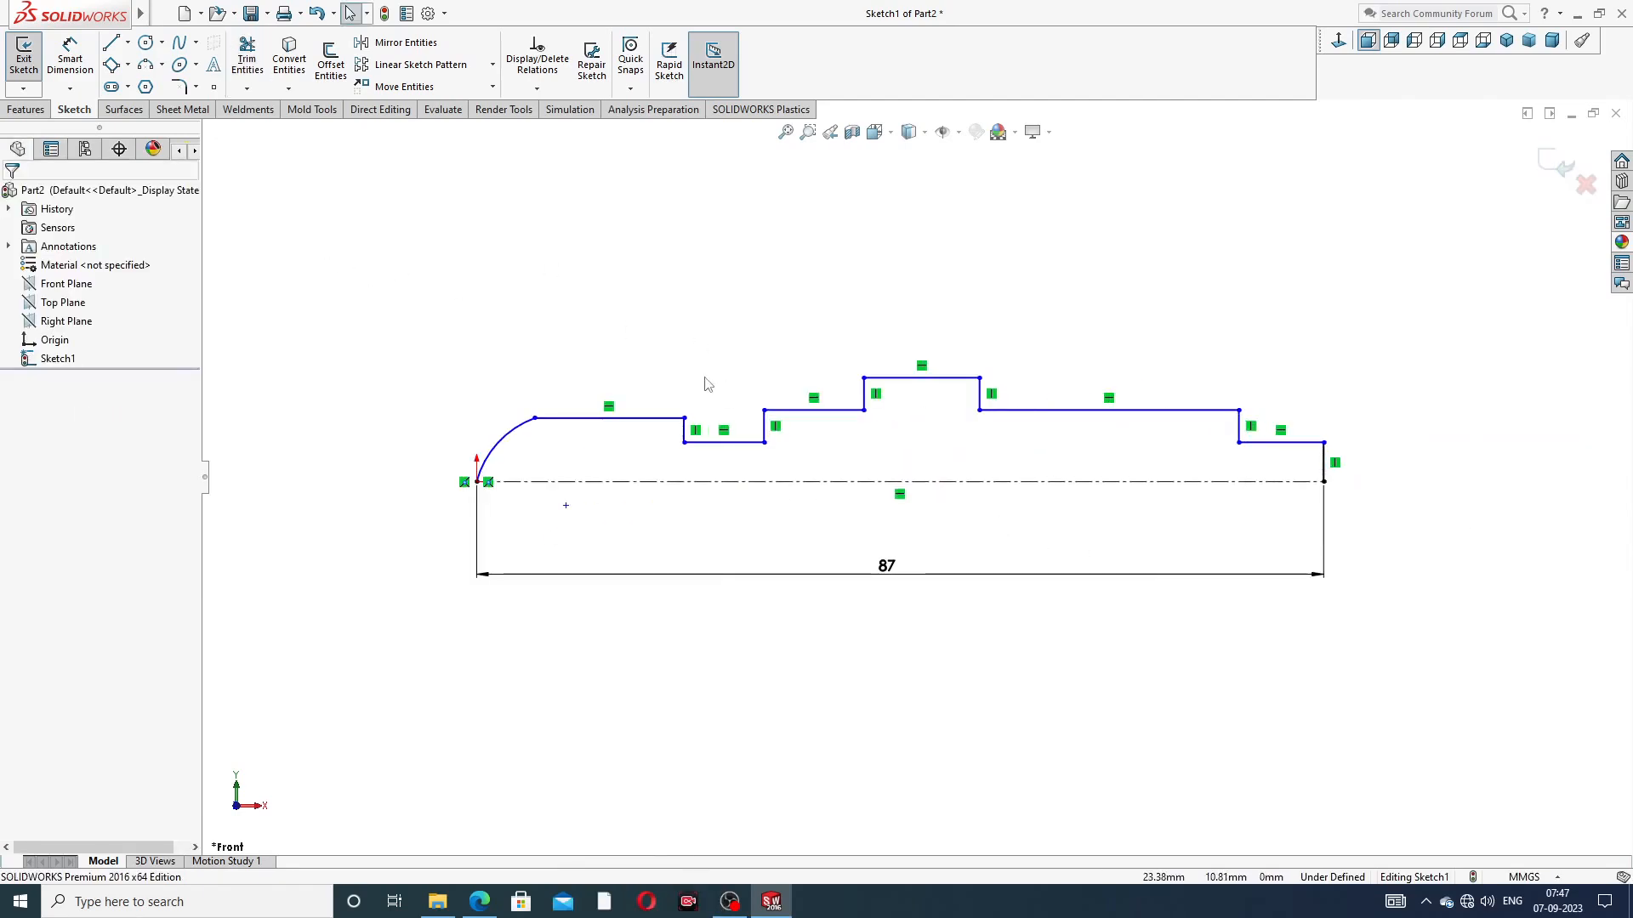
left_click(73, 61)
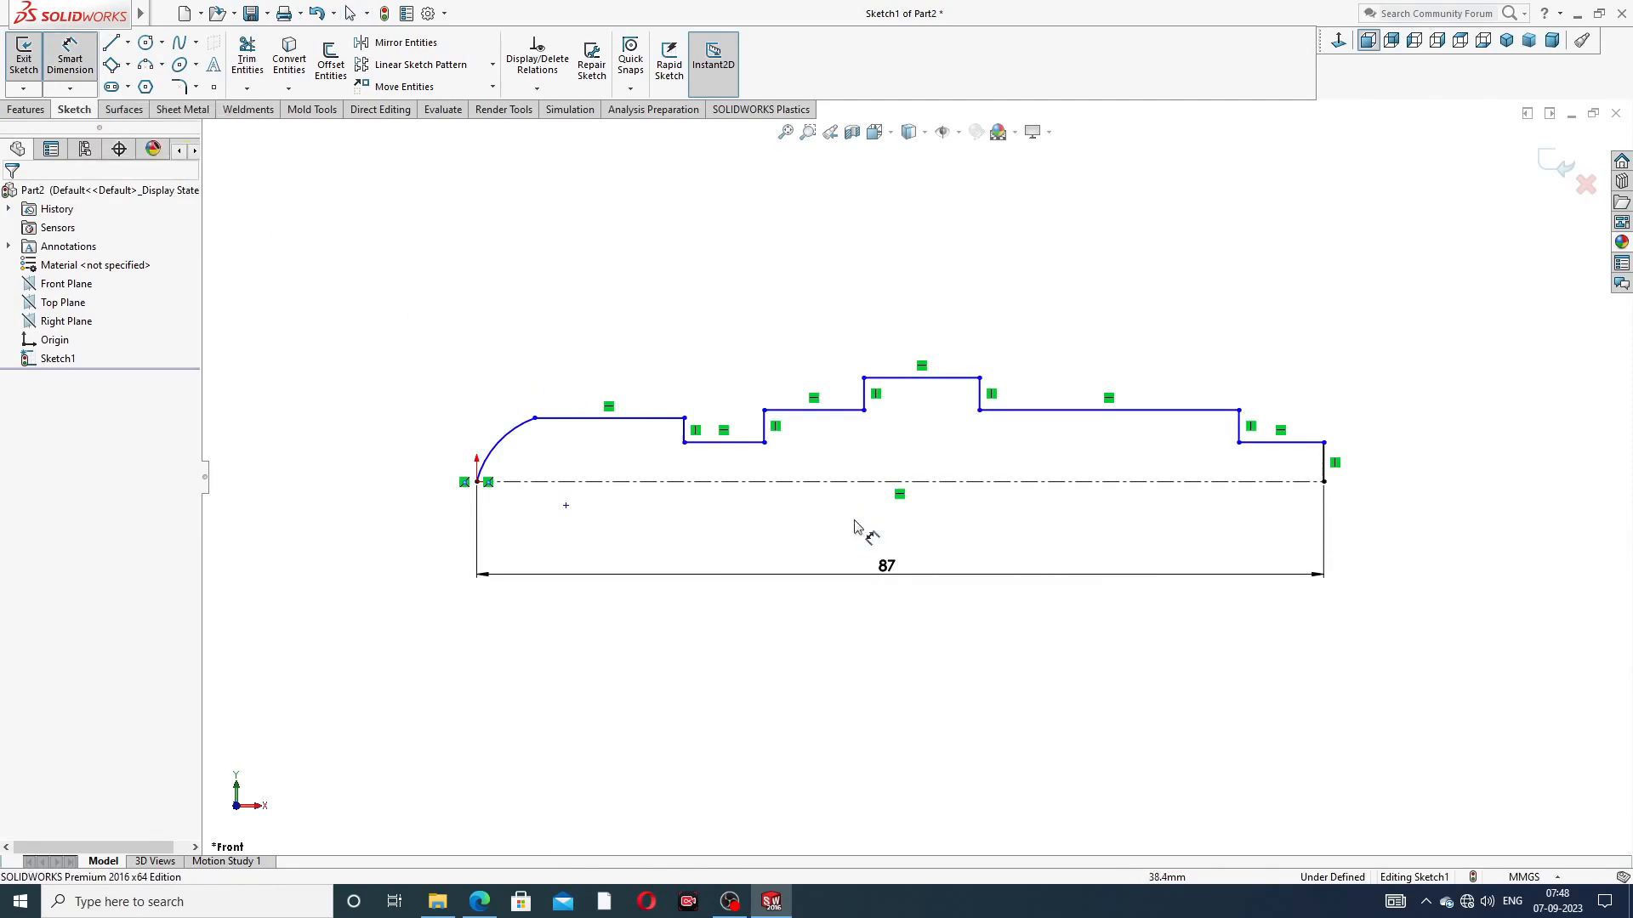
scroll(1316, 484, "down", 1)
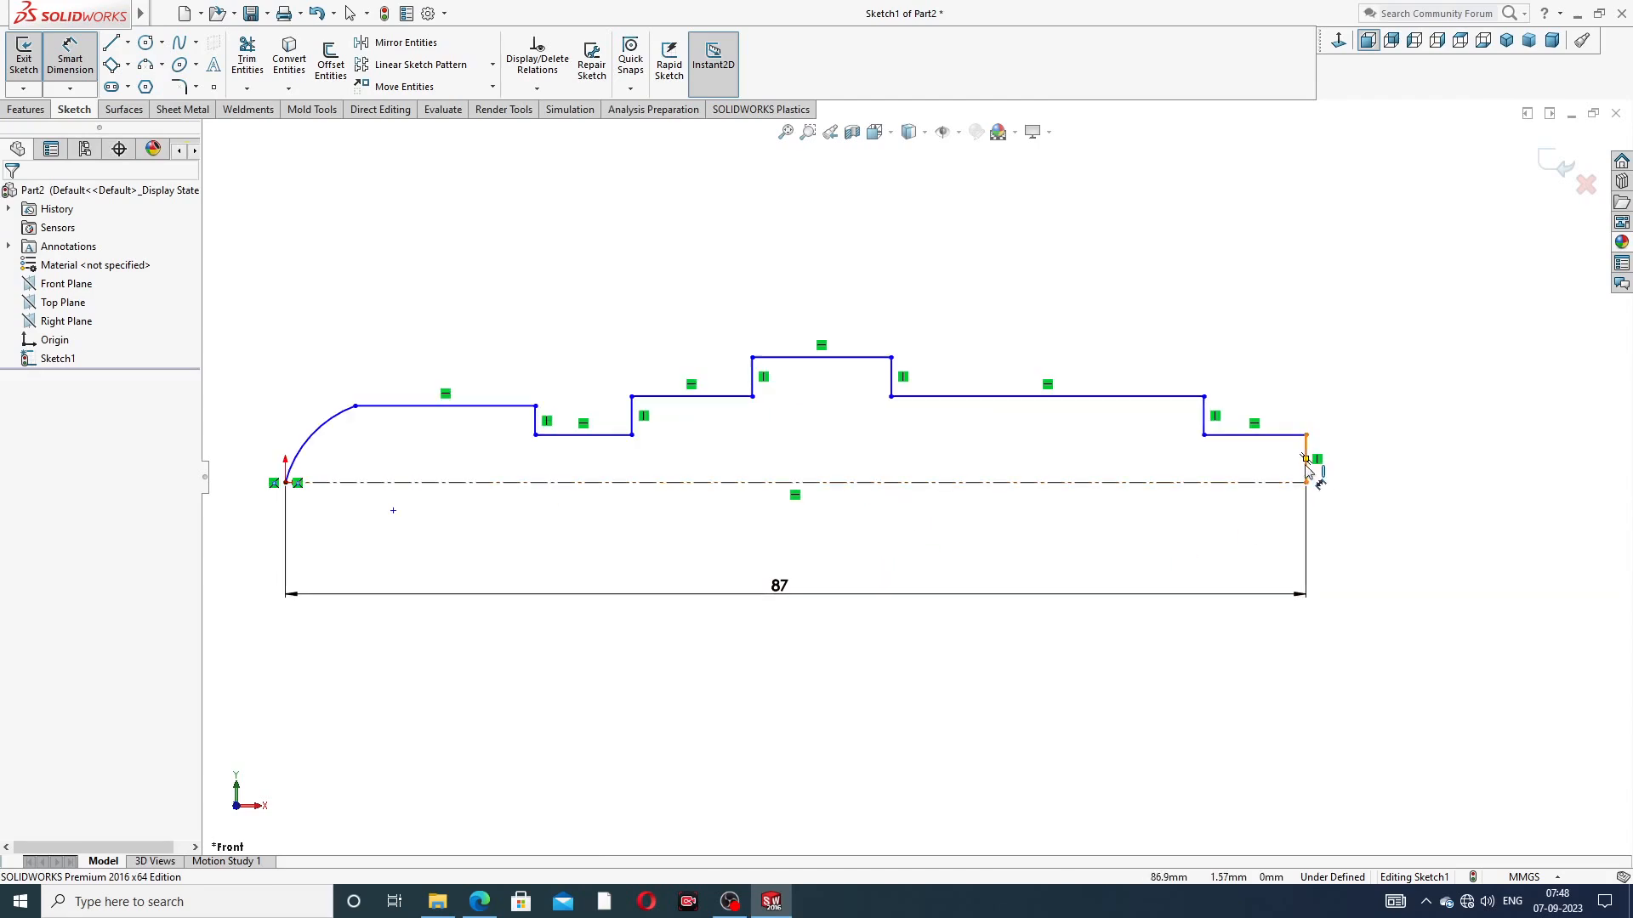
left_click(1310, 476)
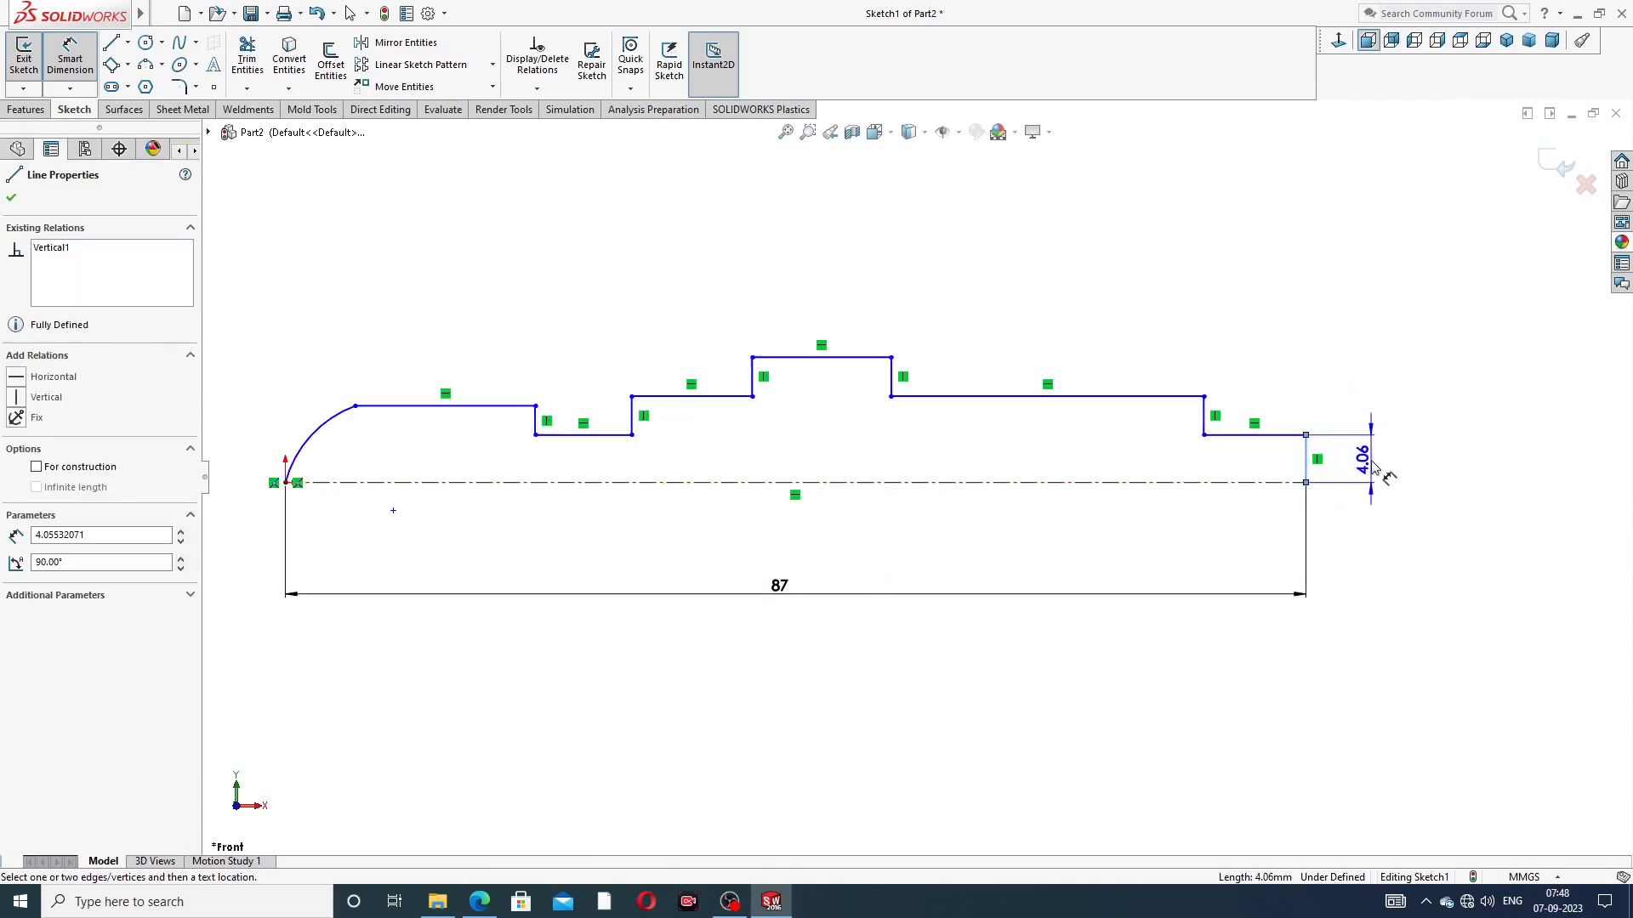
left_click(1373, 470)
type("3")
key("Return")
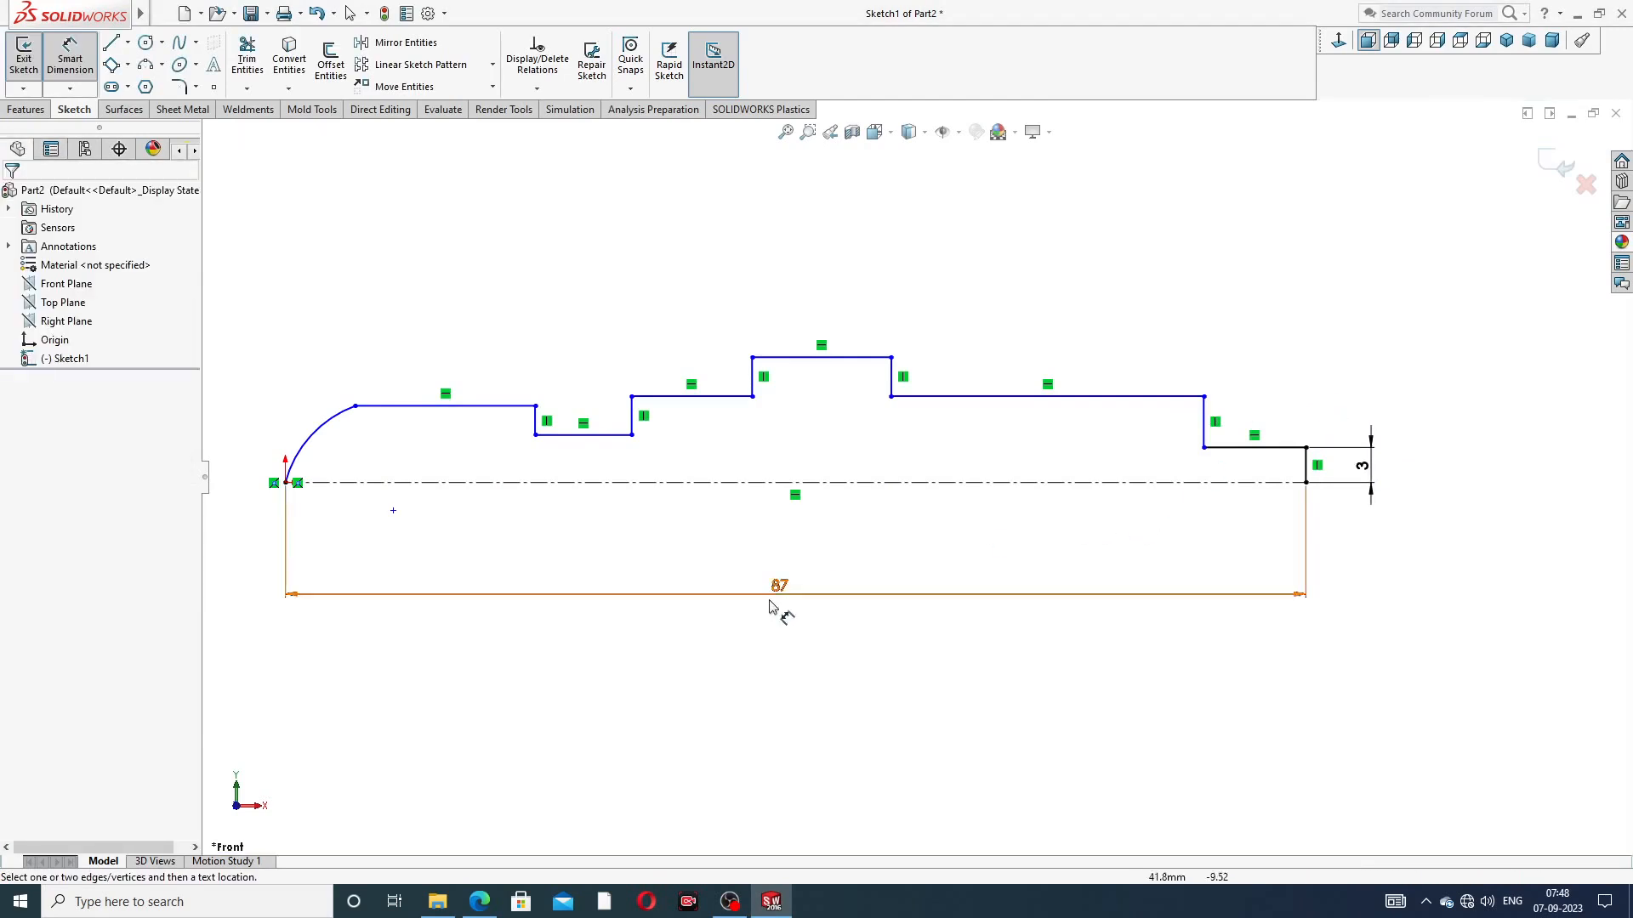
Check the spindle drawing and dimension the horizontal line at the profile's right end to 11 mm
left_click(481, 902)
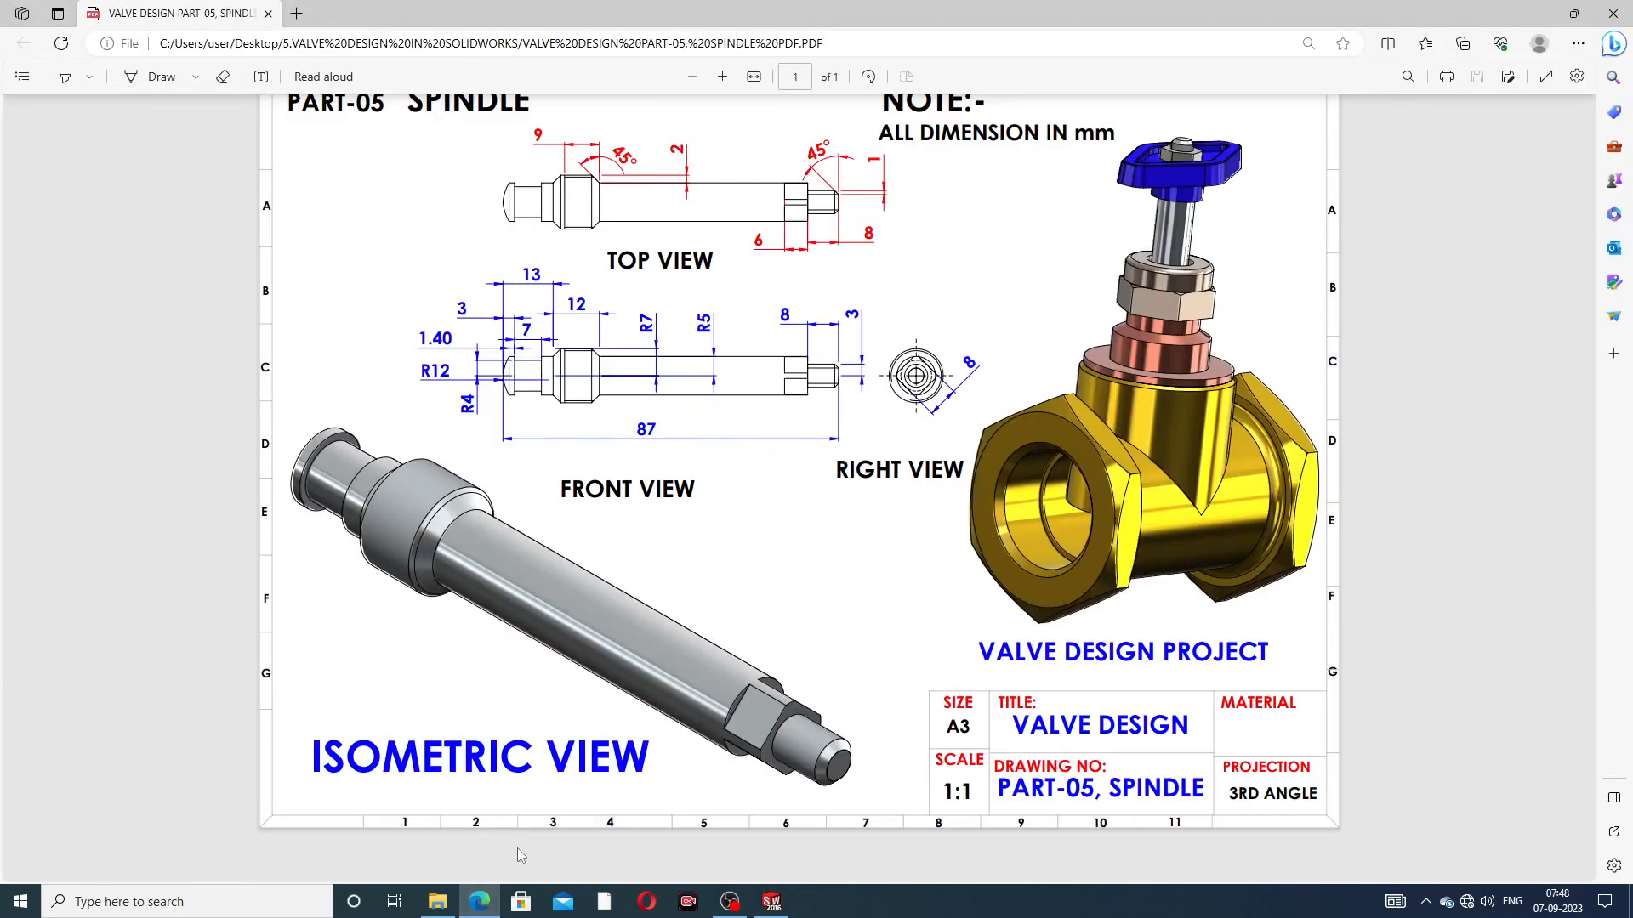
left_click(480, 902)
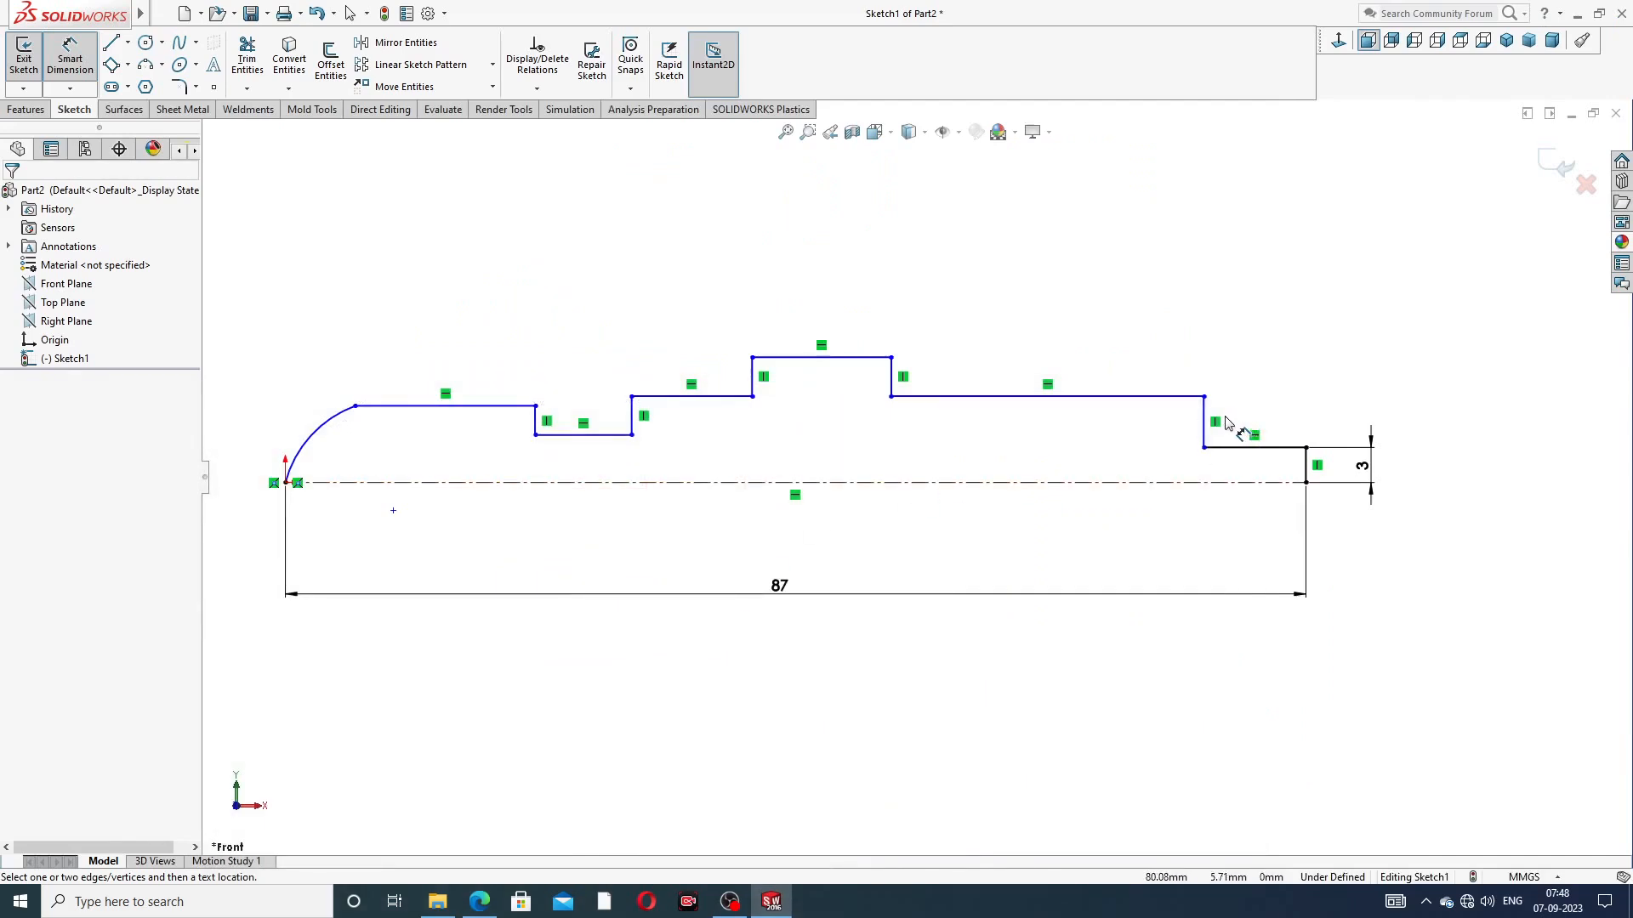
left_click(1250, 448)
left_click(1260, 381)
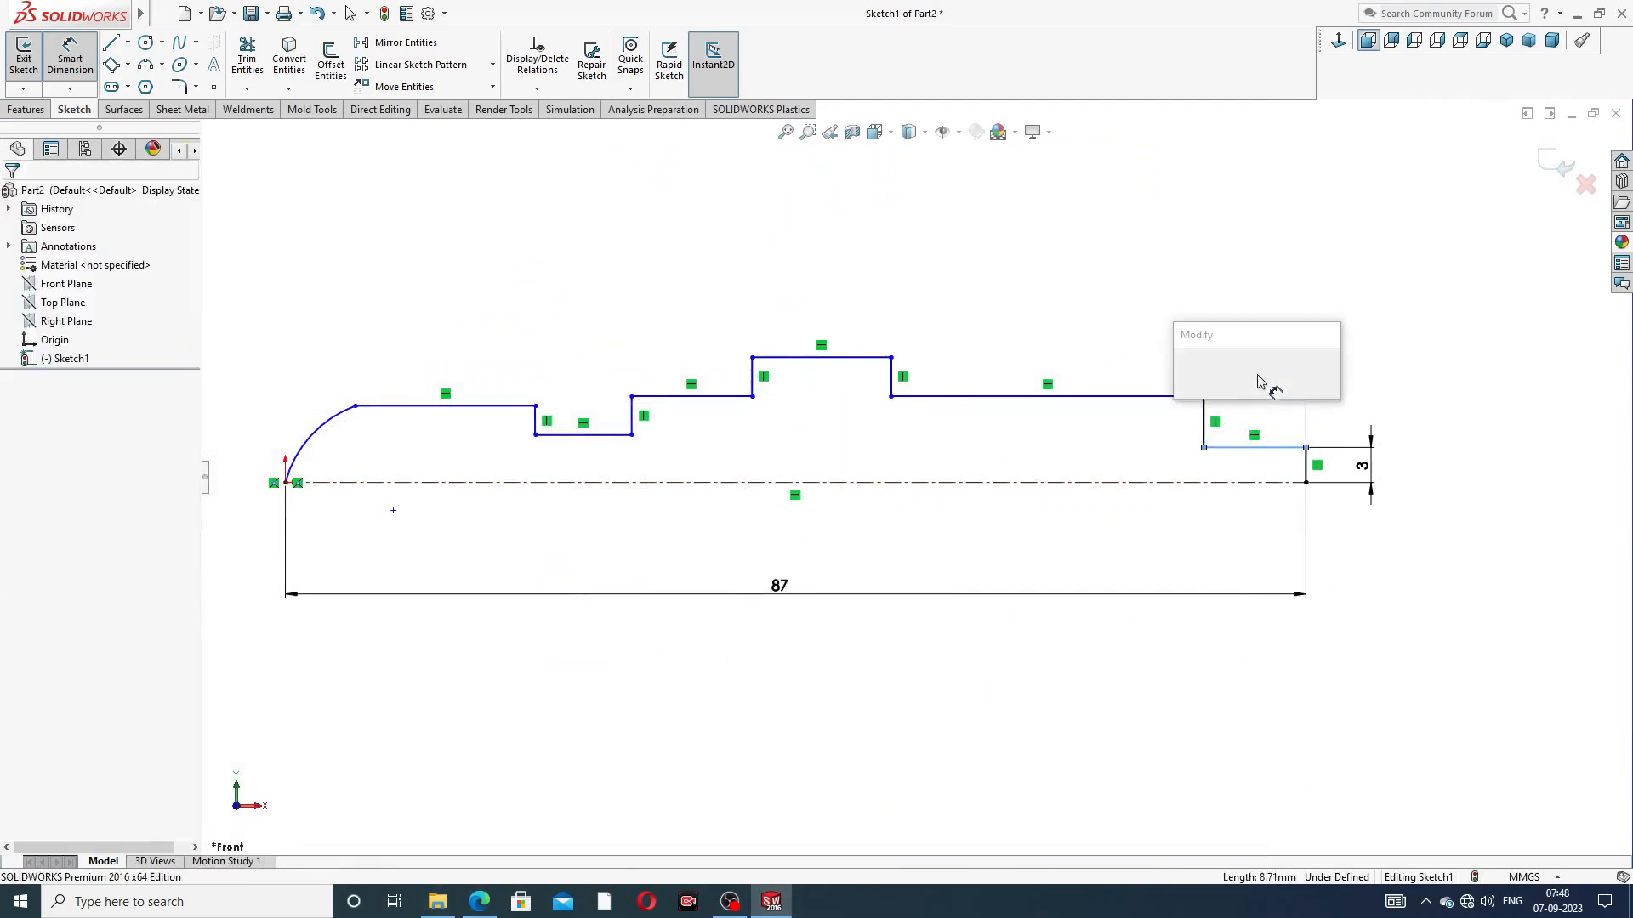
type("11")
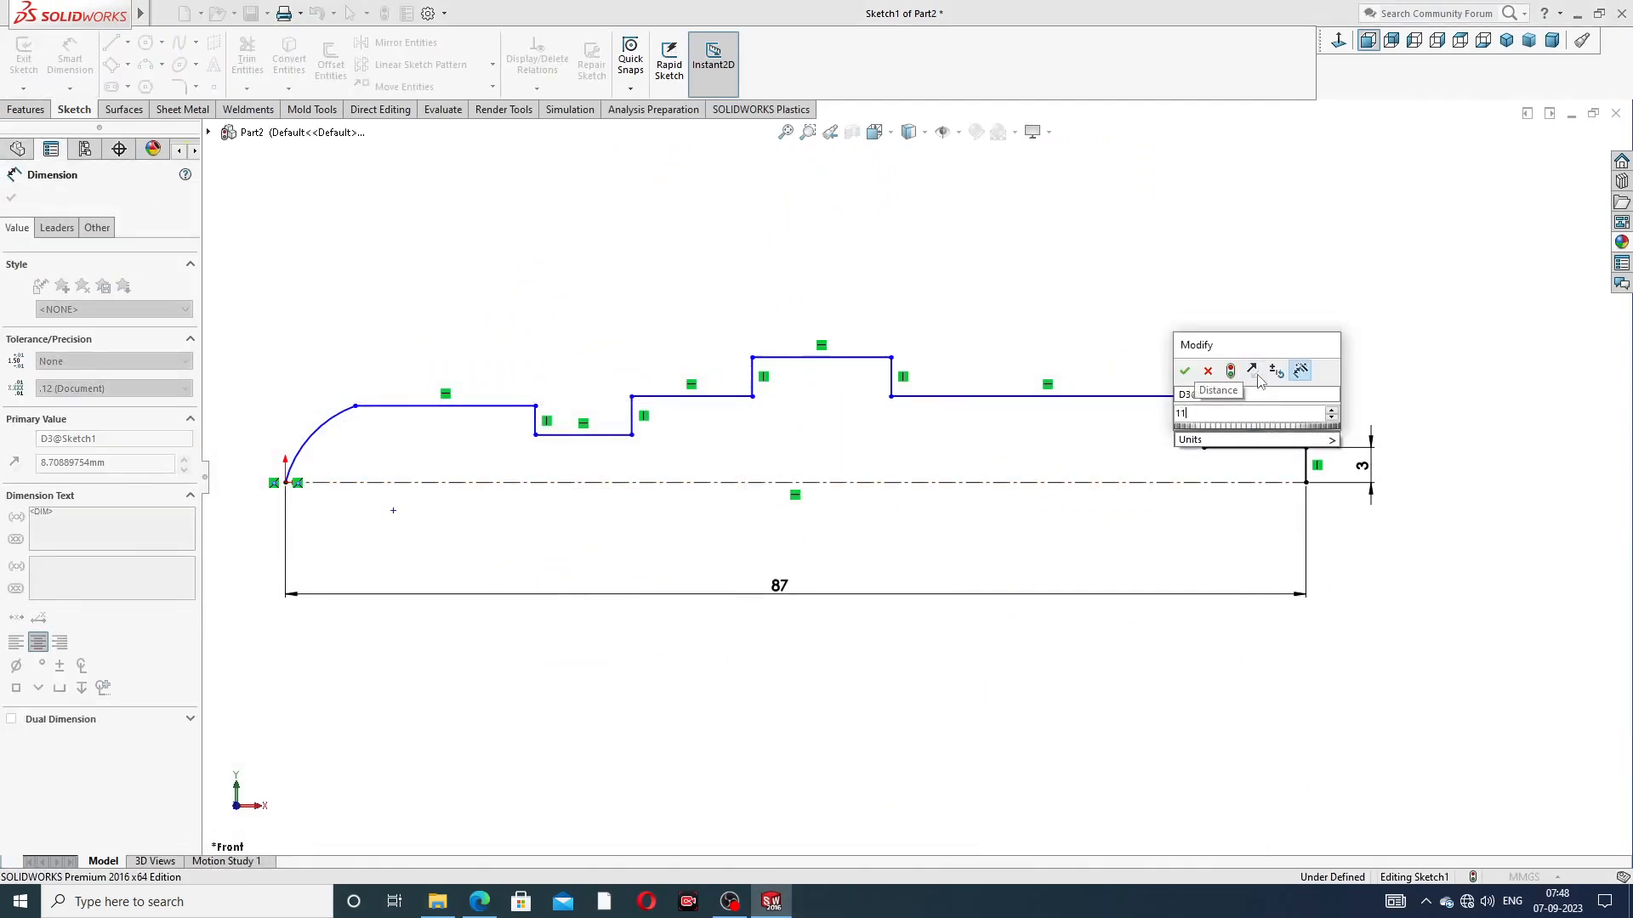
key("Return")
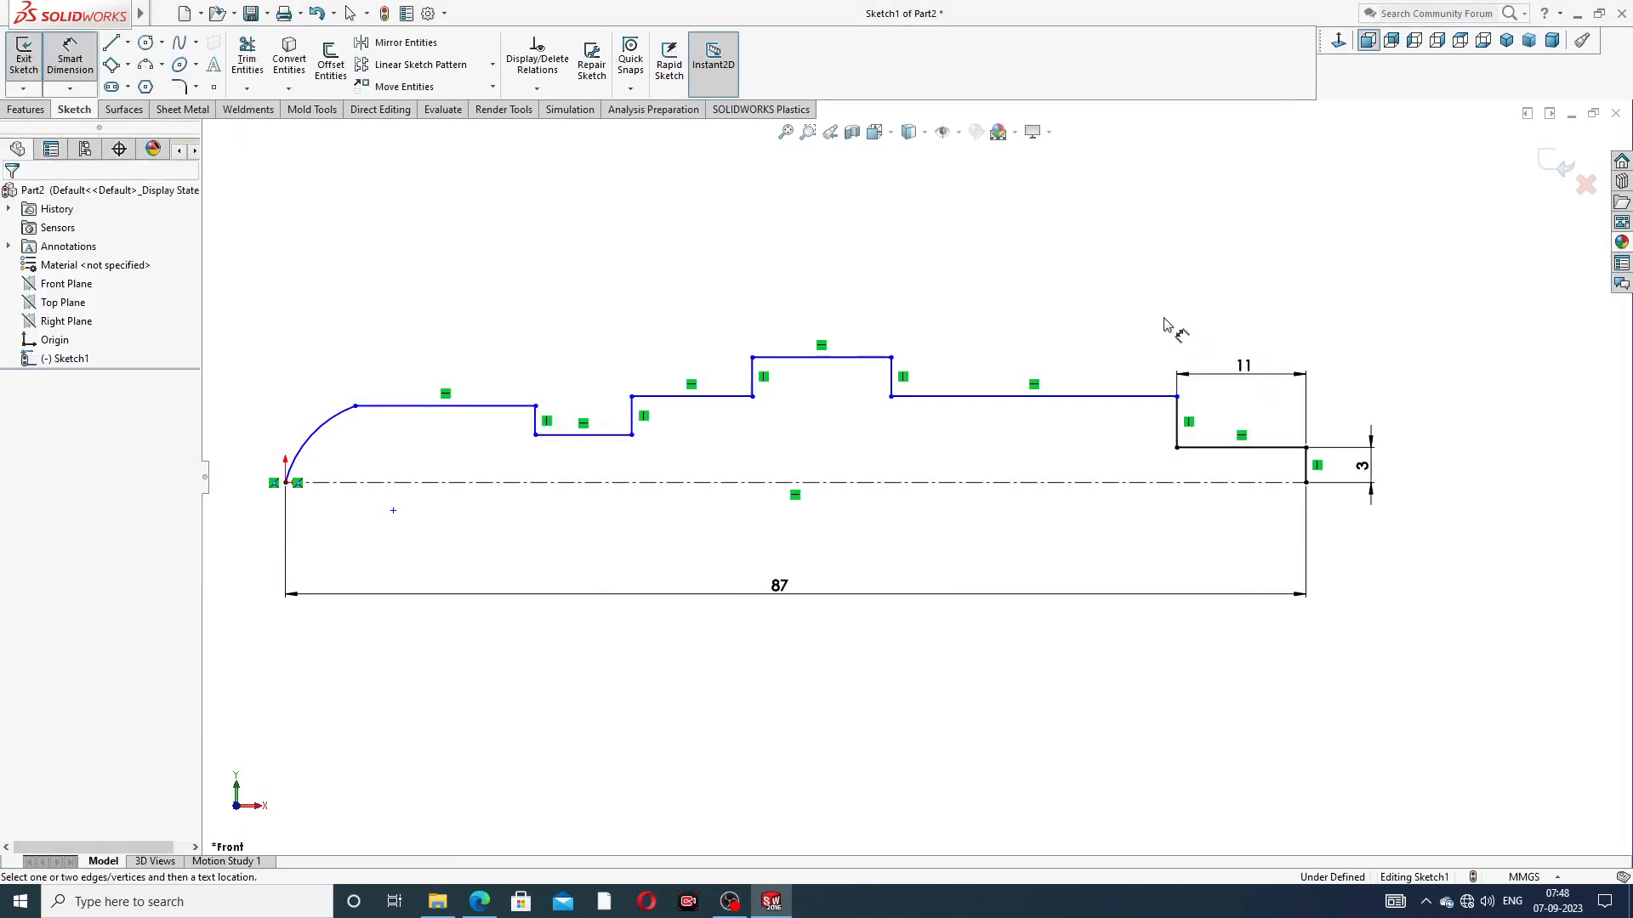
Dimension the length of the profile's tallest middle section to 12 mm
left_click(846, 357)
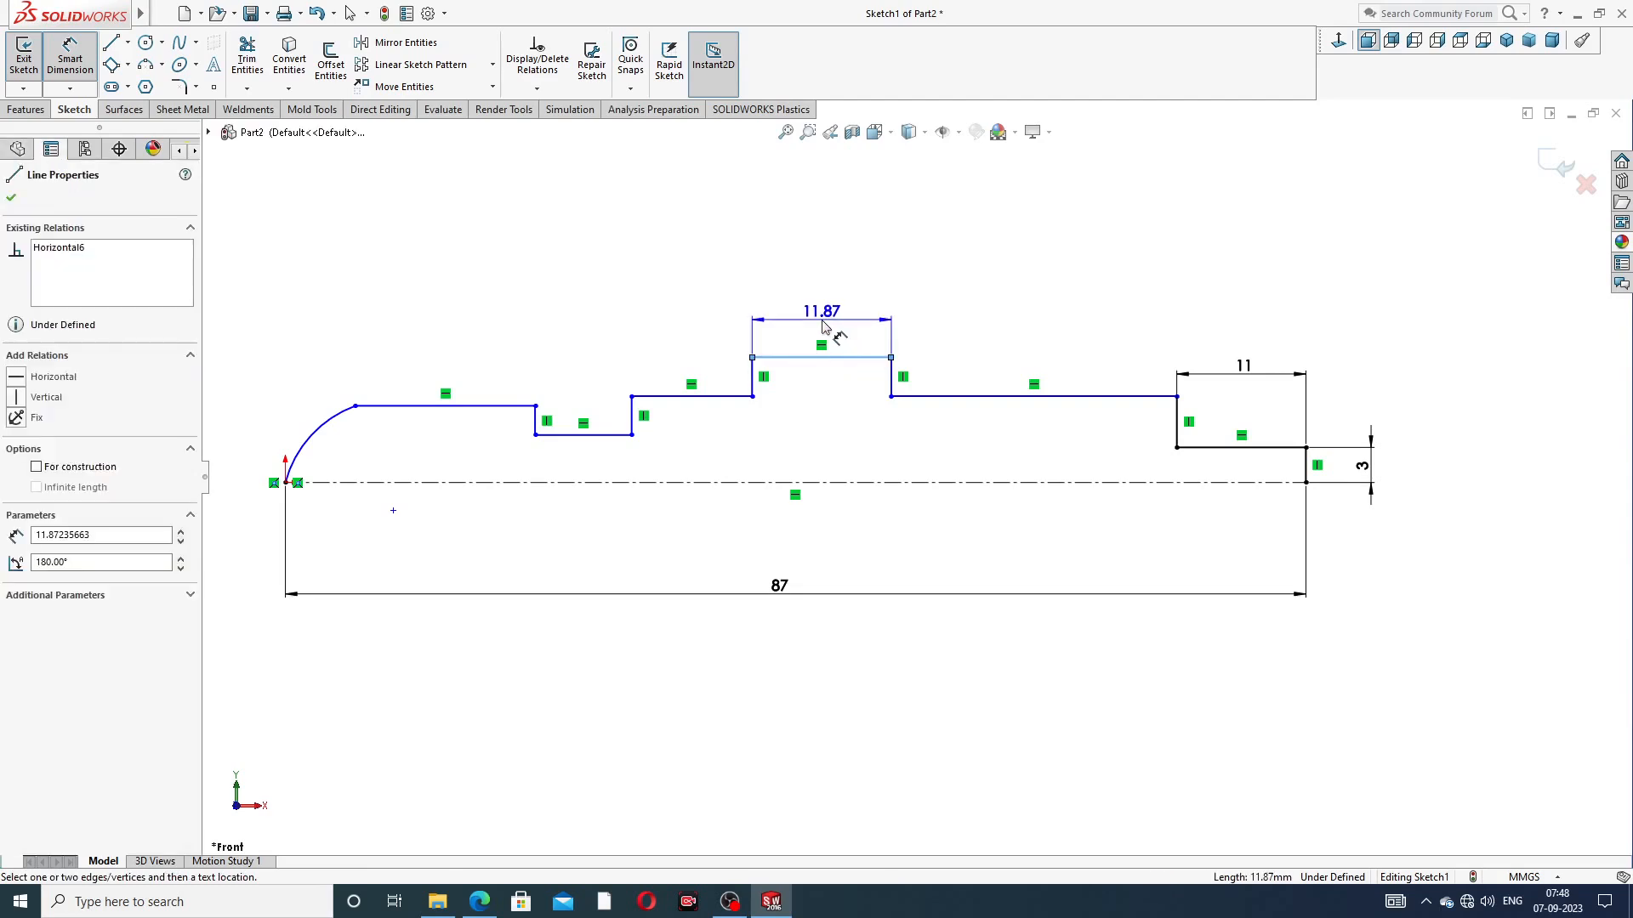
left_click(822, 326)
type("12")
key("Return")
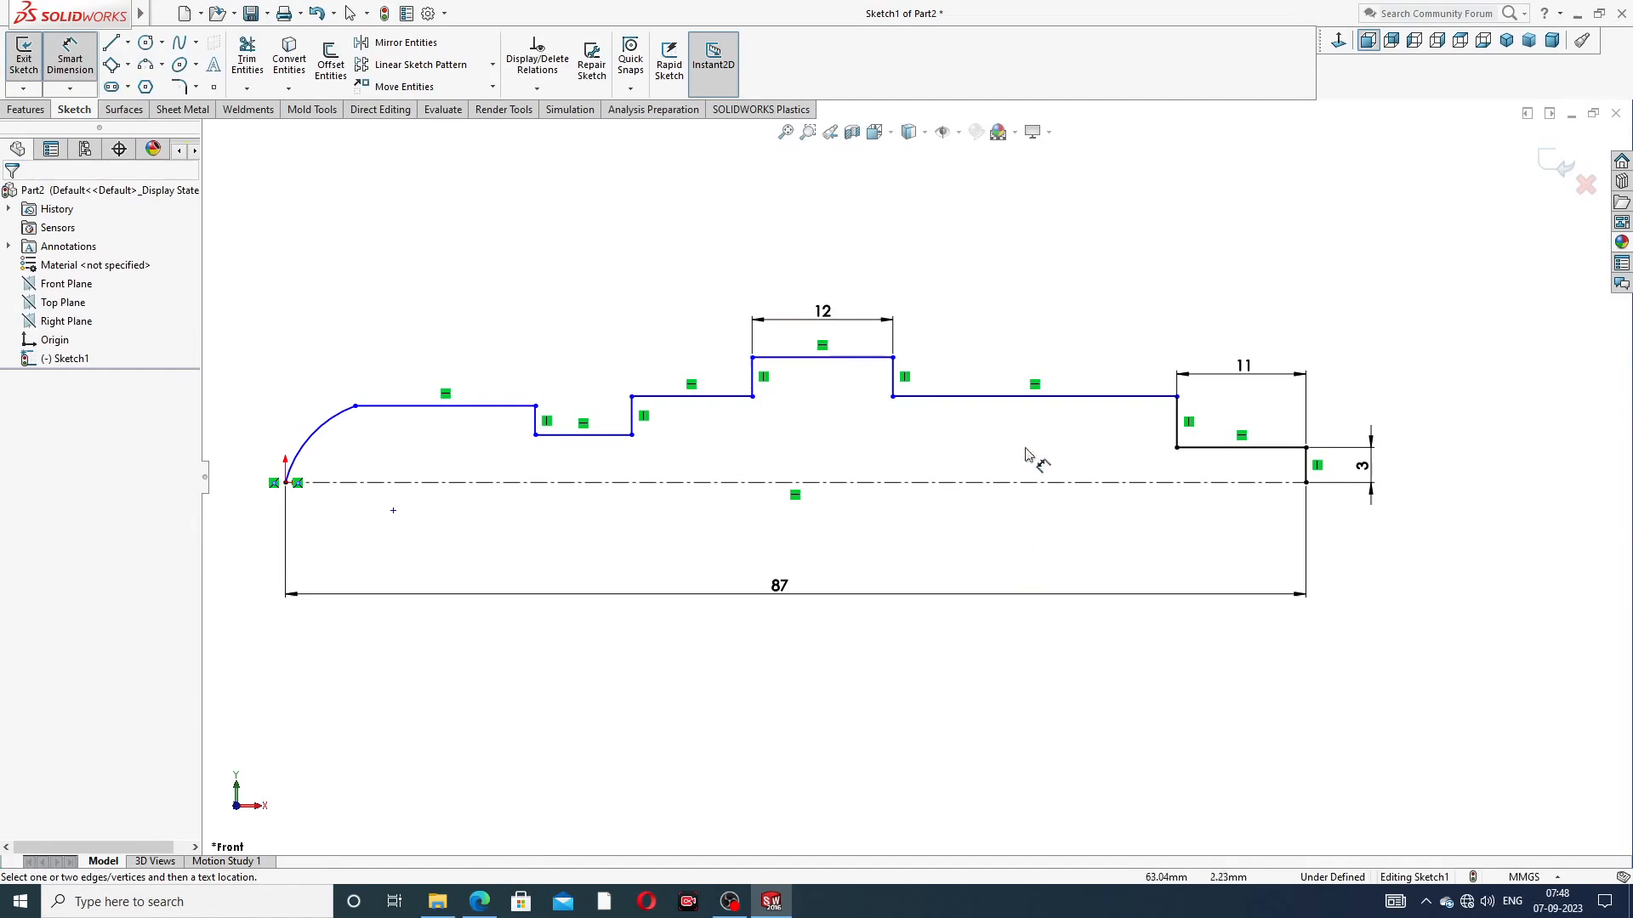
Dimension the long horizontal line right of the tallest section to 5 mm above the centerline
left_click(1038, 397)
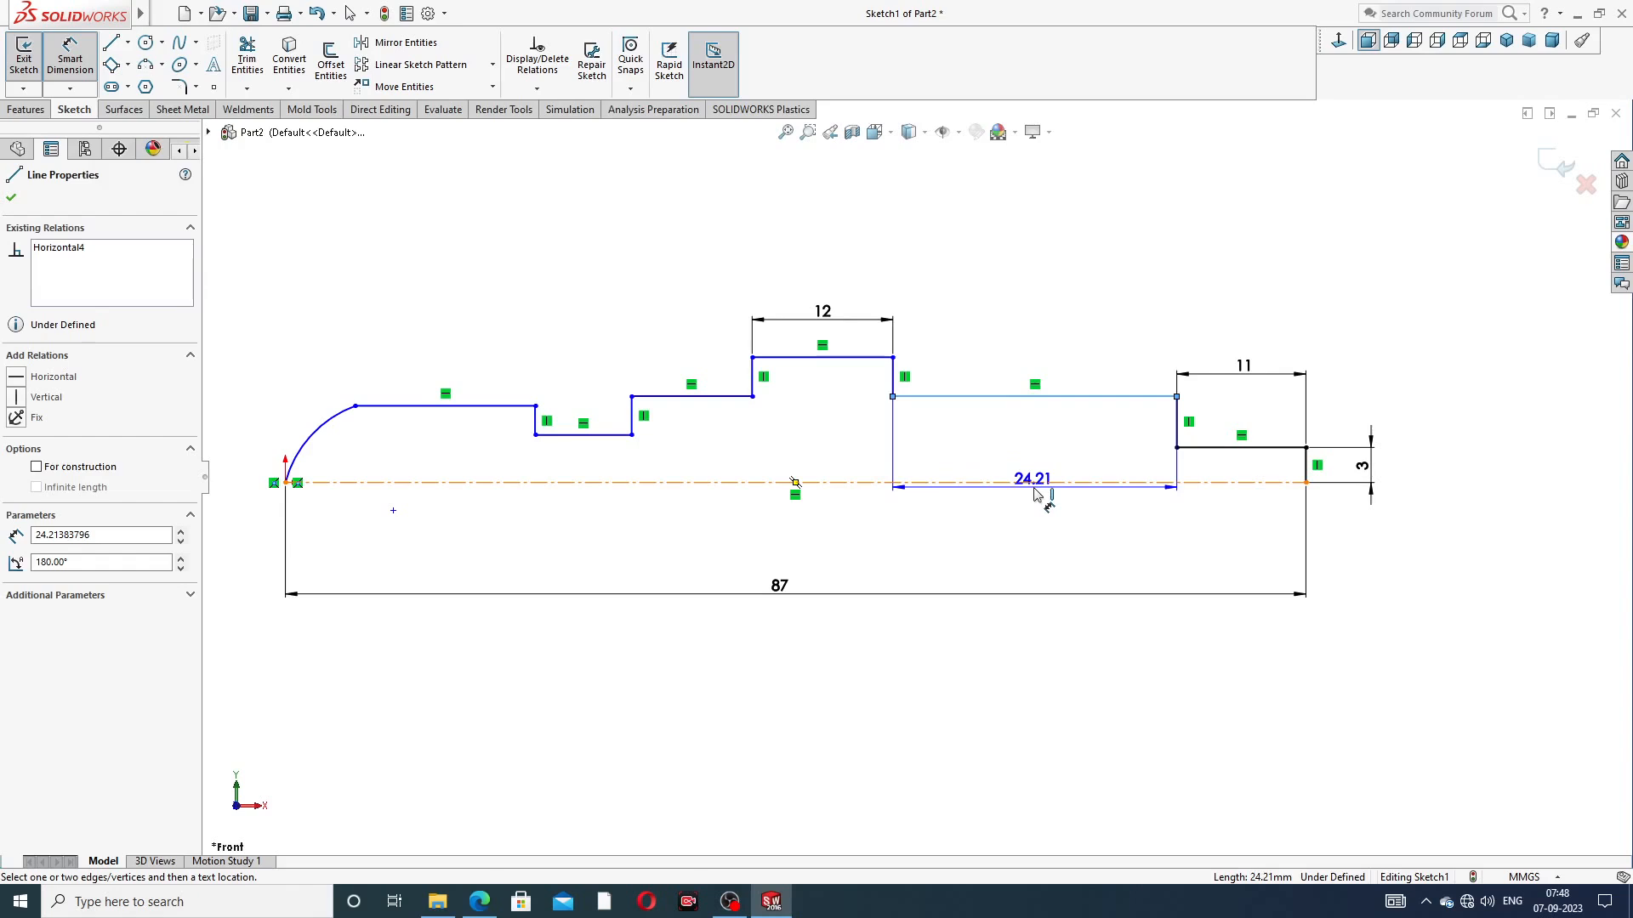
left_click(1036, 482)
left_click(1038, 451)
type("5")
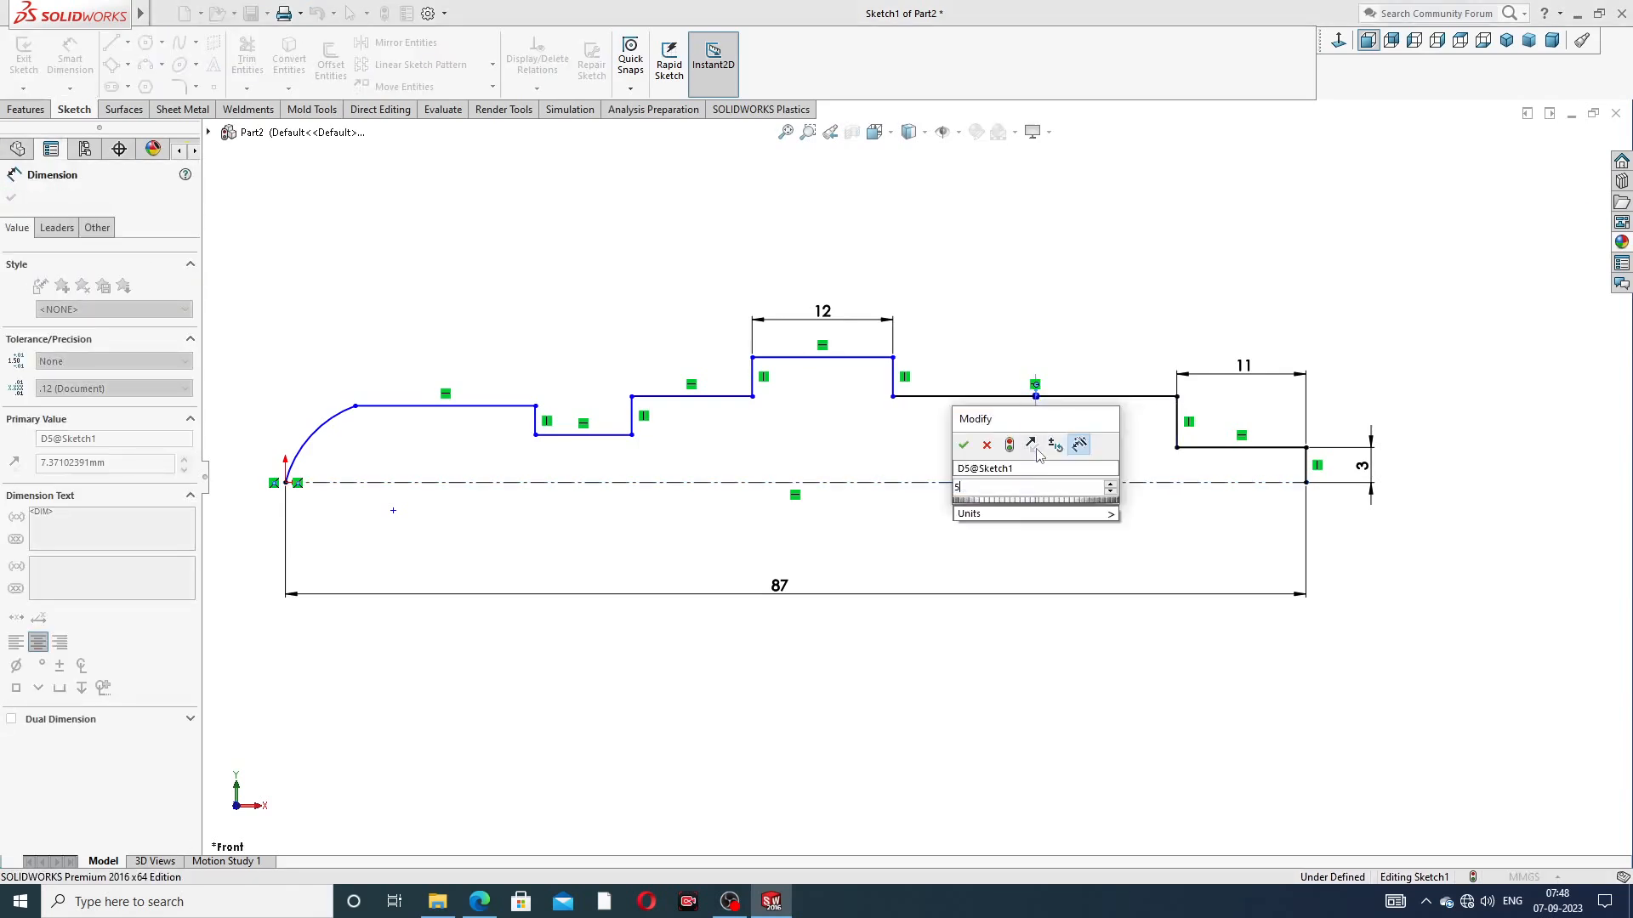
key("Return")
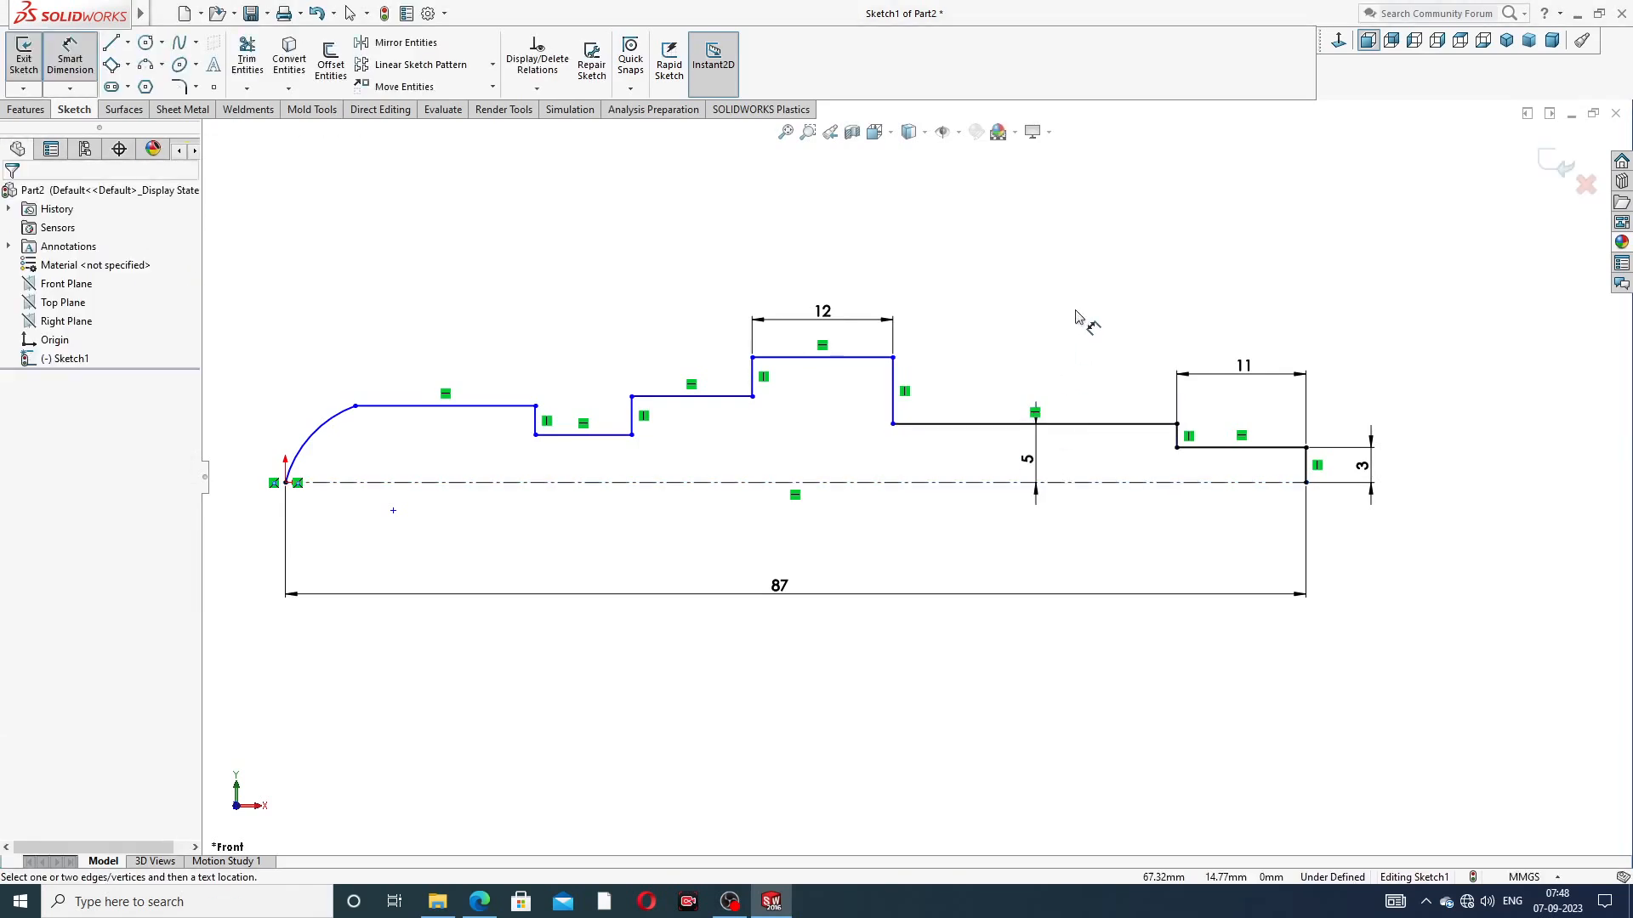
Dimension the top line of the tallest section to 7 mm above the centerline
left_click(883, 358)
left_click(832, 482)
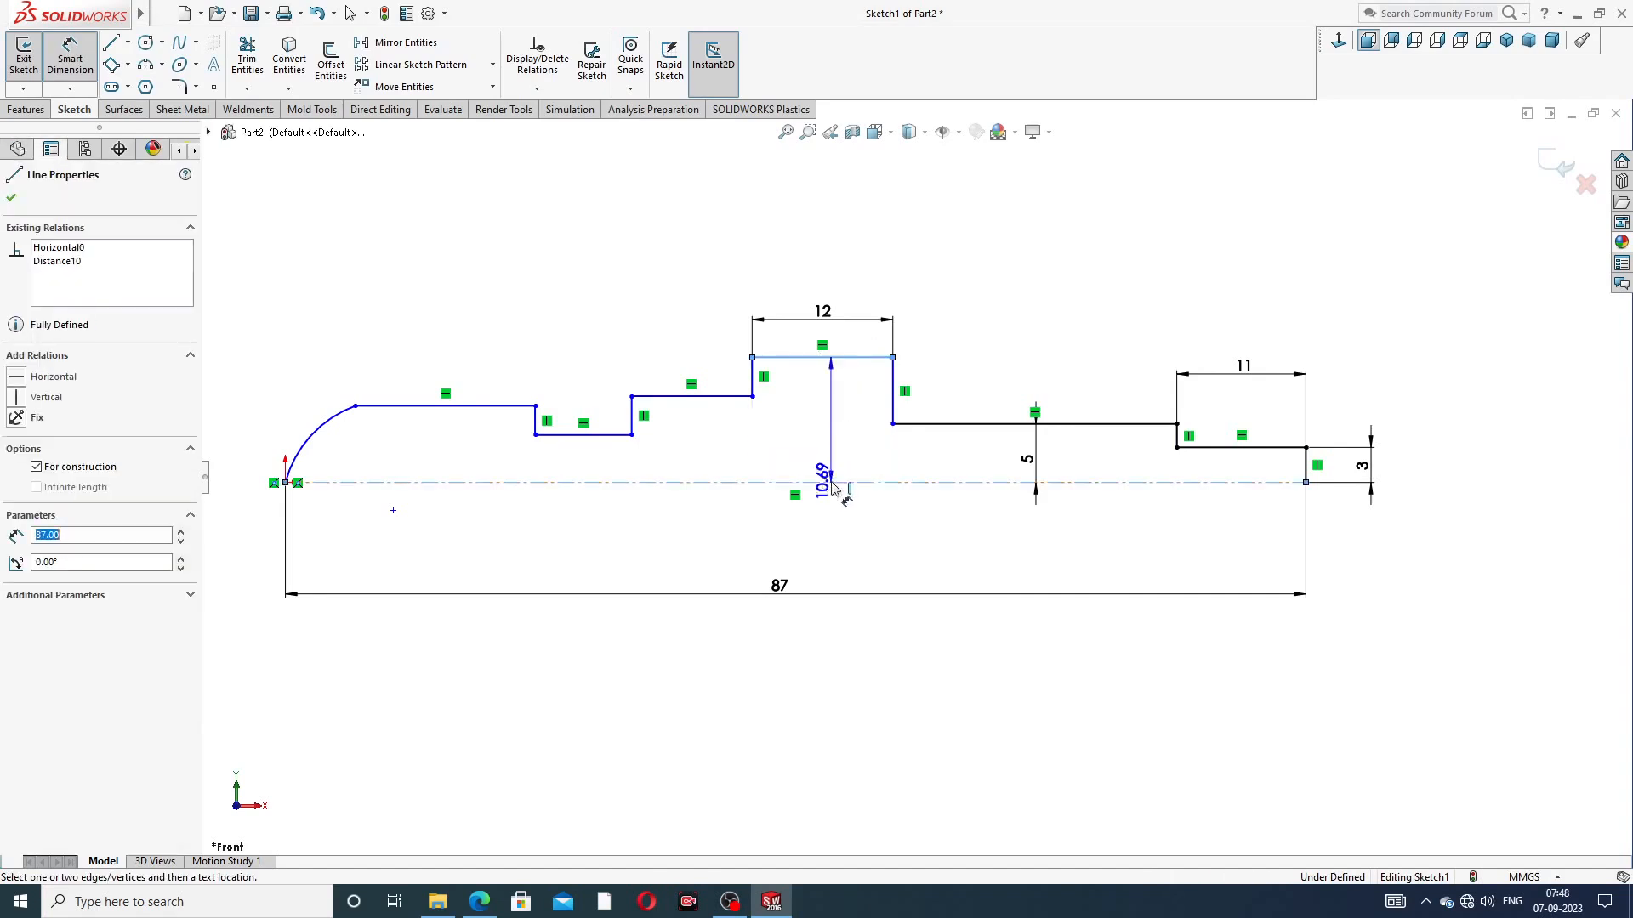
left_click(827, 441)
type("7")
key("Return")
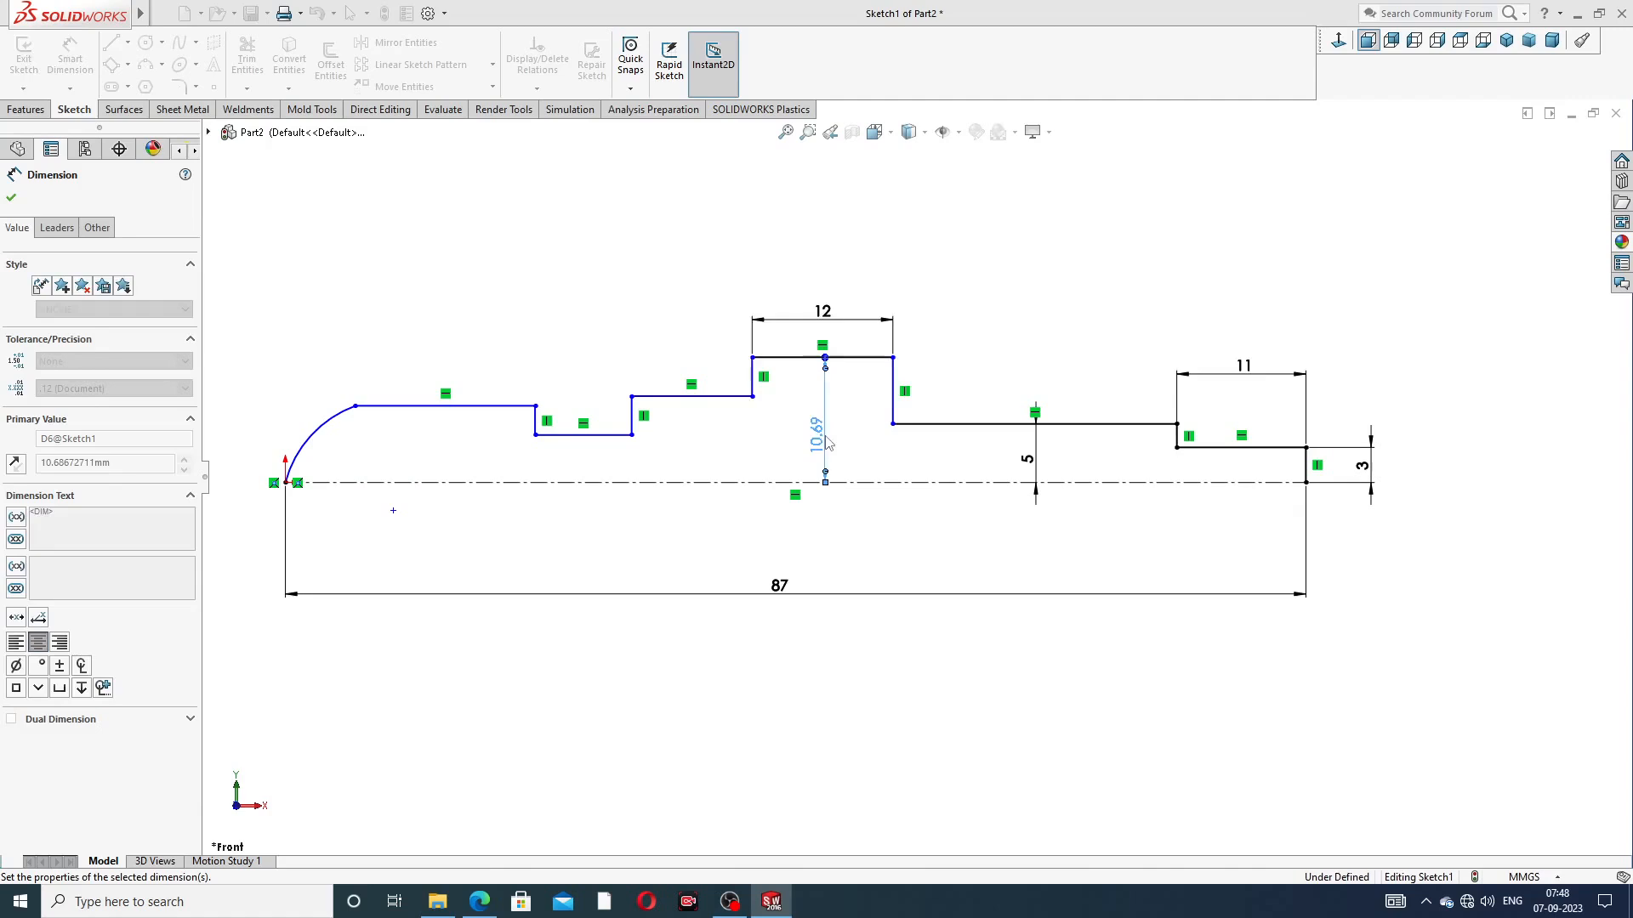
Dimension the horizontal line beside the end arc to 4 mm above the centerline and leave the dimension tool
left_click(490, 407)
left_click(479, 483)
left_click(470, 459)
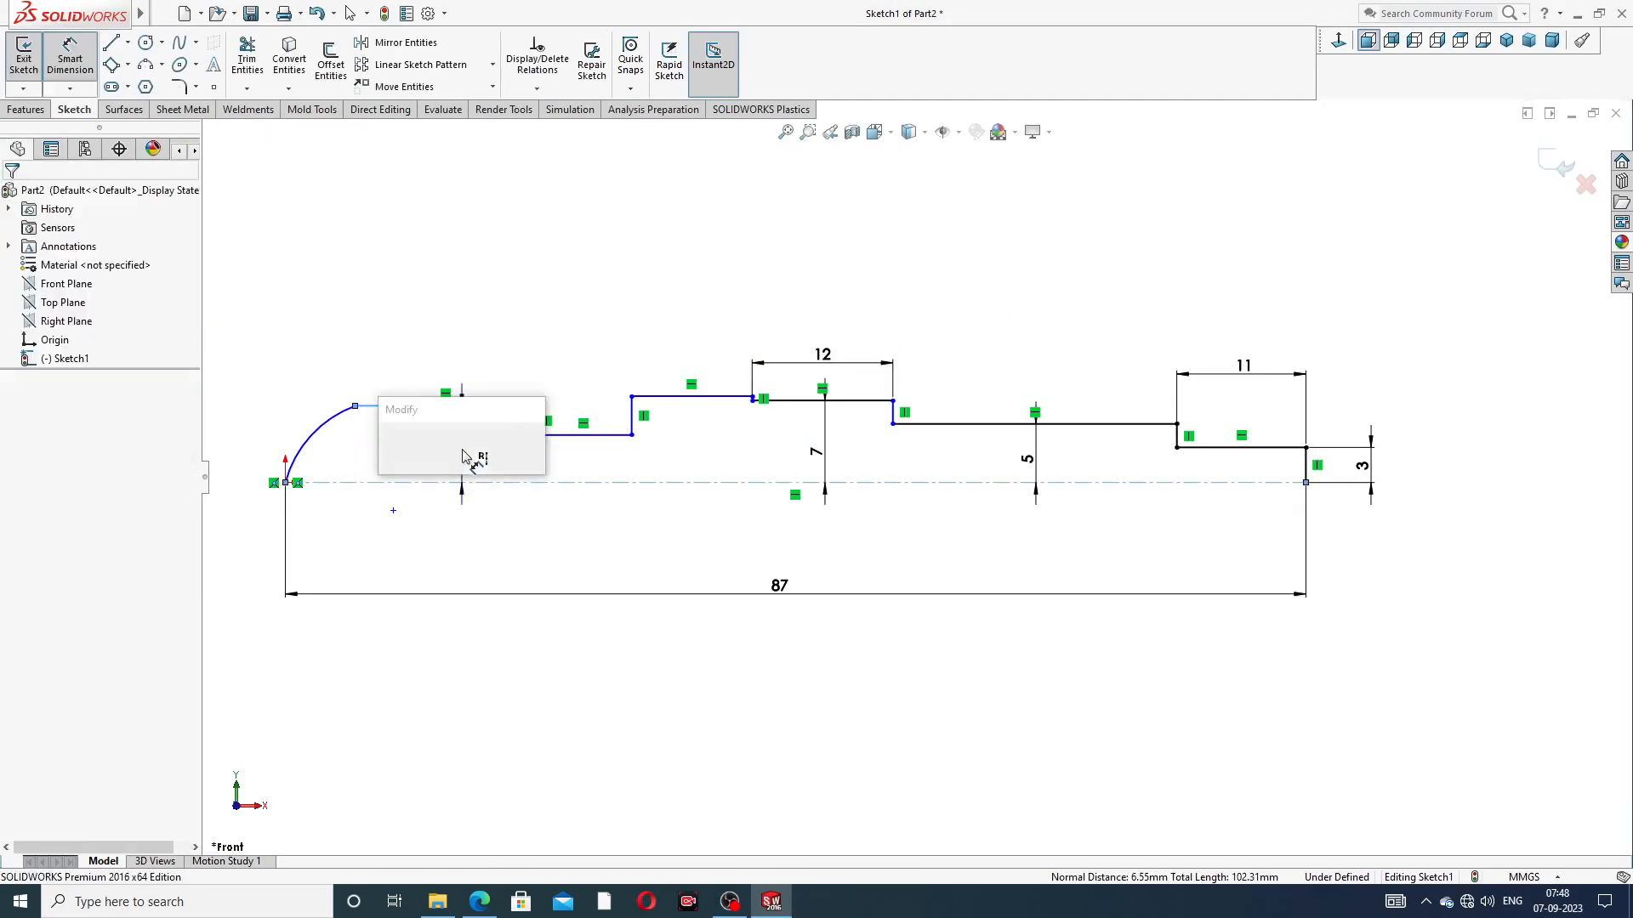
type("4")
key("Return")
key("Escape")
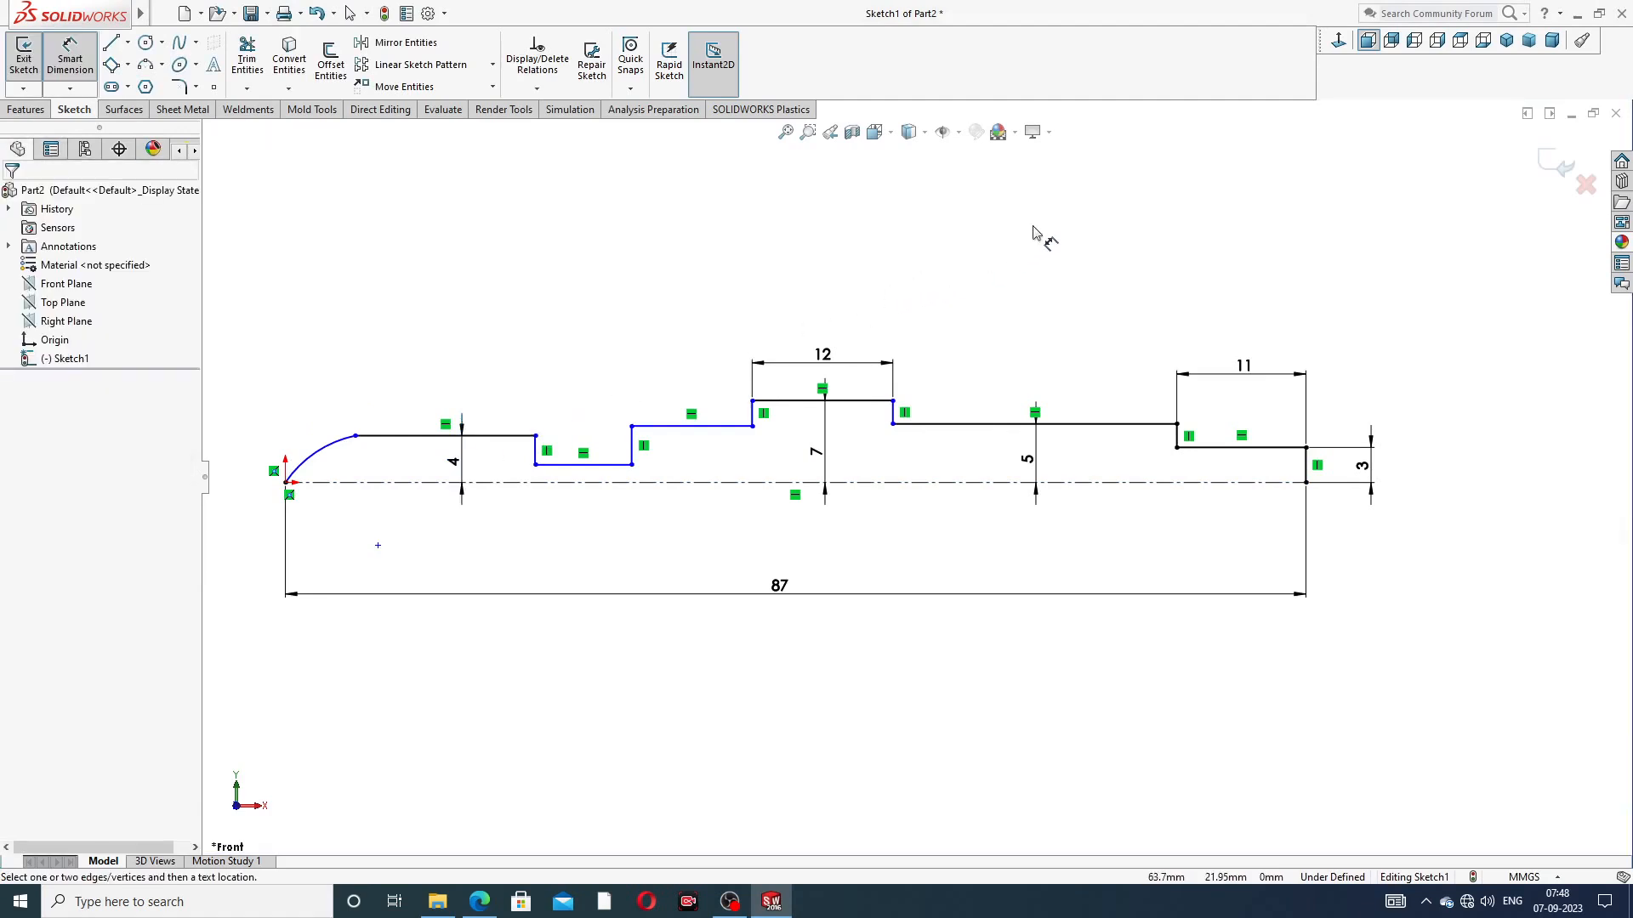
right_click(1034, 230)
left_click(1073, 252)
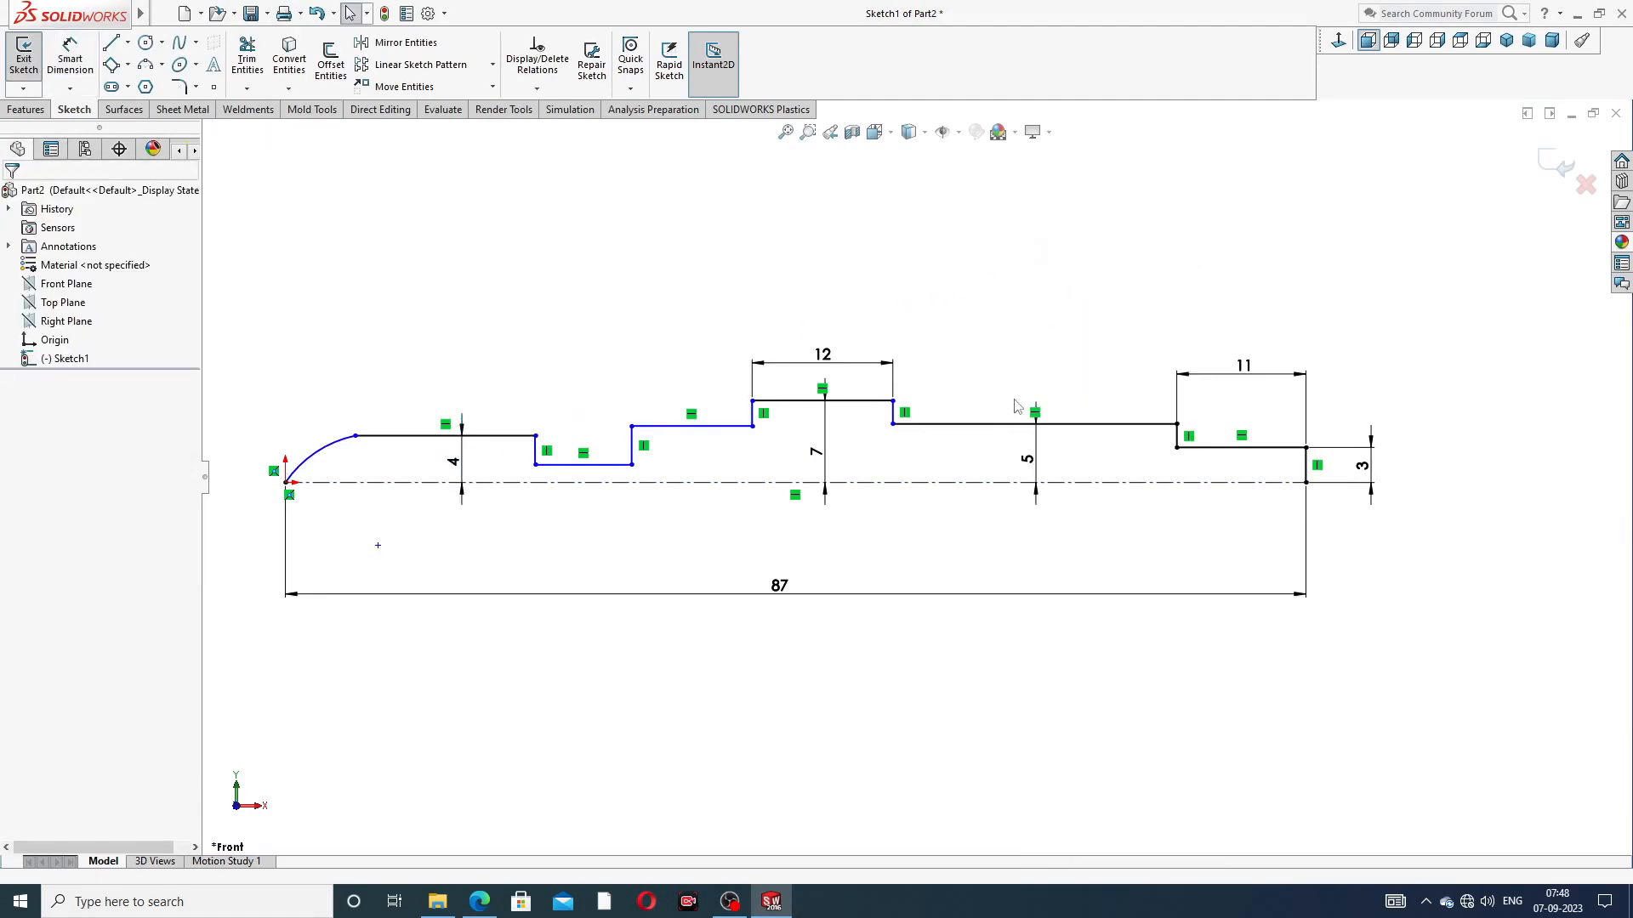
Try to make the long right line, the line left of the tallest section and the line beside the arc collinear
left_click(984, 424)
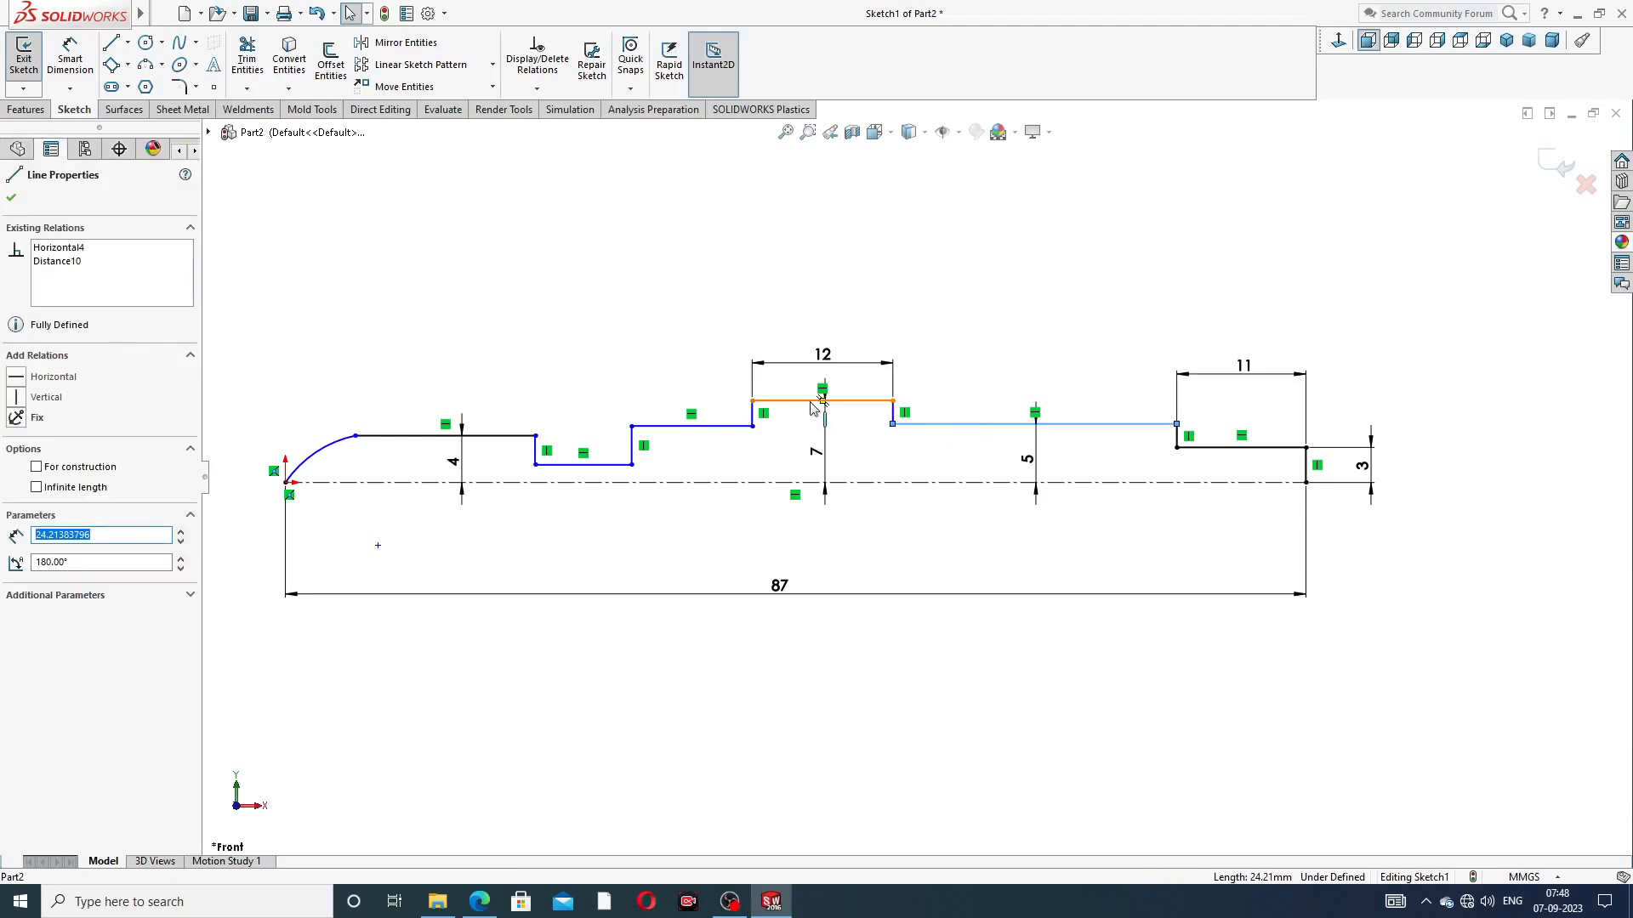
left_click(723, 426, "ctrl")
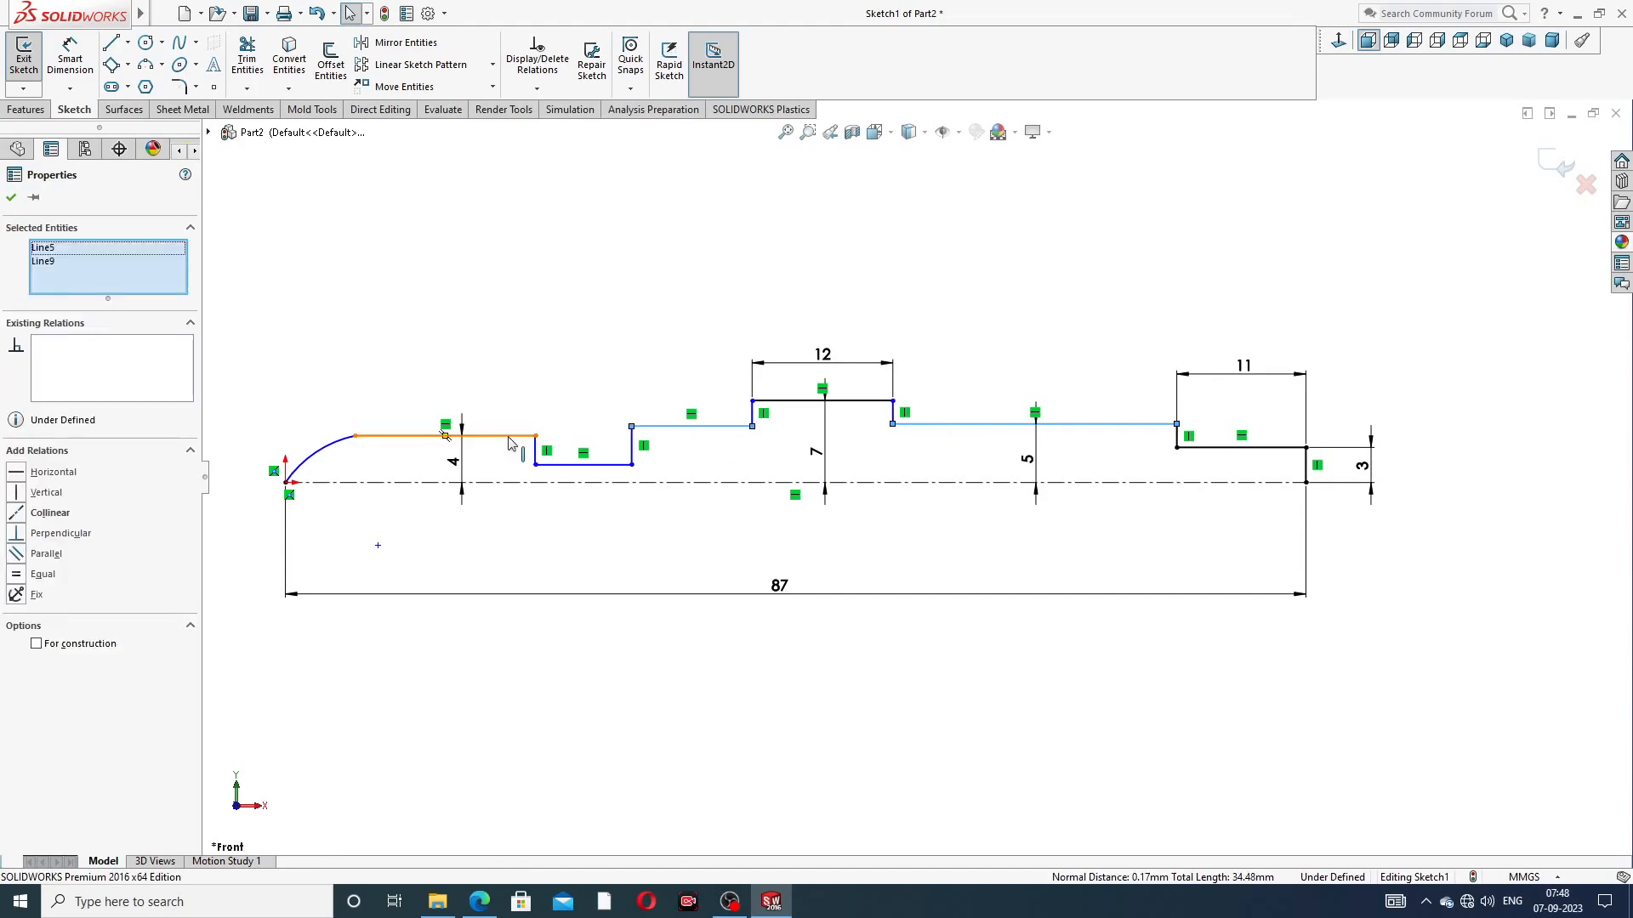
left_click(510, 441, "ctrl")
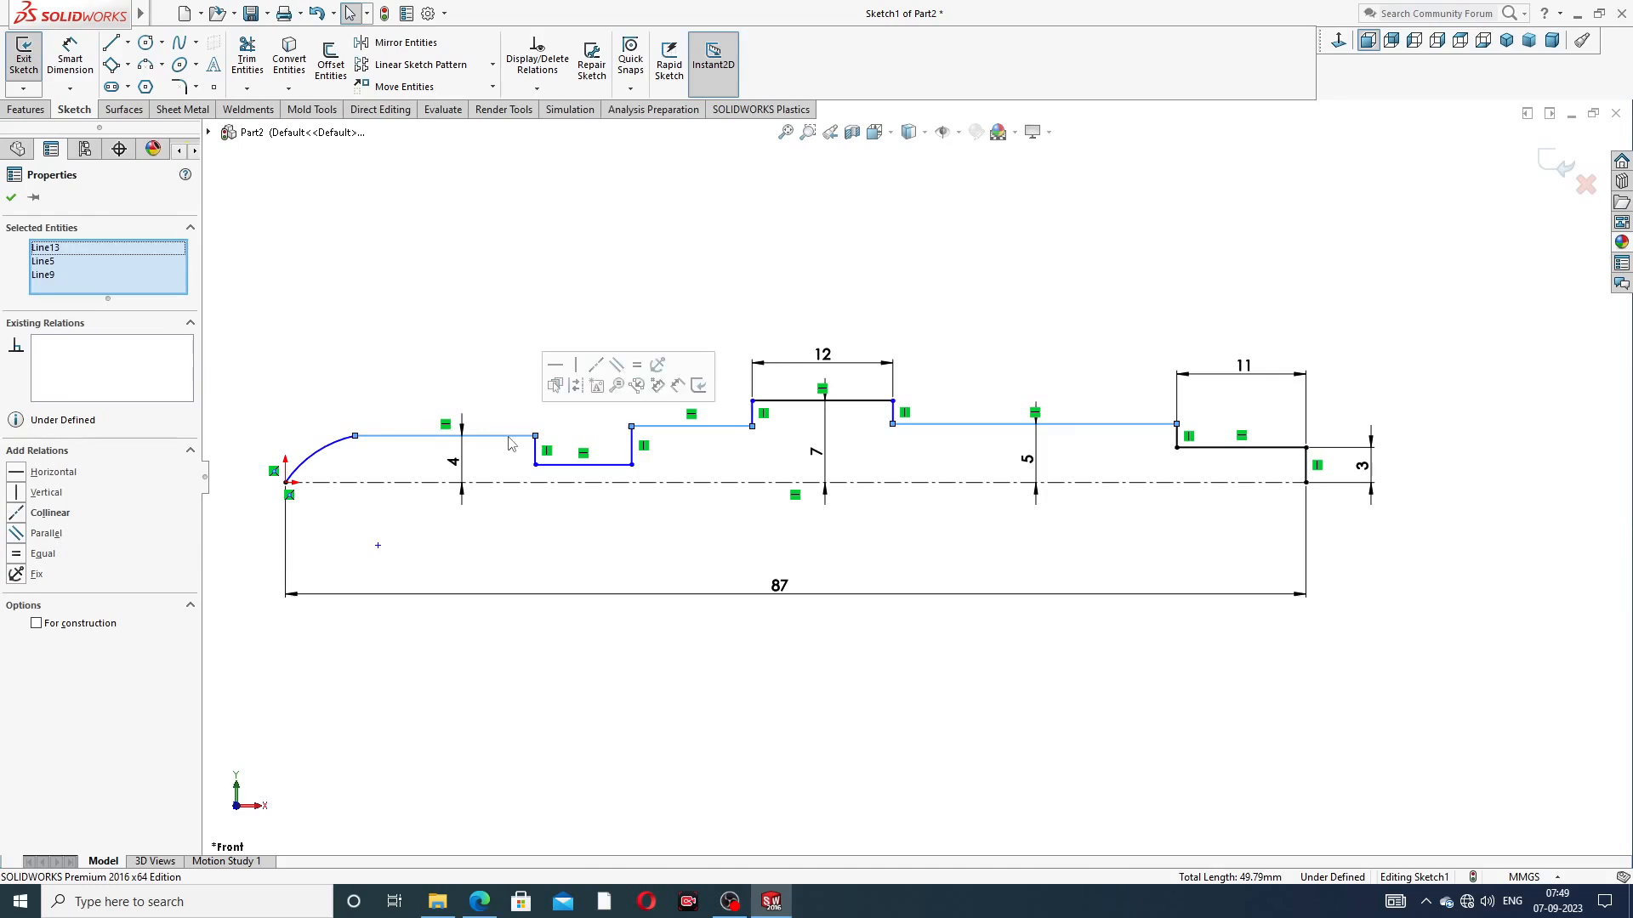
left_click(598, 365)
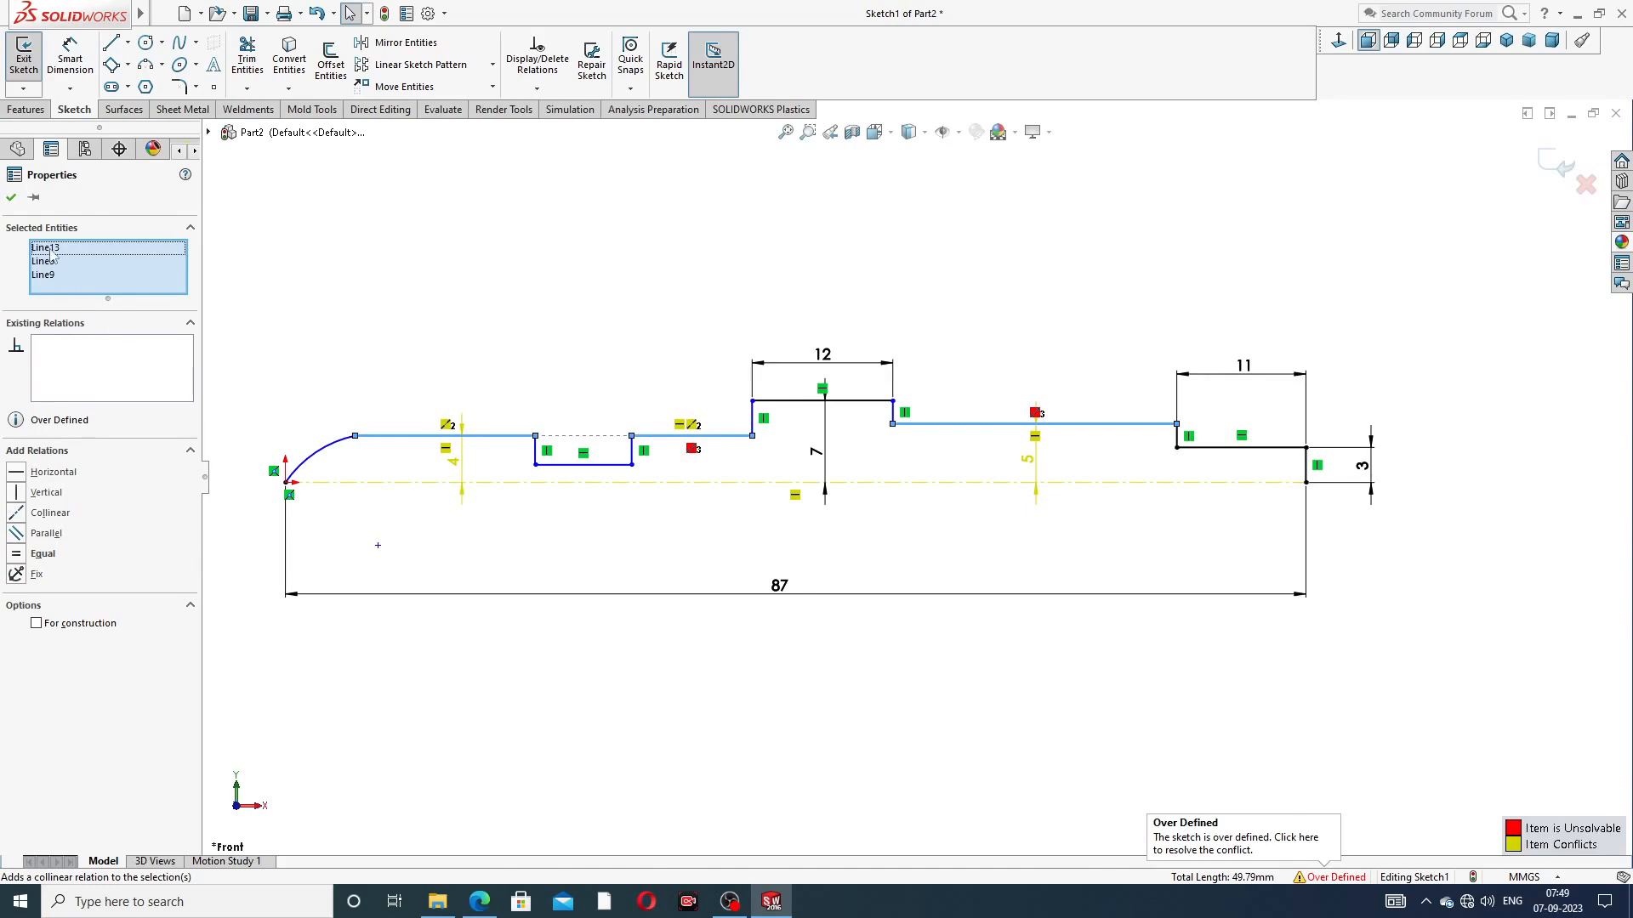
left_click(473, 313)
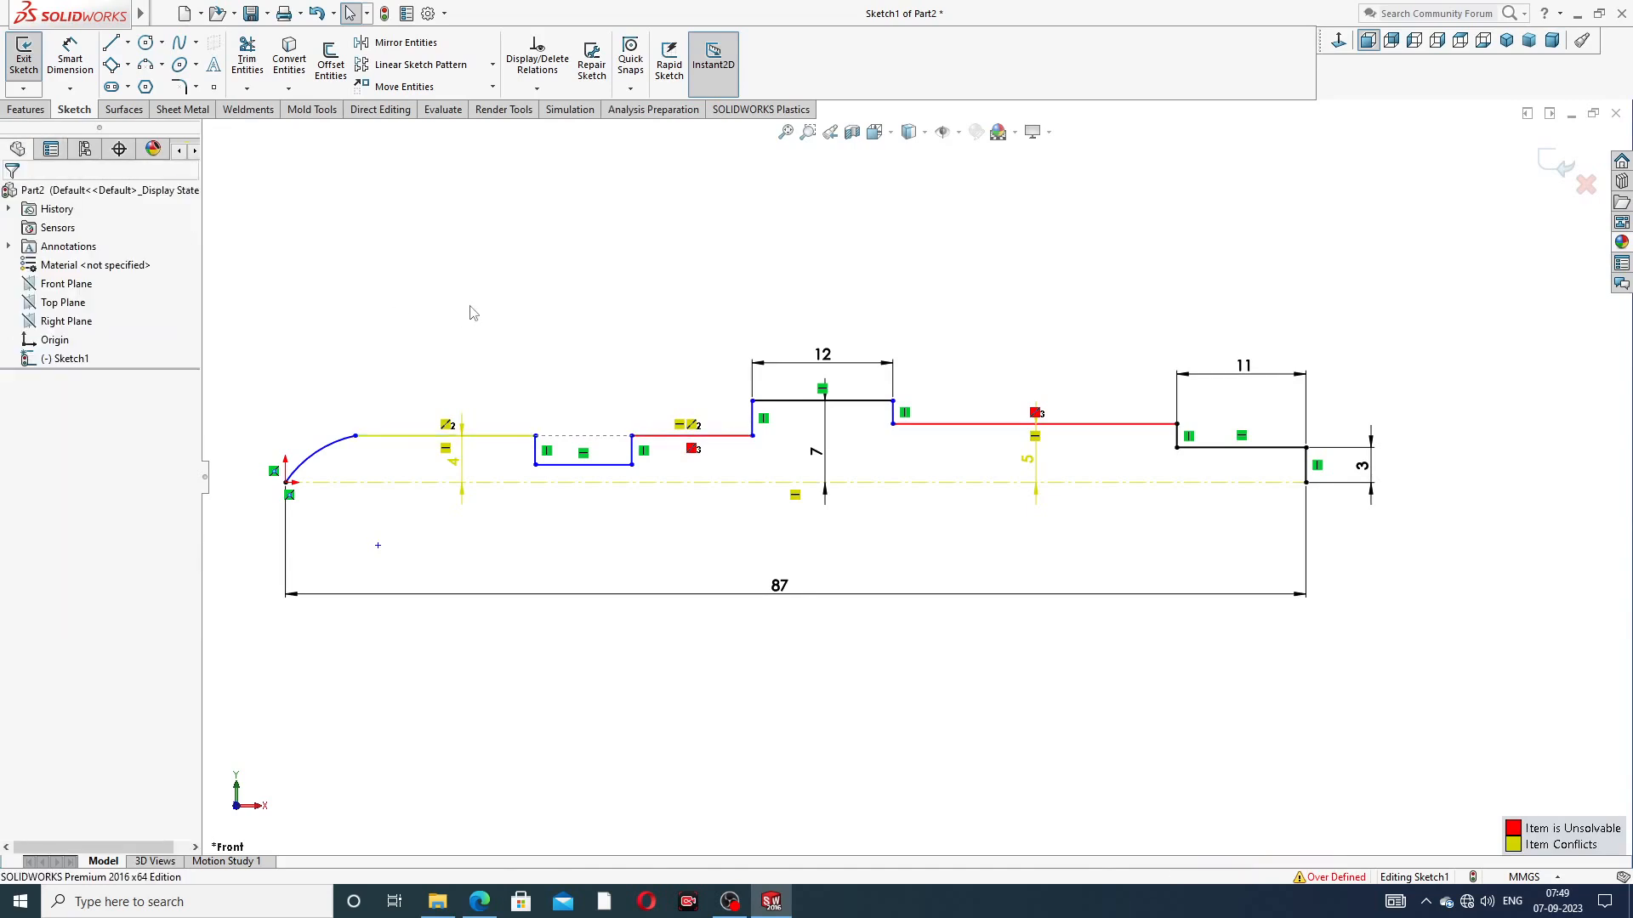
Undo the collinear relation and the 4 mm, 7 mm and 5 mm height values
key("ctrl+z")
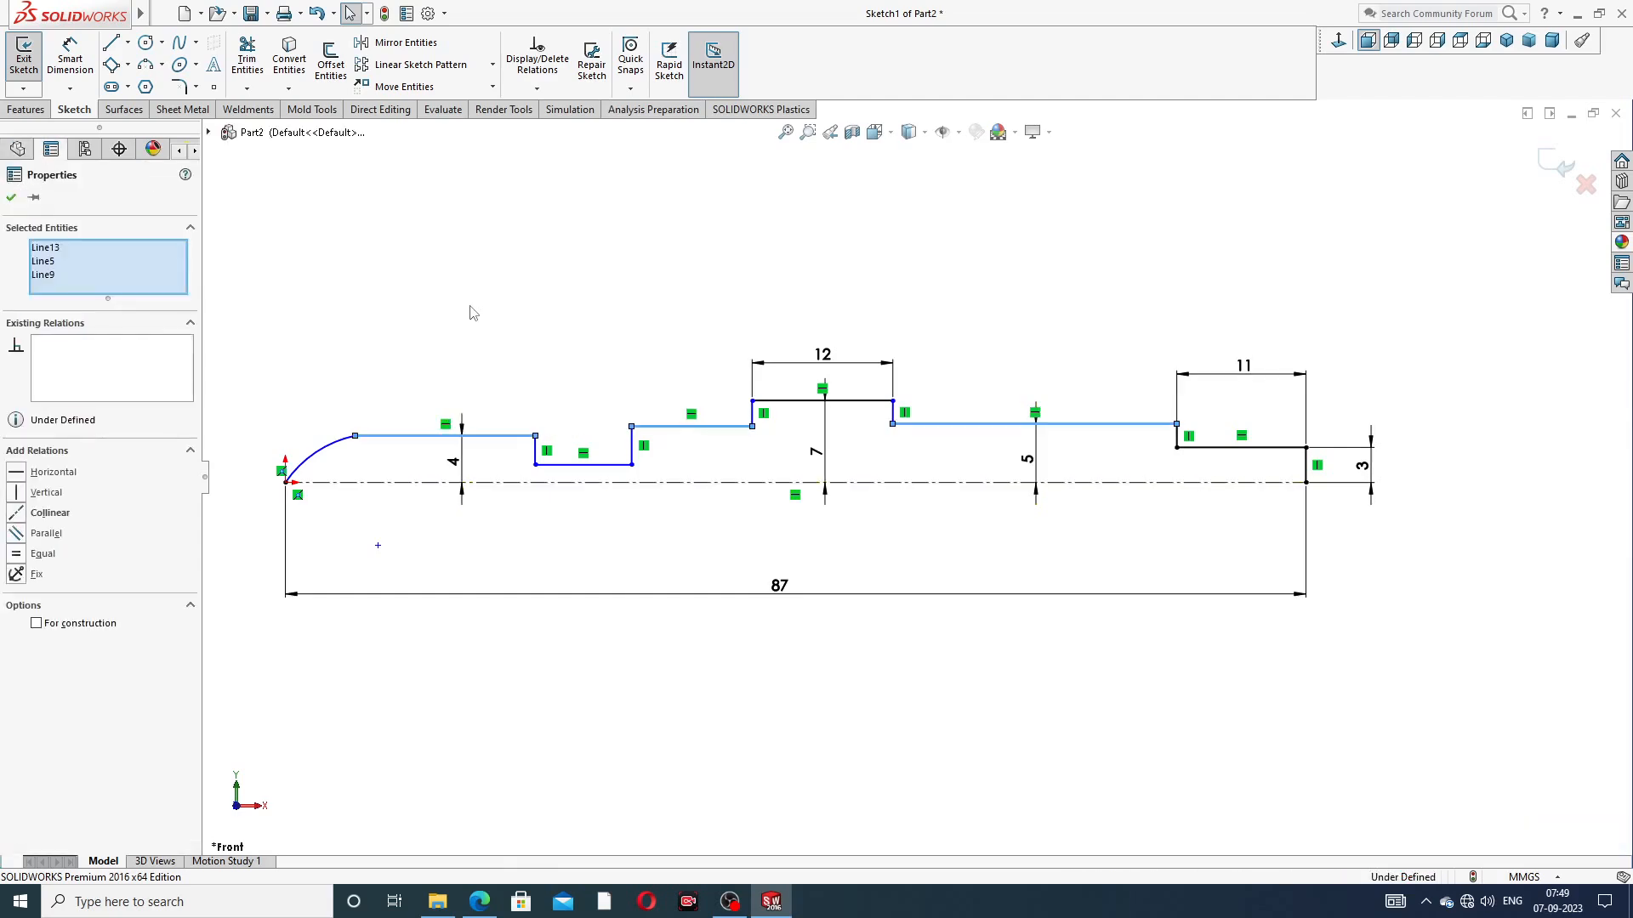
key("ctrl+z")
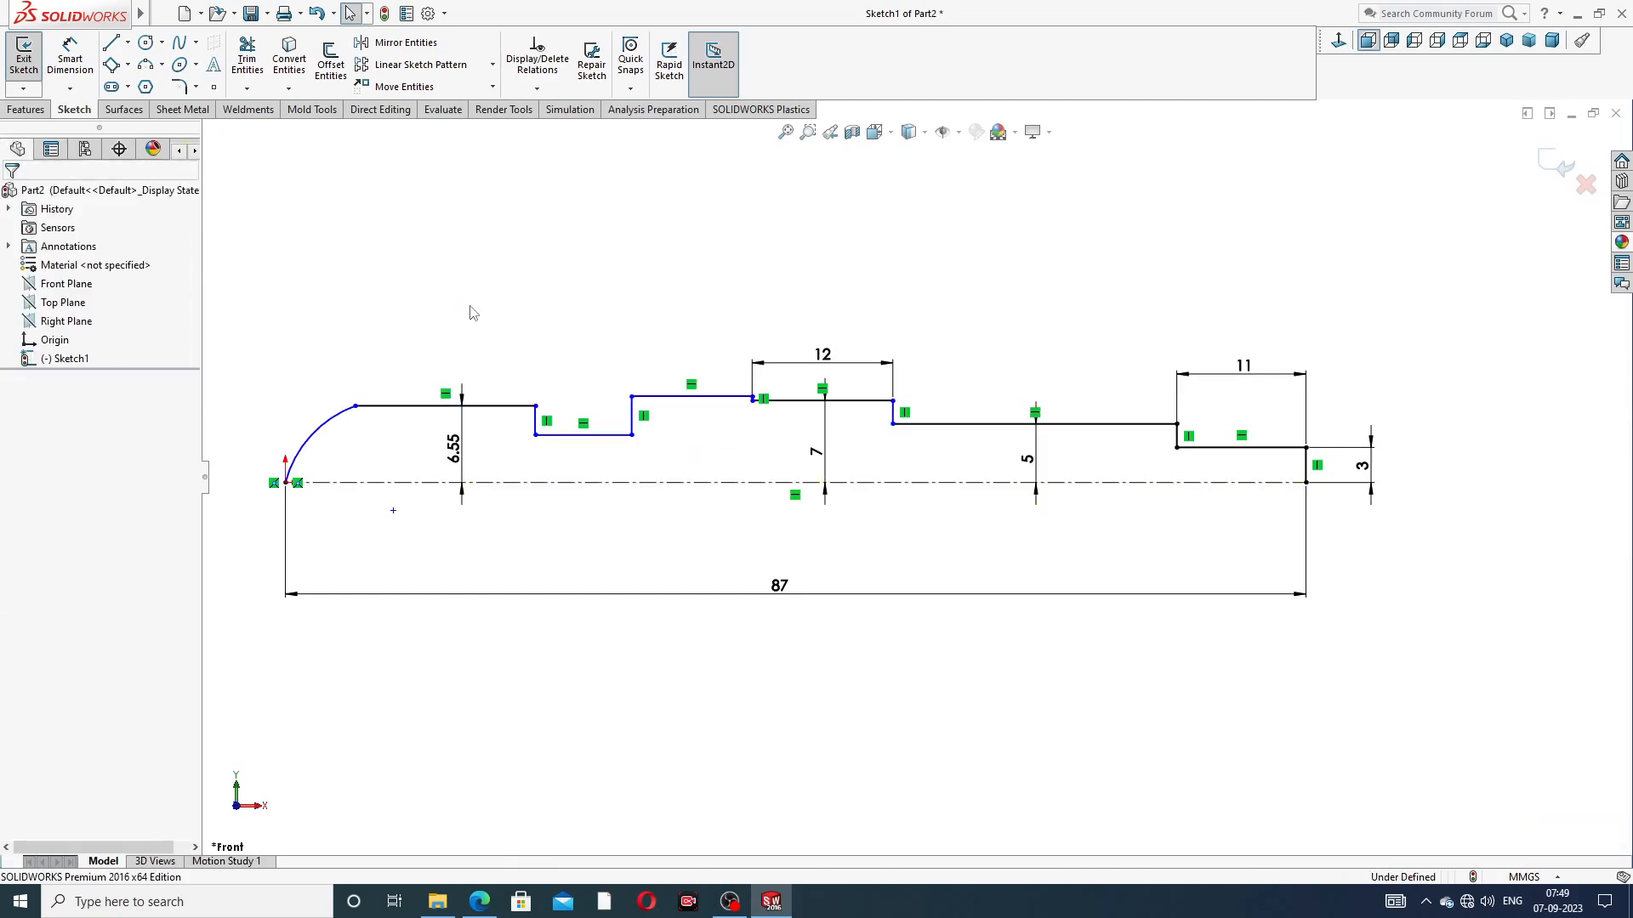
key("ctrl+z")
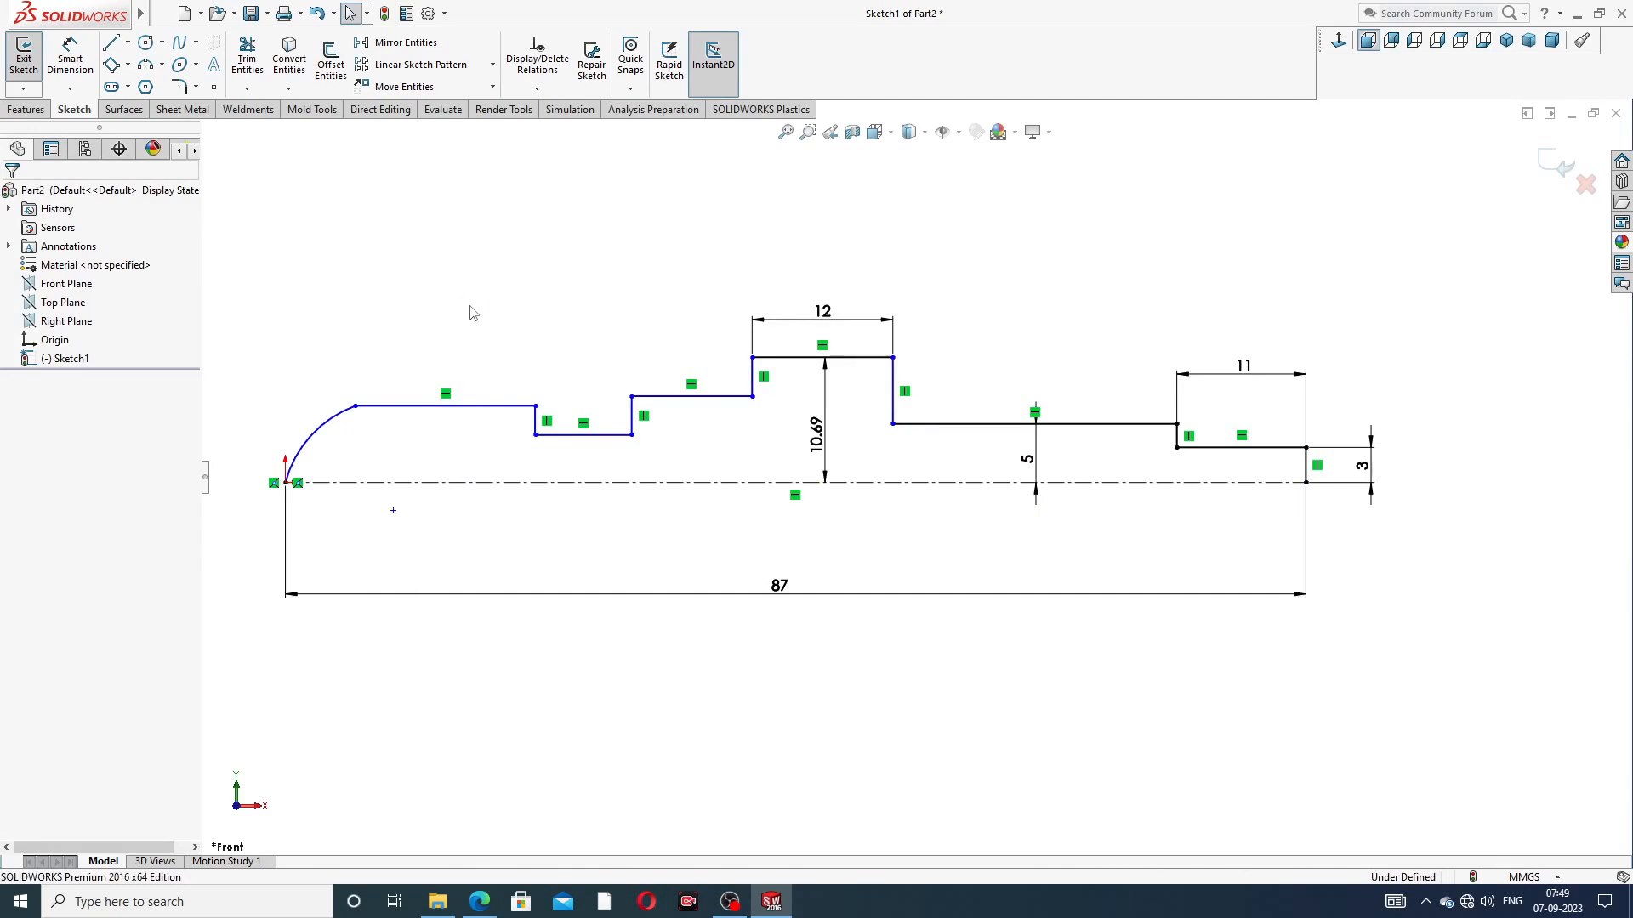
key("ctrl+z")
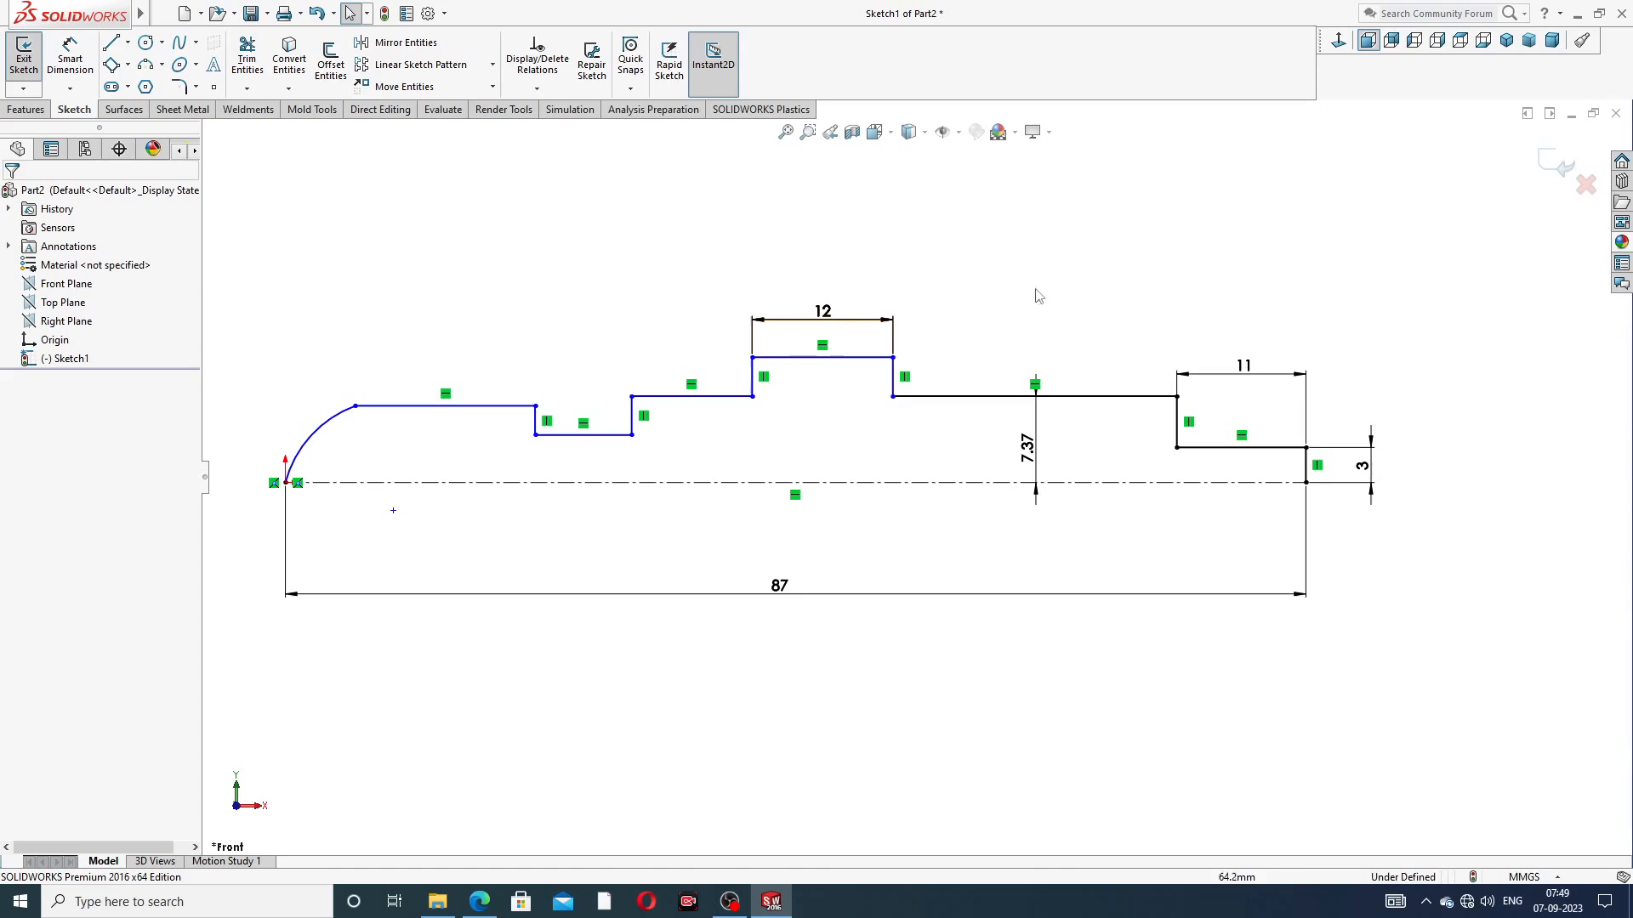
Set the long right line's height above the centerline to 5 mm
double_click(1029, 449)
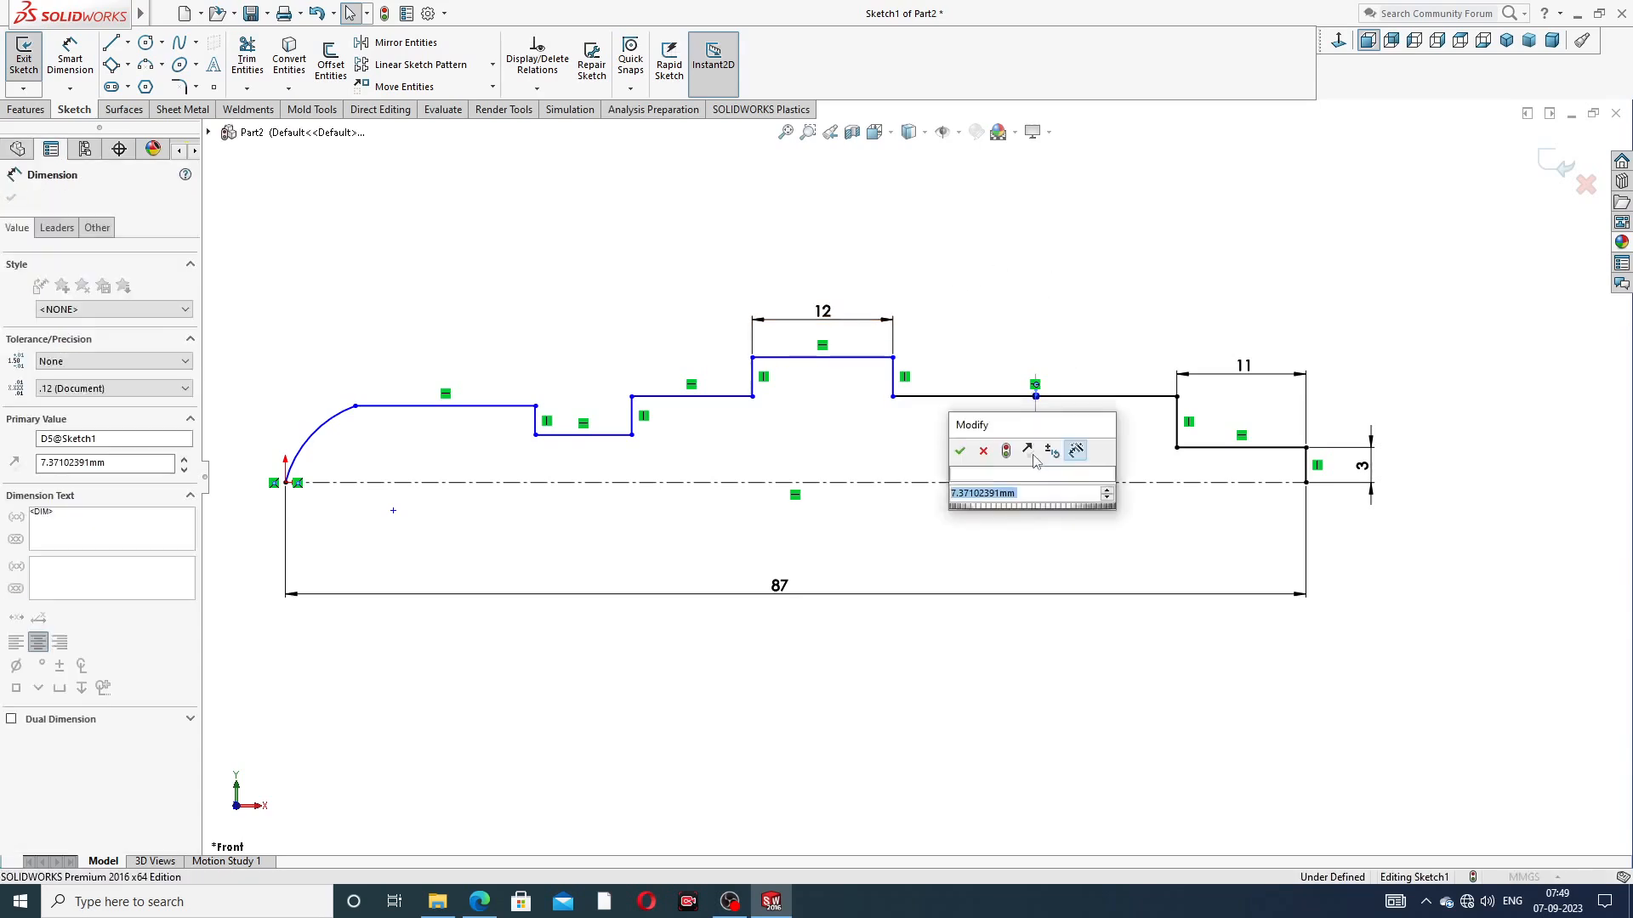
type("5")
key("Return")
left_click(1064, 376)
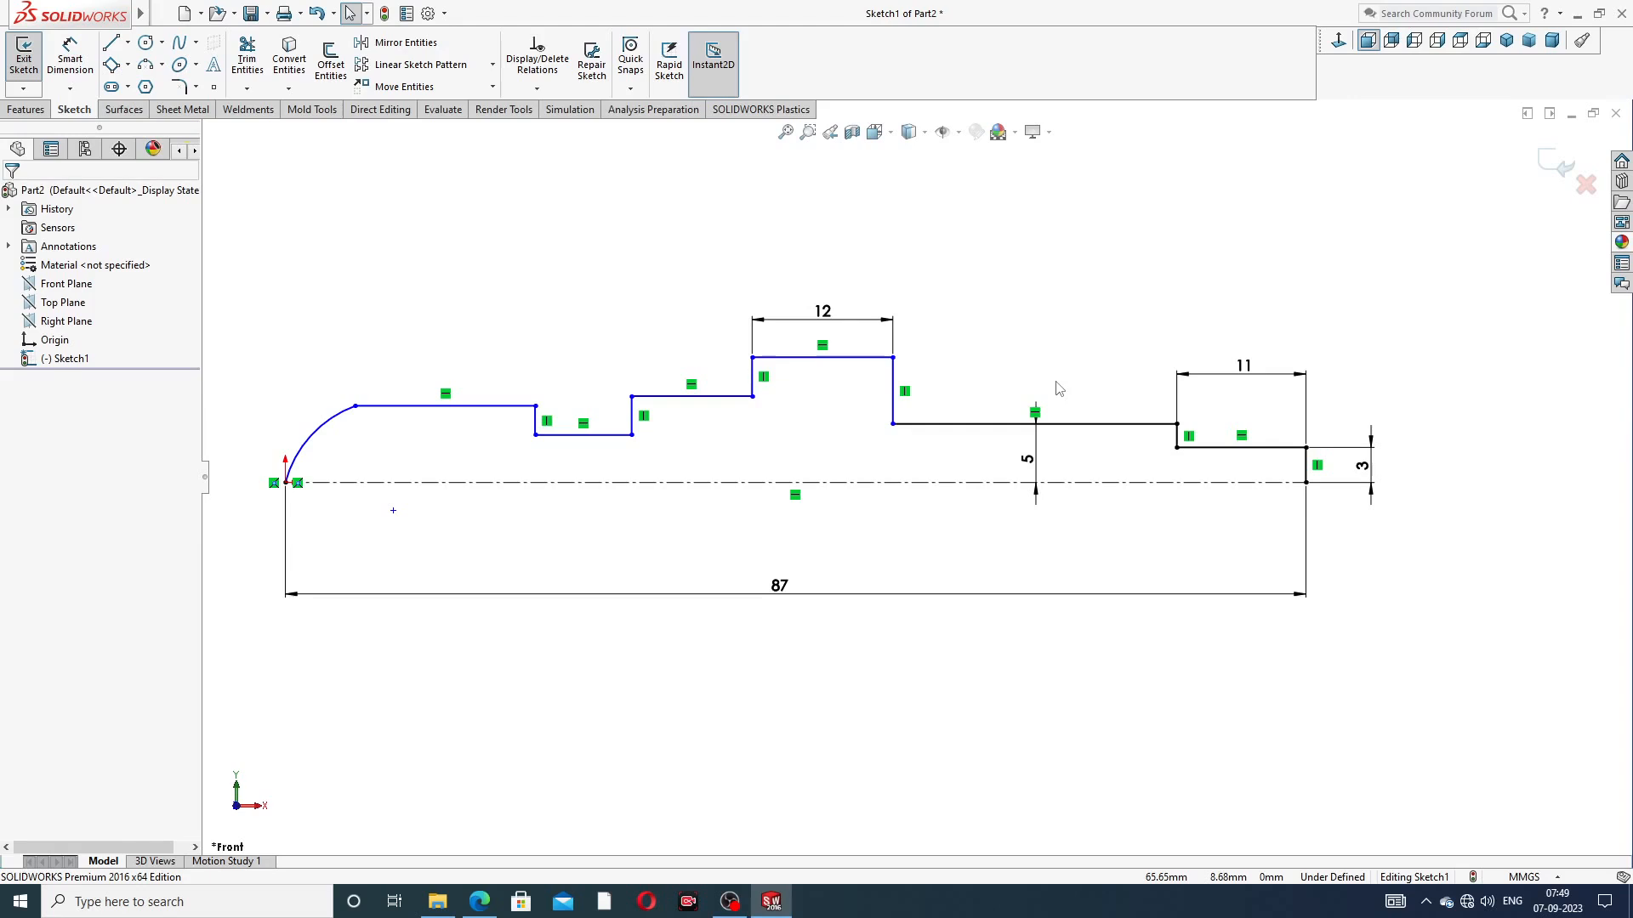
Make the long right line, the line left of the tallest section and the line beside the arc collinear
left_click(918, 425)
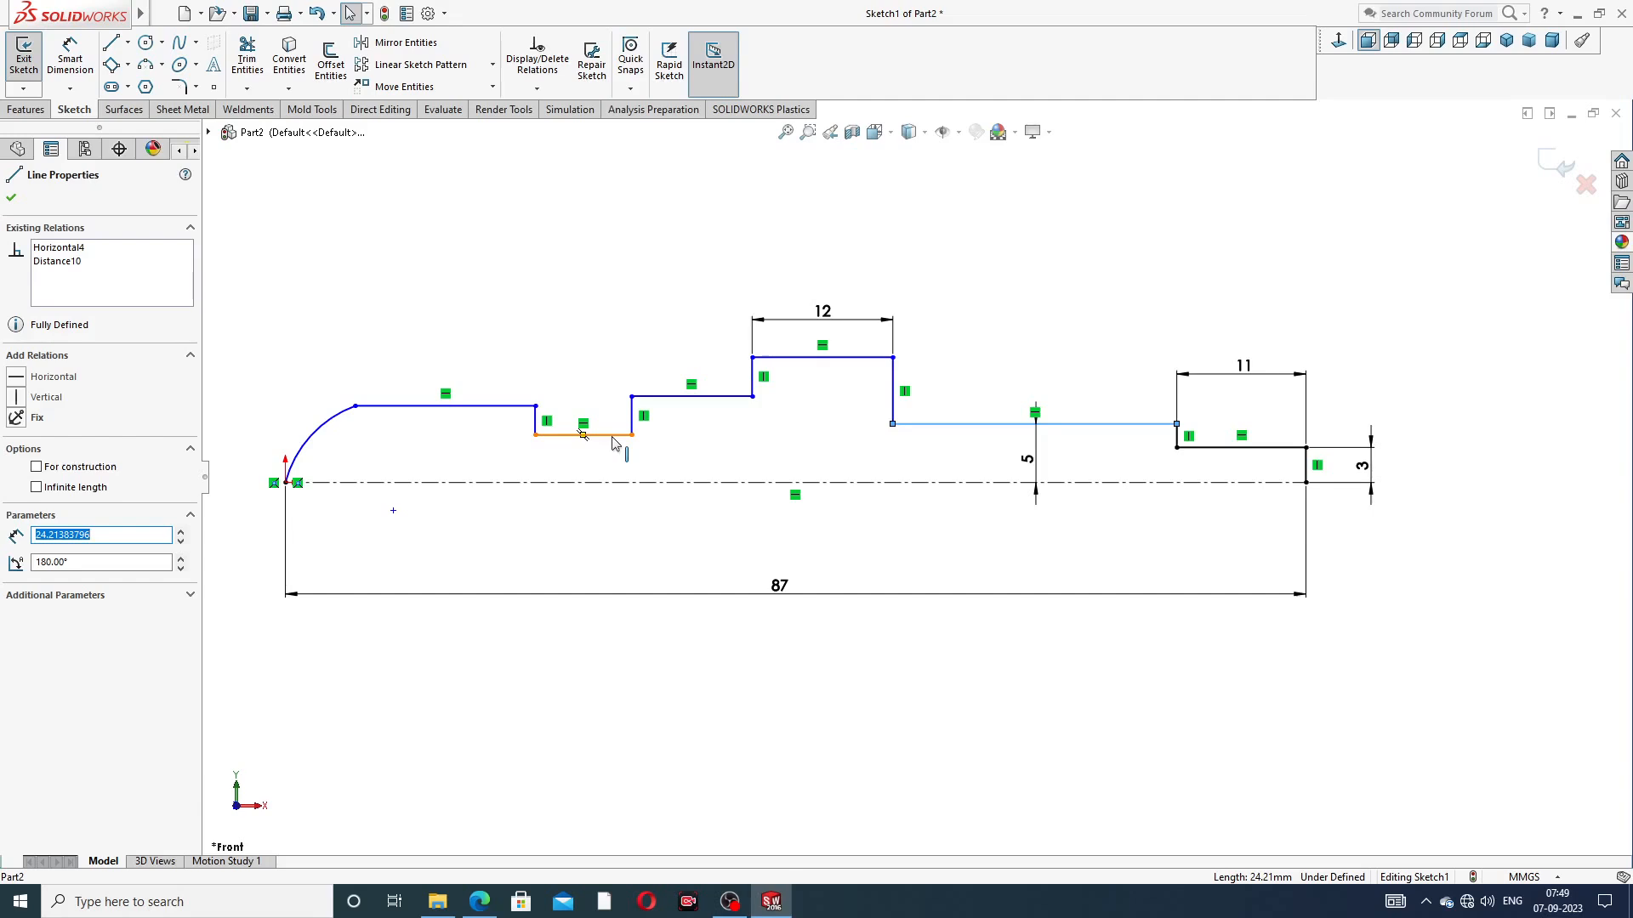
left_click(680, 398, "ctrl")
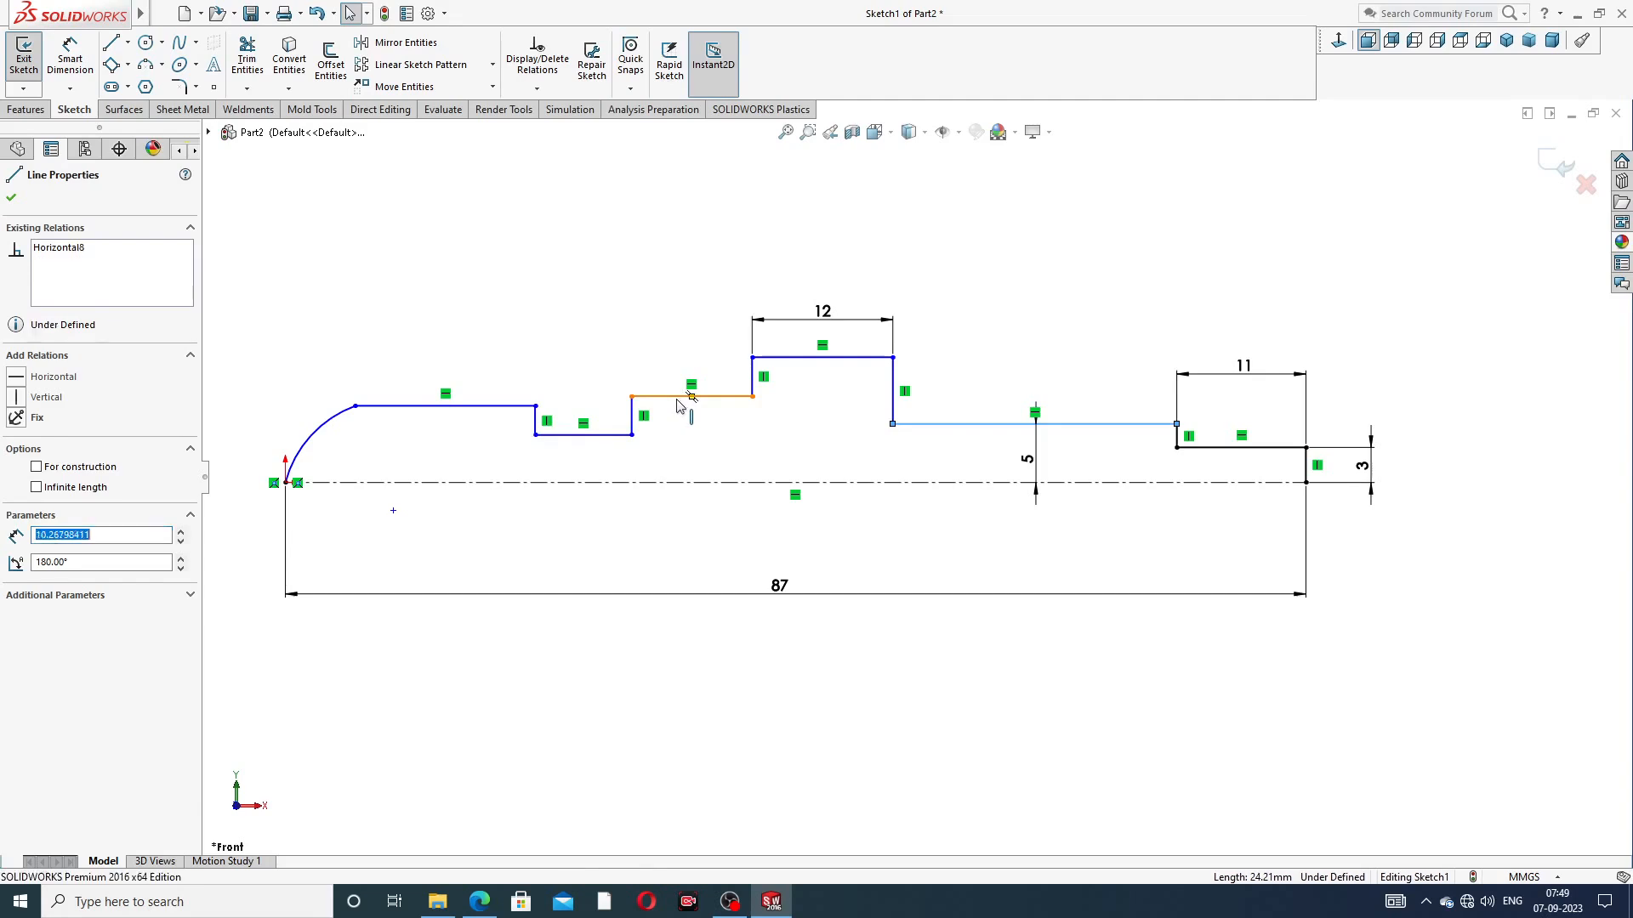
left_click(511, 411, "ctrl")
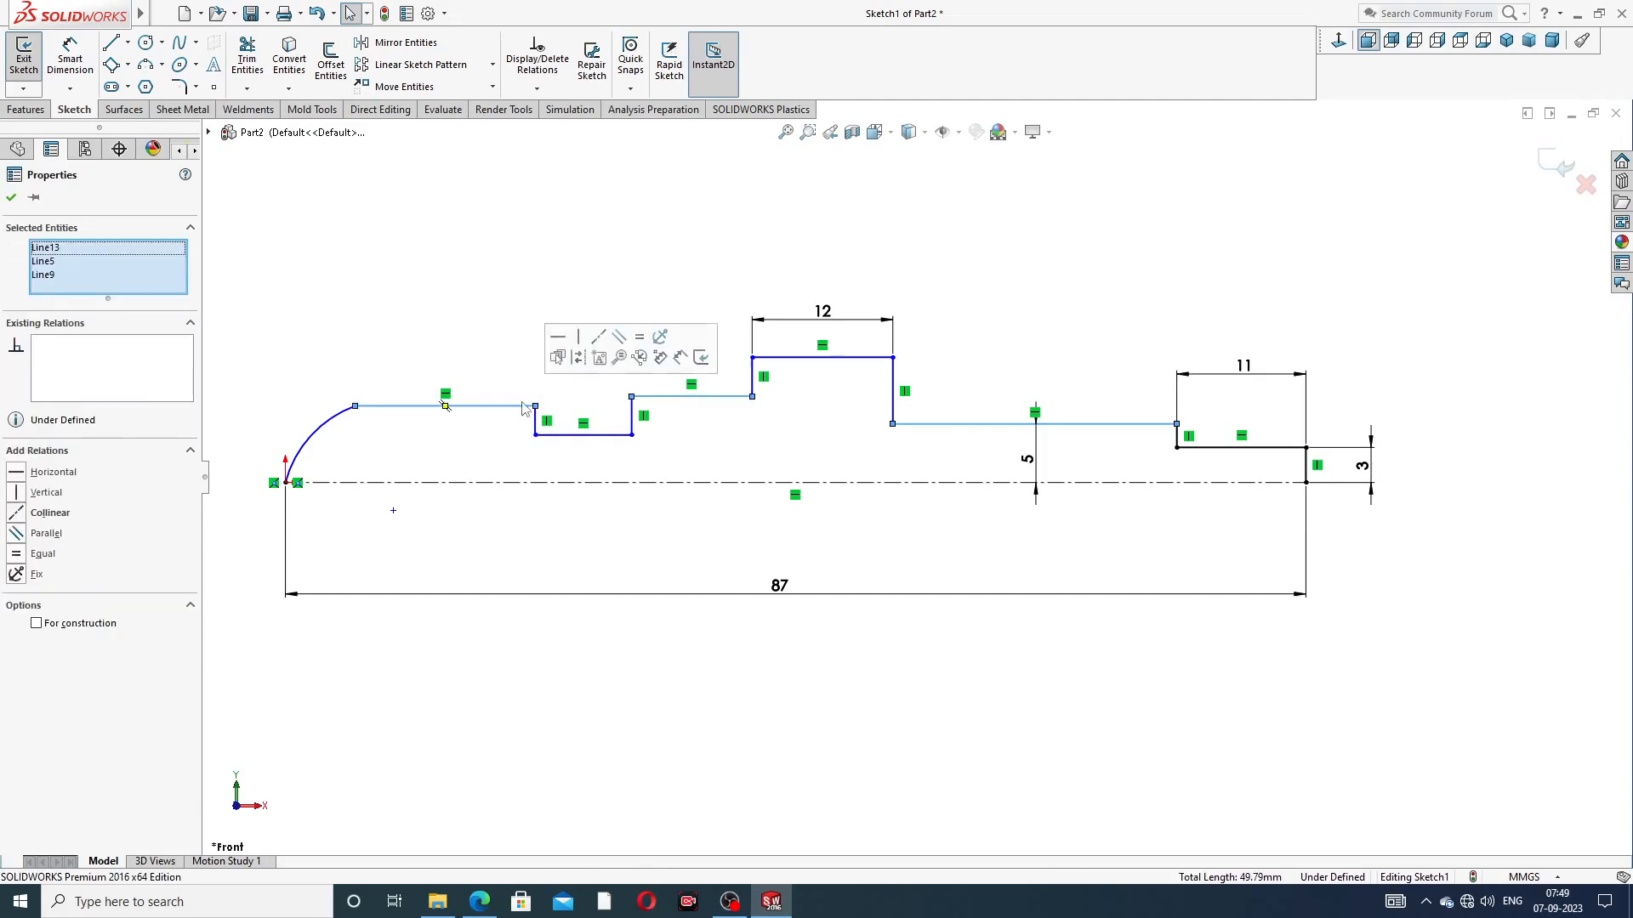
left_click(599, 337)
left_click(1036, 270)
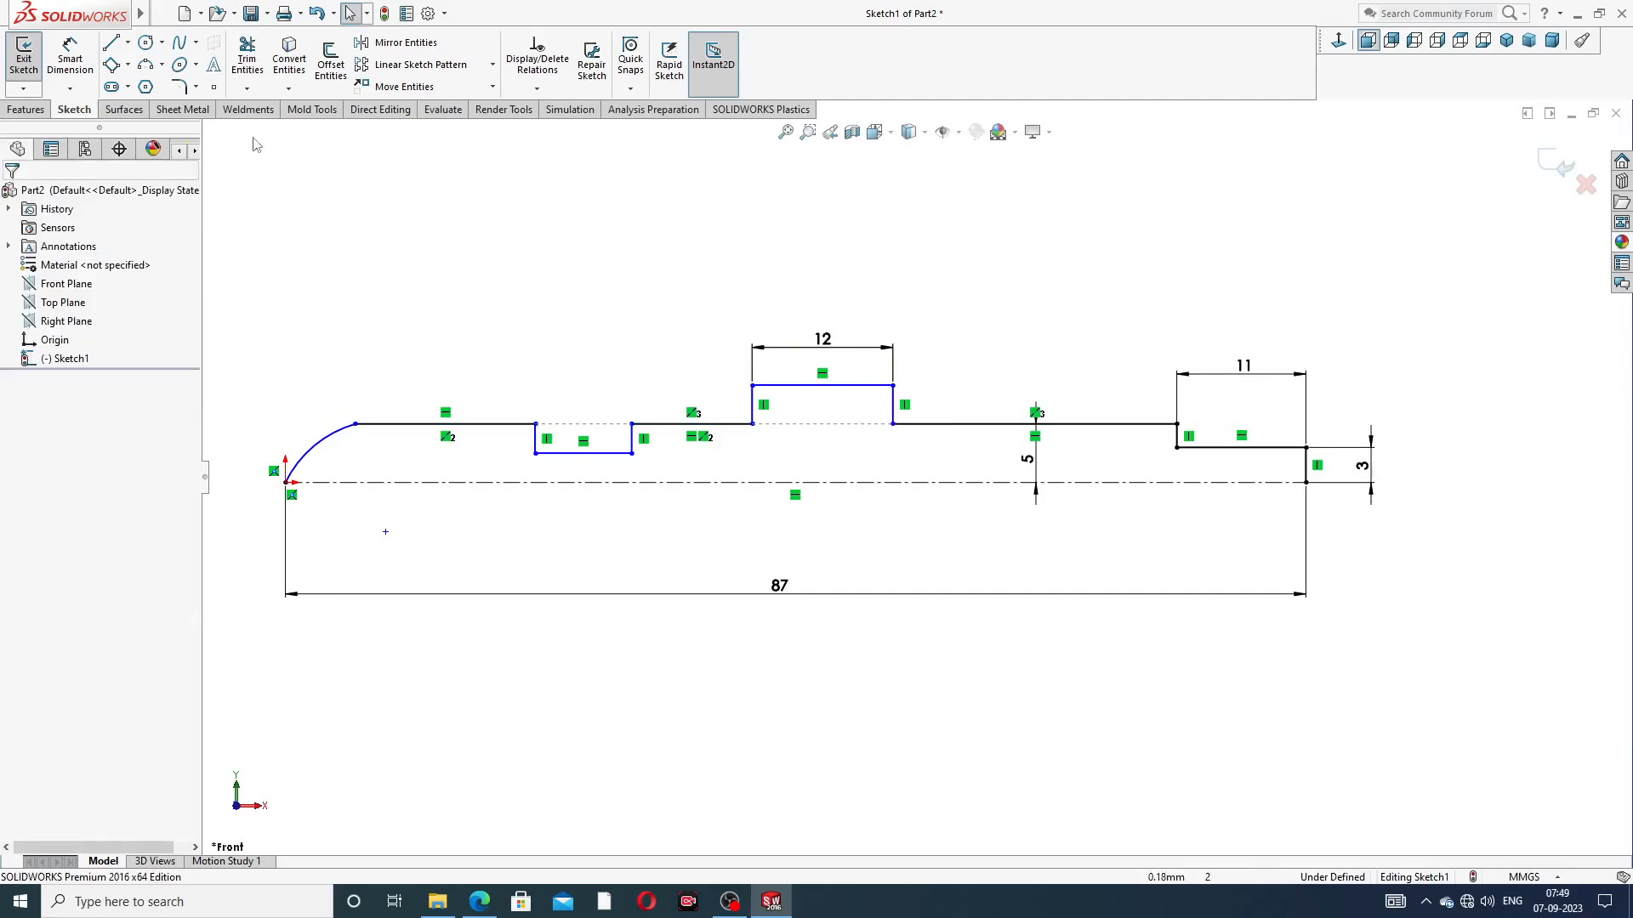
Dimension the height of the tallest section's top line above the centerline to 7 mm
left_click(70, 58)
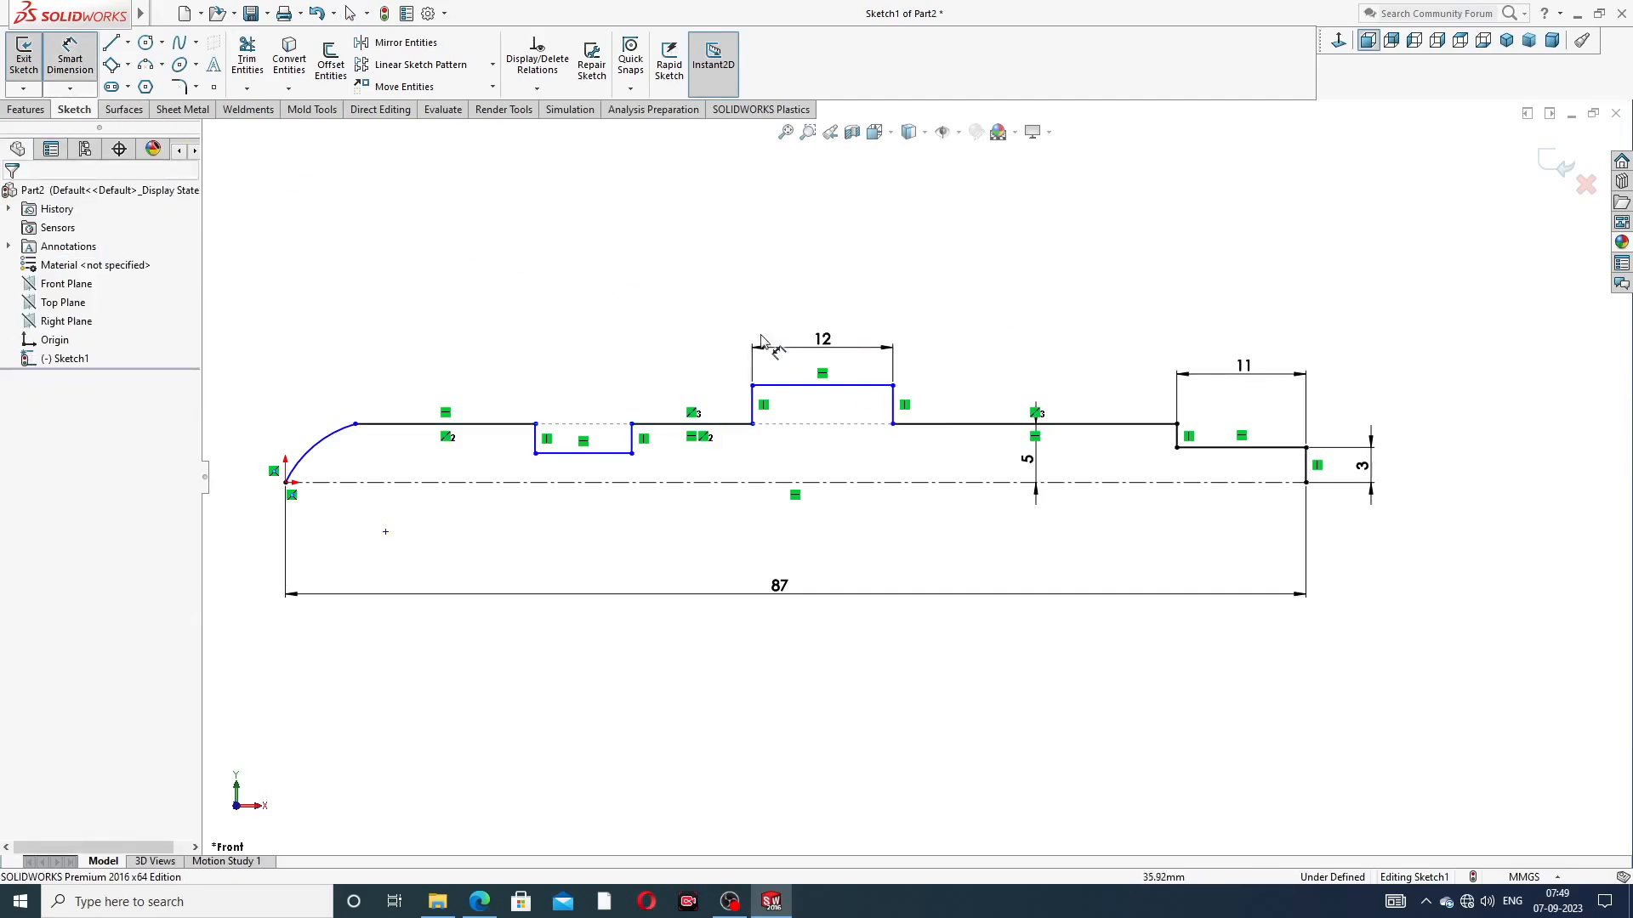
left_click(827, 387)
left_click(839, 482)
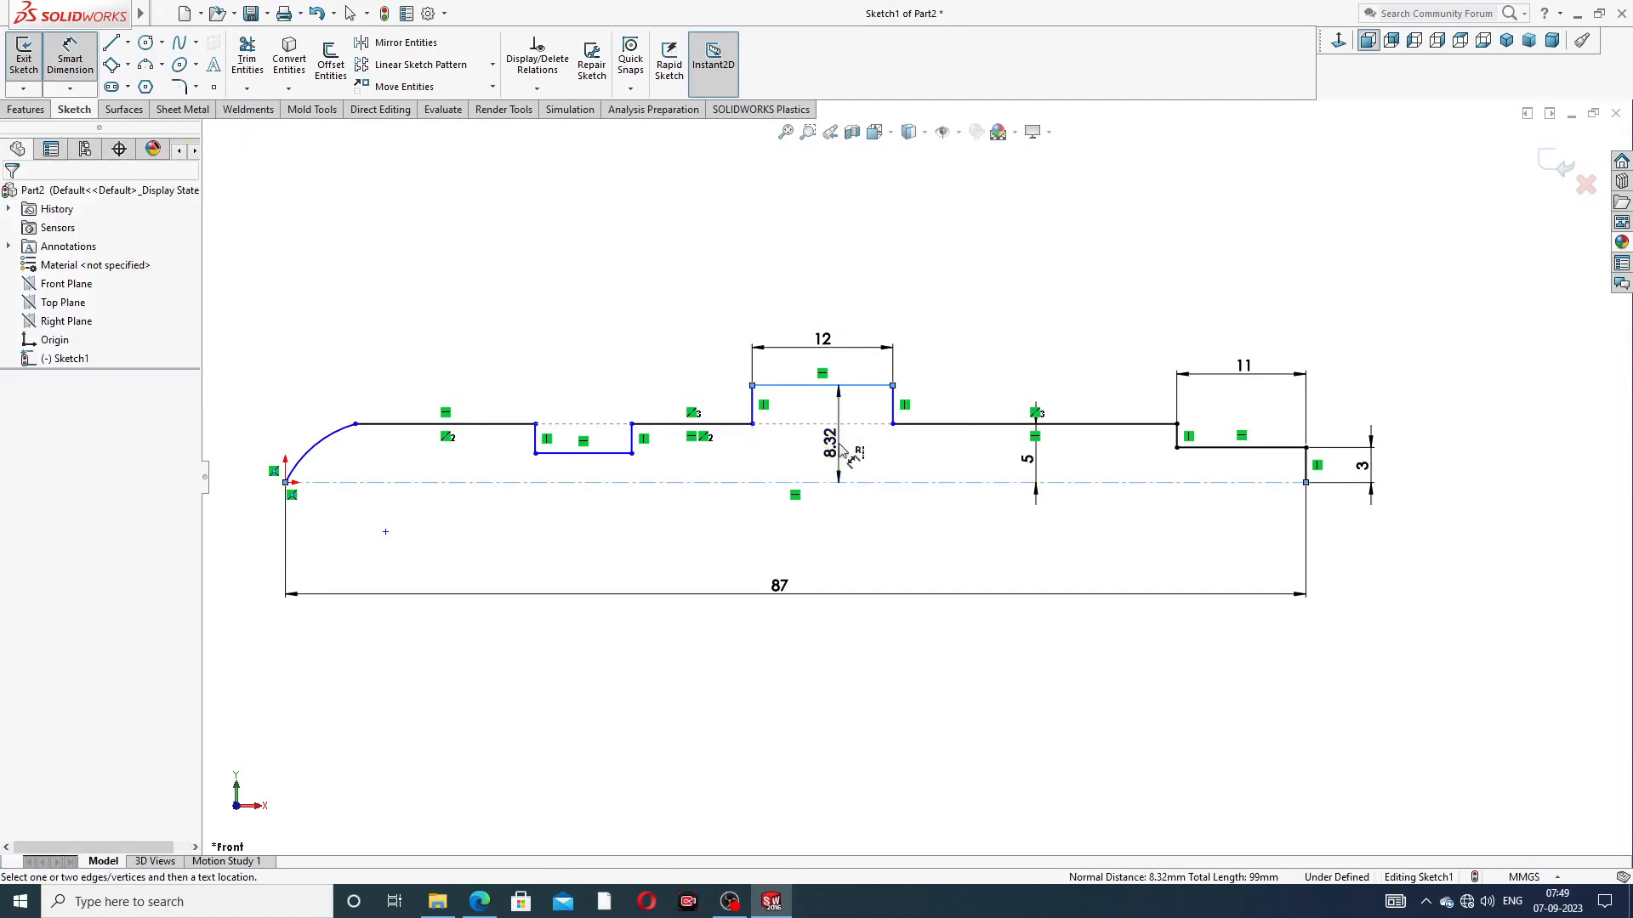
left_click(844, 451)
type("7")
key("Return")
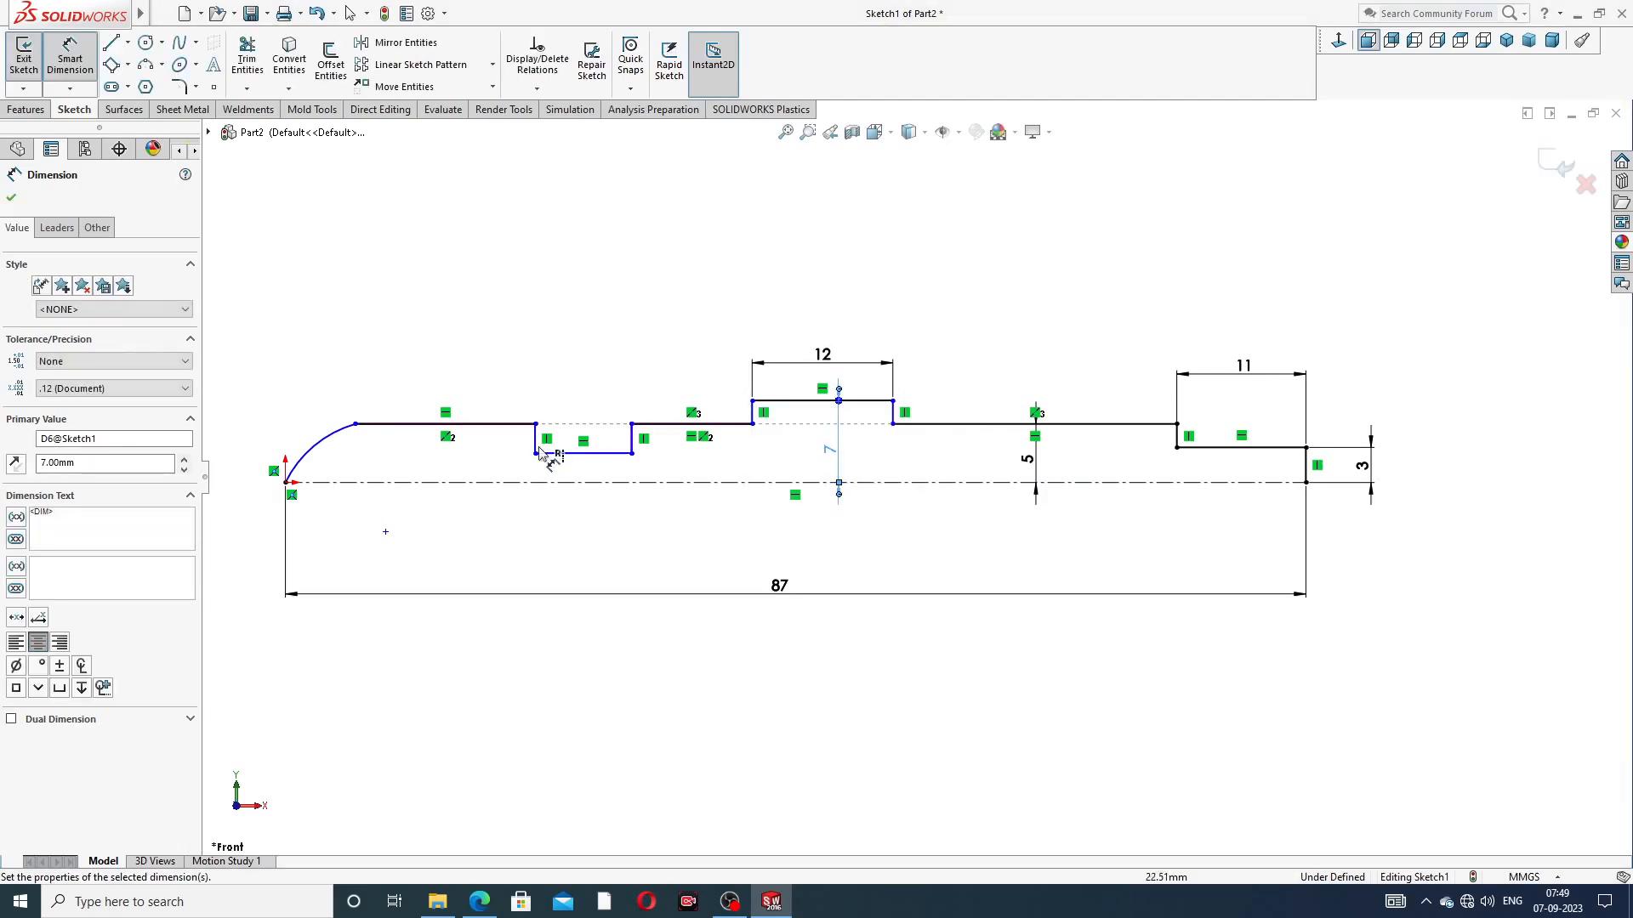
Try to dimension the height of the line beside the end arc above the centerline
left_click(501, 423)
left_click(498, 482)
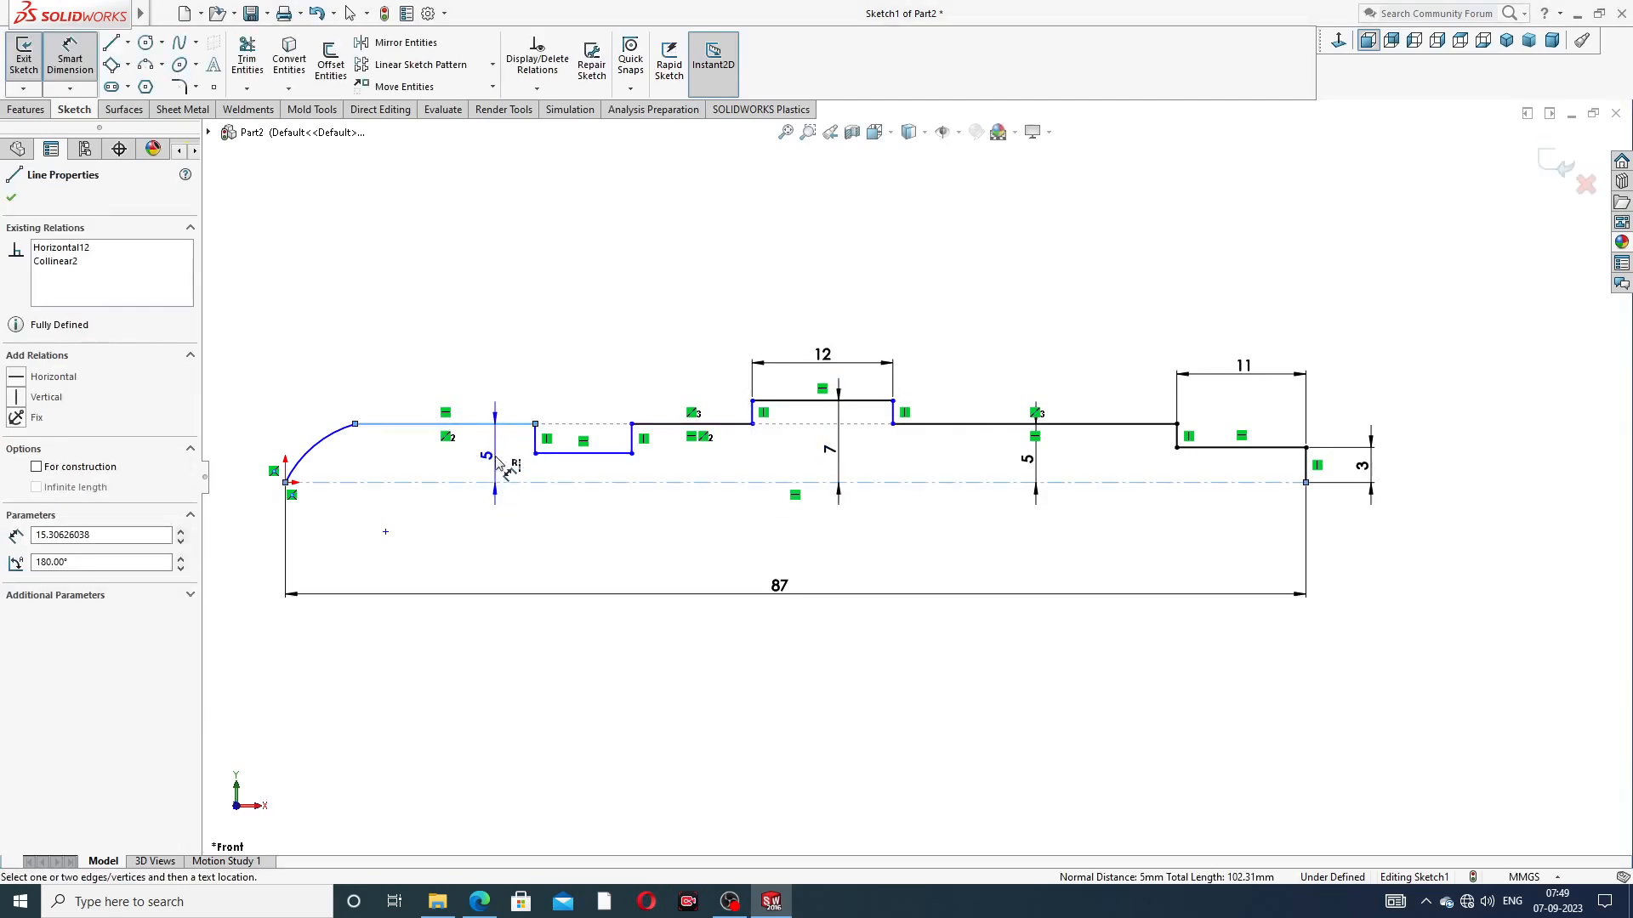
left_click(497, 464)
left_click(952, 385)
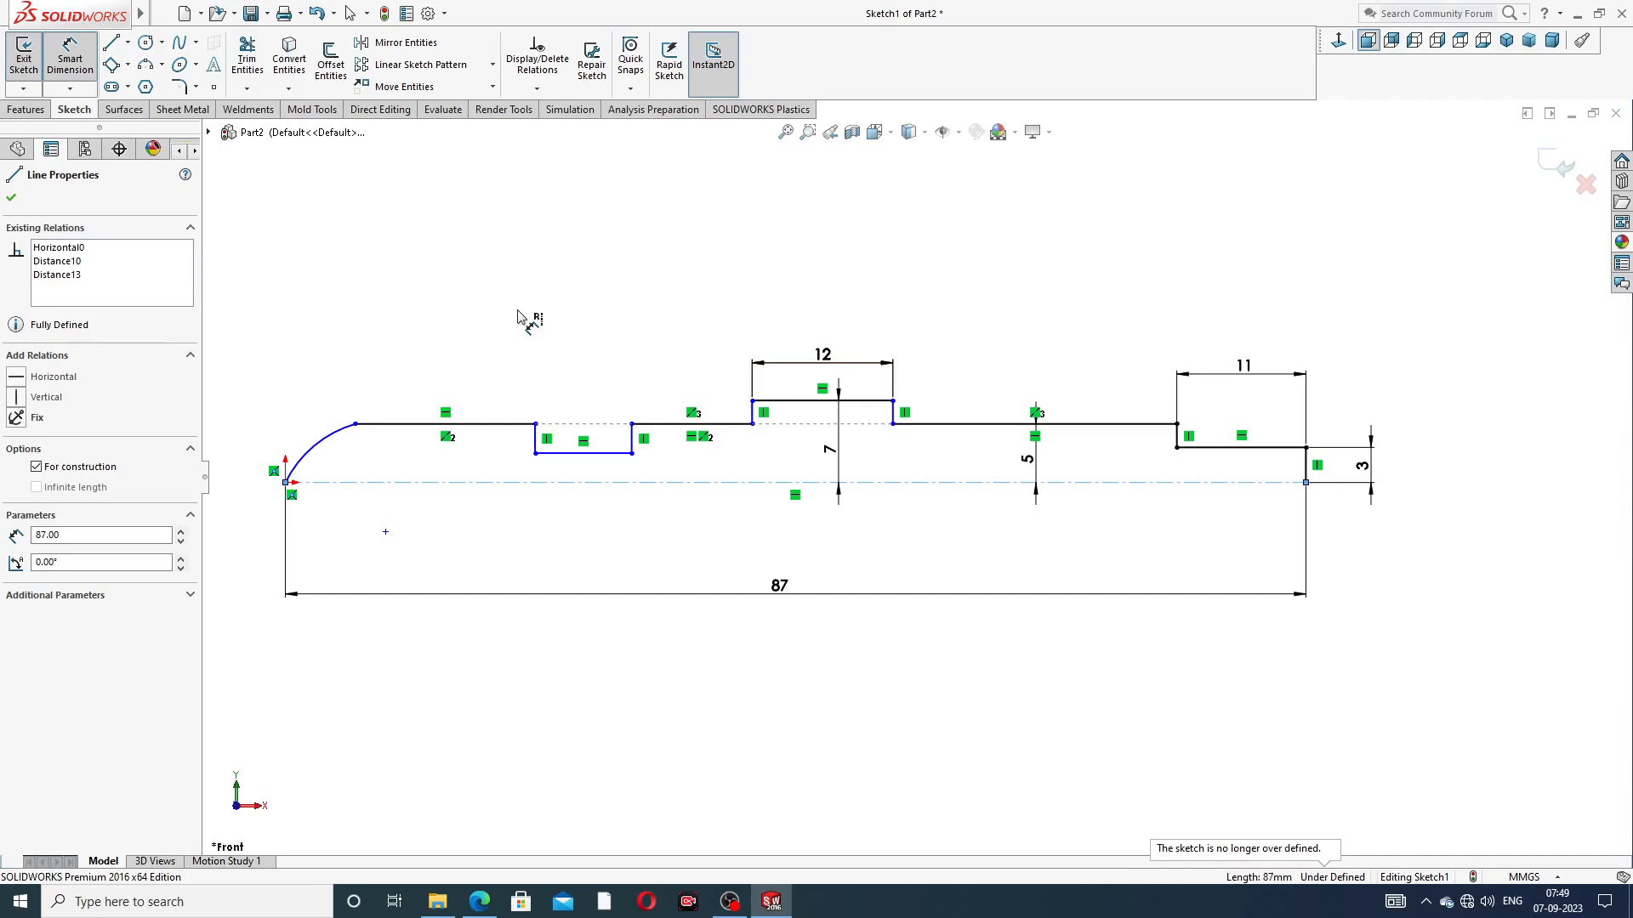
Dimension the groove's bottom line 4 mm above the centerline and reposition the dimension slightly beside the groove
left_click(596, 455)
left_click(585, 482)
left_click(605, 472)
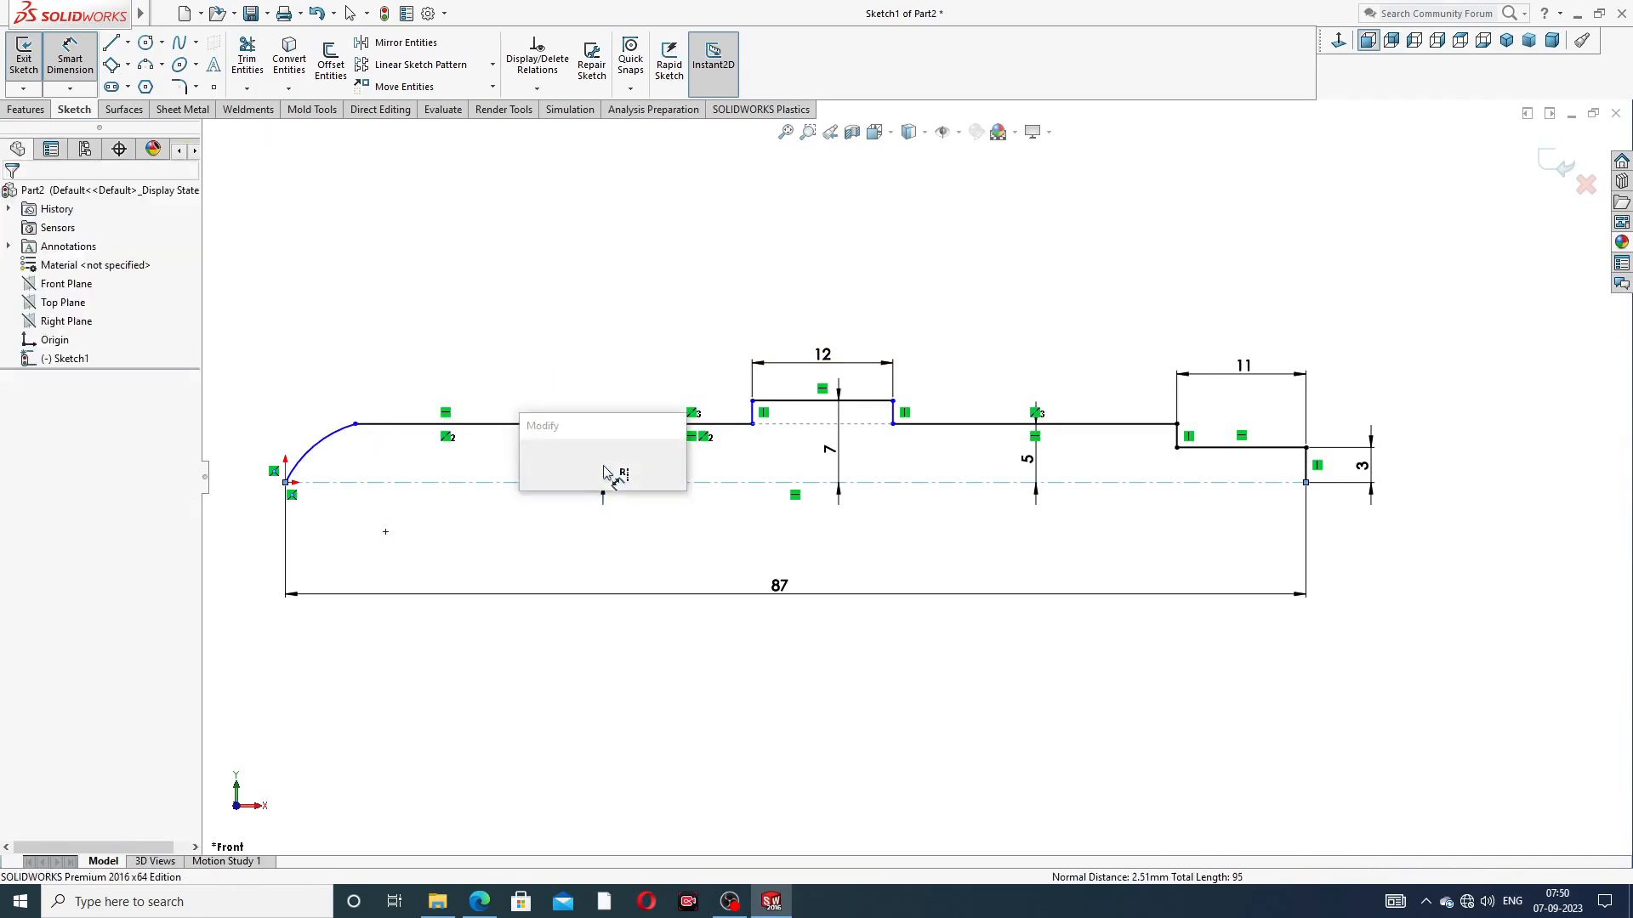
type("4")
key("Return")
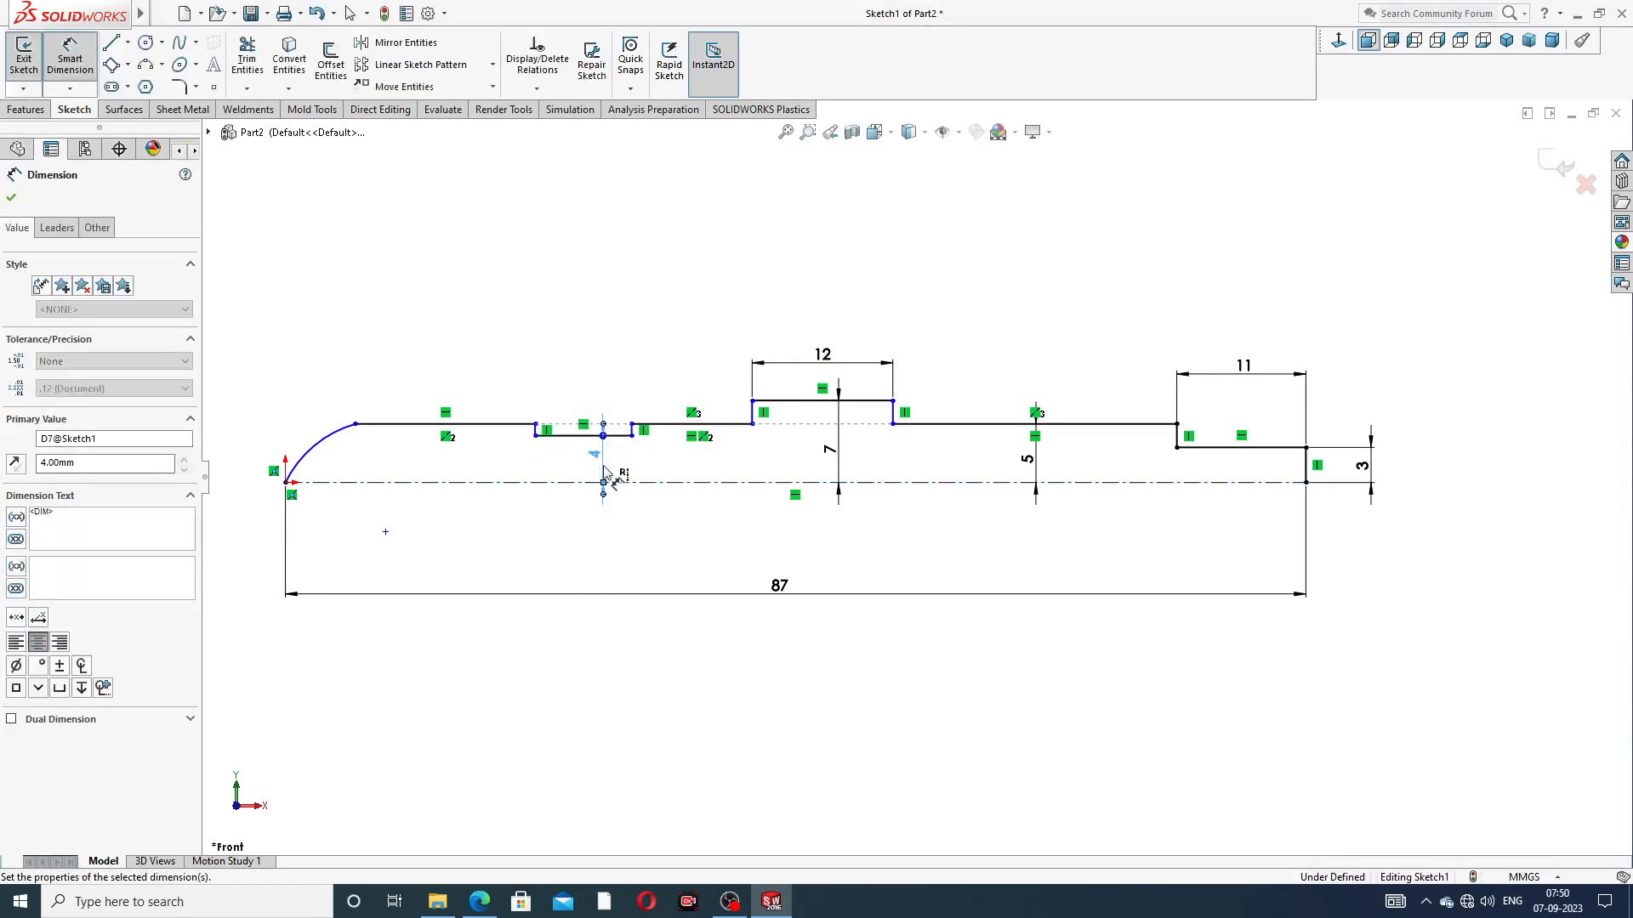
left_click(906, 283)
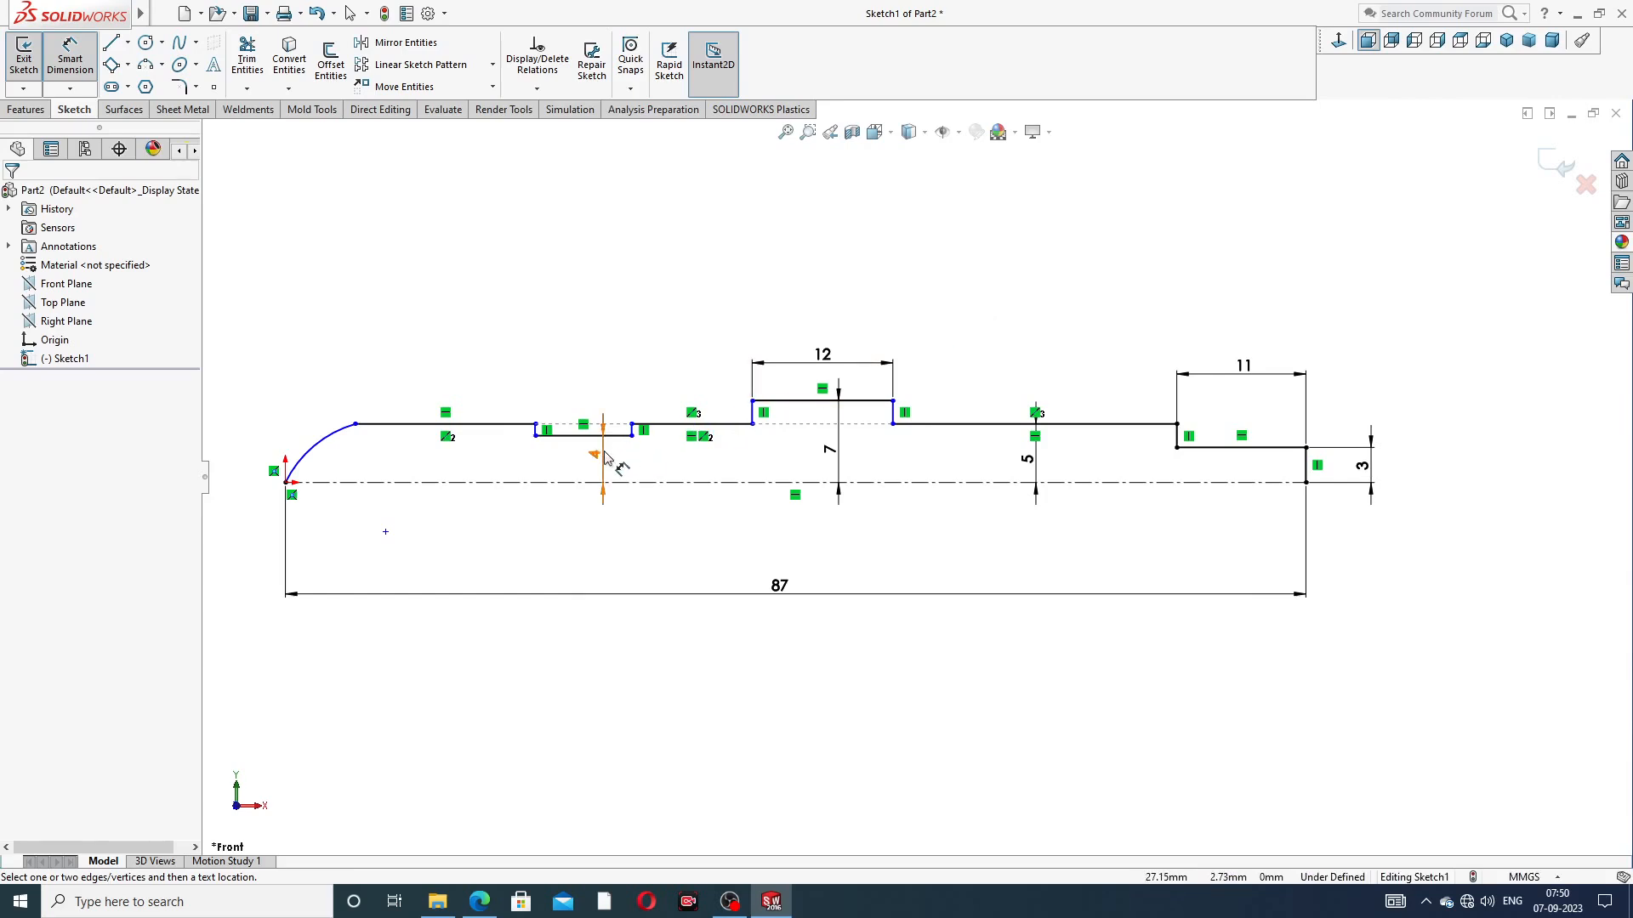
left_click_drag(606, 459, 599, 465)
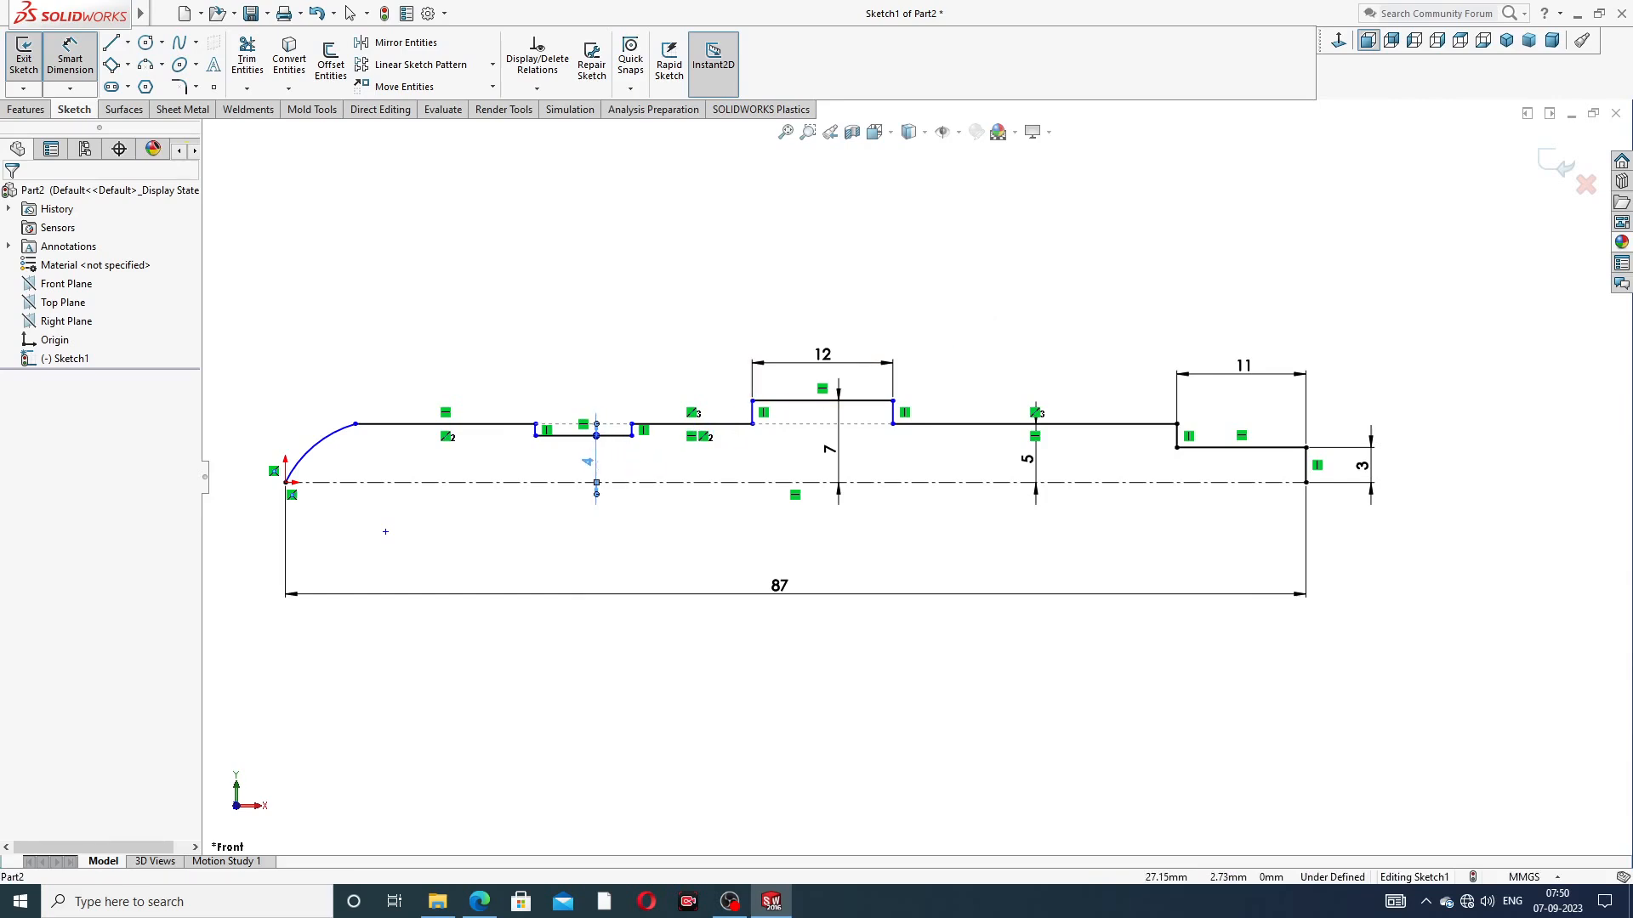
right_click(1046, 317)
left_click(1079, 253)
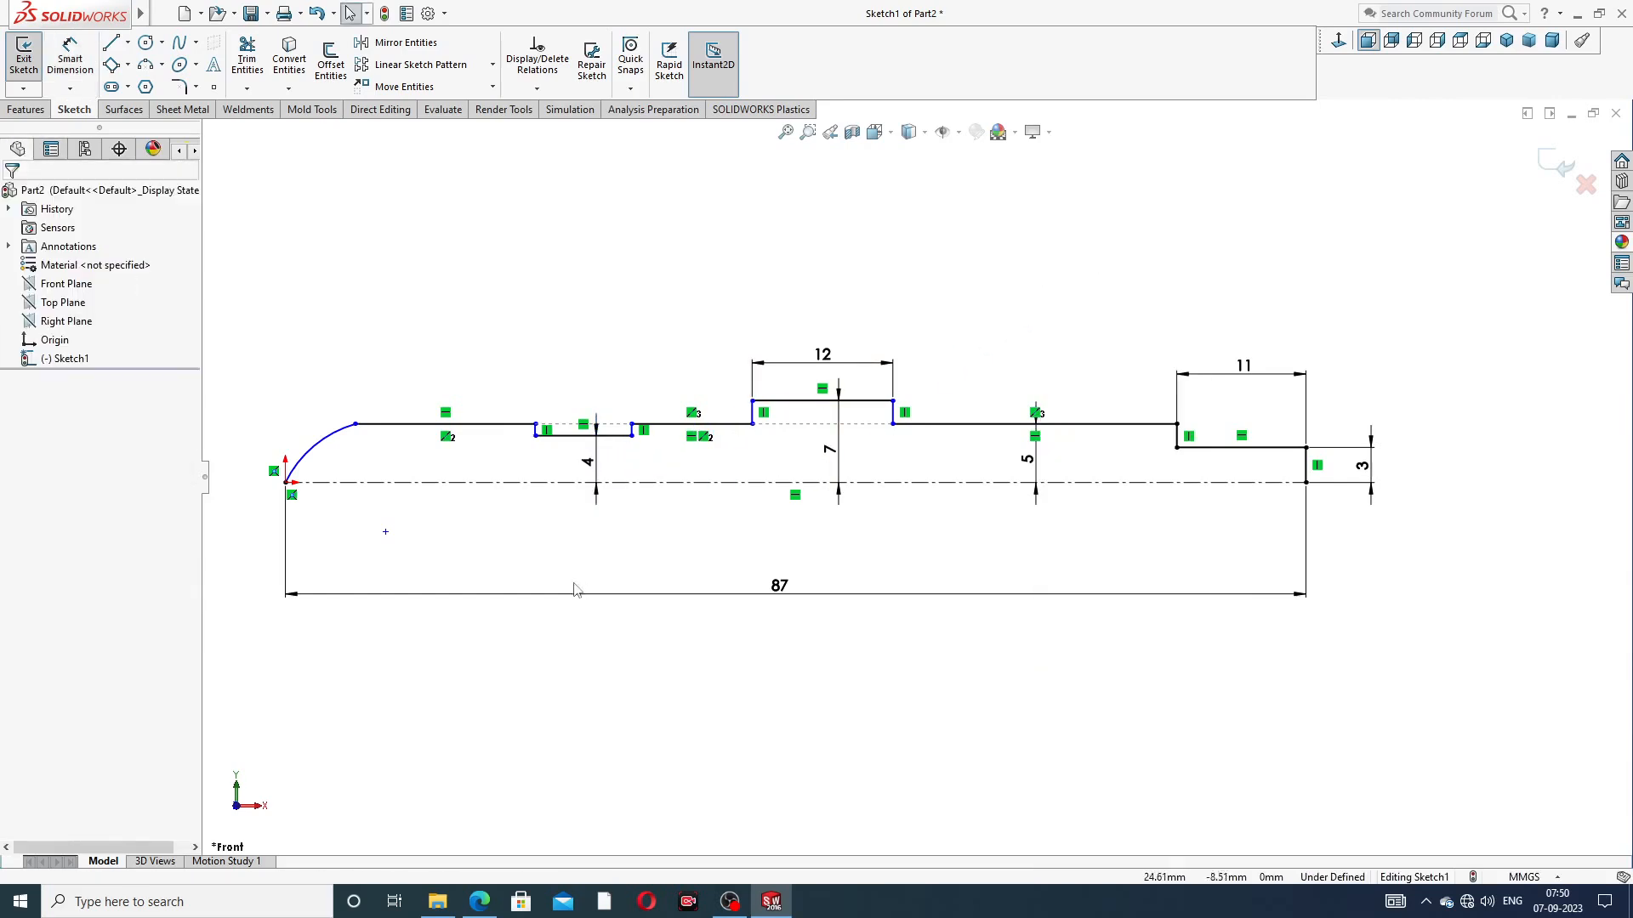
Check the spindle PDF drawing and set the radius of the arc at the profile's left end to 12 mm
left_click(482, 900)
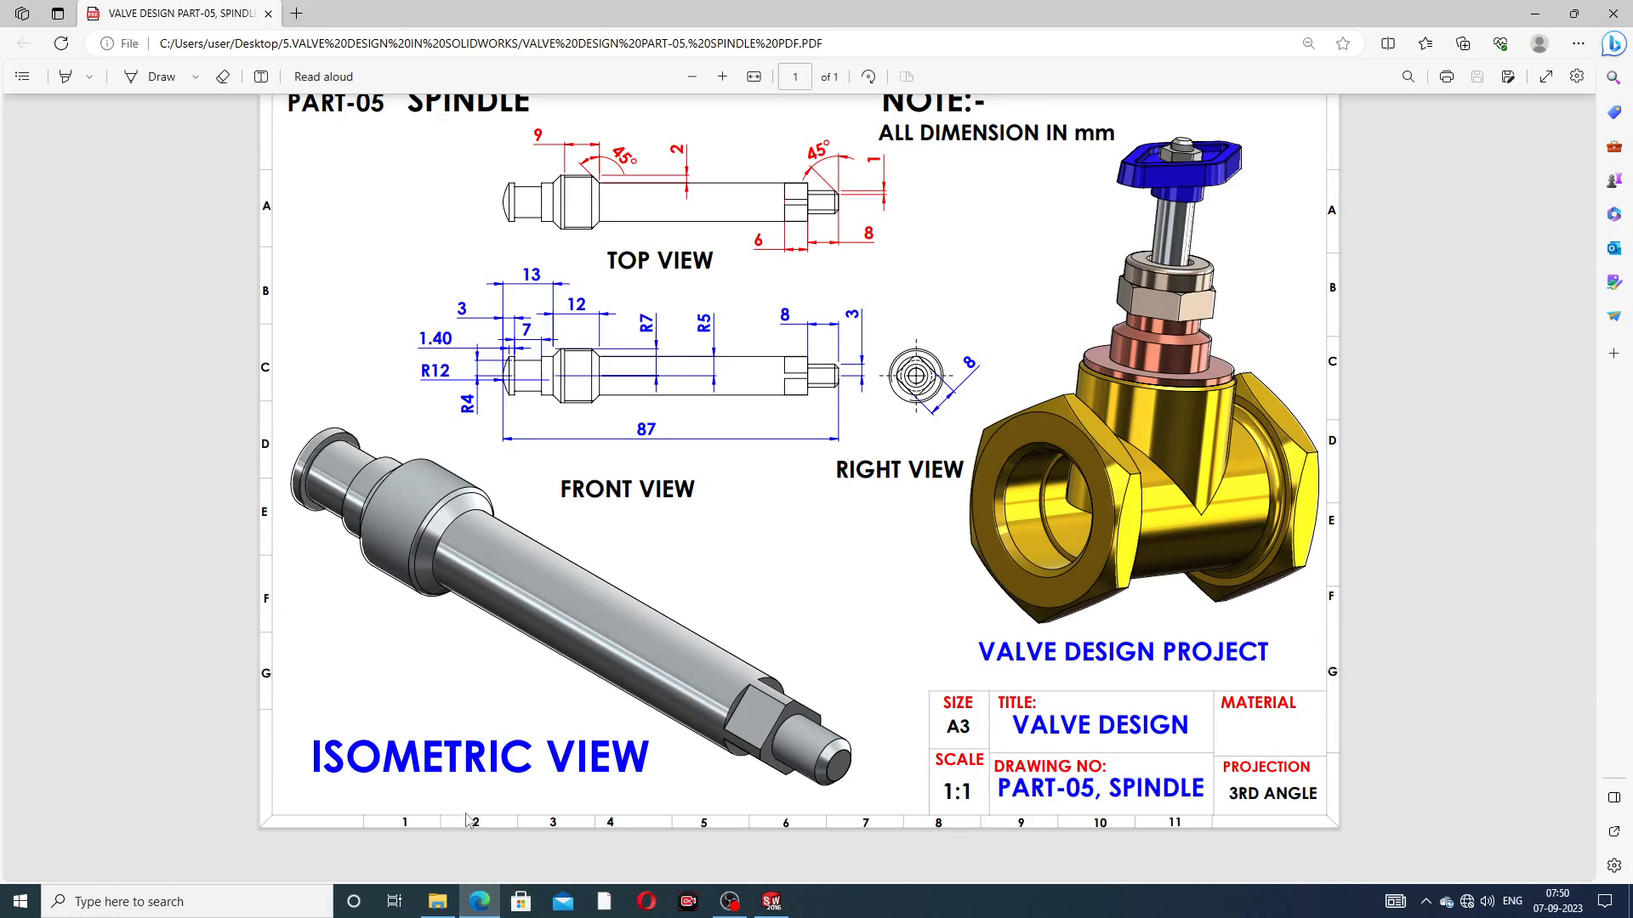
left_click(480, 901)
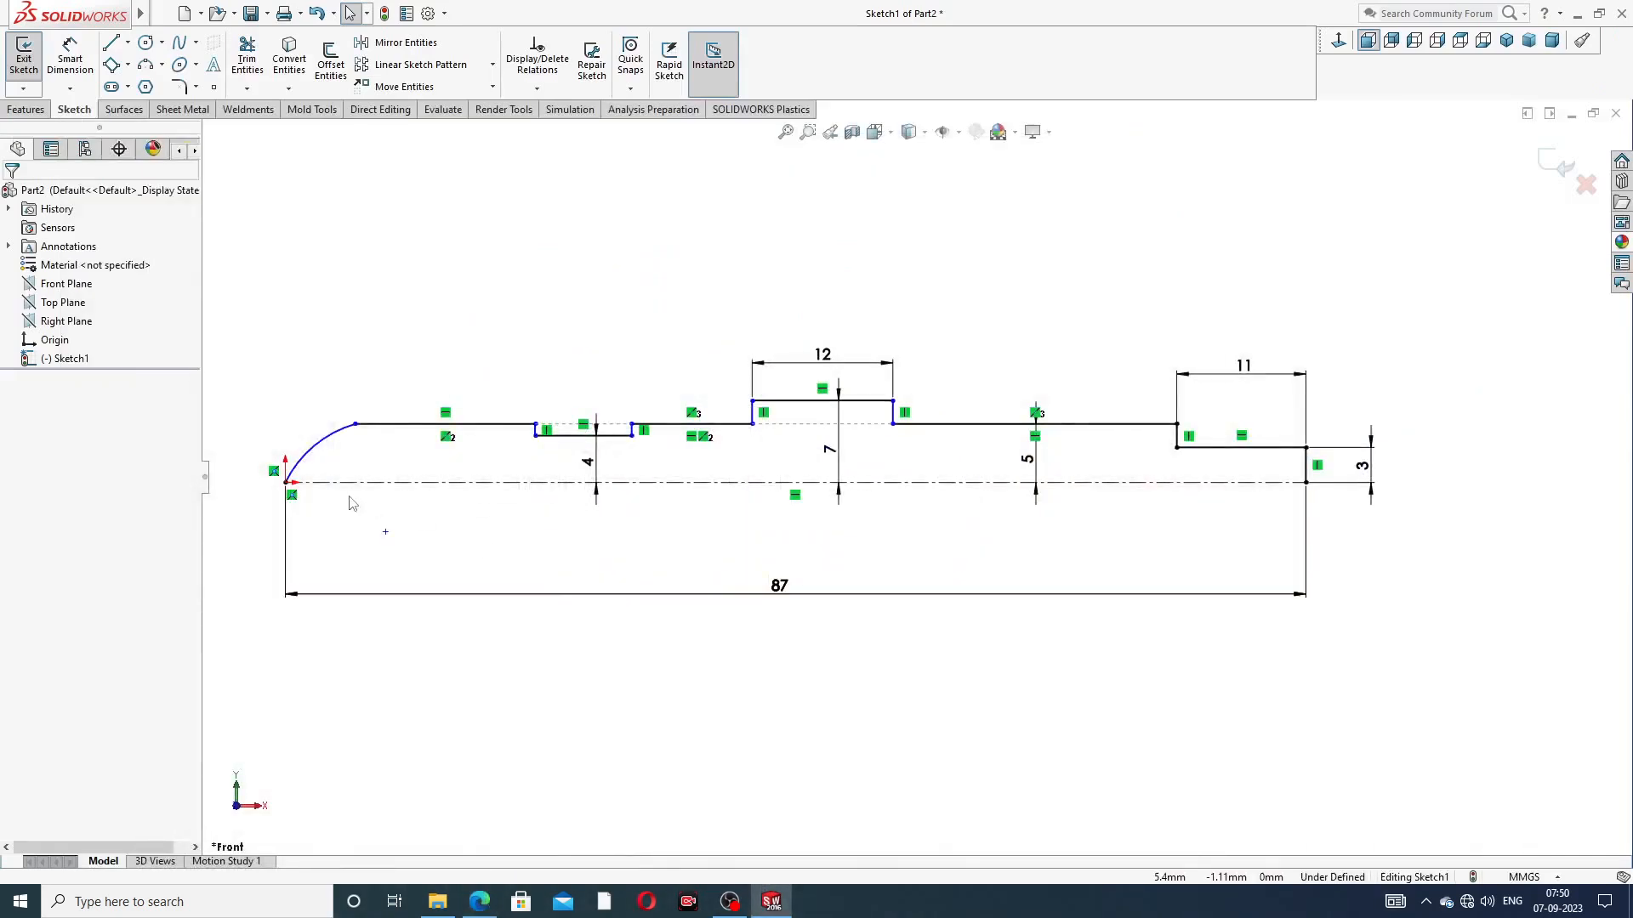
left_click(72, 61)
left_click(313, 449)
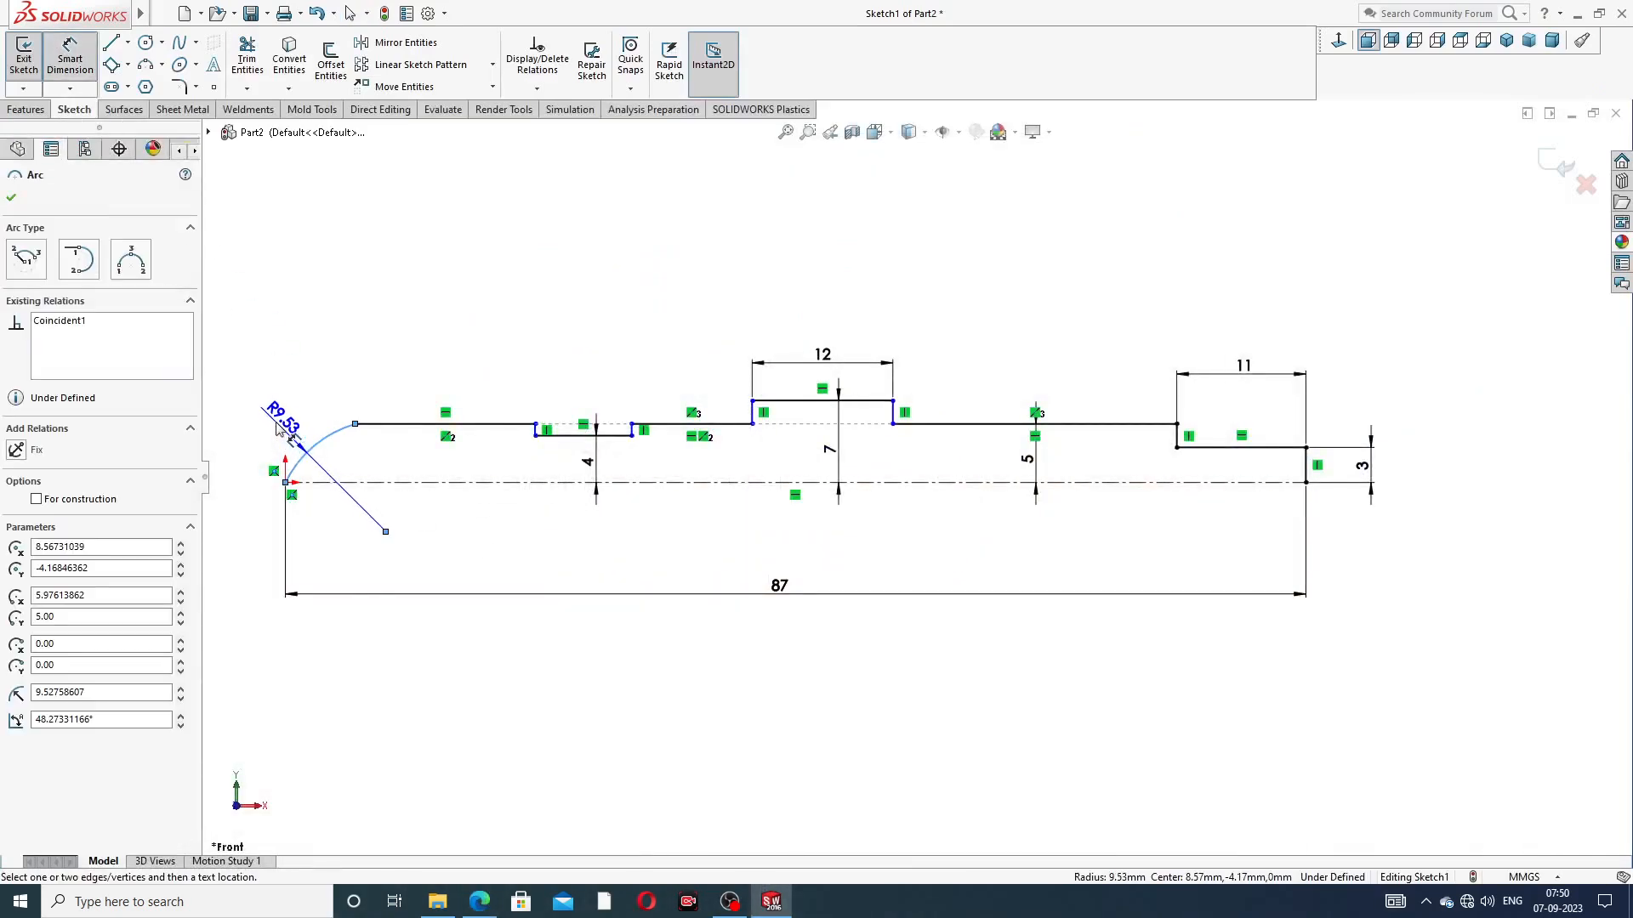
left_click(277, 429)
type("12")
key("Return")
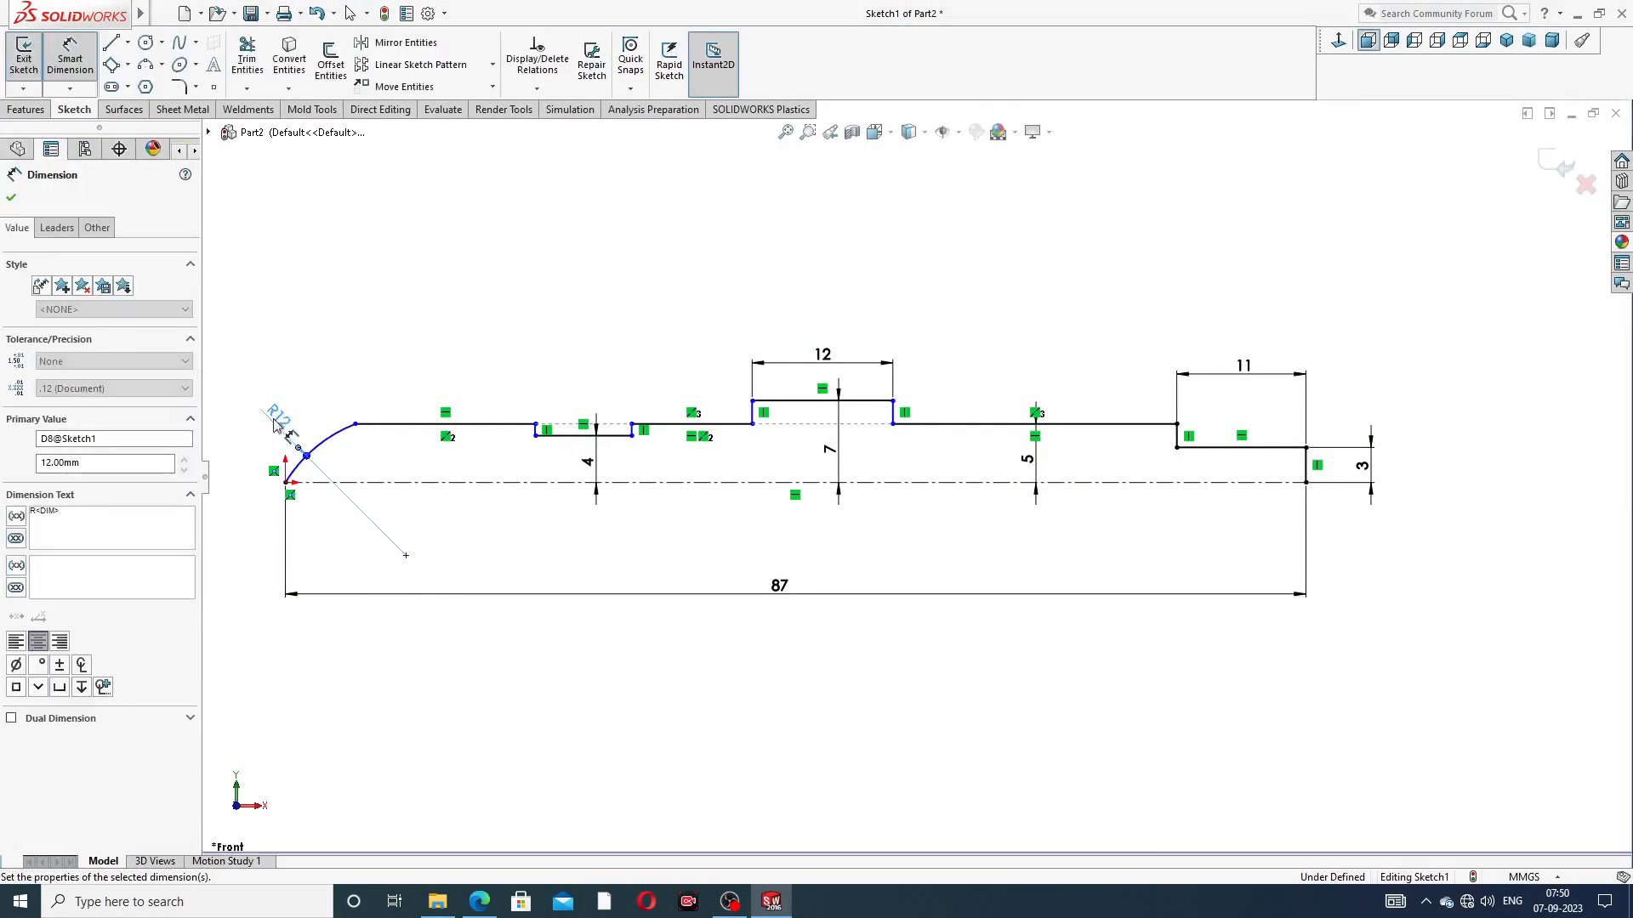
left_click(406, 347)
Check the PDF drawing again and set the horizontal distance from the origin to the groove's left edge to 7 mm
scroll(405, 347, "up", 1)
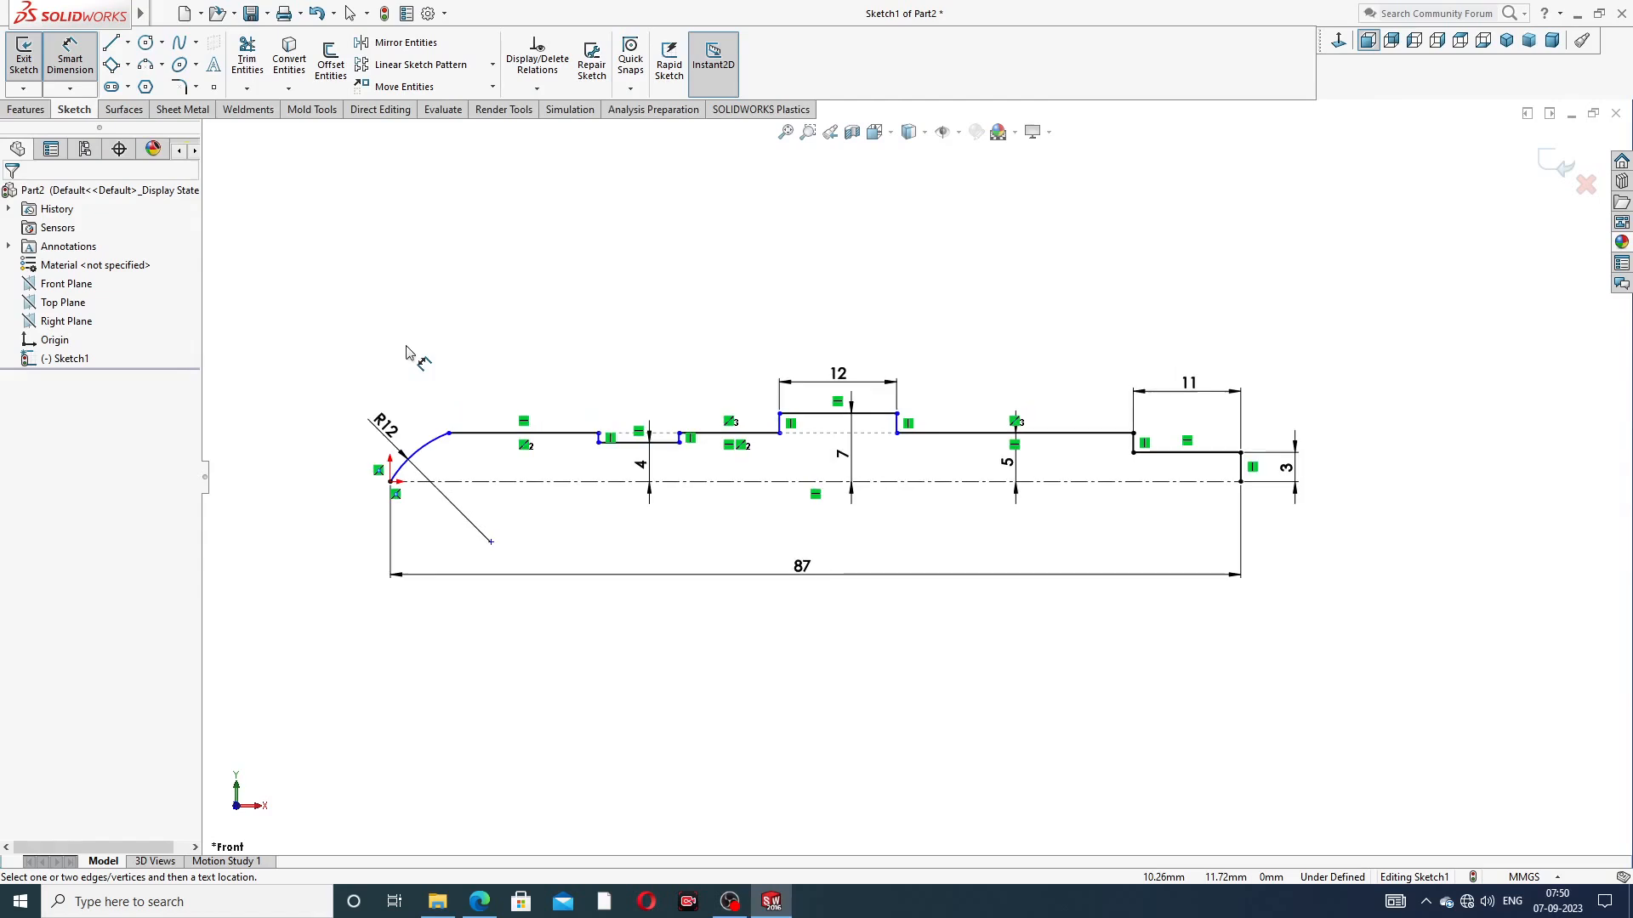
scroll(545, 462, "down", 1)
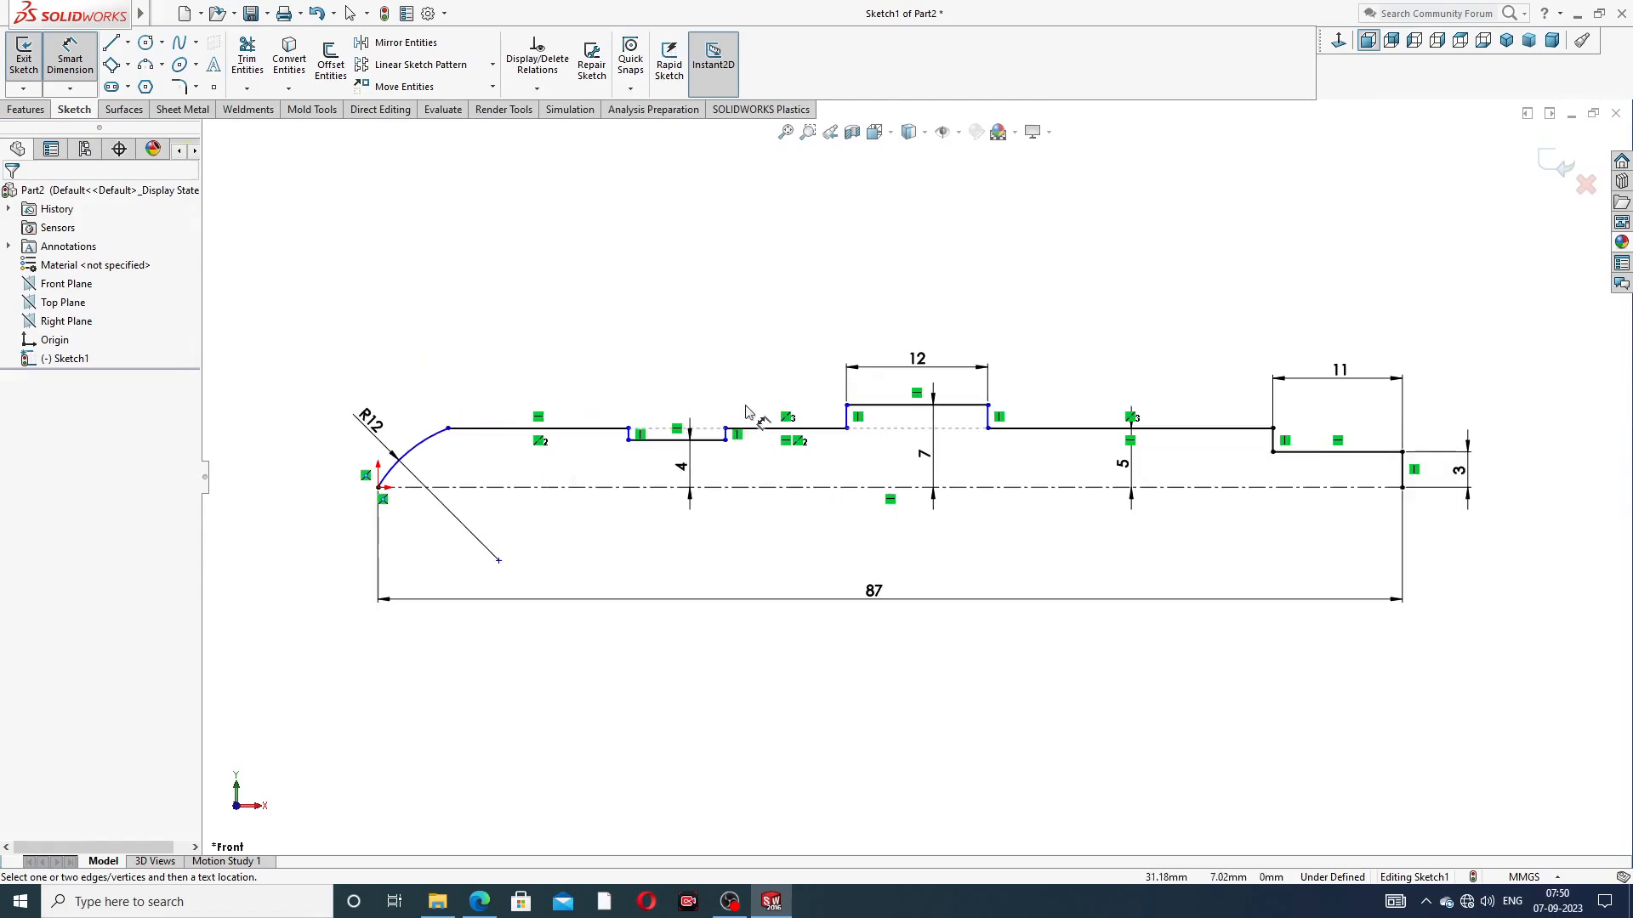
scroll(739, 466, "down", 1)
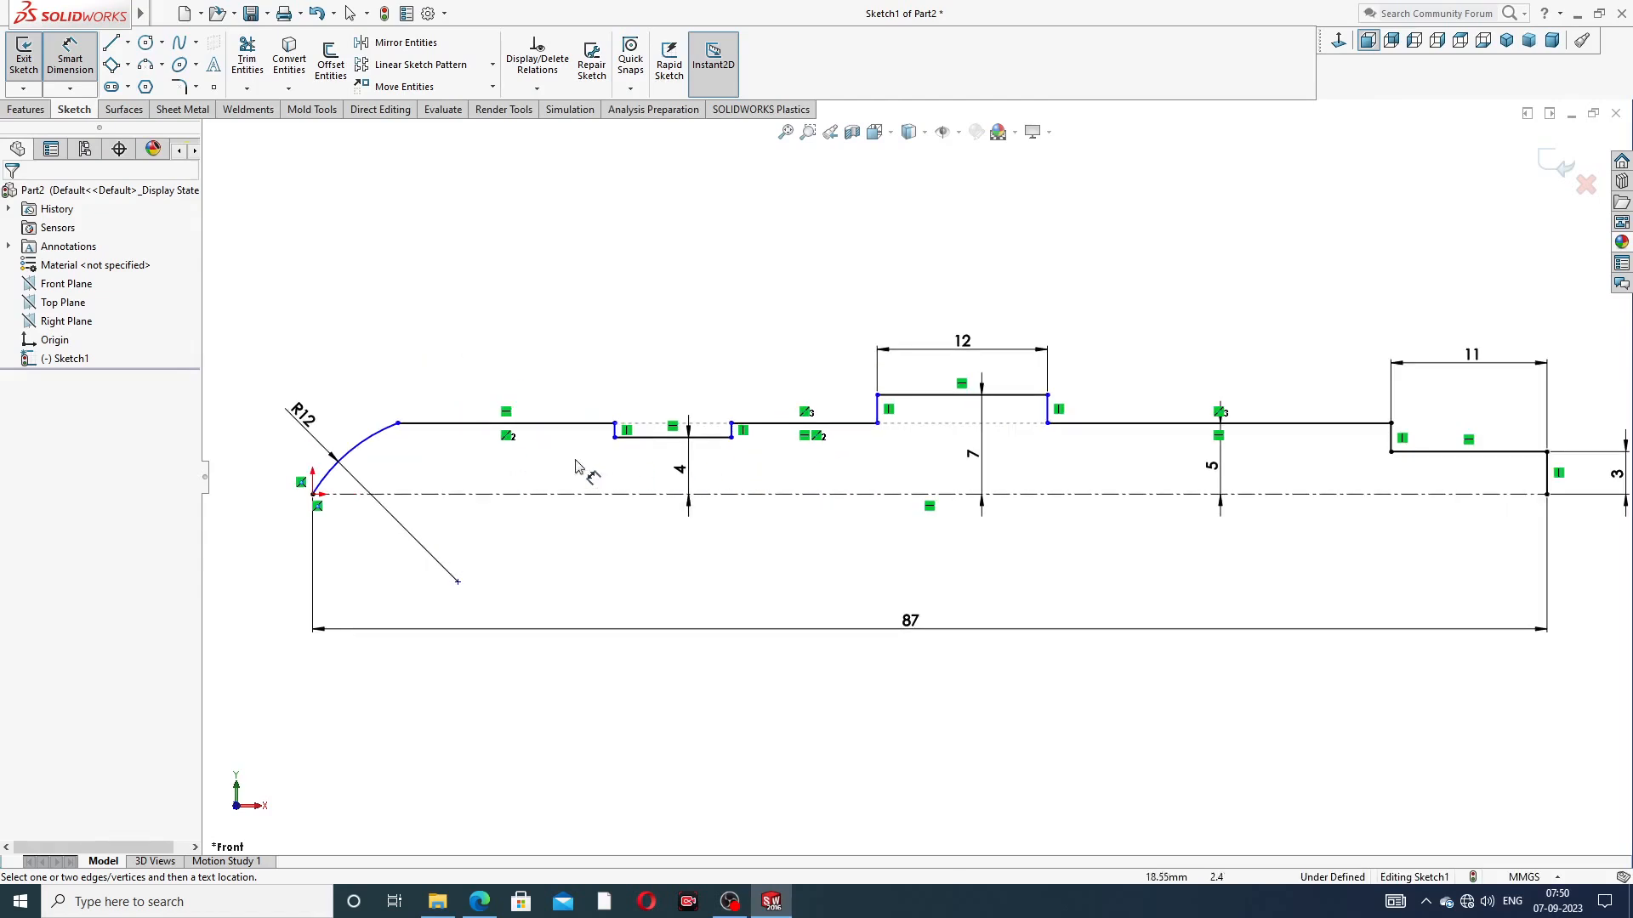
left_click(479, 901)
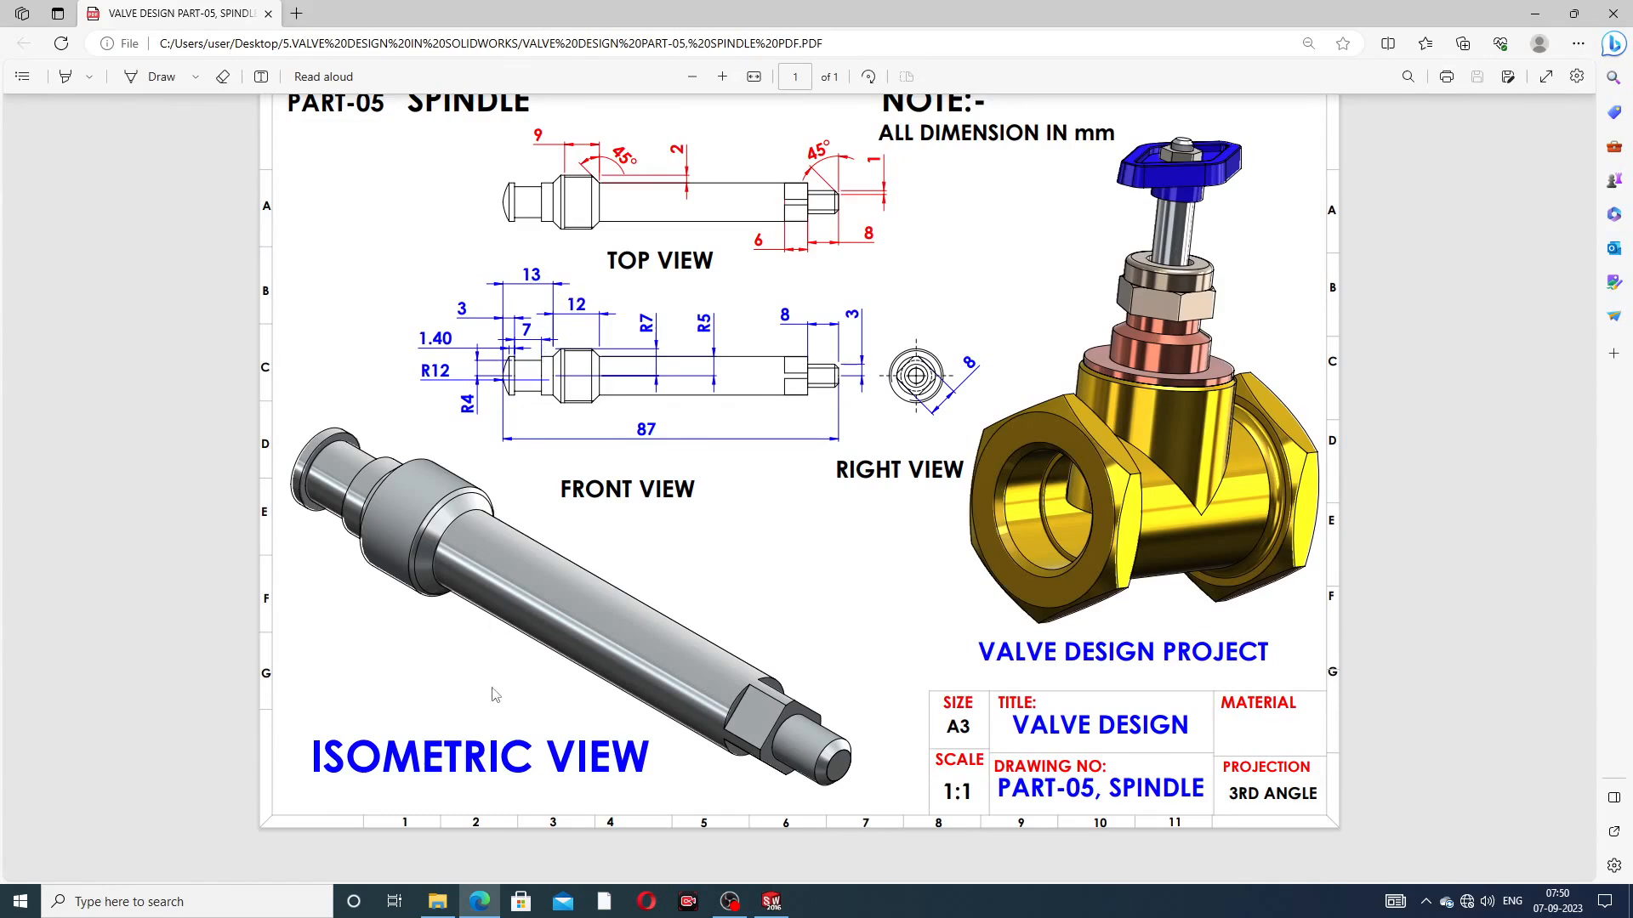
left_click(483, 901)
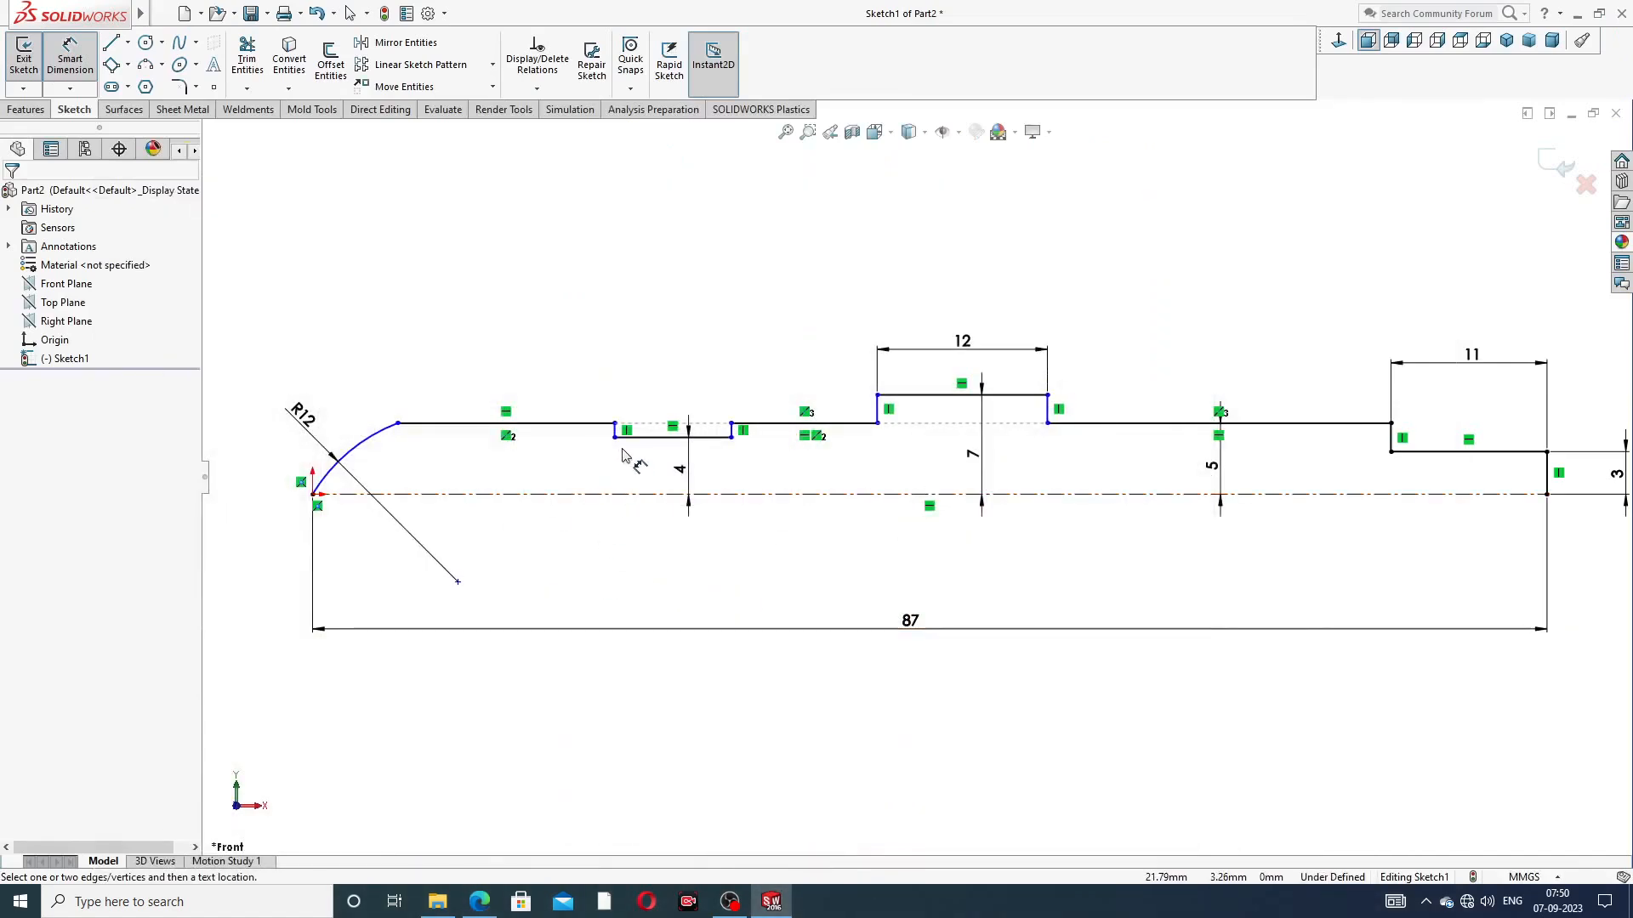
left_click(314, 494)
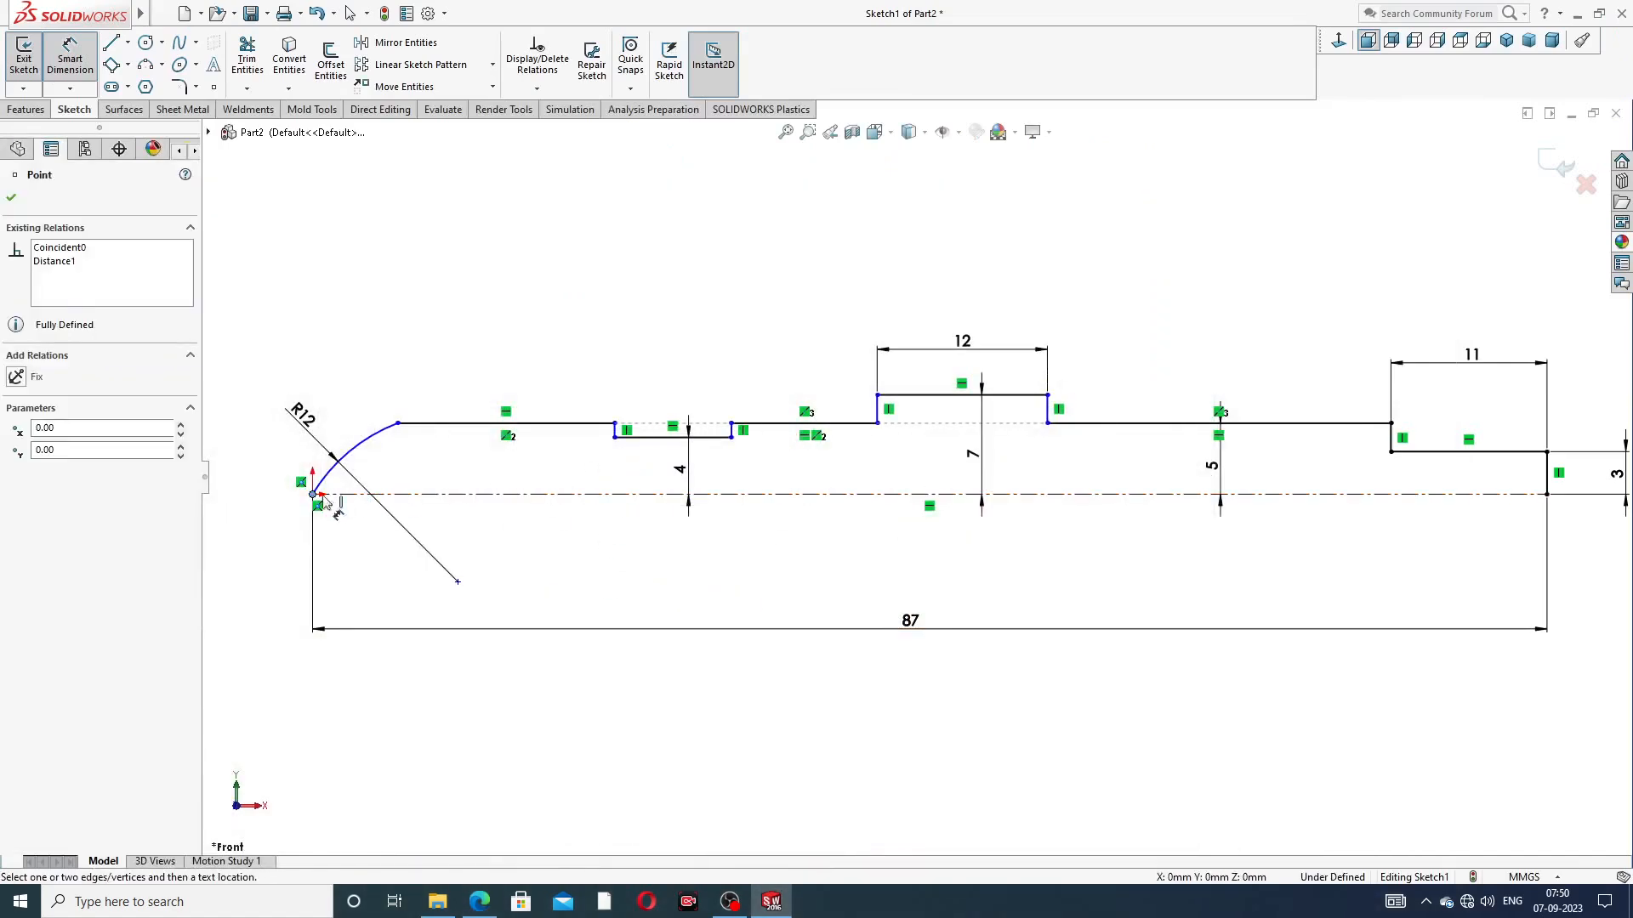
left_click(615, 422)
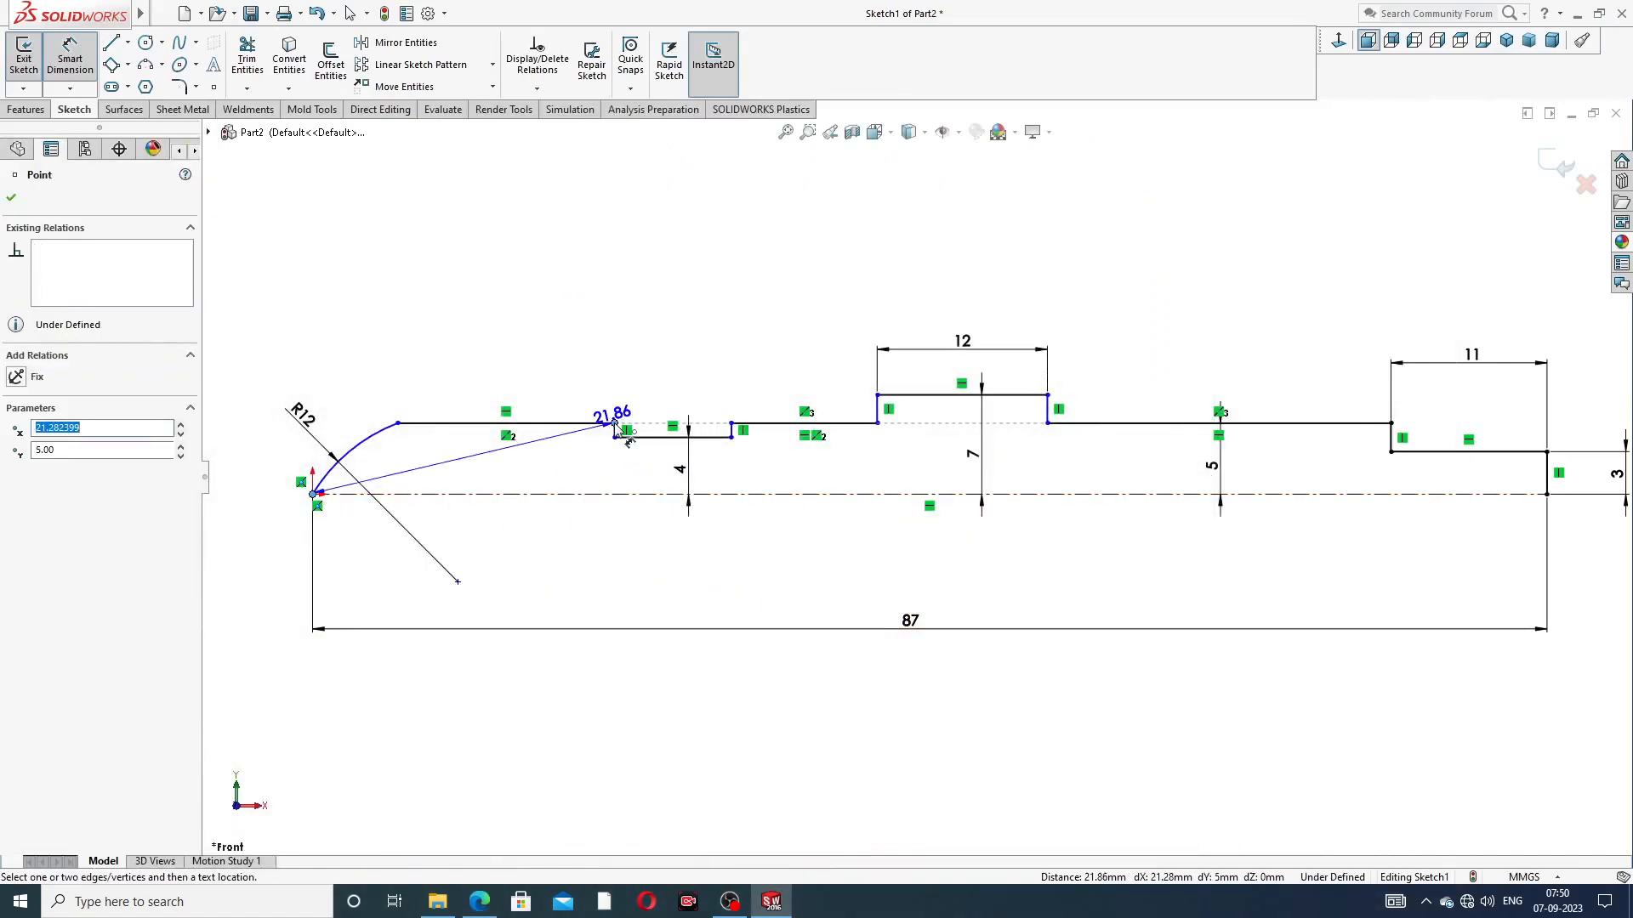
left_click(491, 374)
type("7")
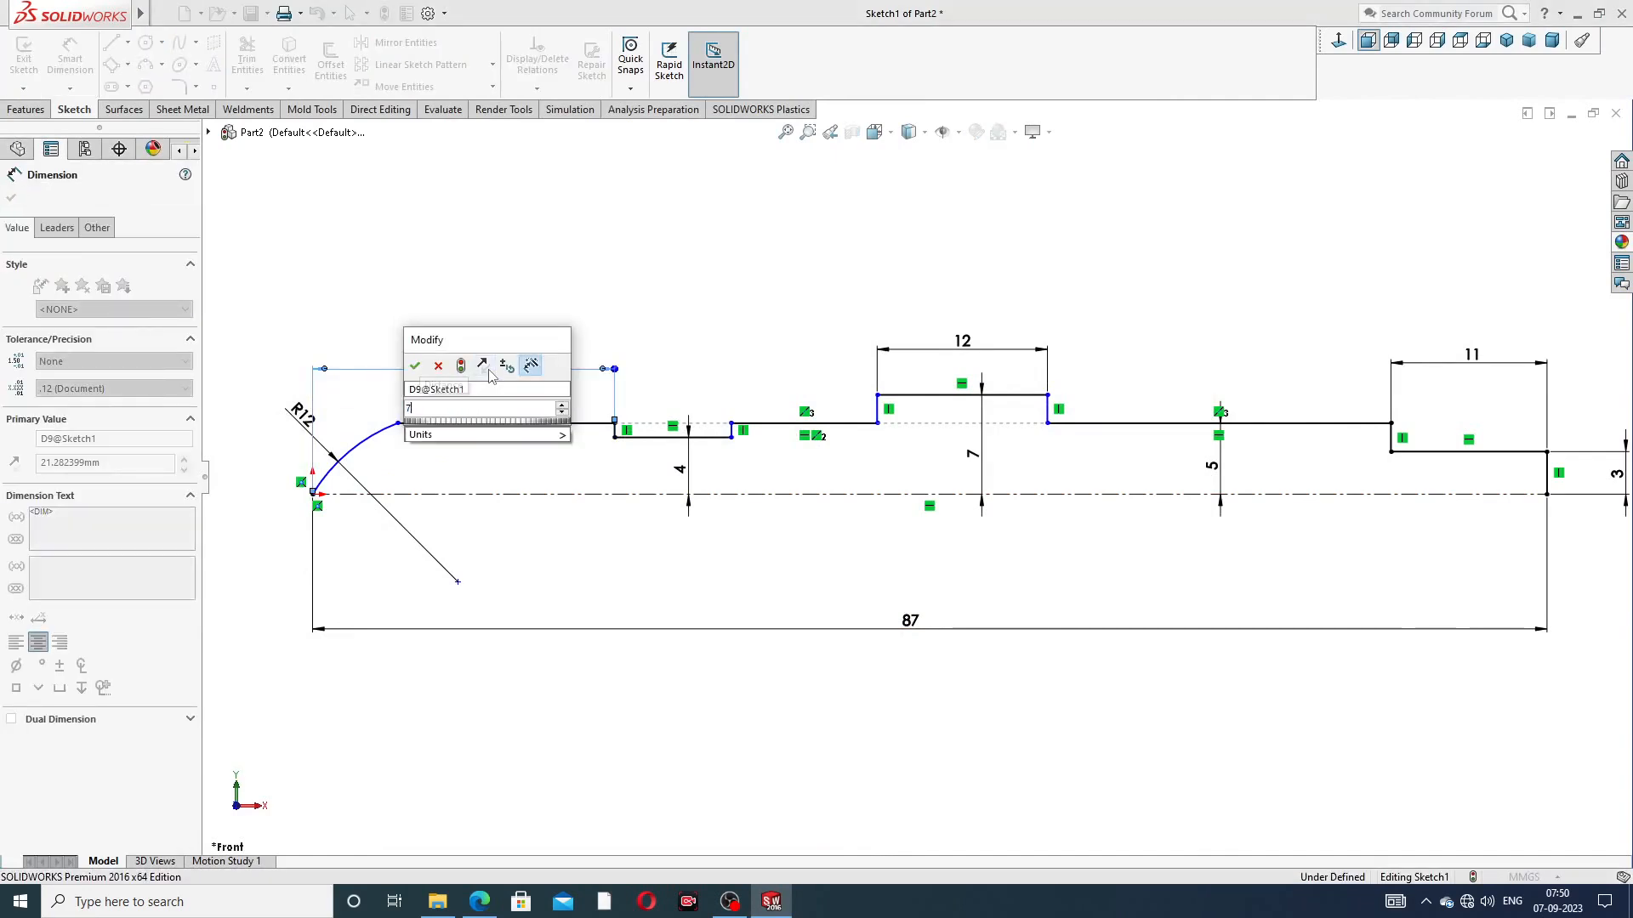
key("Return")
left_click(568, 314)
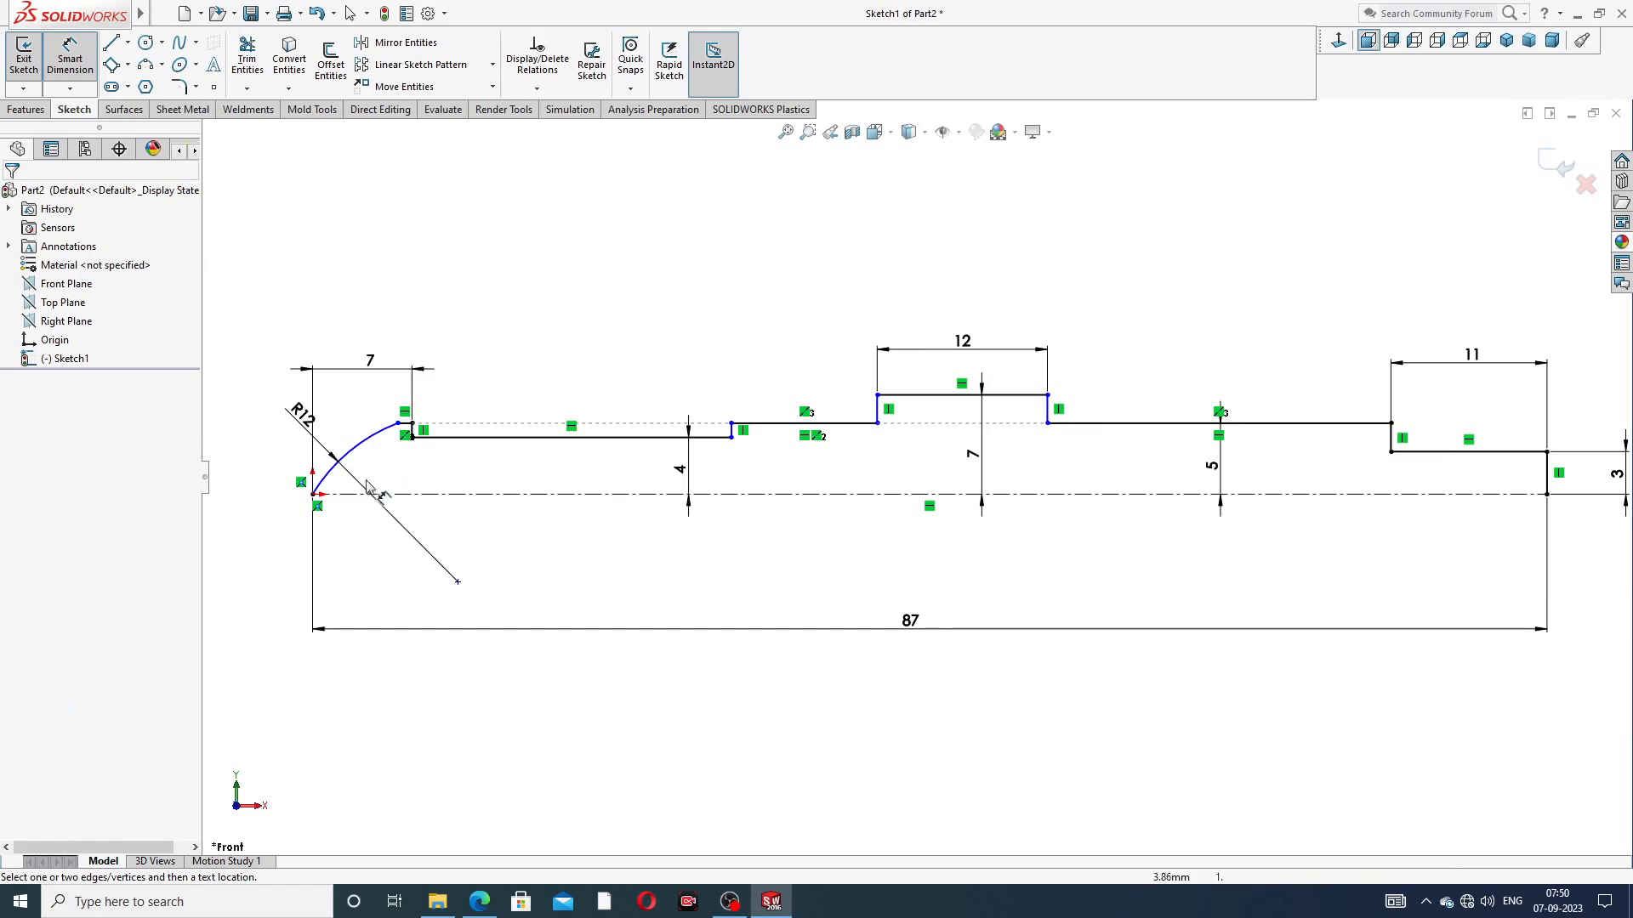
Set the horizontal distance from the origin to the left edge of the tallest section to 13 mm
left_click(313, 495)
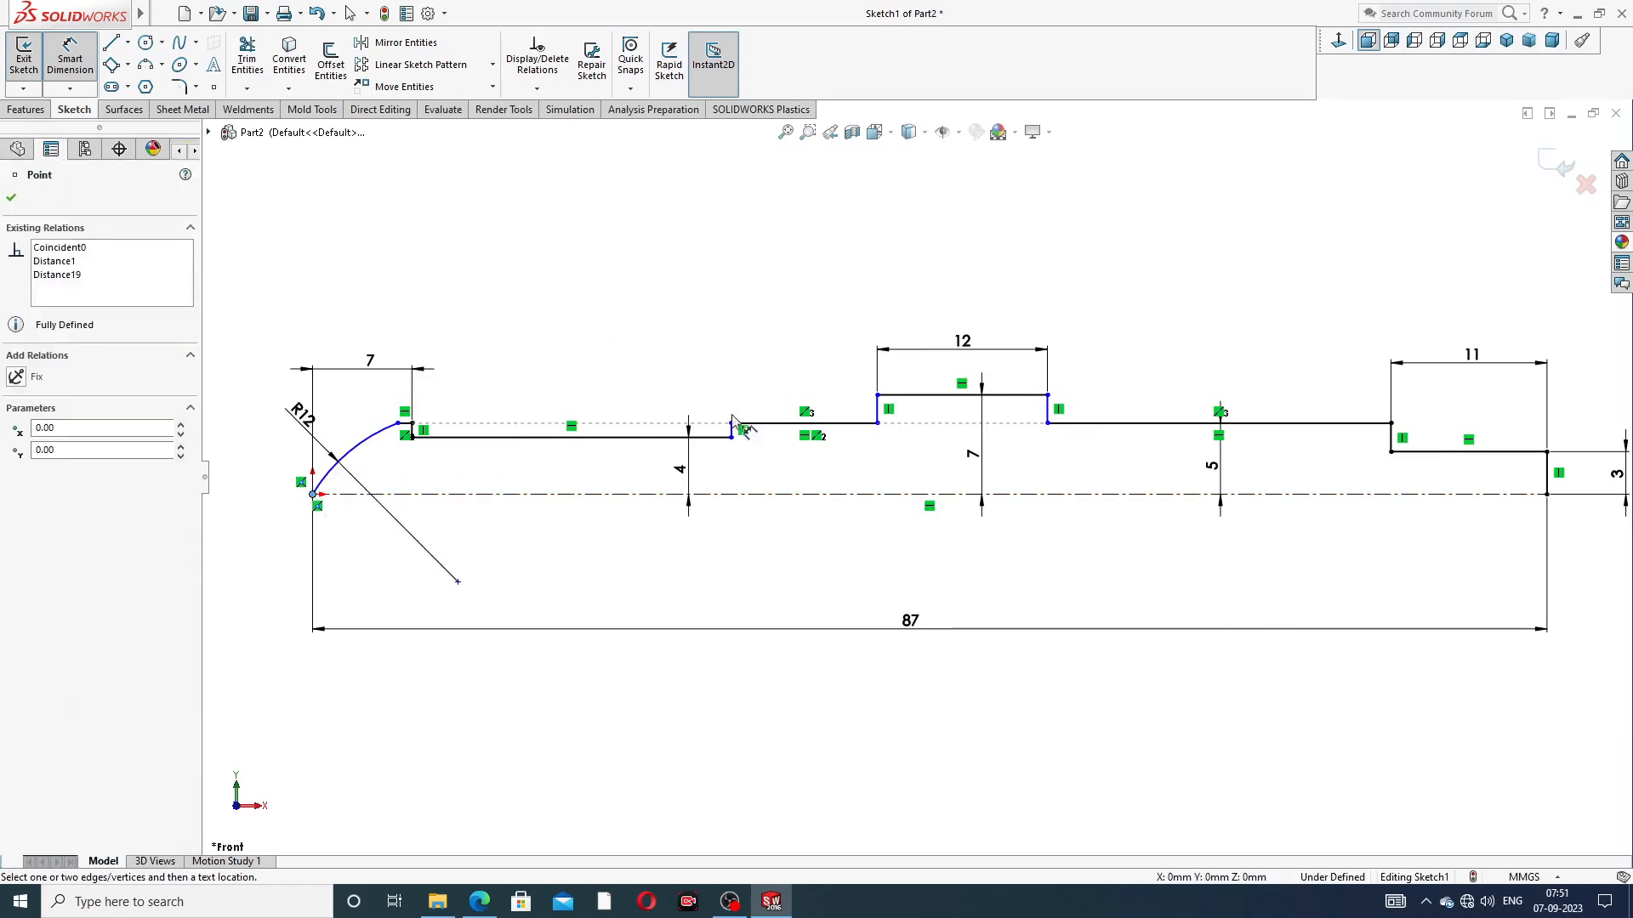
left_click(877, 396)
left_click(625, 333)
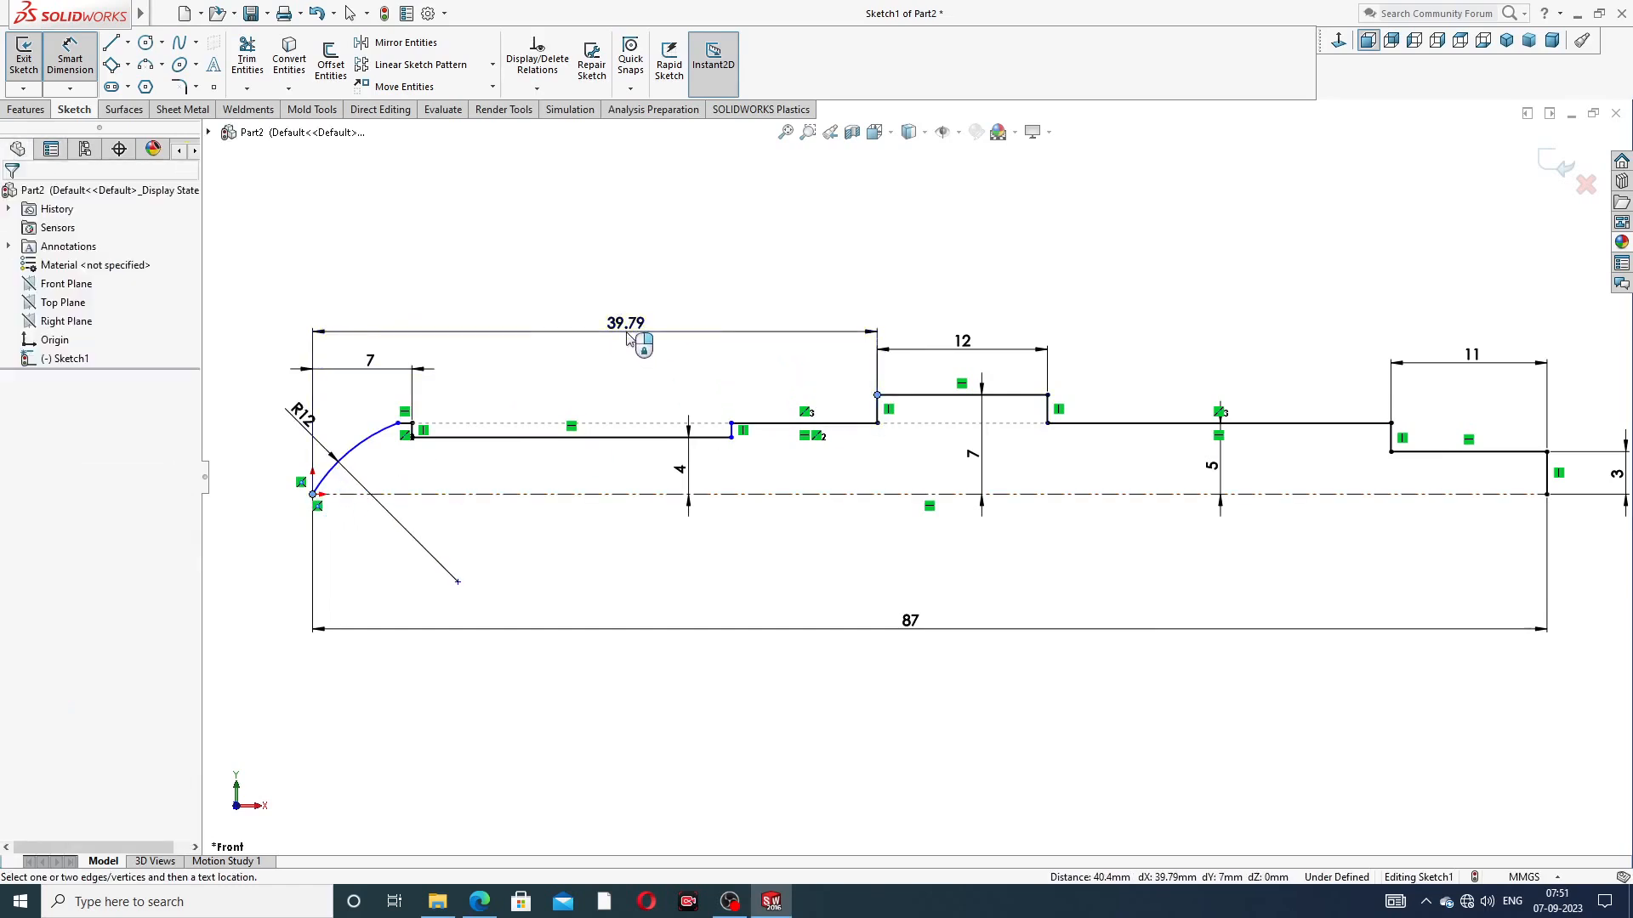
type("13")
key("Return")
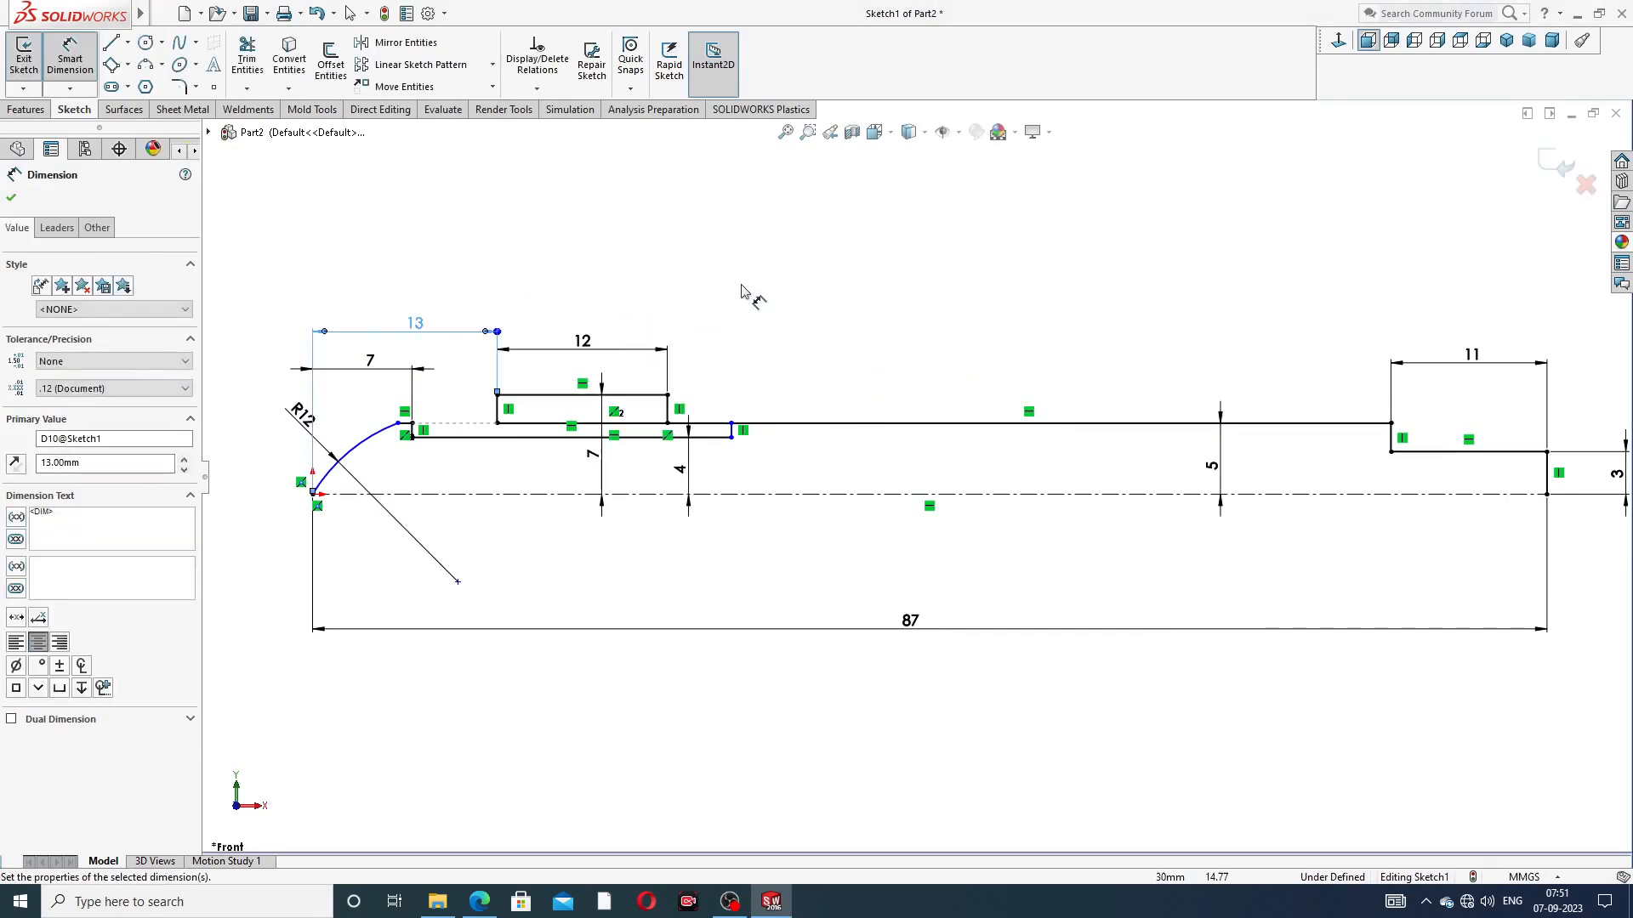
left_click(742, 293)
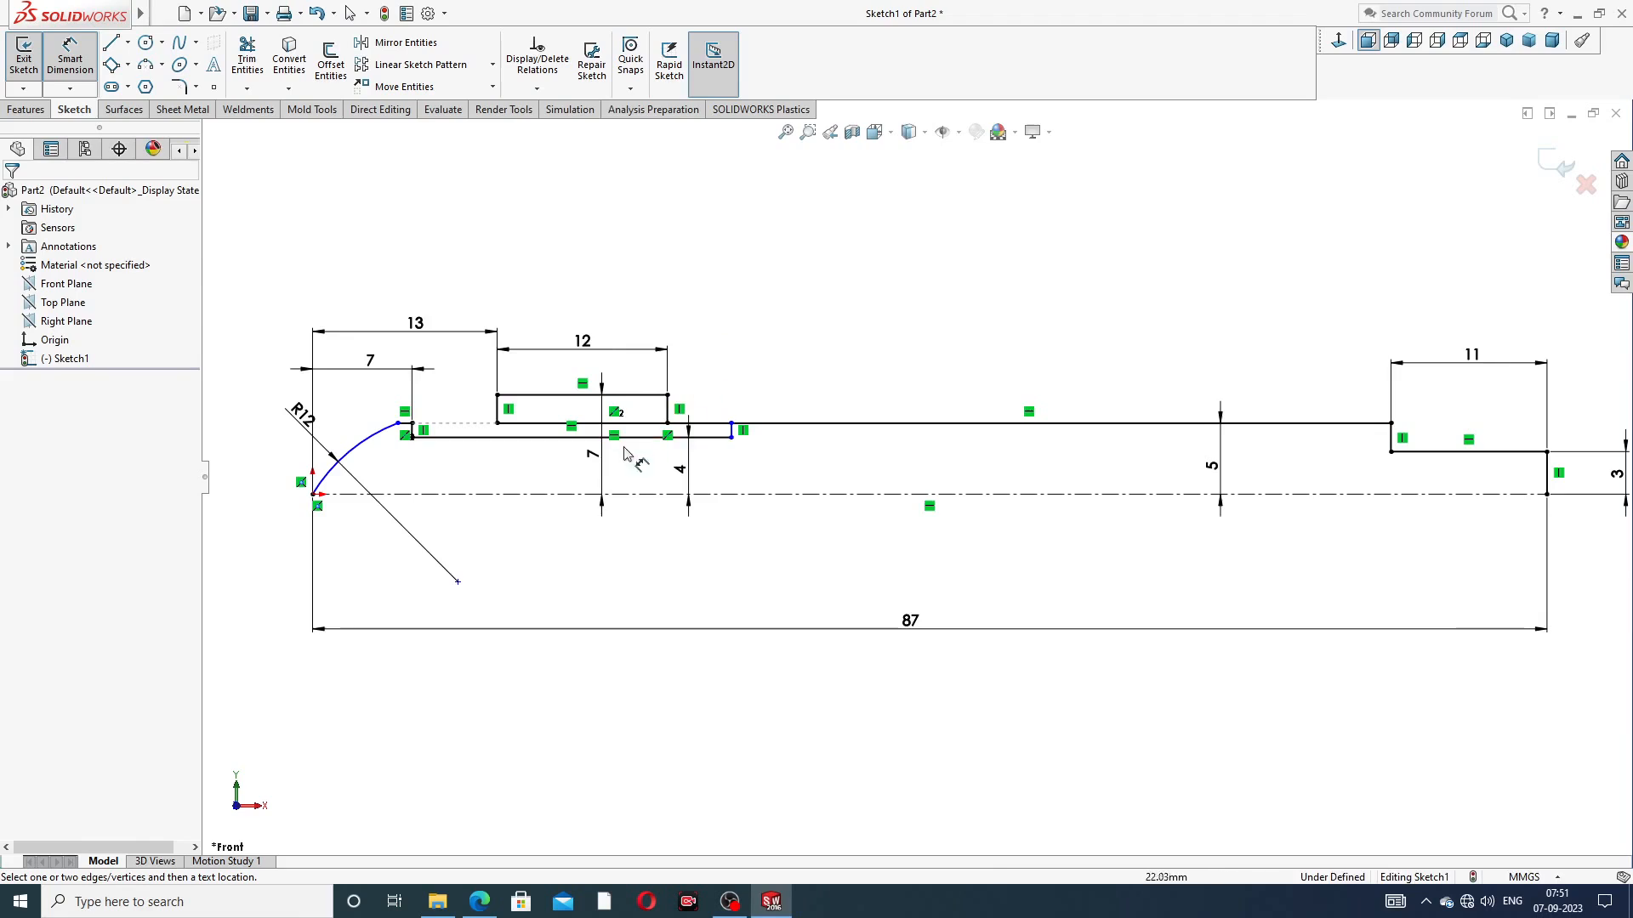
Move the groove's right edge to just left of the tallest section, leaving the groove about 4.7 mm wide
scroll(596, 464, "down", 1)
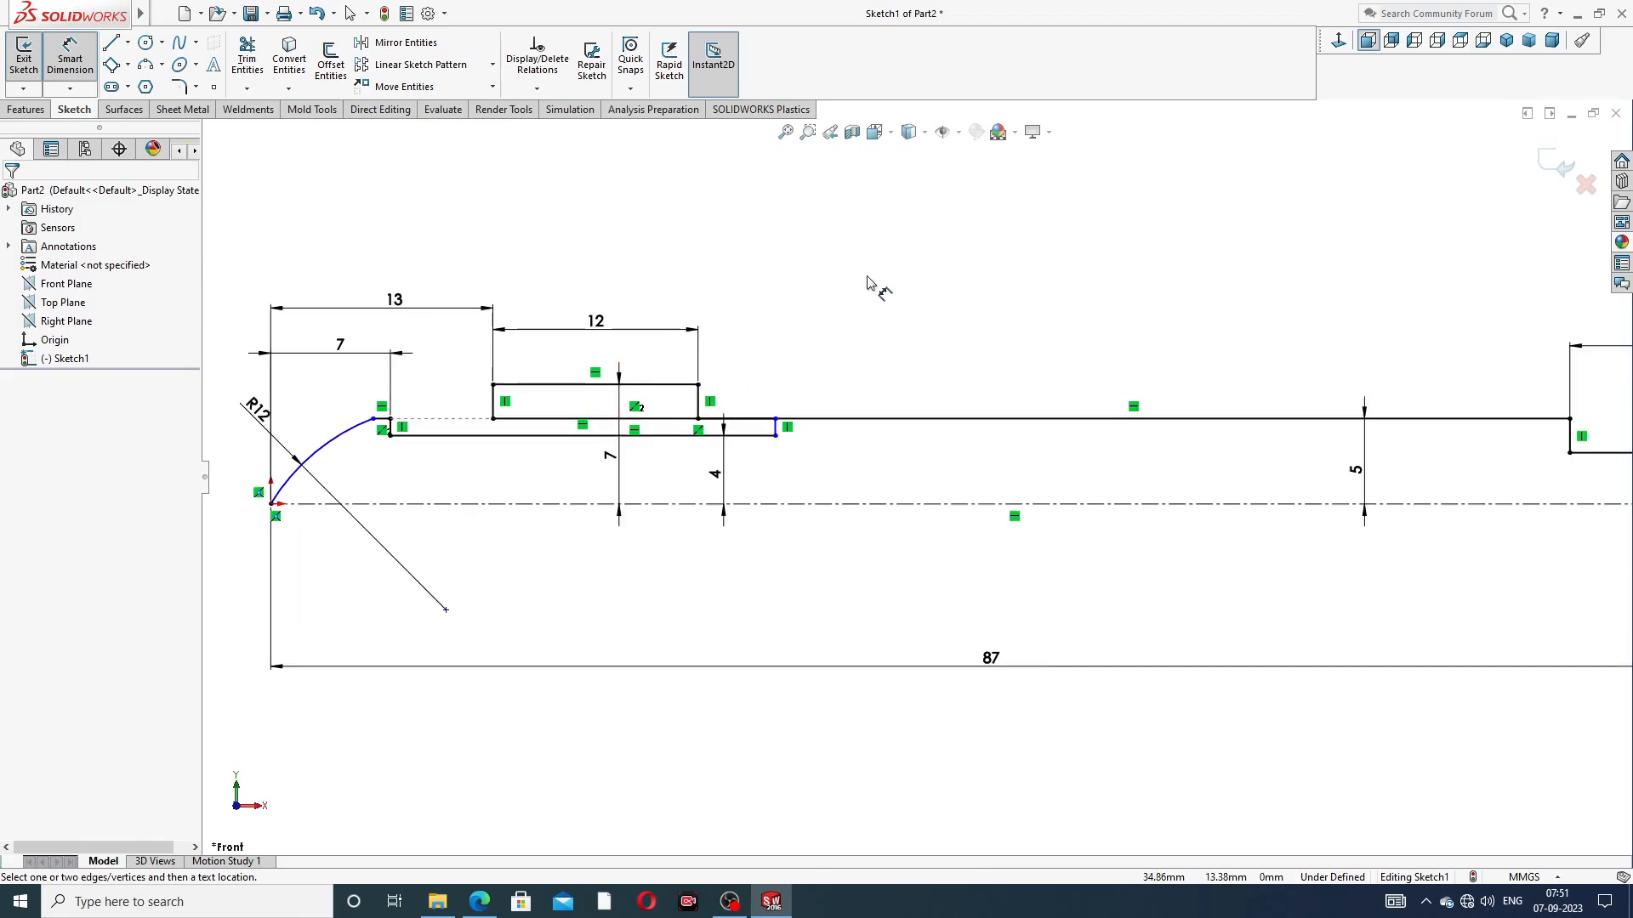
right_click(867, 281)
left_click(914, 260)
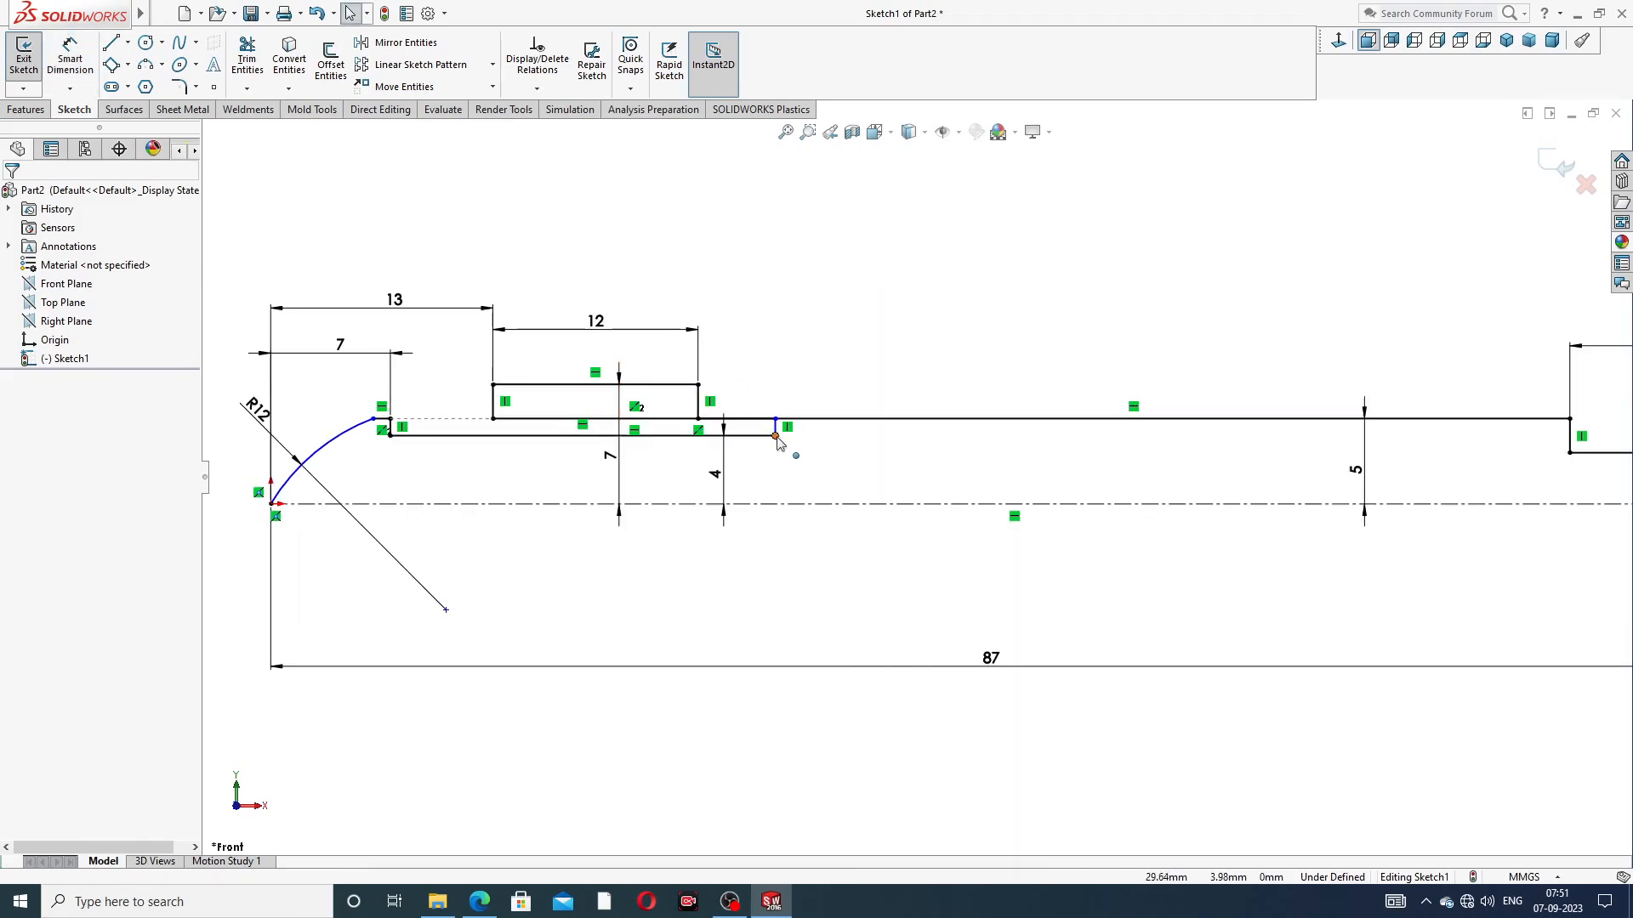
left_click_drag(775, 436, 472, 435)
left_click(823, 323)
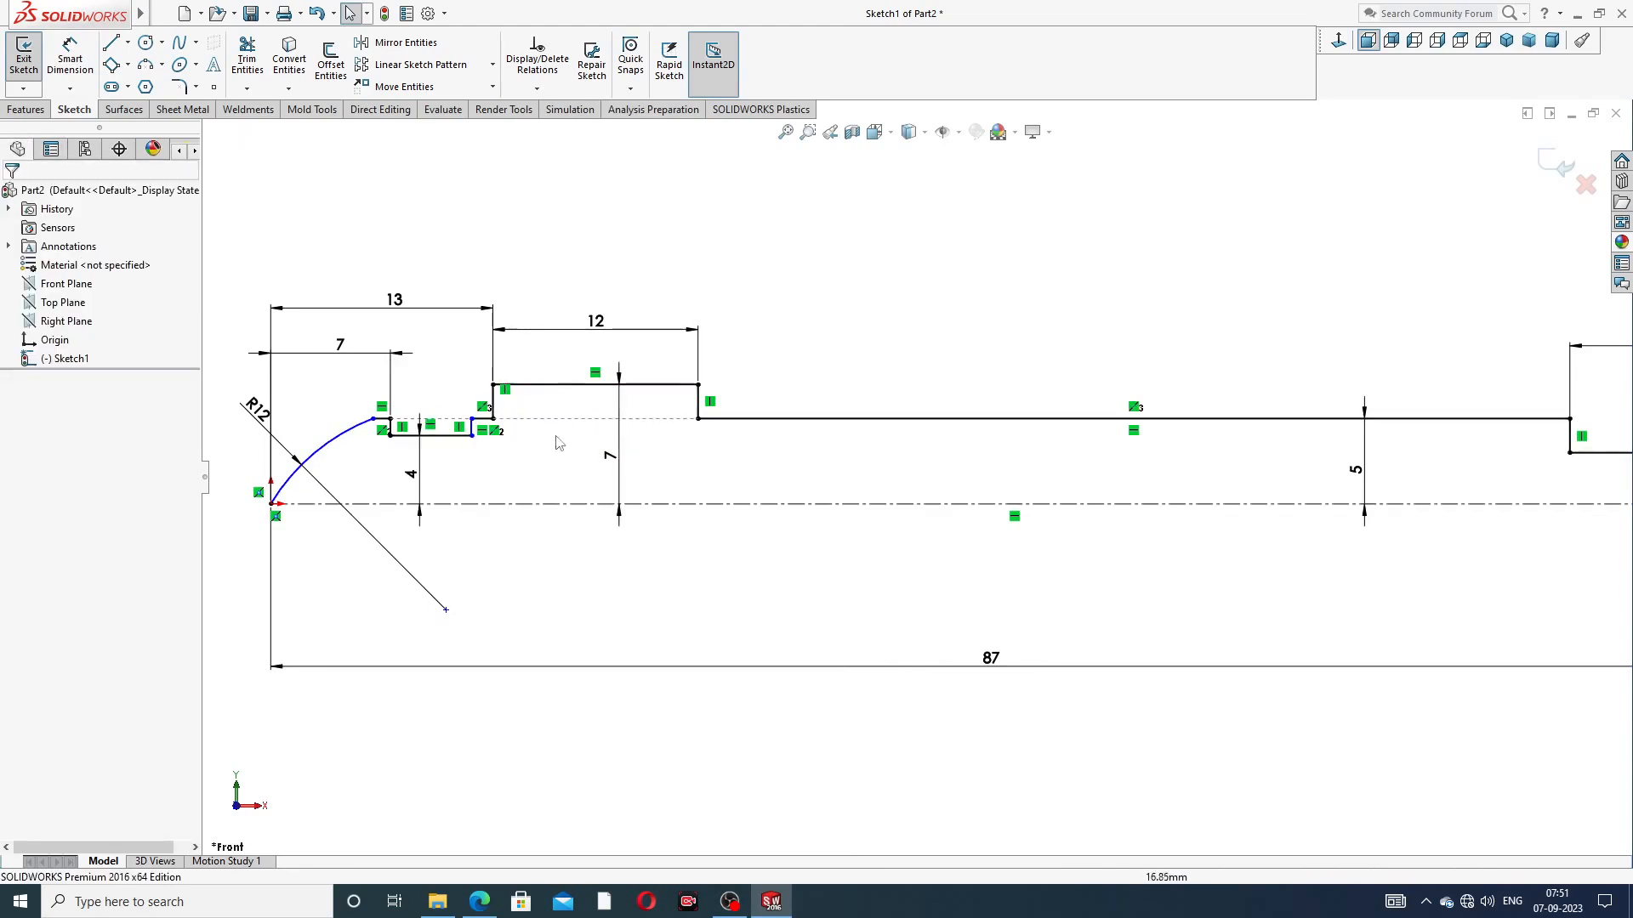
Add an Equal relation between the groove's left and right vertical lines
scroll(429, 438, "down", 3)
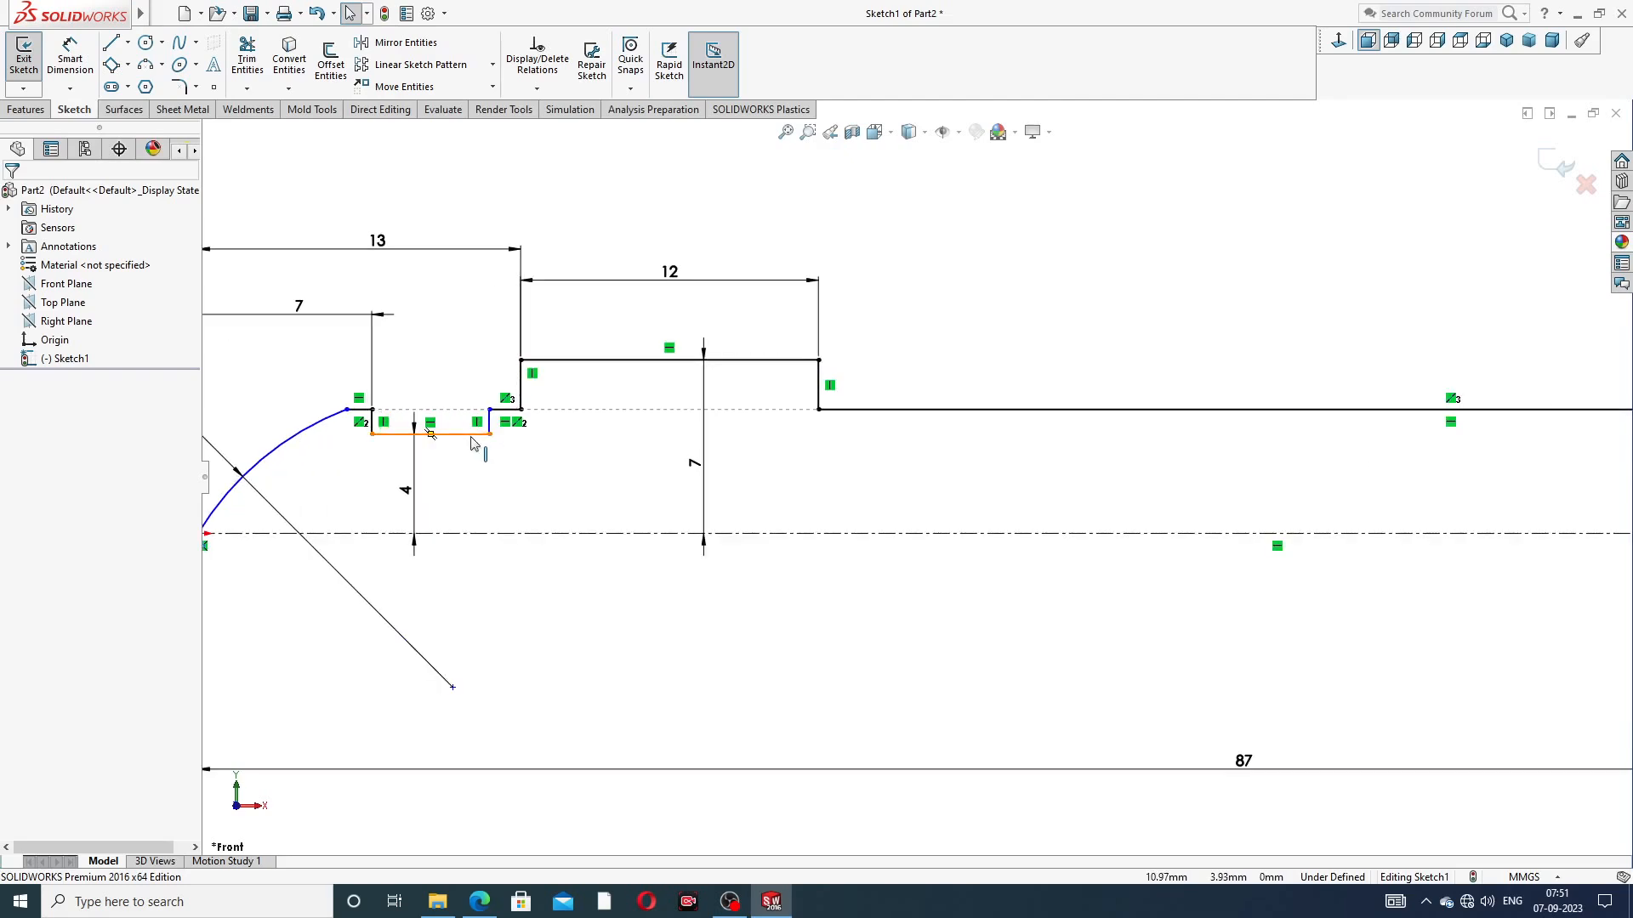
scroll(474, 443, "down", 2)
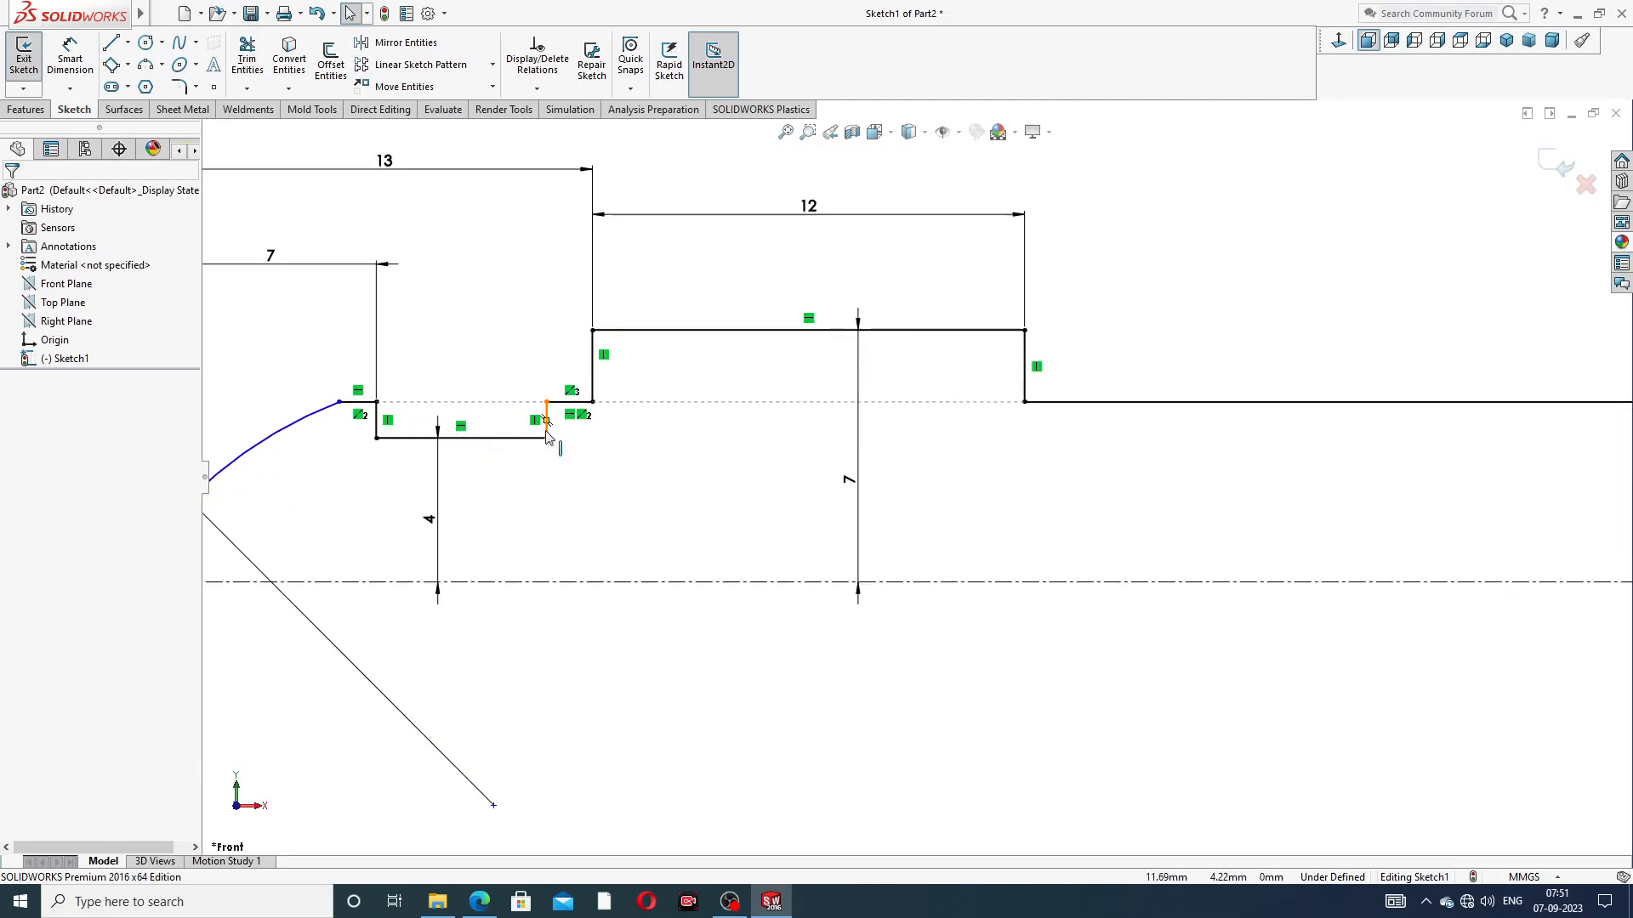
scroll(748, 431, "up", 2)
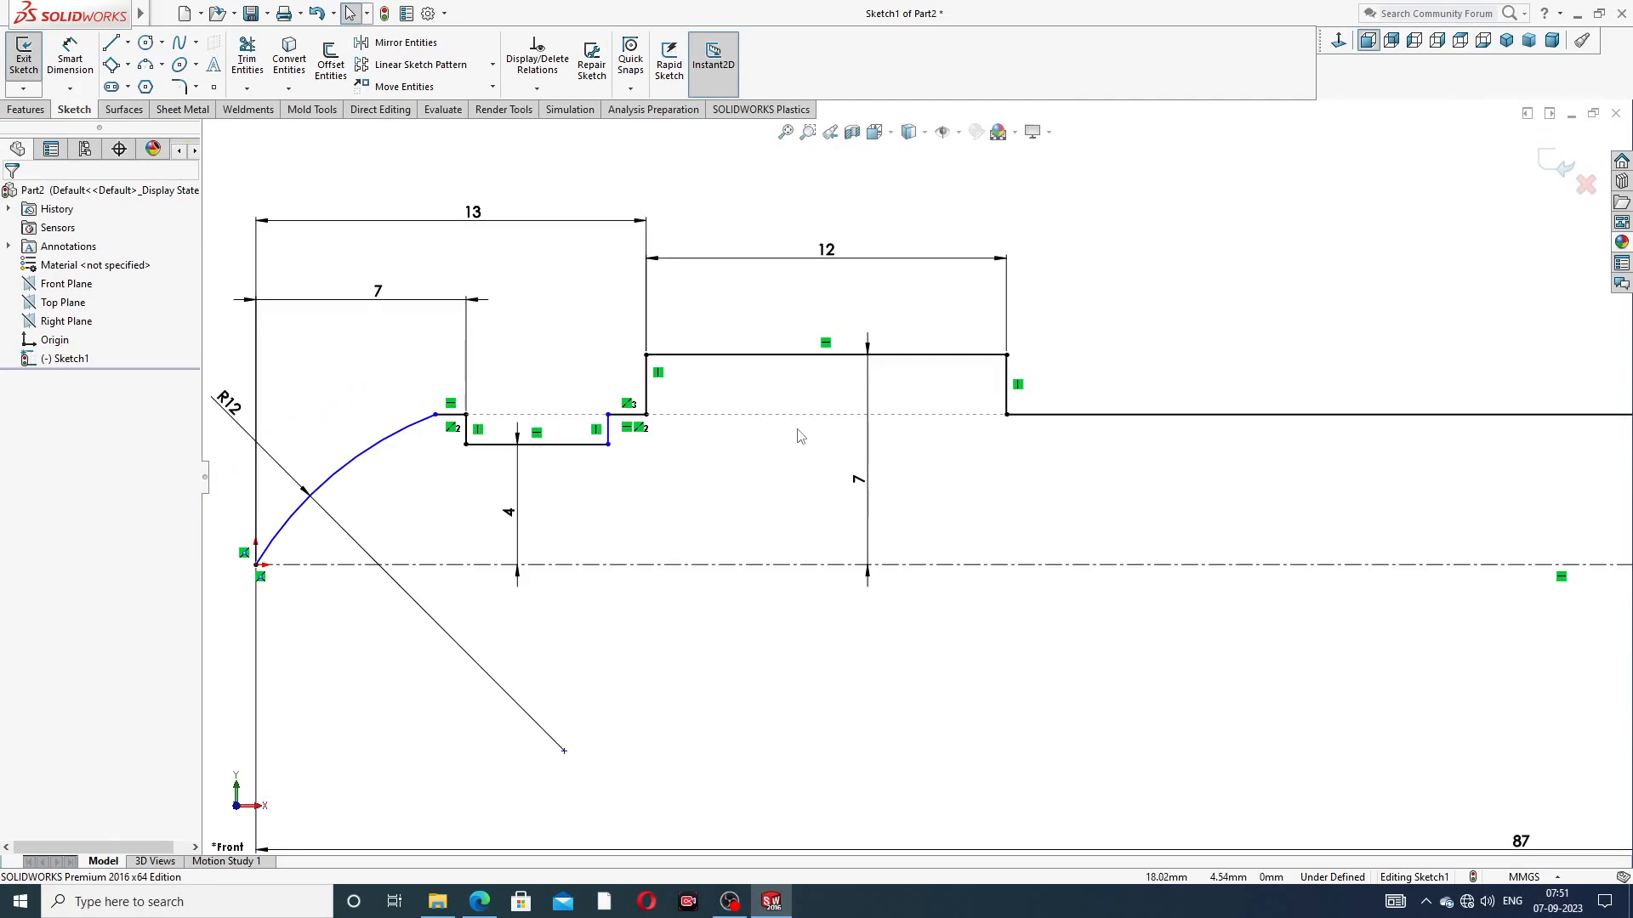
scroll(1155, 352, "up", 2)
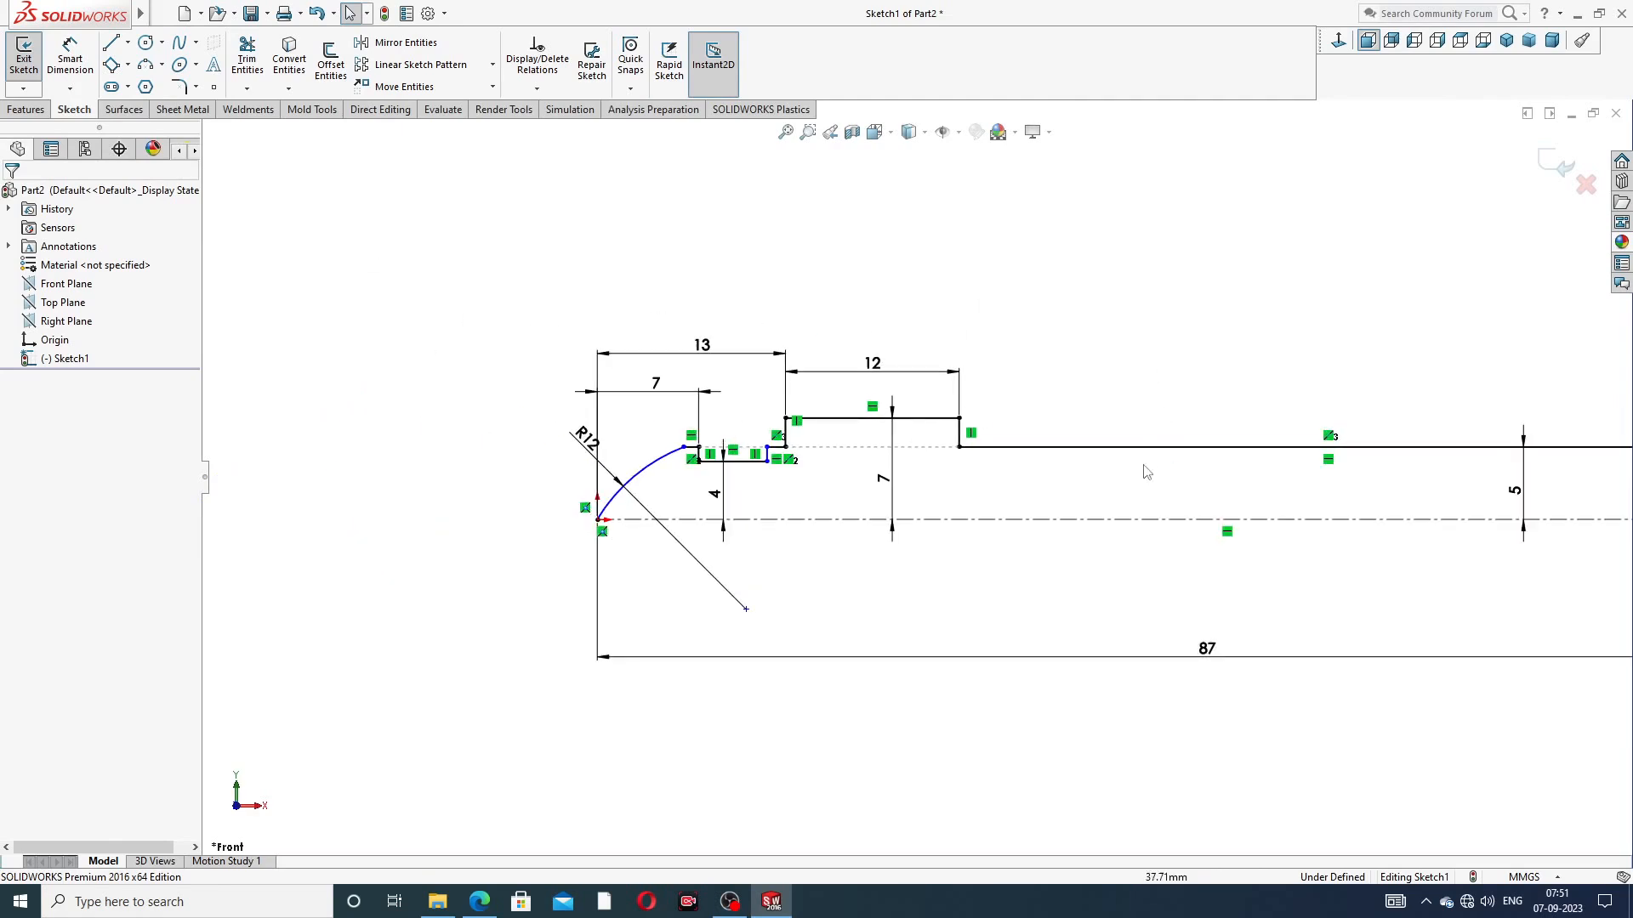
scroll(733, 499, "down", 5)
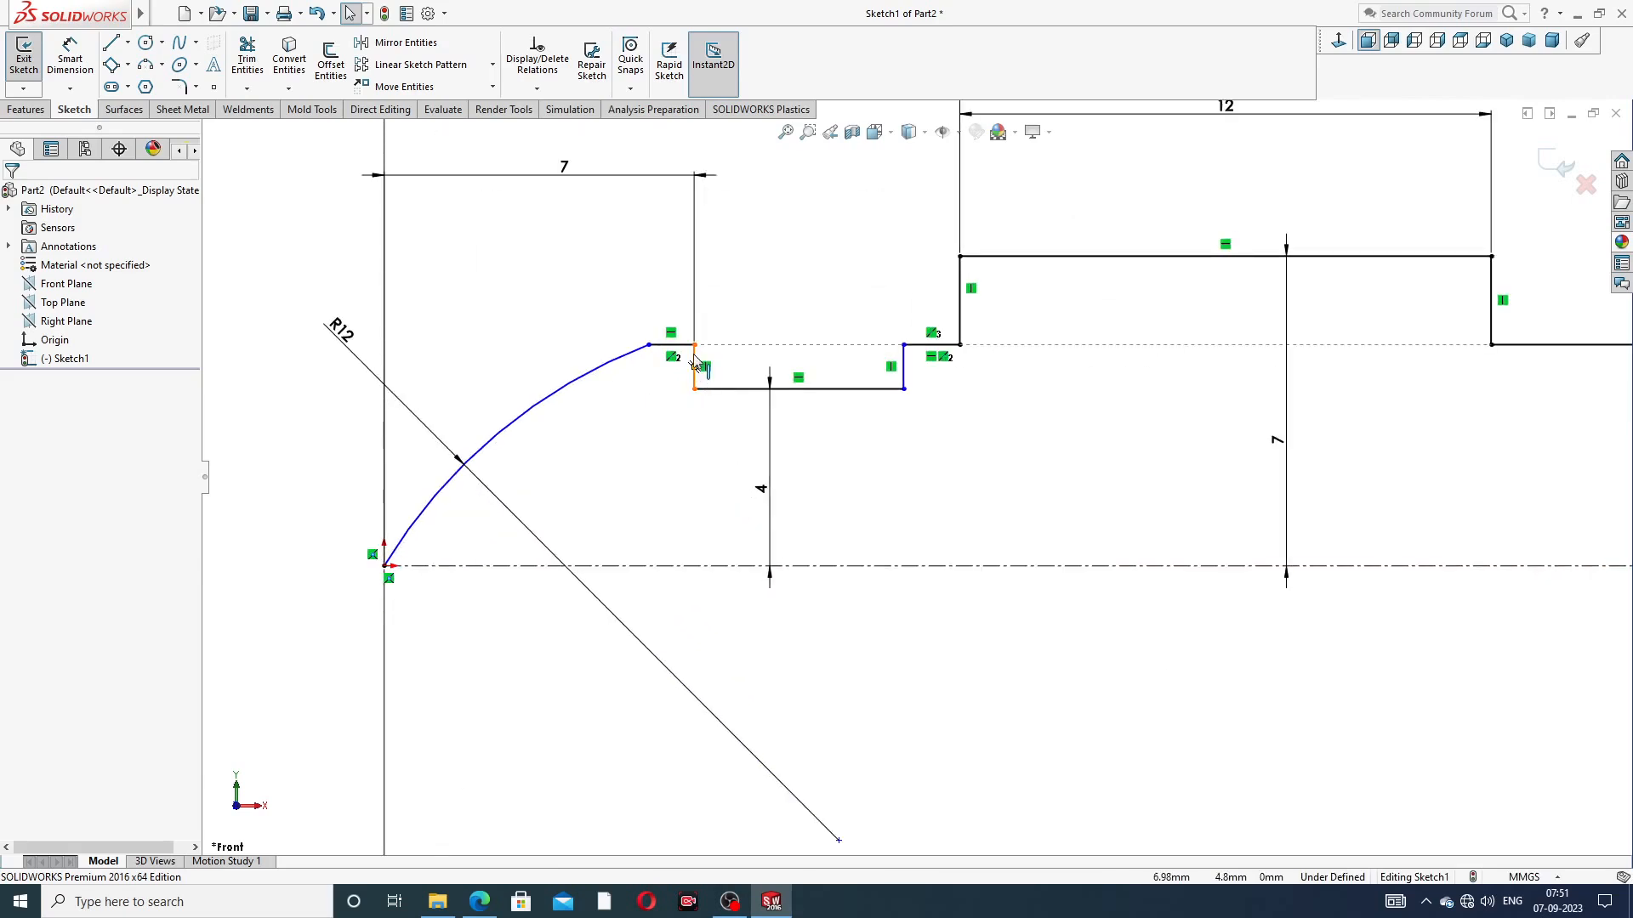
left_click(695, 364)
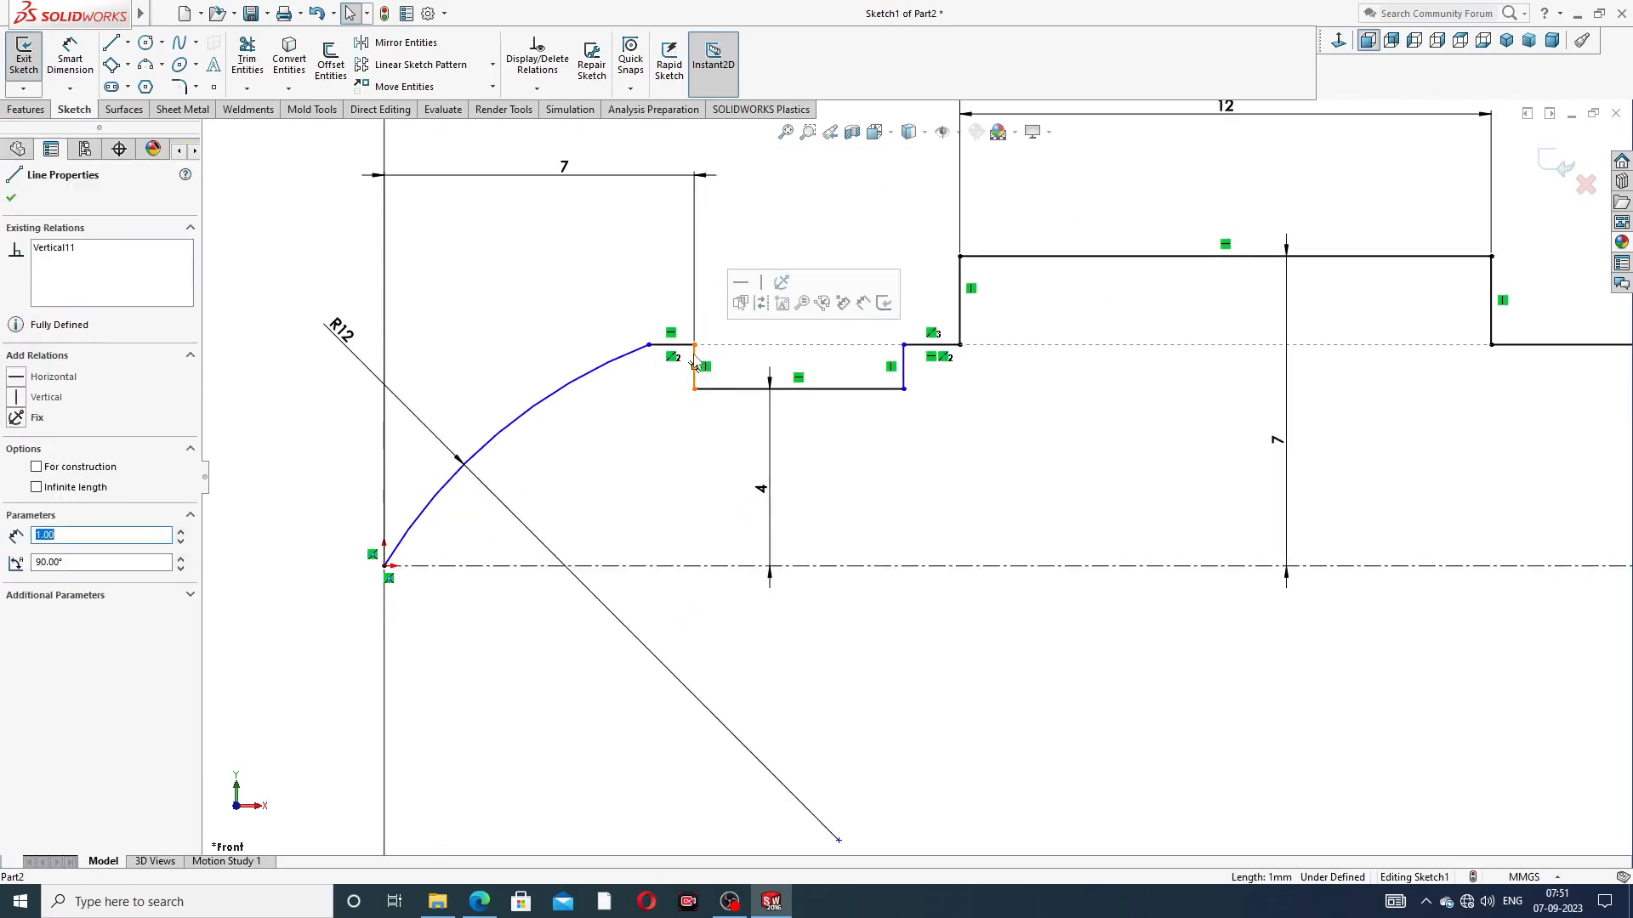
left_click(903, 366, "ctrl")
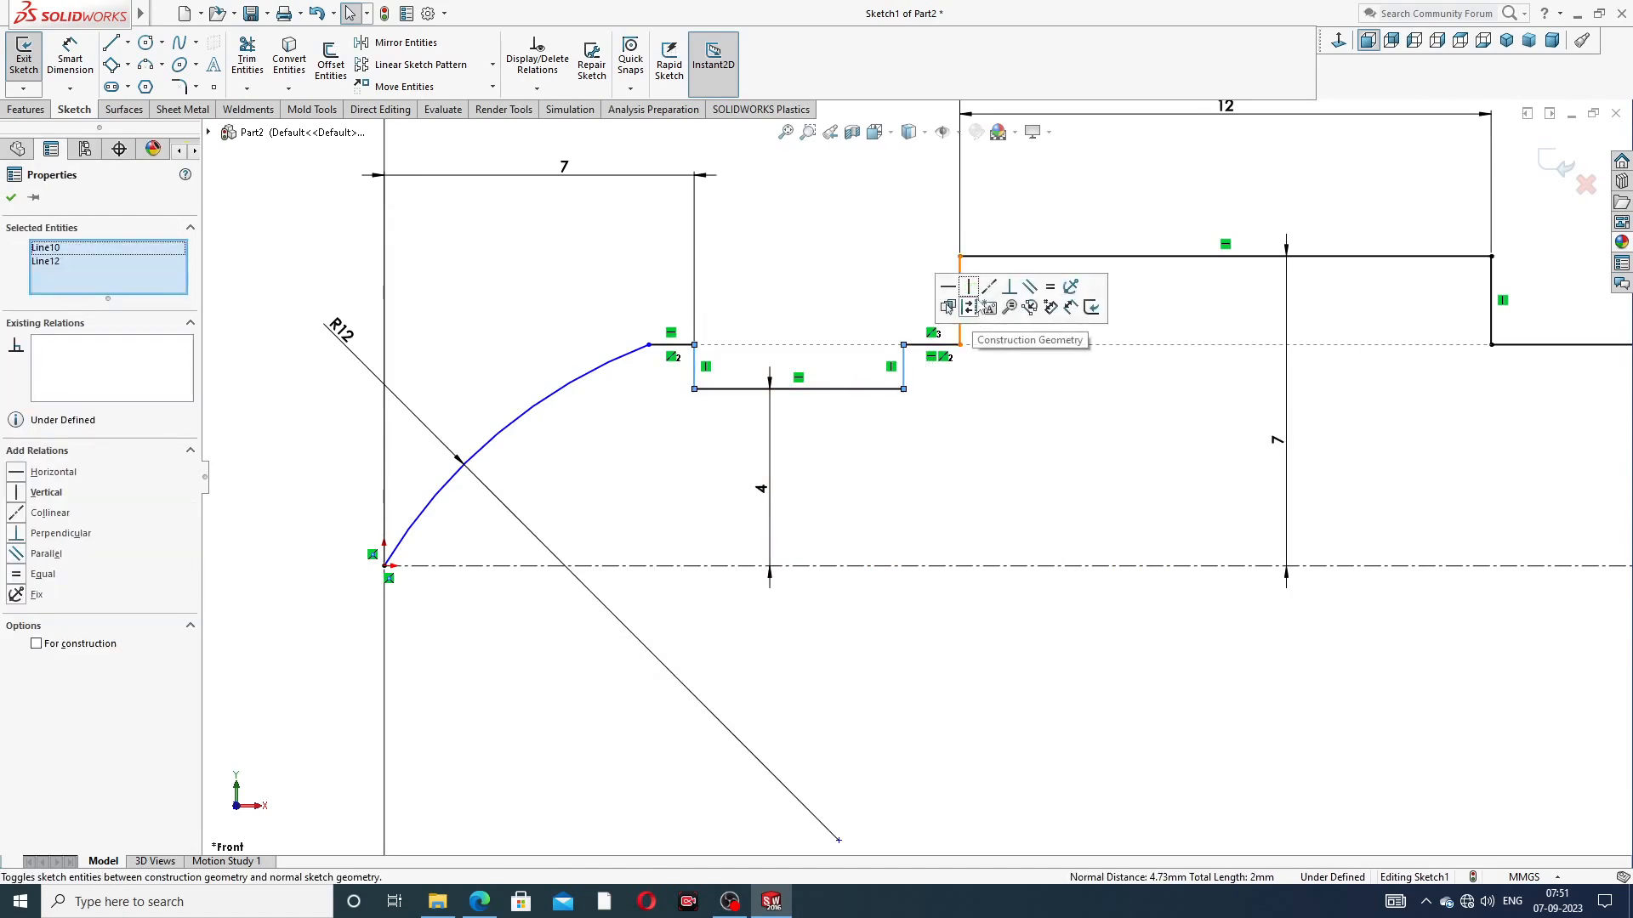
left_click(1050, 289)
left_click(1013, 431)
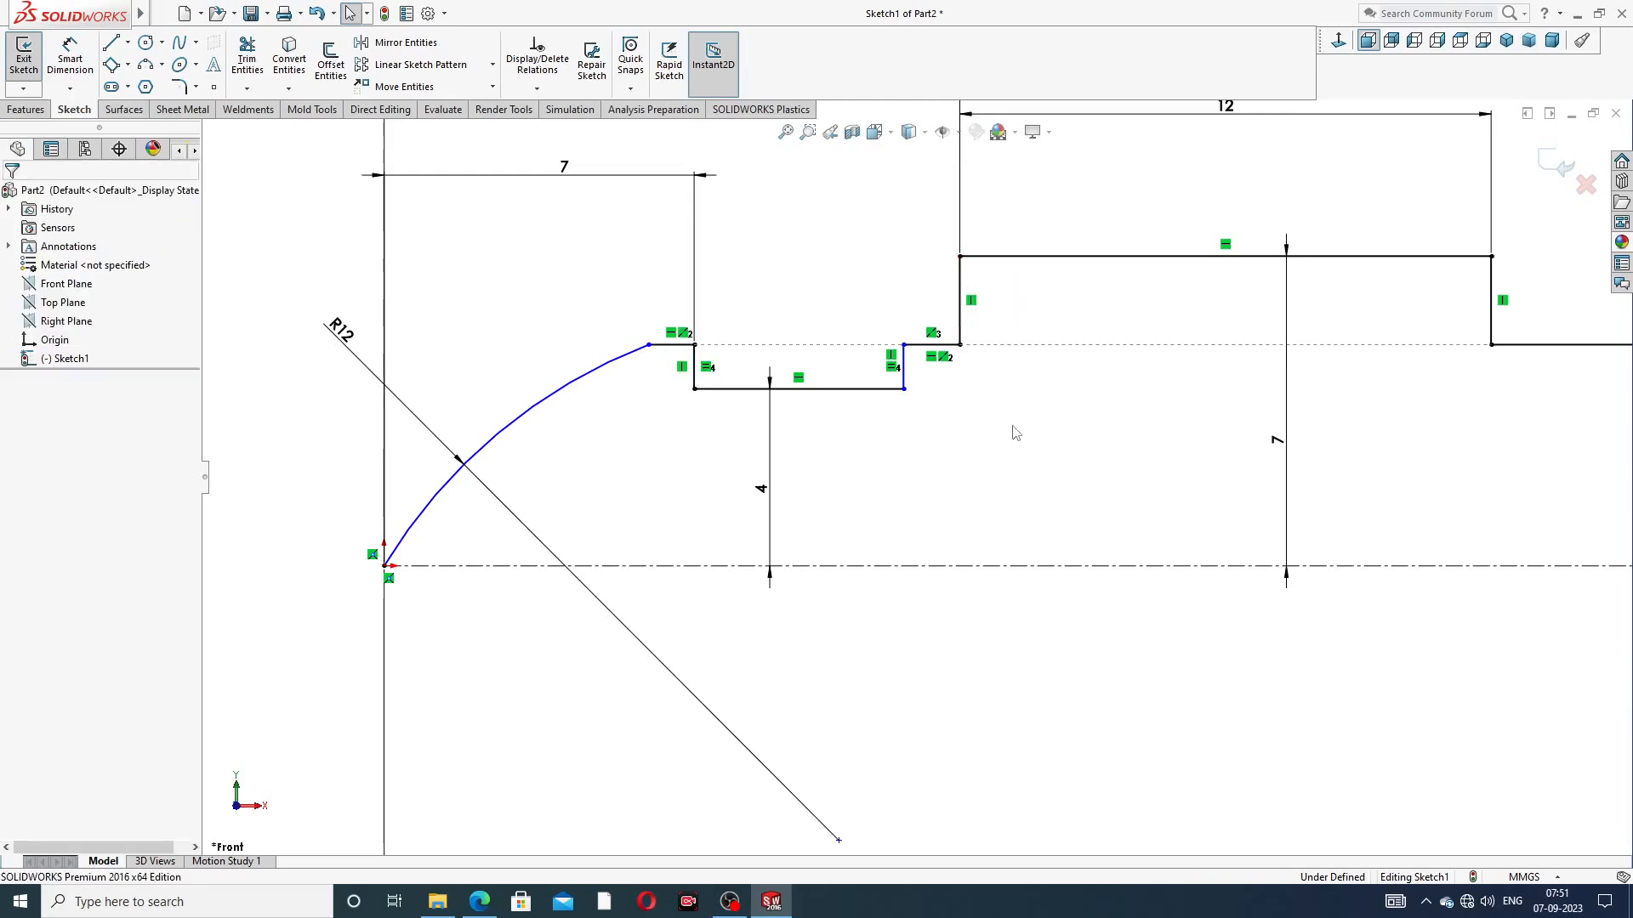
Check the PDF drawing and set the horizontal distance from the origin to the groove's left edge to 3 mm
scroll(1014, 434, "up", 3)
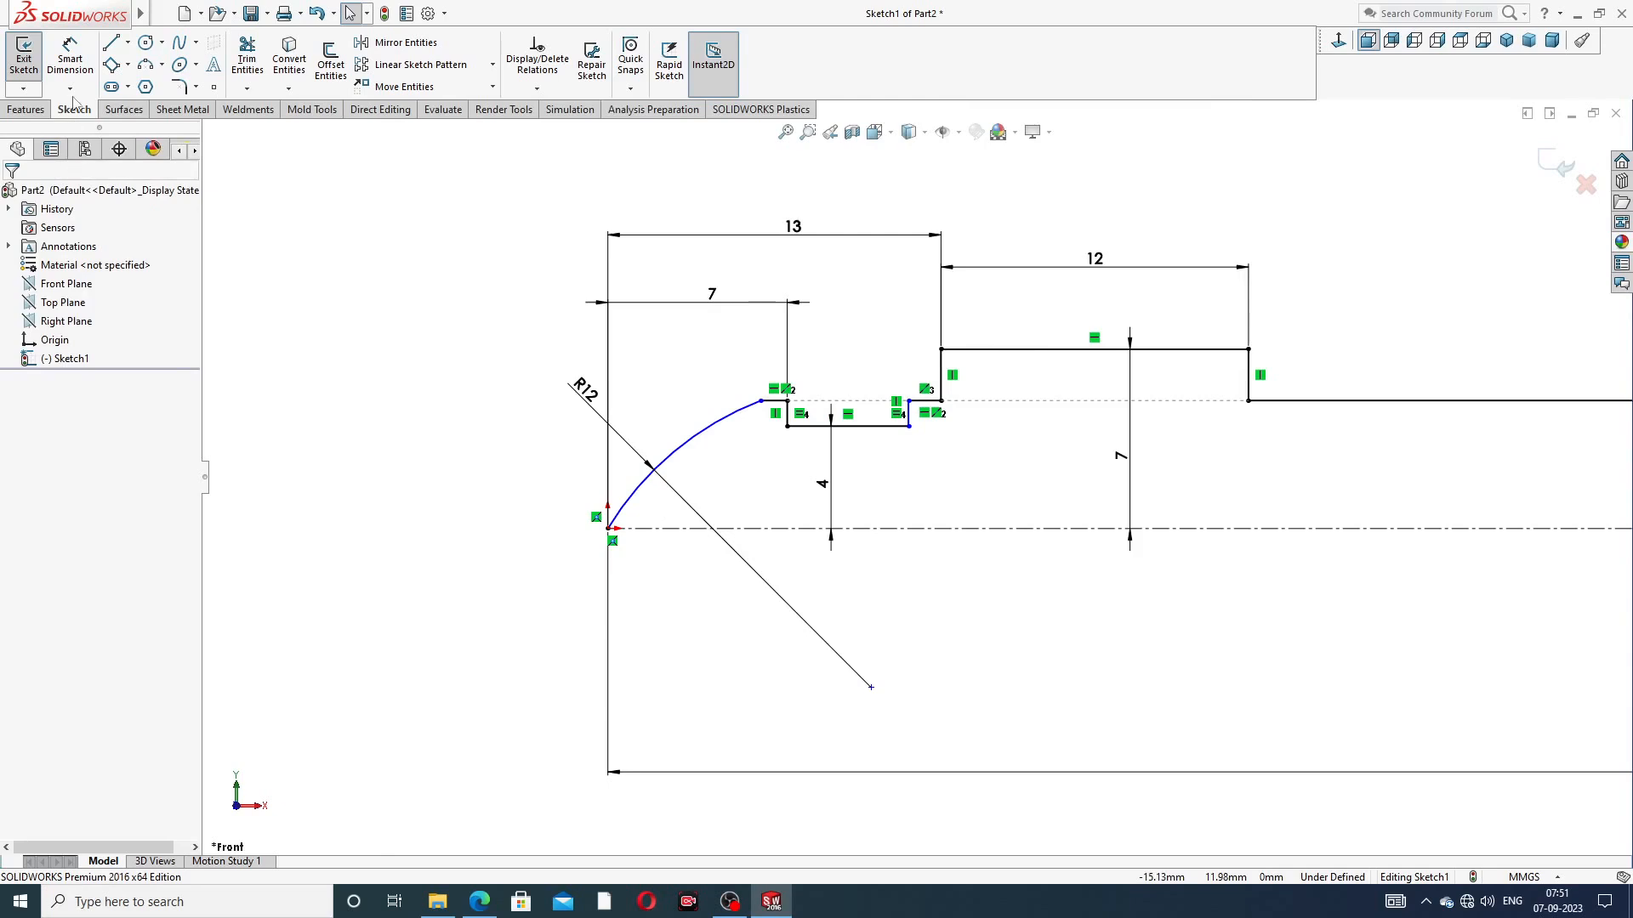
left_click(479, 901)
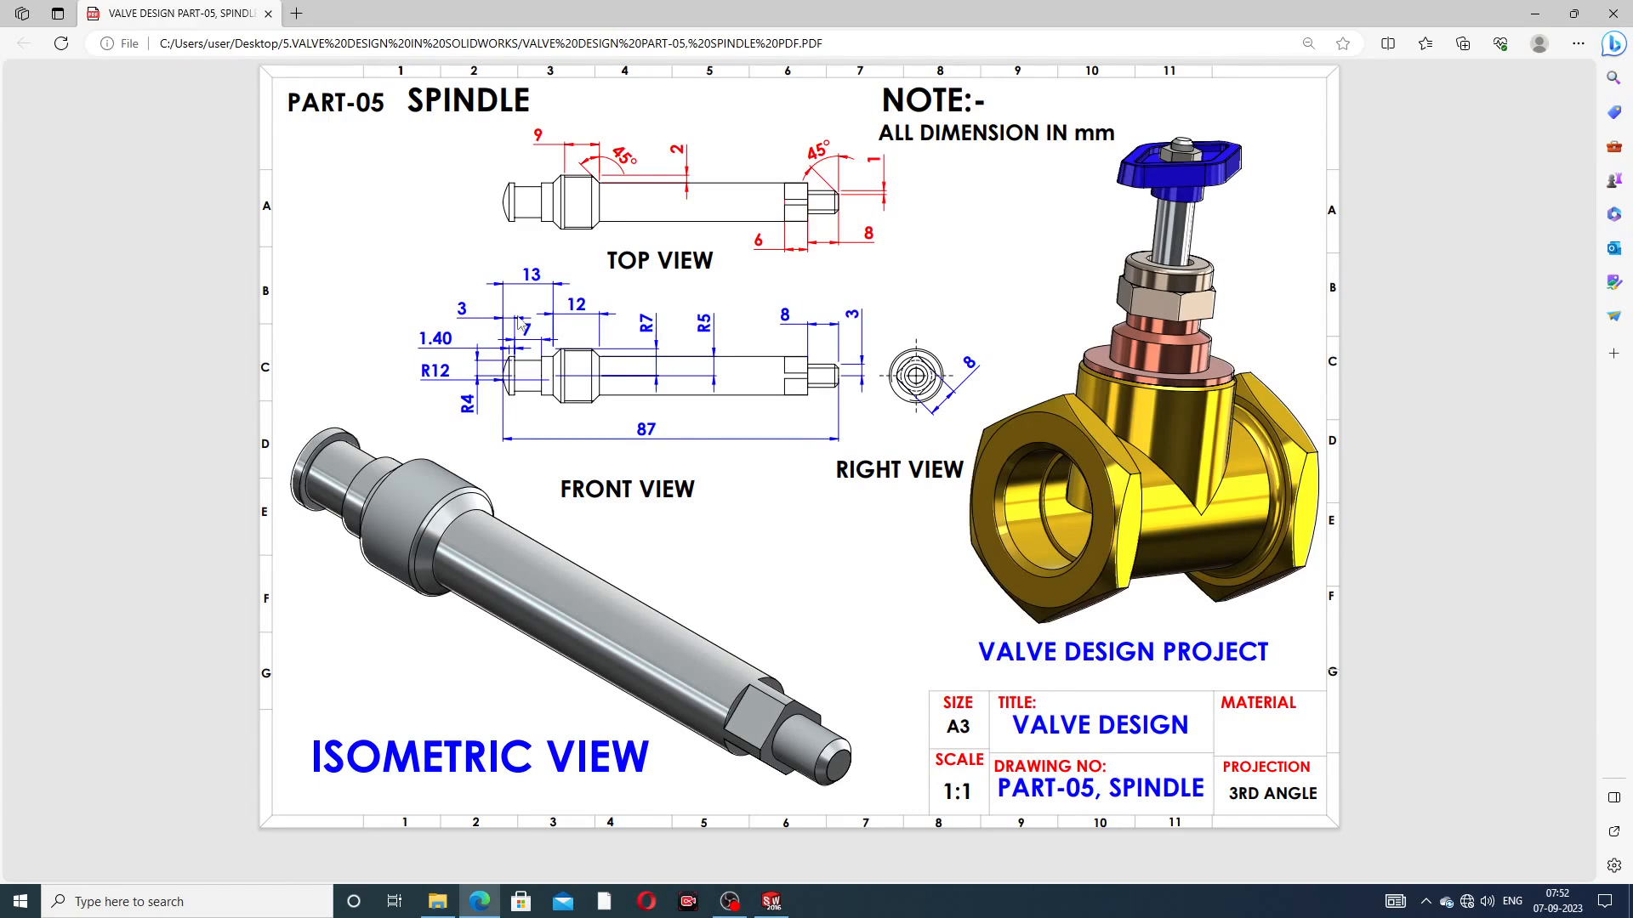
left_click(483, 897)
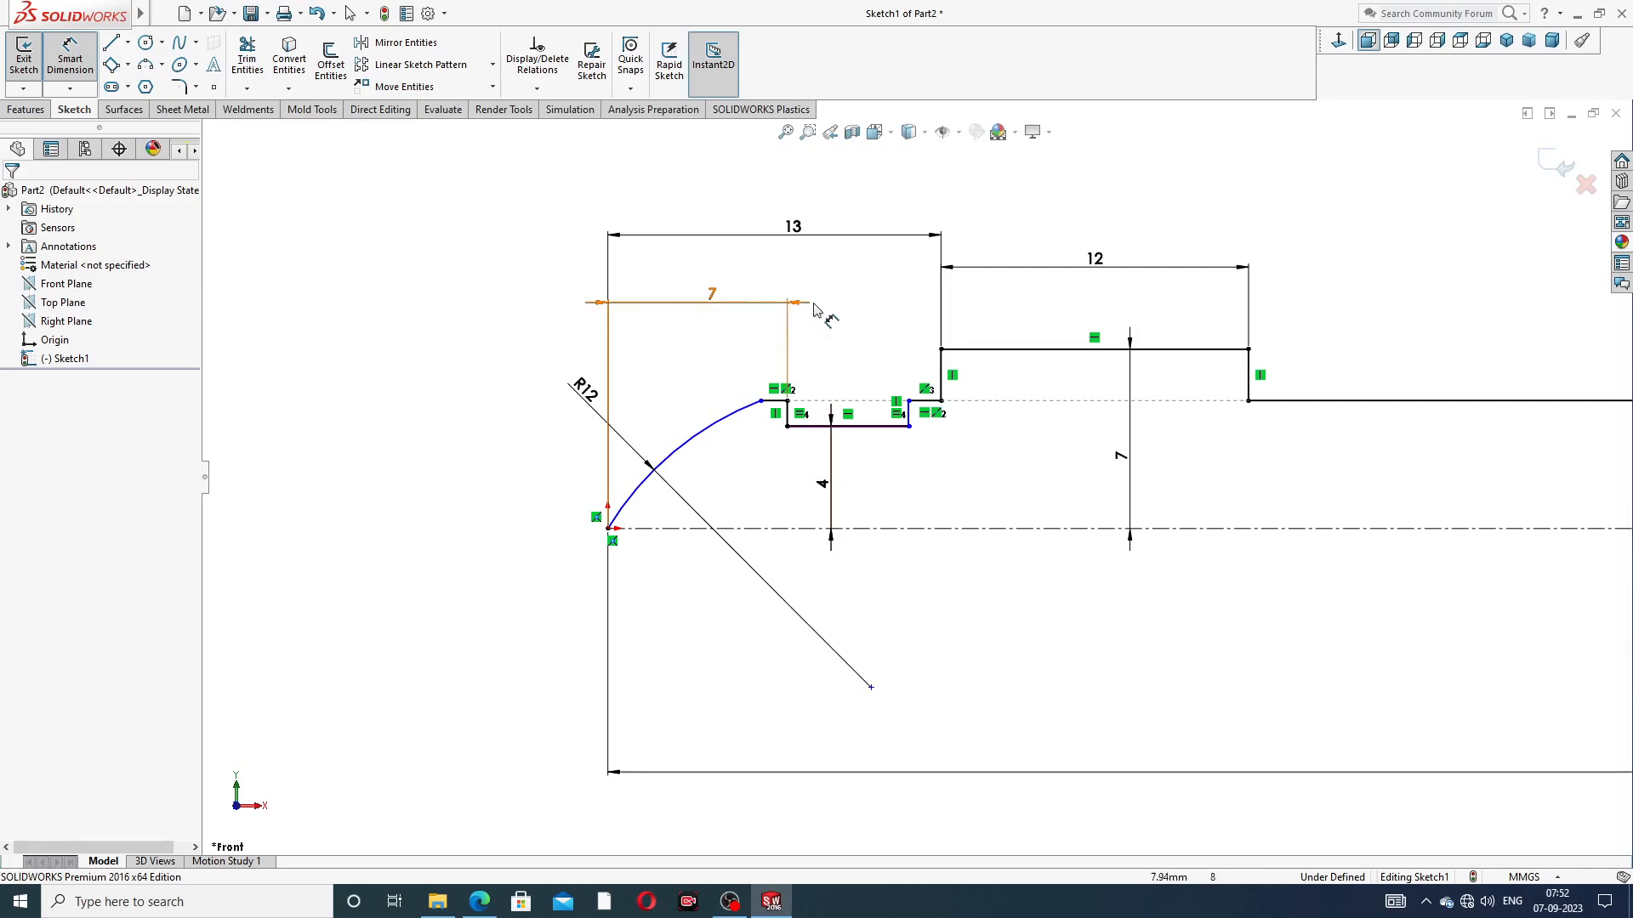
left_click(709, 295)
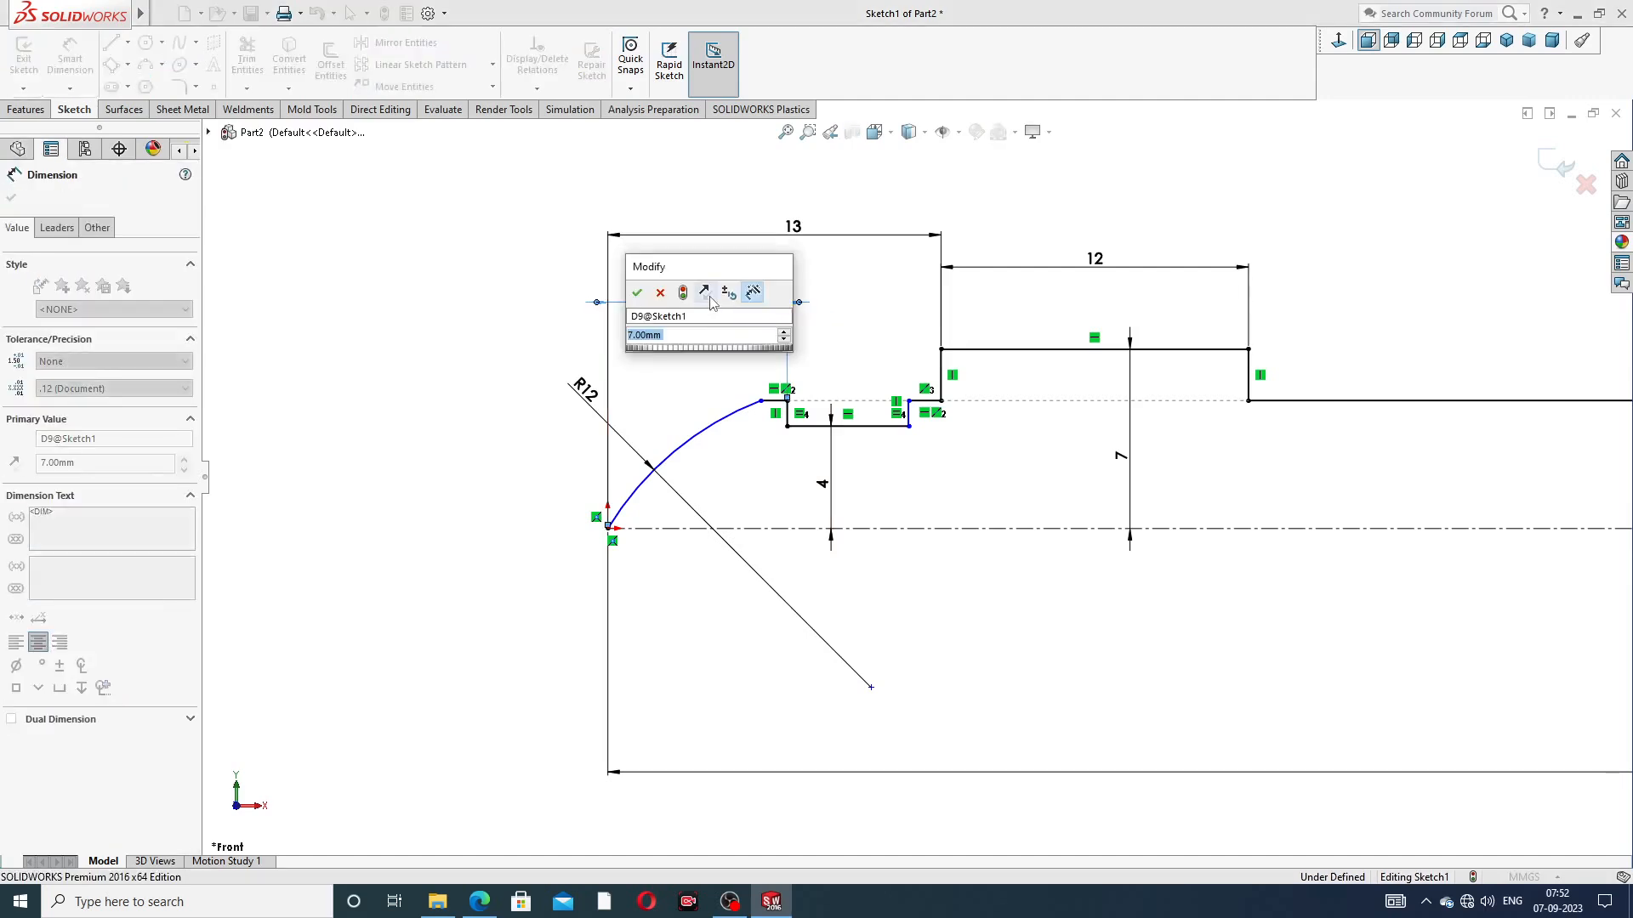
type("3")
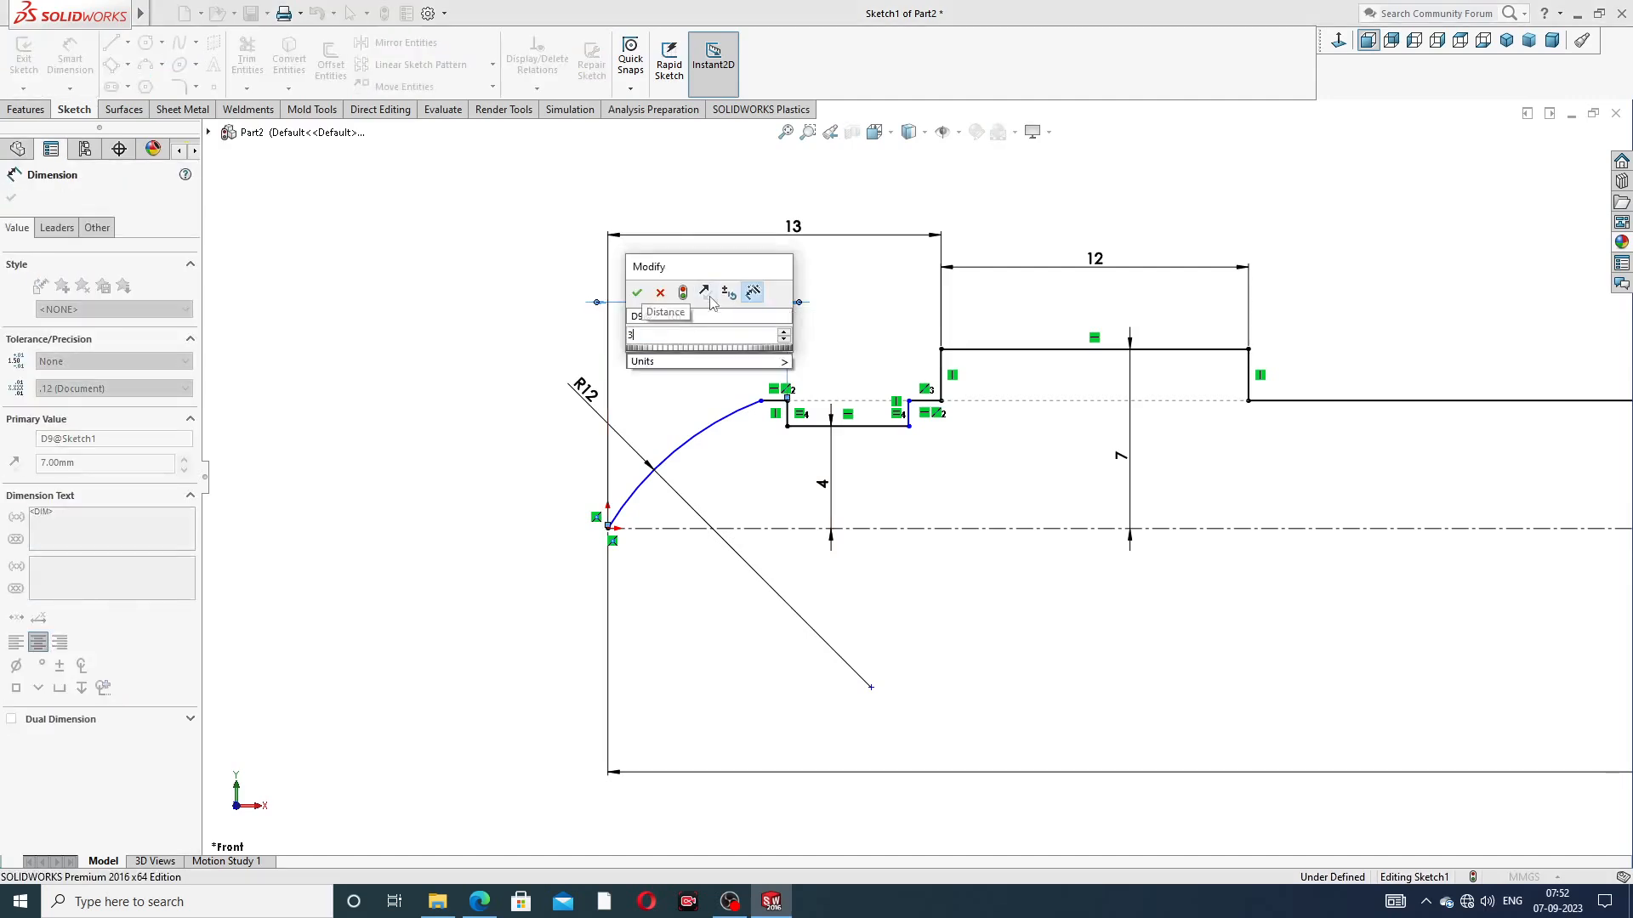
key("Return")
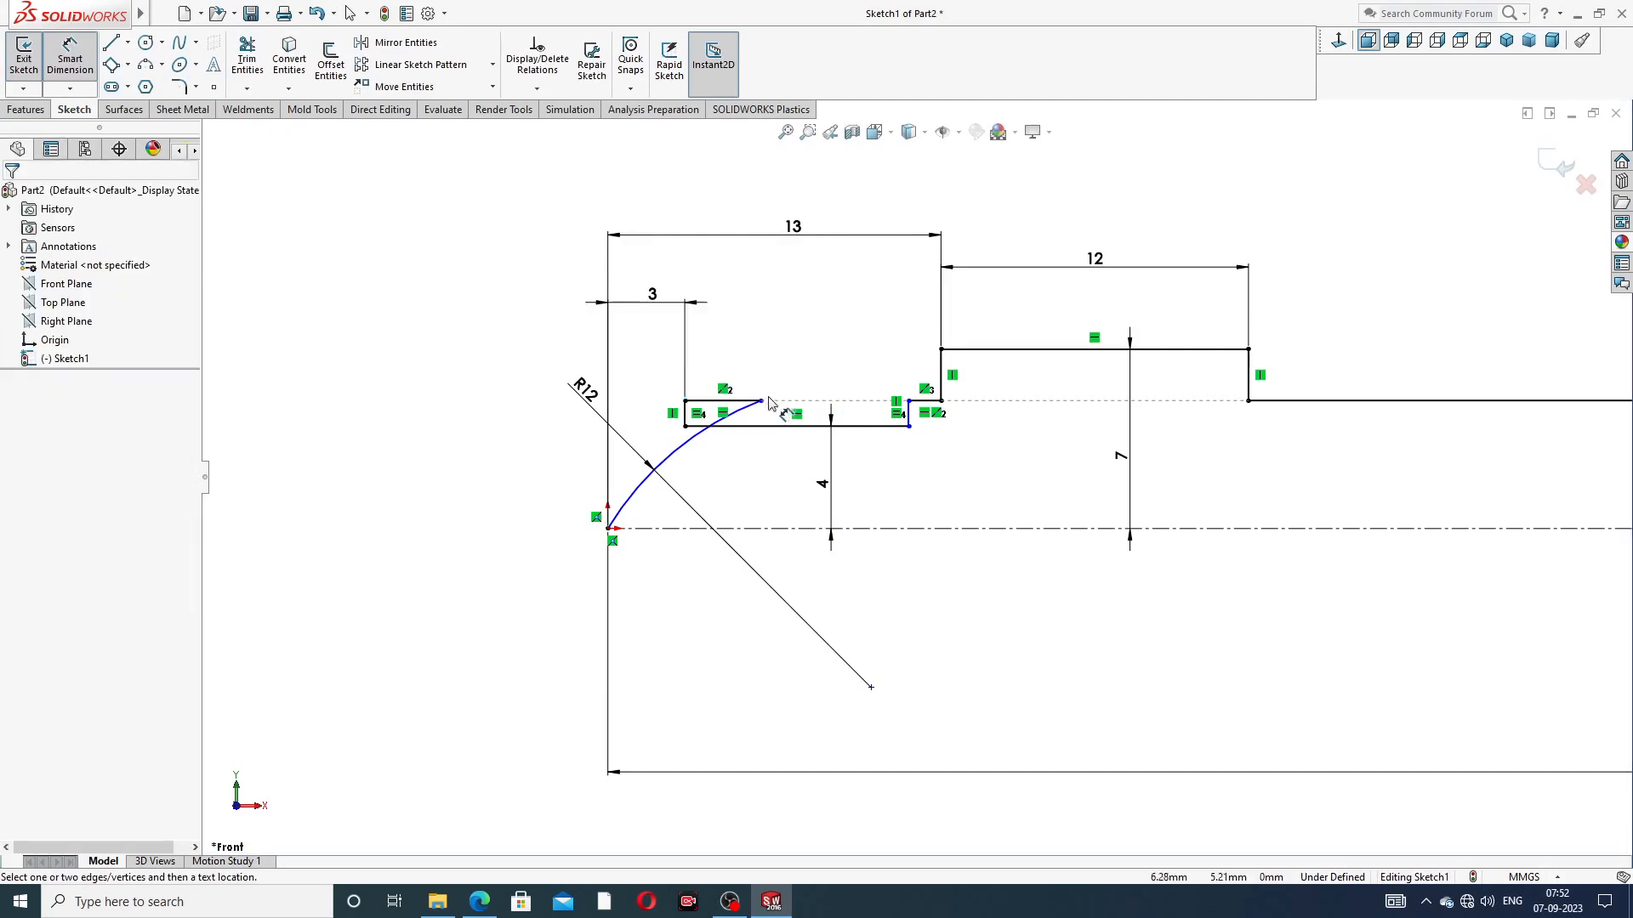
right_click(785, 347)
left_click(839, 253)
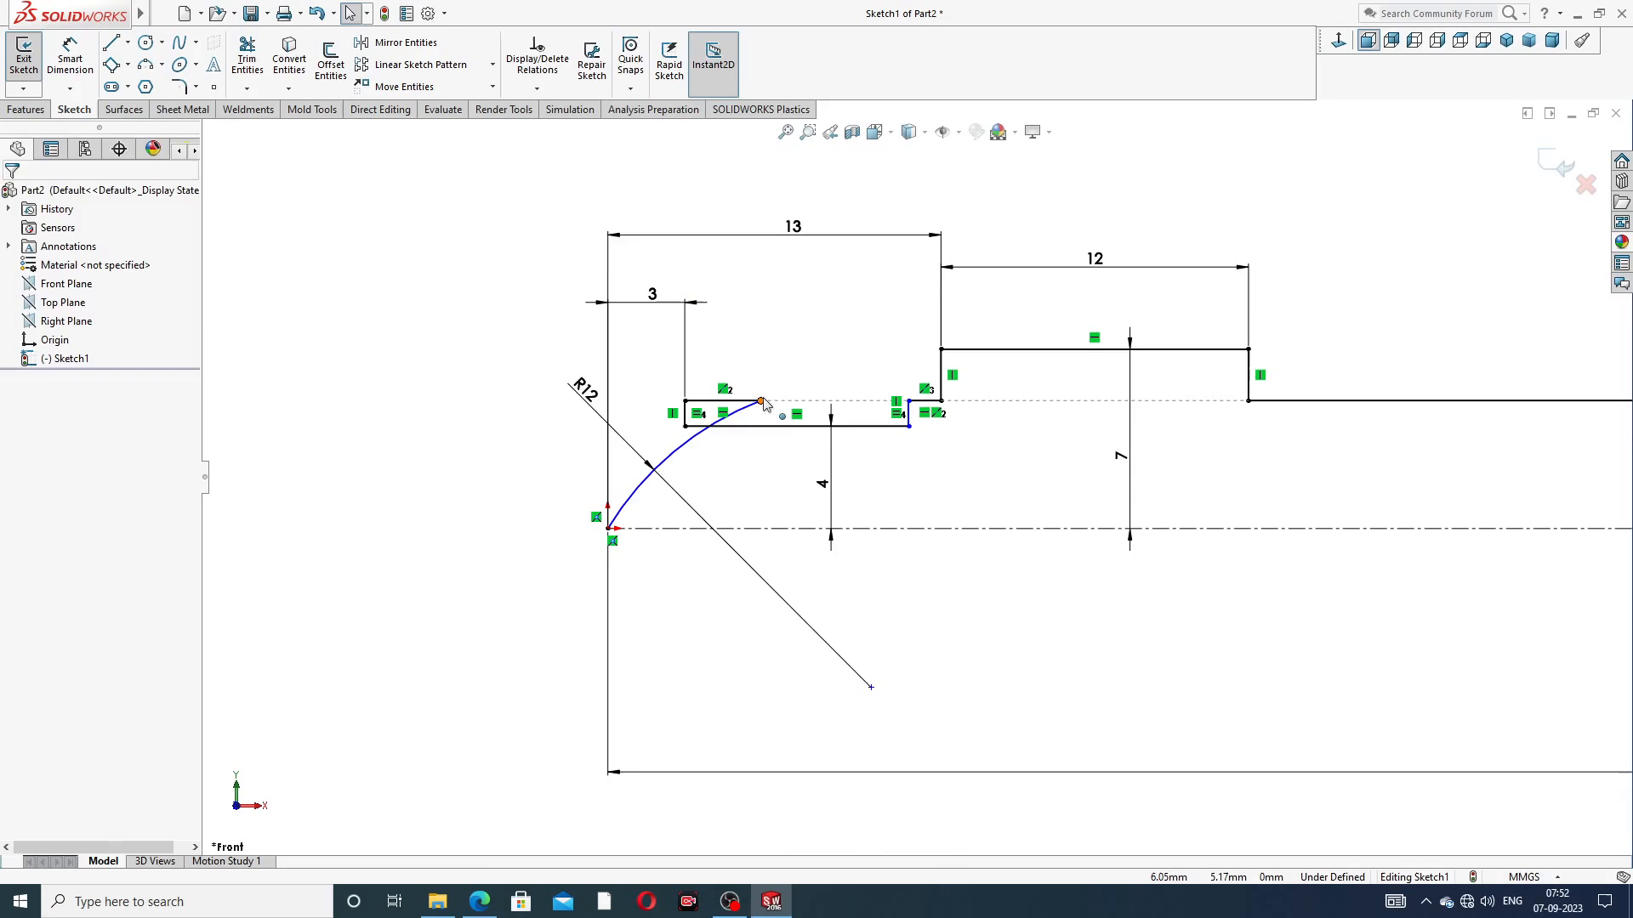
Move the arc's upper endpoint to about 1.4 mm left of the groove and reposition the R12 dimension beside the arc
left_click_drag(762, 400, 651, 456)
left_click(521, 299)
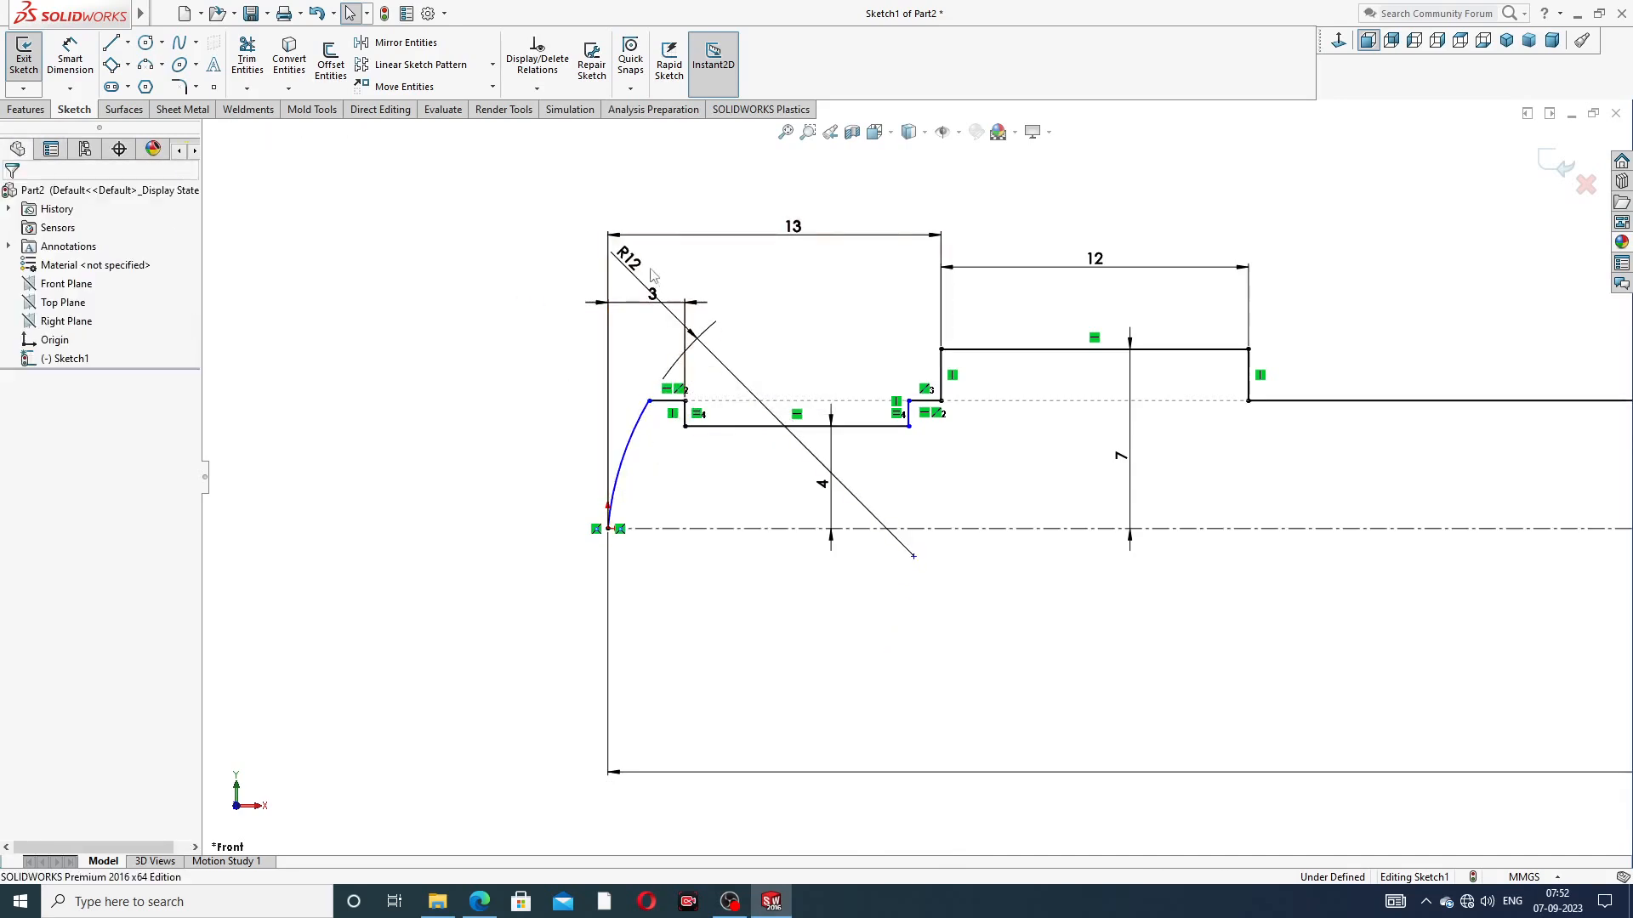
left_click_drag(625, 346, 523, 443)
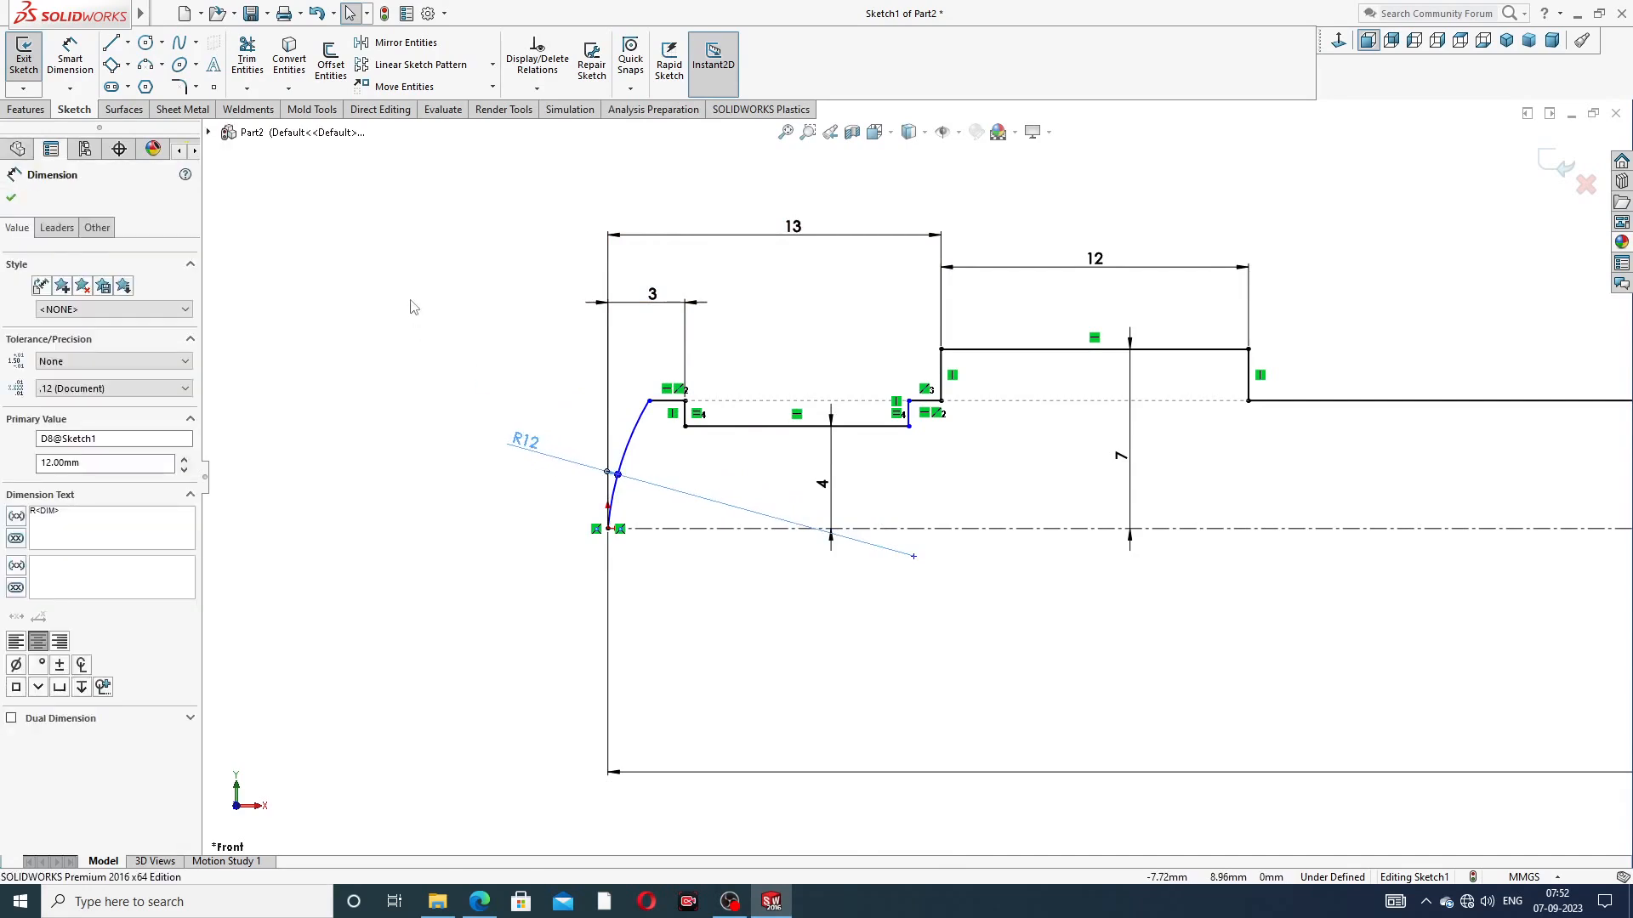
Dimension the groove's width as 7 mm and place the dimension just above the groove
left_click(70, 57)
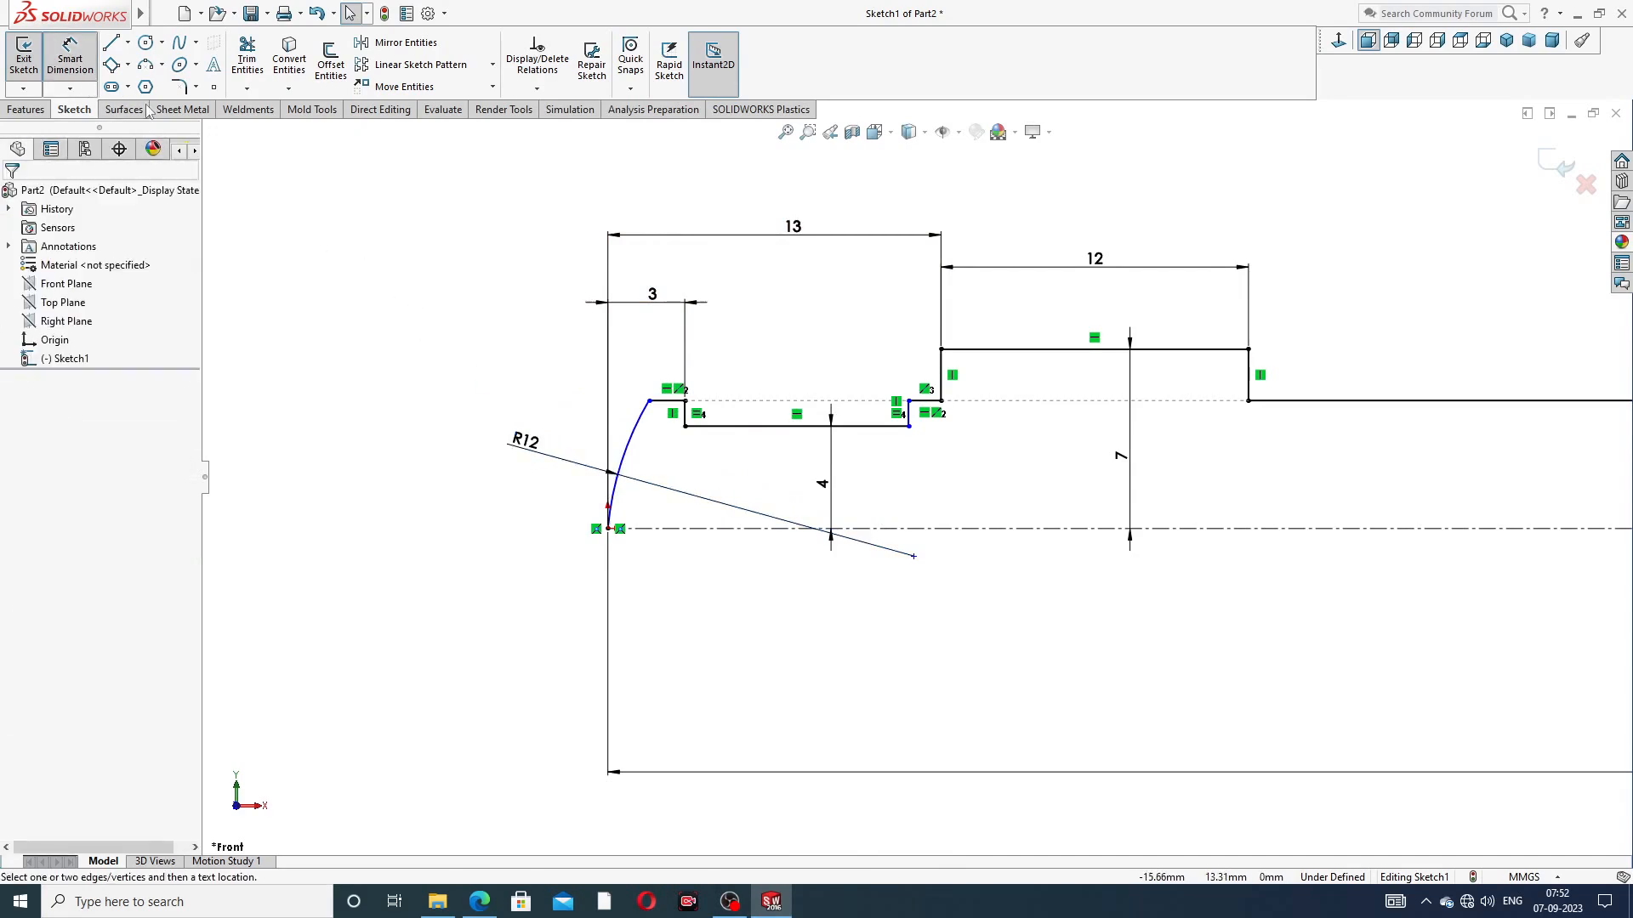
left_click(814, 429)
left_click(822, 343)
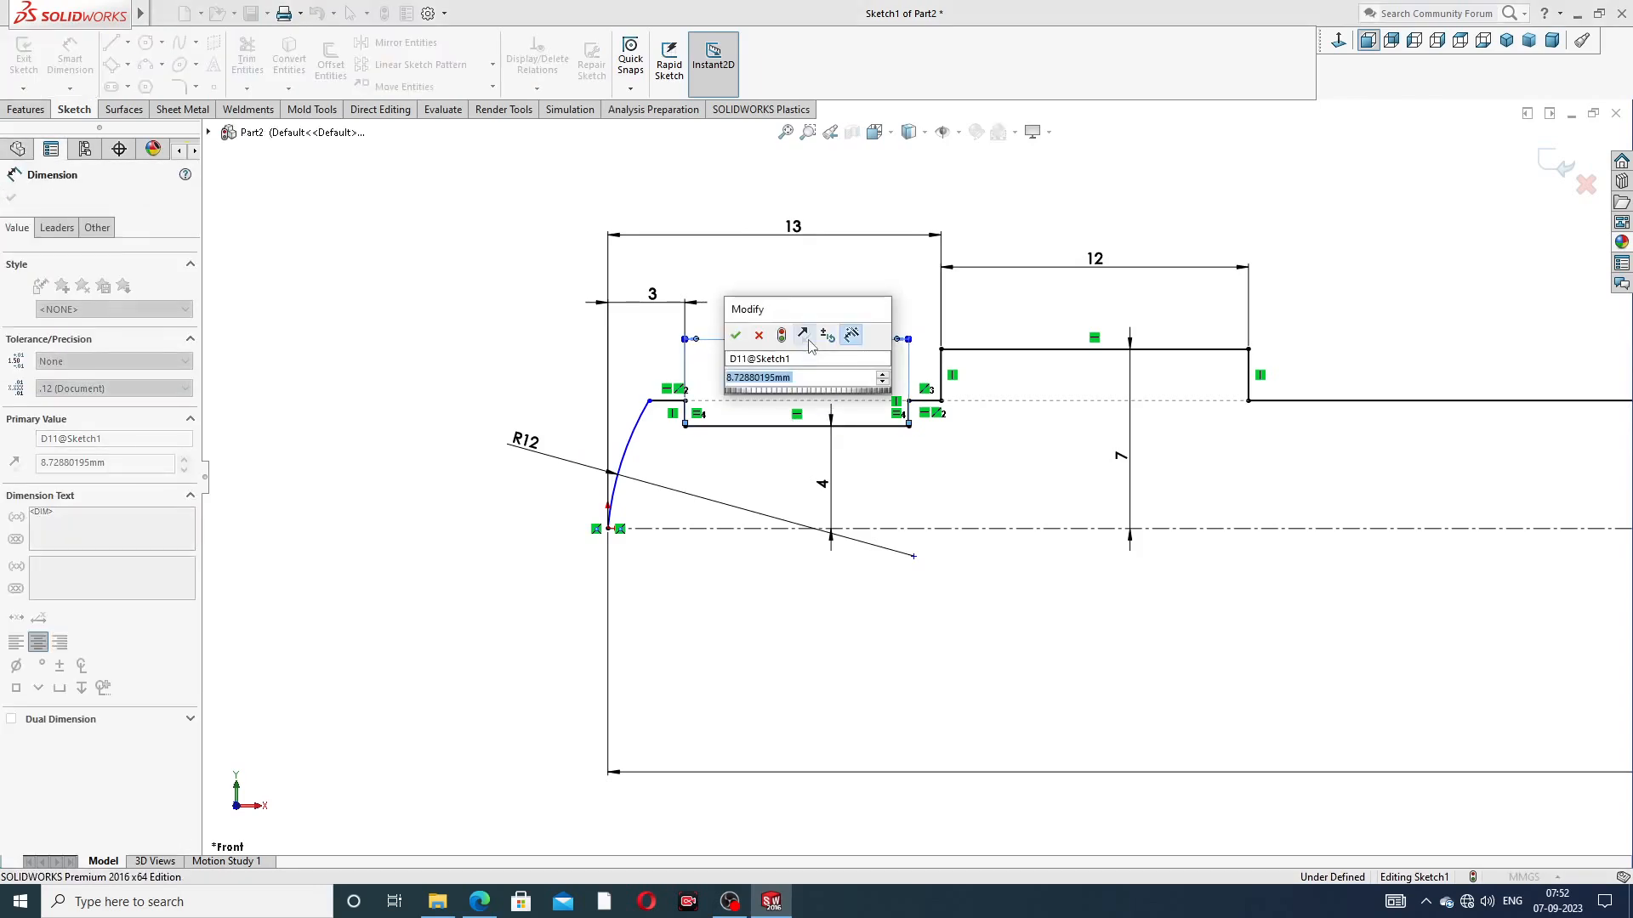
type("7")
key("Return")
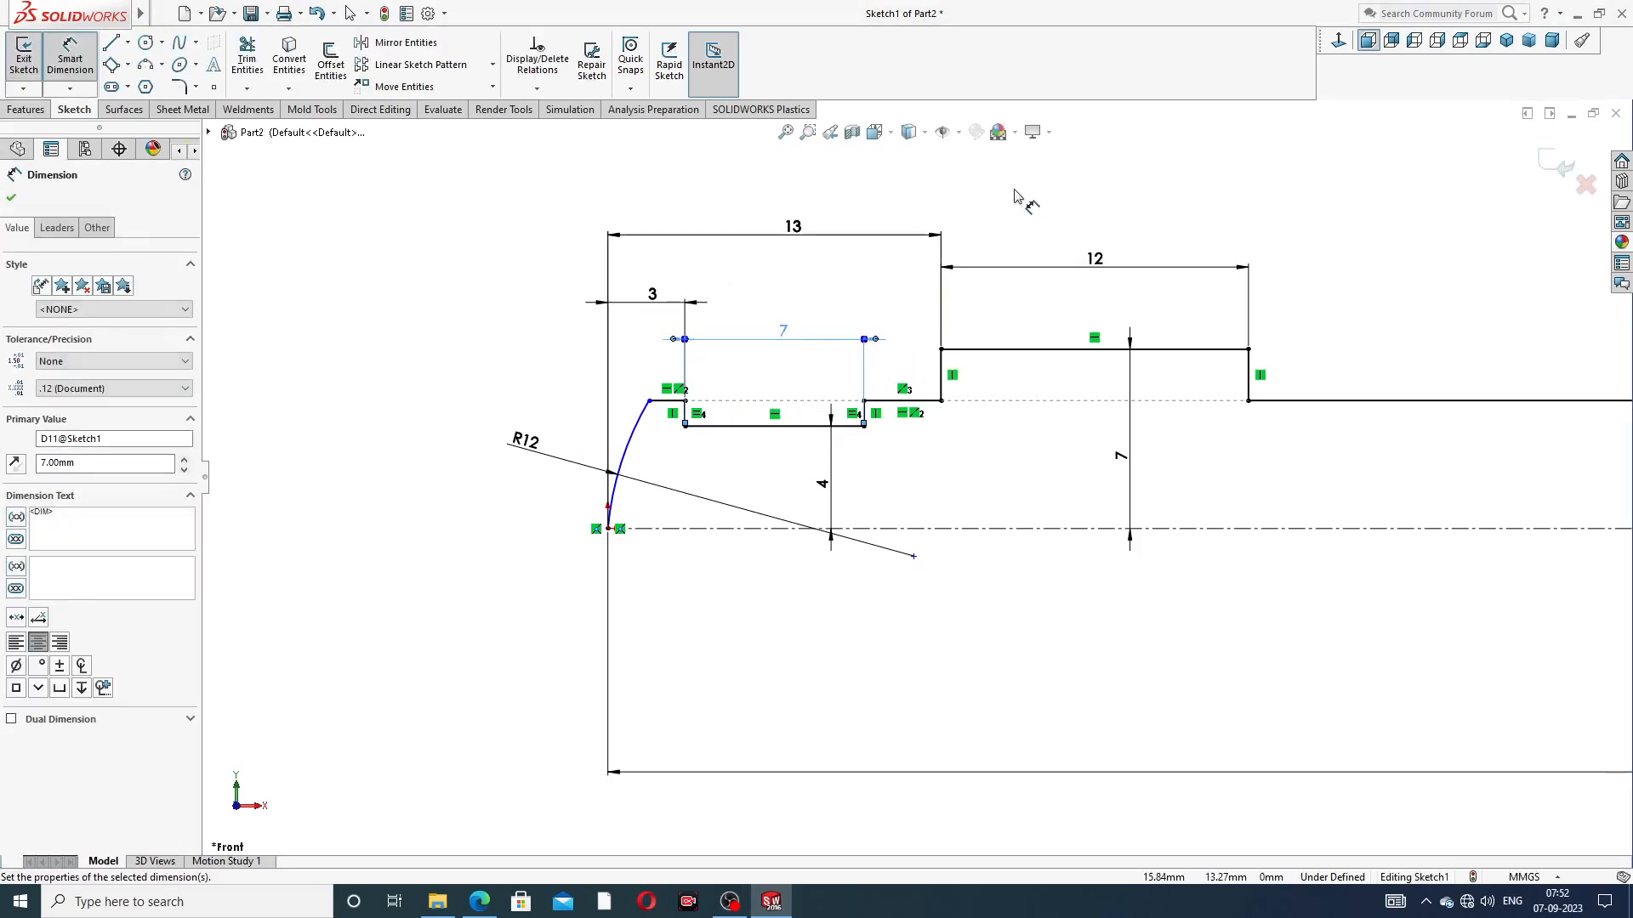
left_click(780, 340)
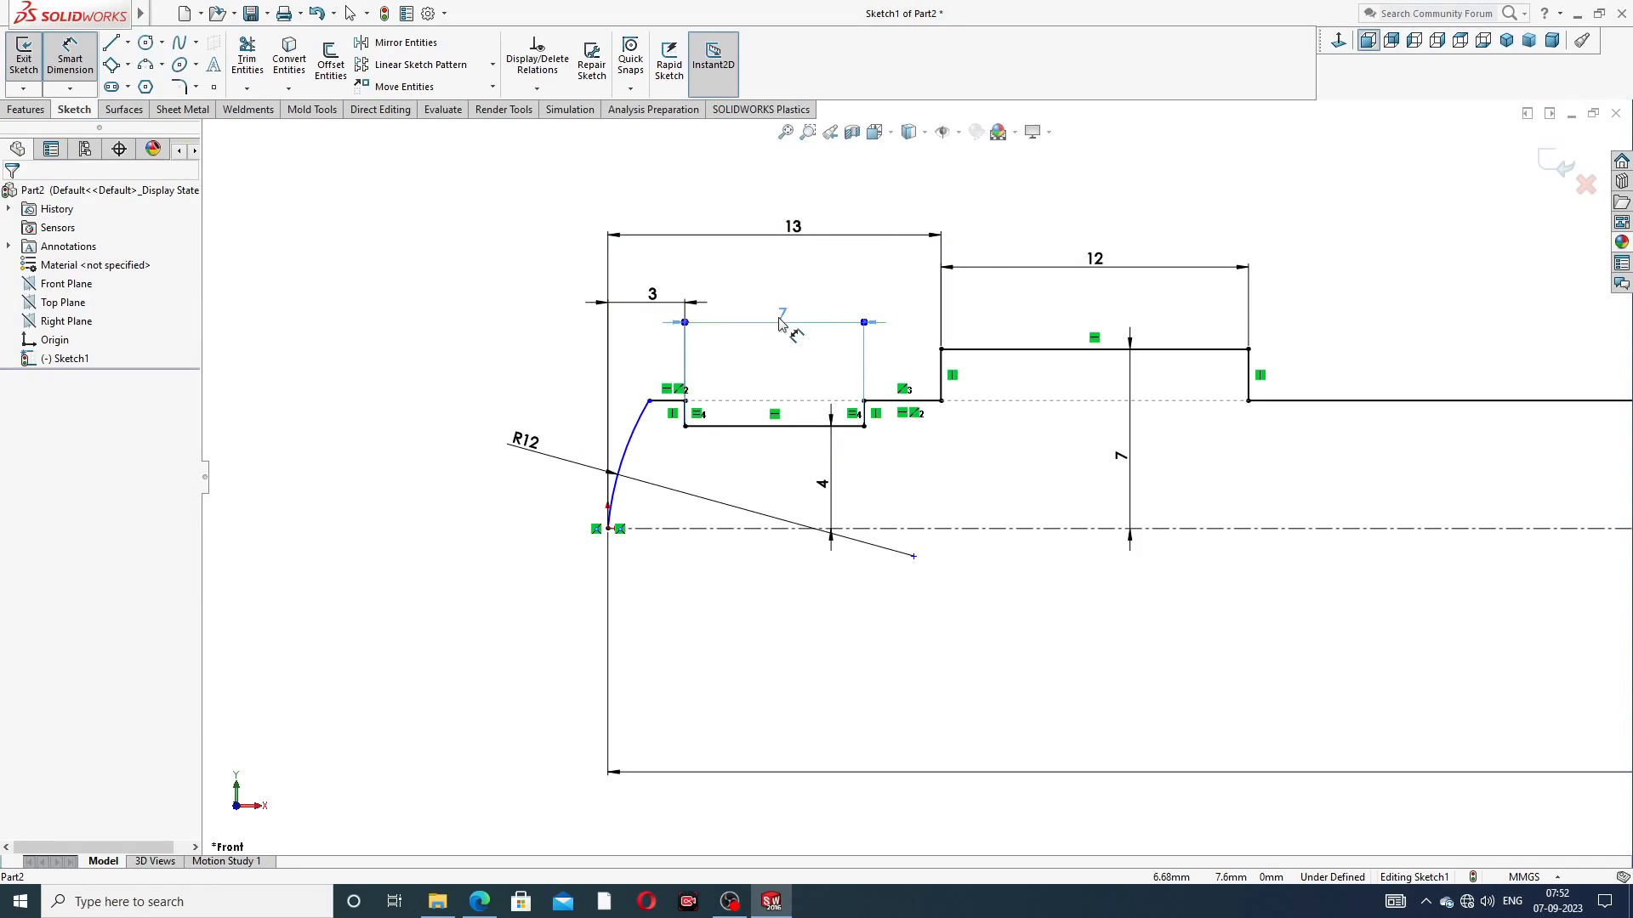
left_click_drag(779, 336, 790, 321)
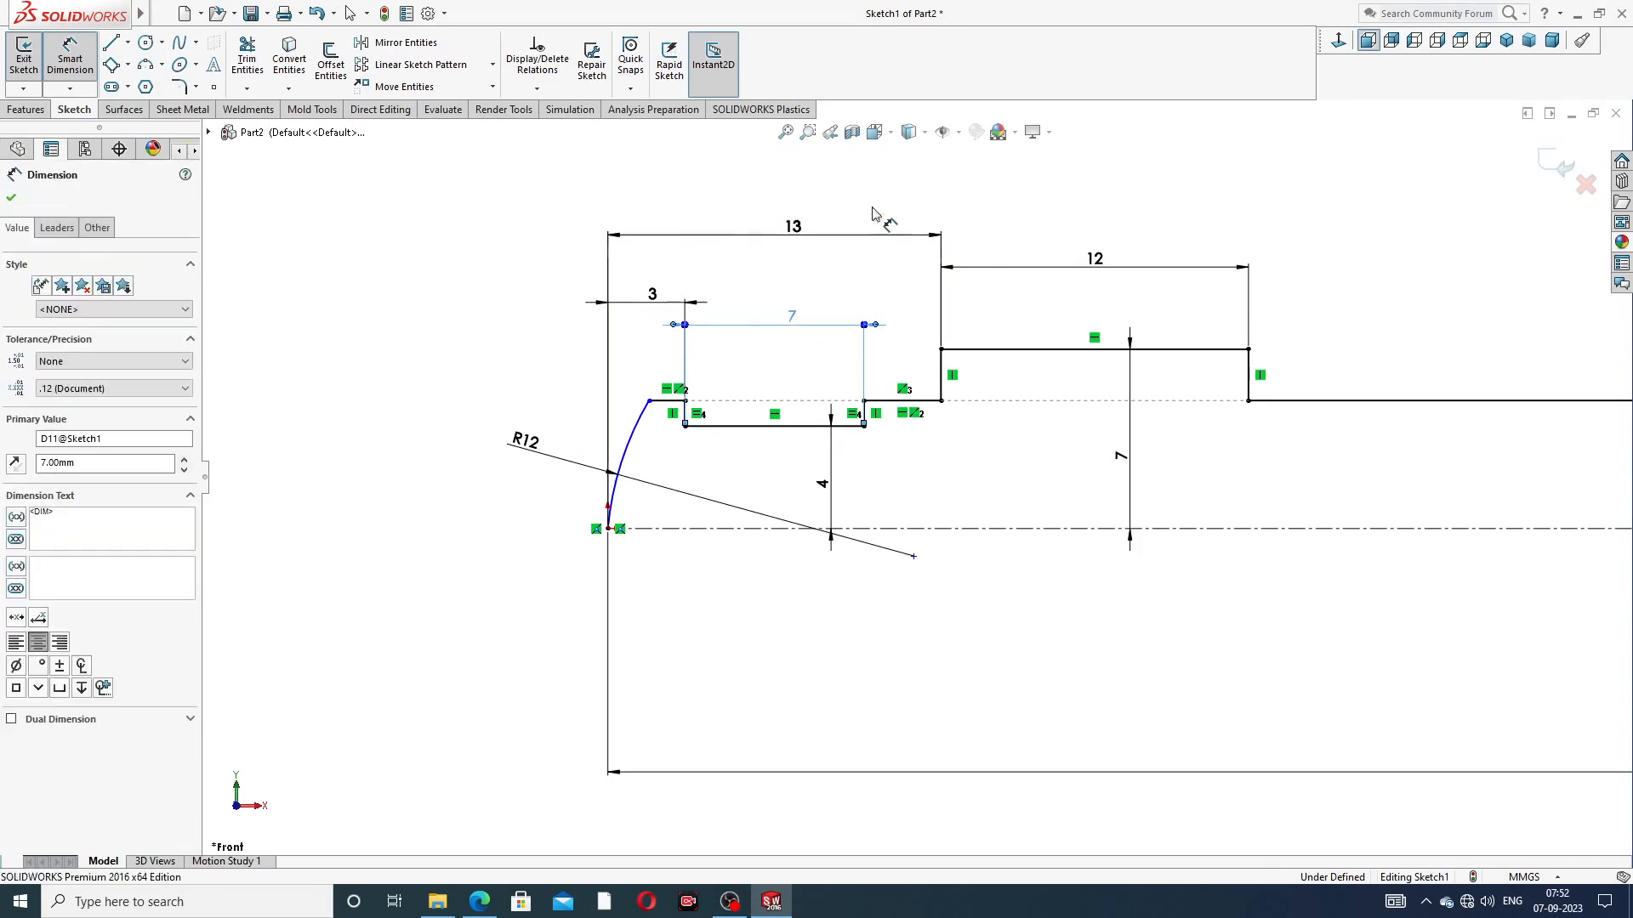
left_click(905, 196)
Dimension the short flat between the arc and the groove at its drawn length and compare it with the PDF drawing
left_click(667, 400)
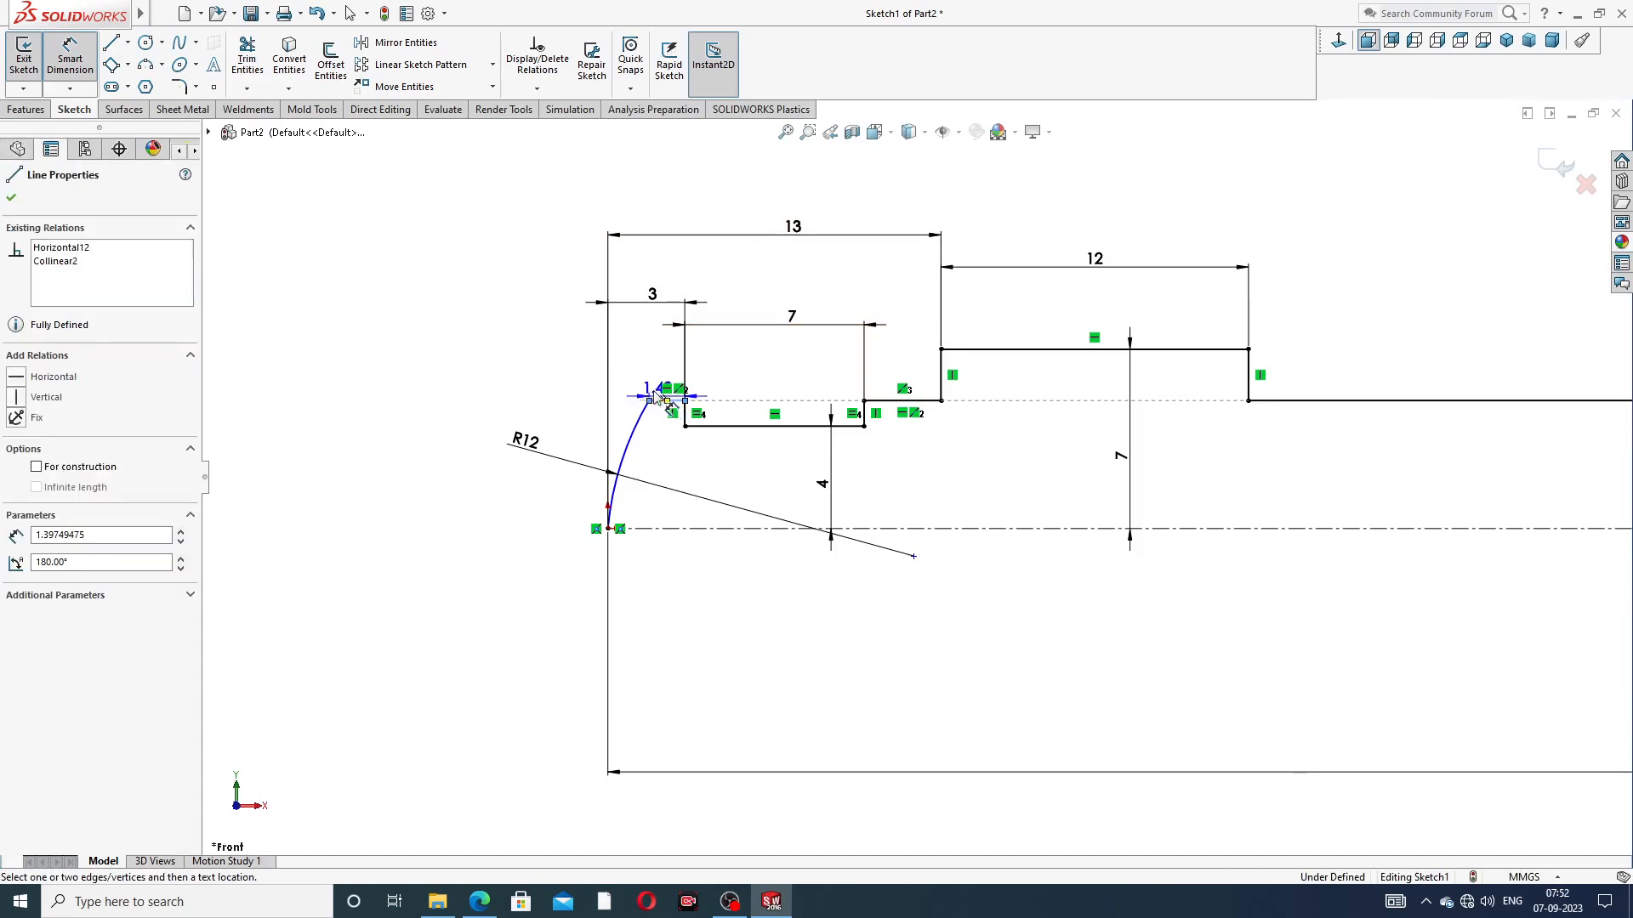
left_click(600, 362)
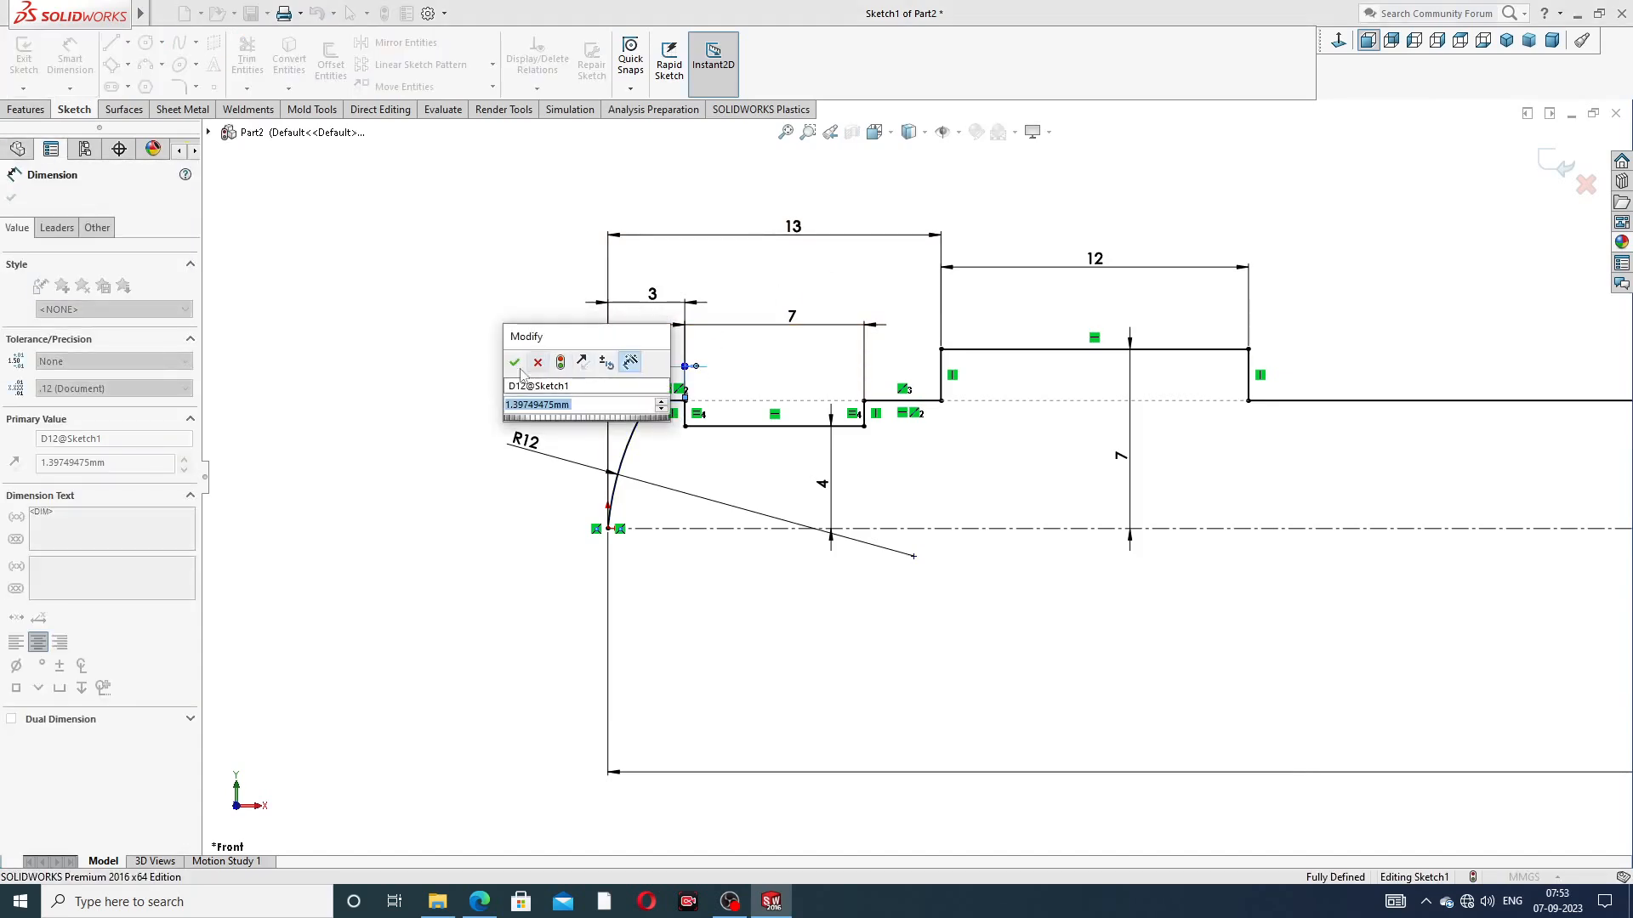
left_click(514, 363)
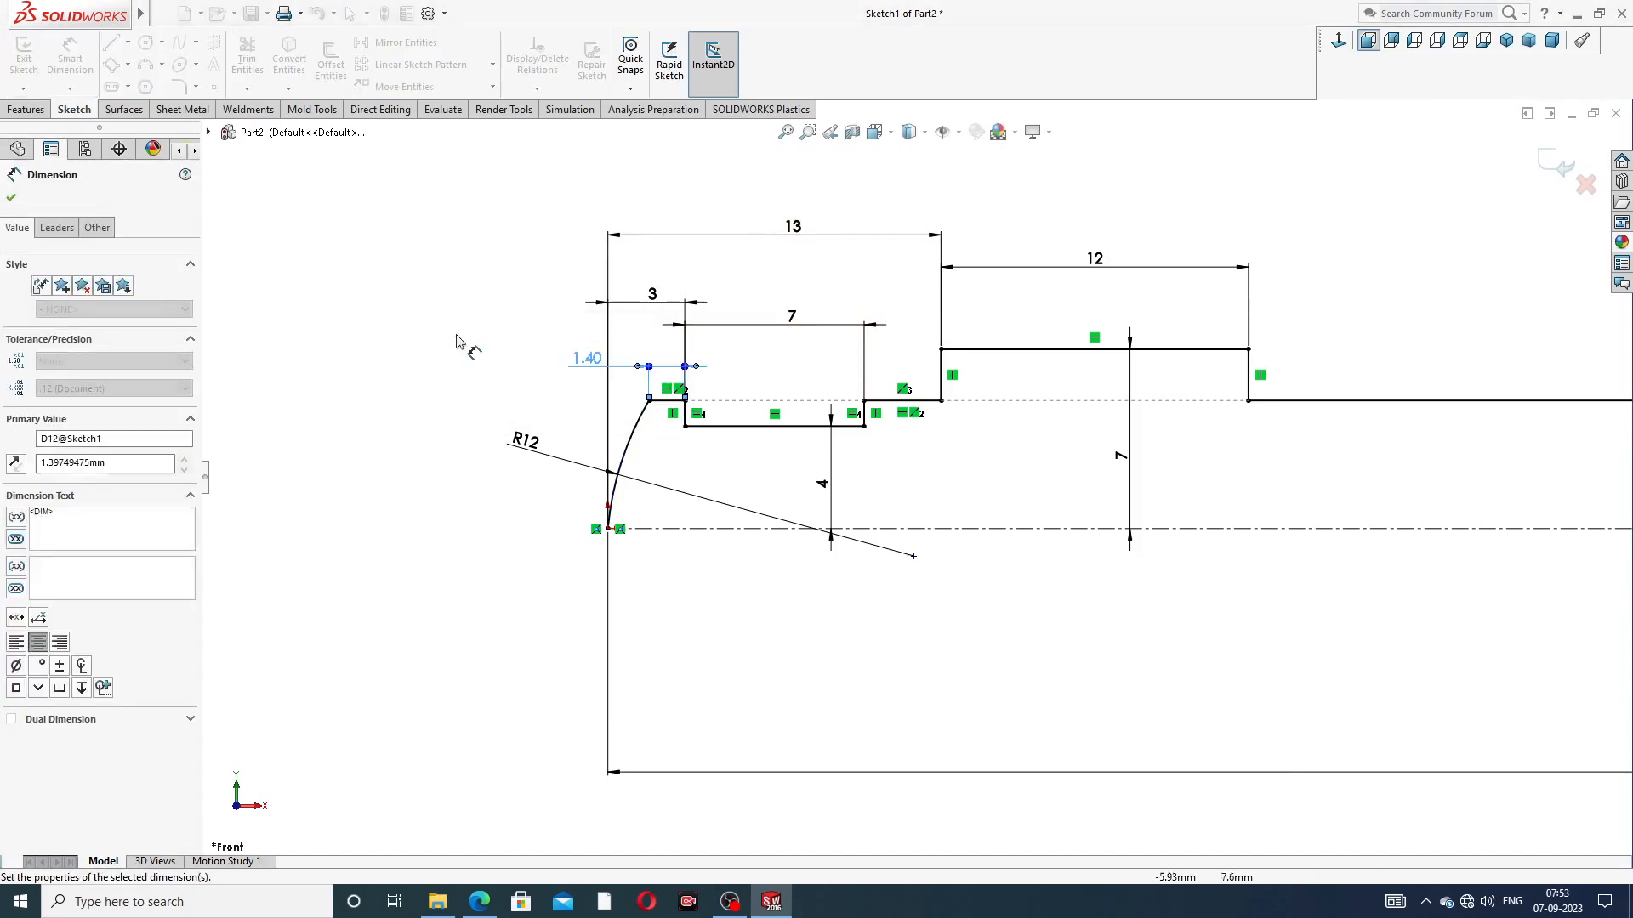
left_click(593, 366)
left_click(481, 902)
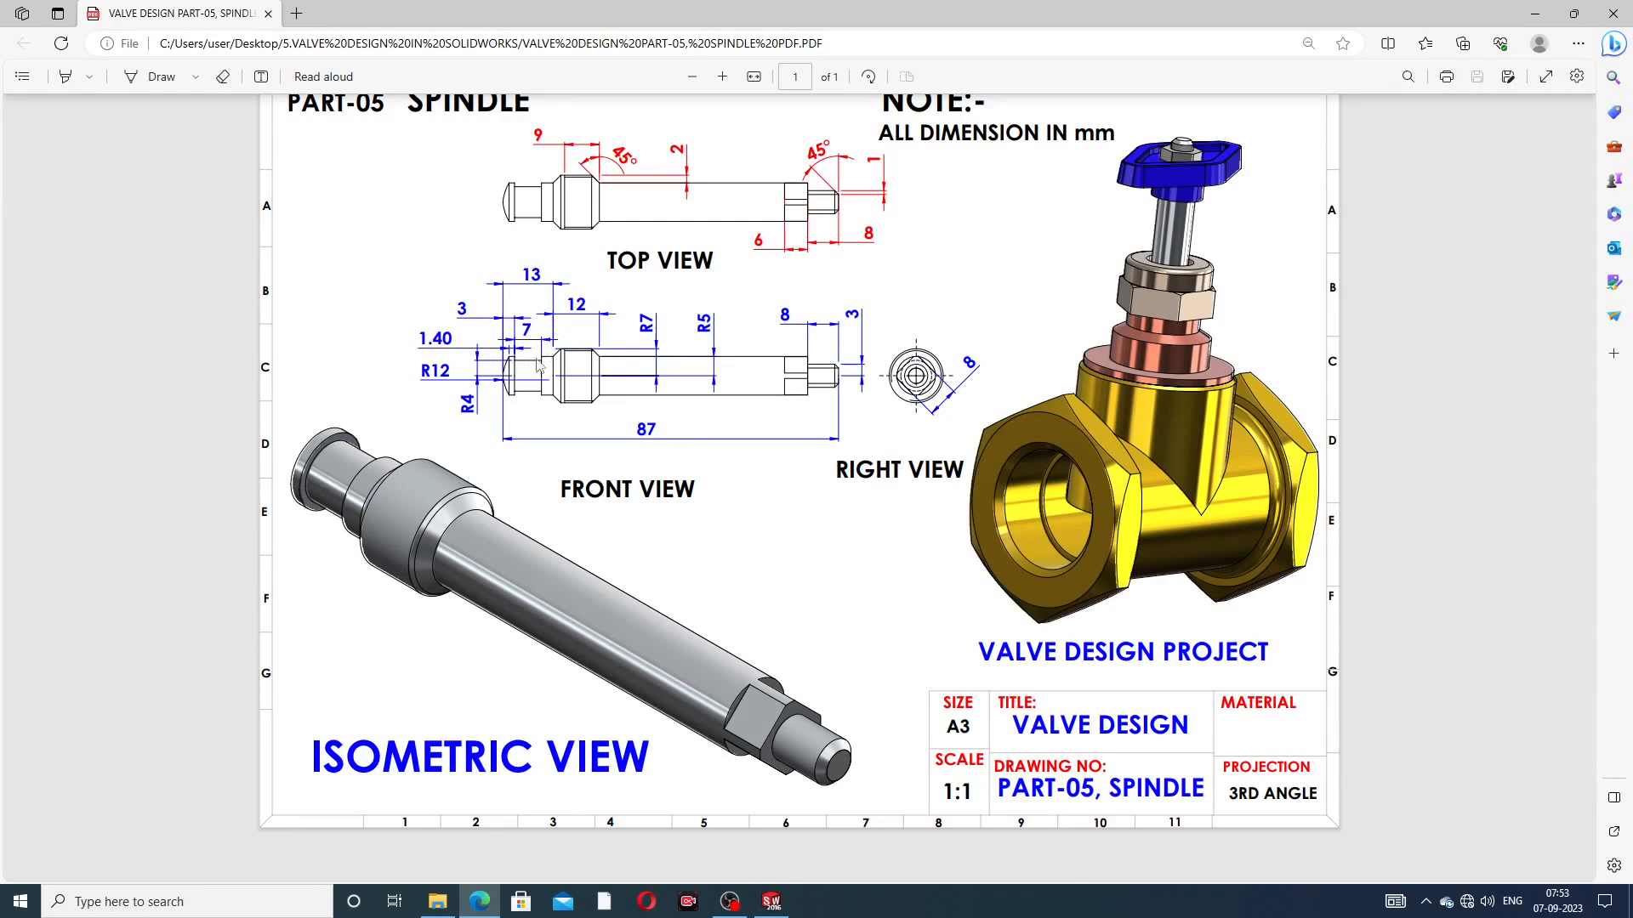
left_click(479, 901)
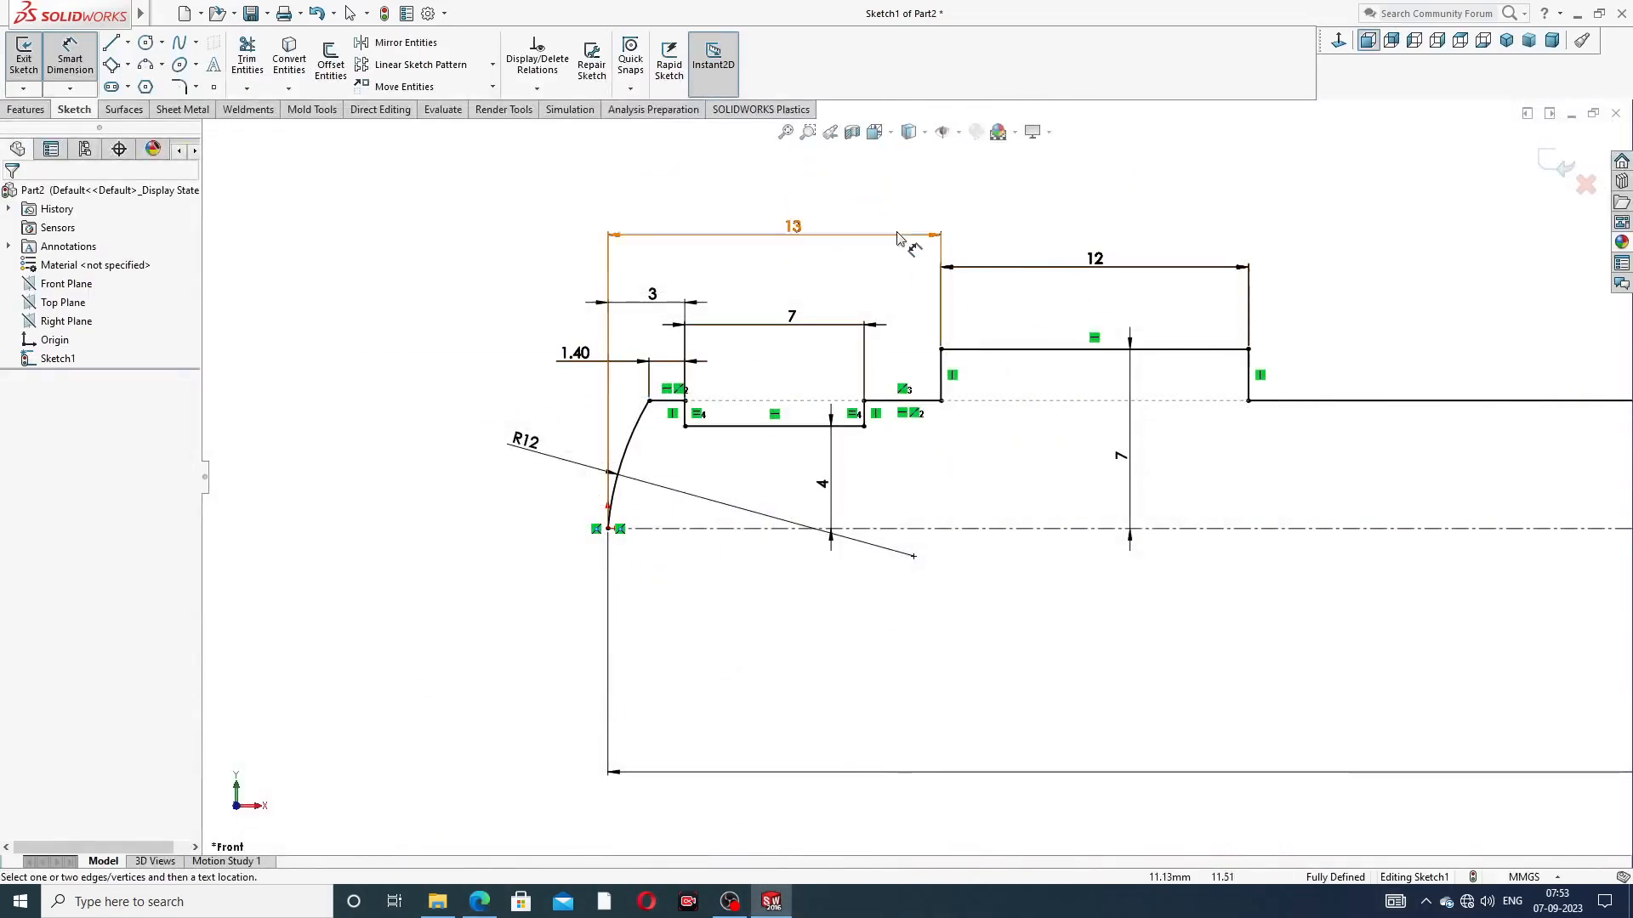
Rearrange the horizontal dimensions 13, 12, 7, 1.40 and 3 above the profile so they are clearly spaced
left_click_drag(796, 230, 799, 237)
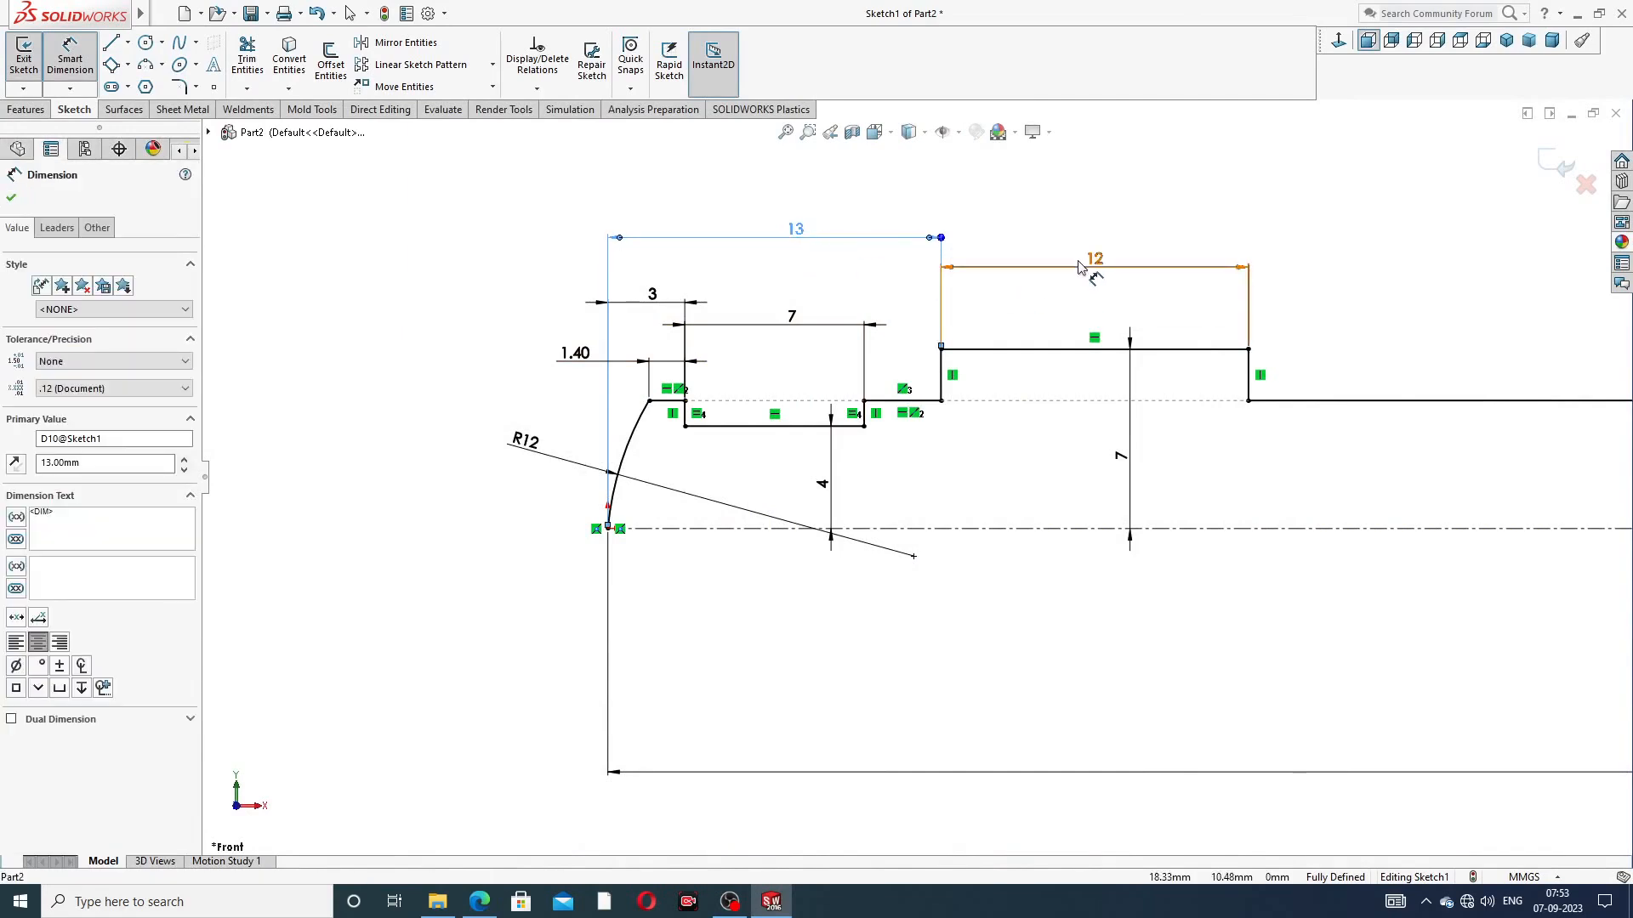
left_click_drag(1090, 261, 1089, 240)
left_click(1314, 235)
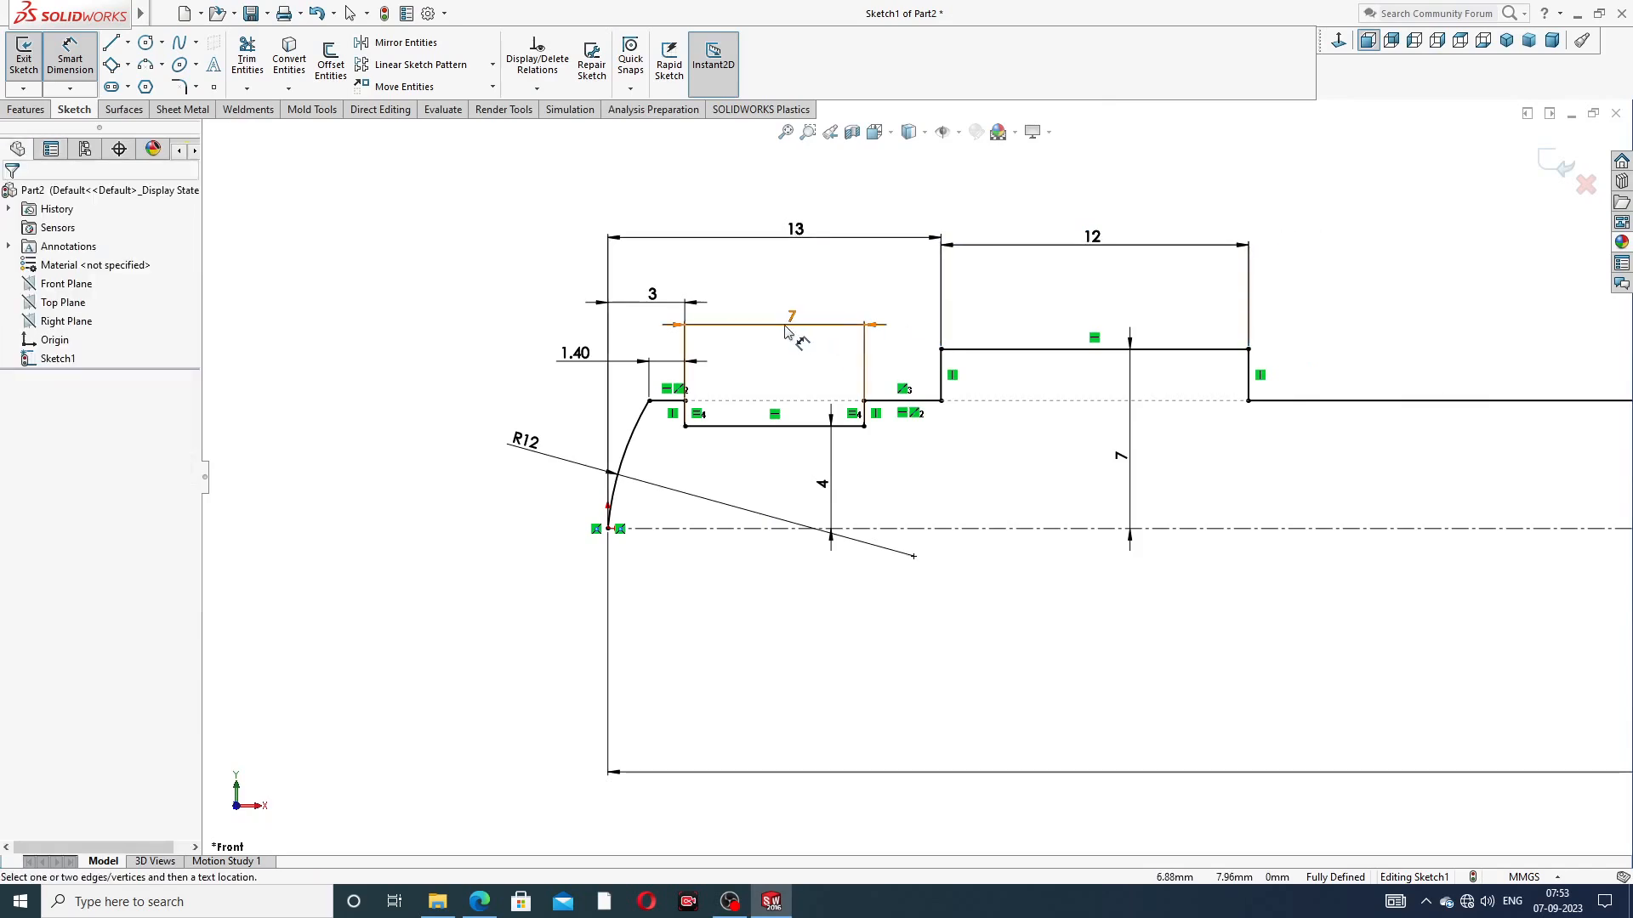
left_click_drag(791, 320, 783, 349)
left_click(1033, 221)
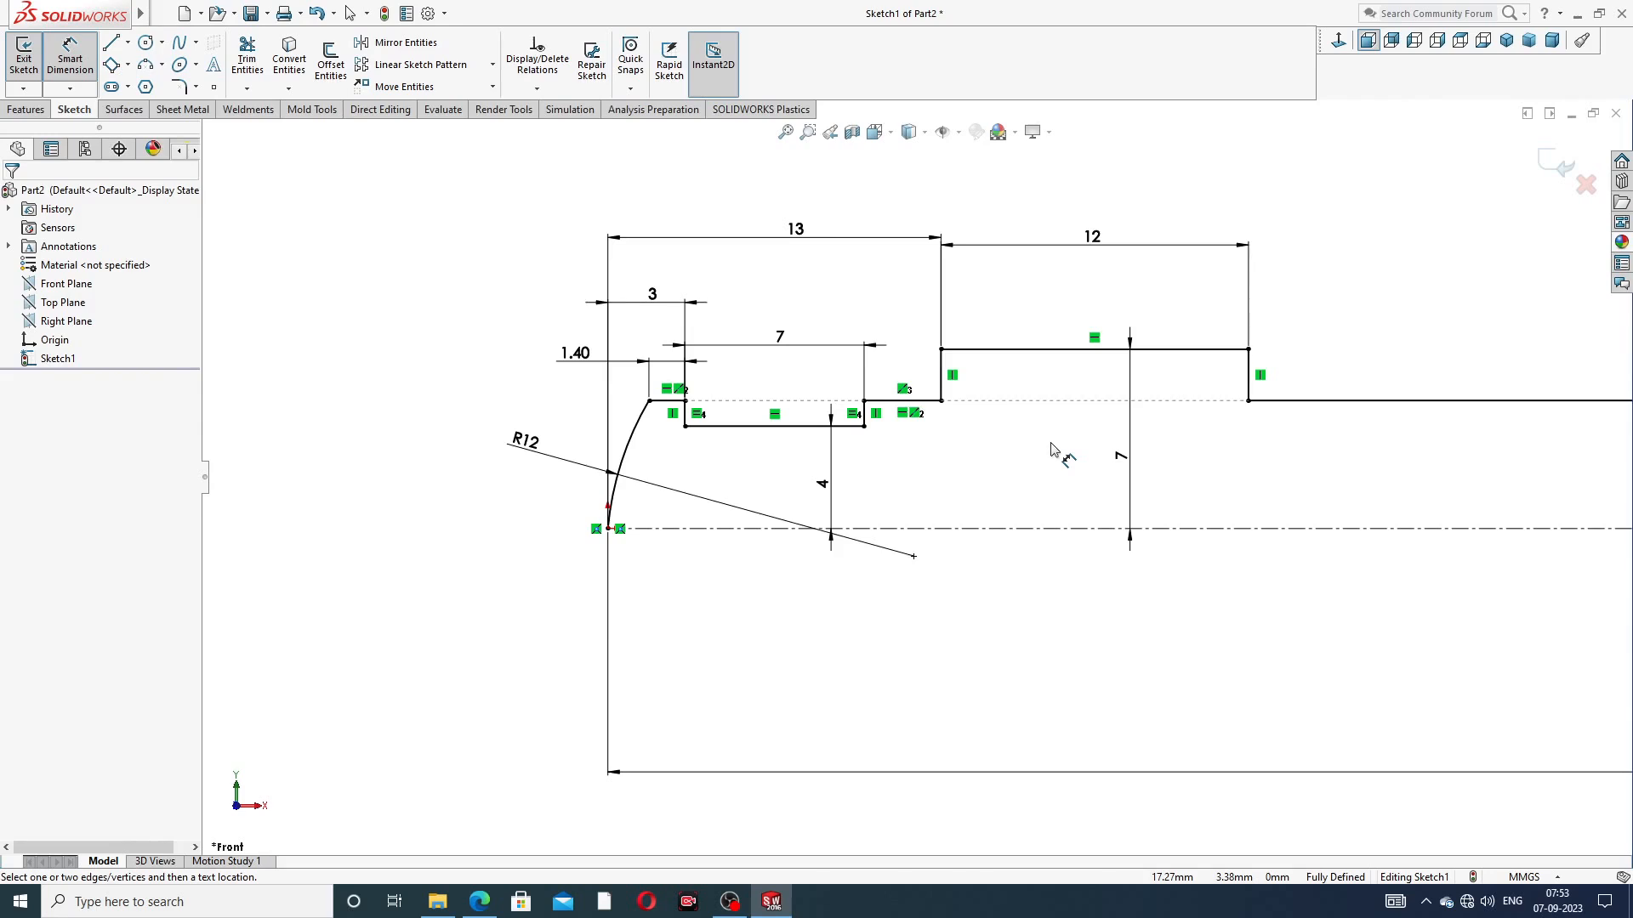
left_click_drag(575, 354, 501, 358)
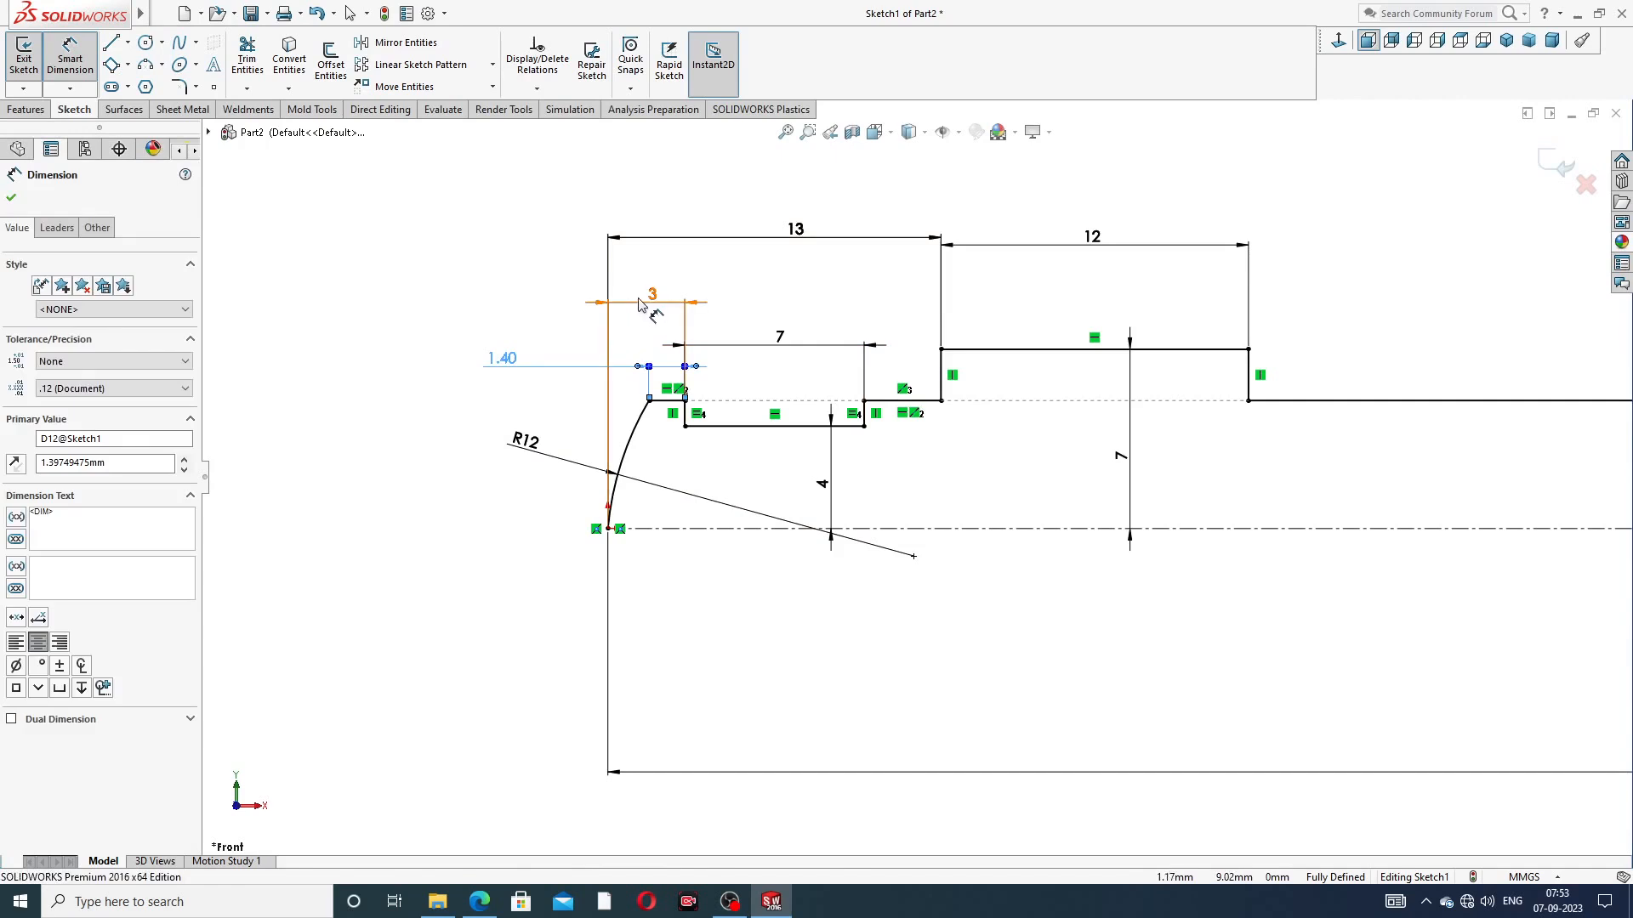
left_click_drag(642, 305, 524, 313)
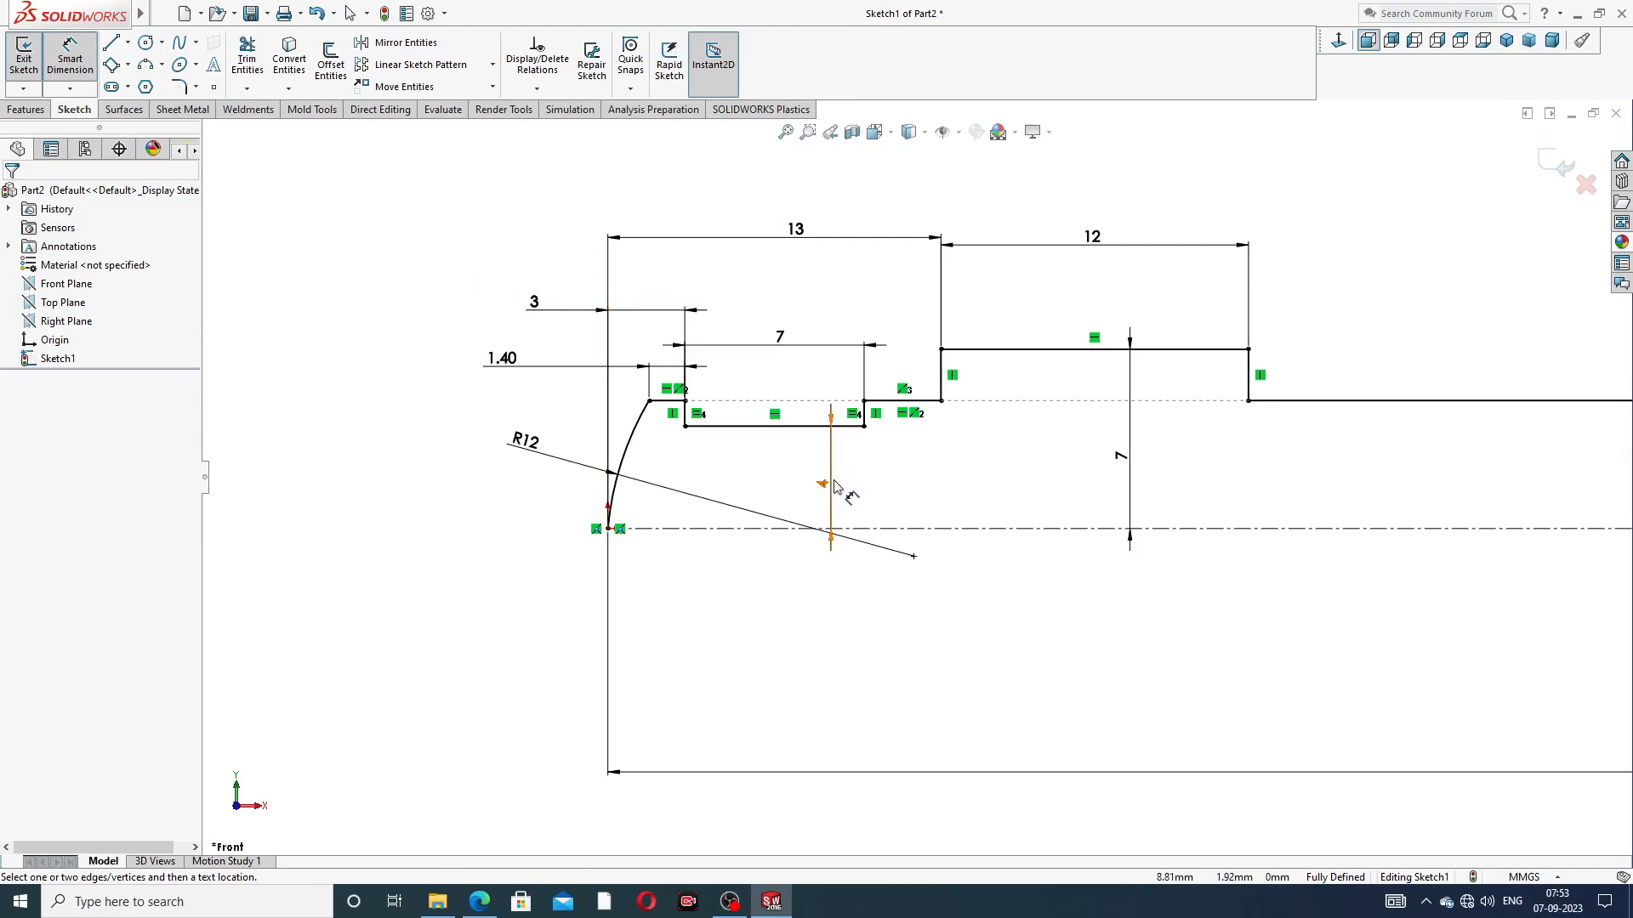
Shift the groove's 4 mm and the tallest section's 7 mm height dimensions slightly left and finish dimensioning
left_click_drag(835, 490, 804, 481)
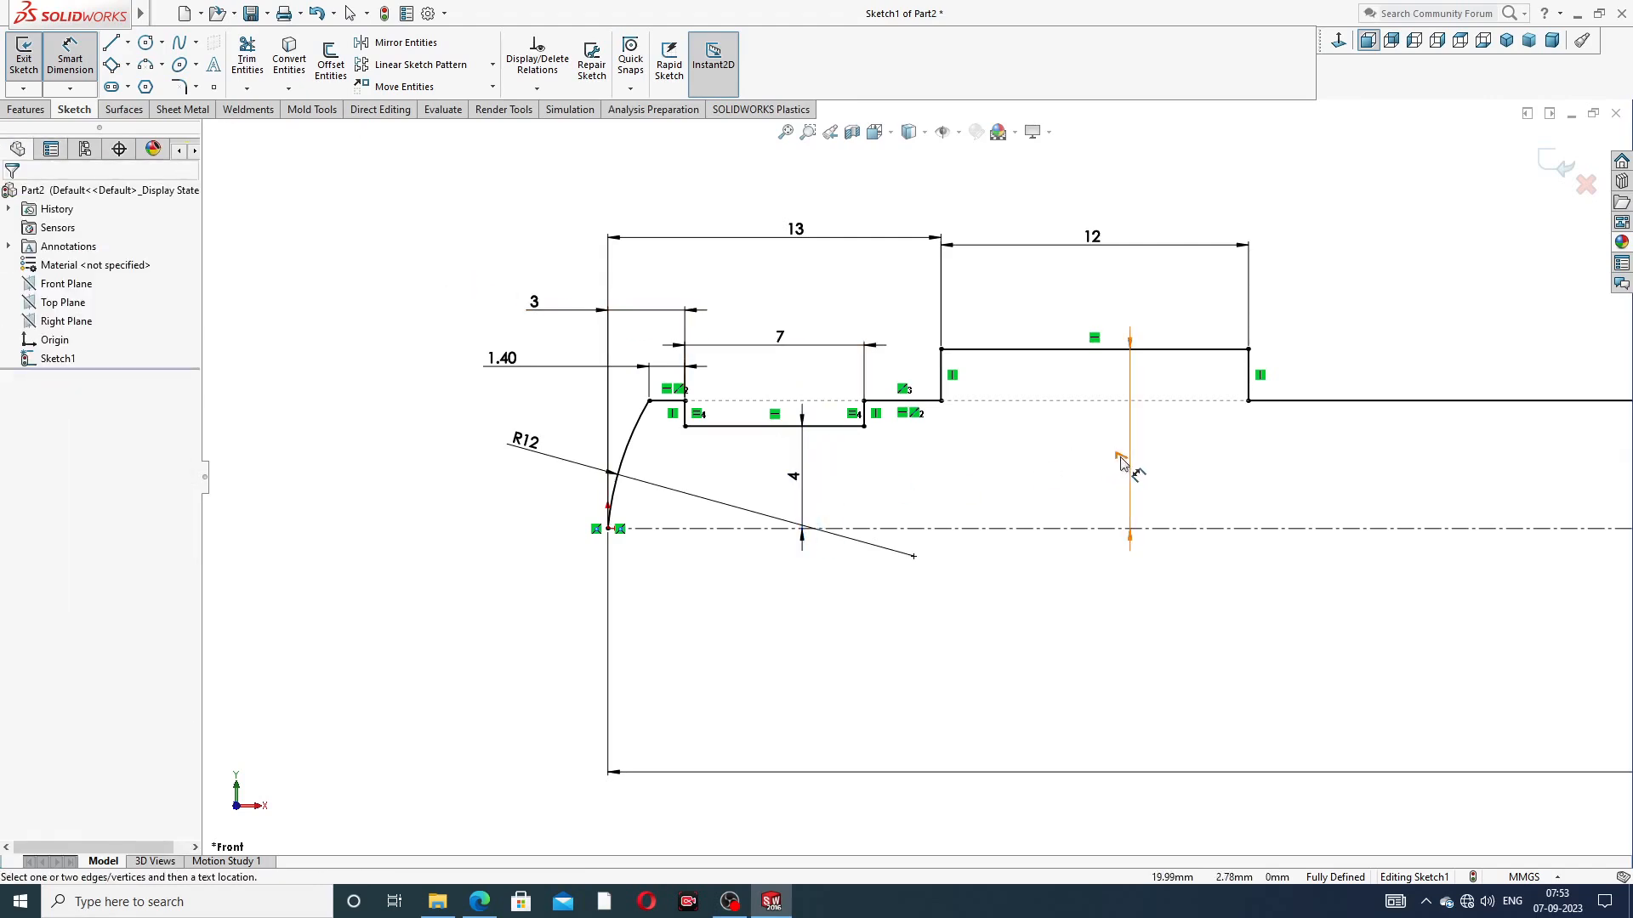
left_click_drag(1123, 466, 1055, 466)
scroll(1344, 466, "up", 5)
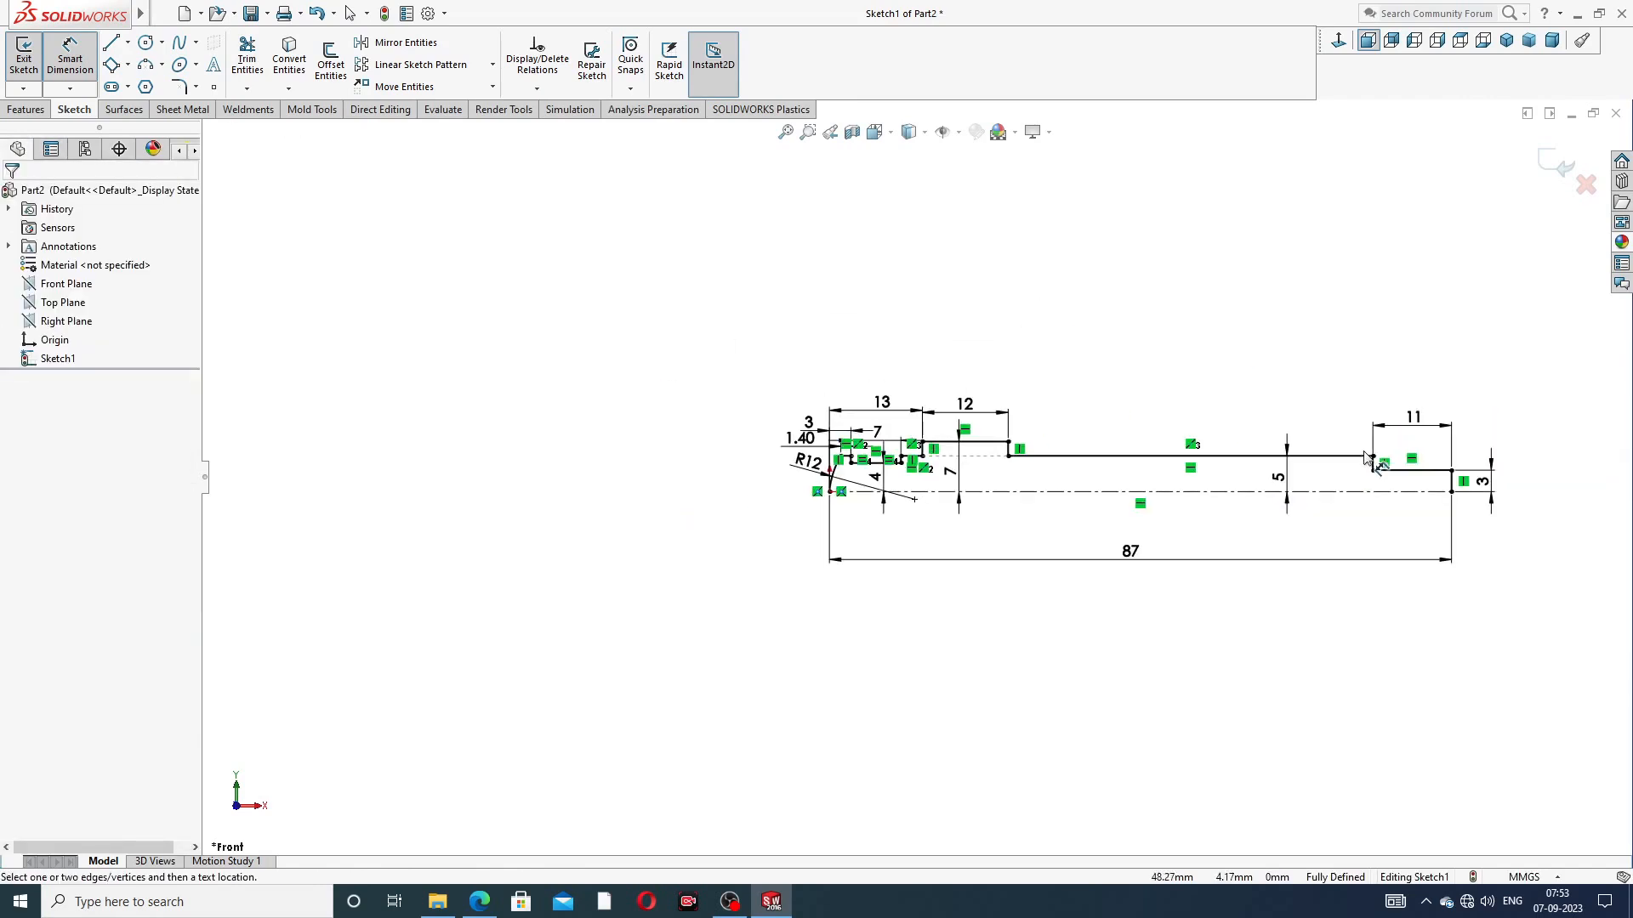
scroll(1375, 505, "down", 2)
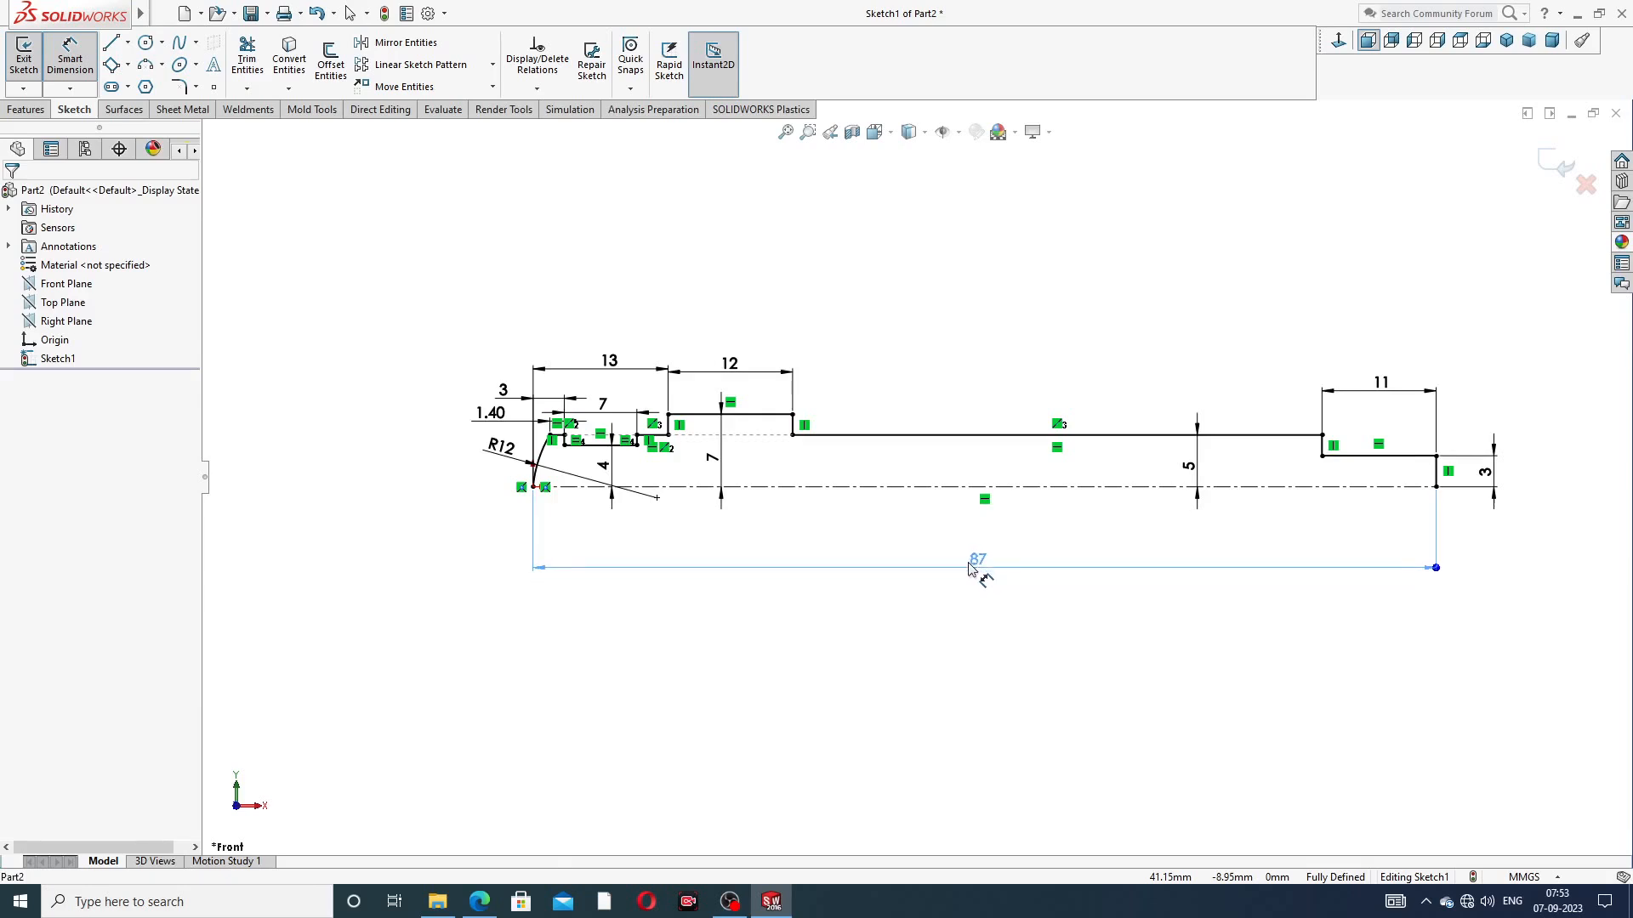
left_click(978, 568)
left_click(1055, 608)
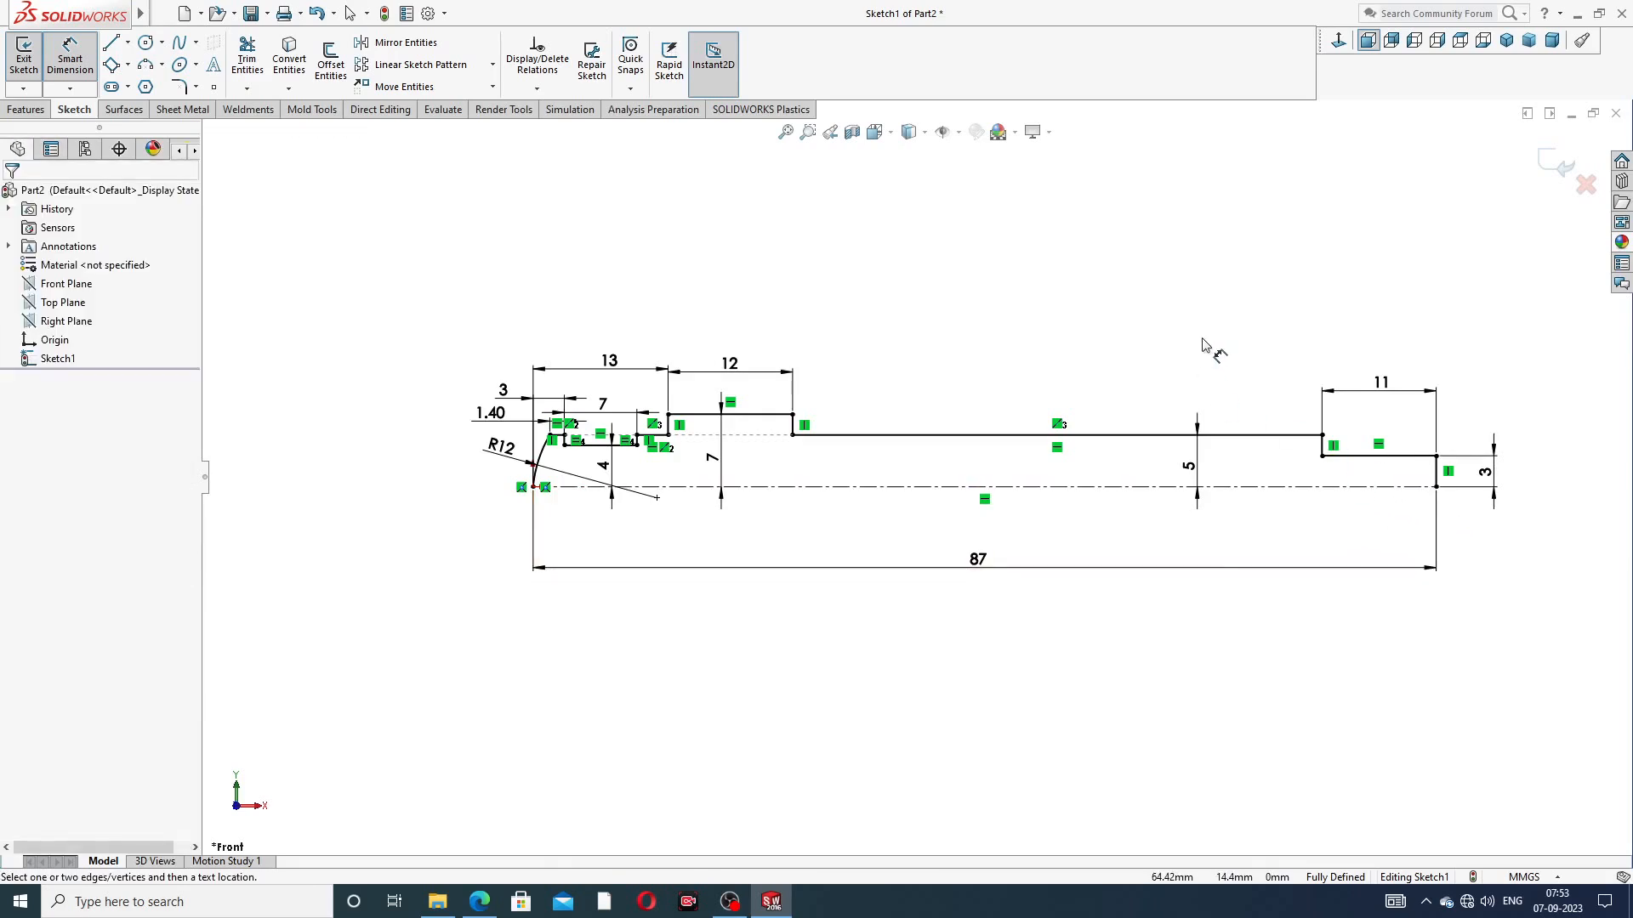
right_click(1104, 255)
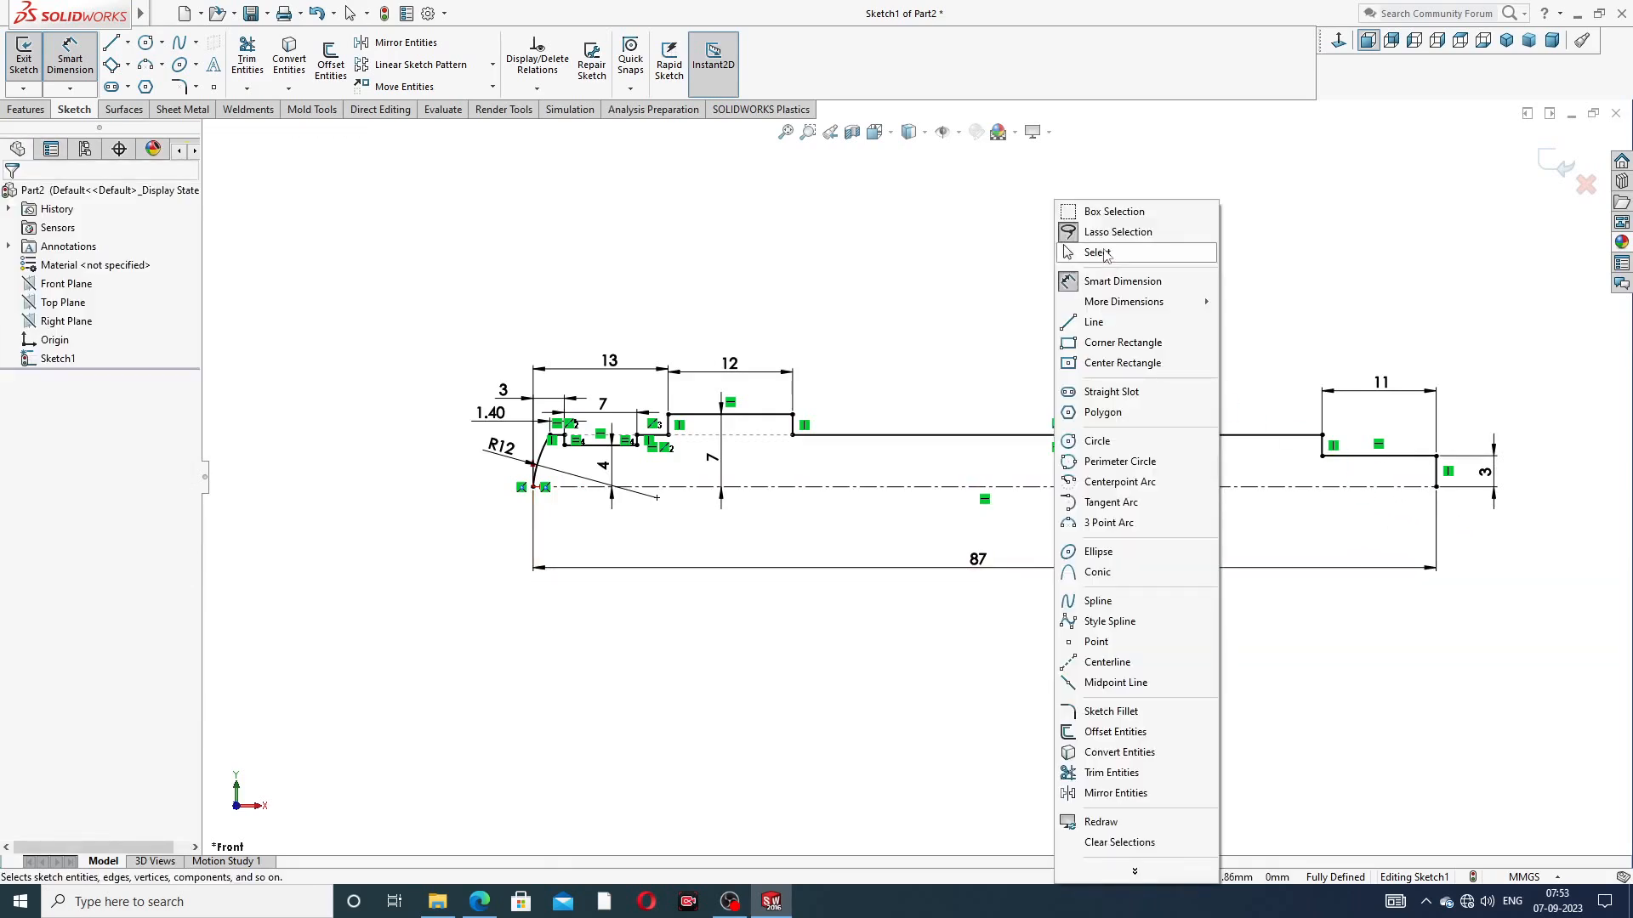
left_click(1107, 256)
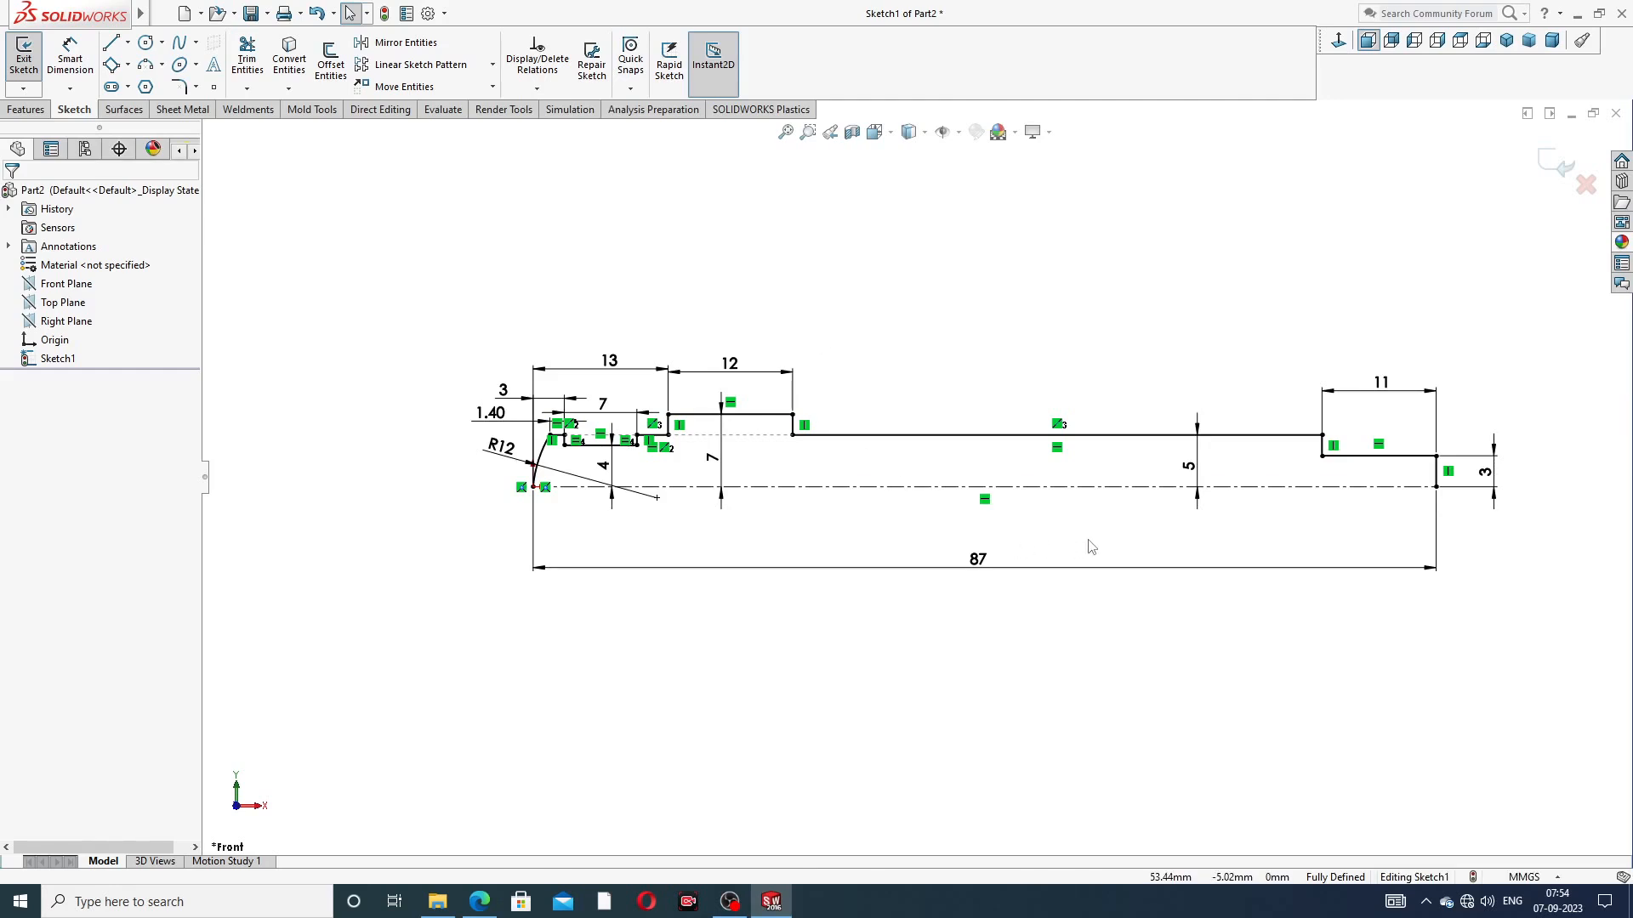
Revolve the spindle profile 360 degrees about the 87 mm centerline, letting the open sketch be closed automatically
scroll(1110, 578, "down", 1)
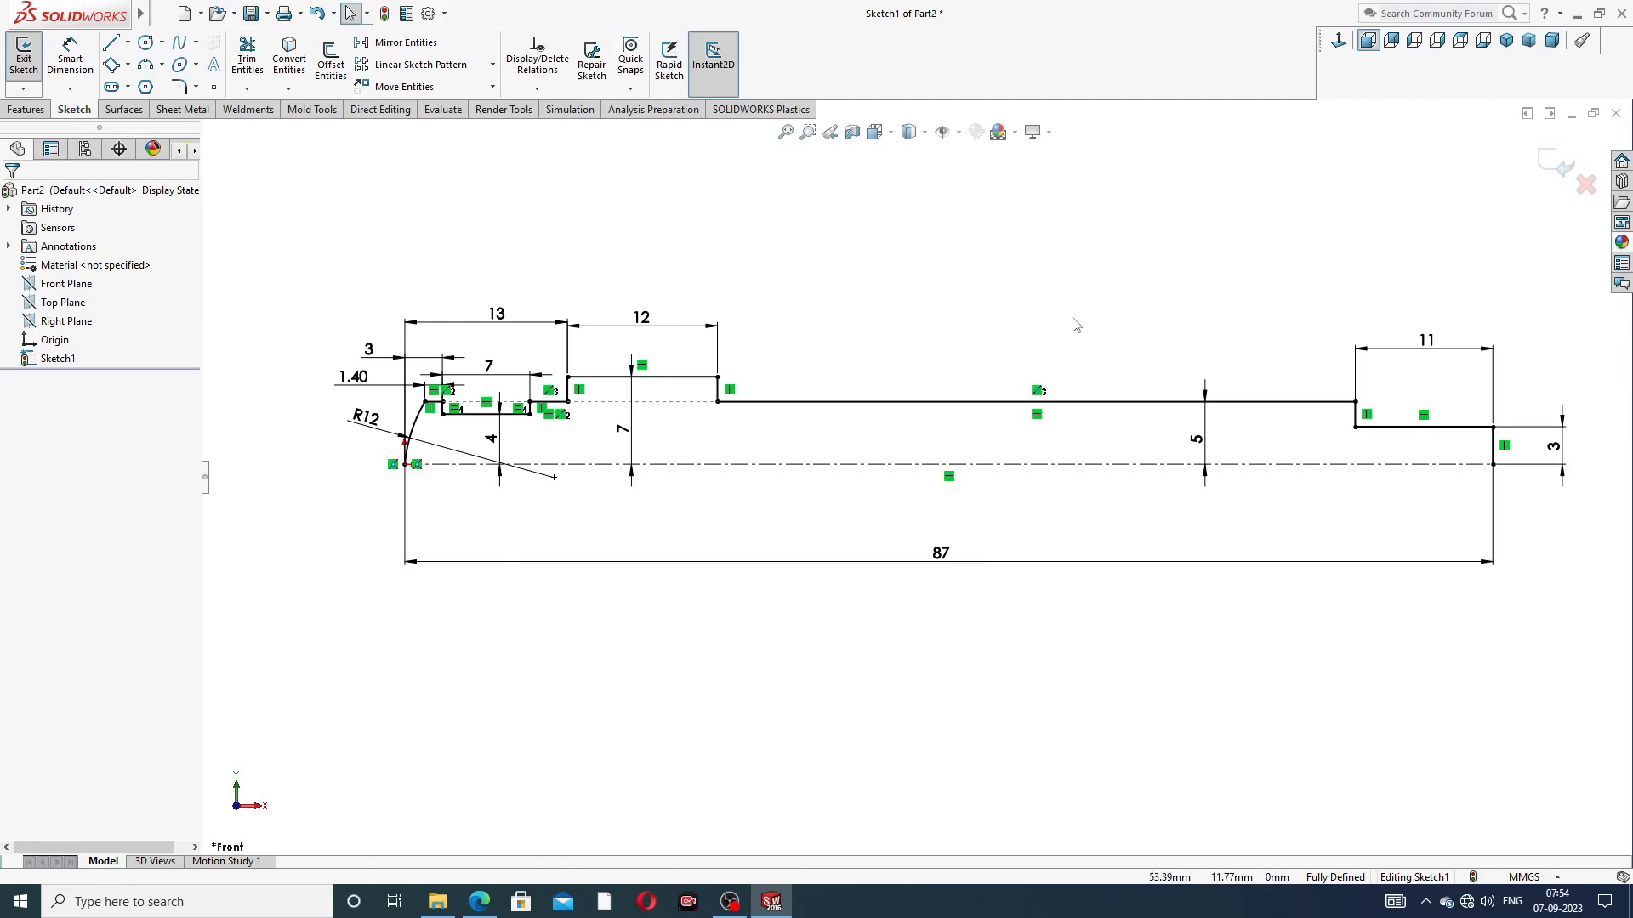
scroll(1073, 320, "up", 2)
left_click(33, 111)
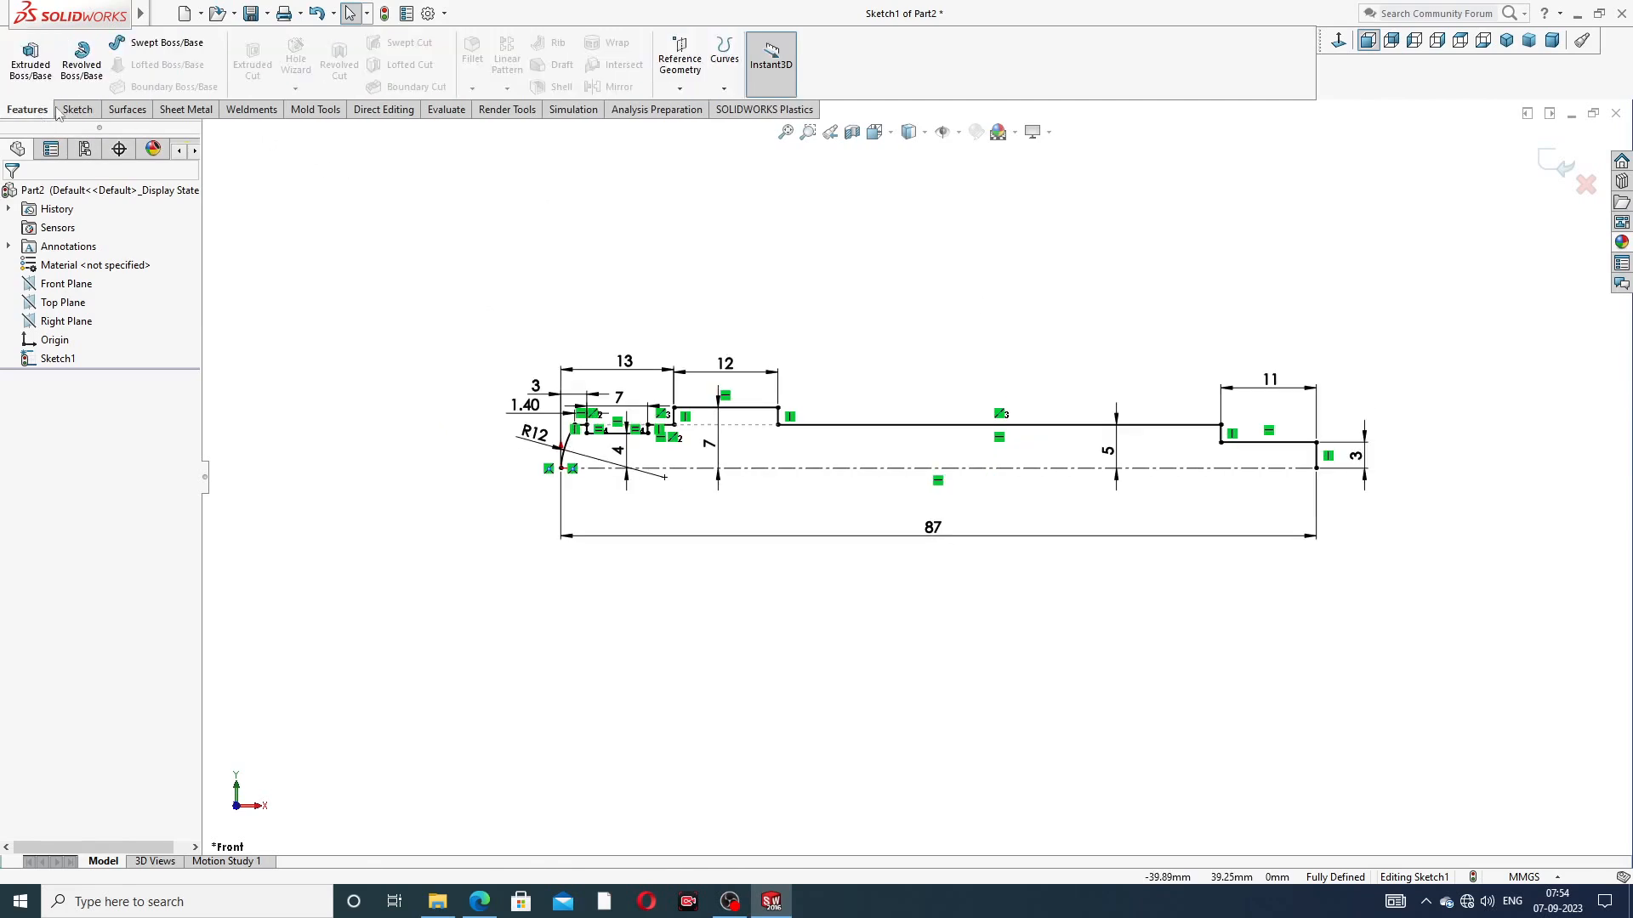
left_click(98, 81)
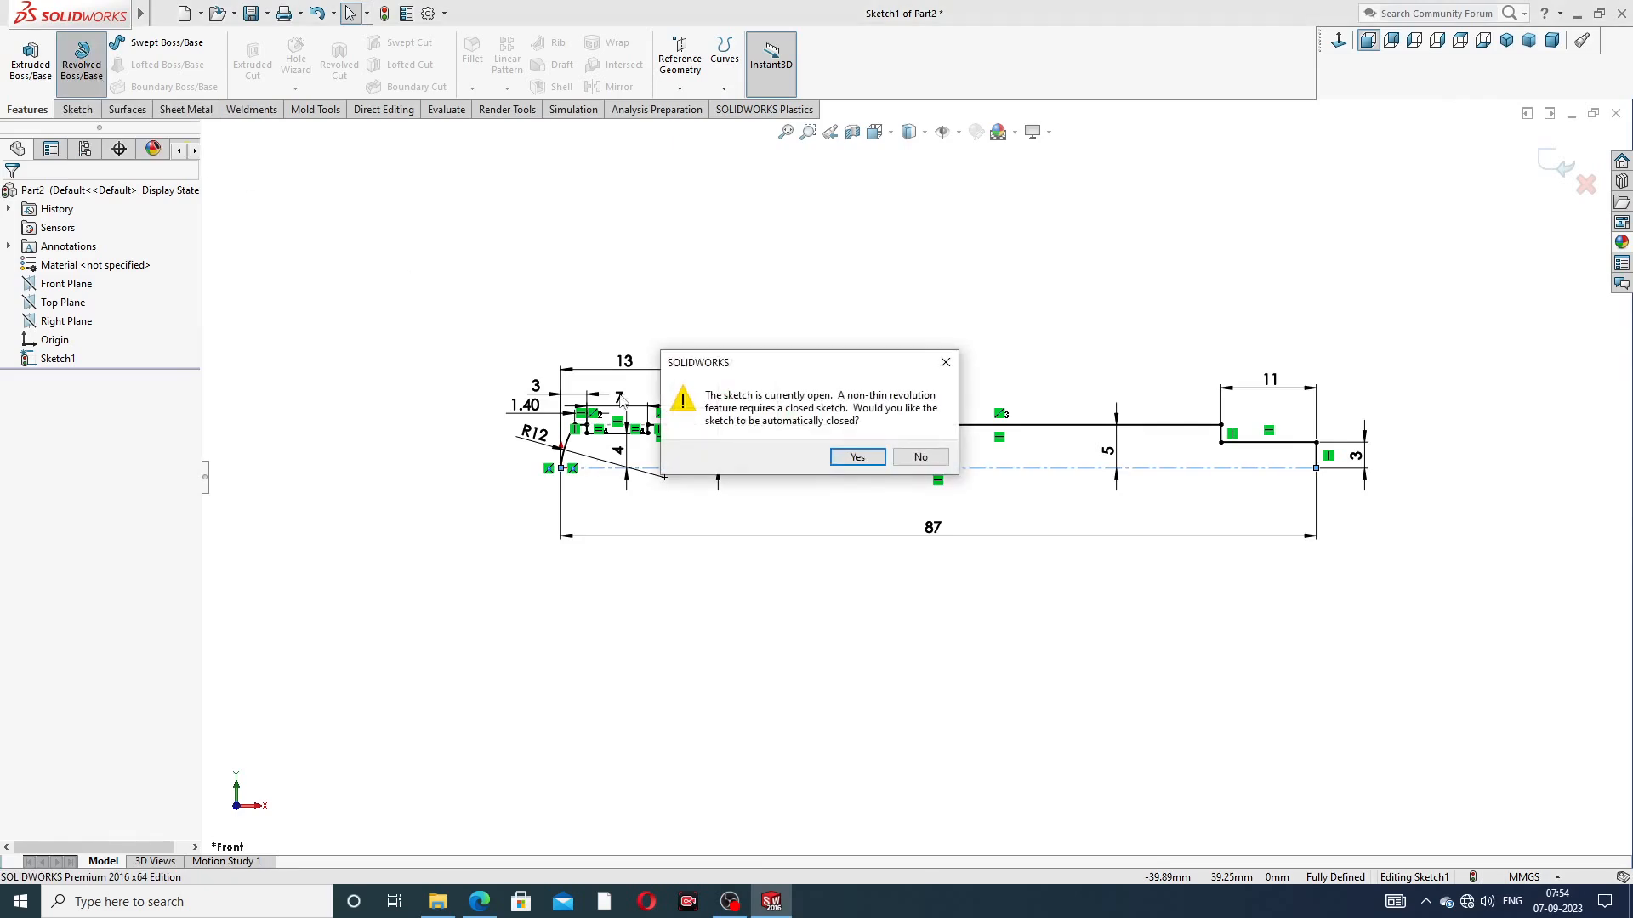
left_click(857, 458)
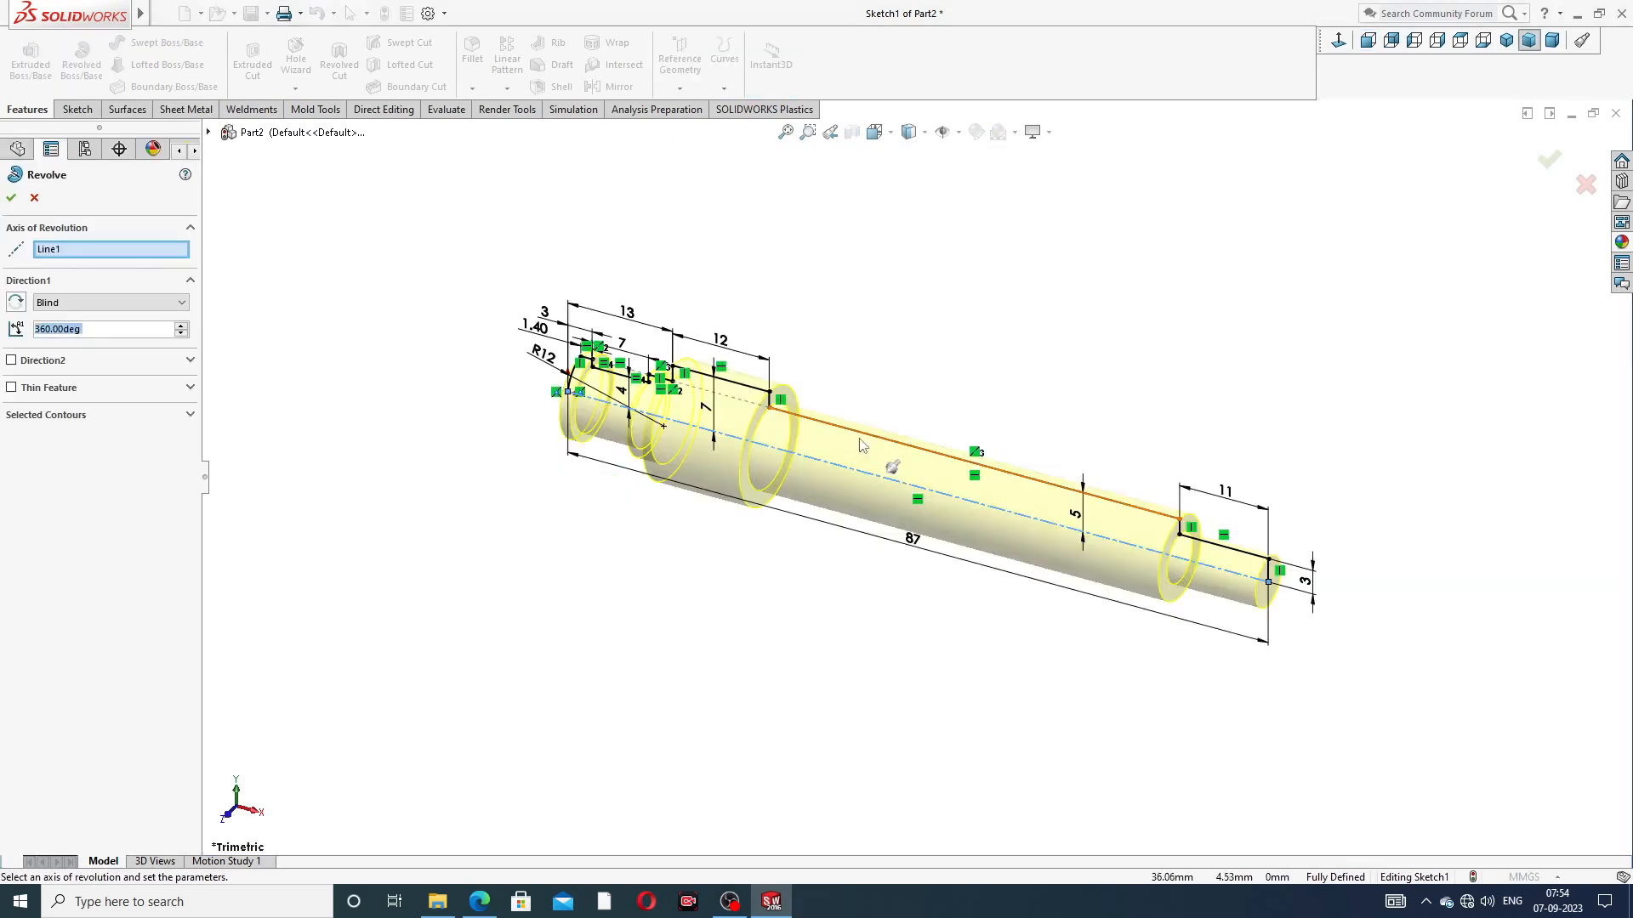
left_click(11, 197)
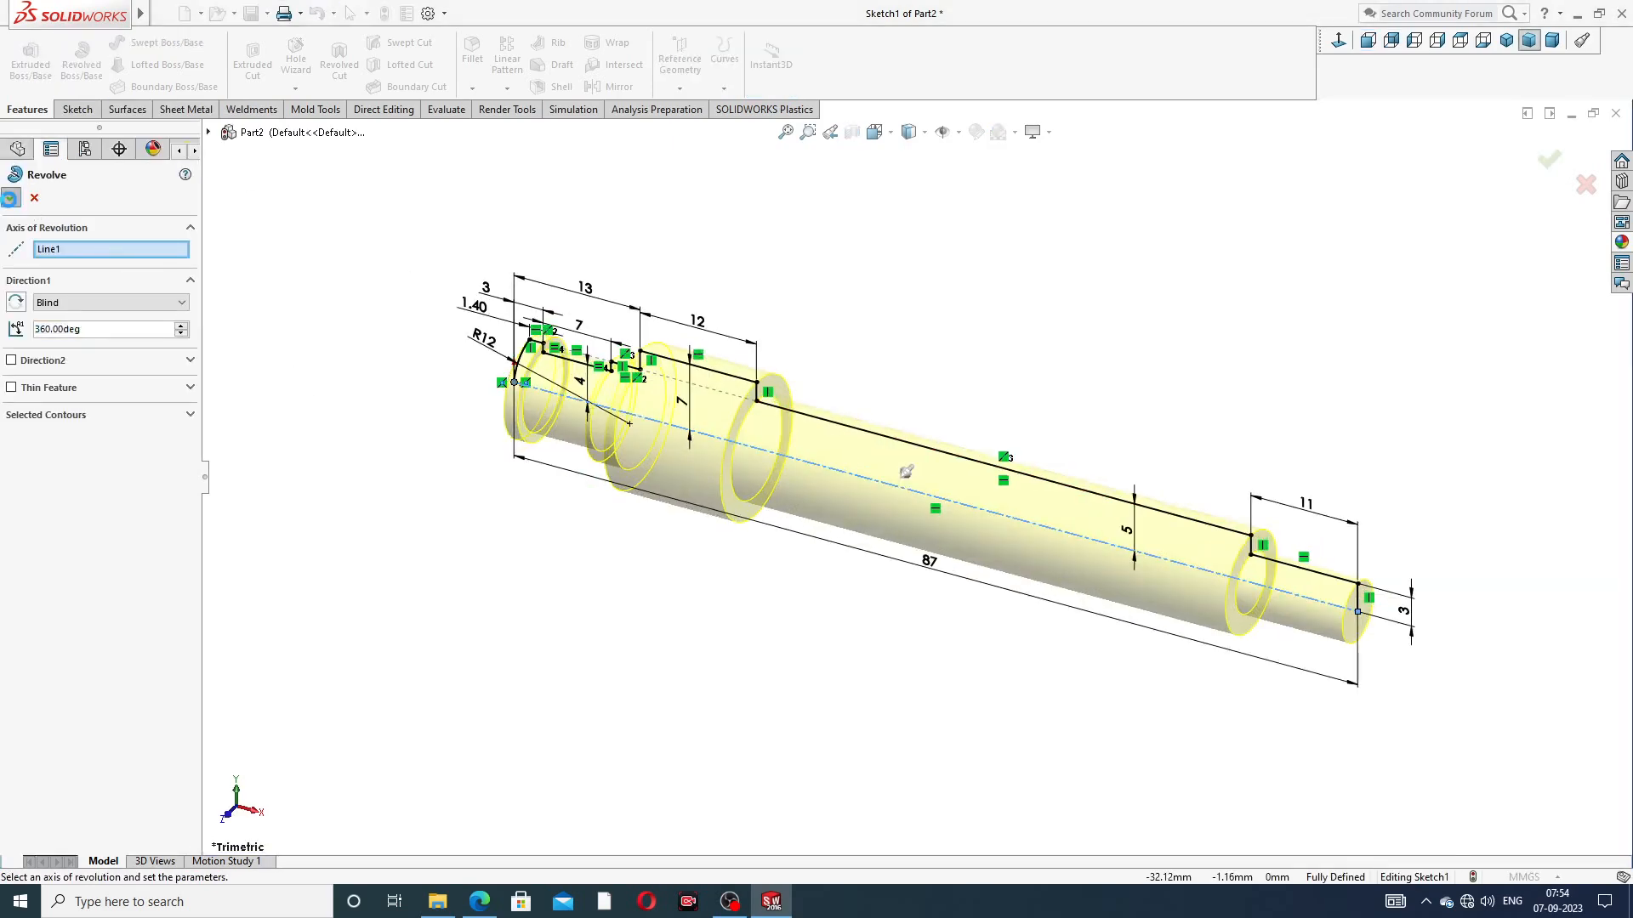
Check the PDF drawing and chamfer the outer edge of the spindle's thin end tip 1 mm at 45 degrees
mouse_move(1064, 482)
middle_mouse_down()
mouse_move(941, 565)
mouse_move(1125, 377)
mouse_move(1064, 357)
mouse_move(945, 467)
middle_mouse_up()
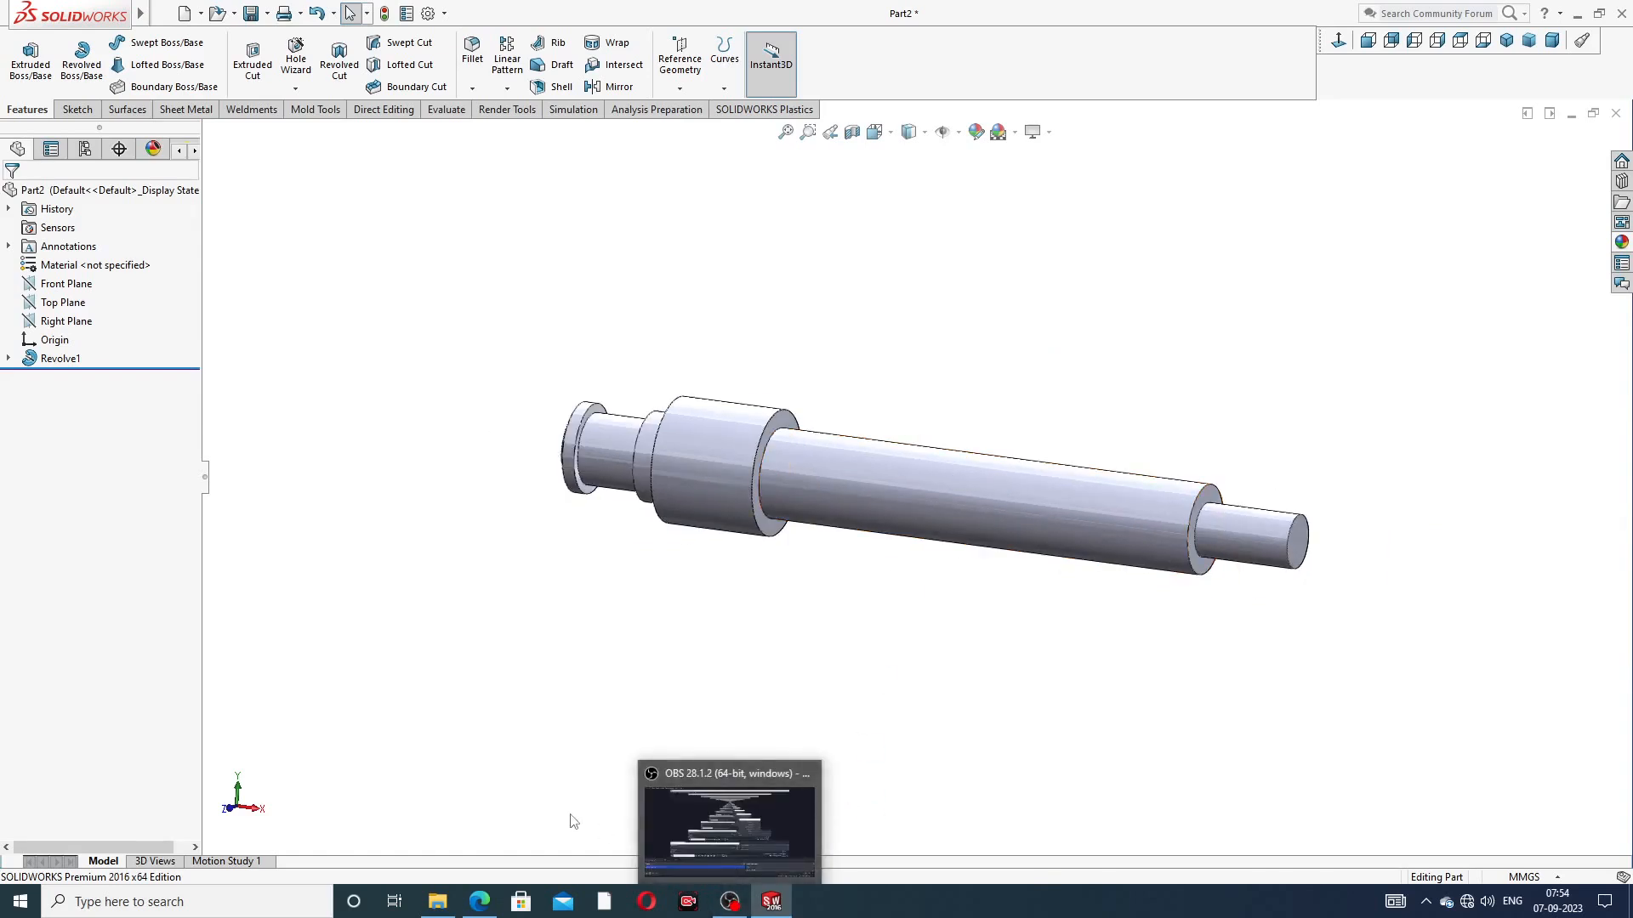
left_click(492, 893)
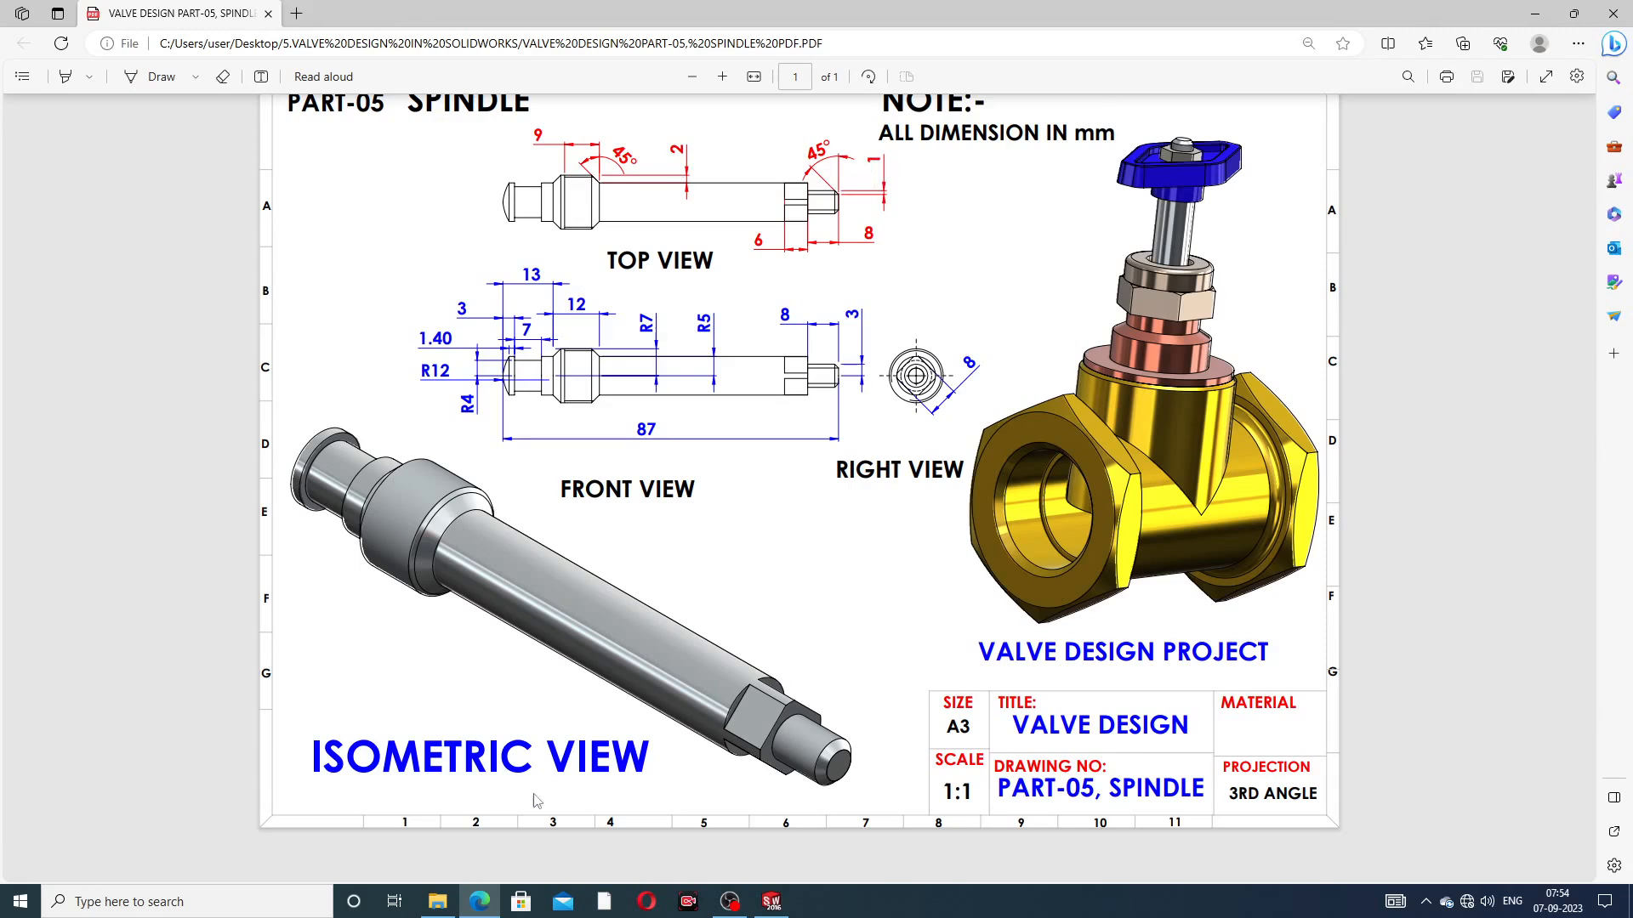
left_click(481, 900)
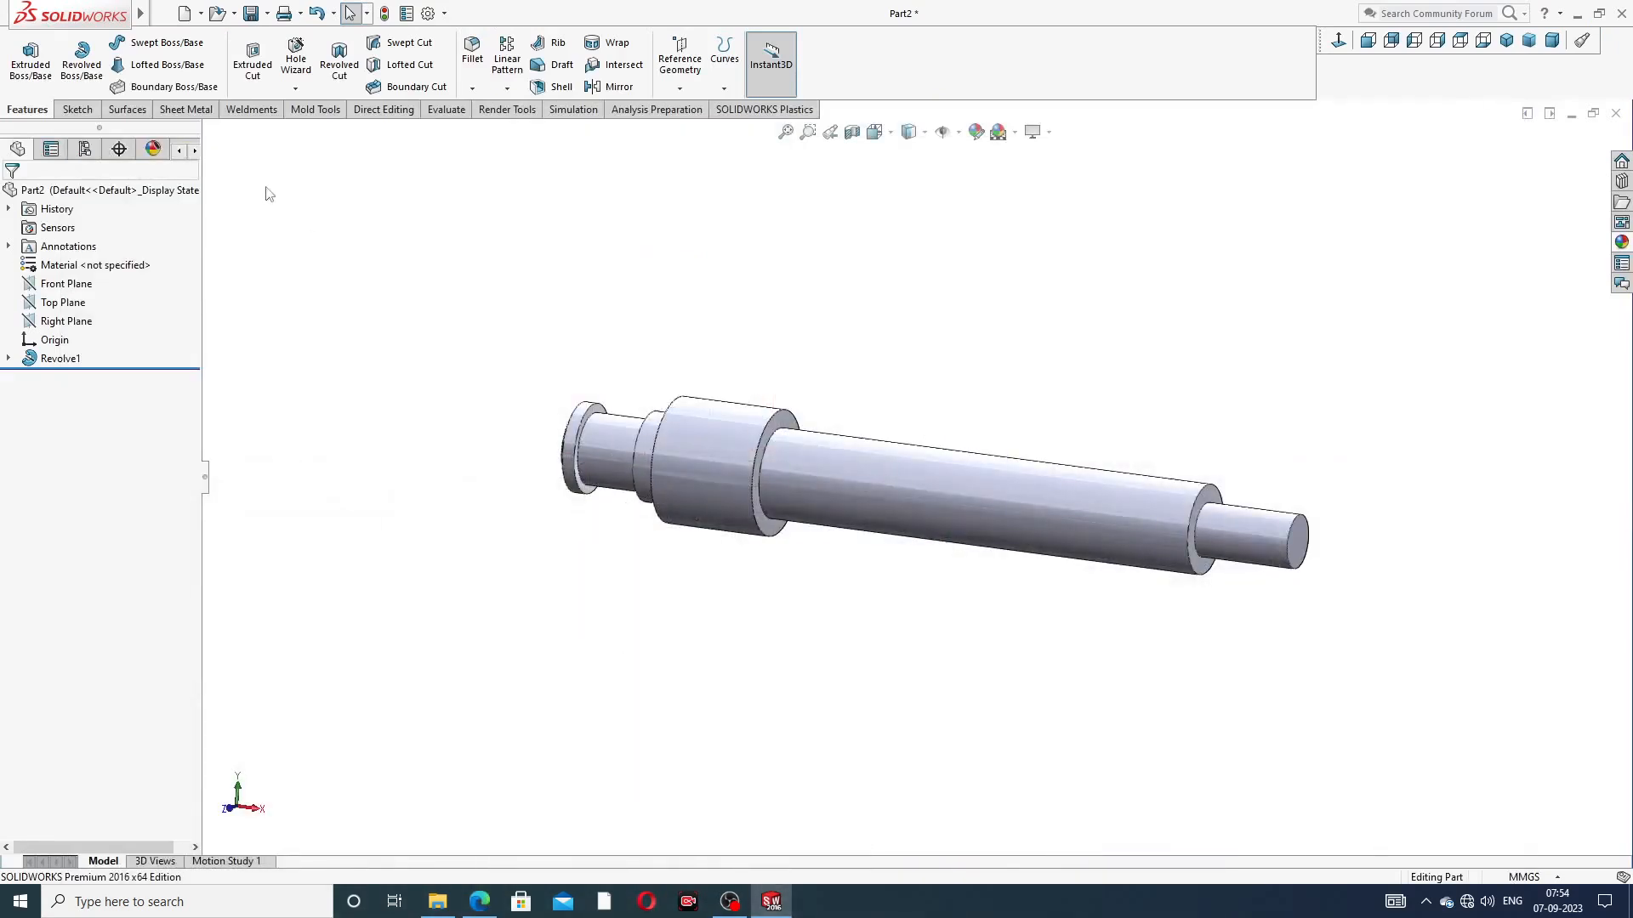
left_click(472, 88)
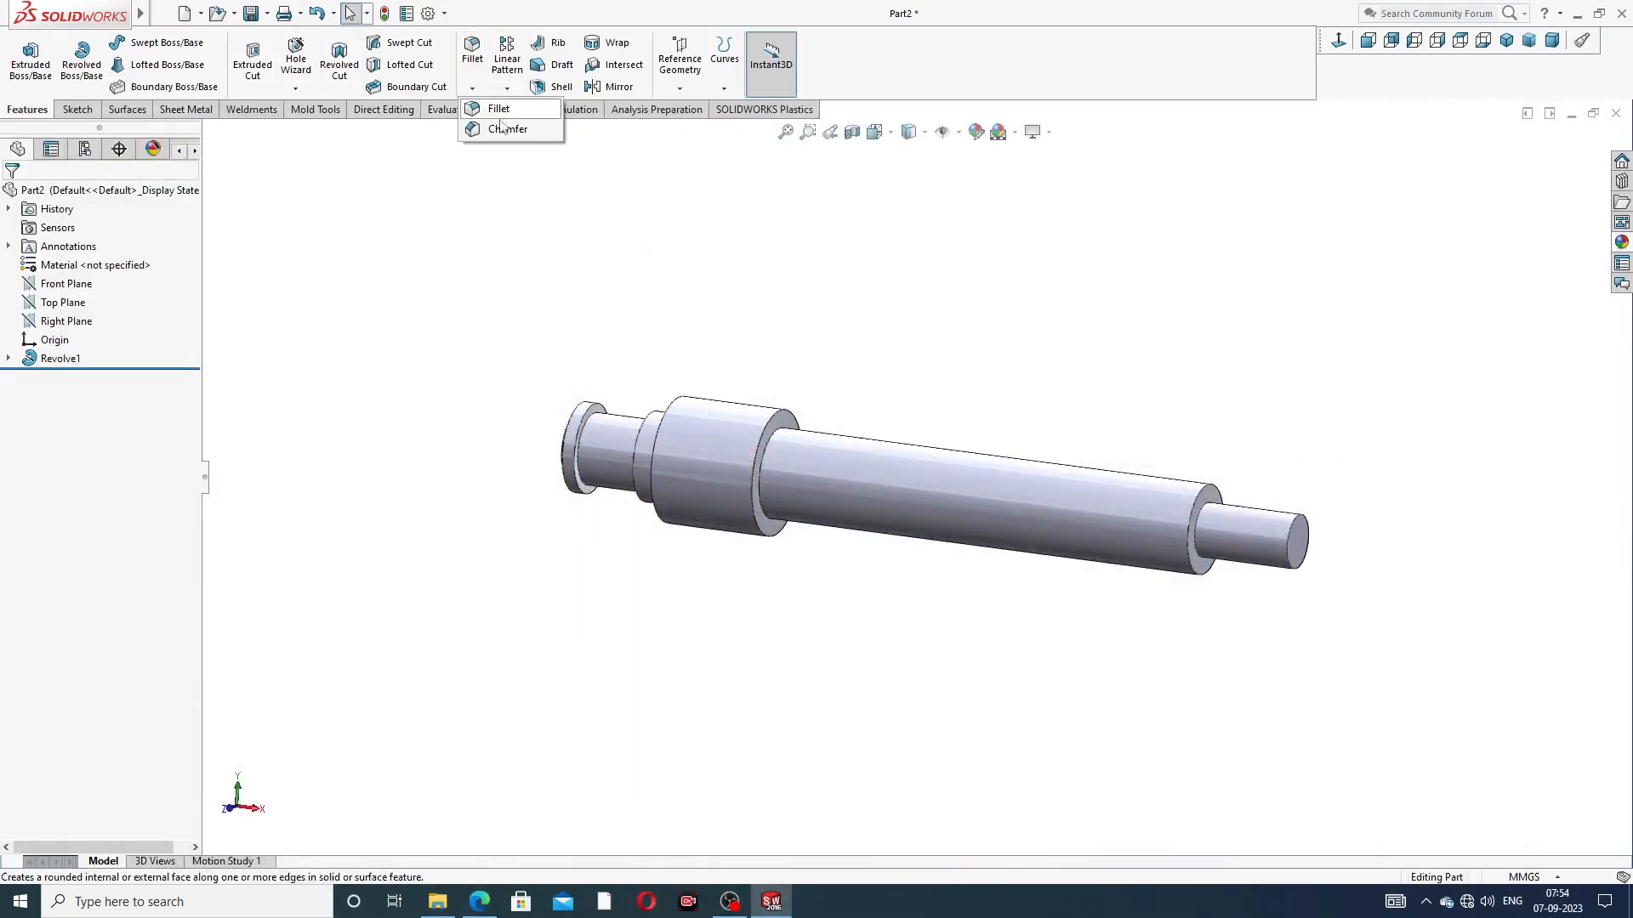
left_click(504, 129)
type("1")
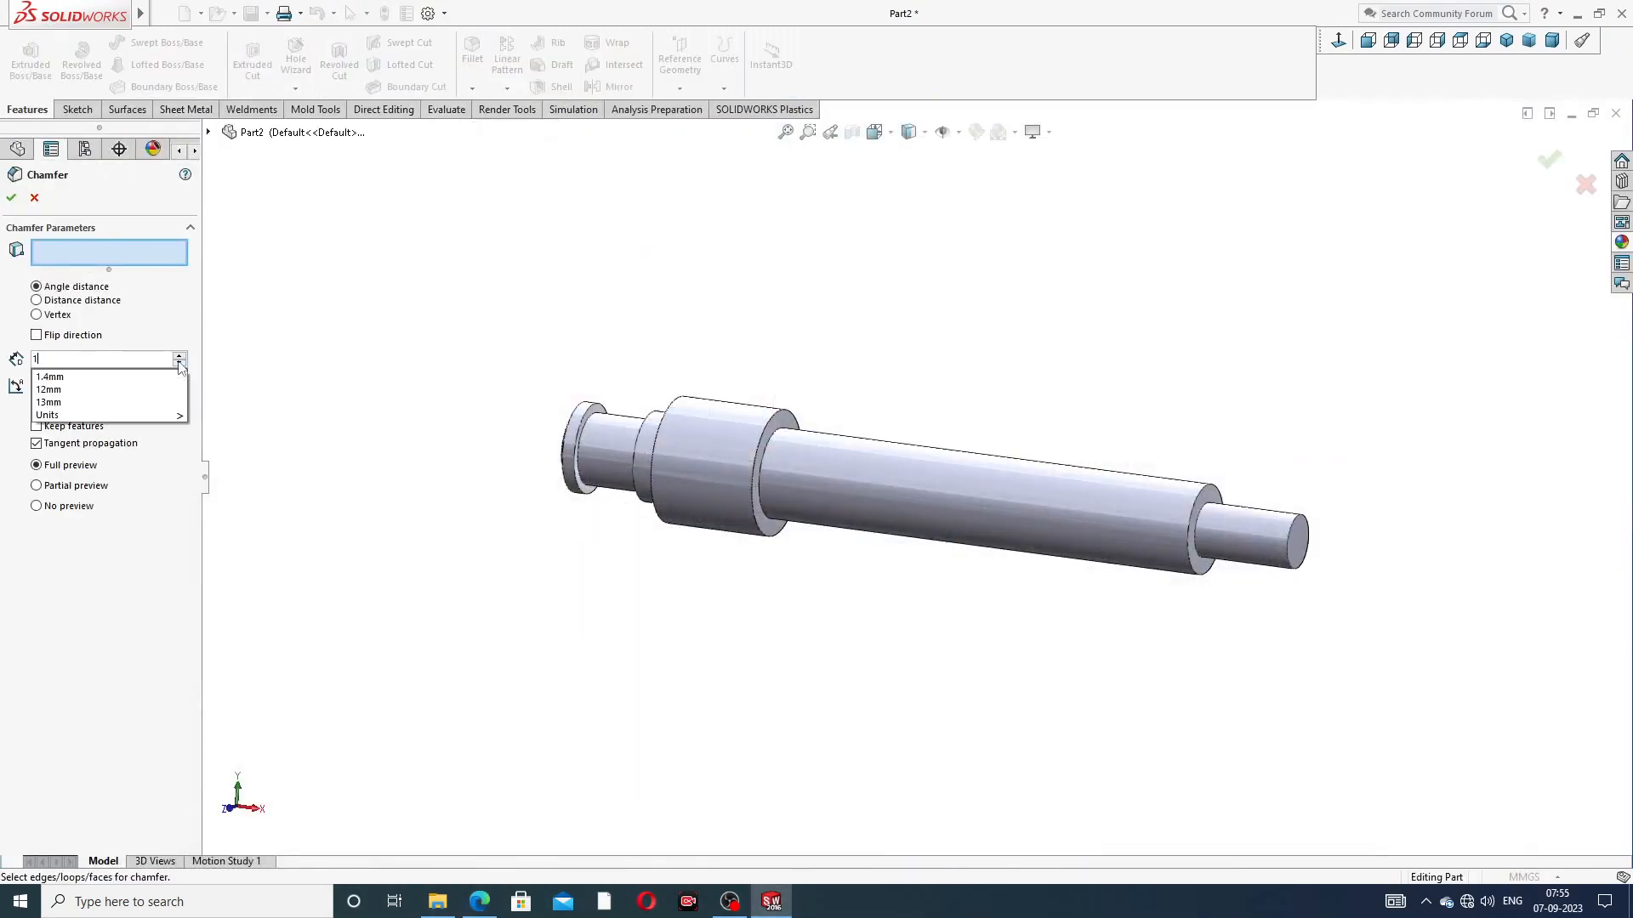
key("Return")
scroll(1289, 544, "down", 4)
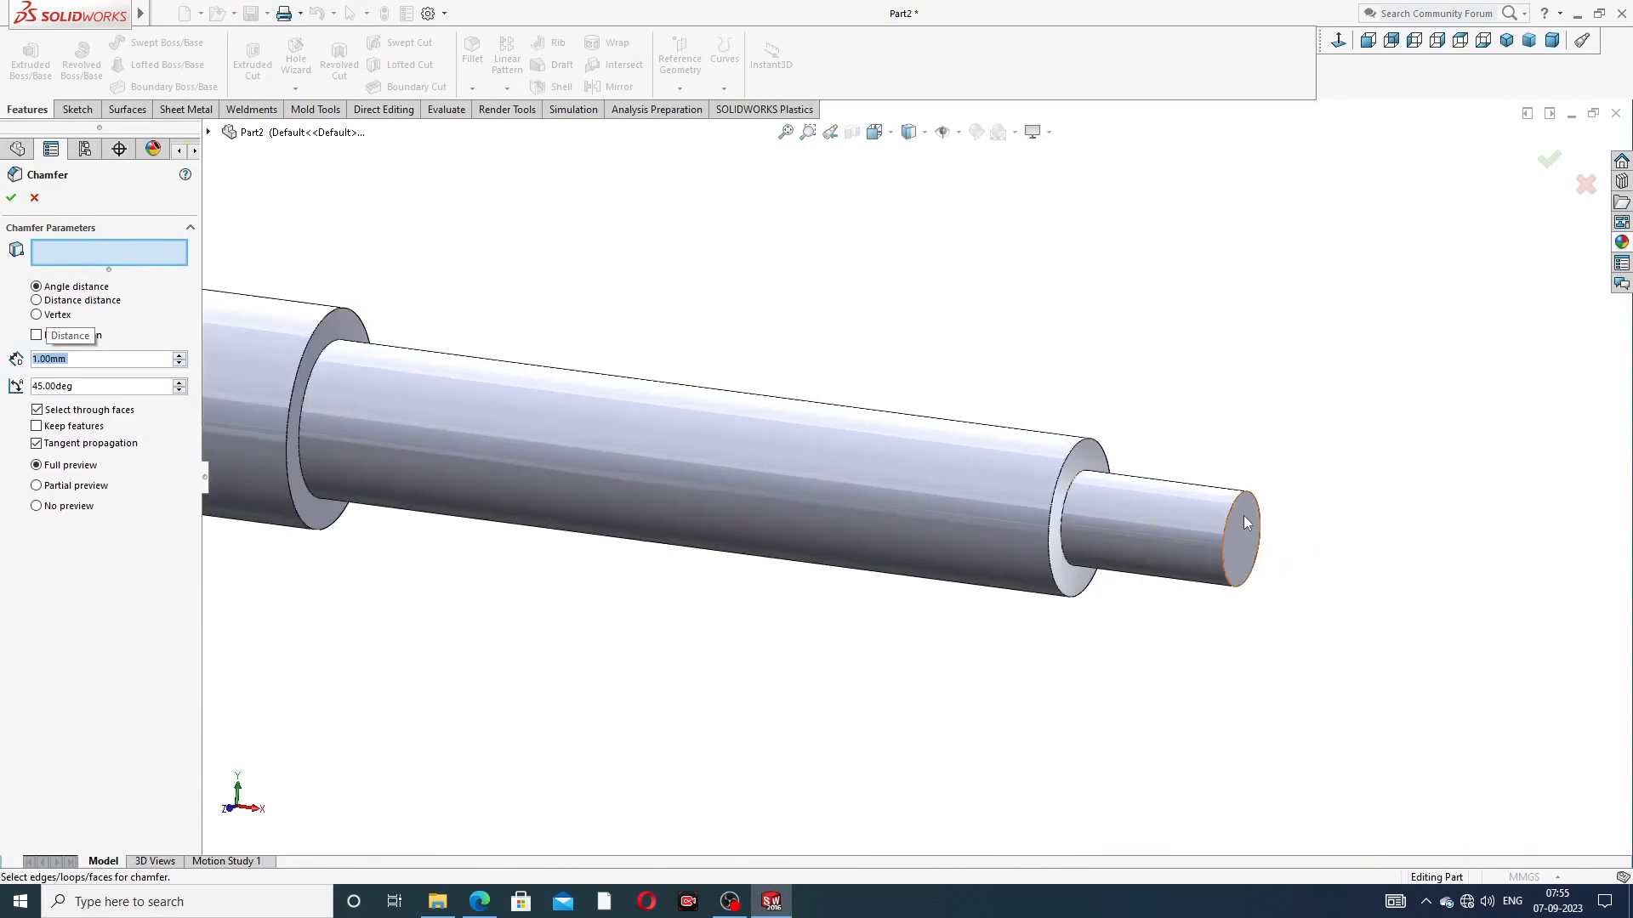
left_click(1234, 513)
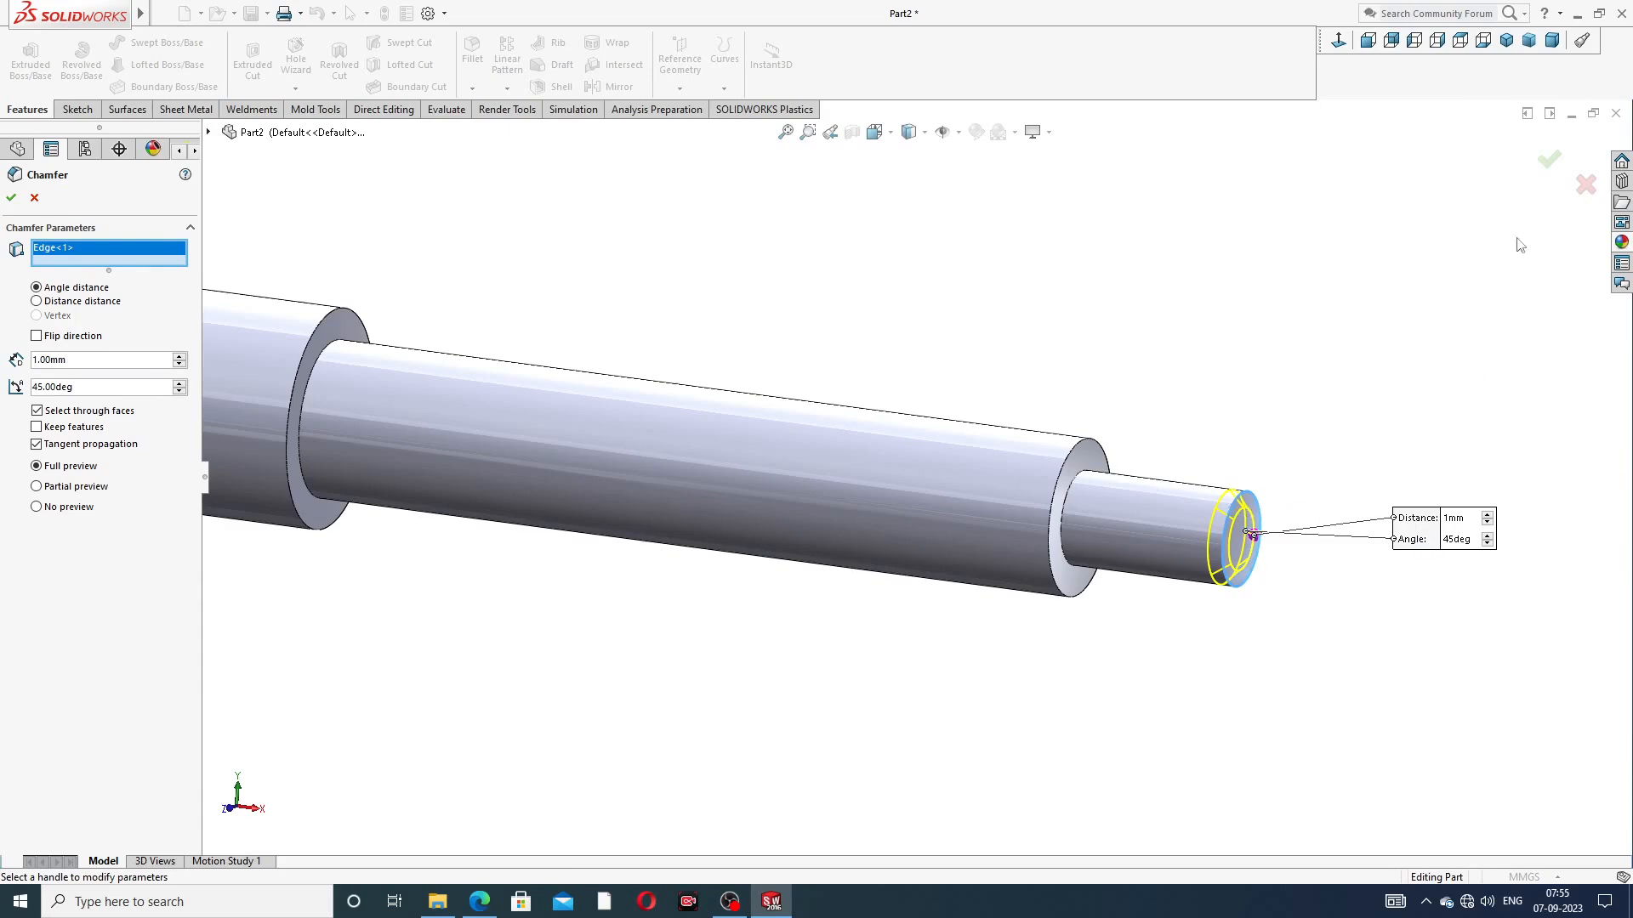
left_click(1549, 159)
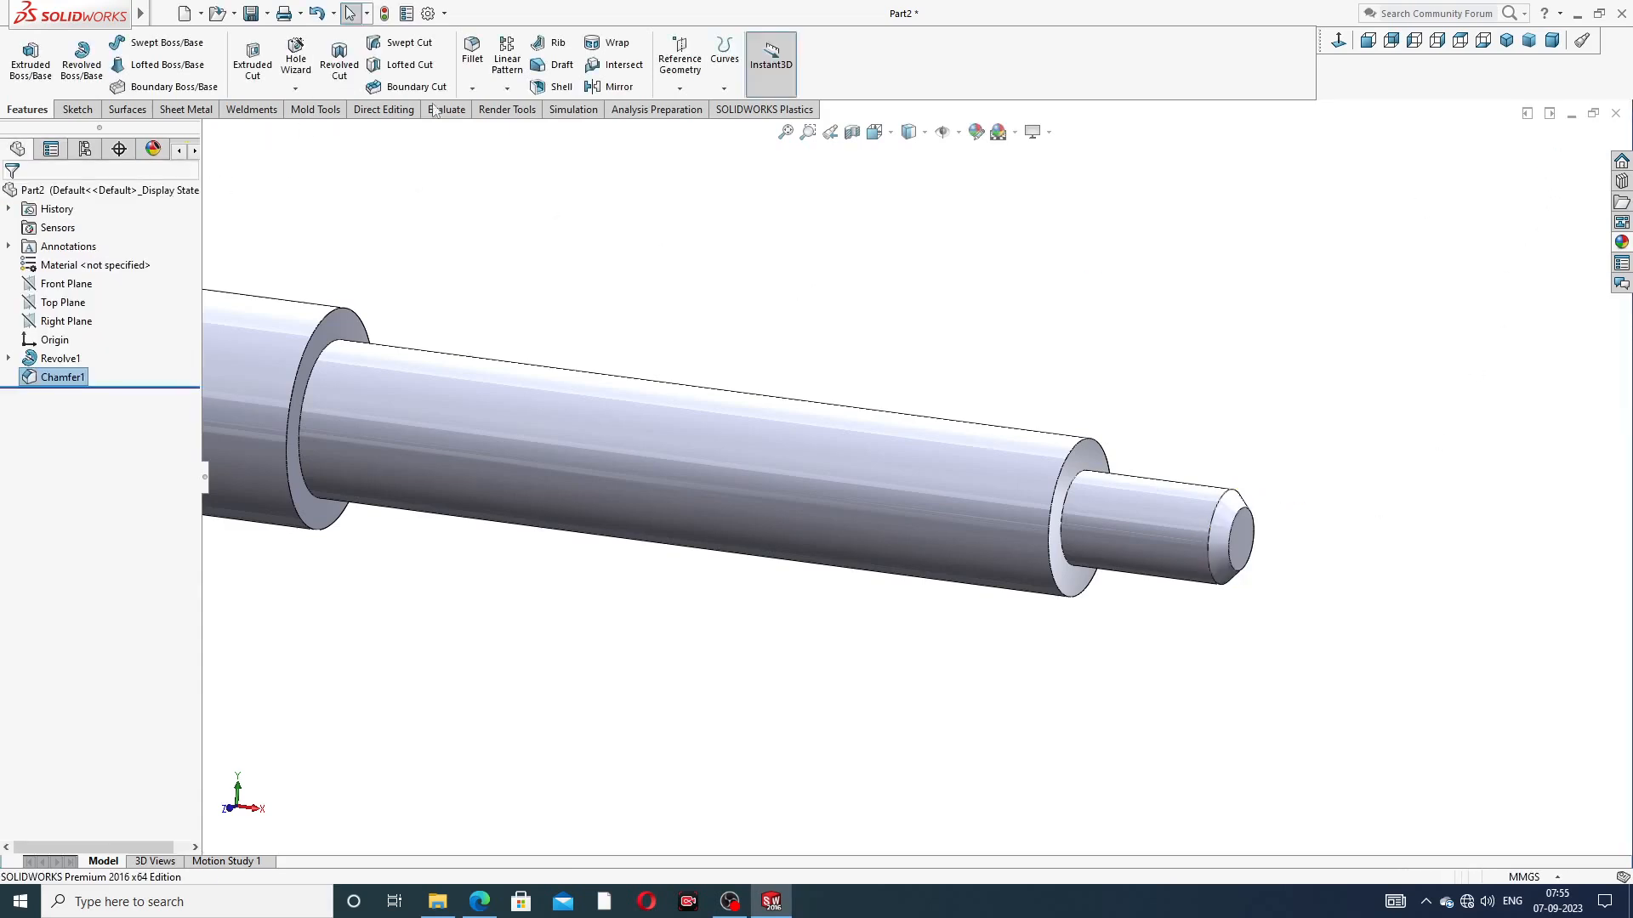
Chamfer both outer edges of the spindle's largest-diameter collar 2 mm at 45 degrees
left_click(472, 88)
left_click(507, 129)
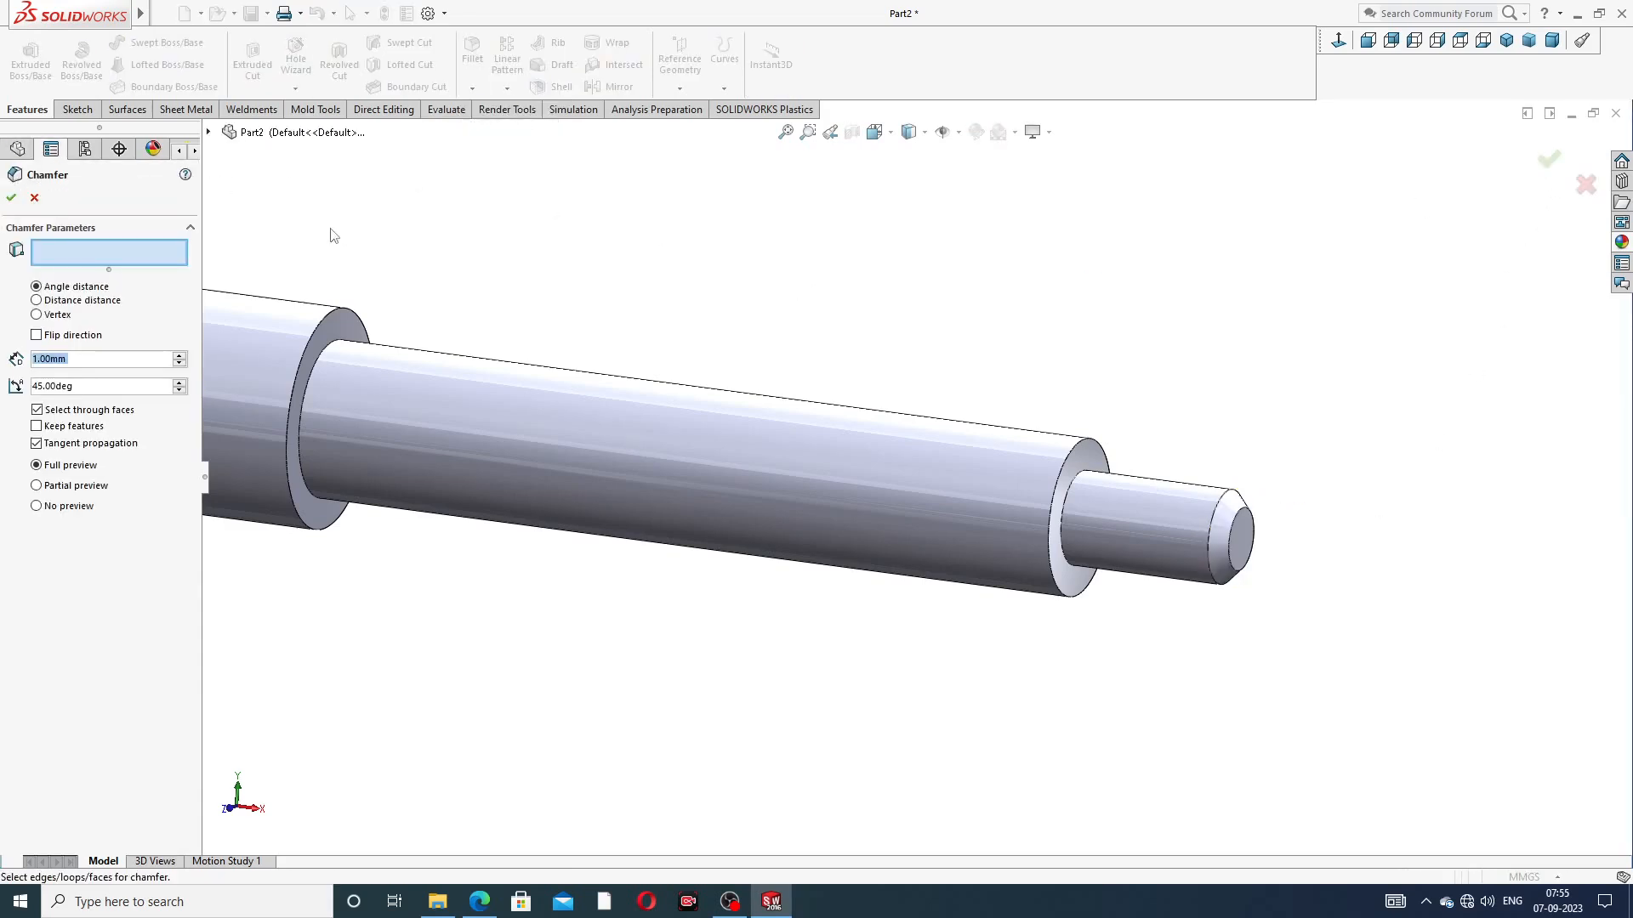
type("2")
key("Return")
scroll(489, 366, "up", 3)
scroll(586, 430, "down", 3)
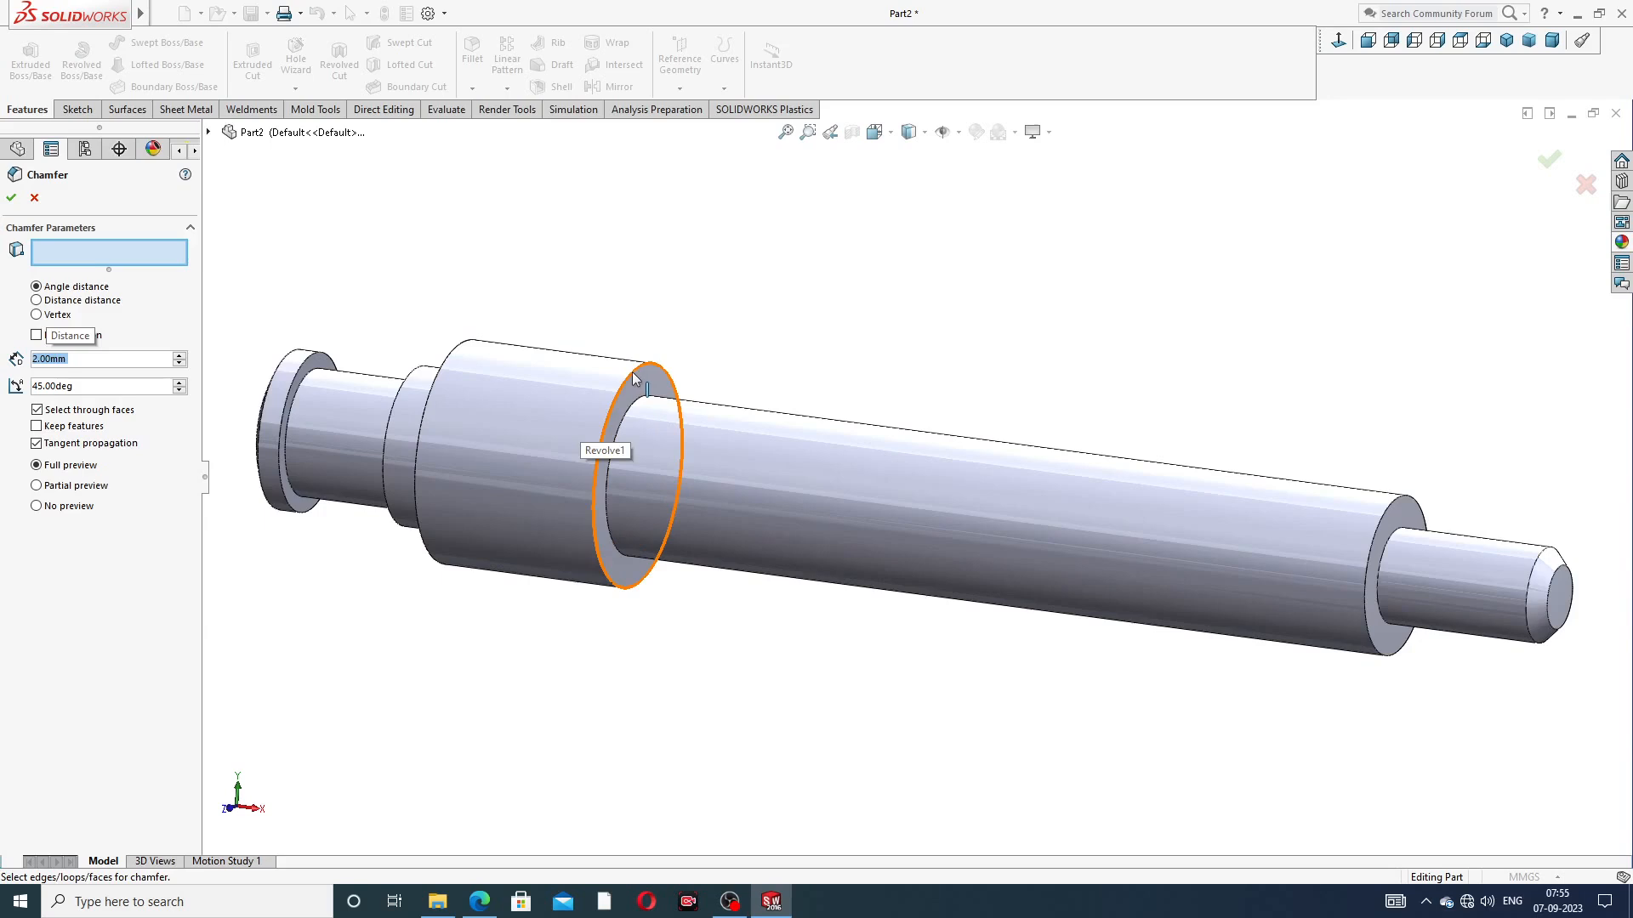
left_click(633, 378)
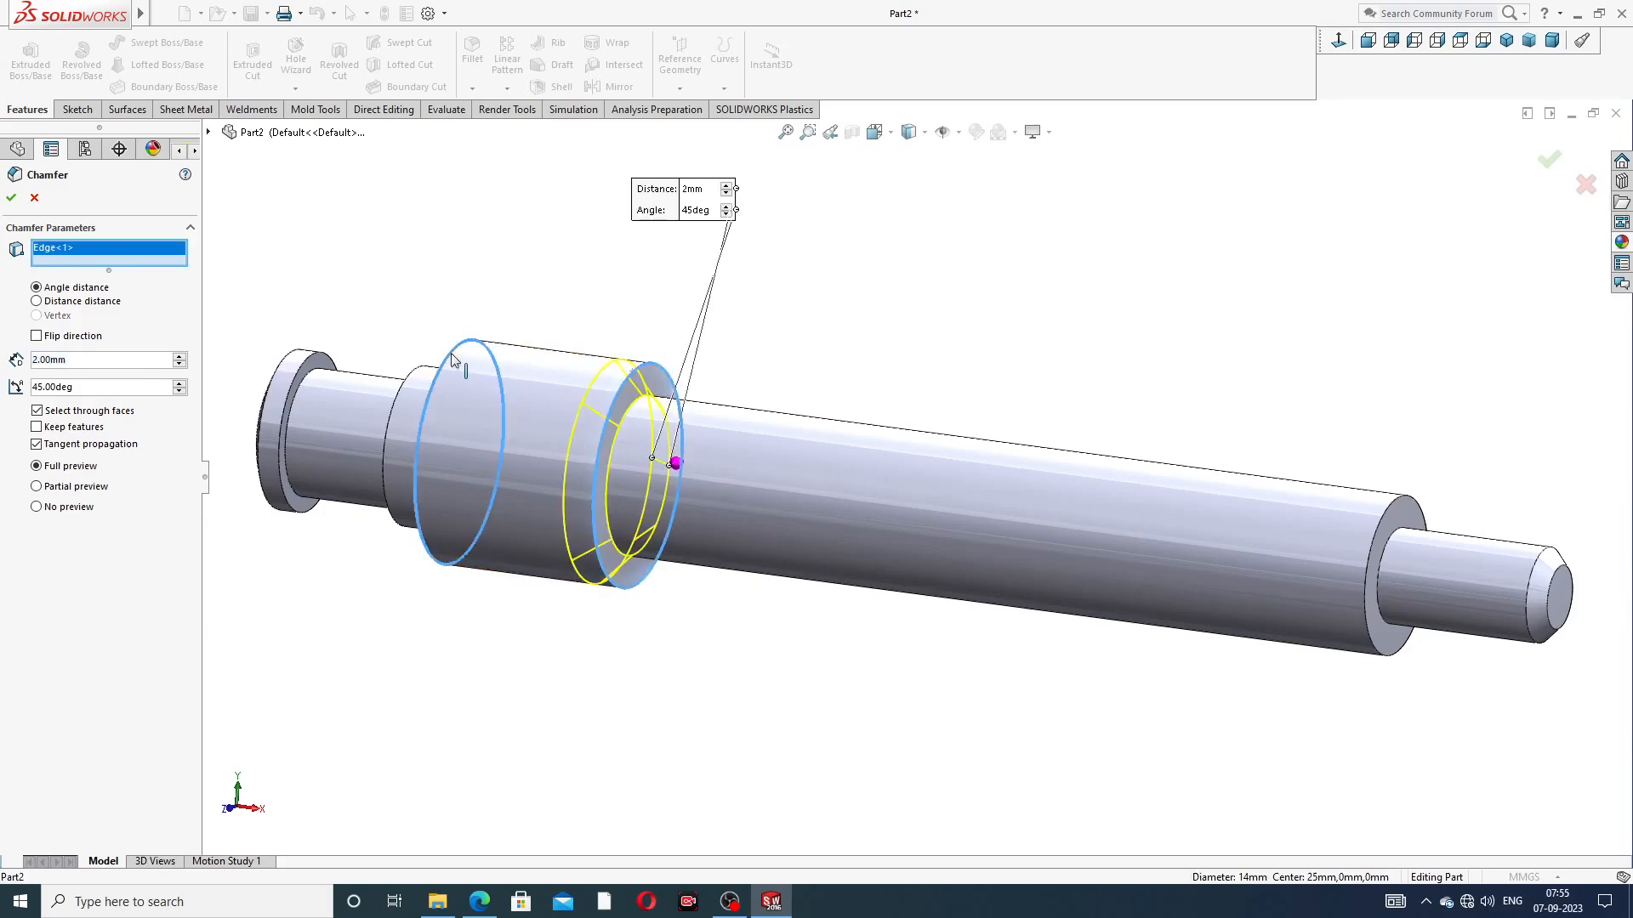
left_click(475, 385)
left_click(11, 197)
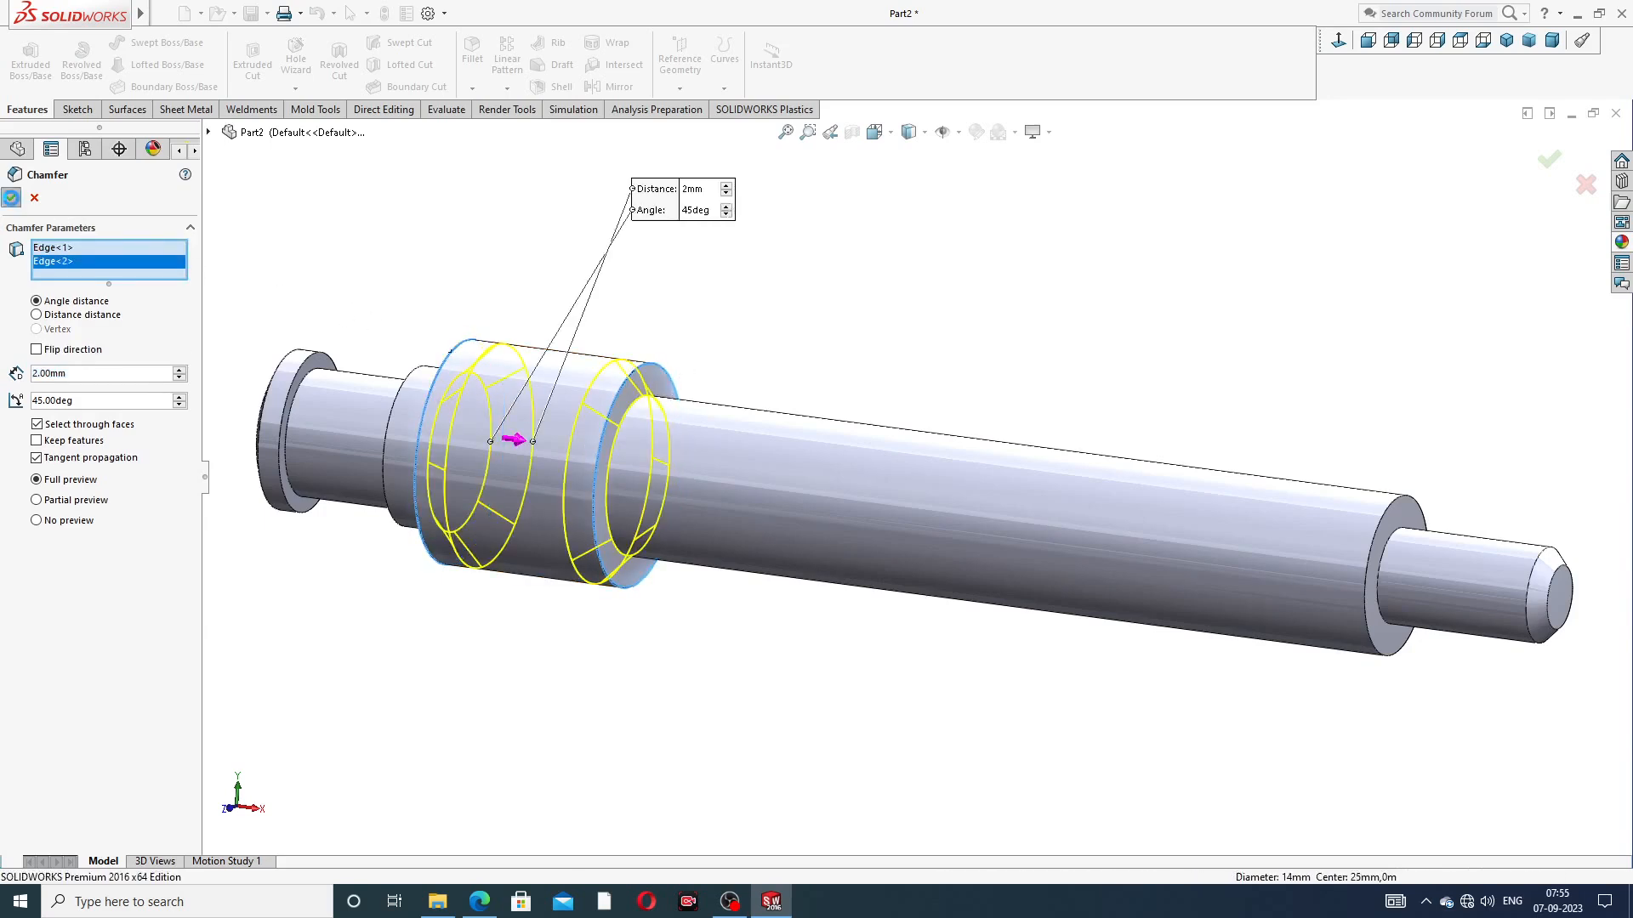
Check the square section in the PDF's right view and start a sketch on the shaft's shoulder face beside the thin tip
scroll(762, 472, "up", 3)
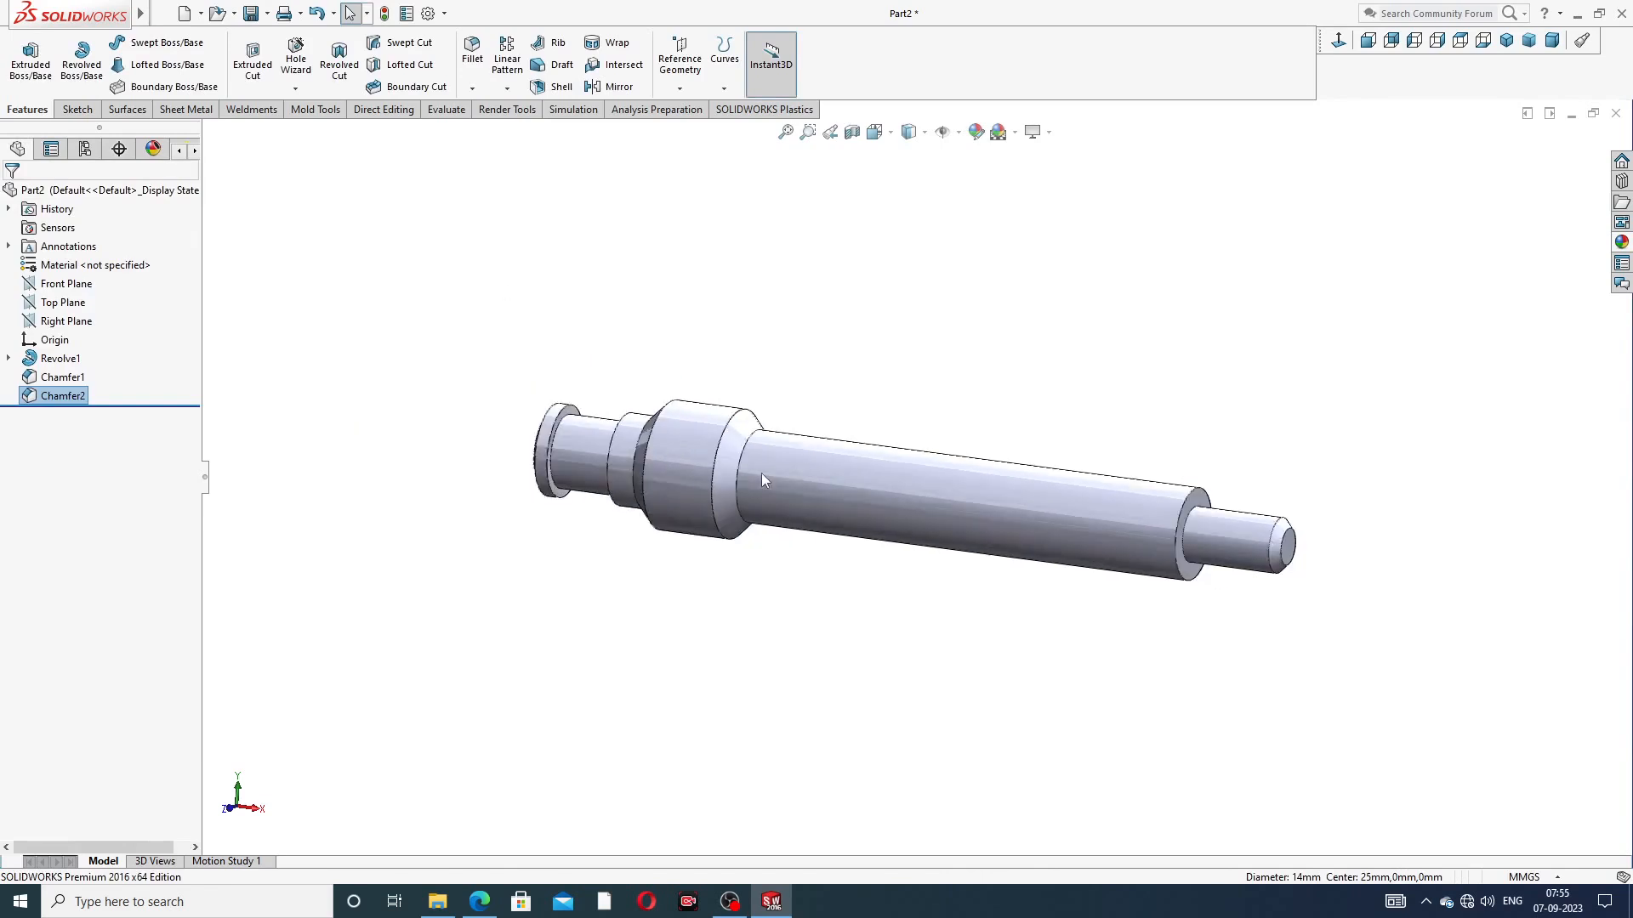
middle_click_drag(762, 473, 824, 394)
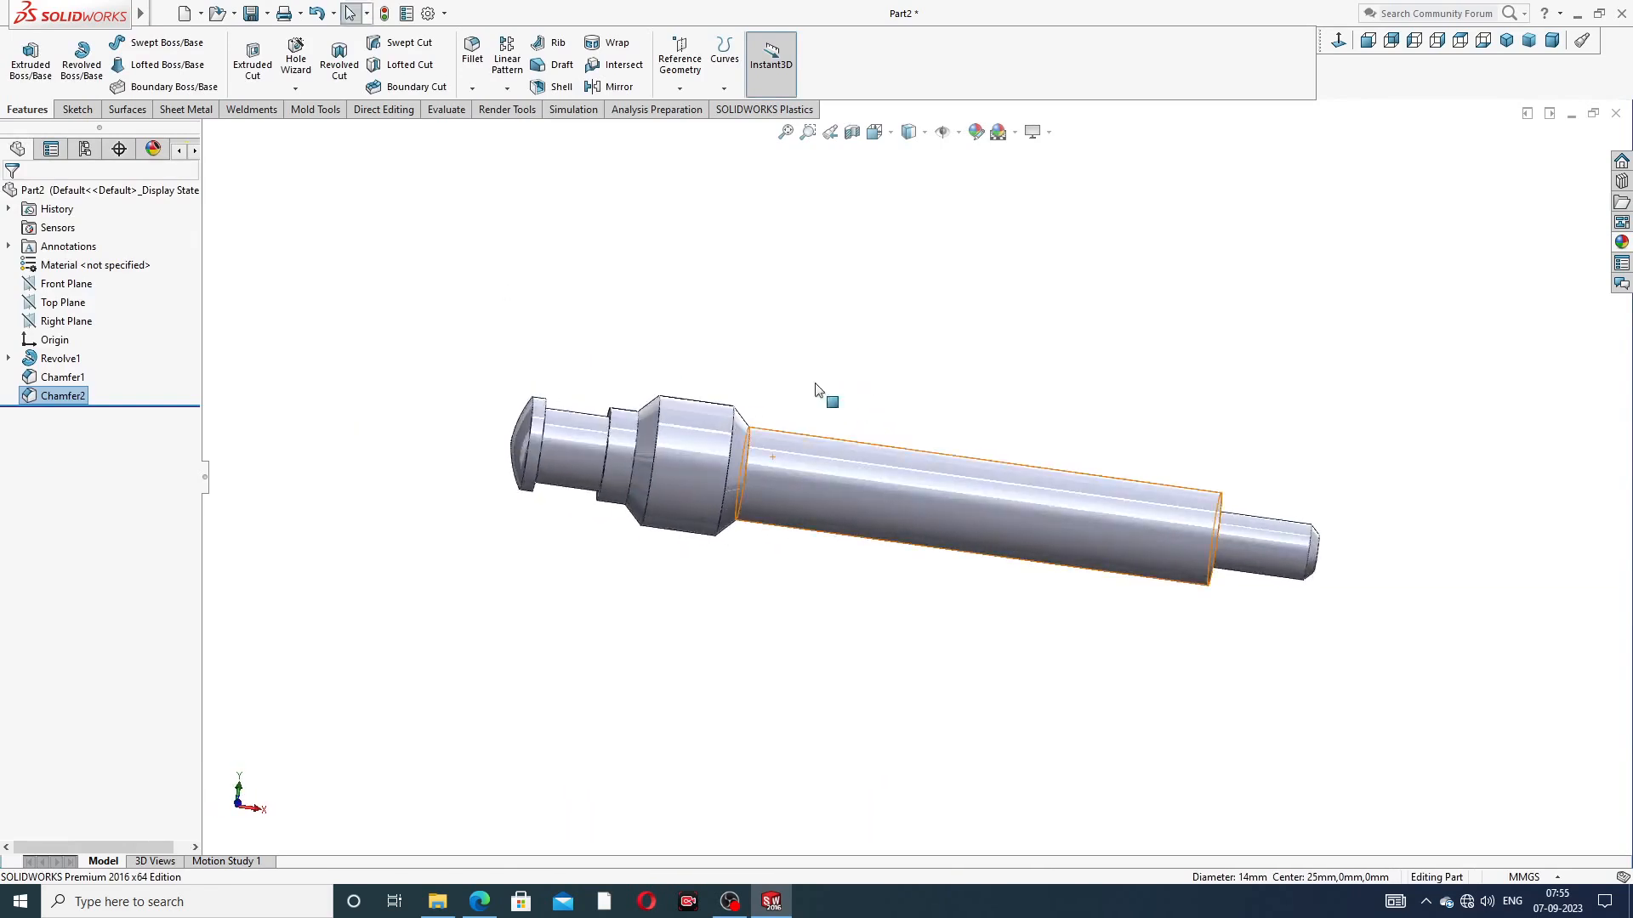
middle_click_drag(926, 487, 904, 434)
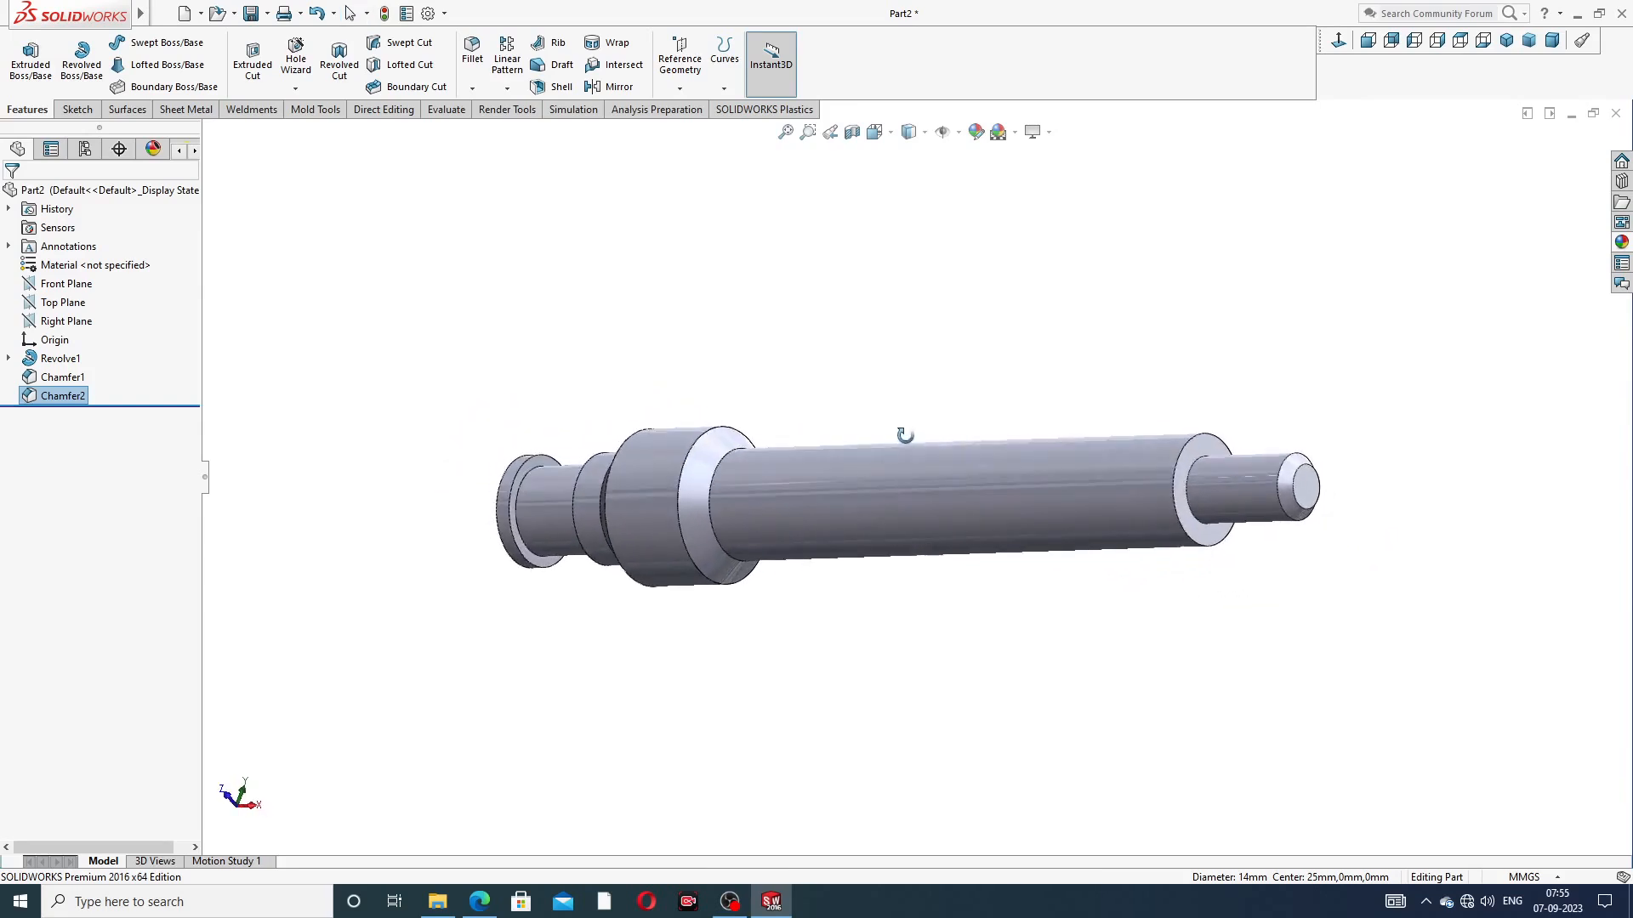
left_click(479, 902)
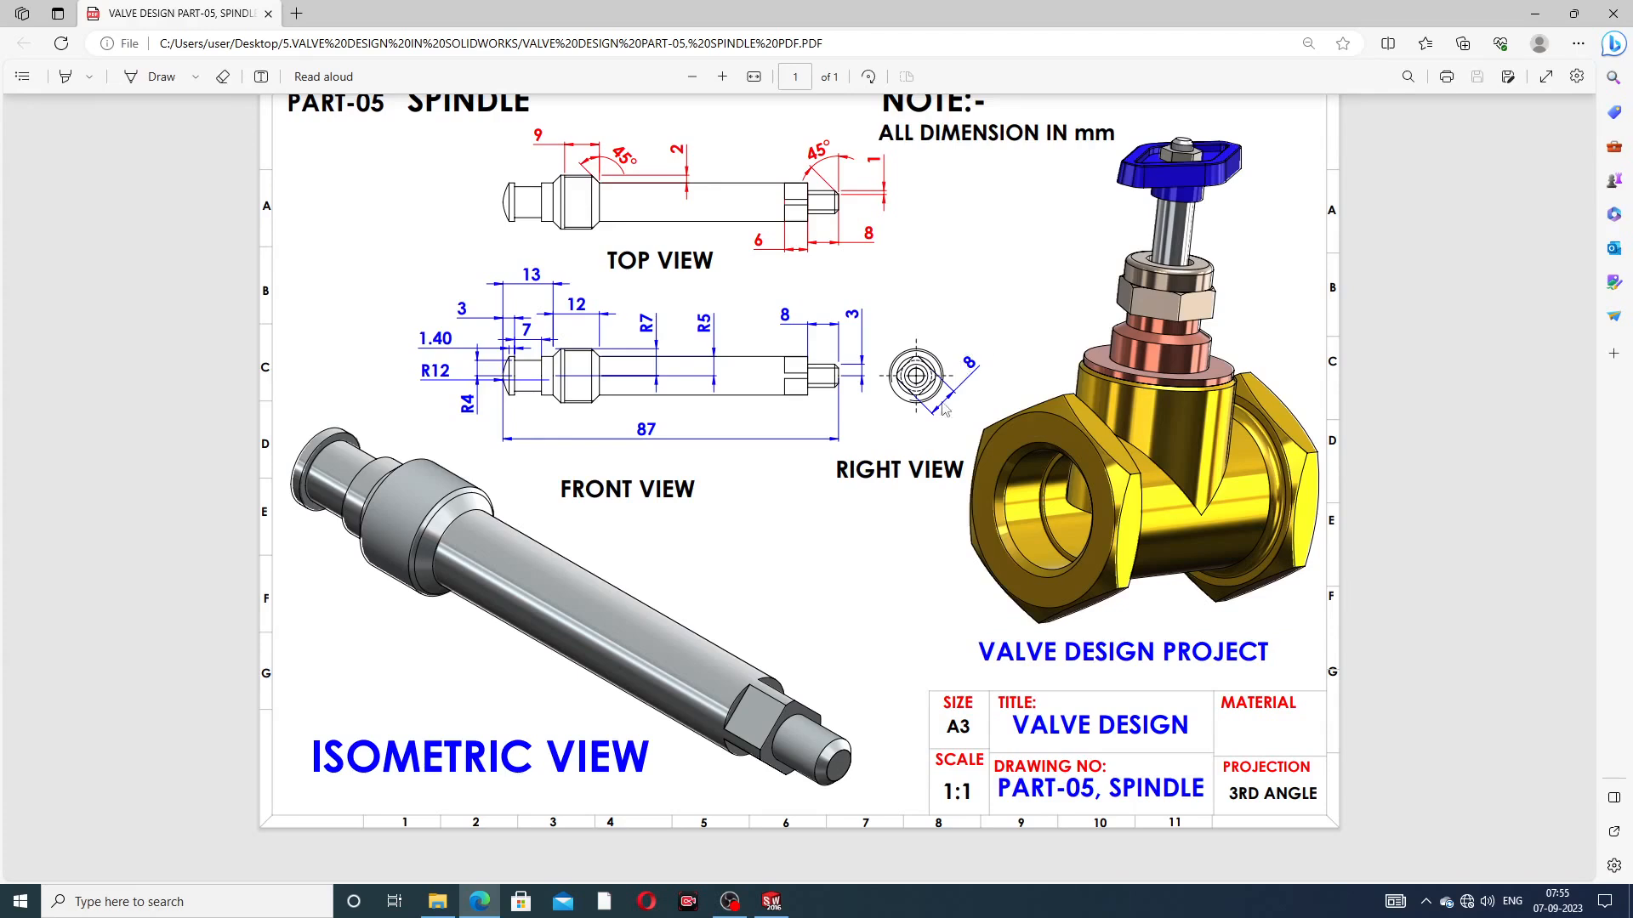
left_click(493, 899)
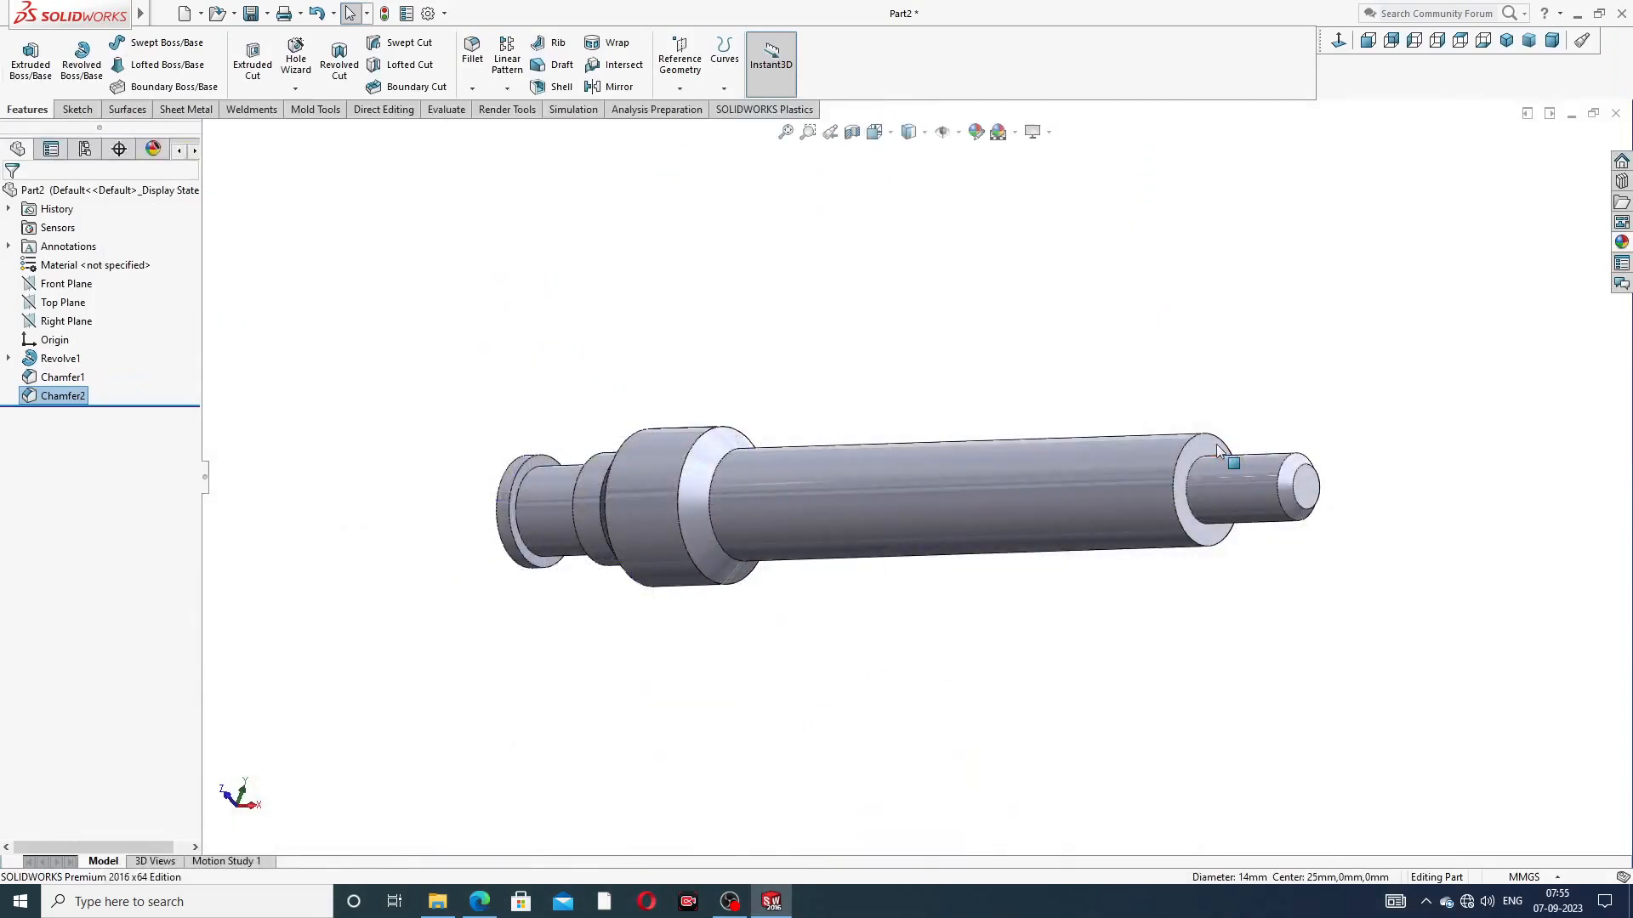
left_click(1206, 444)
left_click(1295, 373)
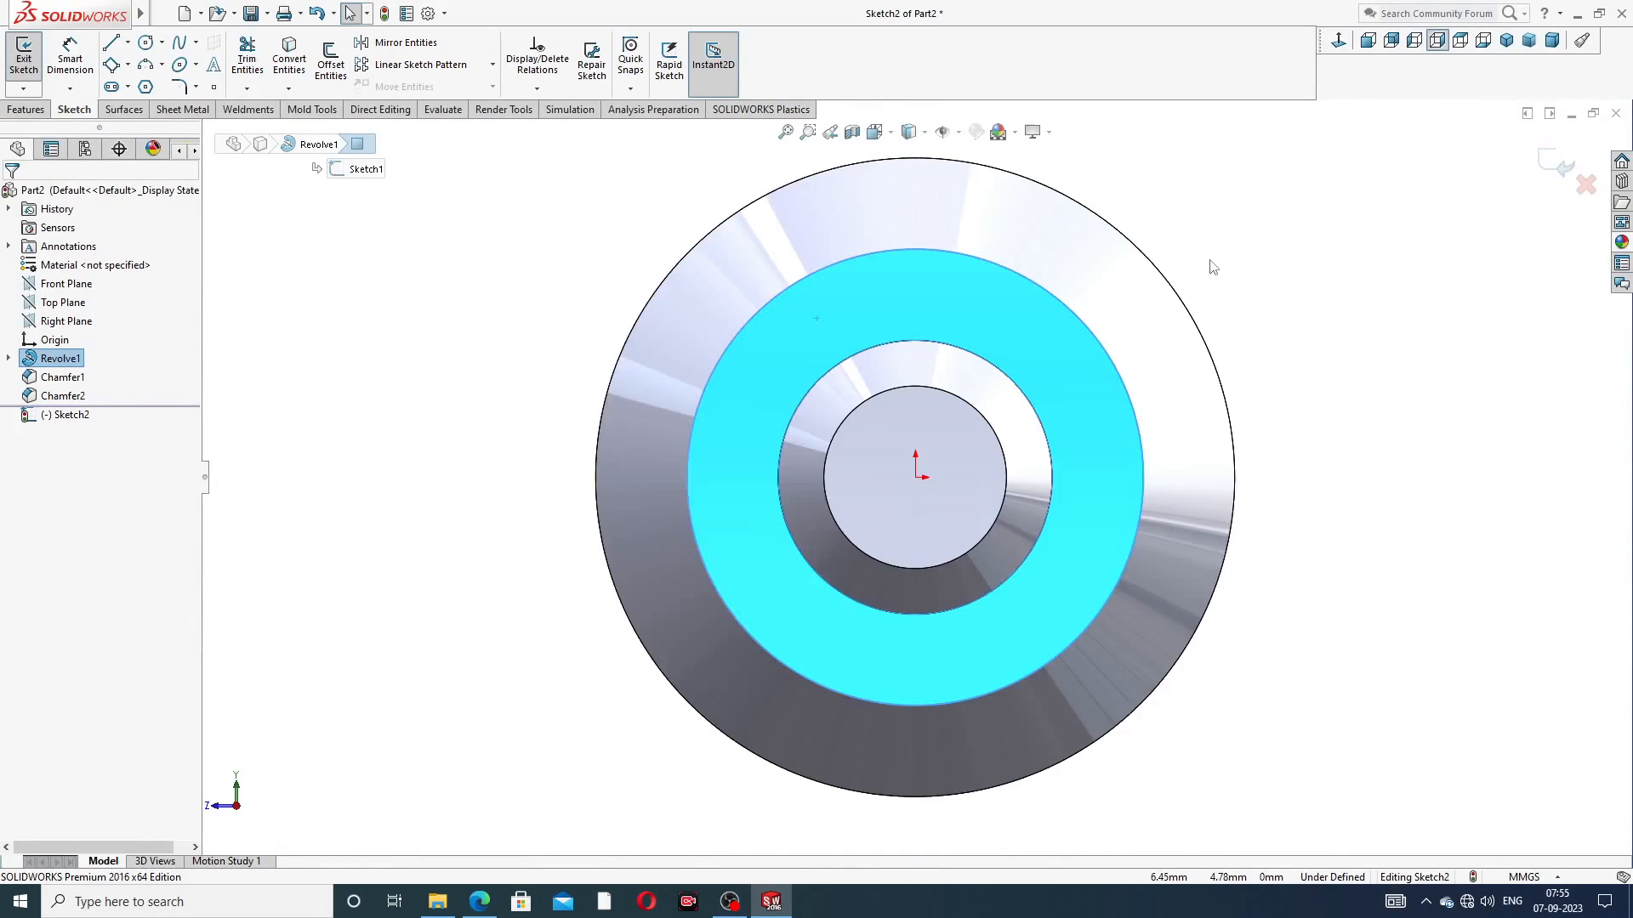
Sketch a tilted 3 point corner rectangle around the origin on the shoulder face, with short sides about 5.6 mm long
left_click(128, 65)
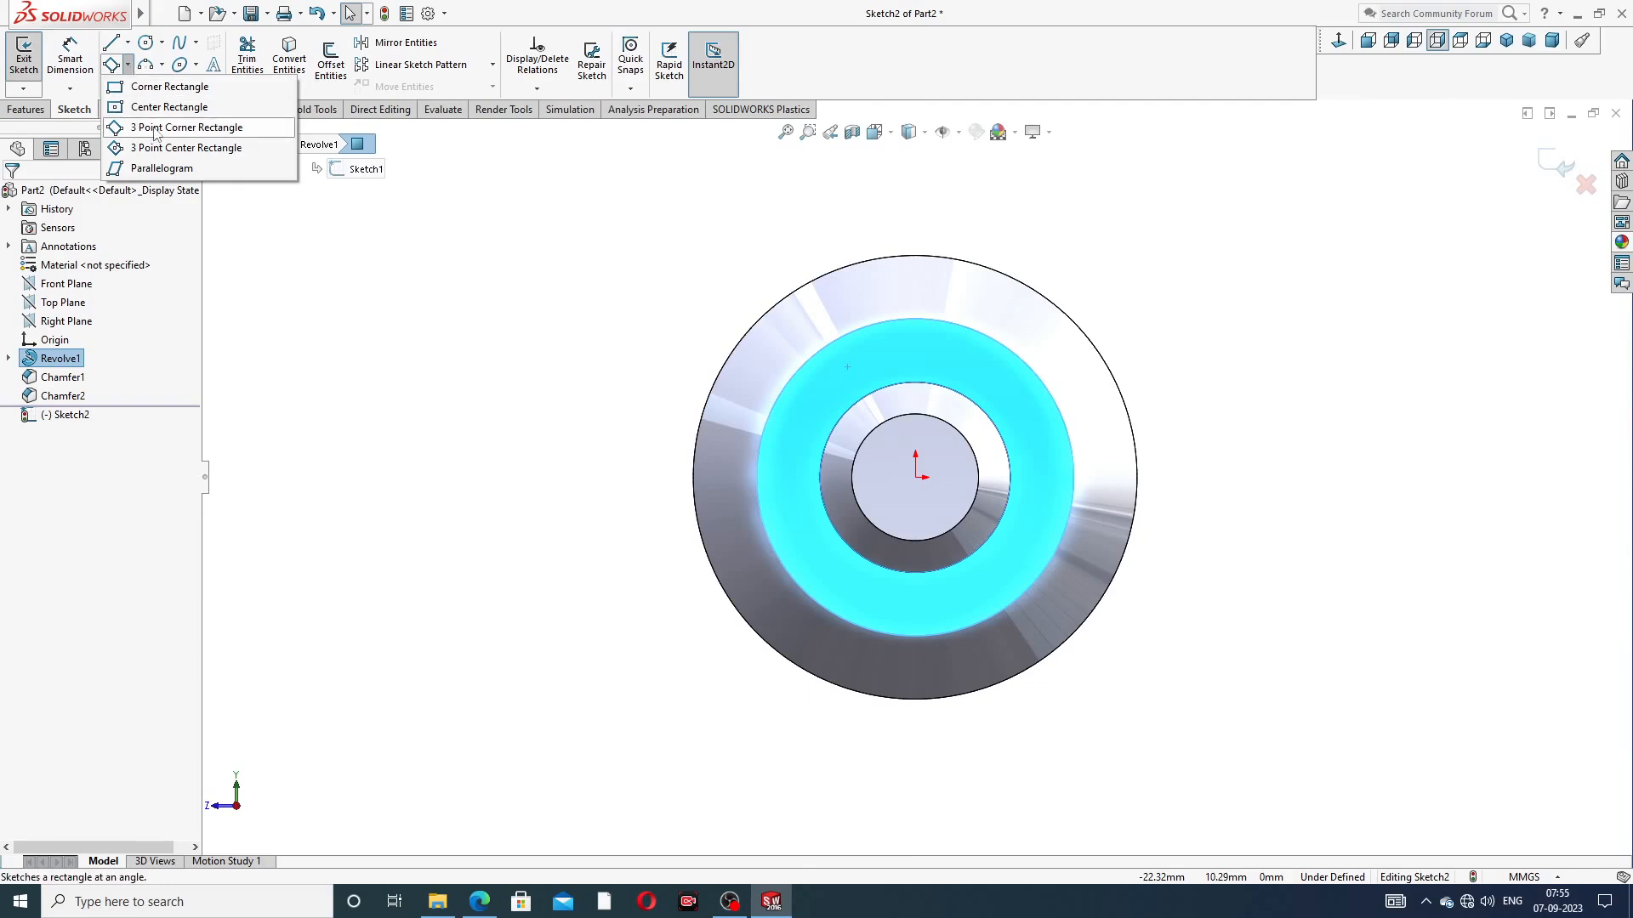
left_click(158, 128)
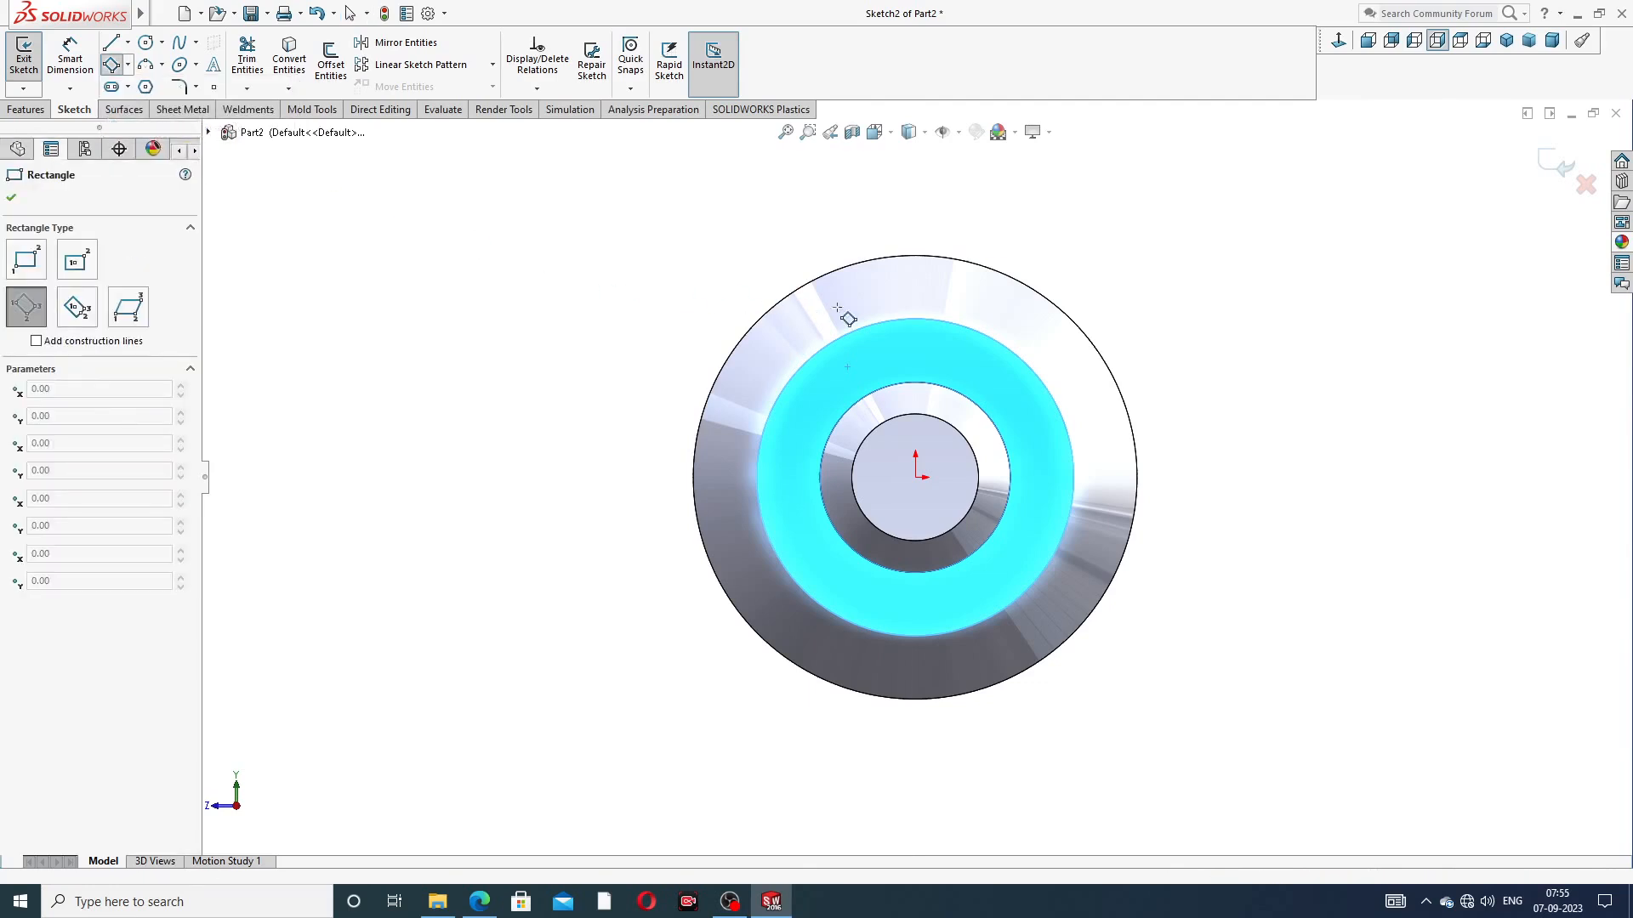
left_click(890, 349)
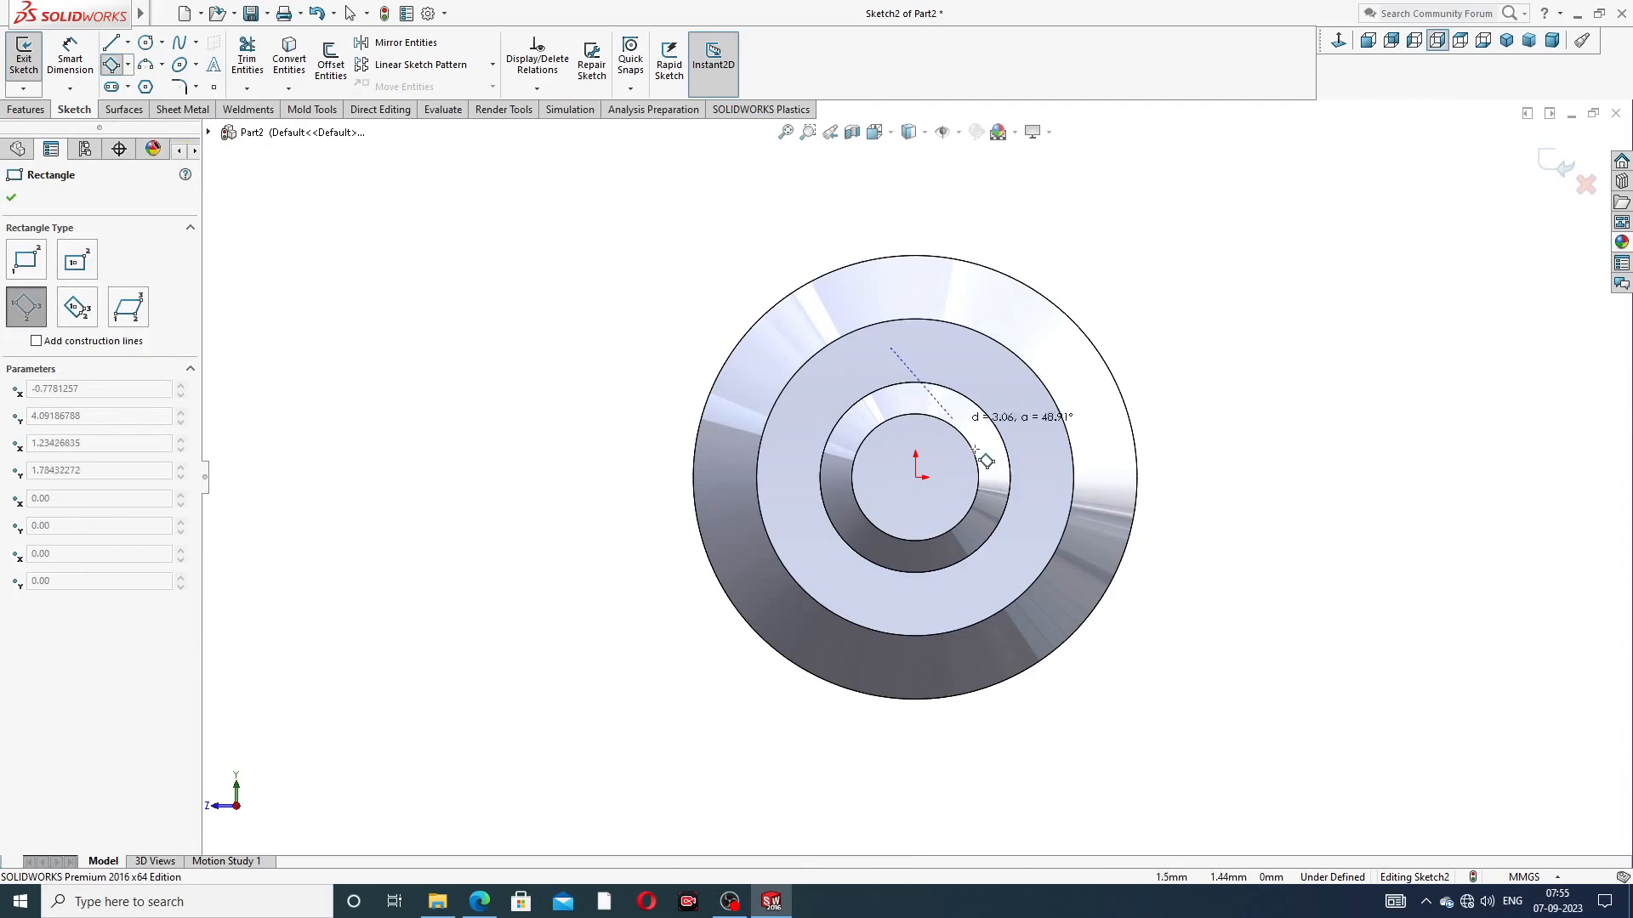
left_click(1035, 520)
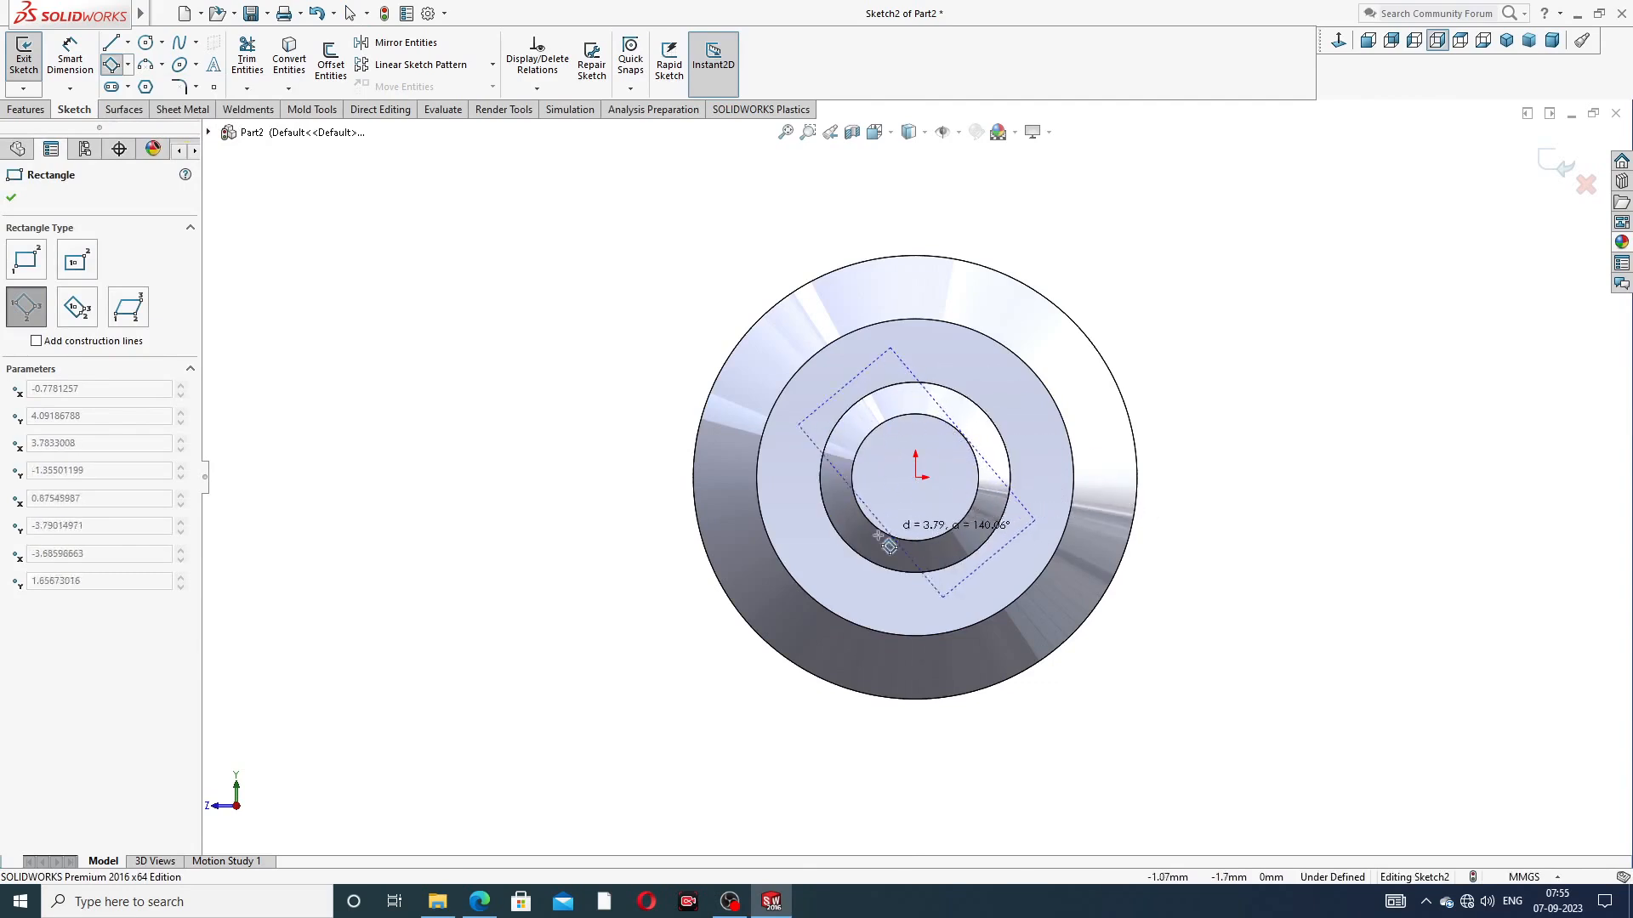
left_click(900, 633)
right_click(1179, 274)
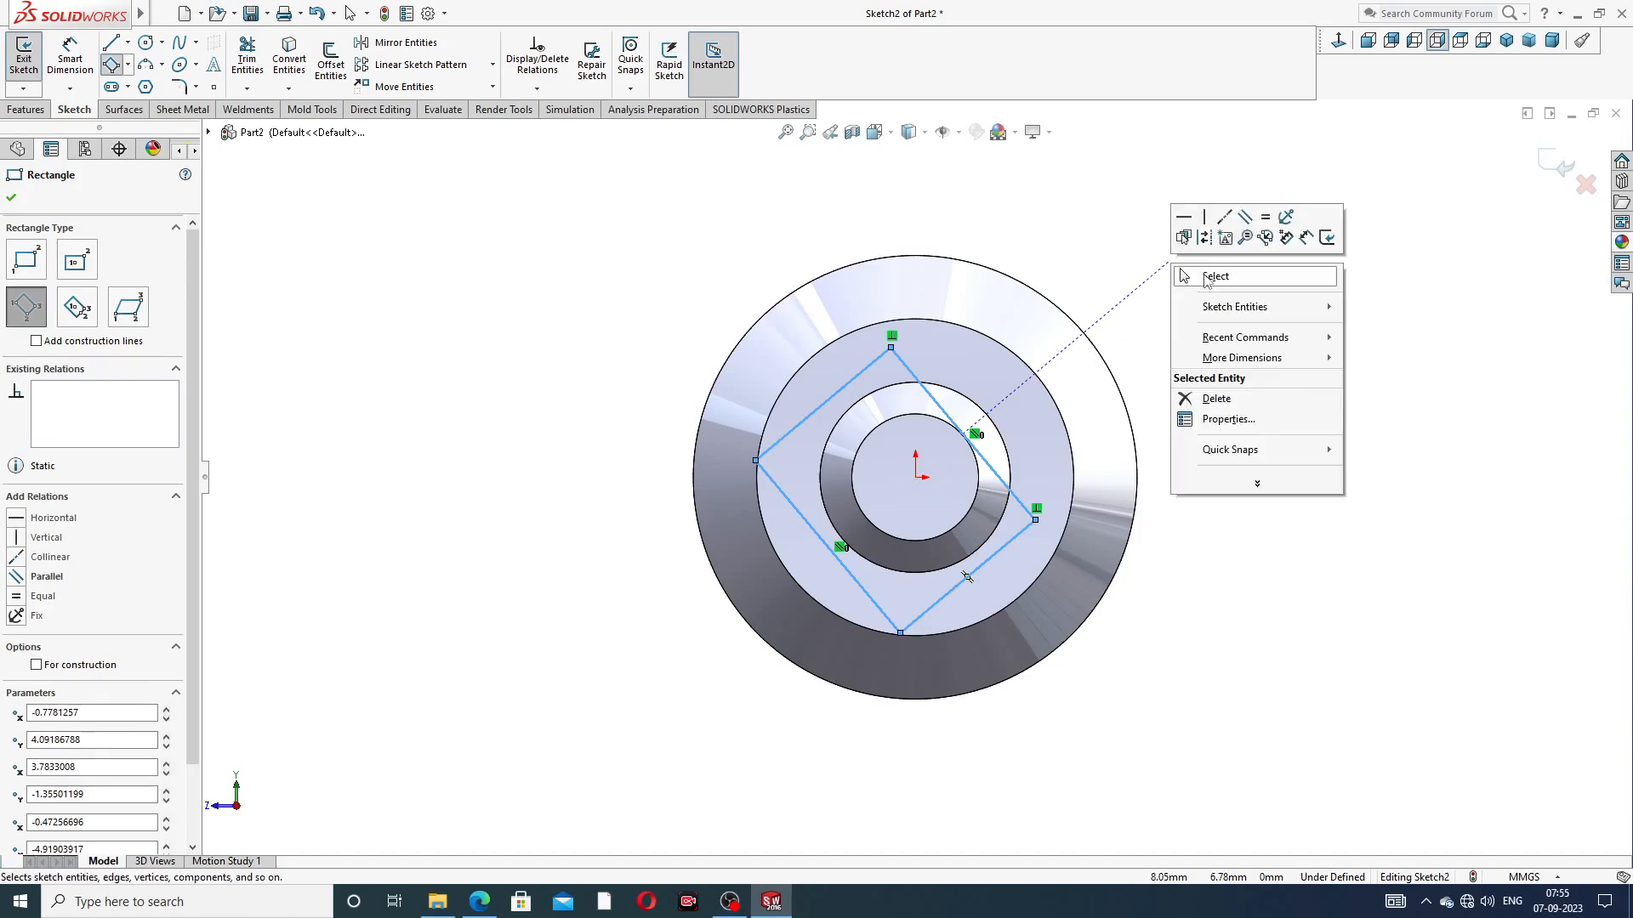
left_click(1212, 273)
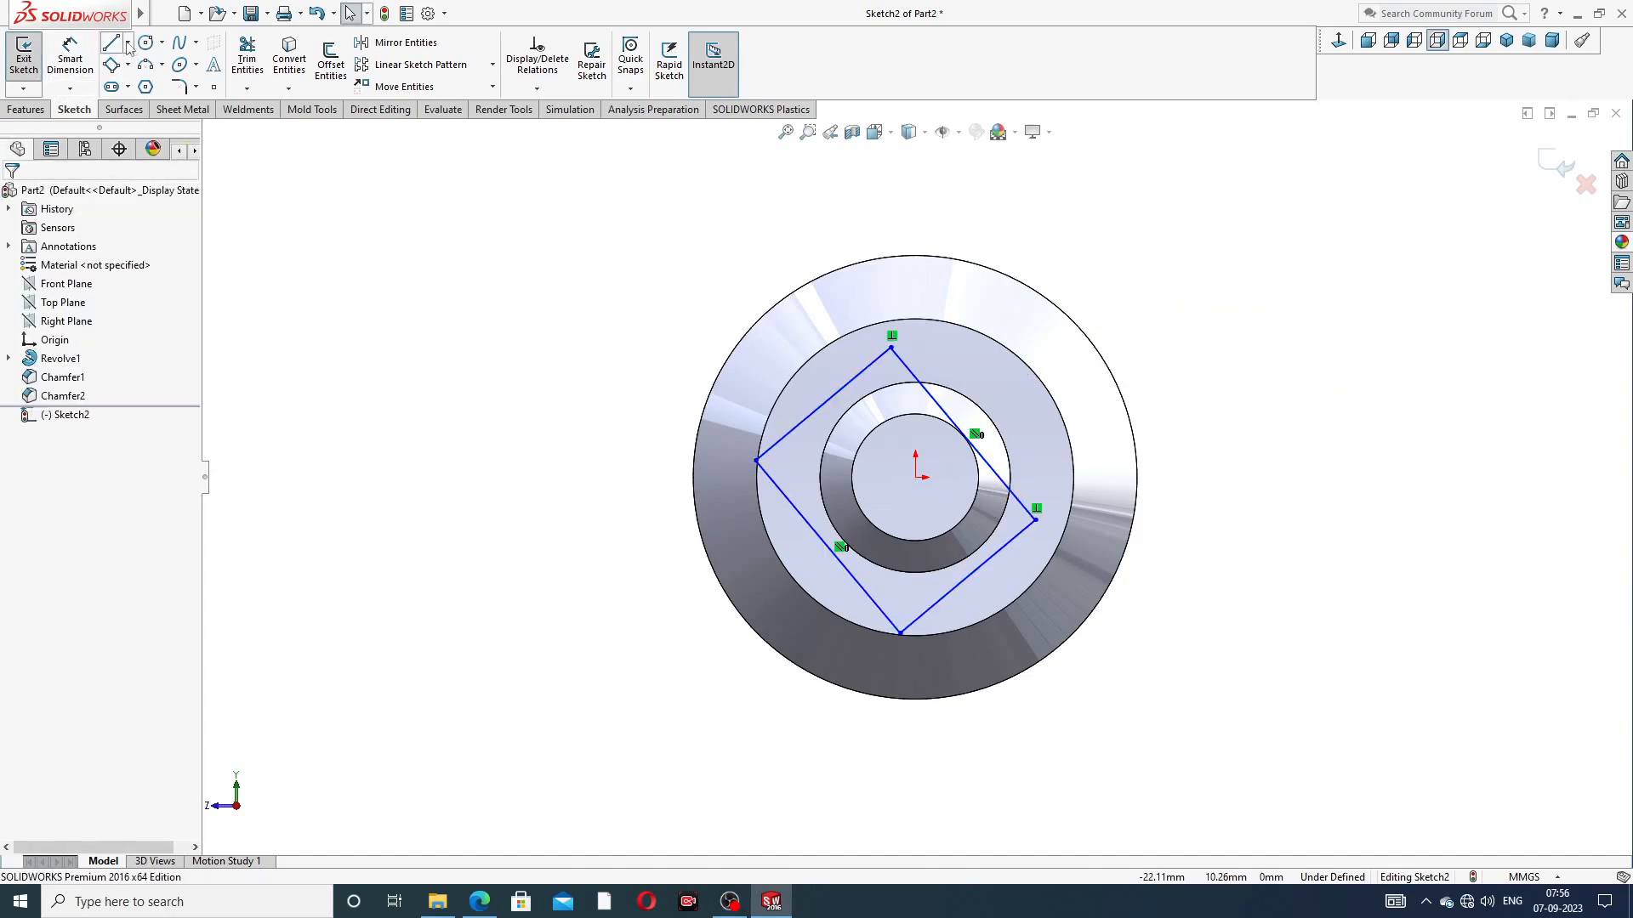
Draw two construction centerlines joining the opposite corners of the tilted rectangle
left_click(128, 42)
left_click(146, 84)
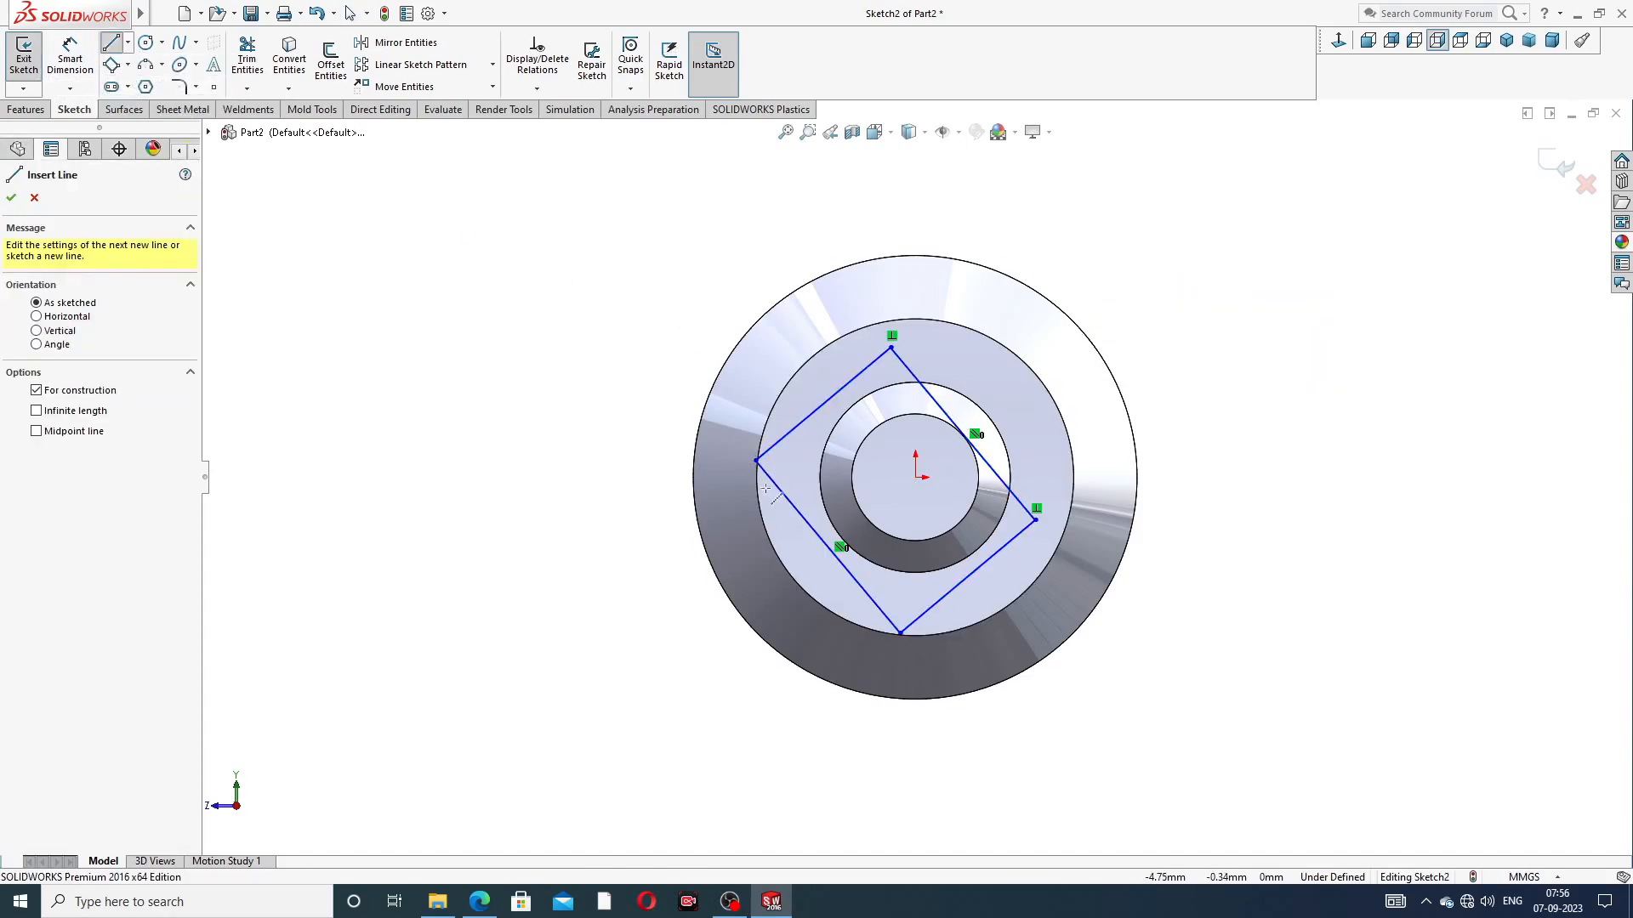
mouse_move(756, 460)
left_mouse_down()
mouse_move(1055, 533)
mouse_move(1035, 520)
left_mouse_up()
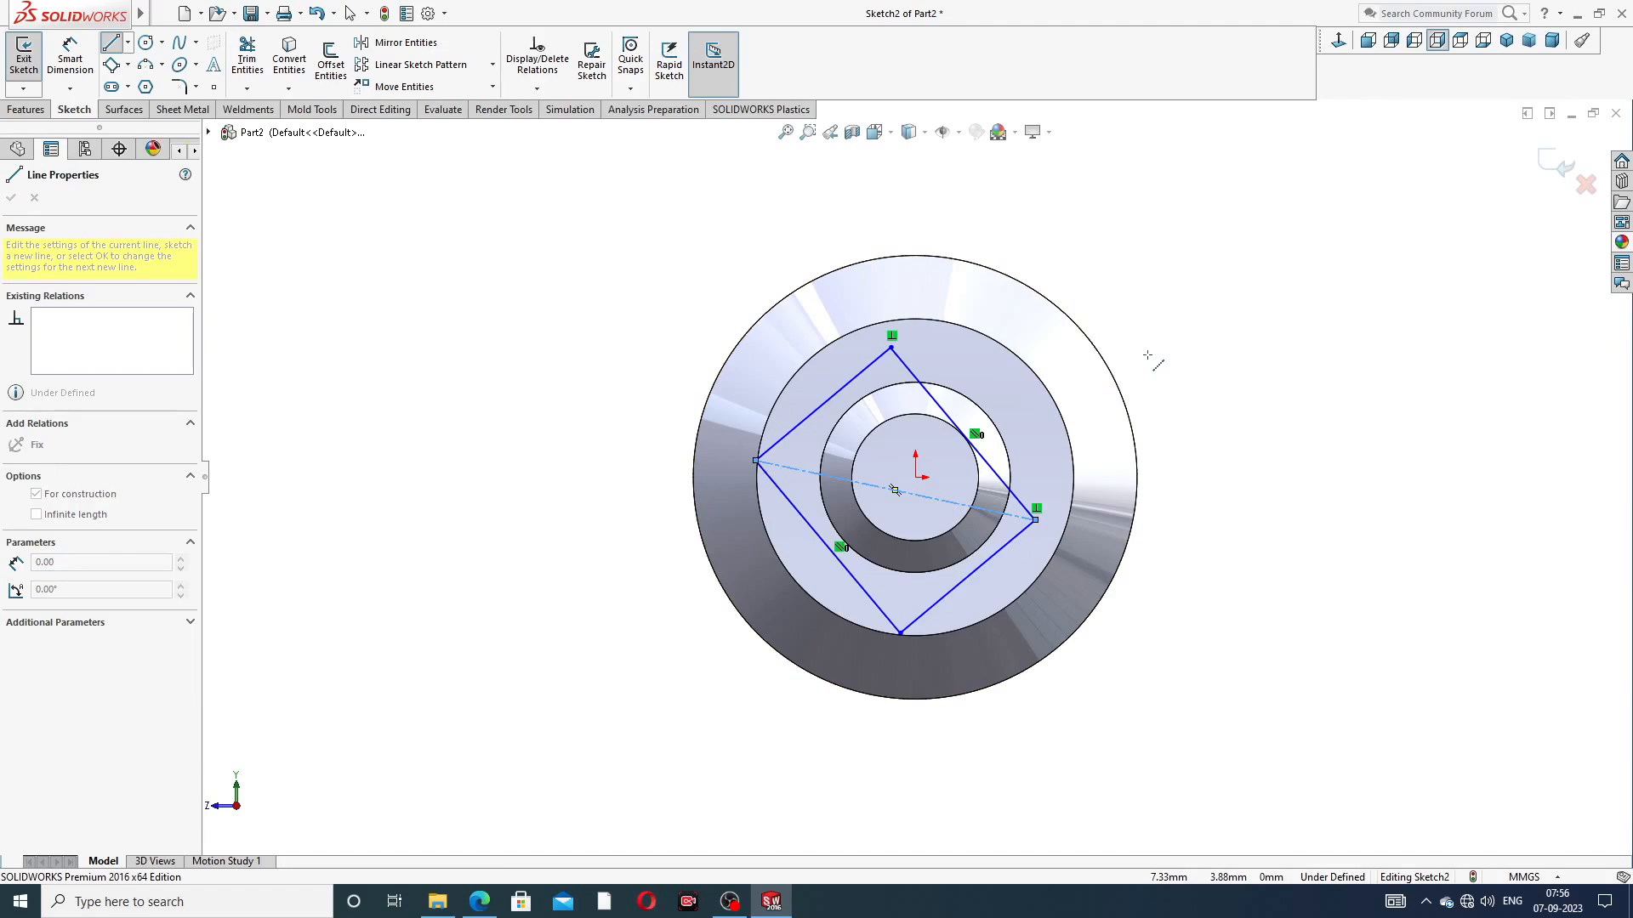
left_click(891, 347)
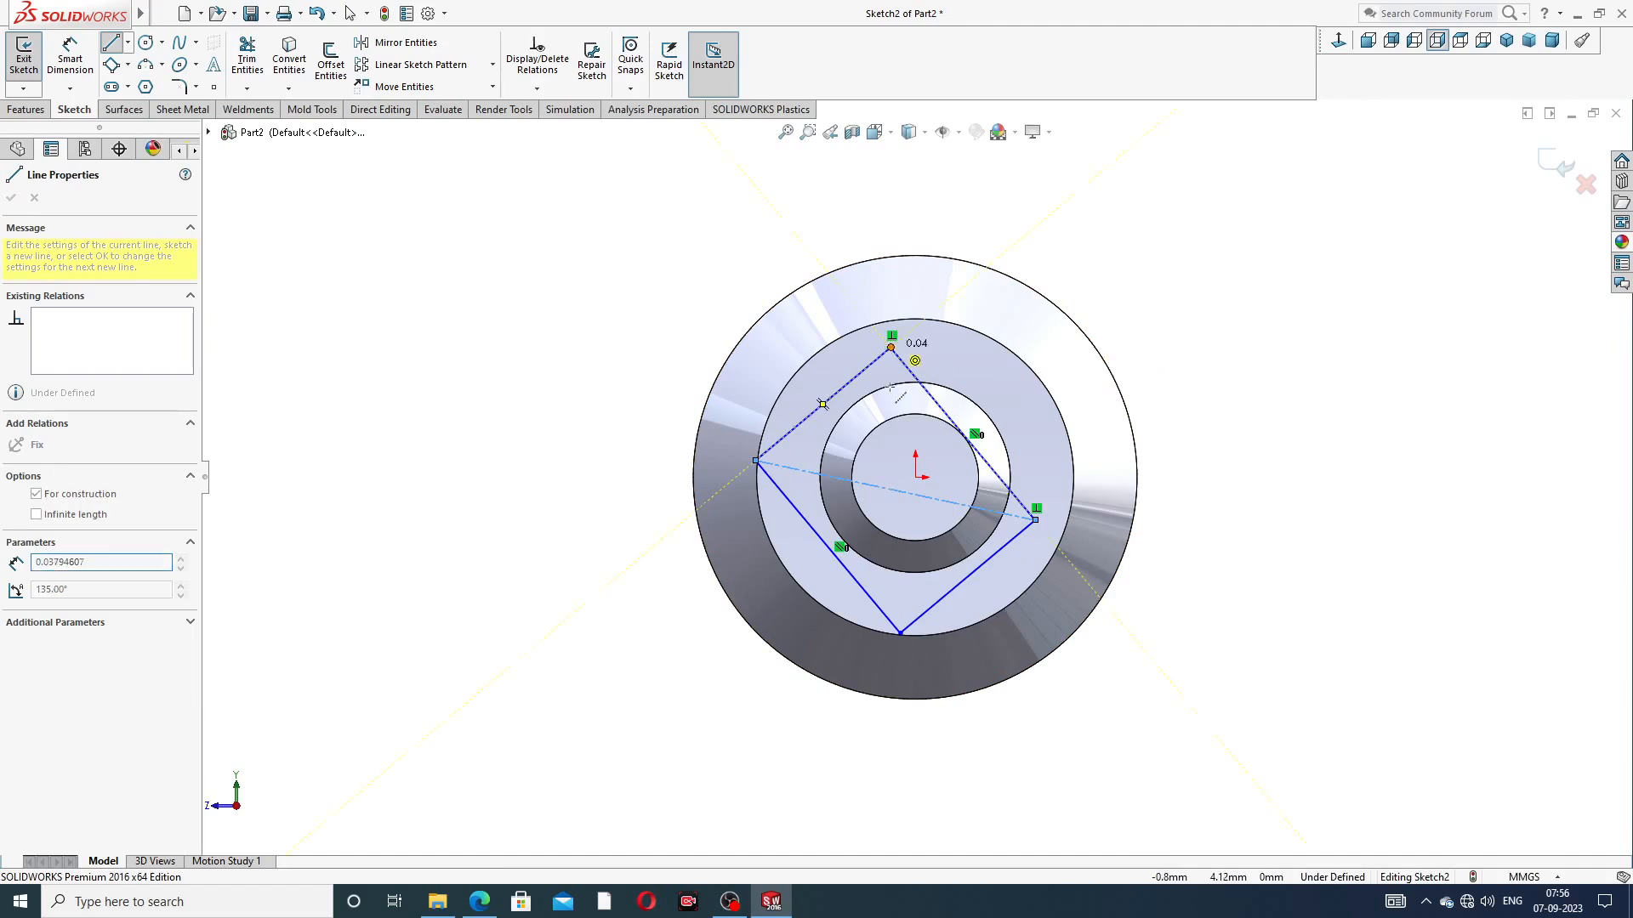
left_click(900, 633)
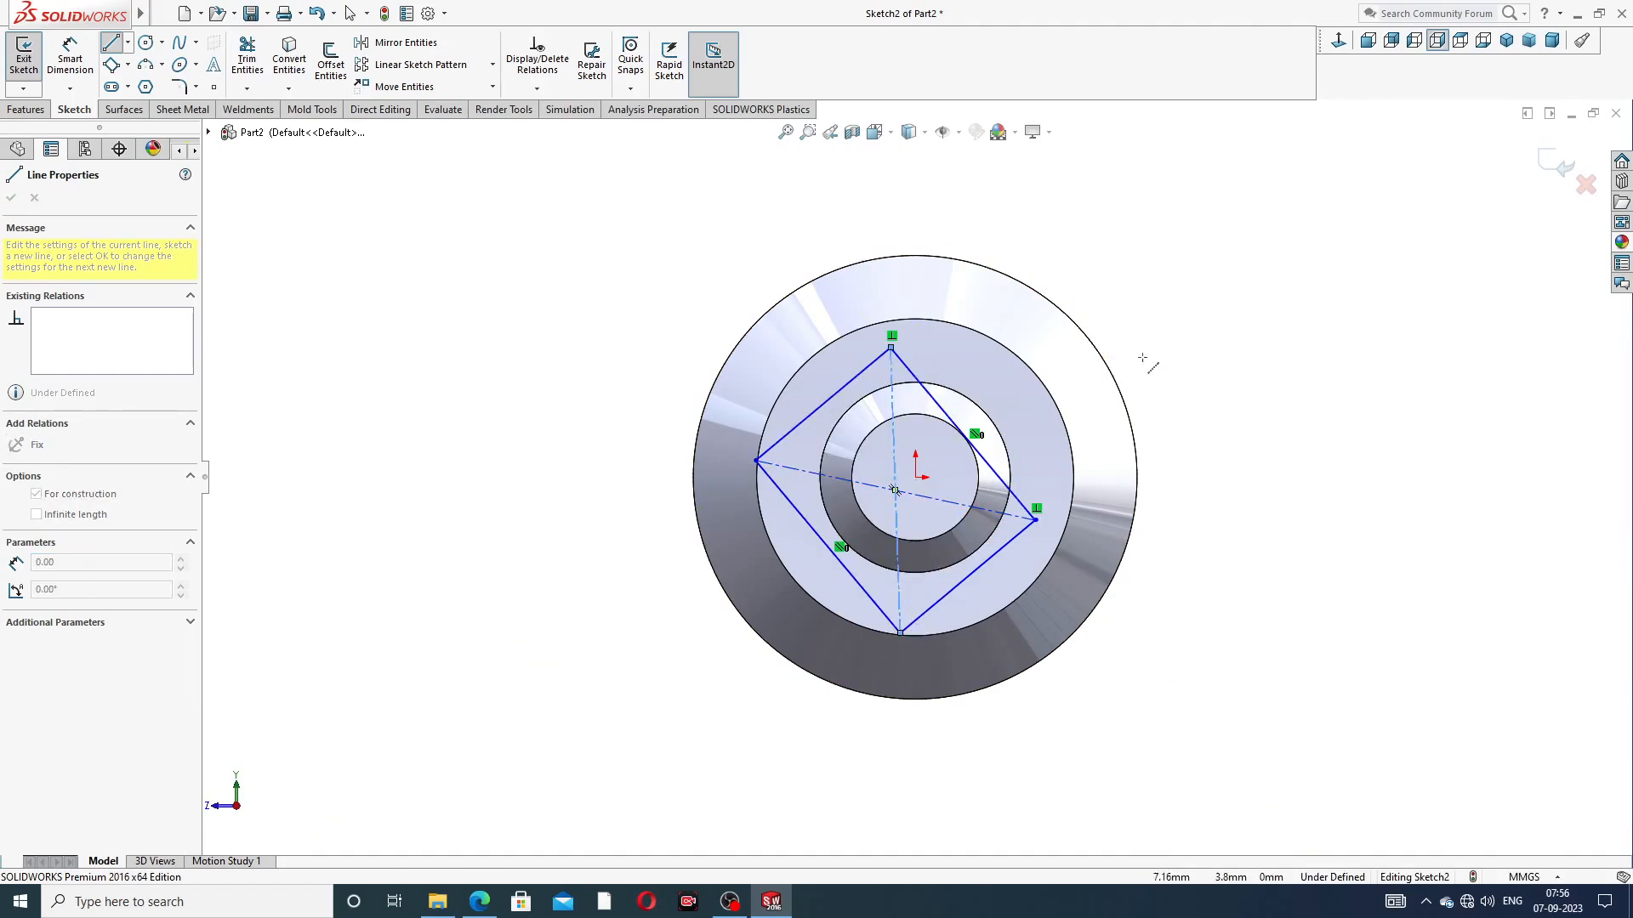
right_click(1144, 302)
left_click(1178, 370)
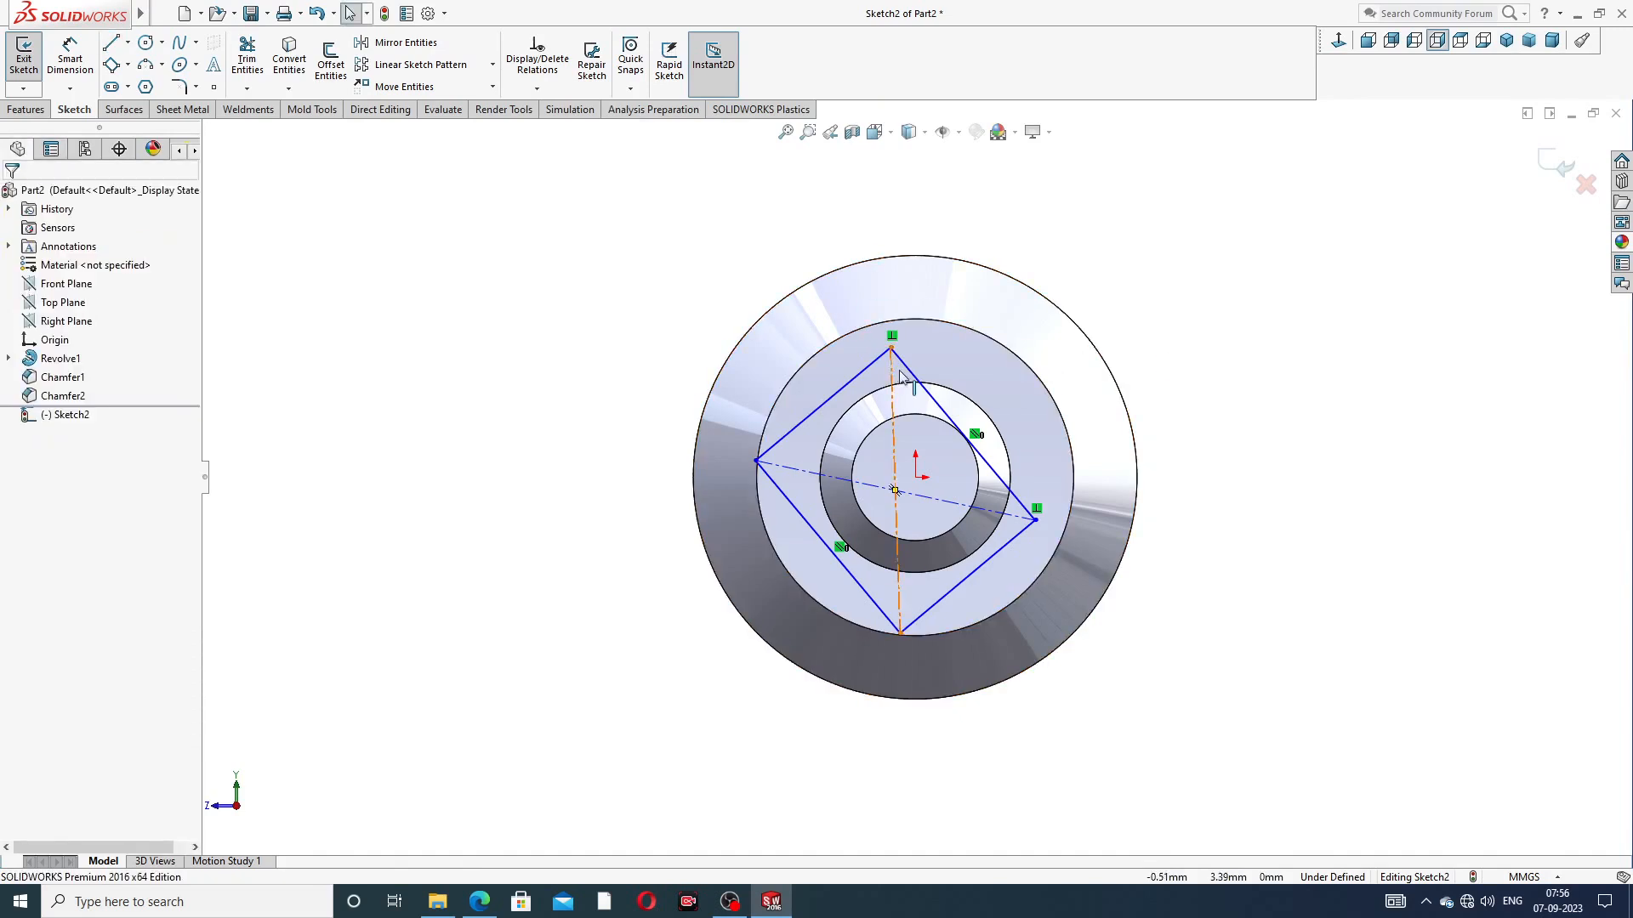
Make two adjacent sides of the tilted rectangle equal and constrain its upright diagonal centerline to vertical
left_click(853, 387)
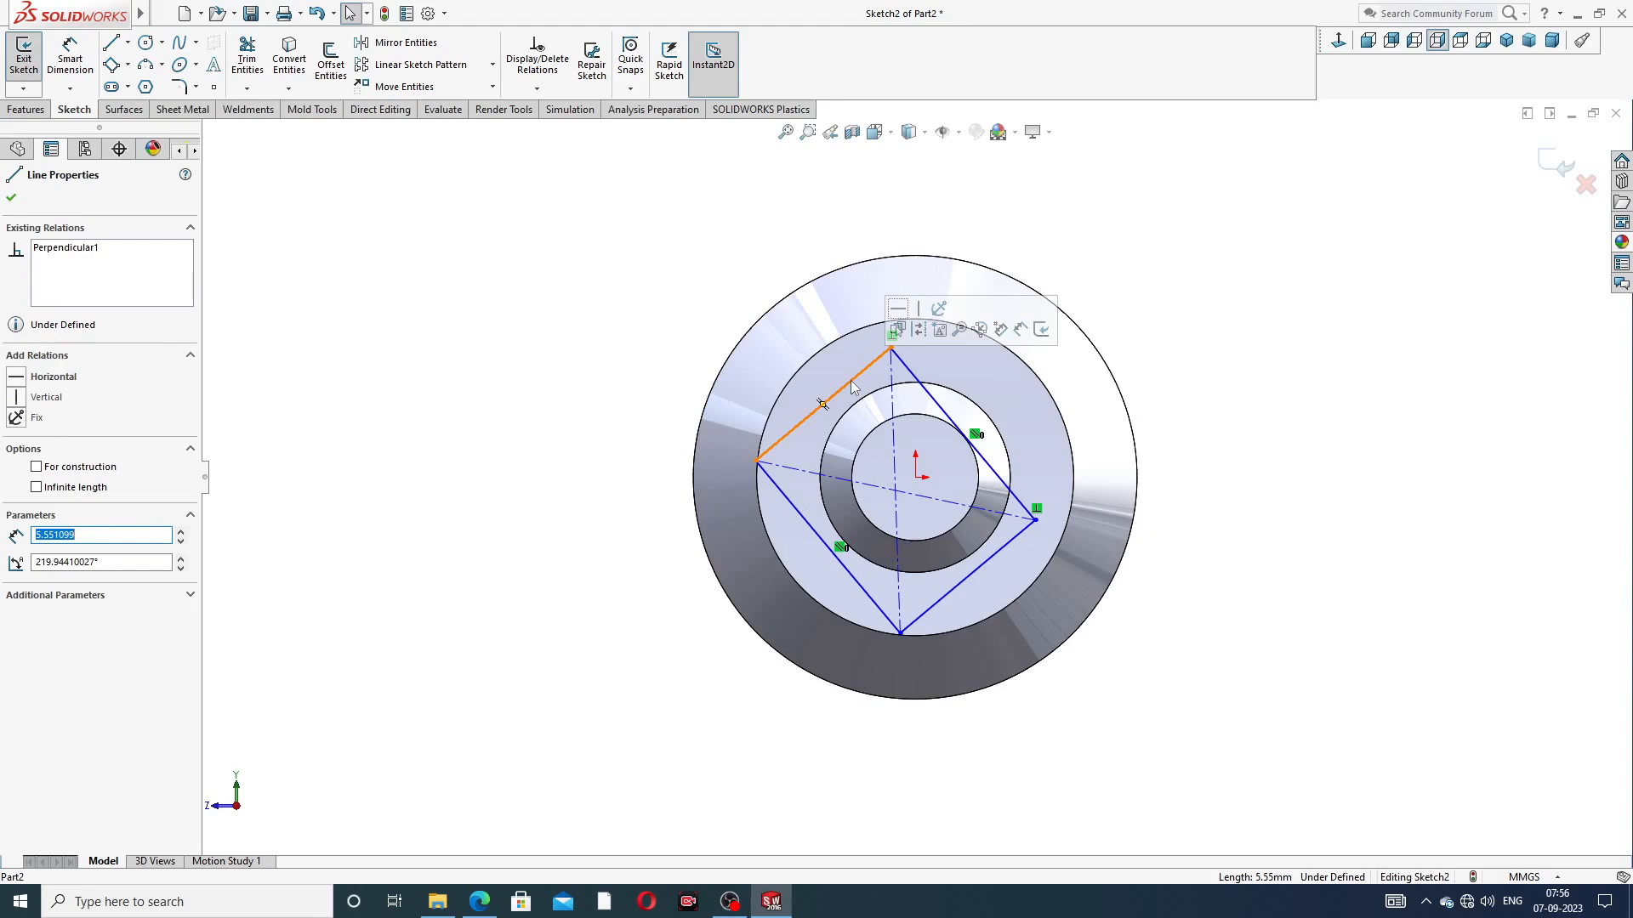
left_click(921, 384, "ctrl")
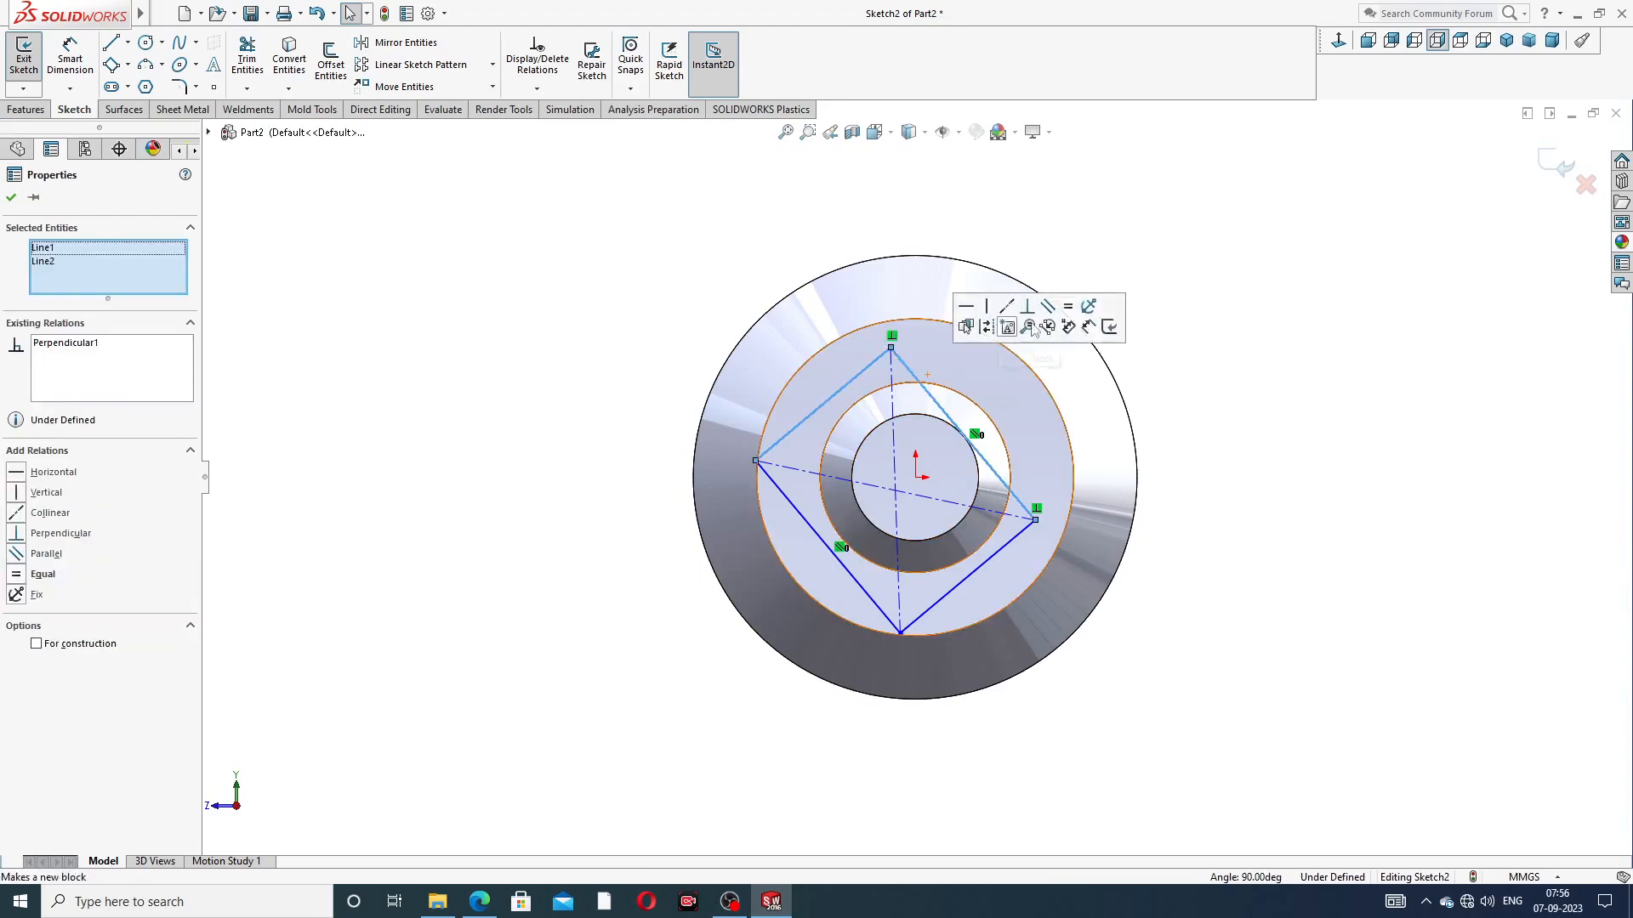
left_click(1077, 318)
left_click(1180, 268)
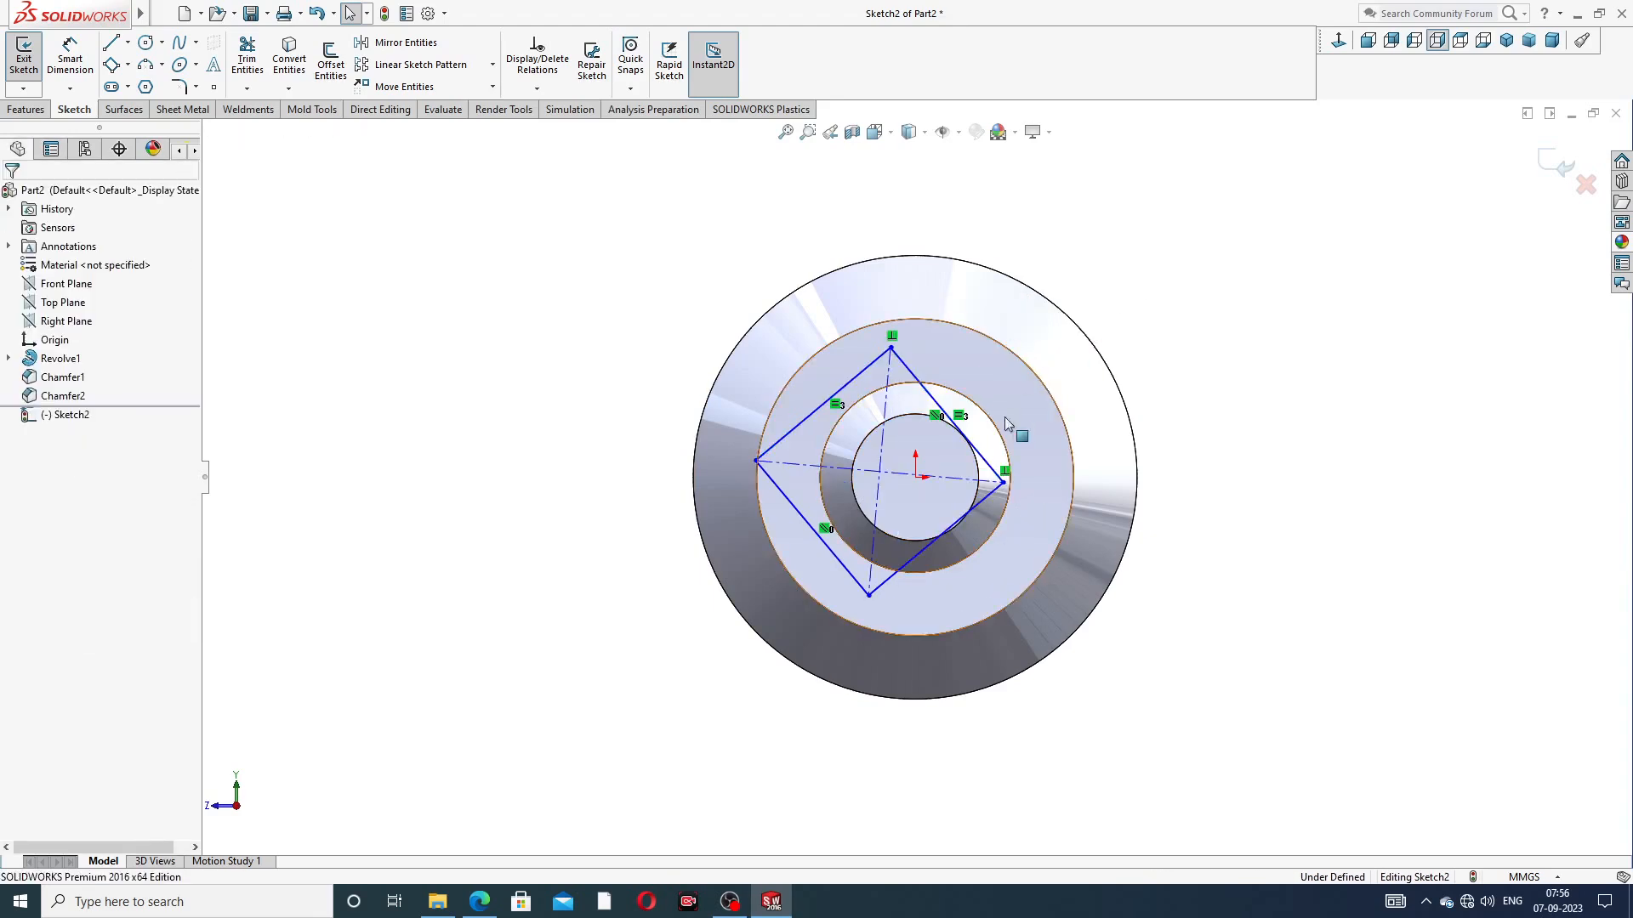
left_click(883, 444)
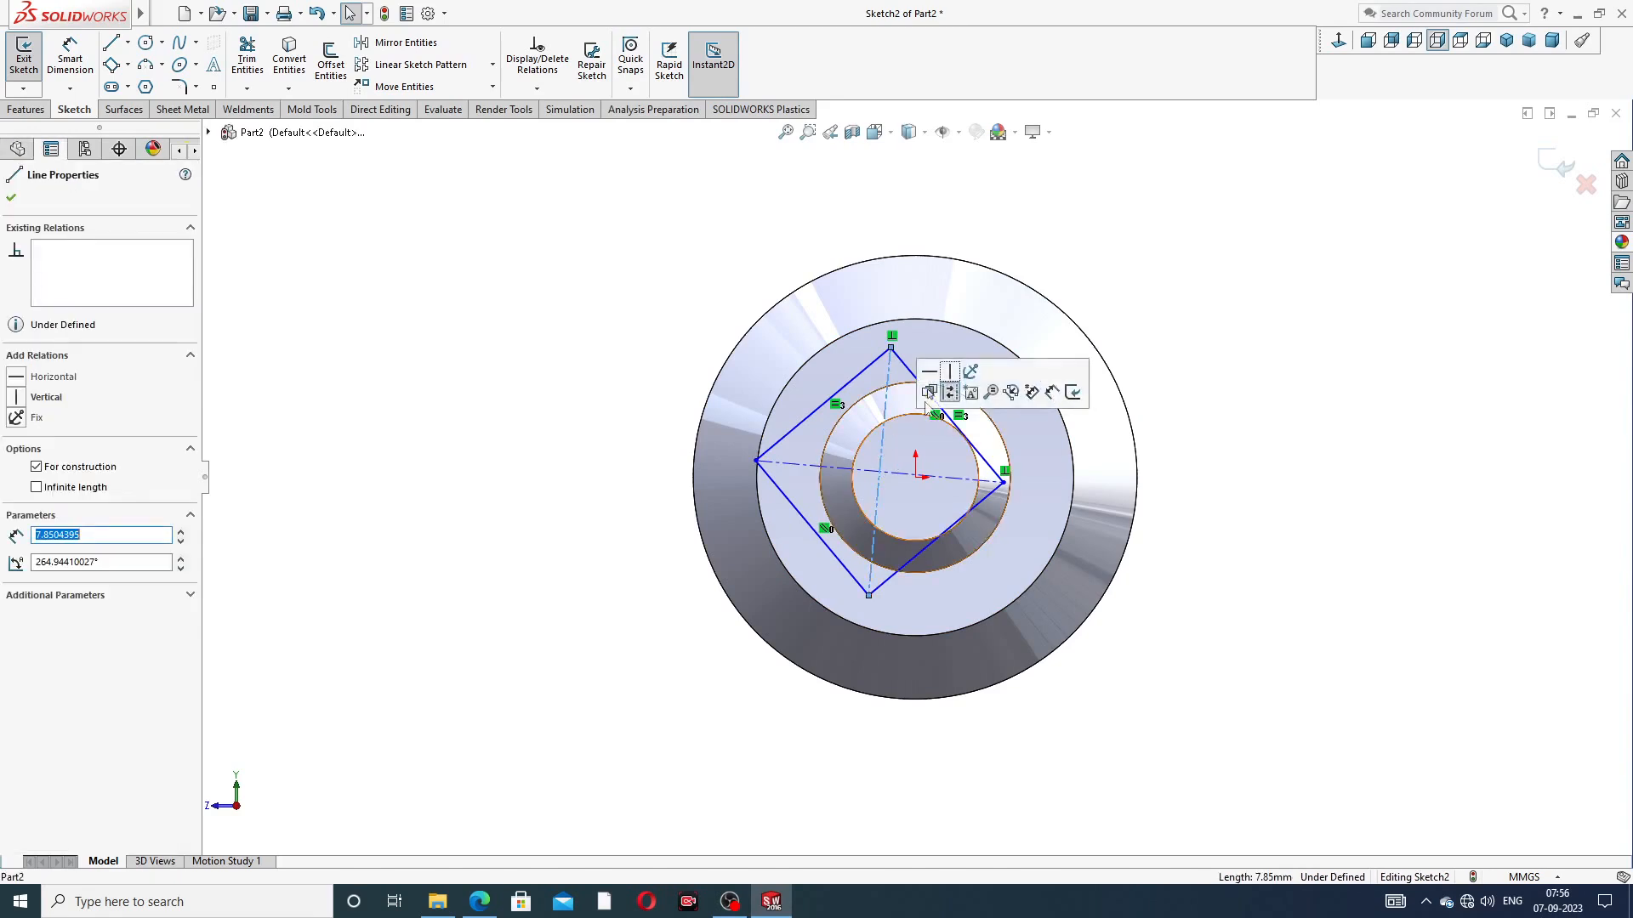
left_click(950, 372)
left_click(1141, 292)
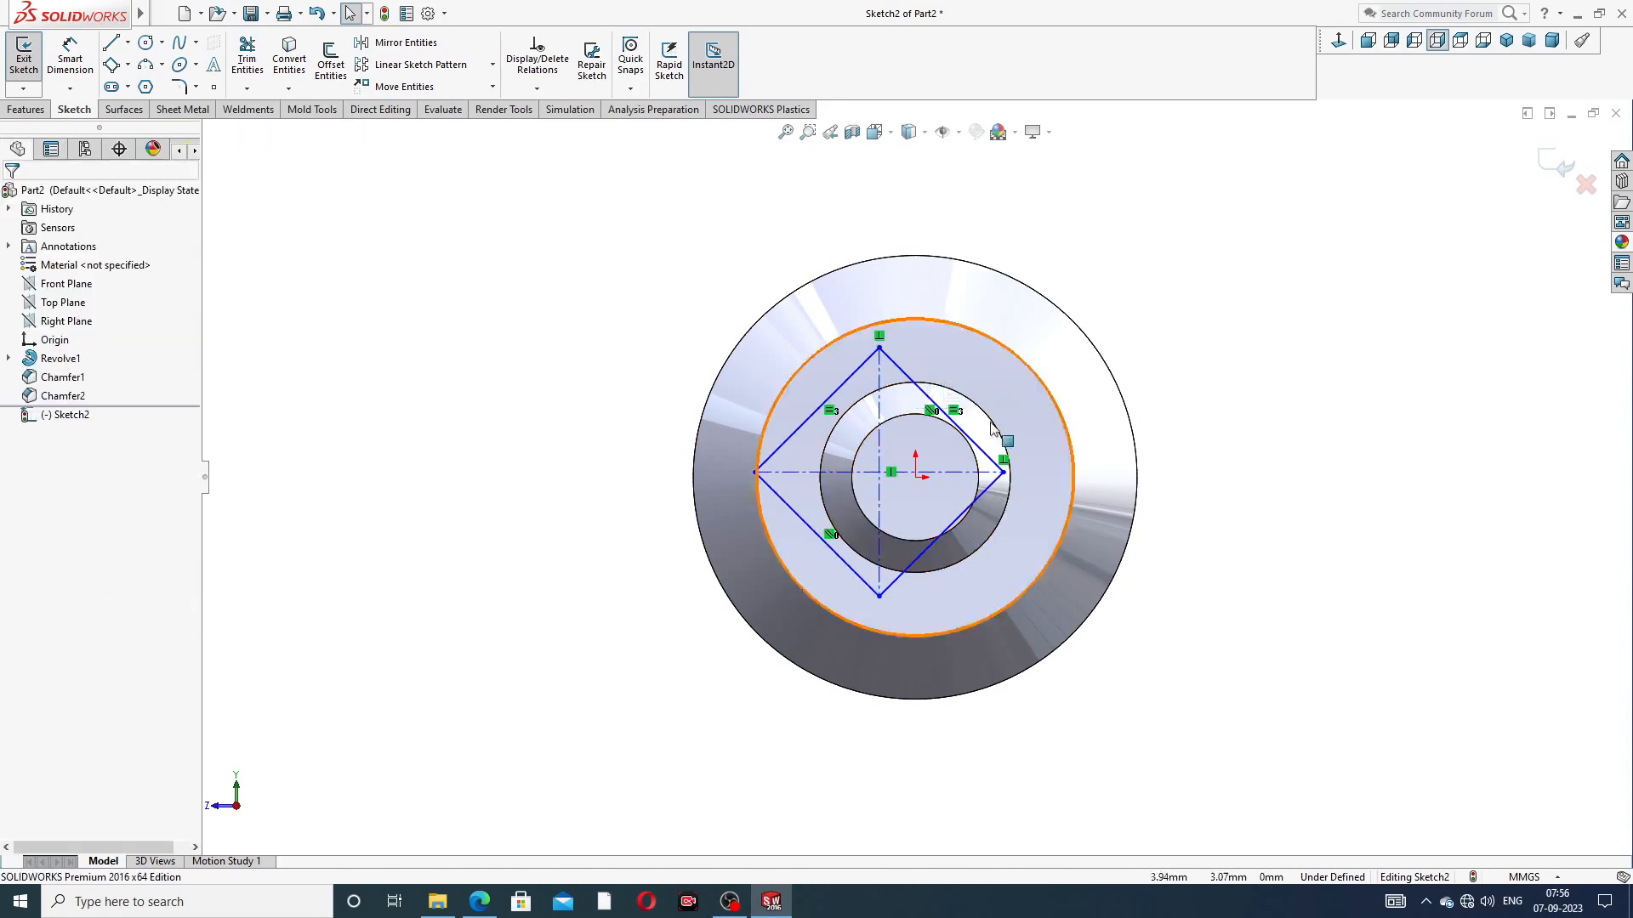
Center the tilted square on the origin by adding a midpoint relation between its vertical centerline and the origin
left_click(879, 451)
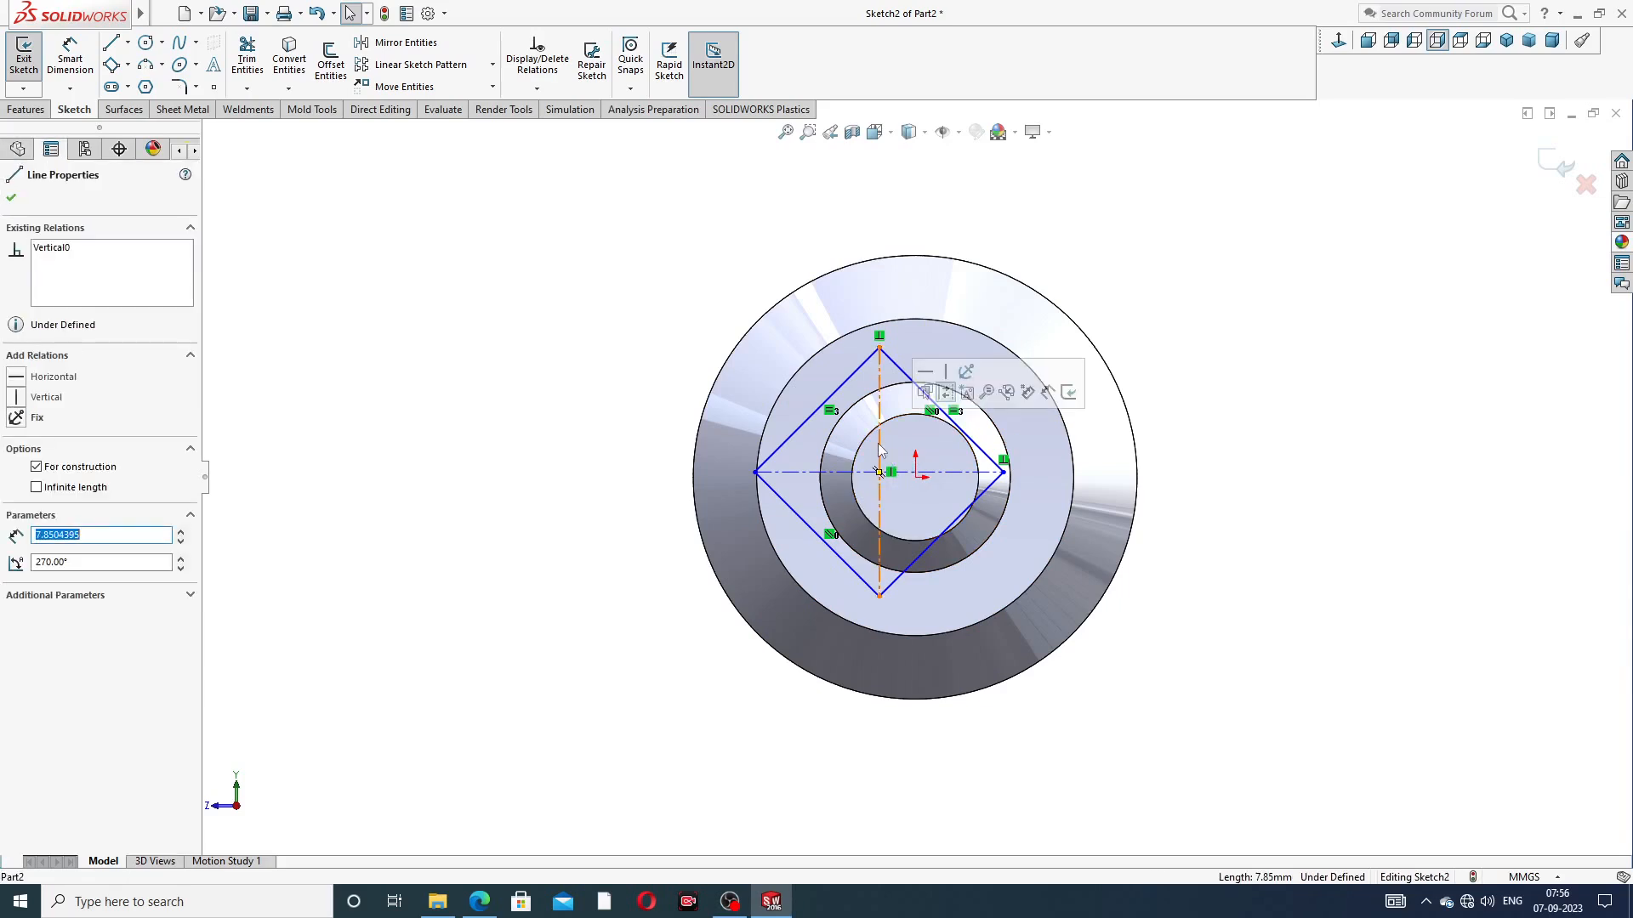
left_click(917, 478, "ctrl")
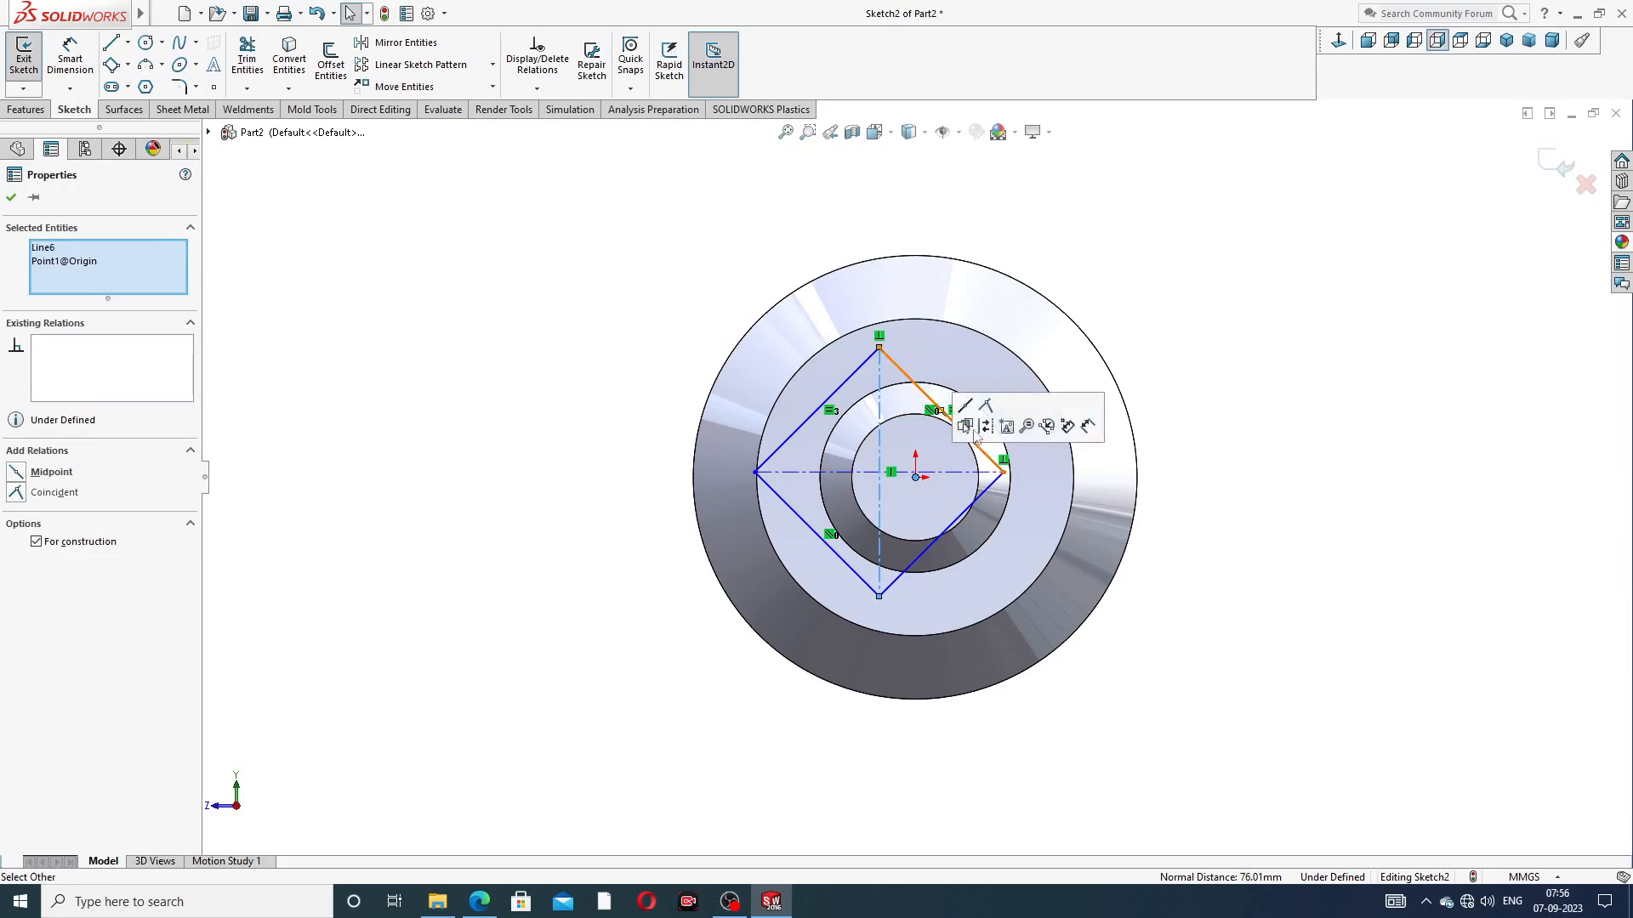
left_click(965, 425)
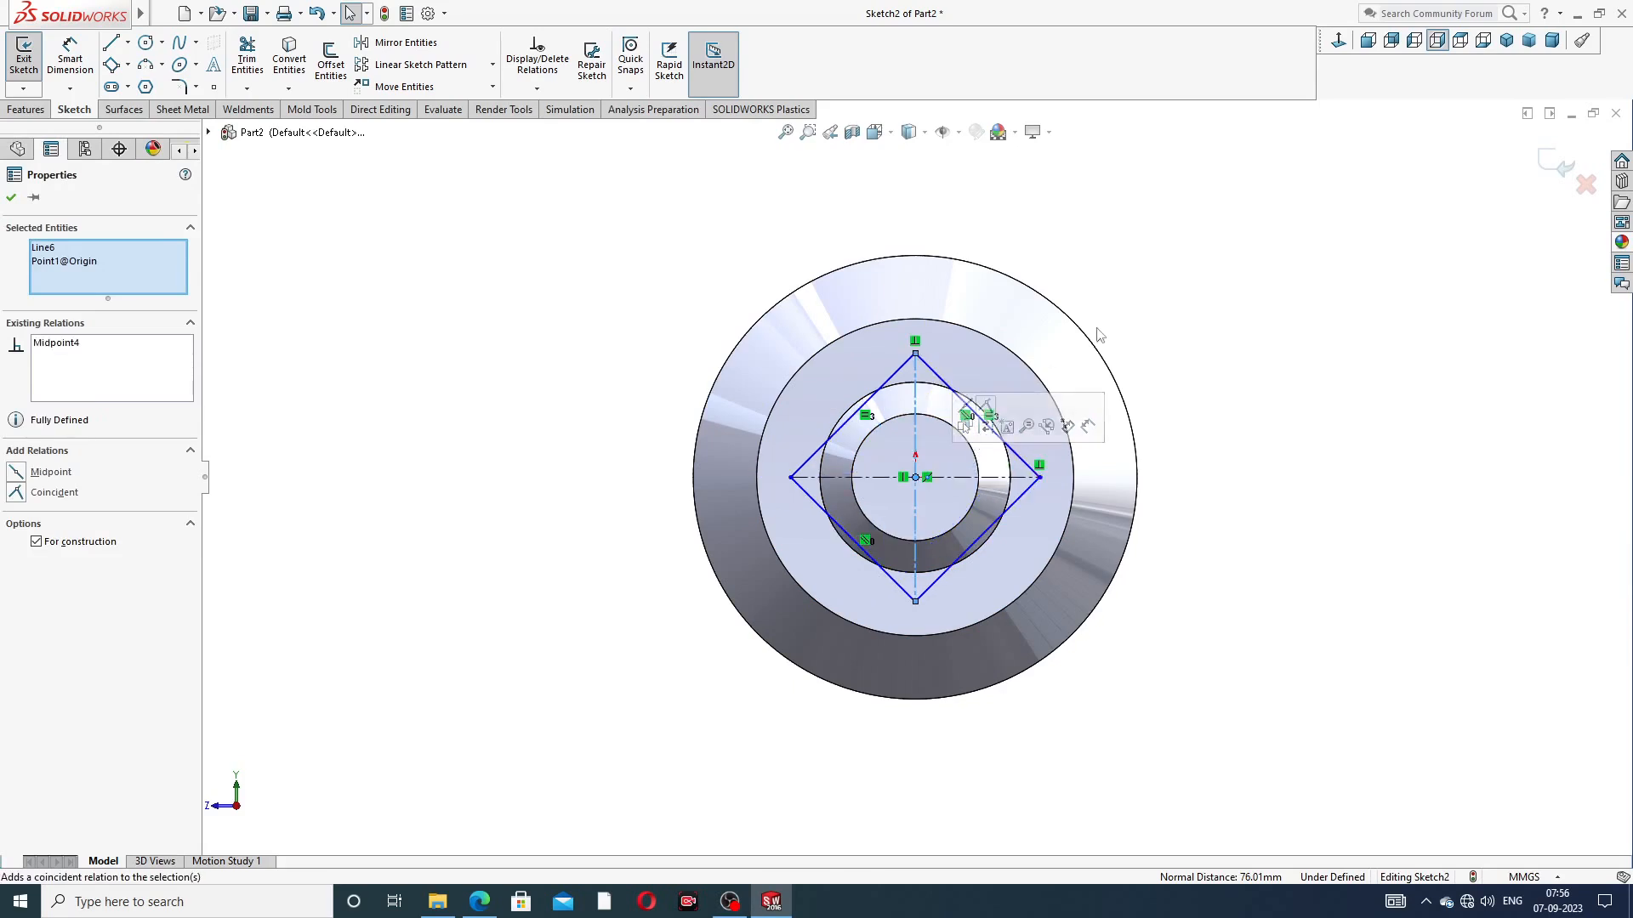
left_click(1105, 328)
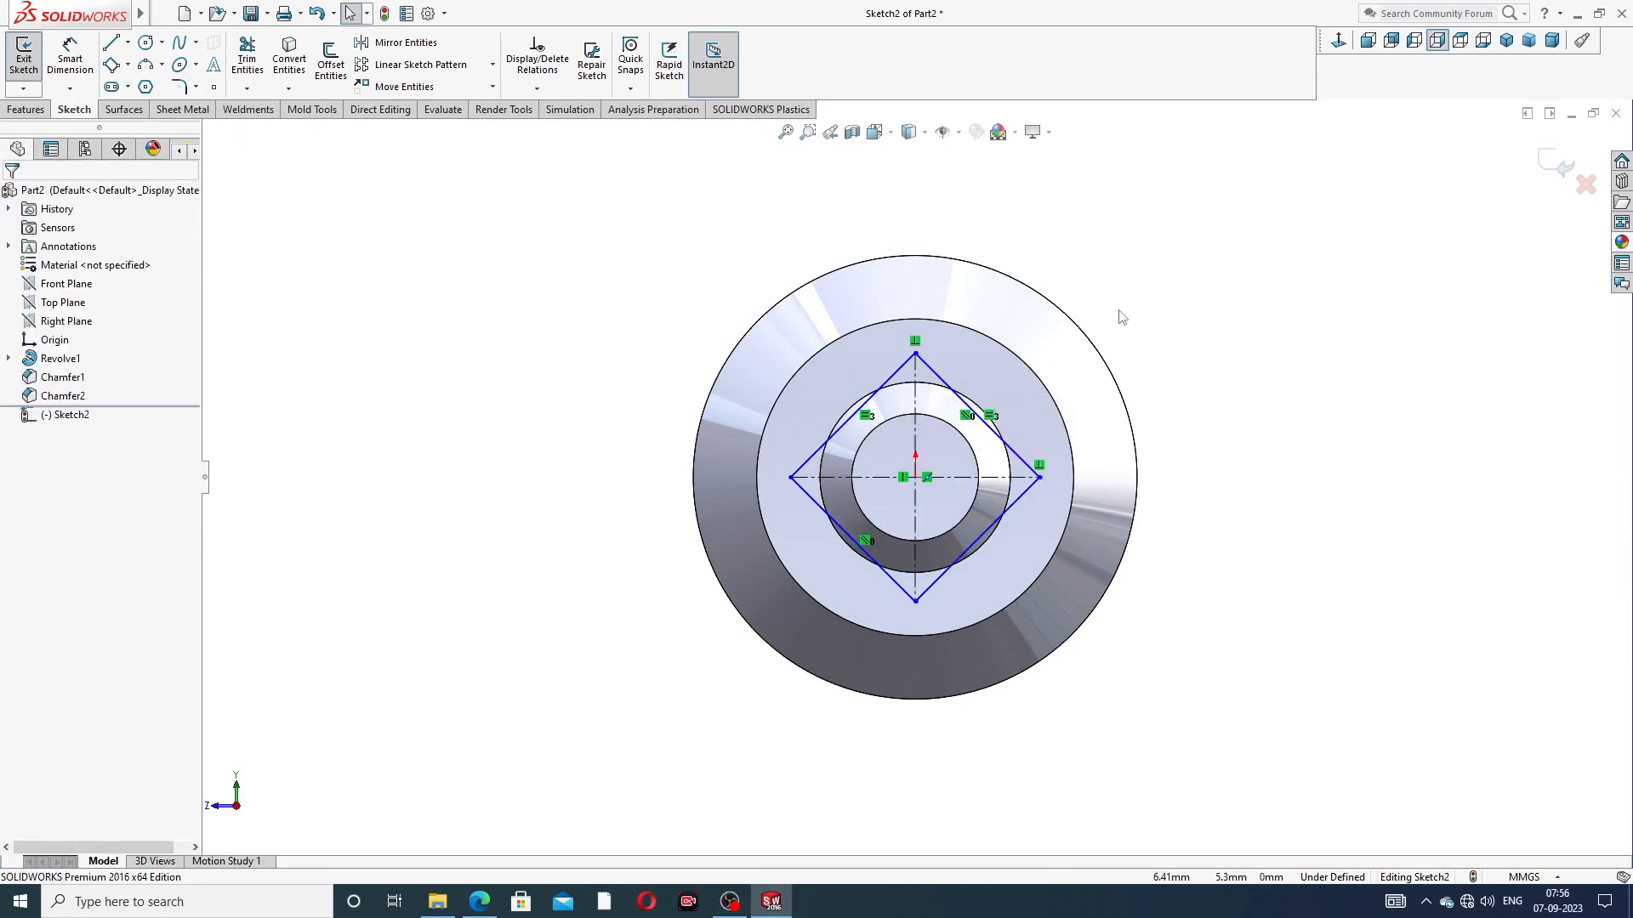
Dimension one side of the tilted square to 8 mm
left_click(70, 58)
left_click(893, 381)
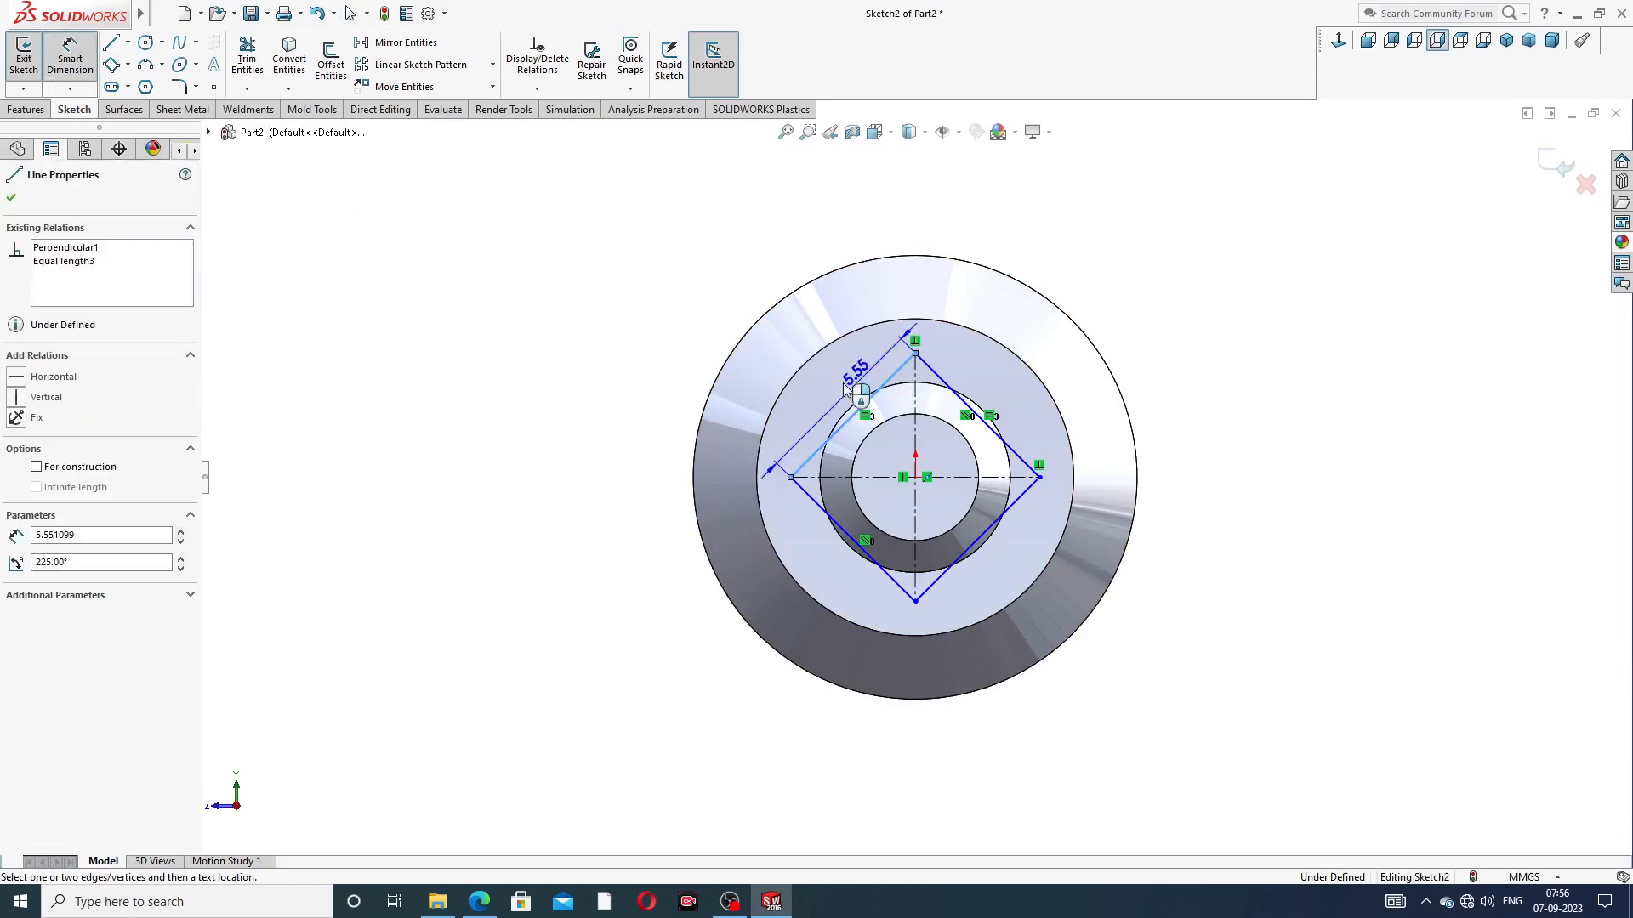
left_click(843, 388)
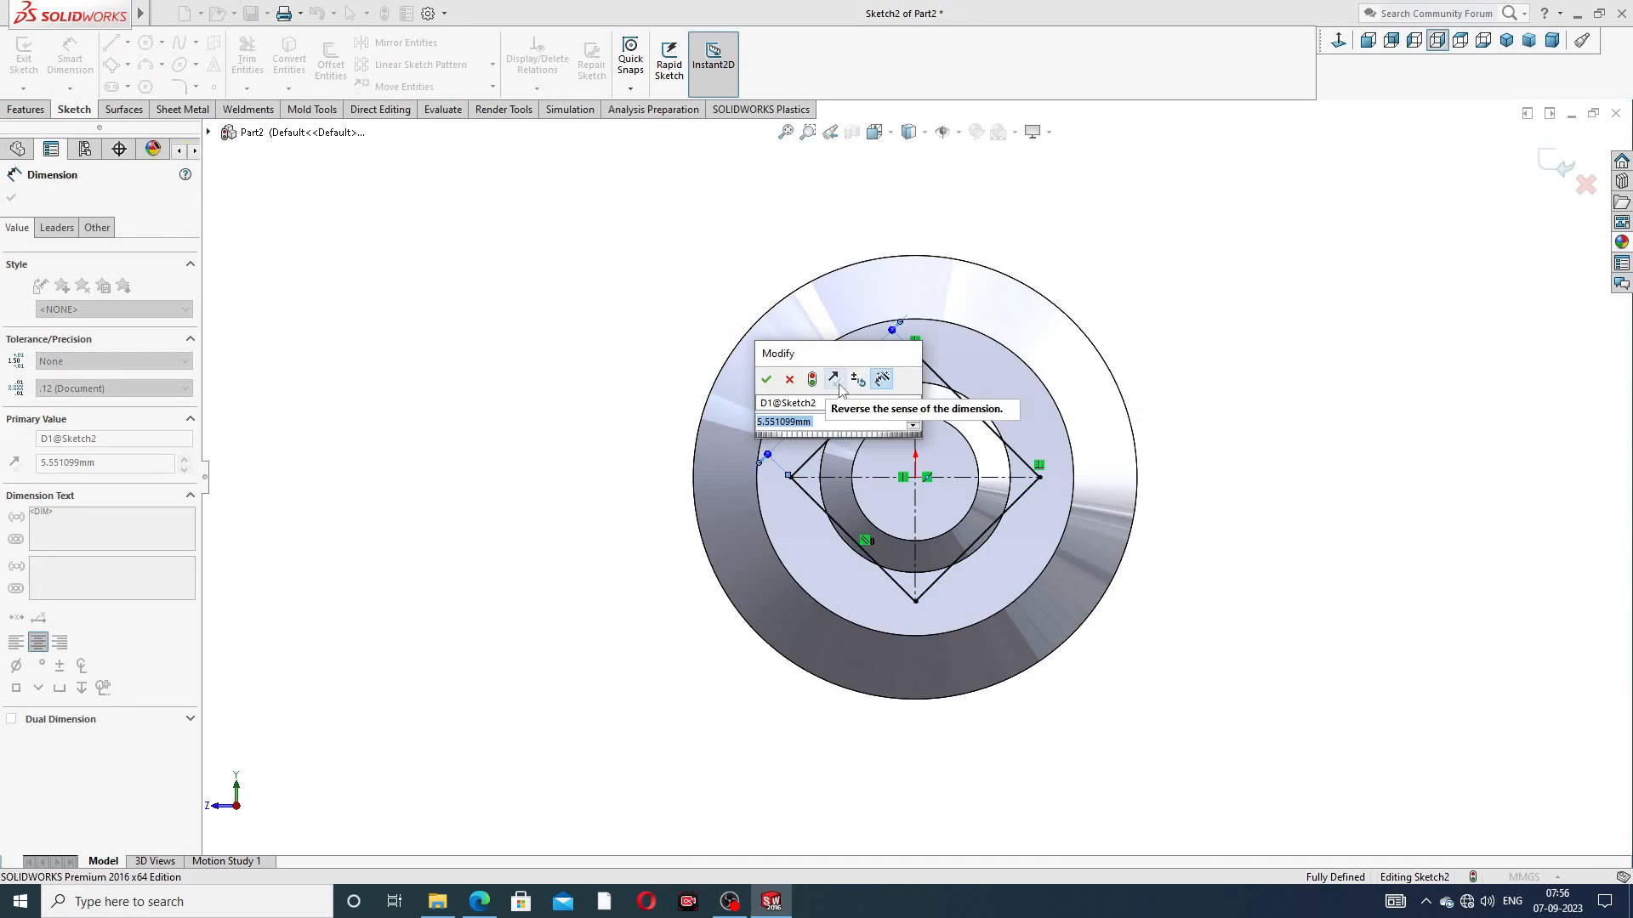
type("8")
key("Return")
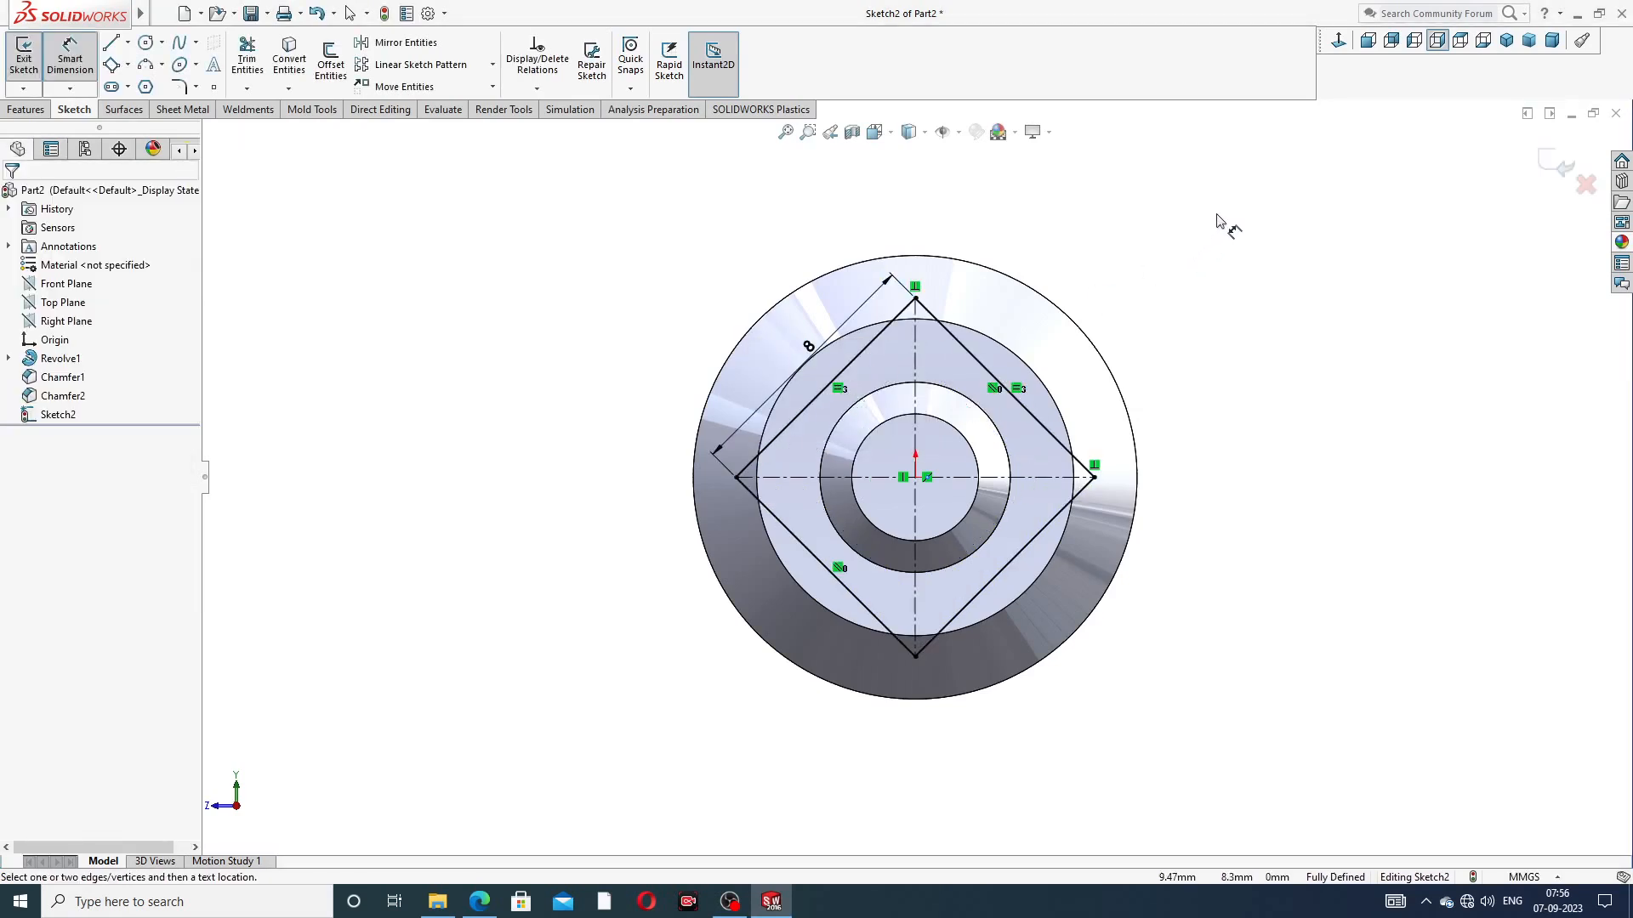
right_click(1218, 219)
left_click(1267, 253)
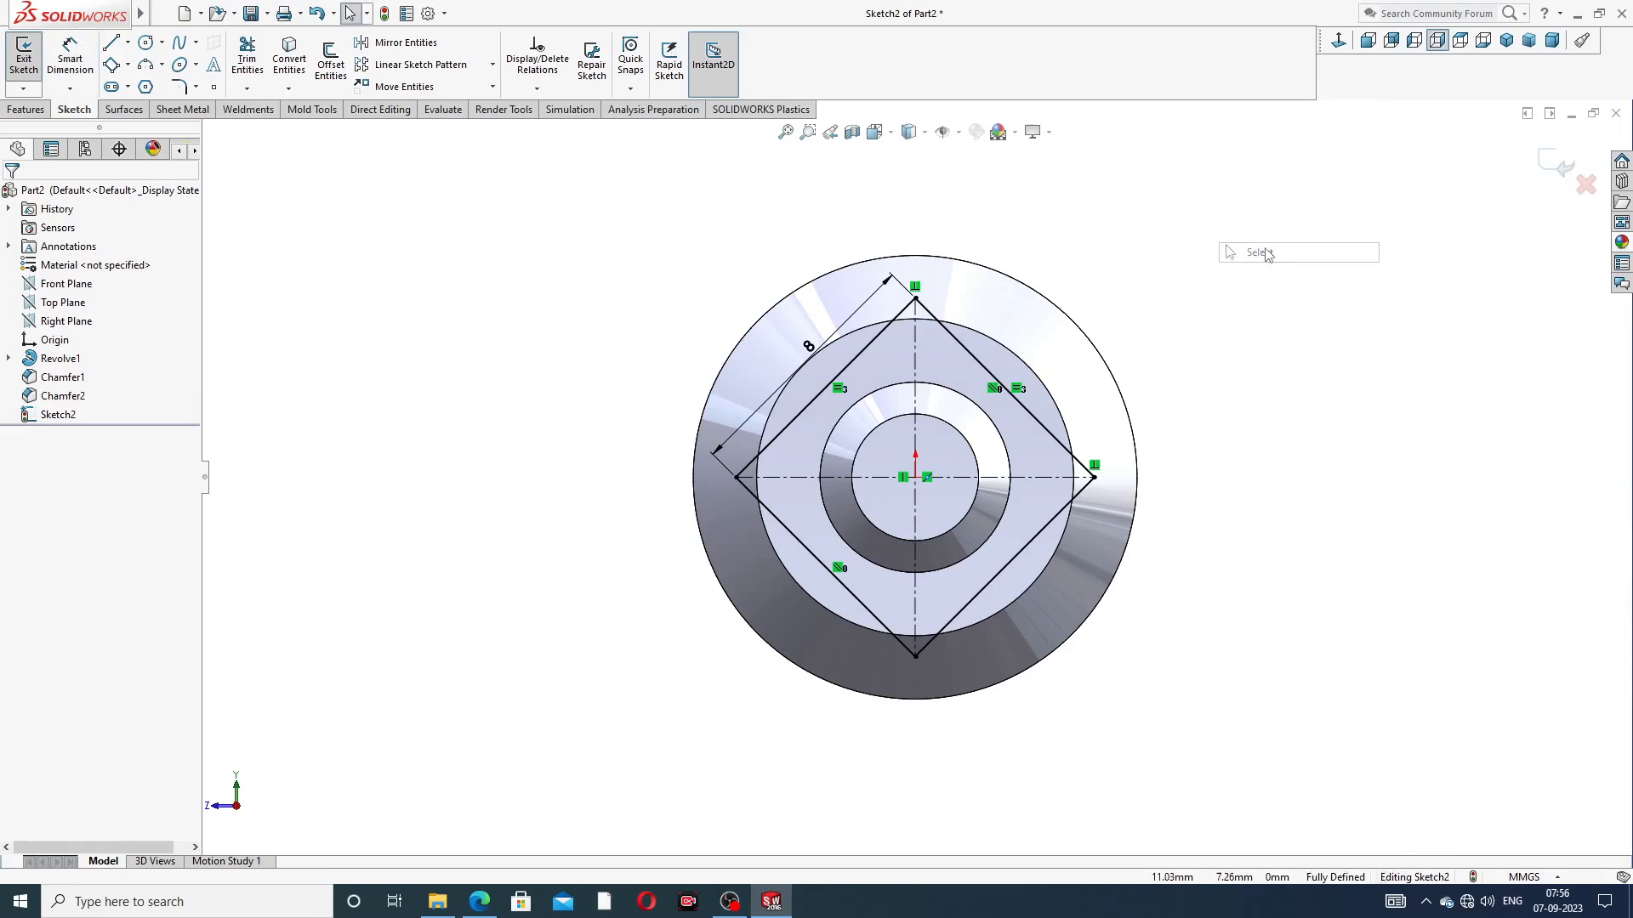
Cut-extrude the square sketch to a blind depth of 7 mm with the cut side flipped, leaving a square section on the shaft
left_click(26, 109)
left_click(252, 63)
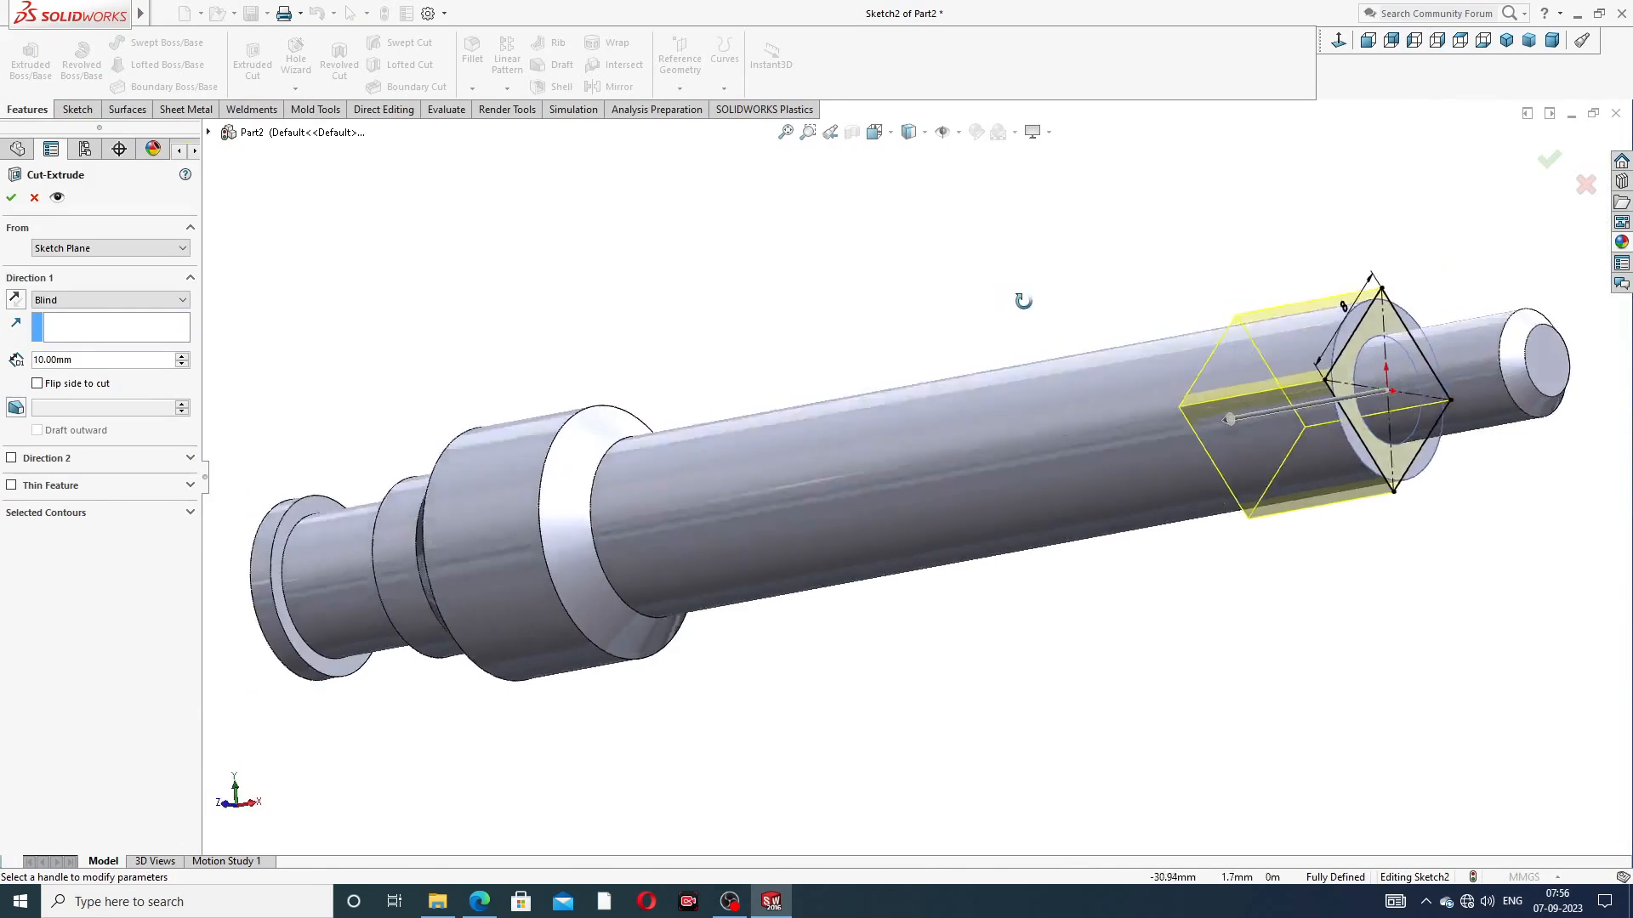
left_click_drag(78, 362, 25, 357)
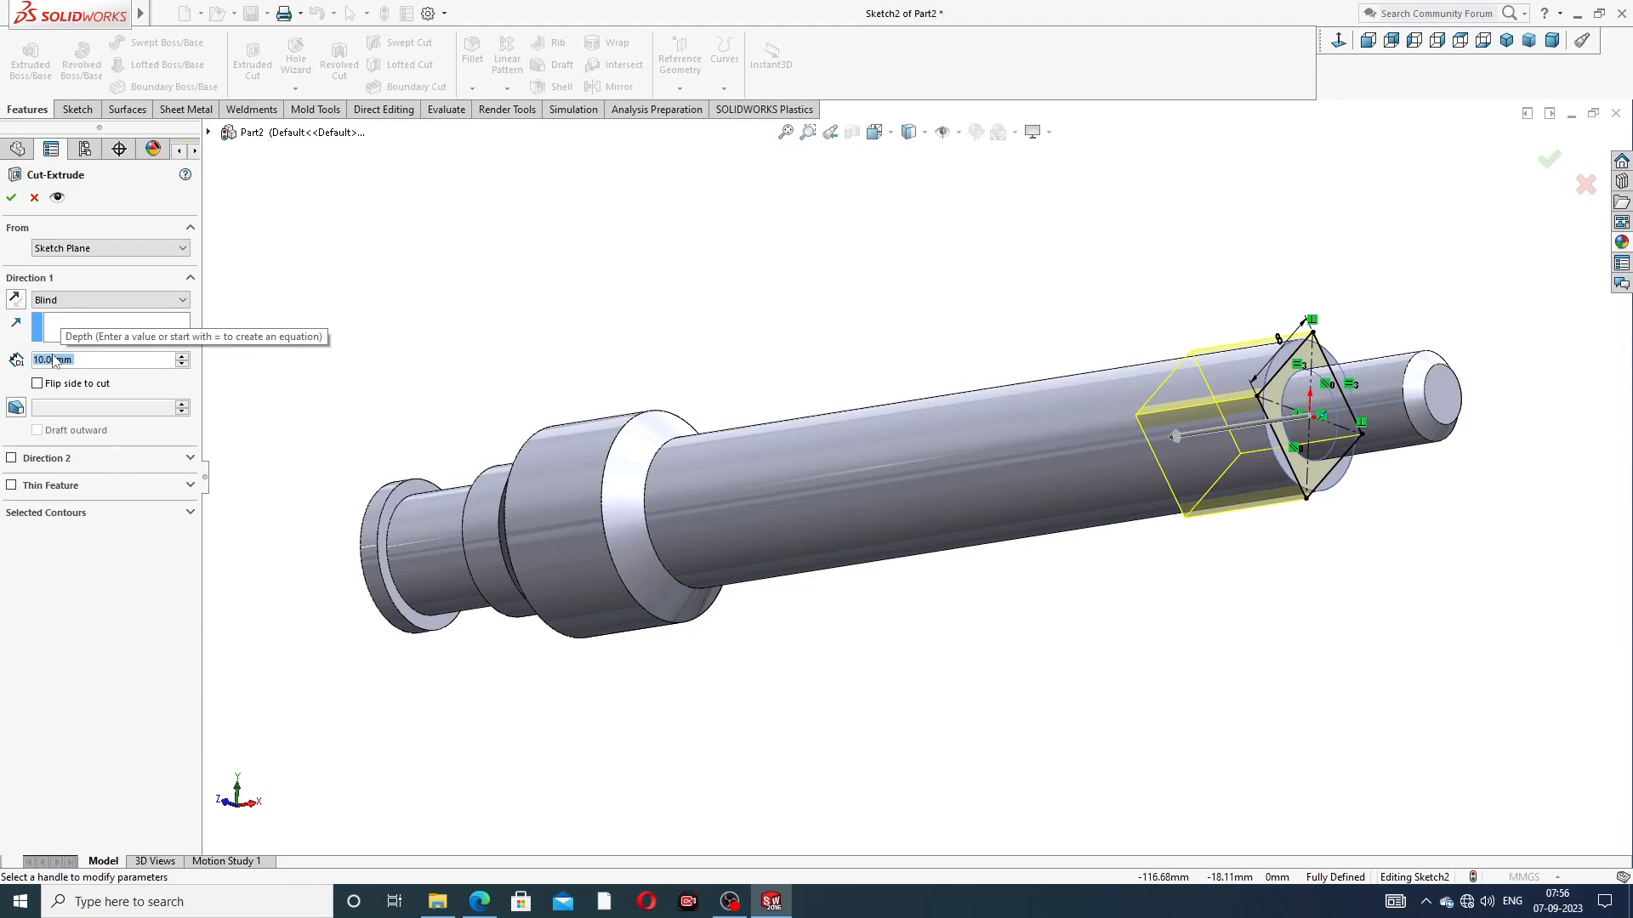
type("7")
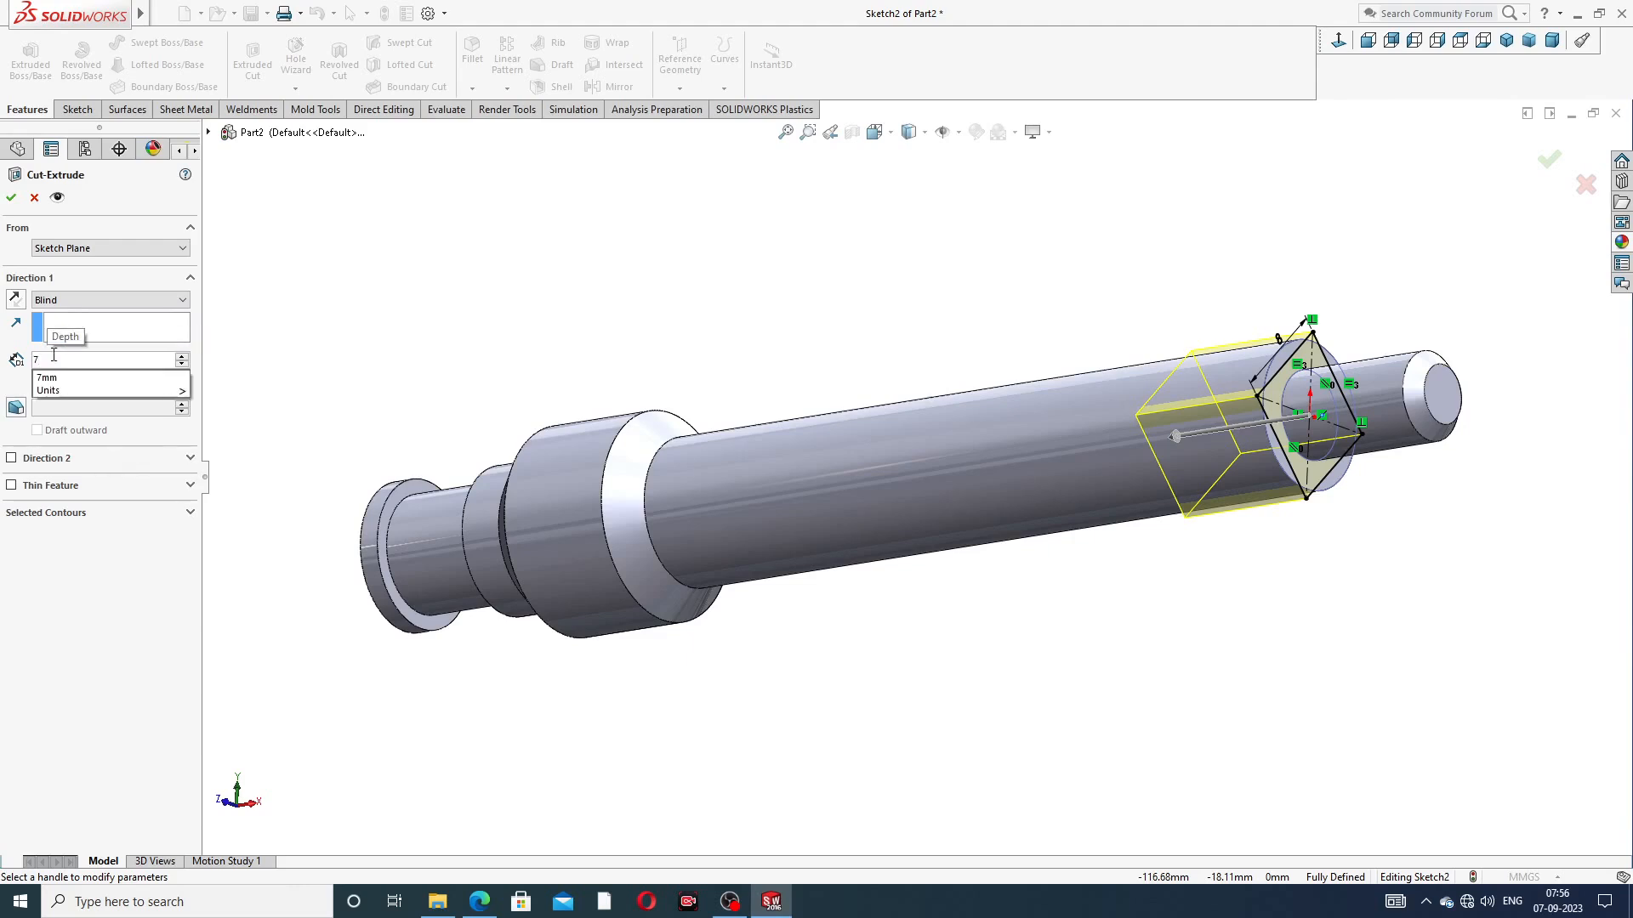
key("Return")
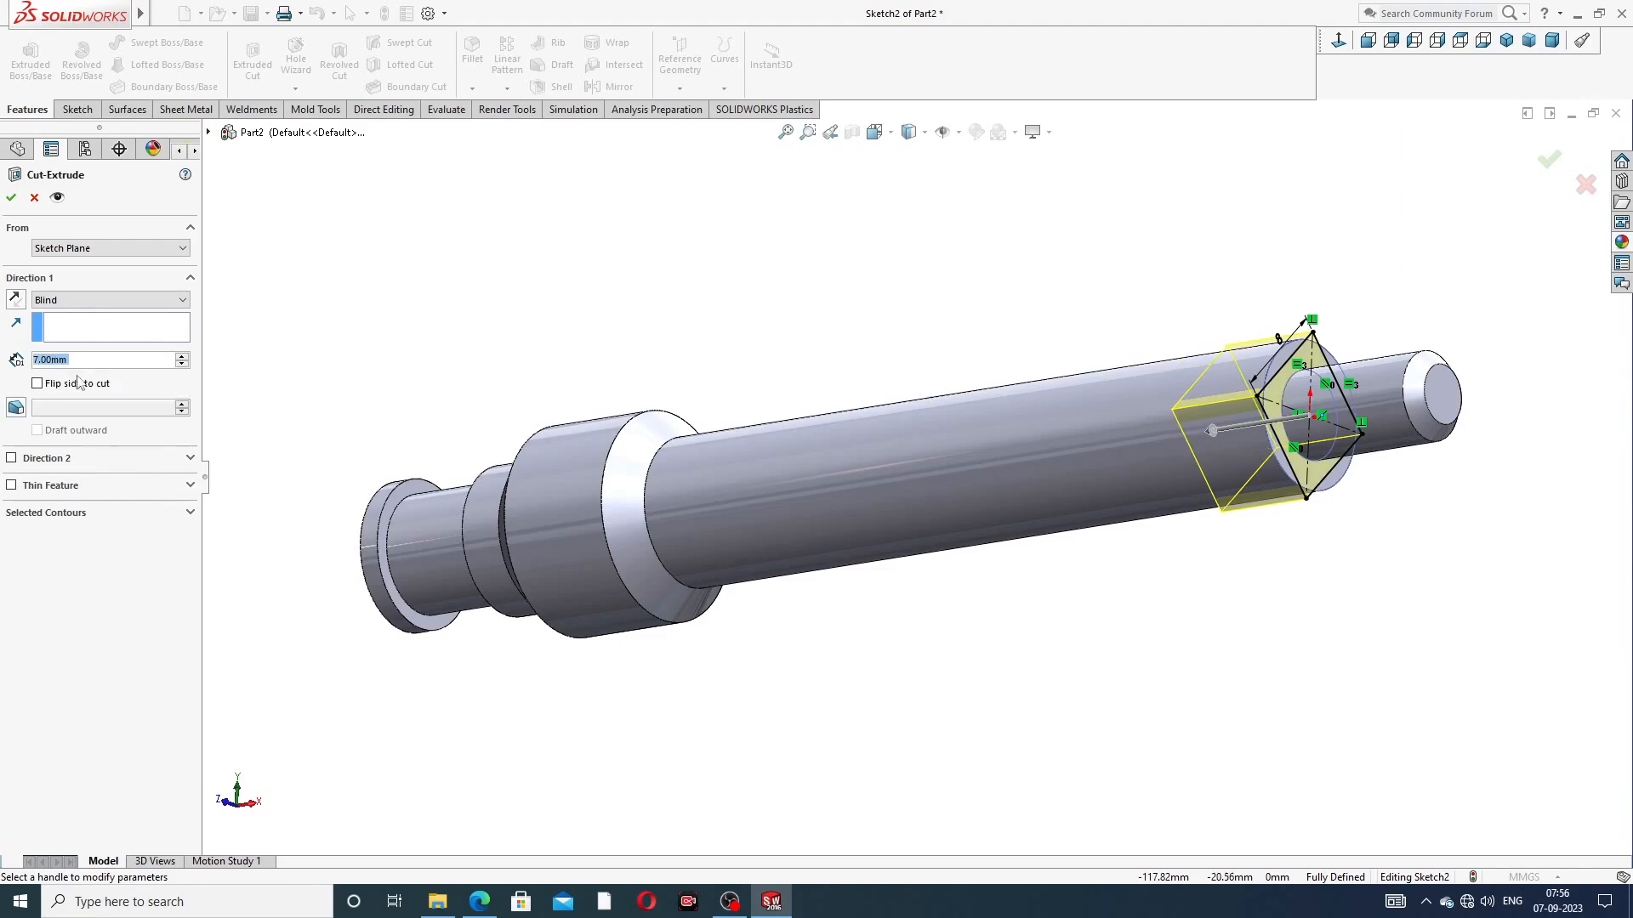
left_click(37, 384)
left_click(11, 198)
middle_click_drag(896, 357, 1120, 206)
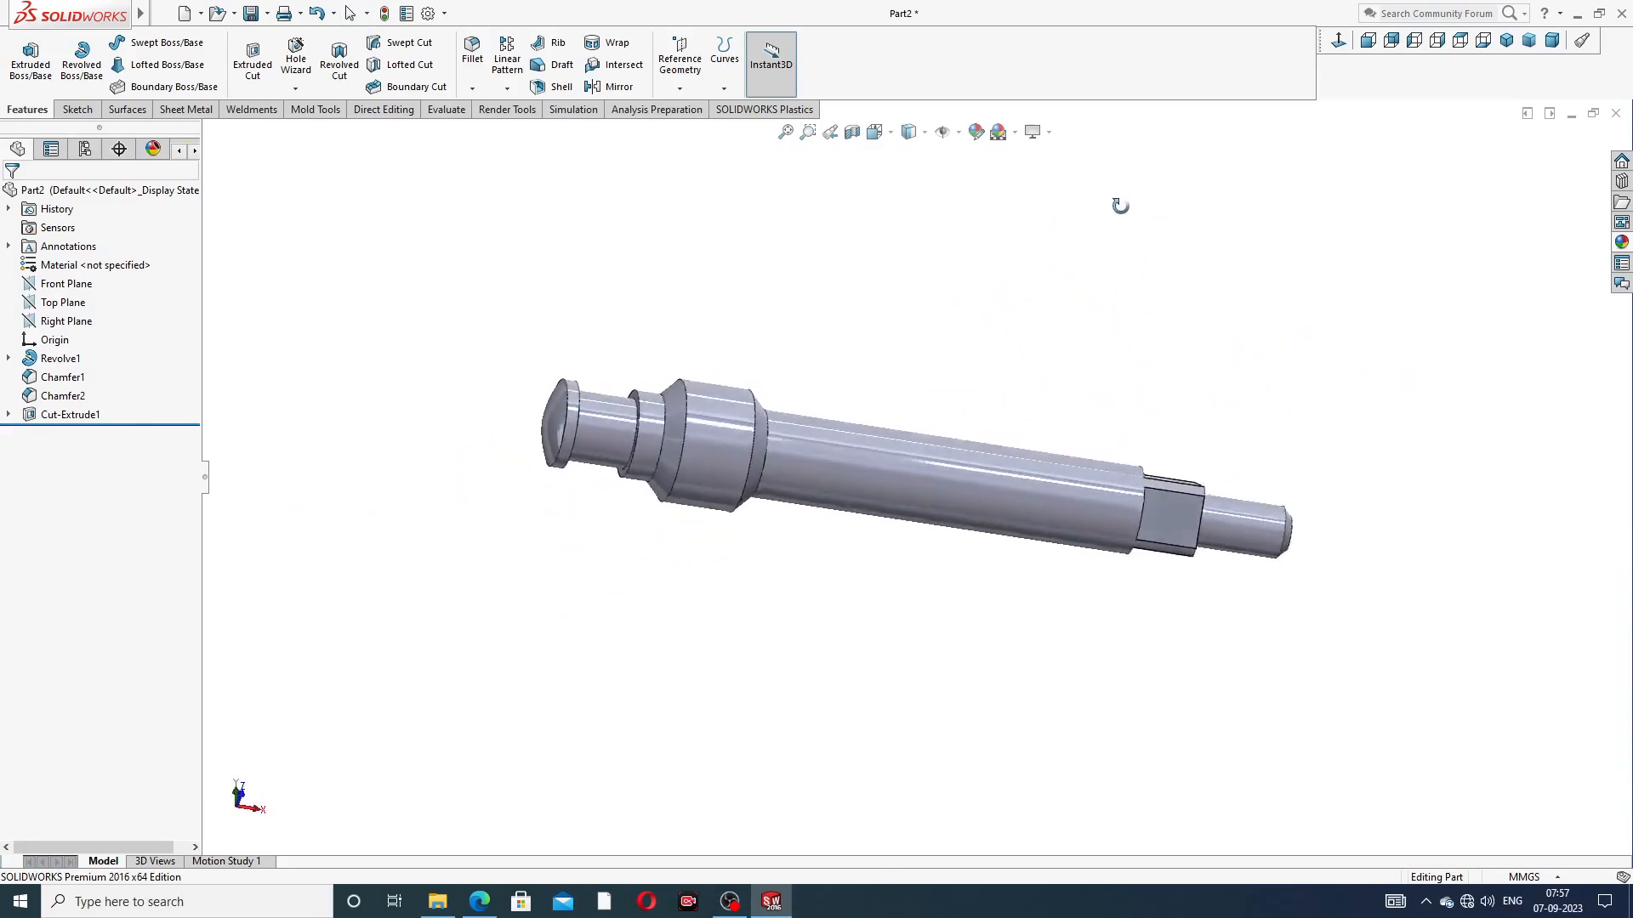
scroll(1060, 450, "down", 2)
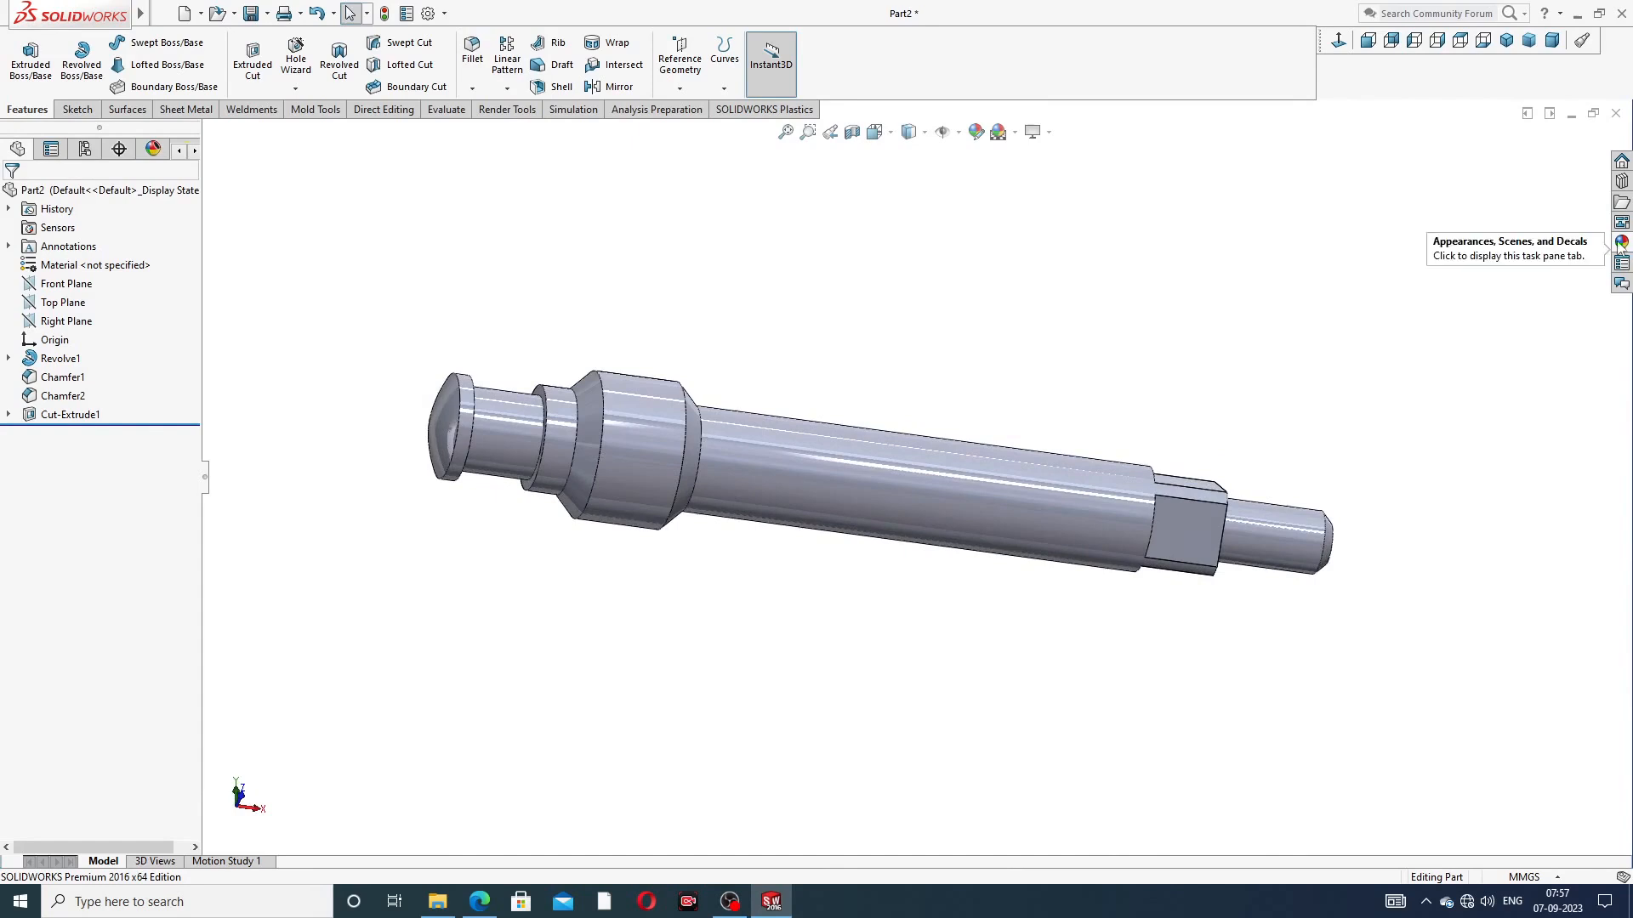
Apply the chromium plate appearance to the whole spindle and show it in isometric view
left_click(1622, 241)
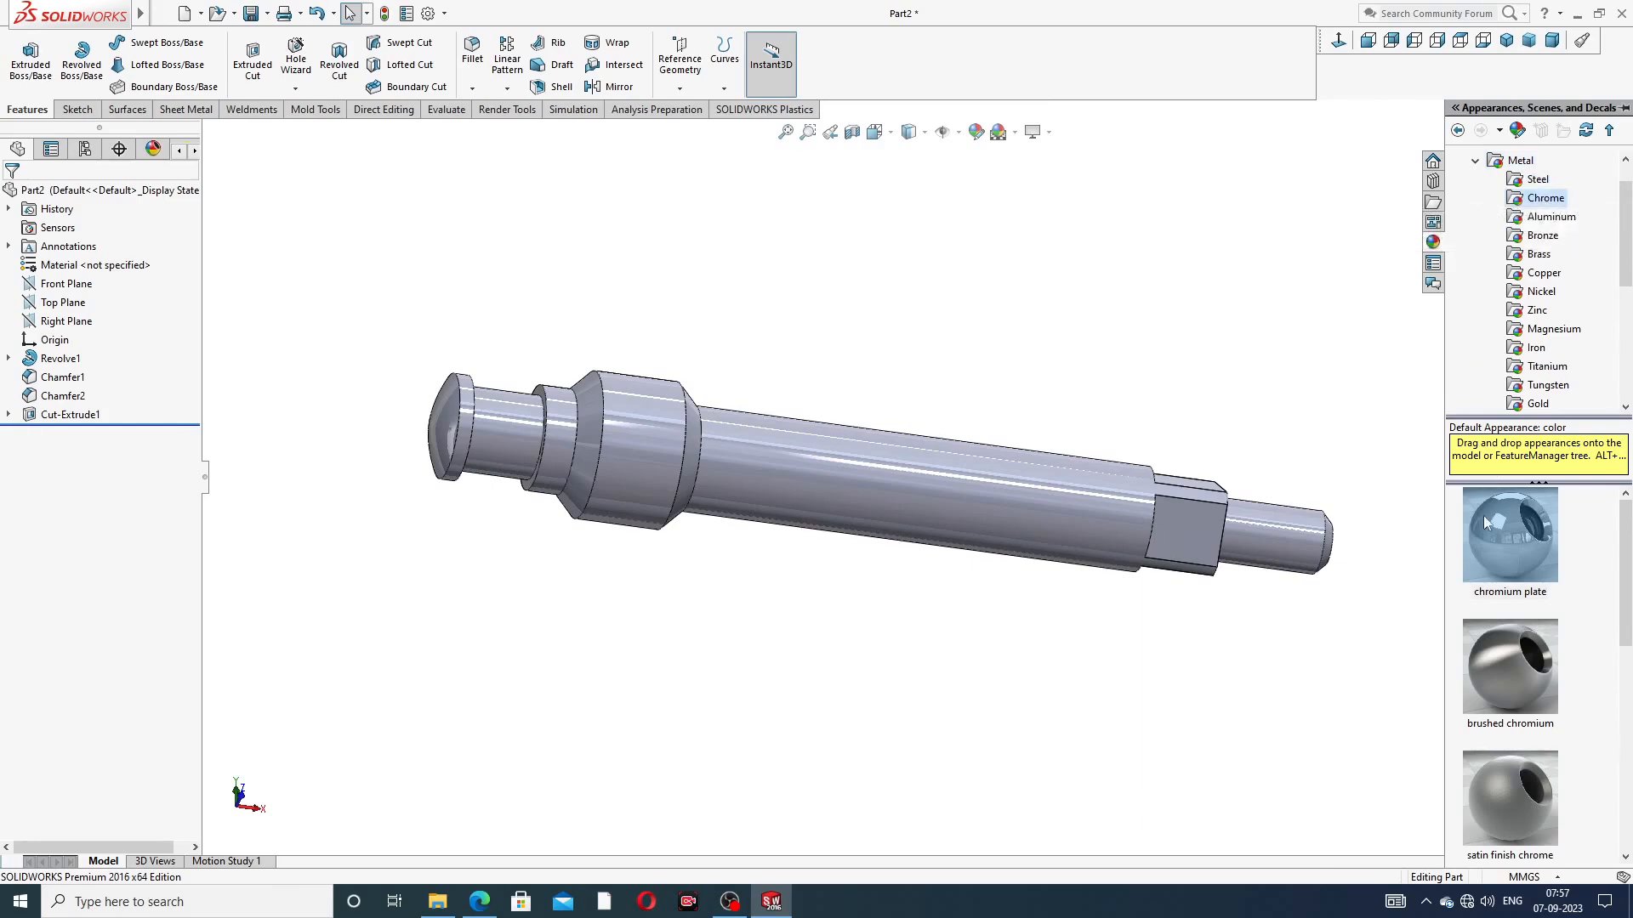
double_click(1498, 543)
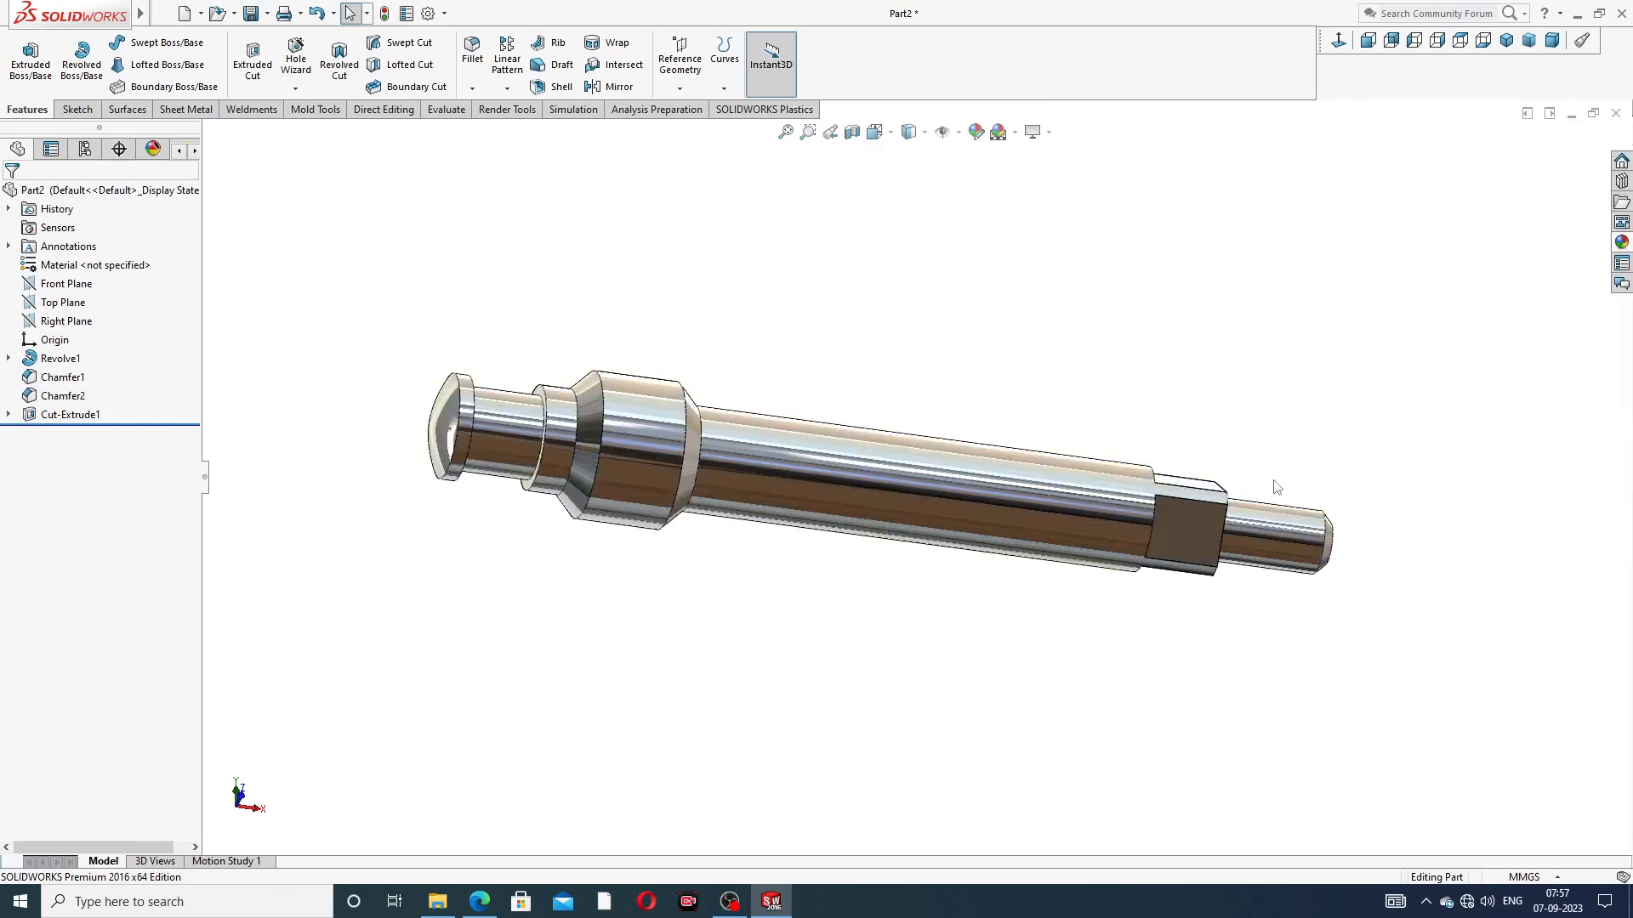
middle_click_drag(1276, 487, 1131, 470)
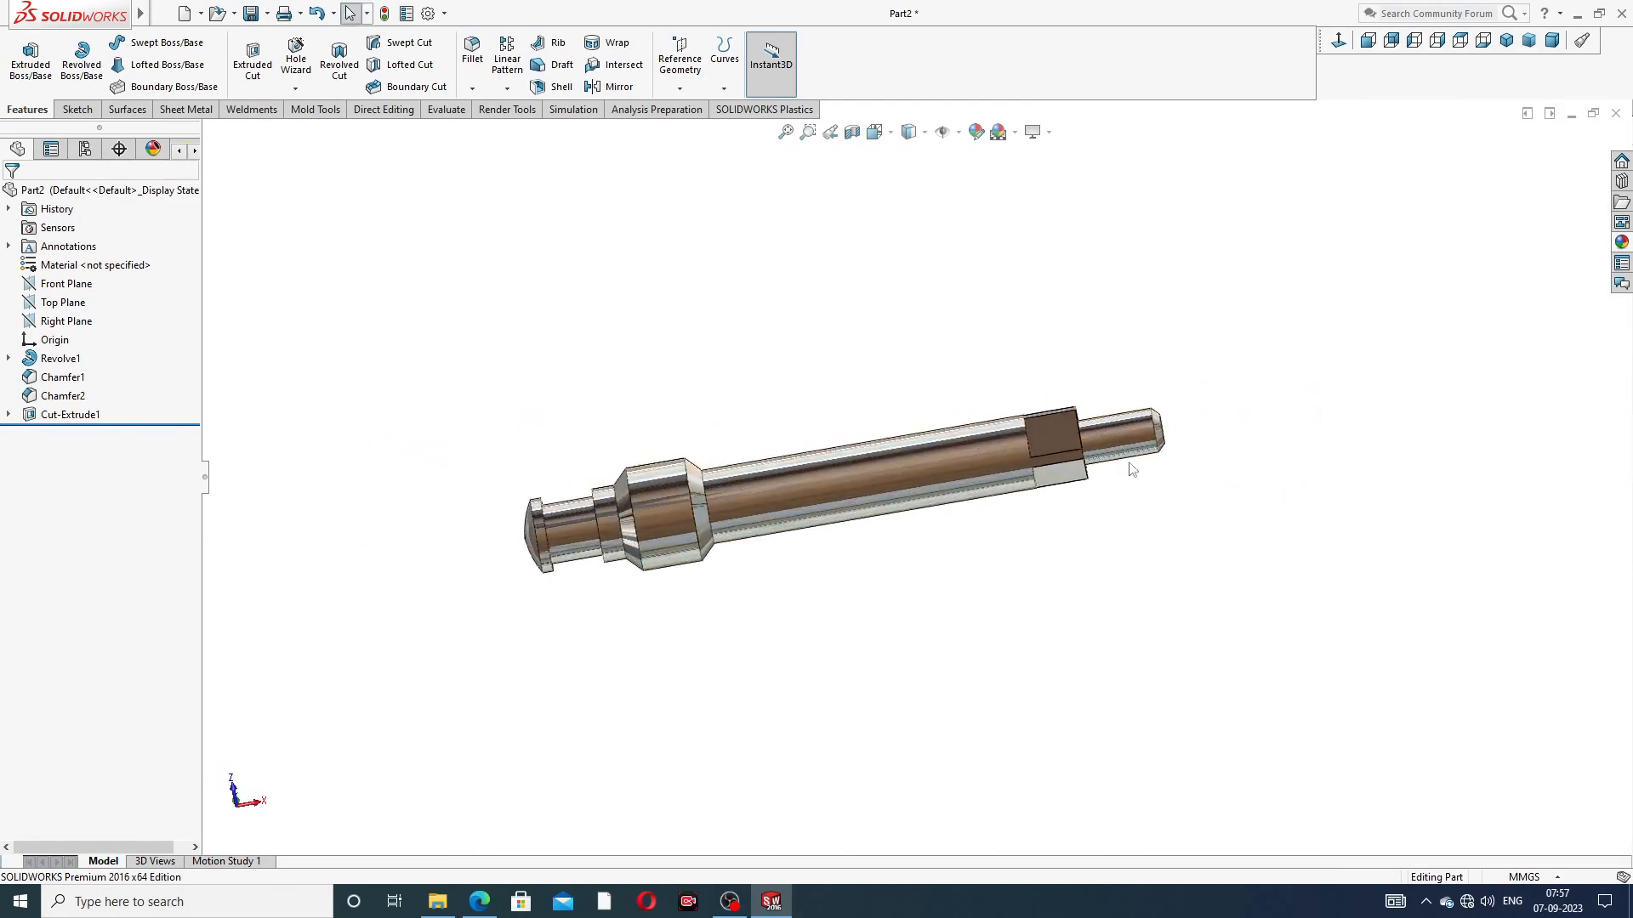
left_click(1506, 40)
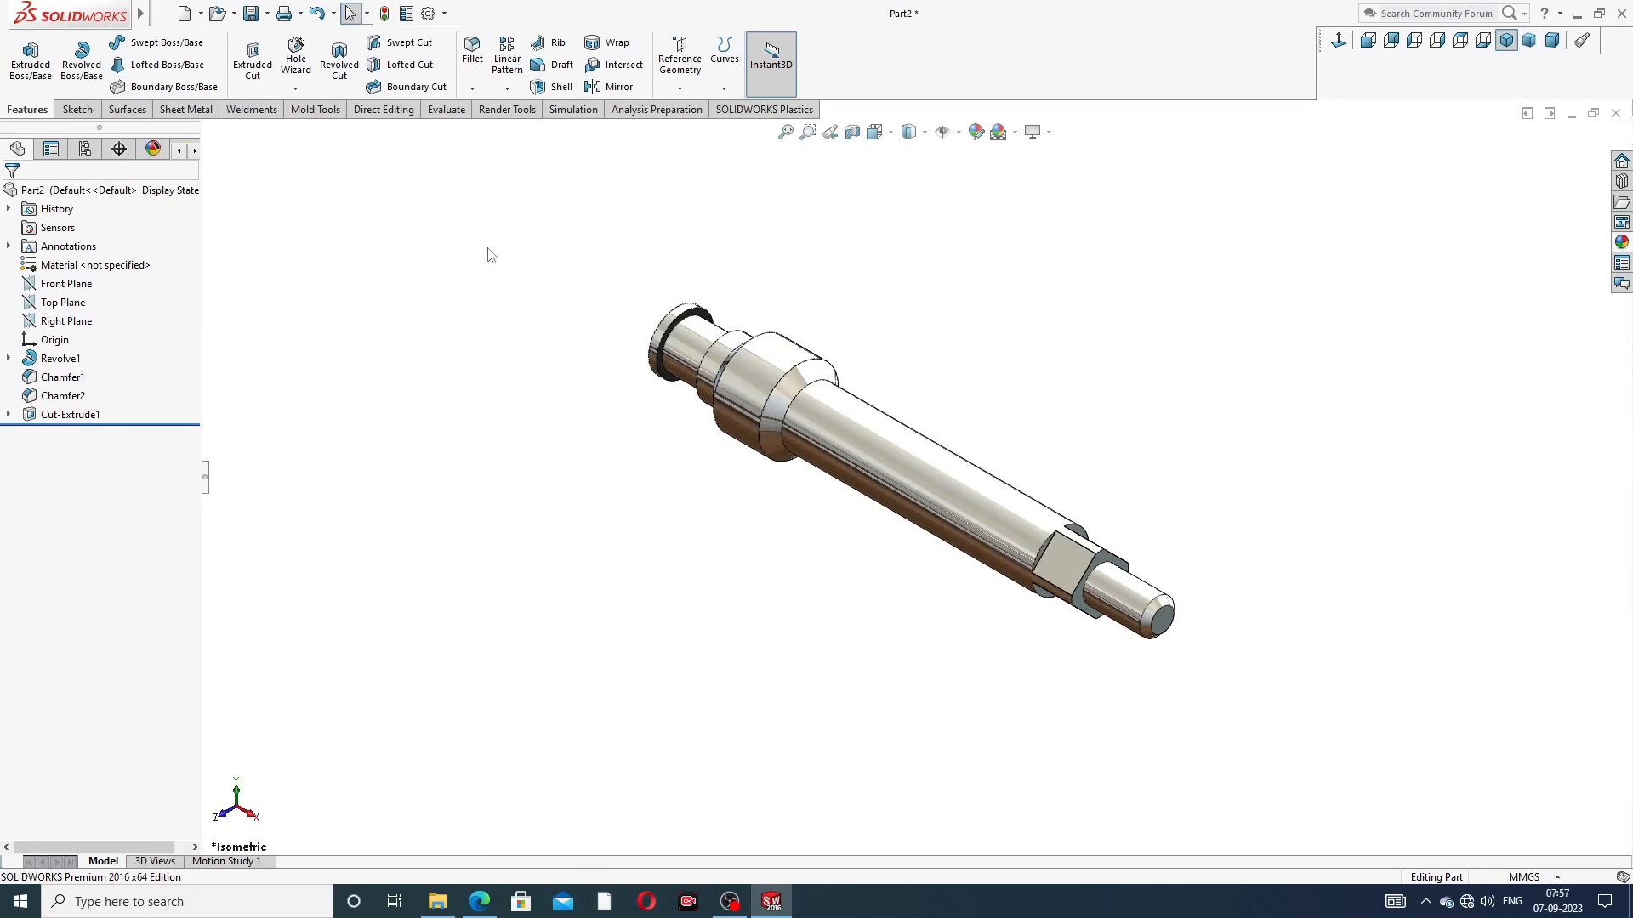
Enable shaded cosmetic threads in the document's detailing properties
left_click(430, 15)
left_click(581, 165)
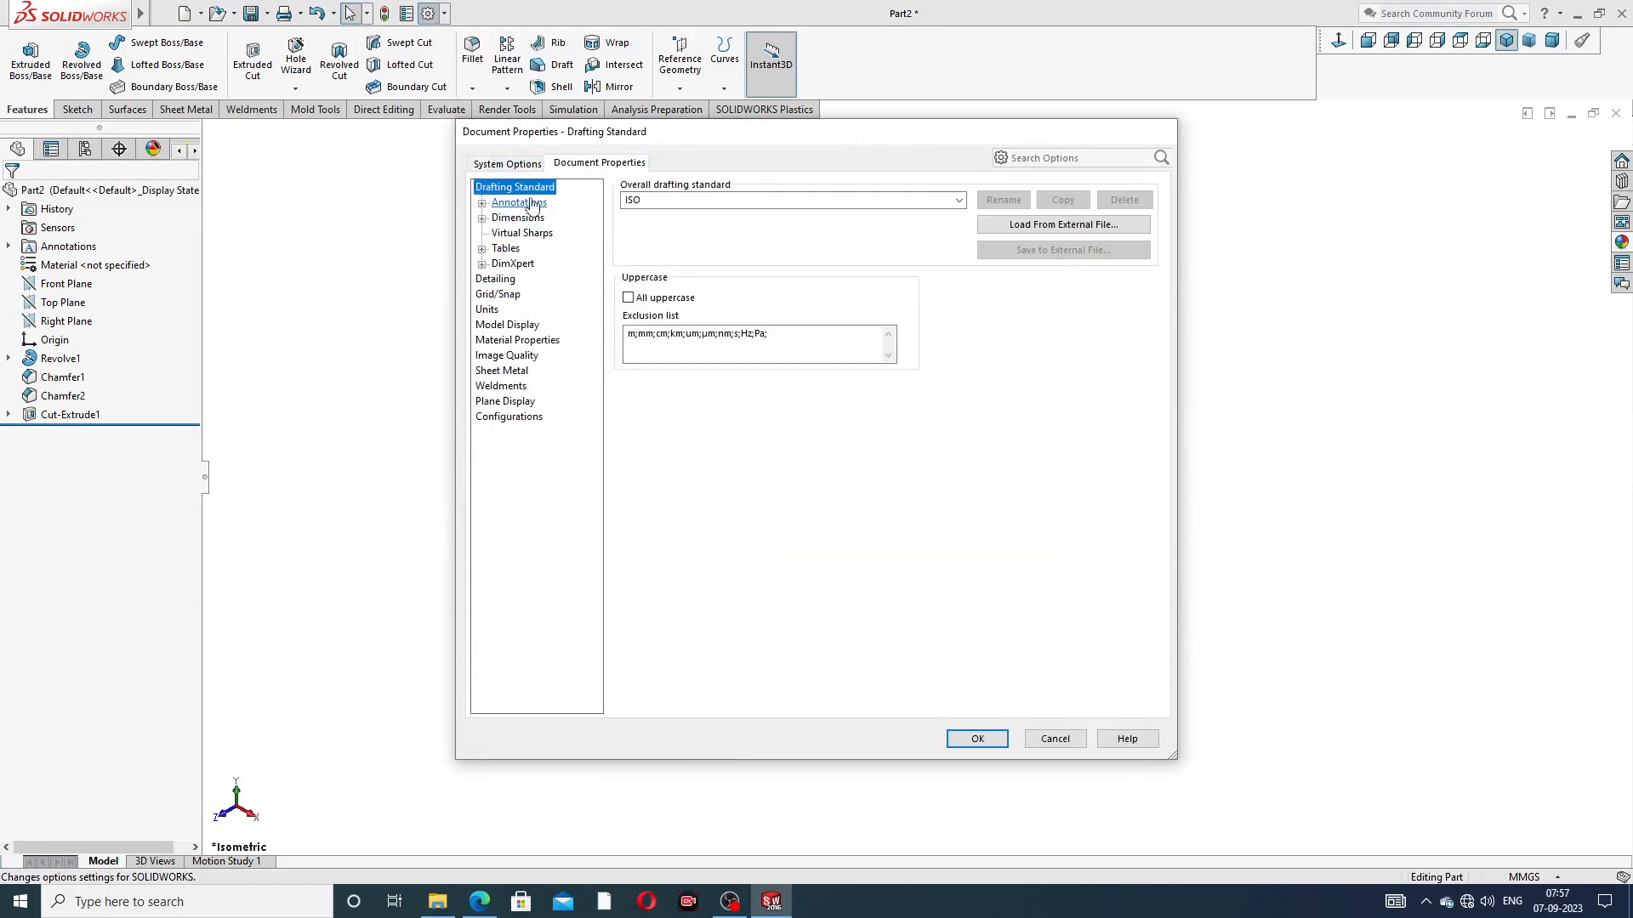
left_click(502, 279)
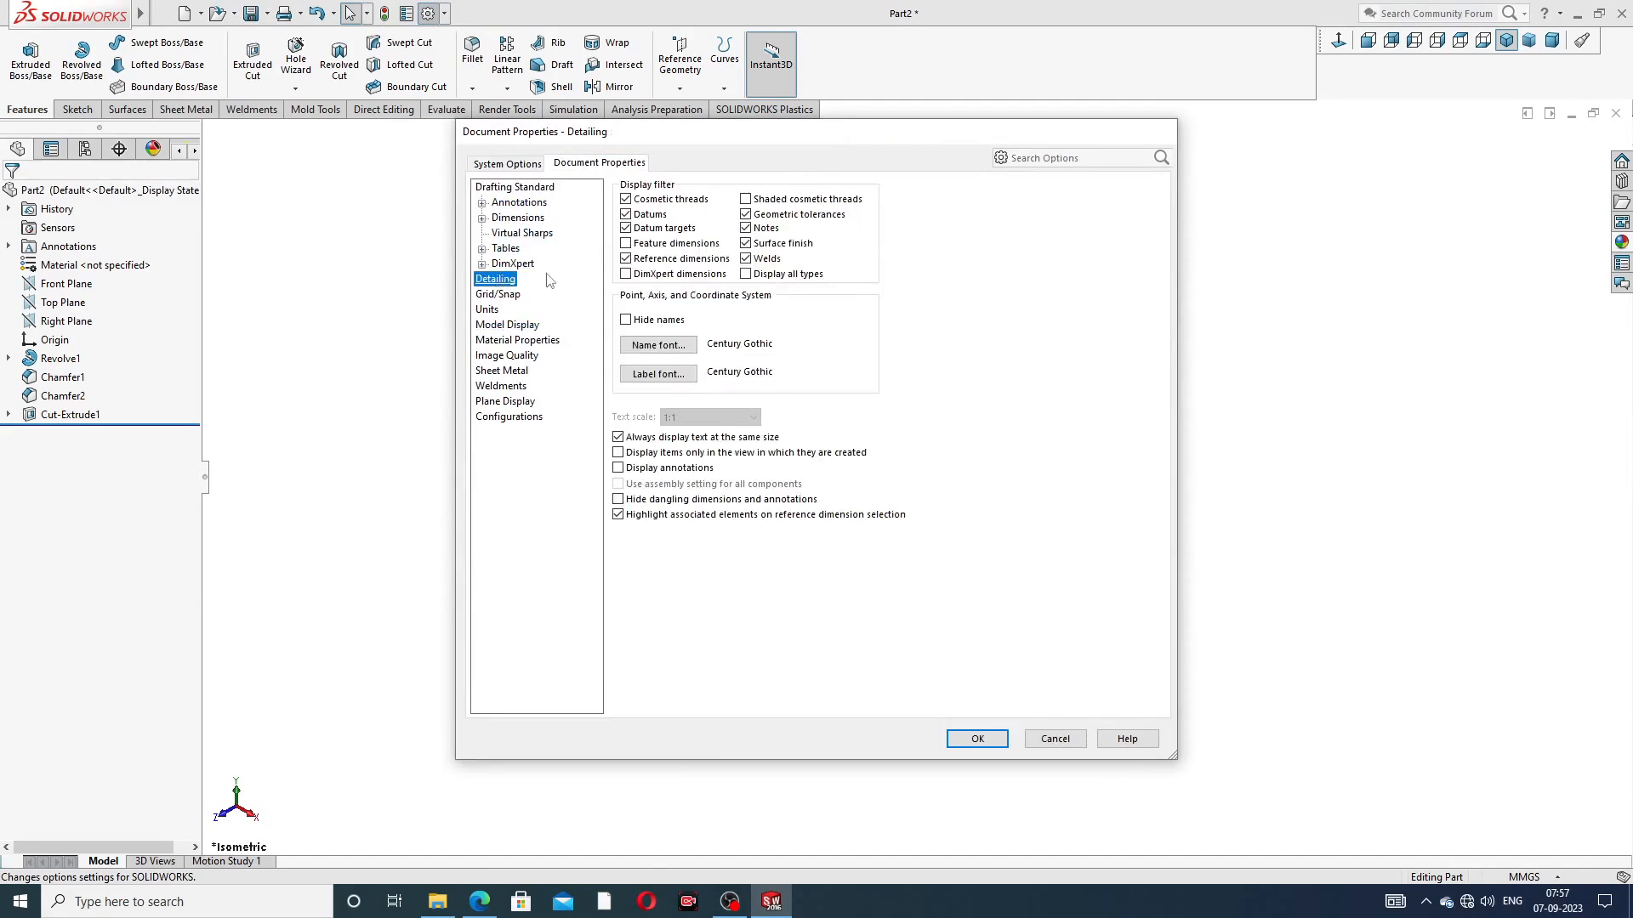
left_click(750, 201)
left_click(977, 739)
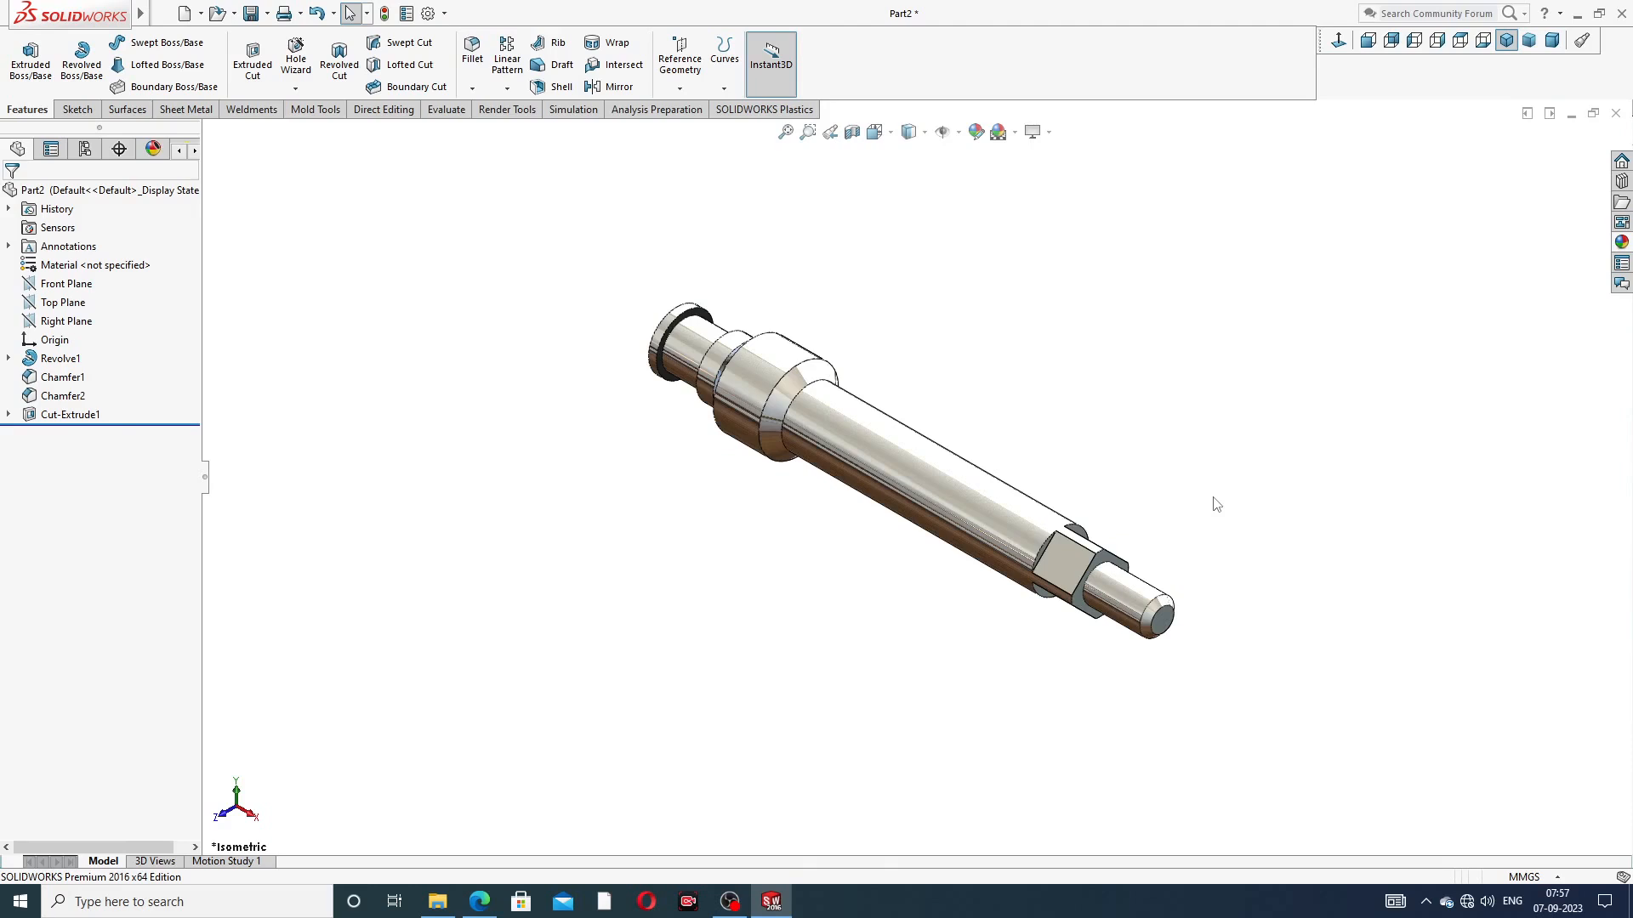
Start a cosmetic thread on the circular edge where the thin tip meets its end chamfer
middle_click_drag(1151, 651, 1177, 581)
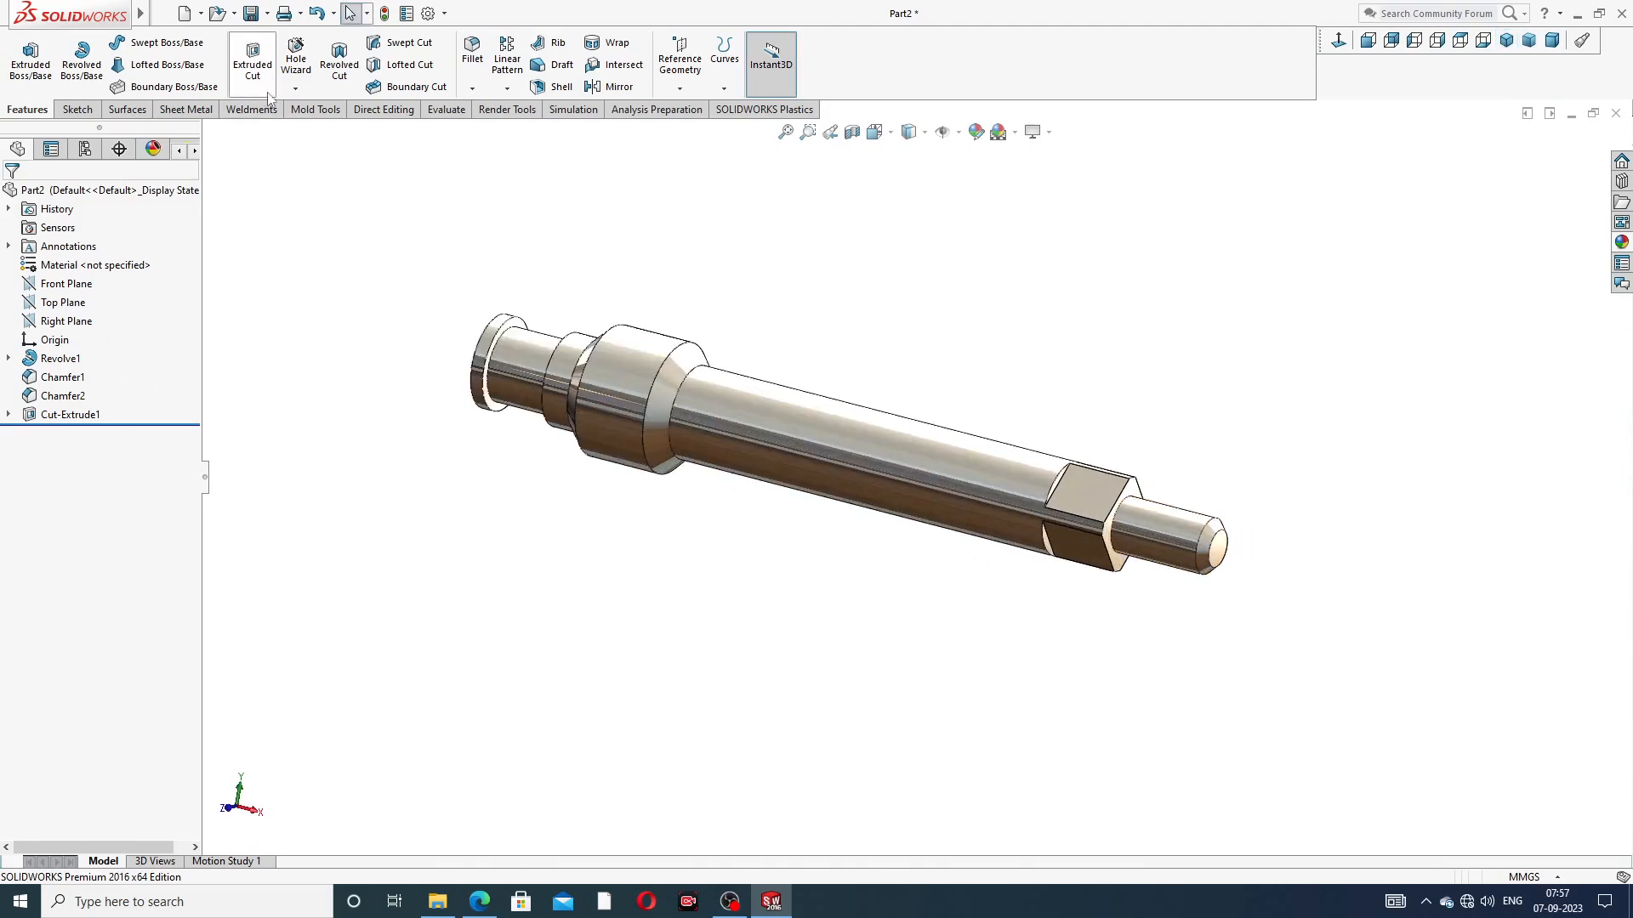
left_click(295, 89)
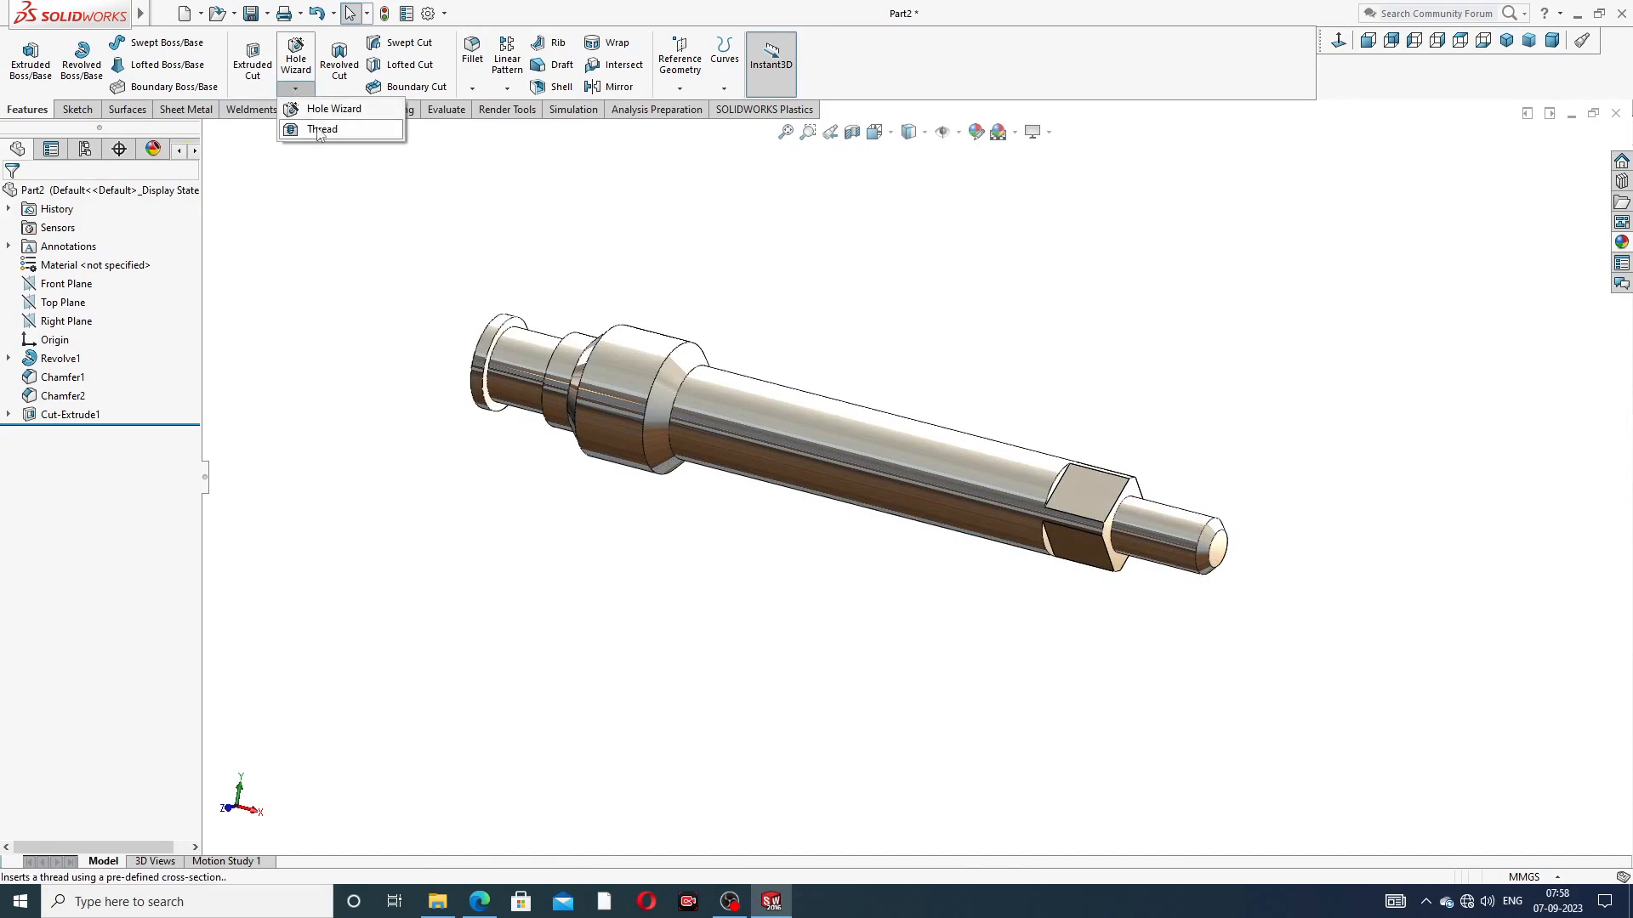
mouse_move(138, 15)
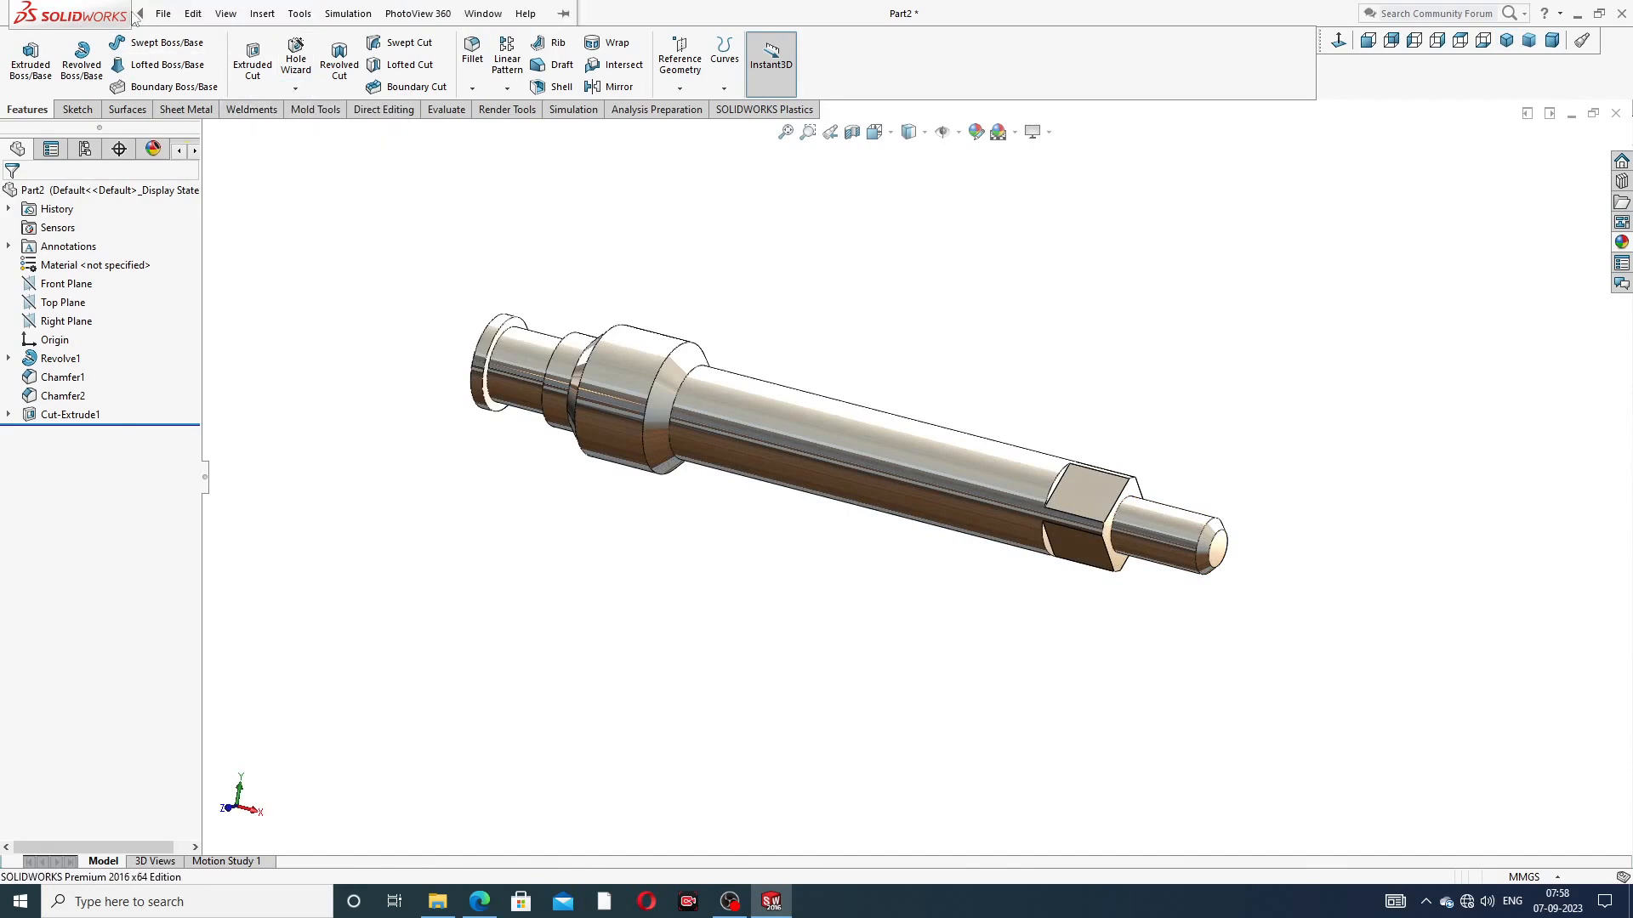
left_click(262, 13)
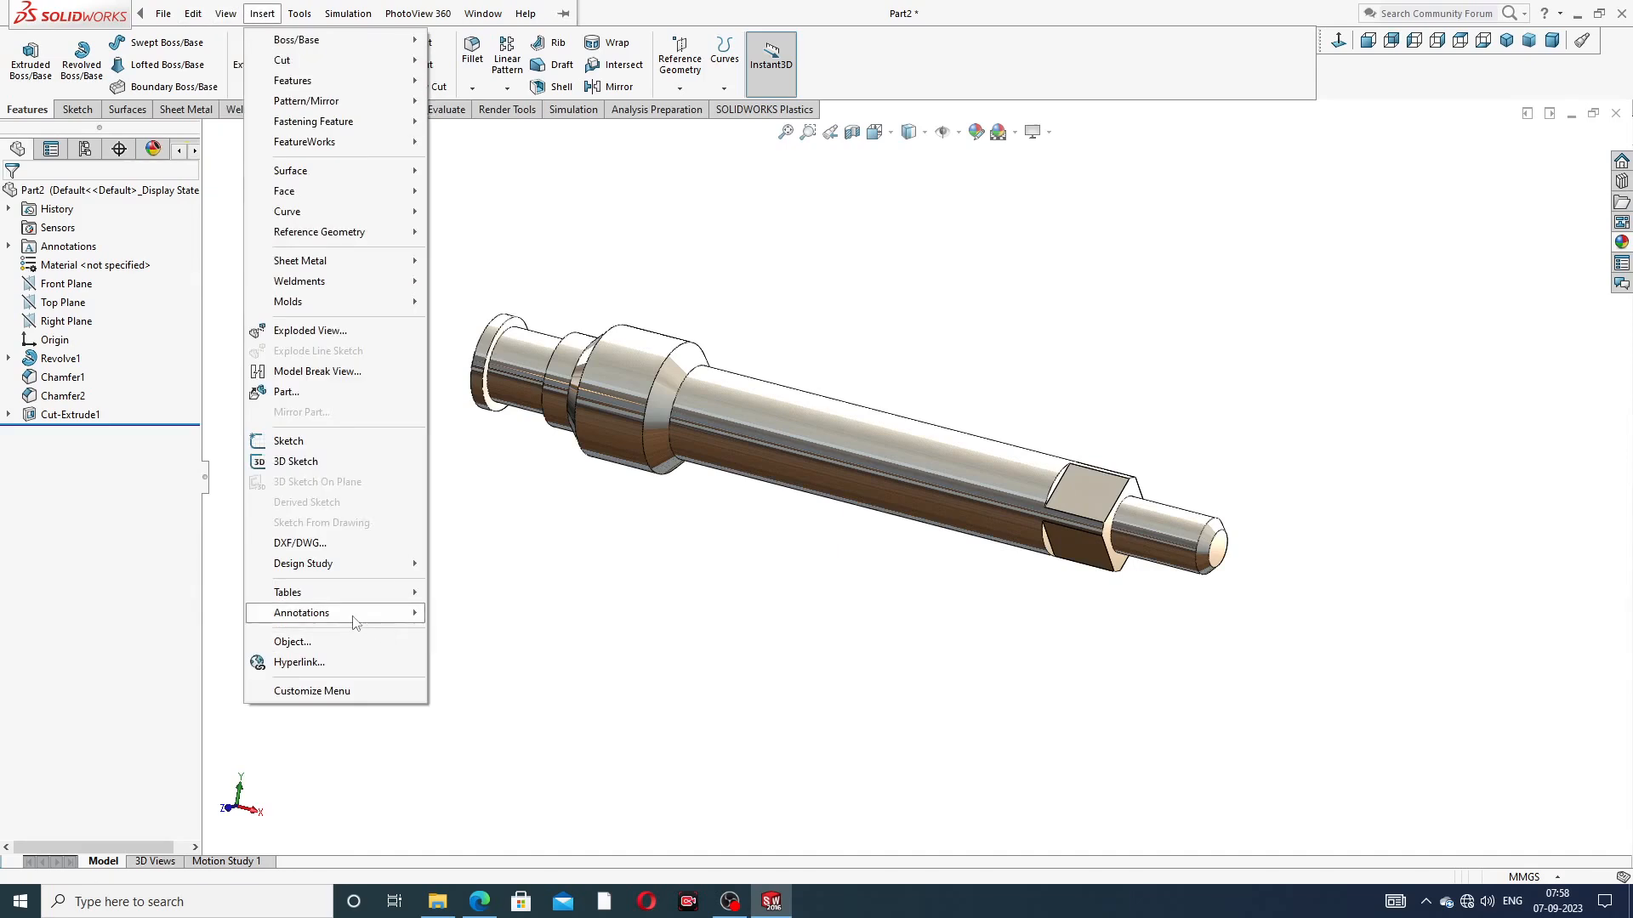
mouse_move(360, 620)
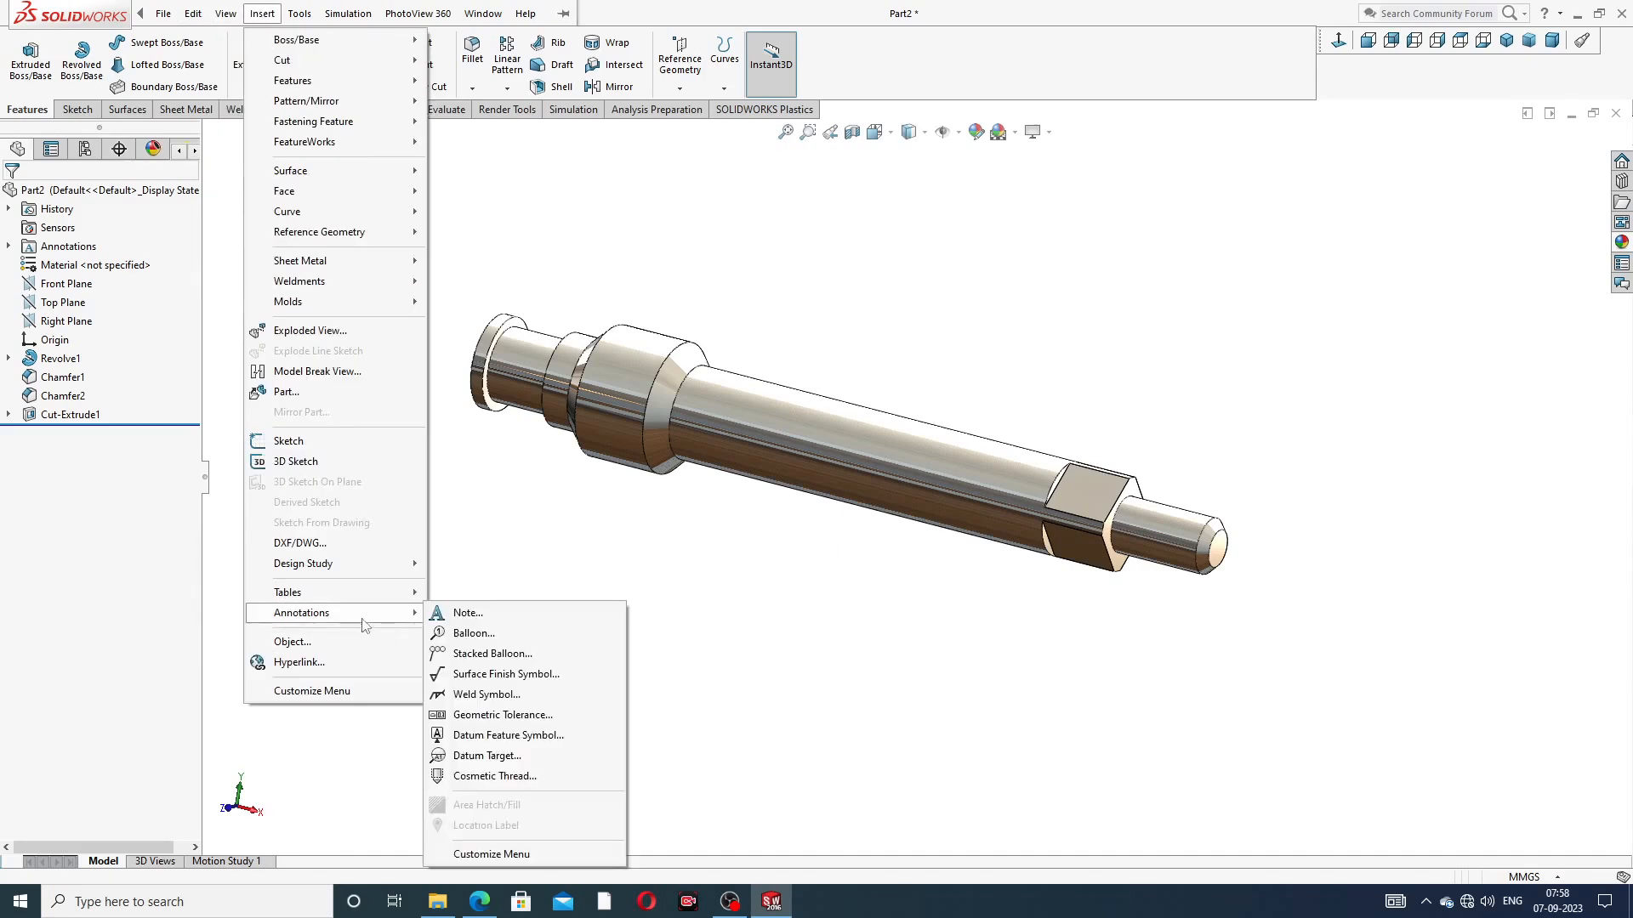
left_click(494, 777)
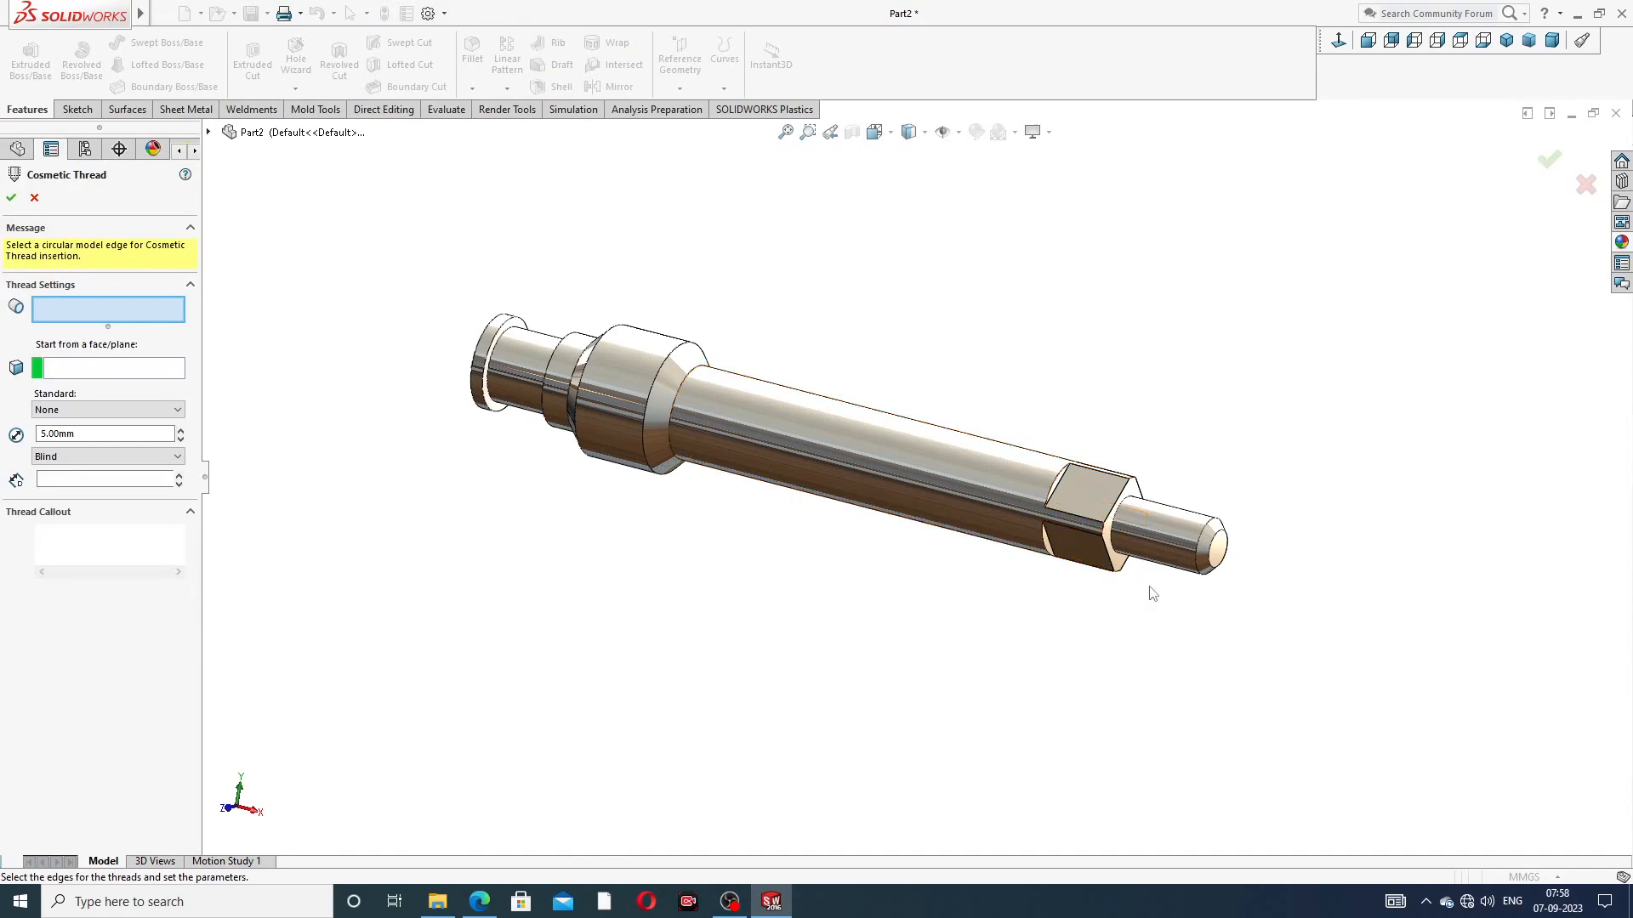
scroll(1155, 578, "down", 5)
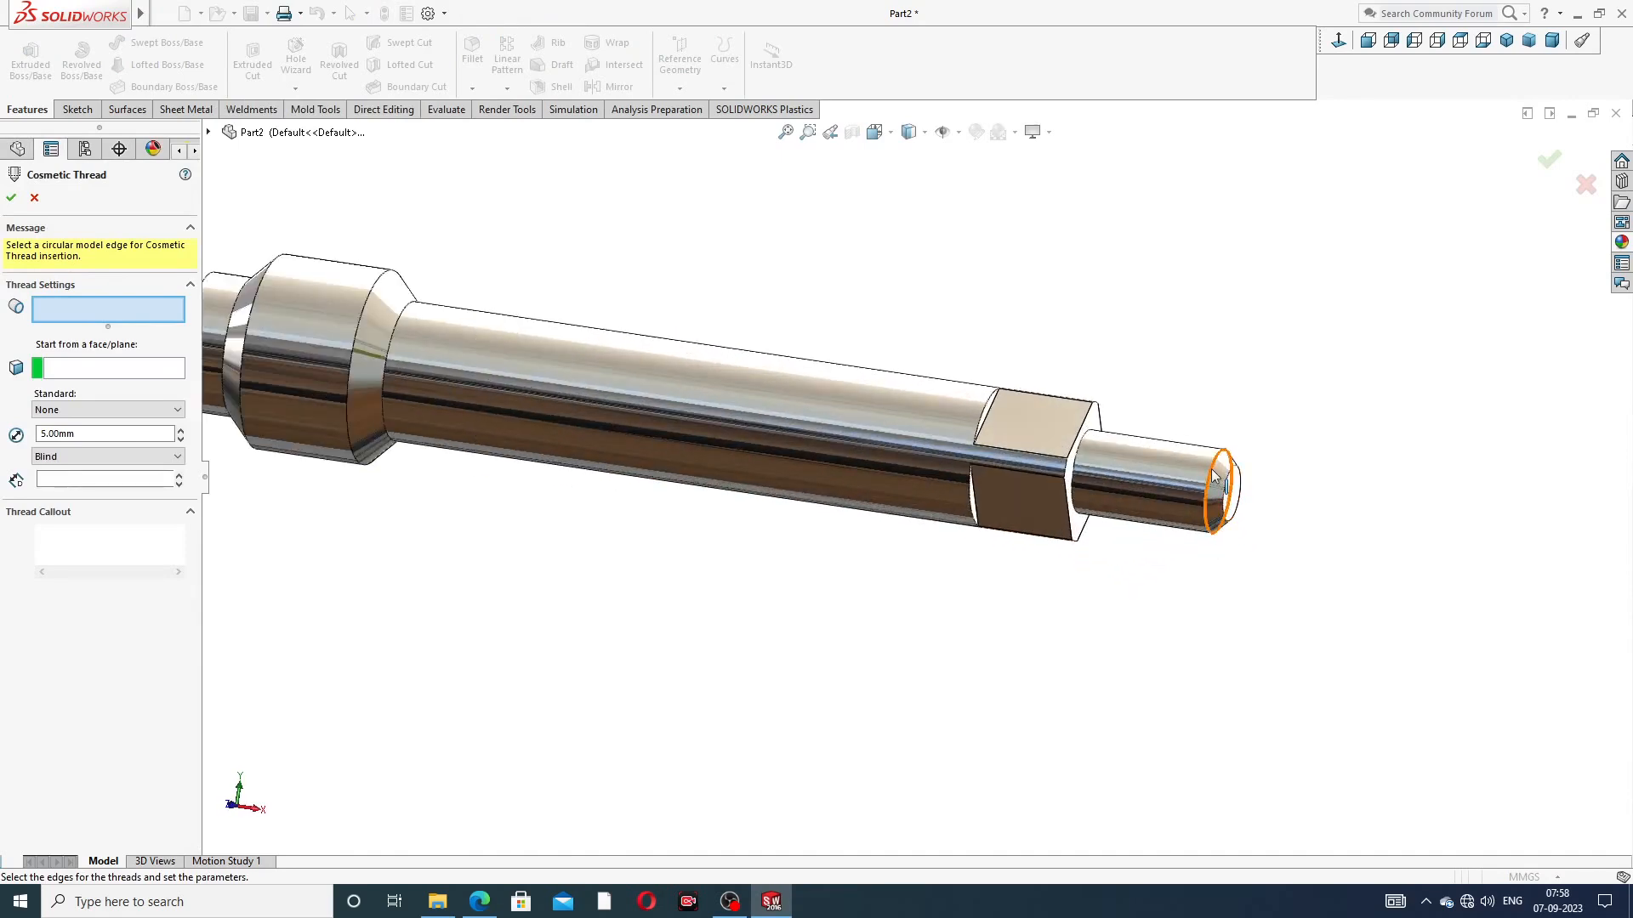
left_click(1214, 476)
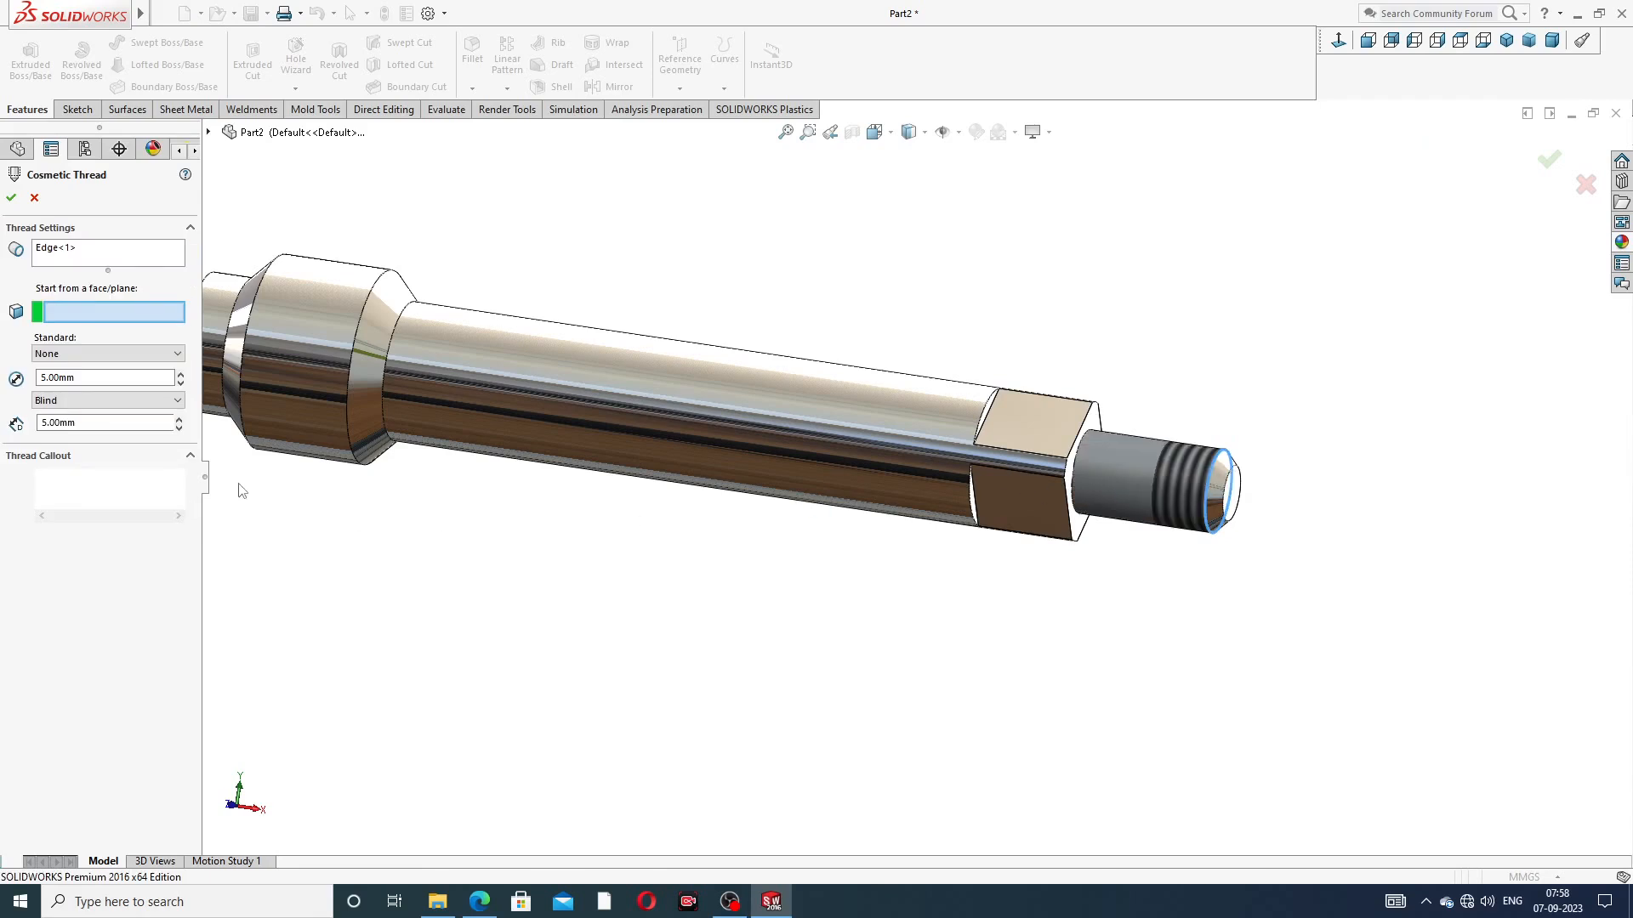
Try to set the cosmetic thread's diameter to 8 mm with the Blind end condition
double_click(76, 378)
type("8")
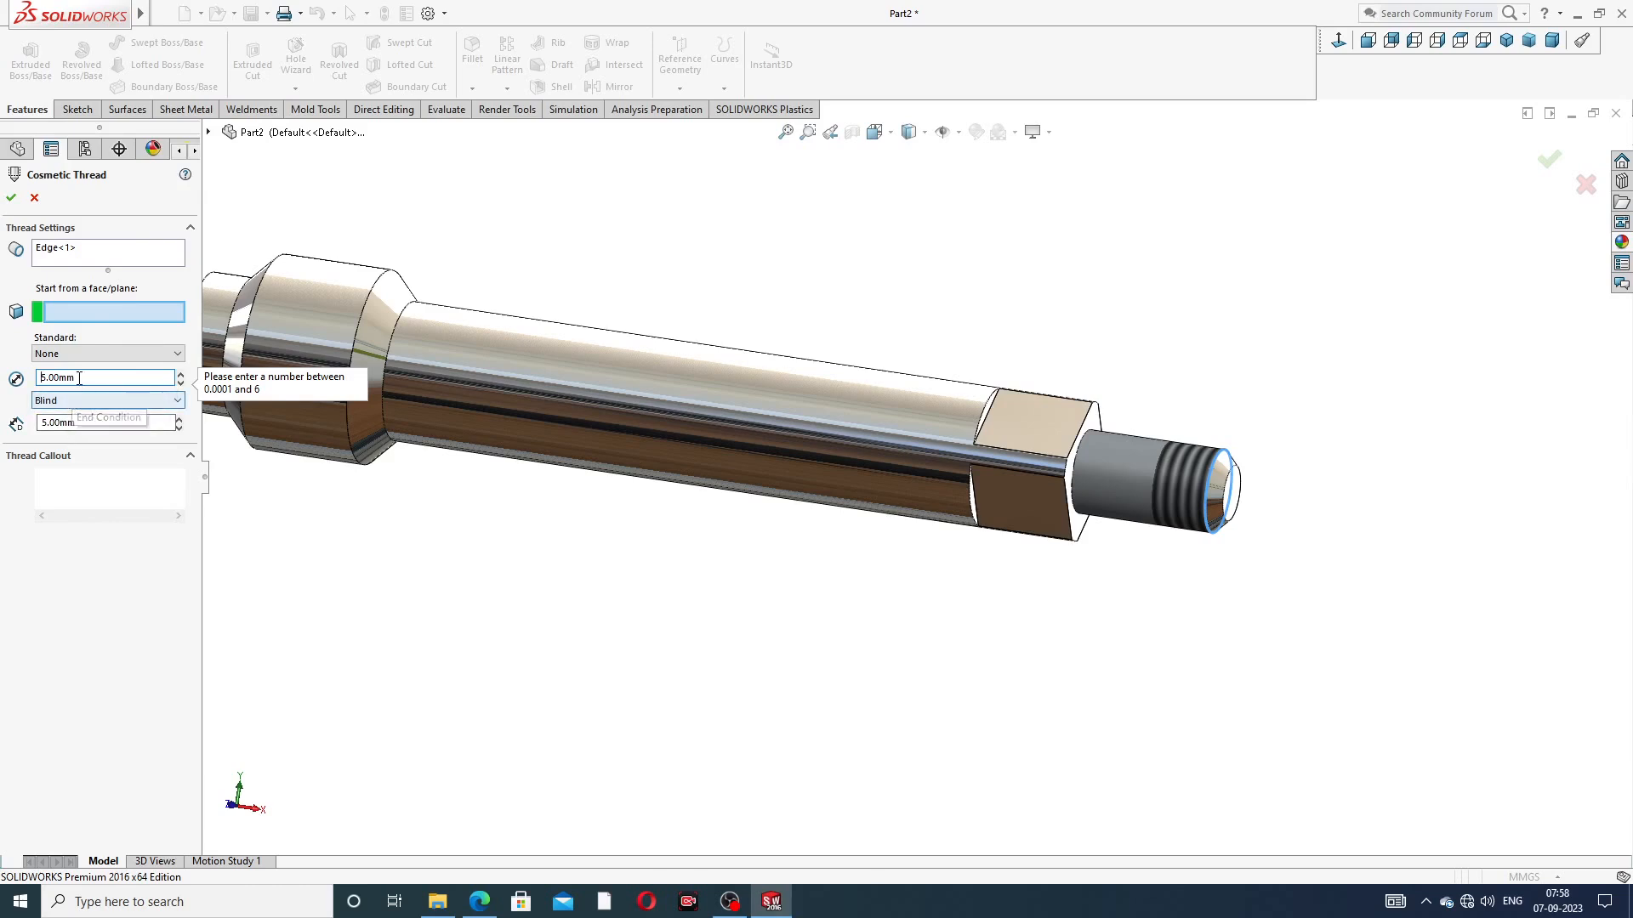
left_click(70, 405)
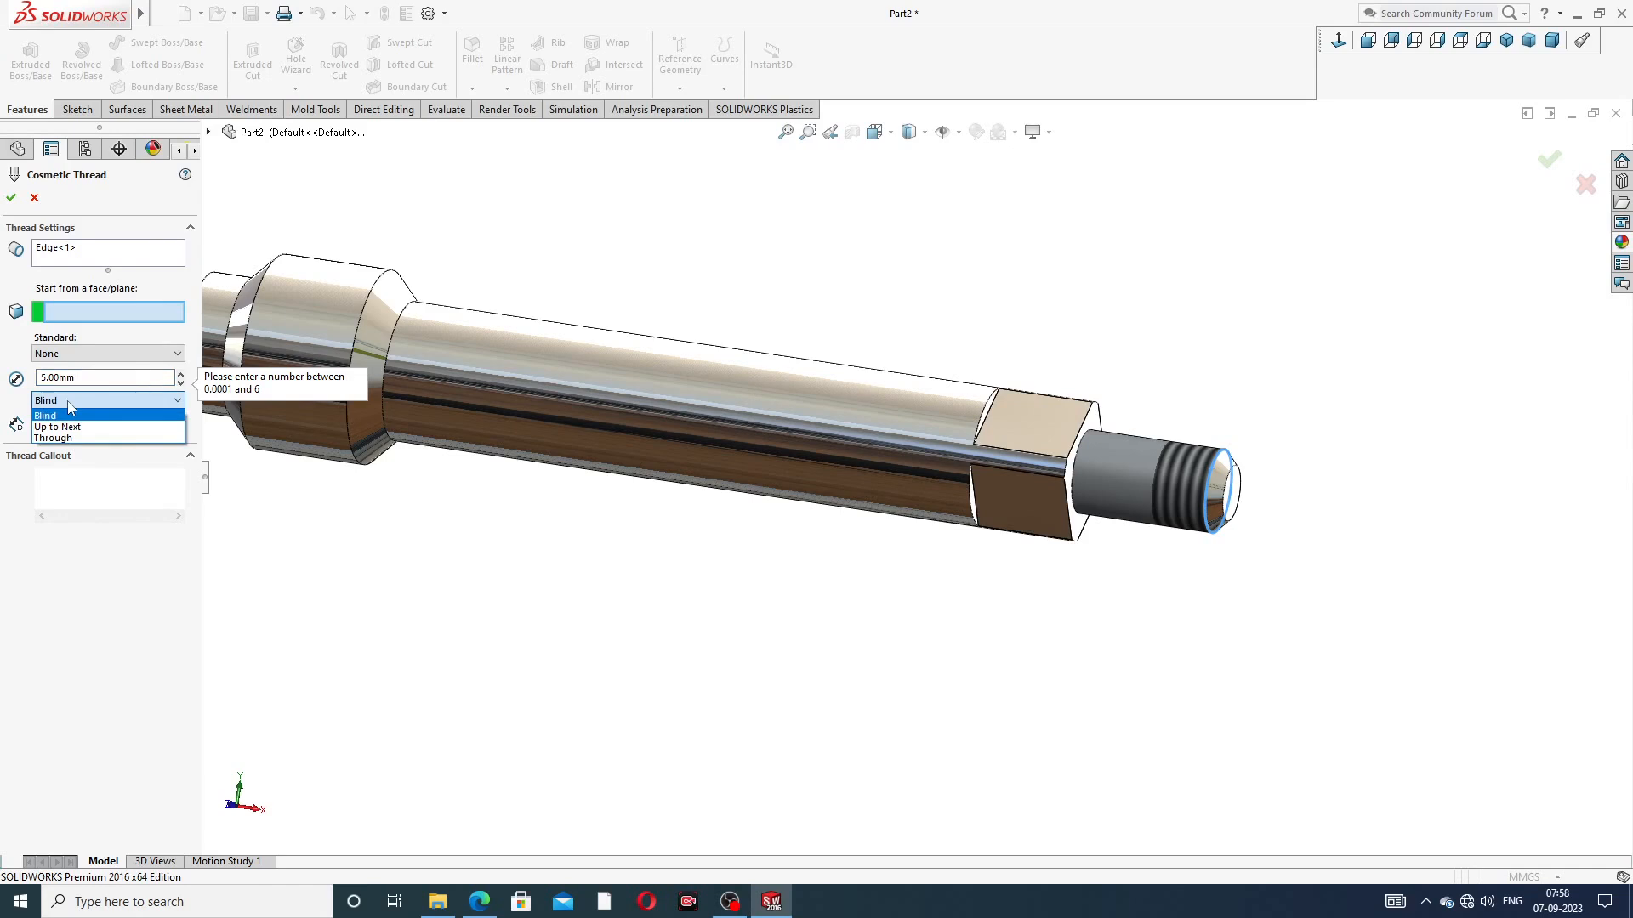
left_click(51, 416)
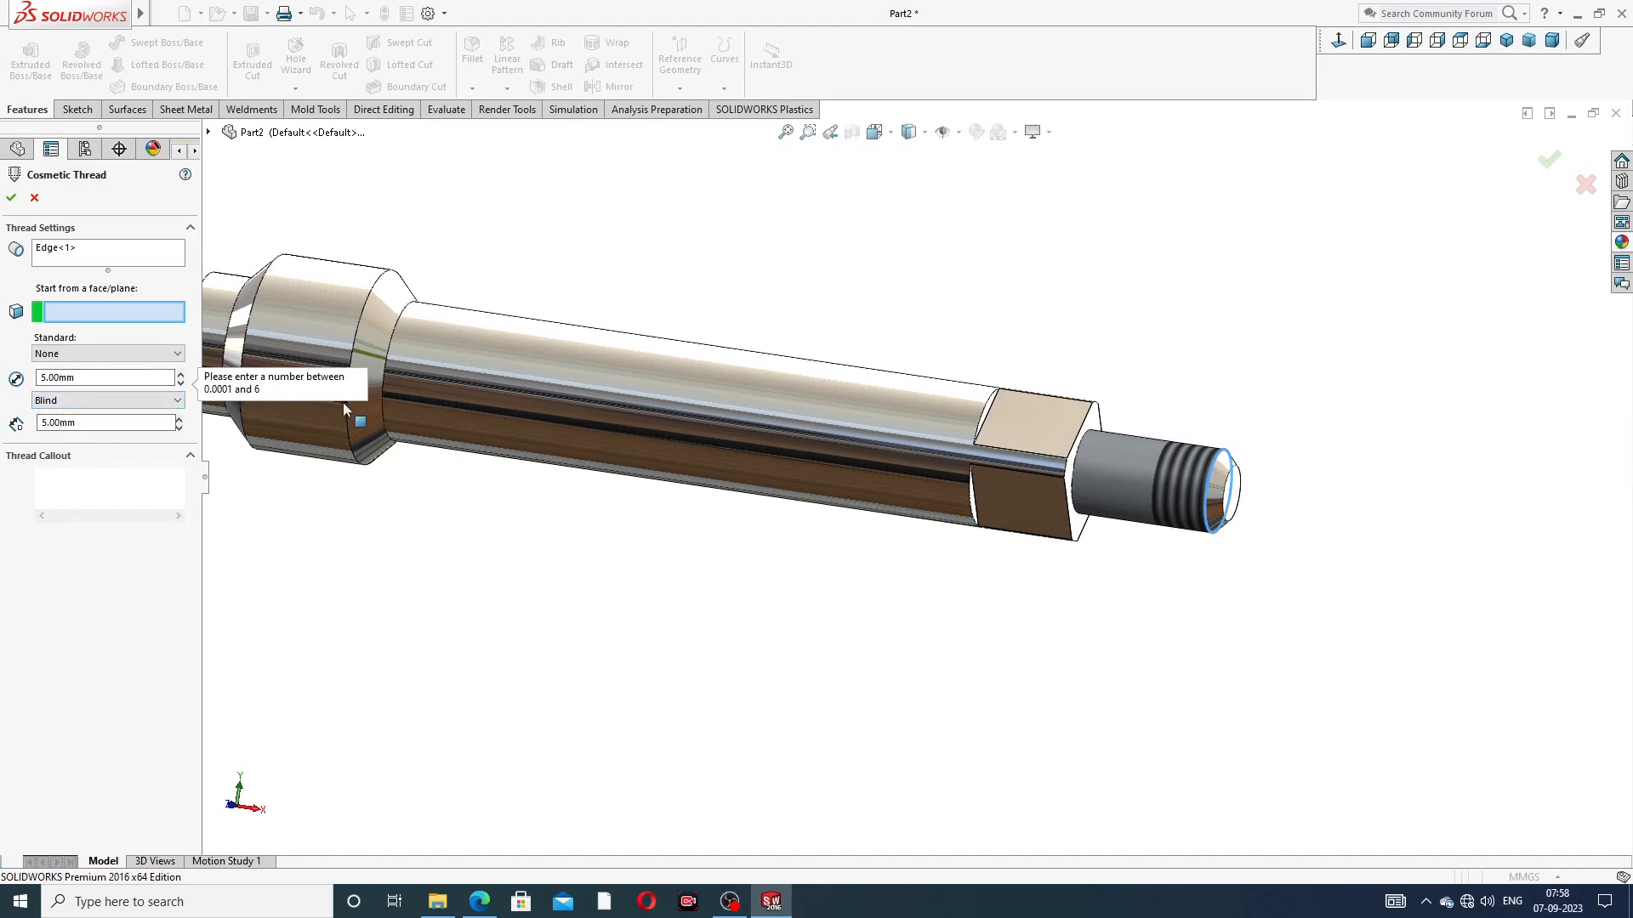
Set the cosmetic thread's diameter to 5.5 mm and pick the tip's flat end face as its starting face
double_click(72, 378)
type("5.5")
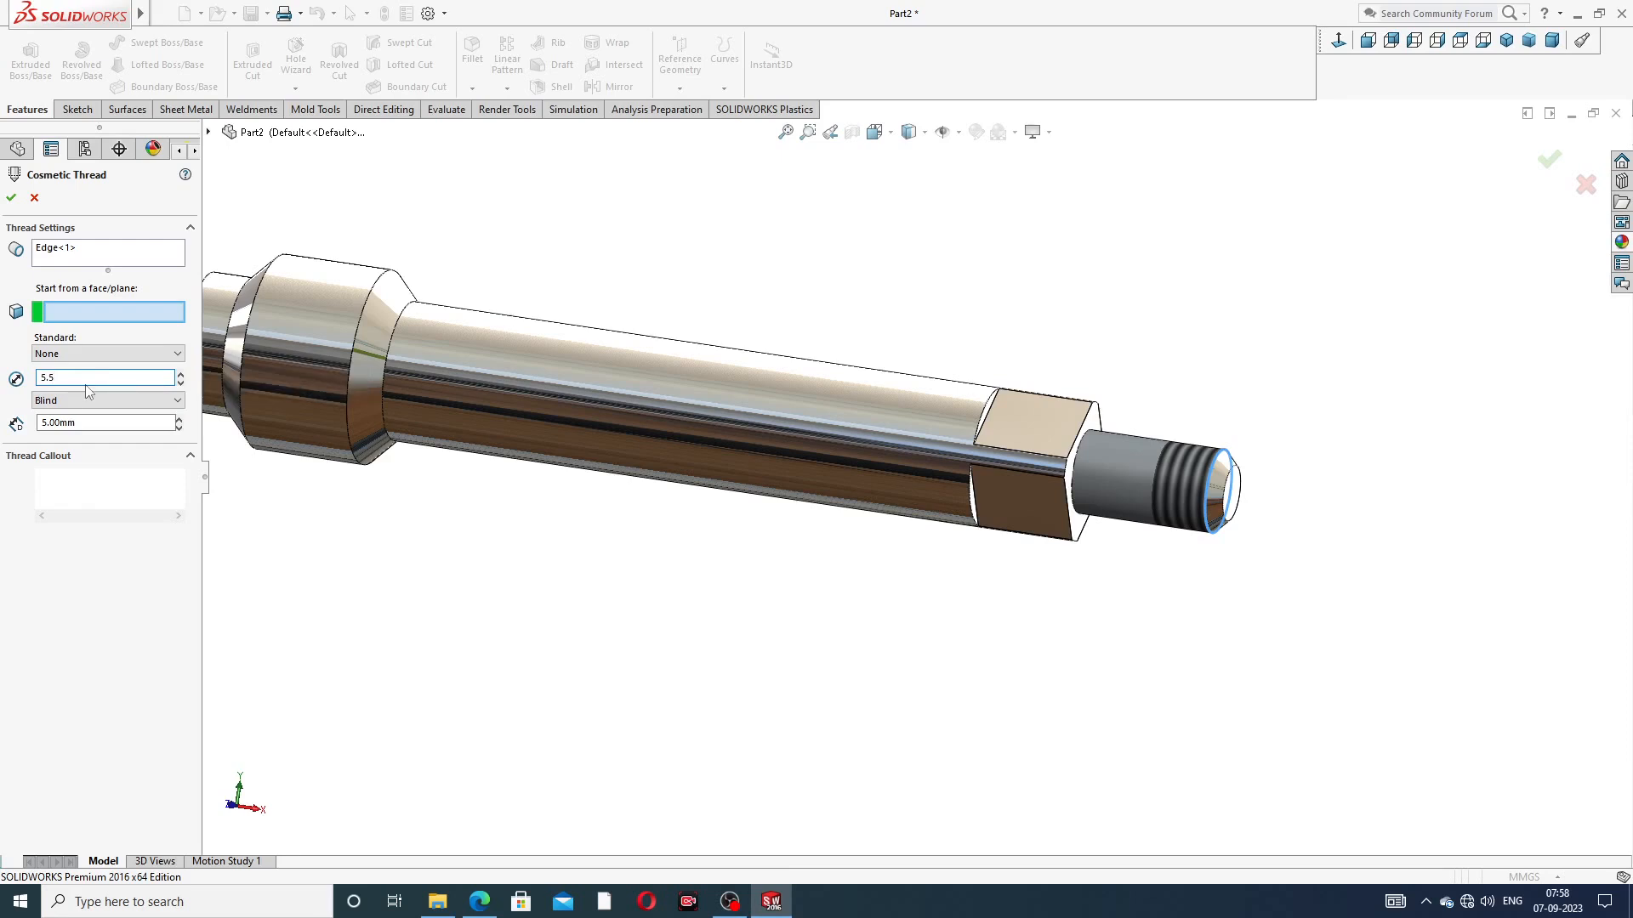
middle_click_drag(1205, 399, 1212, 432)
left_click(1208, 436)
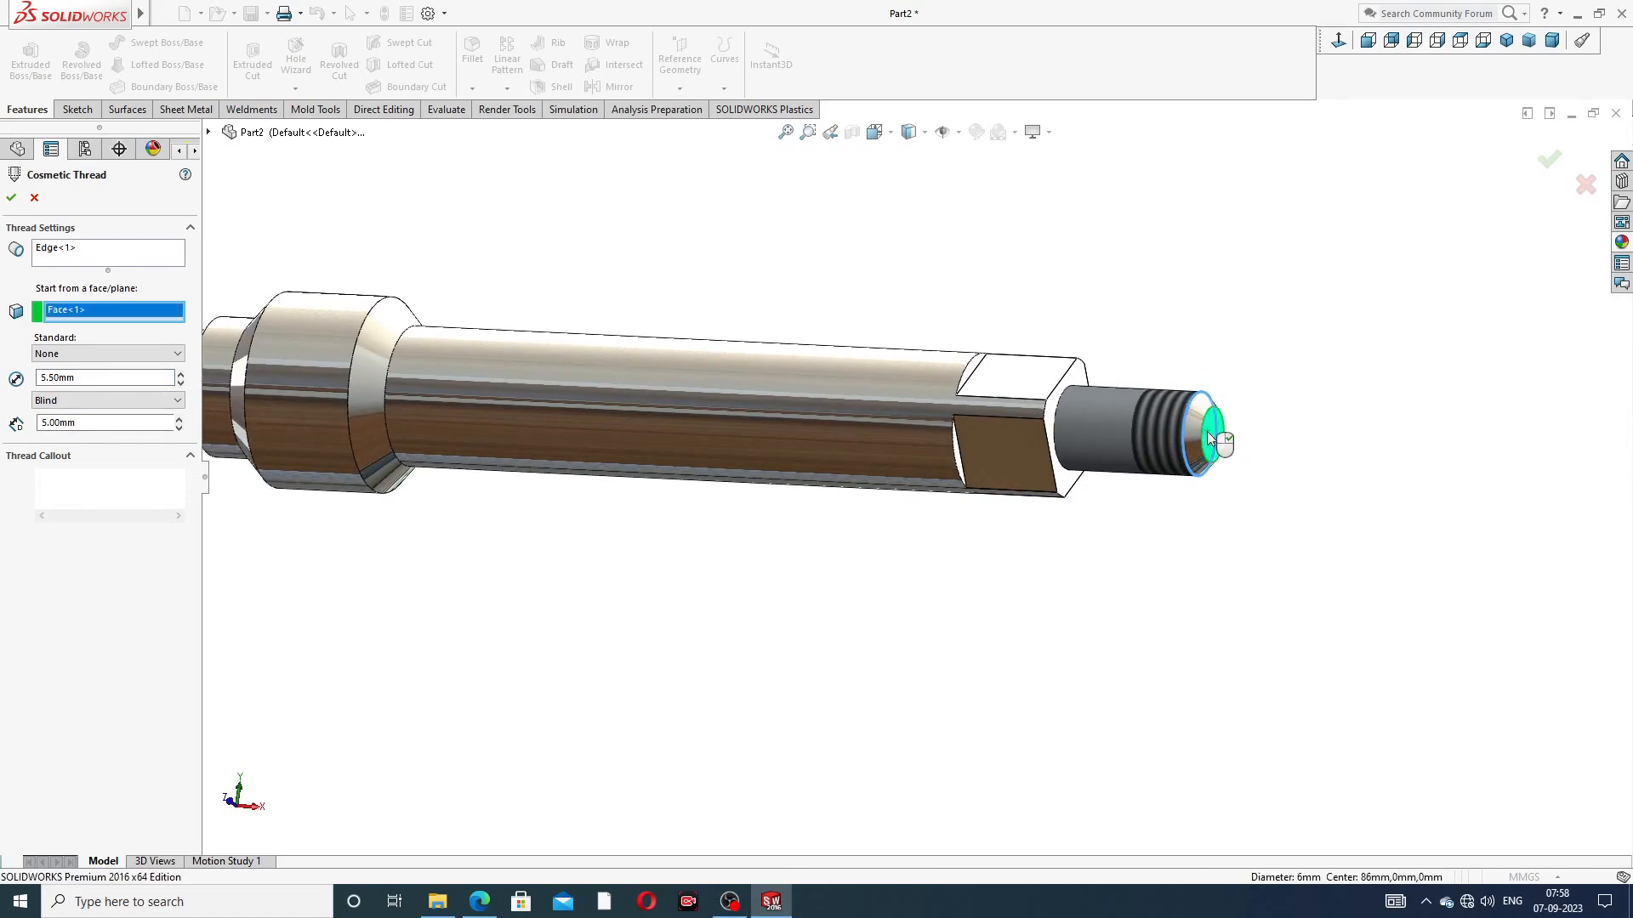
scroll(1121, 420, "down", 2)
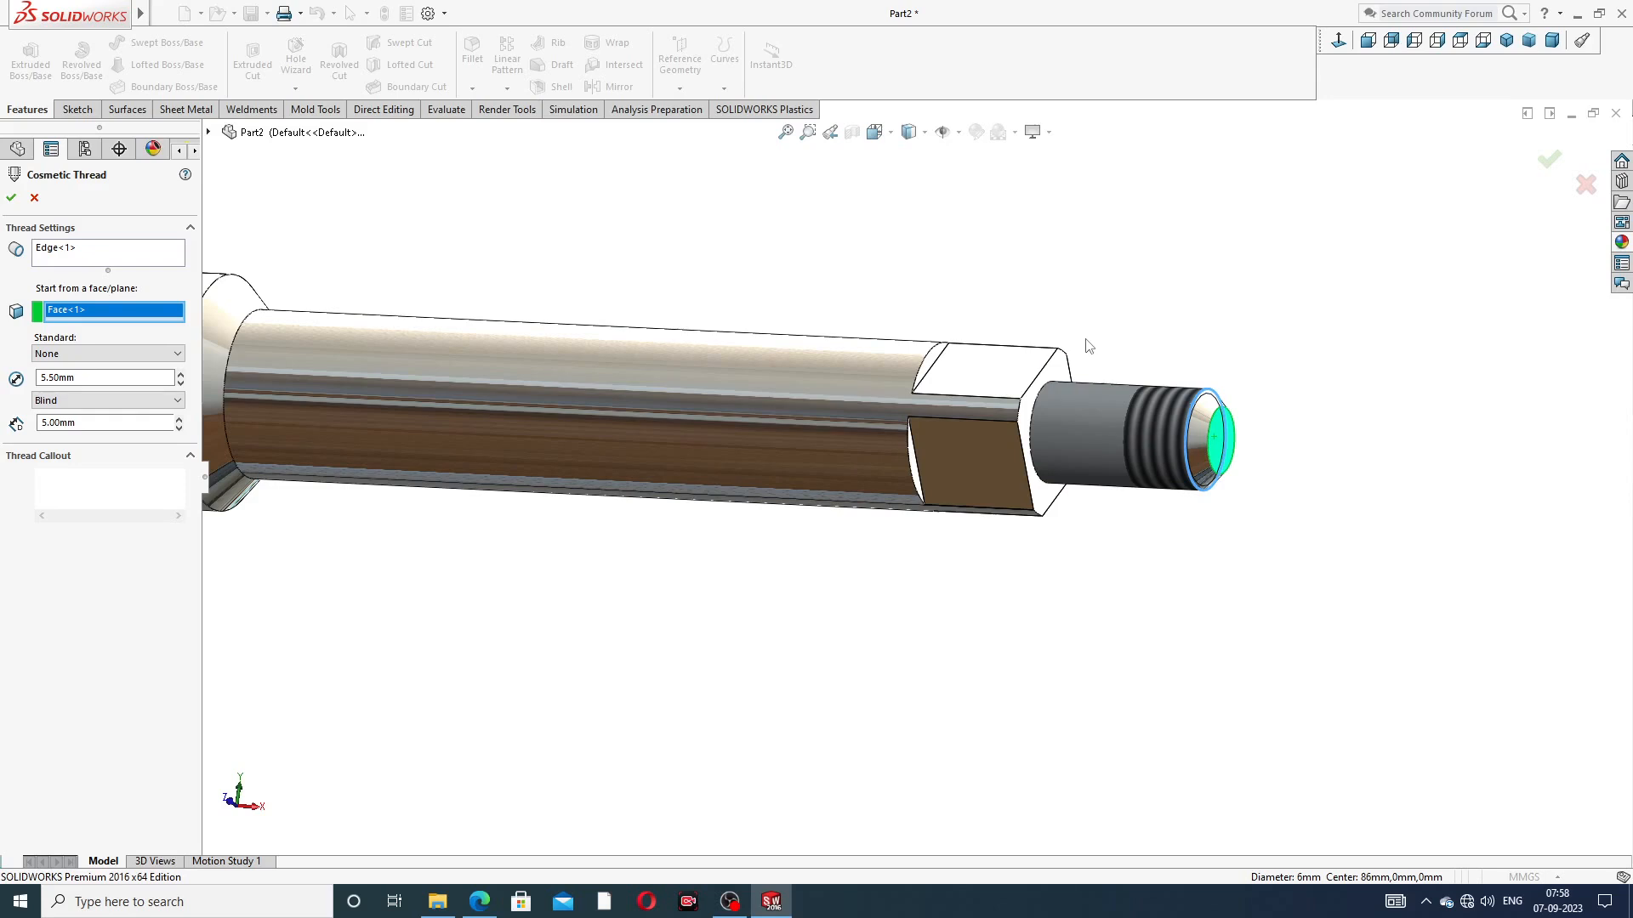
Accept the cosmetic thread on the spindle's thin tip, keeping the Blind end condition with a 5 mm depth
scroll(1088, 346, "up", 3)
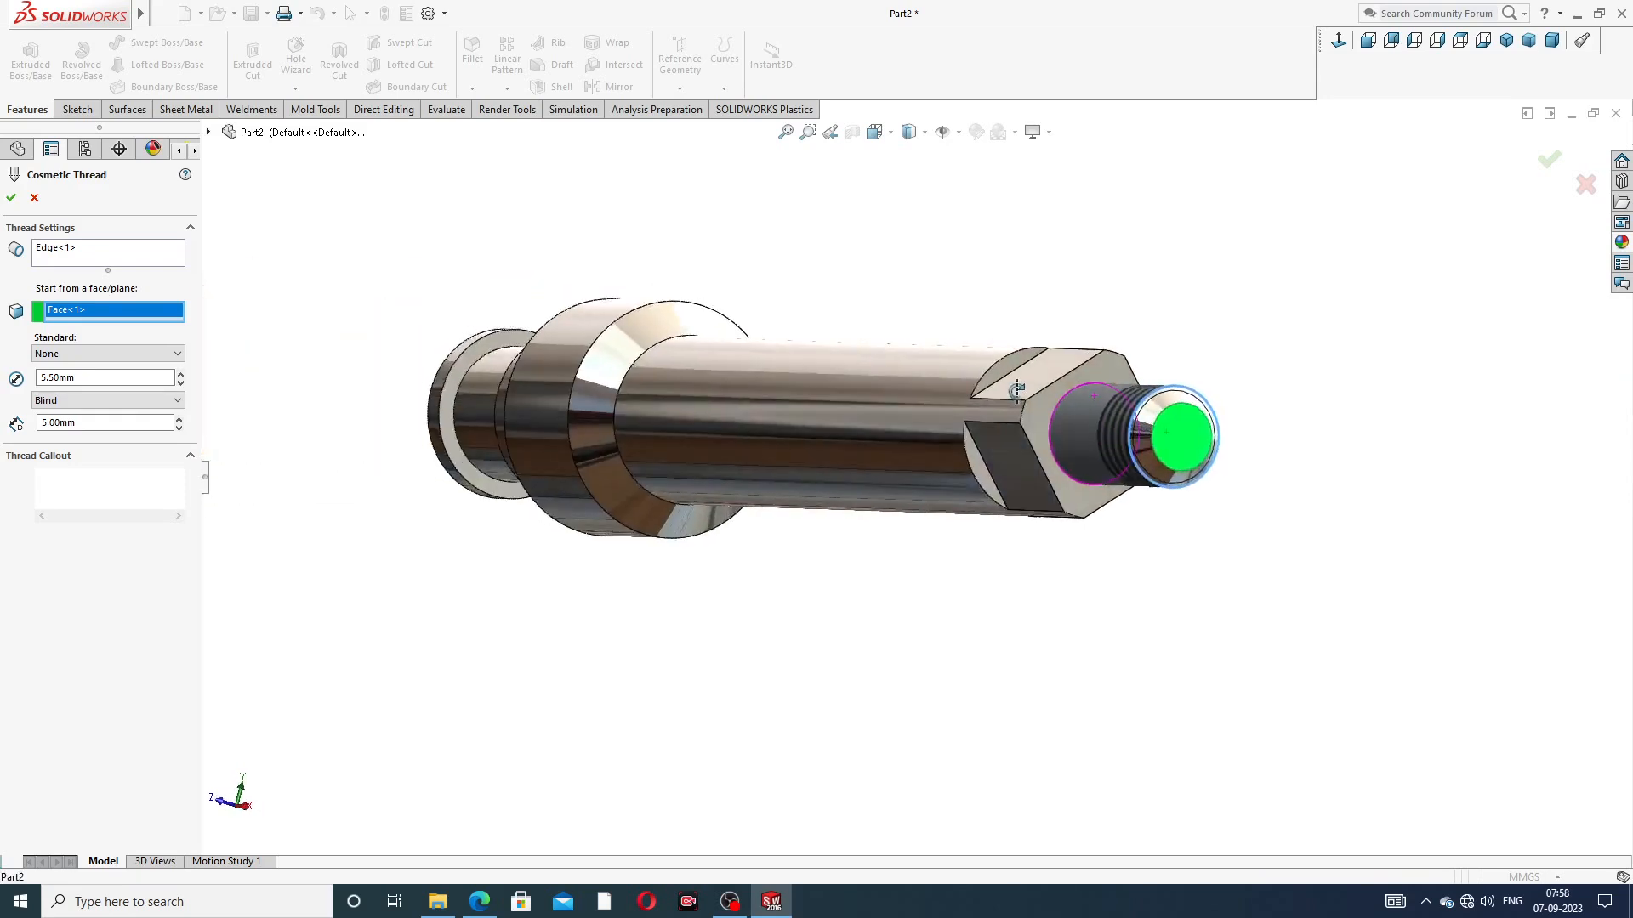
scroll(1089, 346, "down", 3)
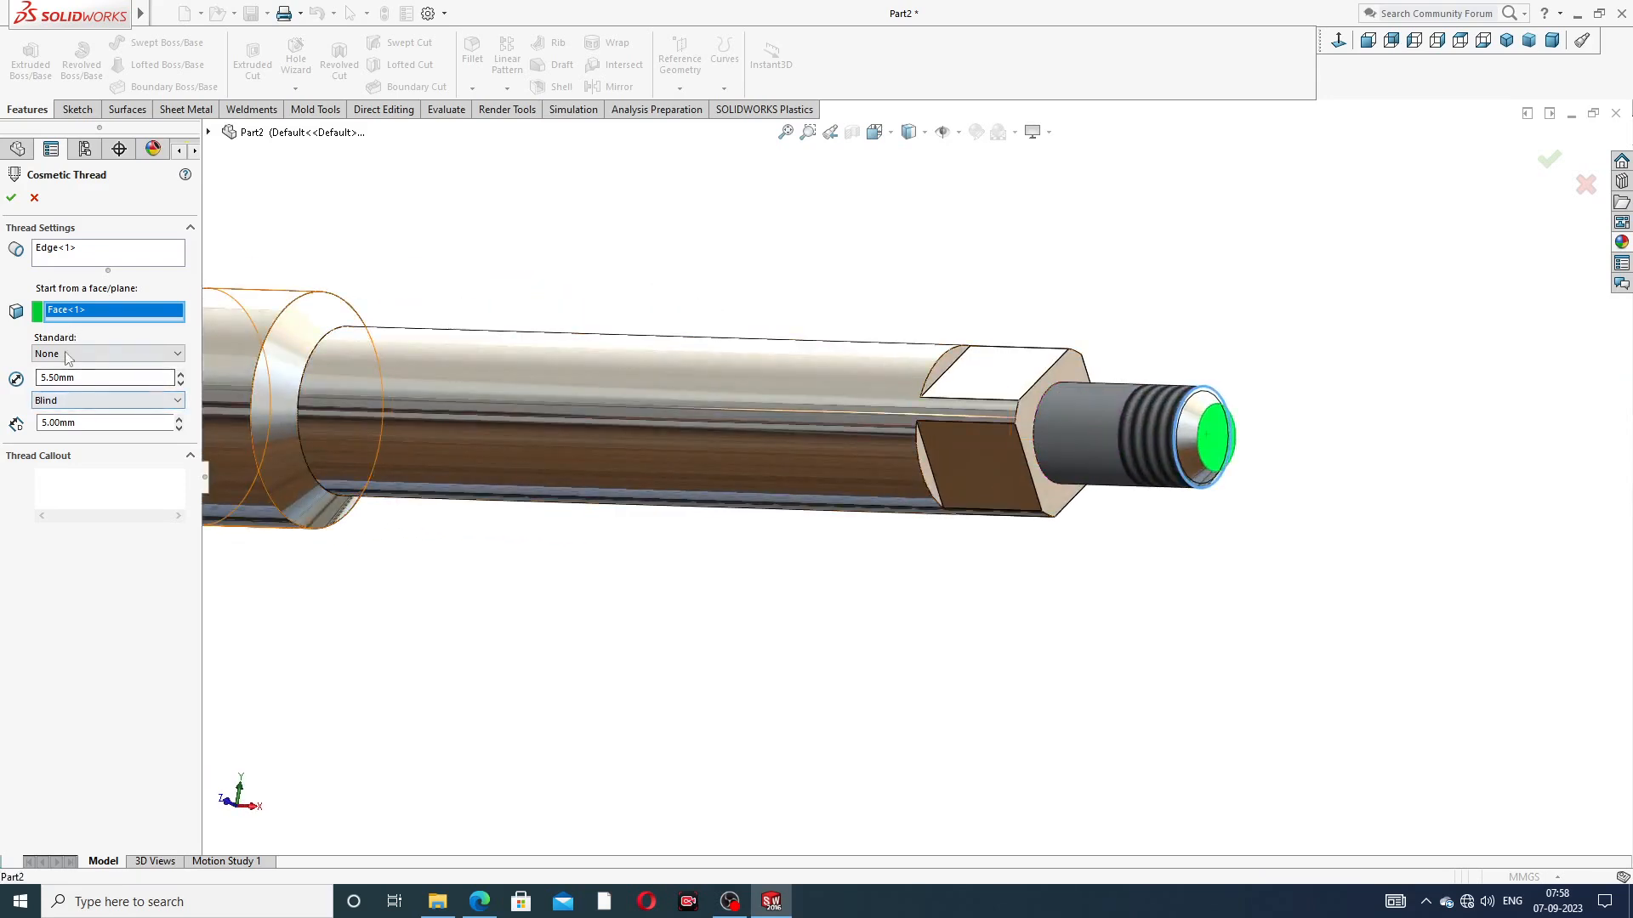
left_click(12, 199)
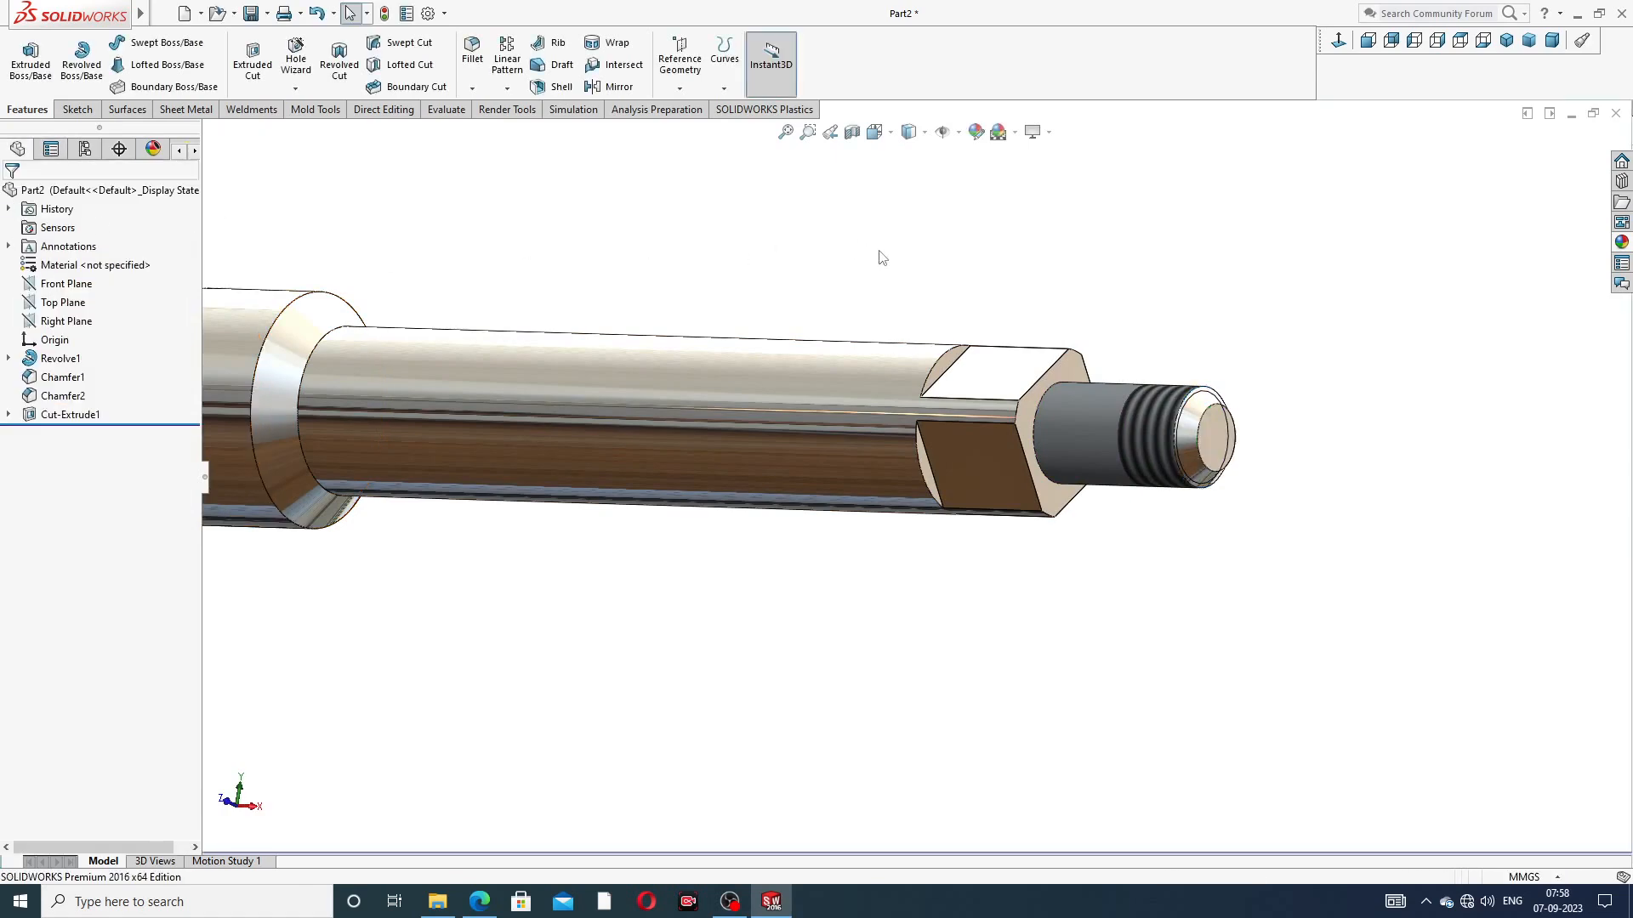
Inspect the threaded tip and the whole spindle from several angles, and set the part to the isometric view
scroll(881, 257, "up", 3)
middle_click_drag(745, 346, 798, 303)
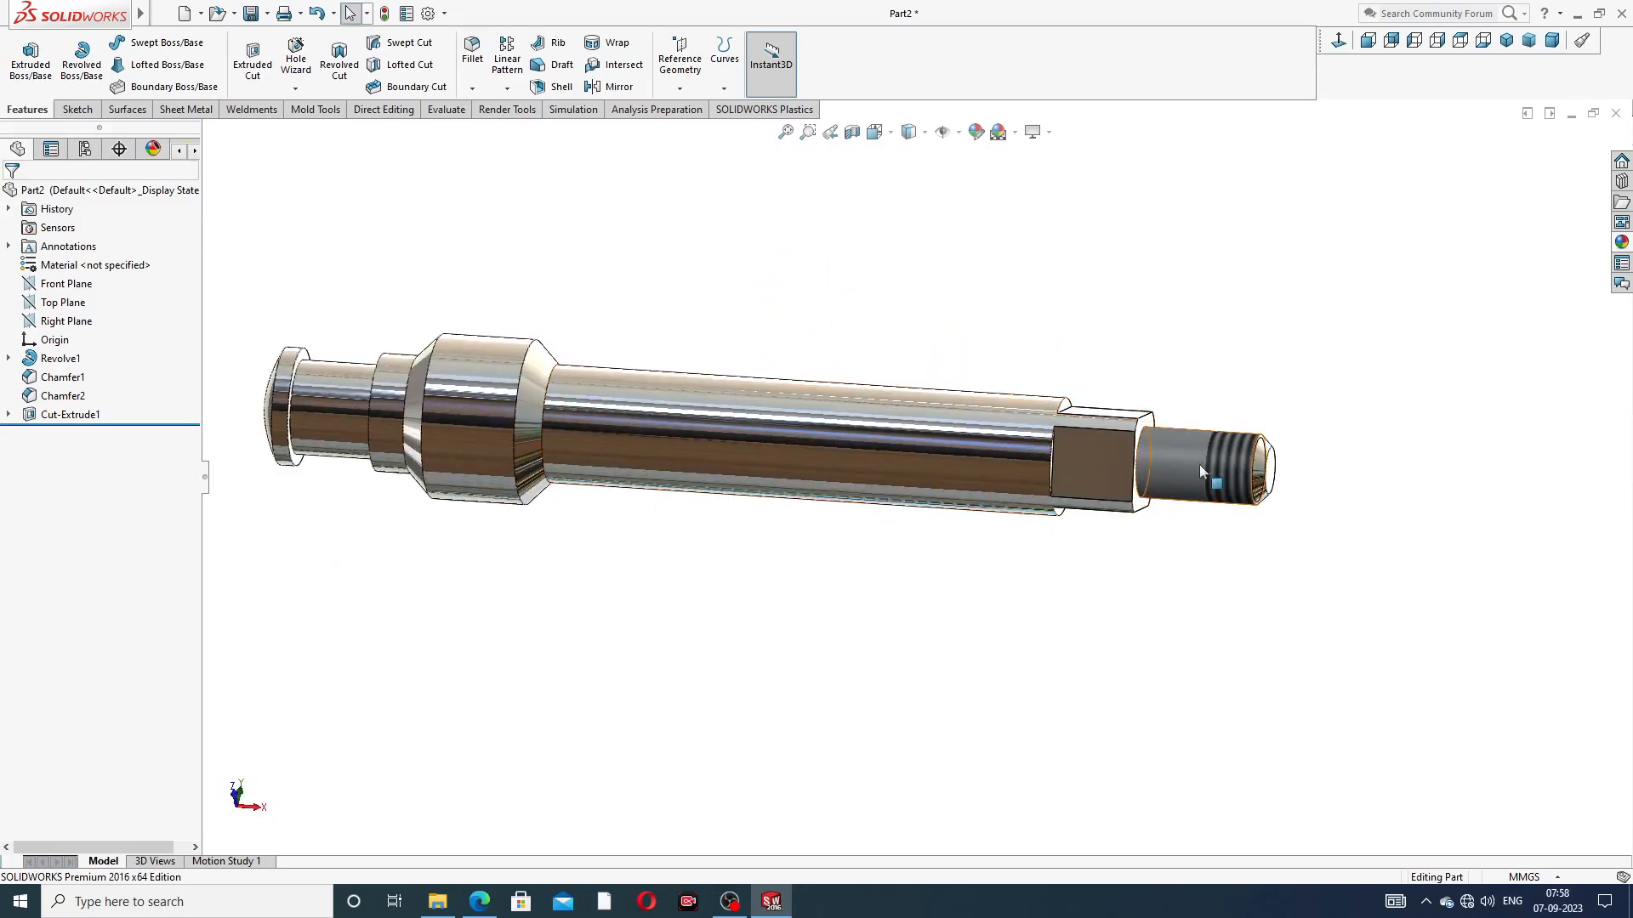
middle_click_drag(963, 488, 925, 353)
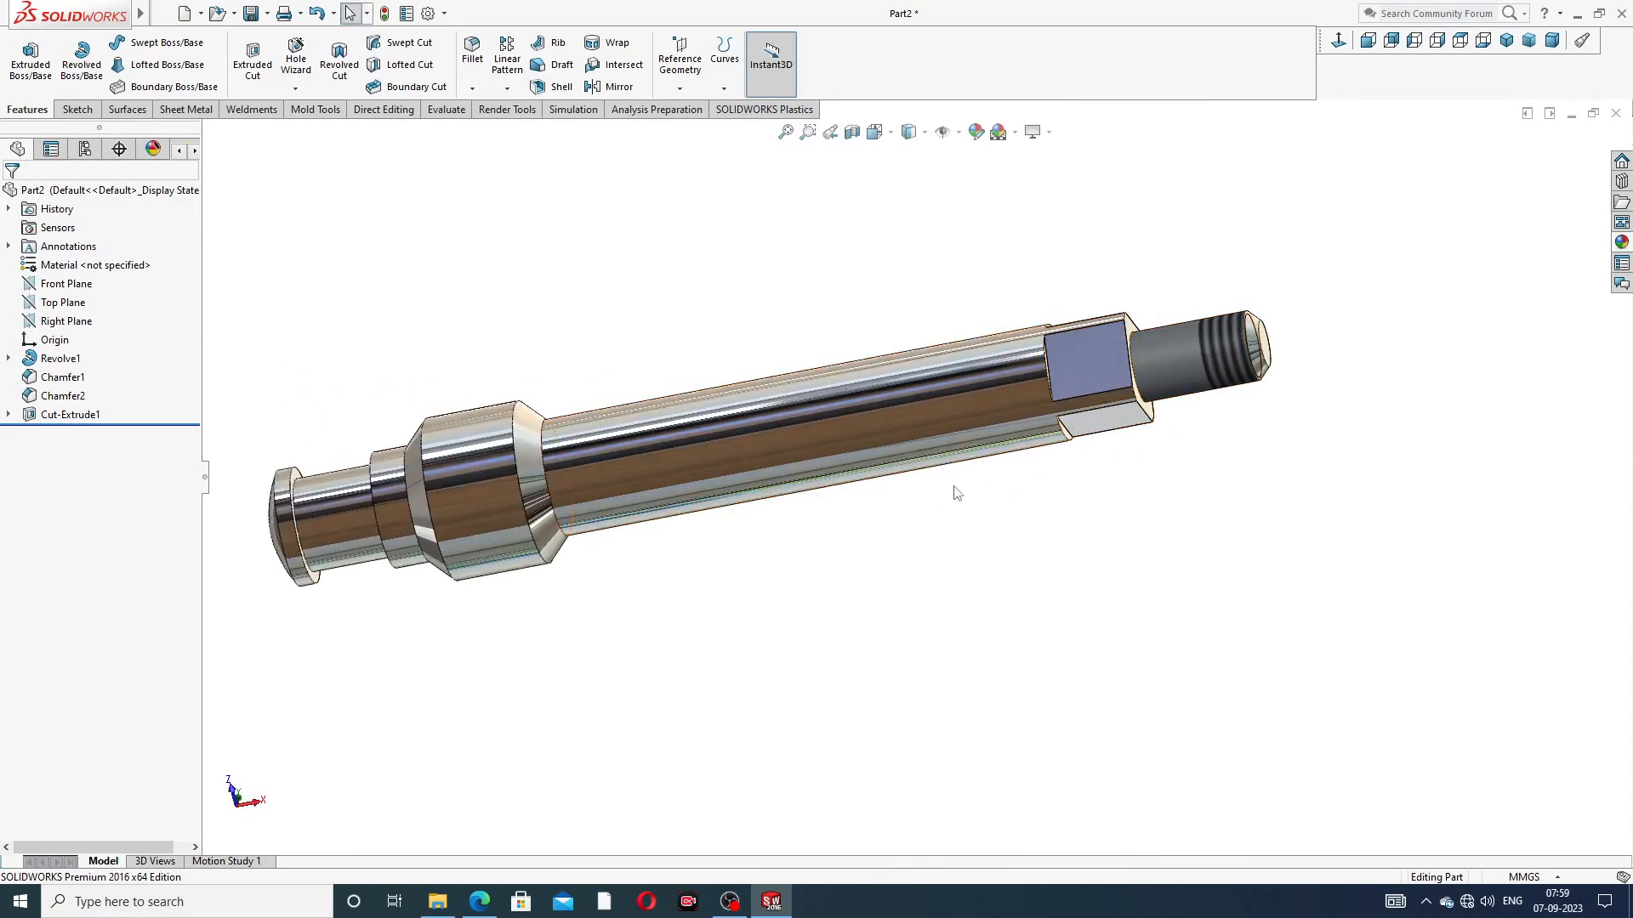
left_click(1507, 41)
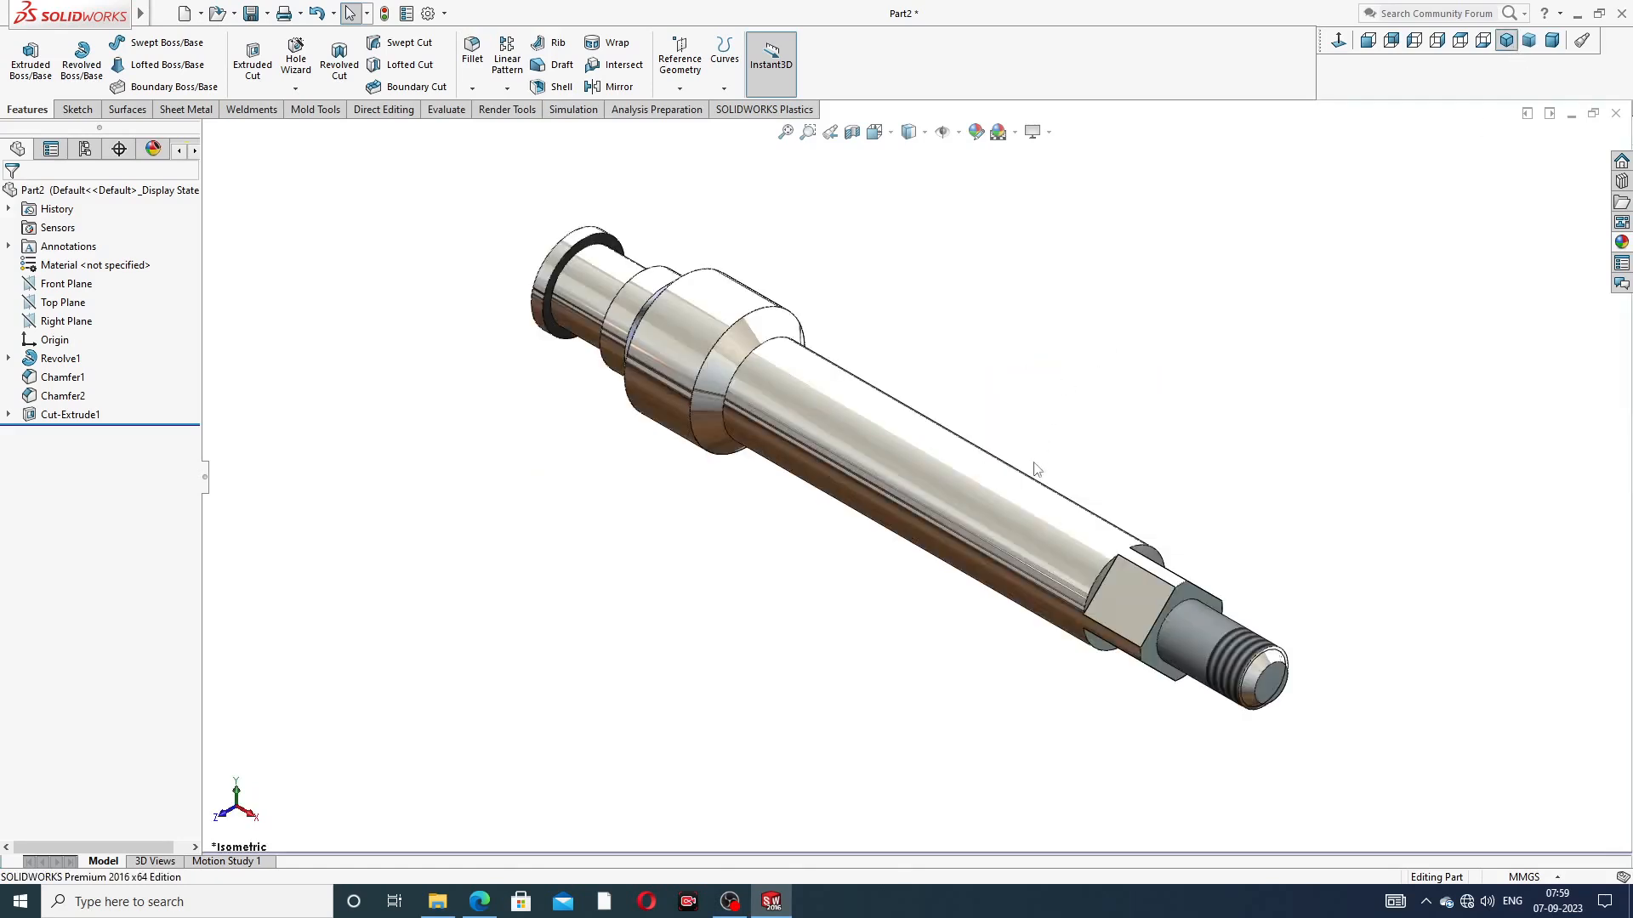
scroll(940, 385, "down", 1)
scroll(940, 385, "up", 1)
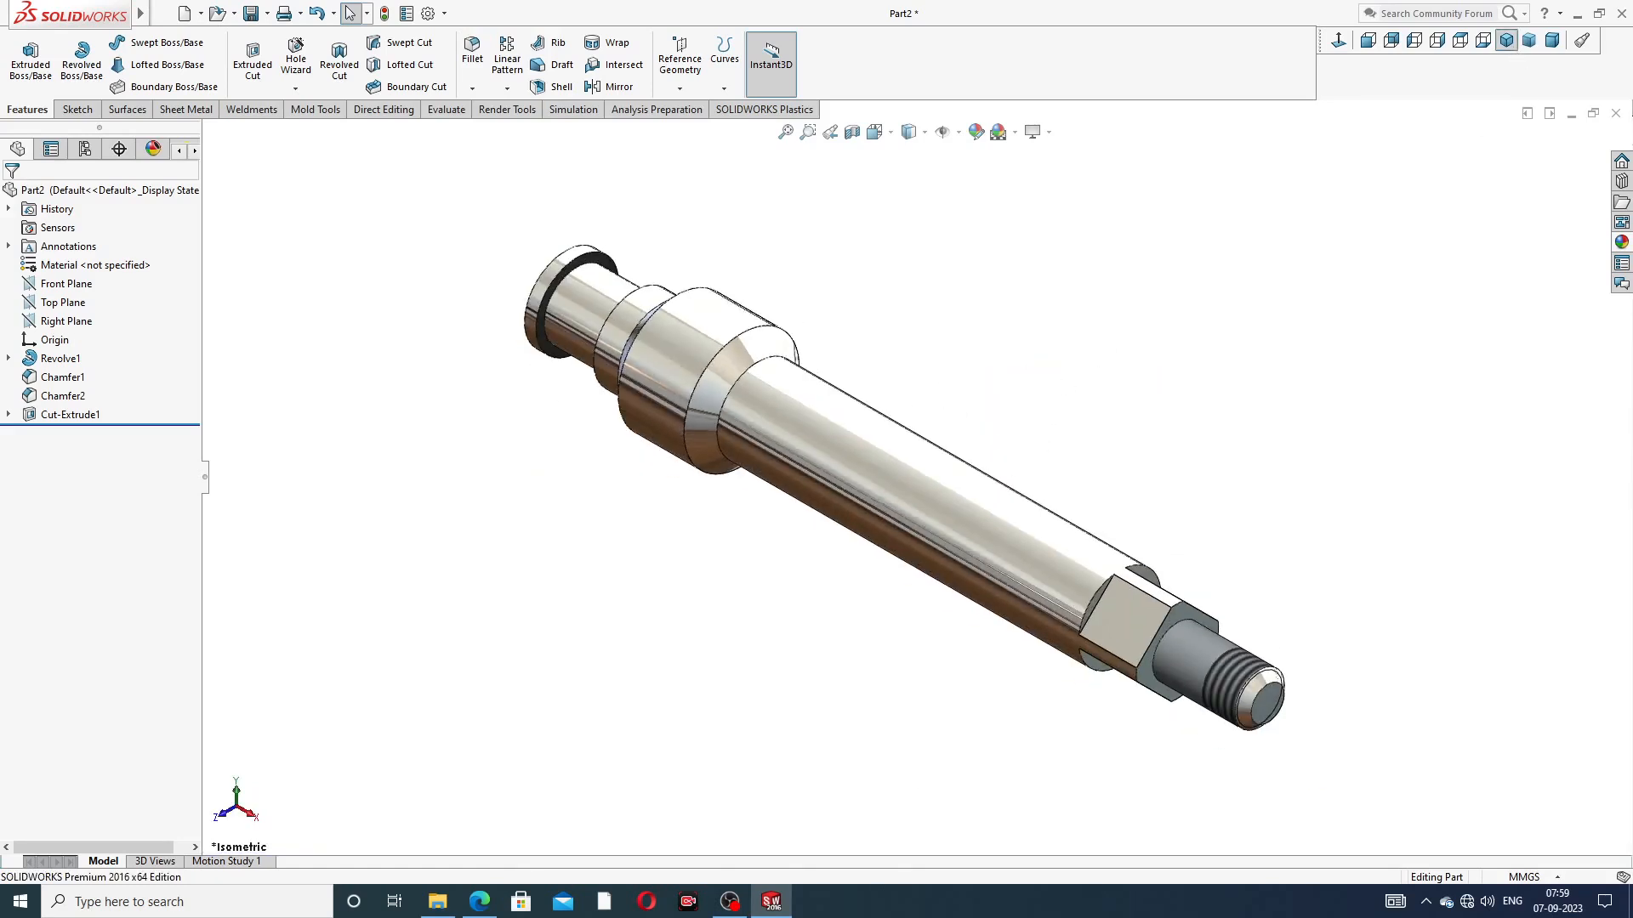